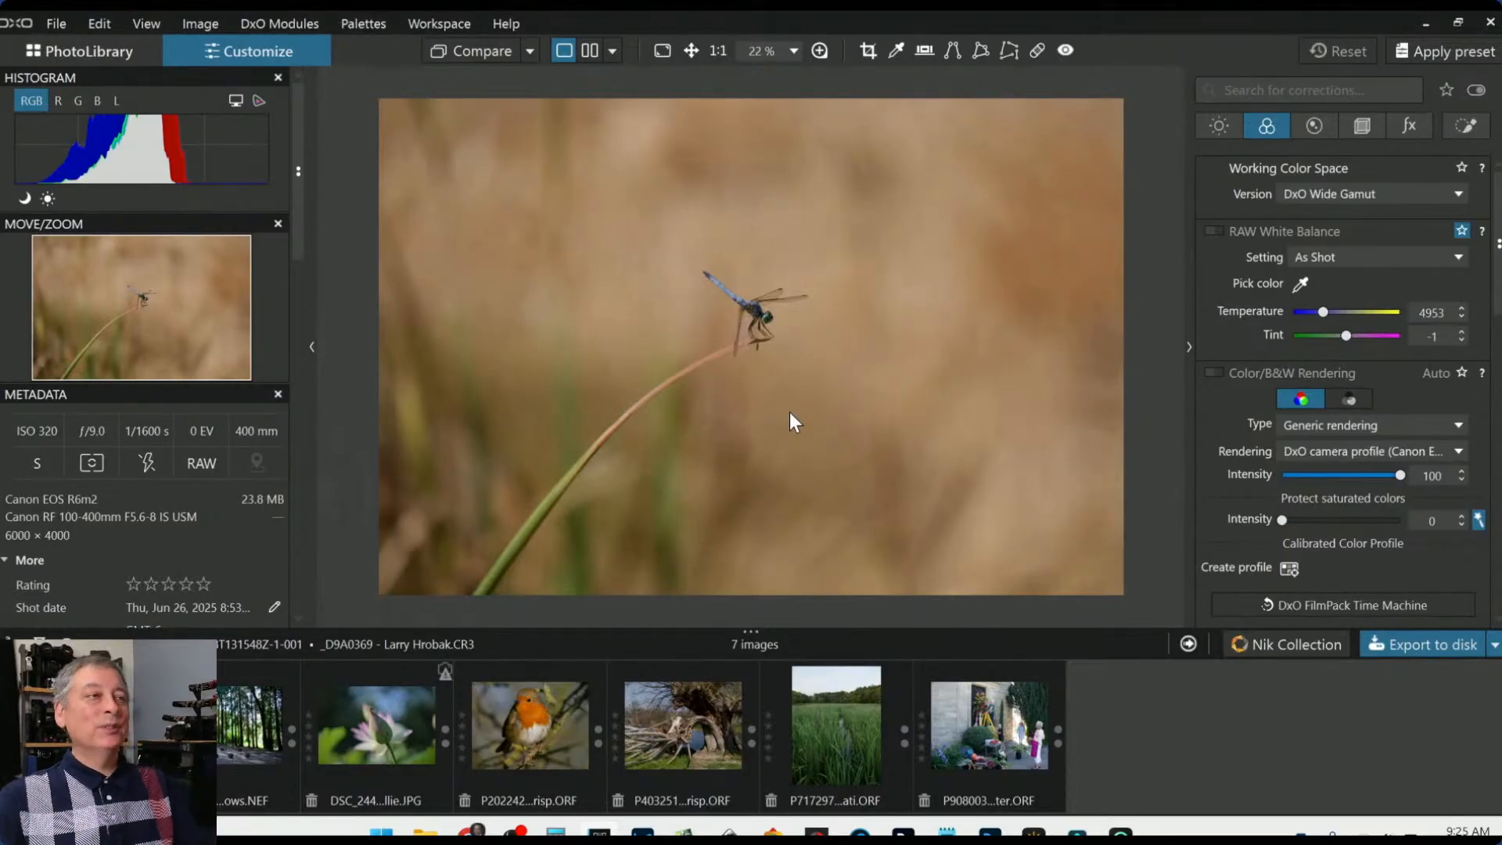
Apply the custom Hi-Res general purpose preset to the dragonfly photo
left_click(1363, 127)
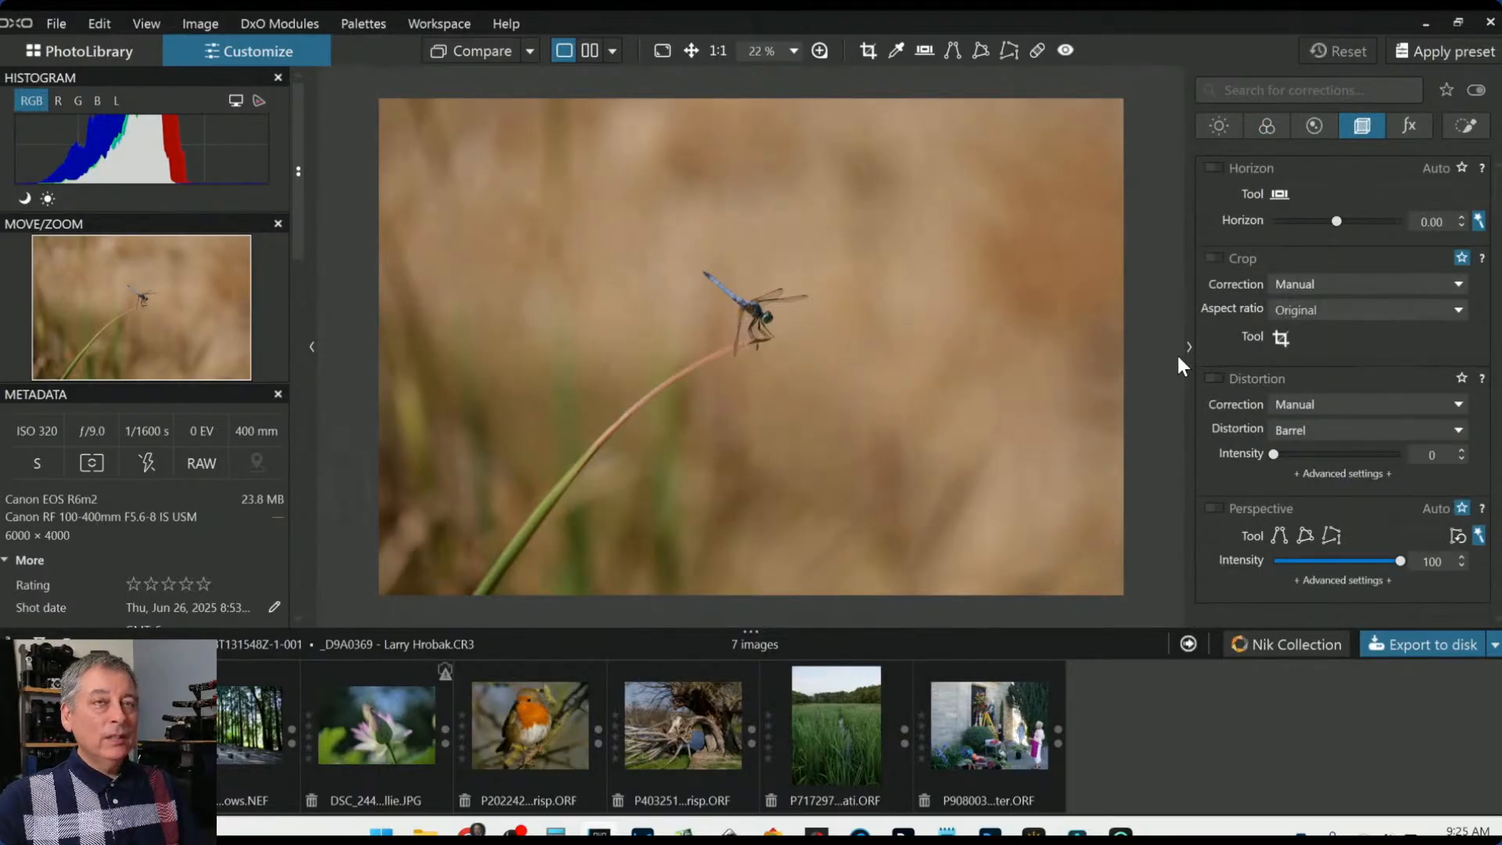
left_click(1422, 55)
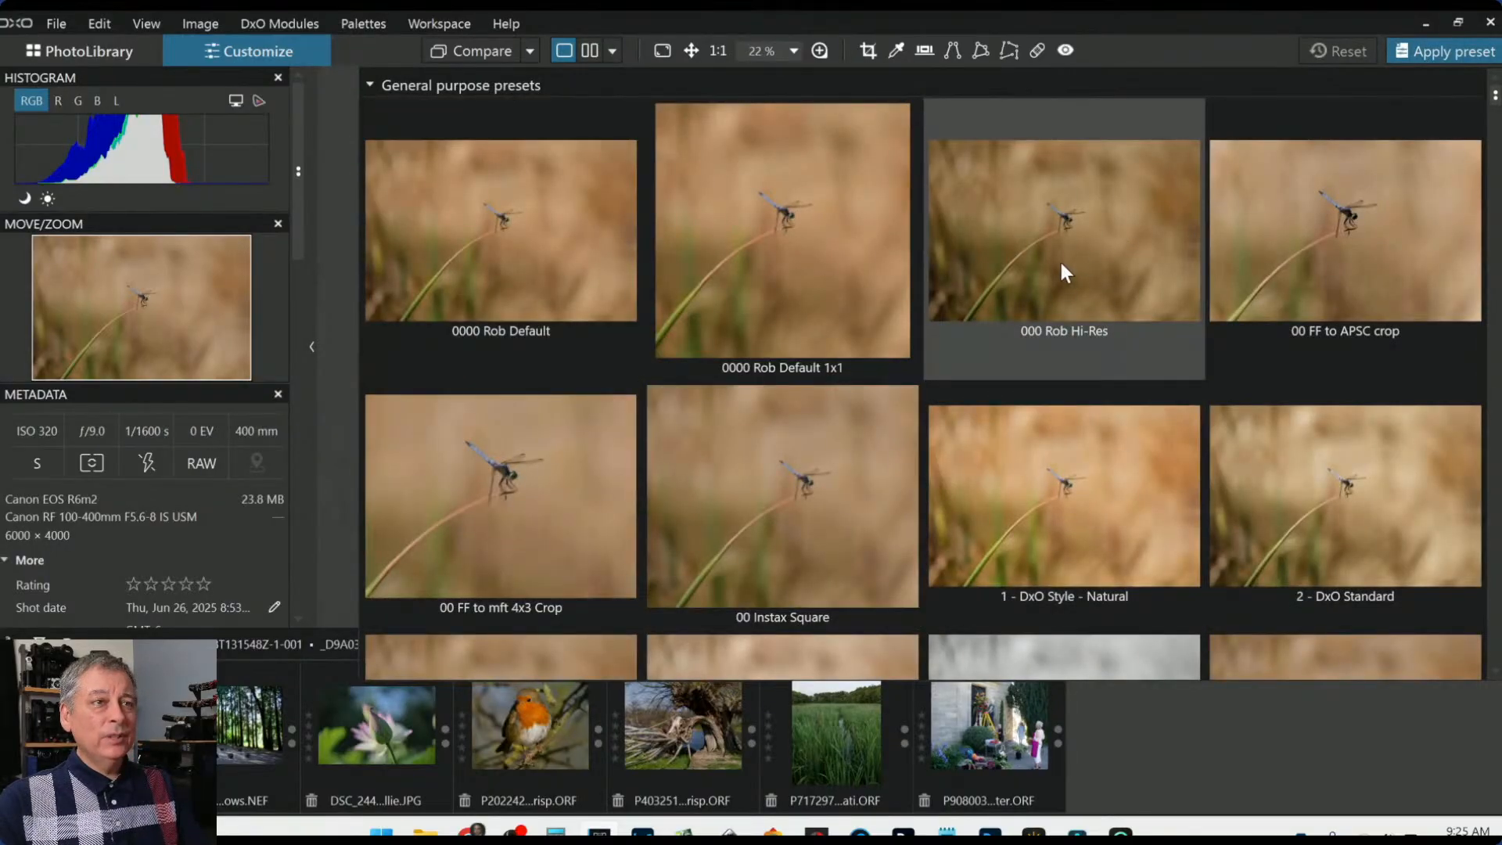
double_click(1081, 256)
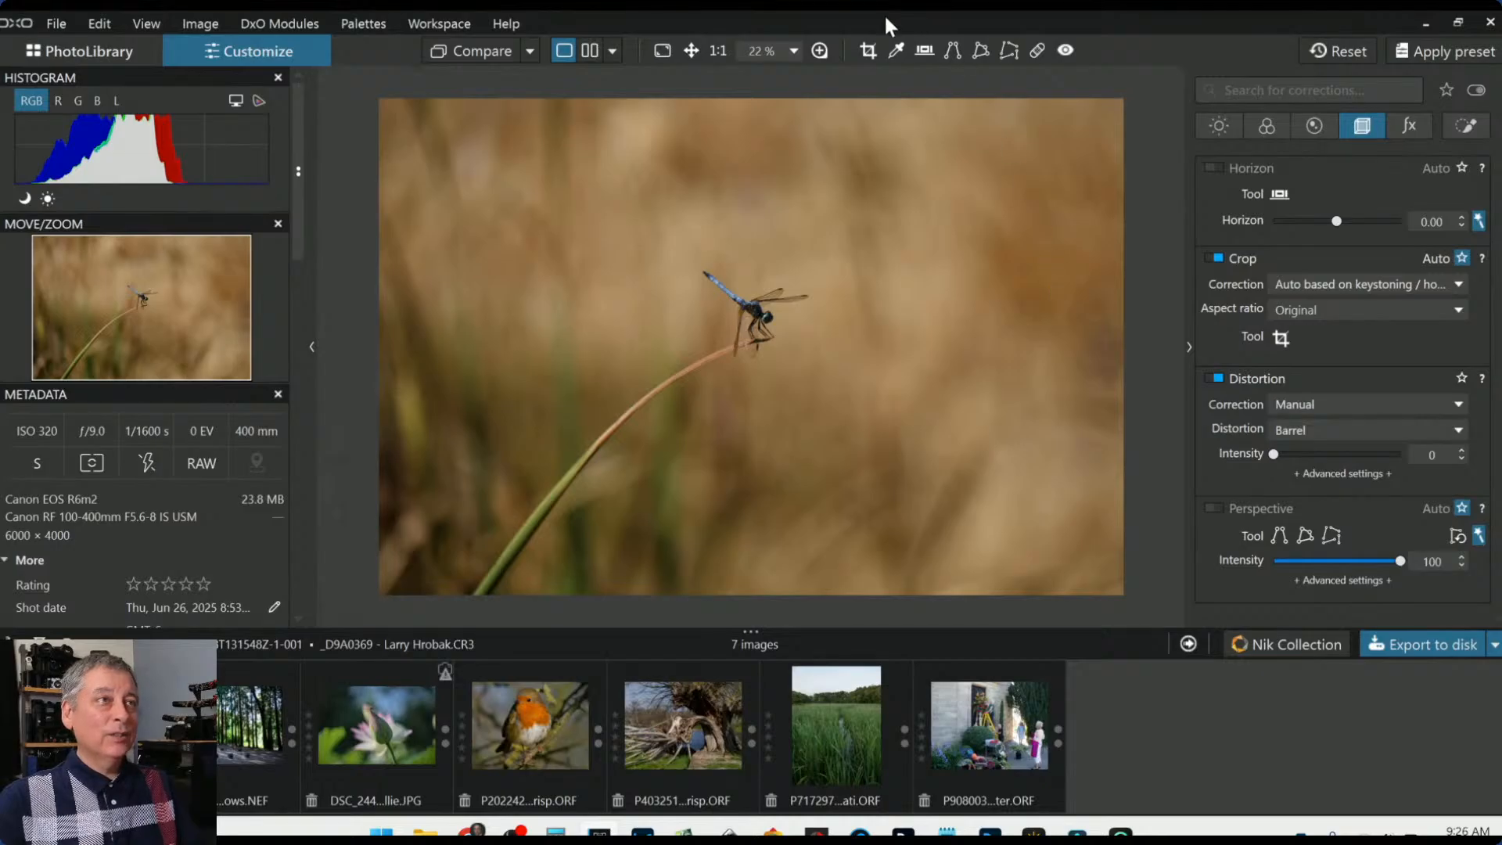
Set the crop to a 1 × 1 aspect ratio, shrink it to about 1460 × 1460 px and position it around the dragonfly
left_click(870, 49)
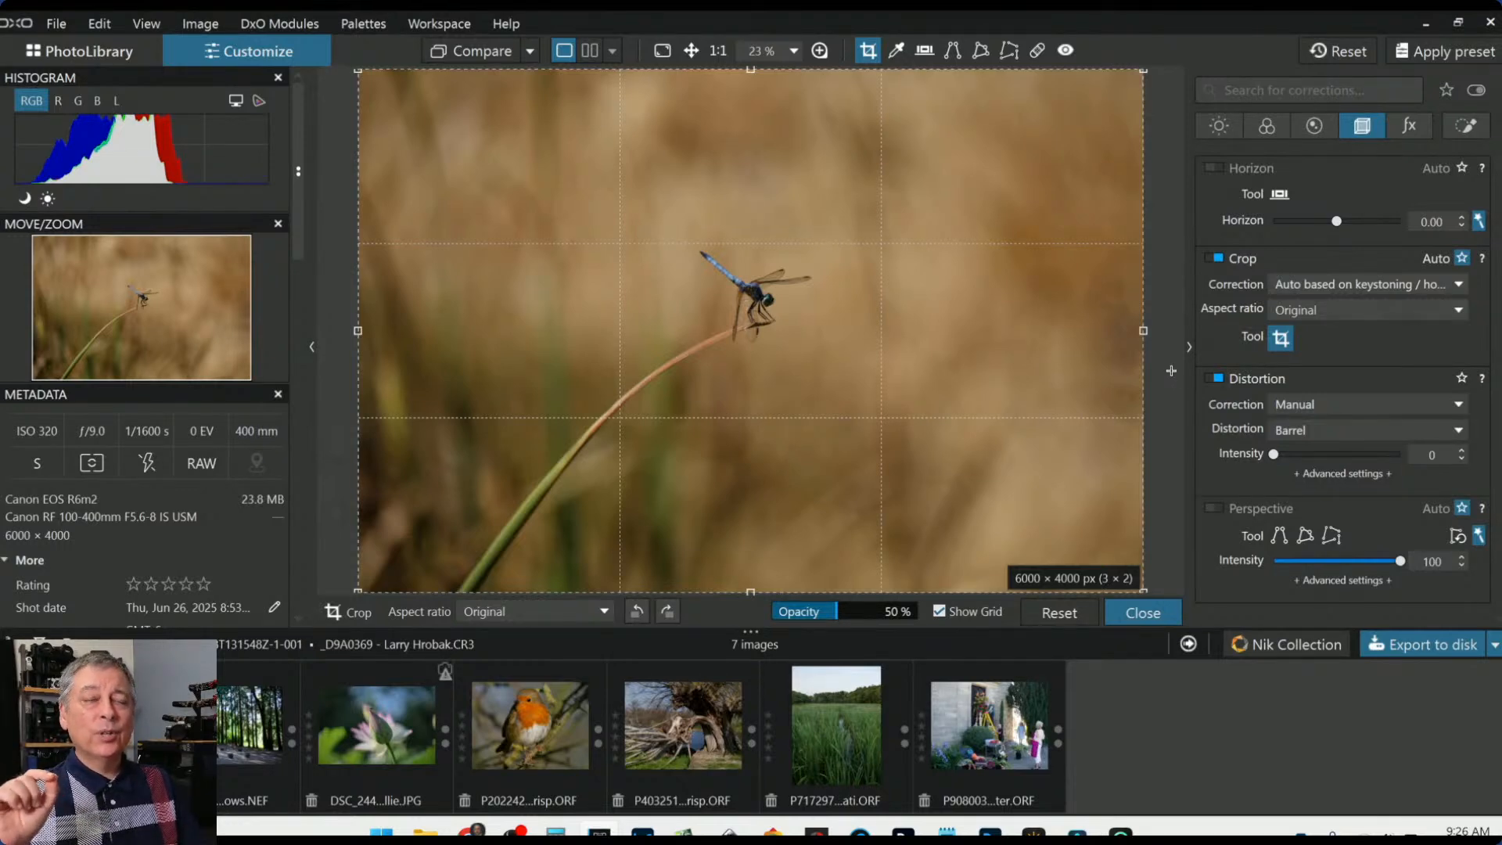
left_click(1357, 312)
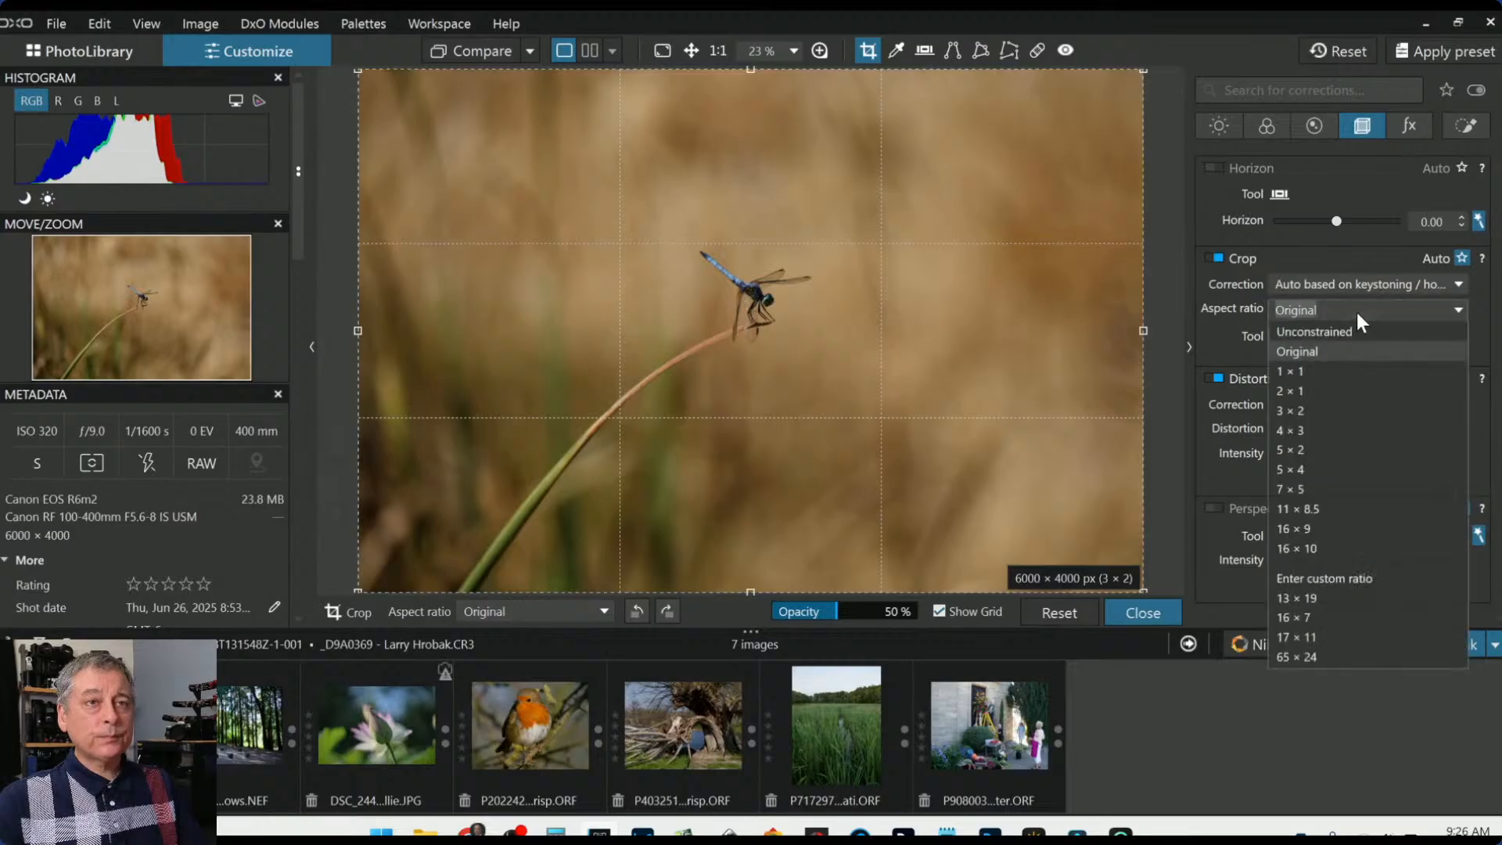
left_click(1335, 369)
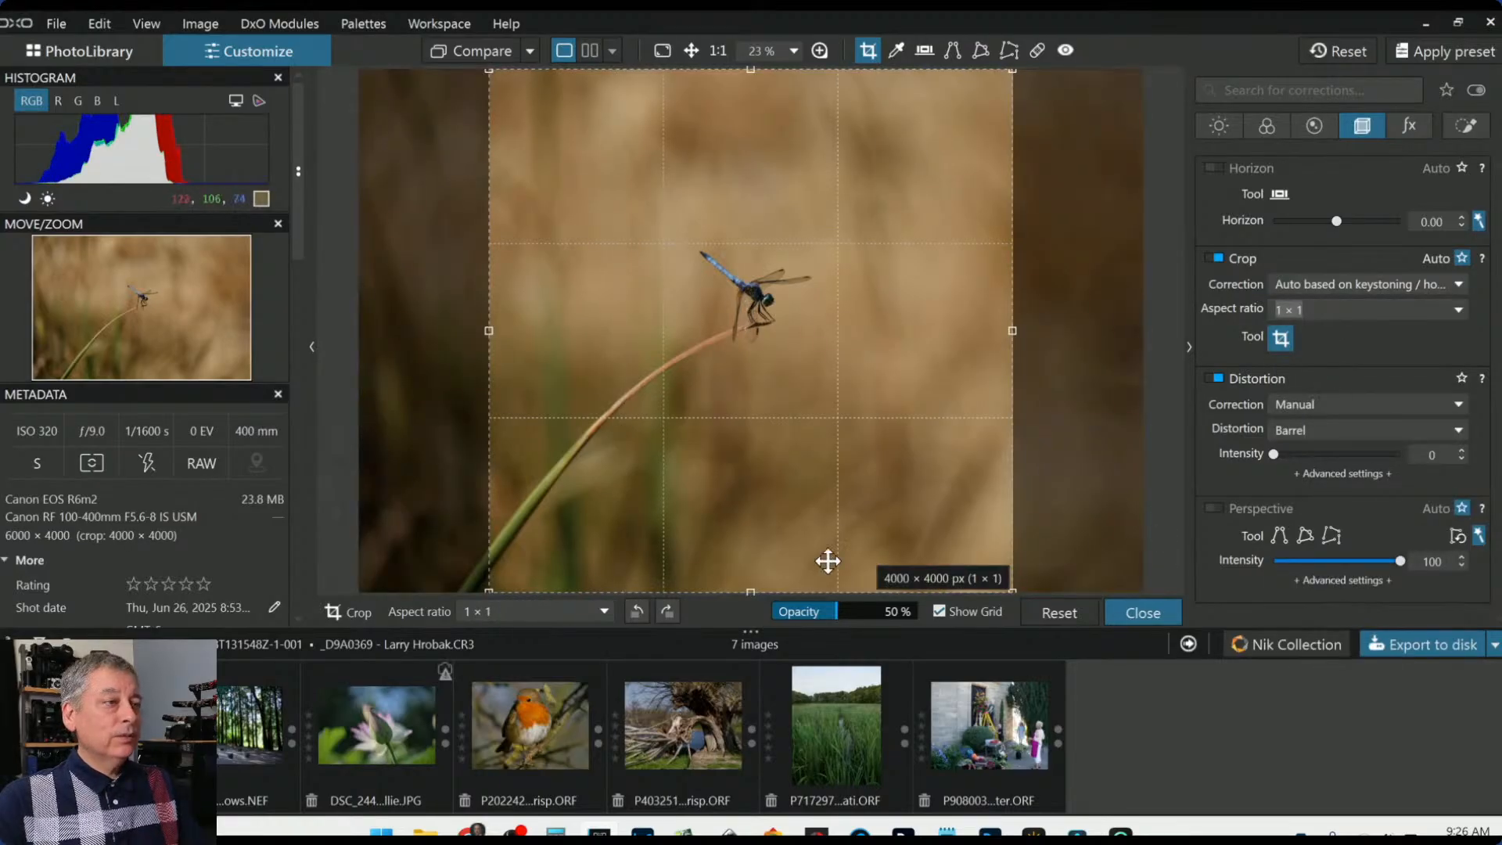
left_click_drag(751, 591, 738, 258)
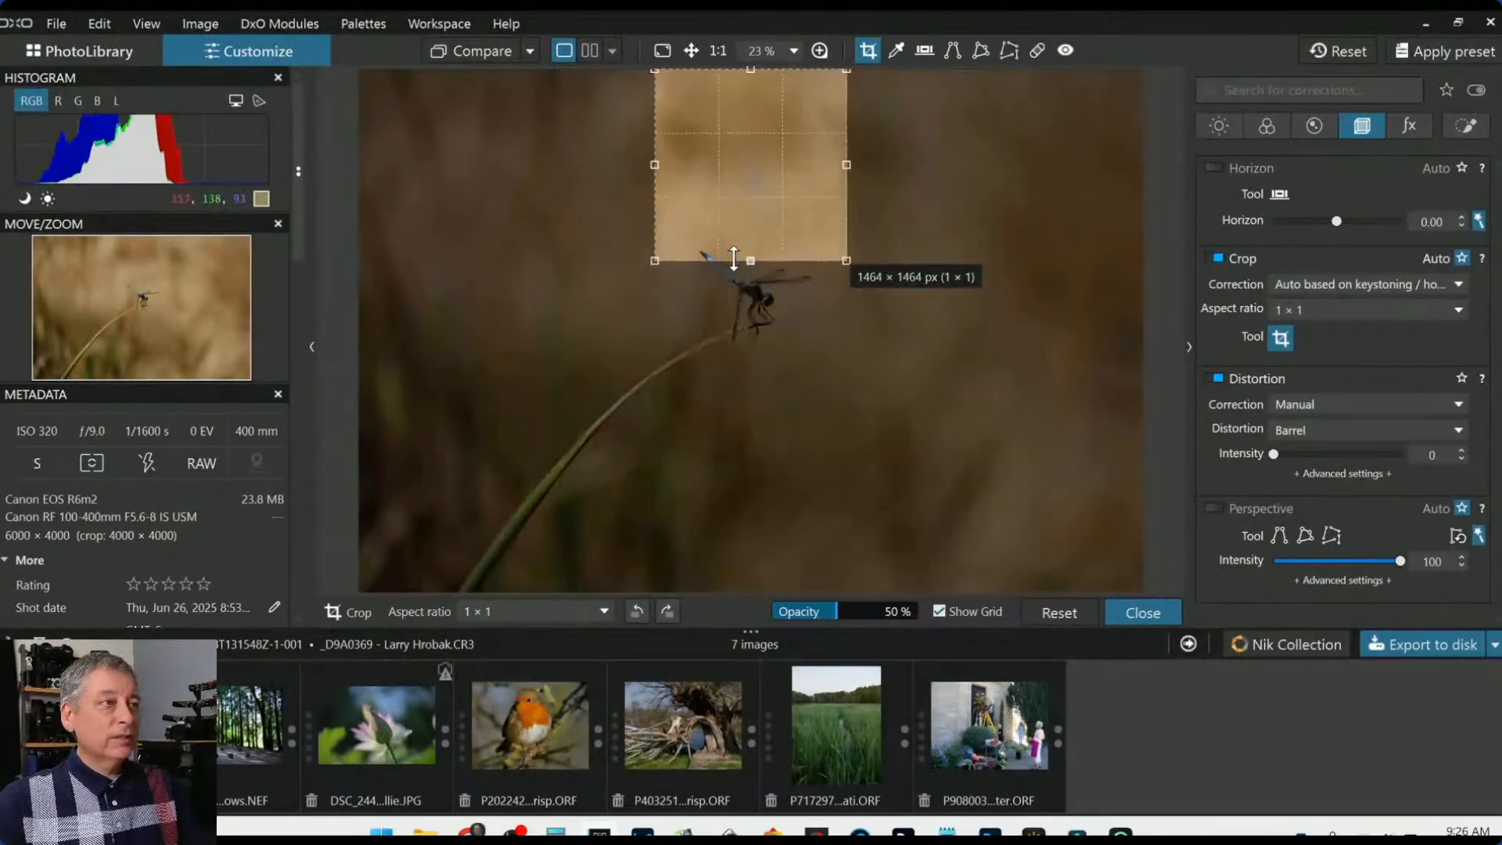
left_click_drag(747, 129, 739, 259)
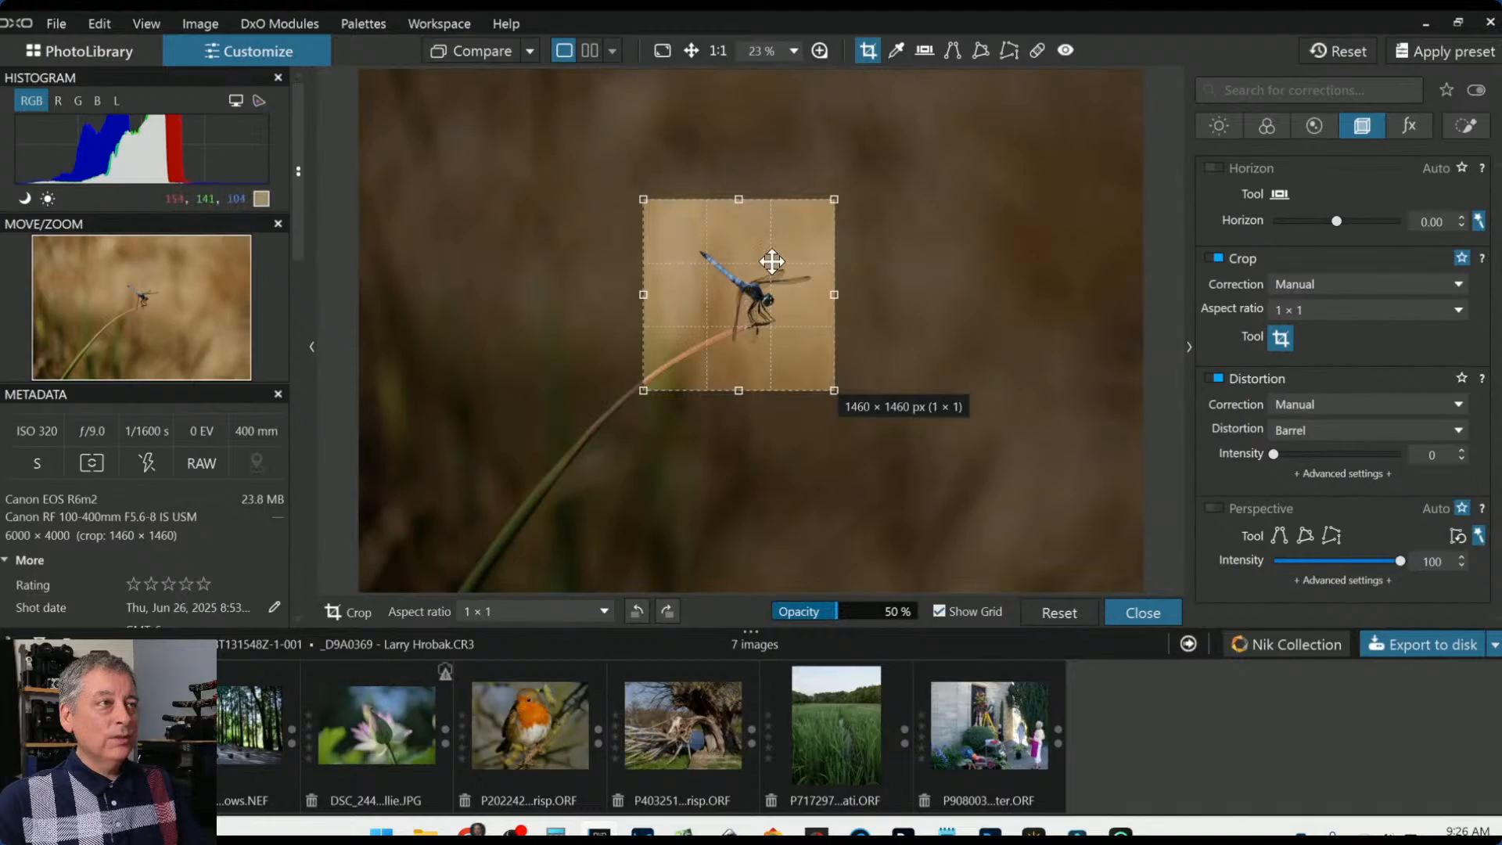
left_click_drag(764, 368, 762, 363)
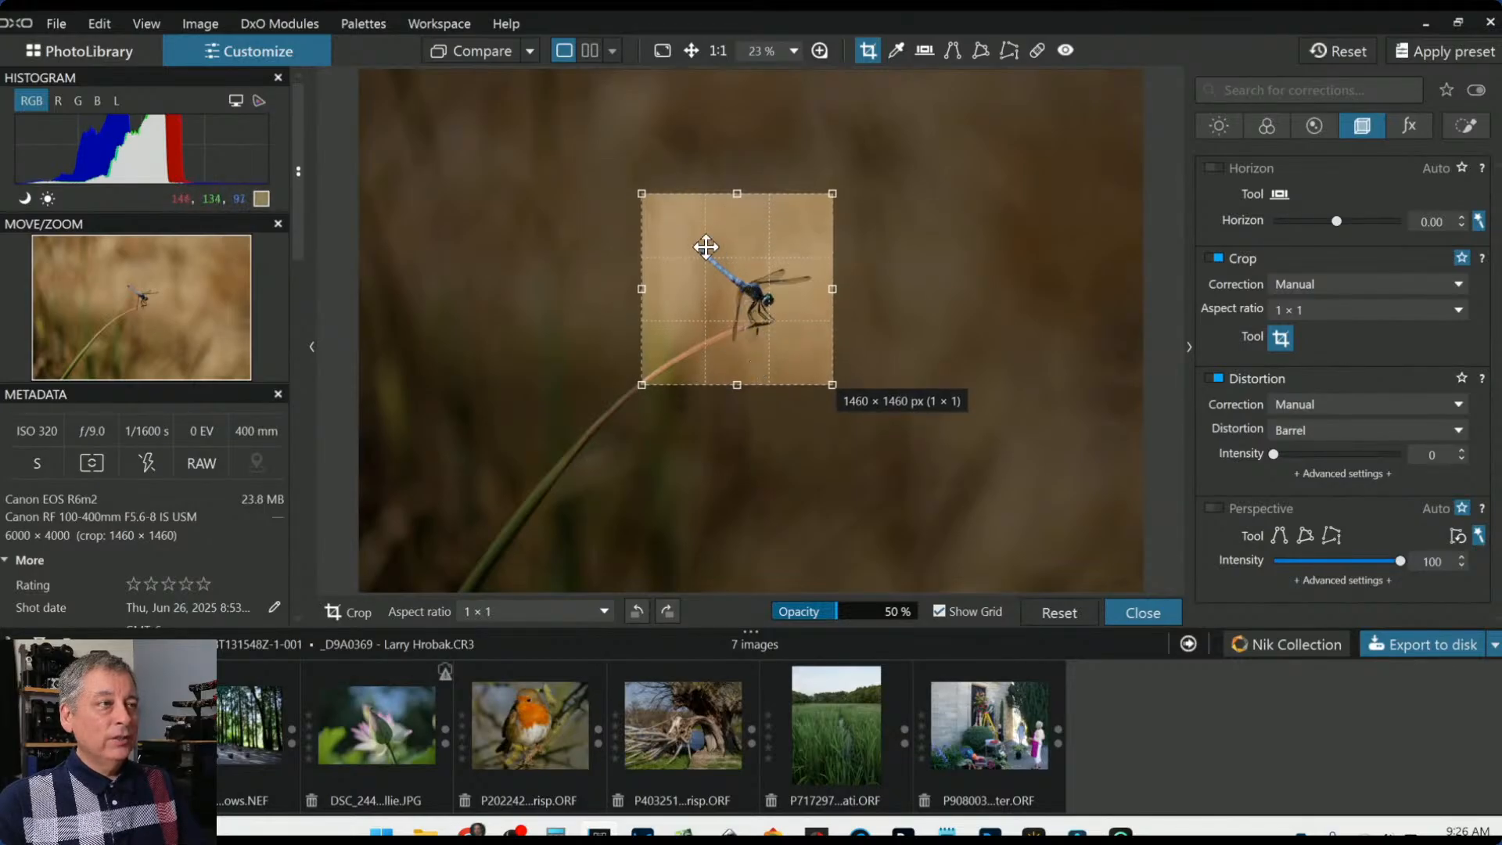
Tighten the square crop around the dragonfly to about 1309 × 1309 px and apply it
left_click_drag(641, 193, 674, 207)
mouse_move(726, 296)
left_mouse_down()
mouse_move(743, 282)
mouse_move(724, 292)
left_mouse_up()
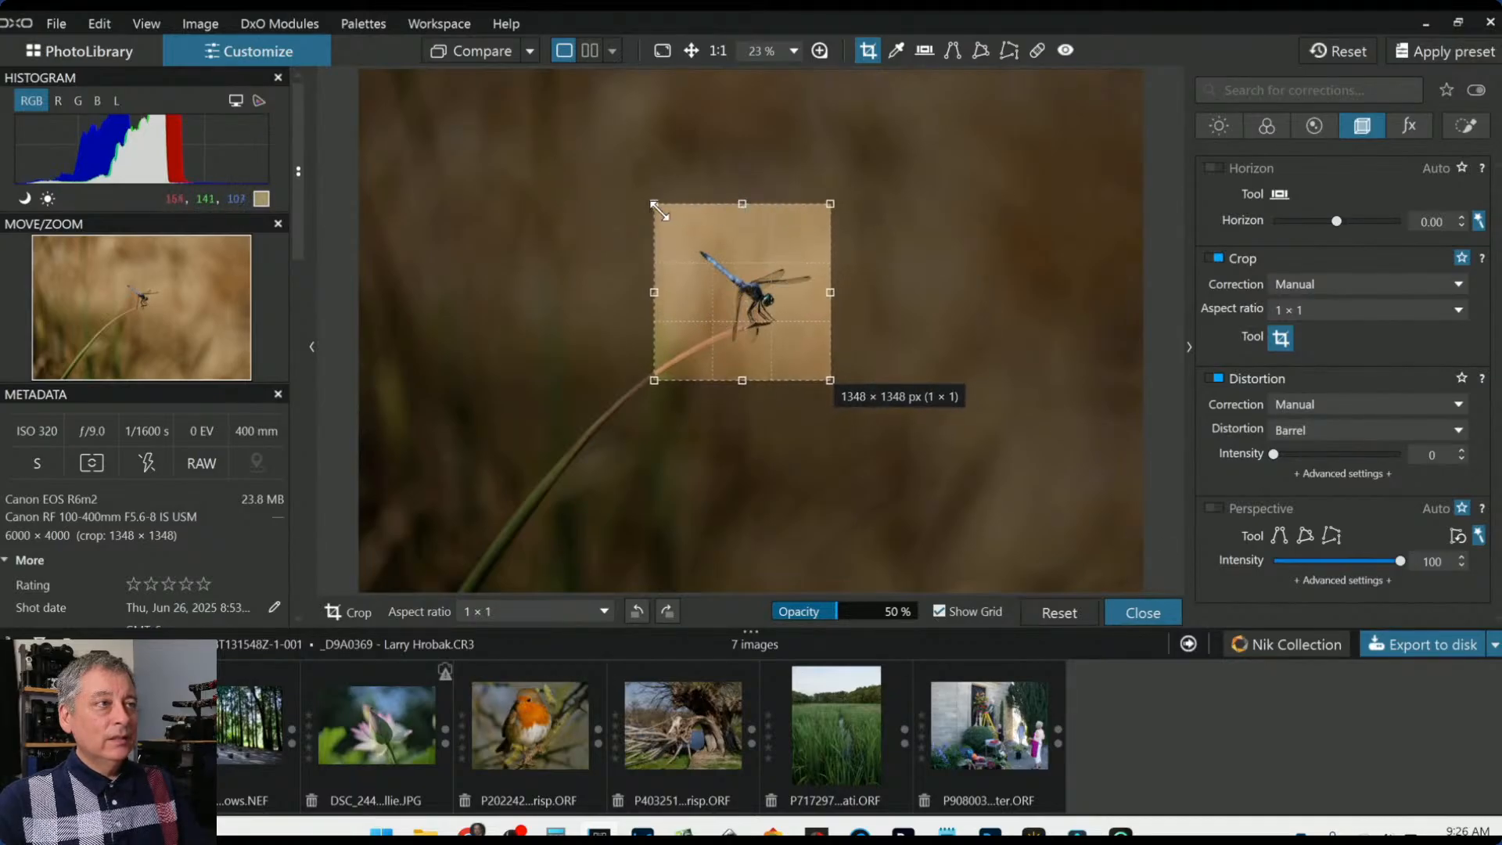
left_click_drag(655, 205, 660, 211)
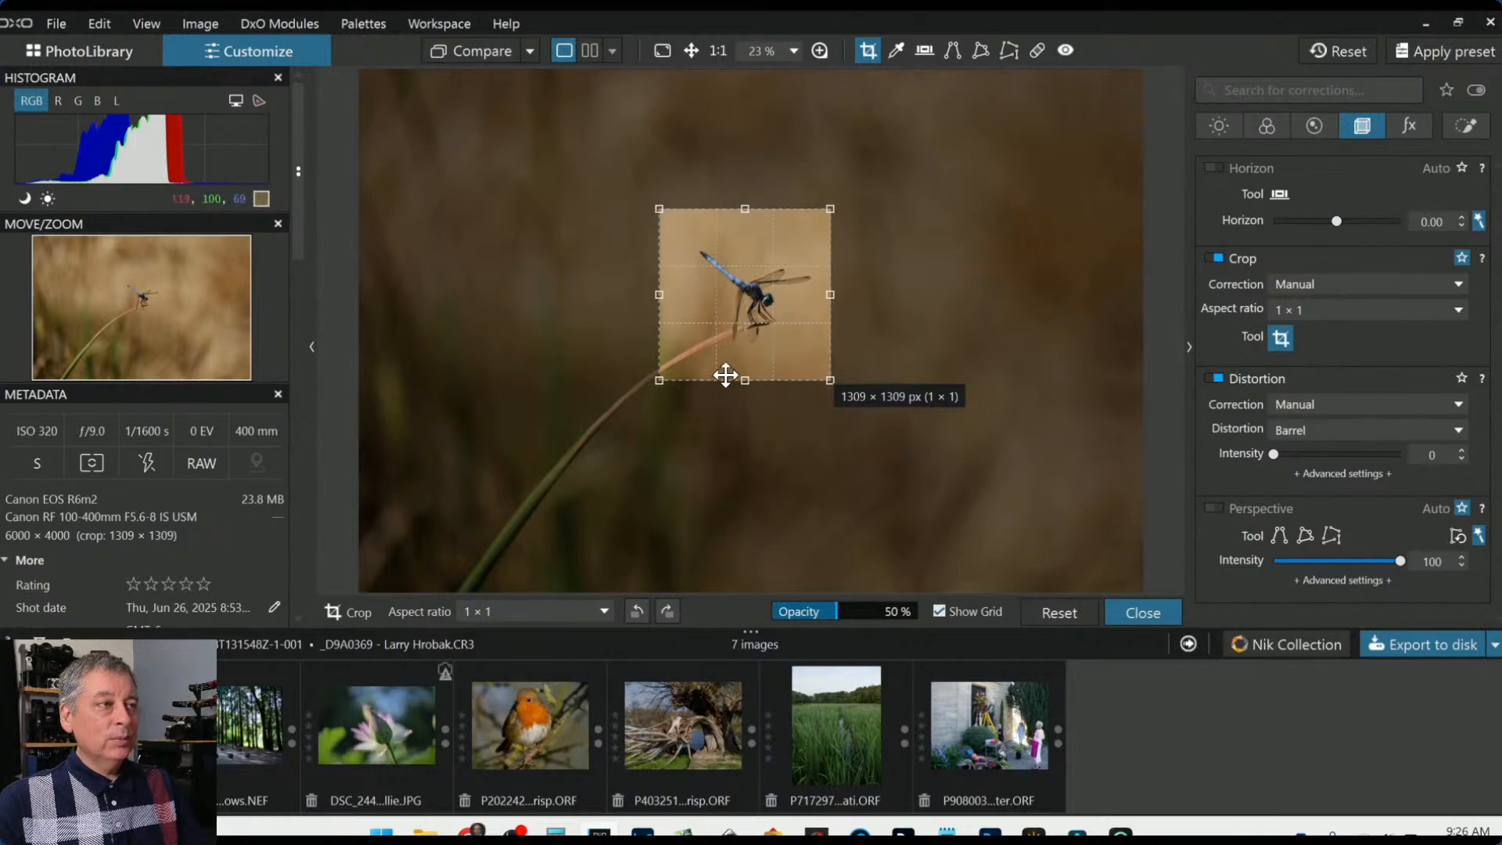
key("Return")
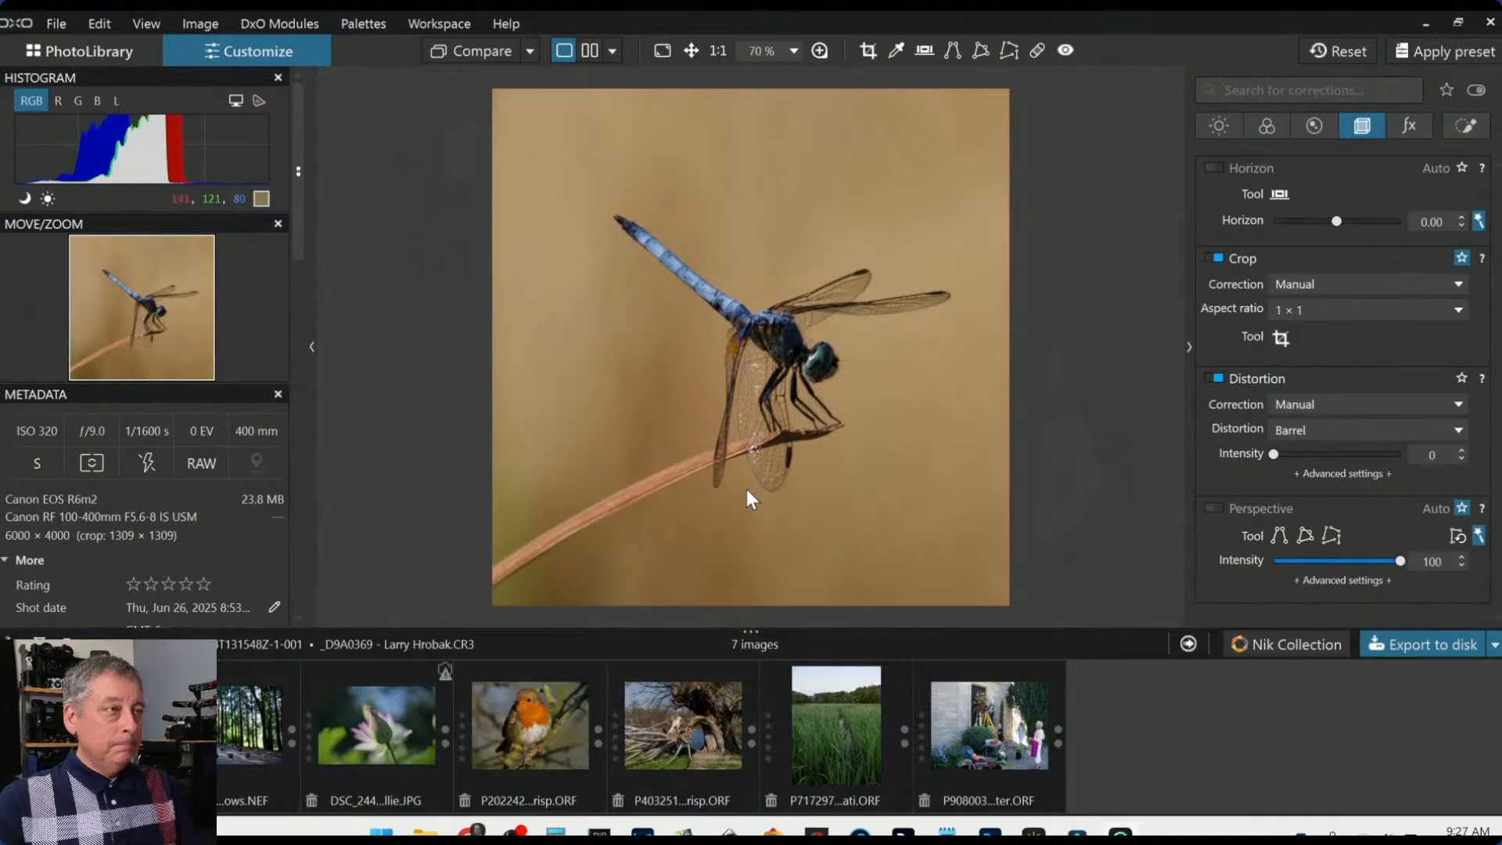
Sharpen the dragonfly with Unsharp Mask at intensity 152 and radius 1.53, checking the detail in the loupe
scroll(801, 405, "up", 5)
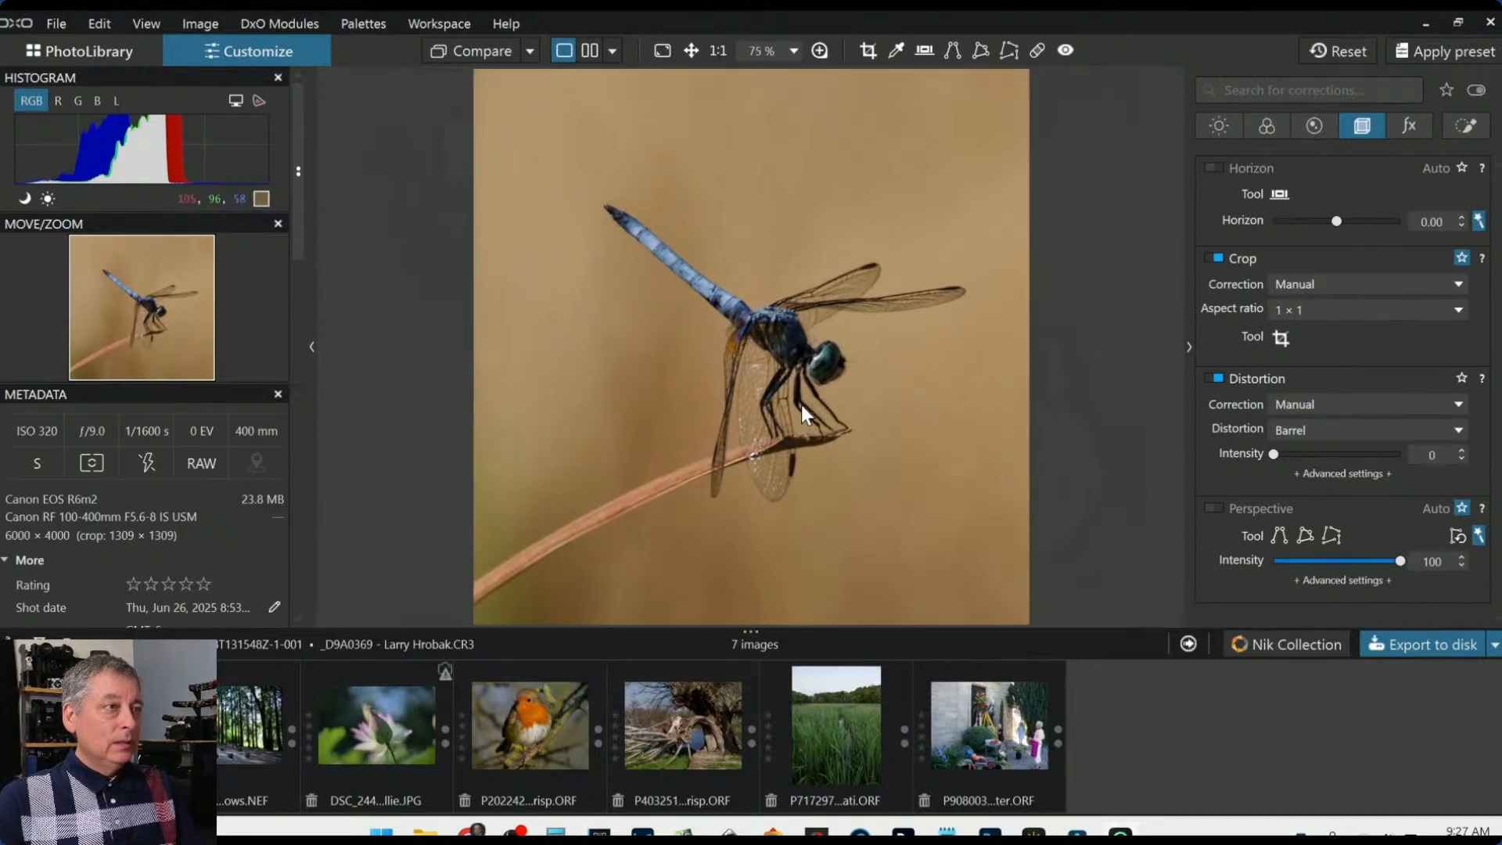
scroll(801, 405, "up", 3)
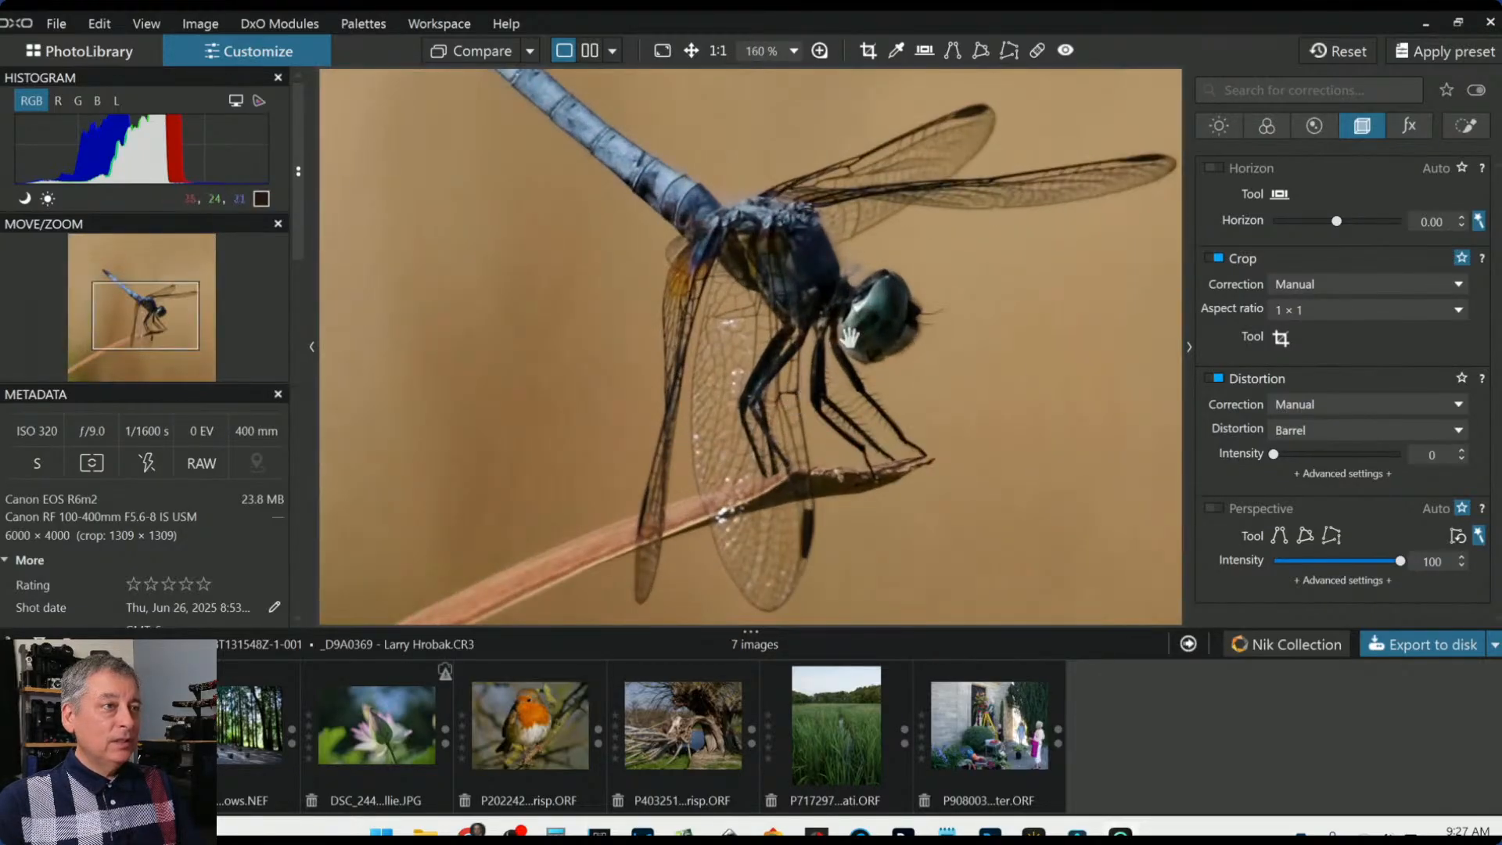
left_click(821, 50)
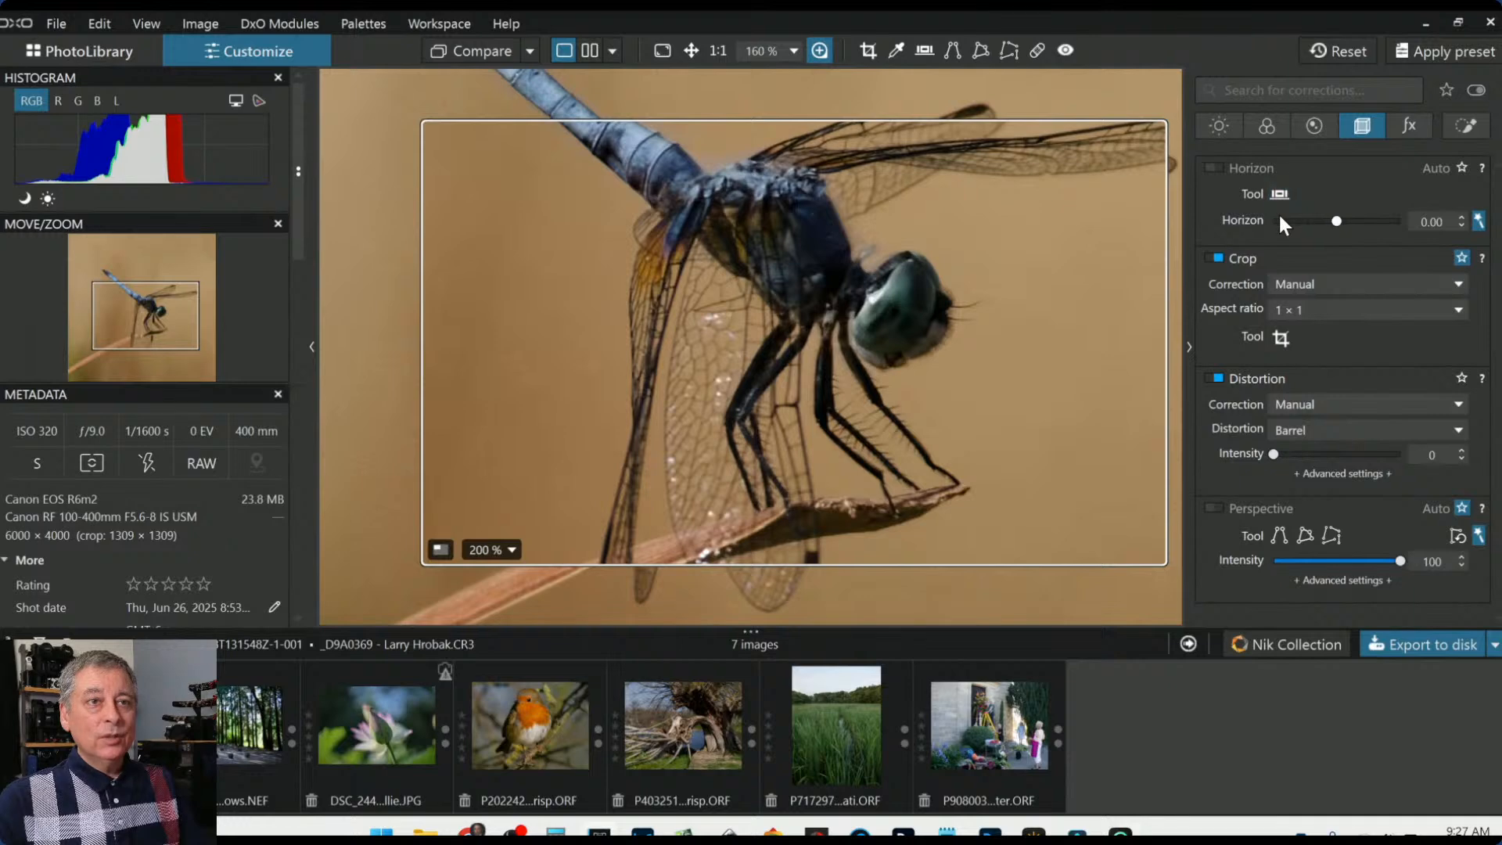
left_click(1322, 128)
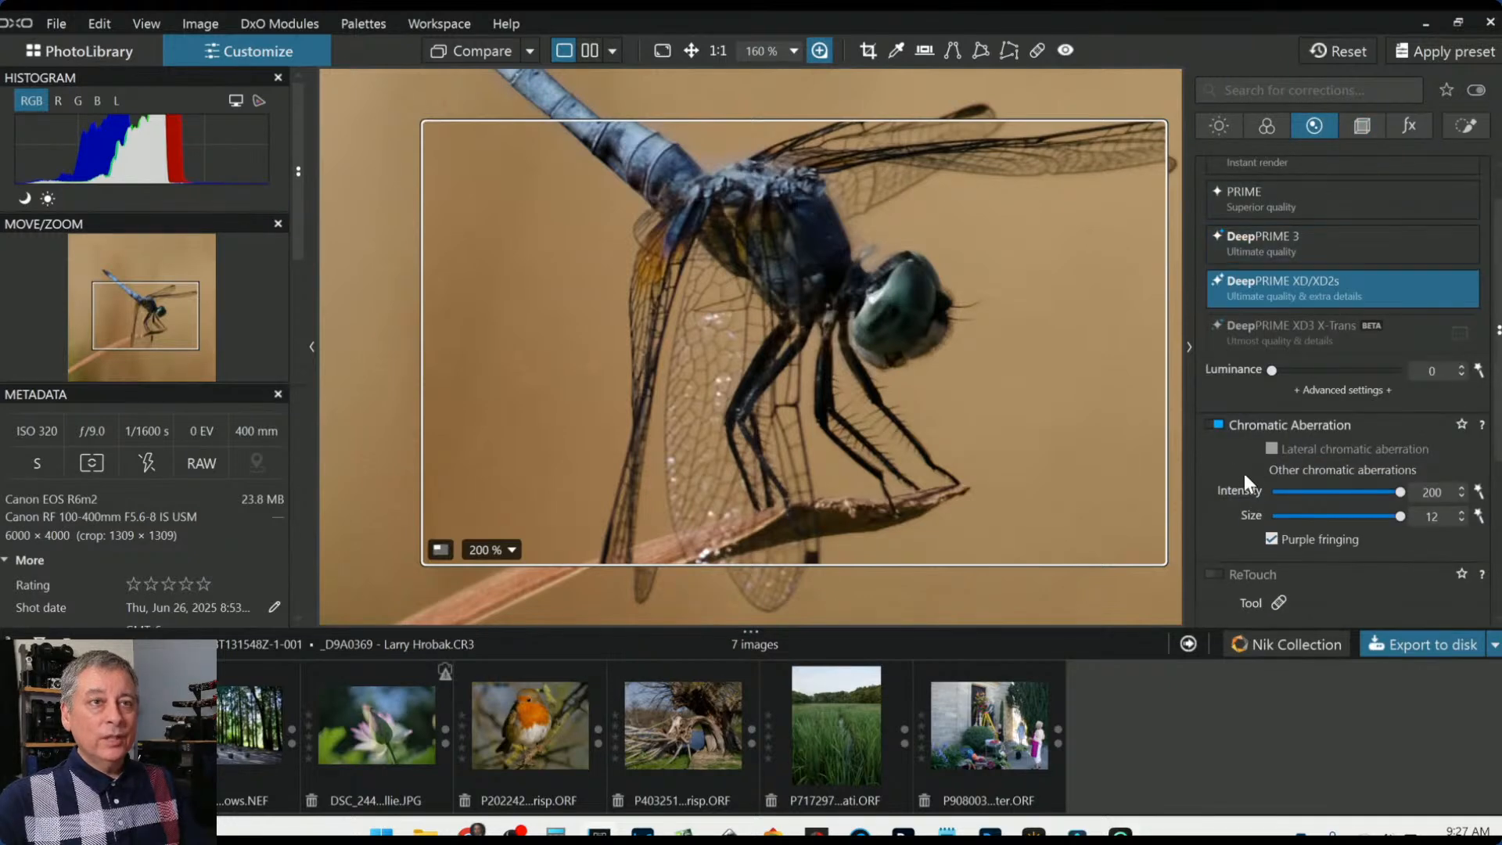
scroll(1240, 481, "down", 3)
scroll(1240, 486, "down", 1)
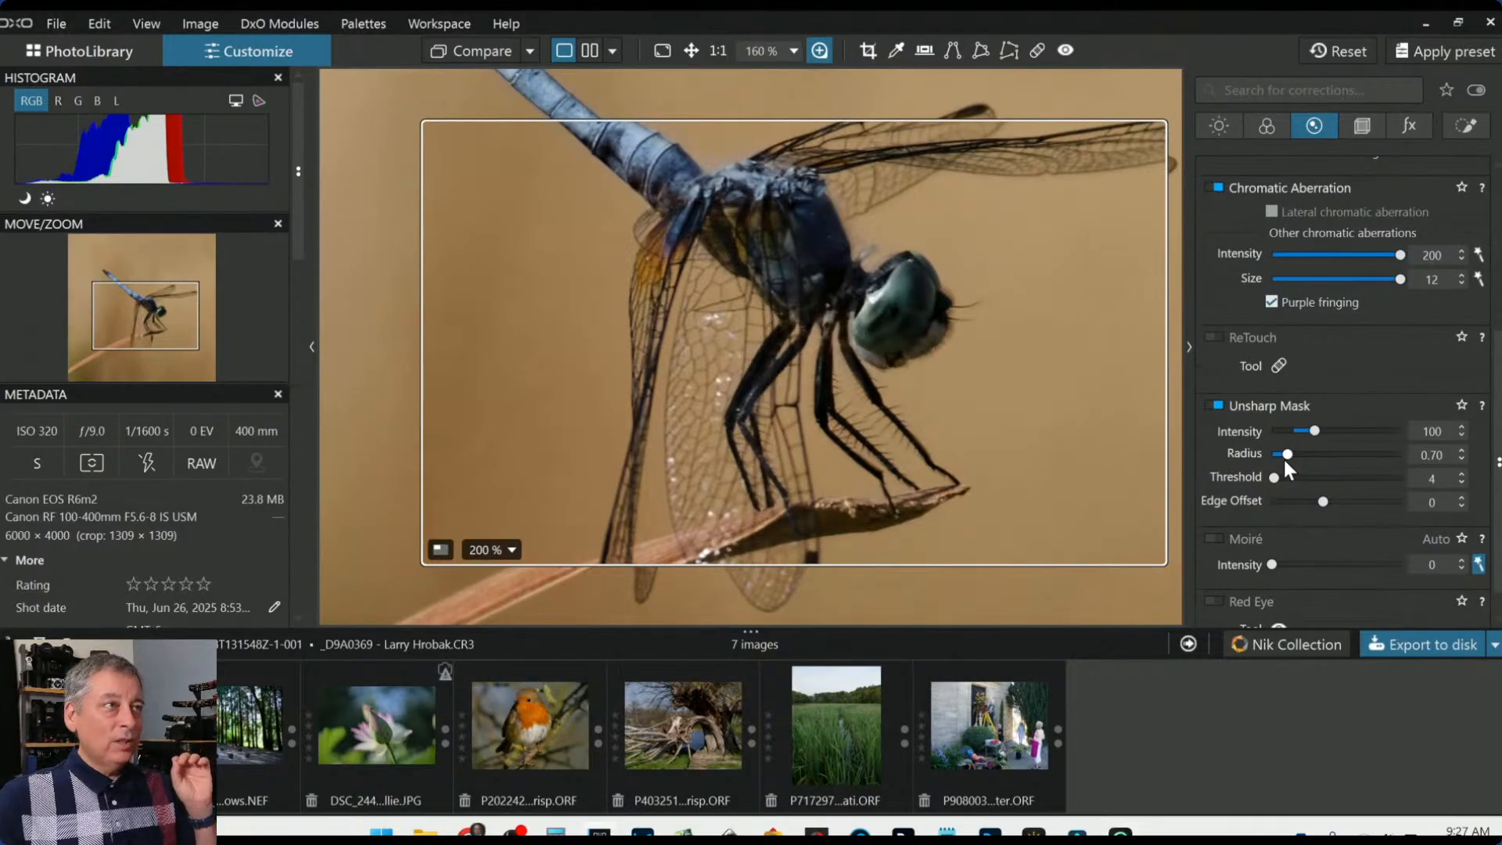
mouse_move(1286, 457)
left_mouse_down()
mouse_move(1331, 433)
mouse_move(1308, 455)
left_mouse_up()
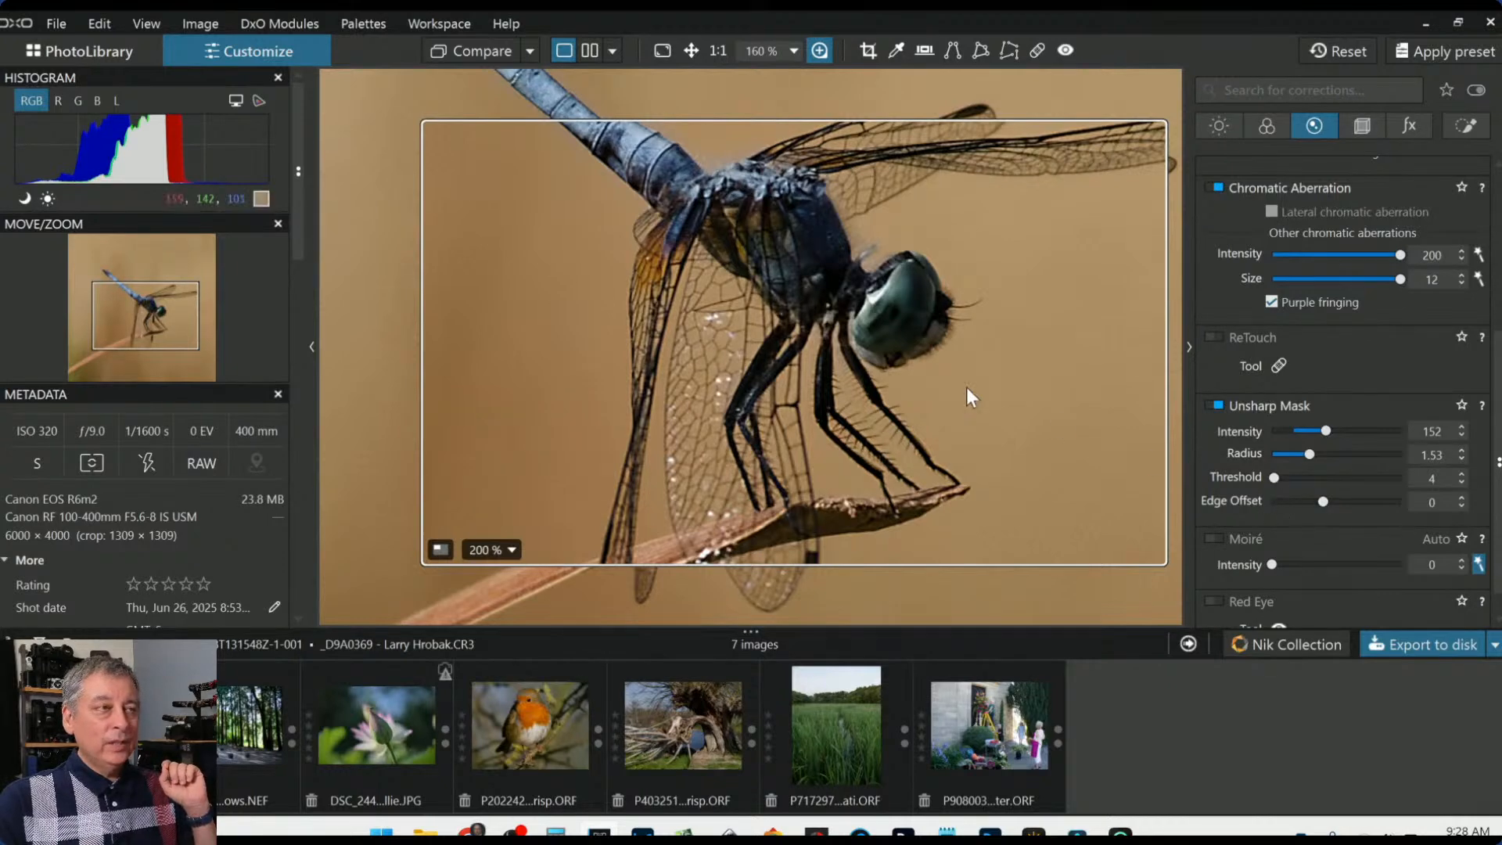
Inspect the sharpening on the dragonfly's head and body closely, with the loupe magnified to 400 %
scroll(871, 325, "up", 2)
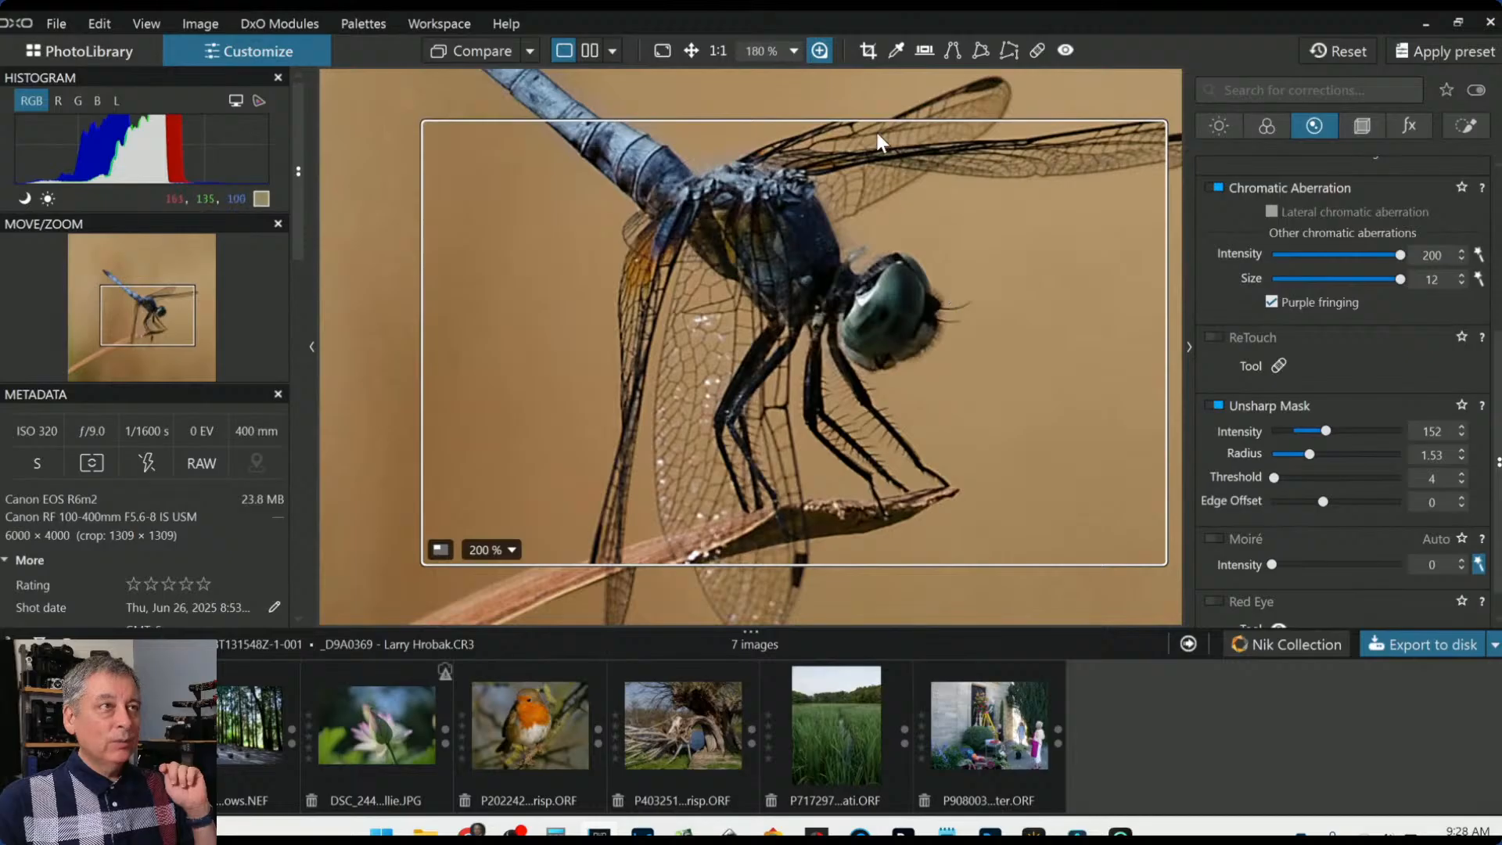
left_click(819, 50)
scroll(915, 410, "up", 3)
scroll(915, 410, "up", 1)
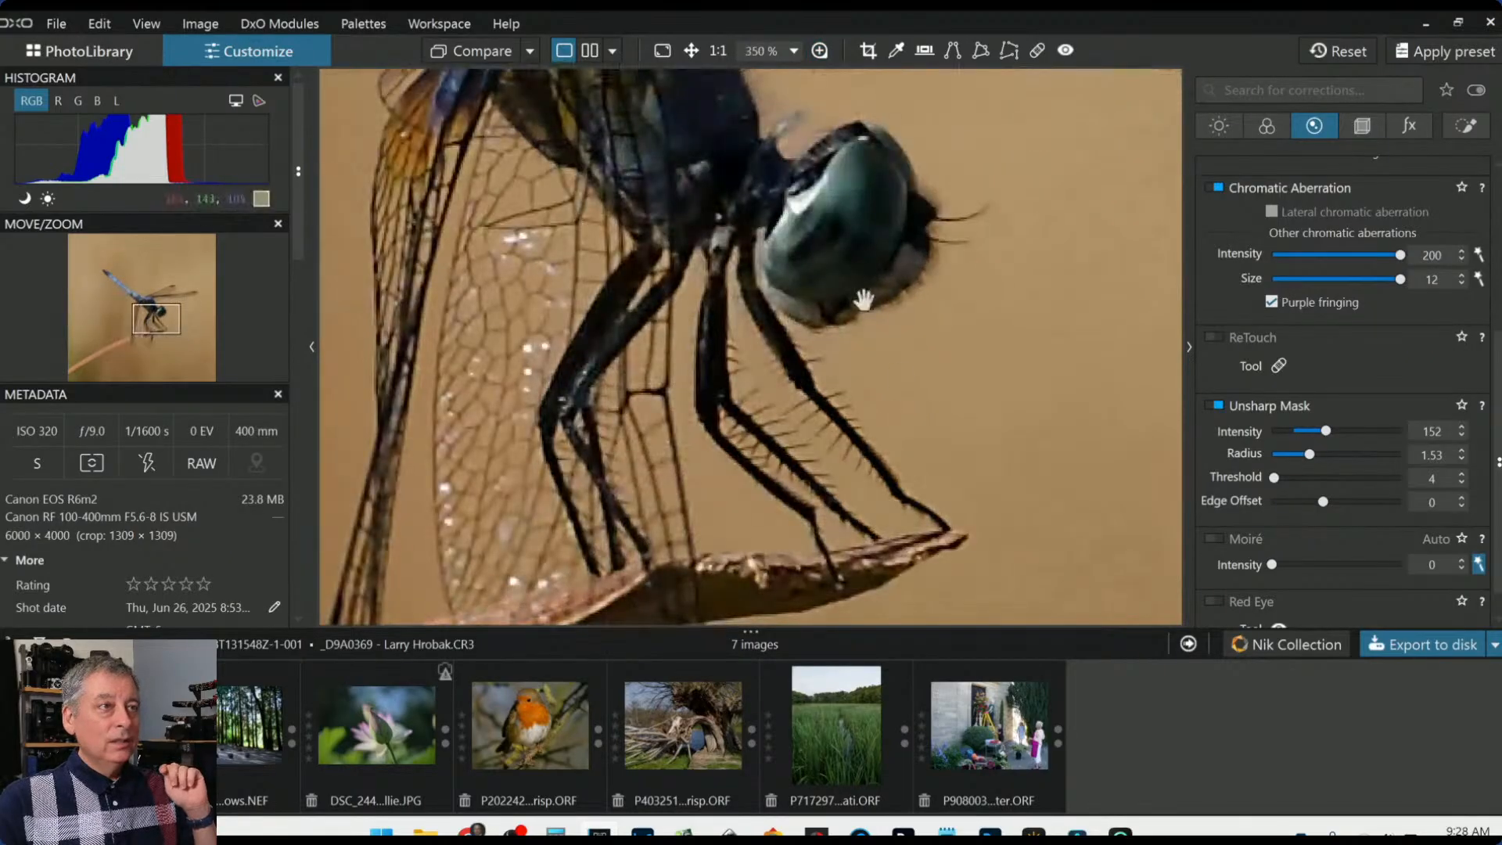
scroll(1063, 522, "up", 2)
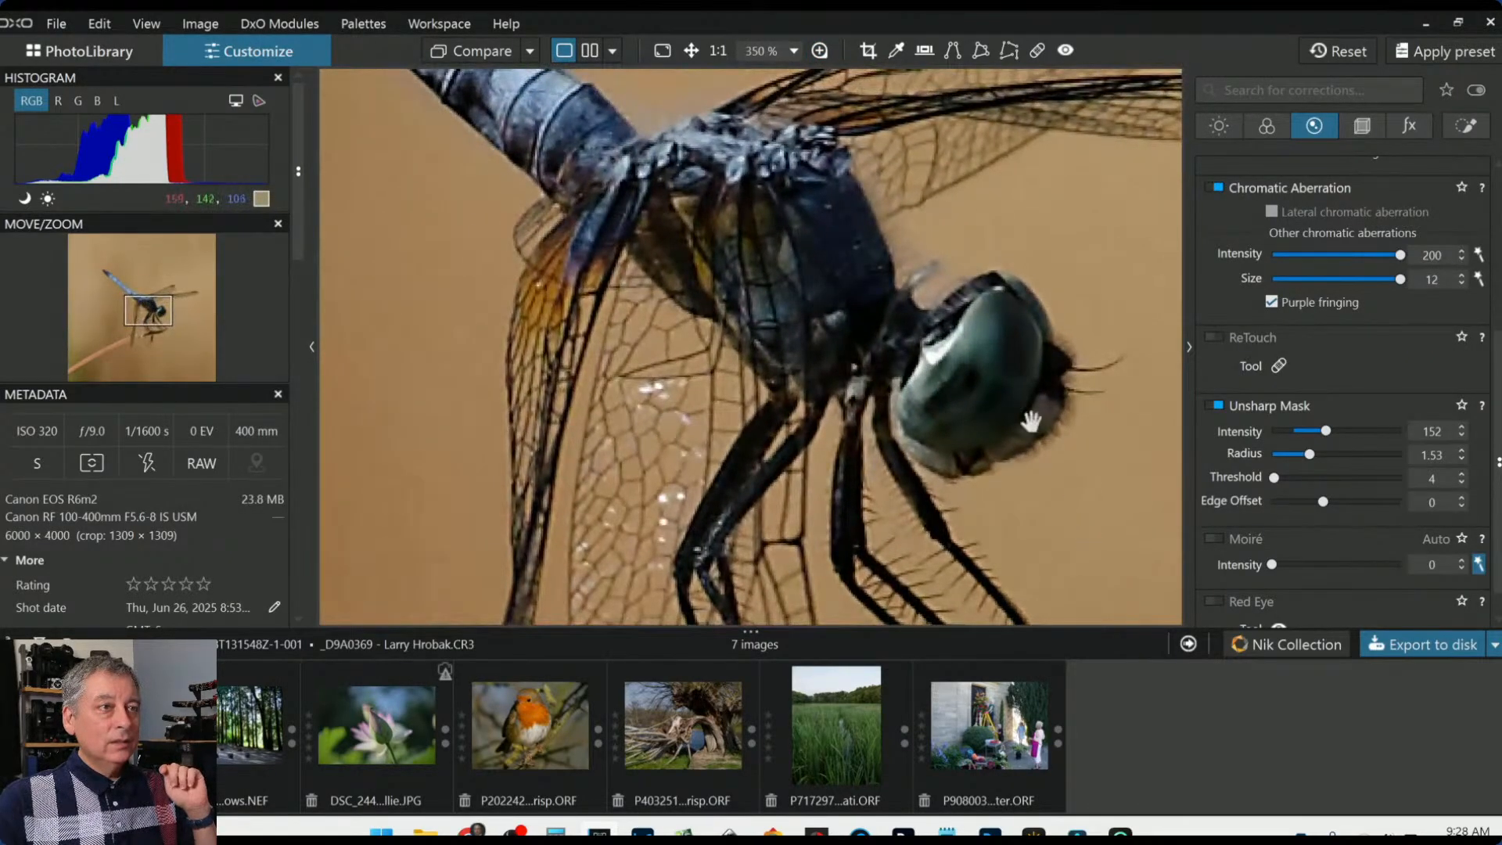
left_click(819, 50)
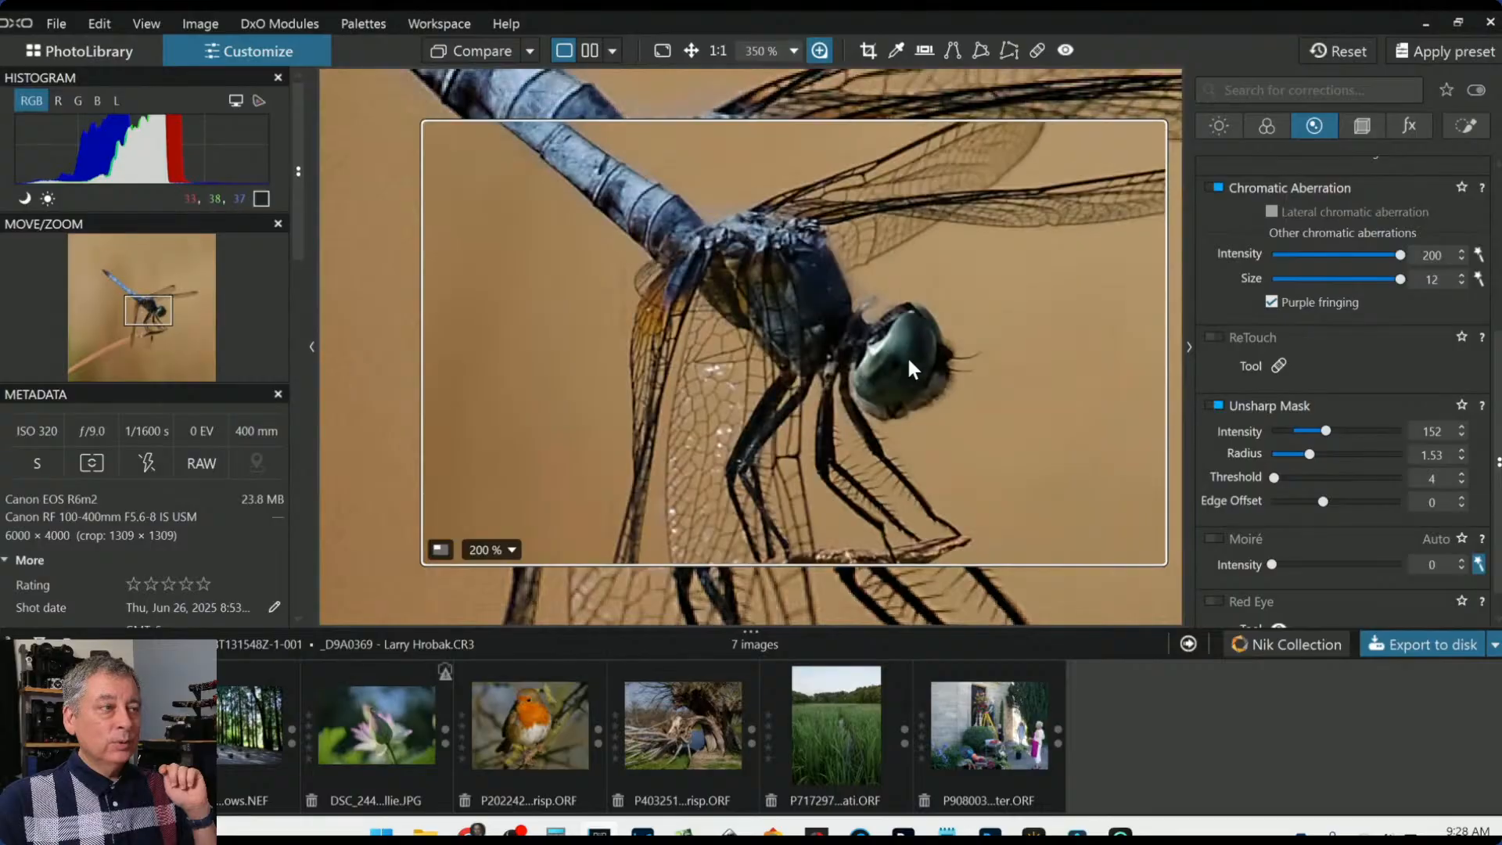
left_click(510, 550)
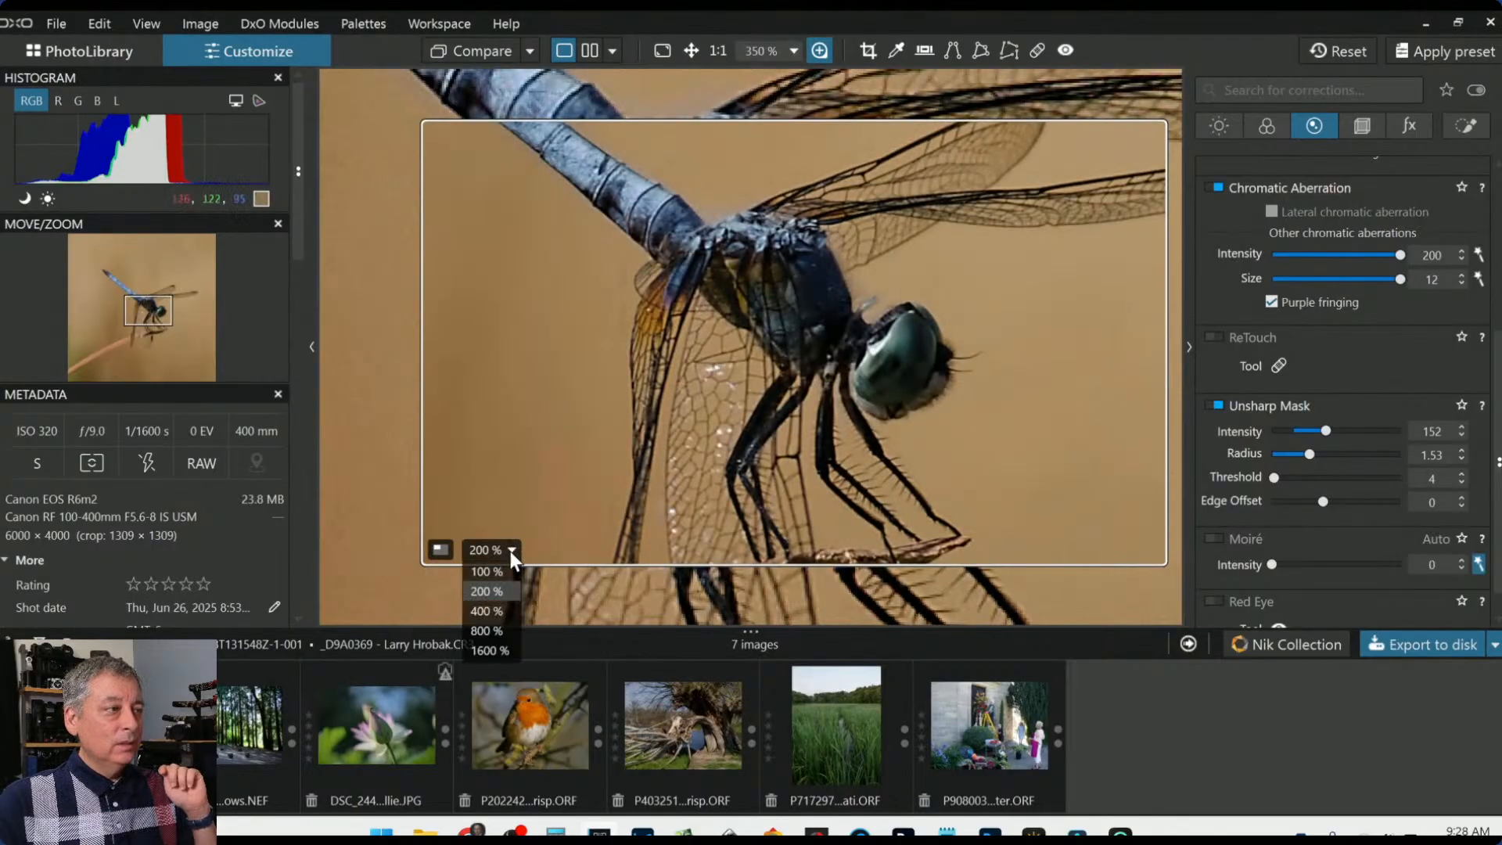
left_click(500, 607)
left_click_drag(959, 456, 929, 449)
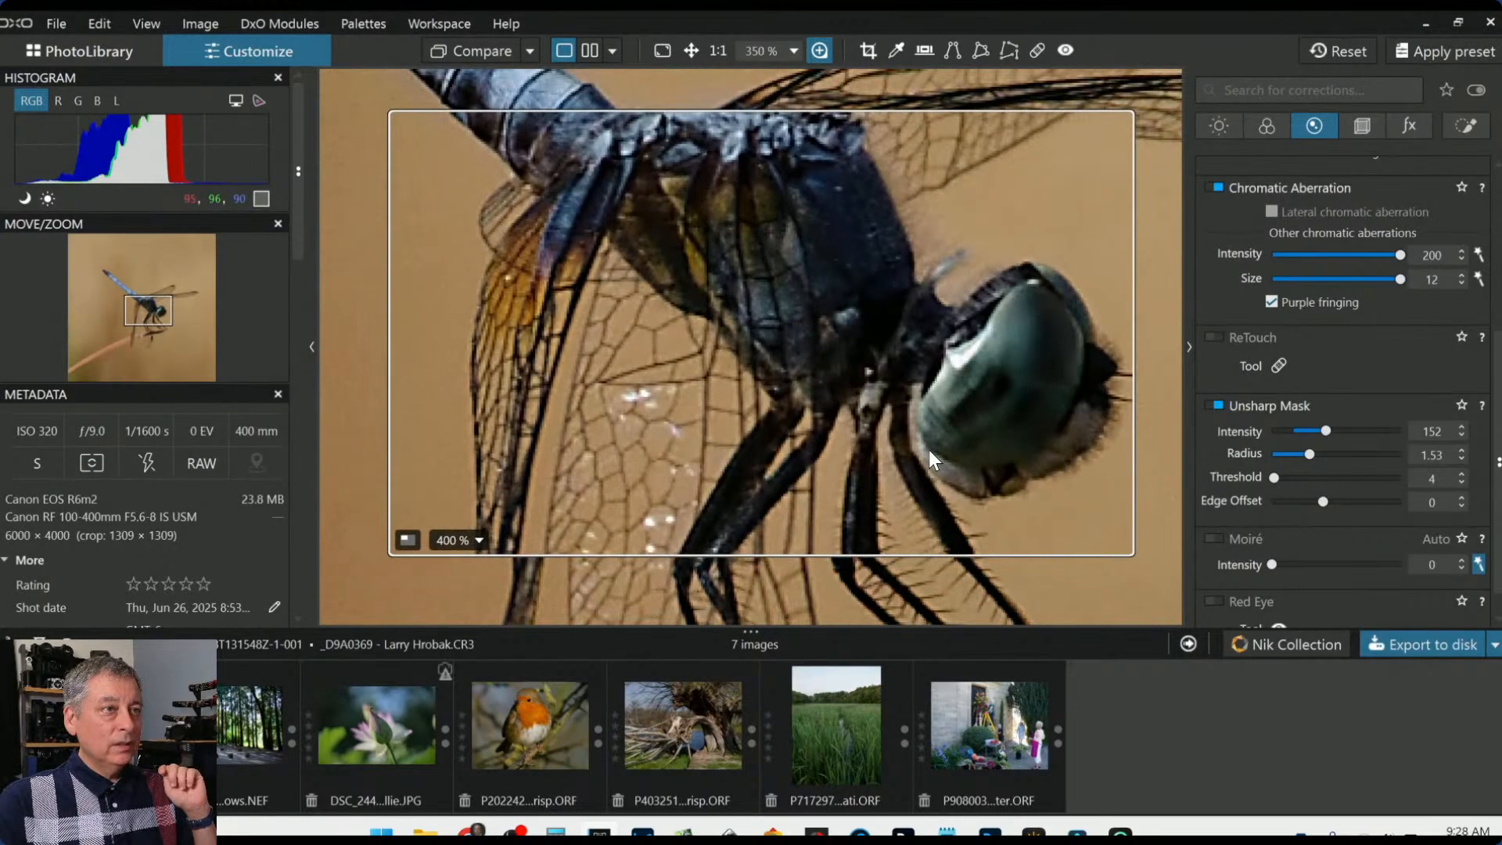
Increase the Unsharp Mask to intensity 215 and radius 2.13, then close the loupe and review the whole dragonfly
left_click_drag(1313, 455, 1337, 428)
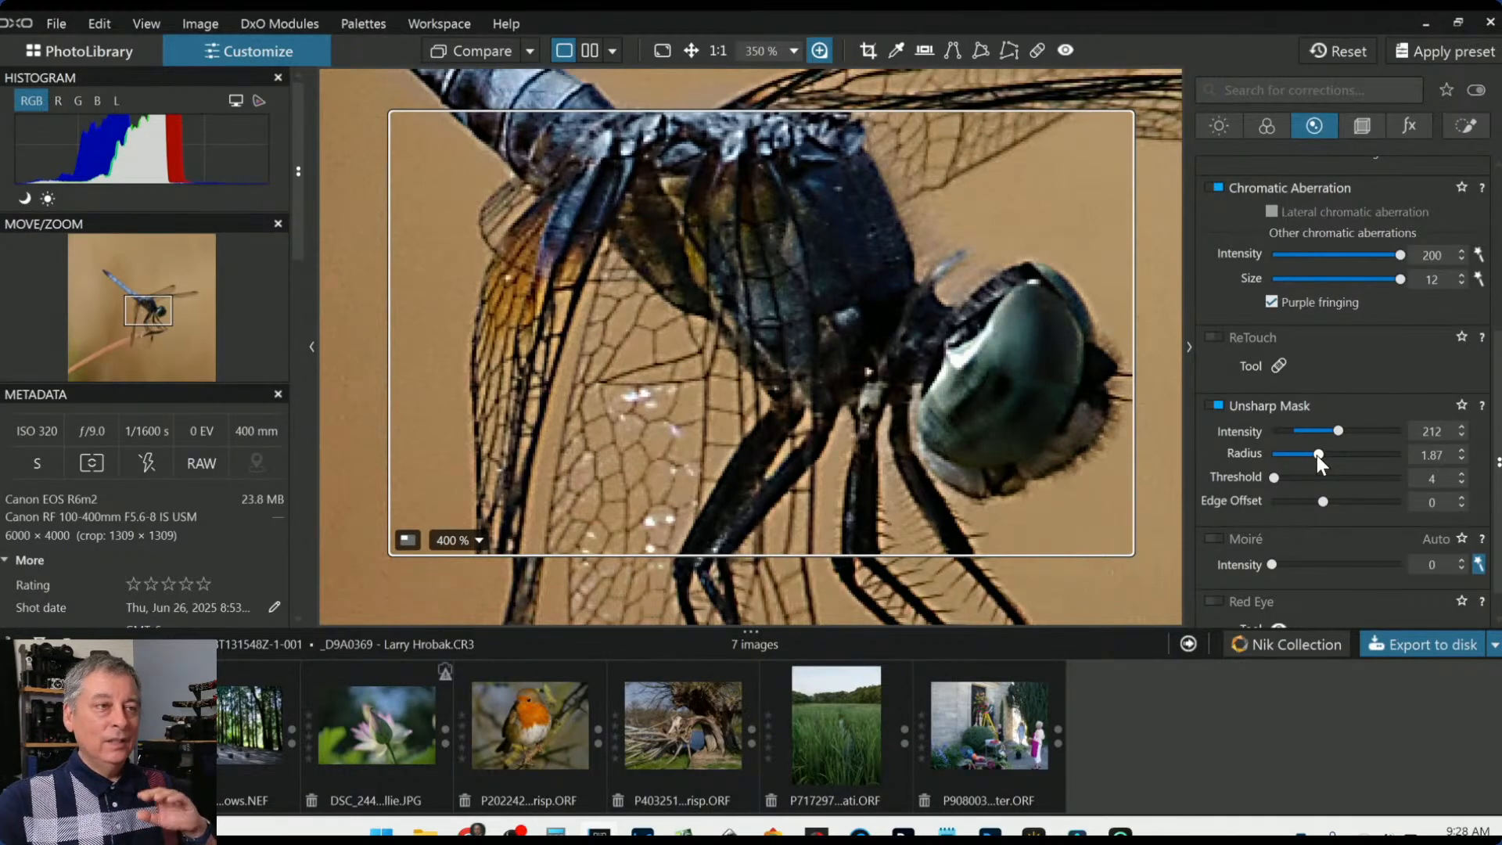
mouse_move(1334, 430)
left_mouse_down()
mouse_move(1414, 430)
mouse_move(1309, 427)
mouse_move(1339, 430)
mouse_move(1306, 453)
mouse_move(1335, 453)
mouse_move(1320, 457)
mouse_move(1342, 432)
mouse_move(1325, 454)
left_mouse_up()
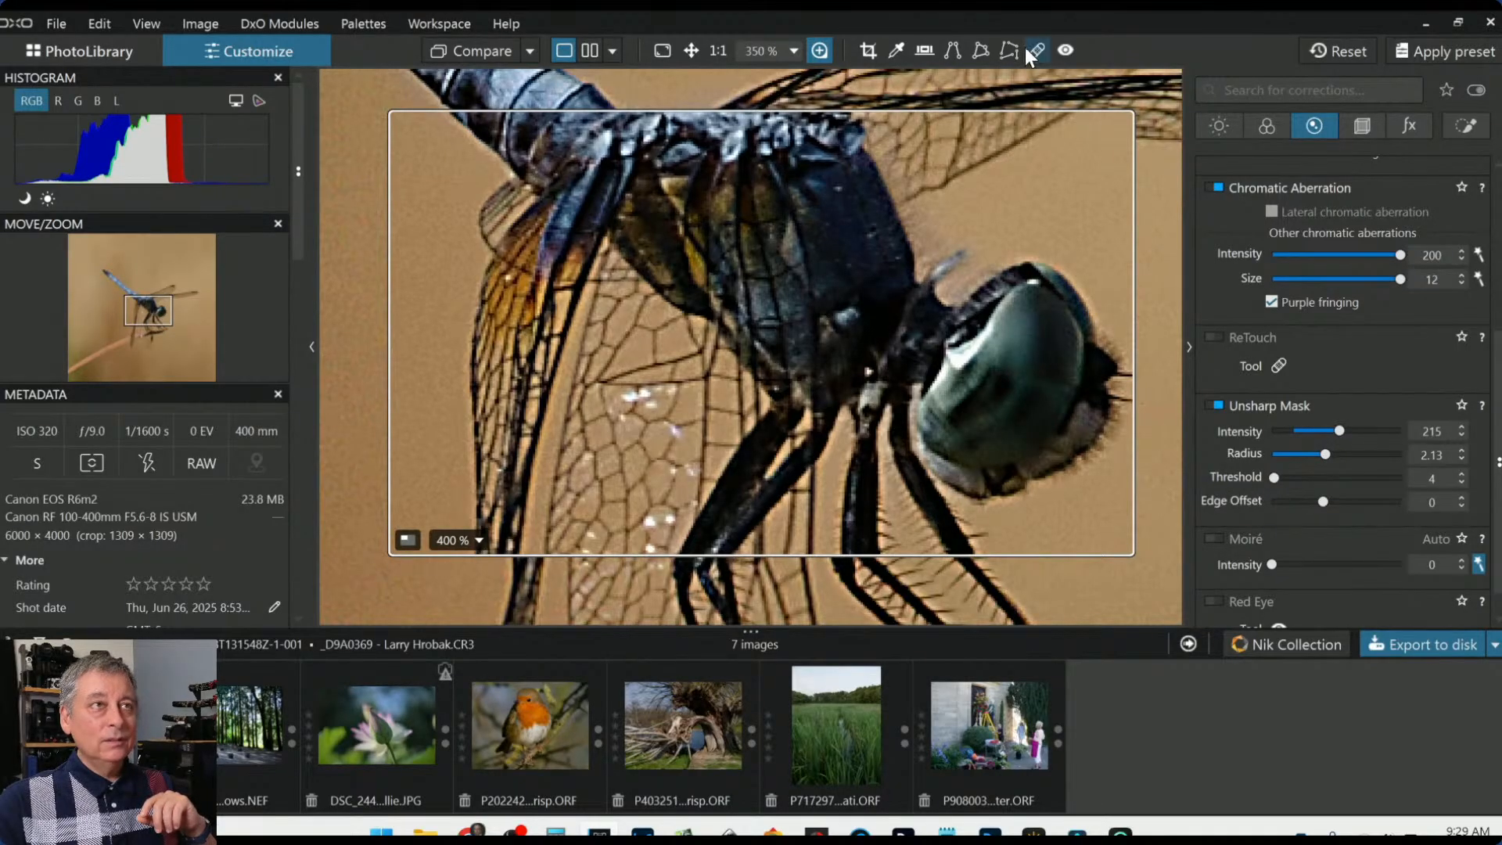
left_click(820, 52)
scroll(938, 362, "down", 3)
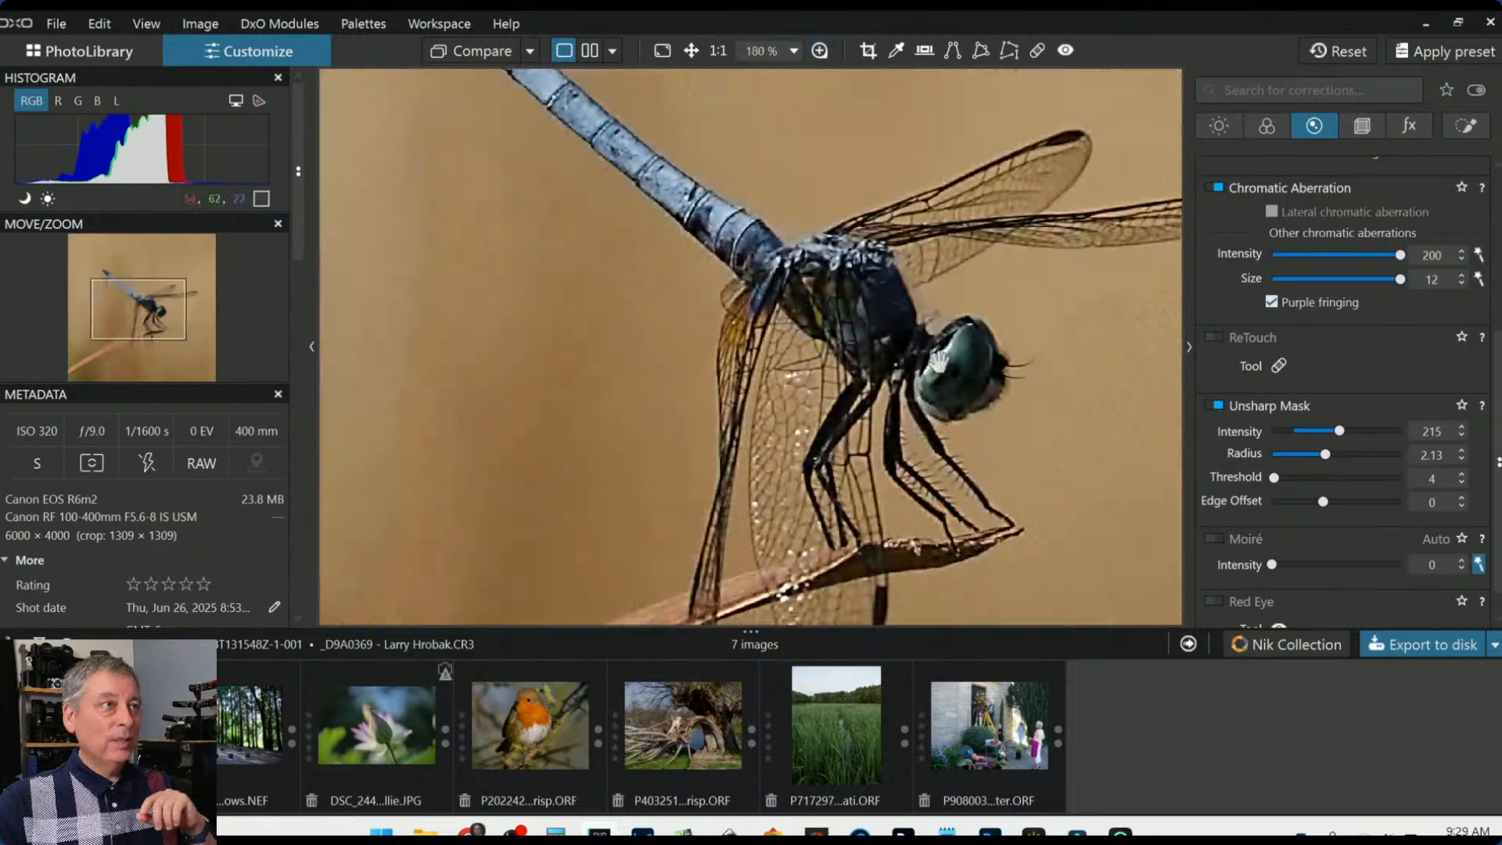
scroll(939, 361, "down", 1)
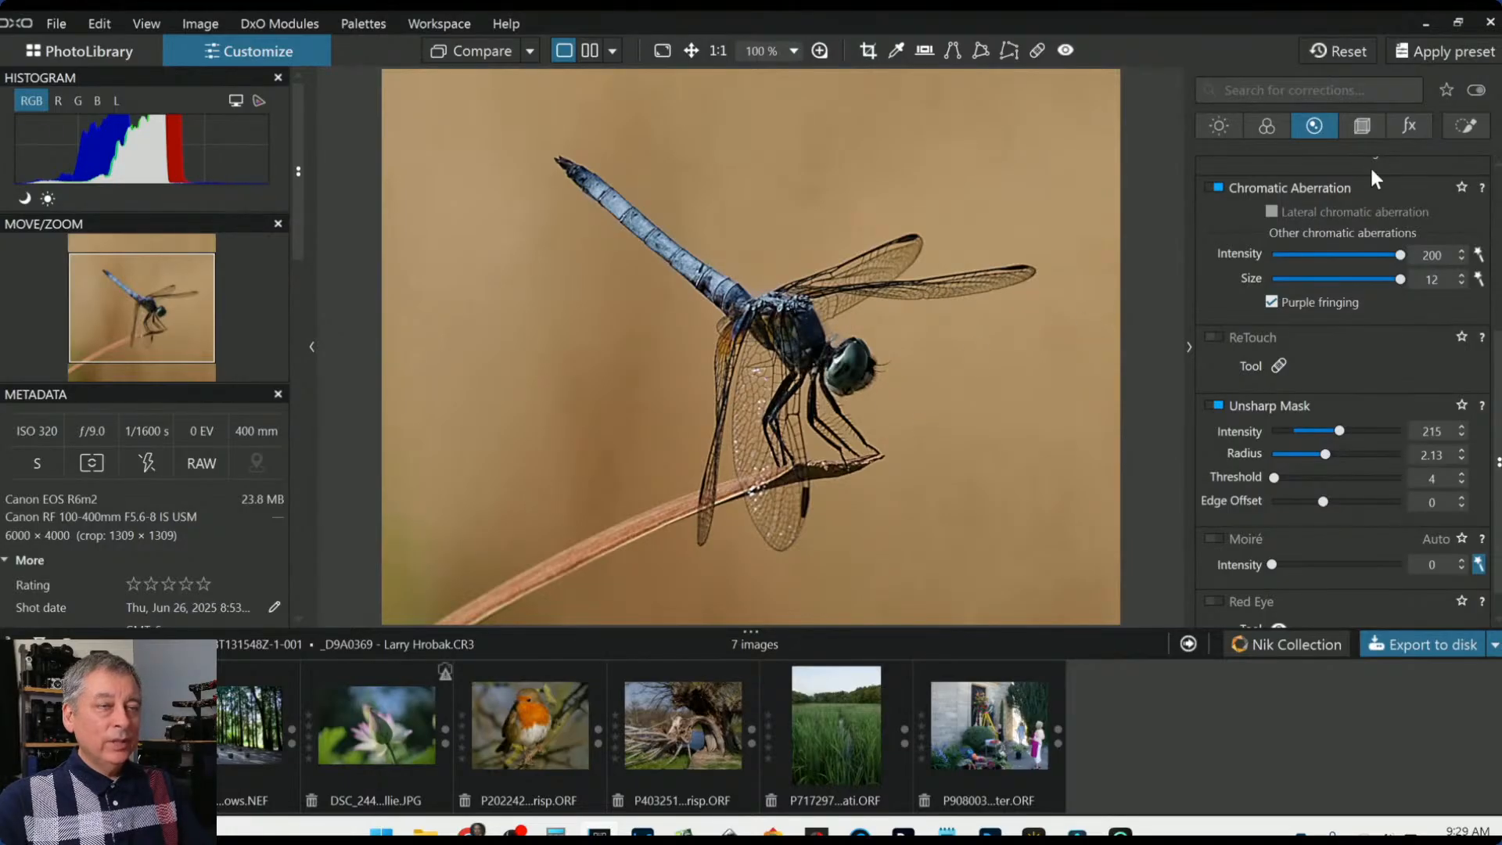
Add a control point local adjustment on the dragonfly's thorax
left_click(1465, 126)
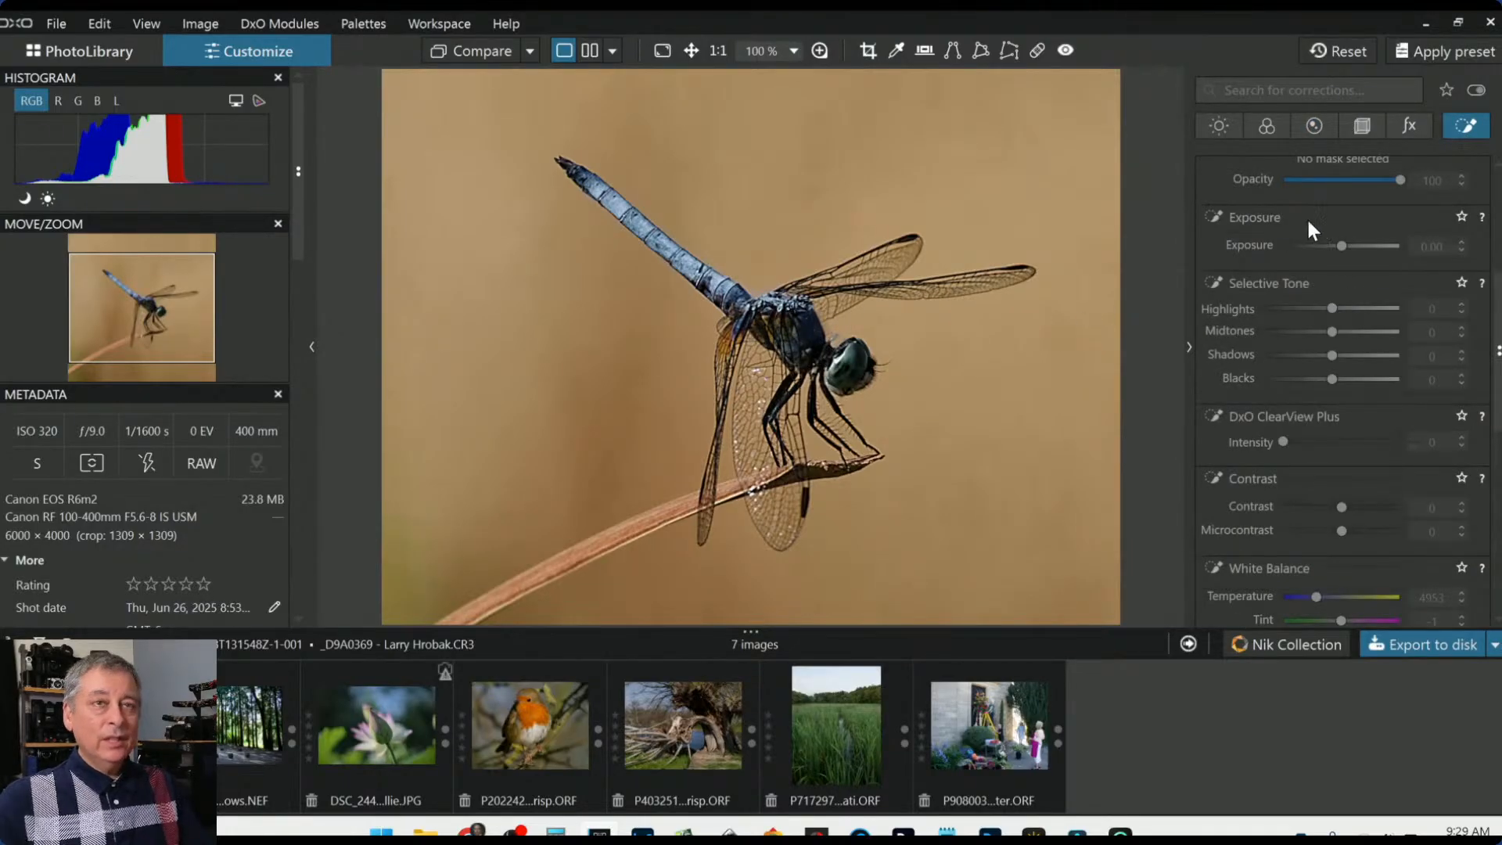
scroll(1306, 415, "up", 4)
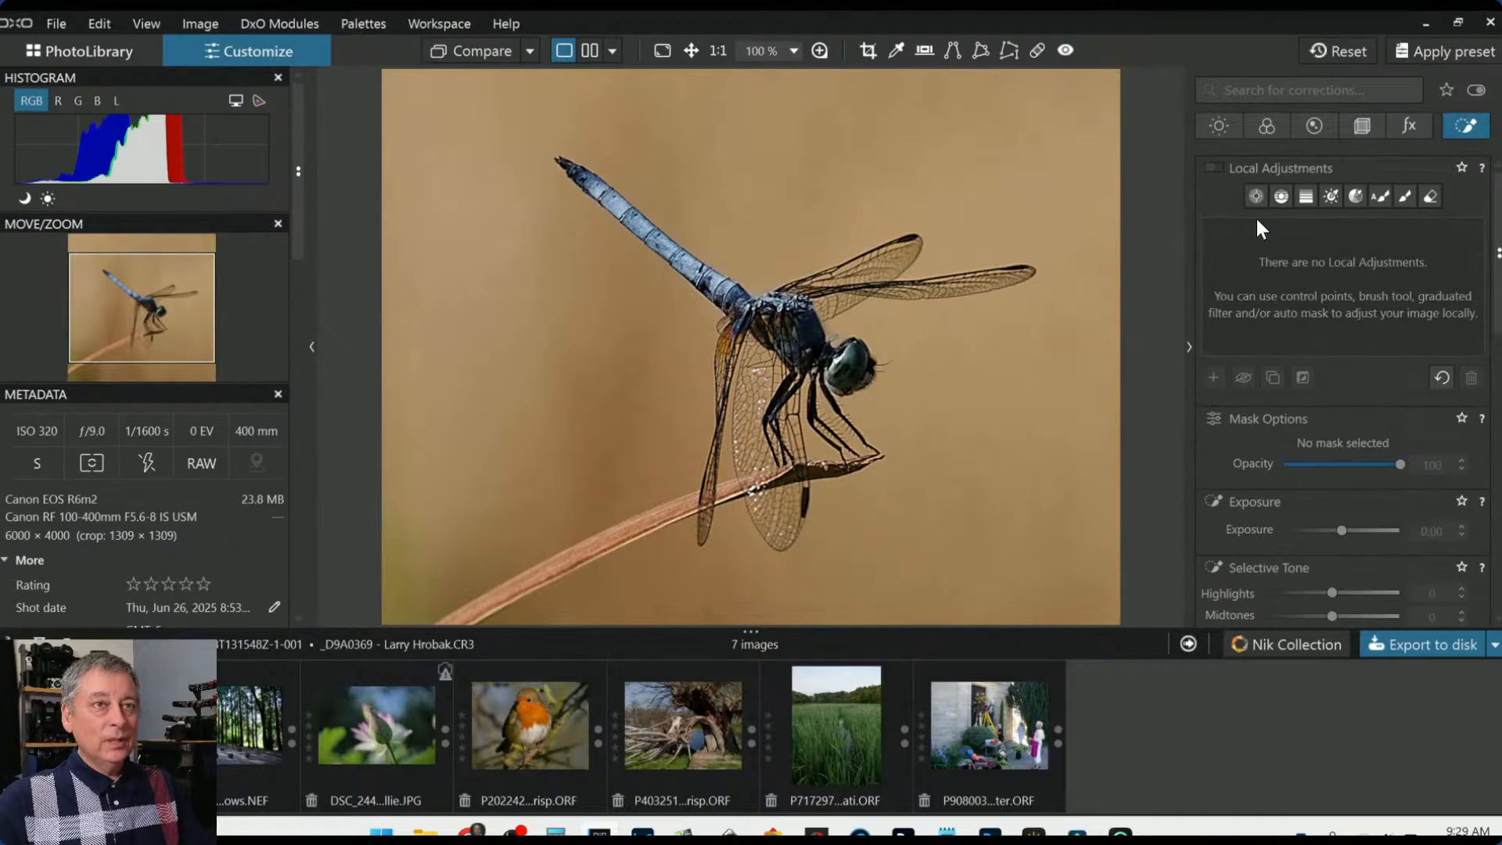
left_click(1251, 196)
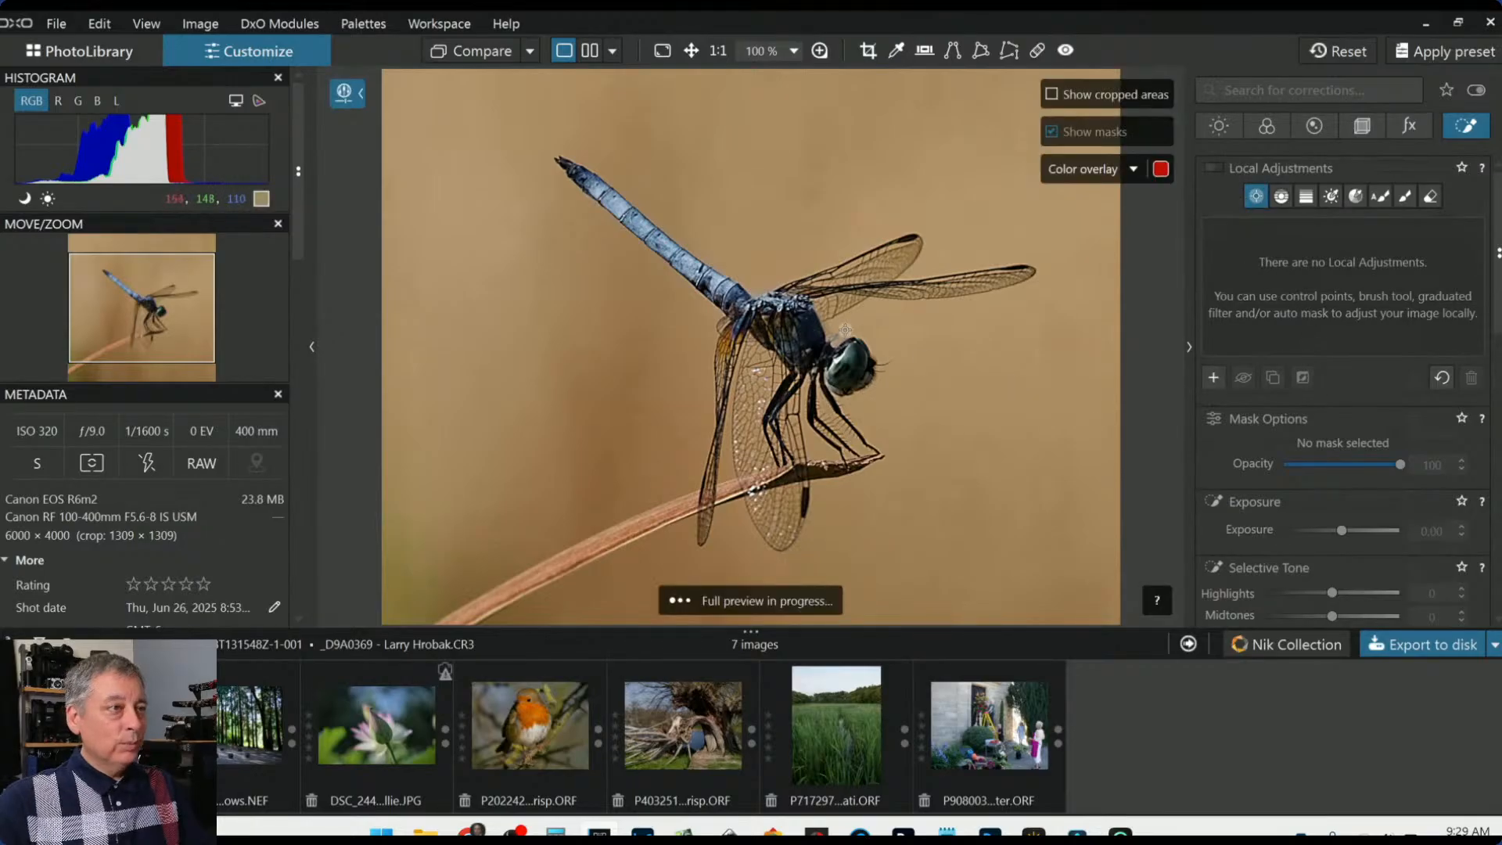
left_click(815, 339)
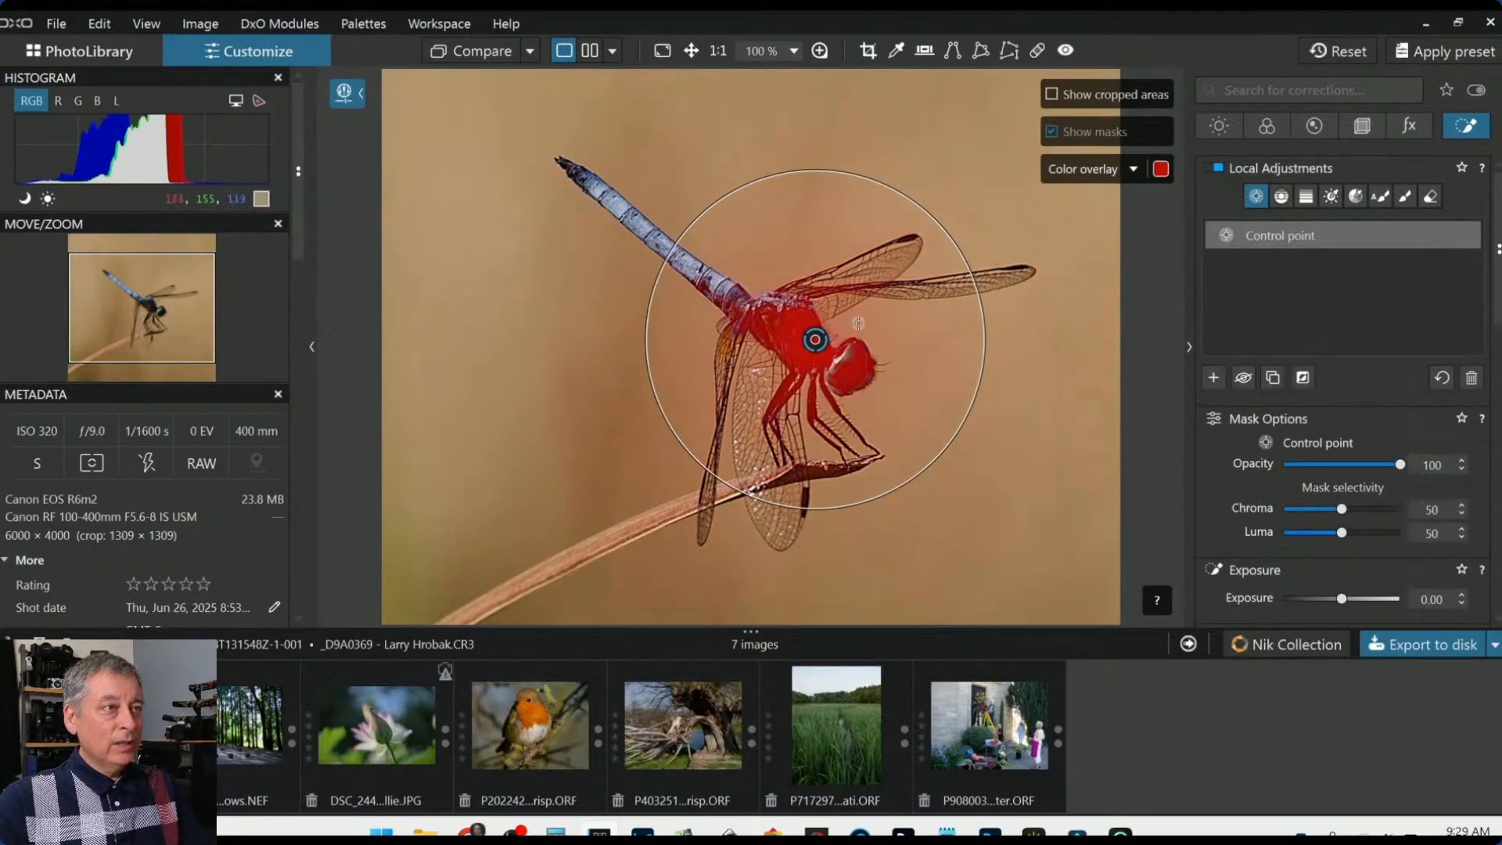
Set the control point's Luma mask selectivity to 55
scroll(1205, 512, "down", 1)
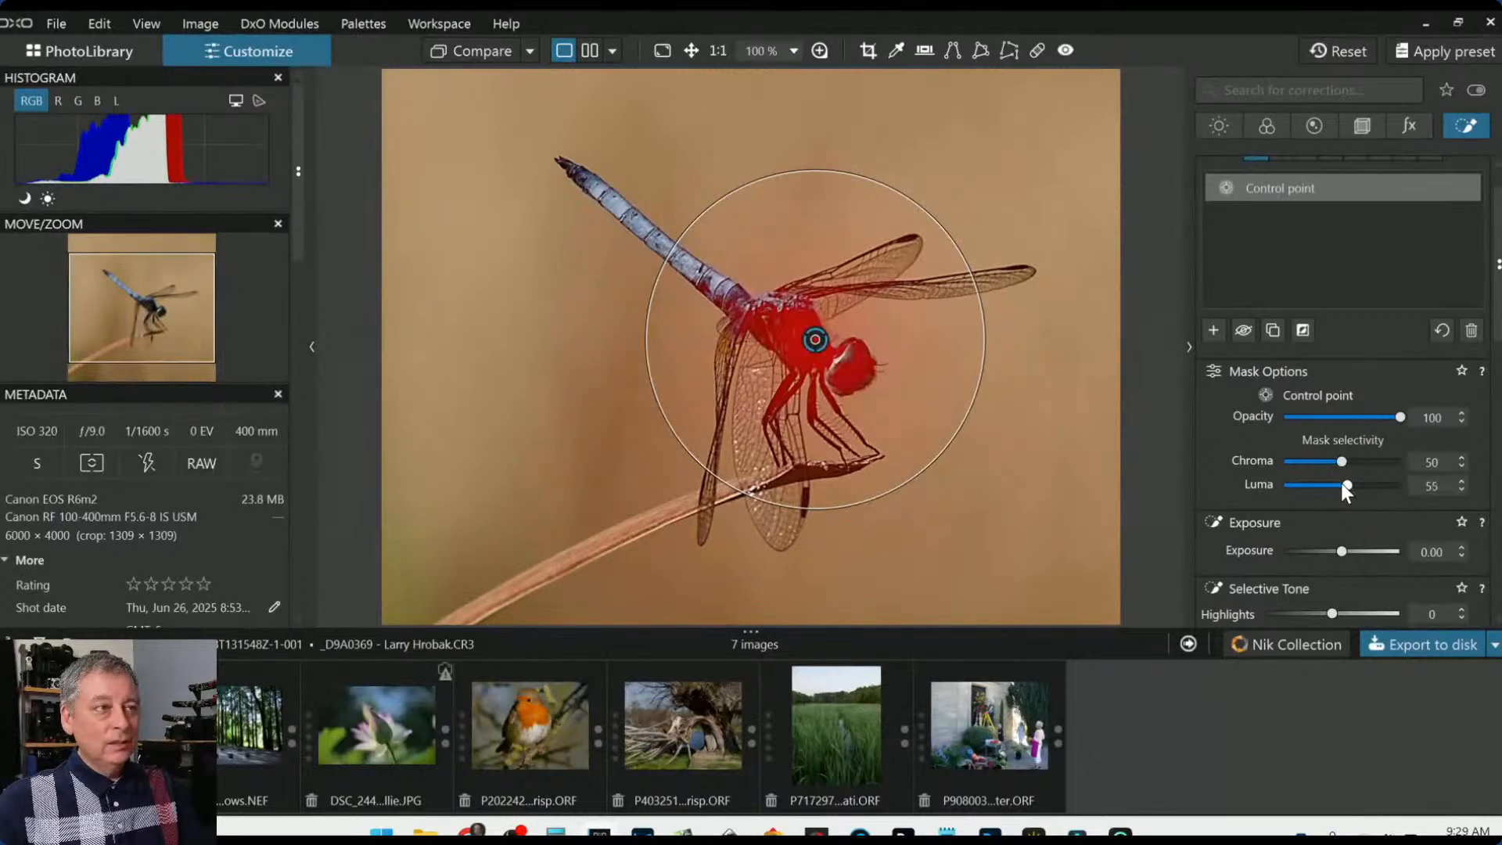
scroll(1342, 486, "up", 2)
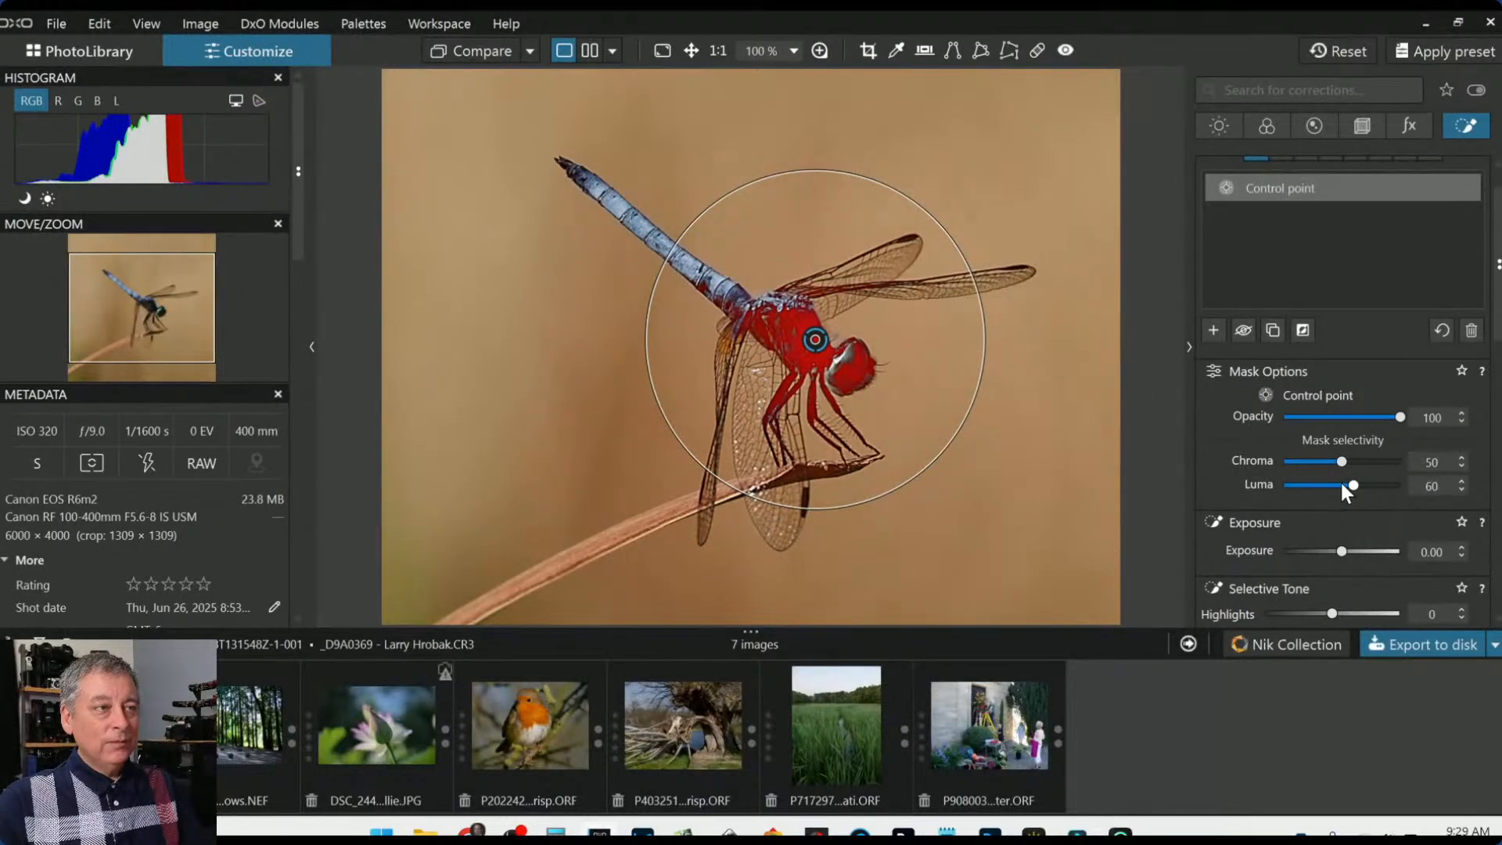
scroll(1343, 491, "down", 1)
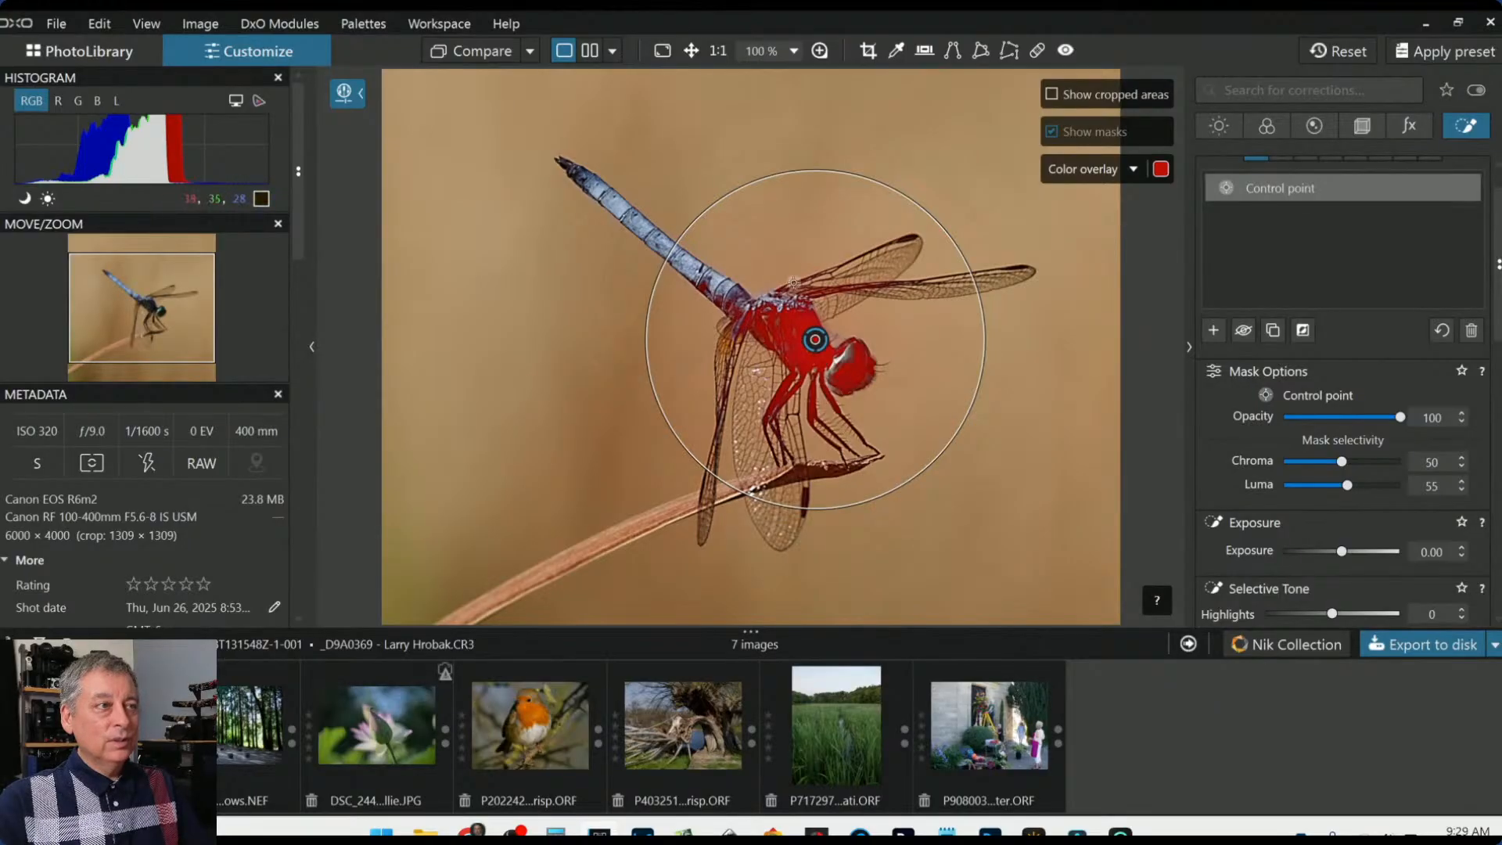
Raise the thorax control point's local Exposure to 1.30 and check the brightened body up close
scroll(1330, 512, "down", 3)
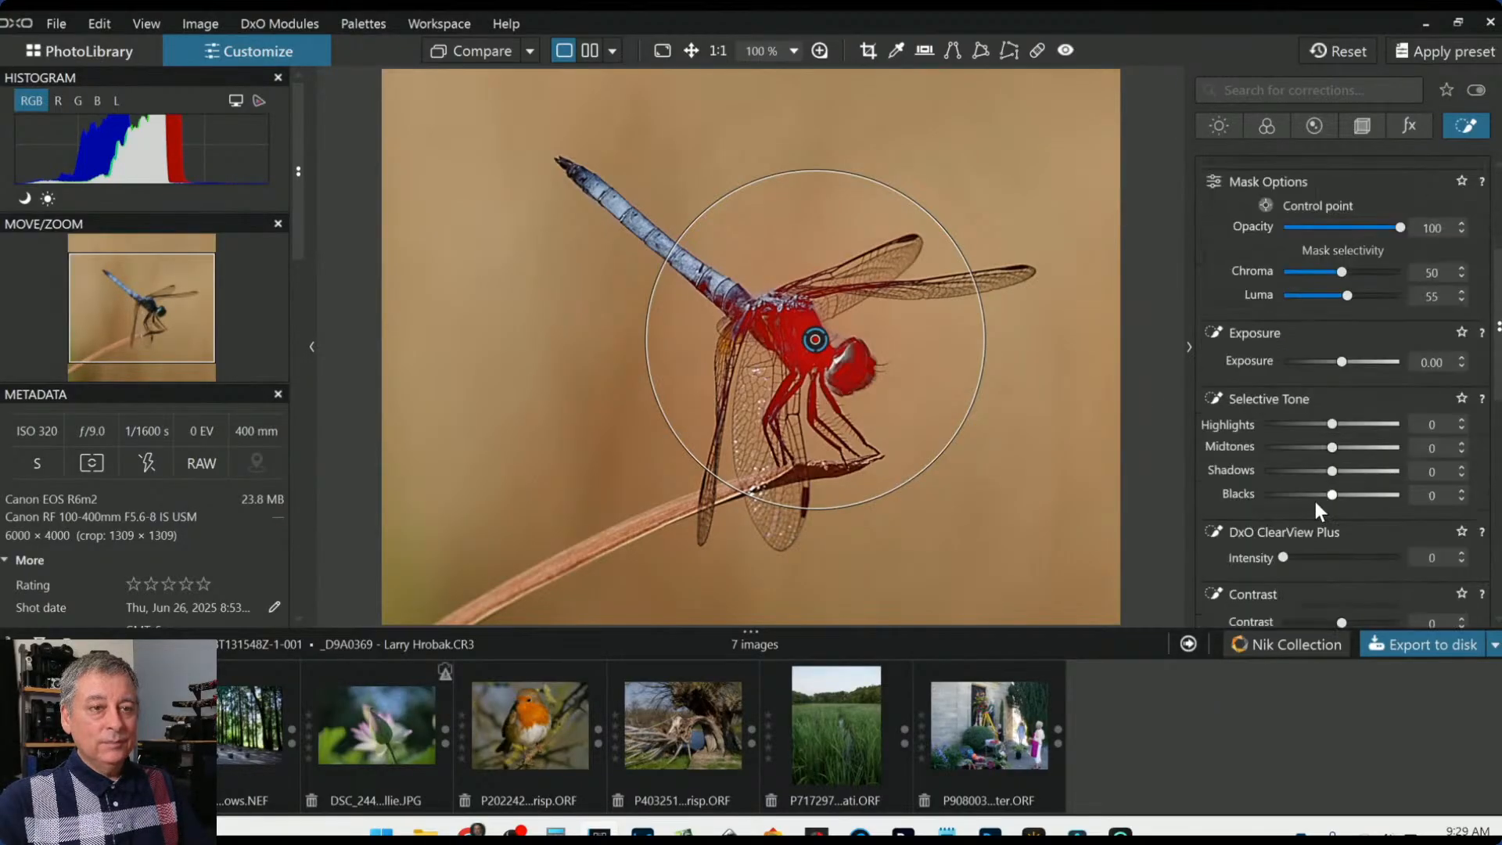
left_click(1344, 364)
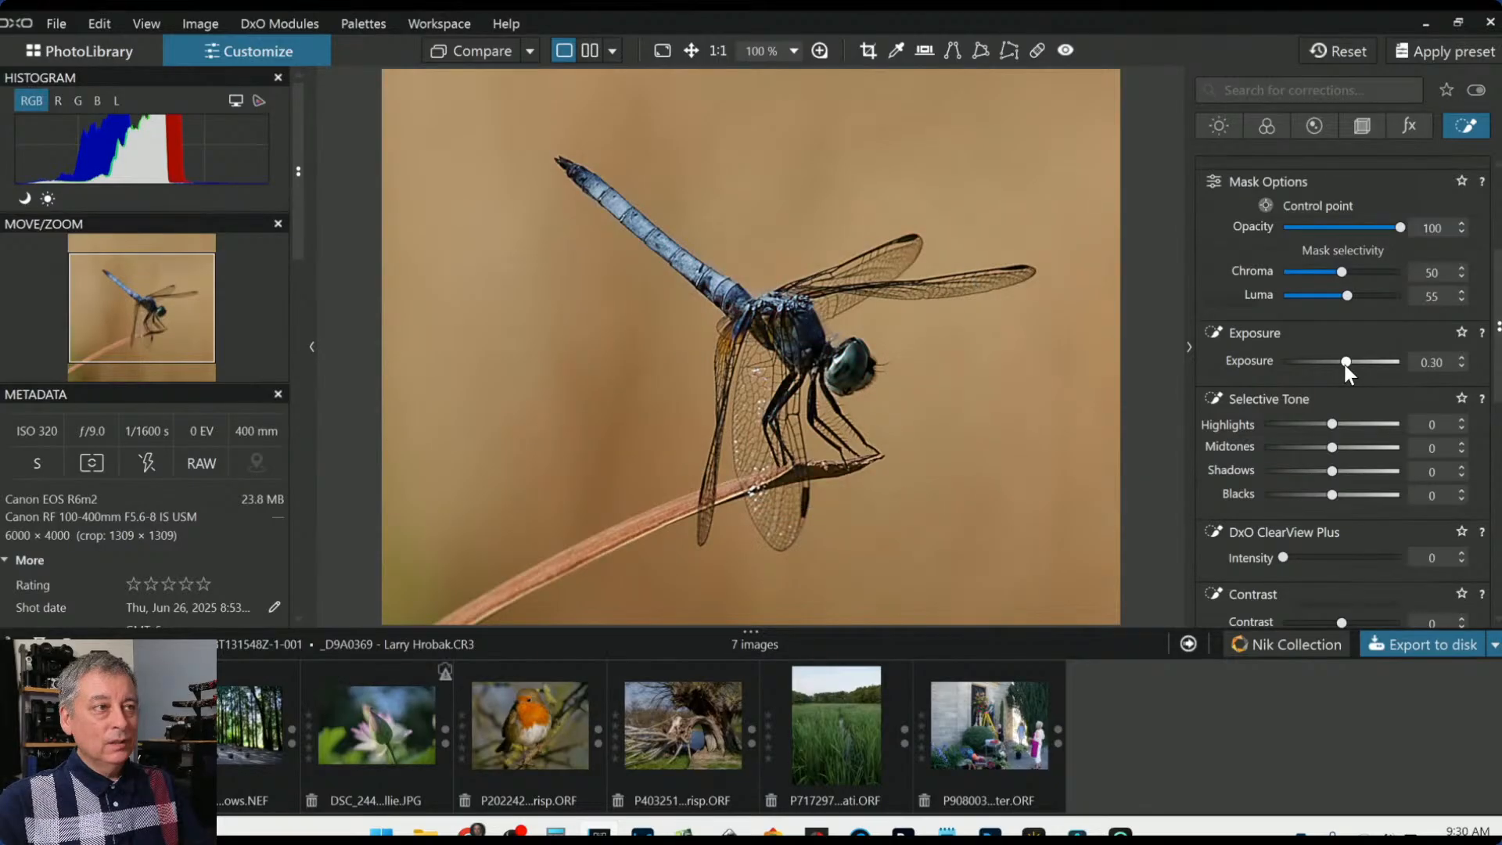
scroll(1344, 364, "up", 2)
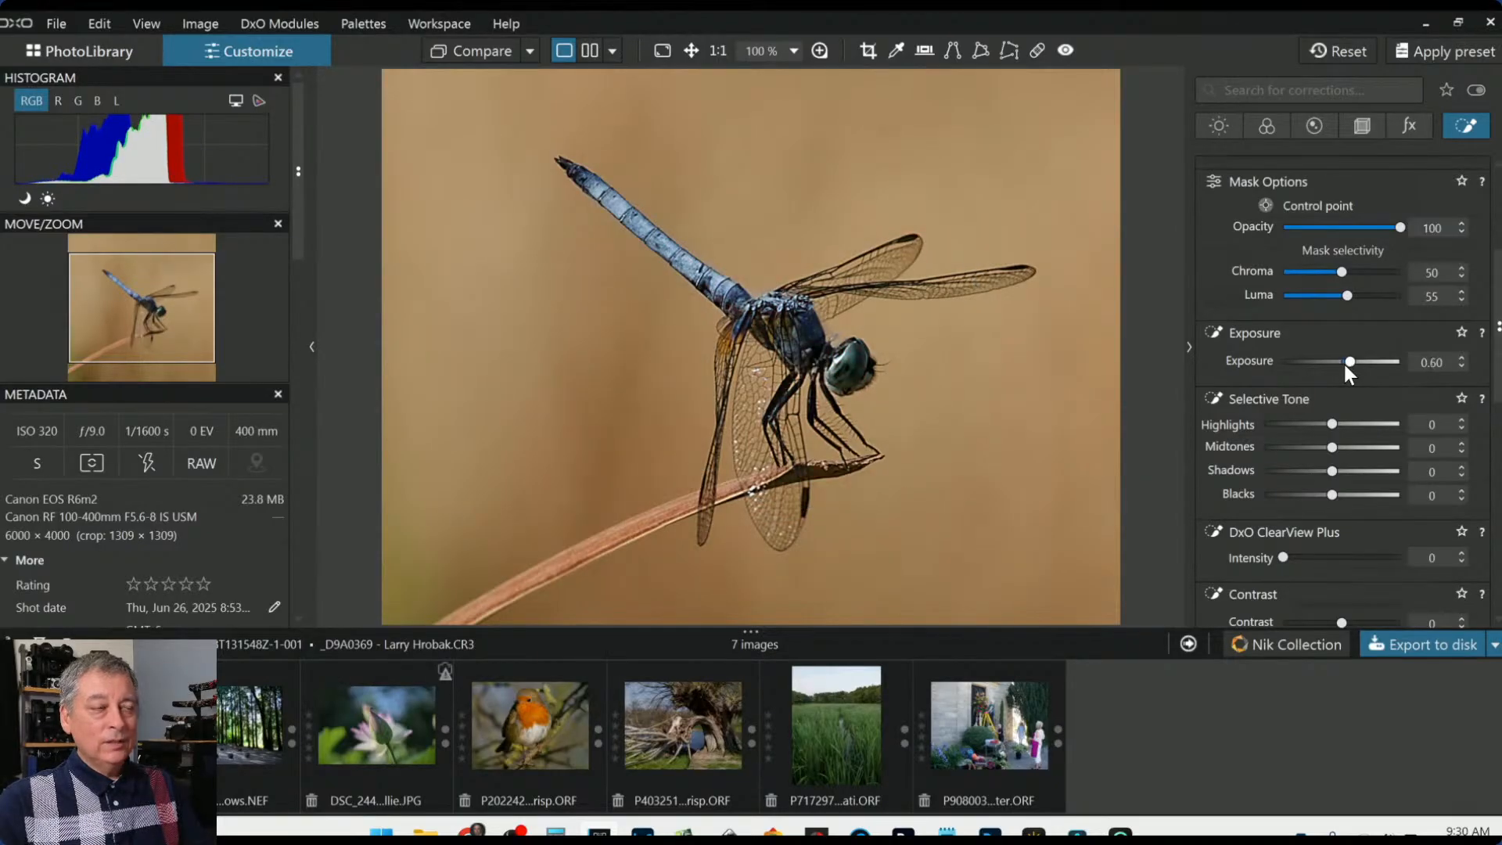
scroll(1344, 362, "up", 5)
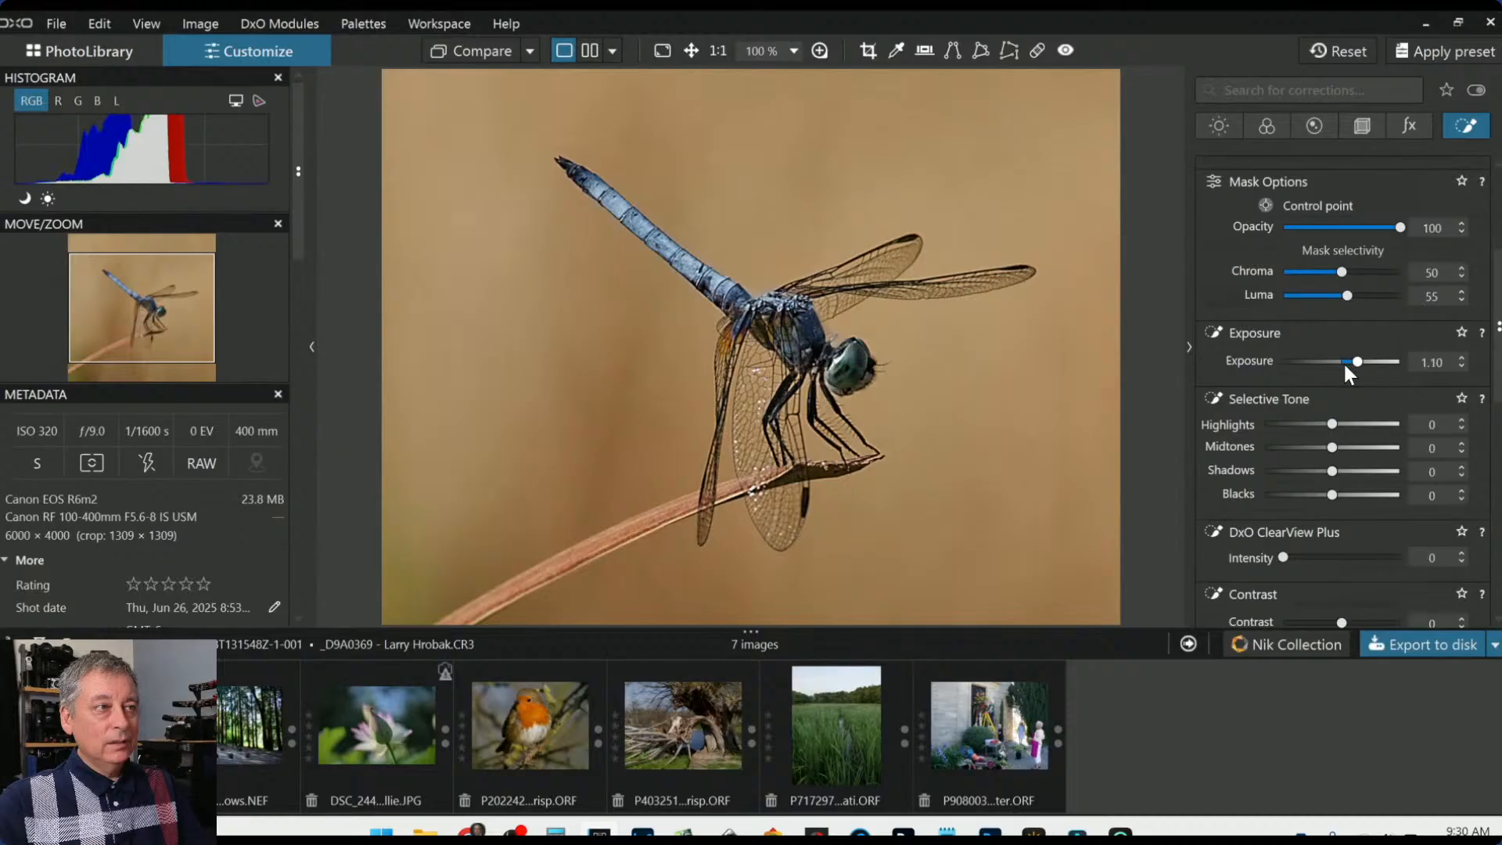
scroll(1347, 367, "up", 2)
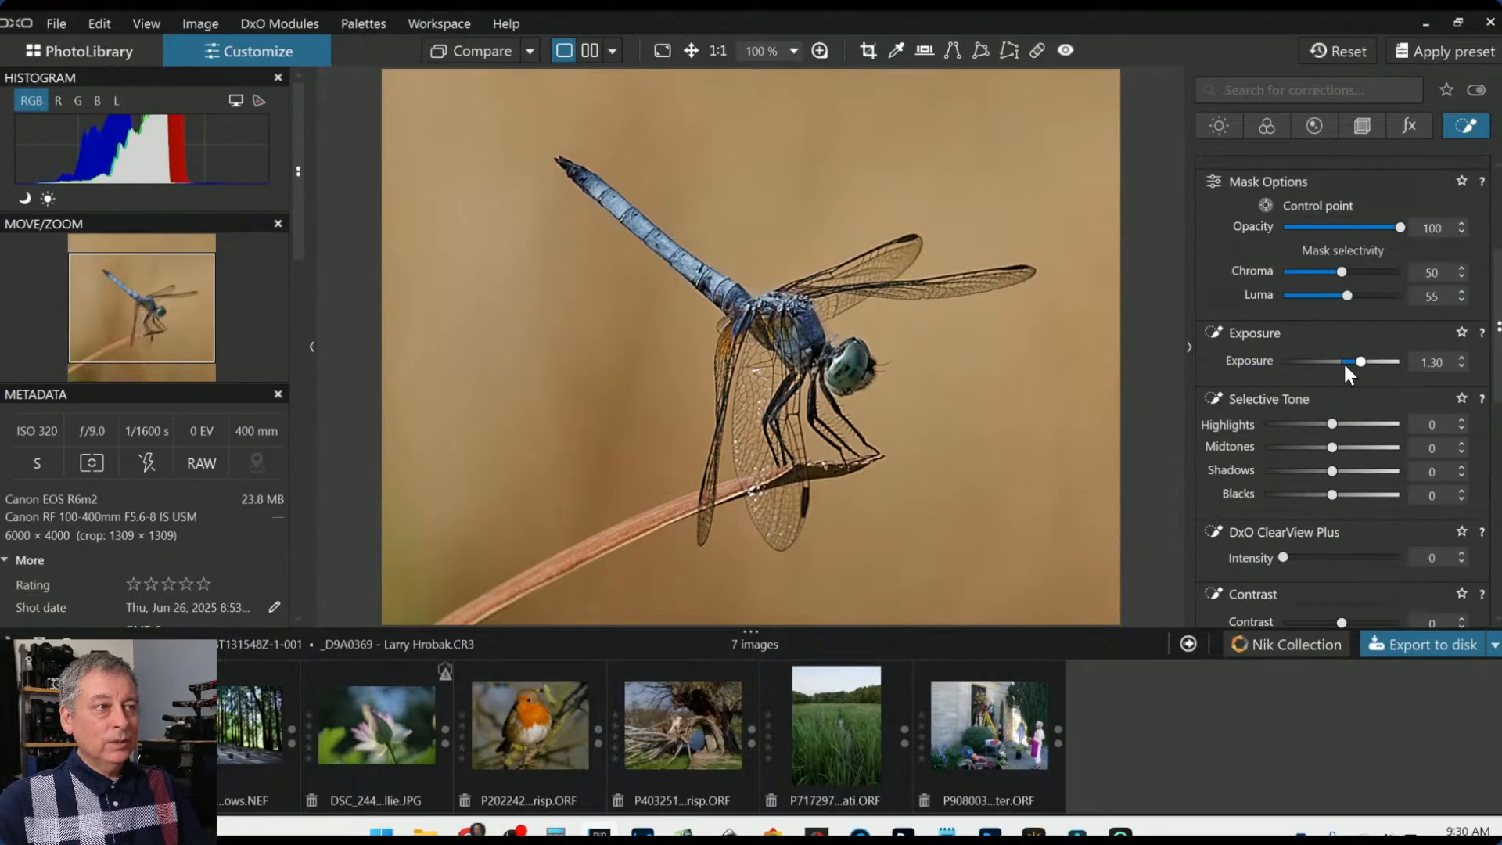
scroll(933, 424, "up", 3)
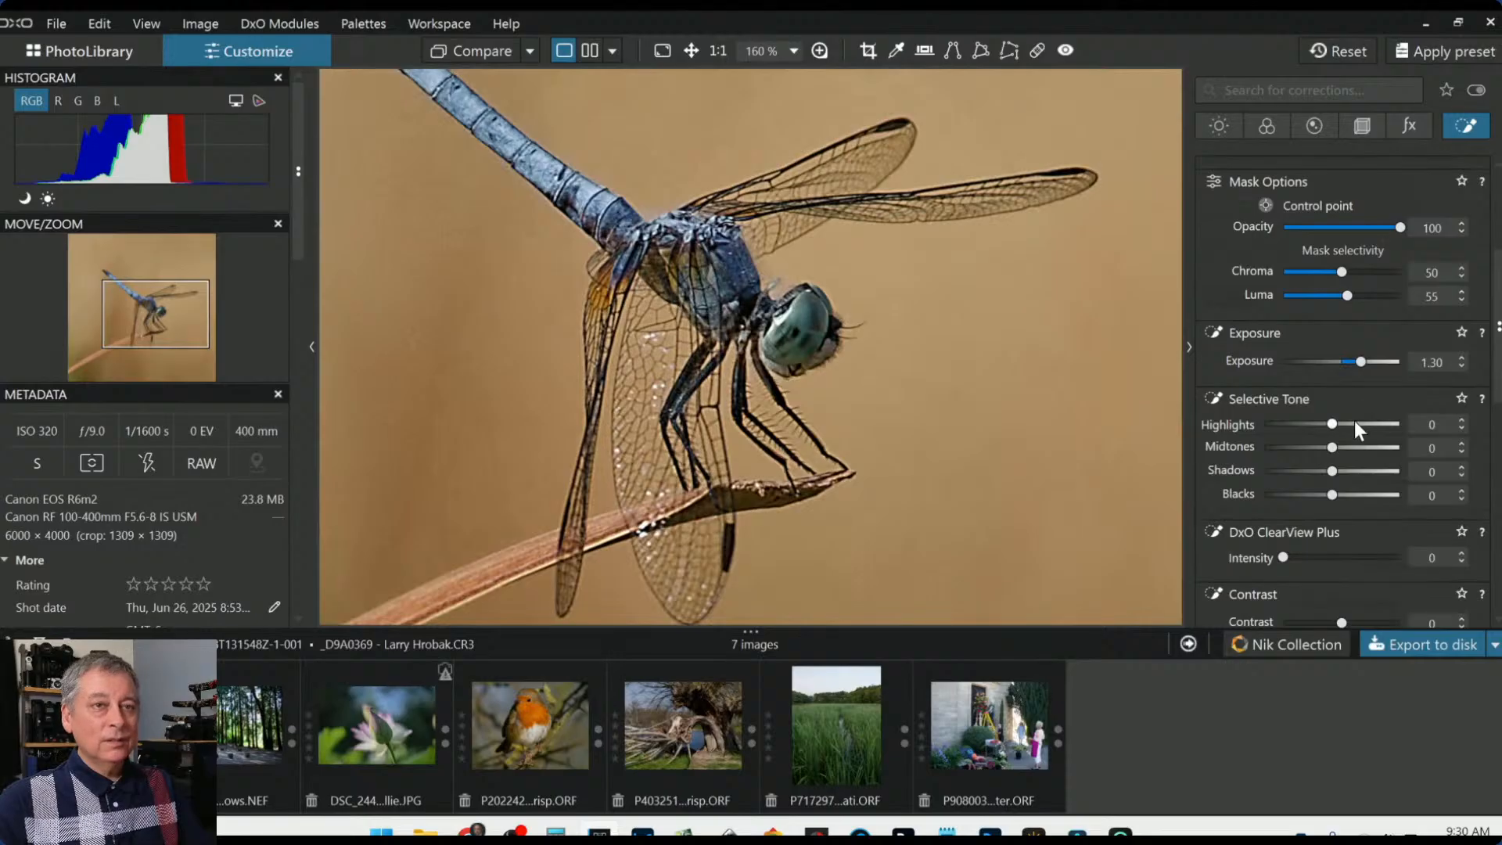
Set the thorax control point's local Microcontrast to 12
scroll(1296, 432, "down", 3)
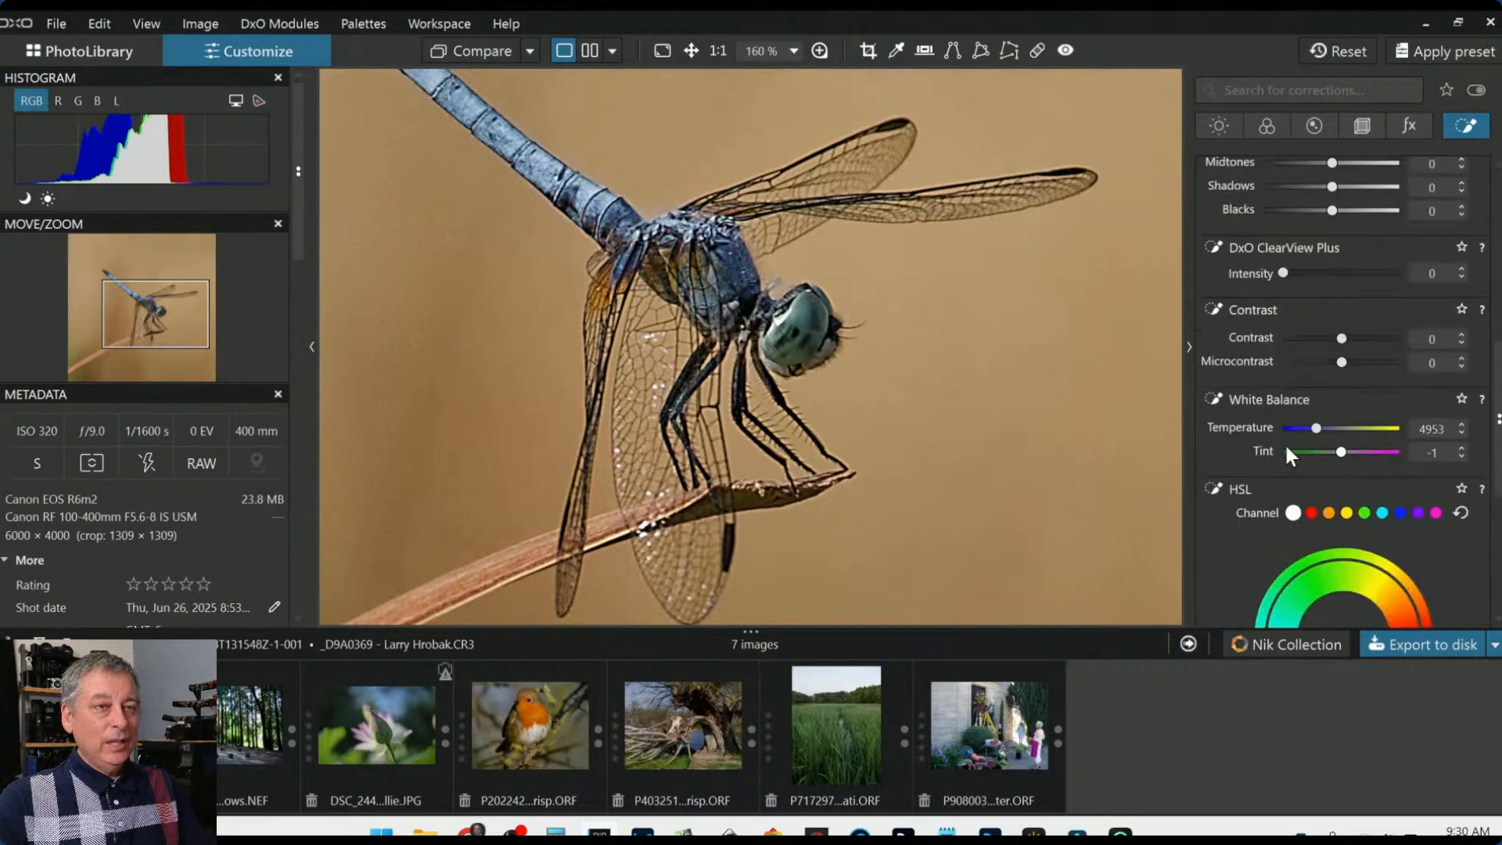
scroll(1286, 452, "up", 5)
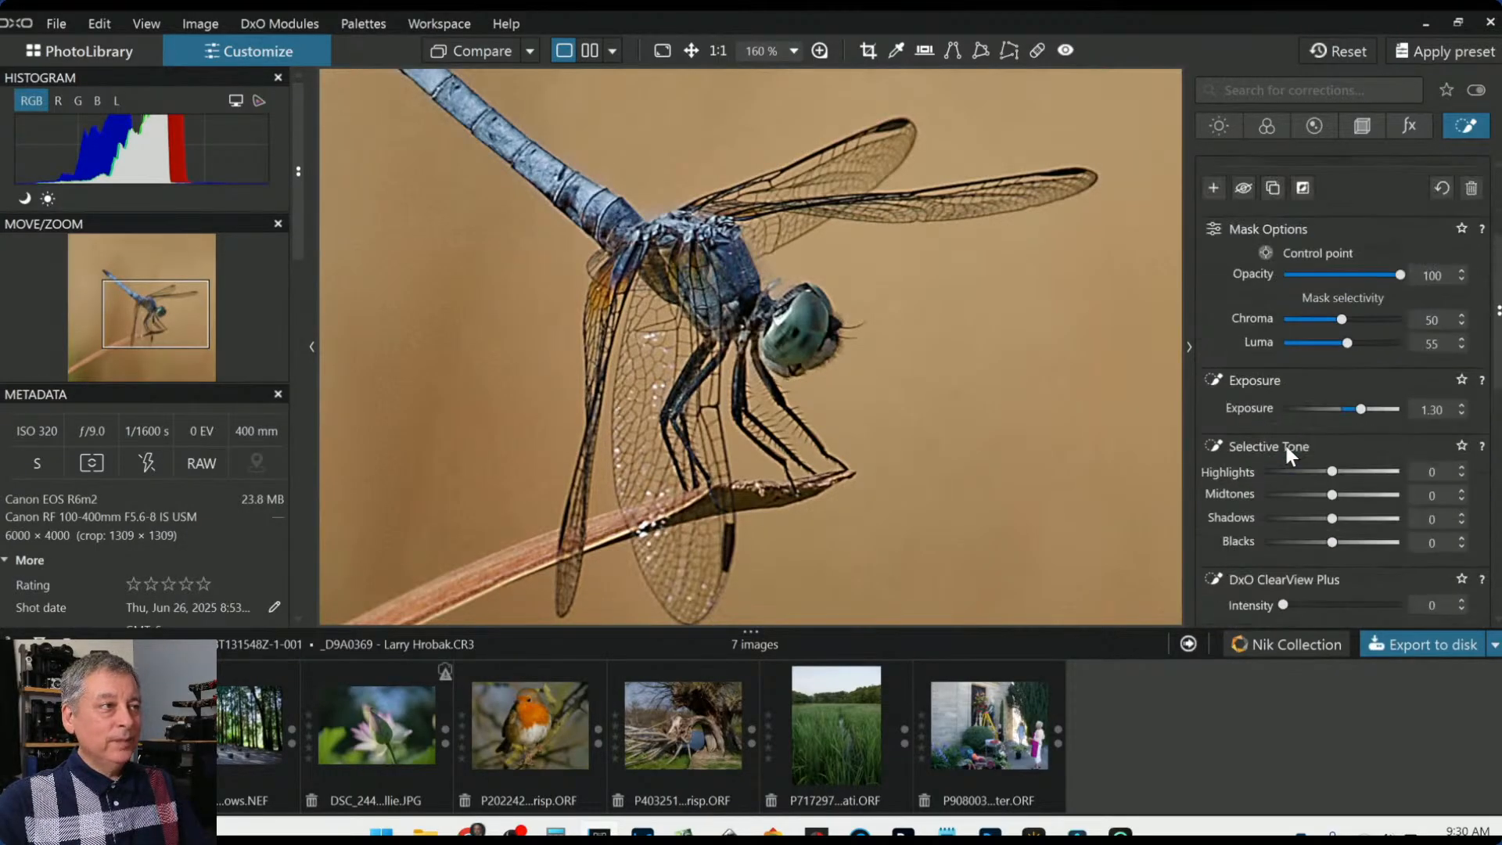
scroll(1286, 450, "up", 1)
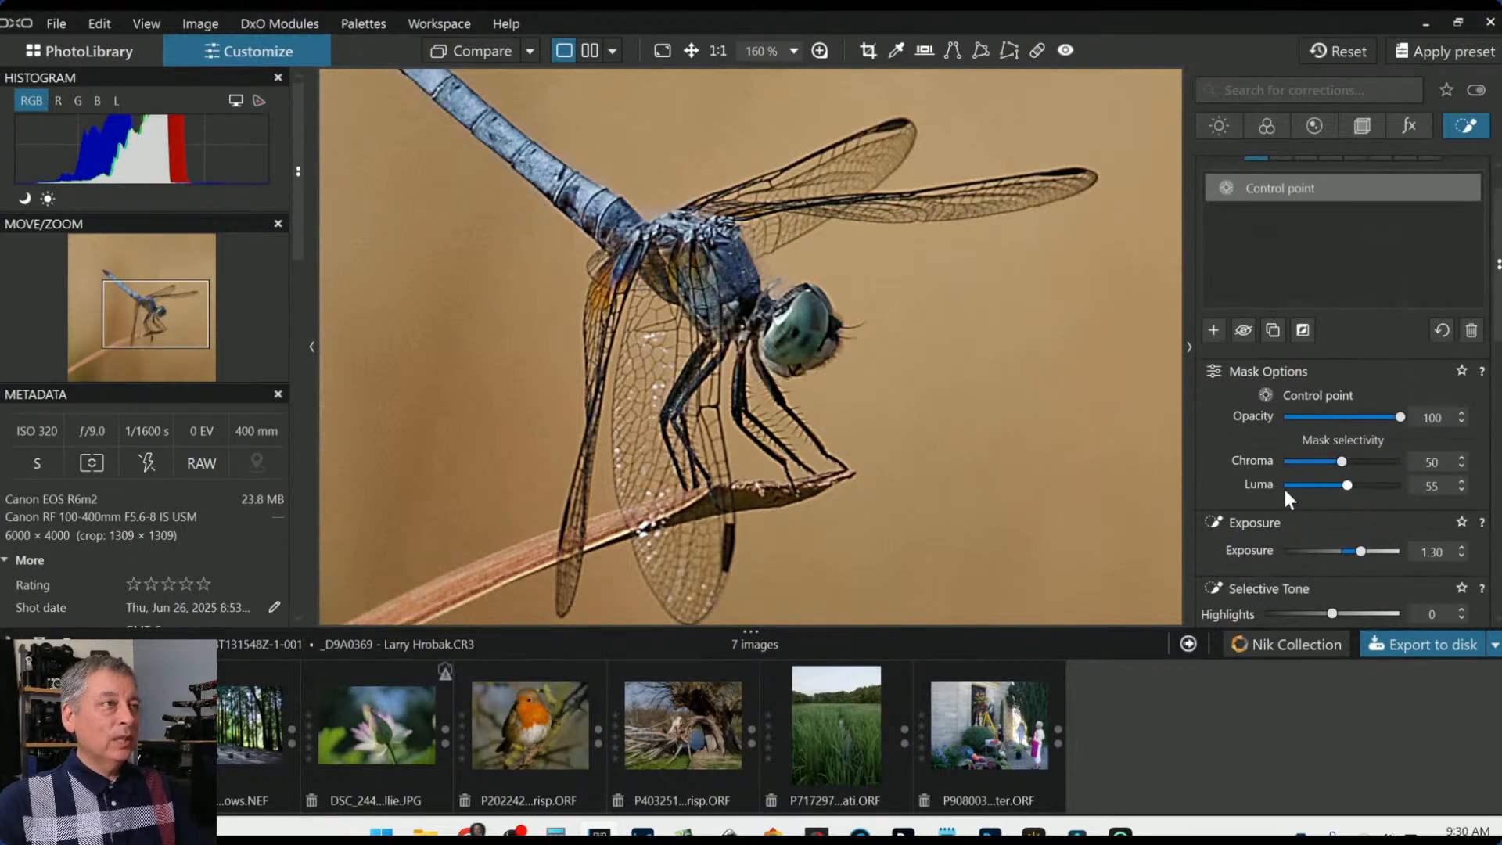
scroll(1283, 486, "down", 4)
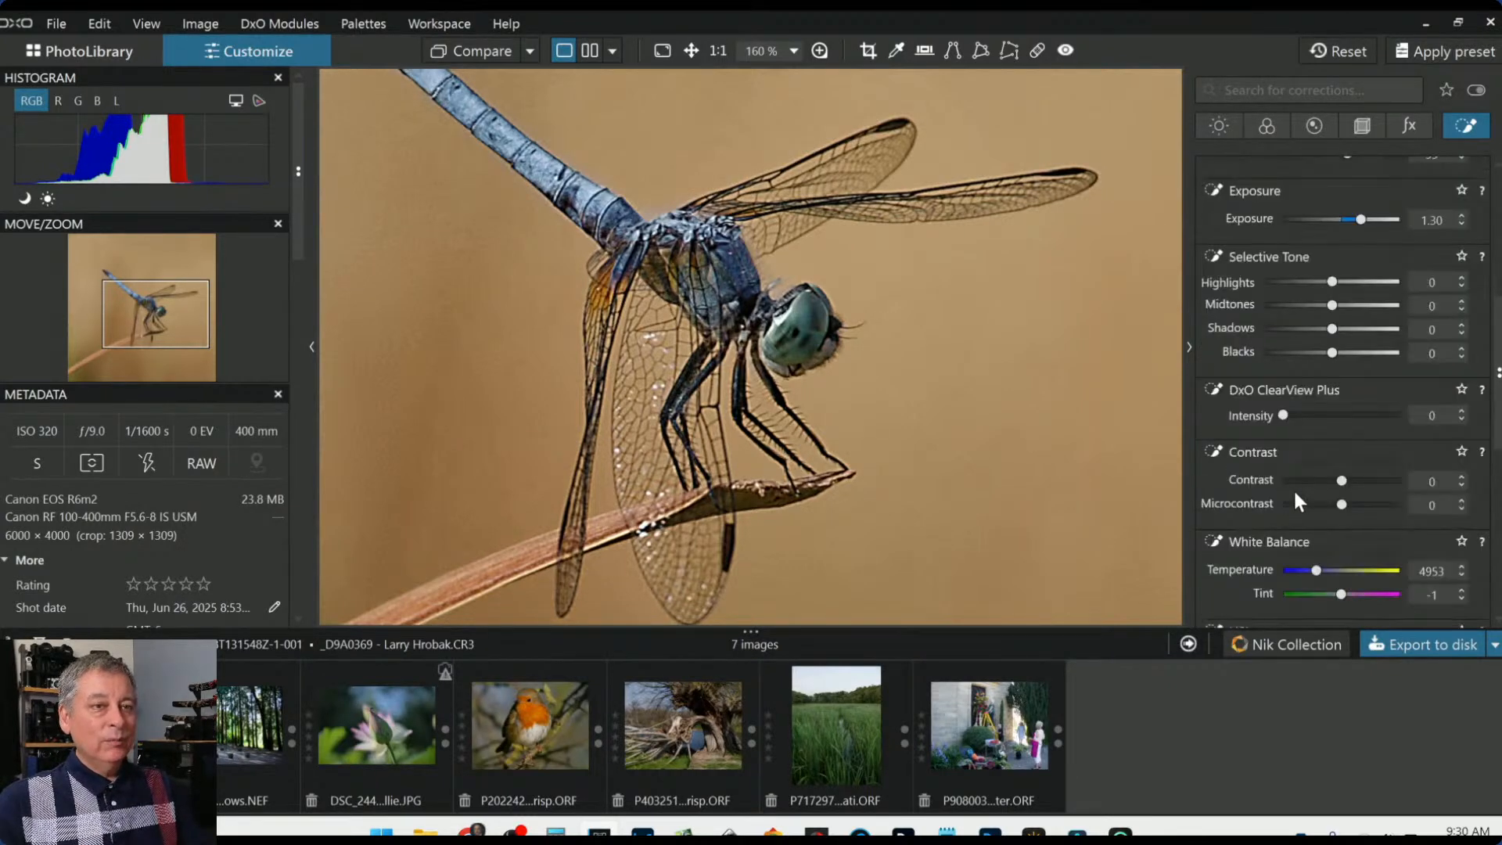
left_click_drag(1341, 505, 1351, 505)
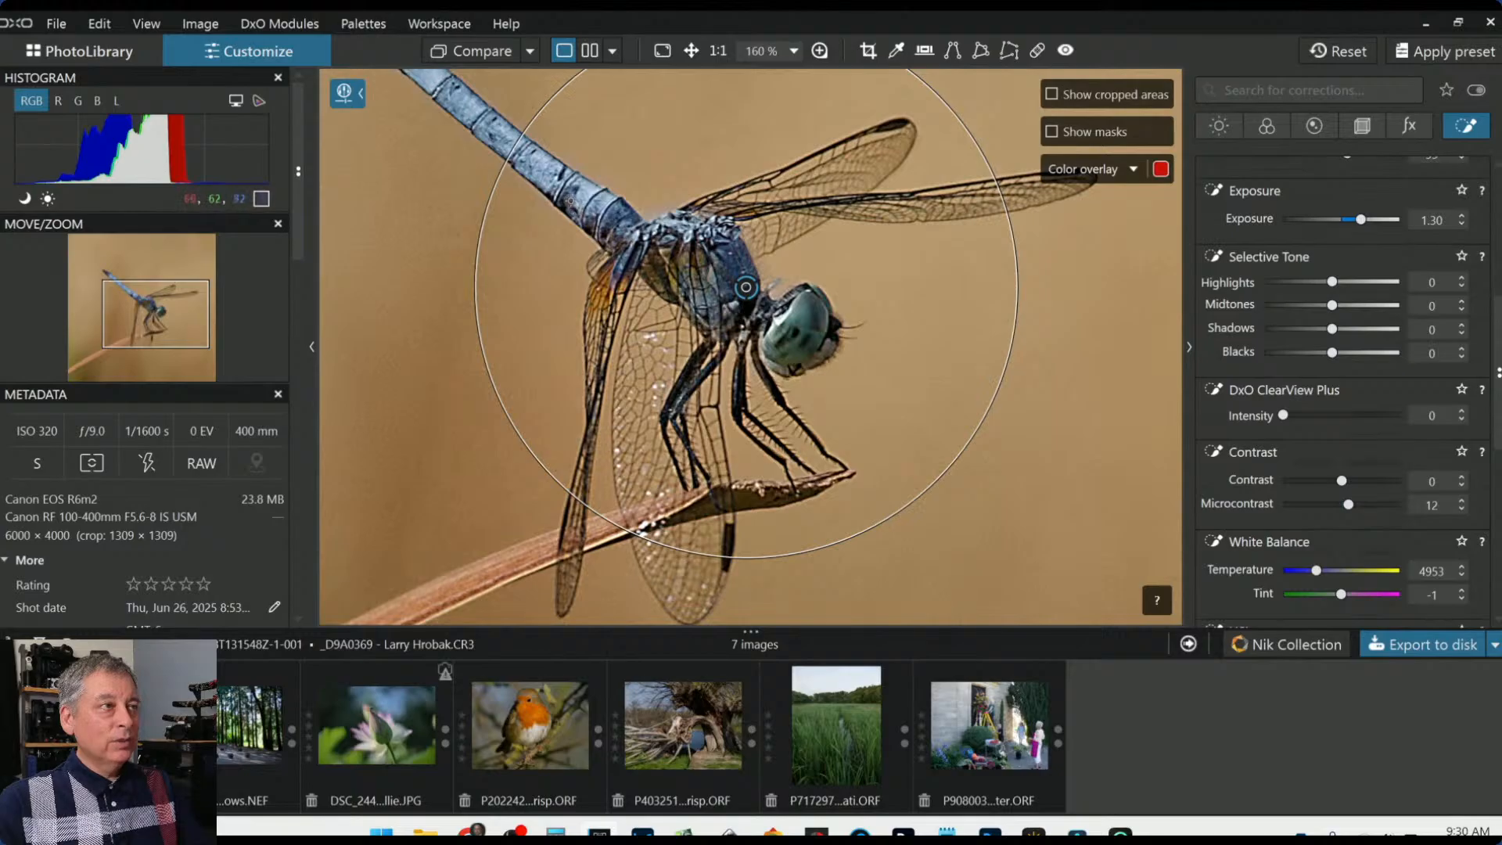
Add a separate control point mask on the dragonfly's eye and shrink its circle to closely surround the head
key("Escape")
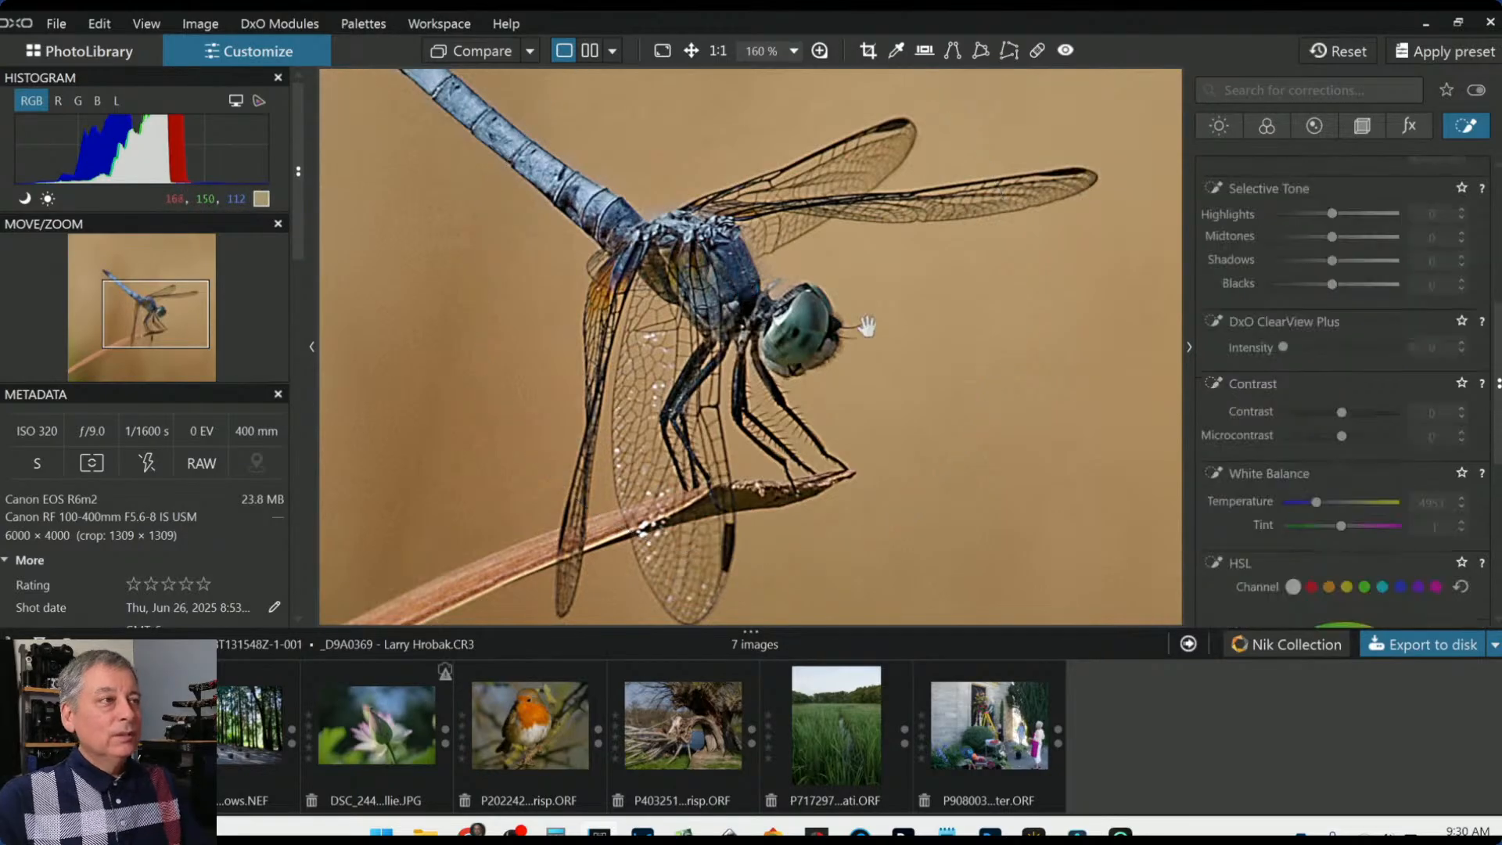
scroll(1298, 360, "up", 5)
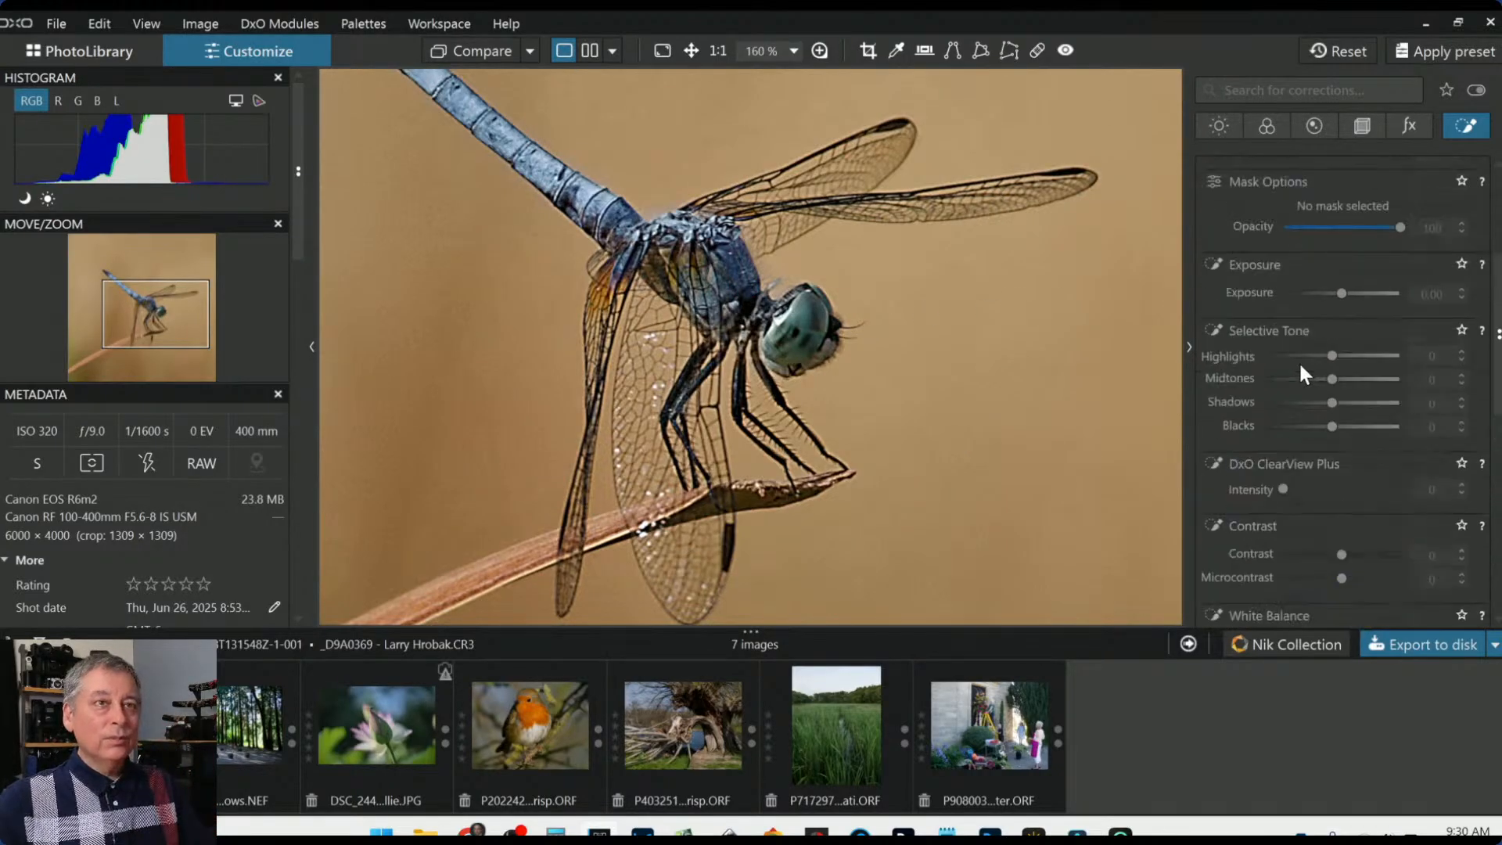
left_click(1255, 196)
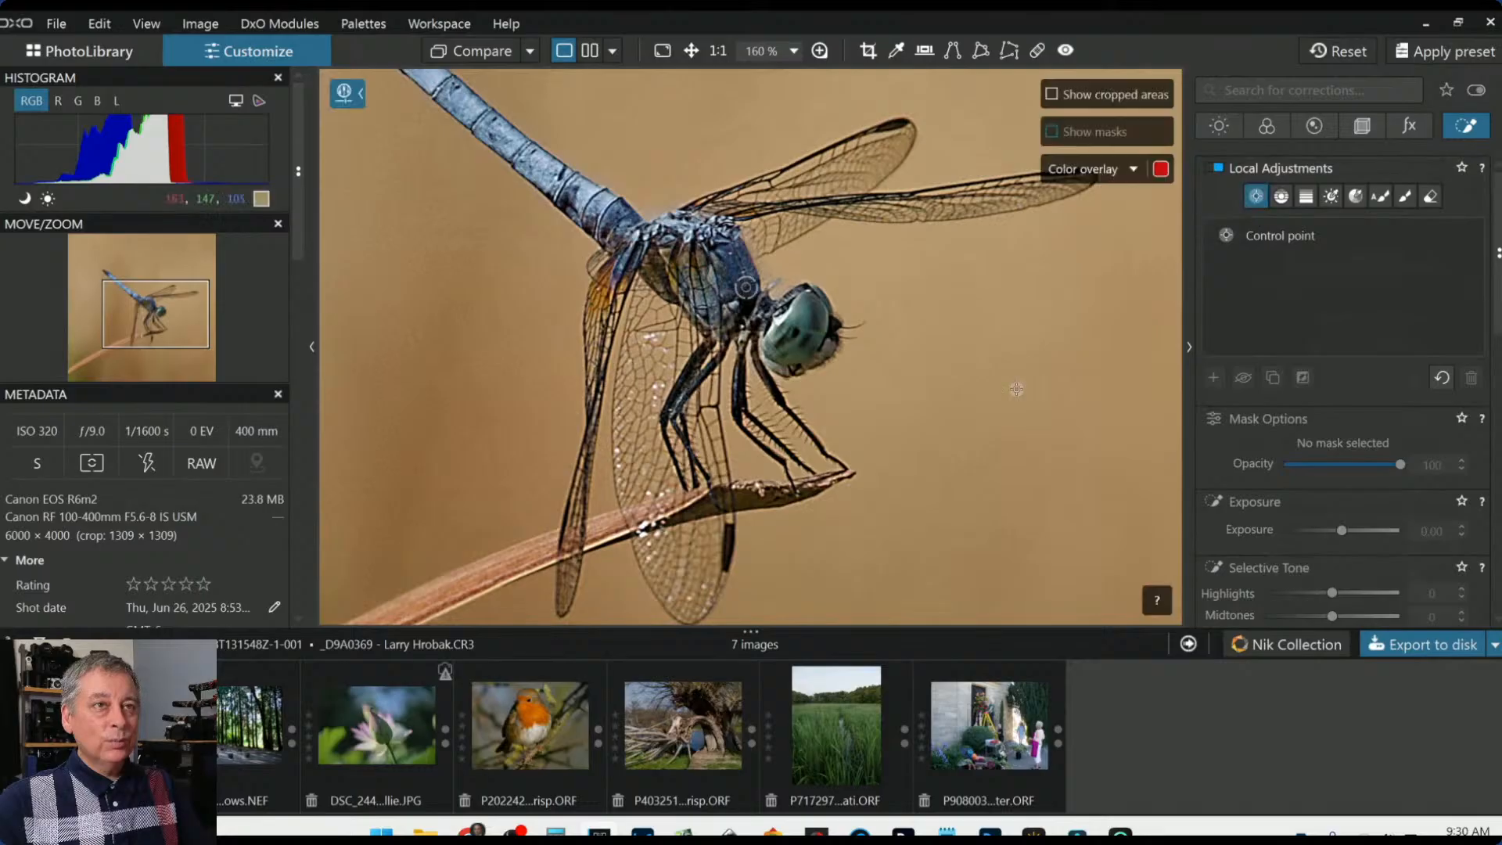
scroll(770, 327, "up", 3)
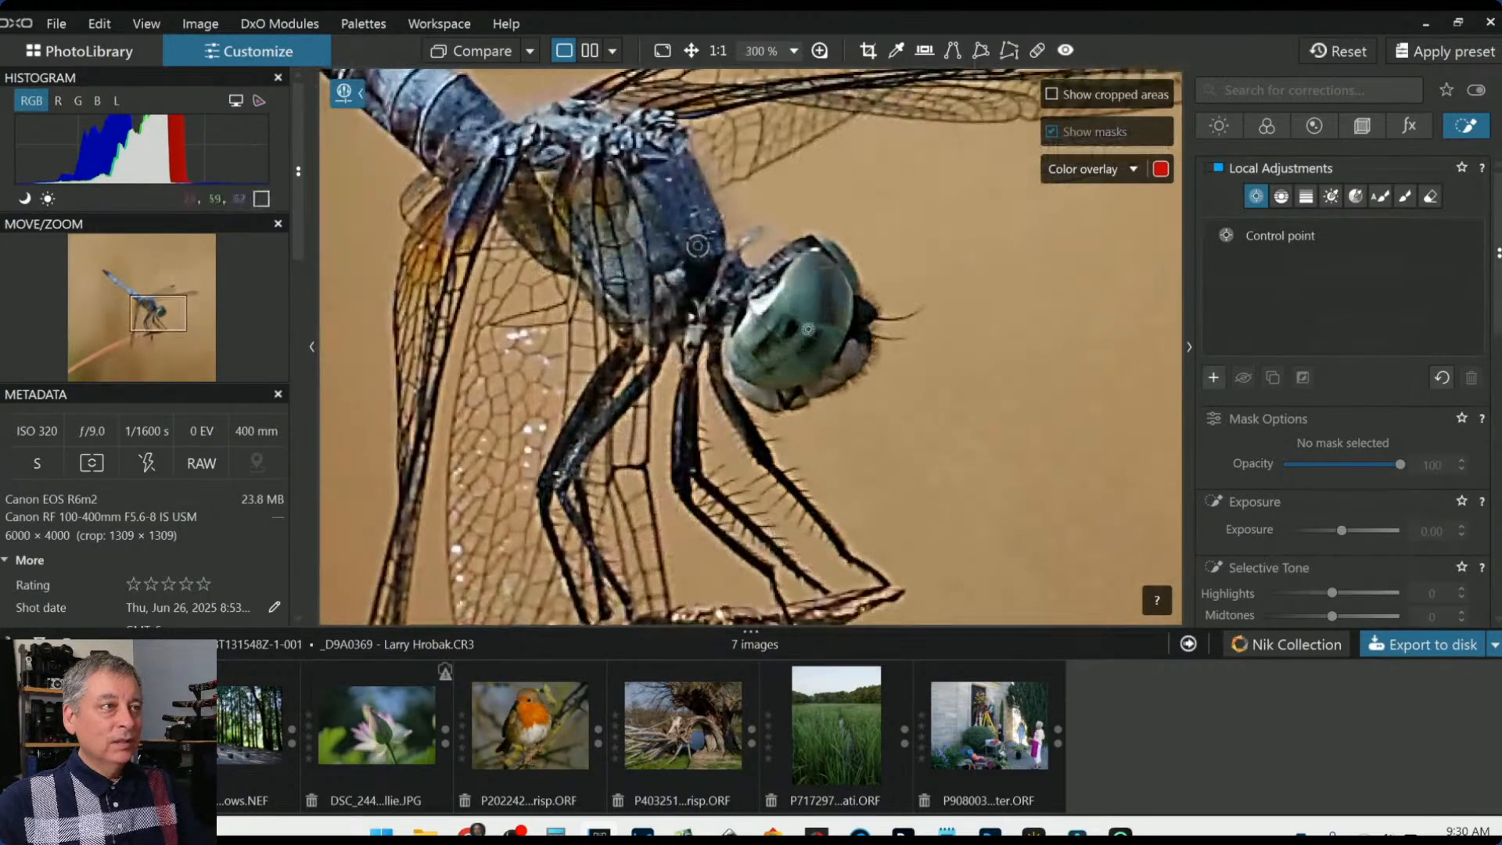
left_click(801, 306)
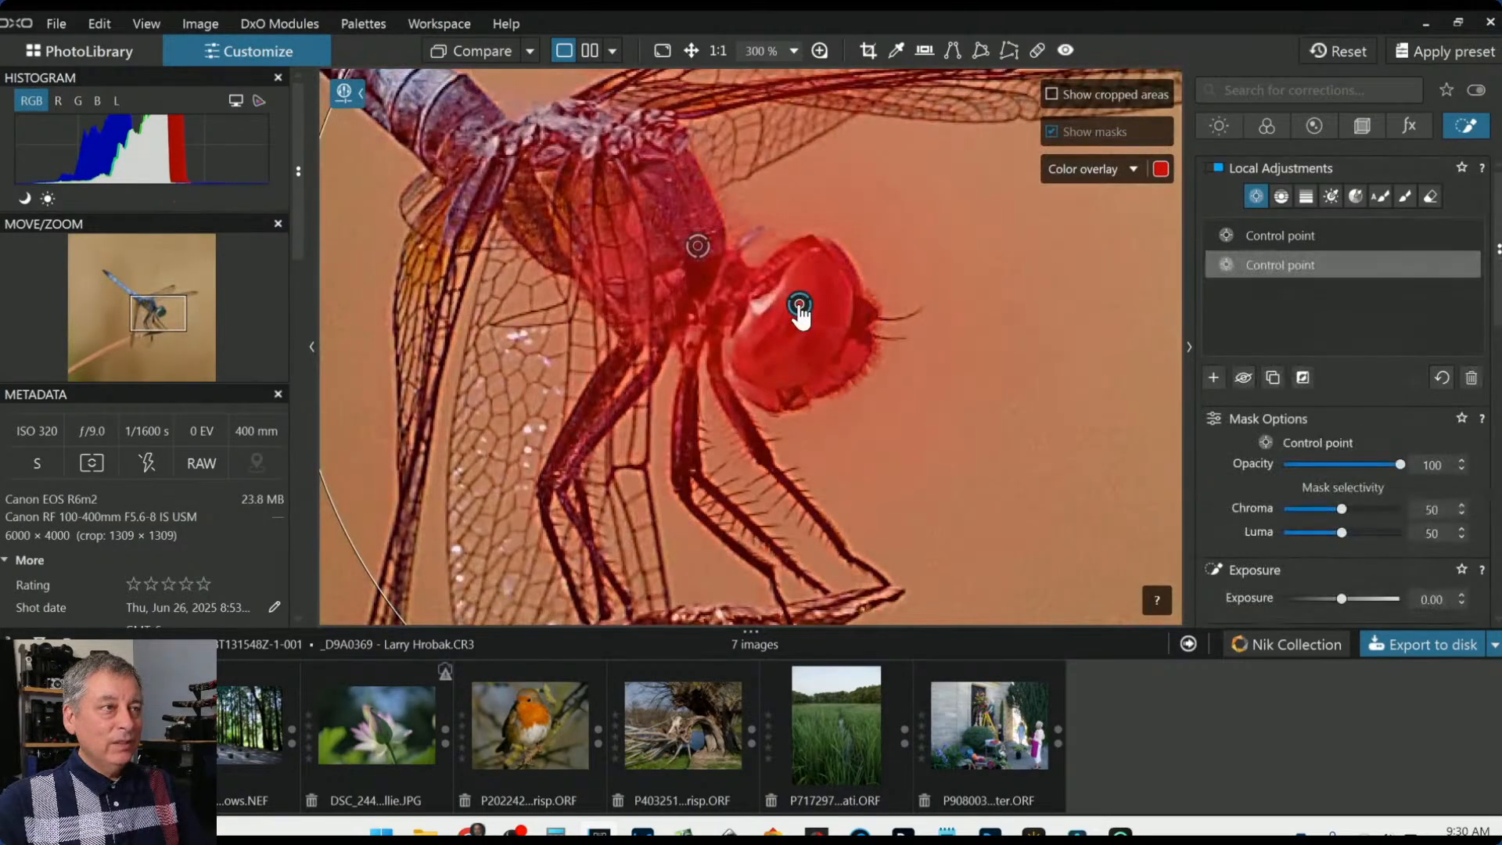
left_click_drag(325, 123, 702, 361)
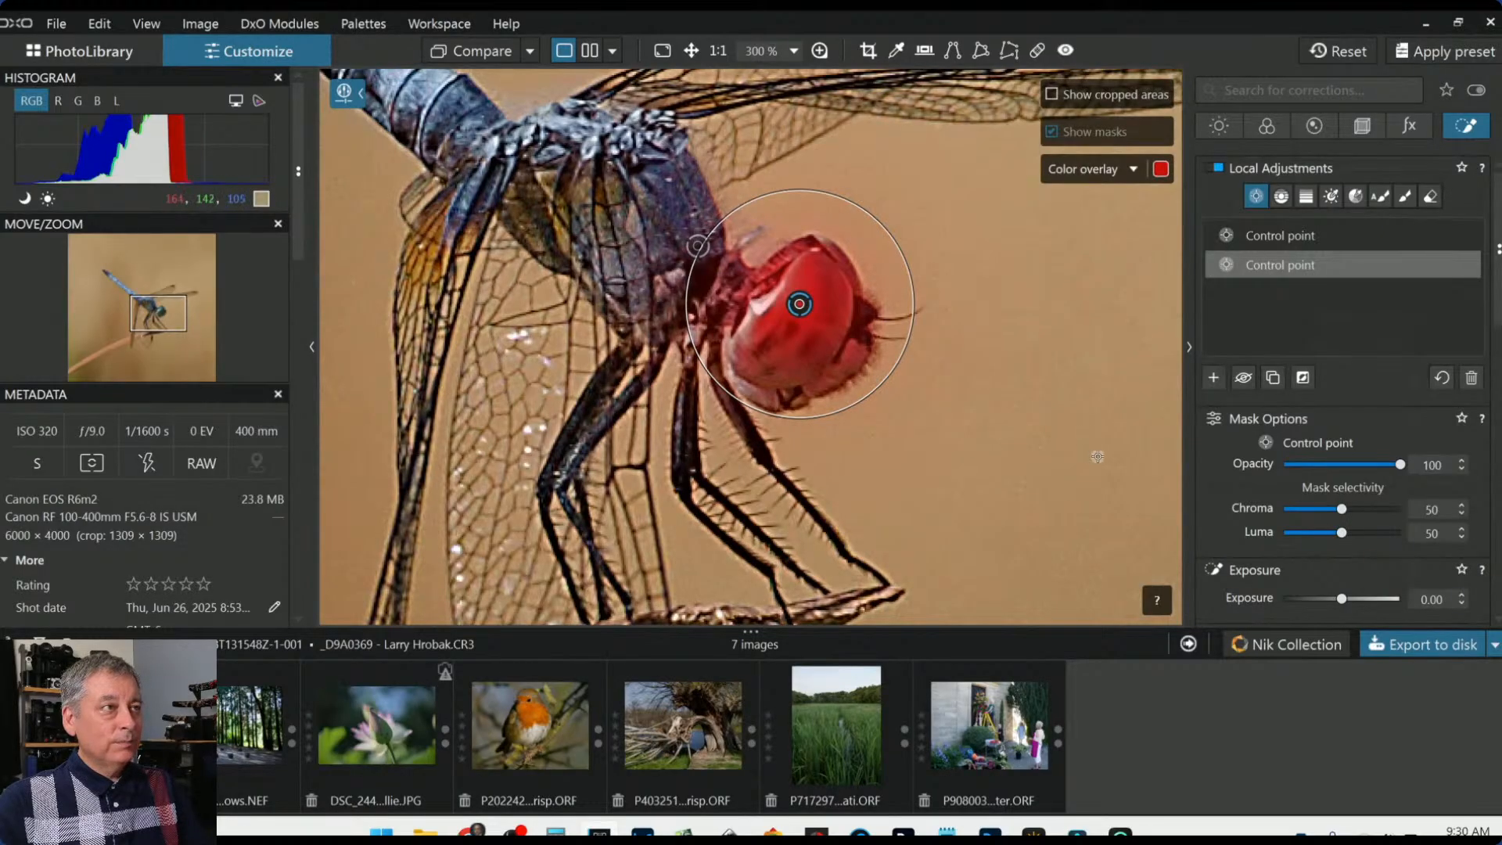
Set the eye control point's HSL Vibrancy to 78 and Saturation to 23, then review the whole dragonfly
scroll(1248, 499, "down", 4)
scroll(1249, 504, "down", 6)
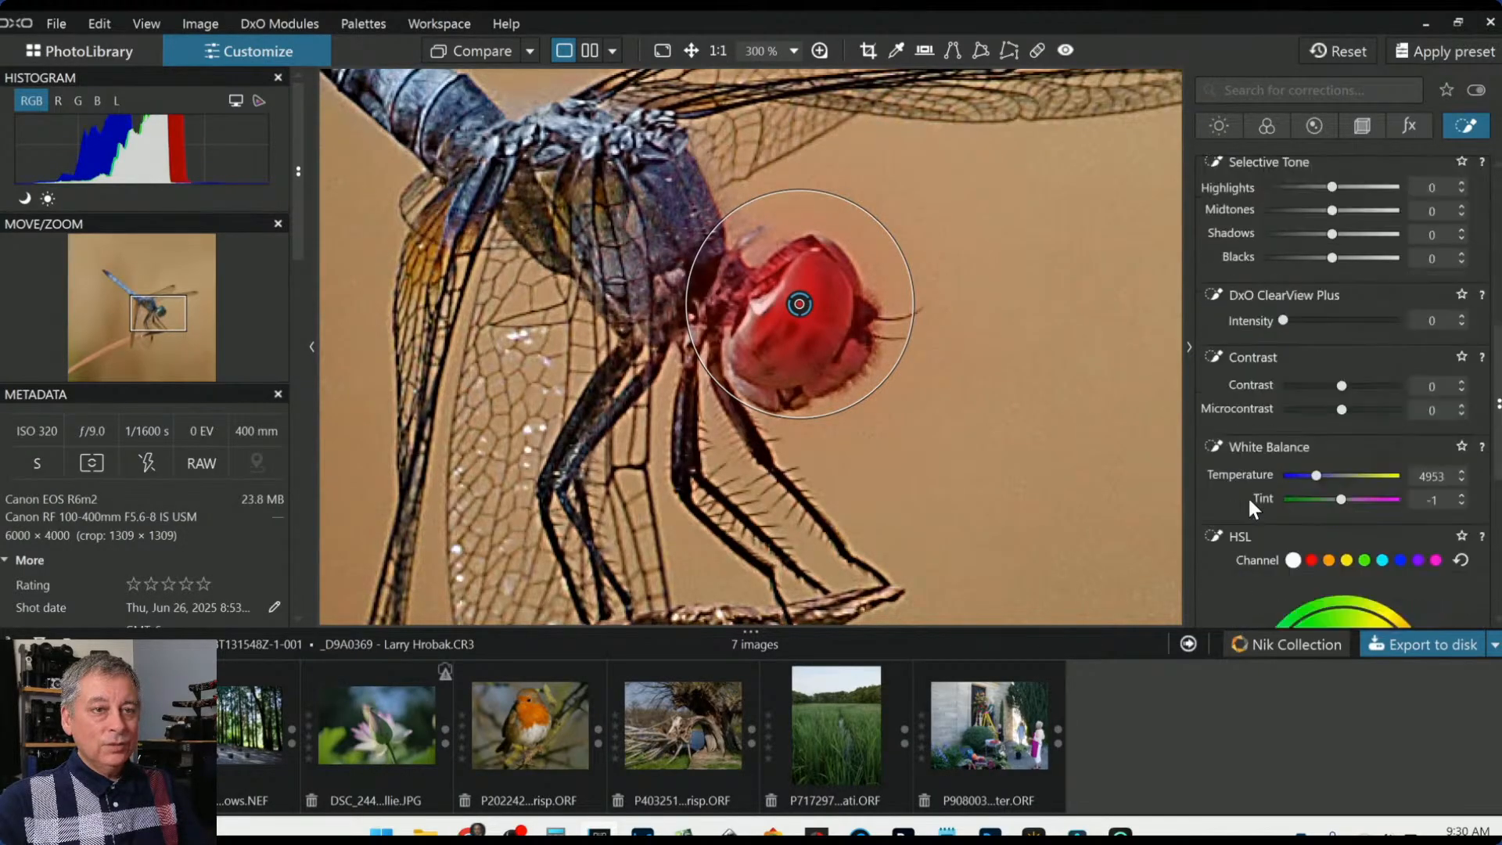
scroll(1249, 508, "down", 2)
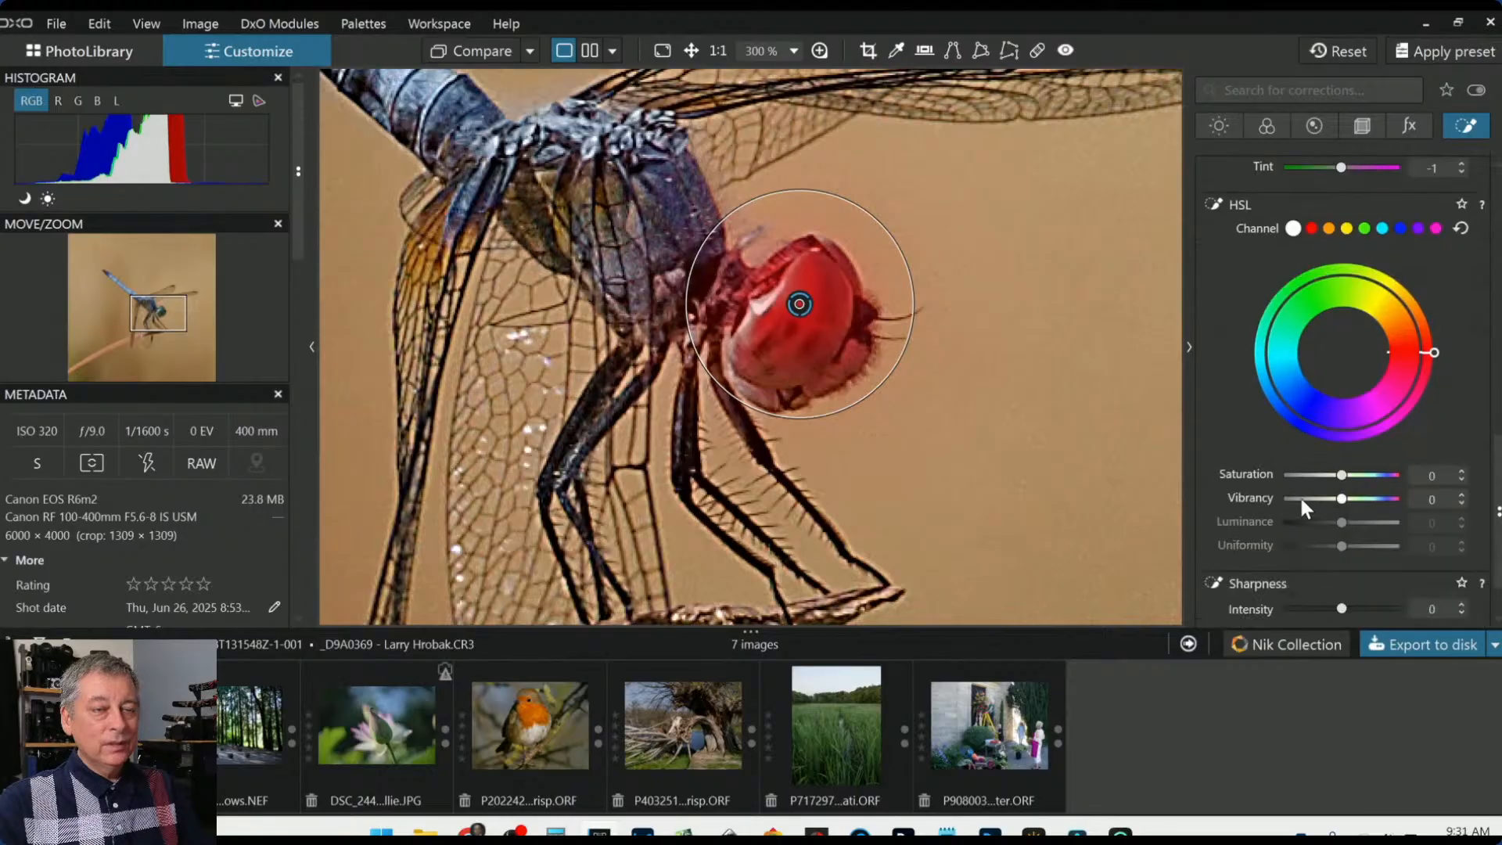
left_click_drag(1341, 500, 1388, 499)
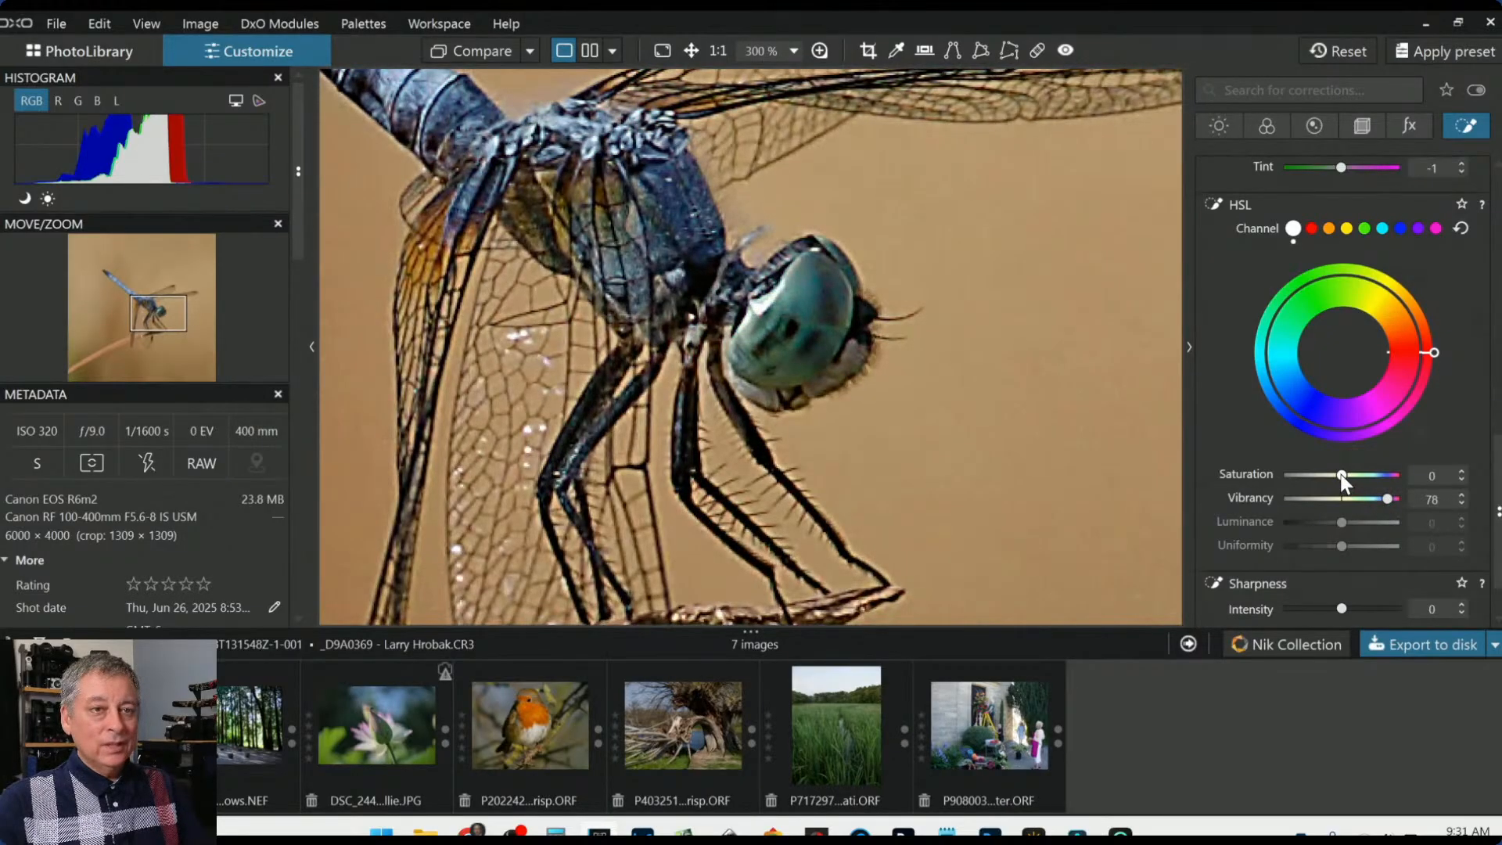
left_click_drag(1340, 476, 1355, 477)
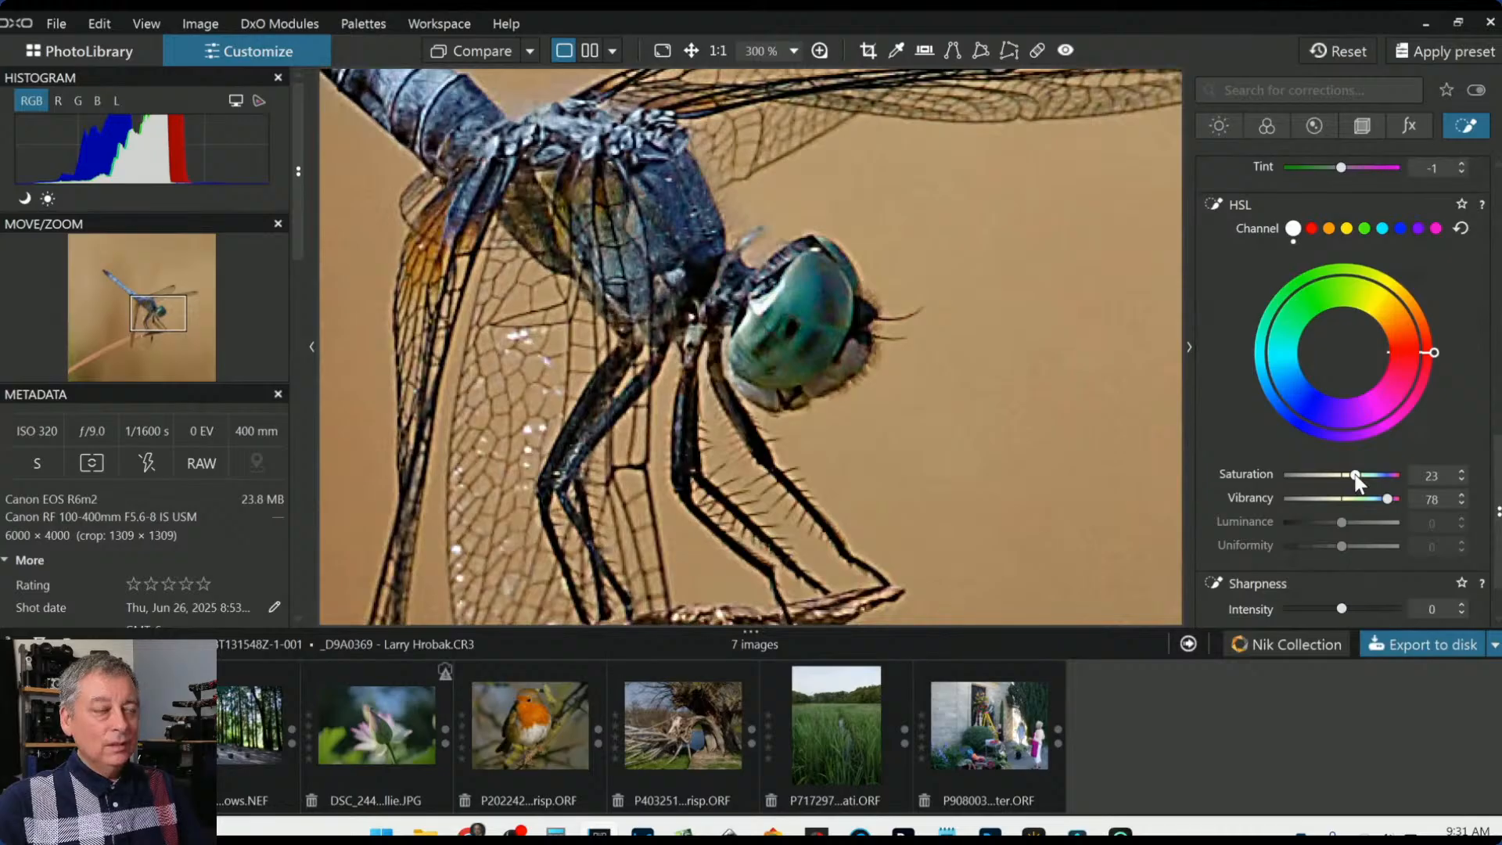
scroll(1096, 495, "down", 3)
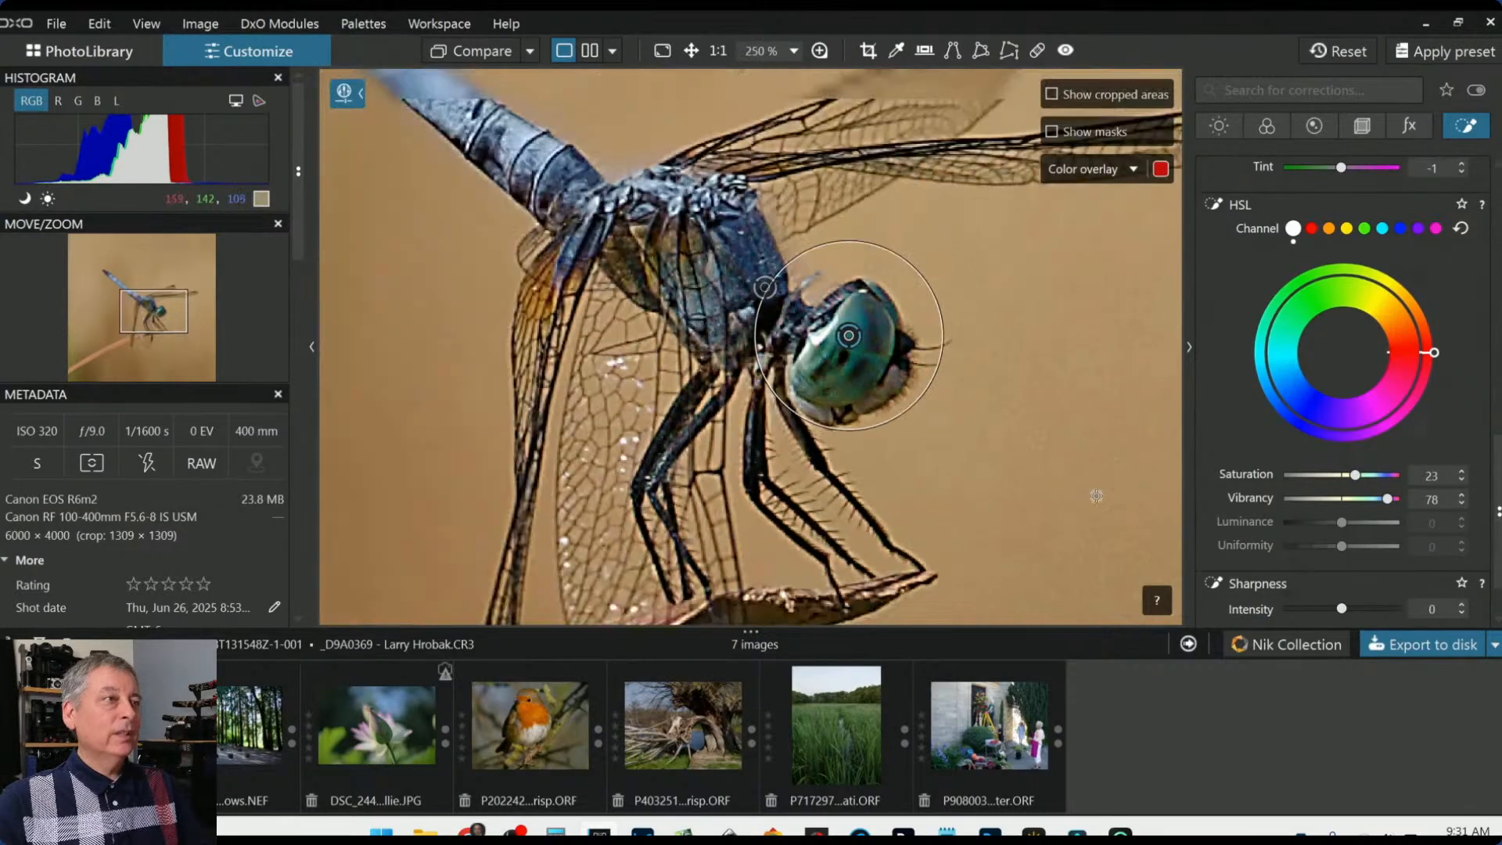
scroll(1096, 495, "down", 1)
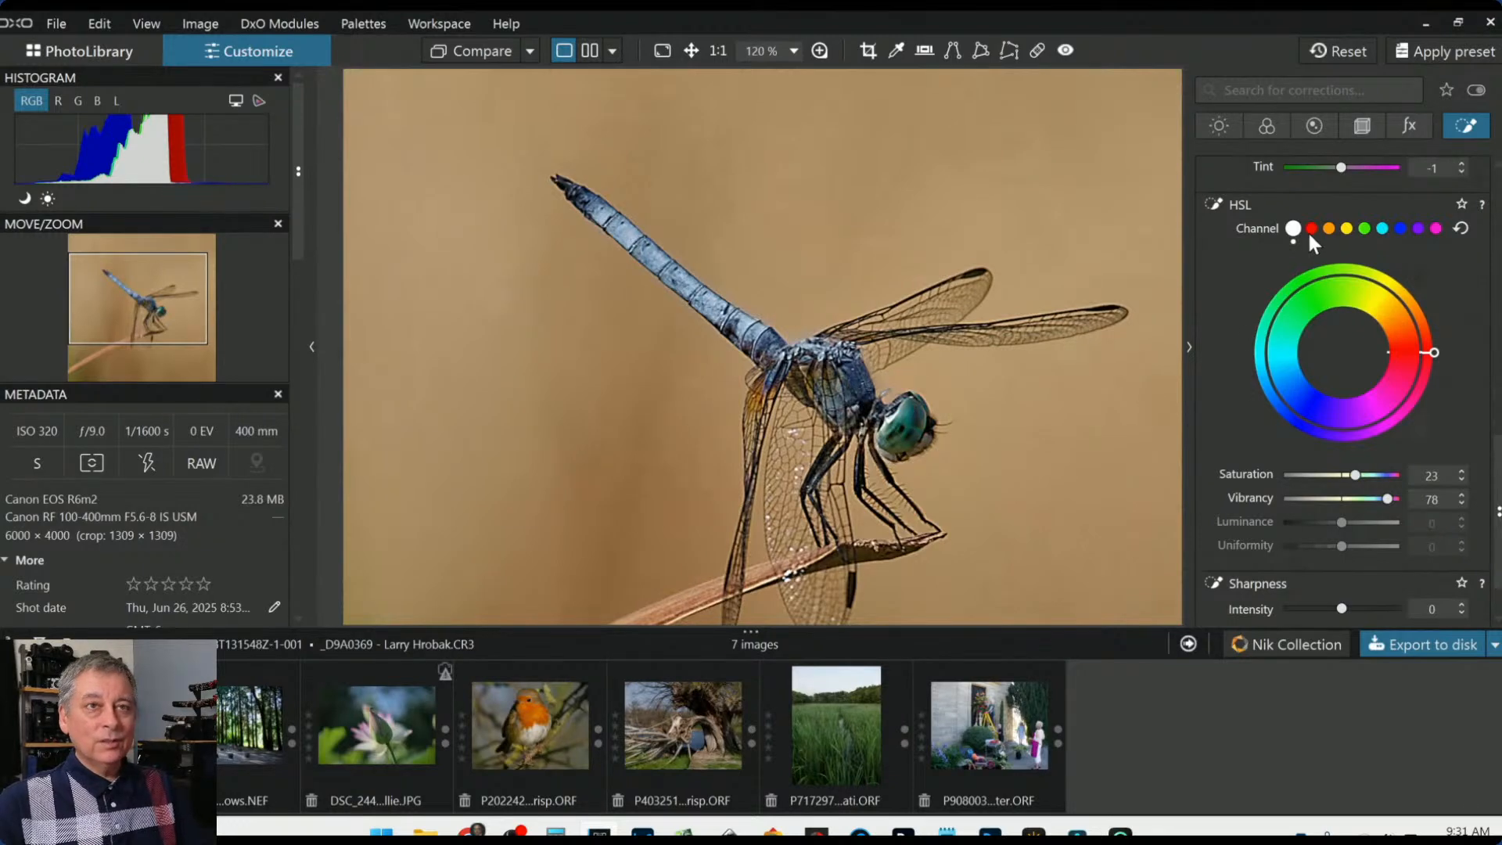
Create a new mask with a control point on the thorax and five more along the abdomen, with slightly smaller circles on the abdomen
scroll(1296, 286, "up", 10)
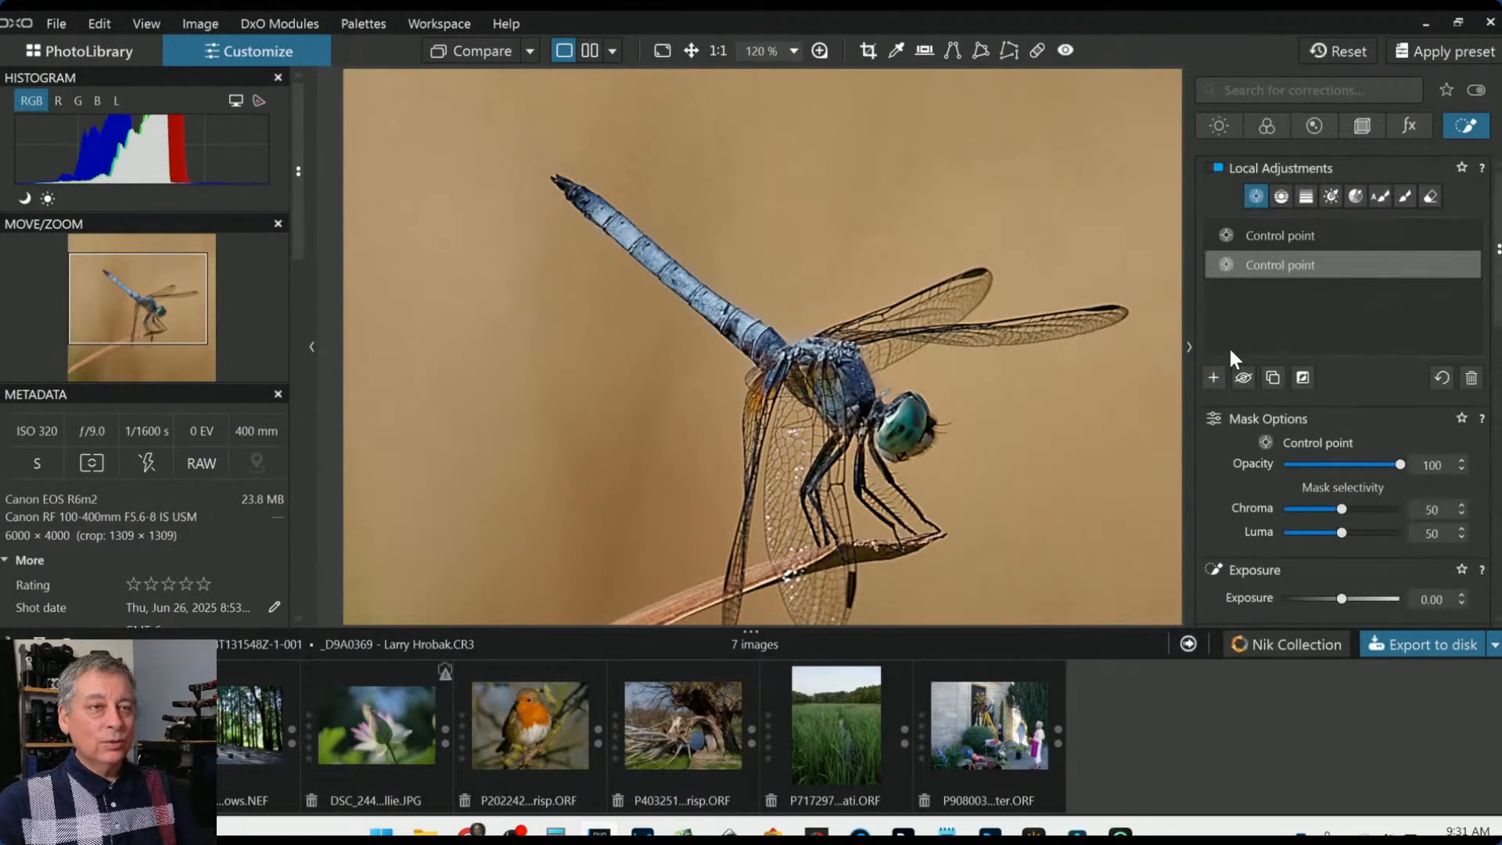
left_click(1213, 376)
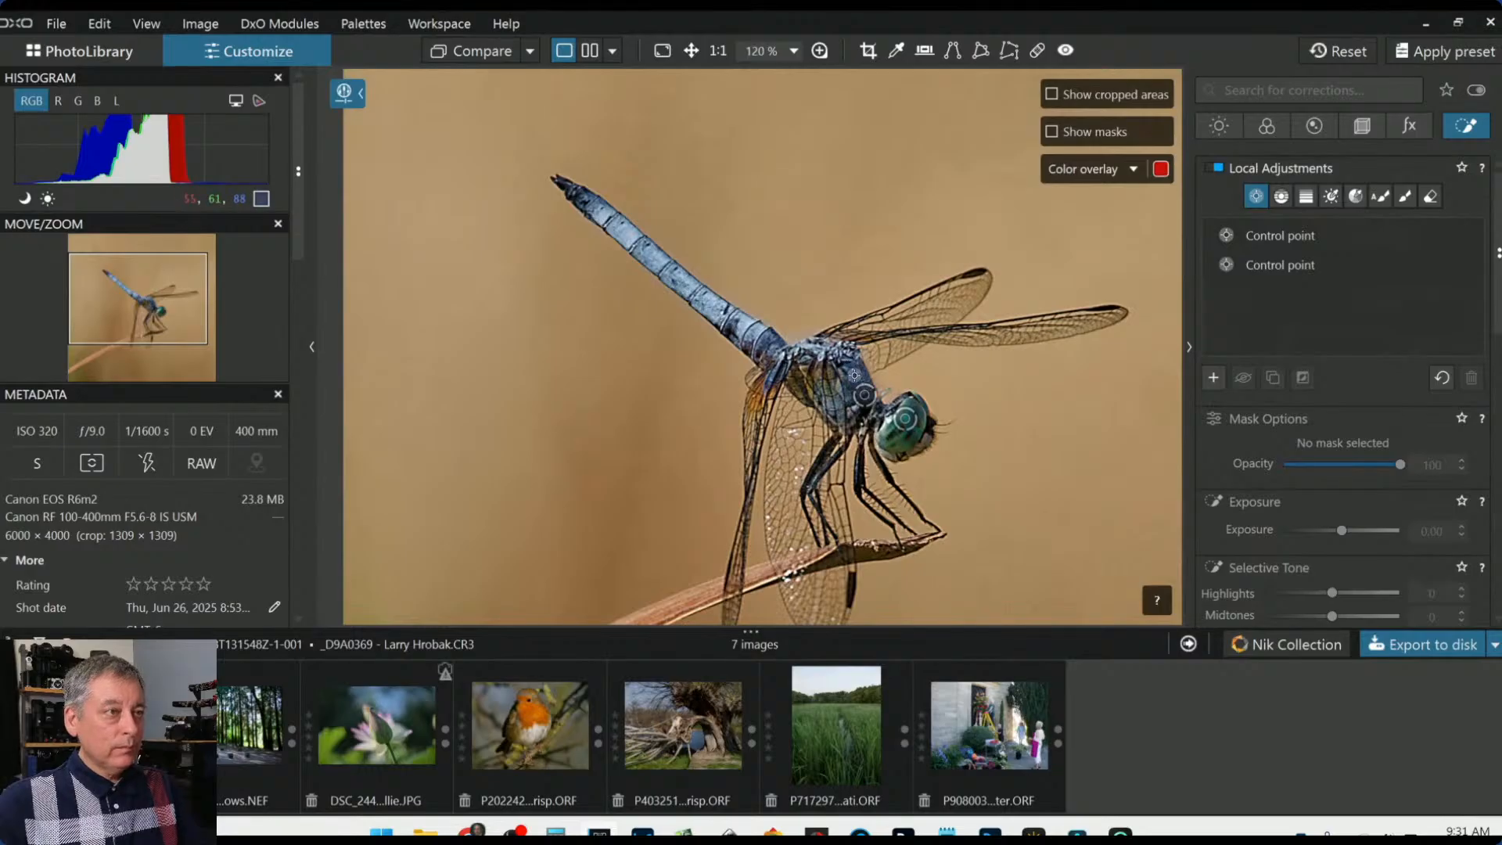
left_click(854, 375)
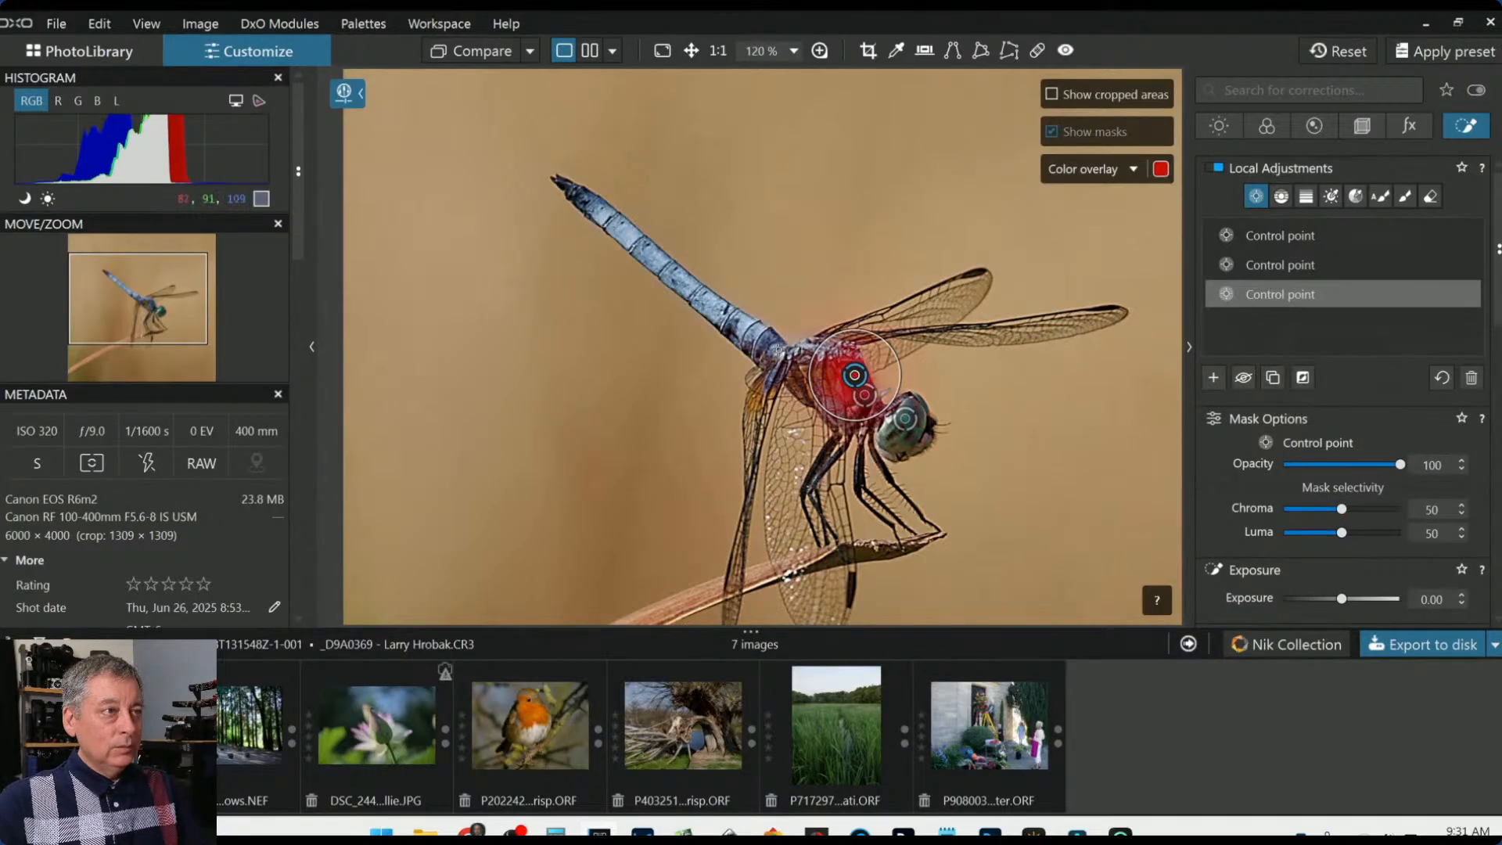
left_click(757, 342)
left_click(713, 309)
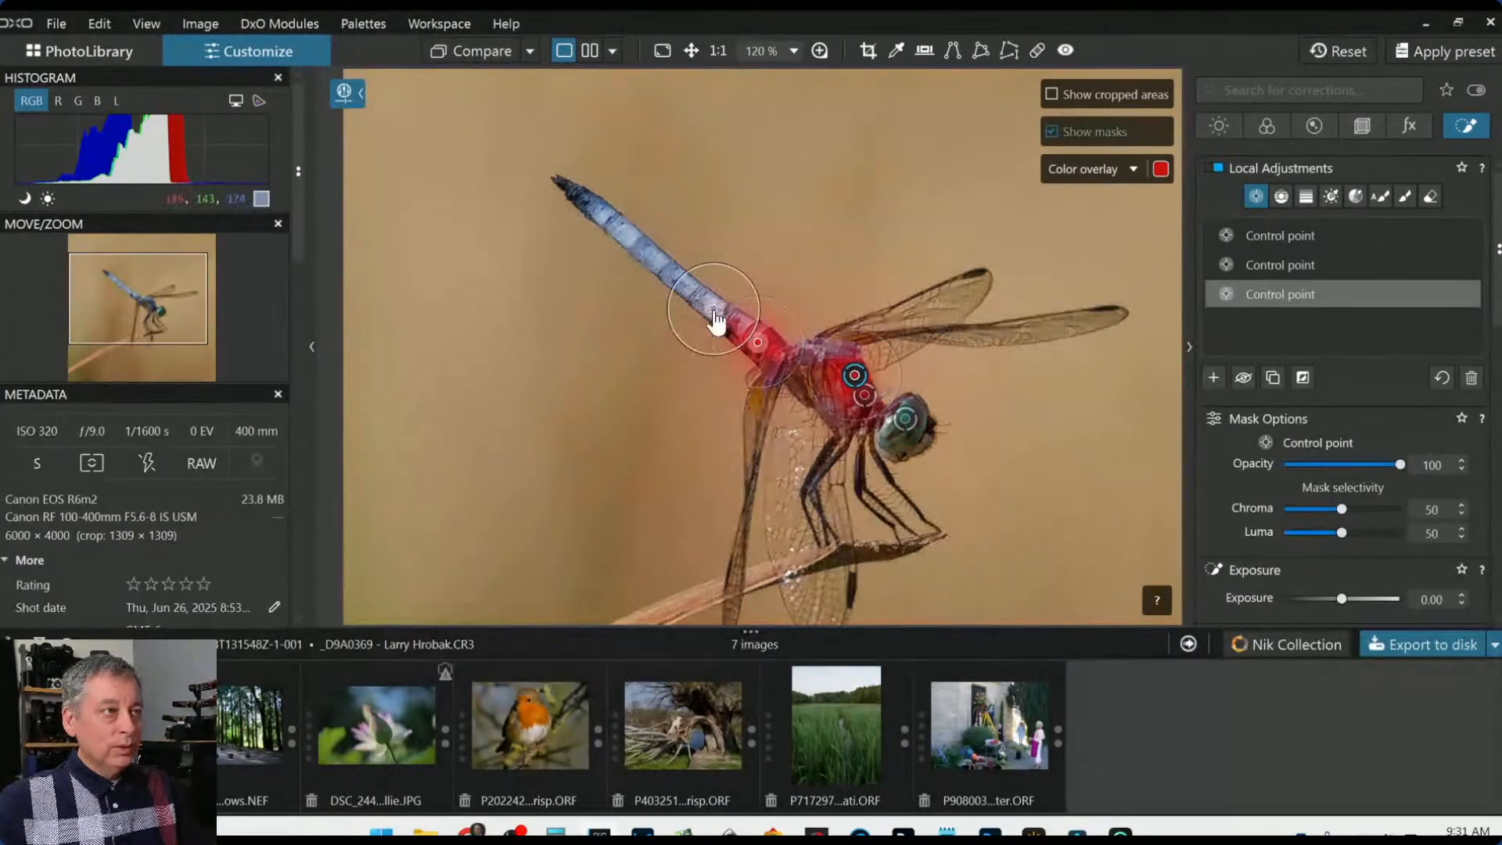
left_click(672, 271)
left_click(652, 253)
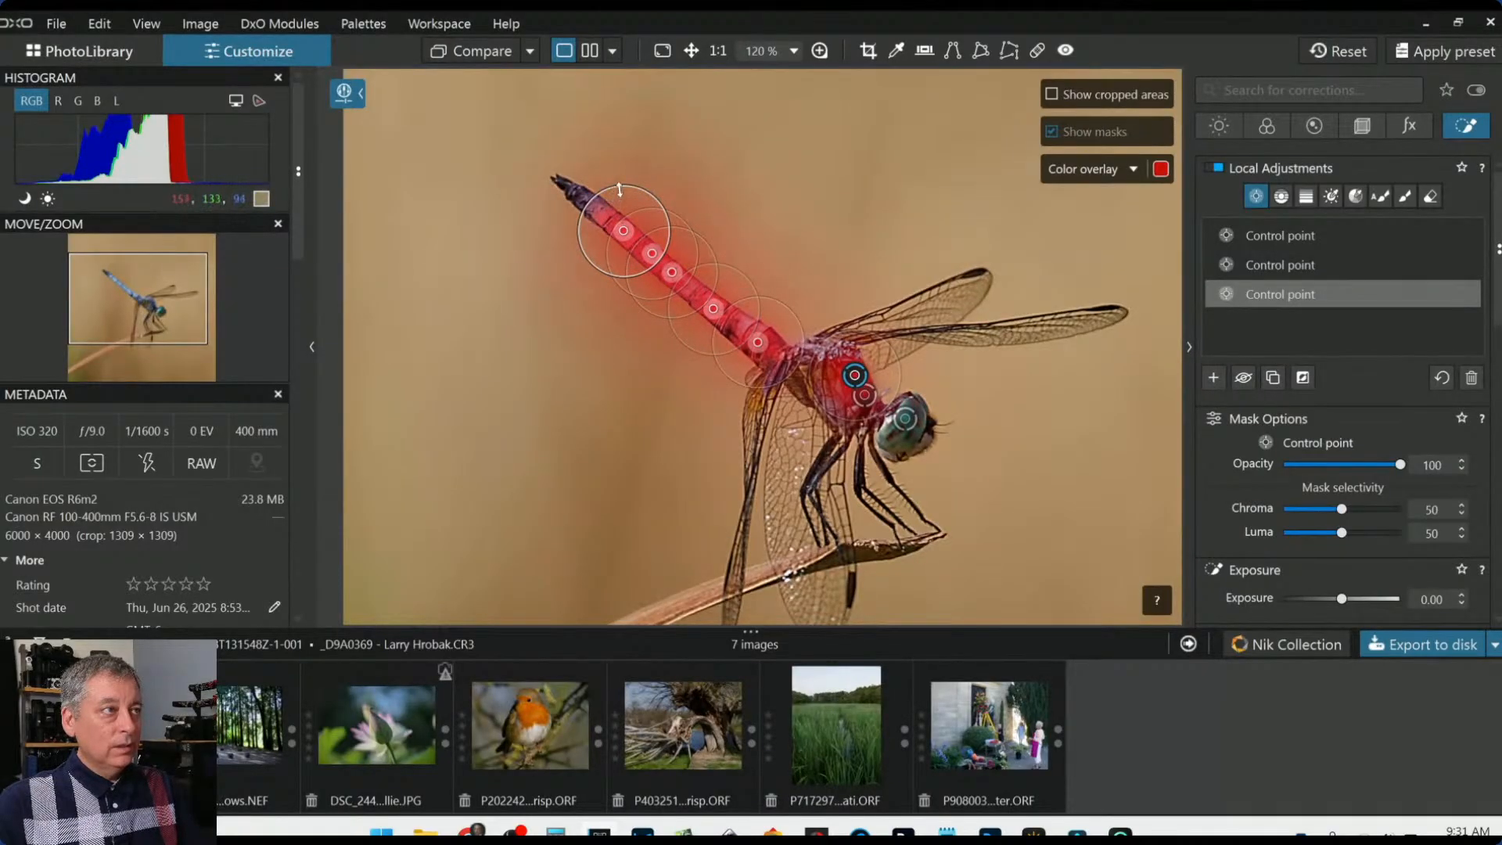
left_click_drag(620, 186, 621, 196)
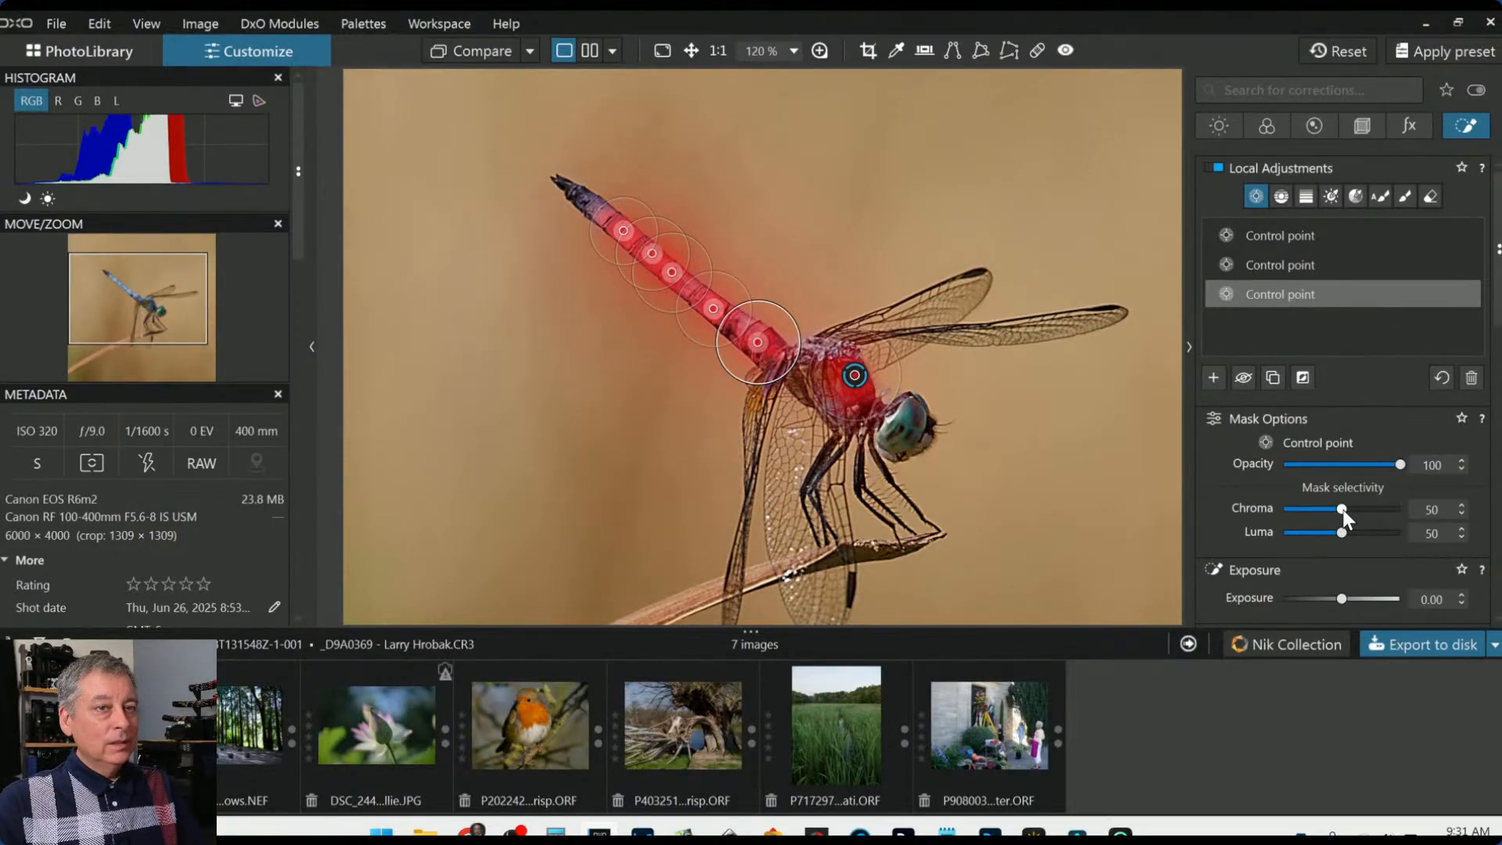
Set the body mask's Chroma selectivity to 60 and add another control point near the abdomen's tip
scroll(1342, 510, "up", 2)
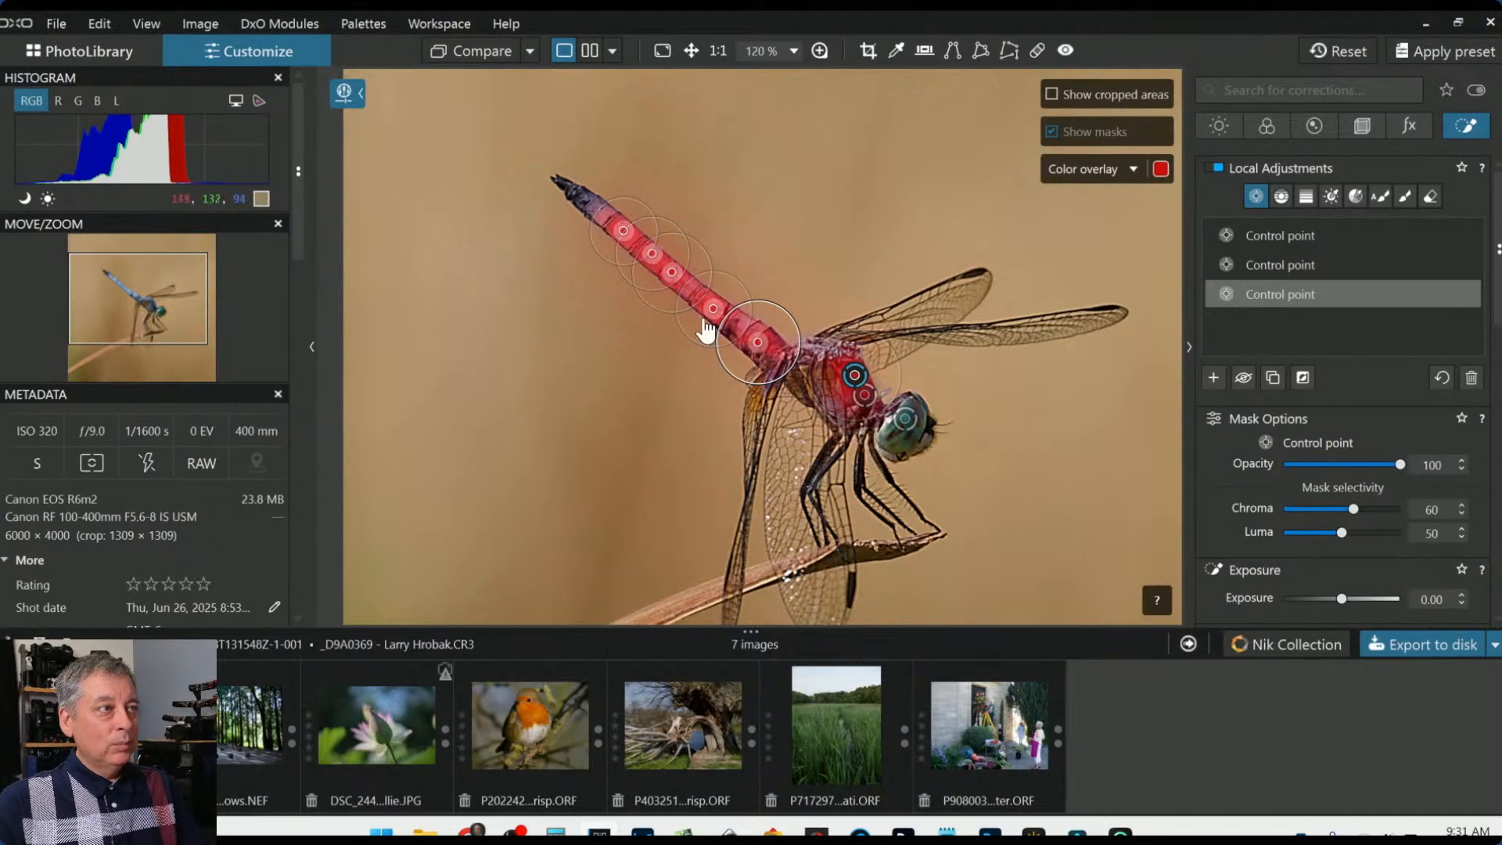
left_click(592, 203)
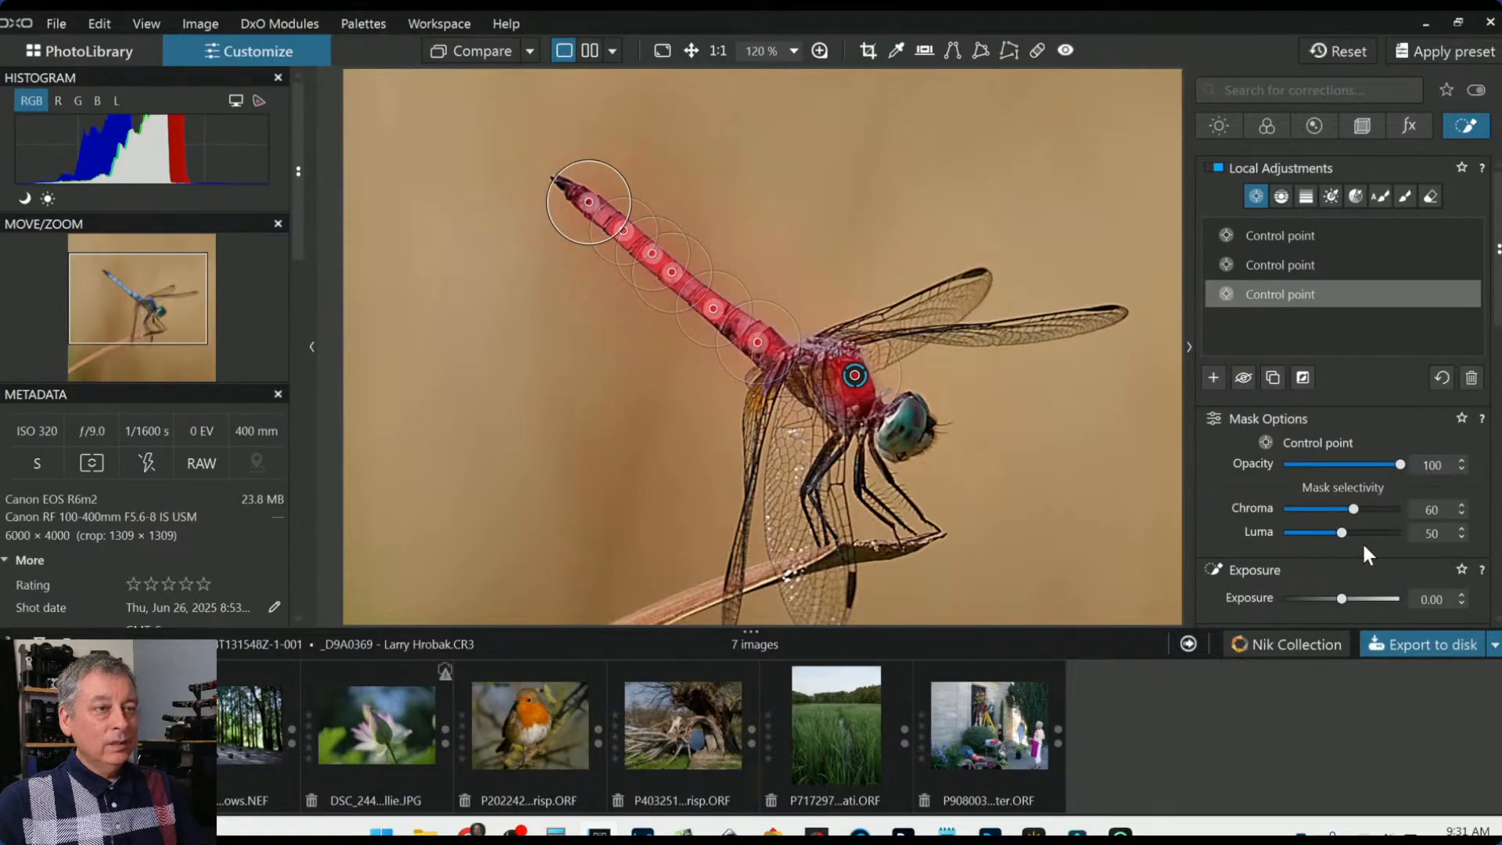
Set the body mask's HSL Vibrancy to 66 and Saturation to 20, then view the whole photo
scroll(1353, 553, "down", 5)
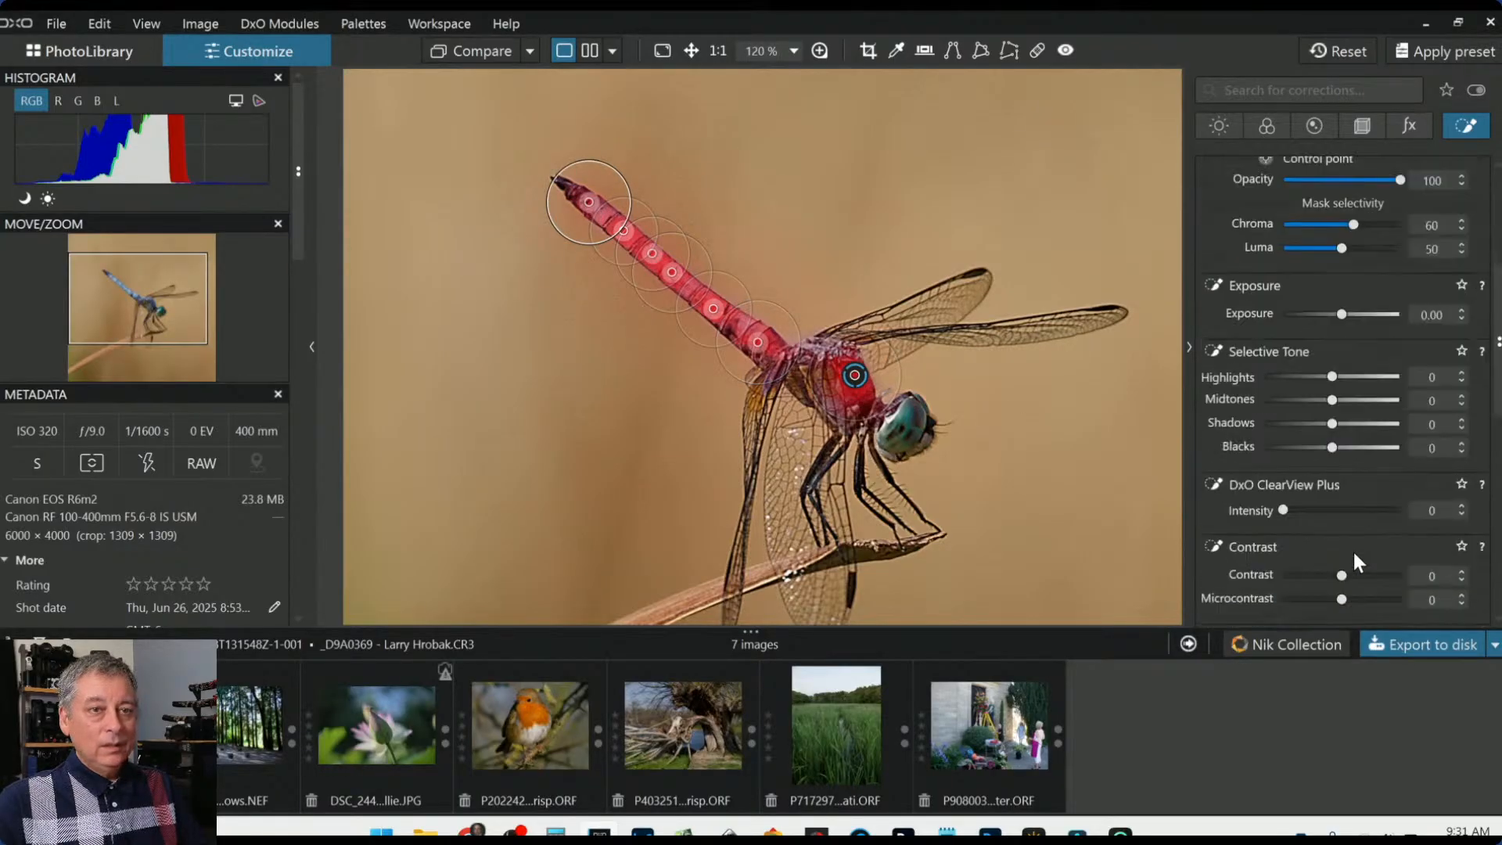
scroll(1353, 551, "down", 7)
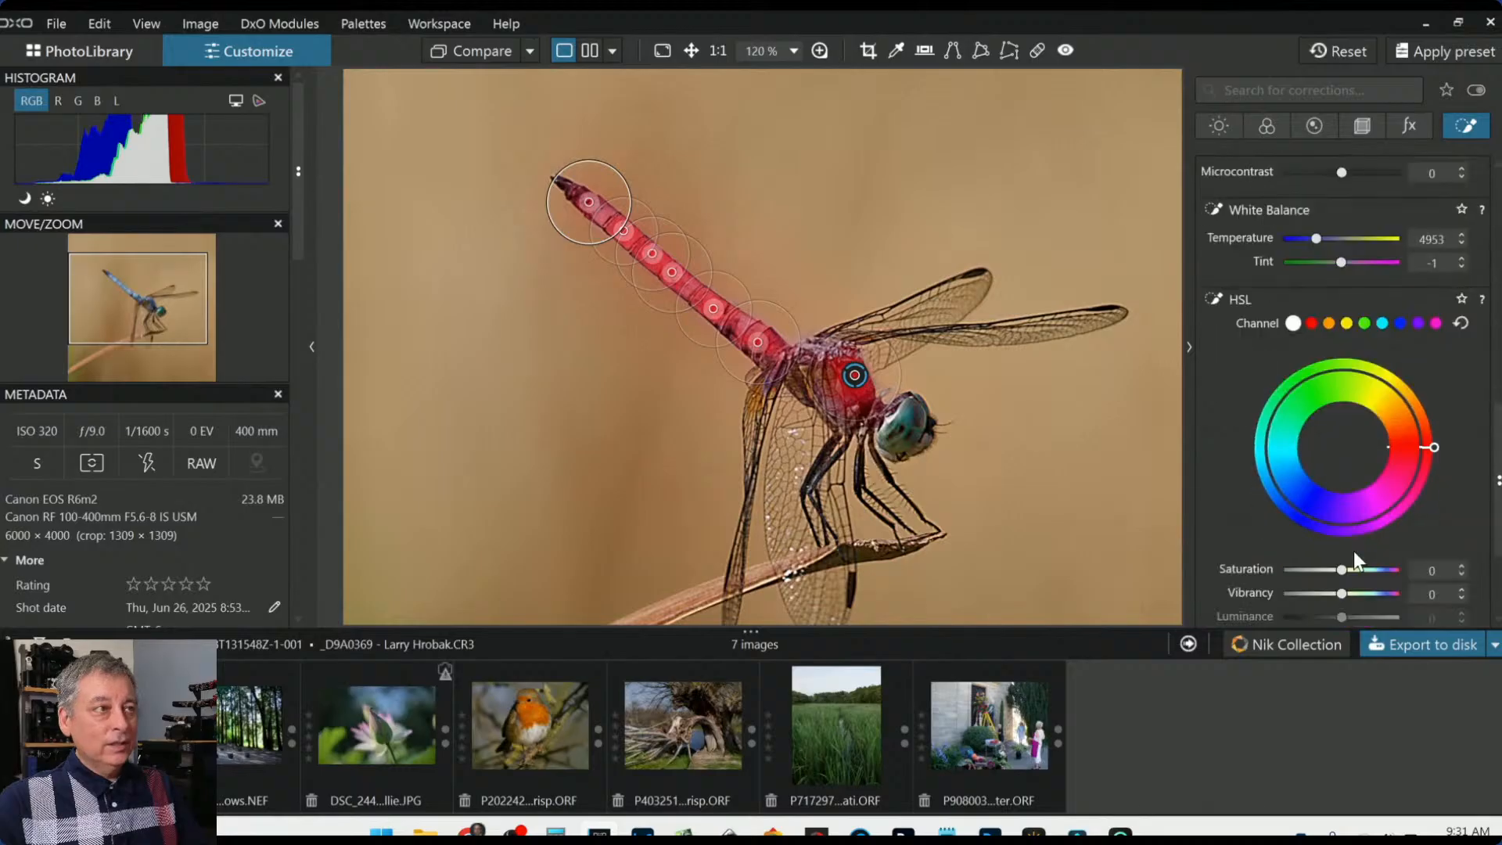
left_click_drag(1342, 498, 1369, 500)
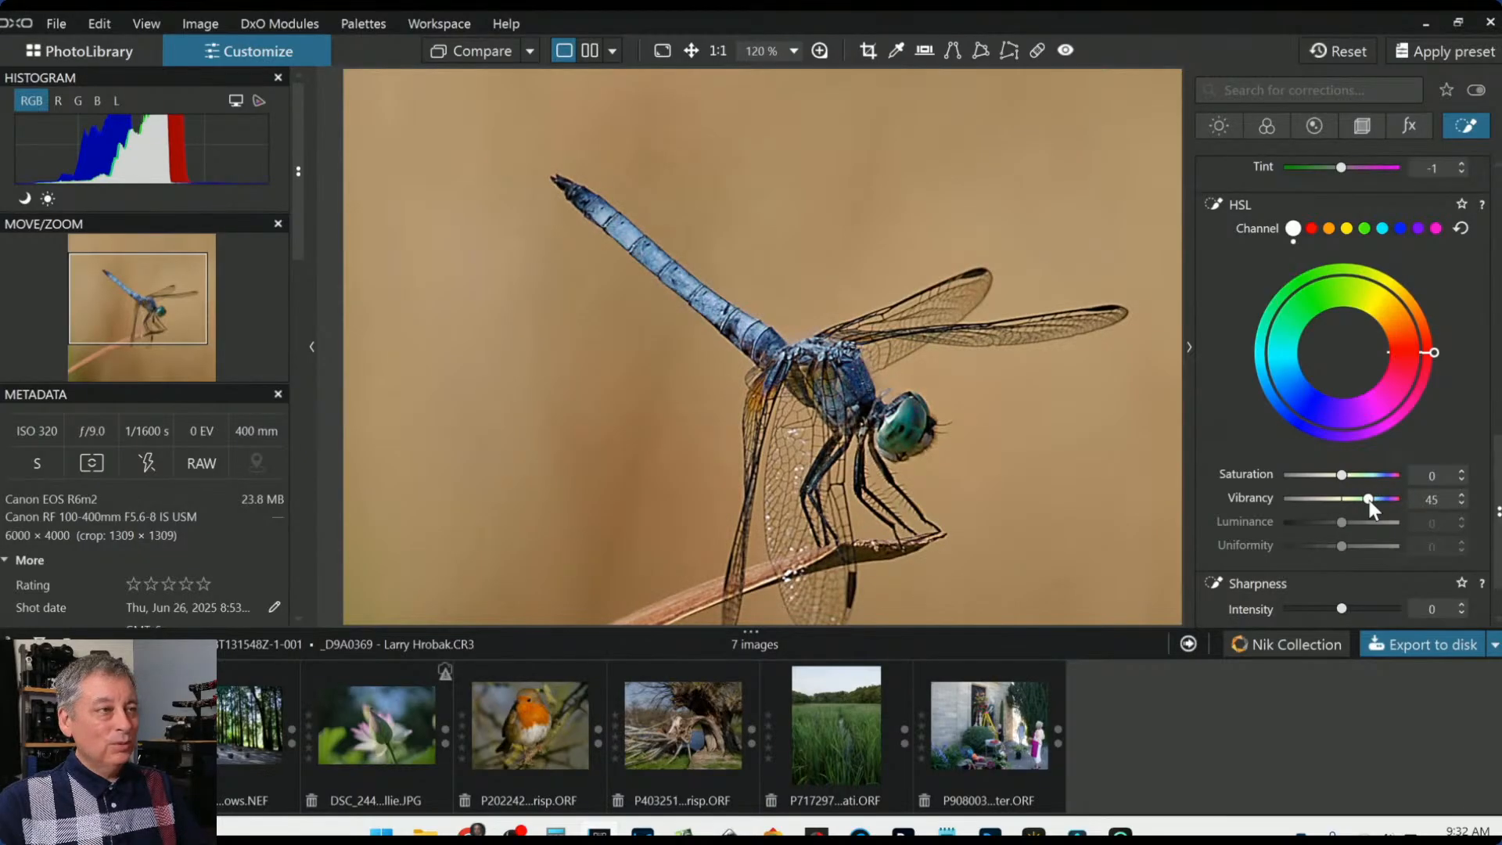
mouse_move(1369, 500)
left_mouse_down()
mouse_move(1381, 499)
mouse_move(1353, 476)
left_mouse_up()
scroll(1098, 457, "down", 3)
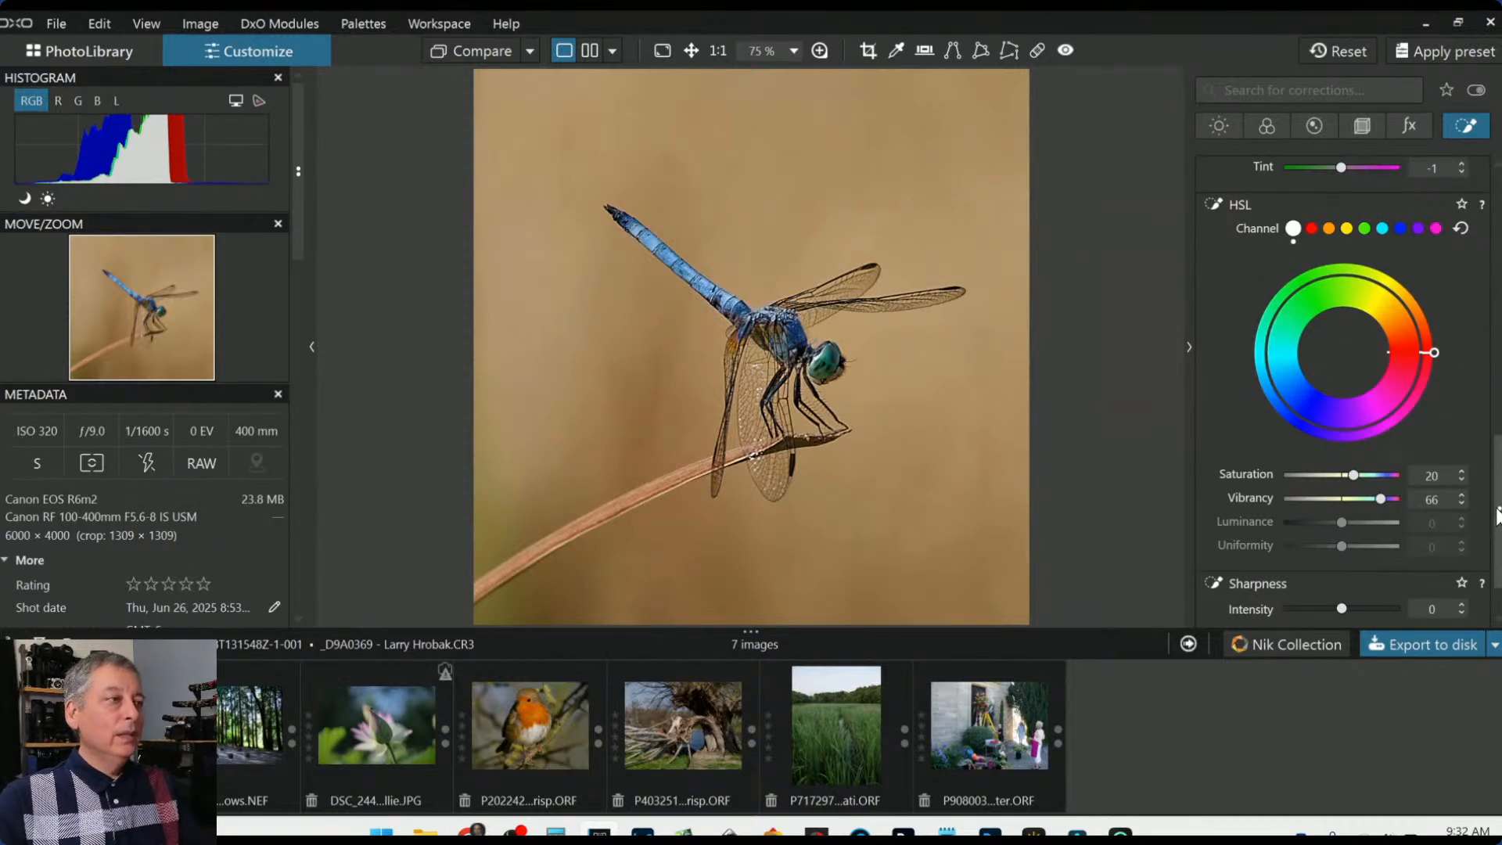
Create a control line mask from the photo's lower-left corner to just above the dragonfly's body, with its mask overlay shown
scroll(1248, 471, "down", 1)
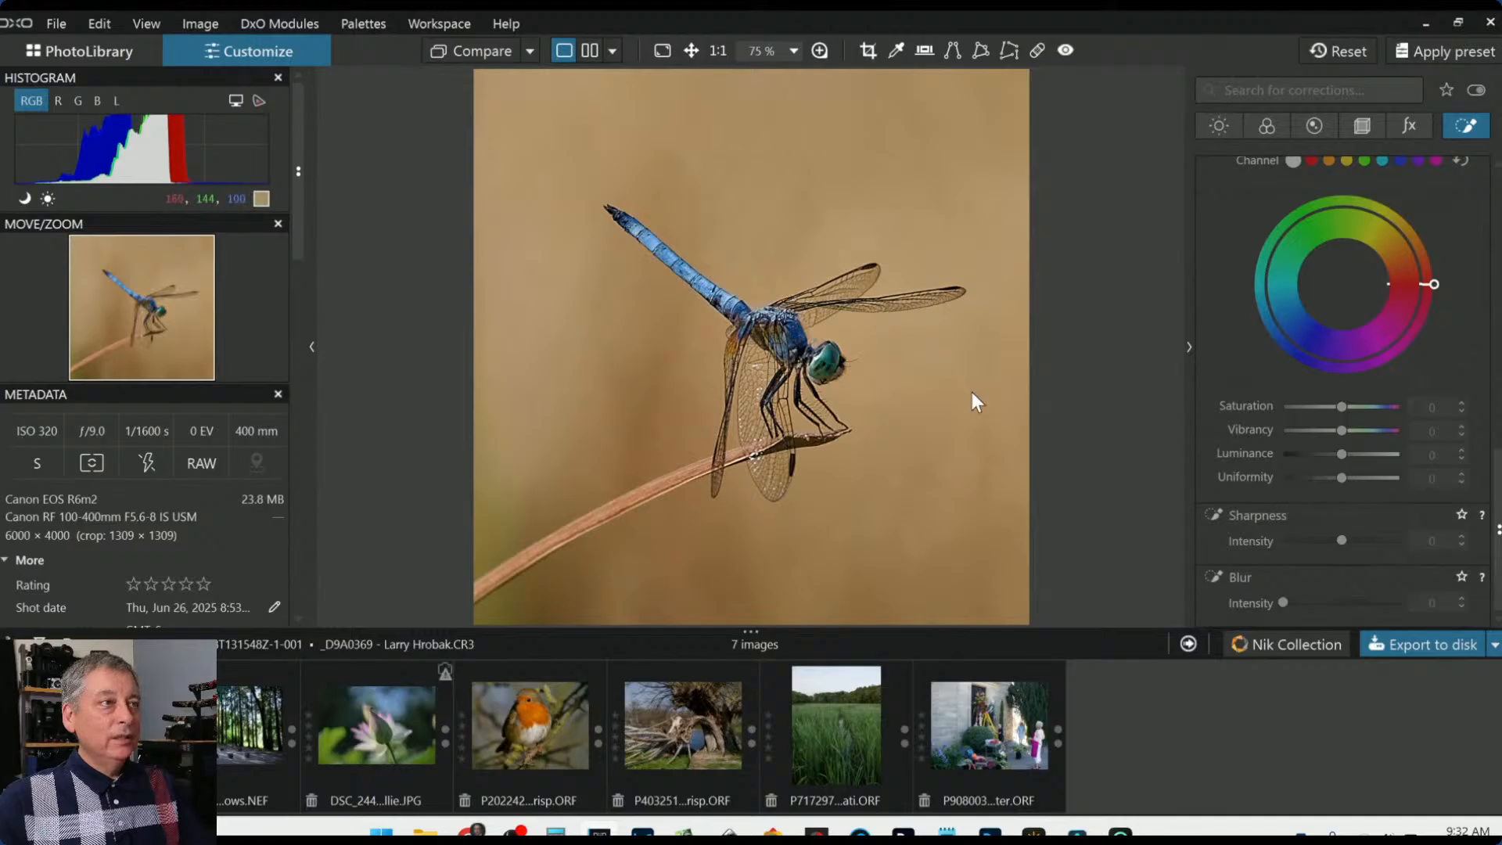
scroll(955, 394, "down", 1)
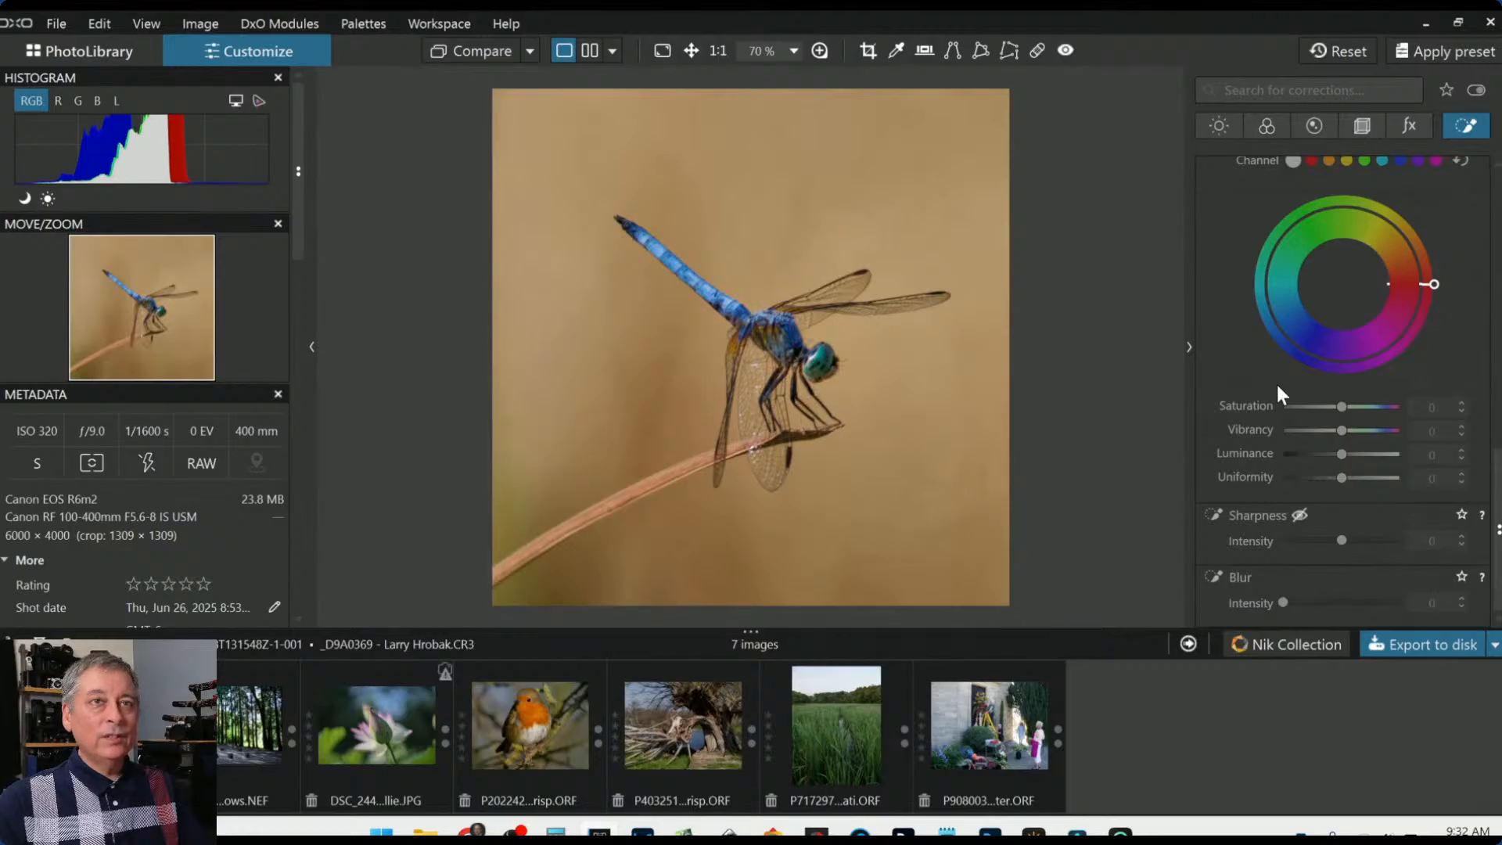
scroll(1276, 385, "up", 10)
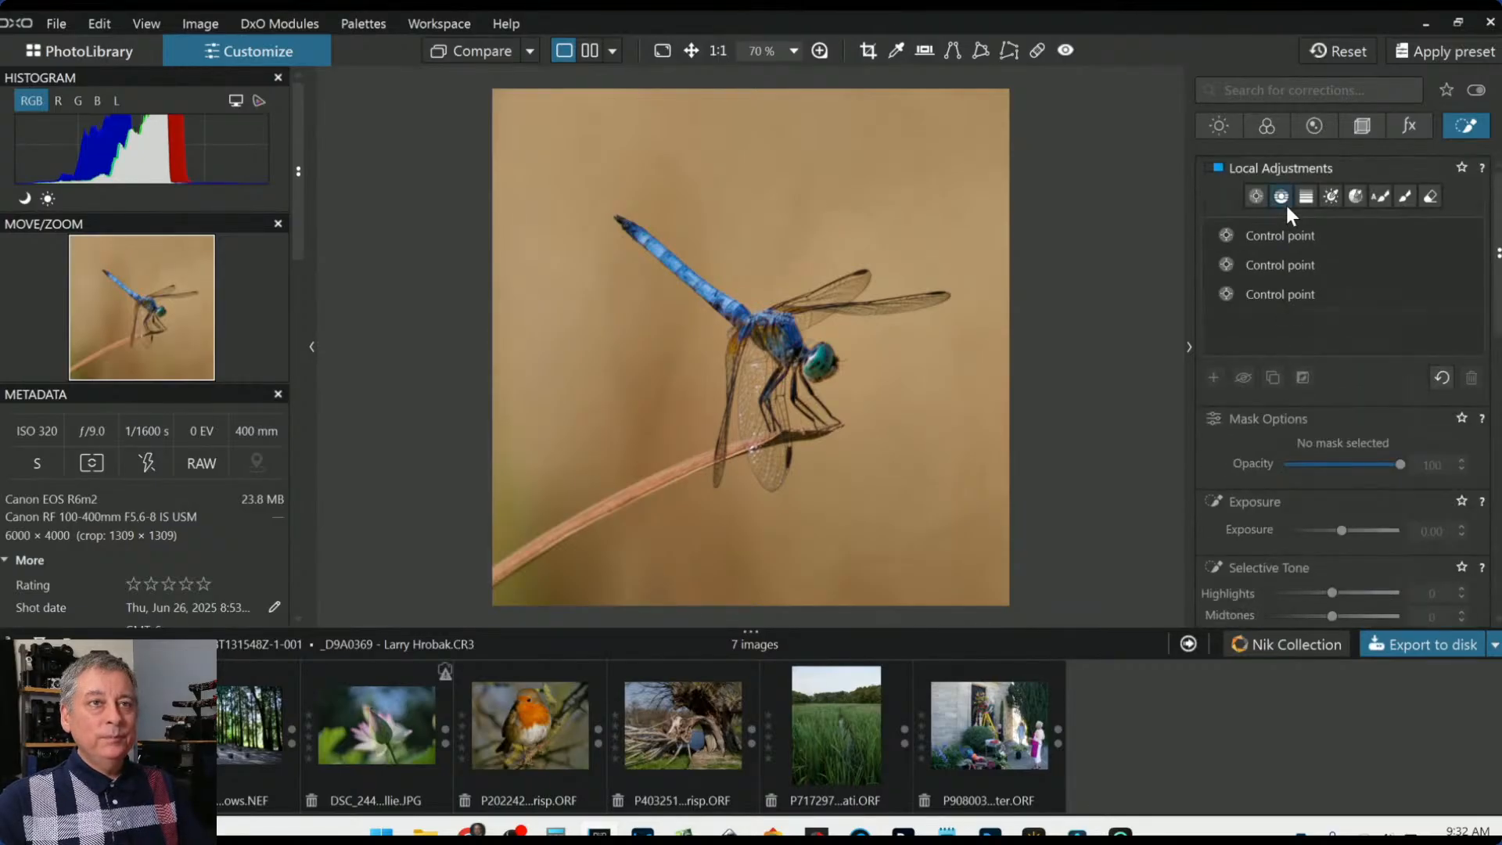
left_click(1279, 232)
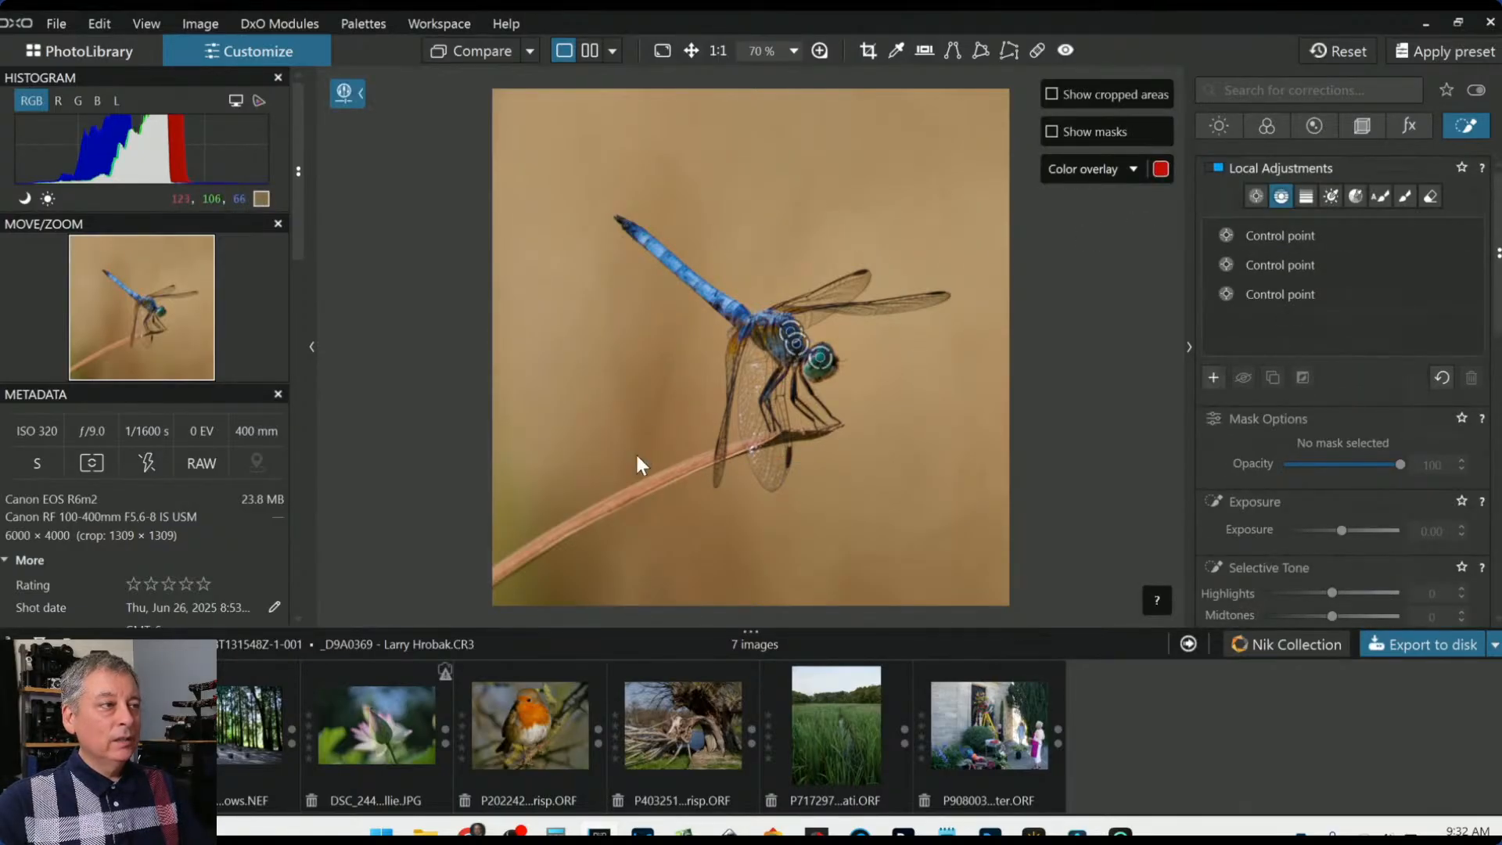
left_click_drag(679, 415, 760, 286)
key("m")
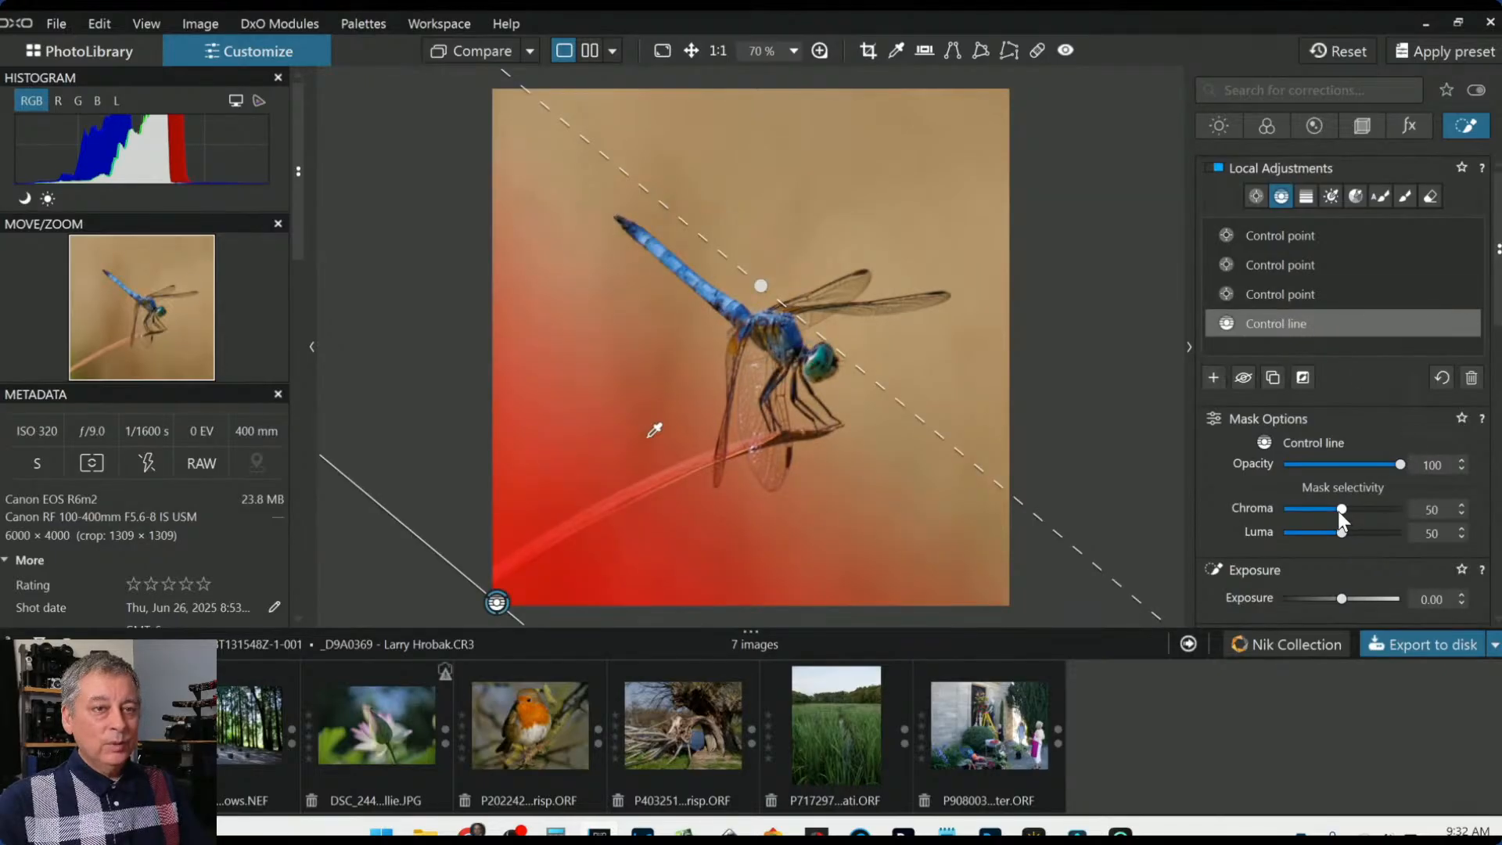
Set the control line's Chroma selectivity to 55 and Luma to 40, testing its colour sampler on the abdomen before returning it to the background
left_click_drag(1339, 511, 1344, 512)
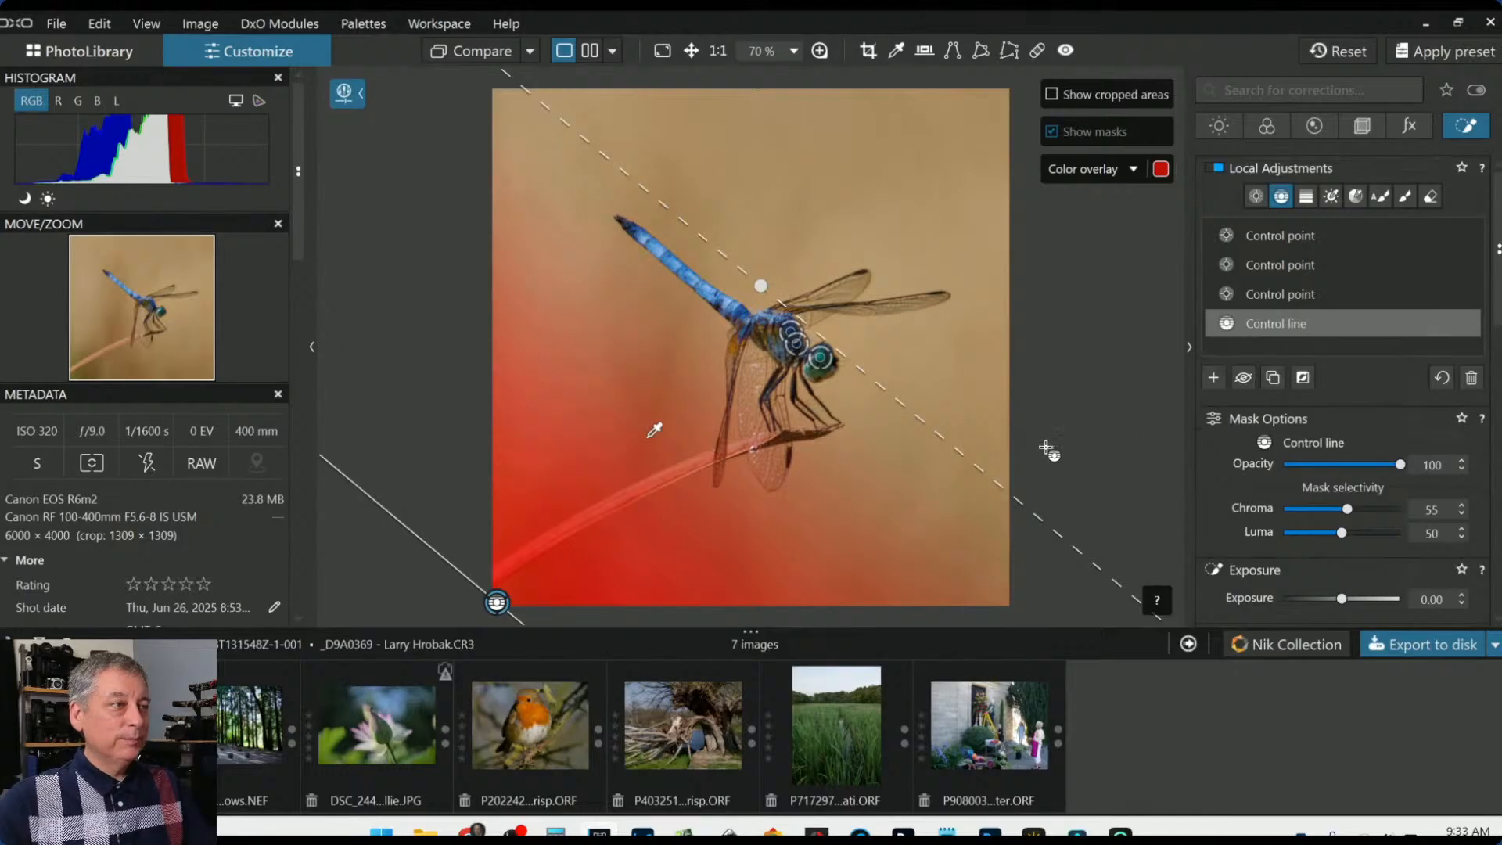
left_click_drag(657, 432, 717, 292)
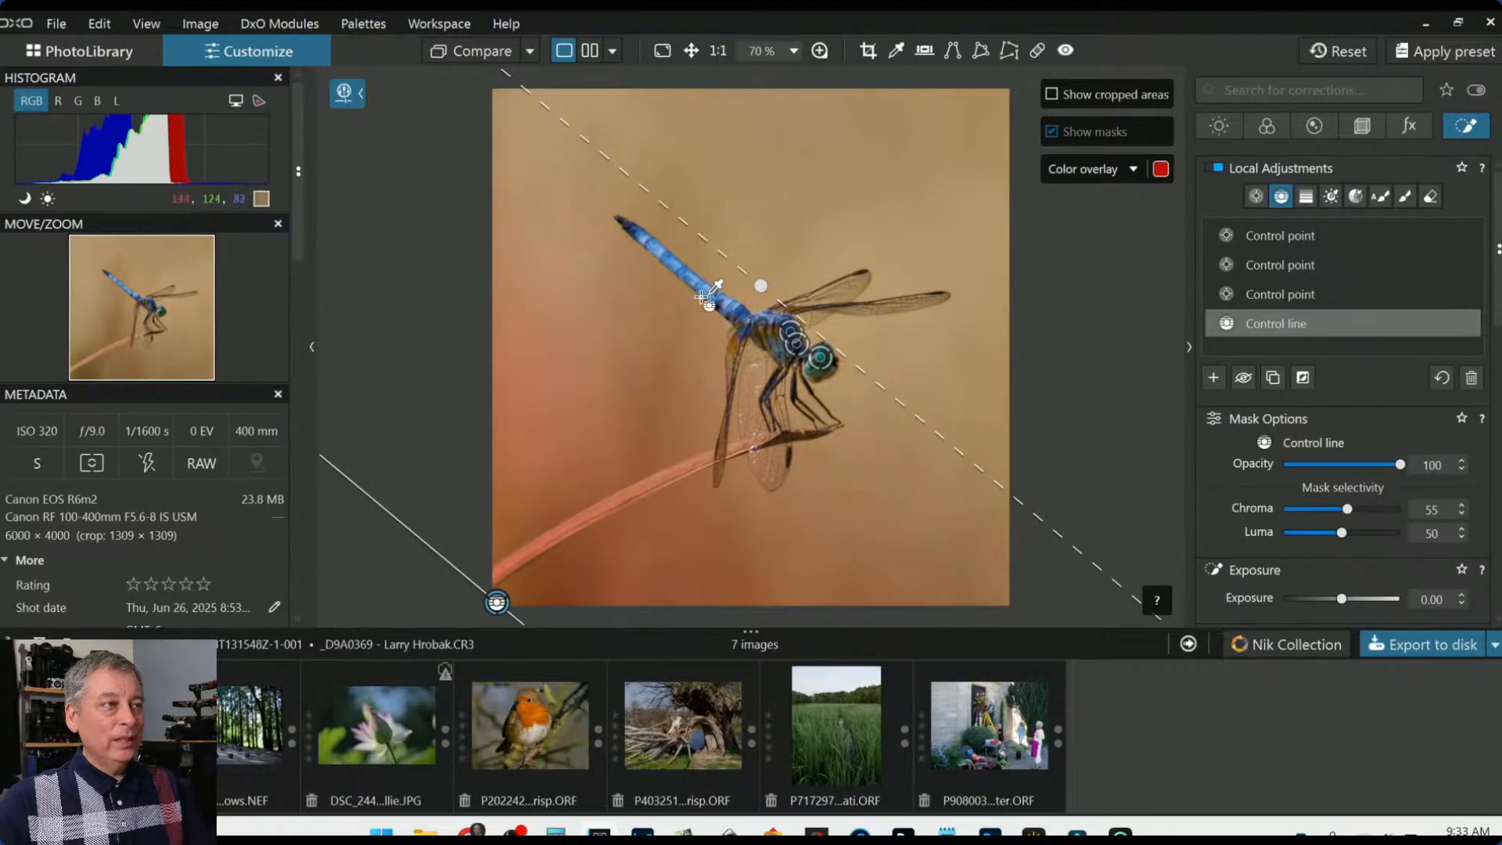
left_click_drag(702, 297, 636, 413)
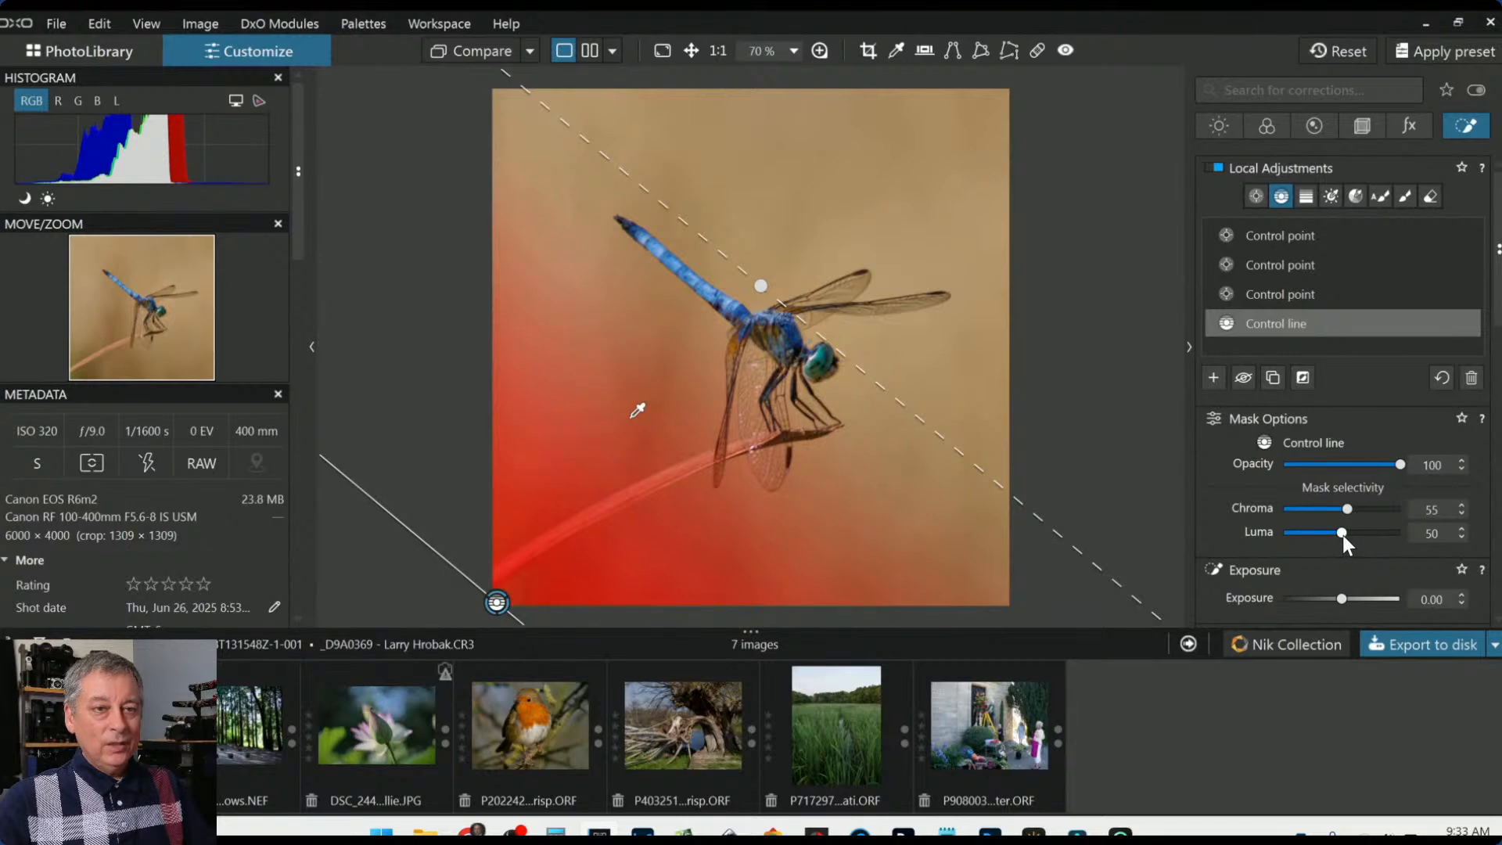
scroll(1343, 533, "down", 1)
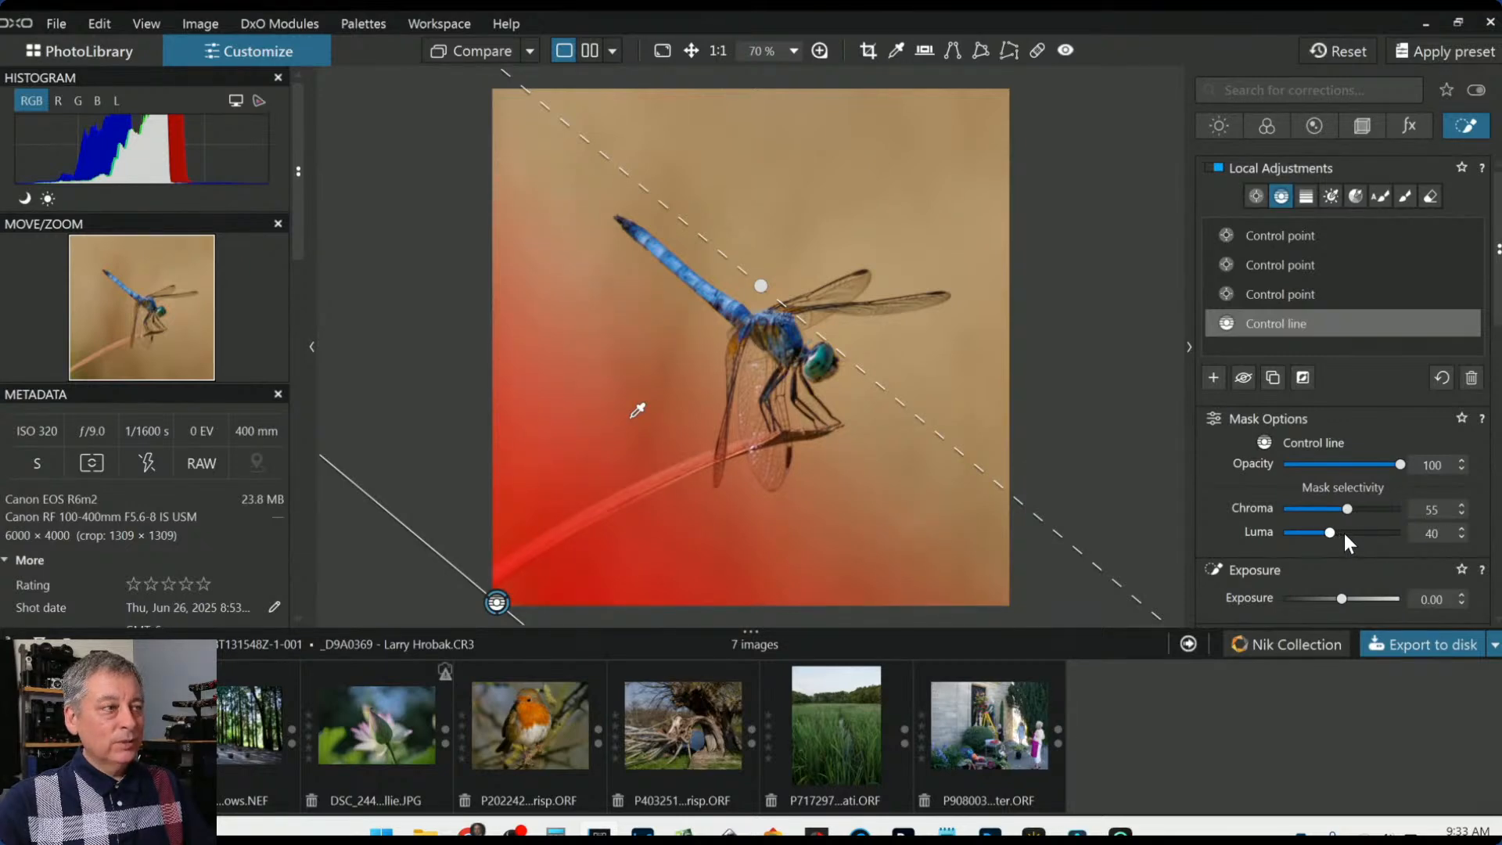
Set the control line mask's Exposure to -0.35 and its Selective Tone Blacks to -14
scroll(1286, 542, "down", 3)
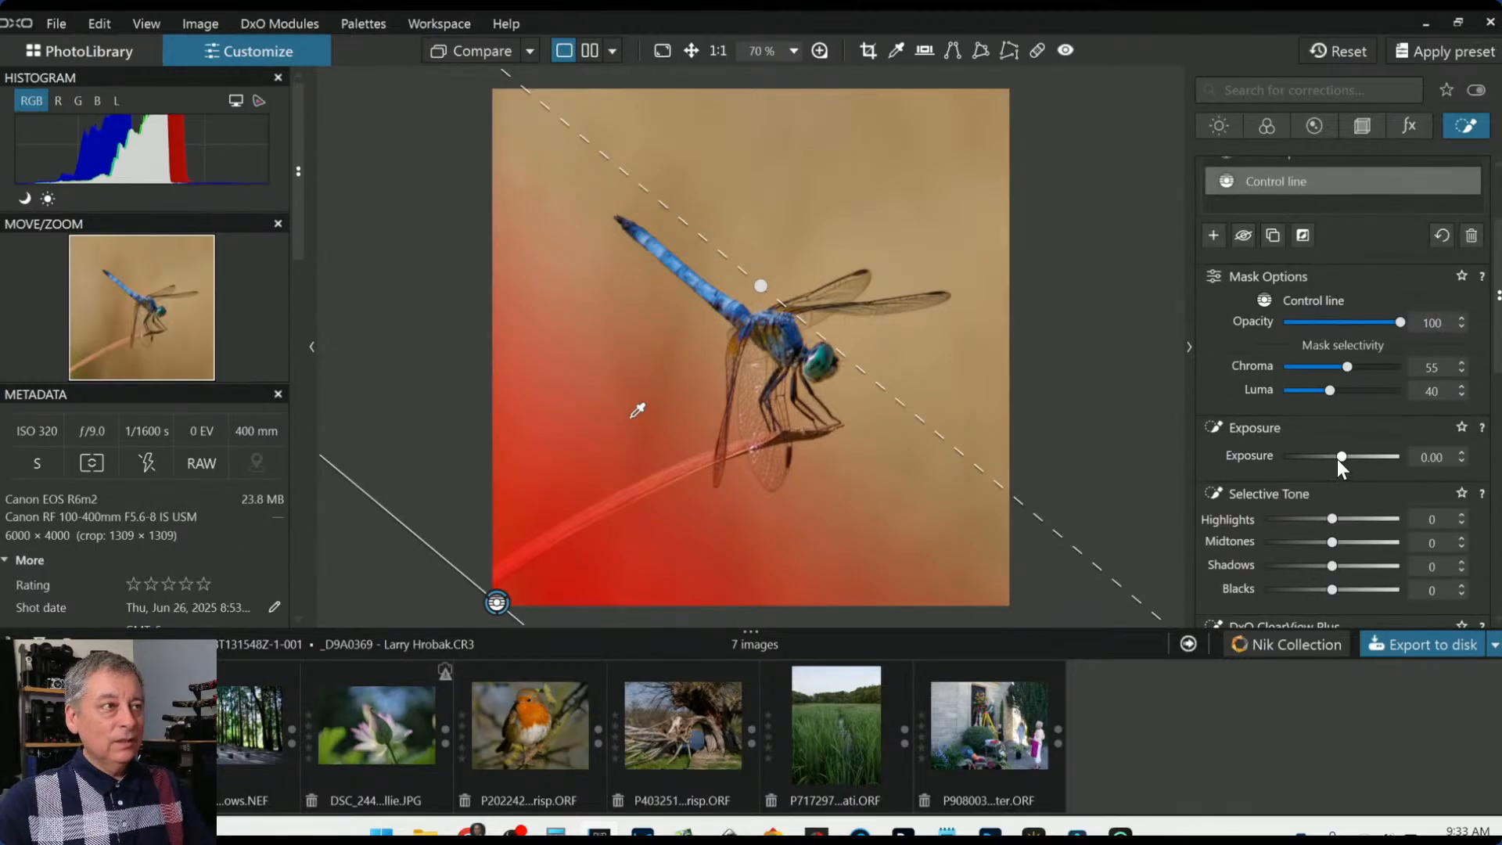
left_click_drag(1337, 459, 1331, 460)
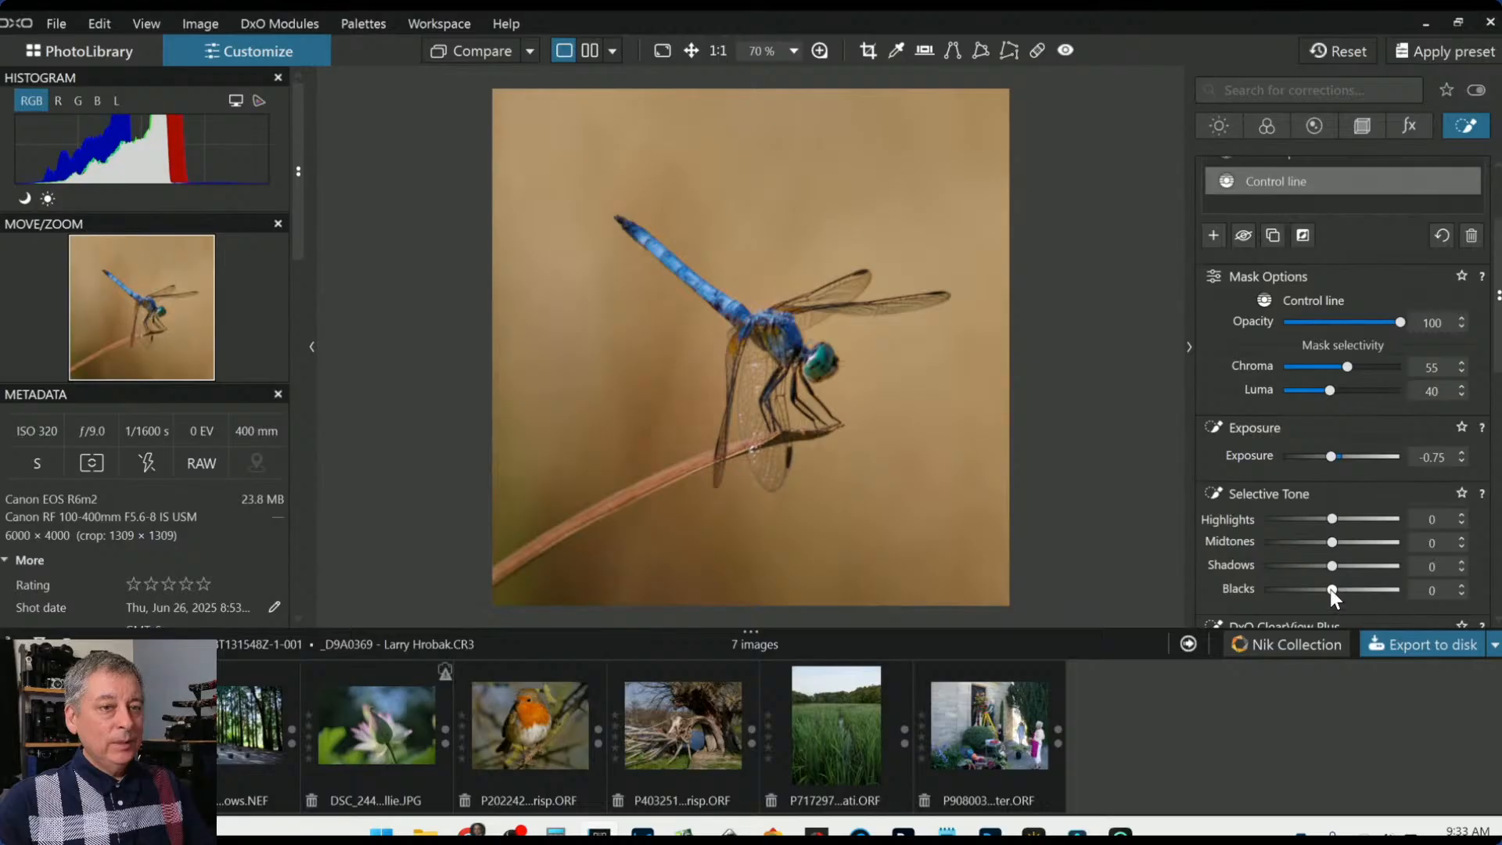
left_click_drag(1329, 589, 1322, 588)
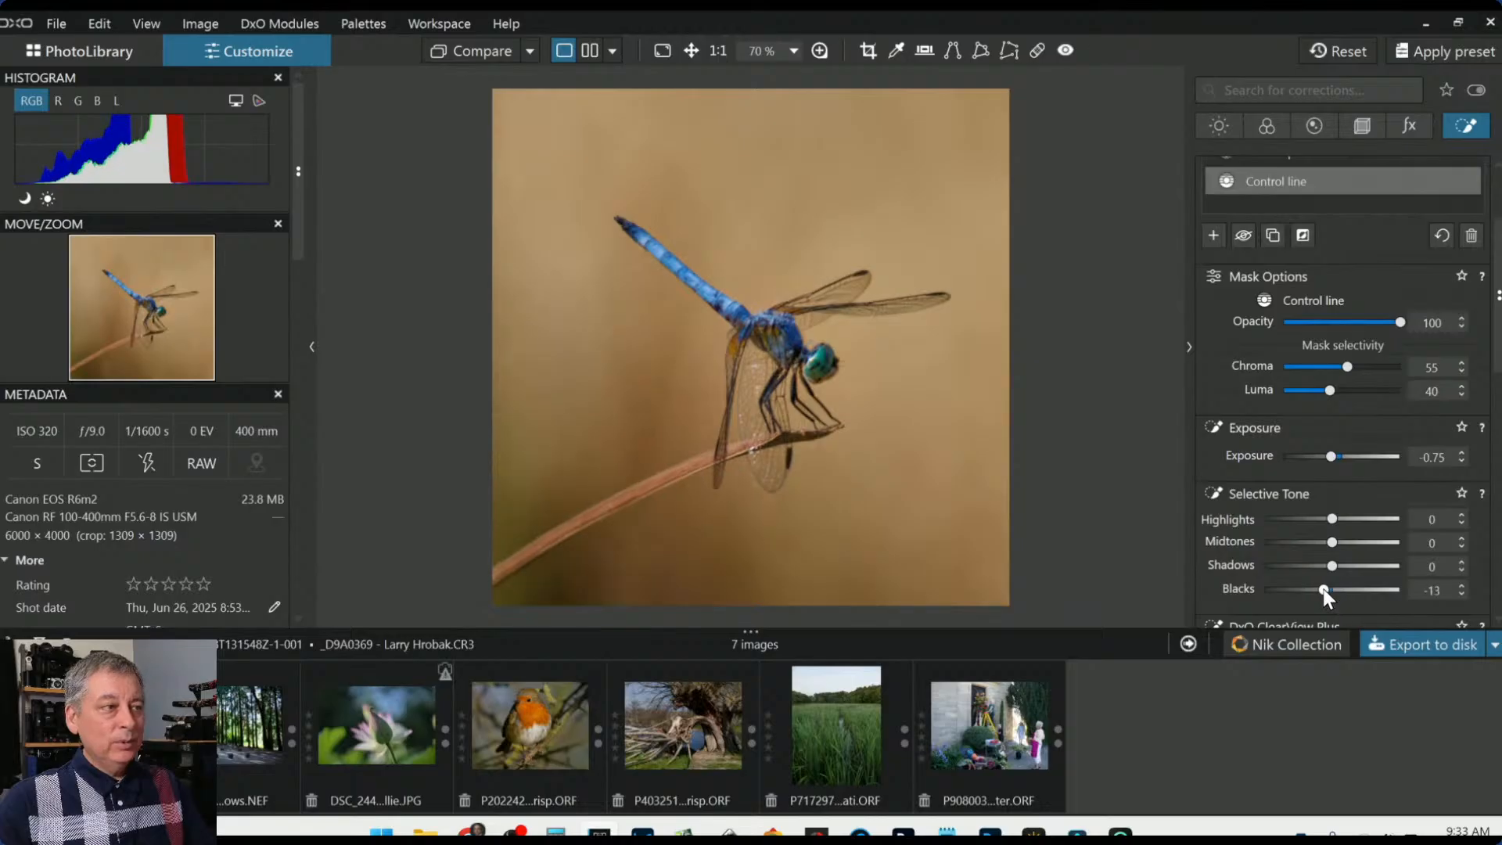
double_click(1326, 456)
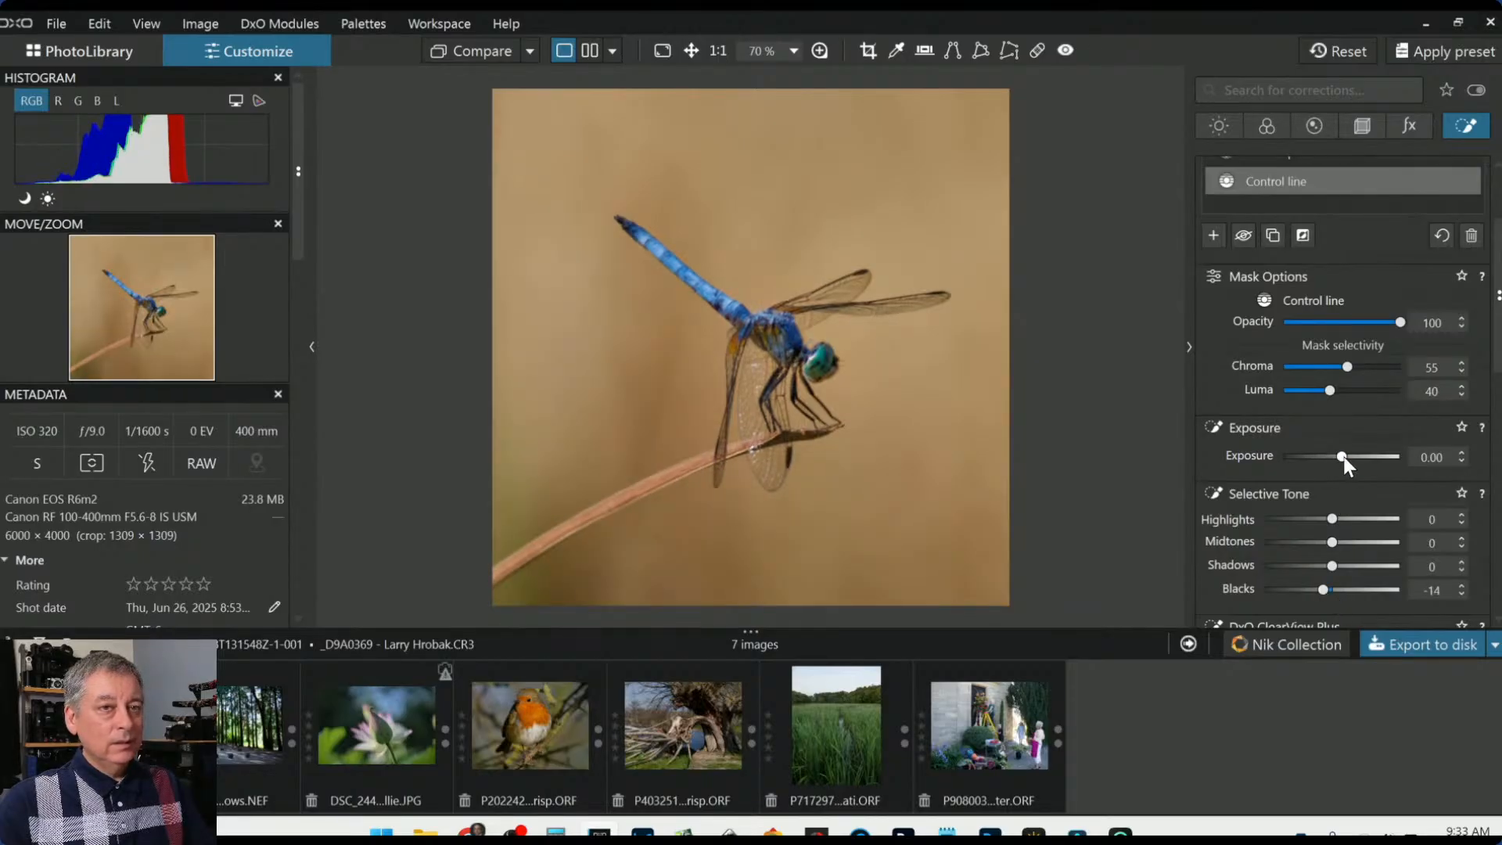
left_click(1462, 460)
left_click(1462, 460)
left_click(1461, 461)
left_click(1461, 460)
left_click(1461, 460)
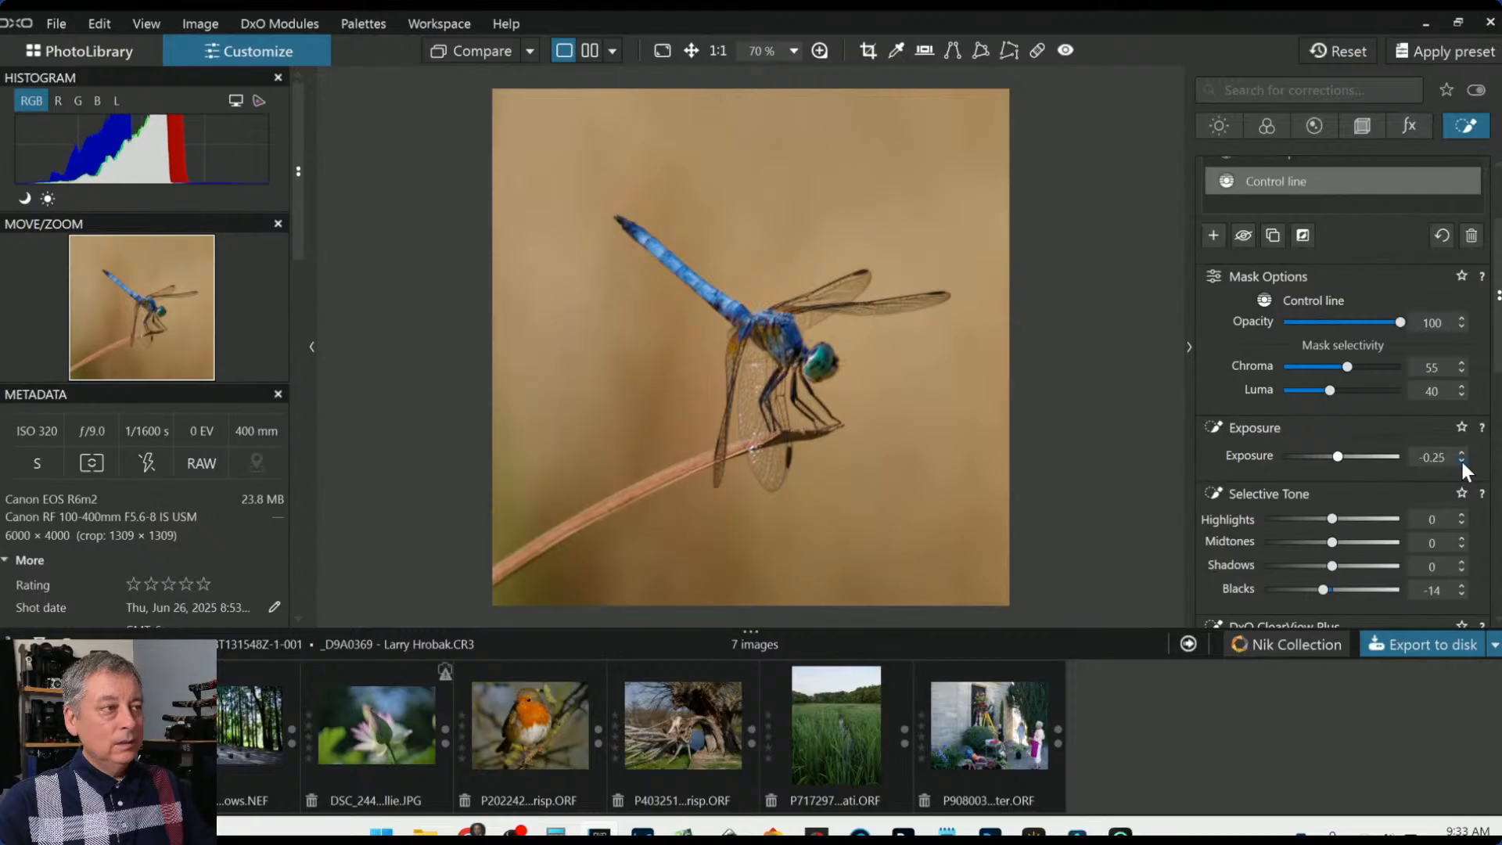
left_click(1462, 461)
left_click(1462, 460)
Extend the control line's gradient toward the upper right and set Midtones to -7, Shadows to -12 and Blacks to -20
left_click_drag(760, 287, 886, 201)
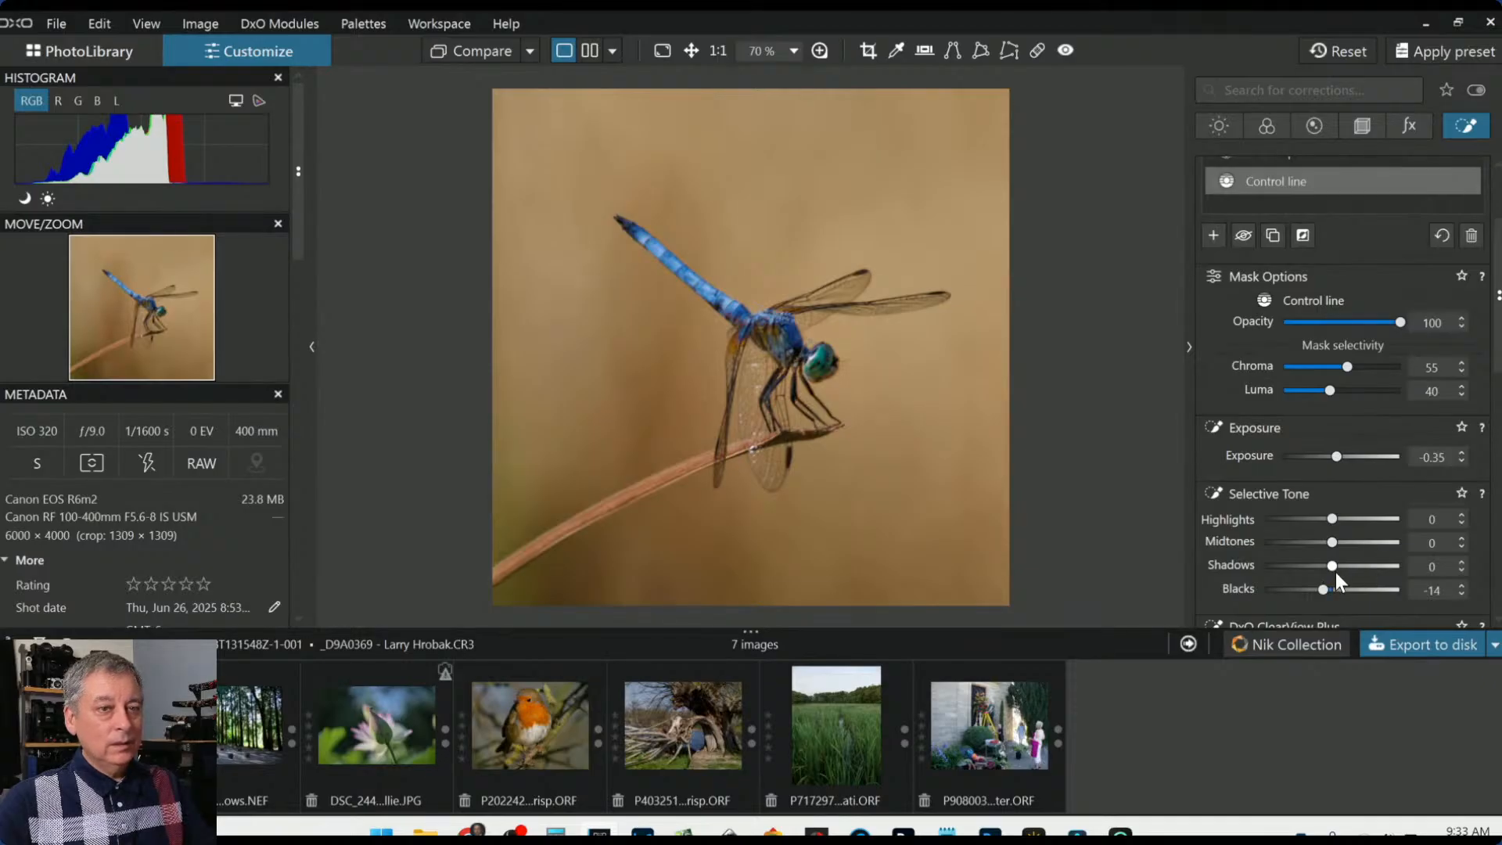
mouse_move(1331, 566)
left_mouse_down()
mouse_move(1319, 593)
mouse_move(1328, 543)
mouse_move(1323, 566)
left_mouse_up()
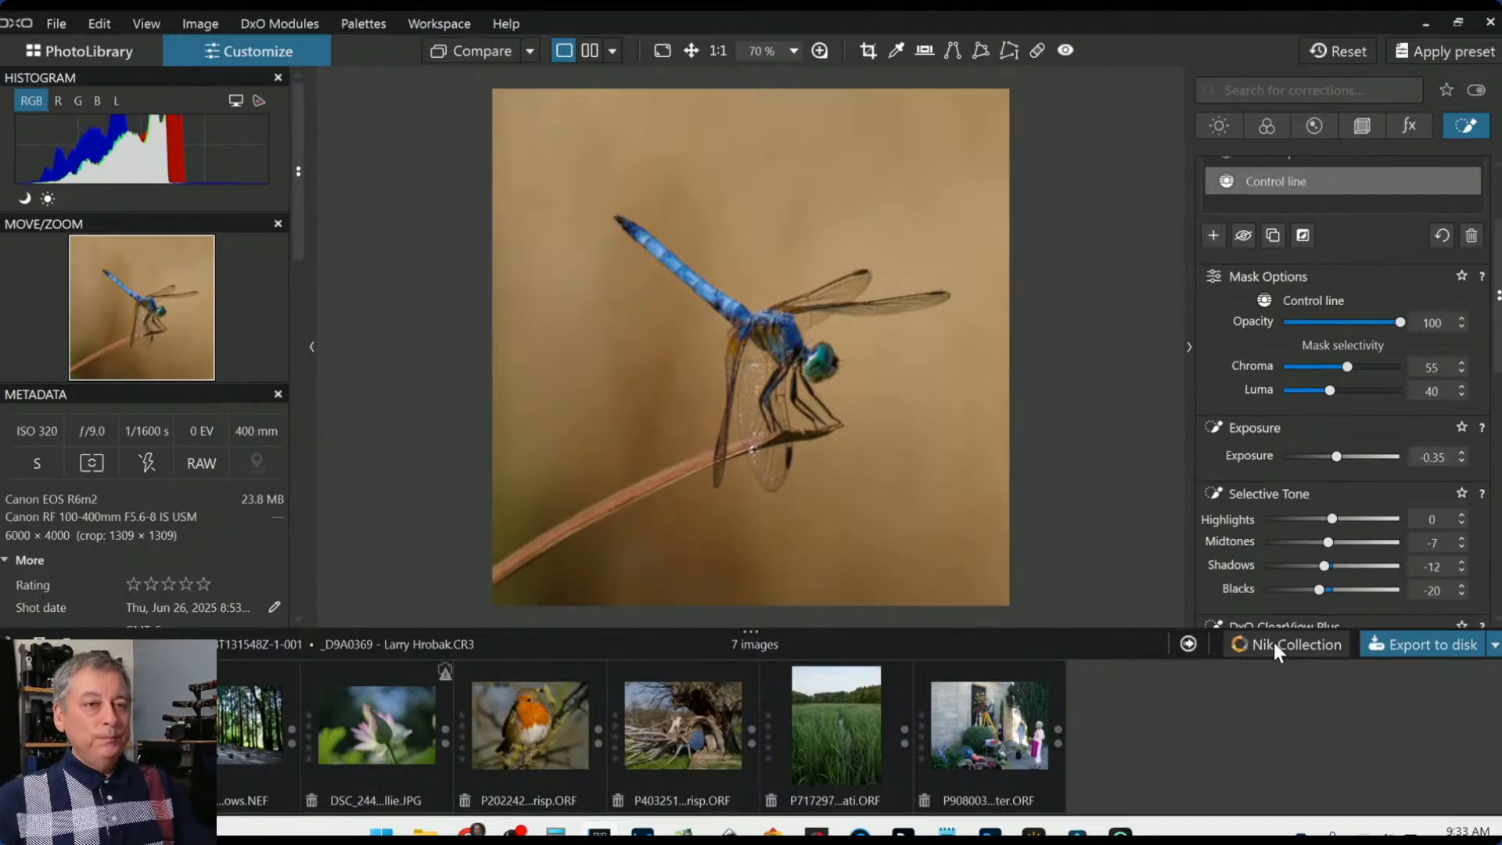
Try the control line's Highlights at -90 and reset them to 0
scroll(1249, 520, "down", 1)
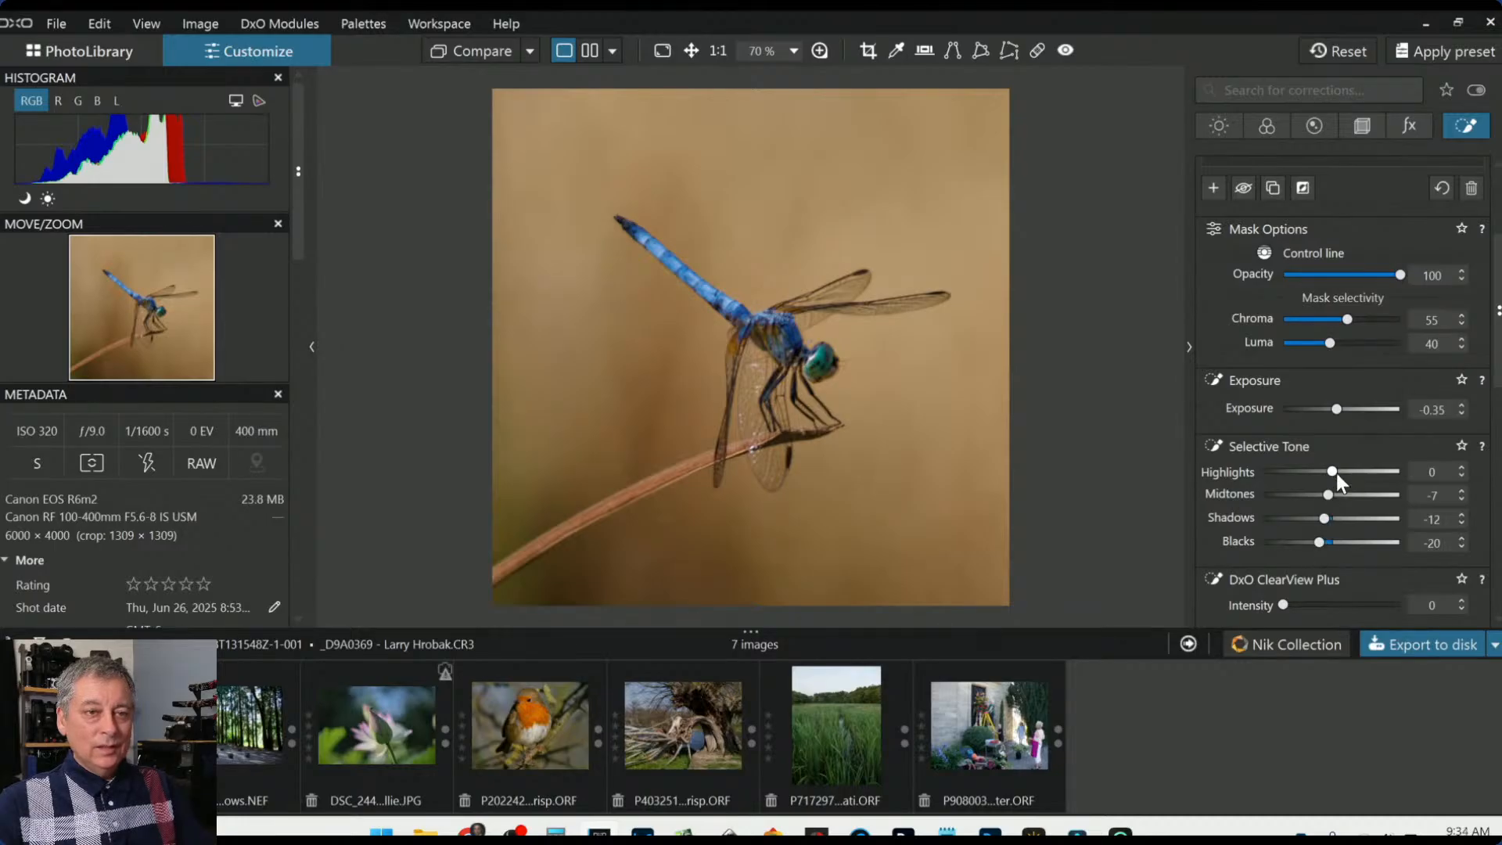
left_click_drag(1331, 472, 1271, 473)
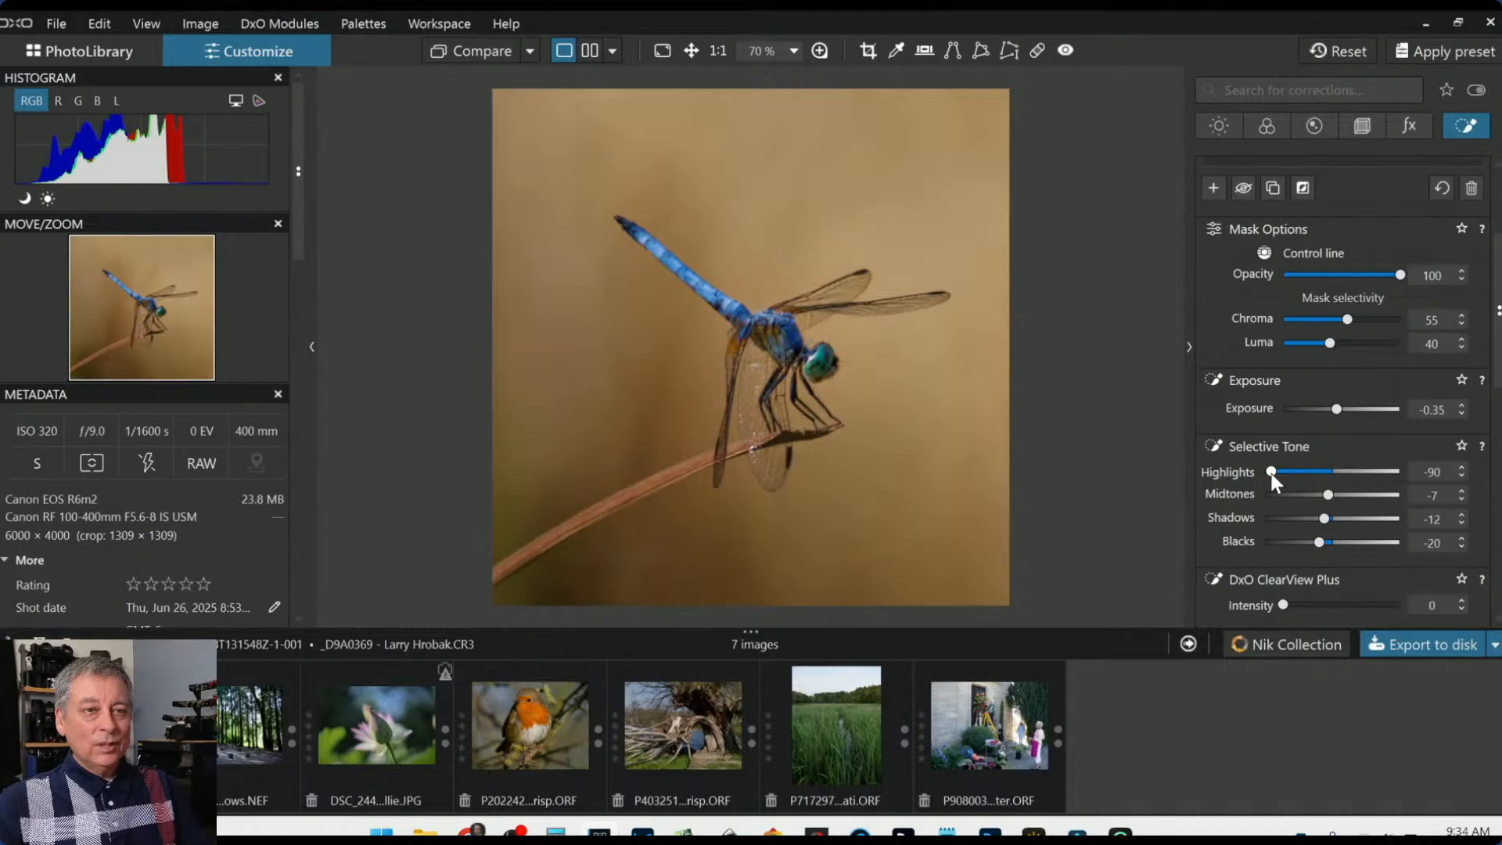
double_click(1270, 472)
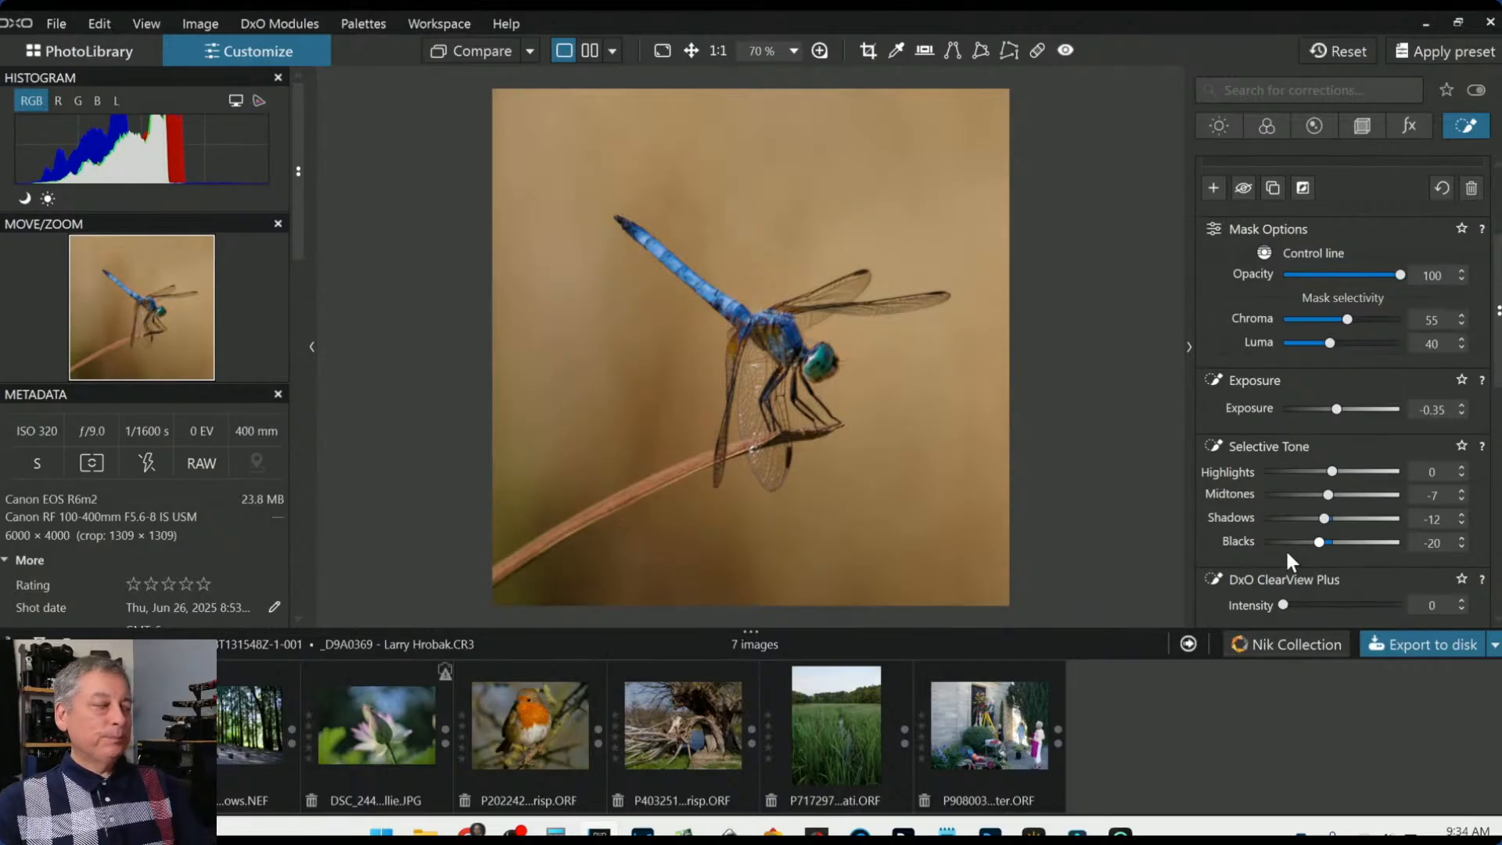
Deselect the control line mask and set the whole photo's Exposure correction to 0.40
key("Escape")
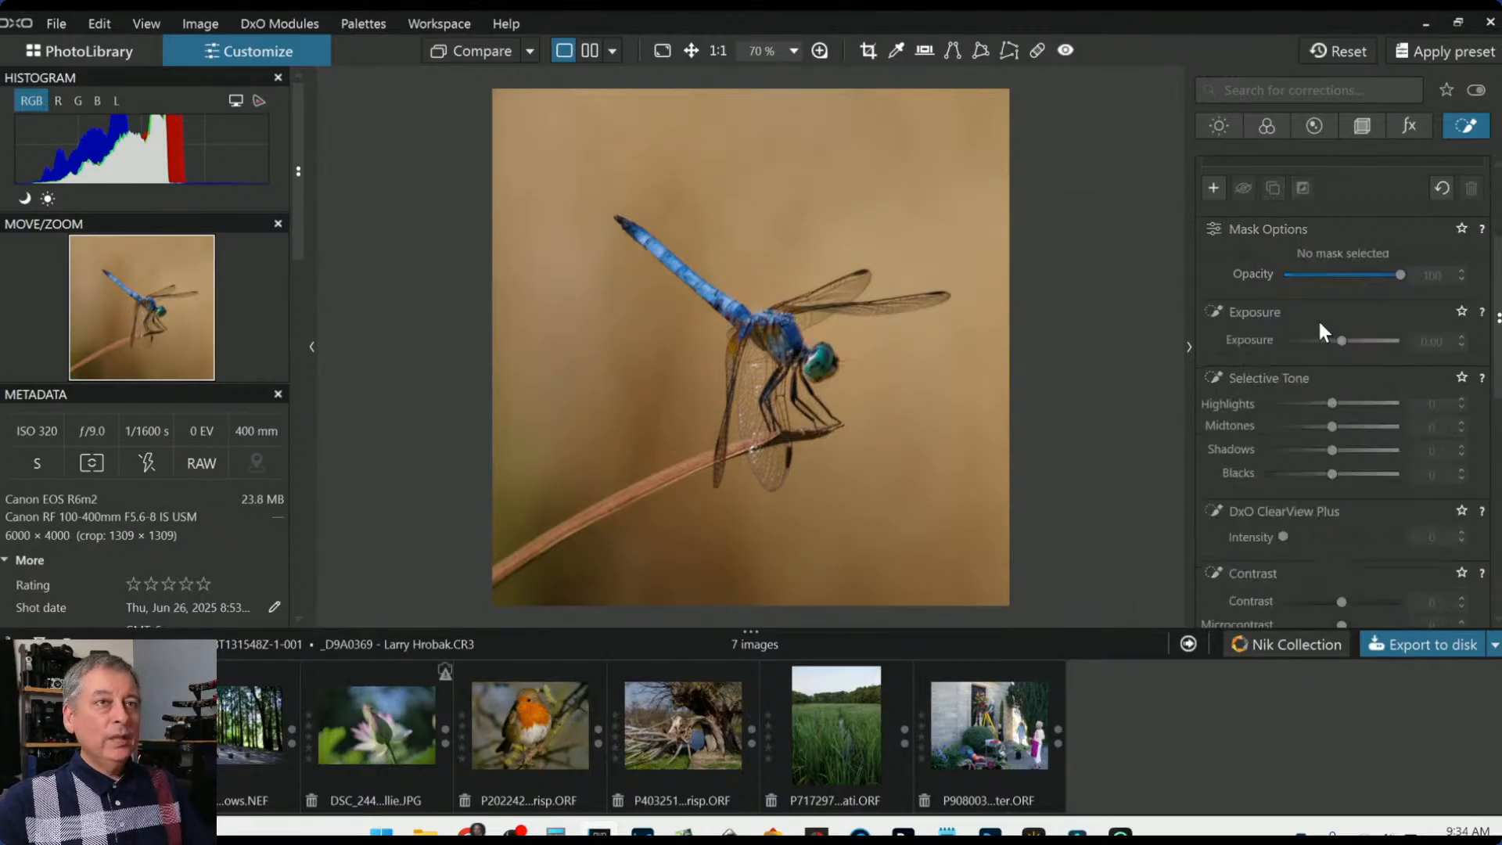
scroll(1264, 365, "up", 3)
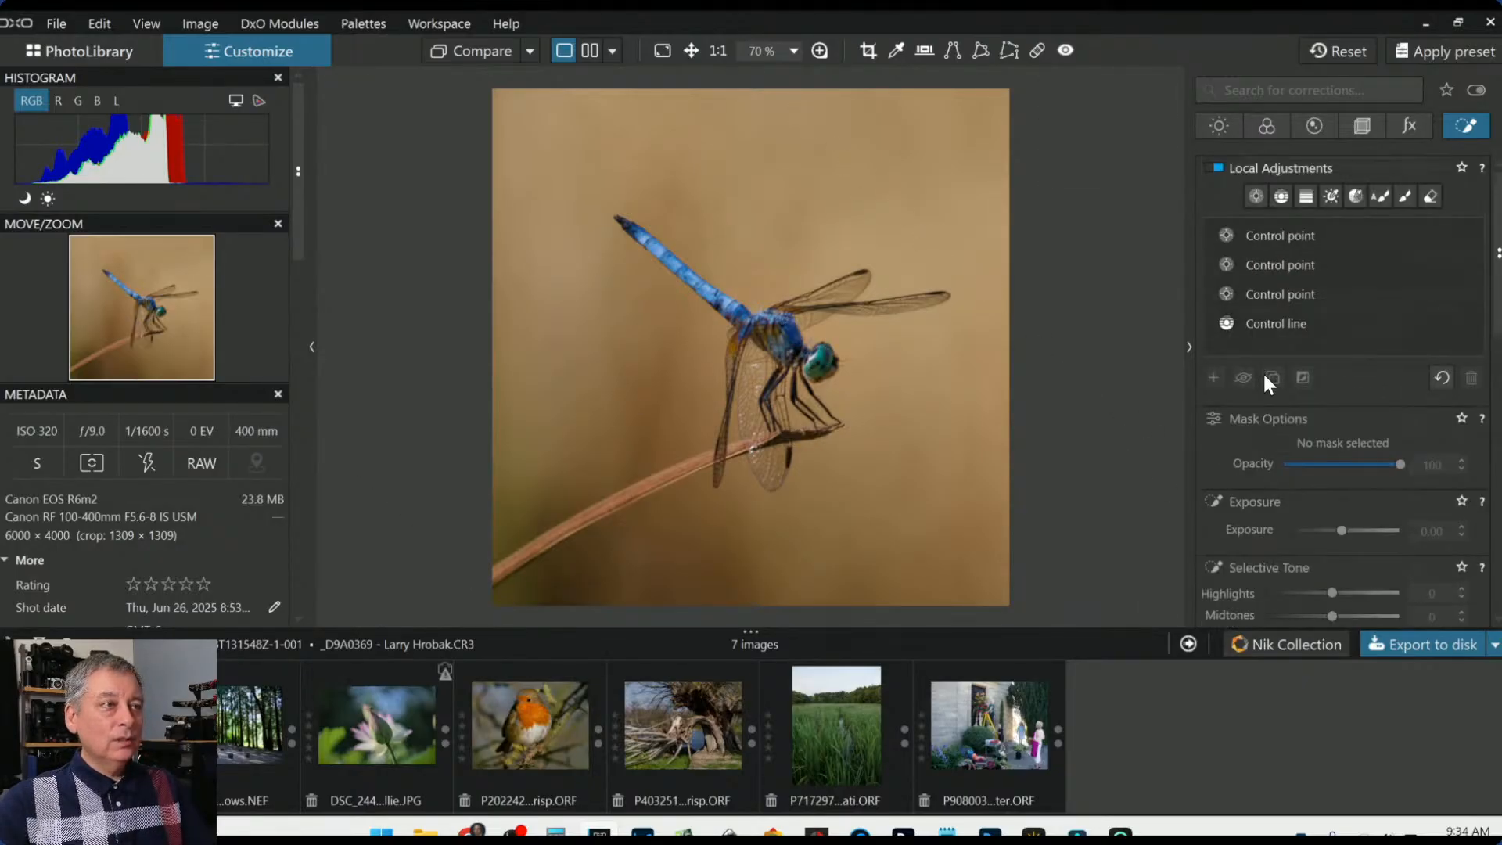
left_click(1217, 126)
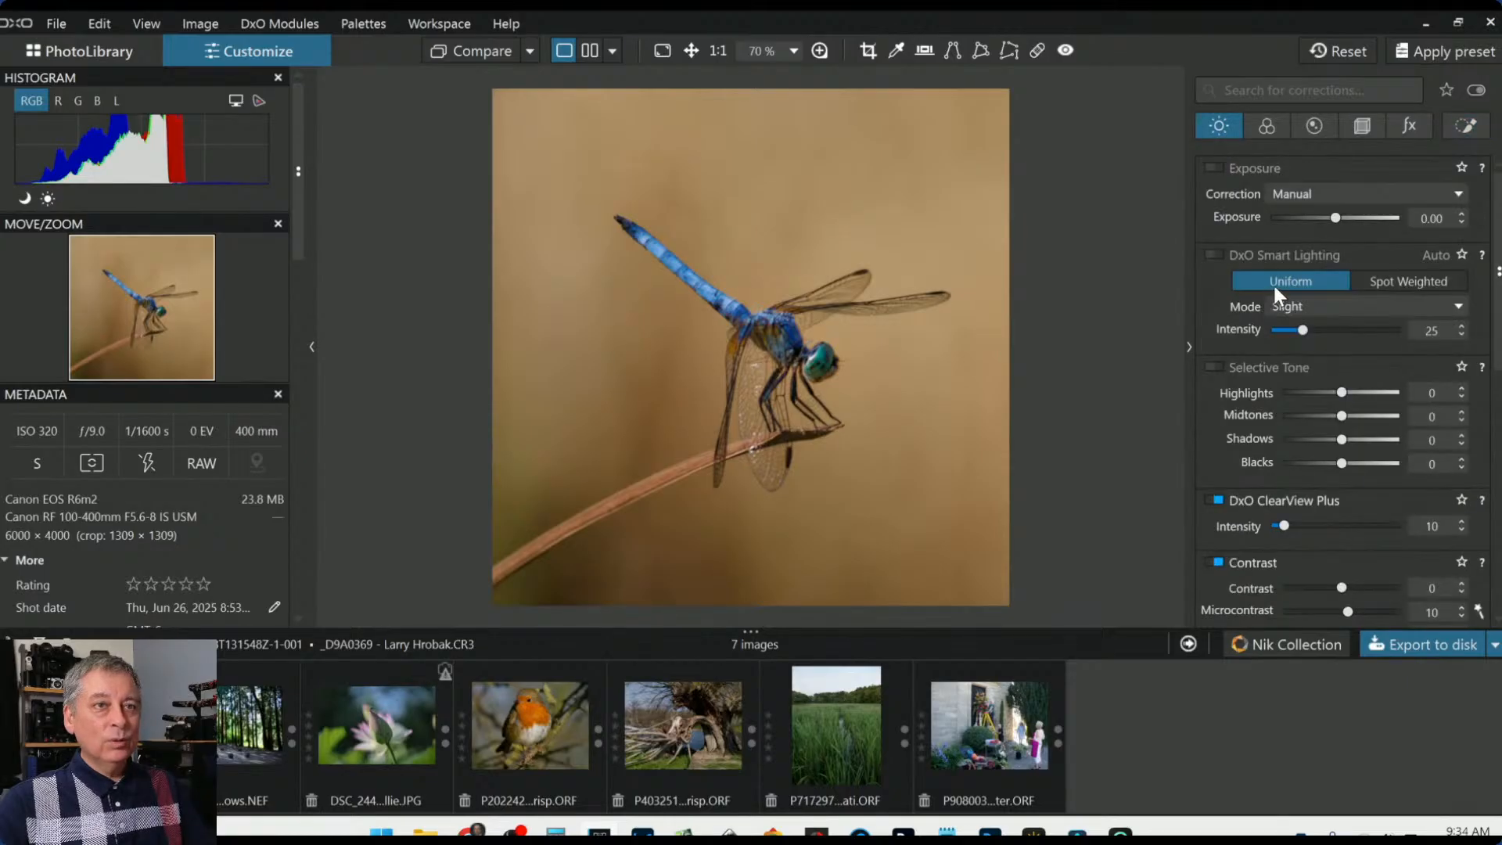
left_click(1336, 217)
scroll(1336, 215, "up", 2)
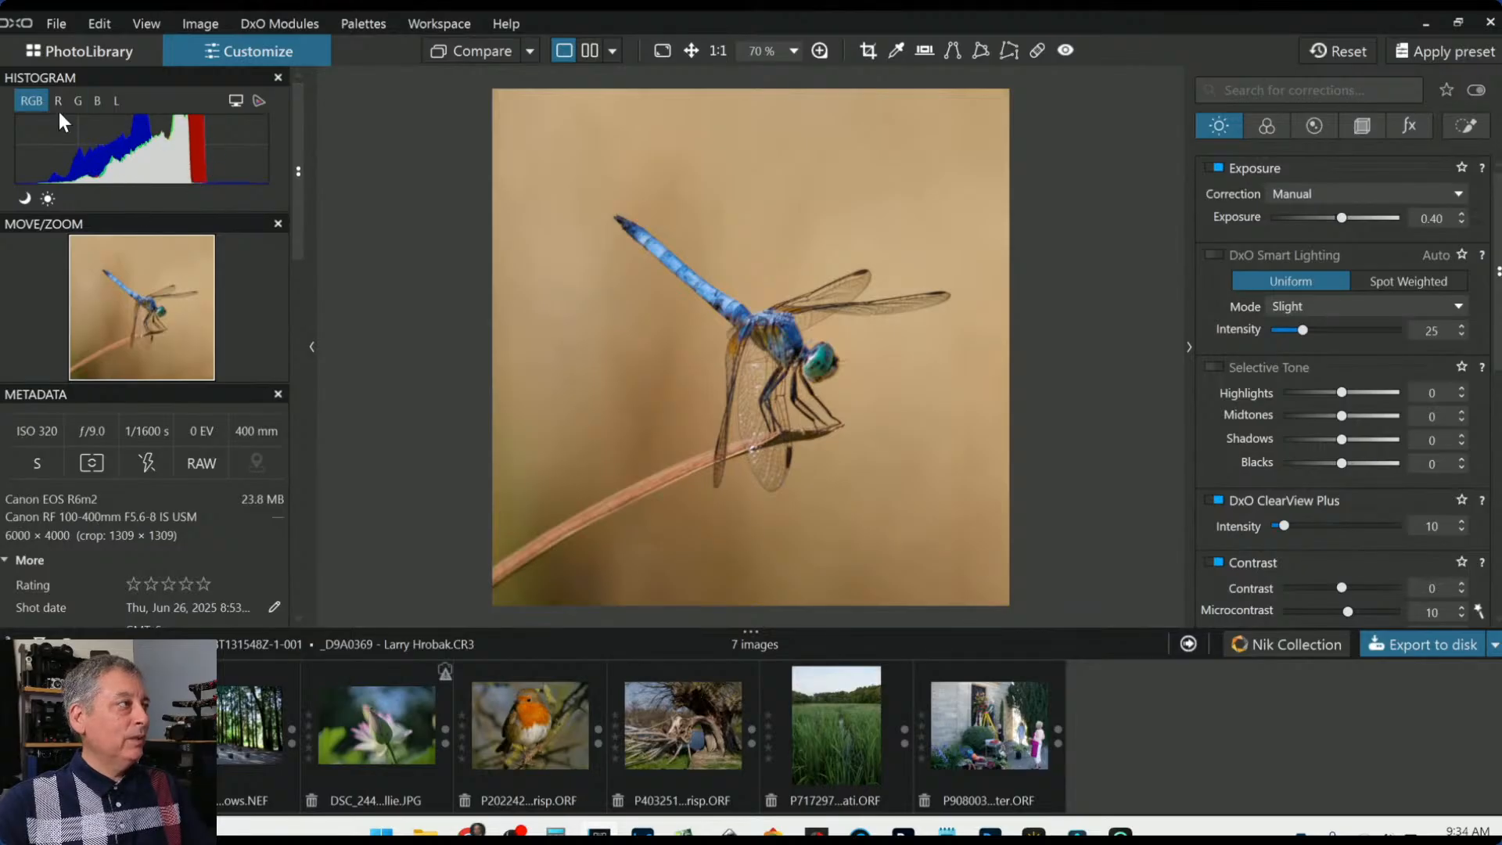
Hide the Histogram palette and restore it
left_click(278, 77)
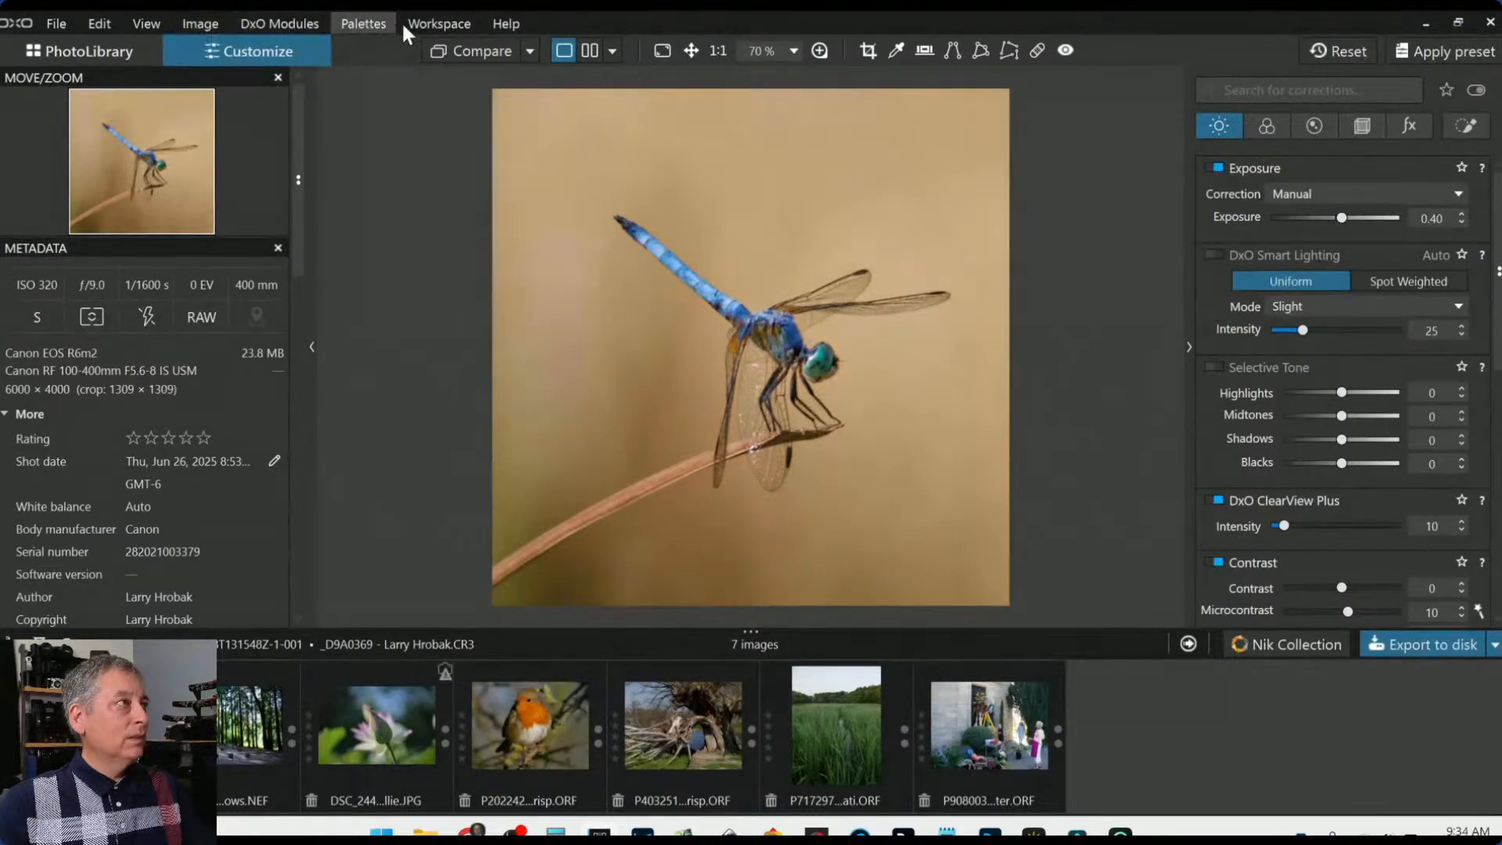
left_click(434, 23)
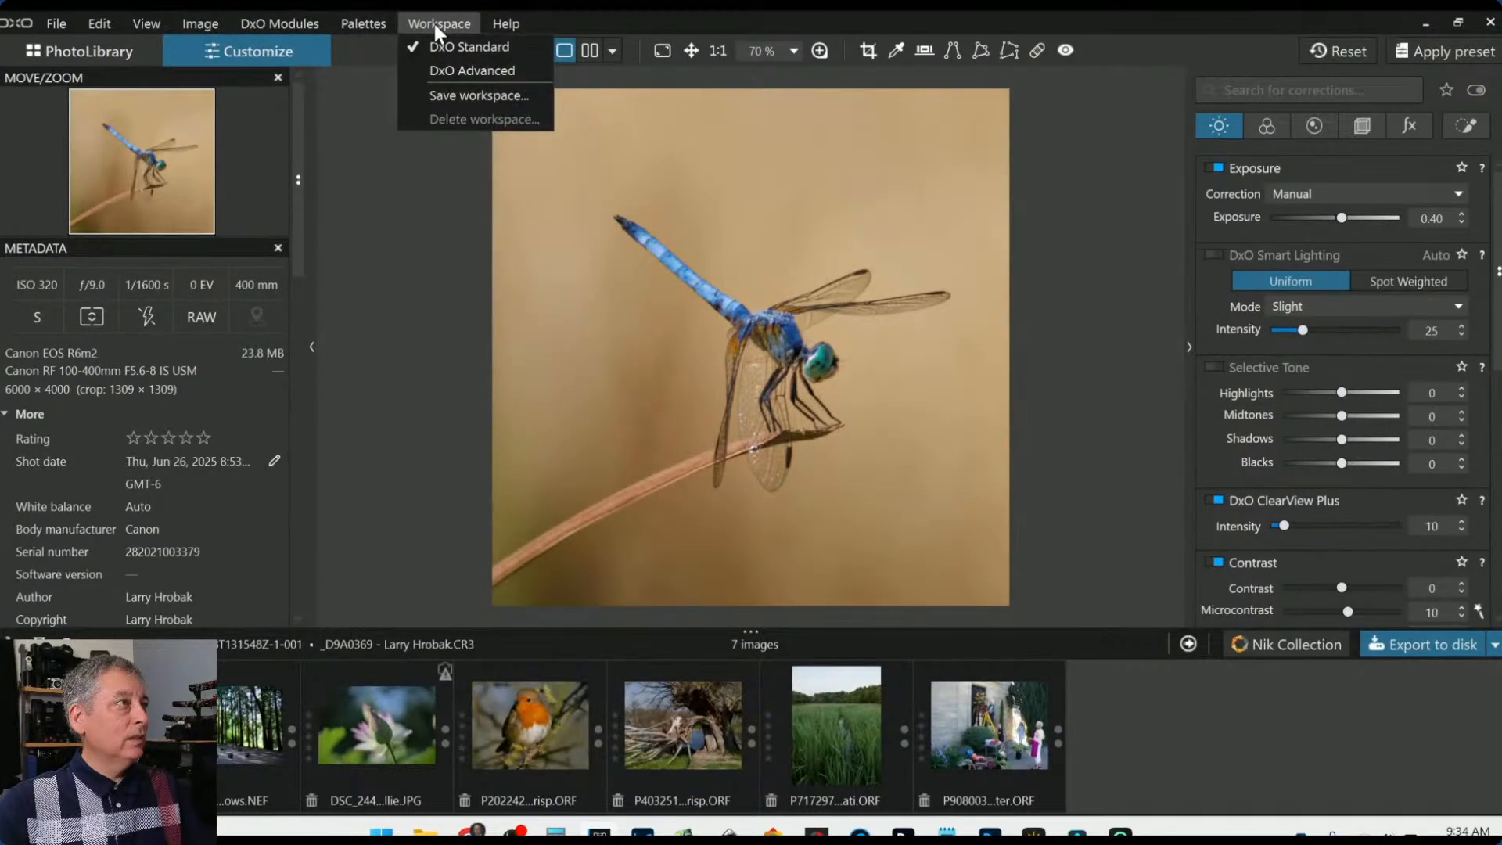
mouse_move(370, 25)
left_click(373, 71)
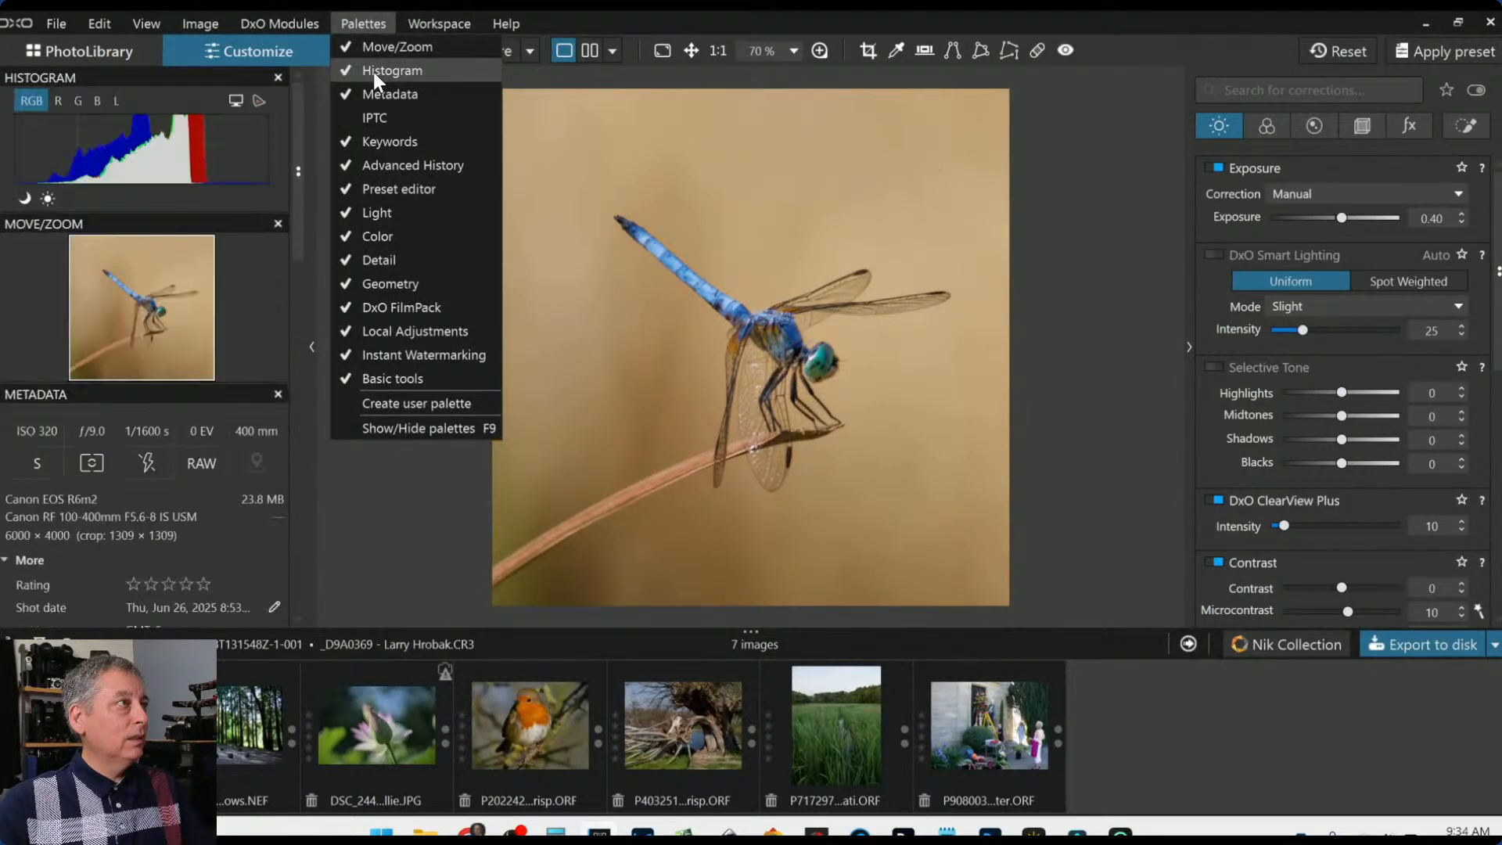
left_click(227, 215)
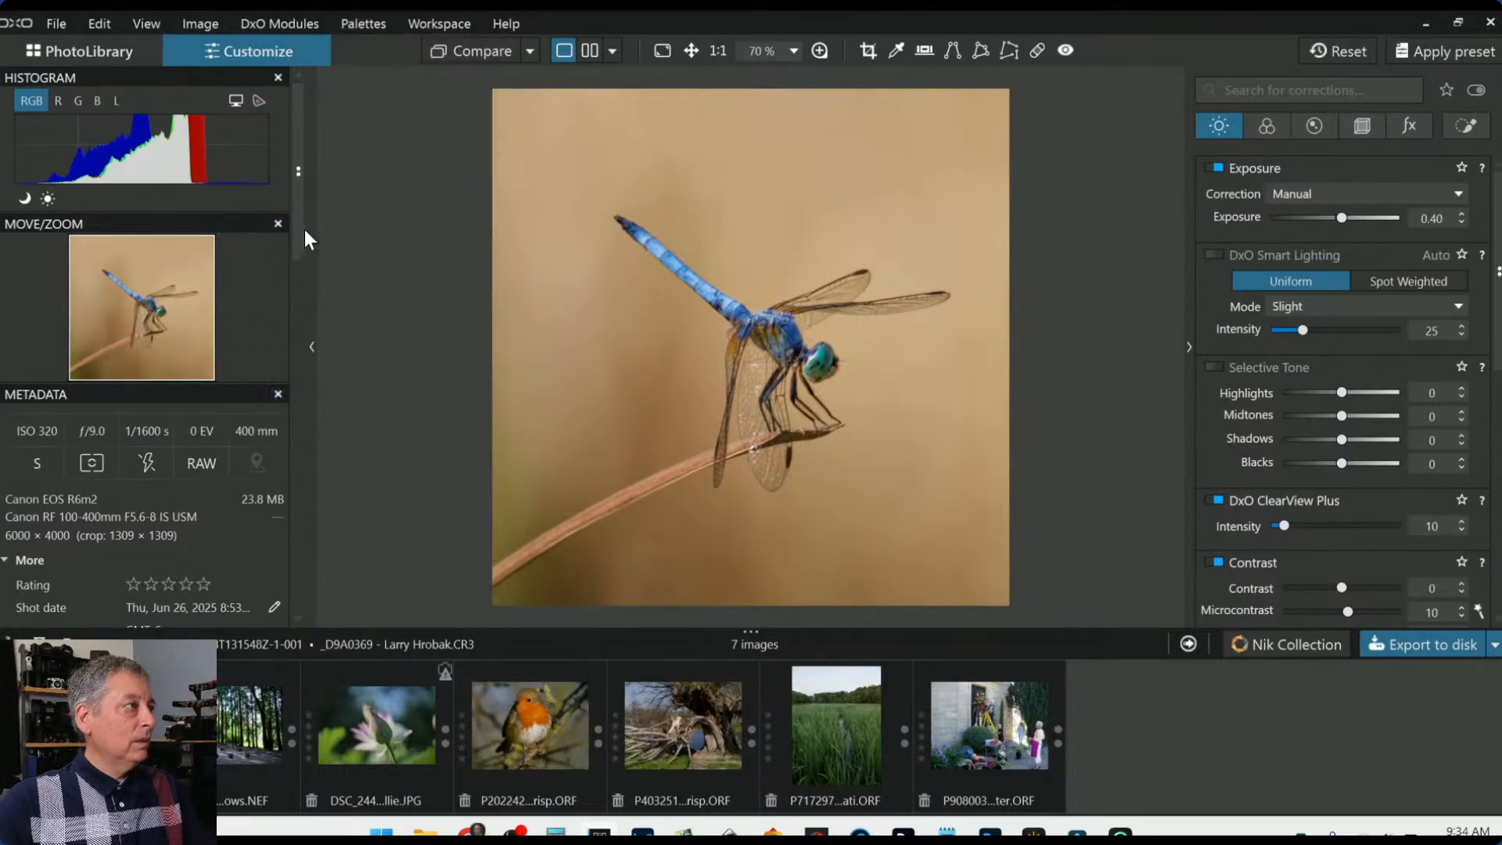
left_click_drag(301, 229, 299, 103)
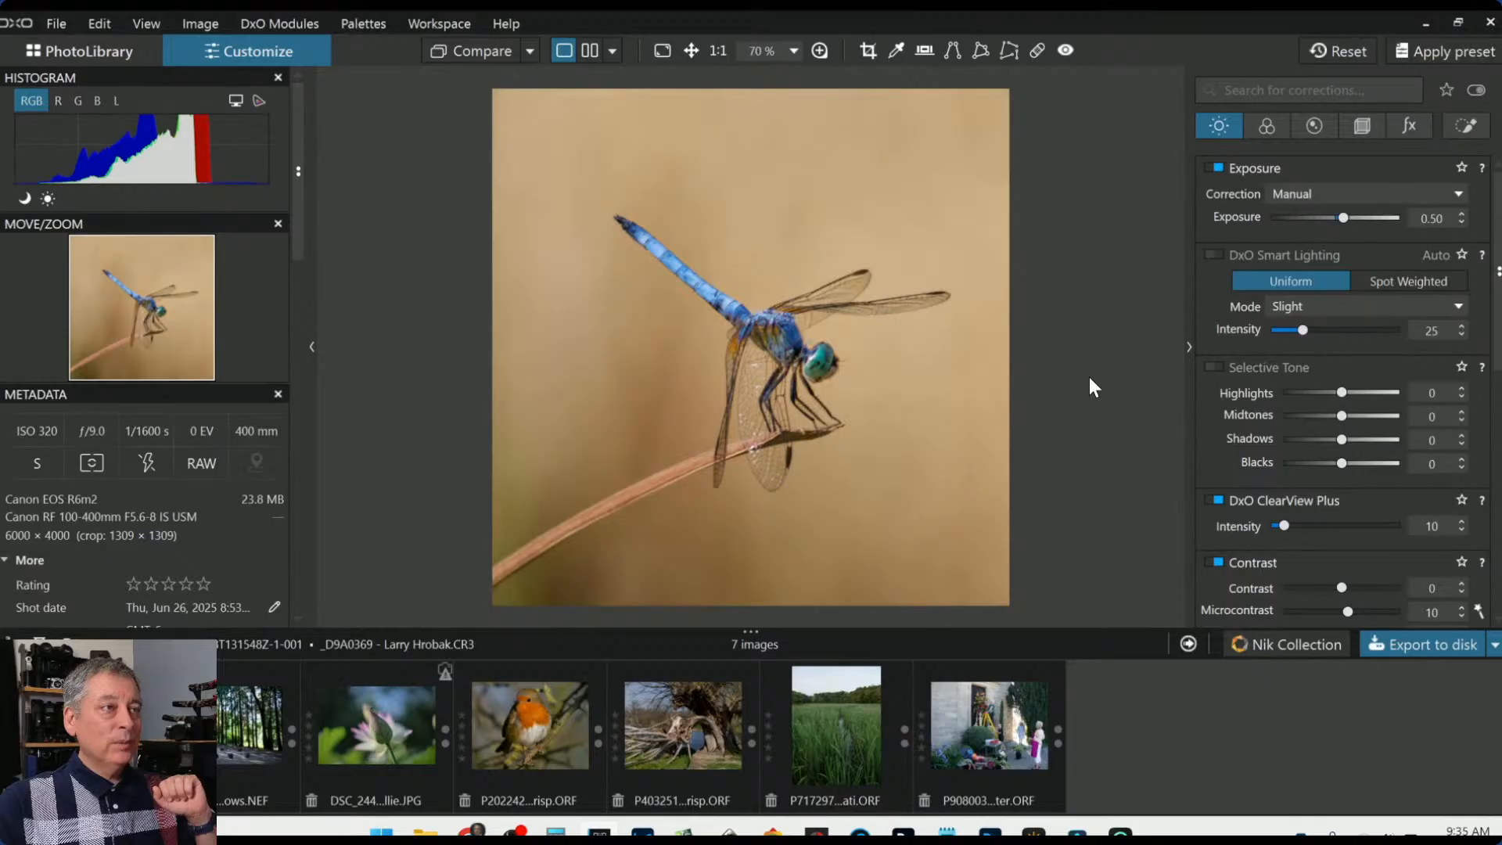
Place the 400% loupe over the dragonfly's head, set the DeepPRIME XD/XD2s Luminance to 34 and expand the advanced denoising settings
left_click(826, 49)
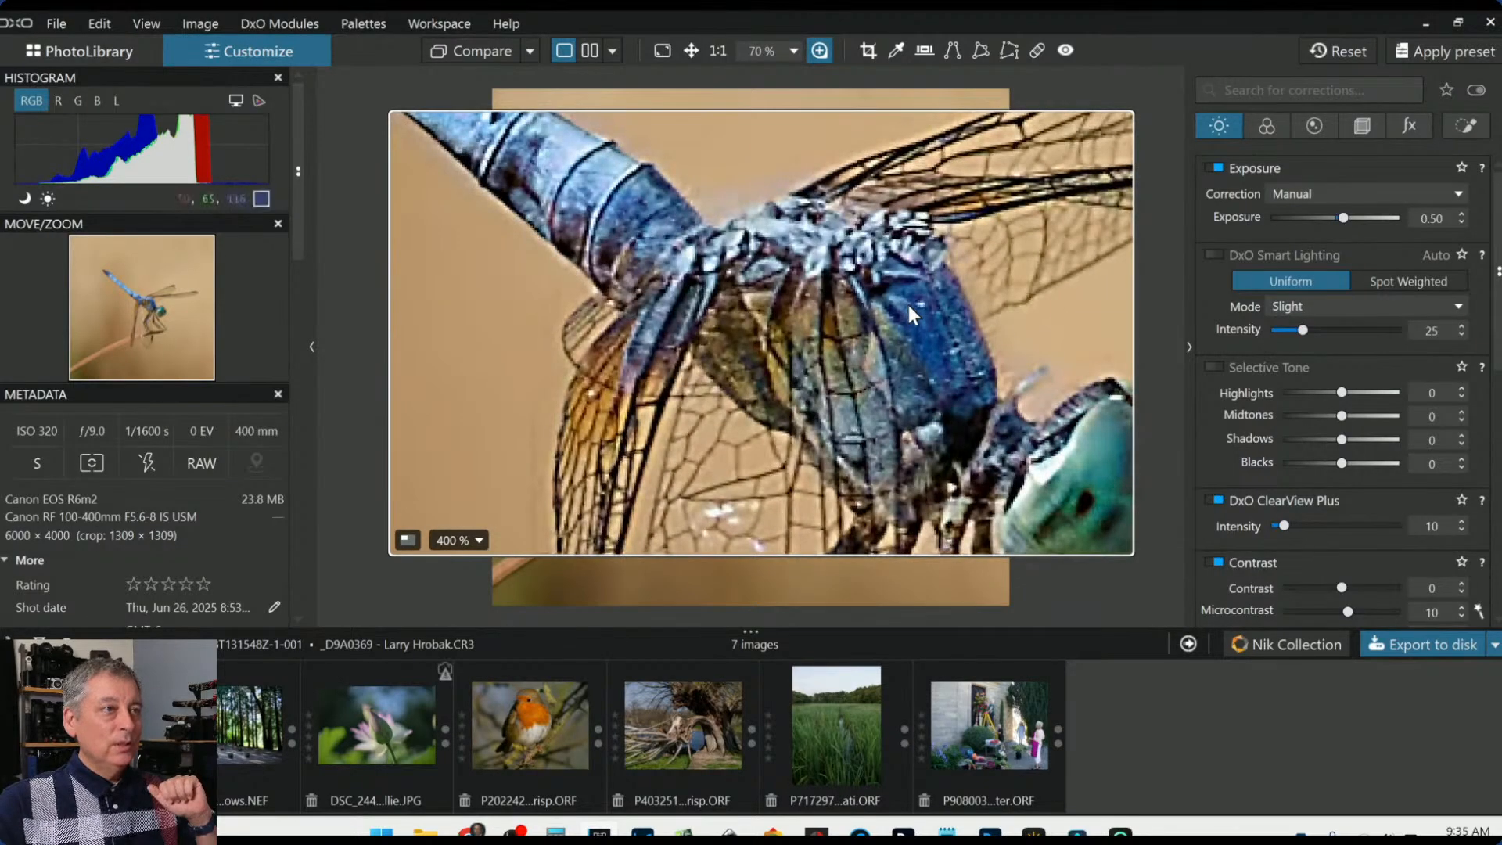
left_click_drag(864, 300, 900, 335)
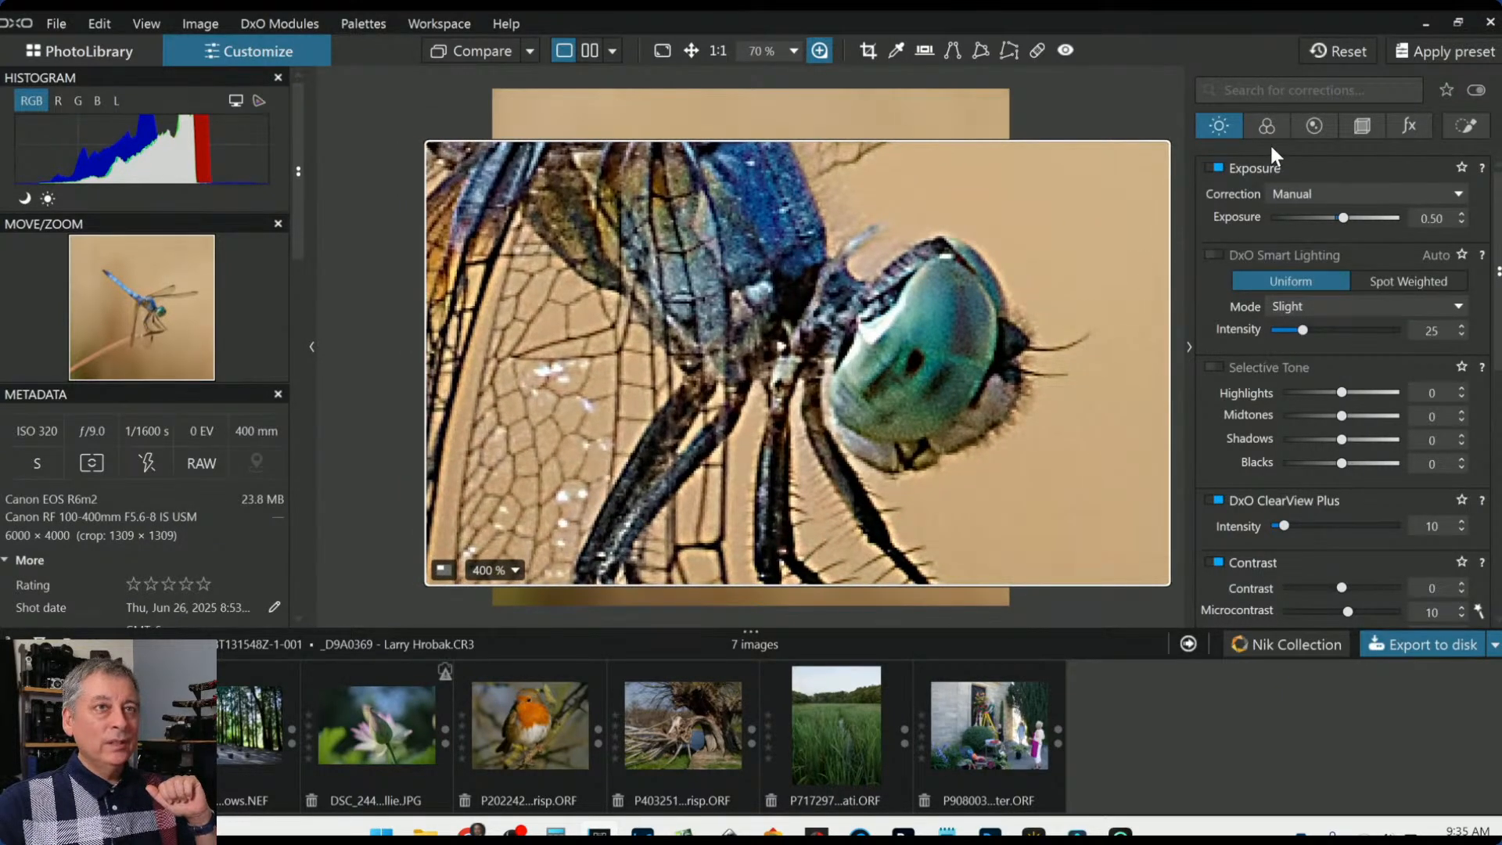
left_click(1308, 125)
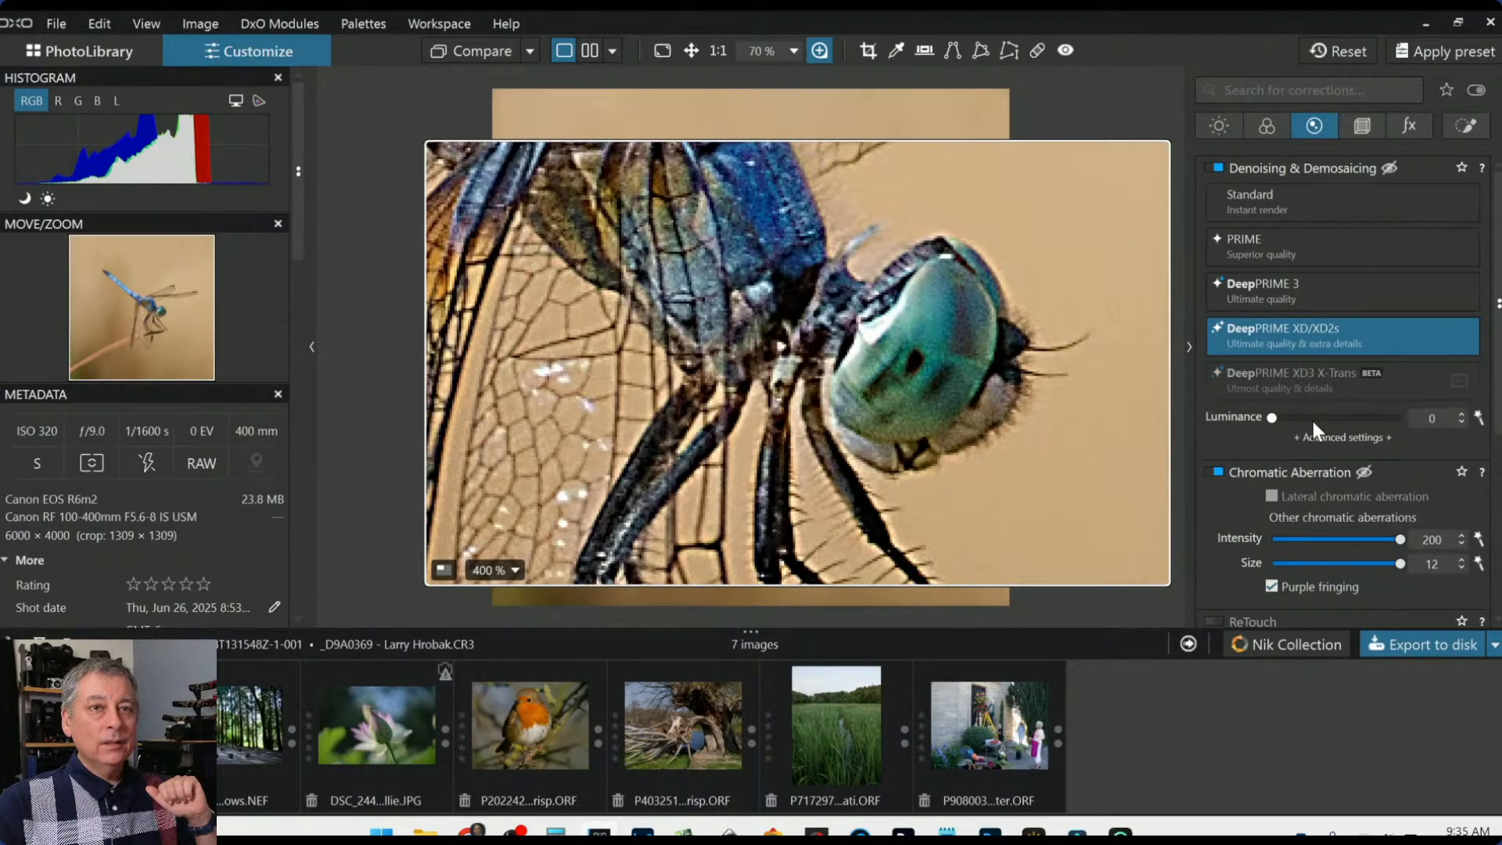
scroll(1312, 426, "down", 1)
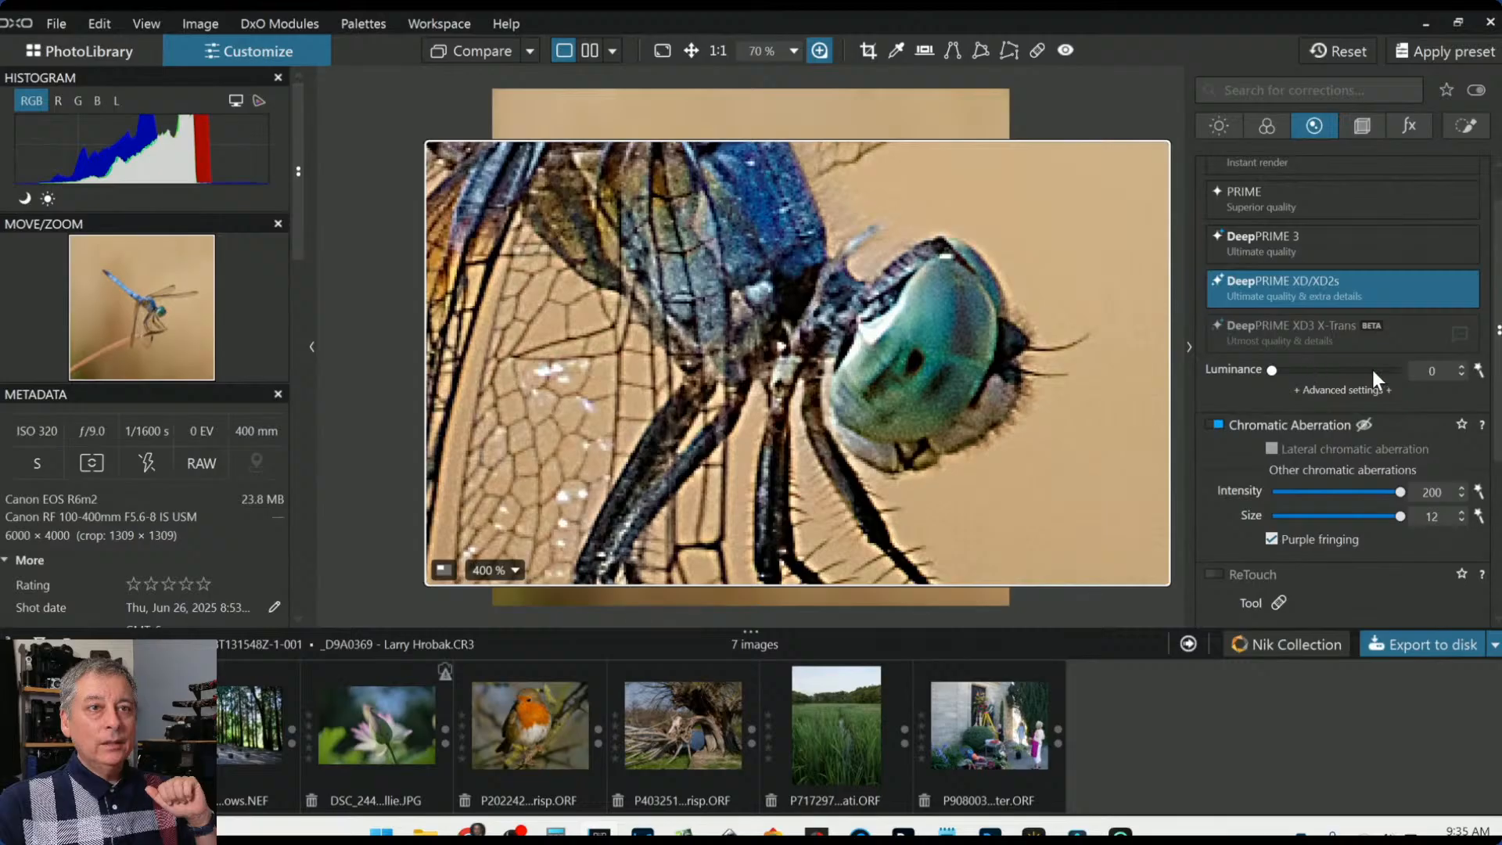
left_click(1478, 370)
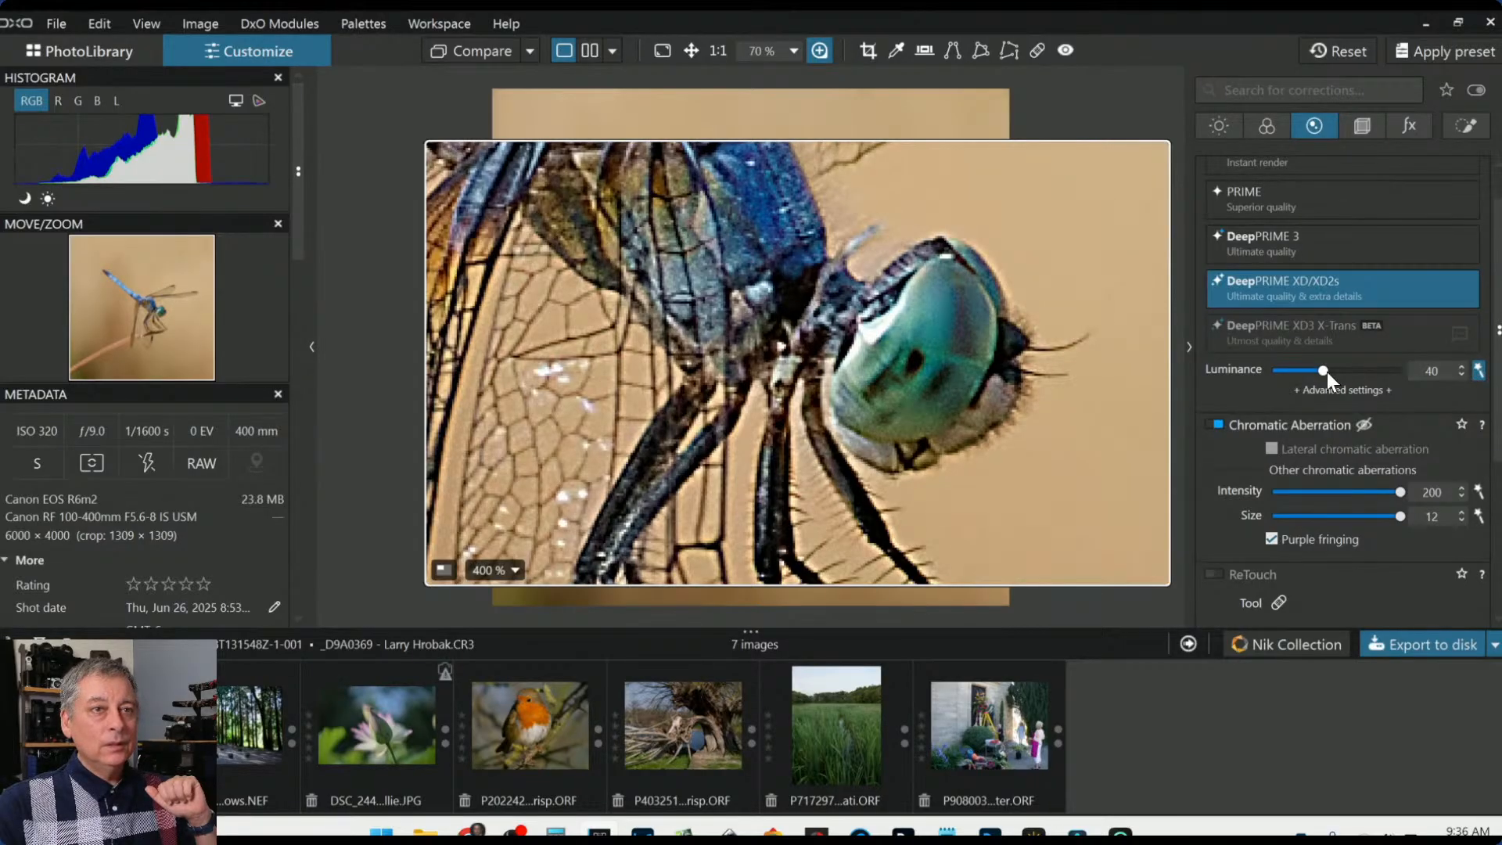
mouse_move(1326, 372)
left_mouse_down()
mouse_move(1307, 372)
mouse_move(1315, 386)
left_mouse_up()
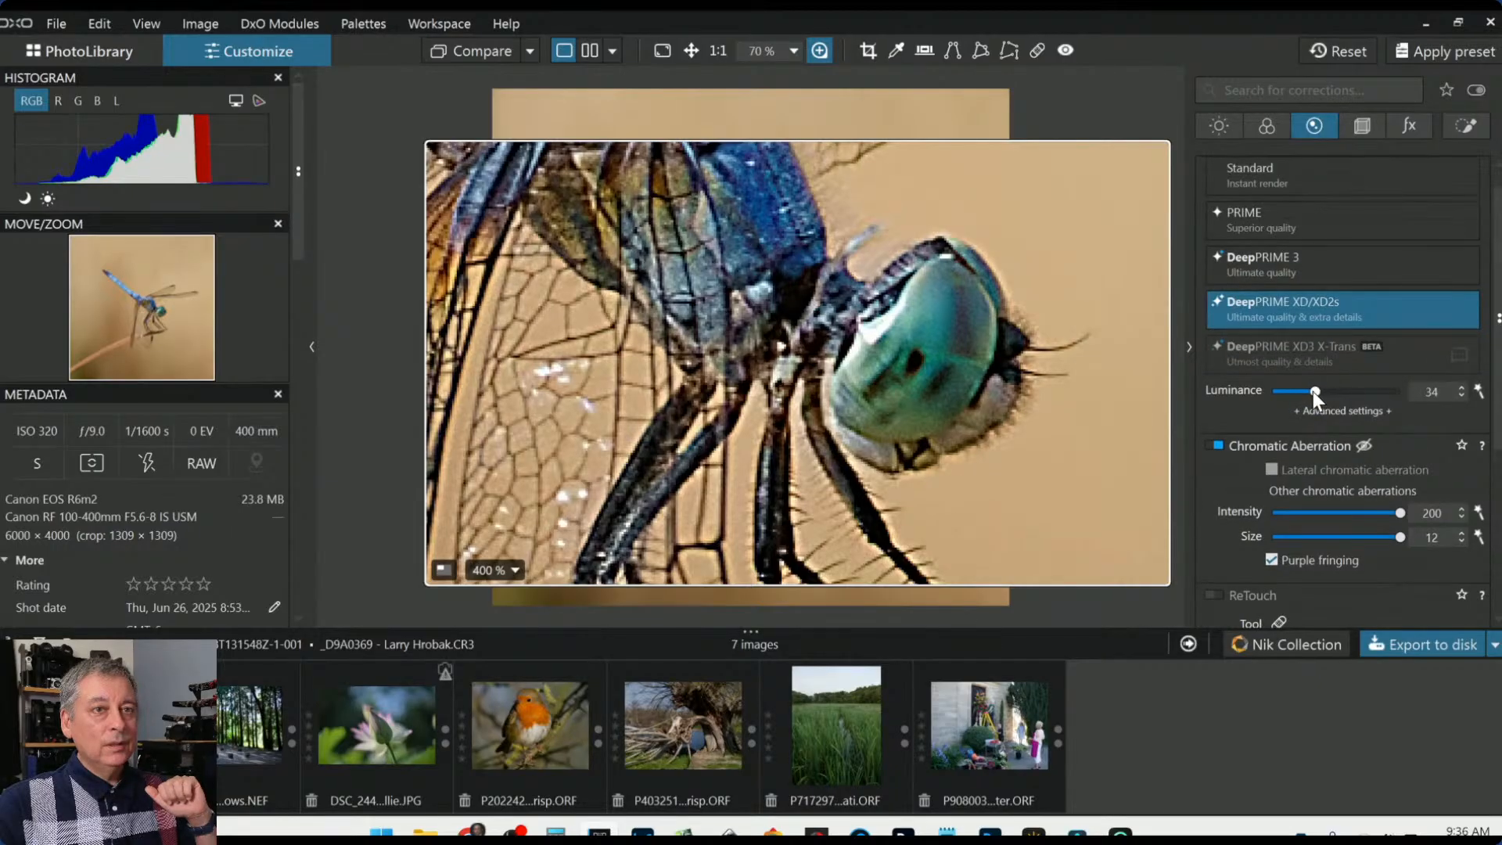
left_click(1316, 408)
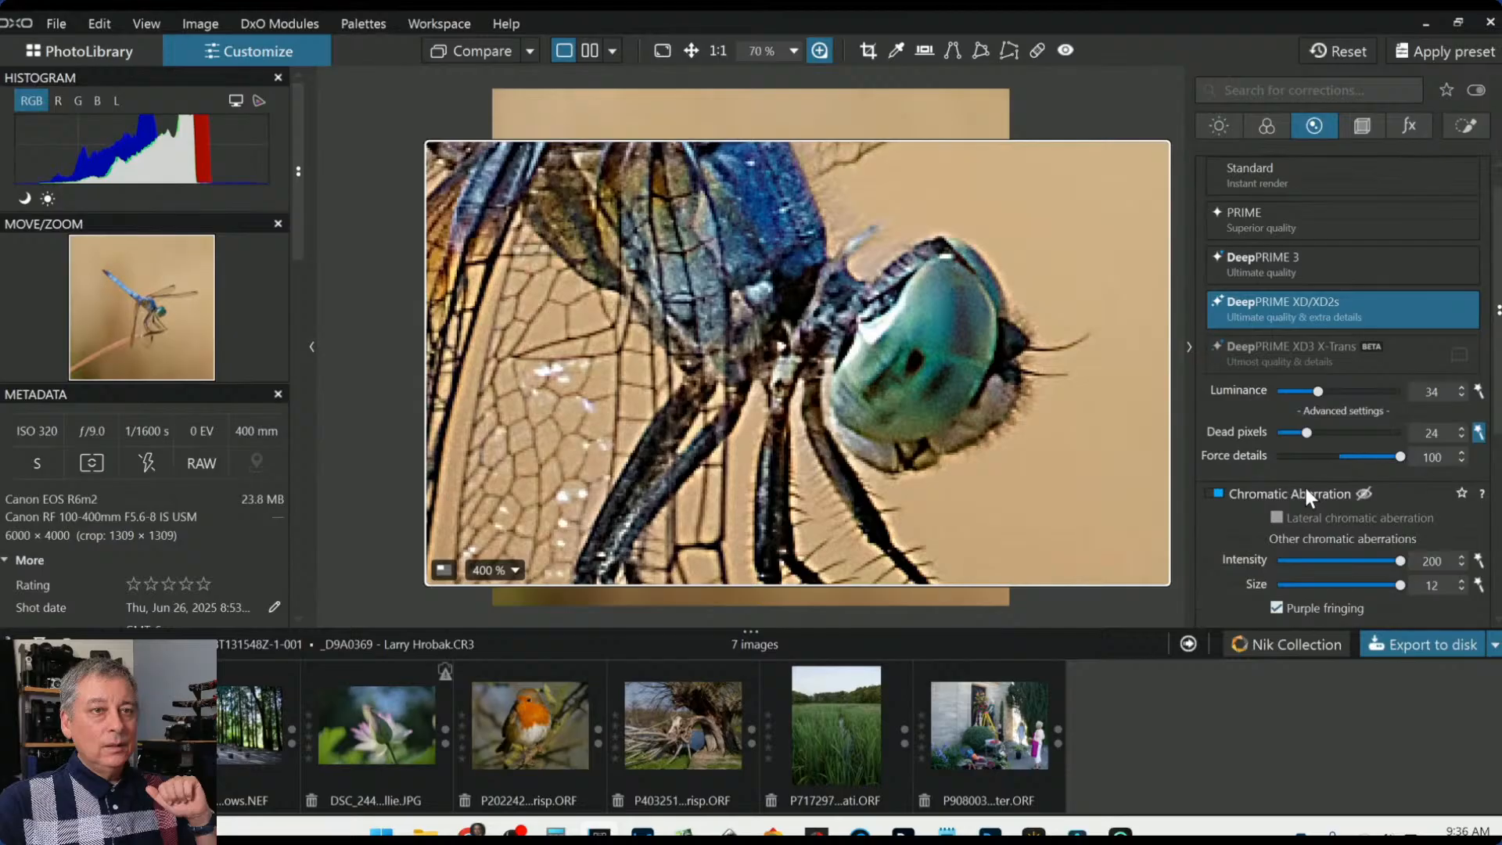
Set the DeepPRIME XD/XD2s Luminance to 33 and turn off the loupe
scroll(1303, 485, "down", 1)
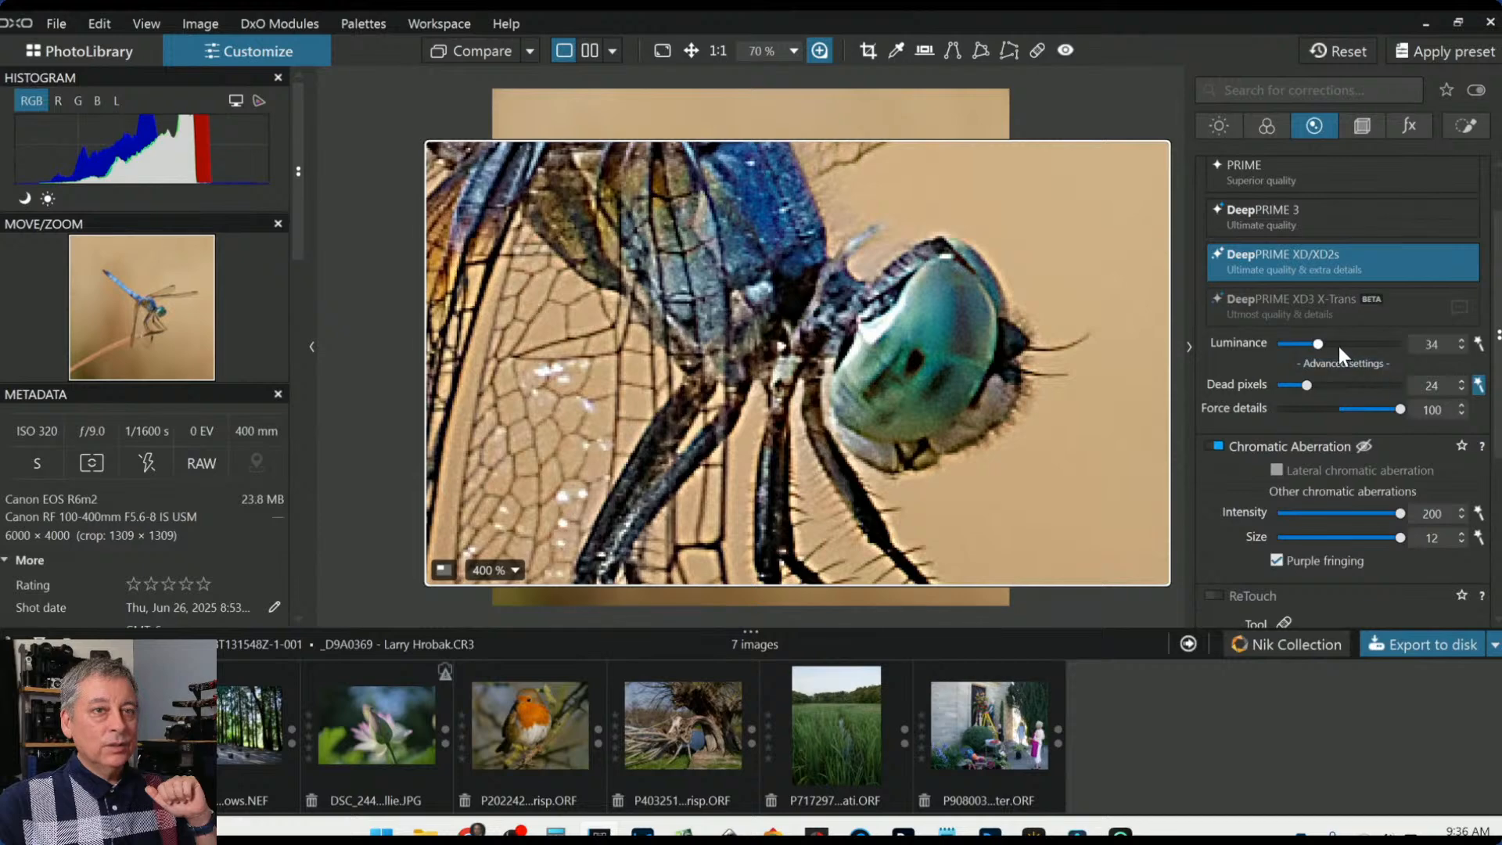
left_click_drag(1317, 345, 1303, 345)
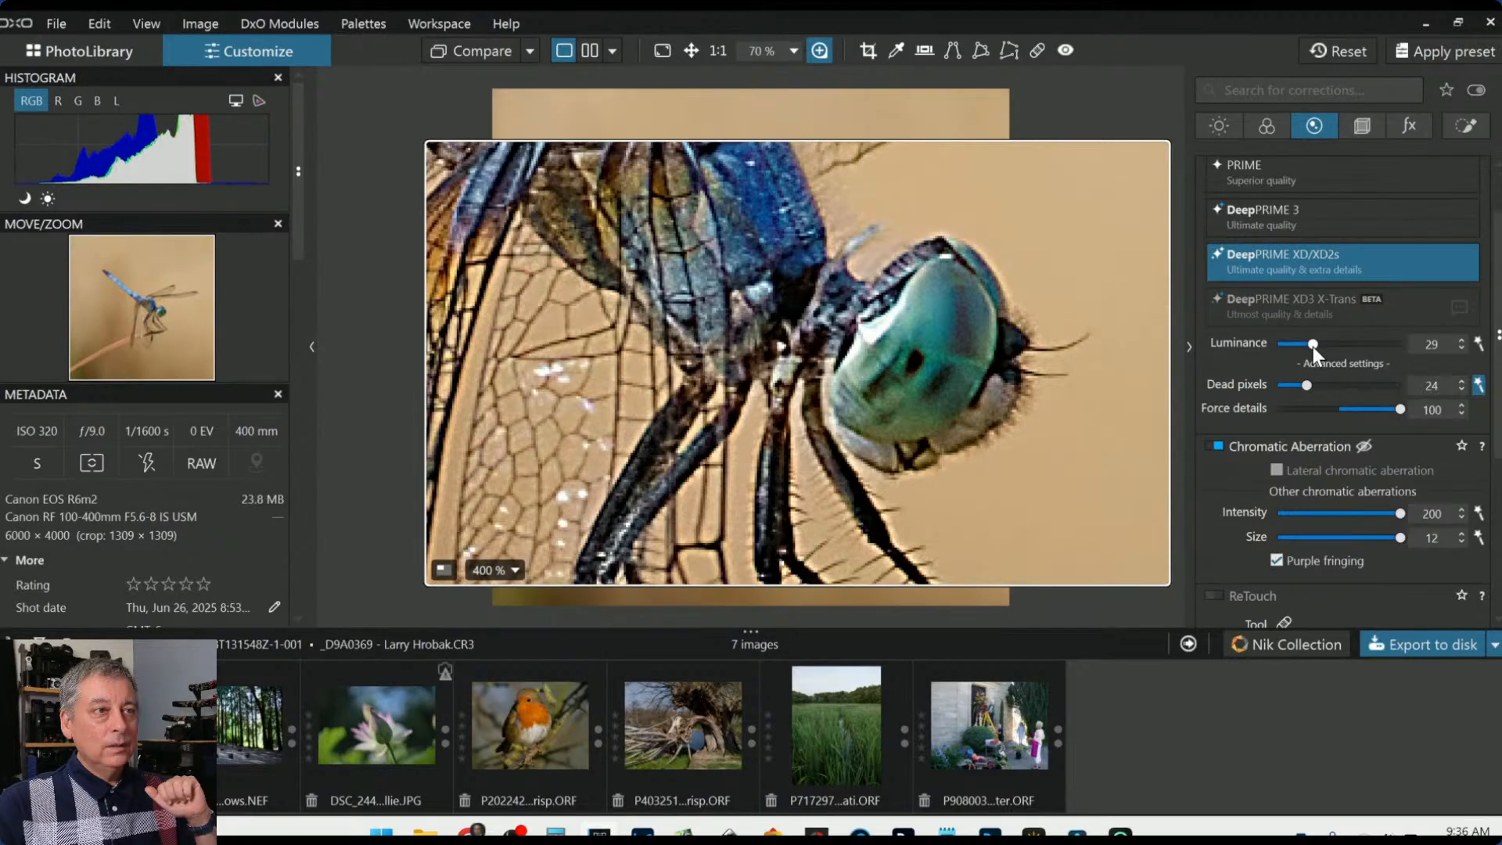
left_click_drag(1312, 345, 1317, 346)
scroll(1299, 375, "up", 1)
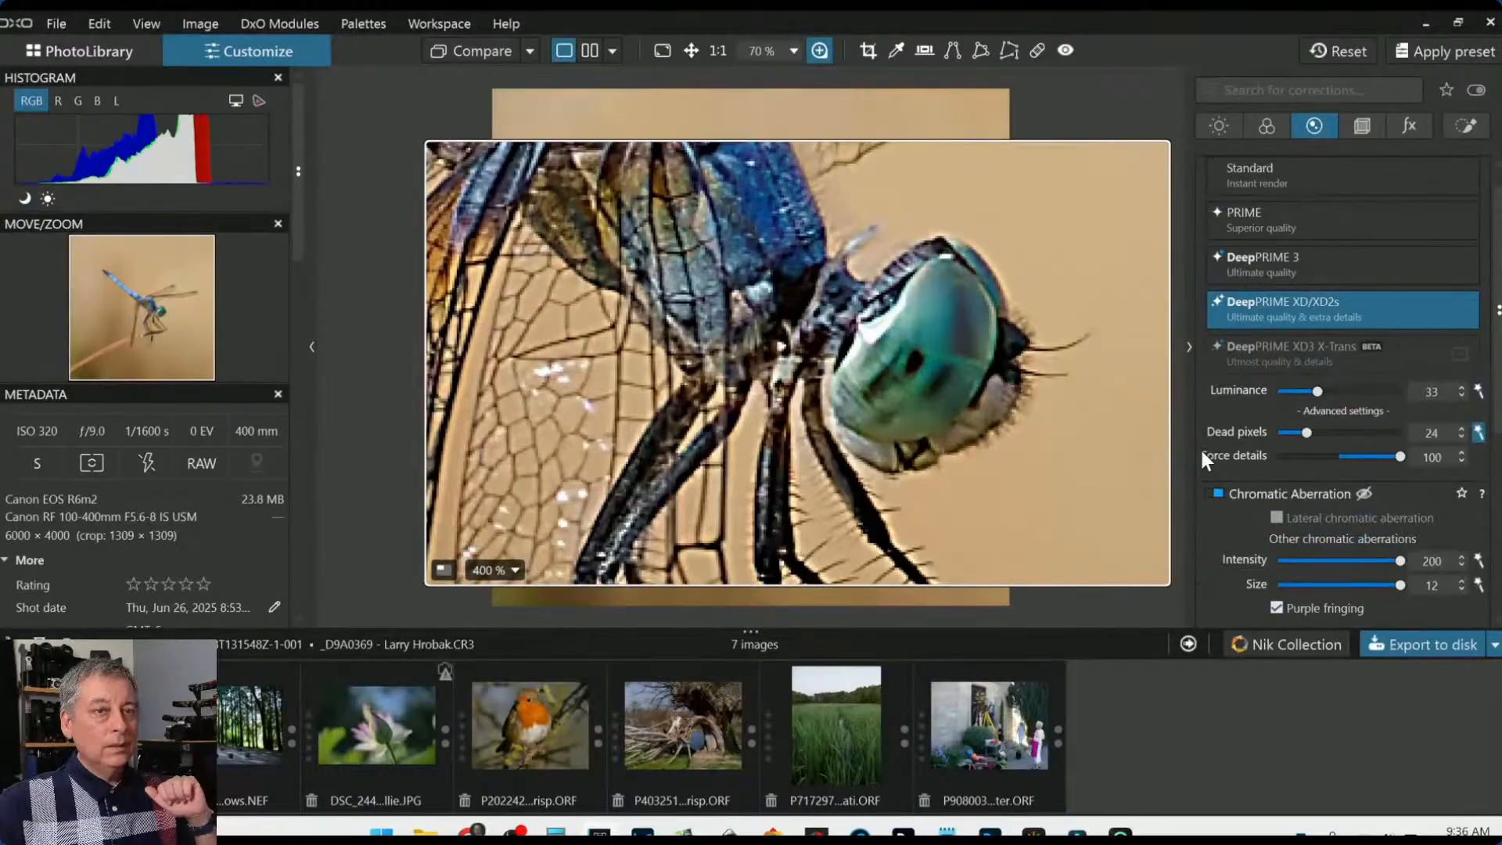
scroll(1200, 447, "down", 2)
scroll(1213, 445, "down", 5)
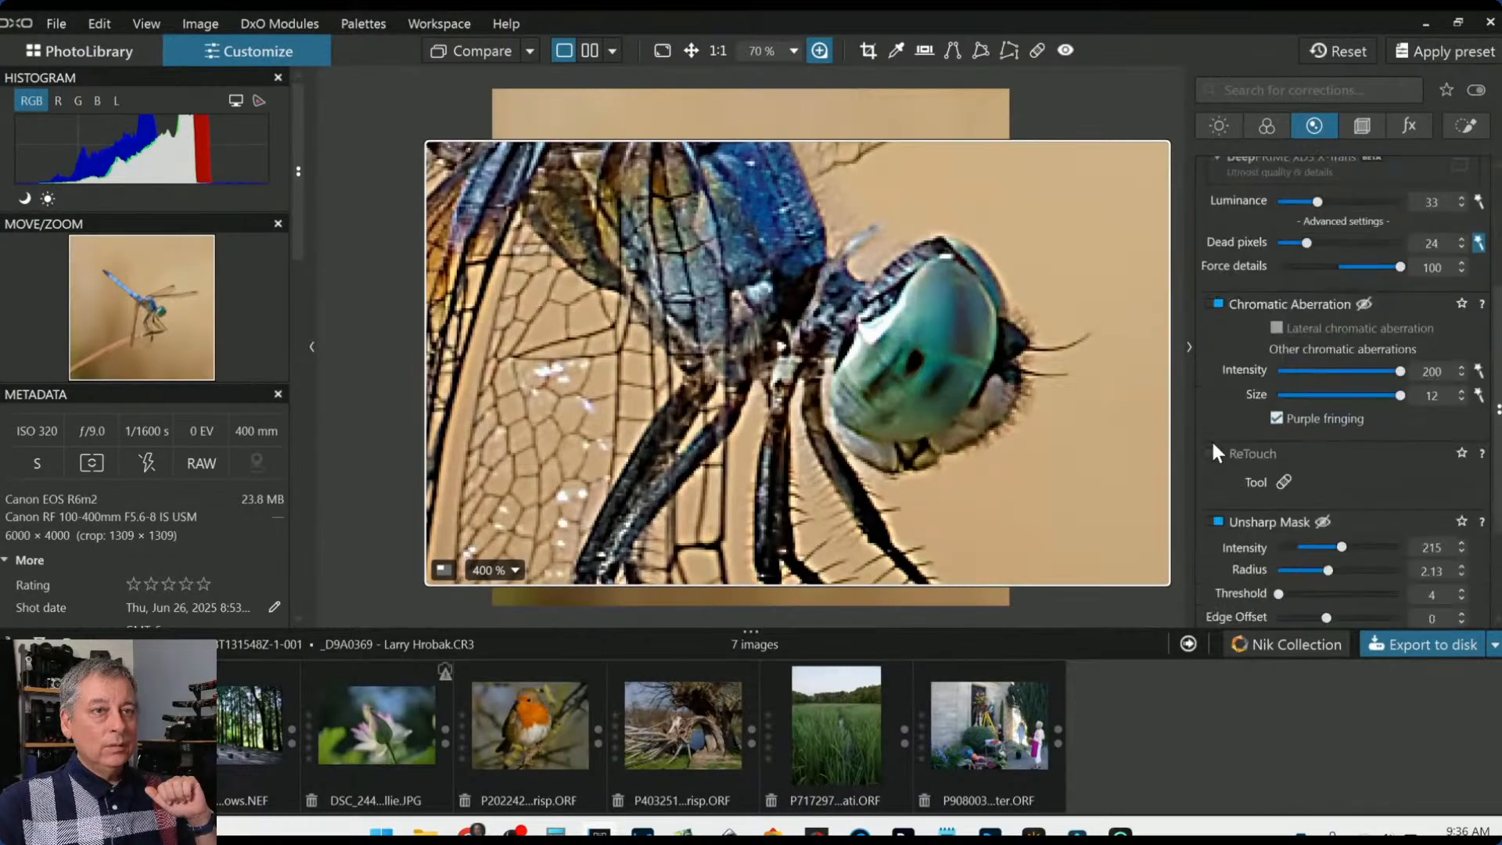
scroll(1212, 443, "down", 1)
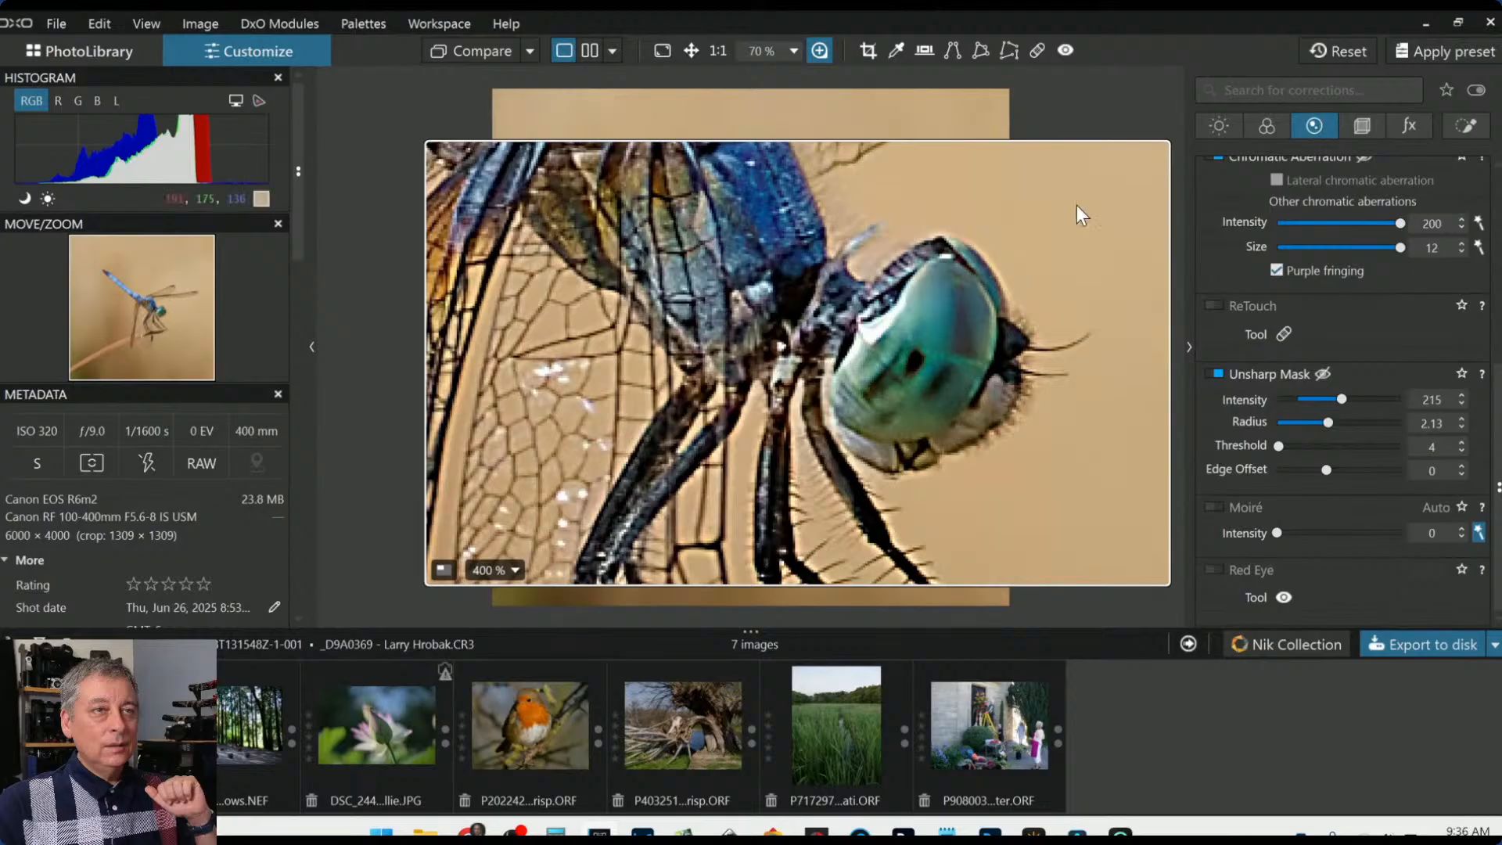
left_click(819, 50)
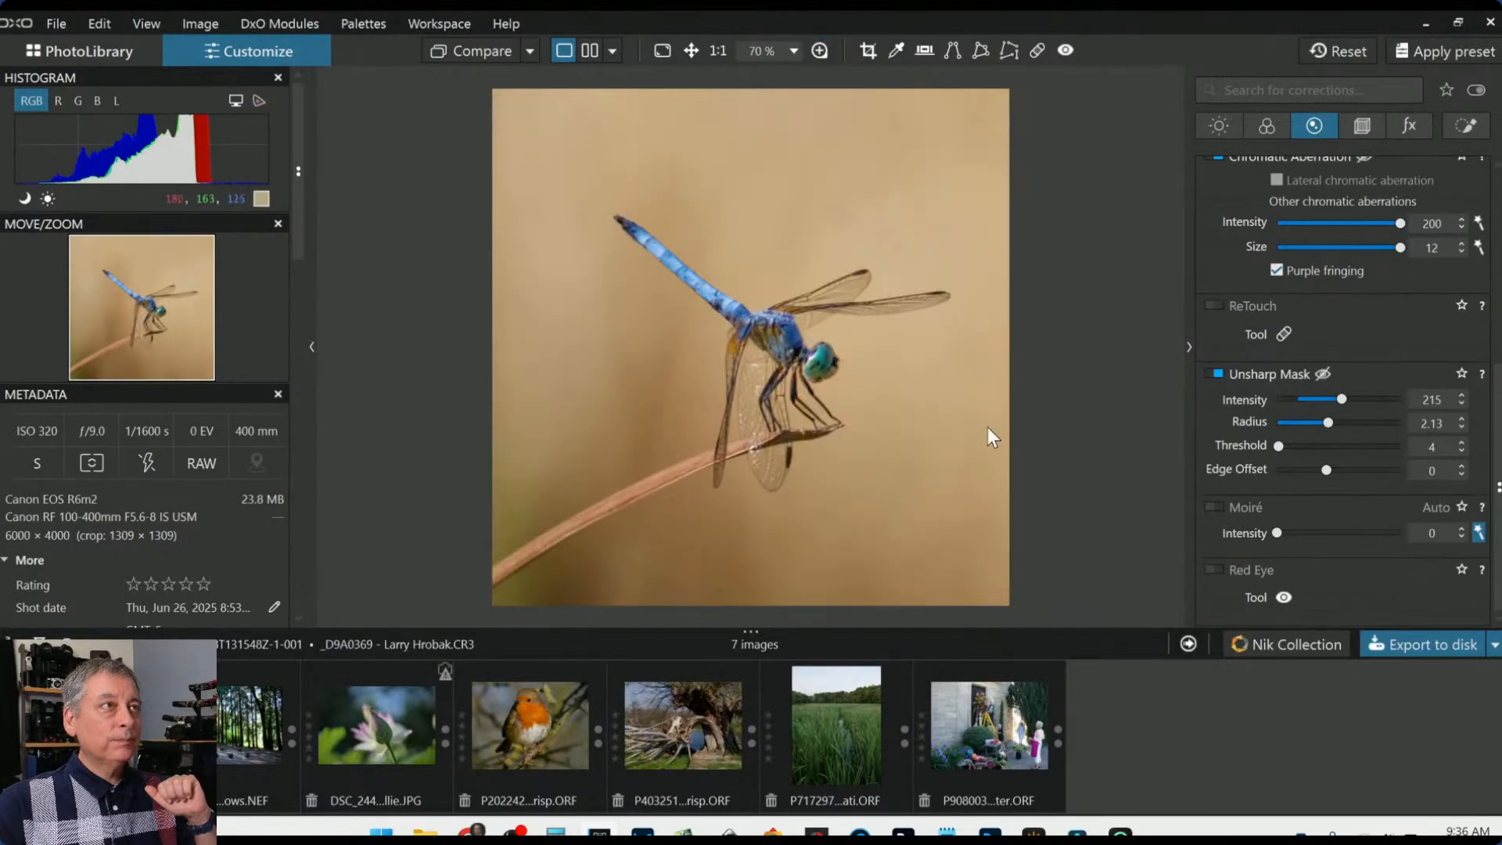
left_click(1406, 640)
left_click(1012, 727)
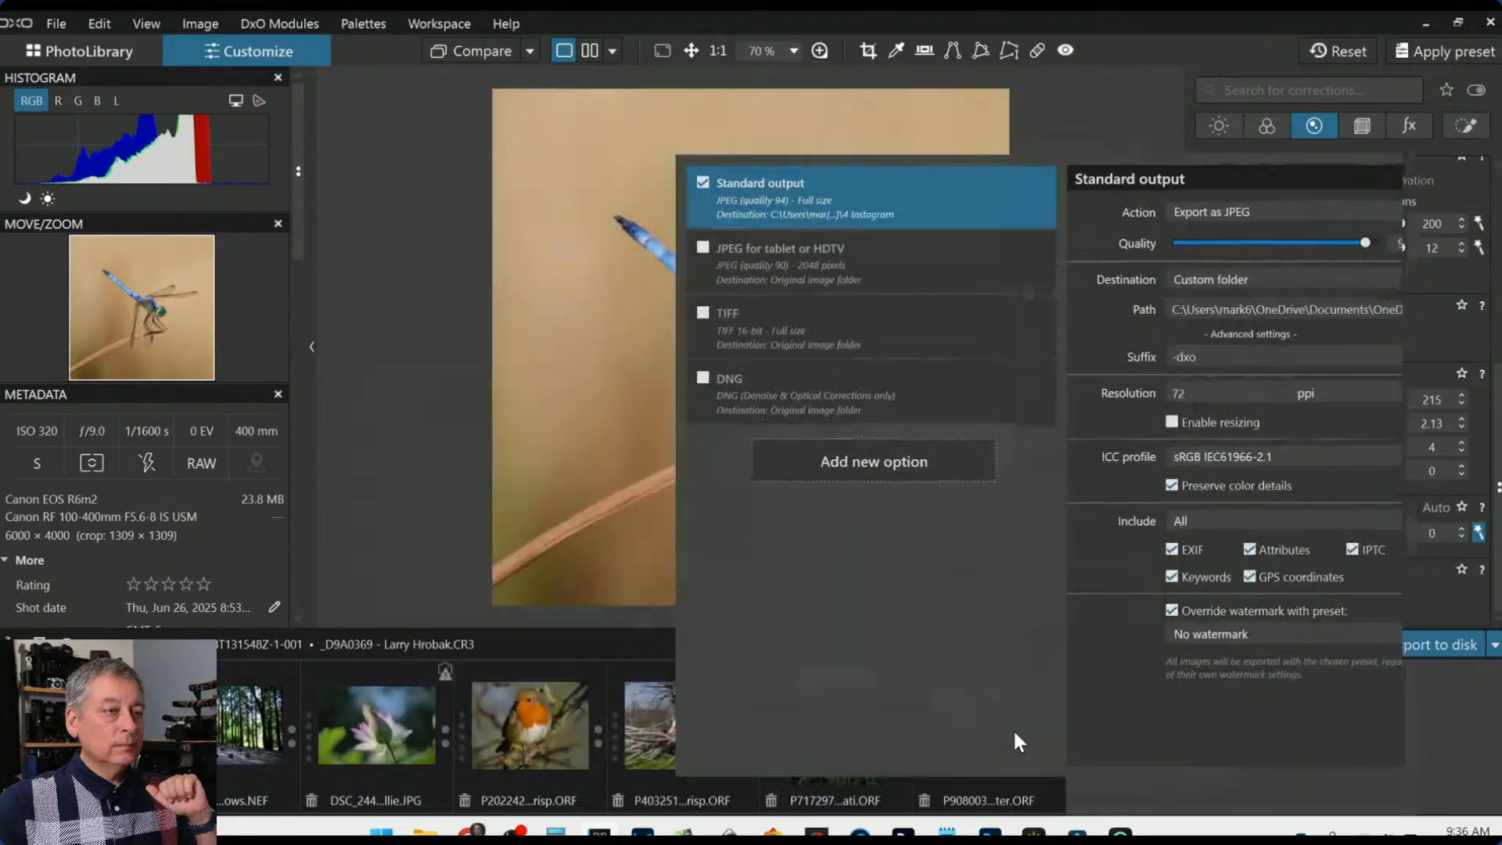
left_click(1013, 731)
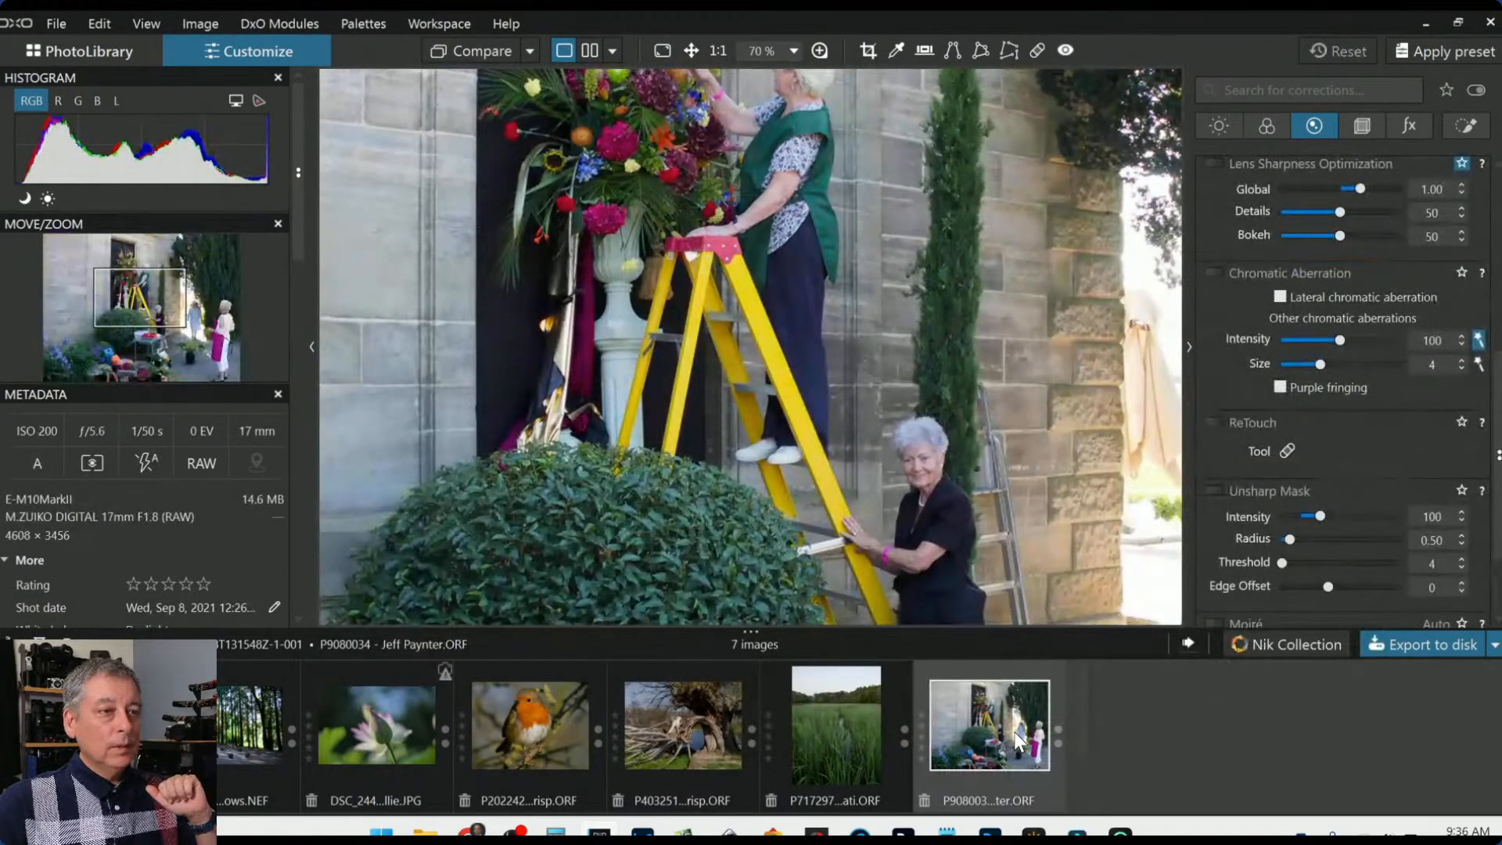
left_click(82, 726)
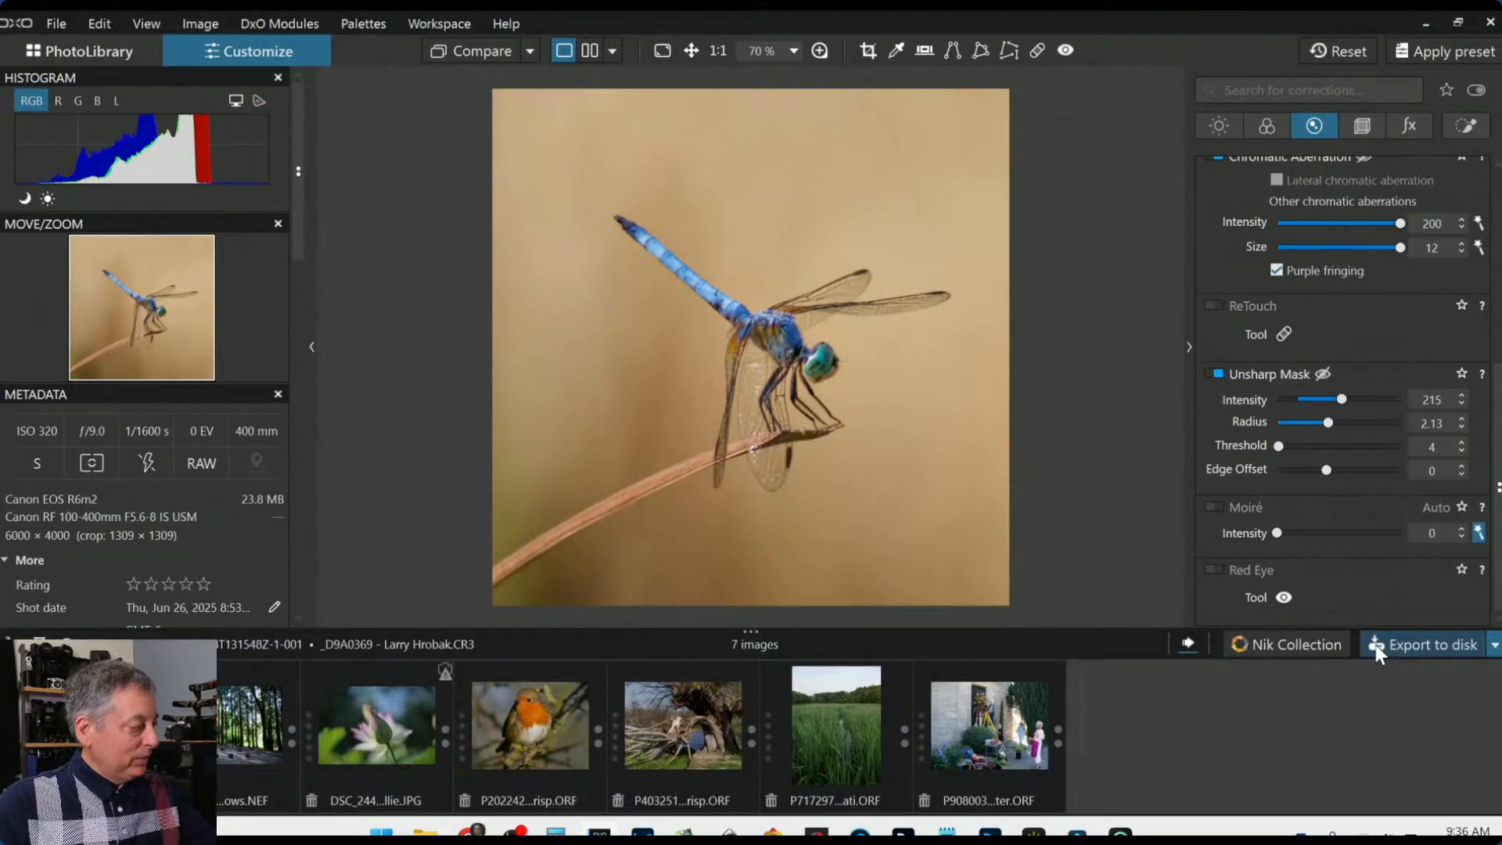
Export the dragonfly photo to disk as a JPEG at quality 94 into the original image folder, keeping the -dxo suffix
left_click(1375, 644)
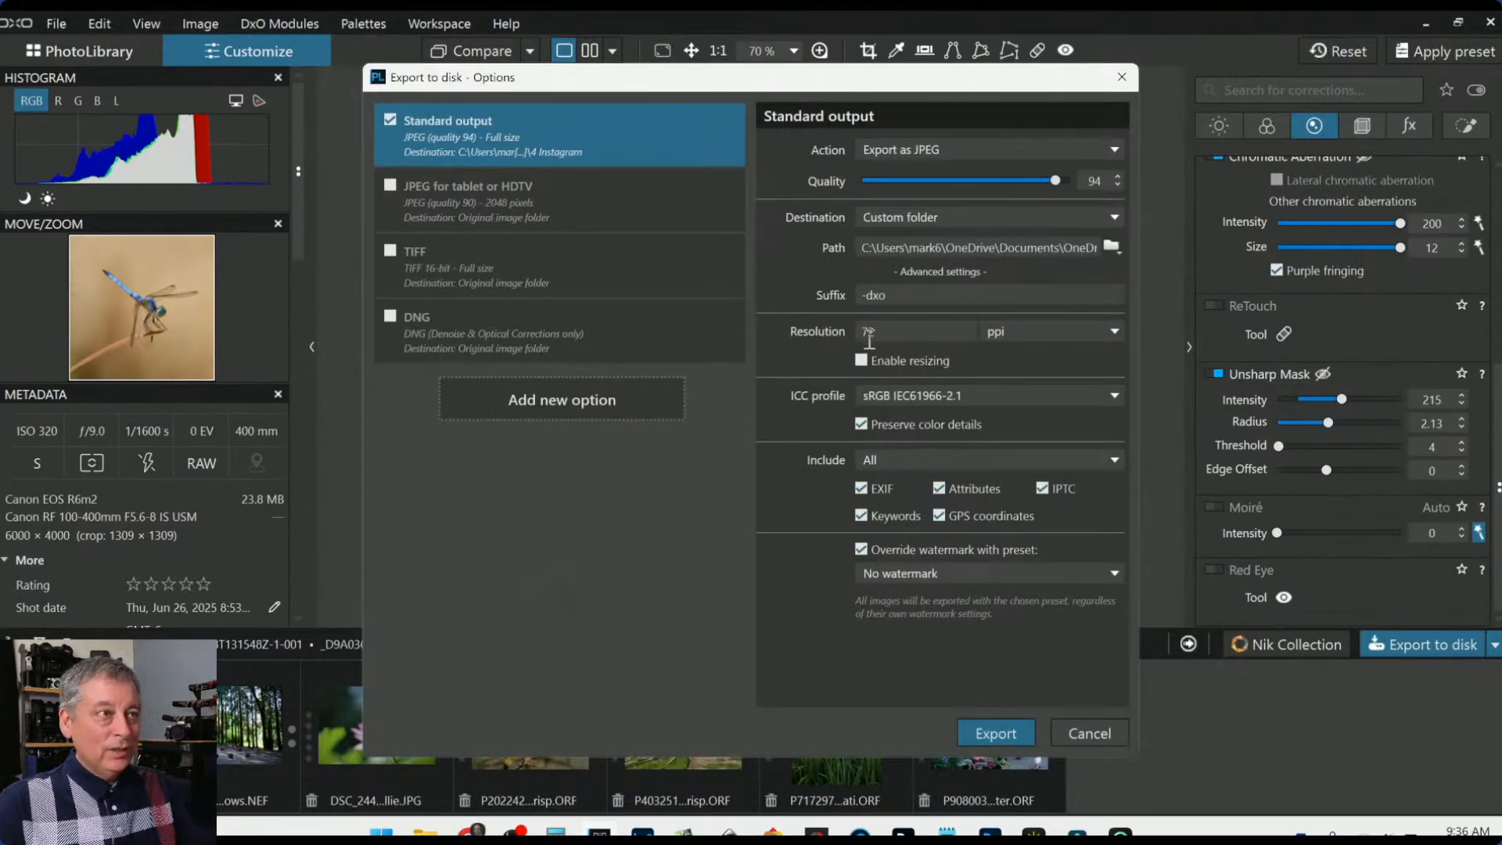
left_click(941, 223)
left_click(943, 236)
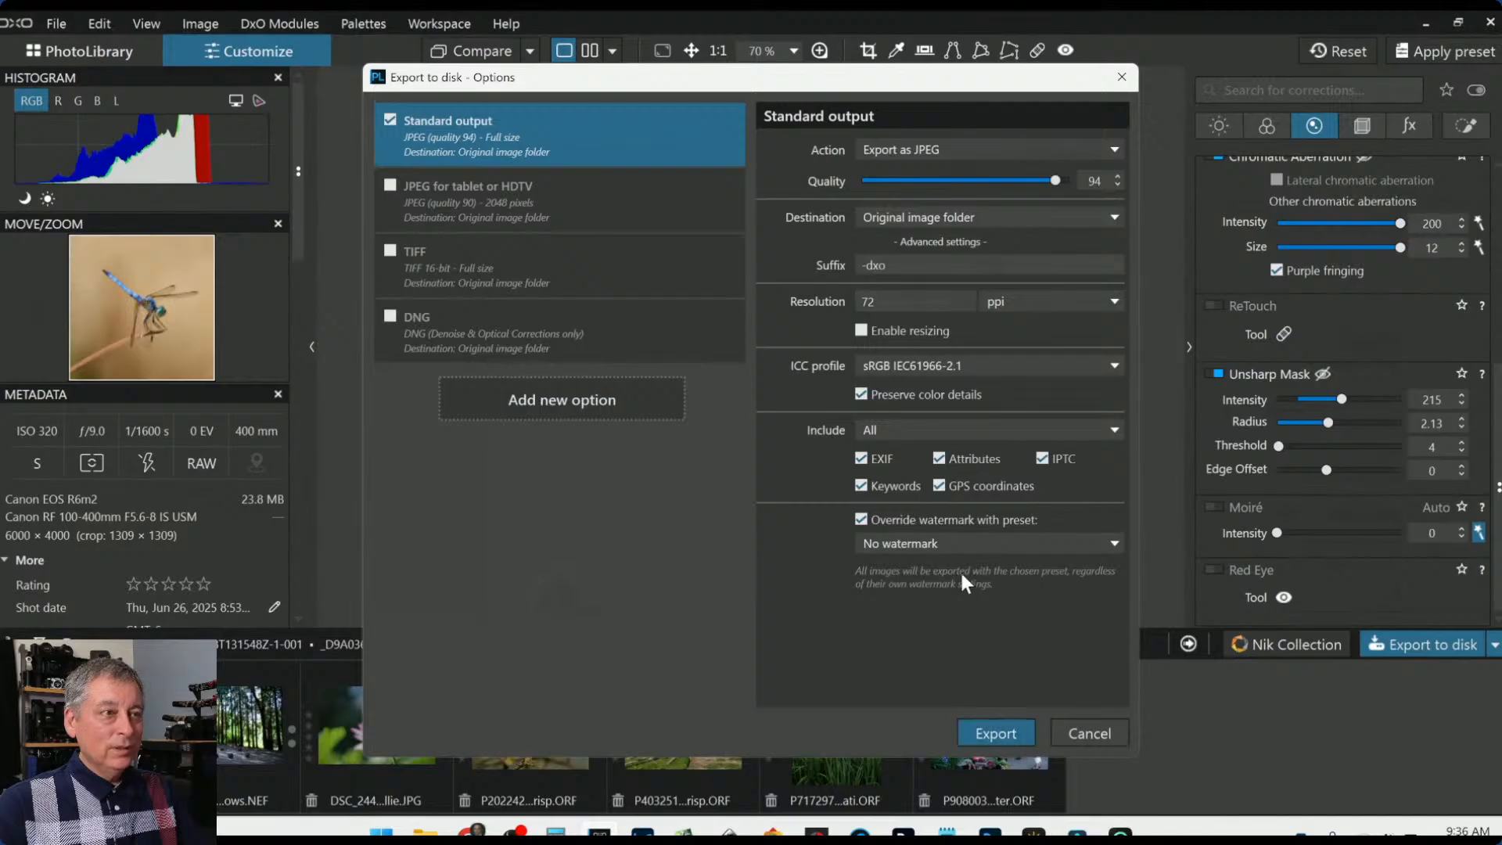
left_click_drag(888, 264, 853, 264)
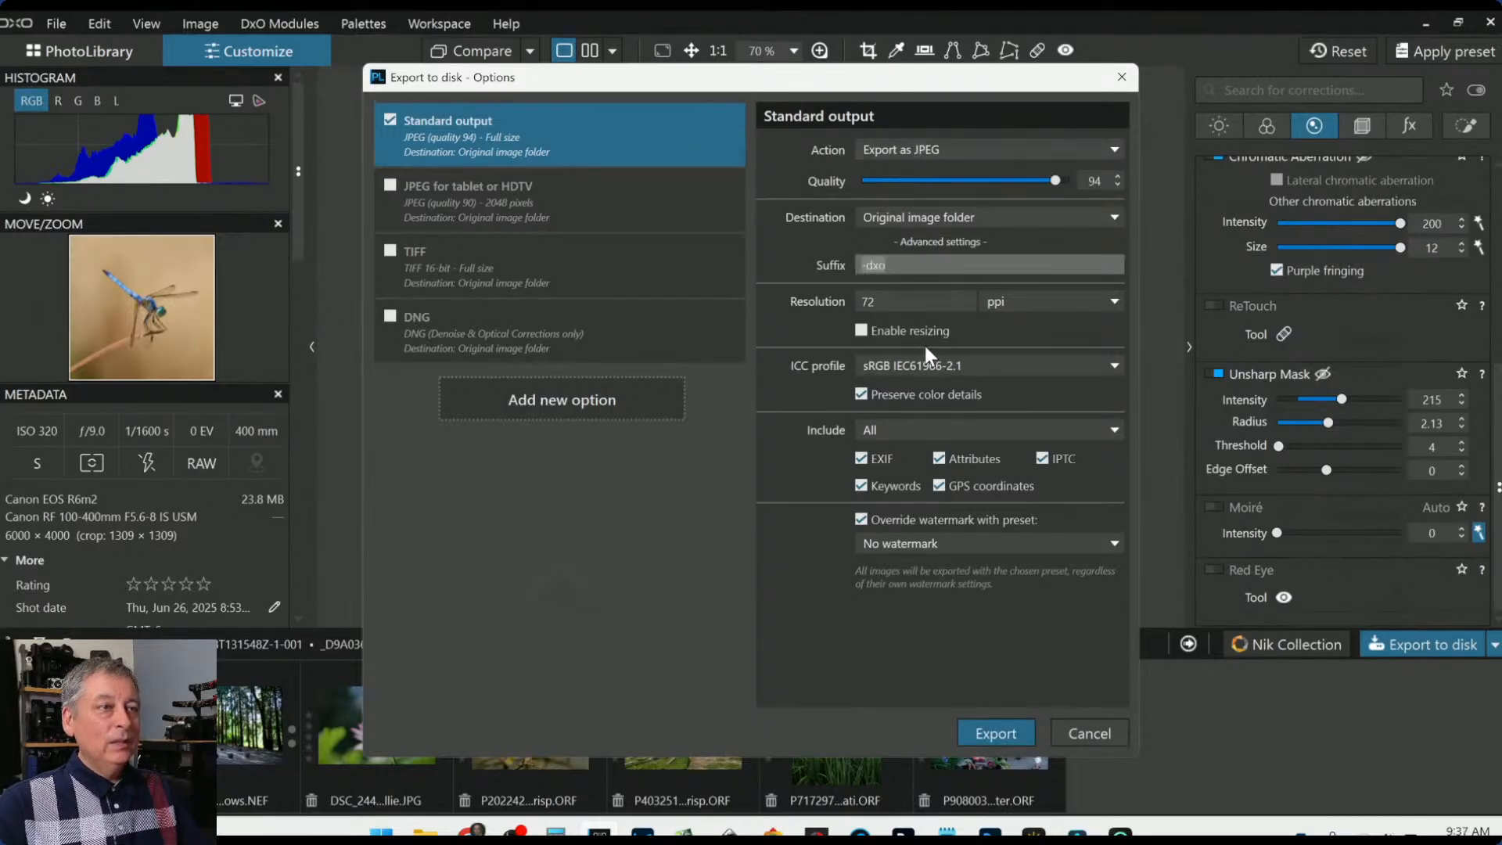
left_click(1117, 184)
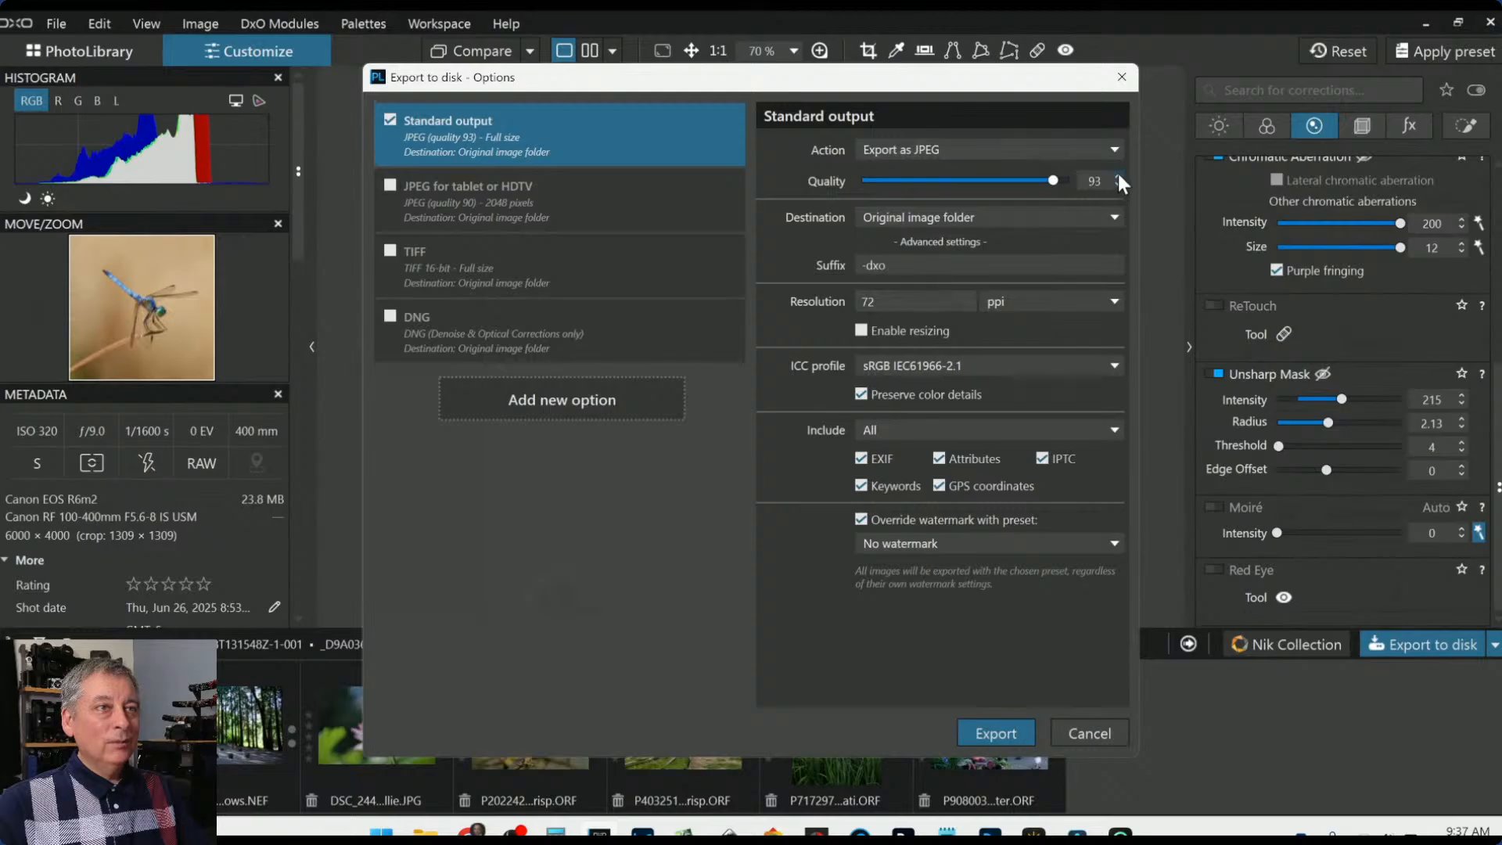
left_click(1118, 177)
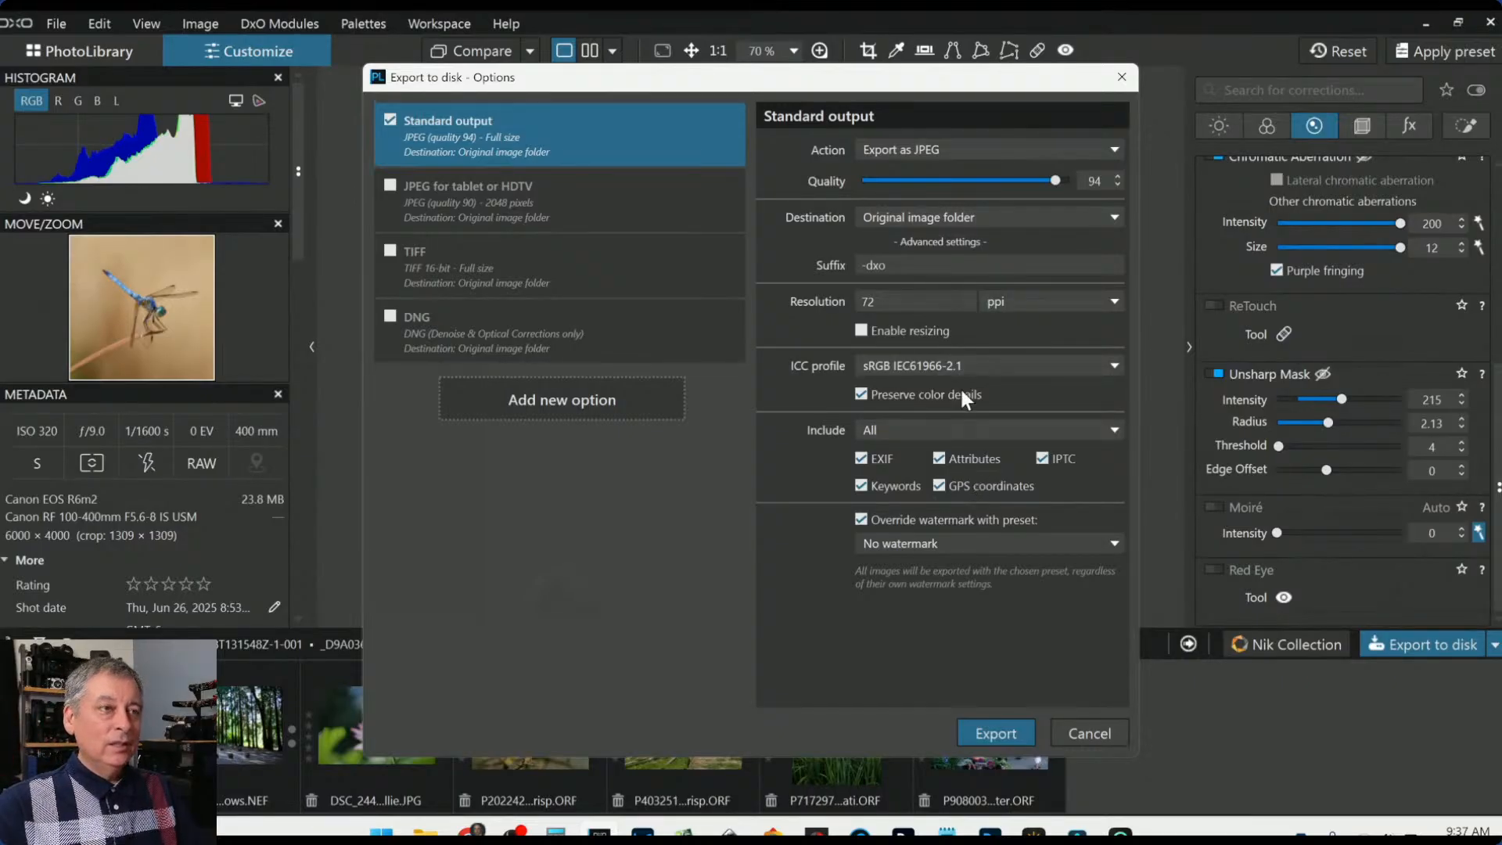
left_click(992, 732)
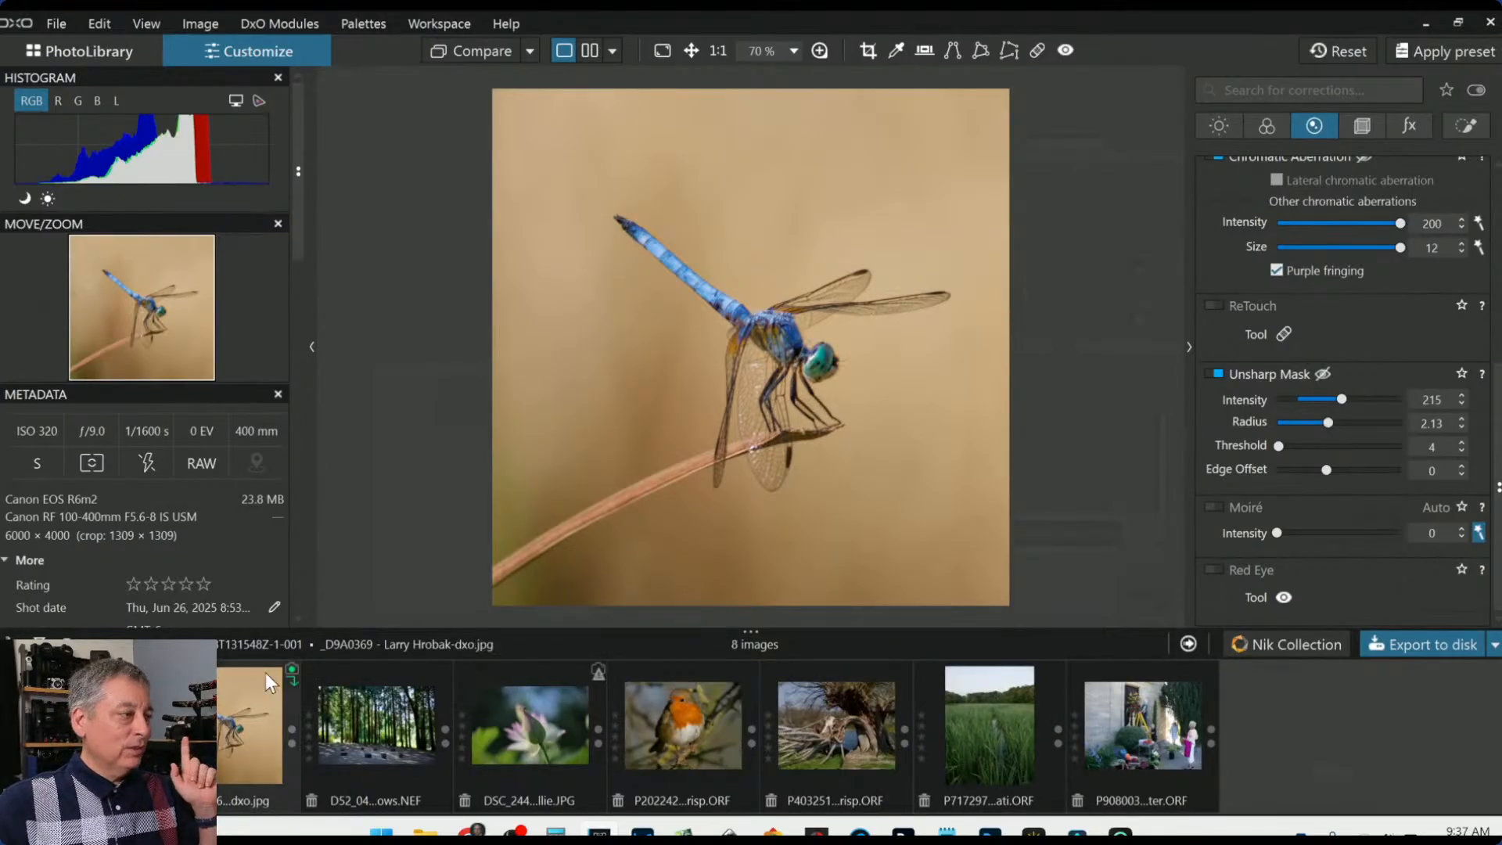
Delete the exported -dxo JPEG of the dragonfly
left_click(158, 801)
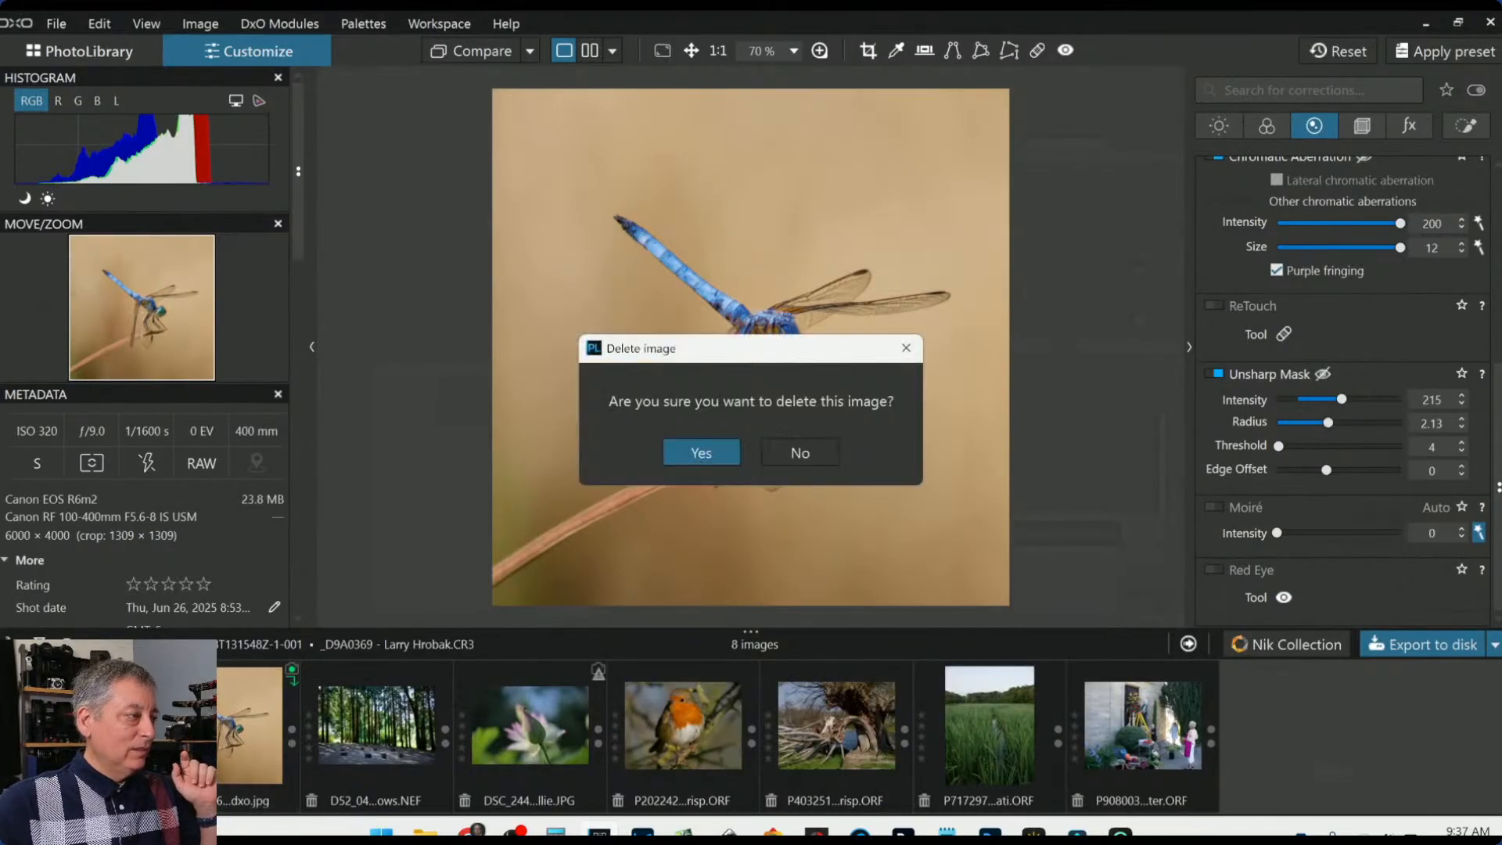
left_click(695, 452)
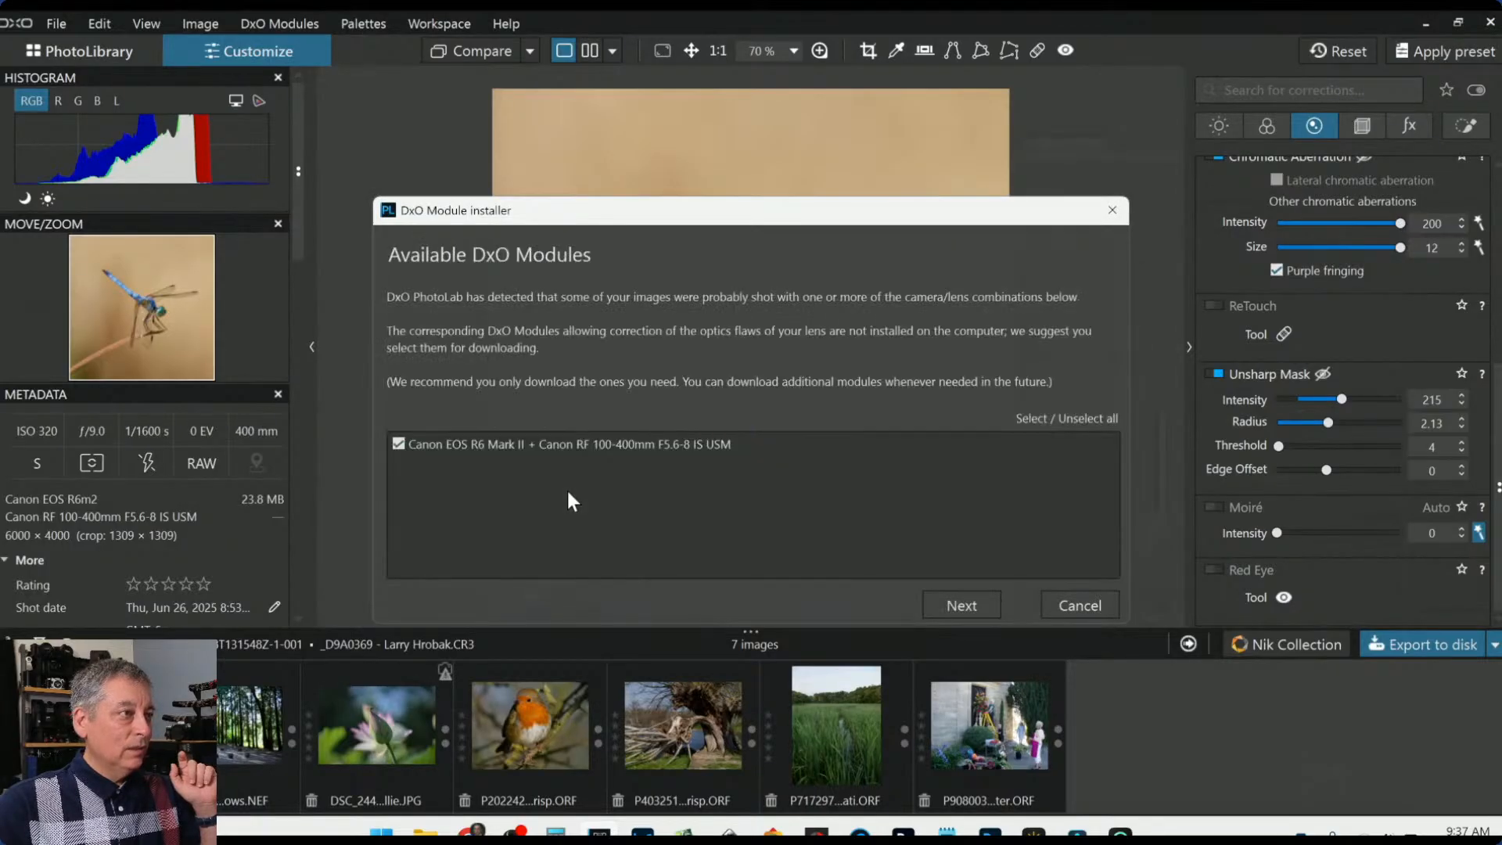
Install the DxO Module for the Canon EOS R6 Mark II + Canon RF 100-400mm F5.6-8 IS USM
left_click(963, 604)
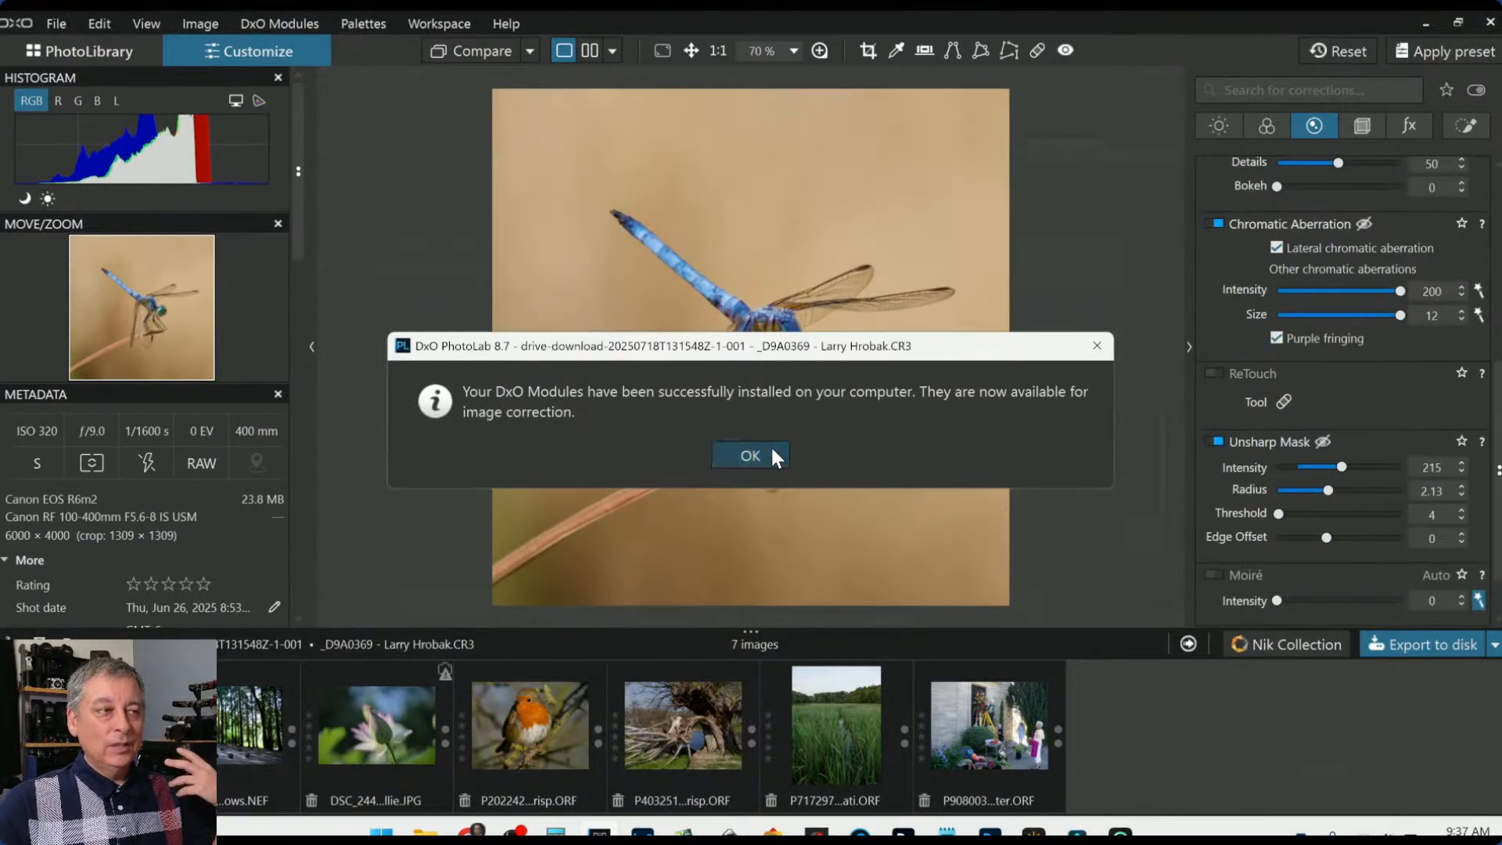
left_click(773, 457)
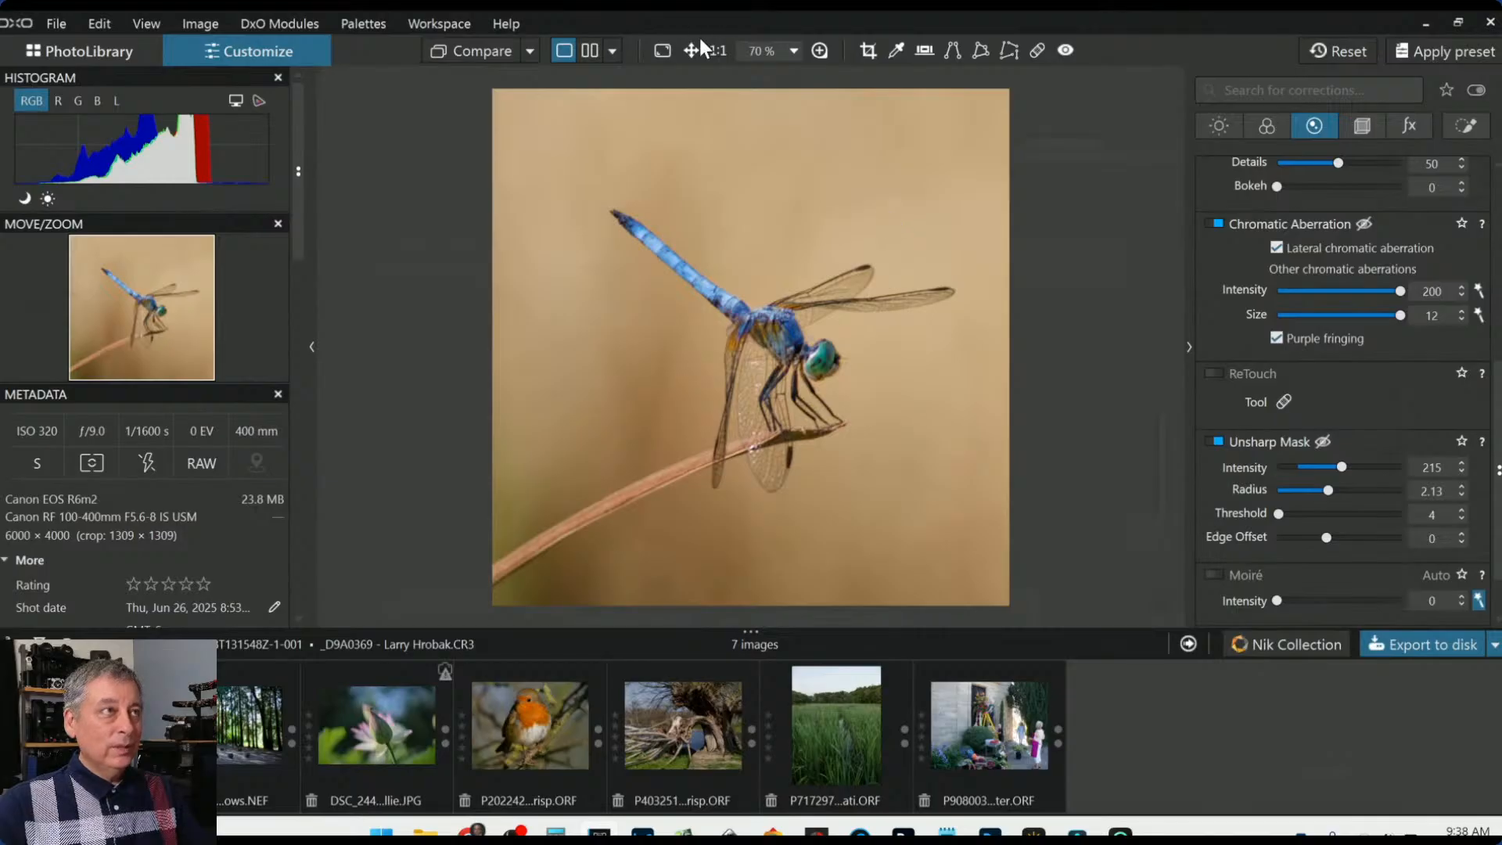
Place the 400% loupe over the dragonfly's head and reset the Unsharp Mask to Intensity 100 and Radius 0.50
left_click(819, 52)
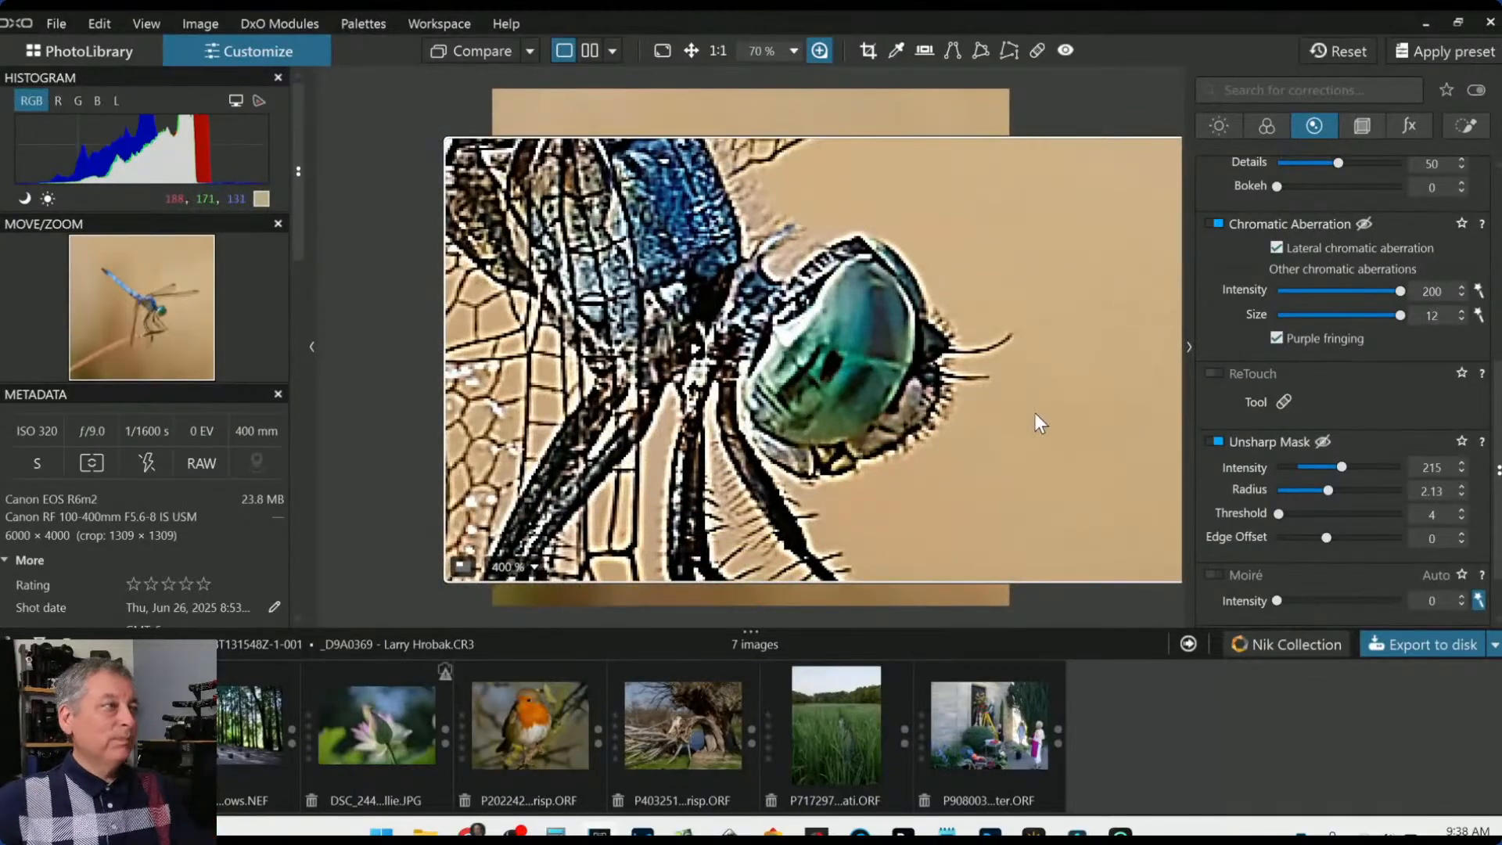
left_click(1364, 128)
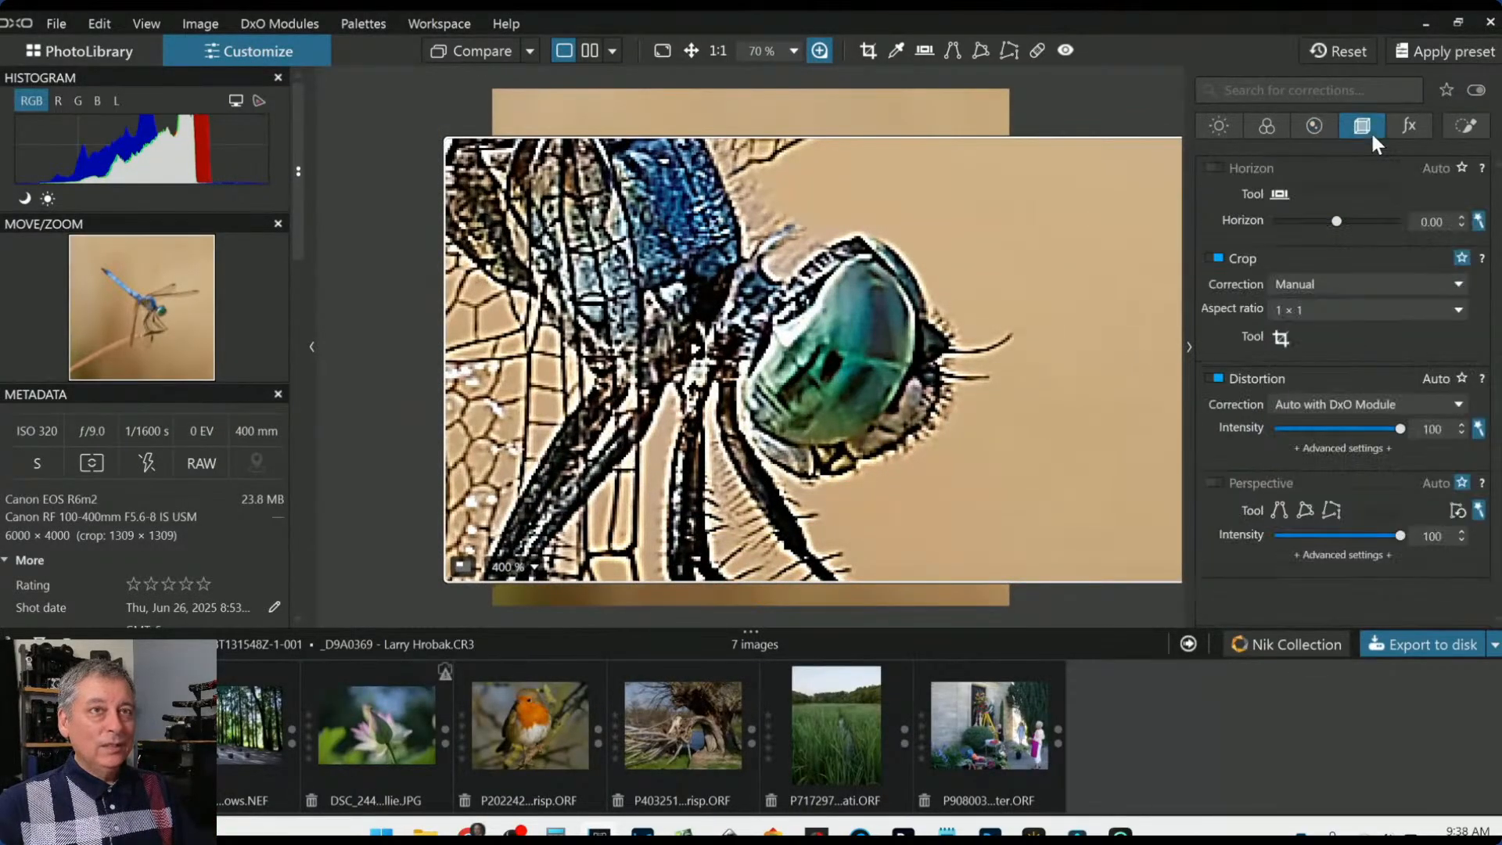
left_click(1306, 127)
scroll(1275, 341, "down", 1)
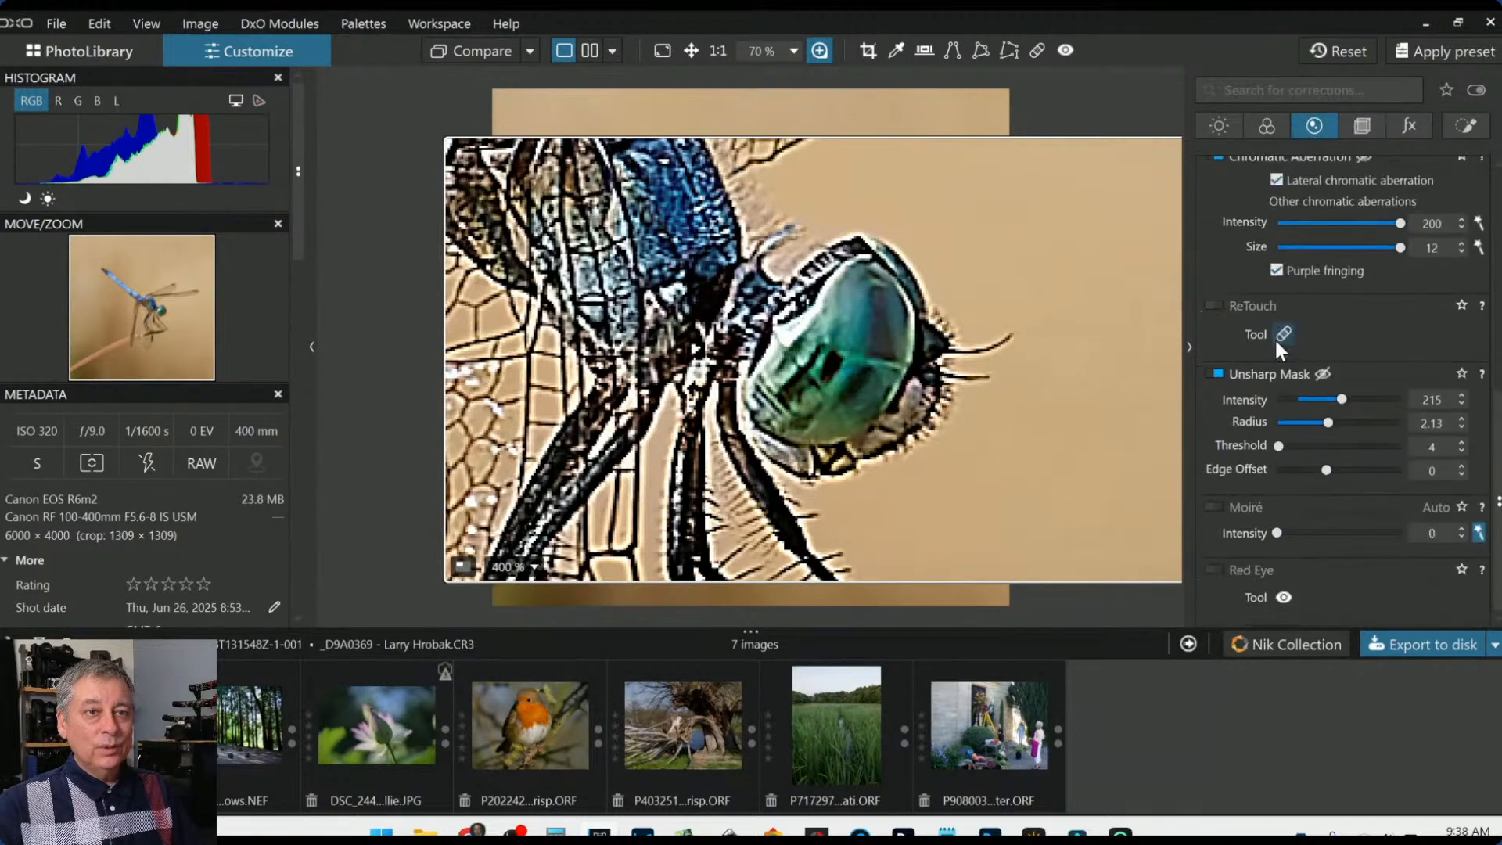
left_click(1219, 374)
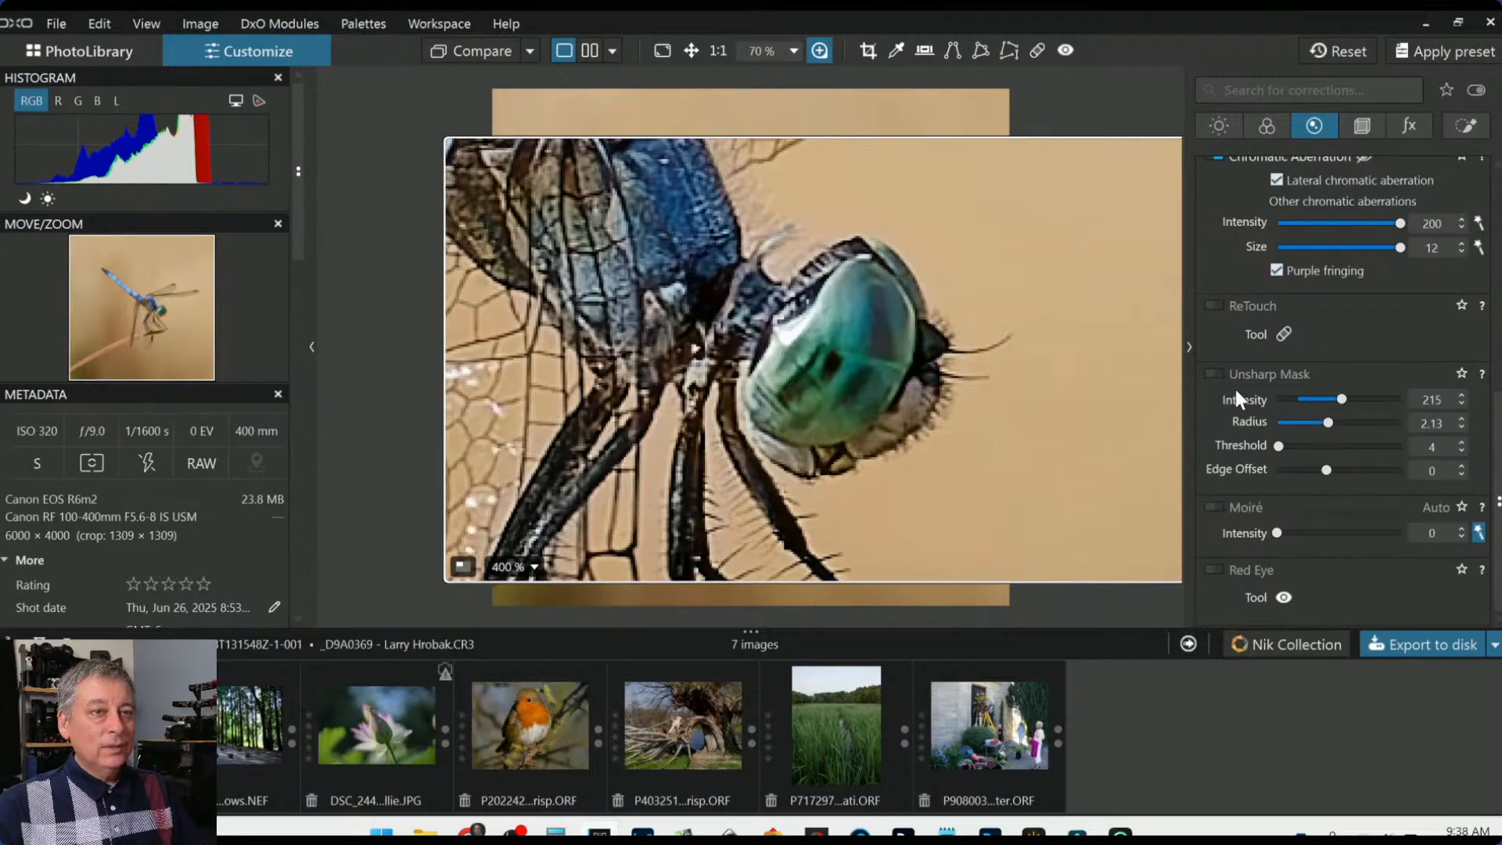
left_click_drag(1327, 422, 1284, 423)
left_click(1298, 400)
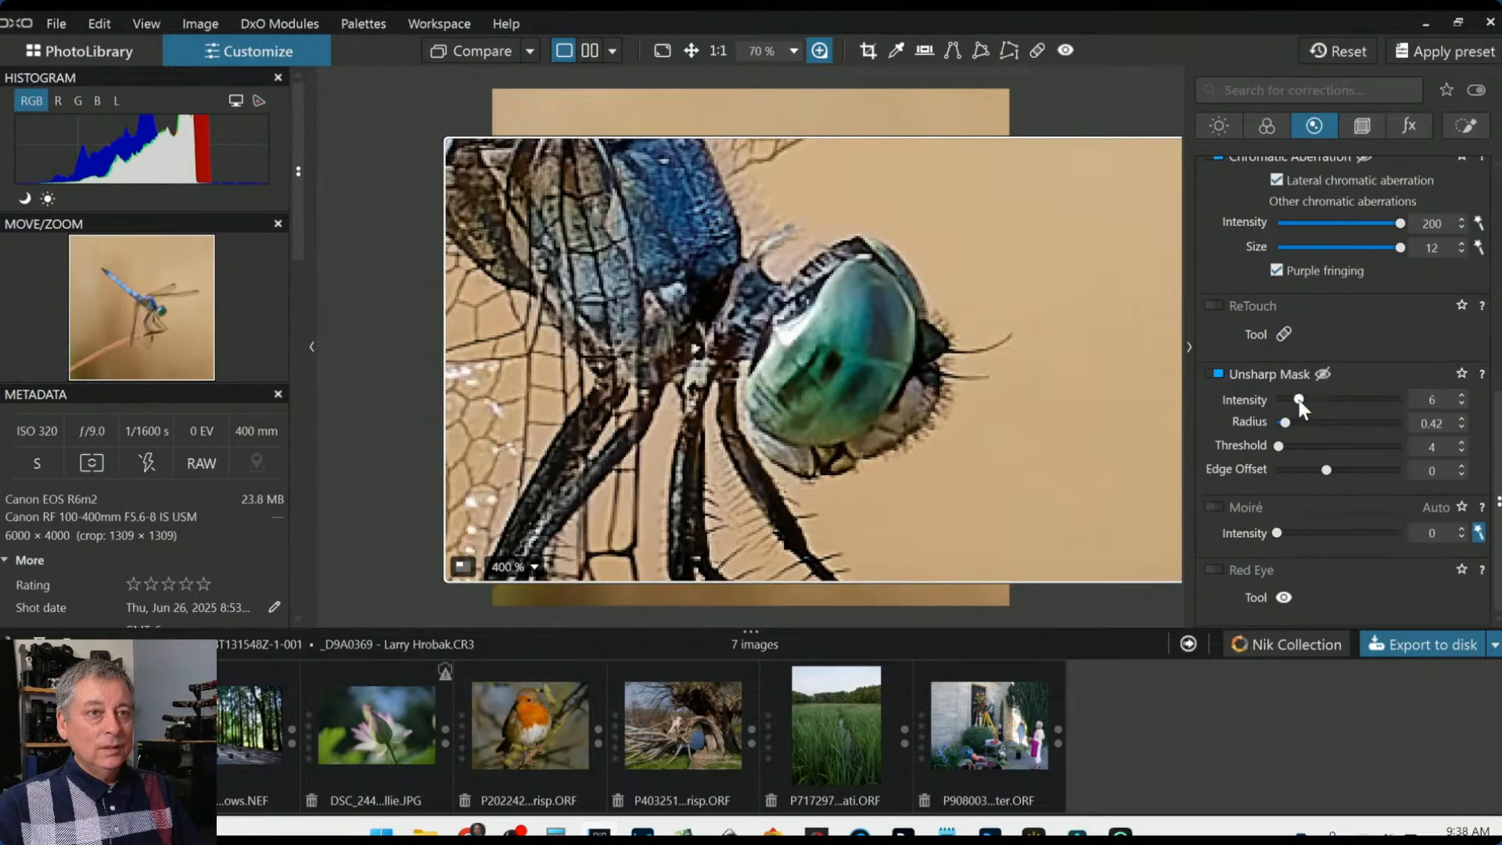
double_click(1297, 398)
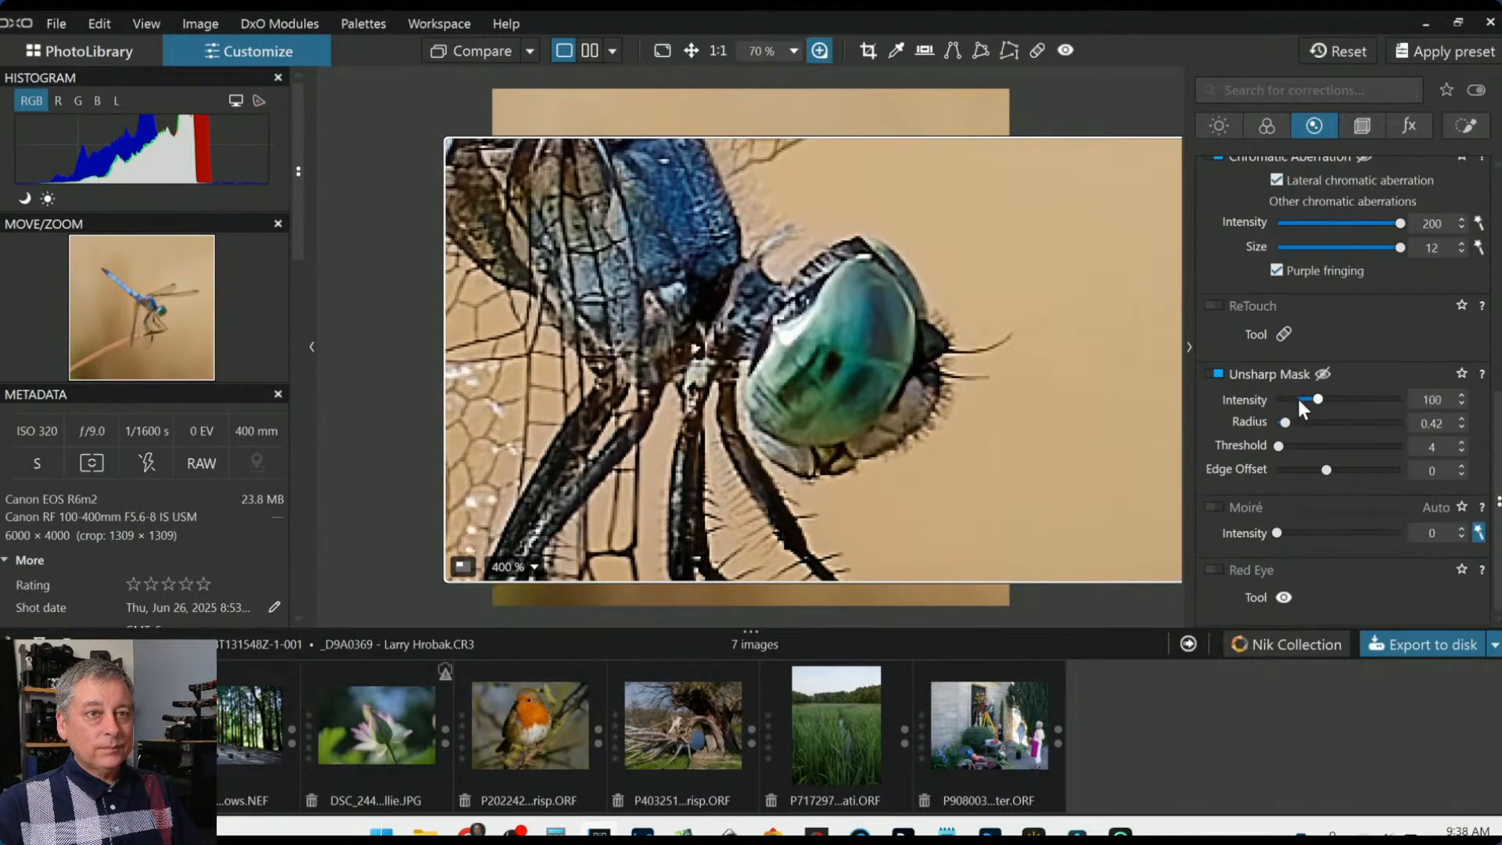
double_click(1286, 423)
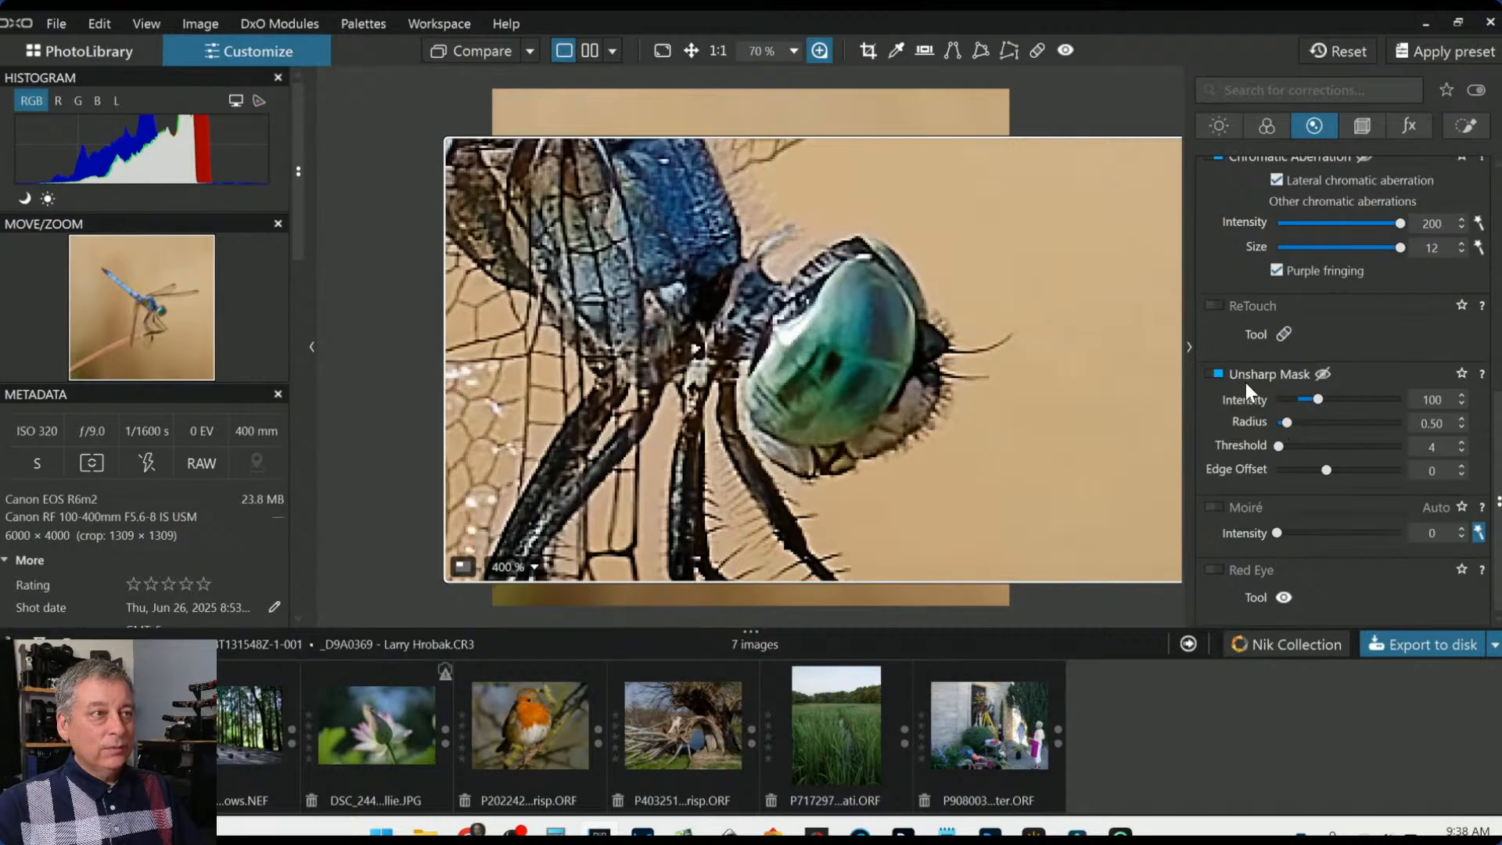
Switch the Unsharp Mask off and on to compare the detail on the dragonfly's head
left_click(1217, 368)
left_click(1217, 368)
left_click(1217, 369)
left_click(1217, 367)
Compare the Unsharp Mask off and on at Intensity 17, set the Intensity to 55 and inspect the dragonfly's body with the loupe
left_click_drag(1317, 397, 1301, 398)
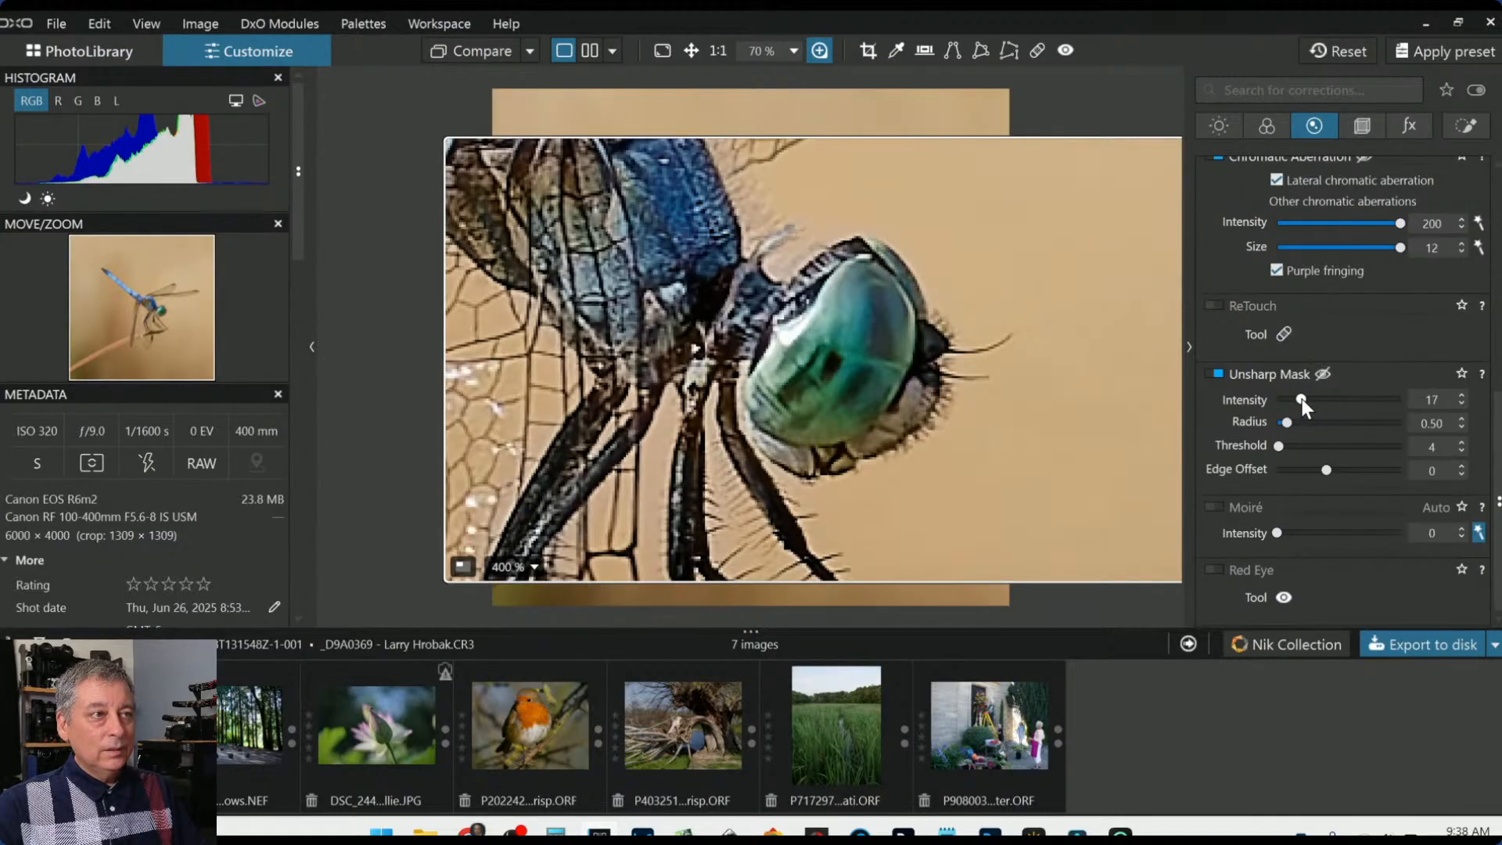
left_click(1215, 373)
left_click(1215, 374)
left_click(1217, 374)
left_click(1214, 374)
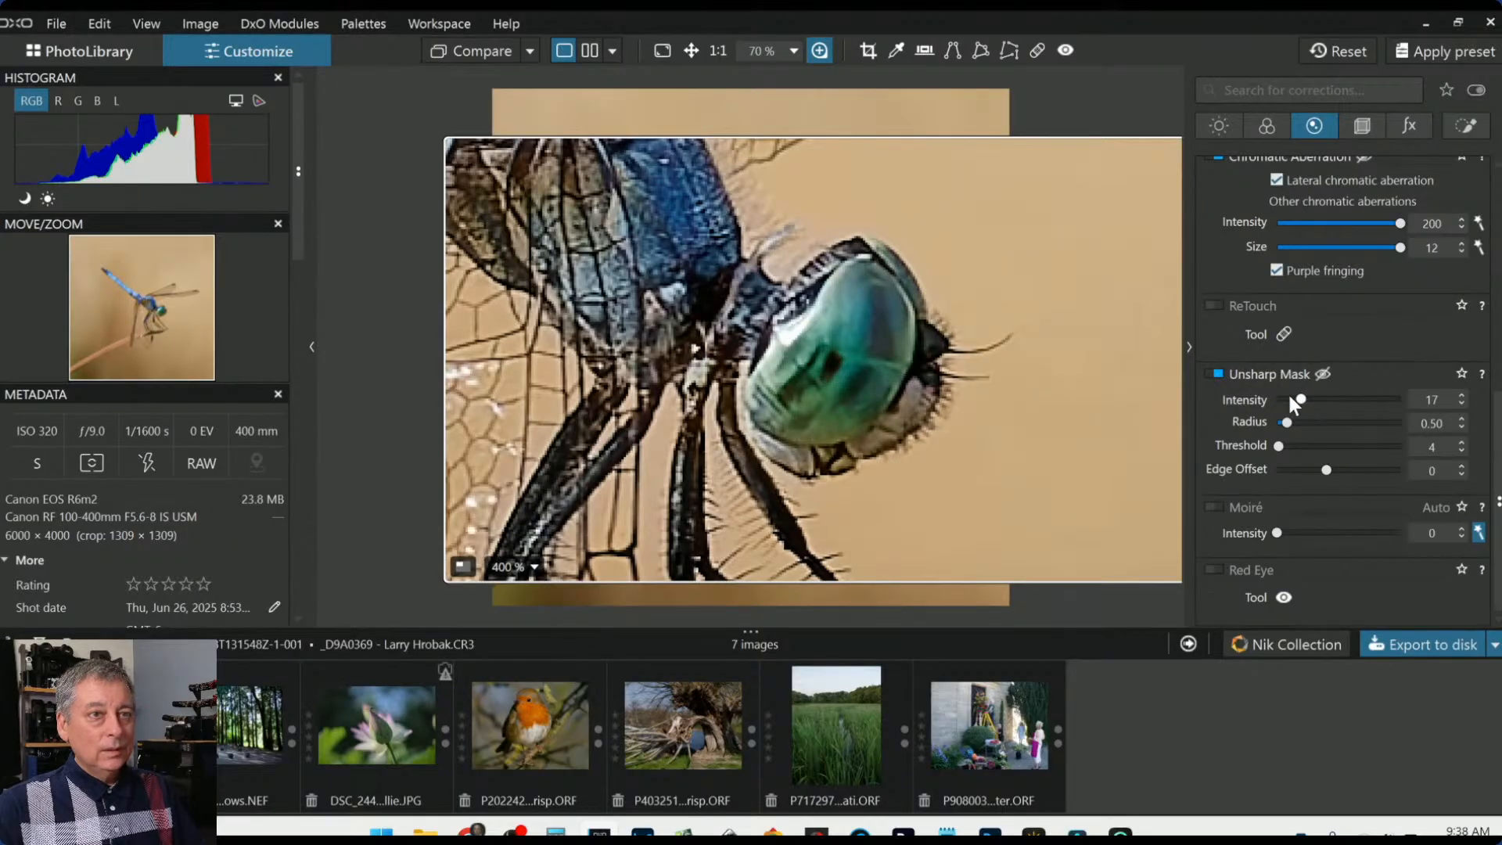
left_click_drag(1301, 398, 1307, 397)
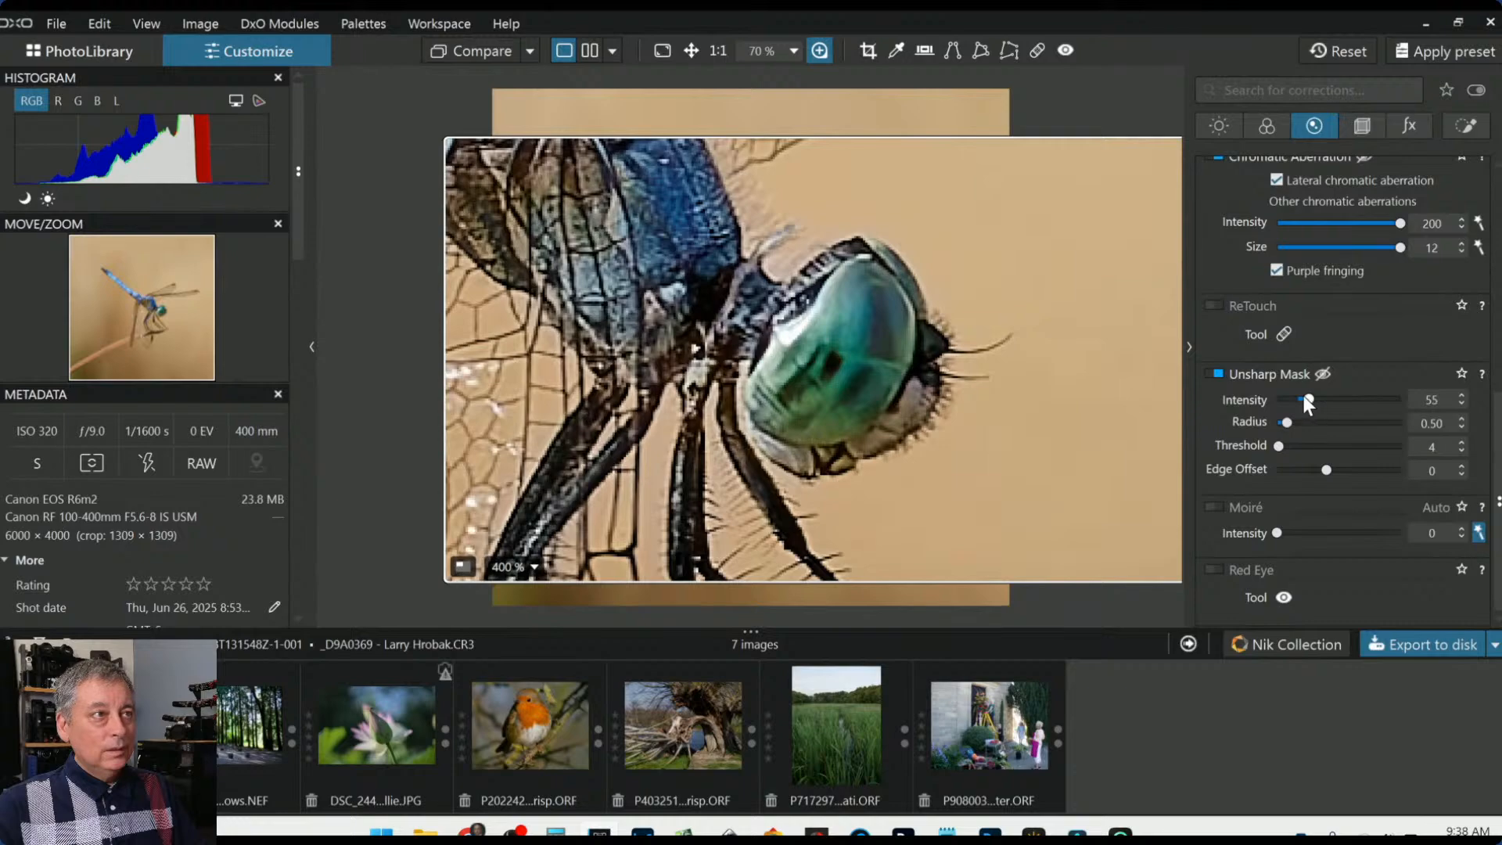
left_click_drag(696, 299, 668, 272)
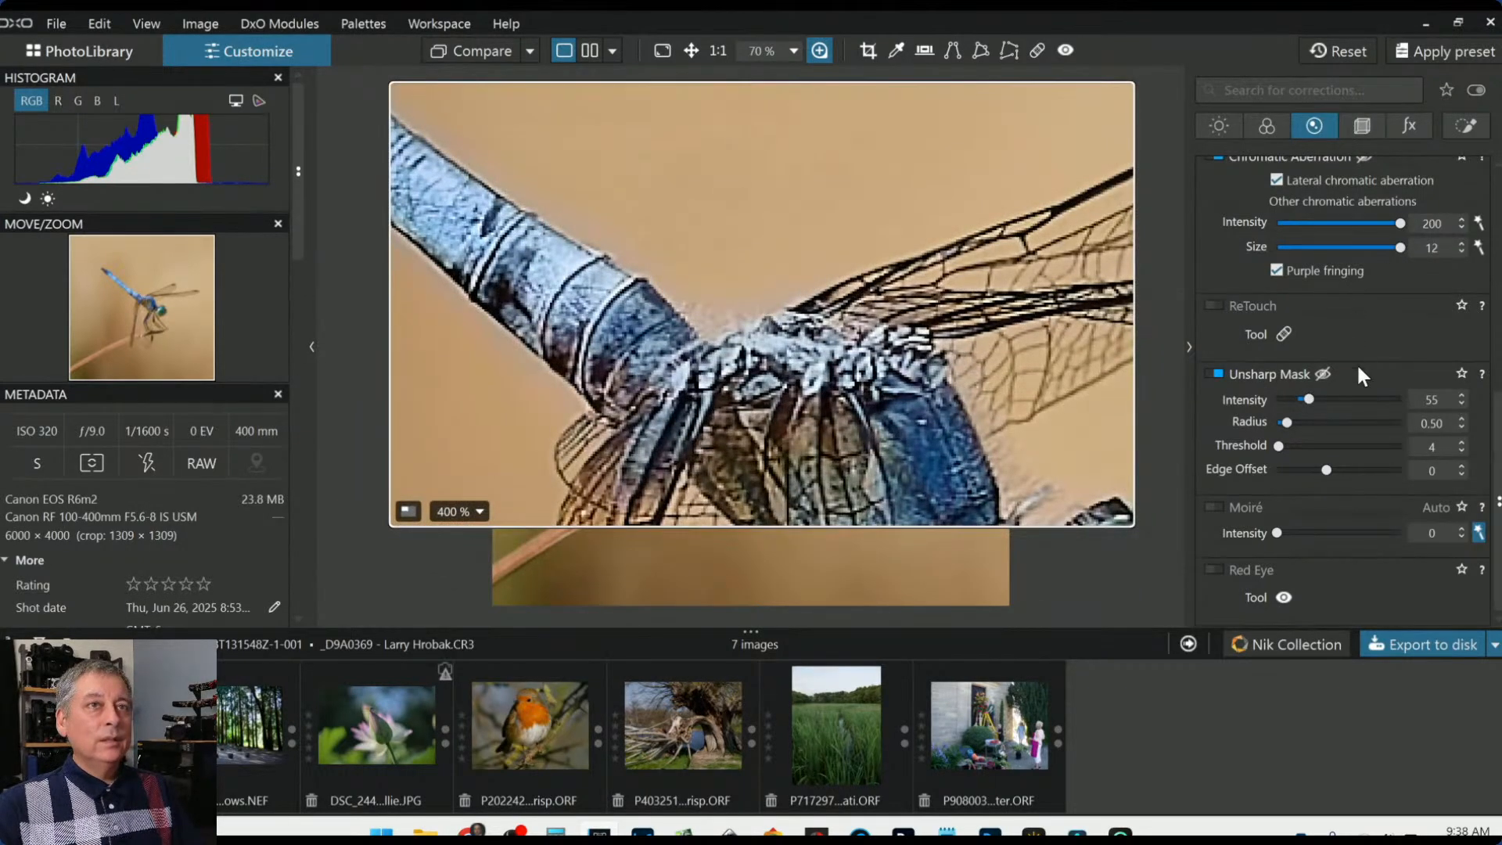
Set the DeepPRIME XD/XD2s Luminance to 30 and Force details to 73
scroll(1356, 378, "up", 5)
scroll(1356, 379, "up", 1)
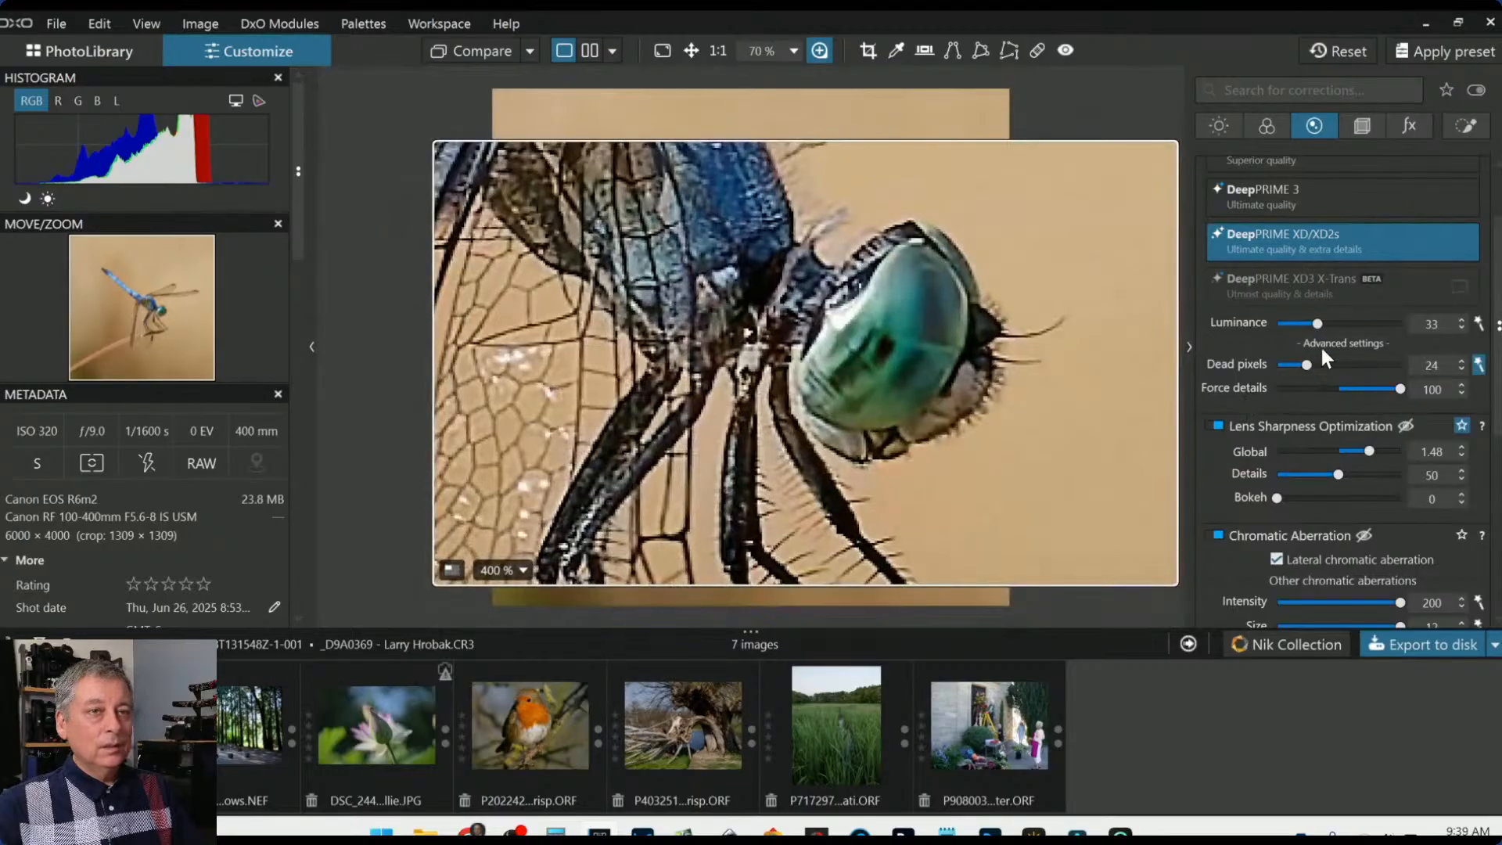
scroll(1316, 326, "up", 7)
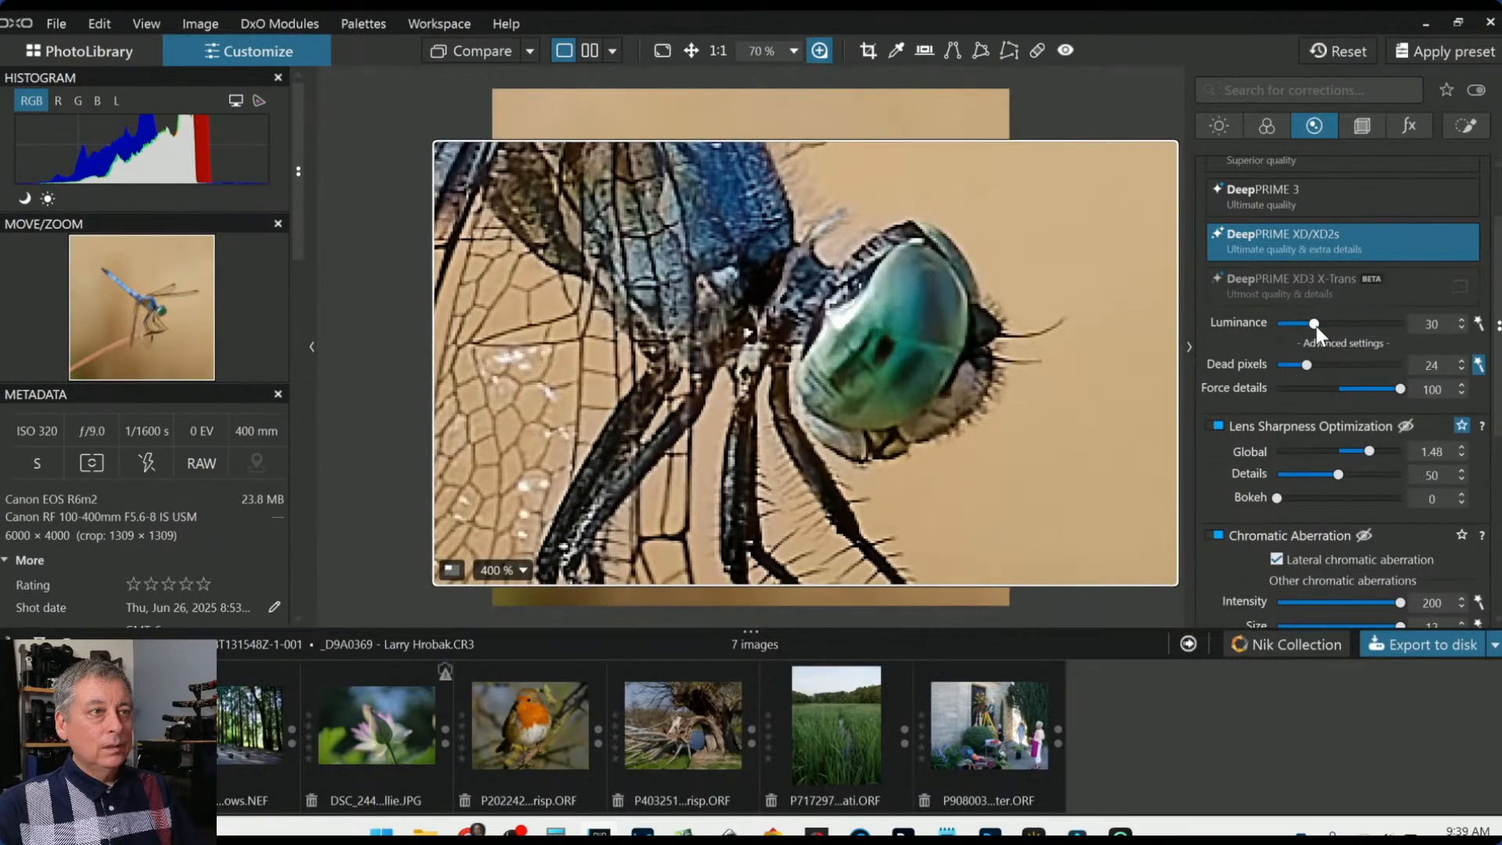
scroll(1311, 344, "up", 2)
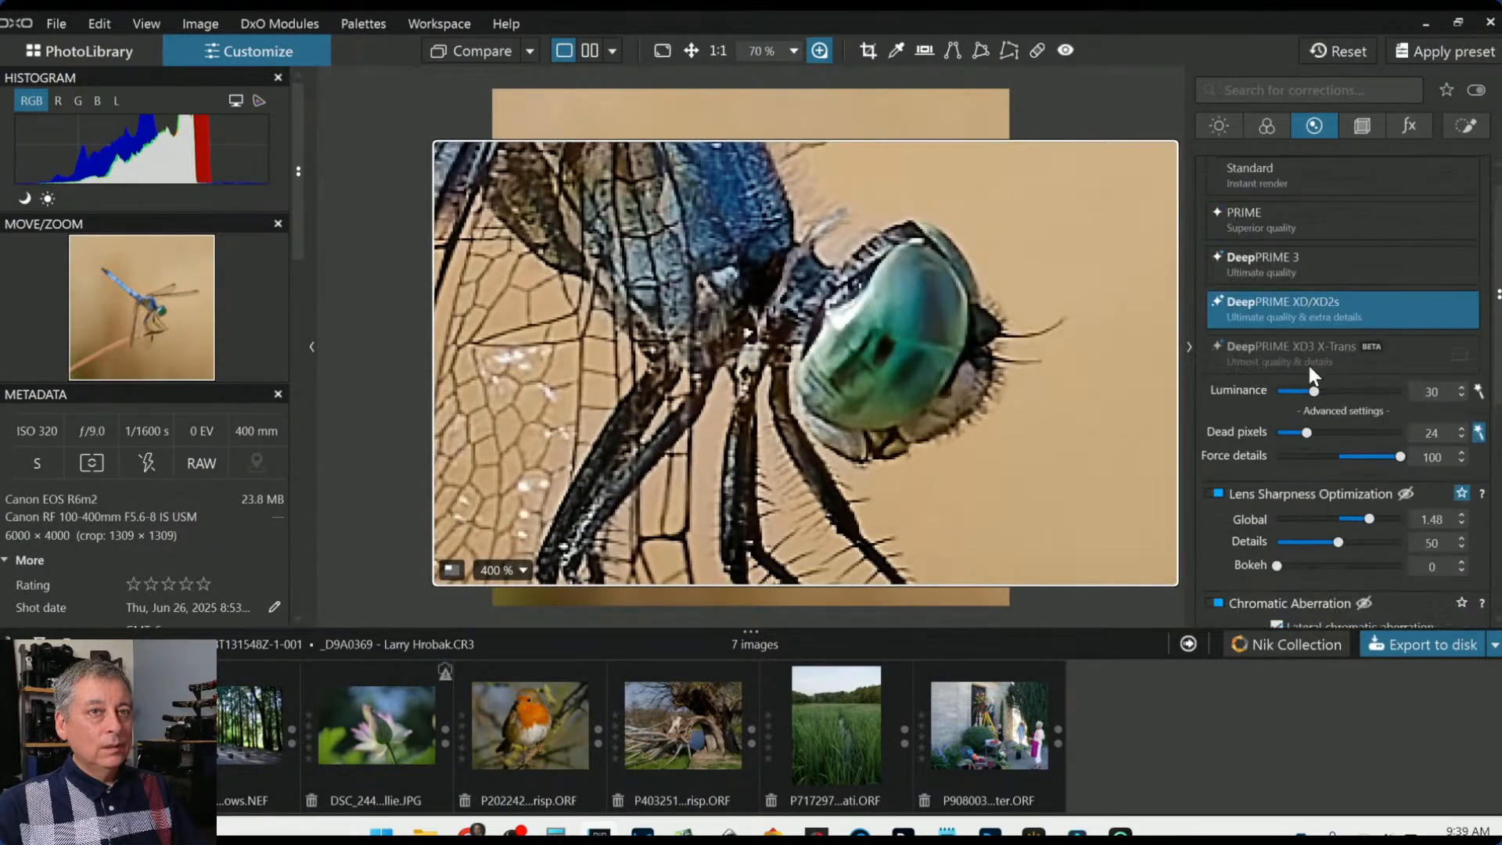
left_click(1346, 457)
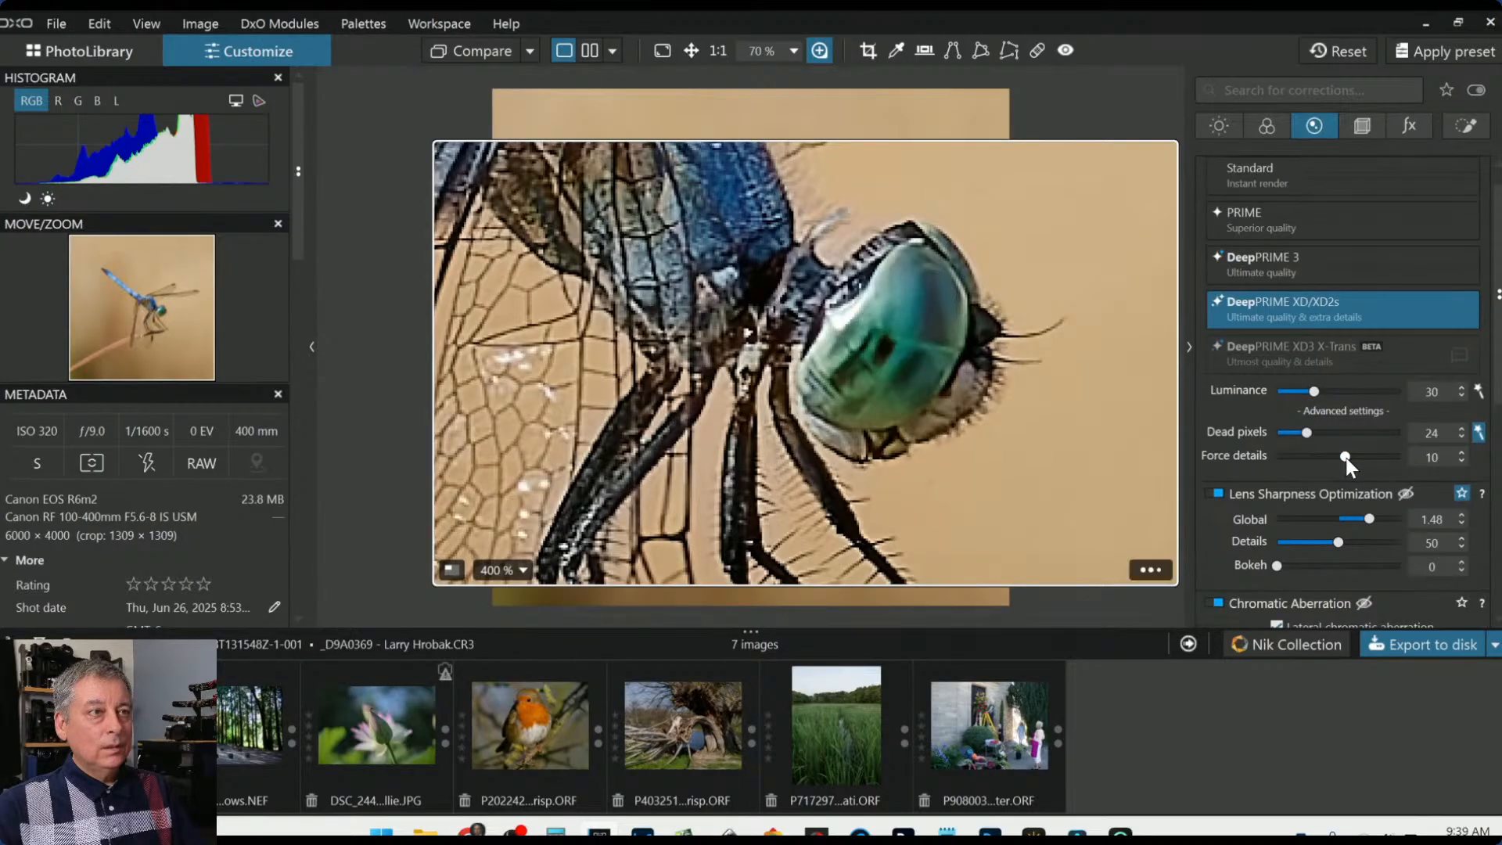
left_click_drag(1345, 458, 1383, 457)
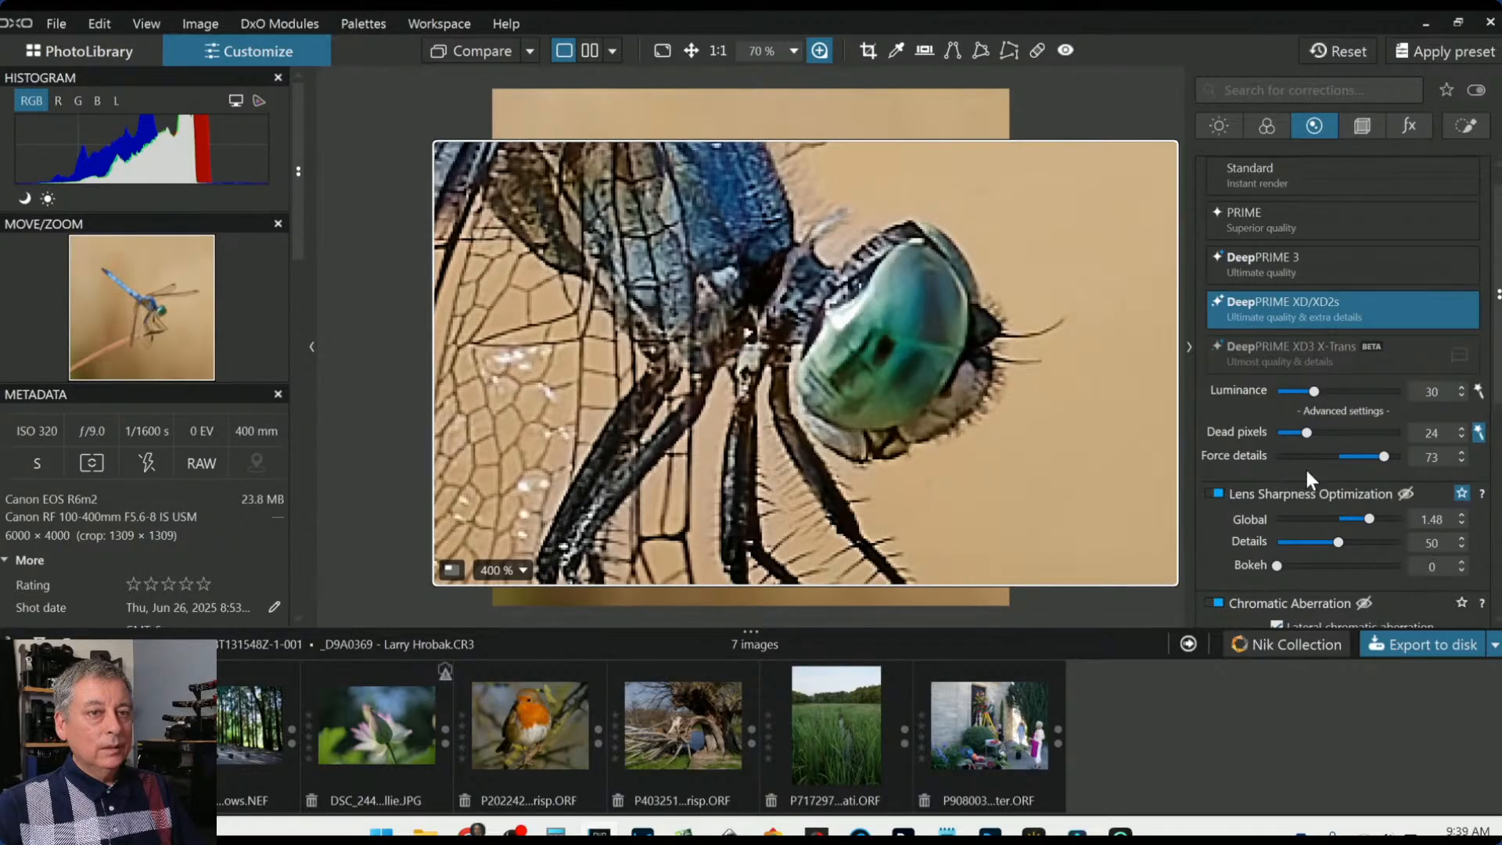
Set the Lens Sharpness Global to 1.40 and export the dragonfly as a full-size JPEG at quality 94 to the original image folder
scroll(1304, 469, "down", 1)
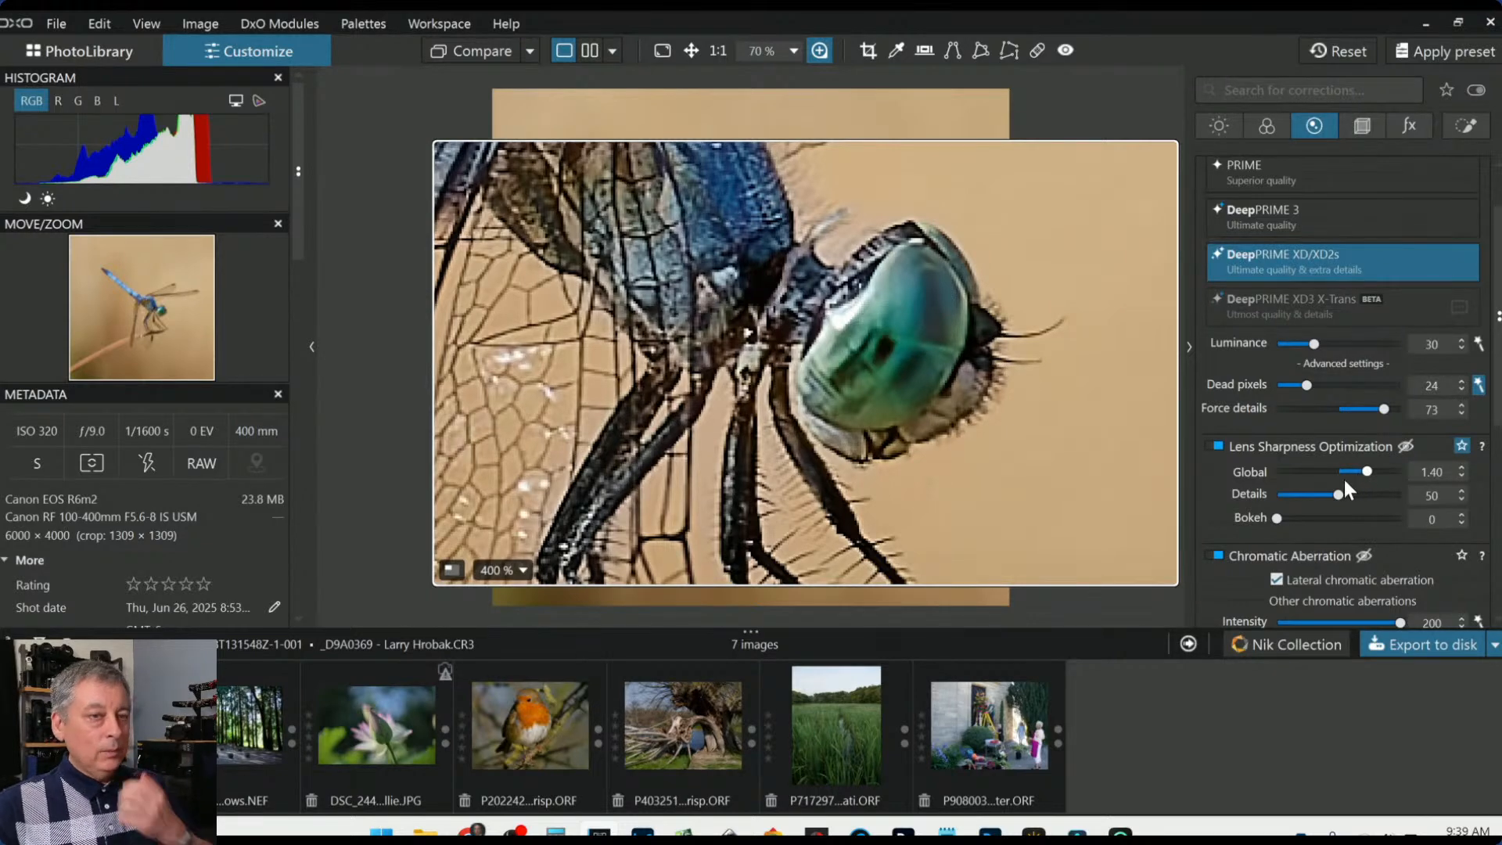
left_click(1422, 650)
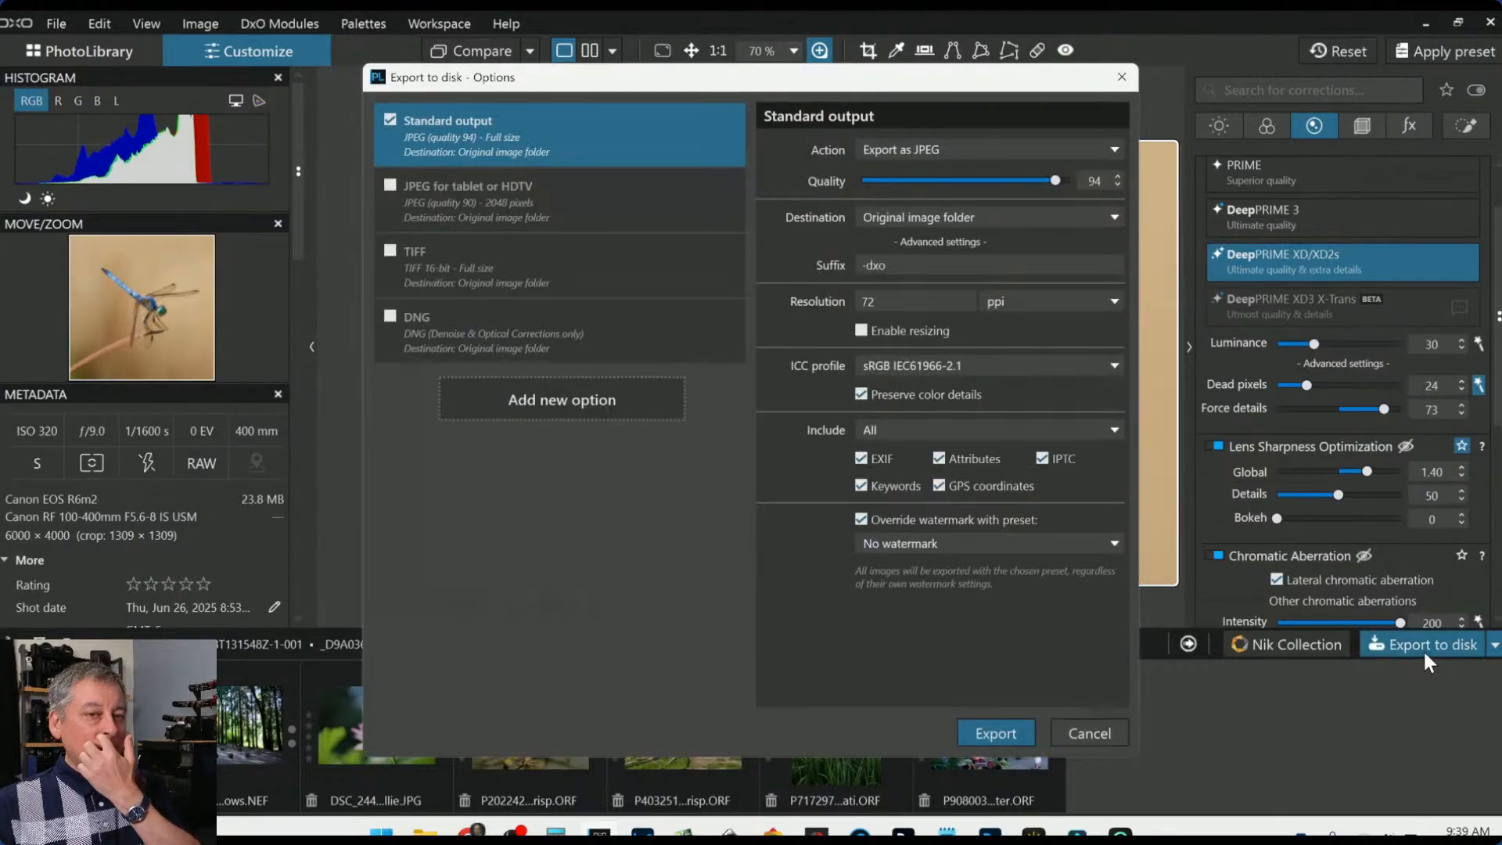
left_click(992, 729)
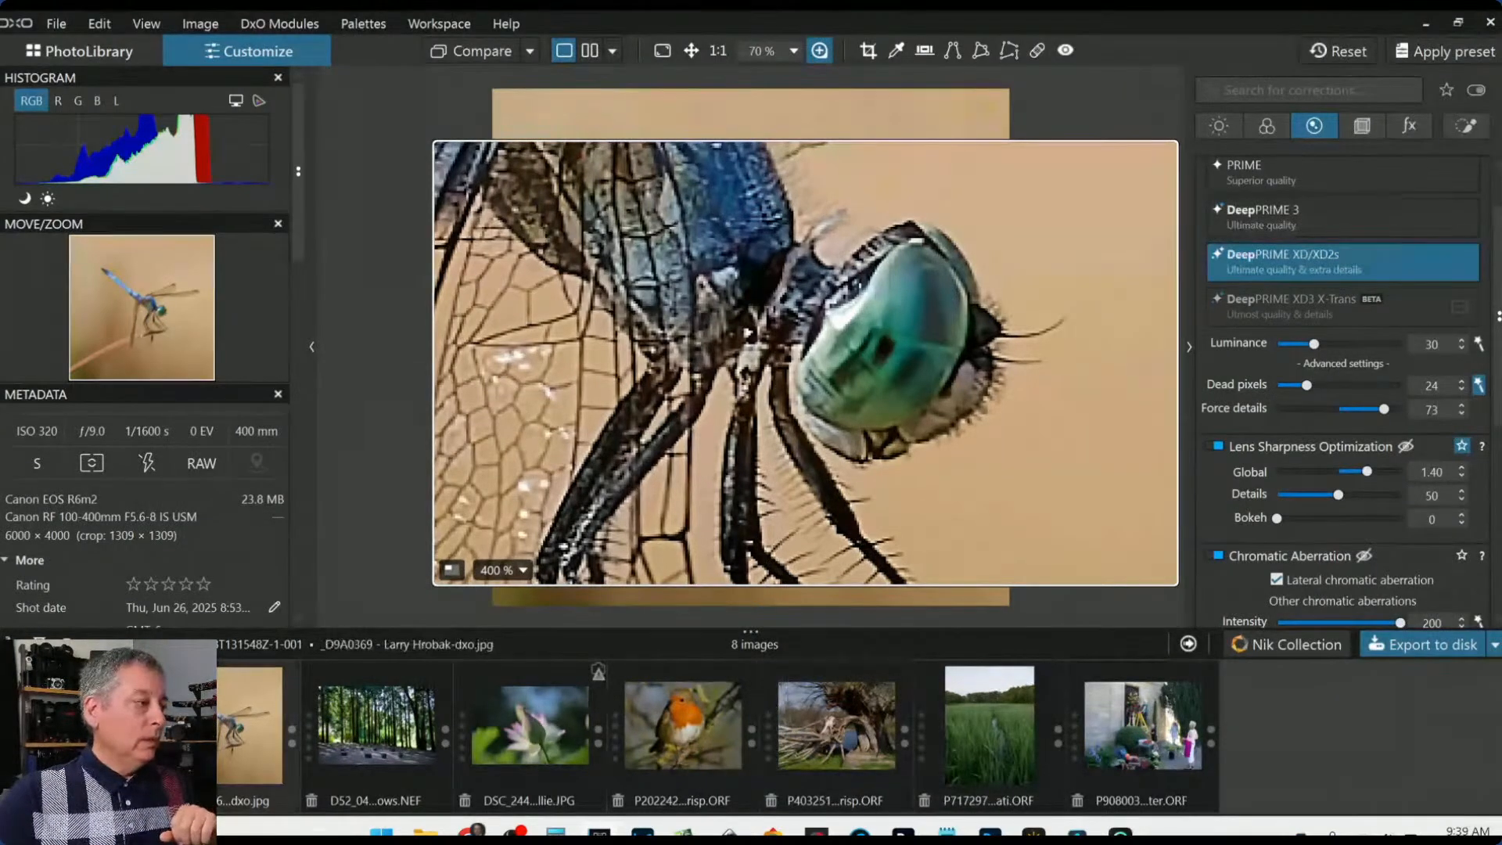
Reset all corrections on the dragonfly RAW photo and turn off the loupe
left_click(1344, 56)
left_click(814, 50)
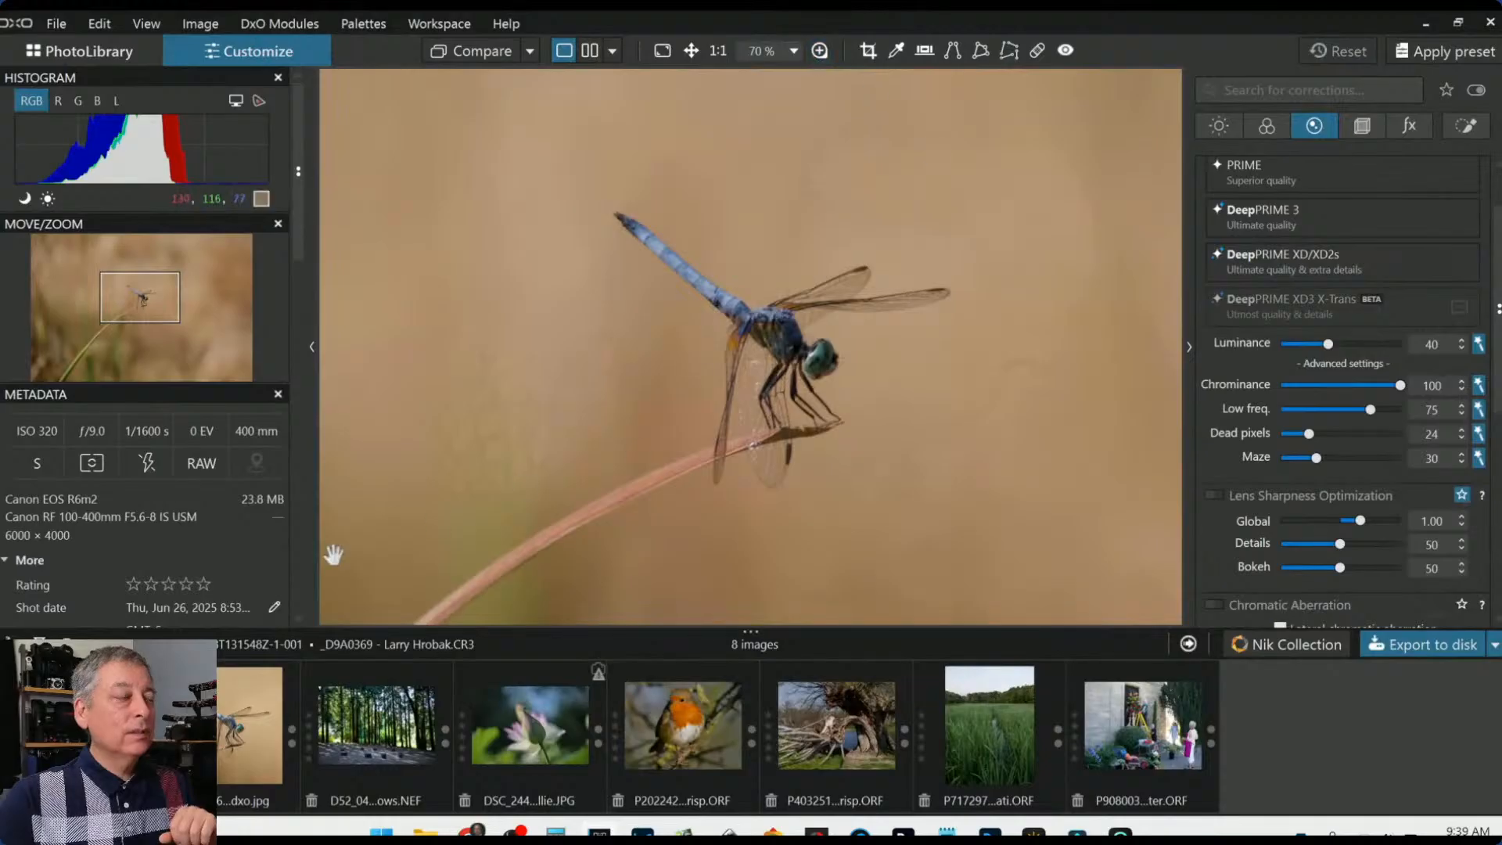
right_click(219, 747)
mouse_move(290, 665)
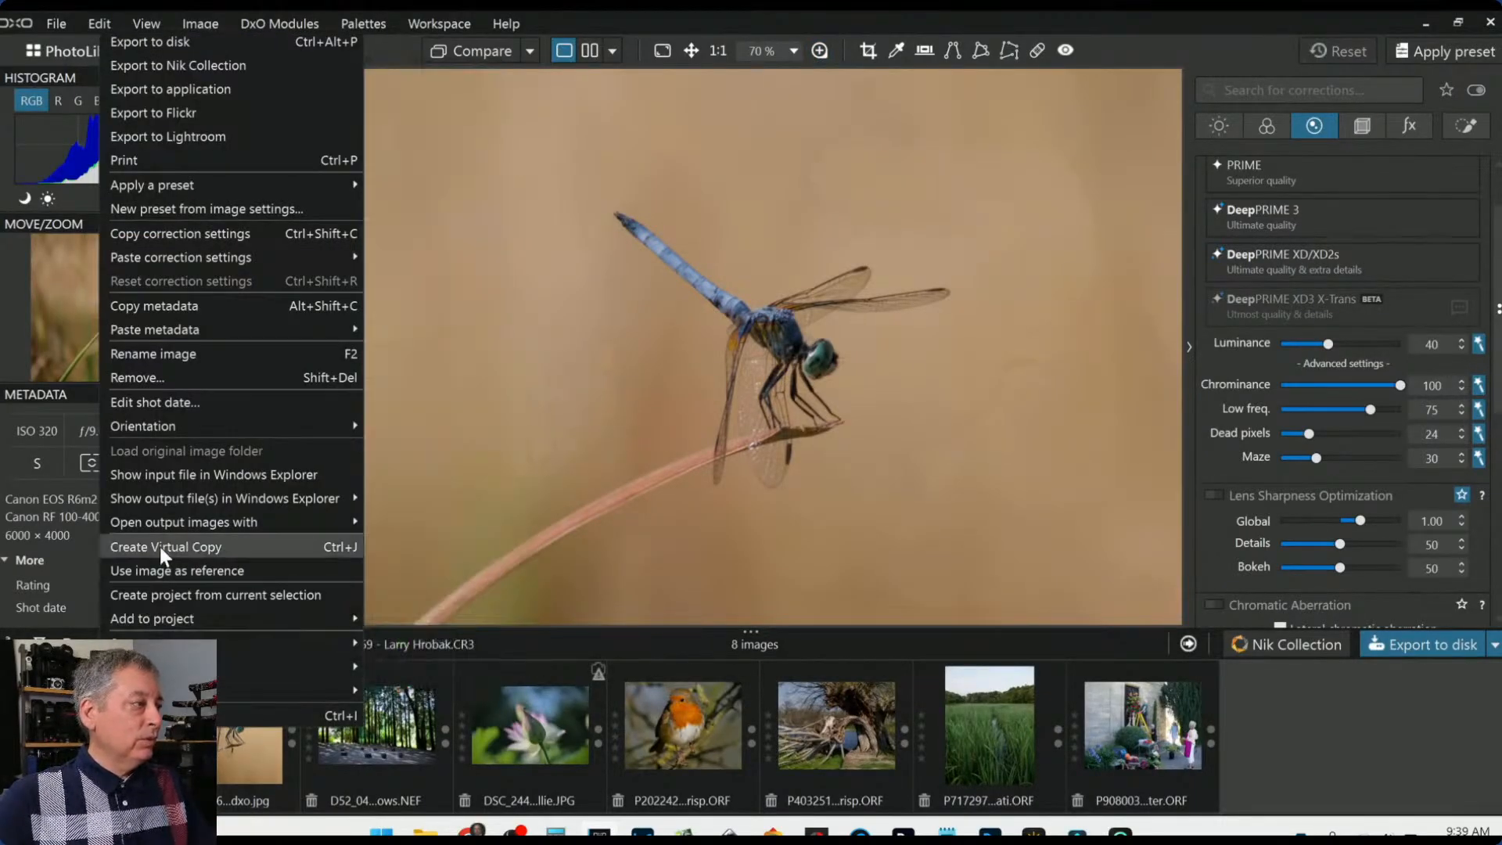
Show a left/right side-by-side comparison of the dragonfly RAW photo against the first exported JPEG in the outputs
left_click(591, 45)
left_click(592, 50)
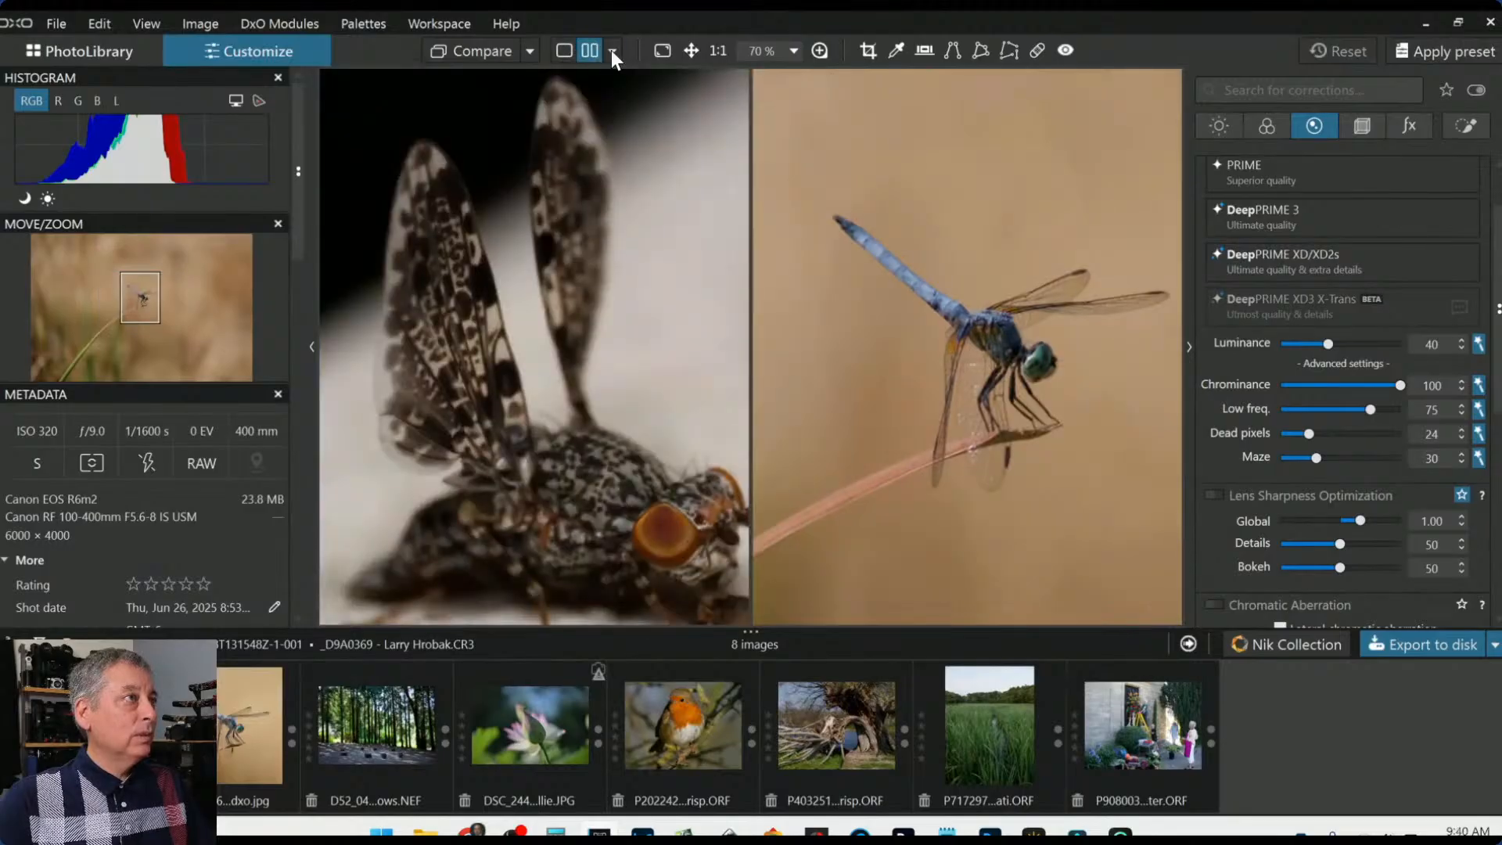
left_click(613, 50)
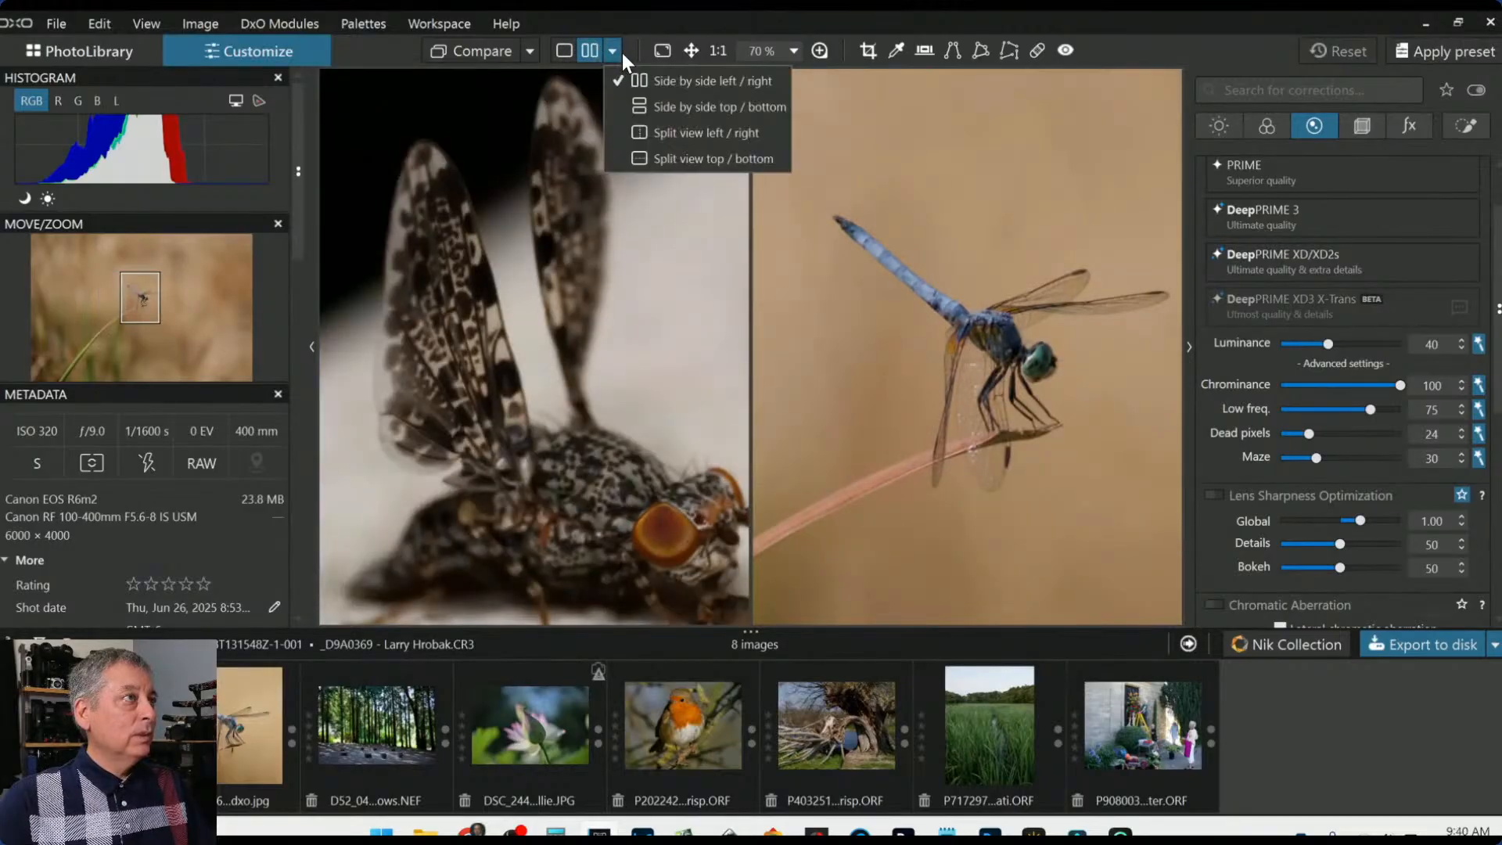
left_click(531, 51)
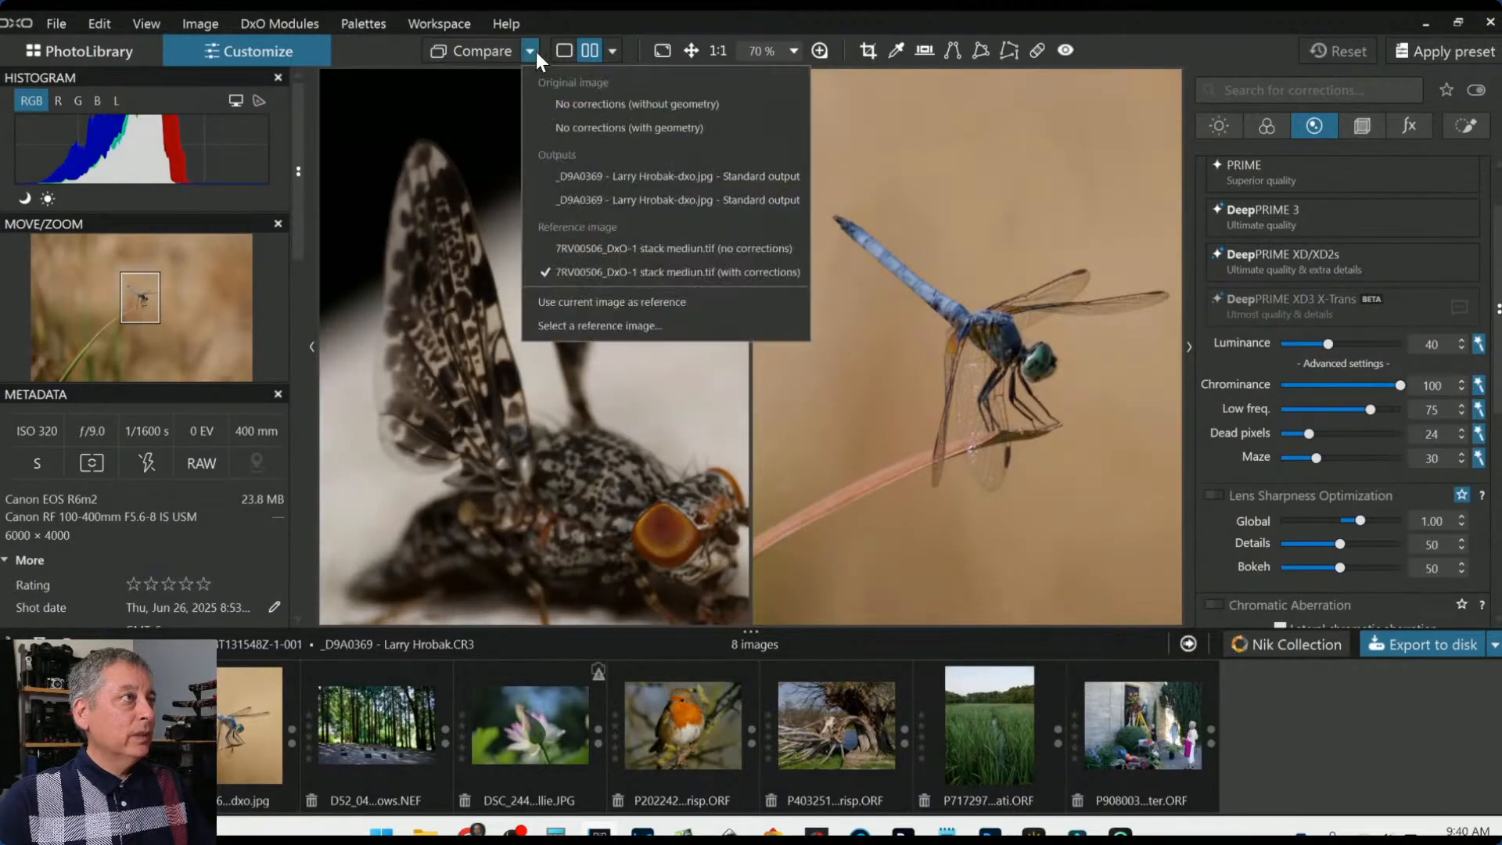
left_click(567, 177)
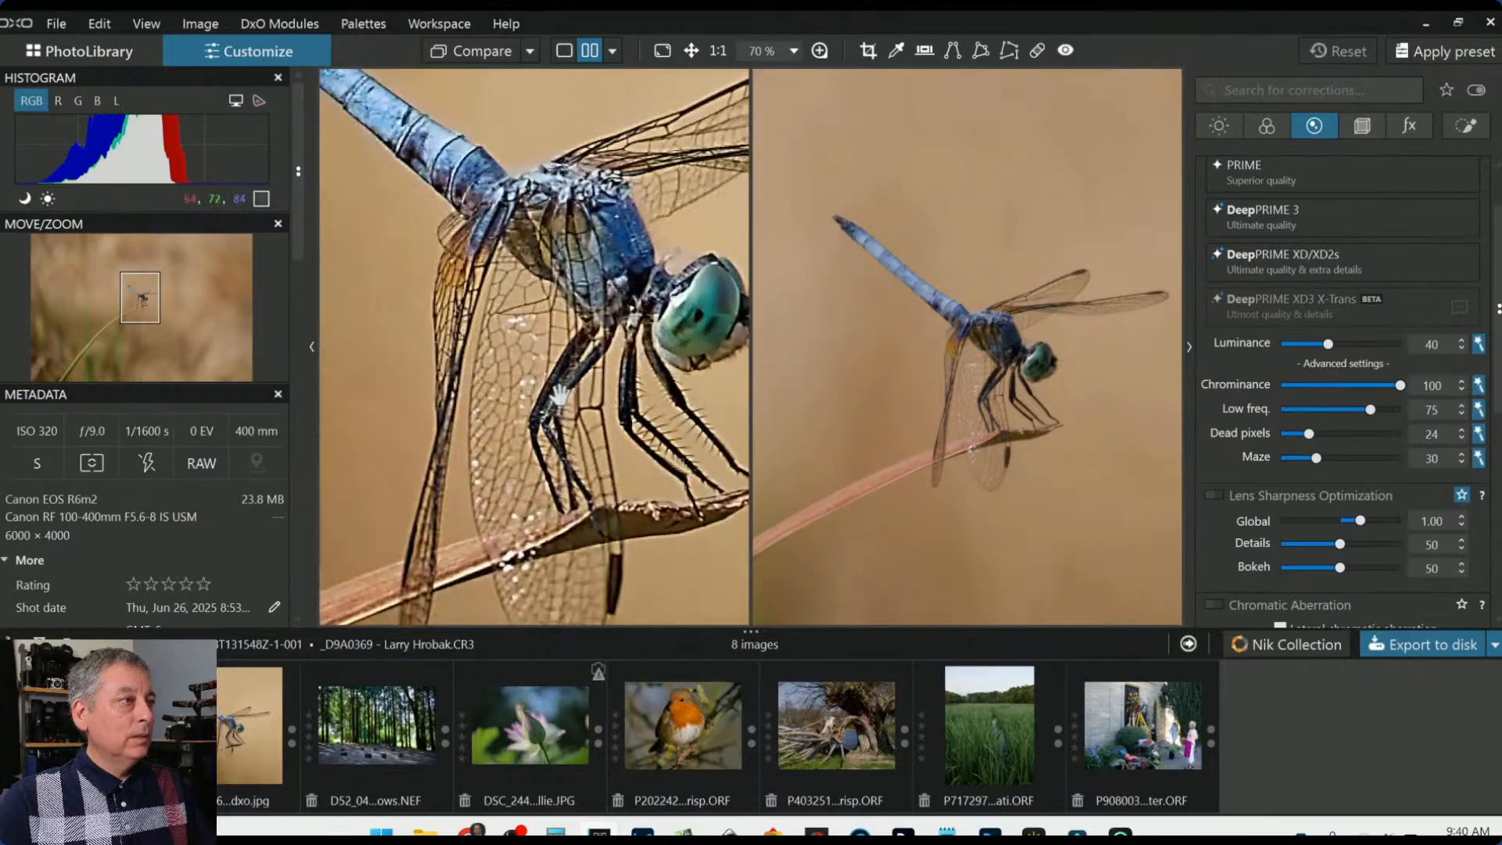
Alternate the comparison reference between the two exported JPEG outputs to compare the dragonfly's detail, finishing on the second output
left_click(530, 51)
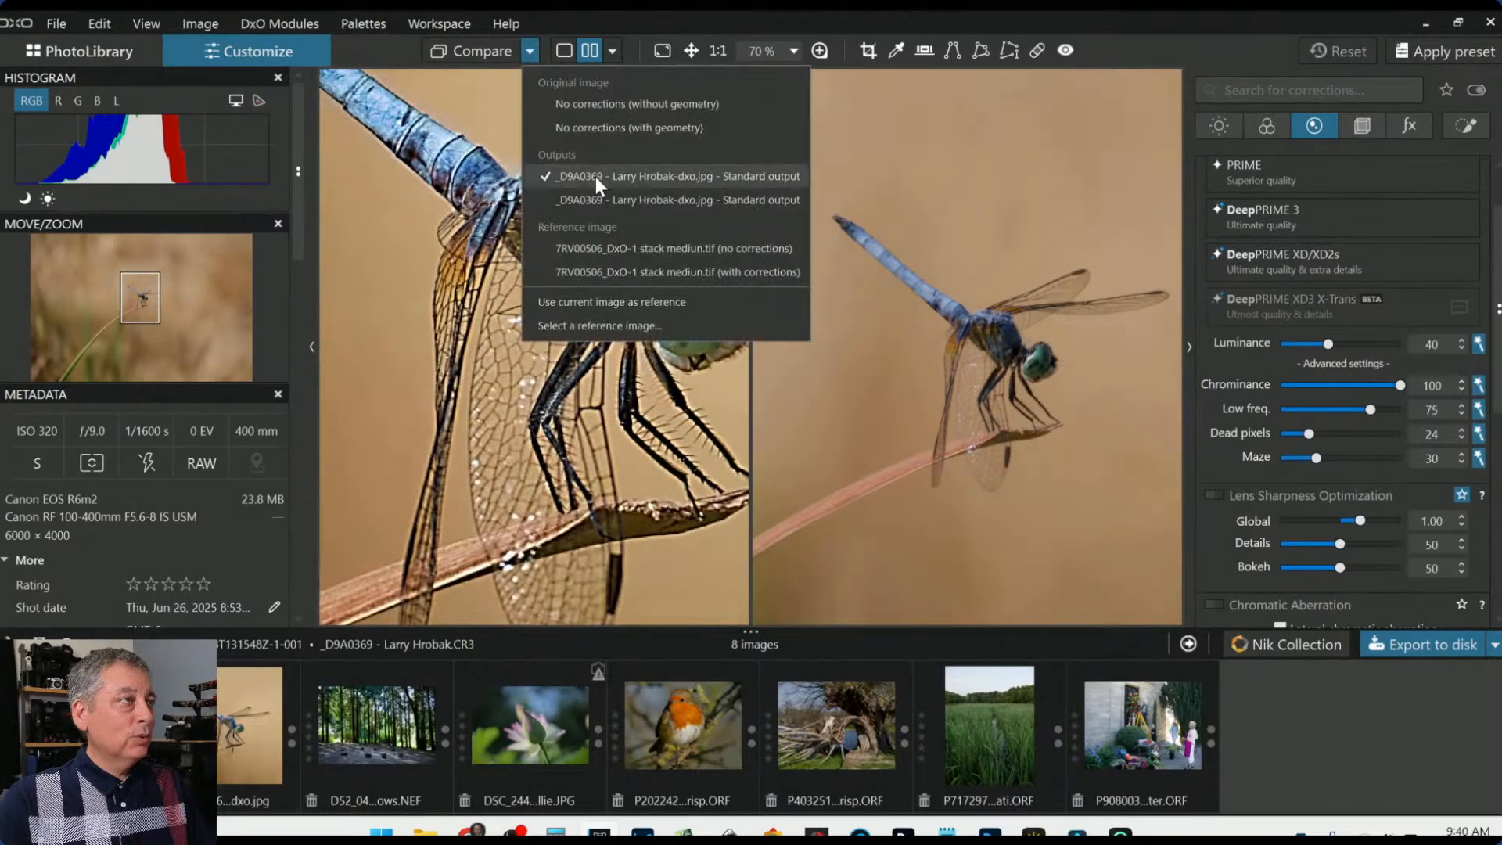
left_click(600, 202)
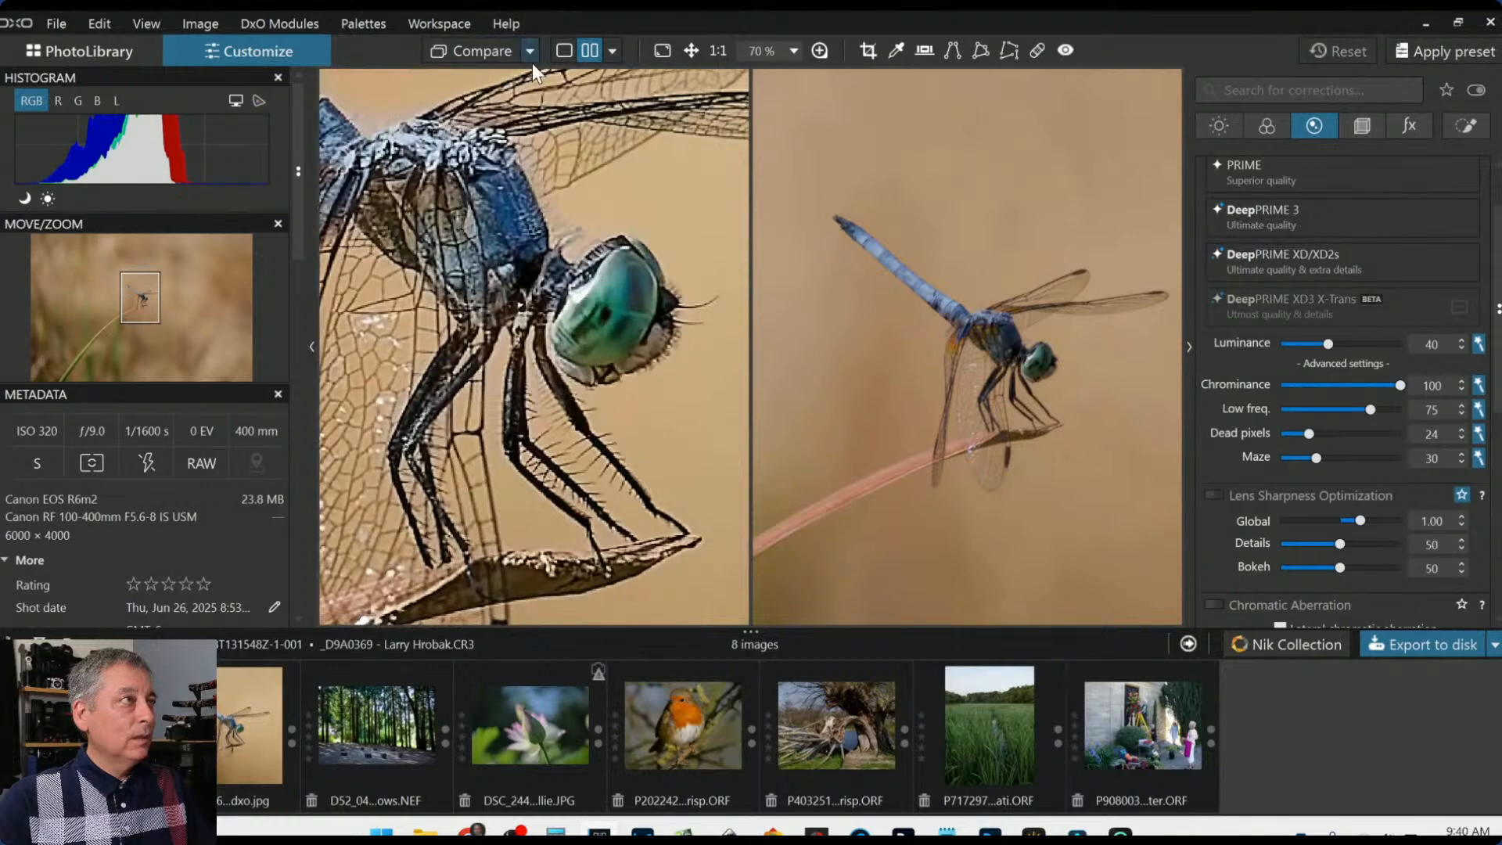
left_click(530, 52)
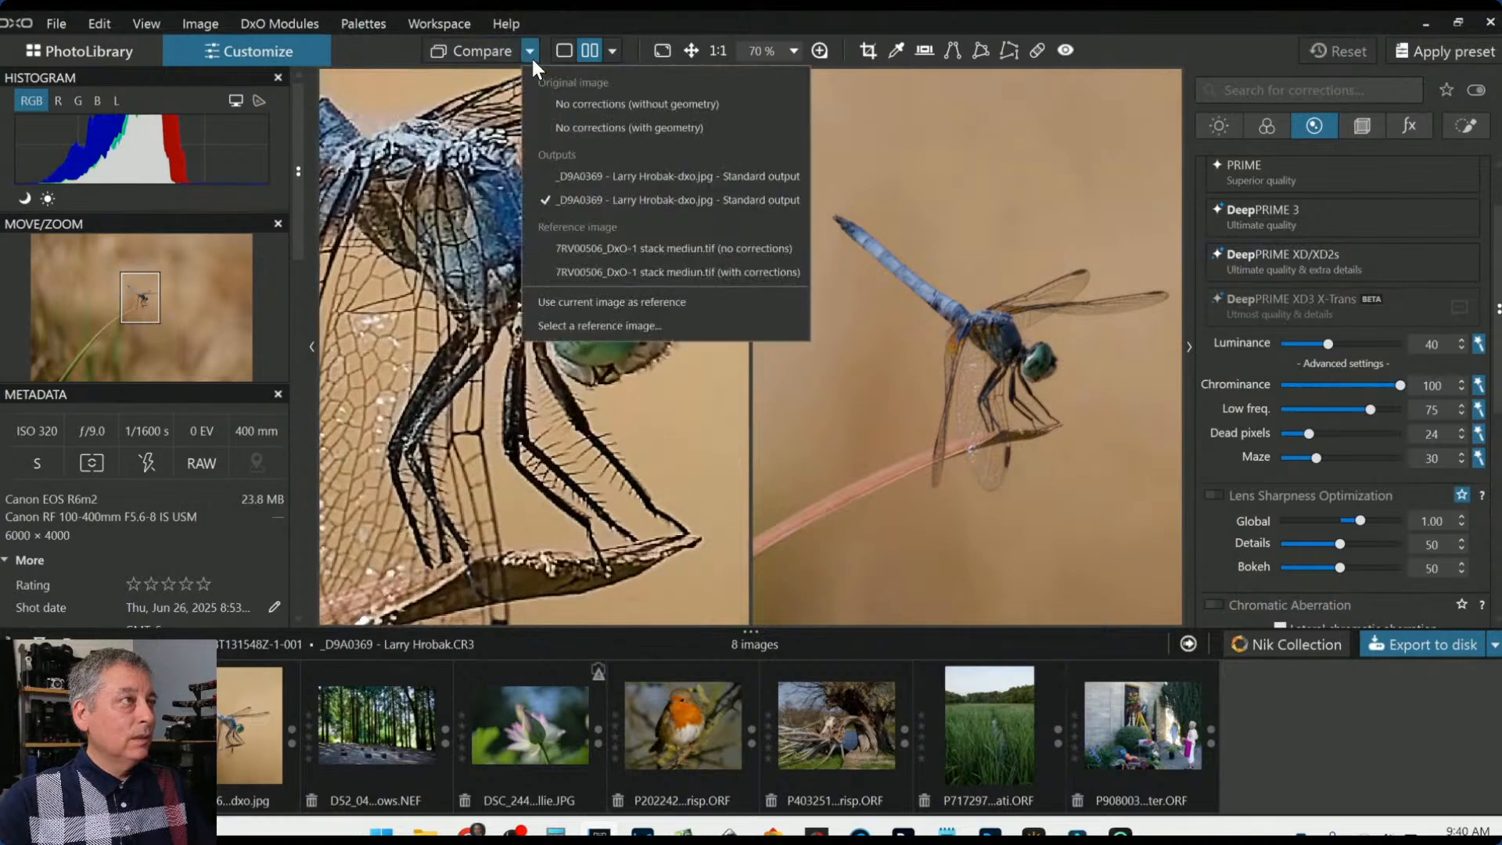
left_click(579, 179)
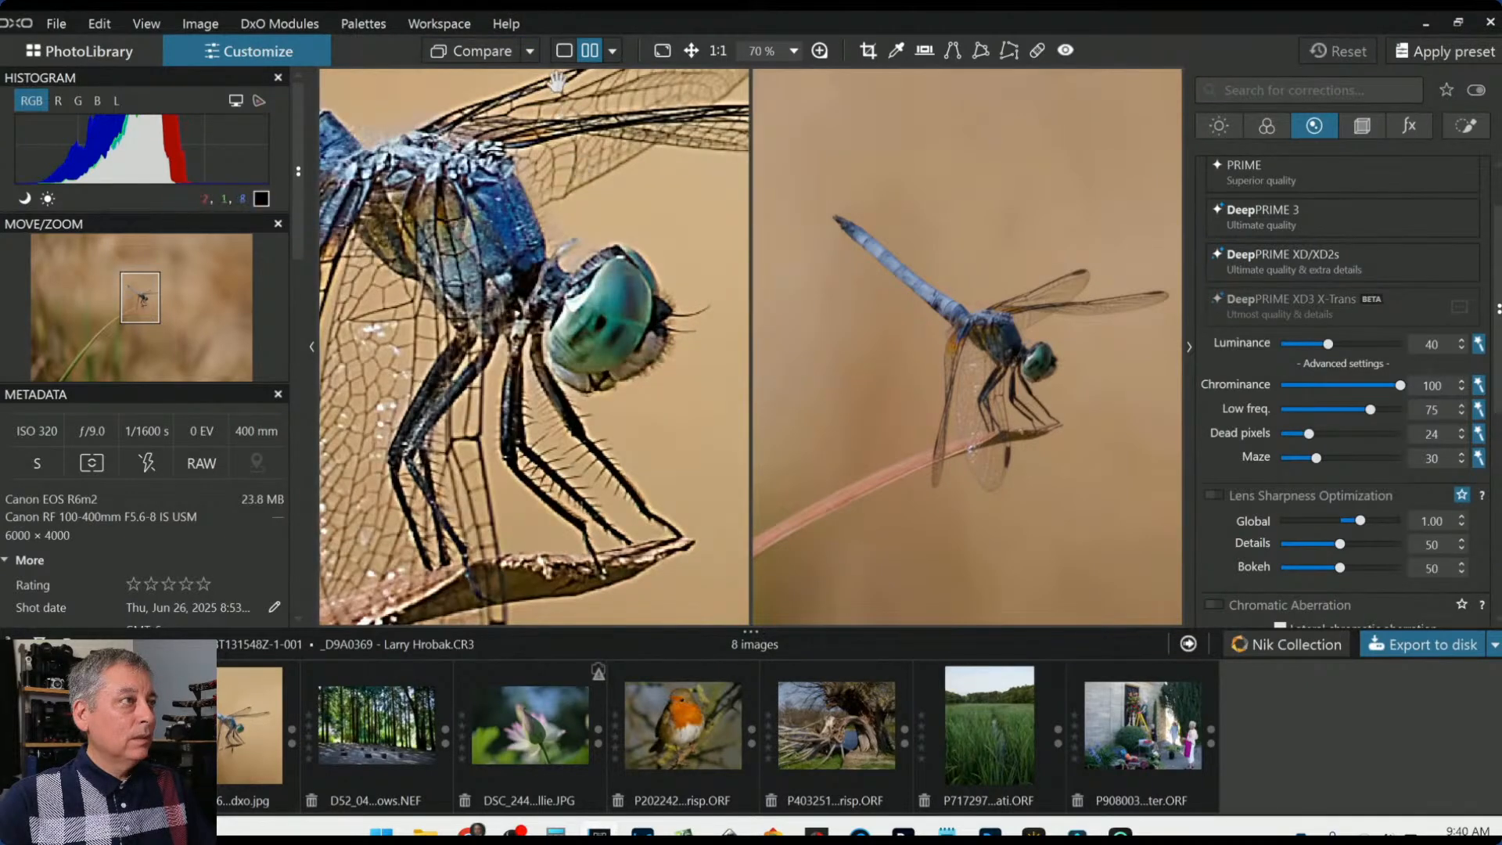
left_click(530, 51)
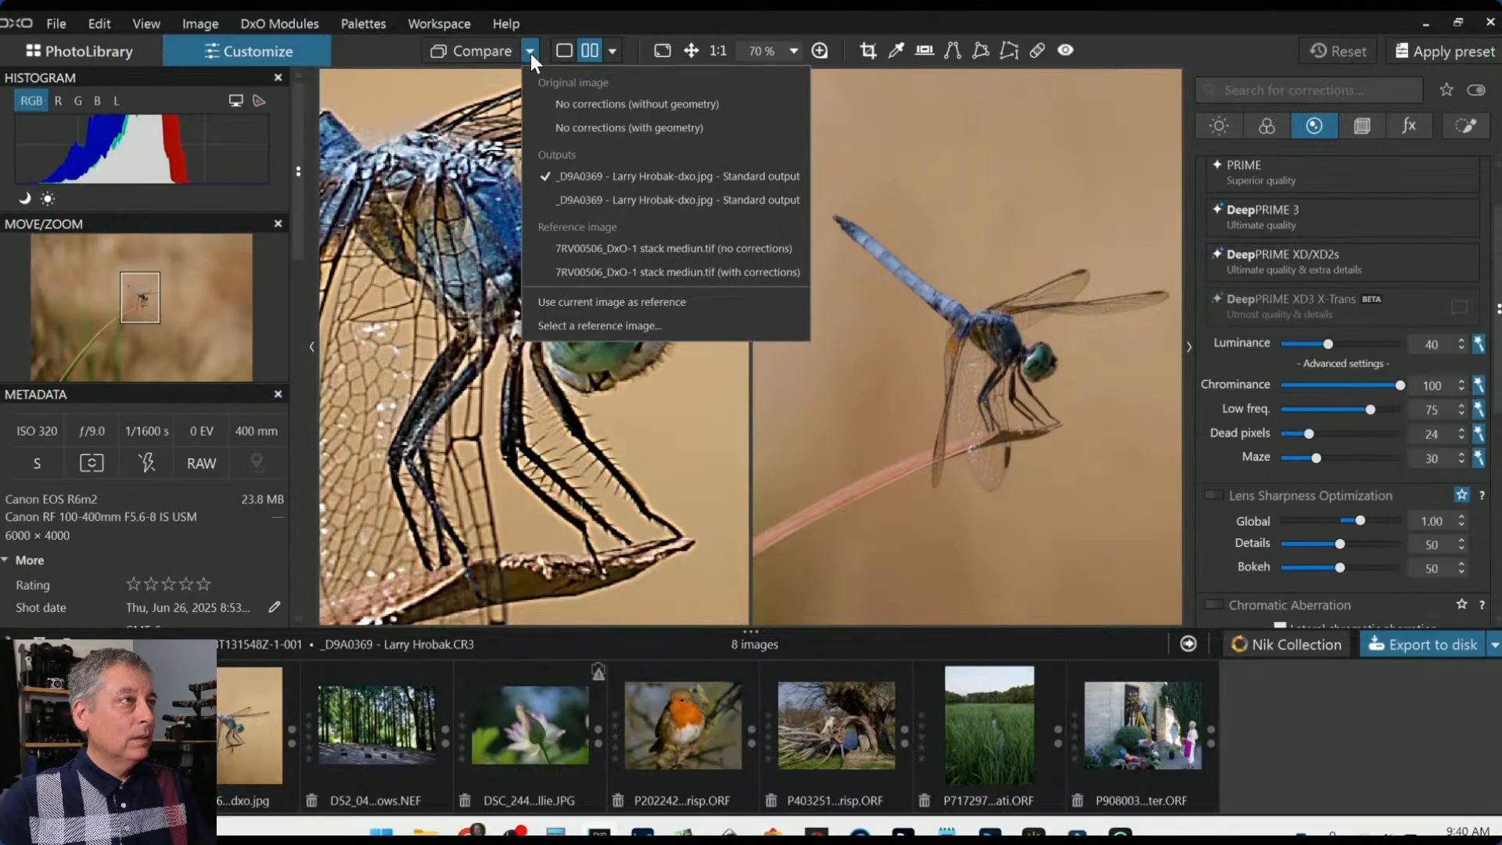
left_click(530, 54)
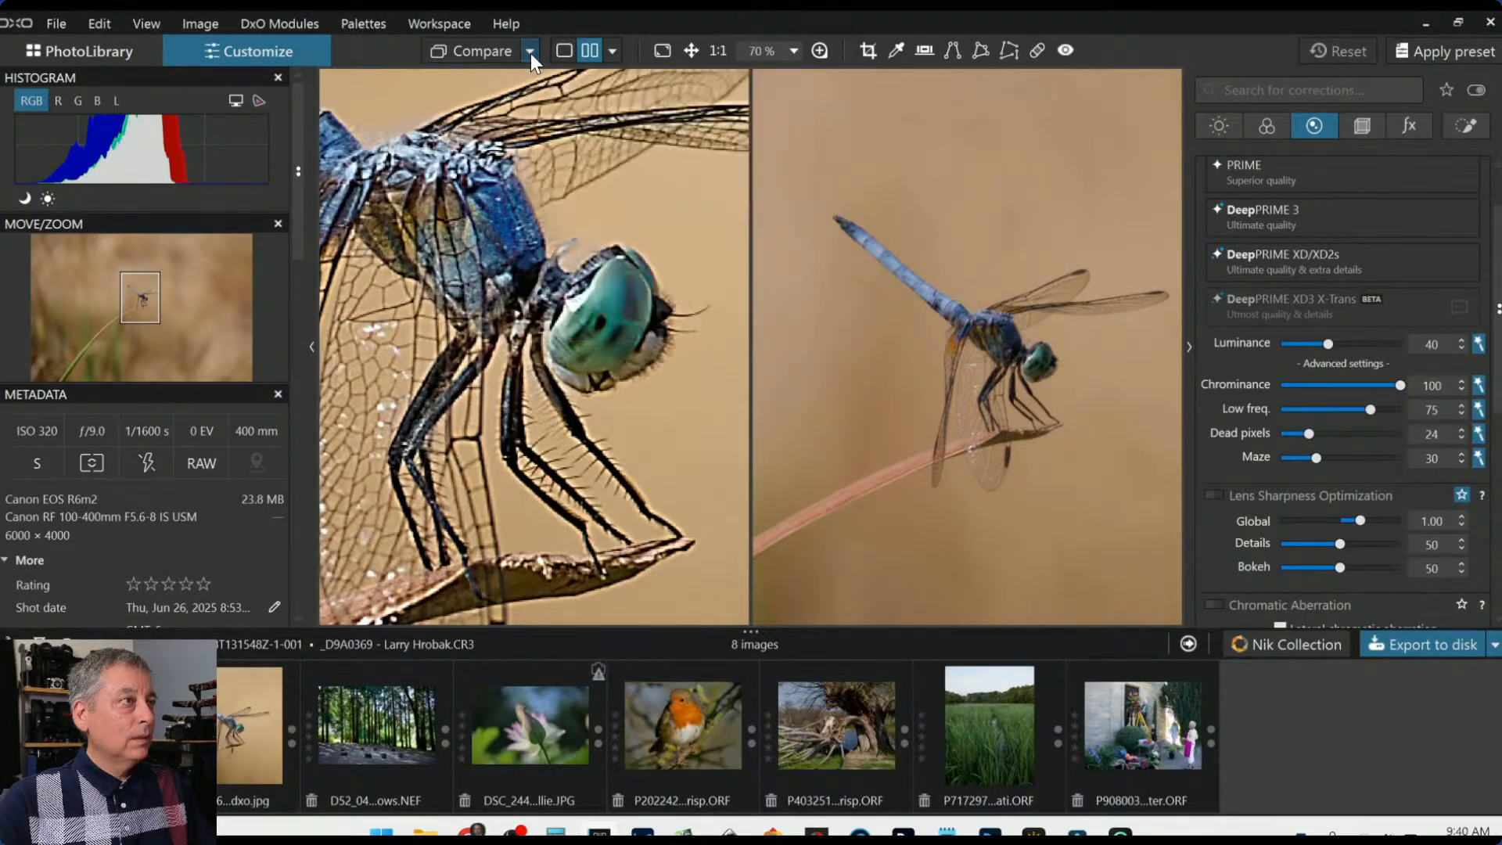
left_click(530, 53)
left_click(533, 179)
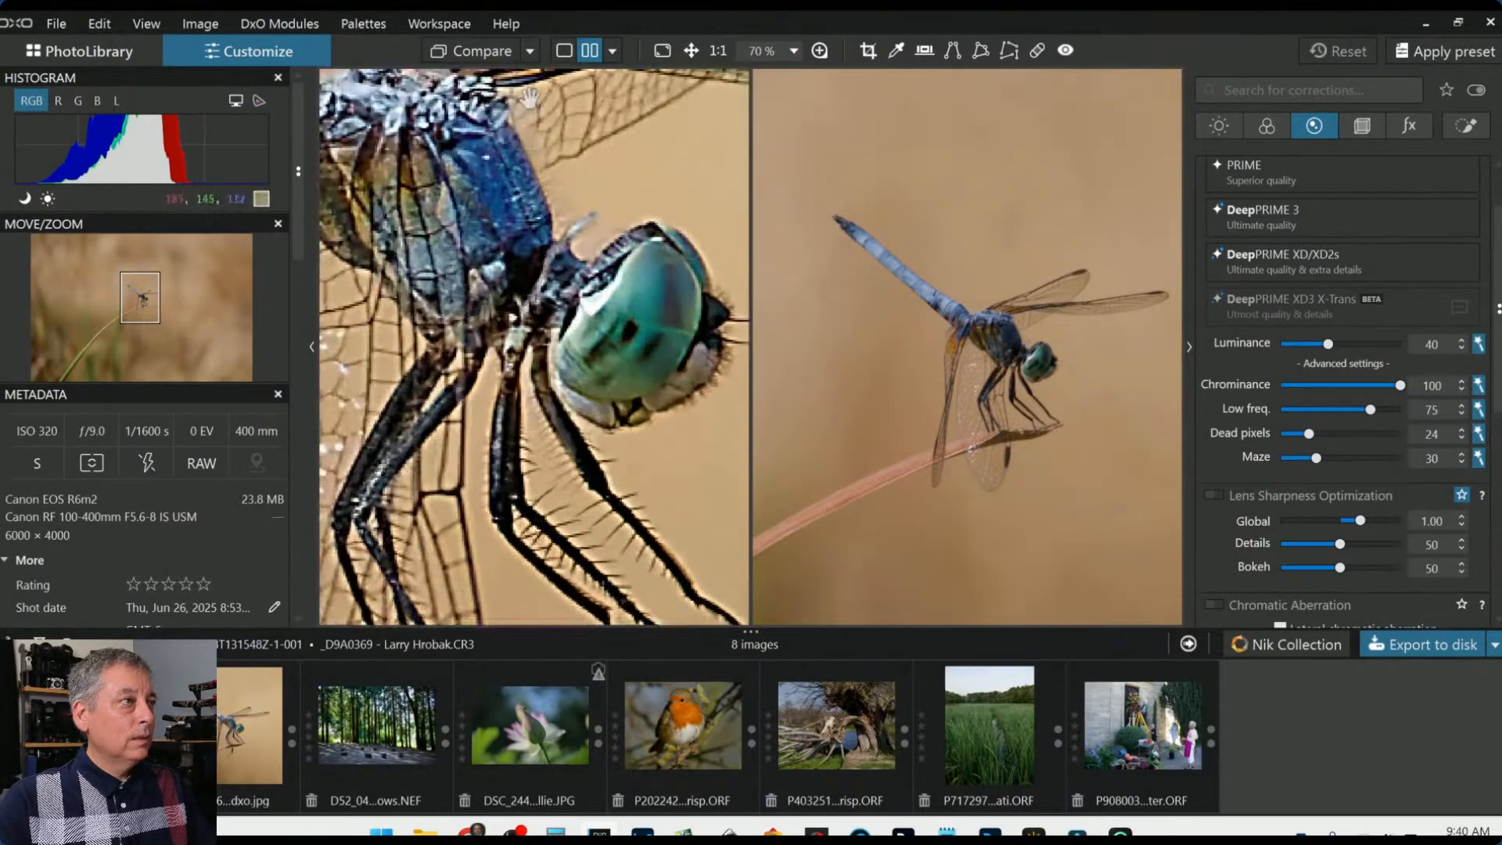
left_click(530, 52)
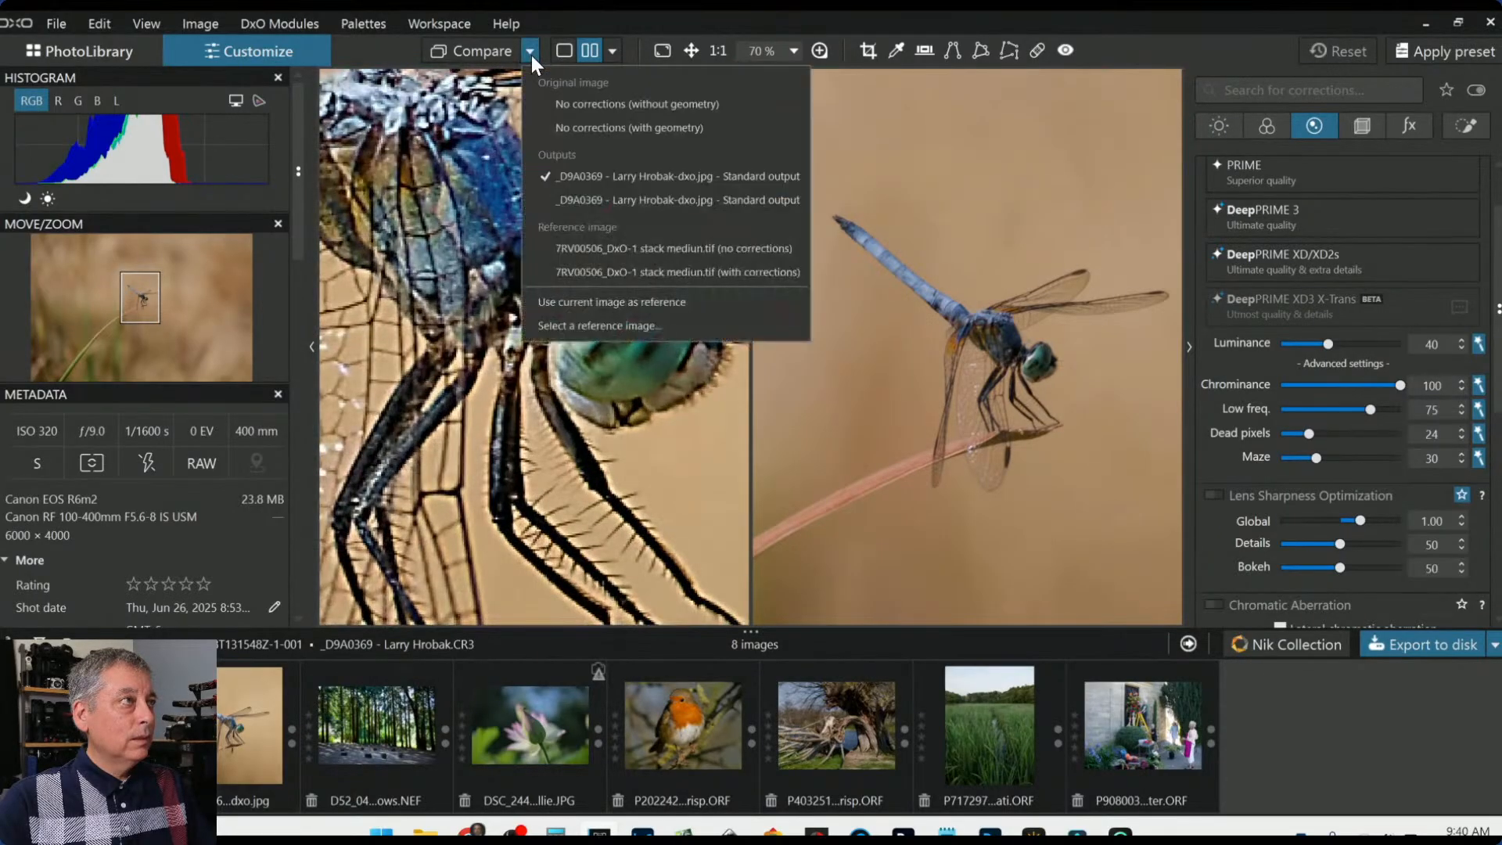
left_click(576, 198)
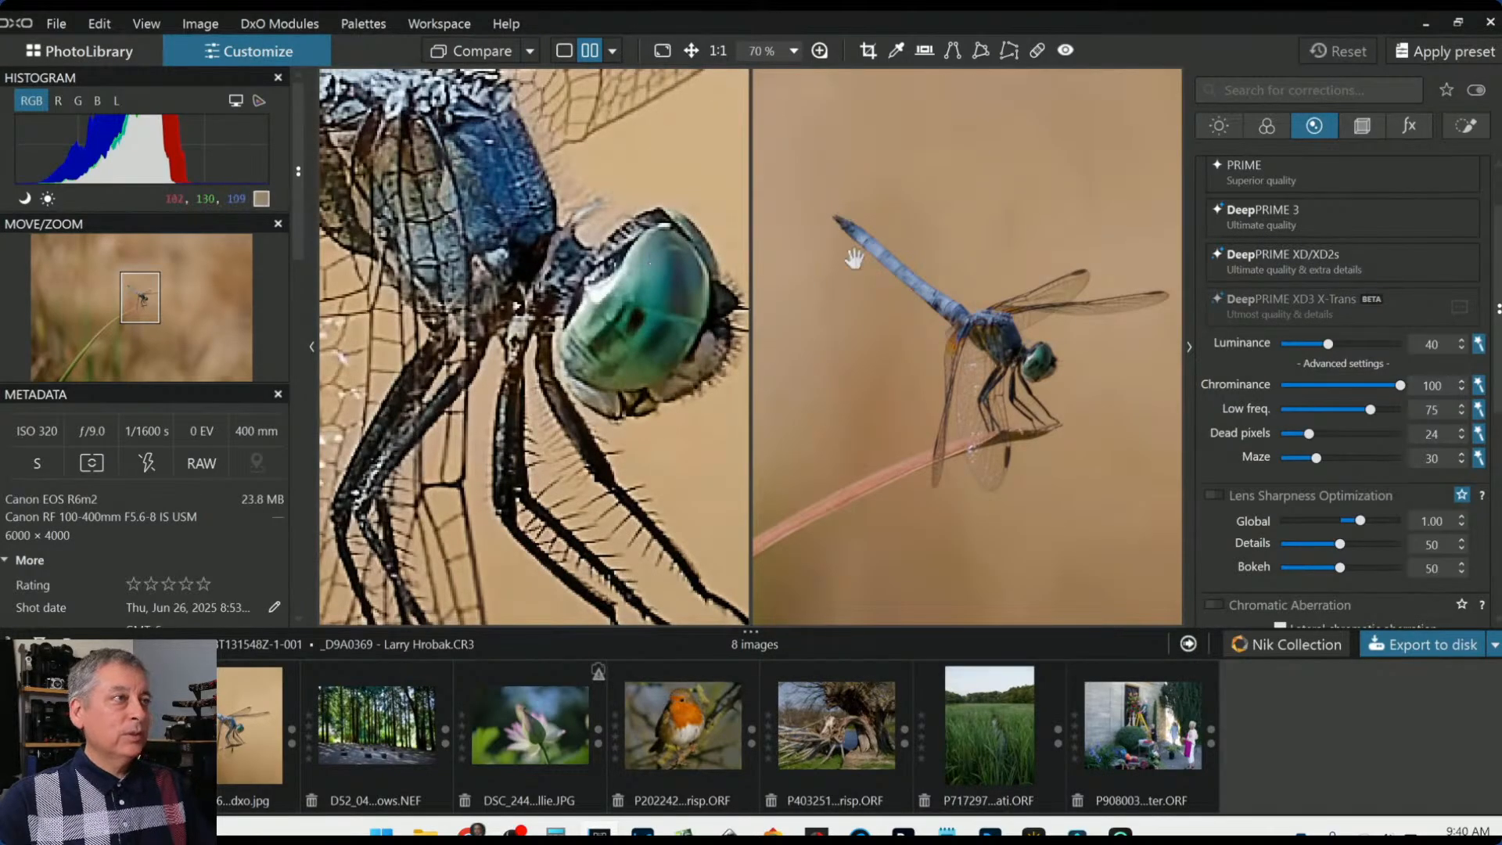
Hide the side palettes and compare the dragonfly's head, wings and legs in the exported and uncorrected images at up to 250% zoom
scroll(931, 481, "up", 3)
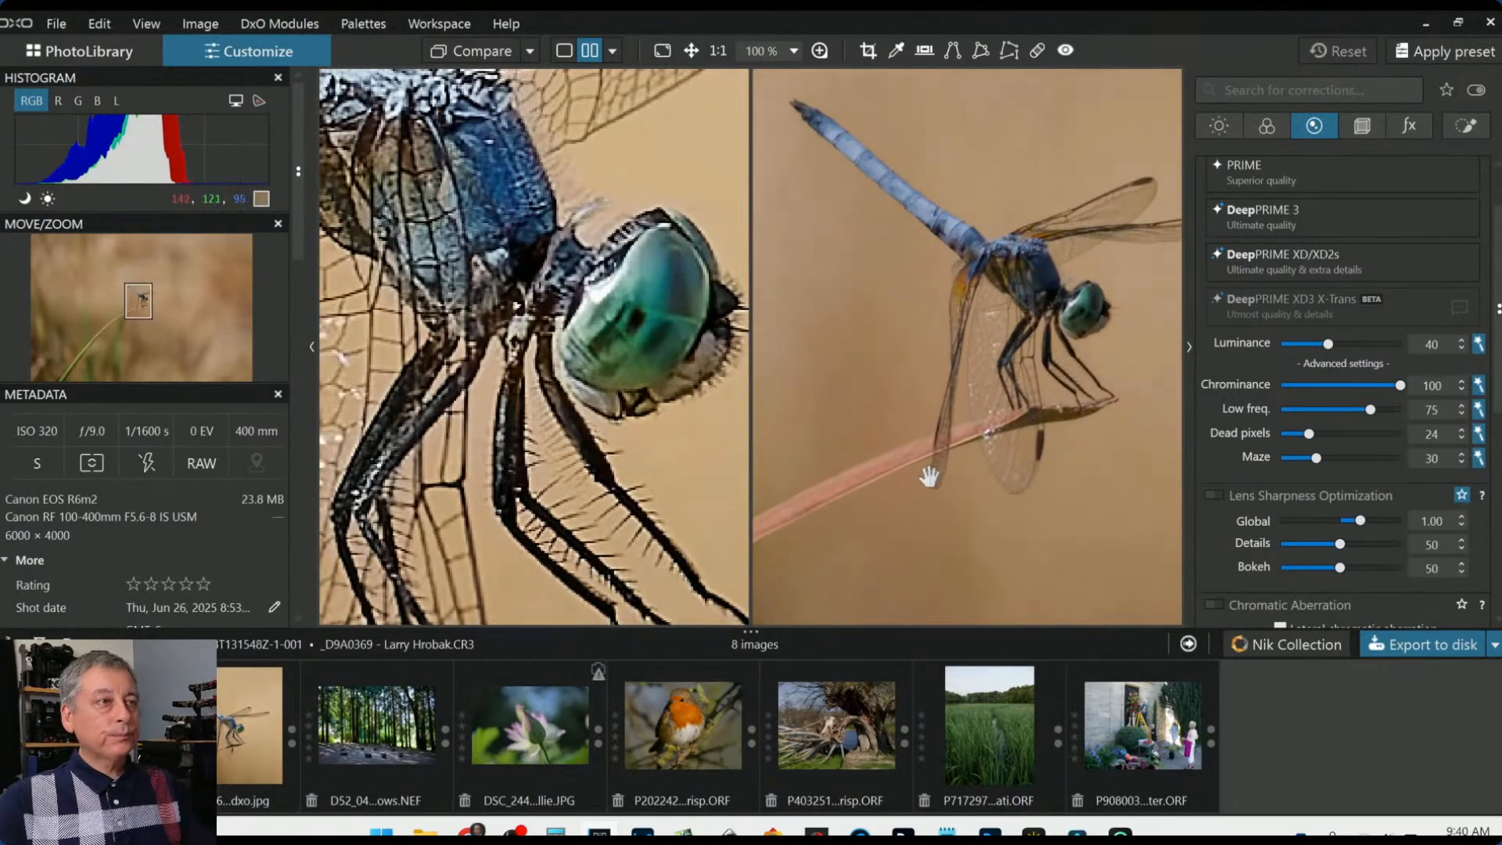
key("Tab")
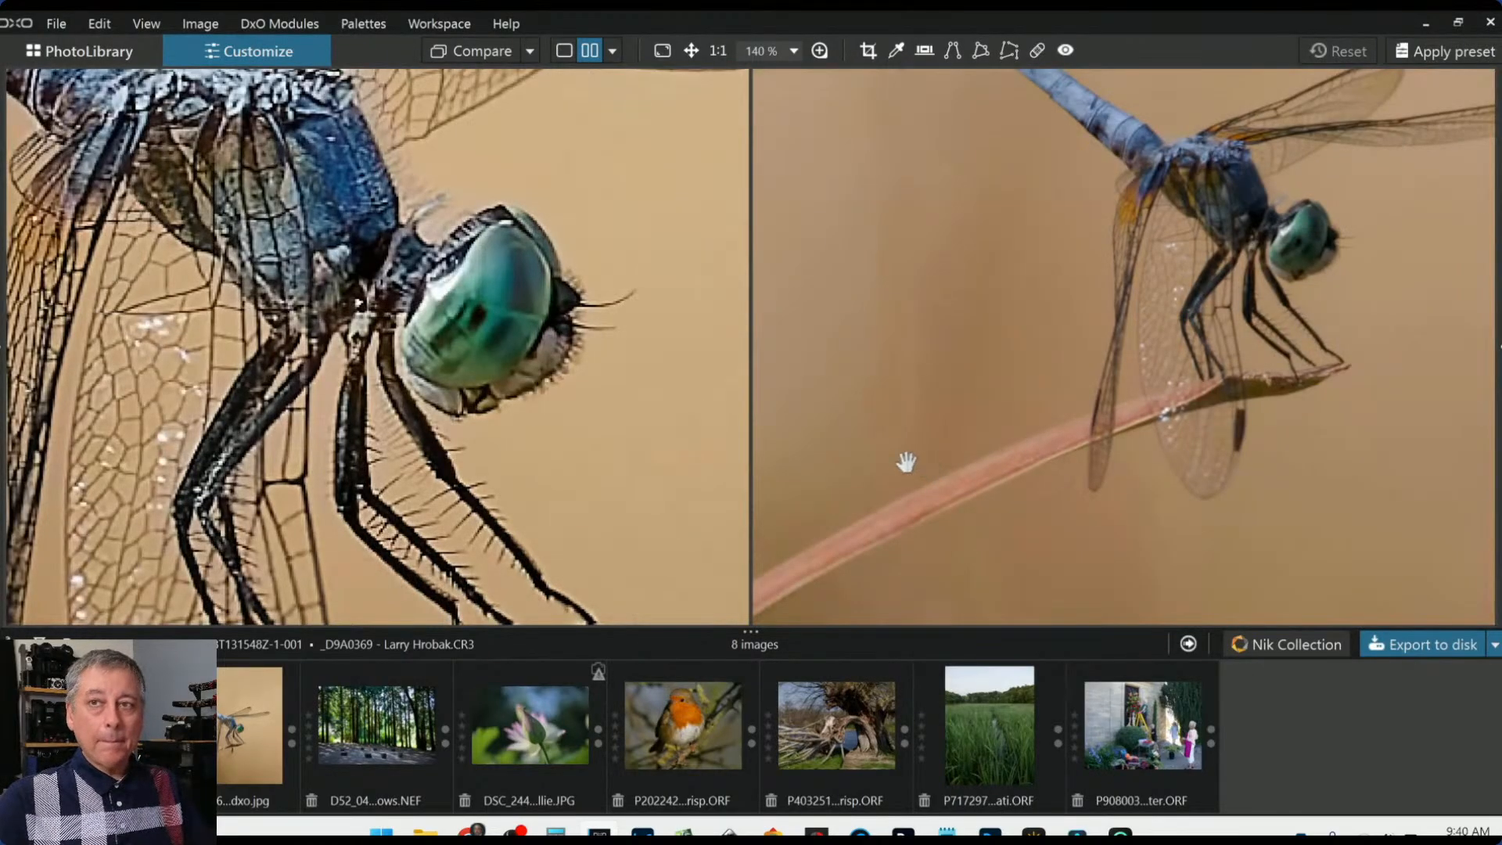
scroll(881, 435, "up", 3)
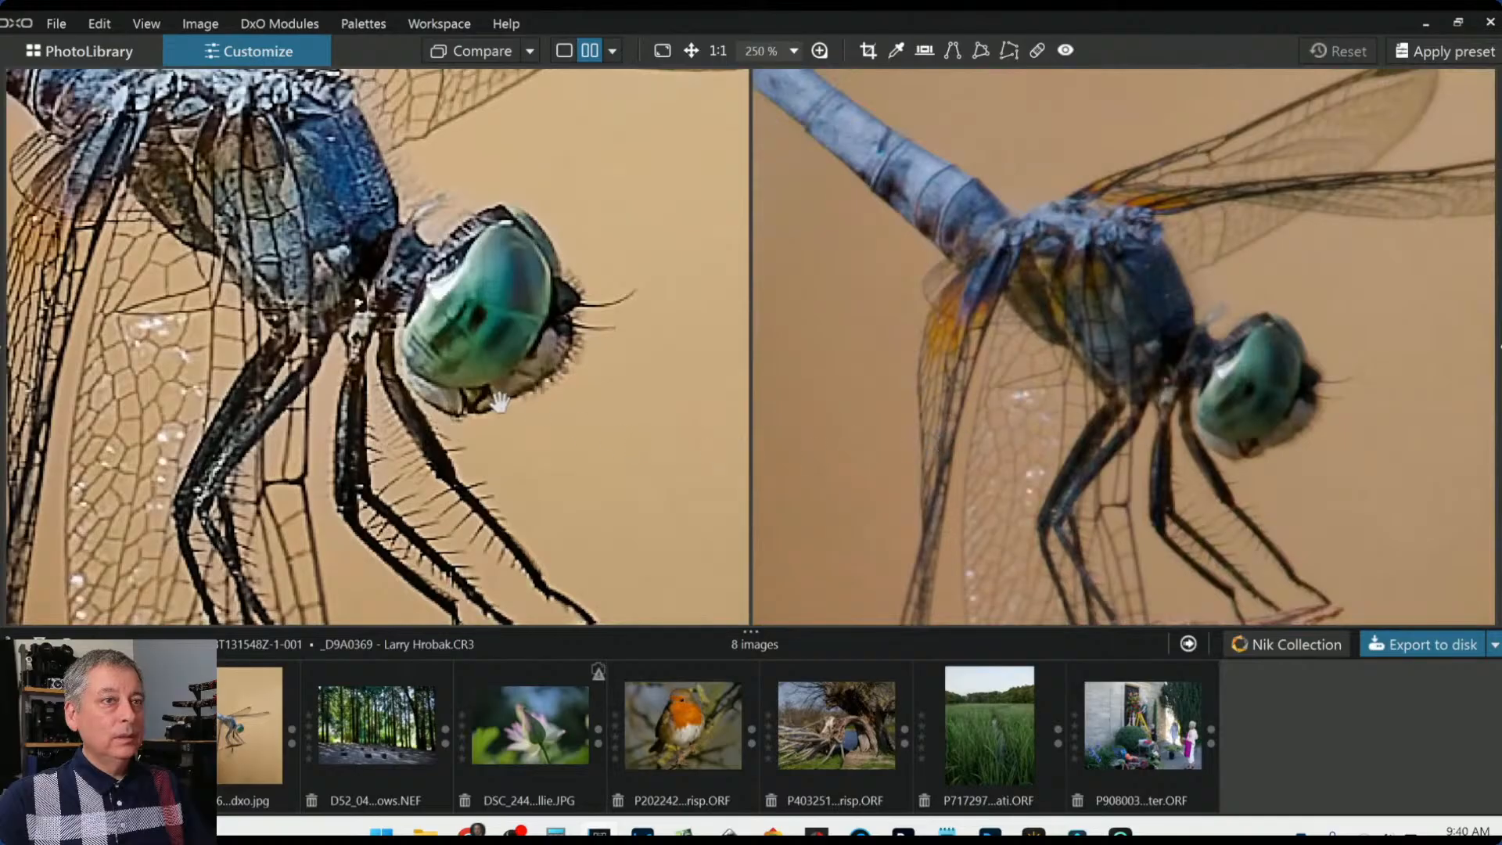
scroll(926, 456, "up", 1)
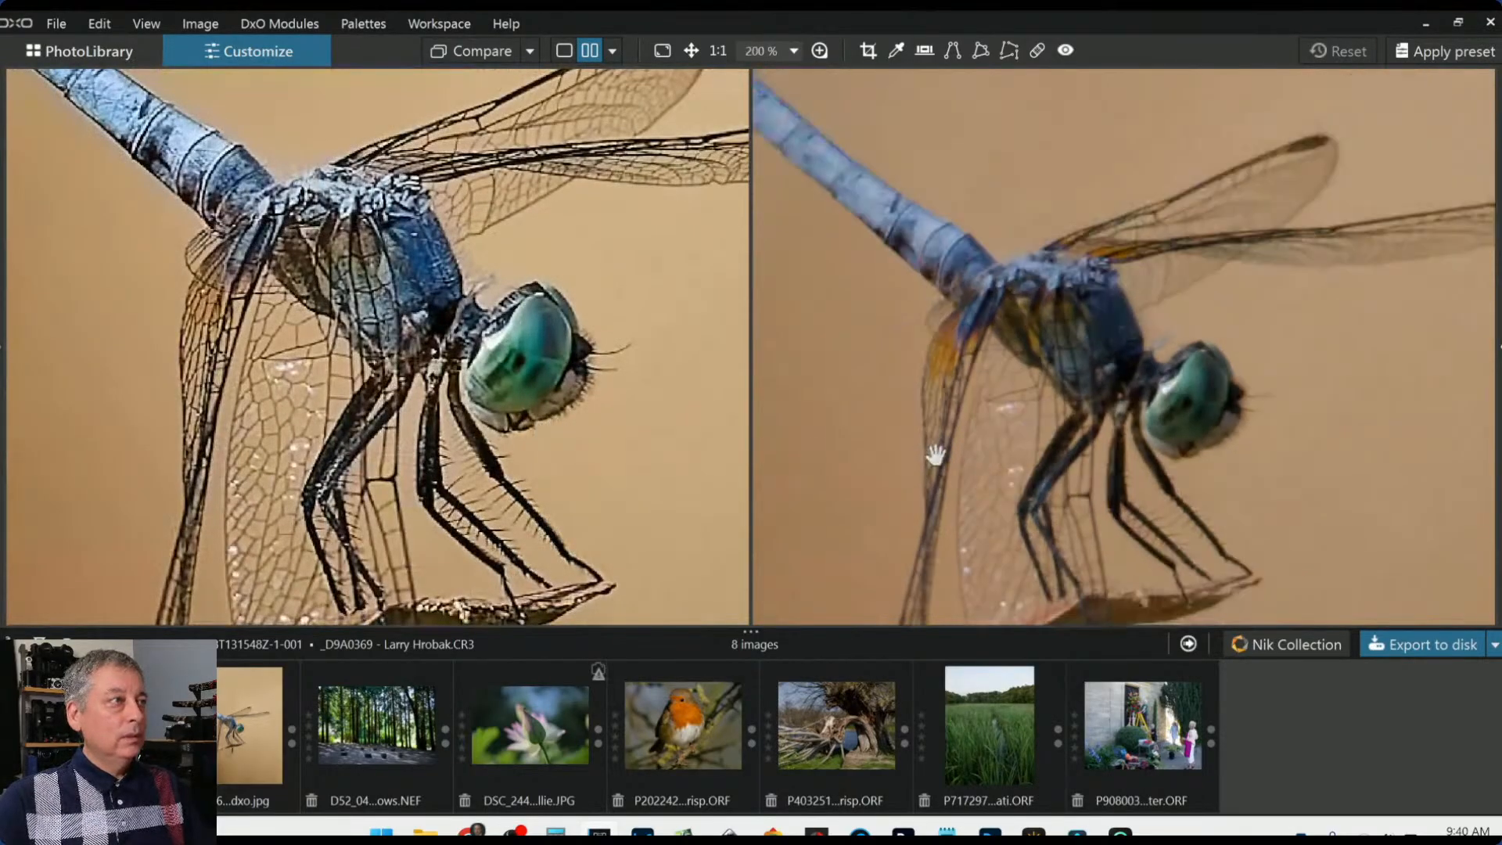
scroll(882, 513, "down", 1)
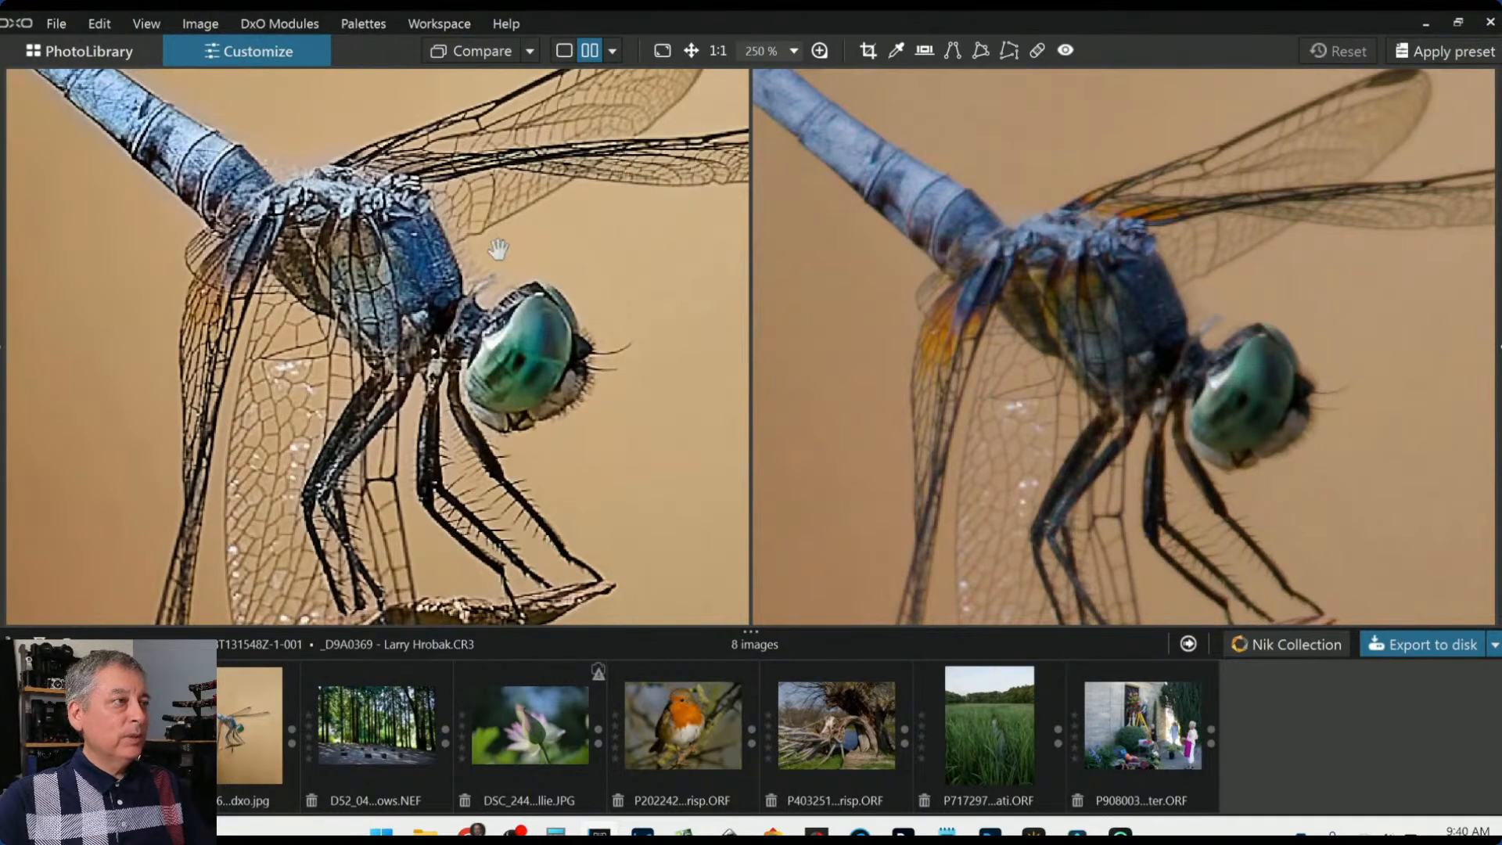
Compare the exported and uncorrected versions with the whole dragonfly framed at a similar size in both views
scroll(498, 249, "down", 4)
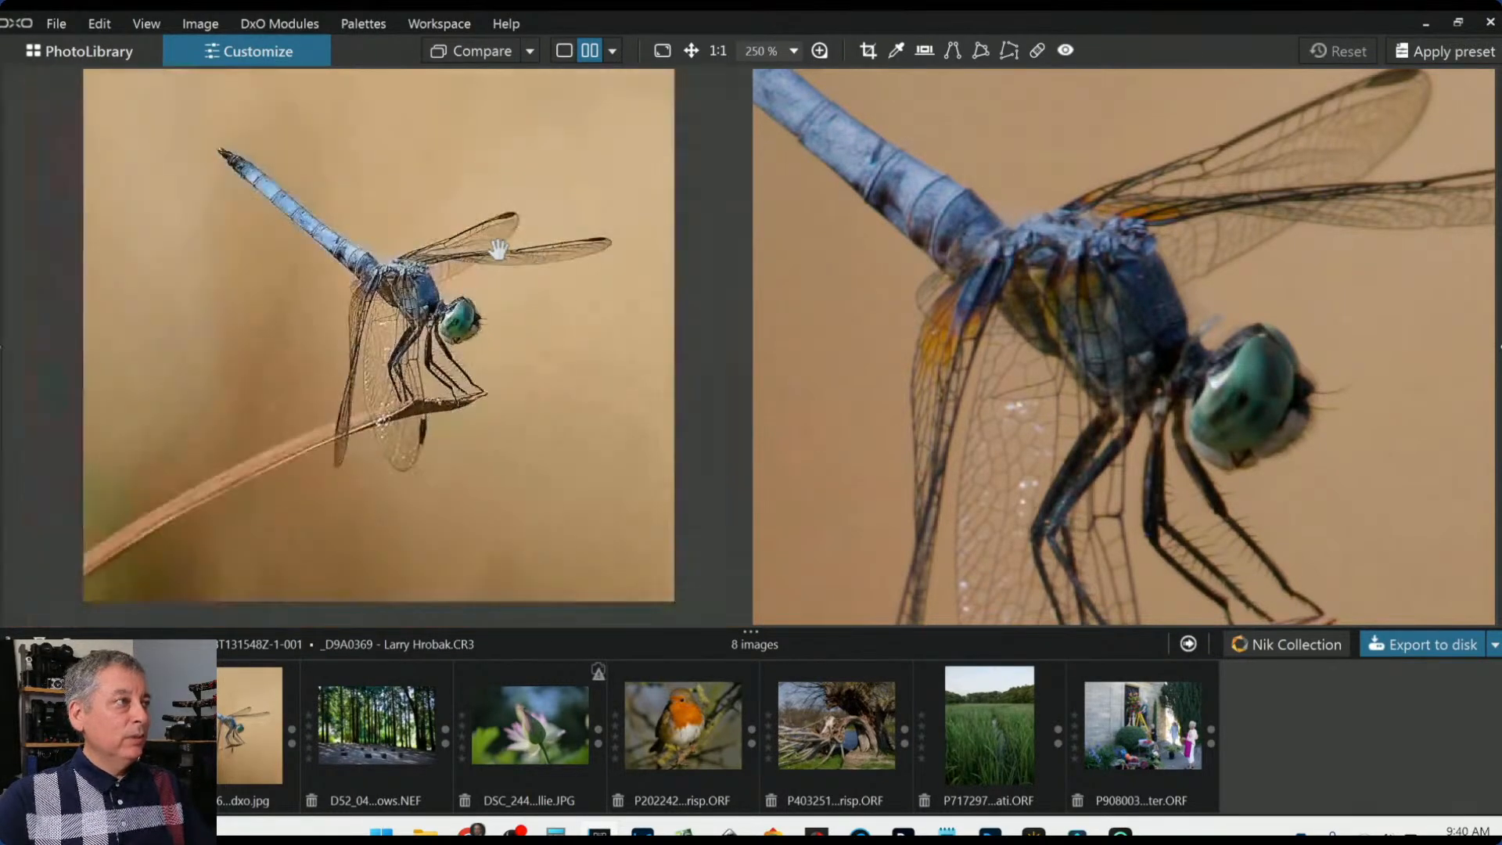
scroll(1088, 306, "down", 4)
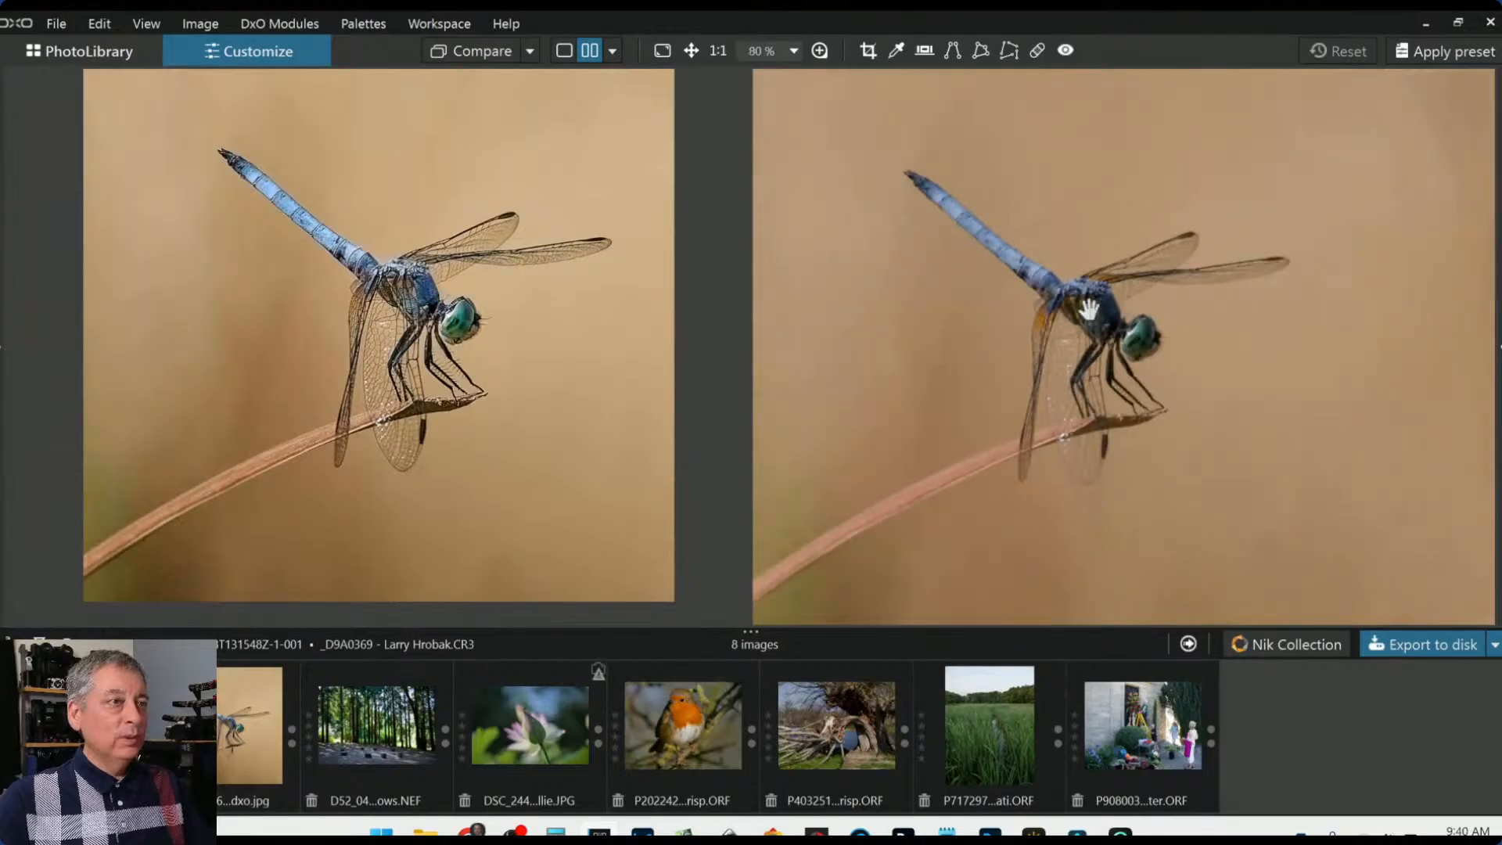
scroll(1088, 309, "down", 4)
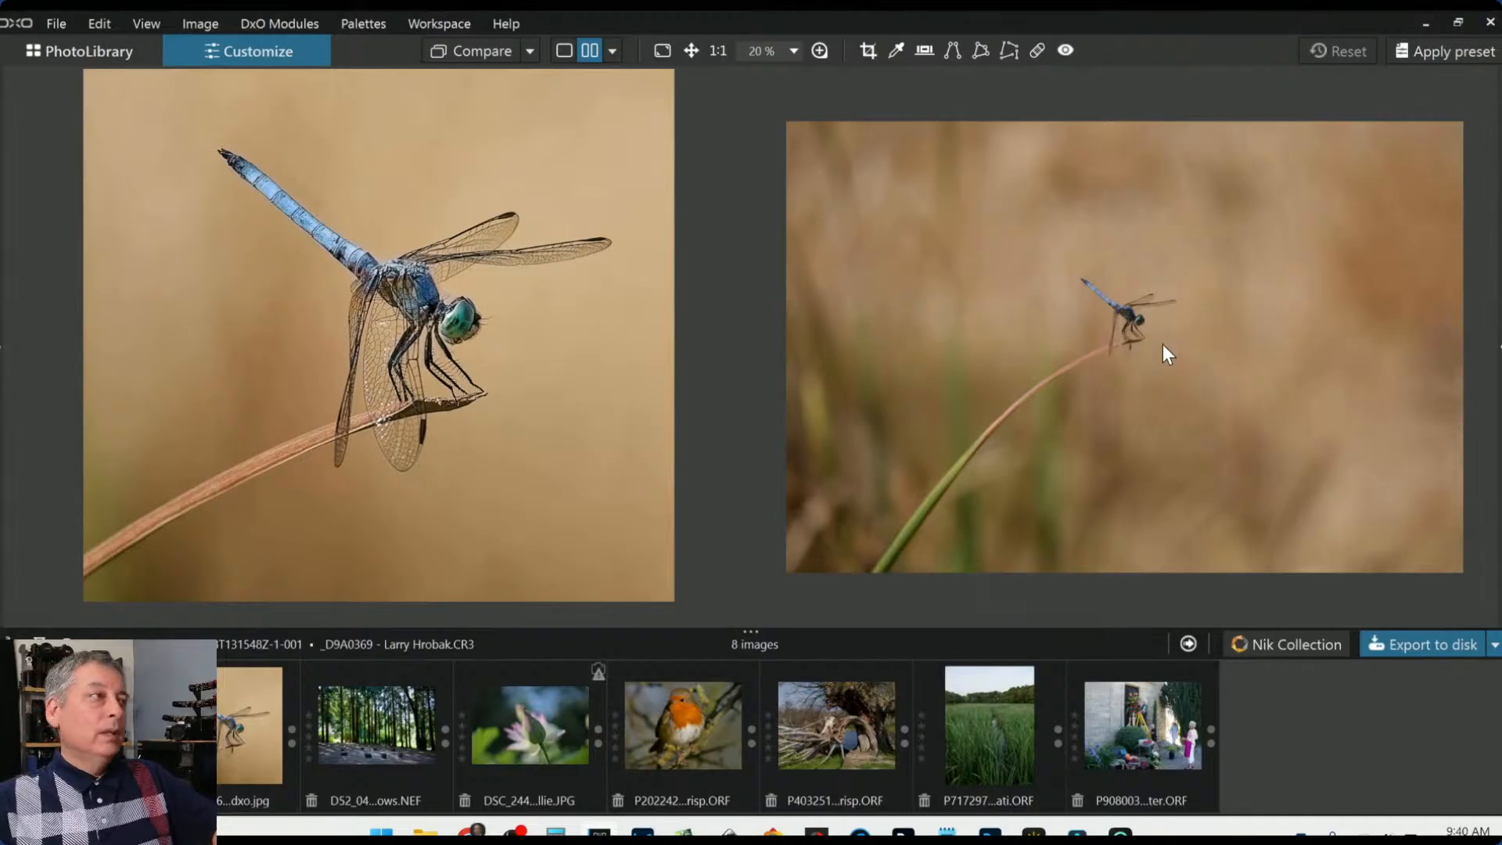
scroll(1162, 344, "up", 4)
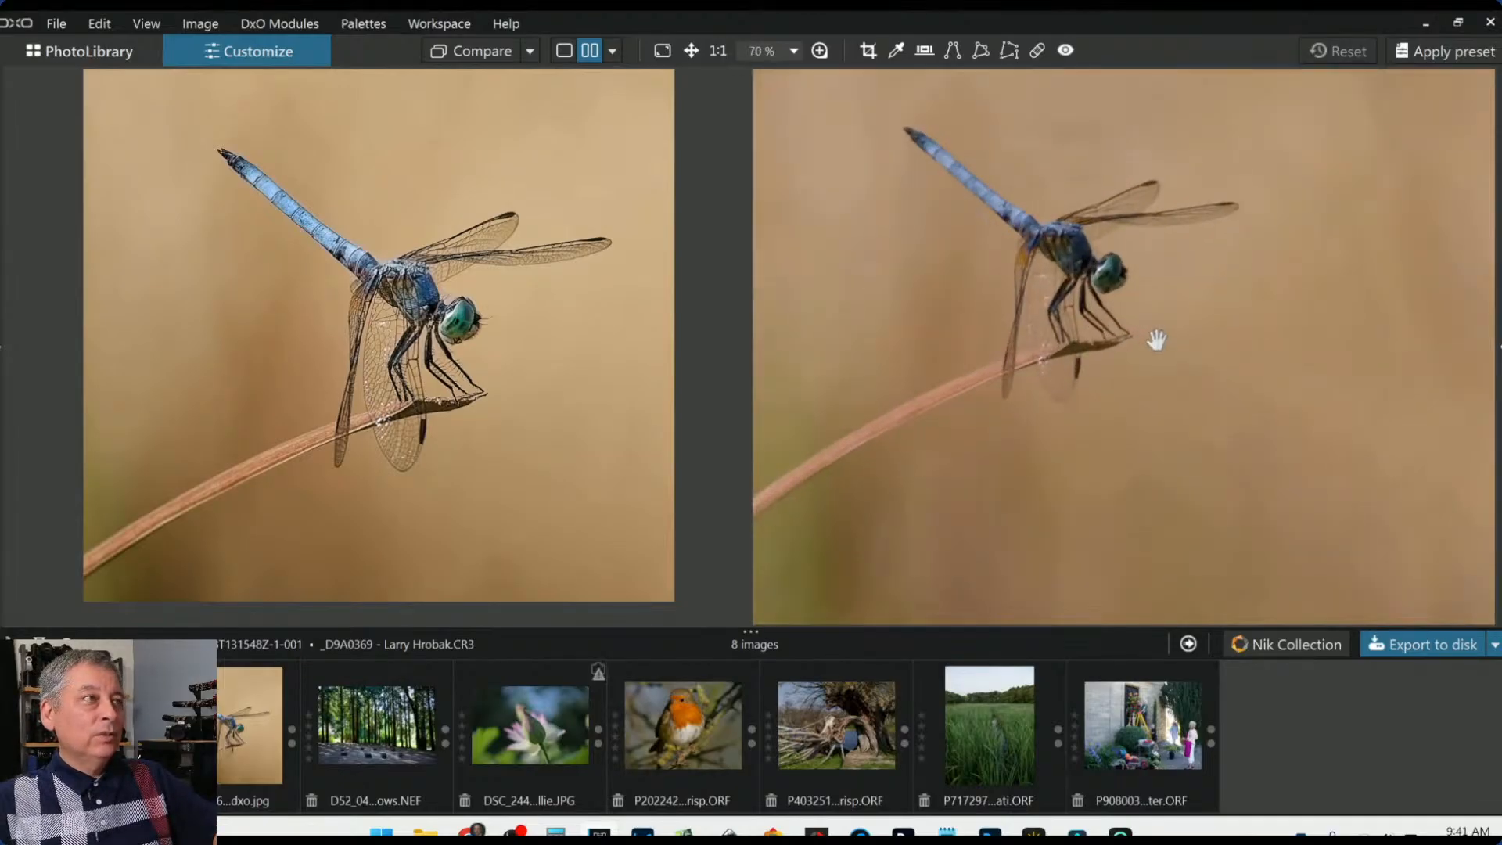
left_click_drag(1157, 339, 1215, 414)
scroll(1215, 410, "up", 1)
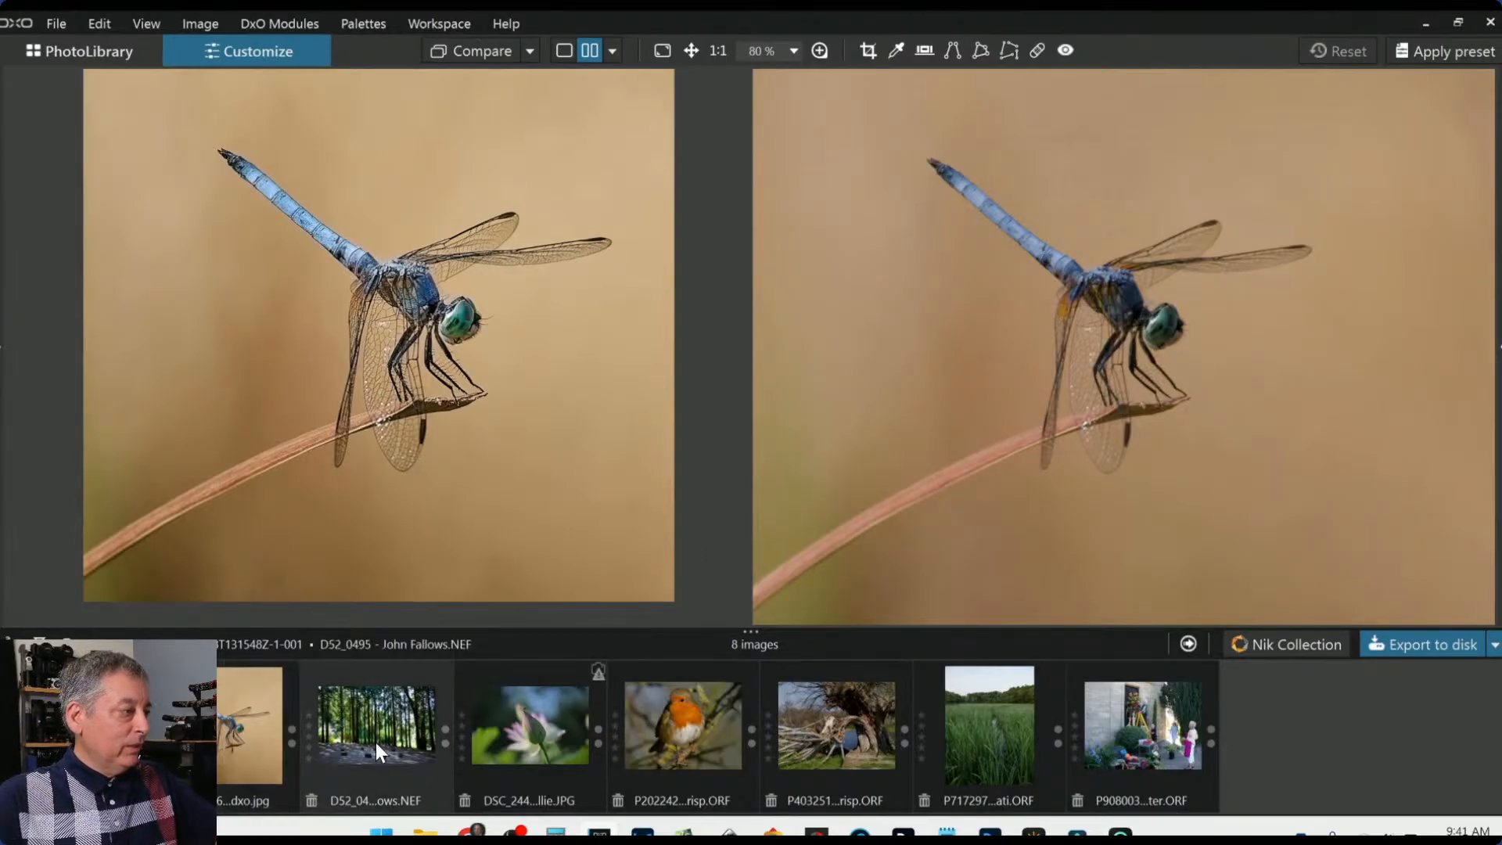
scroll(411, 334, "up", 4)
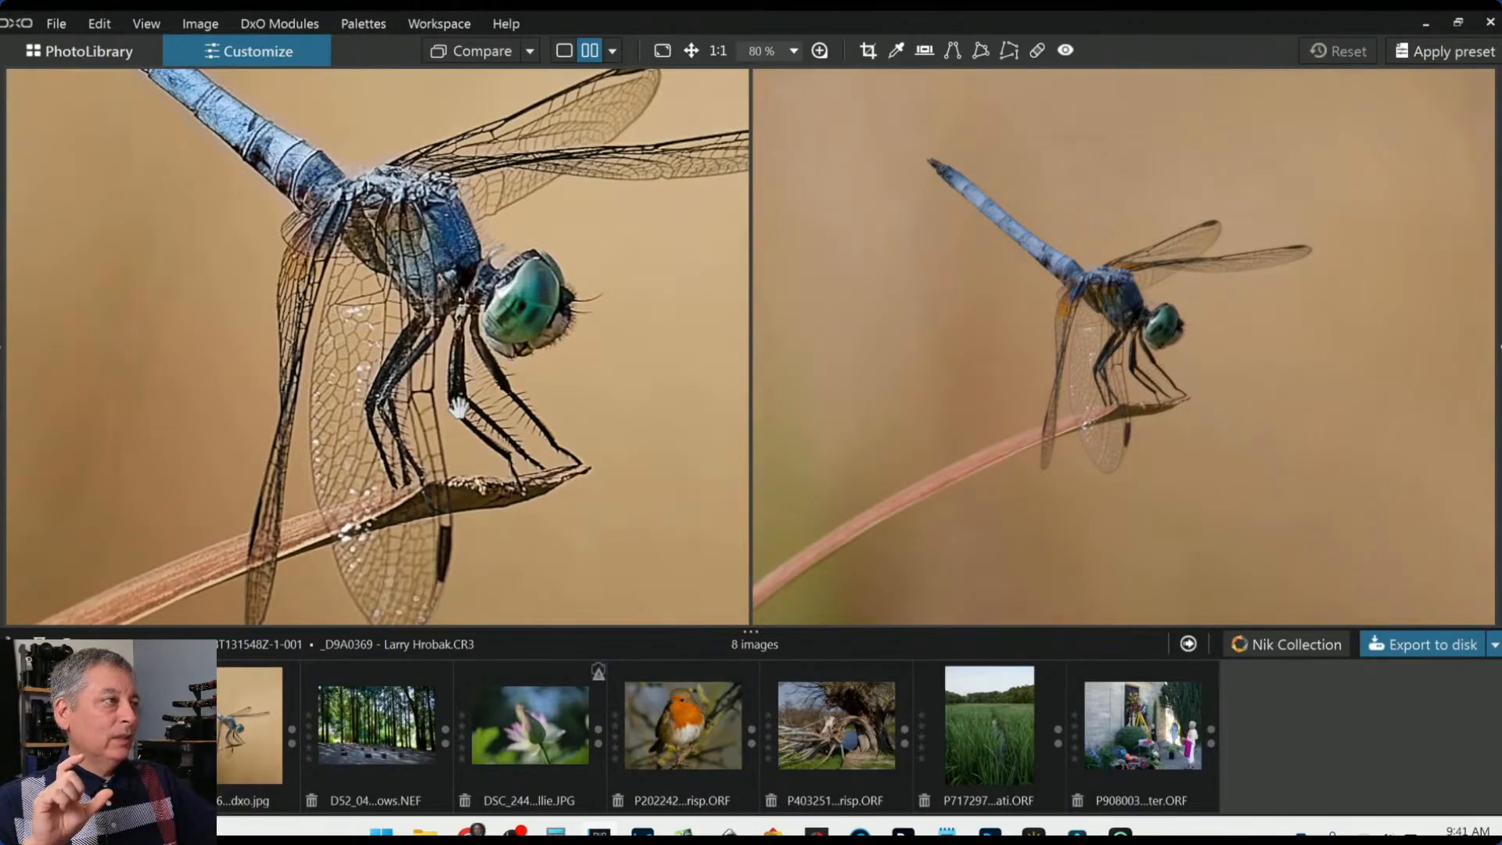
scroll(459, 407, "down", 5)
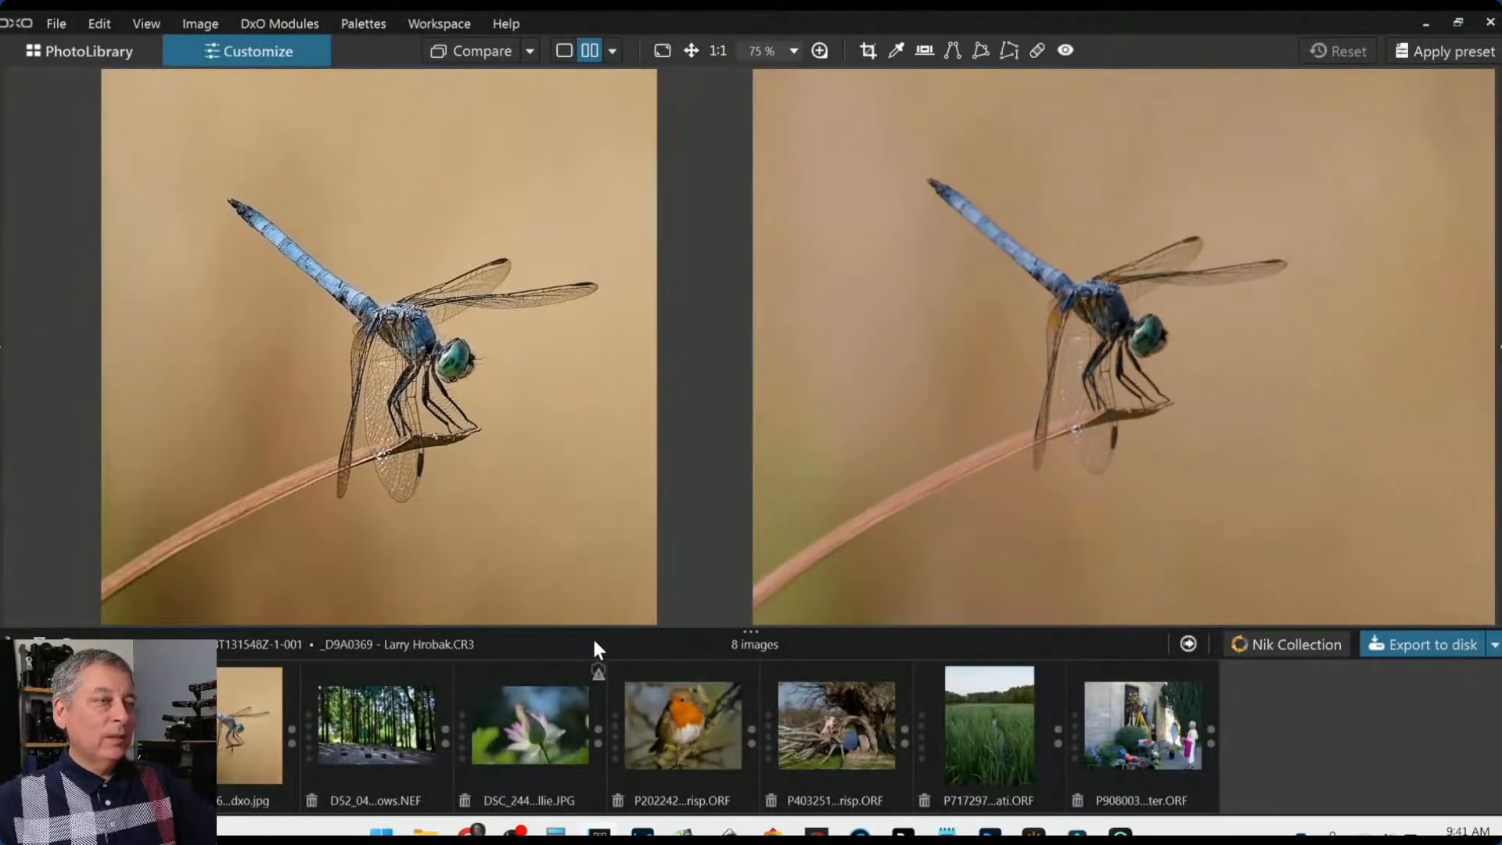
Open the forest NEF photo D52_0495 in single-image view and inspect it, finishing with the whole picture fitted to the window
left_click(333, 739)
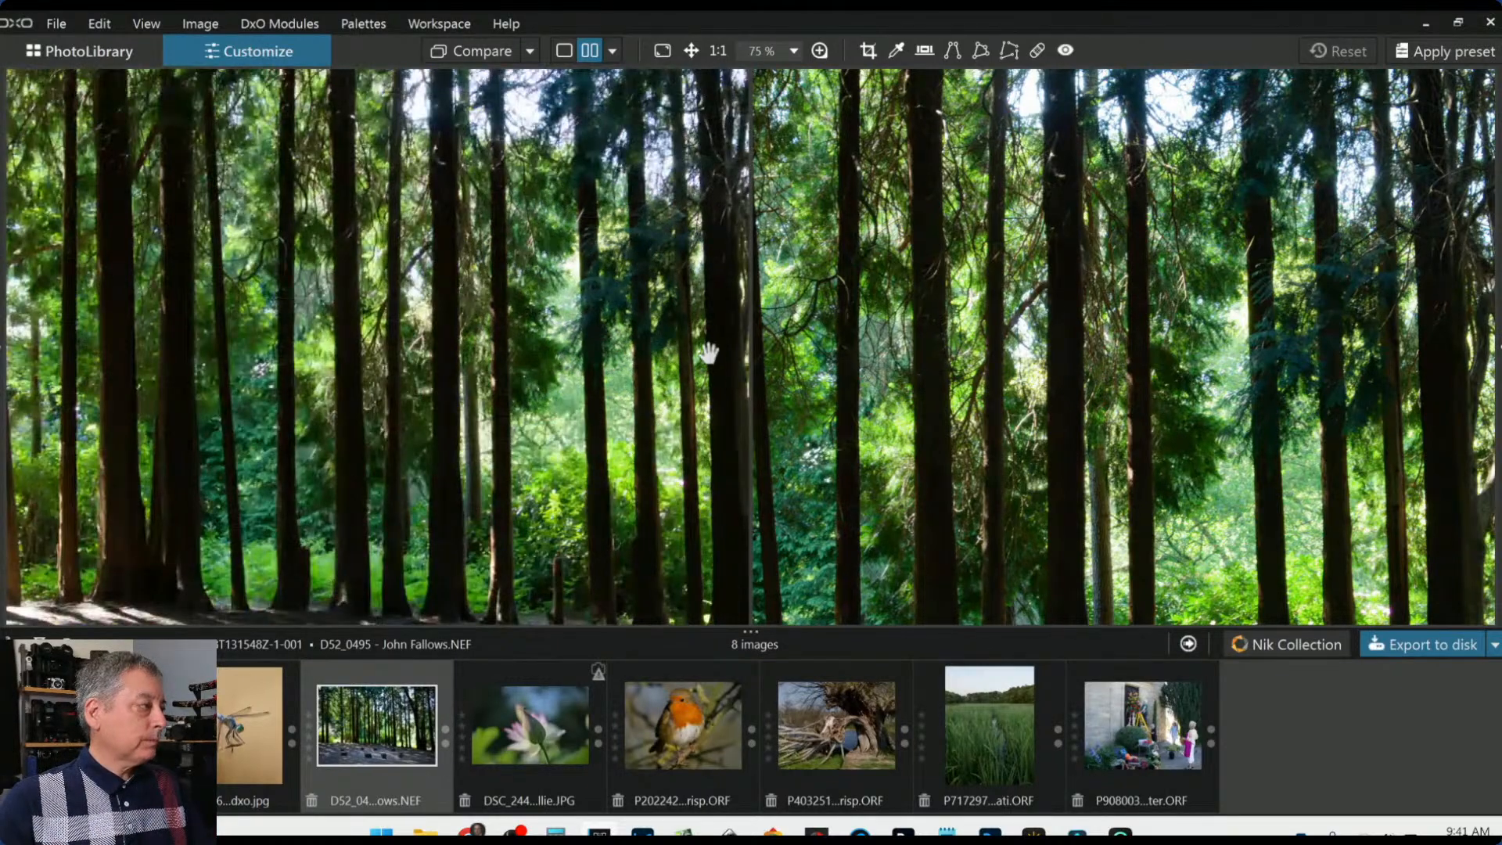
left_click(559, 50)
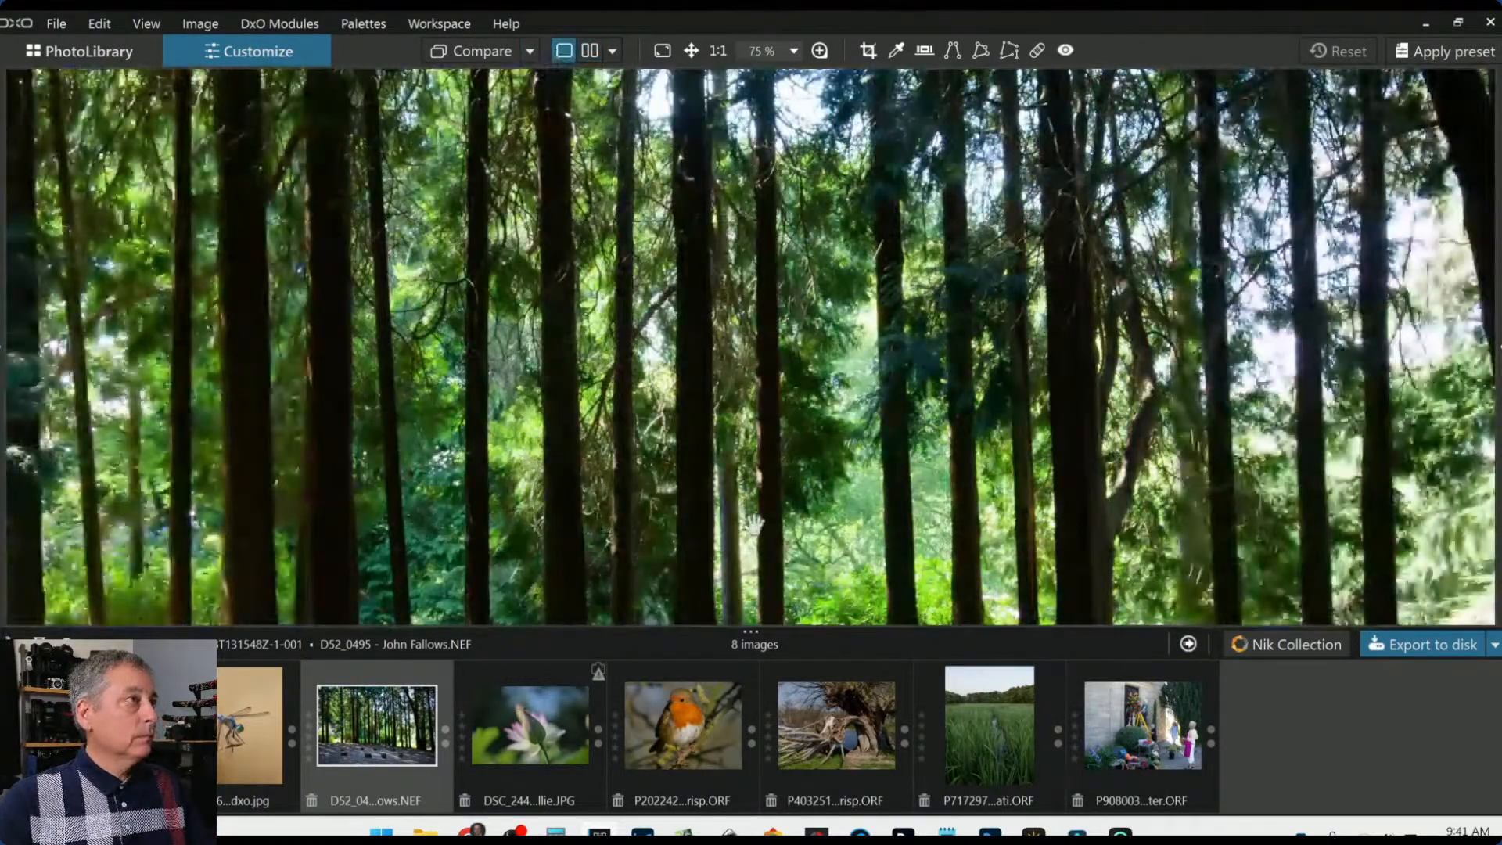
left_click(754, 523)
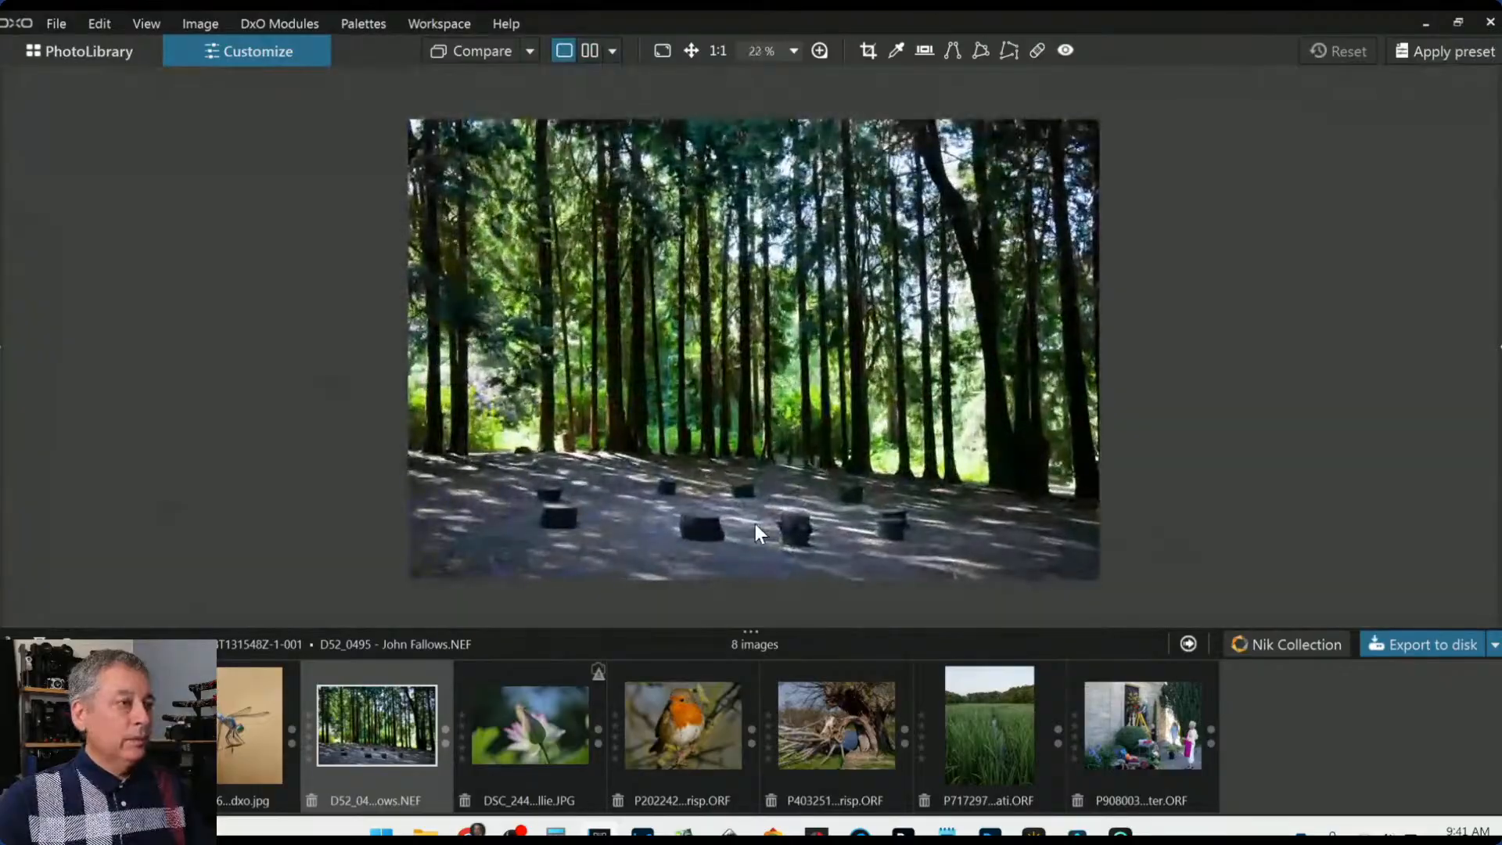
scroll(721, 536, "up", 4)
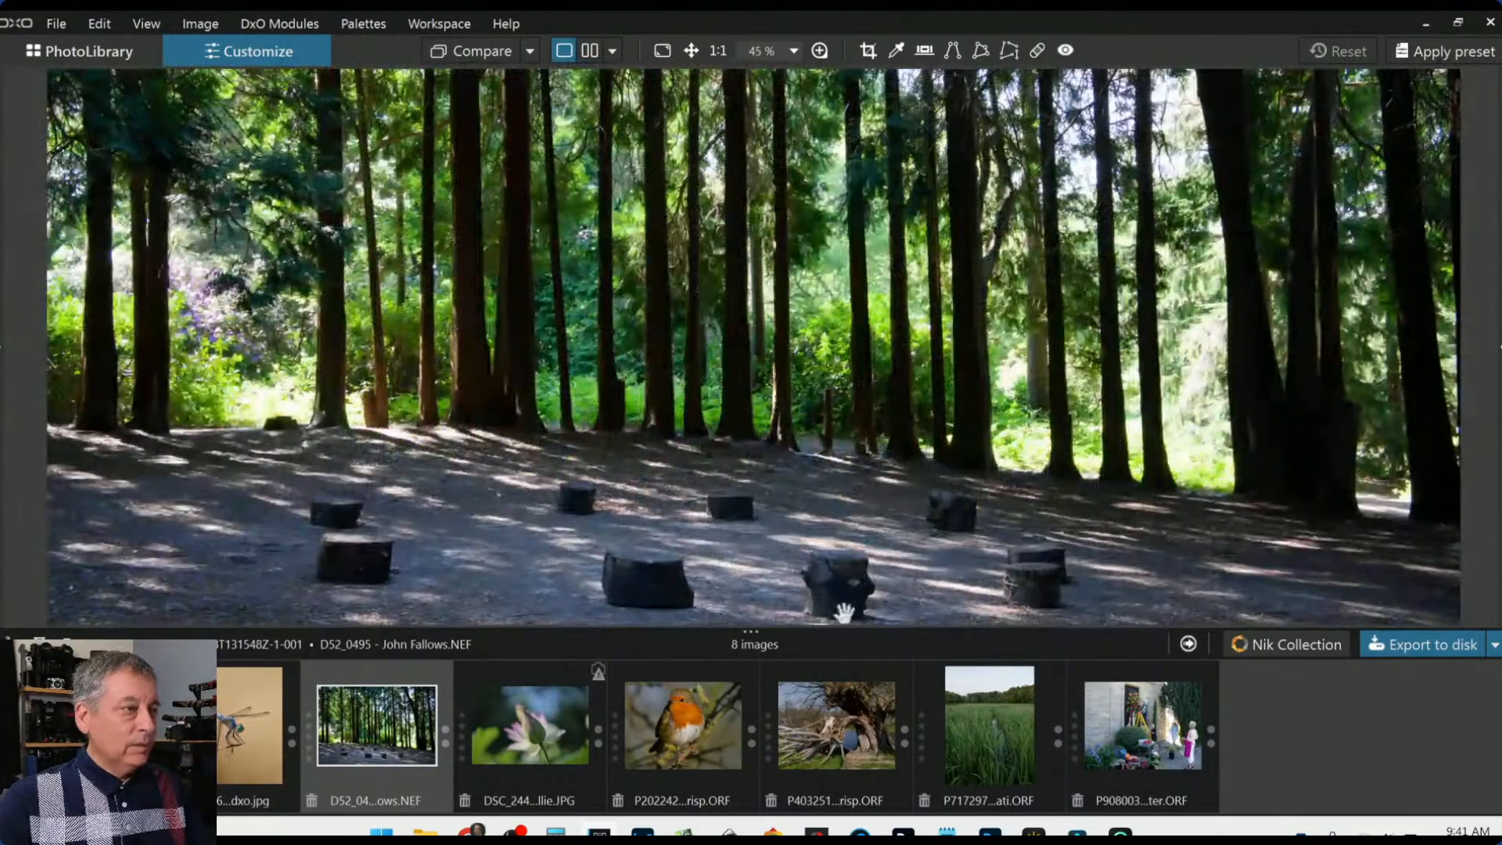
scroll(848, 621, "down", 3)
scroll(847, 618, "down", 2)
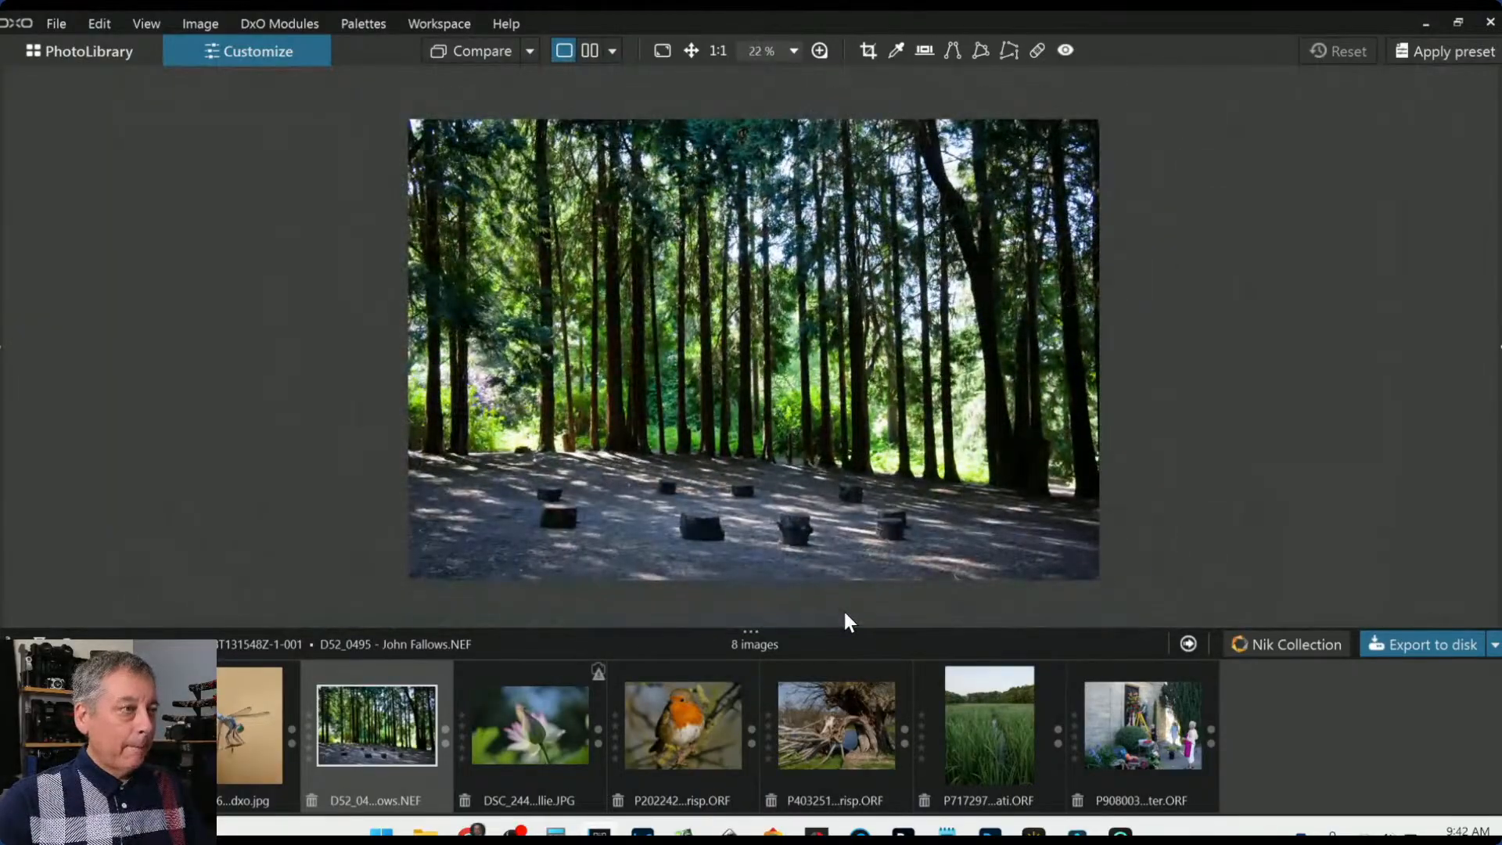
Bring back the side palettes and apply the first general purpose preset to the forest photo
key("Tab")
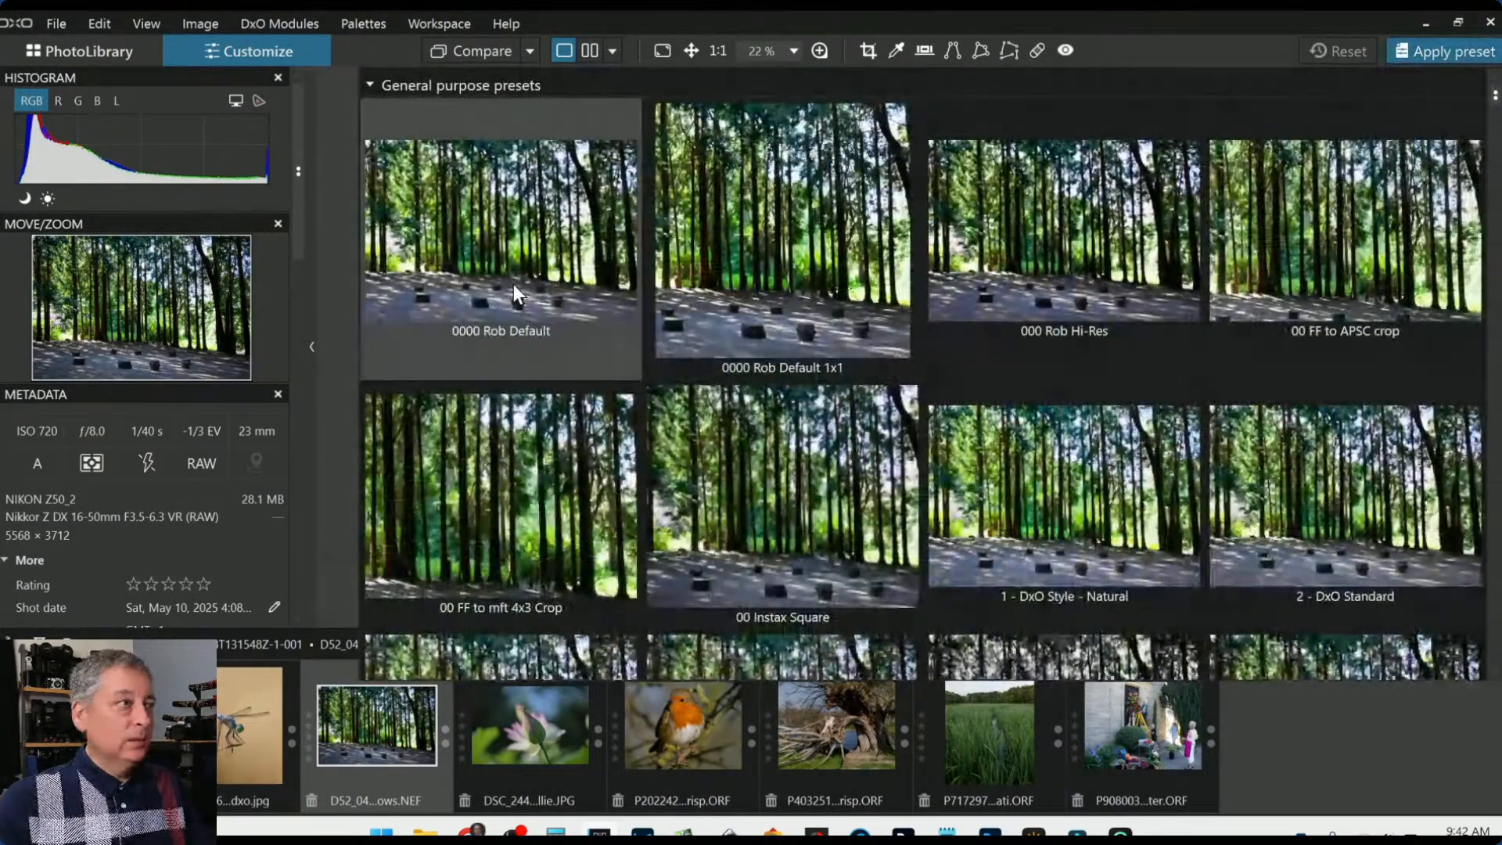
left_click(513, 284)
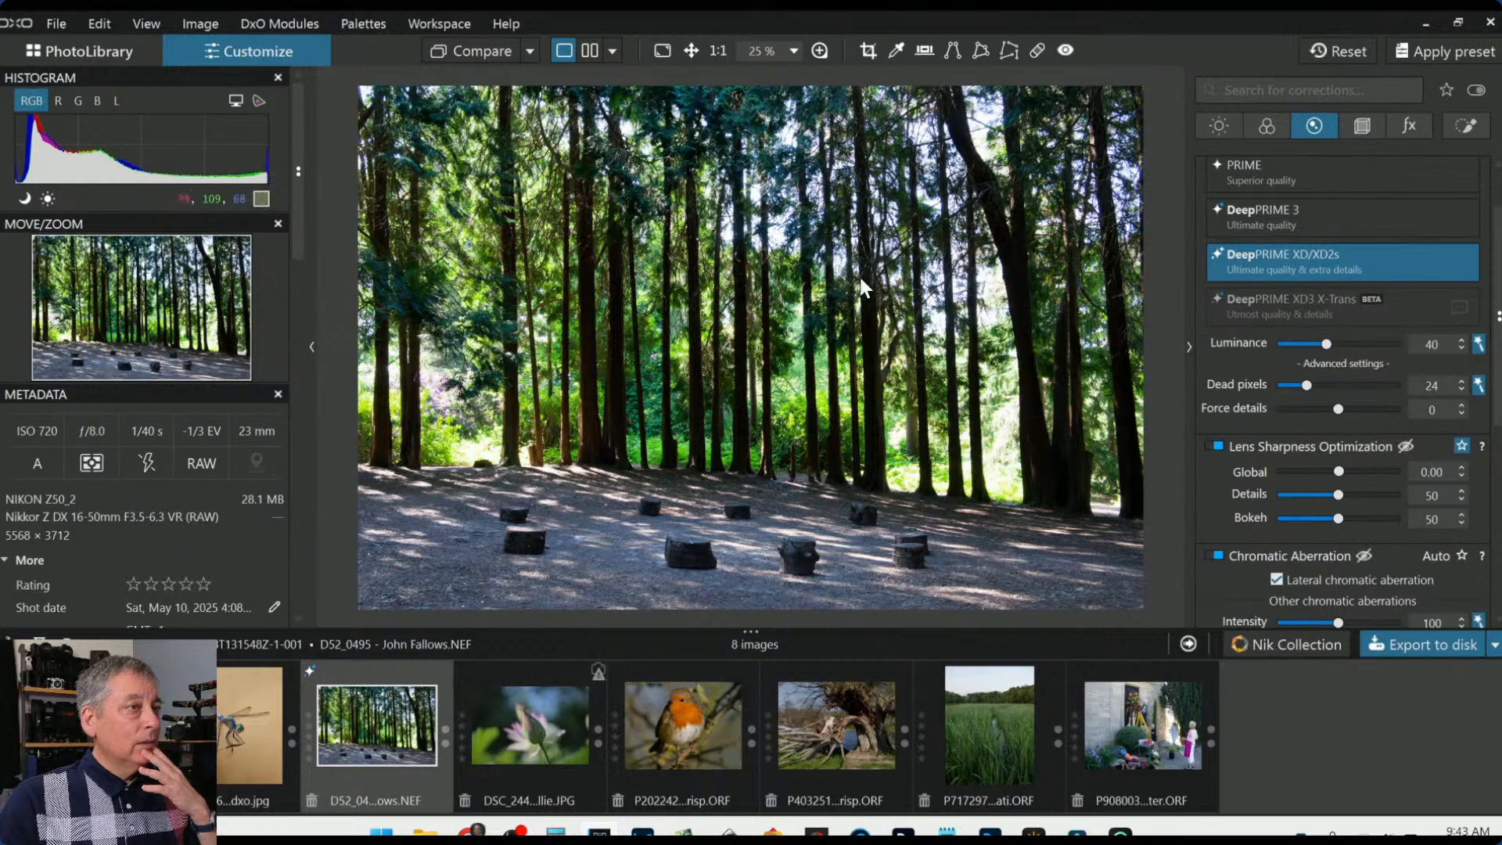
Crop the forest photo at its original aspect ratio to about 4325 × 2884 px, trimming the treetops and both sides
left_click(1369, 126)
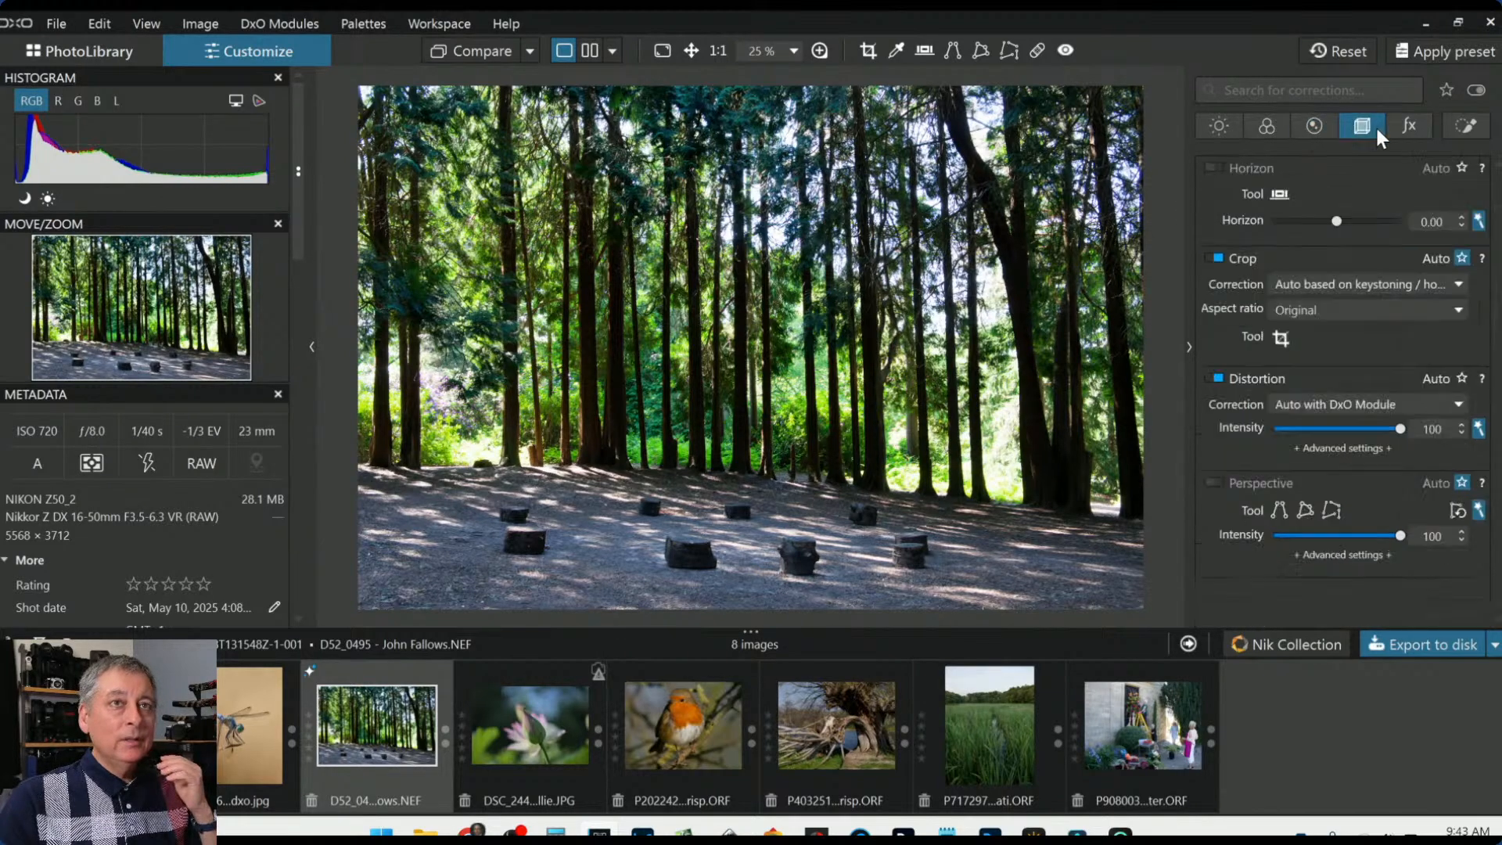
left_click(1280, 338)
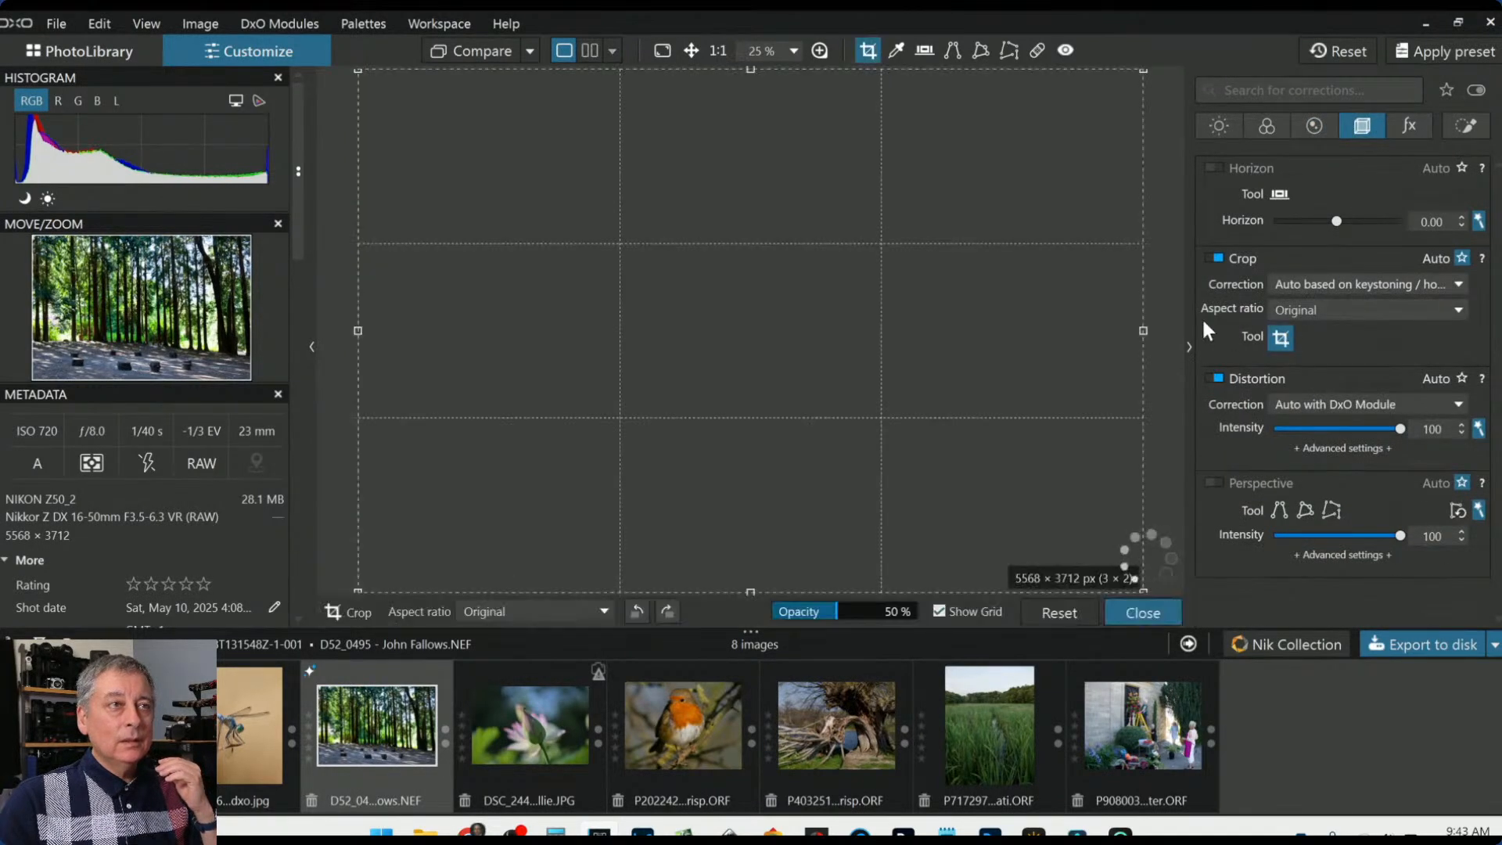
left_click_drag(1139, 78, 1016, 161)
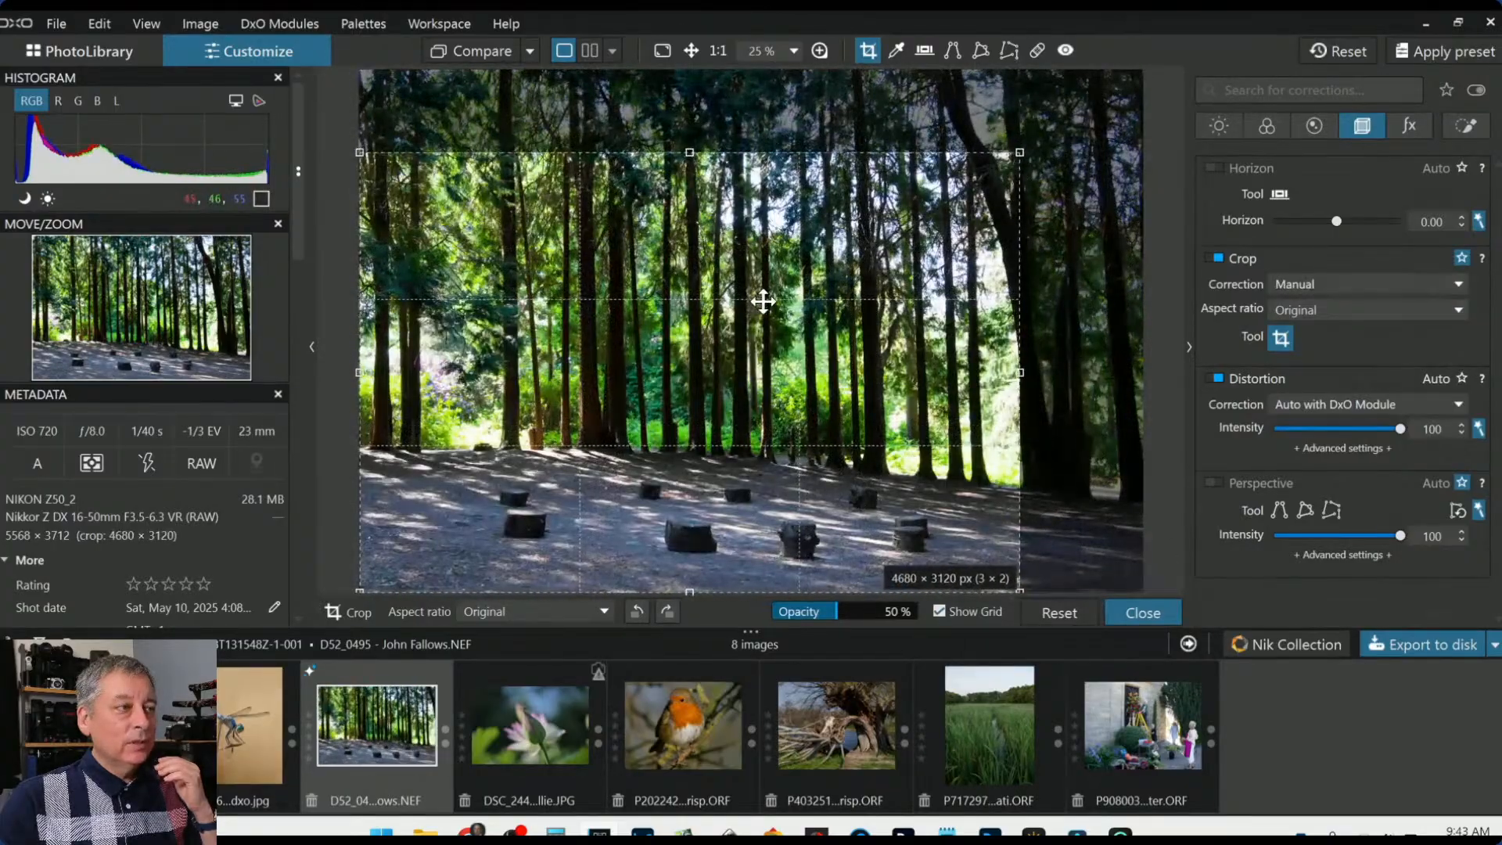
left_click_drag(761, 302, 795, 316)
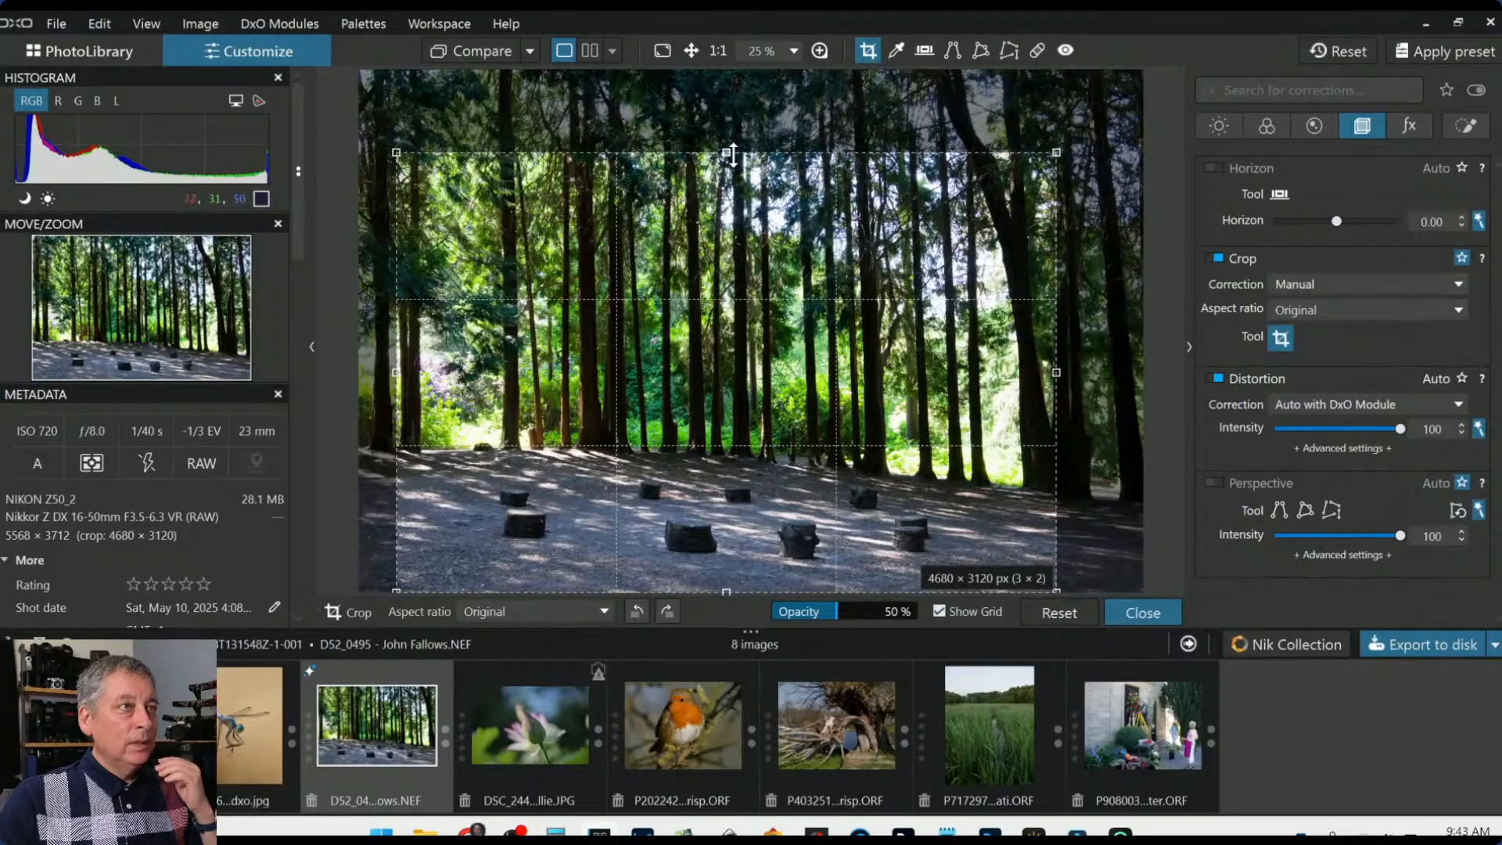
left_click_drag(726, 153, 770, 248)
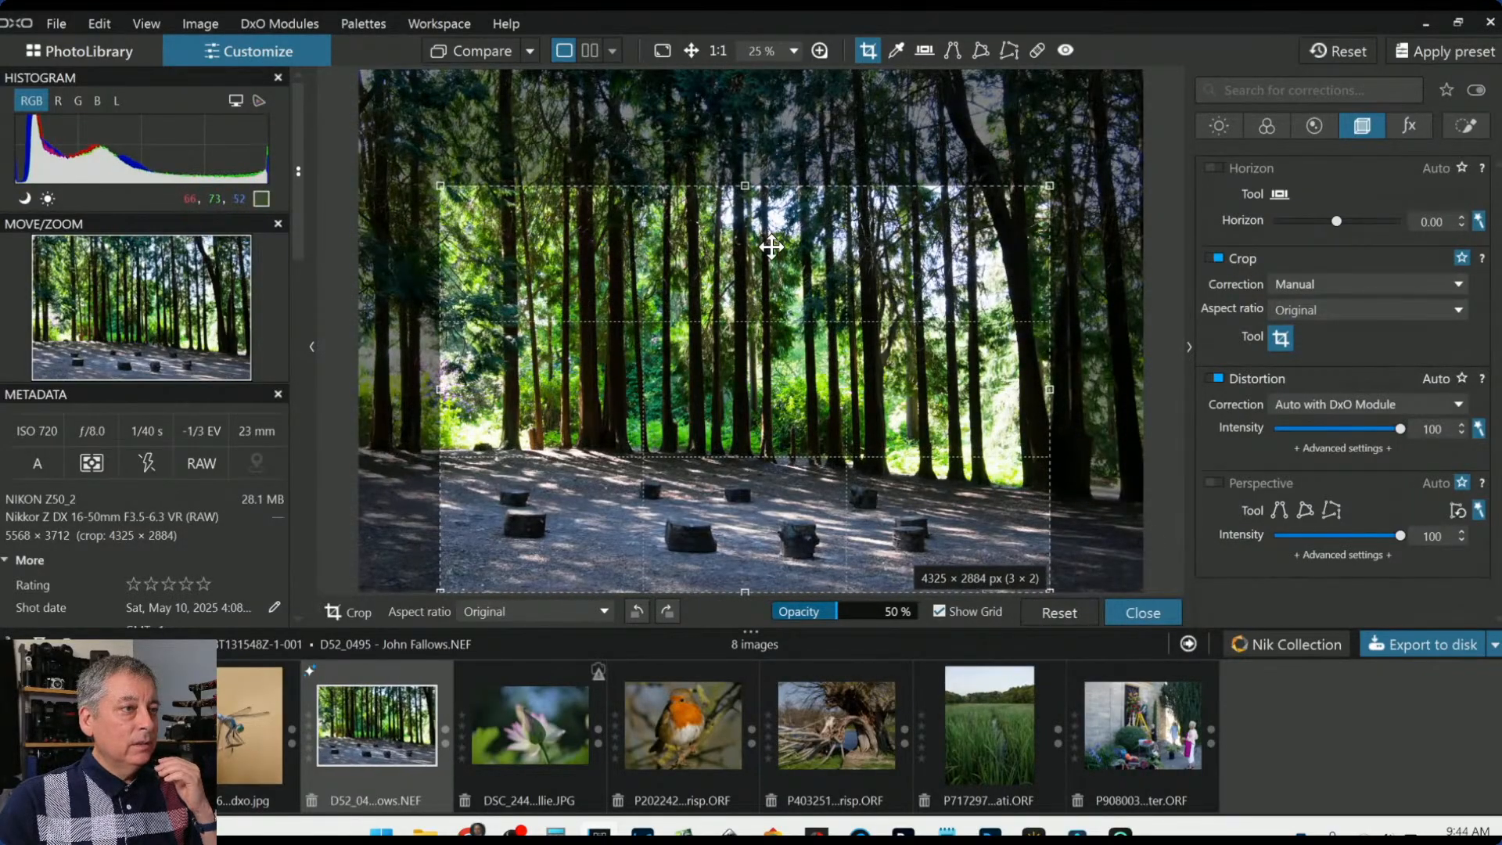
double_click(771, 247)
scroll(774, 347, "down", 1)
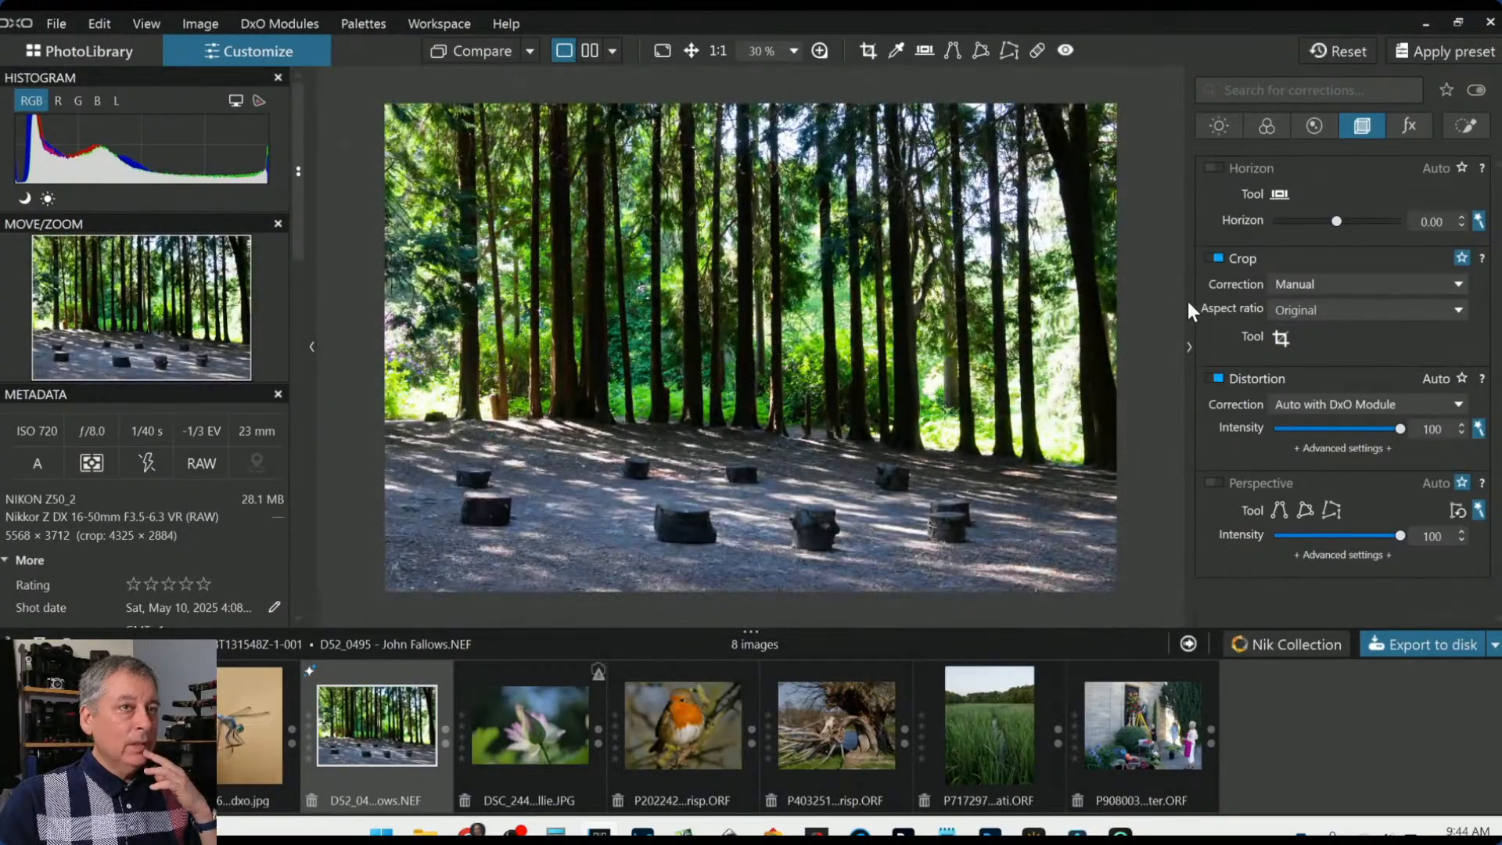
Tighten the forest crop to about 4239 × 2826 px, taking a little more off the top and right edges
left_click(1269, 349)
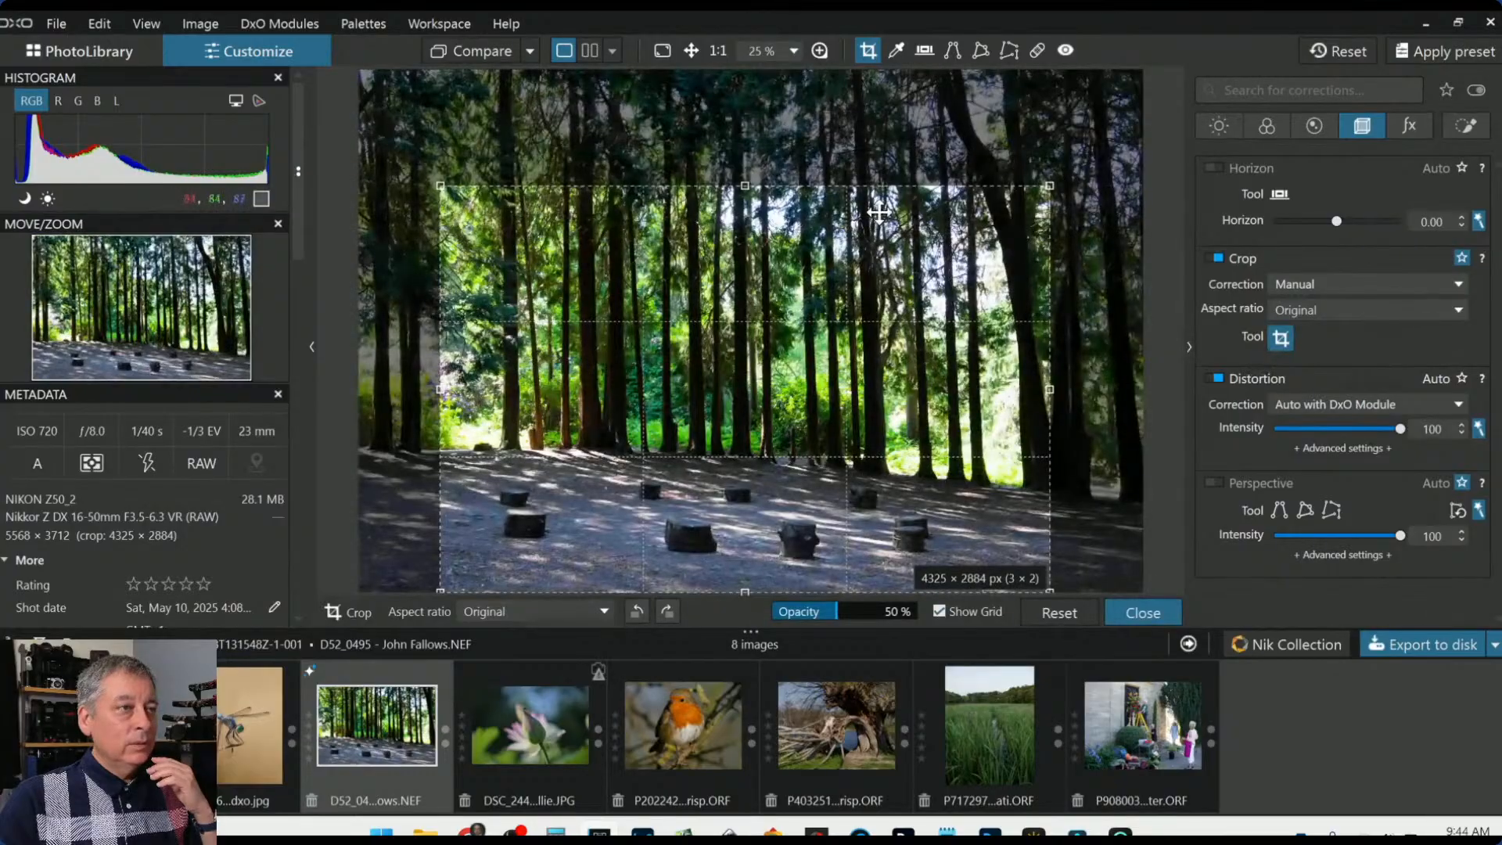
left_click_drag(744, 186, 744, 201)
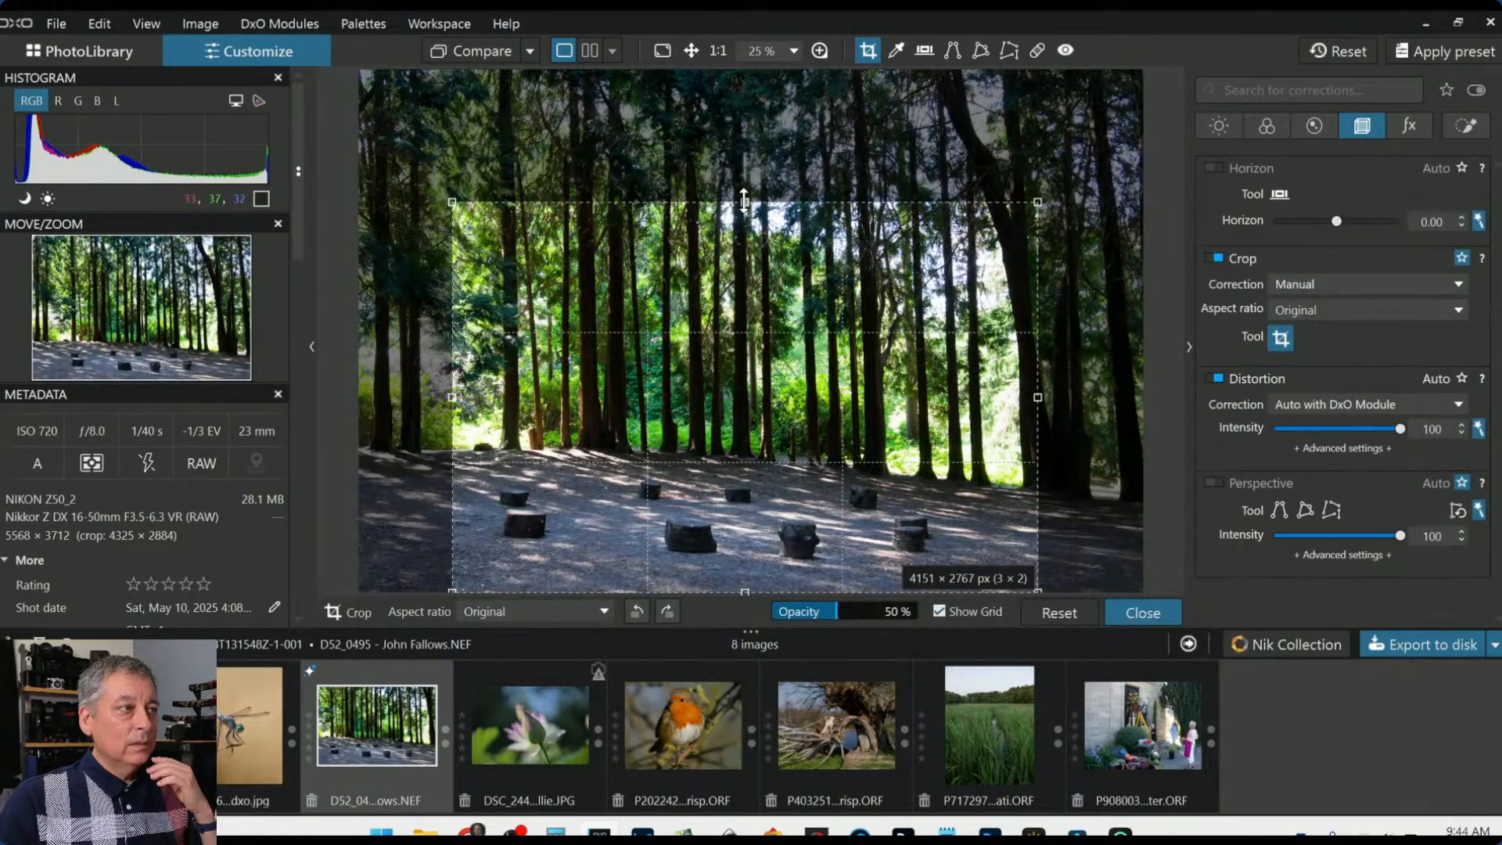
left_click_drag(744, 201, 745, 186)
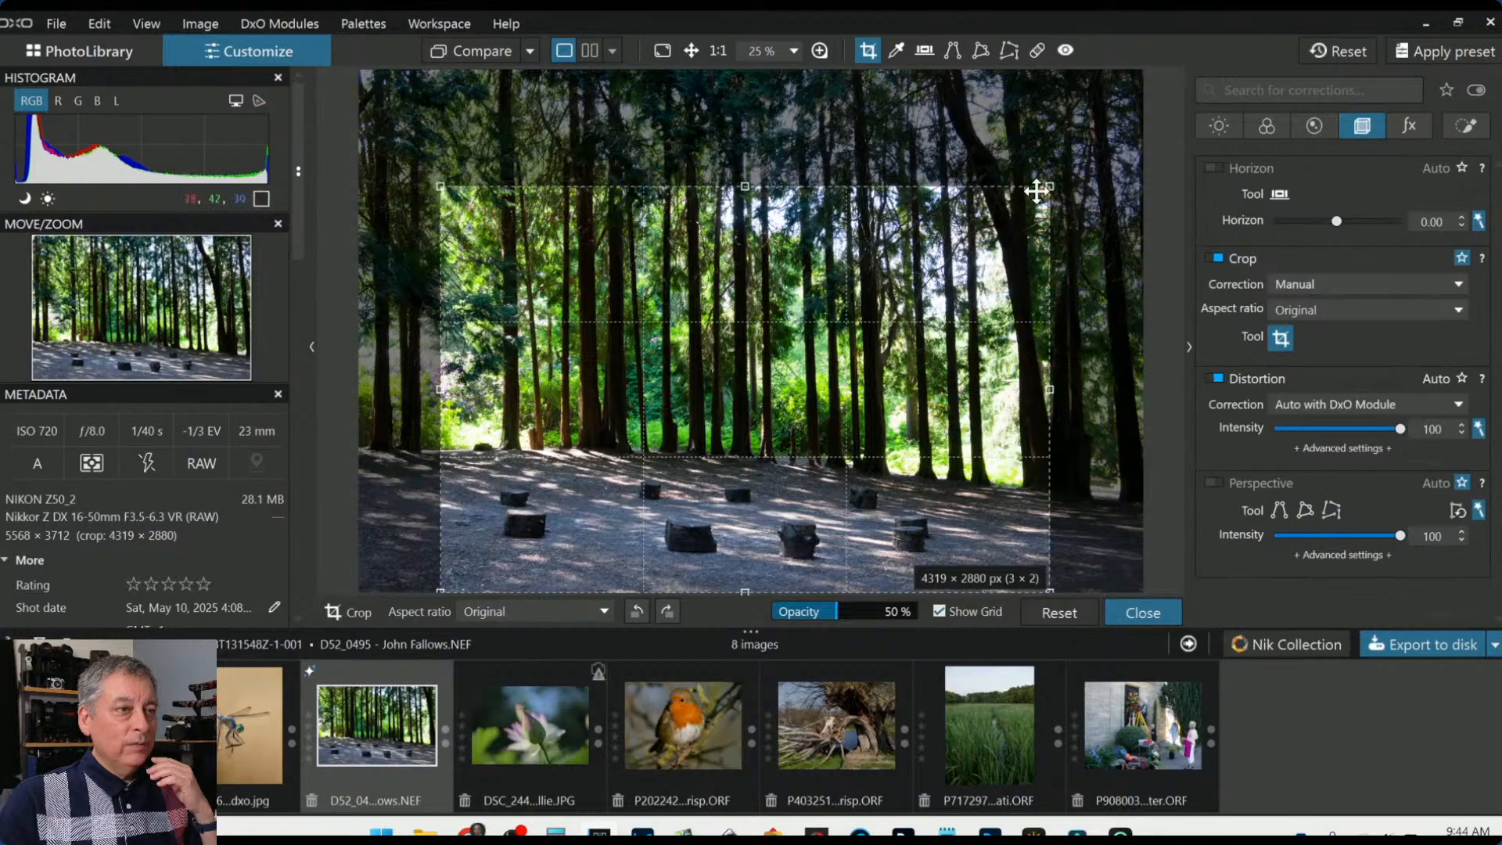
left_click_drag(1052, 183, 1037, 194)
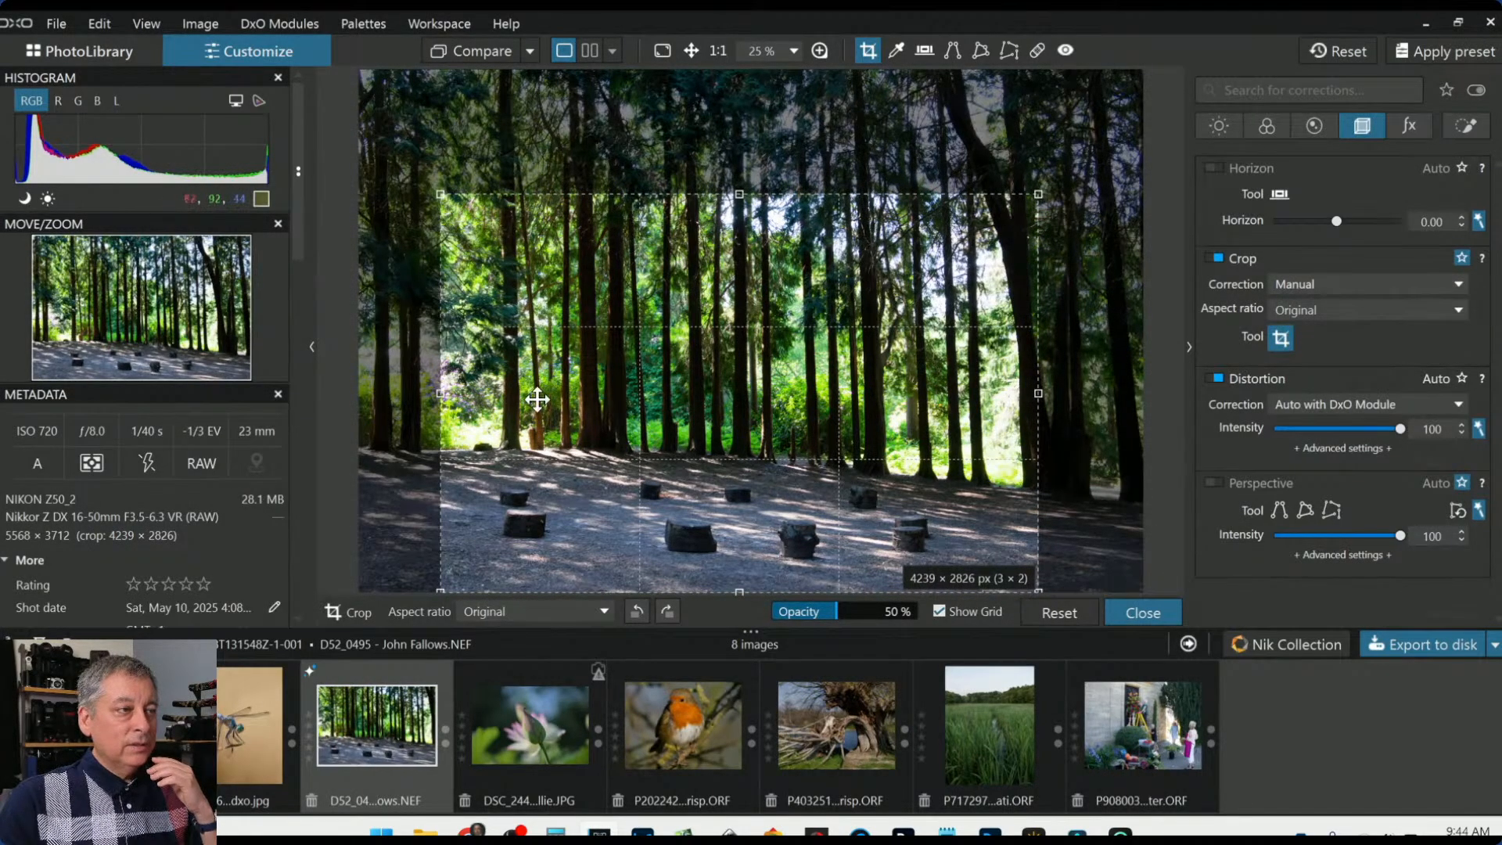
double_click(796, 386)
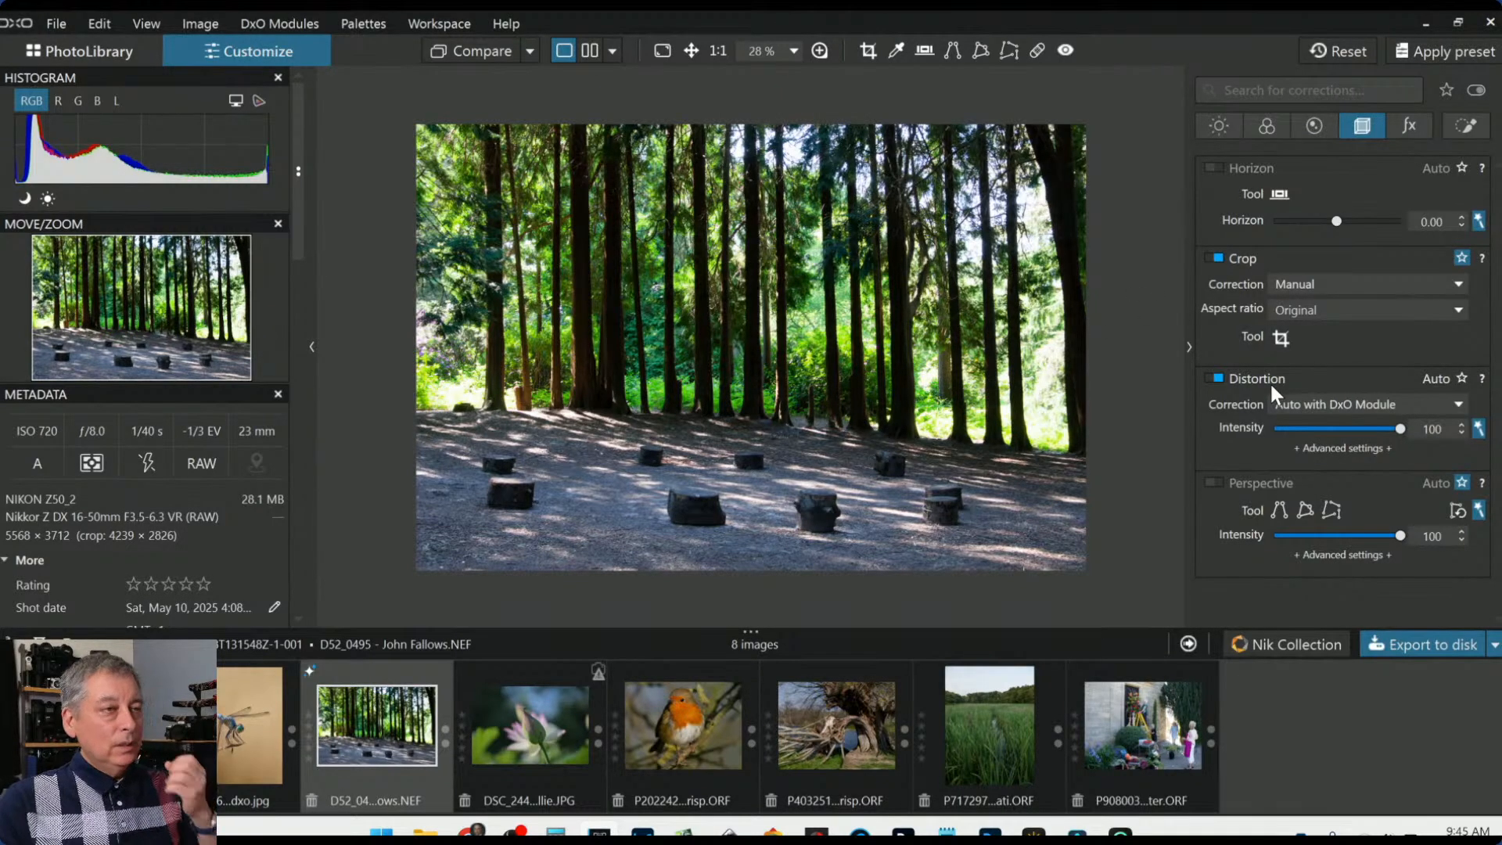
Raise the forest photo's global Selective Tone Shadows to 27
left_click(1218, 131)
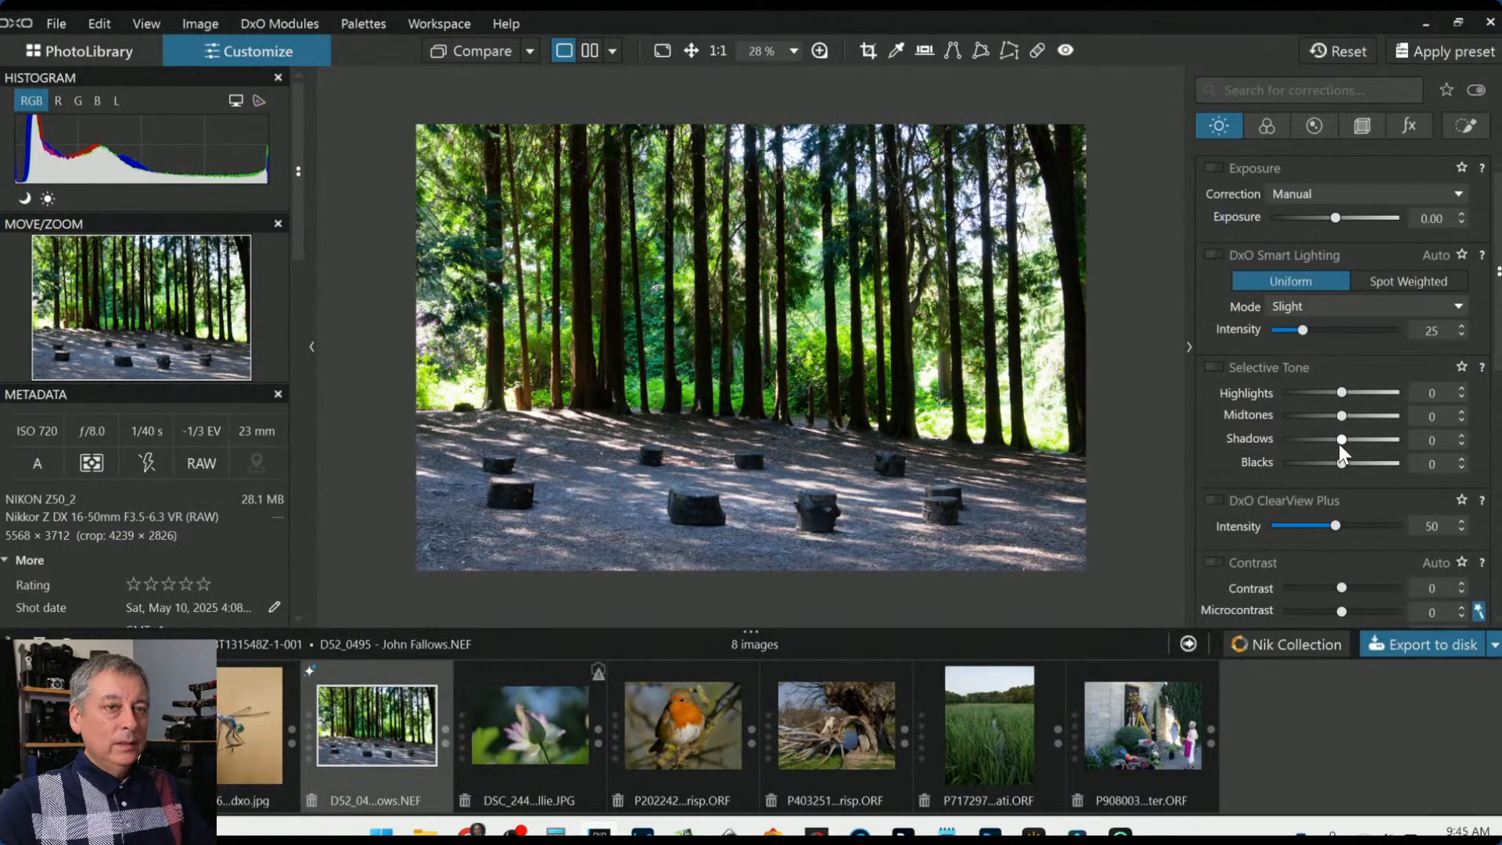
left_click_drag(1341, 440, 1359, 439)
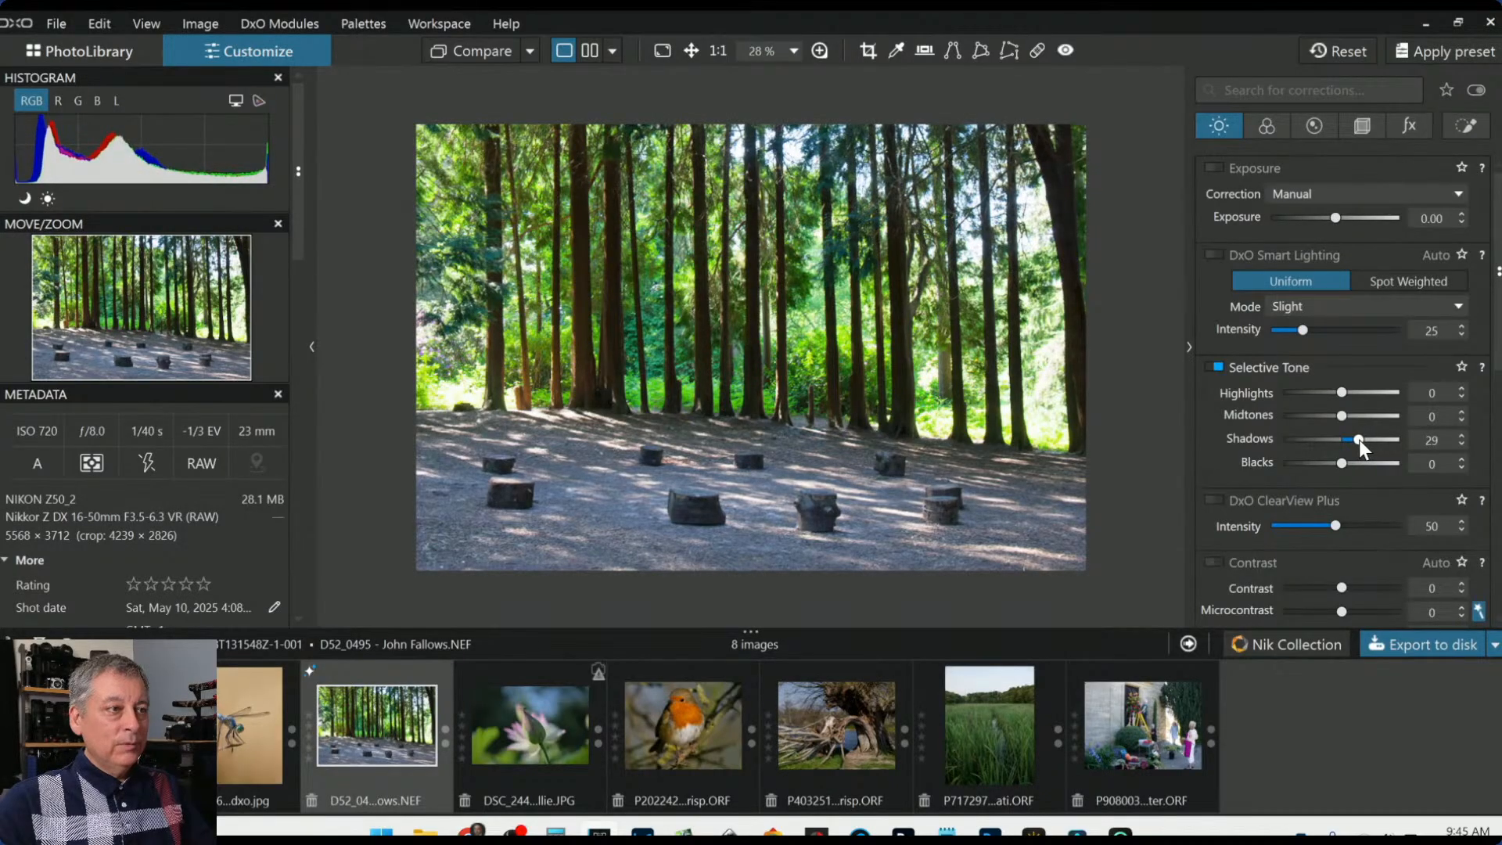
left_click_drag(1361, 439, 1358, 439)
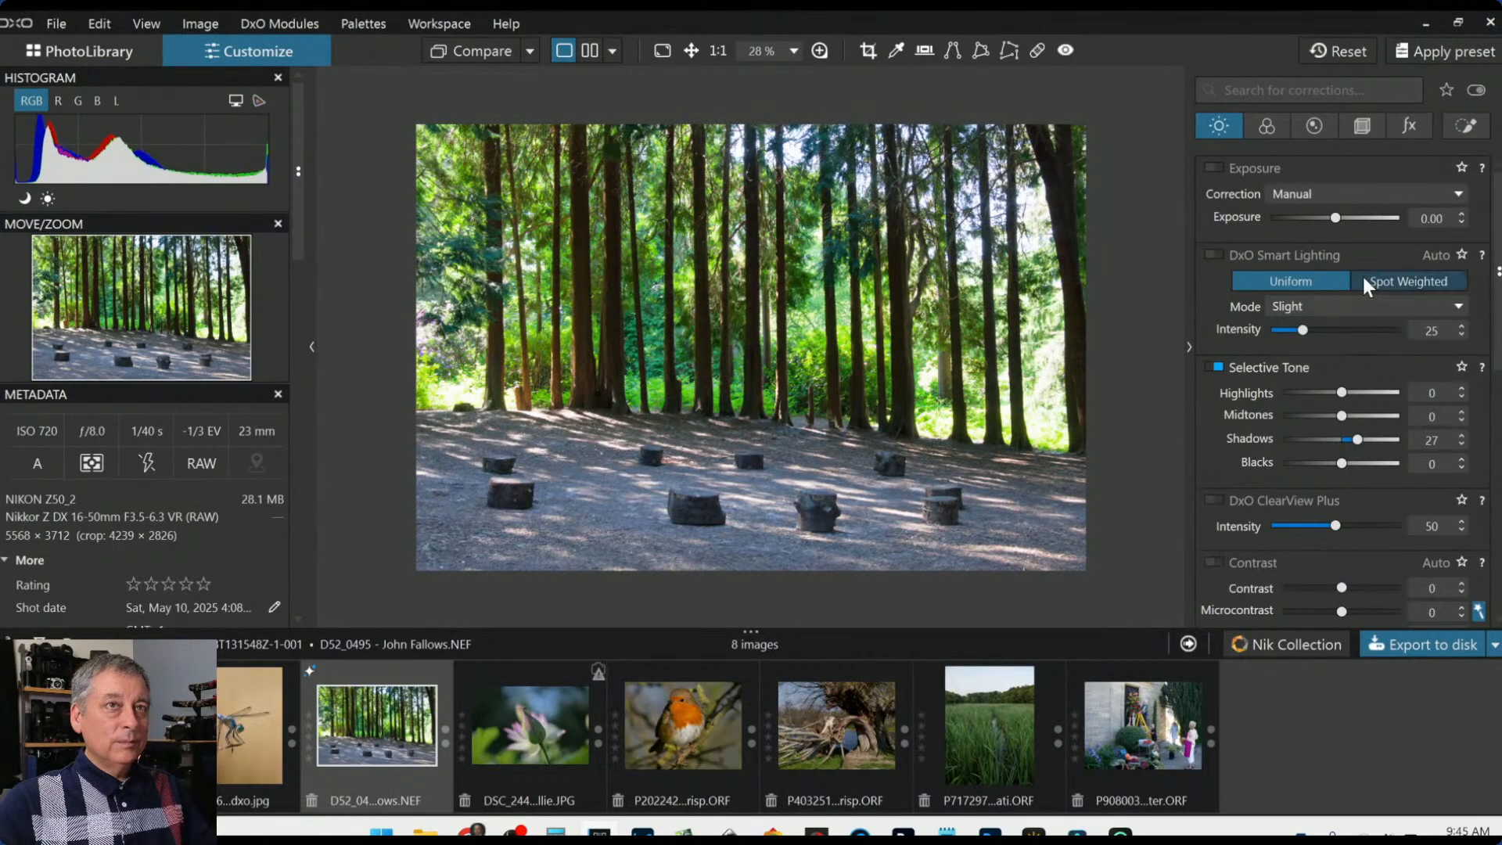
Add a control line from the trunk bases fading up to the treetops, with Luma selectivity 60 and Exposure 1.18, to brighten the dark areas
left_click(1358, 127)
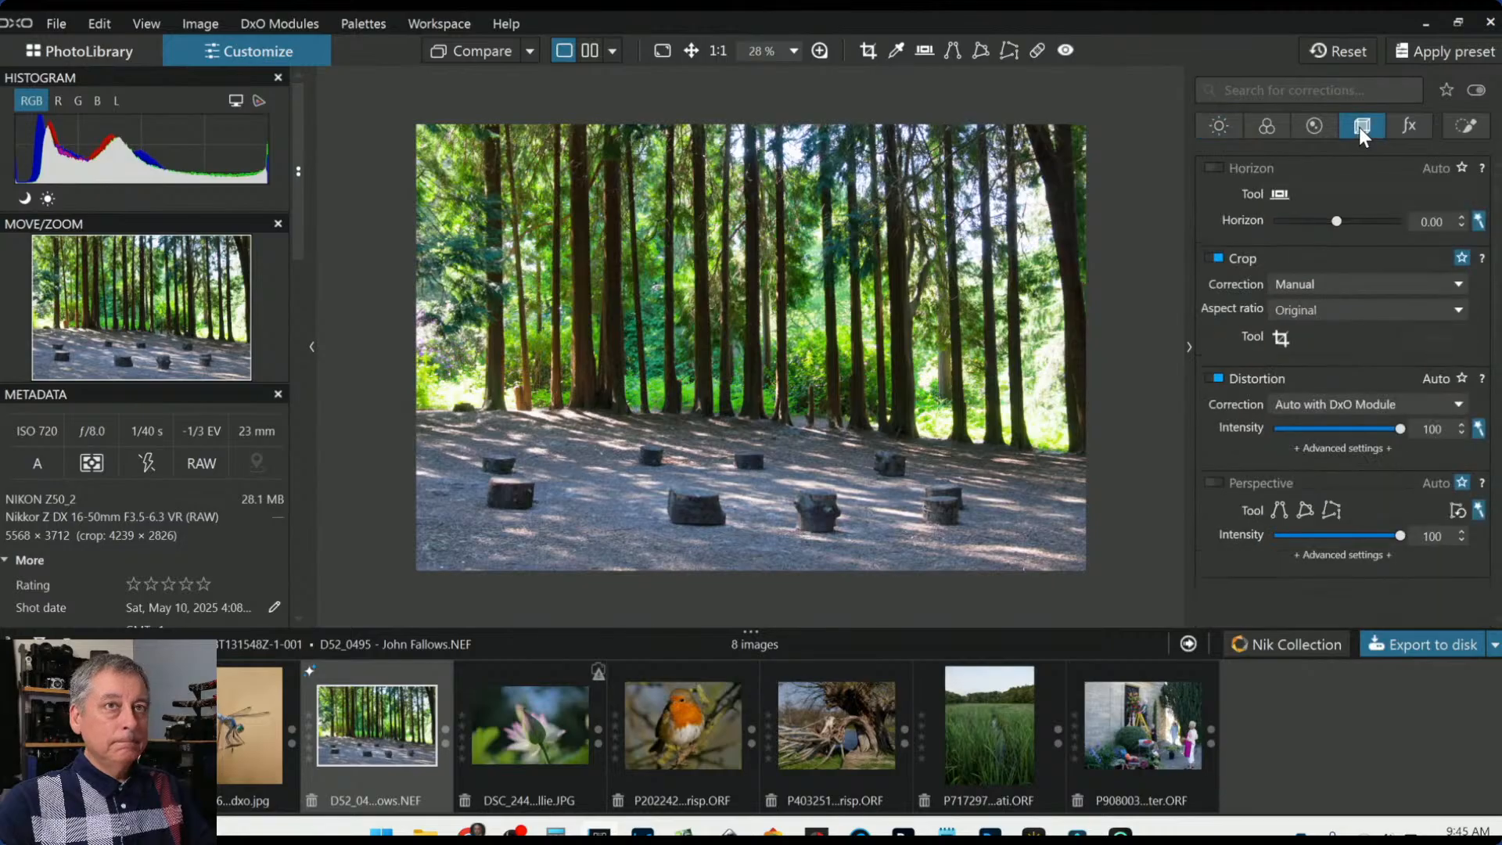
left_click(1460, 127)
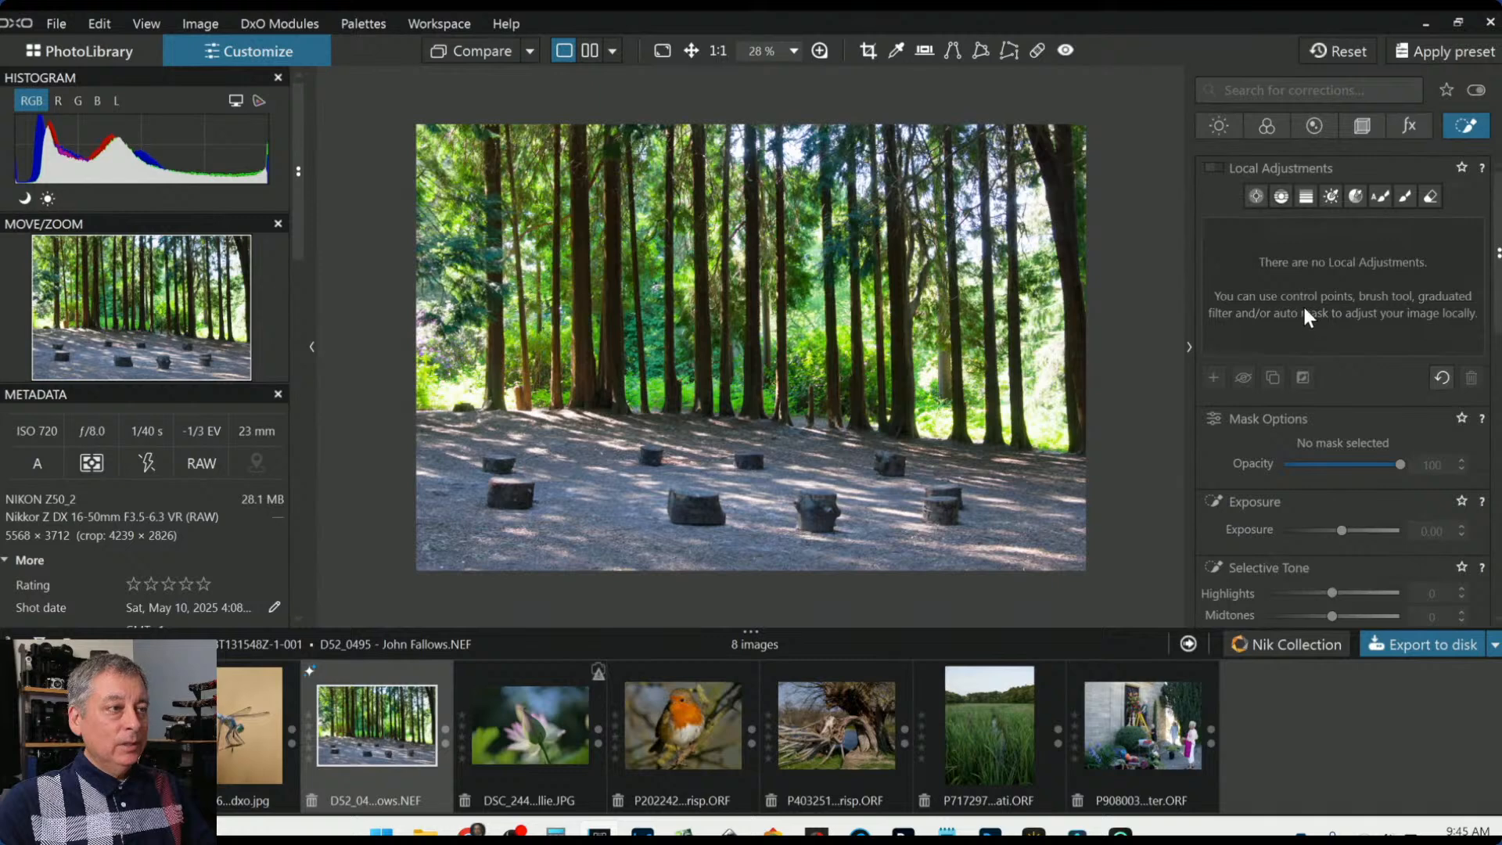
left_click(1280, 197)
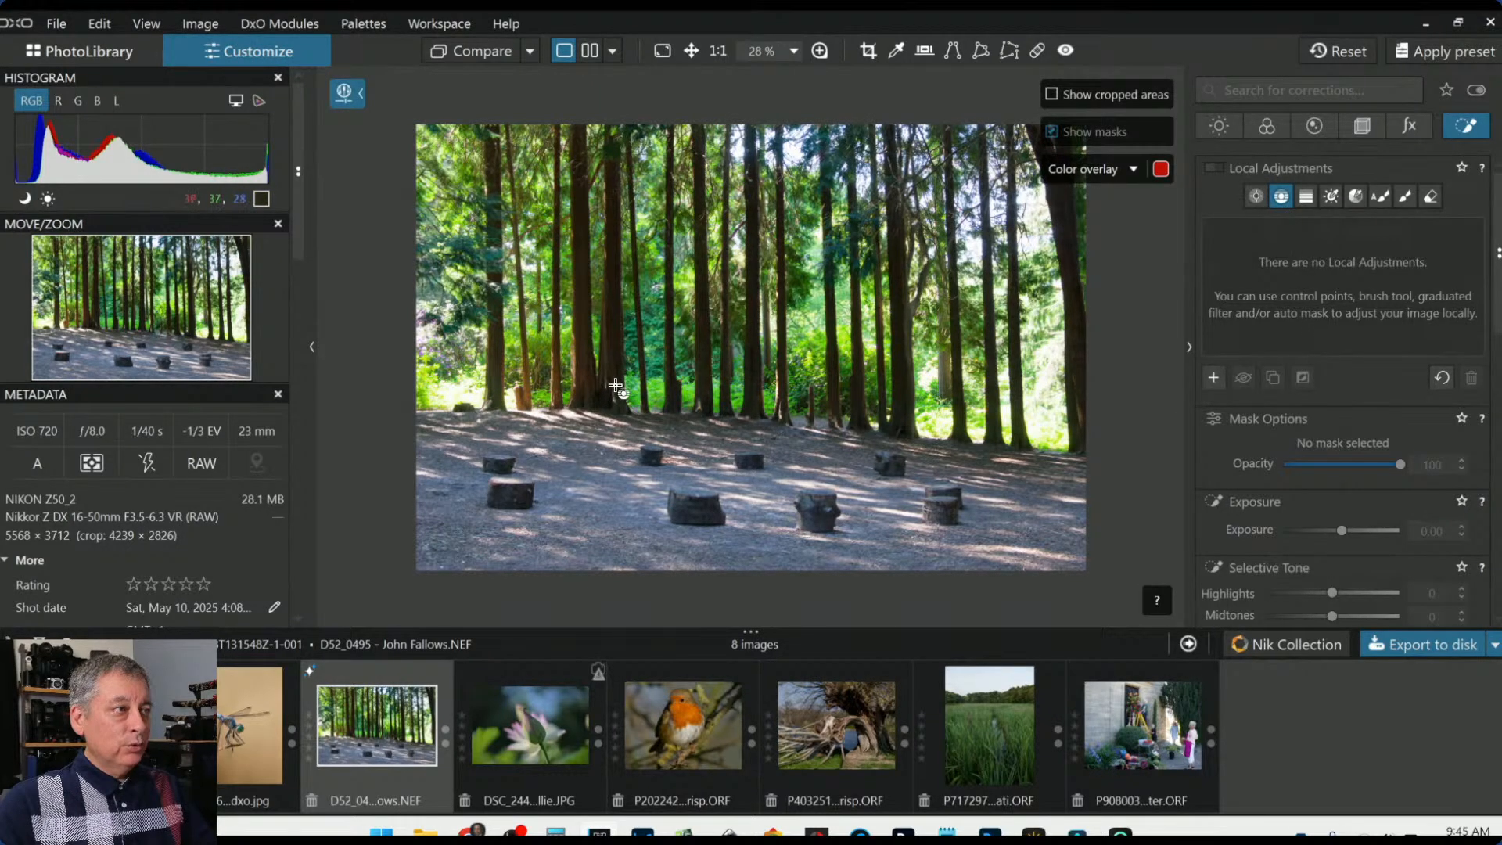
left_click_drag(615, 389, 626, 143)
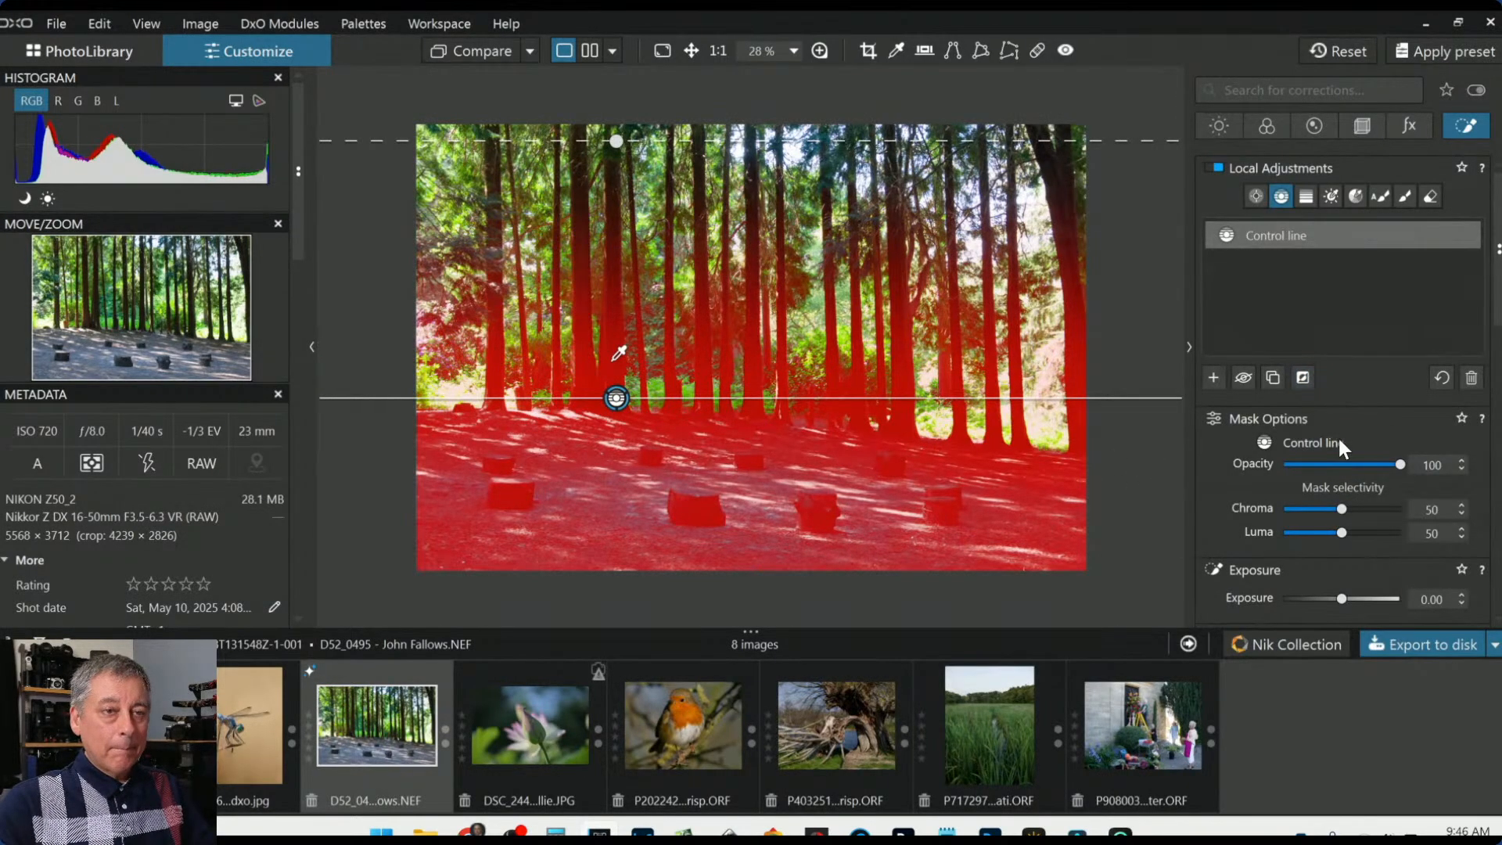
scroll(1339, 441, "down", 2)
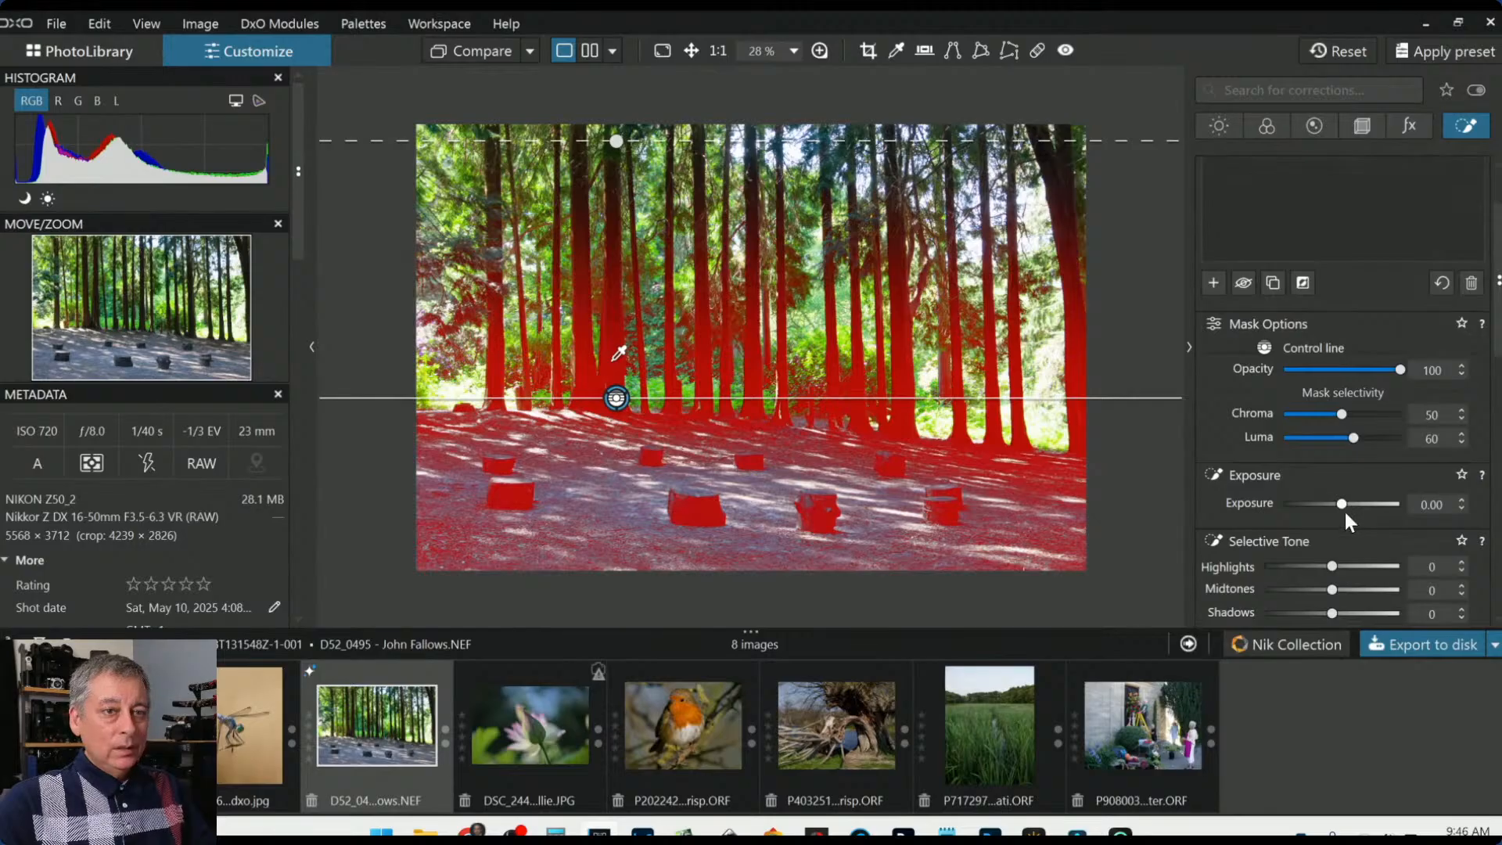
left_click_drag(1341, 505, 1355, 505)
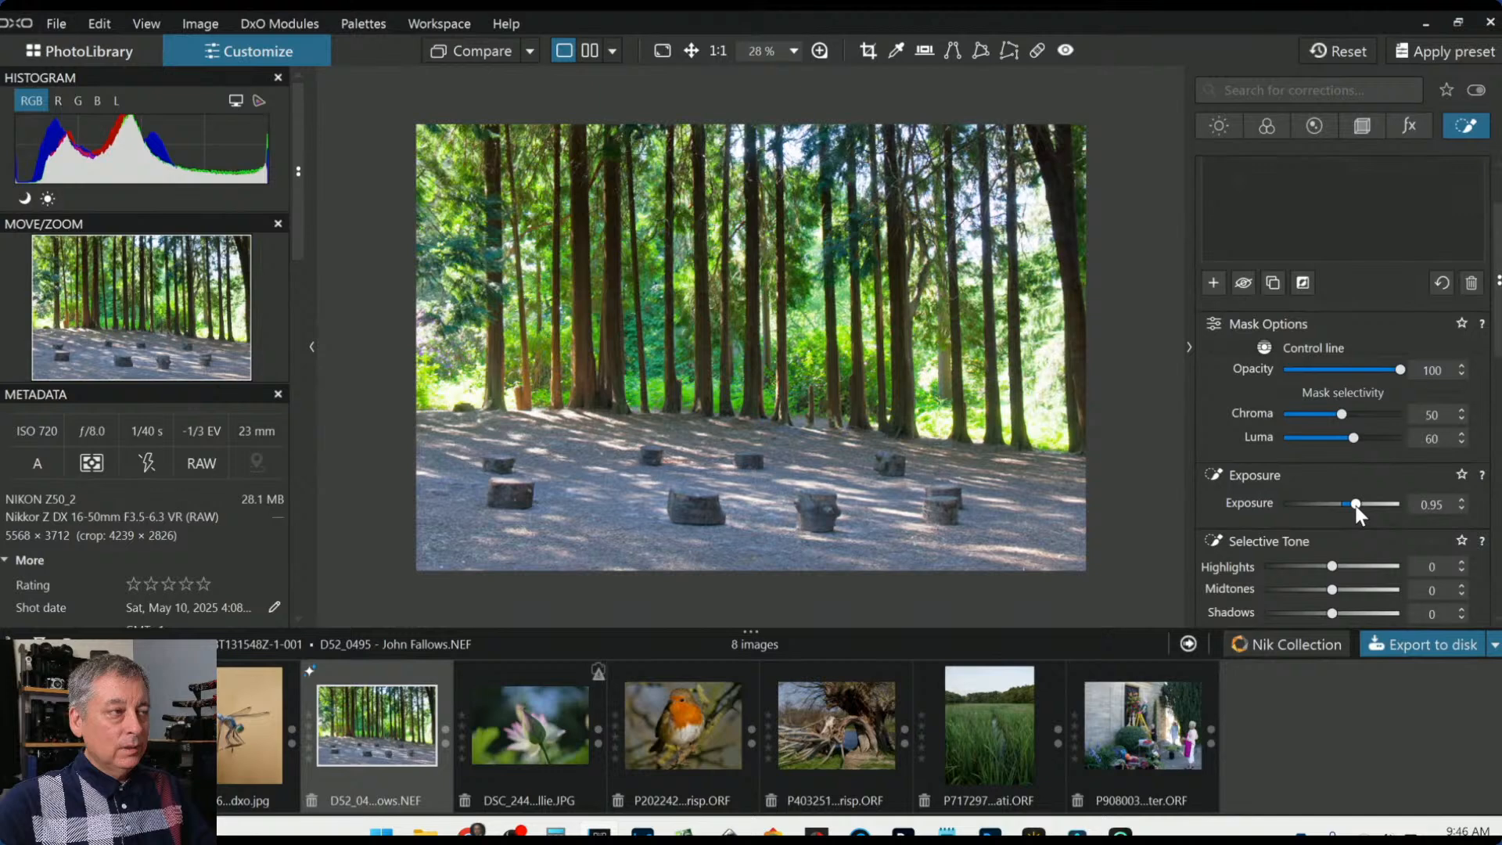
left_click_drag(1355, 505, 1359, 505)
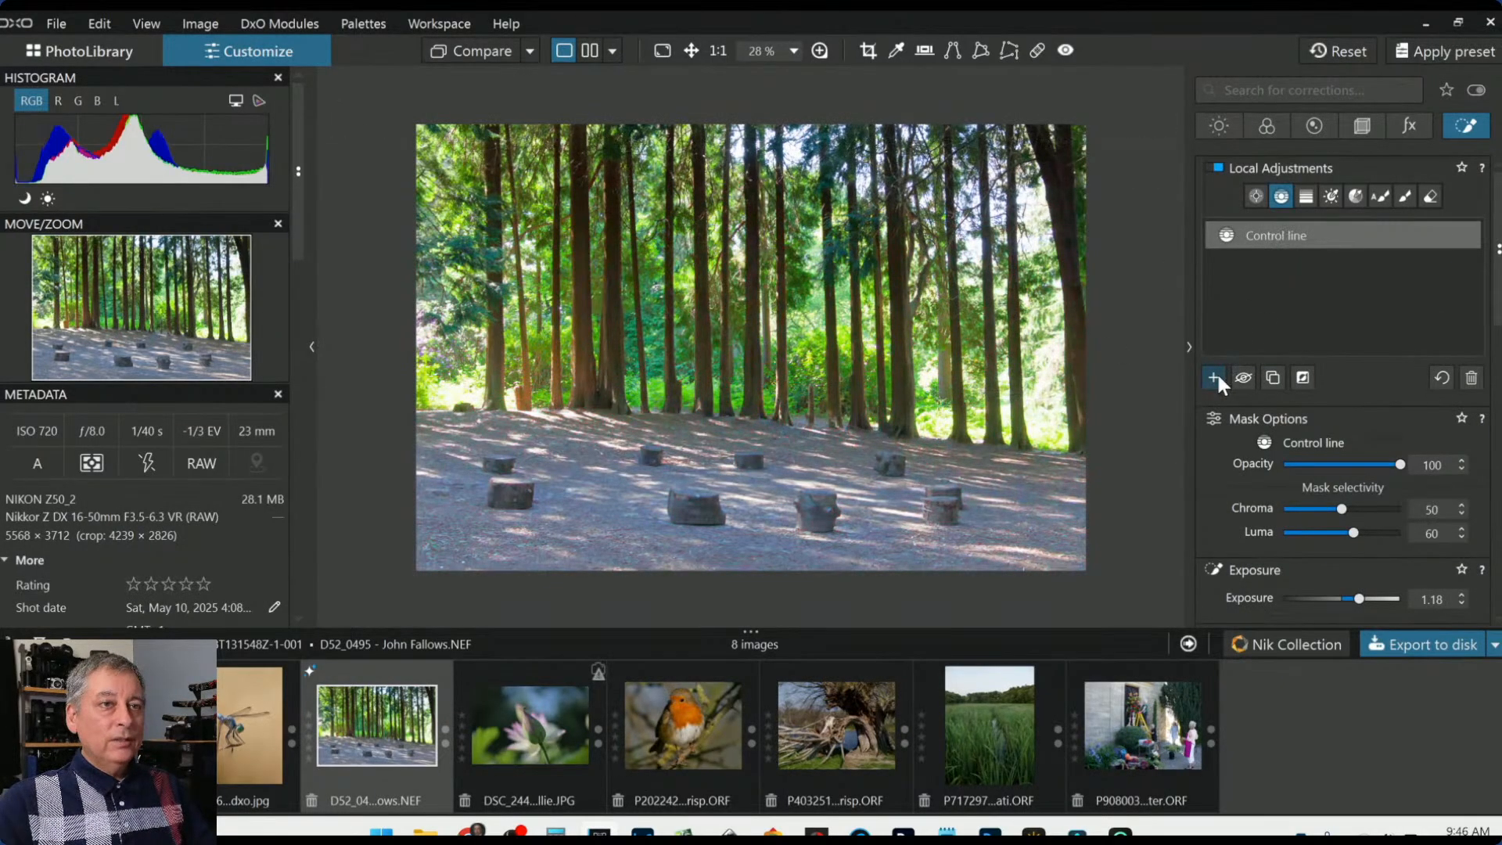
Add a second control line at the ground edge fading to the bottom of the photo, sampling the bright background with Luma selectivity 55
left_click(1215, 377)
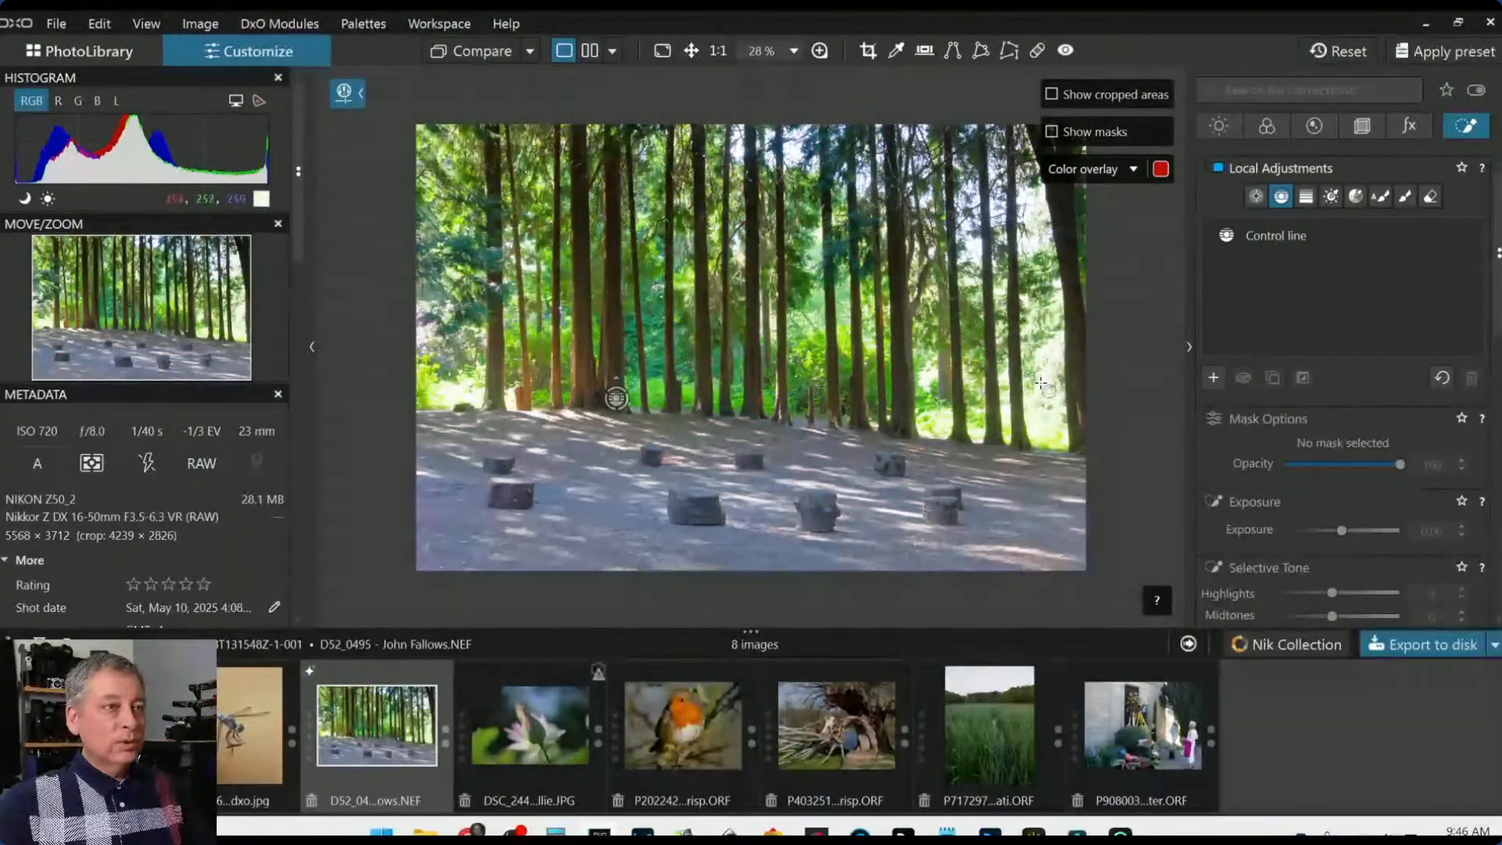
left_click_drag(1042, 381, 1040, 462)
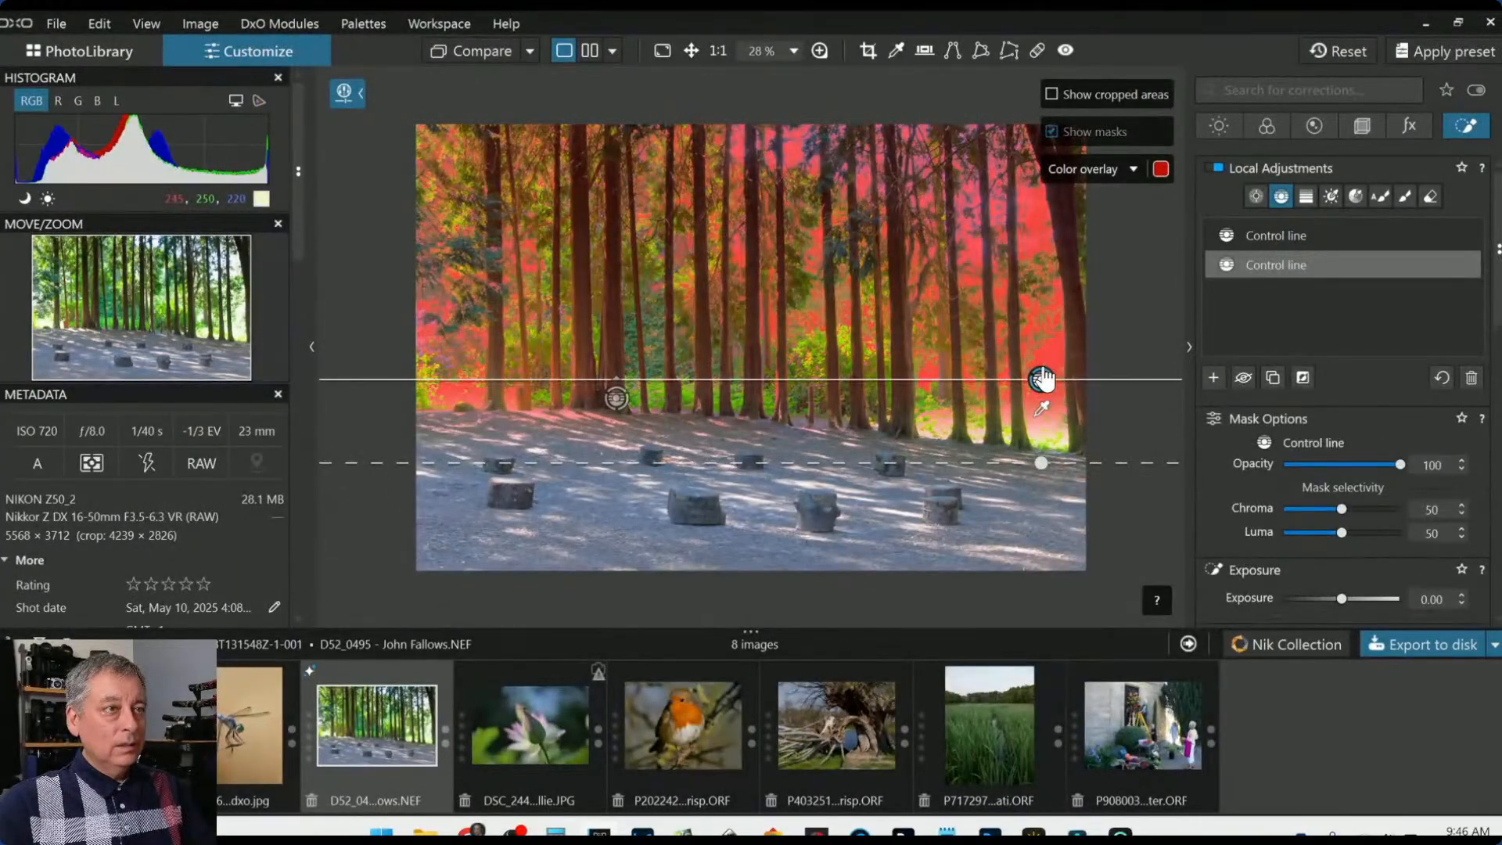
left_click_drag(1041, 382, 1042, 418)
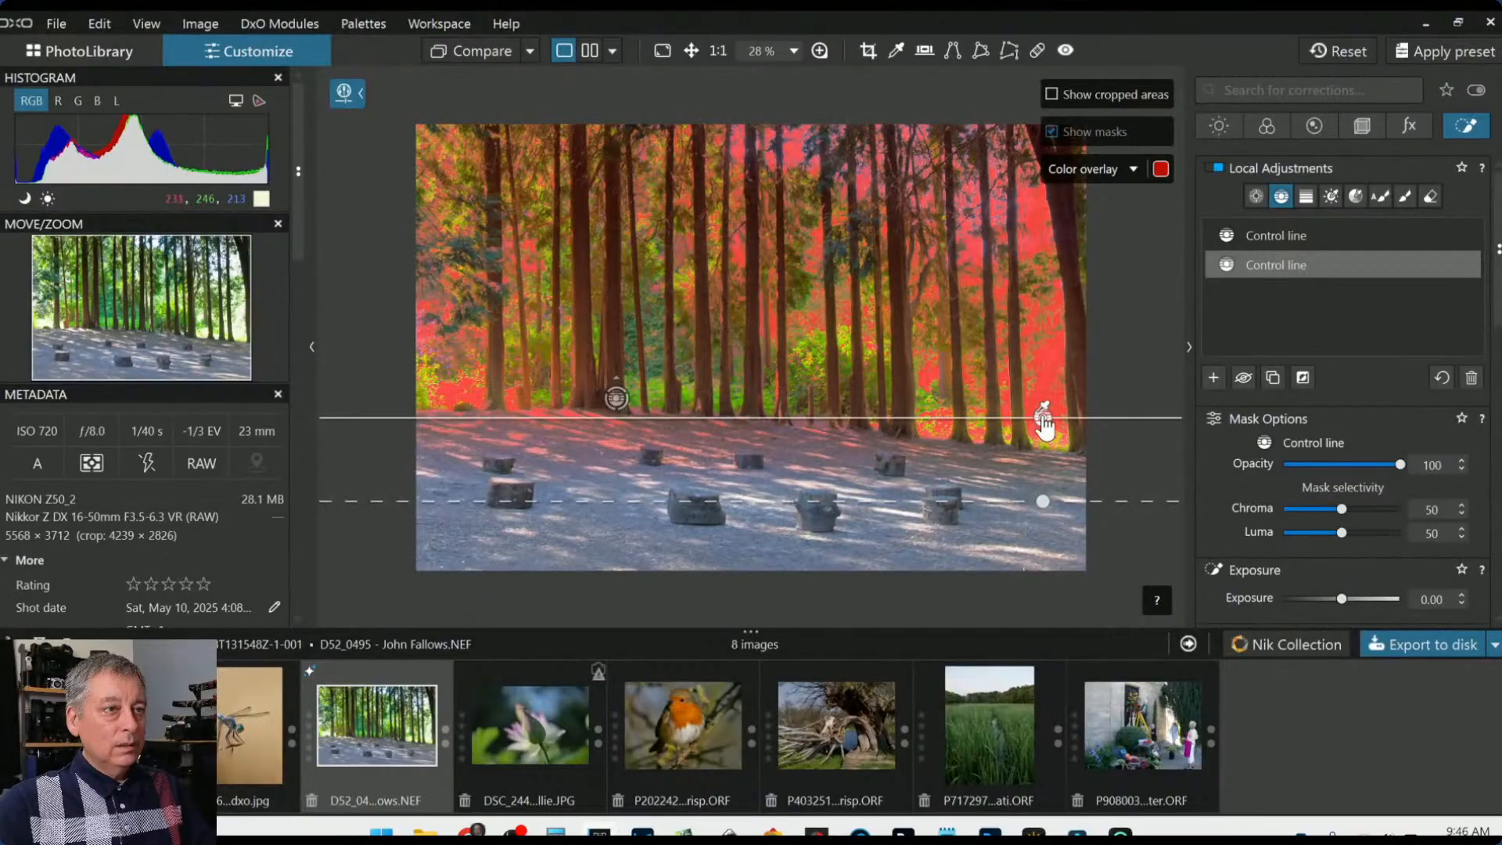
left_click_drag(1046, 500, 1044, 564)
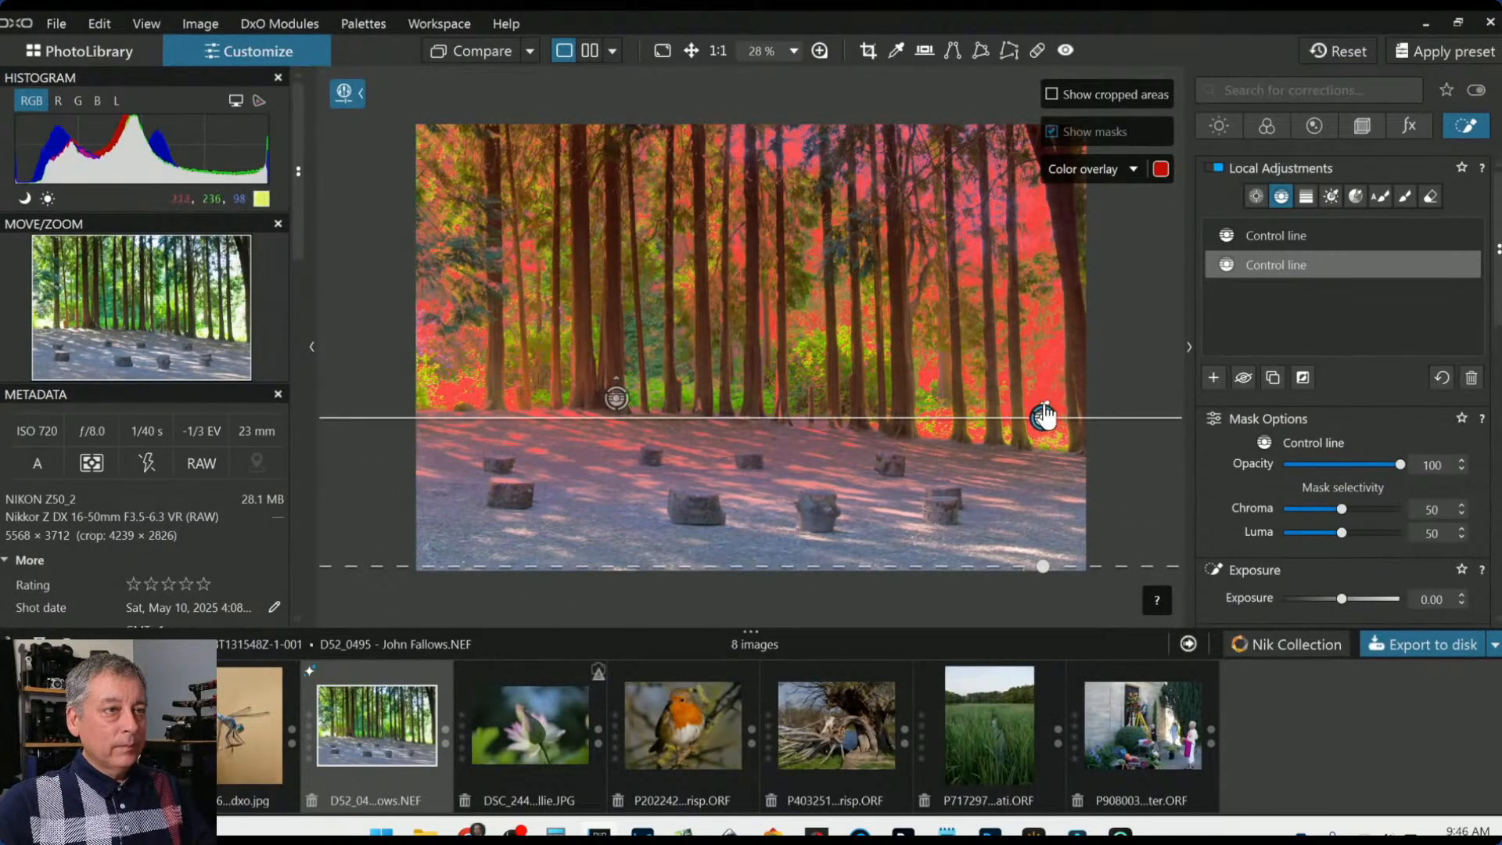
left_click_drag(1047, 399, 1051, 376)
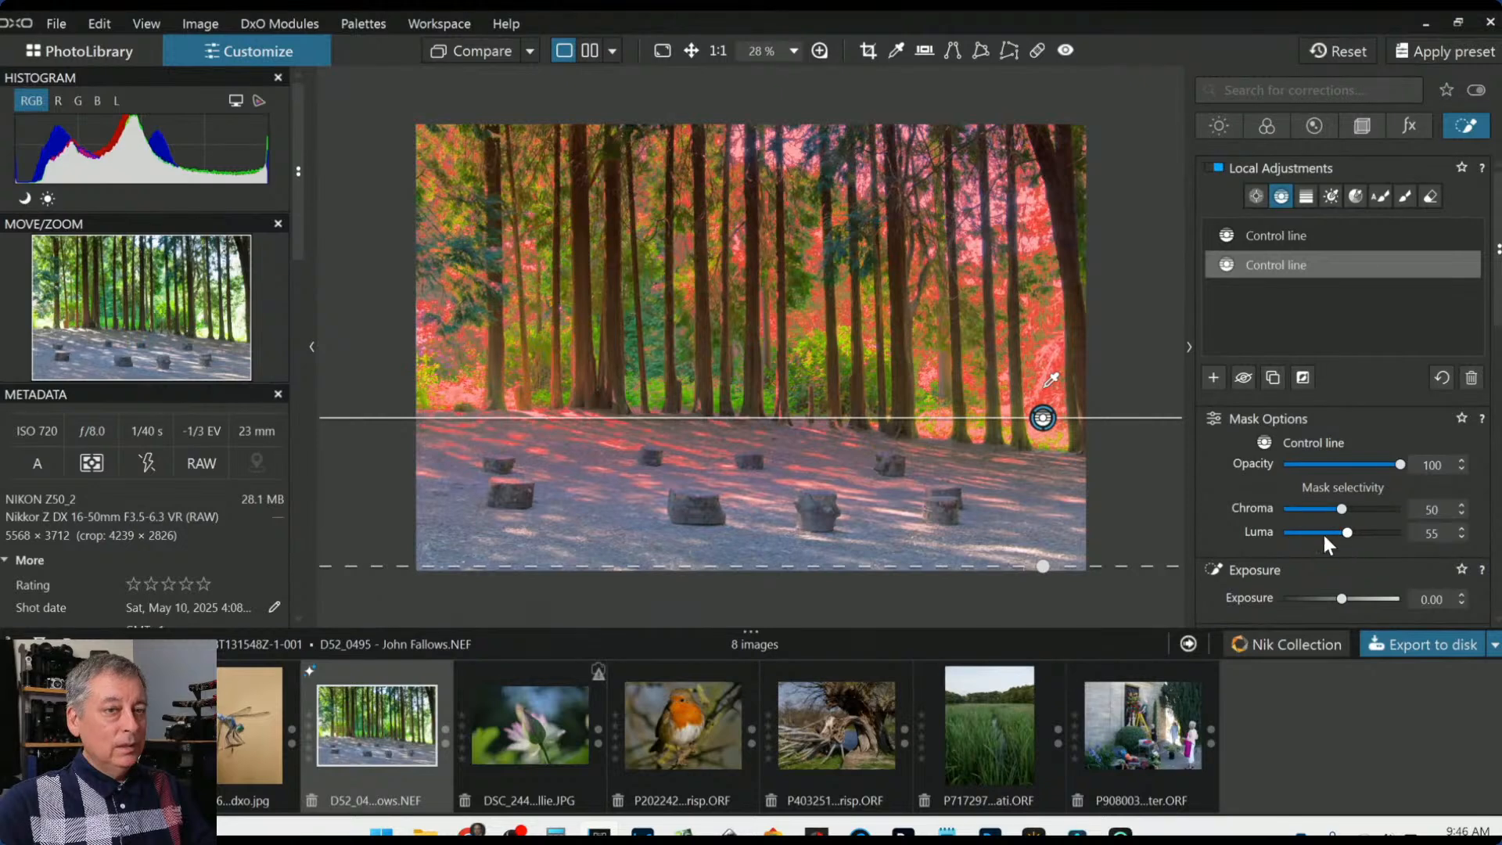
Darken the second control line's bright background with Exposure -1.09 and Highlights -19
scroll(1292, 542, "down", 5)
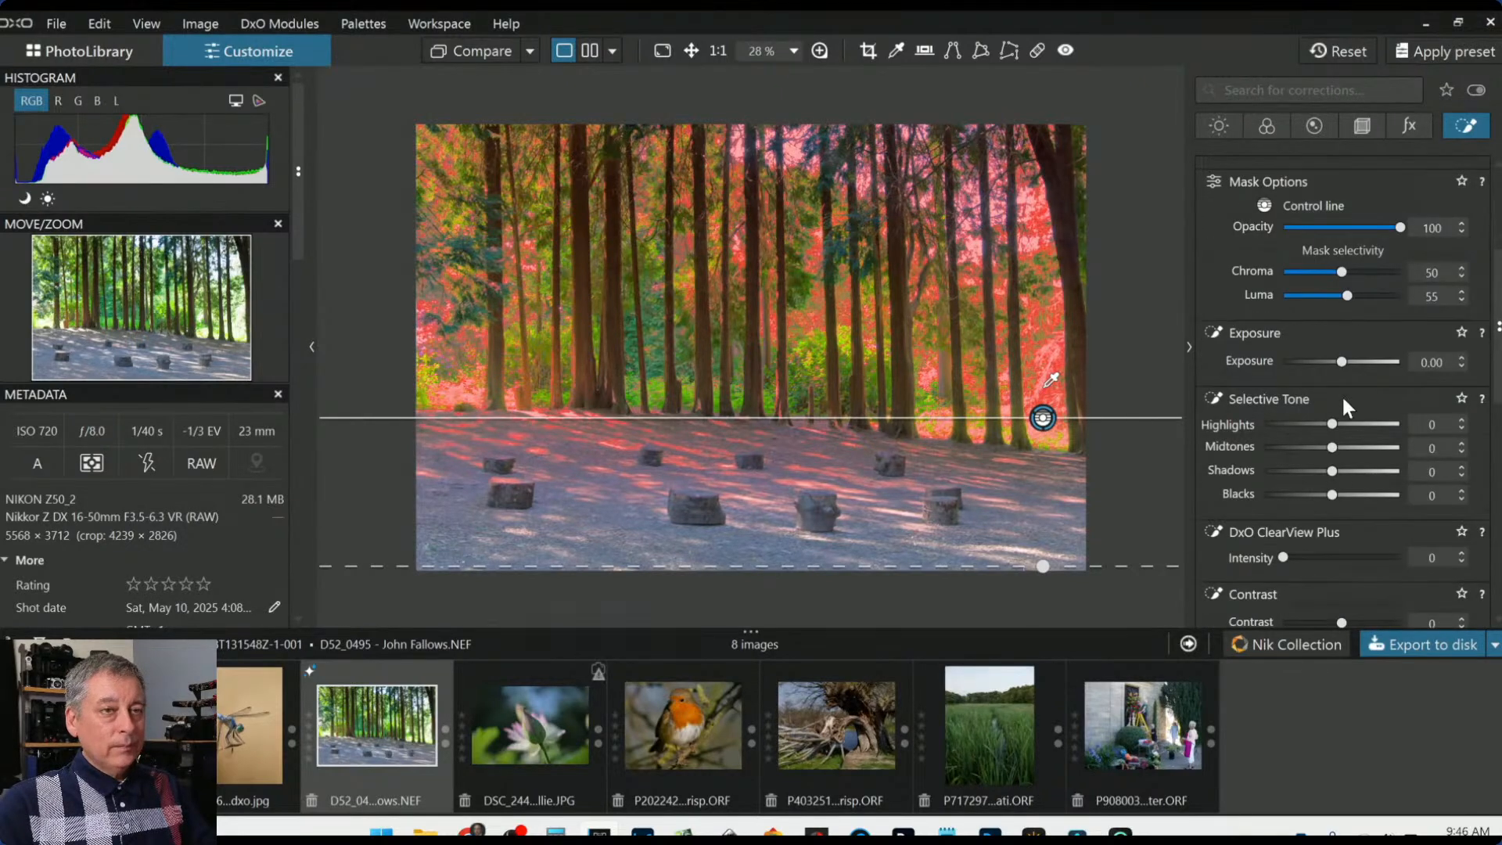
left_click_drag(1339, 363, 1311, 363)
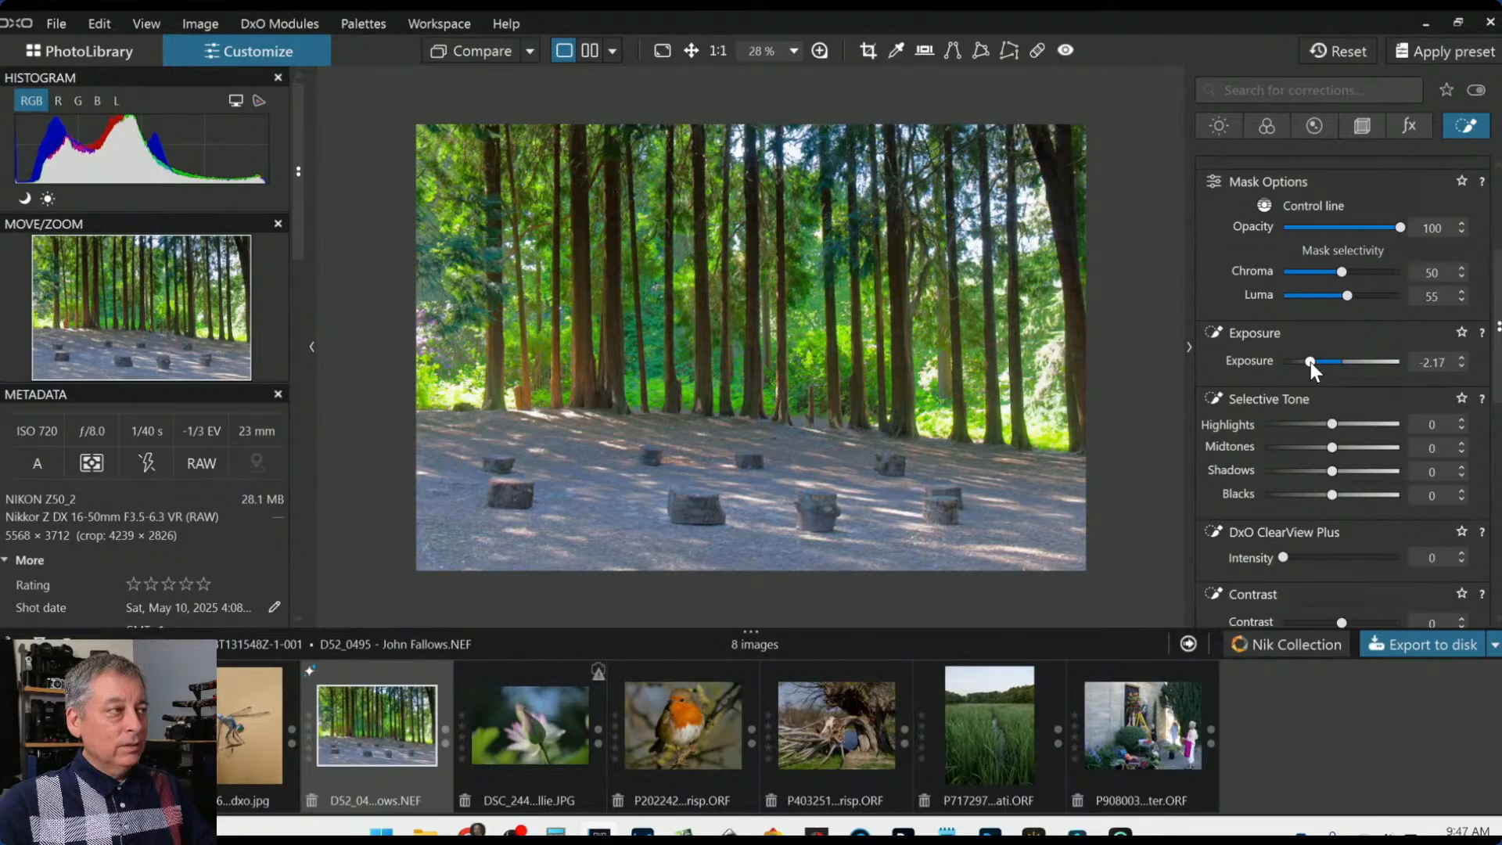
left_click_drag(1311, 363, 1320, 363)
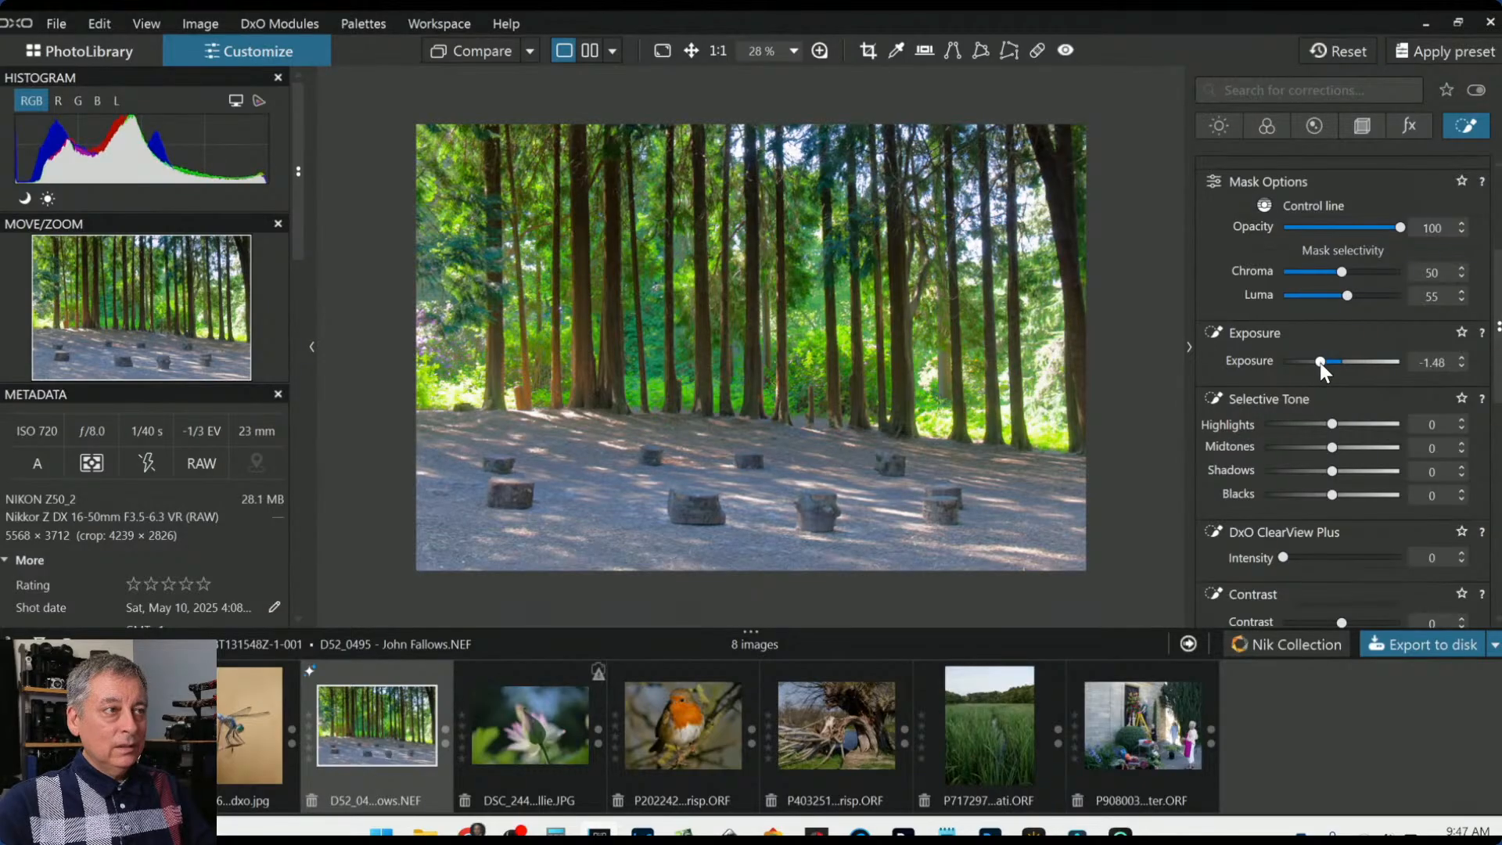
mouse_move(1332, 423)
left_mouse_down()
mouse_move(1248, 423)
mouse_move(1314, 427)
left_mouse_up()
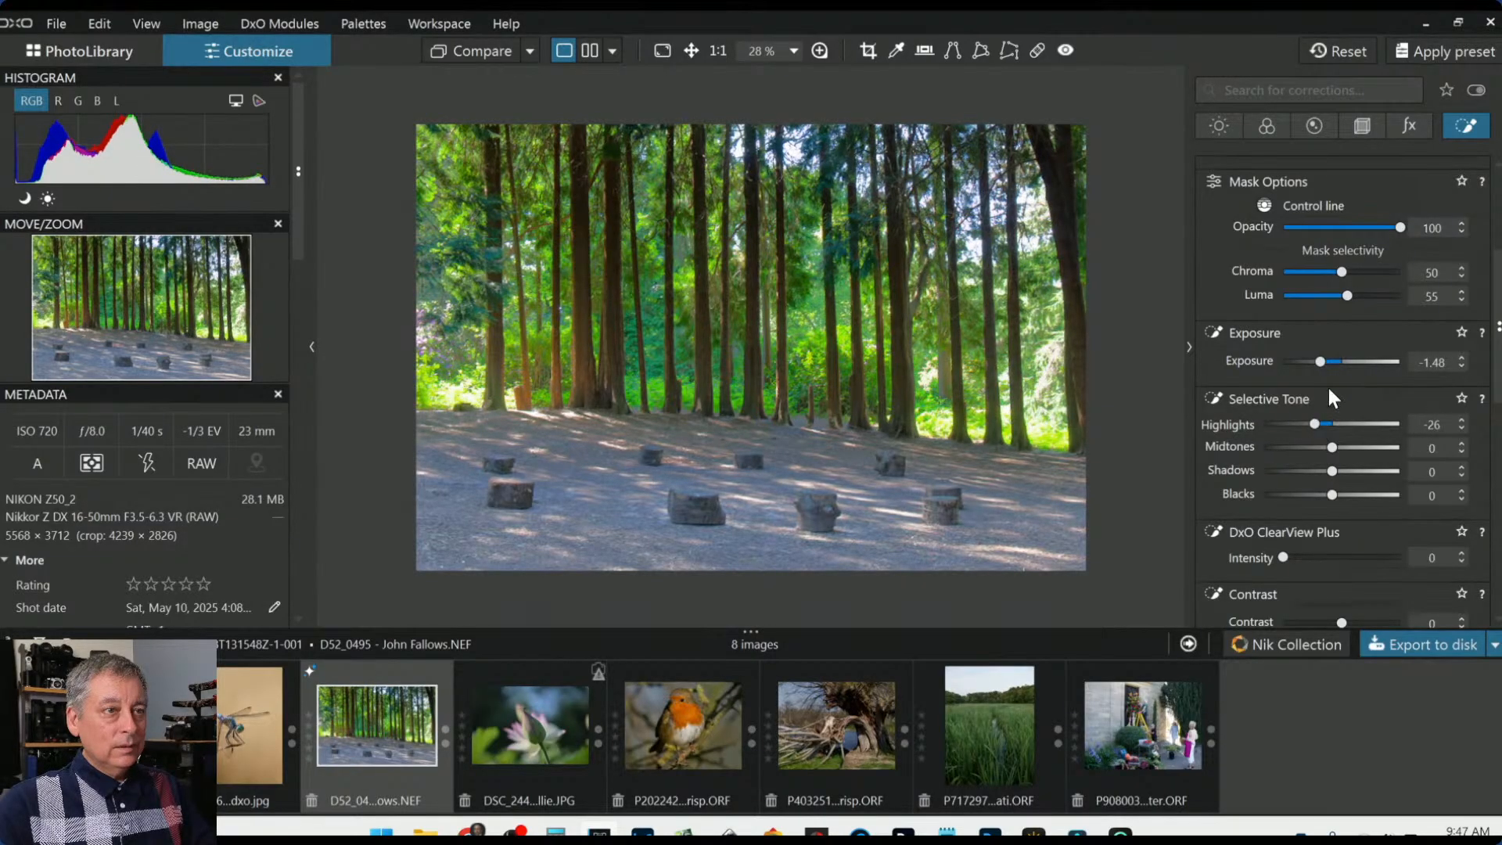
left_click_drag(1316, 361, 1317, 362)
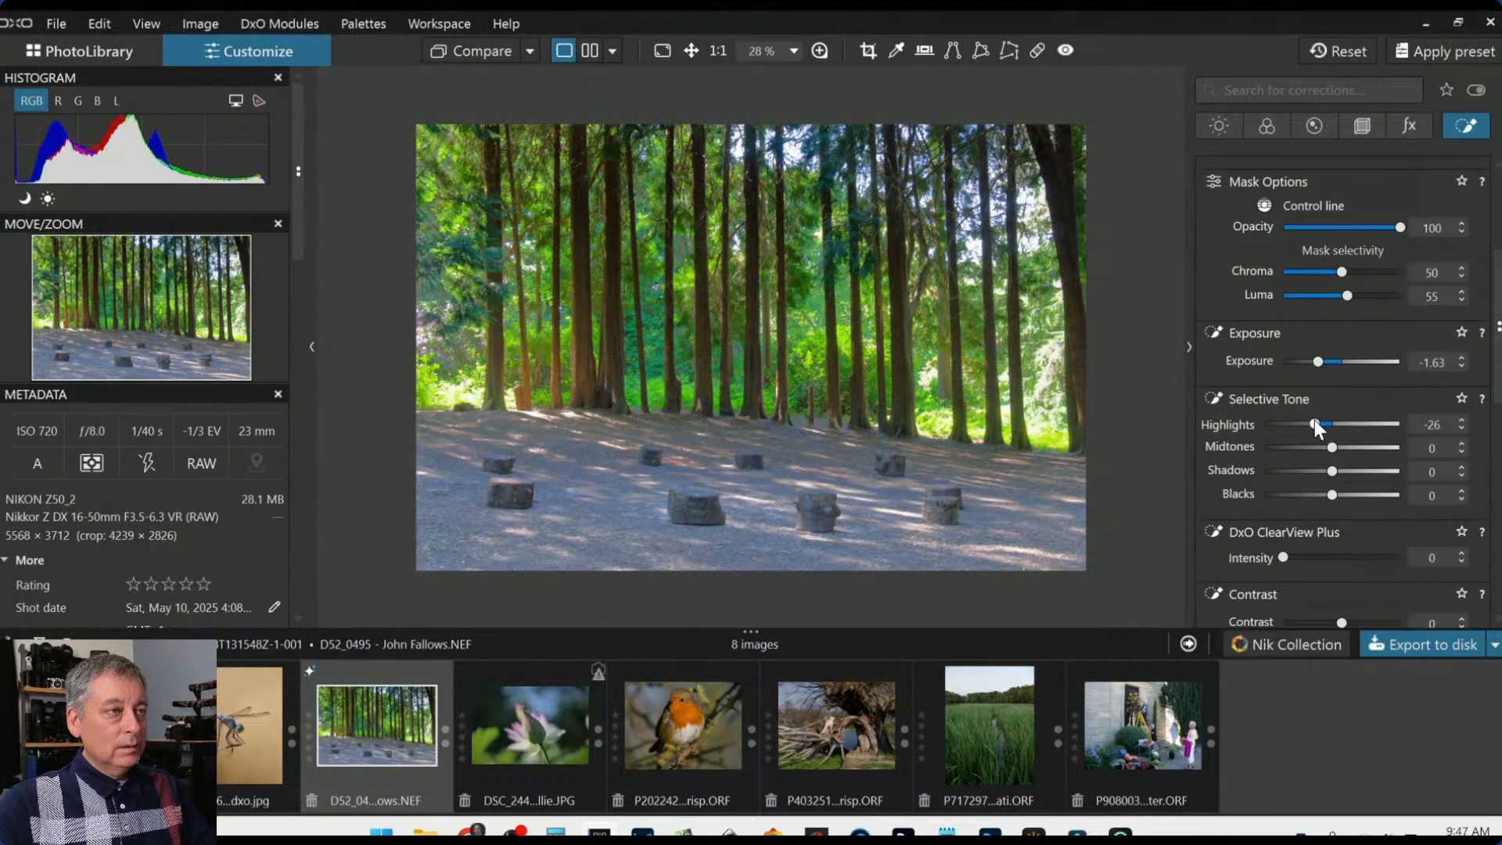
left_click_drag(1316, 423, 1320, 423)
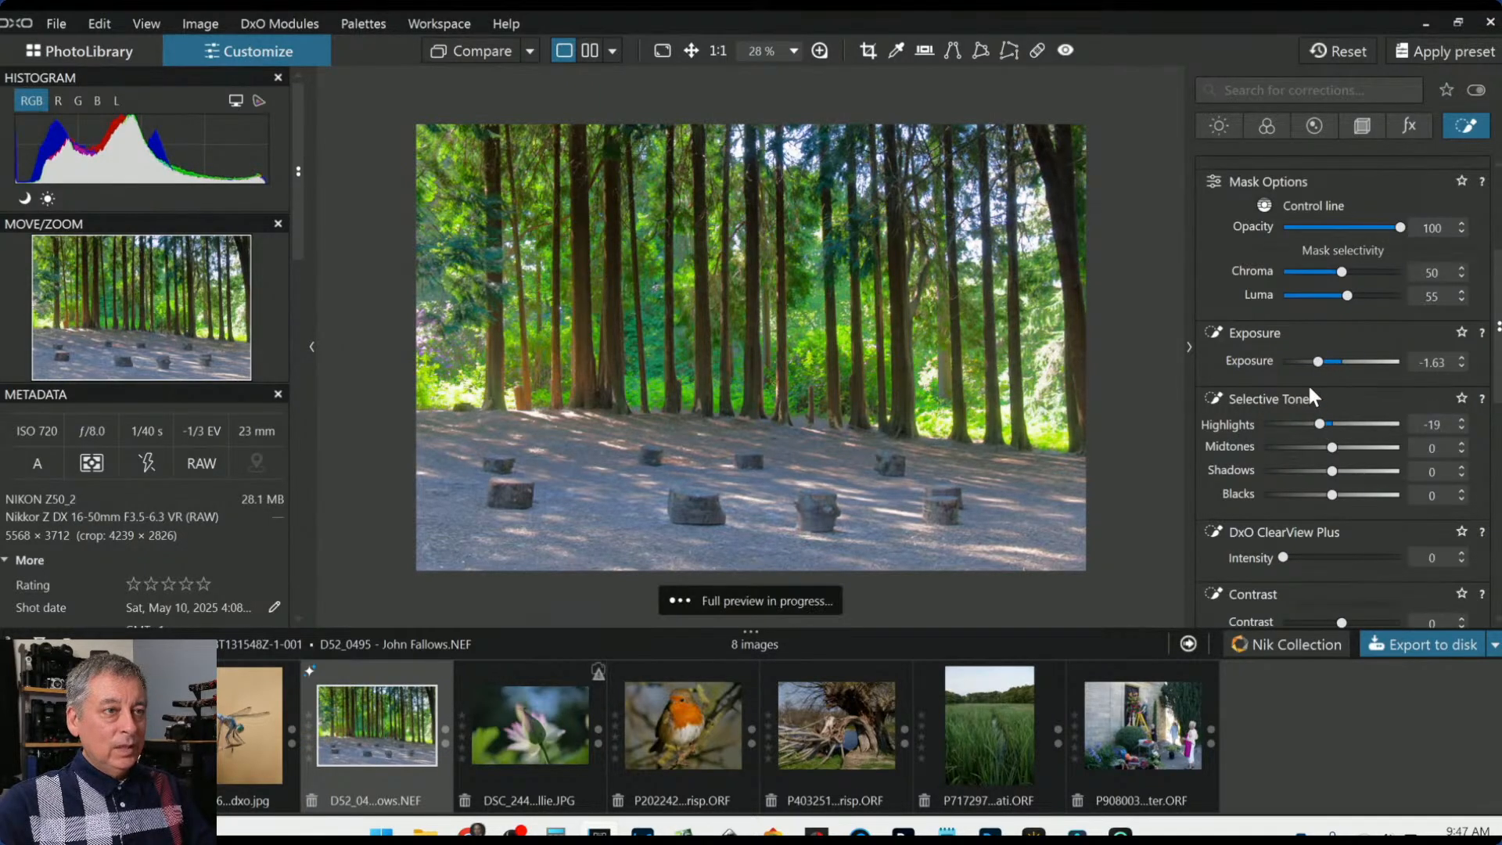
left_click_drag(1320, 363, 1325, 360)
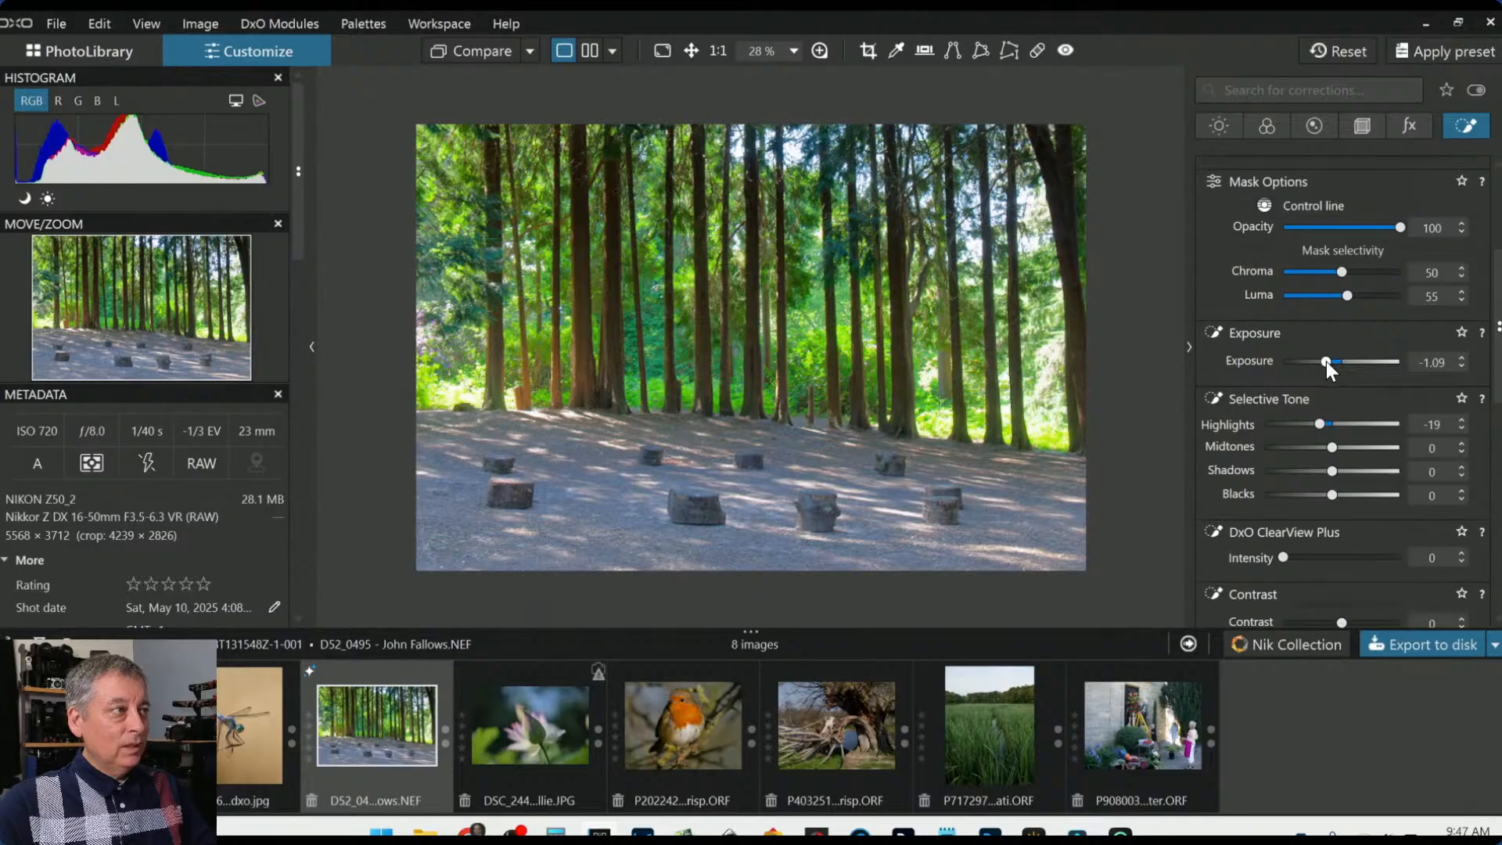
Set the second control line's Exposure to -1.05 and shift its sampling point slightly over the bright foliage, ending with no mask selected
left_click_drag(1326, 359, 1326, 360)
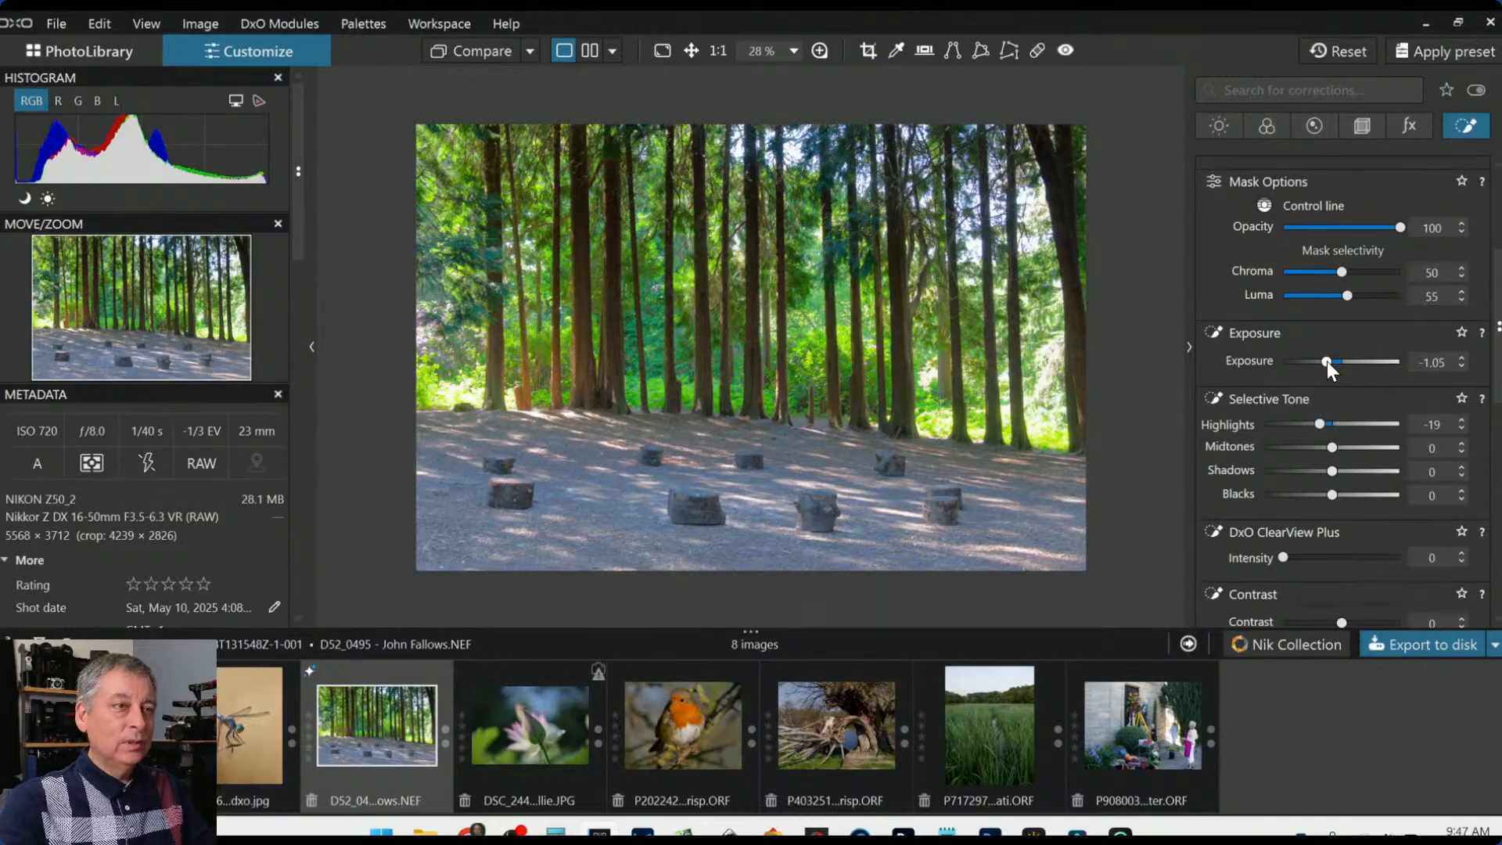
left_click(1226, 532)
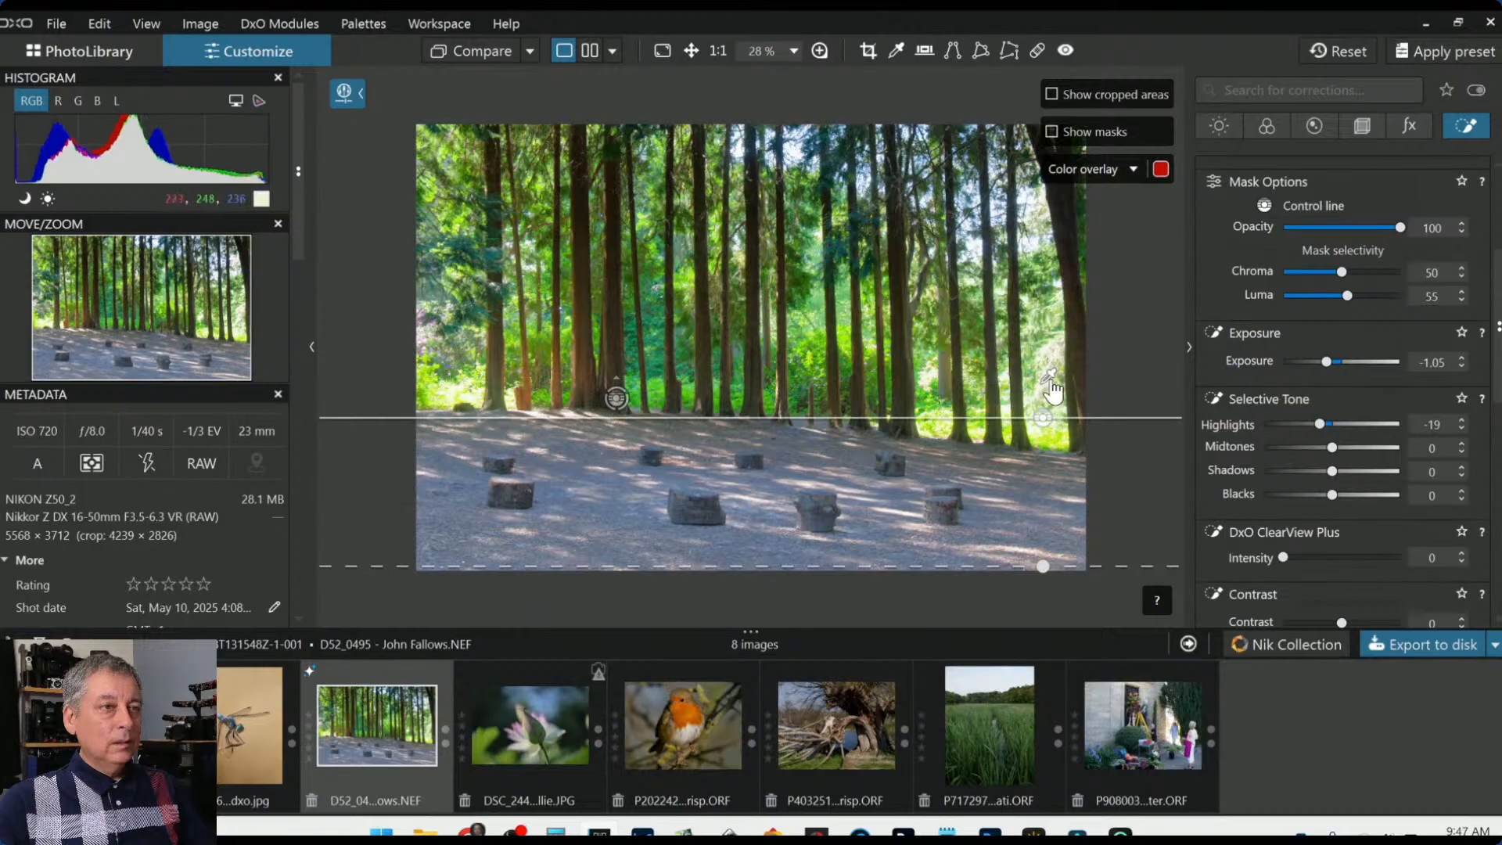
left_click_drag(1052, 390, 1064, 399)
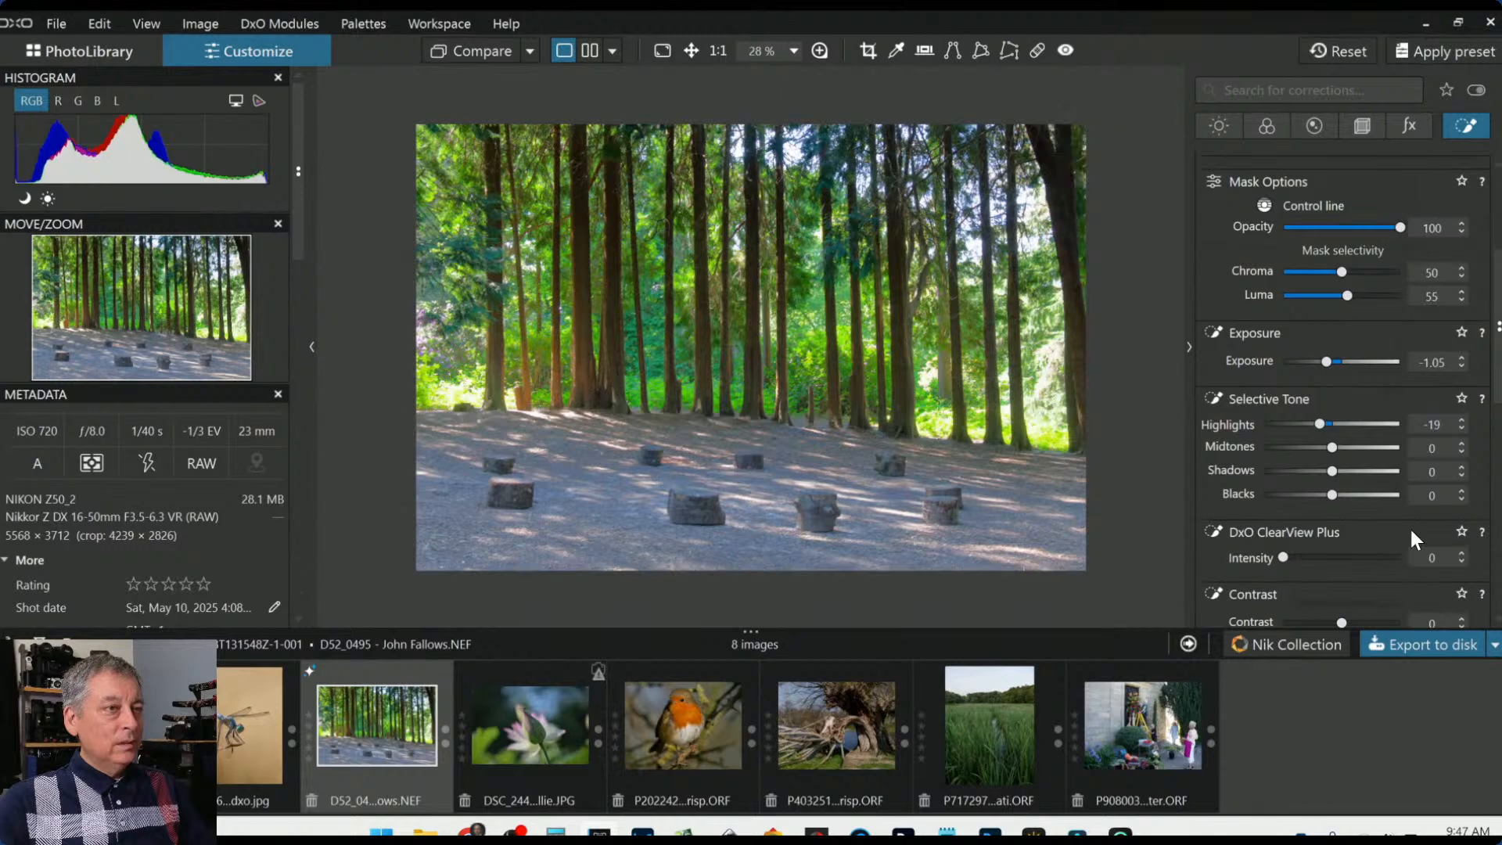
key("Escape")
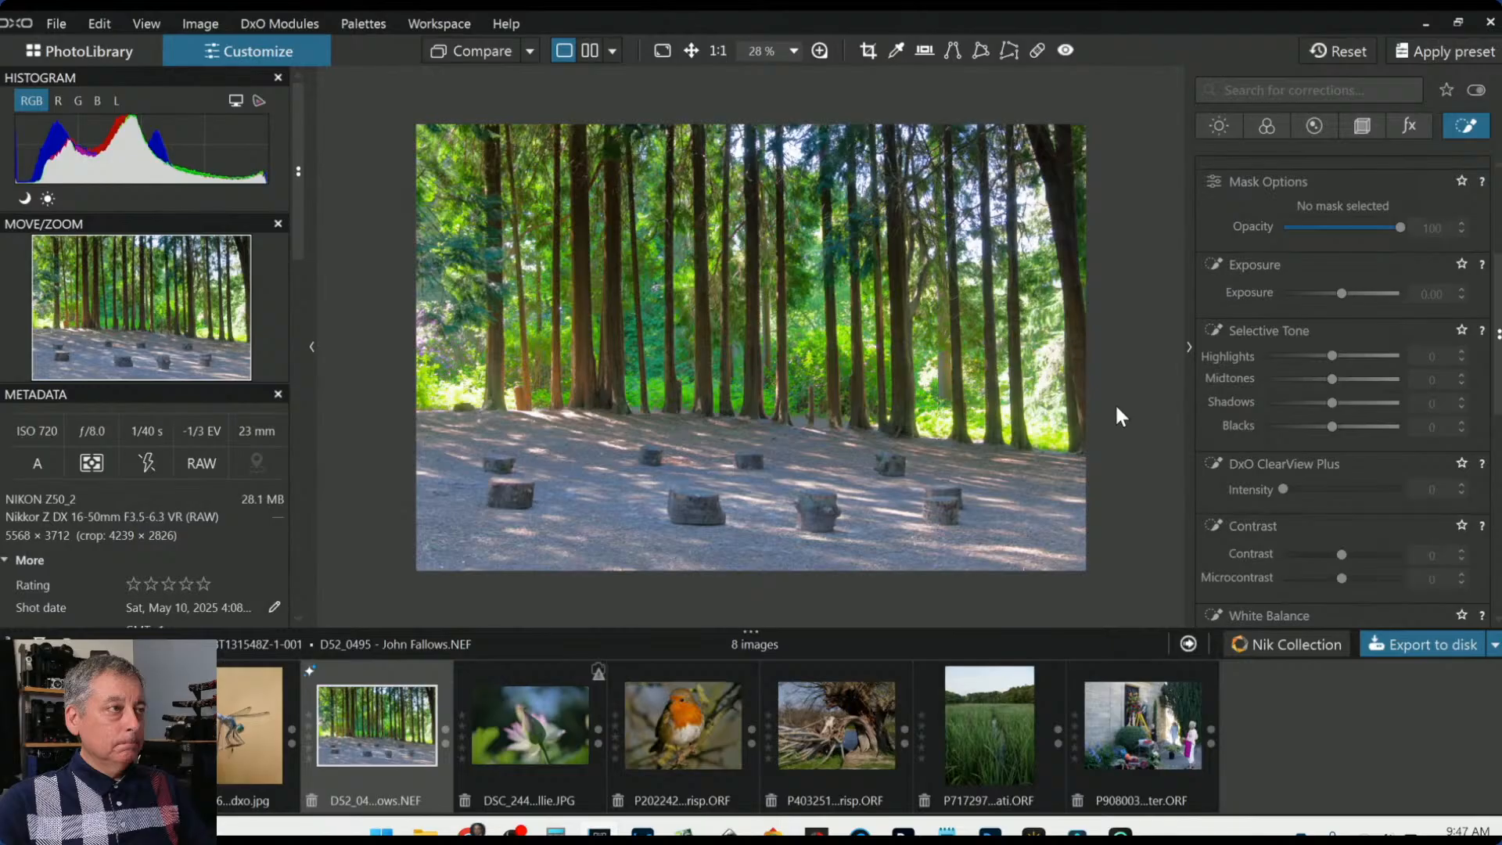
Enable the forest photo's global Contrast correction and raise Microcontrast to 43
scroll(1275, 352, "up", 3)
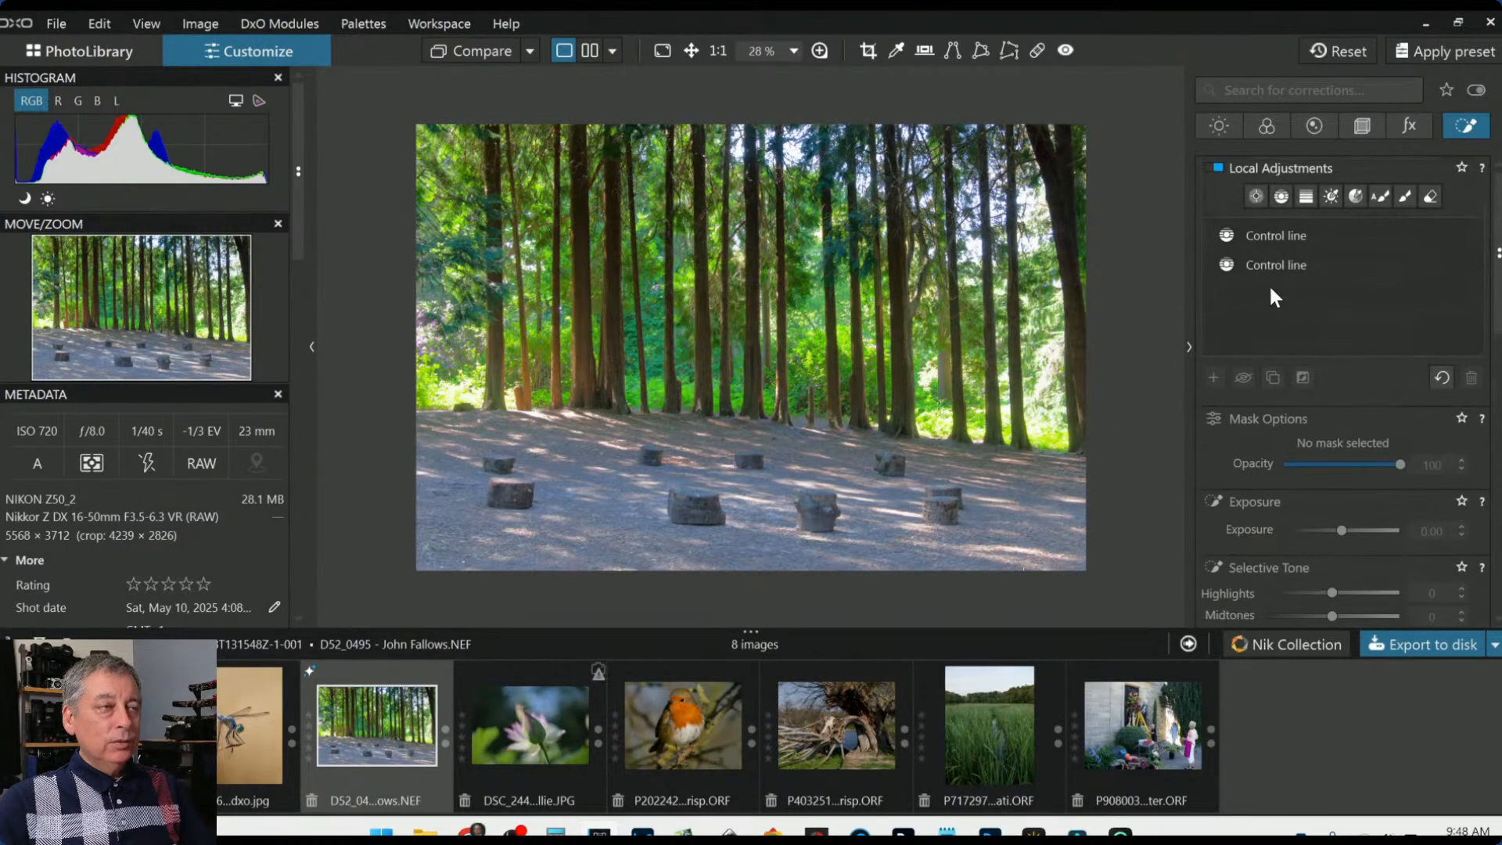
left_click(1222, 122)
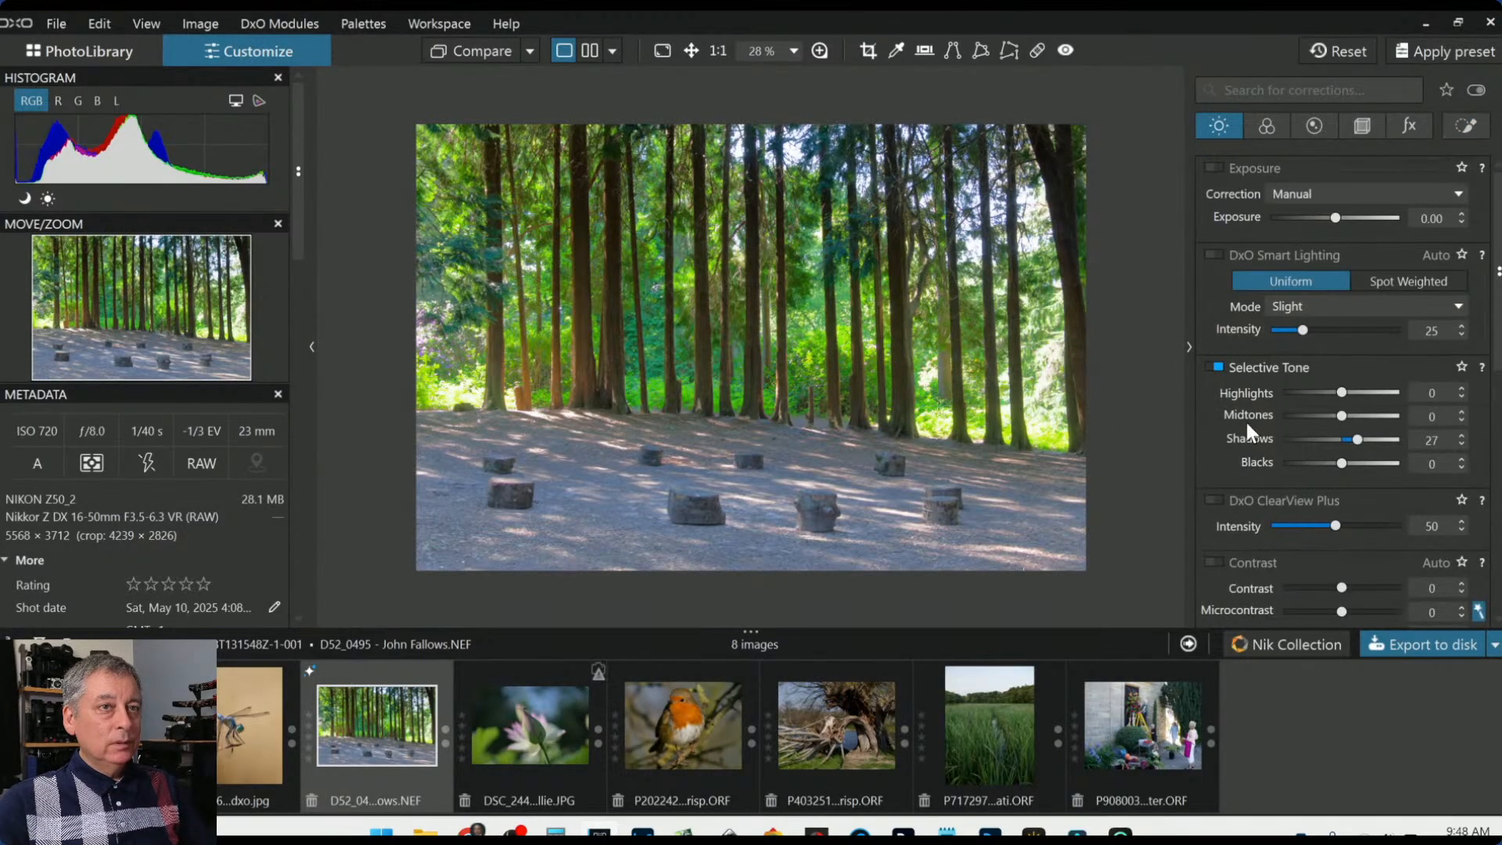
scroll(1245, 419, "down", 3)
scroll(1245, 420, "down", 2)
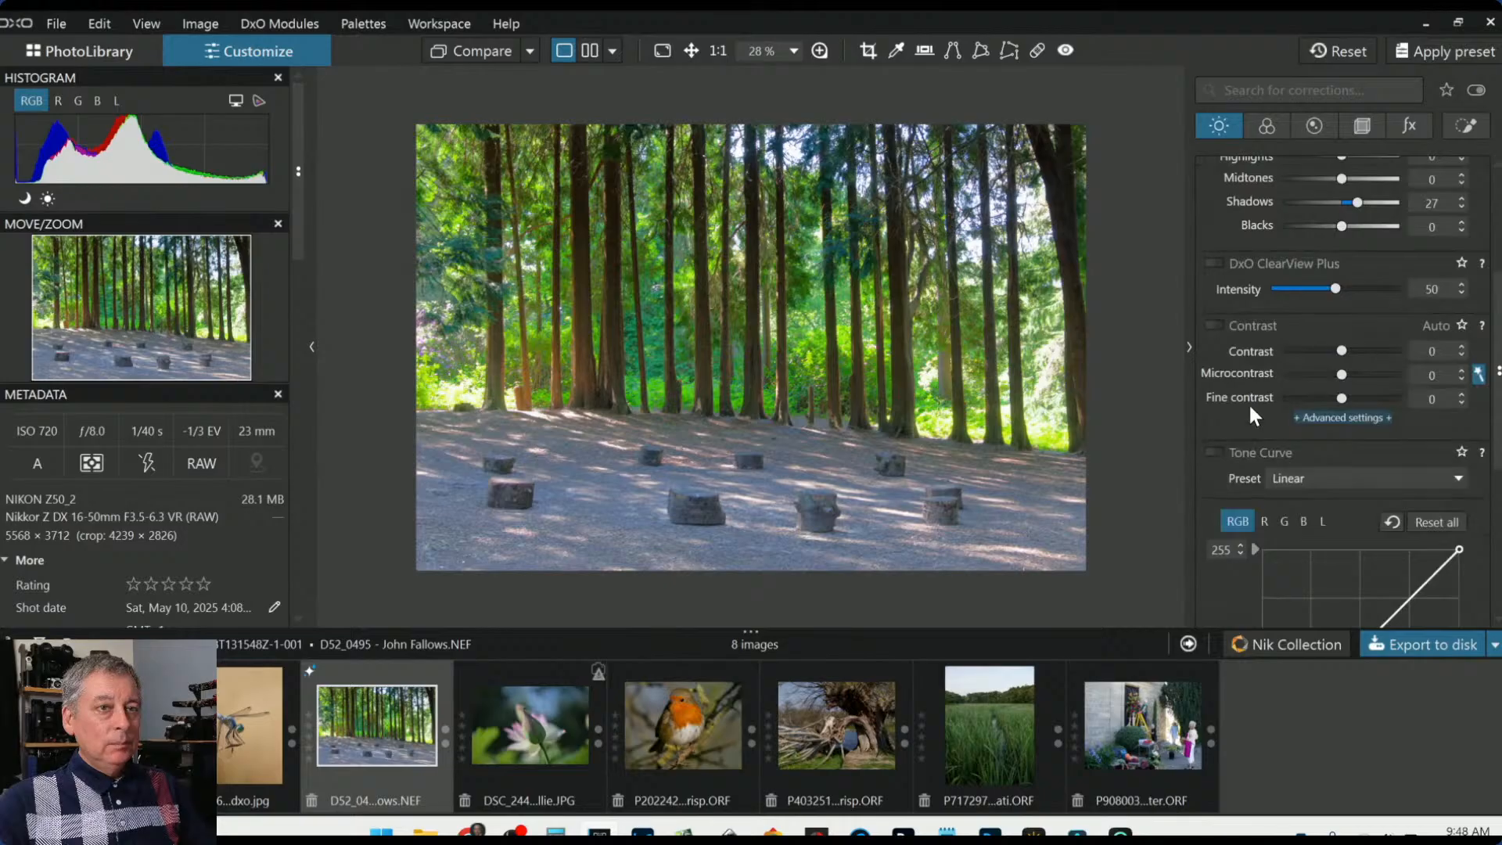
left_click(1209, 325)
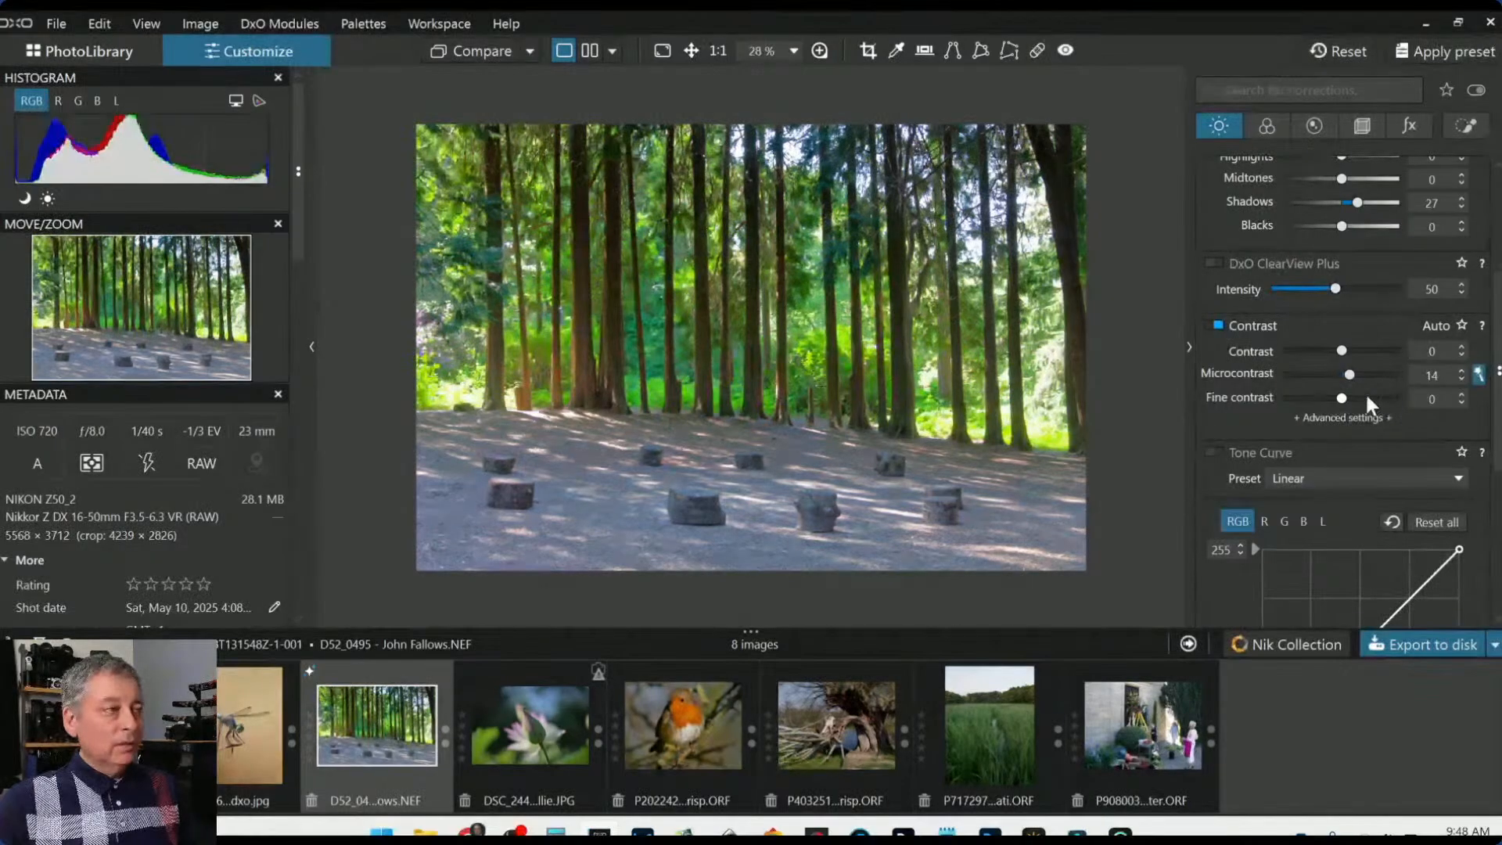
left_click_drag(1354, 377, 1356, 376)
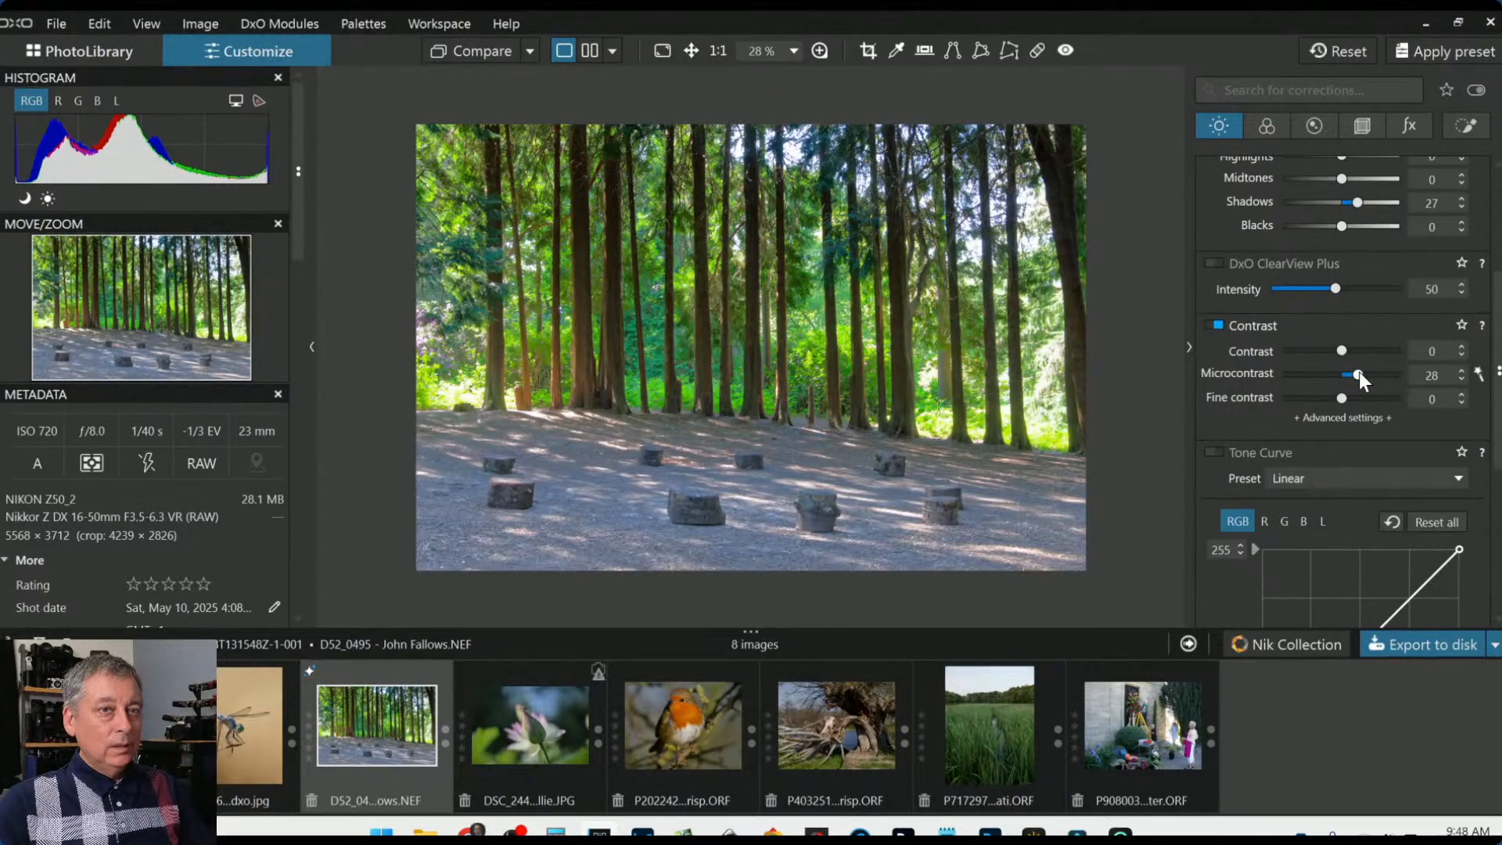
left_click_drag(1359, 374, 1367, 374)
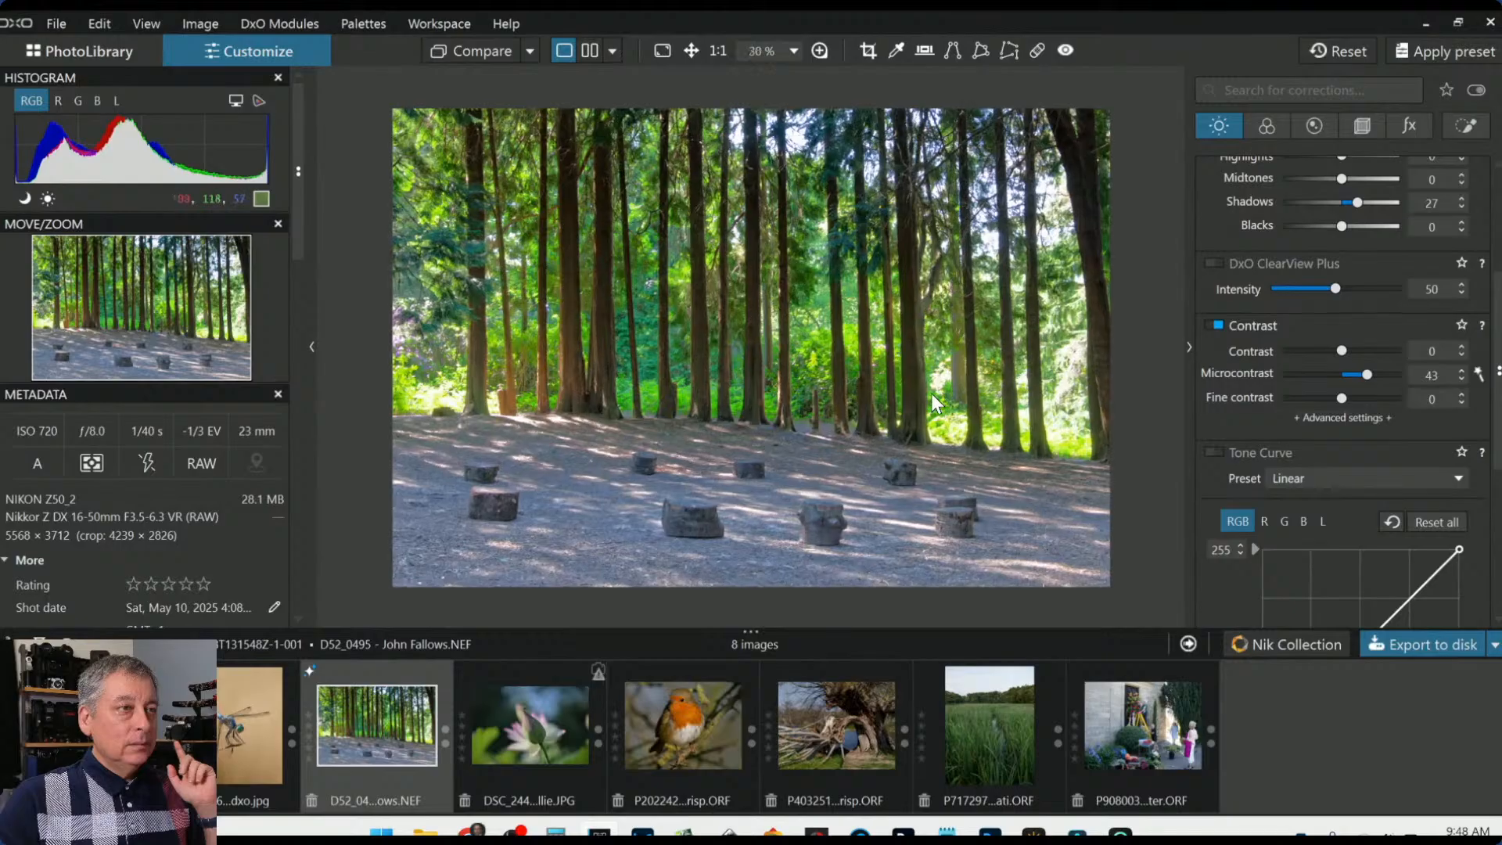
Start the Retouch tool in Clone mode and paint over the blown-out patch between the two trunks right of centre
scroll(931, 392, "up", 3)
scroll(983, 405, "up", 1)
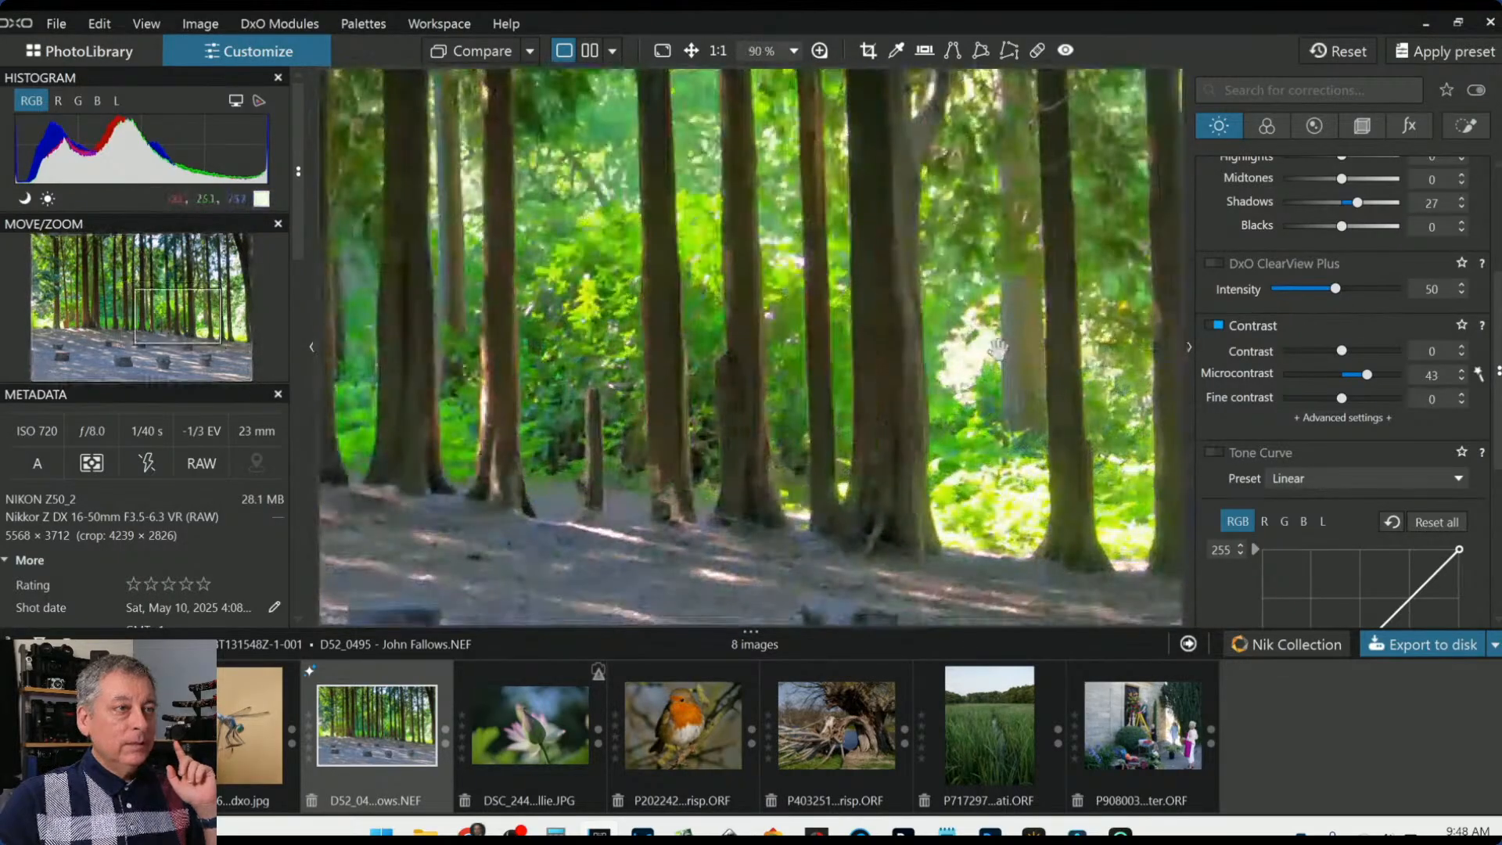
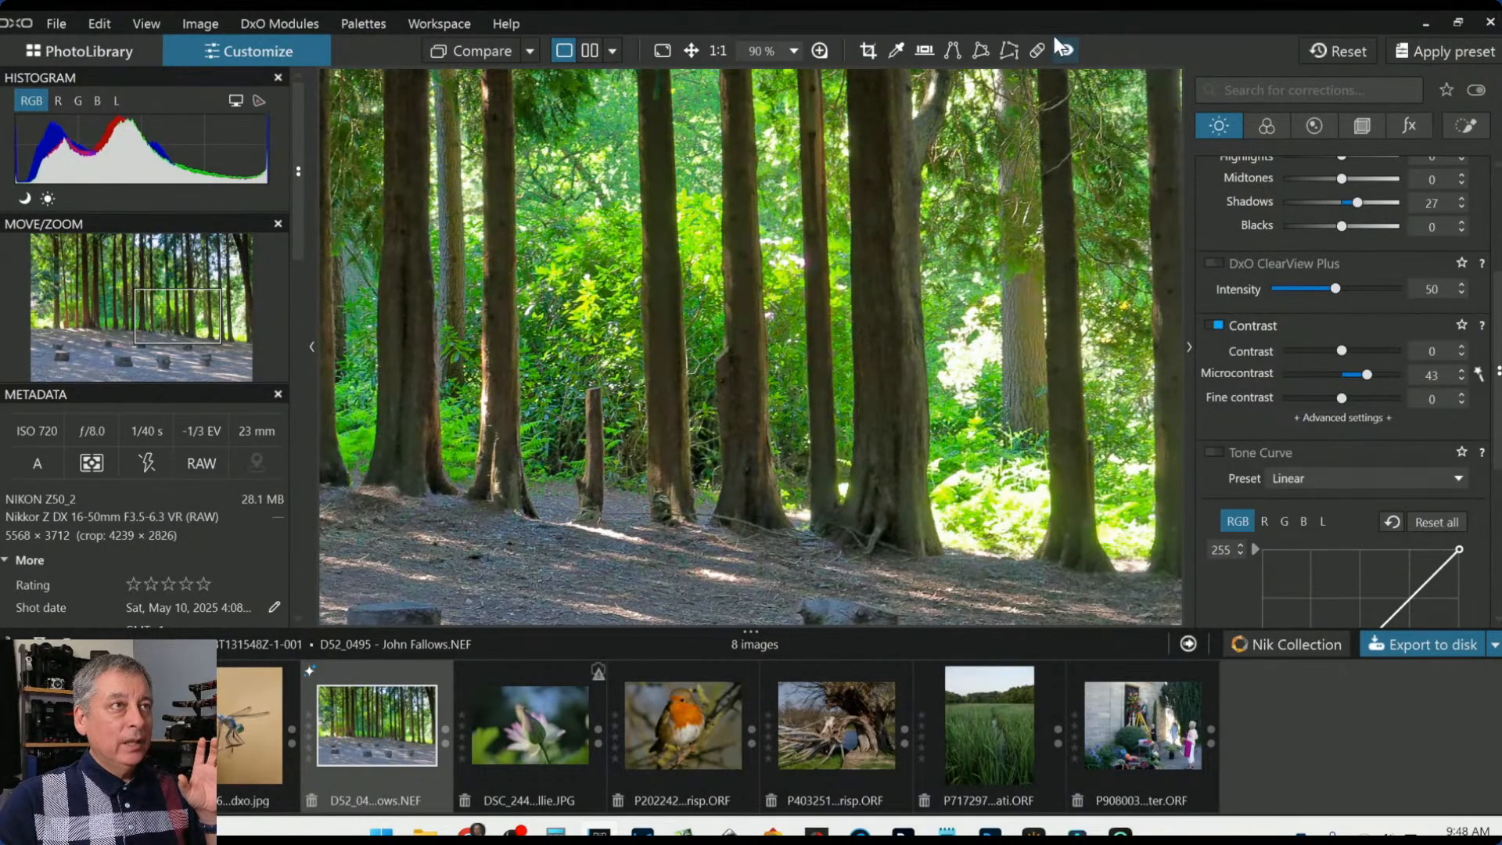
left_click(1038, 50)
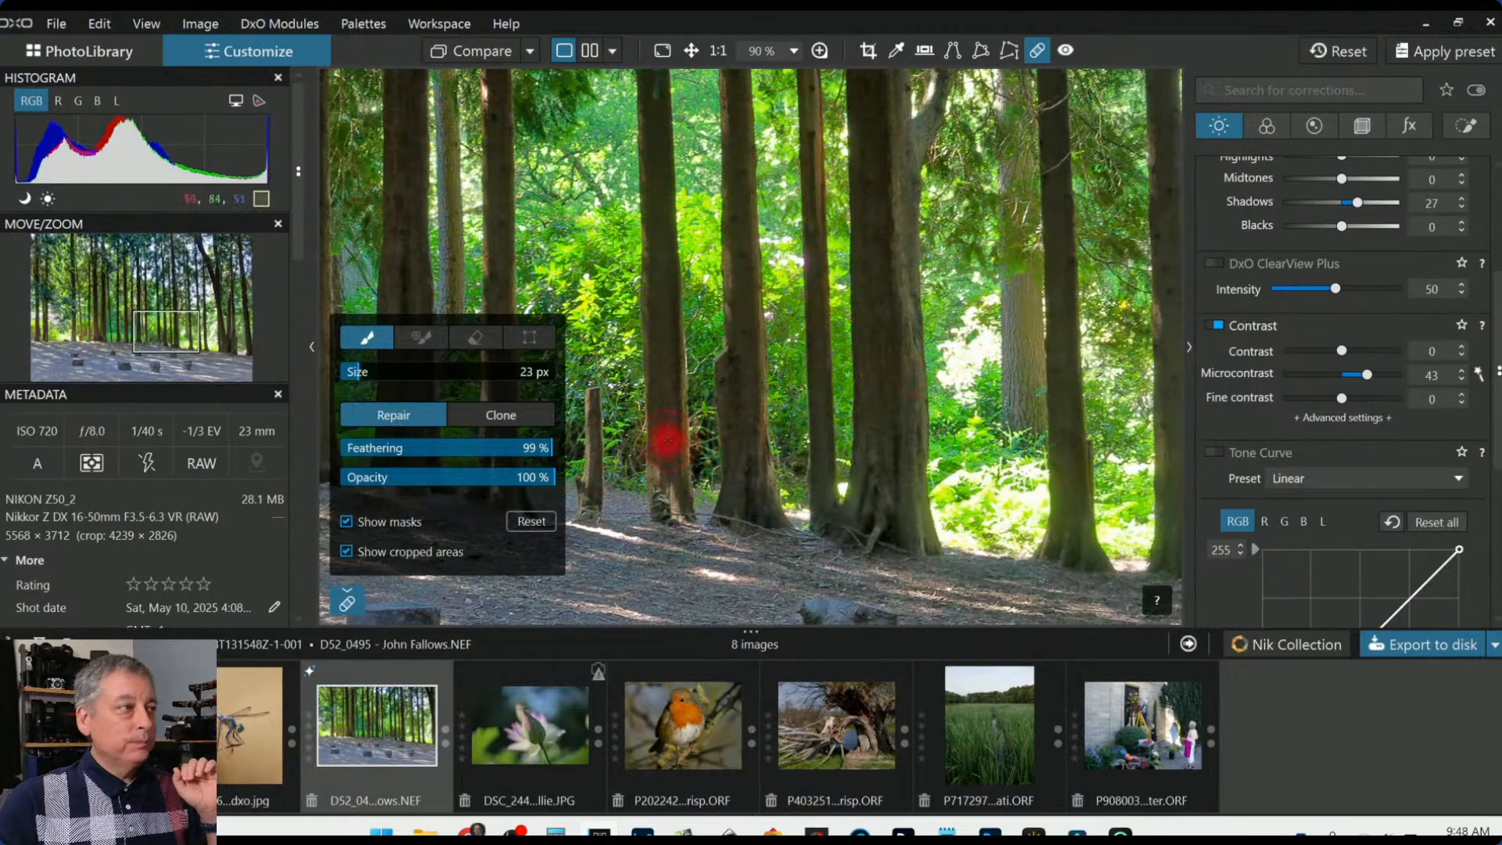
left_click(538, 423)
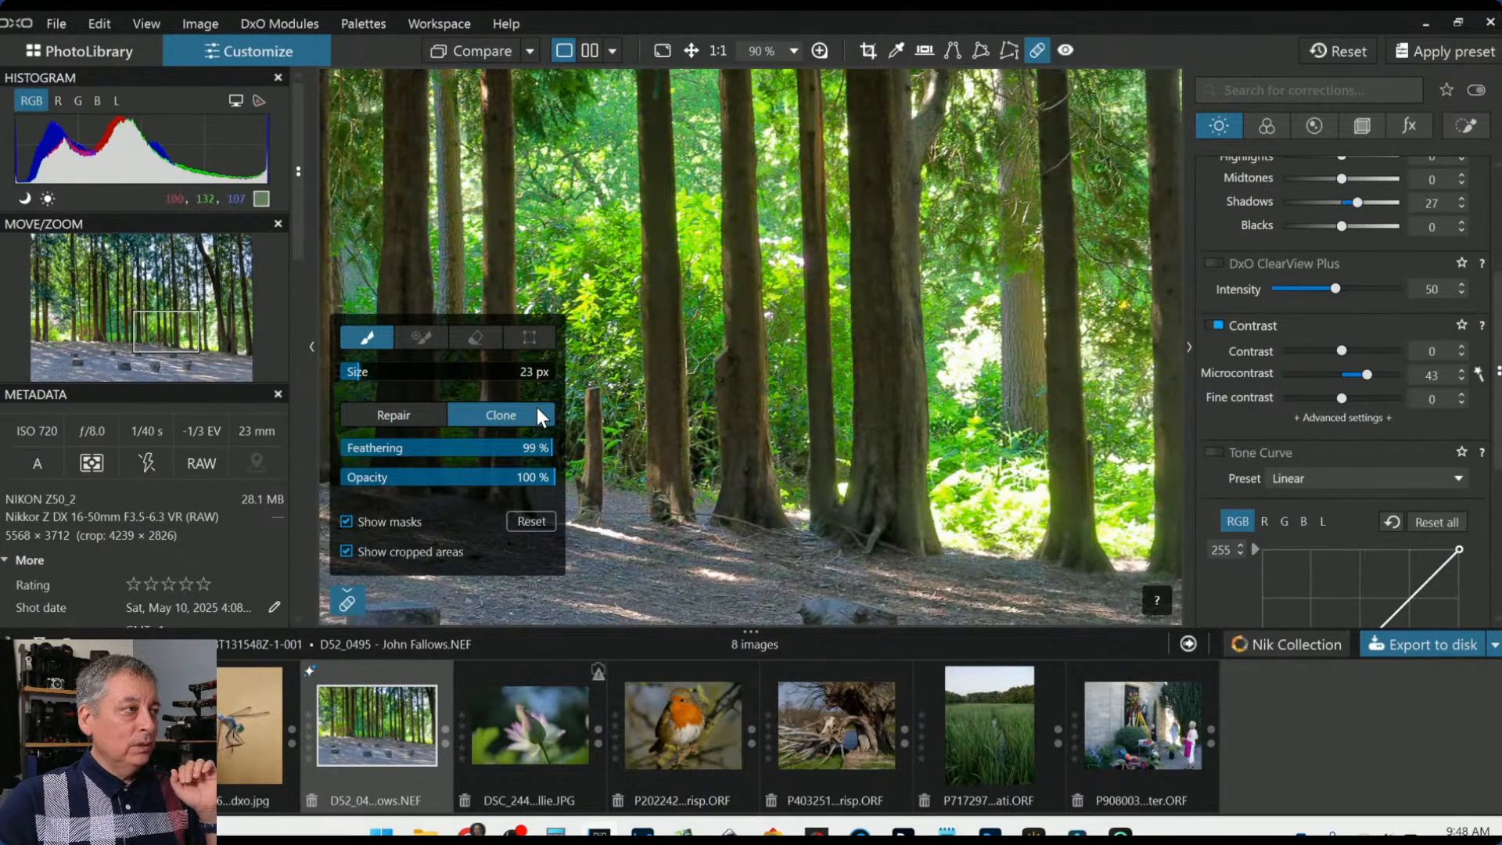
mouse_move(950, 367)
left_mouse_down()
mouse_move(986, 338)
mouse_move(956, 348)
mouse_move(966, 377)
mouse_move(968, 316)
left_mouse_up()
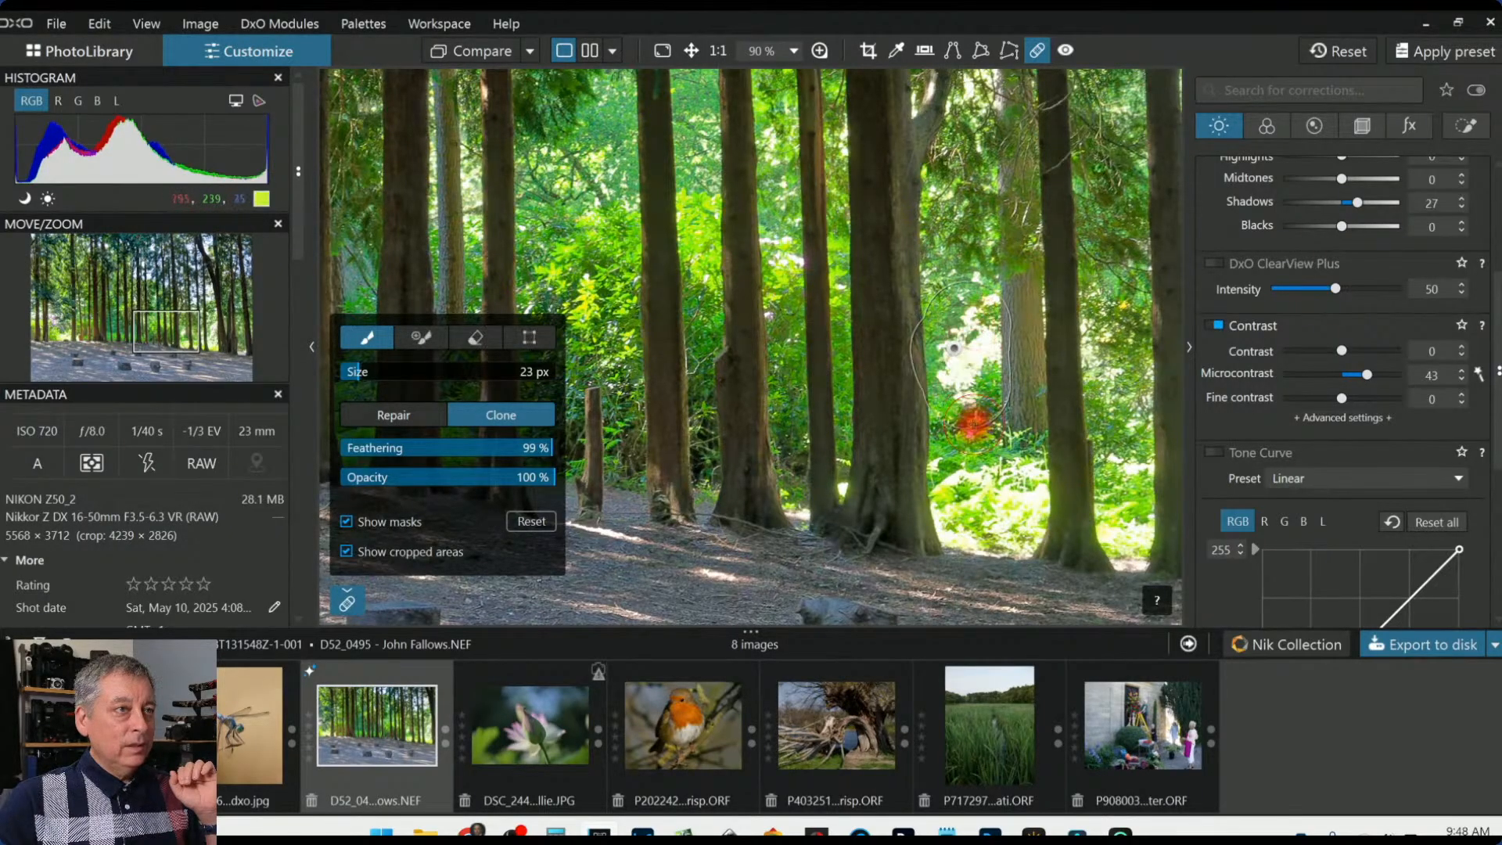
Reposition the first clone patch's source, trying the central foliage and settling on the foliage at the photo's far left edge
scroll(974, 422, "down", 3)
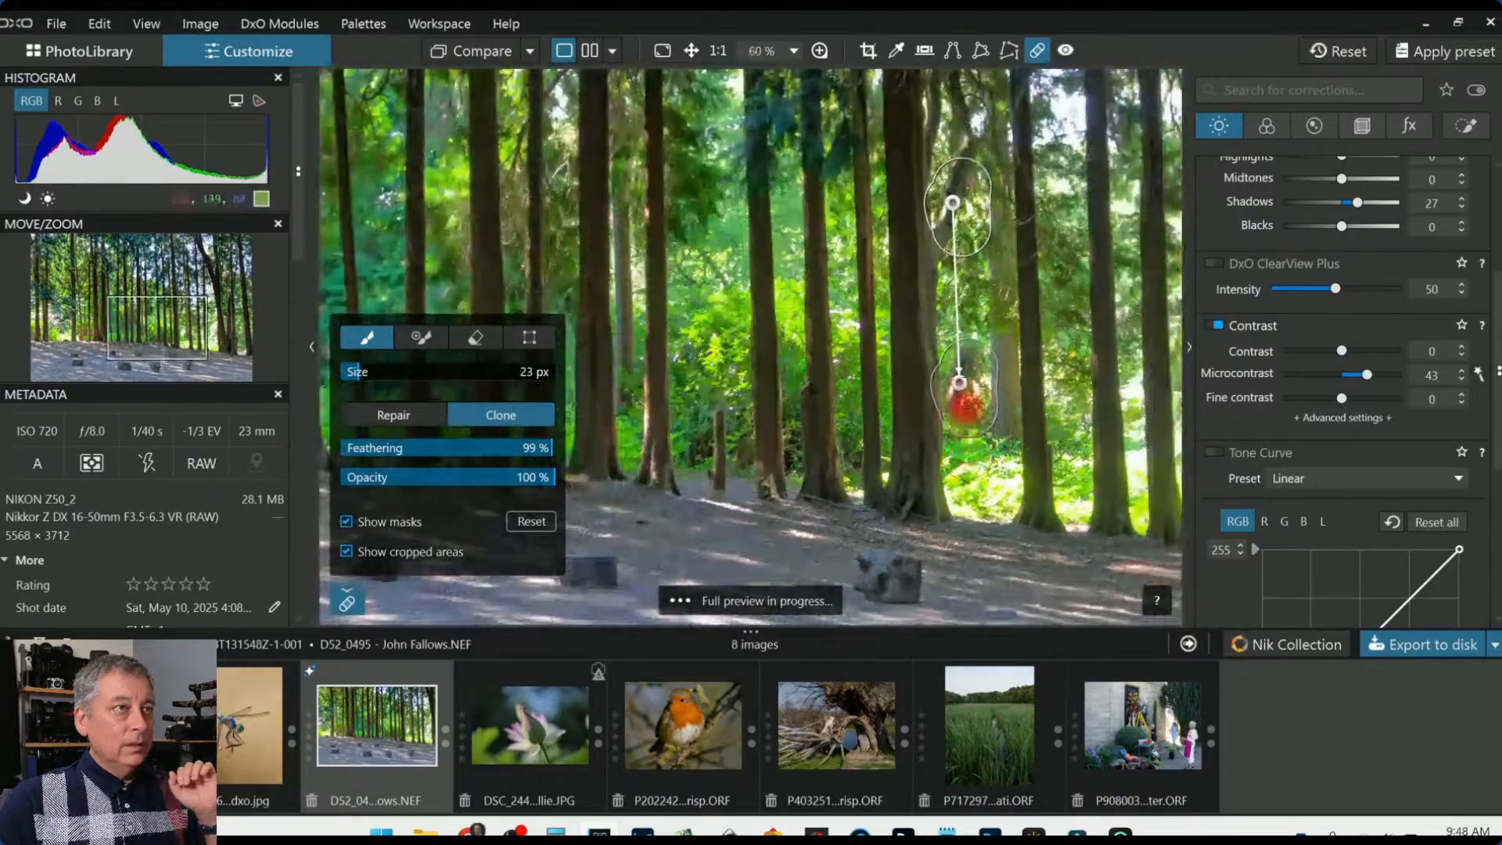
mouse_move(953, 202)
left_mouse_down()
mouse_move(700, 321)
mouse_move(702, 354)
left_mouse_up()
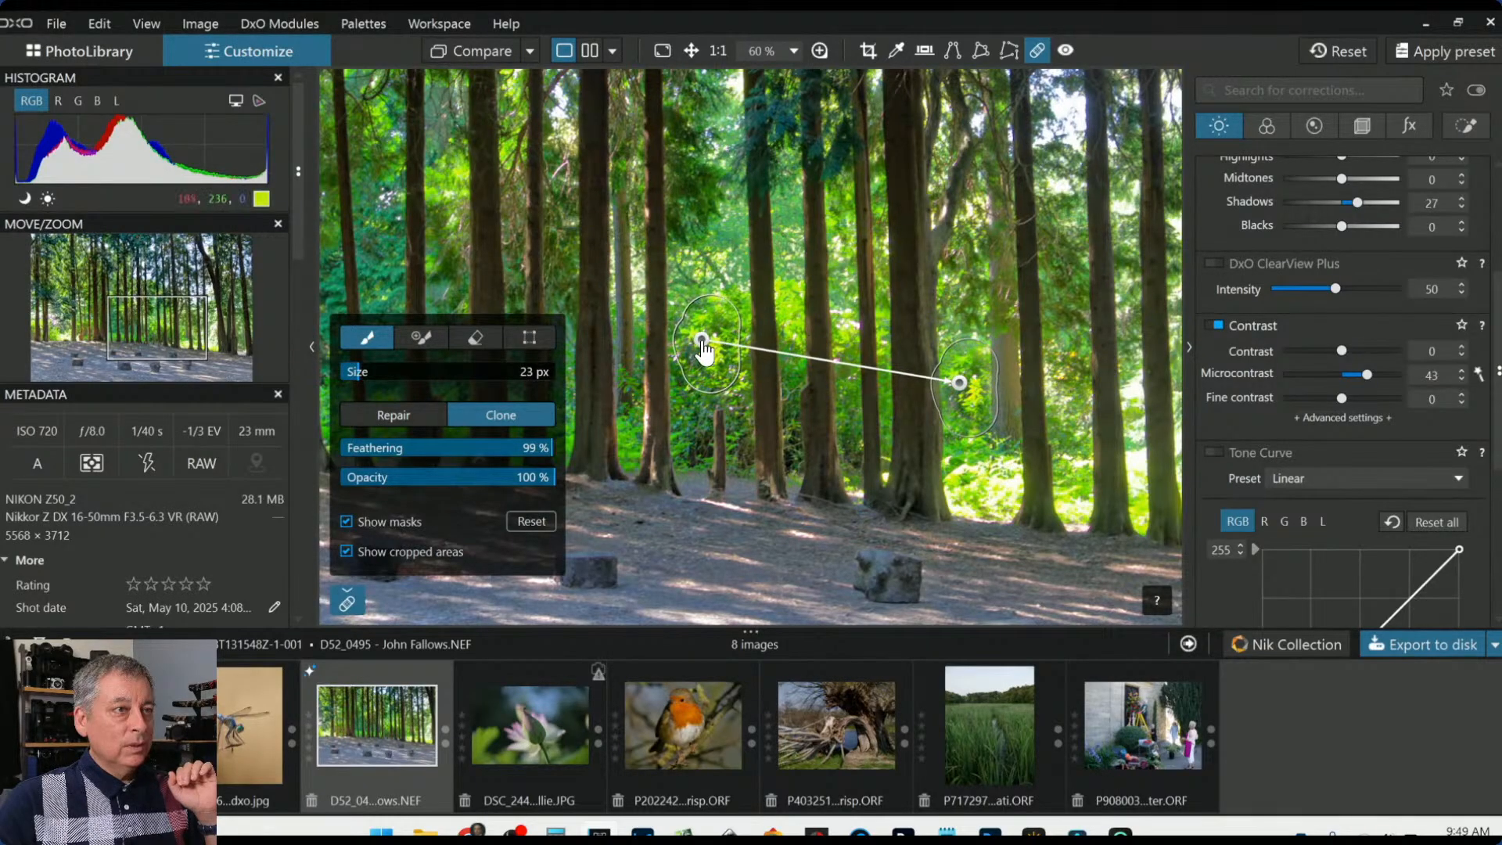
left_click_drag(701, 354, 709, 353)
scroll(708, 352, "down", 5)
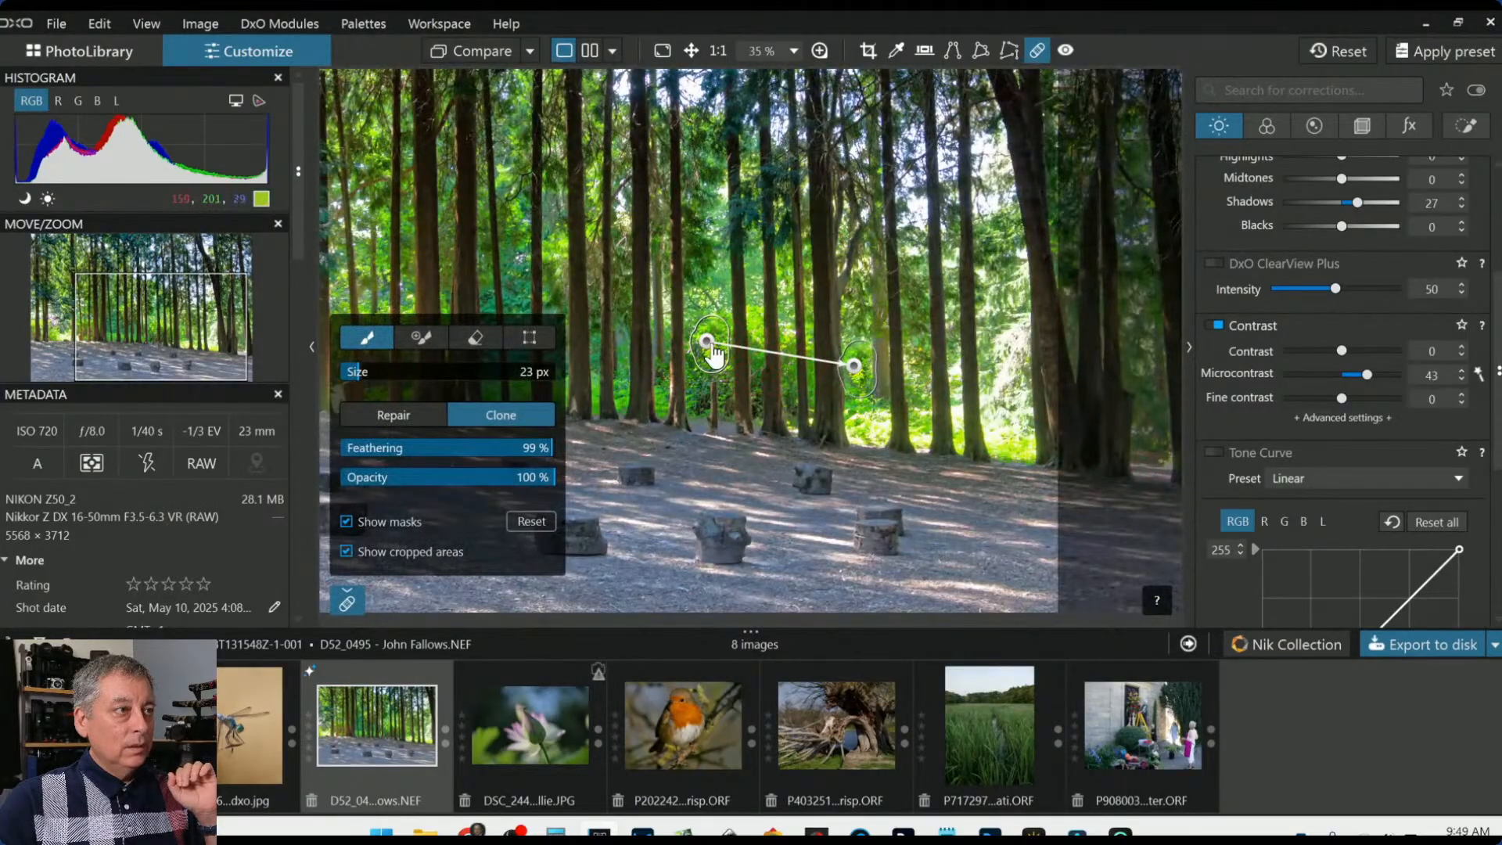
left_click_drag(710, 353, 726, 356)
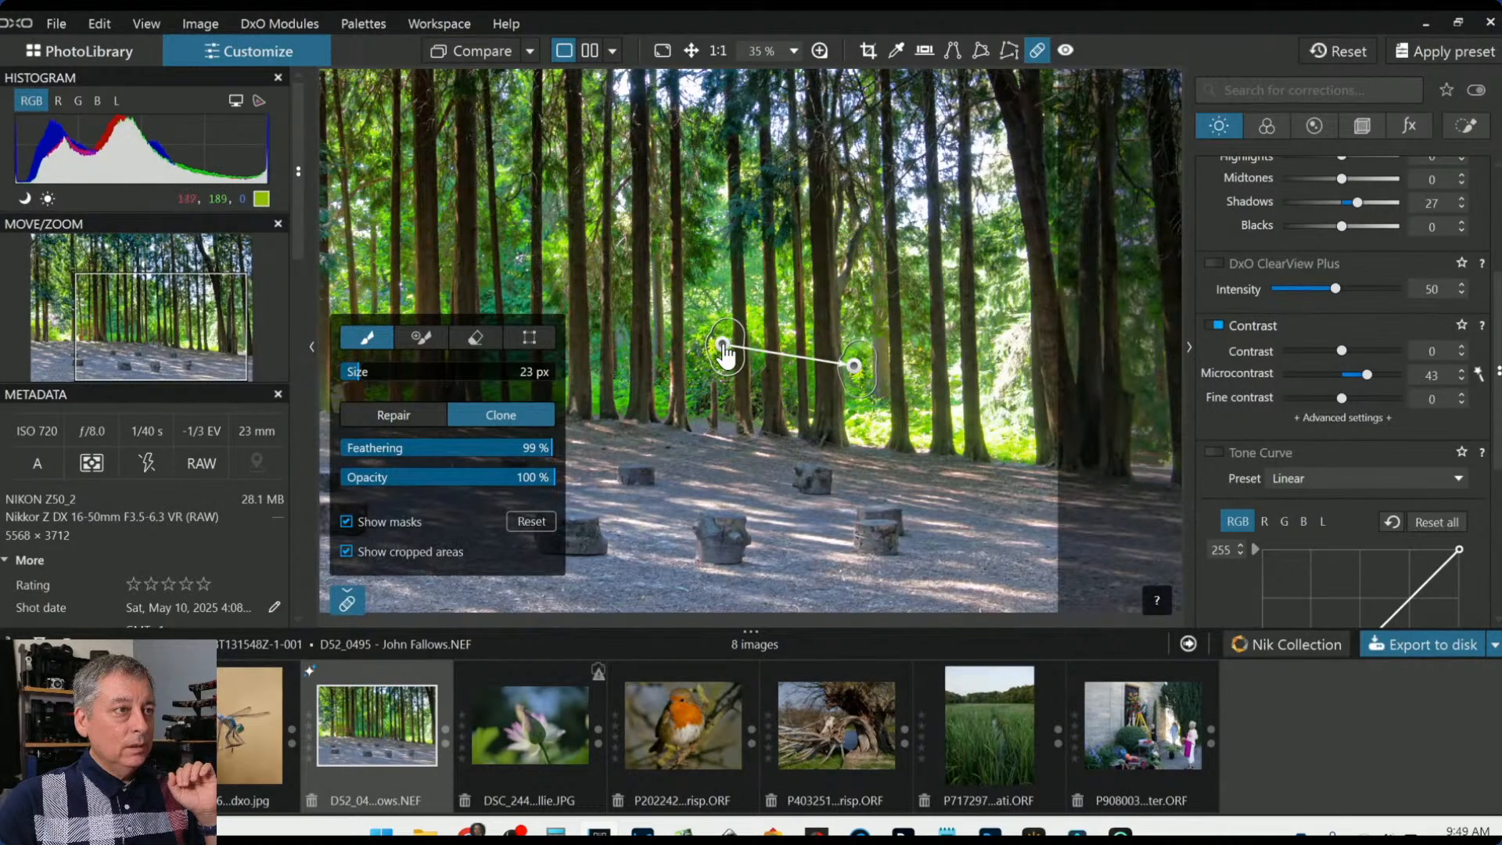
scroll(655, 346, "down", 1)
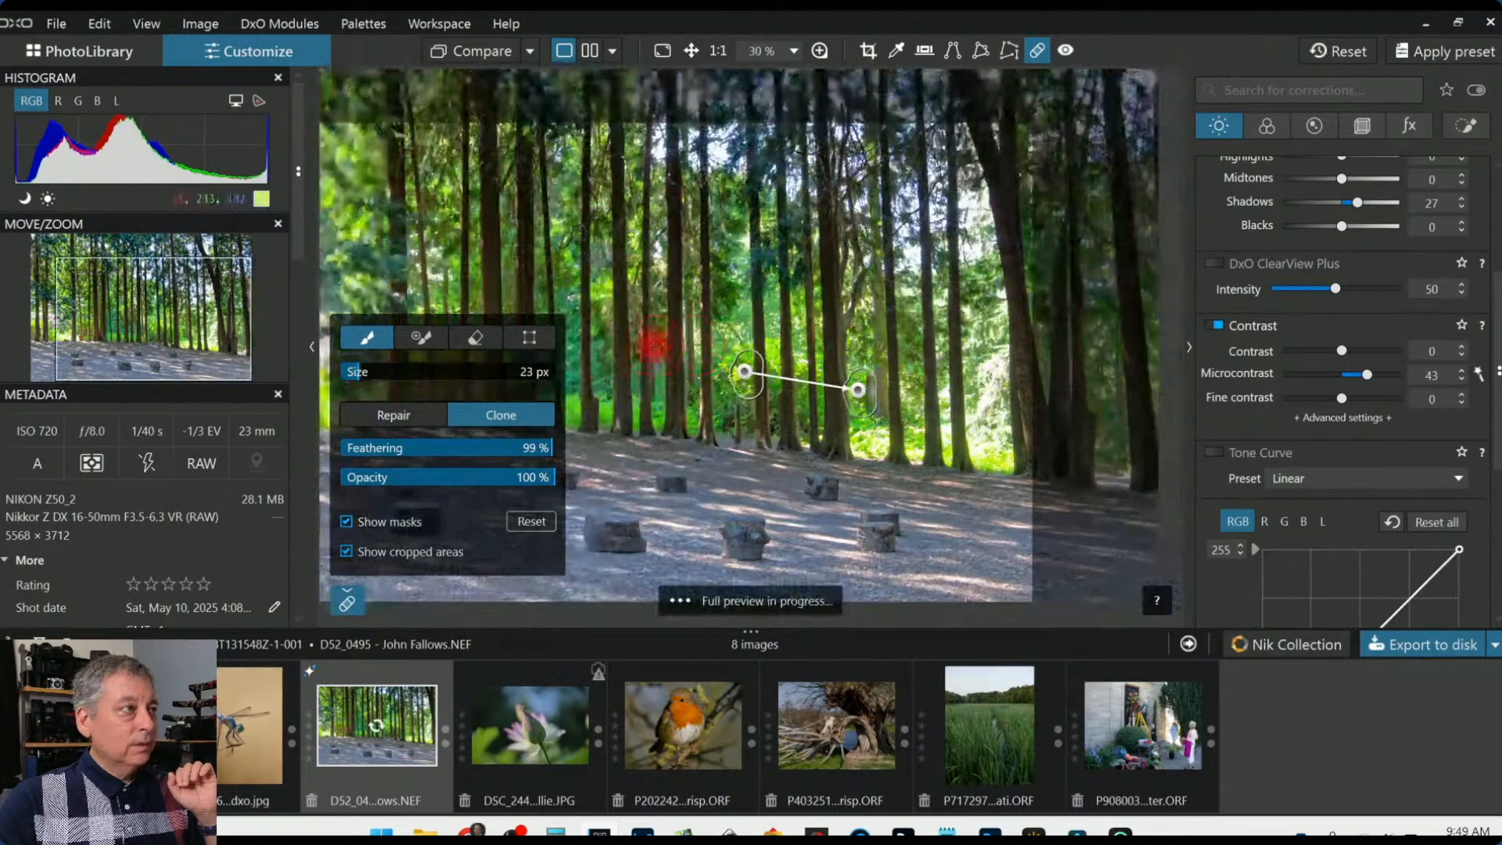
left_click(351, 606)
mouse_move(745, 372)
left_mouse_down()
mouse_move(759, 388)
mouse_move(798, 386)
mouse_move(372, 371)
left_mouse_up()
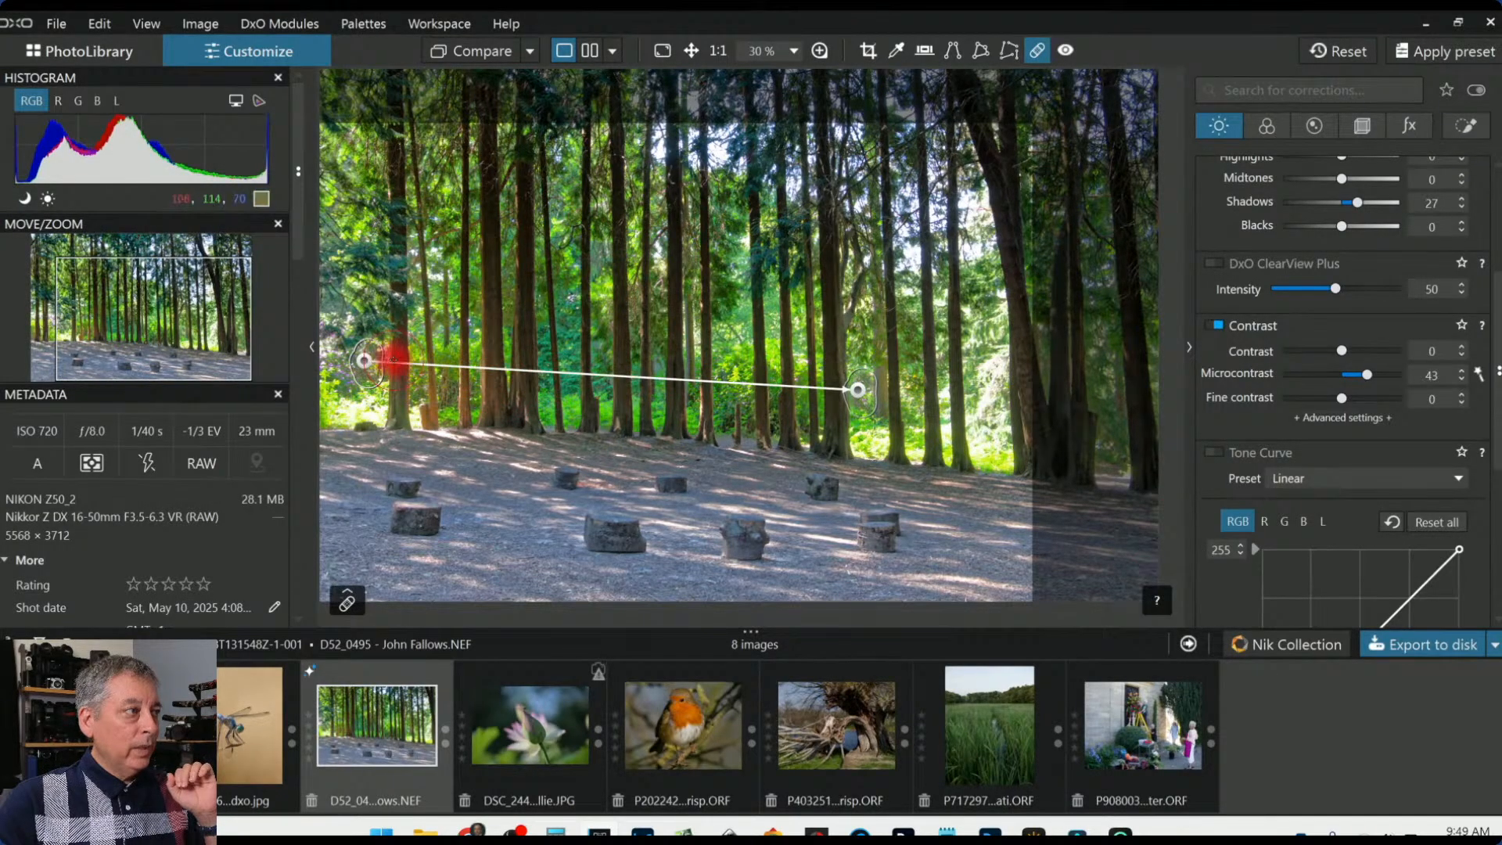
Clone over the bright foliage beside the large trunk's base, using the greener leaves just above as the source
scroll(863, 442, "up", 3)
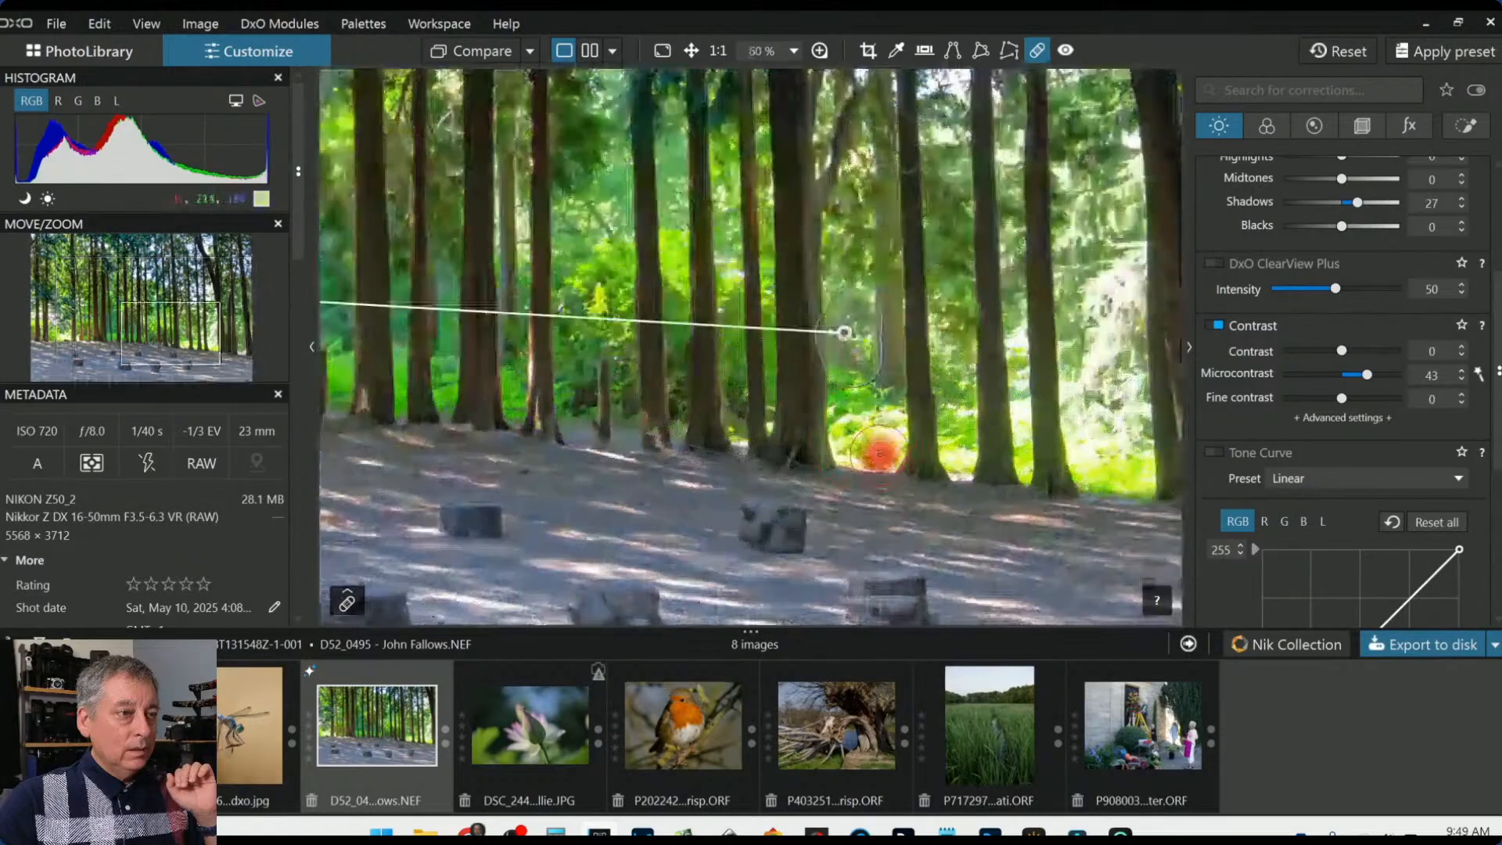
scroll(871, 440, "up", 3)
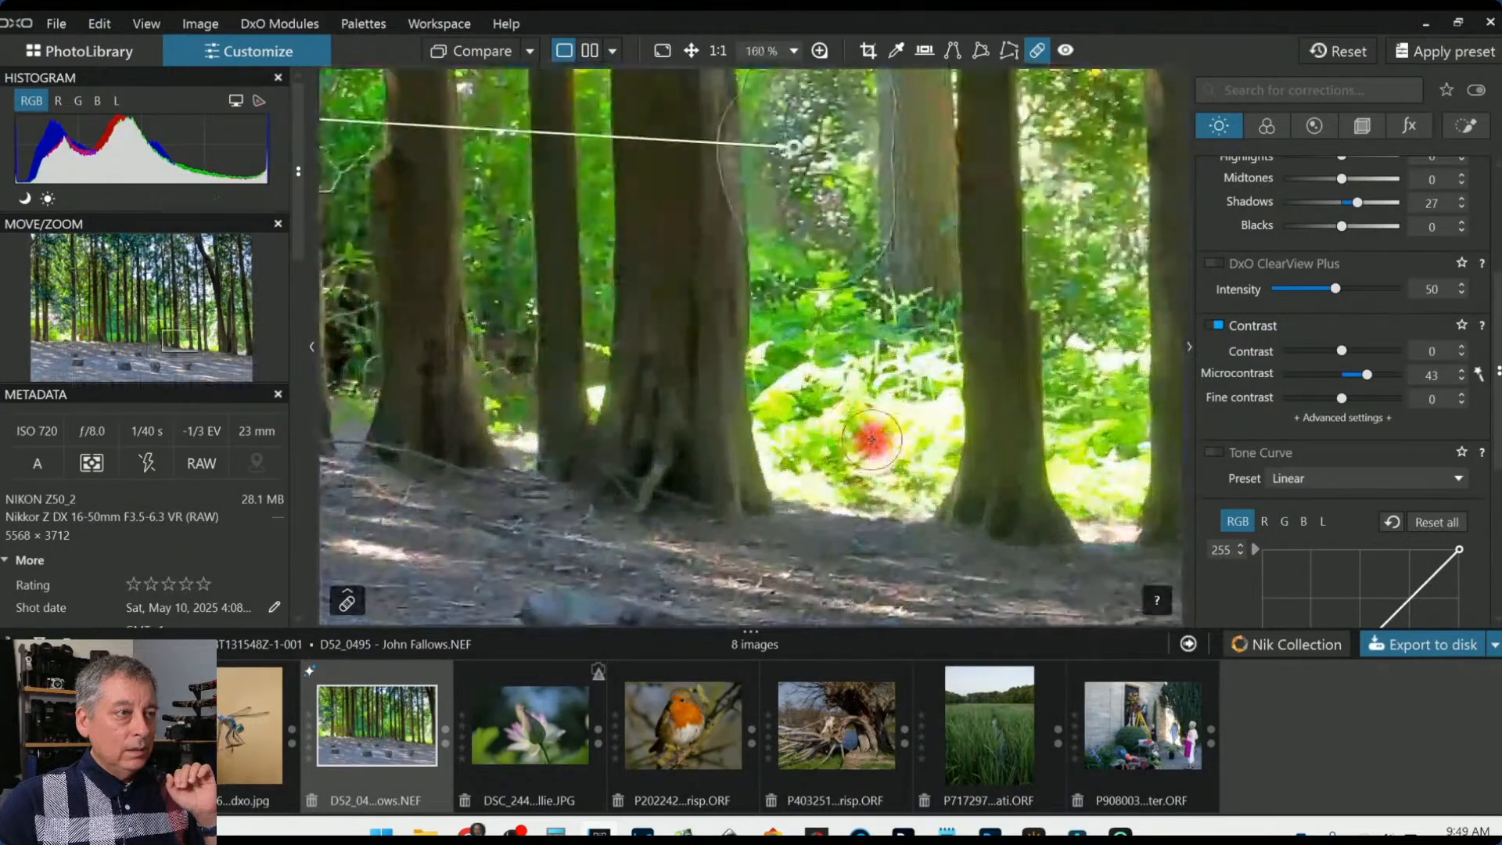
mouse_move(796, 388)
left_mouse_down()
mouse_move(821, 371)
mouse_move(849, 395)
left_mouse_up()
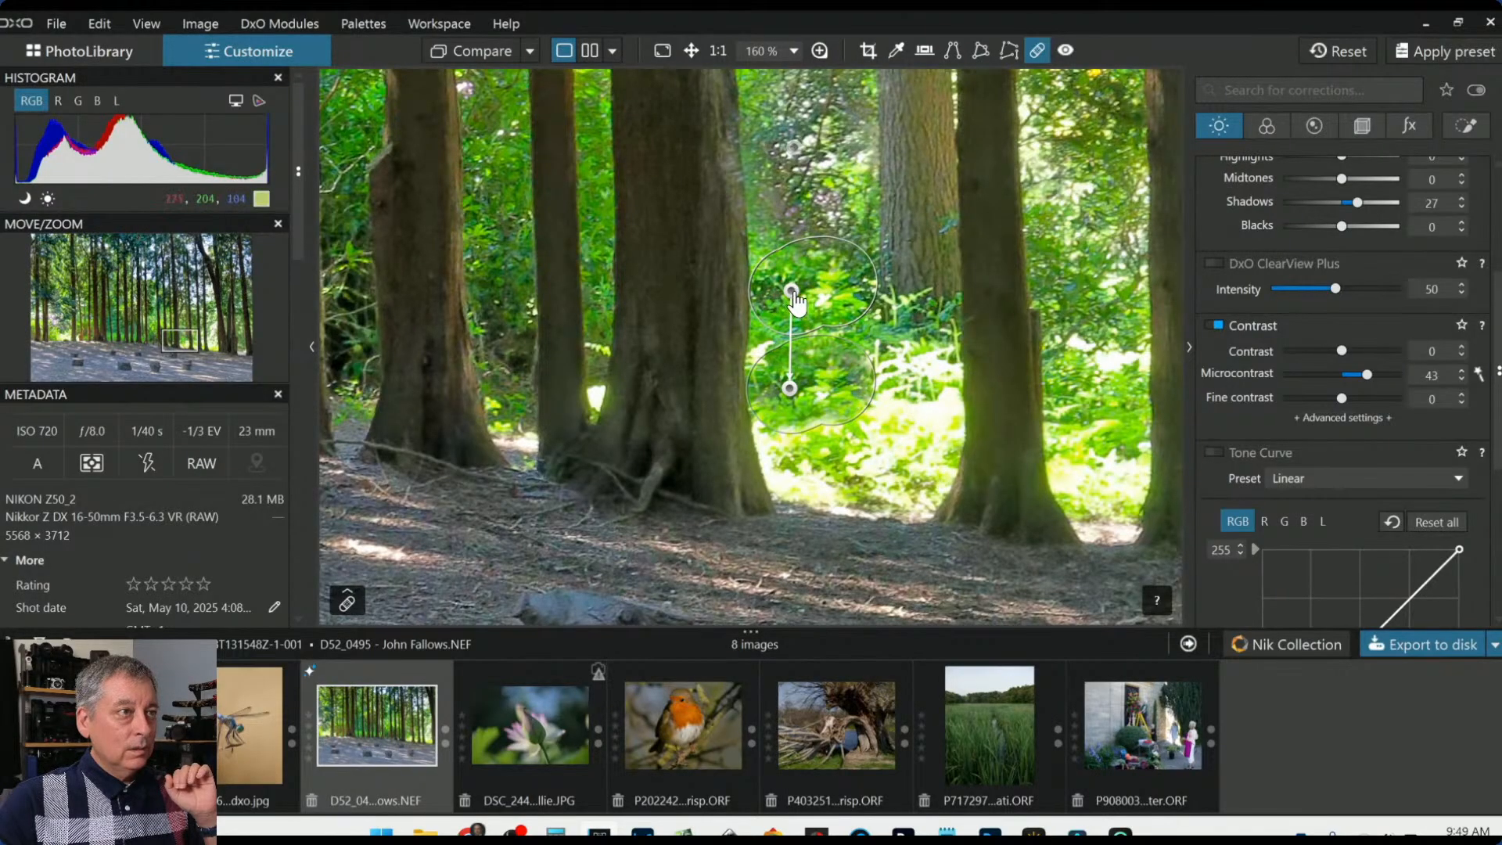
left_click_drag(792, 291, 800, 298)
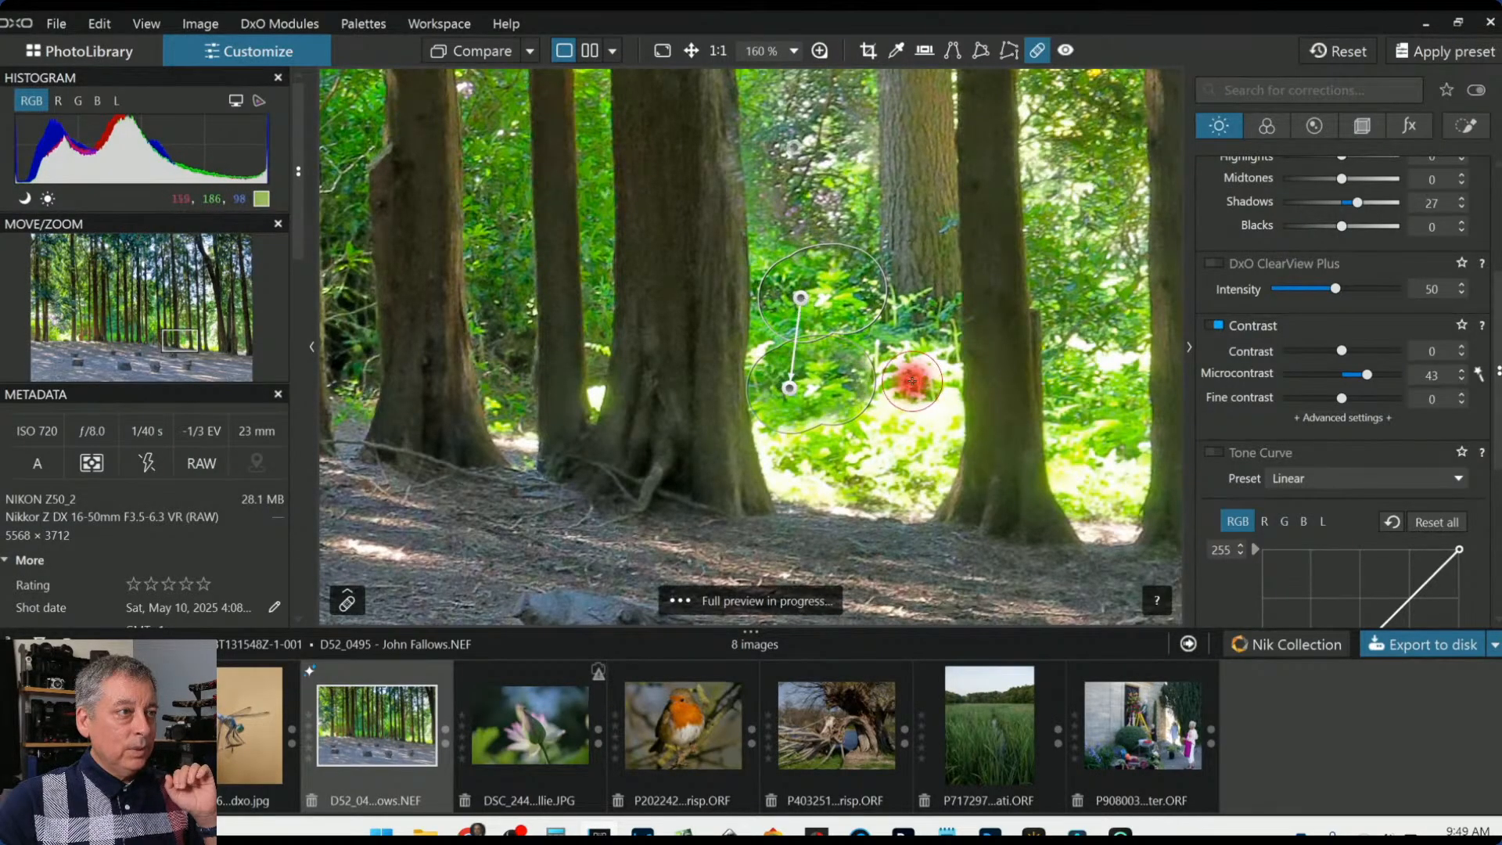
Clone over the bright patch left of the neighbouring trunk, using the ground-level foliage near the photo's right edge as the source
mouse_move(912, 381)
left_mouse_down()
mouse_move(930, 370)
mouse_move(895, 362)
mouse_move(921, 368)
left_mouse_up()
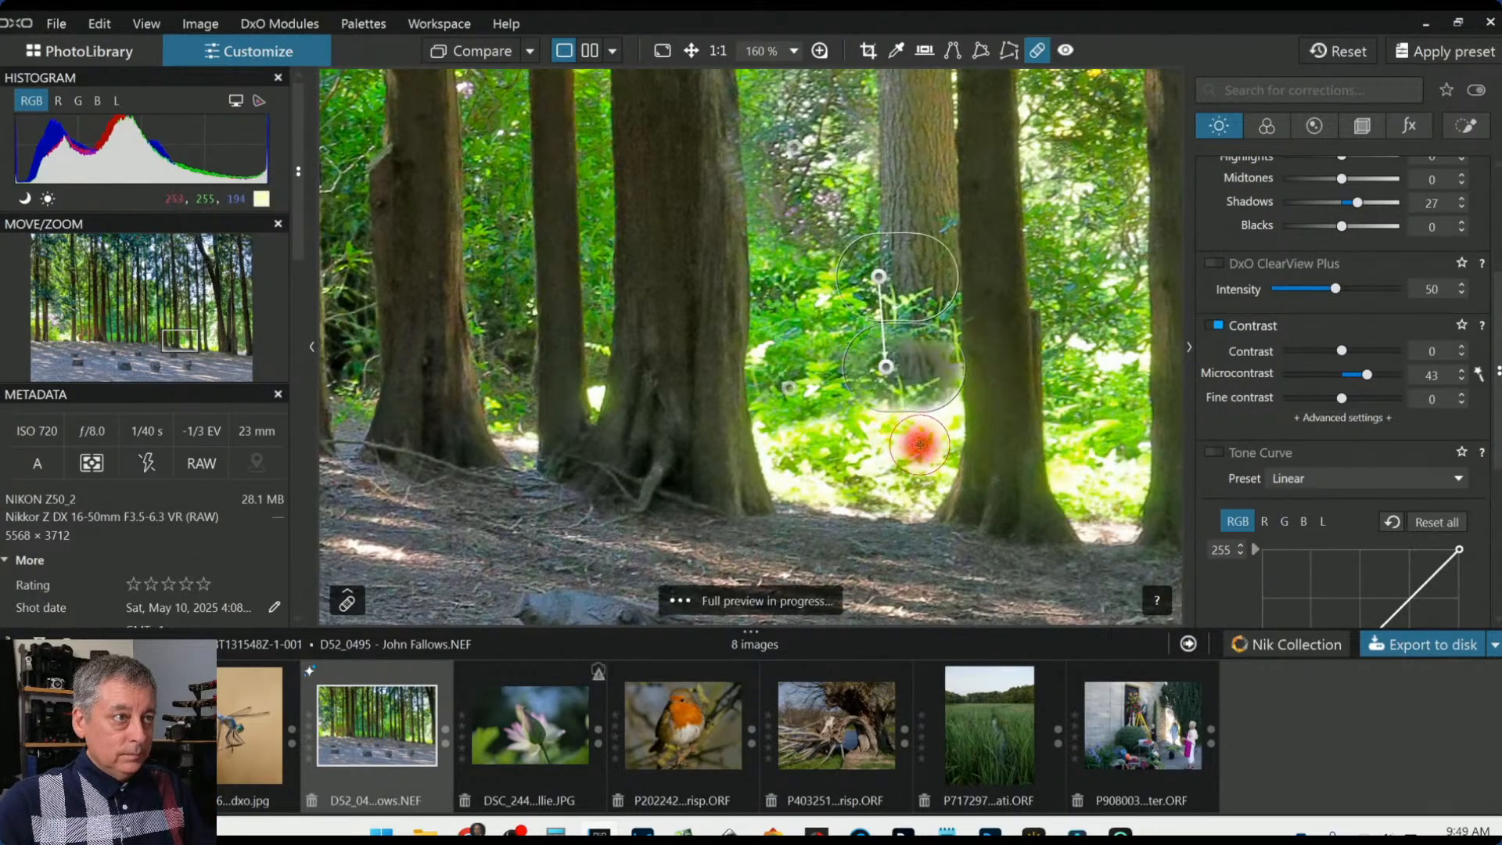
left_click_drag(879, 277, 629, 283)
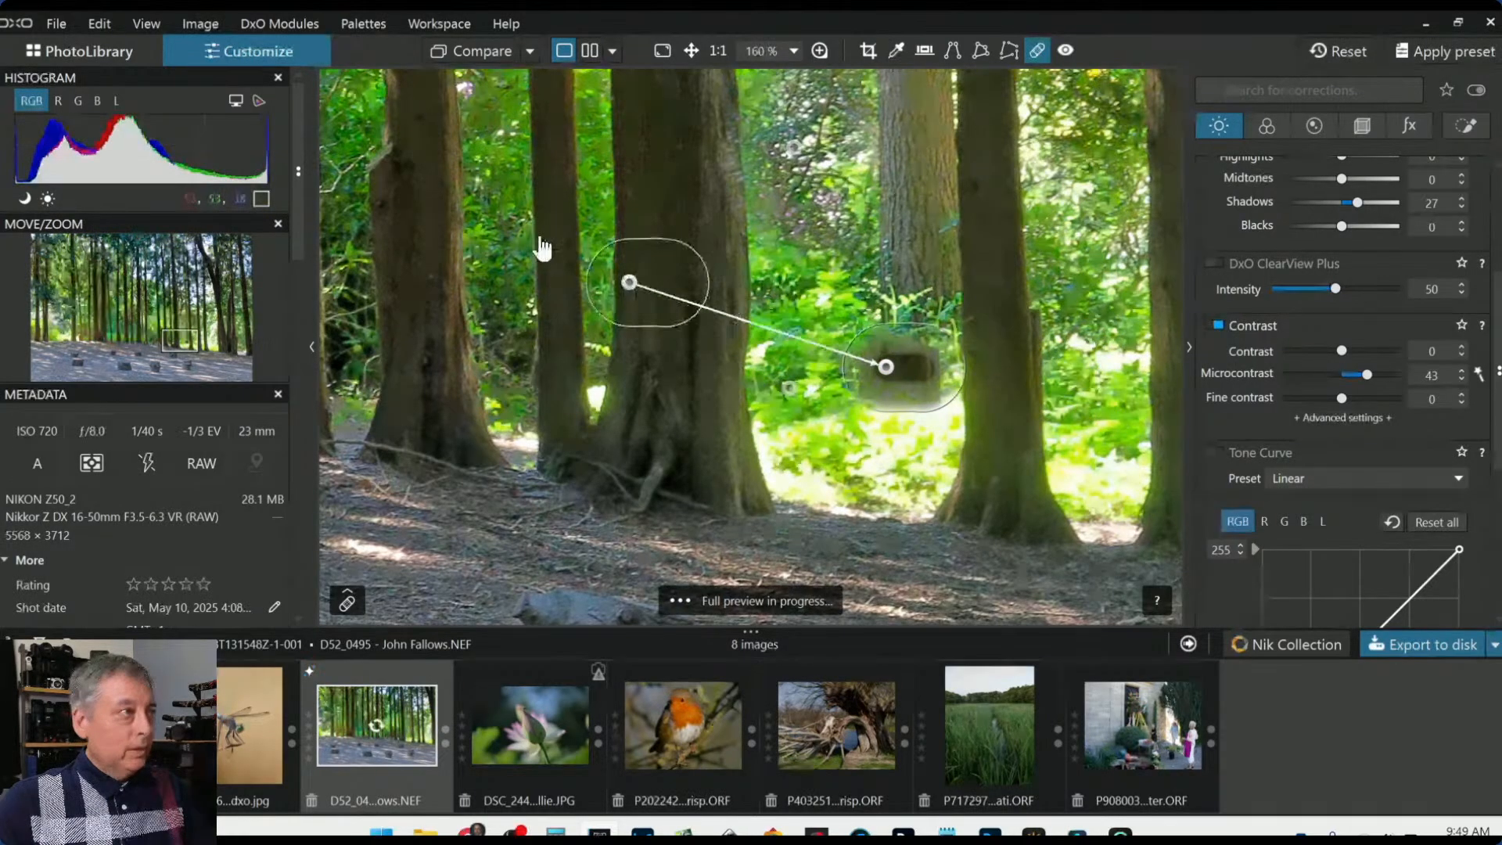
scroll(541, 249, "down", 3)
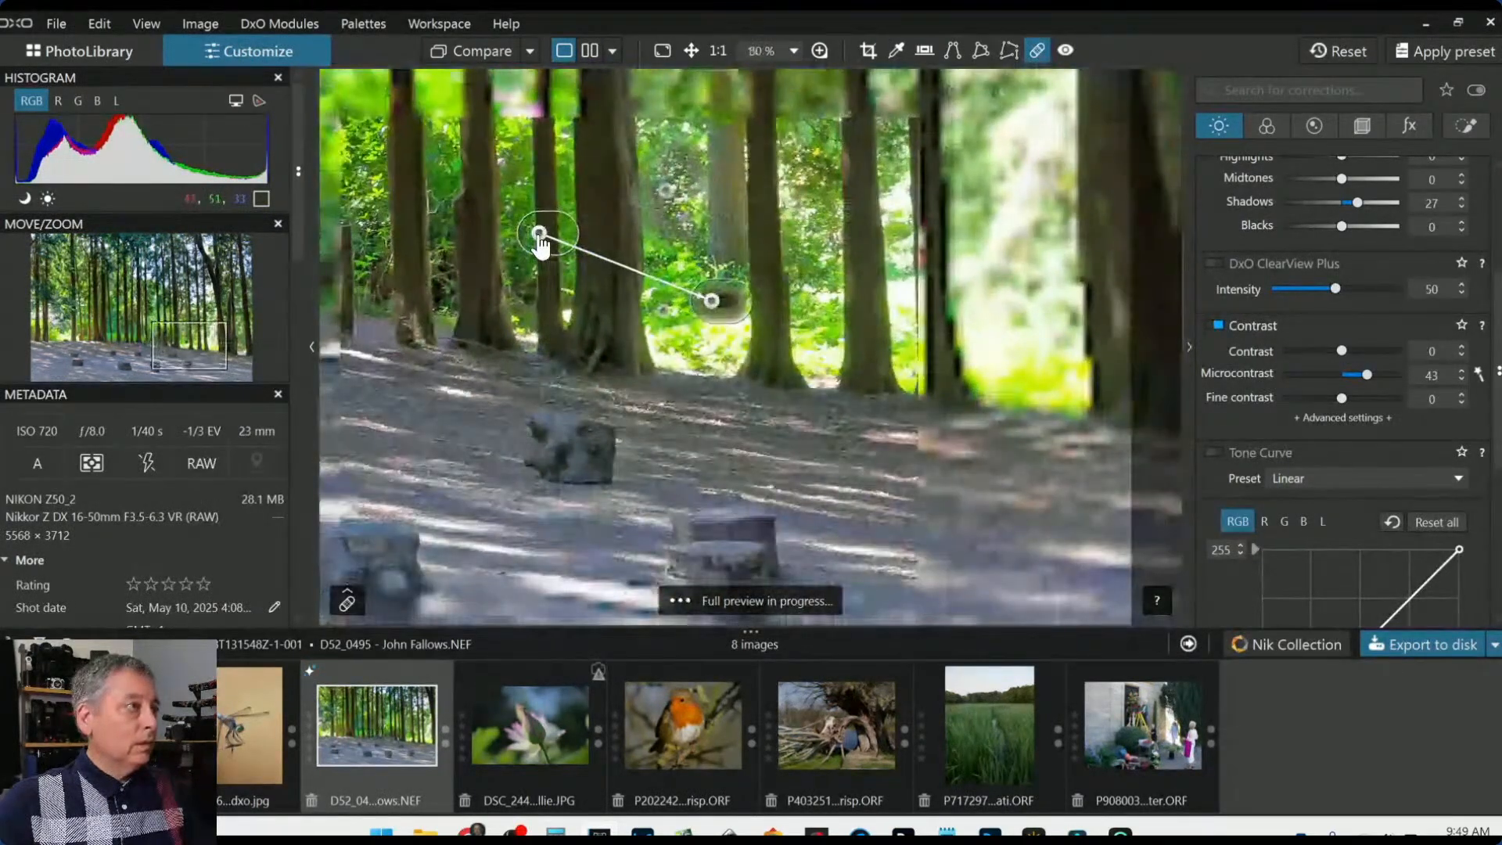
scroll(539, 244, "down", 2)
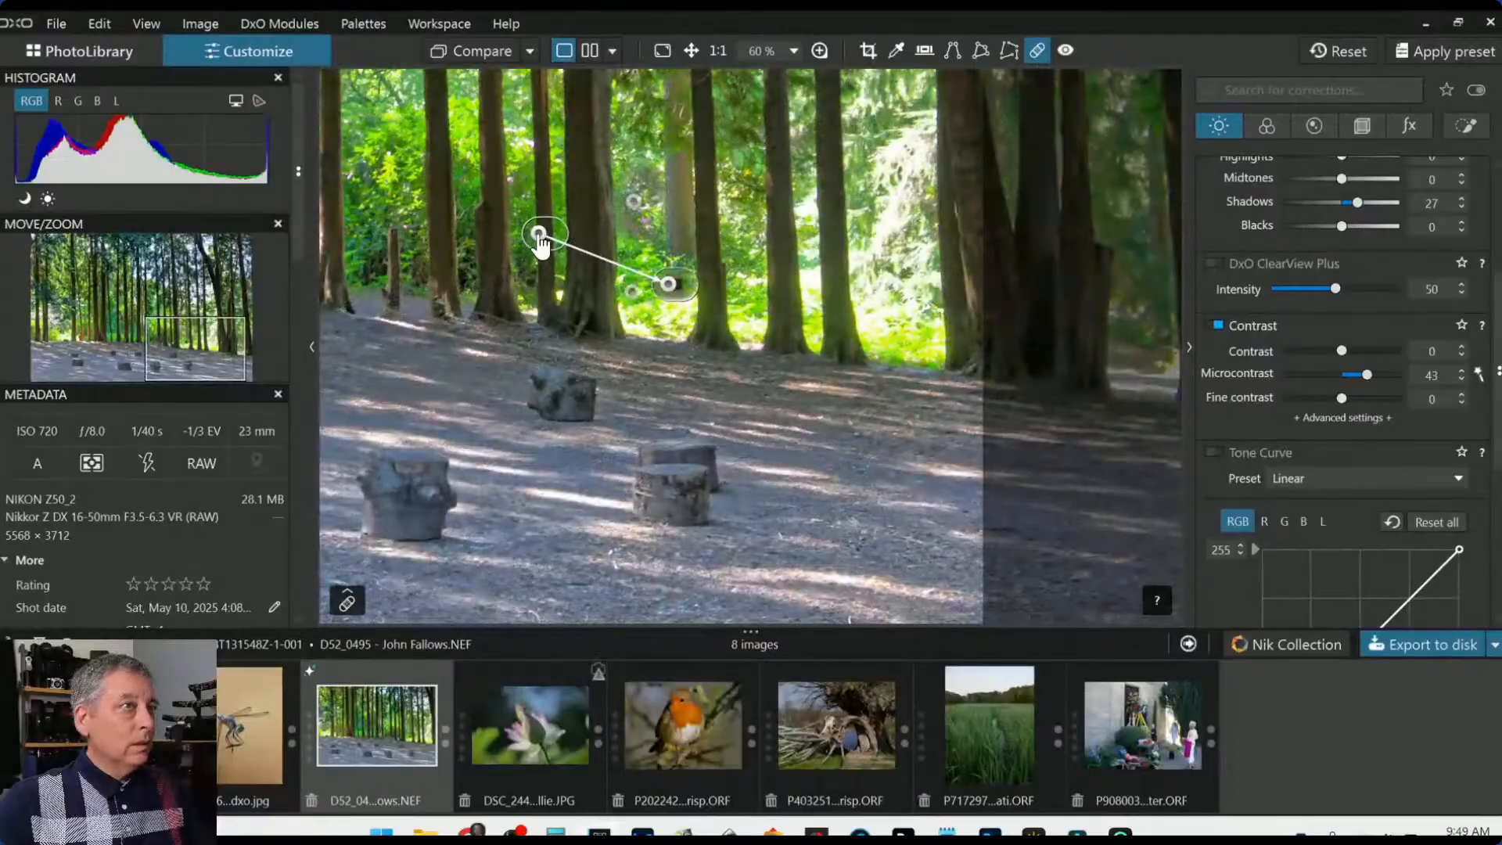
left_click_drag(538, 235, 900, 343)
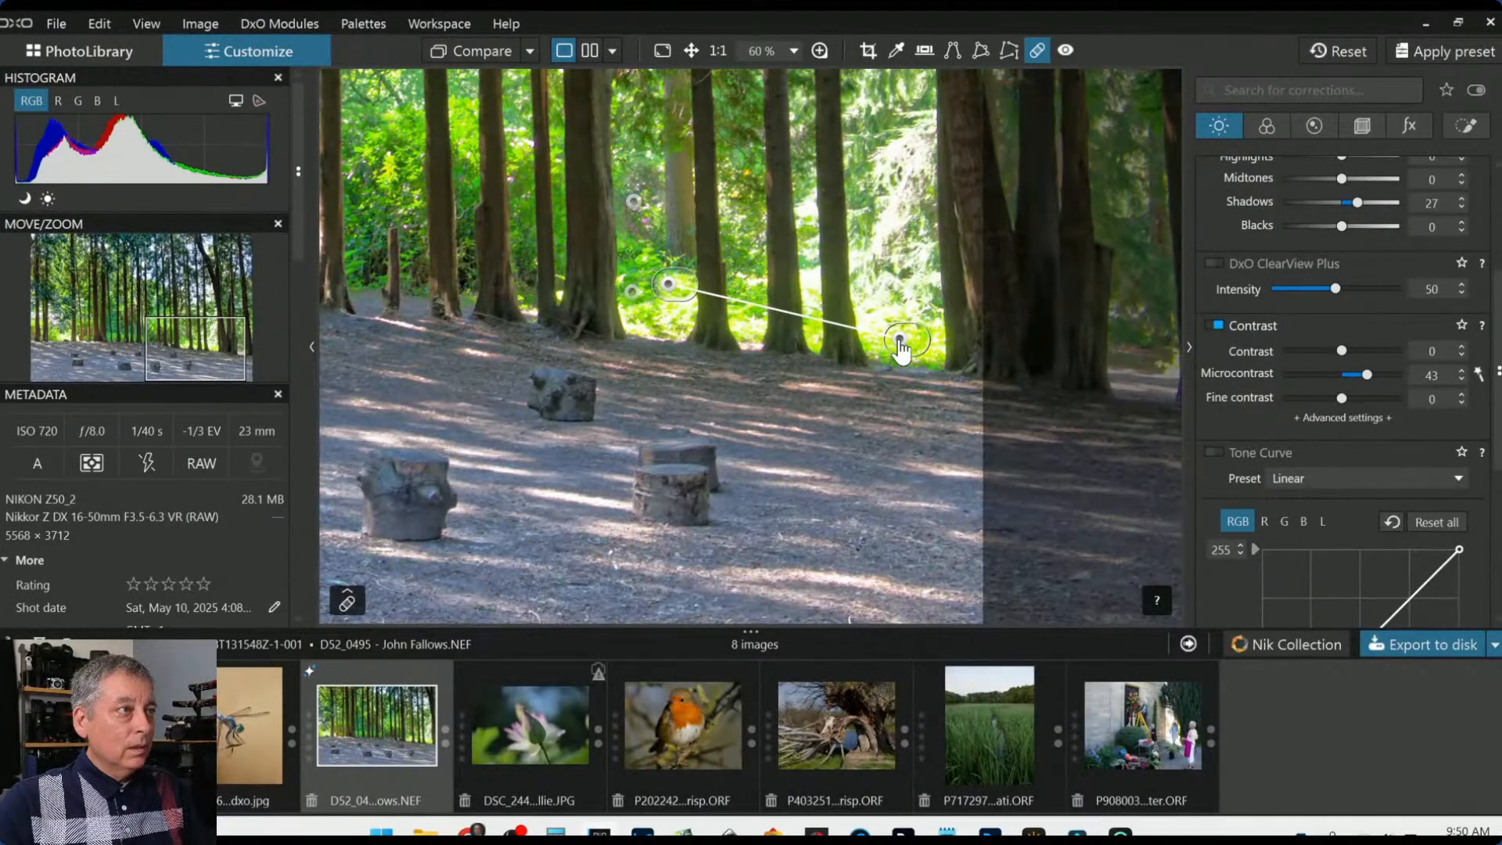
Reduce the clone brush's Feathering to 67% for retouching the bright foliage near the trunk bases
scroll(729, 335, "up", 5)
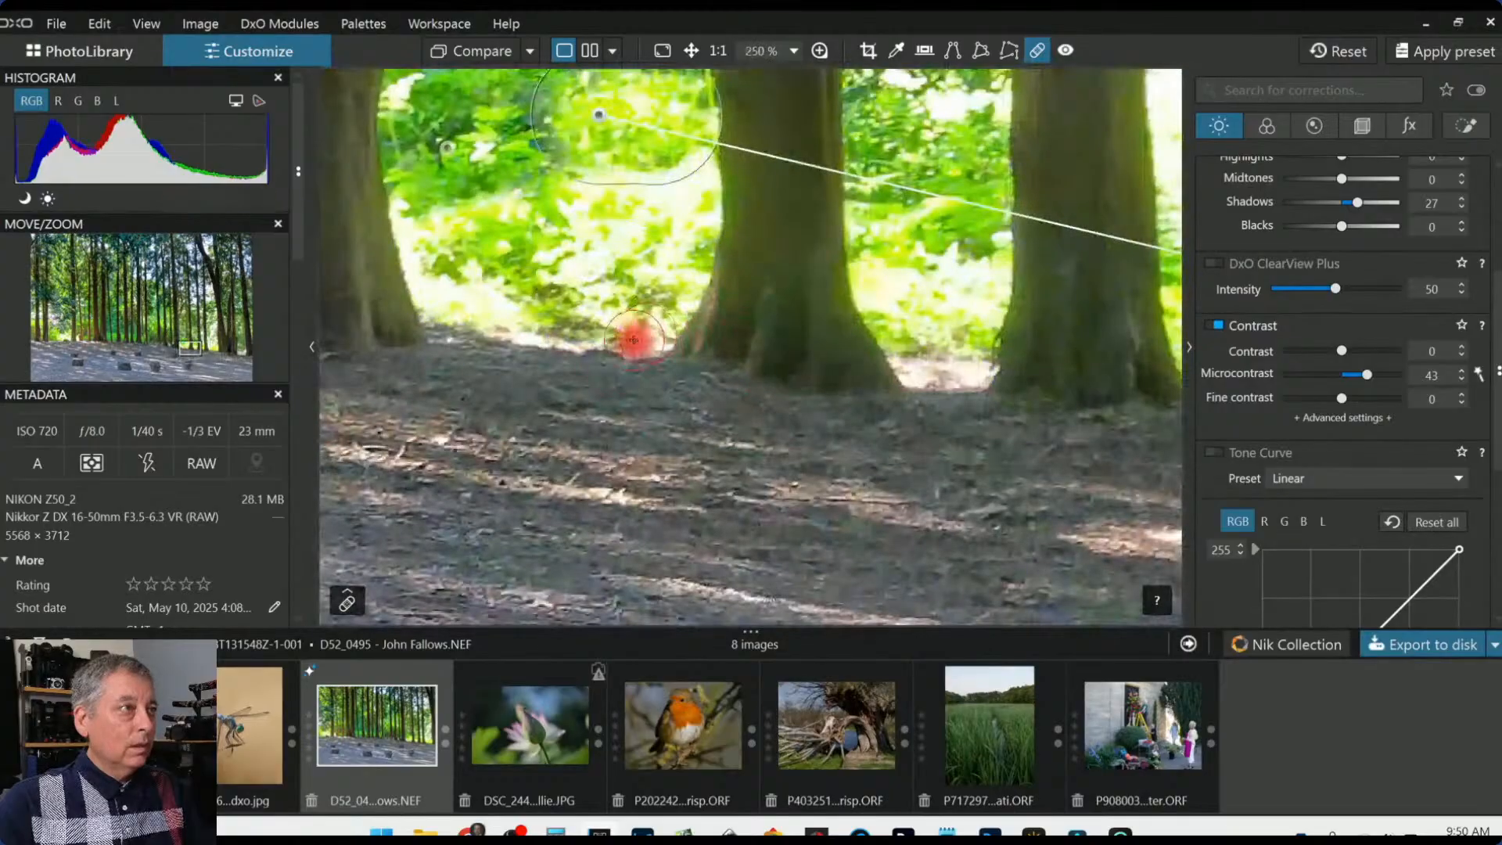
left_click(347, 599)
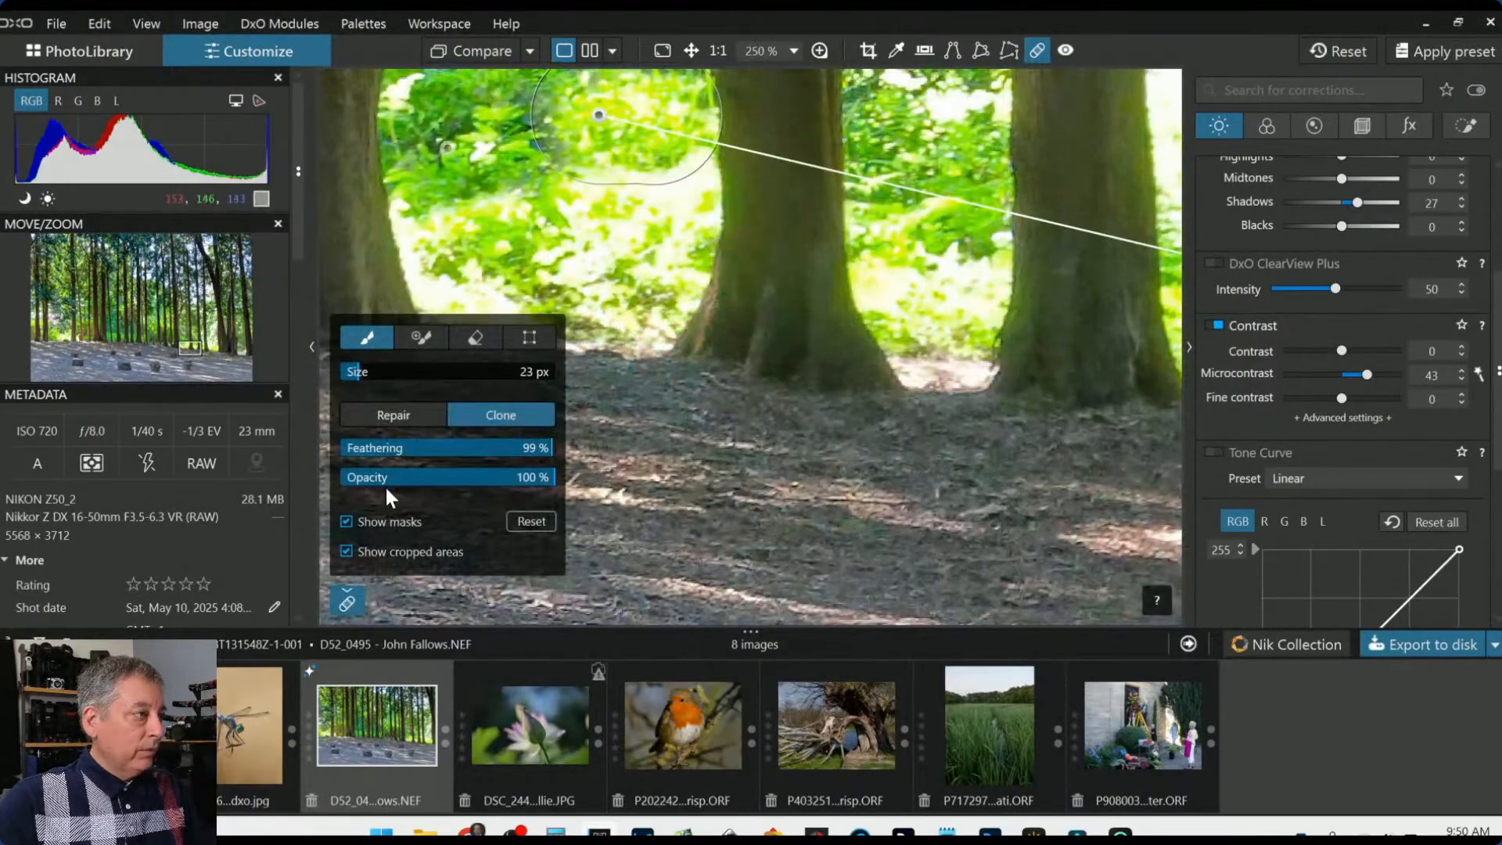
left_click(477, 449)
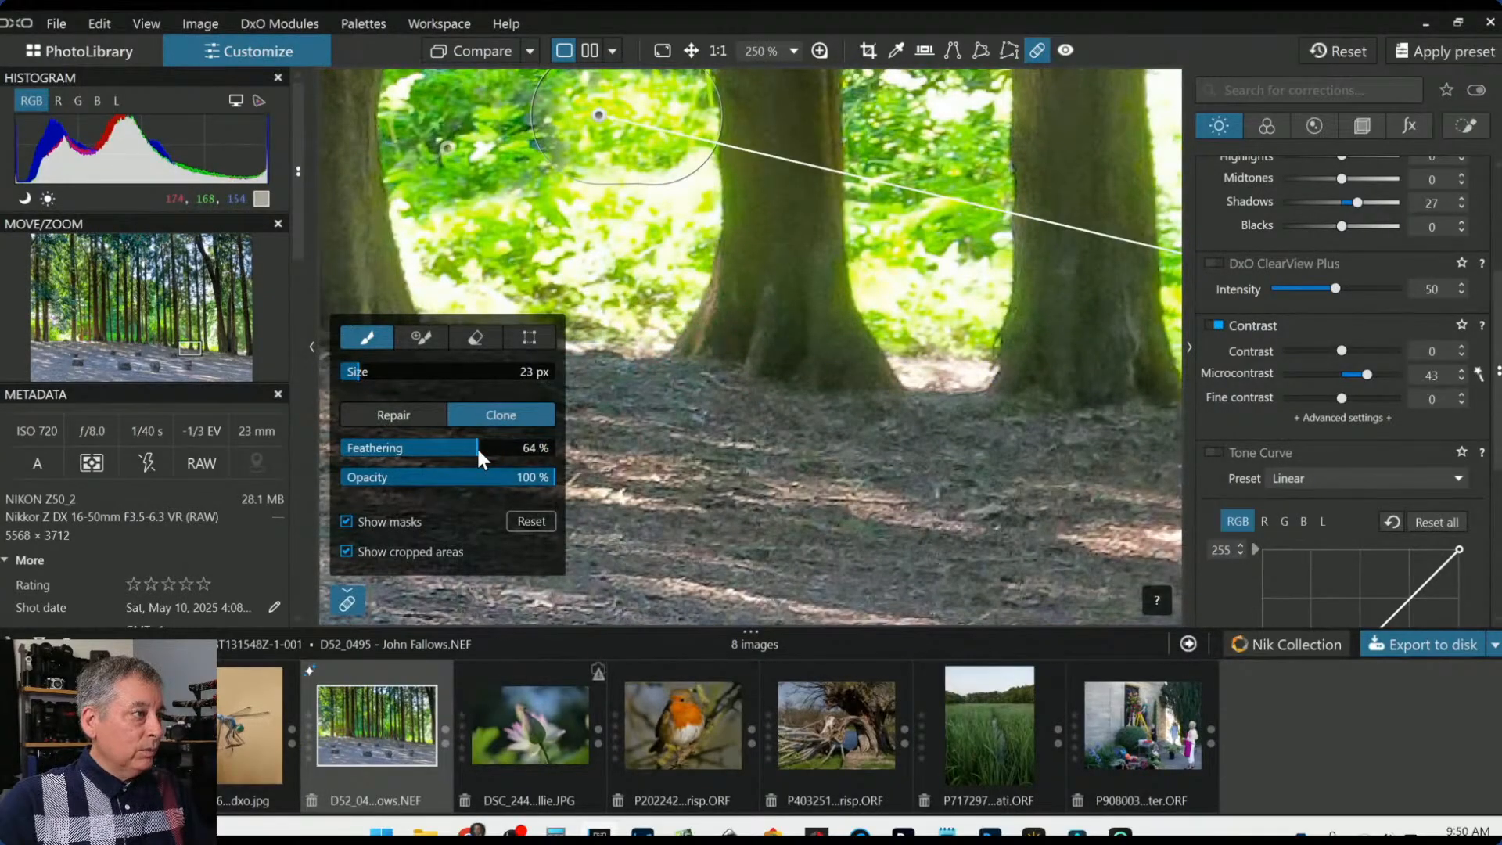
left_click_drag(477, 446, 484, 443)
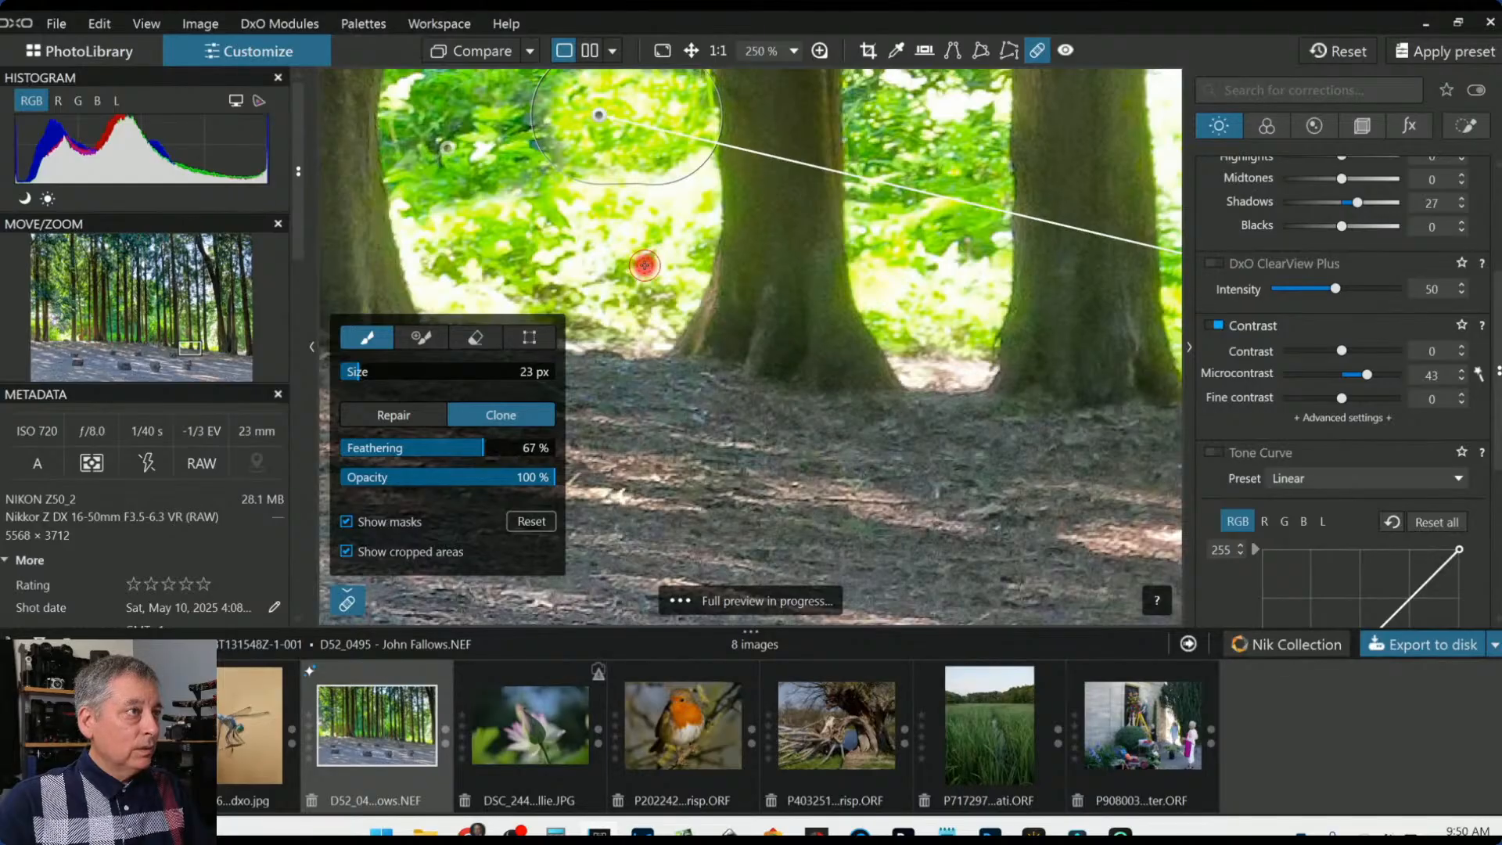
left_click(352, 596)
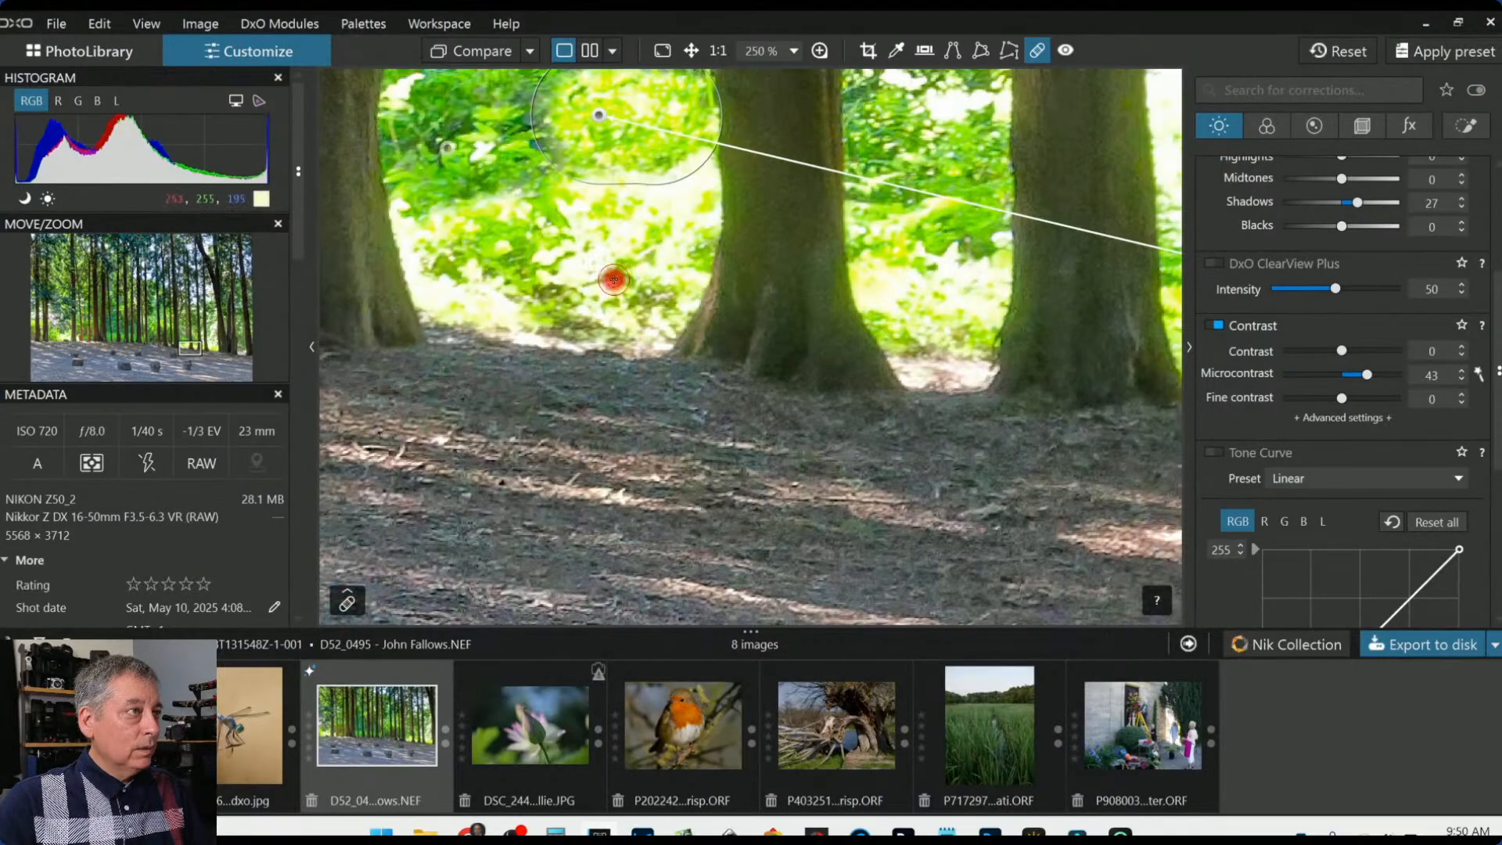
Clone over the bright foliage left of the slimmer trunk beside the large one, using greener foliage left of the photo's centre as the source
mouse_move(694, 192)
left_mouse_down()
mouse_move(694, 169)
mouse_move(614, 175)
mouse_move(604, 188)
mouse_move(640, 210)
mouse_move(565, 270)
mouse_move(635, 229)
left_mouse_up()
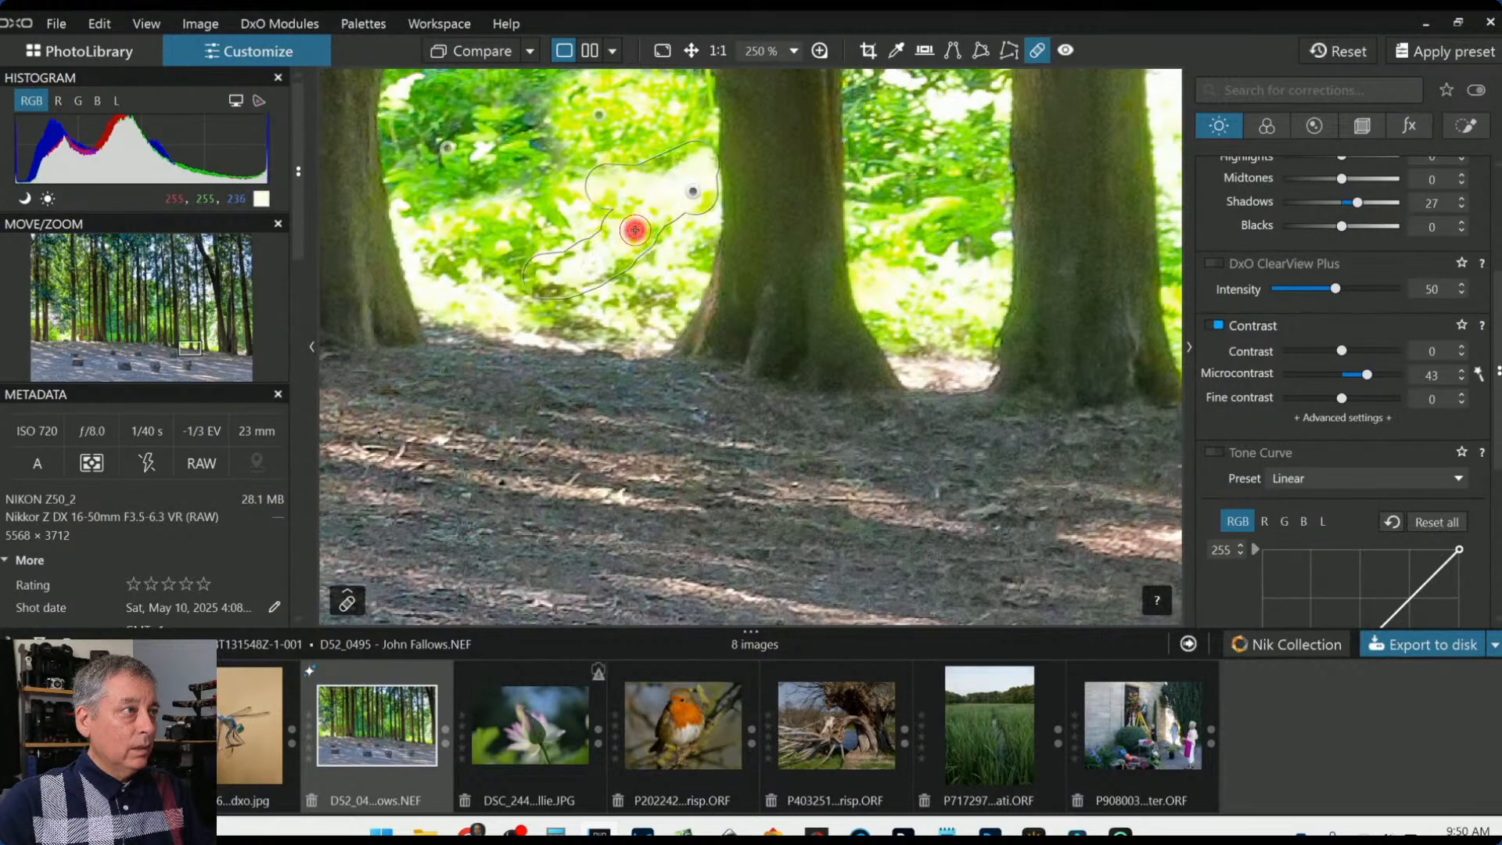
scroll(664, 293, "down", 2)
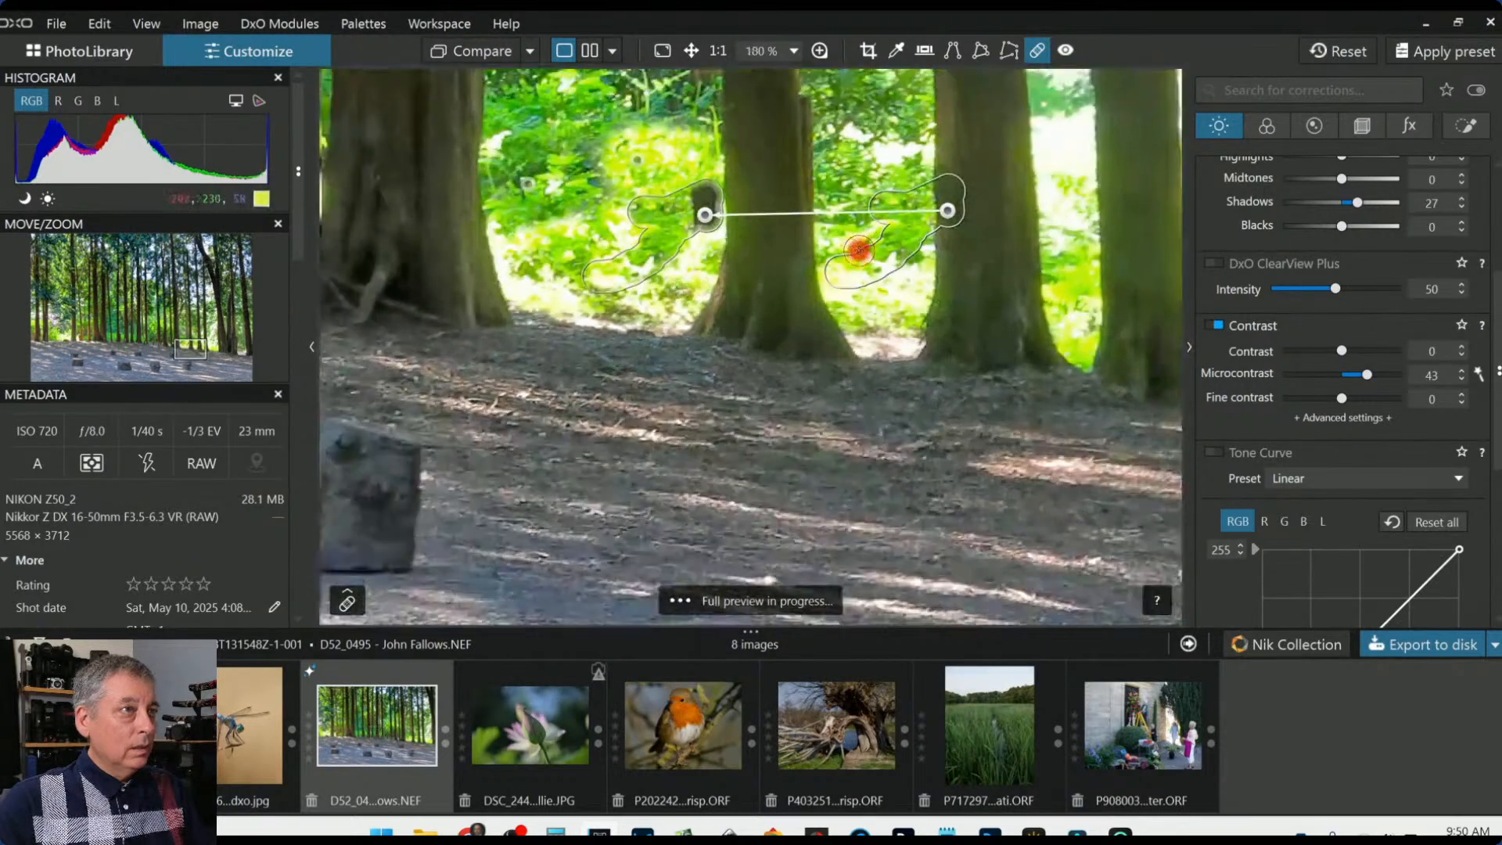
scroll(858, 250, "down", 4)
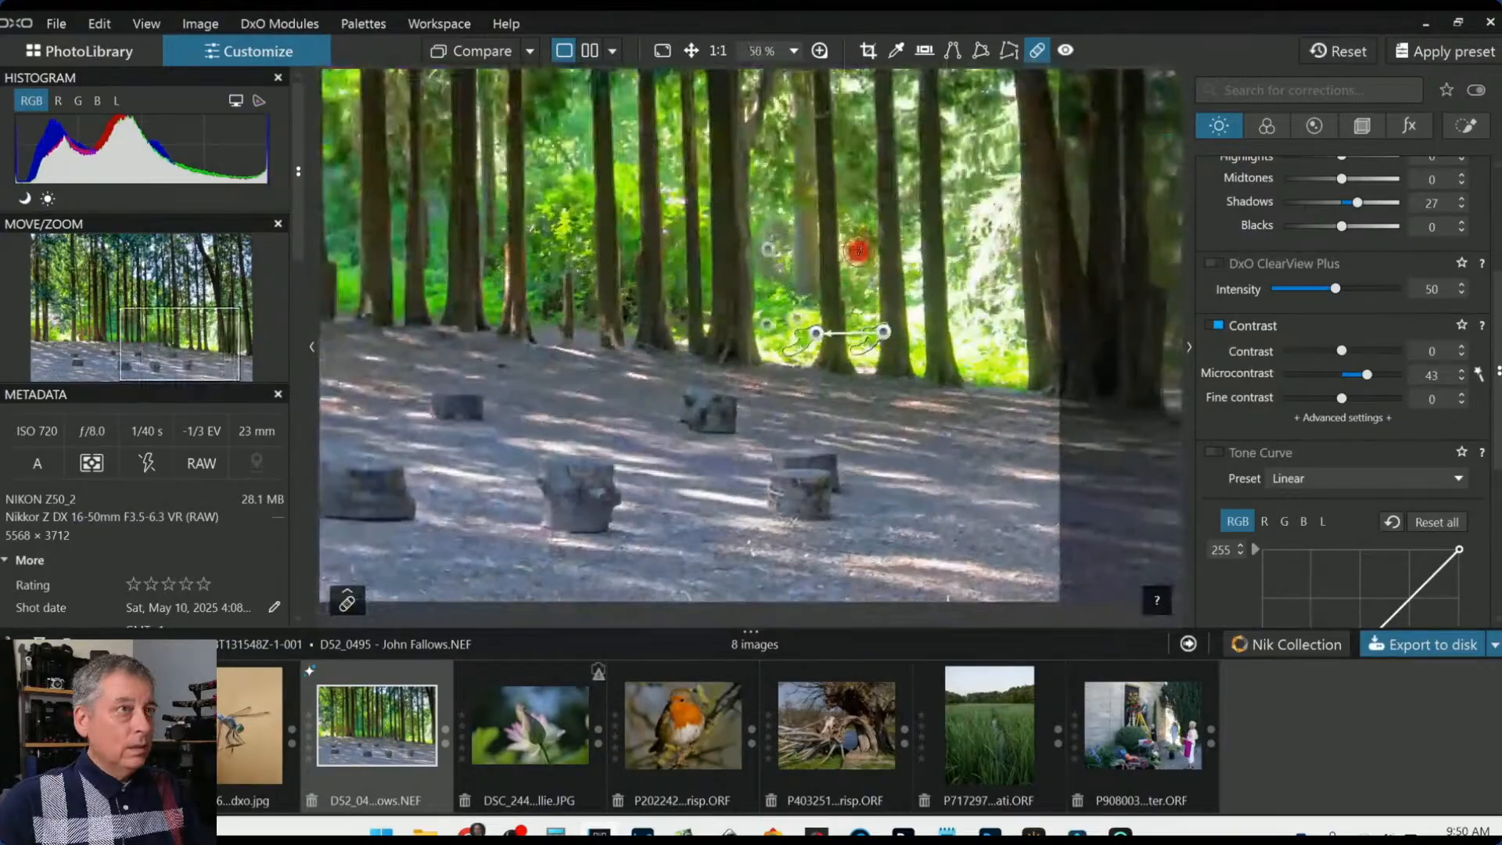
scroll(858, 250, "down", 1)
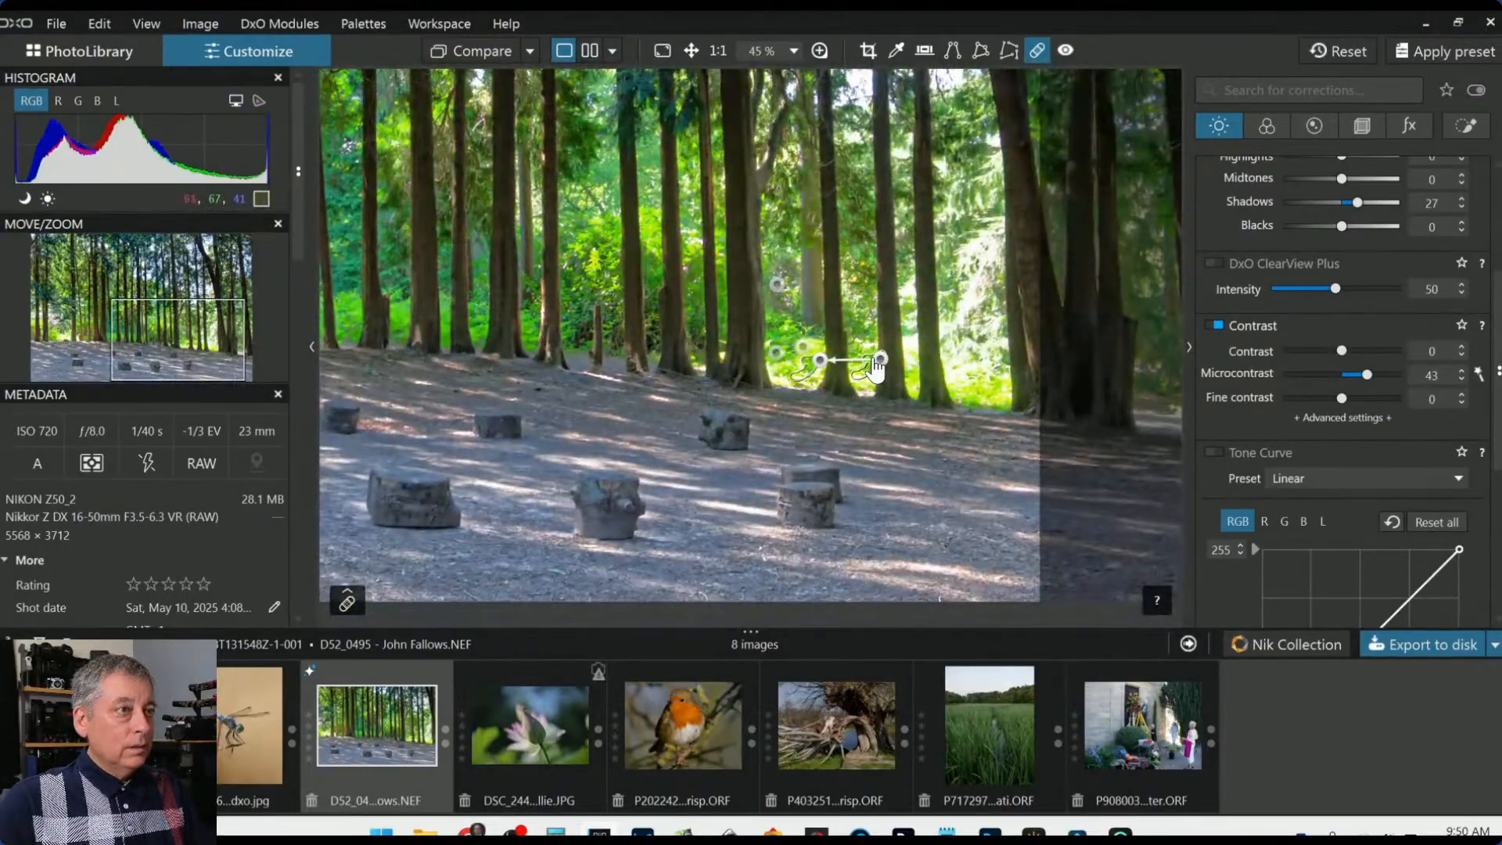
left_click_drag(876, 366, 363, 313)
scroll(337, 305, "up", 2)
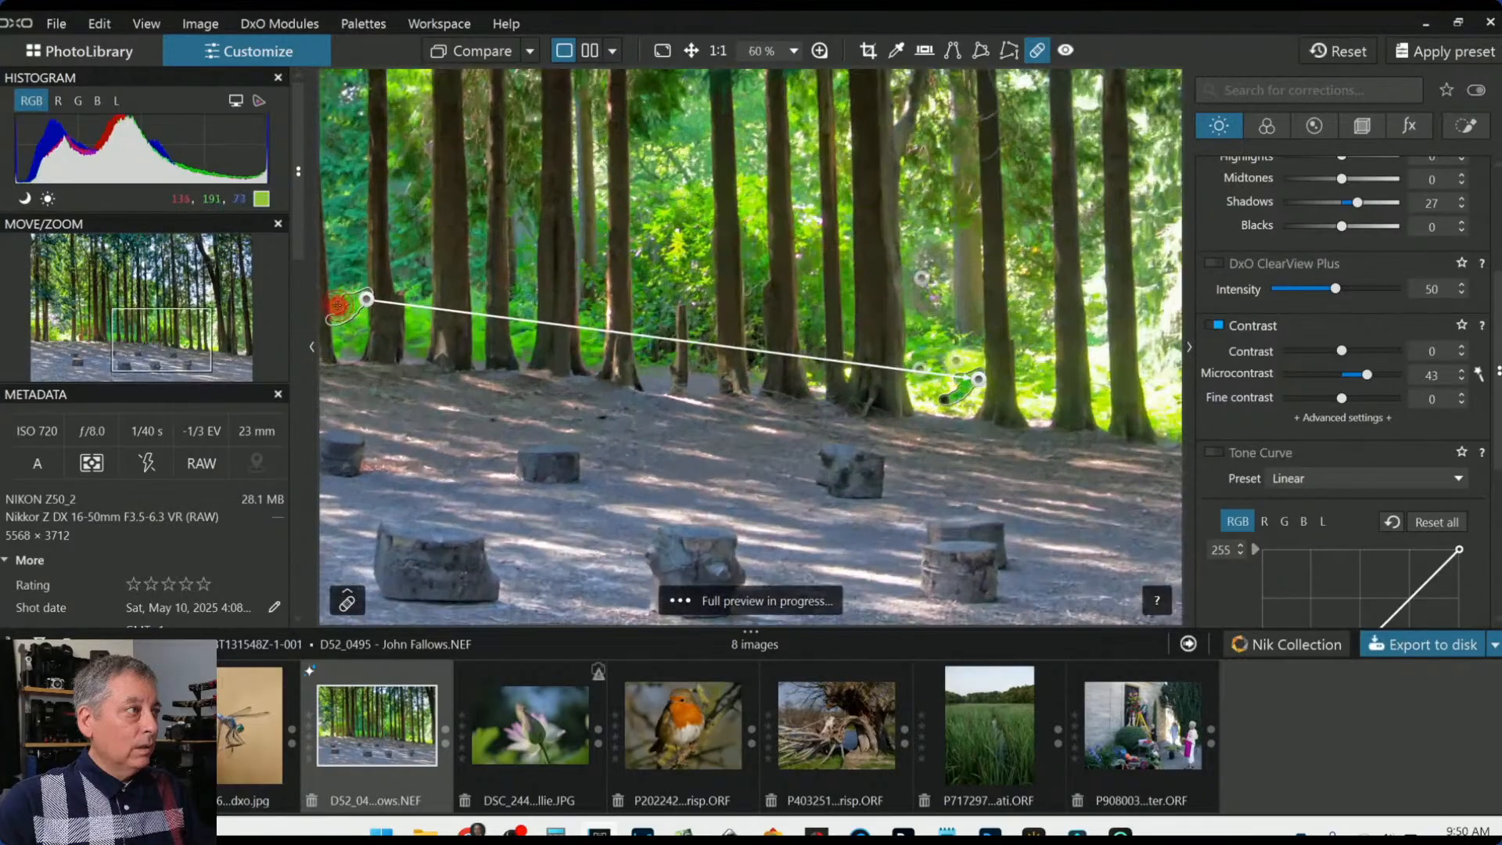
scroll(337, 305, "up", 2)
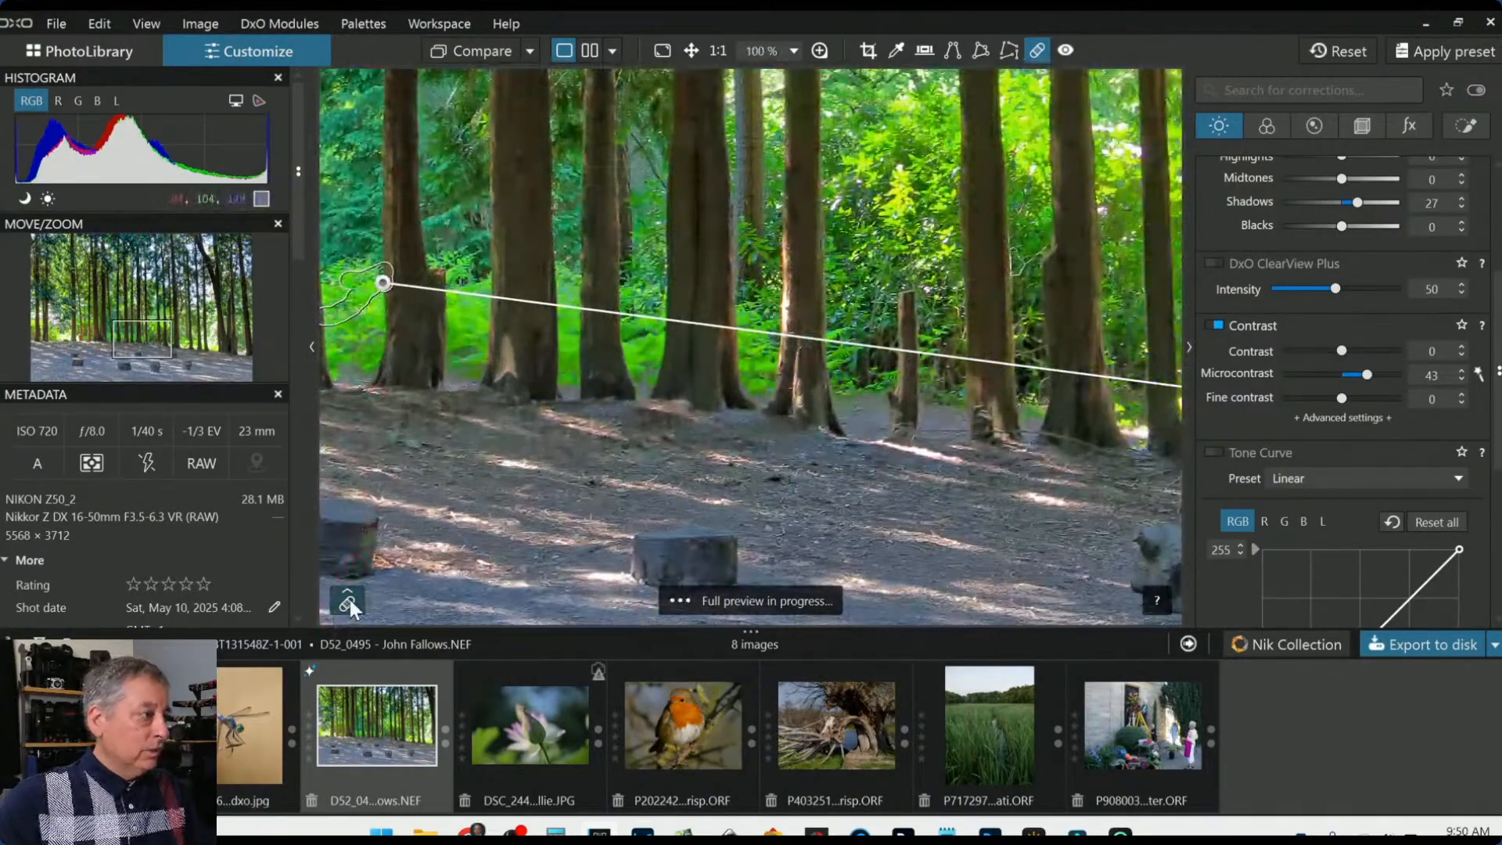
Rotate the new patch's clone source slightly with Transform and nudge it into place over the green foliage
left_click(349, 599)
left_click(528, 340)
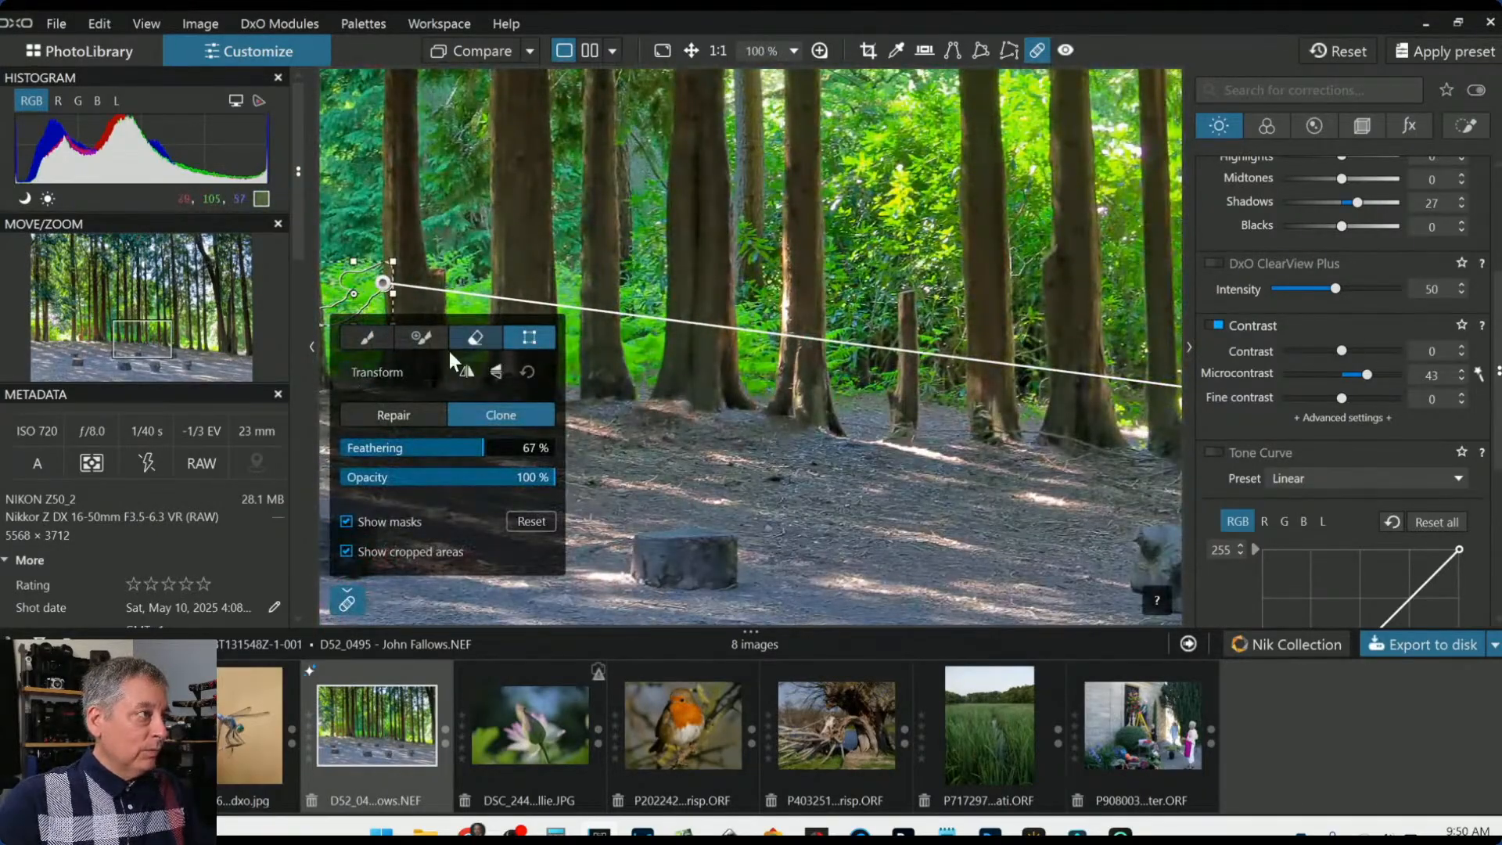
scroll(352, 266, "down", 1)
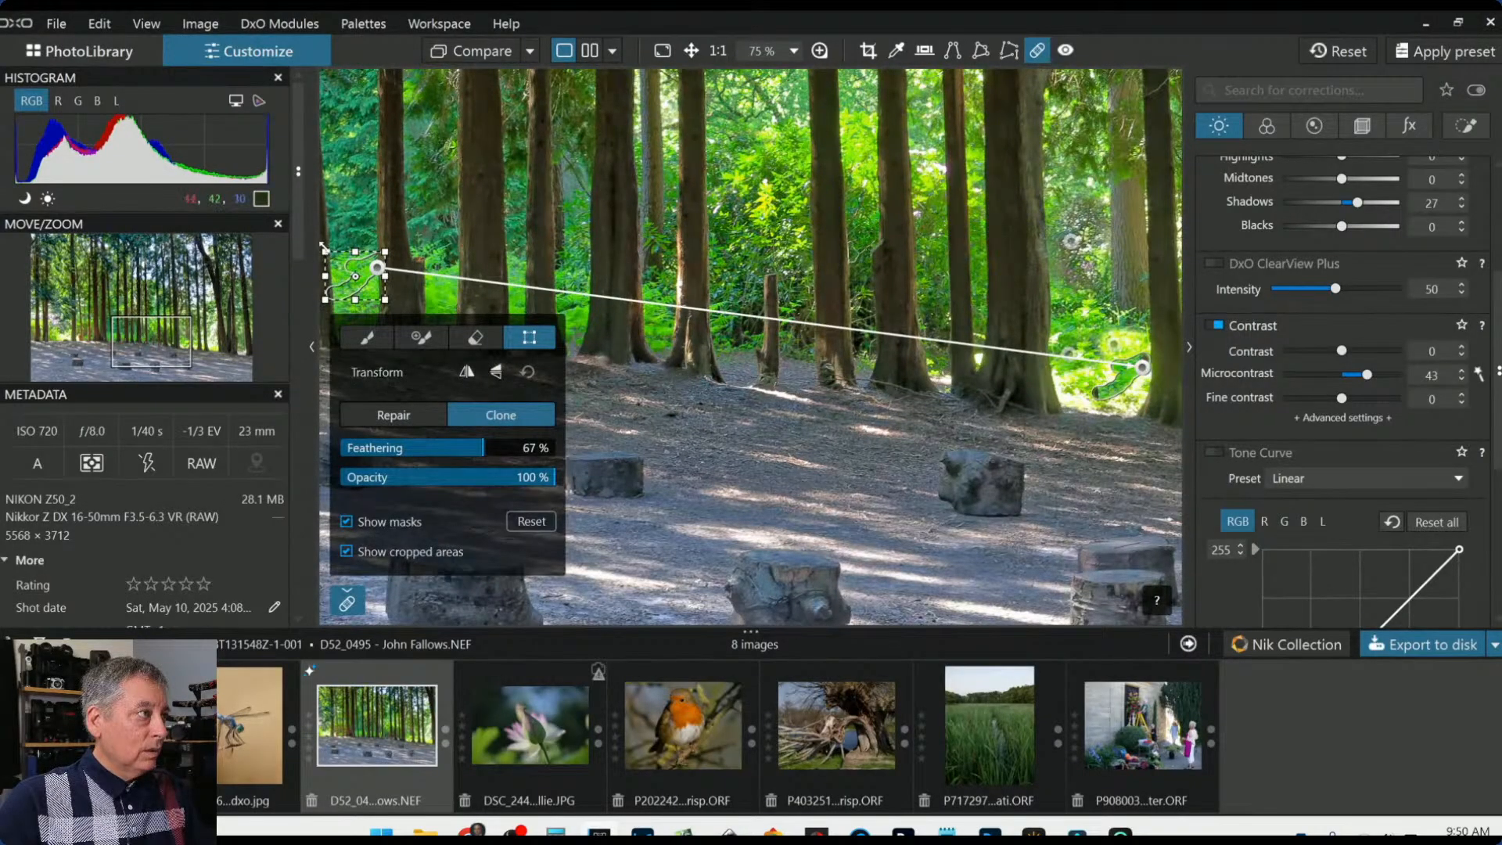
left_click_drag(323, 247, 380, 251)
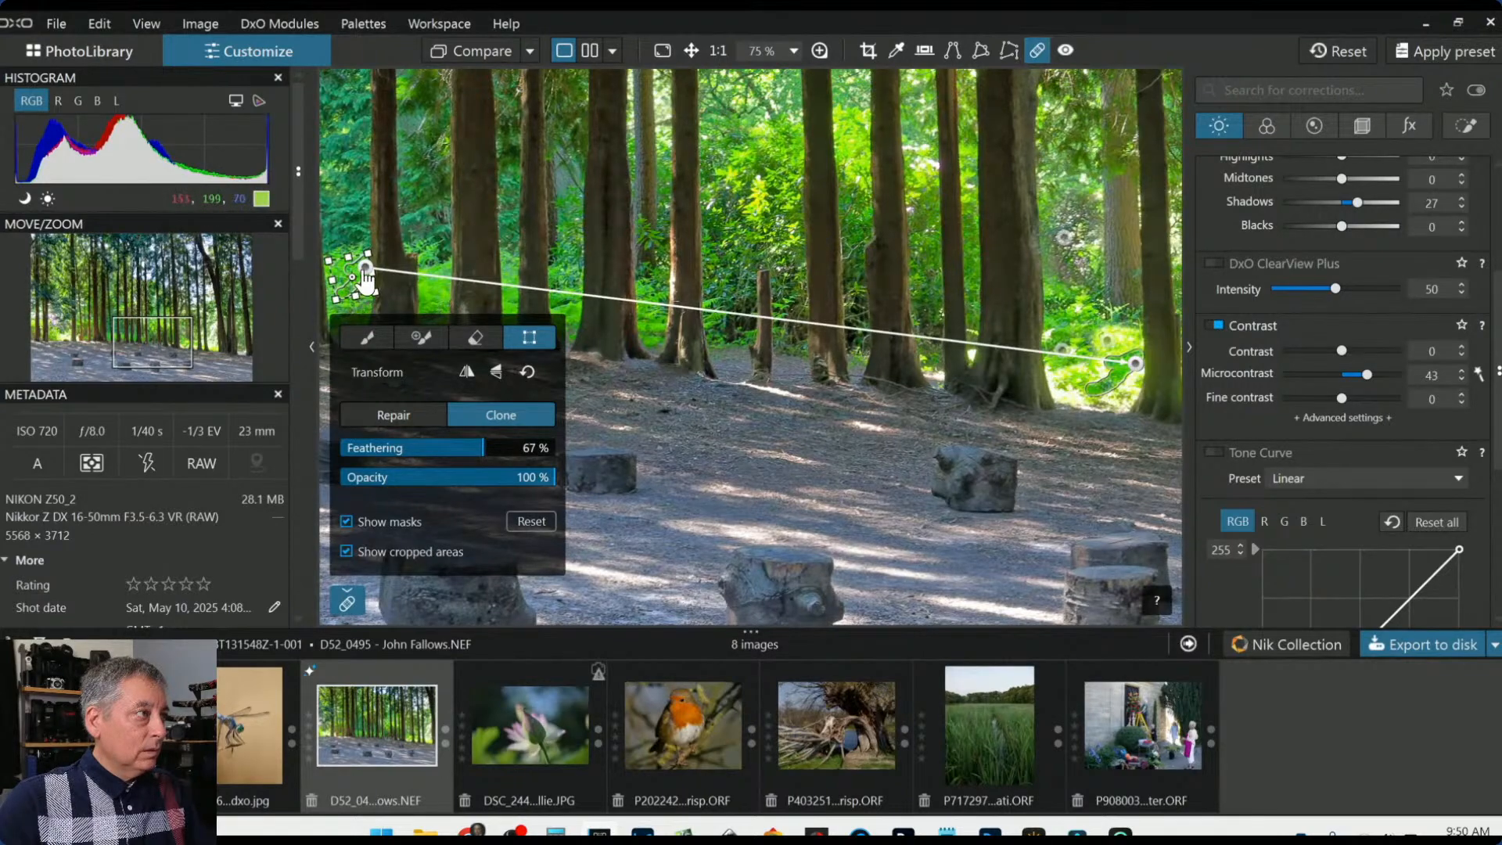
left_click_drag(365, 270, 363, 270)
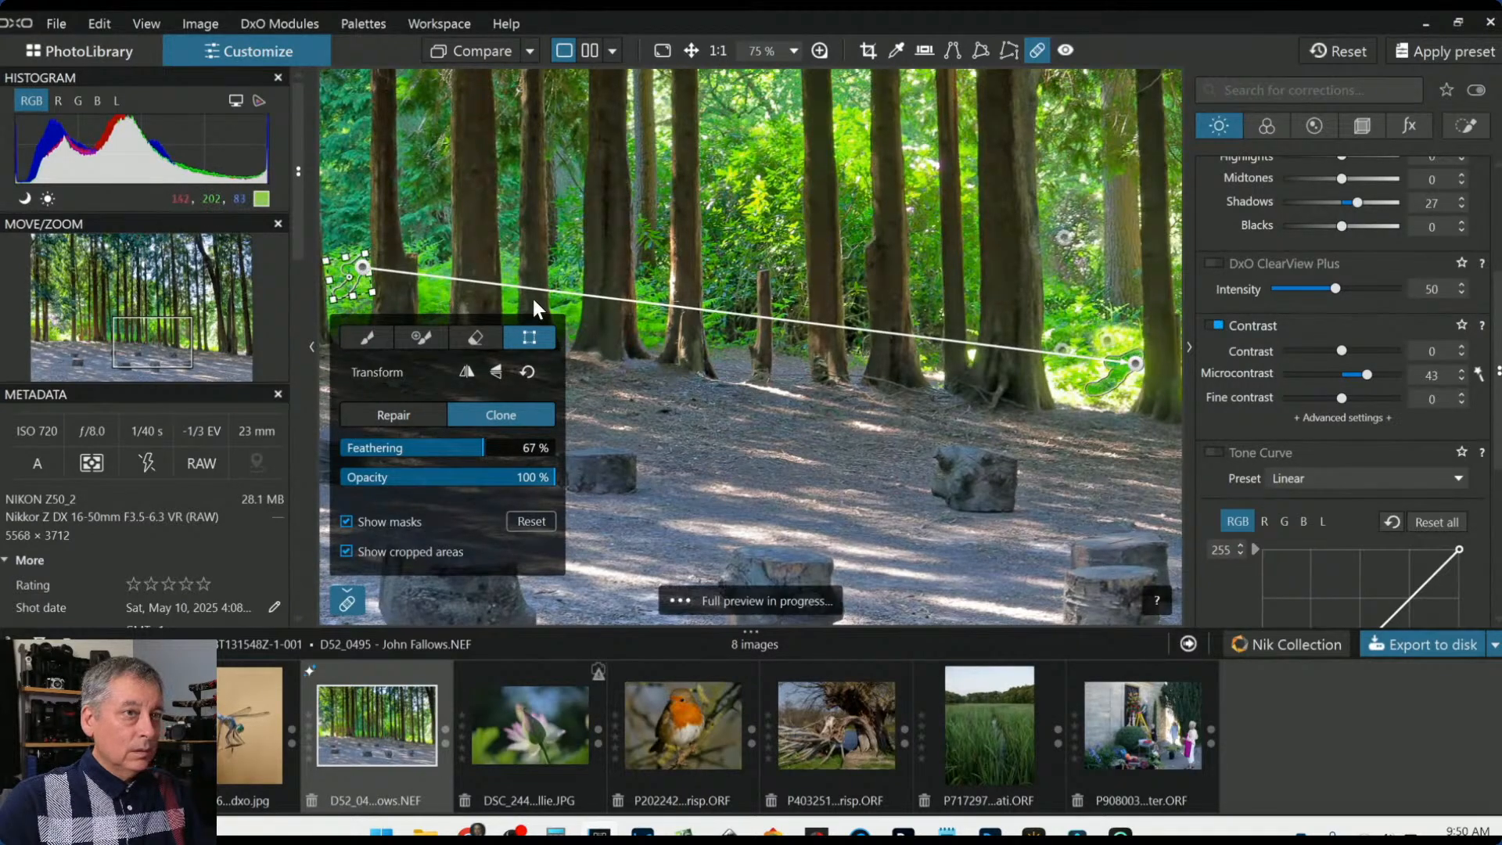
Raise the rotated patch's Feathering to 97% and change it from Clone to Repair
scroll(1131, 407, "up", 1)
scroll(1131, 407, "up", 1)
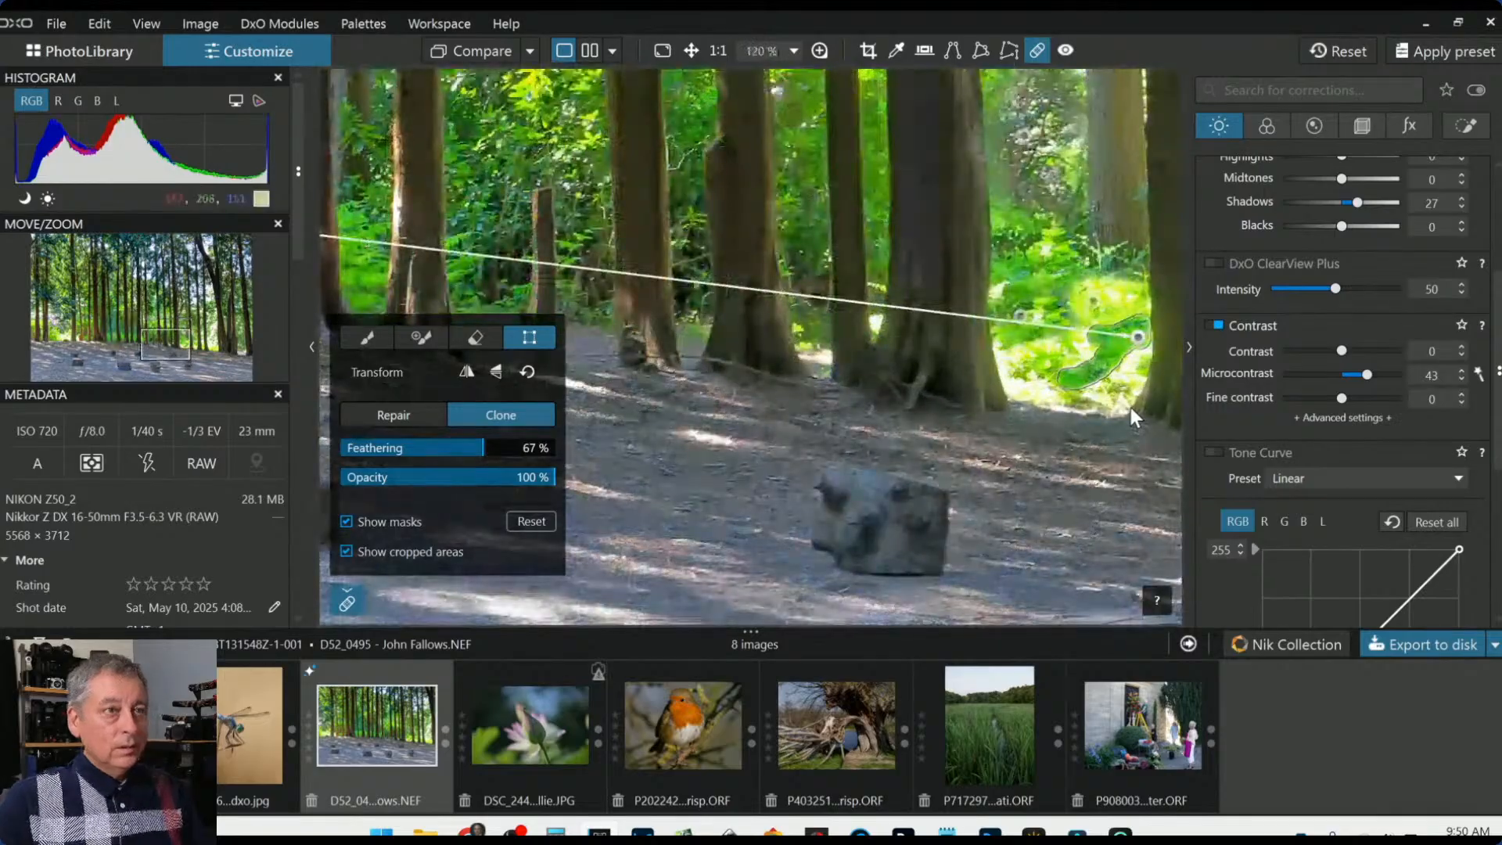
left_click(532, 444)
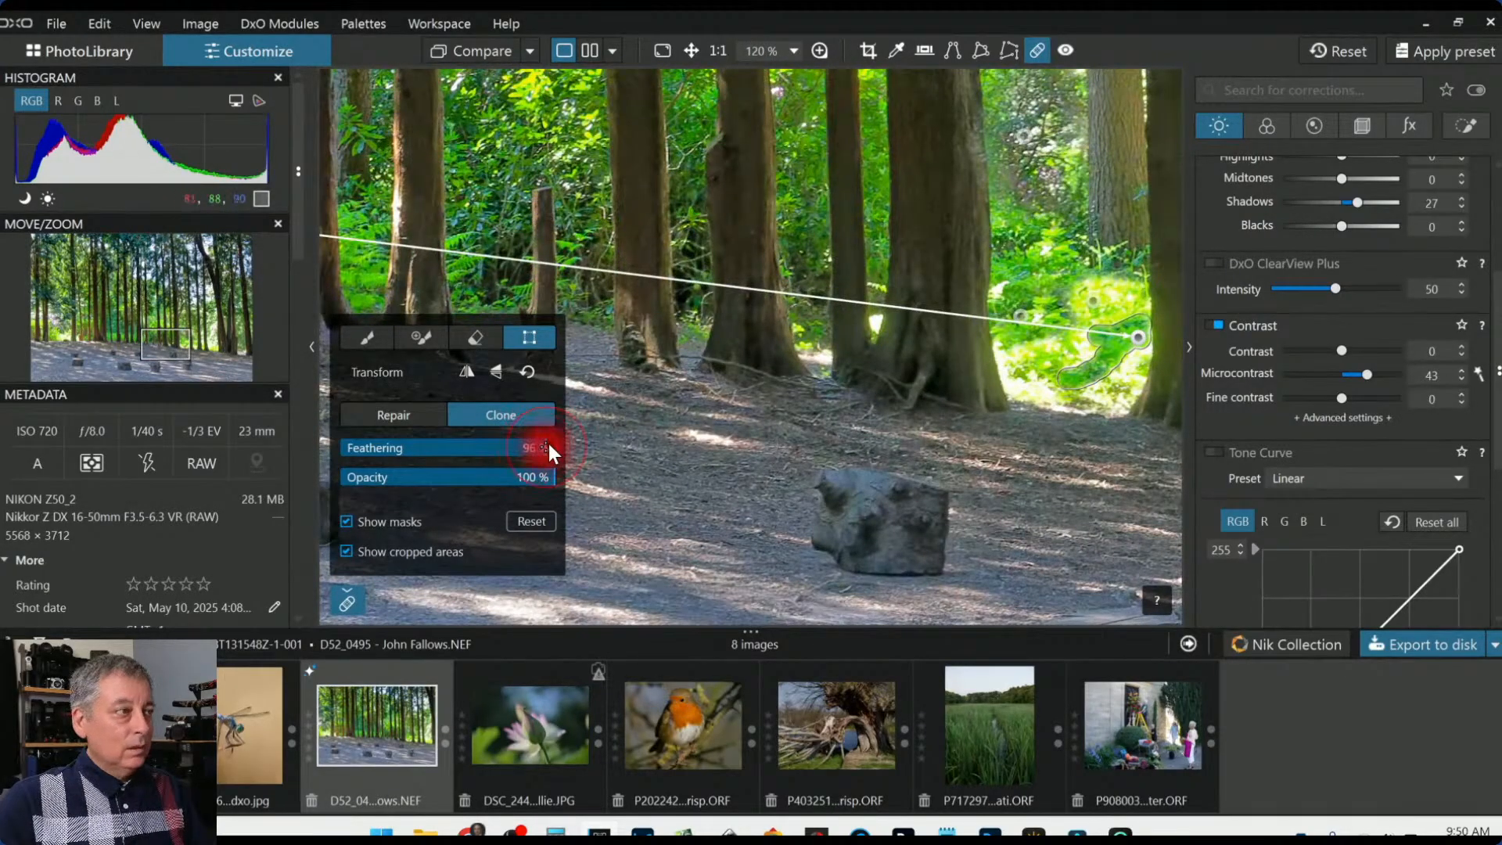
left_click_drag(547, 446, 551, 442)
left_click(436, 416)
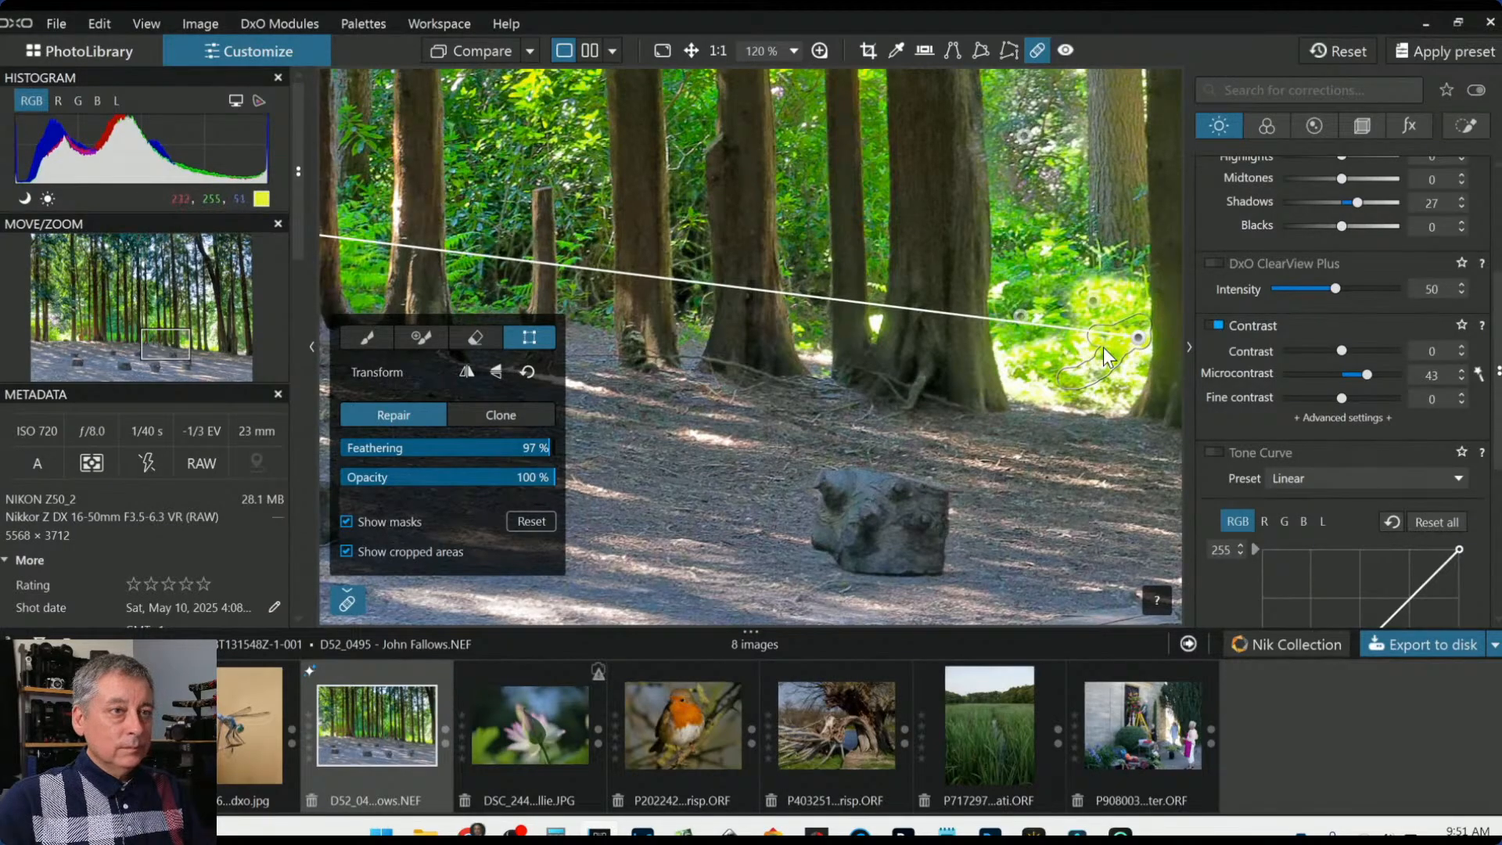
key("Escape")
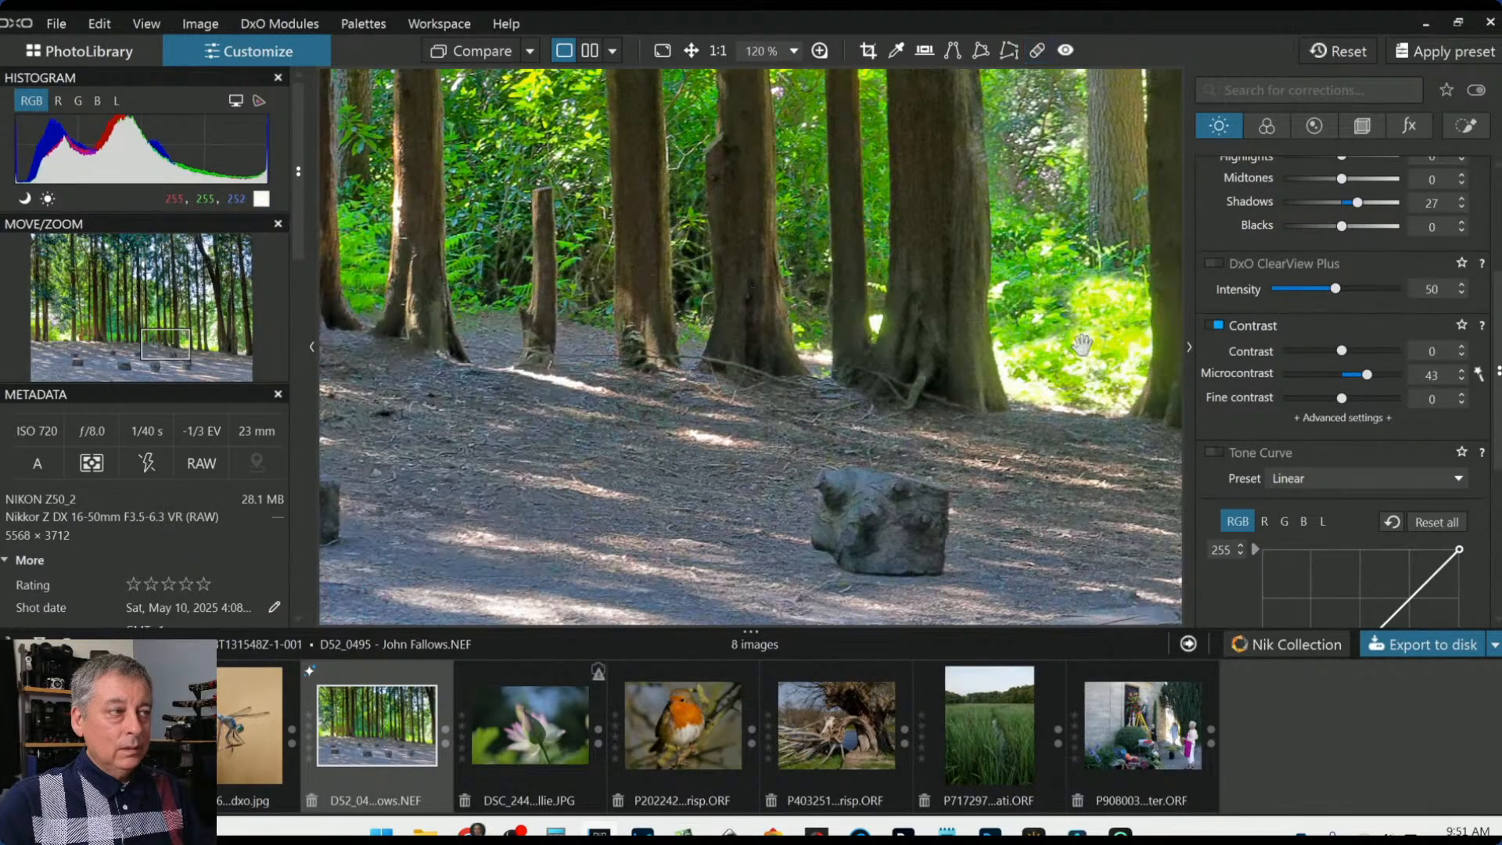
Repair the bright foliage right of the large trunk, including the patch at its base, with Feathering at 88%
left_click(1036, 50)
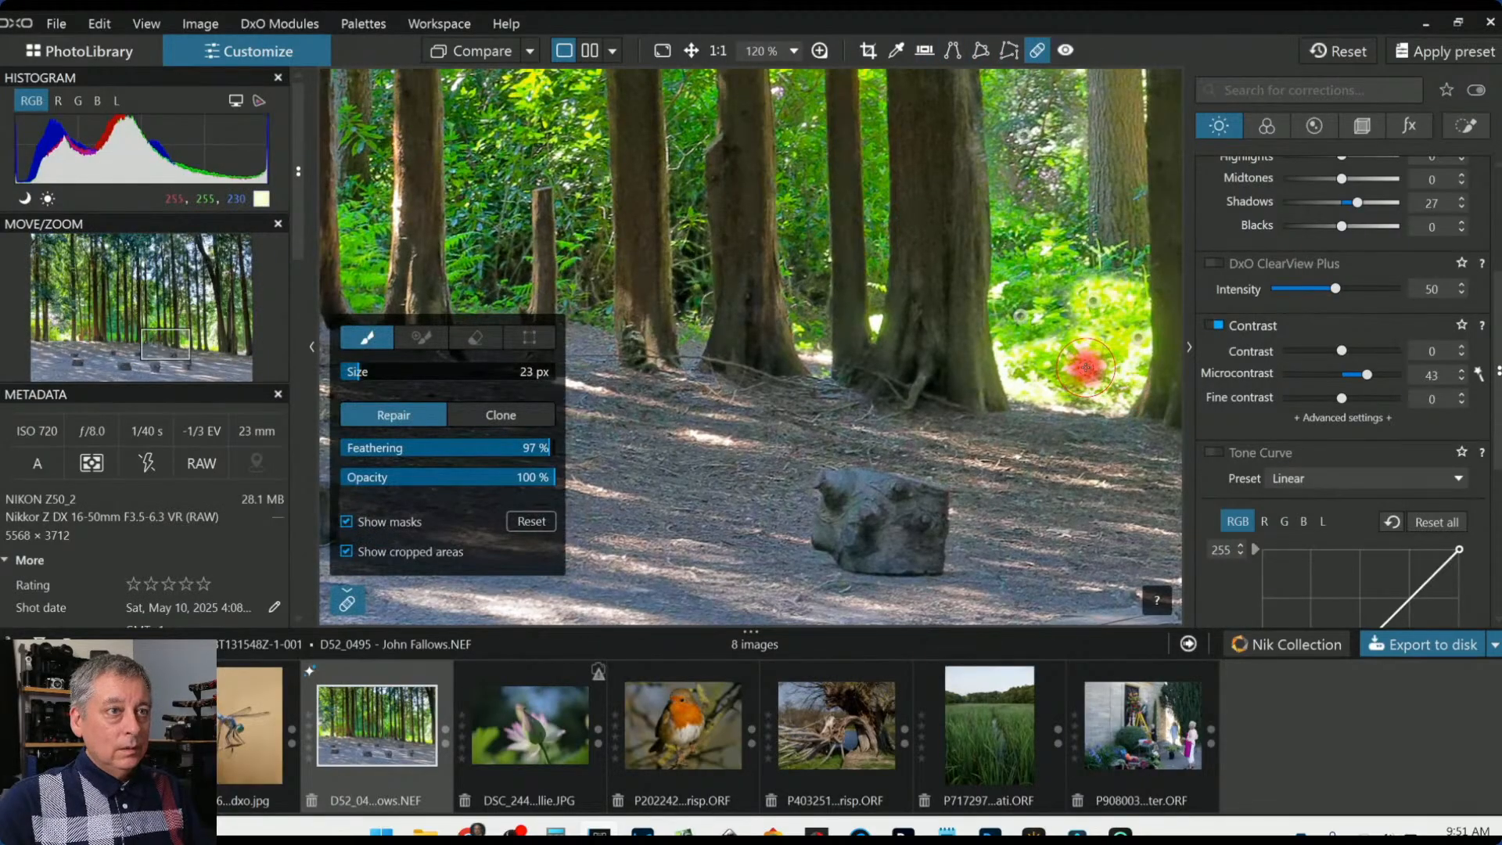
mouse_move(1086, 366)
left_mouse_down()
mouse_move(1125, 353)
mouse_move(1092, 370)
left_mouse_up()
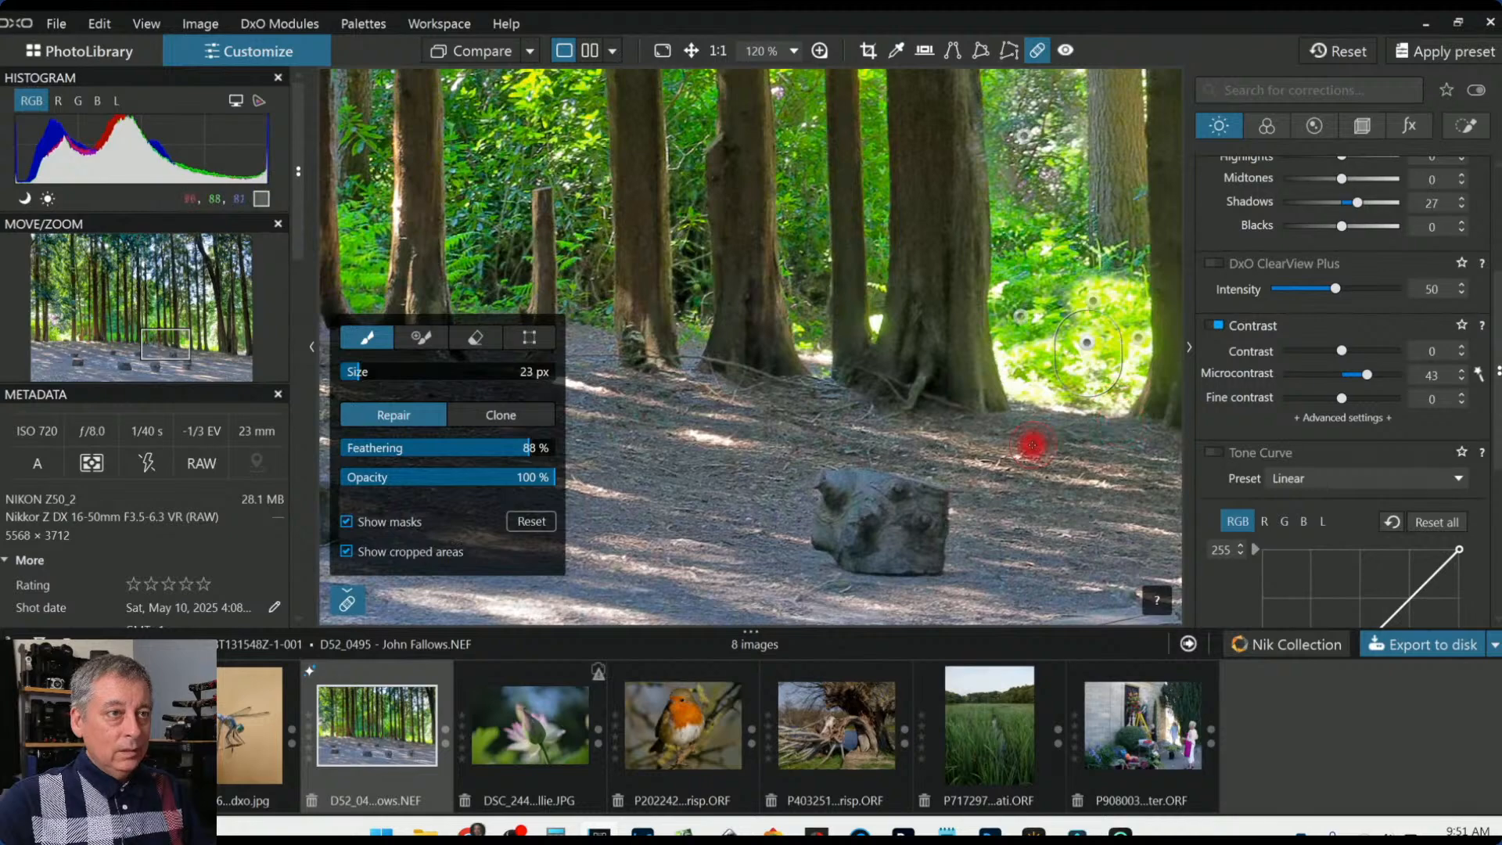
scroll(1032, 444, "down", 1)
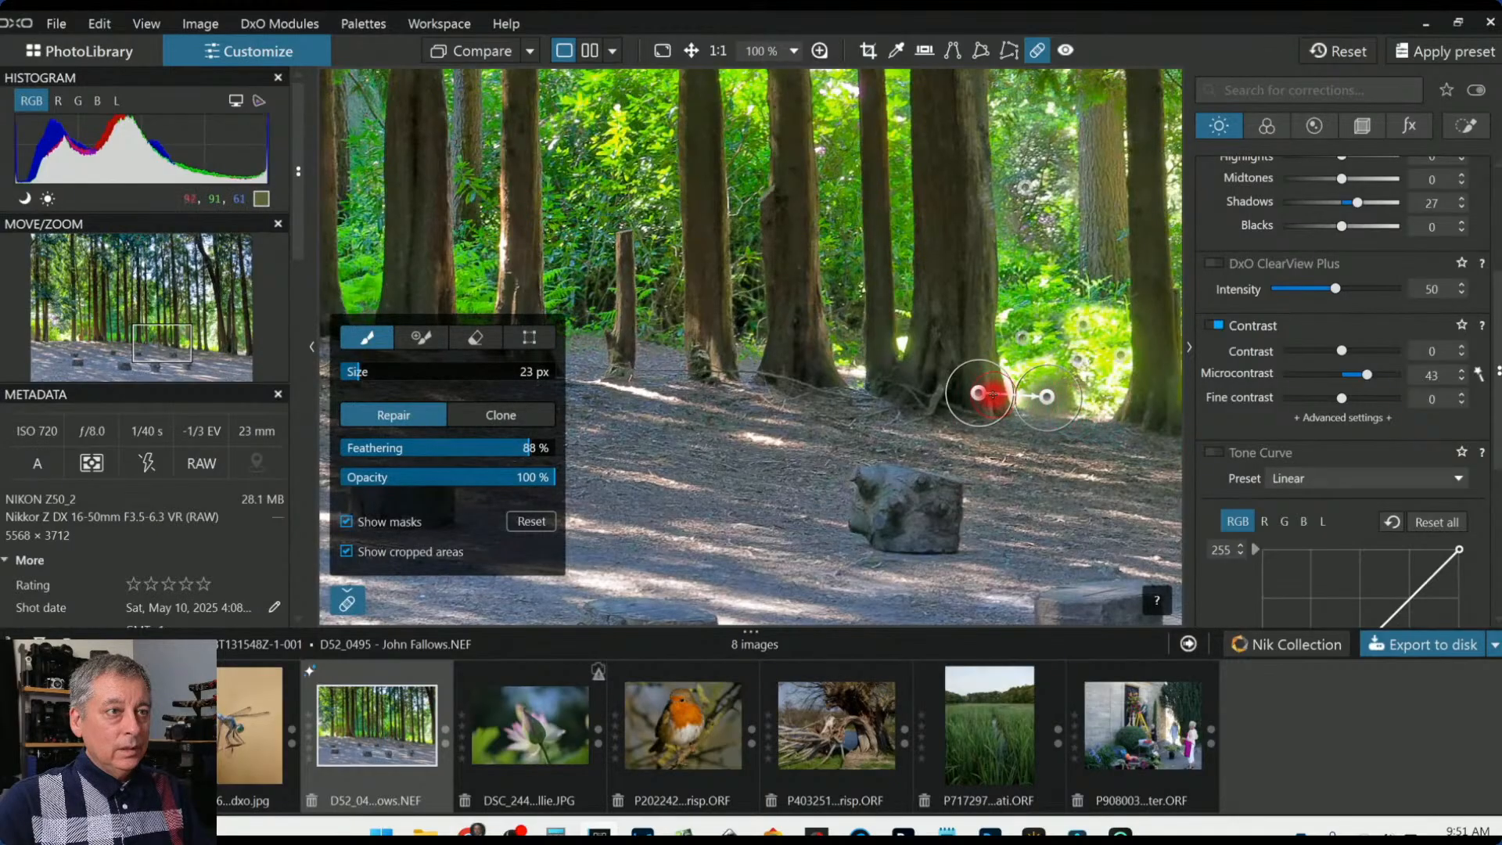
Reposition the trunk-base patch's source, trying the foliage beside the slender stump and settling on the bright foliage near the photo's right edge
left_click_drag(982, 400, 587, 327)
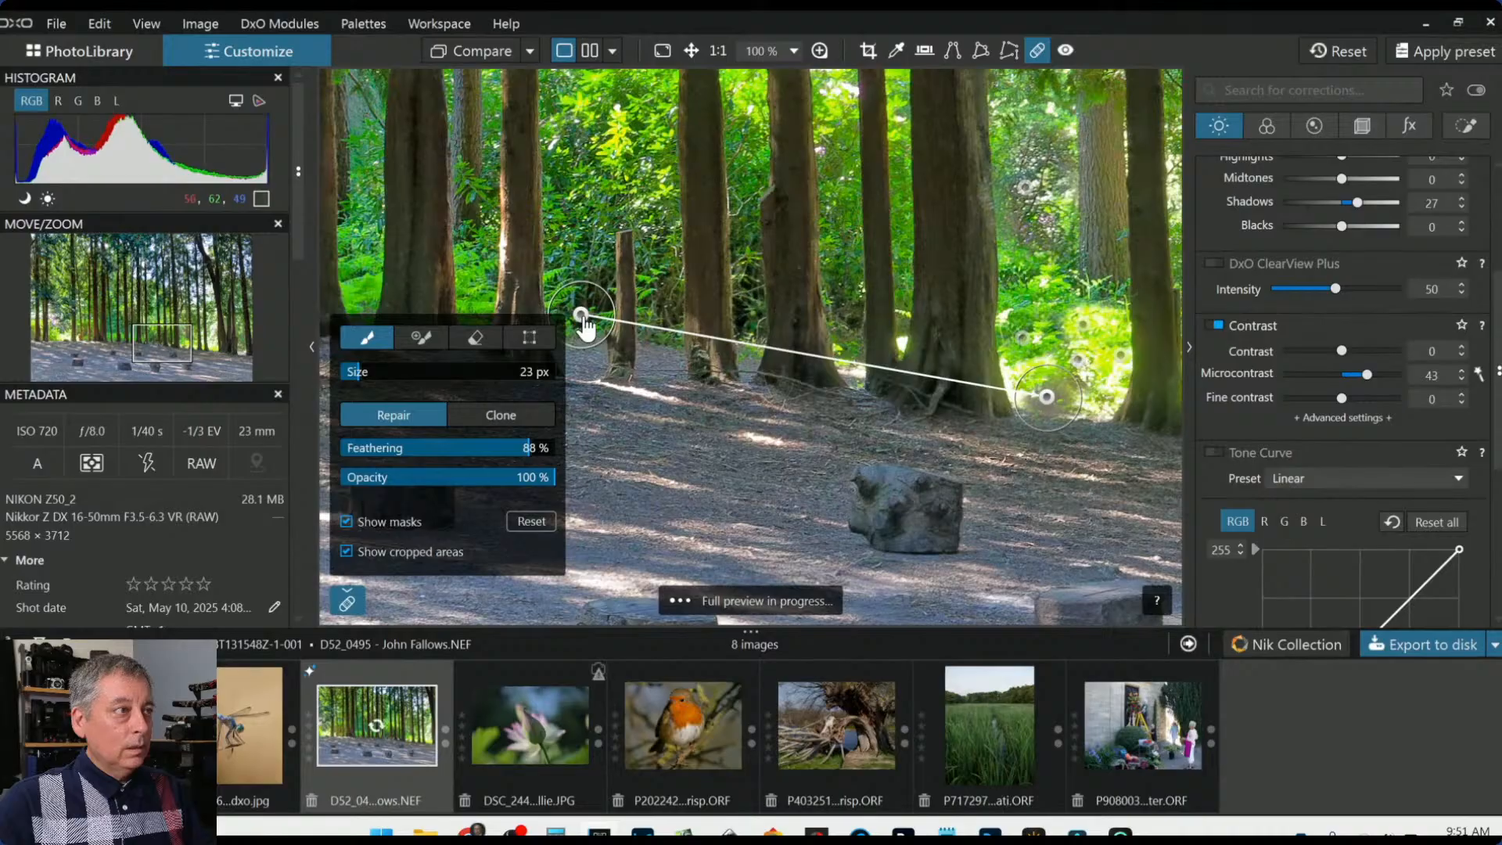
left_click(346, 601)
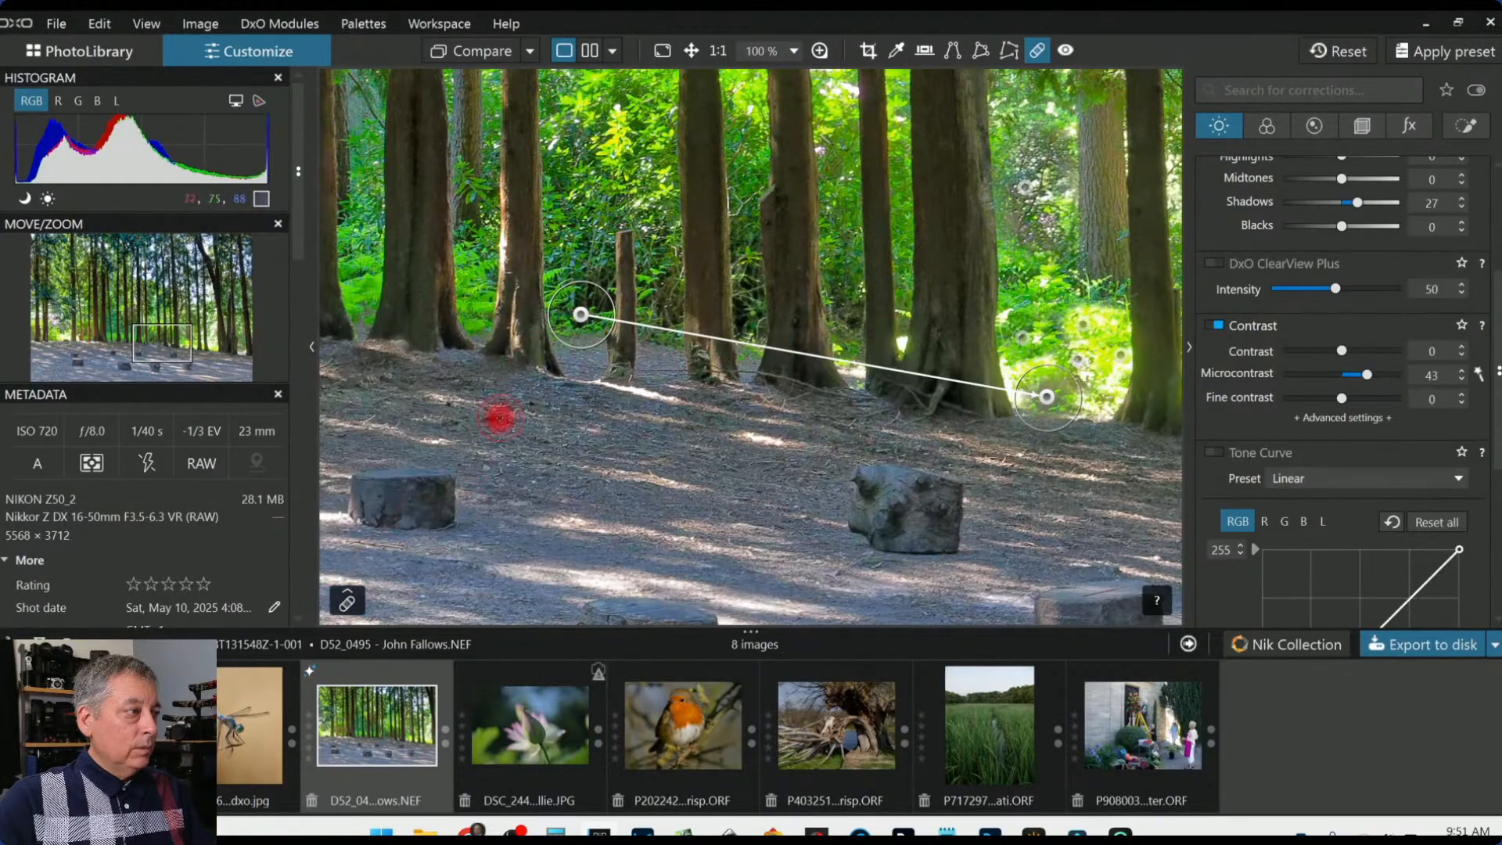
scroll(548, 348, "down", 1)
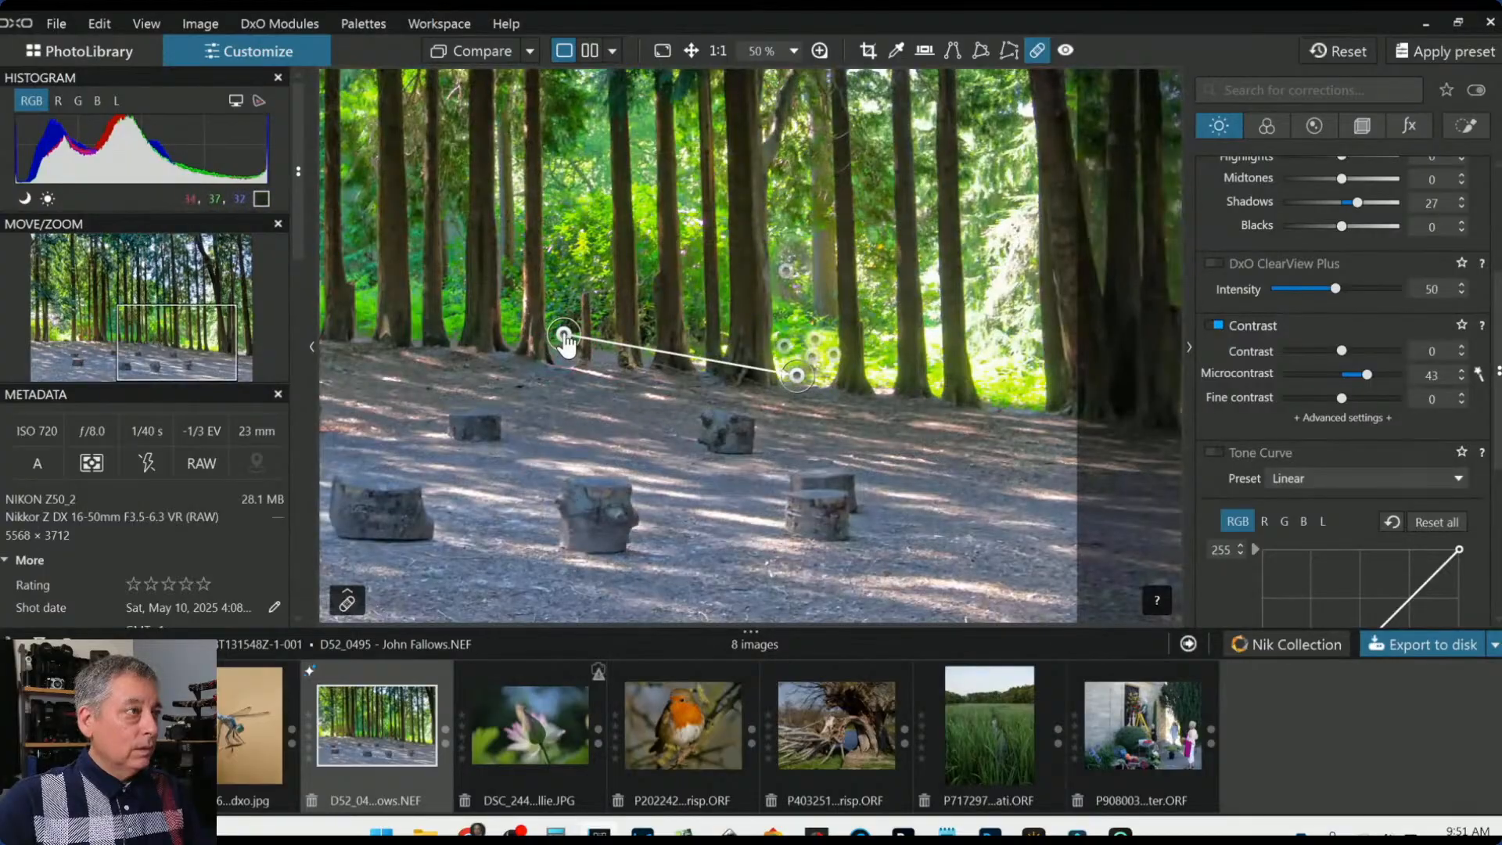
left_click_drag(567, 344, 1026, 403)
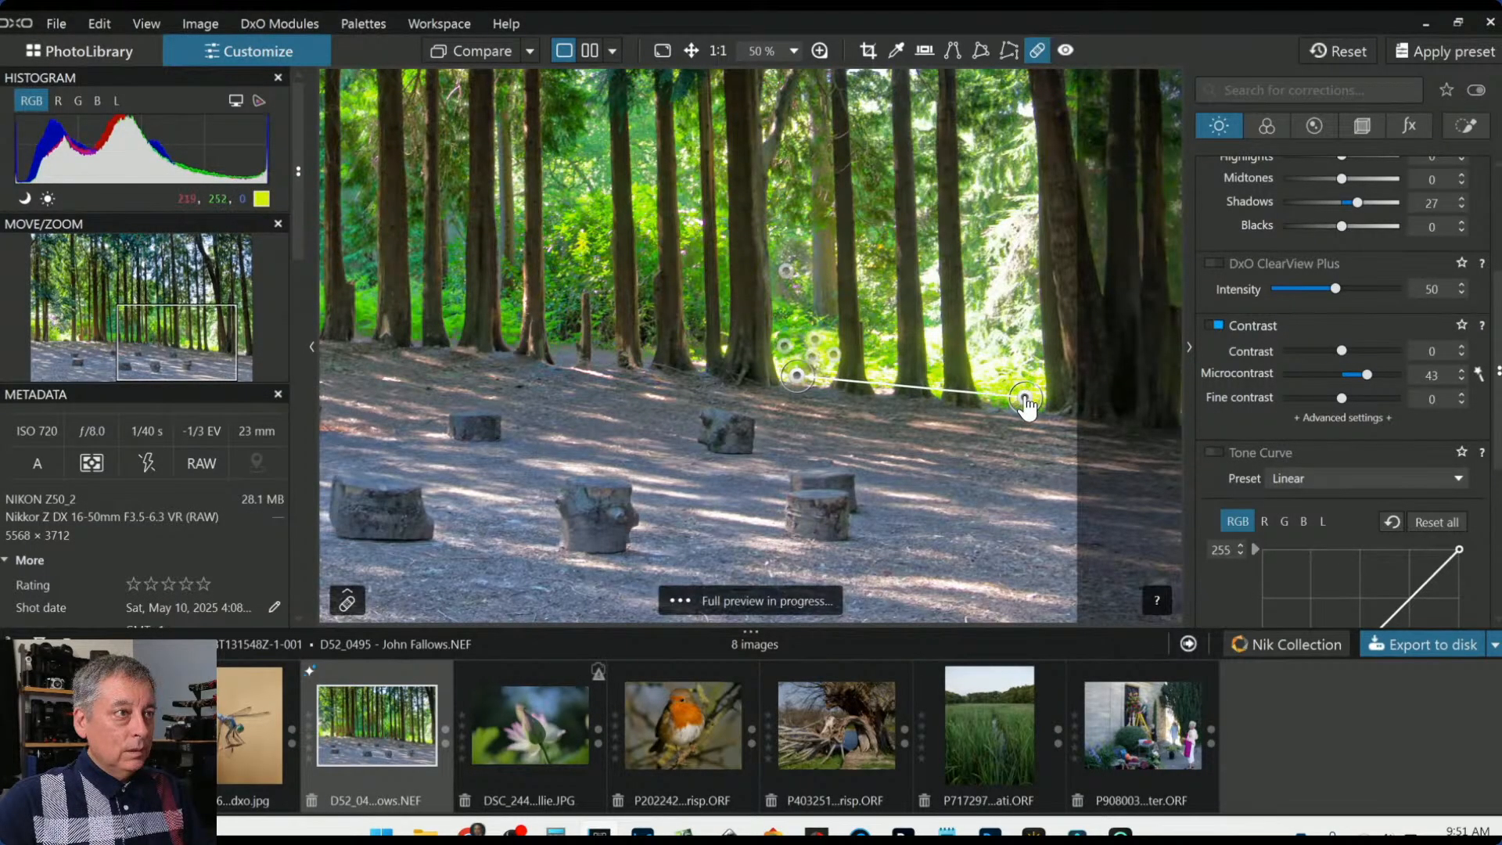
Repair the tall blown-out gap between the rightmost trunks, trying several sources and settling on the foliage high at the photo's left side
left_click_drag(1012, 223, 997, 298)
scroll(955, 431, "down", 2)
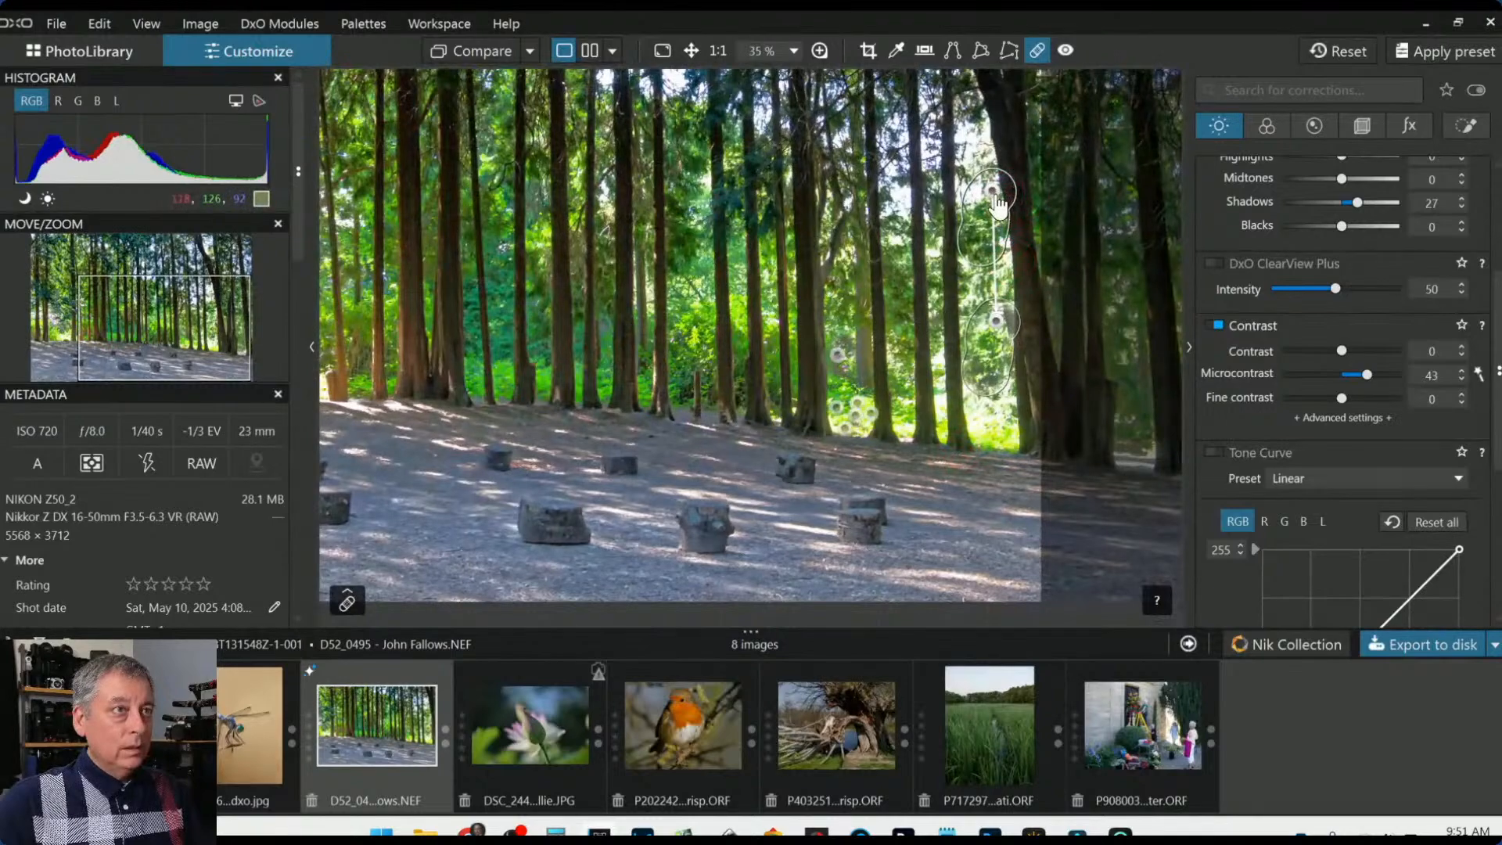
left_click_drag(992, 192, 535, 330)
scroll(575, 341, "down", 1)
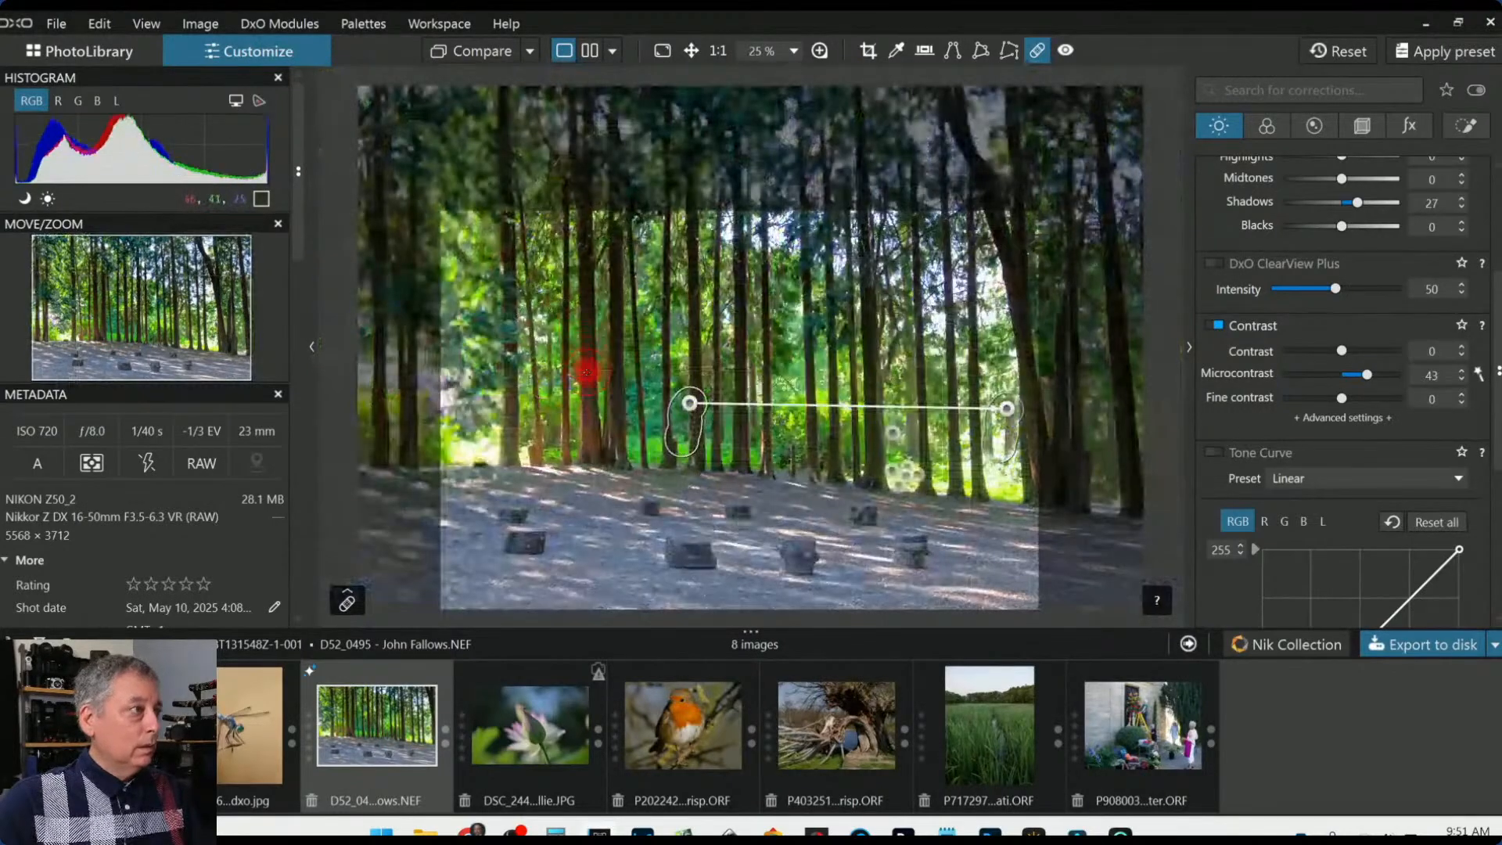
left_click_drag(688, 404, 472, 386)
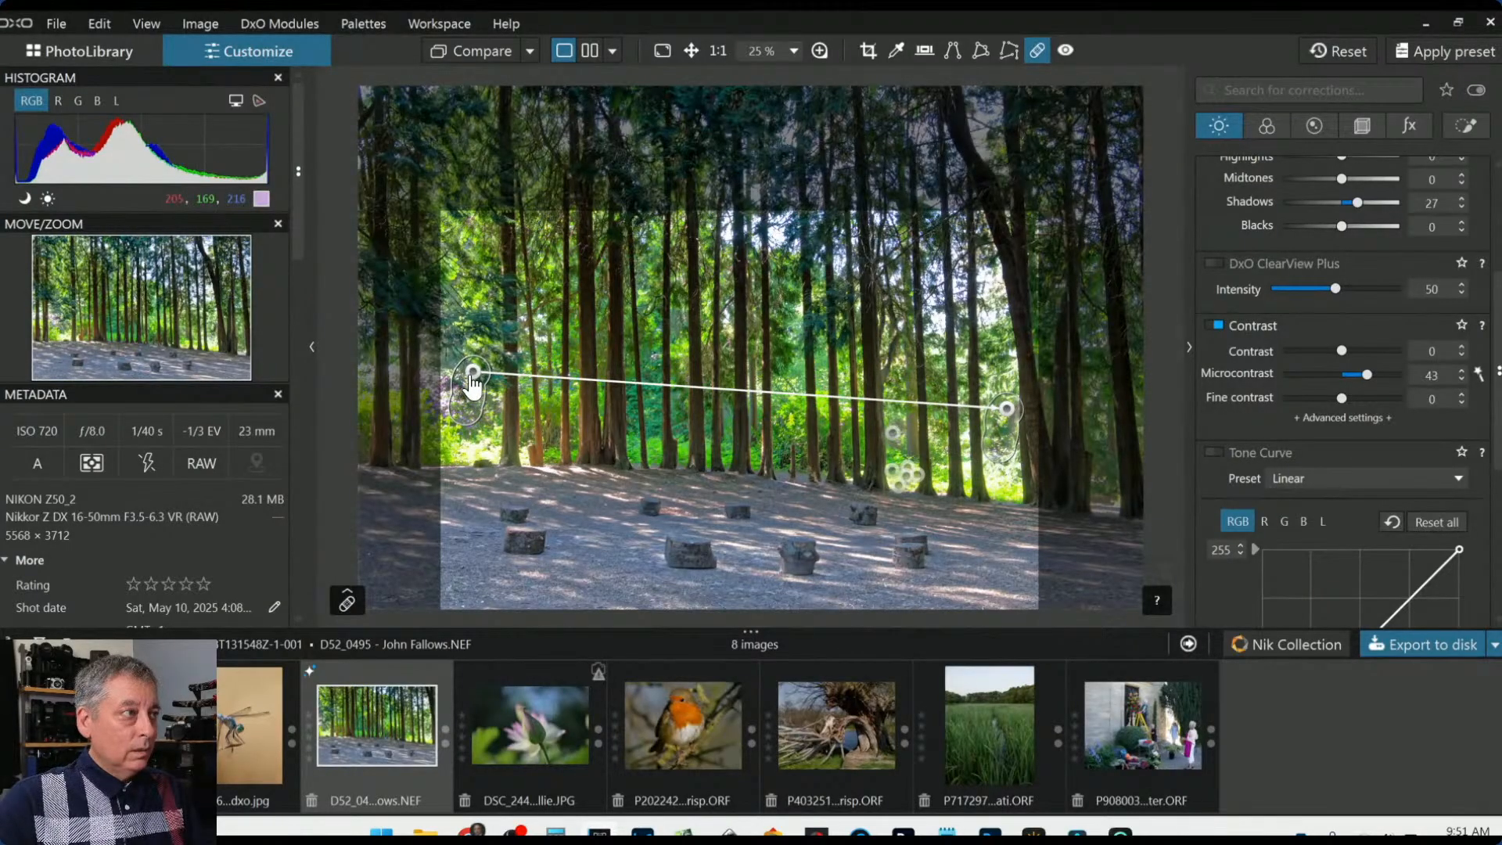
left_click_drag(473, 385, 469, 386)
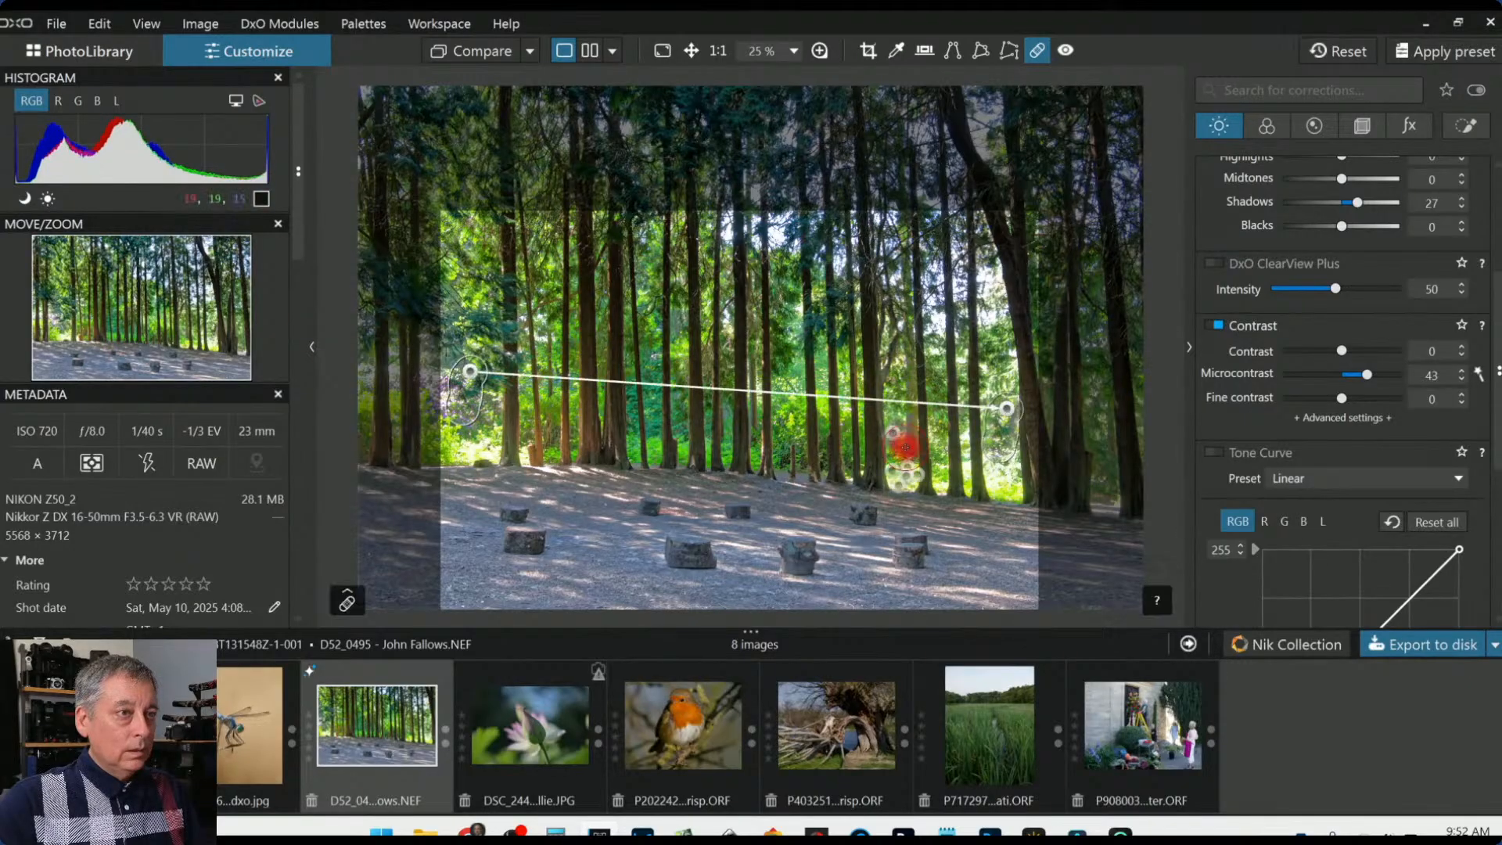
left_click_drag(471, 376, 469, 296)
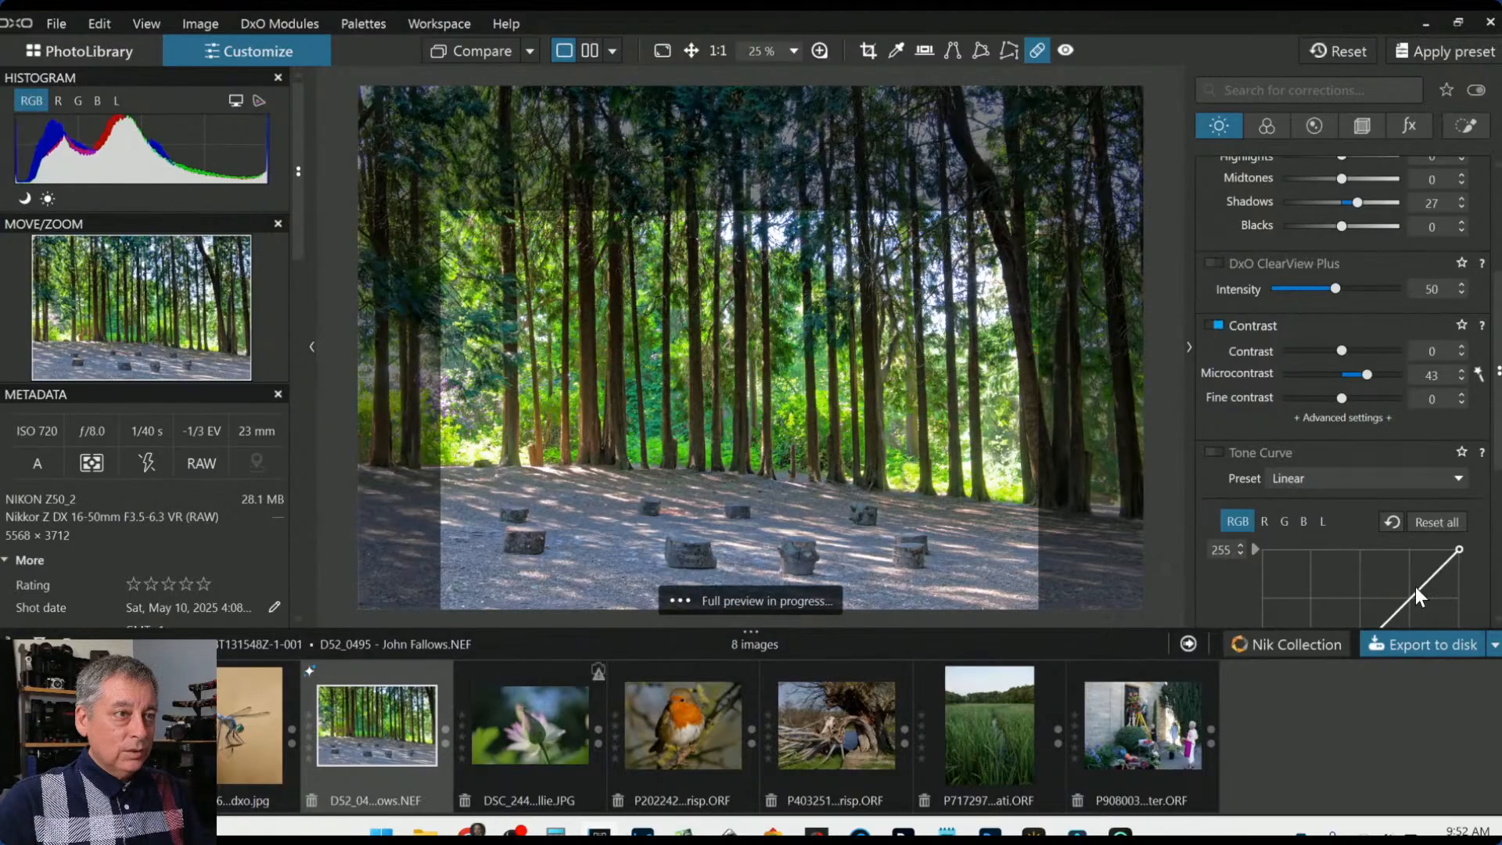
Repair the remaining bright foliage low in the gap between the rightmost trunks, using the leaves just above as the source
scroll(1022, 503, "up", 5)
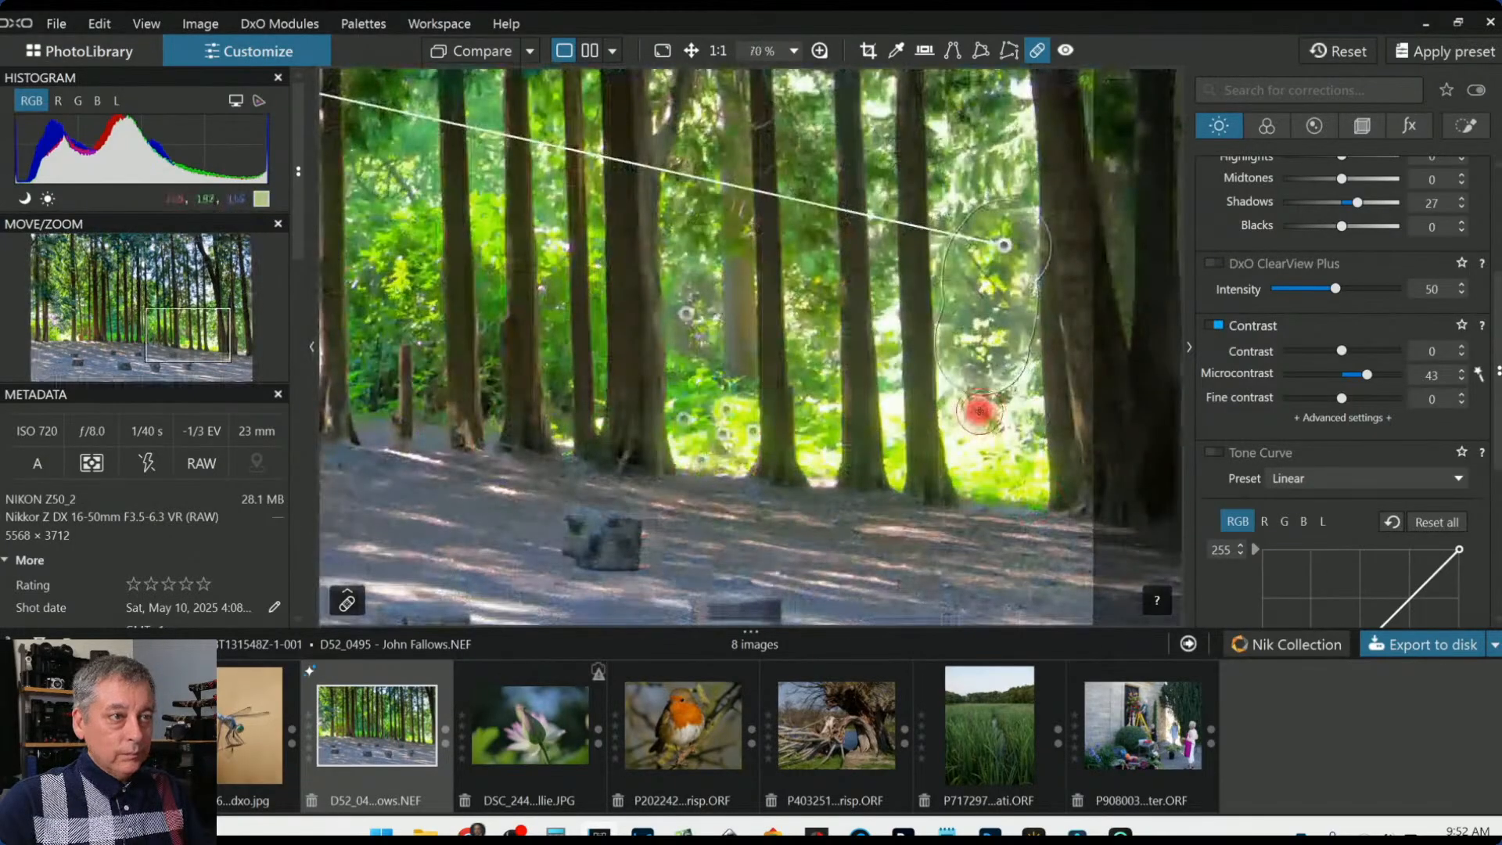
left_click_drag(981, 410, 987, 449)
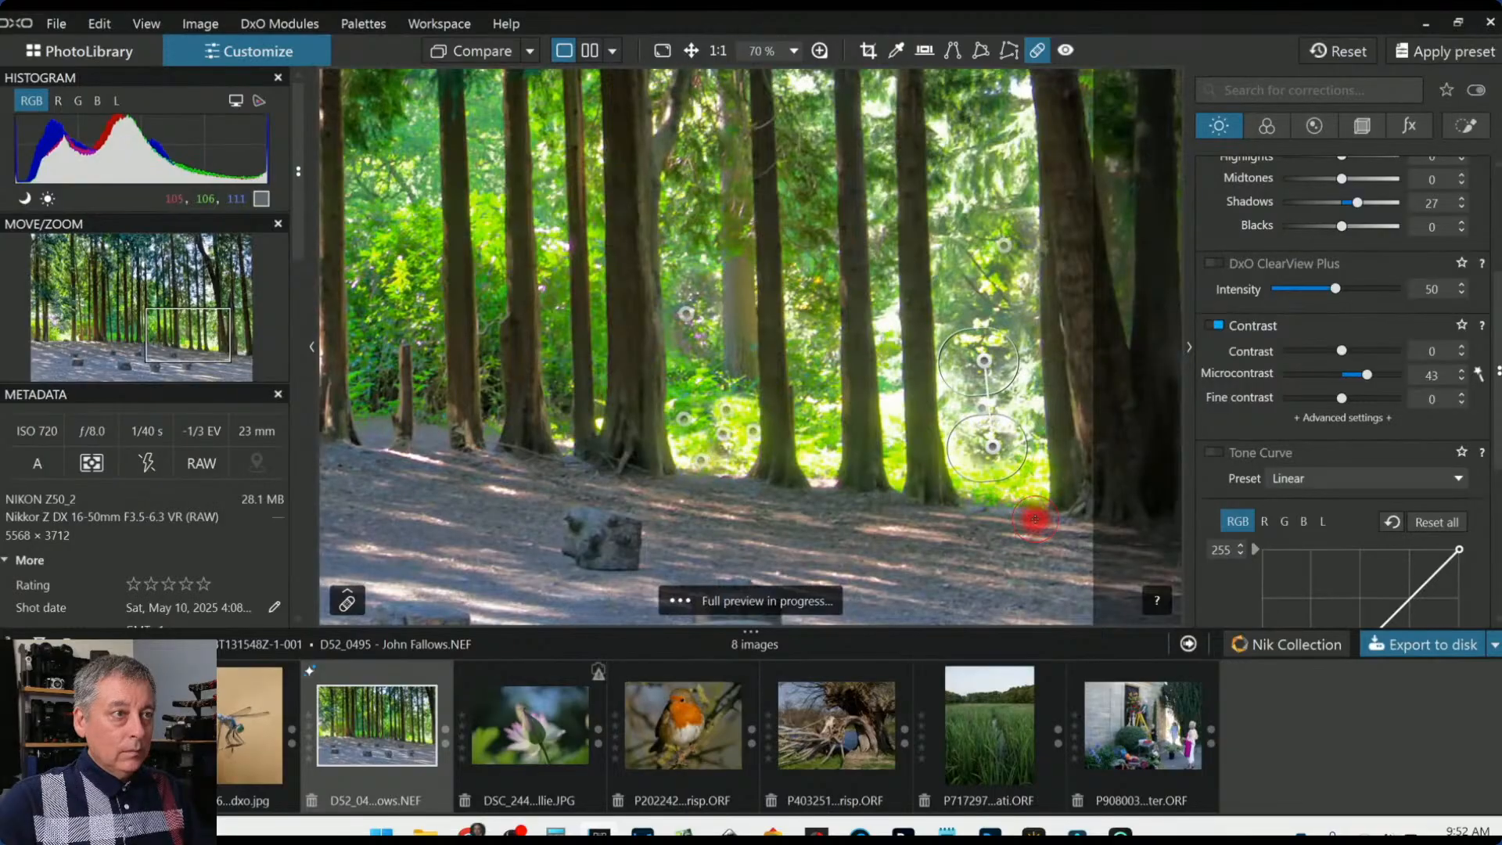
left_click_drag(984, 360, 970, 315)
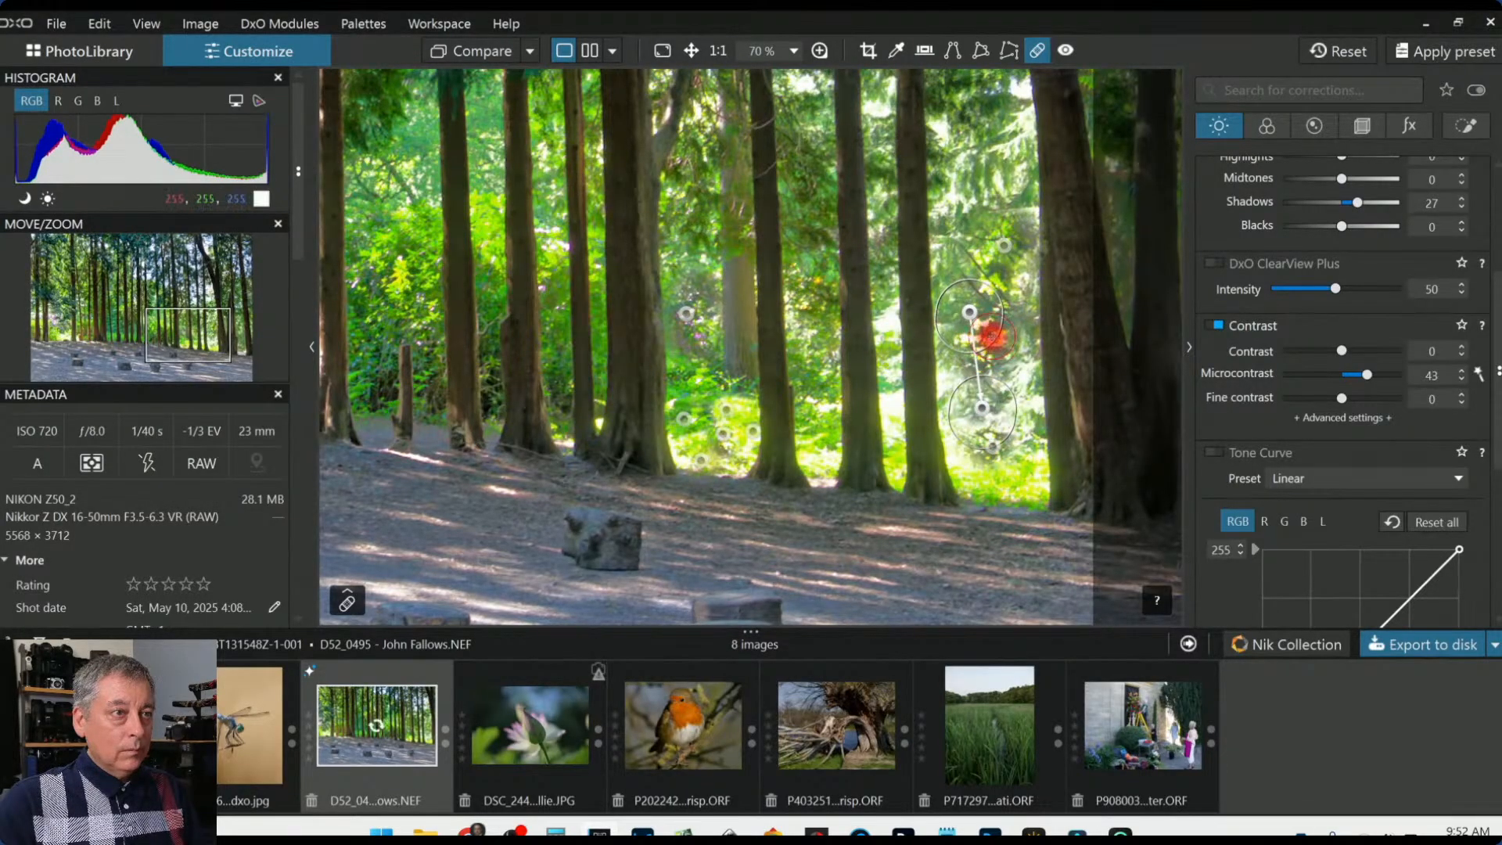
Repair the bright foliage above the low stump near the photo's left edge from the greenery between the slim trunks, and leave the retouching tool
scroll(975, 477, "down", 5)
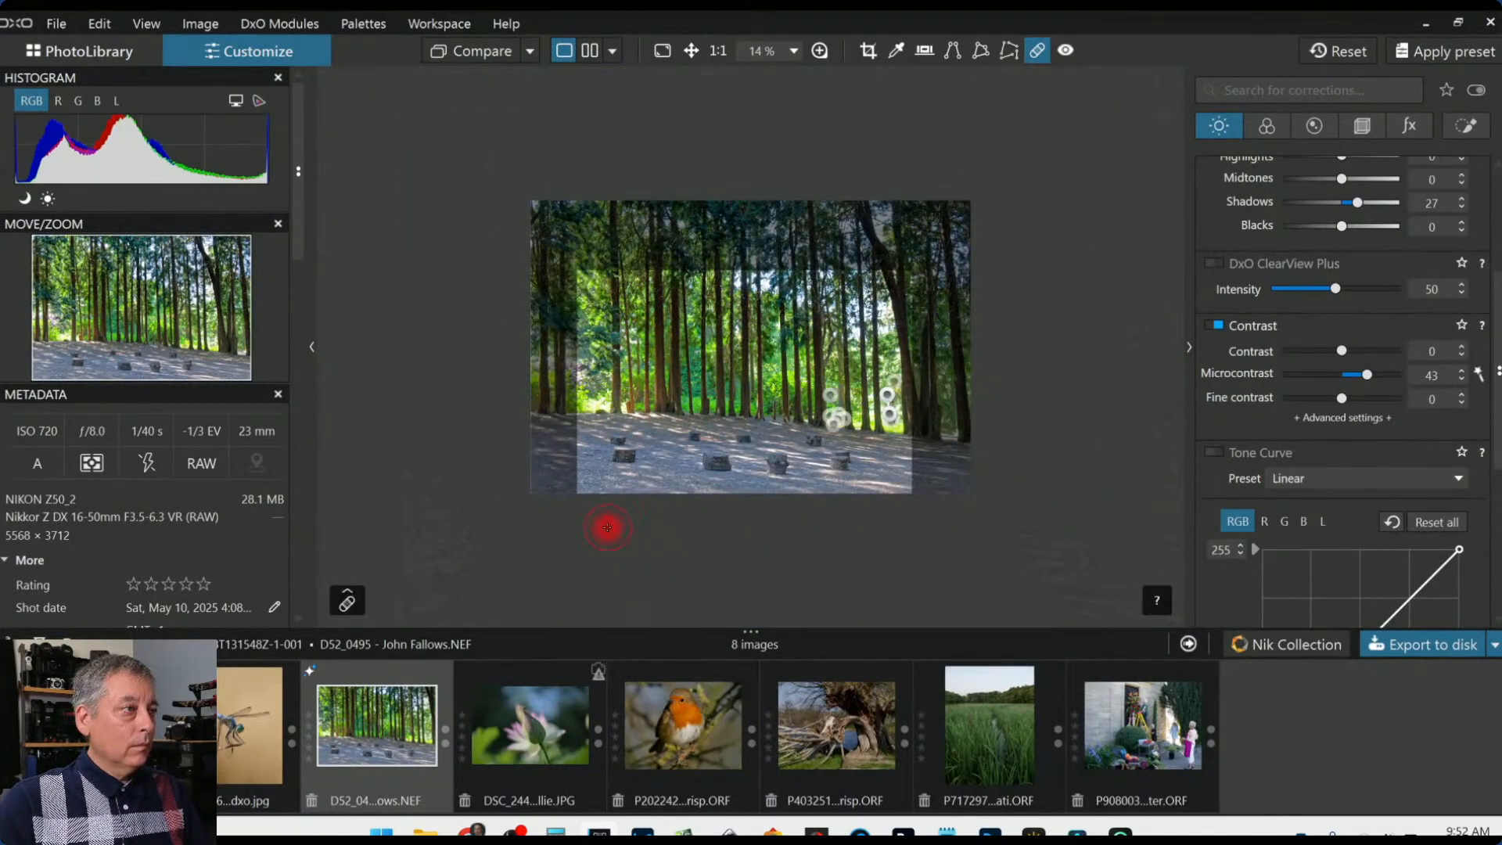
scroll(579, 501, "up", 3)
scroll(402, 515, "up", 3)
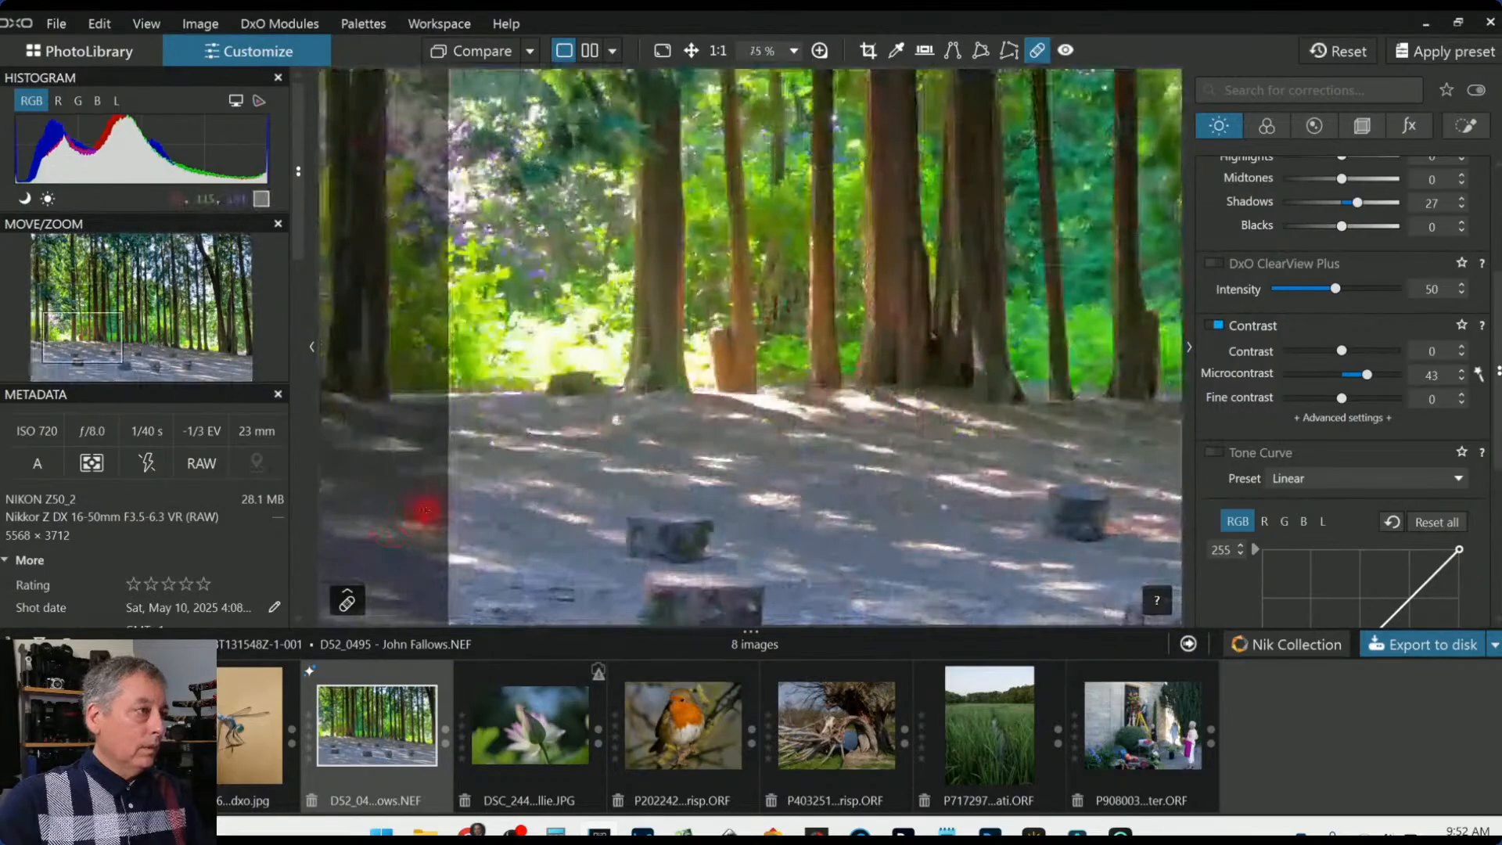
mouse_move(562, 332)
left_mouse_down()
mouse_move(569, 319)
mouse_move(520, 356)
left_mouse_up()
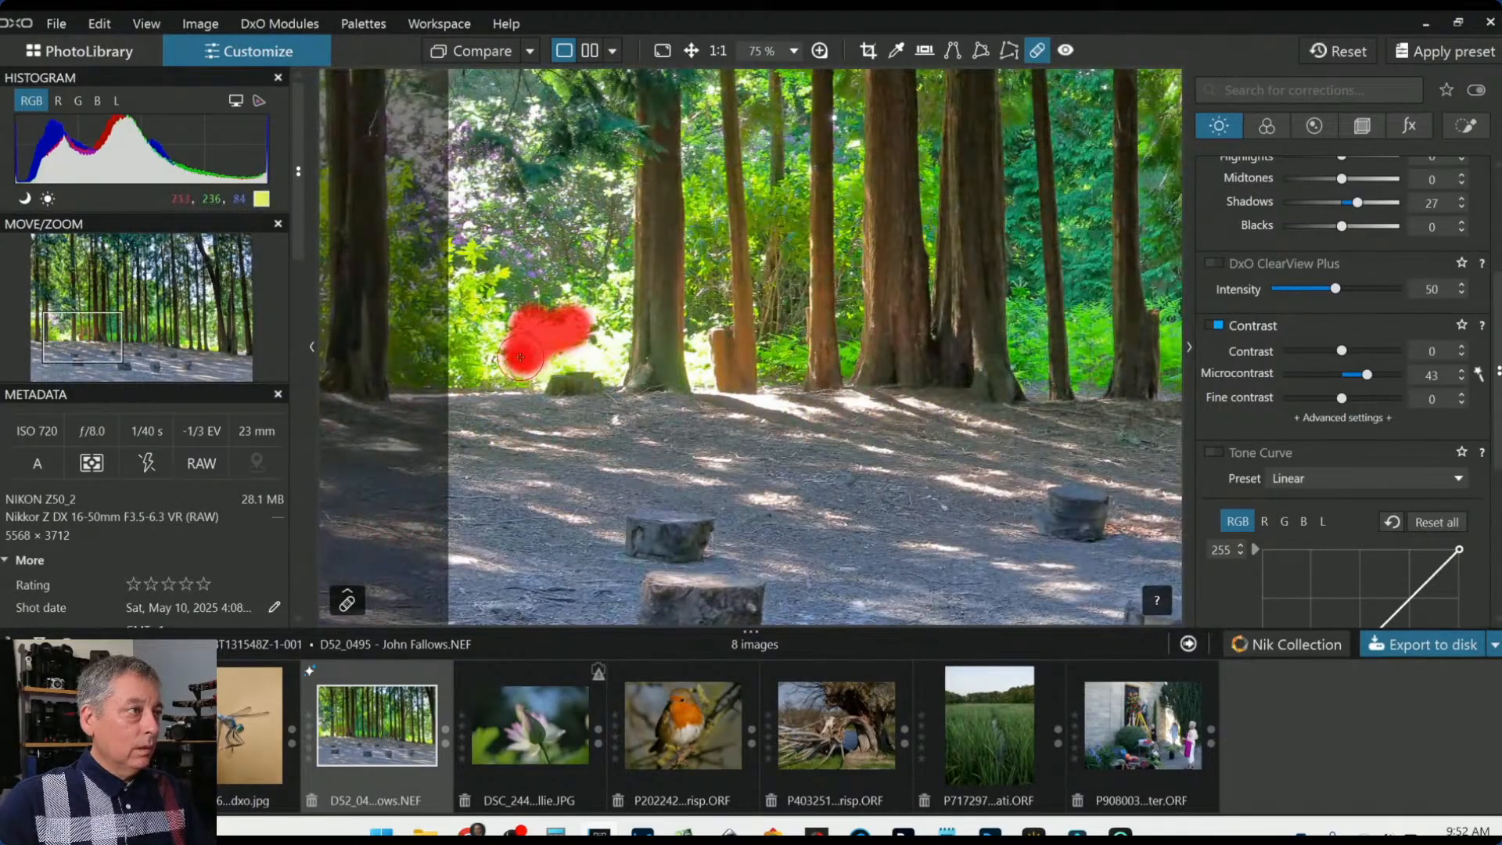
left_click_drag(579, 497, 807, 205)
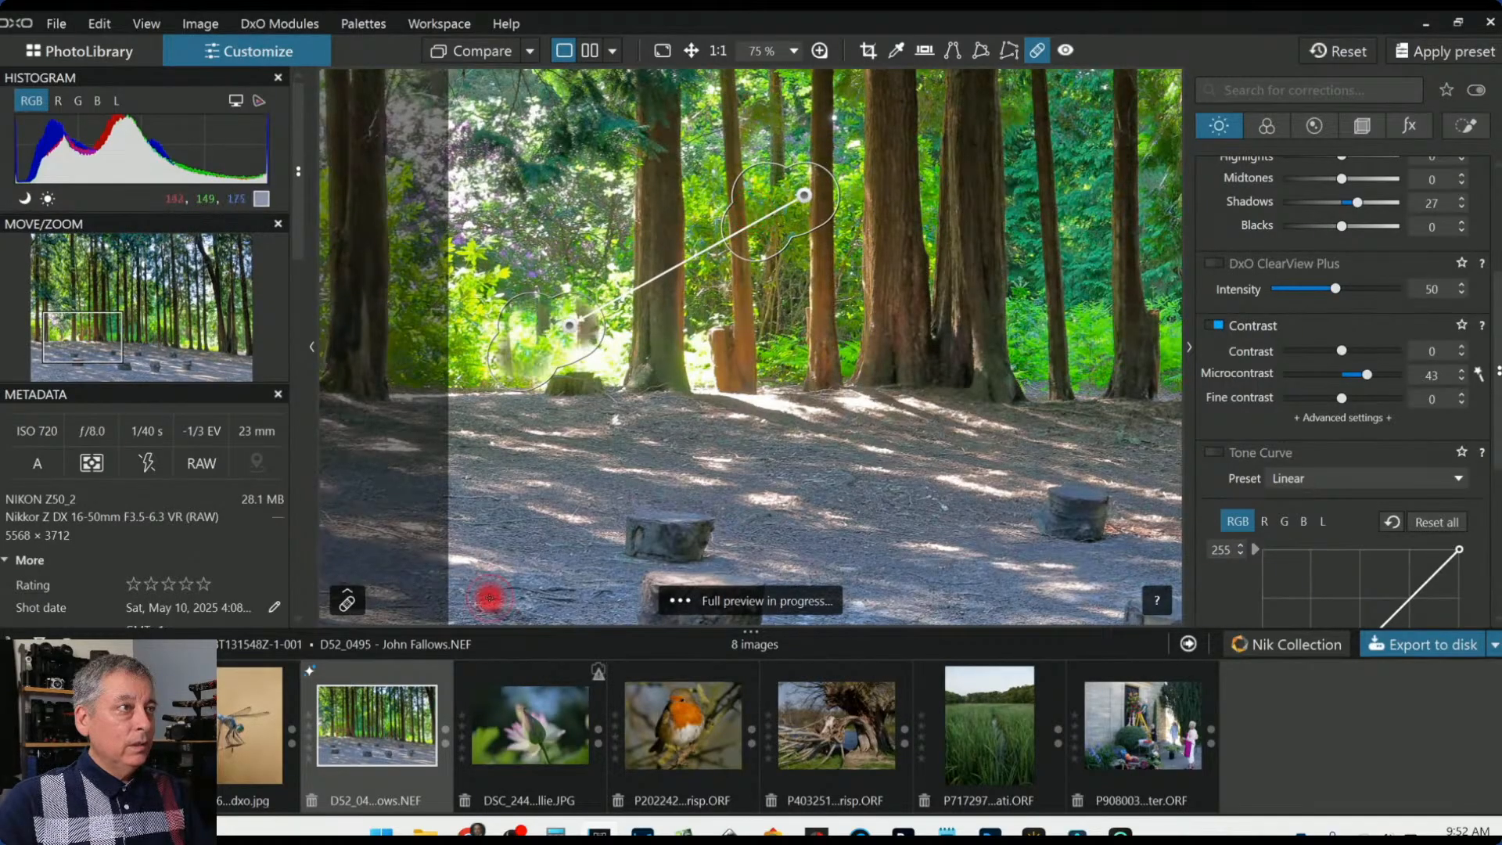
left_click(350, 589)
left_click(351, 592)
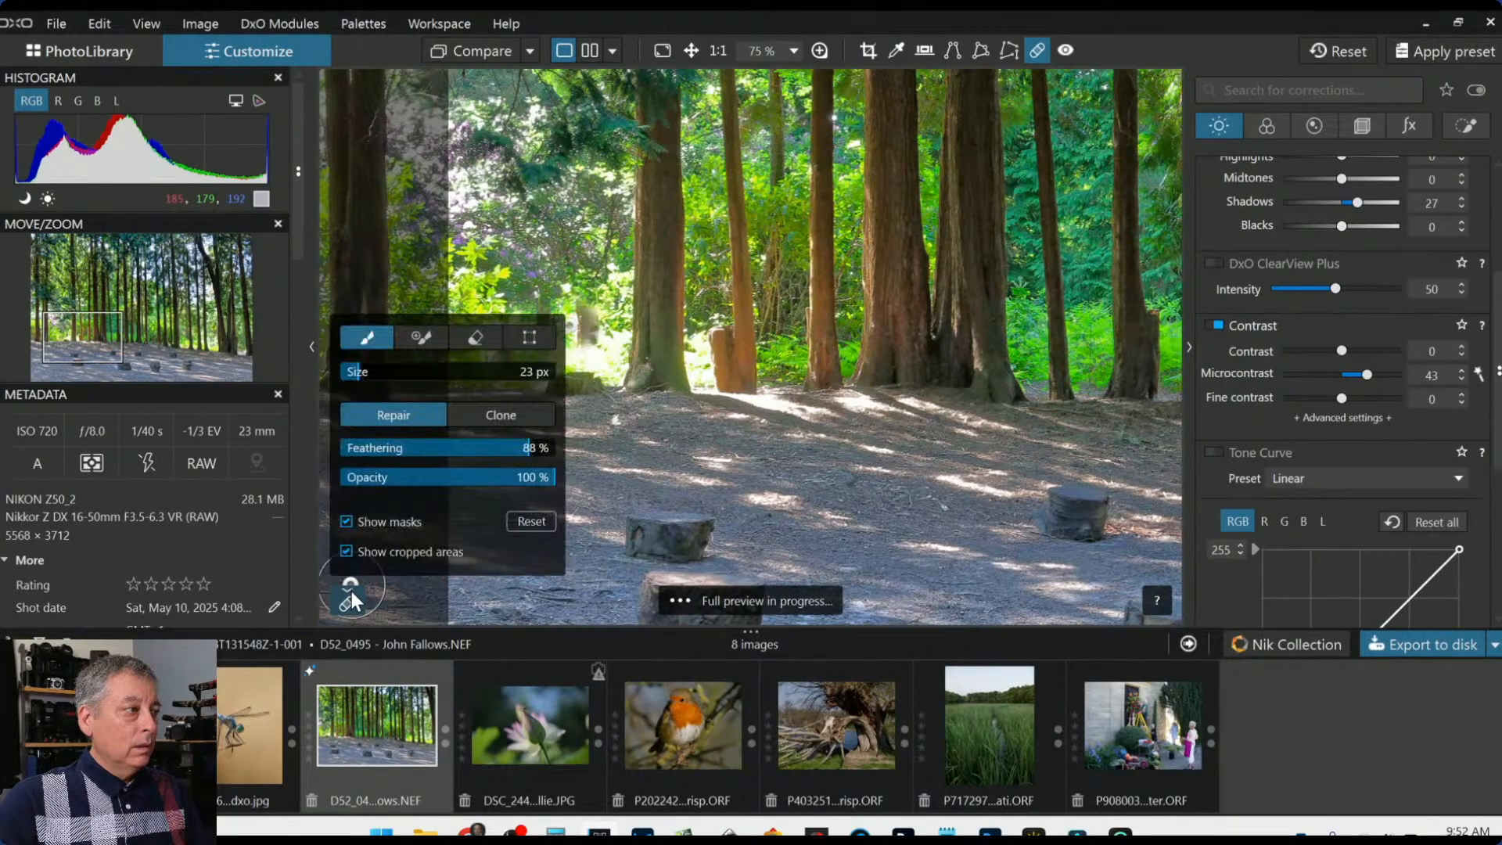
left_click(350, 590)
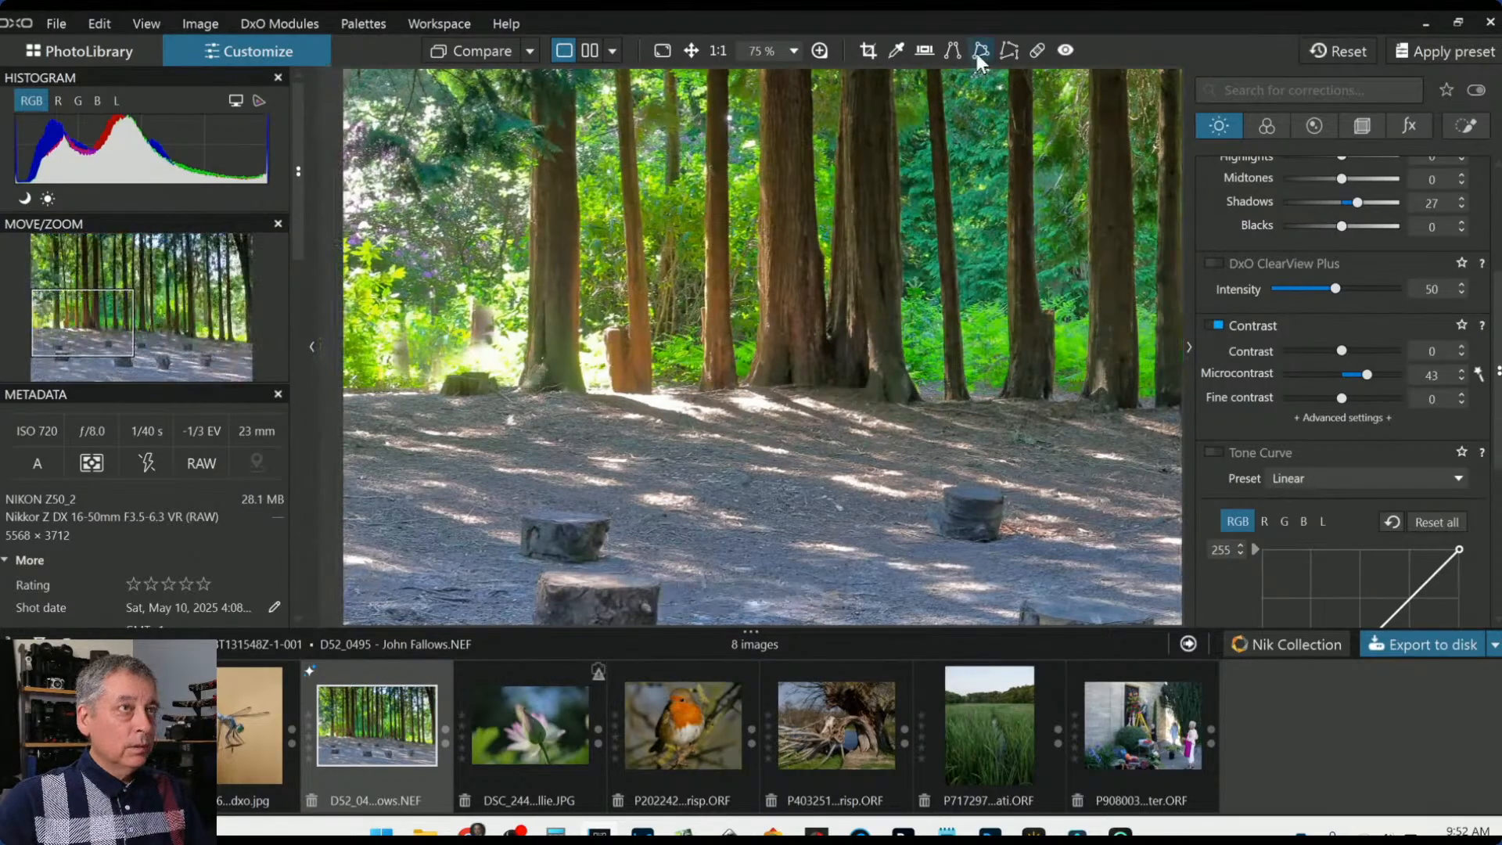
Reopen the retouching tool and select the repair patch above the low stump near the photo's left edge
left_click(1036, 50)
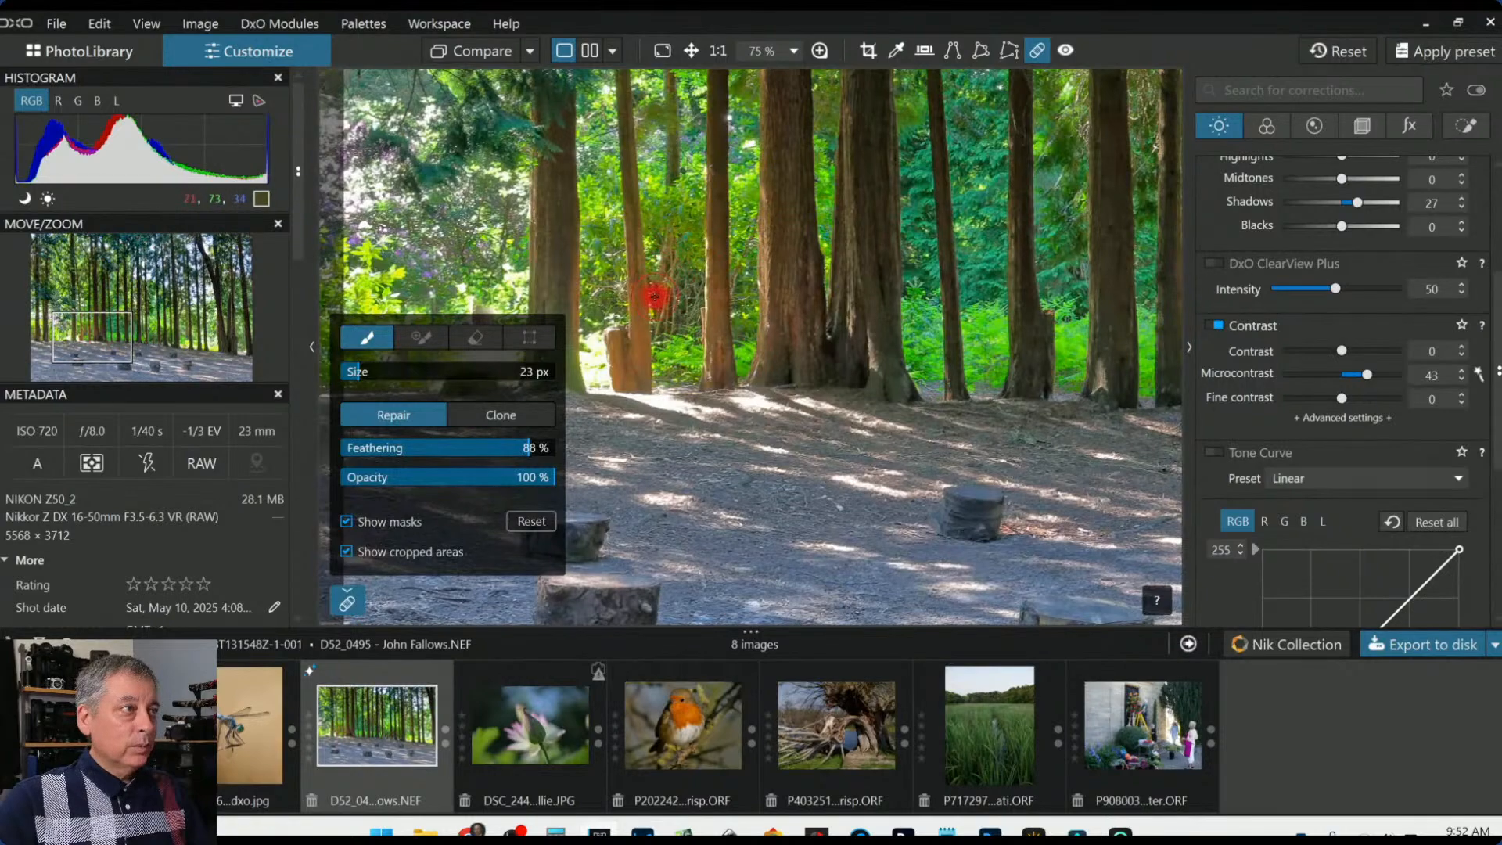
scroll(666, 302, "down", 2)
scroll(716, 301, "down", 2)
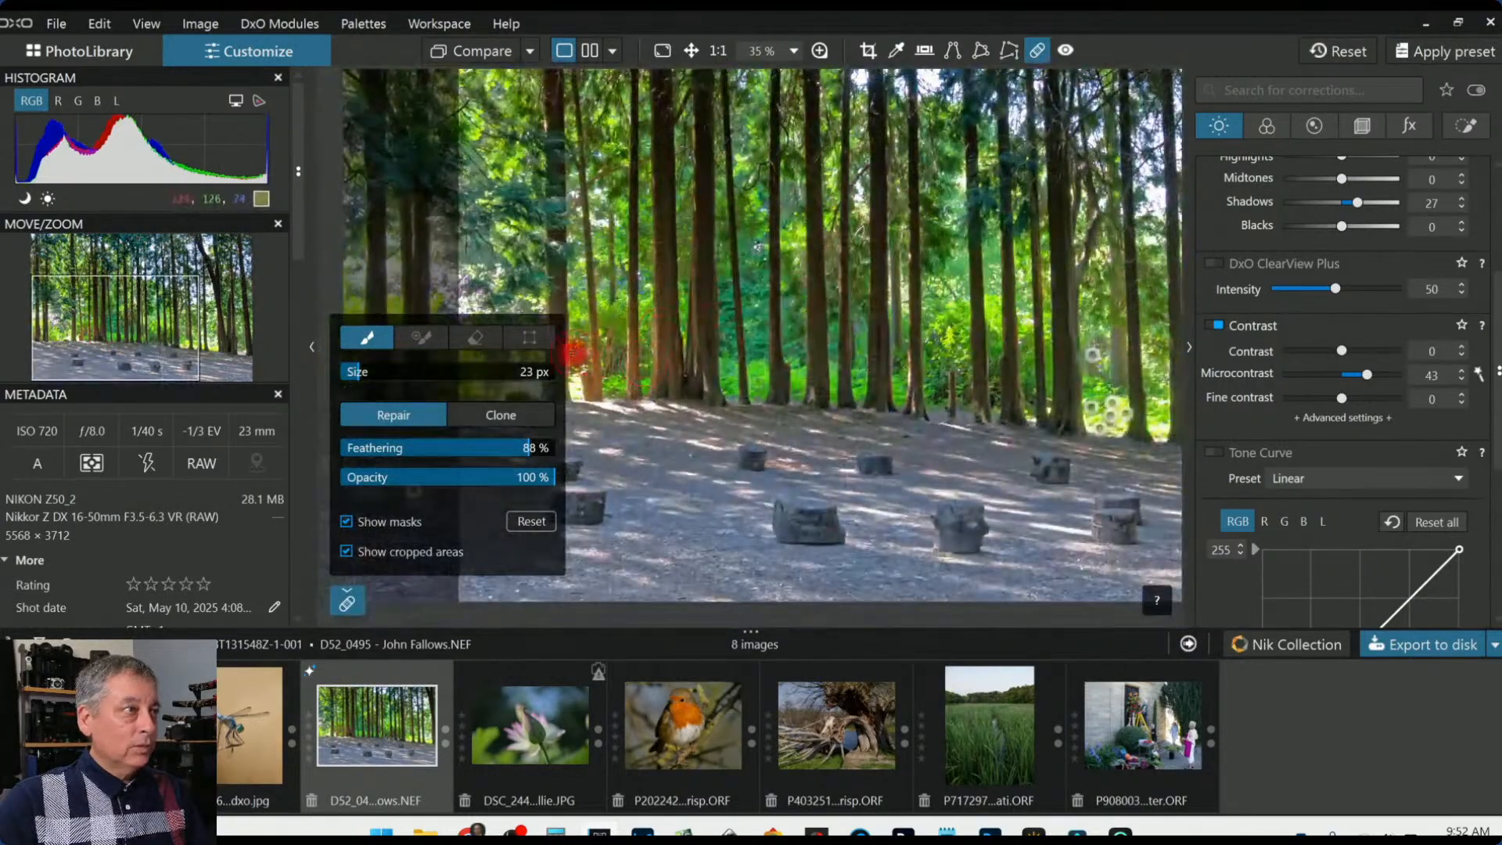
scroll(747, 378, "down", 1)
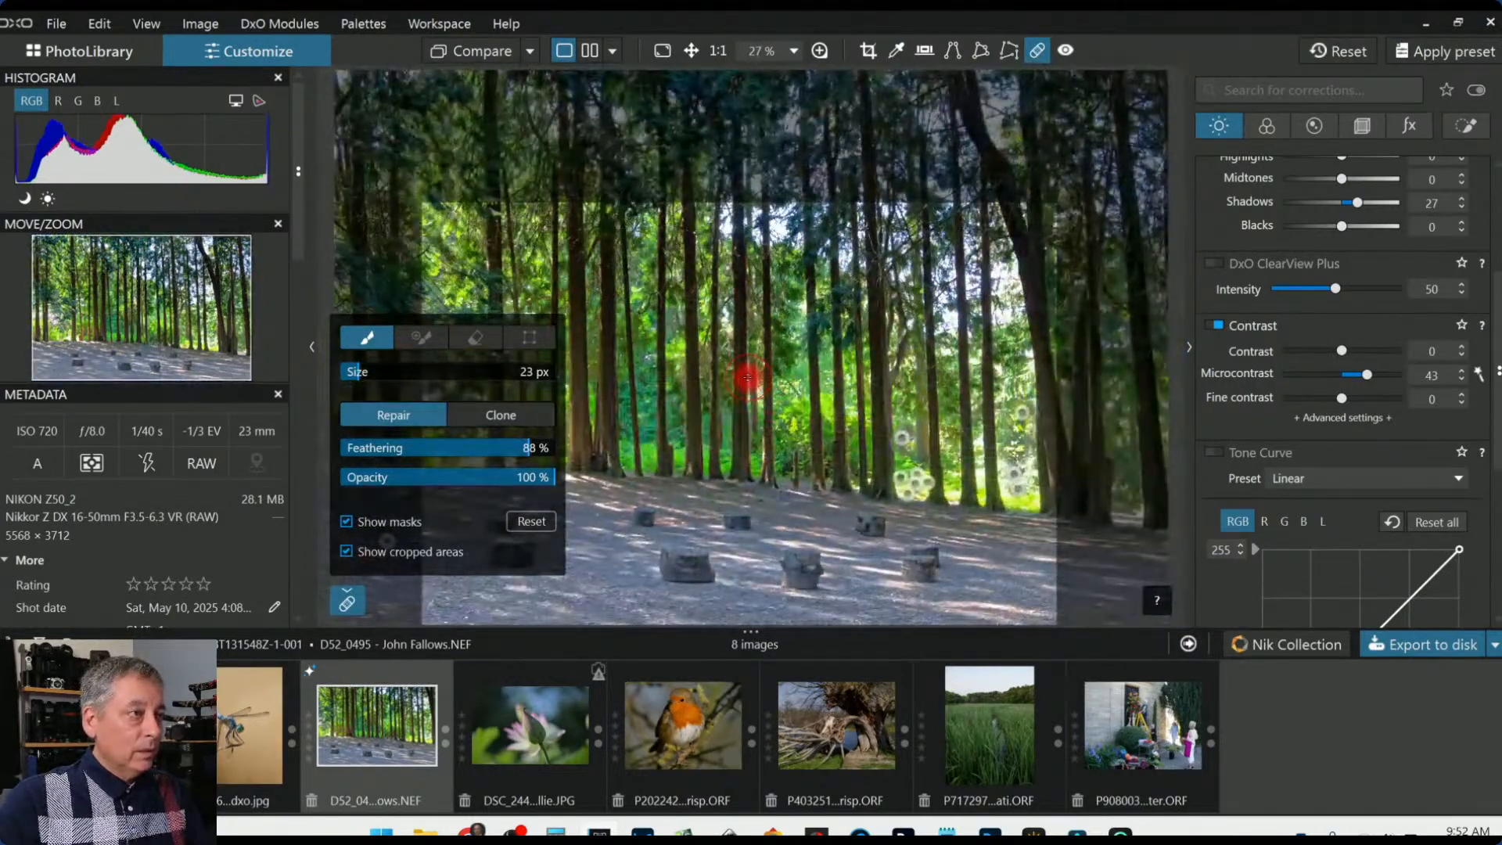
scroll(794, 430, "down", 2)
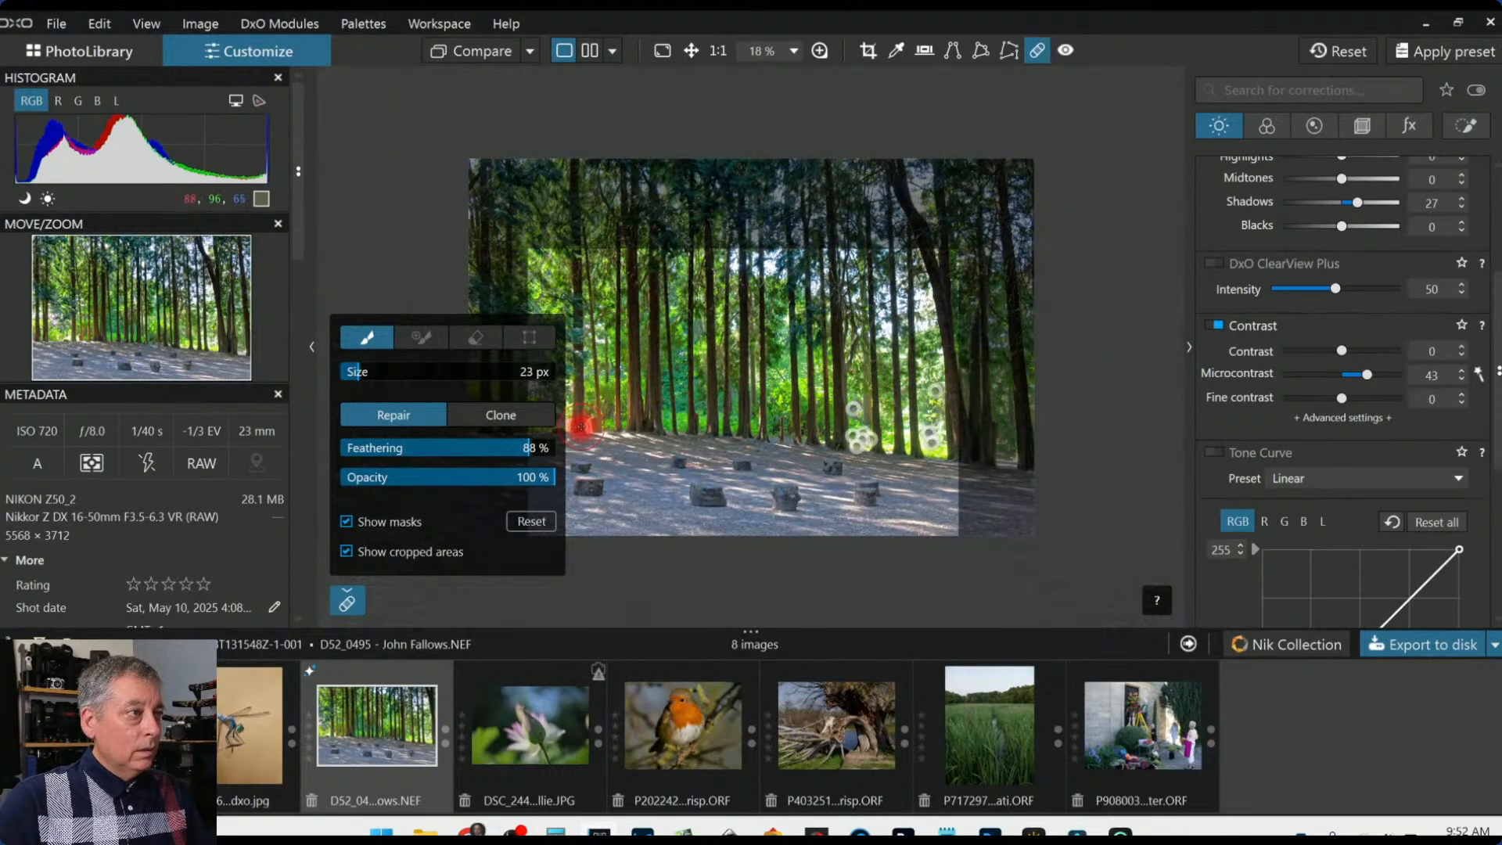
left_click(345, 602)
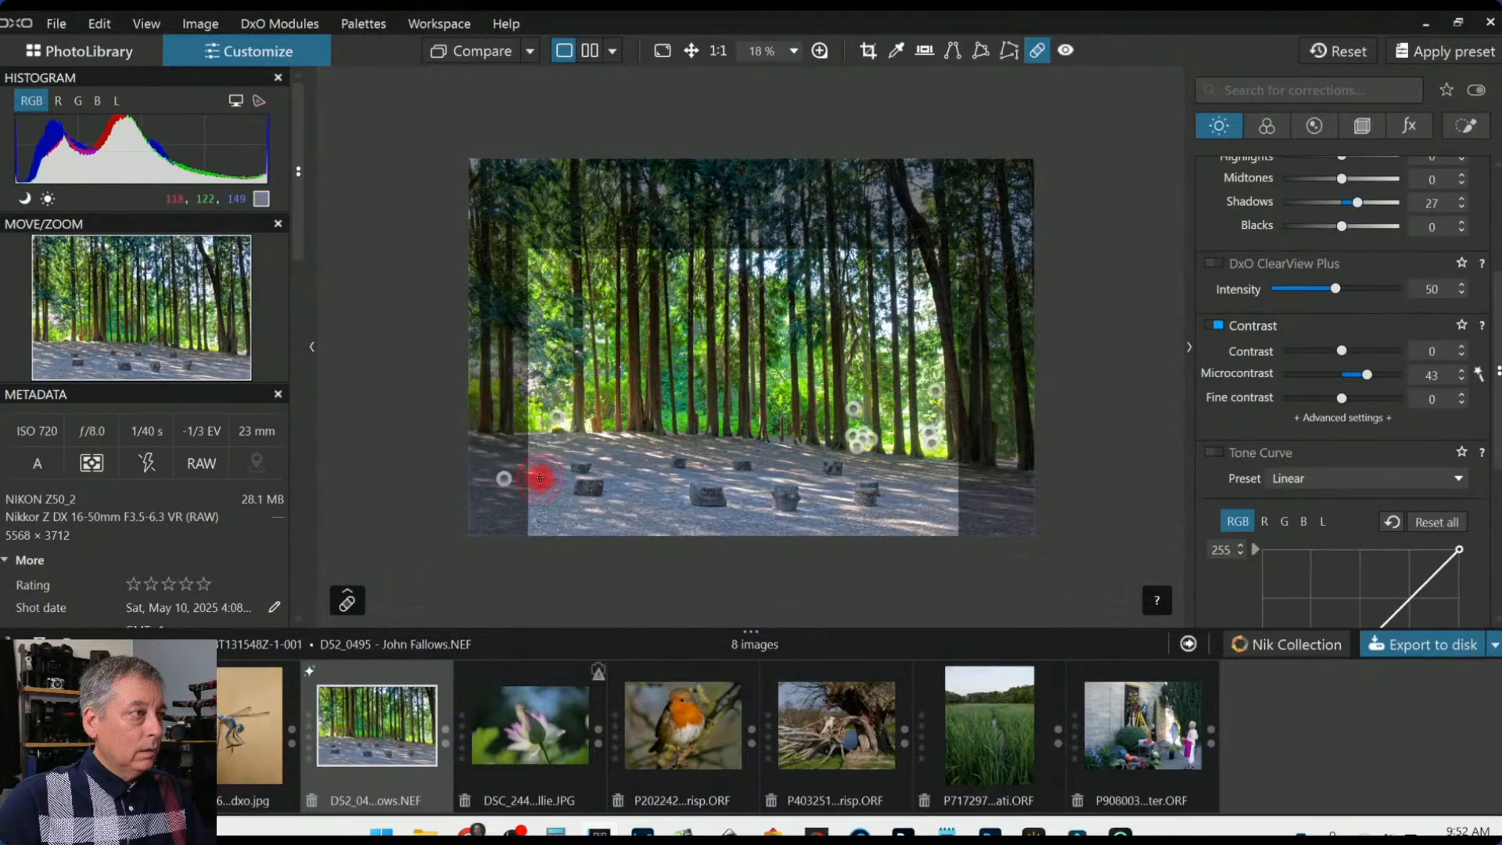
scroll(543, 468, "up", 1)
scroll(543, 469, "up", 2)
left_click(460, 450)
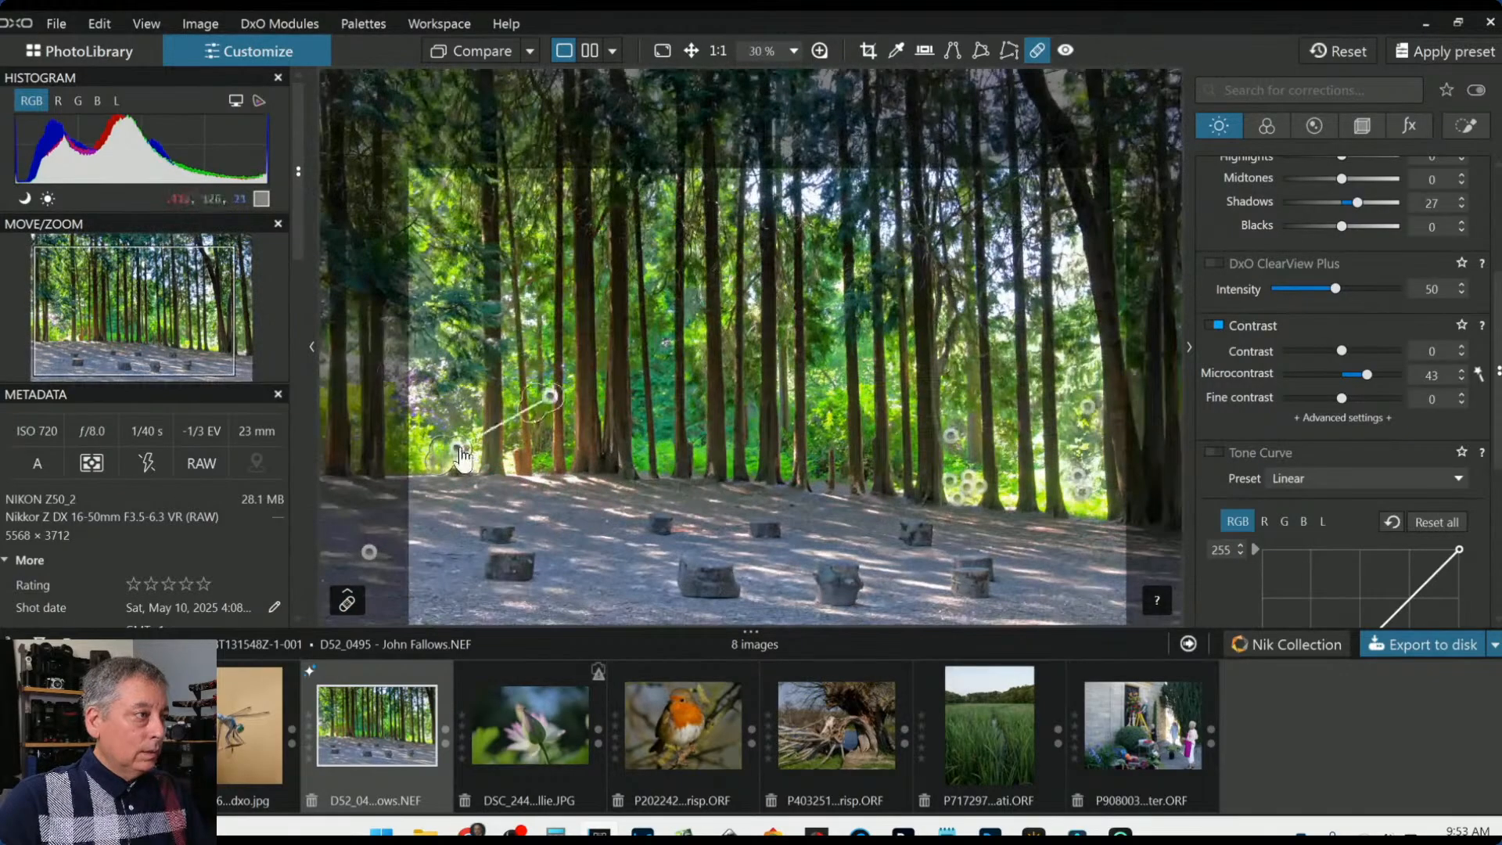
Shrink the stump patch's source and move it to the greenery between the central trunks, leaving the retouching tool
scroll(633, 417, "up", 3)
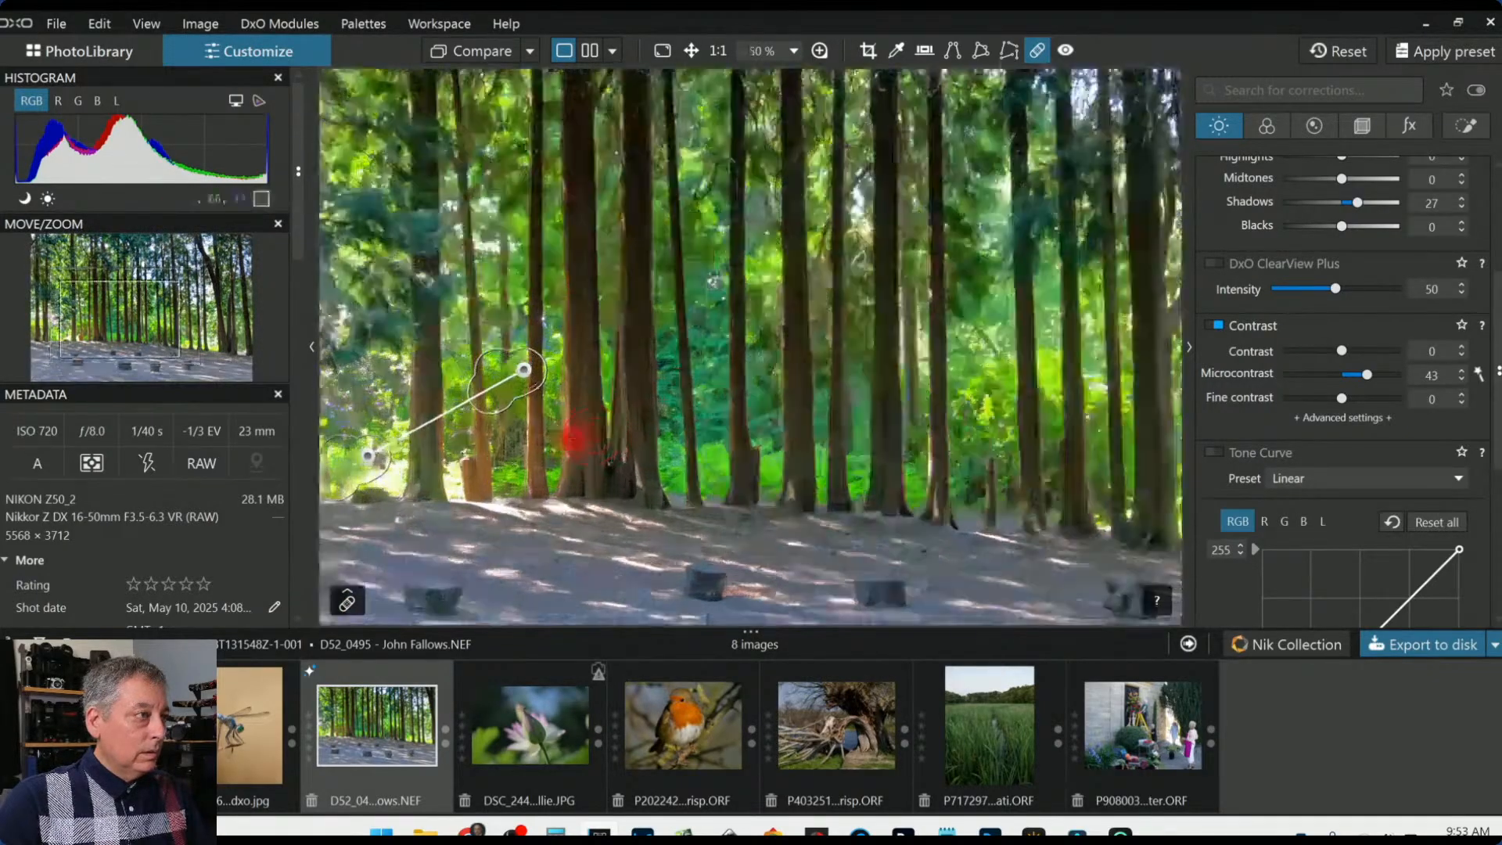
left_click(346, 599)
left_click(527, 341)
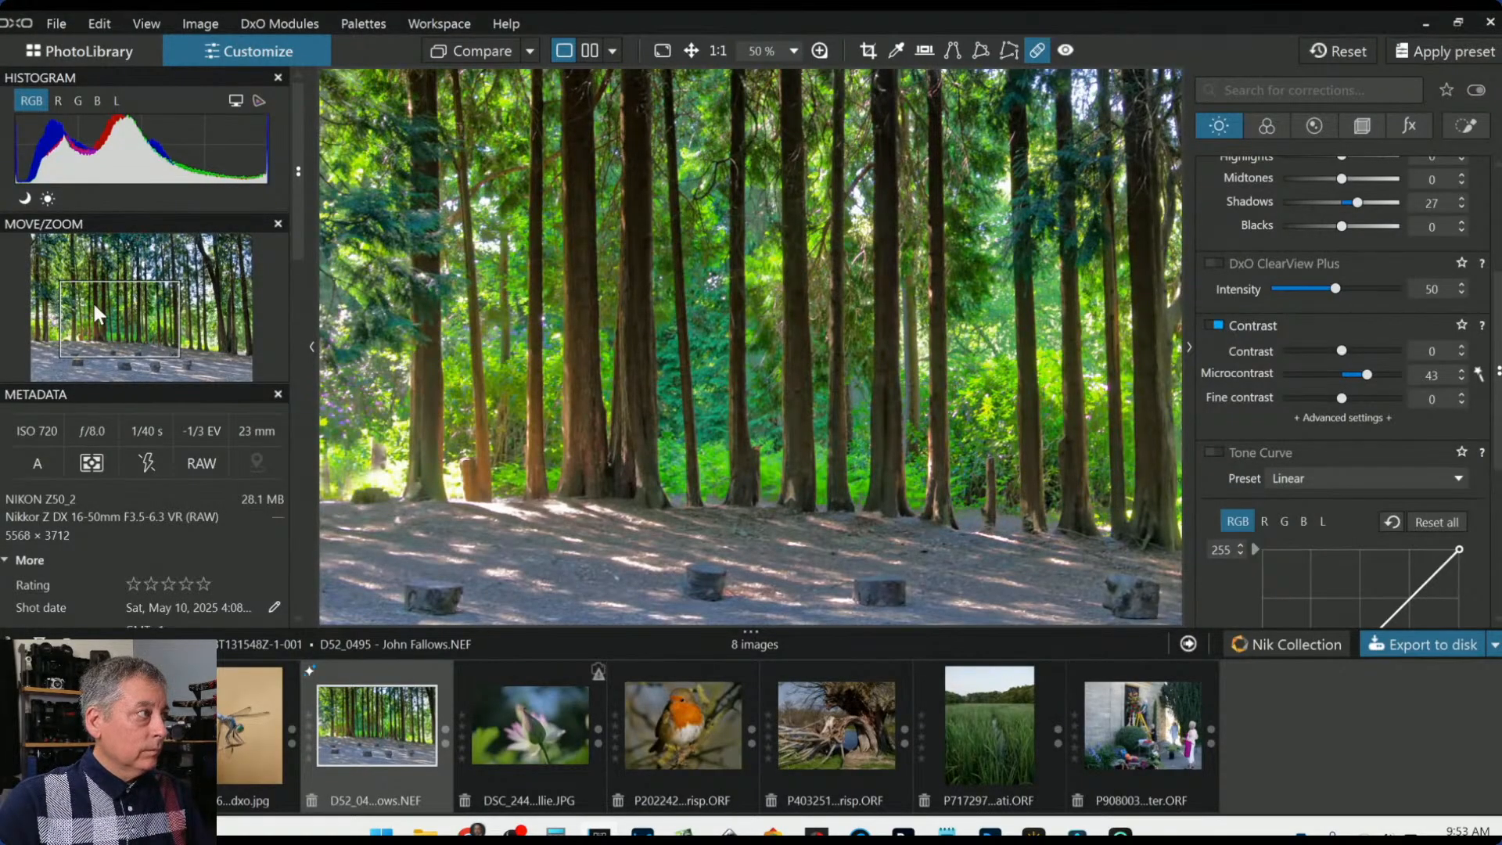
left_click_drag(94, 313, 65, 331)
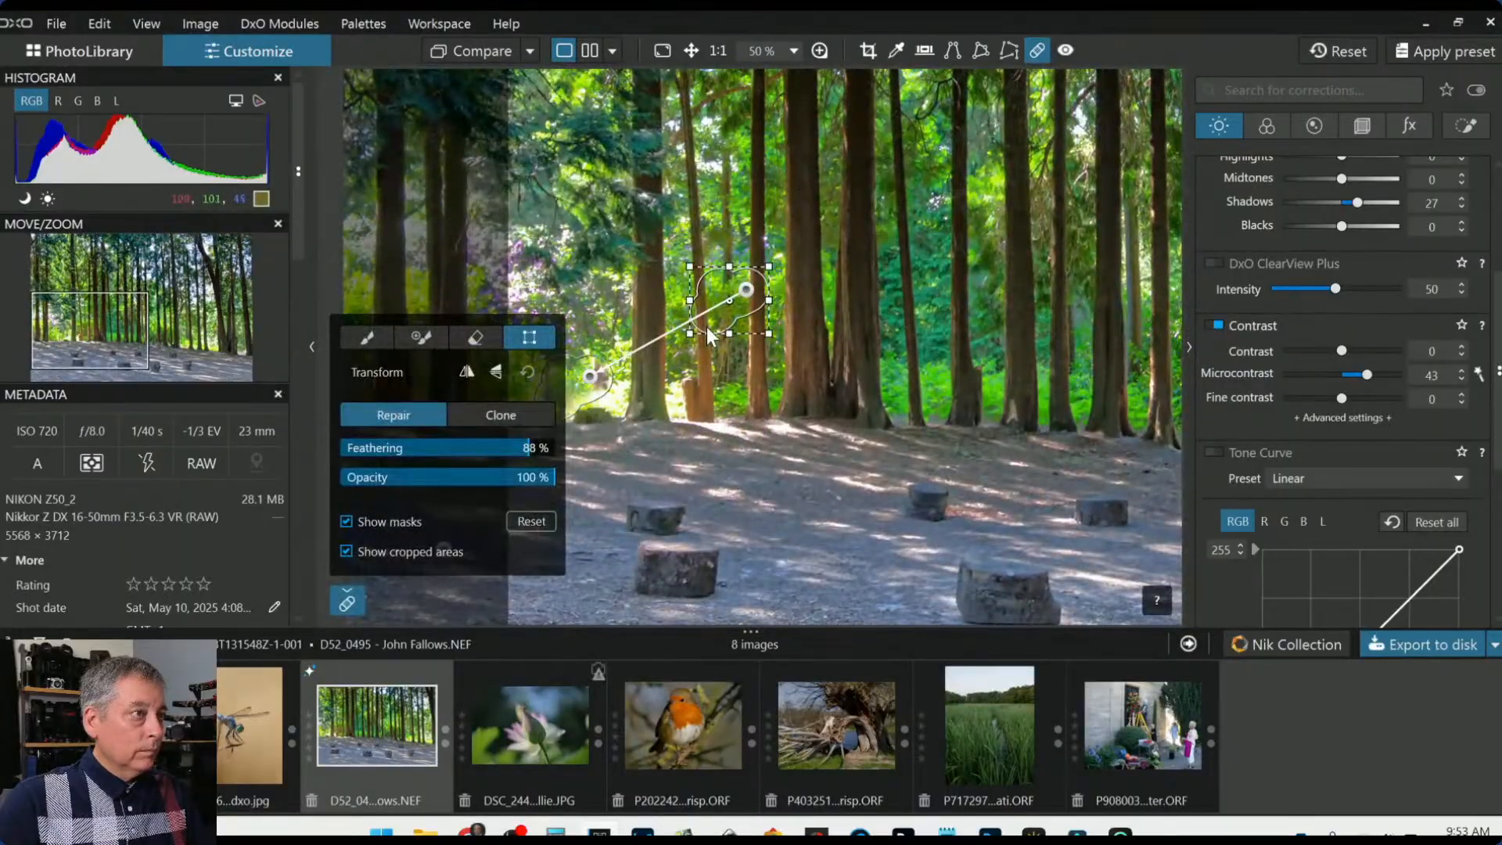
left_click_drag(689, 333, 943, 289)
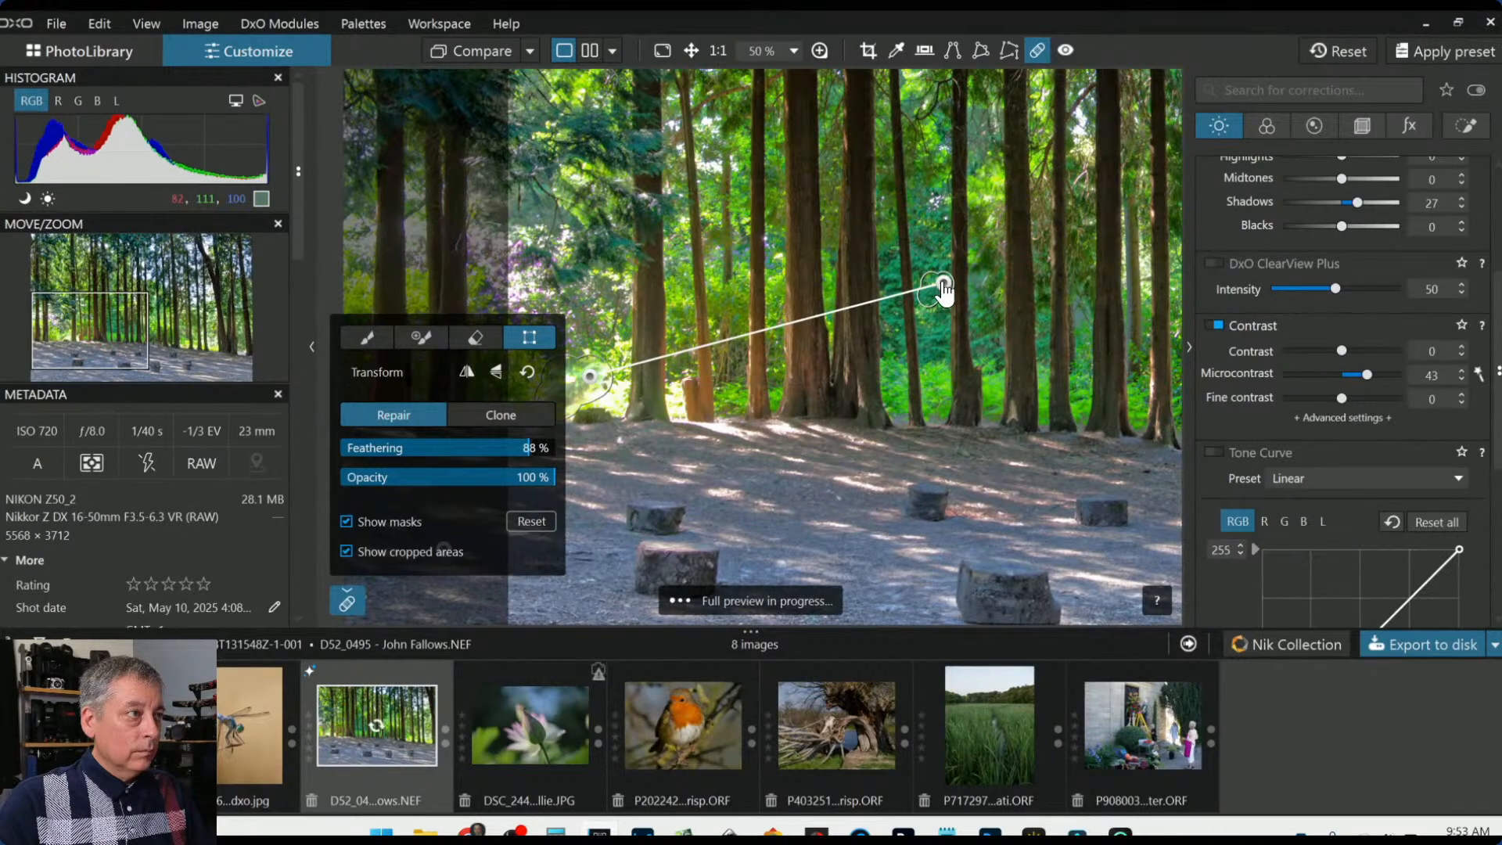
left_click_drag(943, 285, 938, 284)
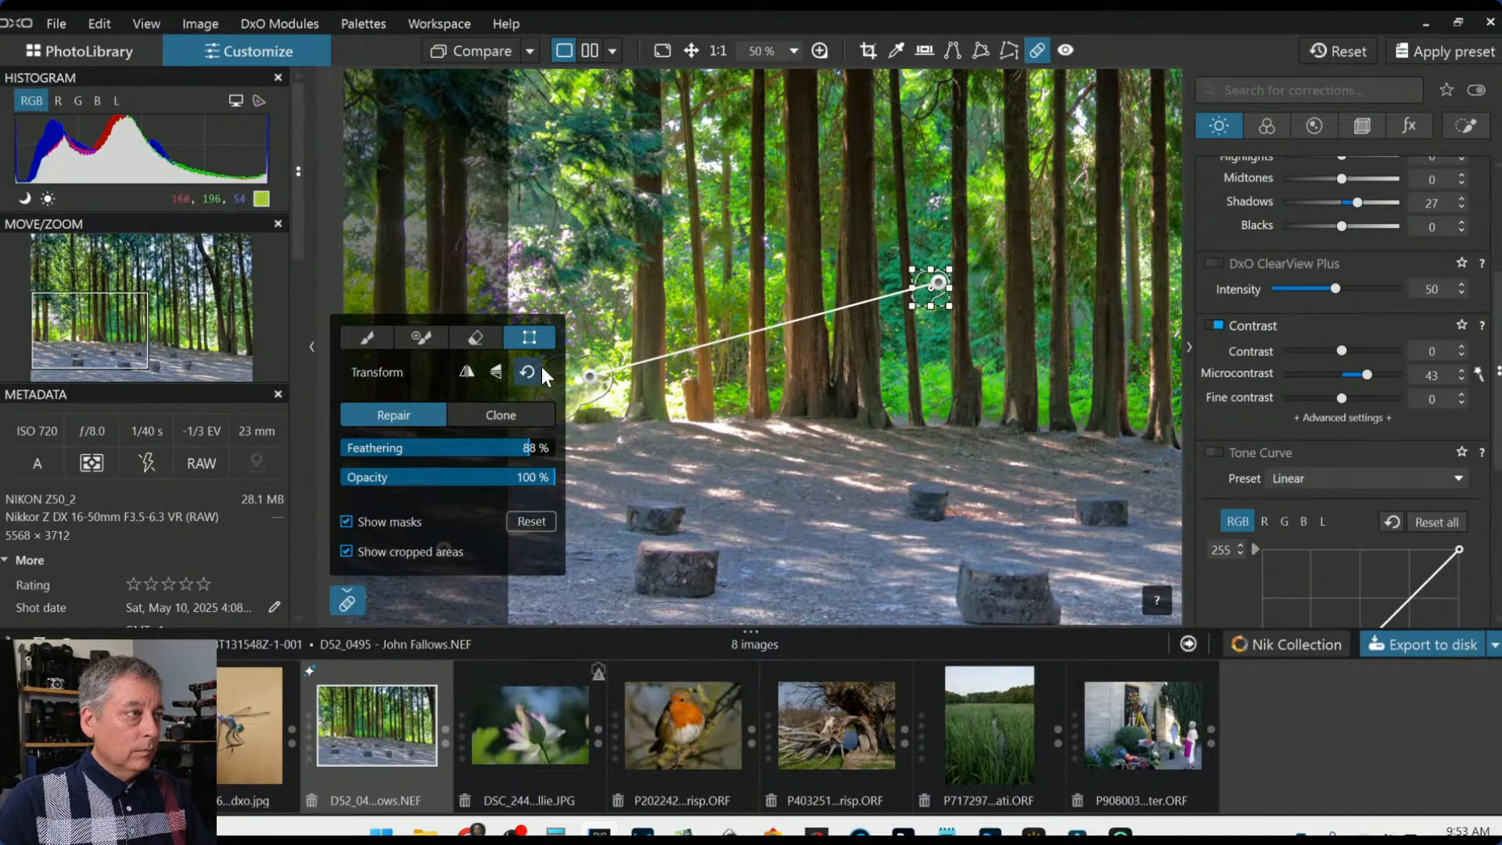
left_click(347, 597)
key("Escape")
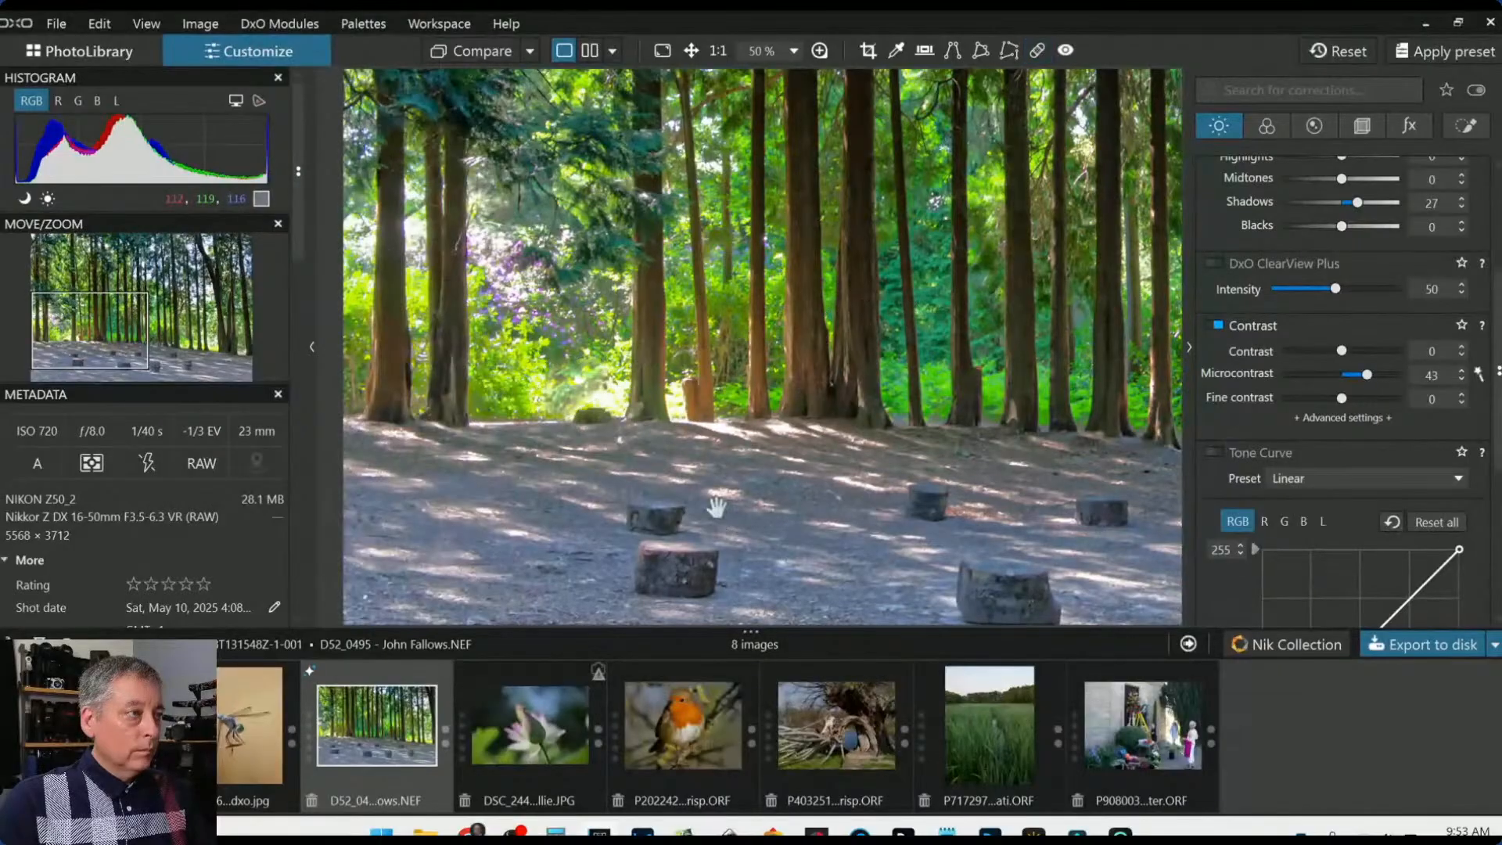
Review the repair patches across the whole photo, including those near its right edge, and leave the retouching tool
scroll(872, 449, "down", 3)
scroll(873, 449, "down", 2)
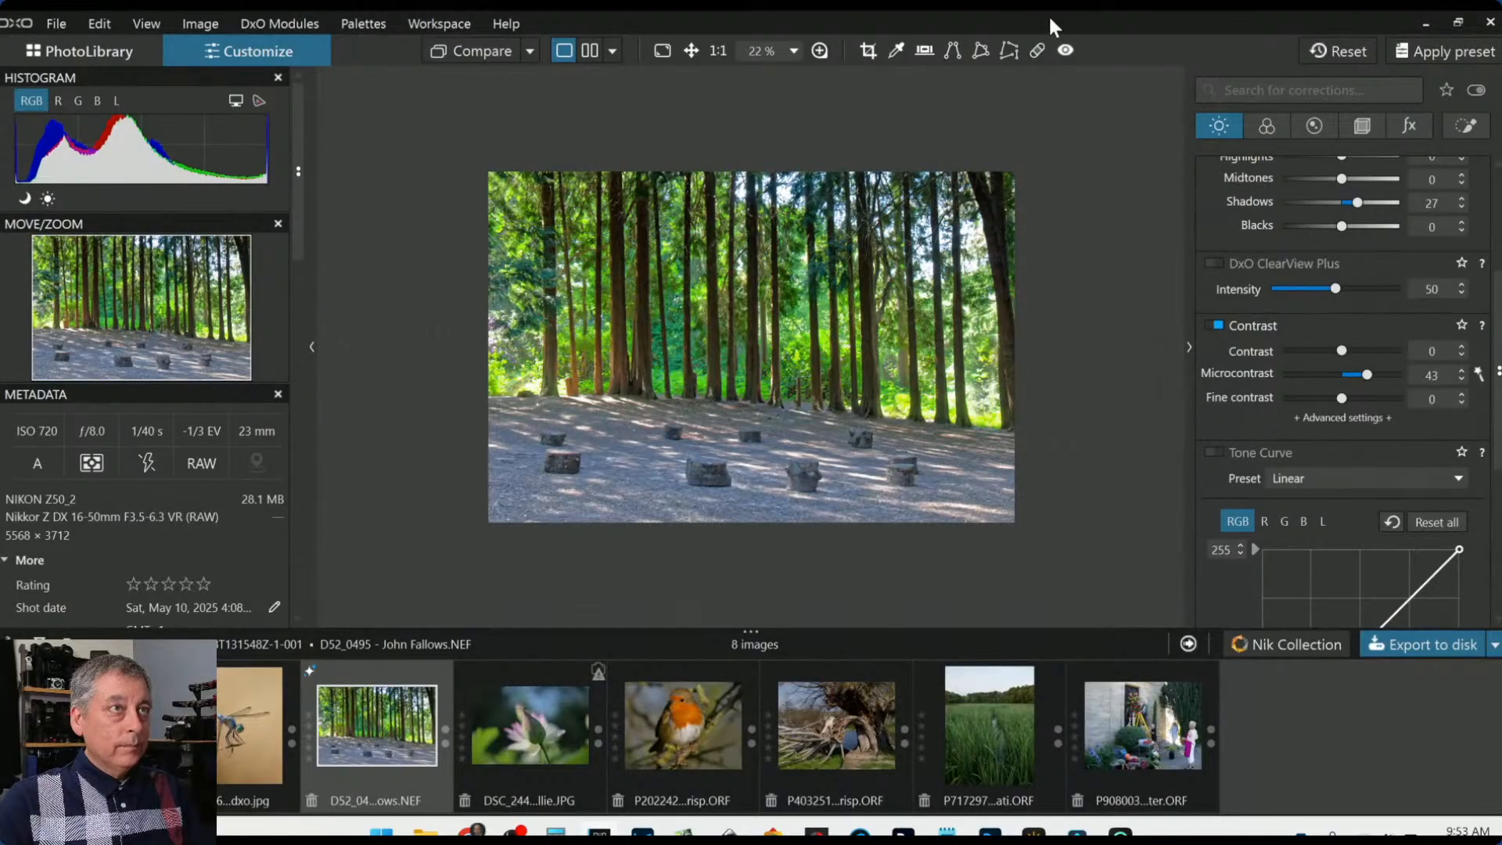
left_click(1036, 48)
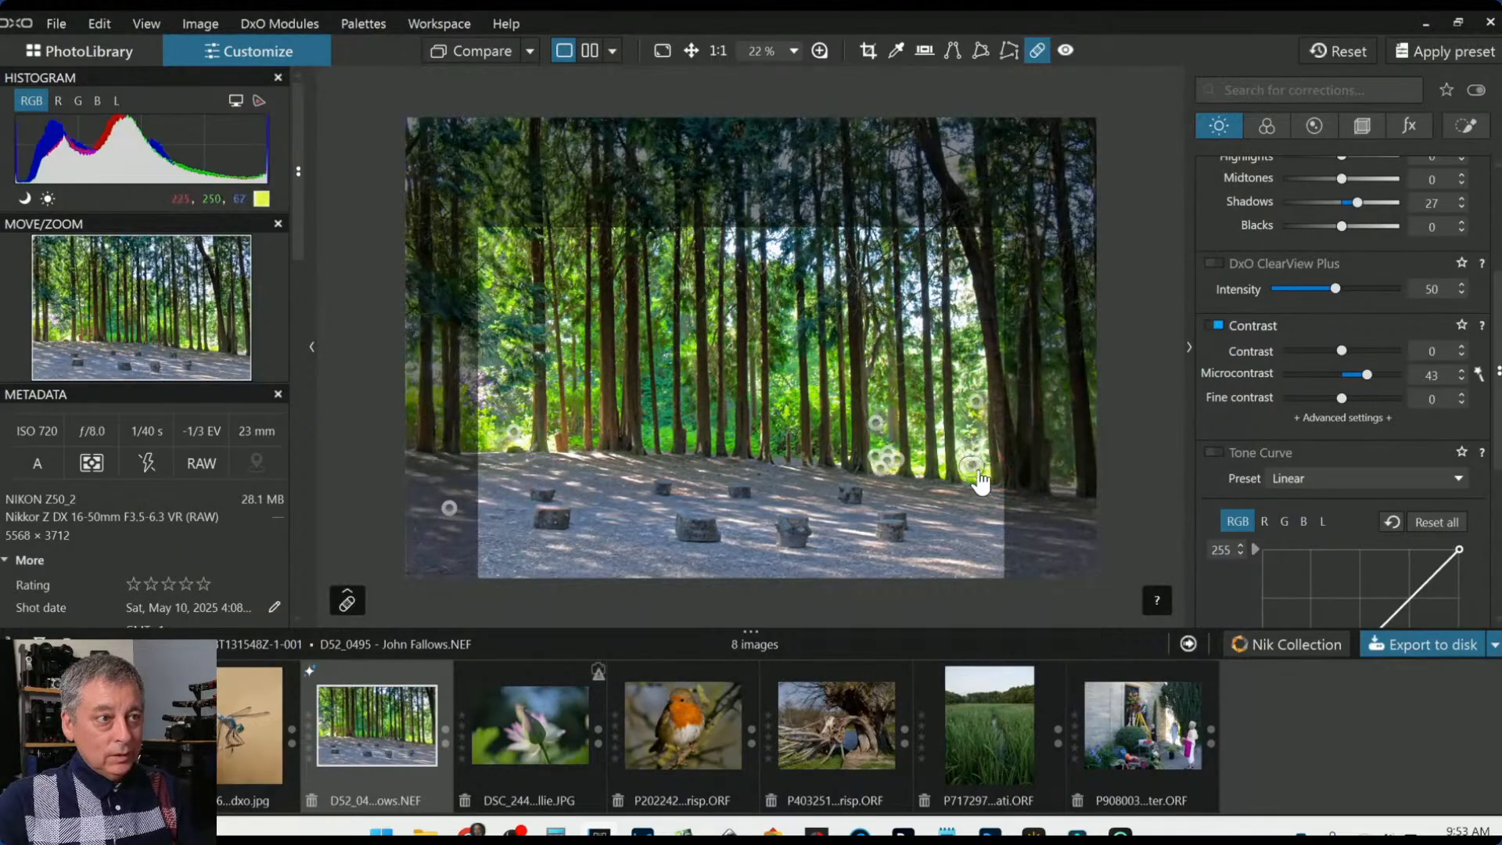
left_click(972, 467)
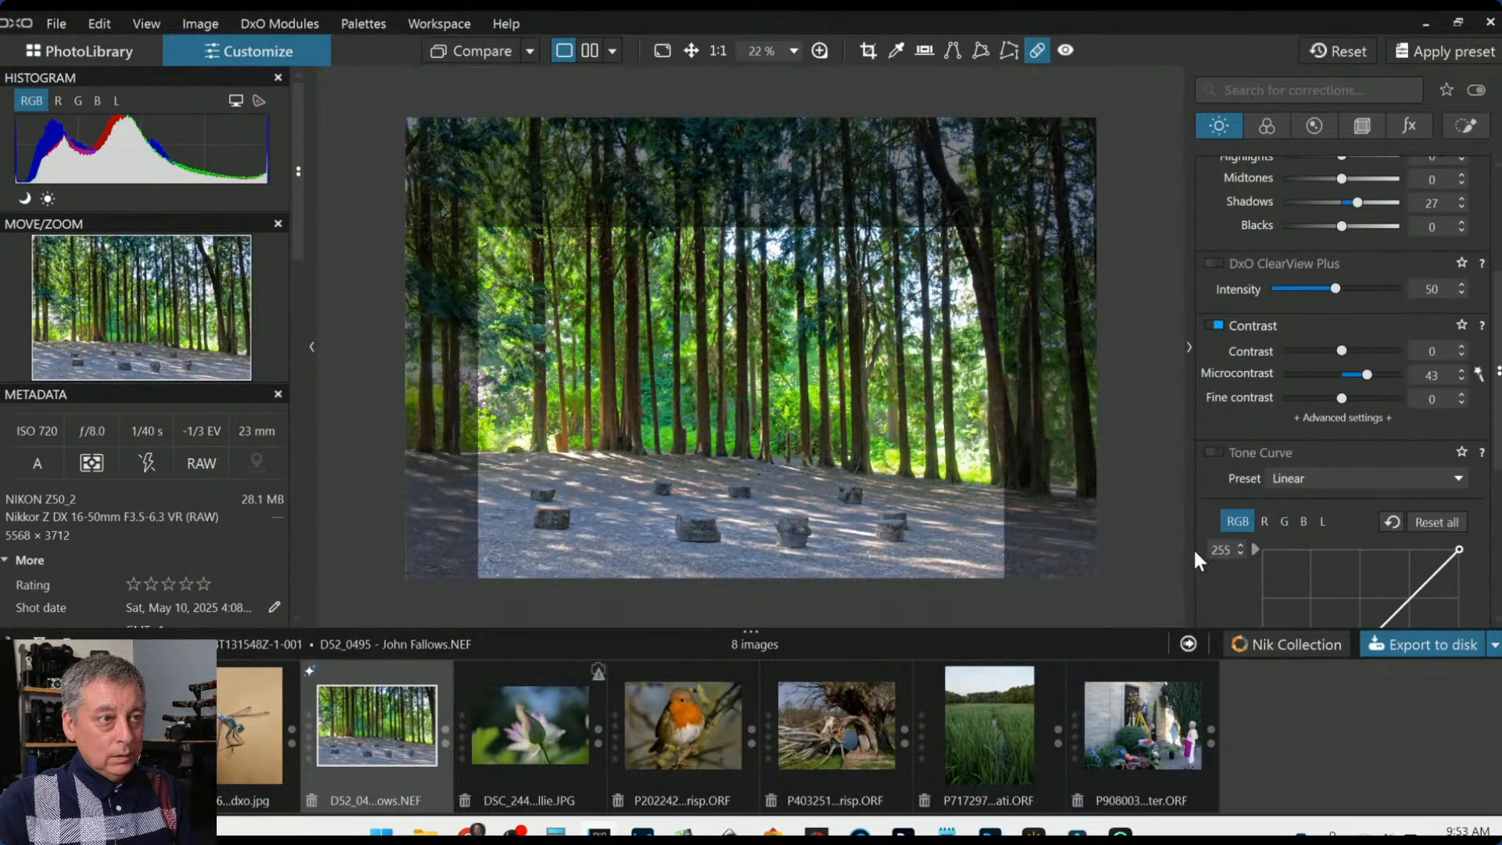
key("Escape")
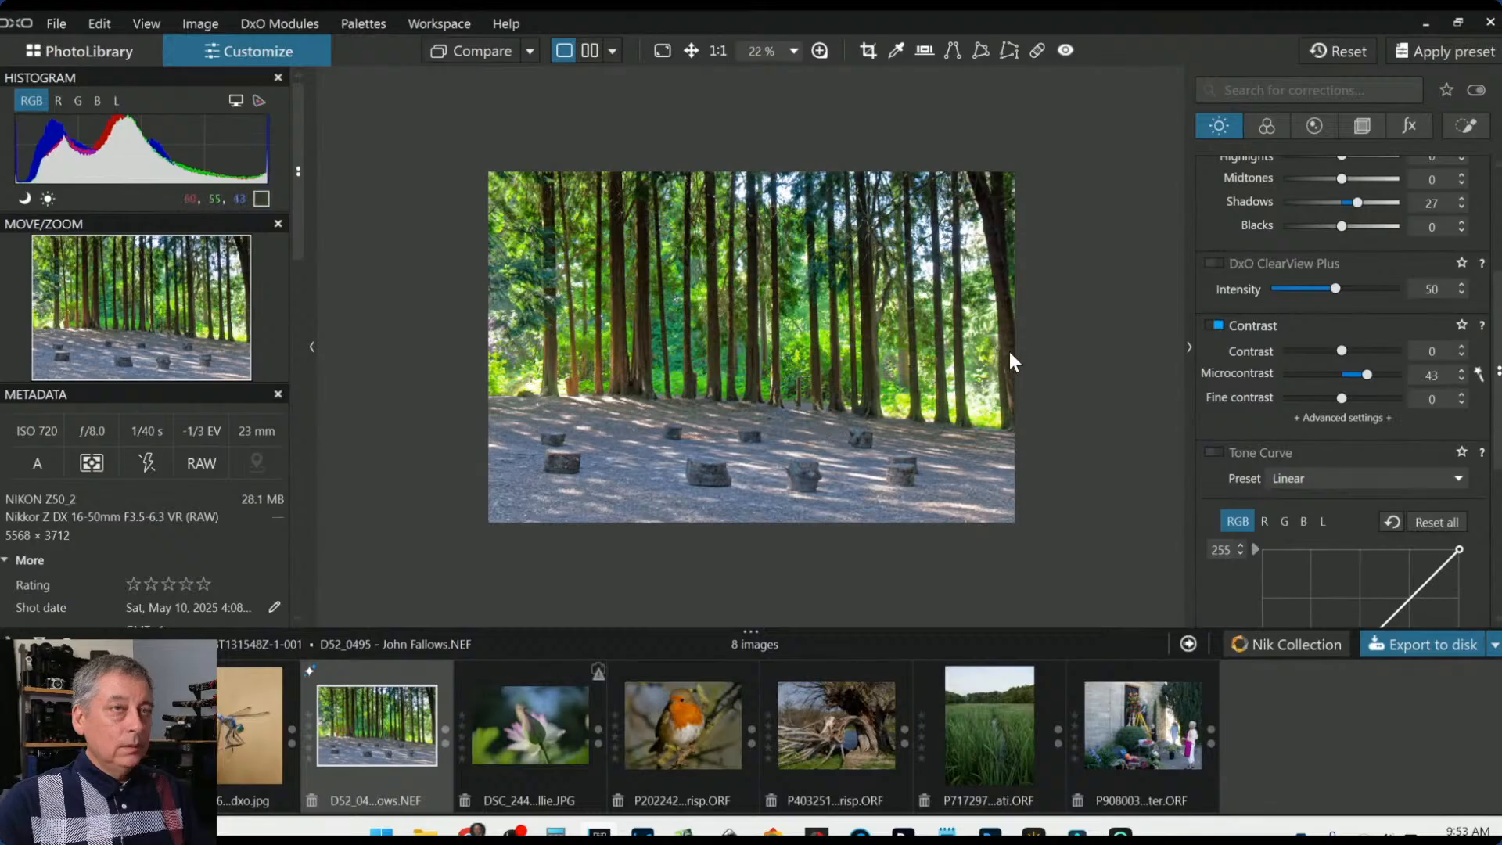
Create a control point local adjustment on the two front-centre stumps and the two smaller stumps behind them
scroll(1009, 352, "up", 4)
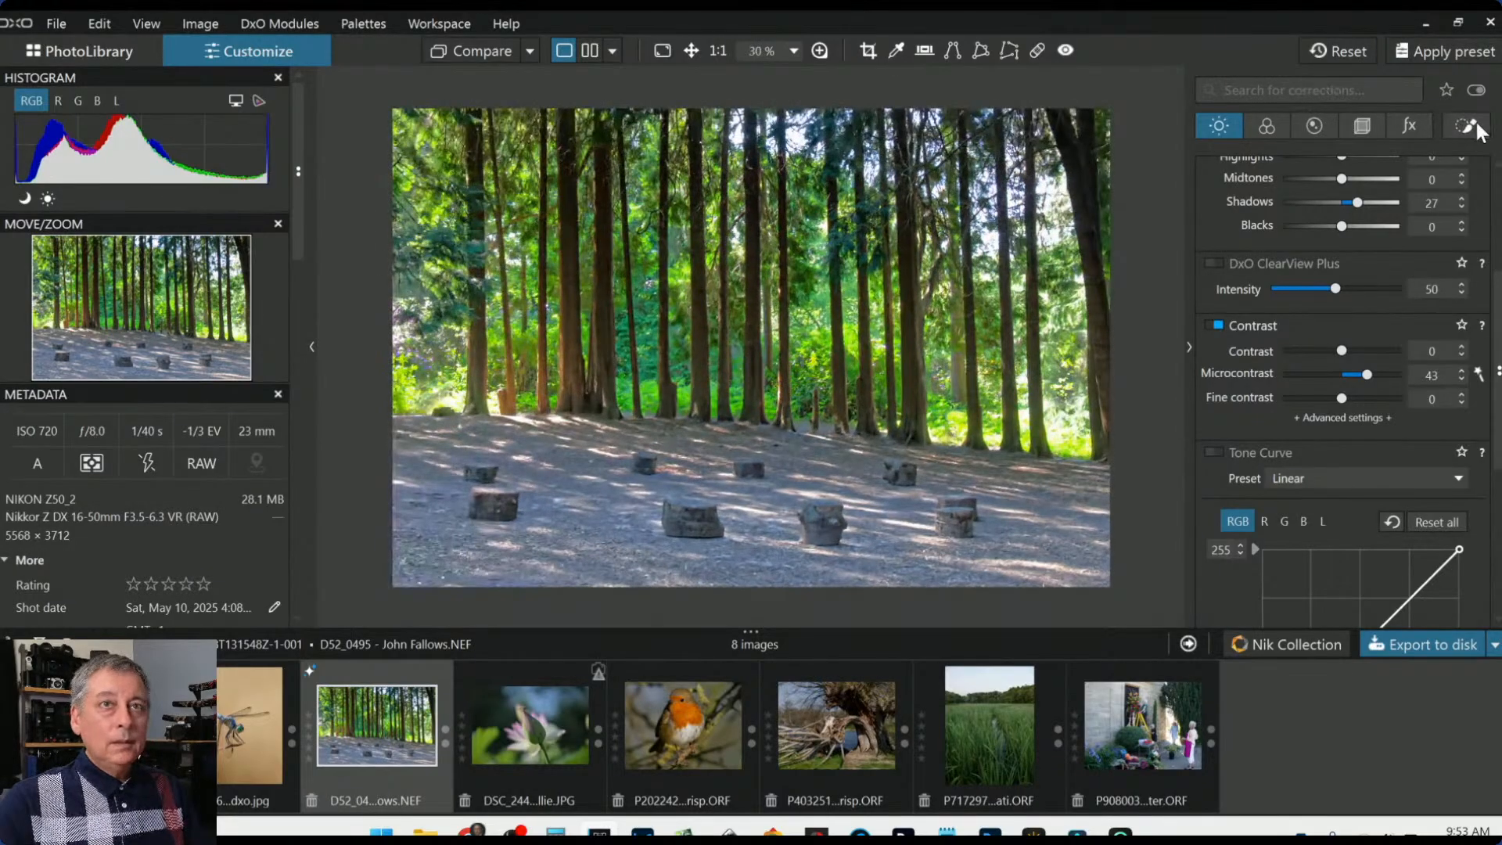
left_click(1477, 125)
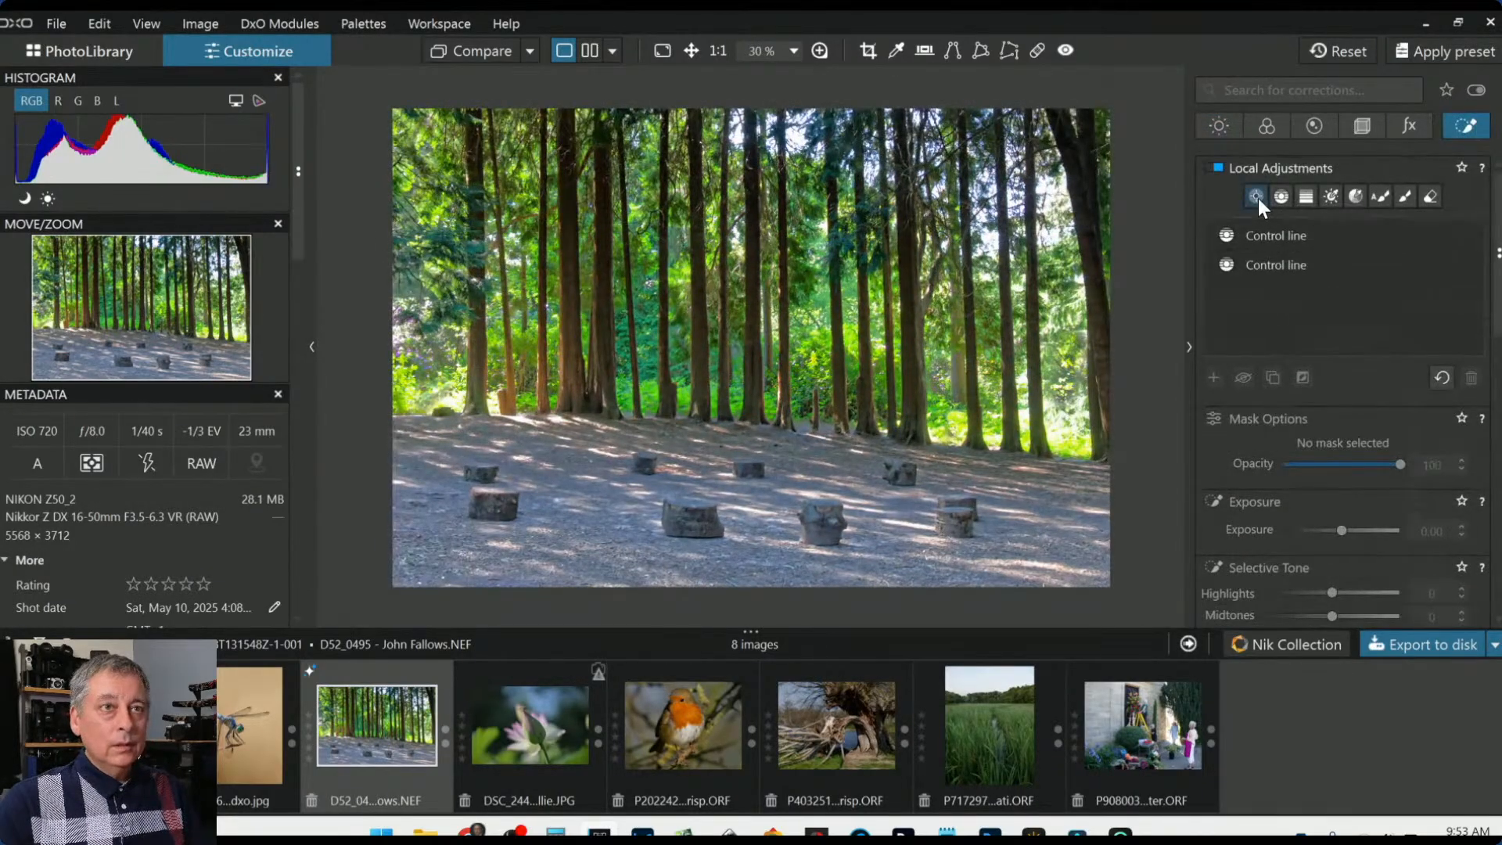
left_click(1256, 196)
left_click(688, 520)
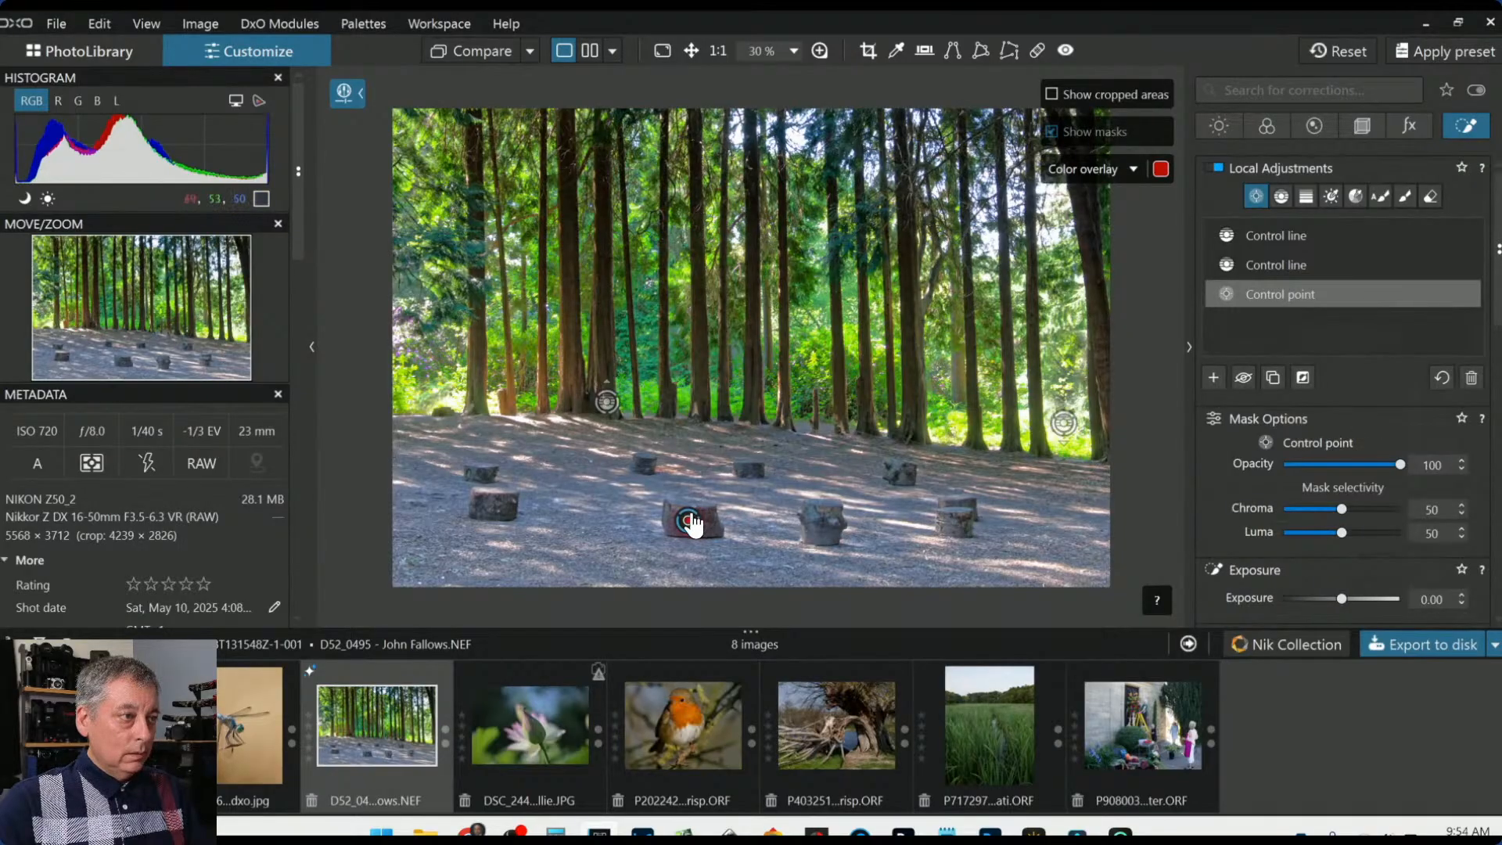
scroll(696, 521, "up", 2)
scroll(694, 524, "up", 3)
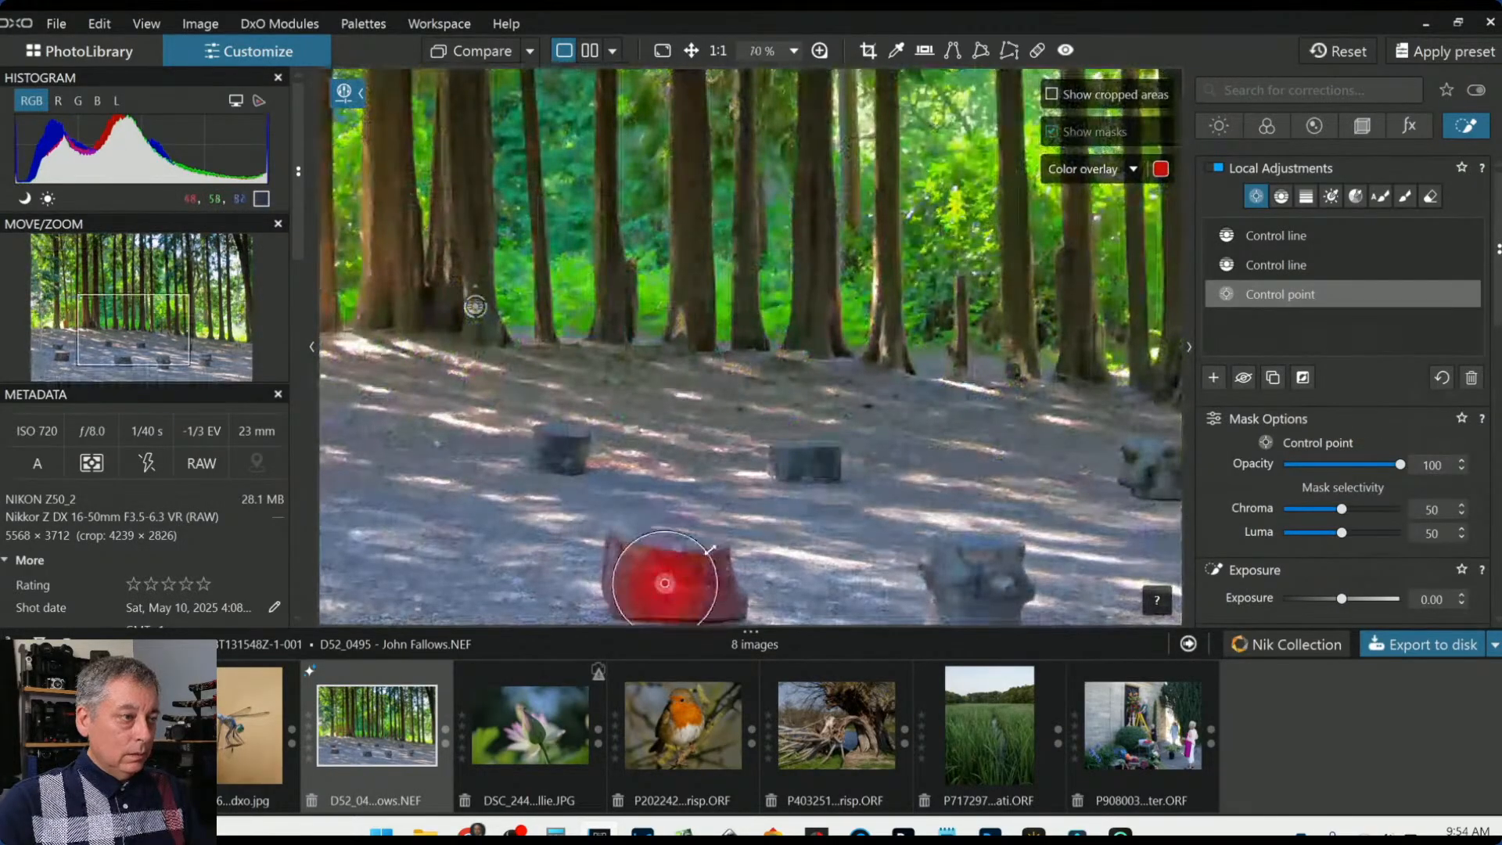
left_click(959, 595)
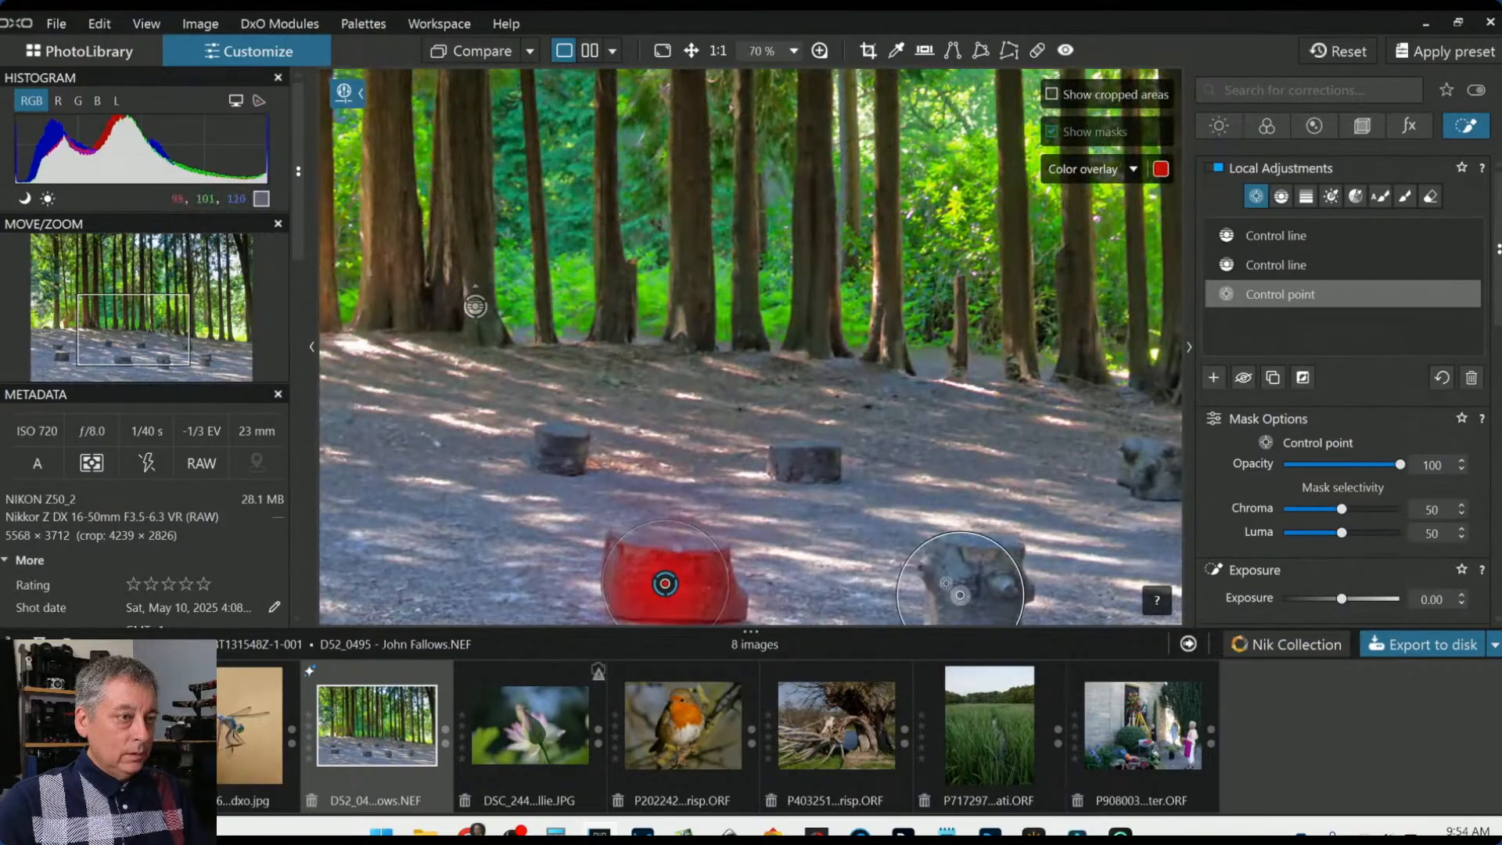
left_click(798, 457)
left_click(563, 451)
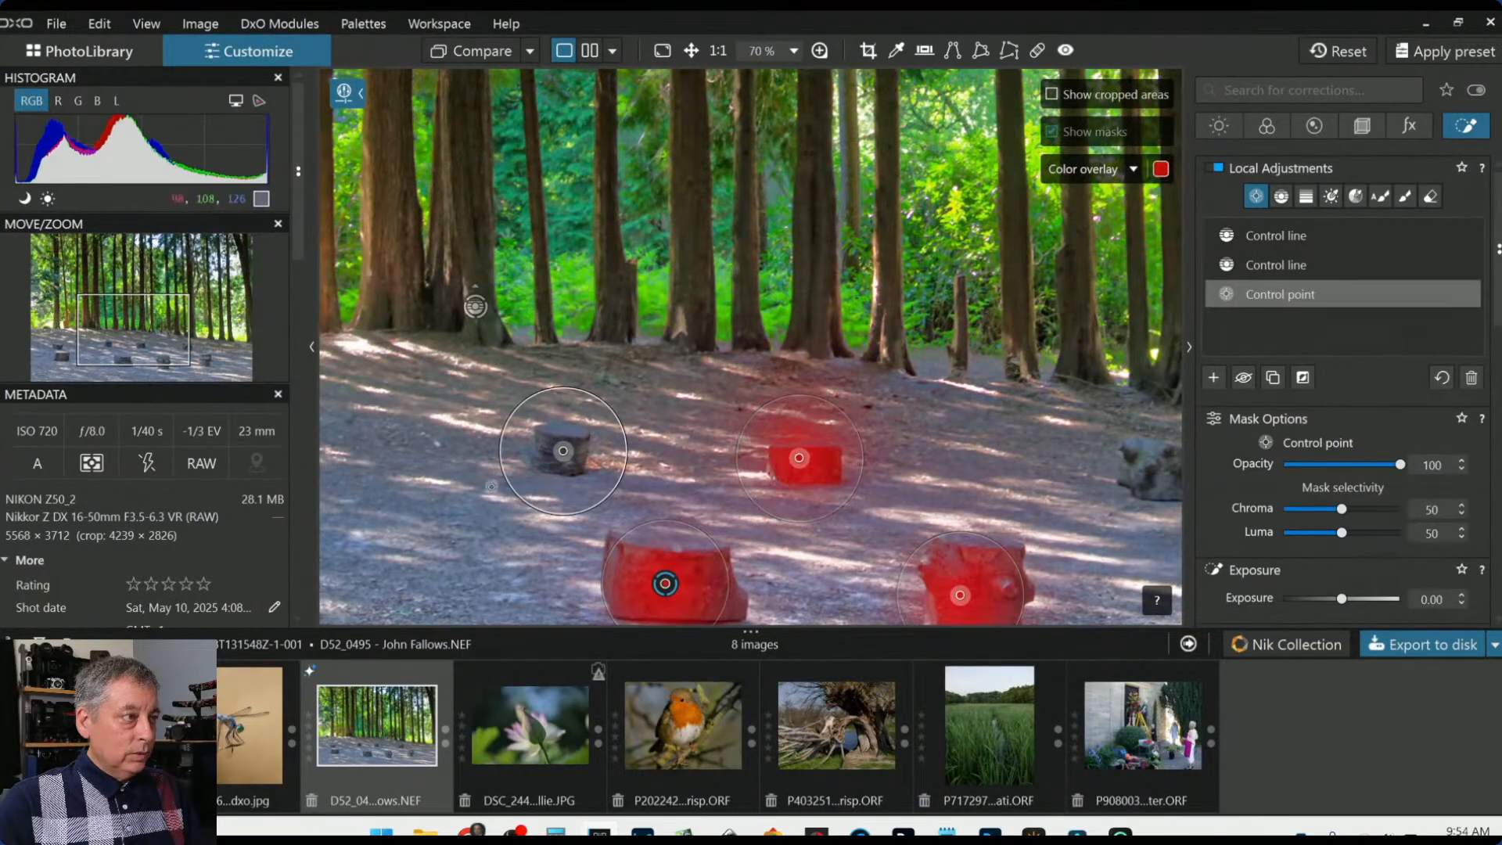
Extend the stump mask with control points on the two stumps at the photo's left and the three at its right
scroll(703, 473, "down", 3)
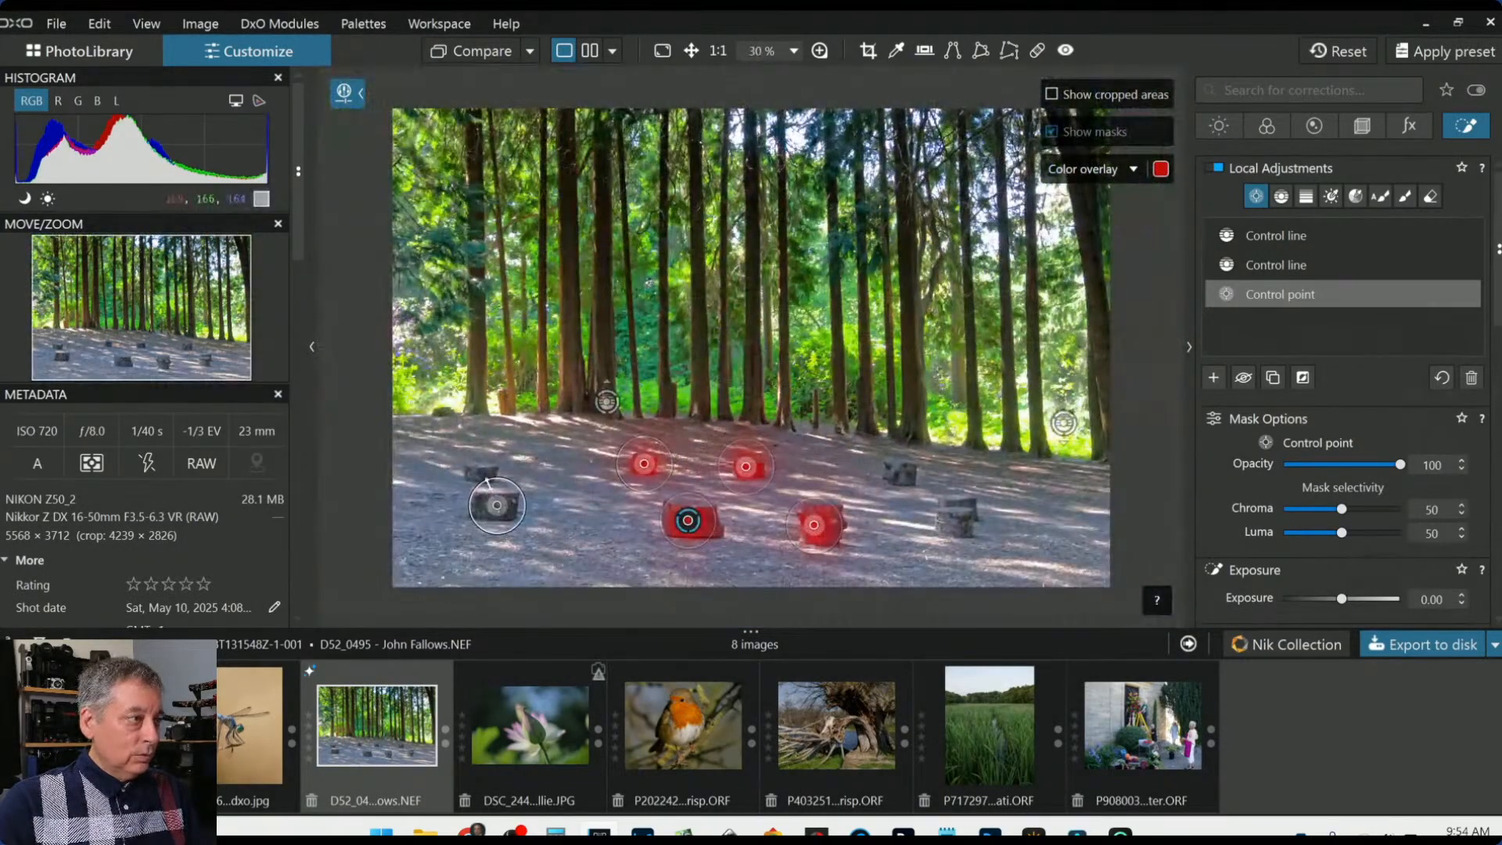
left_click(496, 505)
key("ctrl+0")
scroll(482, 473, "up", 1)
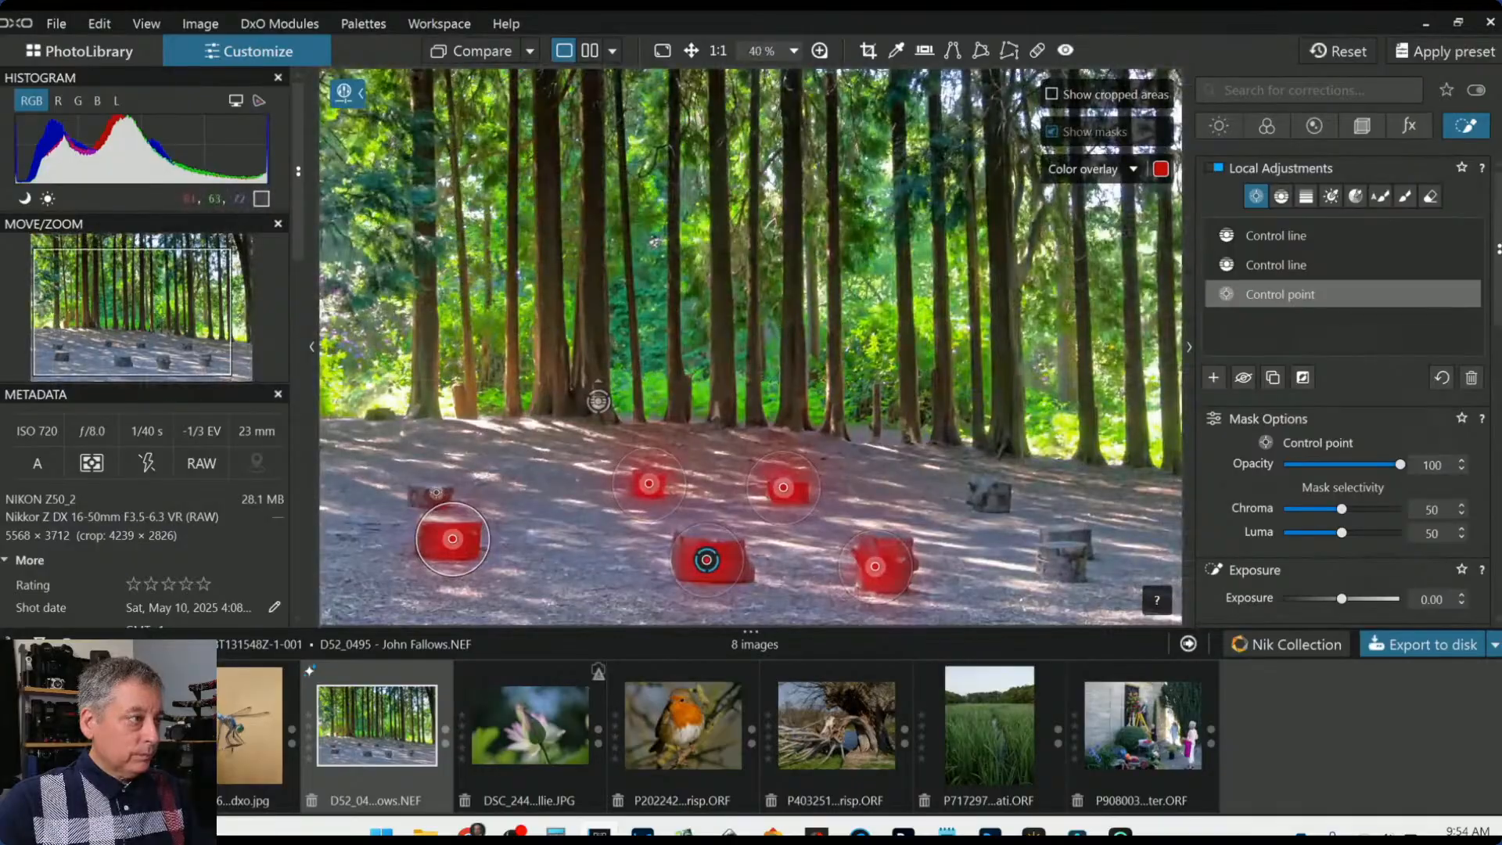
left_click(436, 492)
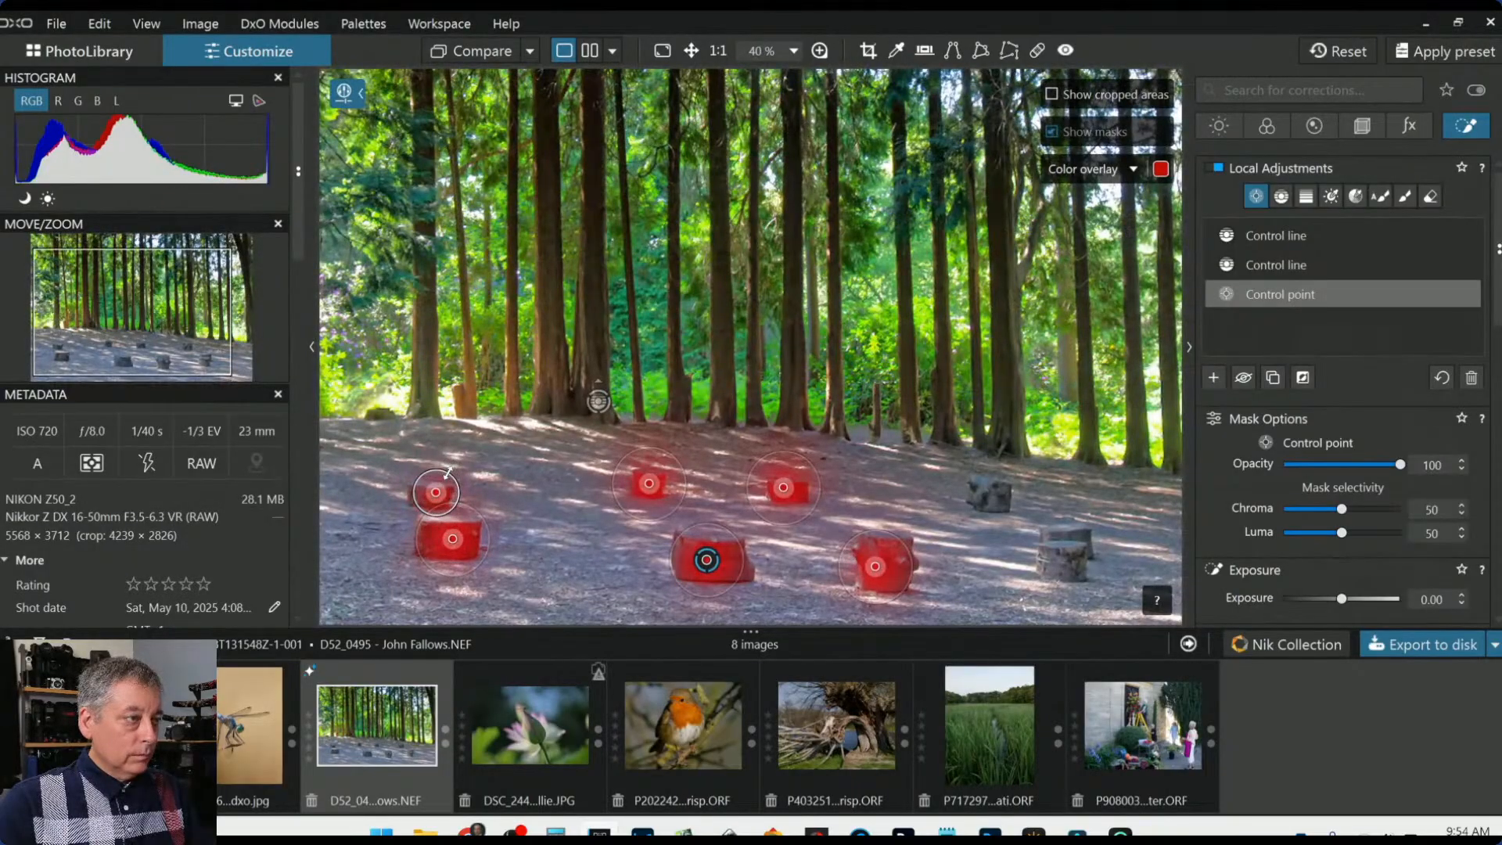
left_click(982, 495)
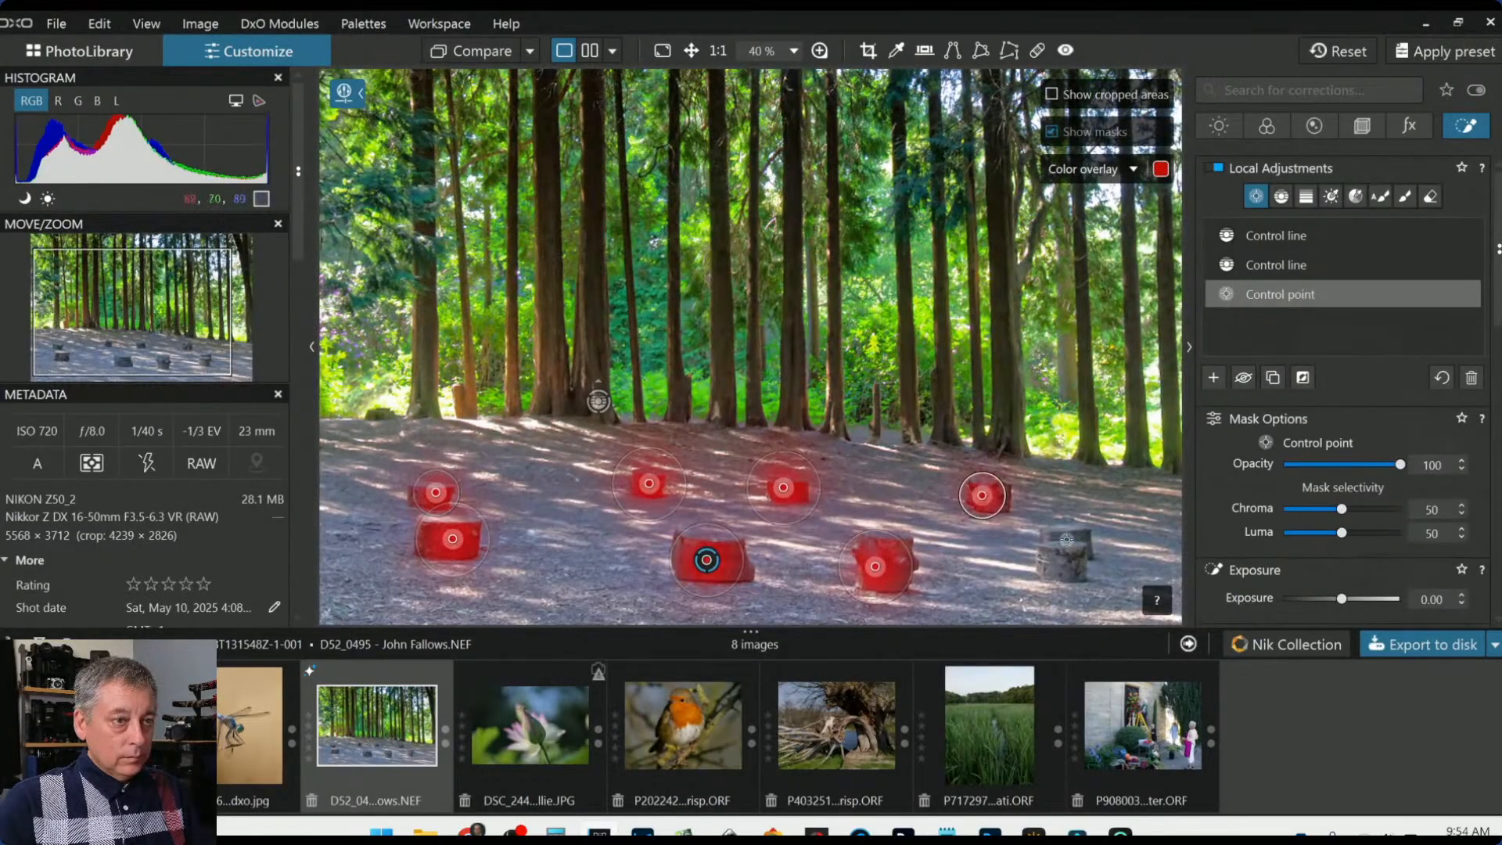
left_click(1066, 540)
left_click(1062, 573)
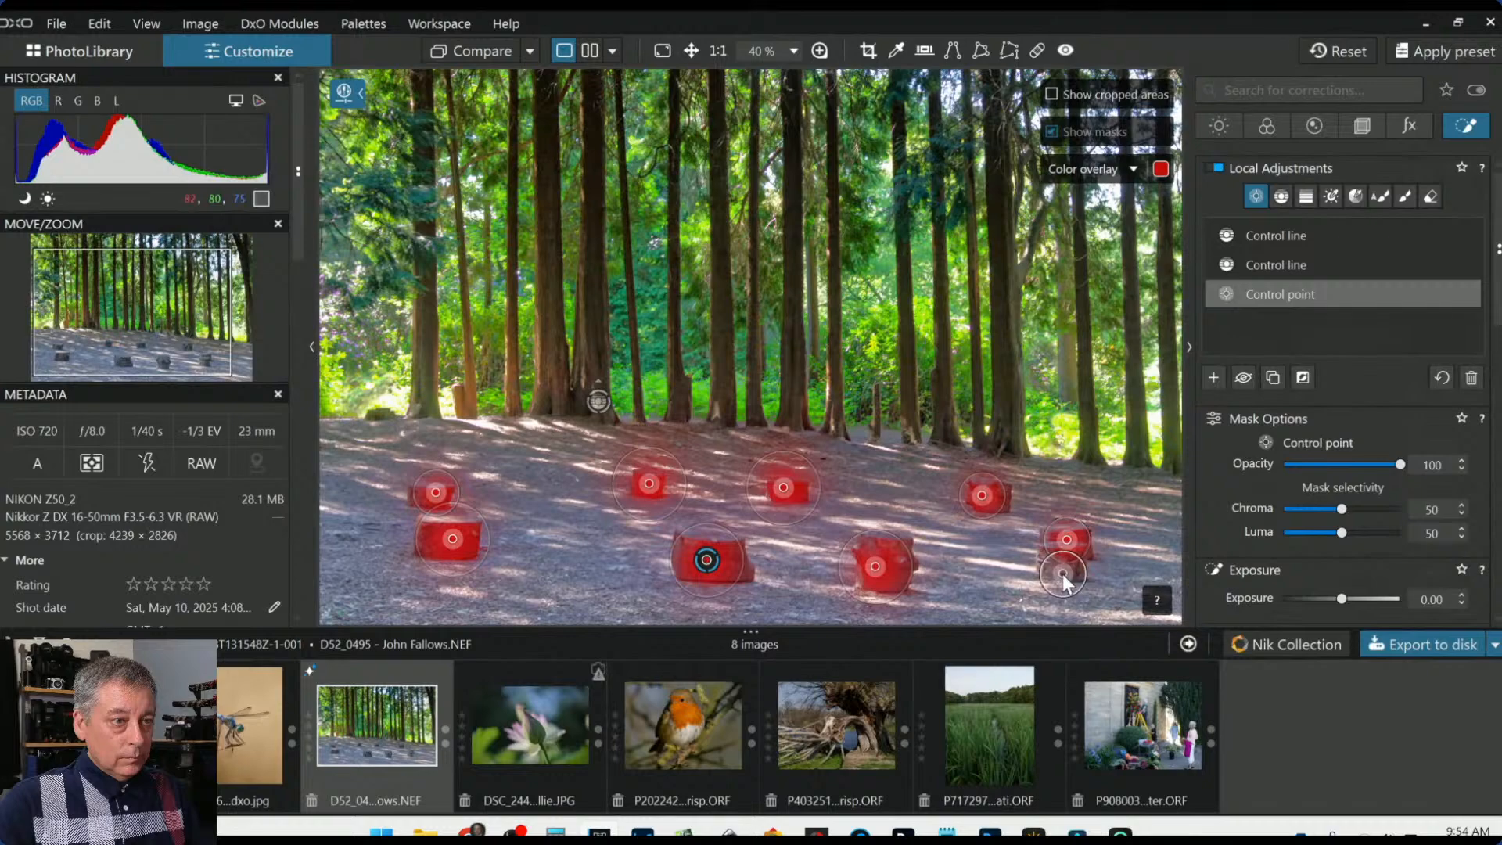
Set the stump mask's ClearView Plus intensity to 31, microcontrast to 36 and exposure to -0.55
scroll(1062, 573, "down", 3)
scroll(1321, 505, "down", 6)
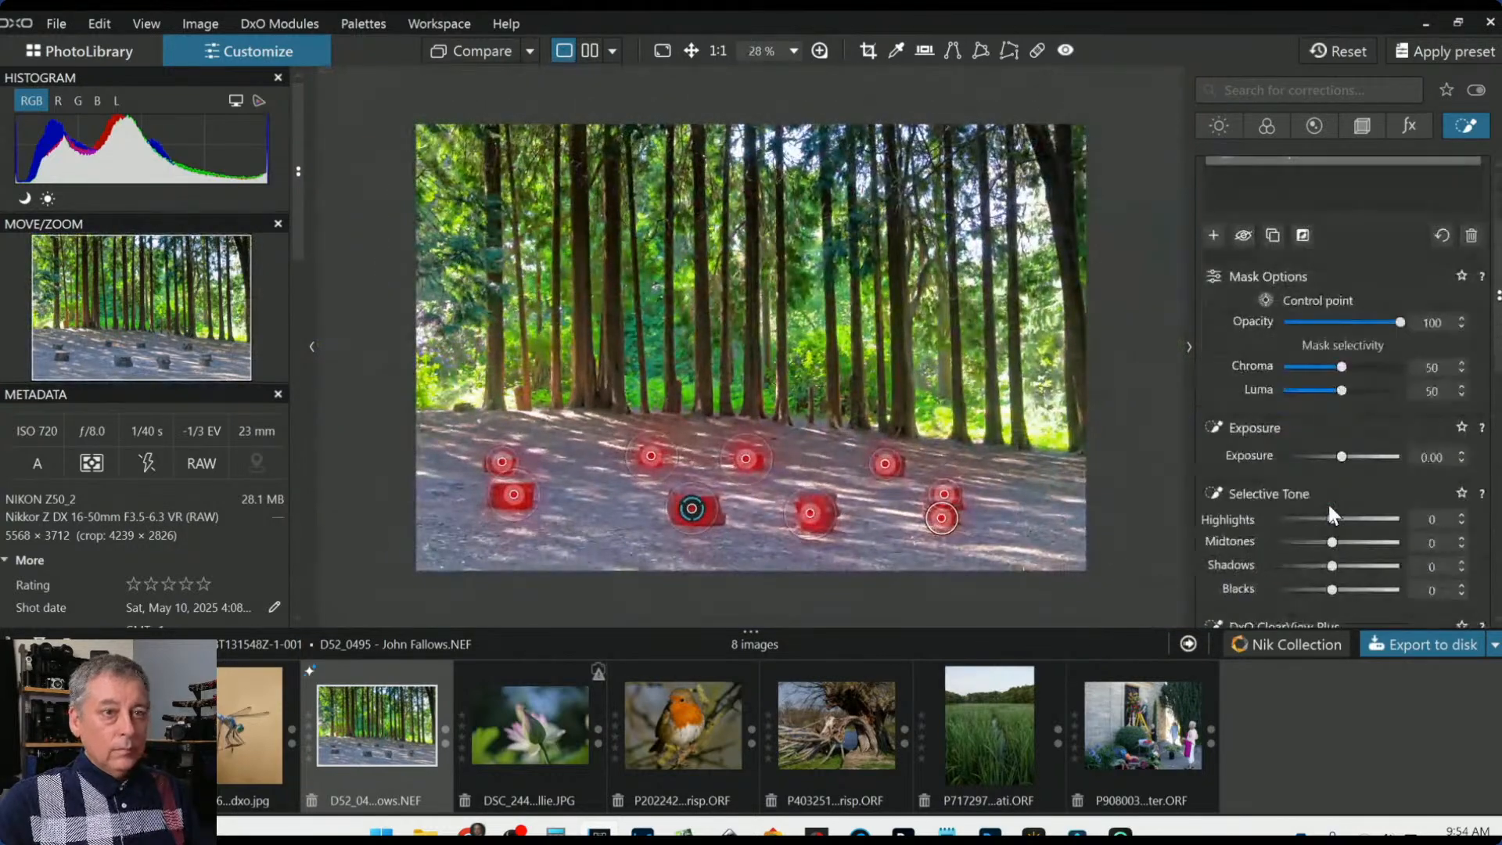
left_click(1339, 367)
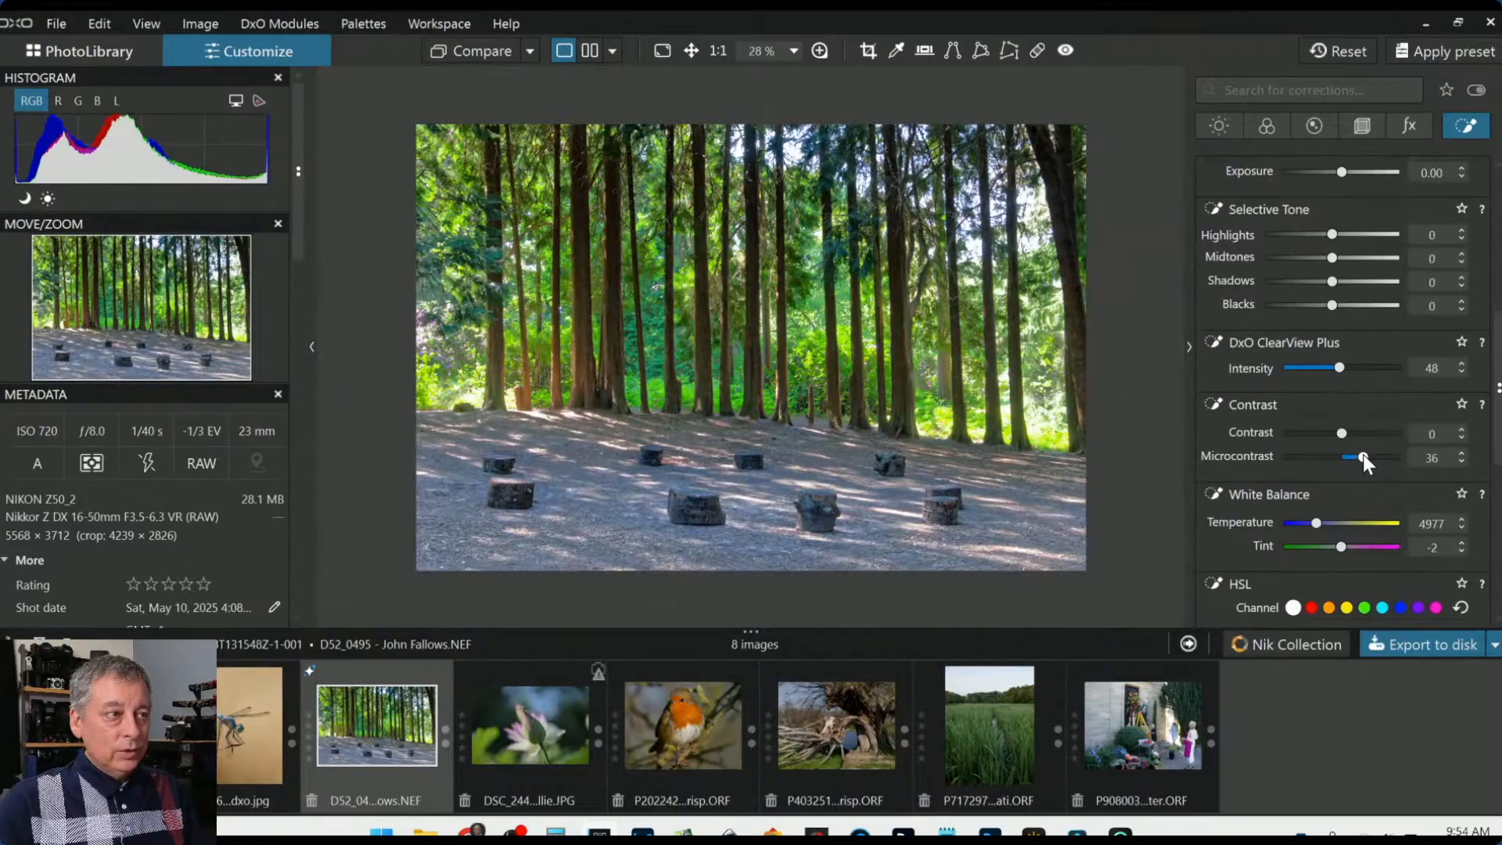
left_click_drag(1336, 369, 1320, 368)
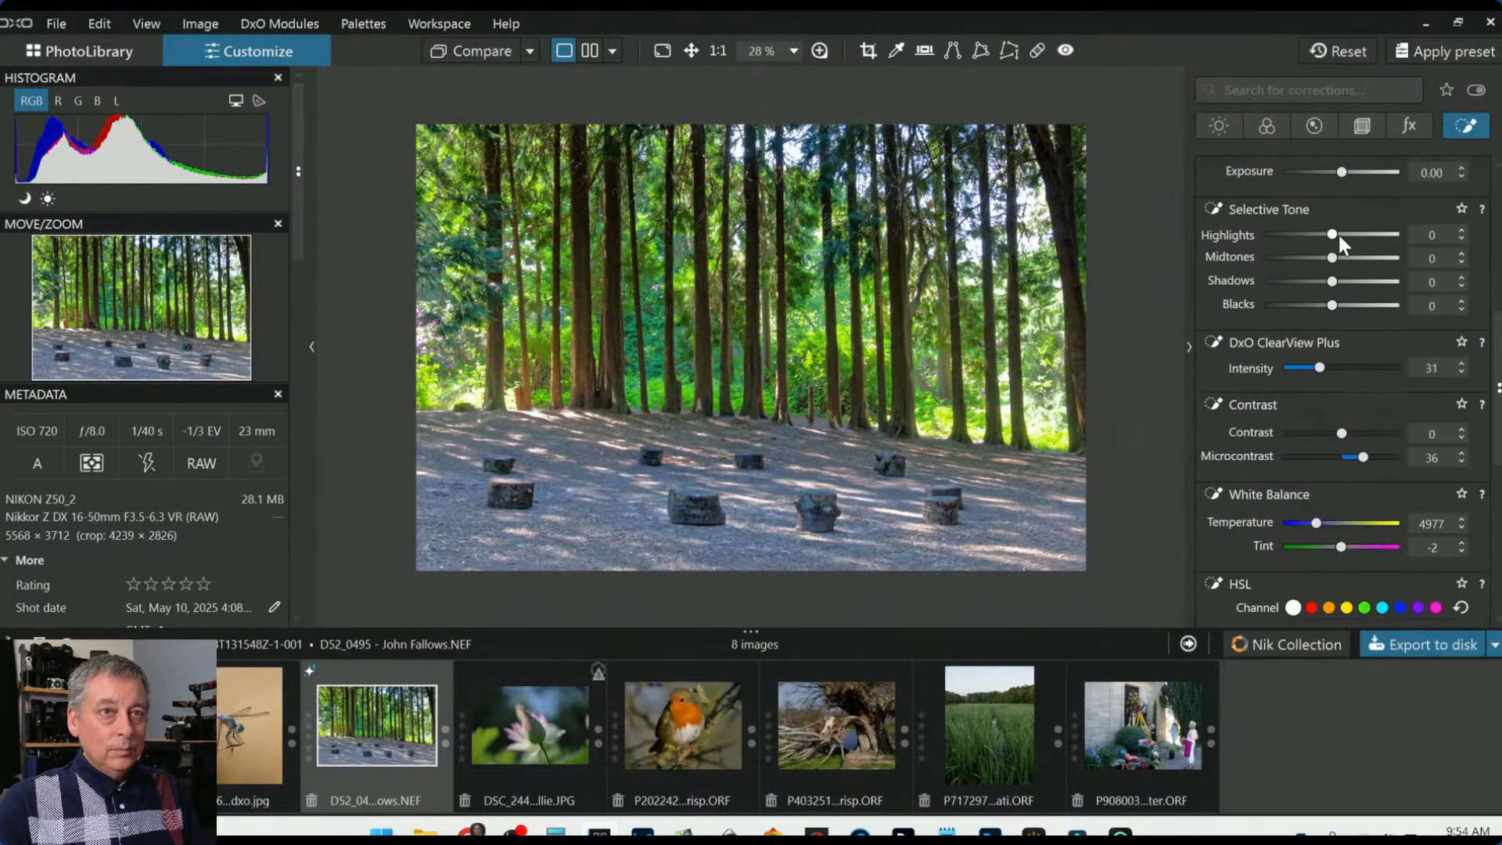
left_click(1332, 172)
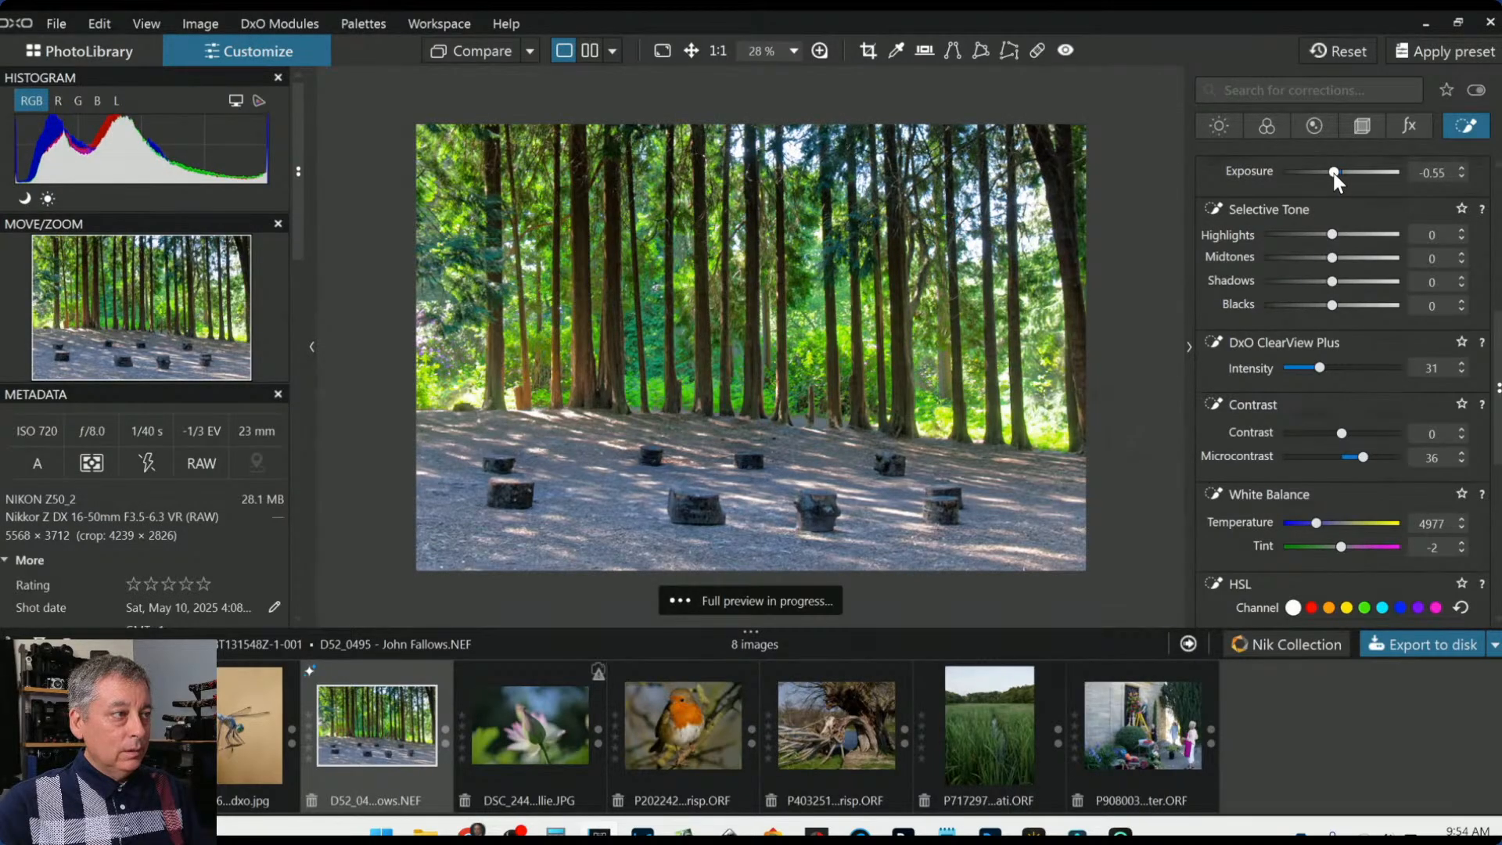
scroll(1036, 451, "up", 2)
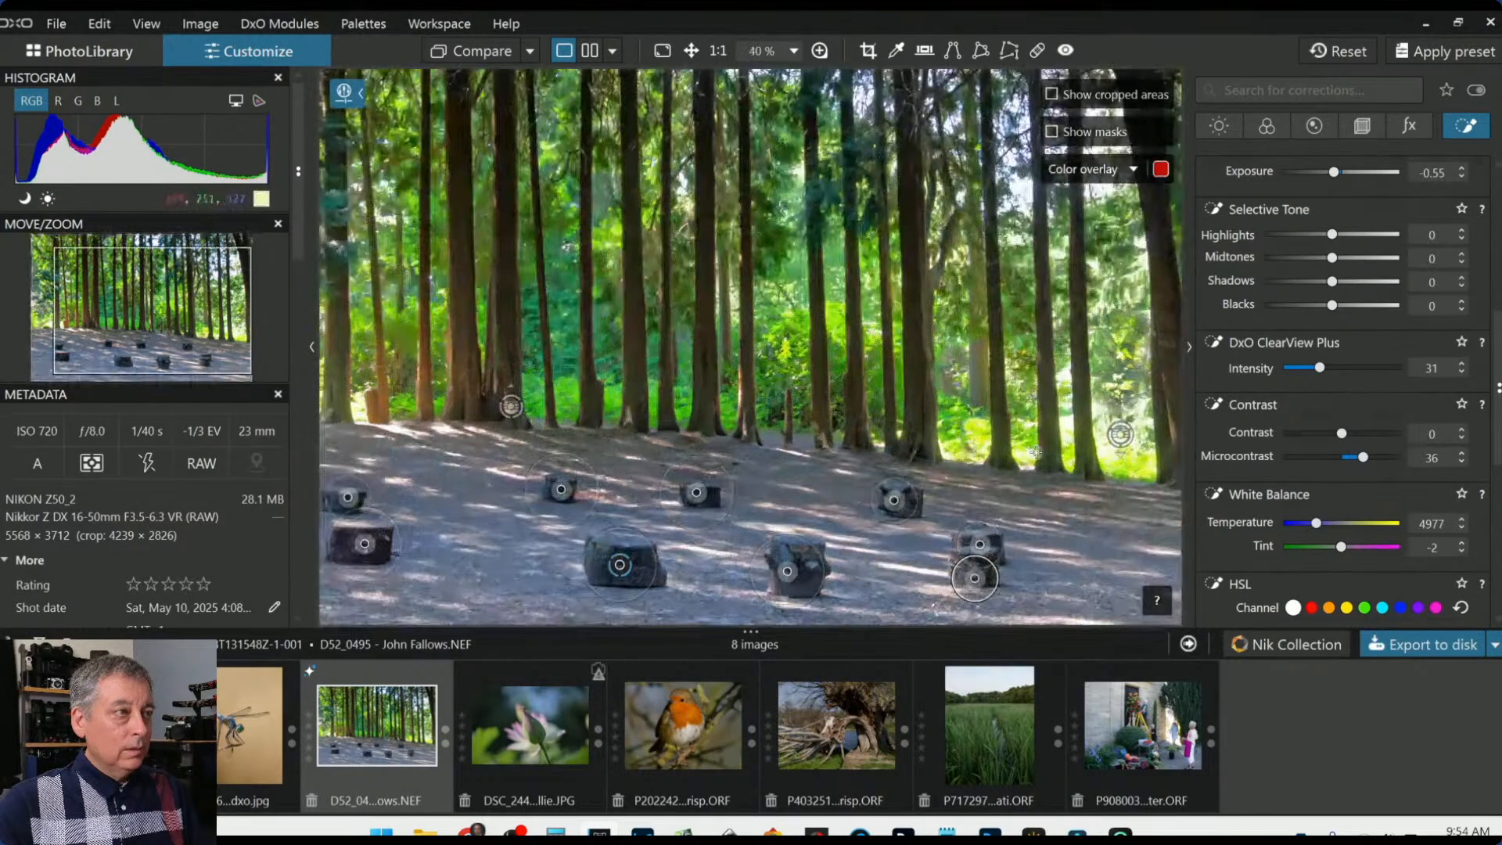
Create a new control point mask on the bright sunlit patches of ground near the tree bases at the photo's left
scroll(1334, 274, "up", 5)
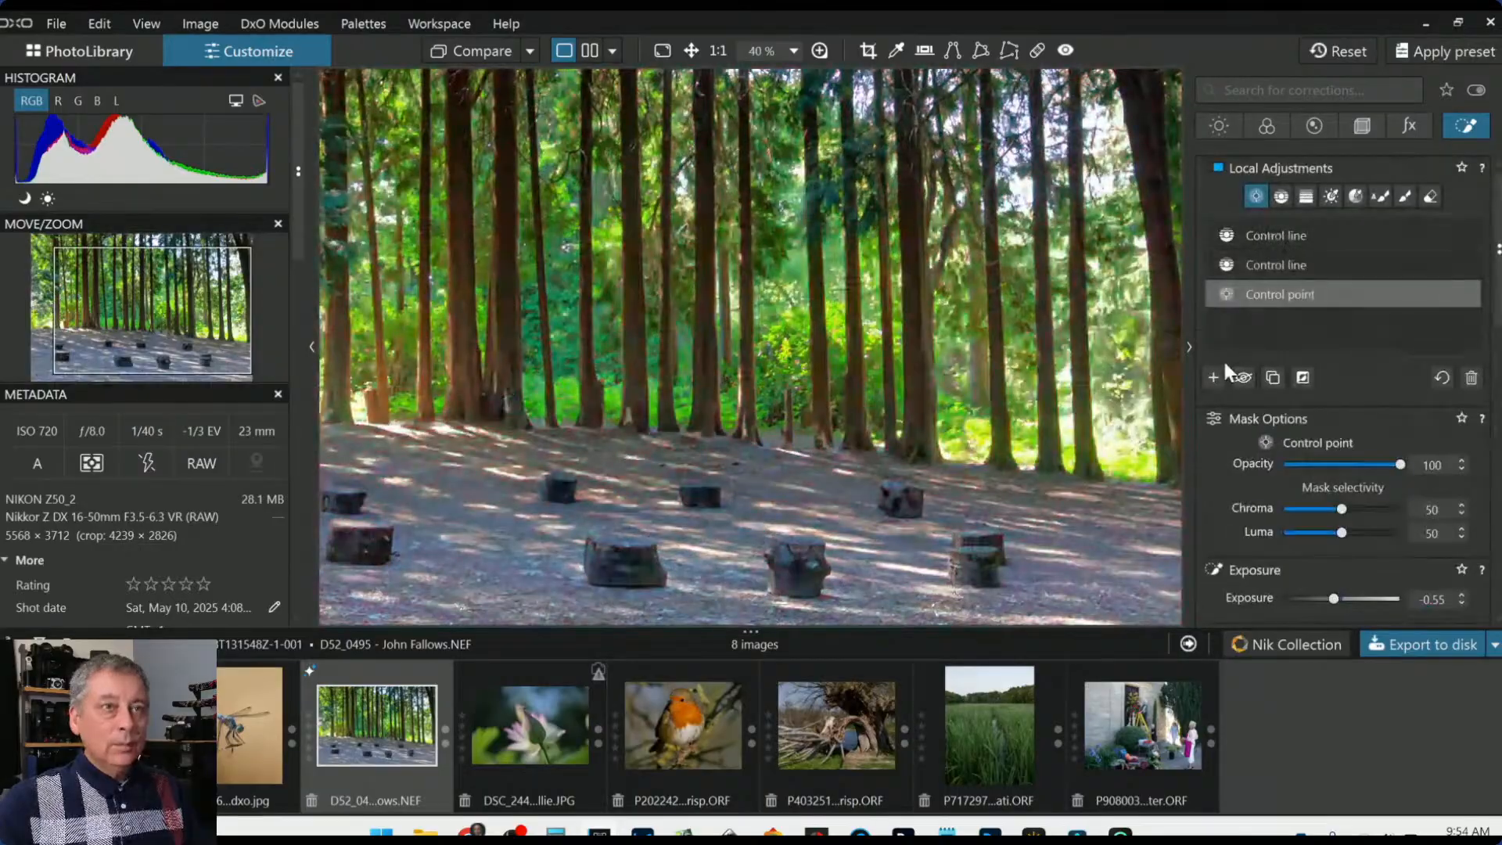
left_click(1215, 375)
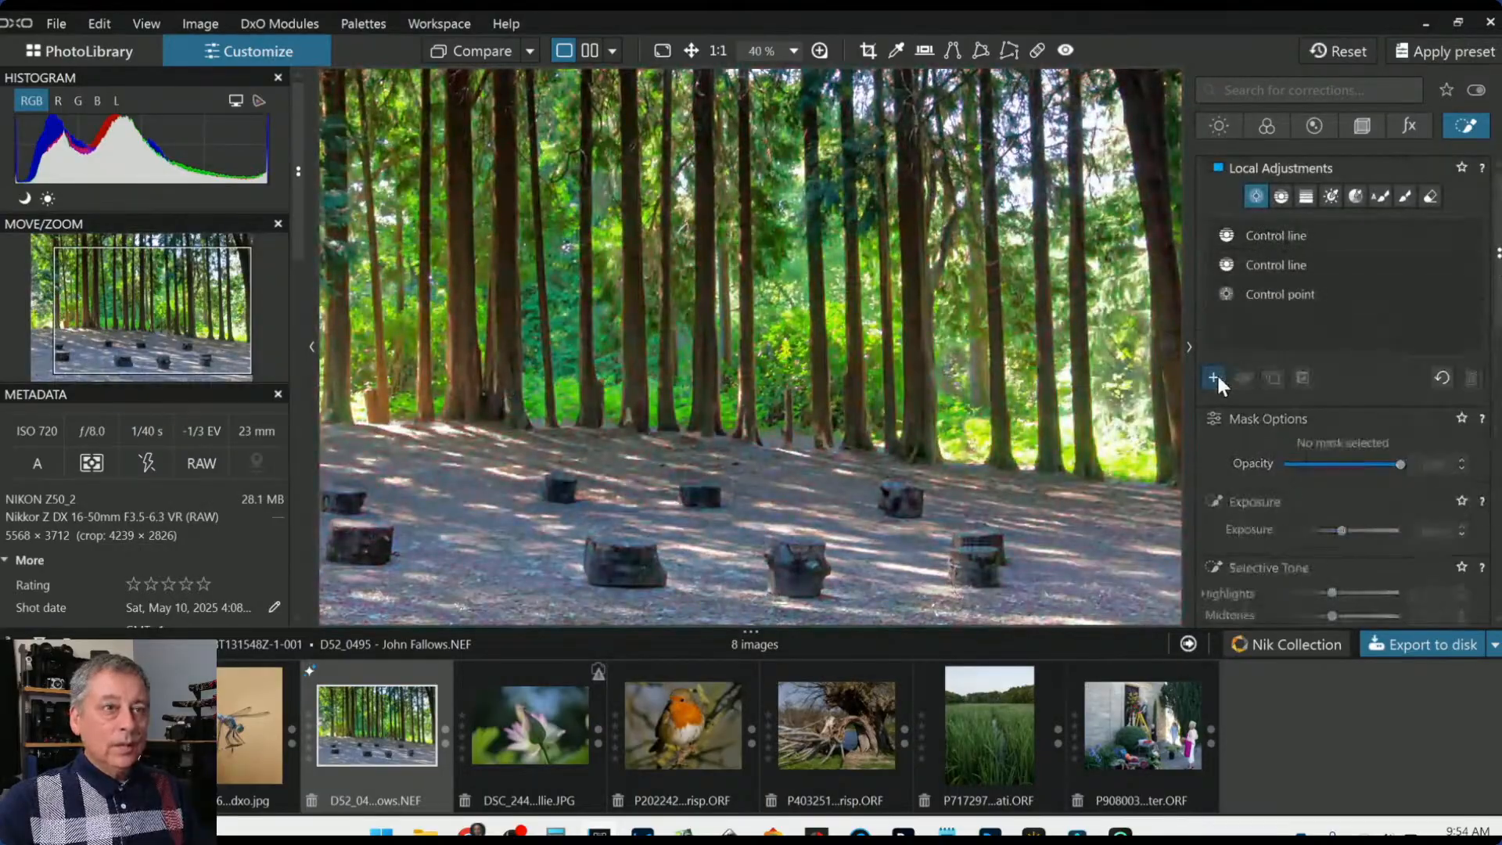
left_click(399, 430)
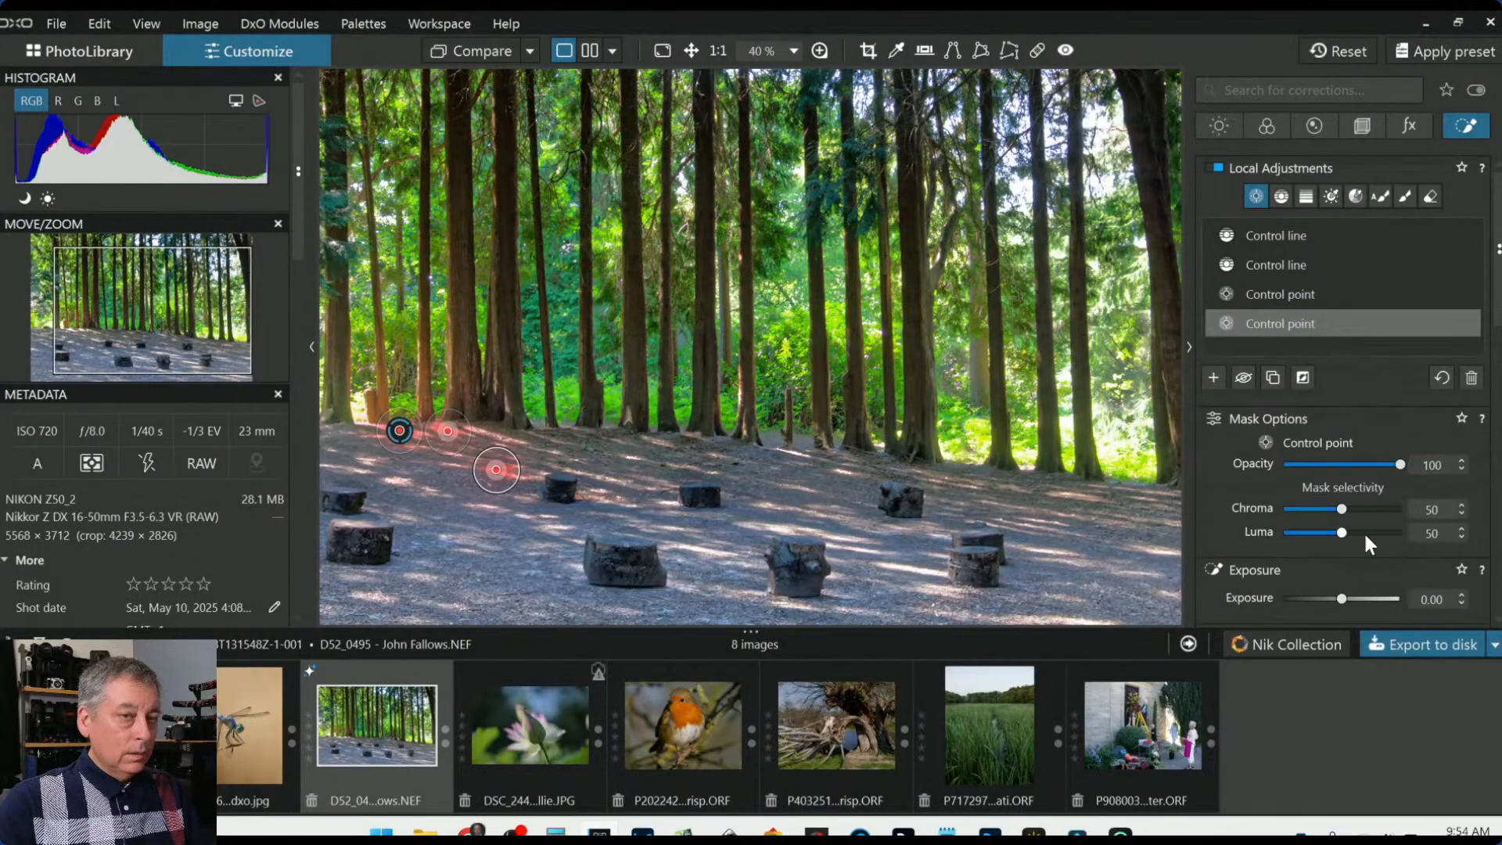
Set the sunlit-ground mask's Highlights to -66 and deselect the mask
scroll(1363, 531, "down", 4)
left_click(1316, 472)
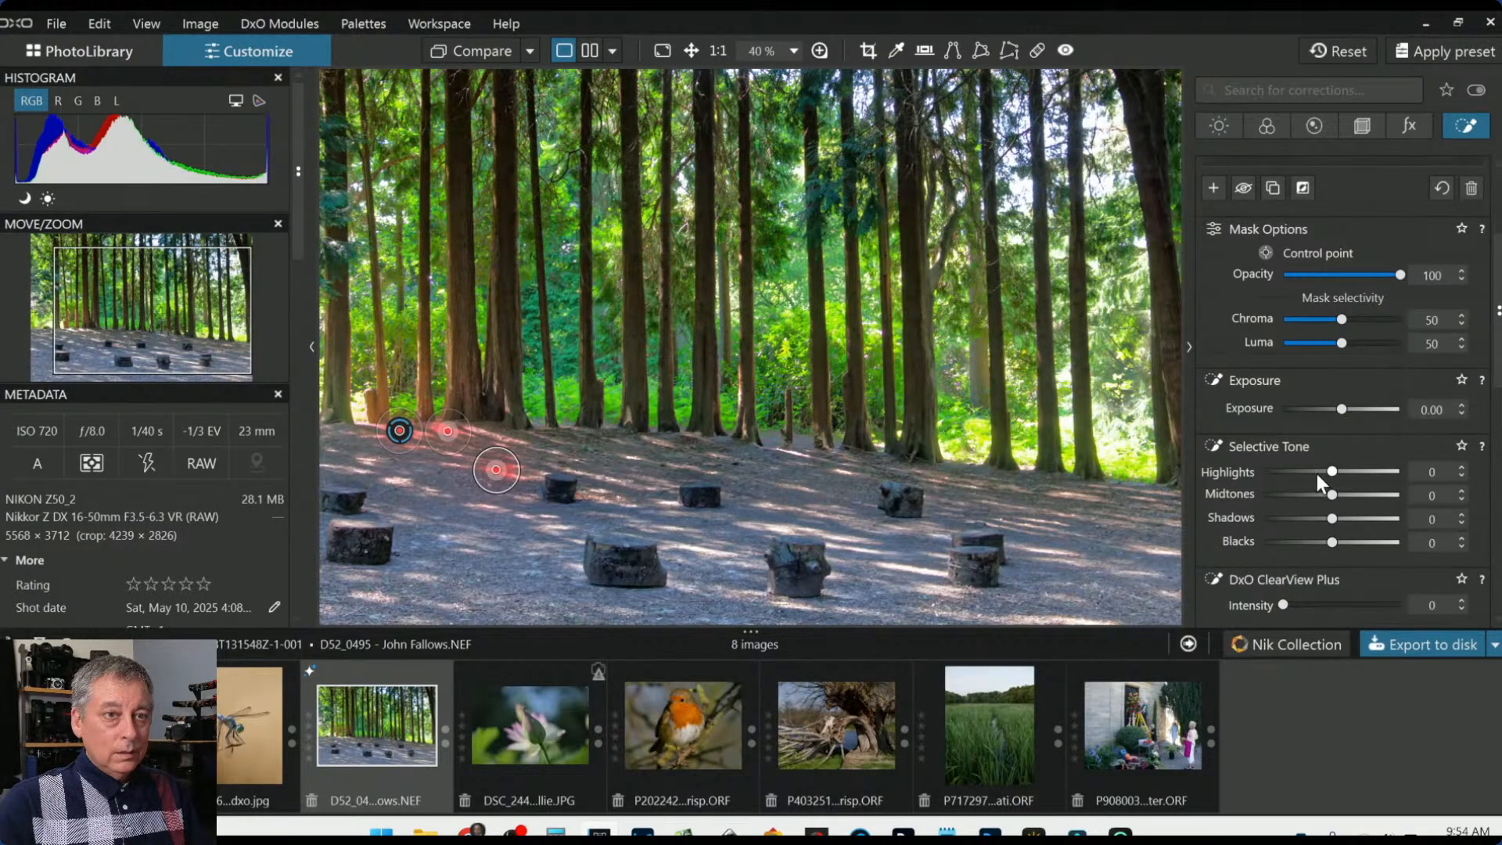
left_click_drag(1311, 472, 1292, 476)
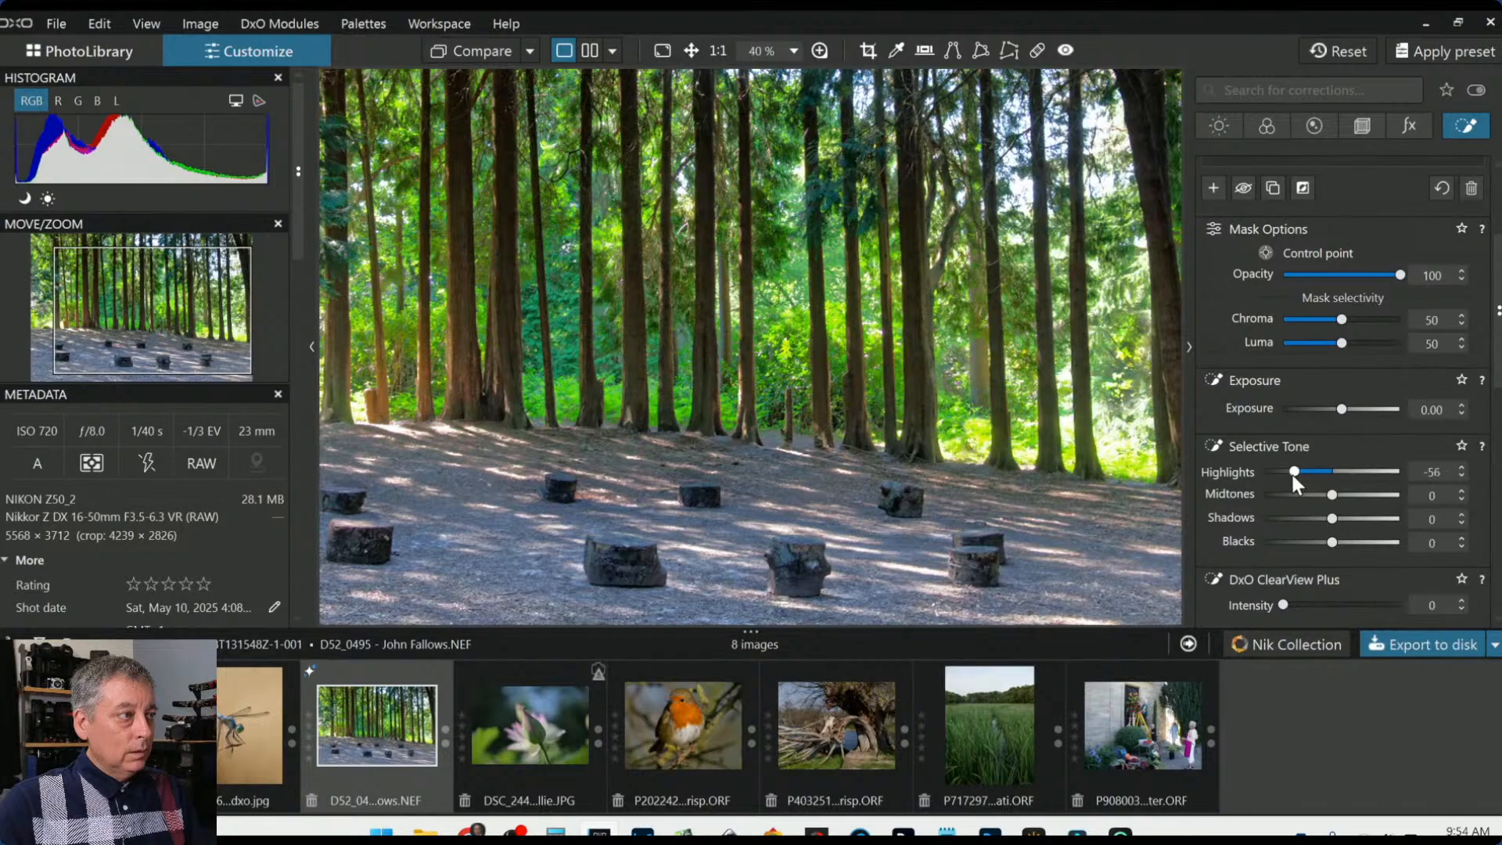
scroll(1017, 502, "down", 5)
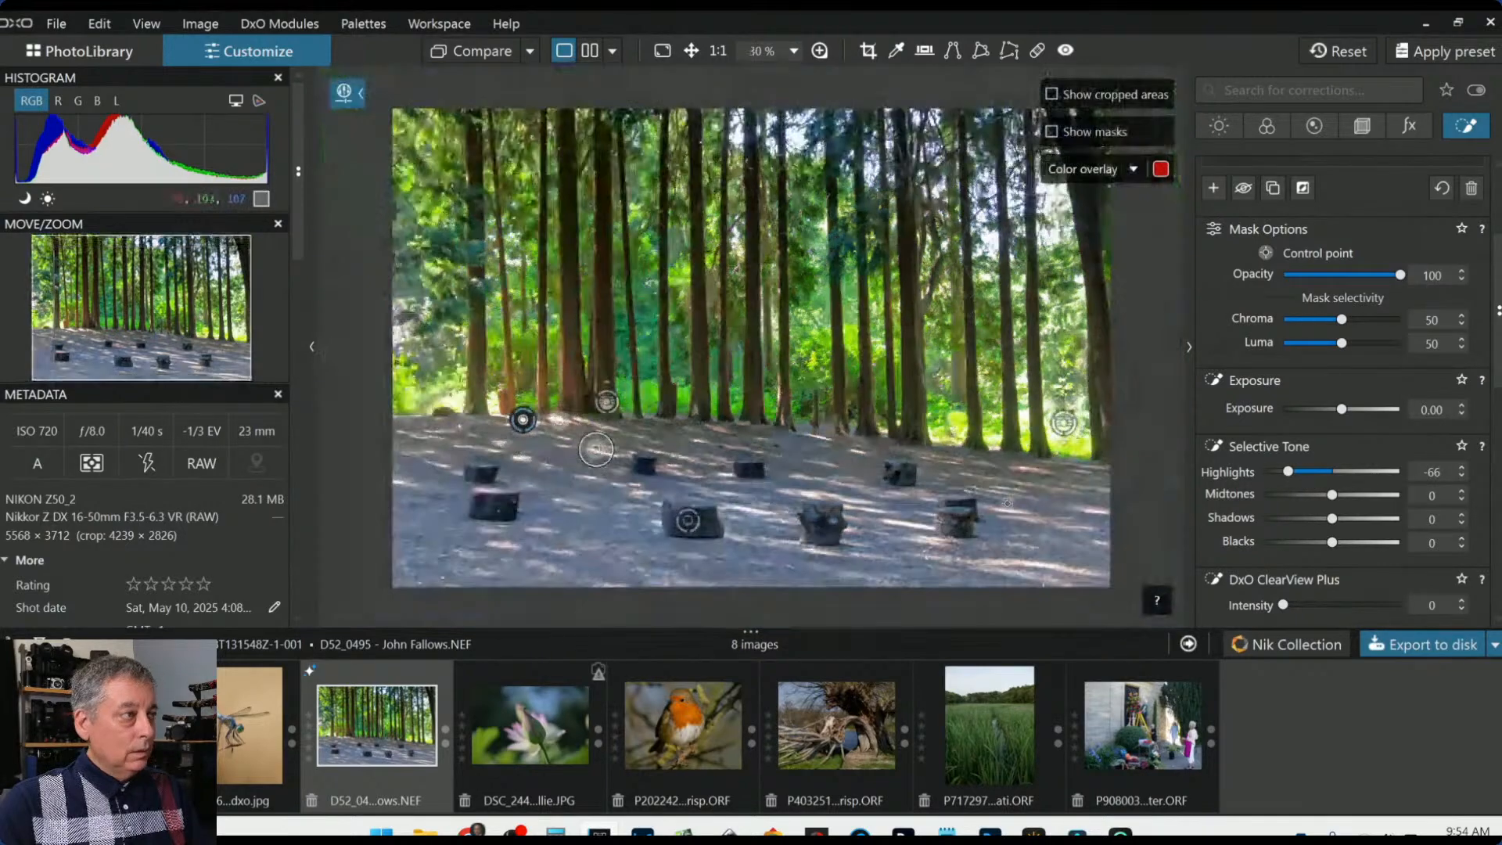
left_click(1071, 553)
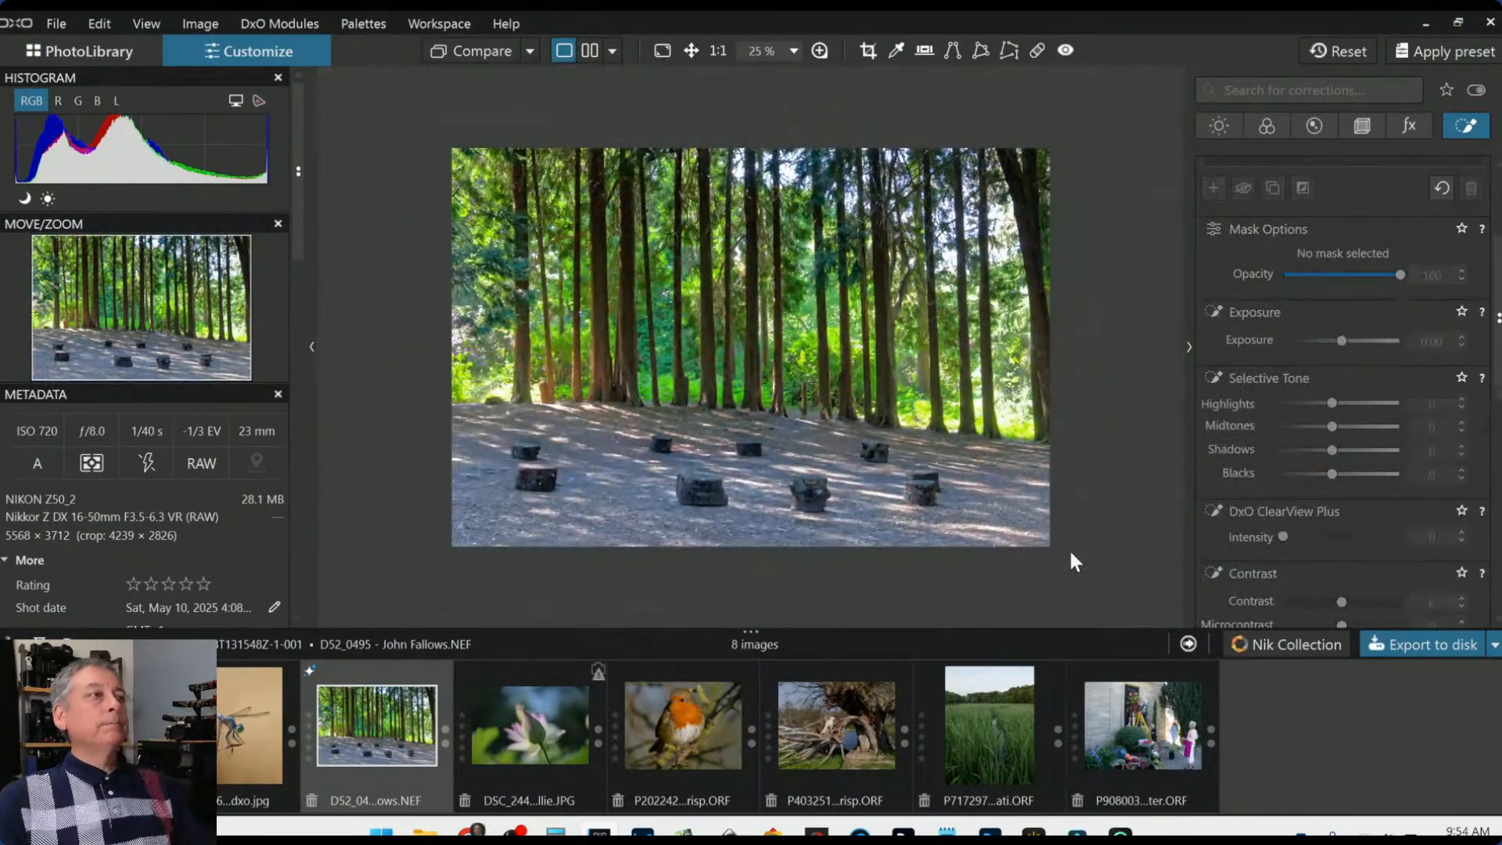
Compare the whole edited forest photo with the uncorrected original
left_click(482, 51)
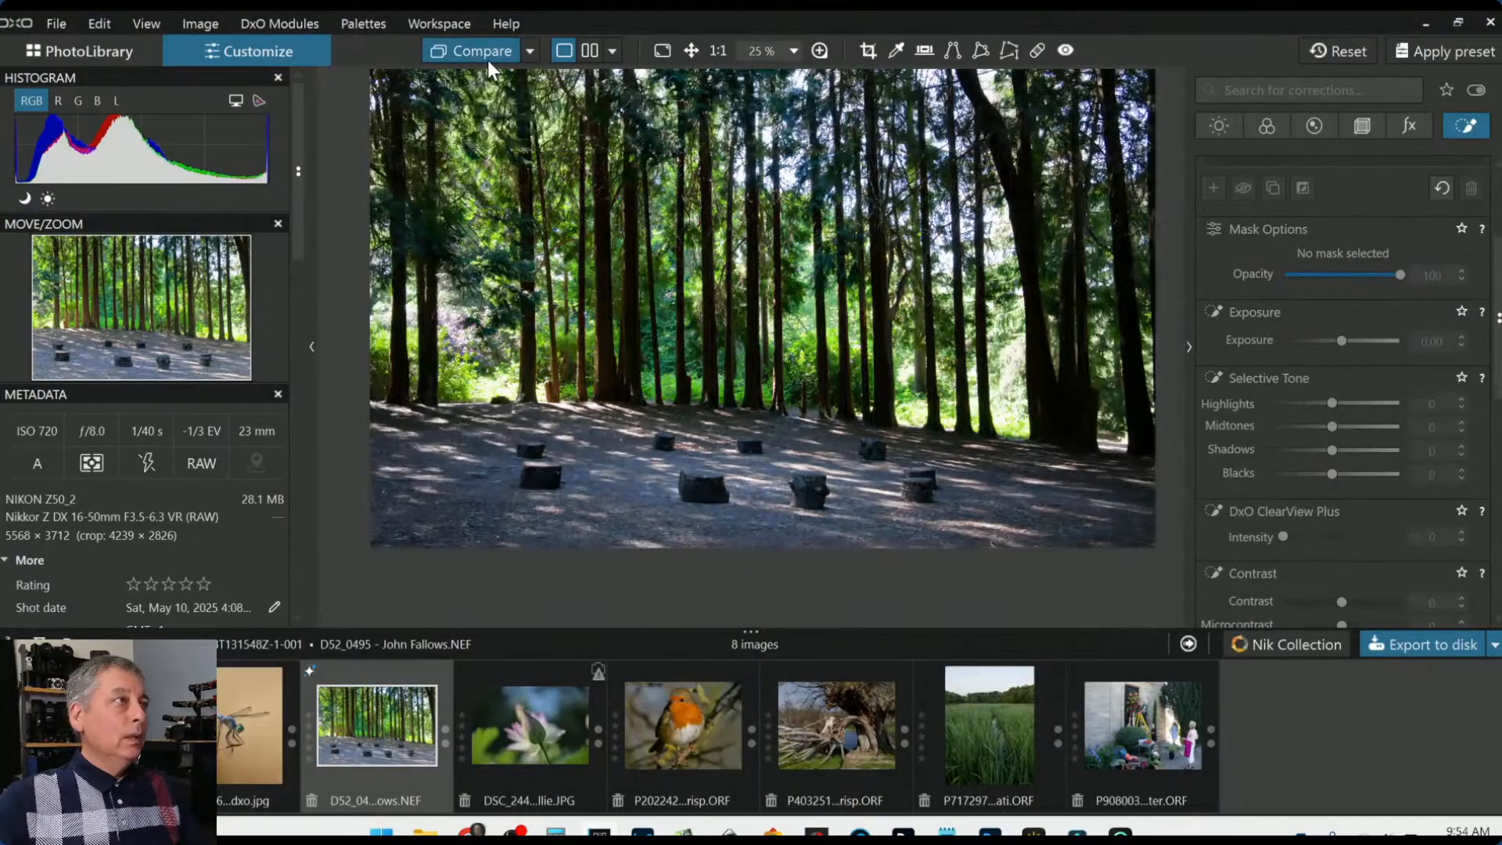
left_click(482, 50)
left_click_drag(487, 60, 486, 59)
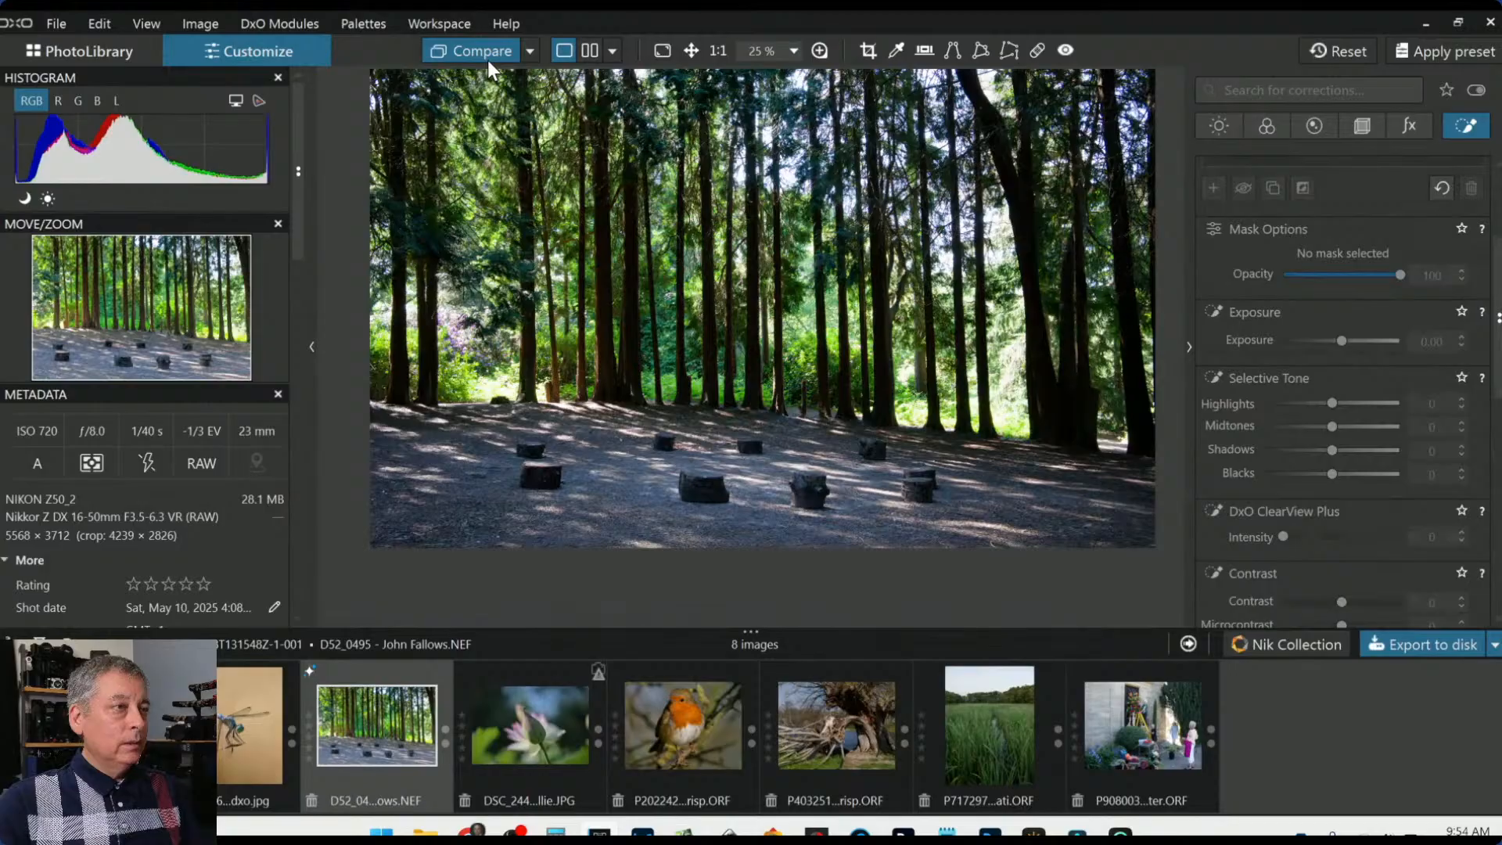
left_click_drag(488, 63, 488, 62)
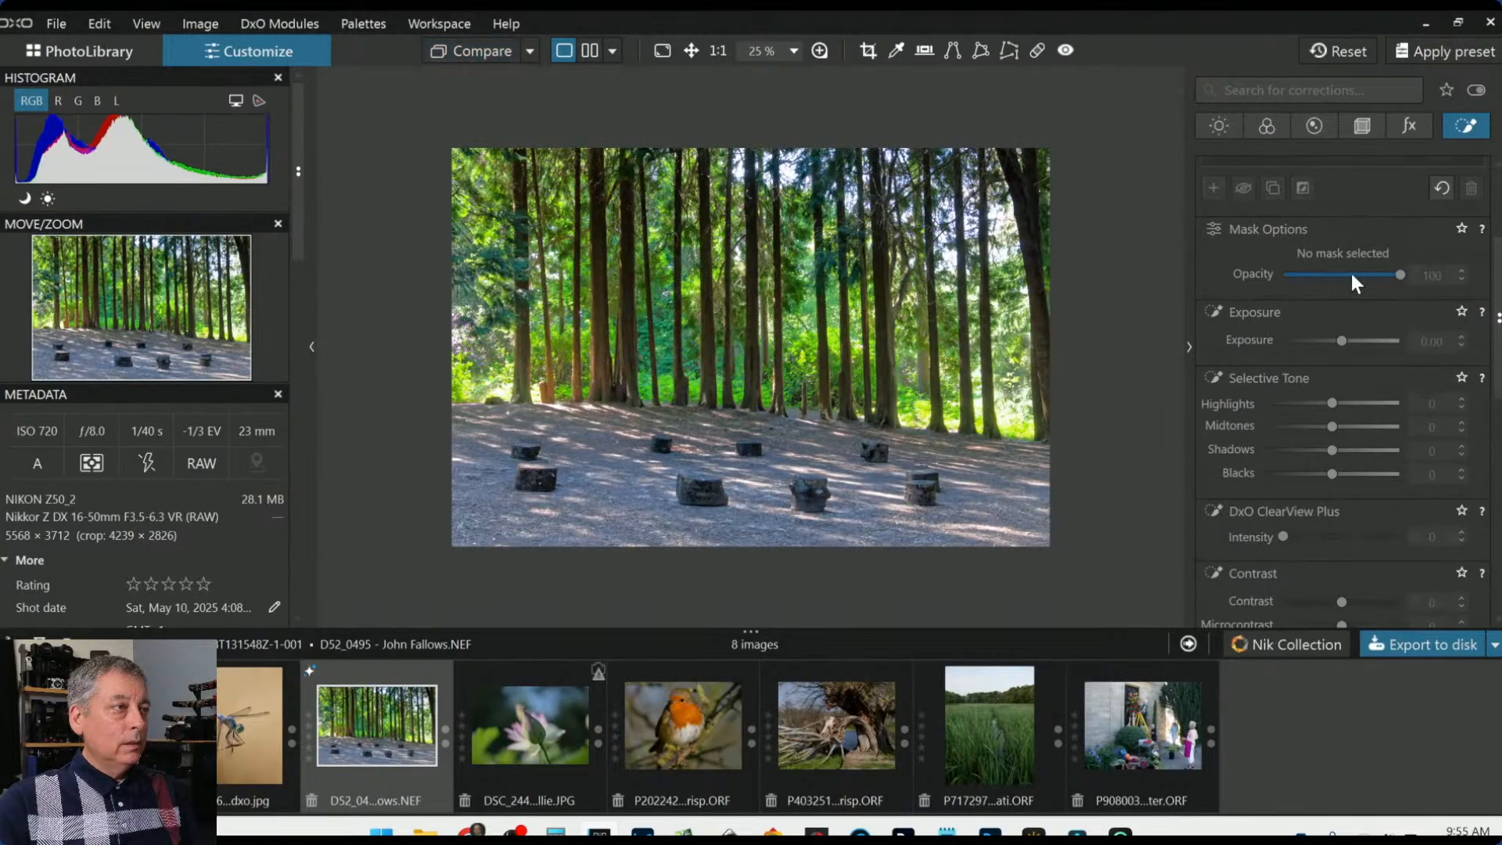
Set the first control line mask's exposure to 0.78, compare with the original, and deselect the mask
scroll(1358, 440, "up", 3)
left_click(1298, 247)
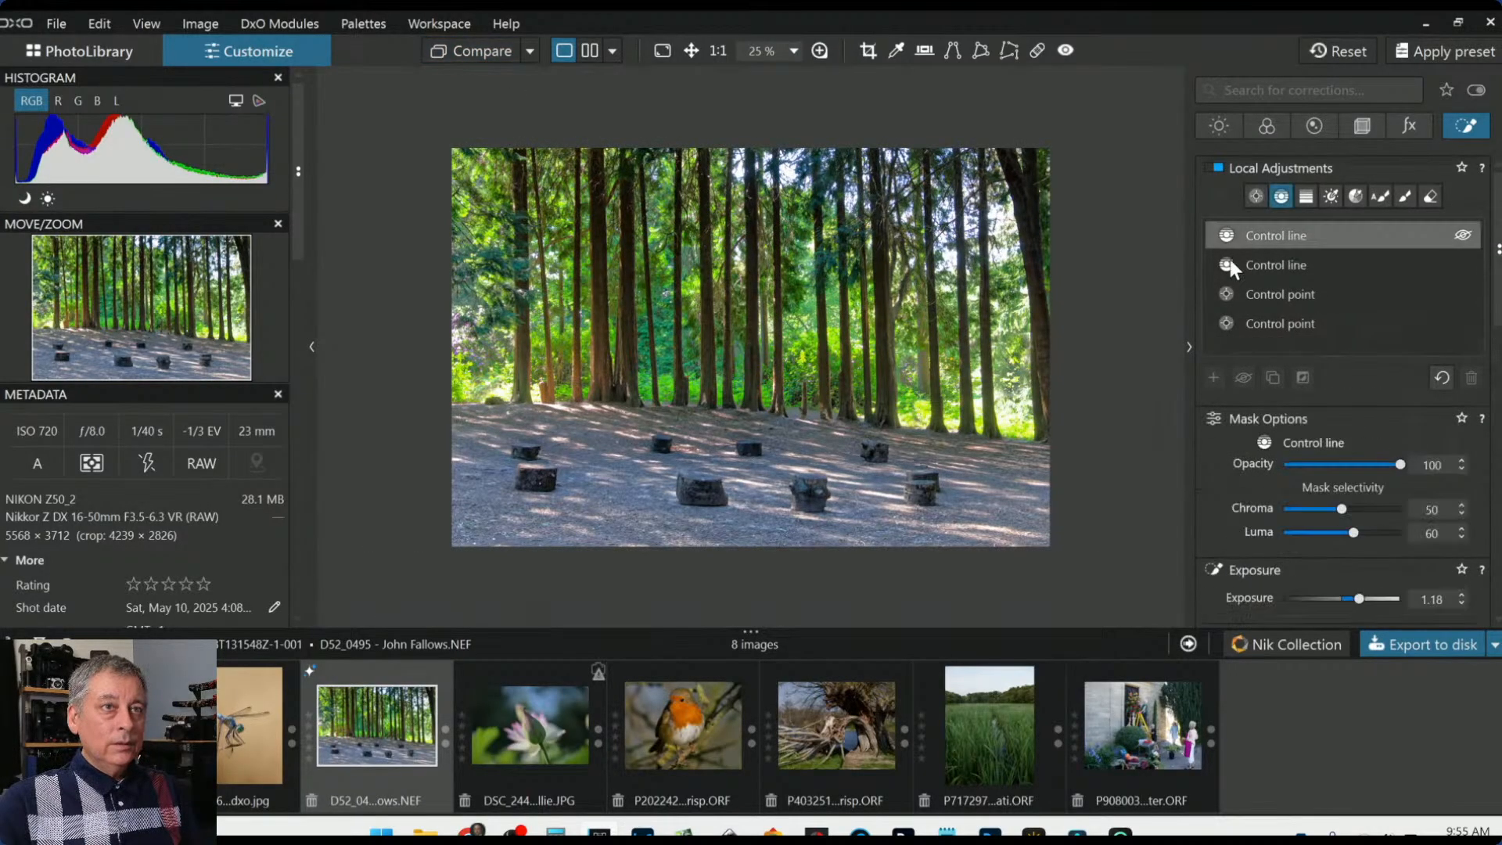
scroll(1339, 536, "down", 3)
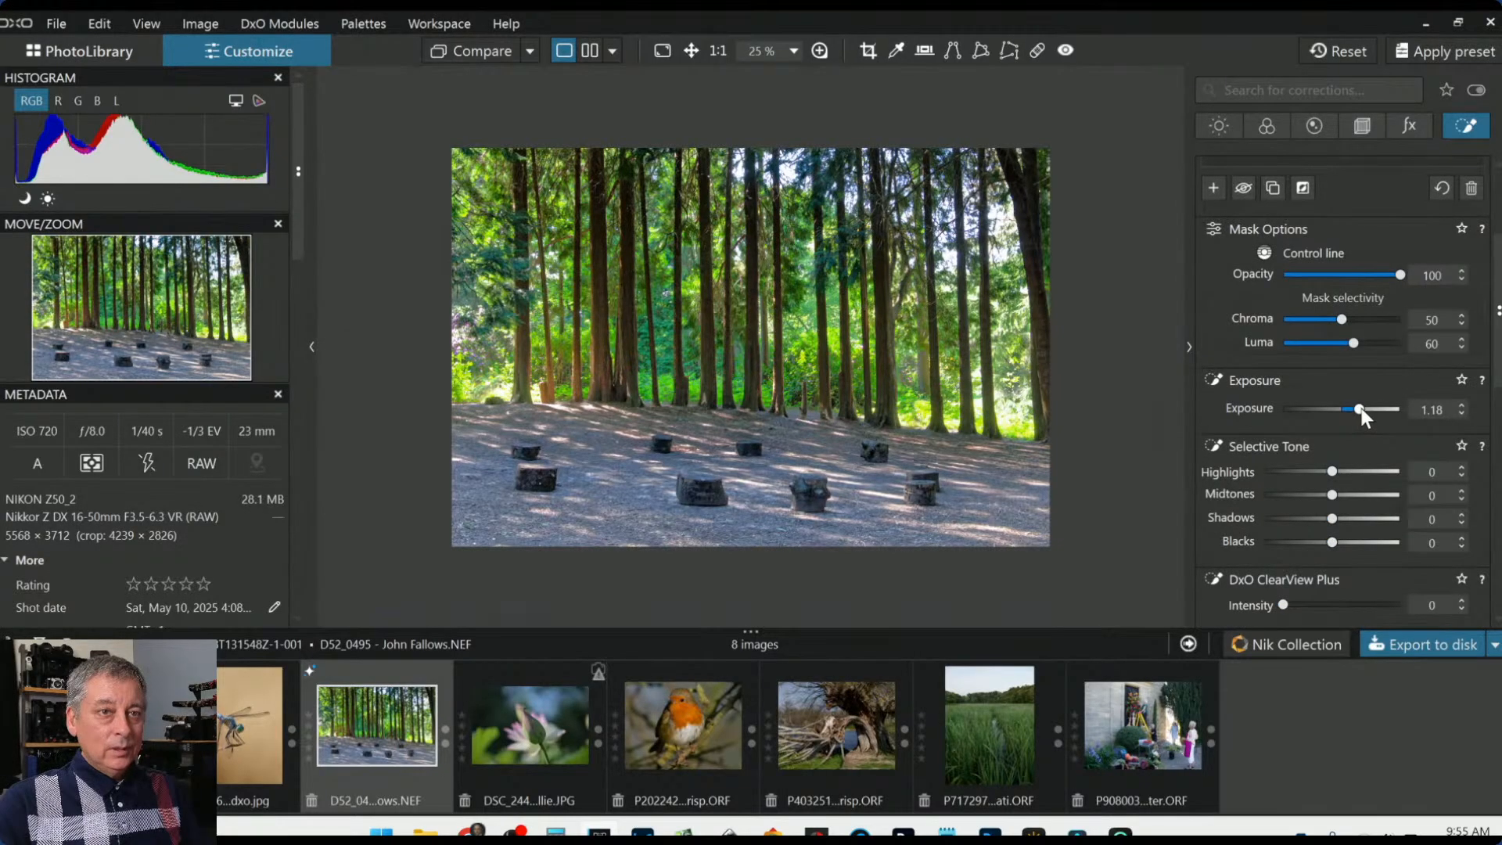
left_click_drag(1361, 409, 1360, 409)
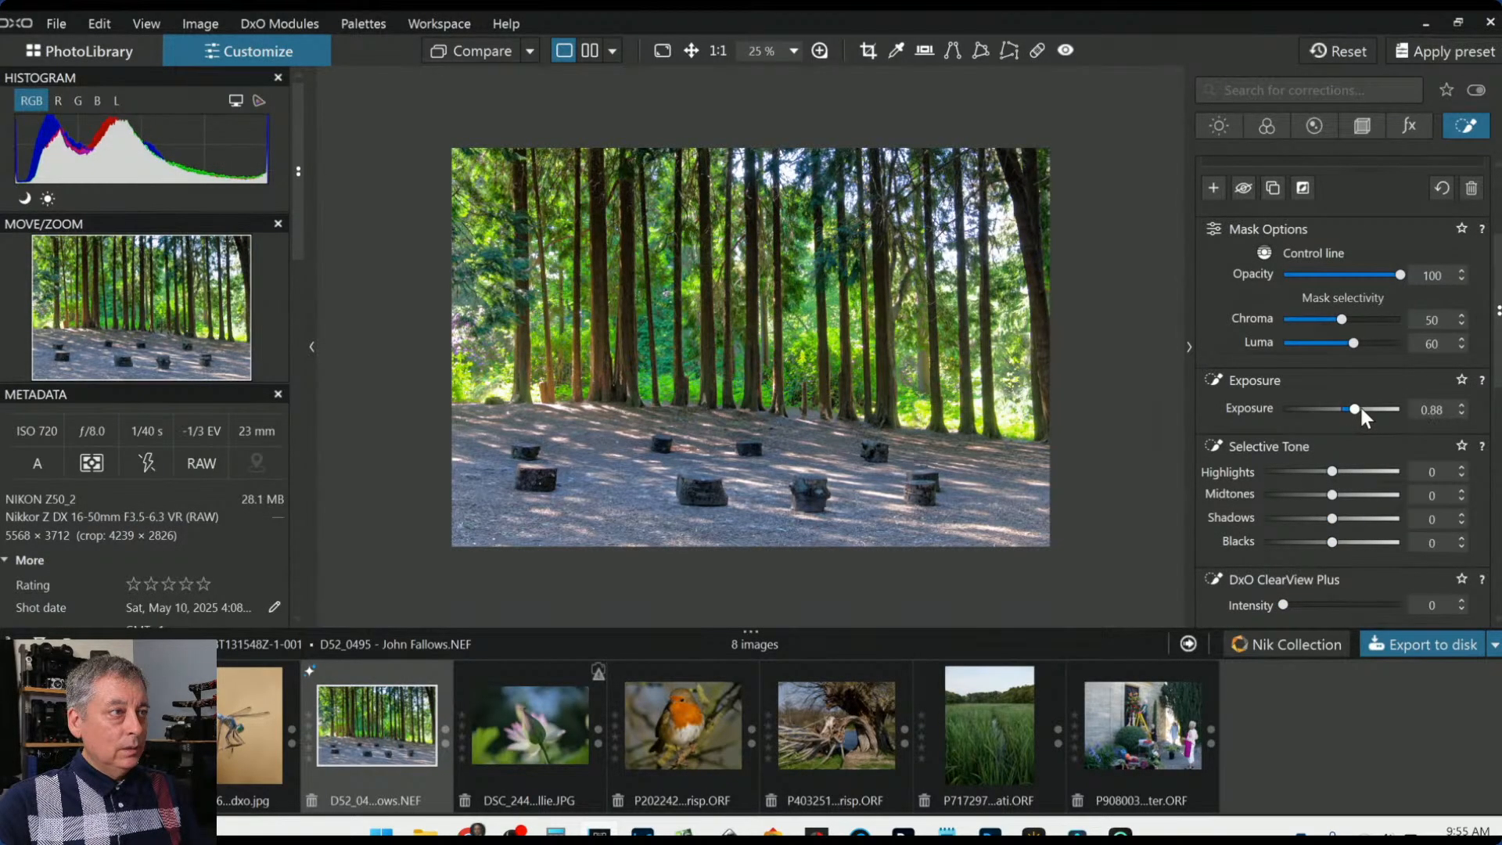
scroll(1362, 415, "down", 1)
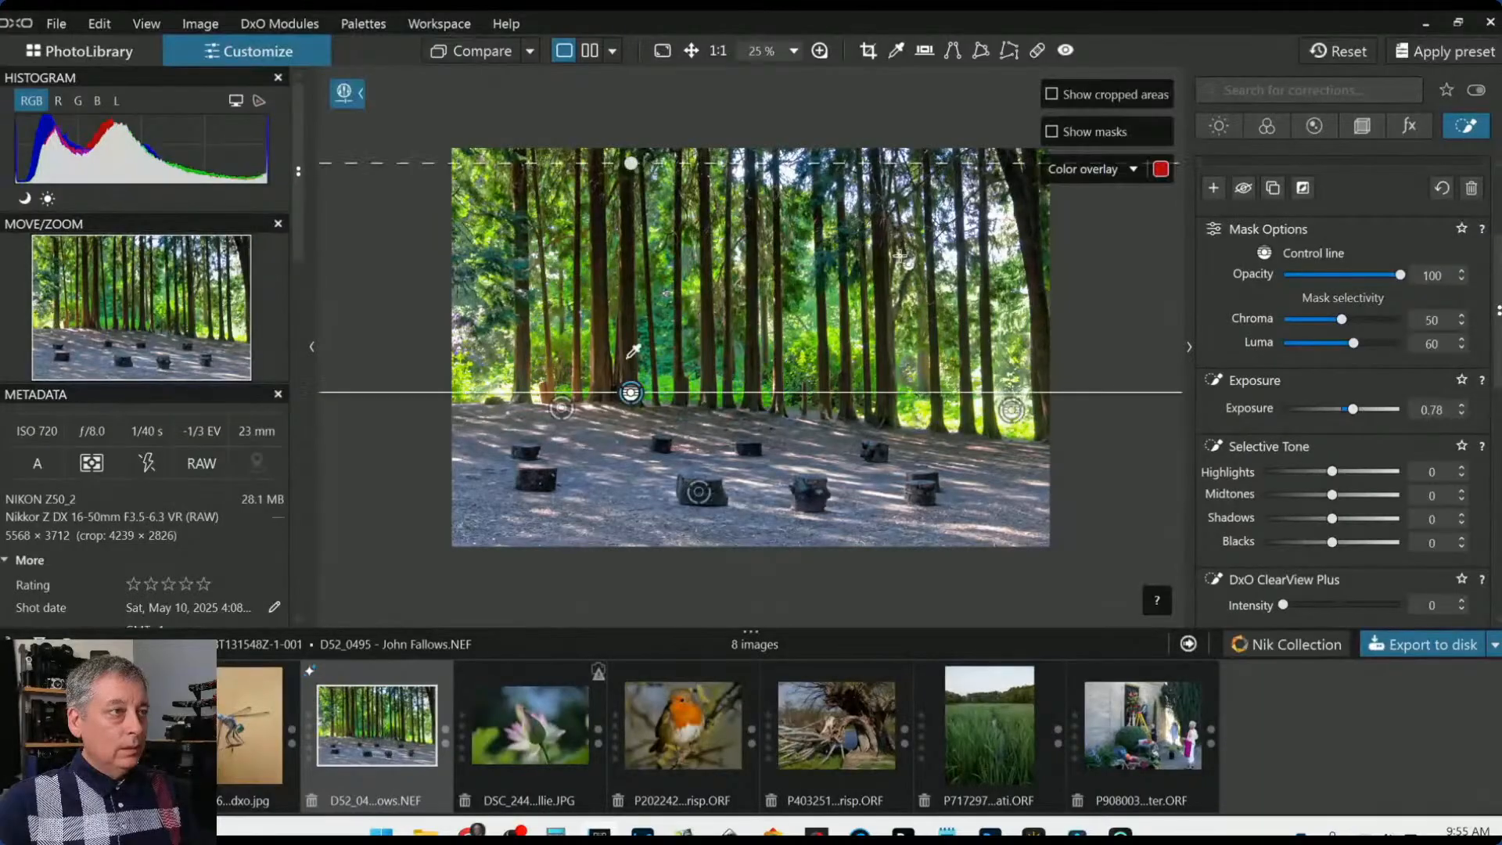
left_click(489, 53)
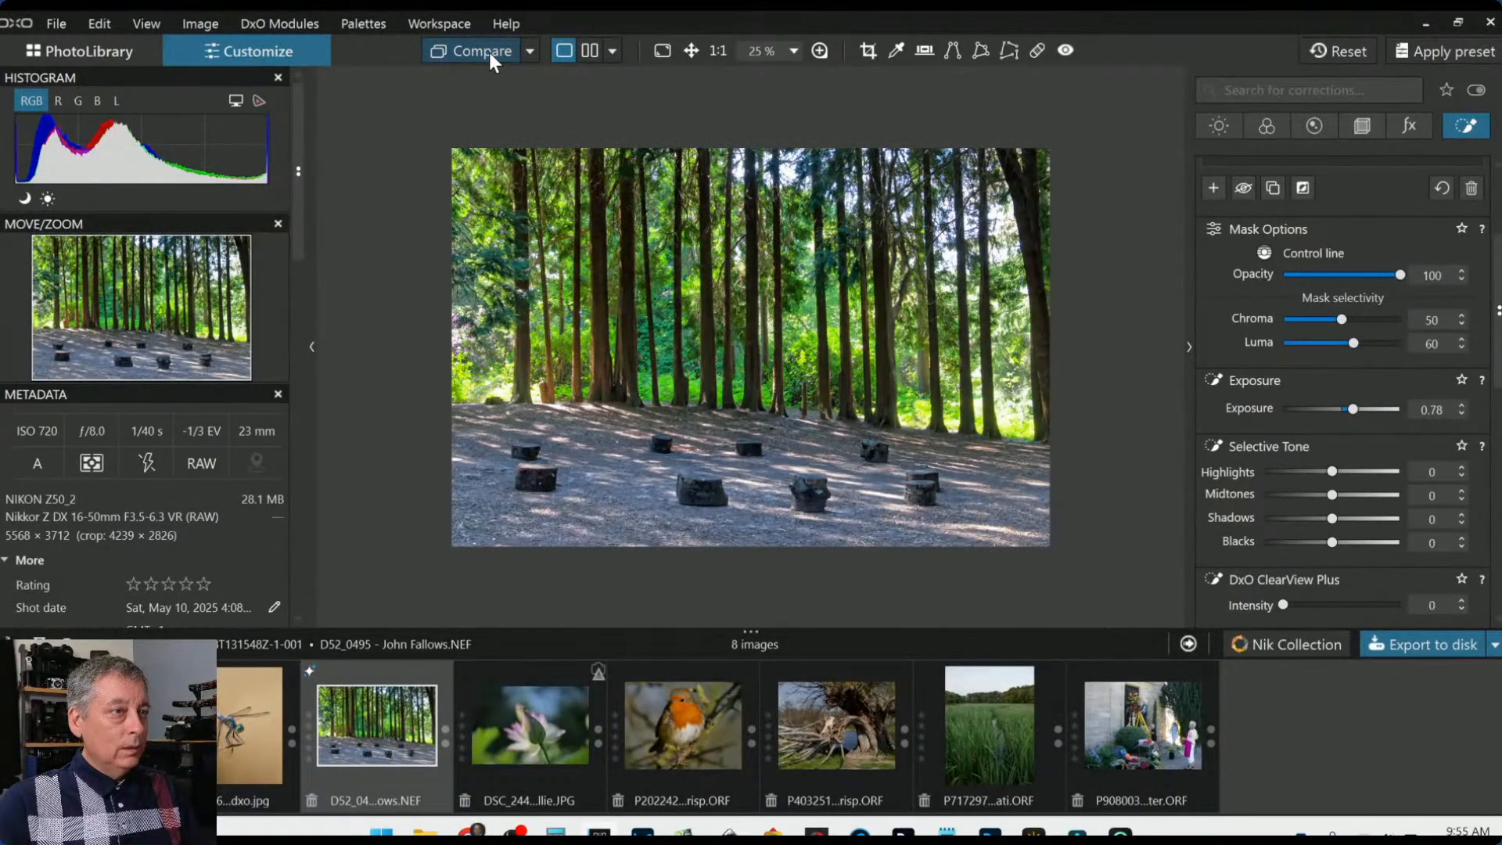
left_click(950, 294)
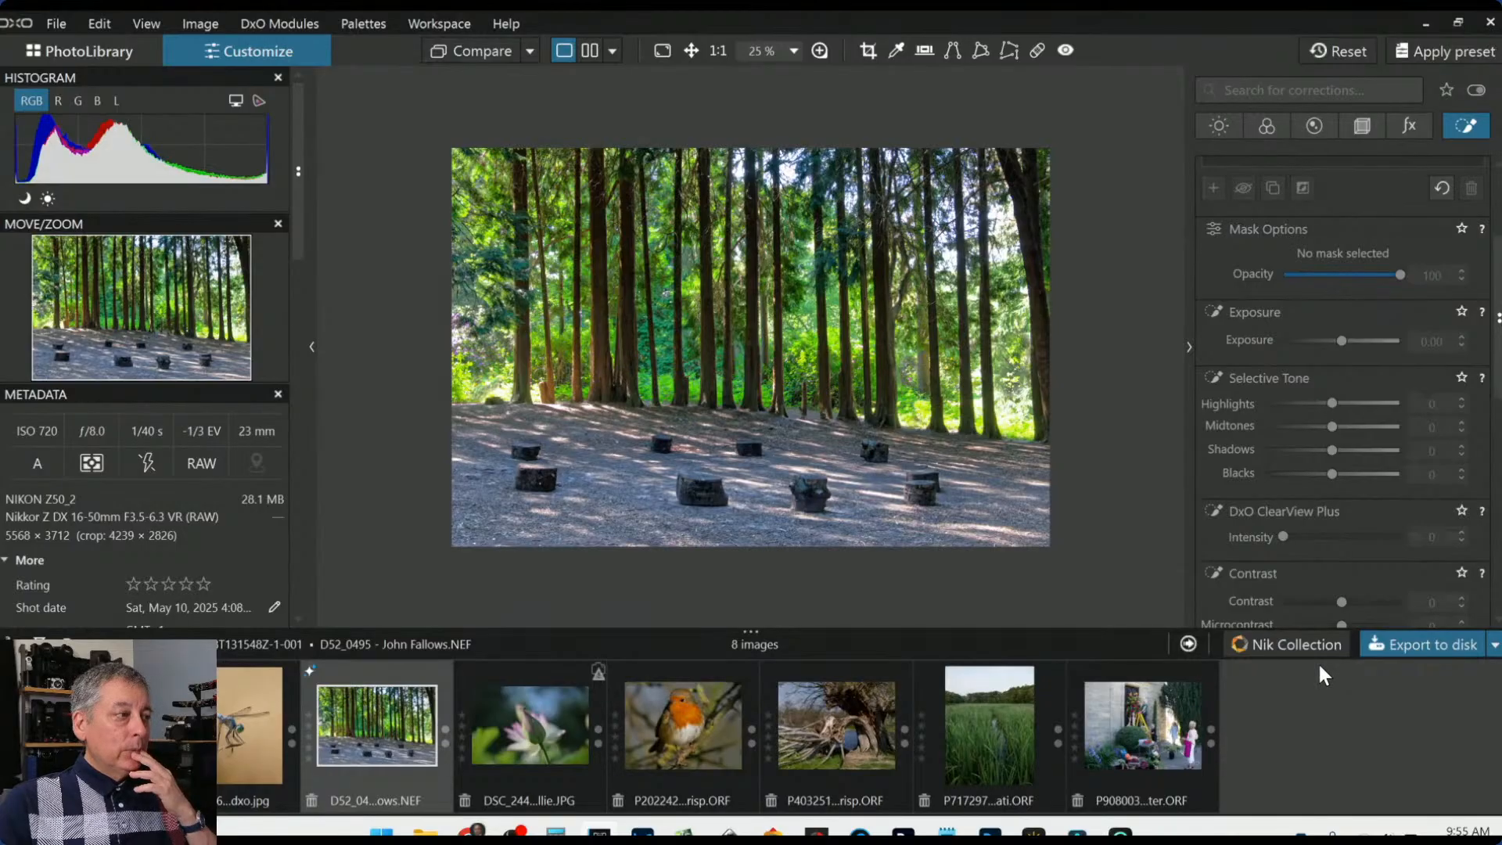
Check the denoising settings and export the edited forest photo to disk as a JPG
left_click(1317, 125)
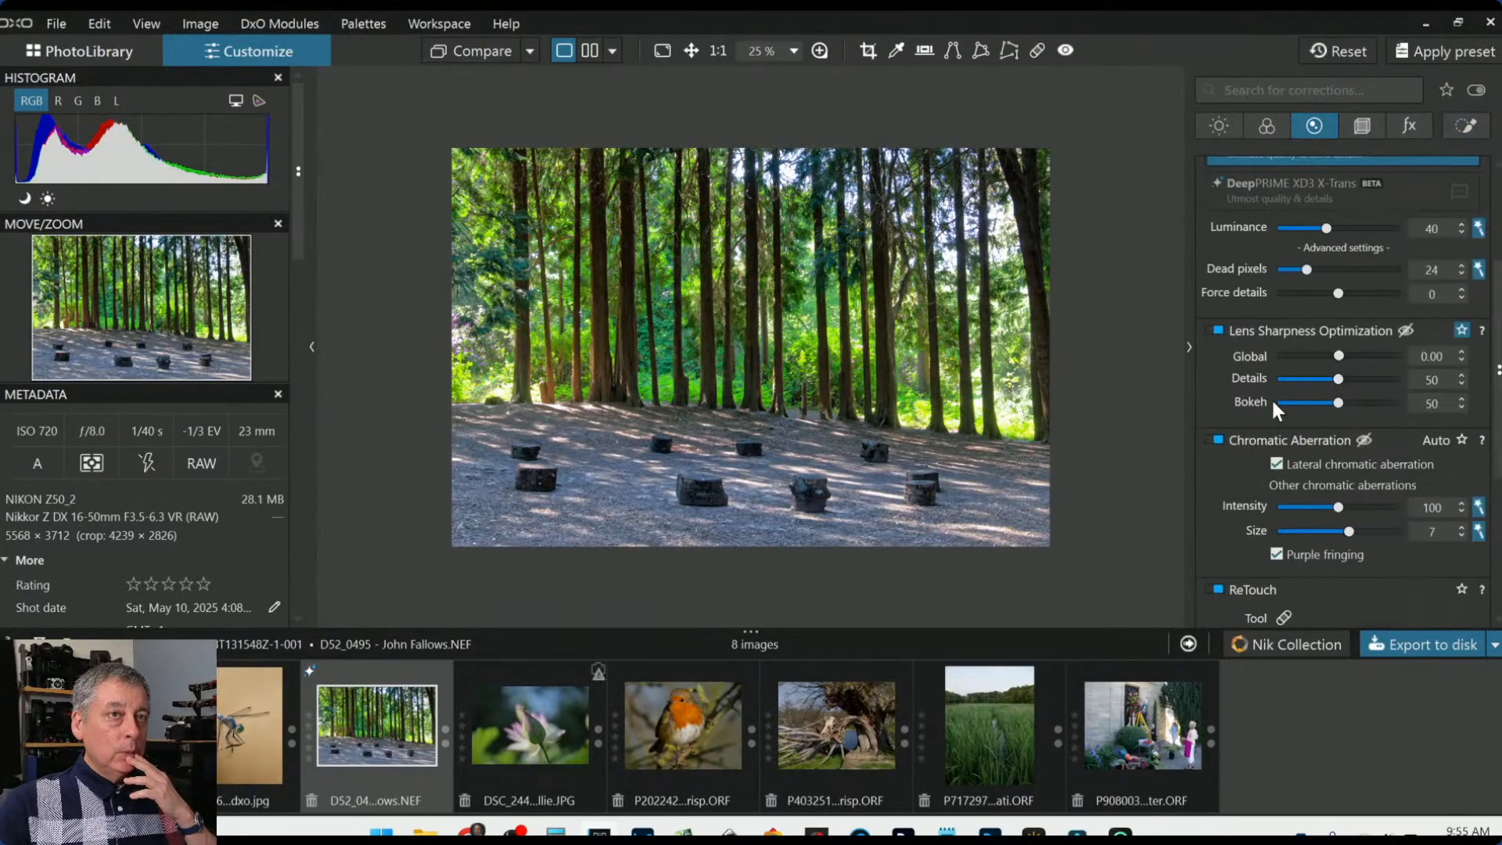
scroll(1273, 402, "up", 3)
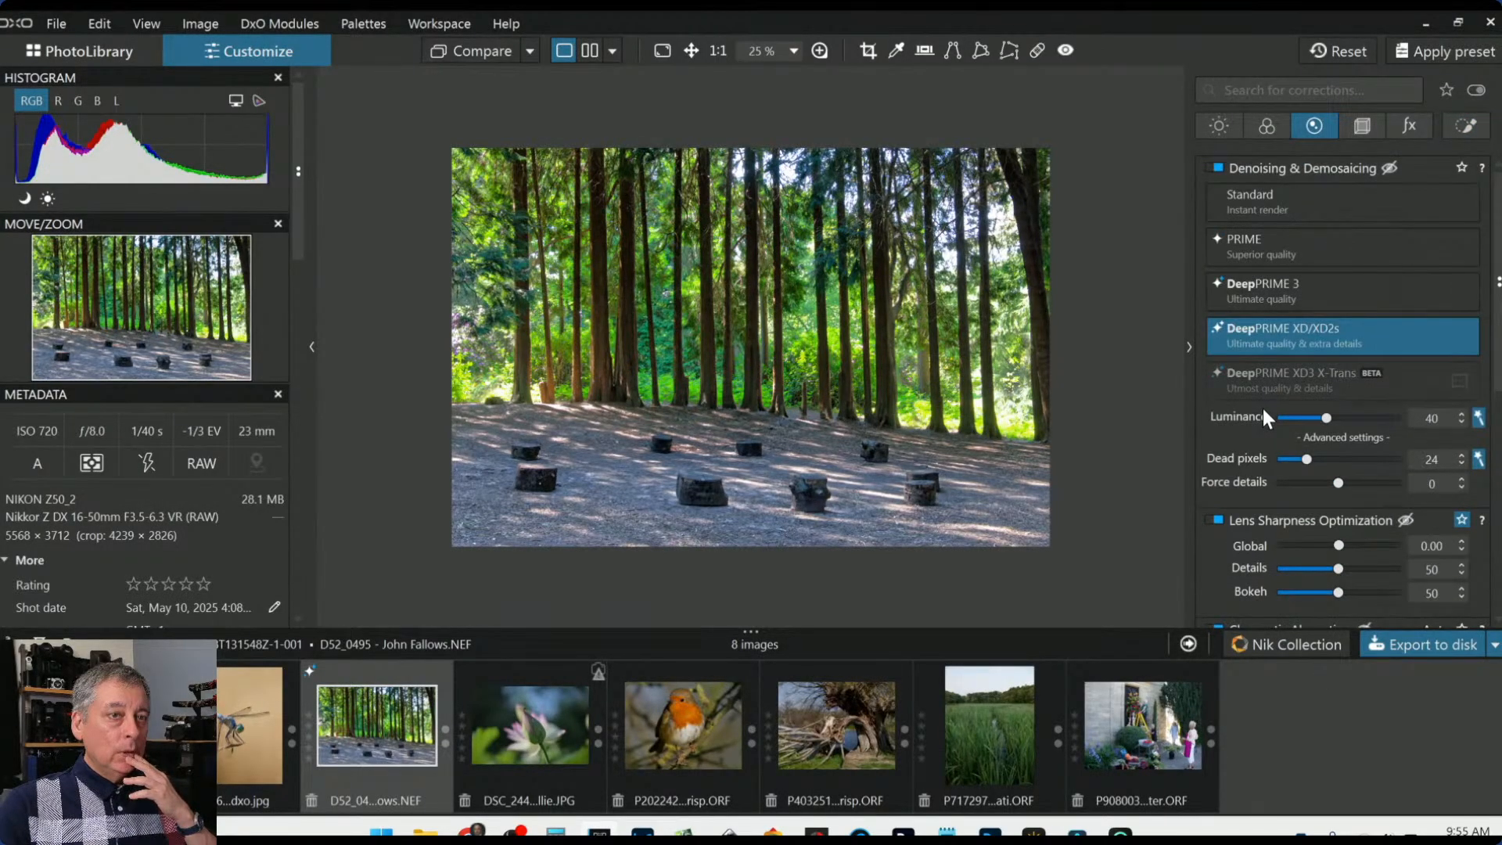
left_click(1401, 650)
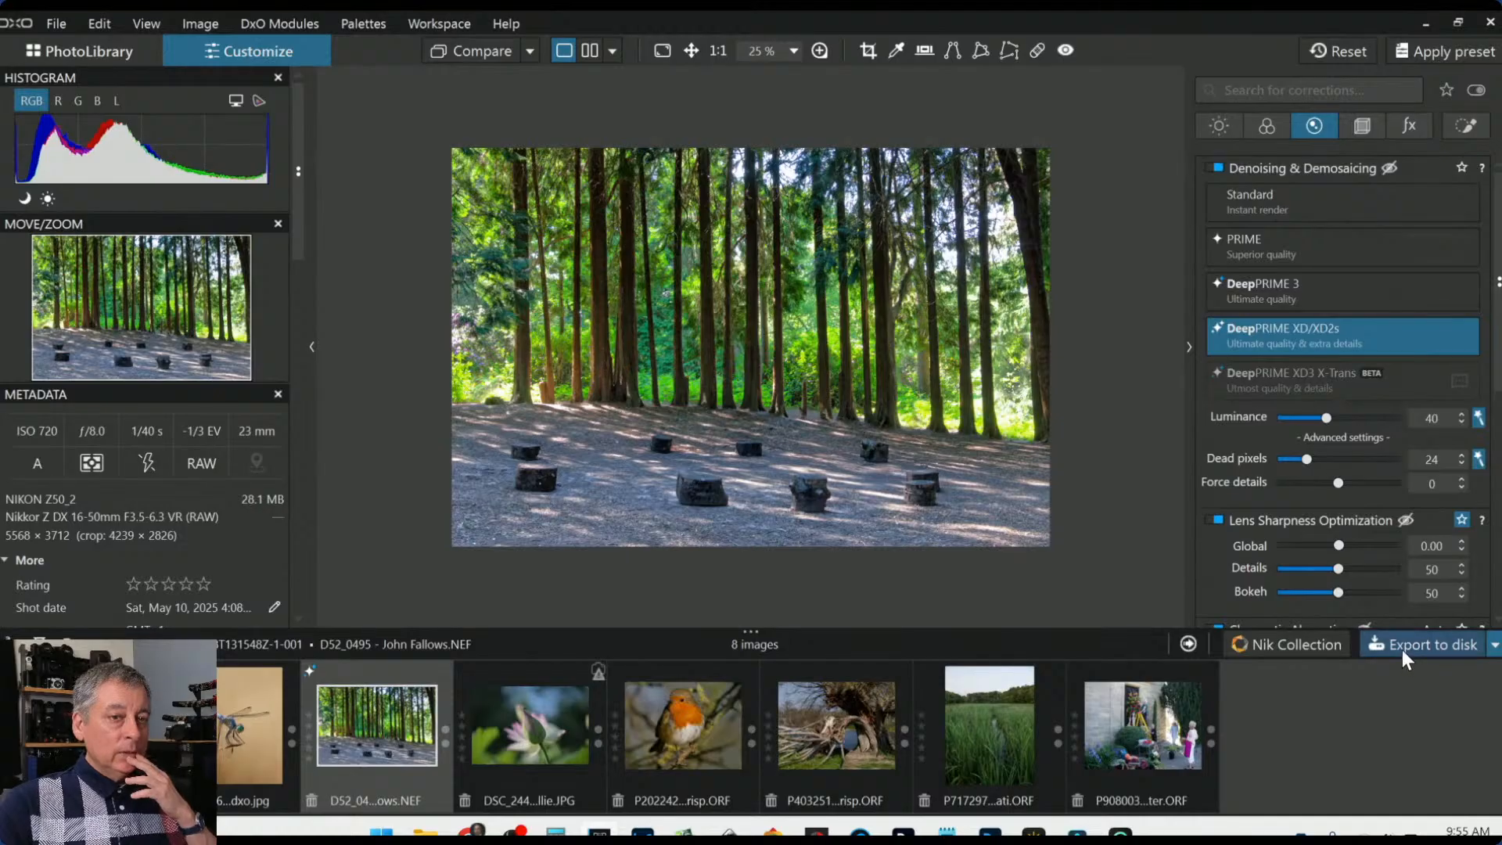
left_click(978, 736)
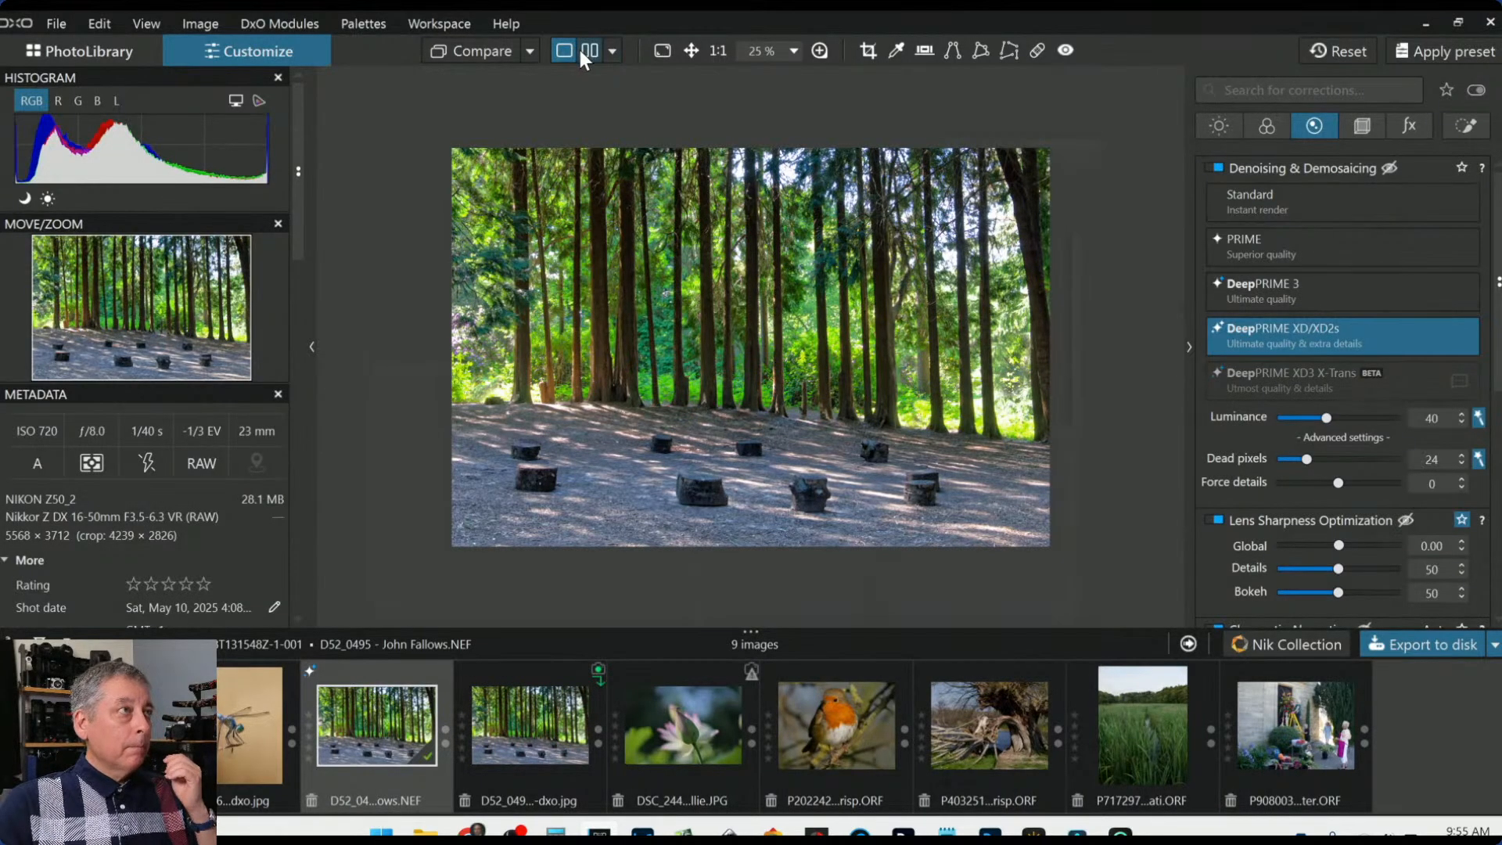
Reset the RAW photo's corrections and show it side by side with the exported JPG as reference, with the side palettes hidden
left_click(1349, 47)
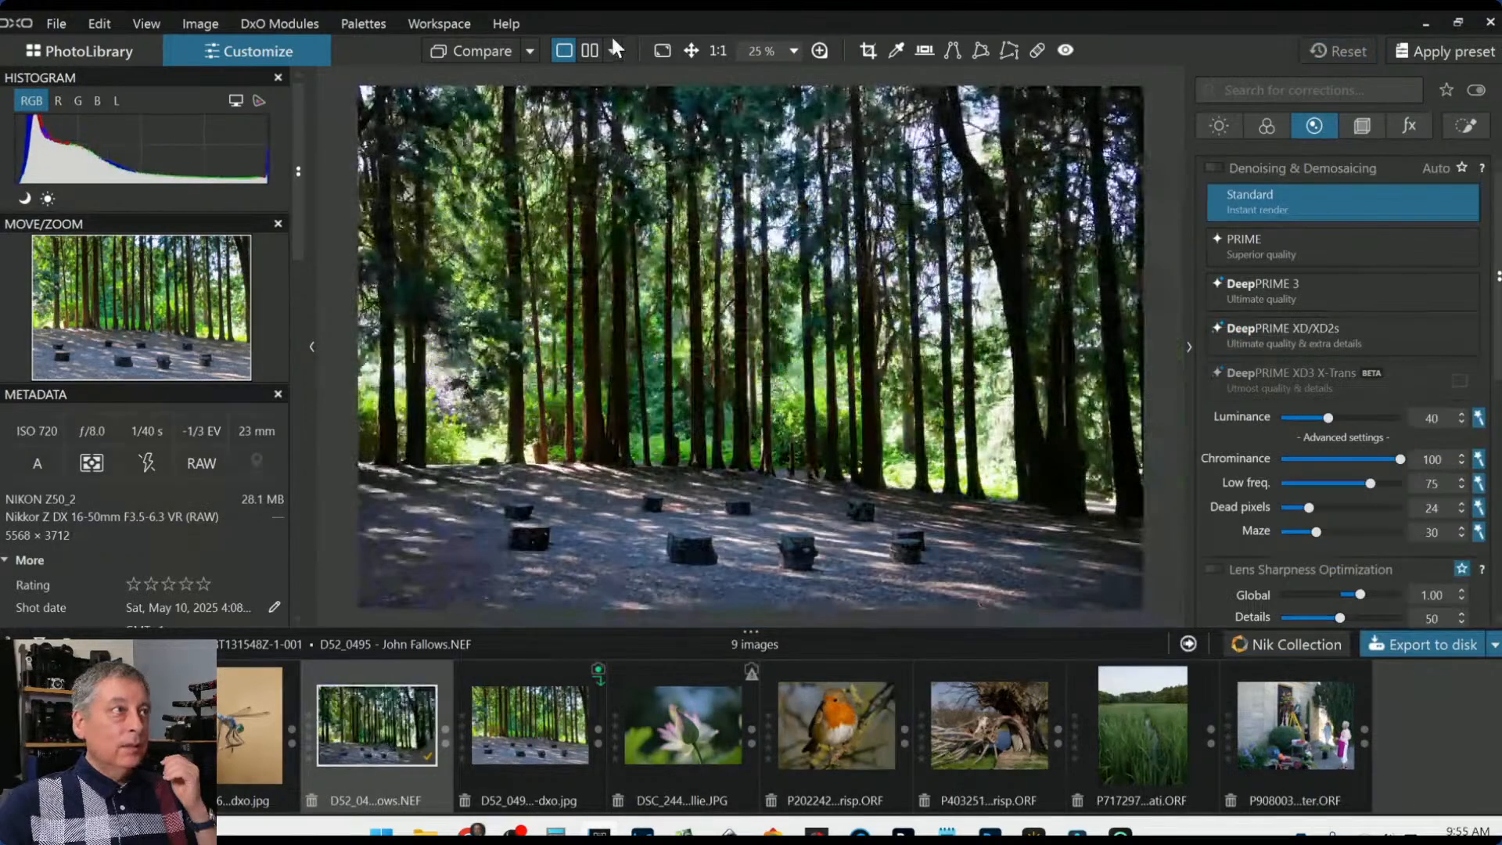
left_click(590, 49)
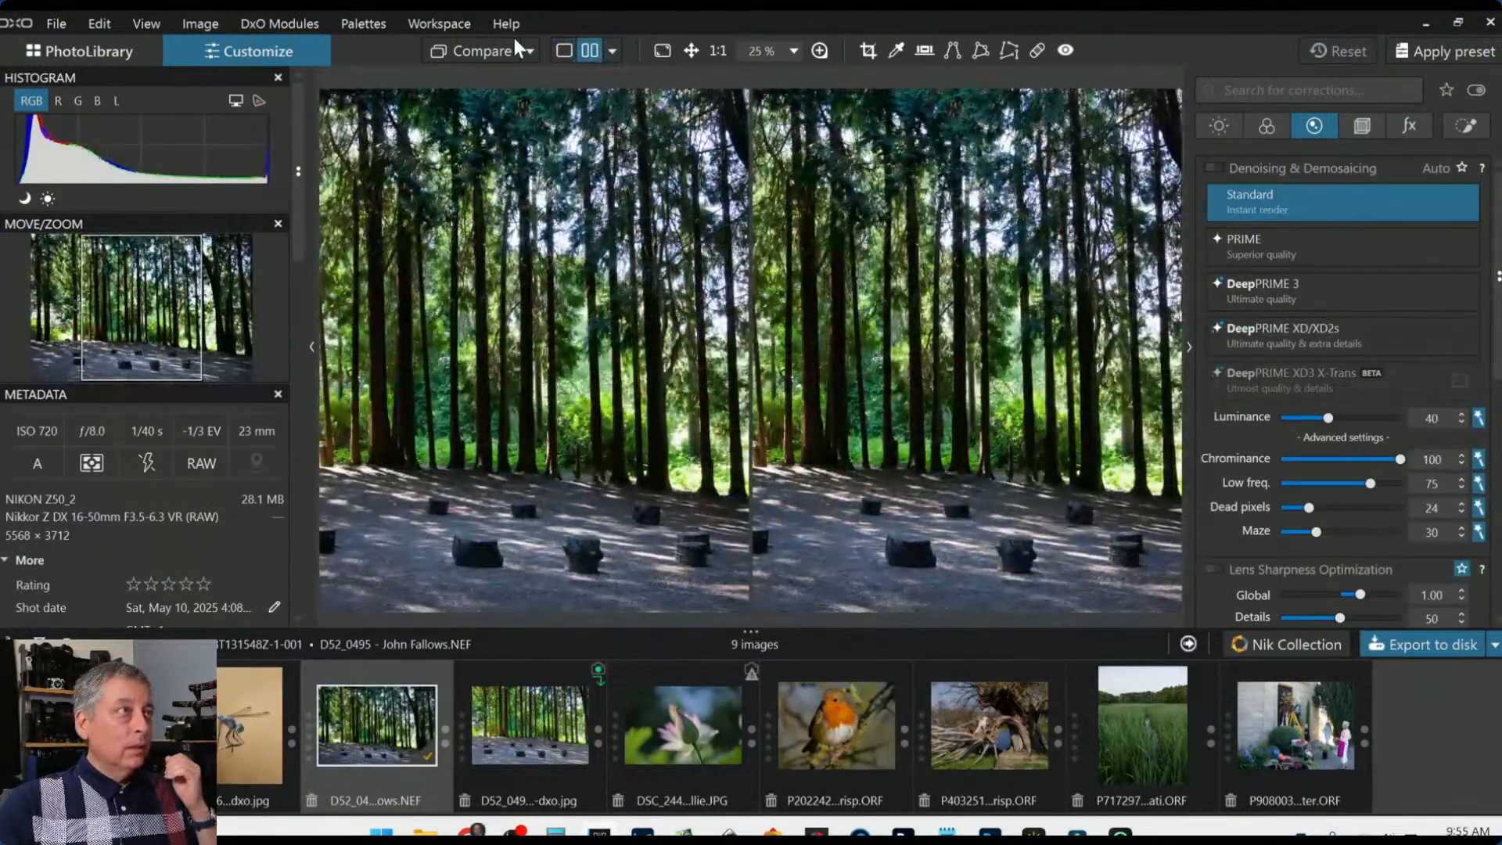
left_click(530, 51)
left_click(580, 177)
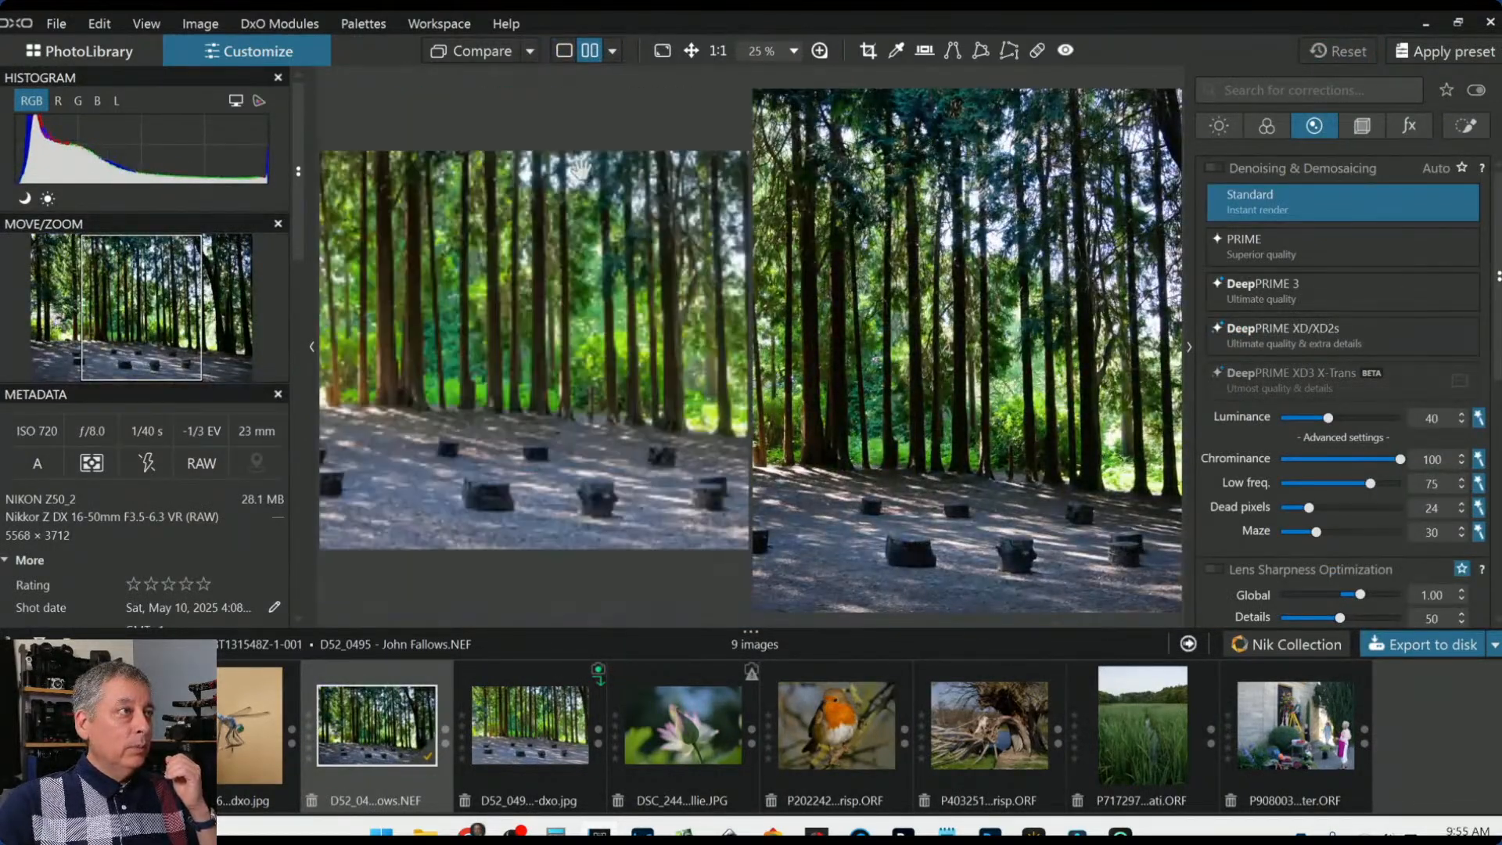
key("F9")
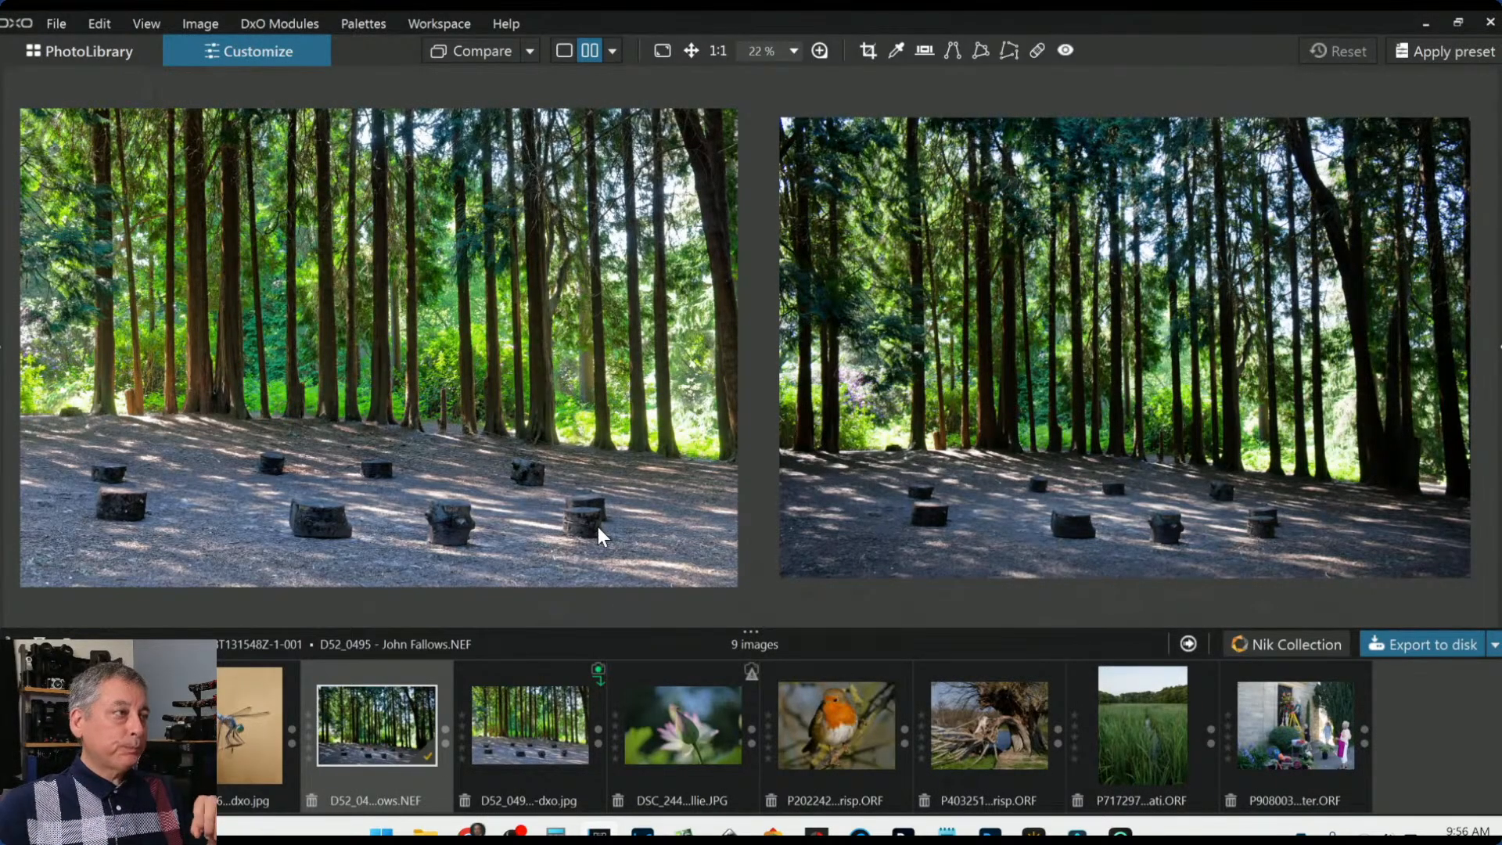
Examine the tree trunks and foliage at matching close-up views in the exported JPG and the original
scroll(1063, 457, "down", 2)
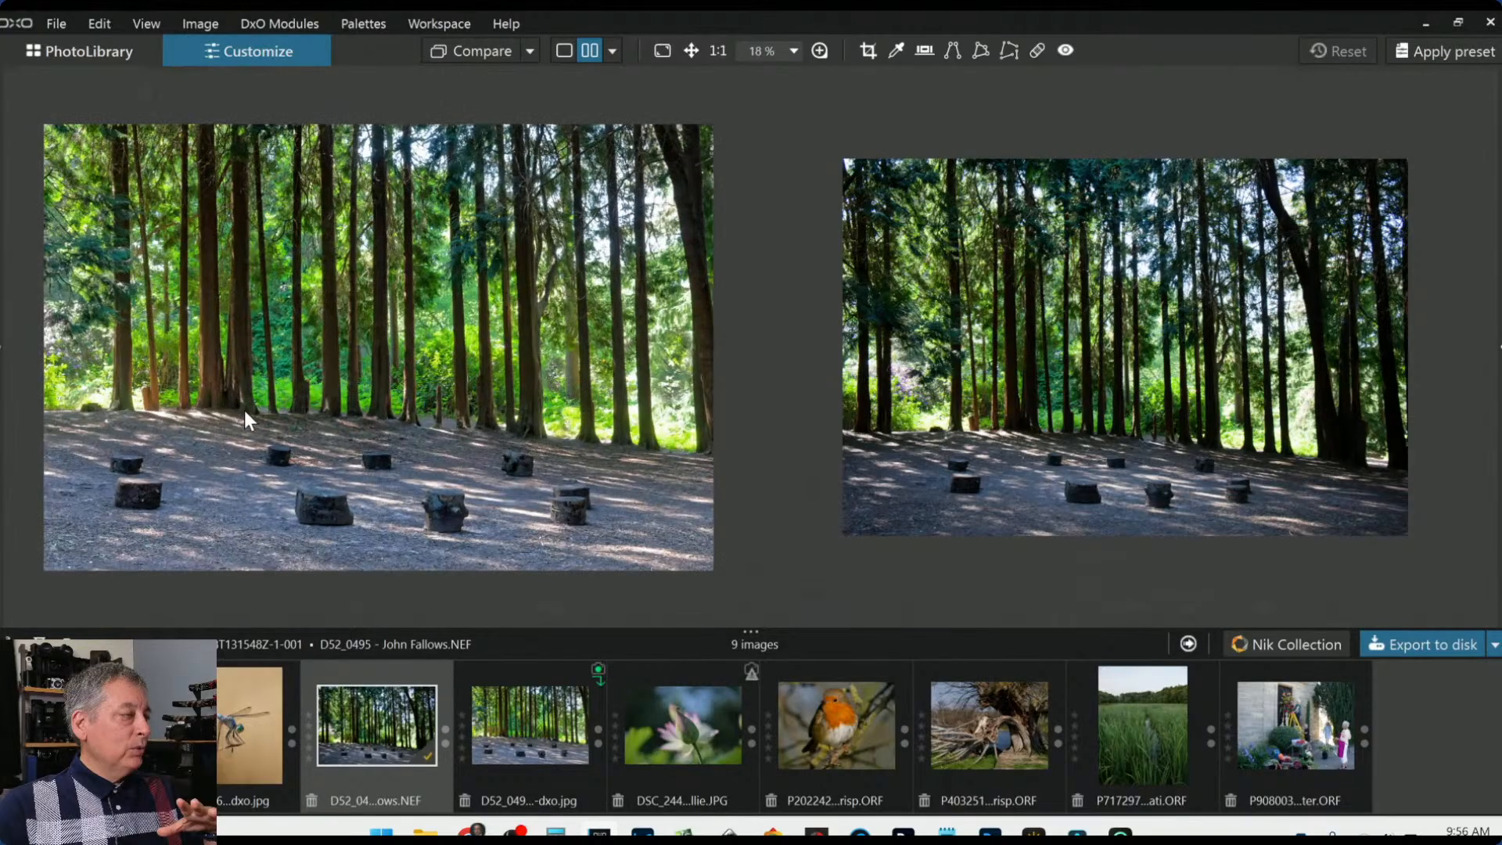
scroll(244, 412, "up", 3)
scroll(1026, 460, "up", 3)
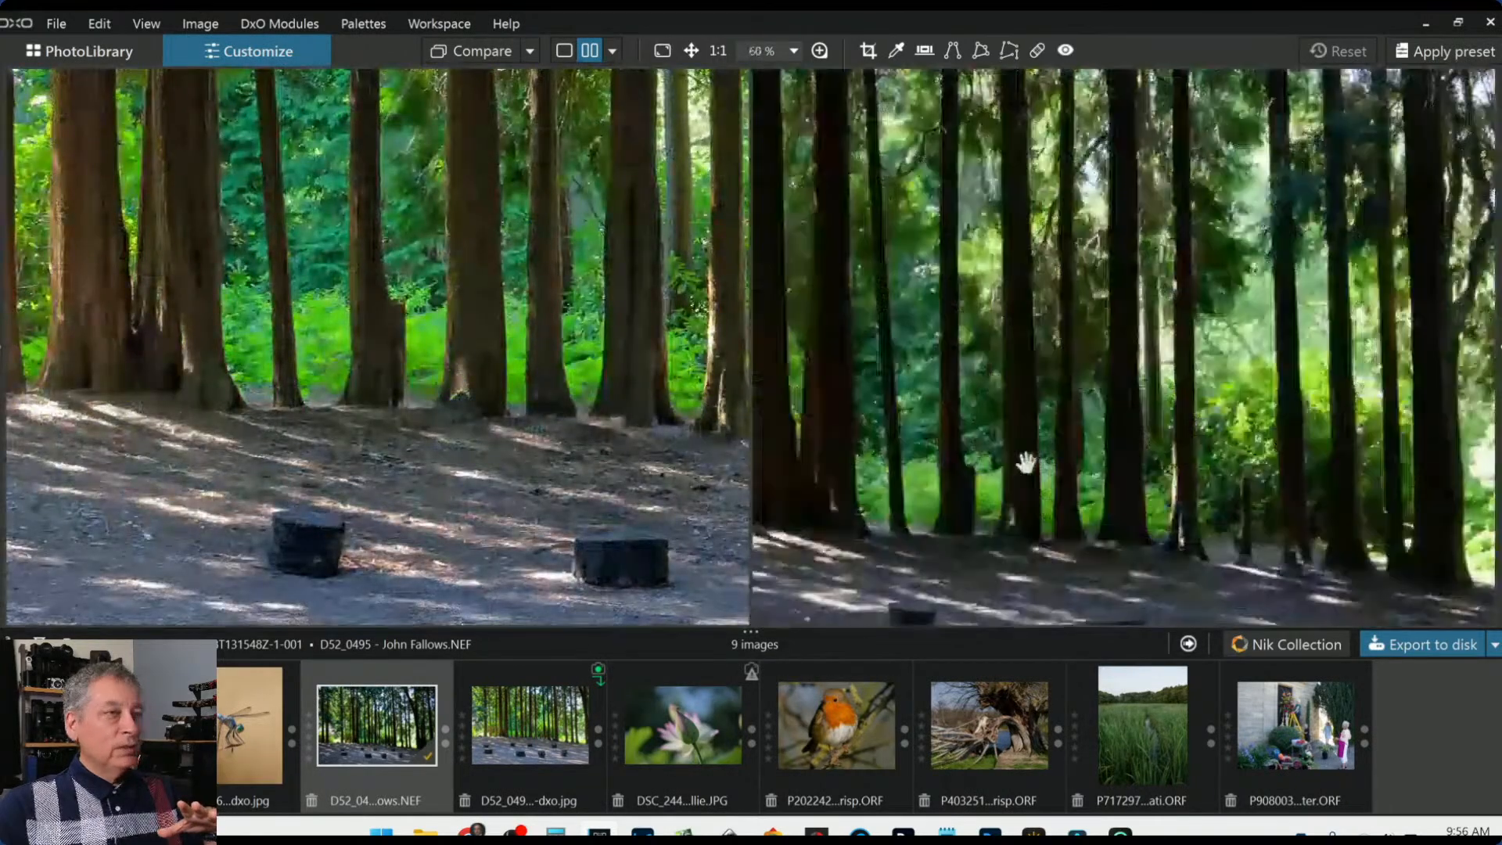
left_click_drag(1023, 462, 1266, 329)
scroll(1107, 436, "up", 2)
left_click_drag(1107, 436, 1245, 436)
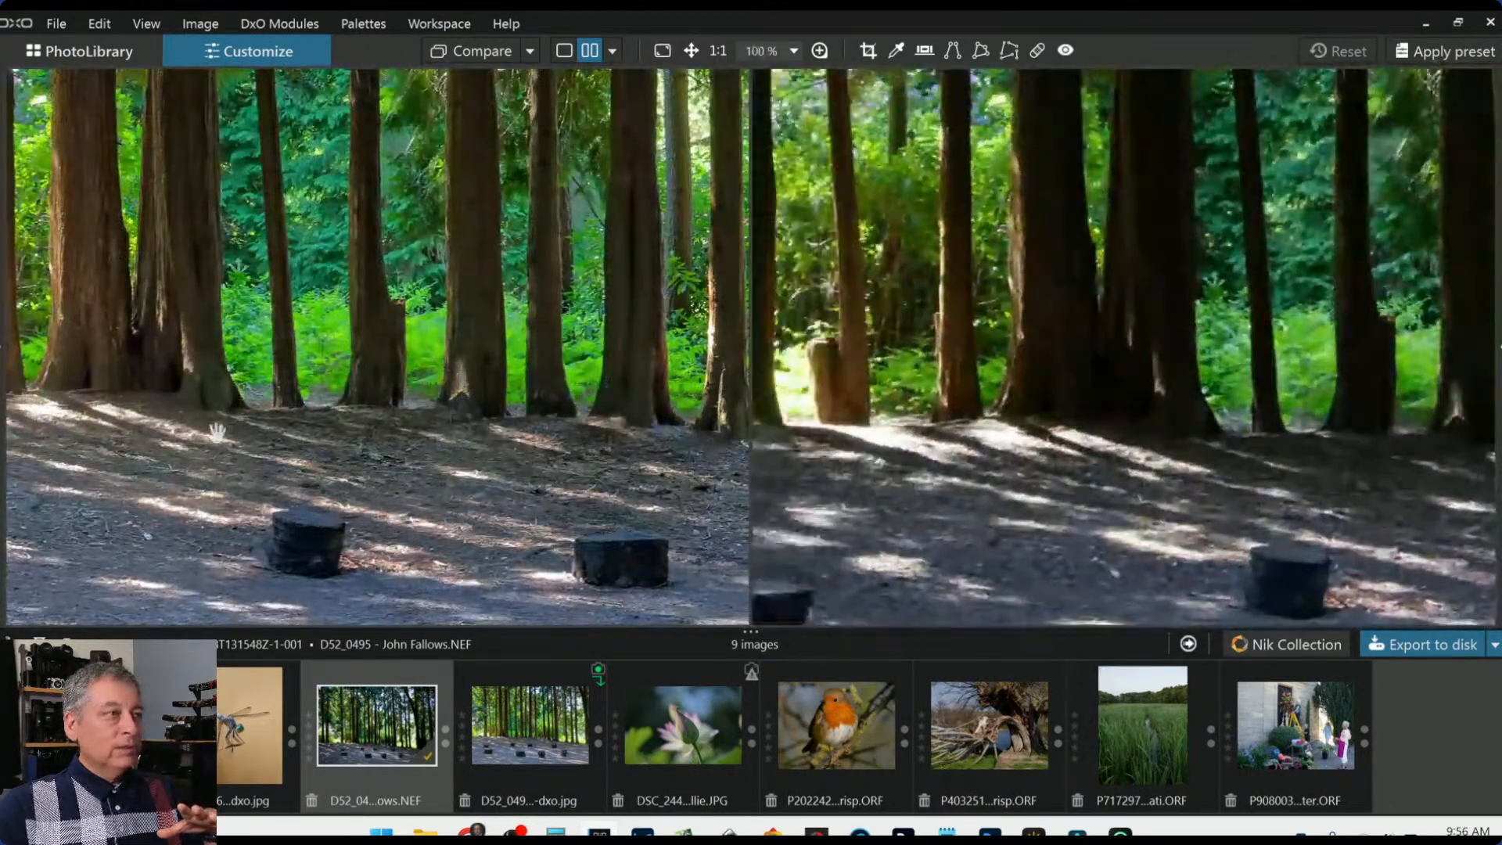
left_click_drag(308, 455, 420, 494)
scroll(295, 402, "up", 3)
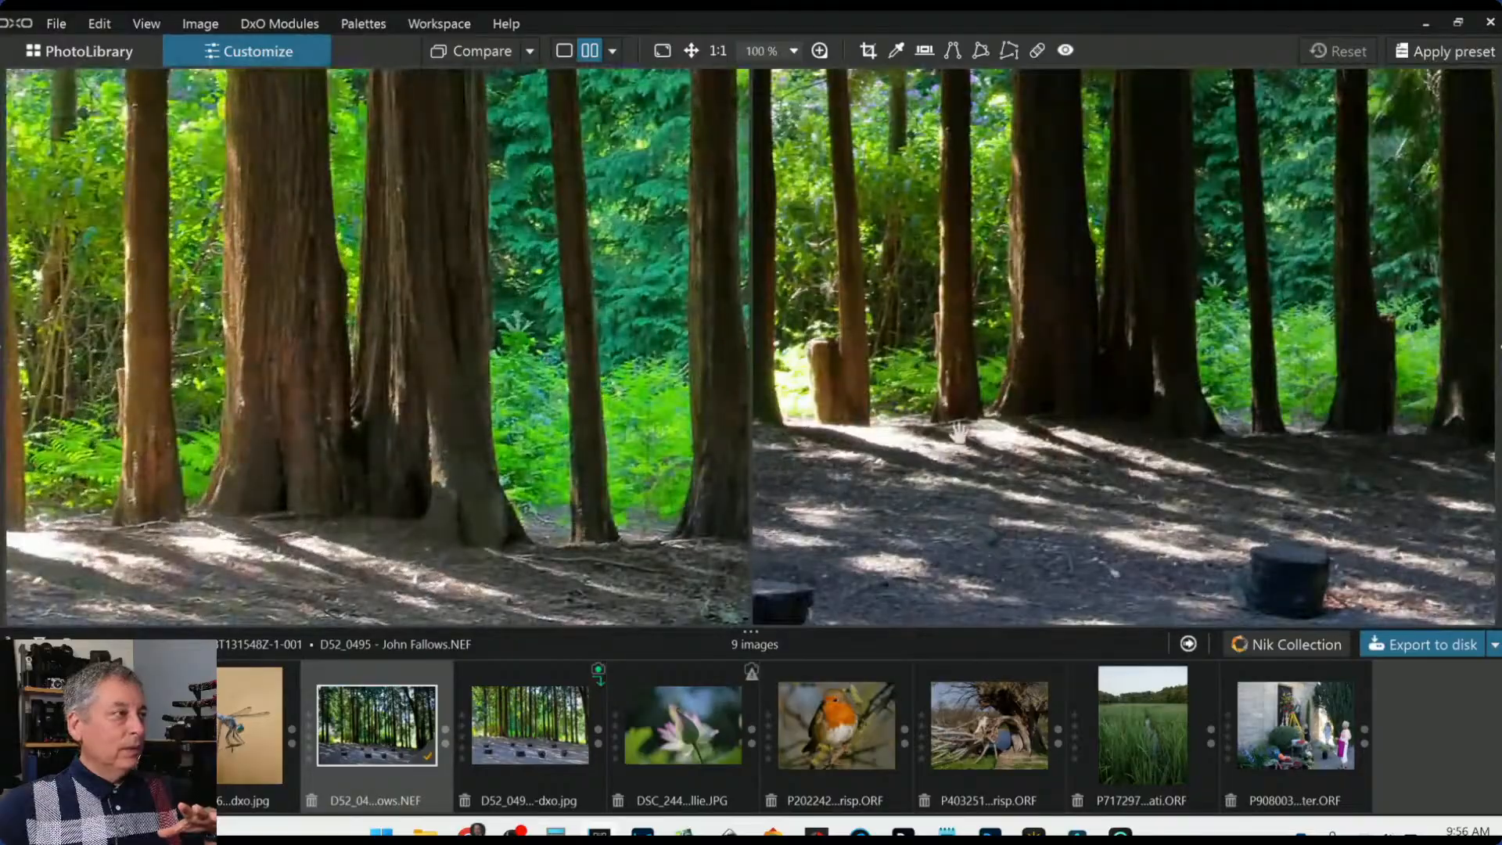
scroll(995, 426, "up", 3)
scroll(1009, 490, "up", 3)
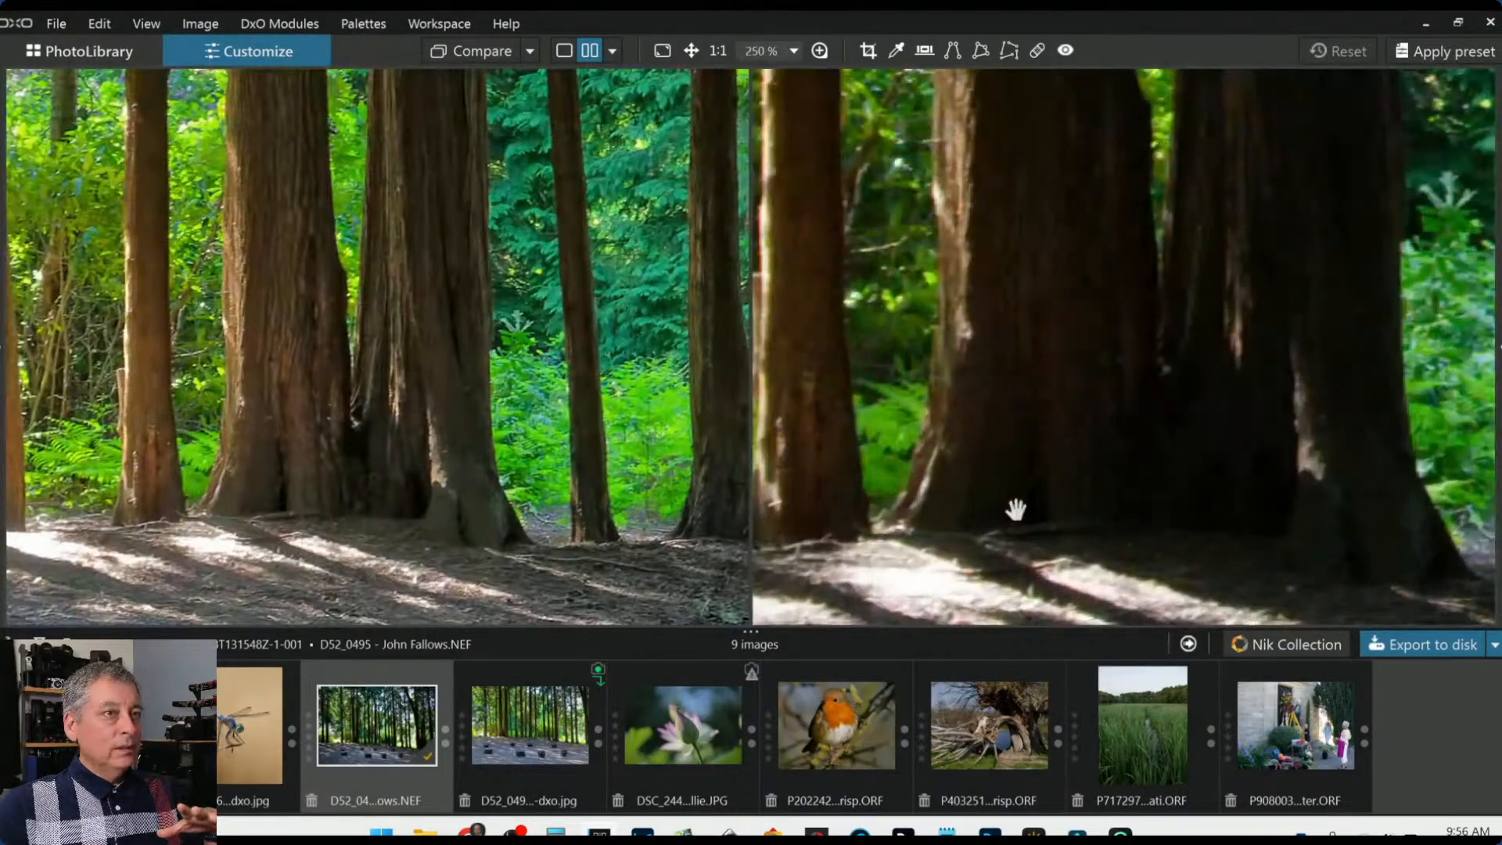
scroll(384, 442, "up", 3)
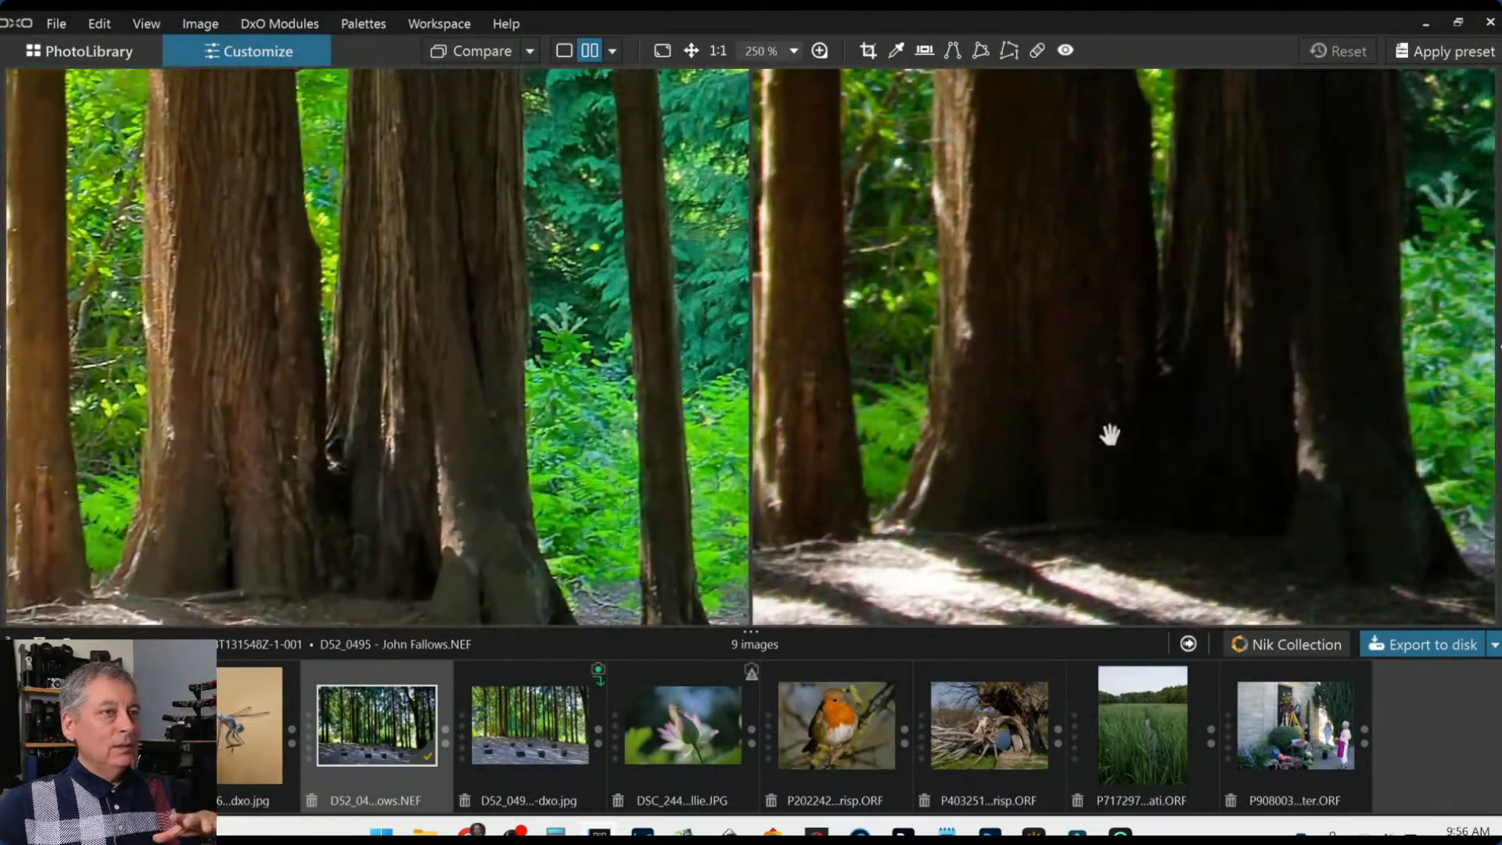
left_click_drag(1192, 373, 1166, 476)
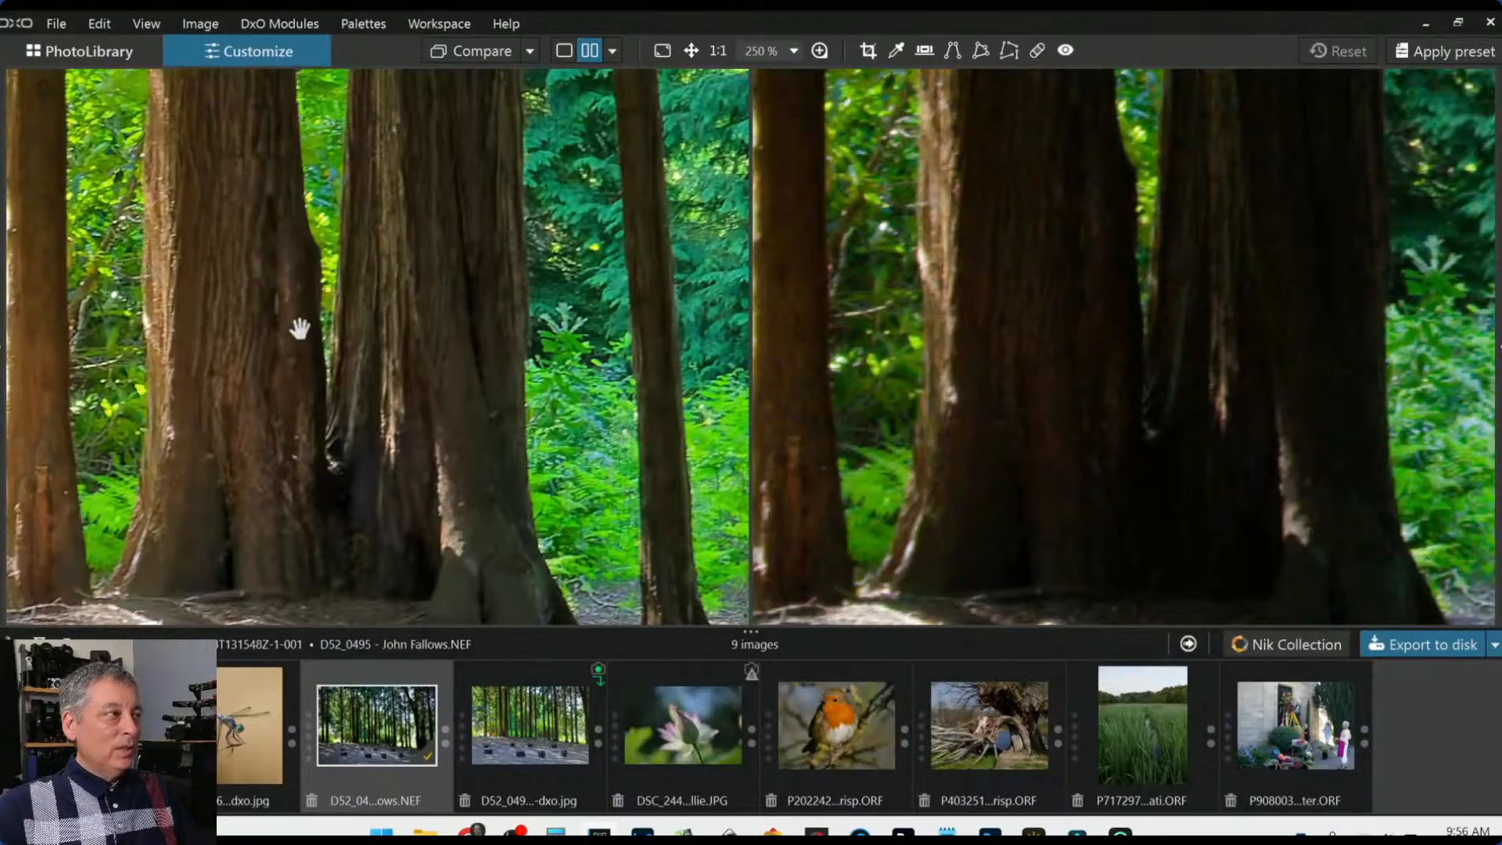
Examine the sunlit ground and the small stumps in the exported JPG and the original
scroll(331, 397, "down", 2)
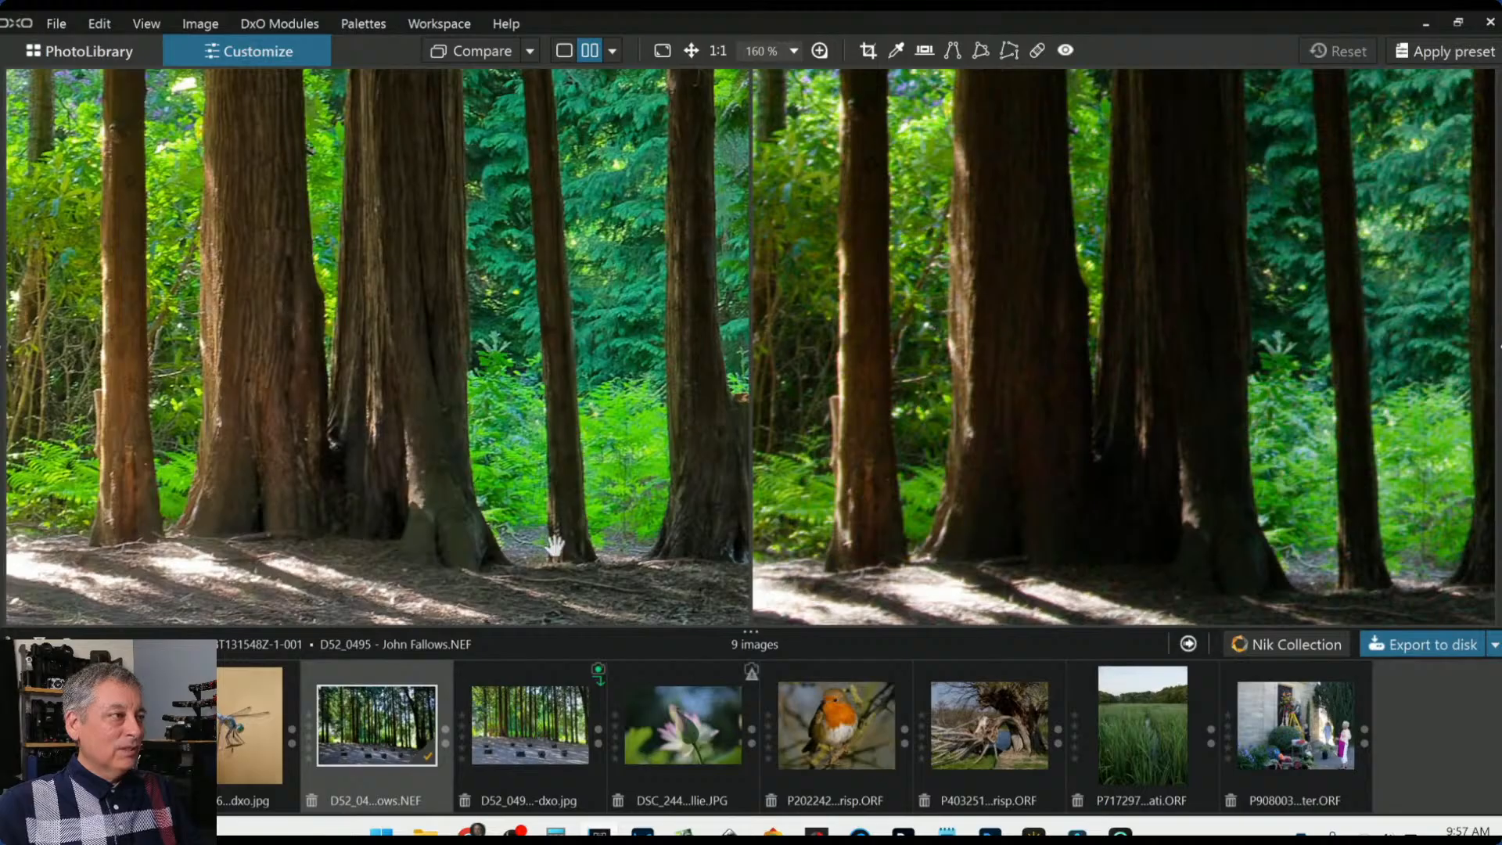
scroll(614, 561, "down", 3)
left_click_drag(546, 563, 541, 417)
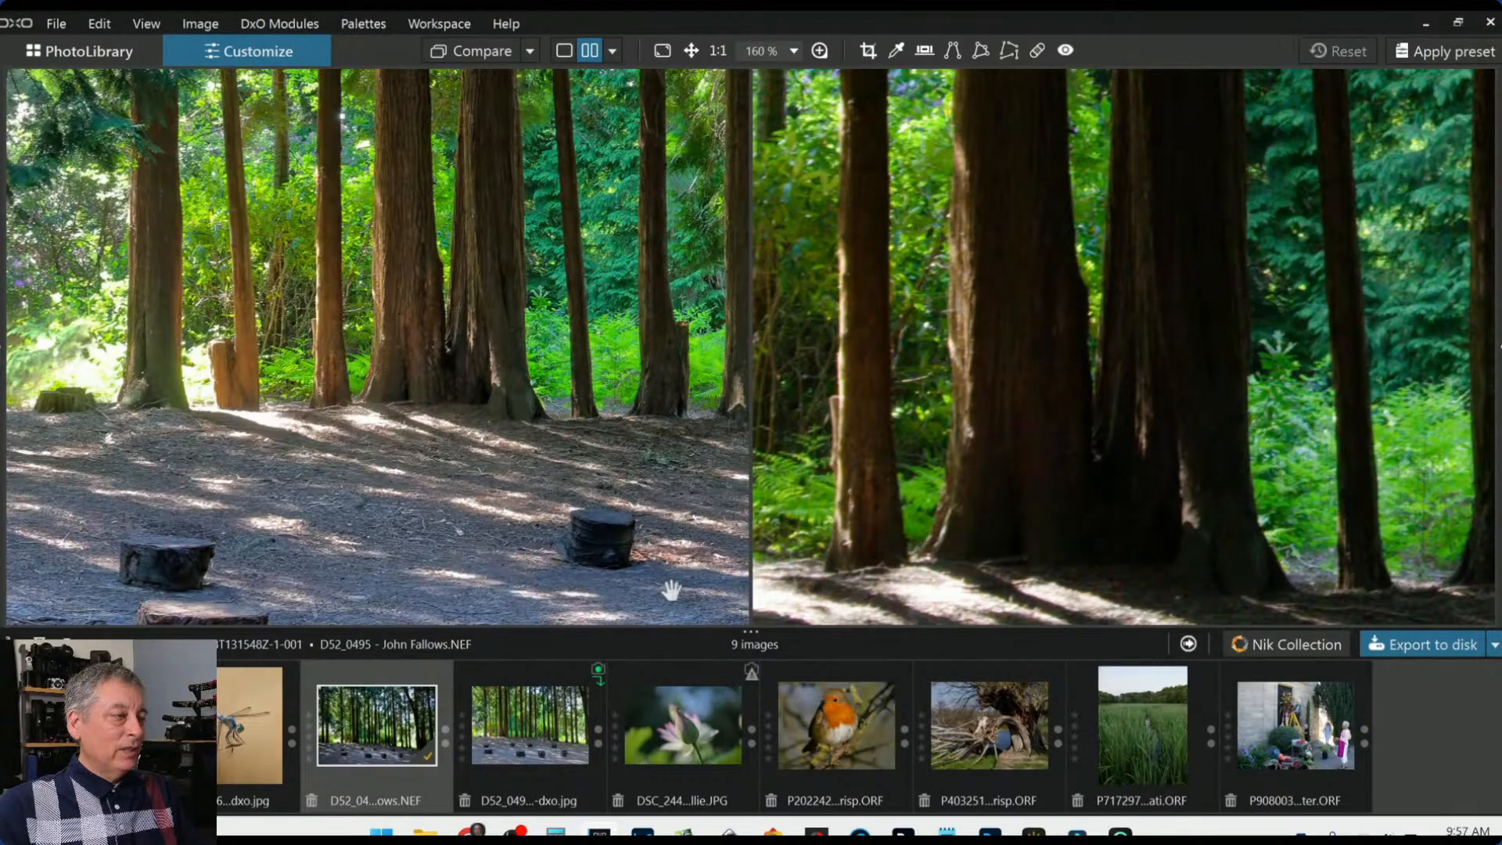
scroll(671, 589, "down", 1)
left_click_drag(1051, 597, 1006, 221)
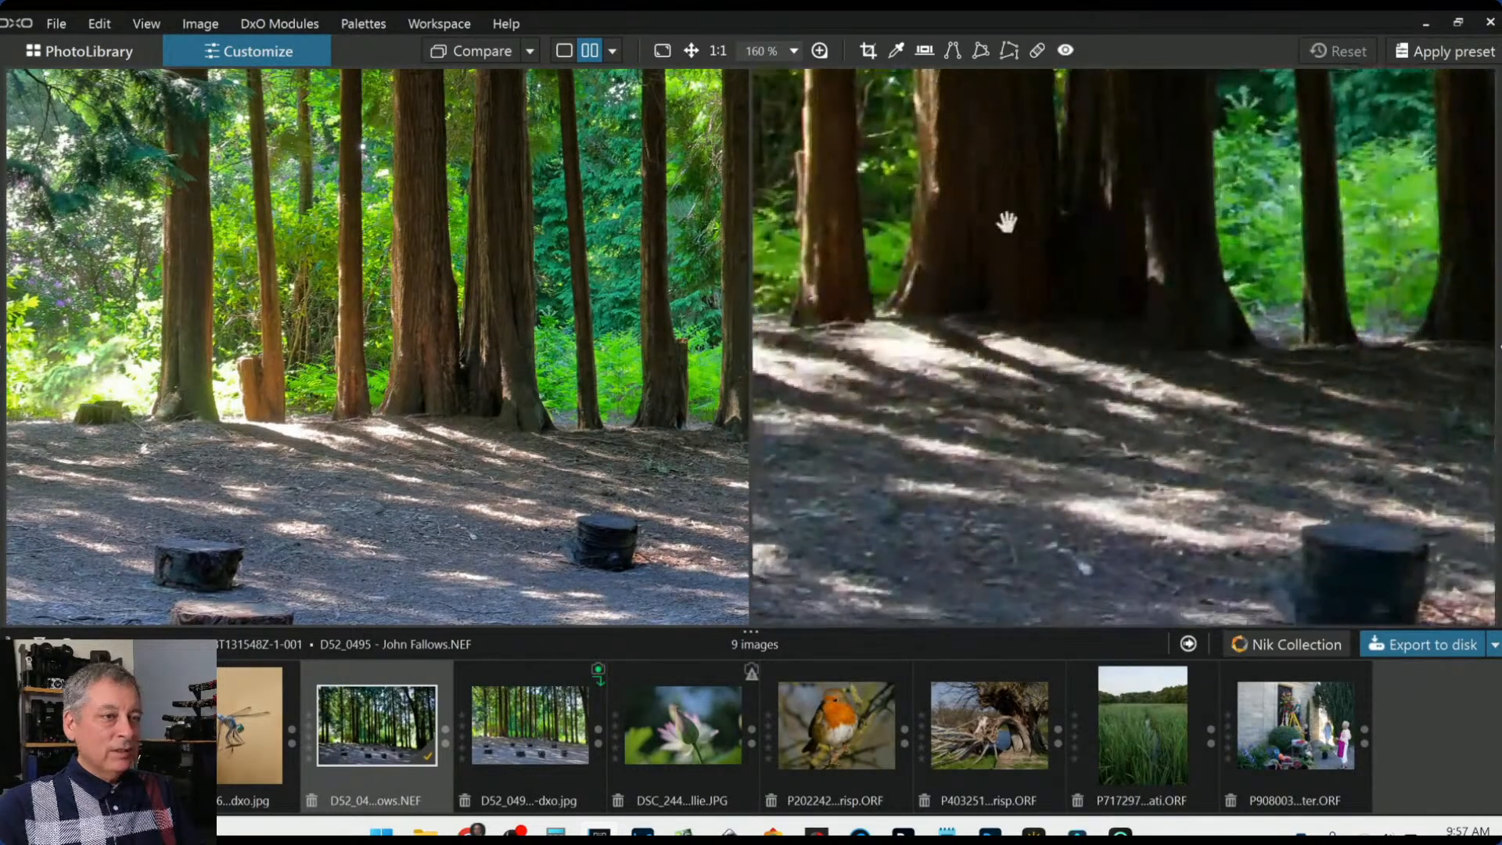
left_click_drag(1185, 600, 1033, 218)
left_click_drag(1162, 398, 1035, 369)
scroll(1216, 368, "up", 2)
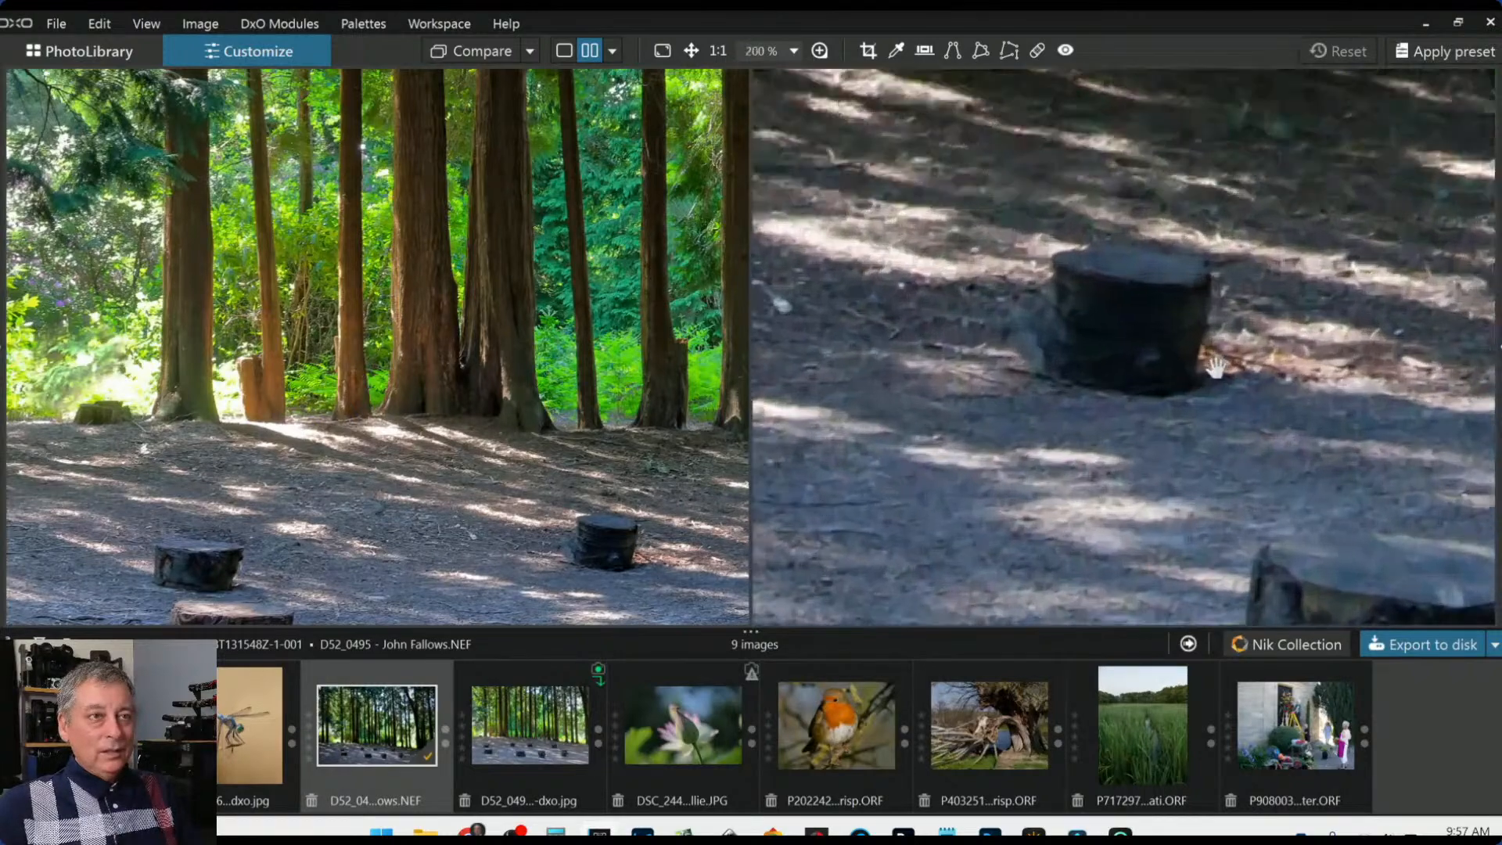
Compare the dark stump and the large foreground stump at matching close-up views in the exported JPG and the original
left_click_drag(514, 406, 459, 253)
scroll(552, 439, "up", 3)
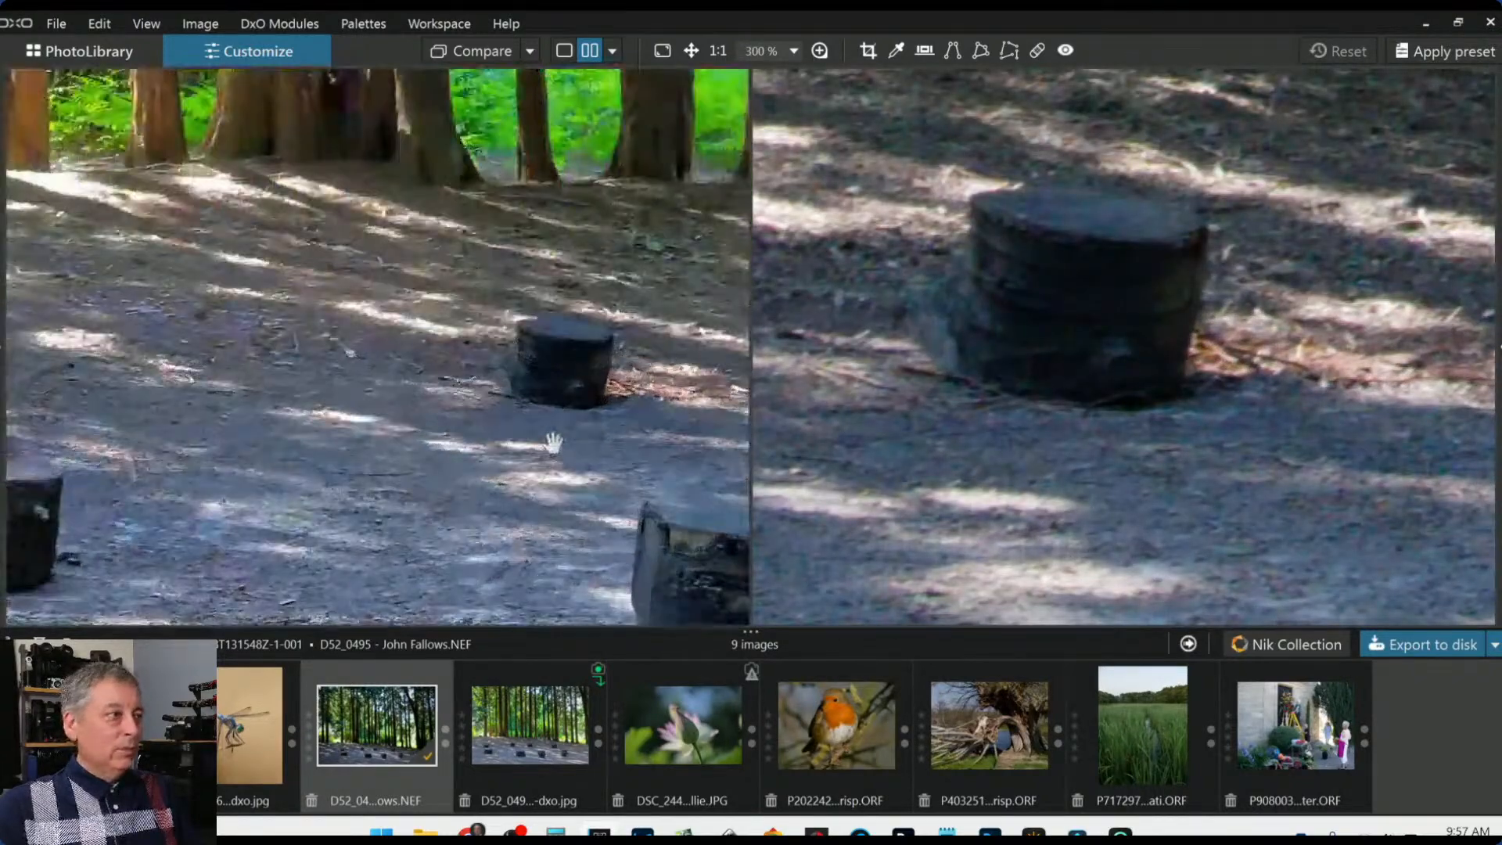
left_click_drag(514, 395, 380, 318)
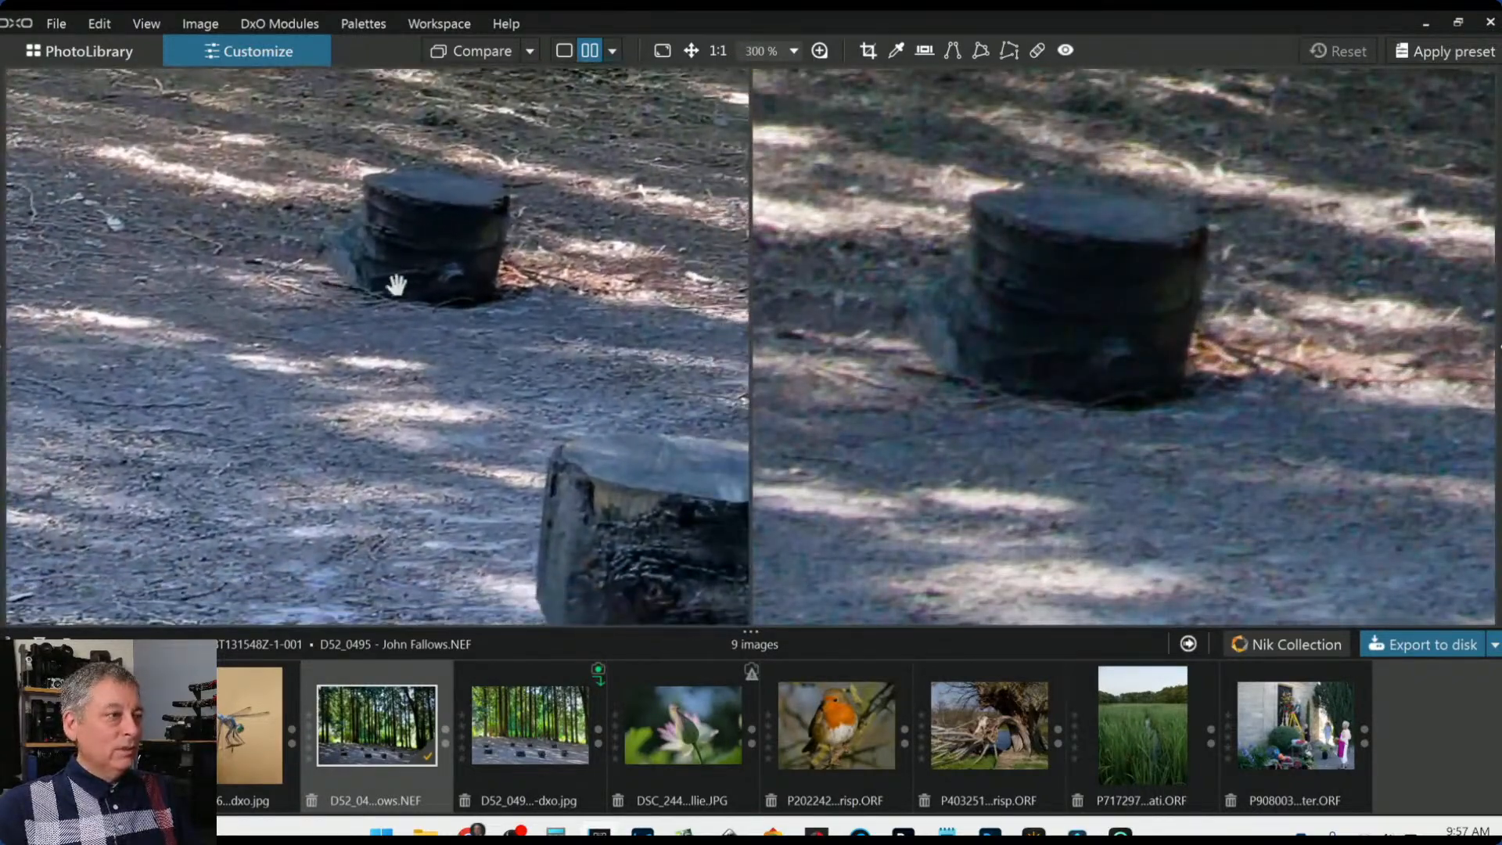
left_click_drag(454, 265, 359, 251)
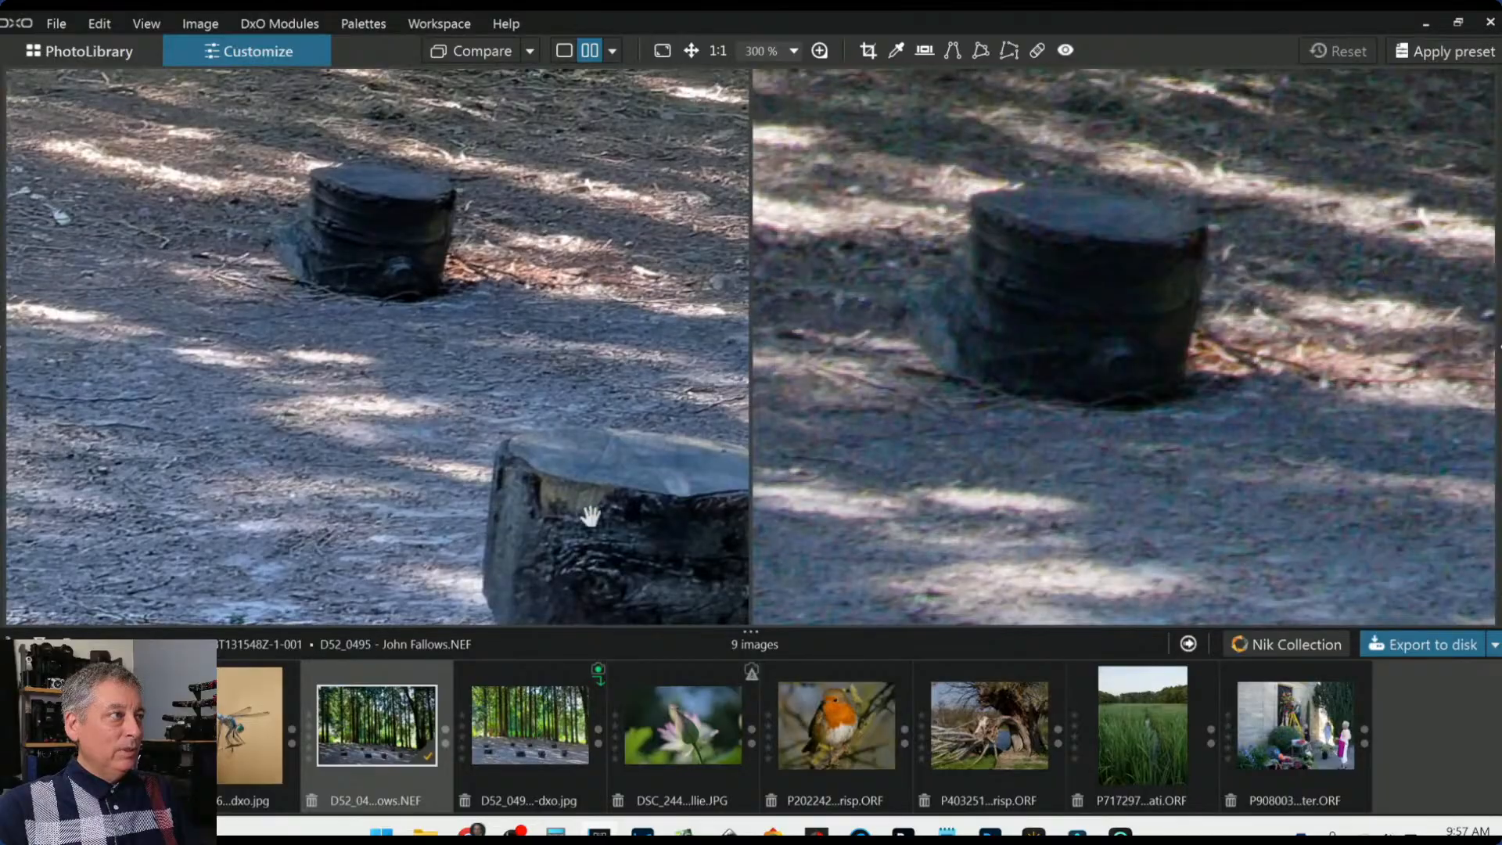
left_click_drag(626, 543, 480, 451)
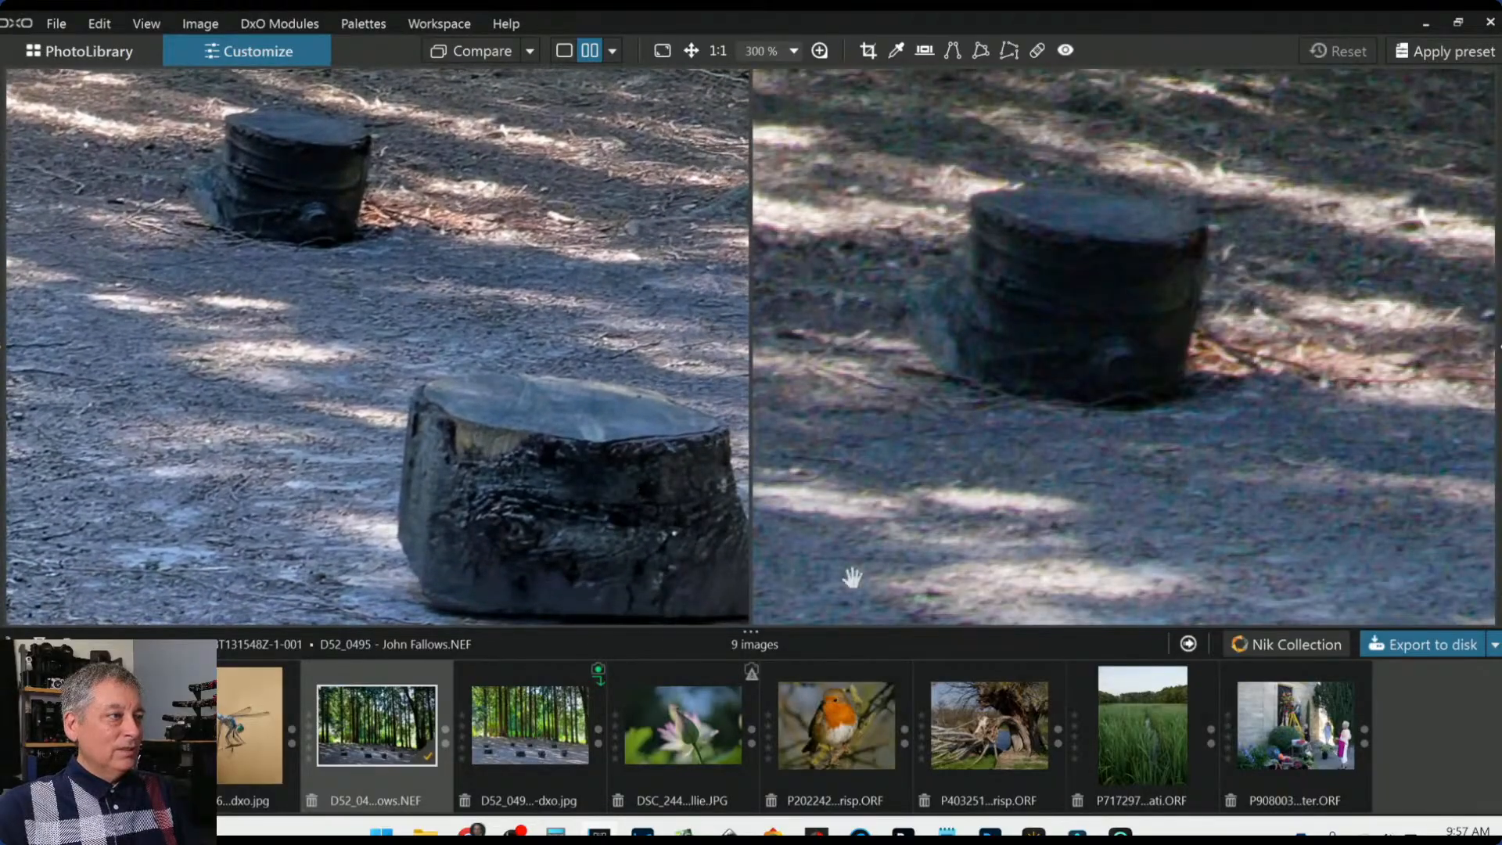
scroll(1121, 534, "down", 1)
scroll(1120, 533, "down", 1)
left_click_drag(1069, 449, 943, 273)
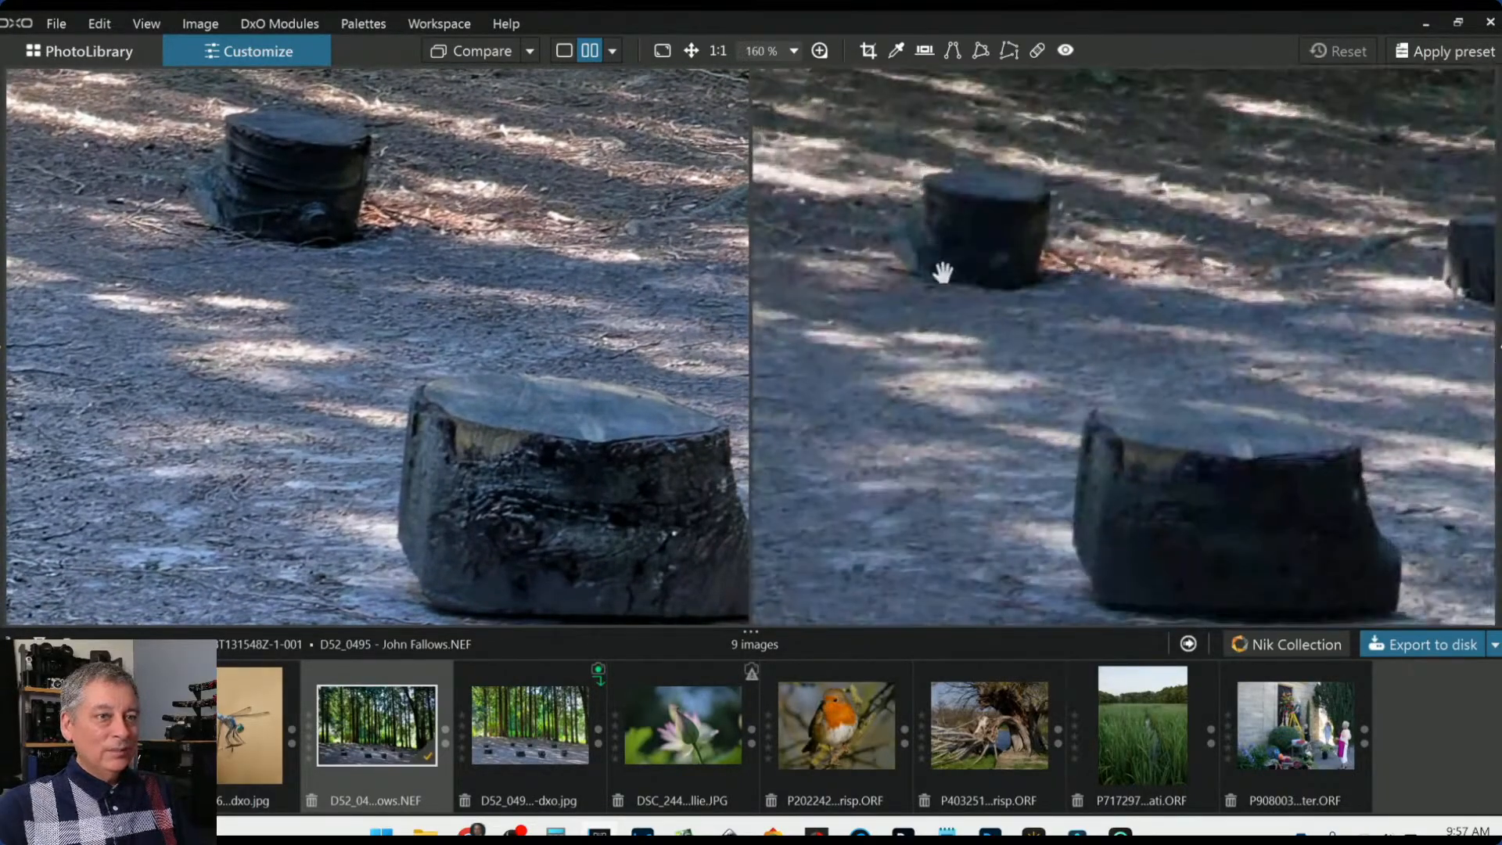
left_click_drag(1194, 567, 1133, 535)
left_click_drag(603, 517, 480, 434)
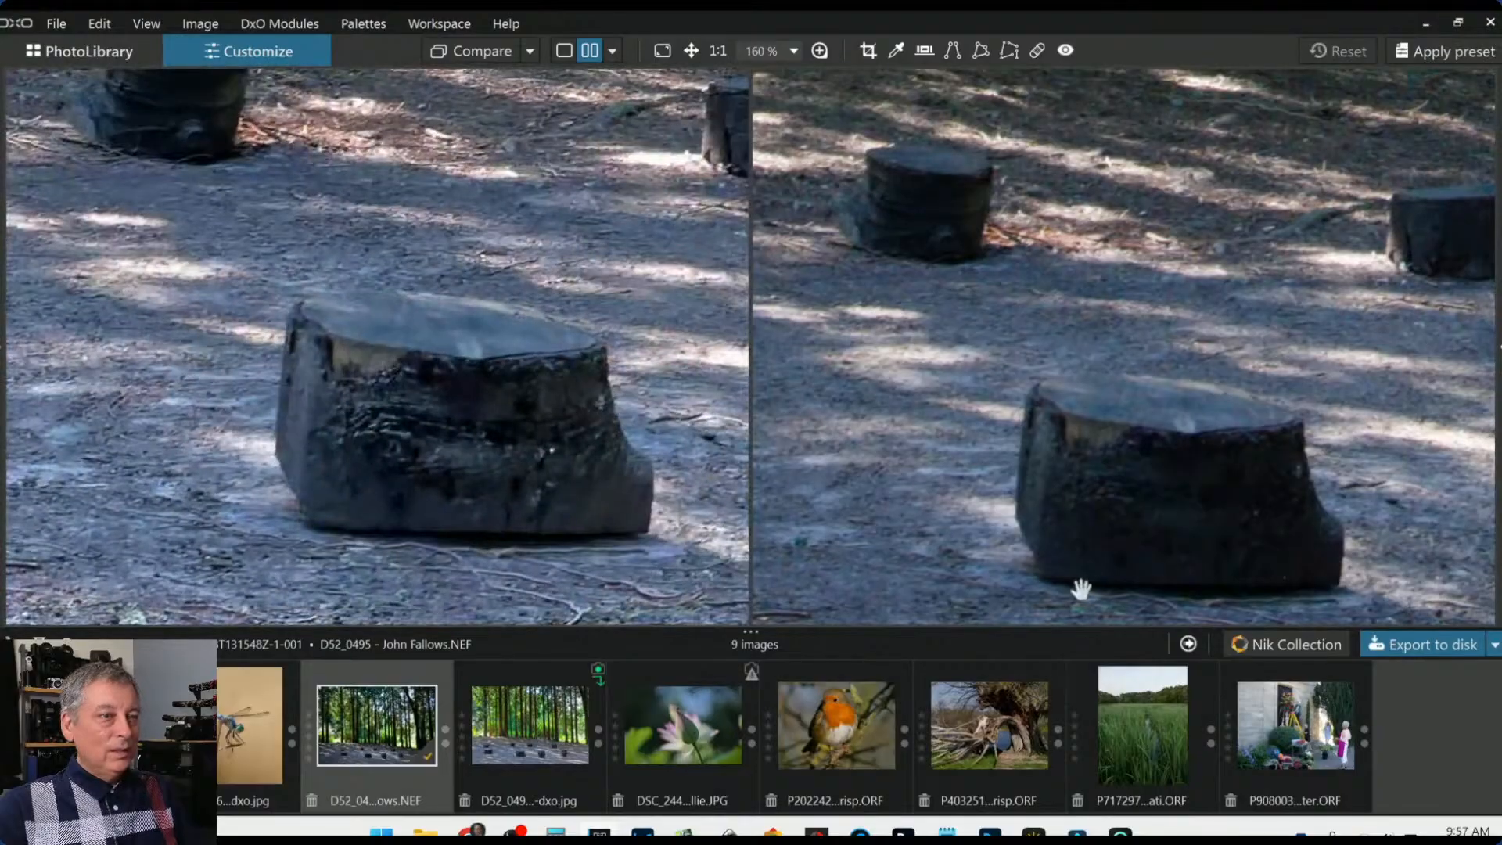
scroll(1080, 588, "up", 1)
left_click_drag(549, 490, 549, 526)
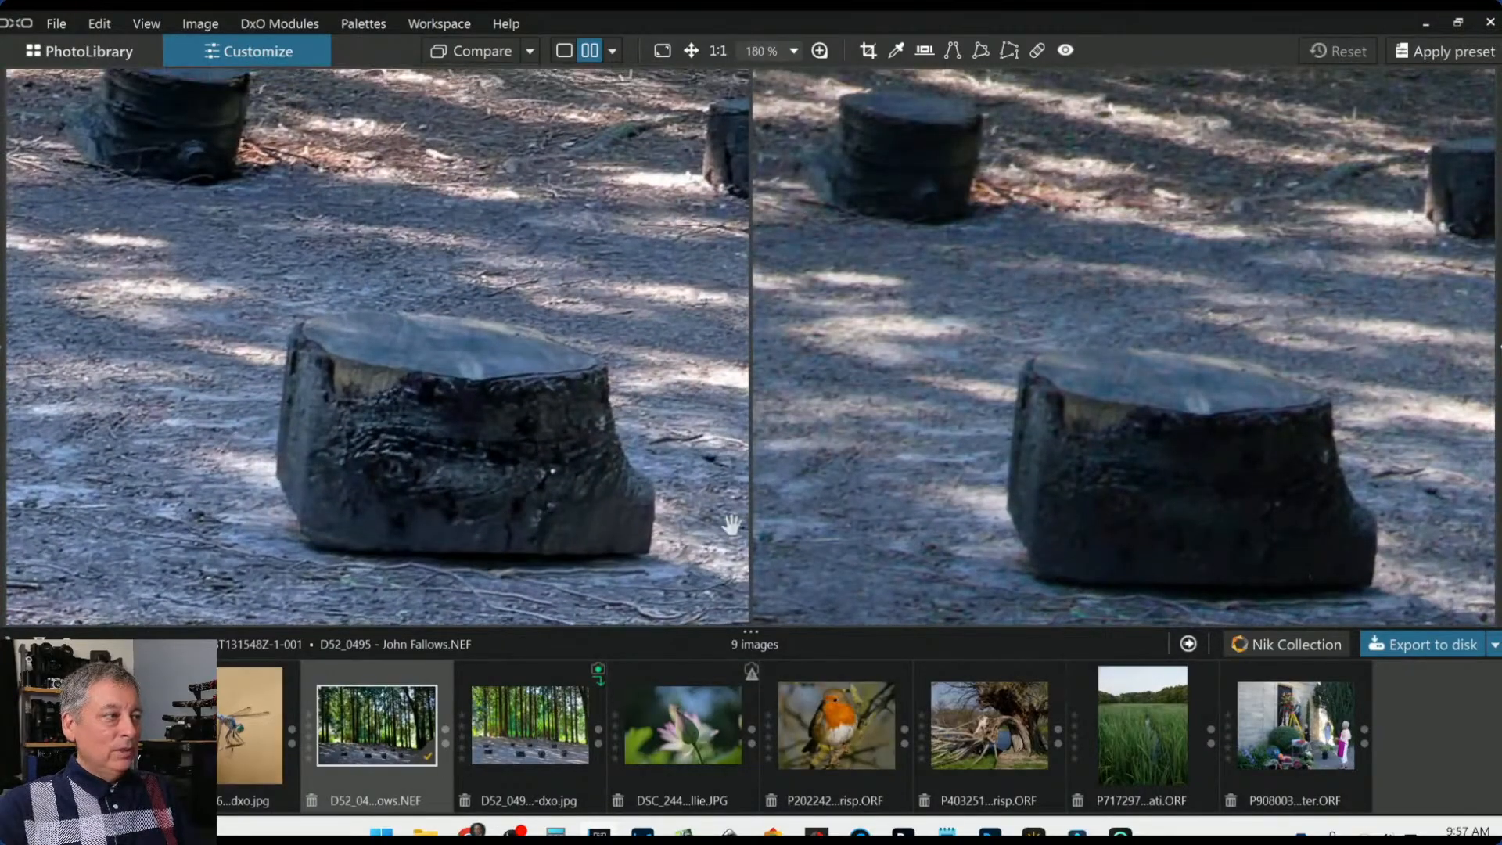
left_click_drag(928, 560, 869, 516)
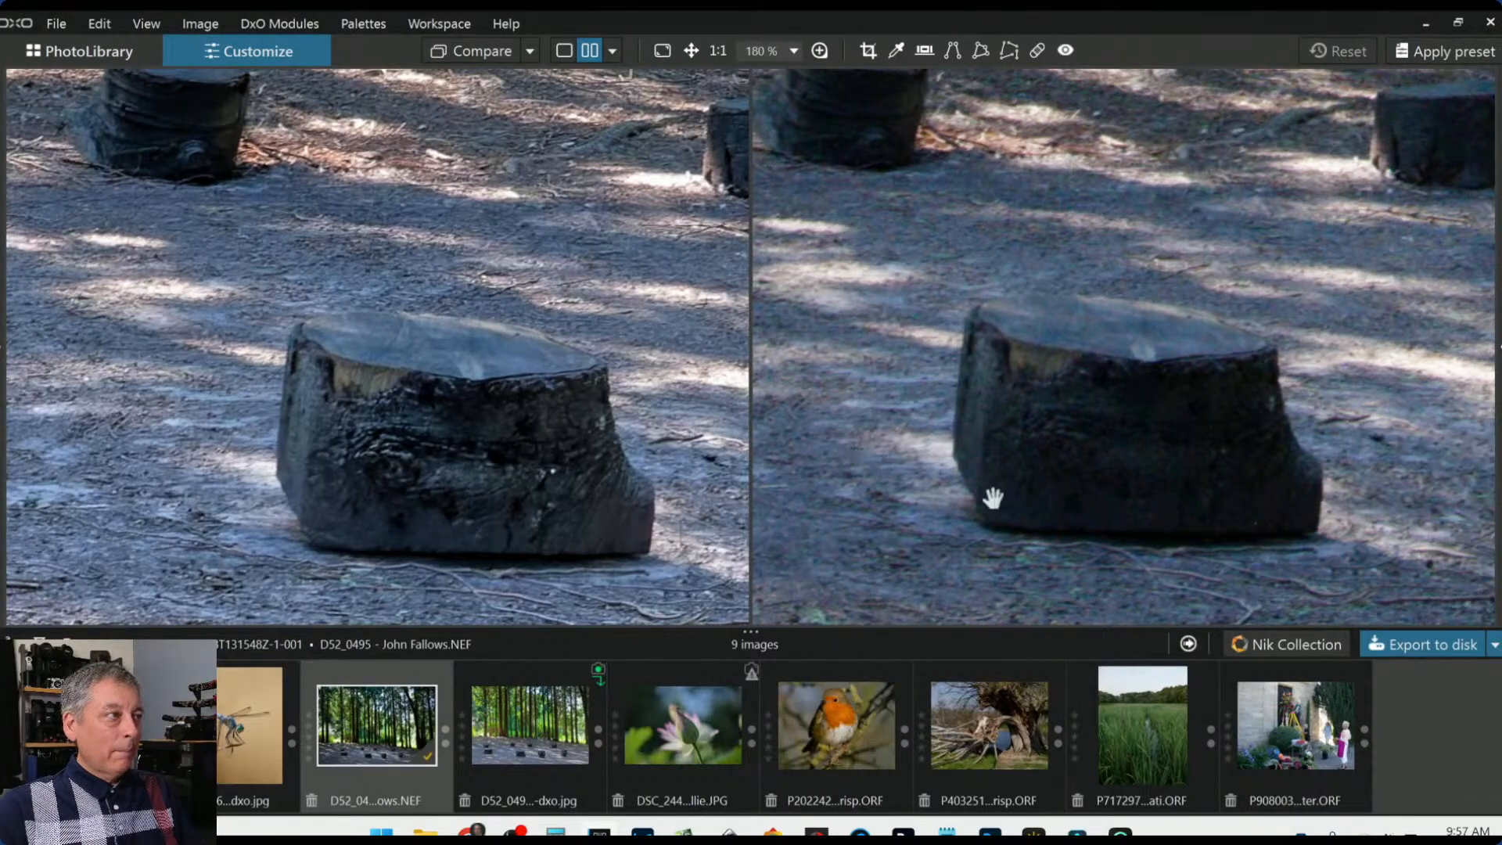
View both forest images whole, then switch to the split view and sweep the divider across to reveal the full exported JPG
scroll(993, 499, "down", 10)
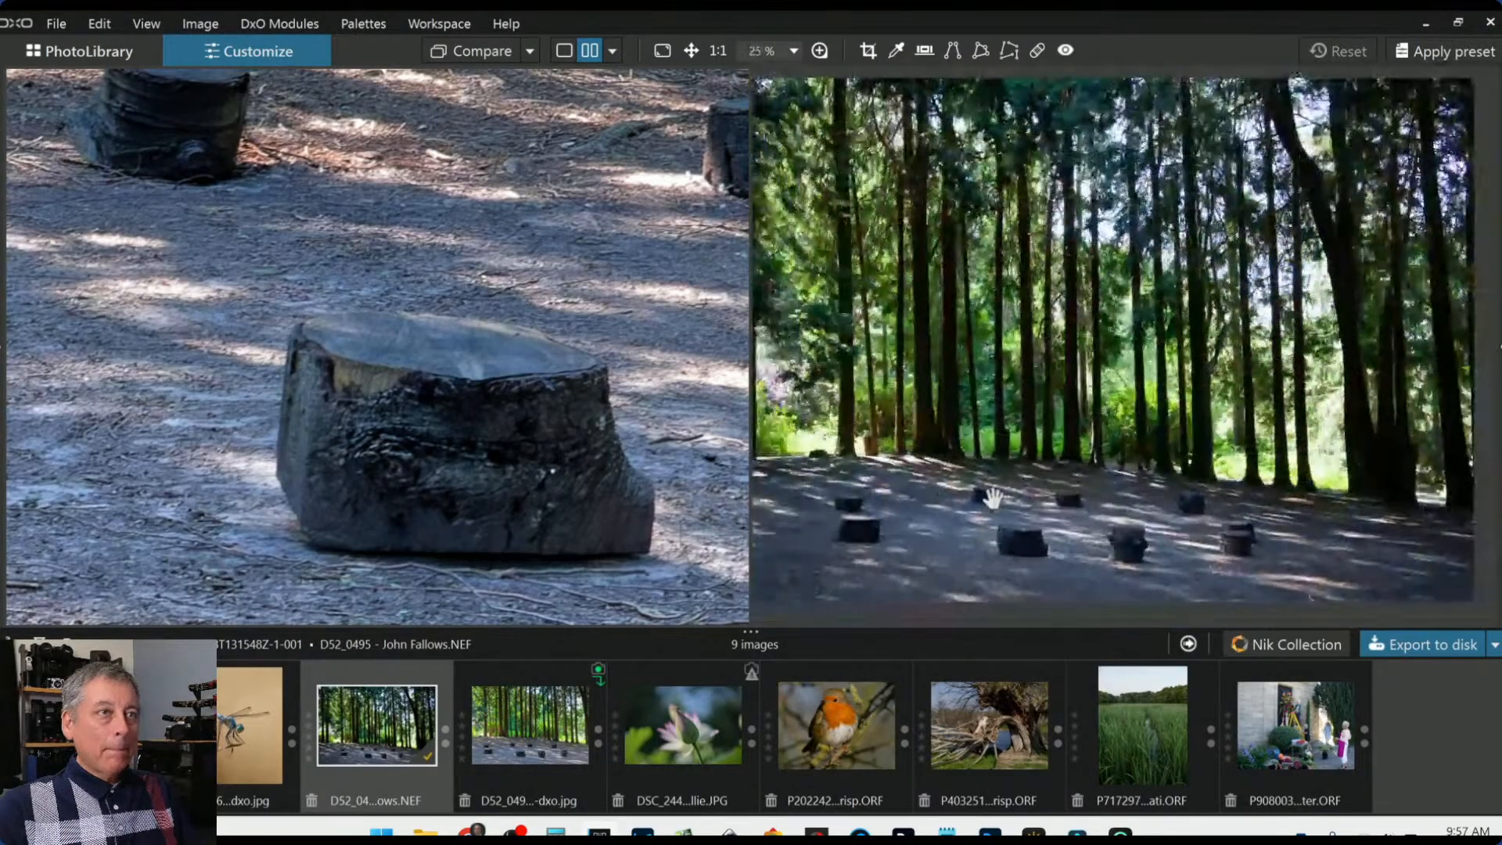
scroll(712, 401, "down", 10)
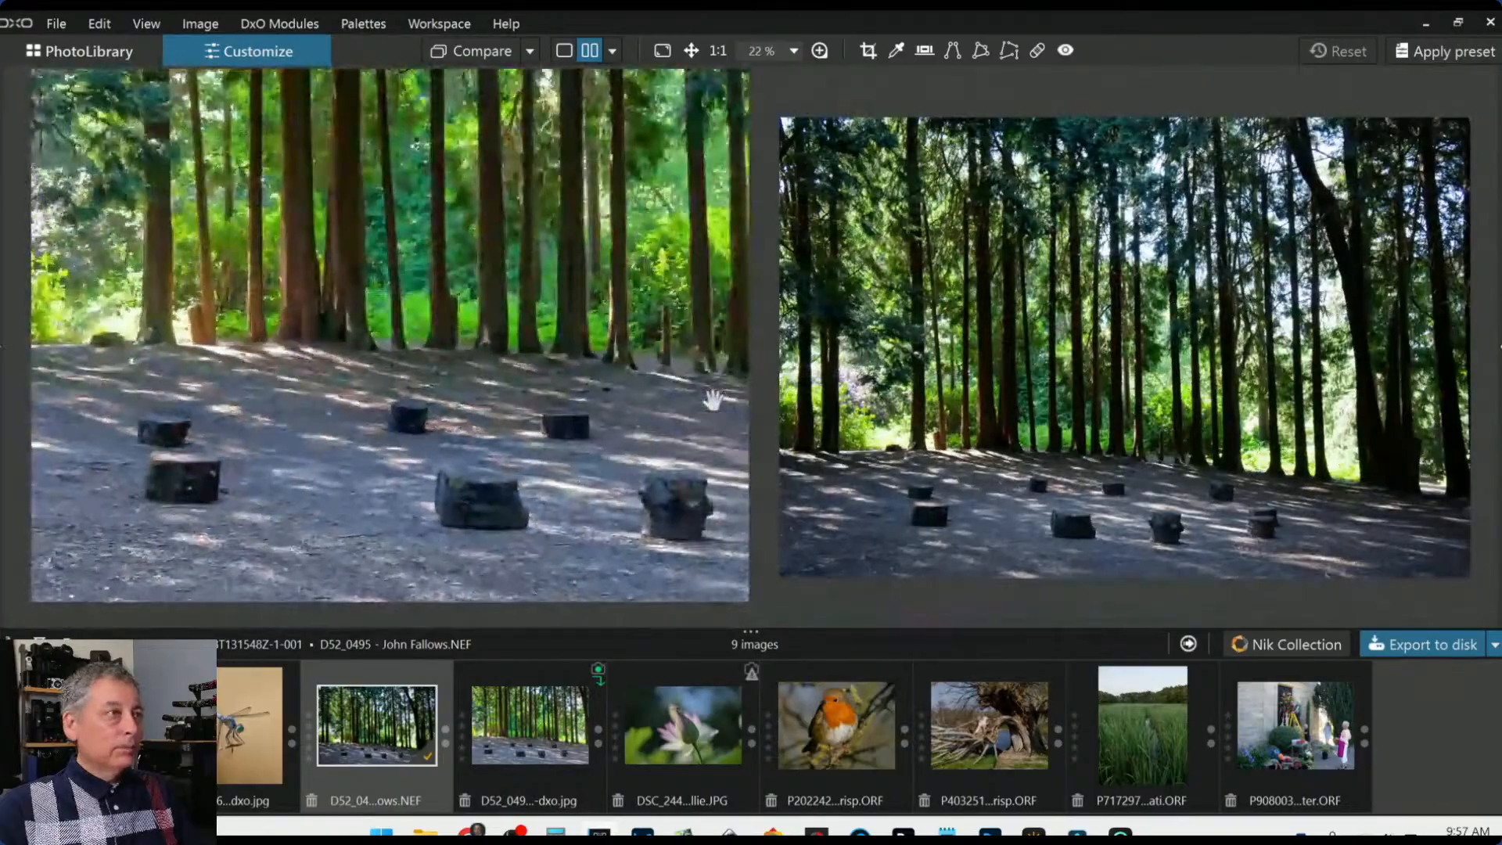
scroll(712, 400, "down", 1)
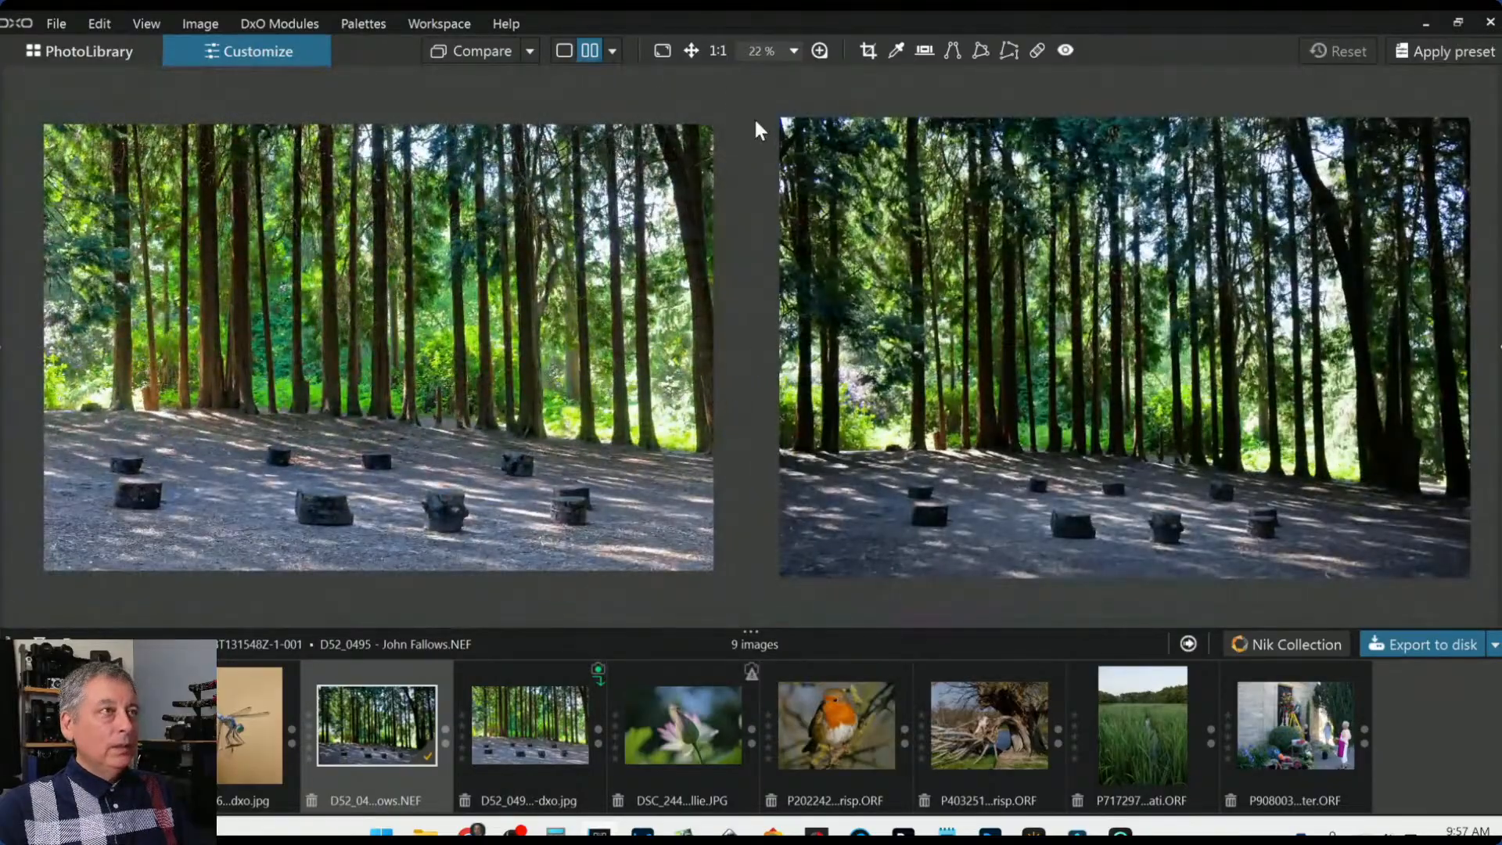
left_click(615, 51)
left_click(649, 129)
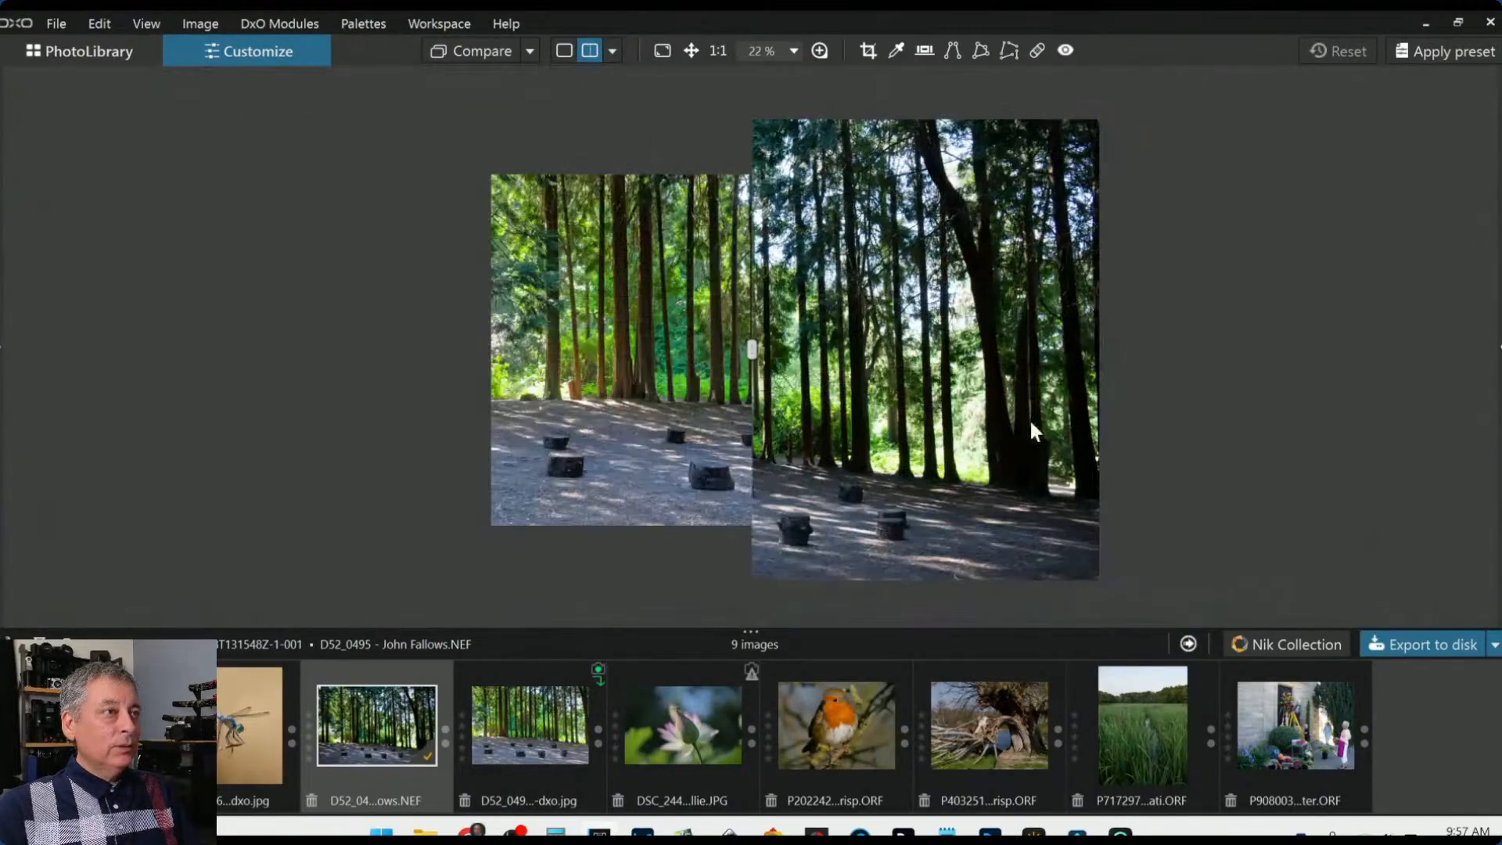
scroll(933, 416, "up", 2)
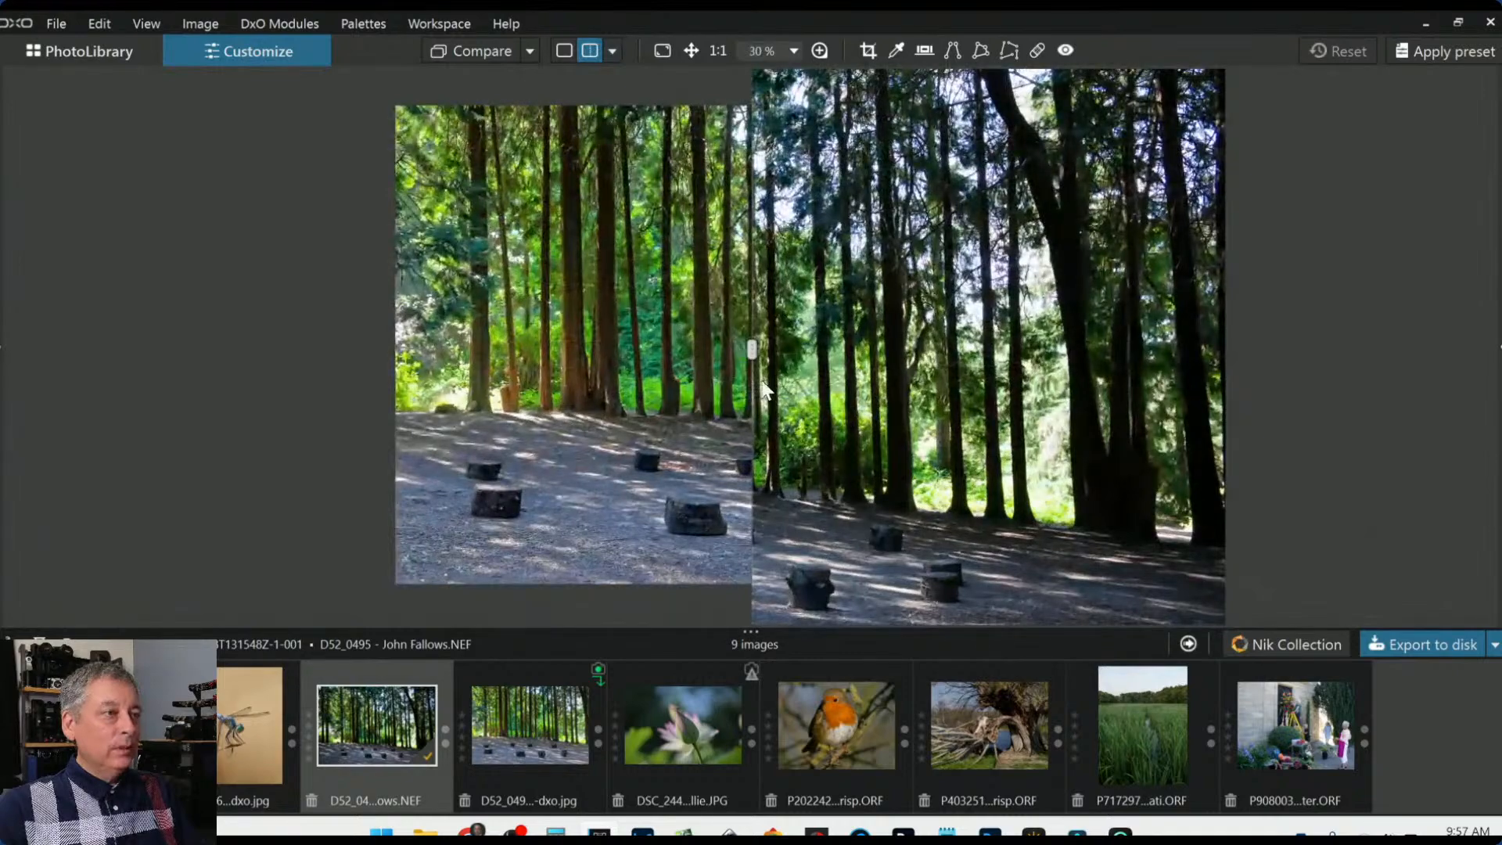
left_click_drag(752, 348, 1463, 426)
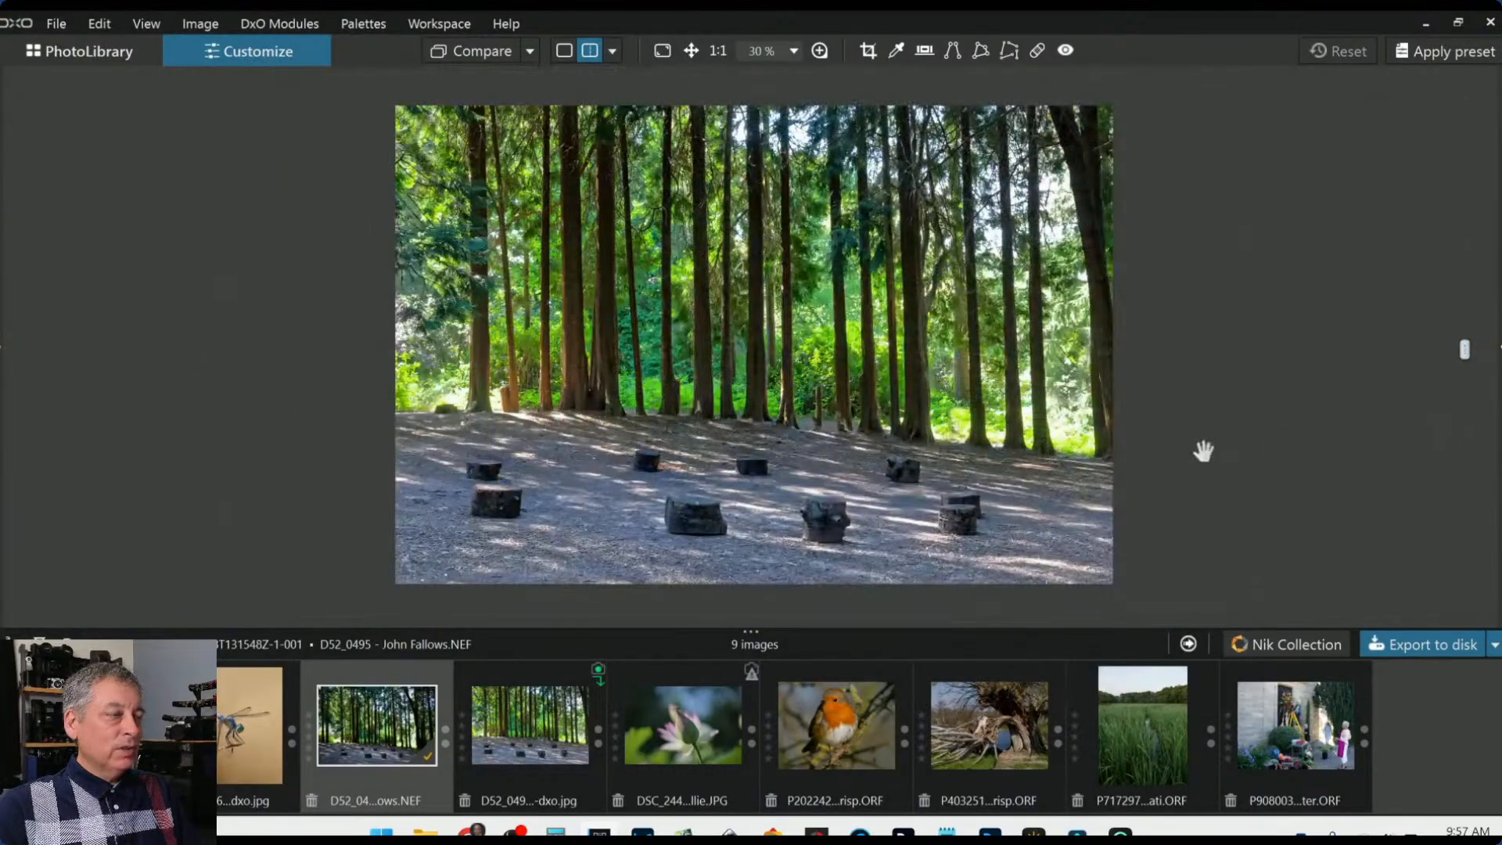
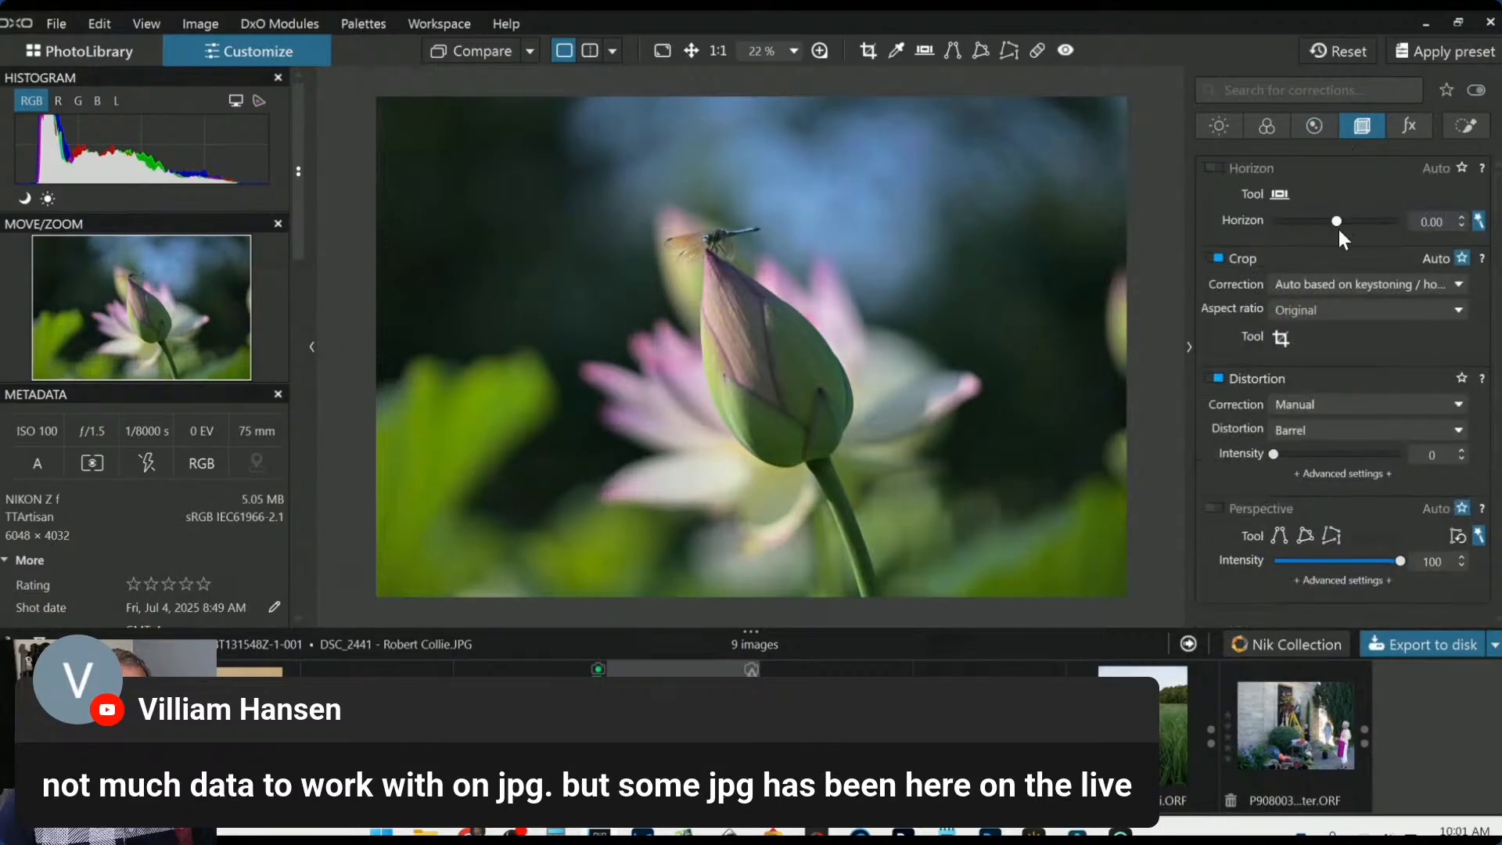
Crop the lotus photo to an upright 4 × 3 frame of about 2907 × 3876 px around the bud and dragonfly
left_click(1298, 313)
left_click(1299, 368)
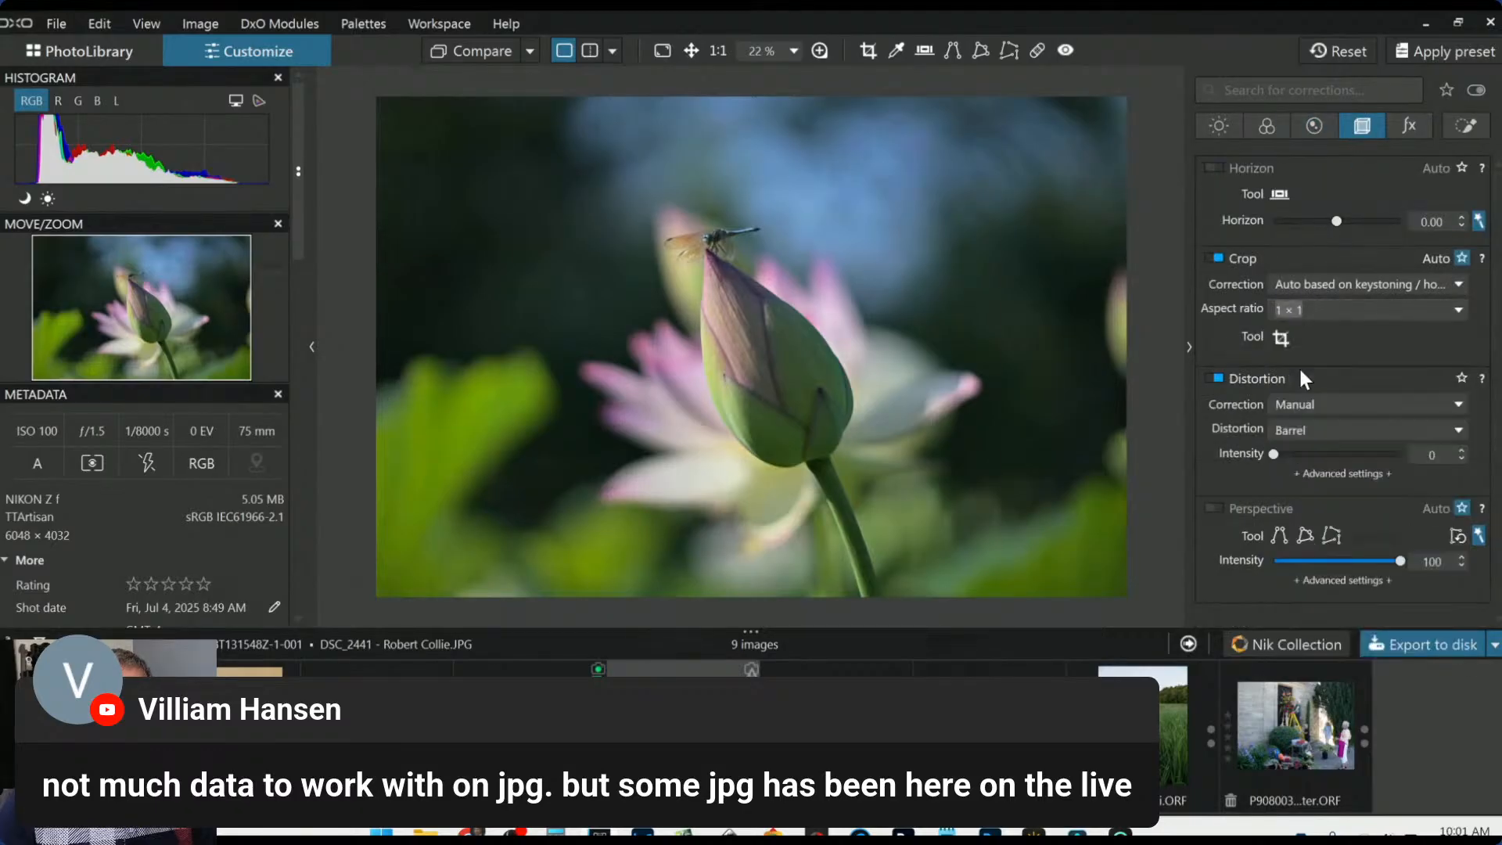
left_click(869, 50)
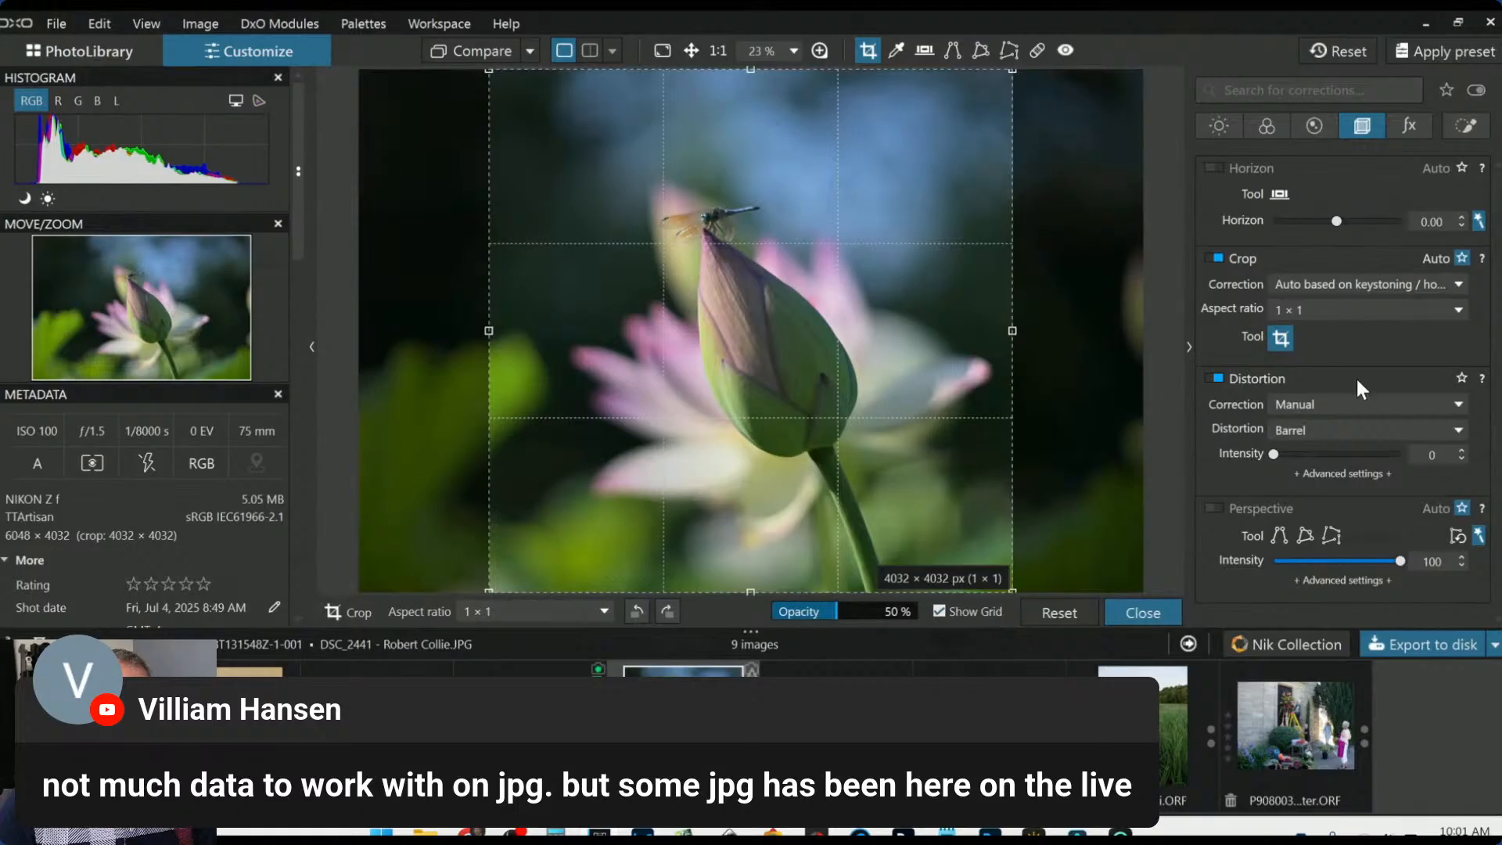
left_click(1337, 317)
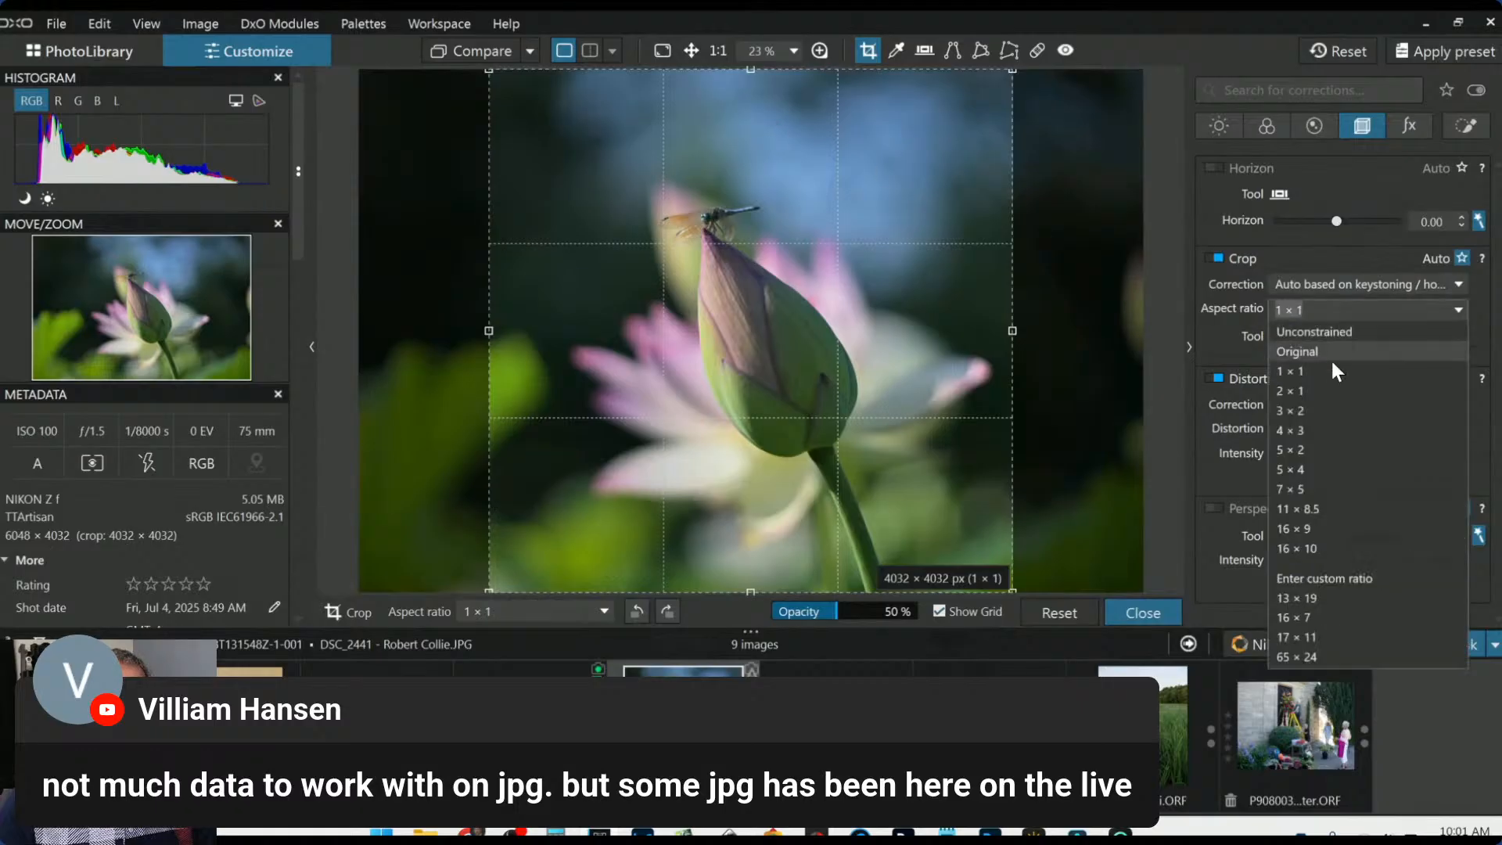
left_click(1329, 421)
left_click_drag(1099, 69, 832, 94)
left_click_drag(651, 274, 767, 298)
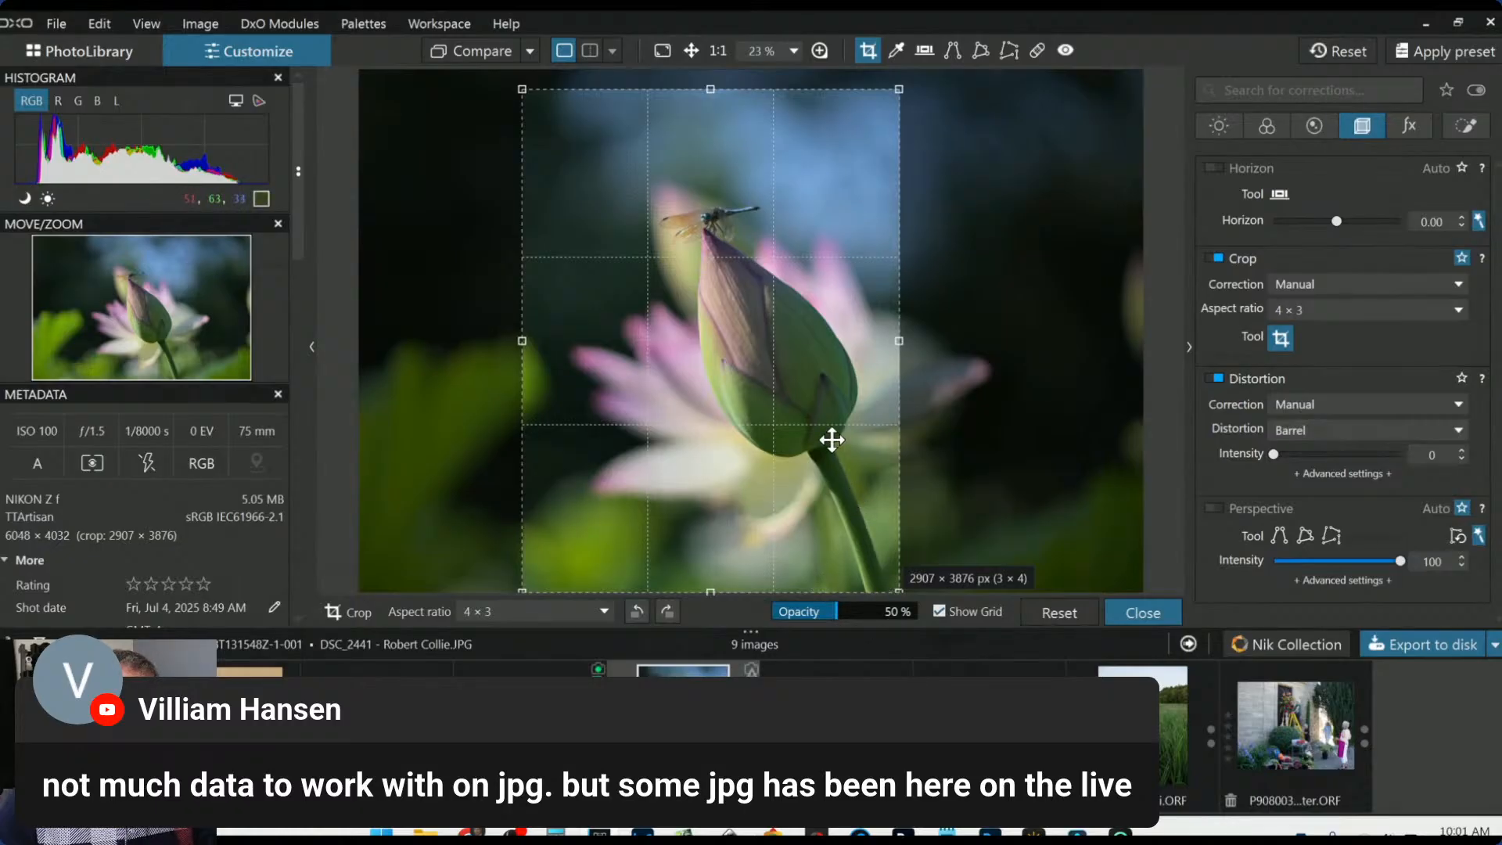
key("Return")
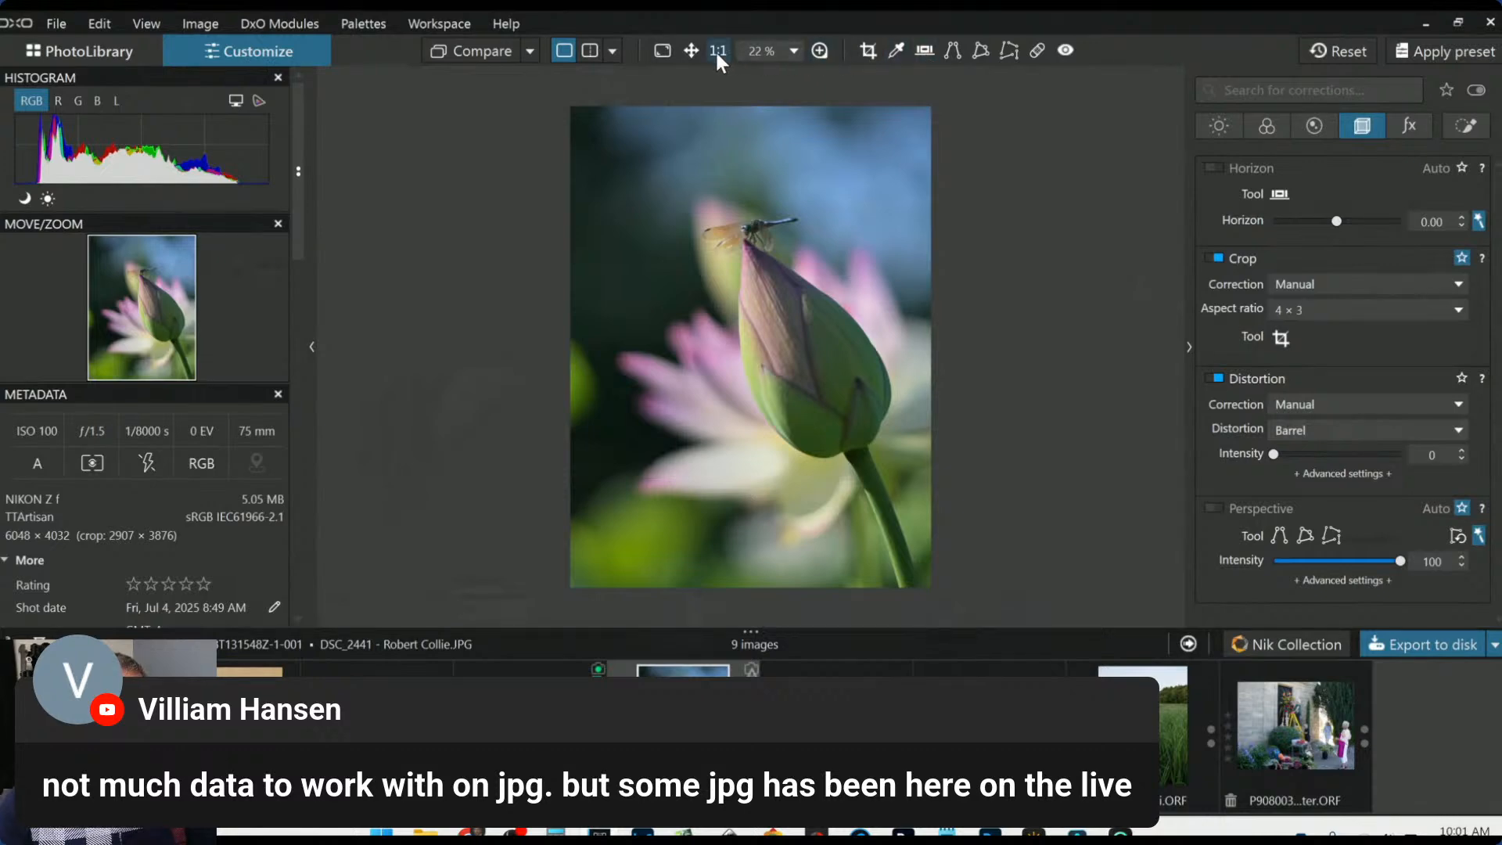
Tighten the lotus photo's crop from its upper edge to about 2776 × 3702 px
left_click(862, 49)
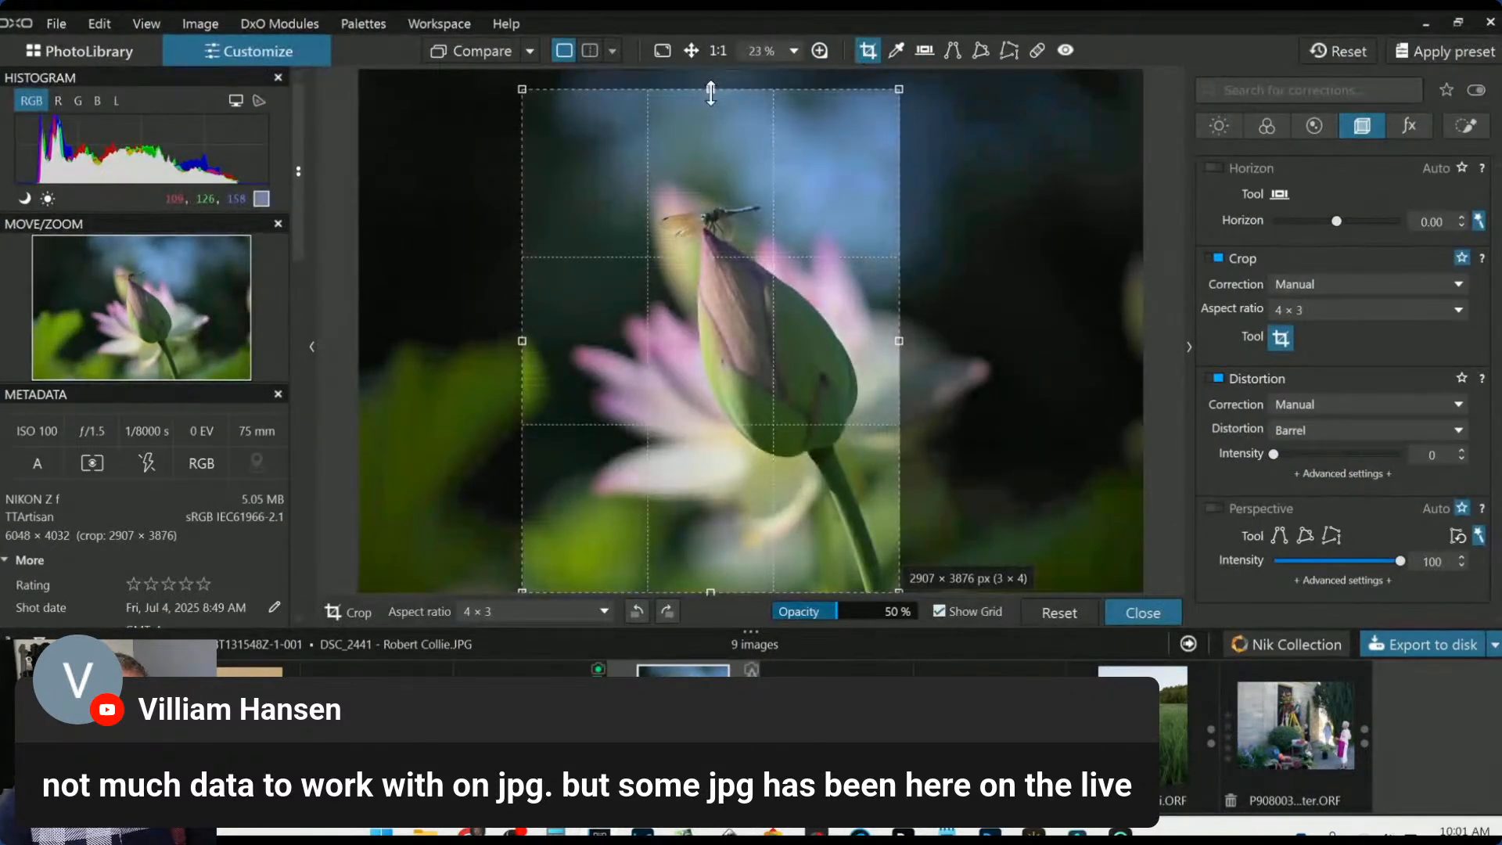
left_click_drag(728, 84, 713, 159)
key("Return")
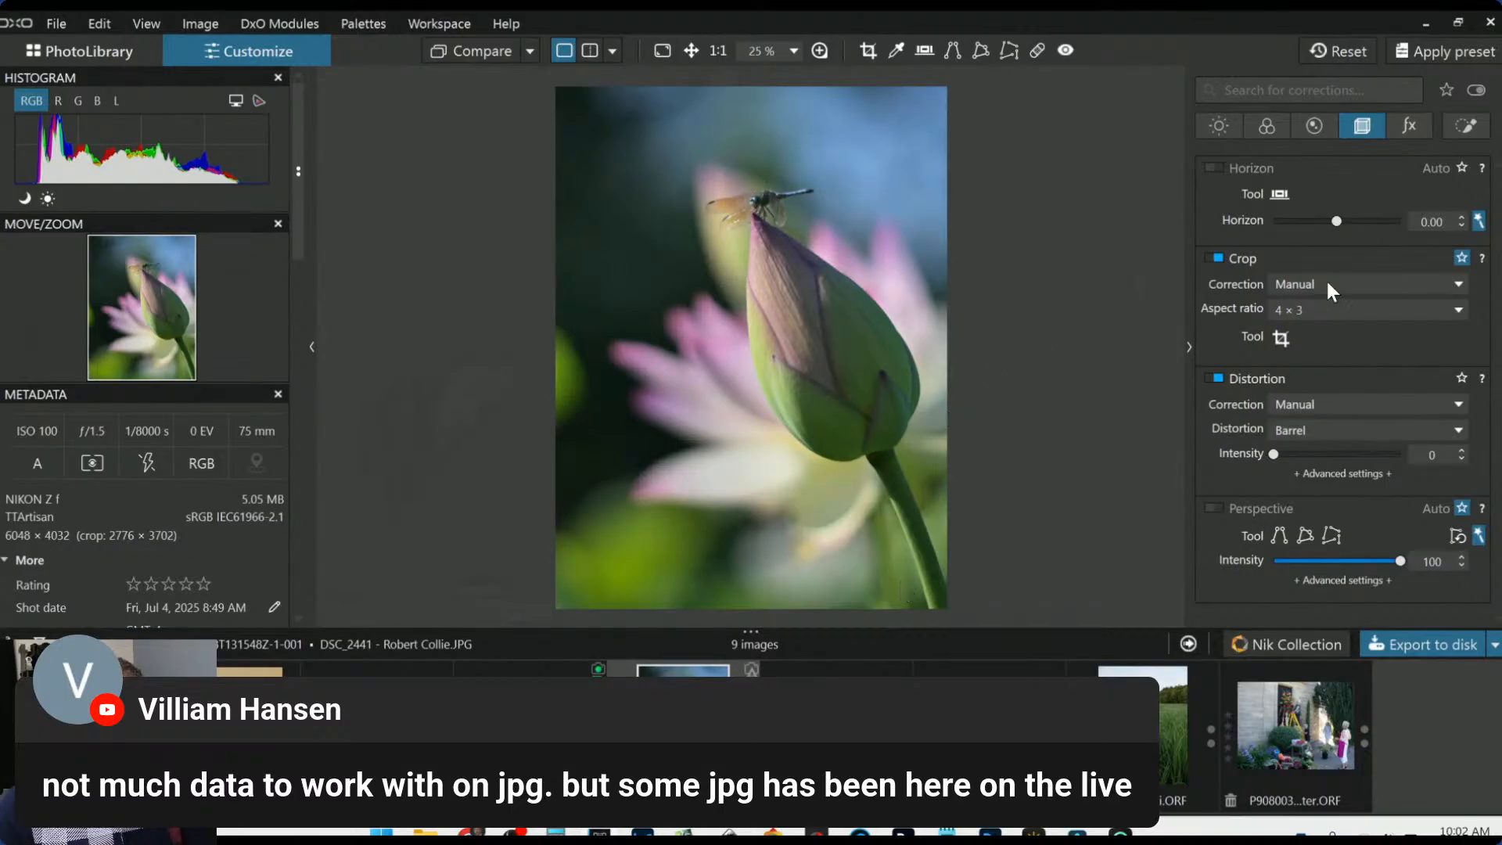
Create a control point mask on the lotus bud's centre, its base and the stem, with smaller circles for the base and stem
left_click(1453, 125)
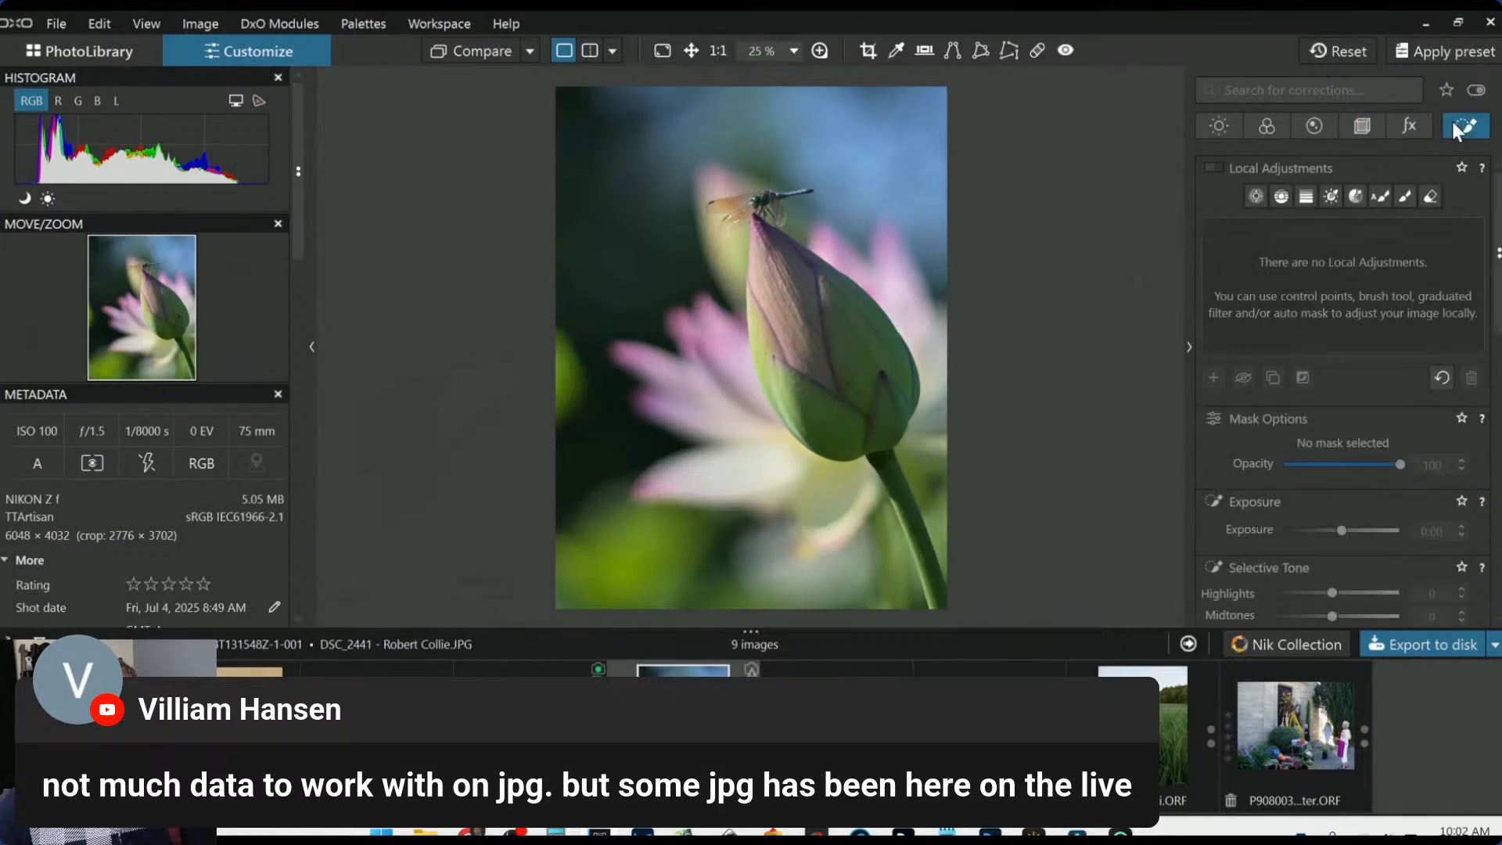
left_click(1256, 195)
left_click(806, 312)
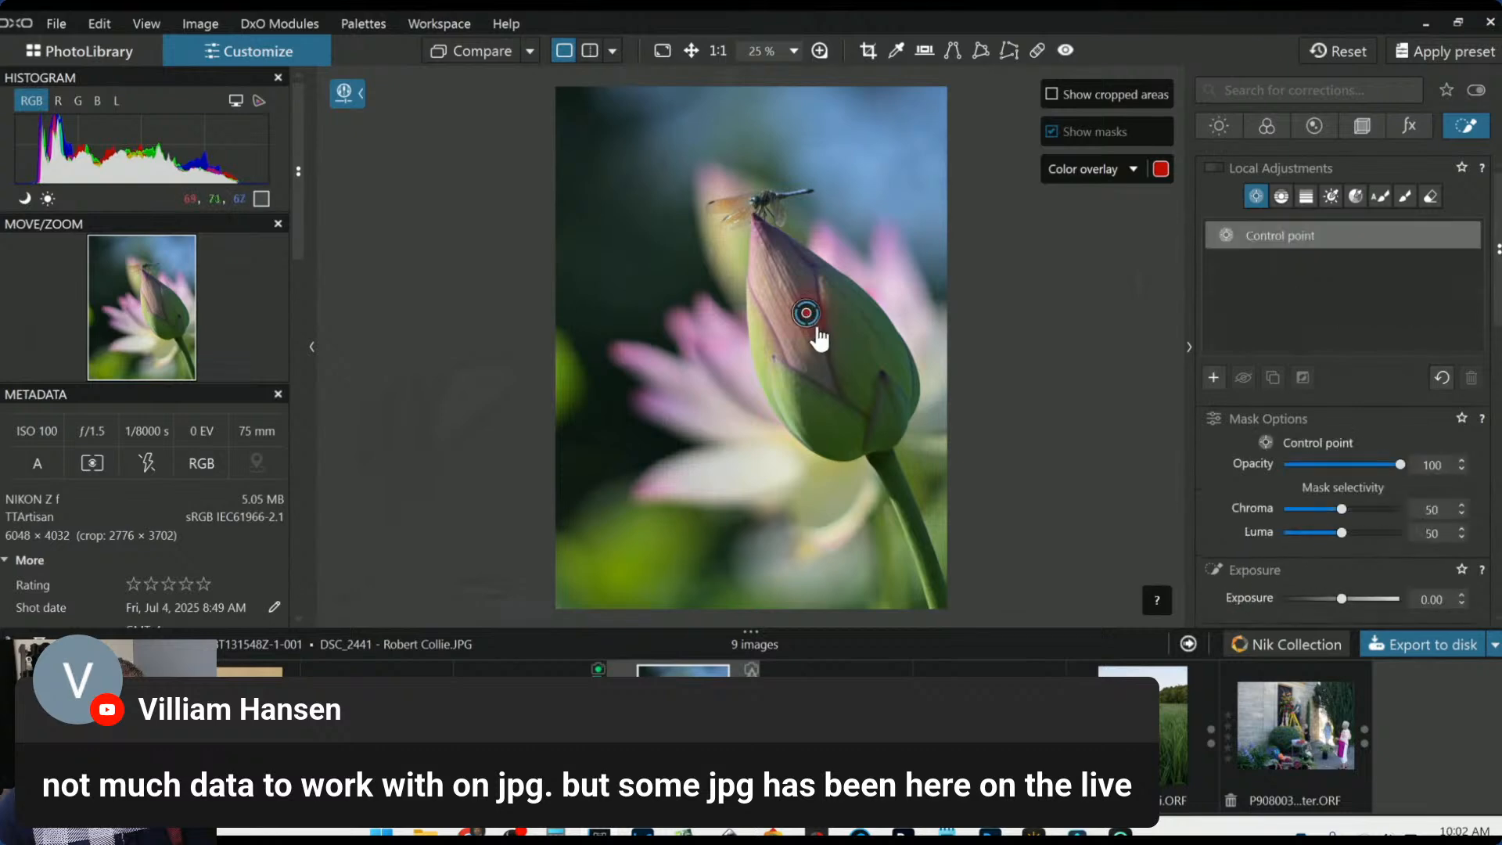
left_click(872, 426)
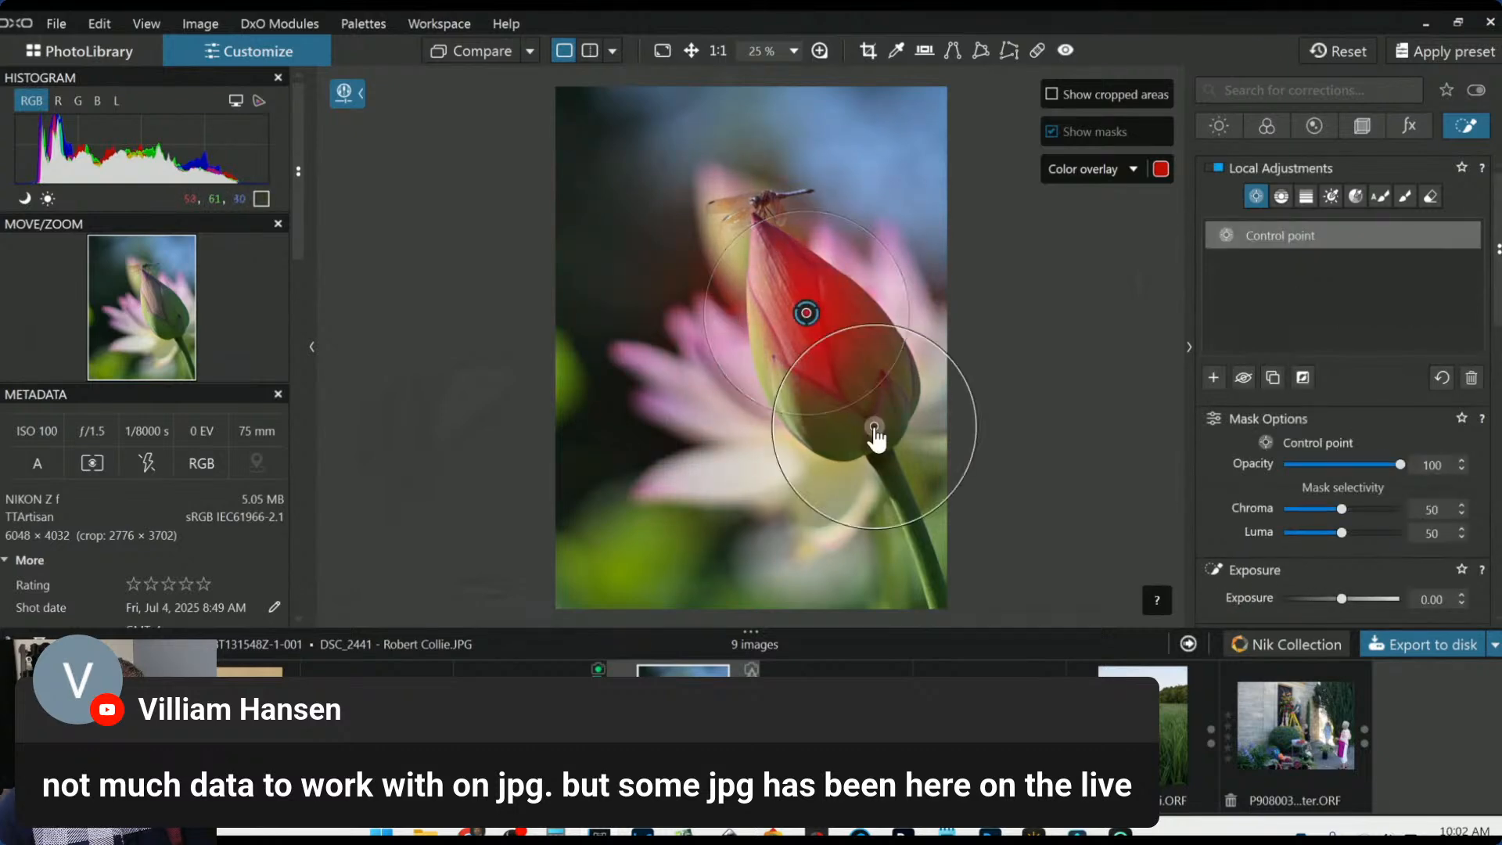
left_click(921, 538)
left_click_drag(820, 490, 872, 537)
left_click_drag(778, 386, 809, 398)
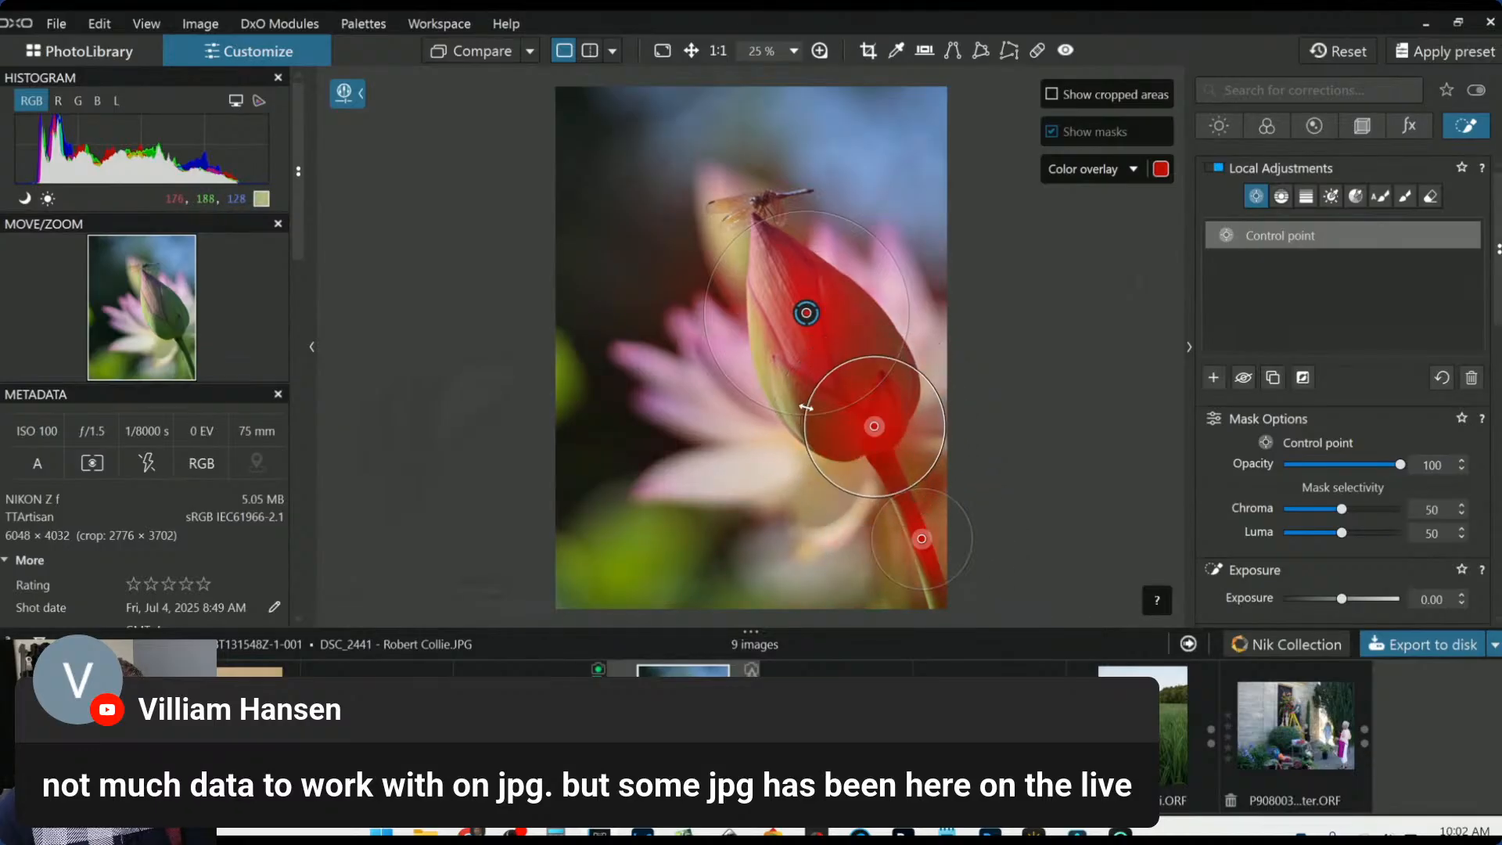
Extend the mask with three smaller control points on the bud's lower-left side, right side and upper tip
left_click(788, 364)
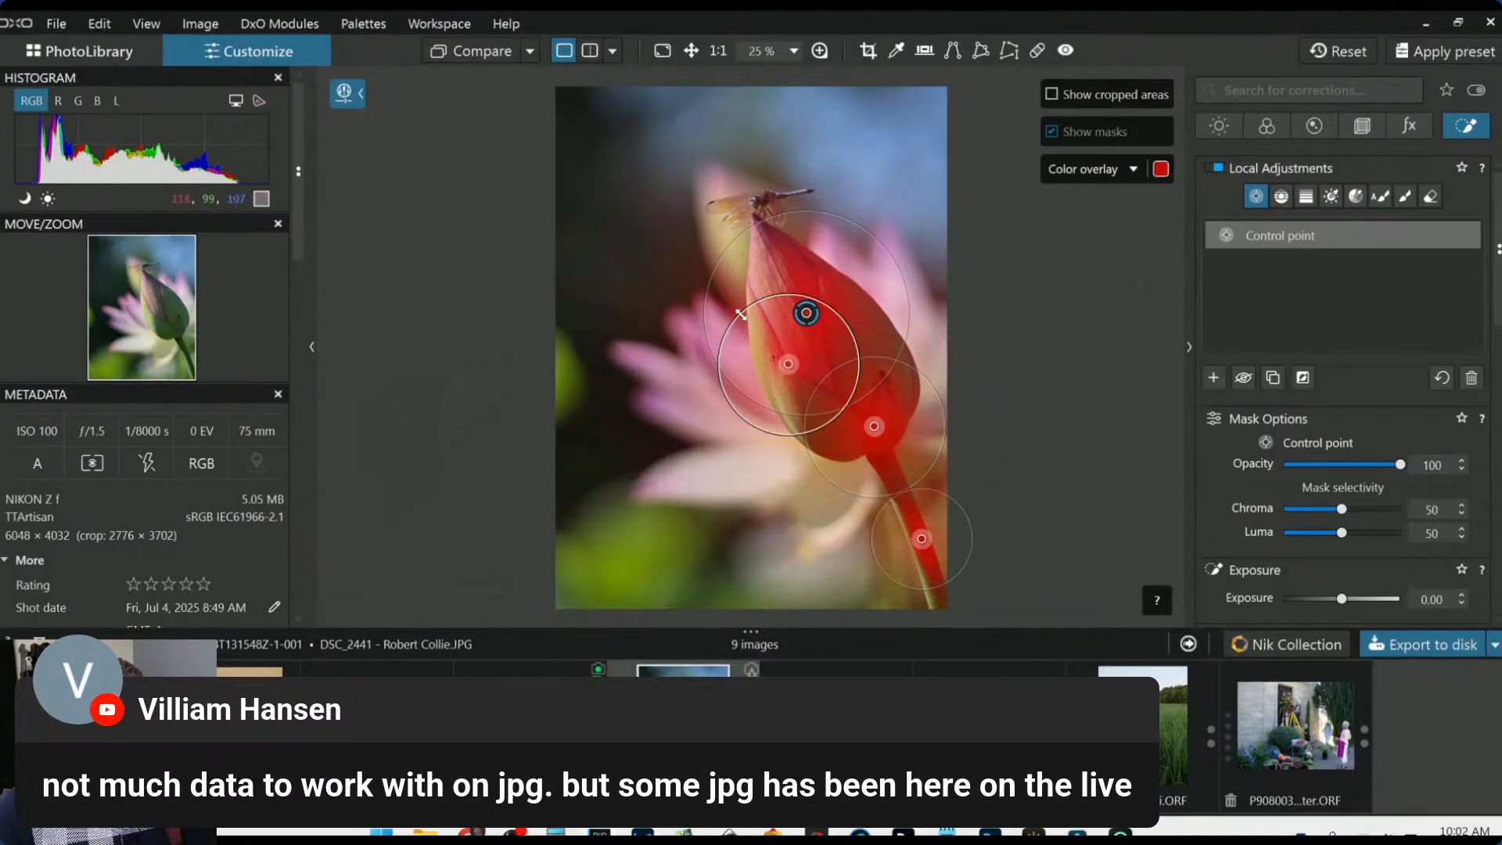
left_click_drag(738, 313, 755, 331)
left_click(875, 339)
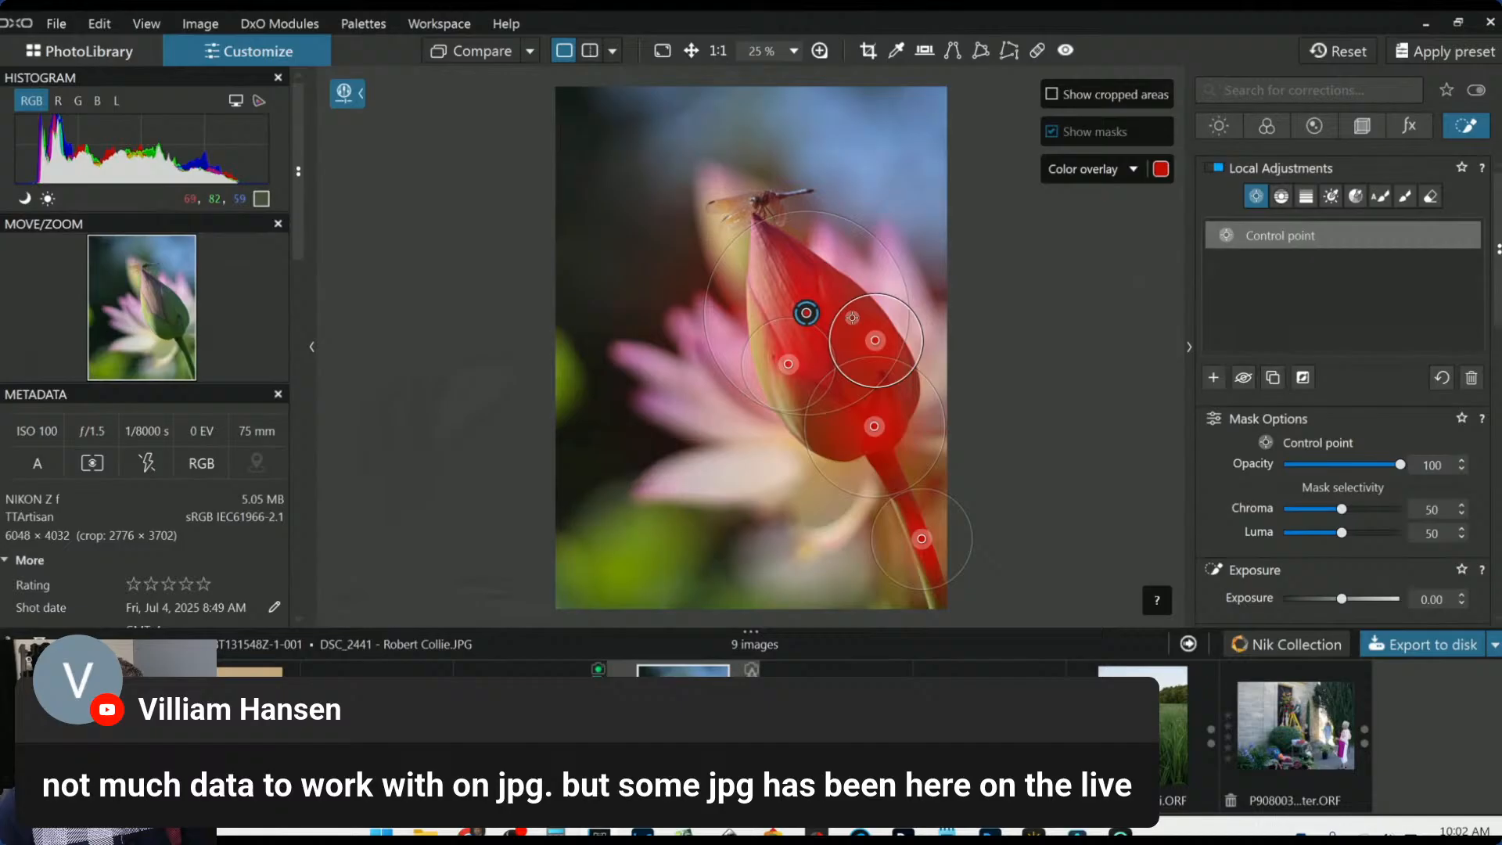
left_click(772, 269)
Set the bud mask's Microcontrast to 35, Highlights to 37, Midtones to 24, Shadows to 7, Blacks to -5 and ClearView Plus intensity to 6
scroll(1346, 470, "down", 2)
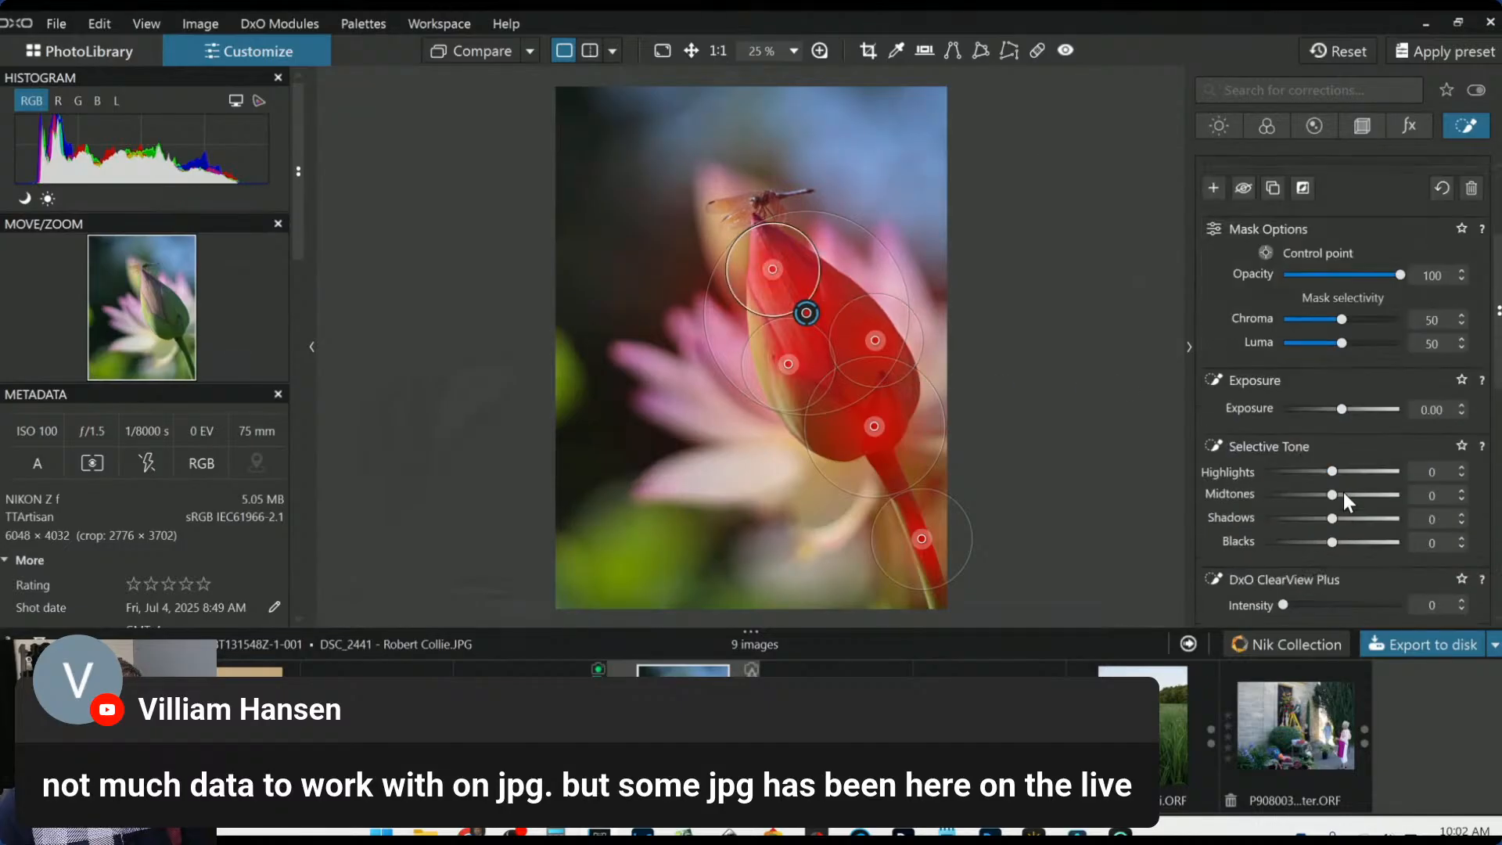
scroll(1354, 526, "down", 2)
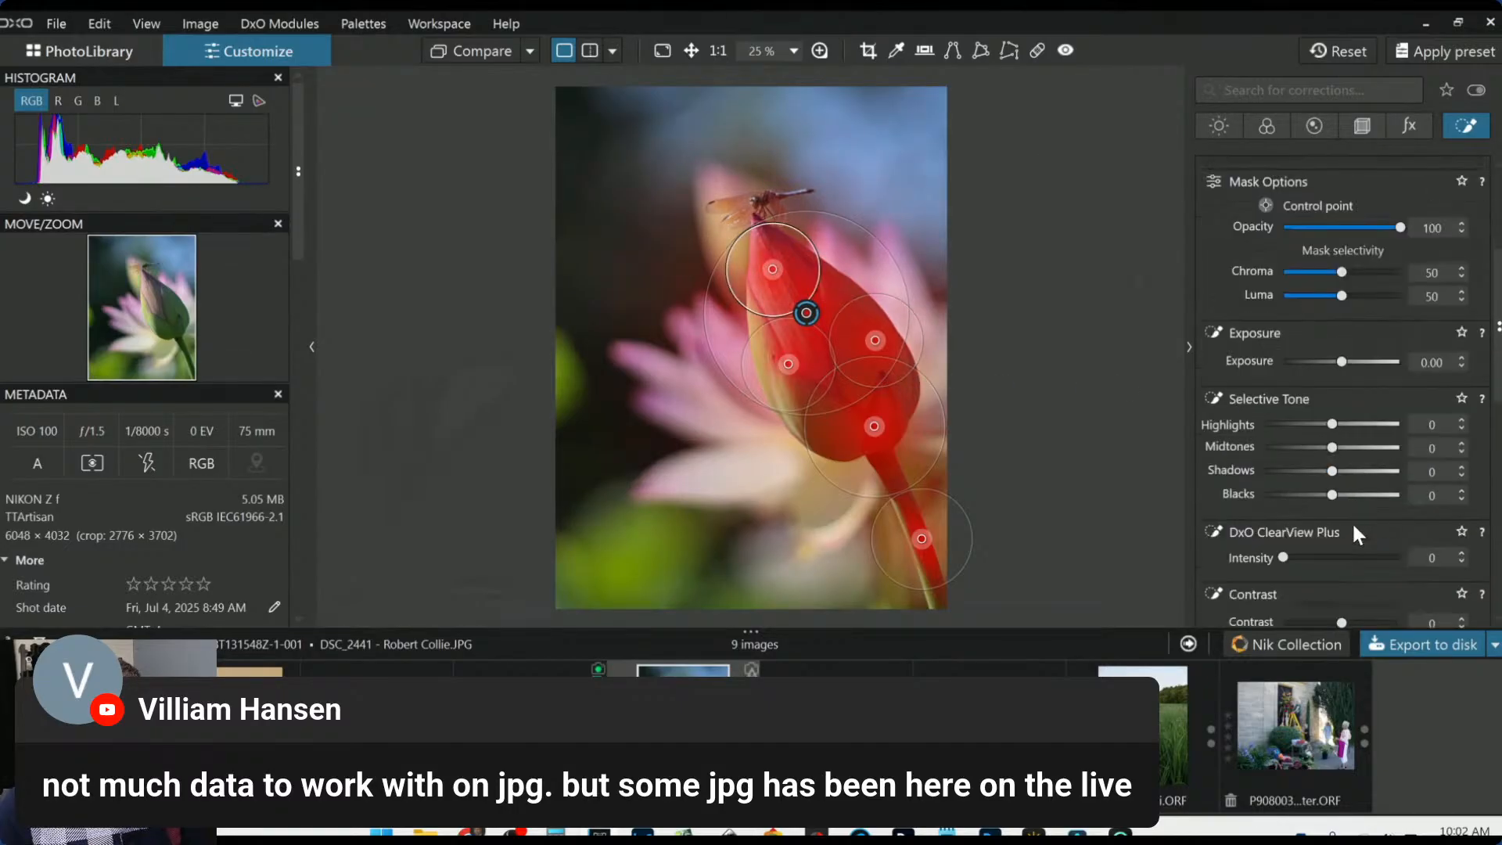
left_click_drag(1344, 507, 1362, 508)
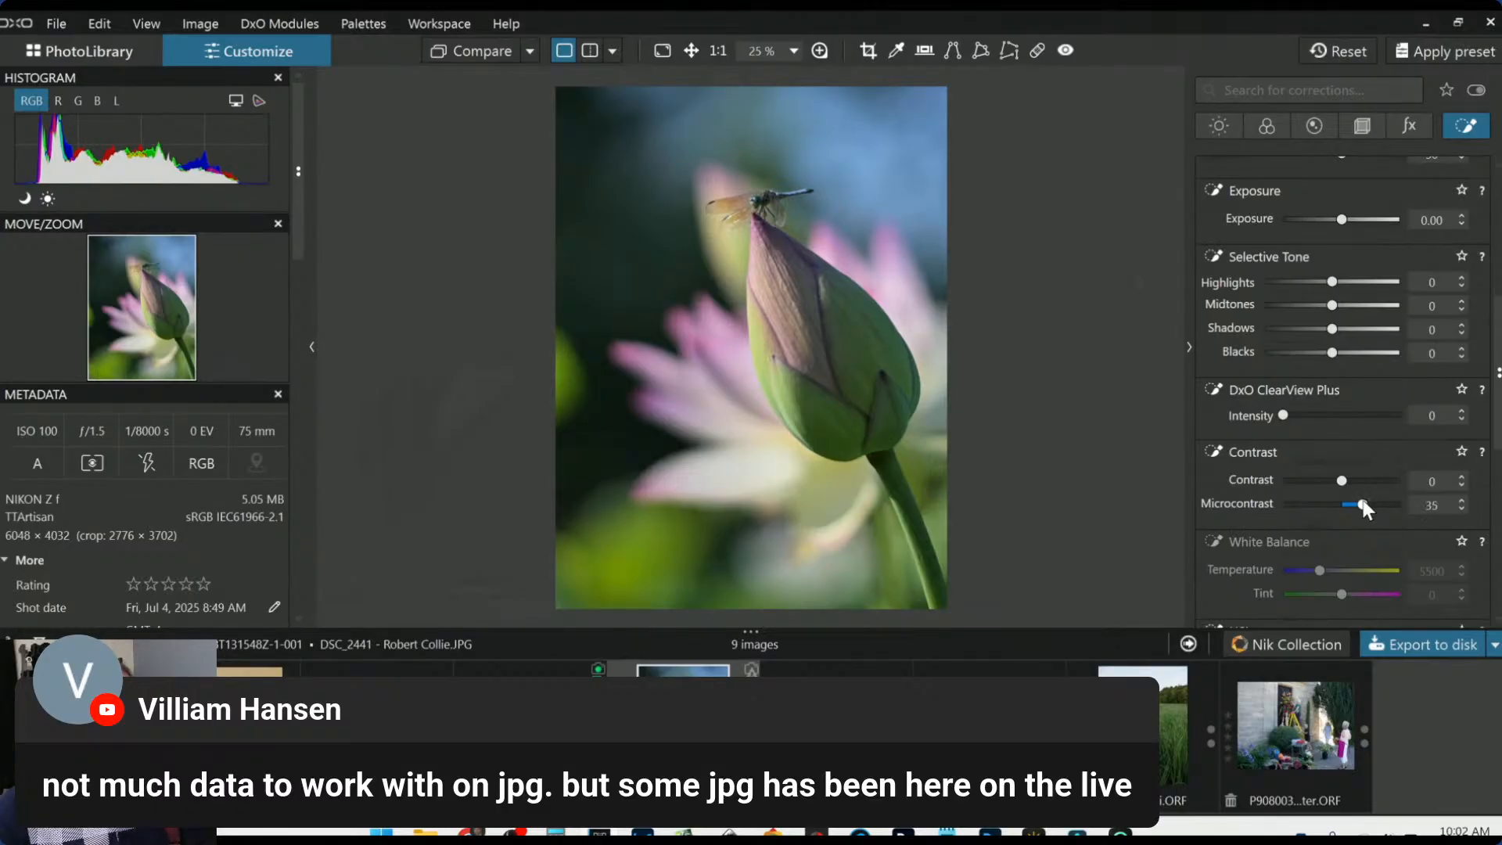
left_click_drag(1335, 308, 1329, 356)
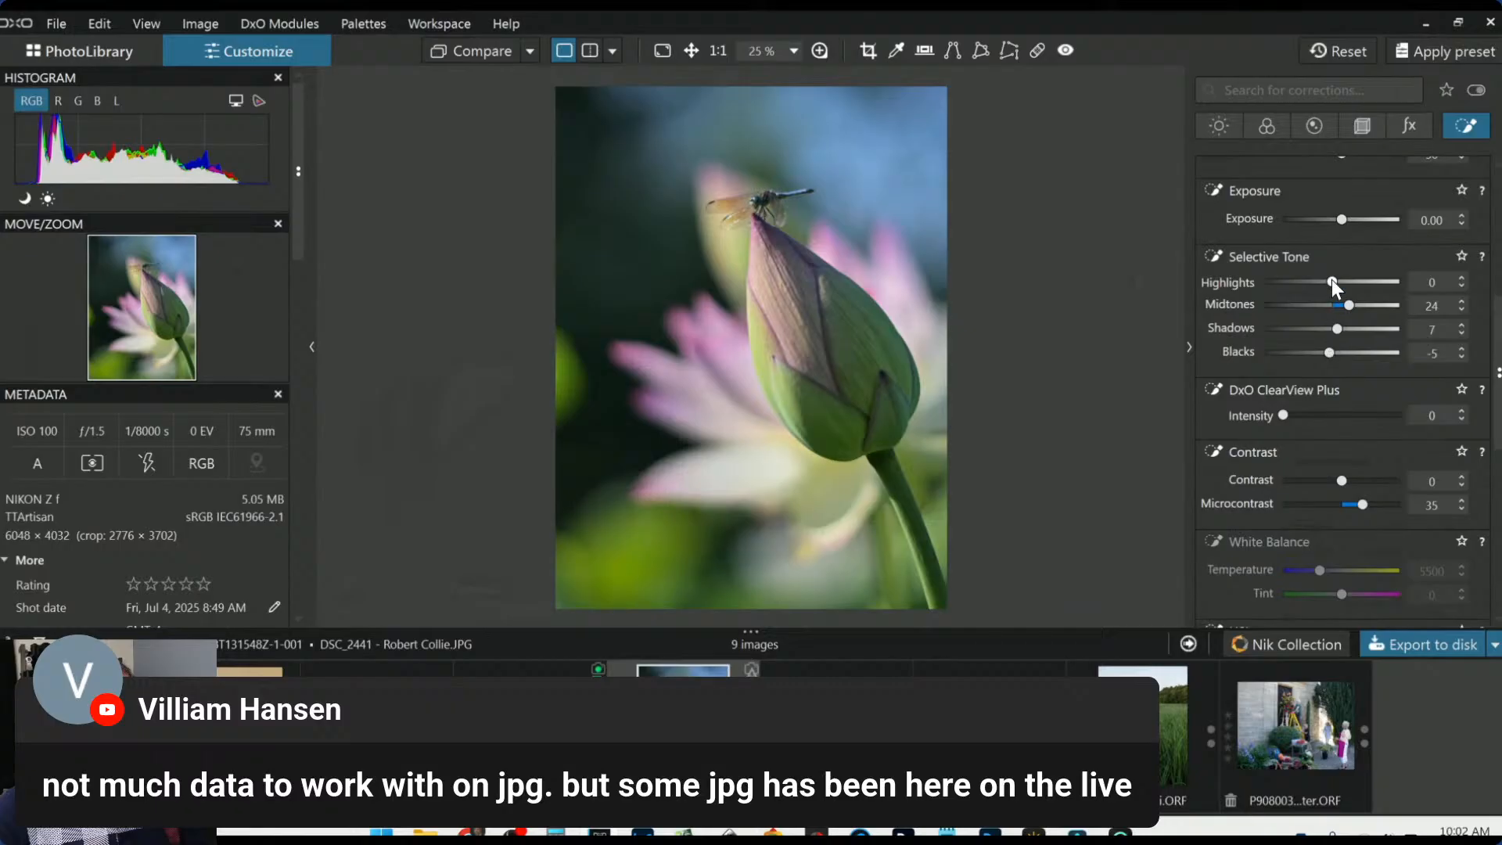
left_click_drag(1331, 279, 1357, 284)
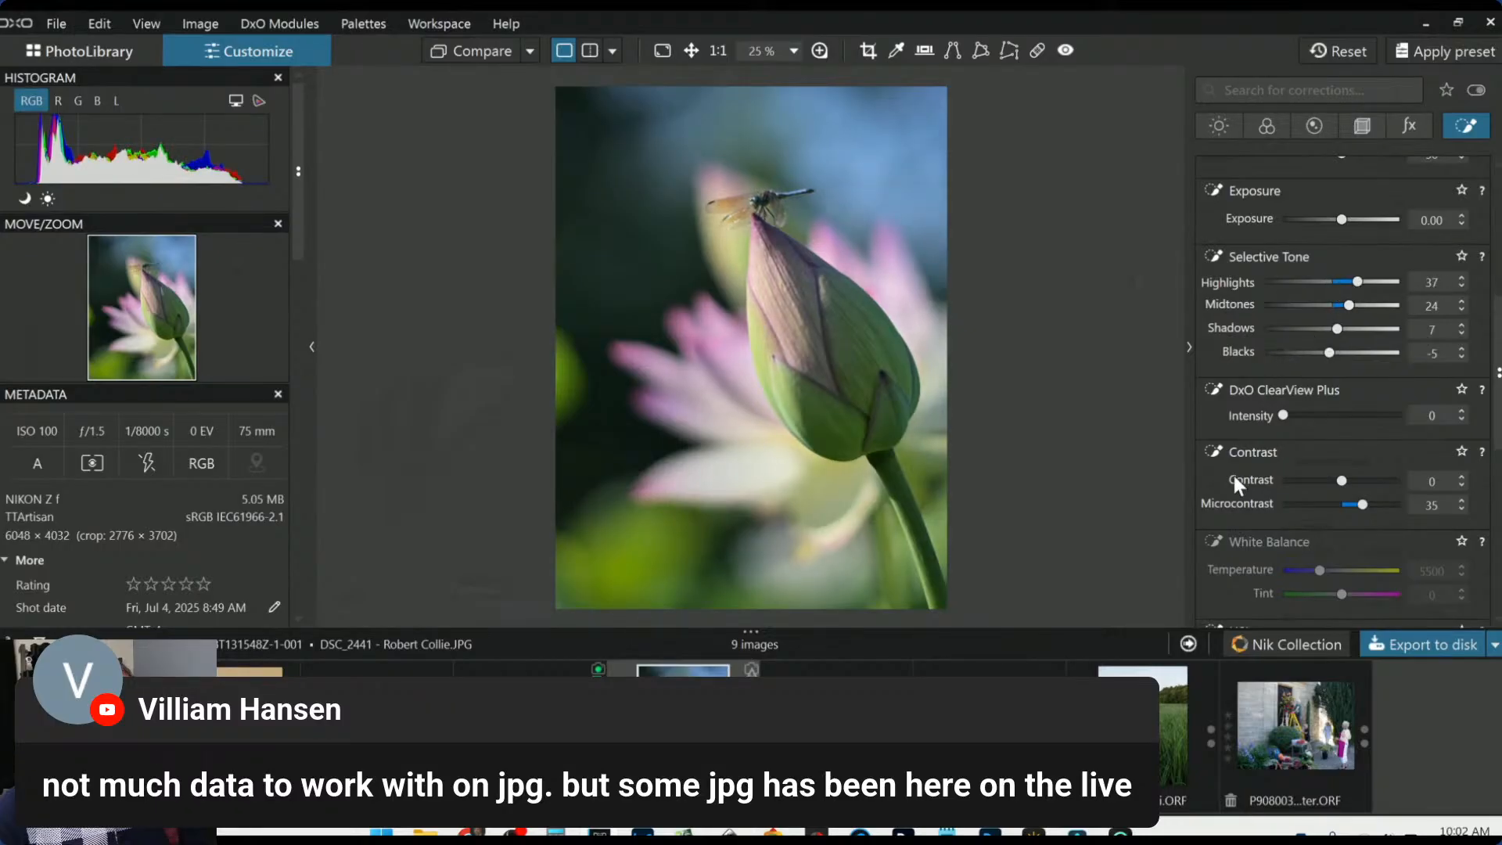
mouse_move(1166, 518)
scroll(1259, 458, "down", 6)
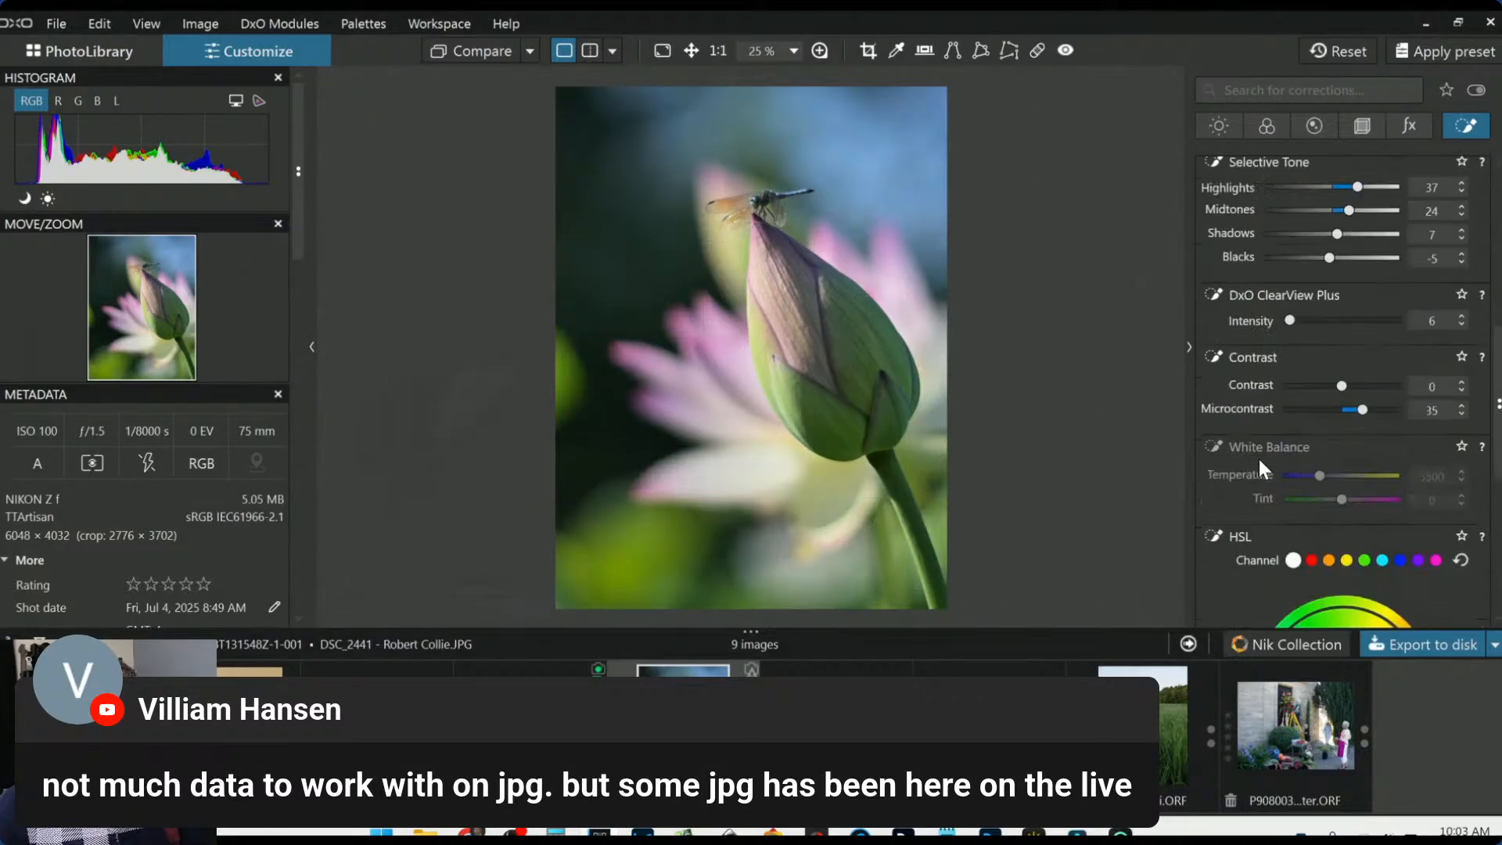
Try raising the bud mask's Vibrancy and inspect the bud and dragonfly up close
scroll(1259, 466, "down", 1)
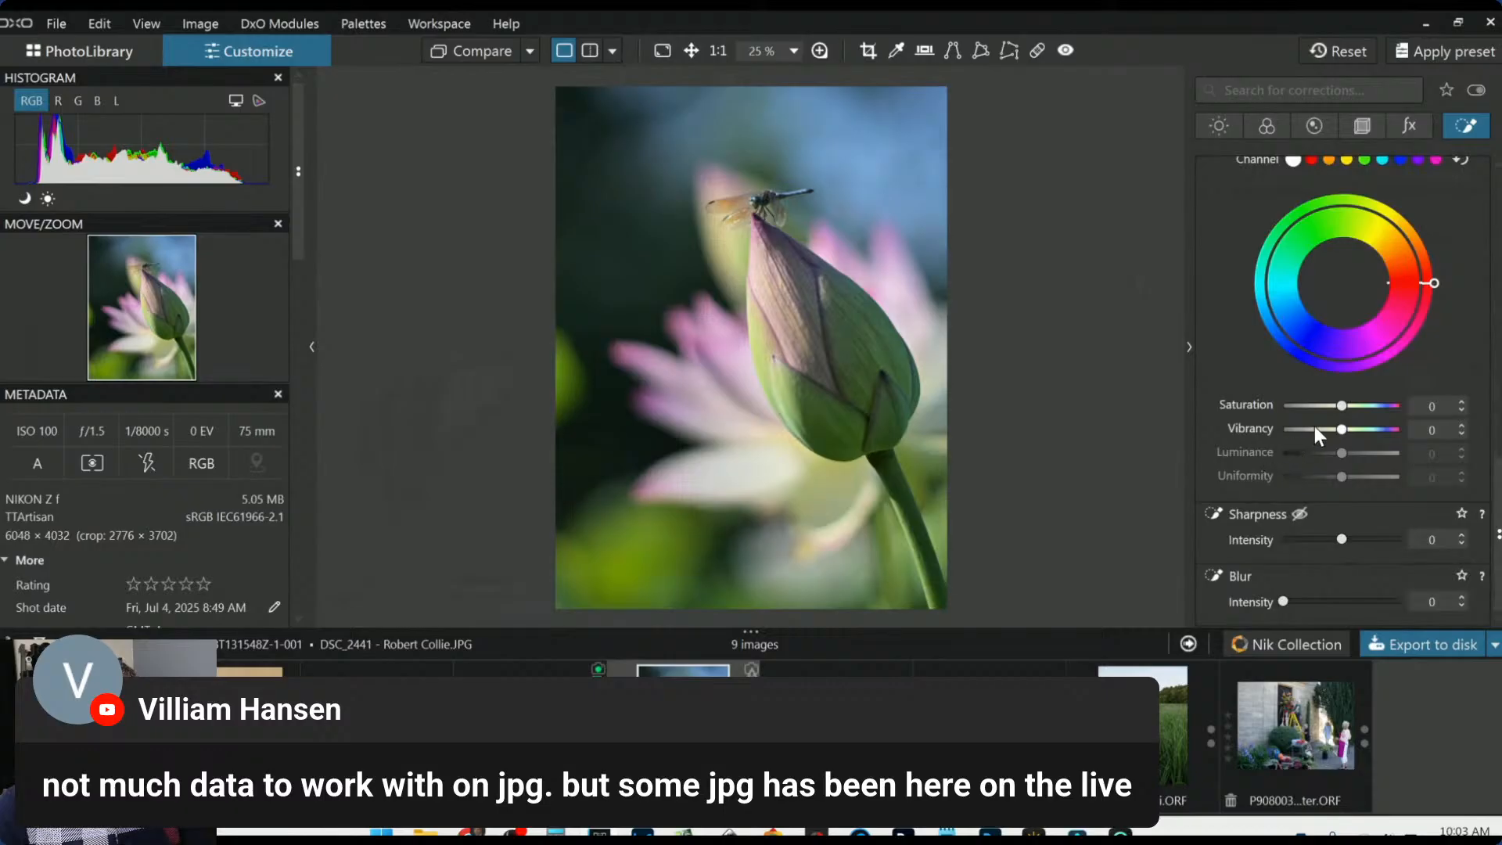
left_click_drag(1339, 430, 1367, 430)
left_click(806, 312)
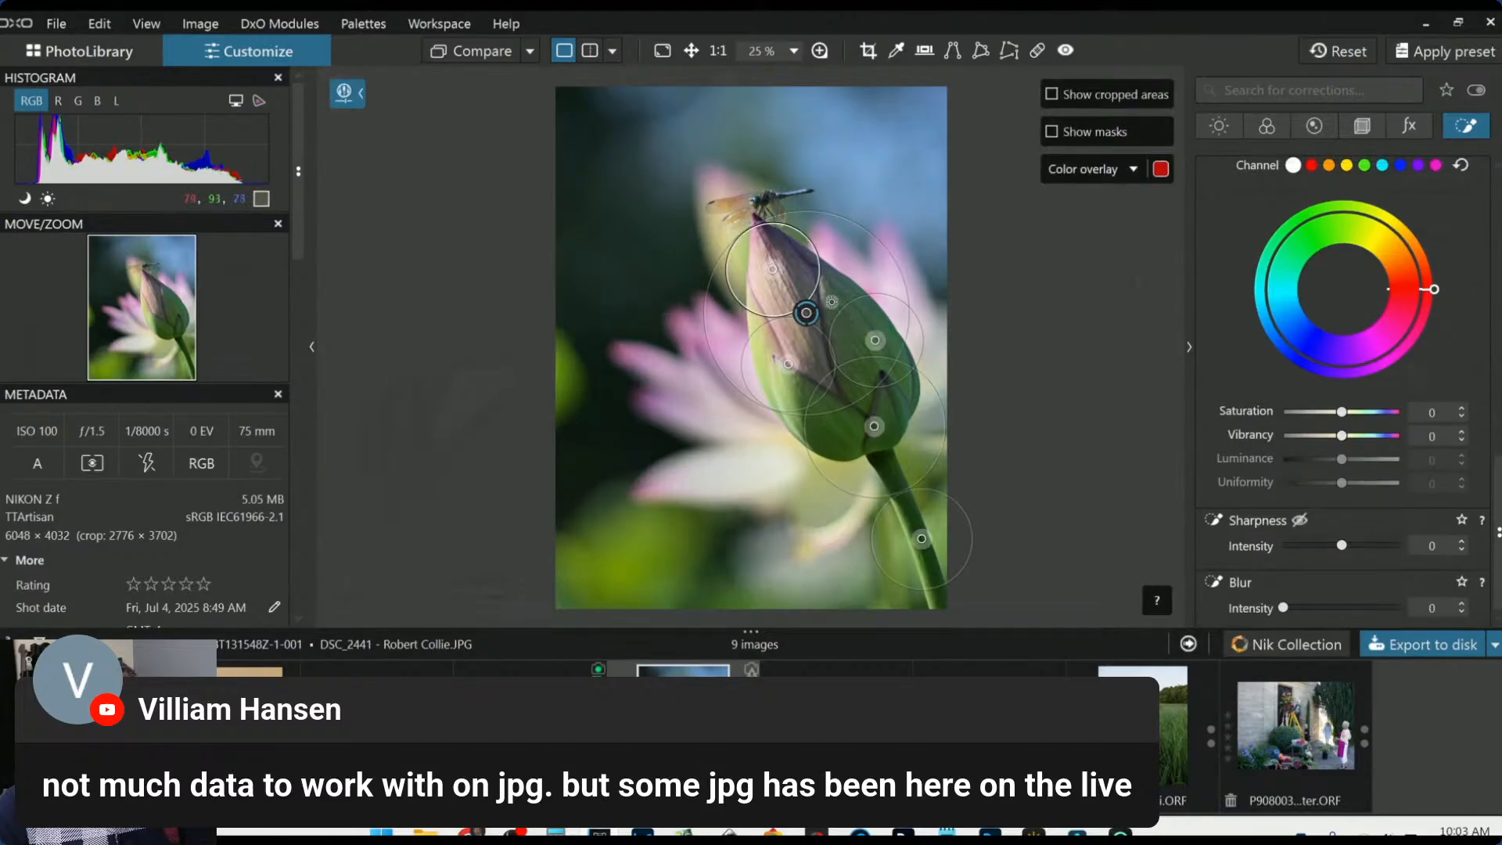
scroll(776, 270, "up", 3)
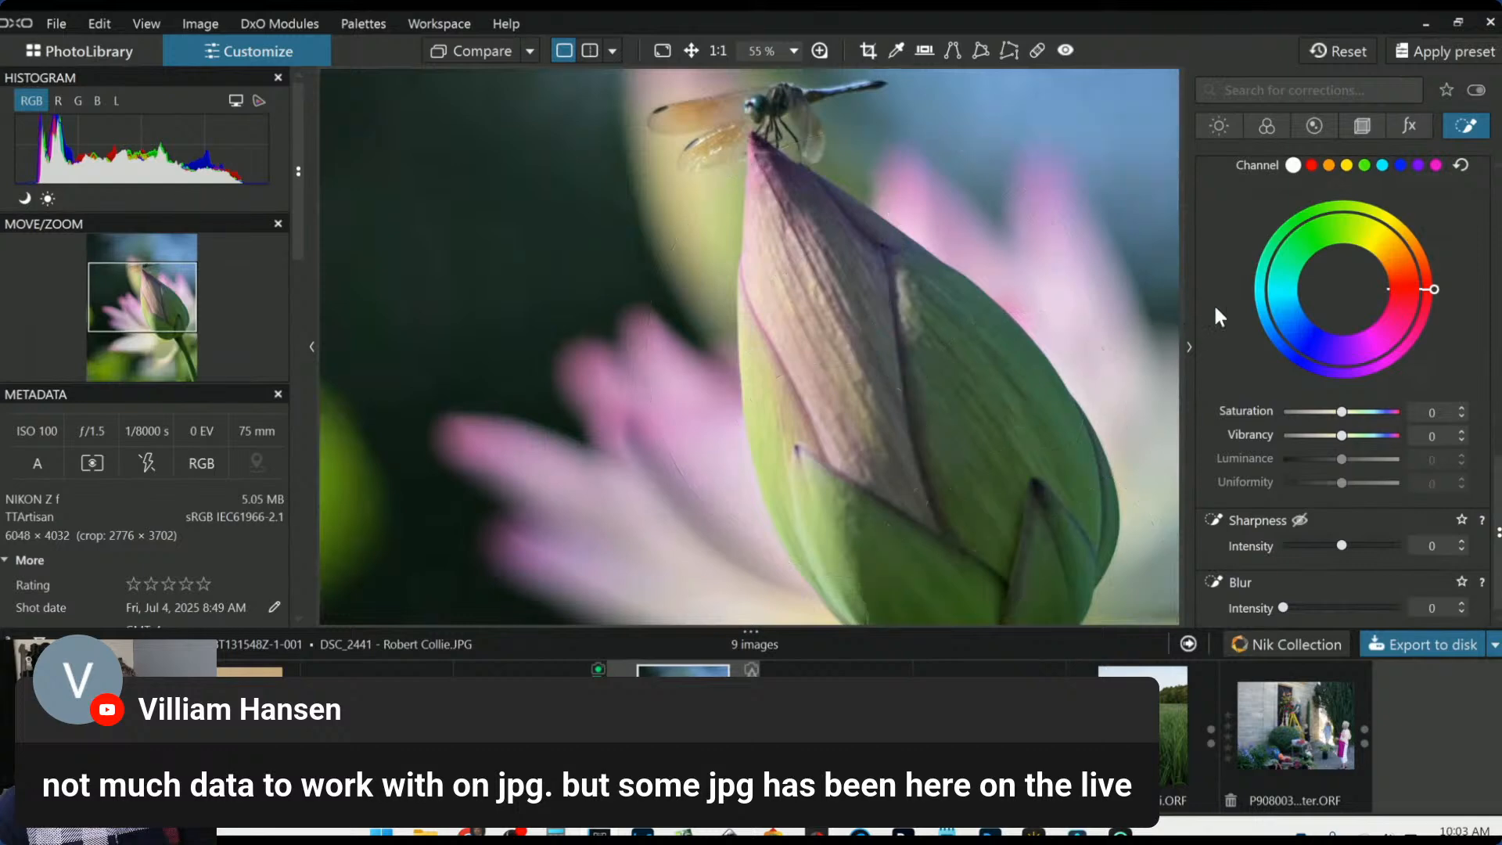
Add a new control point mask with three points on the bud's tip, its left petal edge and its upper right petal
scroll(1287, 303, "up", 10)
scroll(1288, 308, "up", 3)
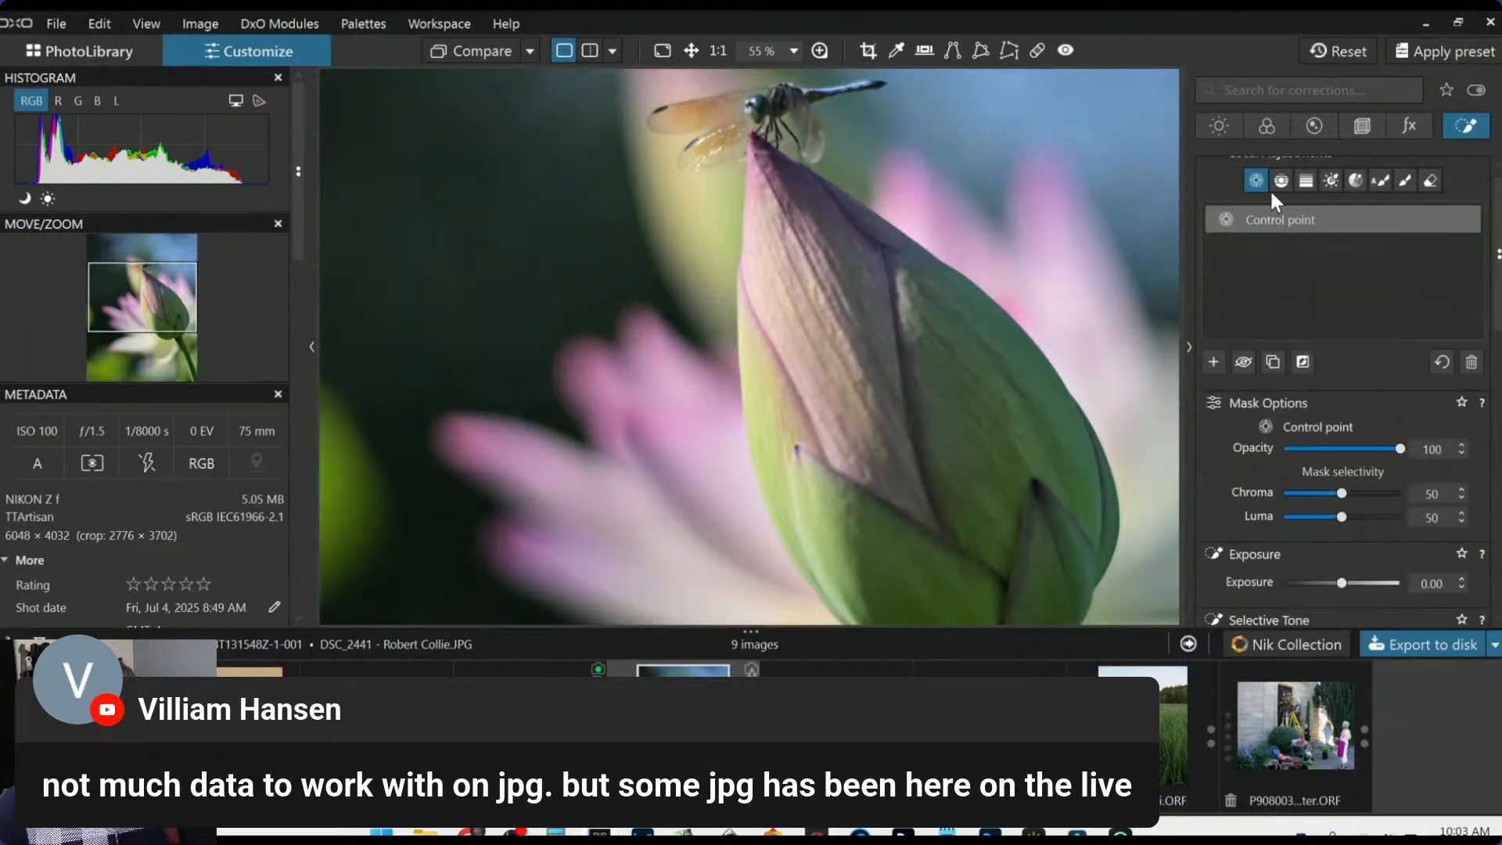
left_click(1208, 350)
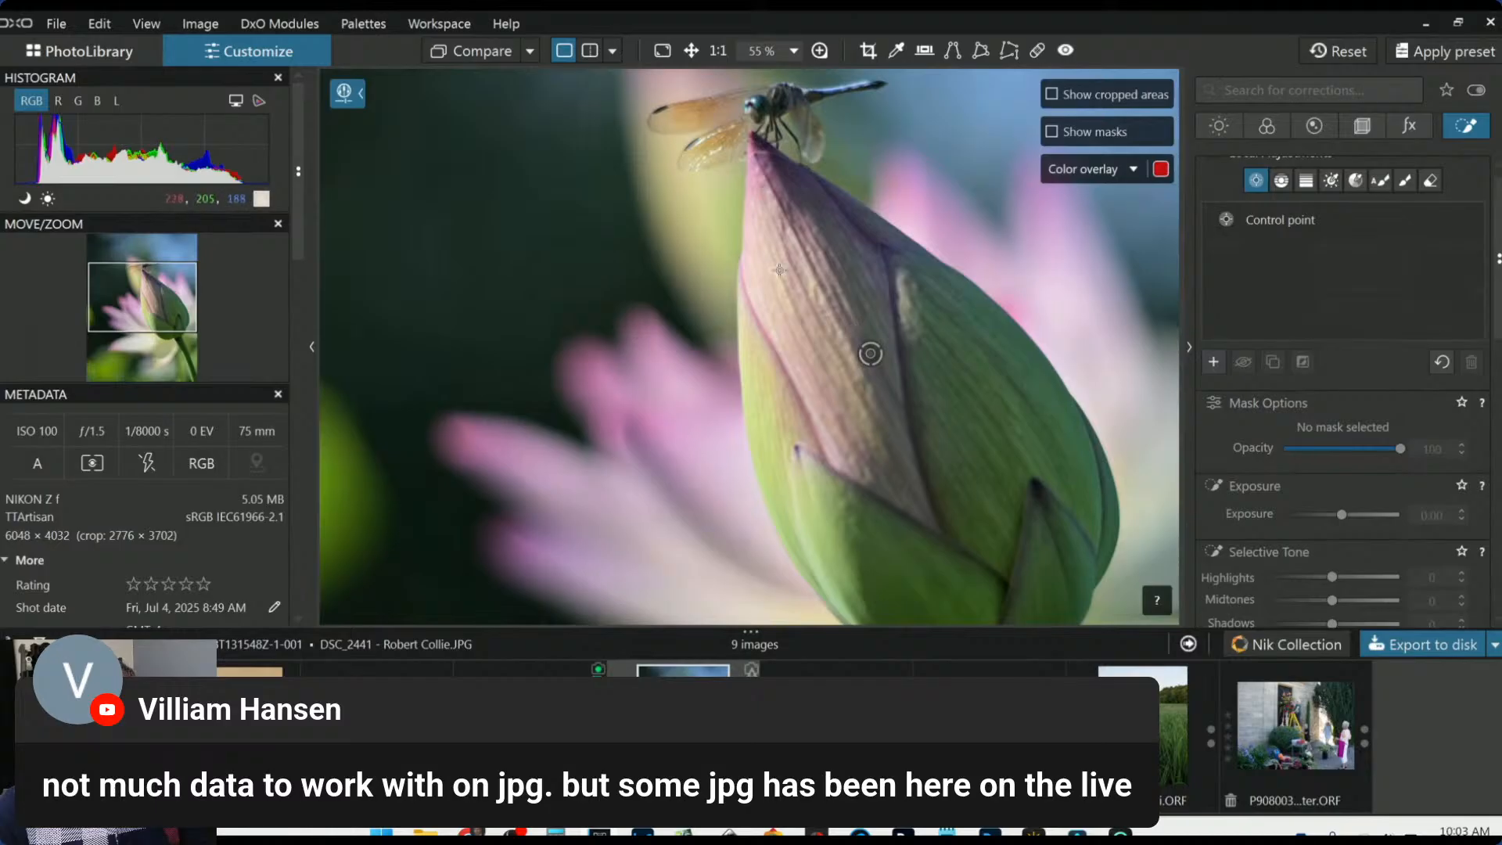
left_click(776, 180)
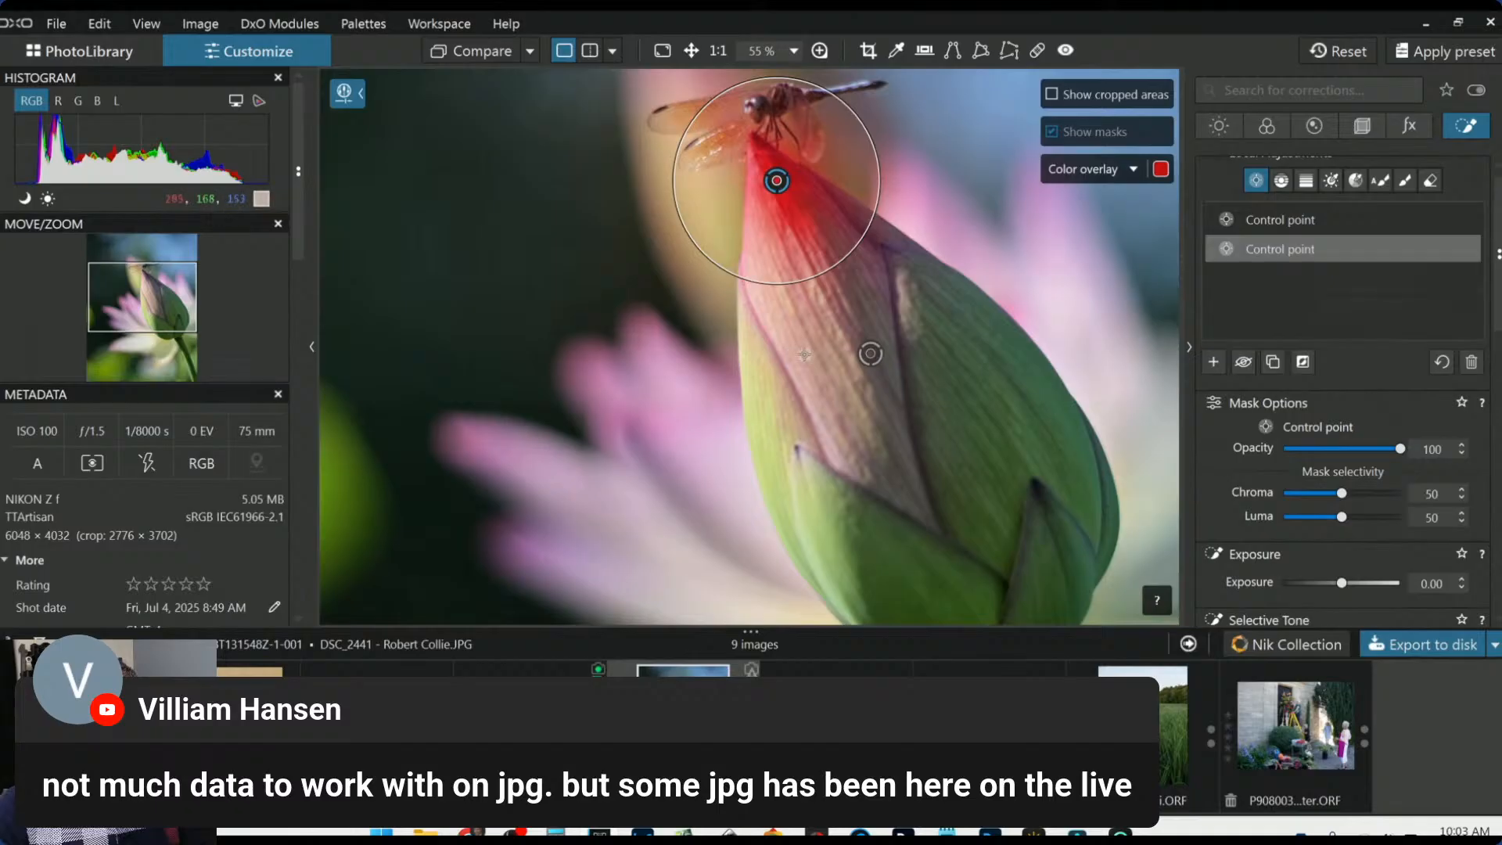
left_click(796, 354)
left_click(877, 271)
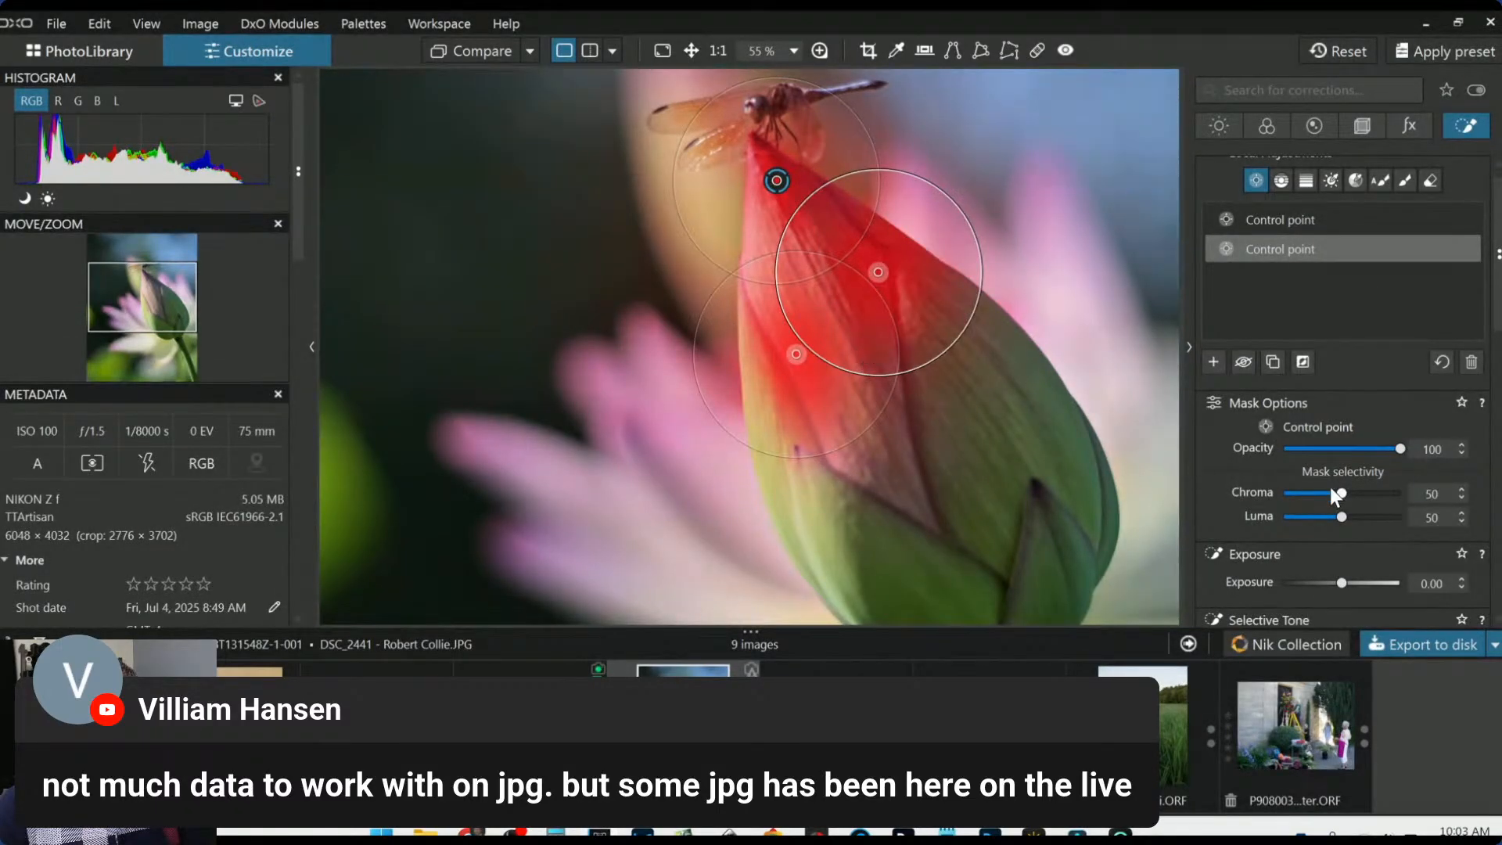
In the mask's HSL settings, set the magenta channel to saturation 42 and luminance -43, and widen its hue range
scroll(1335, 499, "down", 10)
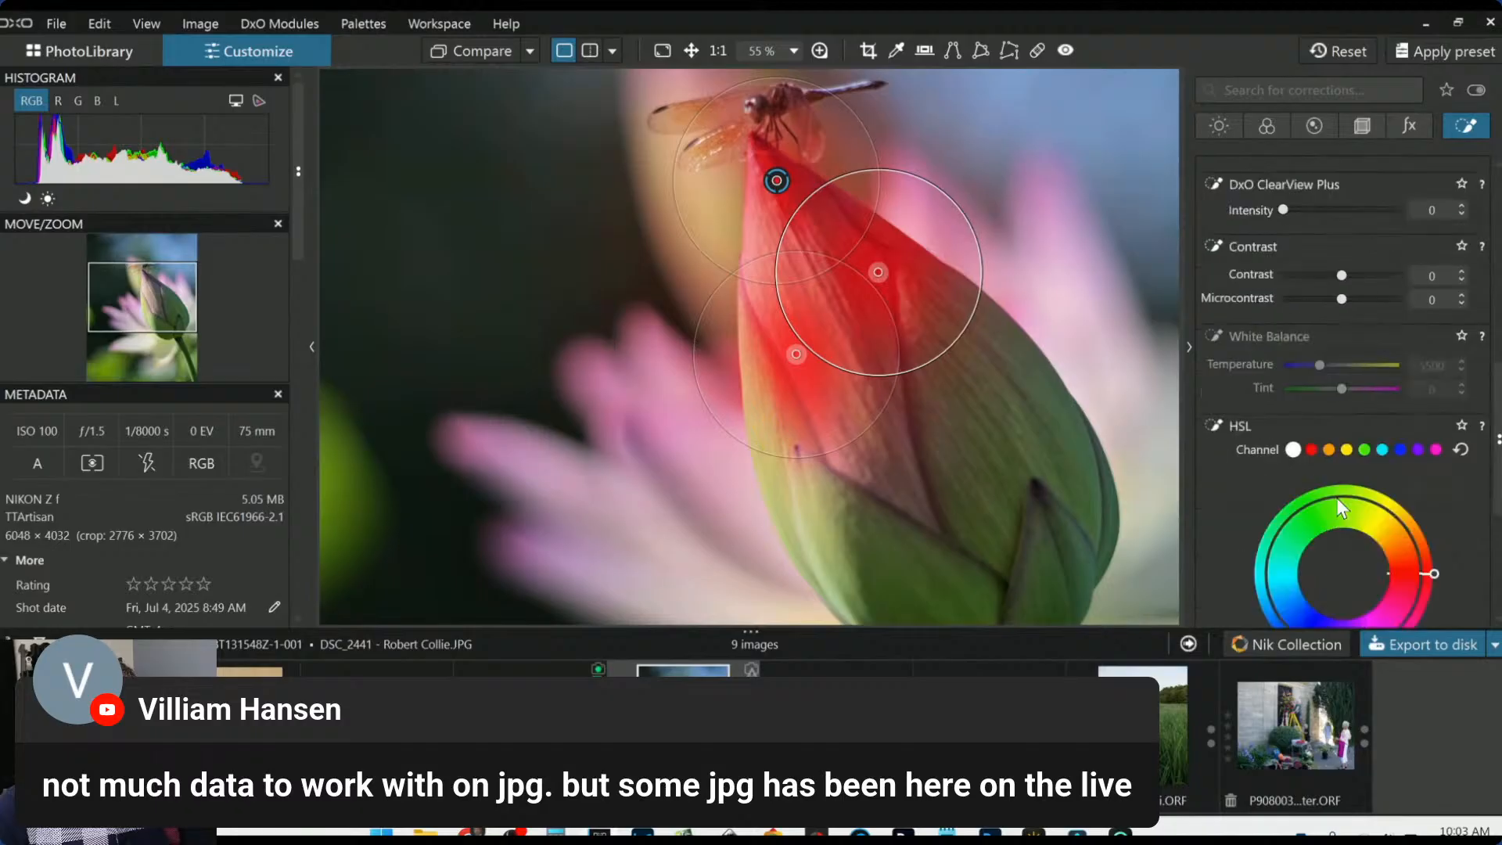
scroll(1335, 495, "down", 2)
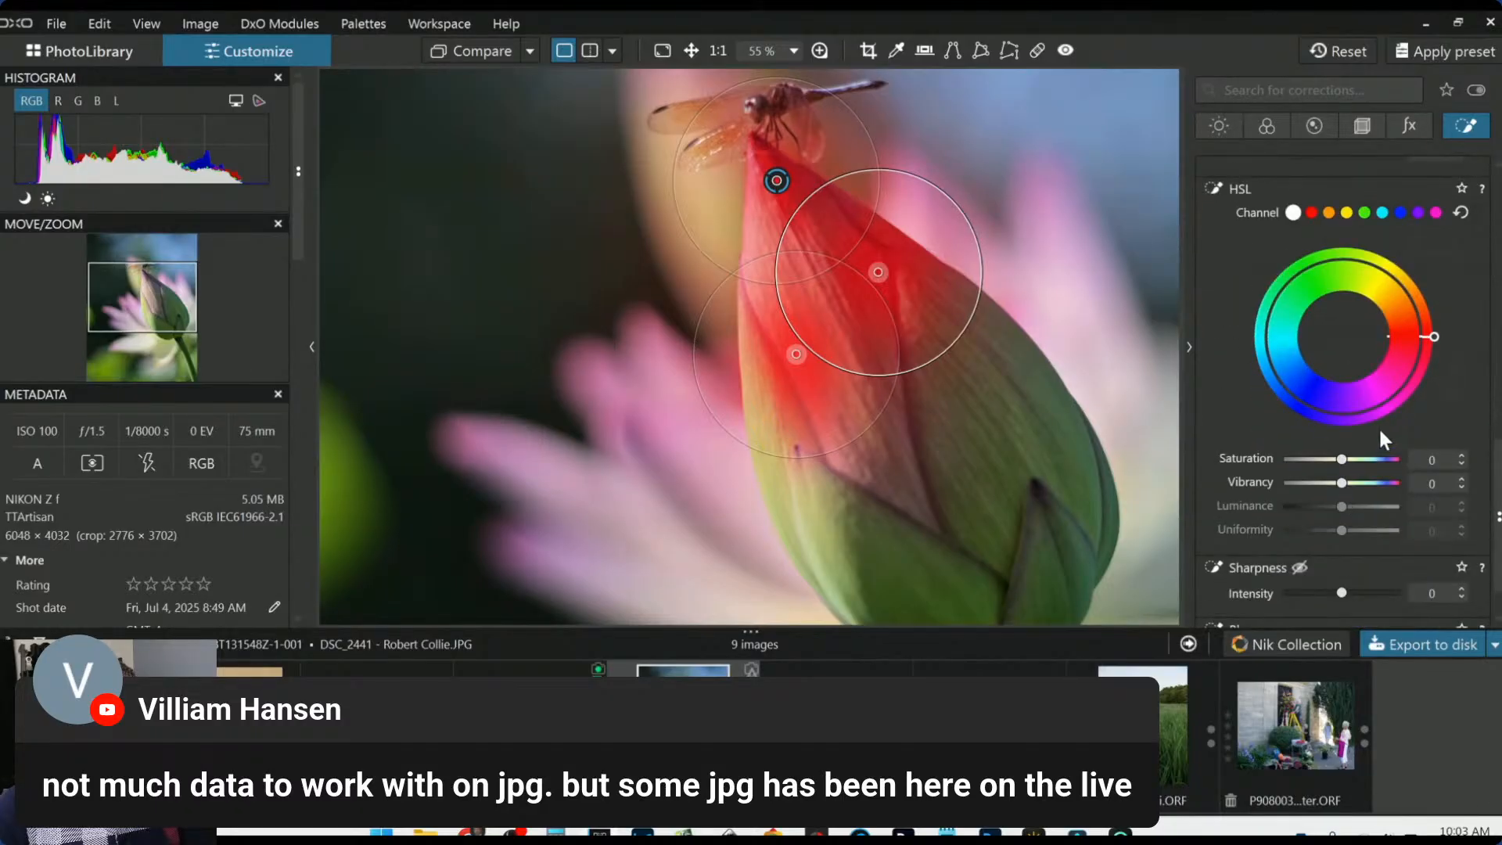
left_click(1435, 212)
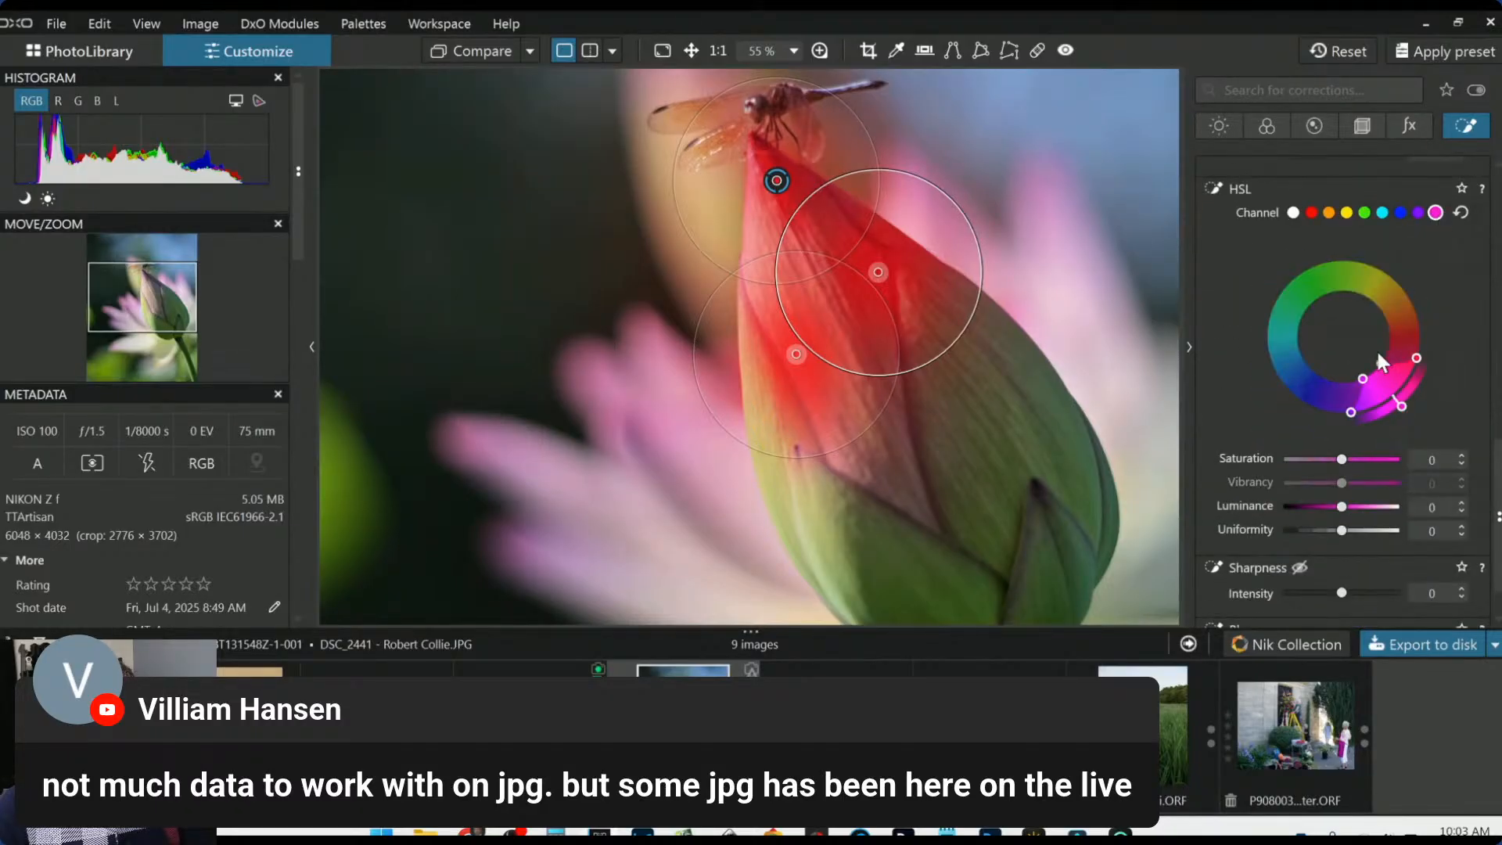
left_click_drag(1340, 459, 1366, 459)
mouse_move(1375, 406)
left_mouse_down()
mouse_move(1389, 362)
mouse_move(1357, 383)
left_mouse_up()
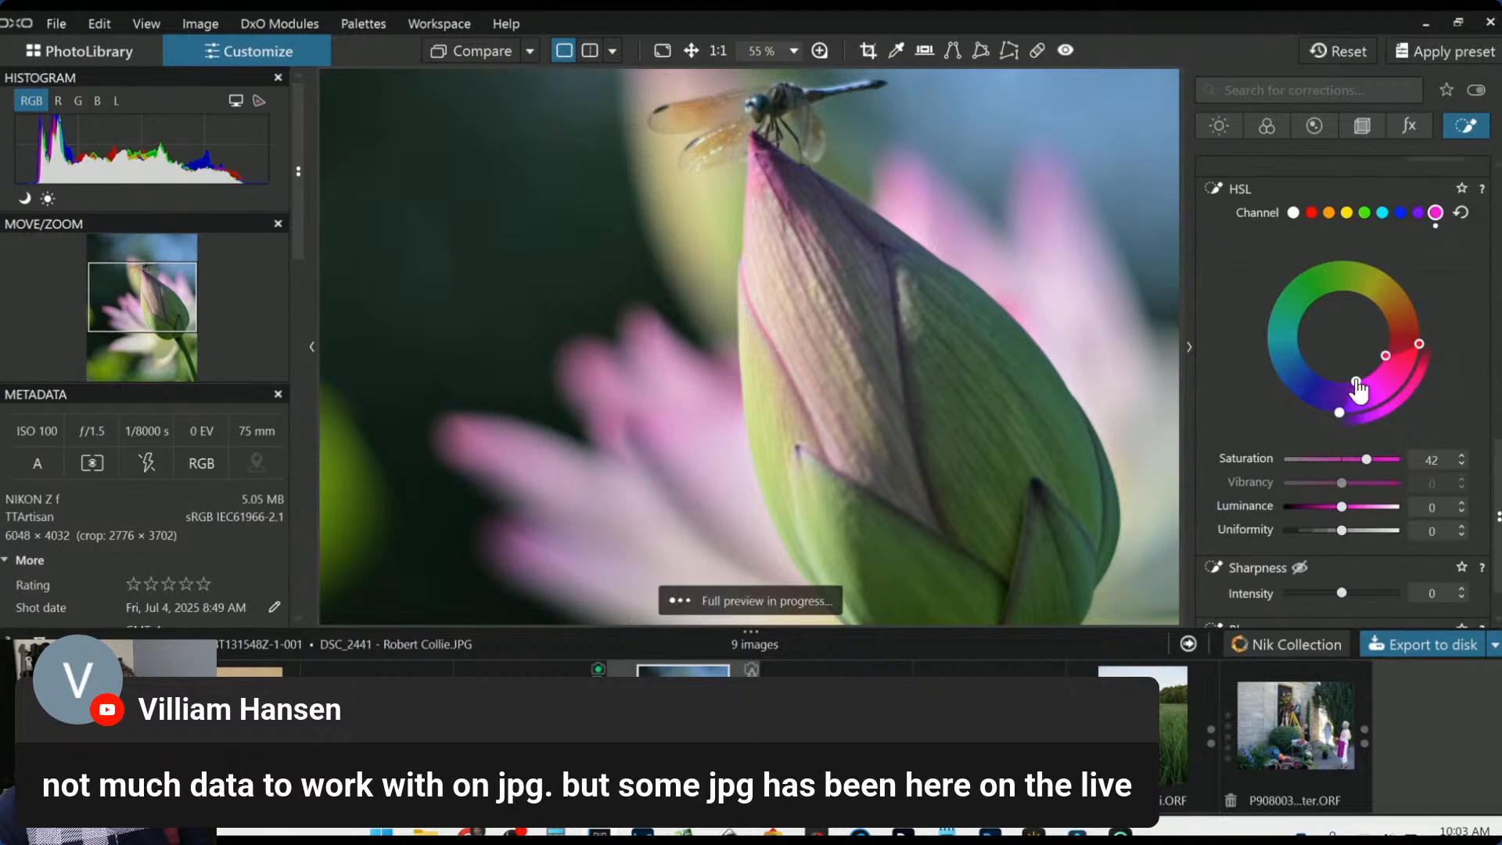
mouse_move(1343, 506)
left_mouse_down()
mouse_move(1384, 505)
mouse_move(1301, 504)
mouse_move(1317, 503)
left_mouse_up()
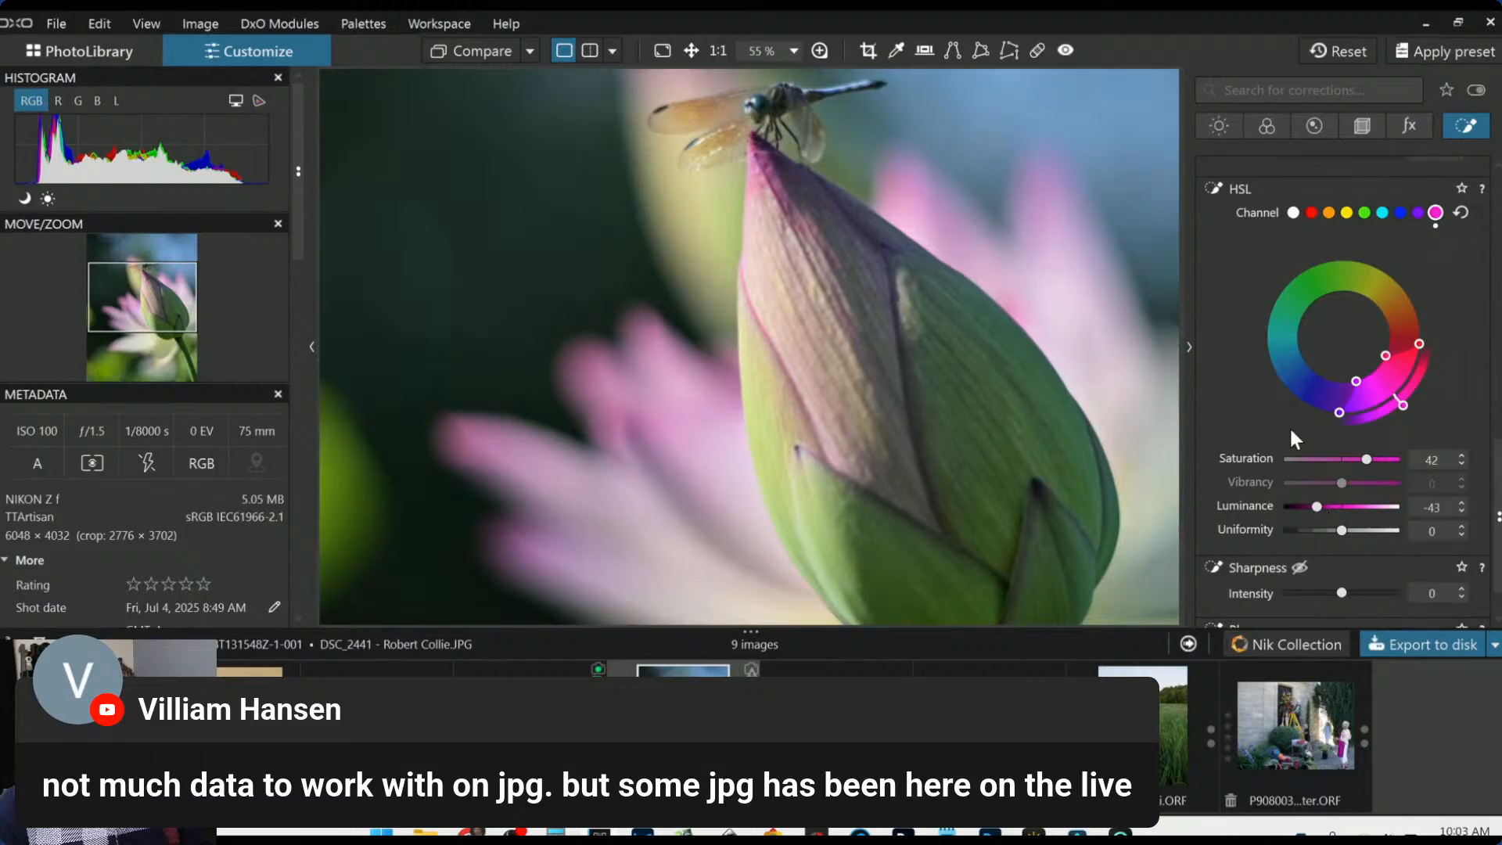
Add another control point mask with five points covering the green parts of the bud
scroll(1265, 363, "up", 10)
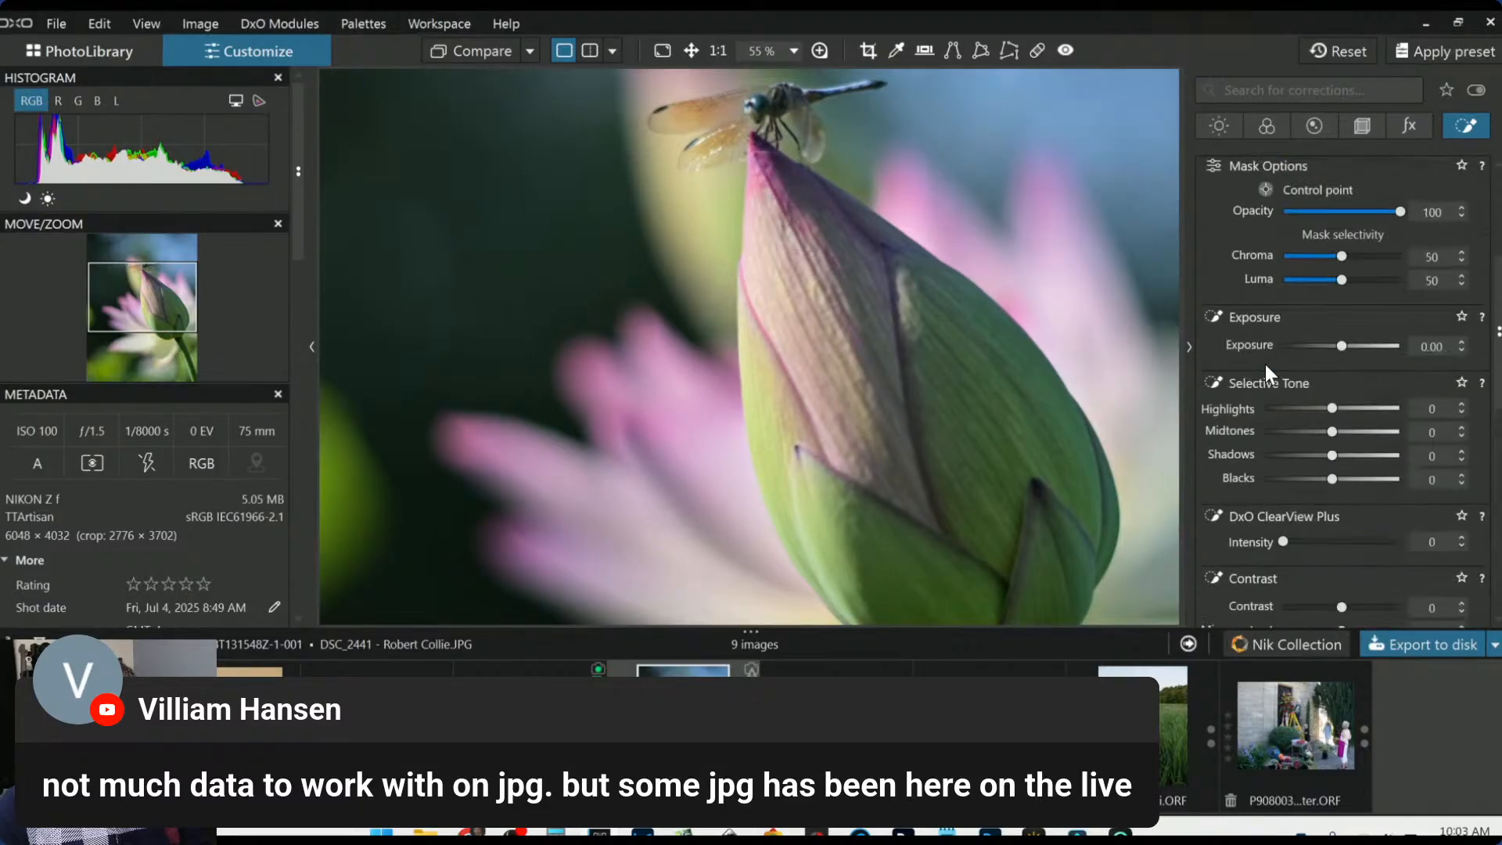
left_click(1213, 313)
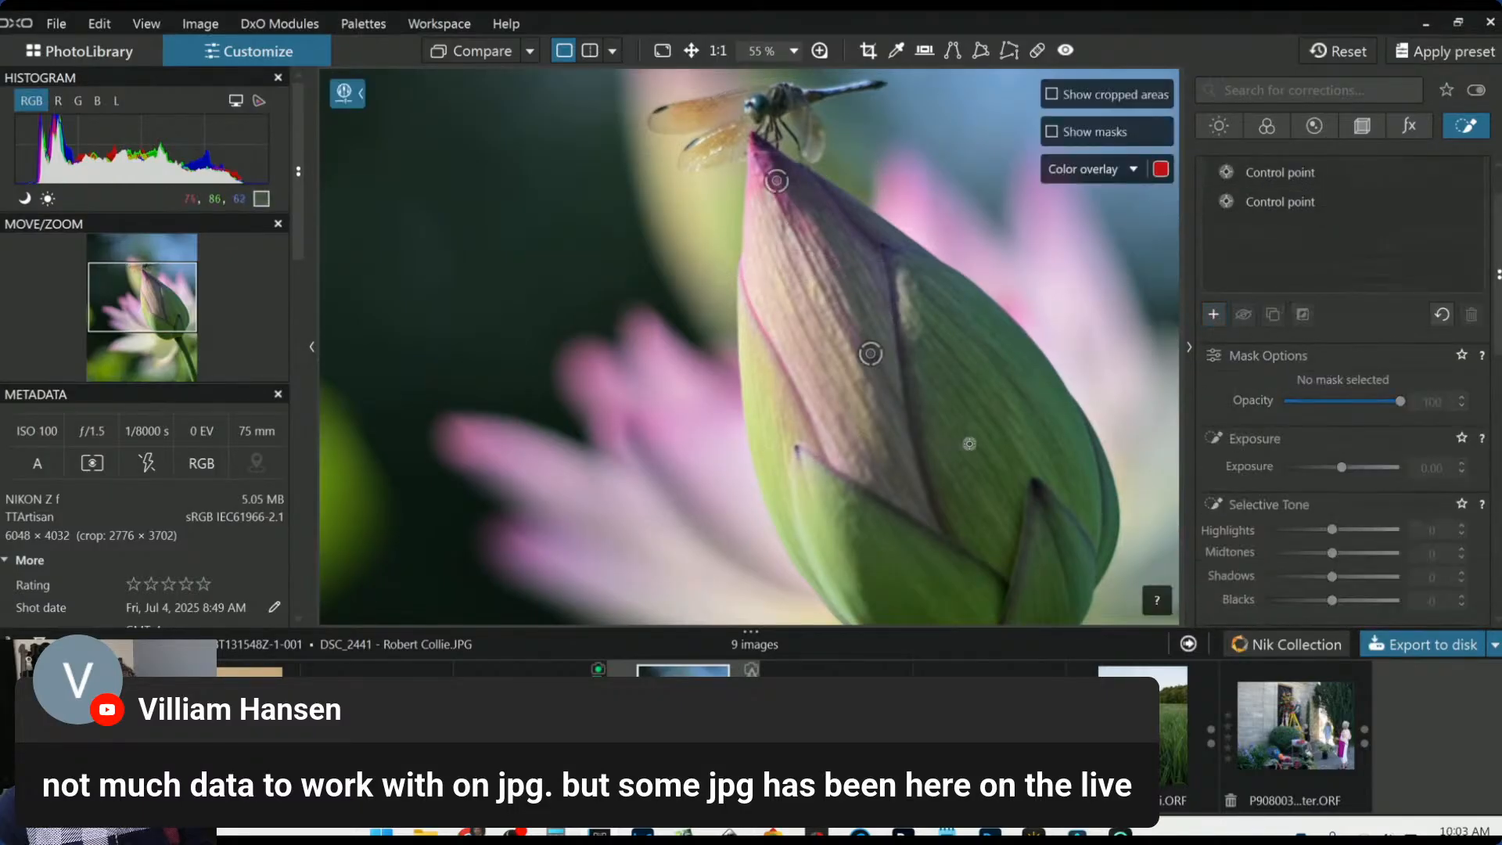
left_click(1004, 446)
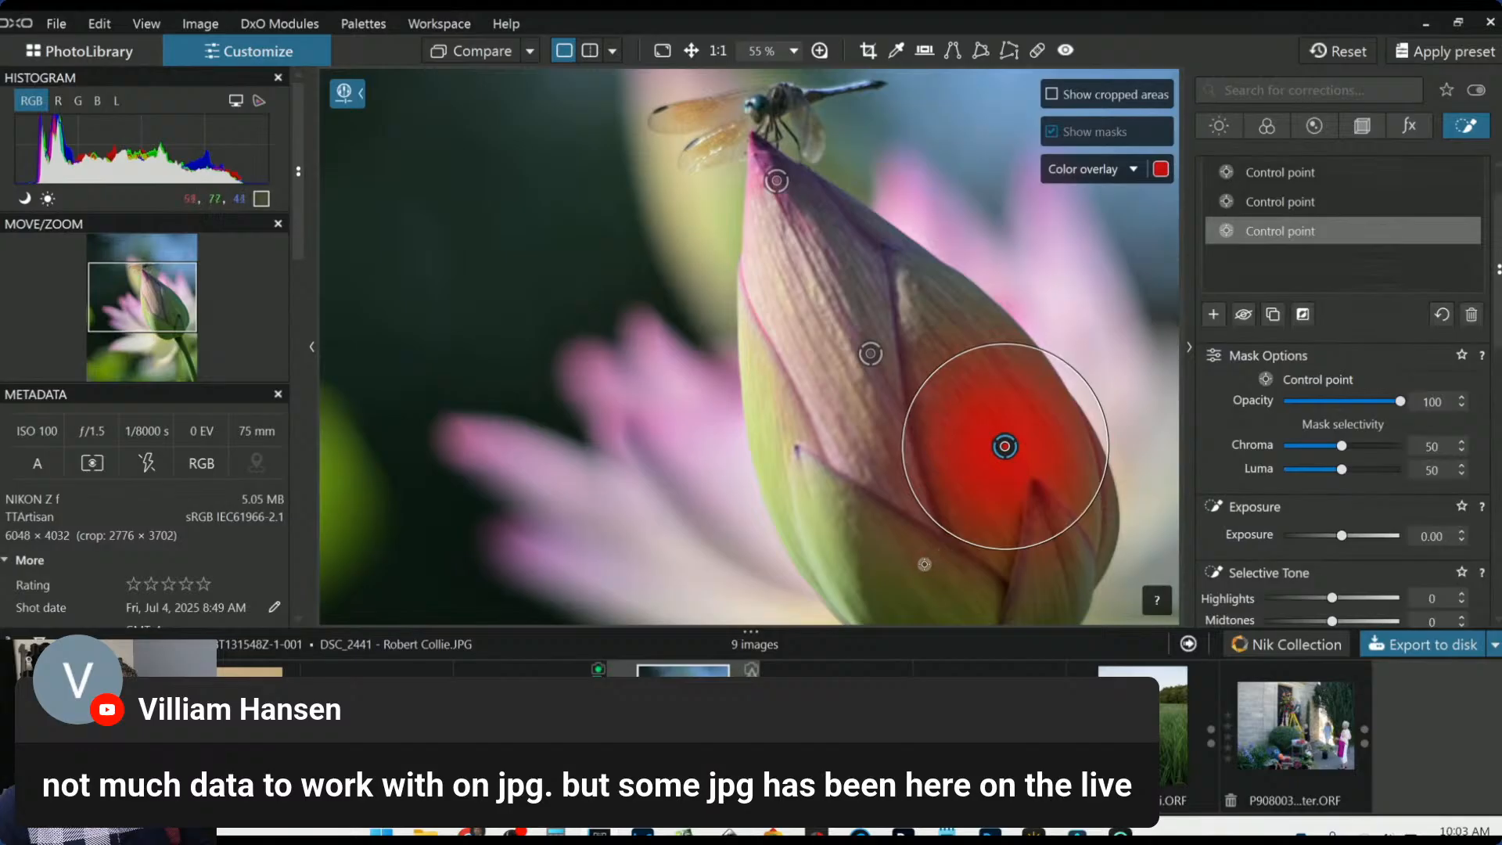
left_click(883, 580)
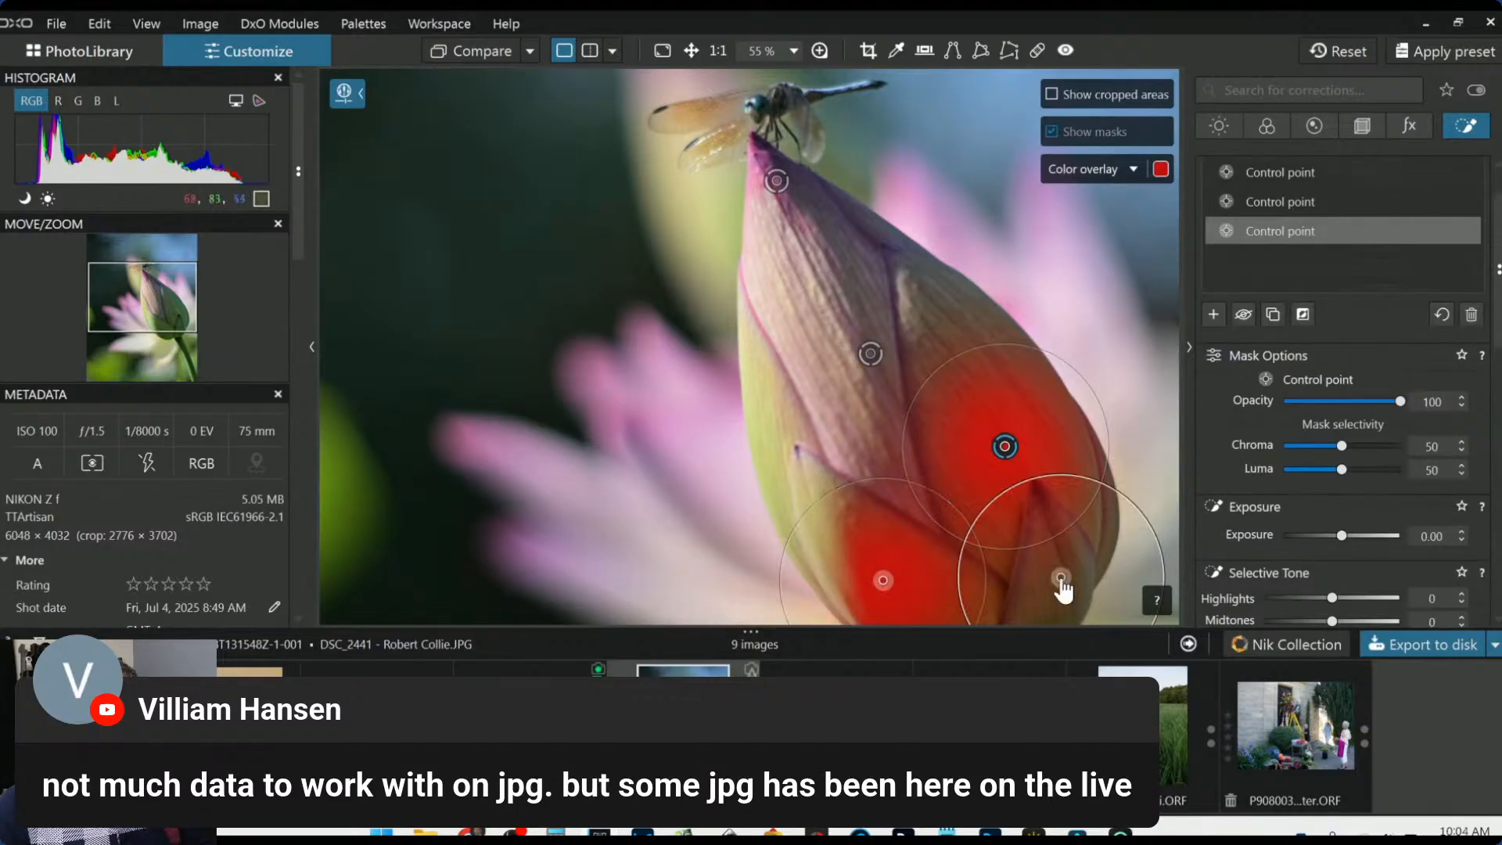
left_click(1061, 577)
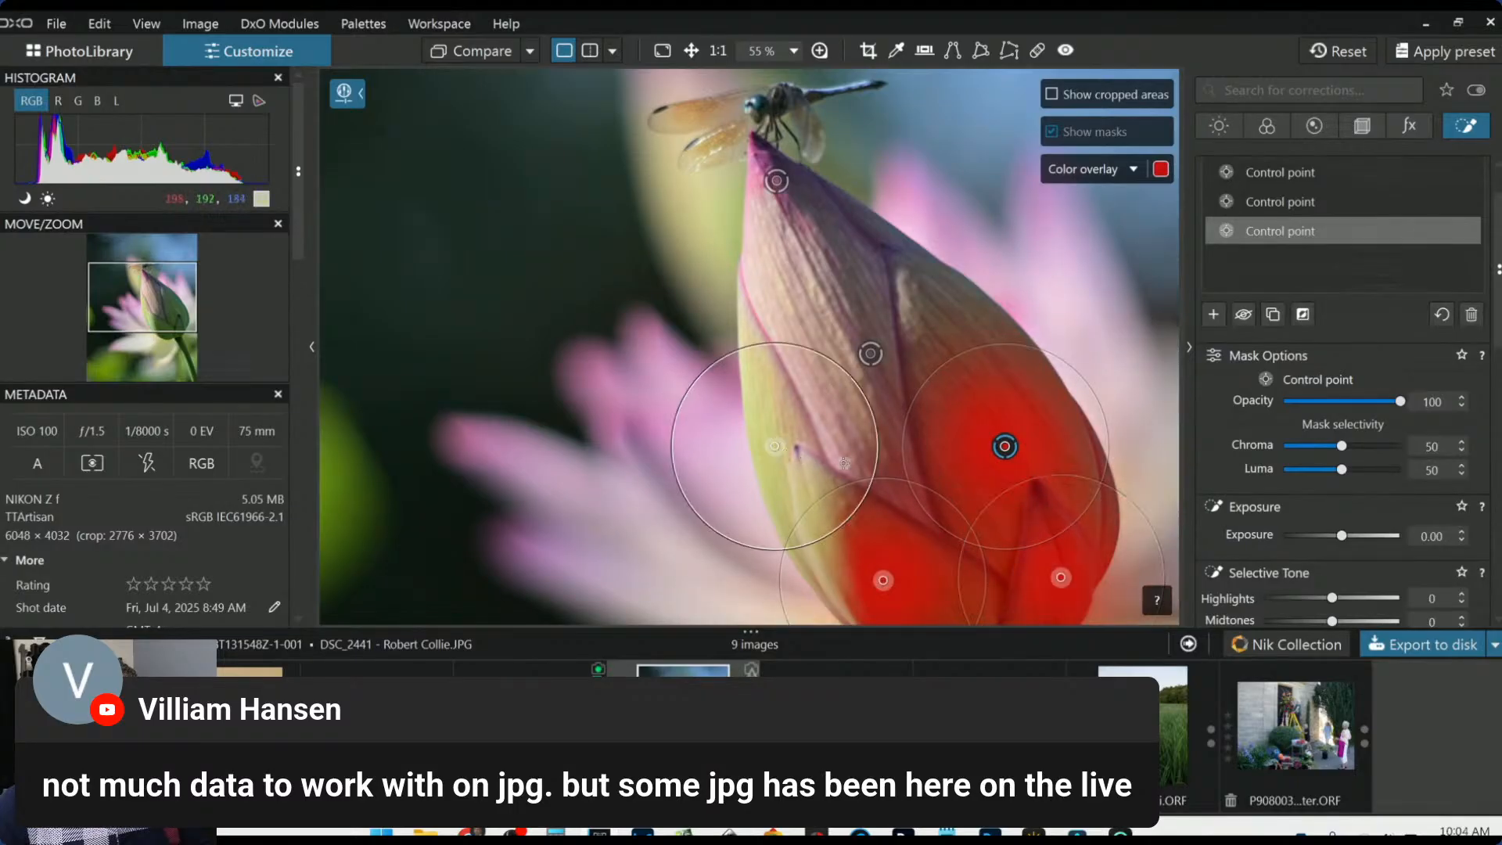
left_click(774, 446)
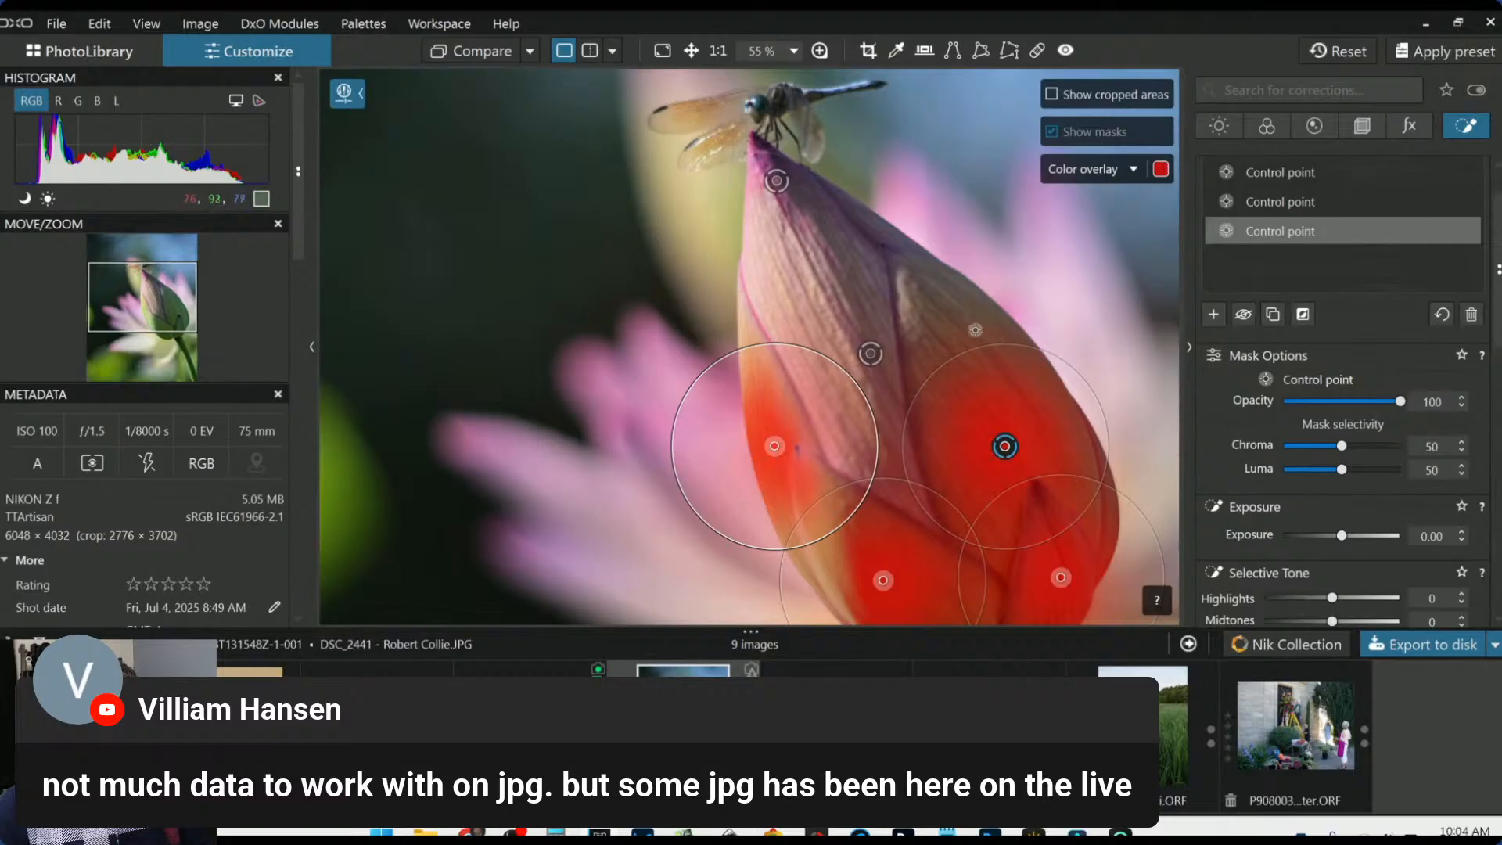
left_click(974, 328)
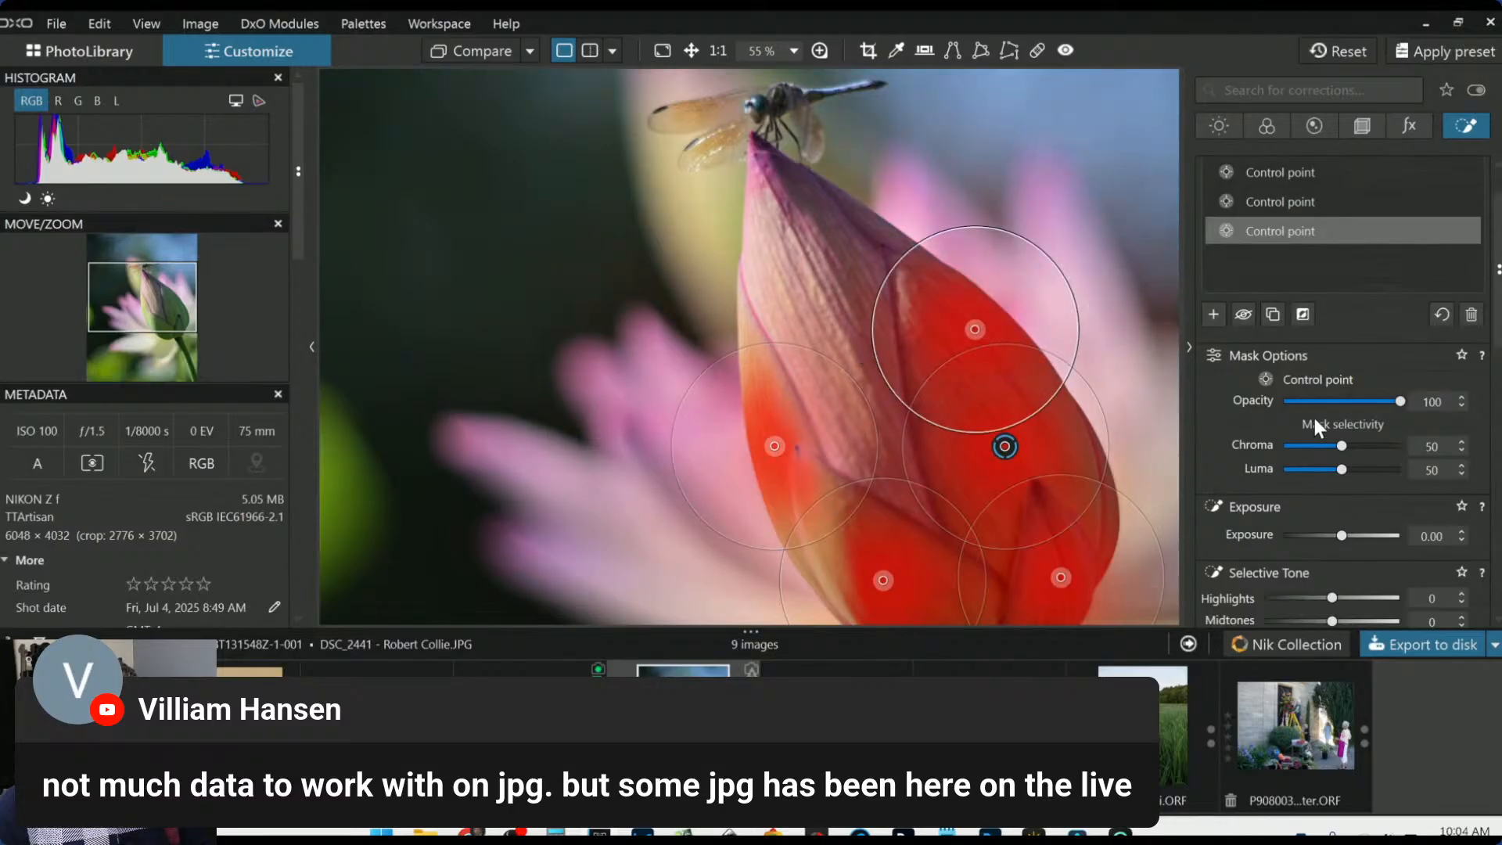
Set the green channel's HSL saturation to 31 for the mask on the bud's green parts
scroll(1312, 439, "down", 3)
scroll(1312, 439, "down", 5)
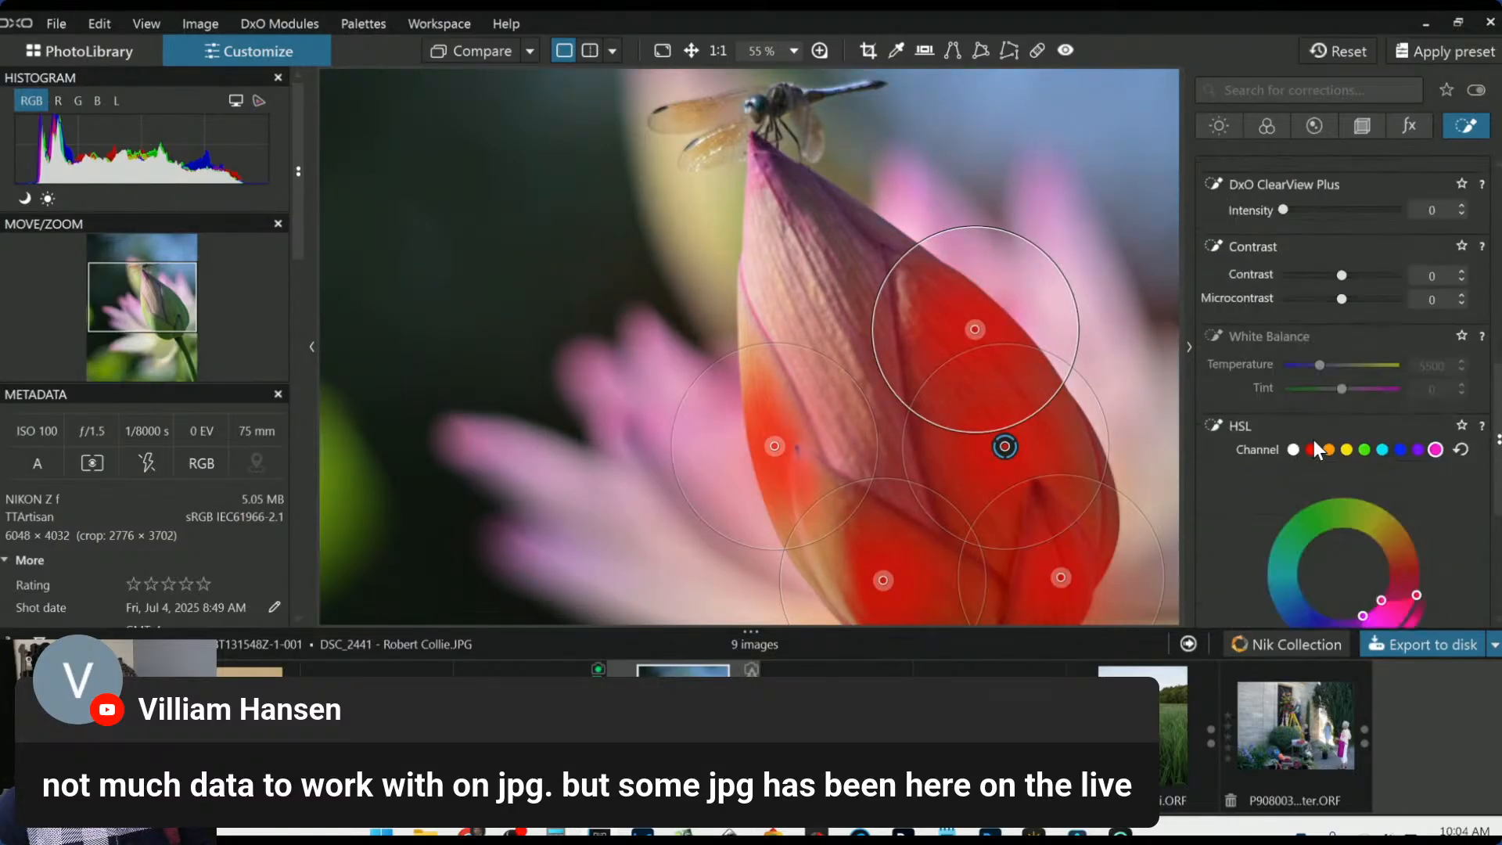
left_click(1363, 356)
scroll(1314, 426, "down", 3)
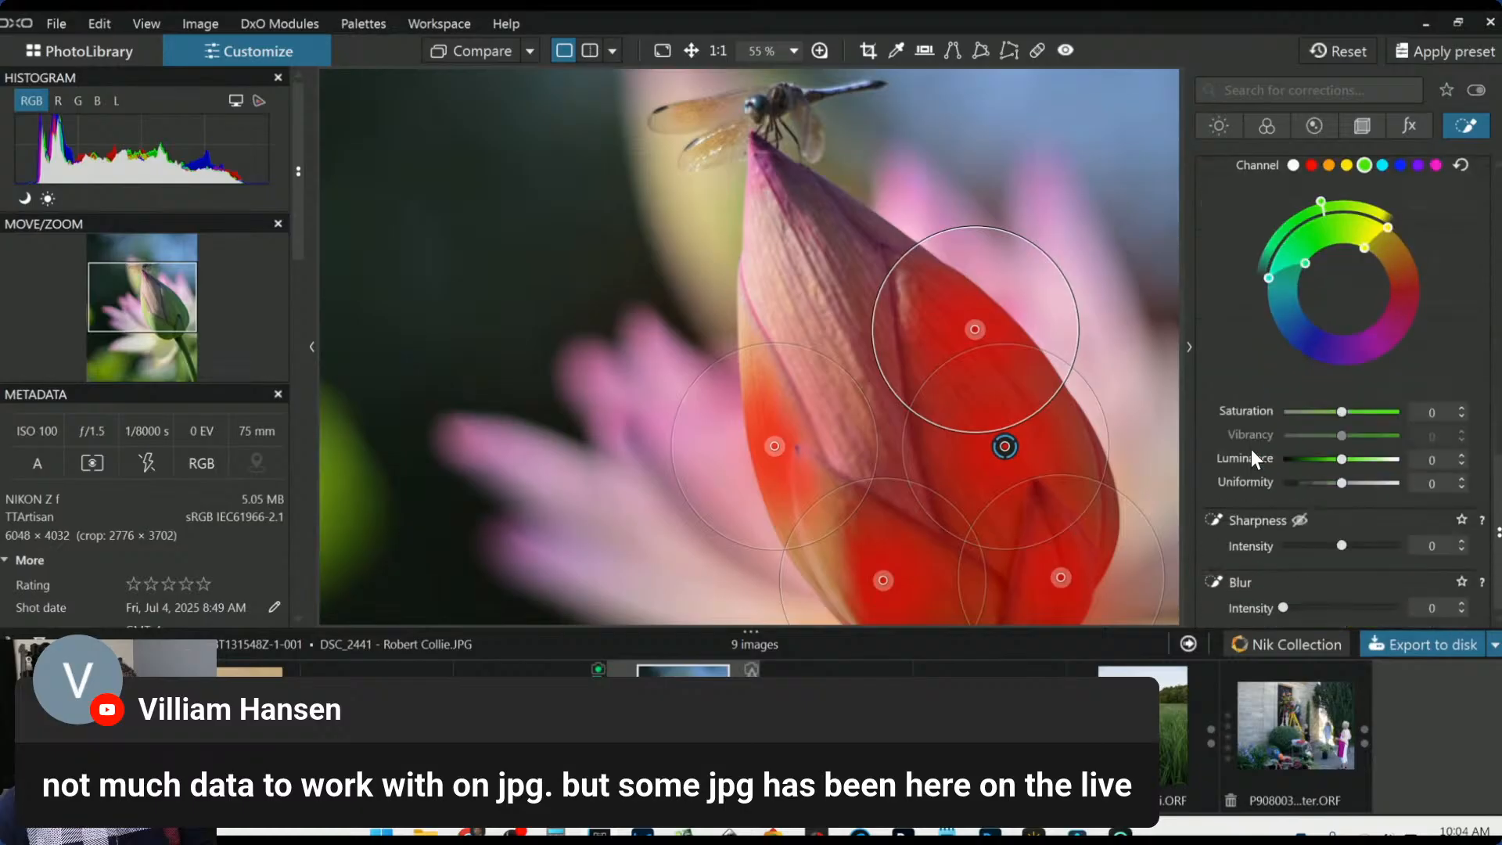
left_click_drag(1341, 405, 1359, 407)
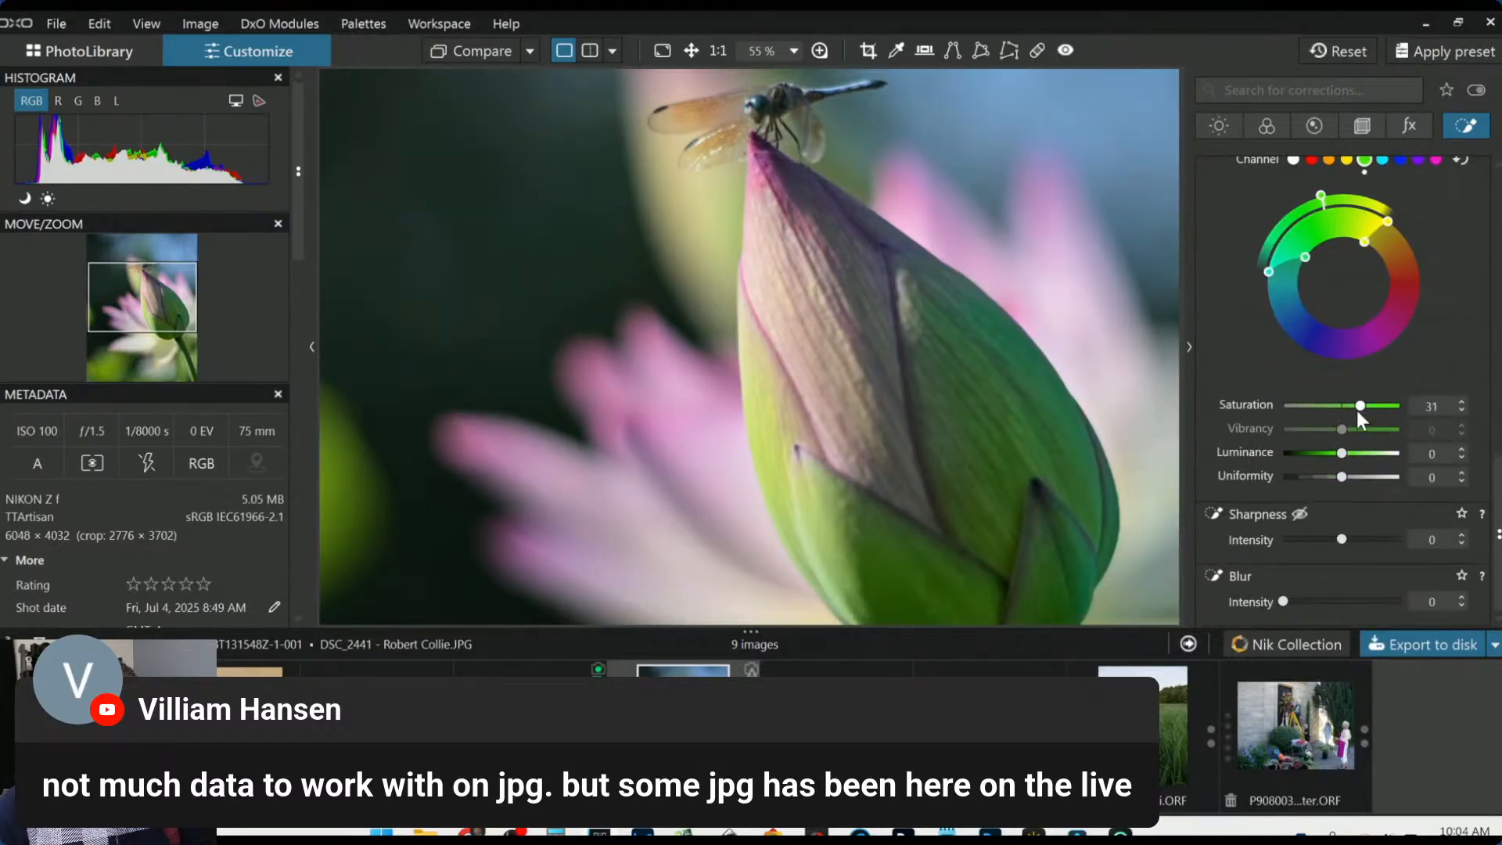
scroll(1047, 327, "down", 3)
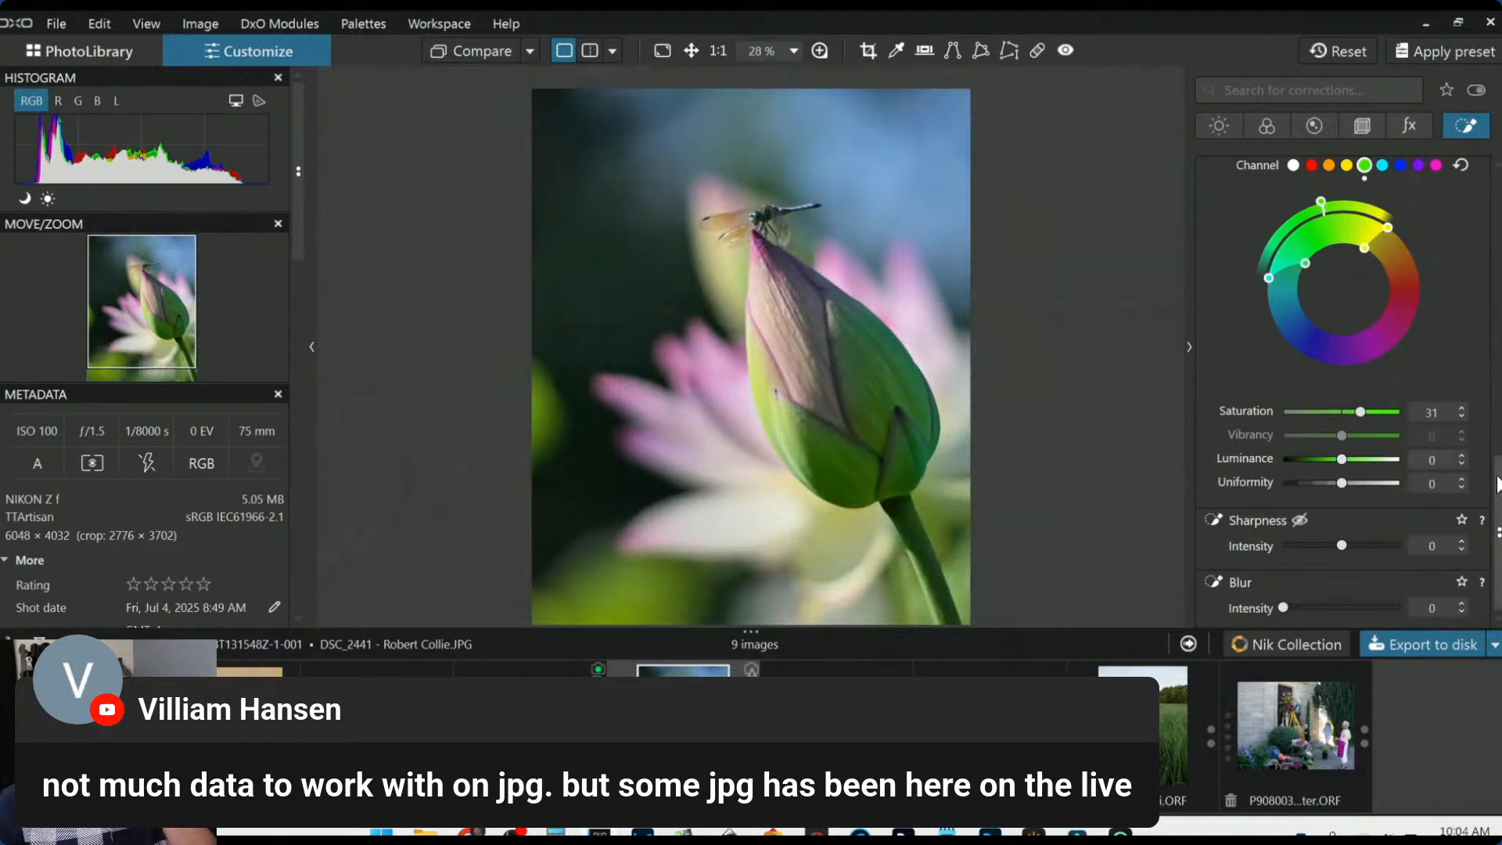
left_click_drag(1360, 415, 1353, 457)
Raise Shadows to 15 and Microcontrast to 17 in the local adjustments for the bud's green areas
scroll(1269, 312, "up", 5)
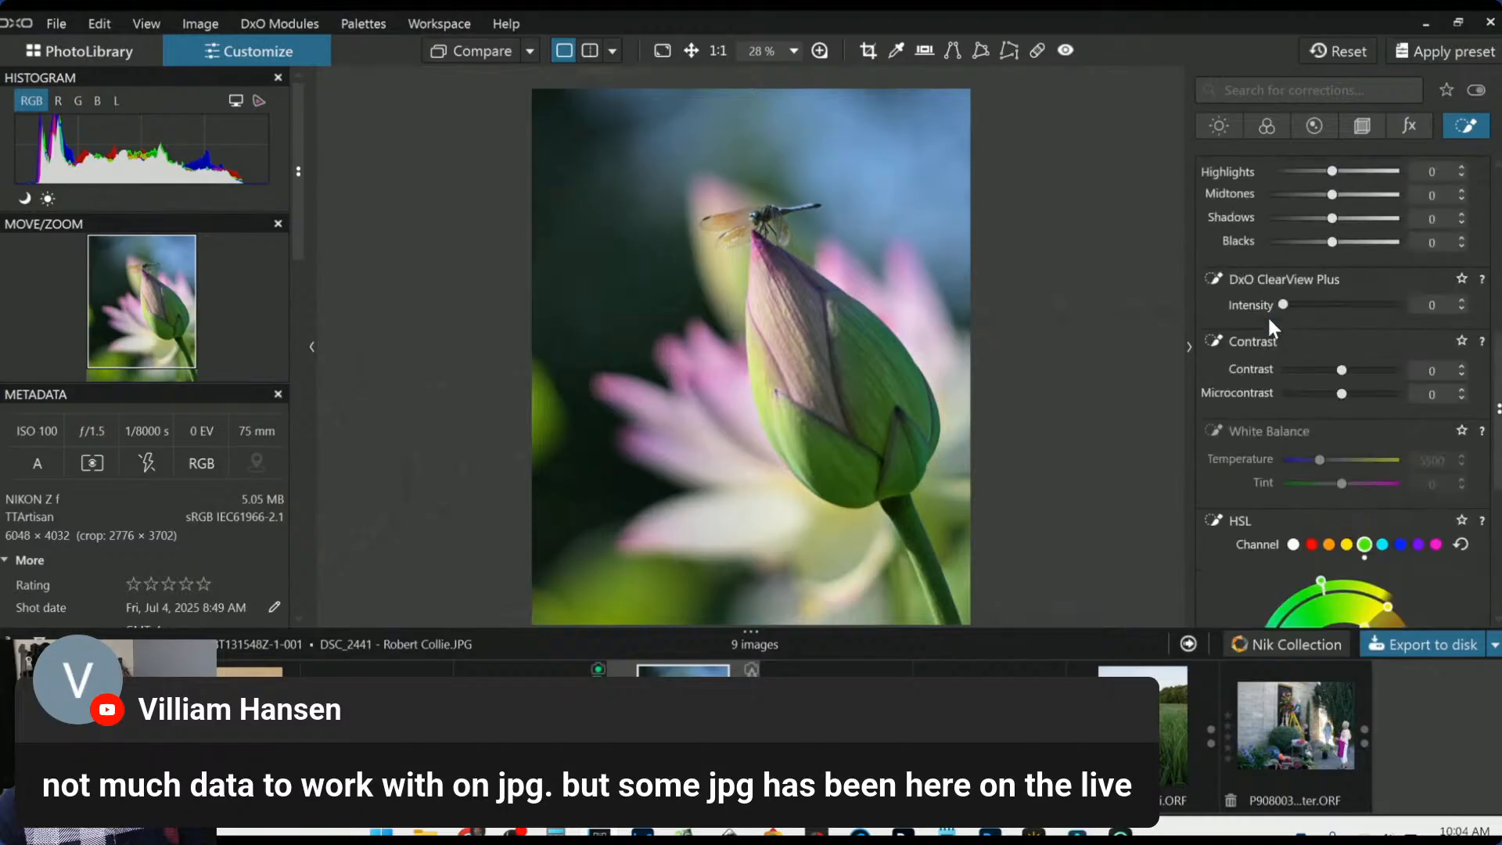
left_click(1220, 130)
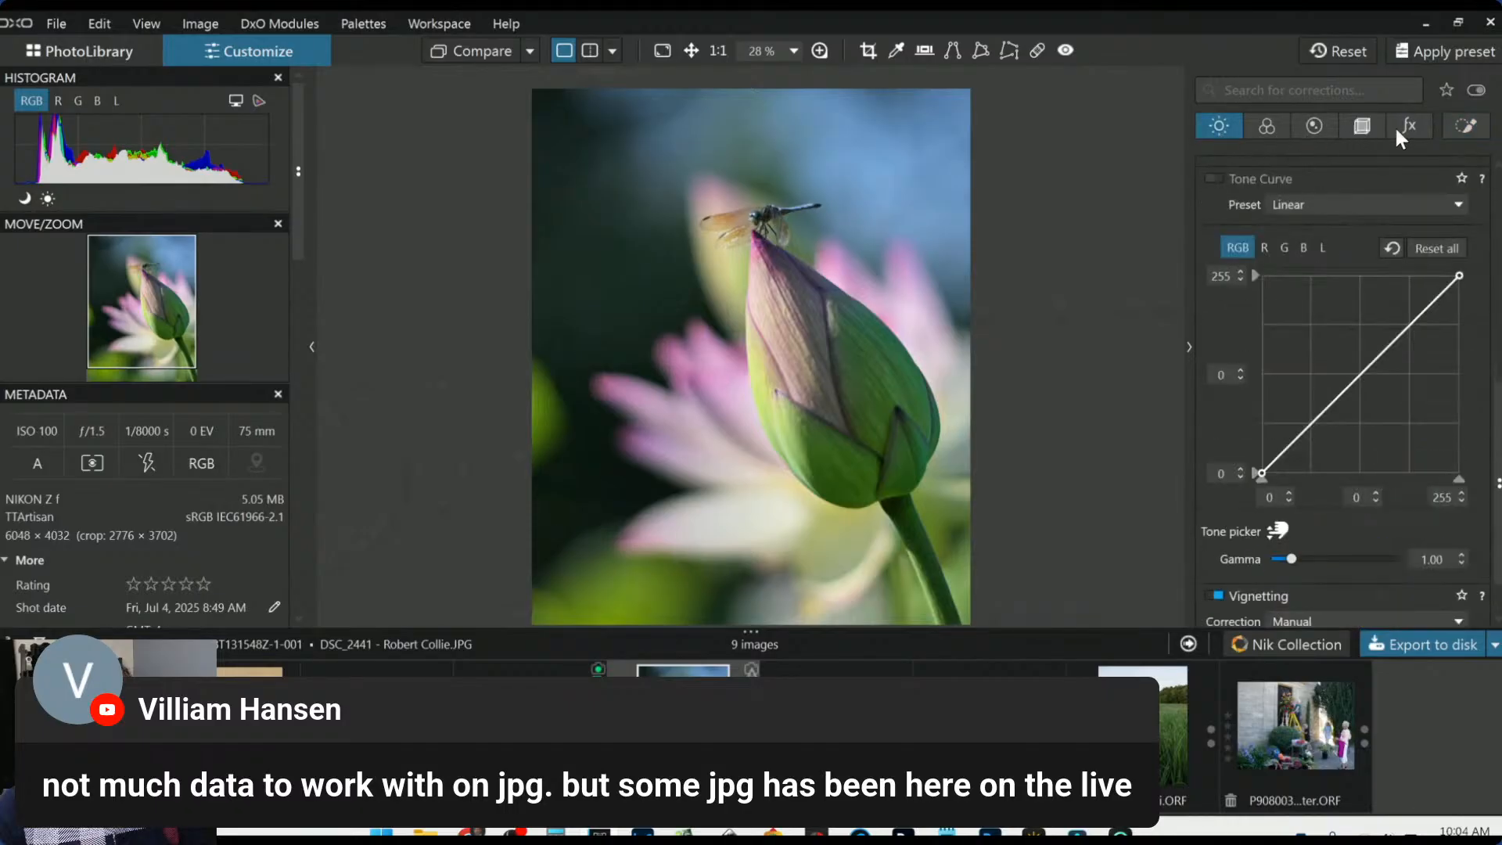
left_click(1467, 128)
scroll(1303, 421, "up", 3)
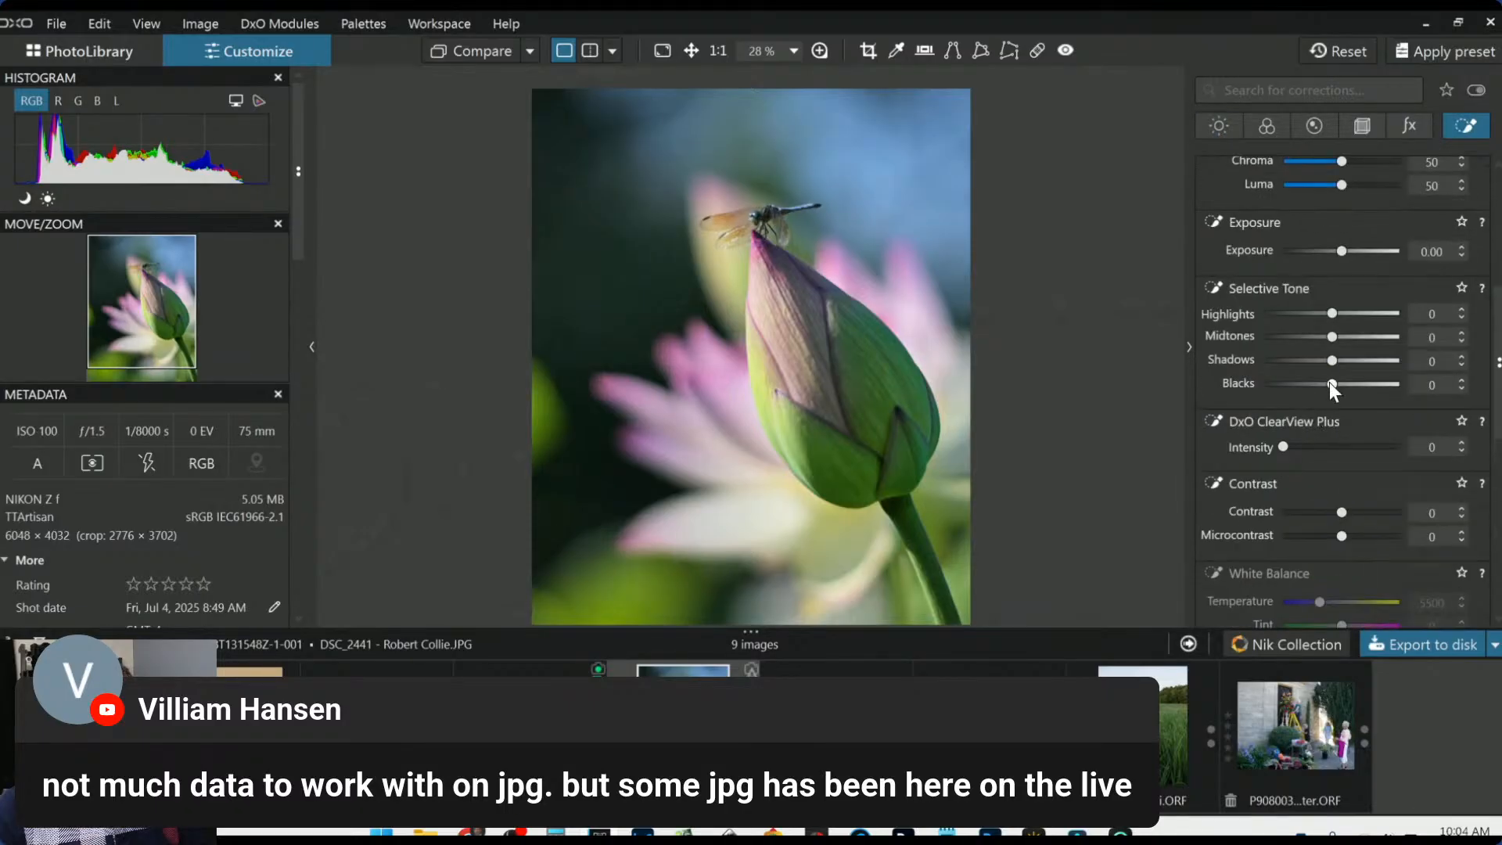
left_click_drag(1335, 361, 1344, 361)
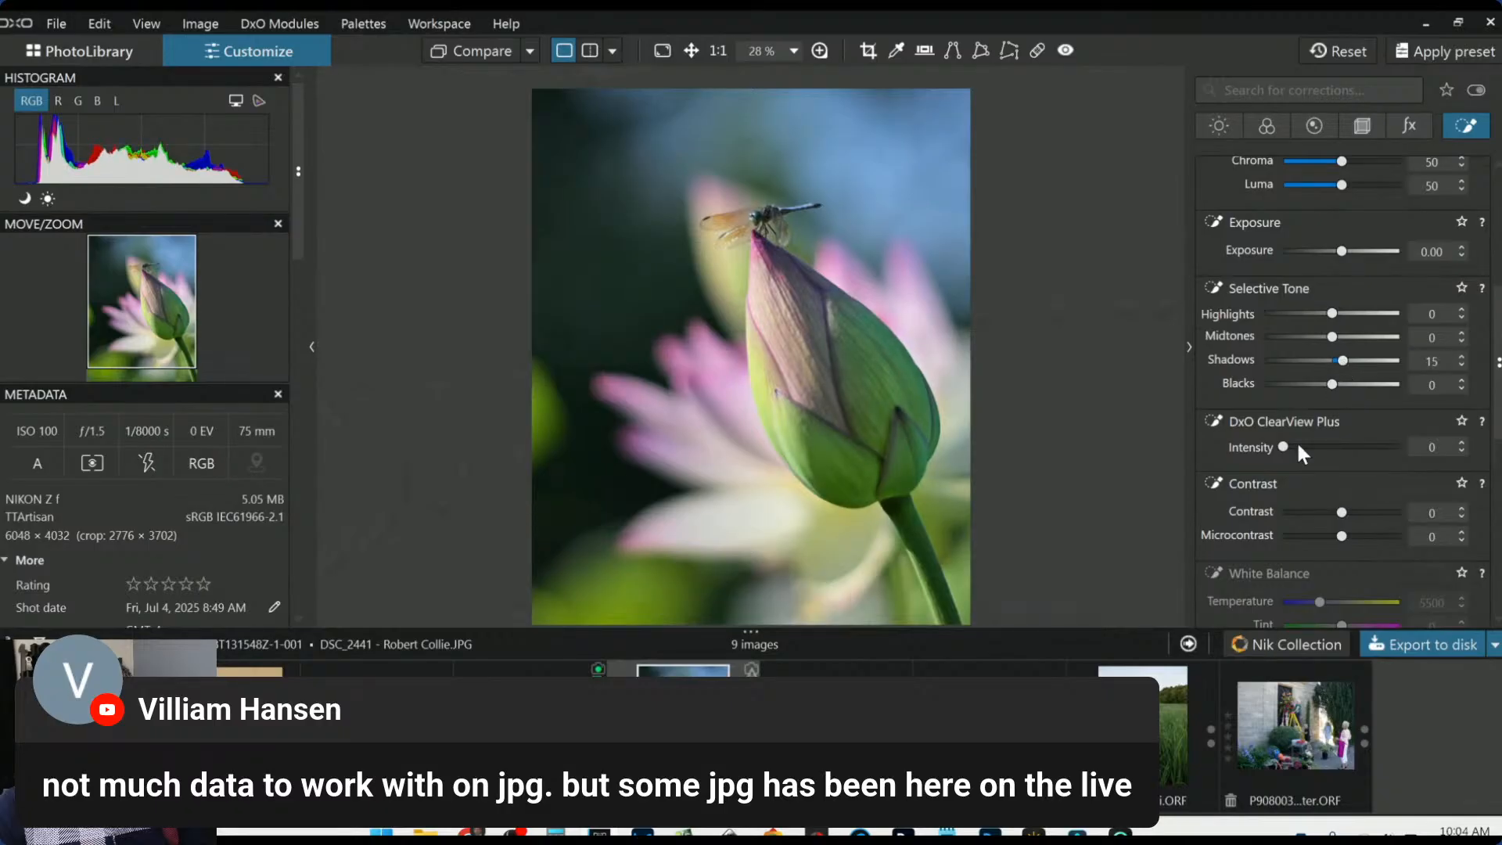
scroll(1295, 452, "down", 1)
left_click_drag(1334, 445, 1350, 445)
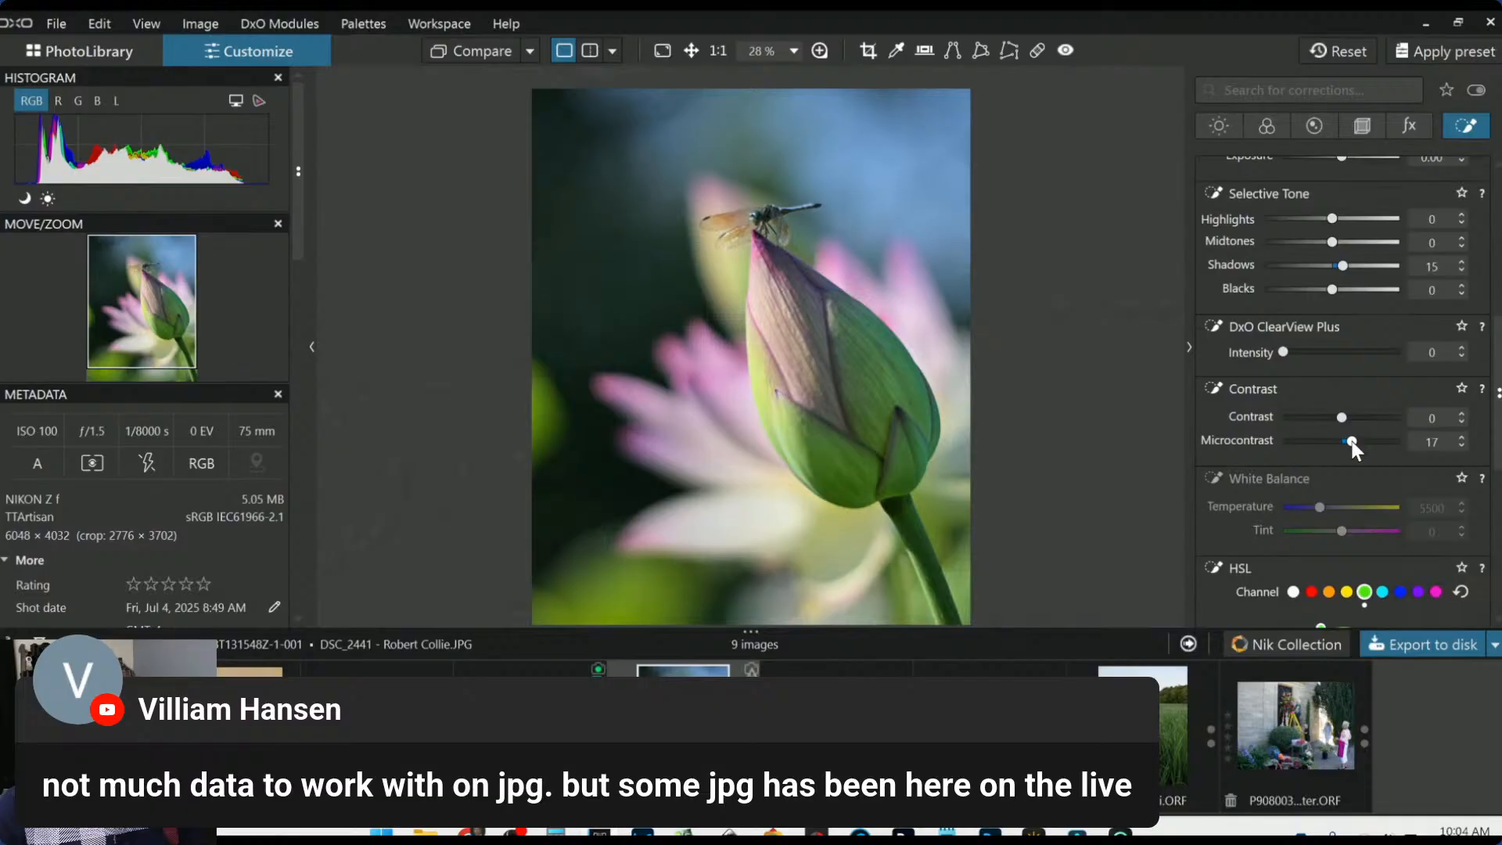
scroll(1231, 477, "down", 1)
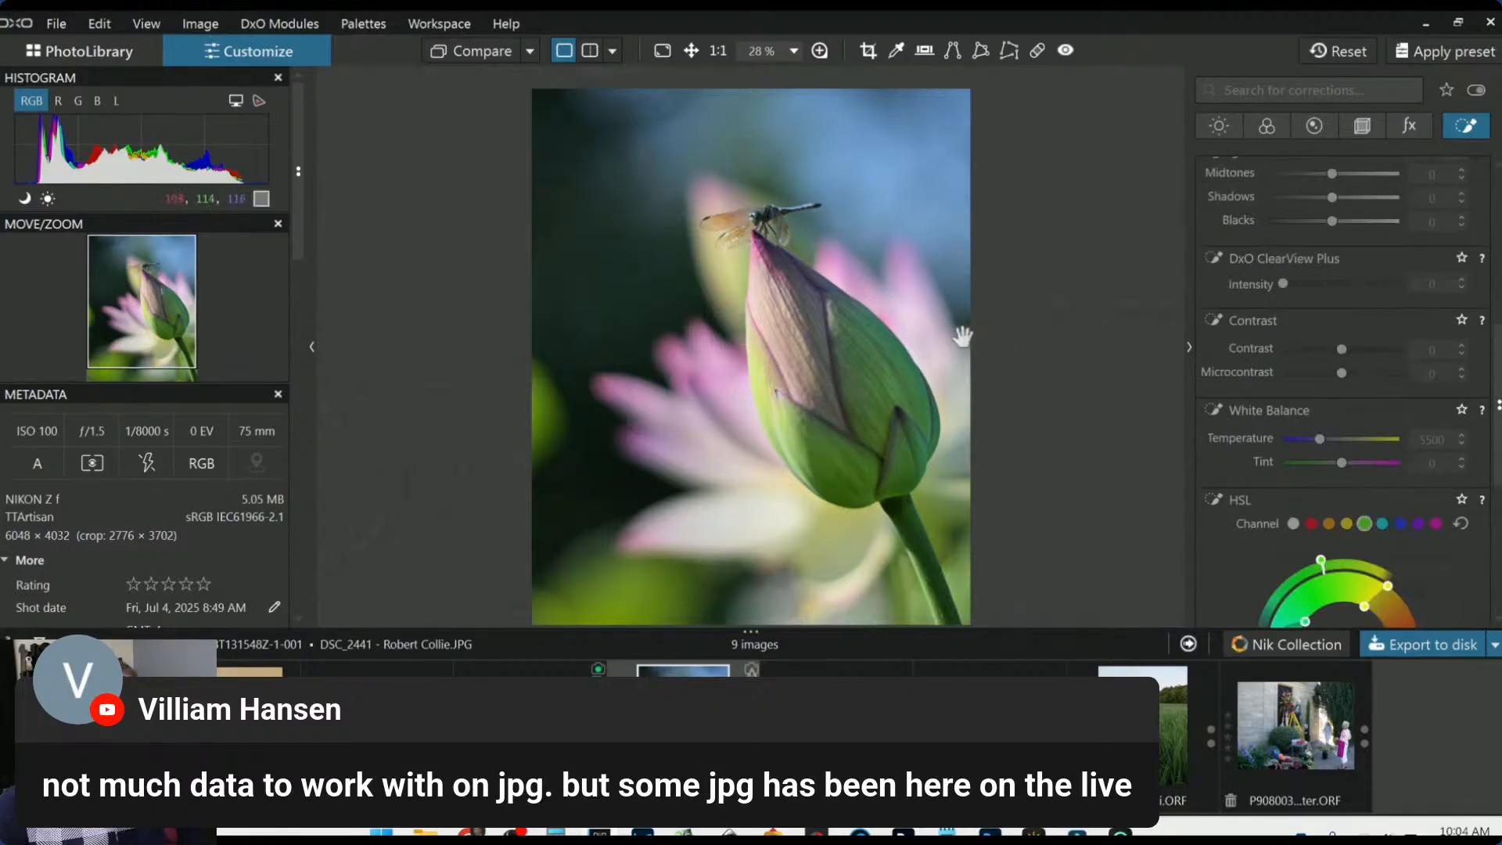
Try Unsharp Mask sharpening while viewing the dragonfly close up, and switch it off again
scroll(747, 251, "up", 3)
scroll(740, 187, "up", 4)
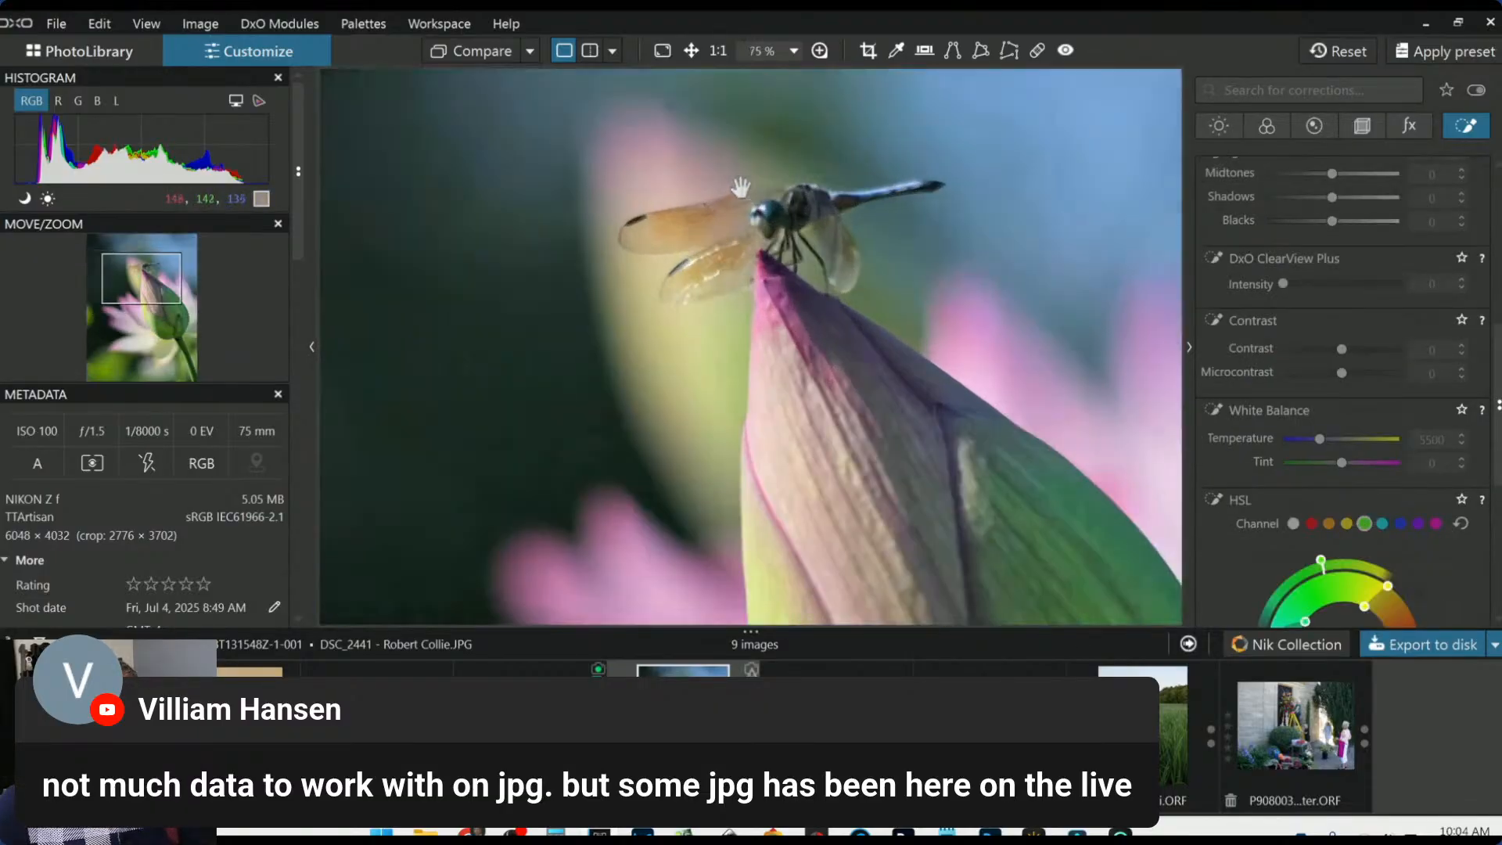
left_click_drag(982, 291, 849, 321)
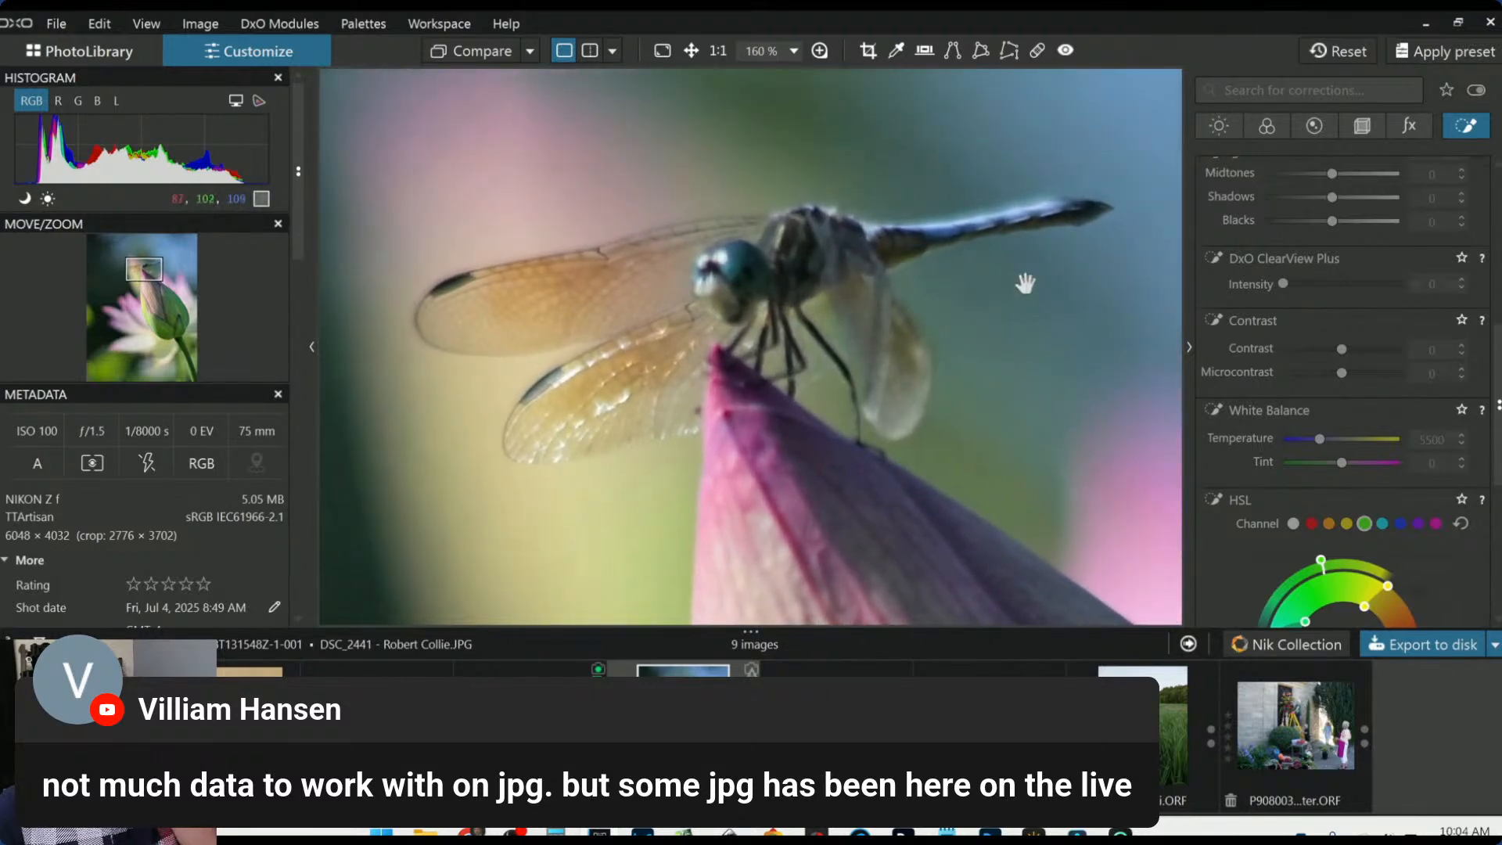
left_click(1326, 127)
scroll(1296, 335, "up", 3)
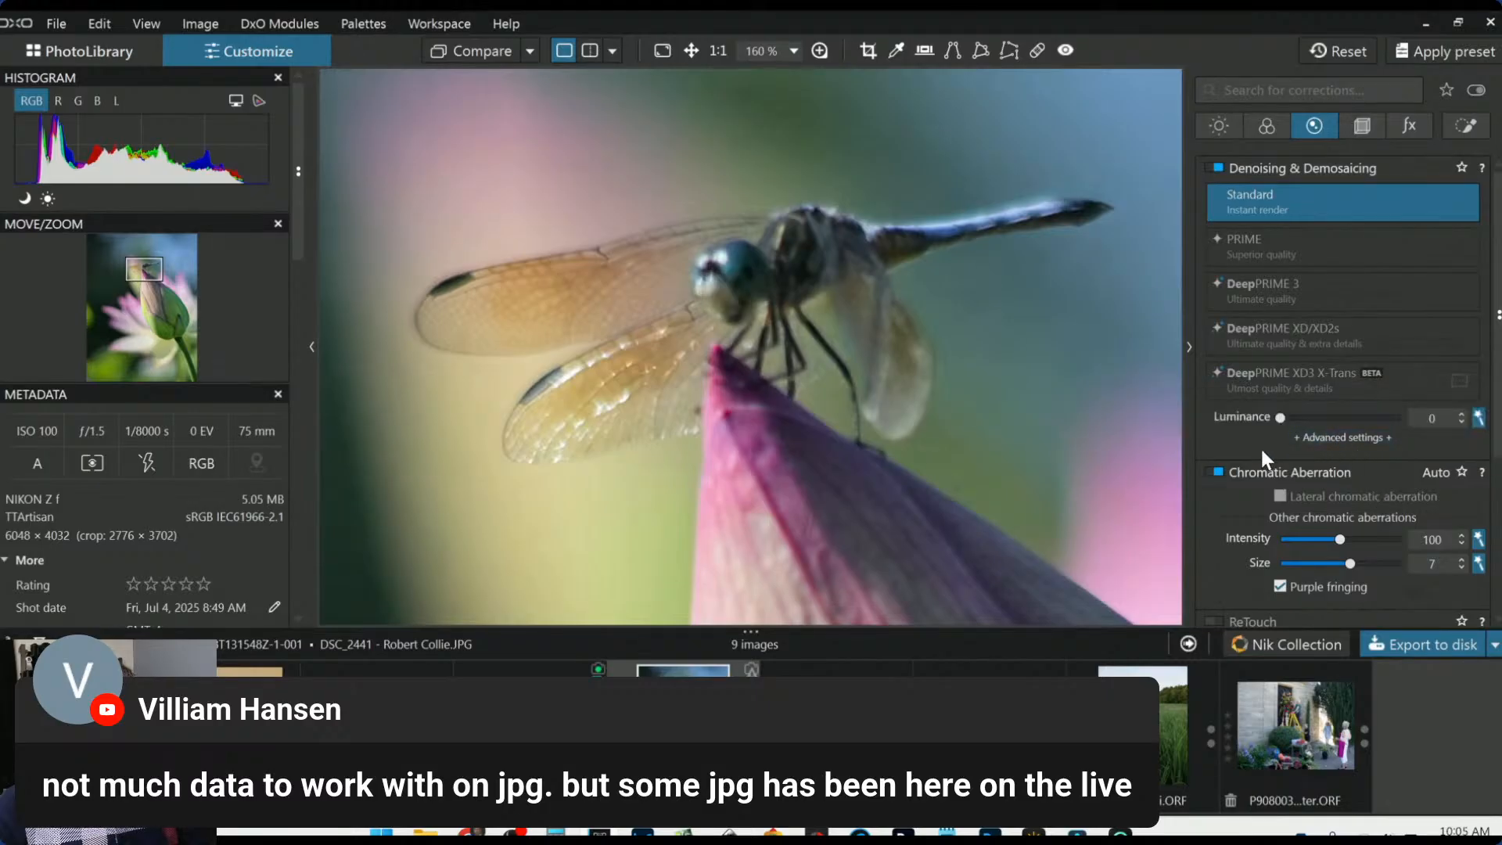
scroll(1260, 446, "down", 1)
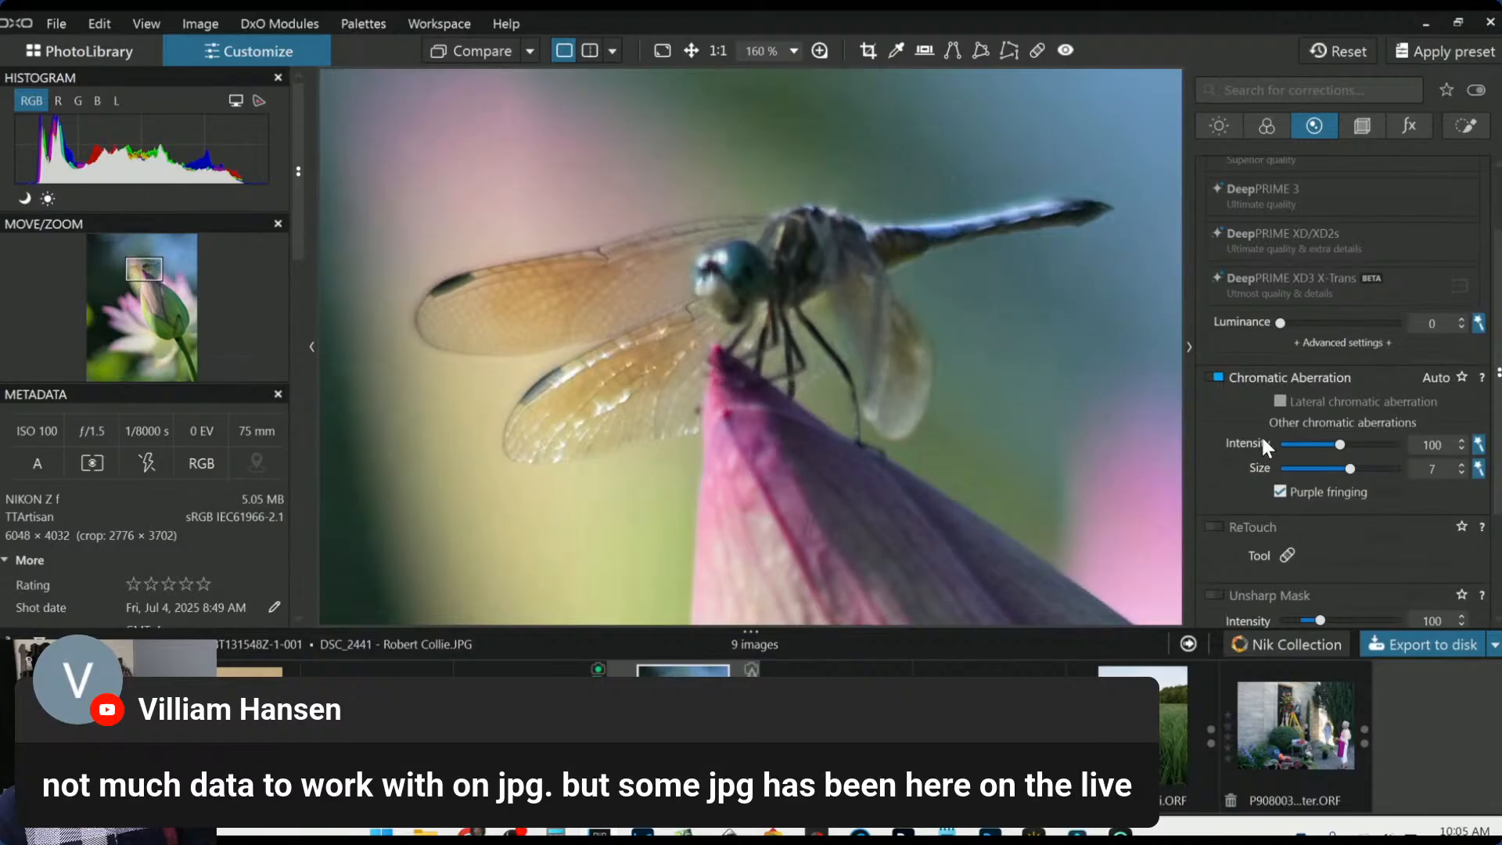
scroll(1223, 485, "down", 2)
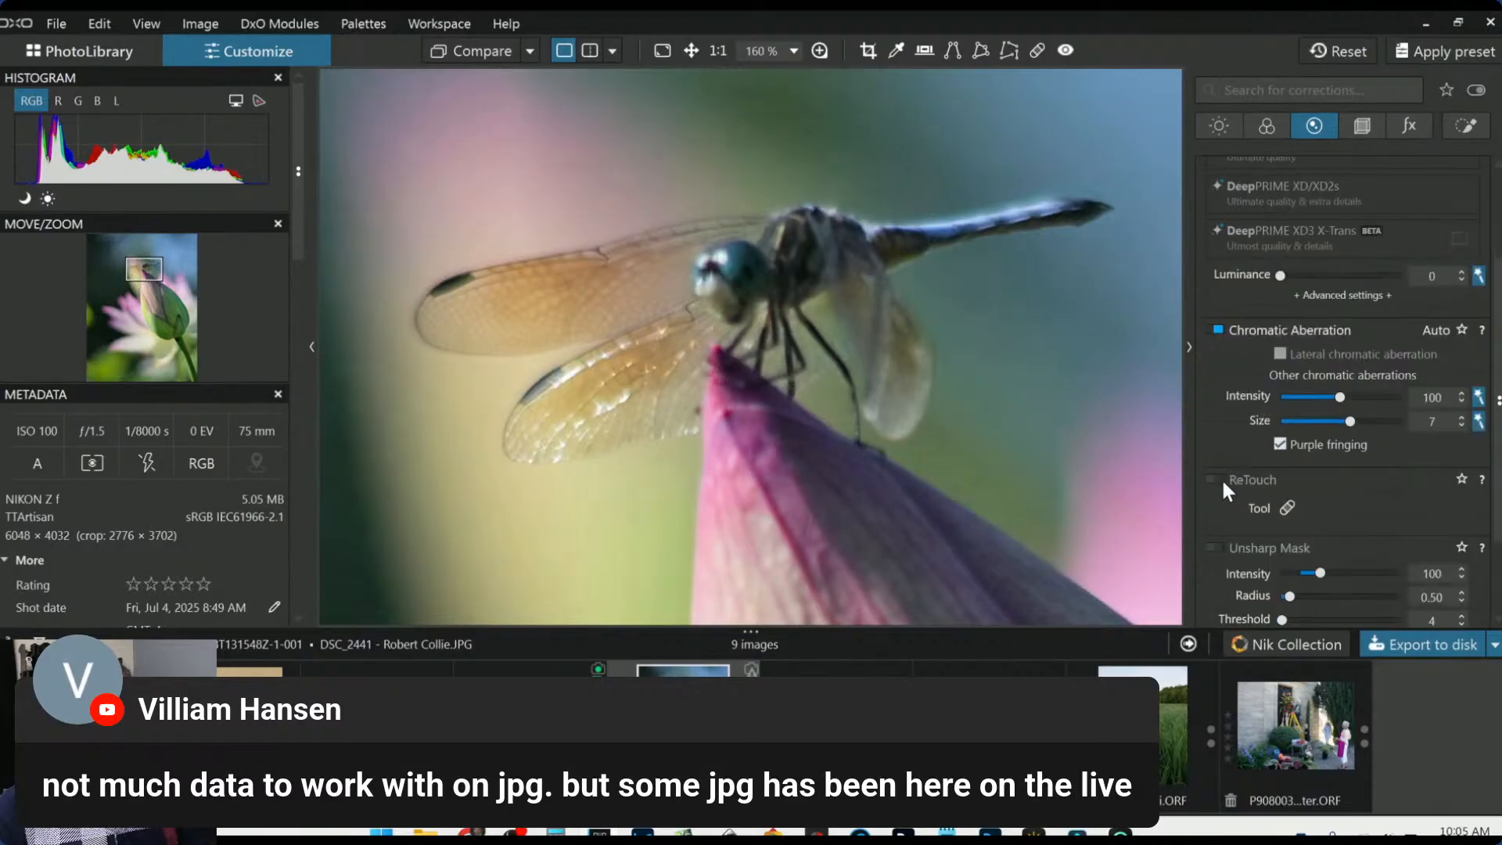
left_click(1217, 436)
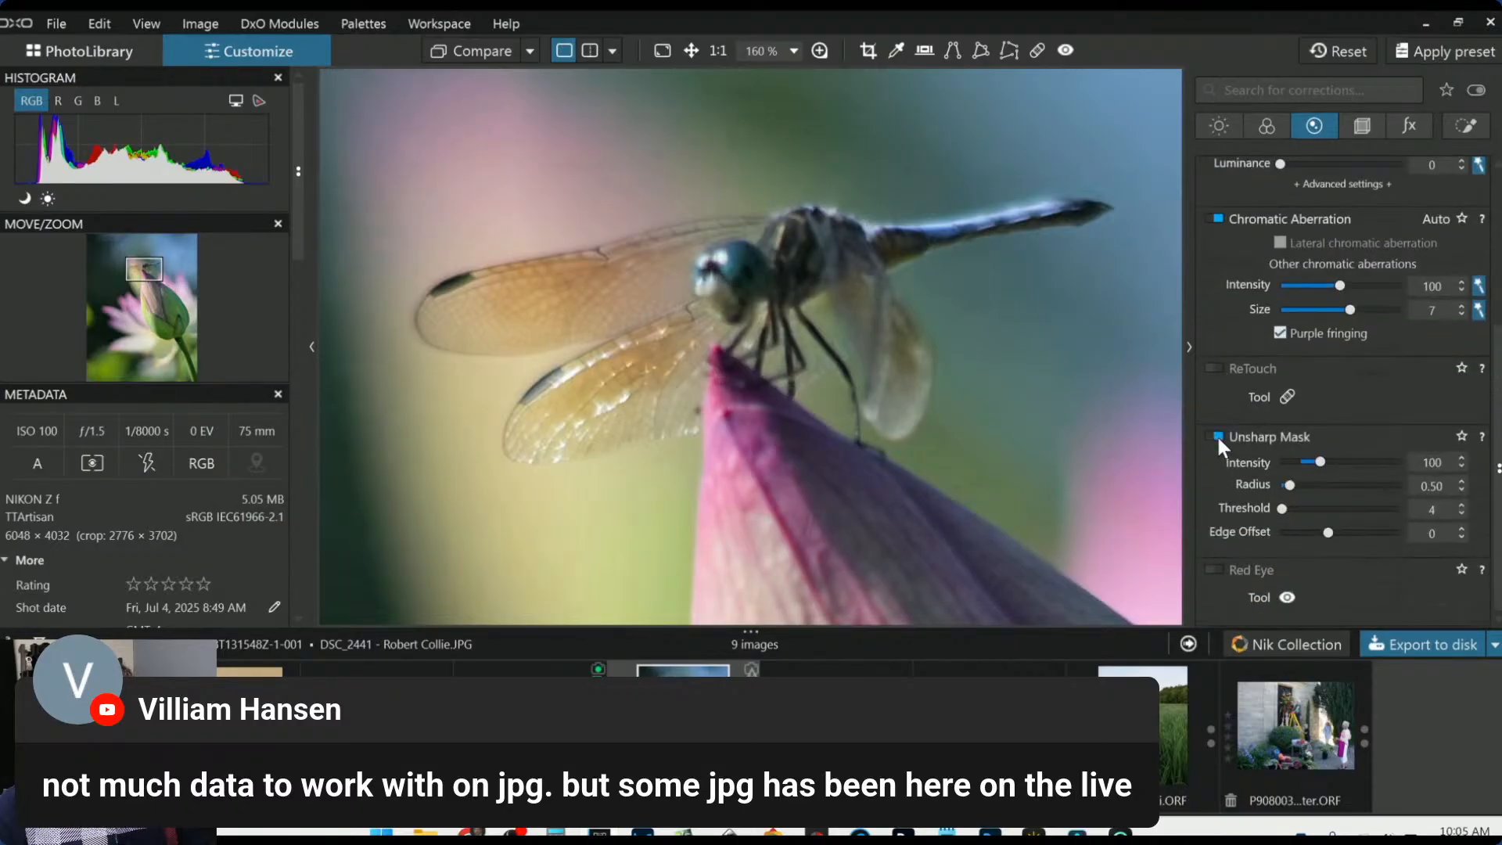
left_click(1217, 436)
left_click(1466, 125)
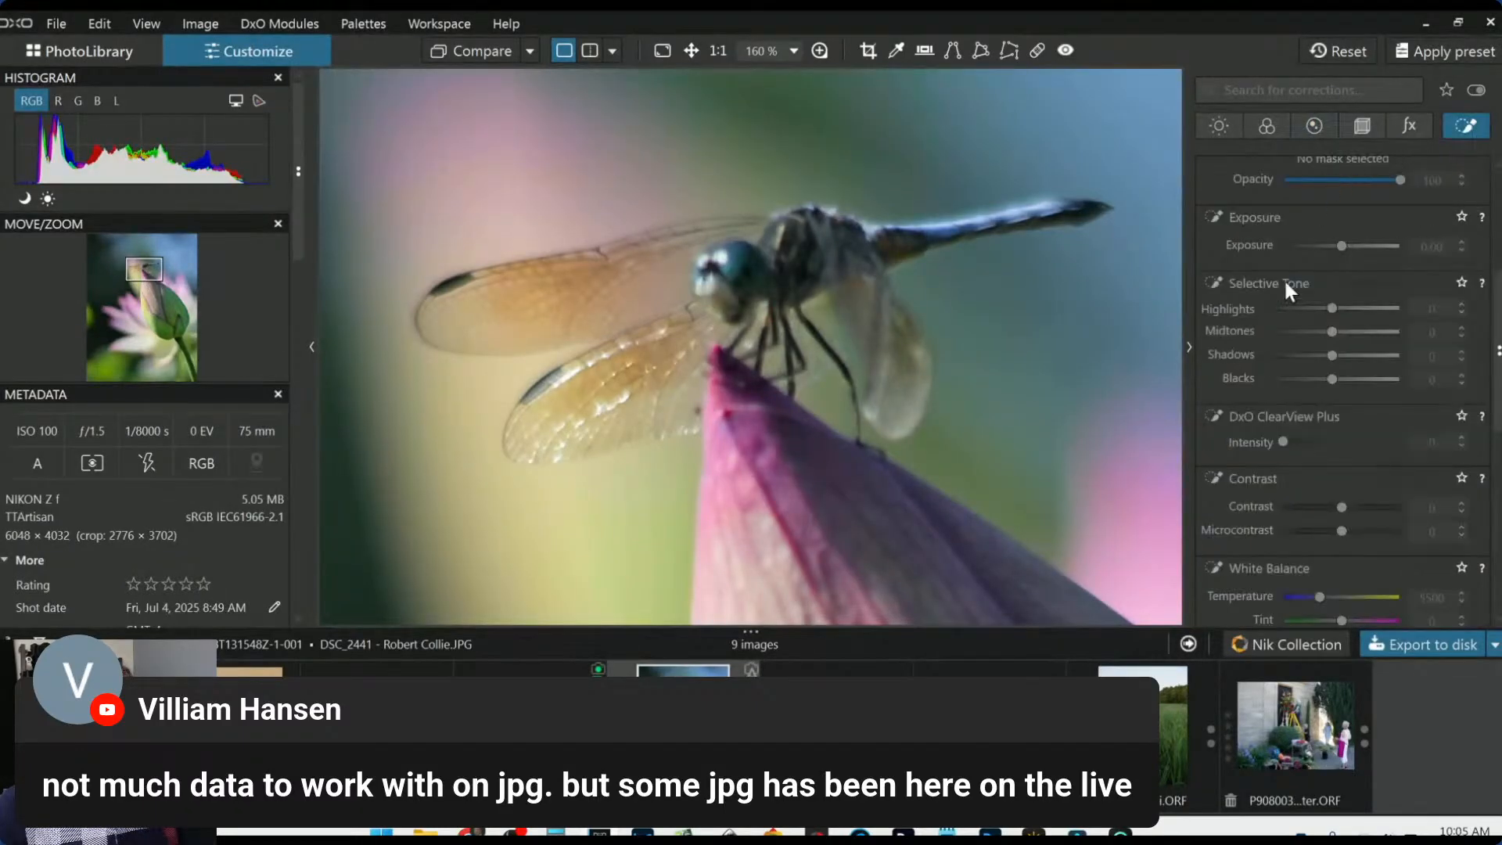
scroll(1287, 331, "down", 10)
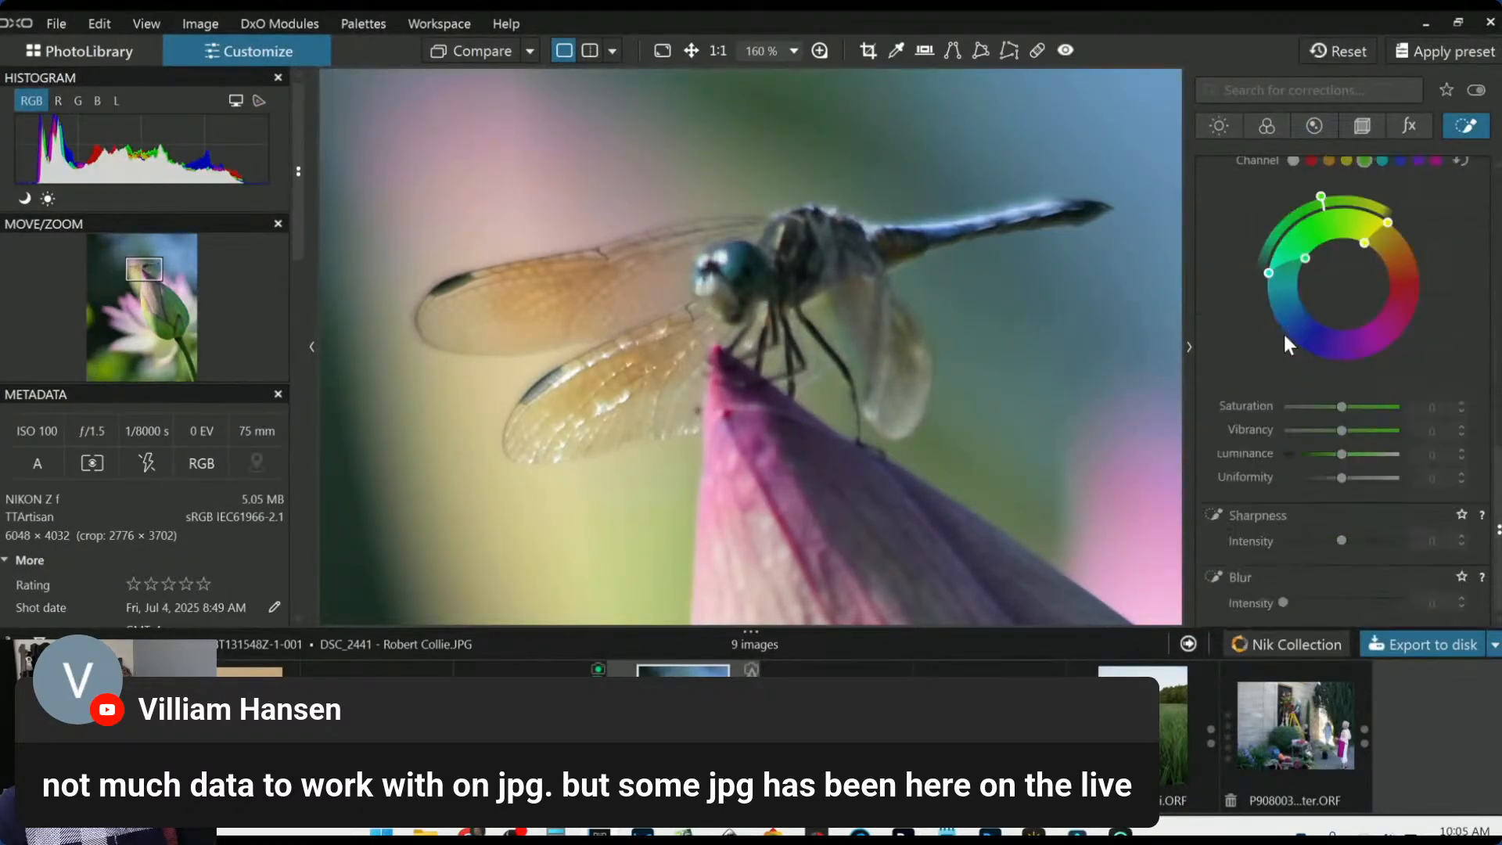
scroll(1287, 340, "up", 10)
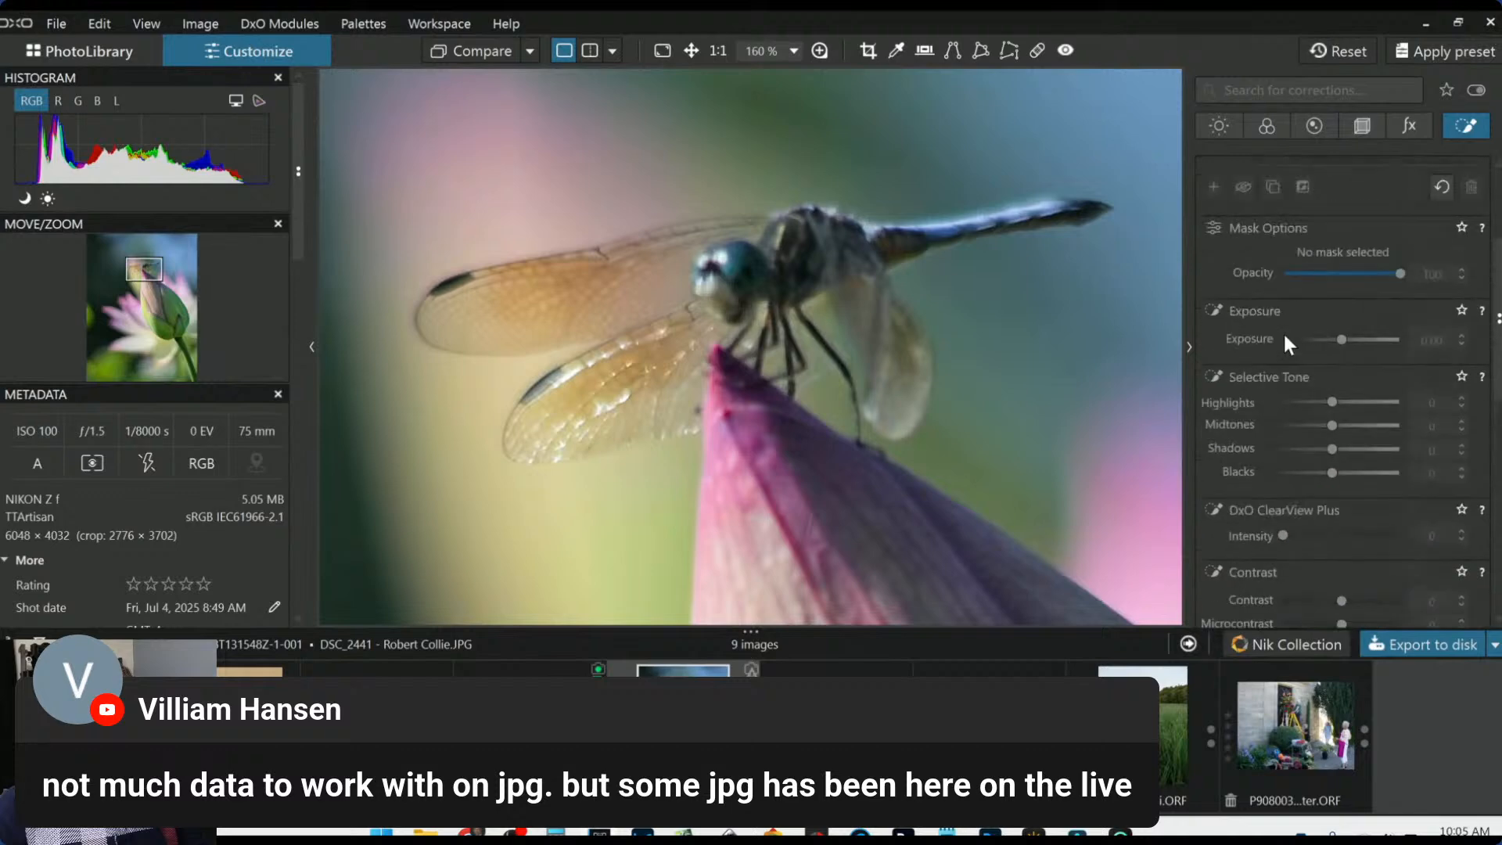
scroll(1286, 341, "up", 3)
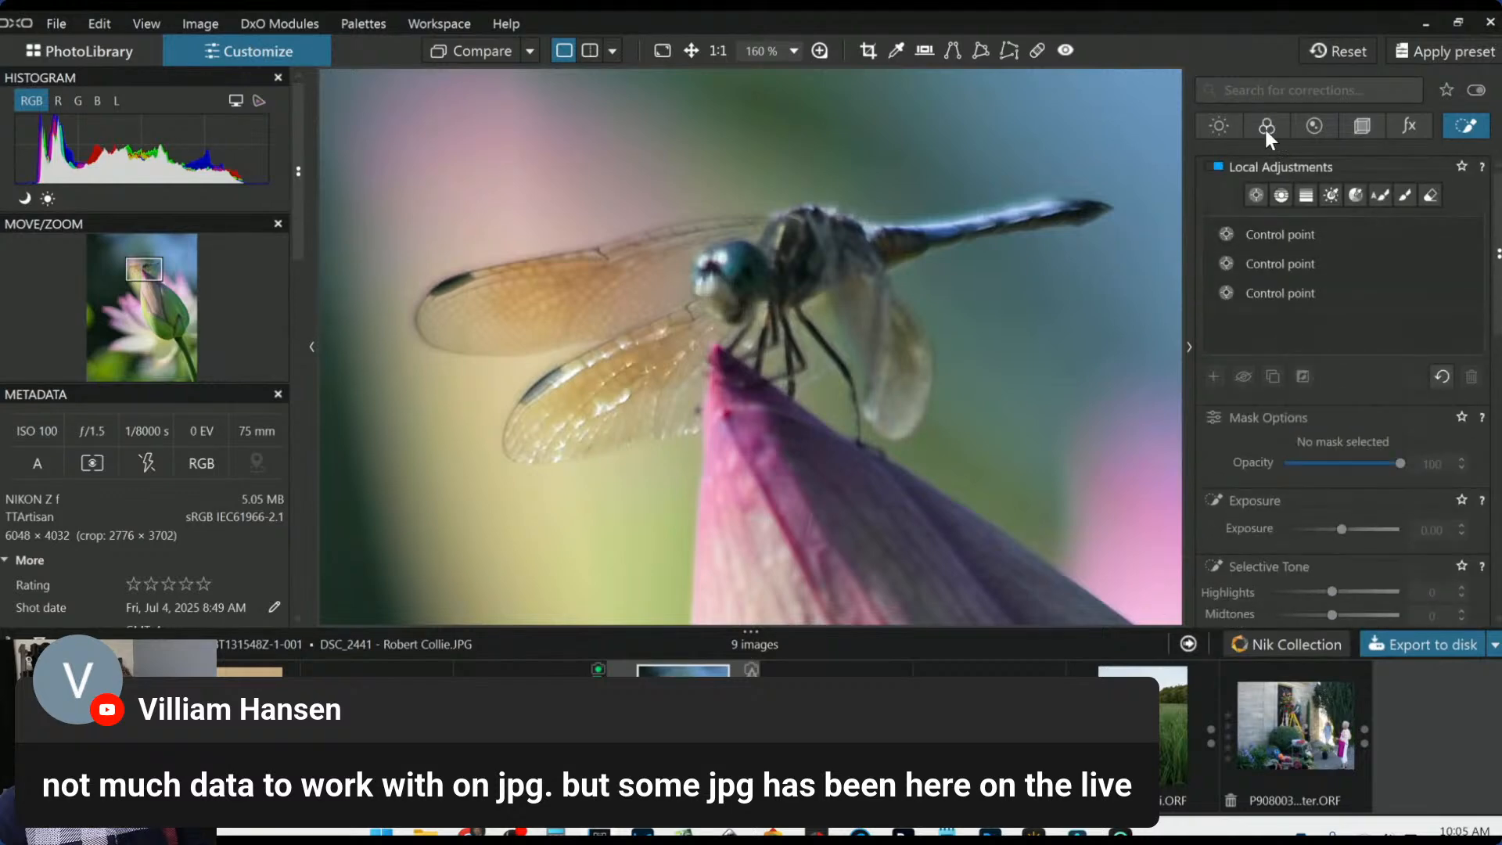
left_click(1344, 129)
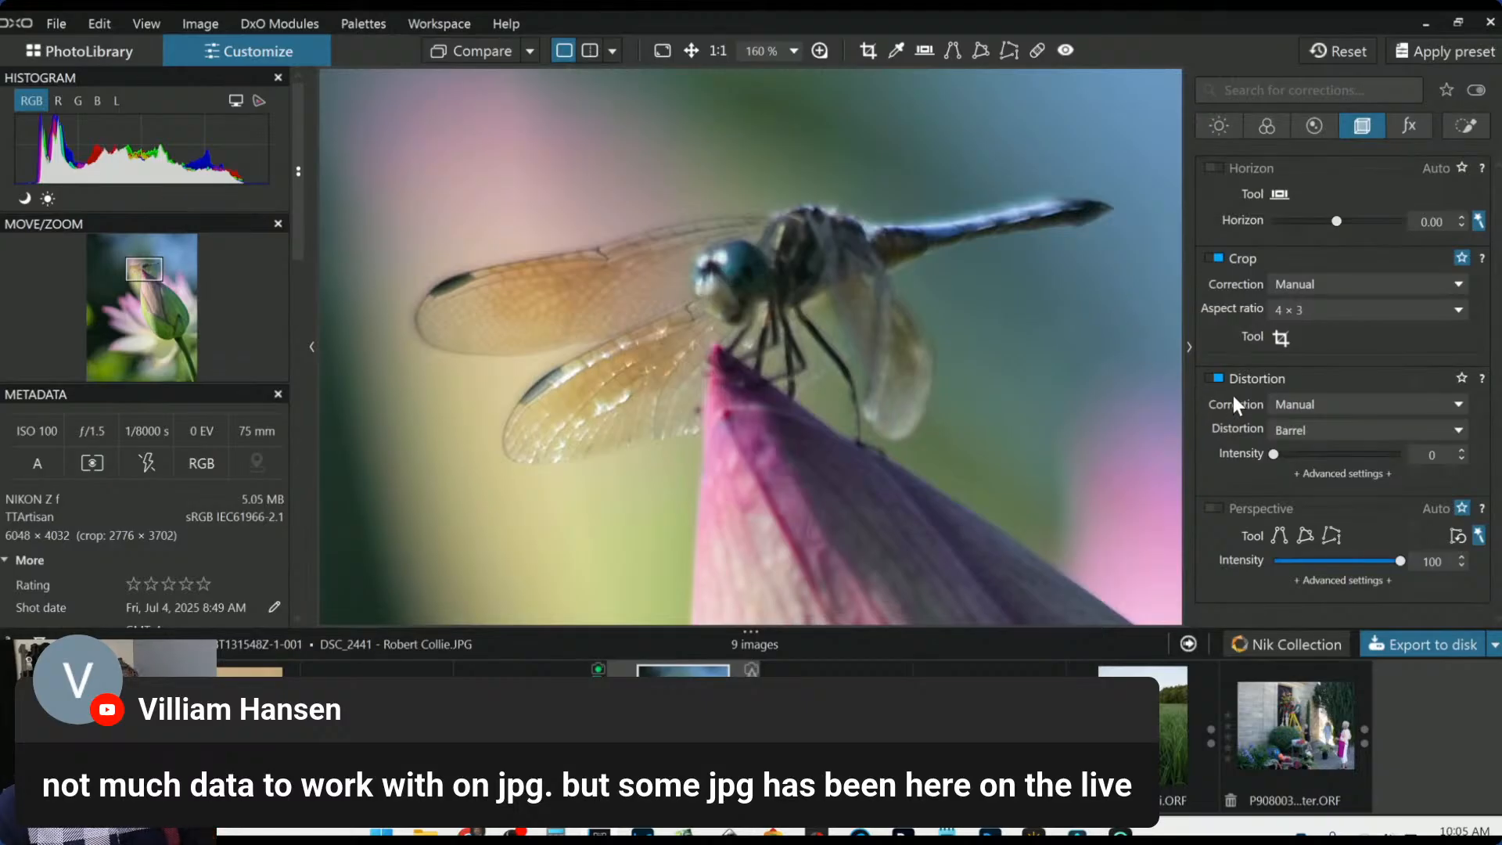
Enable Unsharp Mask and set its Intensity to 260 and Radius to 2.90 to sharpen the dragonfly
left_click(1298, 131)
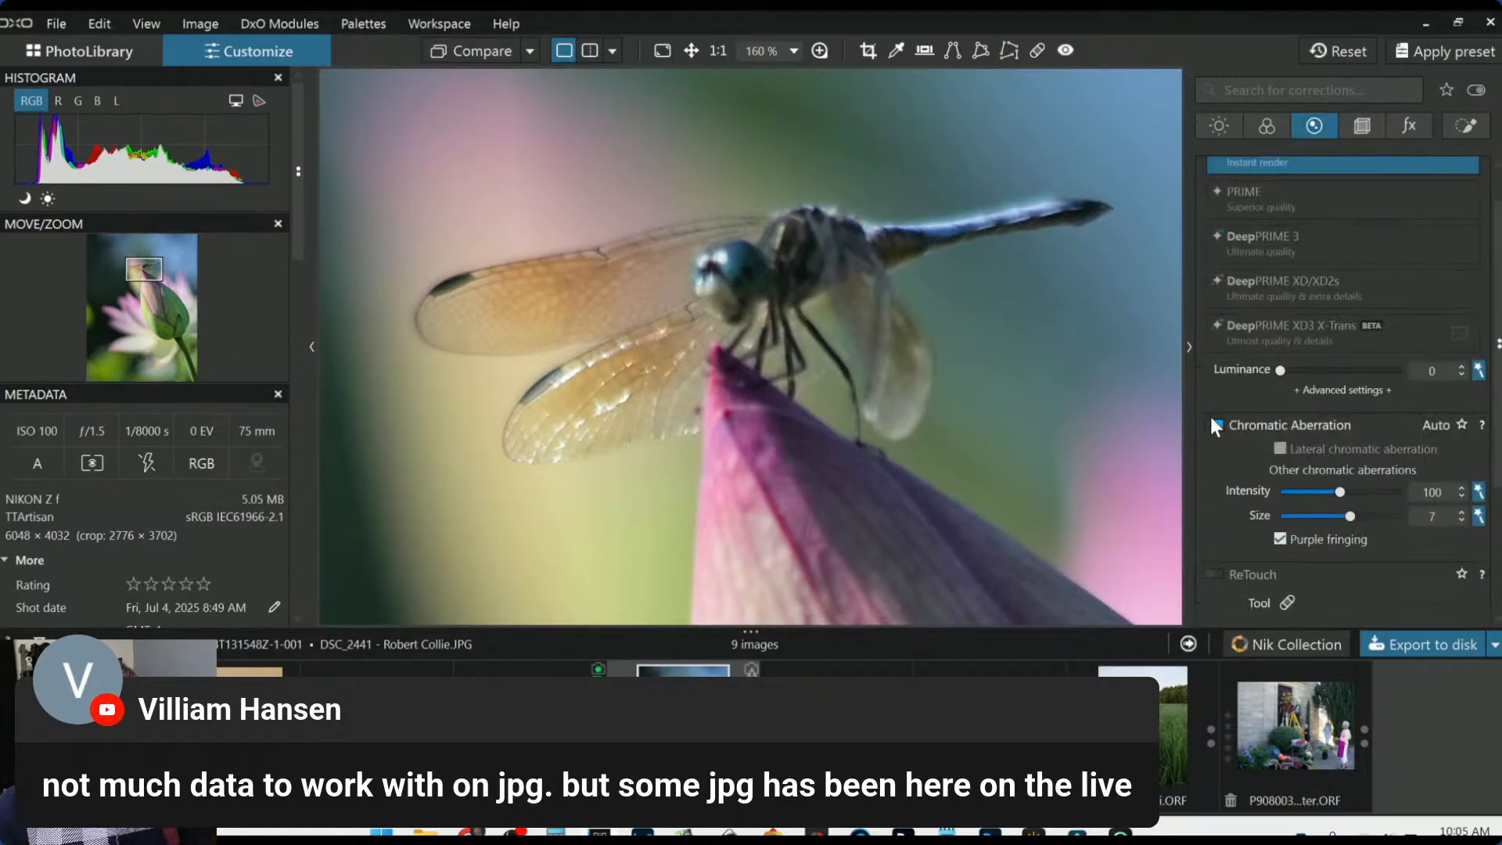
left_click(1211, 435)
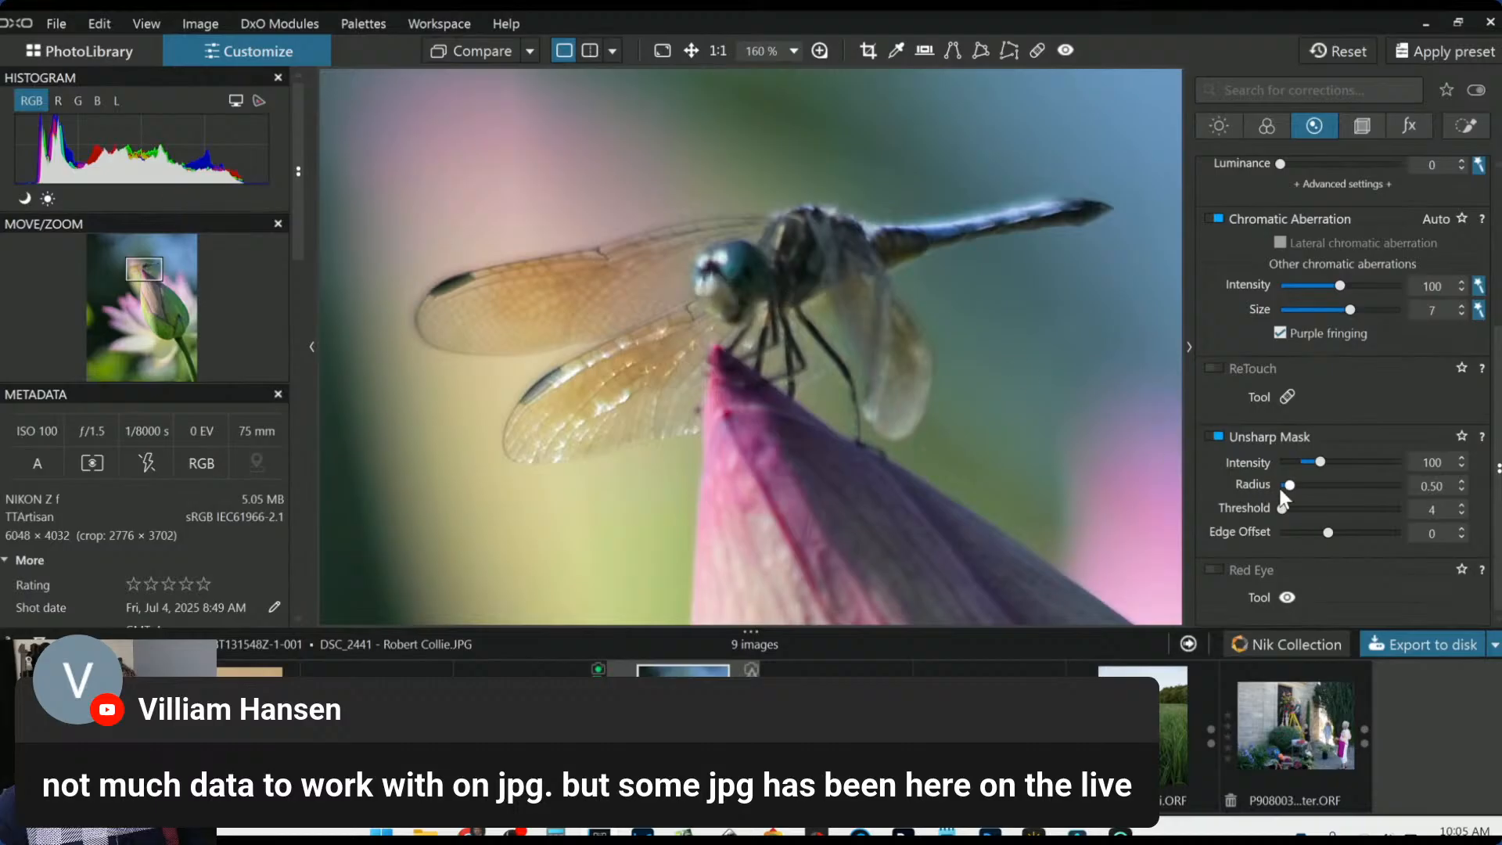
left_click_drag(1288, 486, 1352, 463)
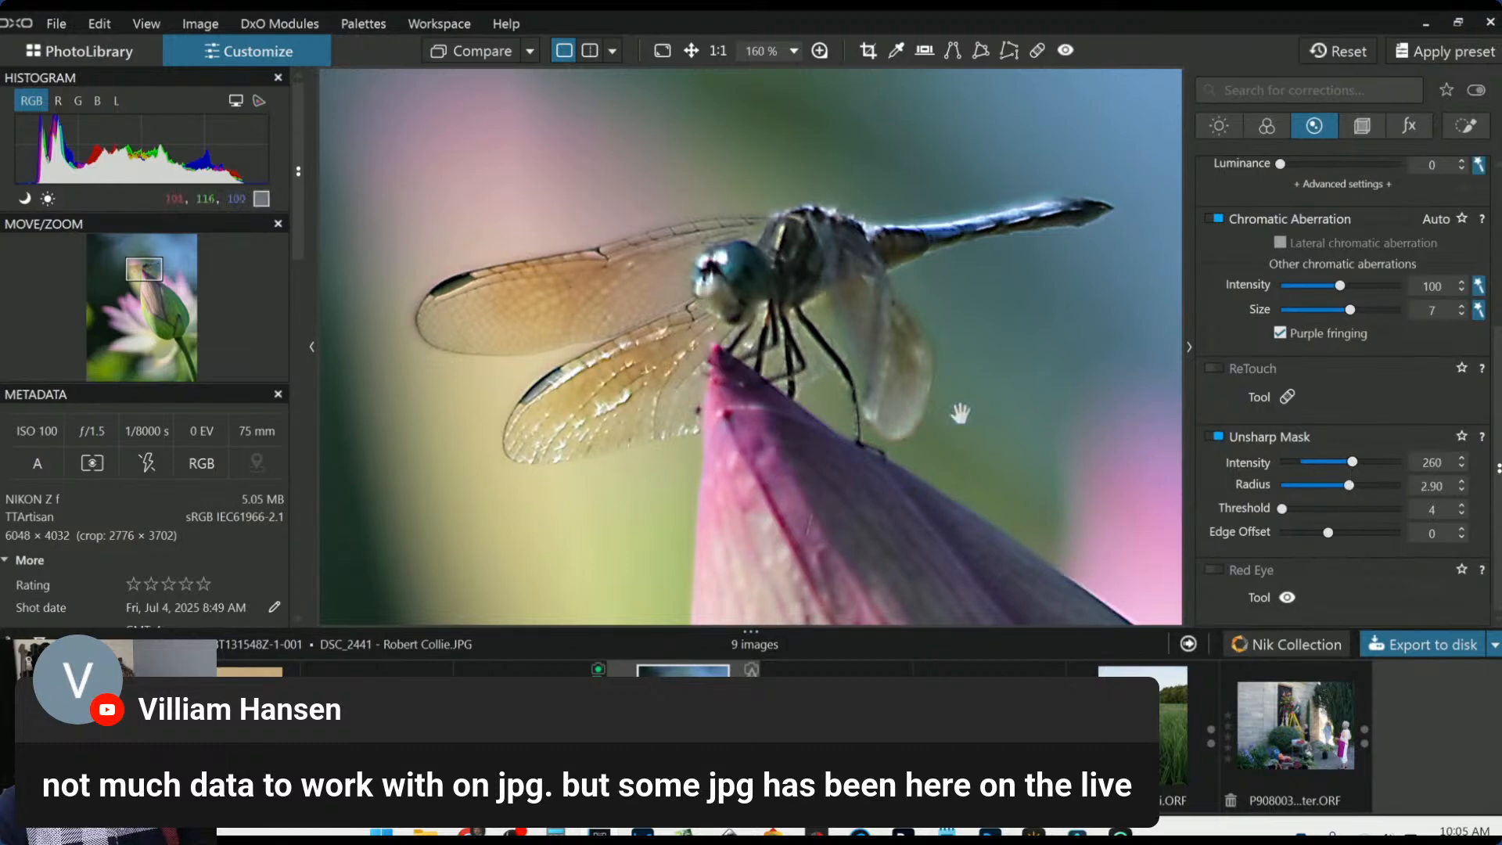
scroll(961, 413, "down", 1)
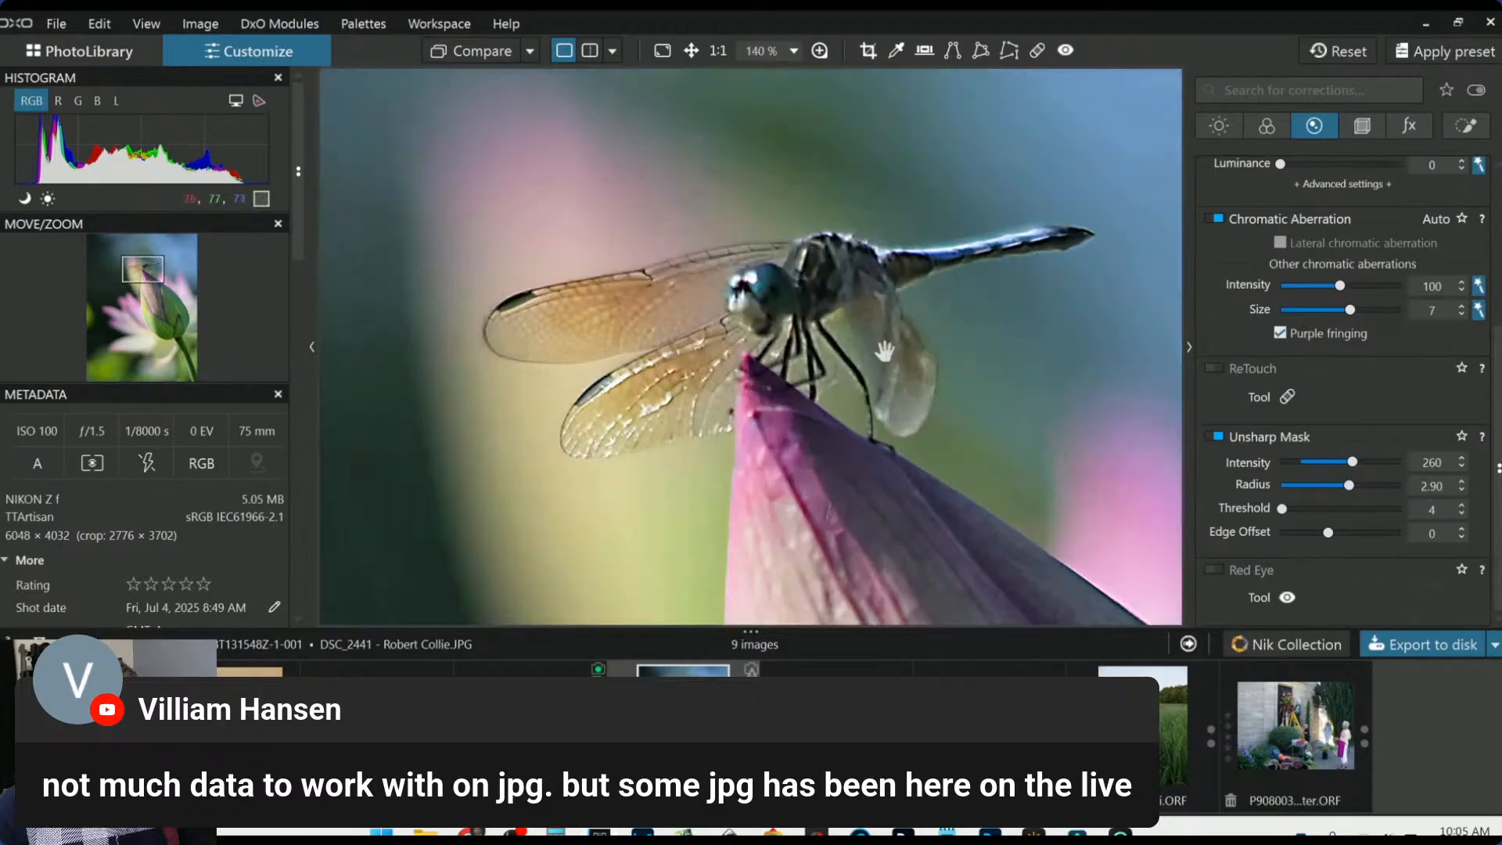
scroll(885, 351, "up", 1)
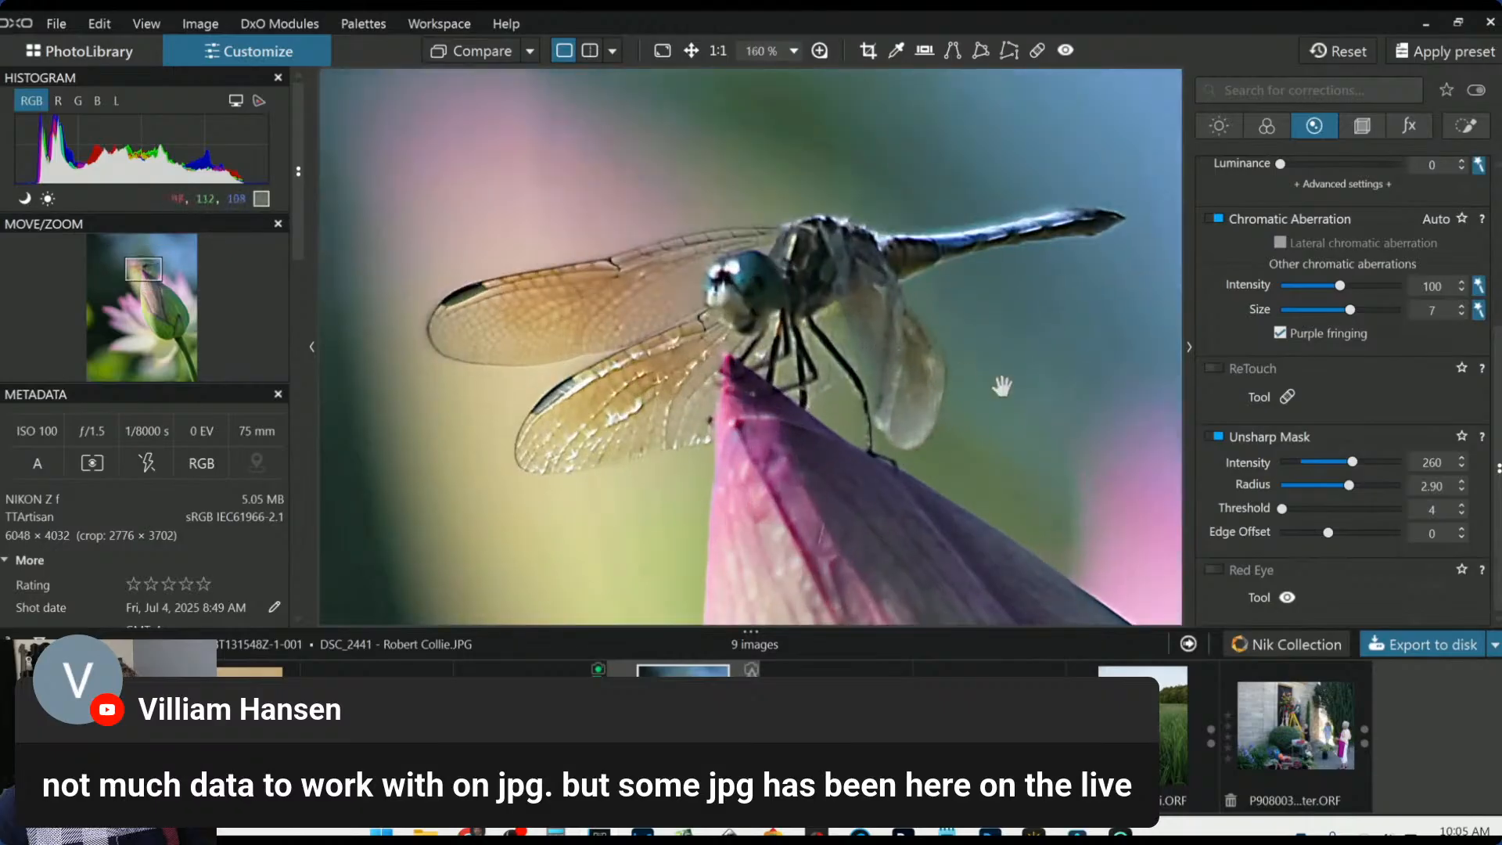
With a 400% loupe over the dragonfly, set the denoising Chrominance to 0 and Luminance to 27
left_click(819, 51)
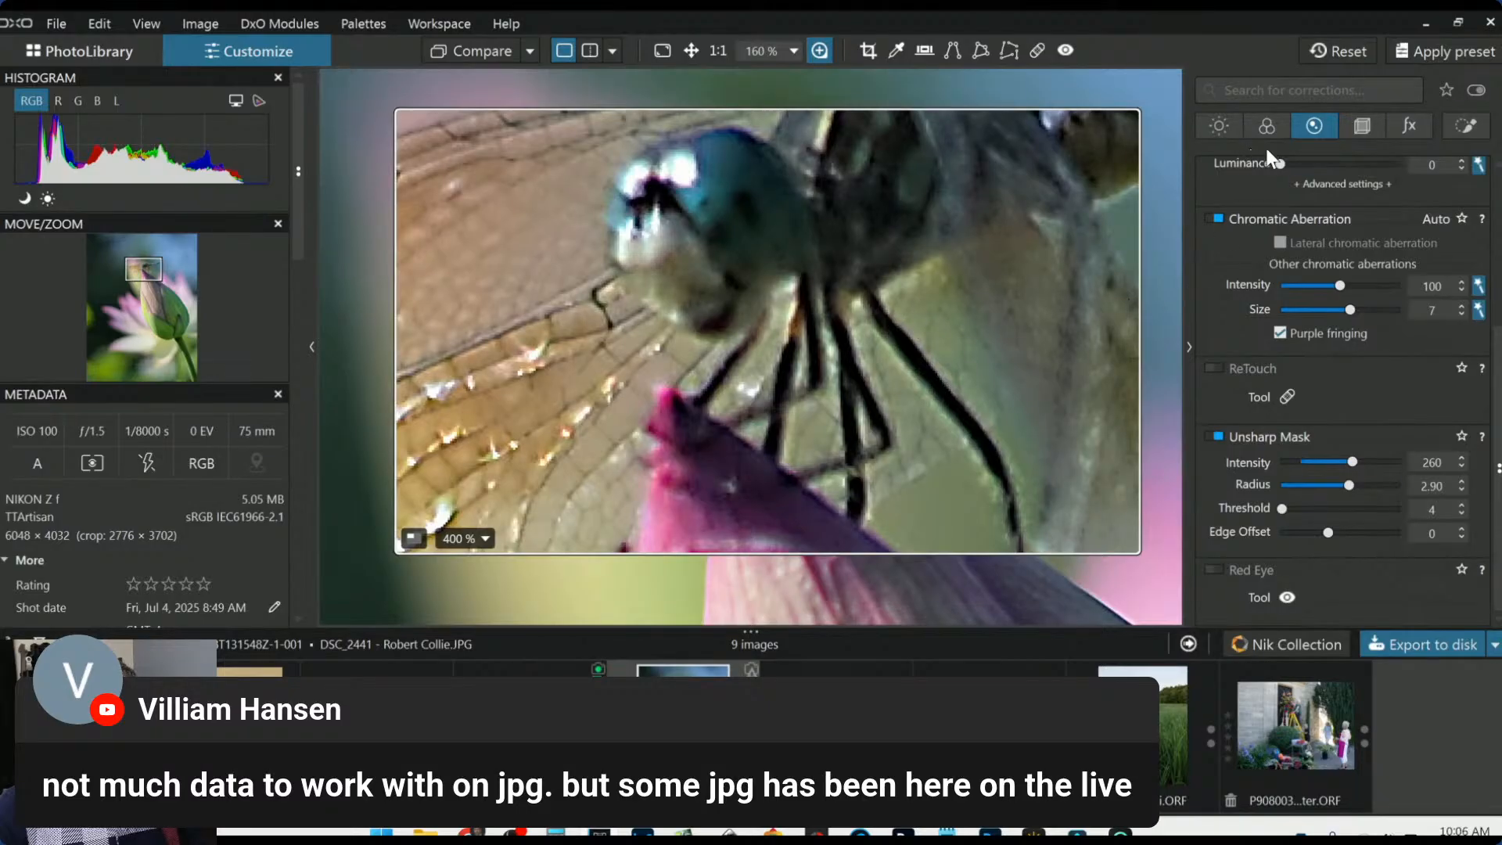
scroll(1241, 376, "up", 3)
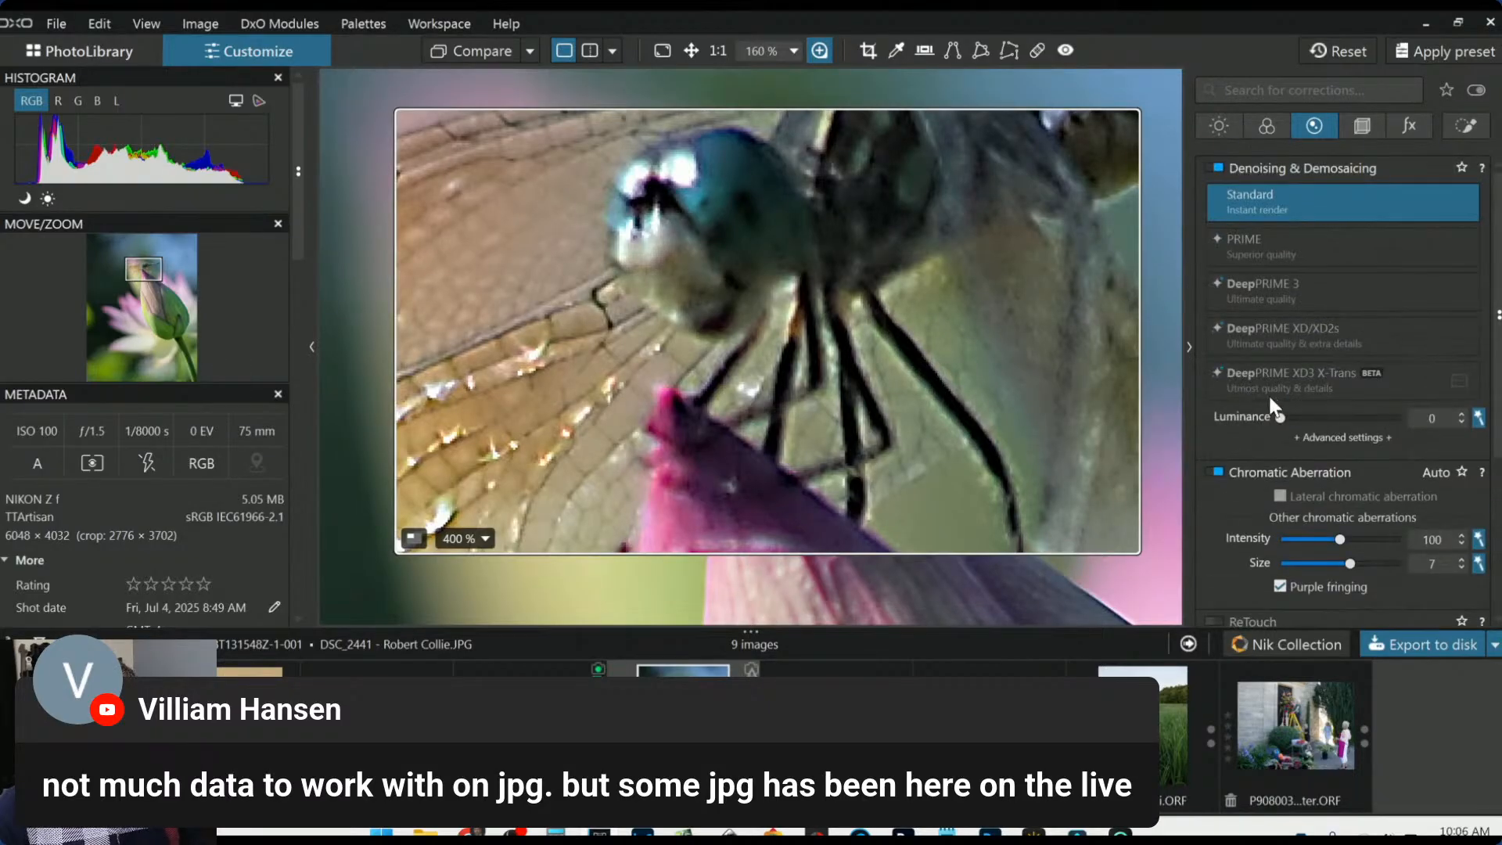
left_click(1292, 430)
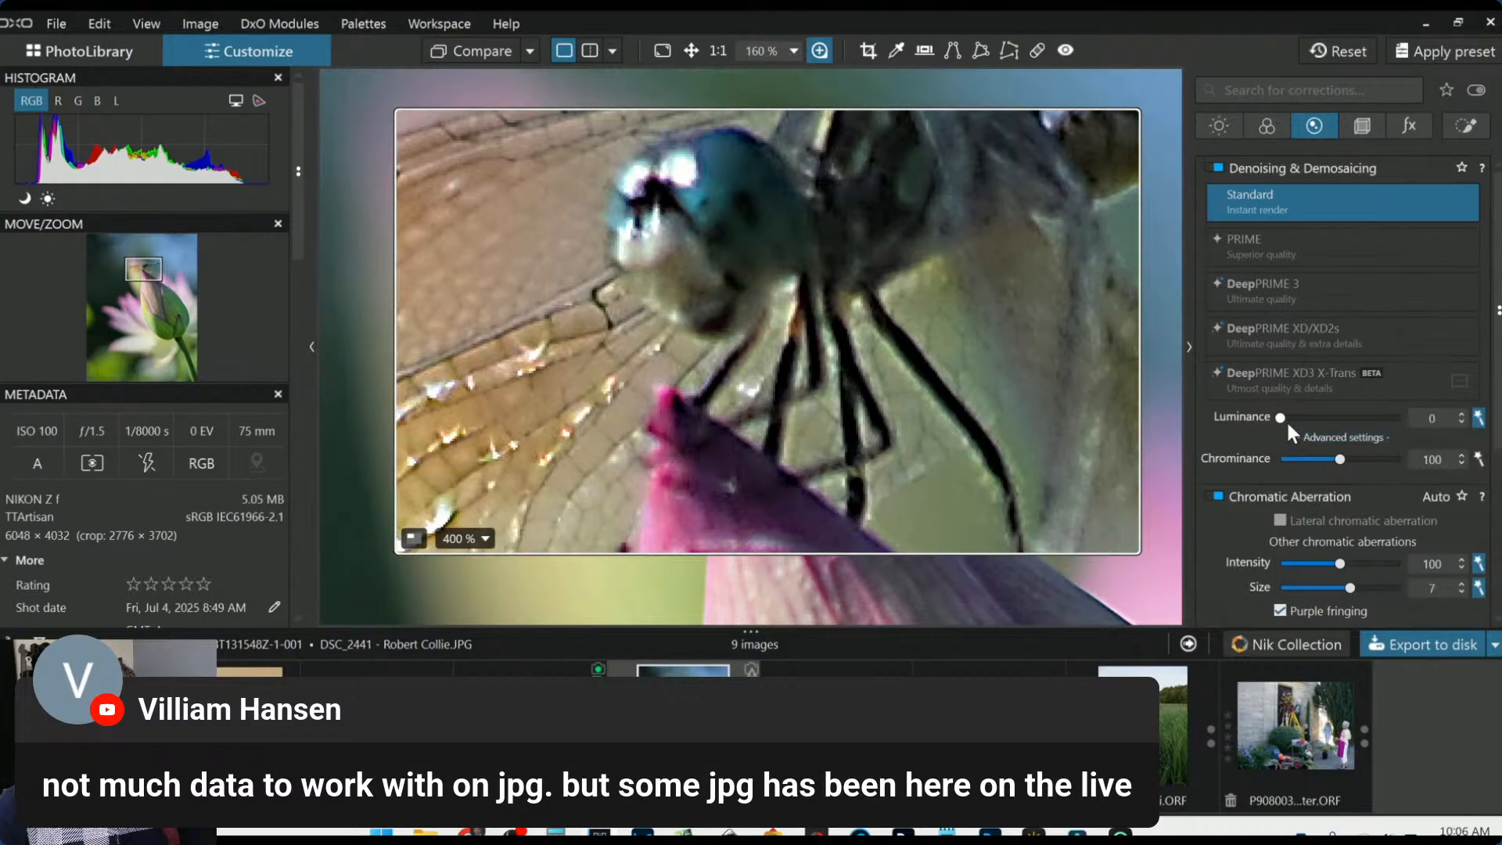
left_click_drag(1344, 462, 1300, 458)
left_click(1477, 459)
left_click_drag(1343, 460, 1275, 453)
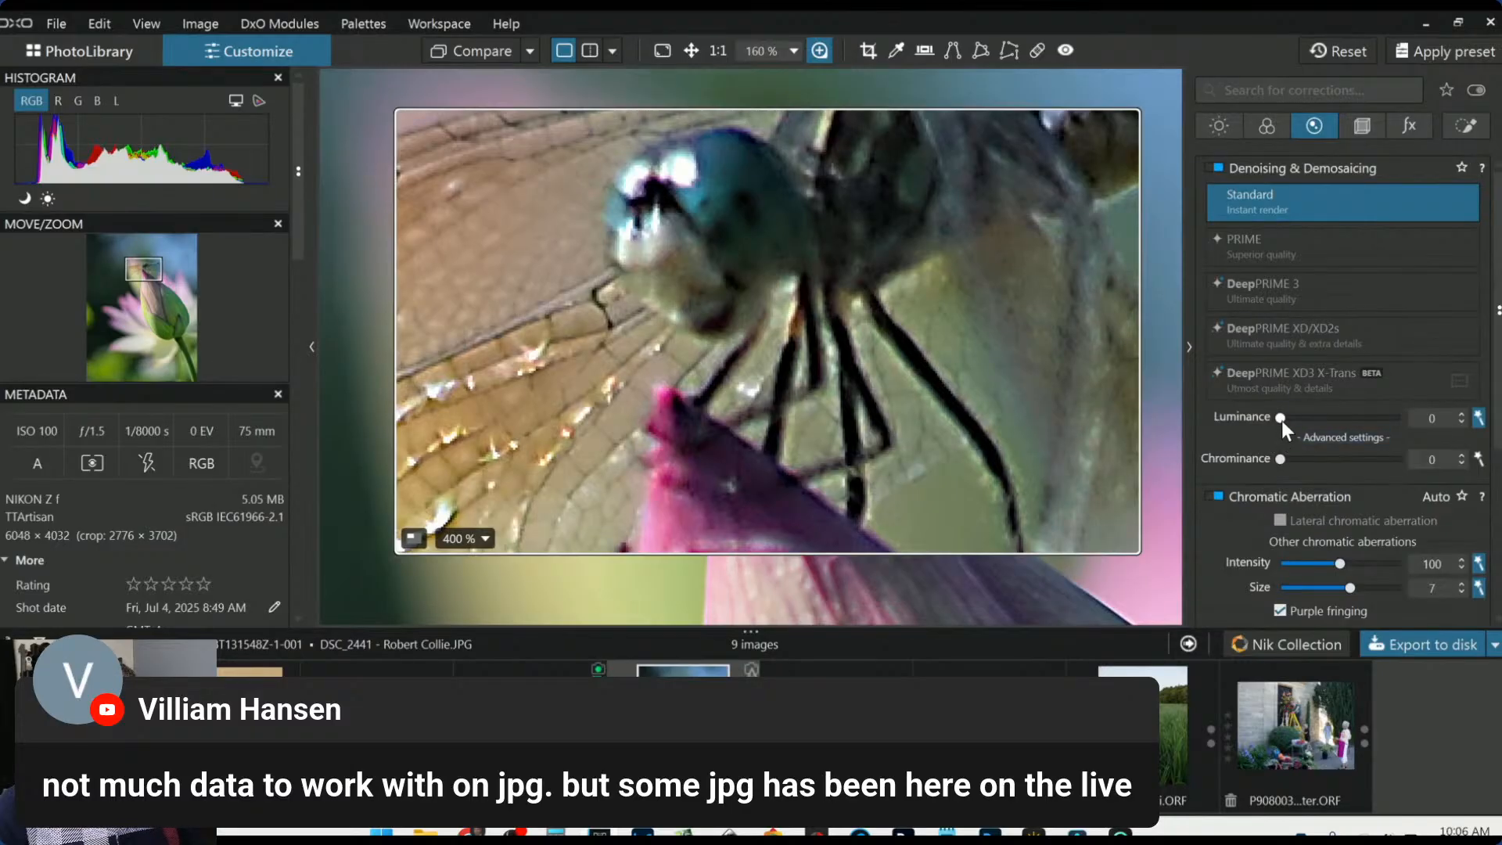
left_click_drag(1281, 420, 1307, 421)
left_click_drag(1316, 420, 1312, 419)
Compare the magnified dragonfly's detail with Unsharp Mask switched off and on
scroll(1237, 462, "down", 3)
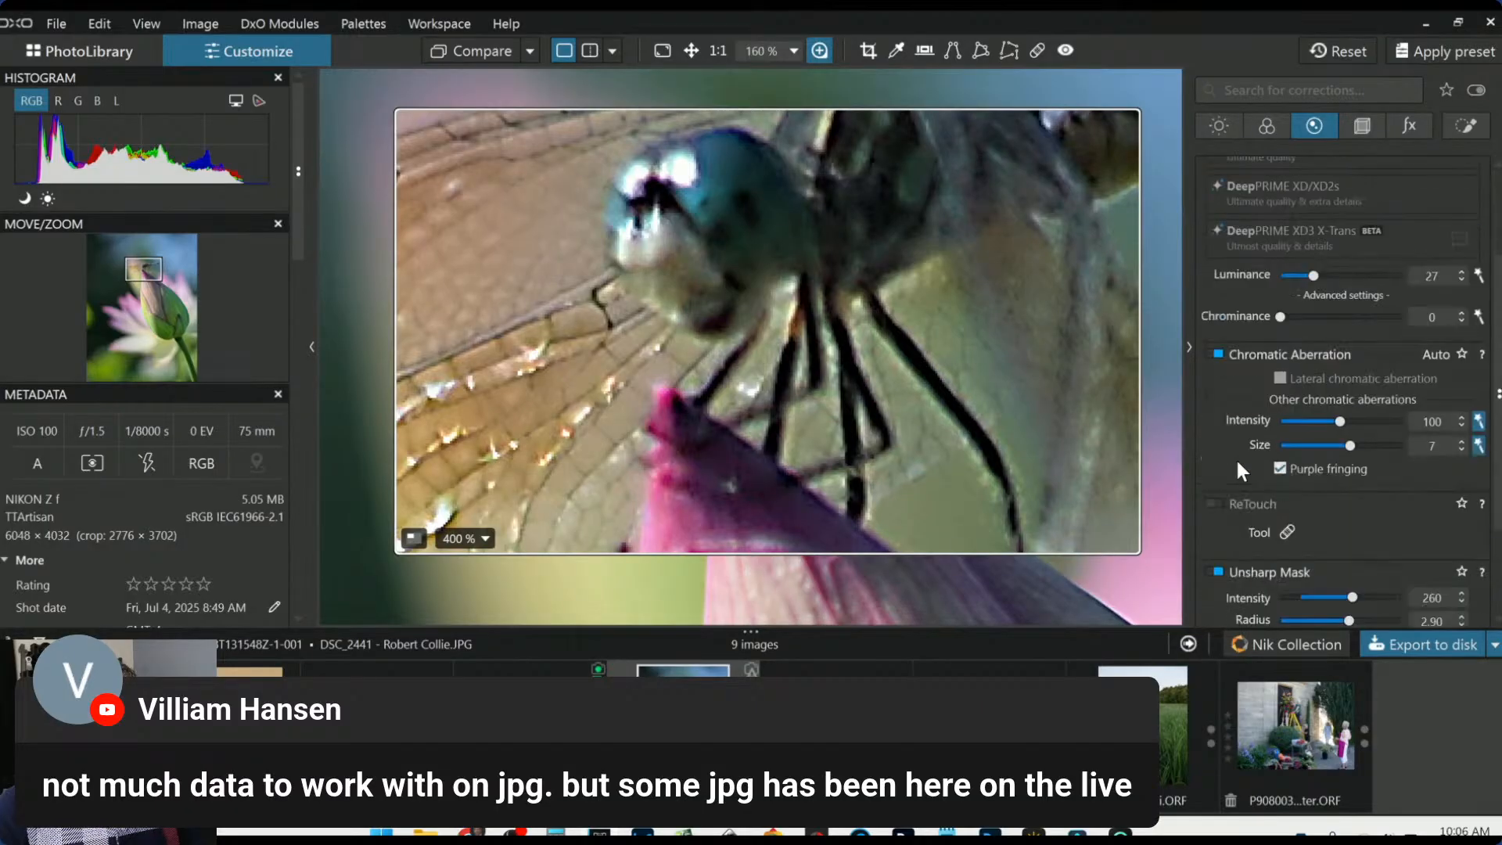
scroll(1236, 485, "down", 2)
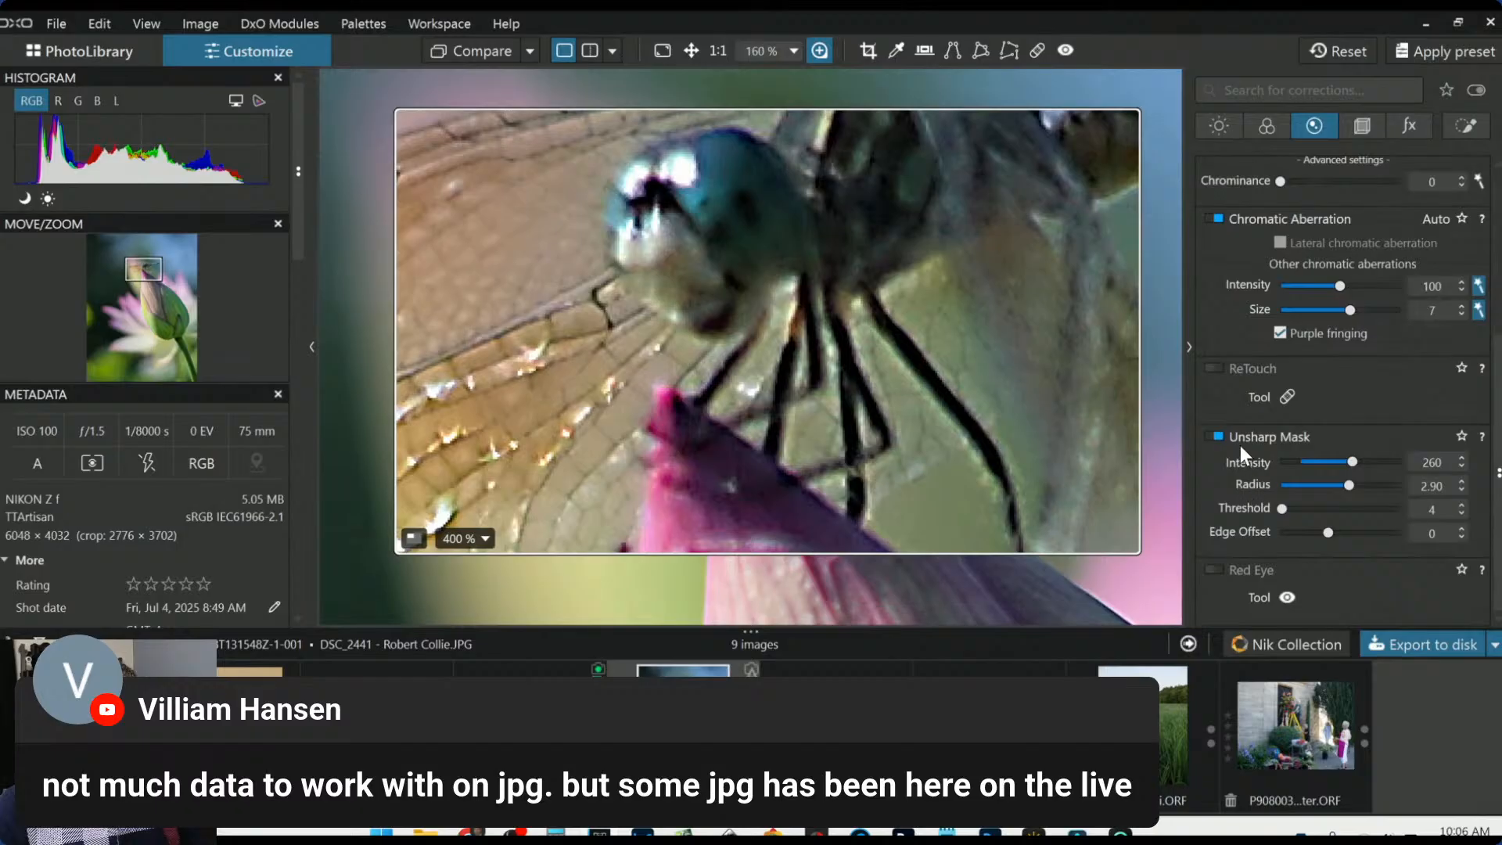
left_click(1218, 436)
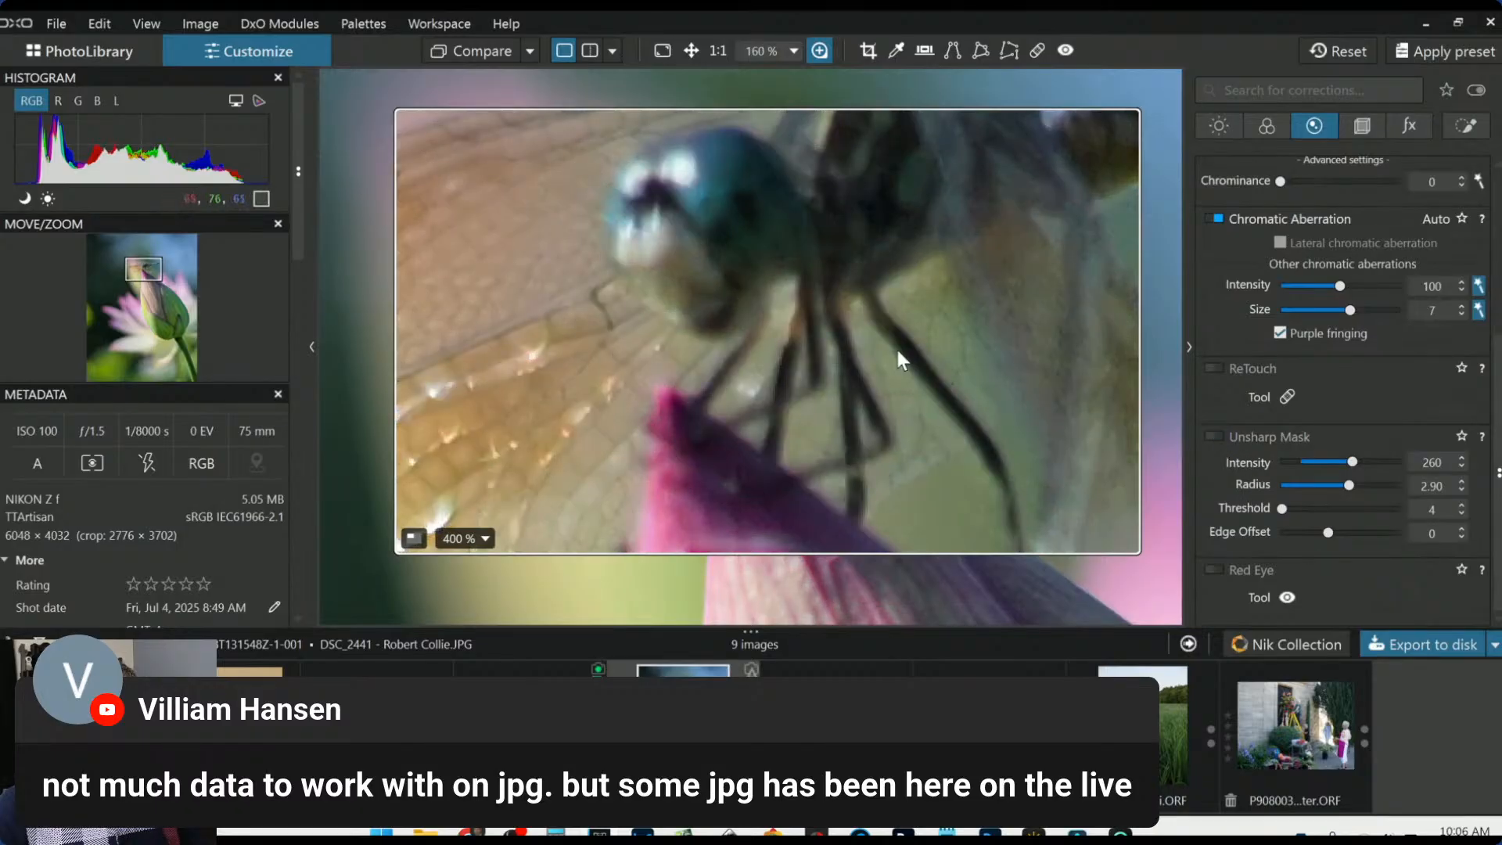
left_click(1214, 437)
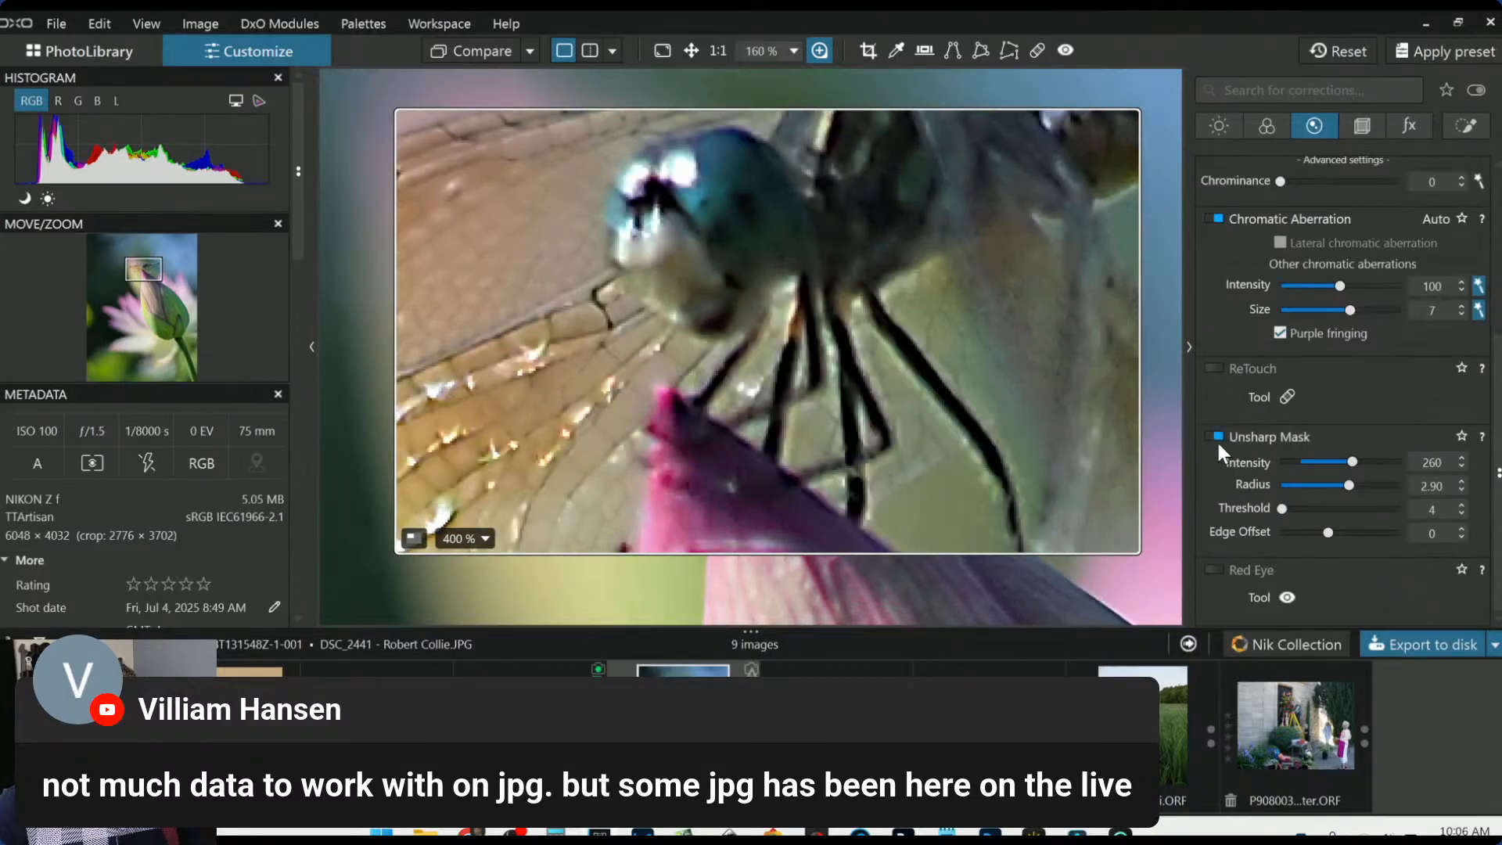
Reduce the Unsharp Mask Intensity to 217 and Radius to 2.07, and close the loupe
left_click_drag(1350, 461, 1328, 486)
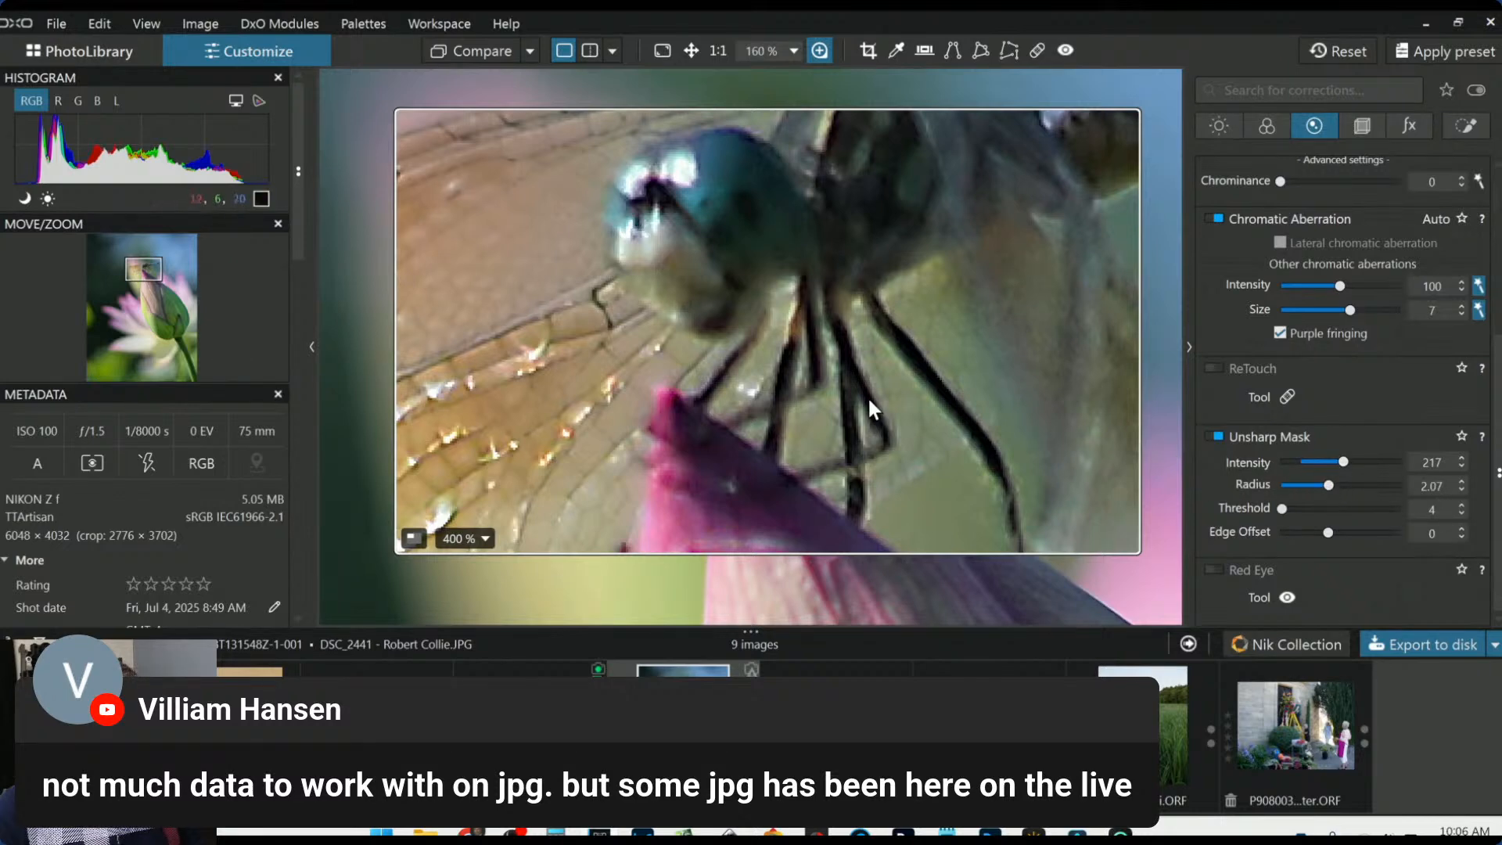
scroll(867, 396, "down", 3)
left_click(820, 50)
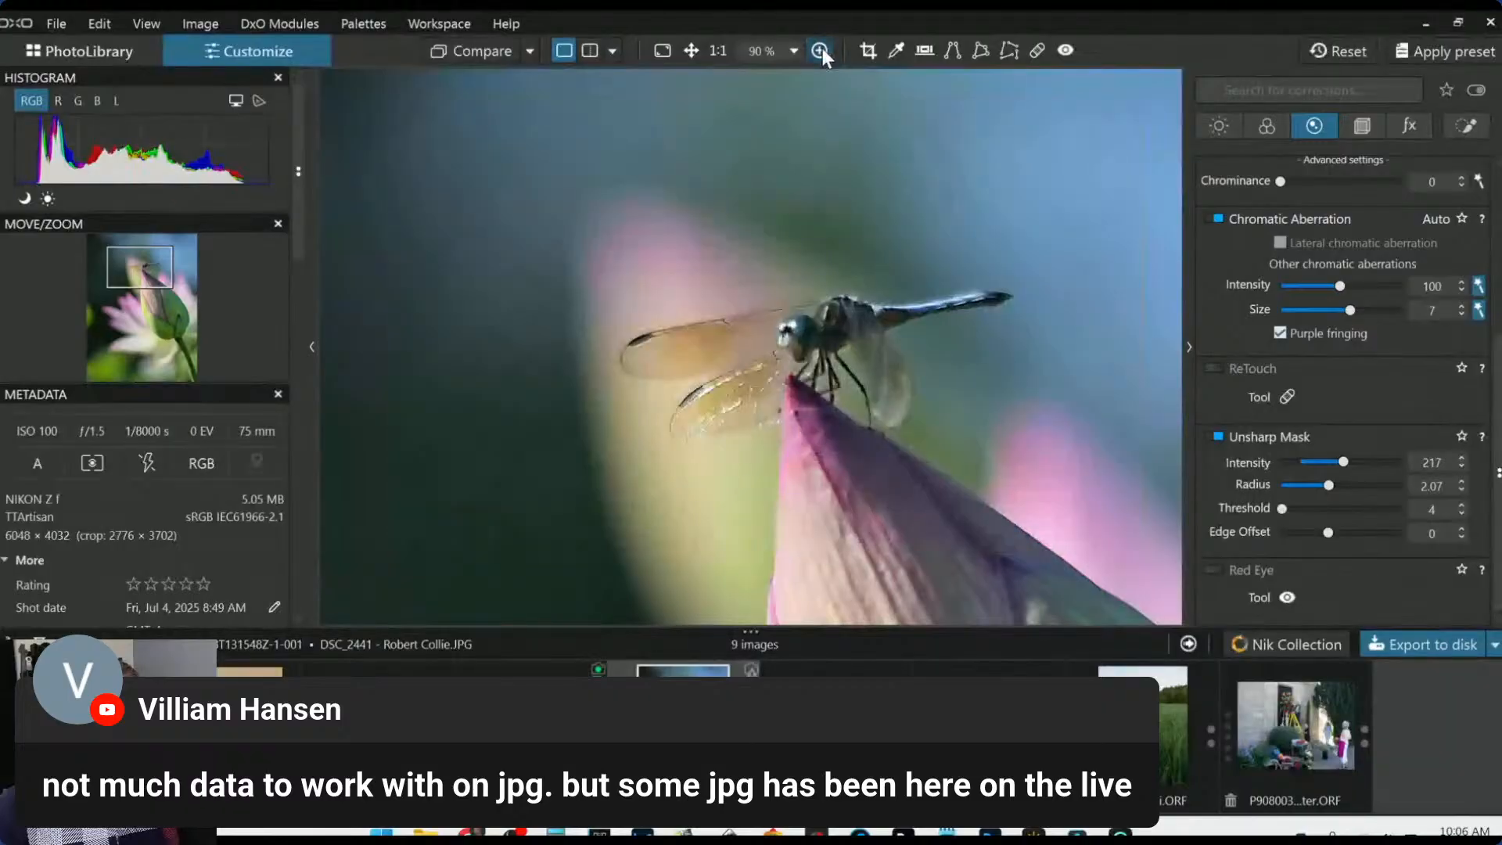
Tighten the portrait crop around the bud to 2486 × 3315 px, shift it slightly downward and apply it
scroll(913, 416, "down", 3)
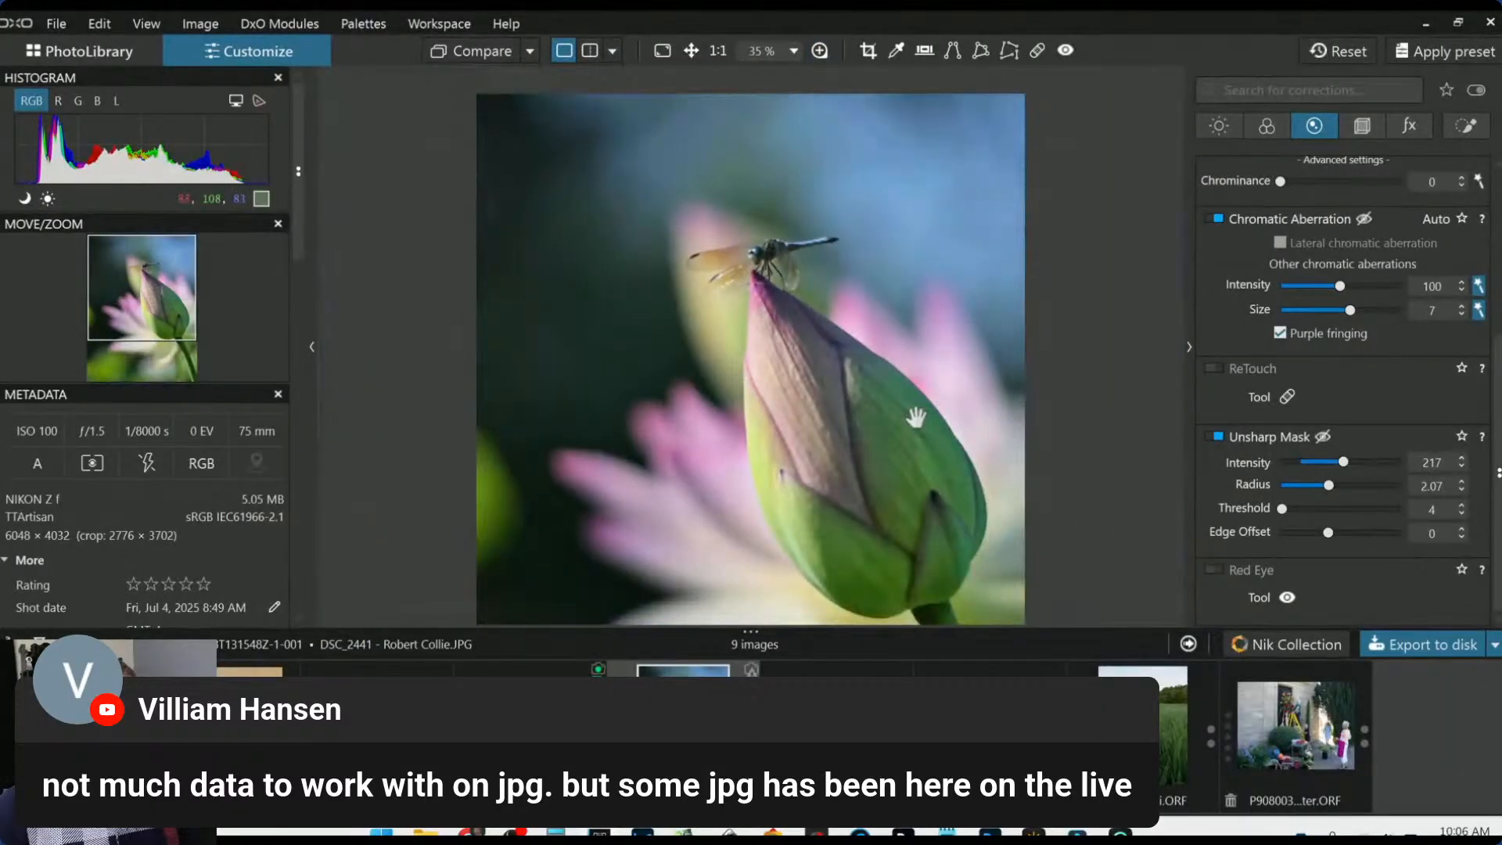
scroll(917, 419, "down", 3)
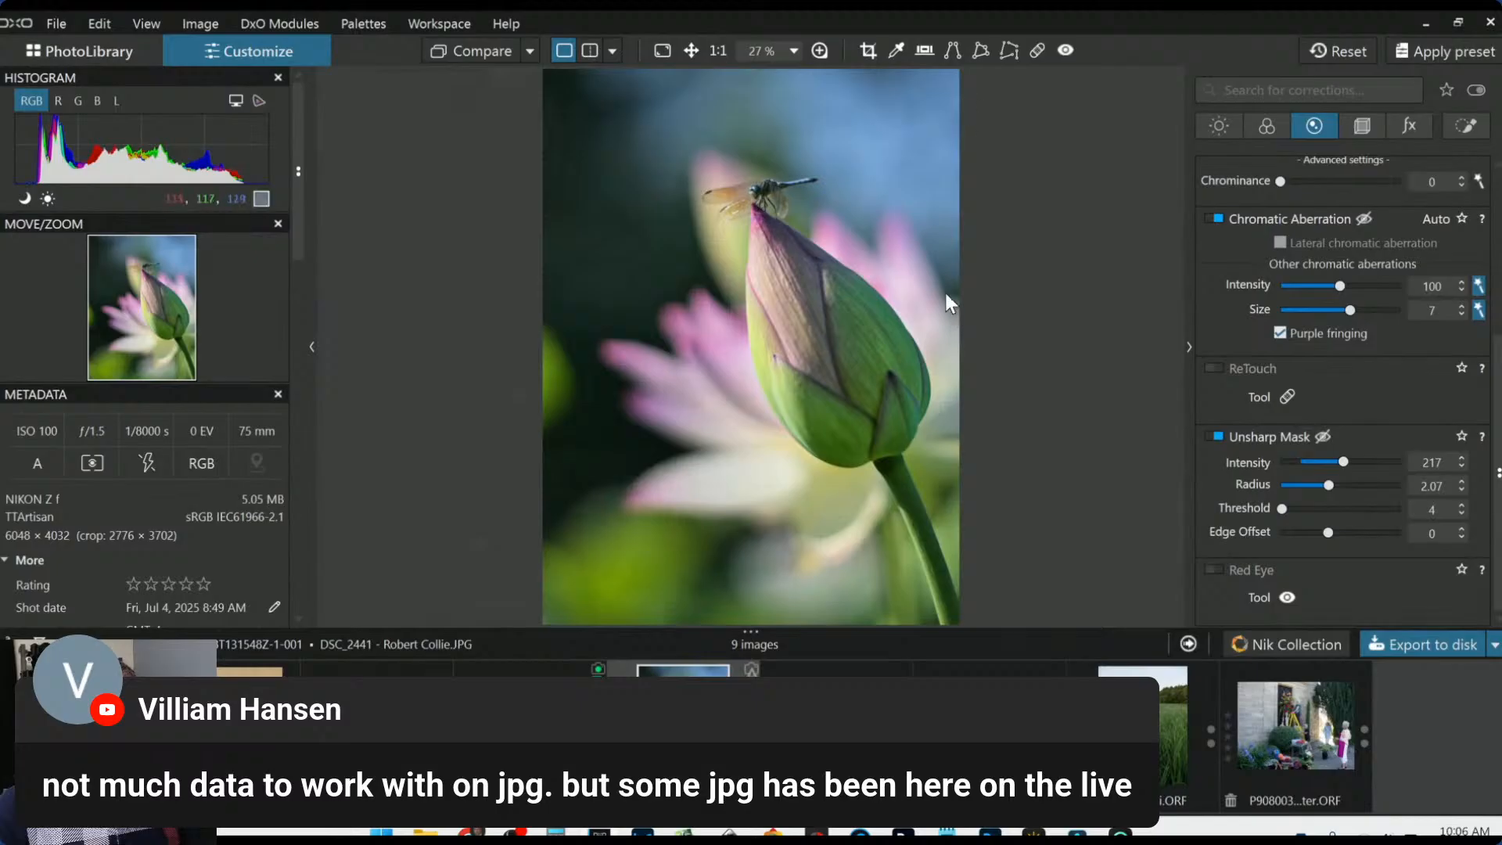
left_click(867, 50)
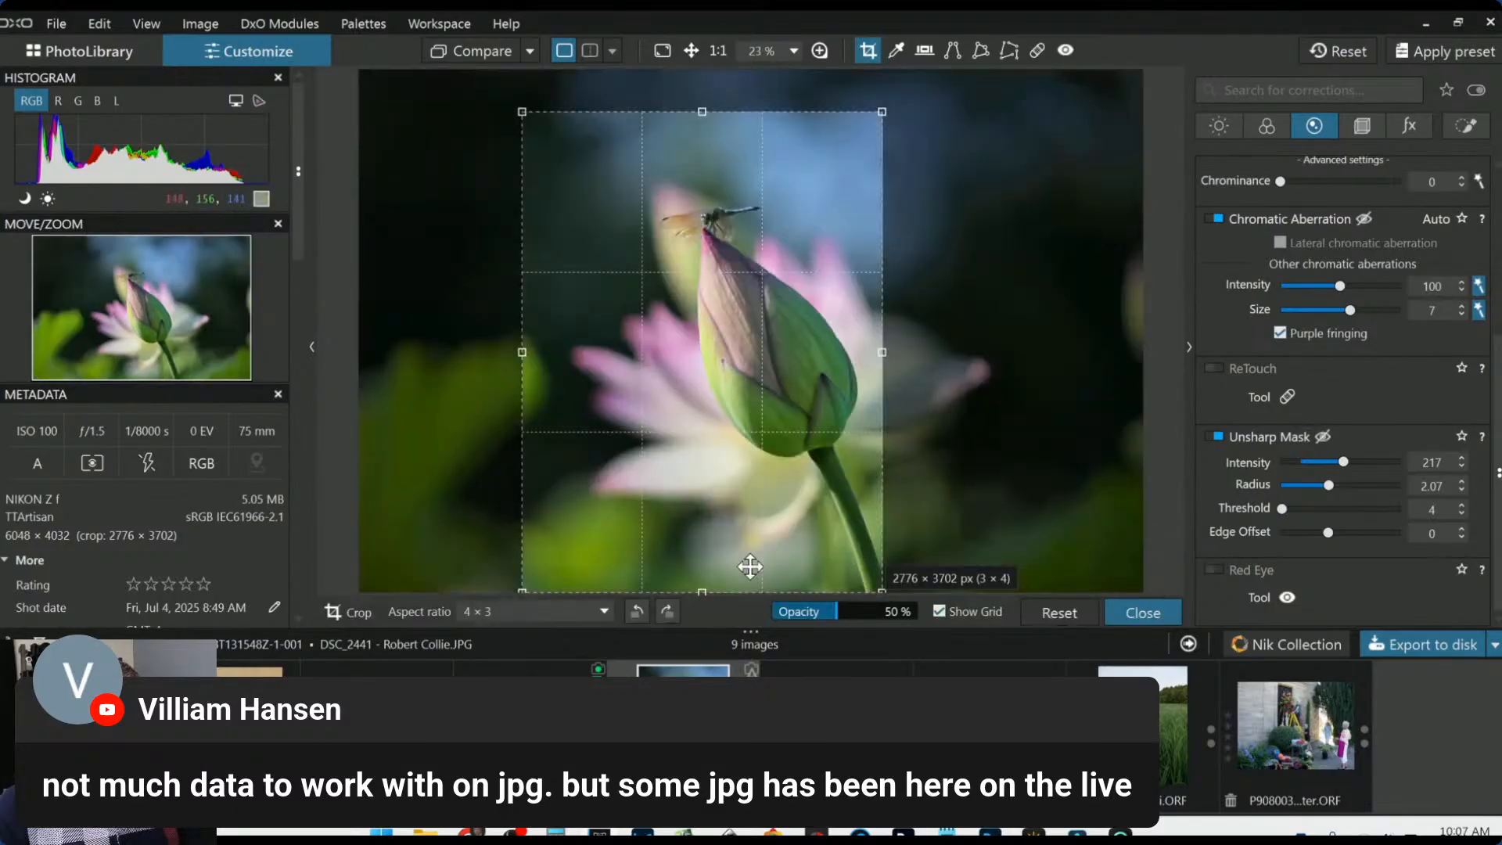
left_click_drag(701, 591, 710, 526)
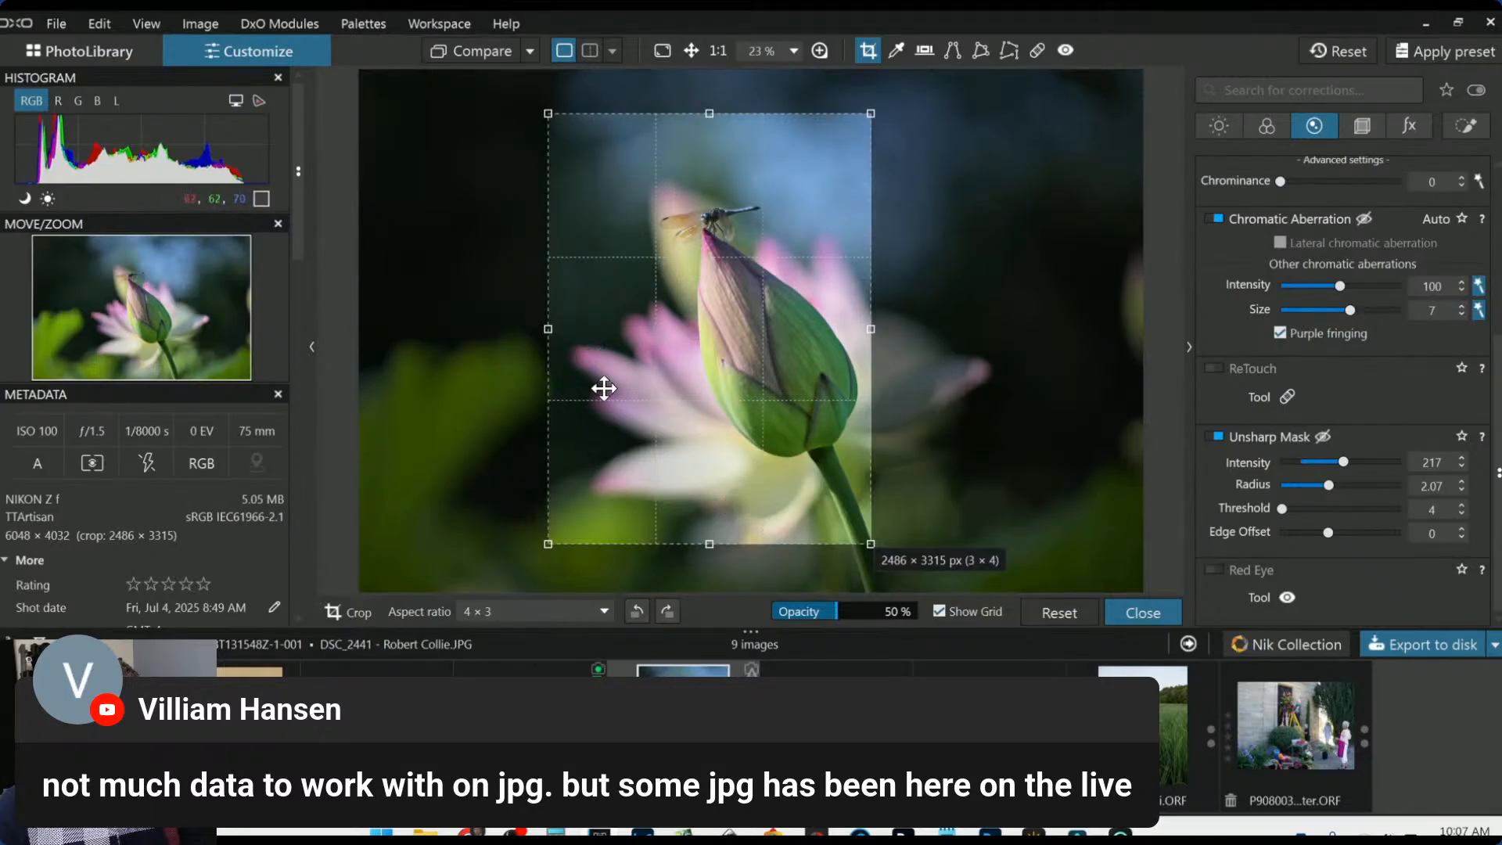
left_click_drag(768, 509, 773, 519)
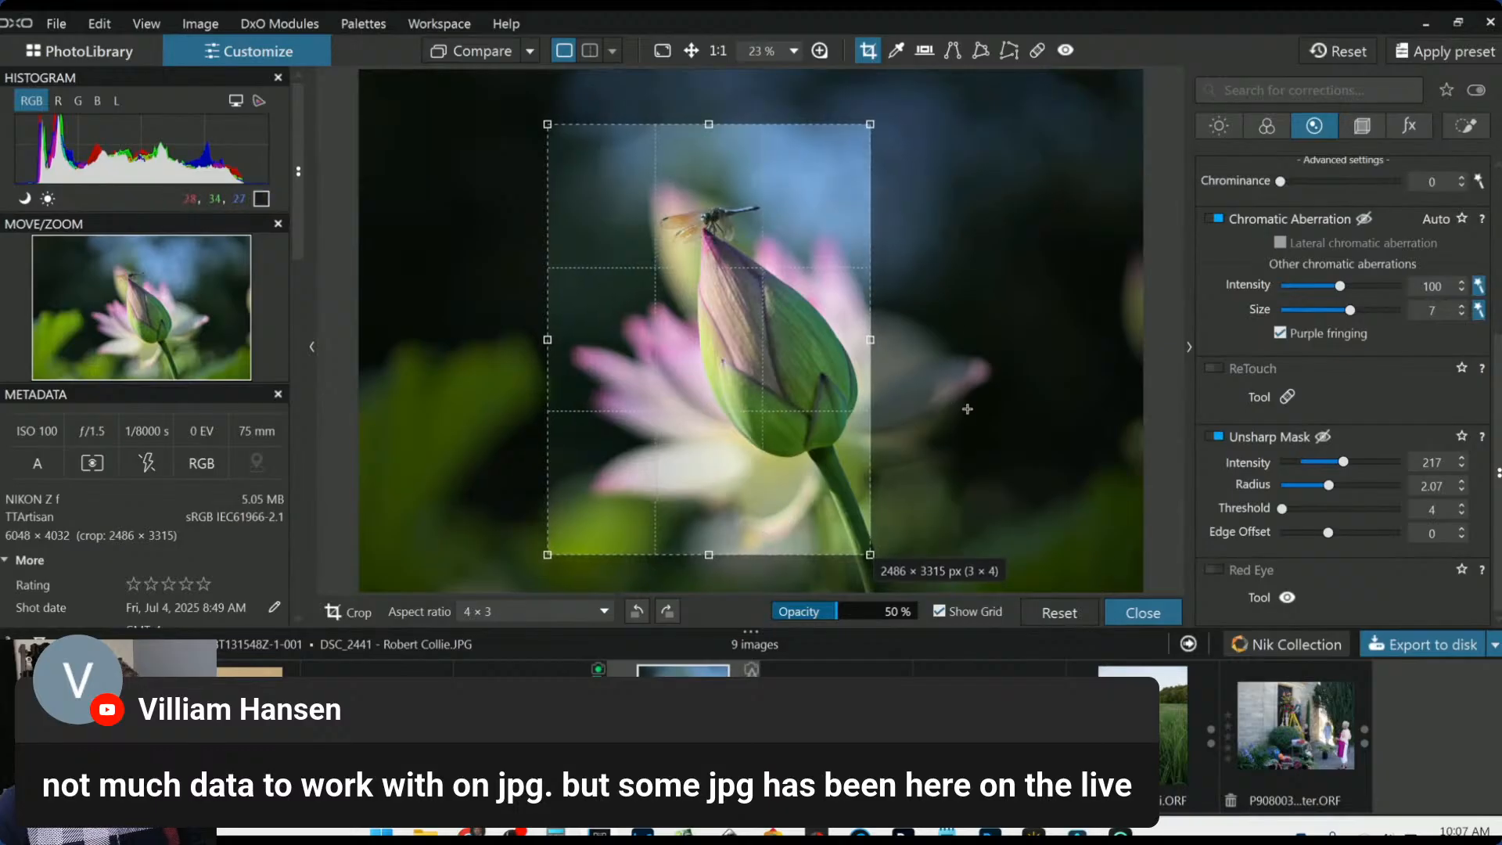
key("Return")
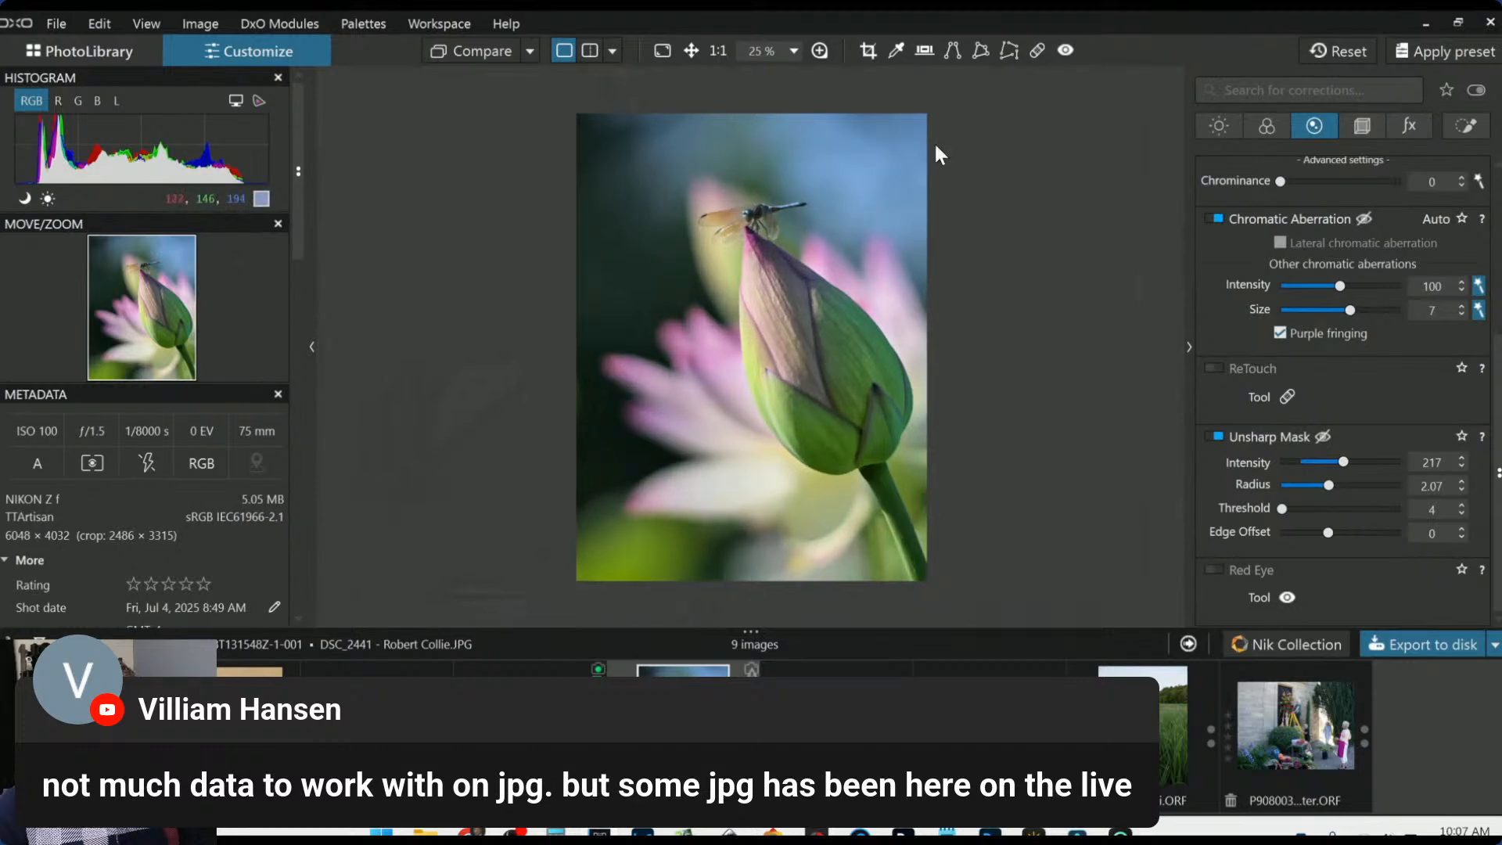
Add a new control point mask on the dragonfly's body and shrink its radius to fit closer around the insect
left_click(1456, 133)
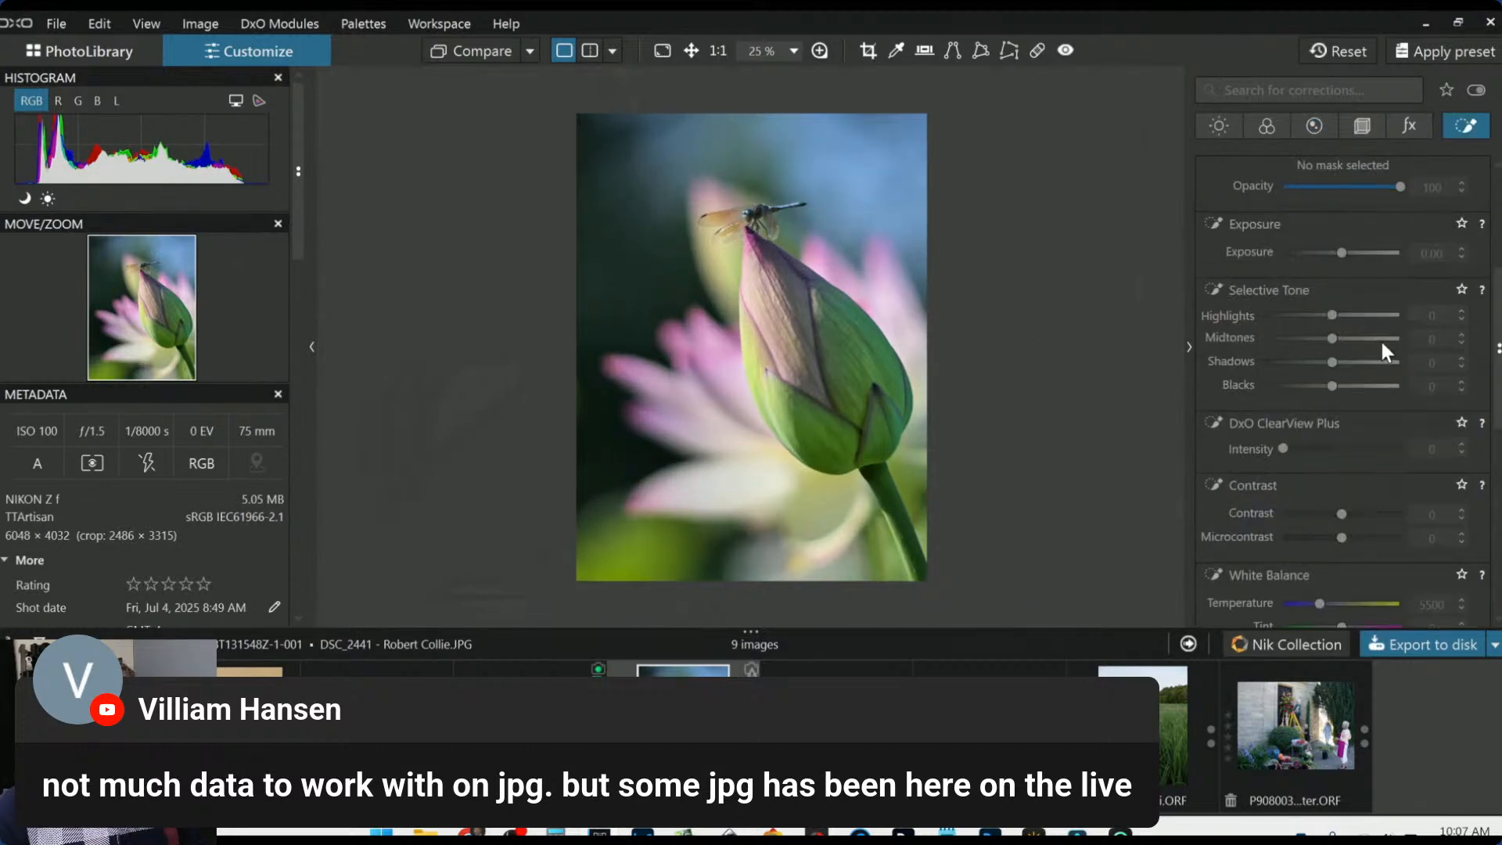
left_click(1255, 196)
scroll(760, 205, "up", 4)
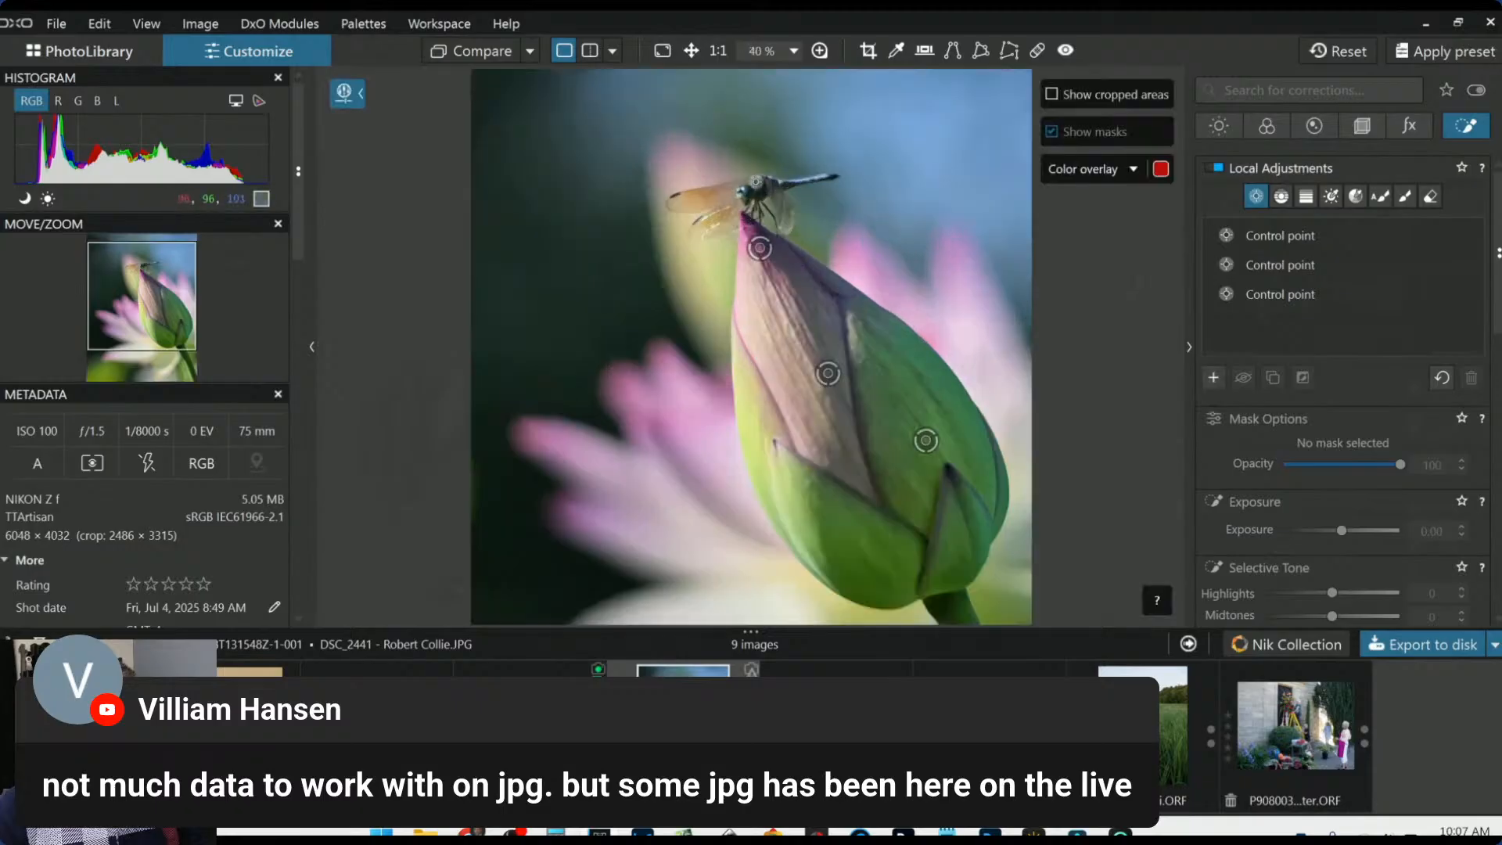
left_click(761, 205)
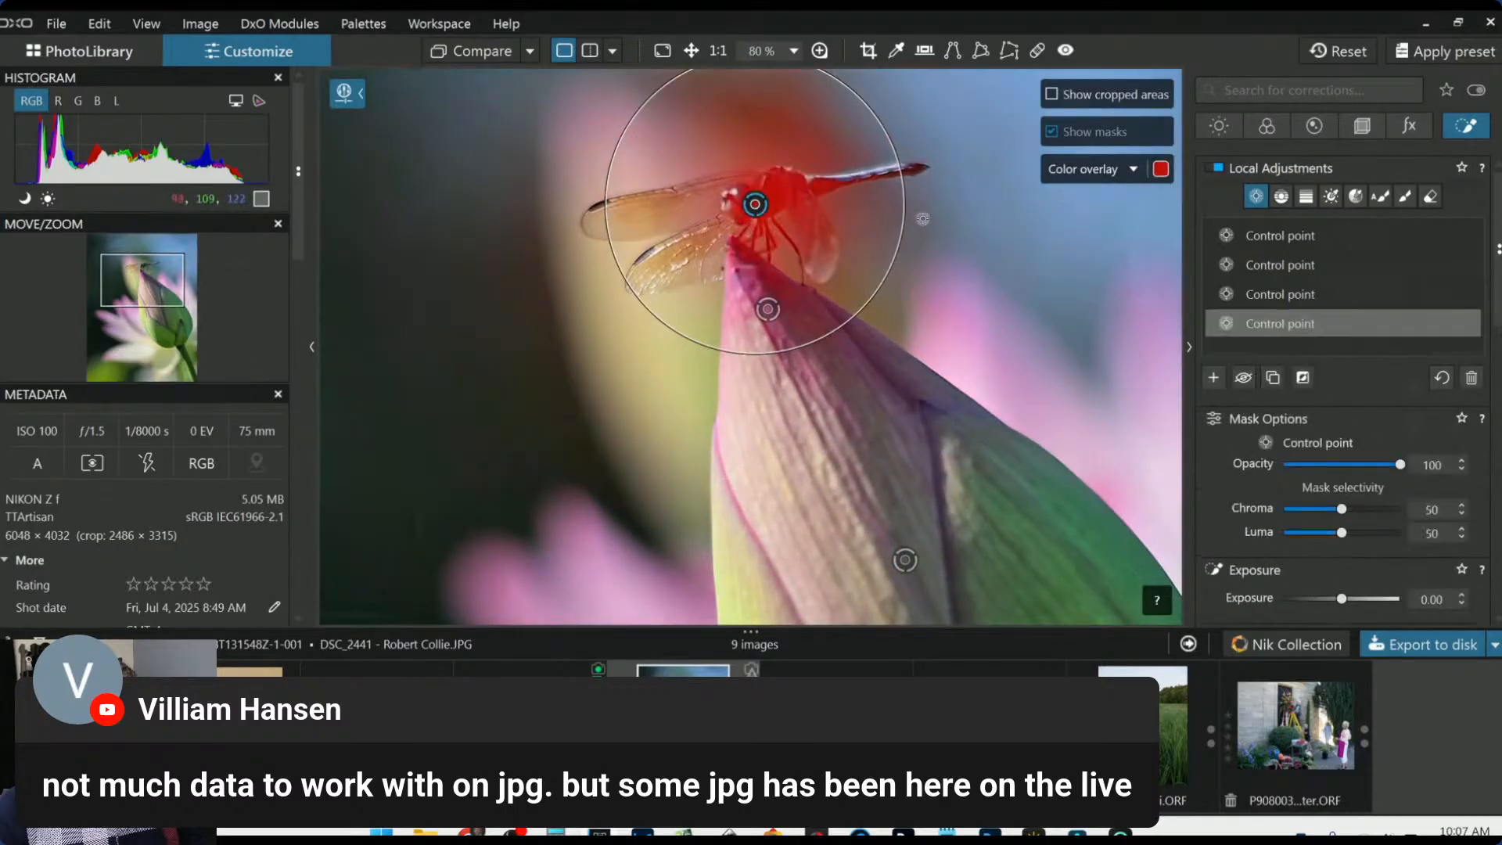
left_click_drag(880, 143, 845, 180)
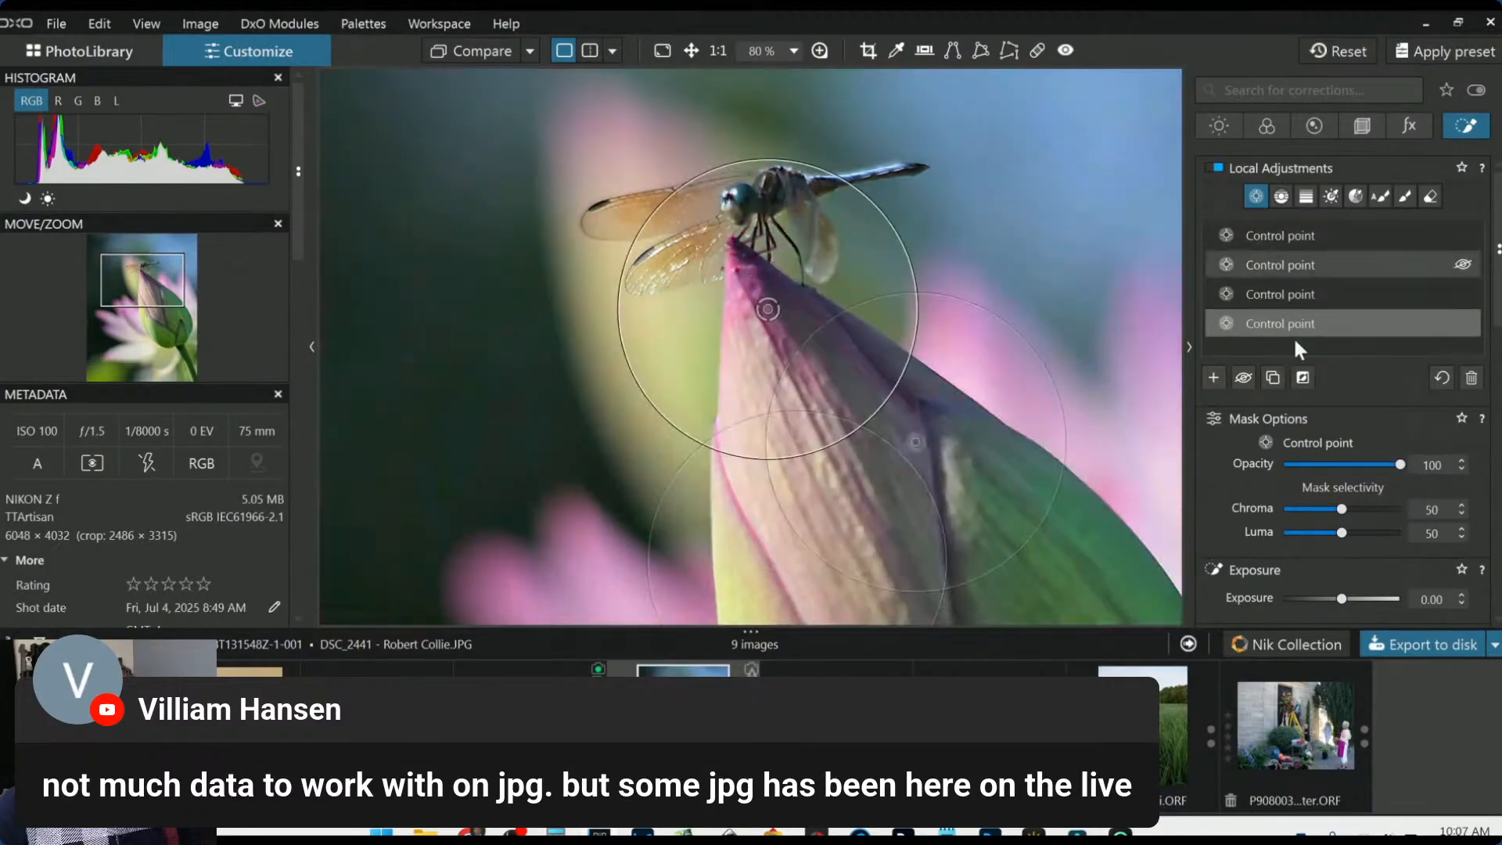
Raise Shadows to 35 in the dragonfly mask's Selective Tone settings
scroll(1308, 481, "down", 3)
scroll(1314, 485, "down", 1)
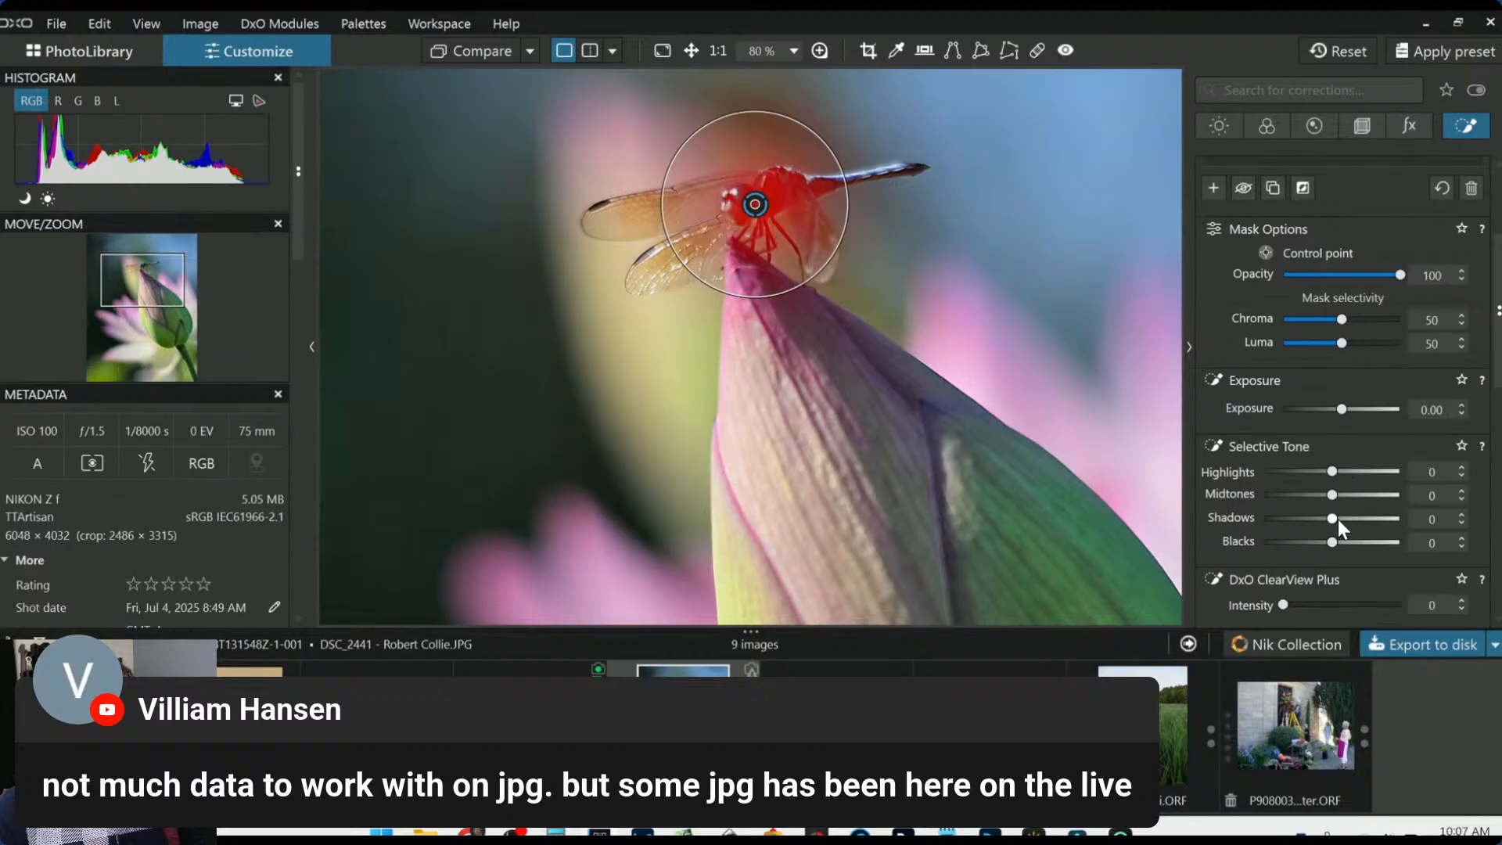
left_click_drag(1335, 519, 1357, 520)
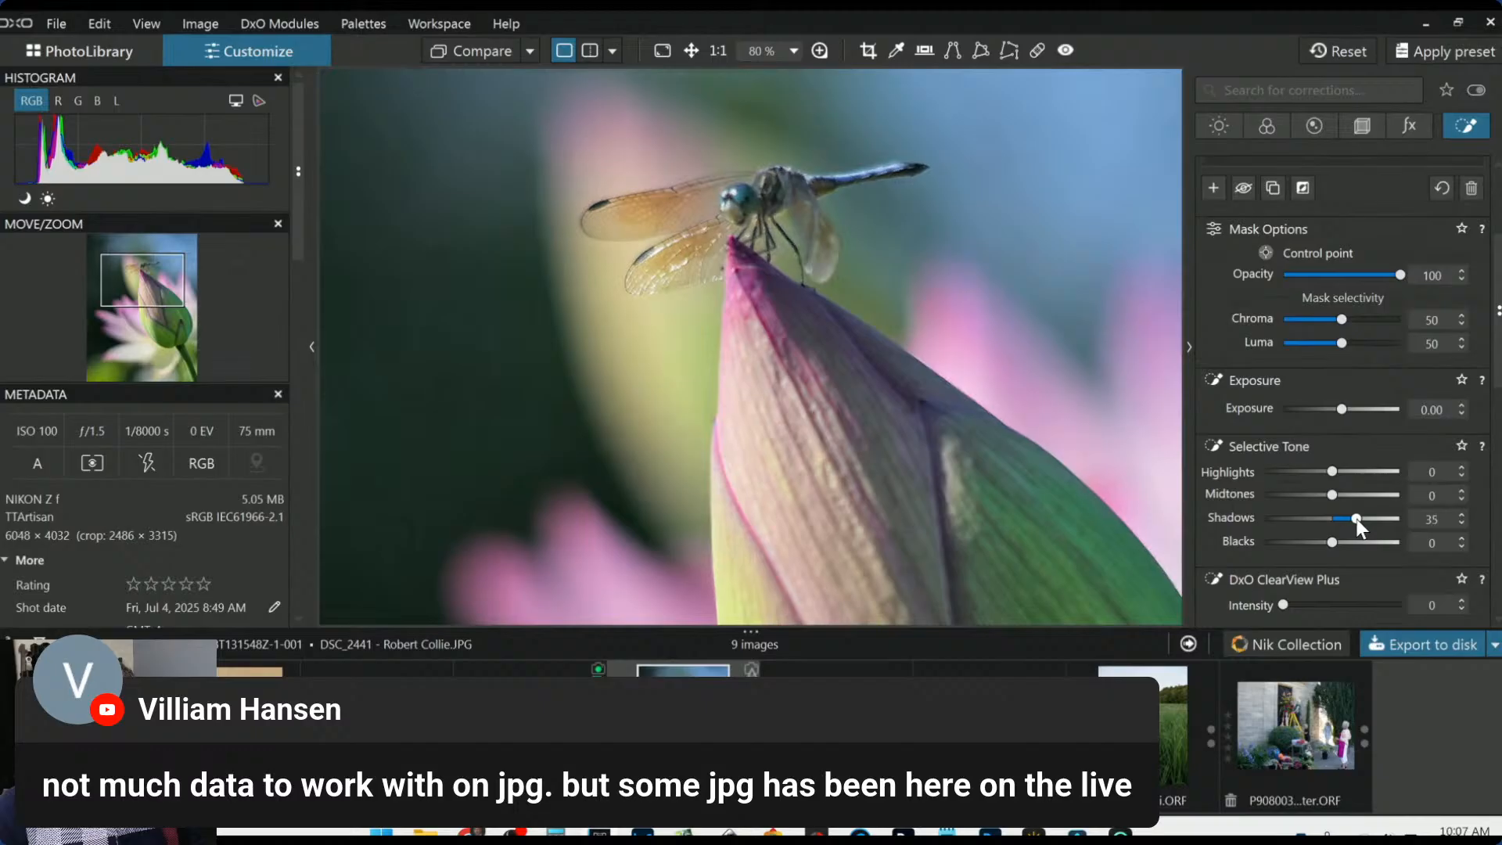
Set Microcontrast to 45 and DxO ClearView Plus Intensity to 9 for the dragonfly mask
scroll(1310, 584, "down", 3)
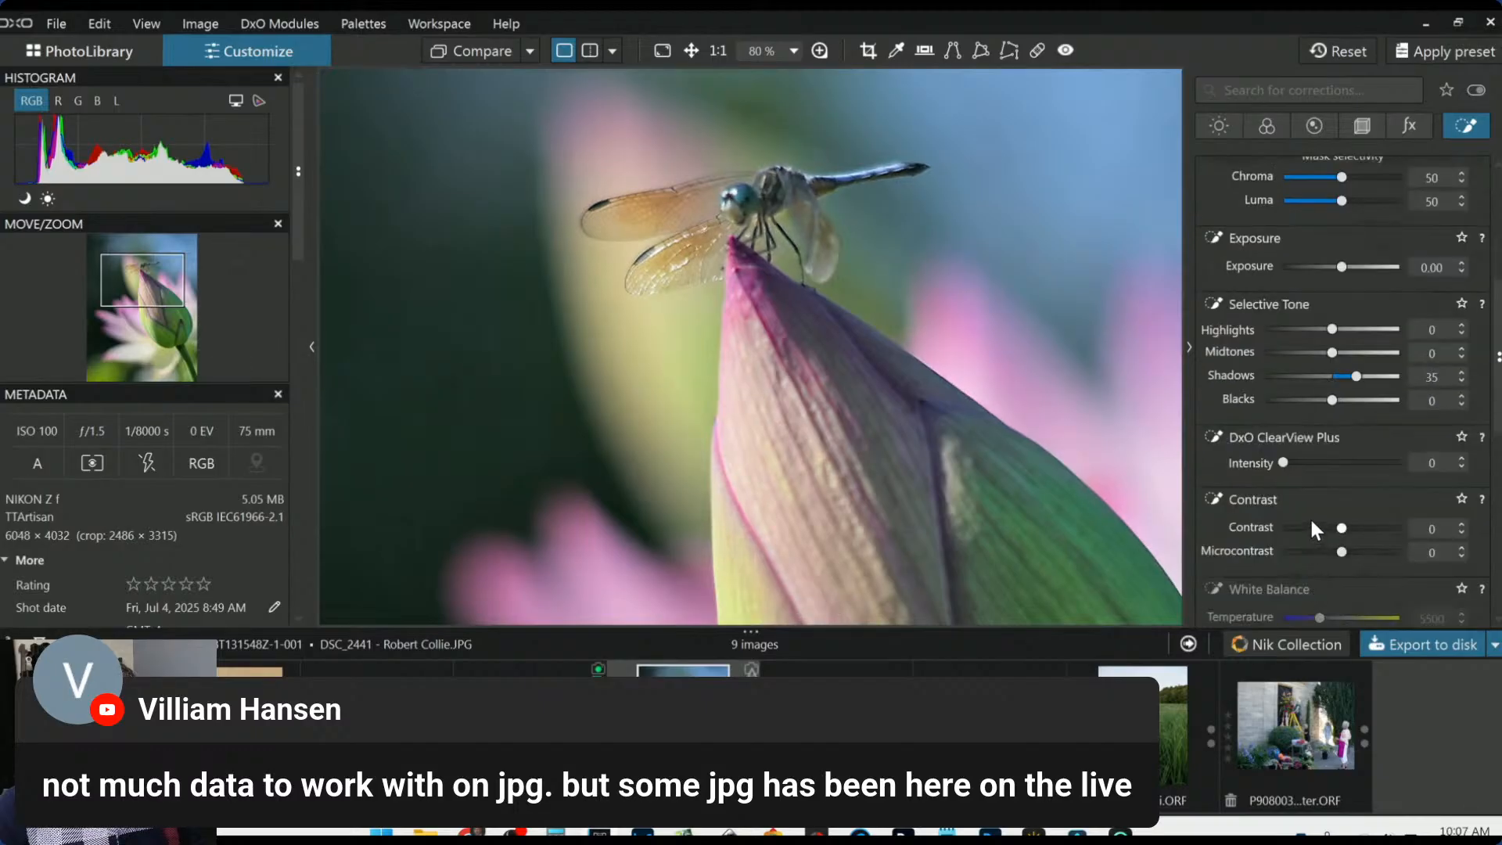
left_click_drag(1340, 551, 1367, 552)
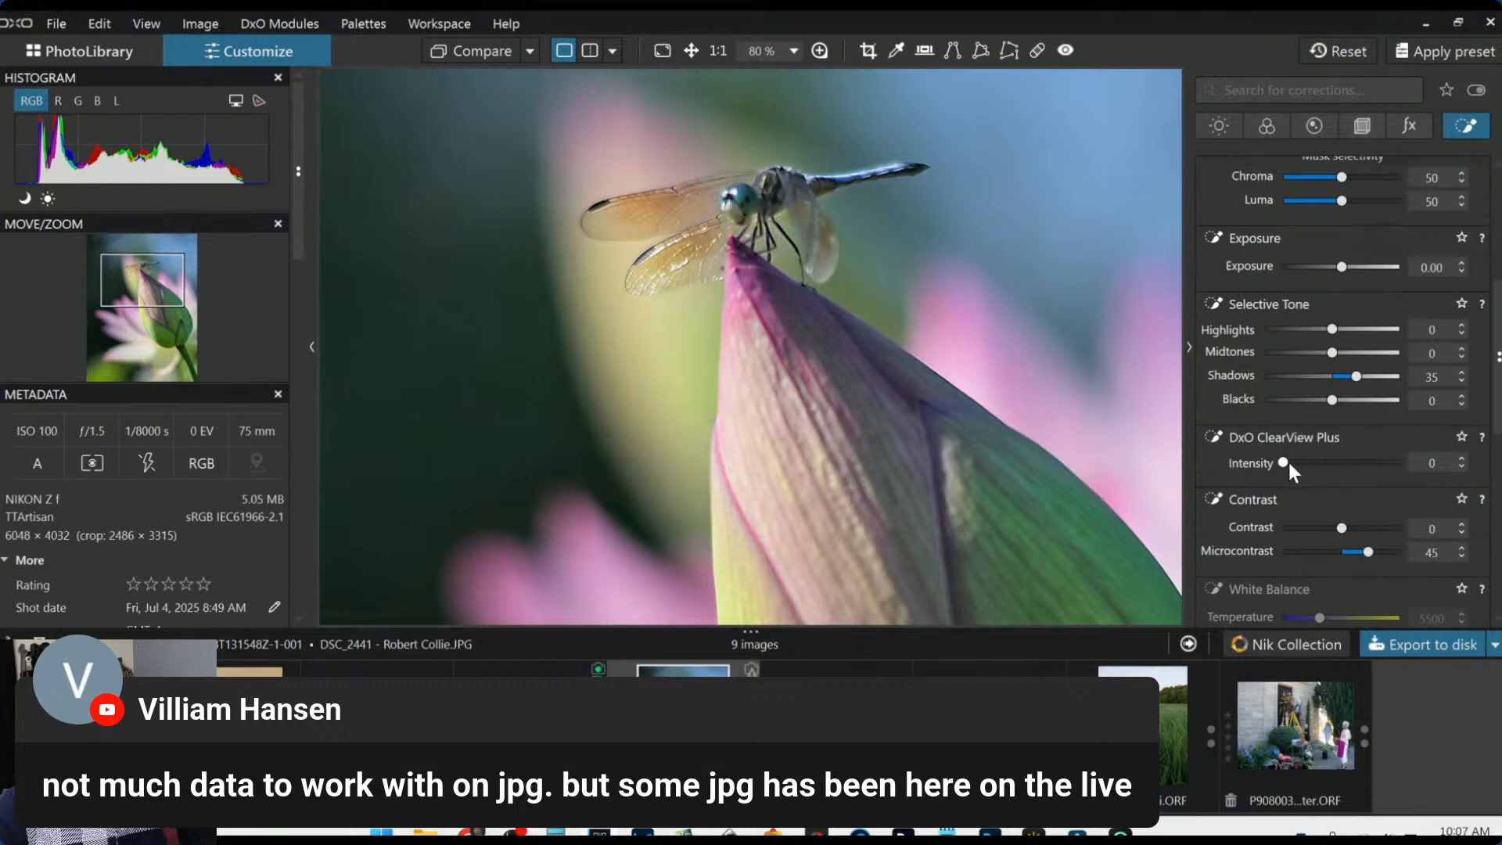
left_click_drag(1287, 463, 1294, 463)
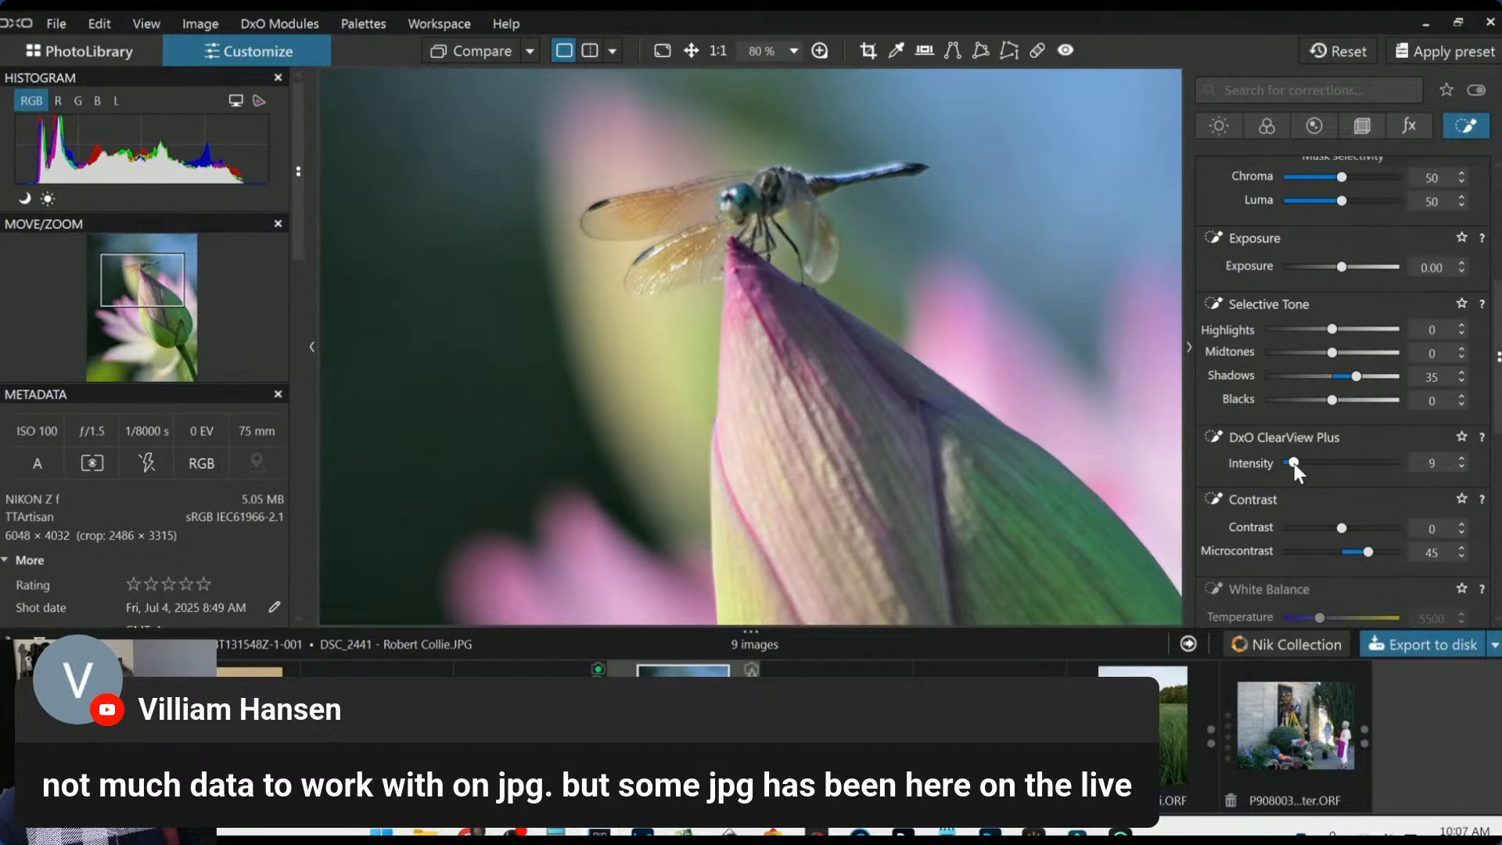
Raise Shadows to 67 and lower Blacks to -9 in the dragonfly mask's Selective Tone settings
left_click_drag(1353, 379, 1327, 401)
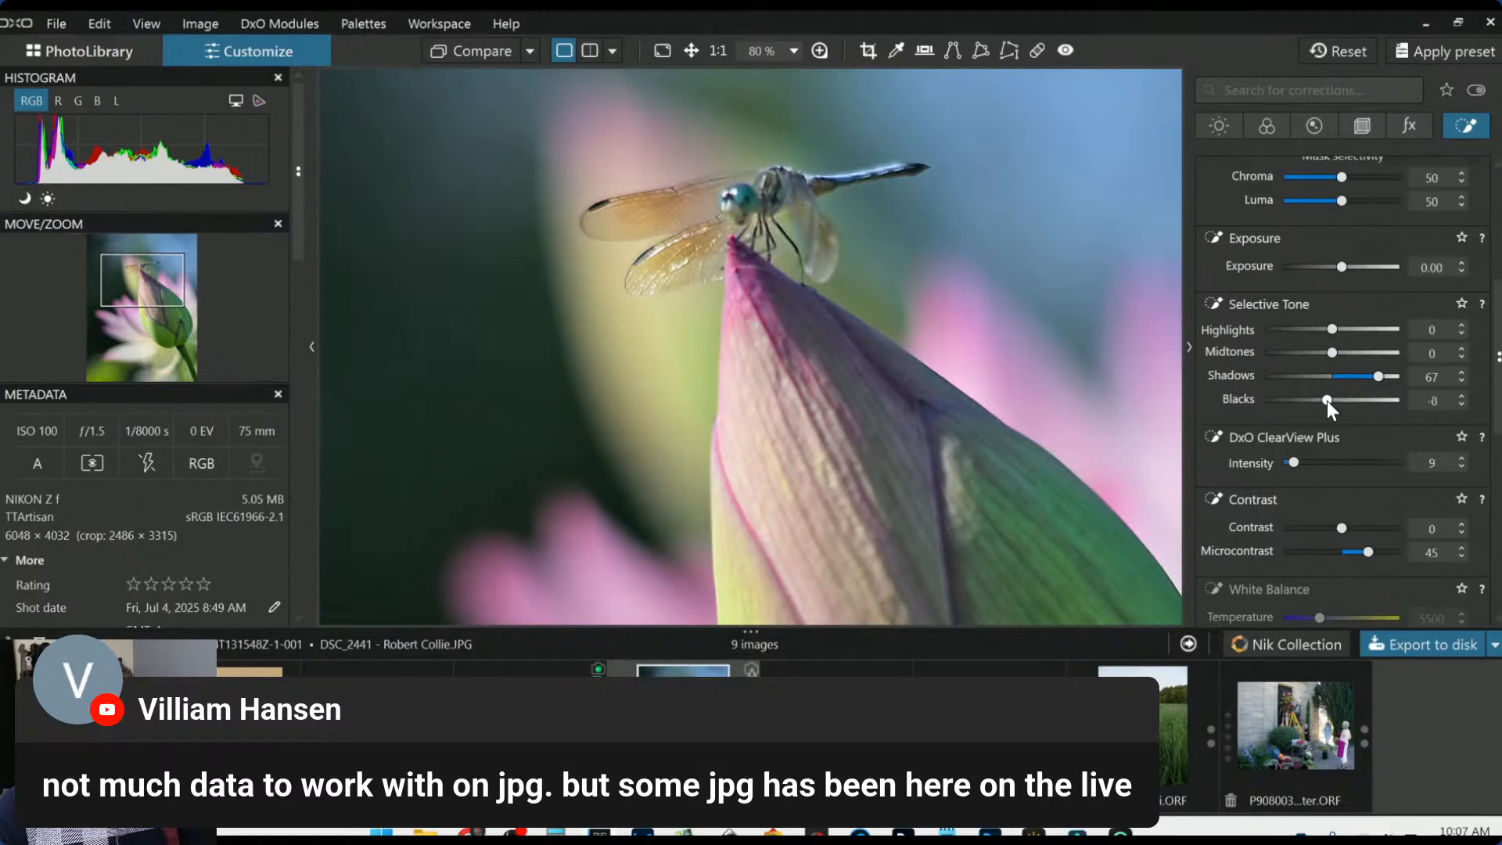
scroll(926, 431, "down", 4)
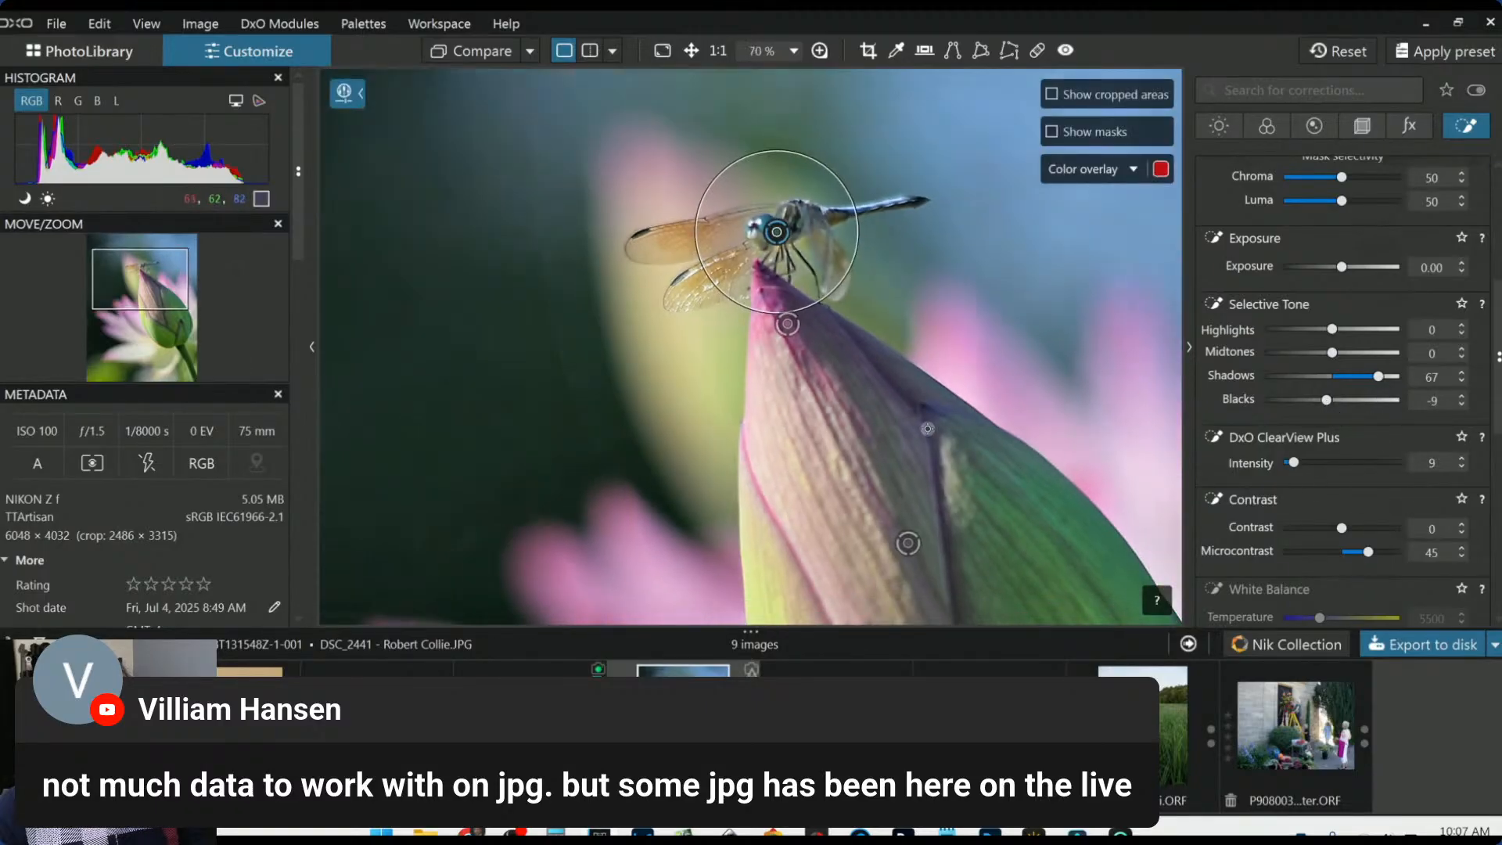
Shift the dragonfly mask's cyan HSL channel toward blue, set its Saturation to 88 and deselect the mask
scroll(1356, 499, "down", 5)
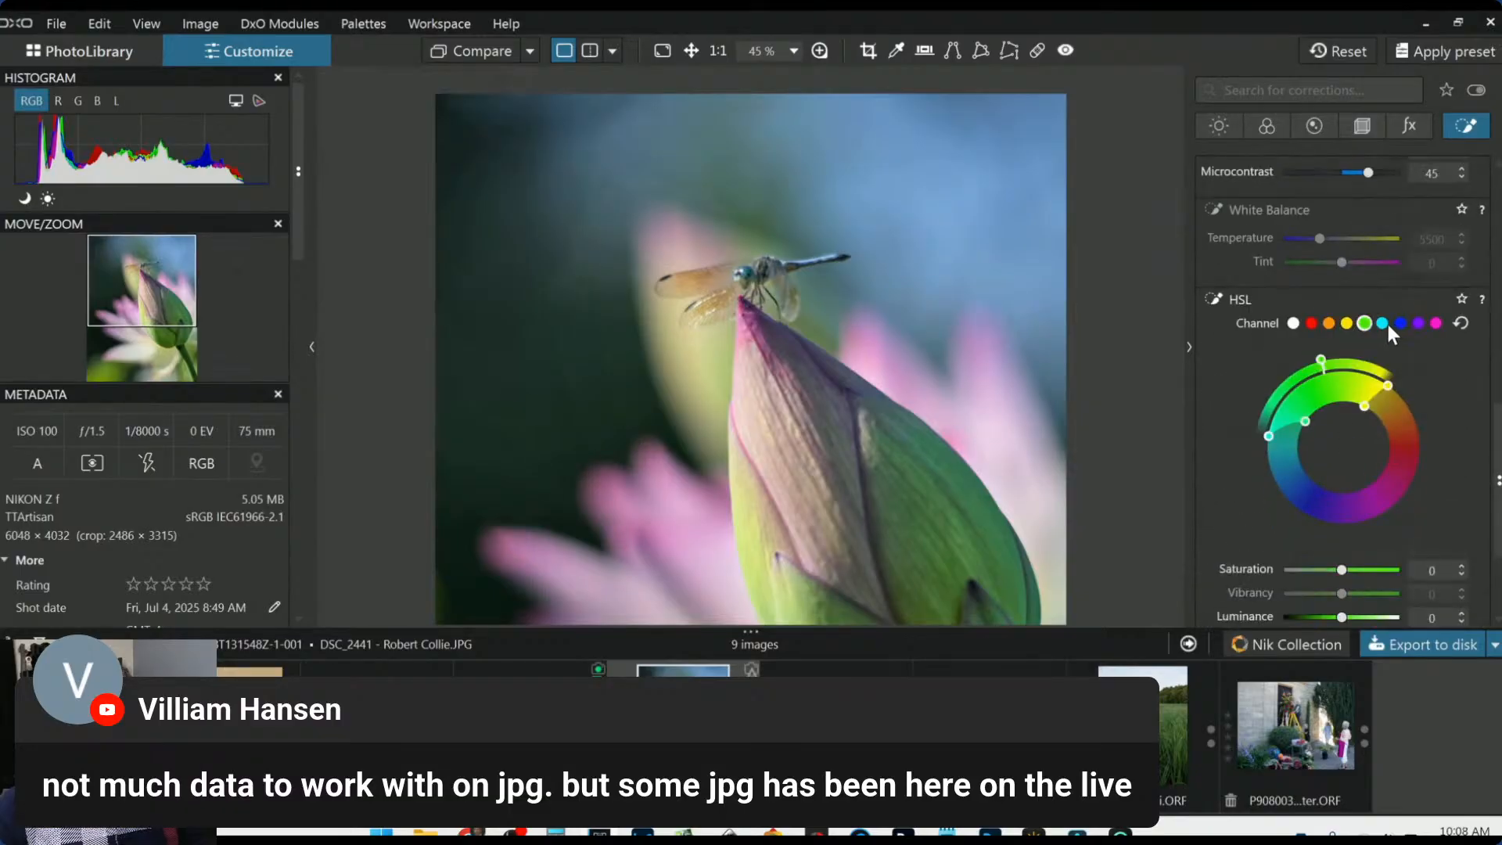
left_click(1382, 324)
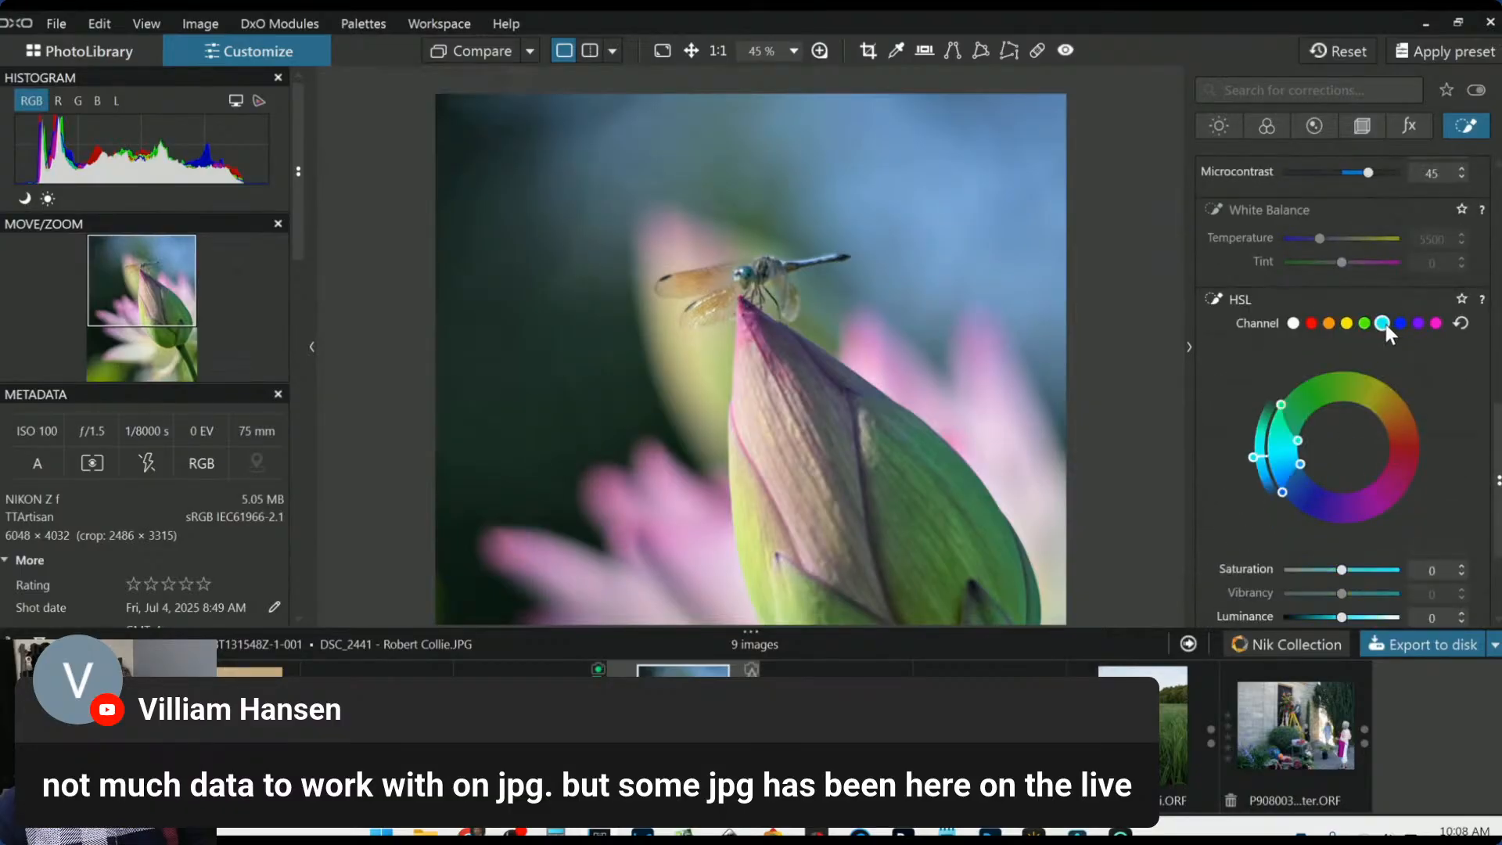
left_click_drag(1304, 473, 1318, 492)
left_click_drag(1345, 570, 1375, 577)
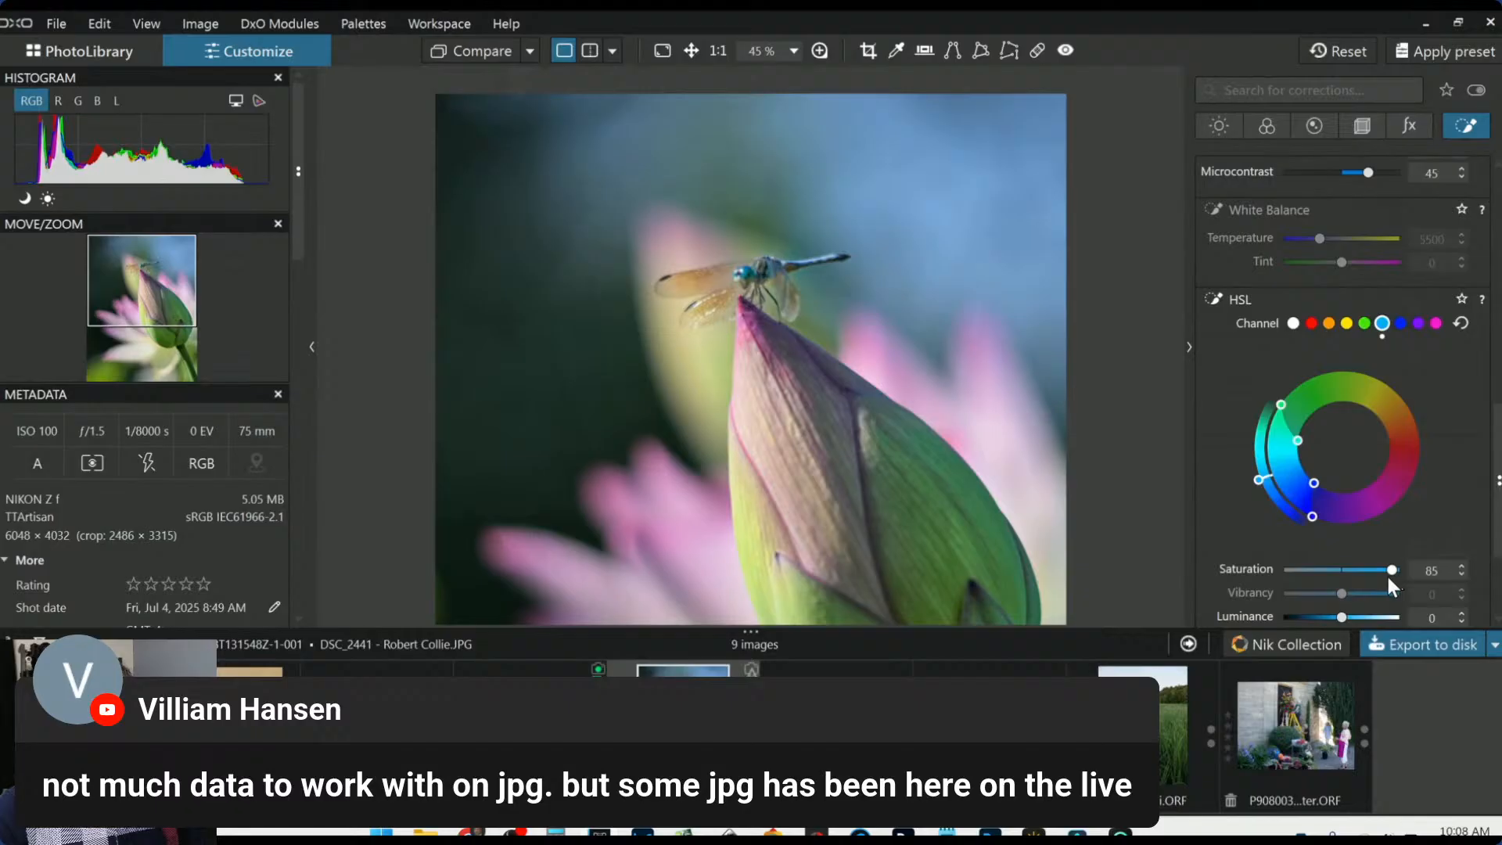
left_click_drag(1391, 573, 1393, 571)
scroll(1317, 548, "down", 1)
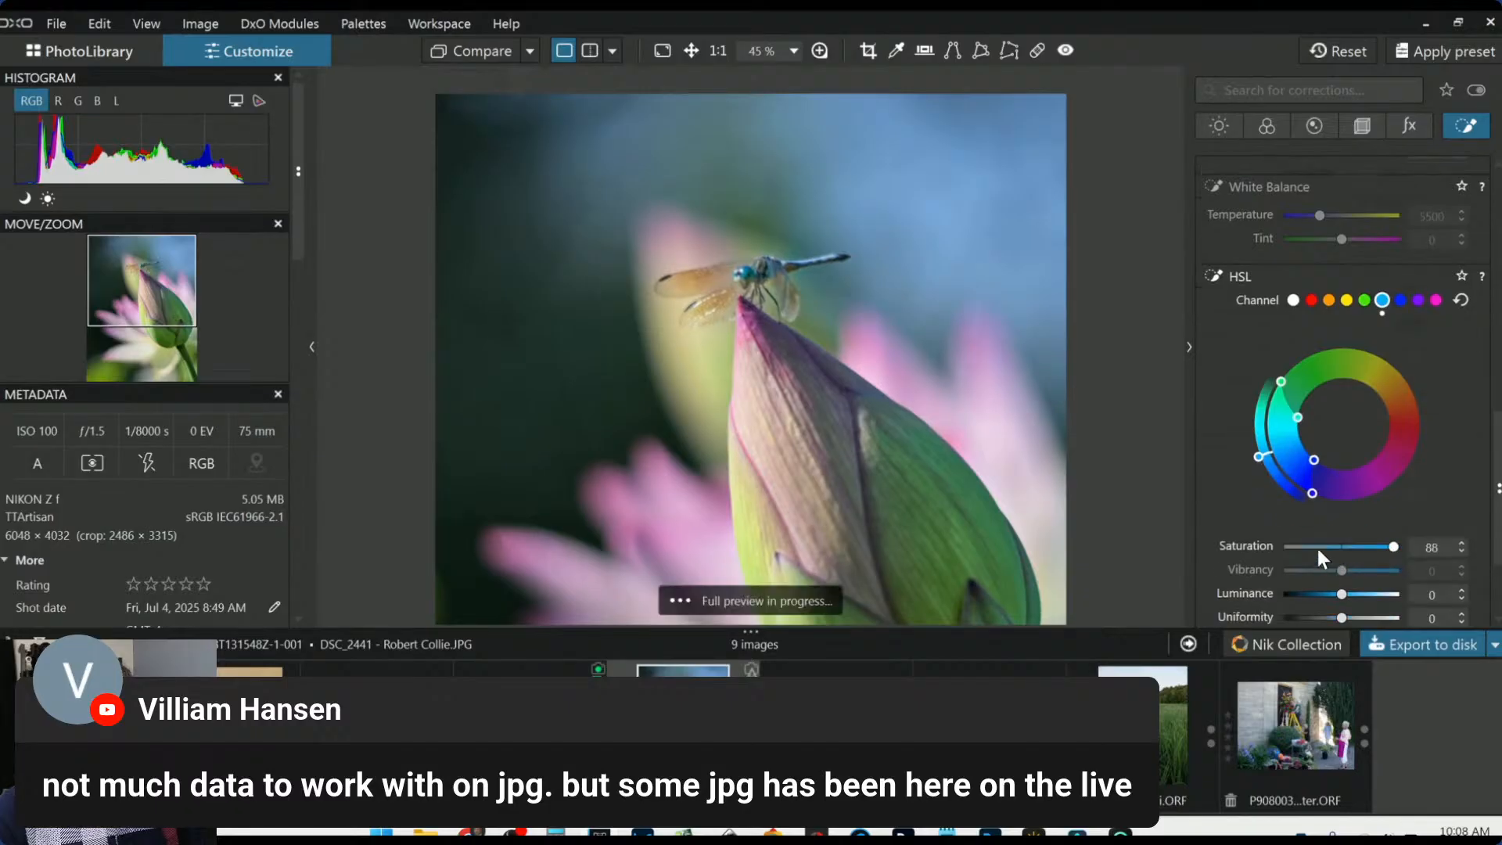
scroll(972, 454, "down", 3)
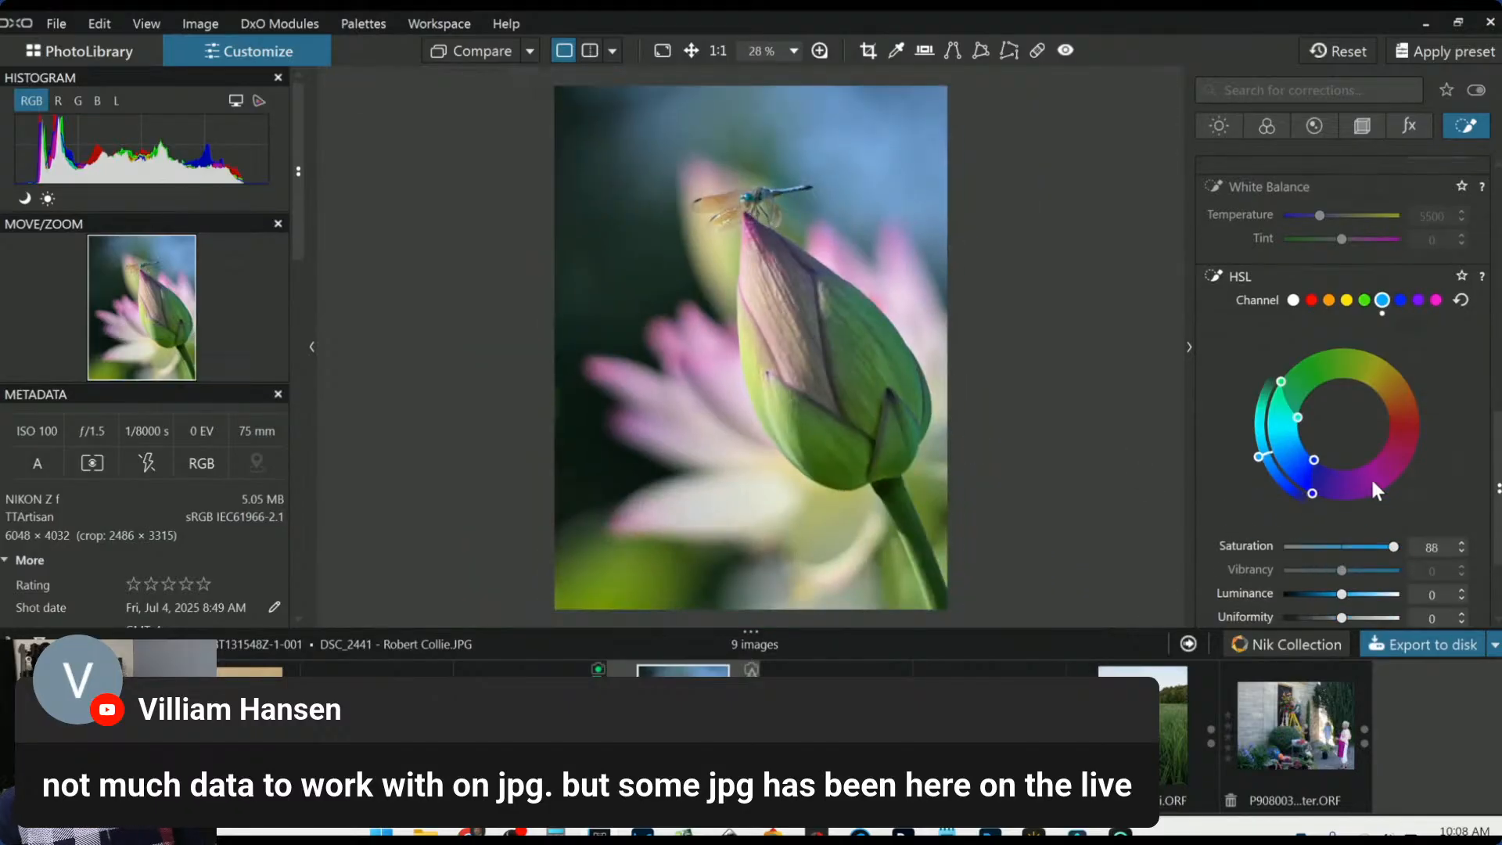
key("Escape")
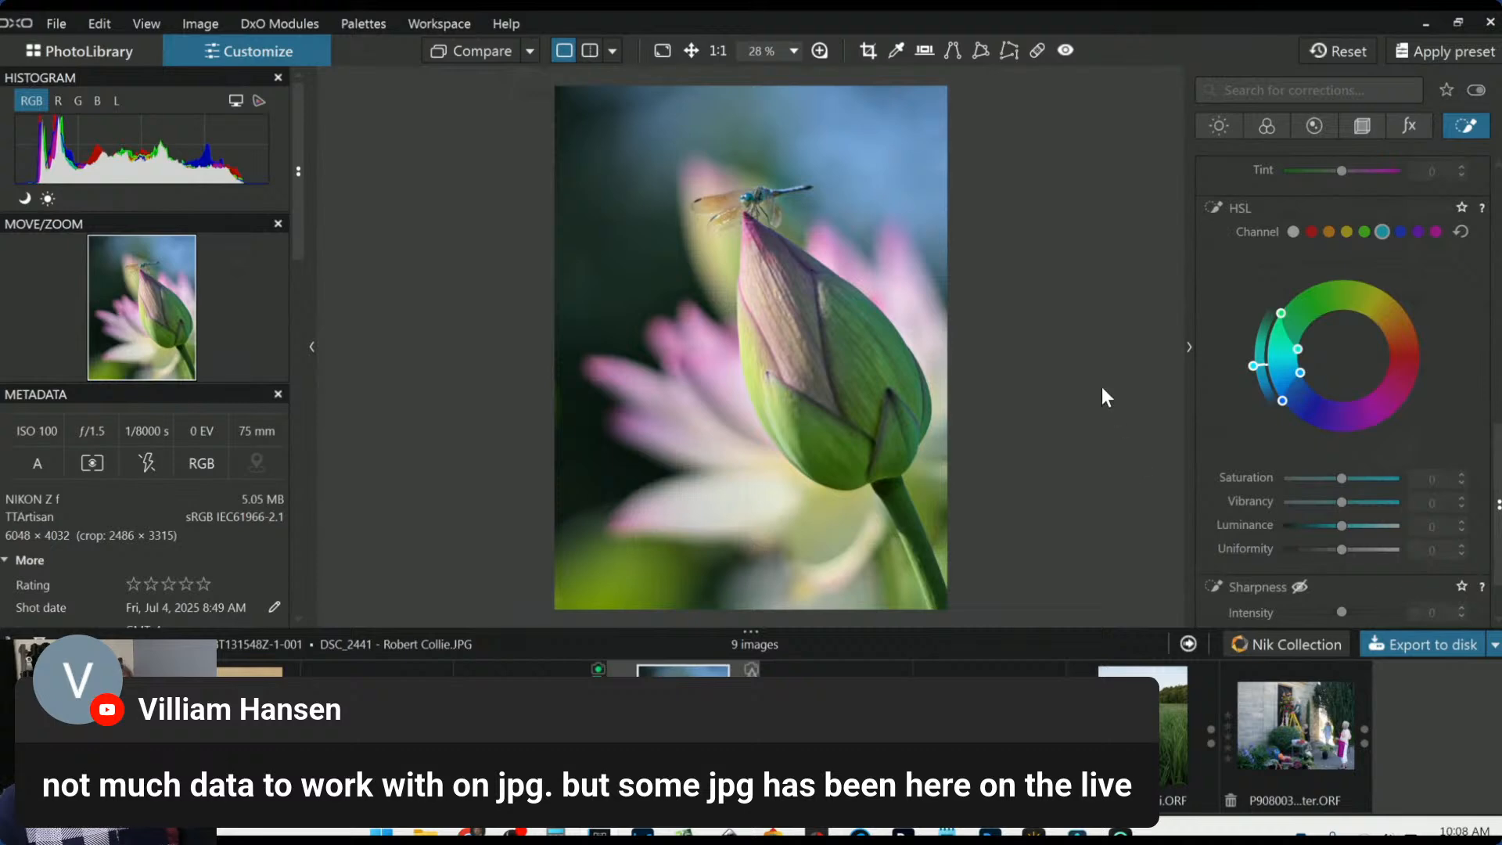
Export the edited lotus photo to its original folder as a full-size JPEG at quality 94 with the suffix -dxo
right_click(725, 296)
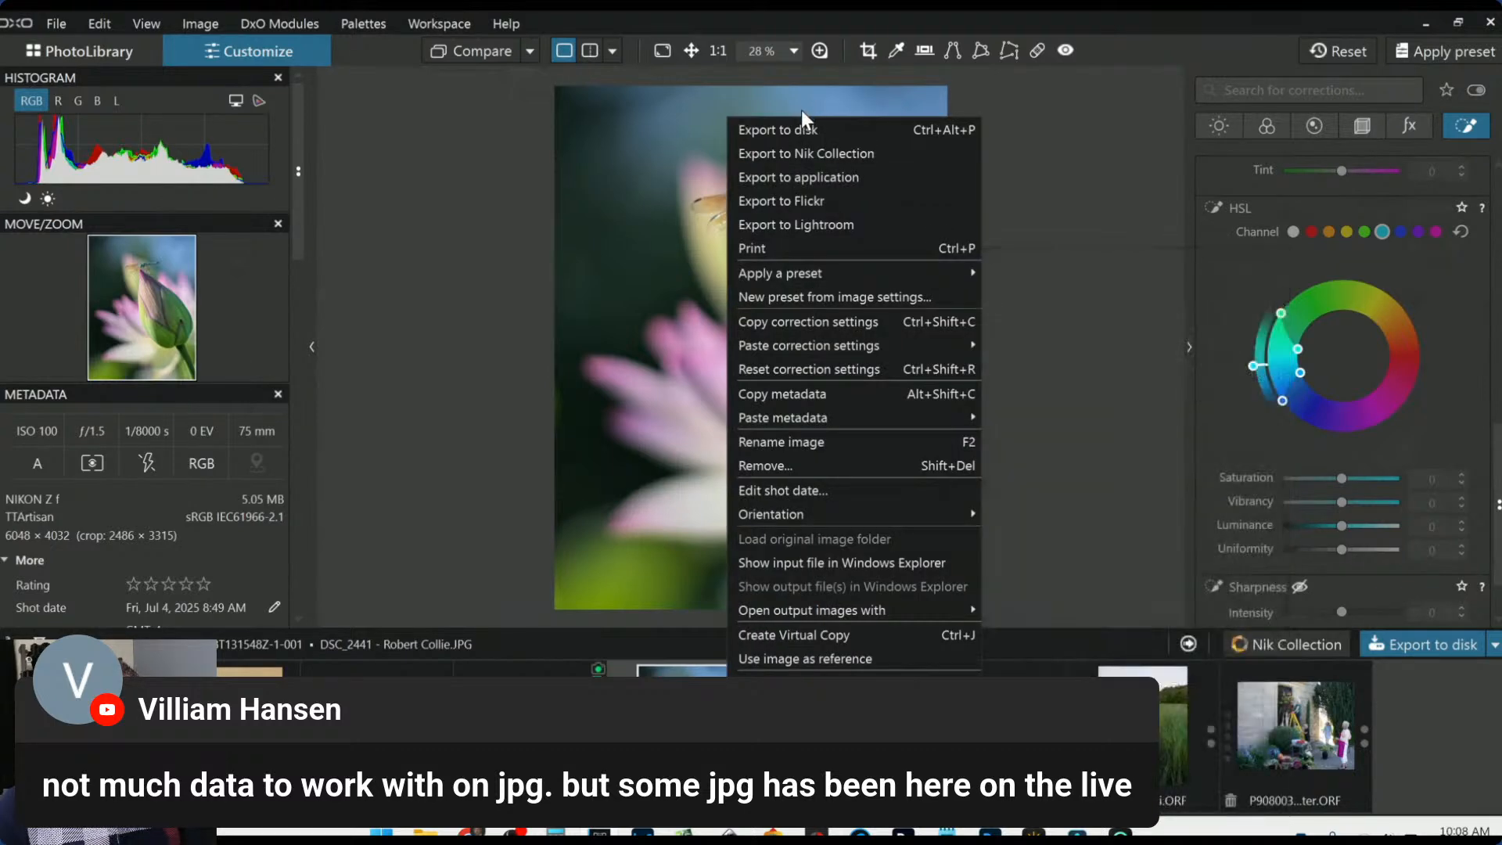
left_click(801, 110)
right_click(800, 117)
left_click(812, 128)
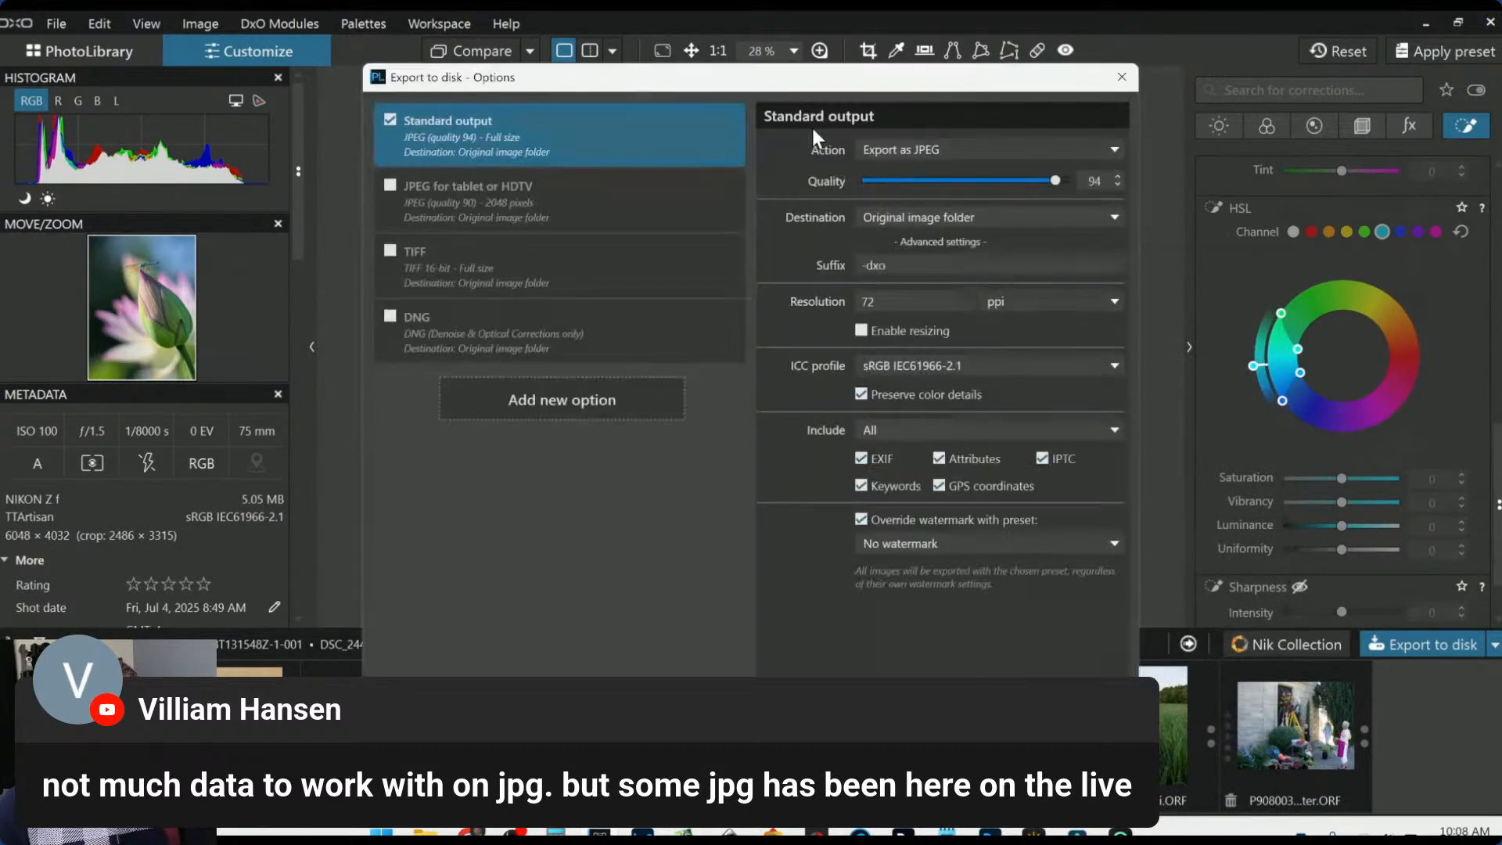
key("Escape")
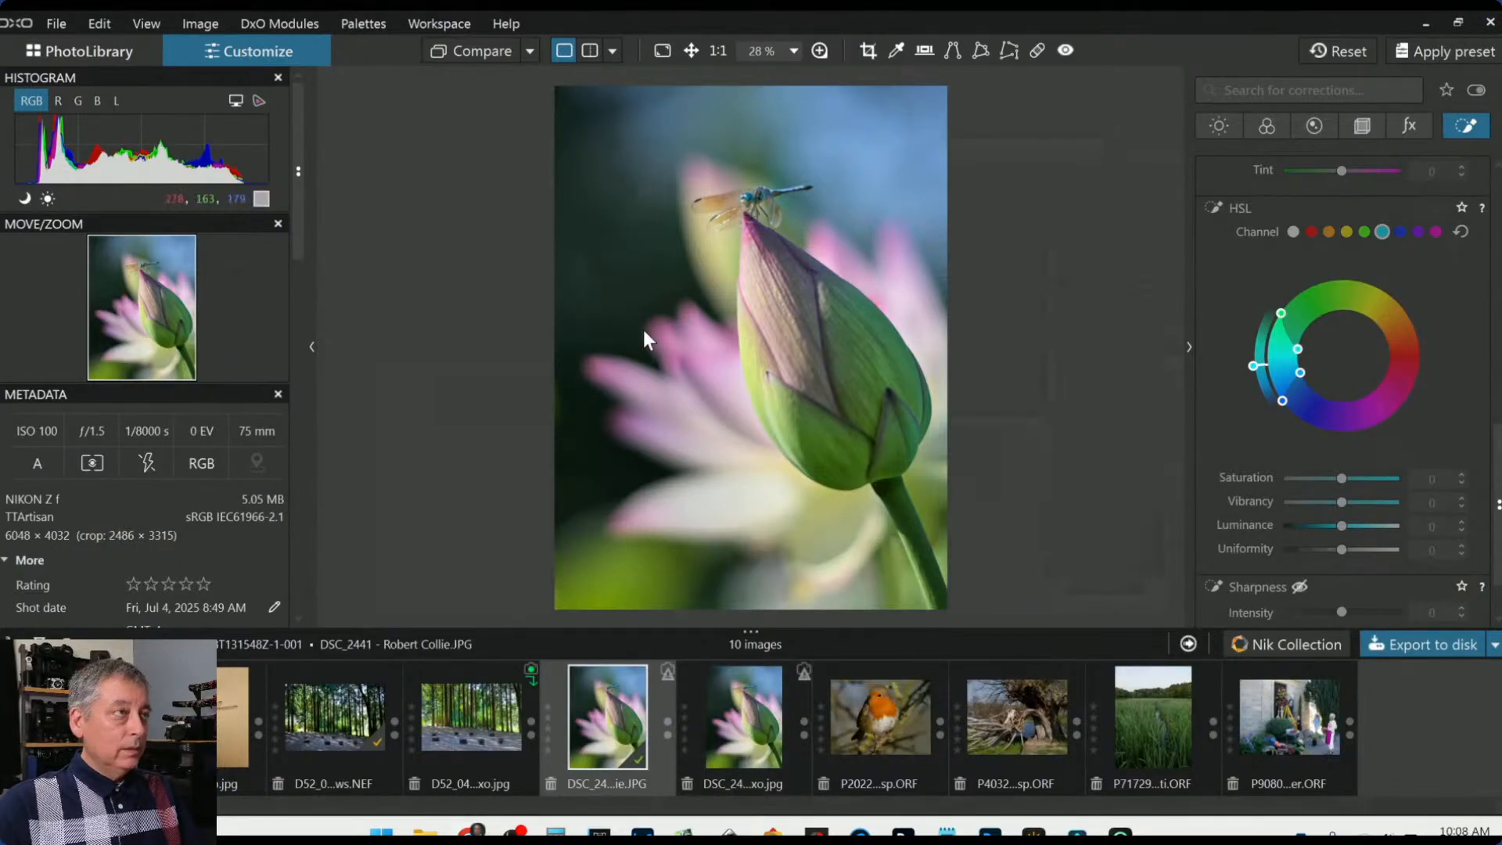
Reset the original lotus photo's corrections and show it side by side with the edited version, with the palettes hidden
left_click(1341, 53)
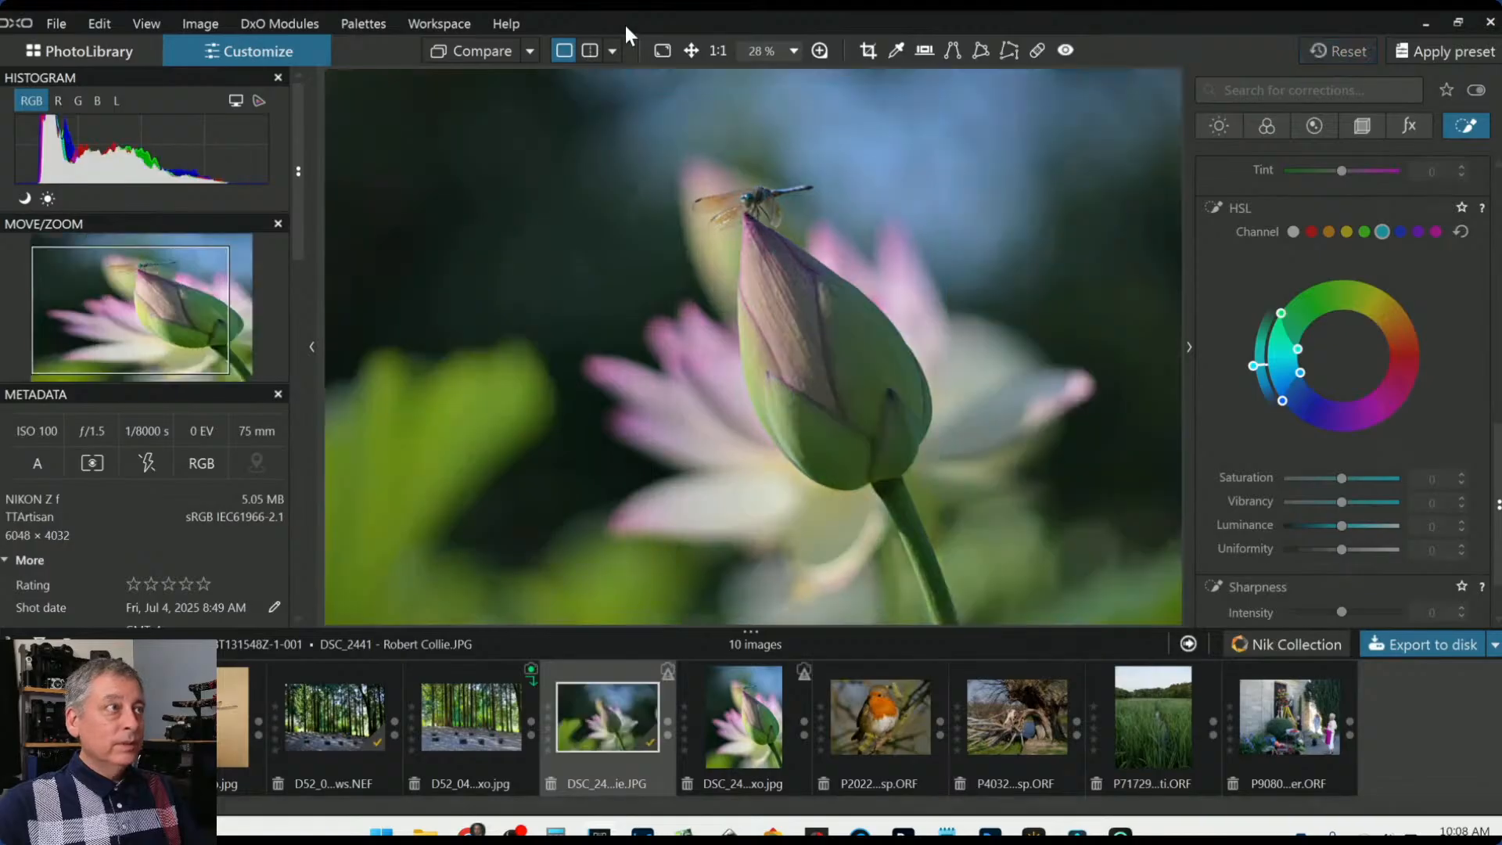
left_click(614, 46)
left_click(639, 82)
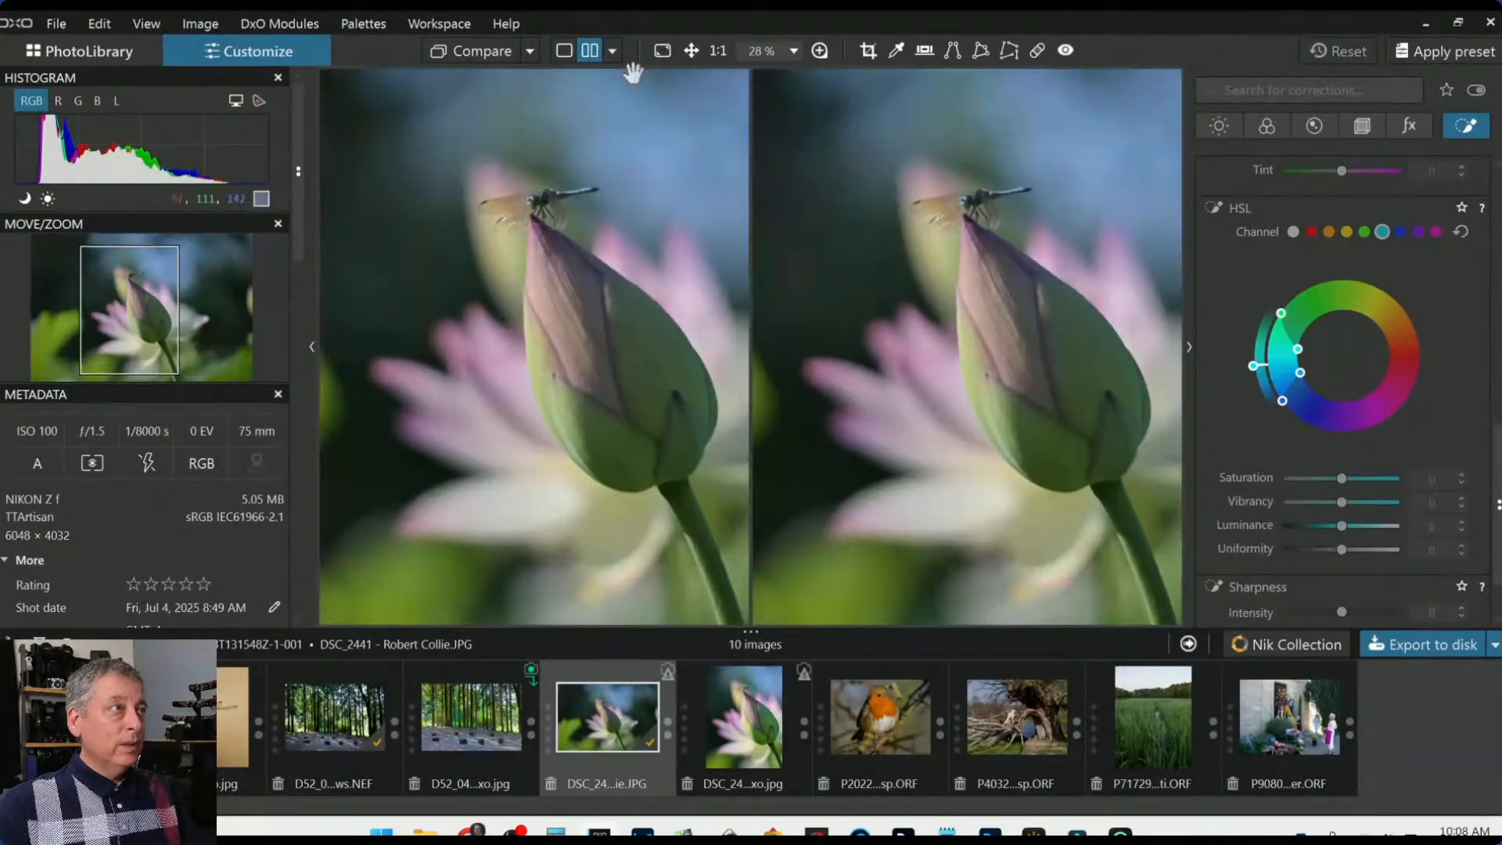
key("Tab")
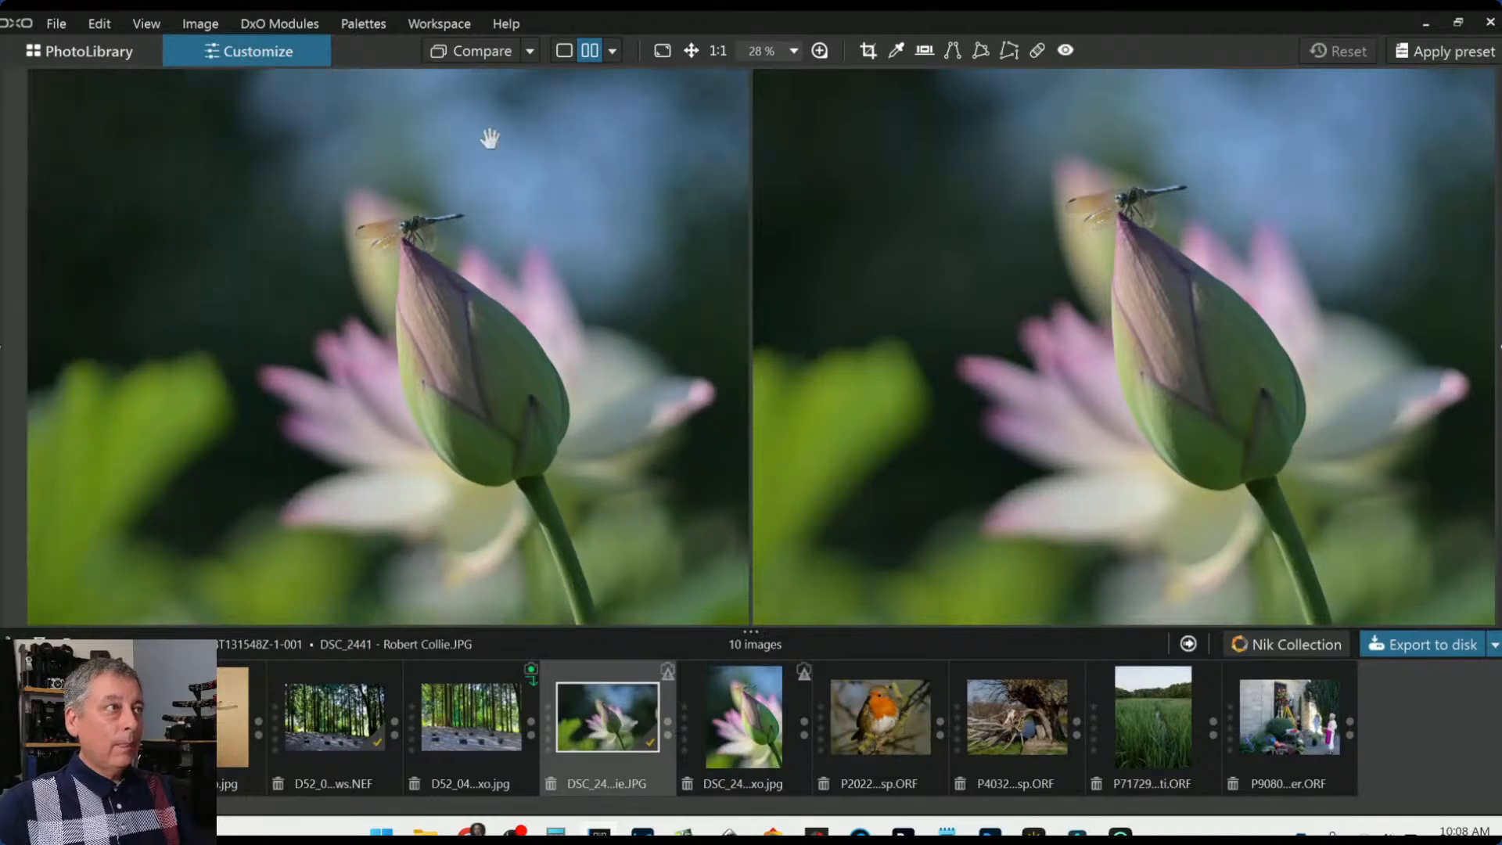
left_click(531, 53)
left_click(568, 176)
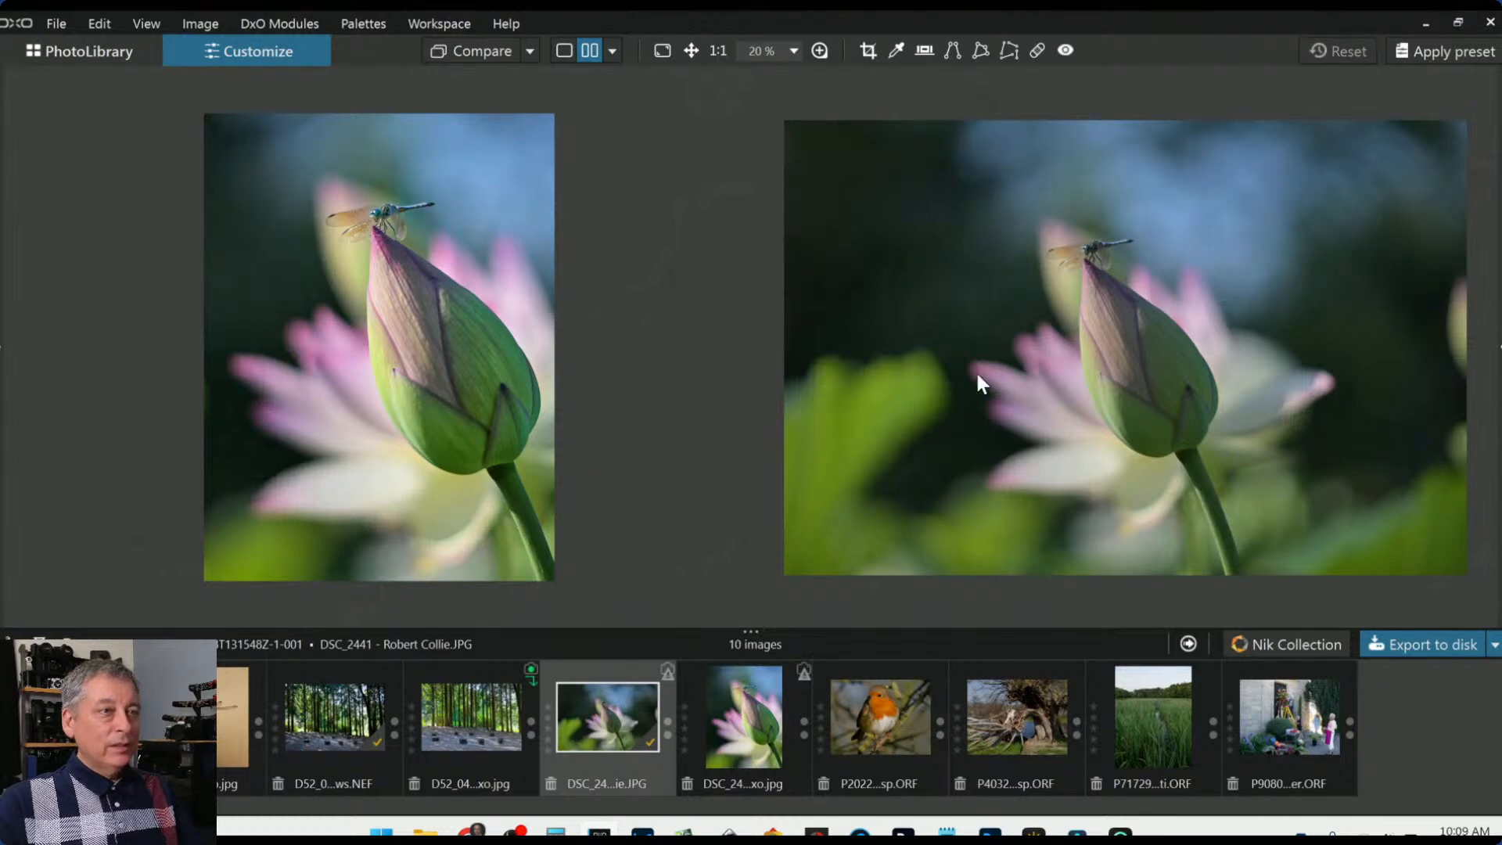
Compare the dragonfly's eyes, body and wings close up in the edited and original versions at 200 to 250 %
scroll(407, 303, "up", 5)
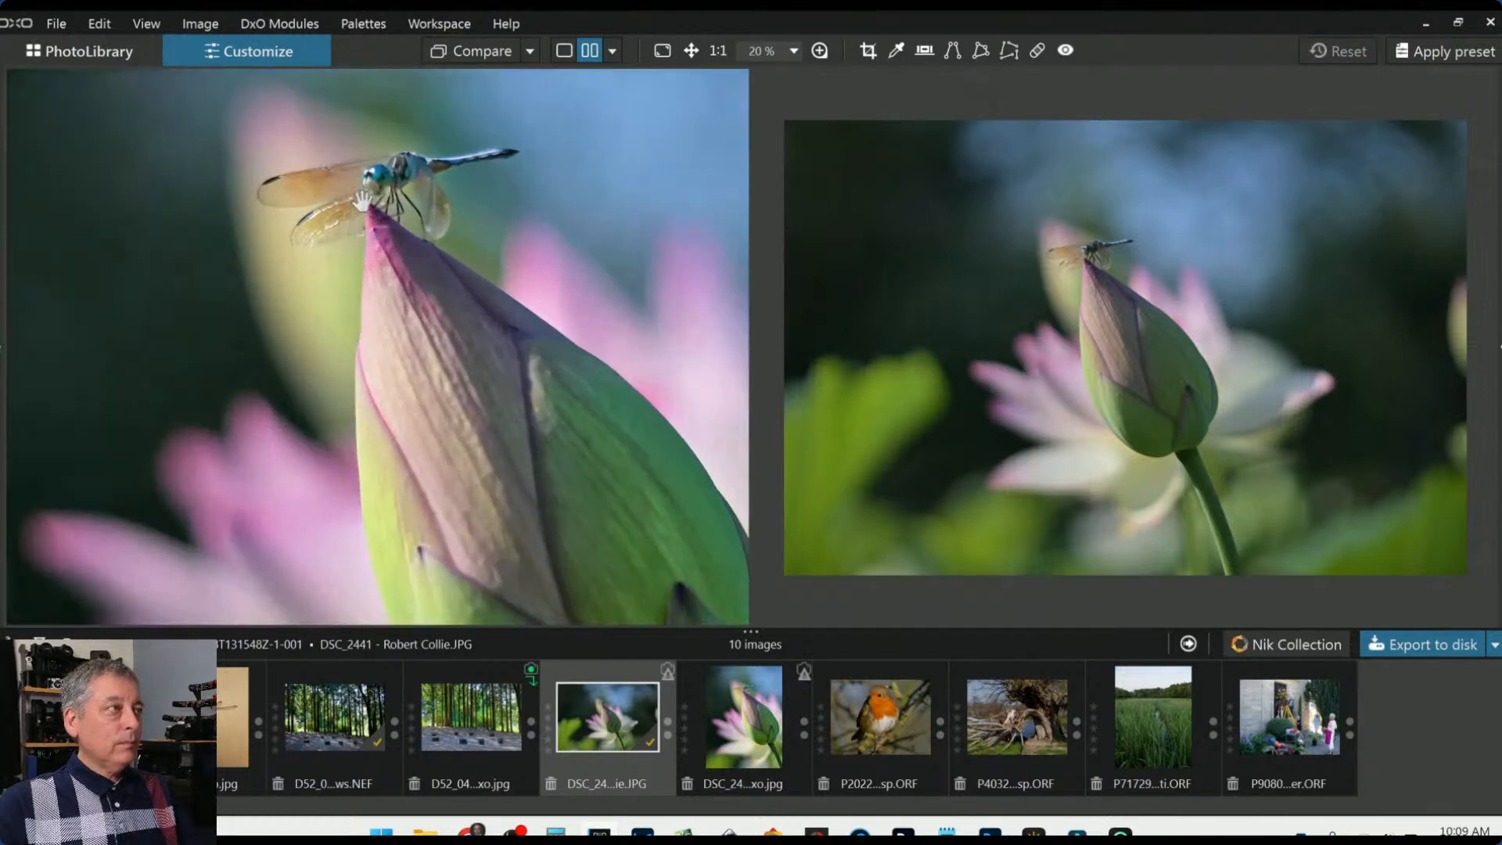
scroll(395, 237, "up", 2)
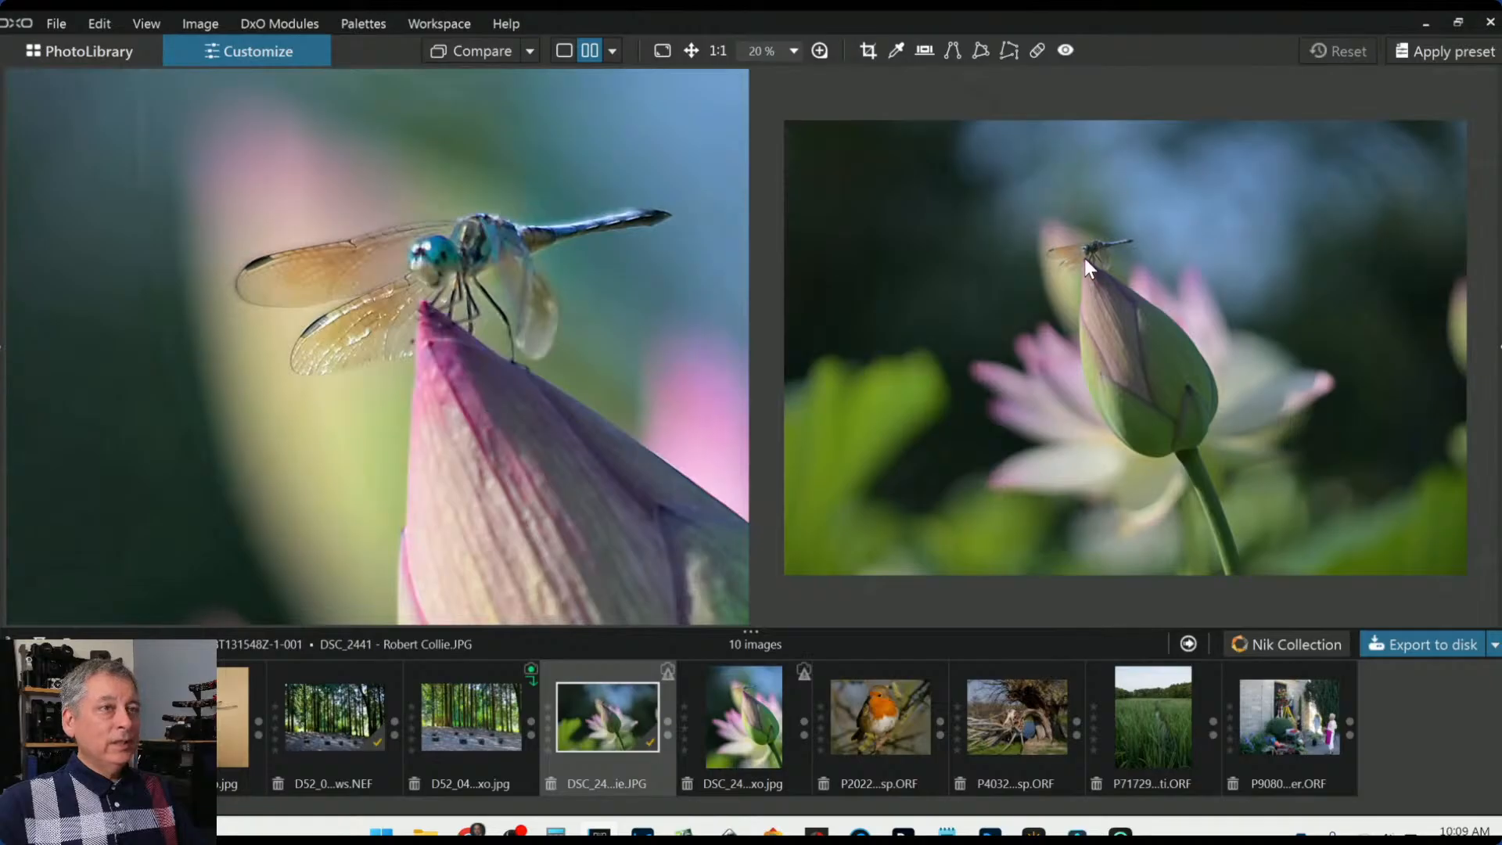
scroll(1084, 254, "up", 5)
scroll(1084, 255, "up", 3)
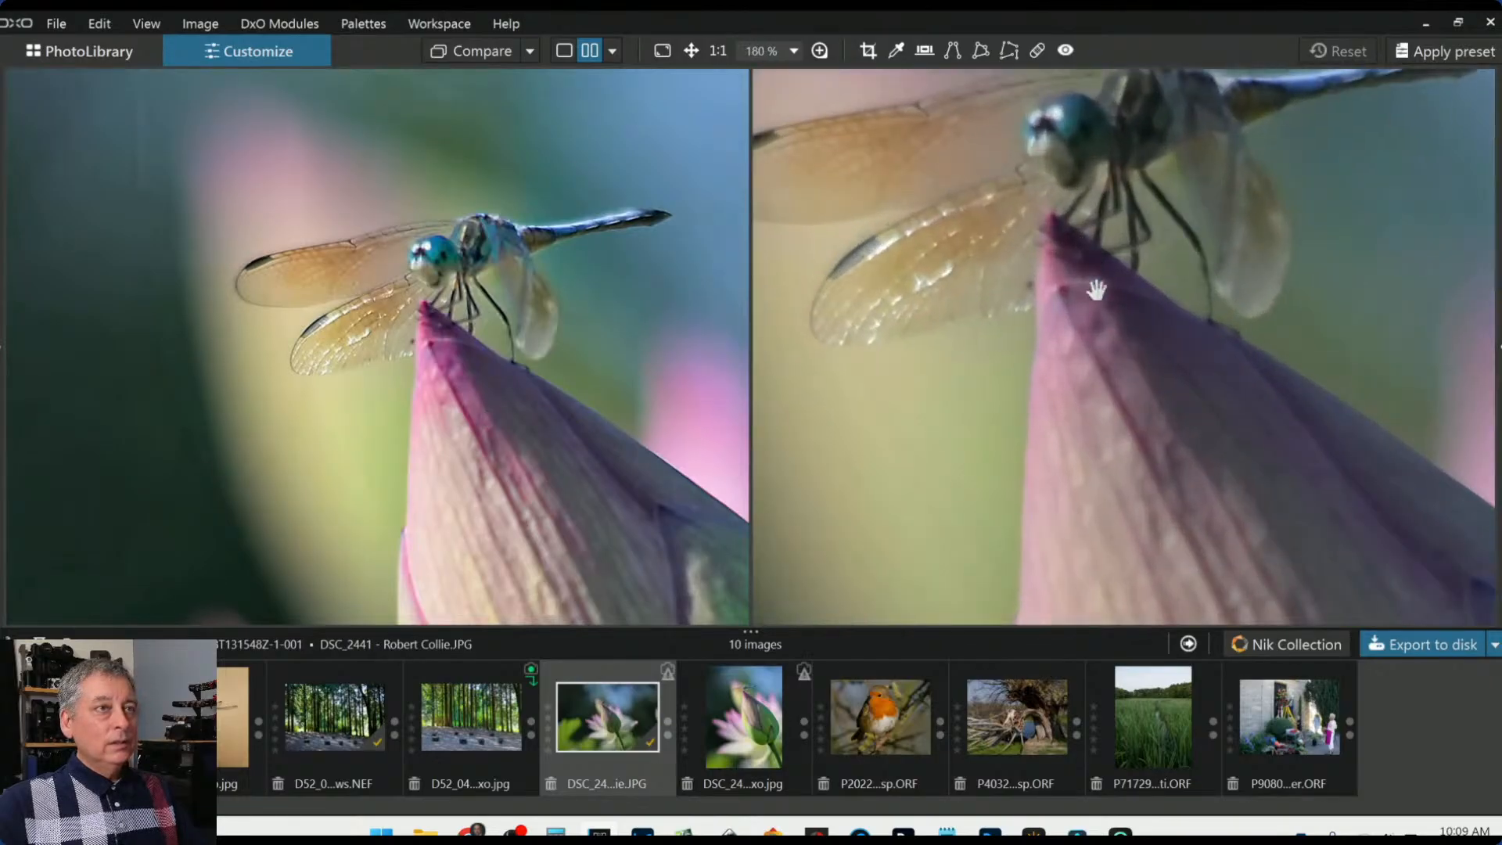
scroll(509, 436, "up", 1)
scroll(1177, 321, "up", 2)
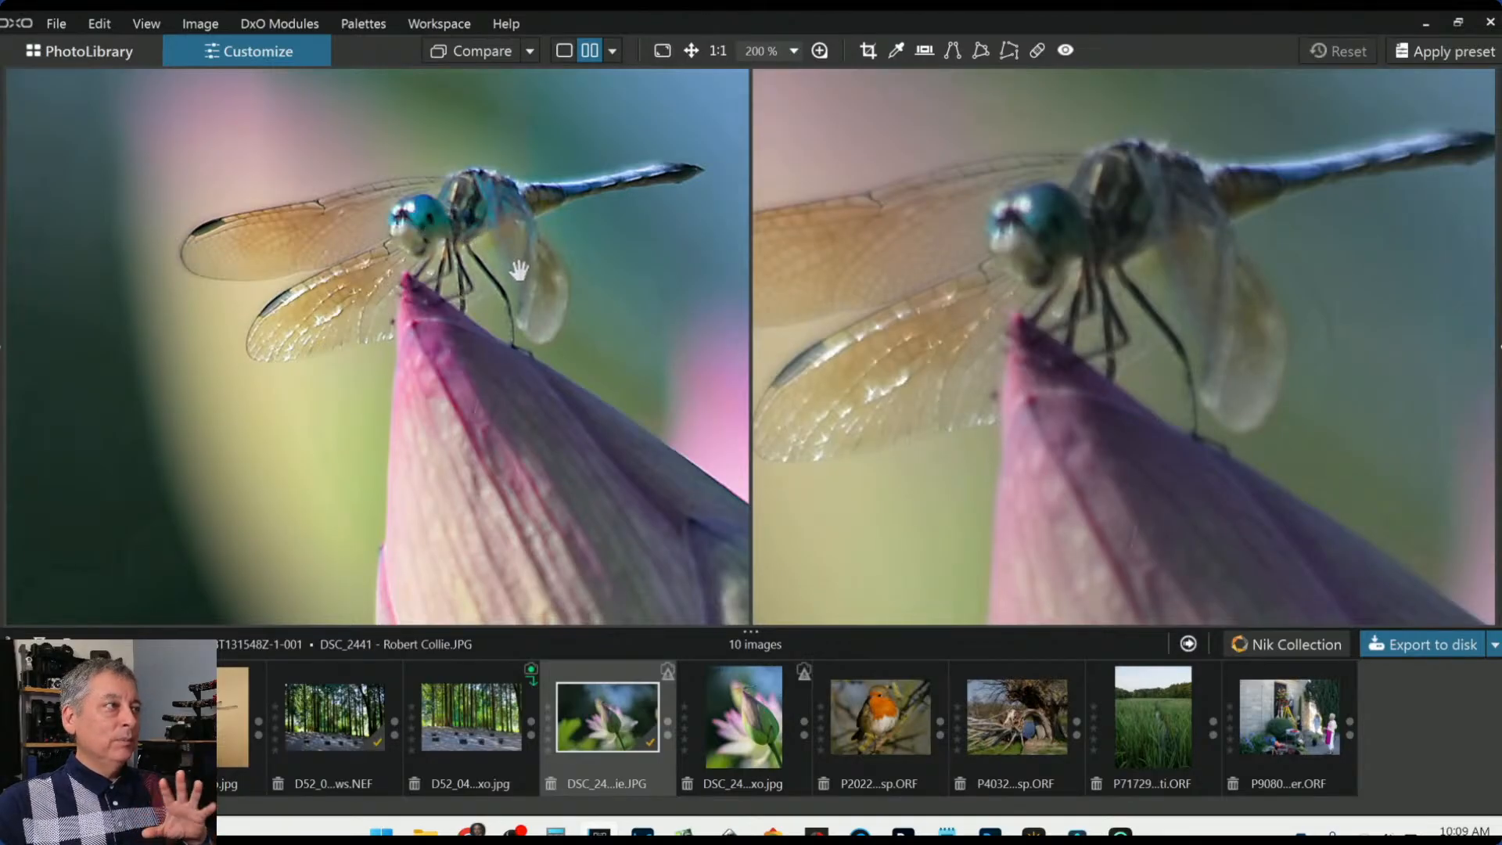
left_click_drag(816, 354, 897, 301)
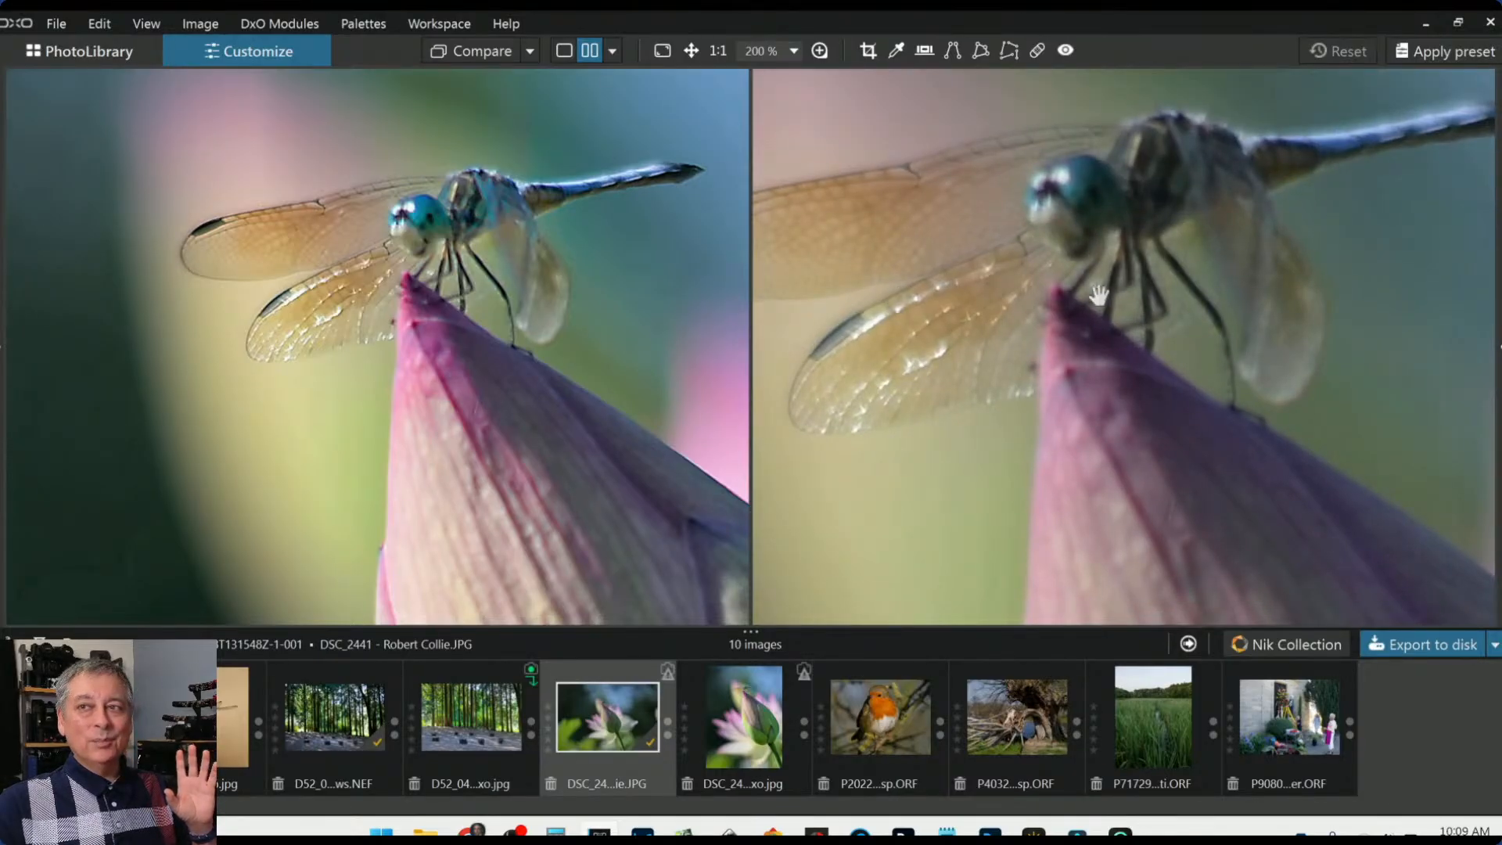
left_click_drag(708, 316, 587, 313)
scroll(588, 314, "up", 1)
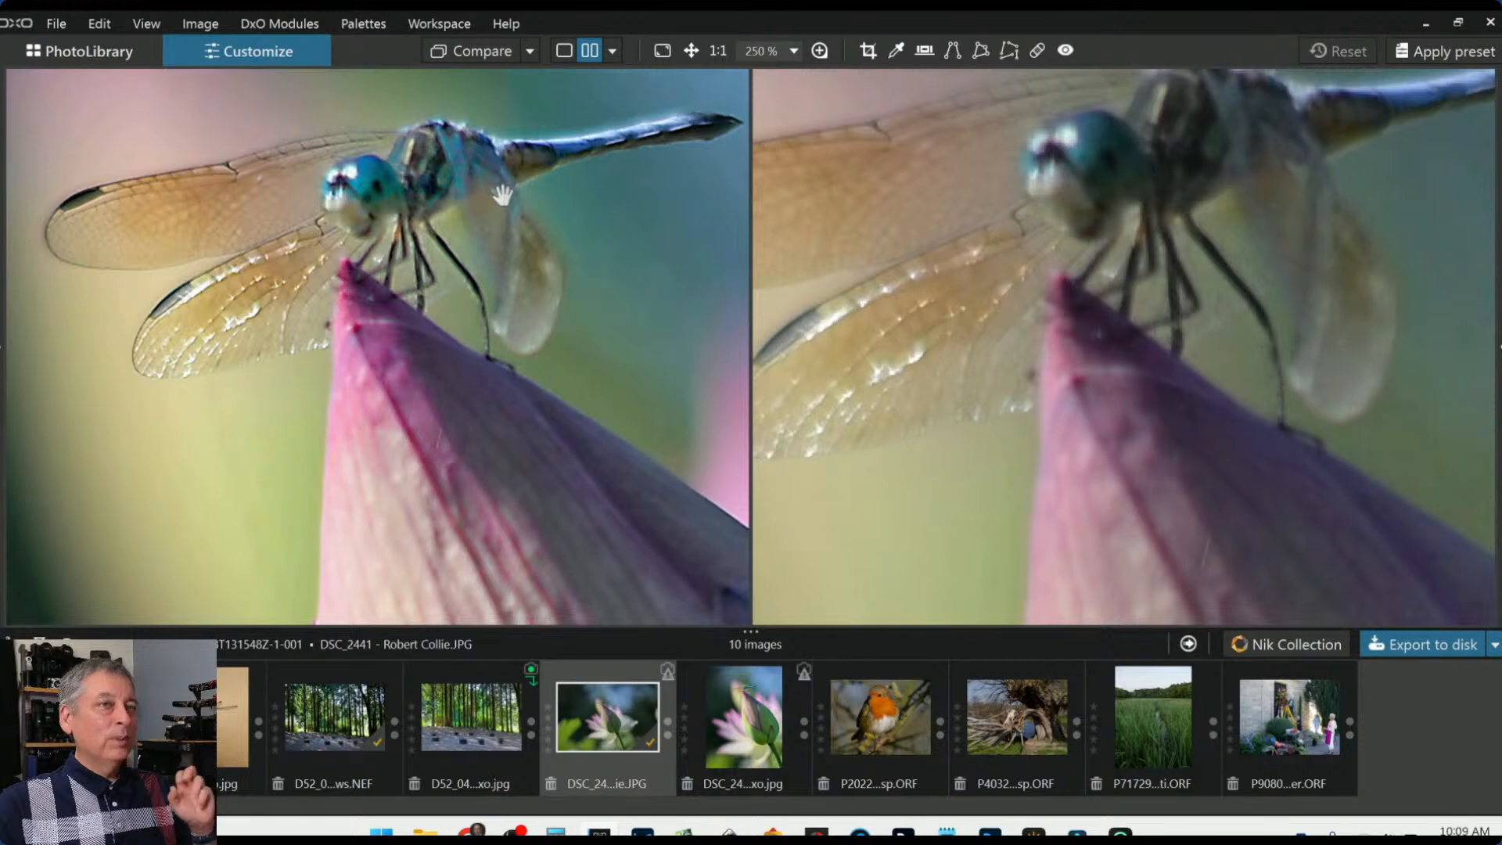
Compare the whole lotus photo before and after with the split view's divider, and return to the single-image view
scroll(516, 214, "down", 6)
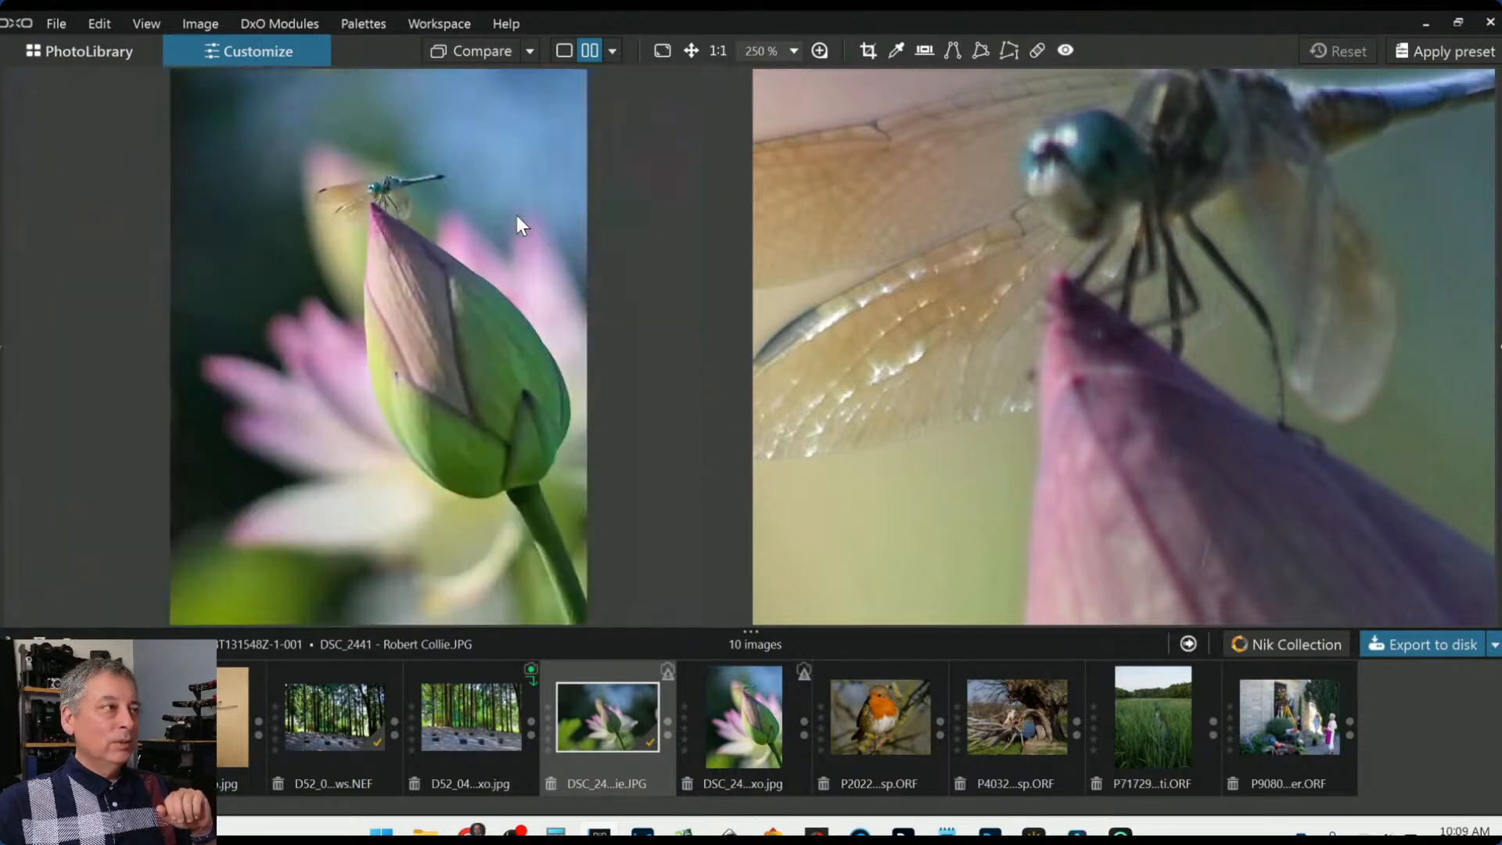
scroll(1017, 356, "down", 6)
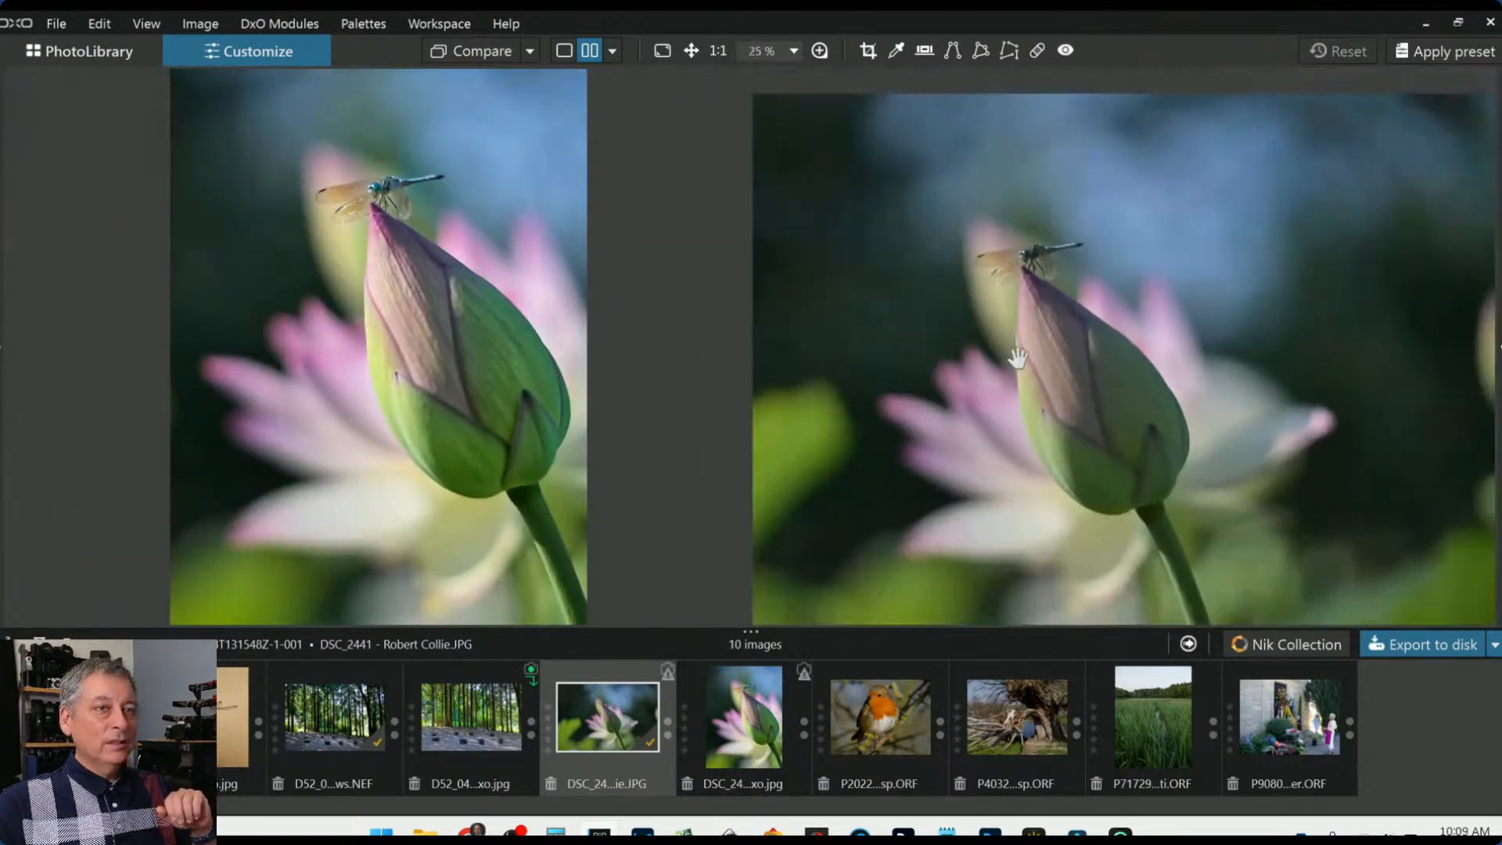
scroll(1017, 357, "down", 1)
scroll(547, 294, "down", 1)
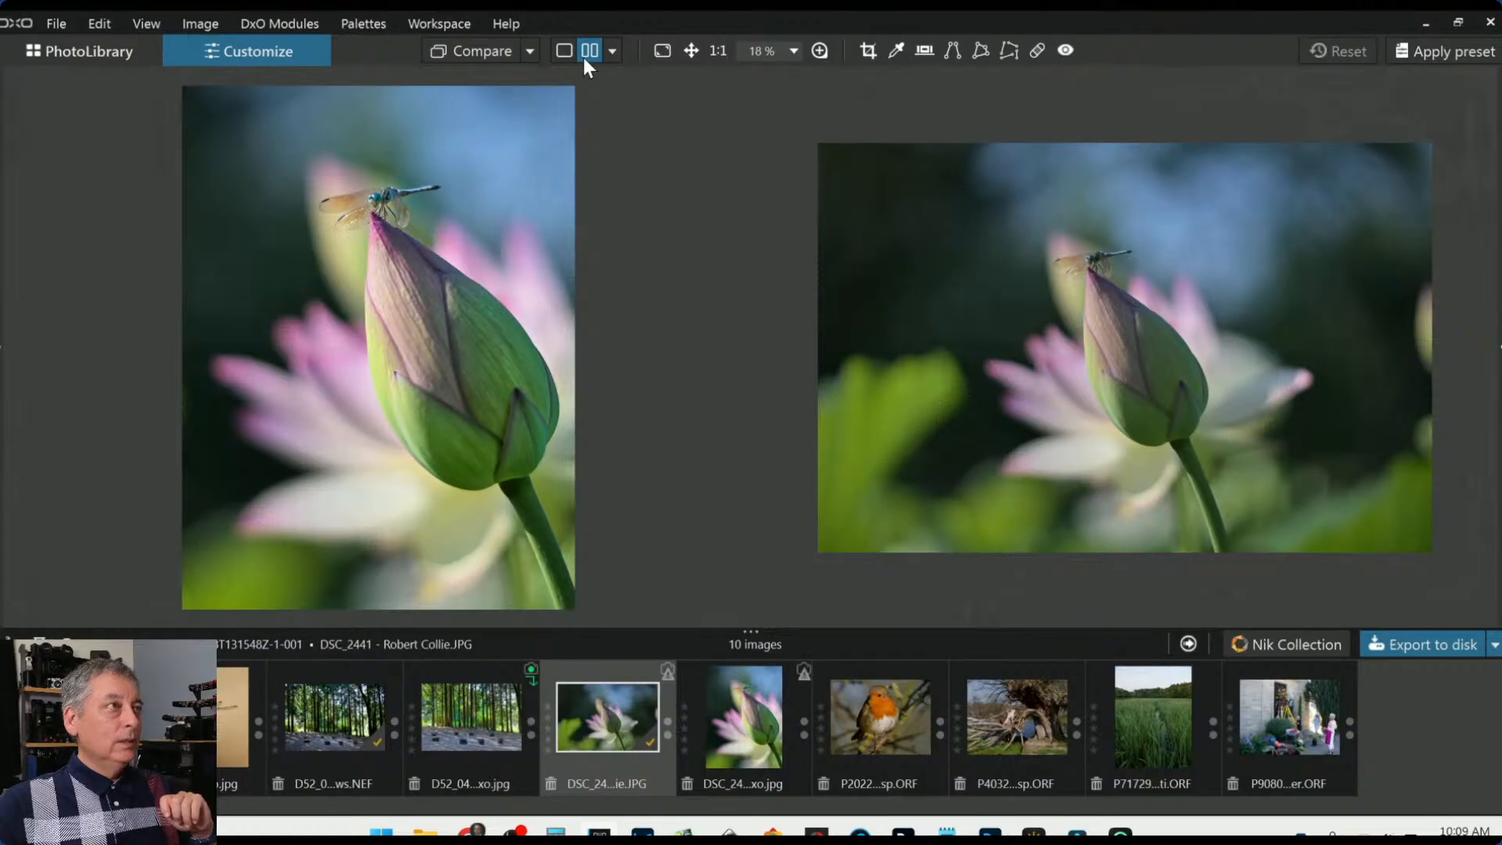
left_click(612, 50)
left_click(654, 131)
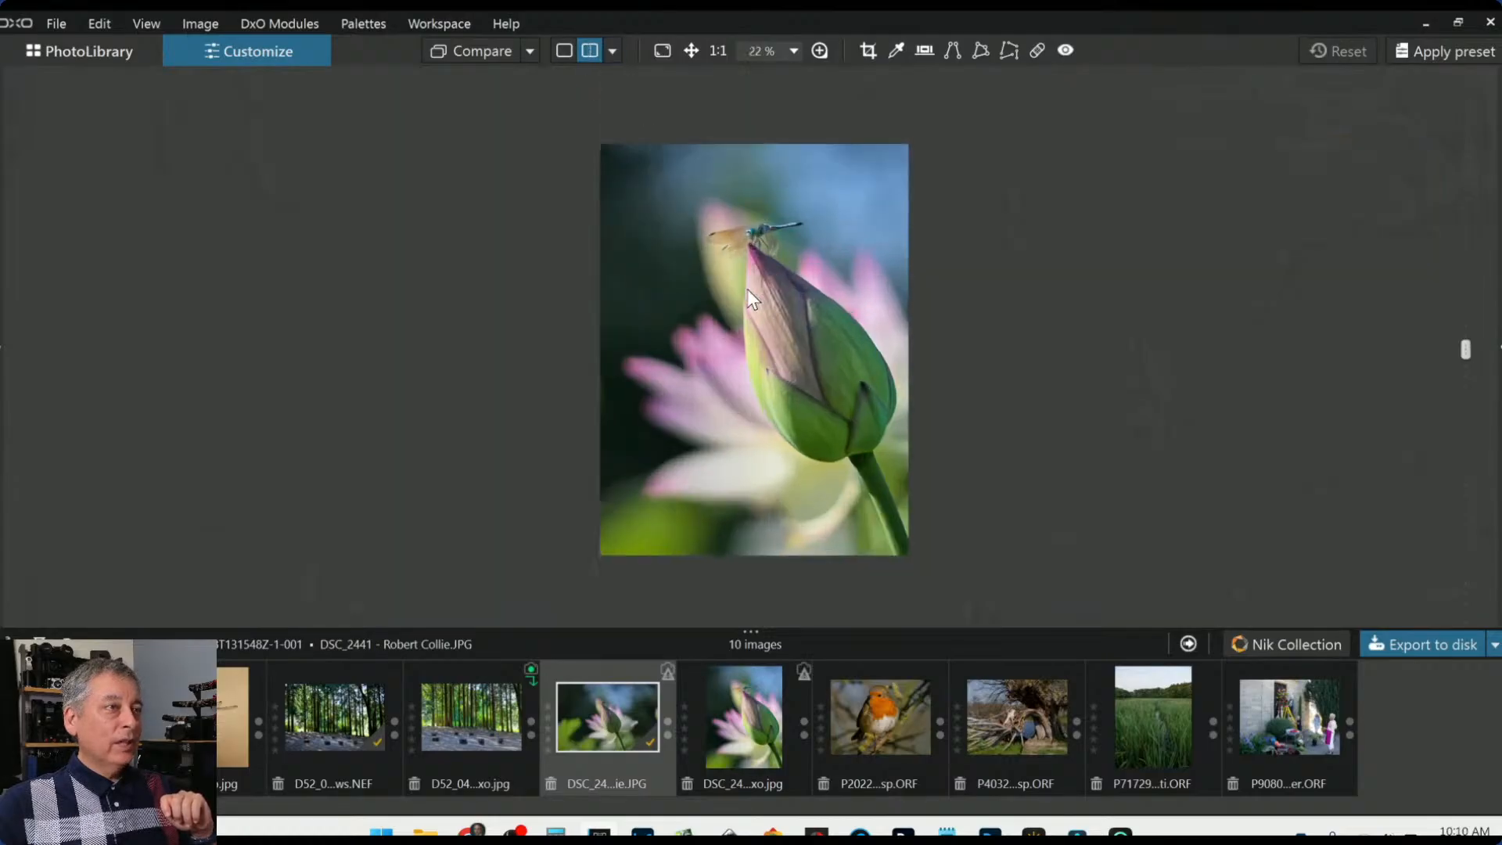
left_click_drag(1465, 350, 1135, 350)
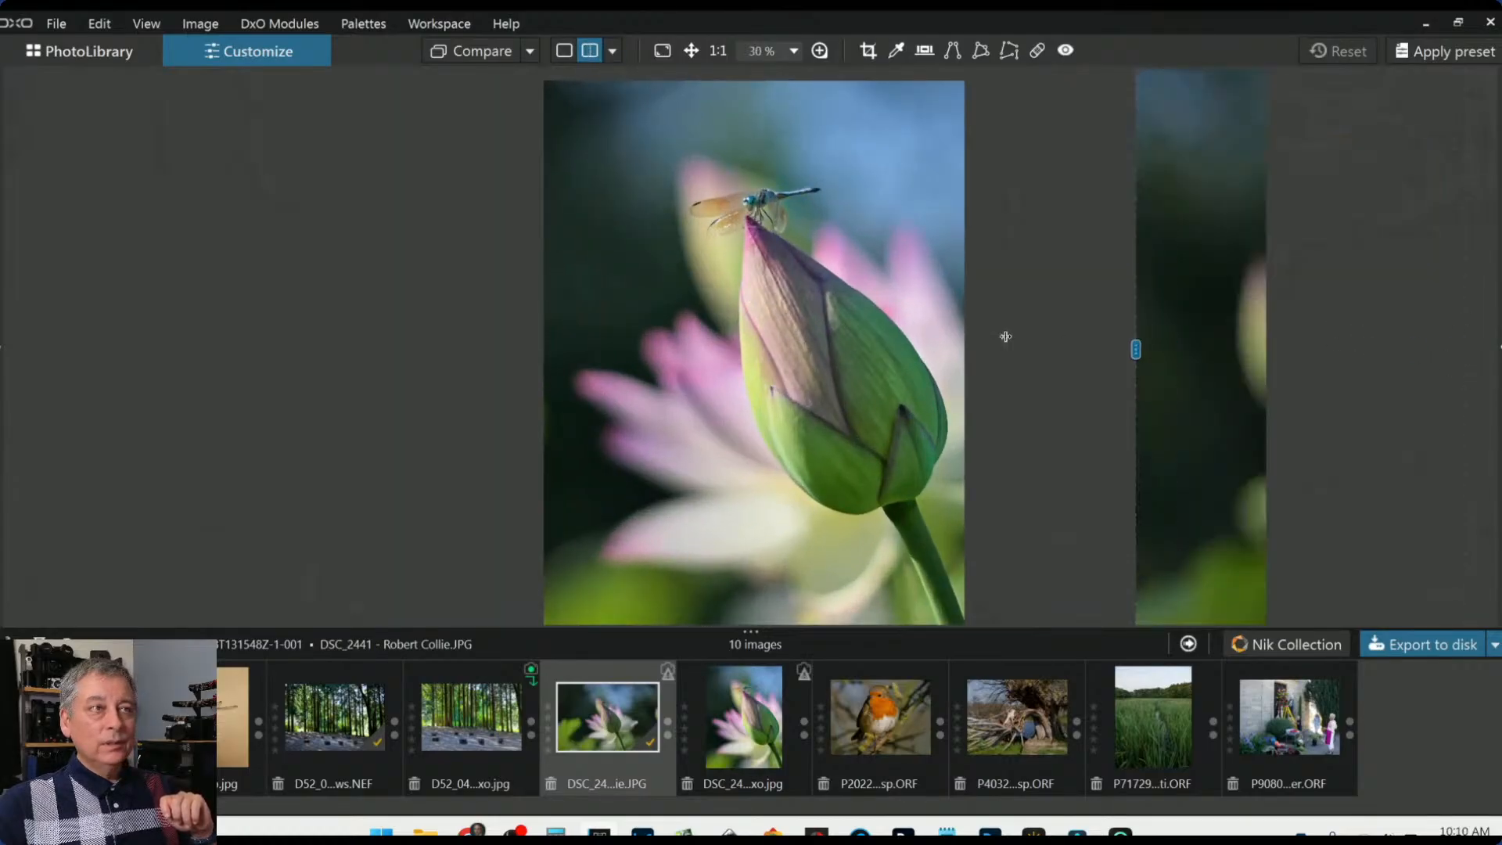
left_click_drag(1005, 336, 1334, 349)
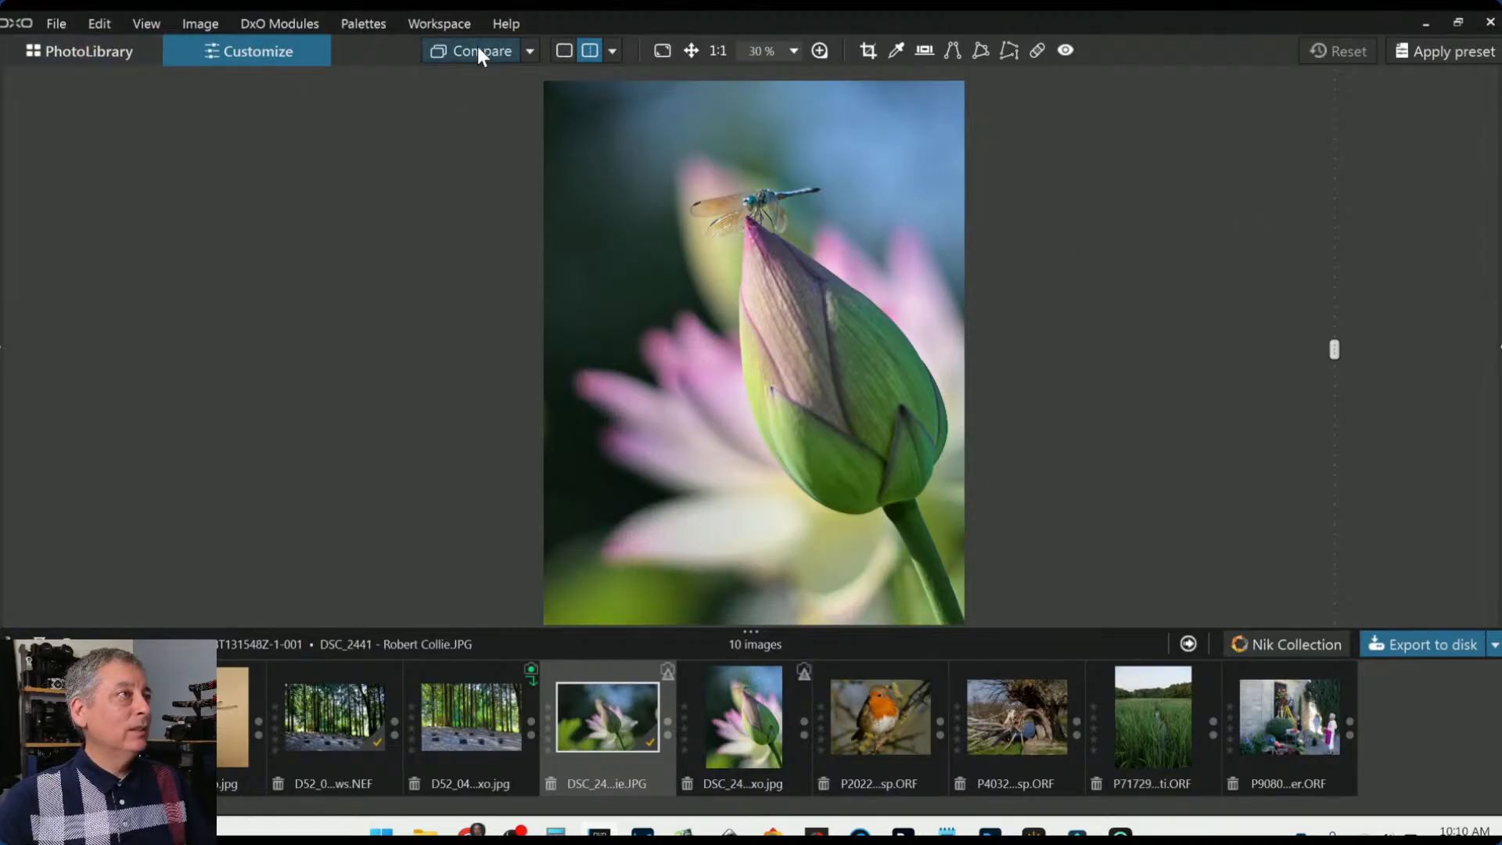
left_click(561, 49)
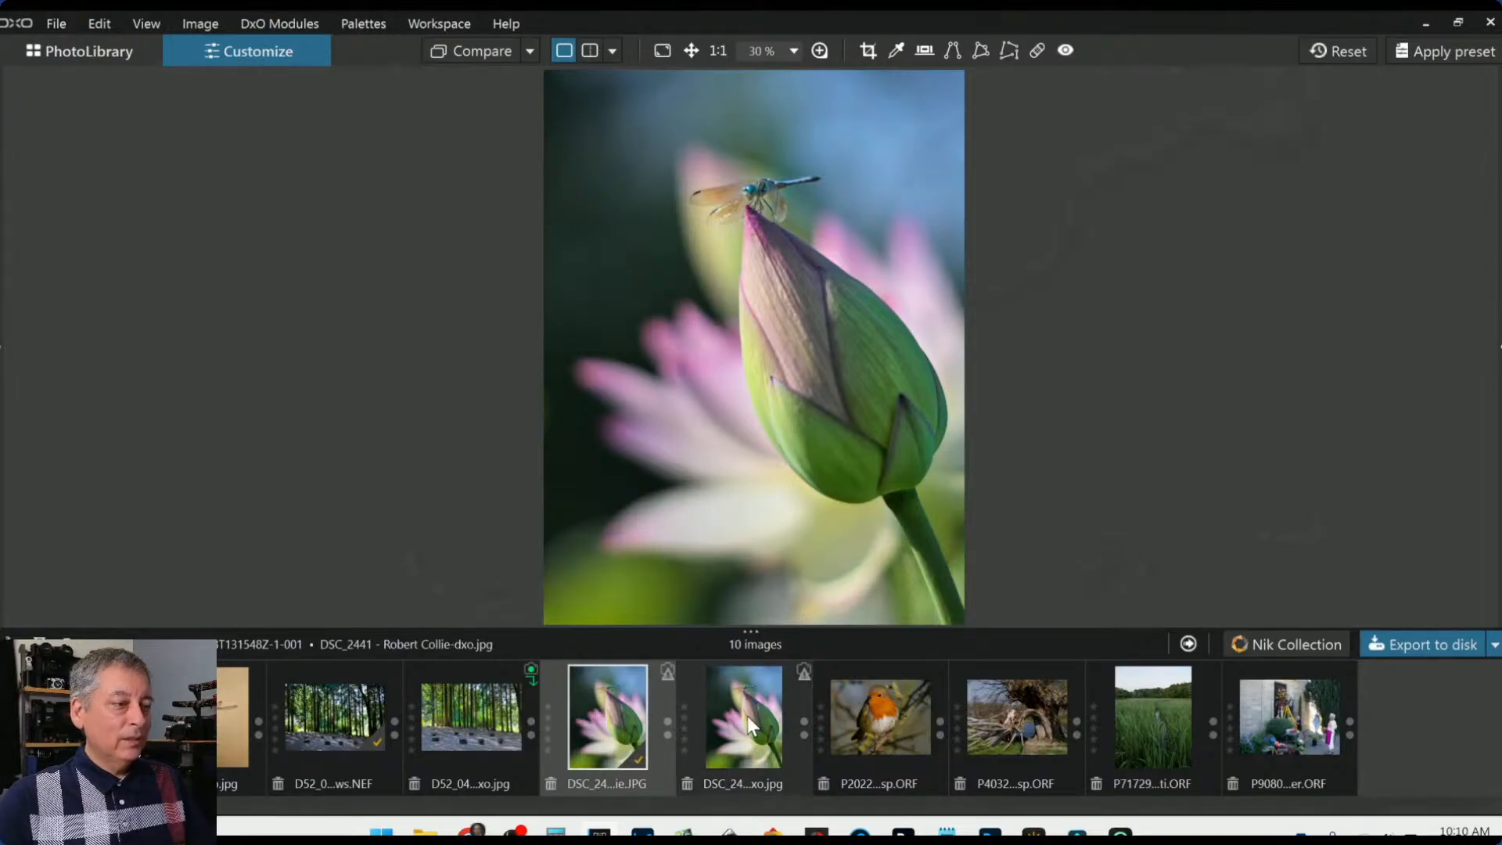
Open the robin photo P2022429 (ORF), apply the 0000 default preset to it and bring up its Local Adjustments settings
left_click(889, 719)
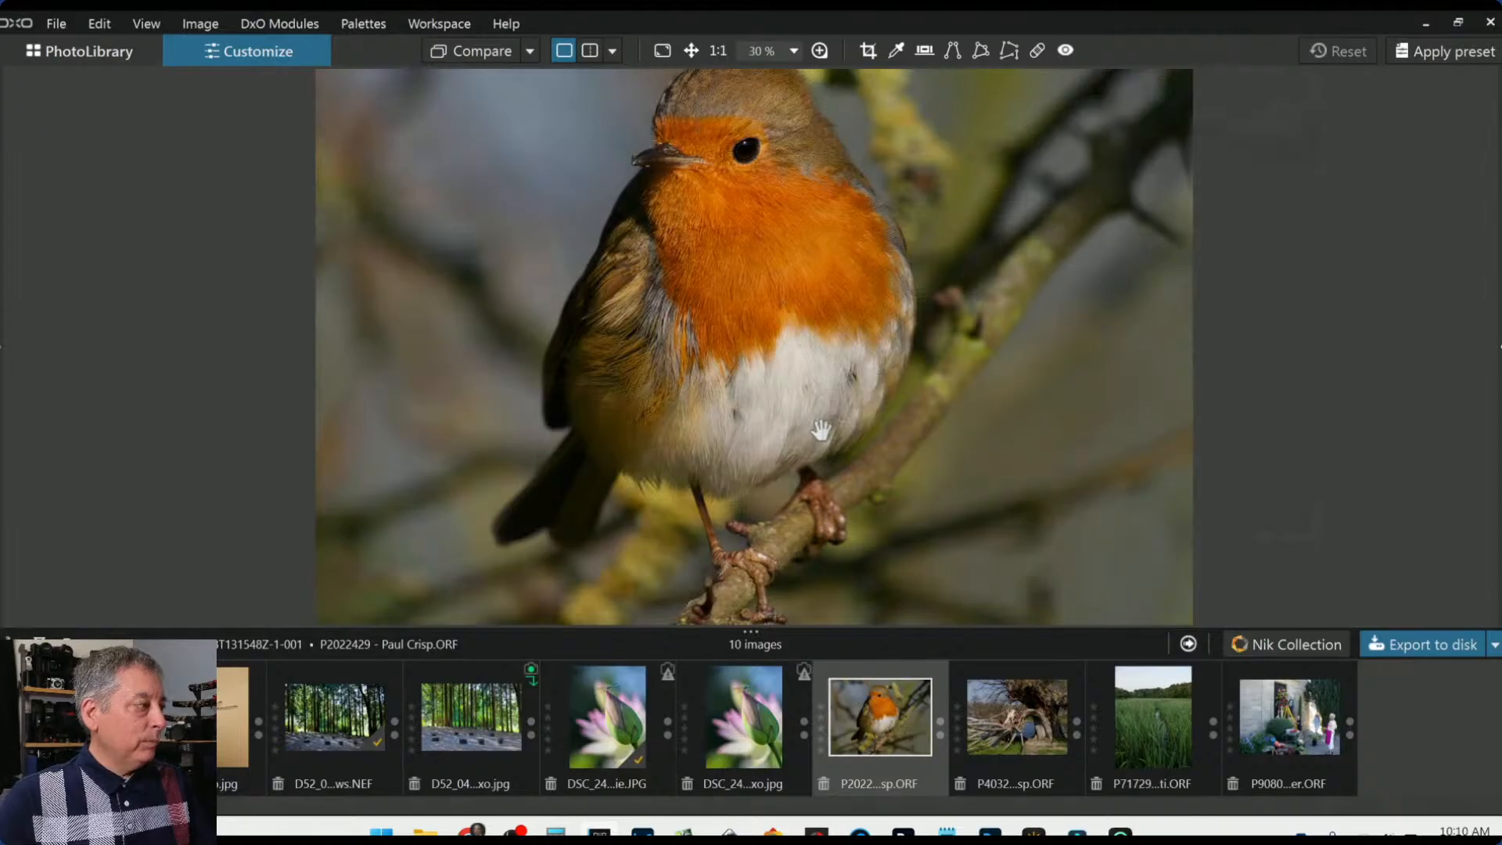
scroll(820, 428, "down", 2)
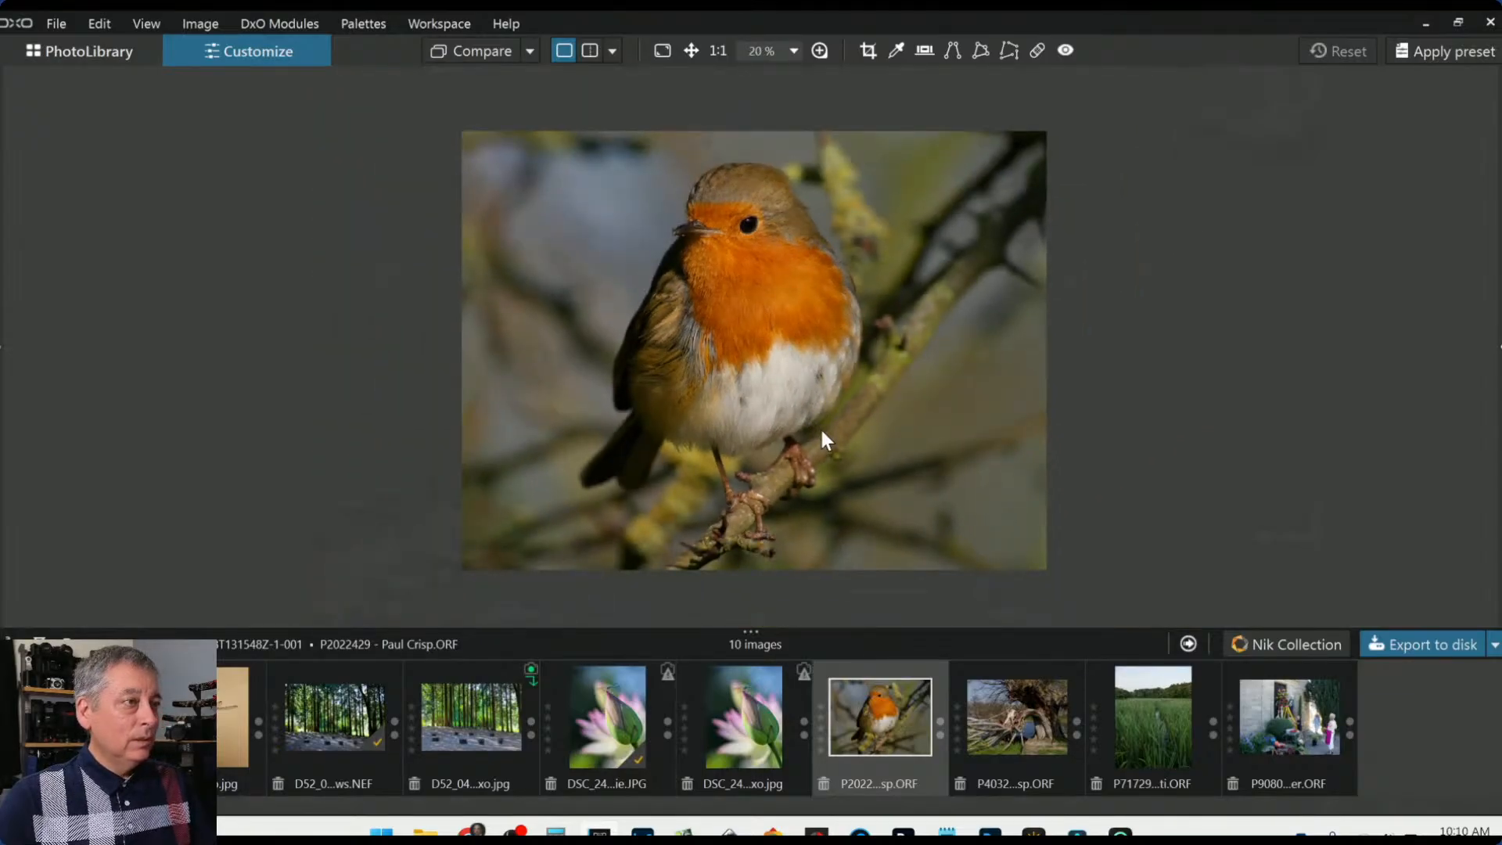
scroll(821, 432, "up", 1)
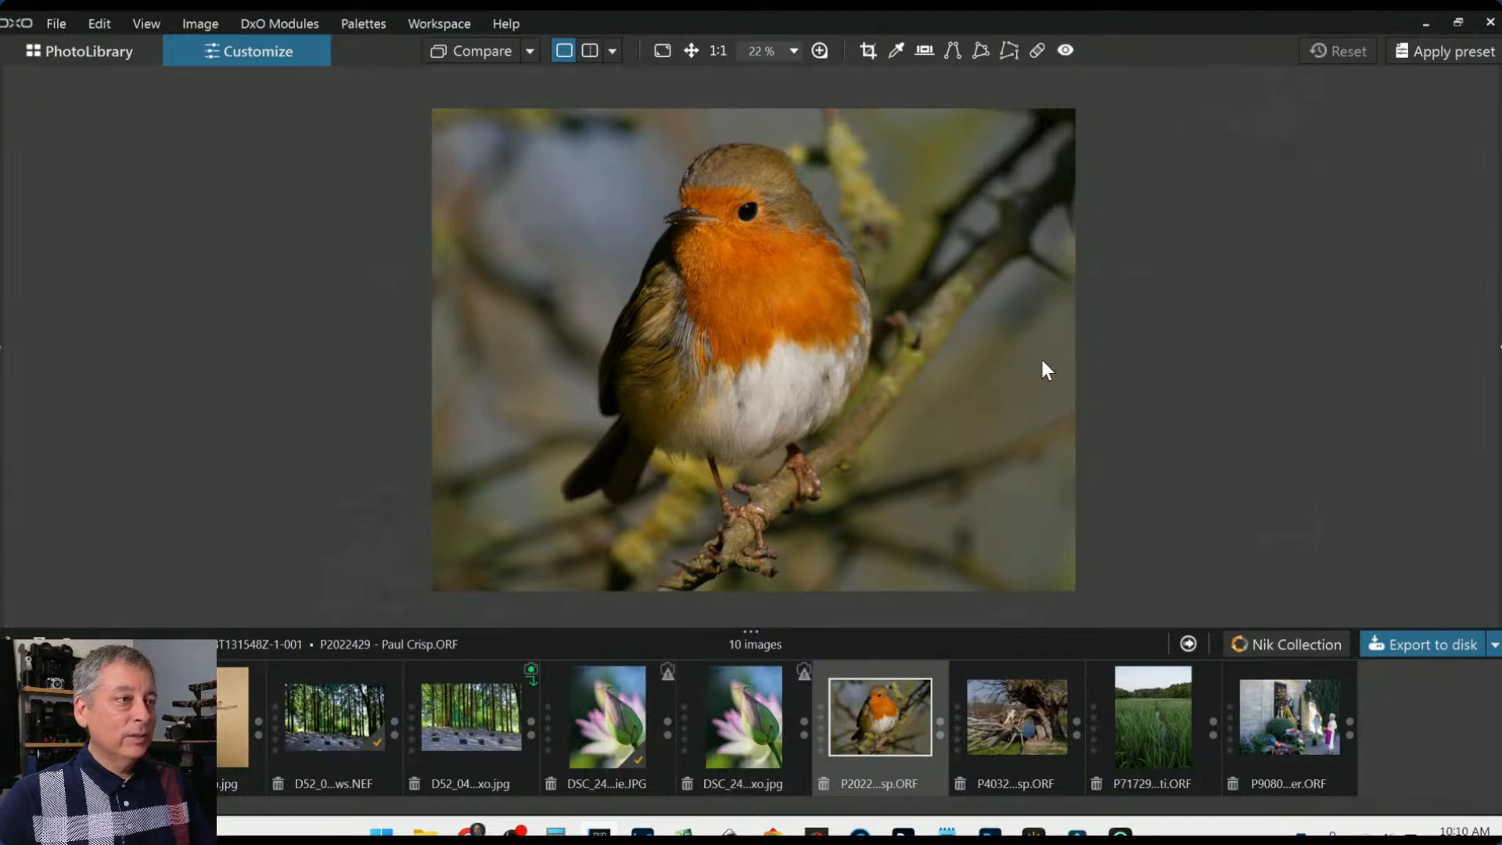
key("Tab")
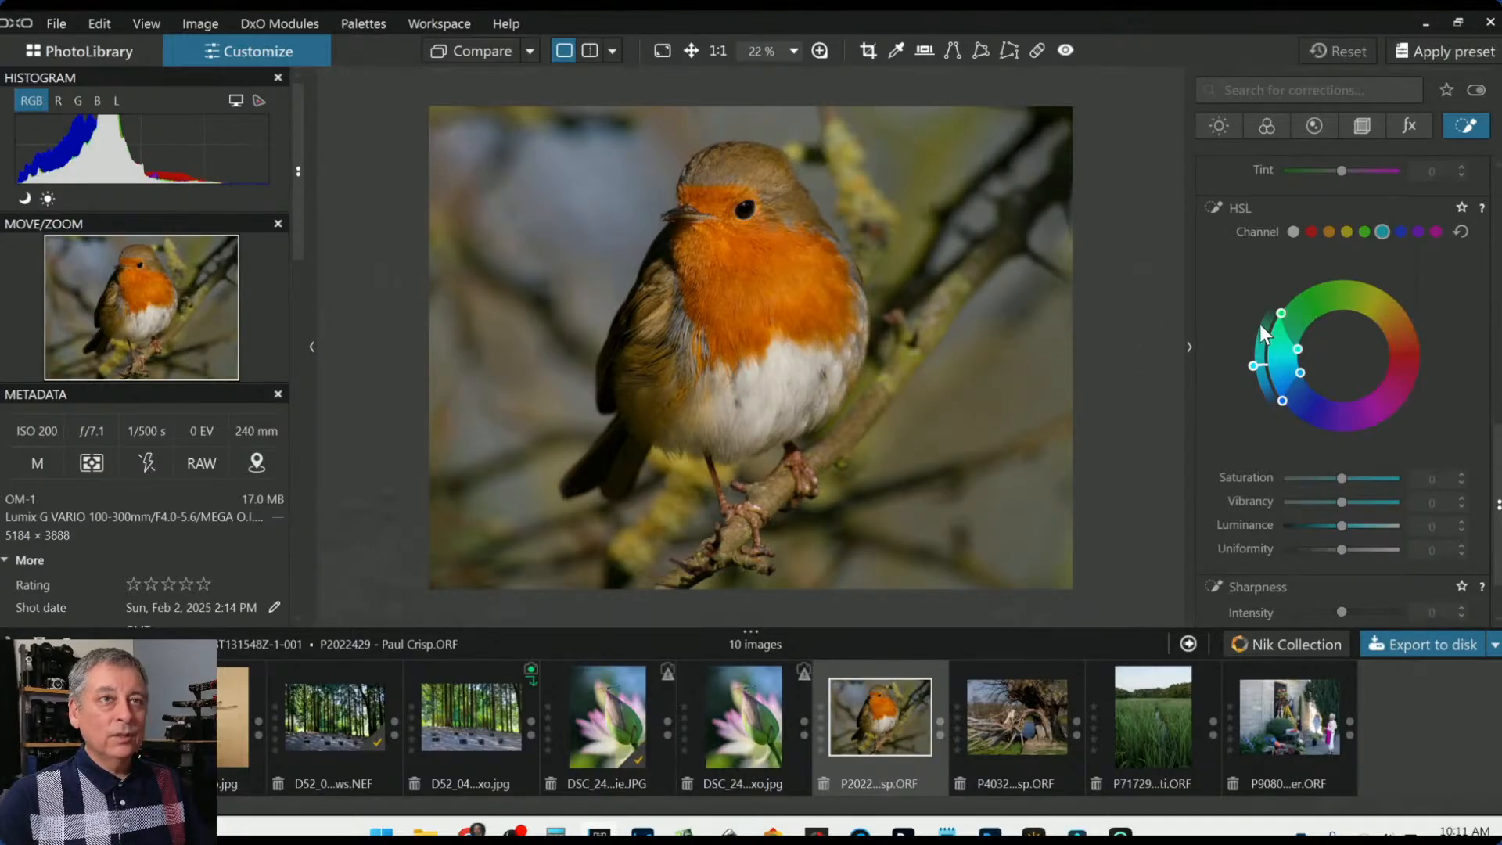
scroll(1259, 324, "up", 3)
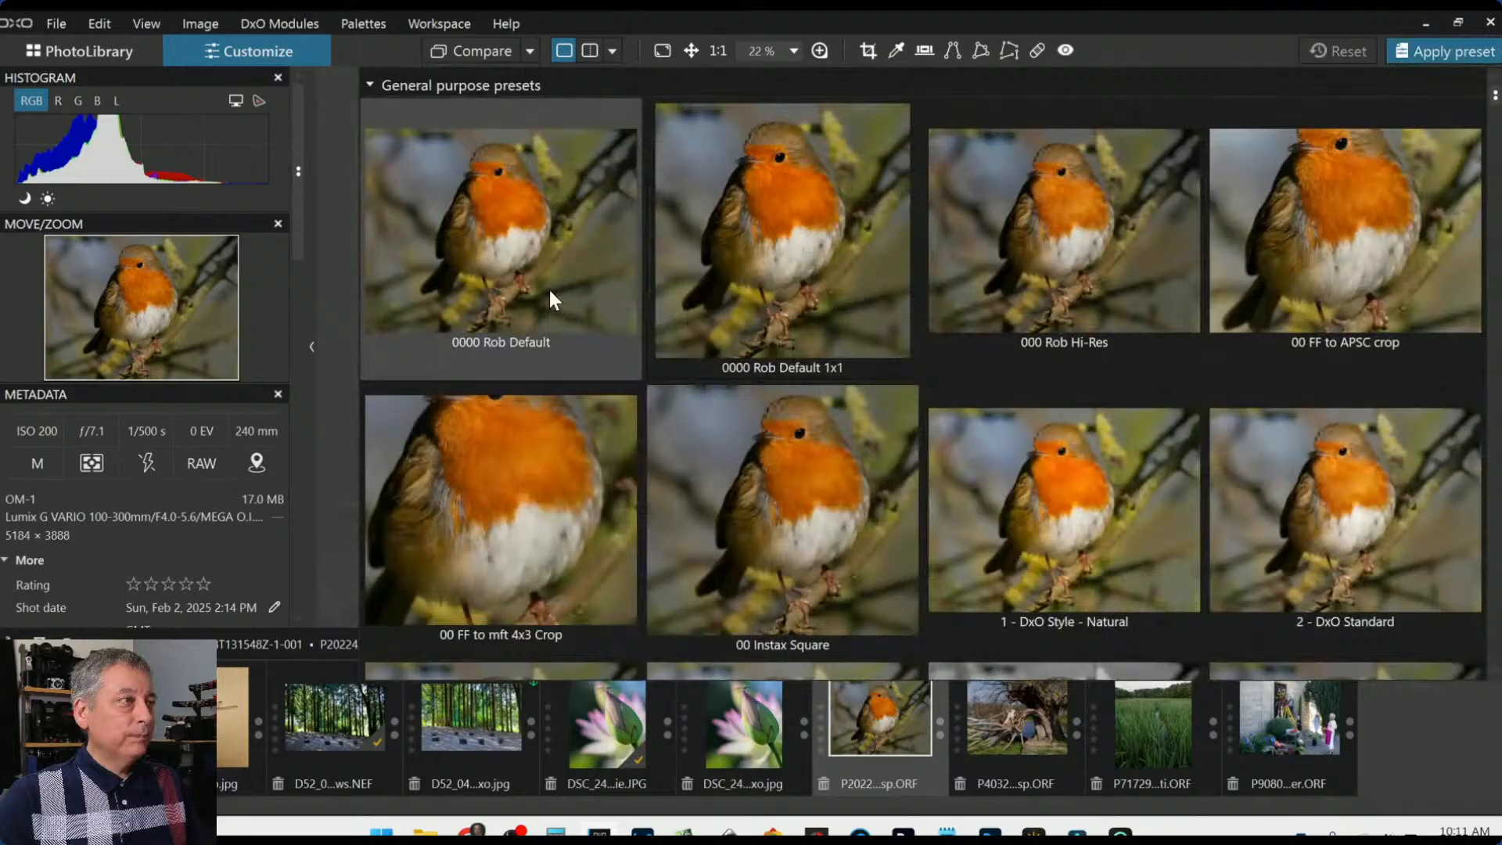
left_click(553, 295)
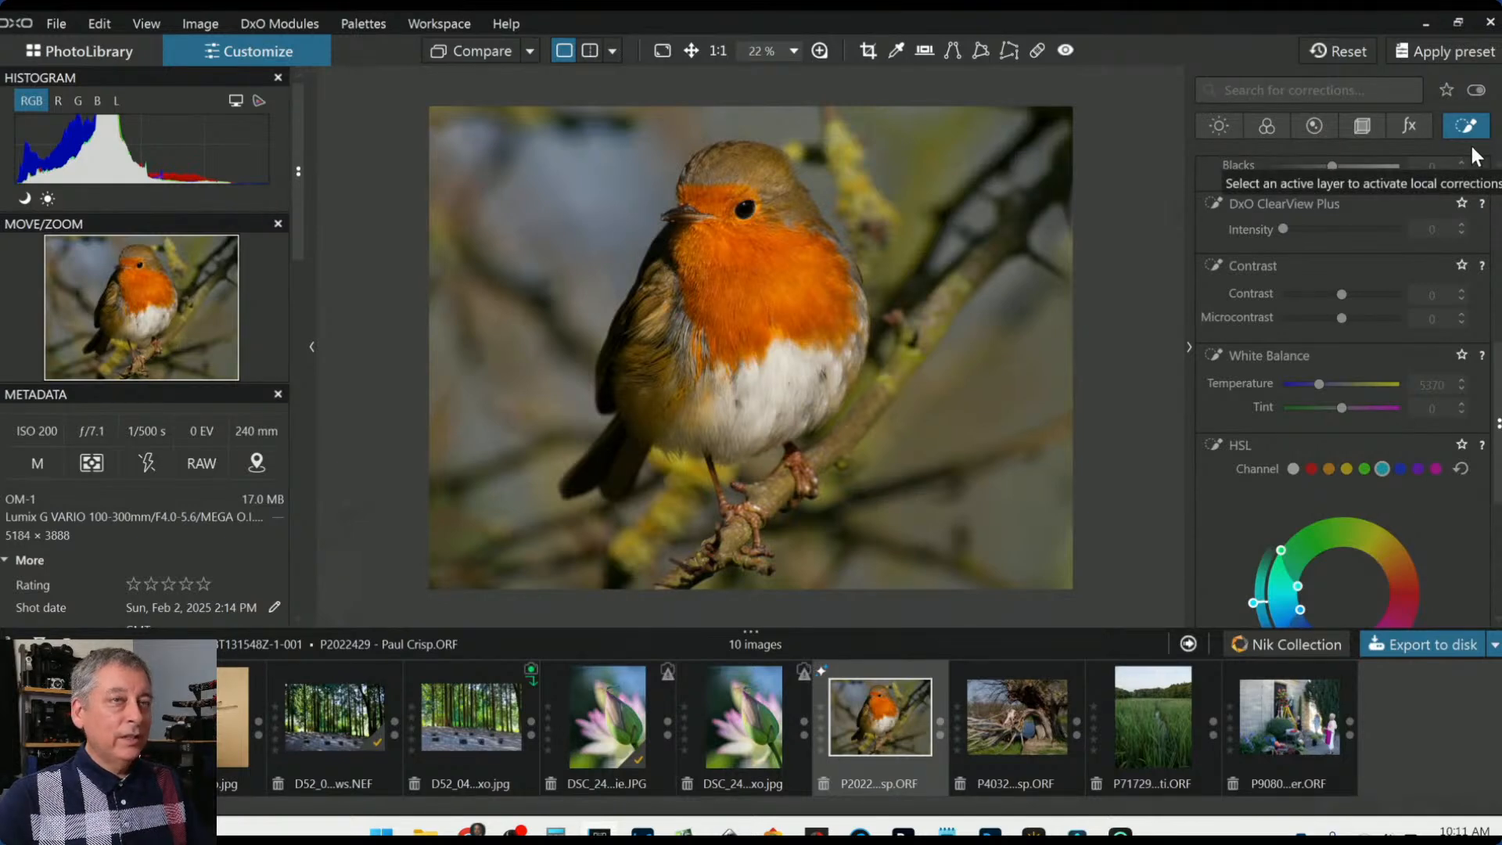
scroll(1316, 344, "up", 6)
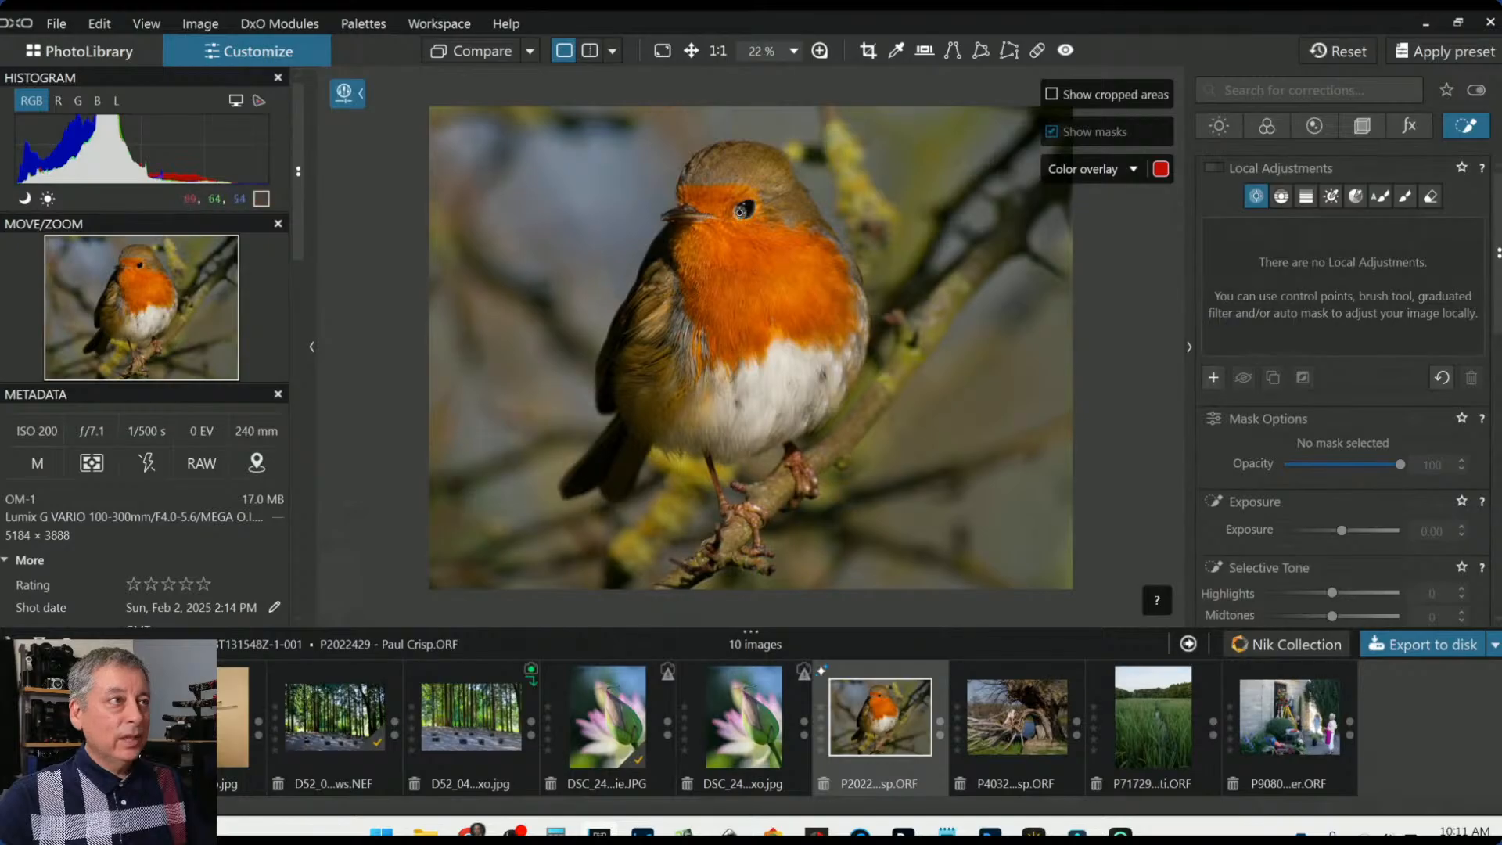
Place a control point on the robin's eye and set its Selective Tone Shadows to 96
scroll(743, 210, "up", 4)
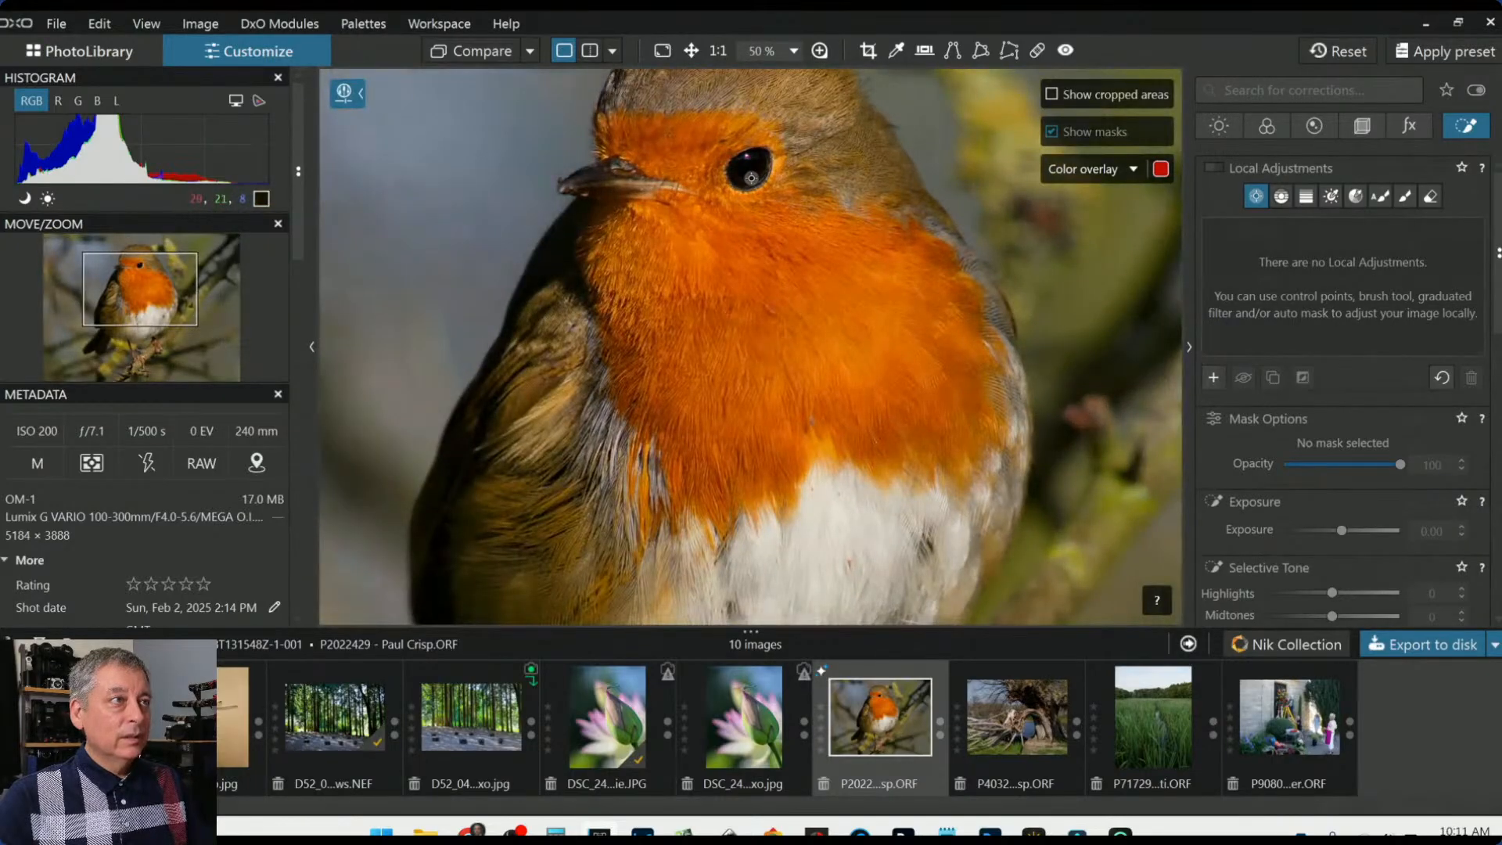
left_click(751, 179)
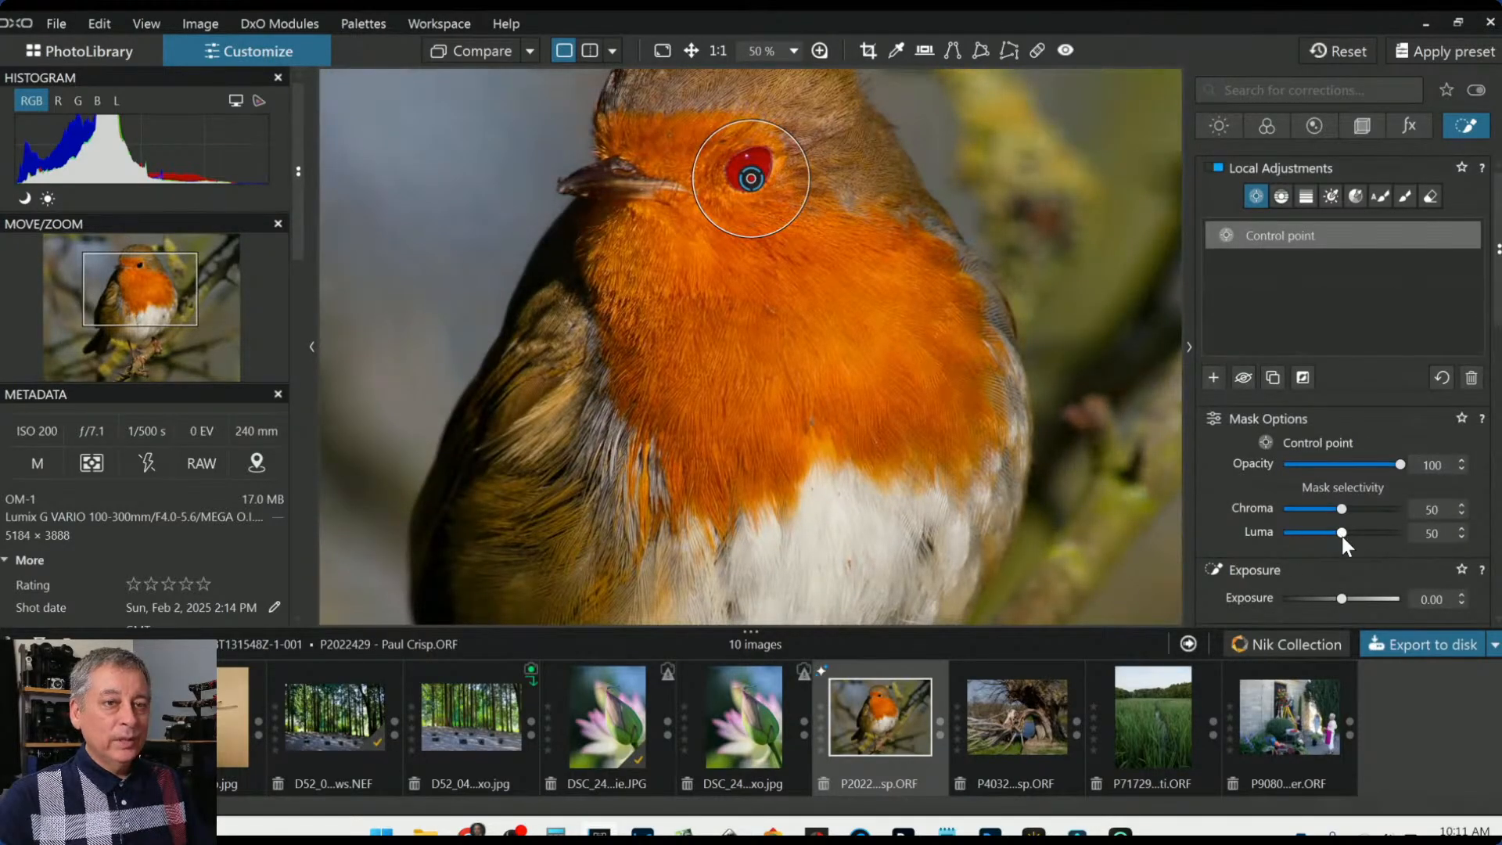
scroll(1341, 537, "down", 4)
left_click_drag(1330, 471, 1390, 472)
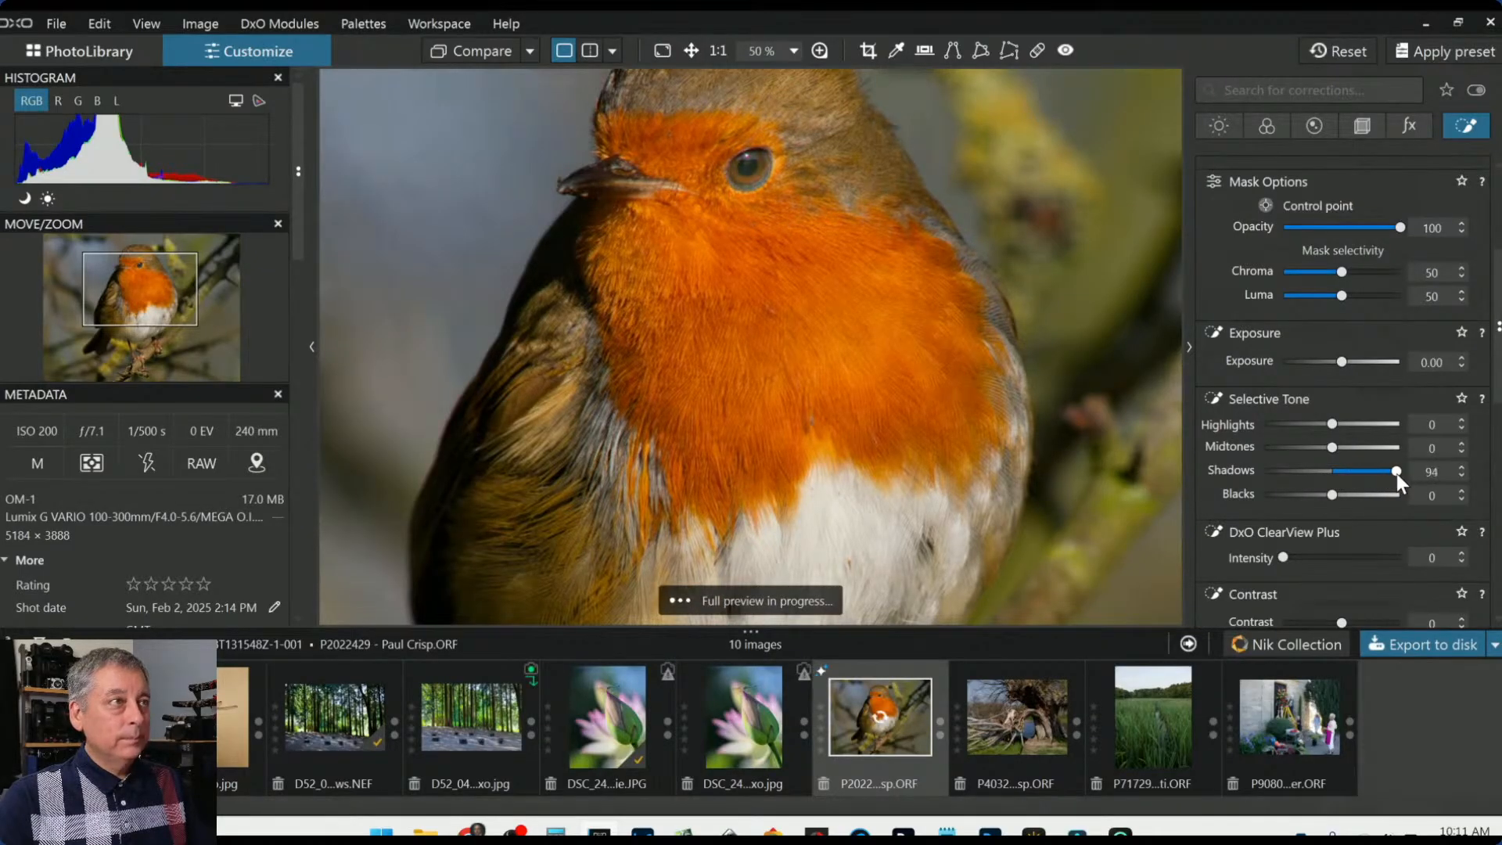
Set the eye control point's ClearView Plus intensity to 46, Microcontrast to 100 and Blacks to -6
scroll(1368, 550, "down", 1)
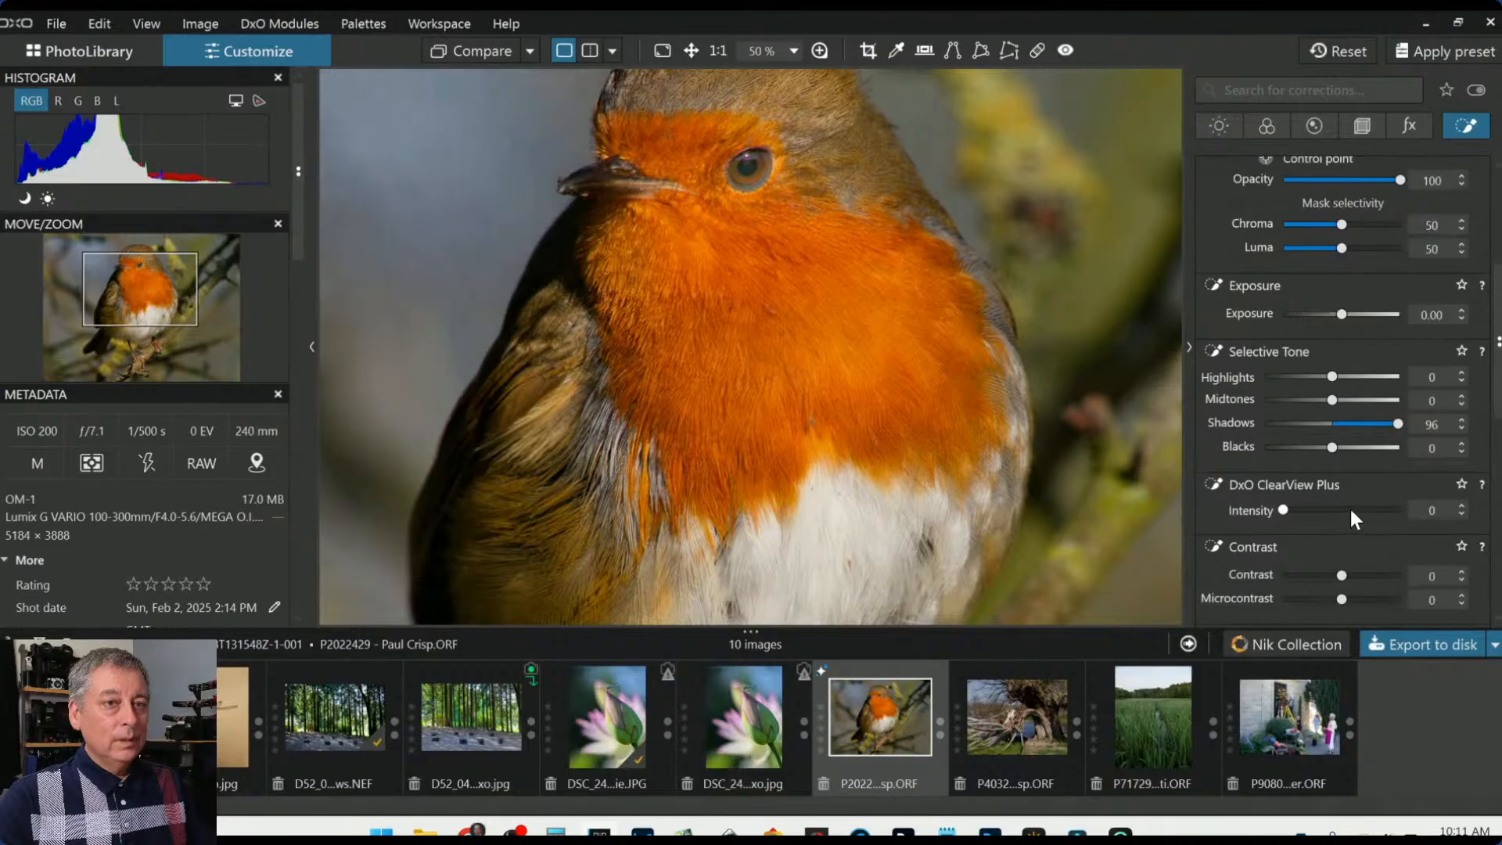
left_click(1339, 510)
left_click_drag(1339, 510, 1337, 510)
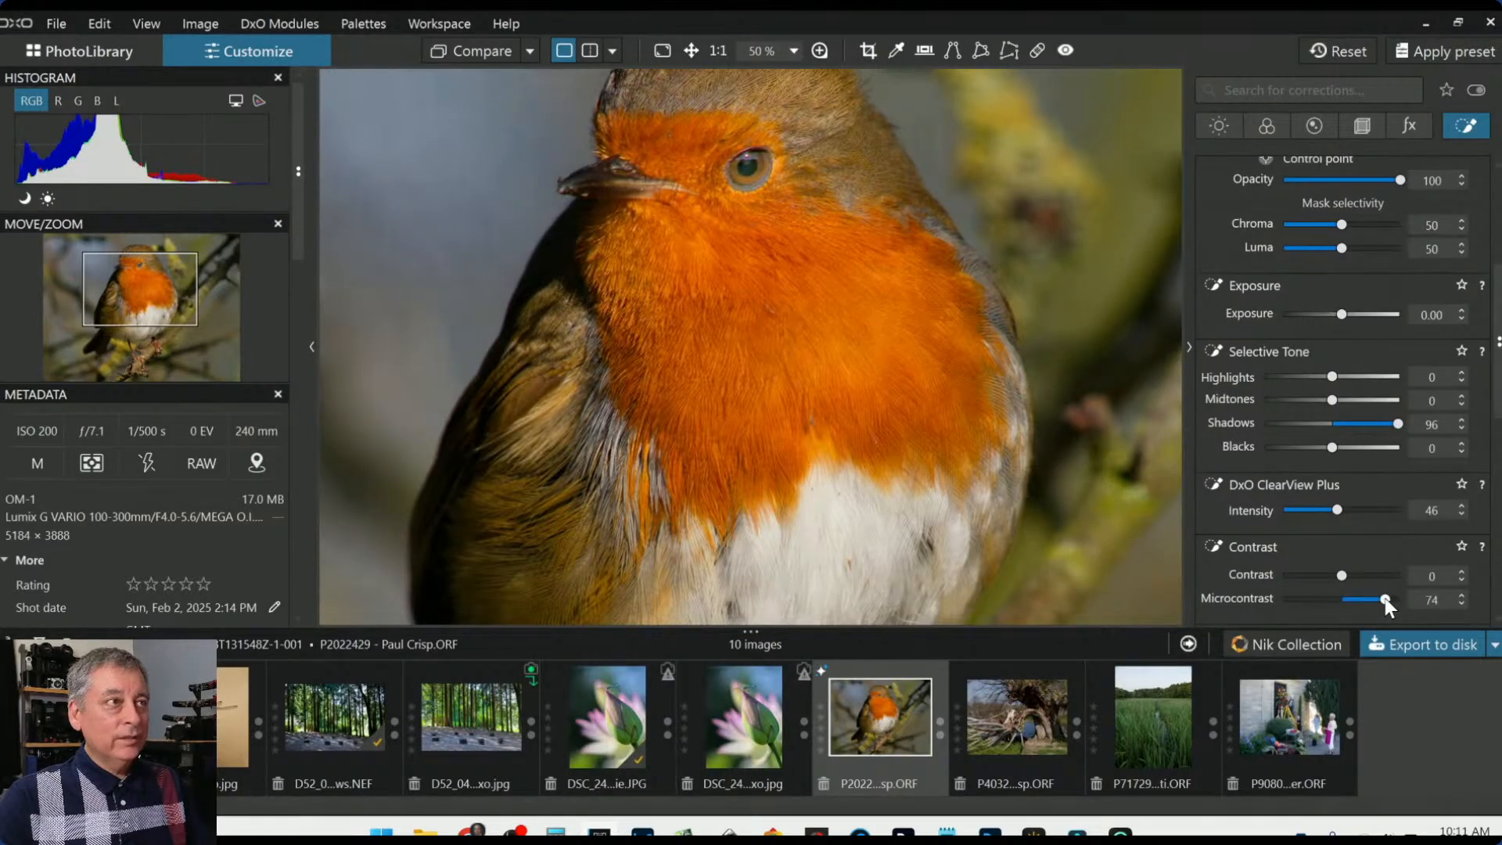
left_click_drag(1377, 597, 1390, 599)
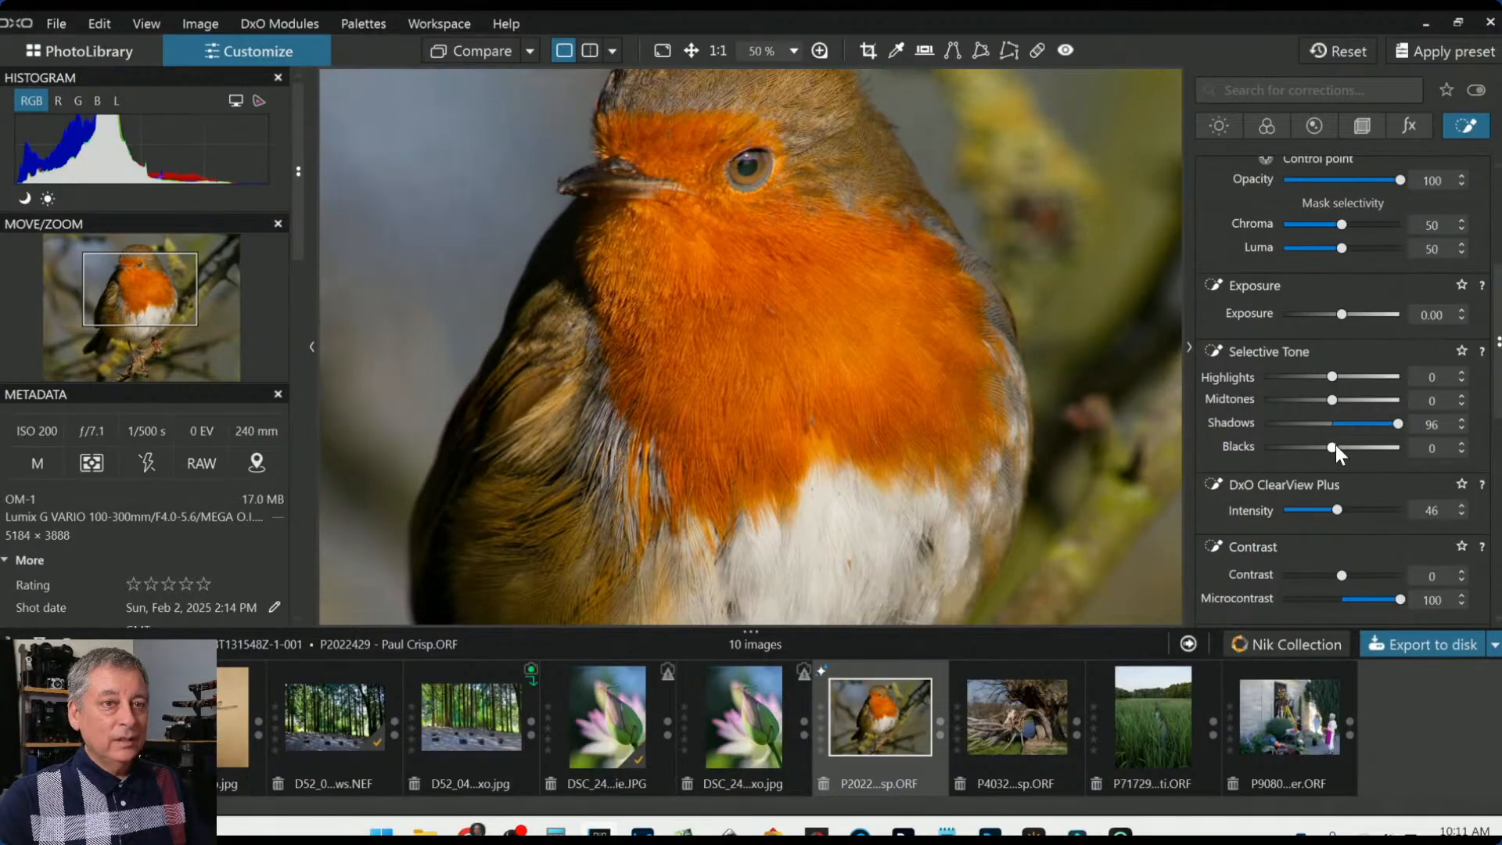
left_click_drag(1332, 448, 1328, 445)
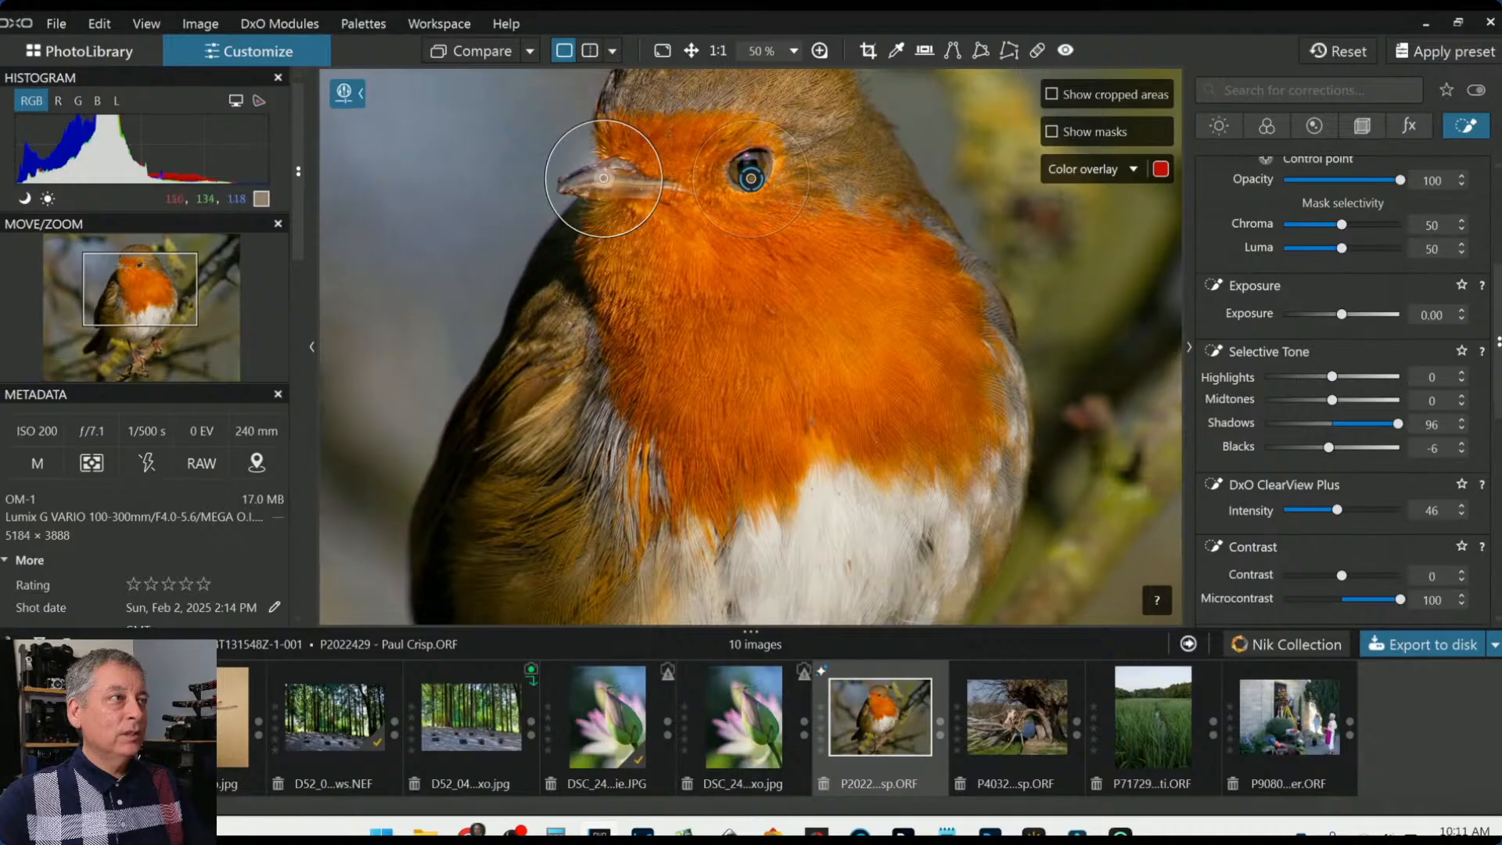
Extend the eye mask with a point on the beak, enlarge the eye point's circle and set Midtones to 22
left_click_drag(599, 177, 609, 180)
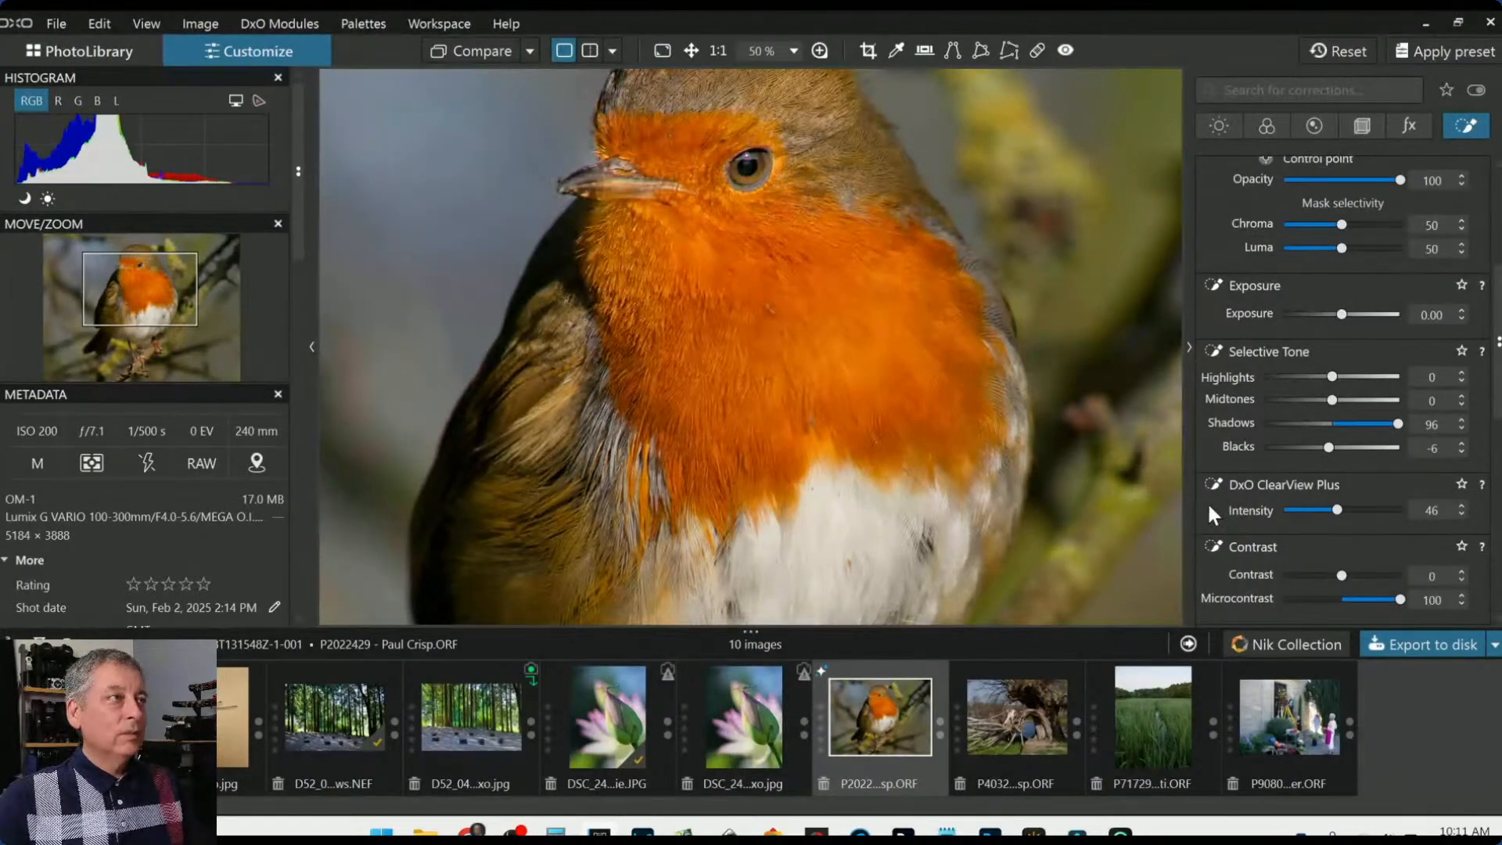
left_click_drag(772, 123, 782, 94)
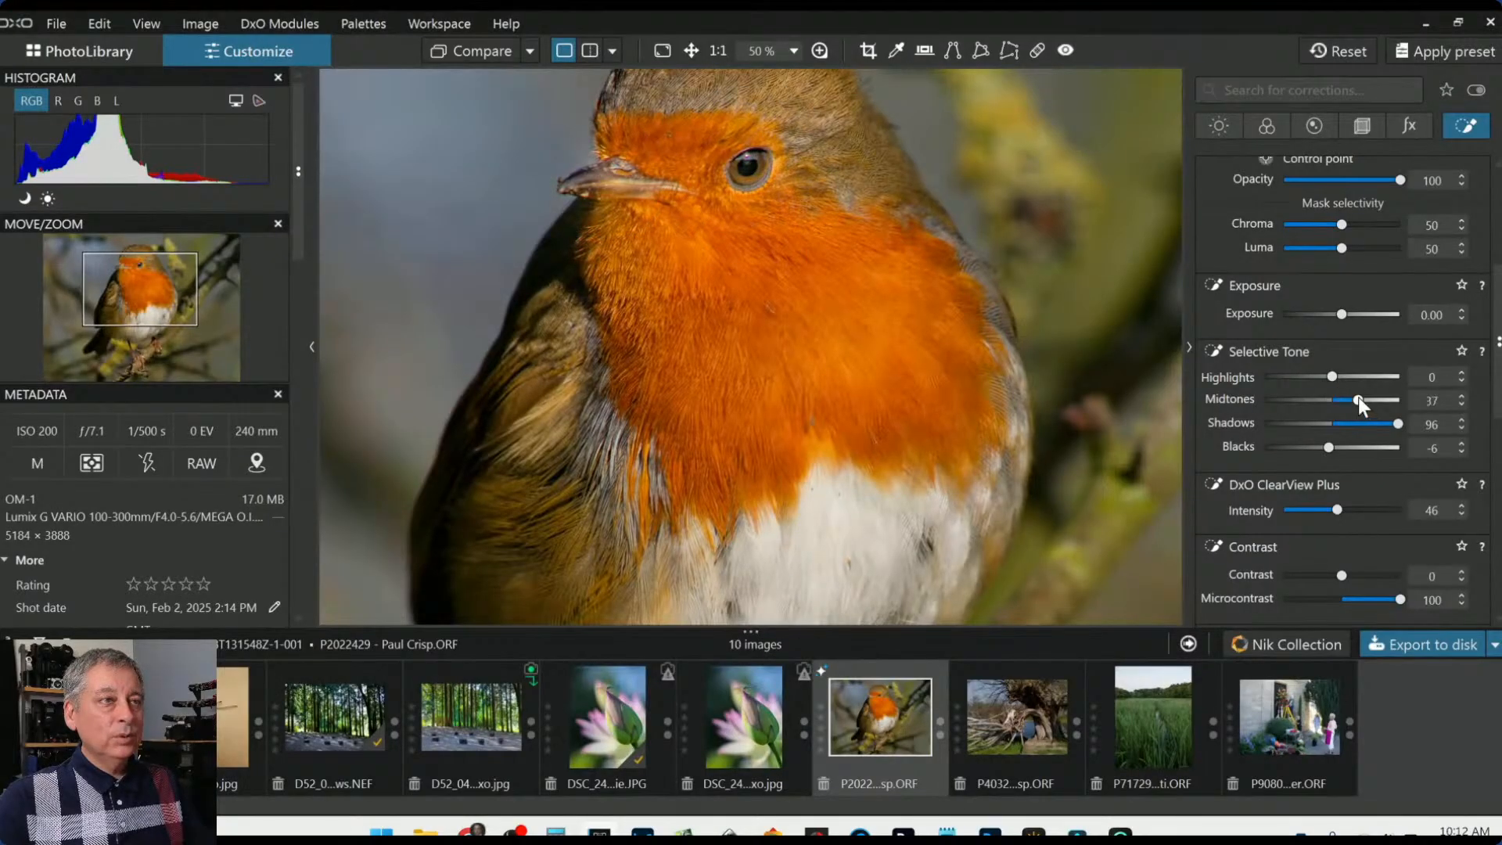
left_click_drag(1358, 399, 1345, 402)
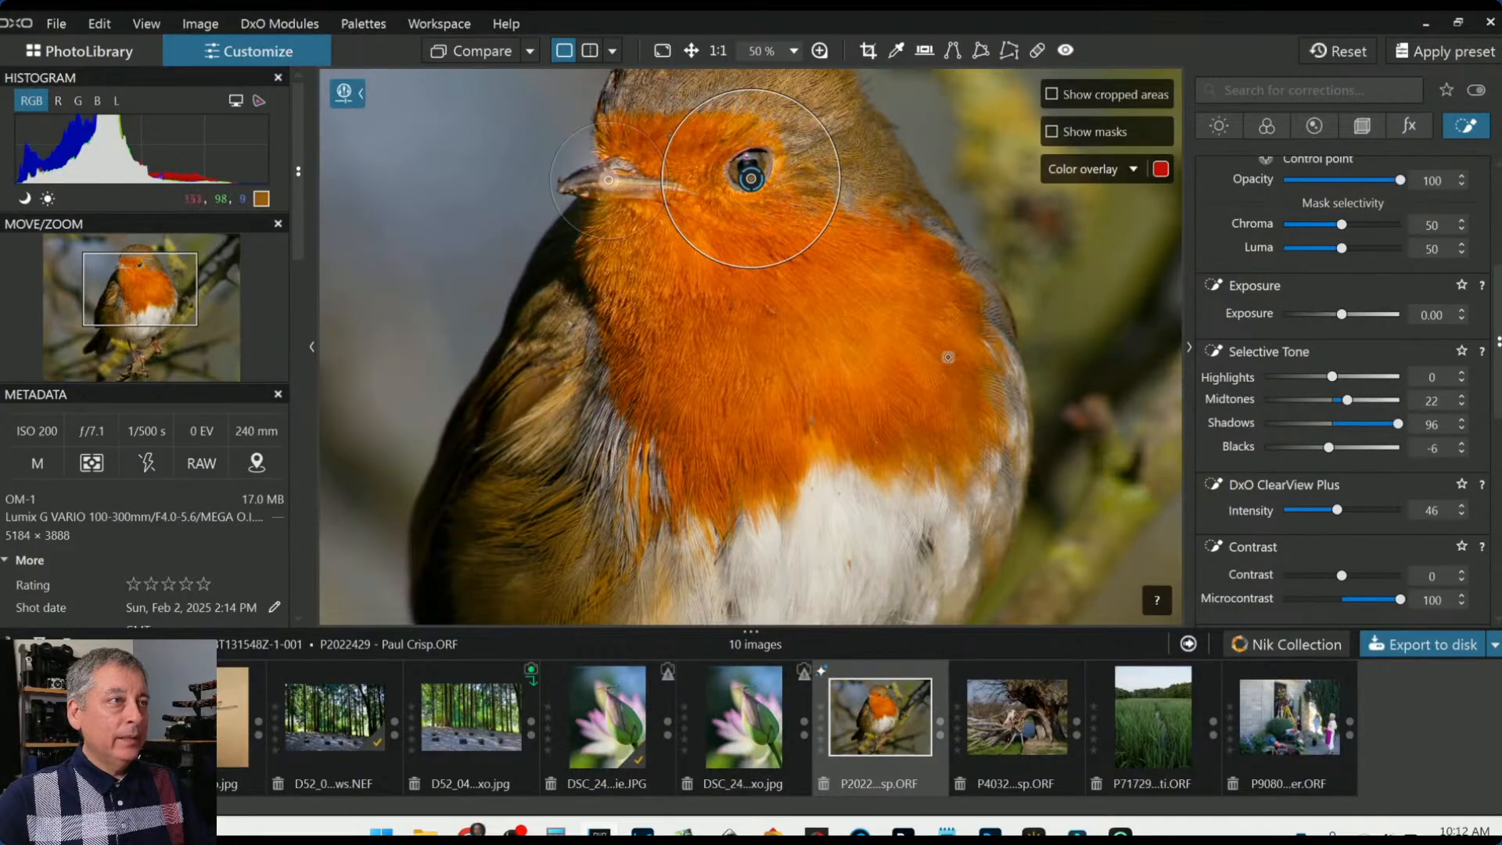
Create a new control point mask with points on the tail, lower wing, shoulder and mid wing, using a small circle at the shoulder
scroll(948, 358, "down", 1)
scroll(948, 357, "down", 2)
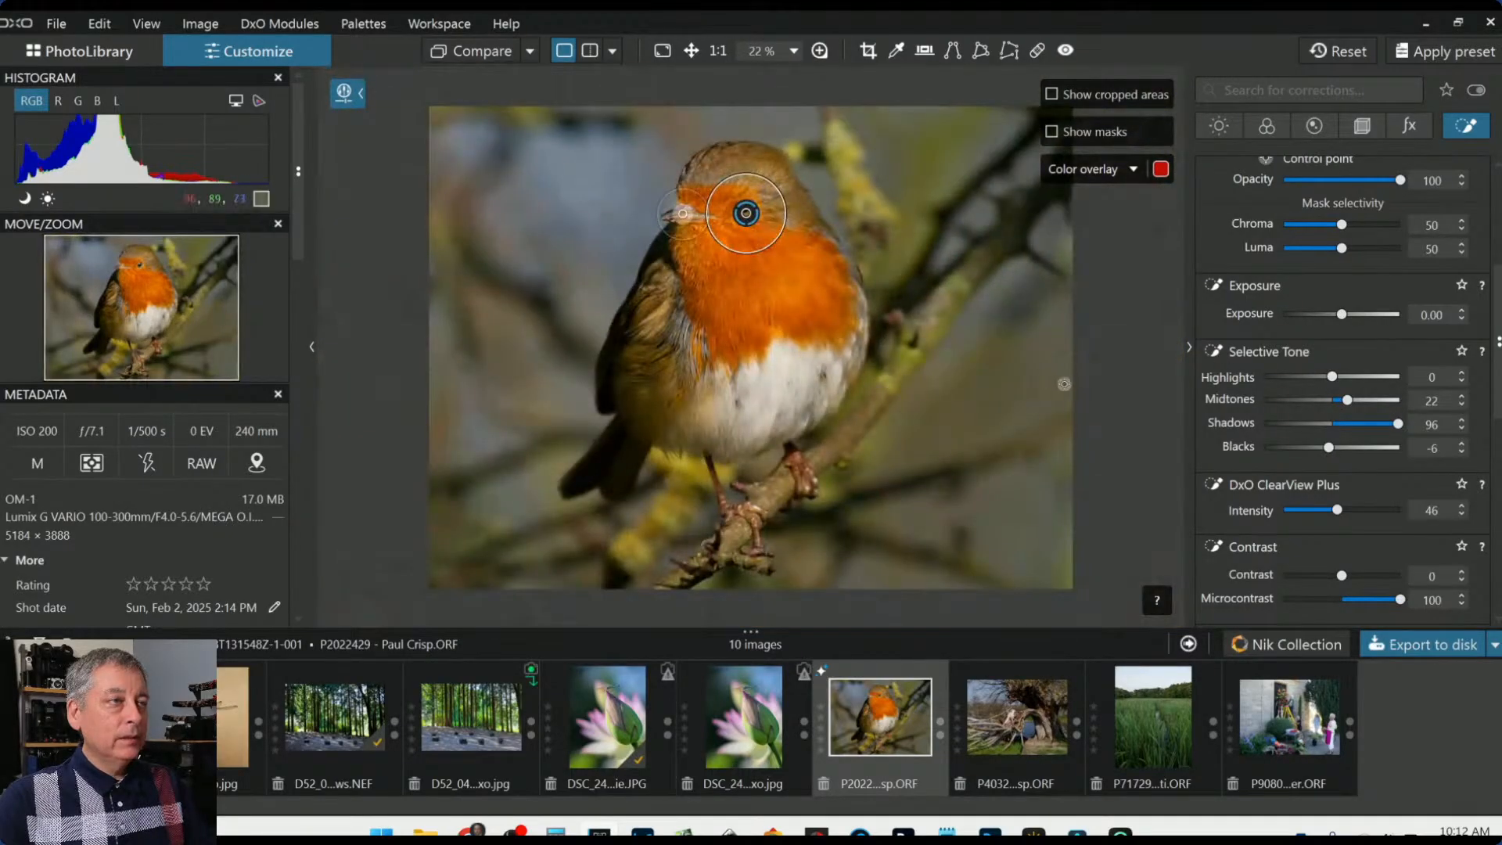
scroll(1292, 323, "up", 3)
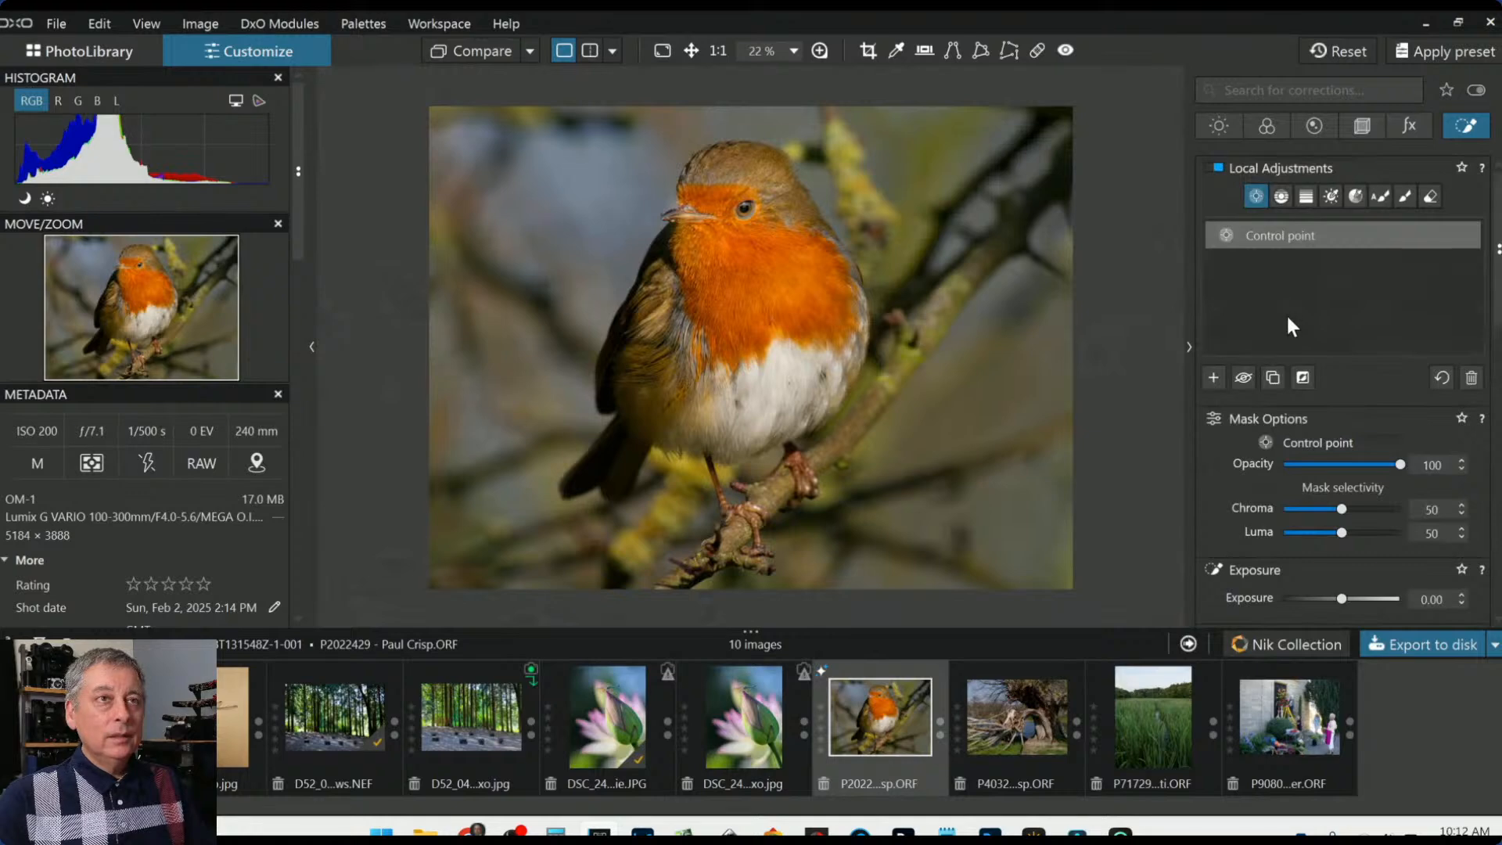
left_click(1213, 378)
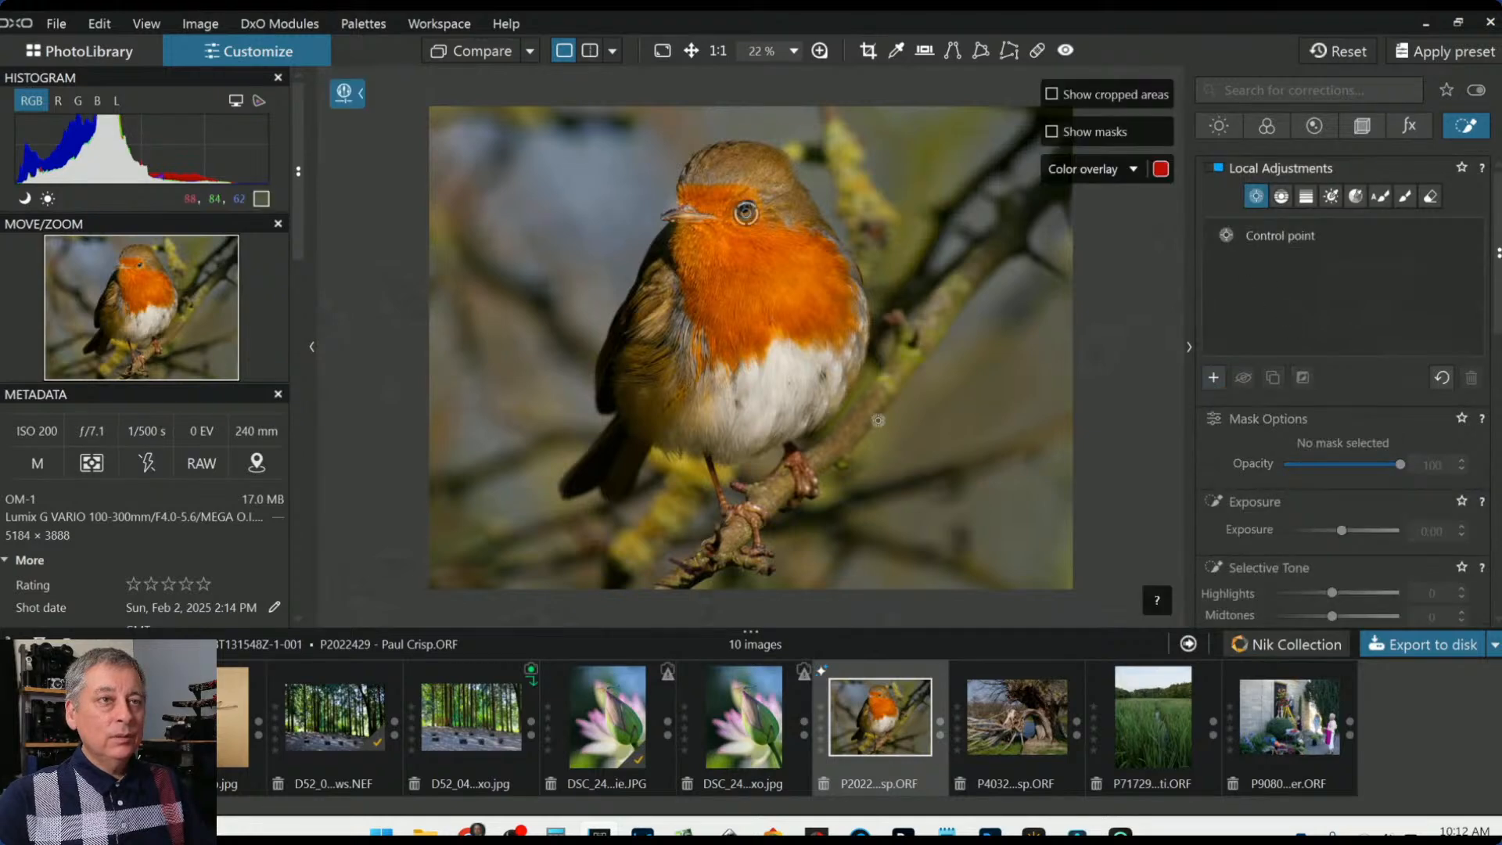
left_click(613, 446)
left_click(614, 373)
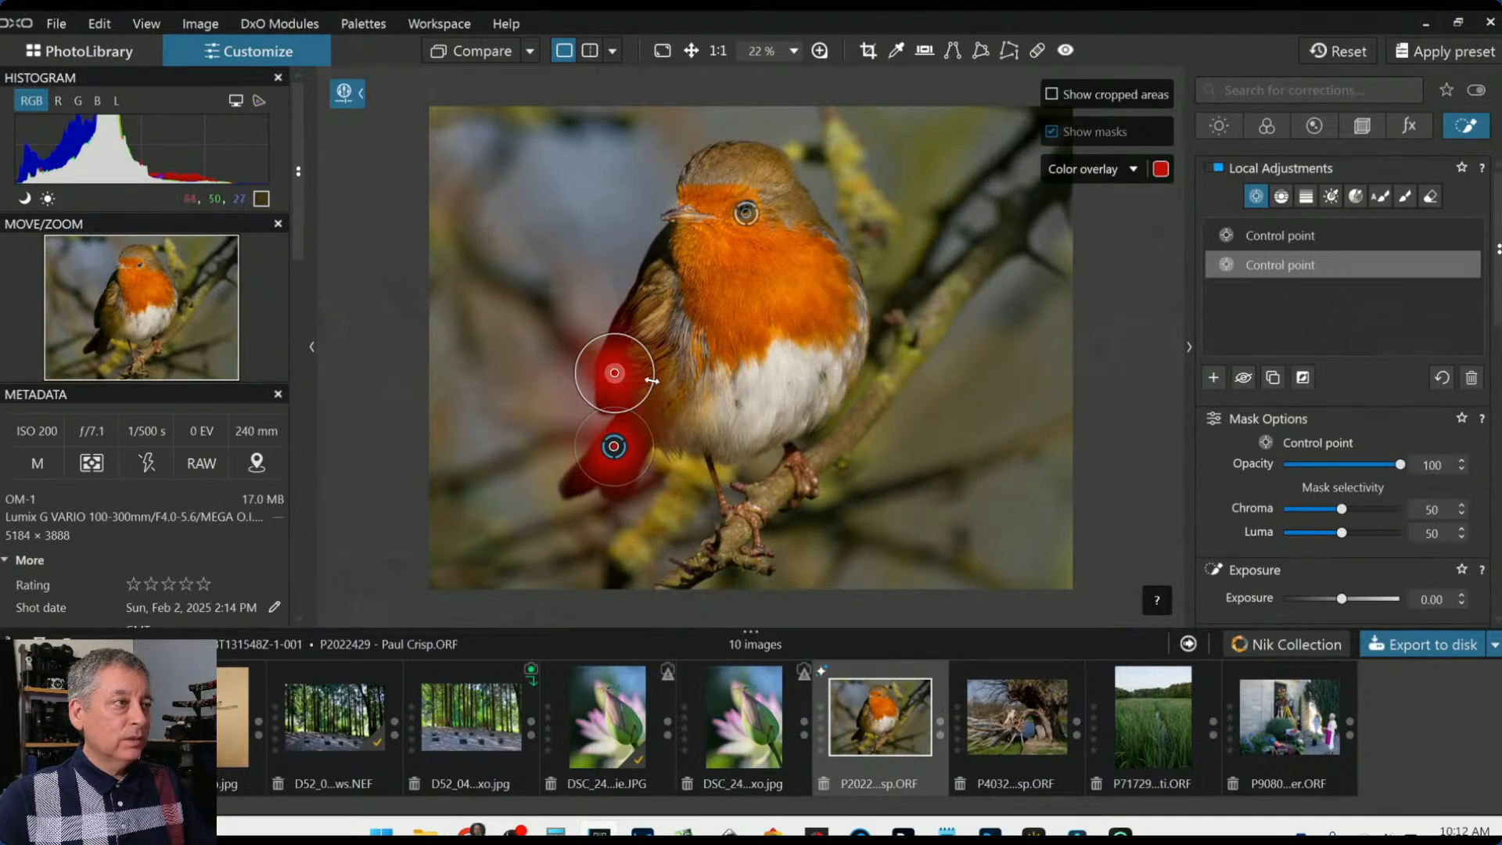
left_click(665, 252)
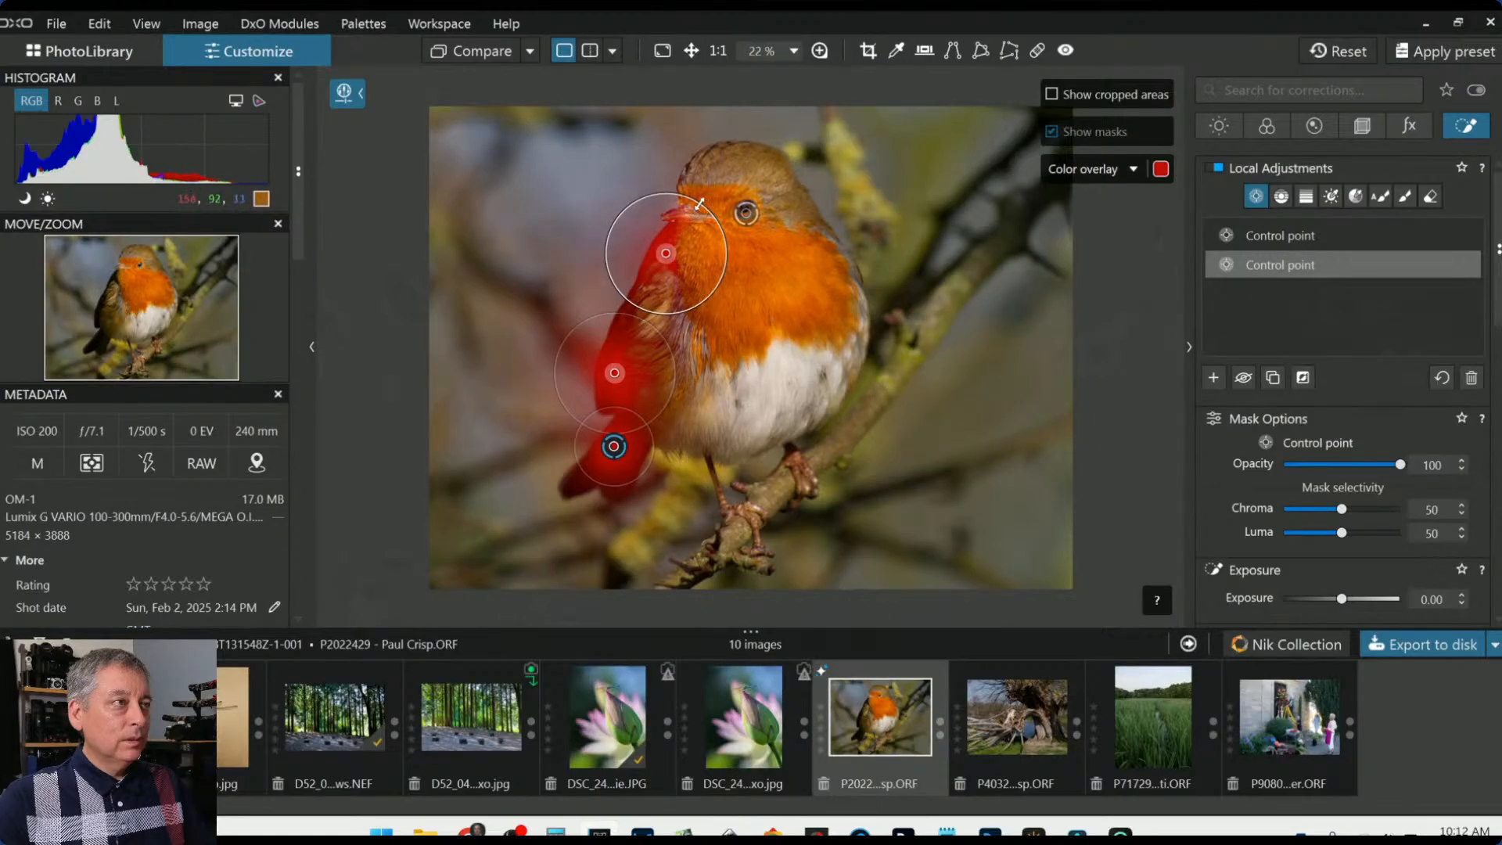
left_click_drag(700, 204, 677, 232)
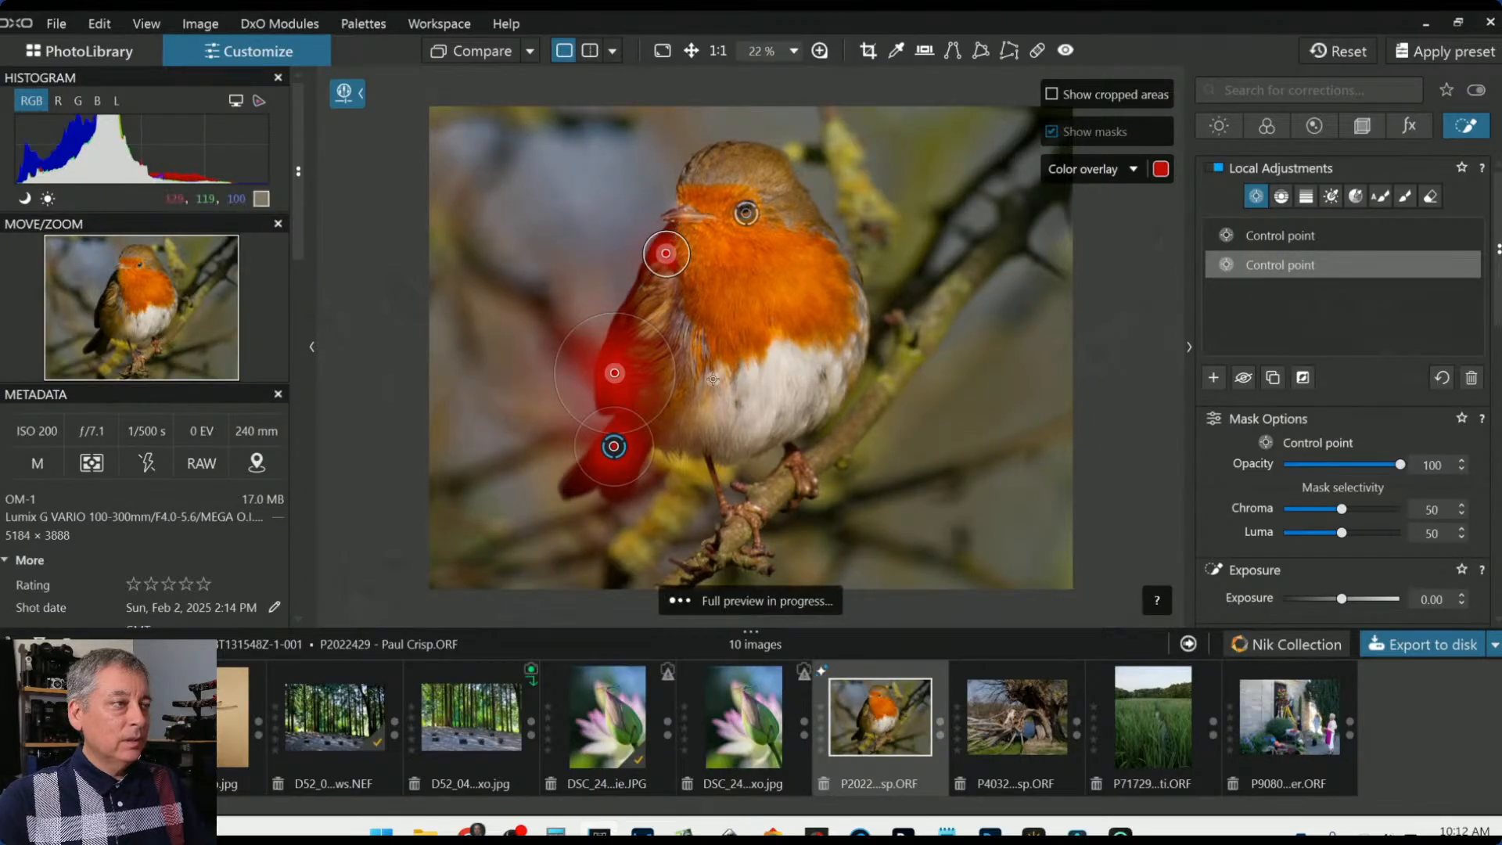
left_click(634, 329)
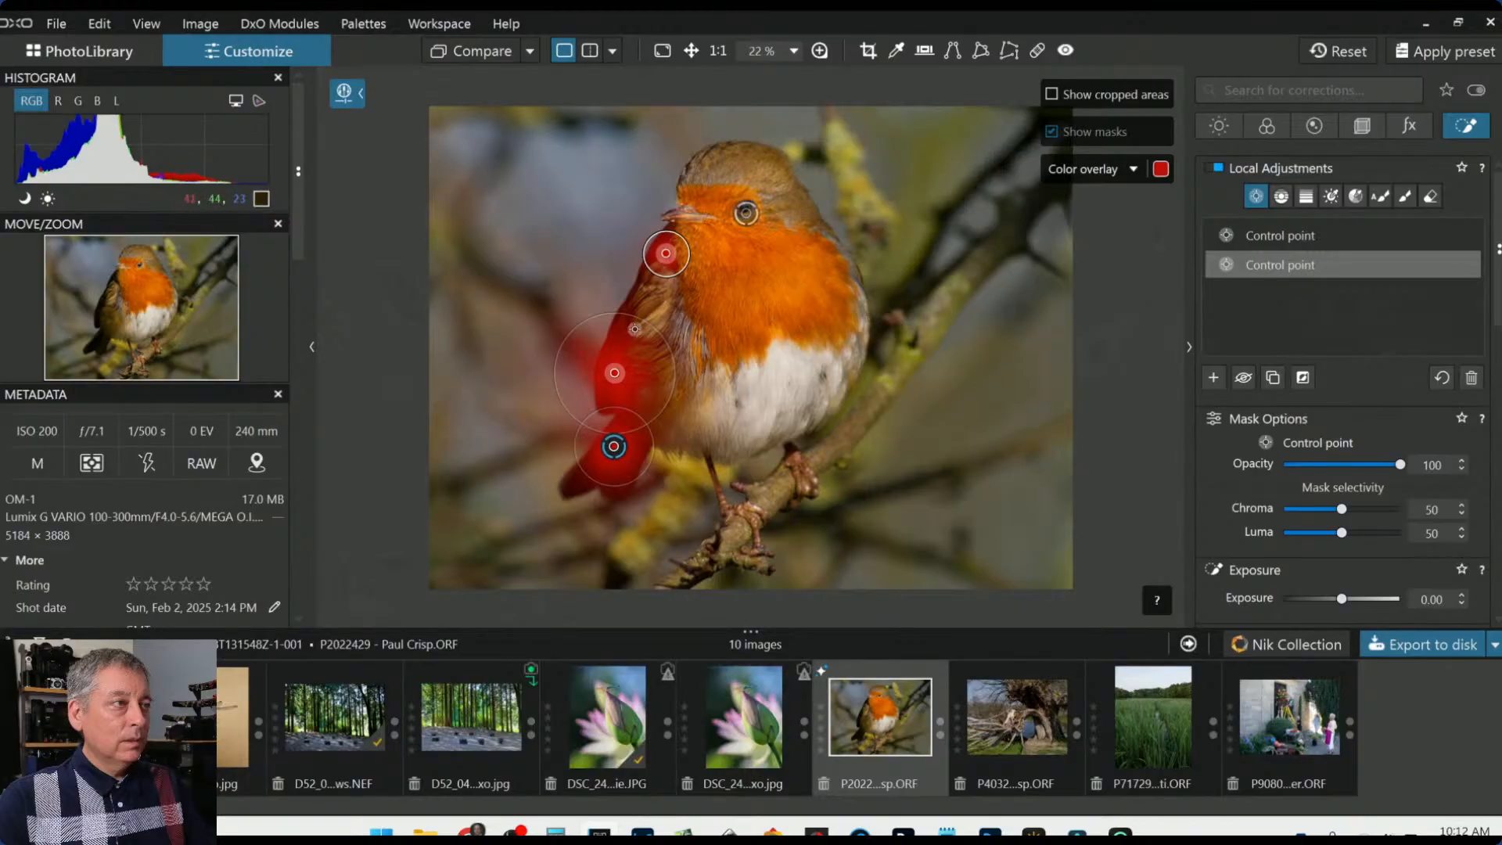
Raise the Shadows of the tail and wing mask to 50
scroll(1345, 582, "down", 3)
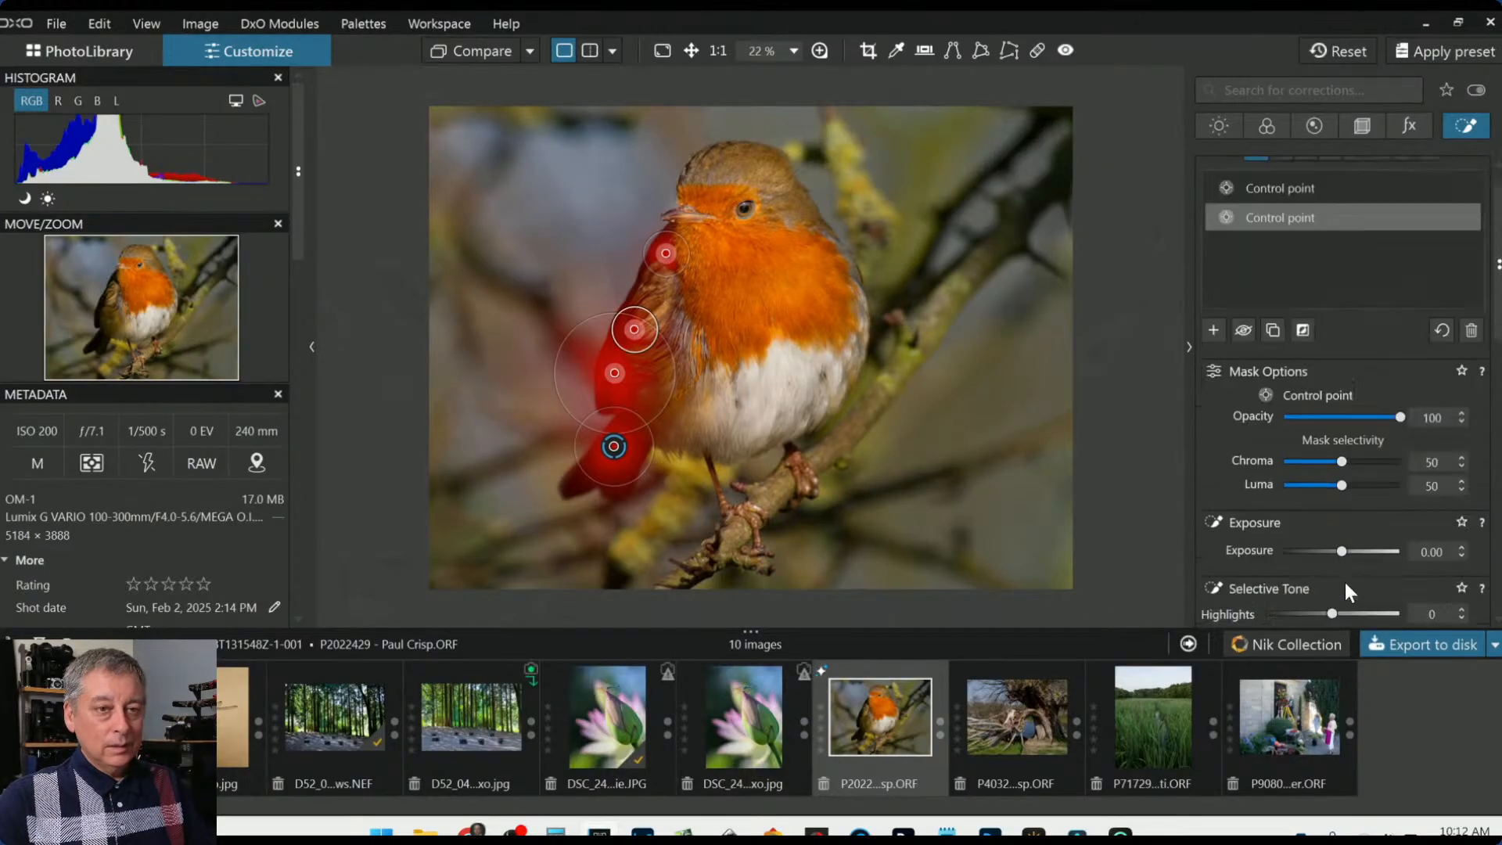
scroll(1344, 582, "down", 1)
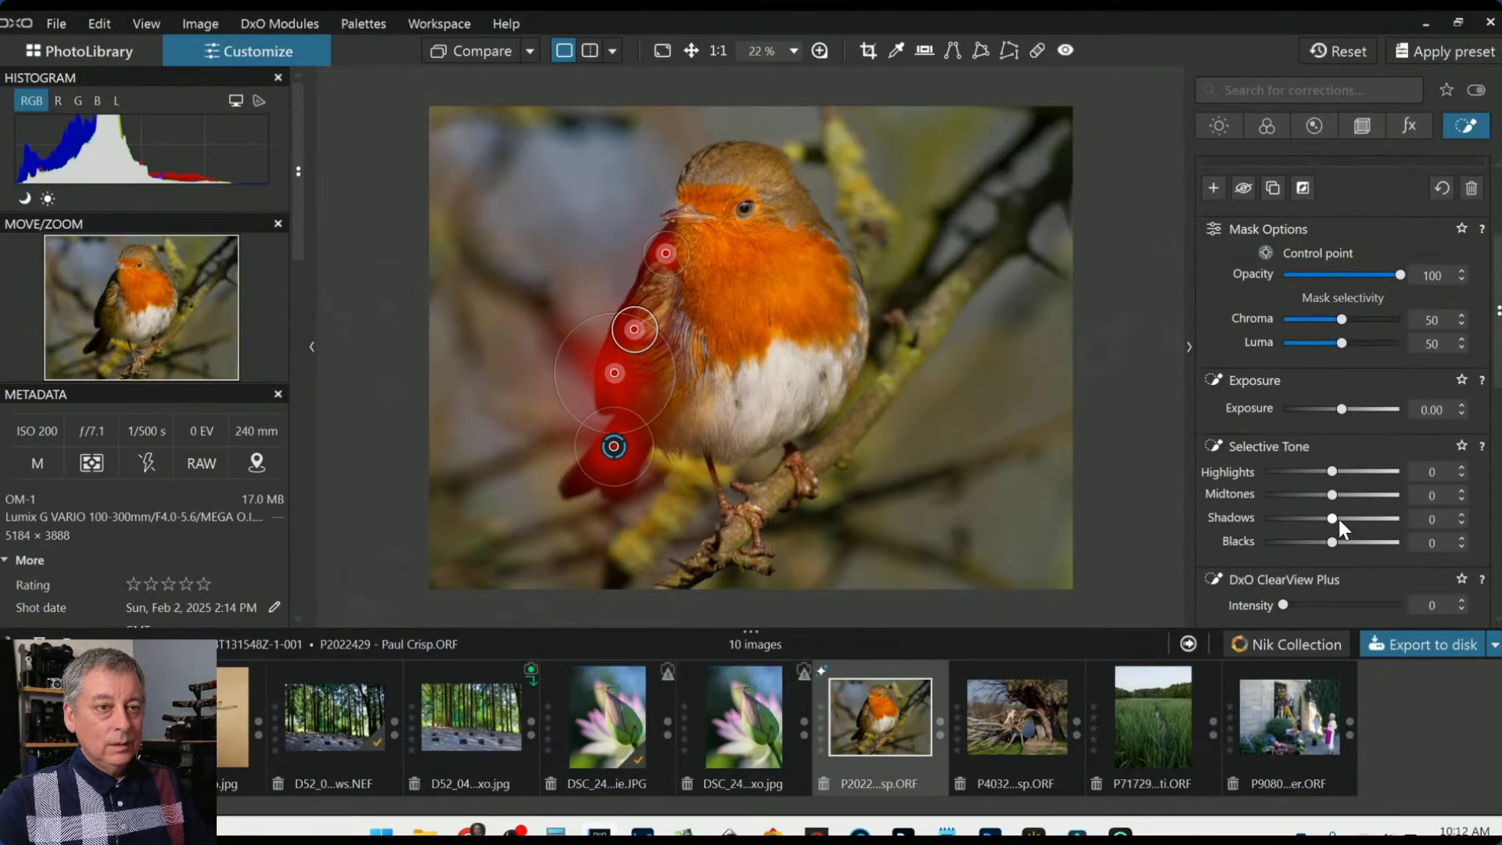
left_click_drag(1335, 519, 1366, 520)
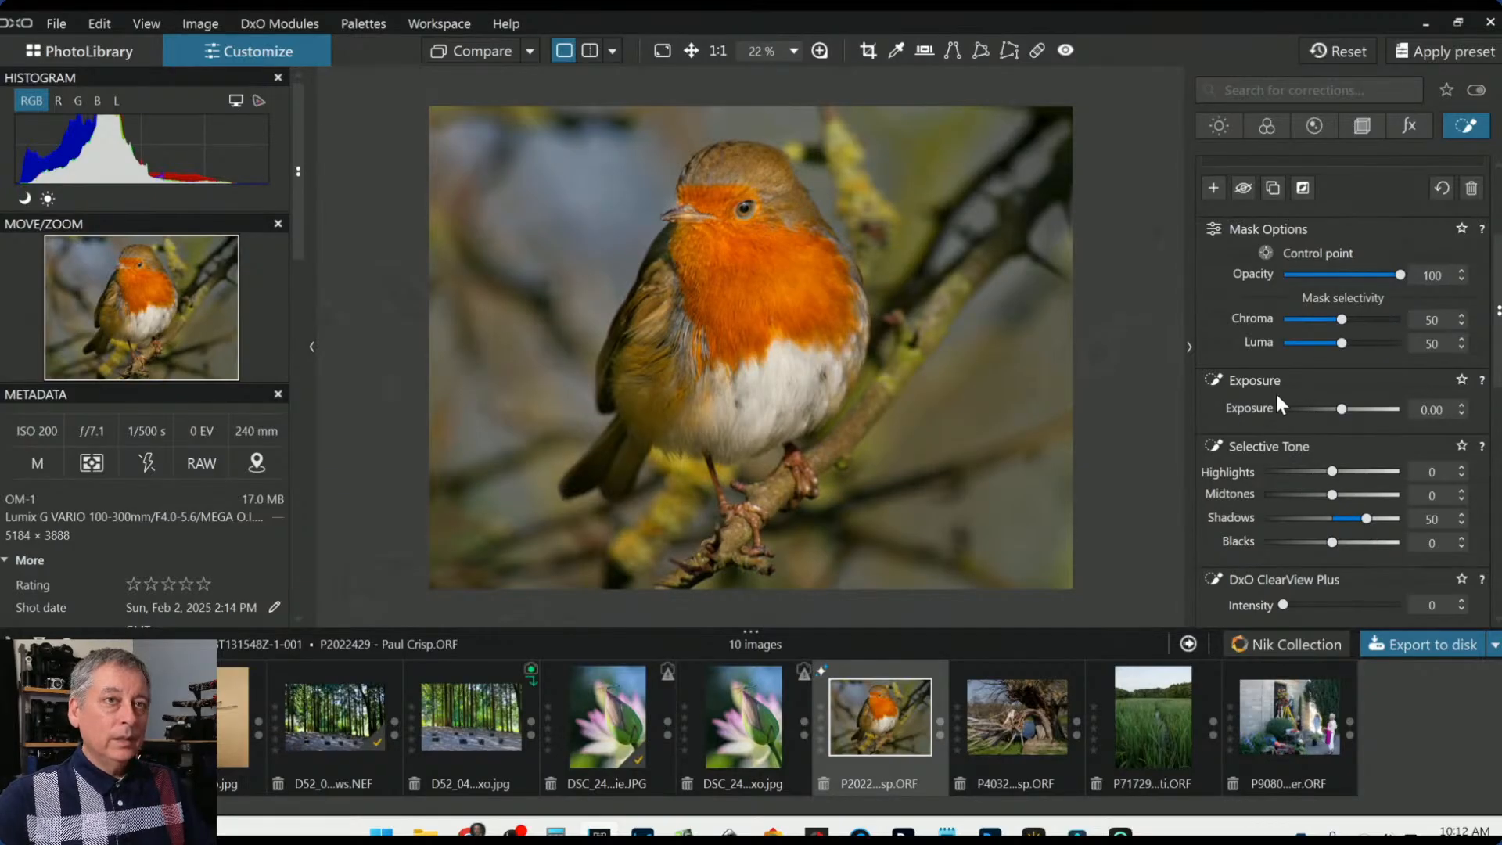
Add a new control point mask with two points on the robin's belly and set its Highlights to -51
scroll(1275, 391, "up", 3)
left_click(1217, 377)
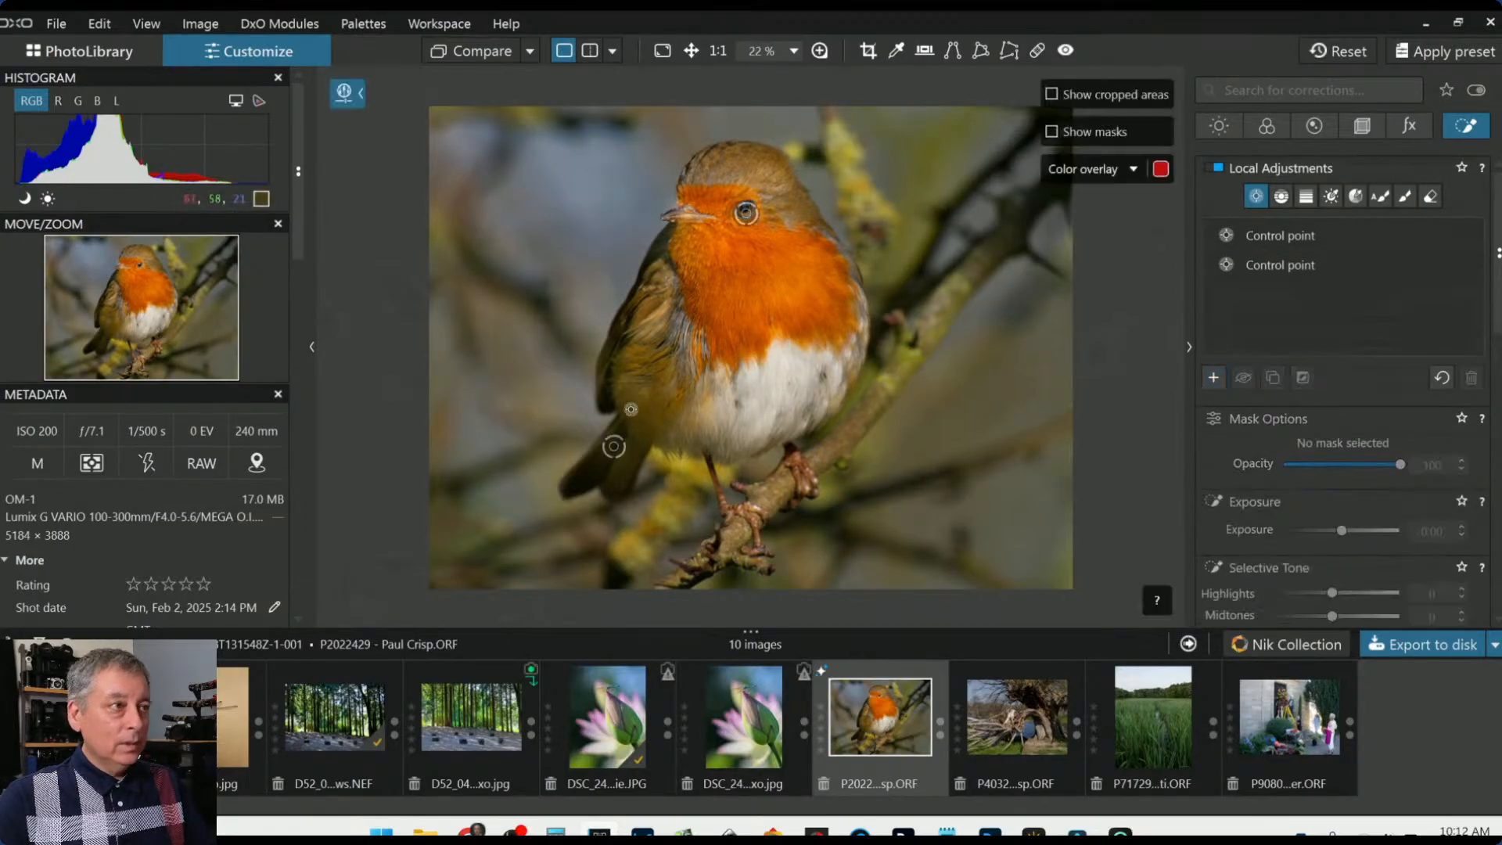
left_click(718, 411)
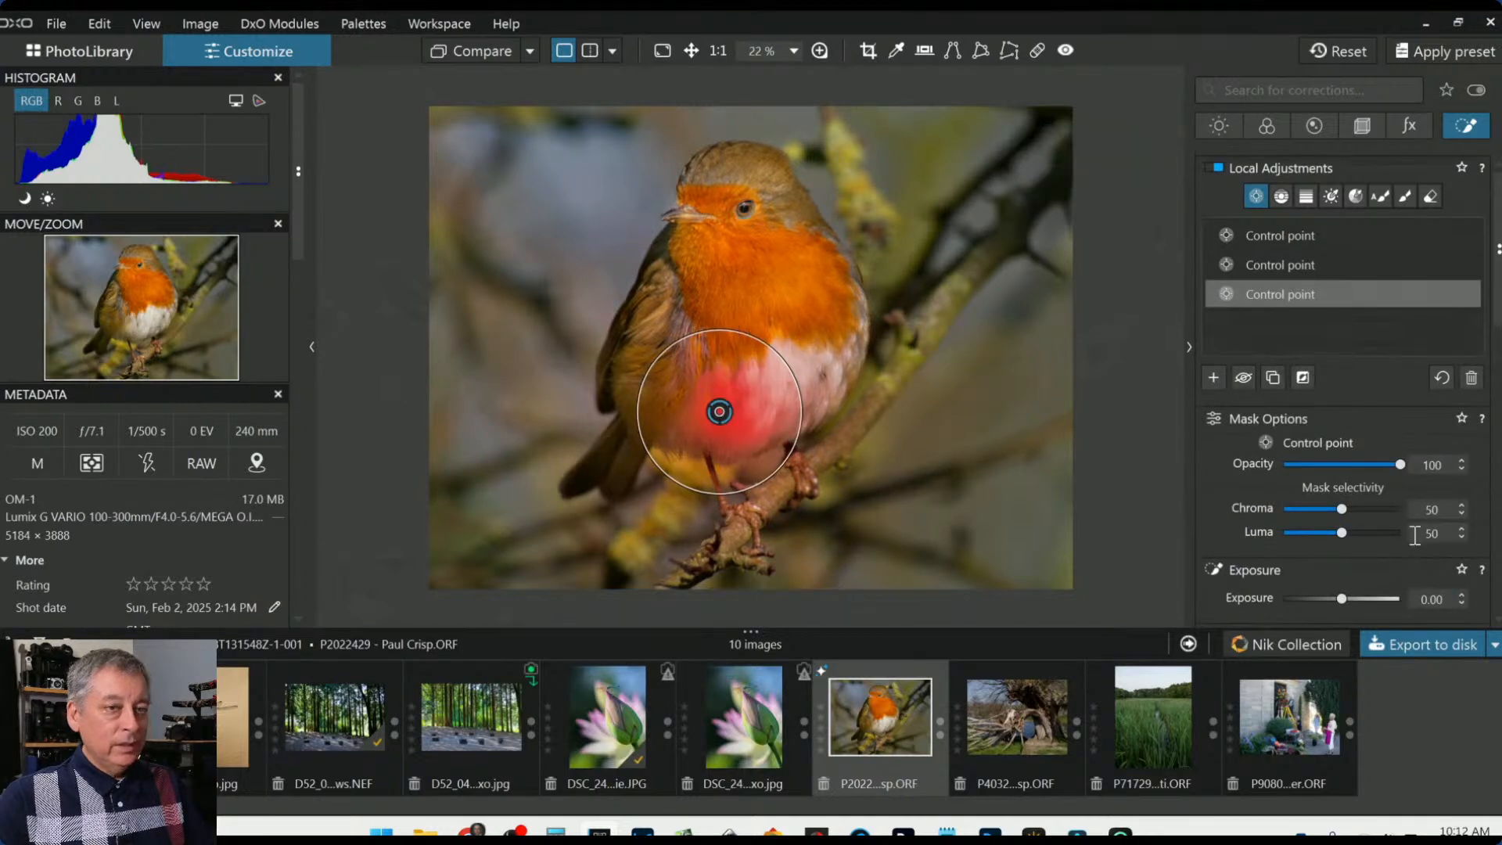
scroll(1343, 583, "down", 3)
scroll(1342, 571, "down", 1)
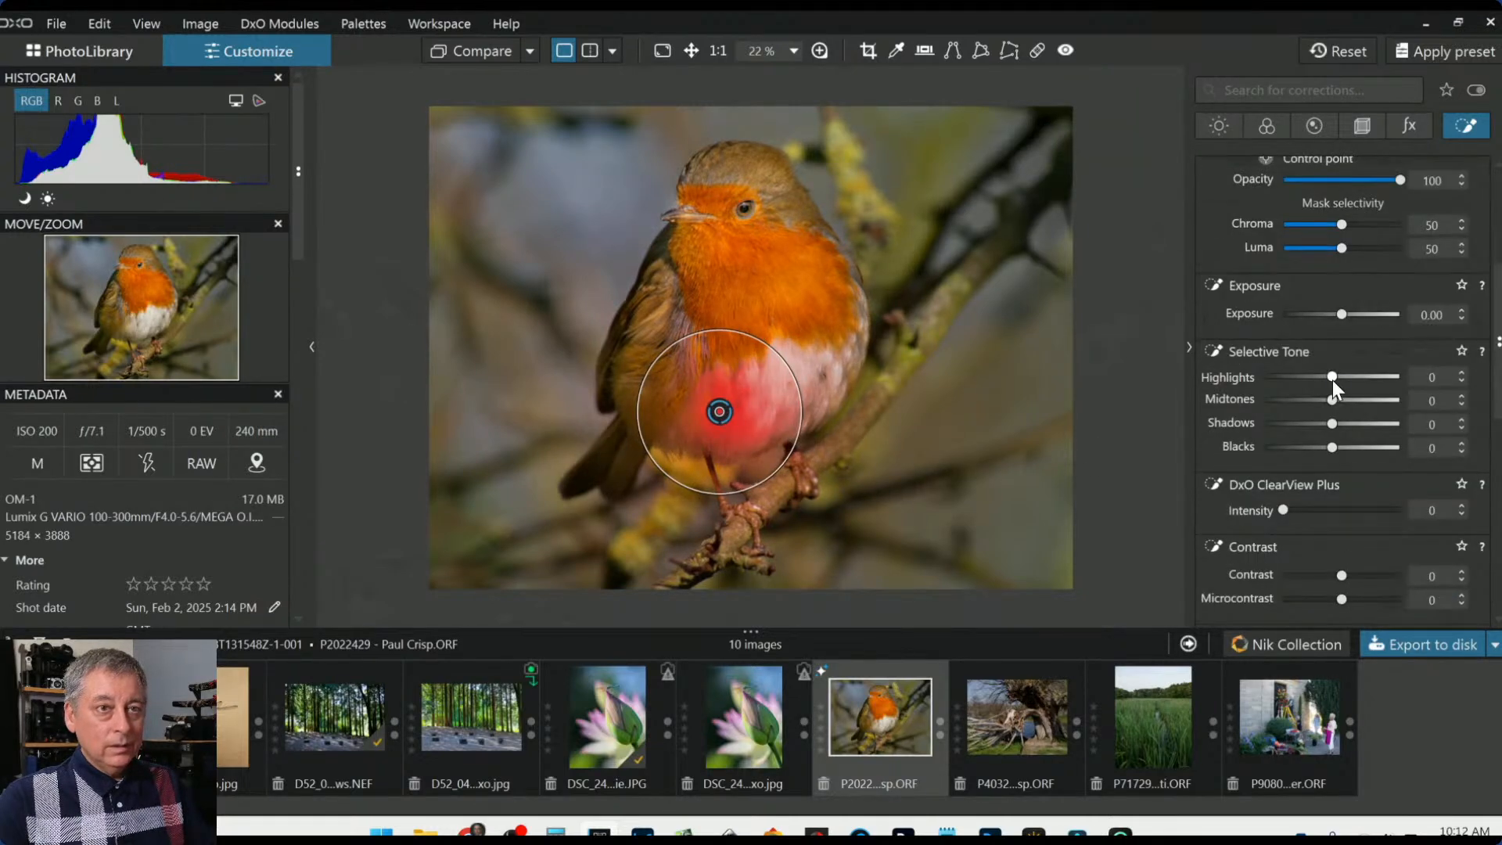
left_click_drag(1331, 380, 1298, 378)
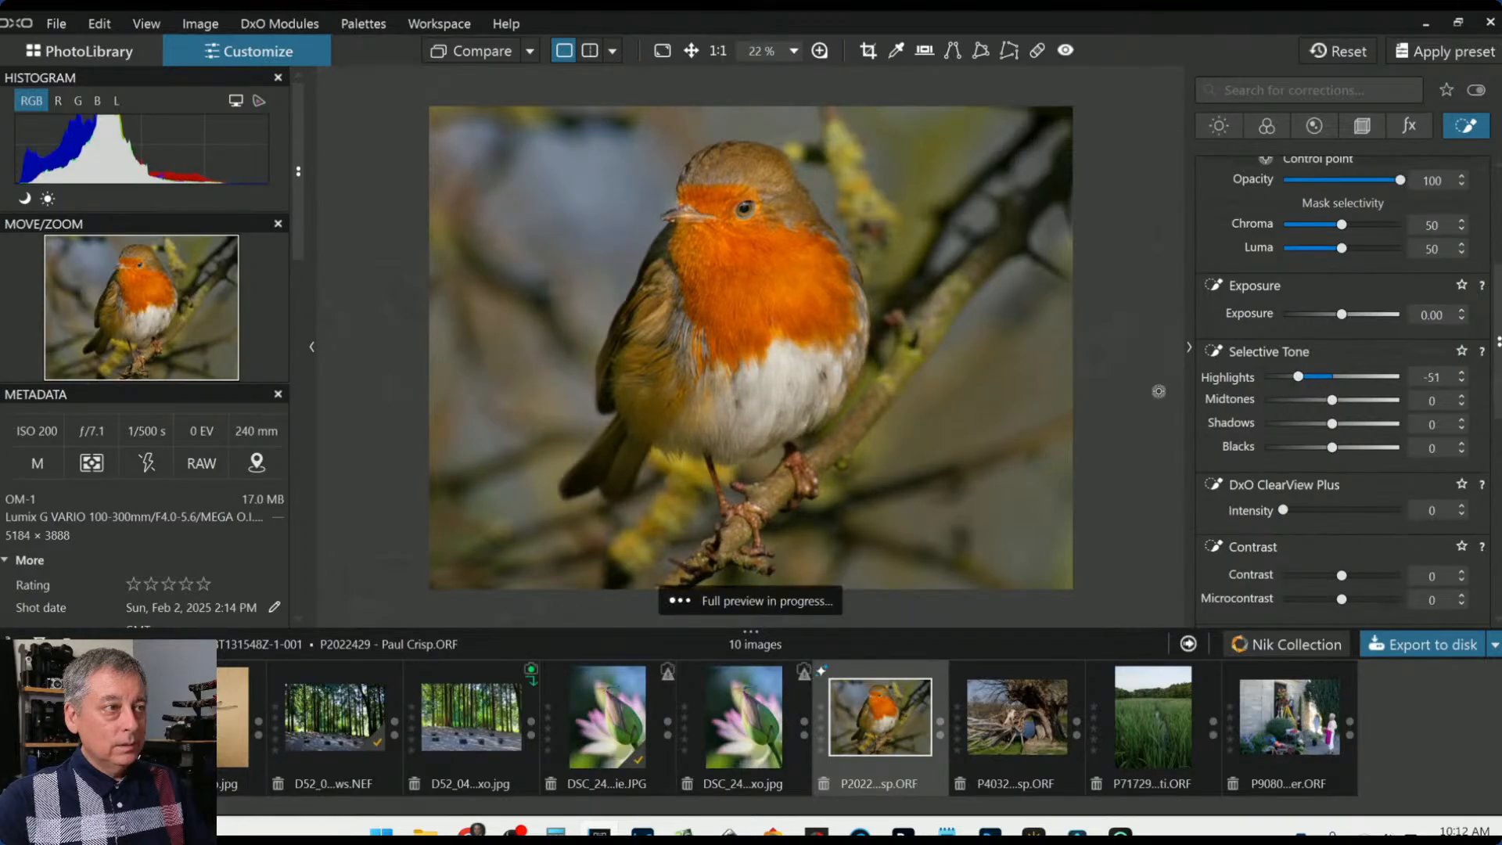
left_click(773, 363)
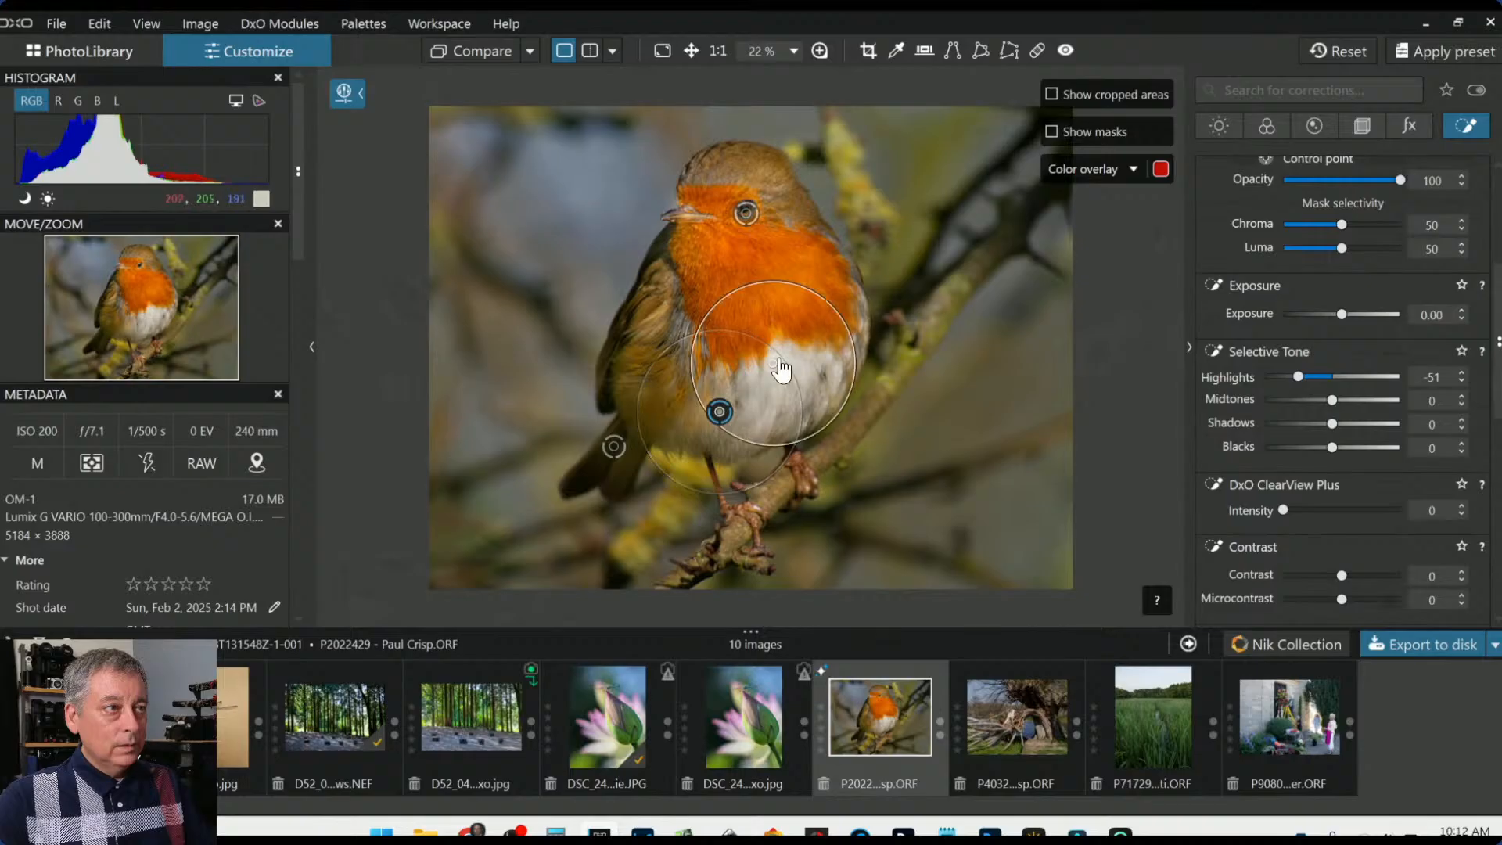
left_click_drag(826, 302, 764, 321)
Add a new control point mask with four points over the crown, neck and orange breast's shaded side, and set its Highlights to 75
scroll(1269, 463, "up", 4)
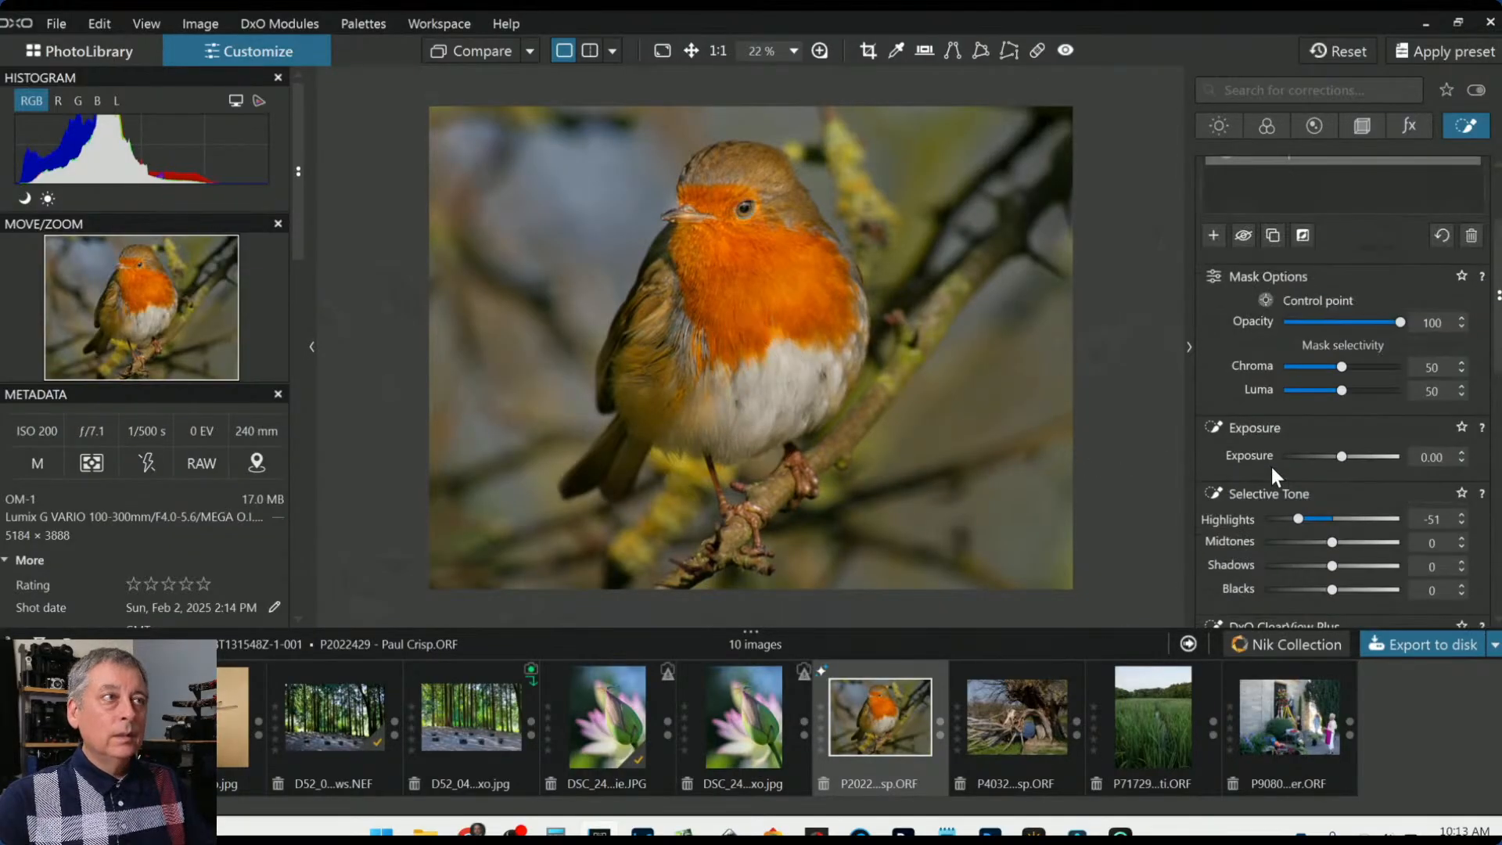
left_click(1213, 378)
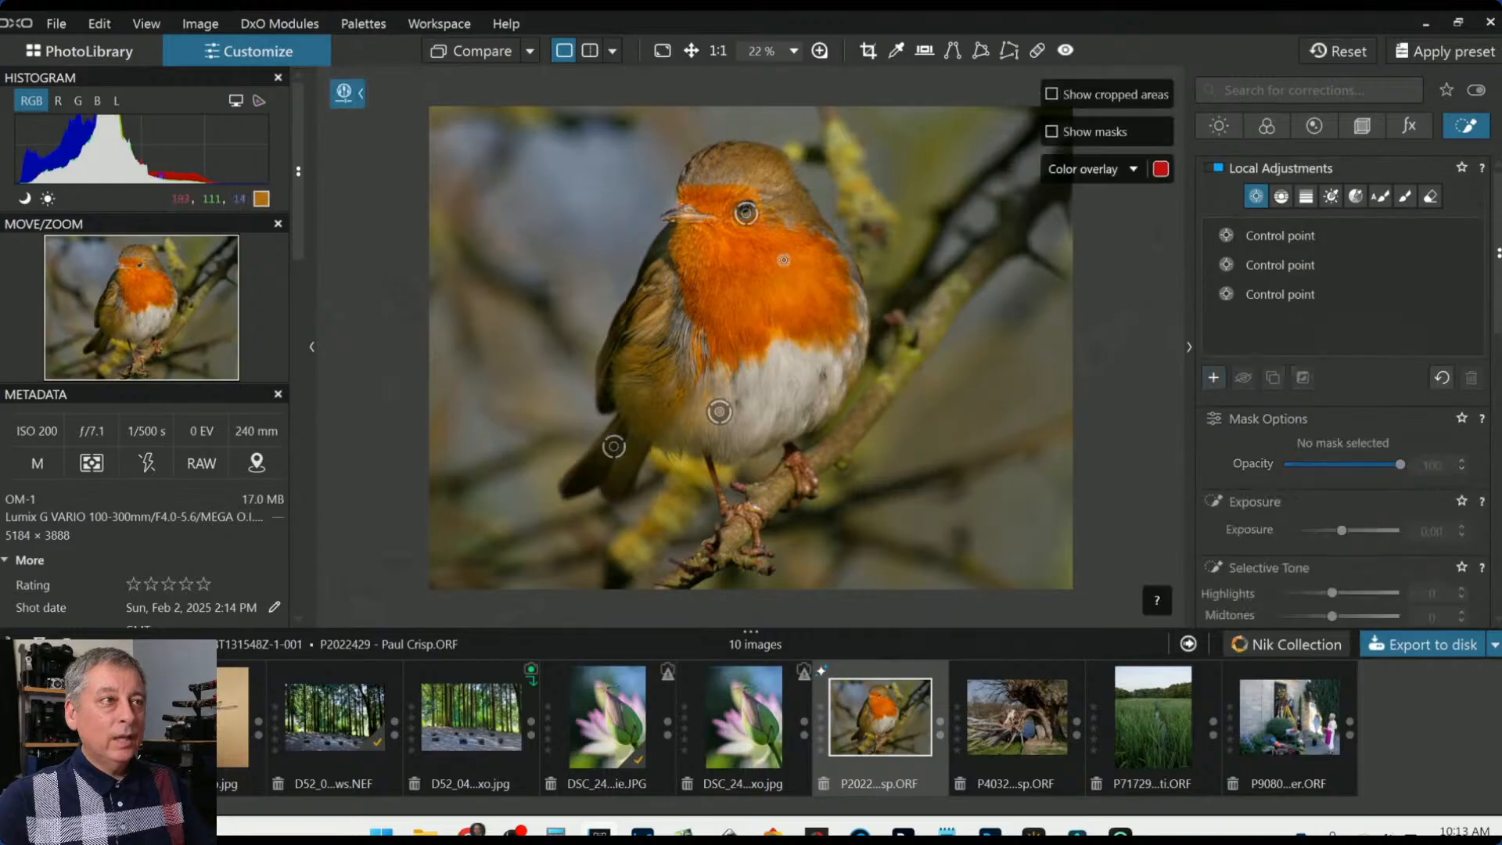
left_click(811, 244)
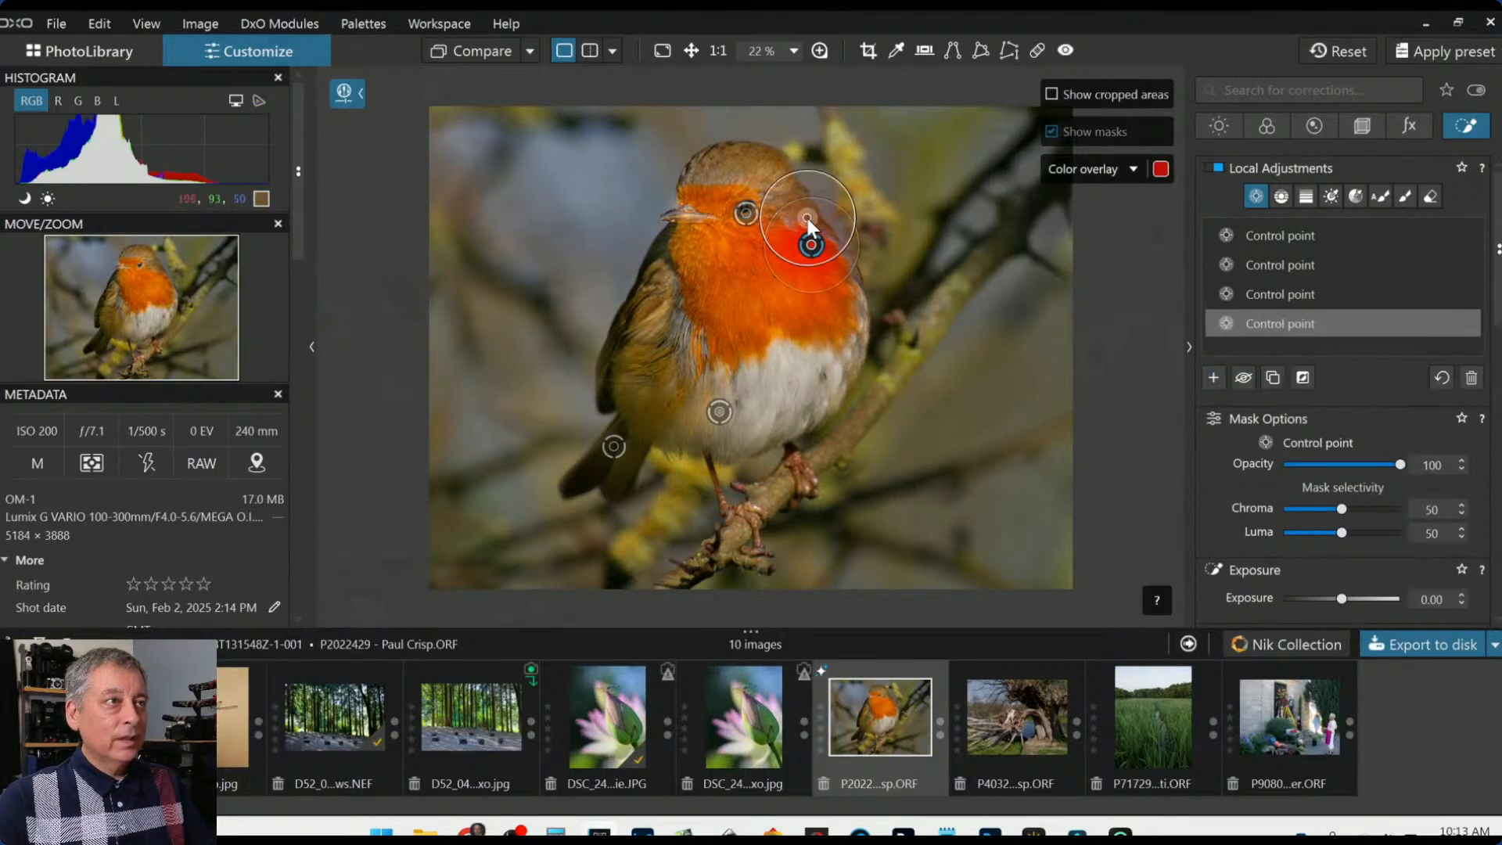
left_click(776, 164)
left_click(841, 318)
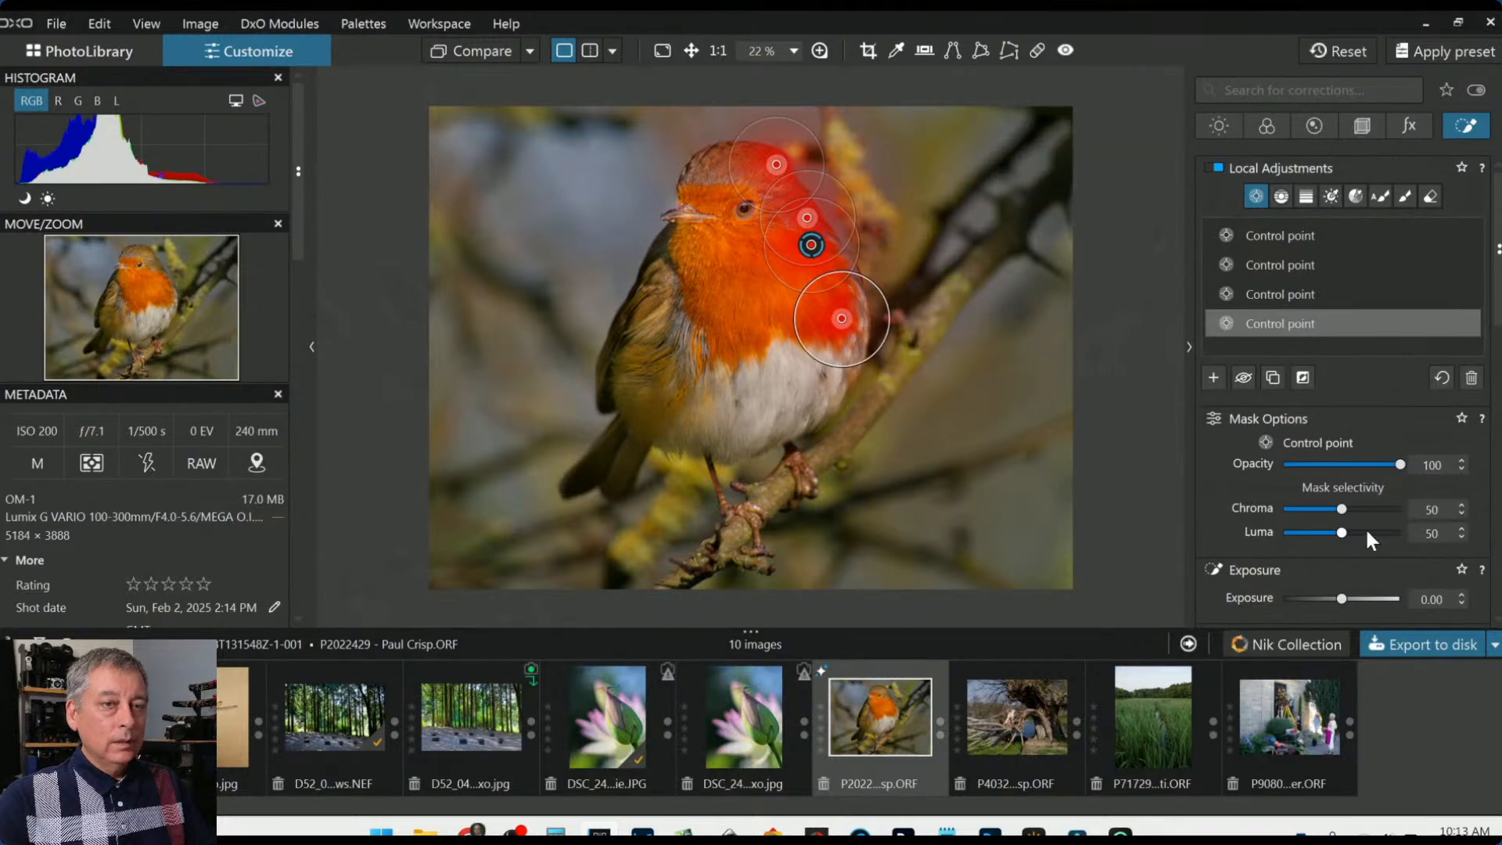
scroll(1358, 571, "down", 2)
left_click_drag(1334, 521, 1383, 519)
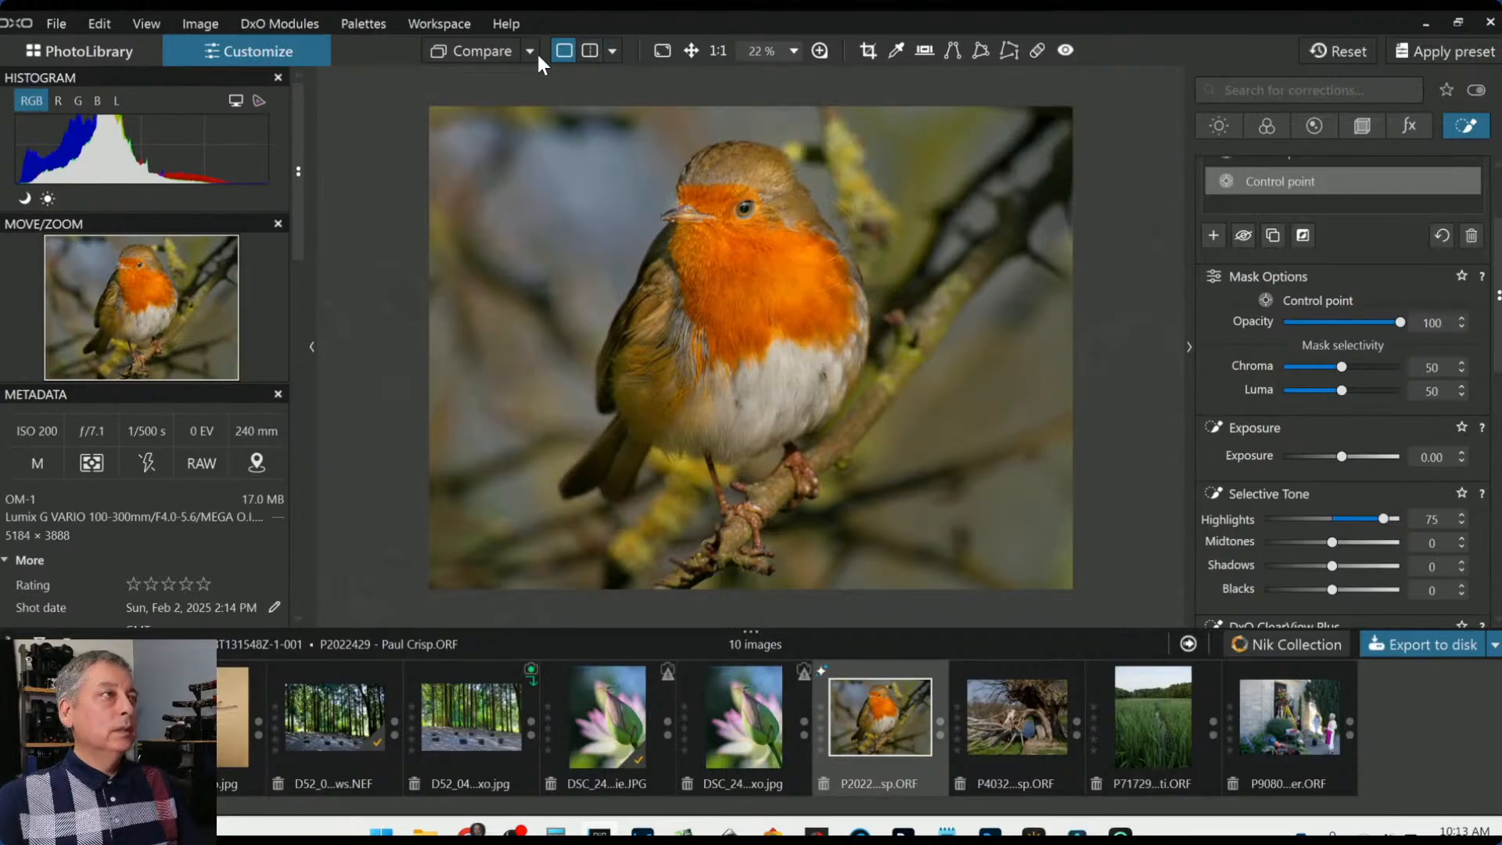
Compare the whole robin photo with its unedited version and deselect the active control point mask
left_click(480, 49)
left_click(480, 49)
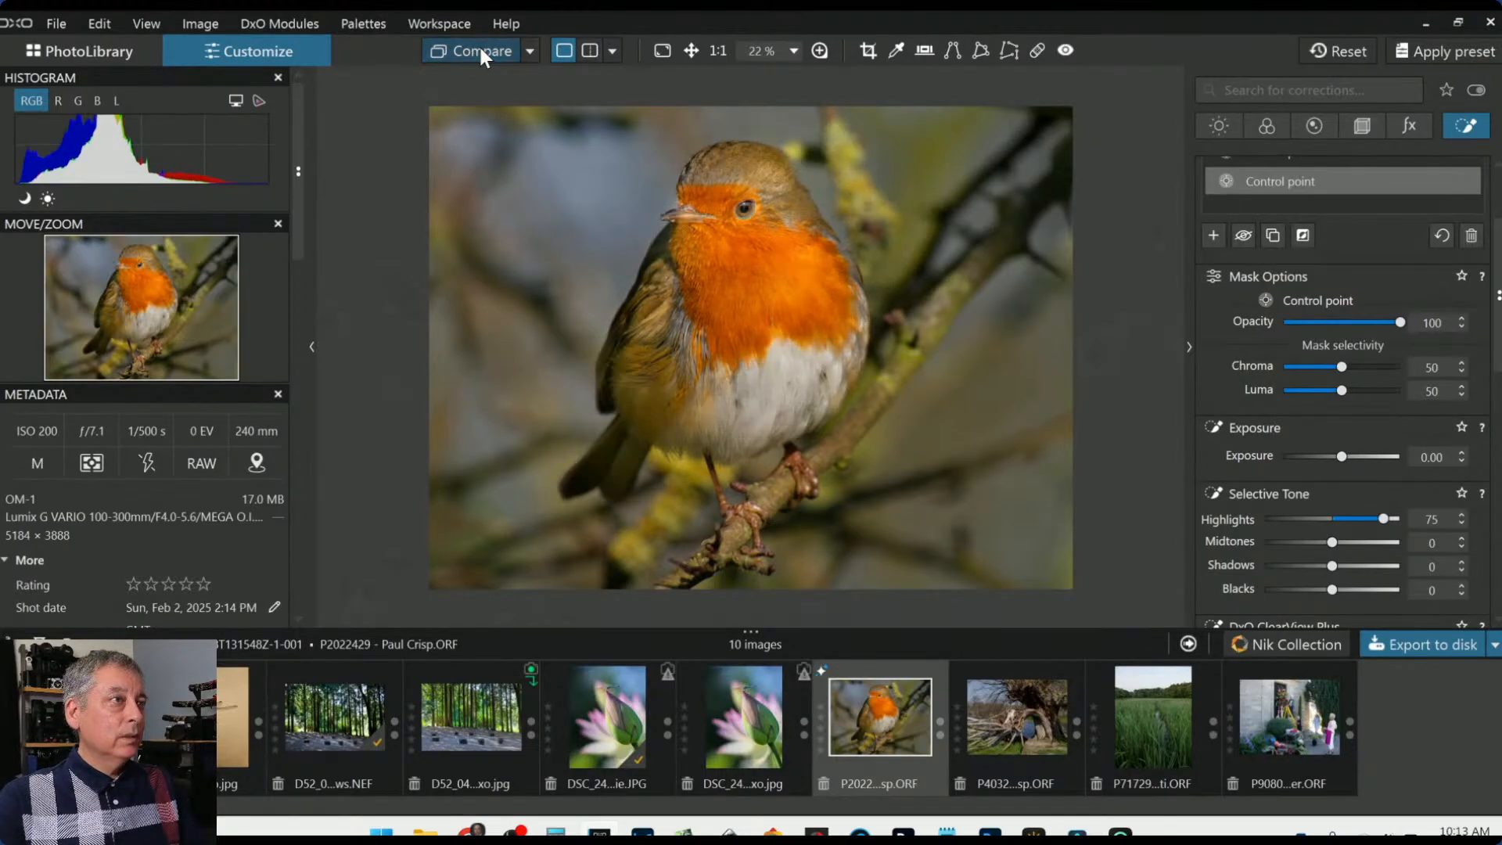
scroll(1011, 391, "down", 1)
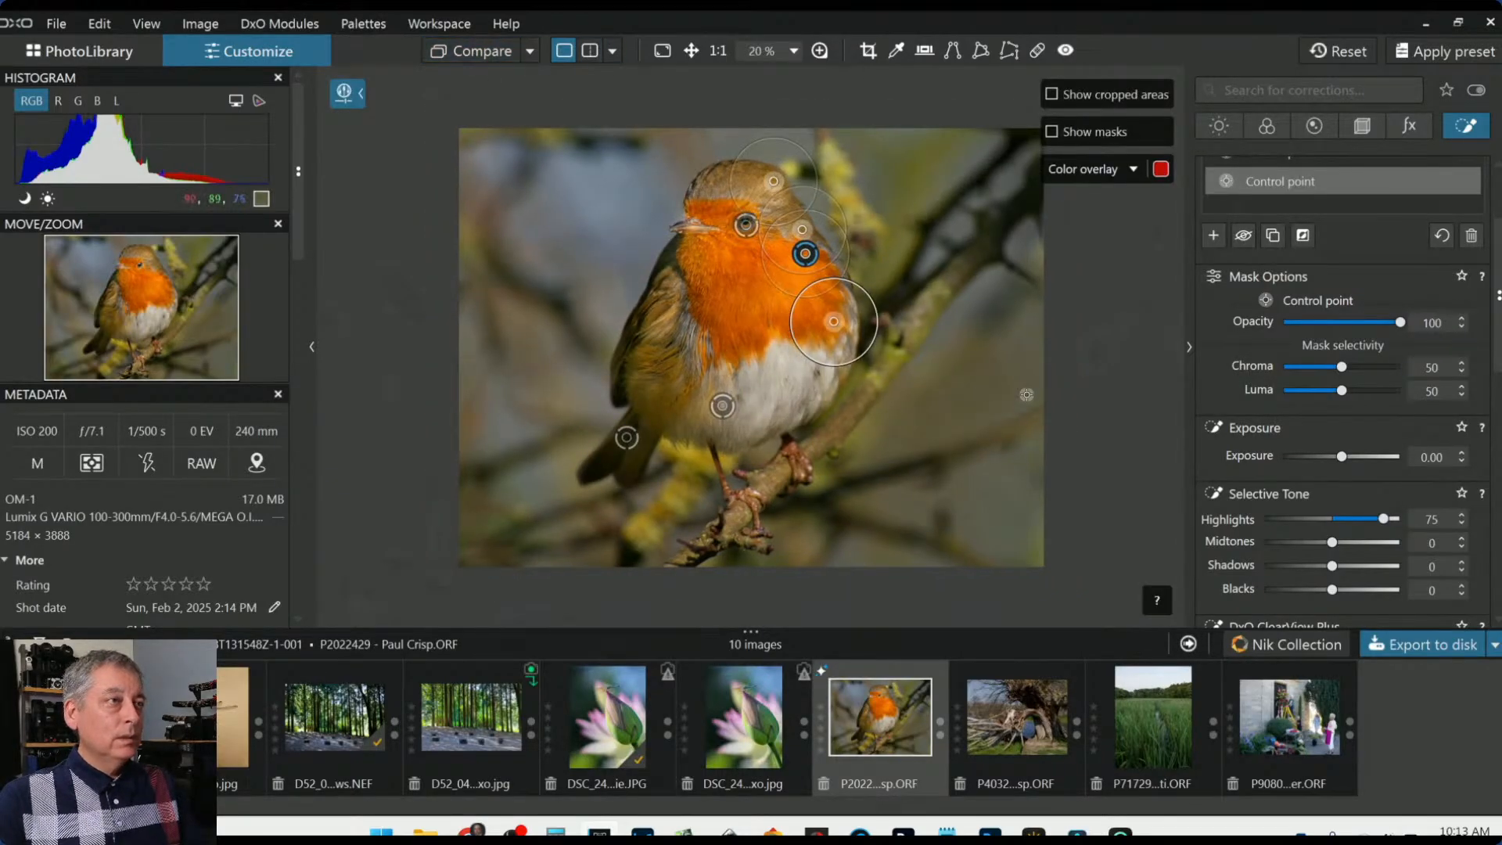
key("Escape")
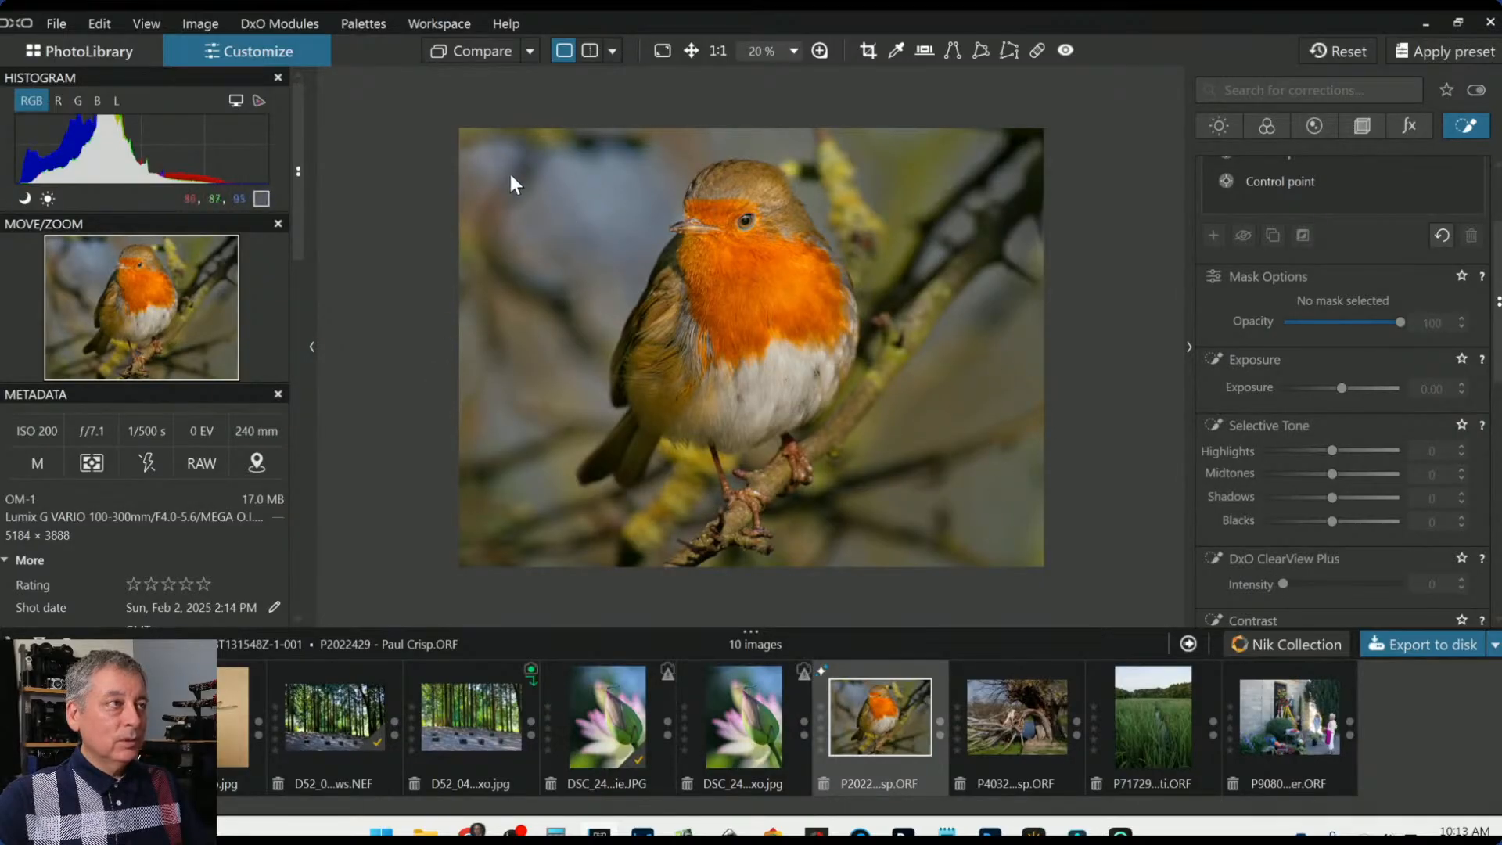
Add a control line mask over the blurred blue background beside the robin's head, with its boundary reaching the bird's breast
scroll(1317, 429, "up", 3)
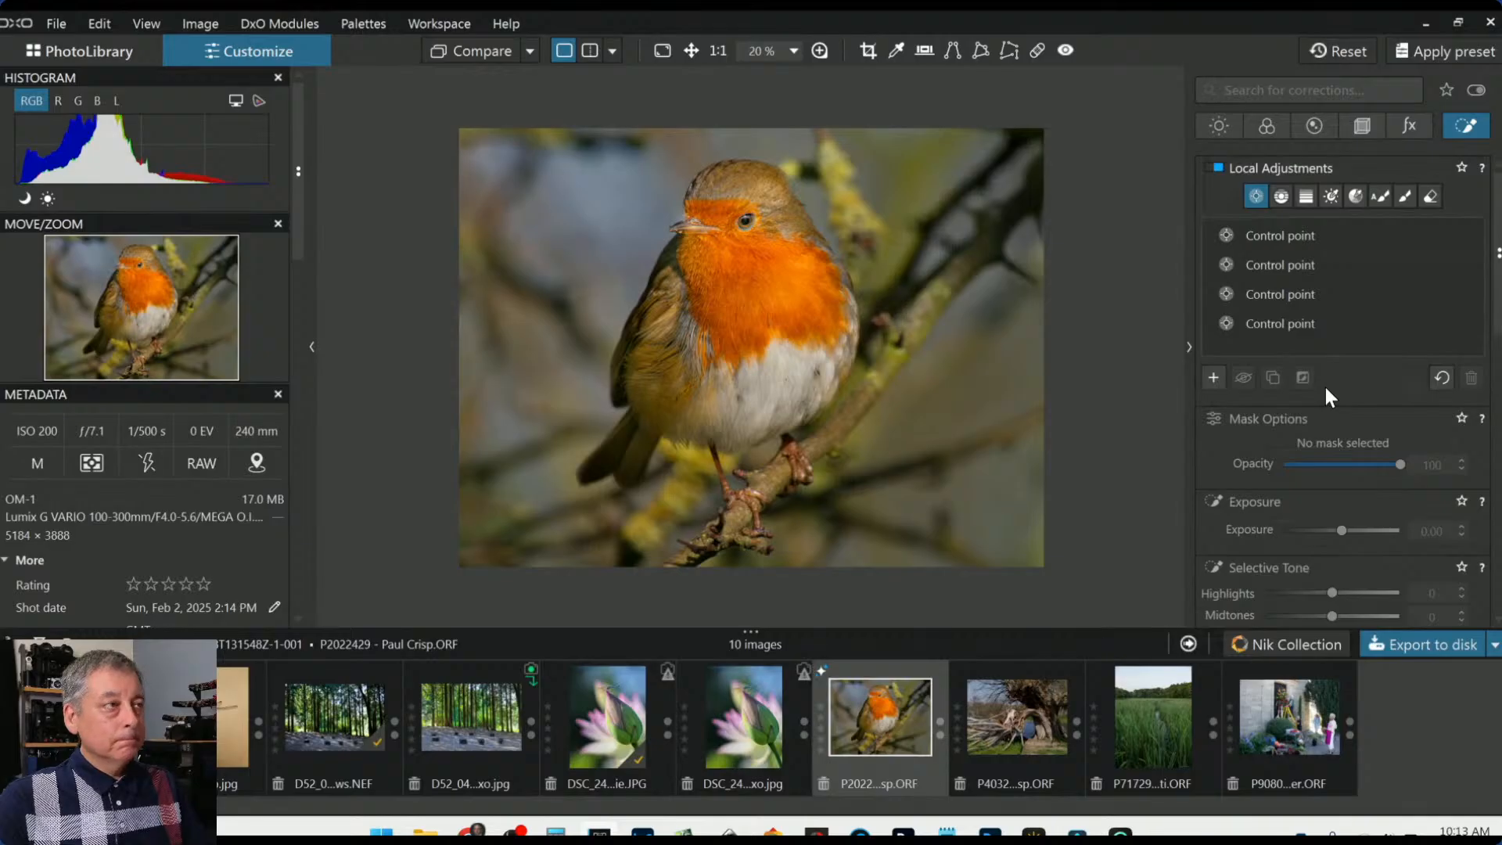
left_click(1280, 195)
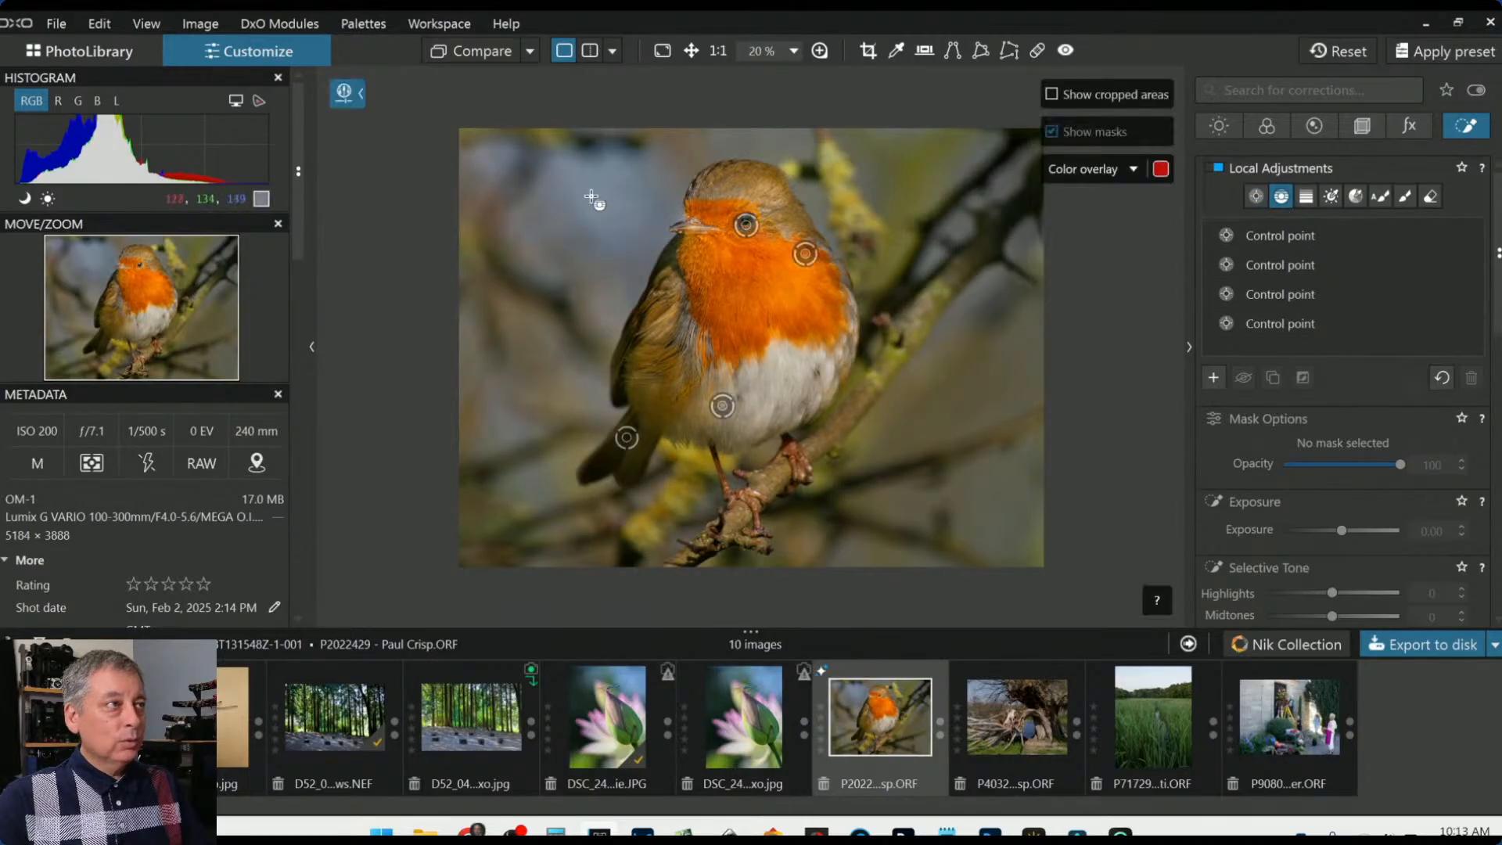
left_click_drag(592, 198, 706, 295)
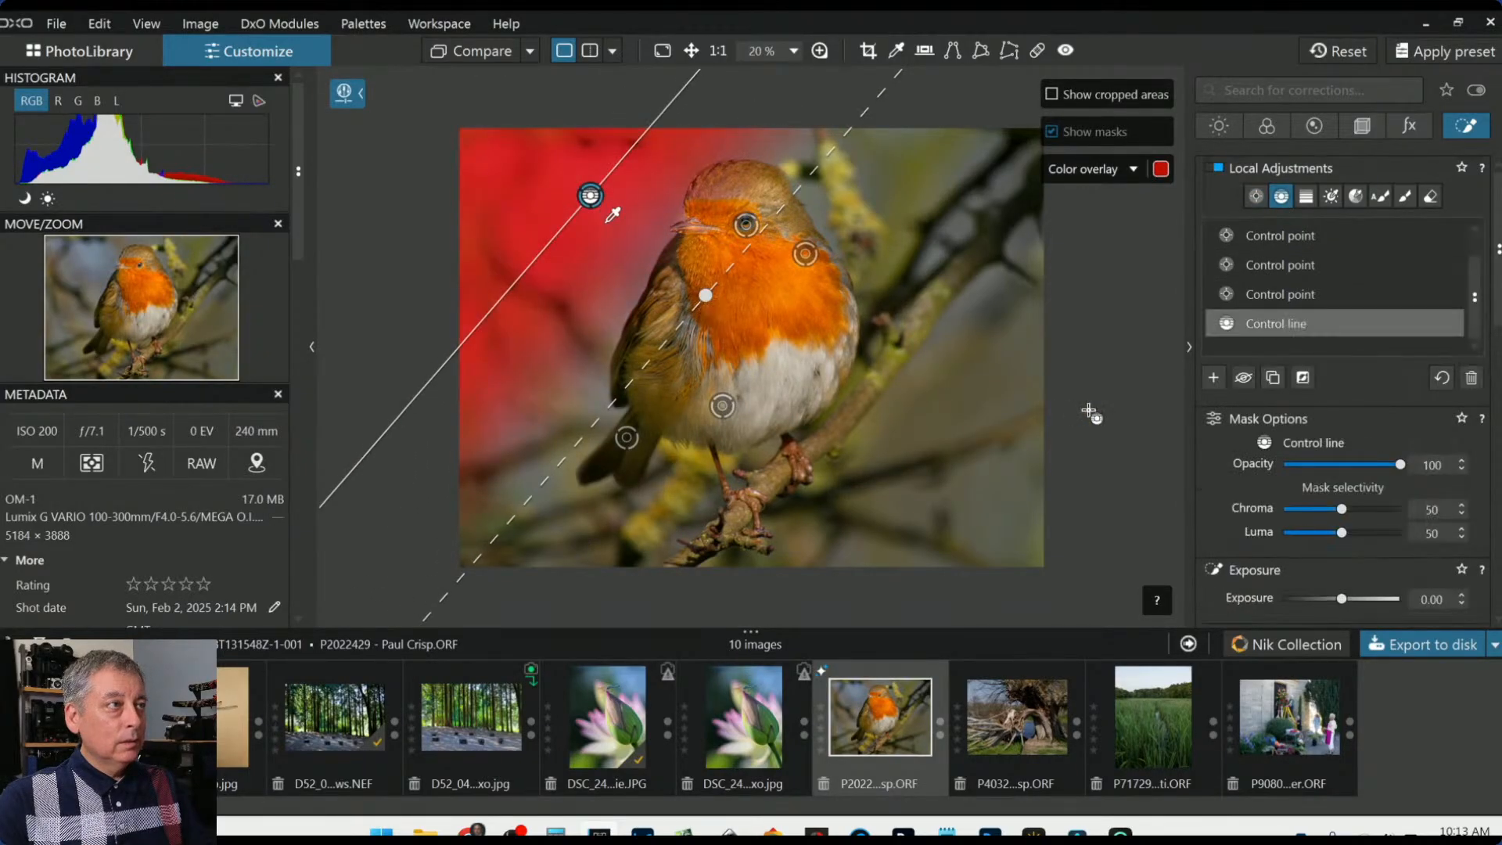
Set the White Balance temperature of the background control line mask to 4570
scroll(1343, 514, "down", 5)
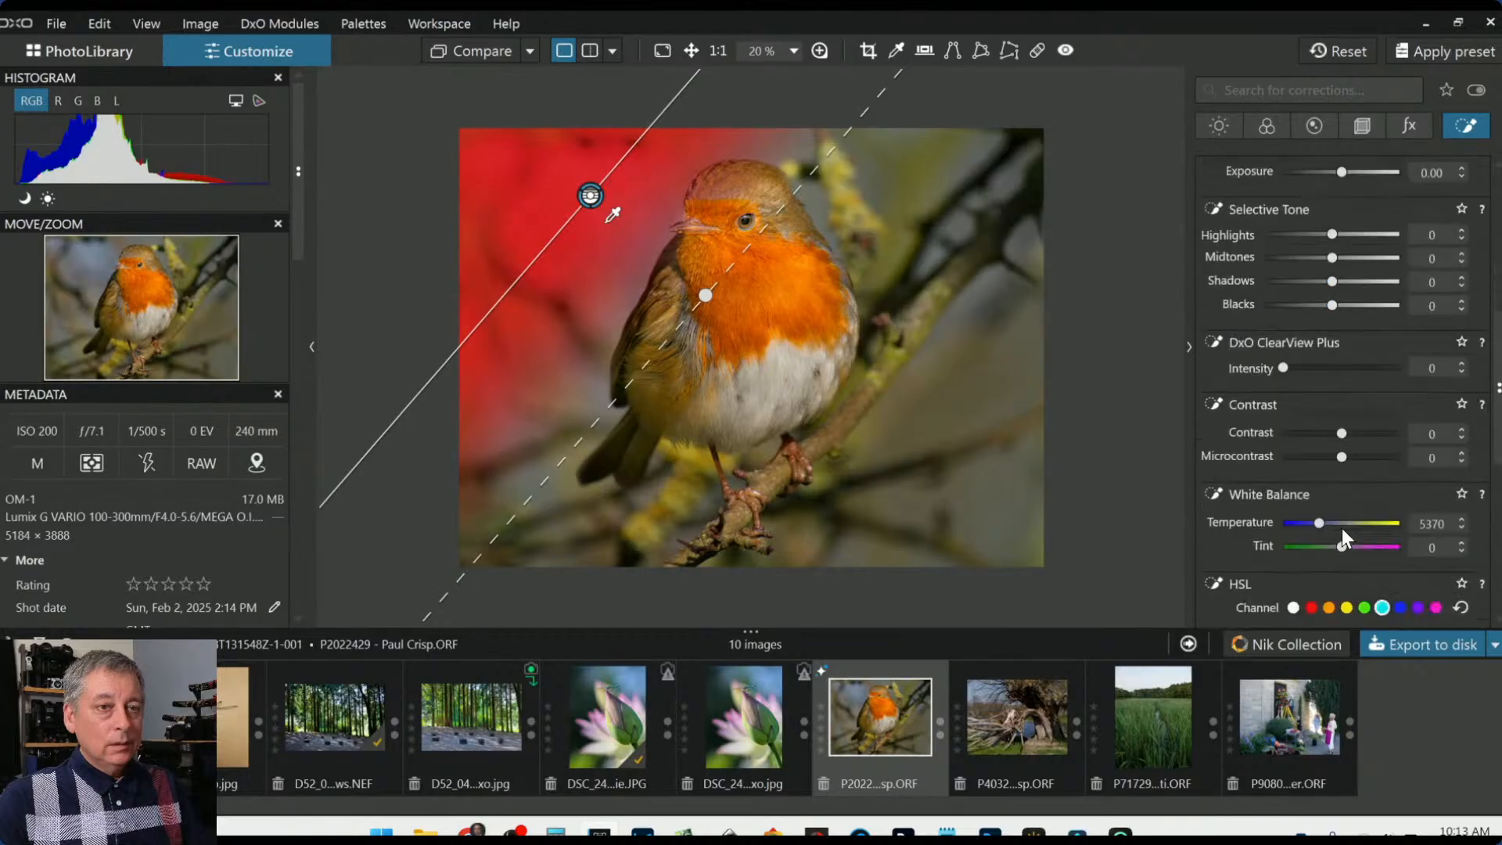
left_click_drag(1320, 480, 1320, 479)
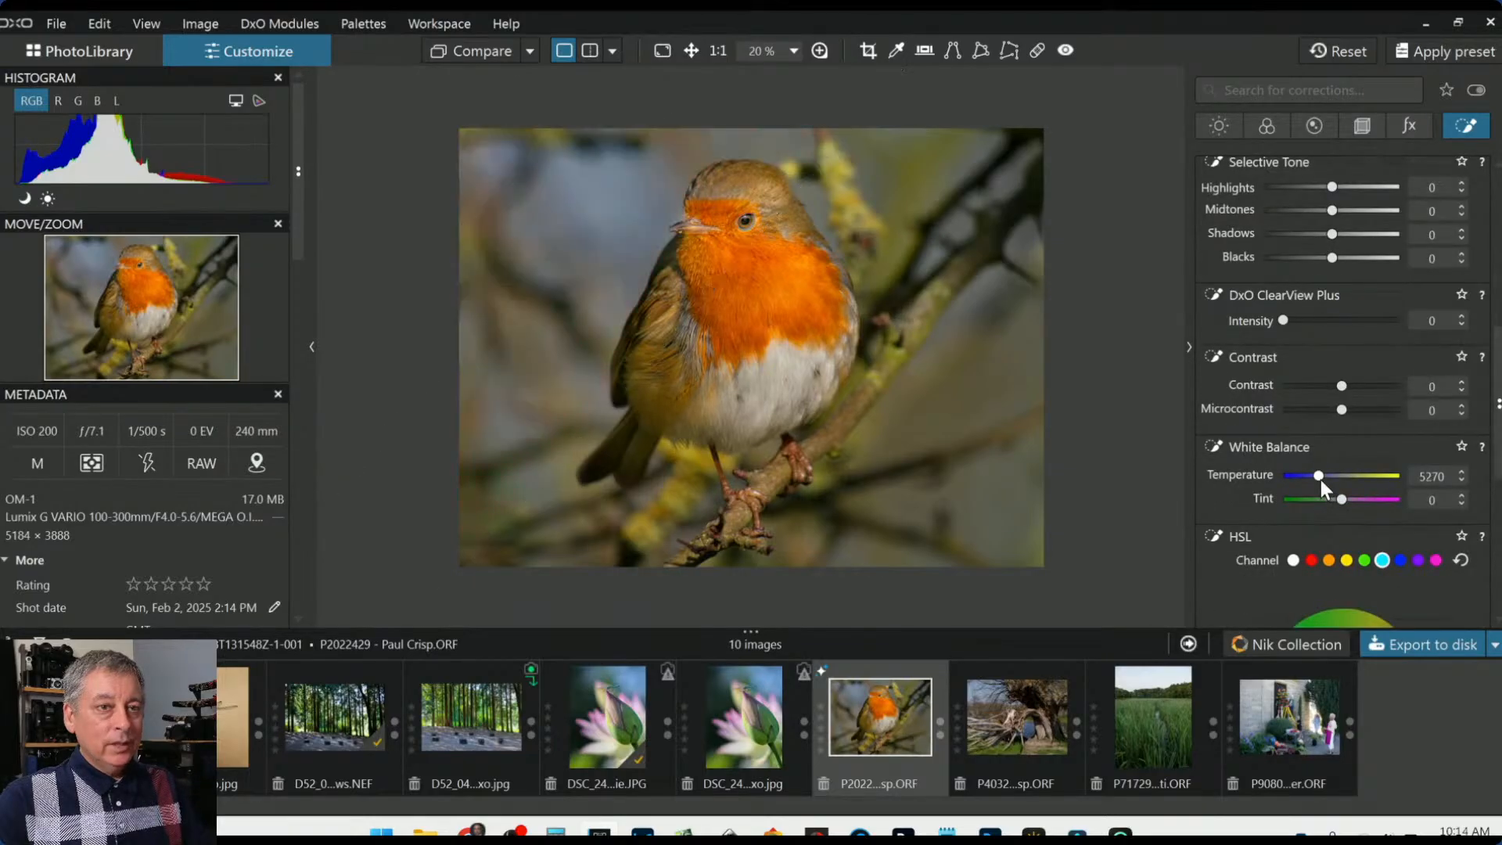
scroll(1320, 480, "down", 1)
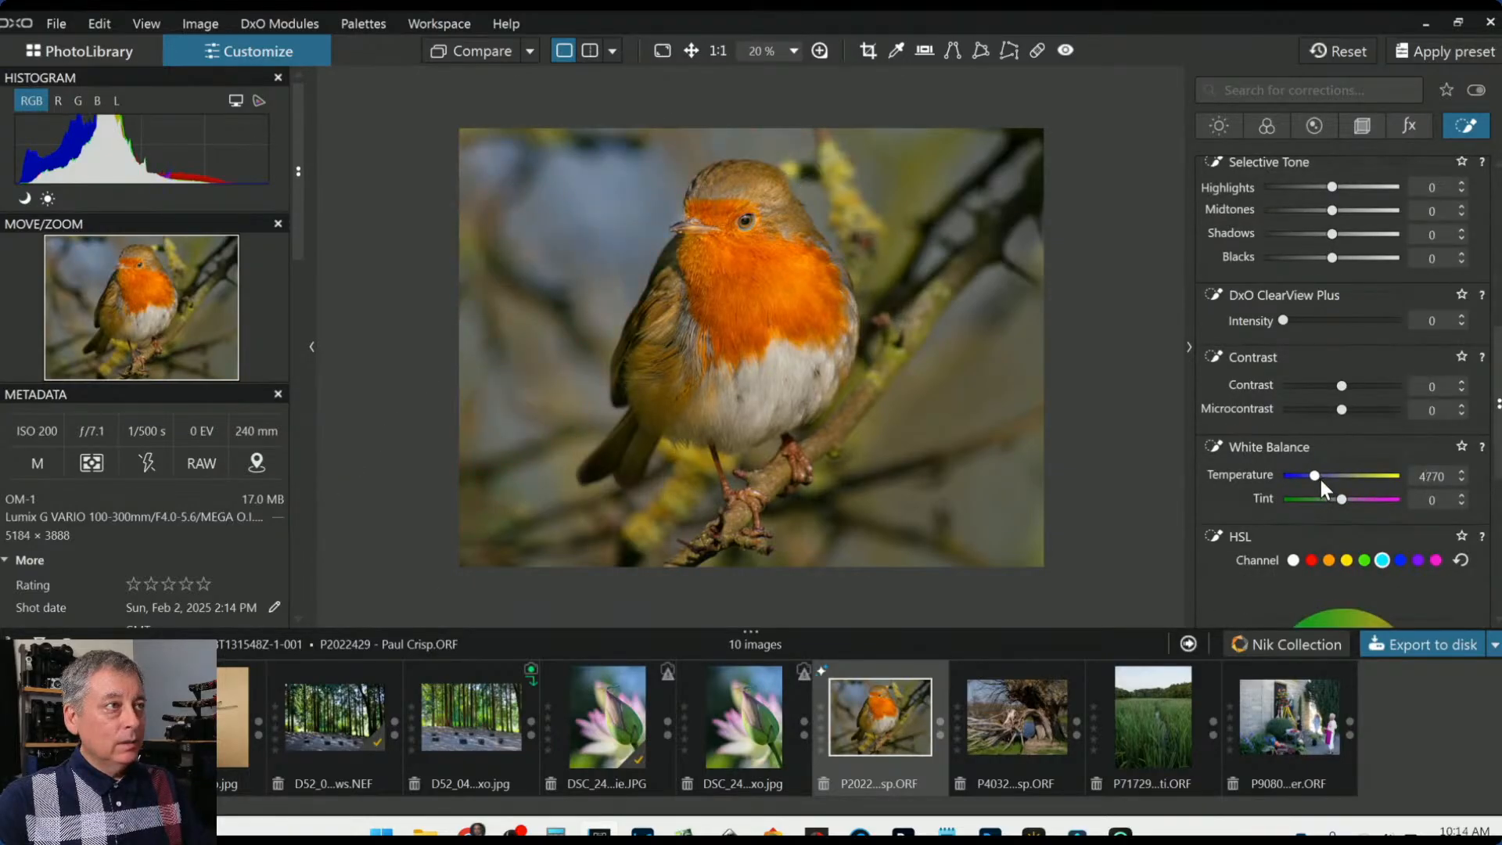
scroll(1320, 480, "down", 2)
scroll(1320, 480, "down", 1)
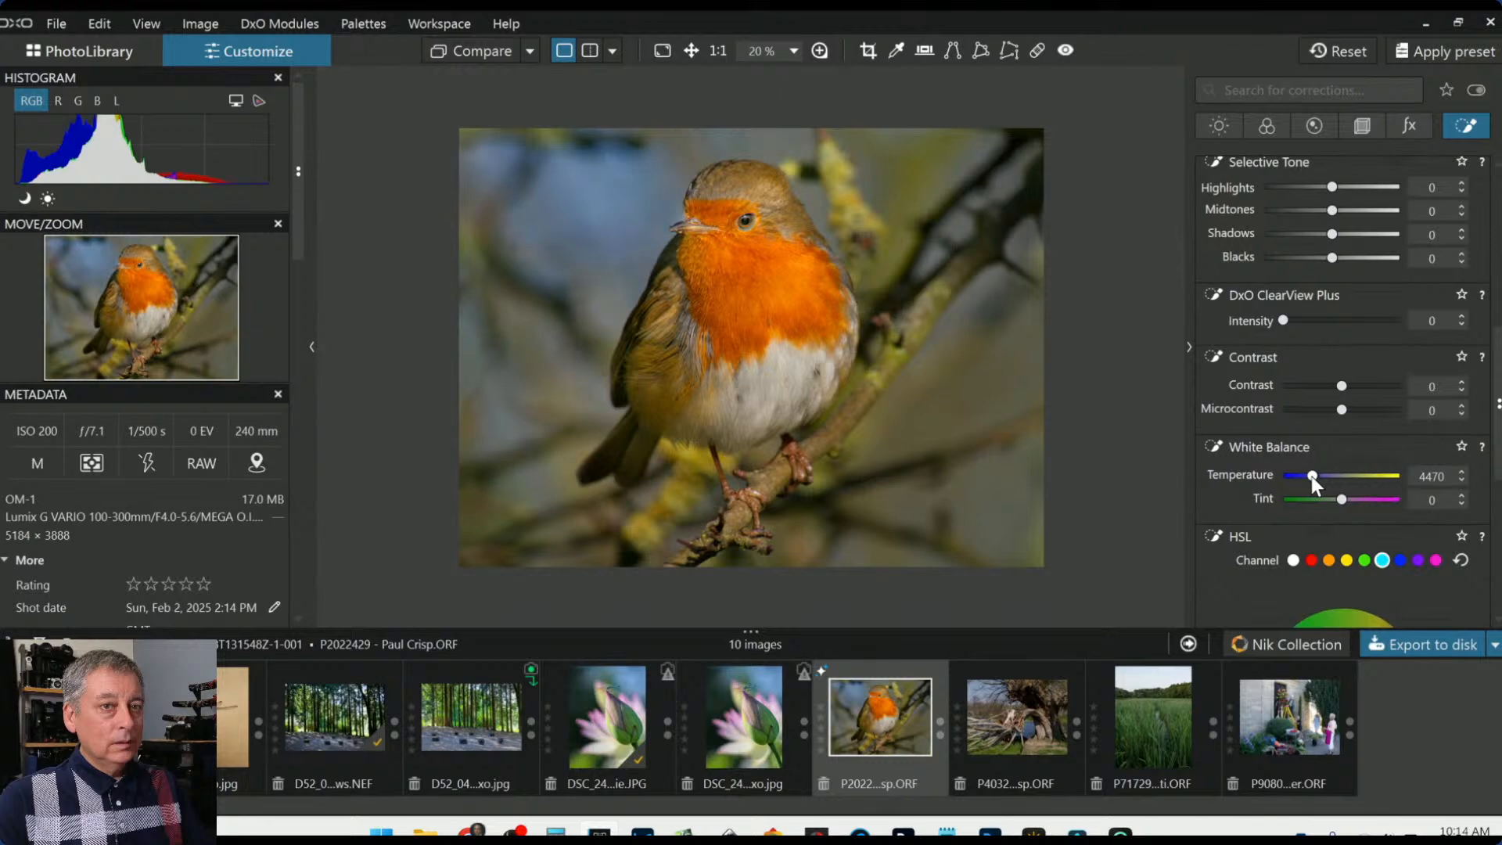
scroll(1310, 476, "up", 1)
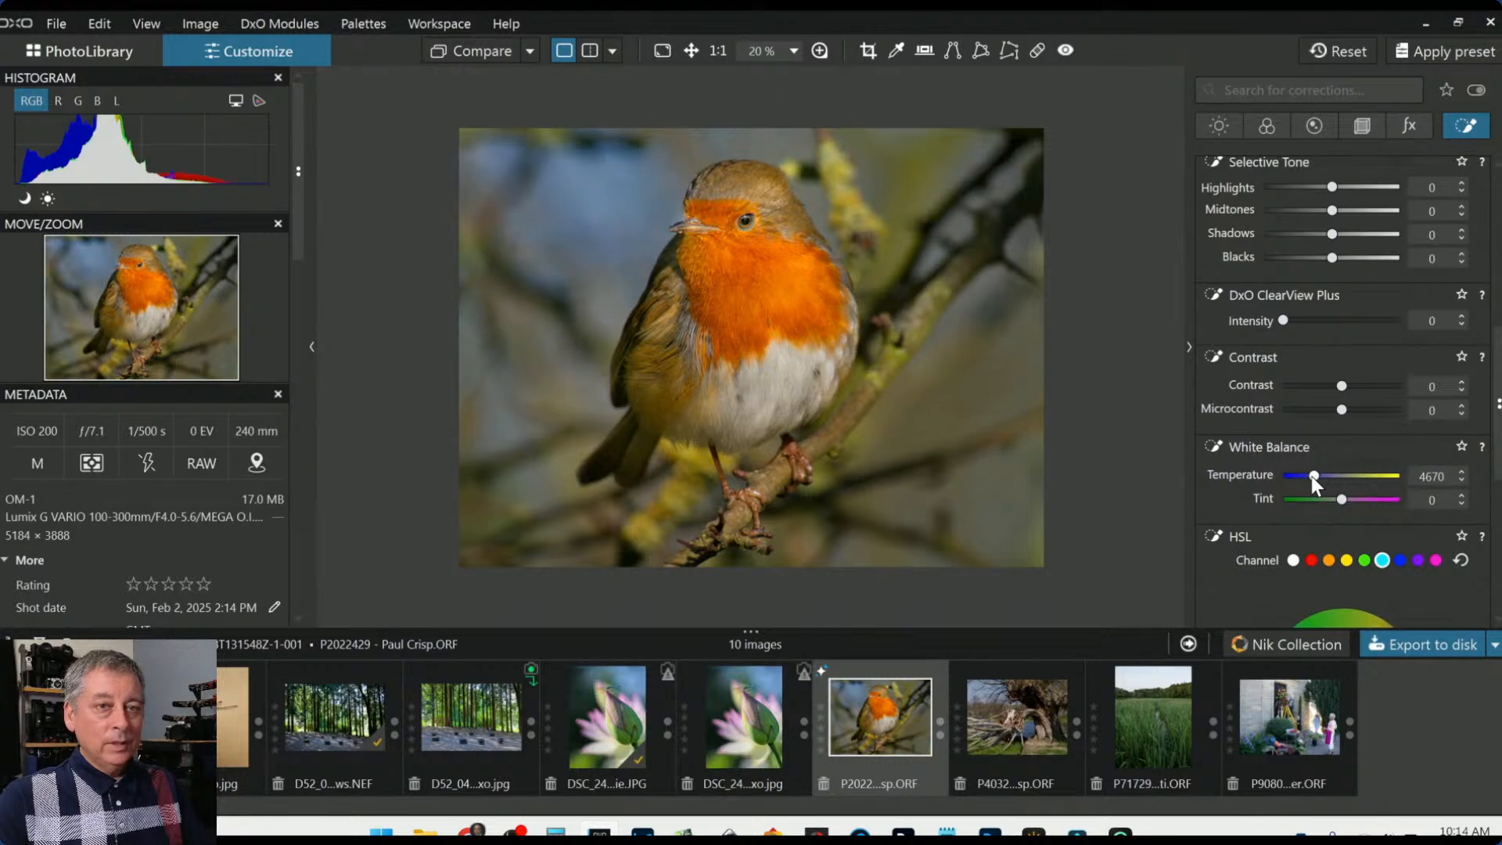
scroll(1311, 476, "up", 1)
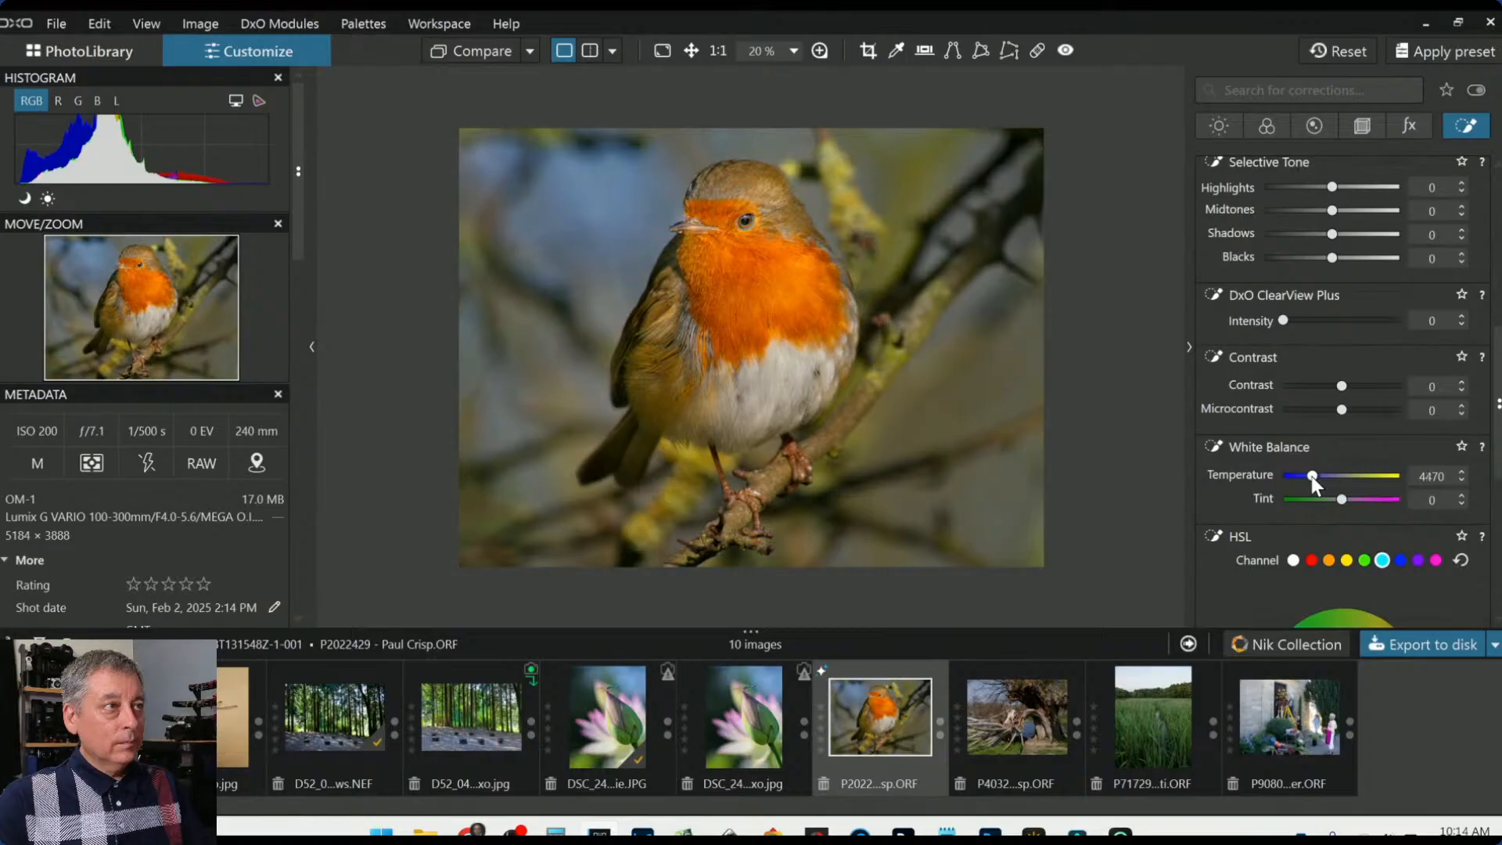
scroll(1311, 476, "up", 1)
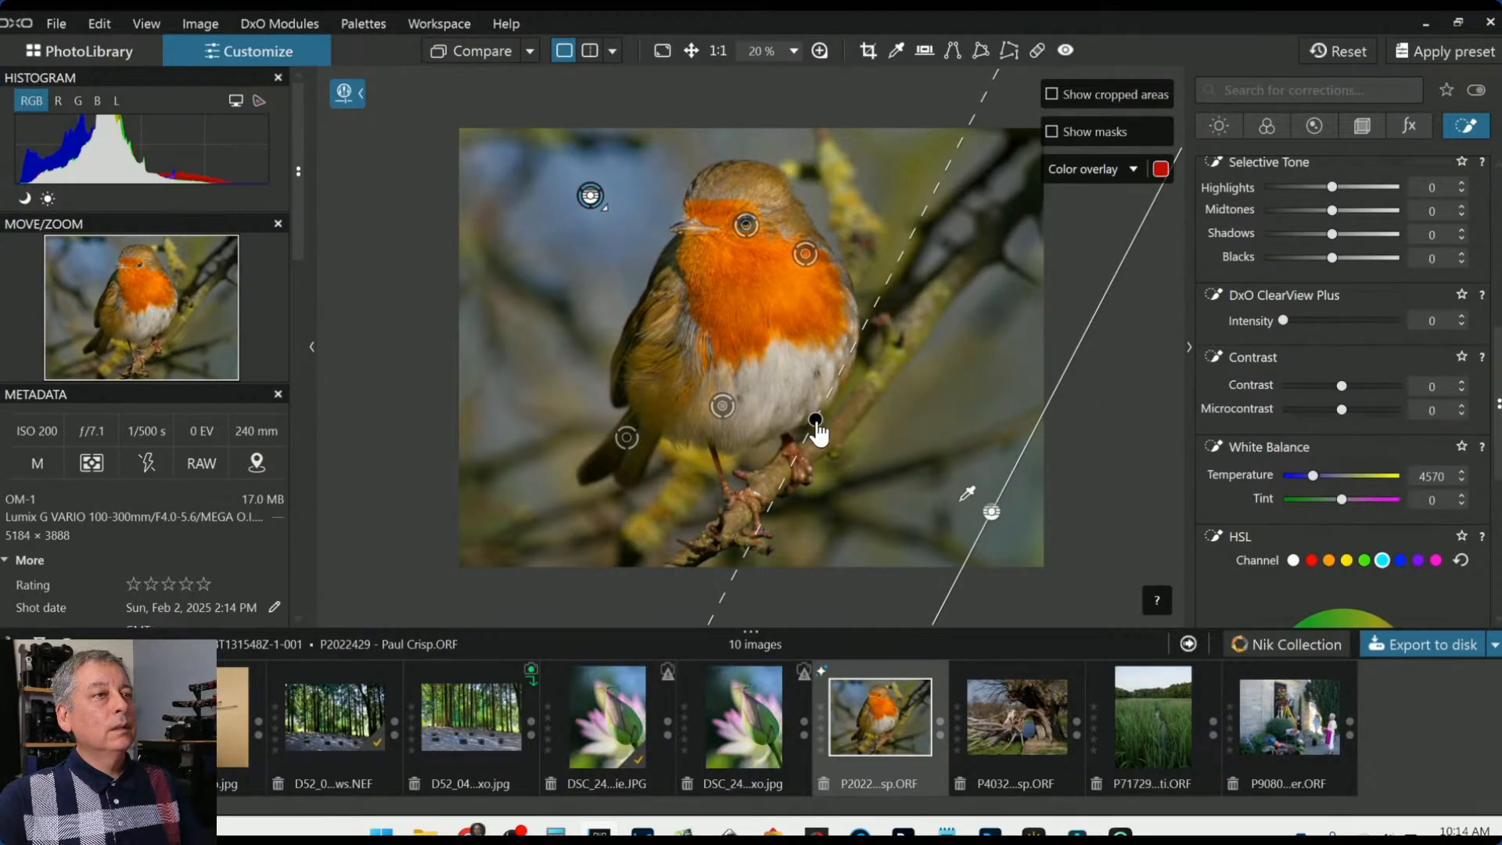
Adjust the second control line over the background below the branch so its boundary ends near the robin's feet, and deselect the mask
left_click_drag(816, 430, 814, 467)
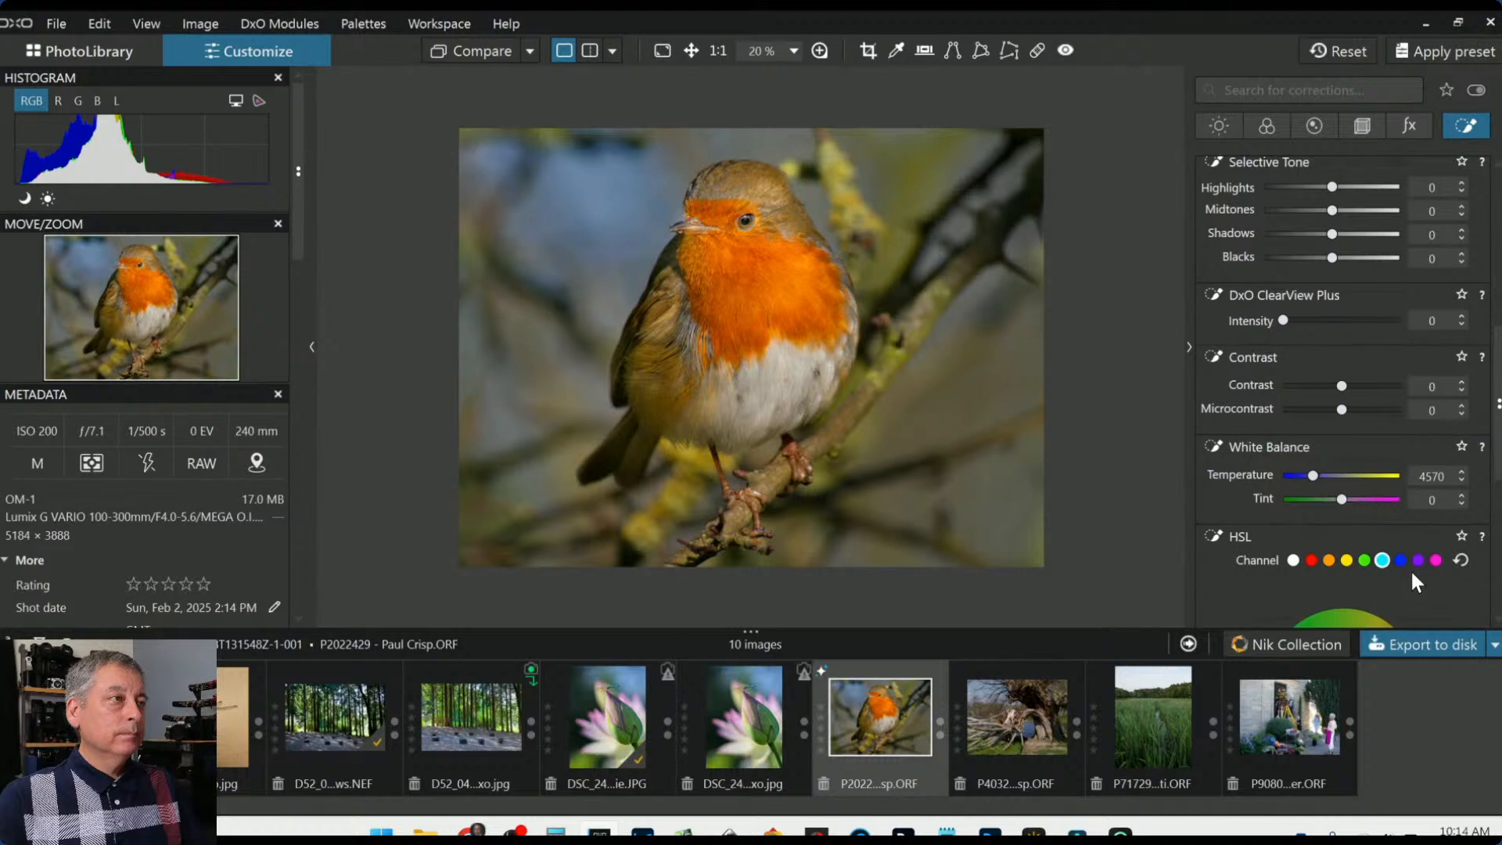
scroll(1410, 571, "down", 1)
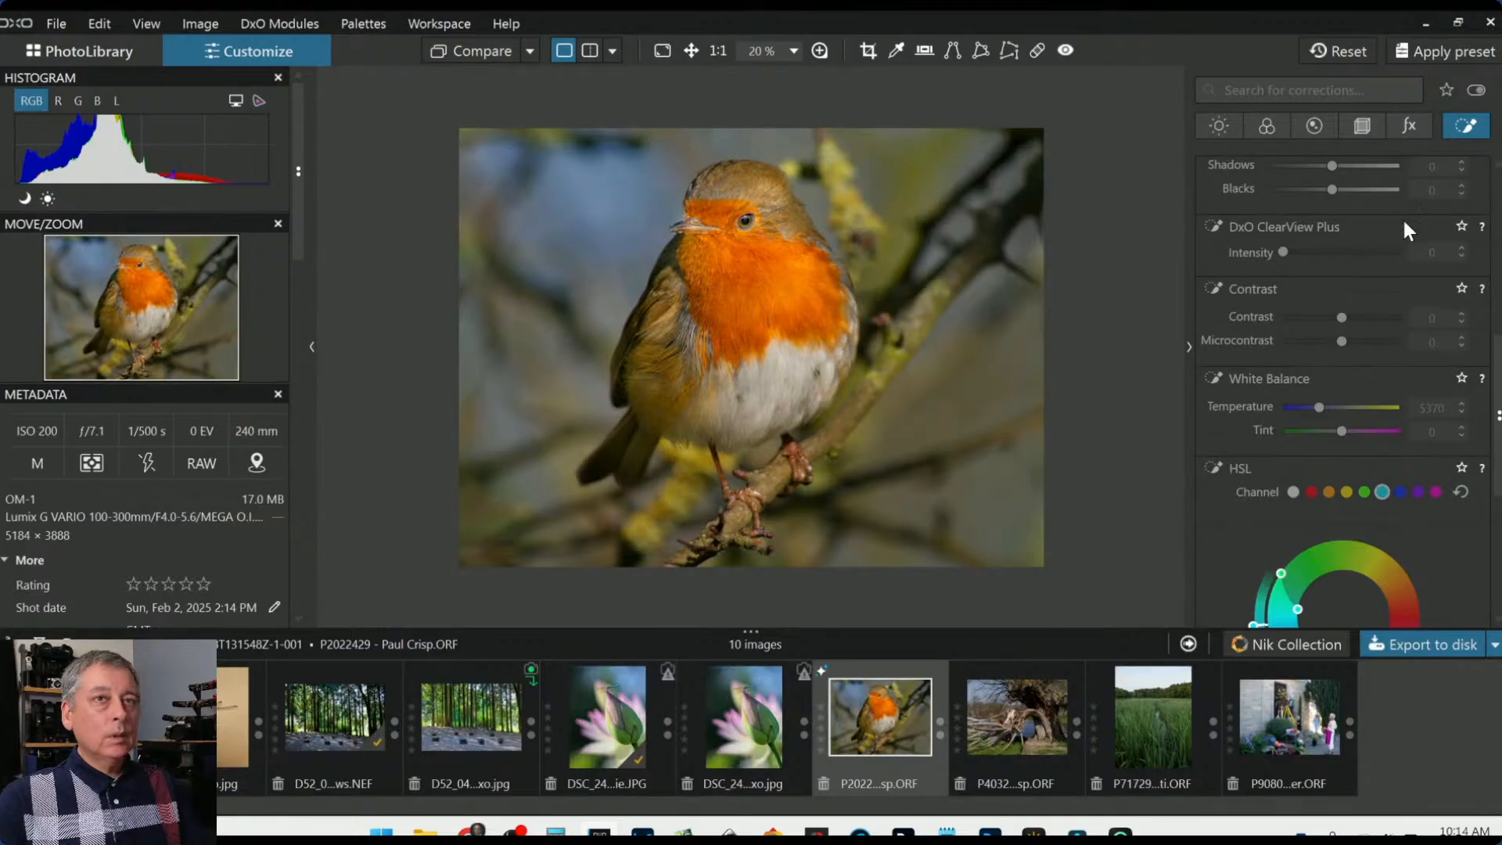
Reselect the background control line mask, set its Blacks to -6 and draw a control line from the lower-right background toward the belly
scroll(1300, 362, "up", 5)
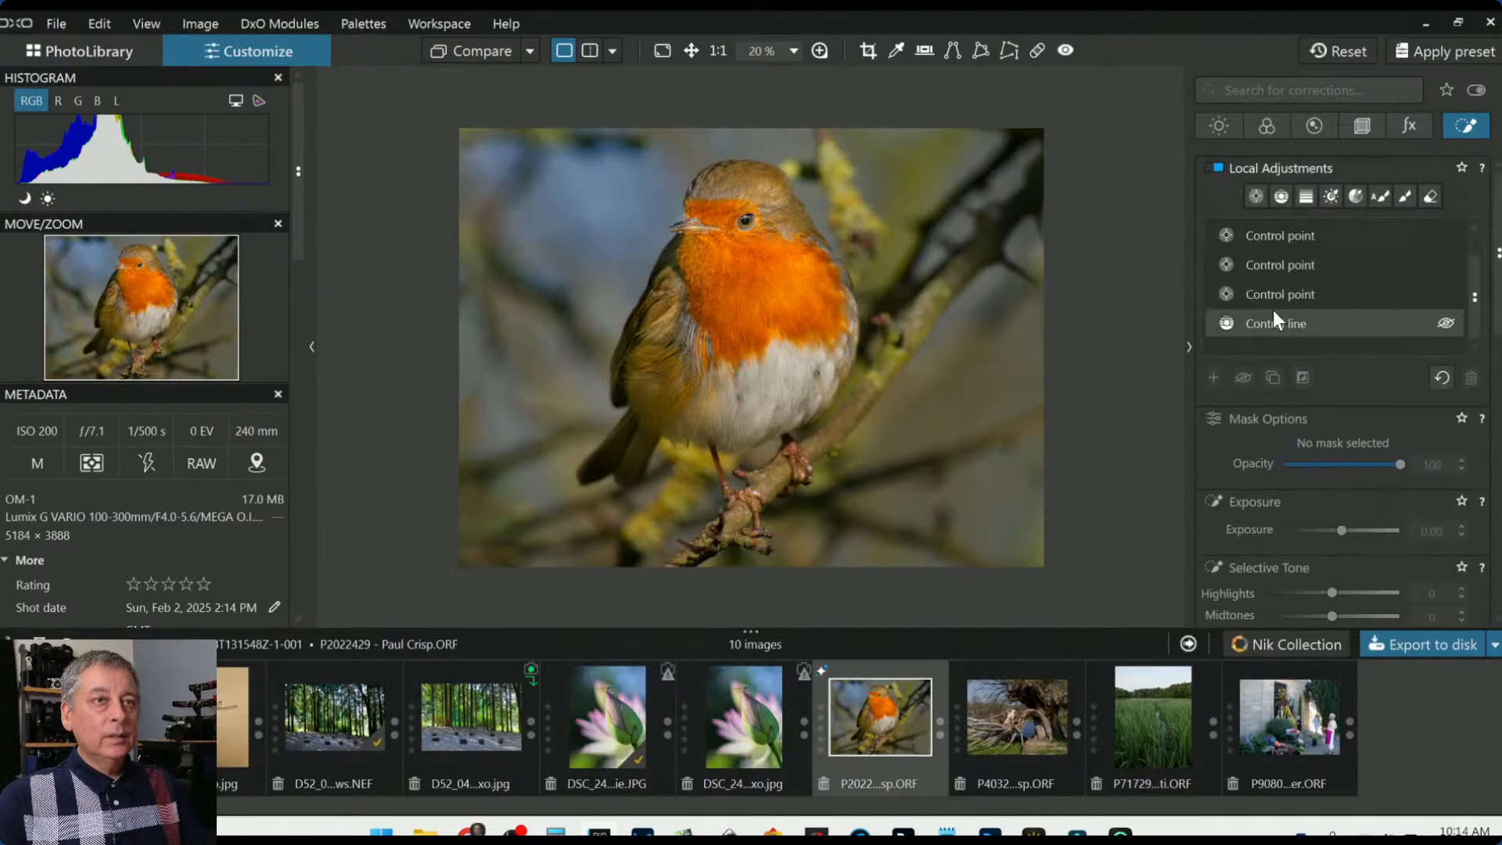
left_click(1274, 321)
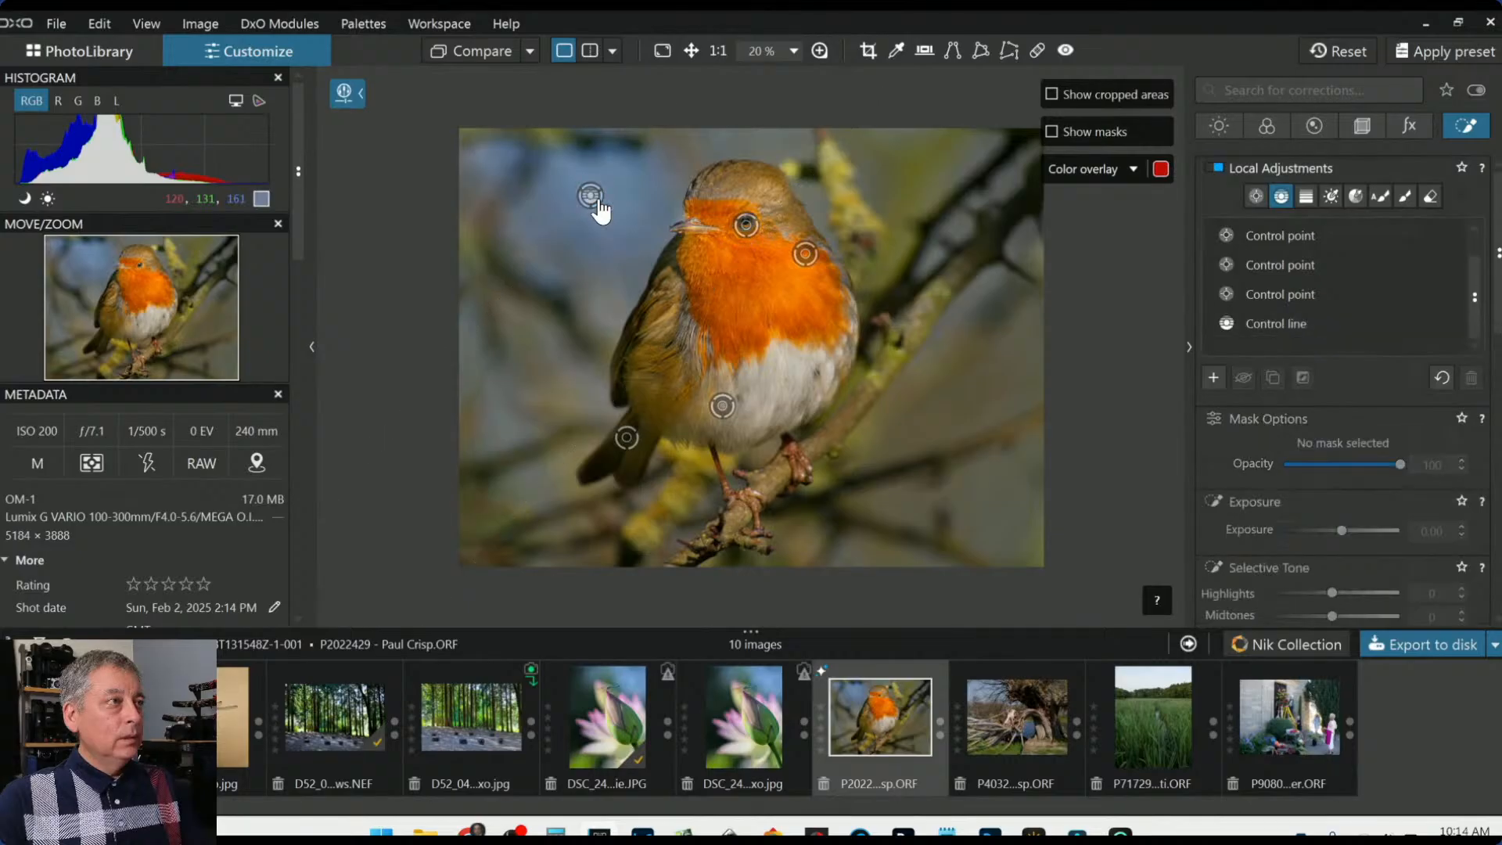
left_click(591, 195)
scroll(1274, 523, "down", 2)
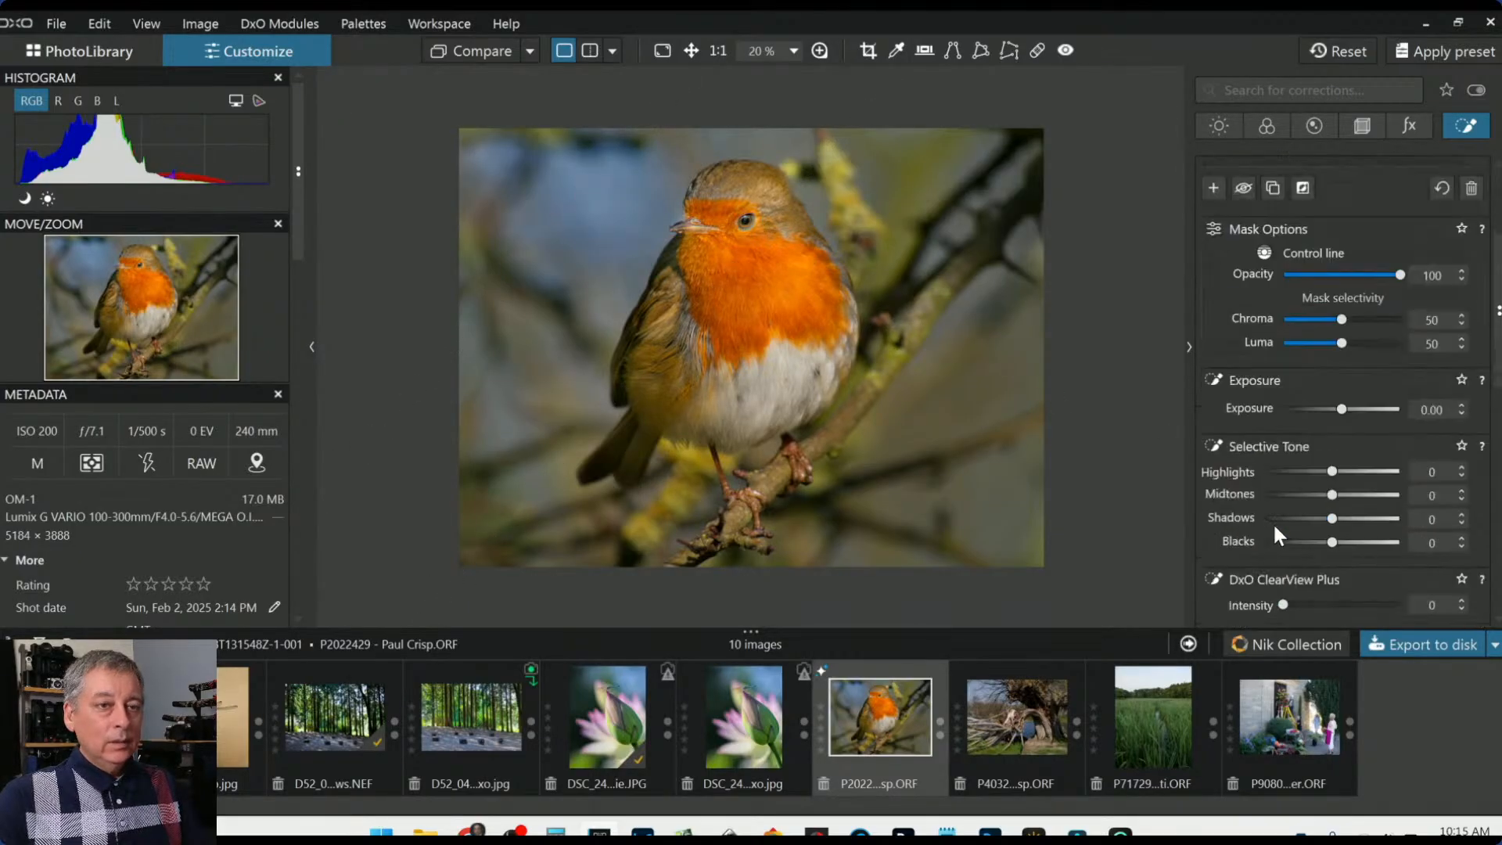
scroll(1273, 523, "down", 5)
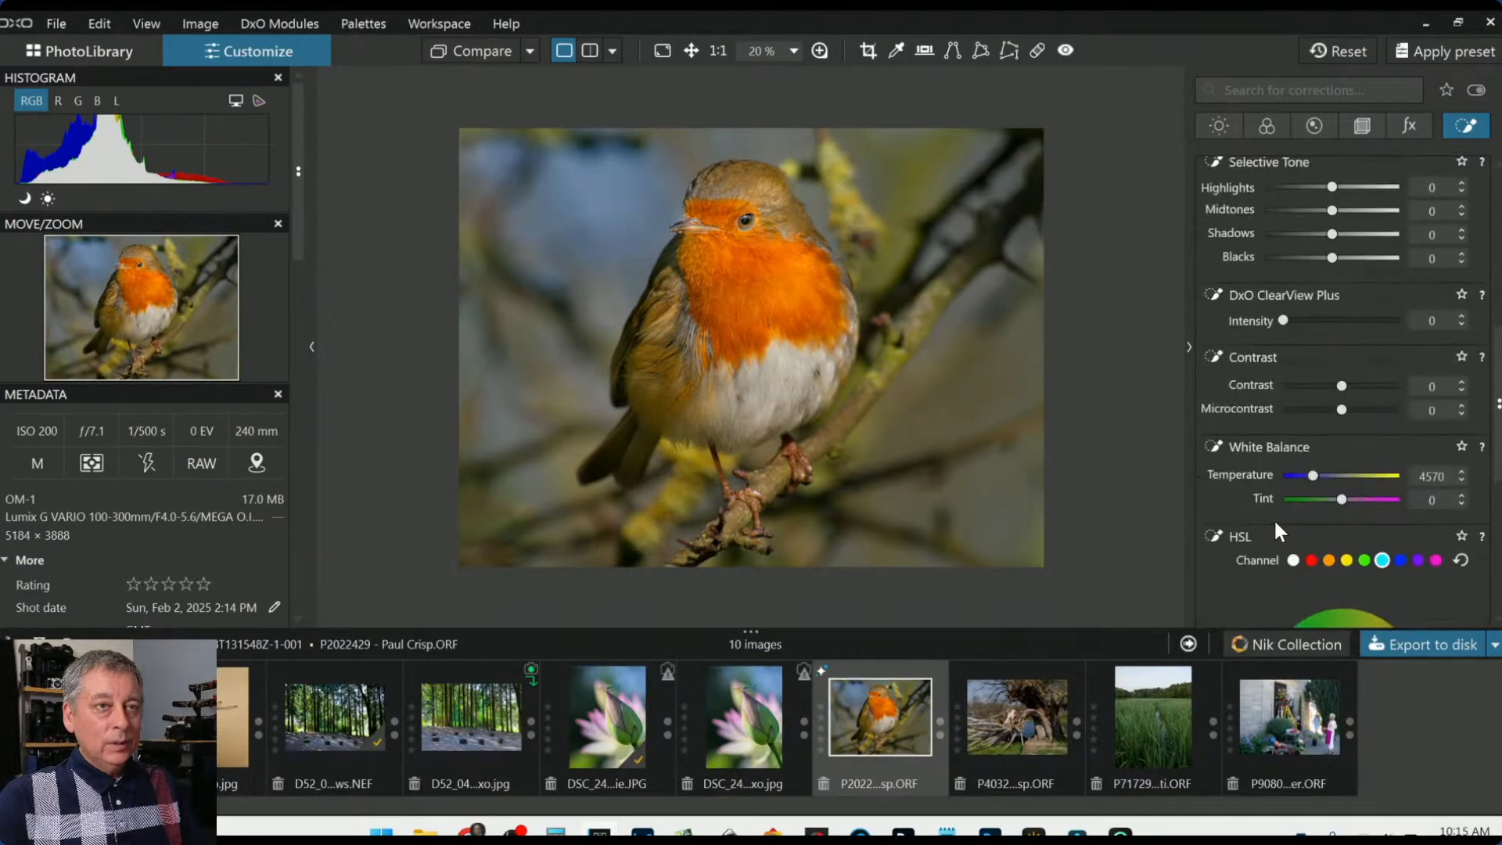
scroll(1277, 523, "up", 2)
left_click_drag(1331, 355, 1328, 355)
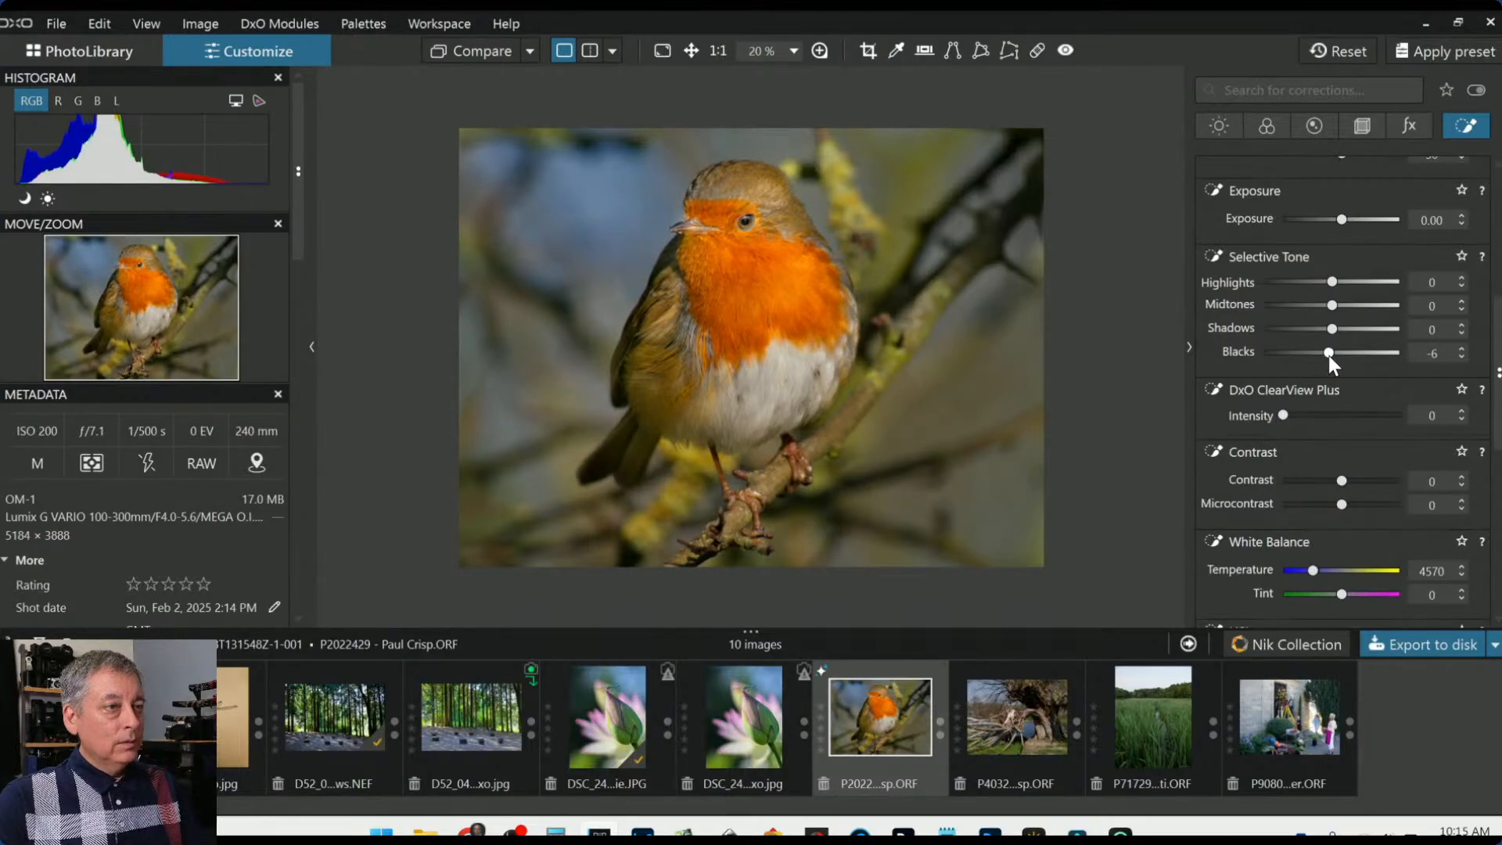
left_click_drag(993, 489, 842, 340)
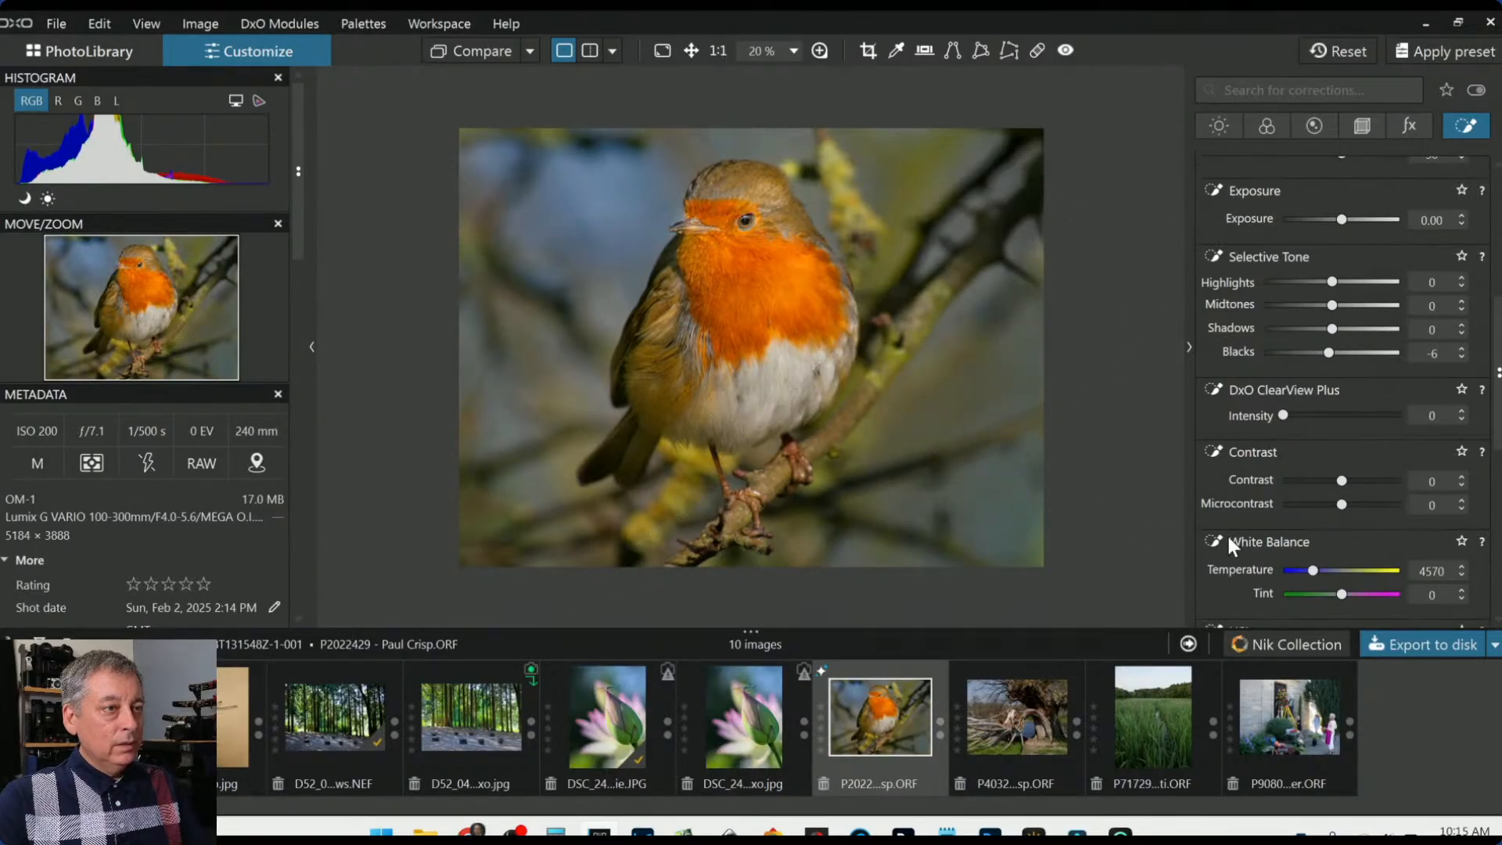
Compare the edited robin photo repeatedly with its unedited version
left_click(442, 47)
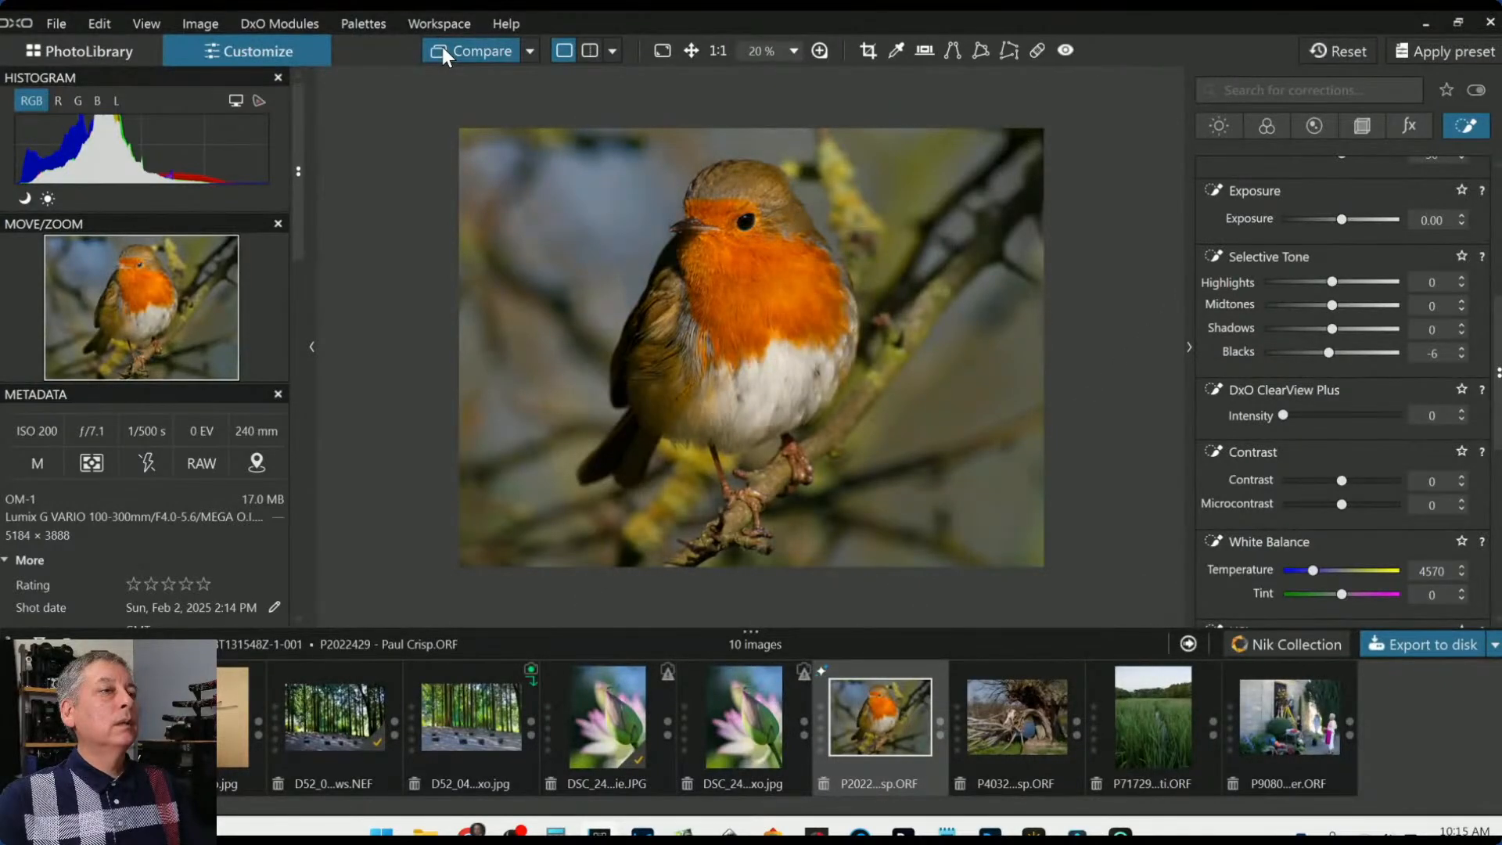
left_click(442, 47)
left_click(443, 47)
left_click(443, 47)
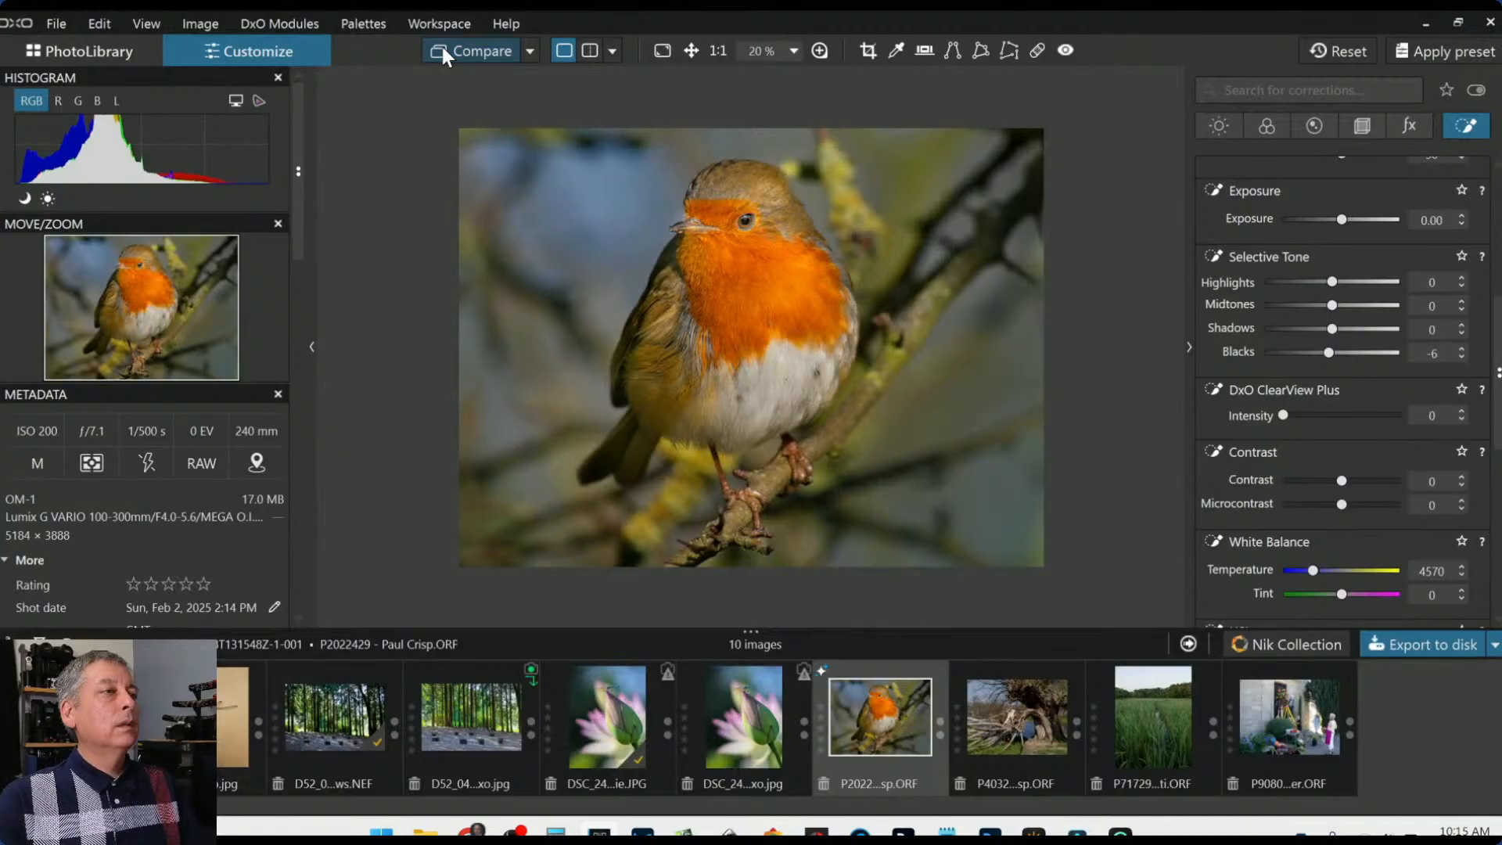
left_click(442, 47)
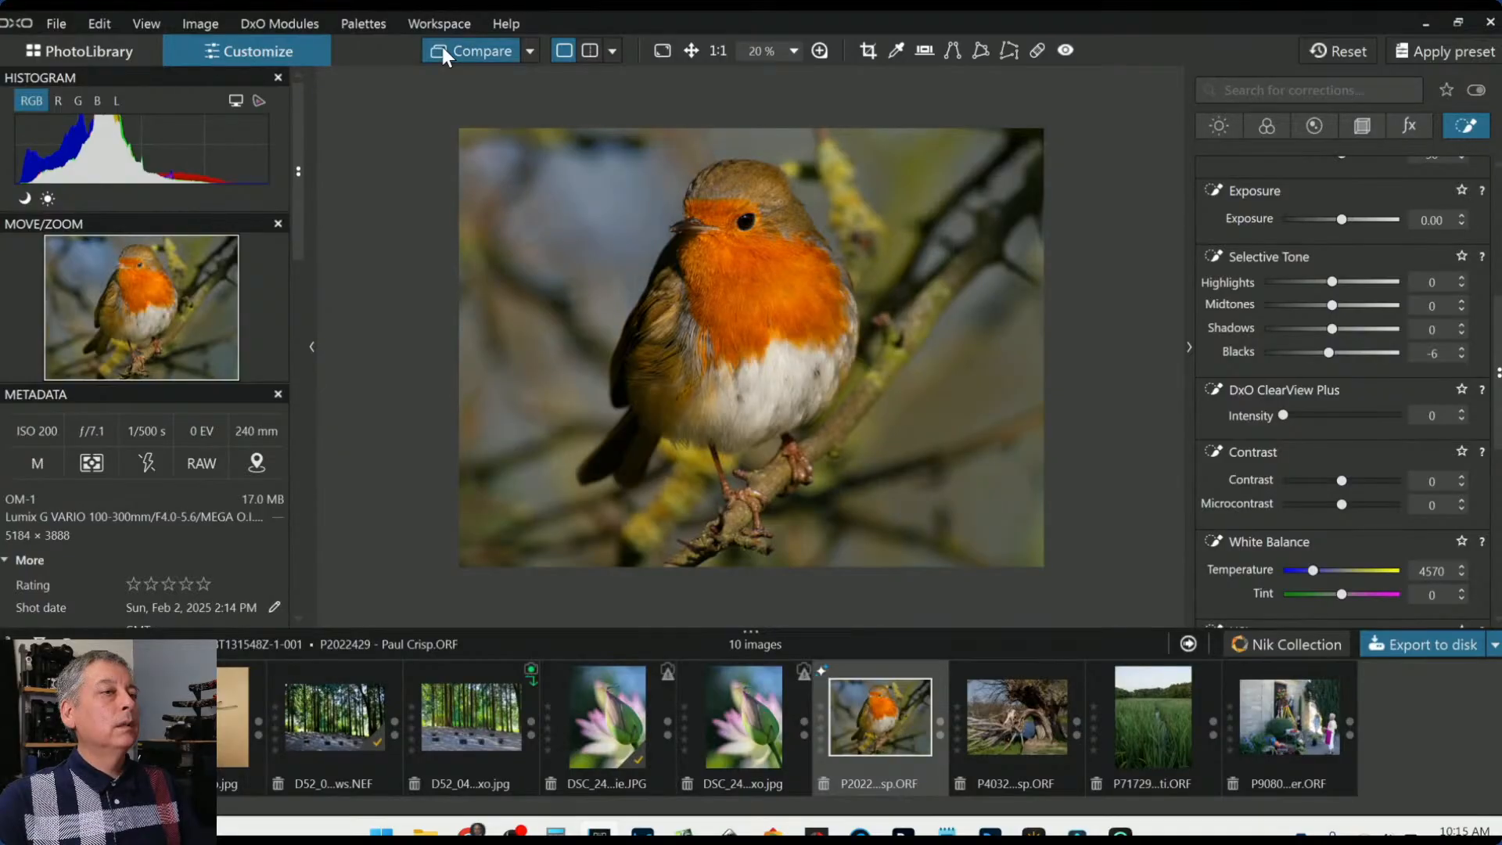
left_click(443, 47)
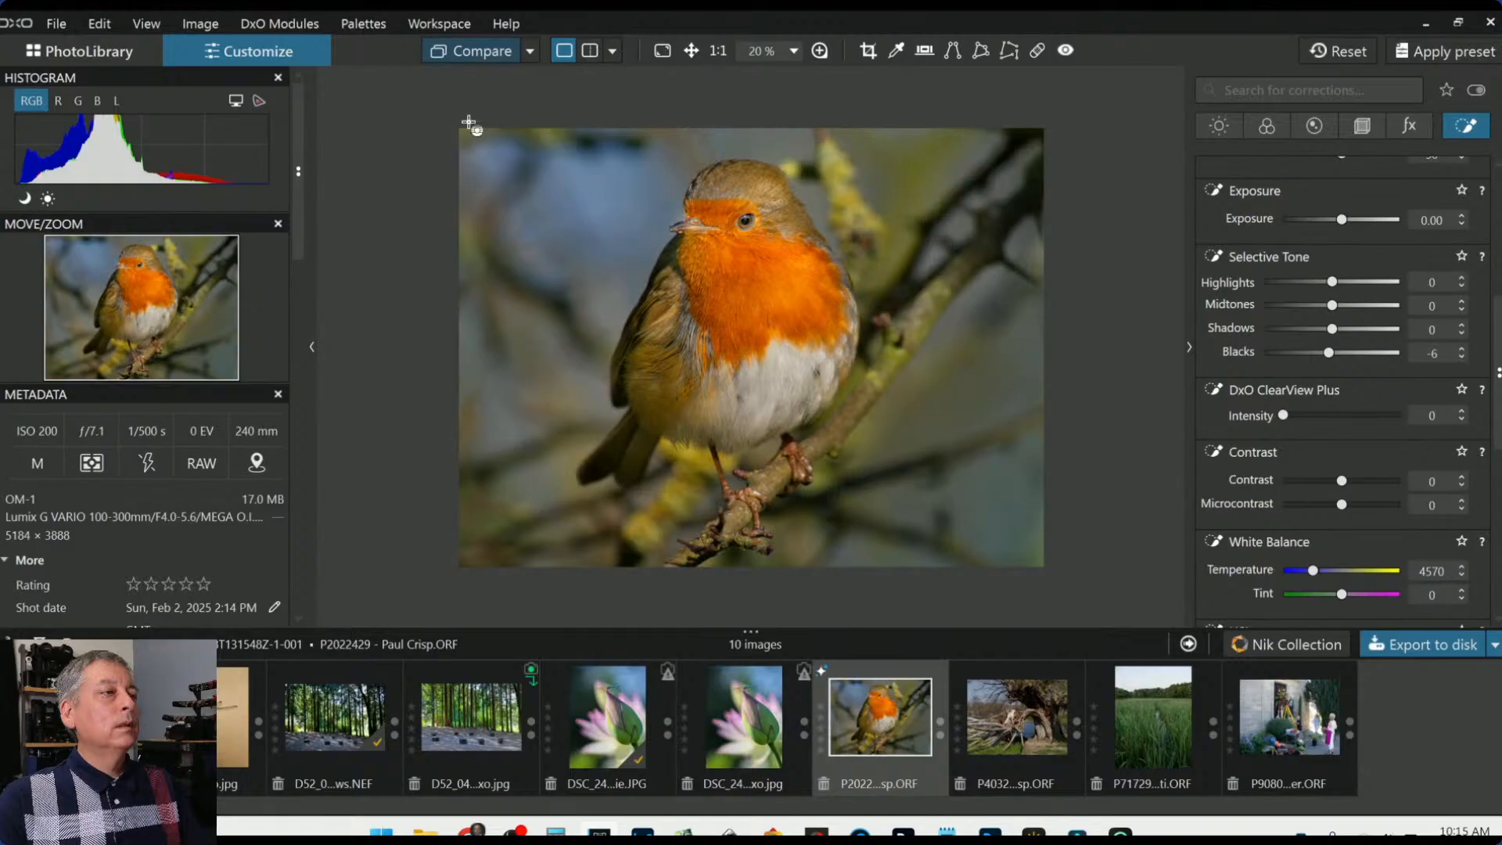
Extend the mask with control lines over the lower-left, upper-right and right-hand background, and deselect it
key("l")
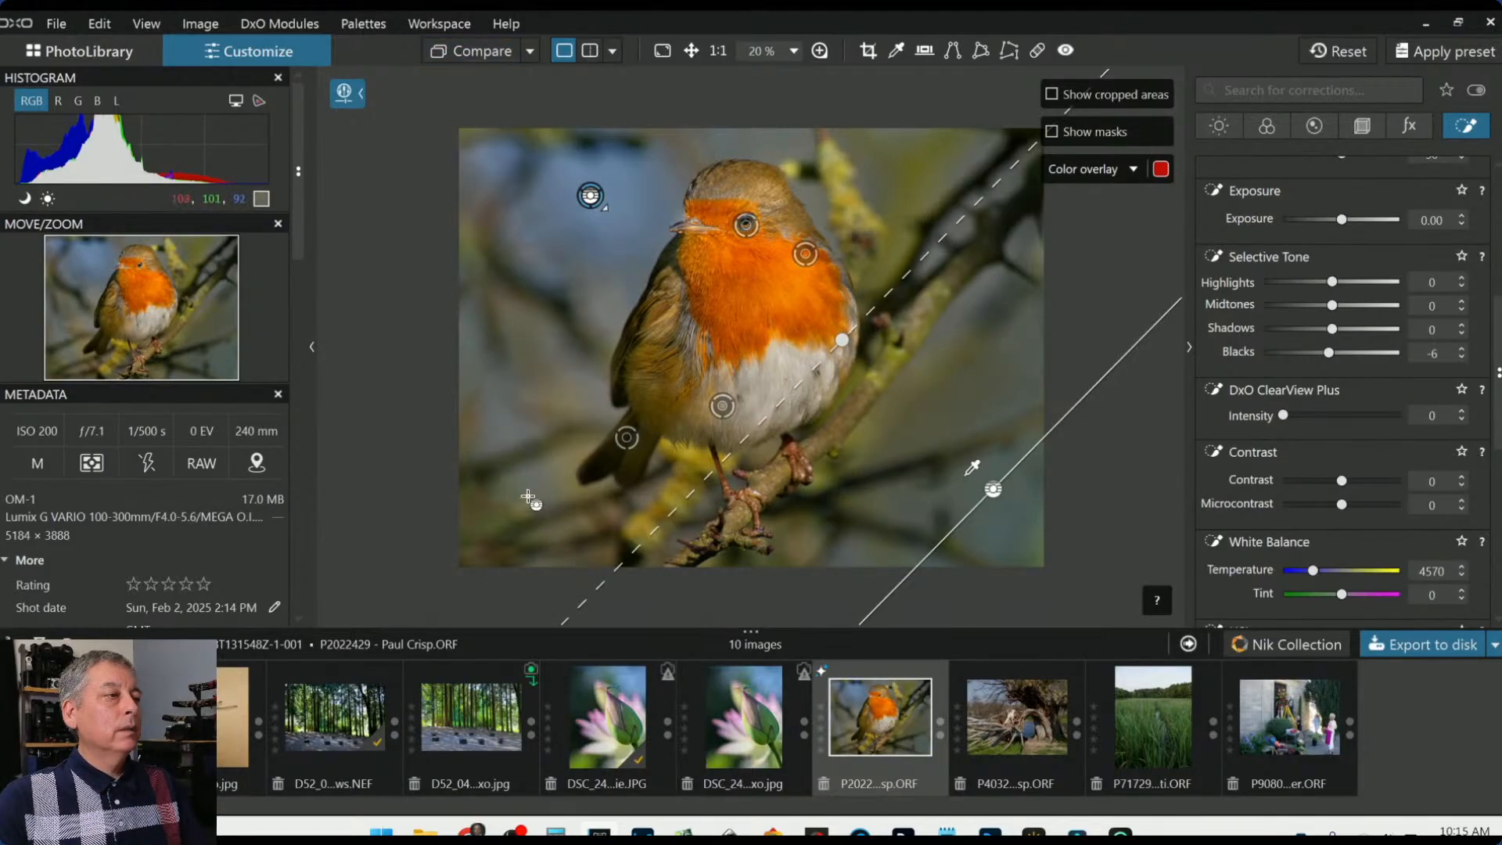
left_click_drag(526, 499, 528, 461)
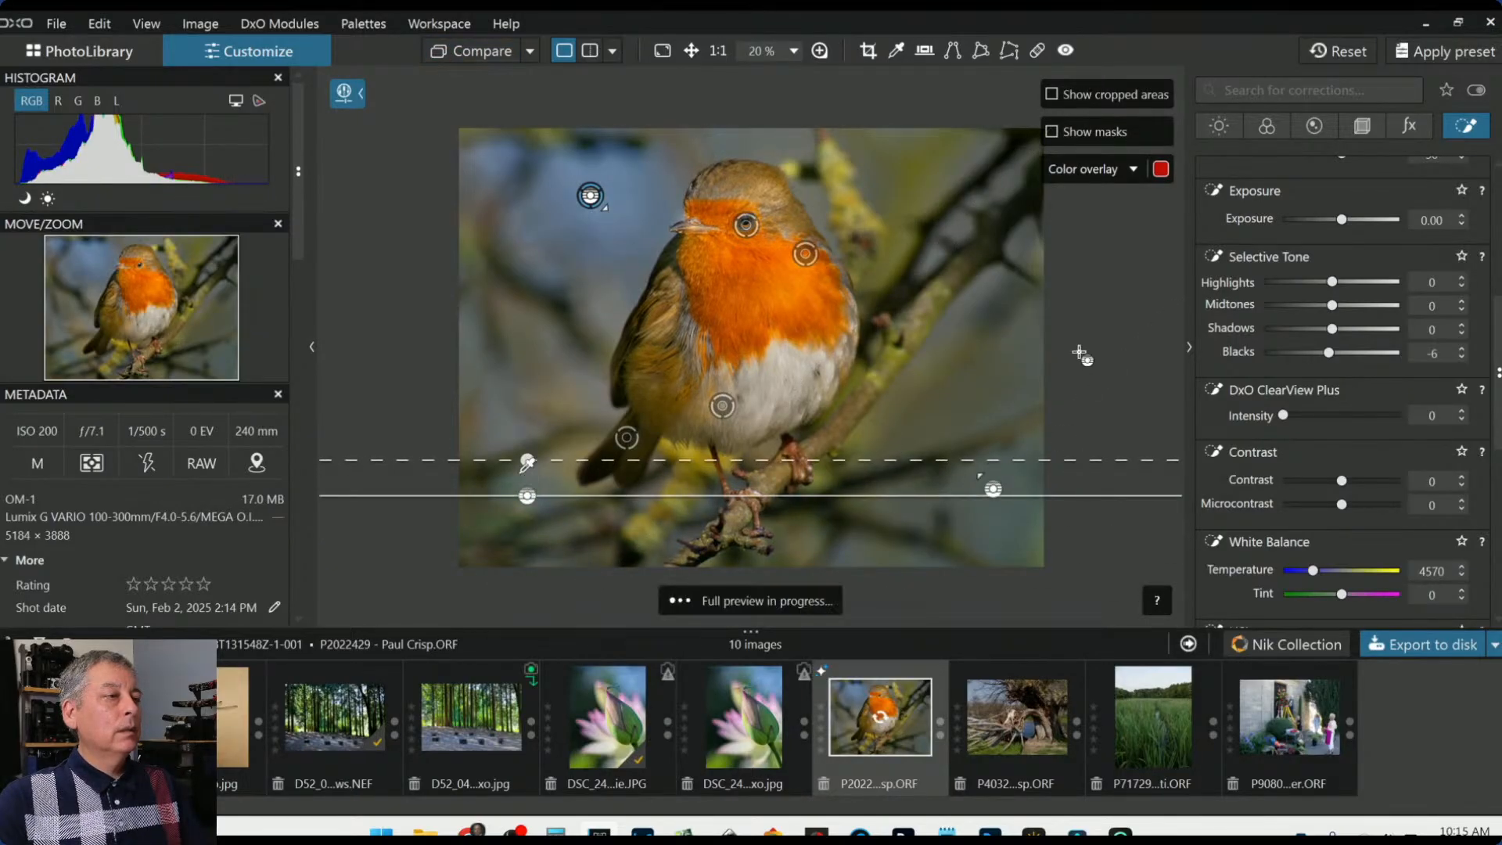
left_click_drag(984, 160, 899, 254)
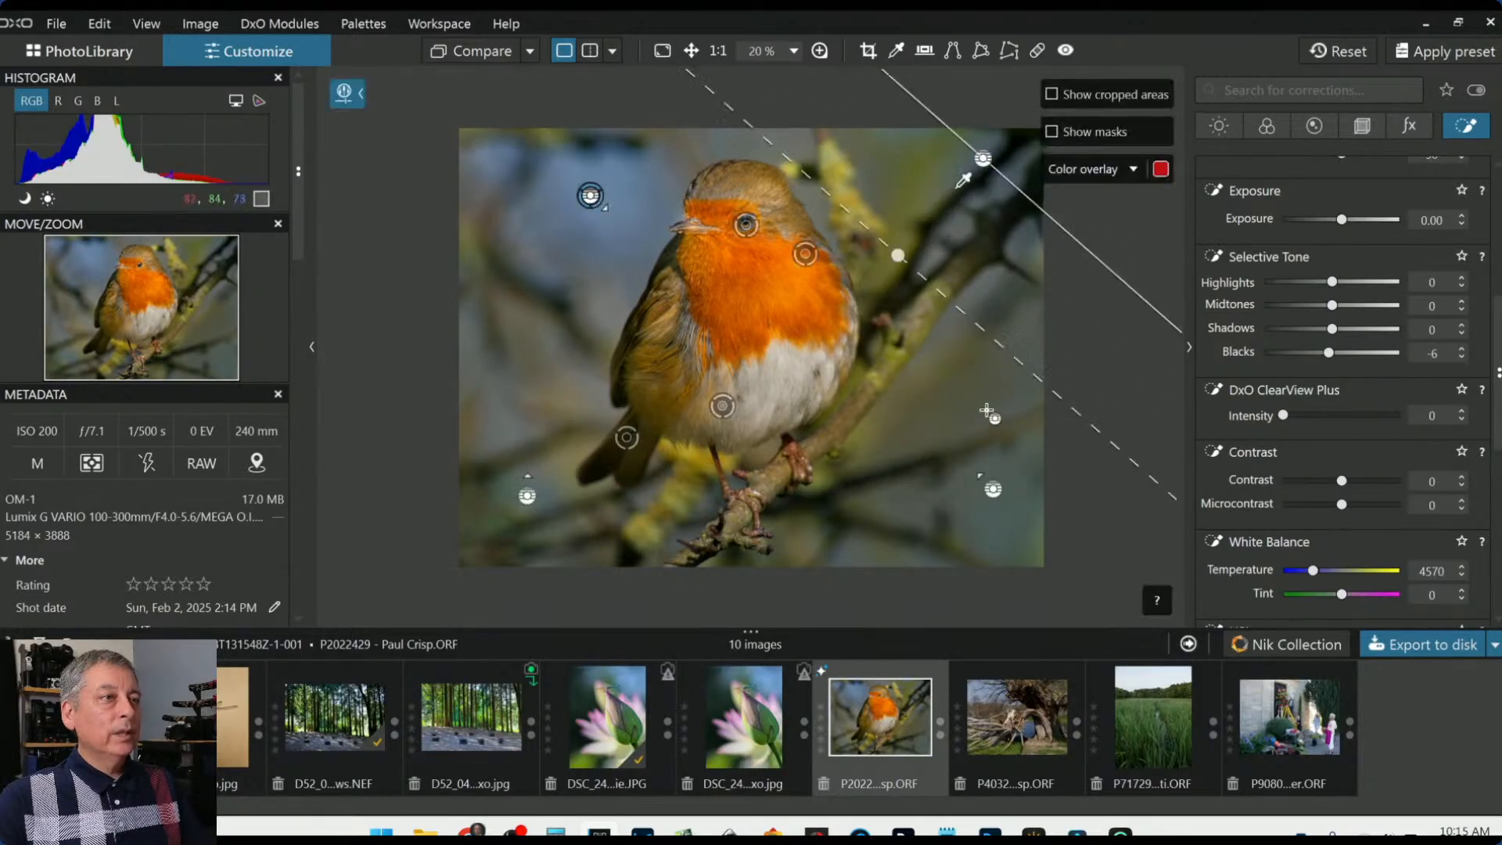
left_click_drag(1007, 398, 847, 388)
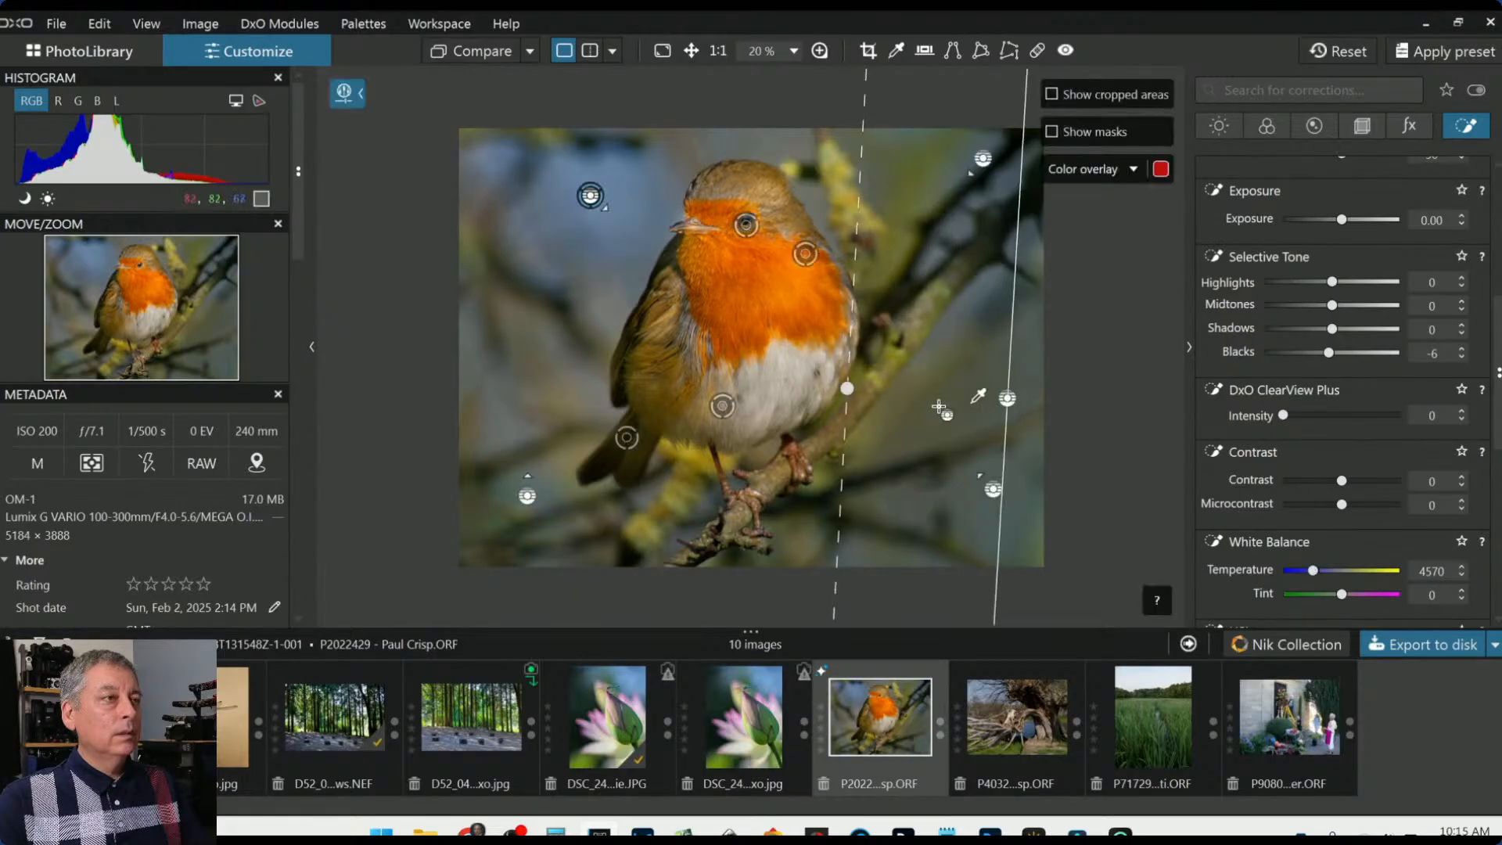
left_click_drag(847, 389, 861, 398)
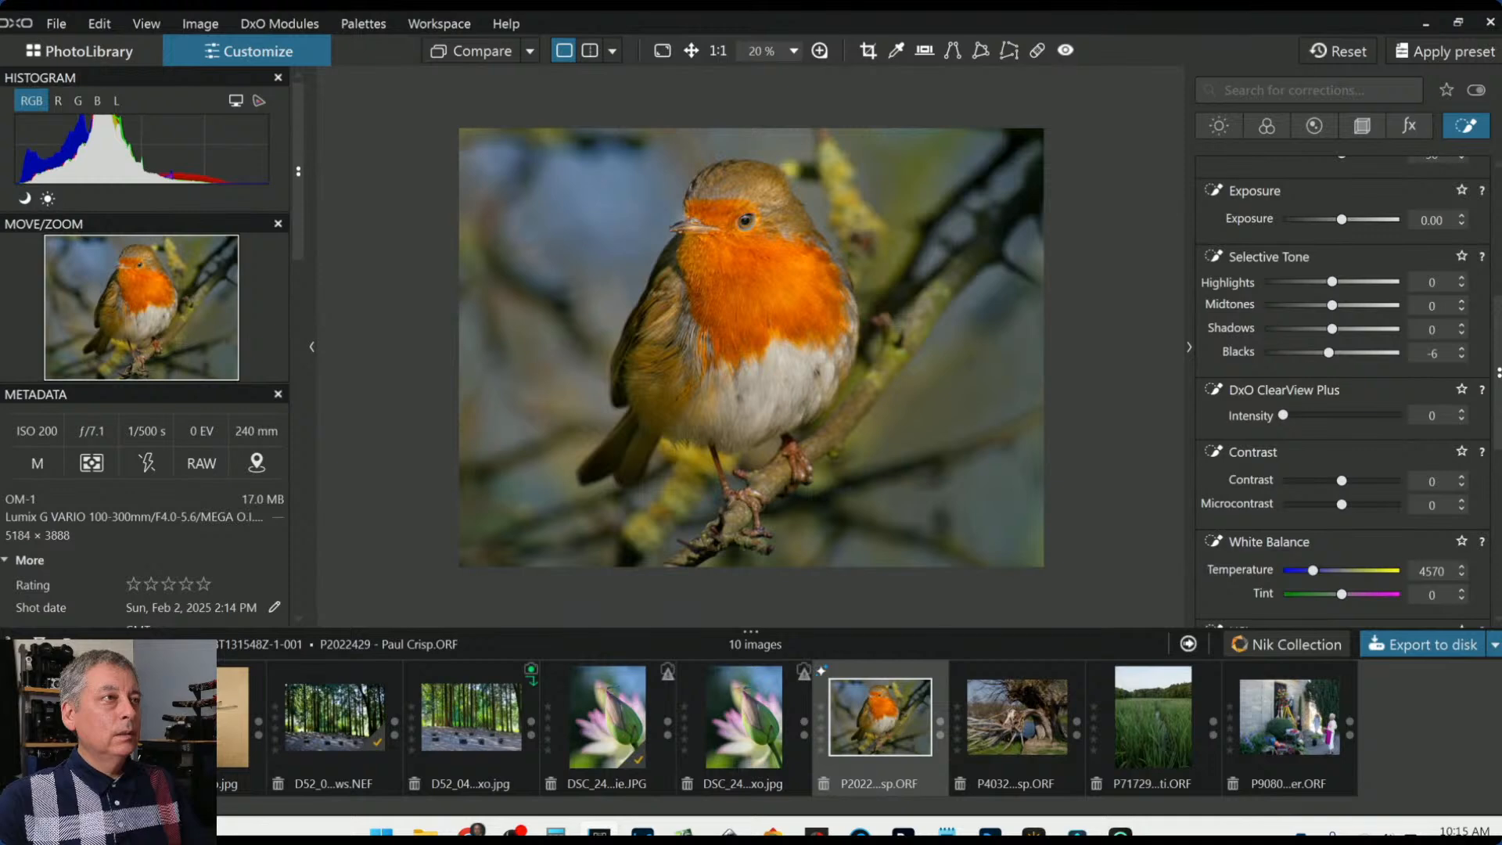
key("Escape")
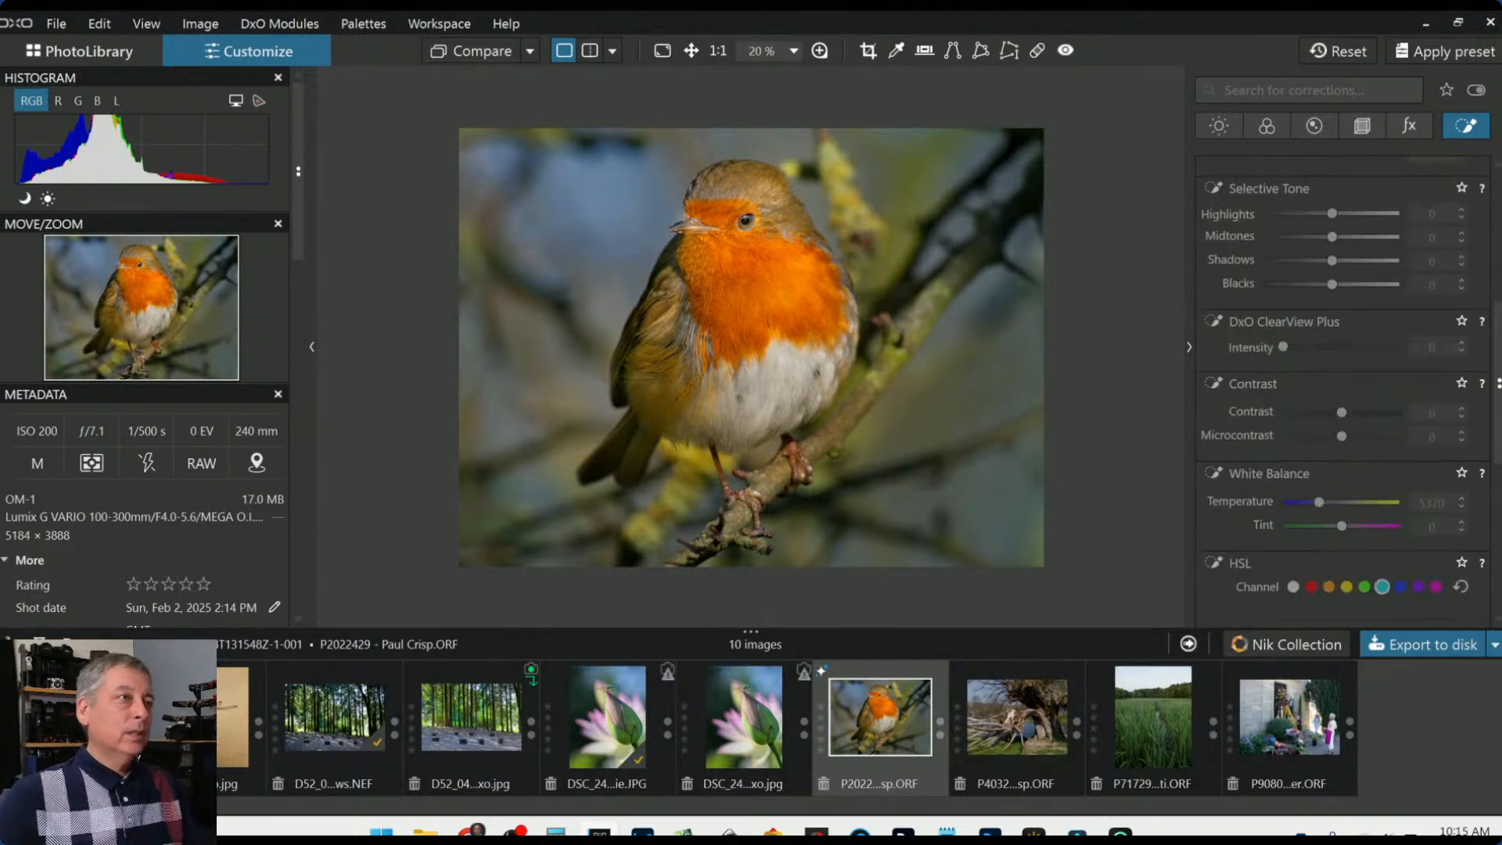
Export the edited robin photo to disk as a full-size JPEG using the Standard output option
left_click(1430, 640)
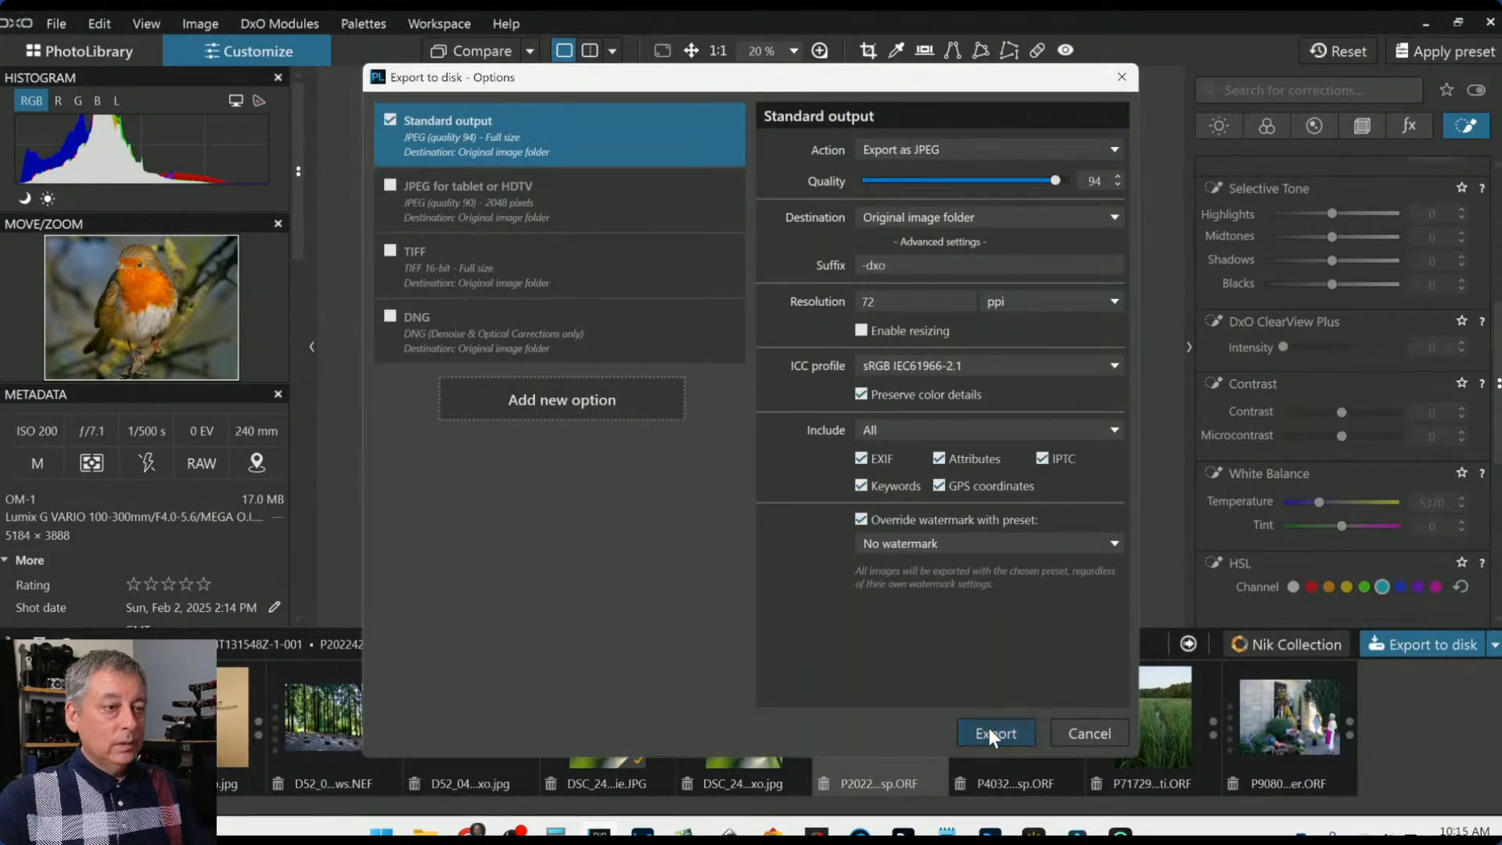
left_click(988, 731)
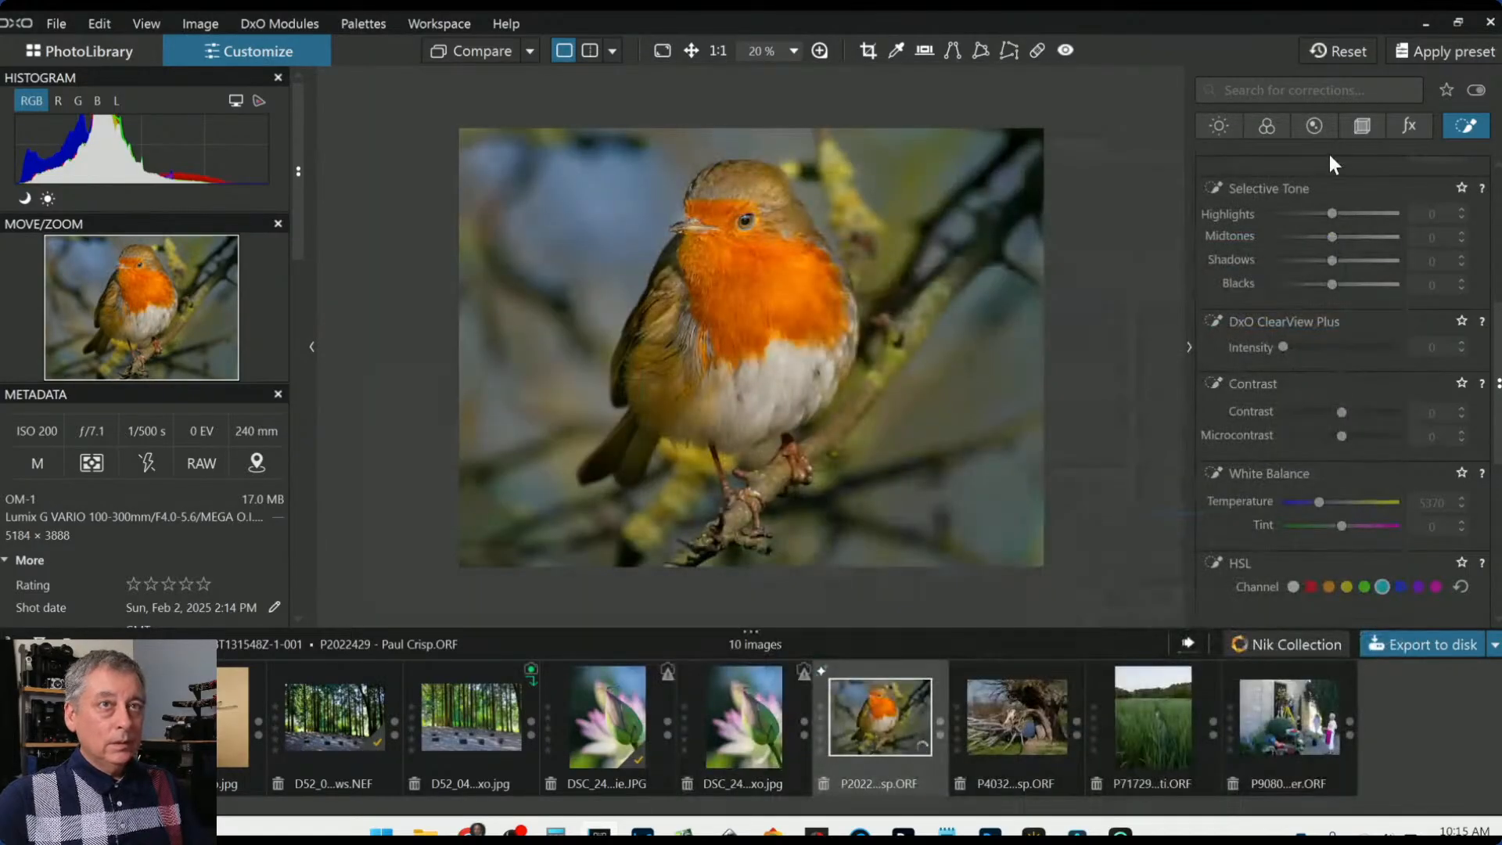
Review the DeepPRIME denoising and lens sharpness settings used for the robin photo
left_click(1315, 126)
scroll(1353, 359, "up", 3)
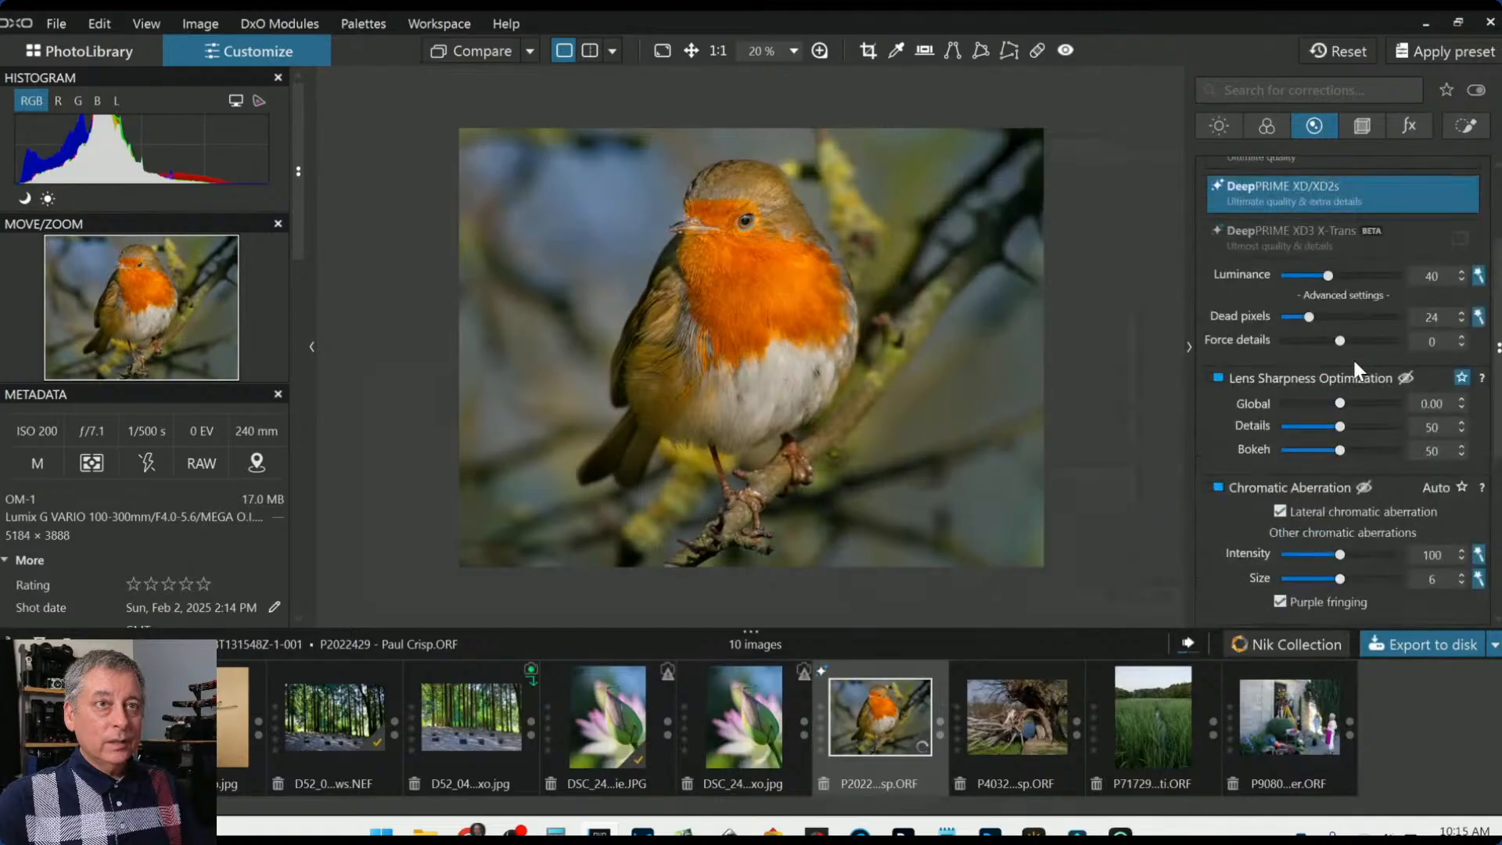
scroll(1353, 369, "up", 1)
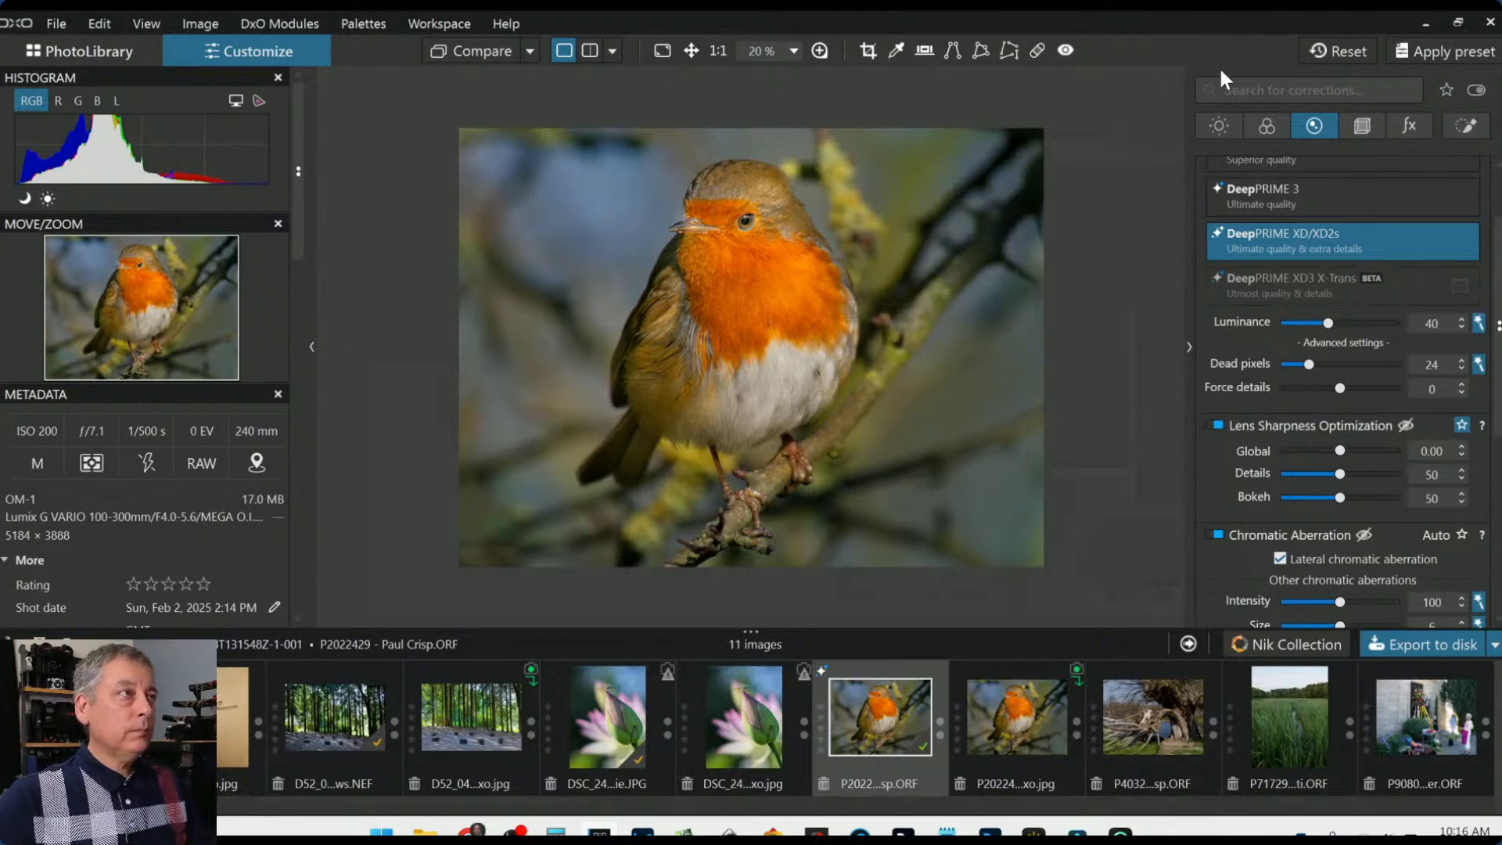
Reset all corrections on the robin ORF photo and show it in the side-by-side view with the side palettes hidden
left_click(1326, 51)
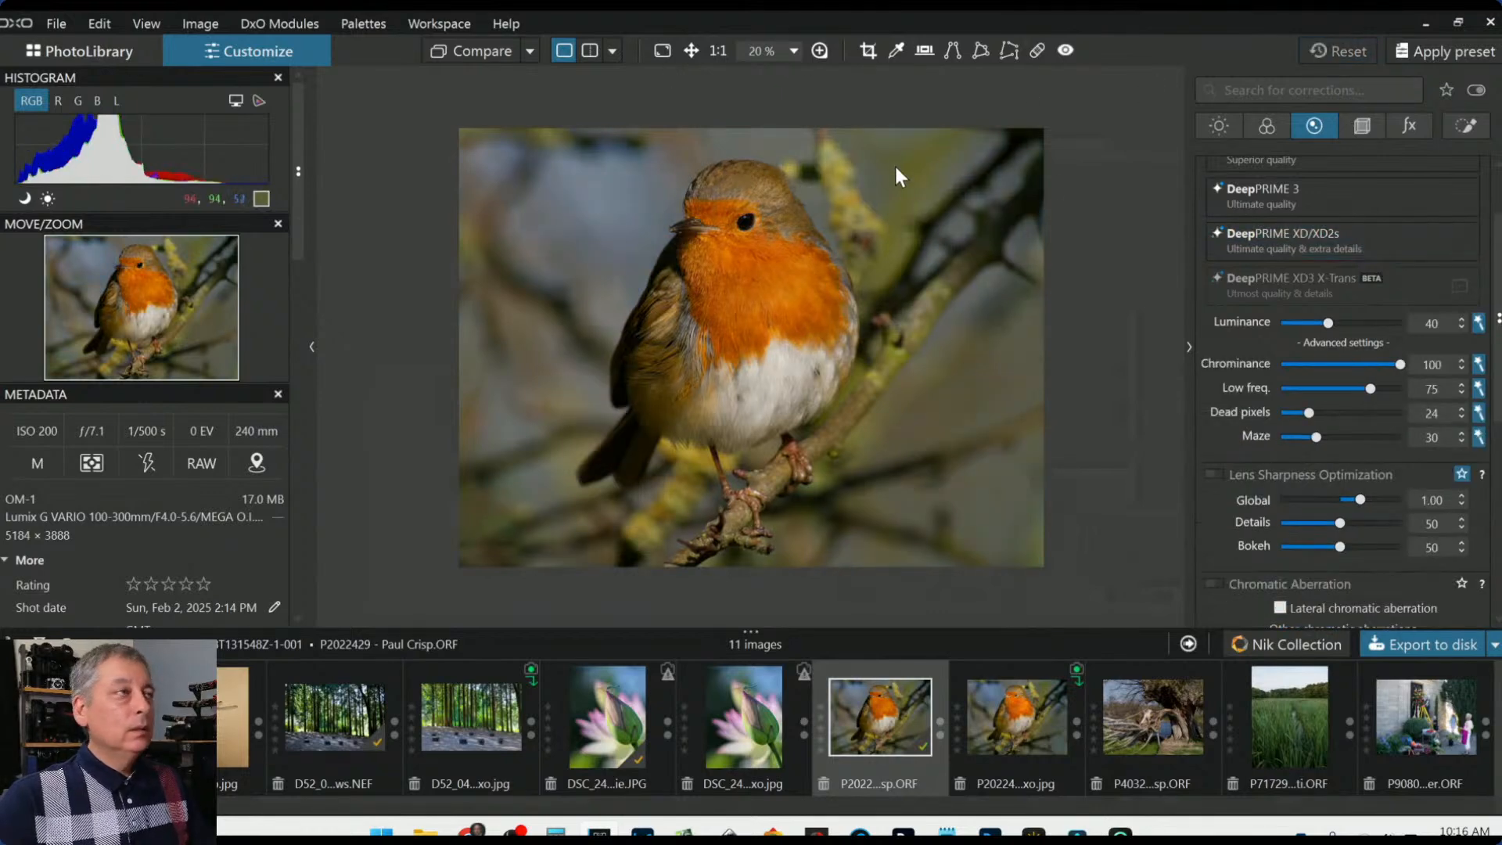
left_click(617, 55)
left_click(635, 76)
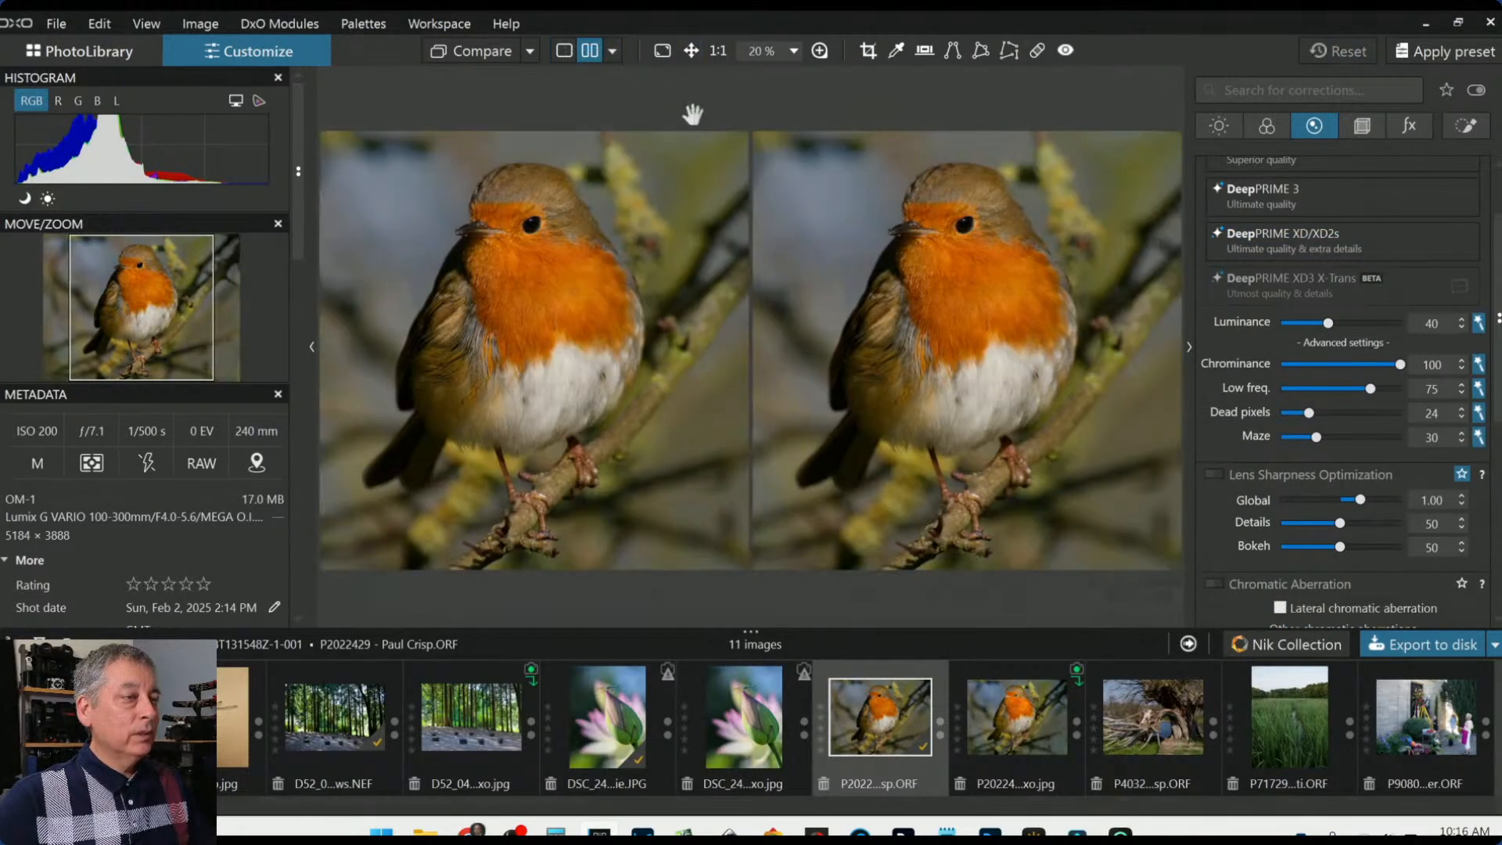
key("Tab")
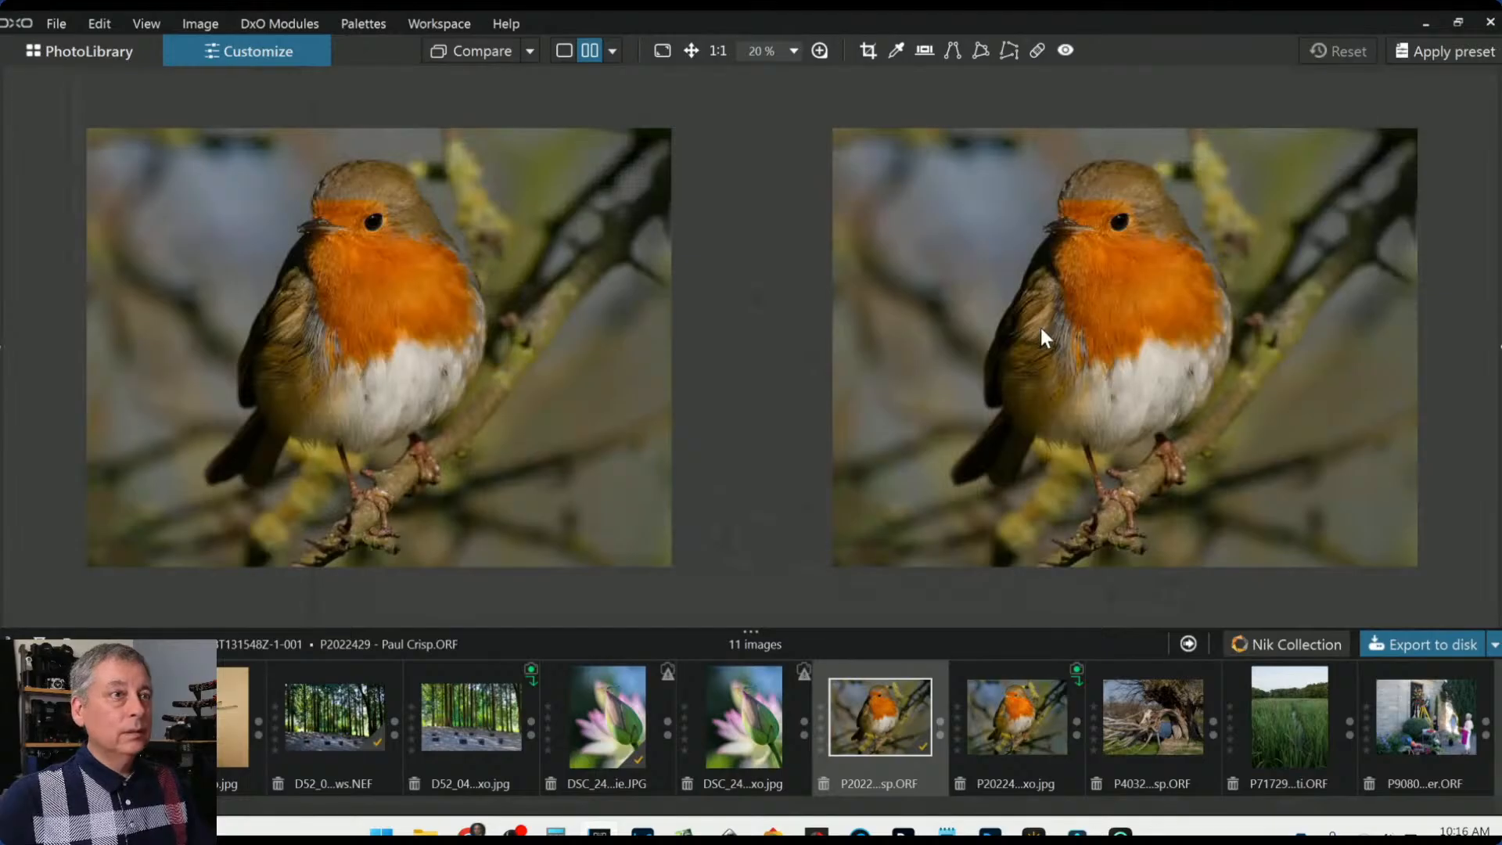
Set the exported Standard output JPEG as the comparison image and examine the robin's head and eye up close in both views
left_click(534, 52)
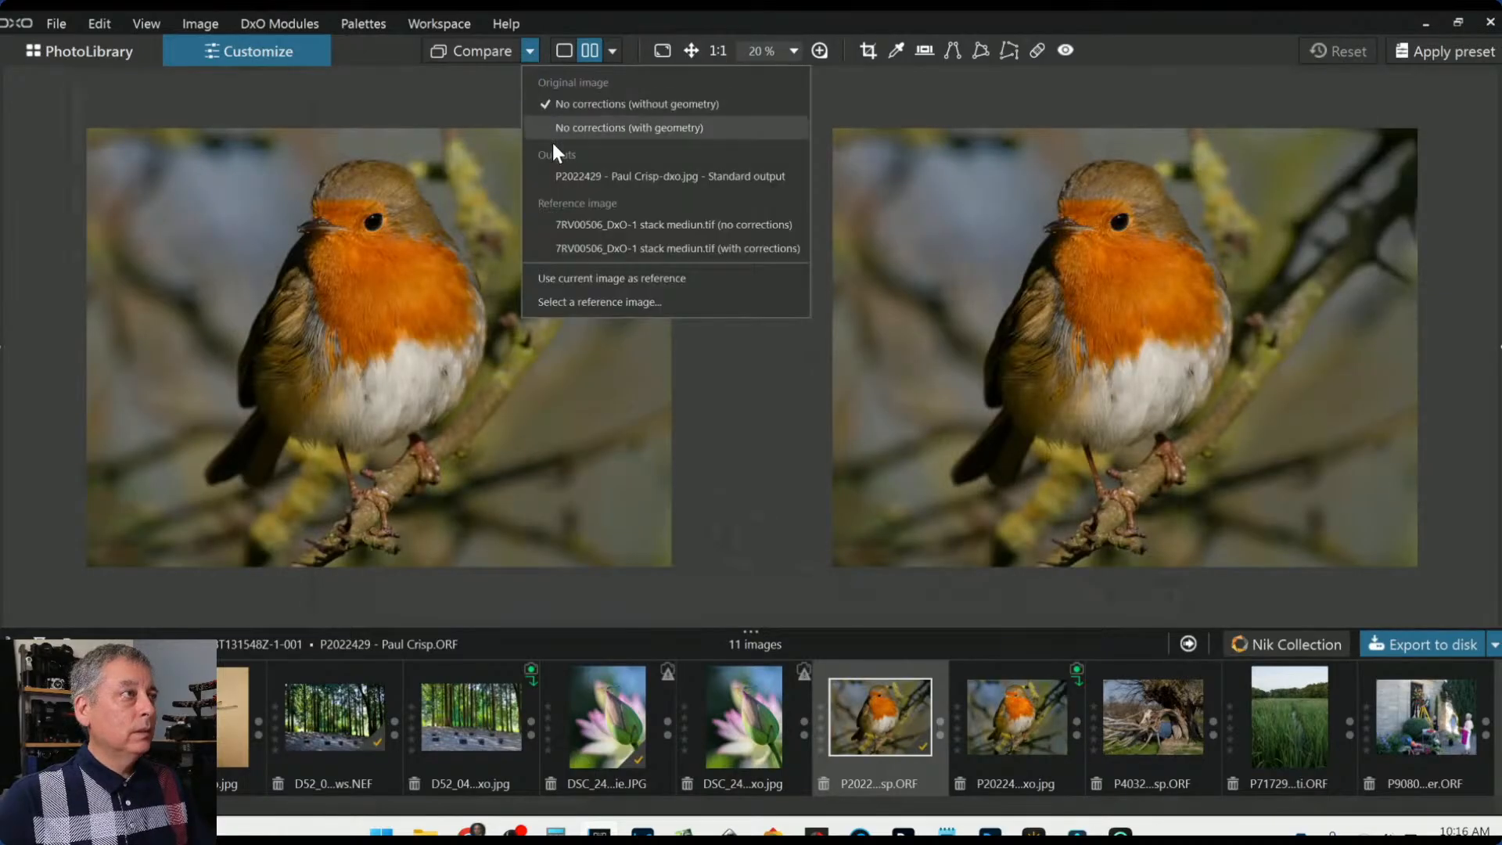
left_click(560, 171)
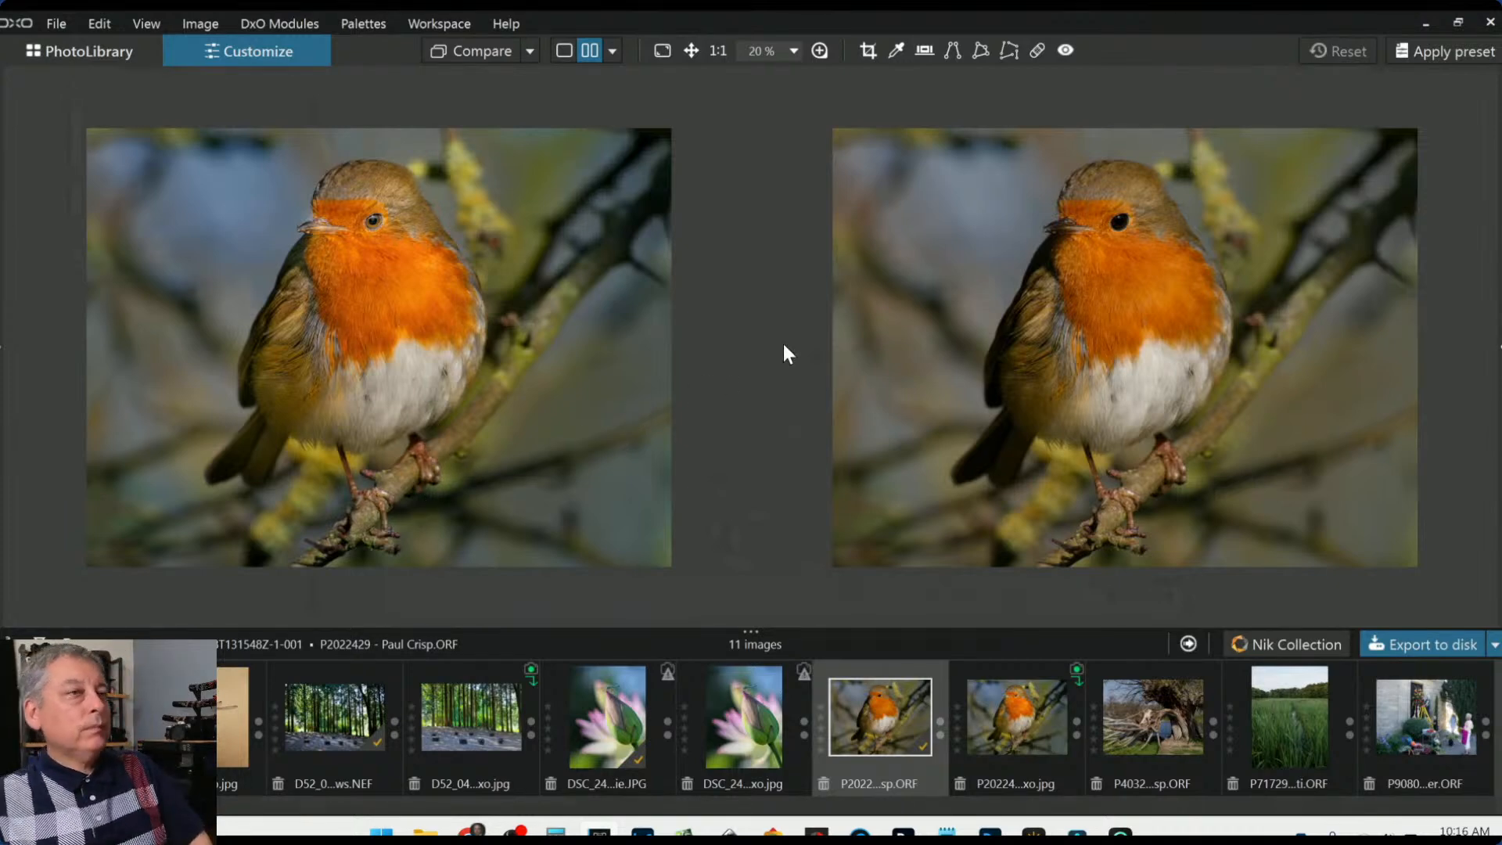
scroll(320, 152, "up", 5)
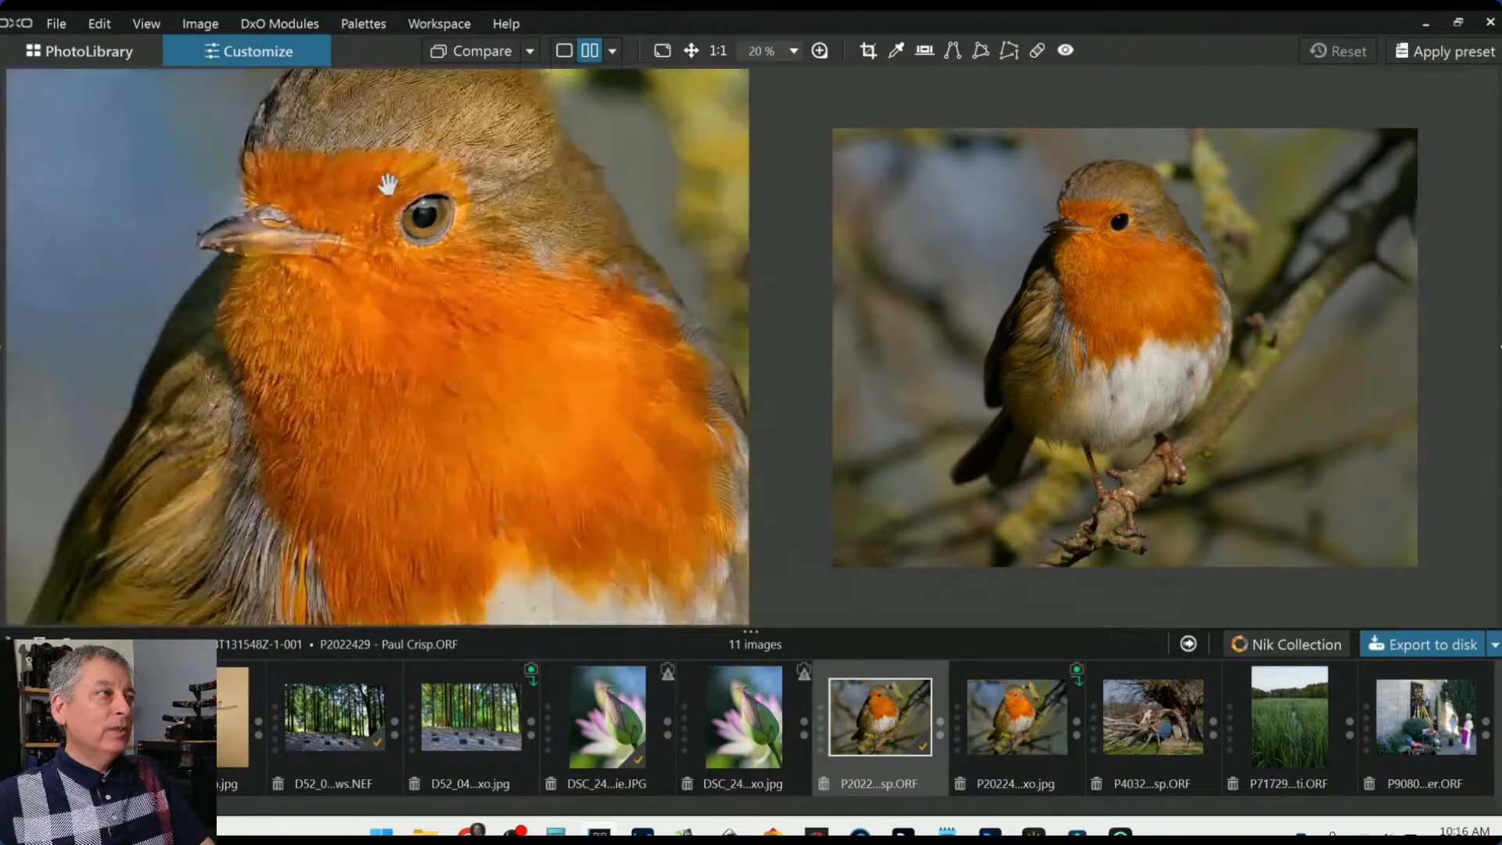
scroll(1037, 280, "up", 5)
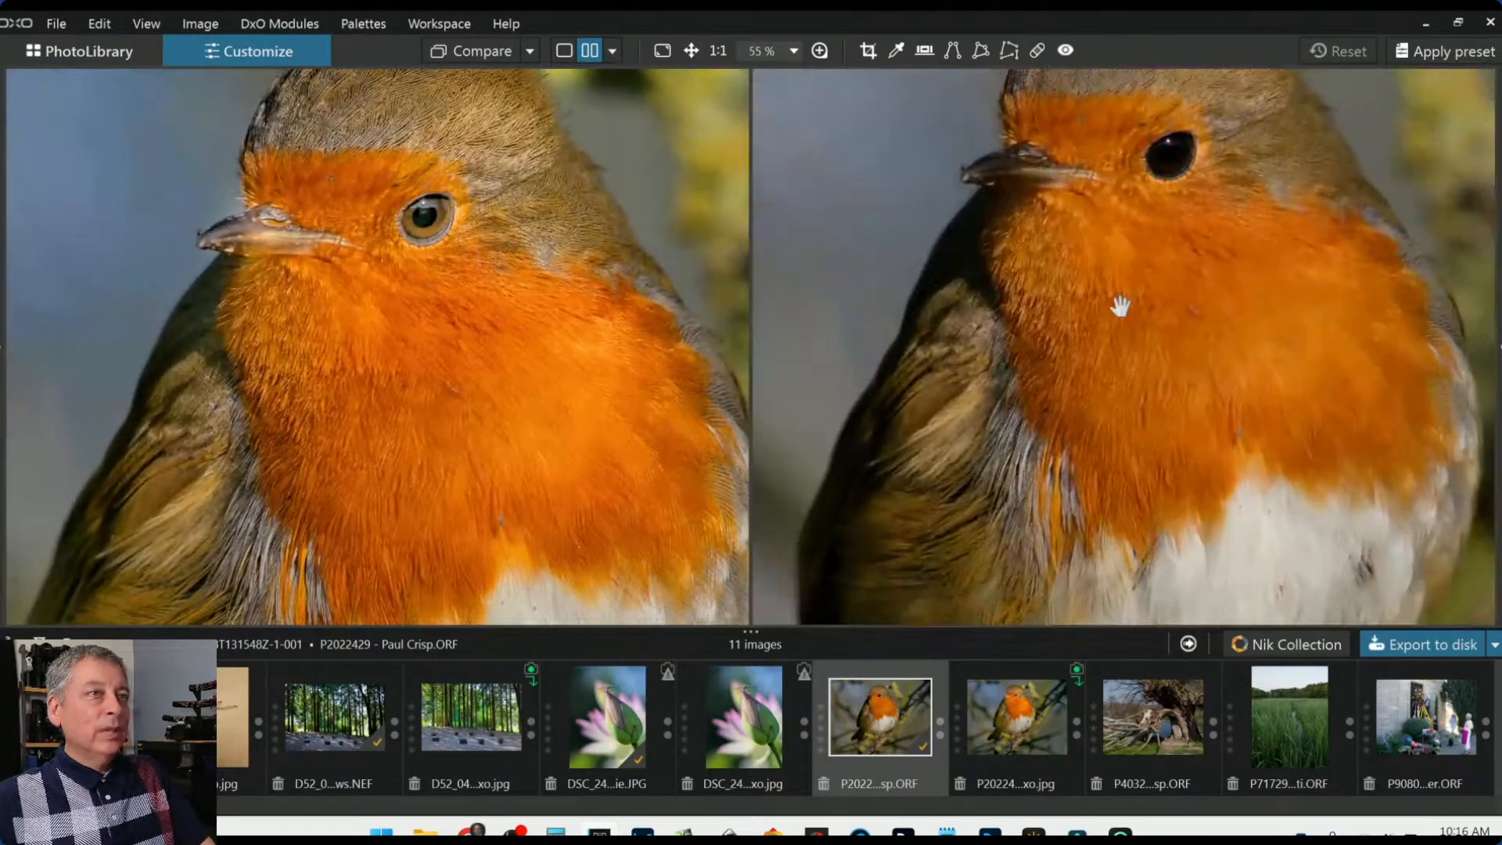
scroll(528, 292, "up", 1)
left_click_drag(485, 272, 502, 325)
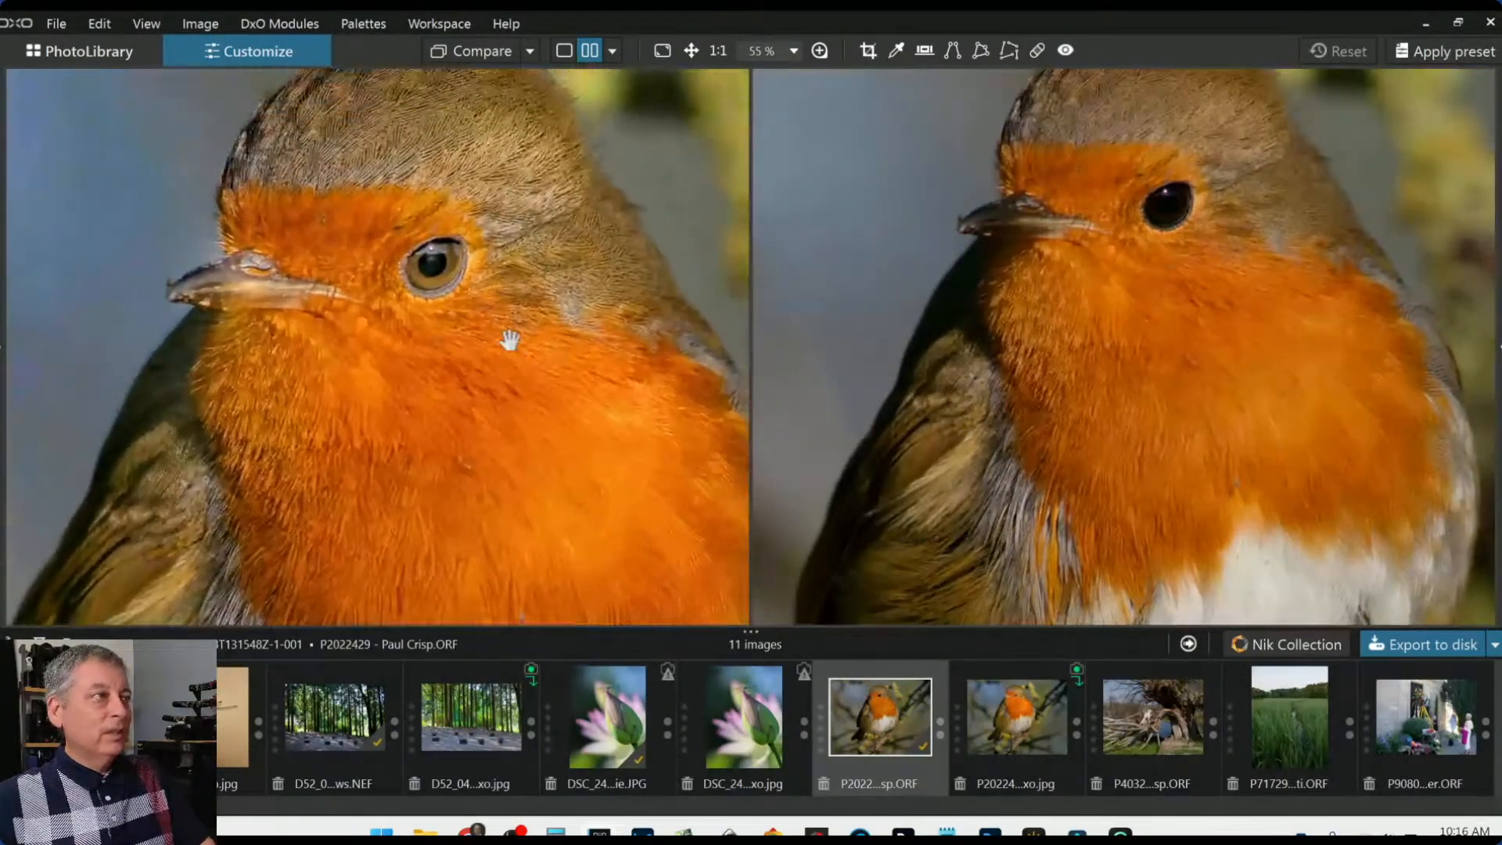
scroll(1193, 322, "up", 1)
left_click_drag(1187, 366, 1176, 470)
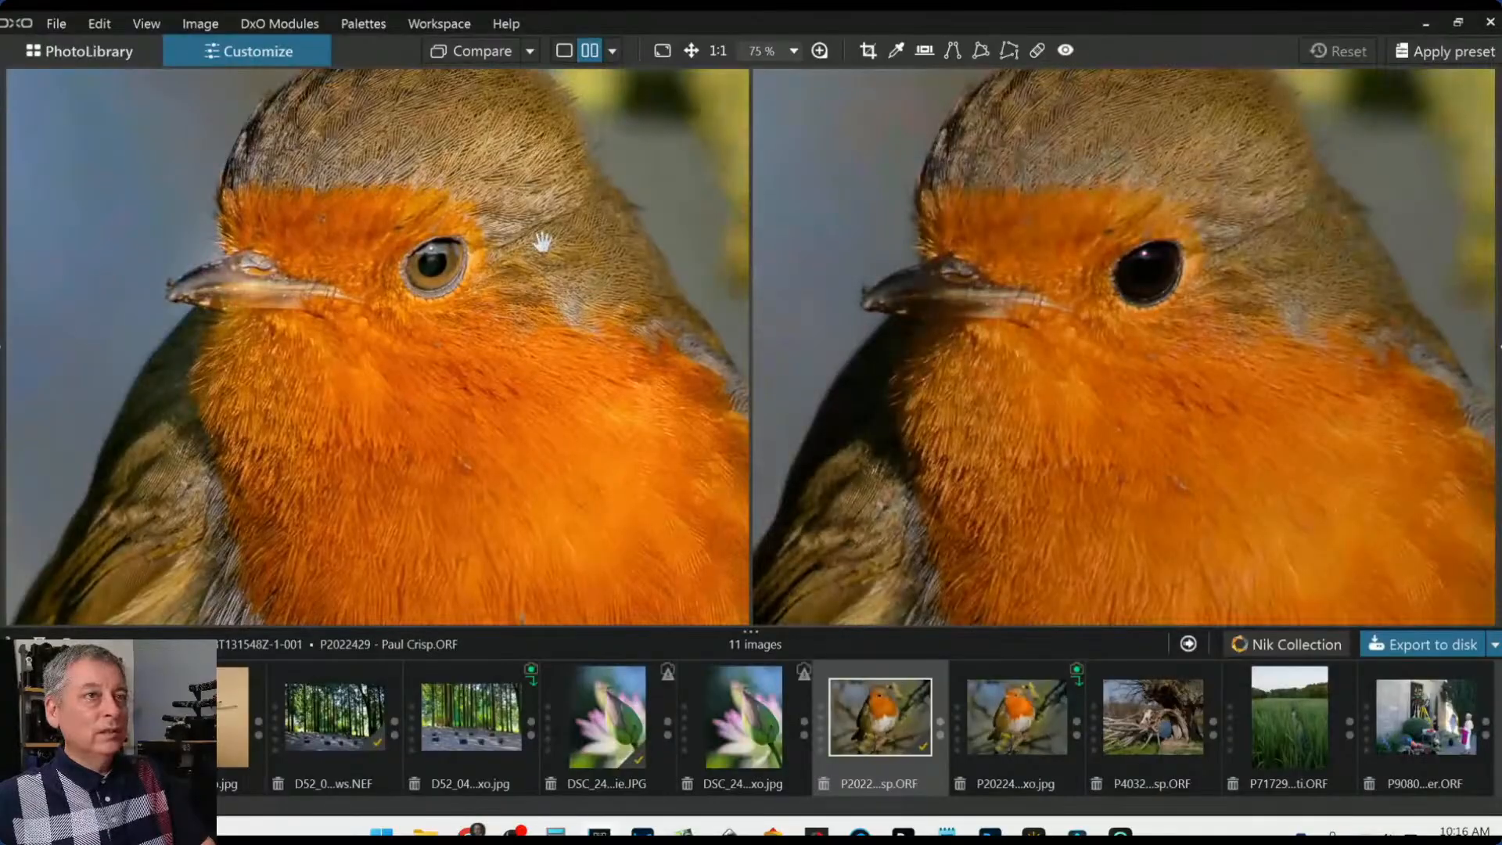
left_click_drag(624, 339, 623, 426)
left_click_drag(1029, 413, 1032, 509)
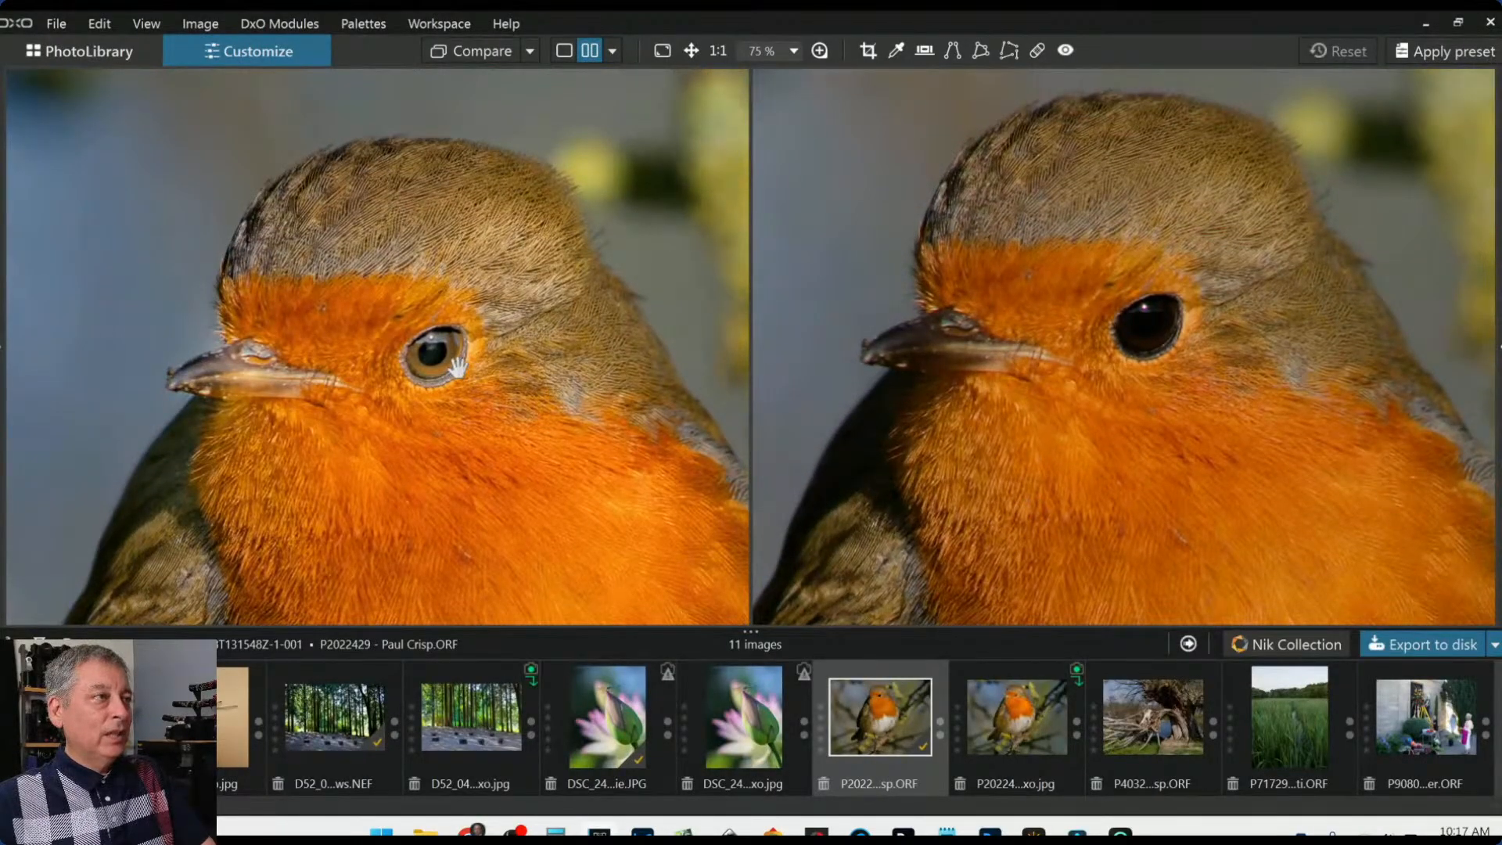
Show both robin versions in full, switch to the split-screen comparison, and reposition the divider to compare them
scroll(496, 396, "down", 3)
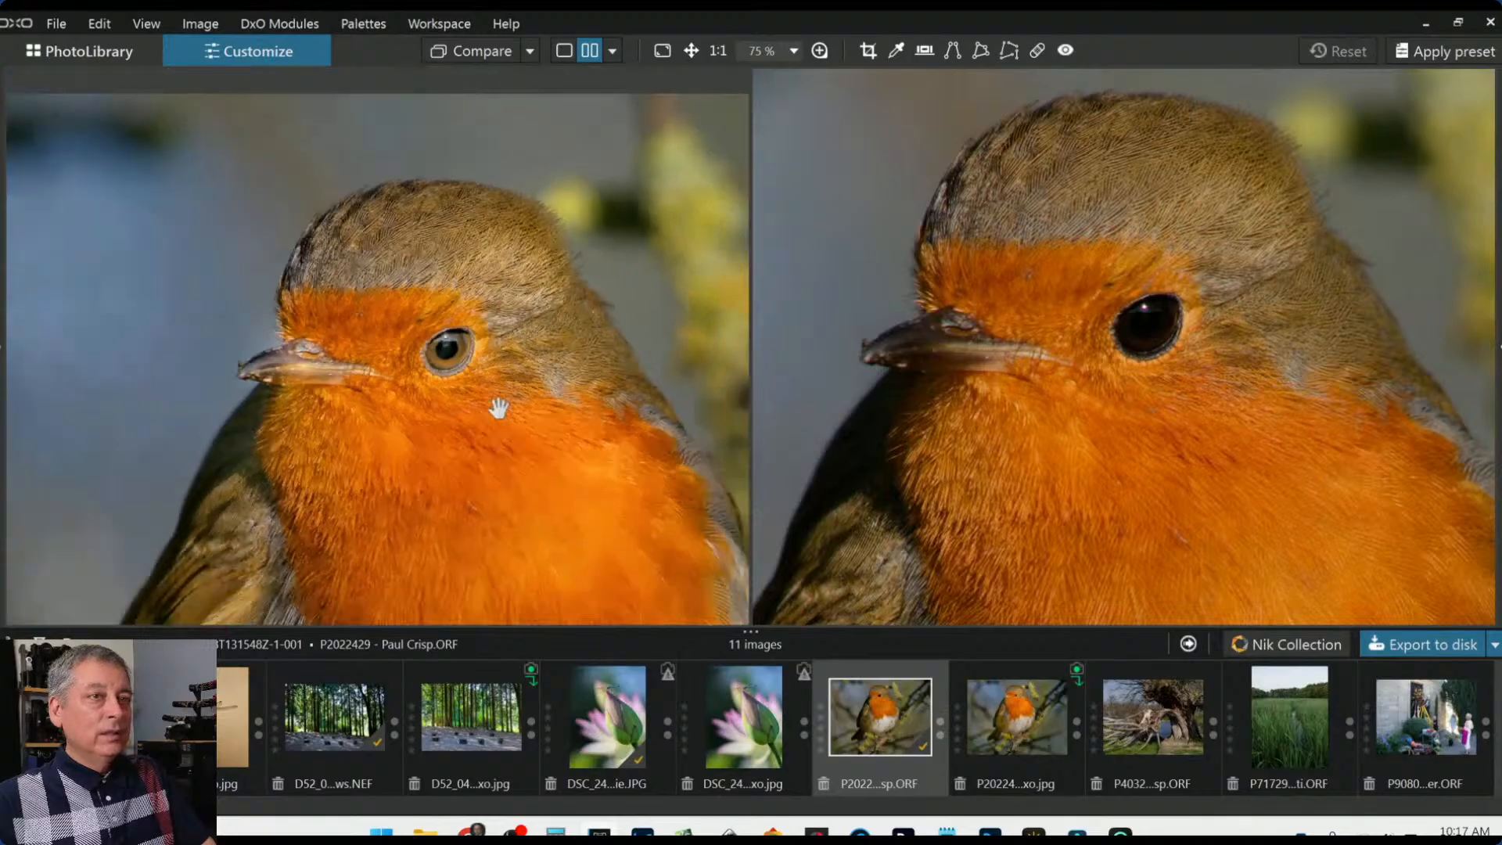
scroll(925, 406, "down", 2)
scroll(924, 407, "down", 3)
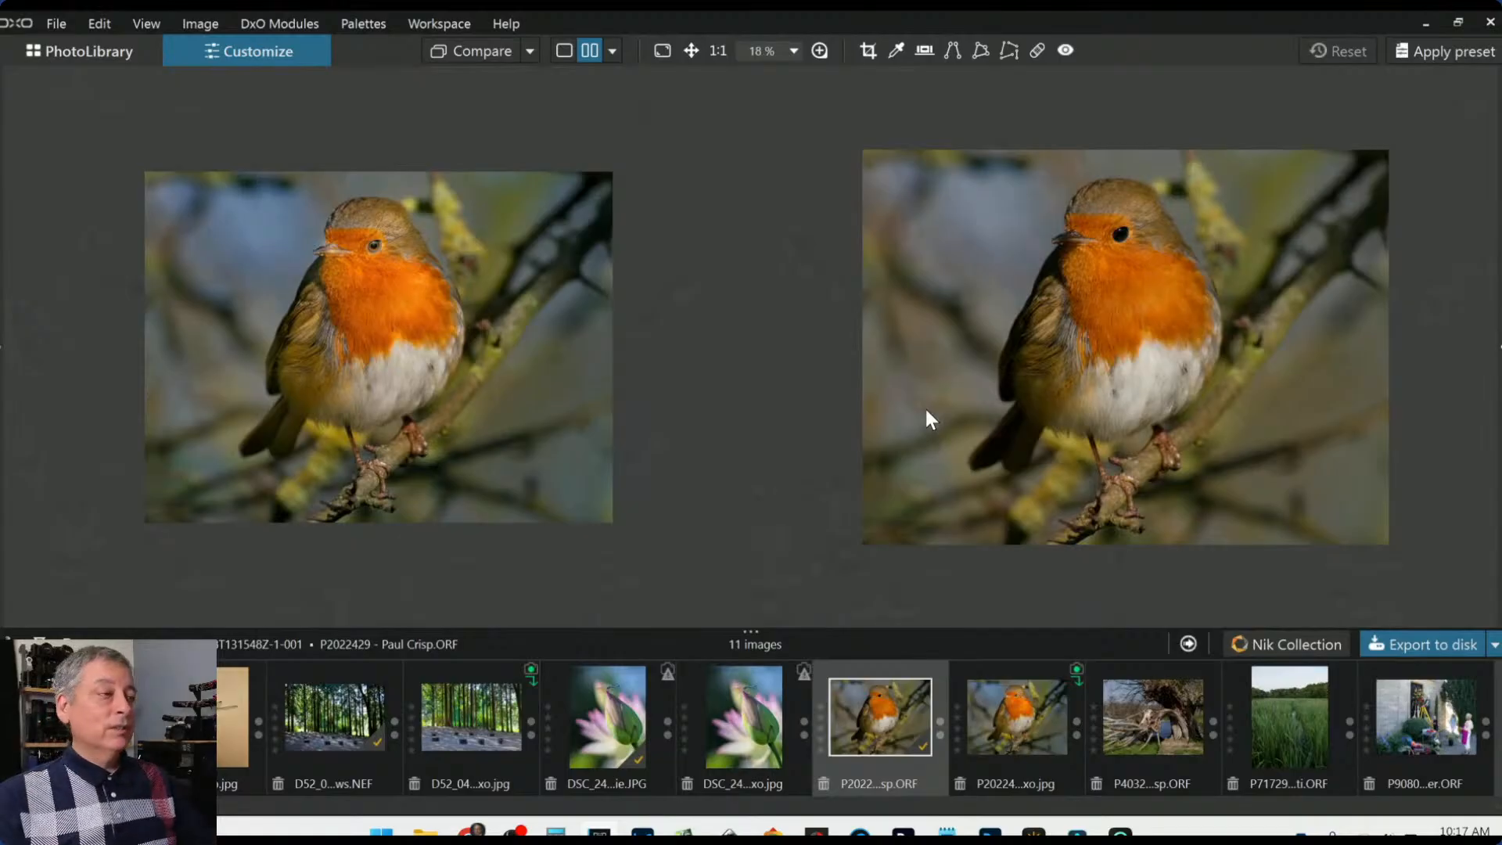
scroll(925, 410, "down", 1)
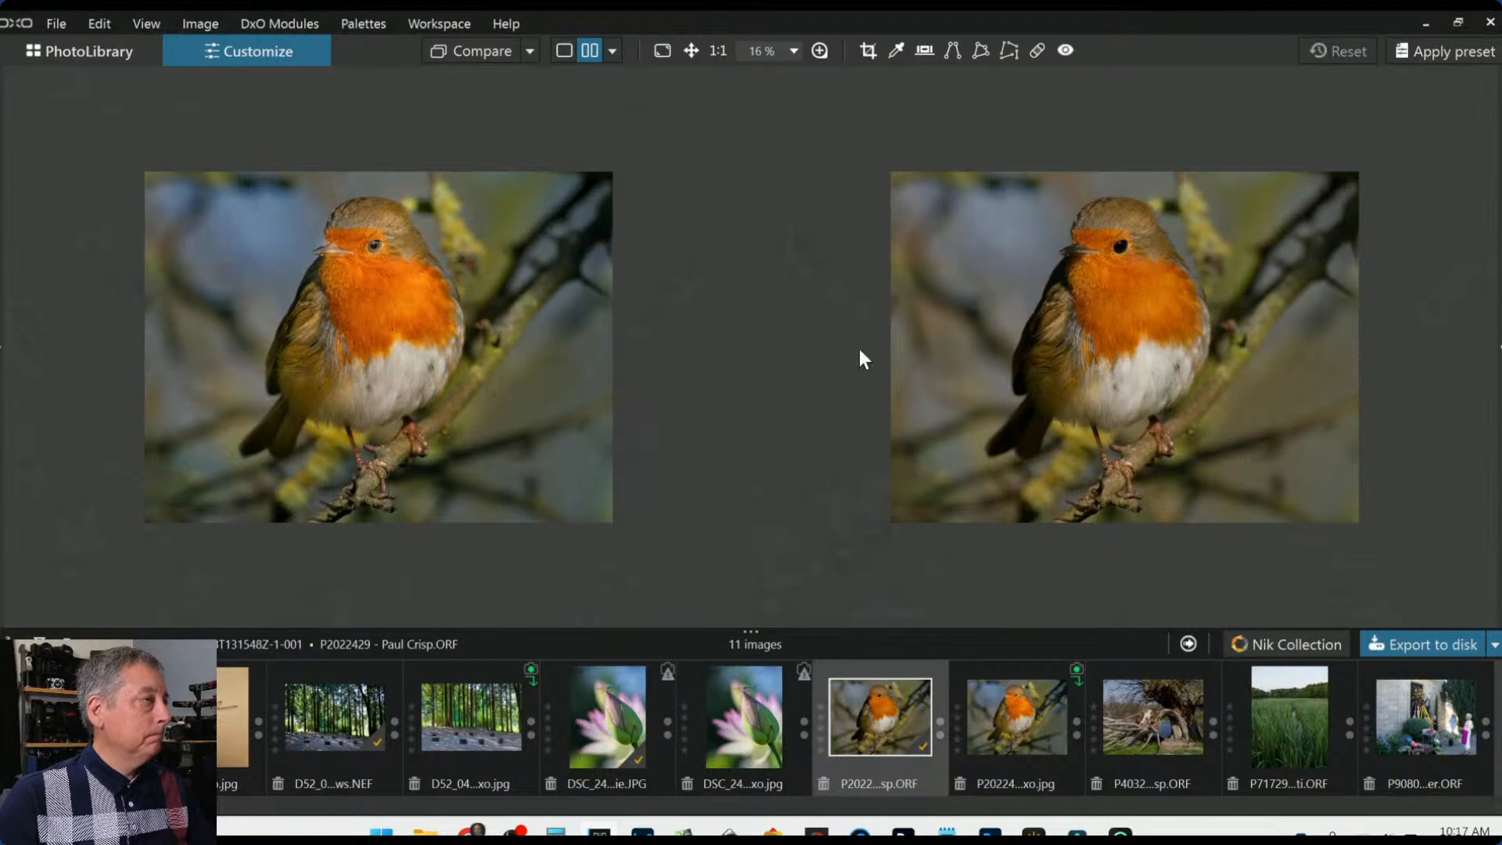
left_click(612, 50)
left_click(648, 131)
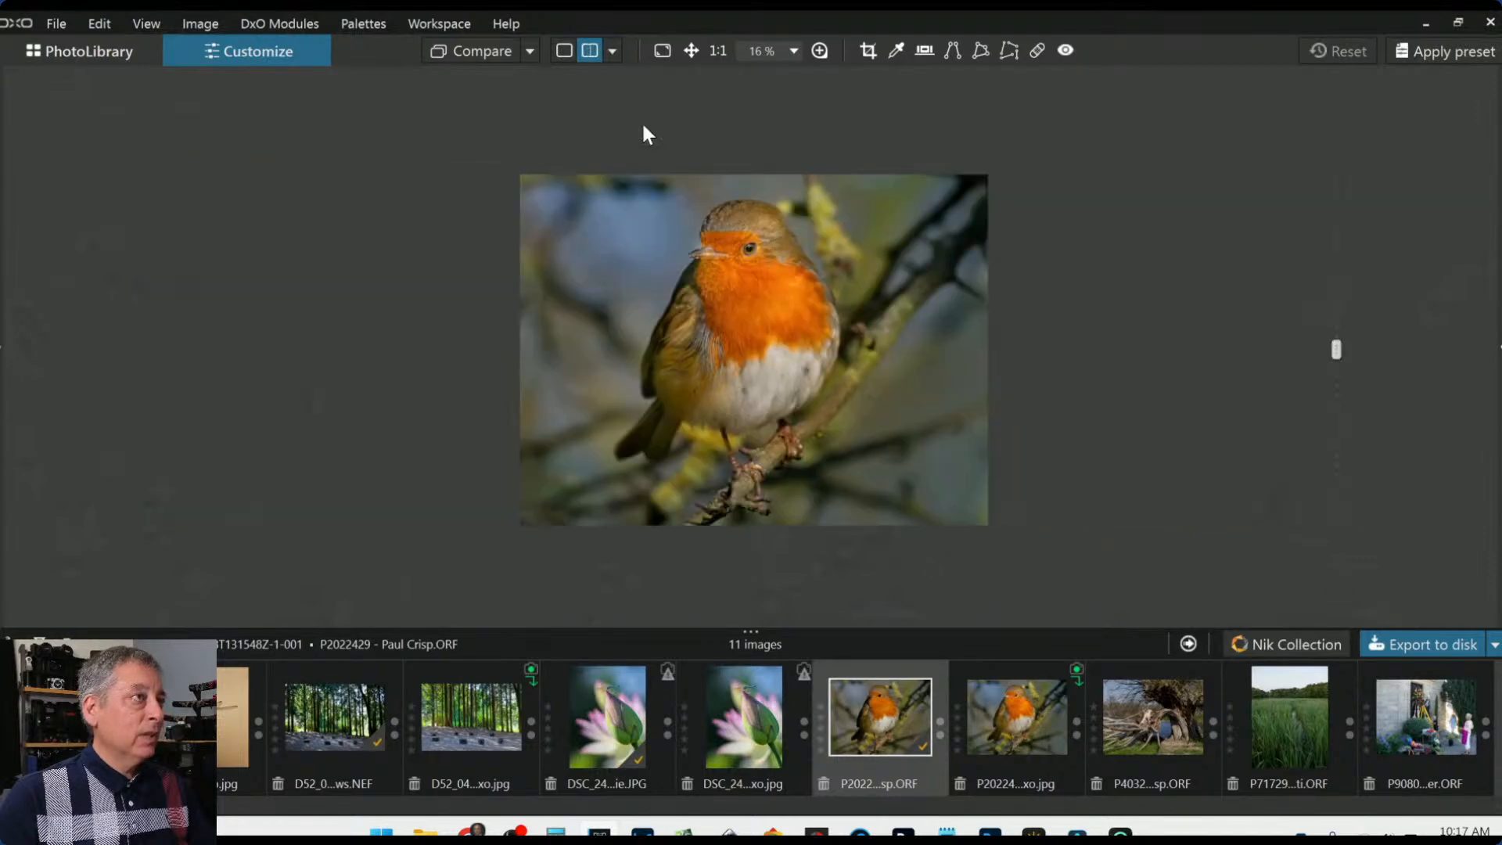
scroll(730, 361, "up", 3)
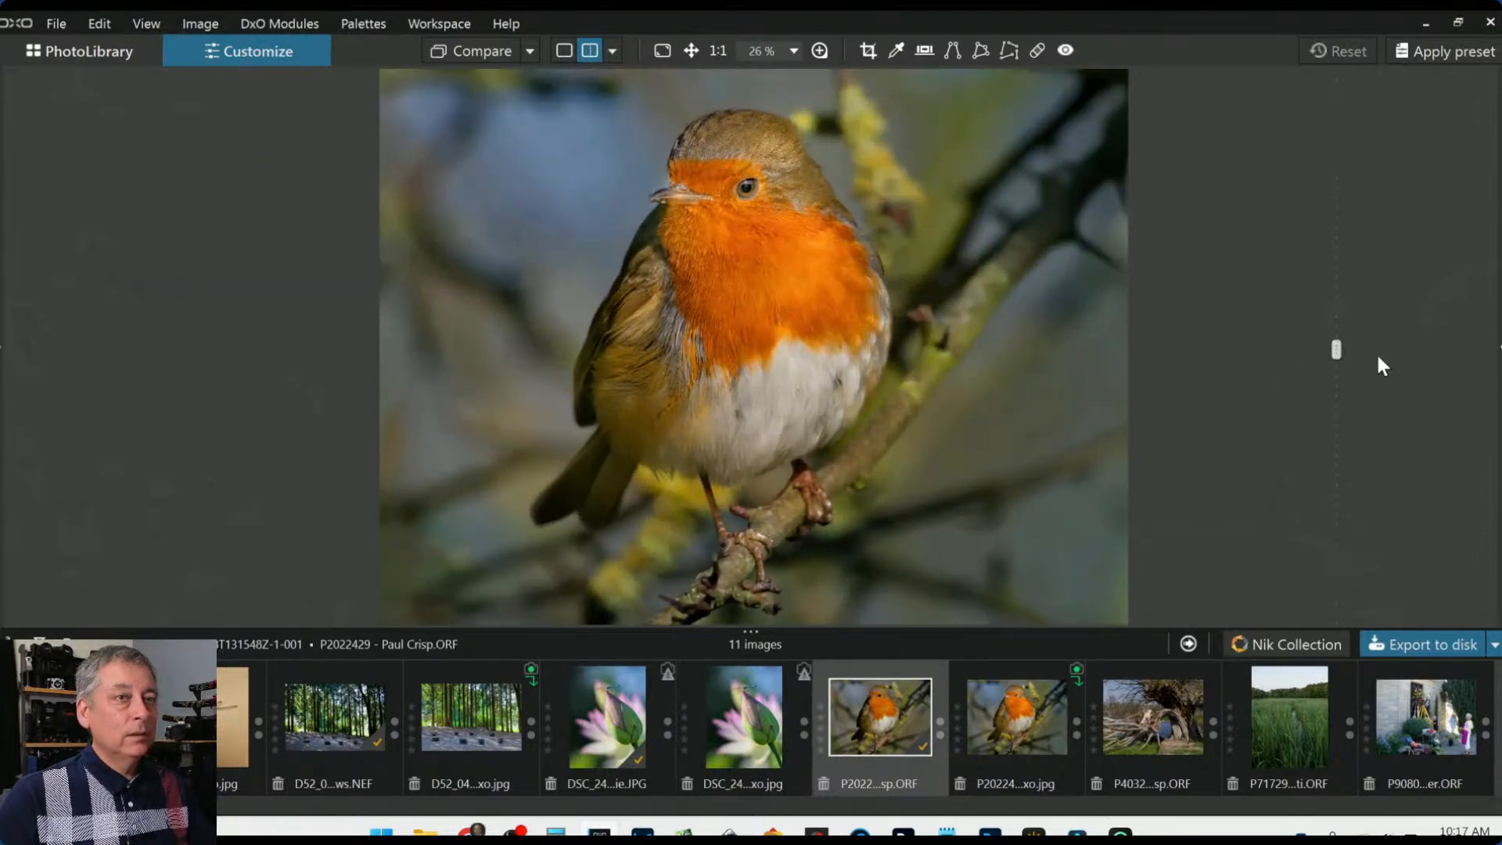
left_click_drag(1336, 349, 1236, 480)
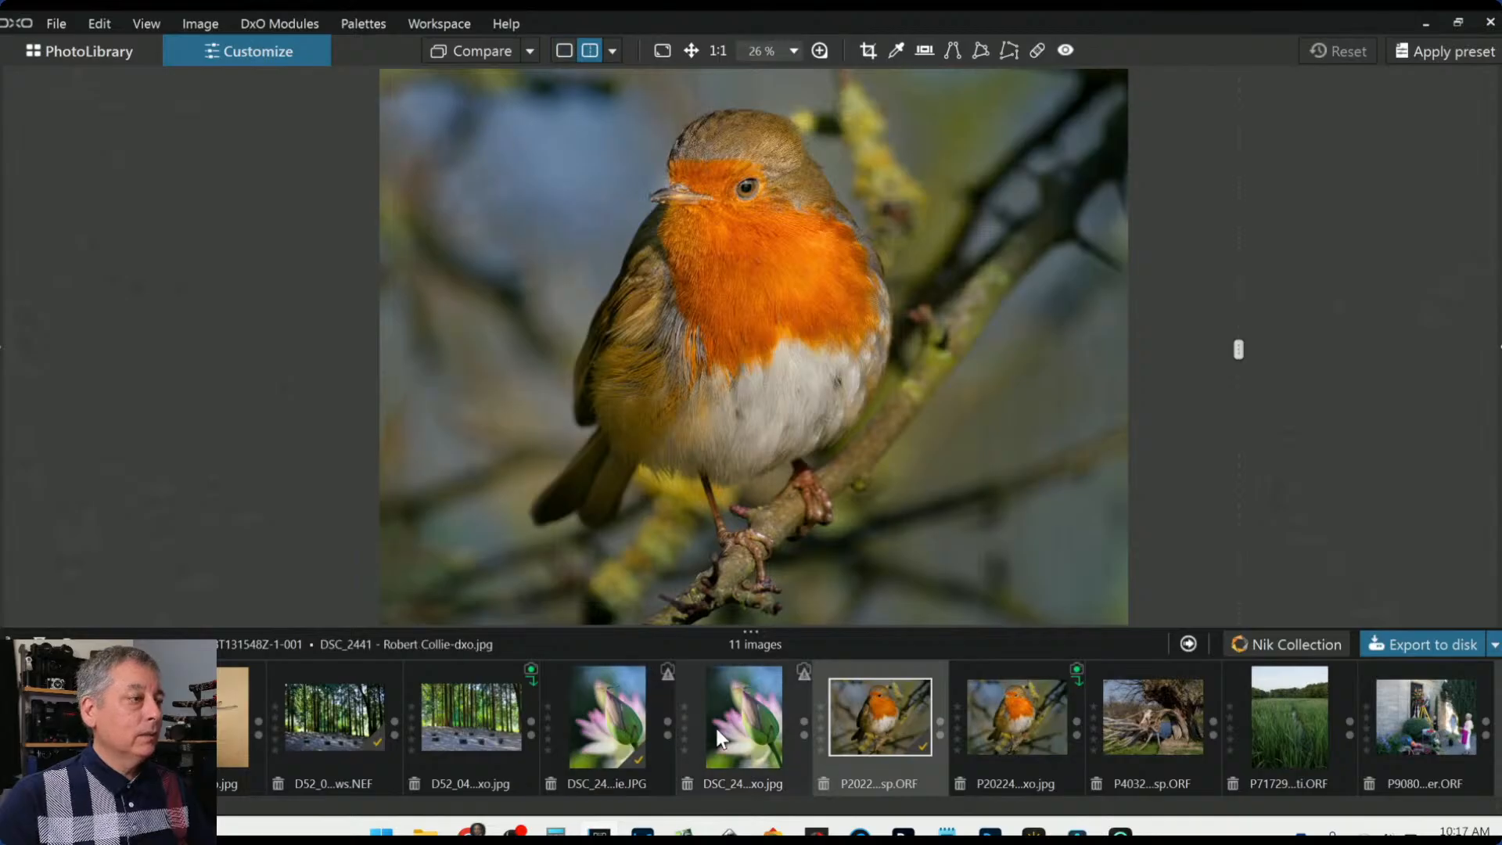
Return to the single-image view and open the broken tree photo P4032517, checking it against the original robin photo
left_click(1161, 718)
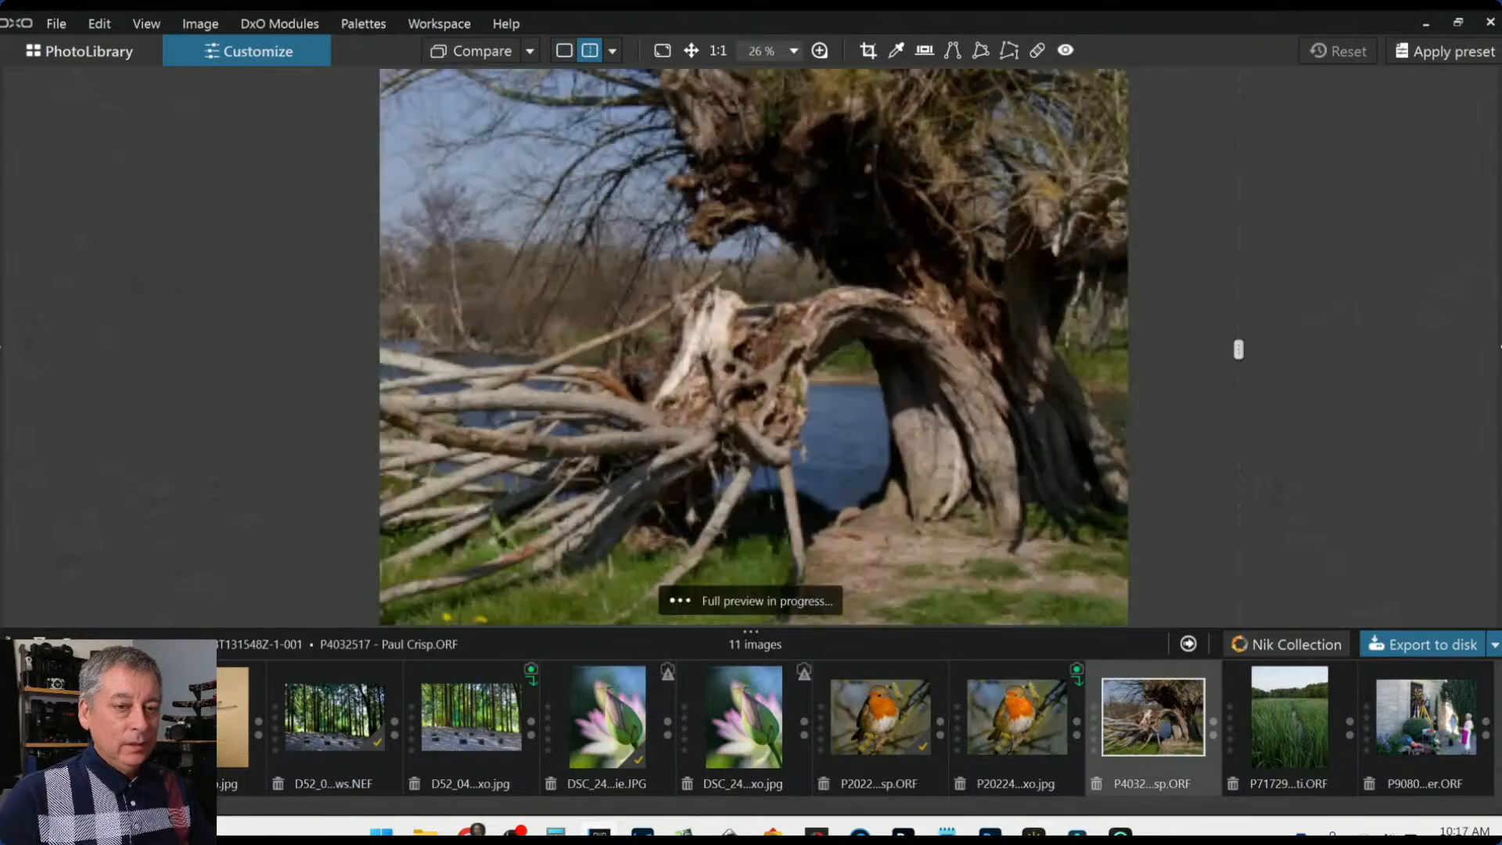
left_click(566, 50)
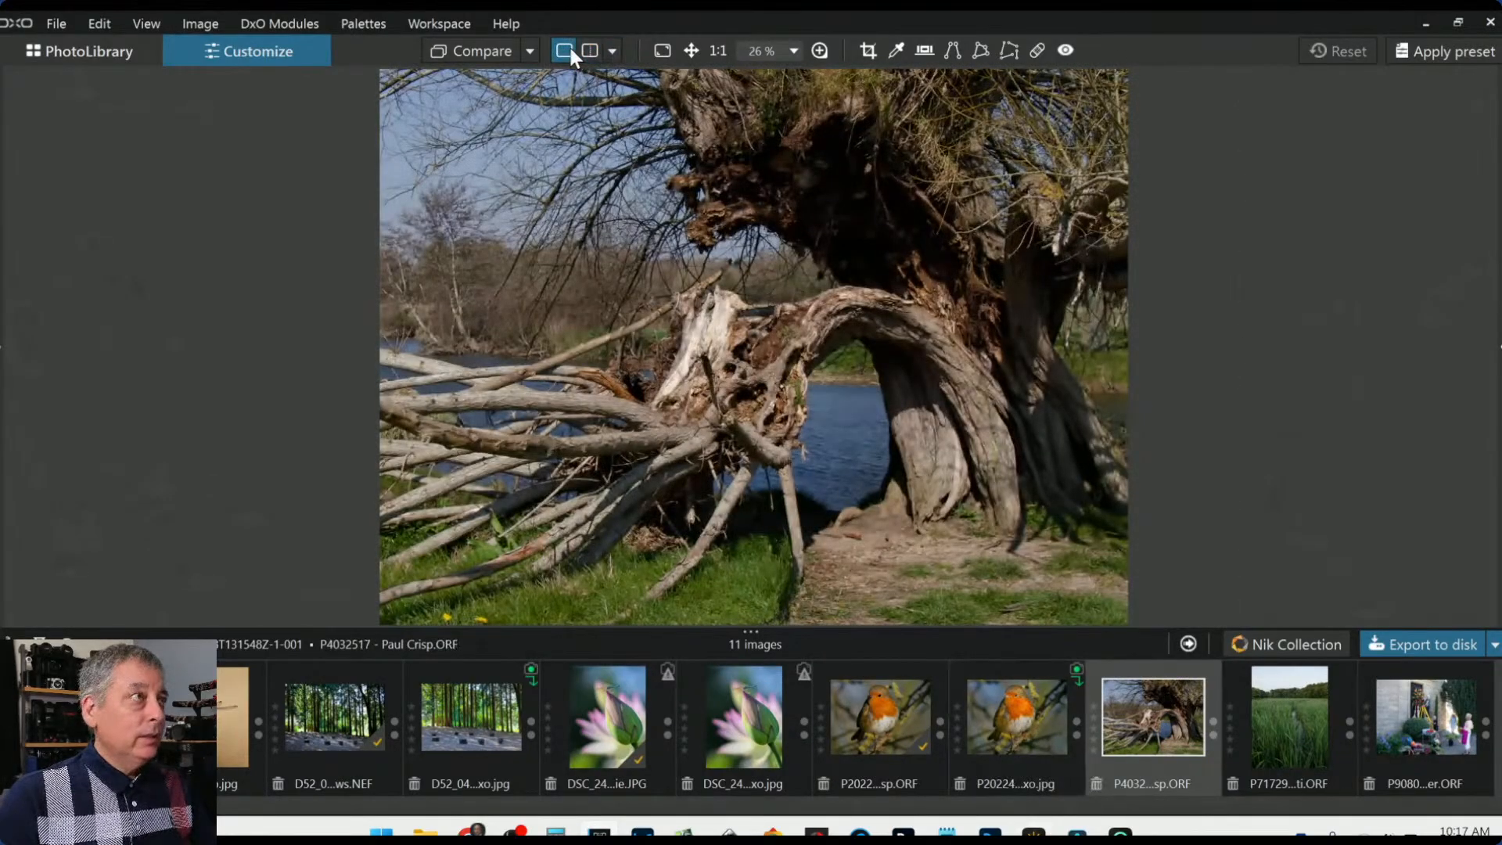
left_click(911, 720)
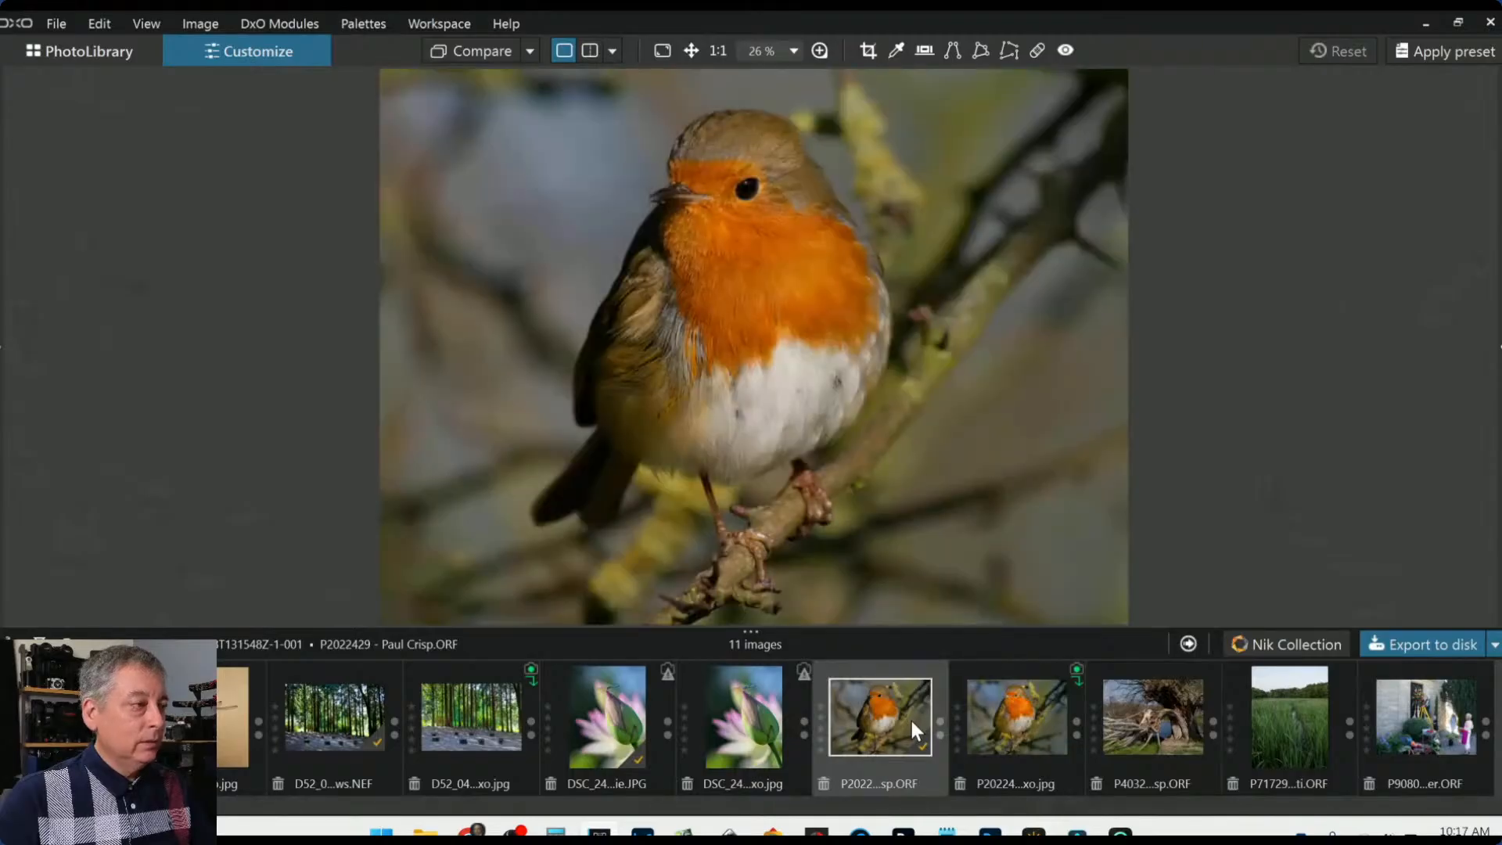
left_click(1162, 721)
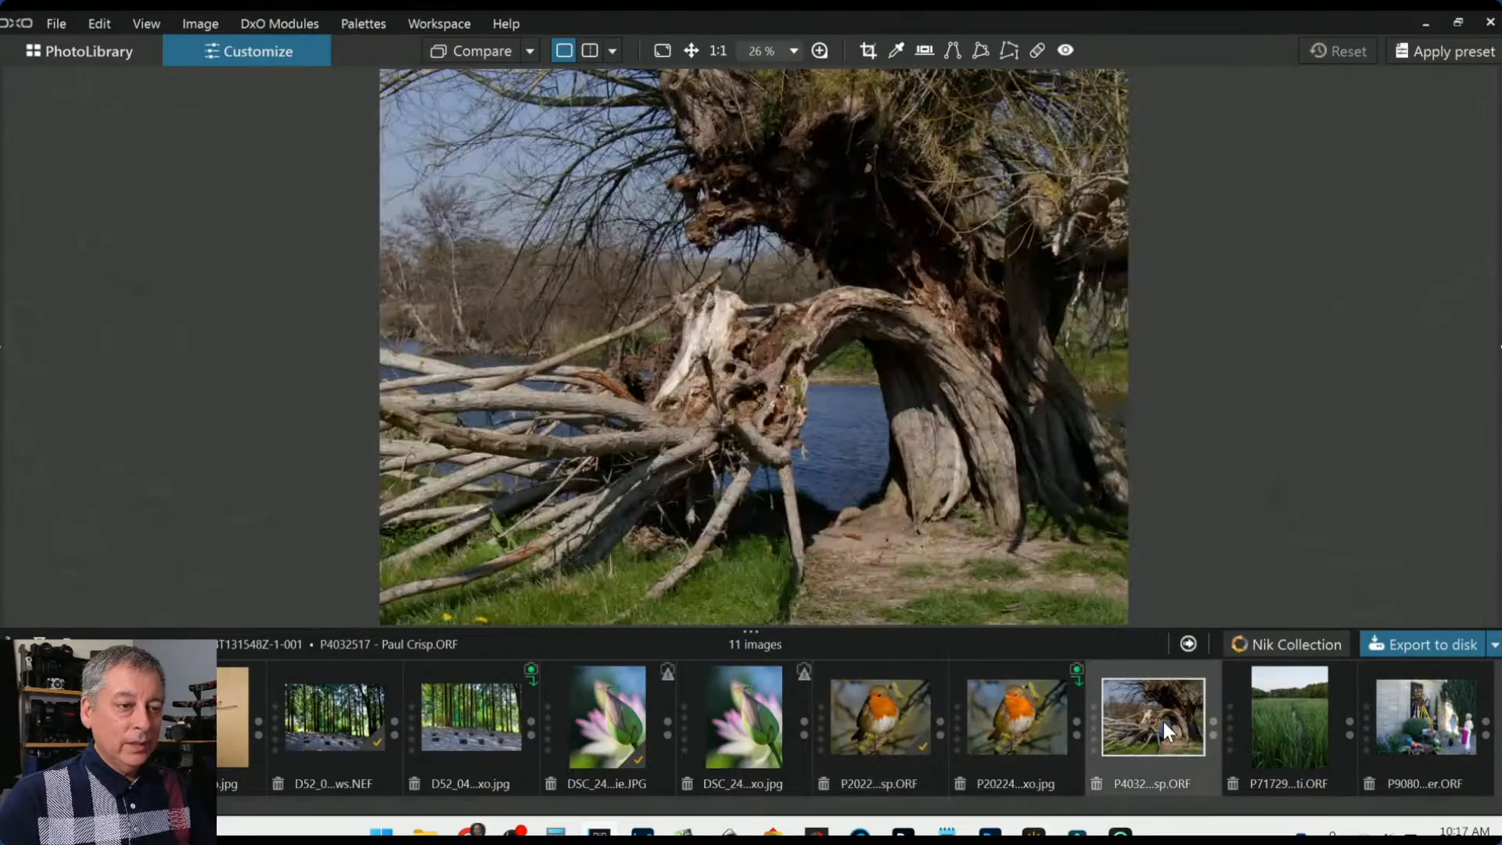
left_click(863, 721)
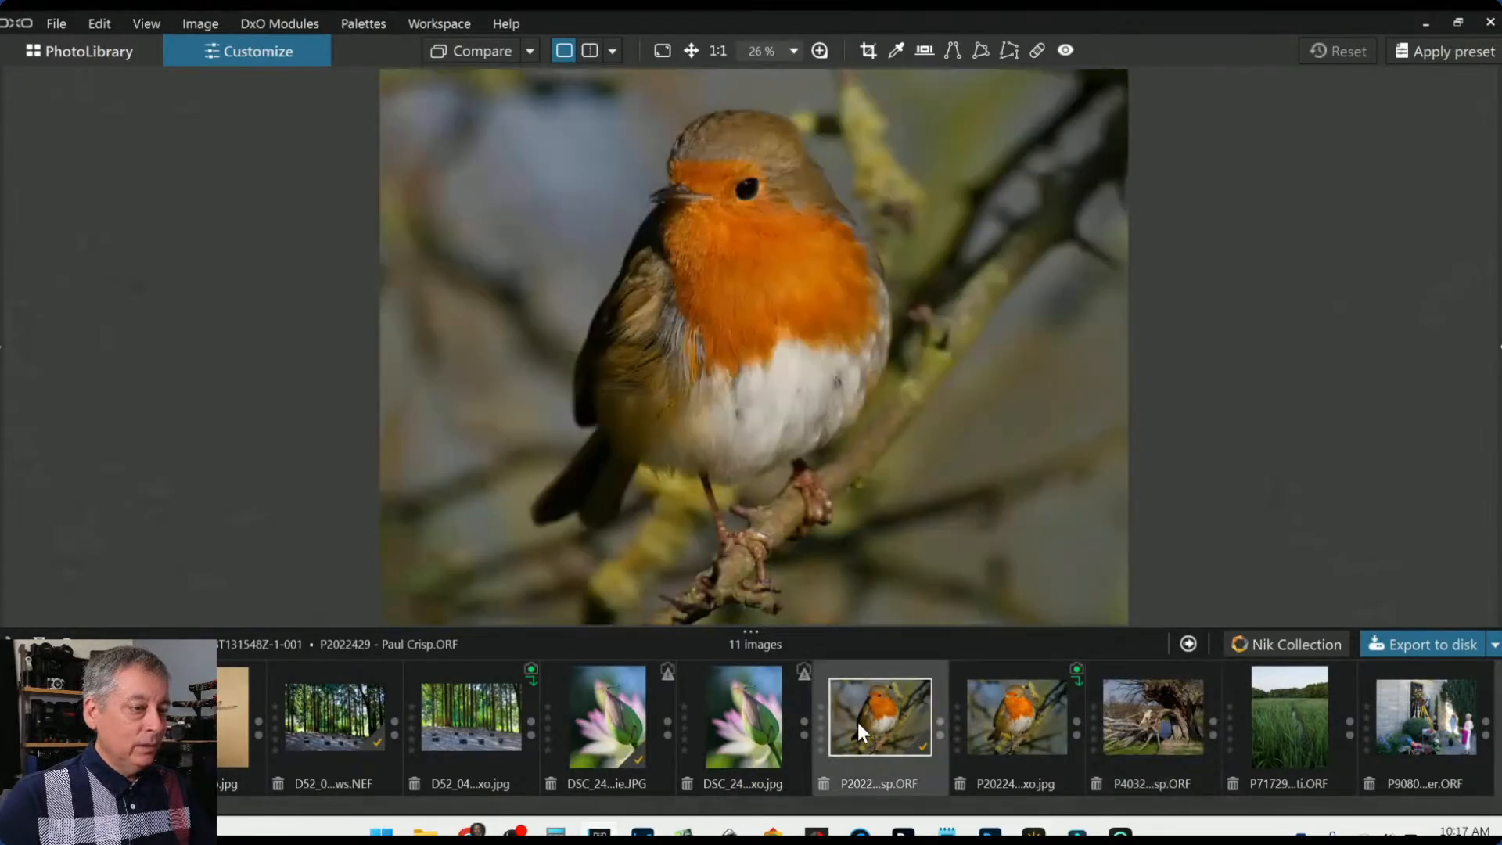
left_click(1157, 735)
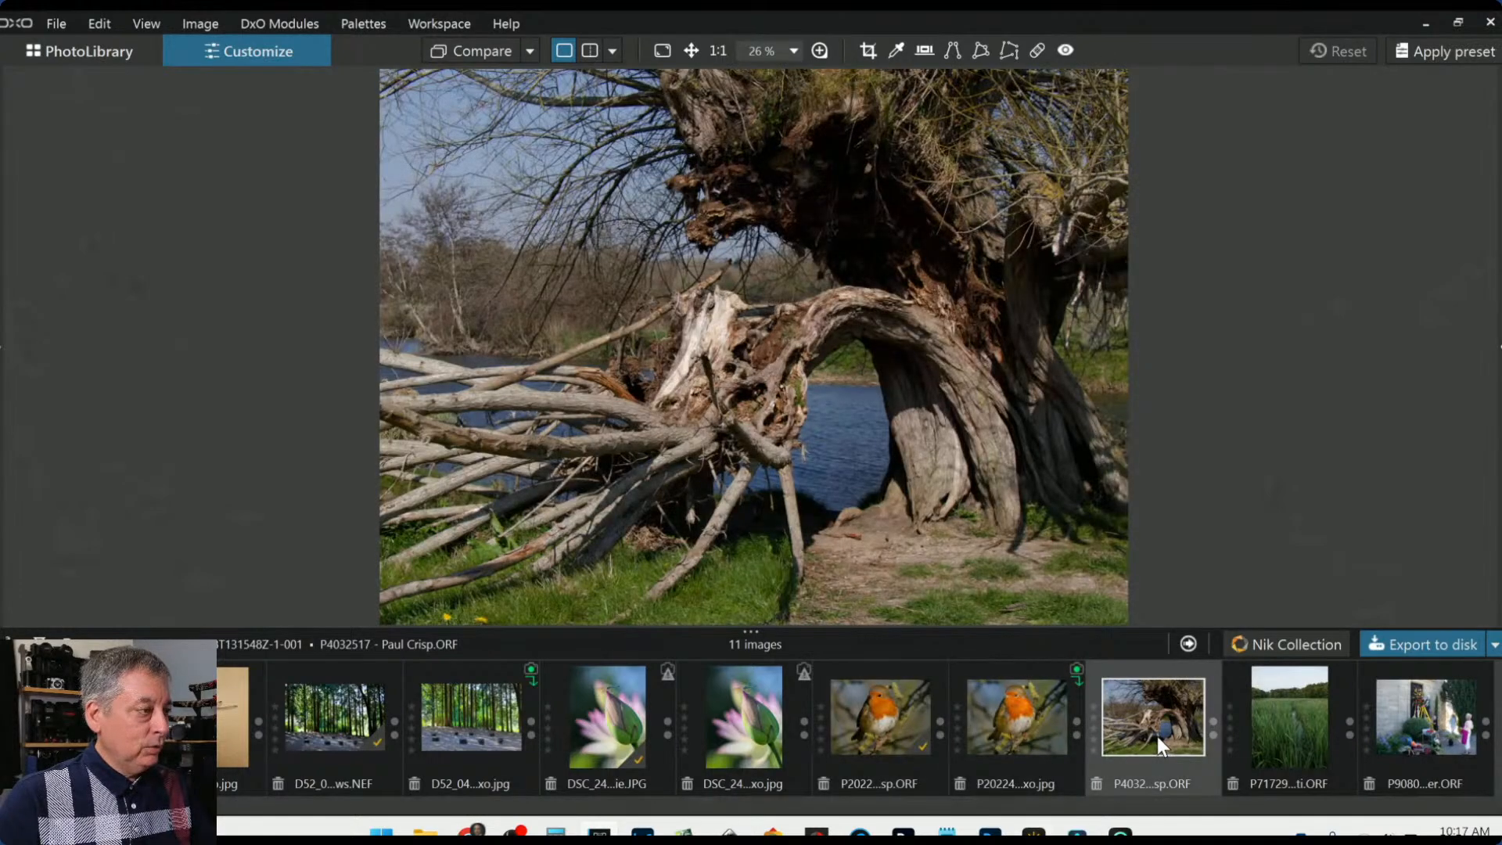
left_click(944, 747)
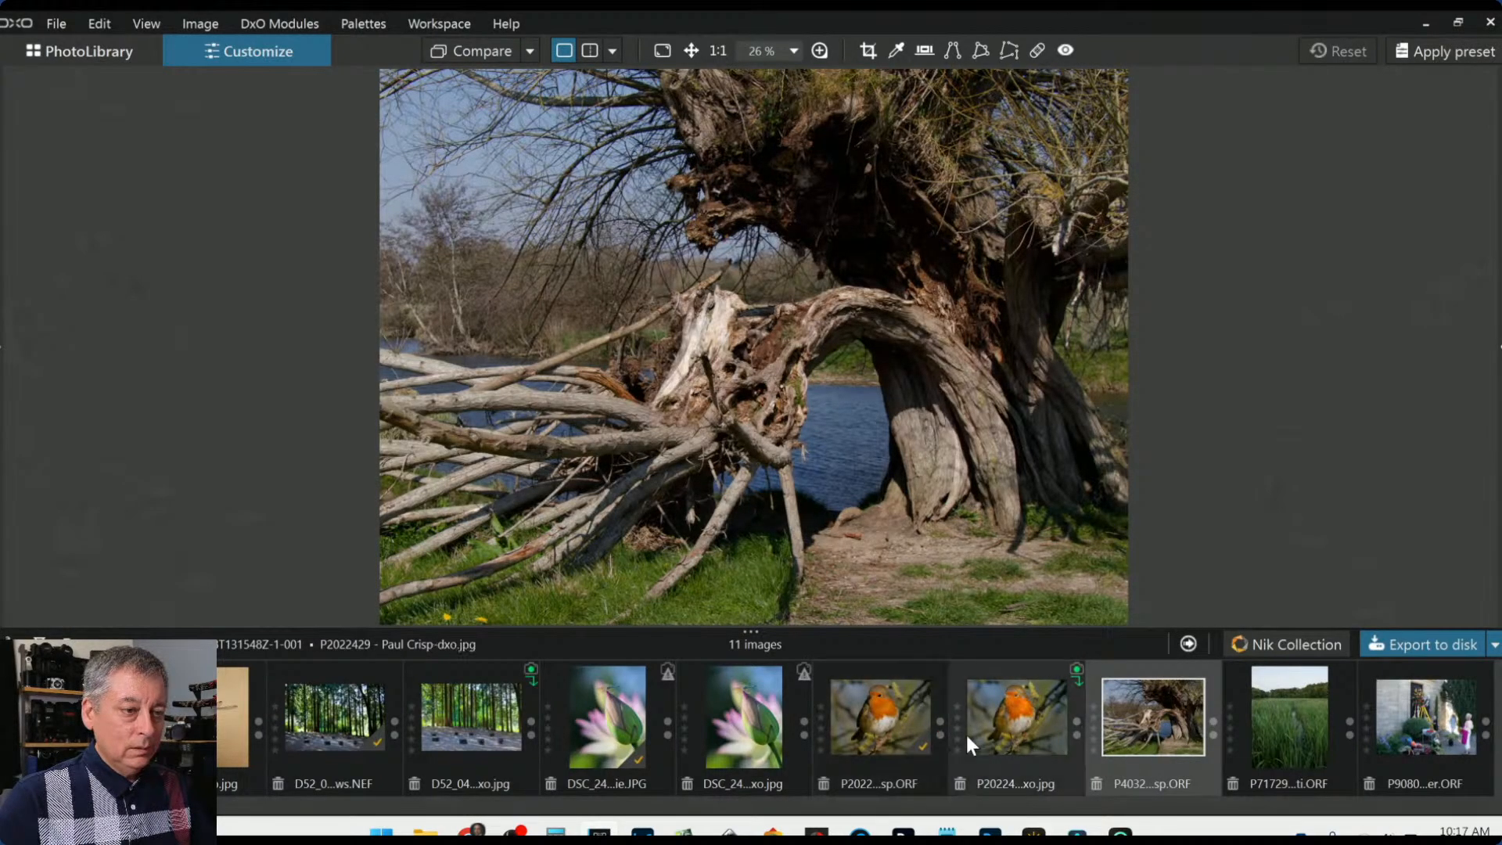
left_click(1135, 743)
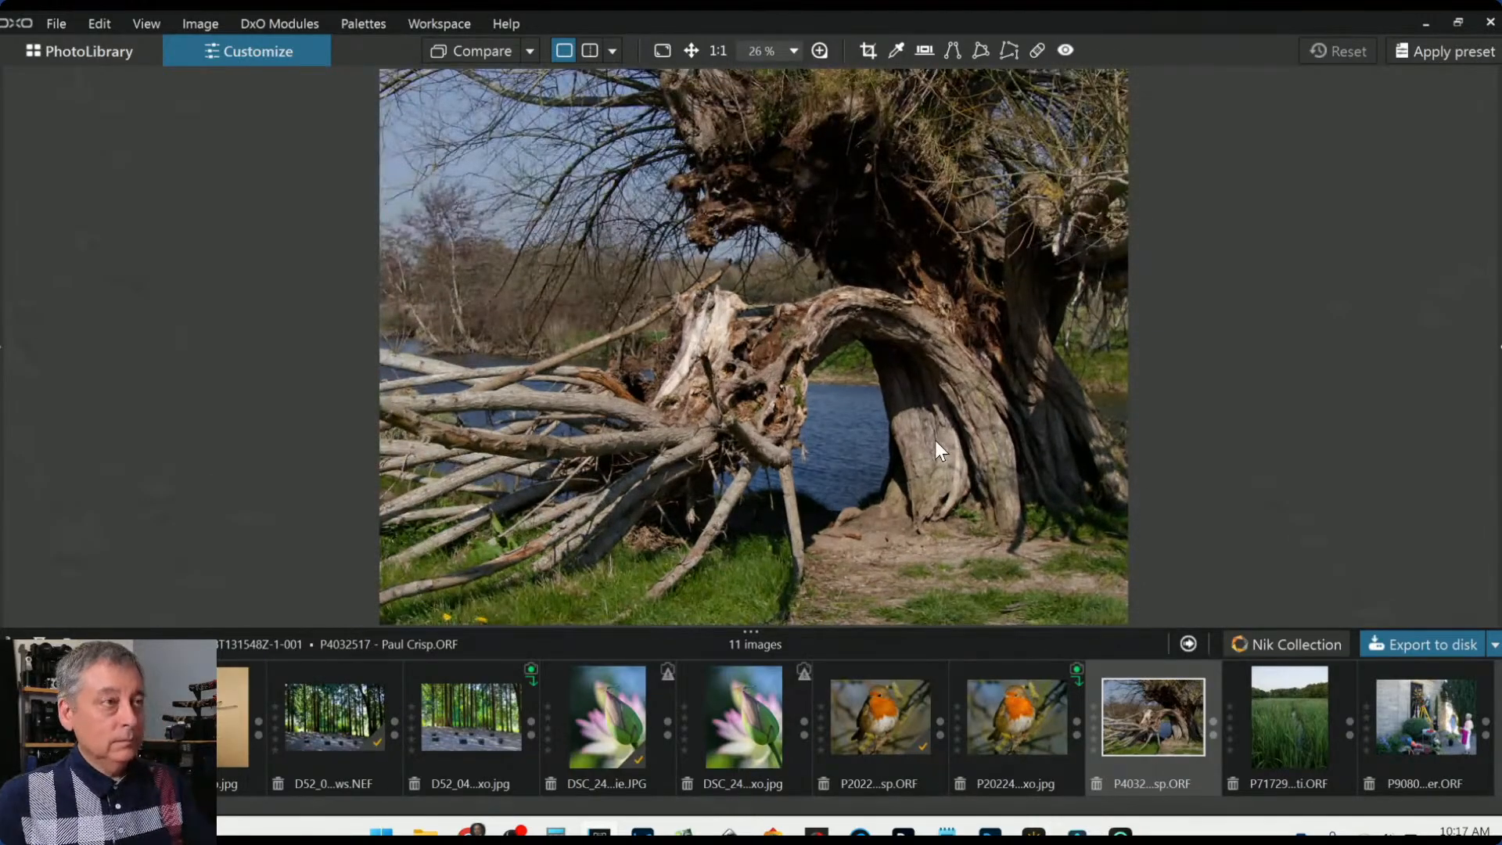
Restore the side palettes and apply the 0000 Rob Default preset to the tree photo
key("F9")
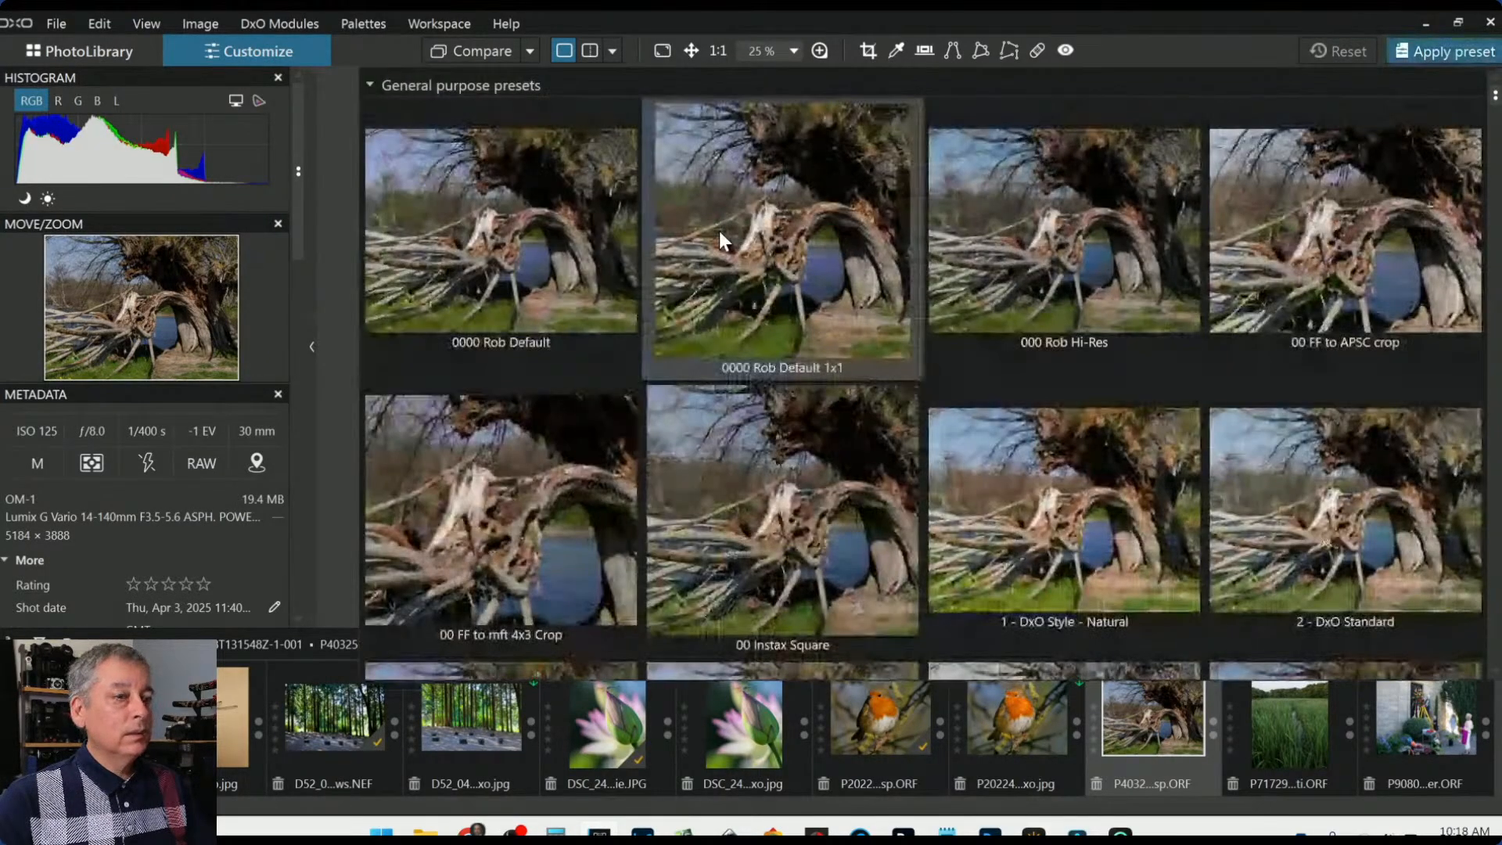
double_click(610, 251)
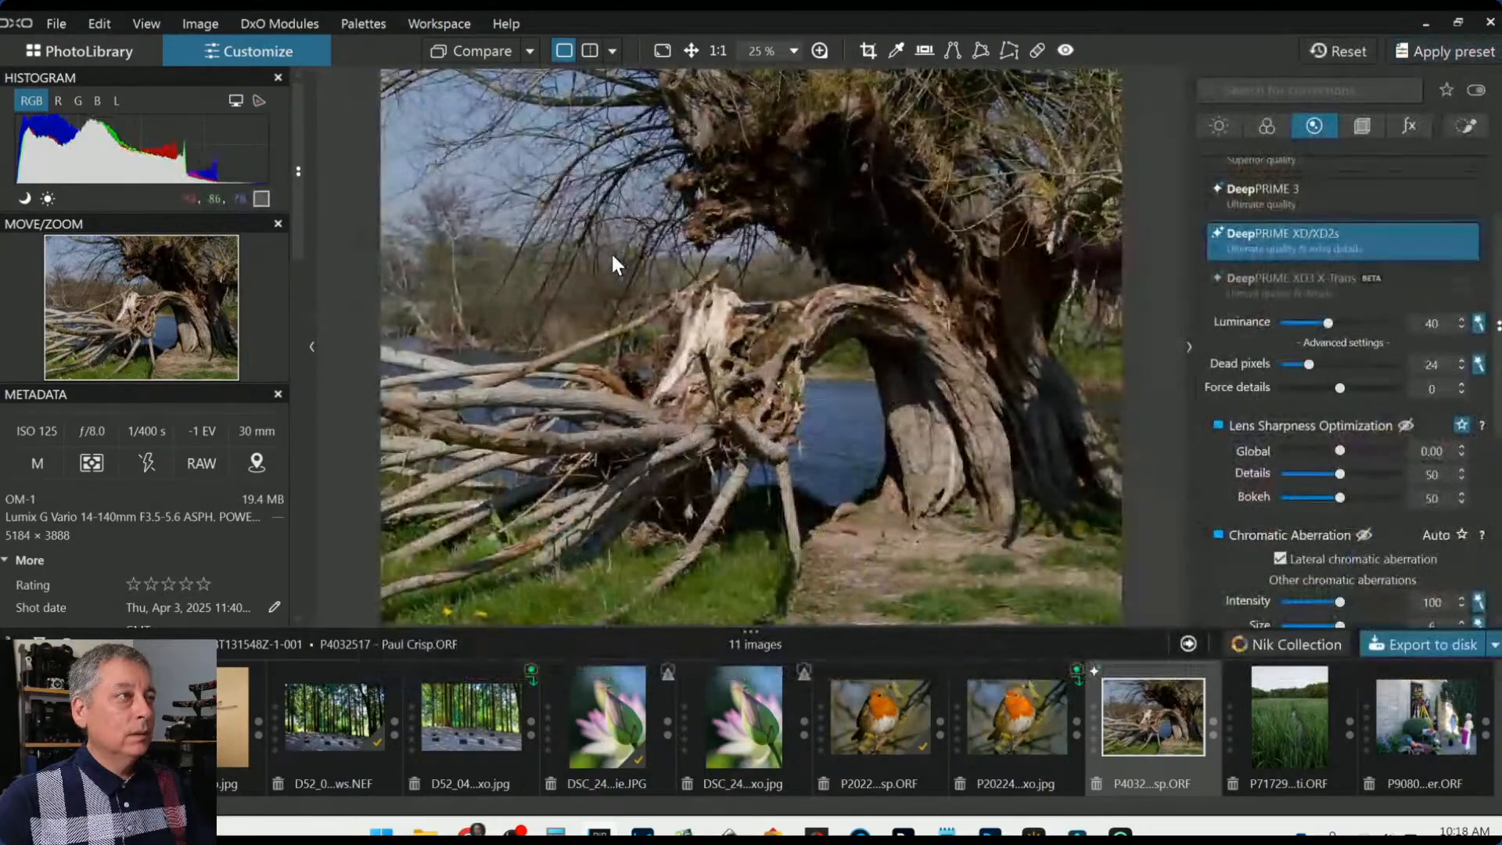
scroll(809, 426, "down", 1)
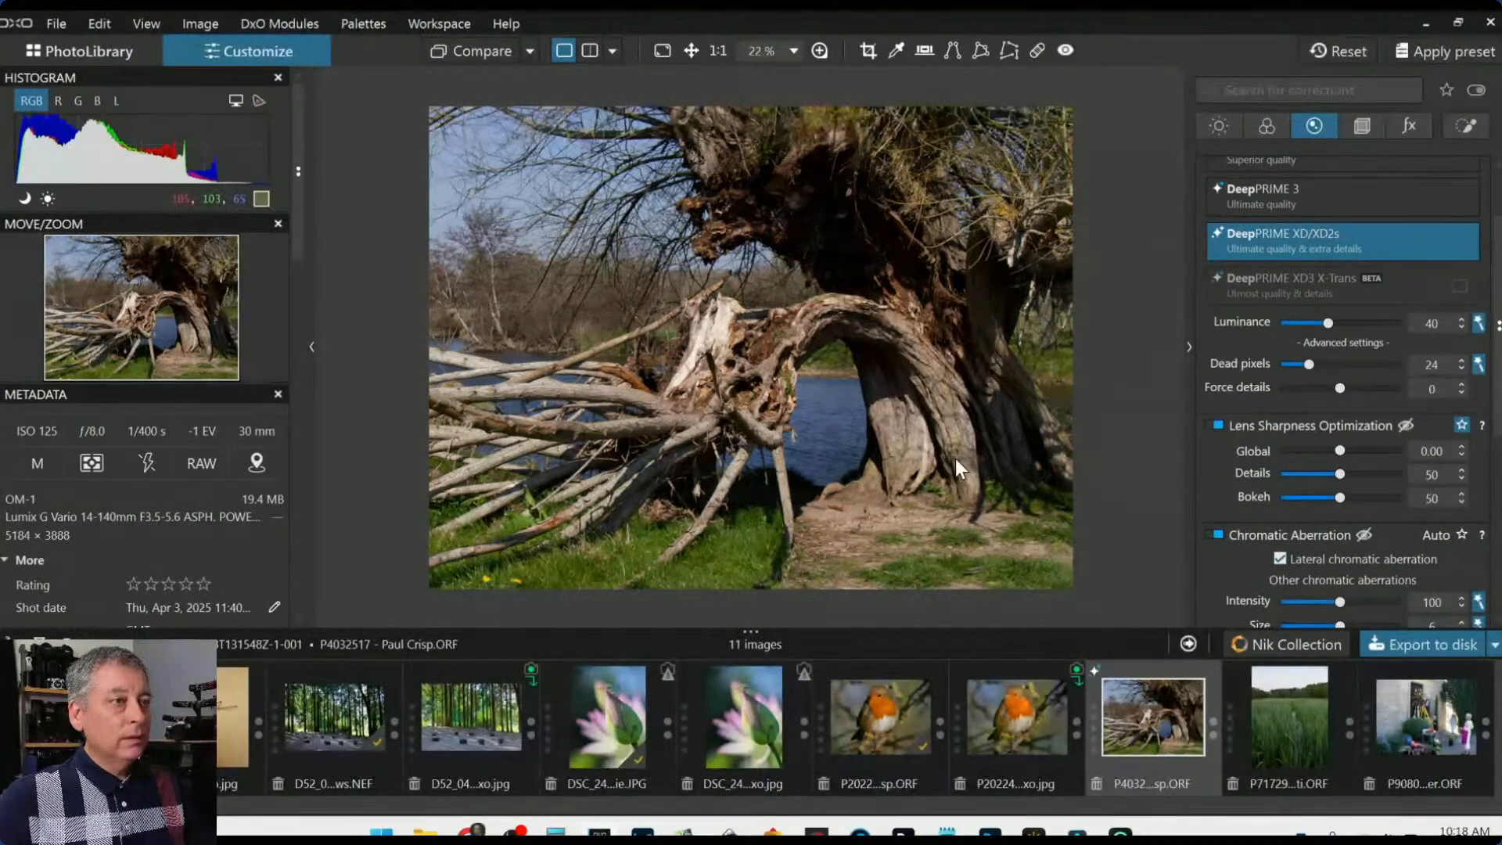
scroll(955, 458, "up", 1)
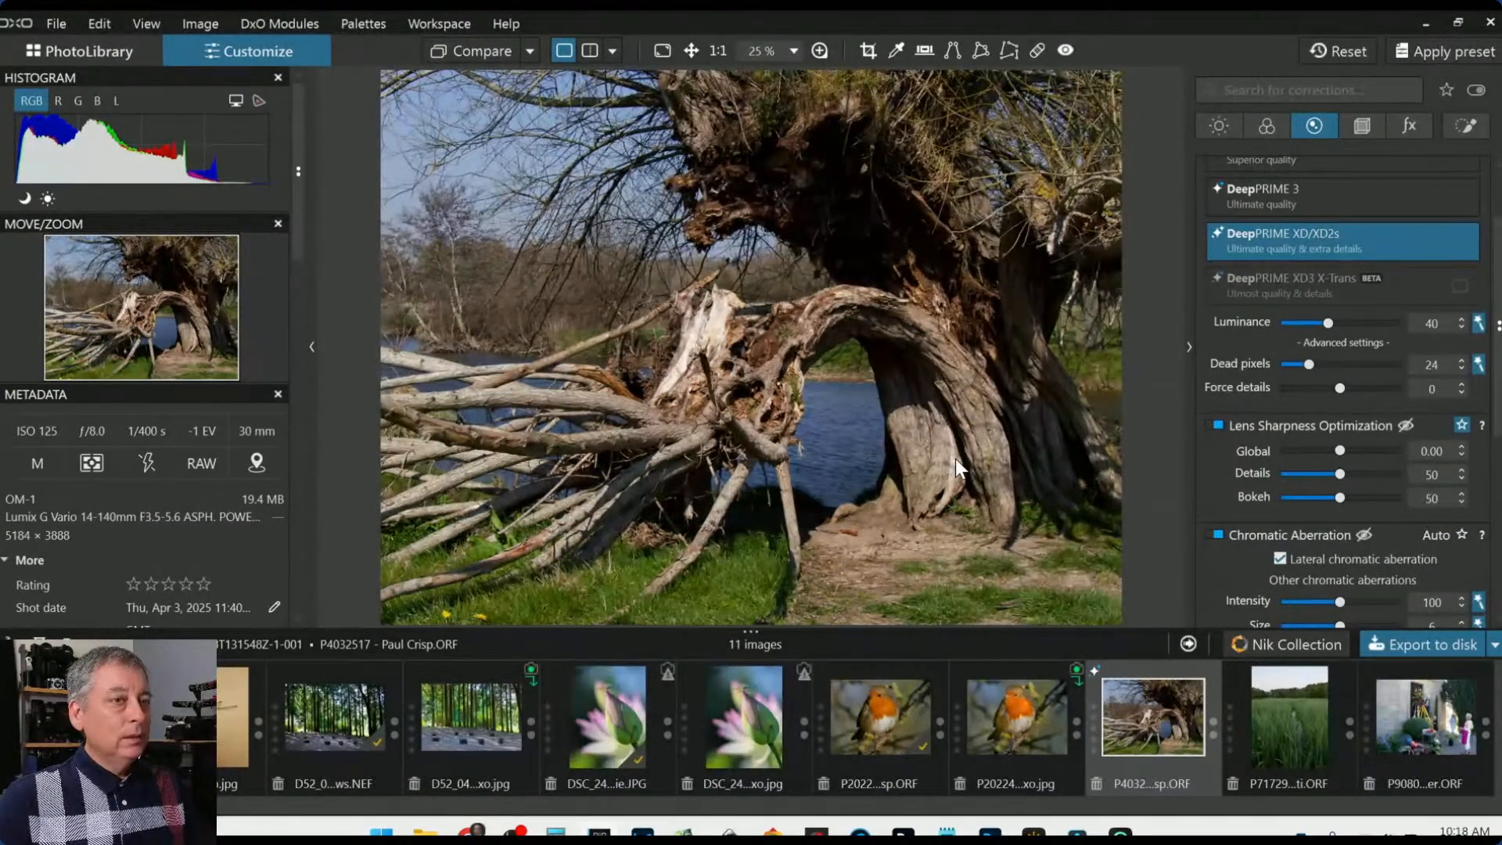
scroll(955, 459, "down", 1)
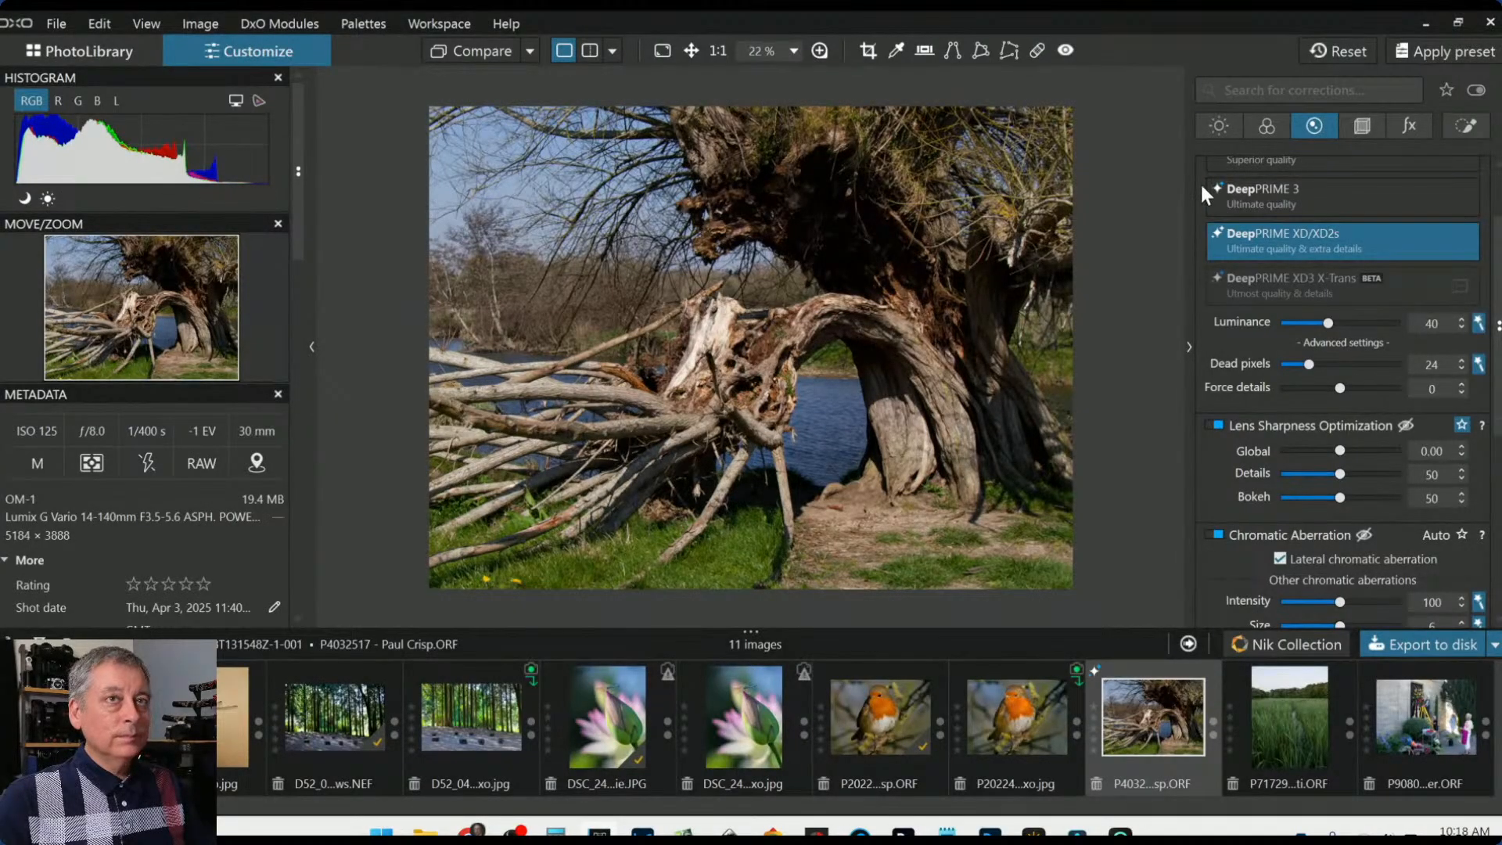
scroll(1329, 386, "up", 1)
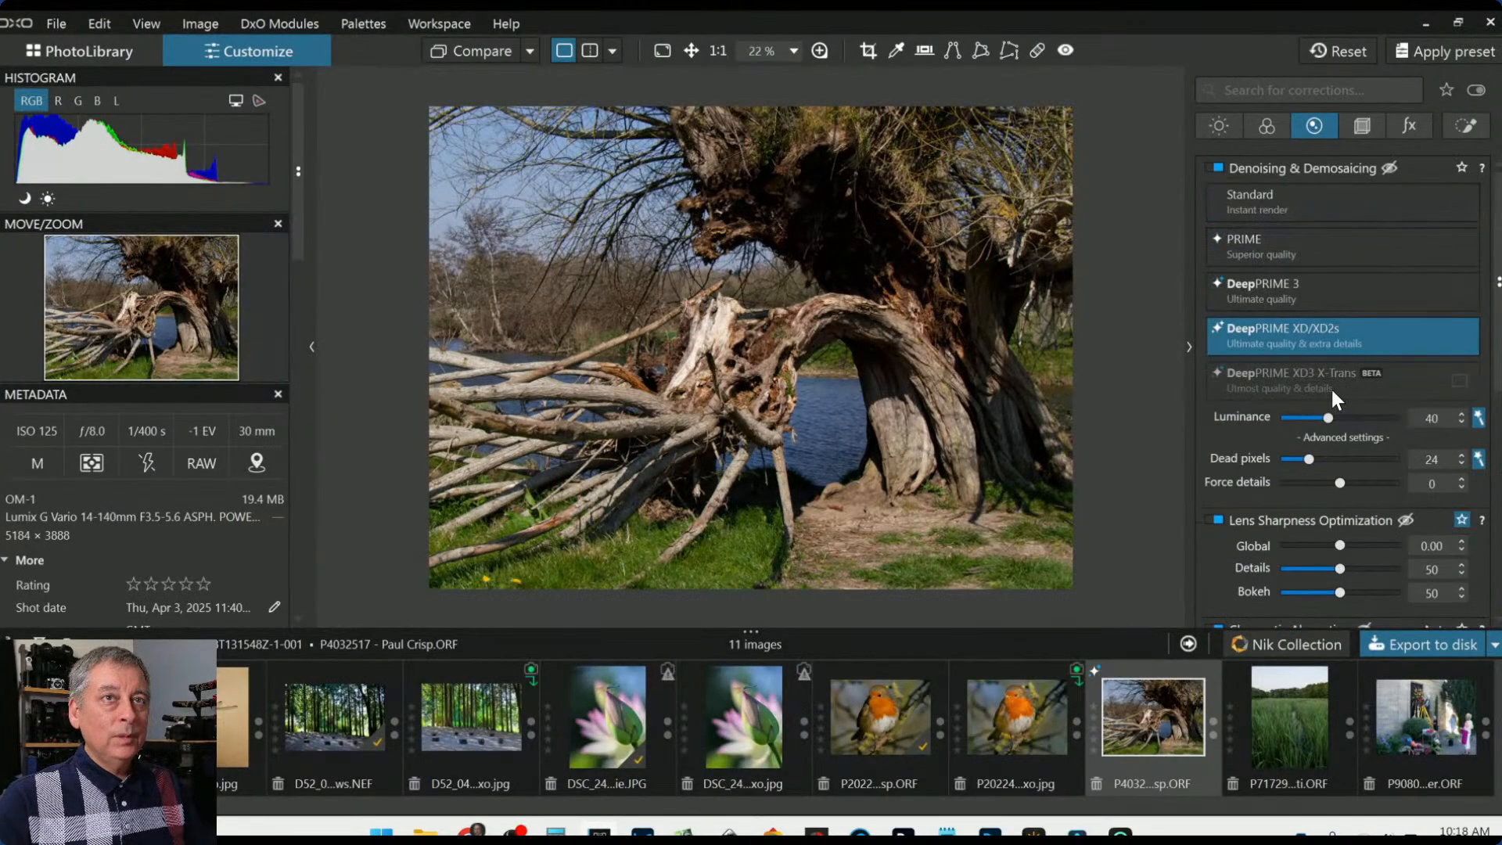
Convert the tree photo to monochrome with the Neutral Black and White rendering, checking it against the color version
left_click(1261, 127)
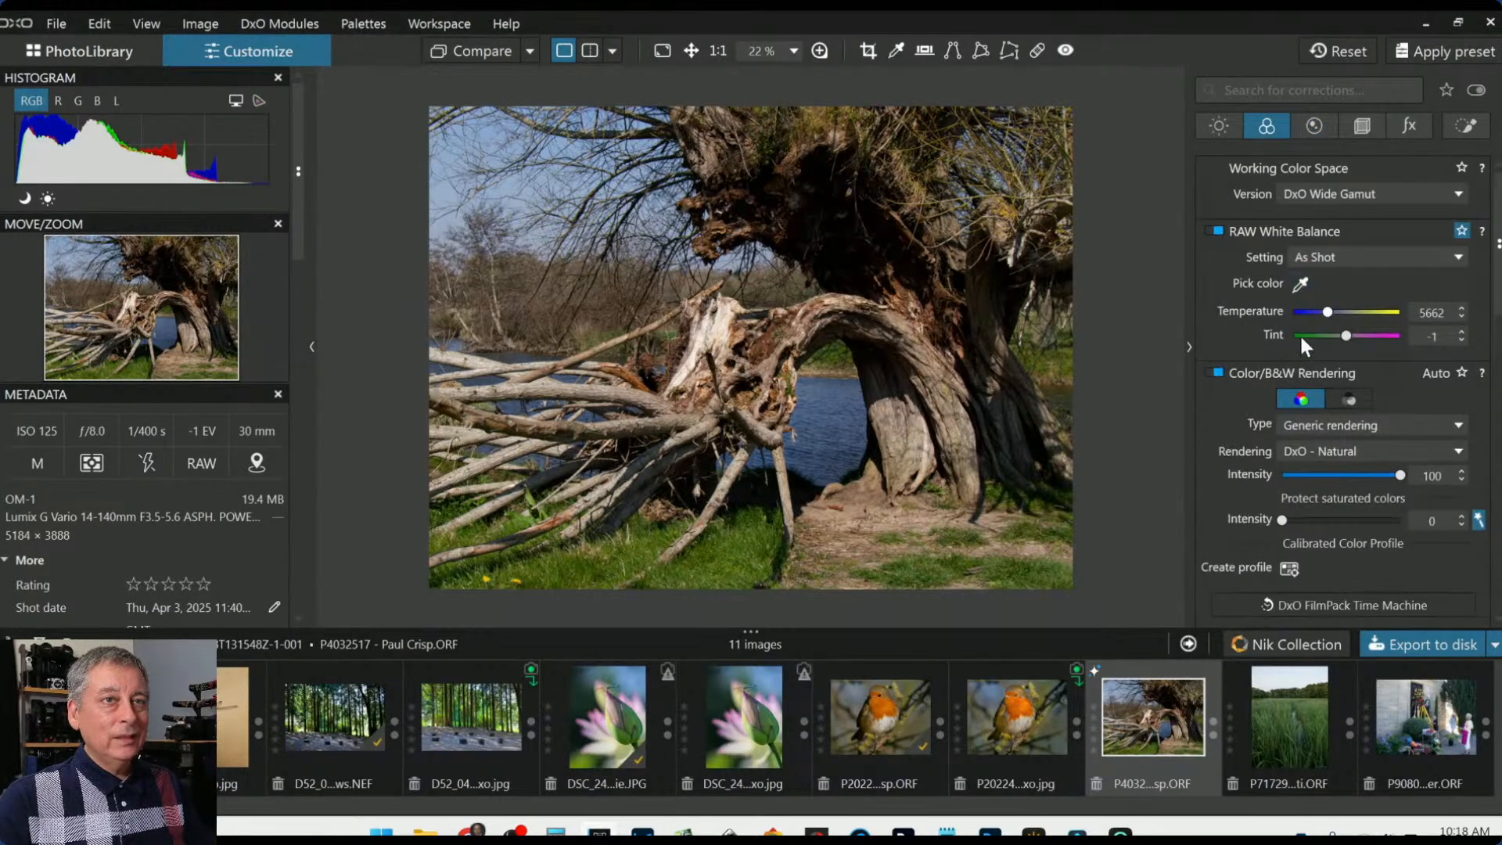
left_click(1345, 405)
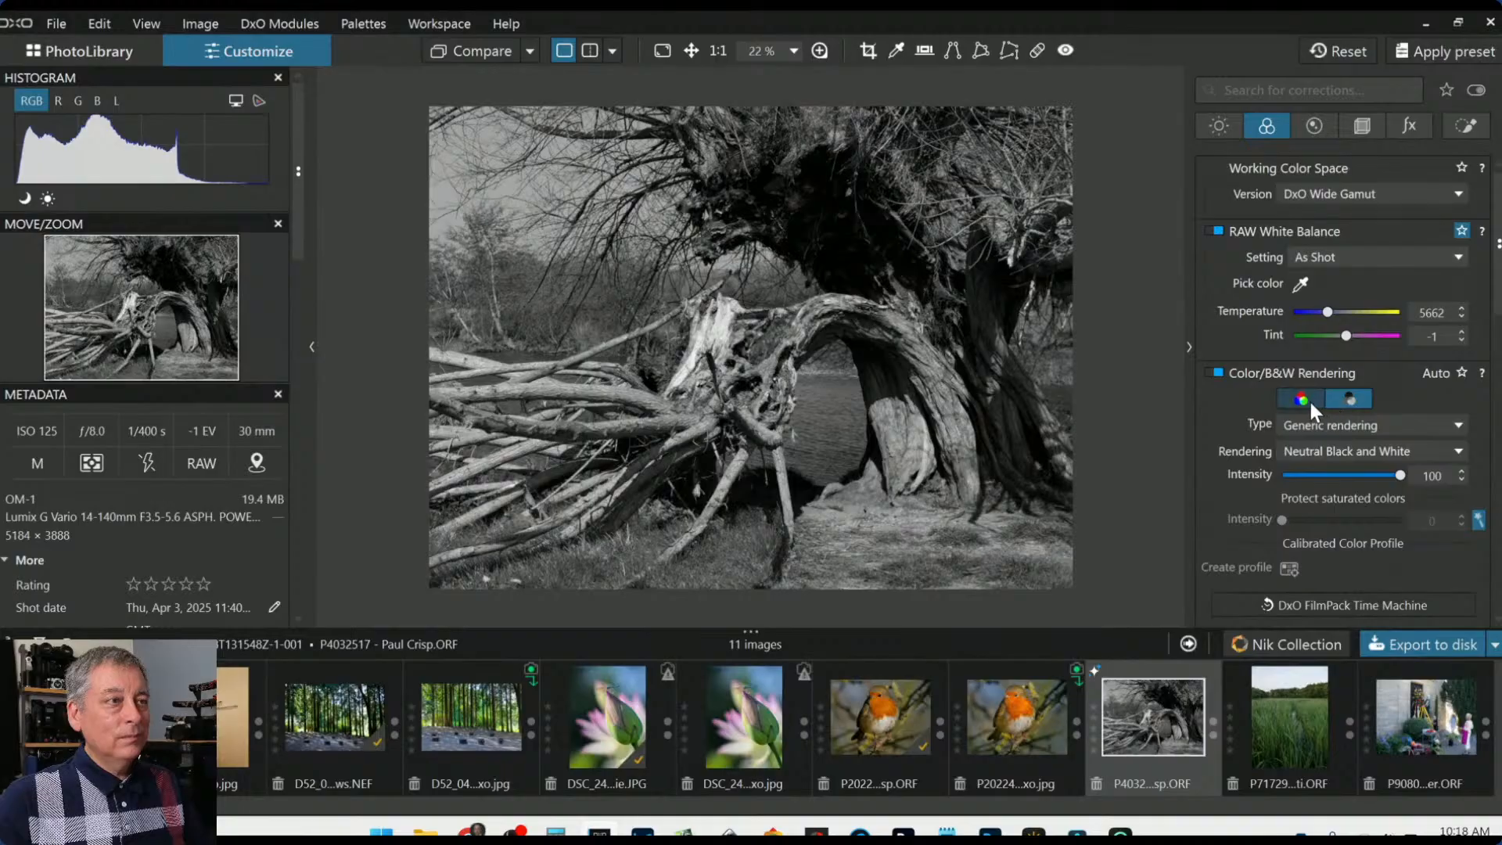
left_click(1307, 399)
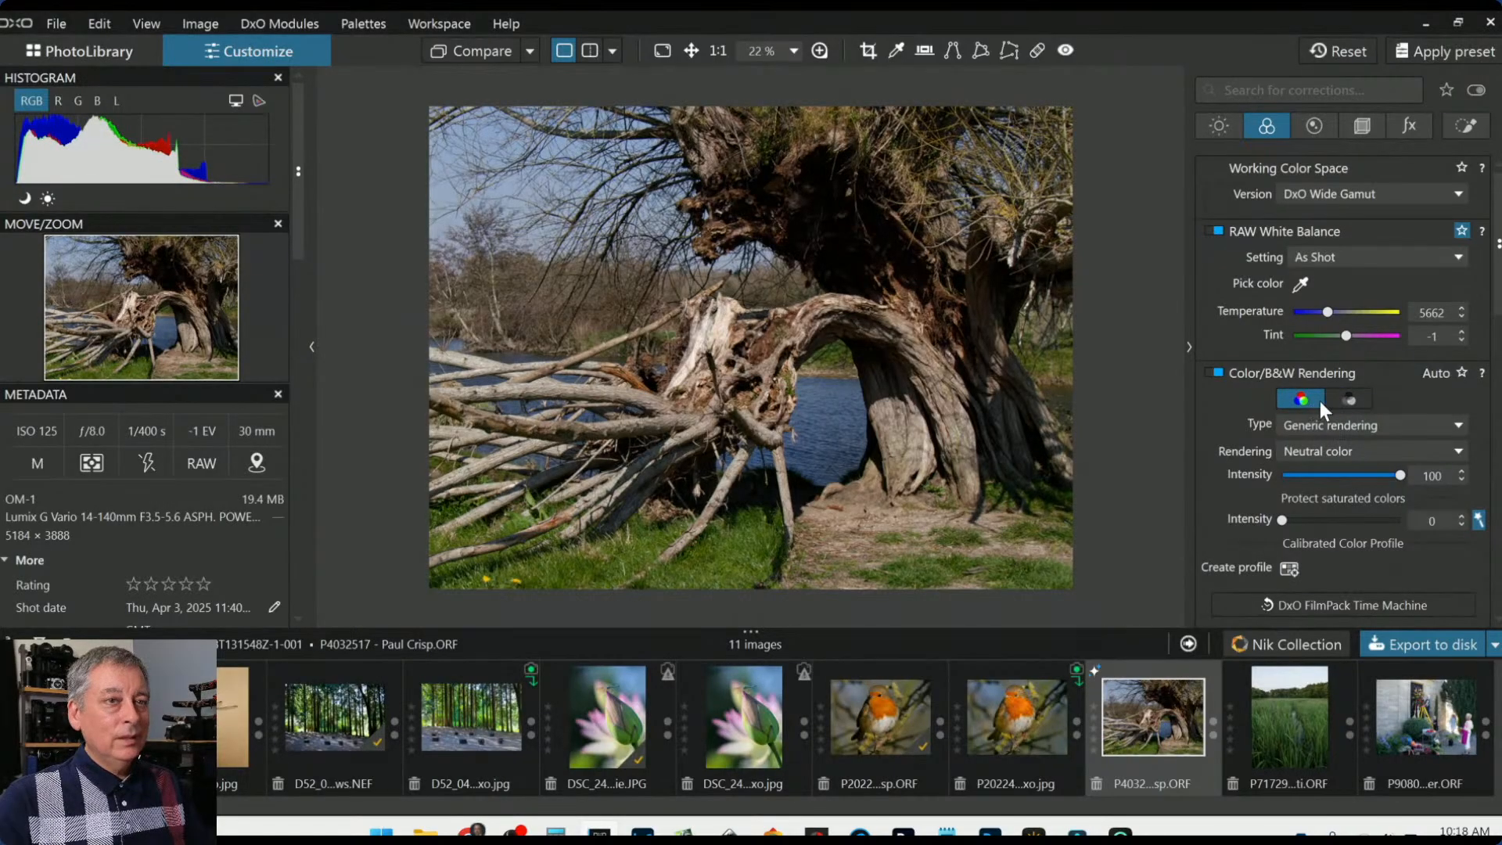
left_click(1346, 405)
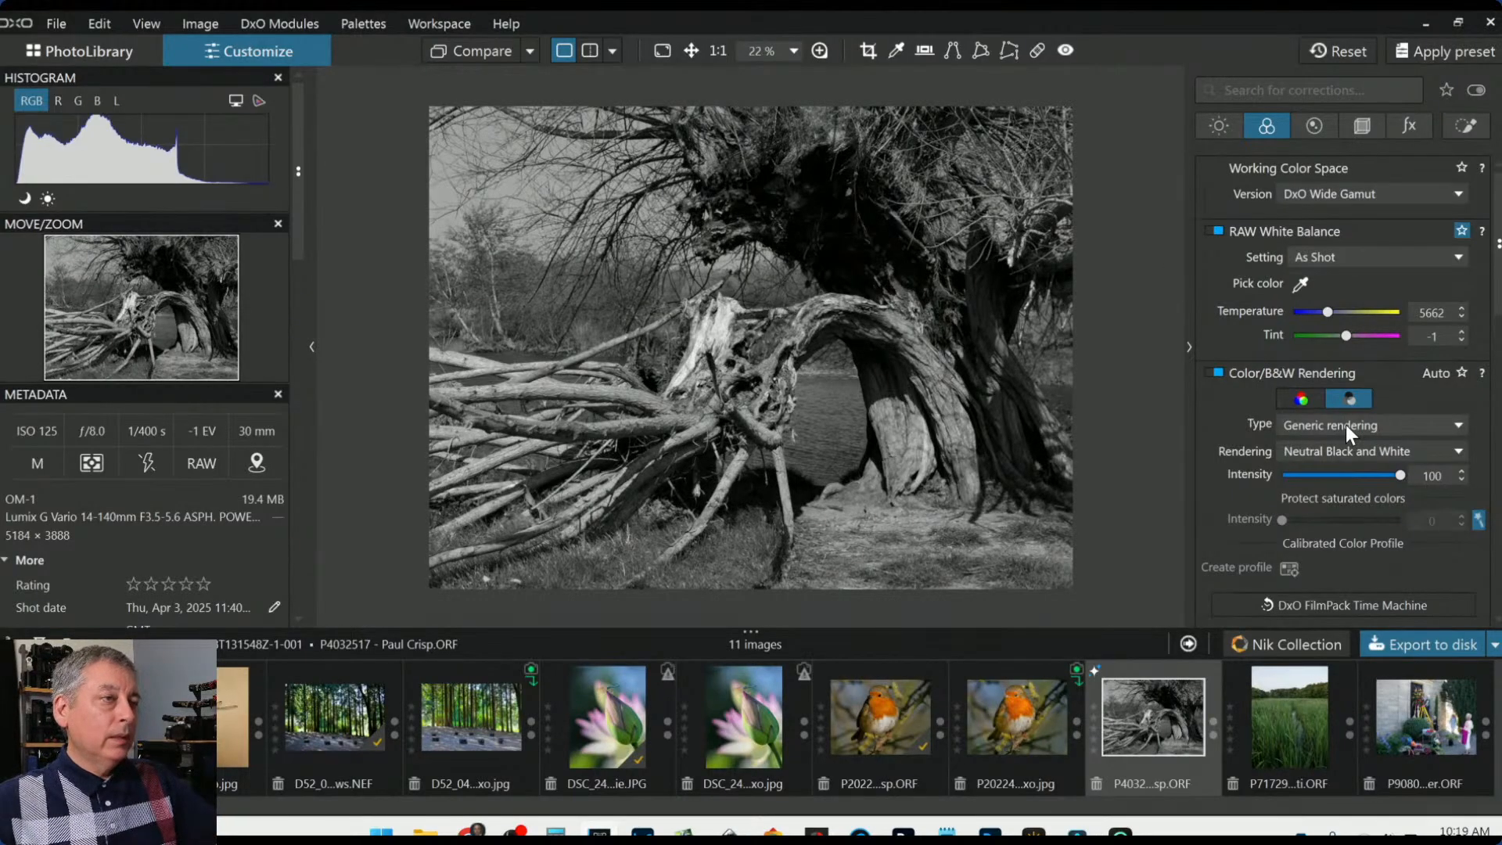
Add a local adjustment control point on the dark upper trunk and enlarge its radius to reach the arched trunk below
left_click(1466, 125)
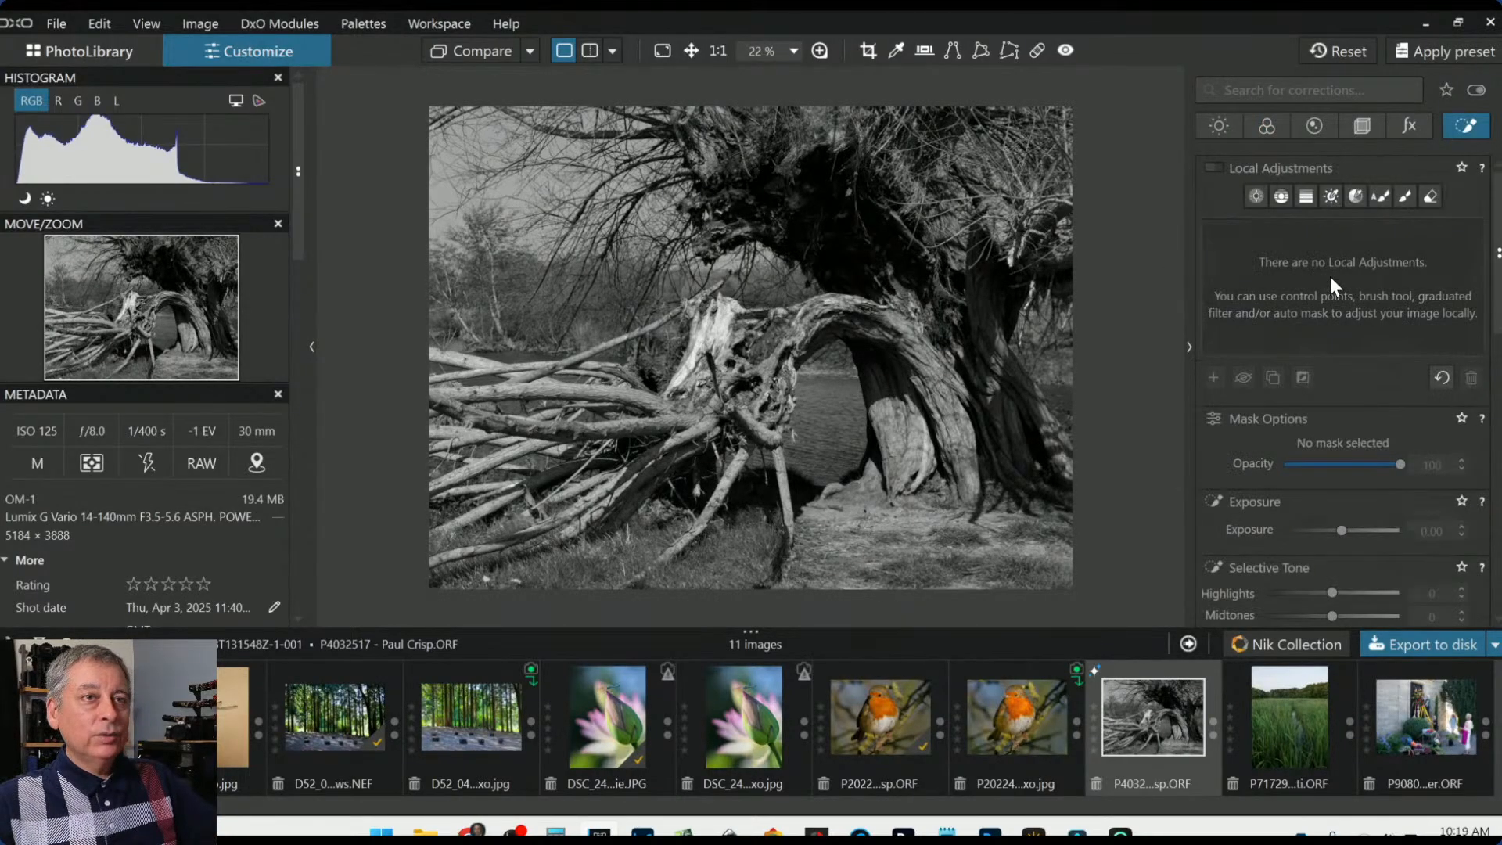
left_click(1256, 196)
left_click(826, 220)
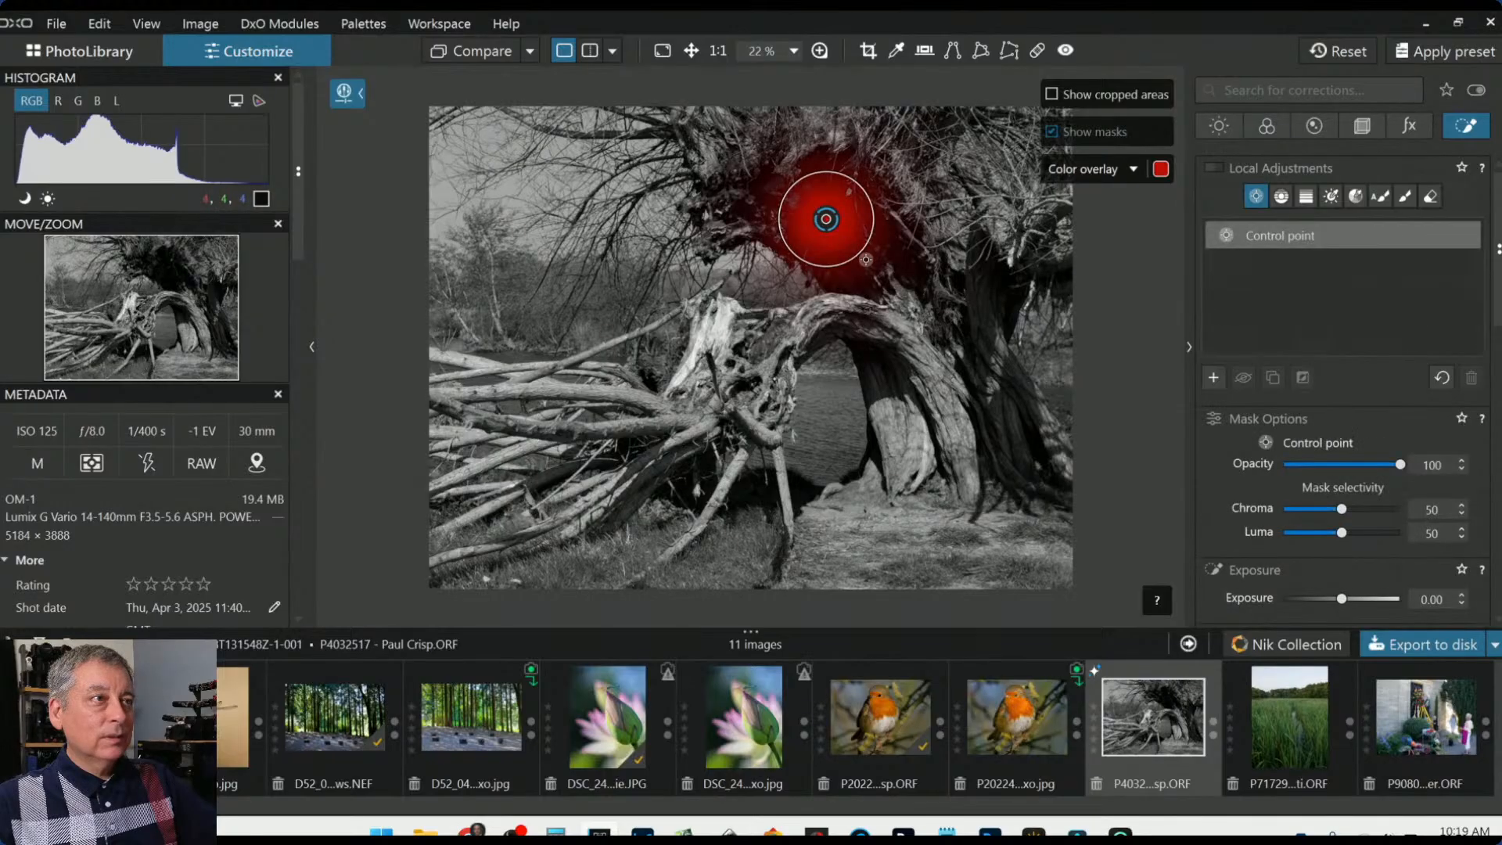
left_click_drag(863, 255, 884, 360)
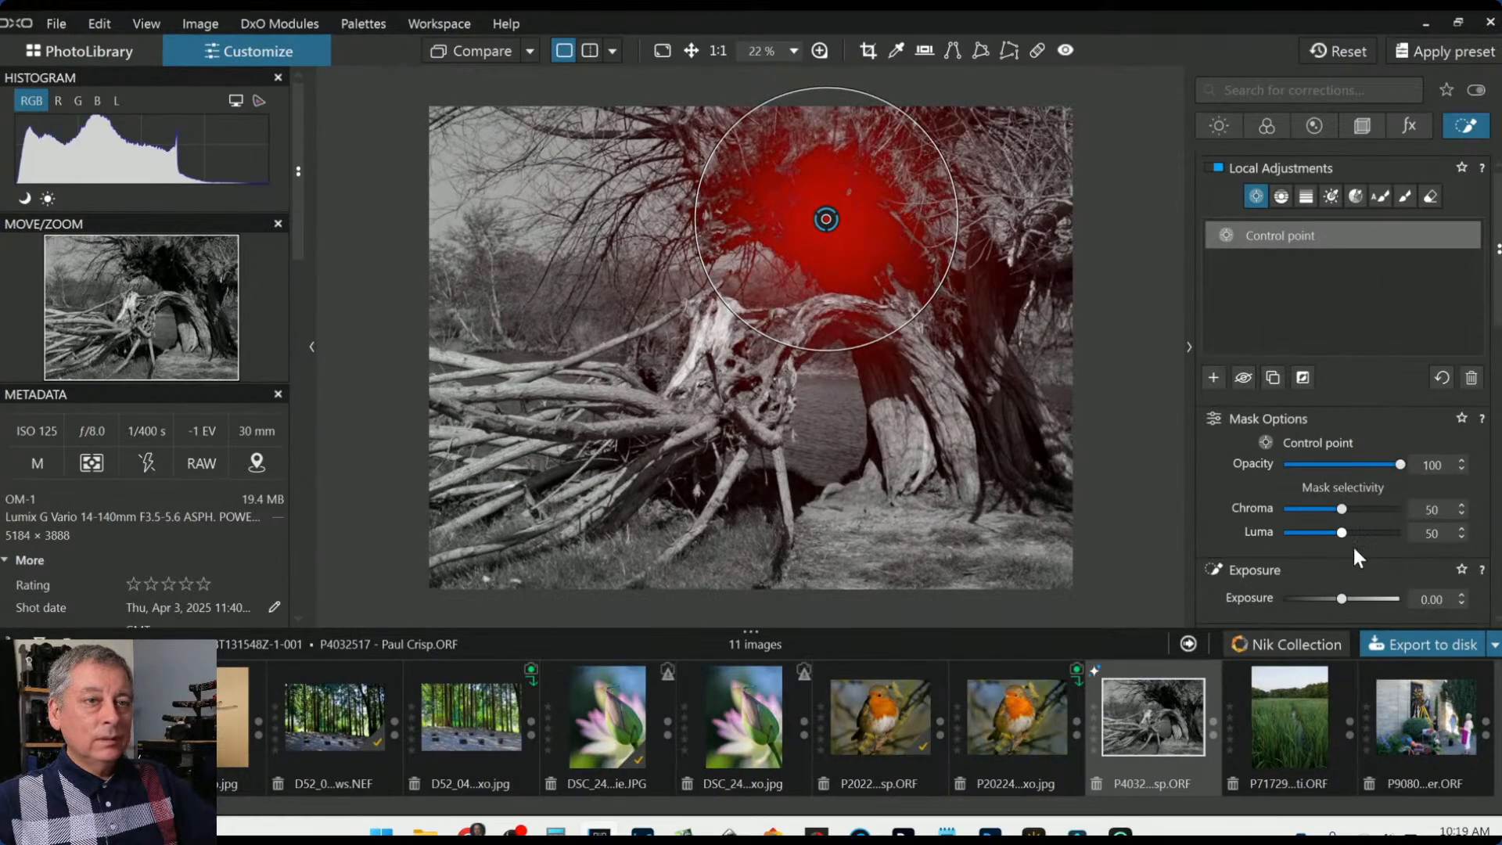
Raise the control point's Selective Tone shadows to 51
scroll(1353, 544, "down", 4)
left_click_drag(1337, 523, 1367, 518)
scroll(1269, 532, "down", 3)
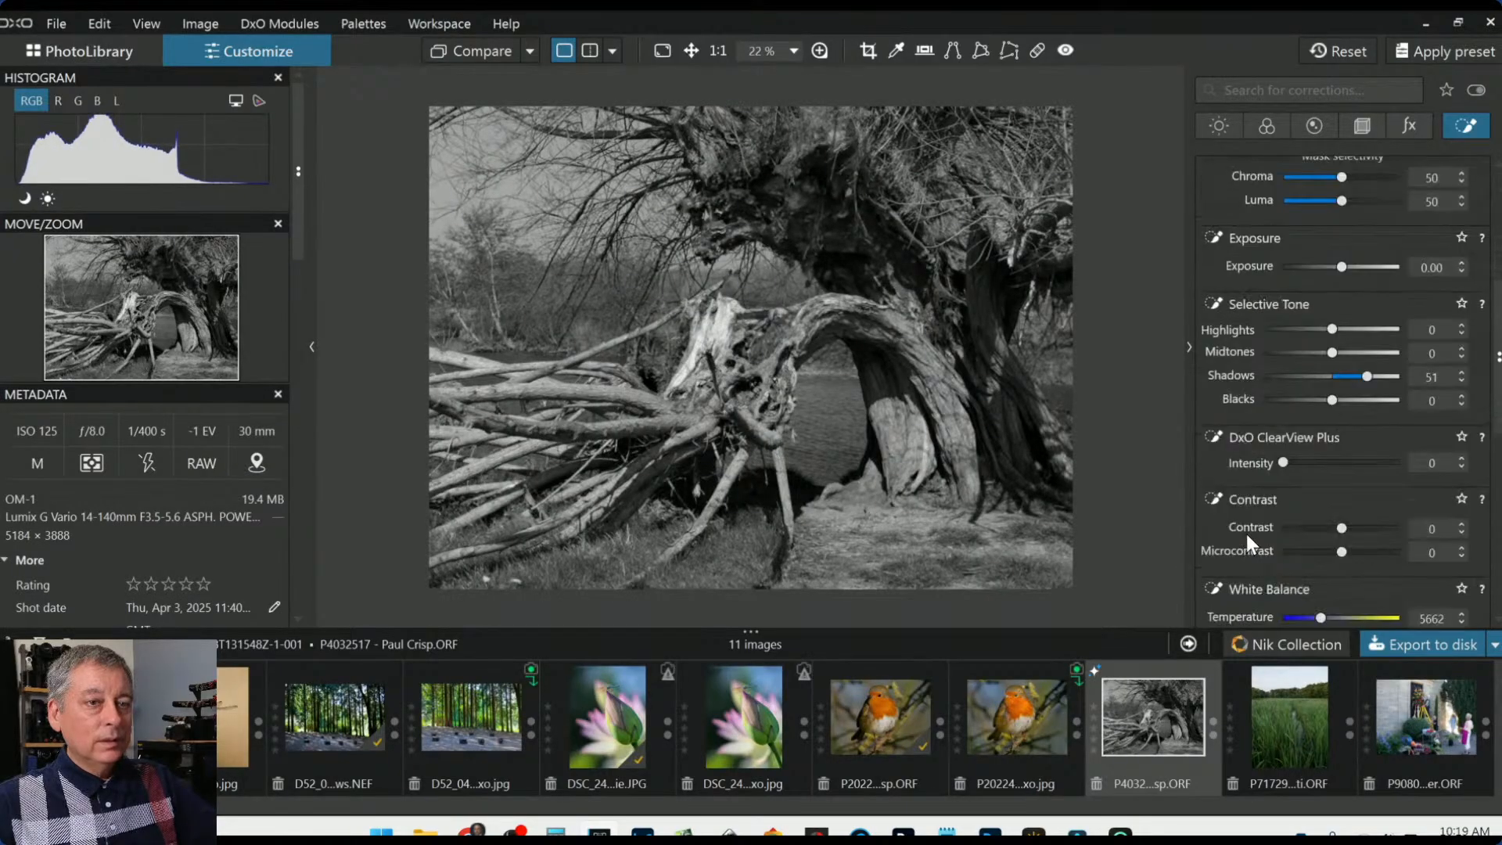
Set the upper trunk control point's DxO ClearView Plus intensity to 44
left_click_drag(1331, 462, 1334, 461)
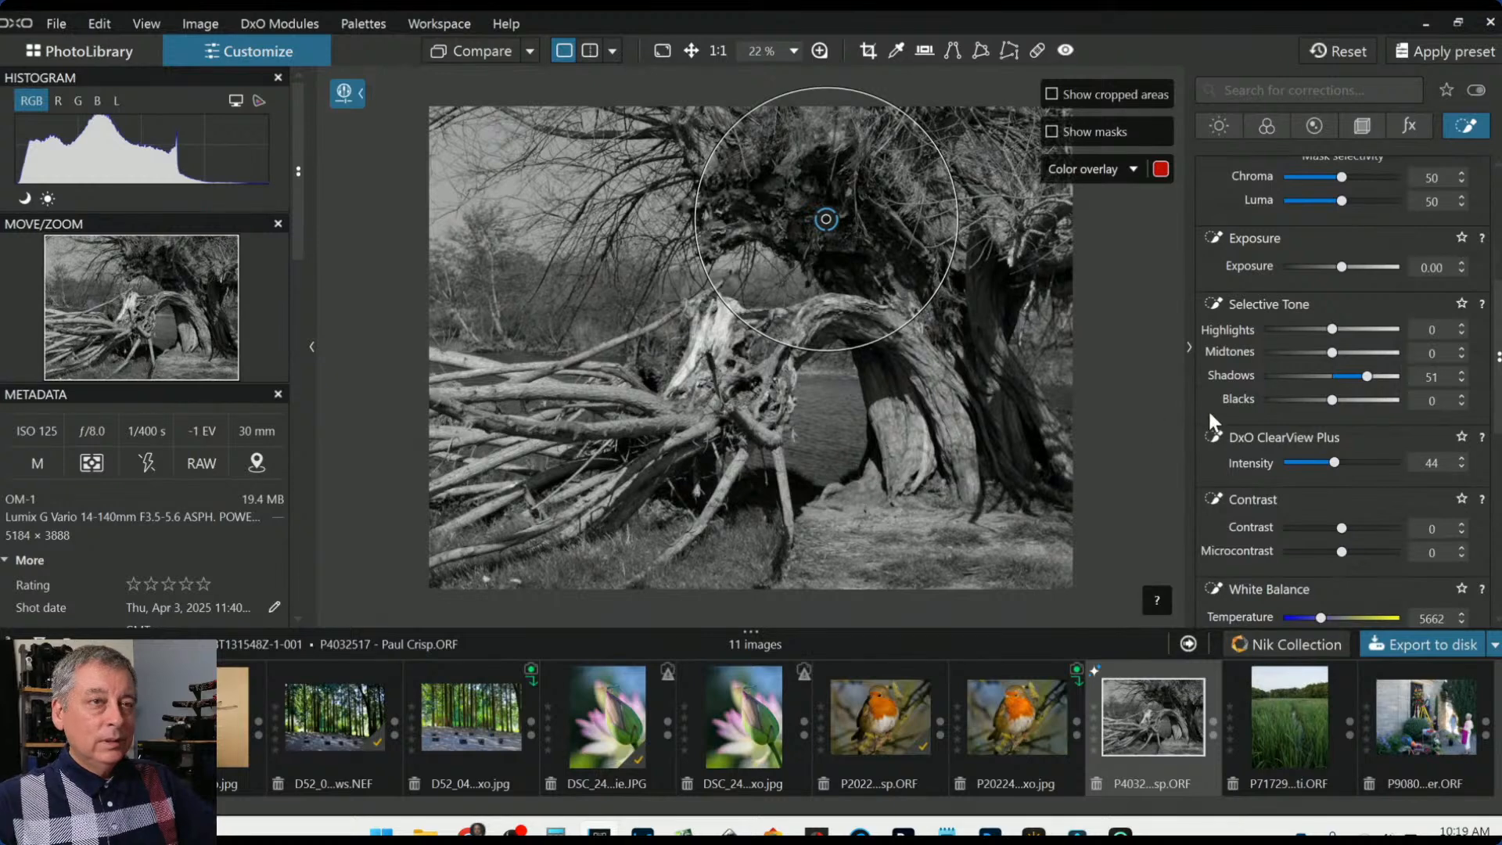
Create a second control point mask on the arched trunk, adding points over the broken branches, the dark main trunk and the upper canopy
scroll(1251, 391, "up", 5)
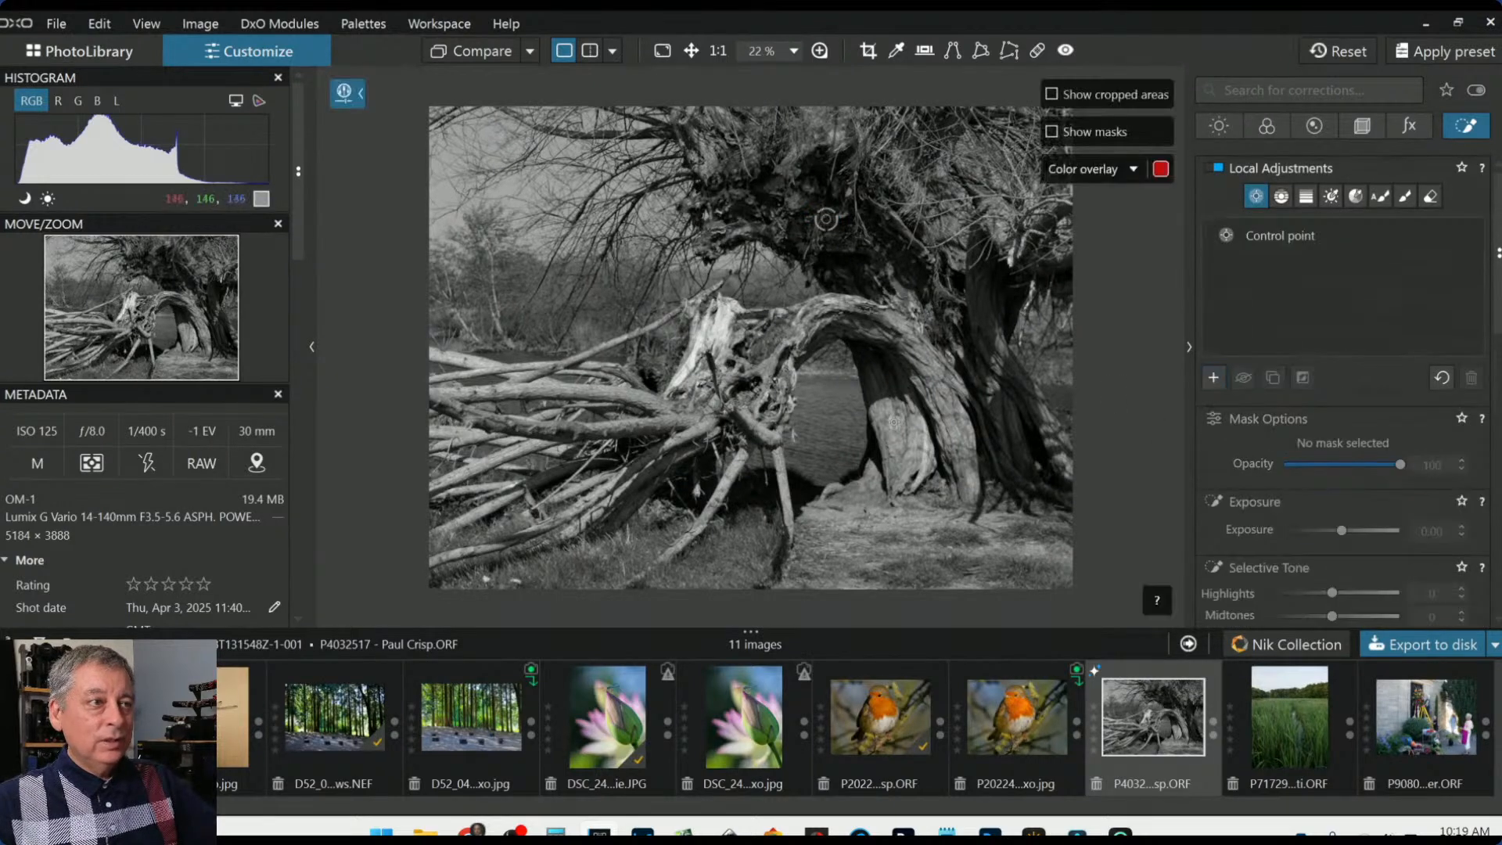
left_click(929, 382)
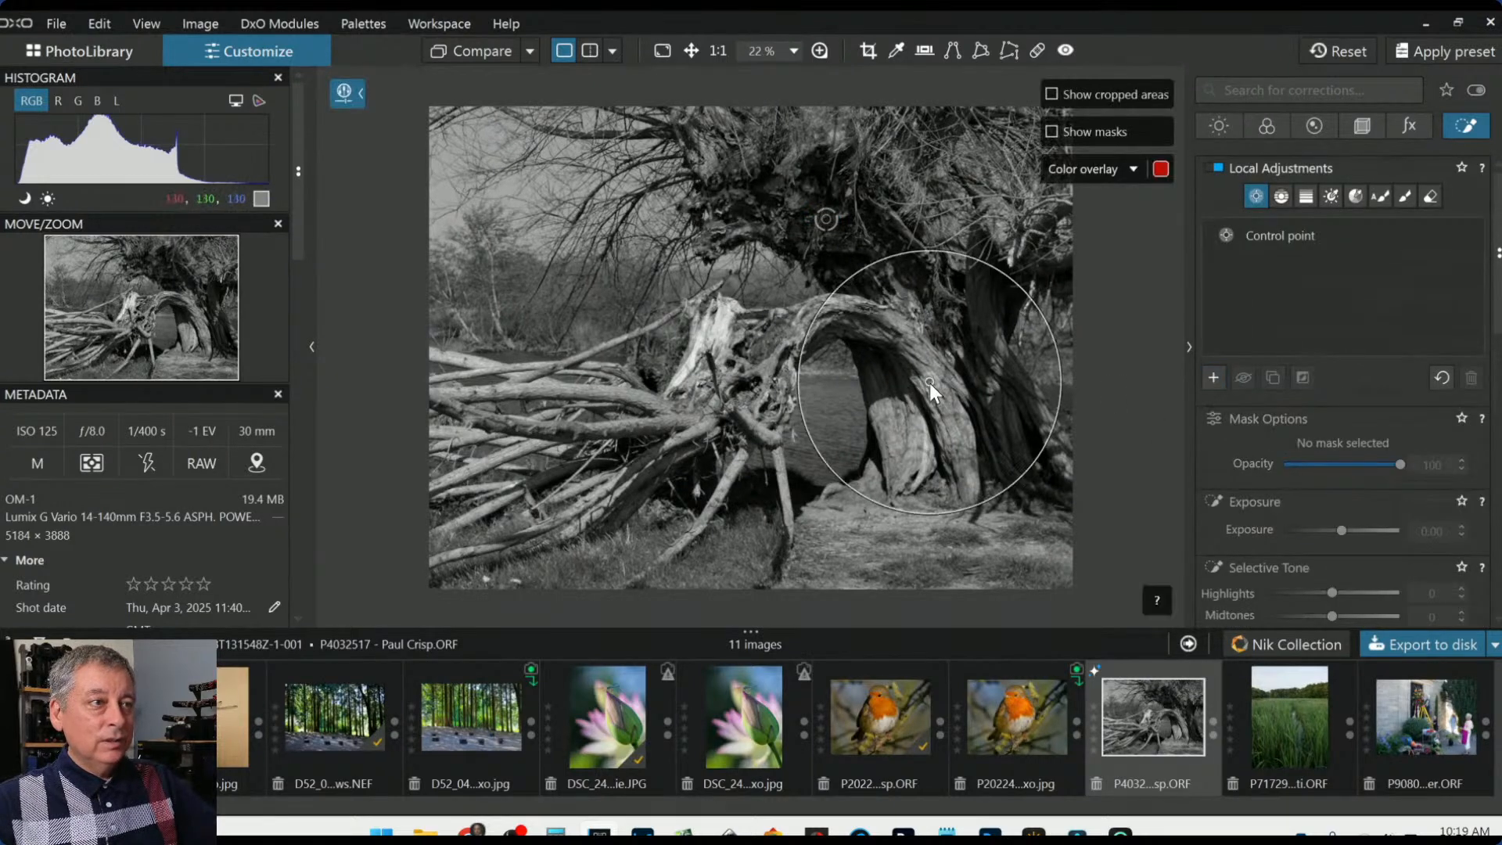
left_click(678, 410)
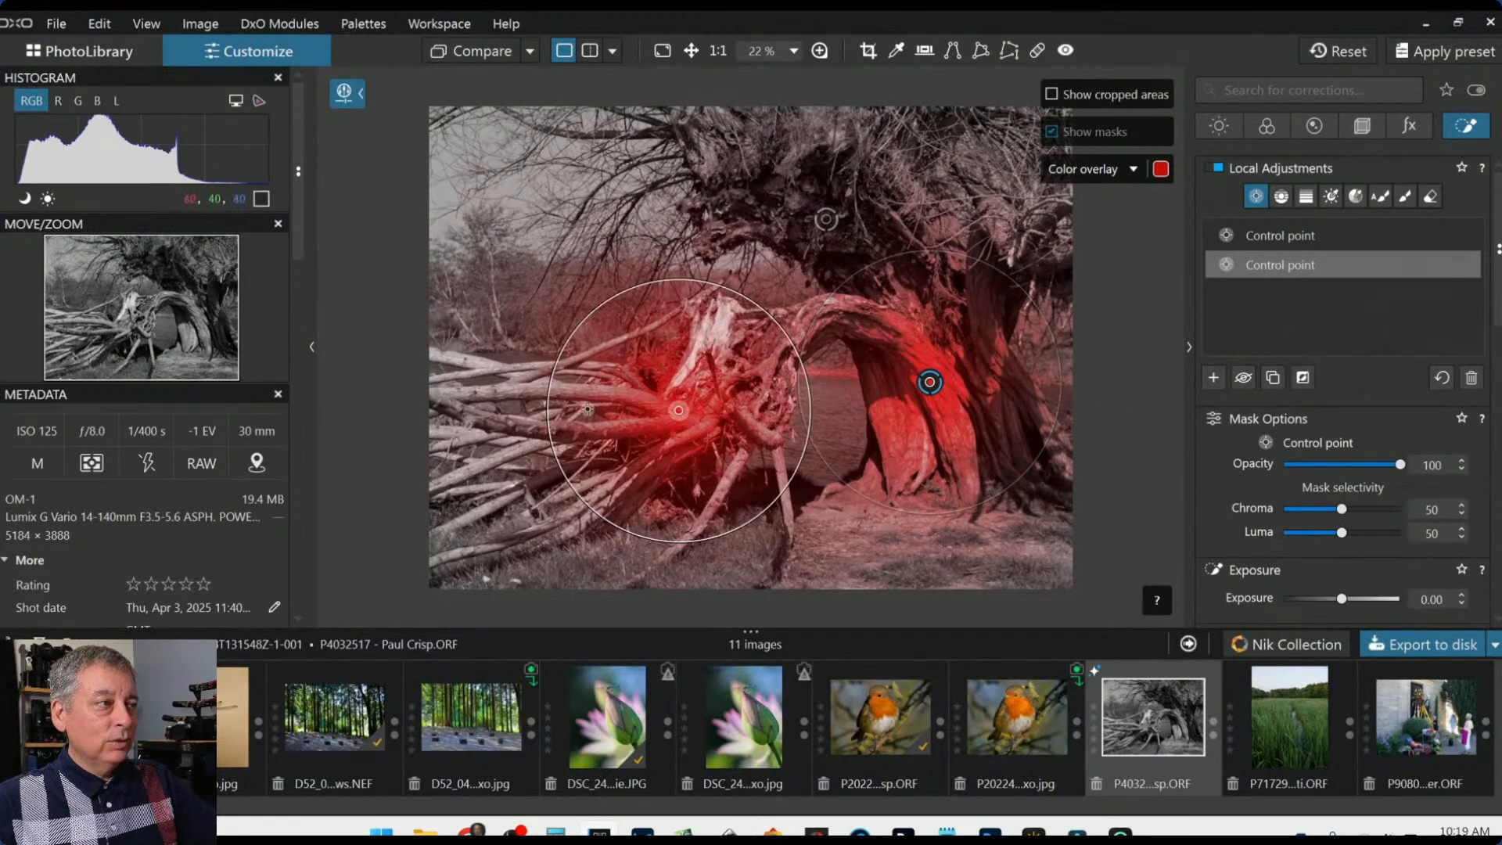
left_click(574, 395)
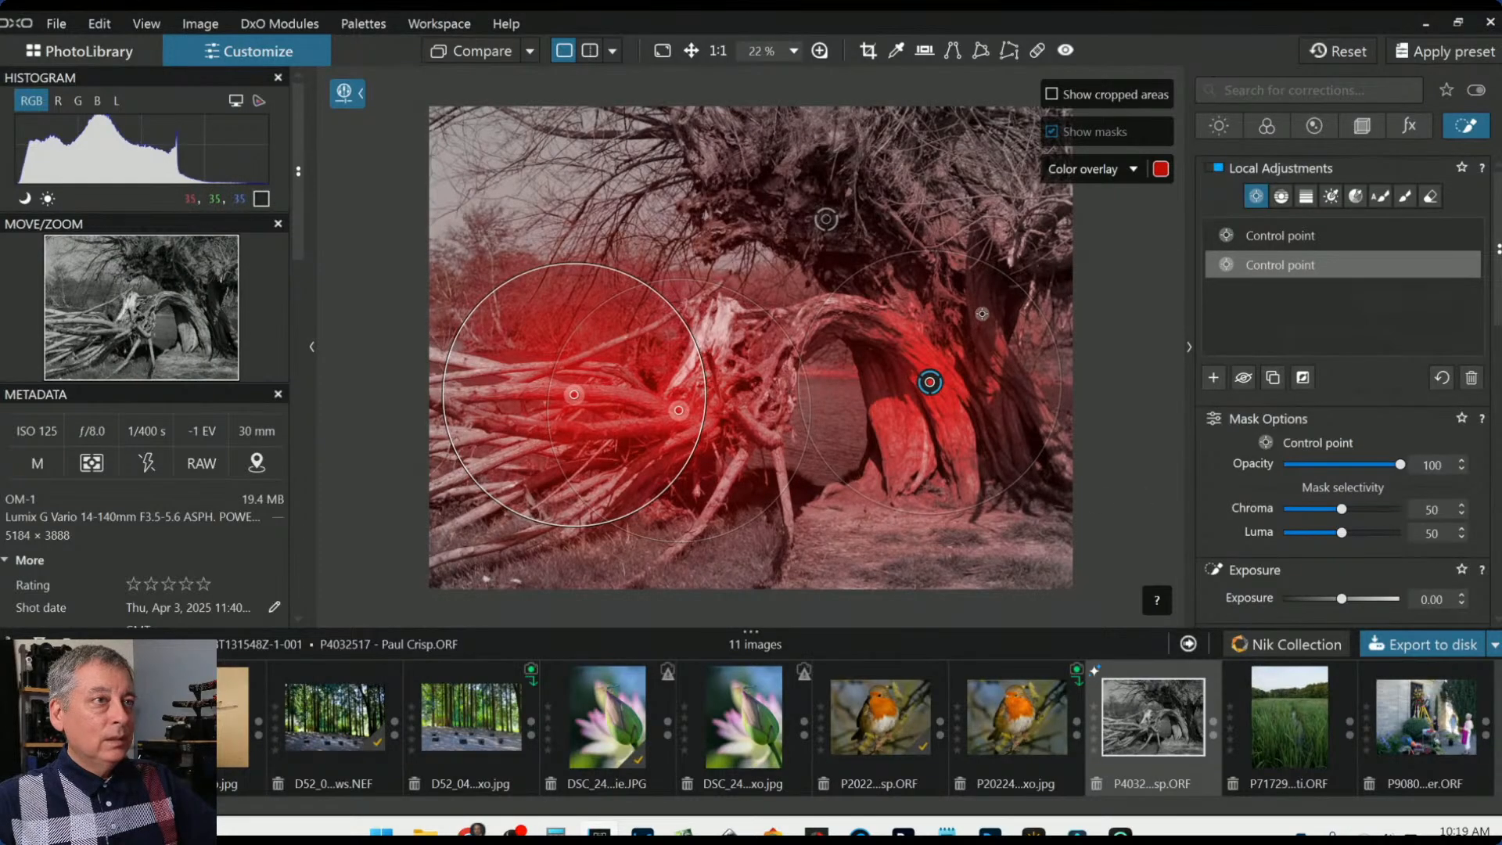
left_click(1009, 385)
left_click(989, 312)
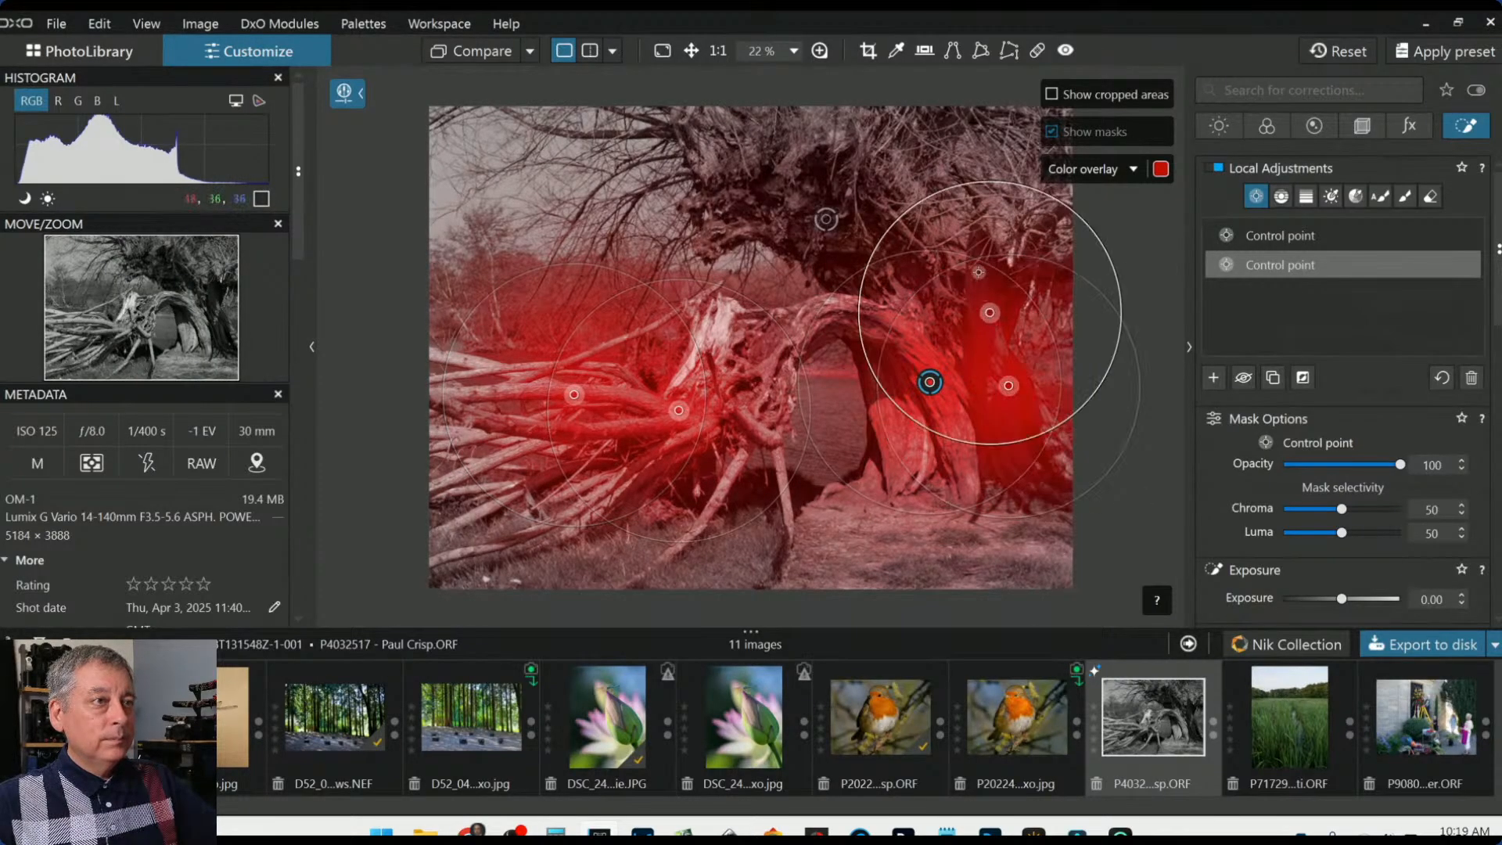
left_click(966, 161)
left_click(783, 143)
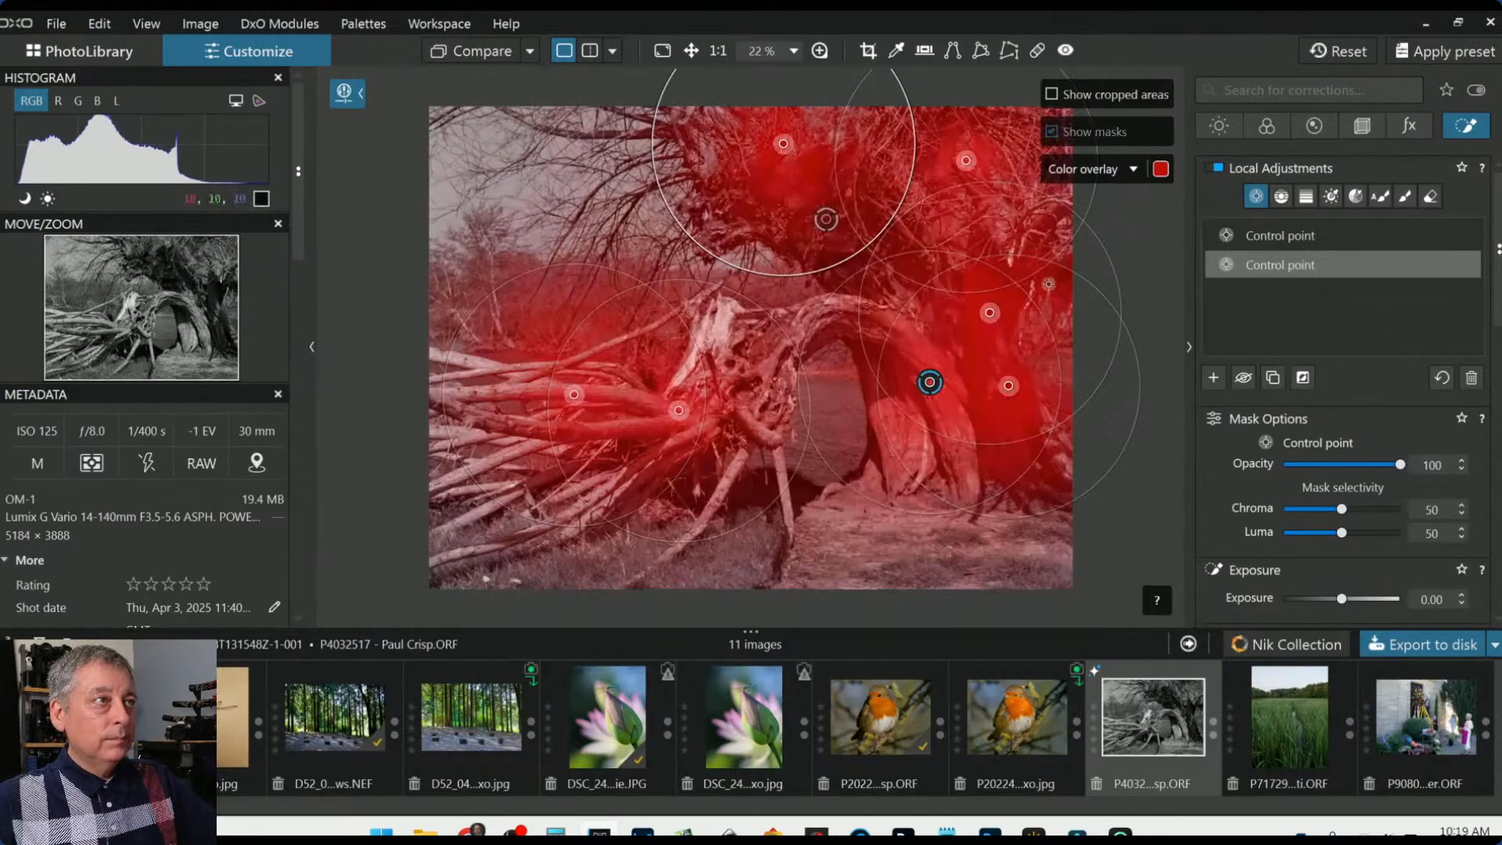
Set the new mask's DxO ClearView Plus intensity to 74 and its Microcontrast to 72
scroll(1315, 514, "down", 3)
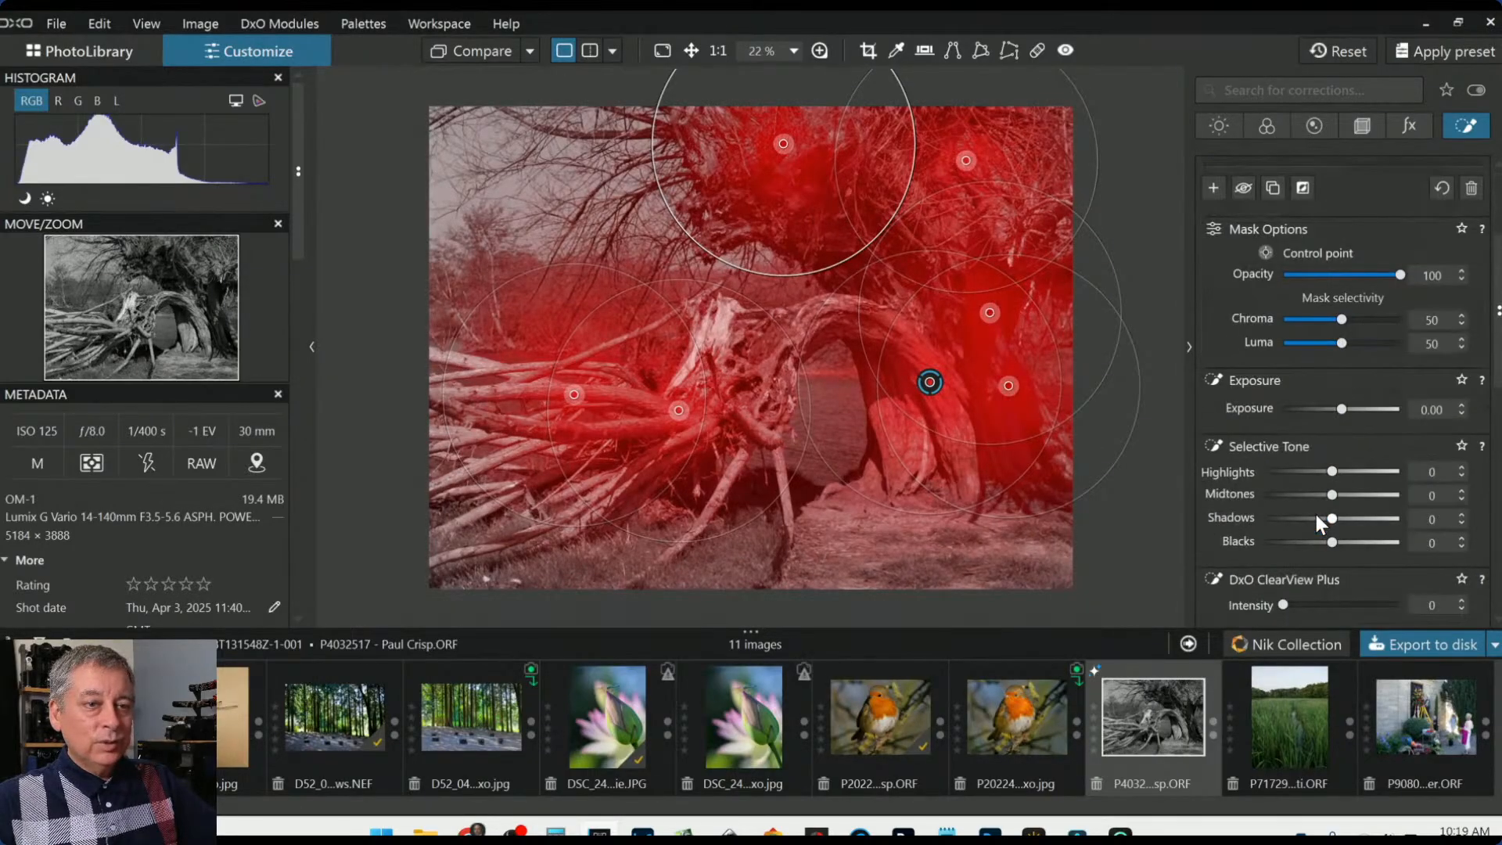
scroll(1339, 429, "down", 1)
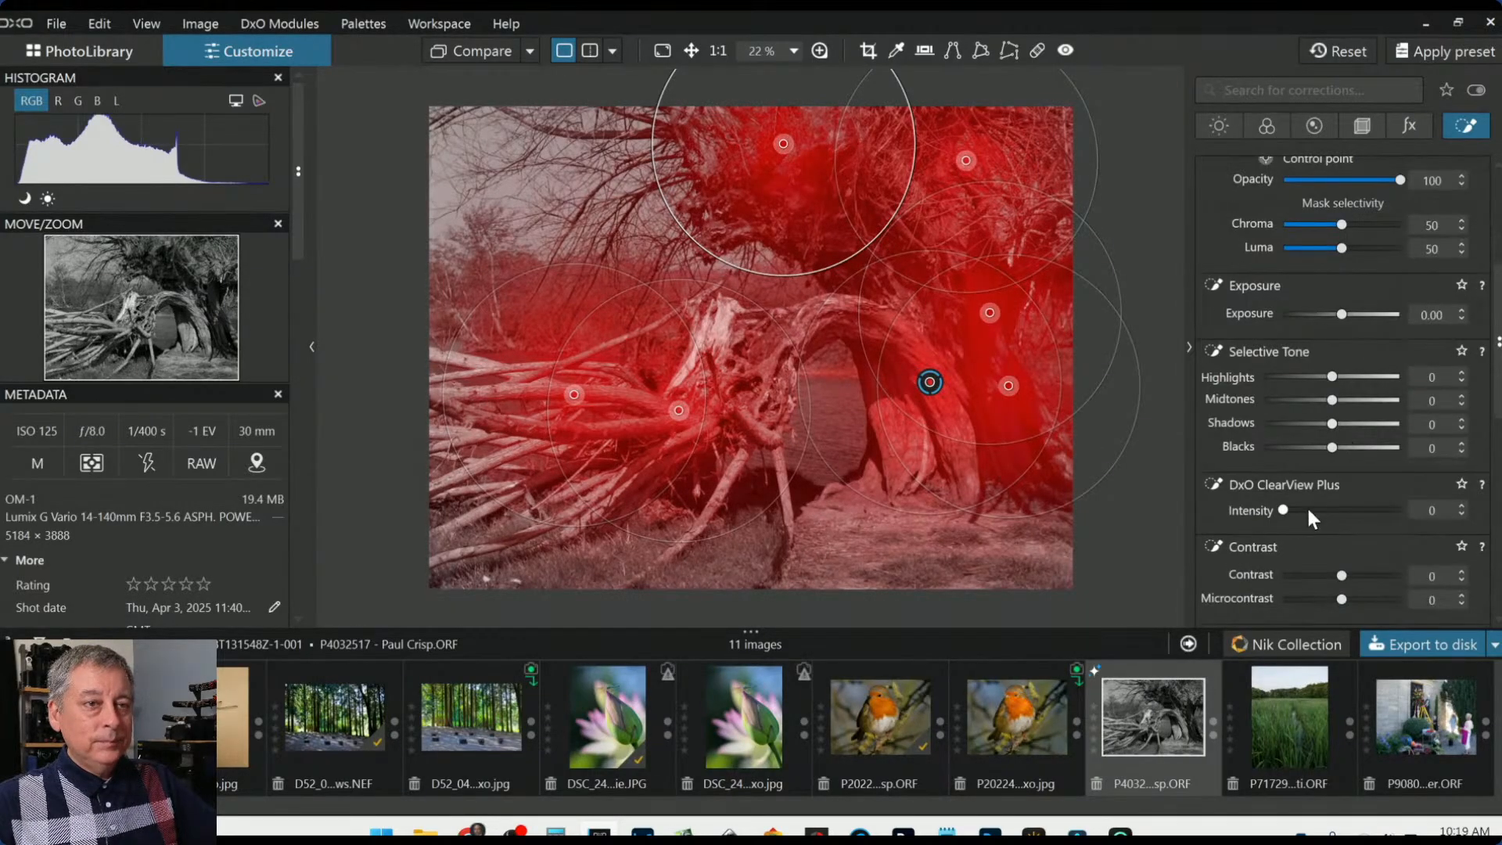
left_click_drag(1288, 508, 1369, 513)
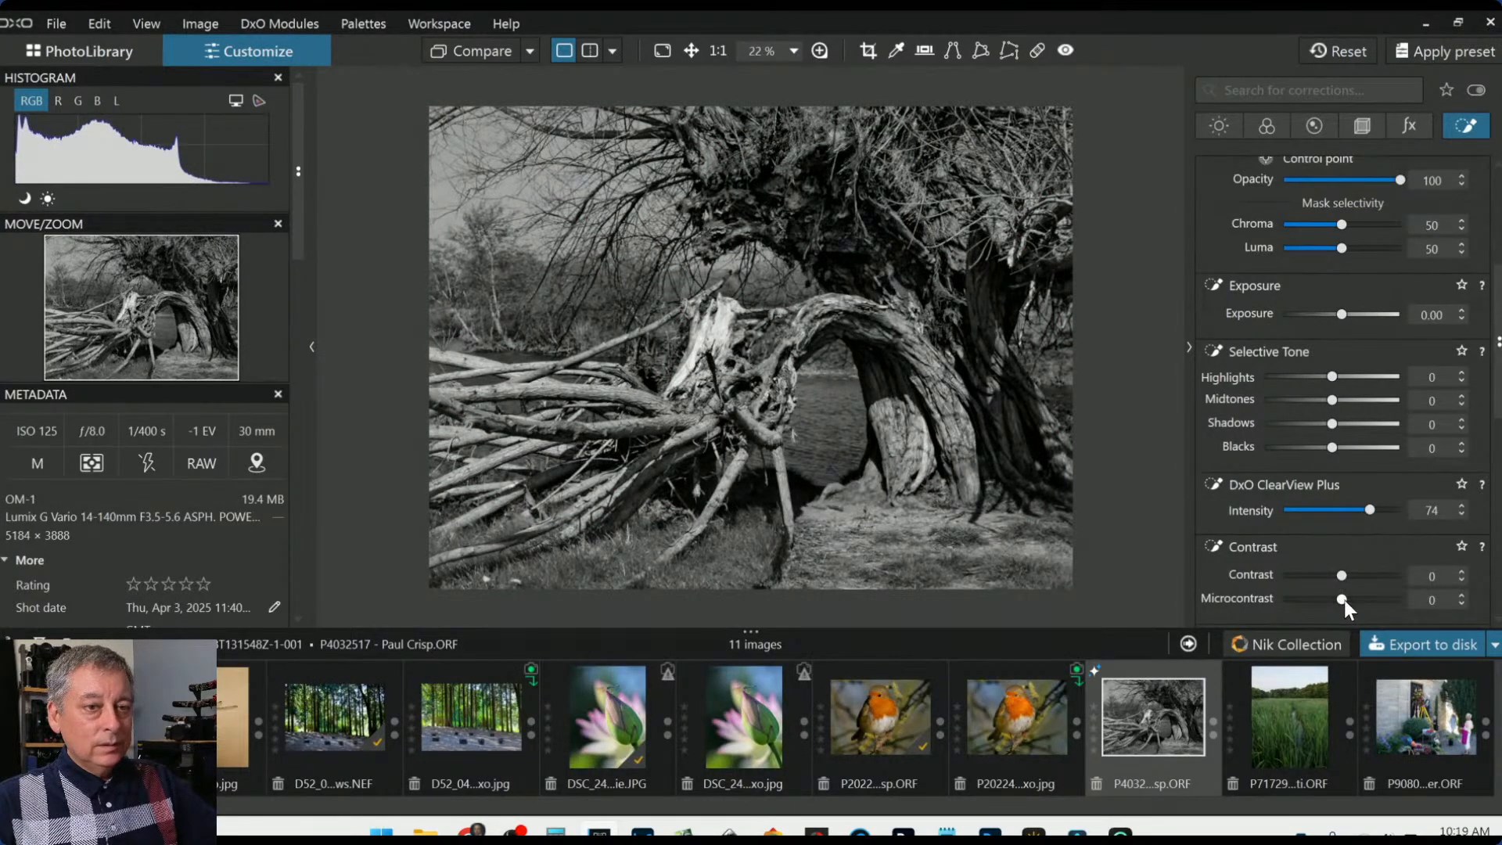
left_click_drag(1344, 599, 1381, 607)
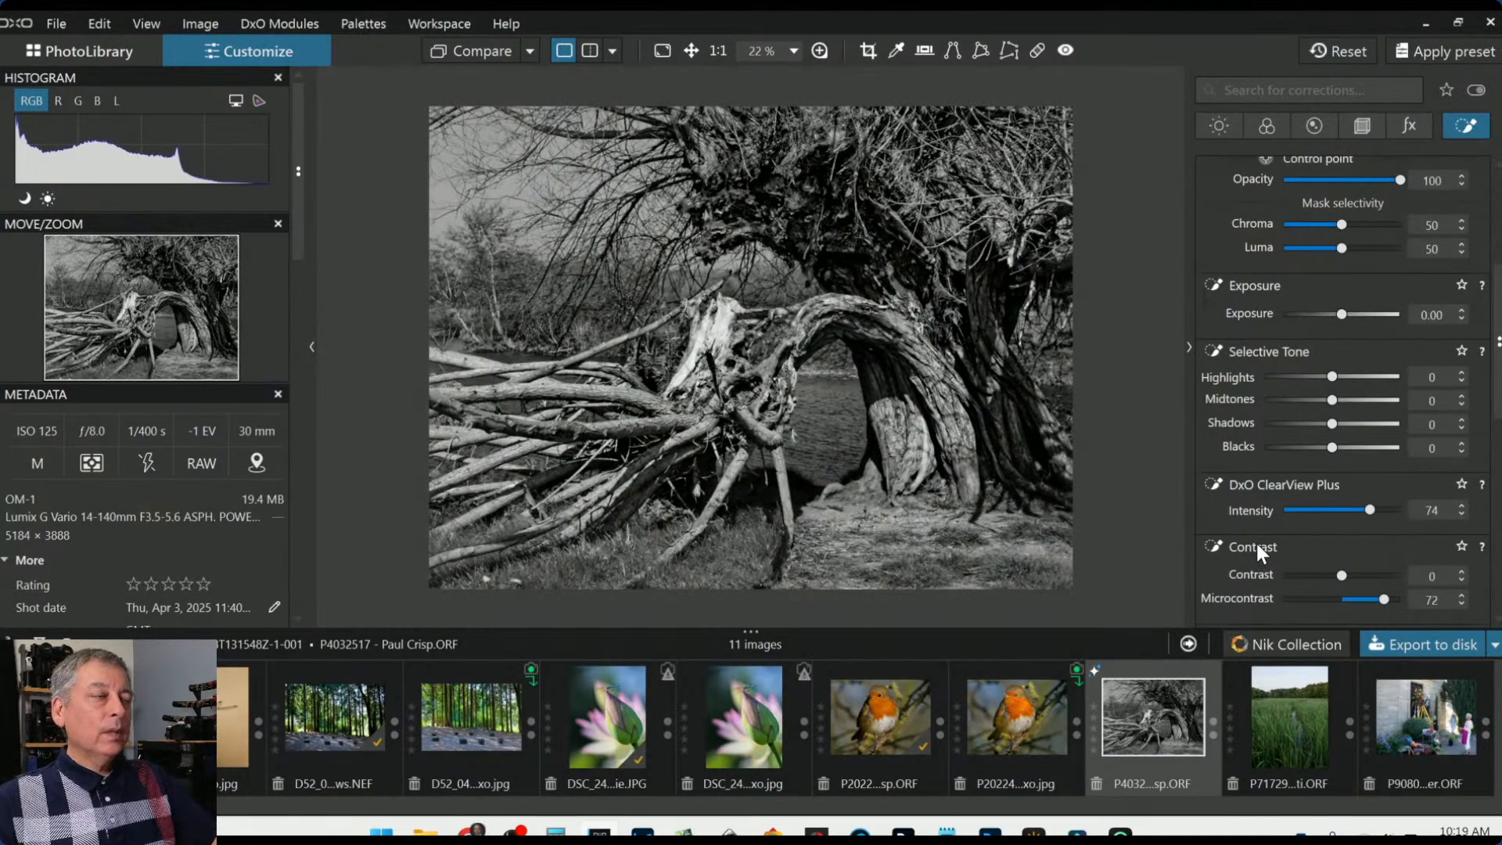
Set the second mask's Sharpness intensity to 67 and raise its Exposure to 0.30
scroll(1256, 543, "down", 7)
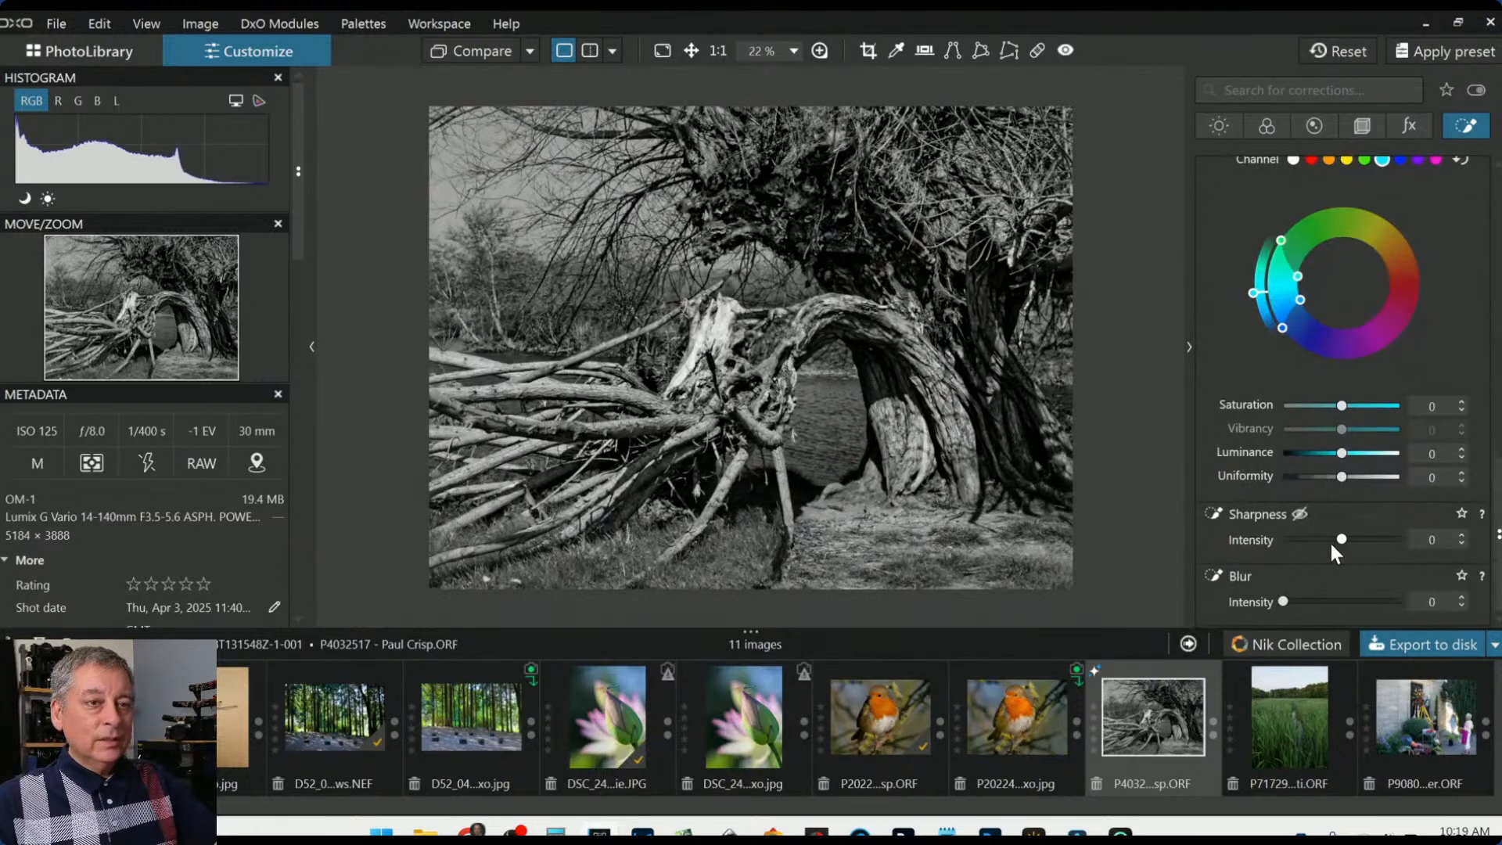
left_click_drag(1343, 542, 1379, 542)
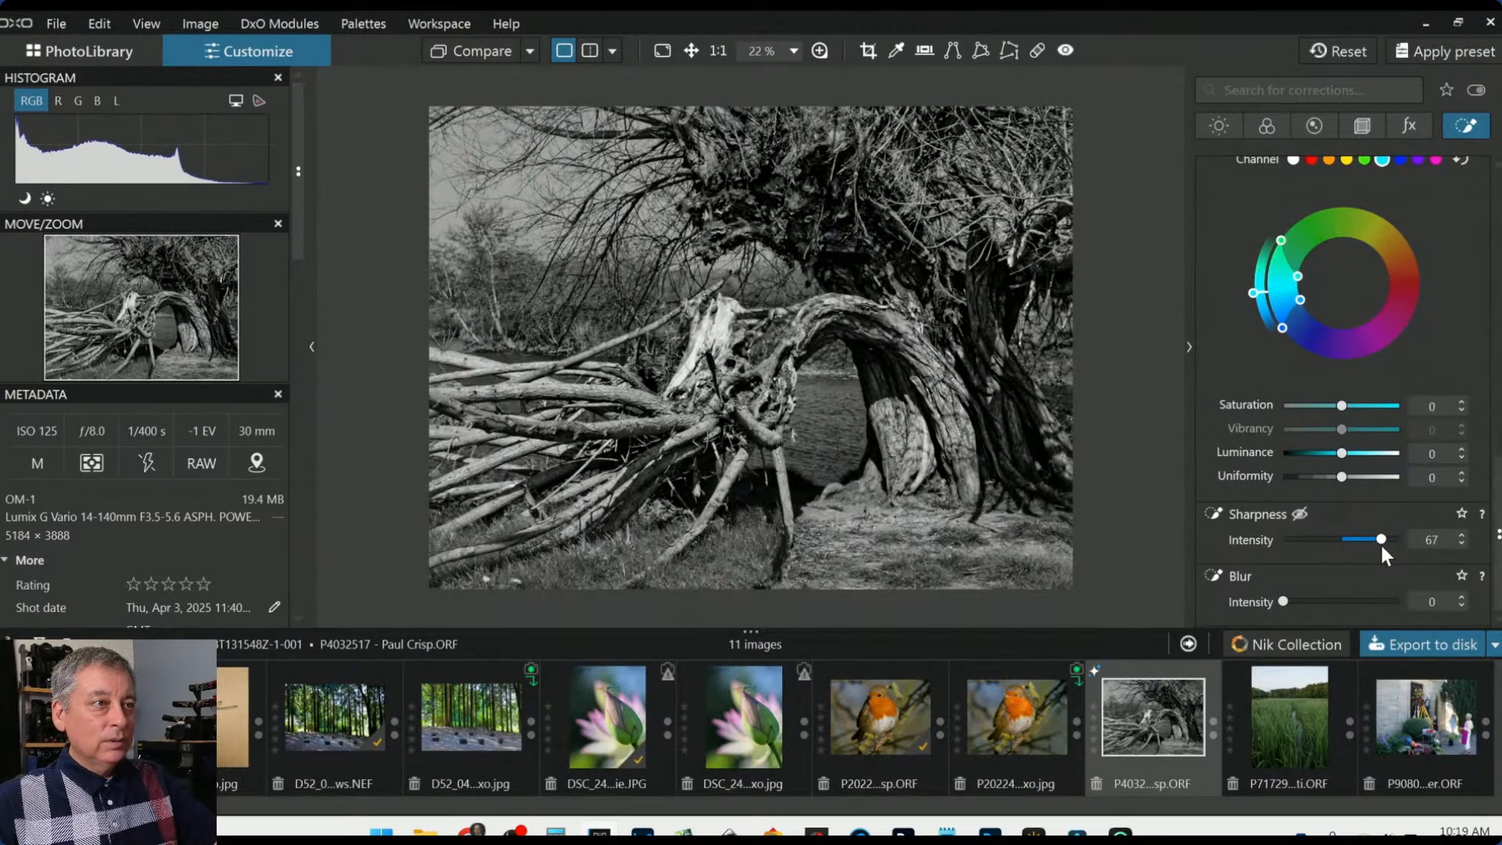
mouse_move(1109, 385)
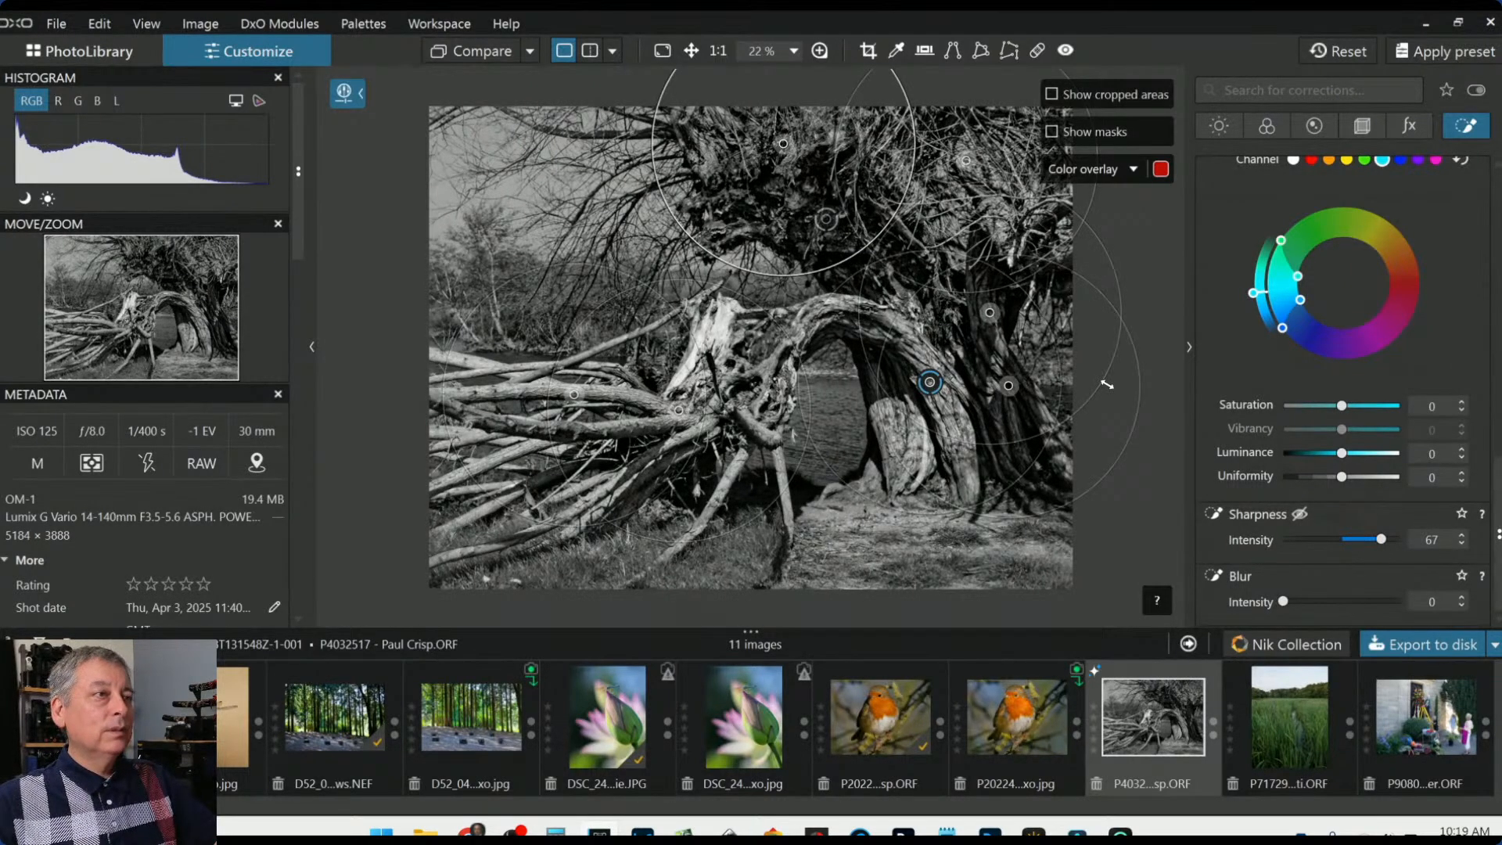
scroll(1330, 300, "up", 10)
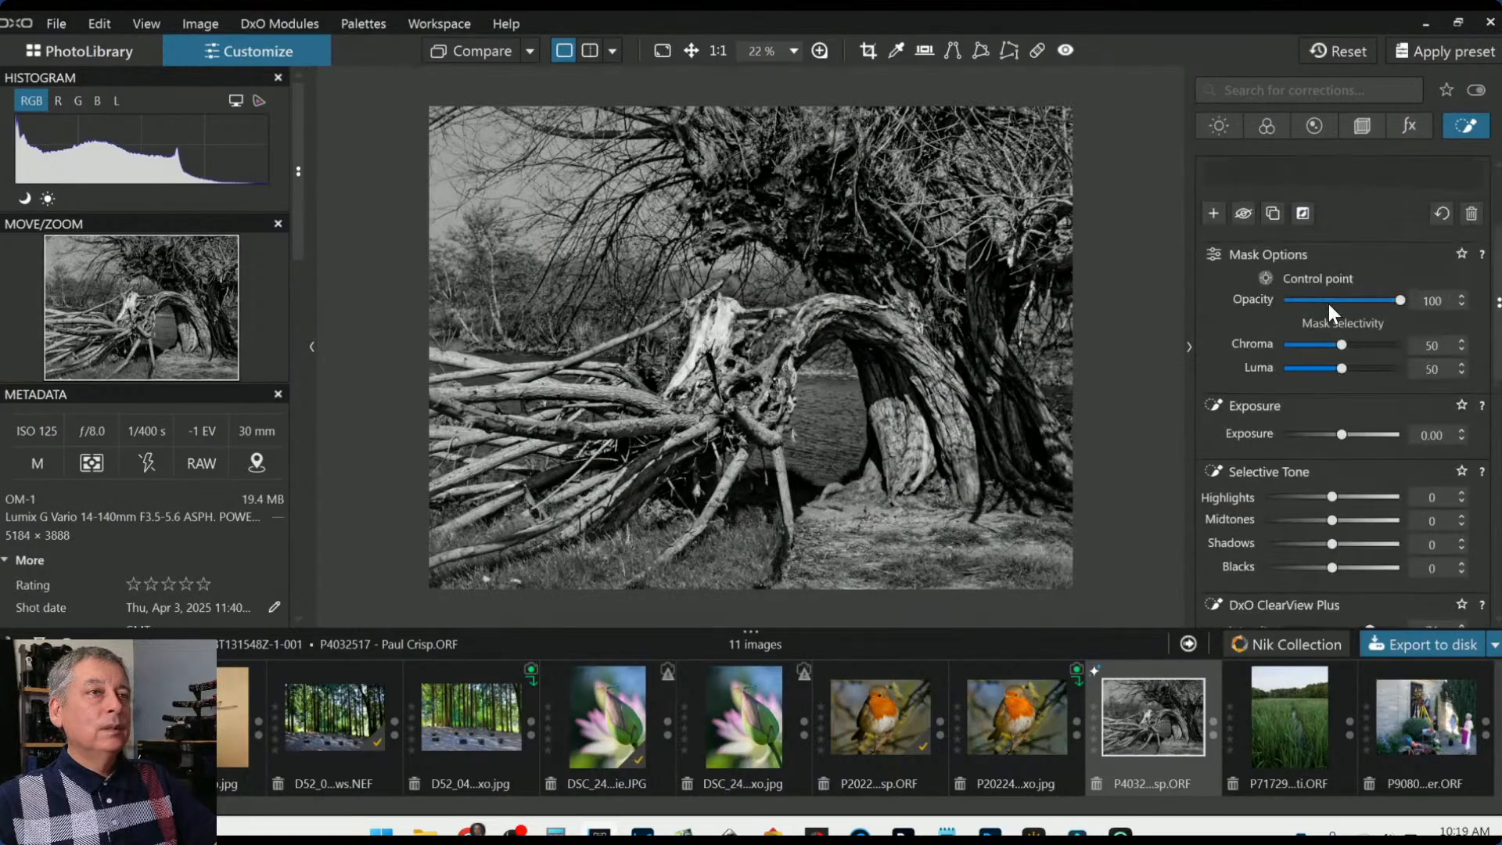
scroll(1328, 303, "up", 3)
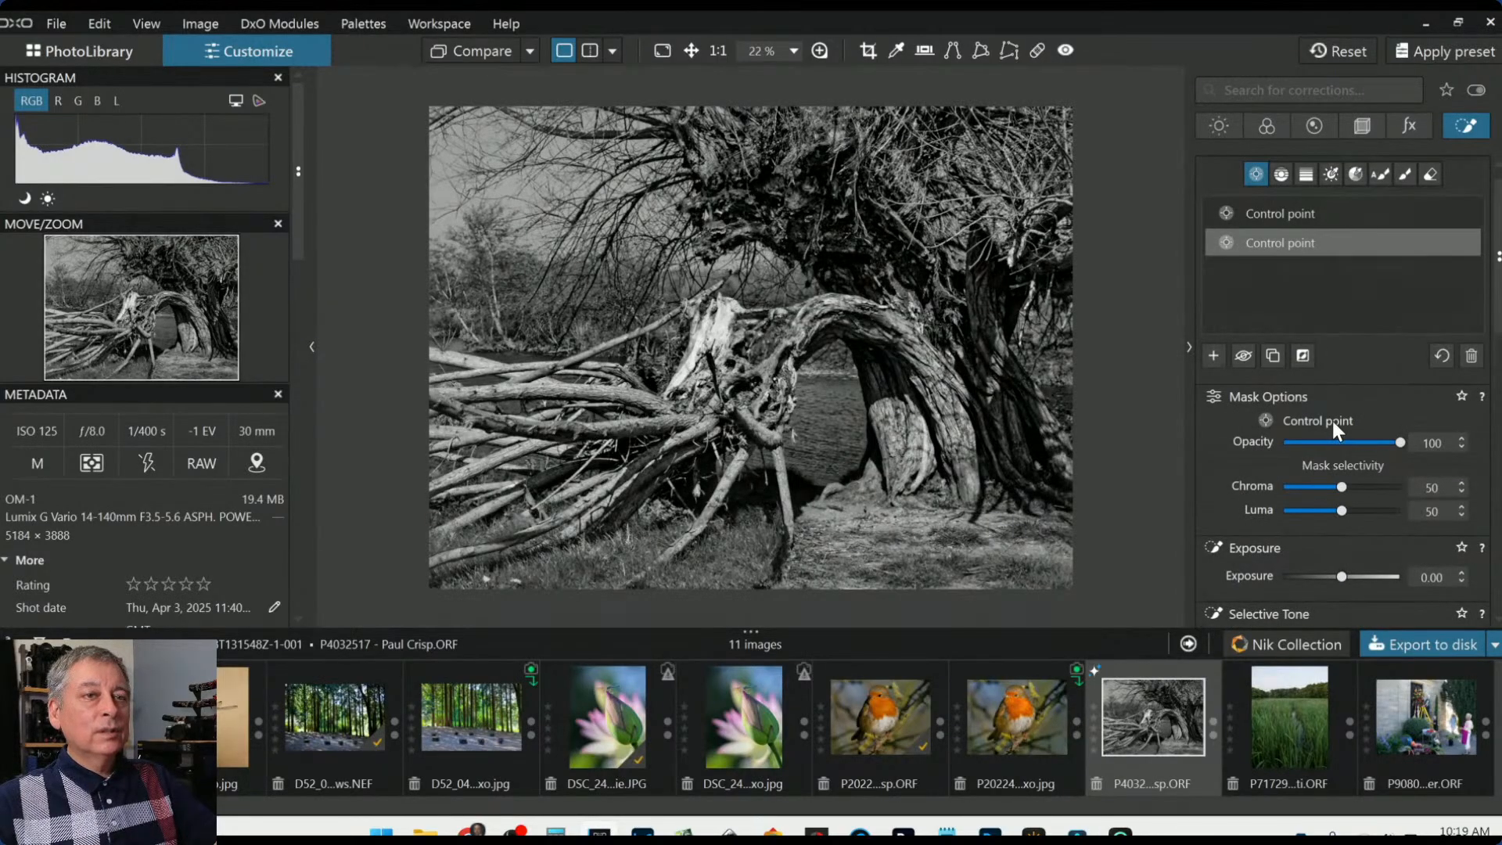
scroll(1333, 422, "down", 2)
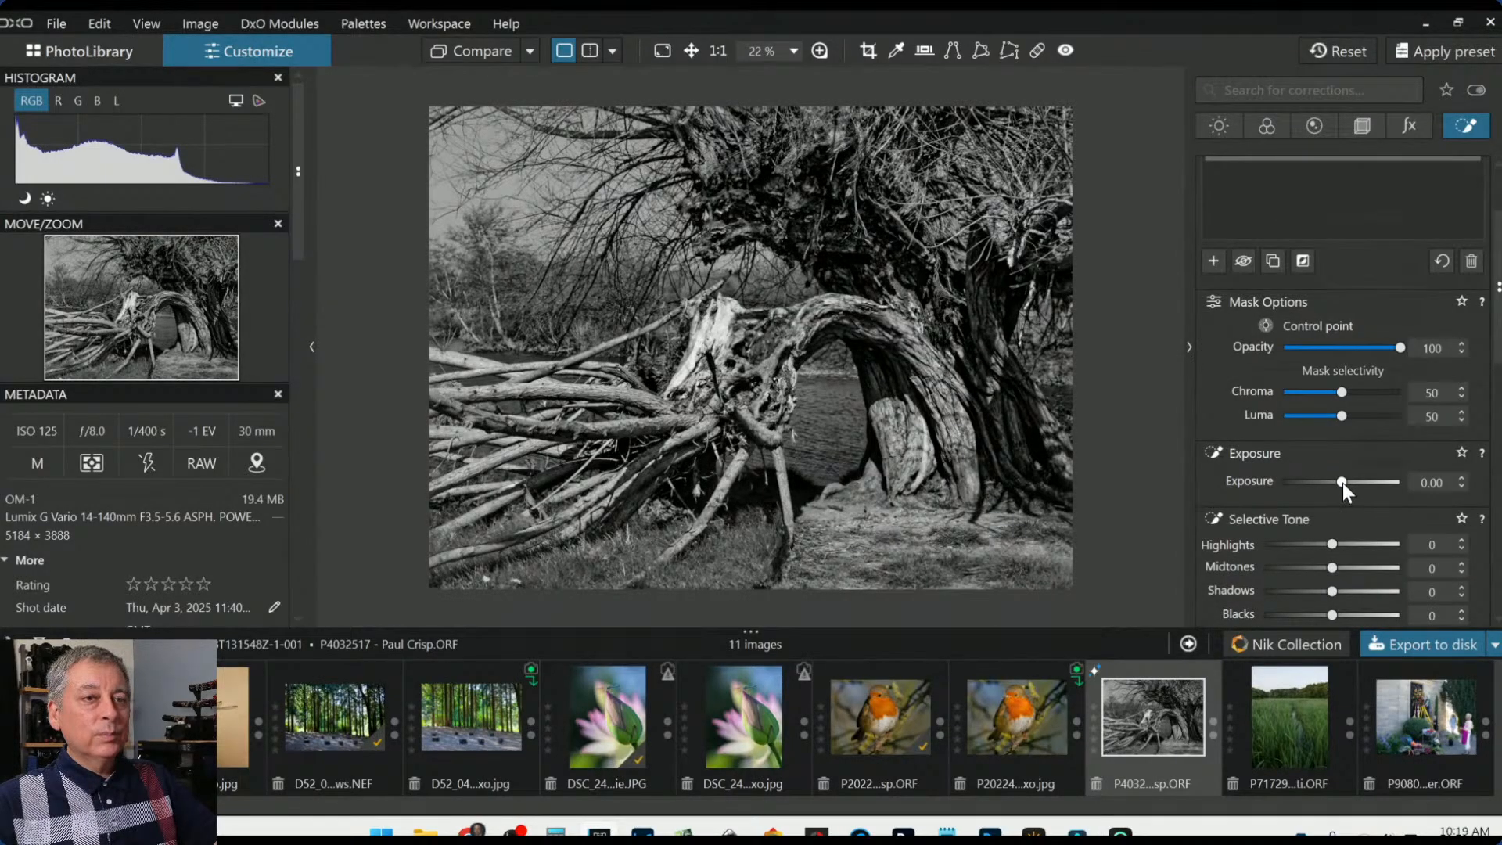
left_click_drag(1343, 482, 1344, 482)
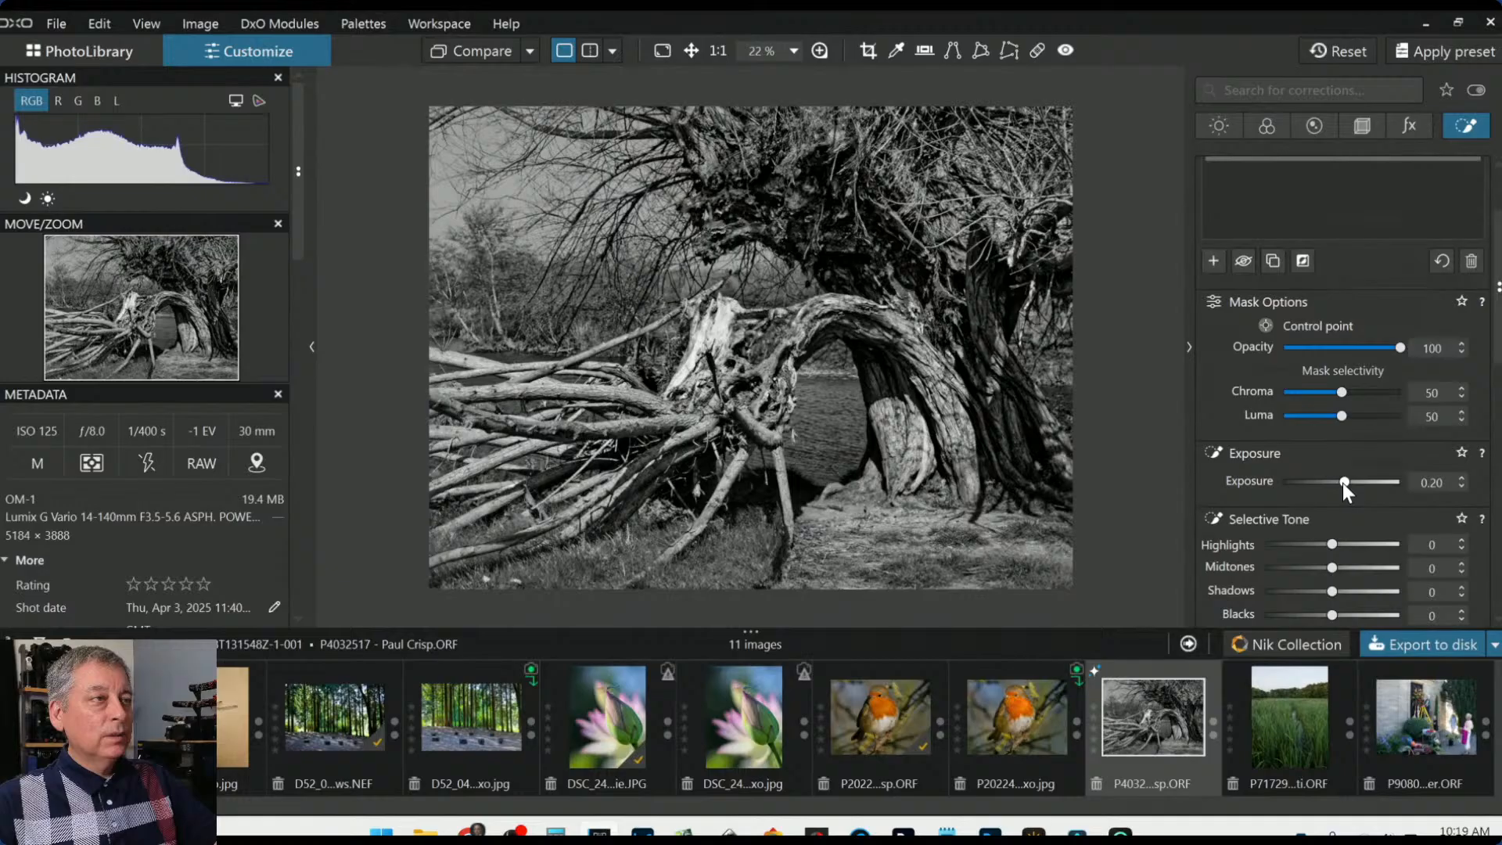
scroll(1343, 482, "up", 1)
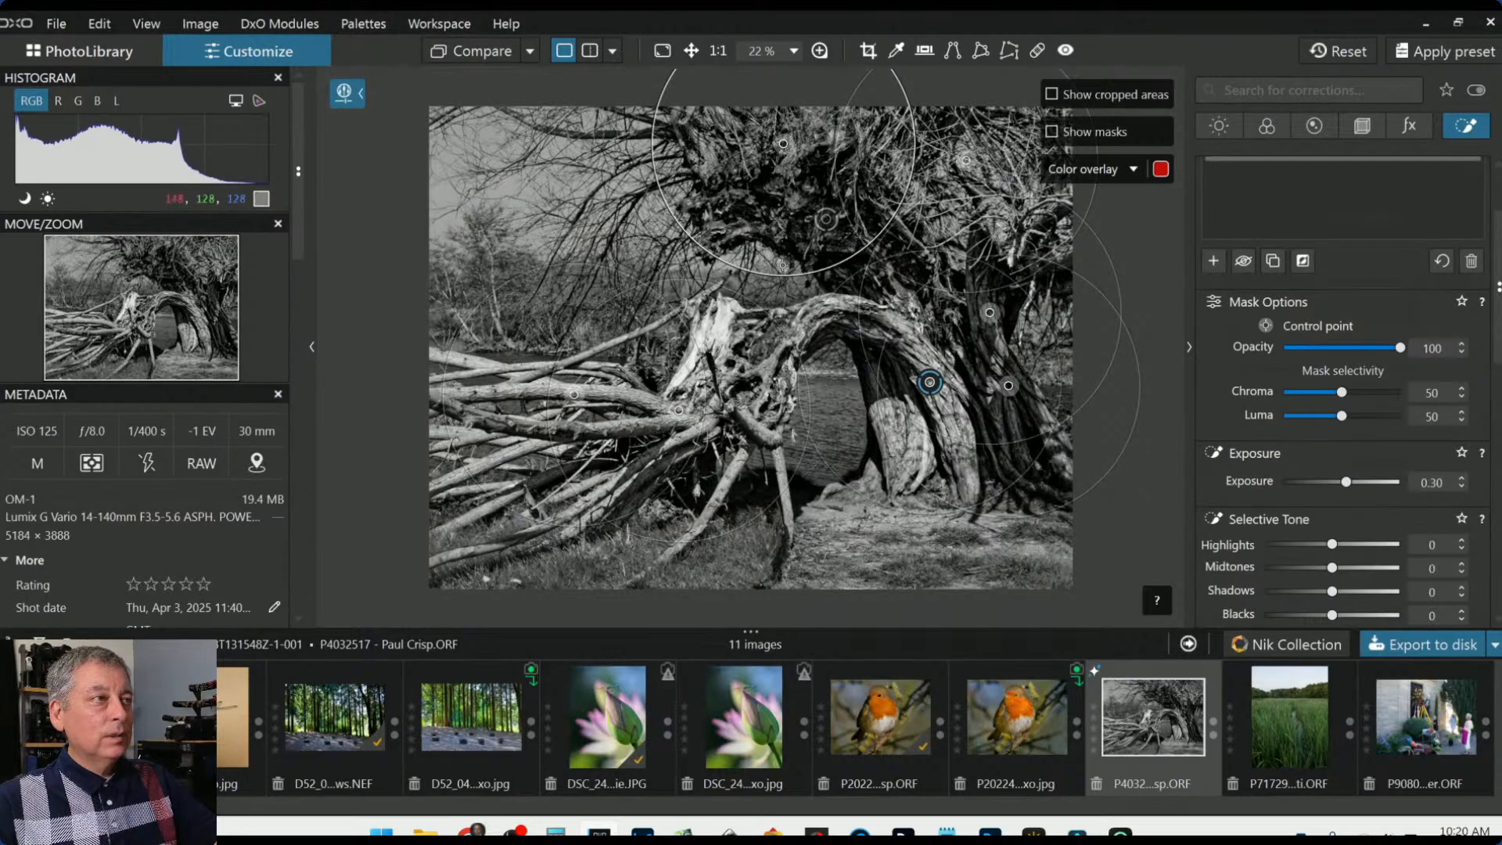
Shrink the radius of the canopy control point and lower the mask's Selective Tone highlights to -16
left_click_drag(782, 266, 791, 237)
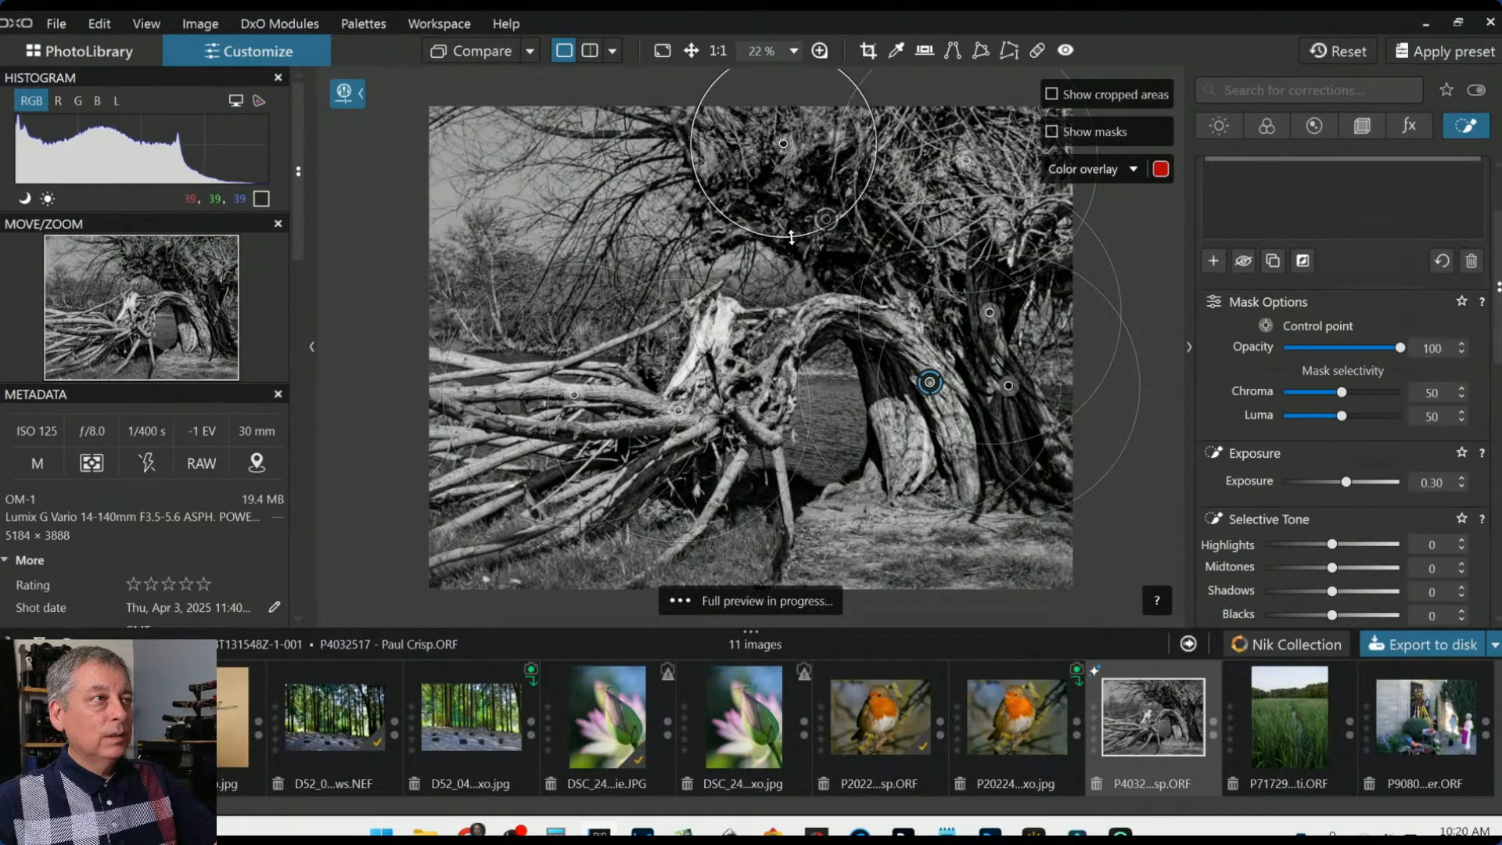
left_click(735, 139)
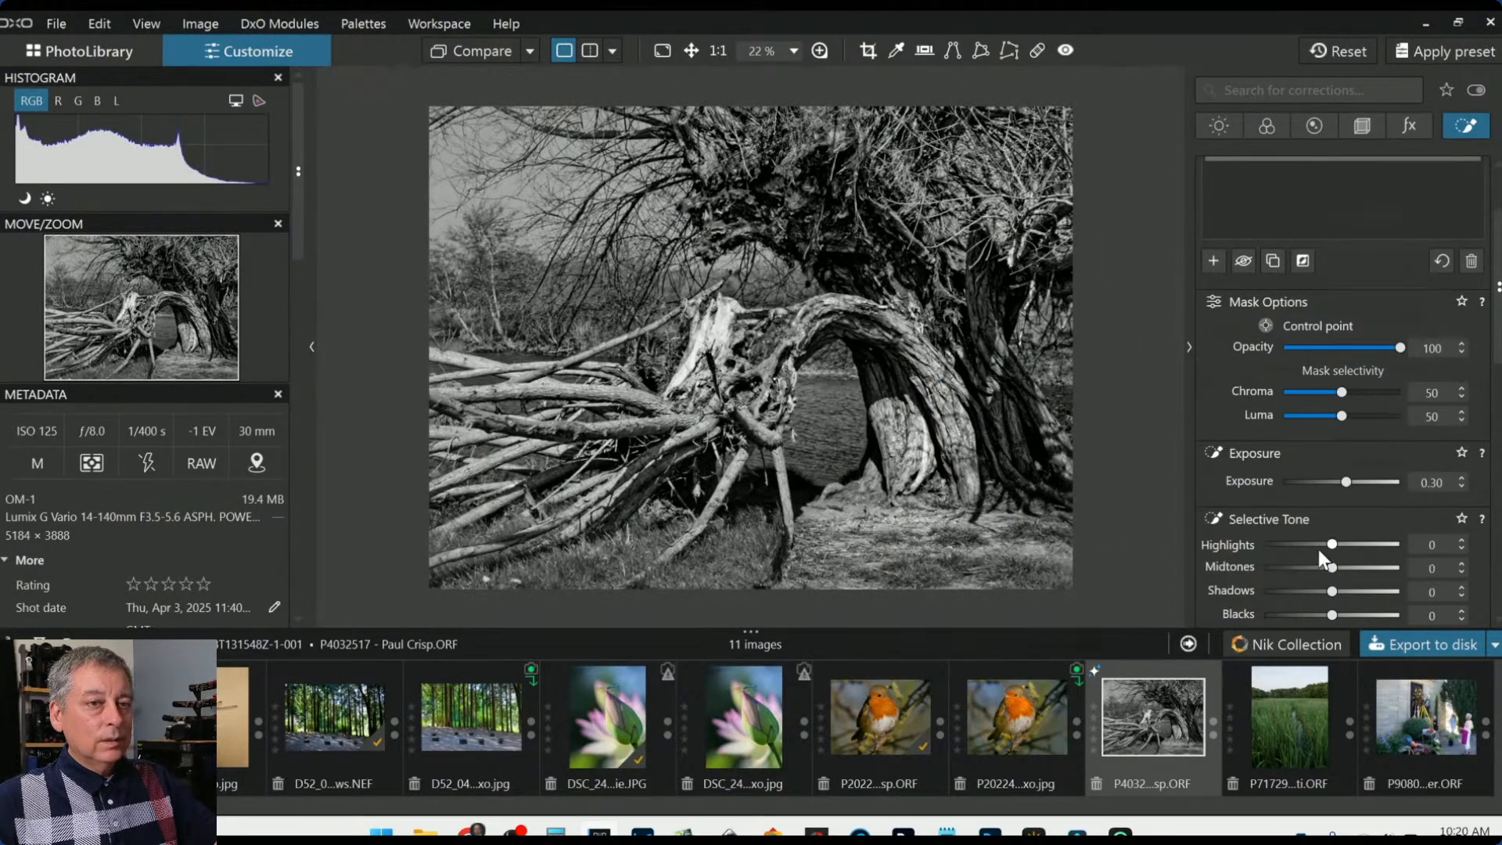
left_click_drag(1331, 546, 1321, 545)
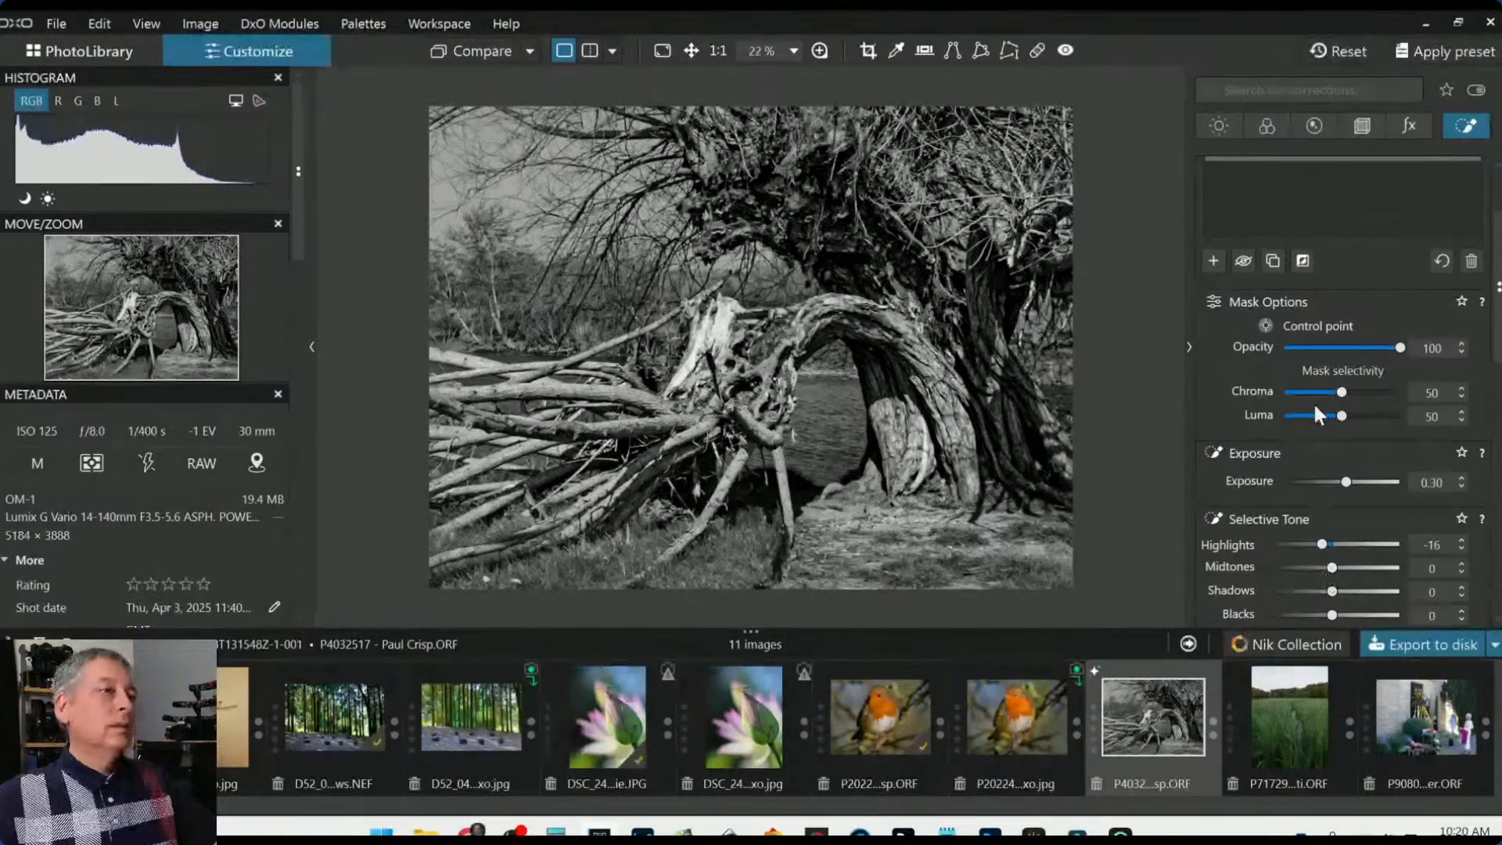
Enable the Channel Mixer and set Blue to -95, Green to -76, Yellow to -63 and Red to 84
left_click(1267, 126)
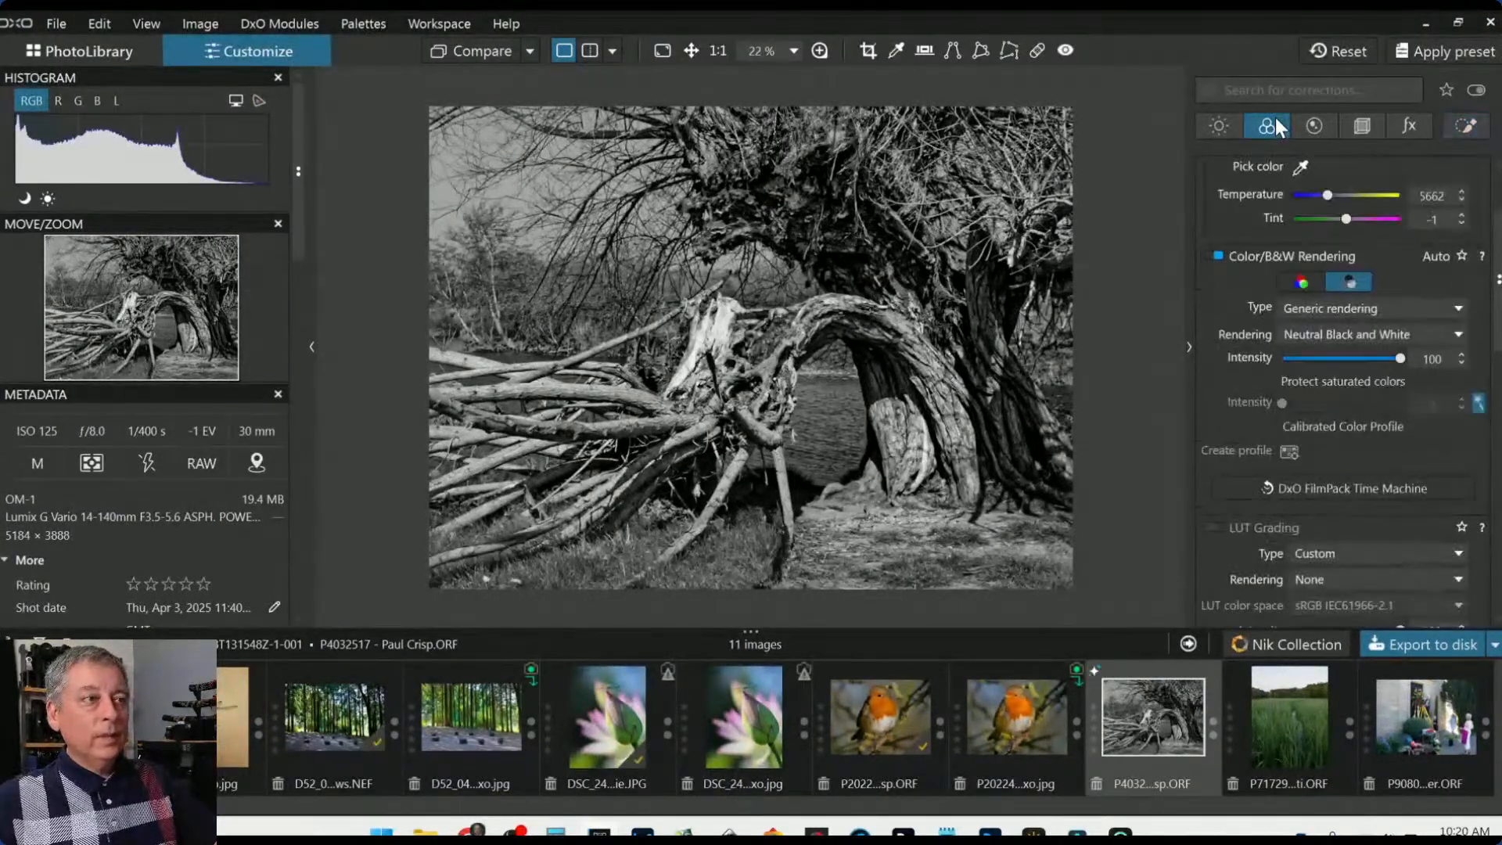
scroll(1270, 377, "down", 8)
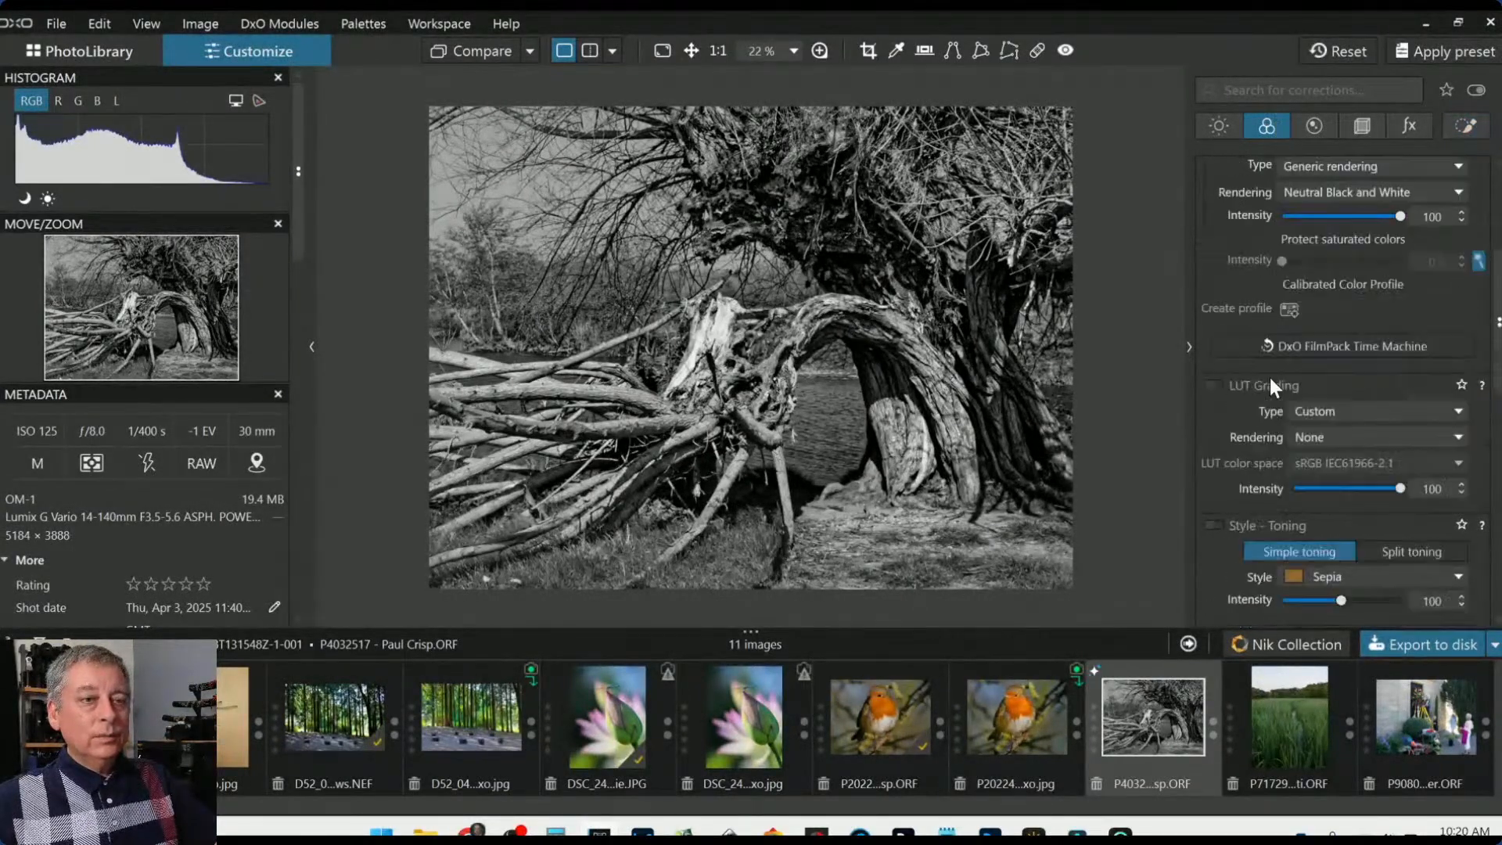
scroll(1269, 377, "down", 8)
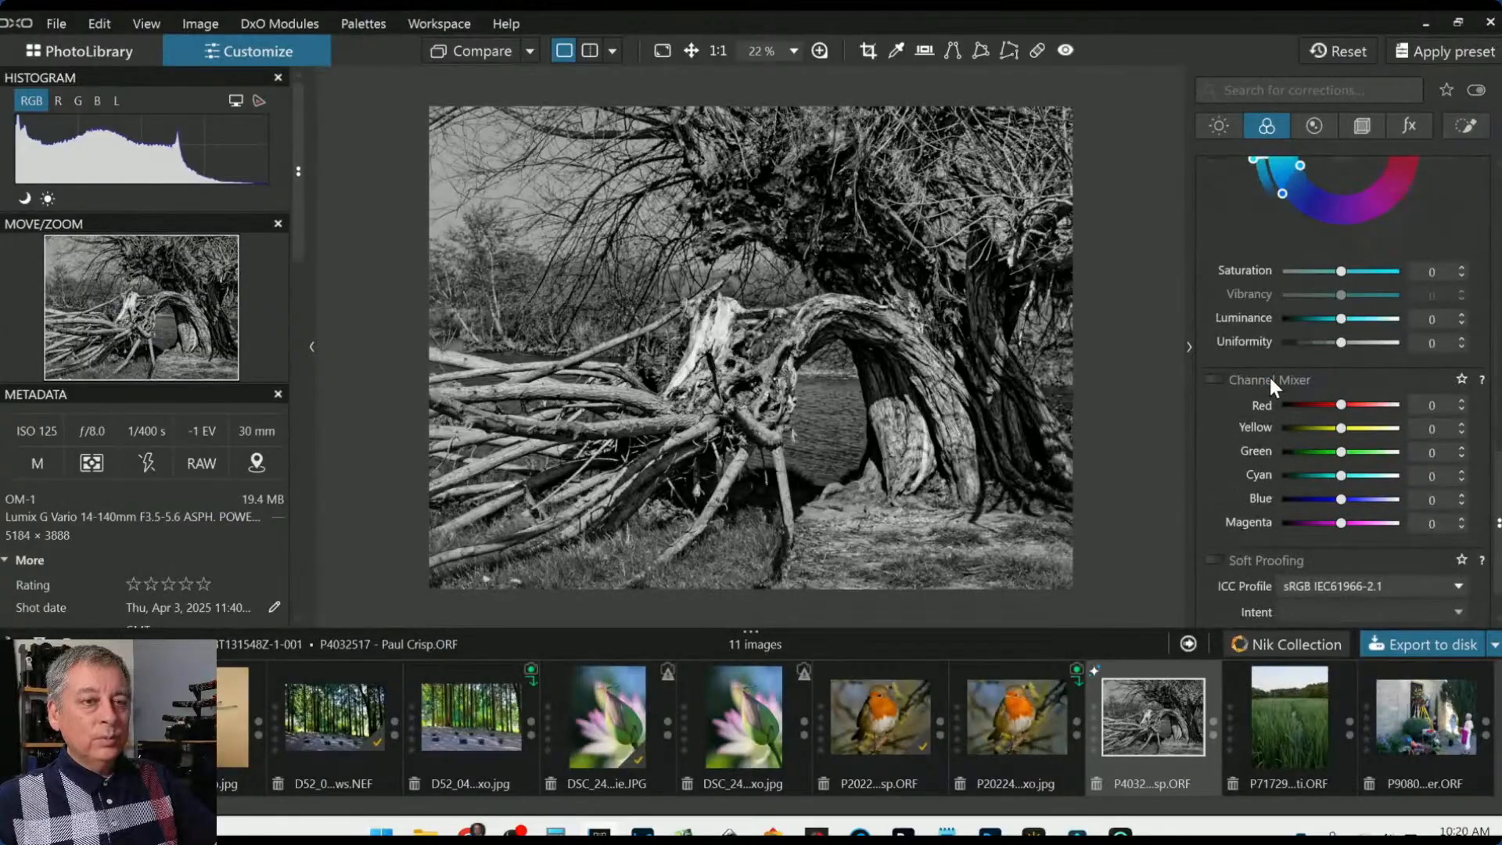
left_click(1217, 333)
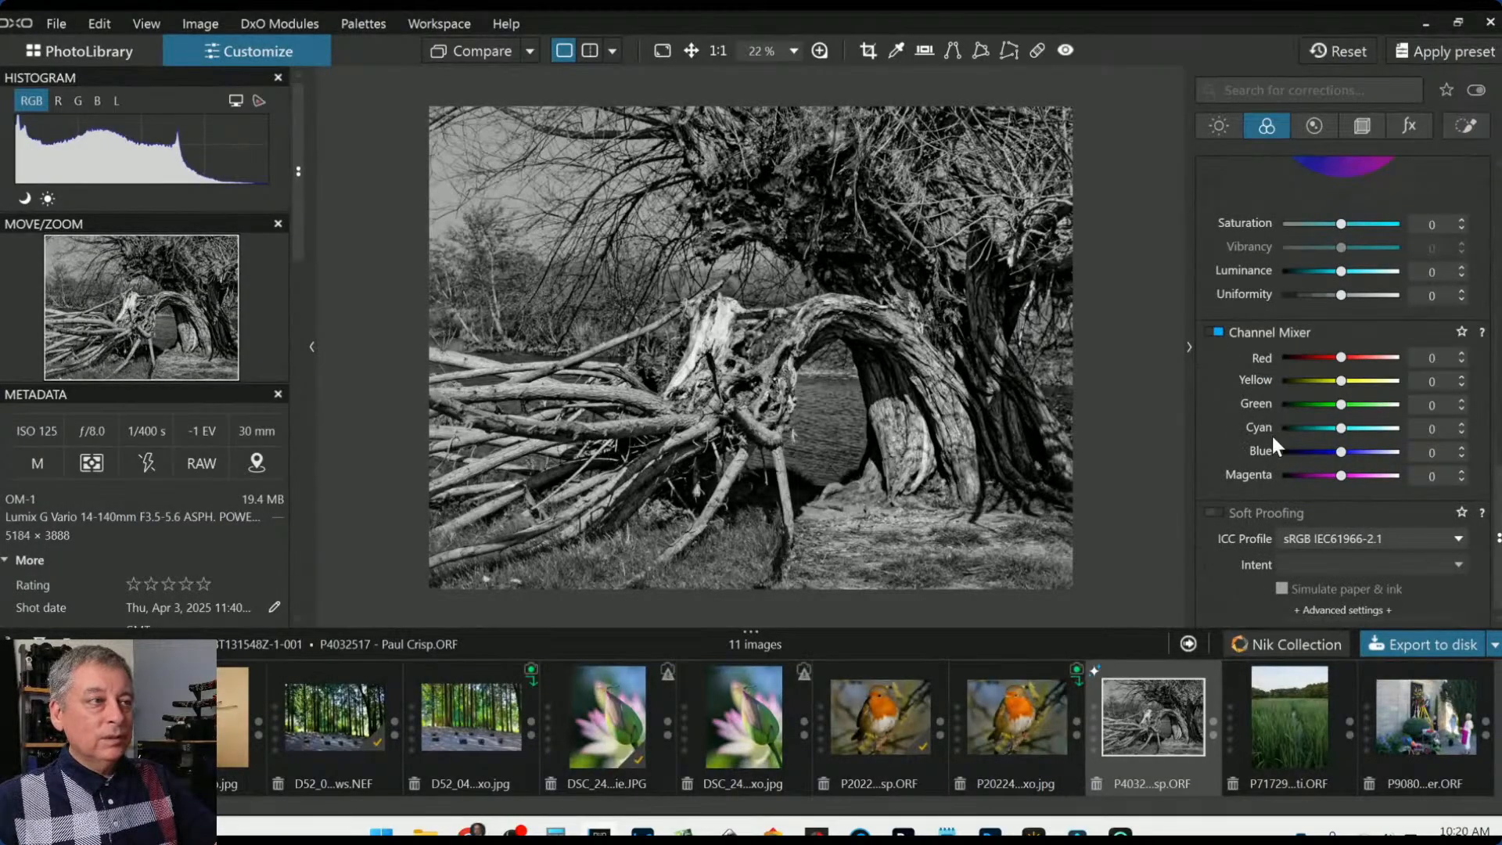
left_click_drag(1339, 452, 1284, 449)
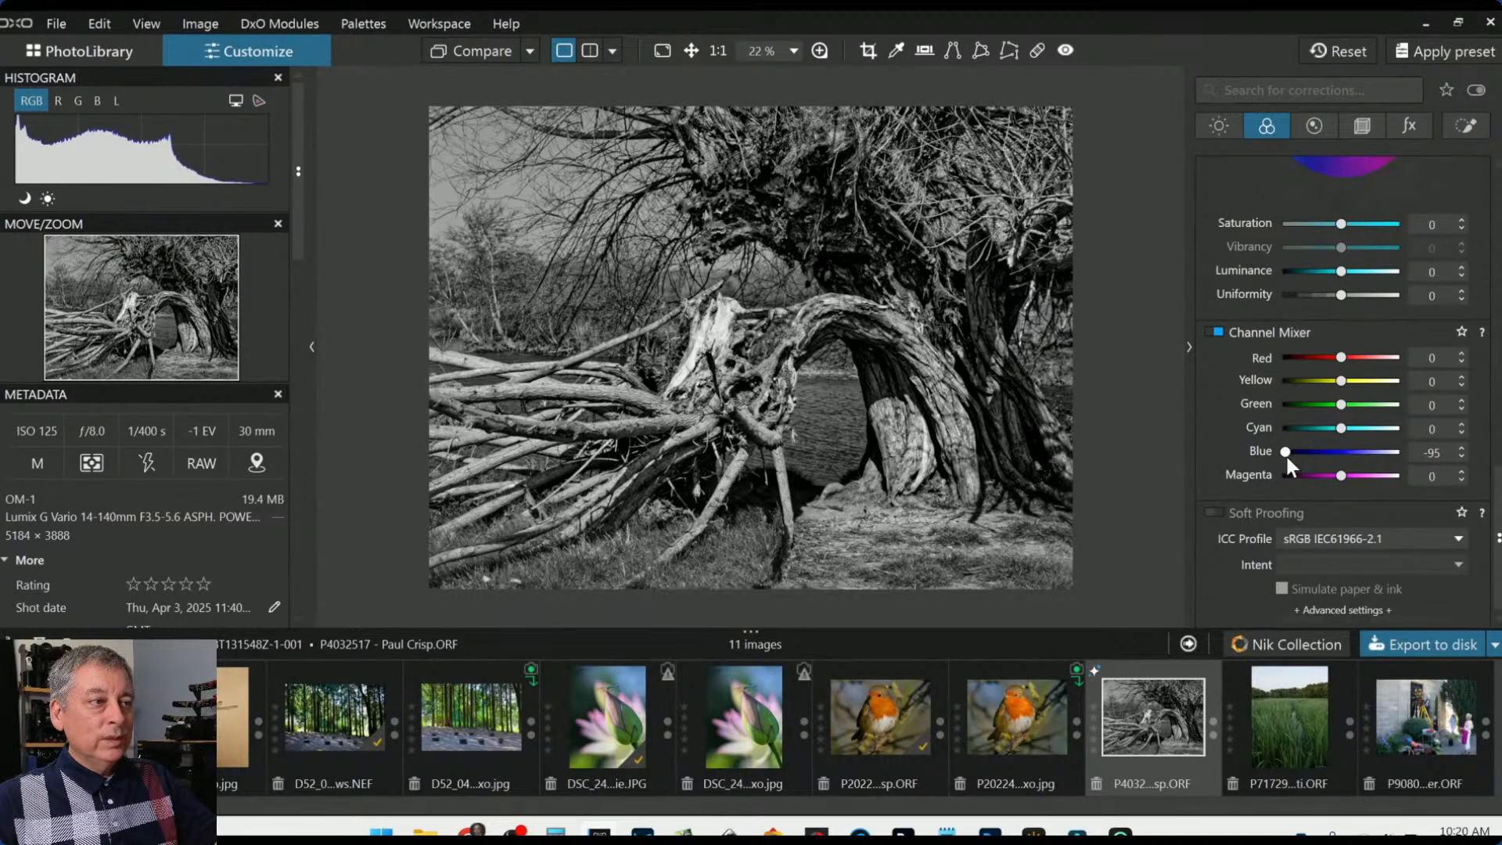
left_click_drag(1337, 404, 1304, 383)
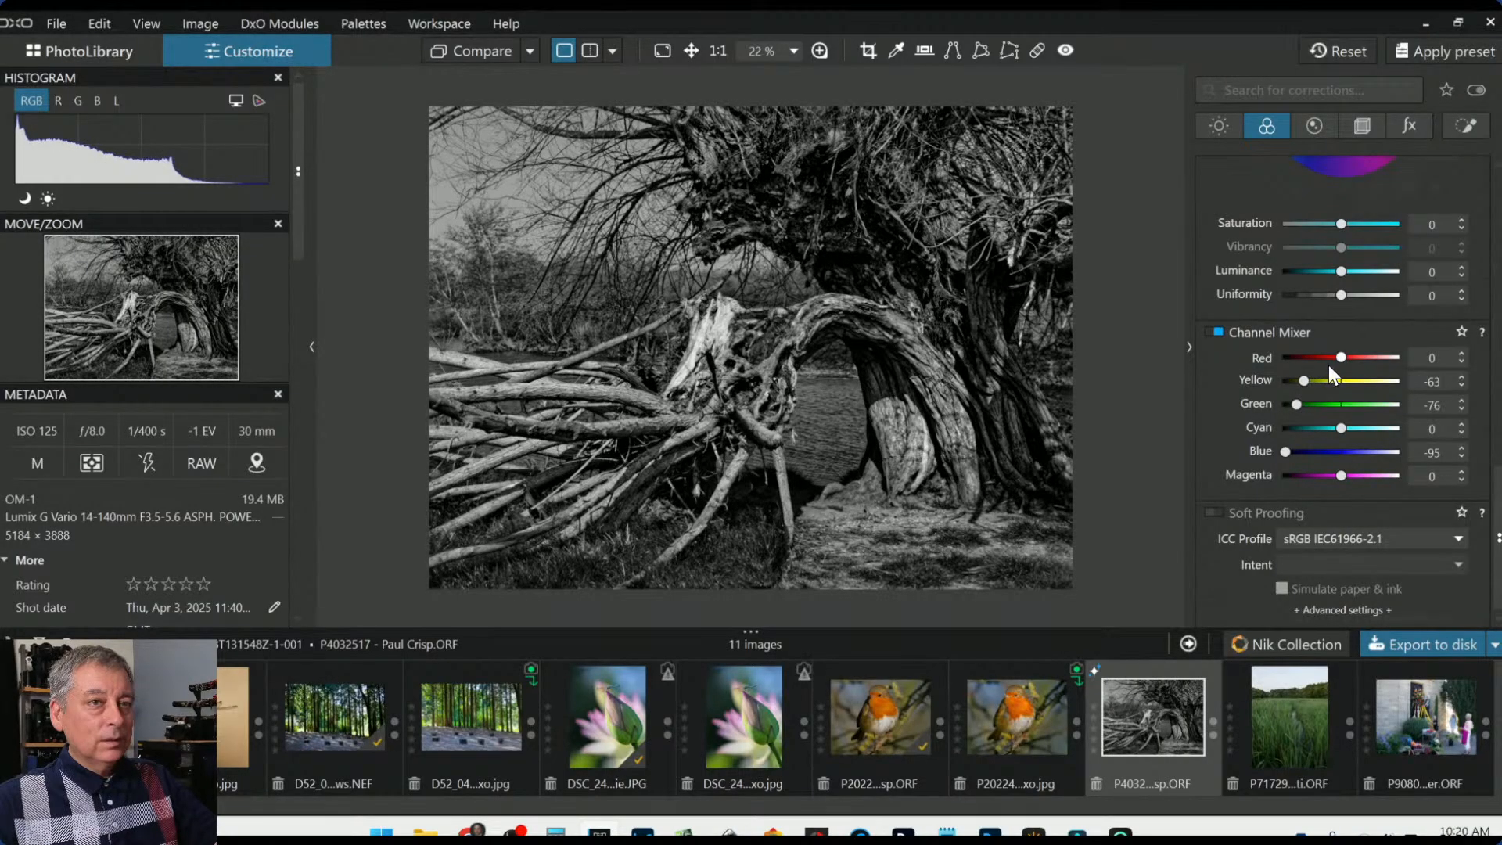
left_click_drag(1340, 357, 1390, 358)
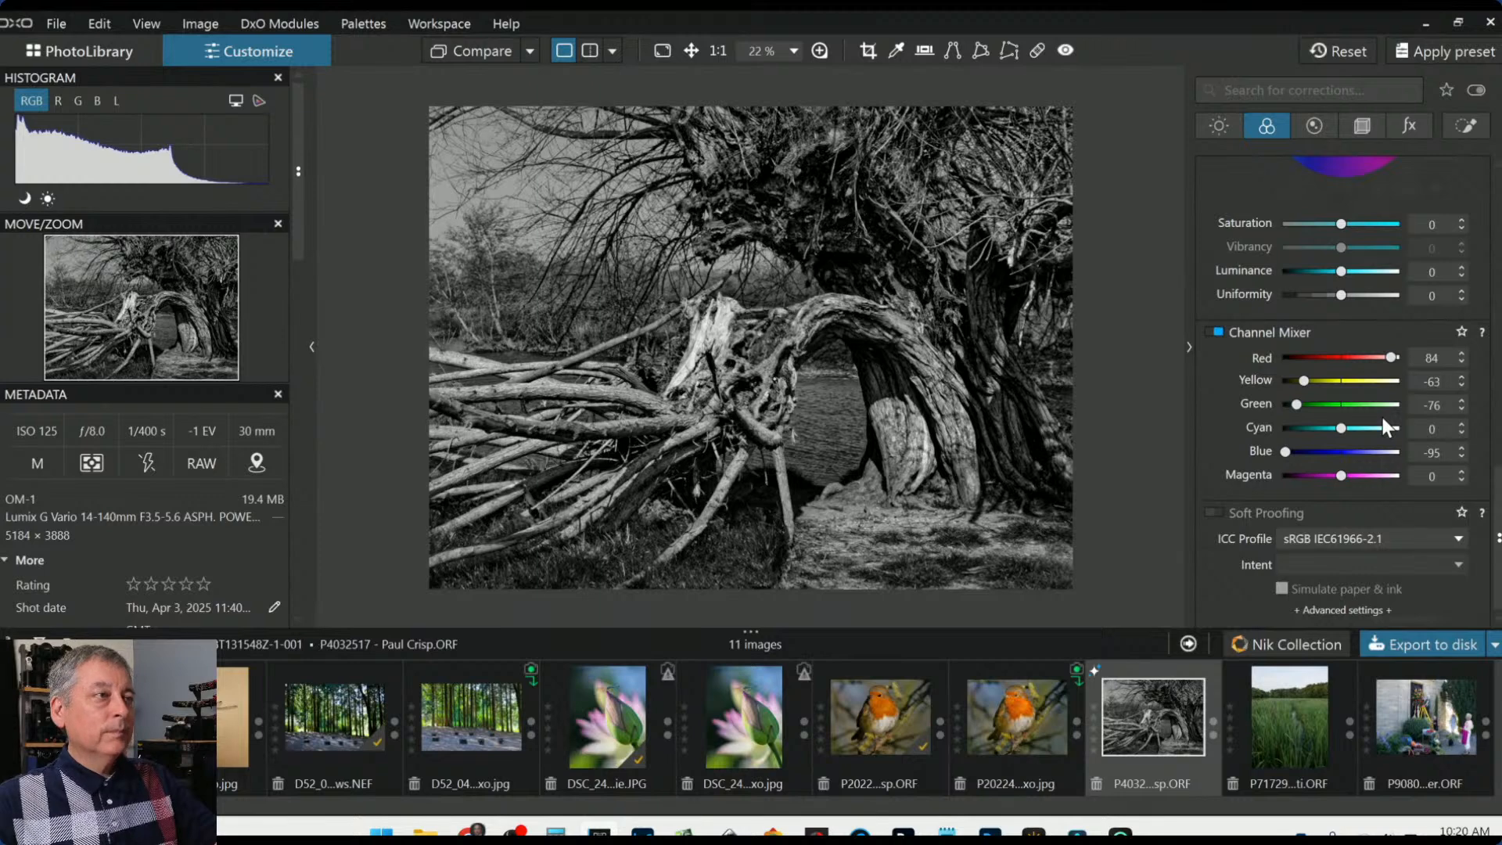
Raise the whole photo's manual Exposure correction to 0.60
scroll(1325, 330, "up", 10)
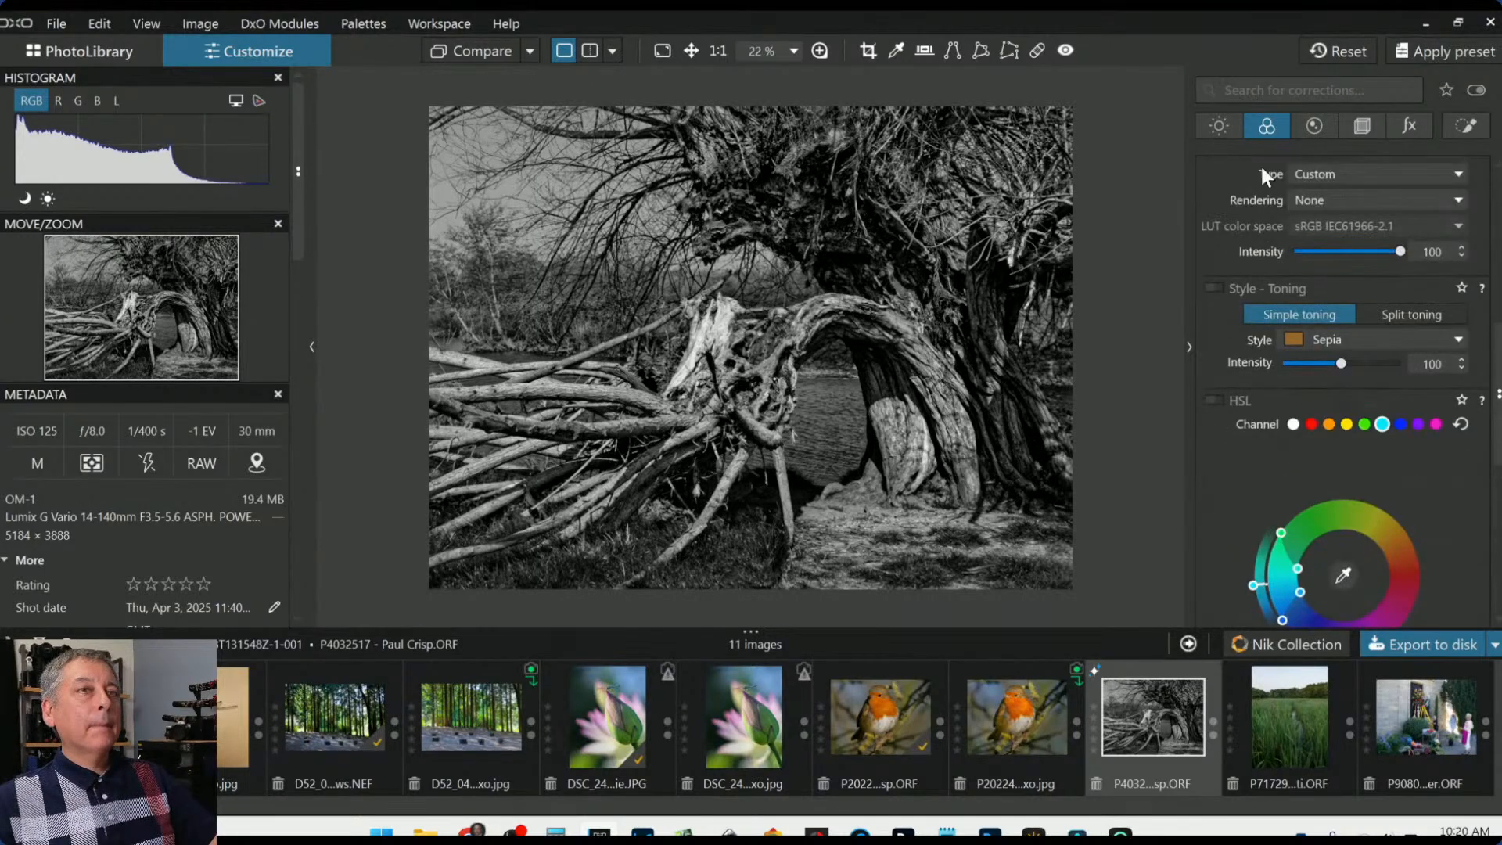
left_click(1233, 127)
scroll(1264, 327, "up", 5)
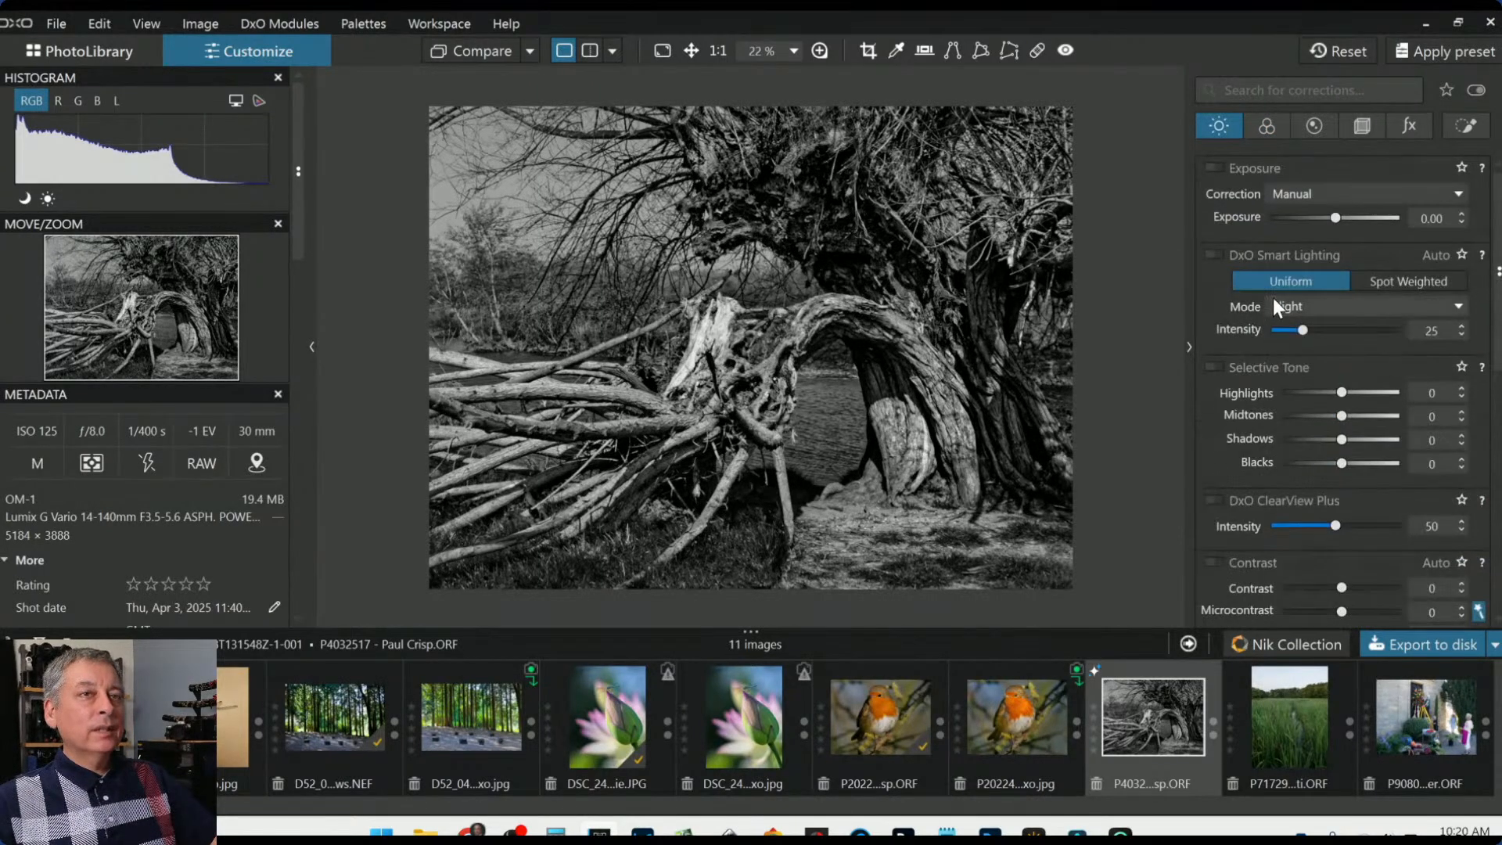
left_click_drag(1335, 218, 1339, 216)
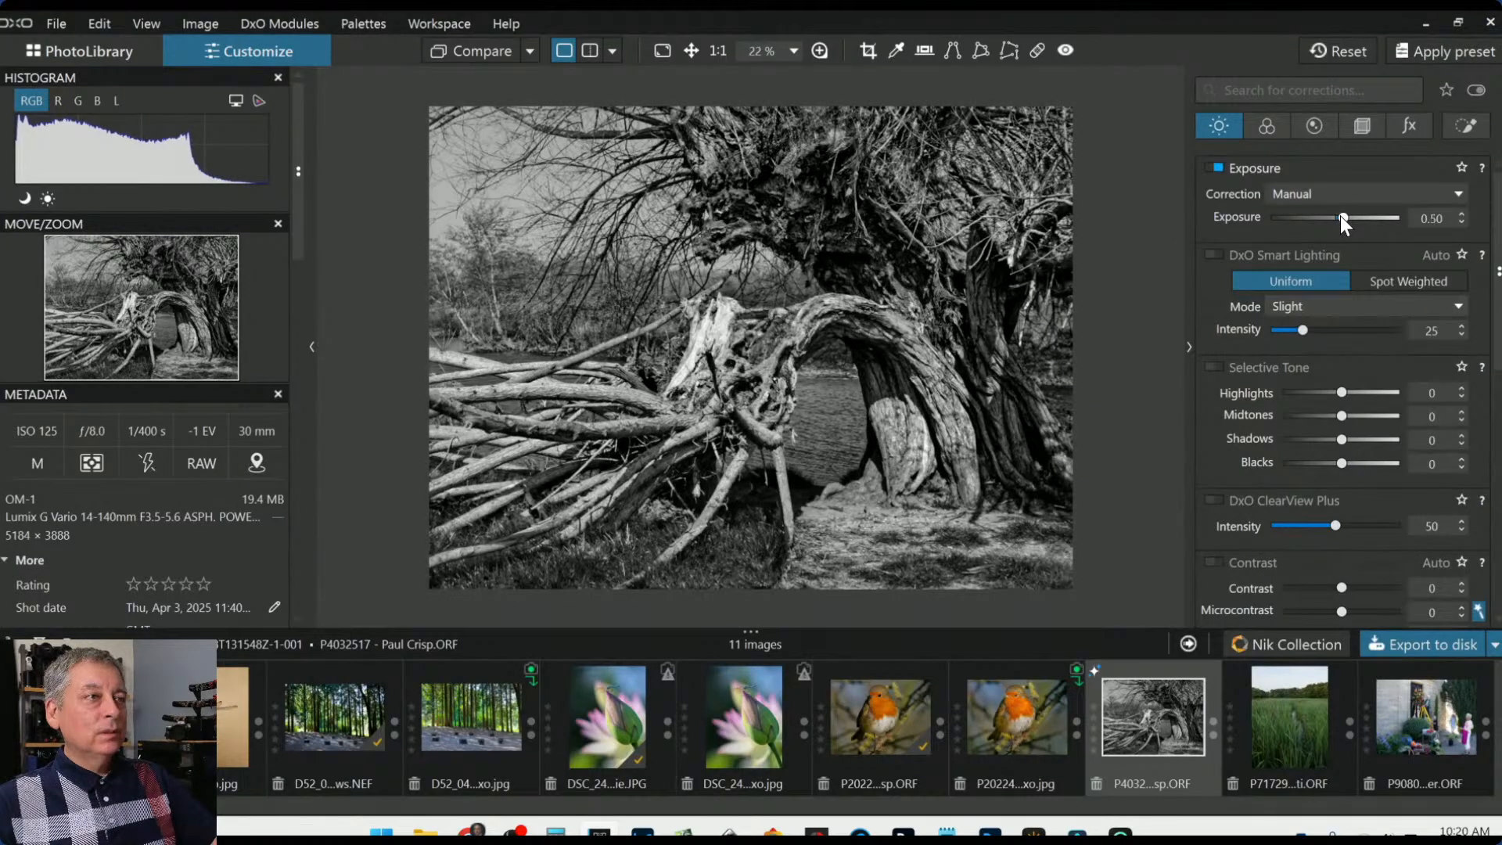
left_click_drag(1339, 215, 1340, 216)
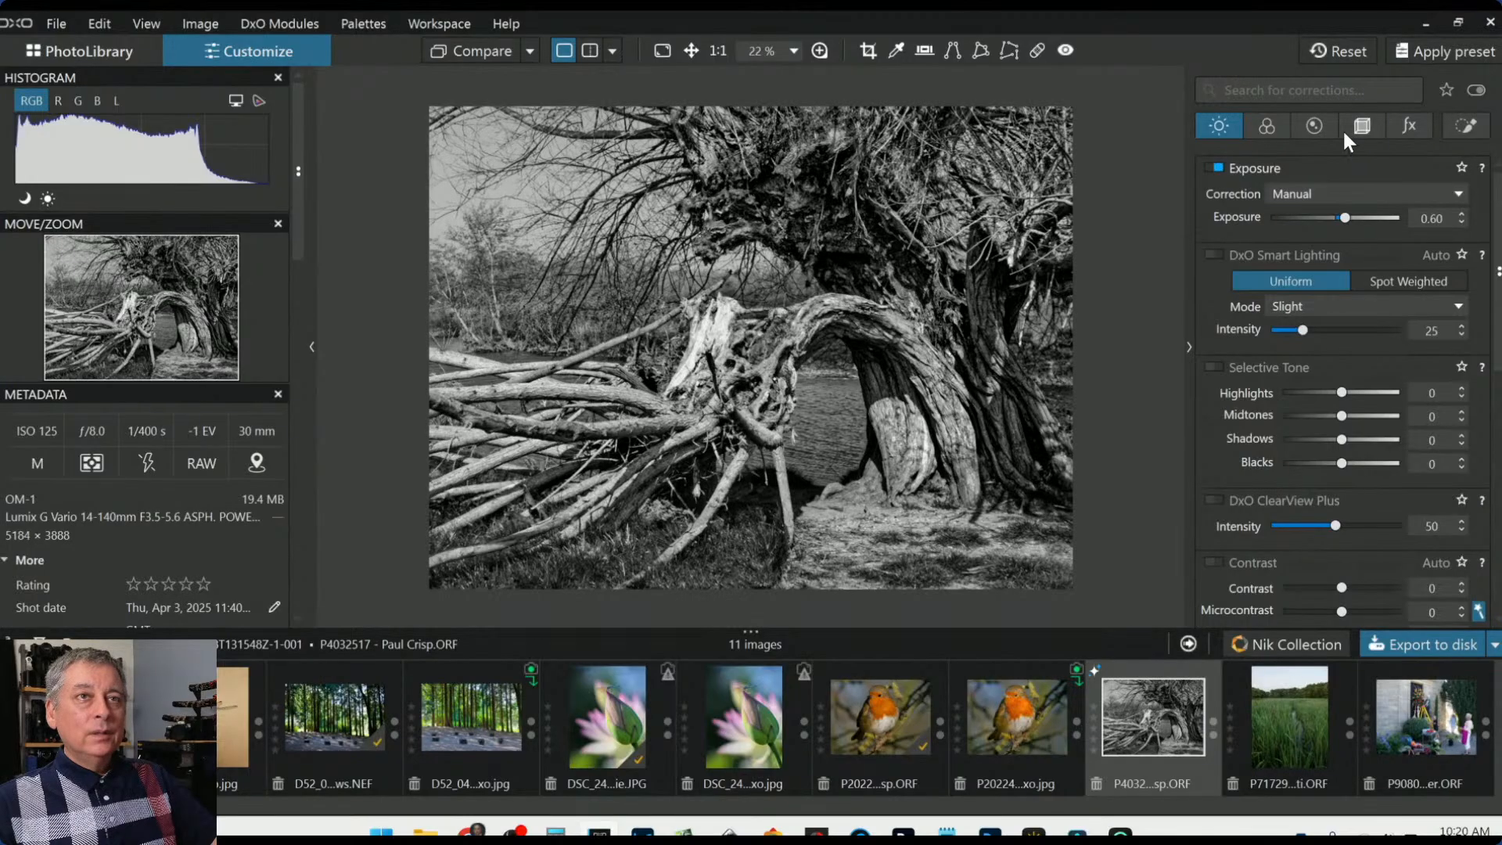
Add a third control point, enlarge its radius to cover most of the photo, and centre it on the broken stump
left_click(1315, 127)
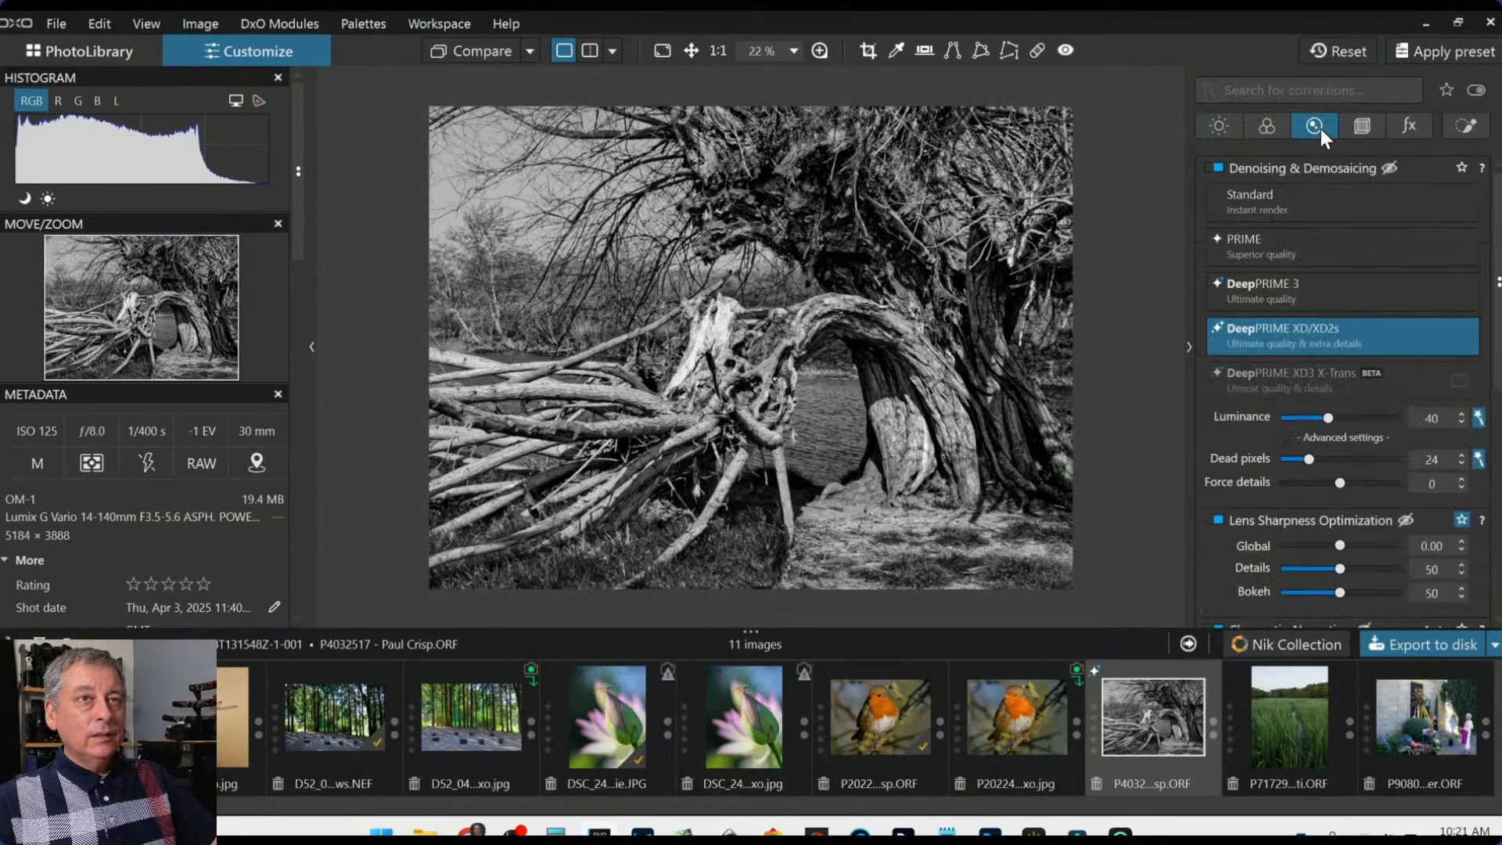
left_click(1466, 127)
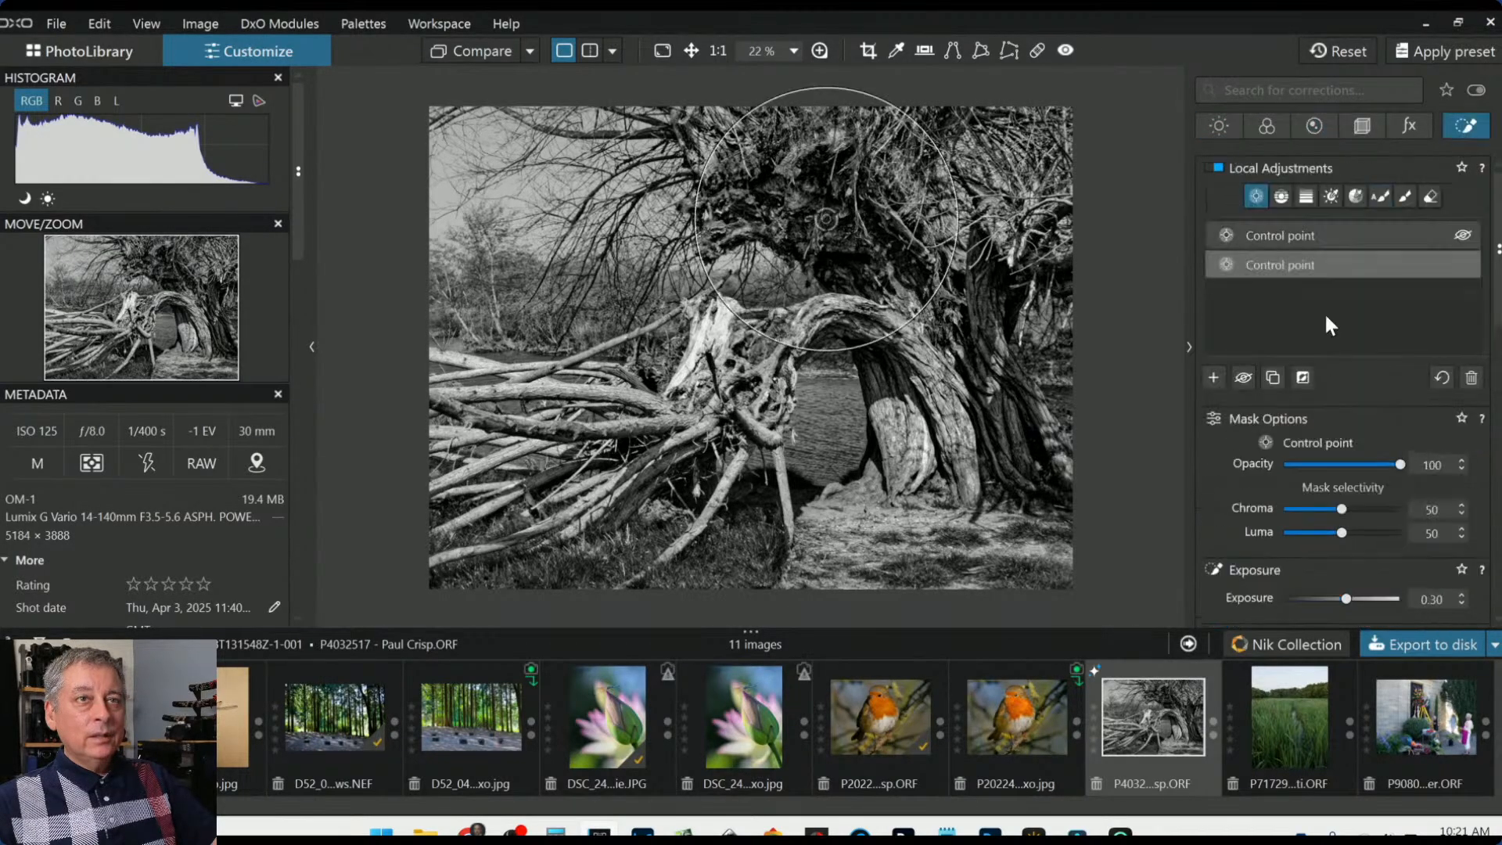
left_click(1213, 376)
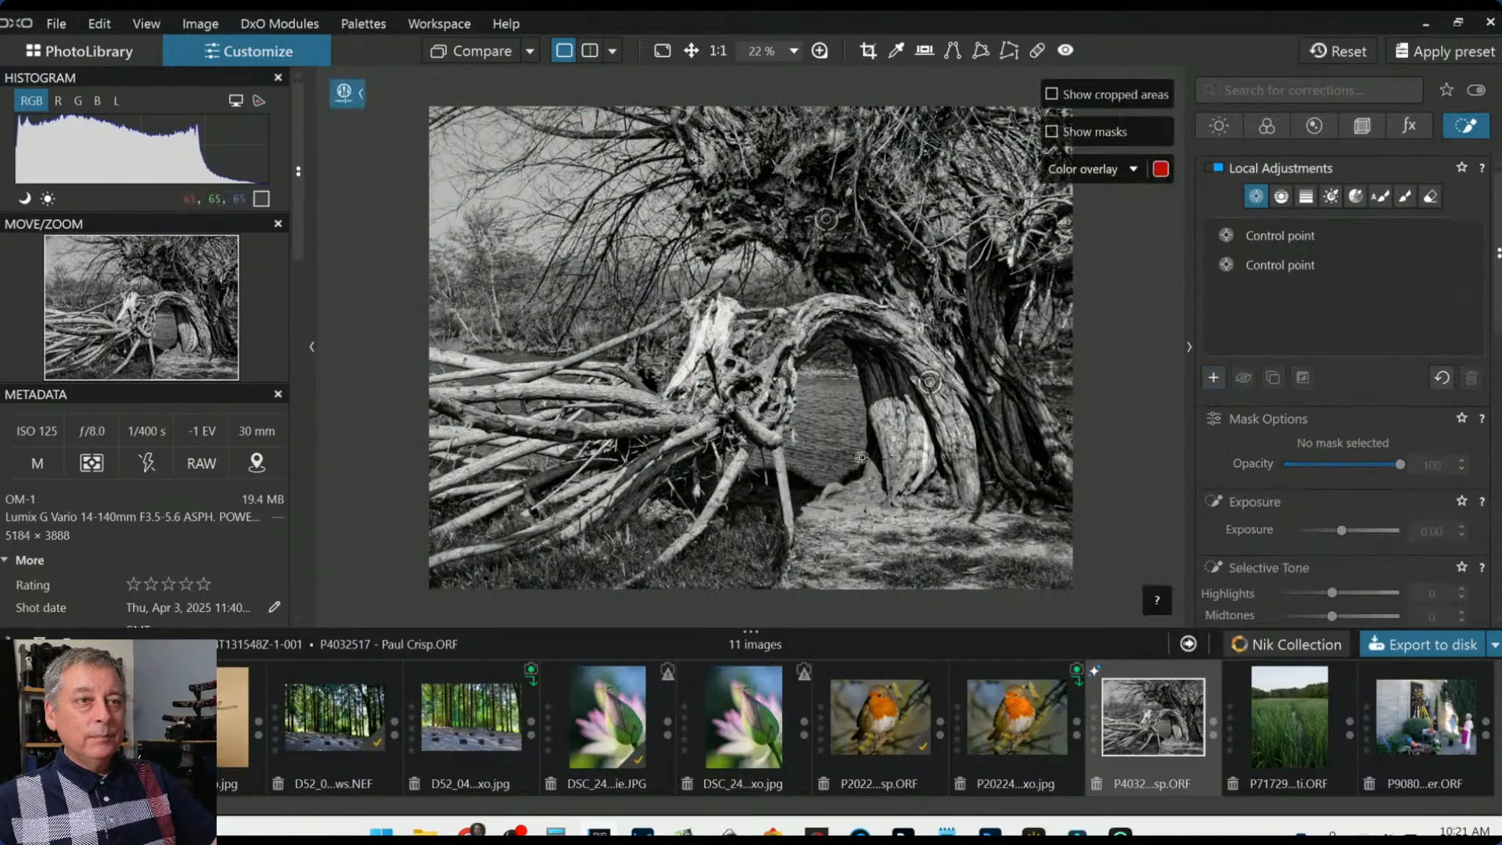
left_click(830, 426)
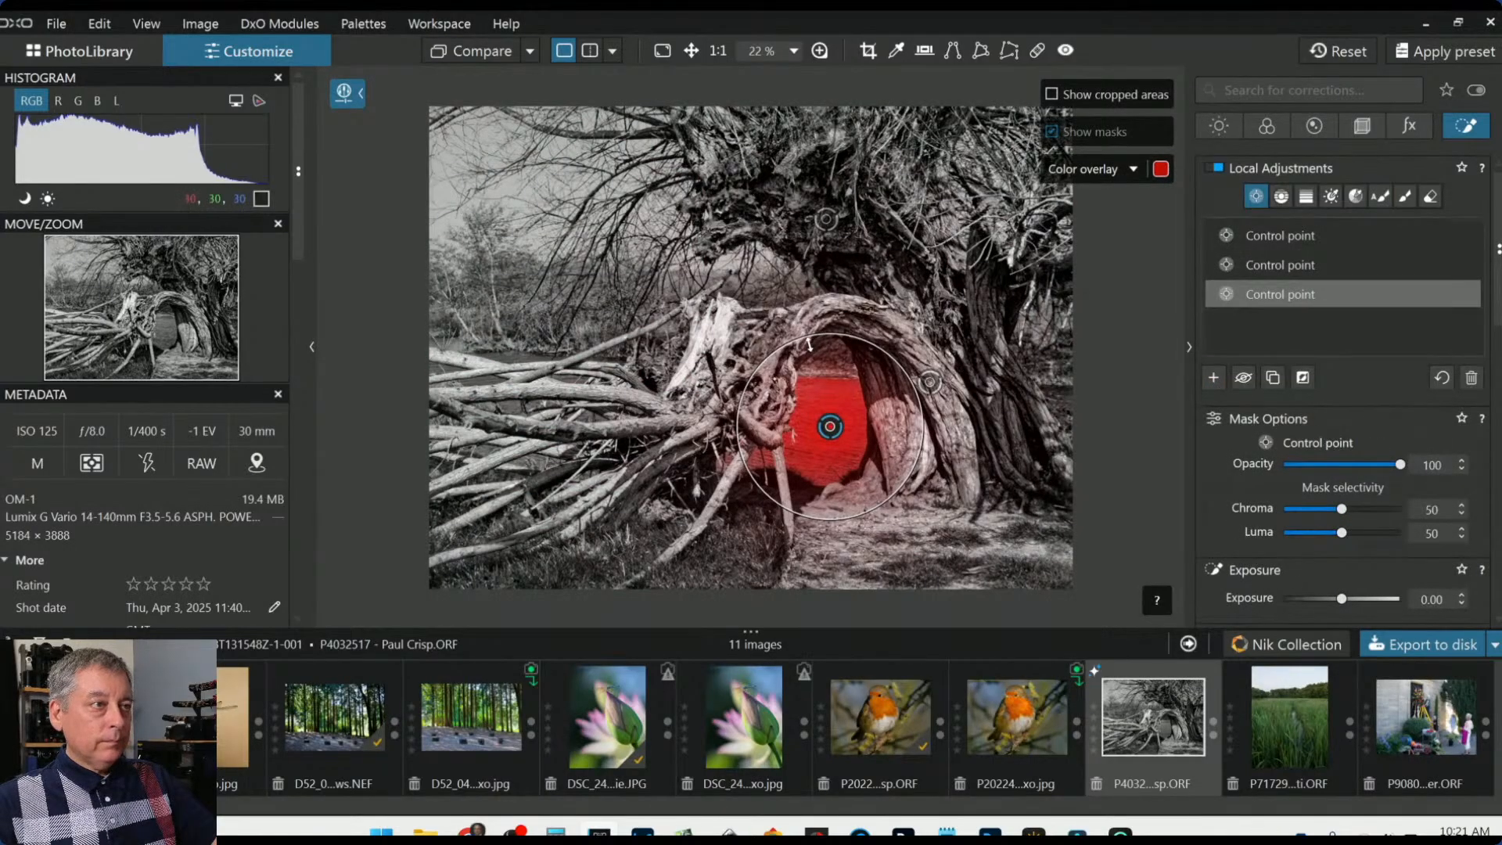
left_click_drag(817, 344, 542, 125)
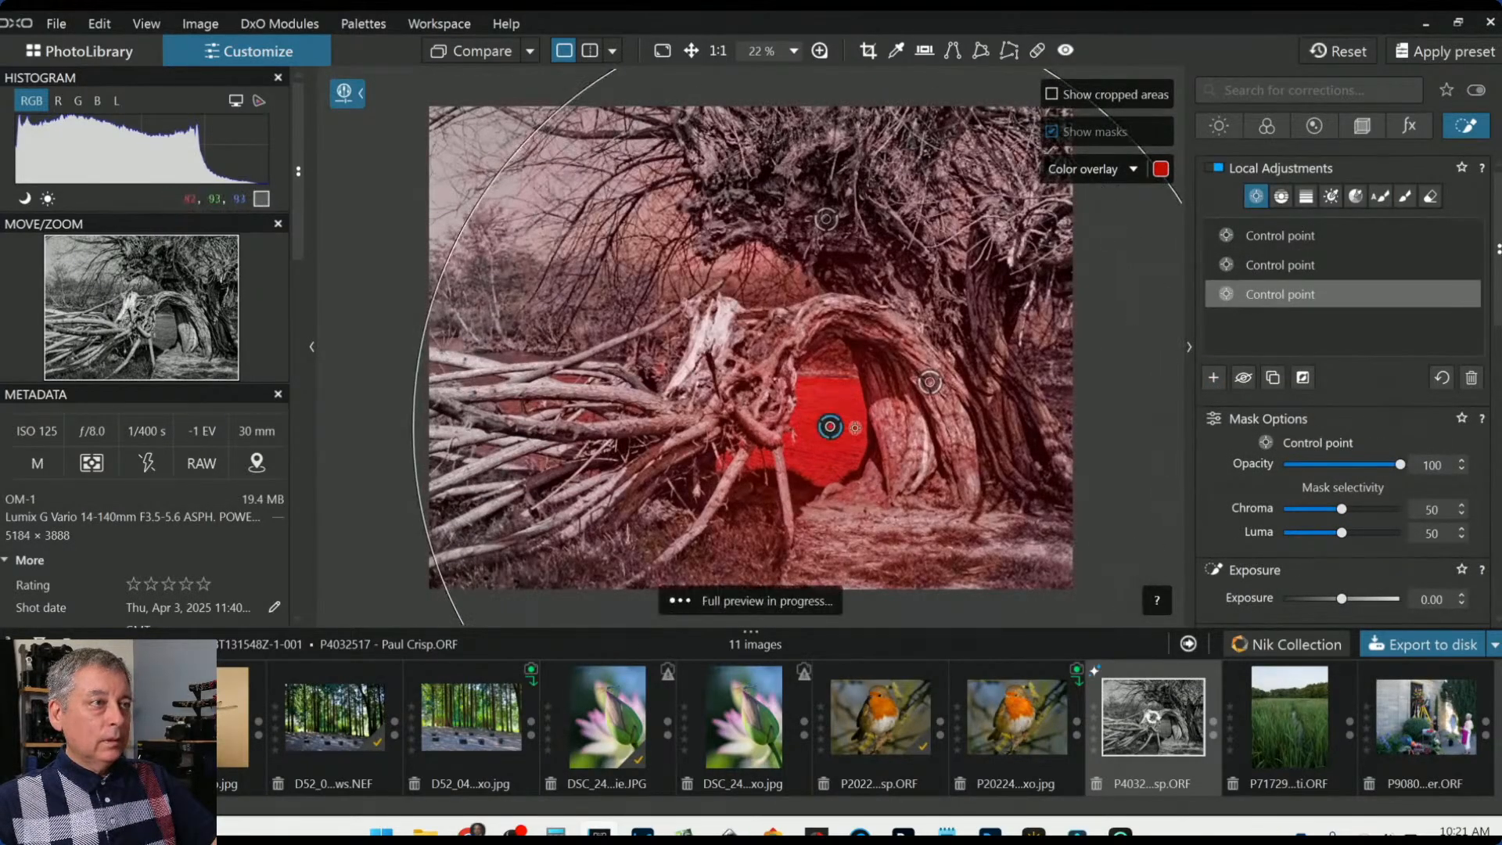
left_click_drag(829, 427, 762, 384)
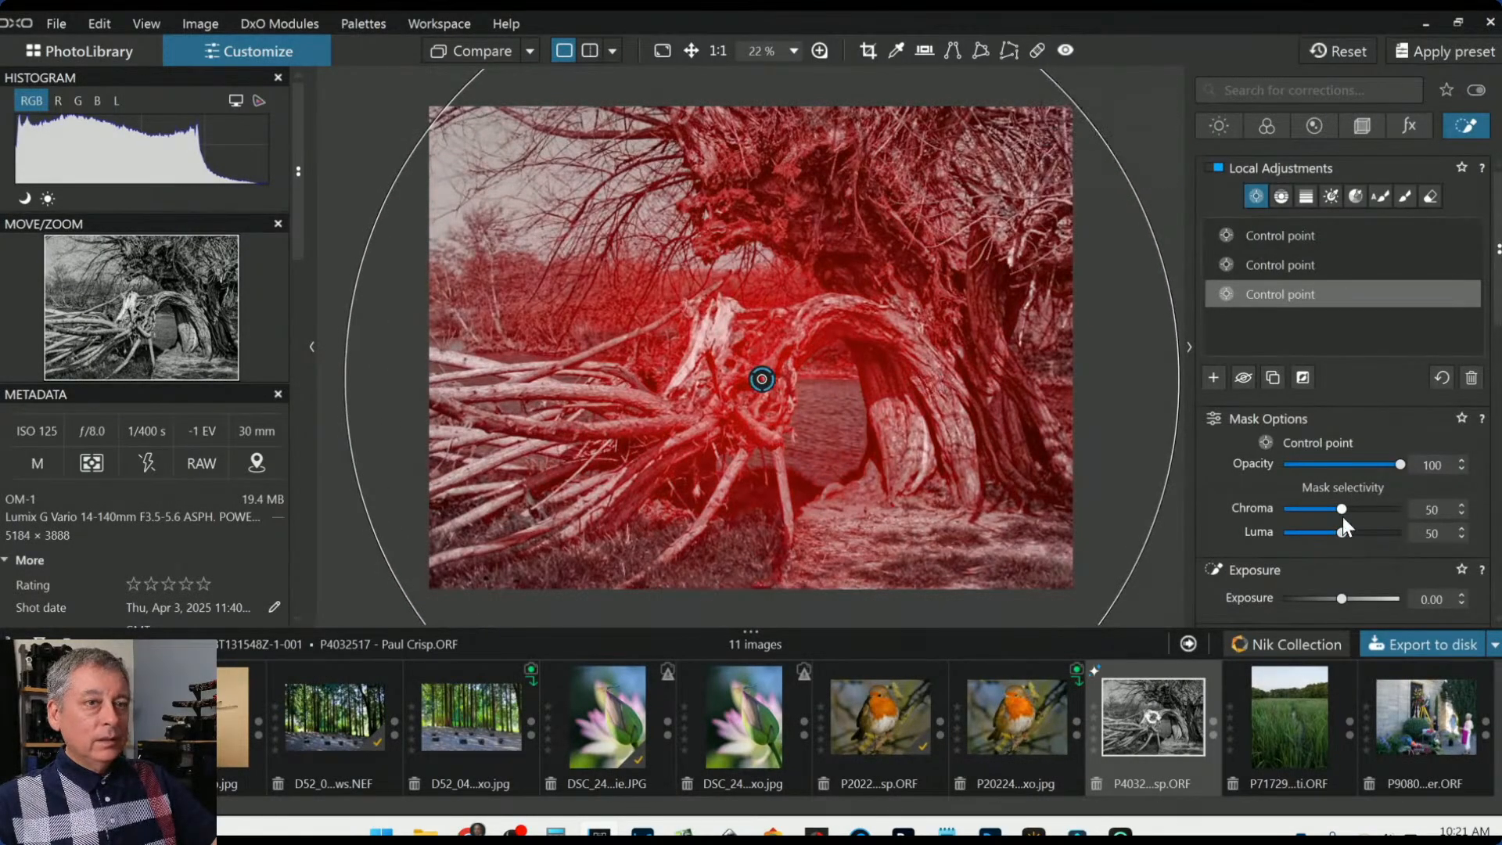
Set the third mask's Chroma and Luma selectivity to 0 and invert the mask
left_click_drag(1341, 509, 1206, 490)
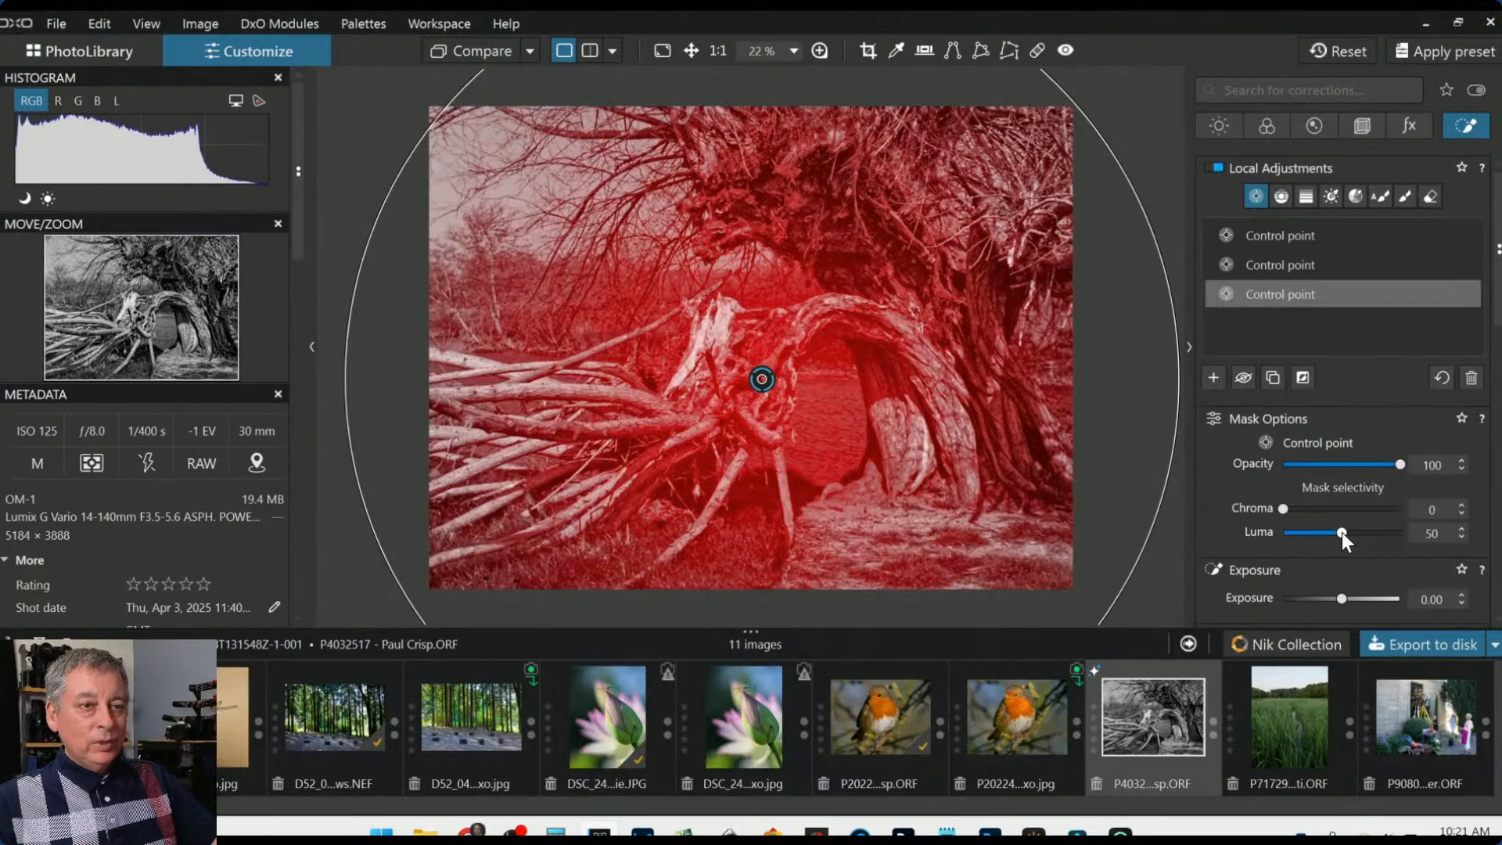
left_click_drag(1341, 532, 1260, 523)
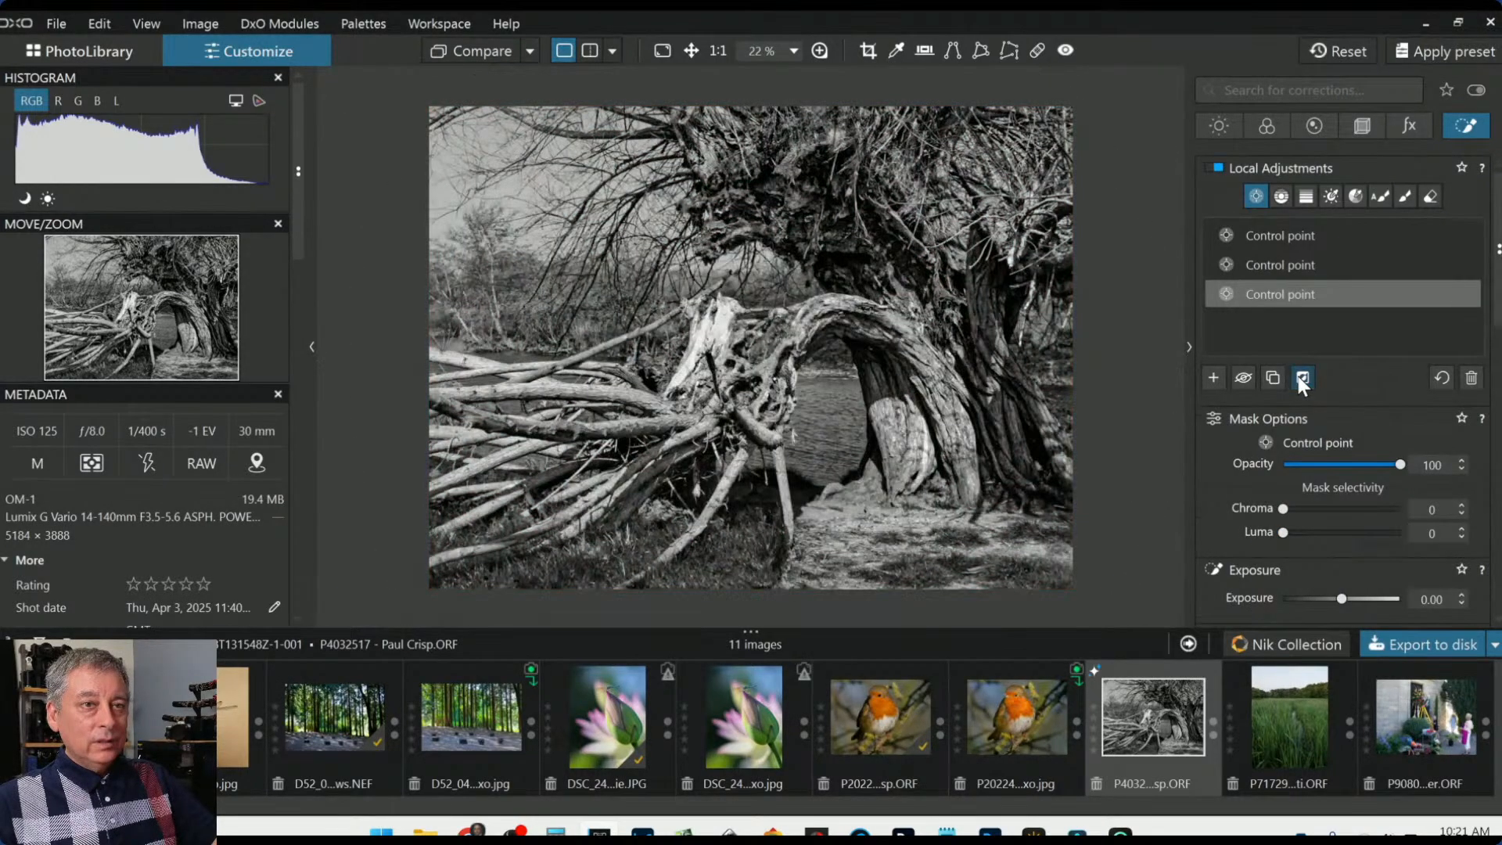
scroll(1296, 421, "down", 3)
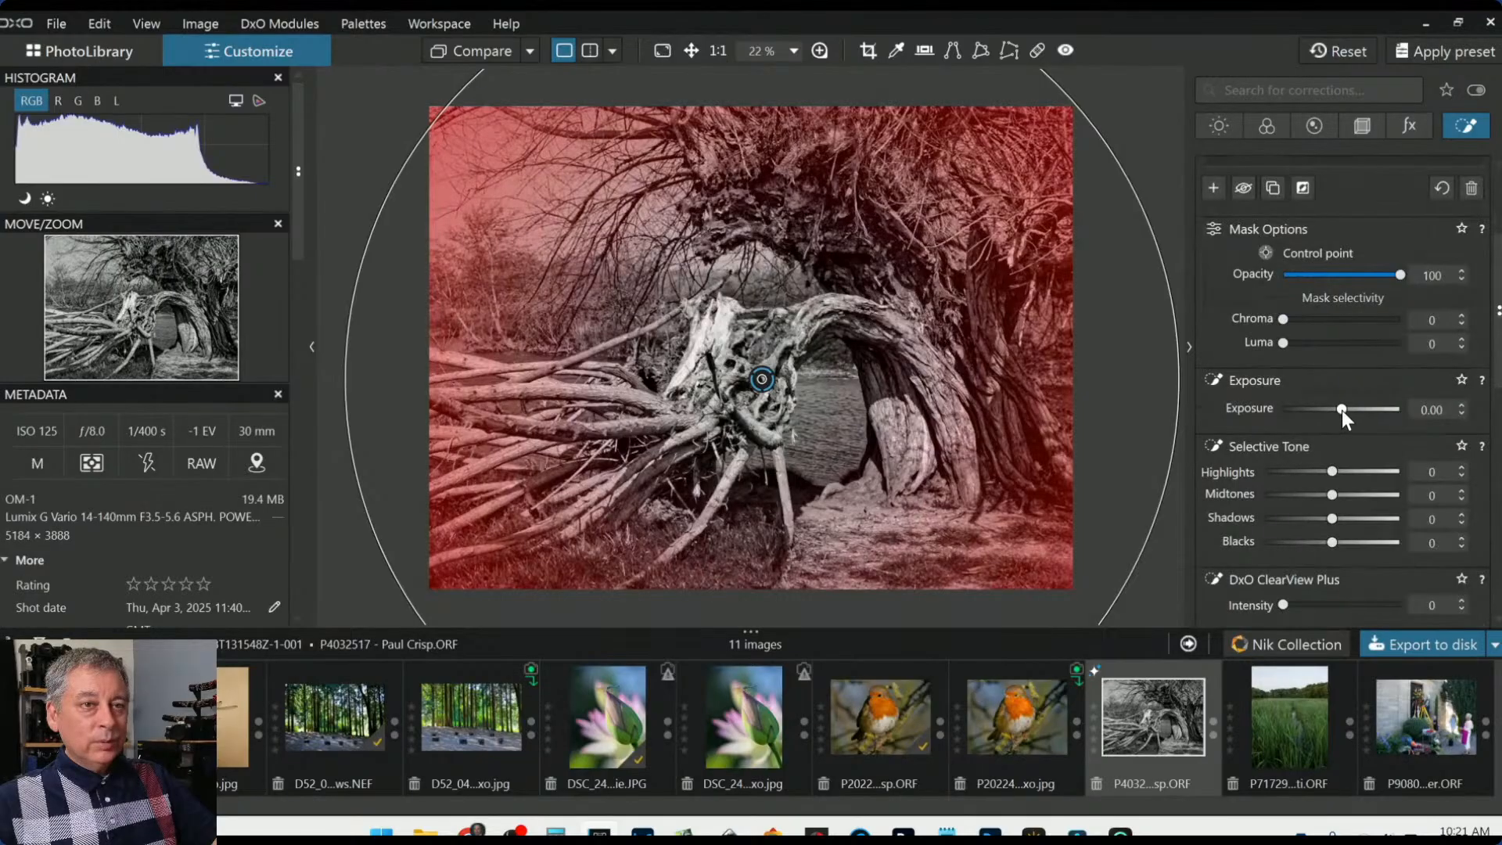
Lower the inverted mask's Exposure to -2.71, enlarge its radius slightly and nudge its centre, then deselect the mask
left_click_drag(1340, 410, 1301, 408)
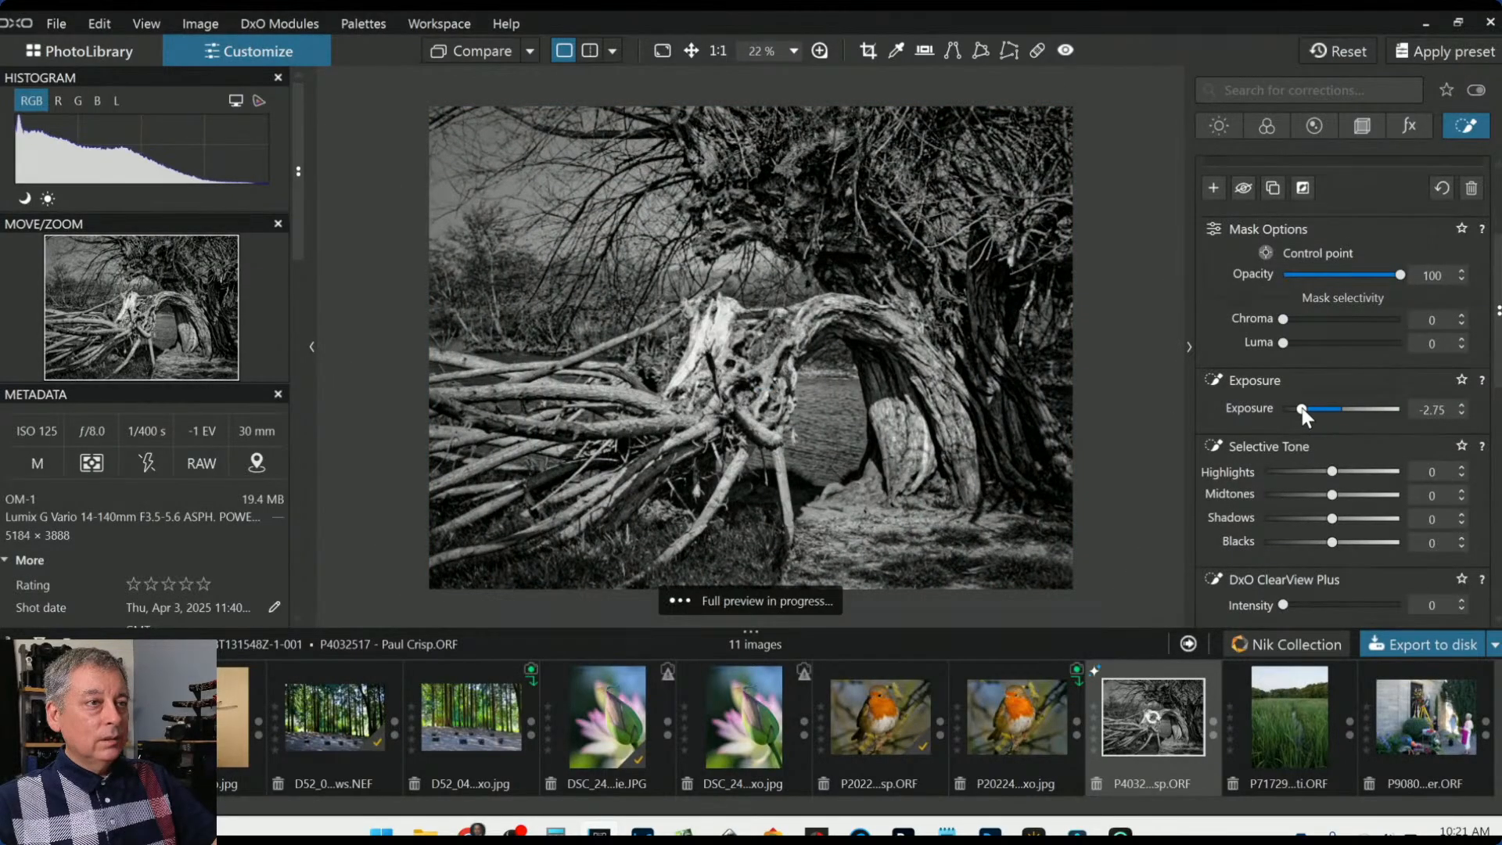
scroll(914, 385, "down", 2)
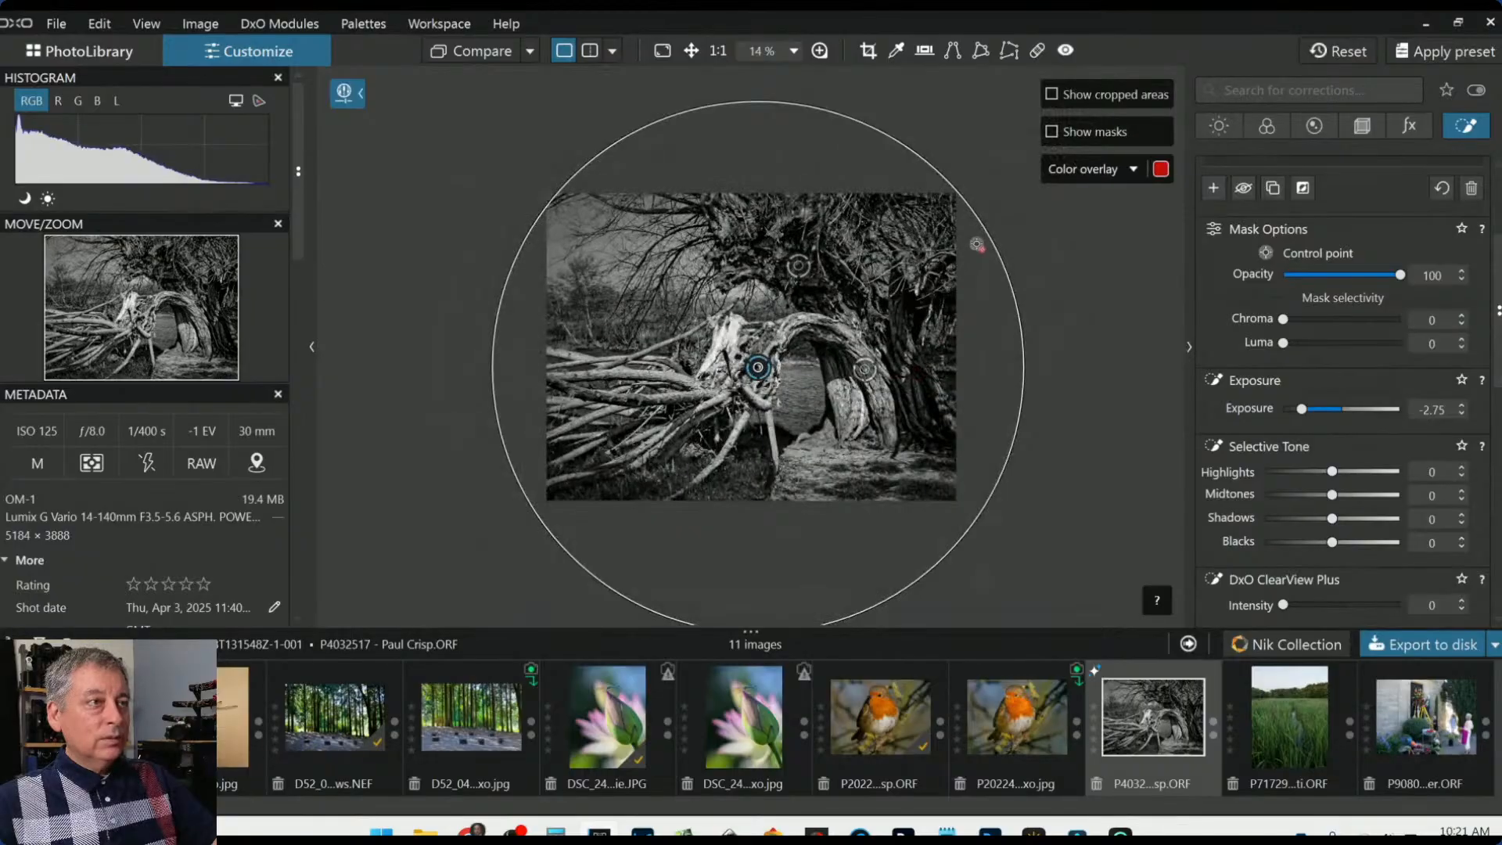
left_click_drag(984, 228, 1024, 200)
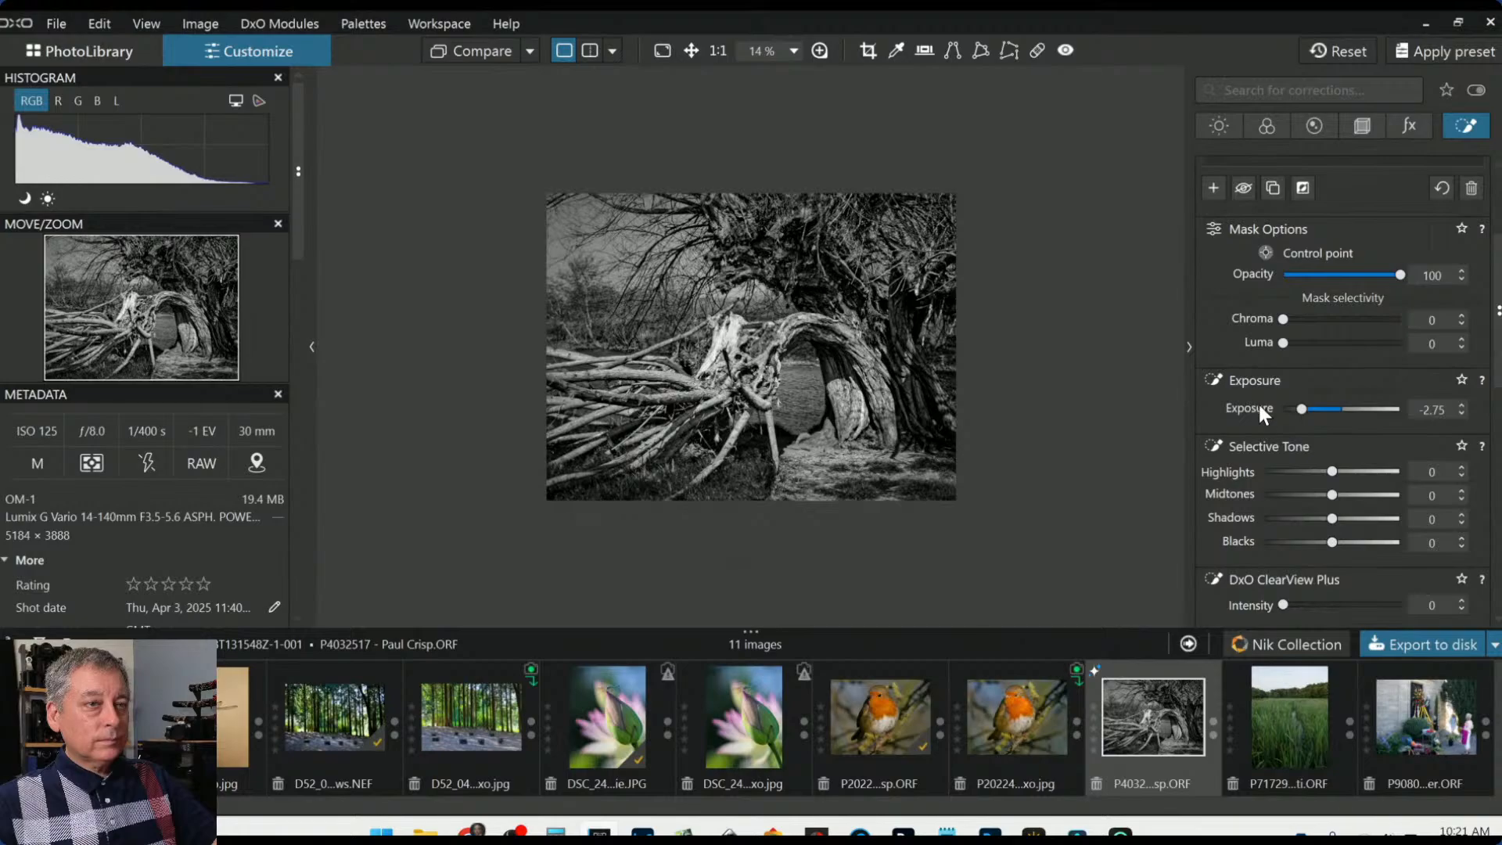
mouse_move(1300, 408)
left_mouse_down()
mouse_move(1288, 410)
mouse_move(1331, 410)
mouse_move(1302, 410)
left_mouse_up()
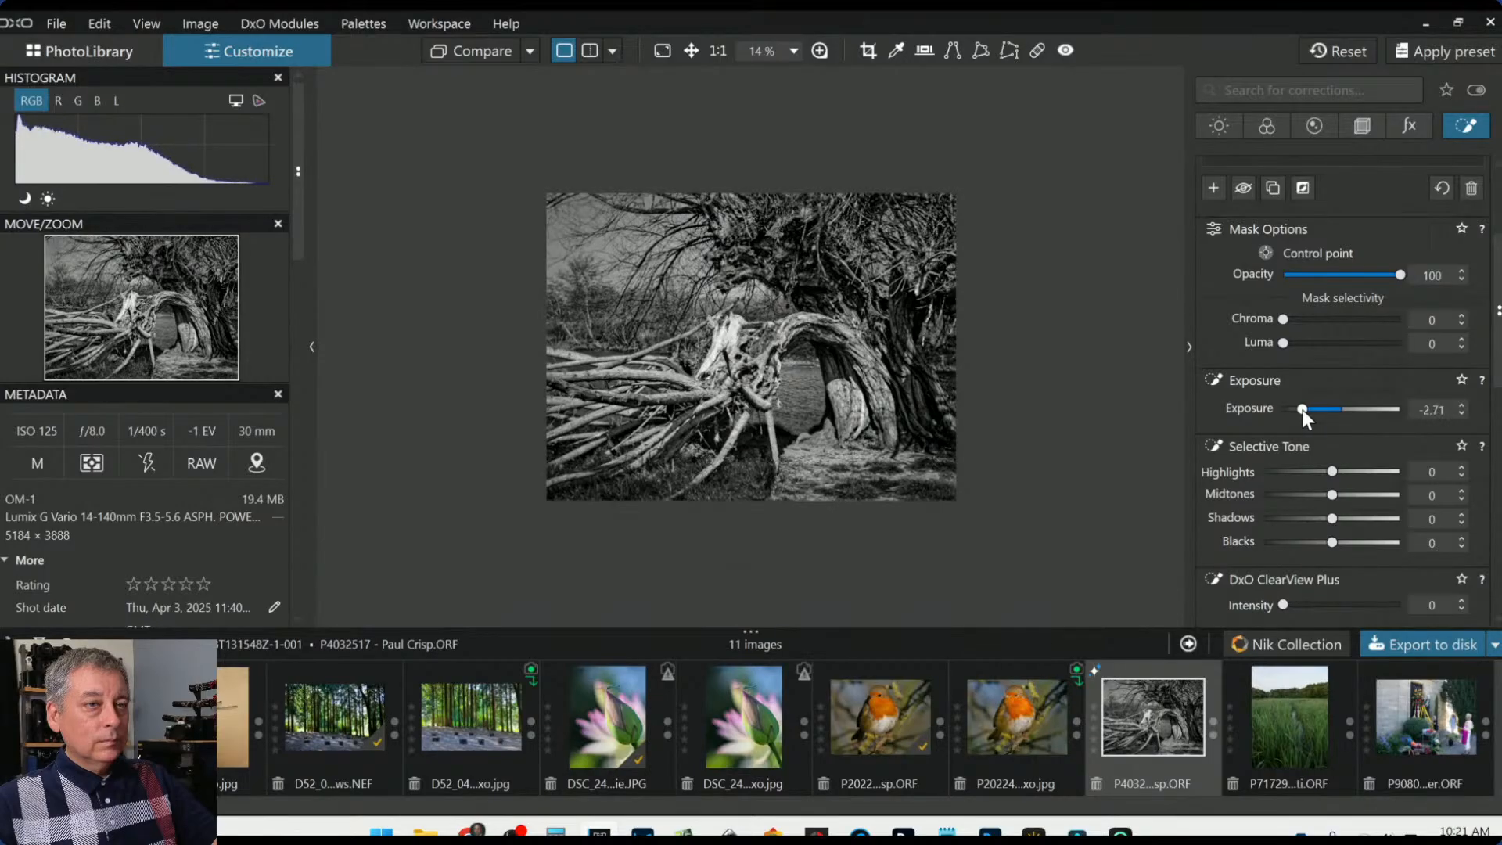
mouse_move(758, 367)
left_mouse_down()
mouse_move(734, 369)
mouse_move(750, 360)
left_mouse_up()
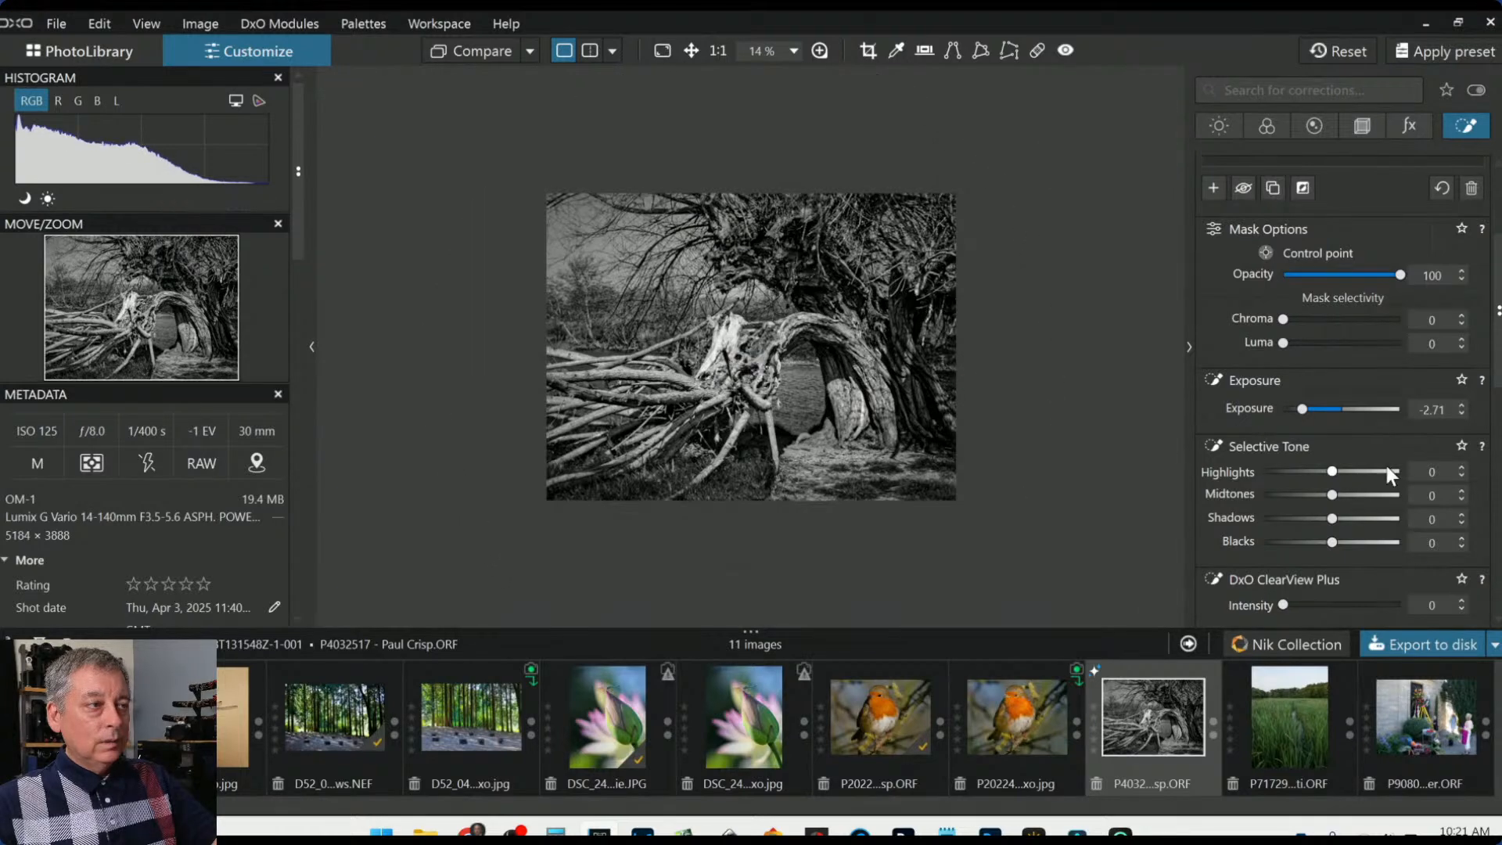
scroll(967, 510, "up", 4)
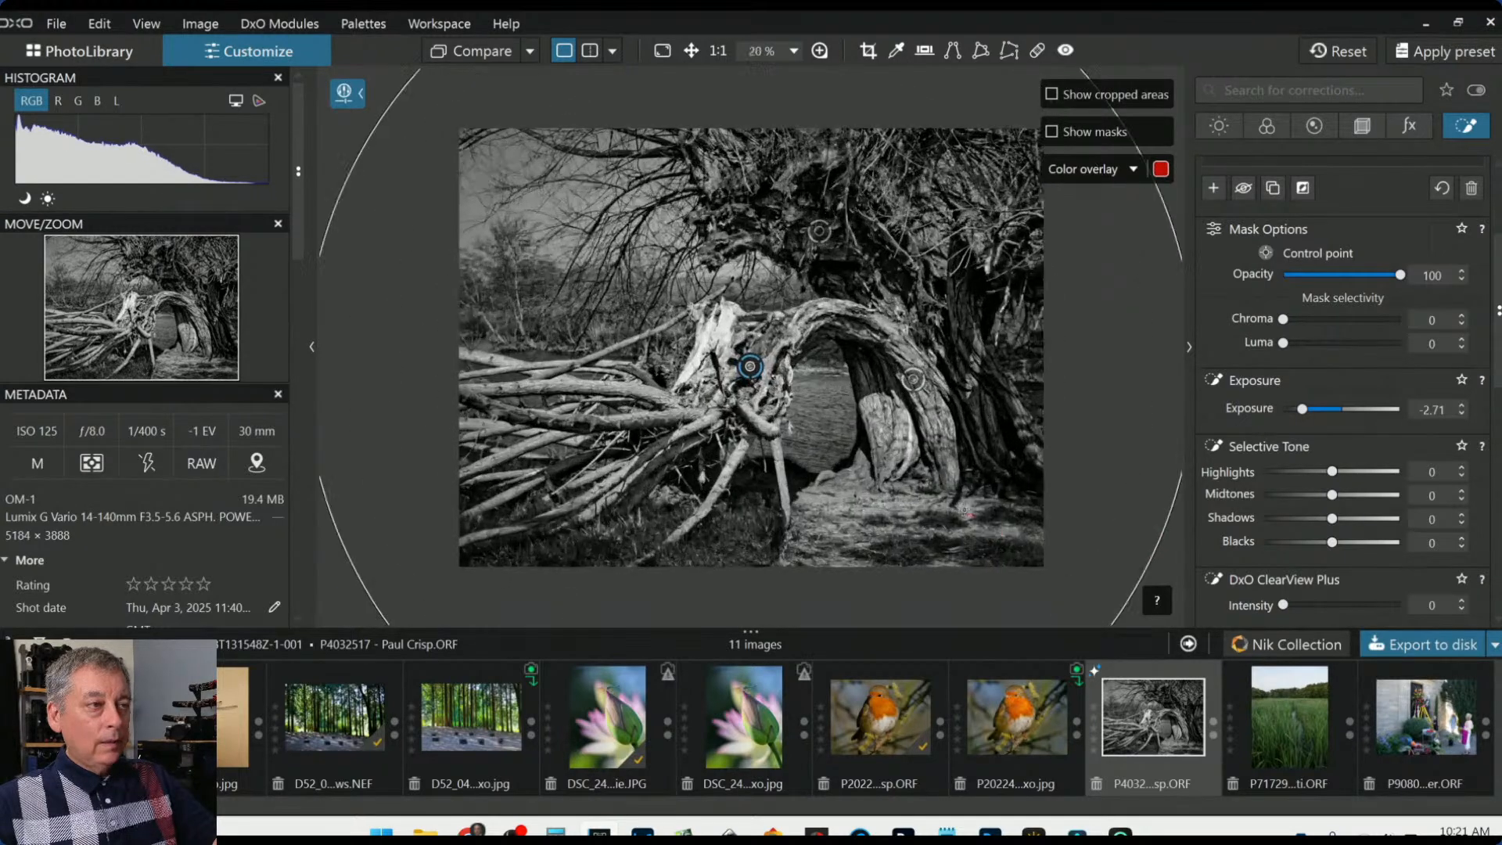
key("Escape")
scroll(1023, 559, "down", 2)
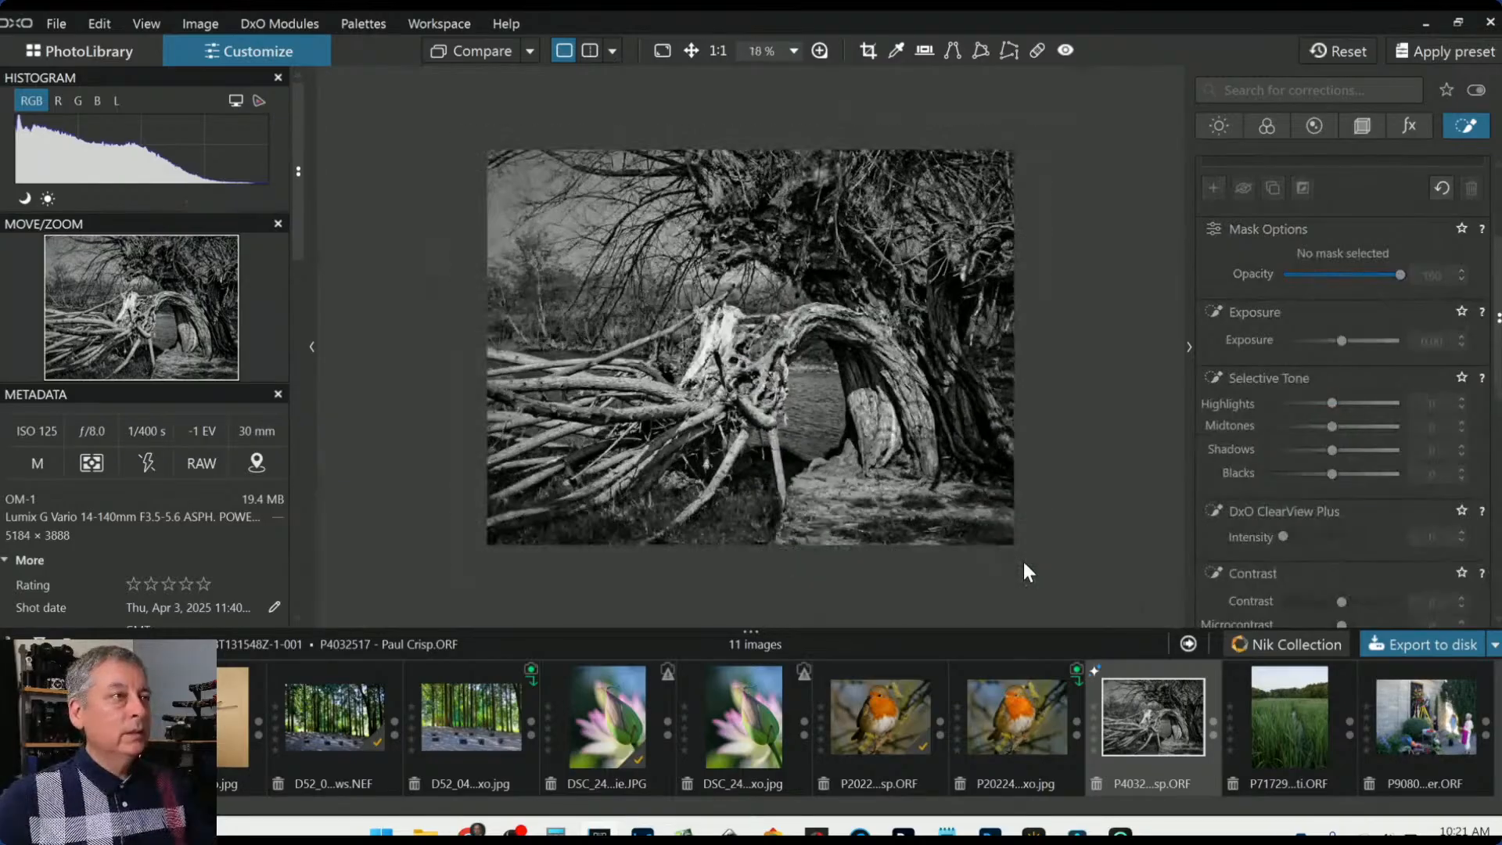
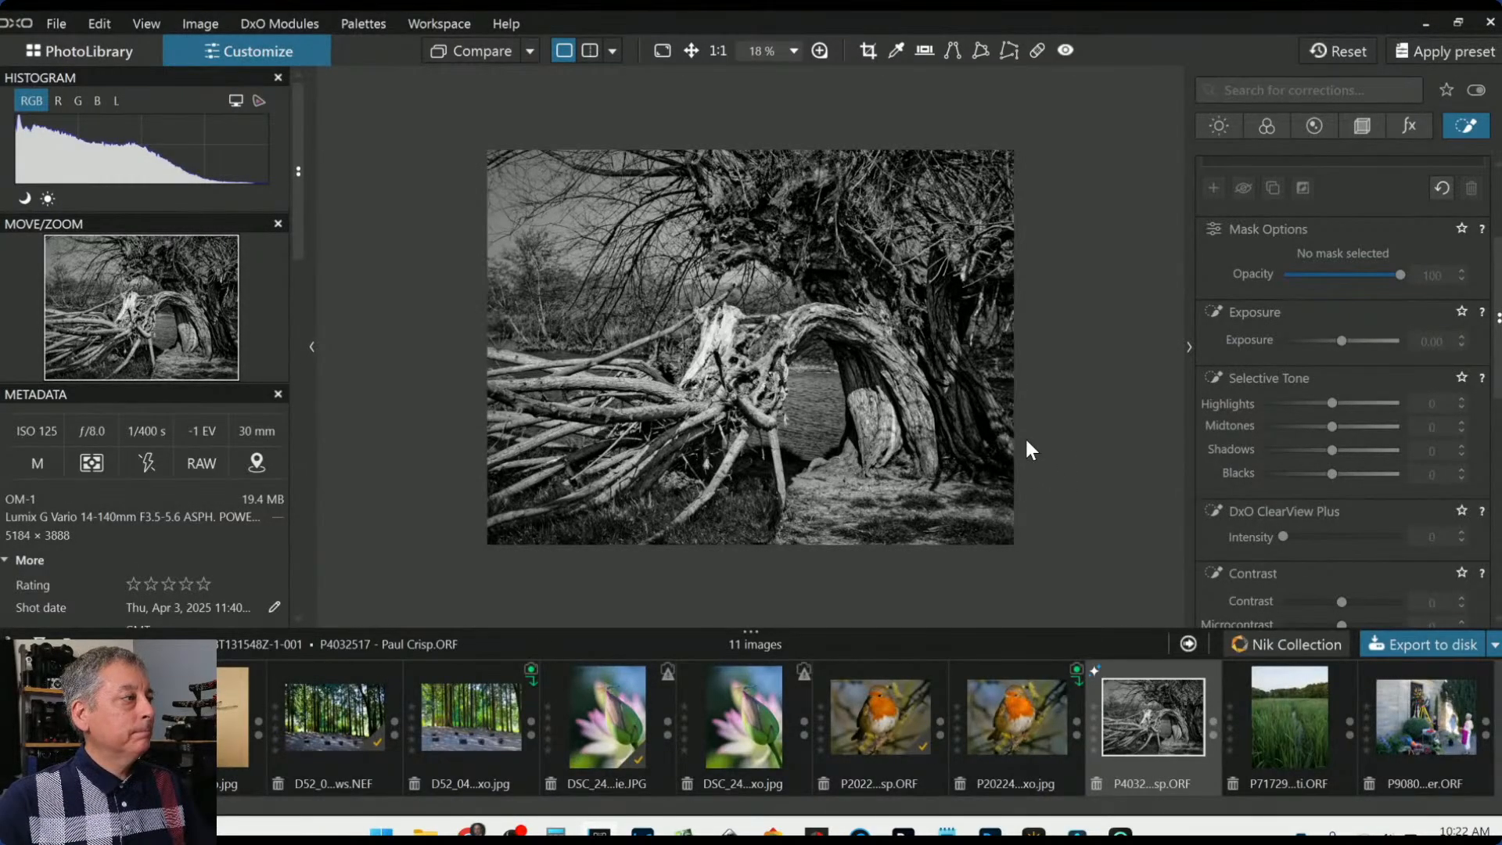
scroll(1026, 440, "up", 1)
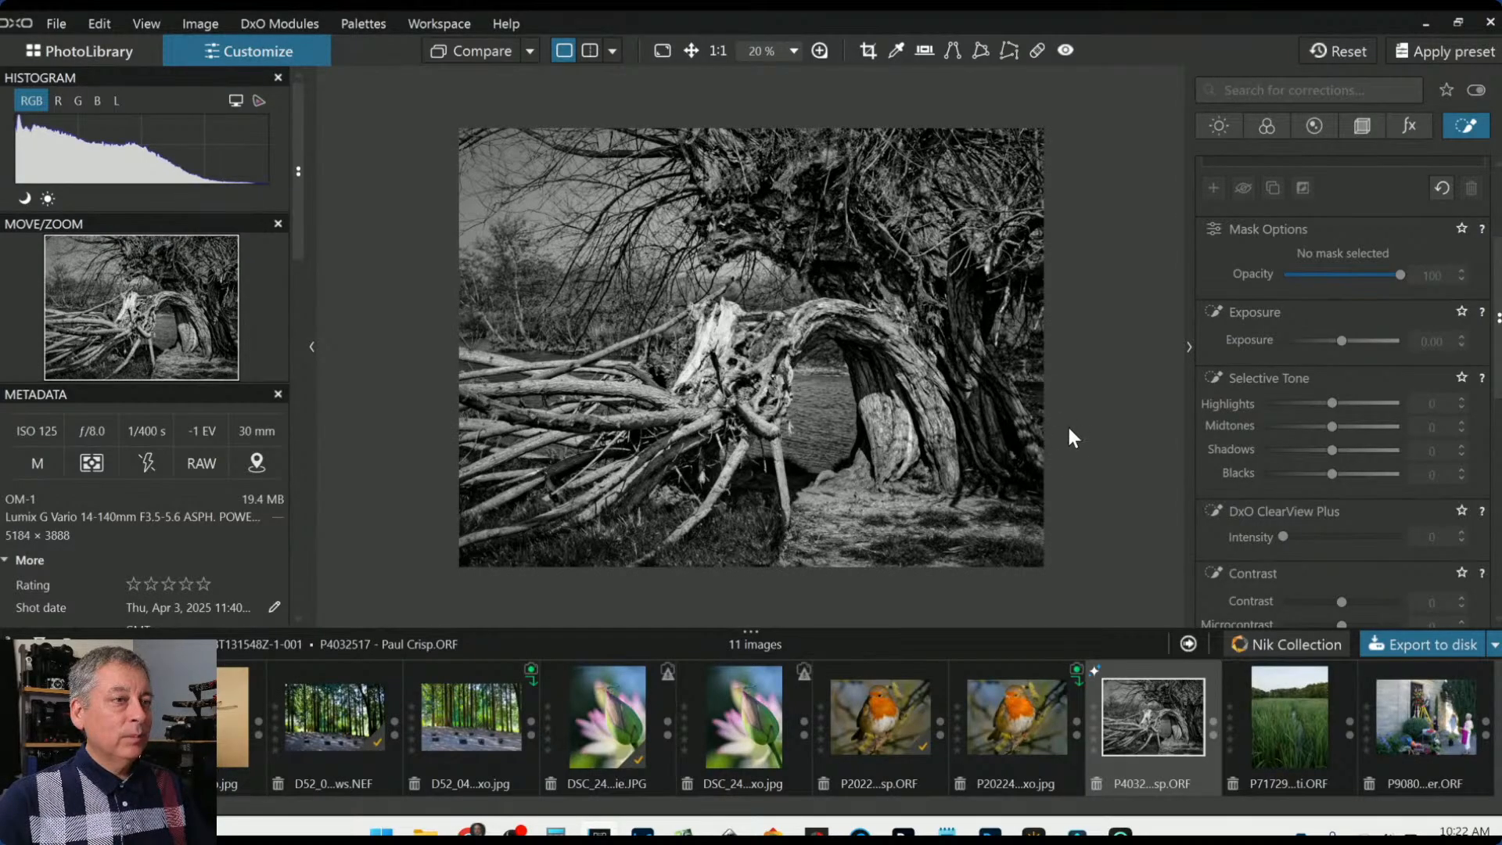
scroll(884, 373, "down", 1)
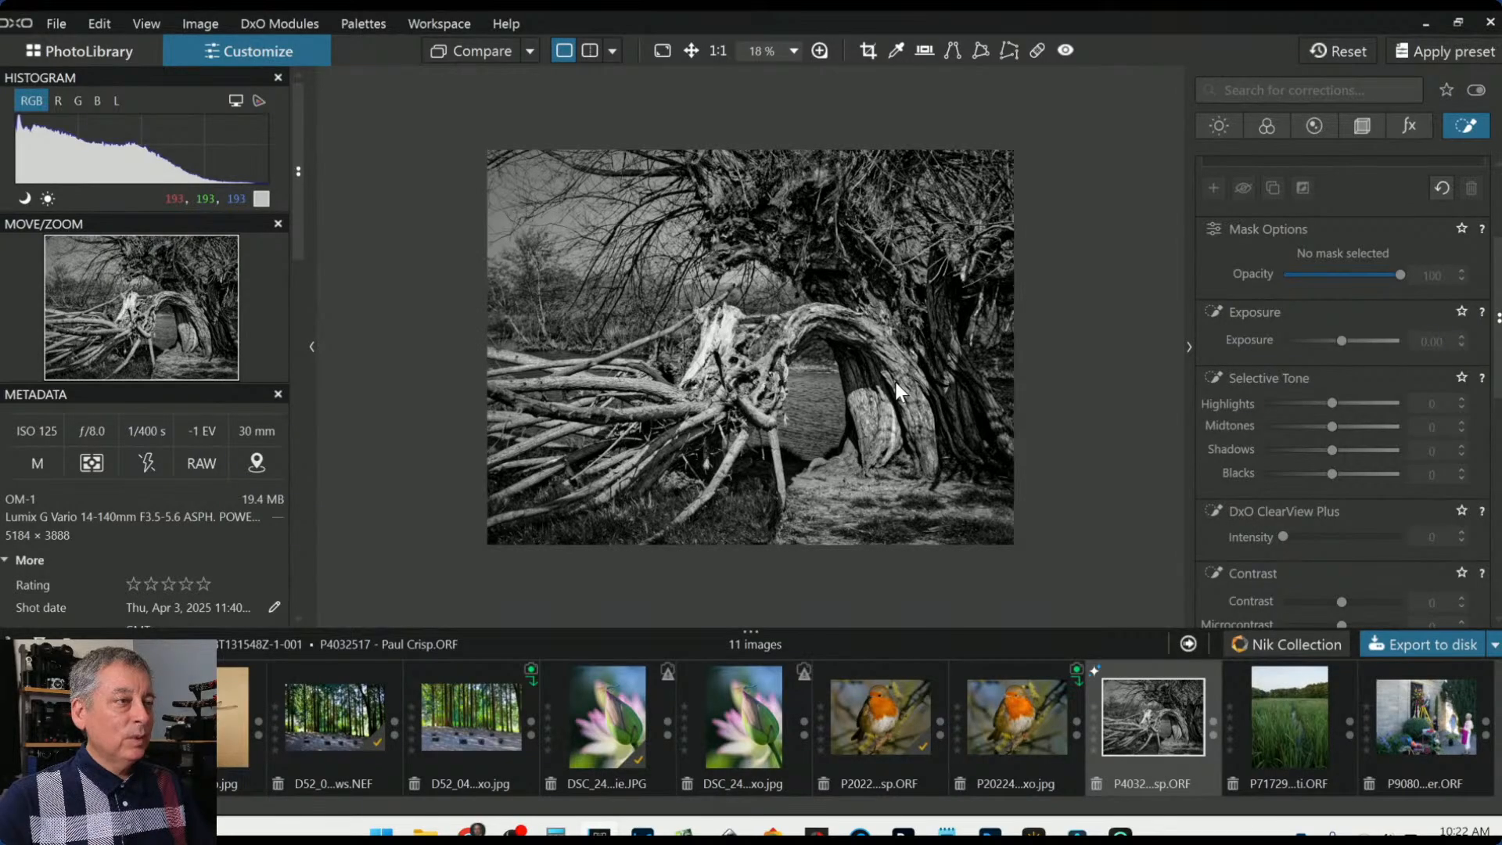
Crop the photo to a 3 × 2 aspect ratio and shift the frame slightly down over the tree
left_click(1362, 126)
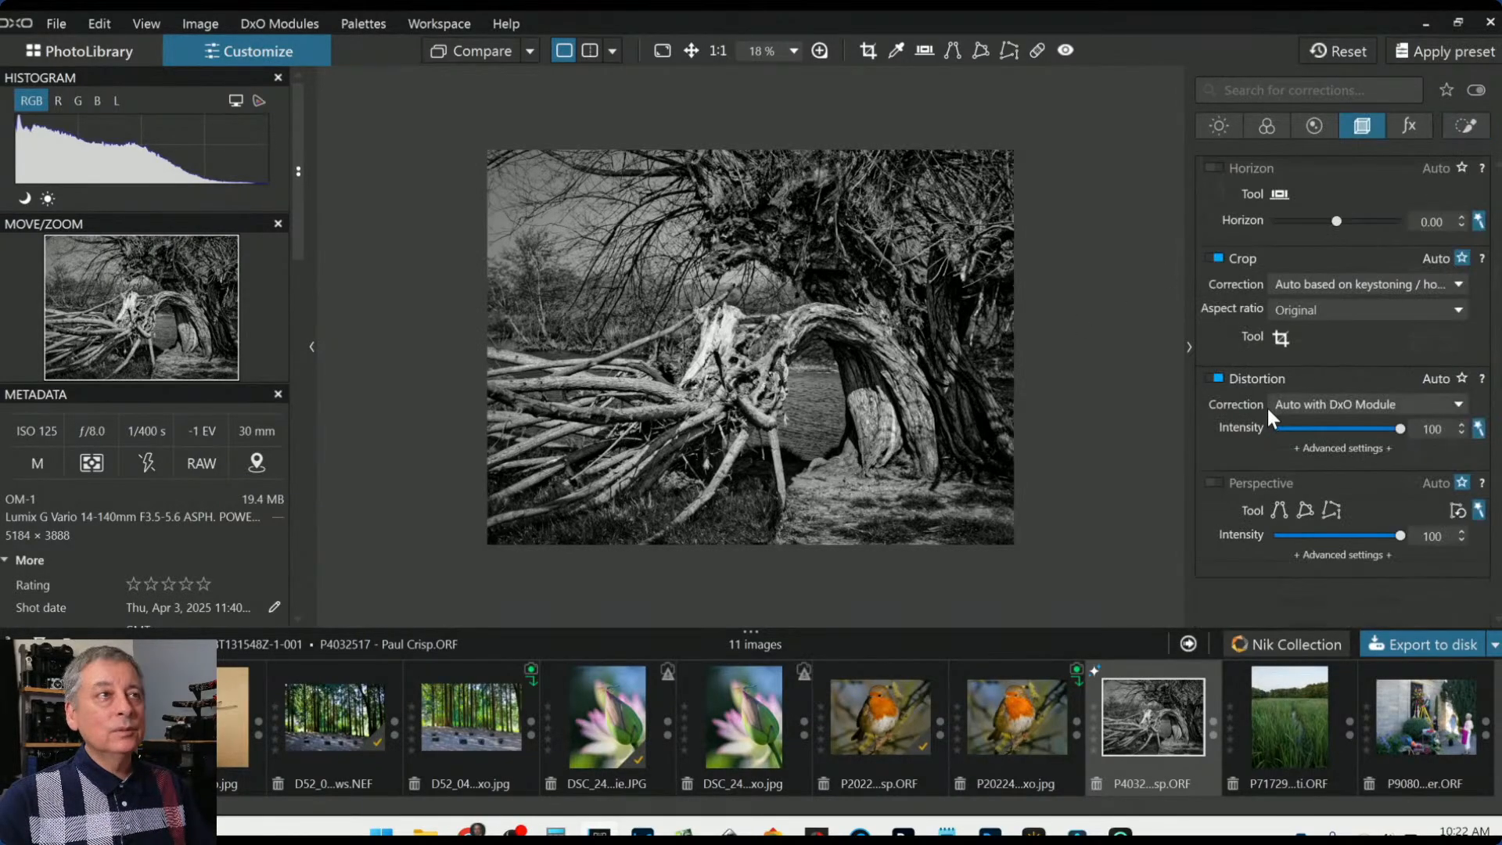
left_click(1294, 316)
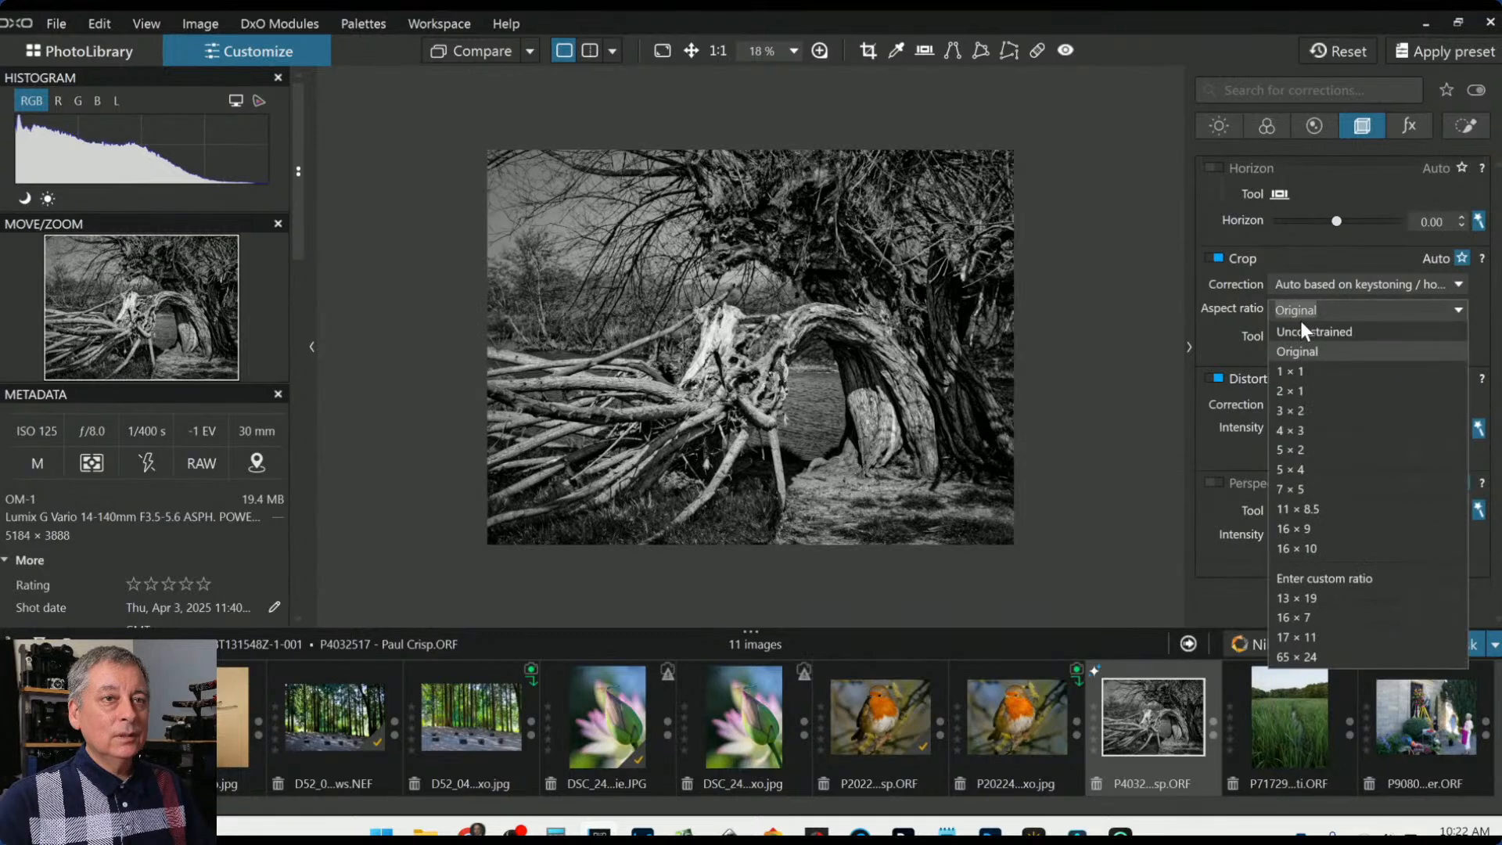
left_click(1314, 412)
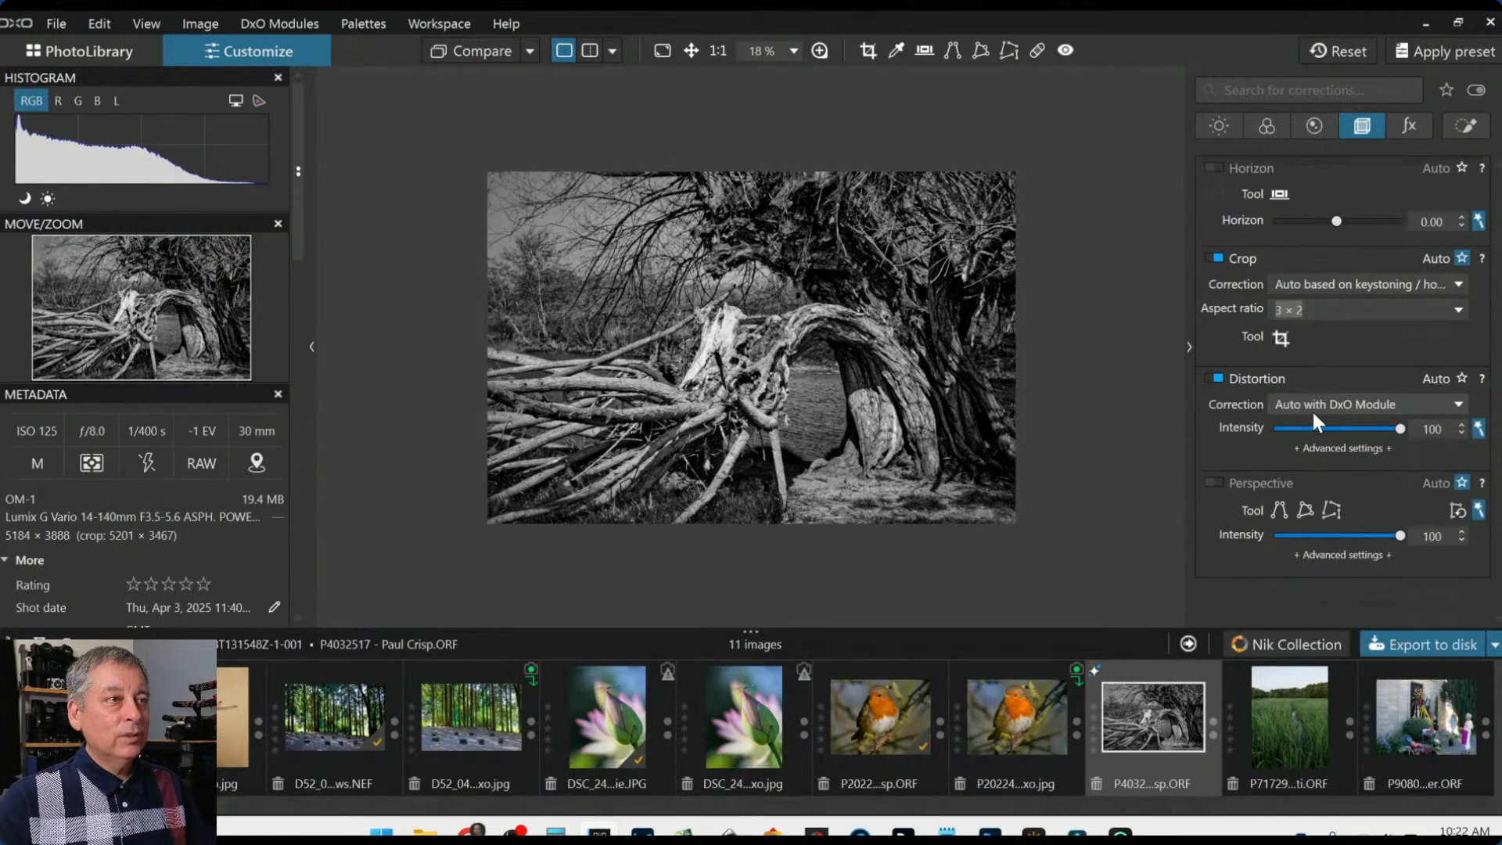
left_click(1280, 338)
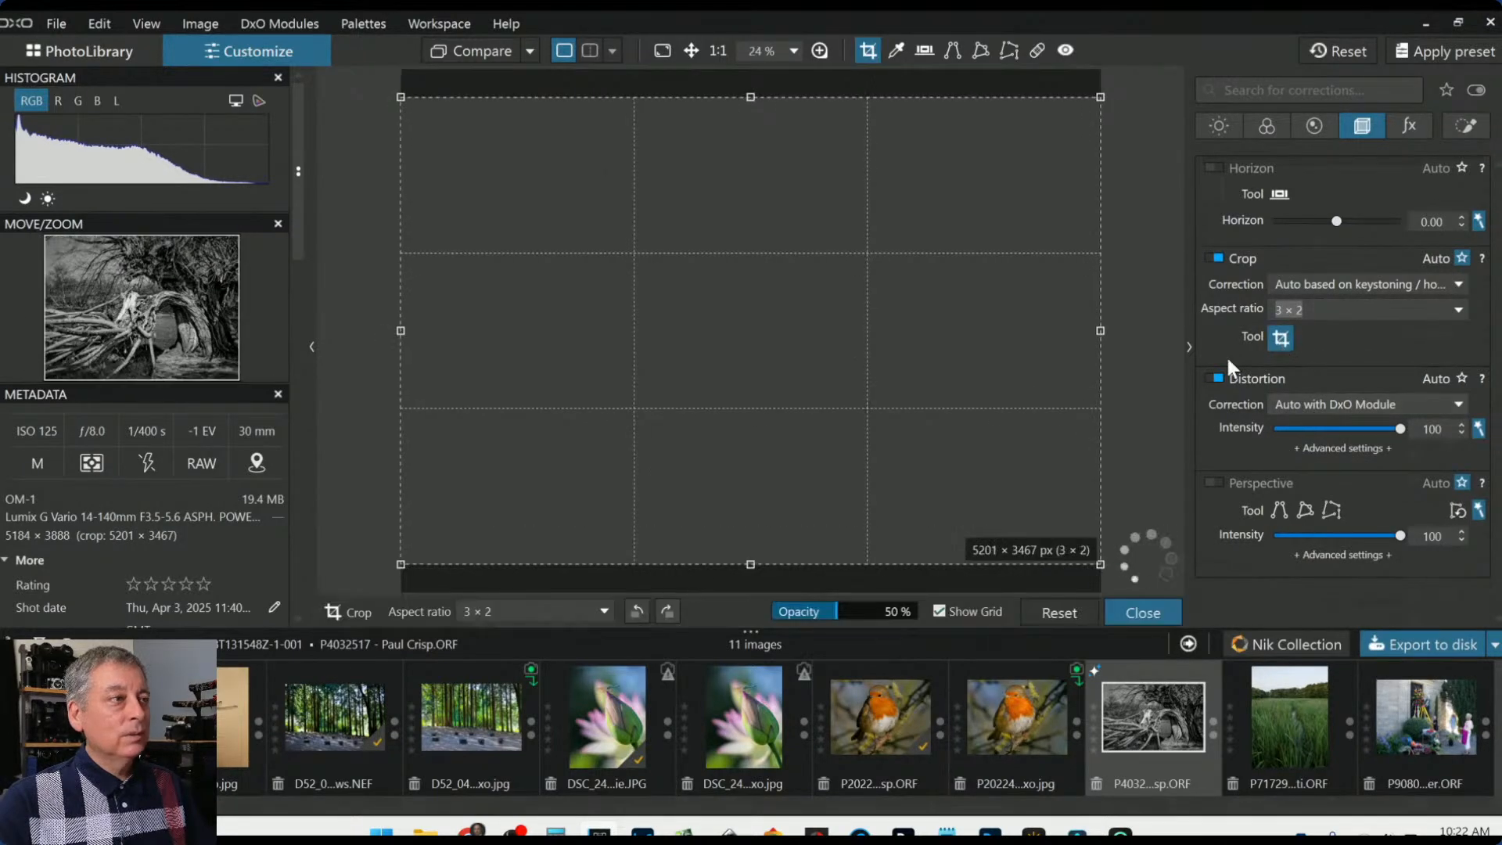
left_click_drag(939, 377, 937, 395)
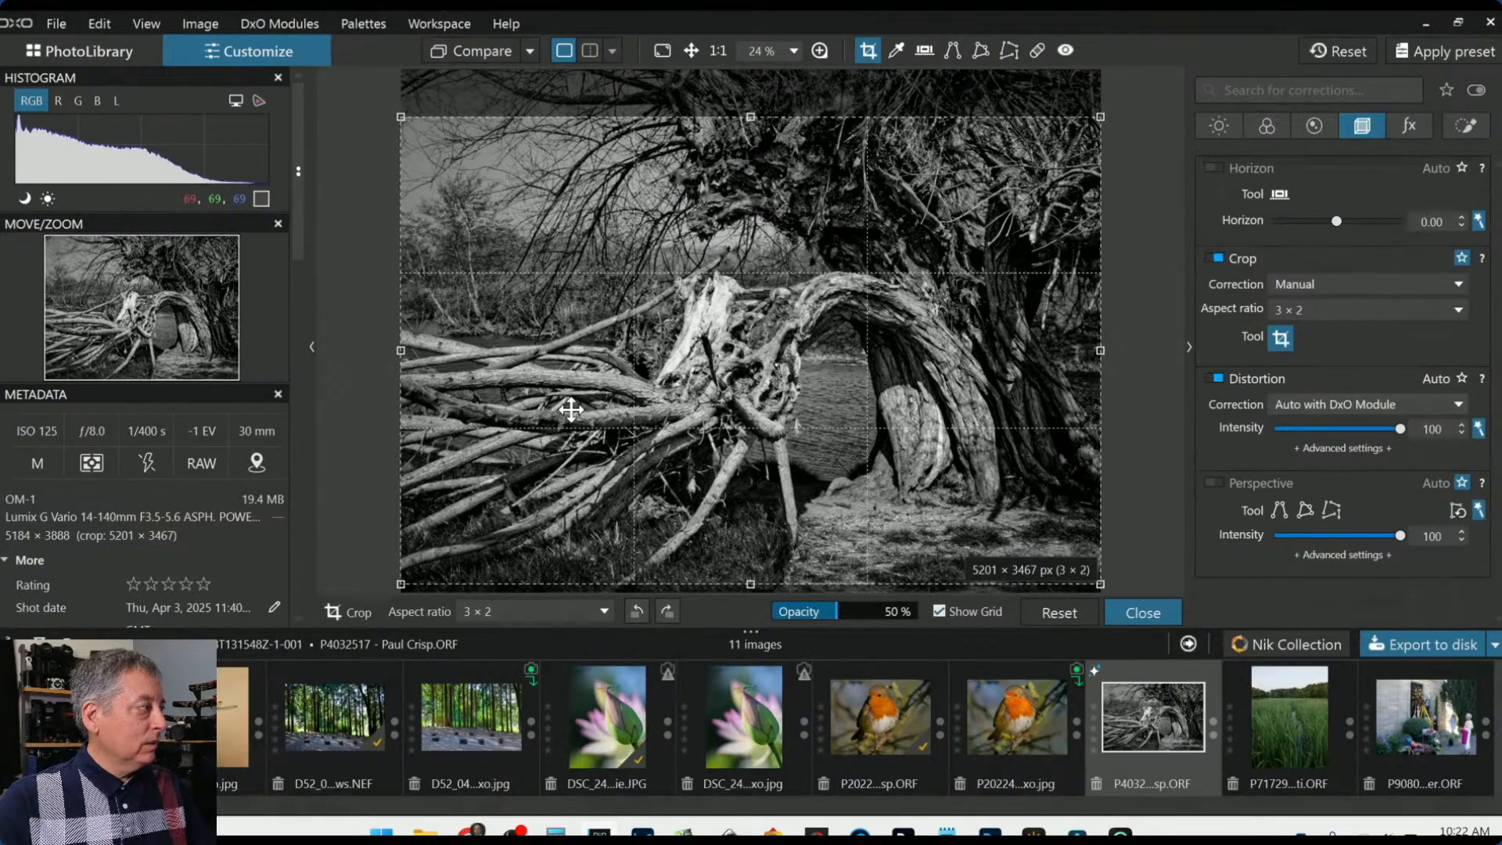
left_click_drag(618, 371, 609, 361)
key("Return")
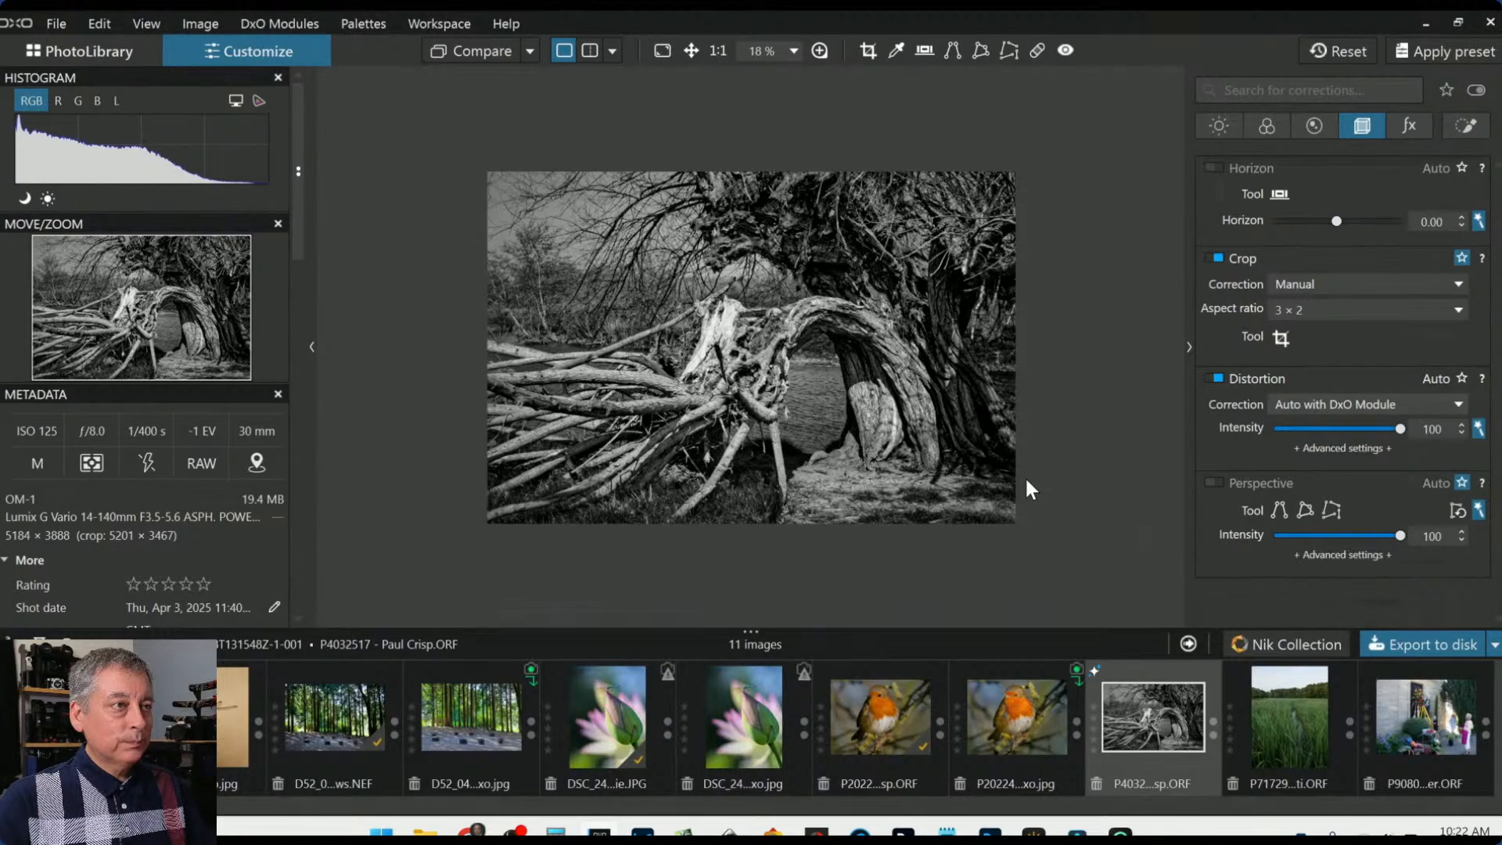
Try a 16 × 9 crop, moving the frame down to include the grass below the tree
left_click(1286, 342)
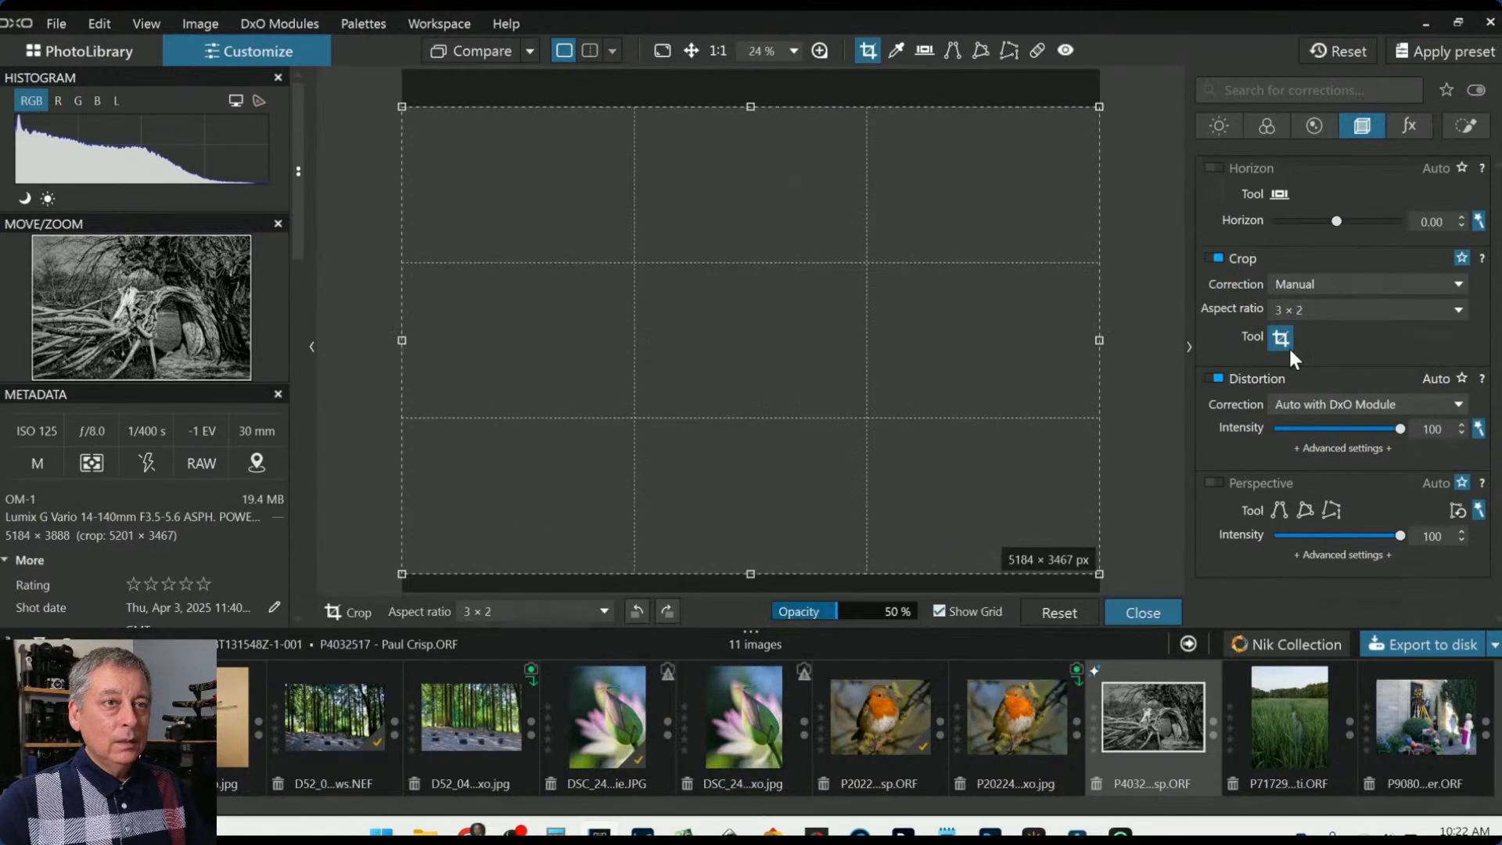
left_click(1344, 310)
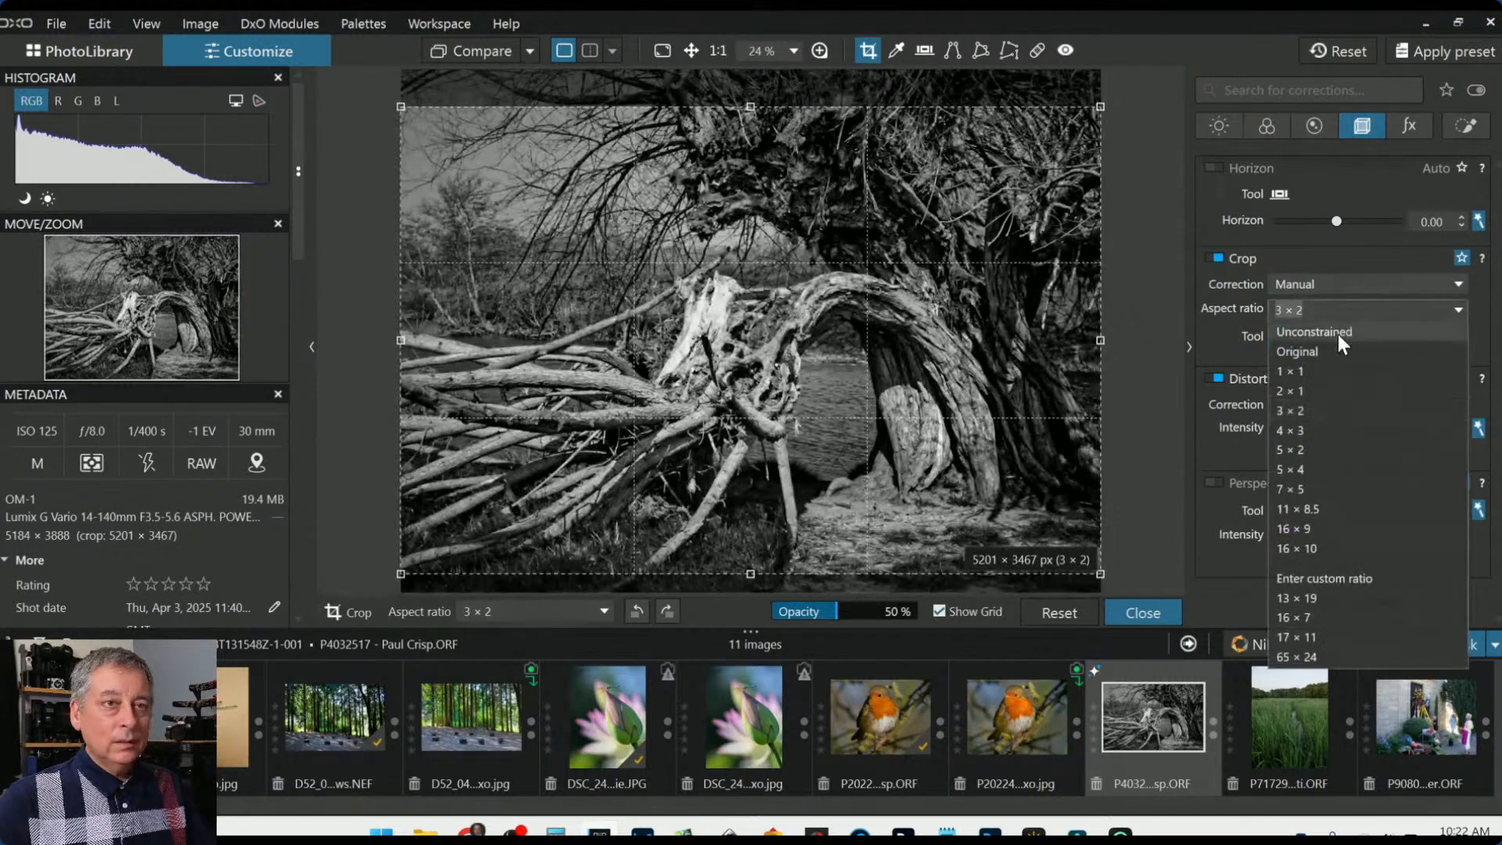
left_click(1320, 530)
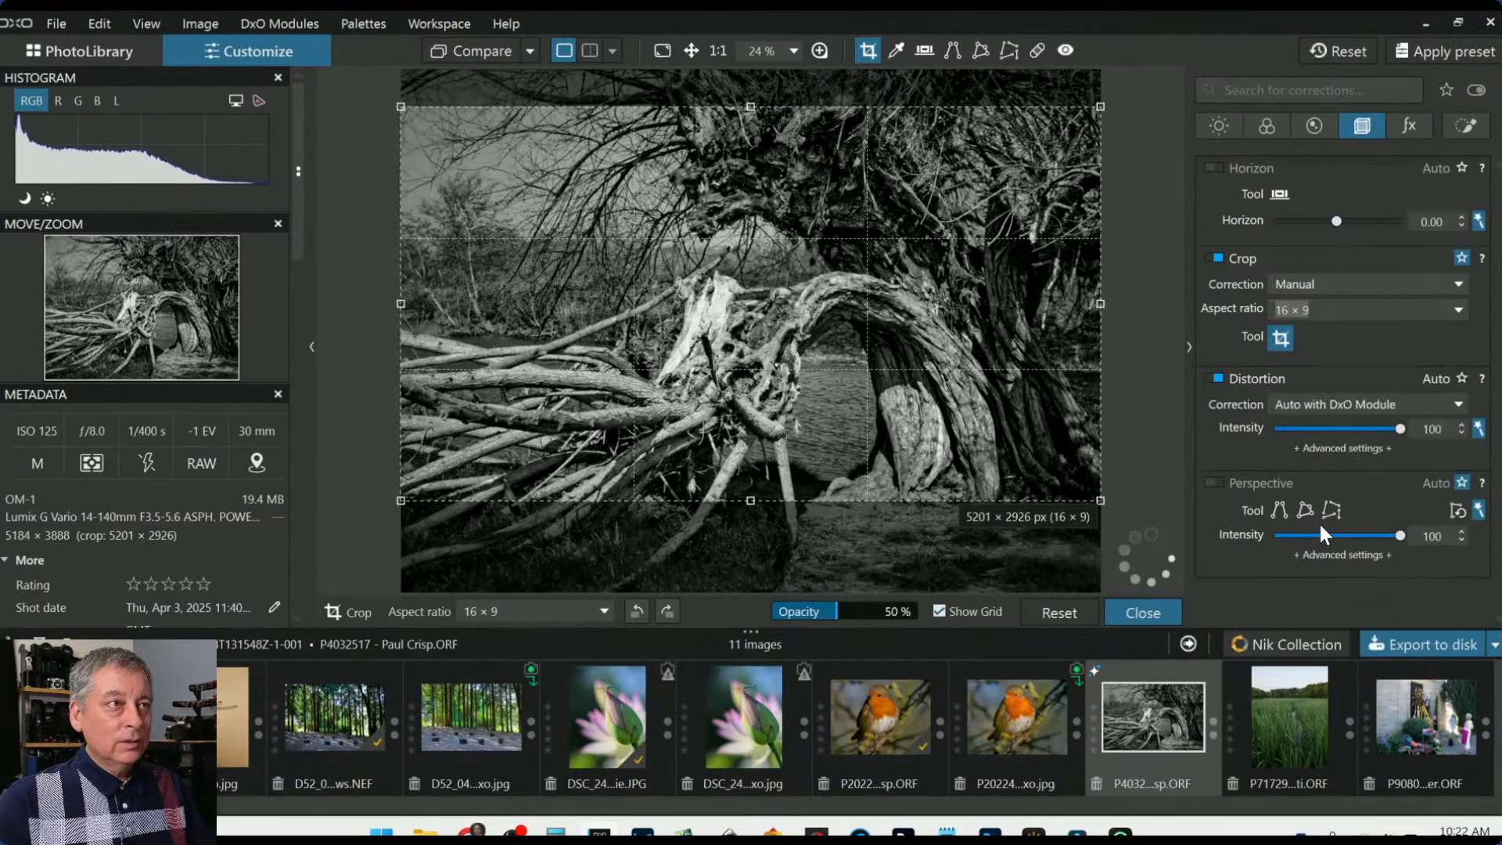
left_click_drag(935, 281, 918, 322)
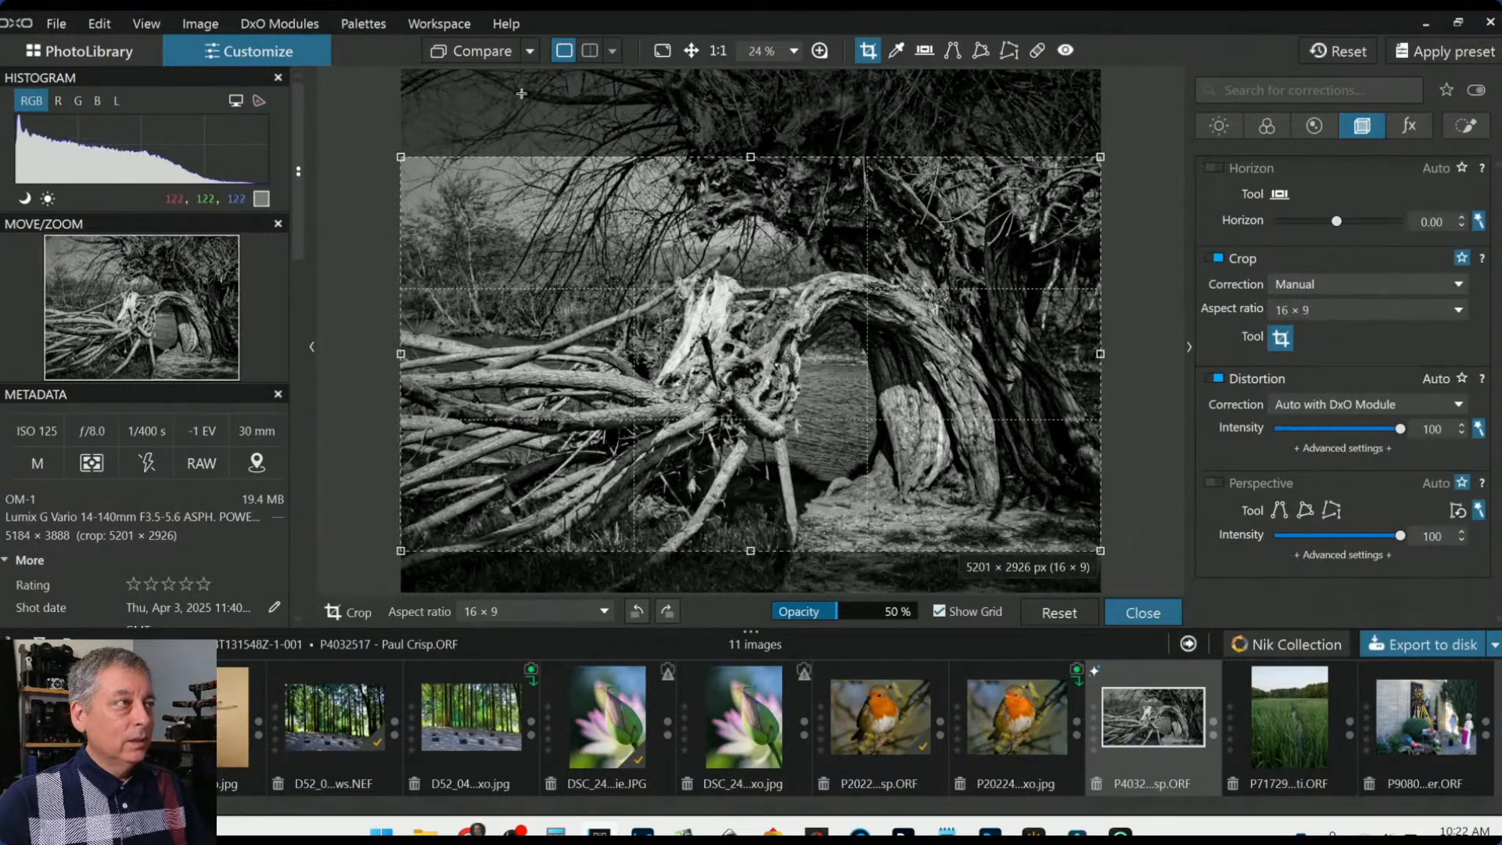
left_click_drag(644, 230, 635, 250)
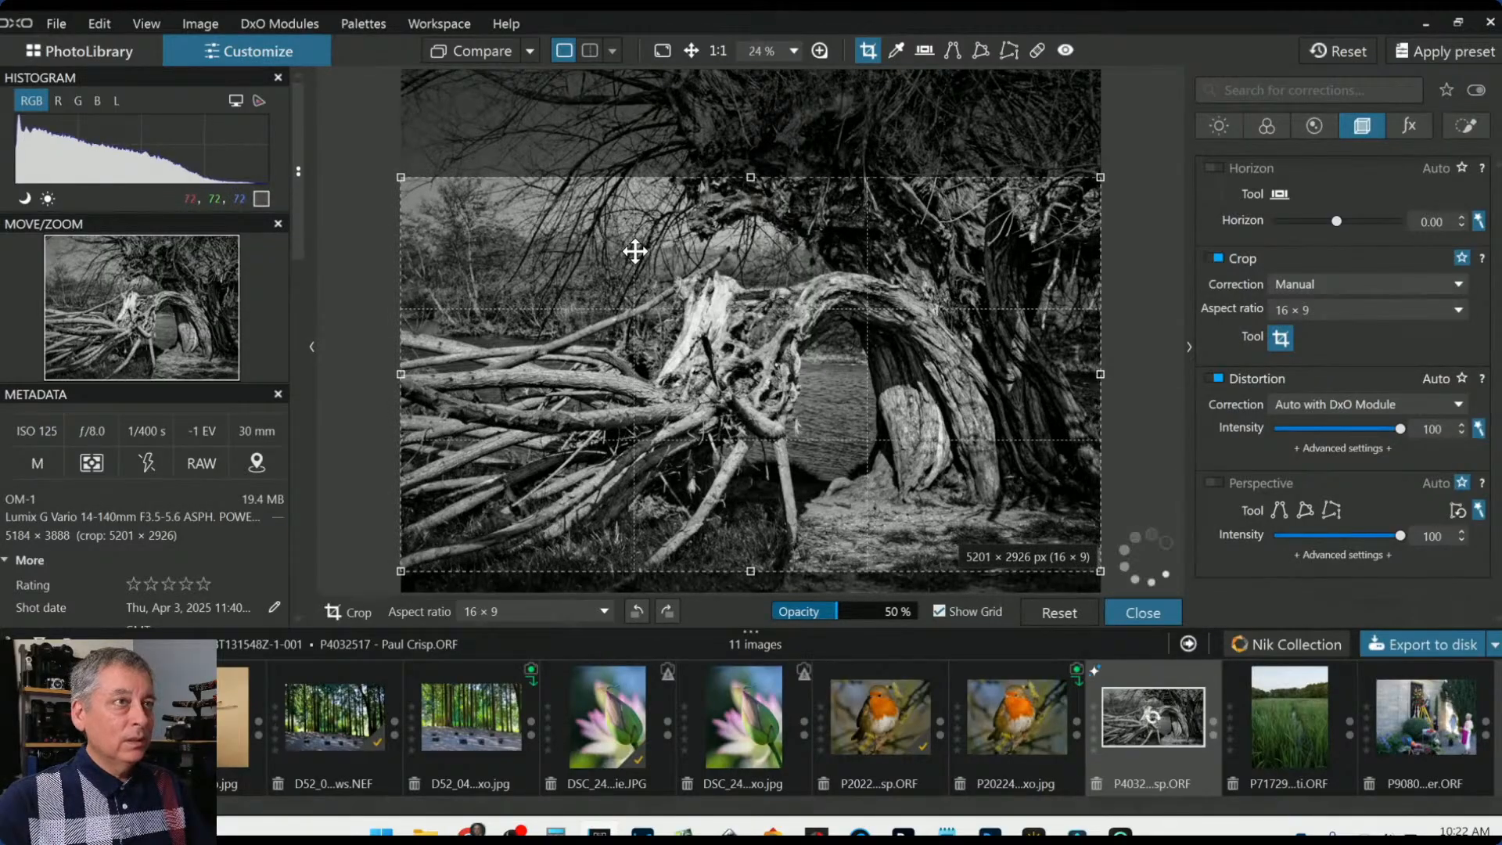
key("Return")
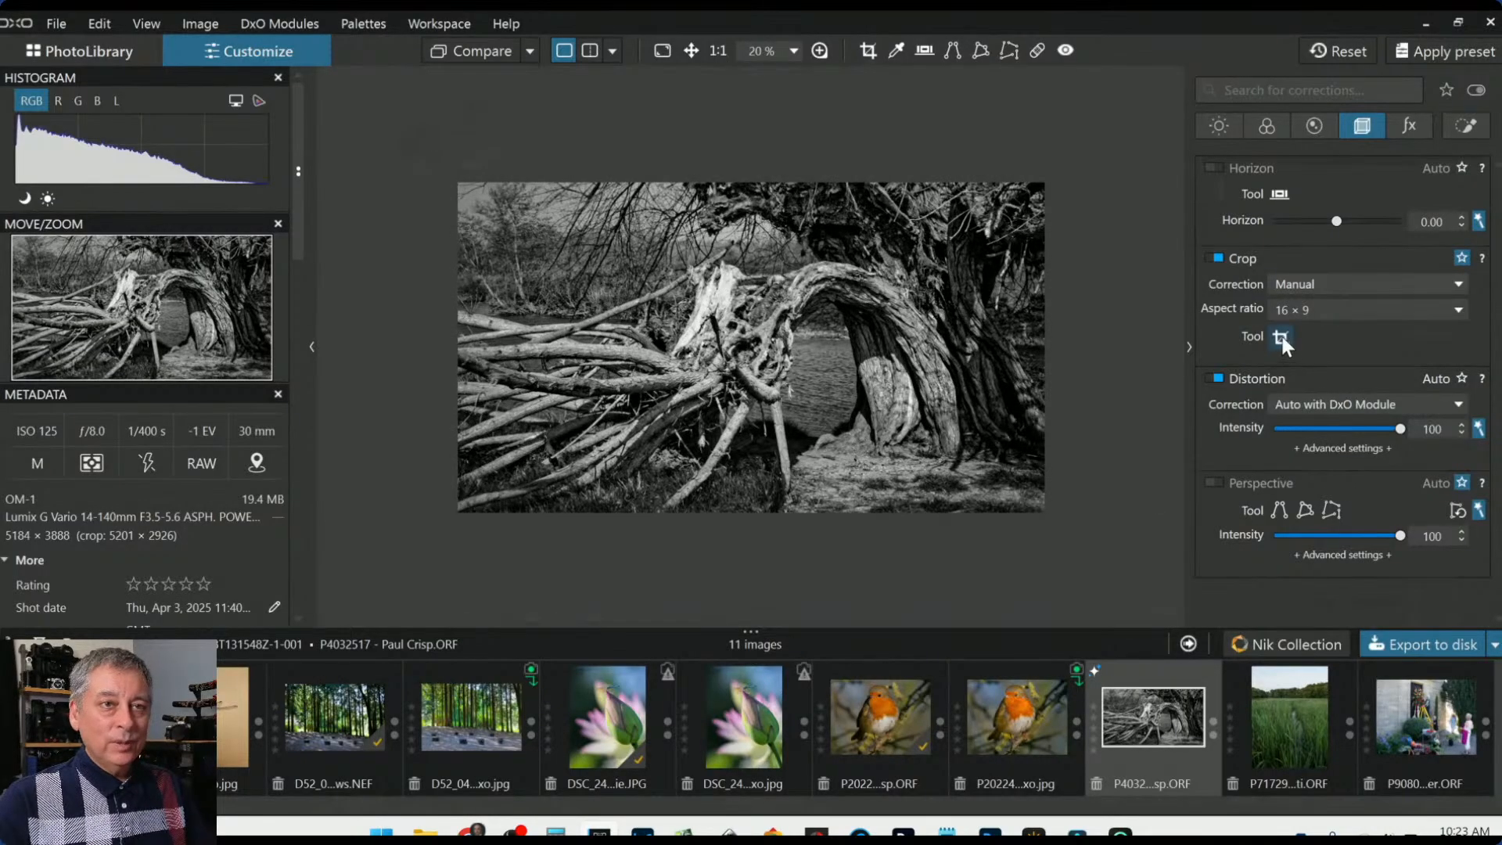
Change the crop's aspect ratio to 3 × 2 and enlarge the frame to about 4875 × 3250 px
left_click(1289, 308)
left_click(1307, 407)
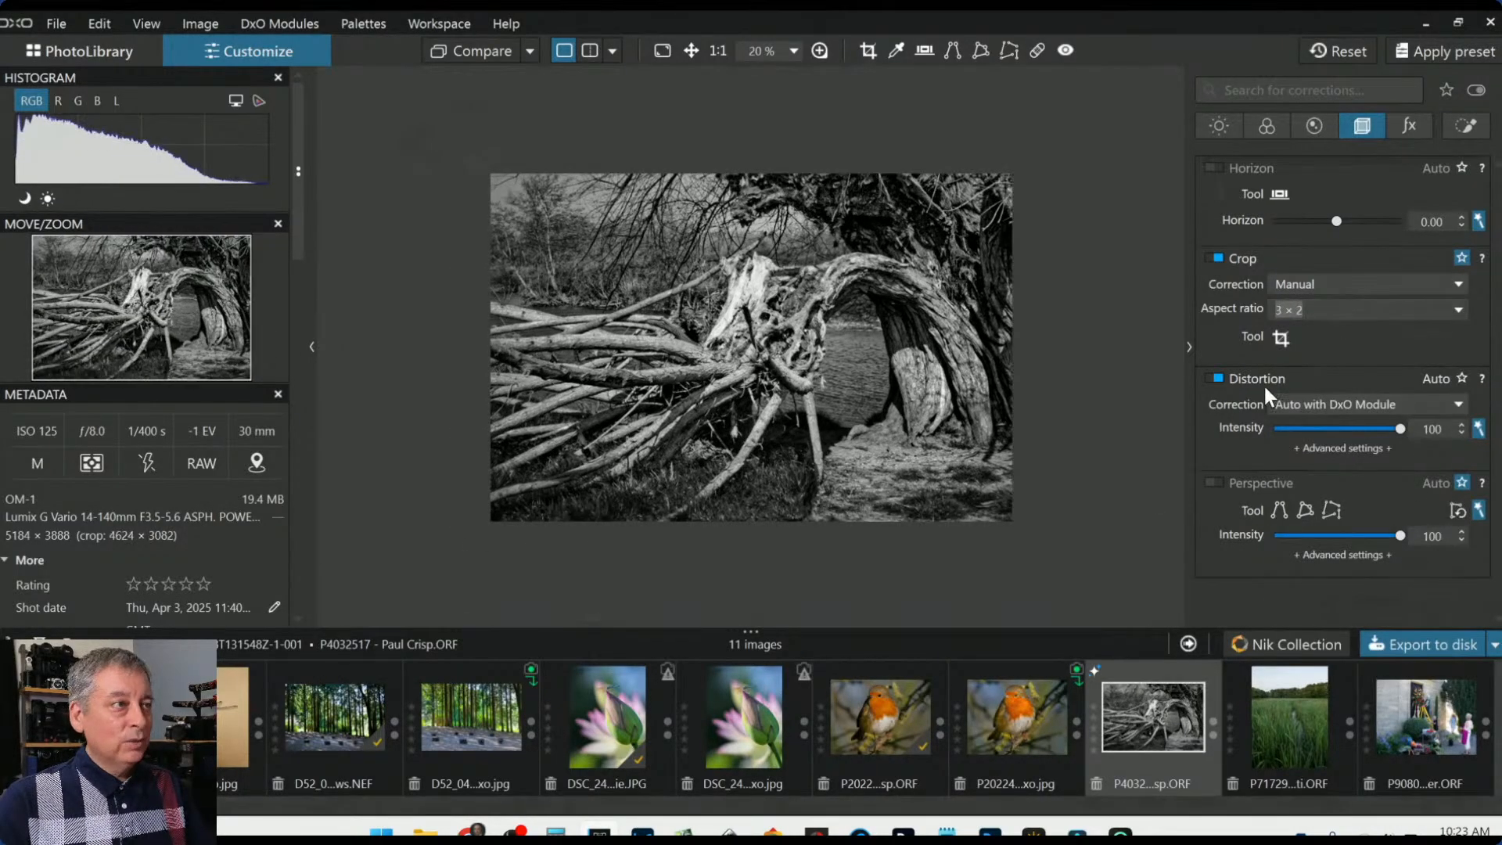
left_click(1279, 338)
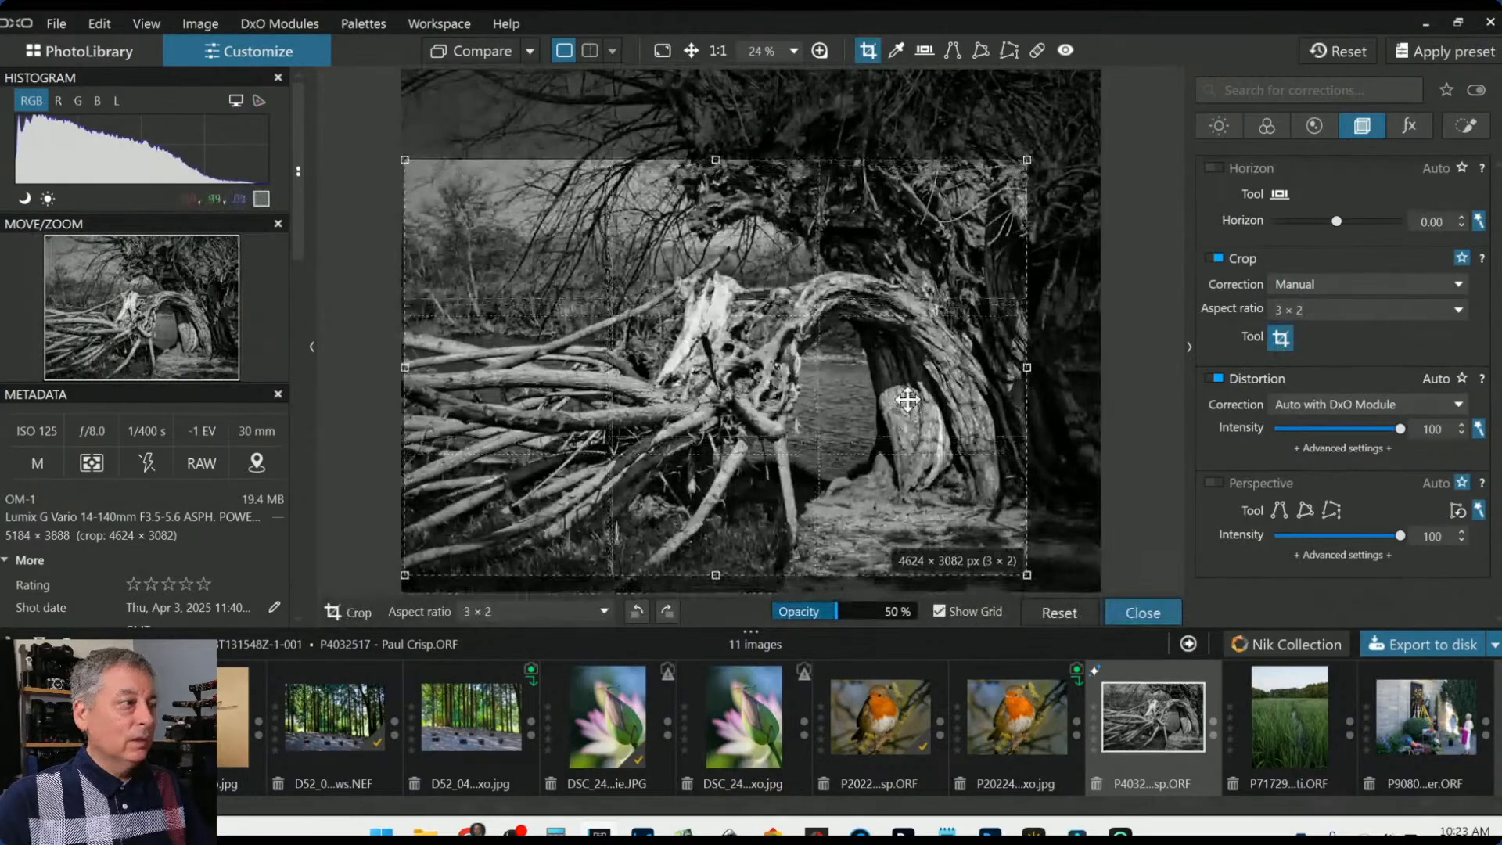
left_click_drag(1026, 153, 1058, 133)
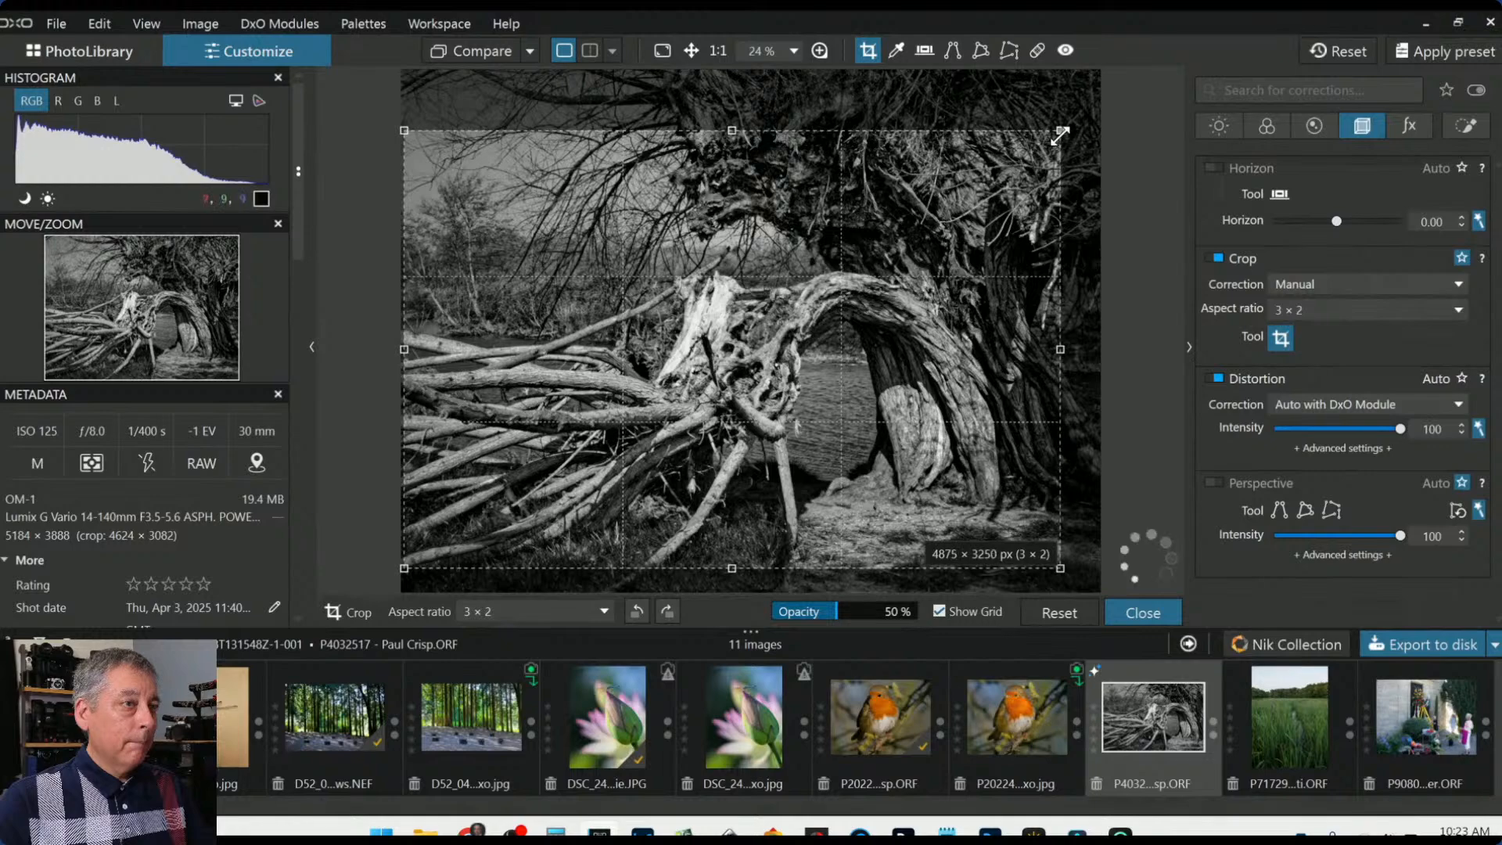
key("Return")
scroll(1013, 491, "up", 2)
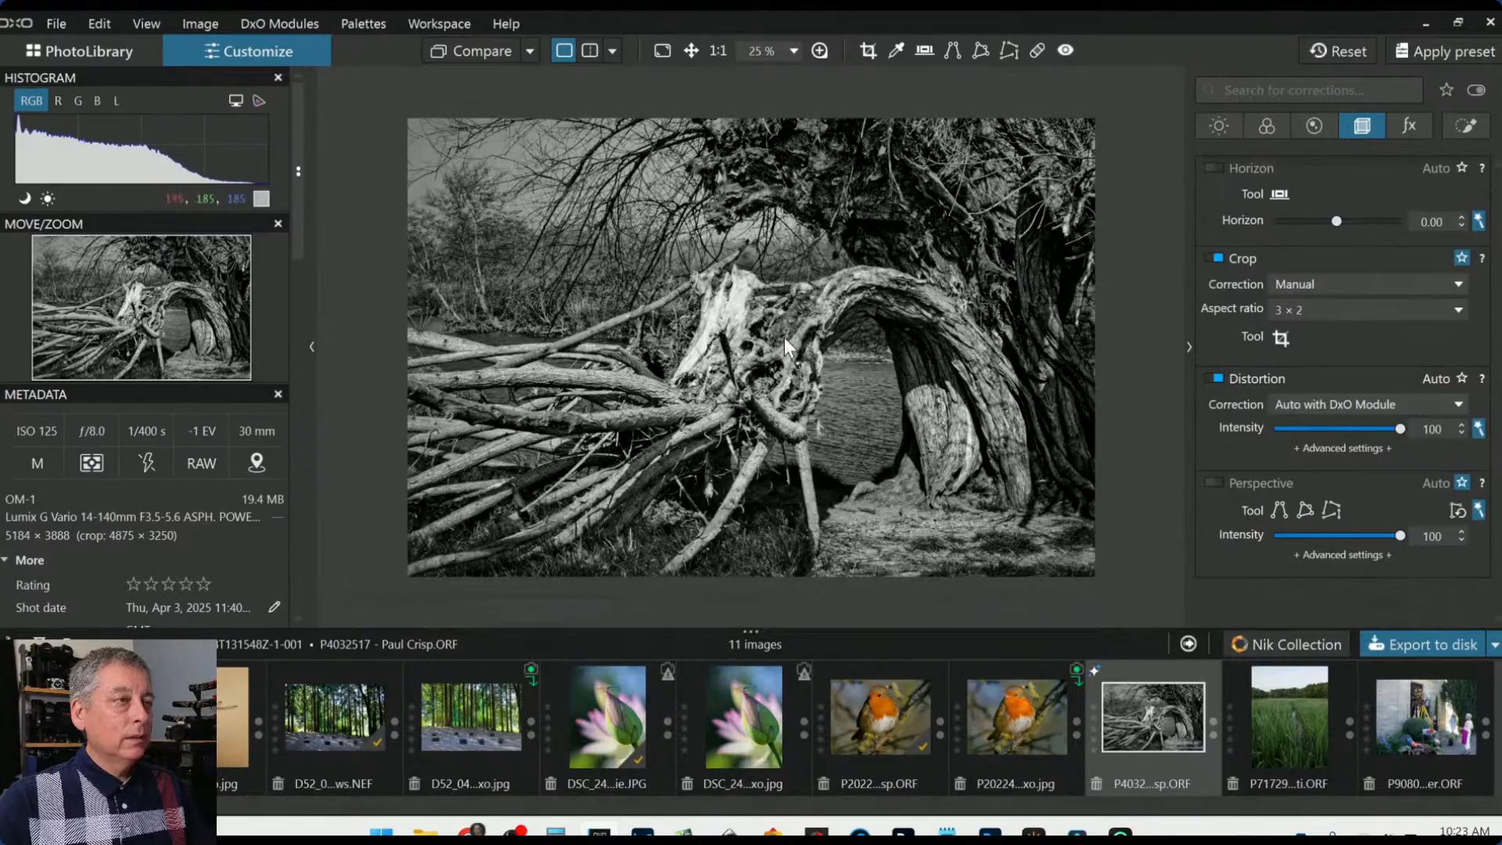
Inspect the tree's bark, branches and root details with the magnifying loupe set to 200 %, comparing them with the whole photo
scroll(784, 336, "up", 3)
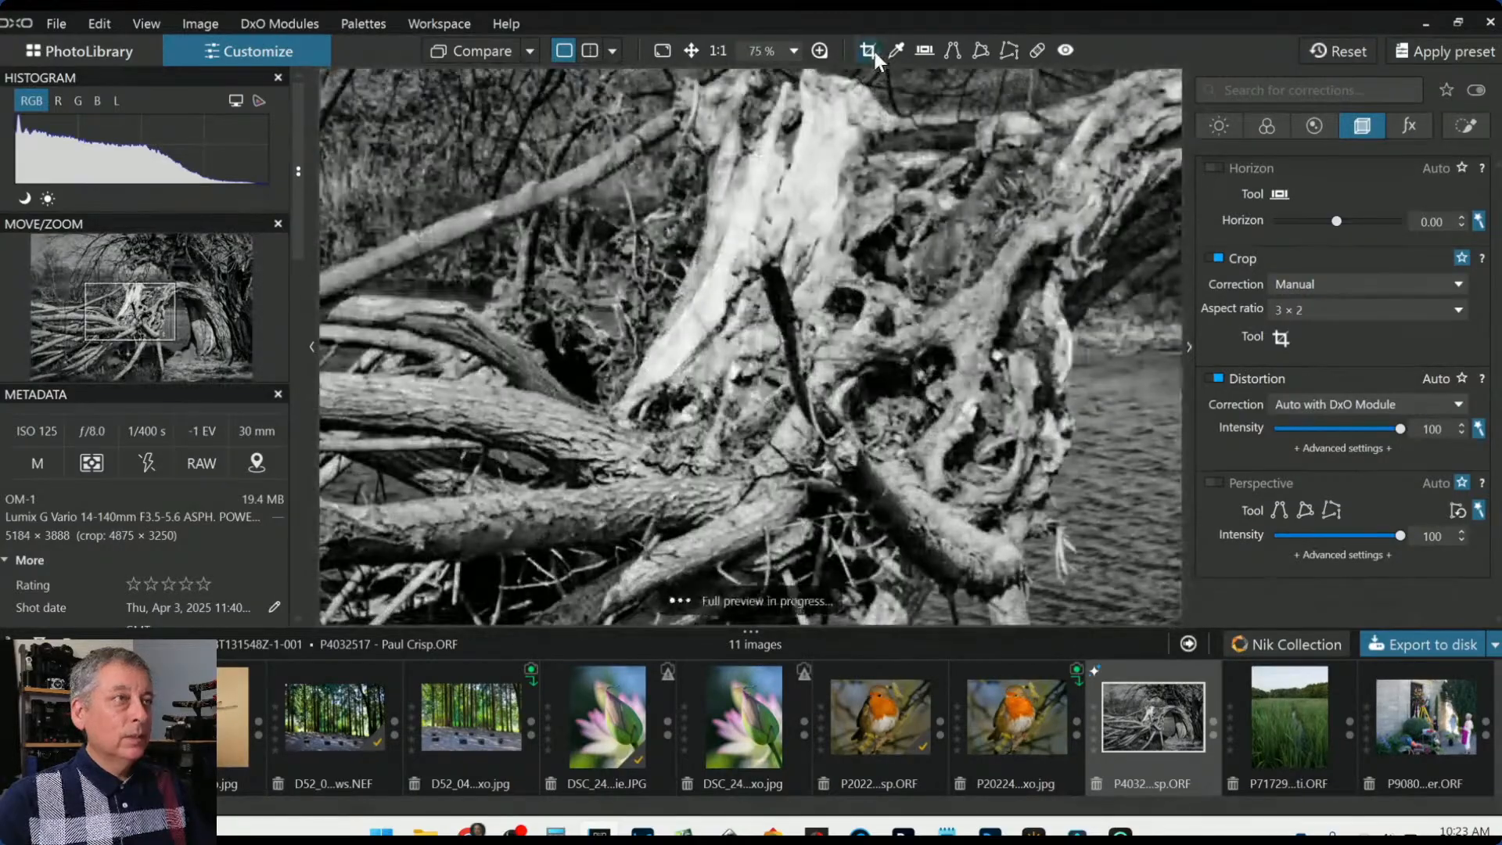
left_click(867, 50)
left_click(865, 50)
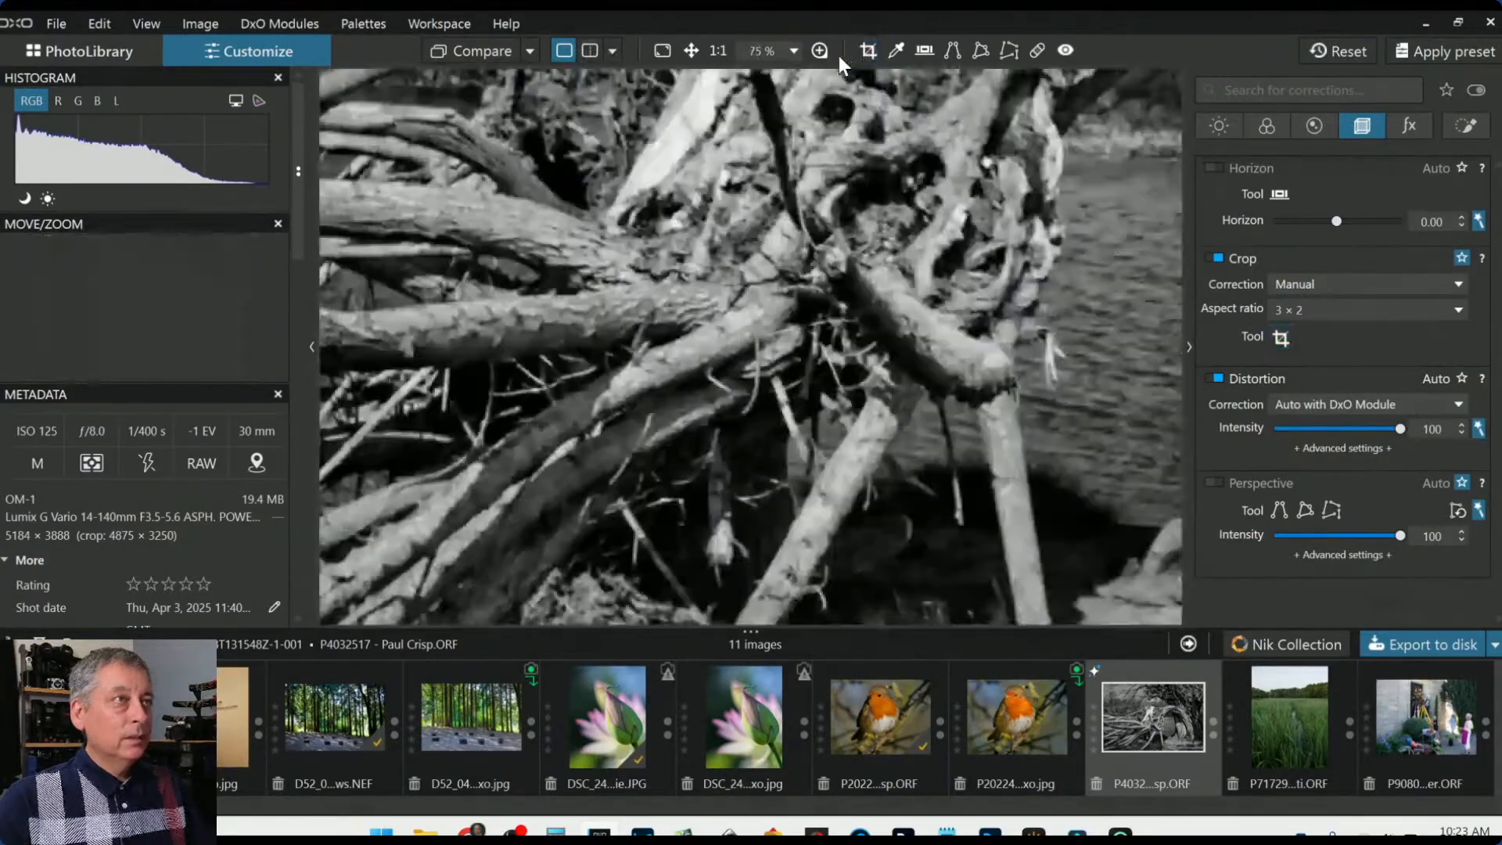
left_click(819, 50)
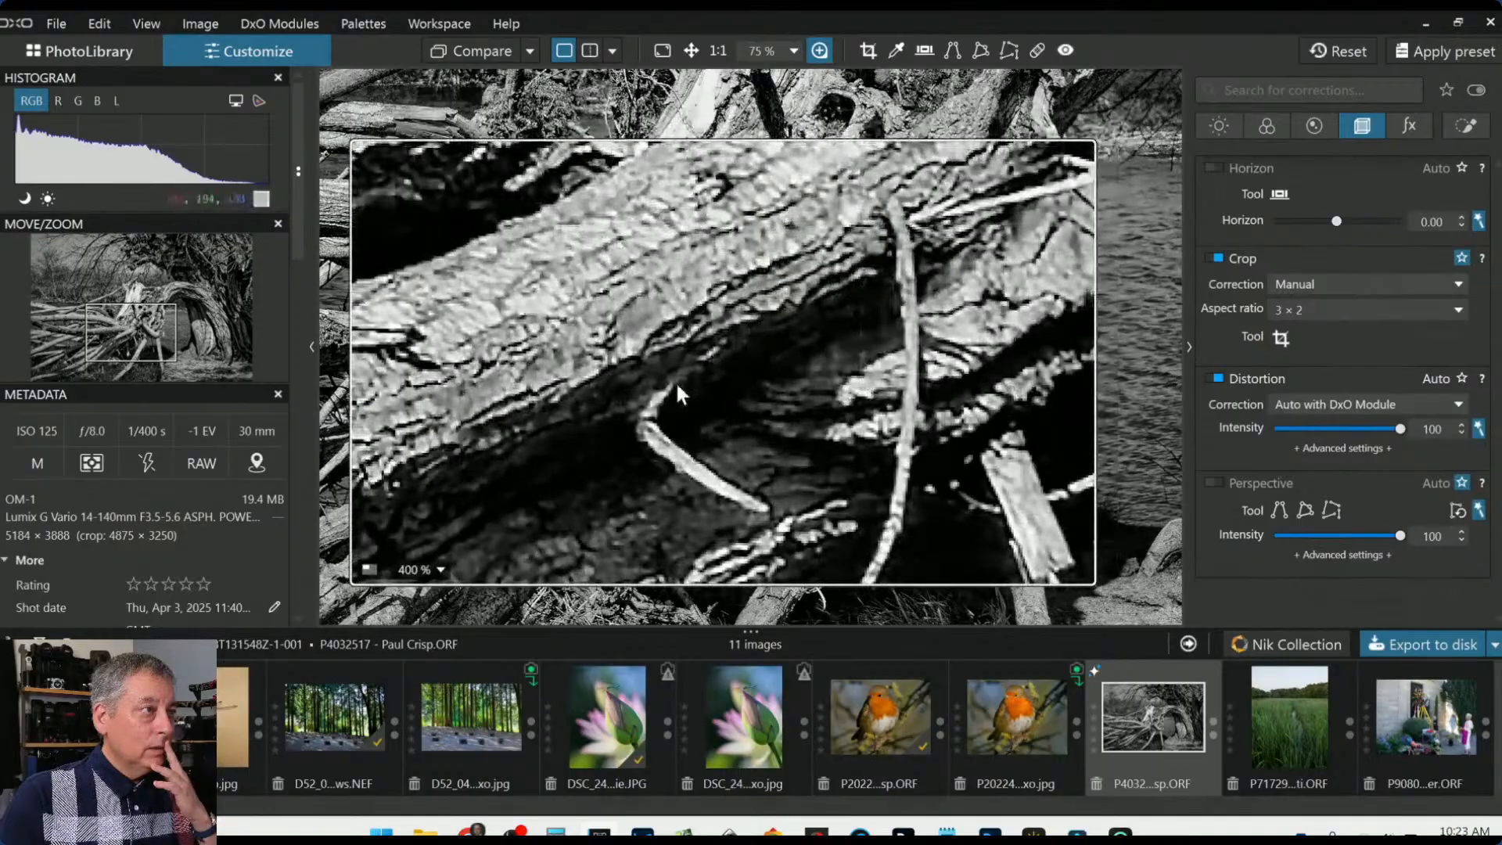
left_click(438, 569)
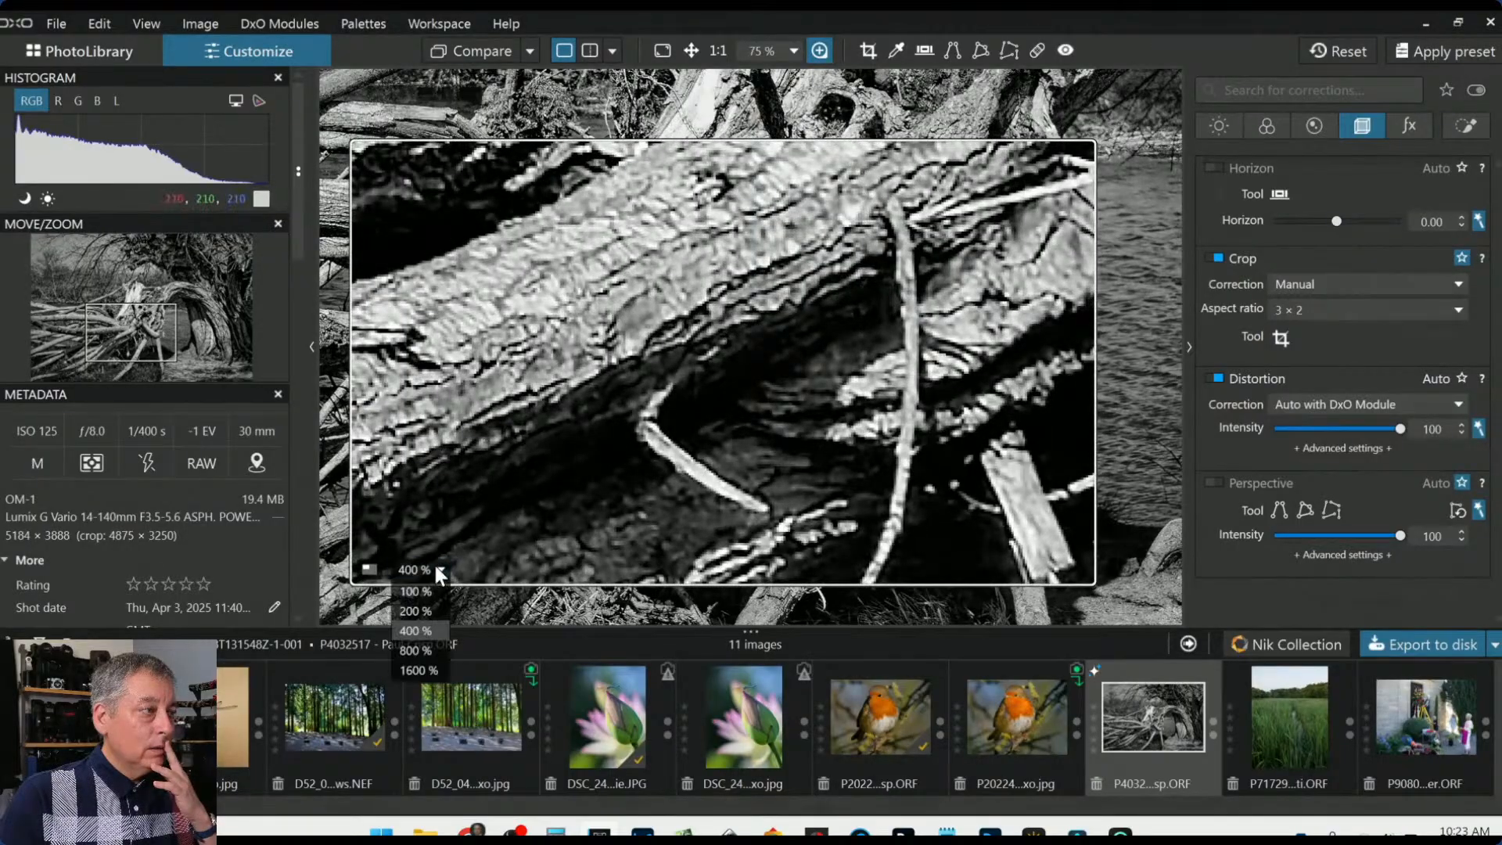
left_click(414, 611)
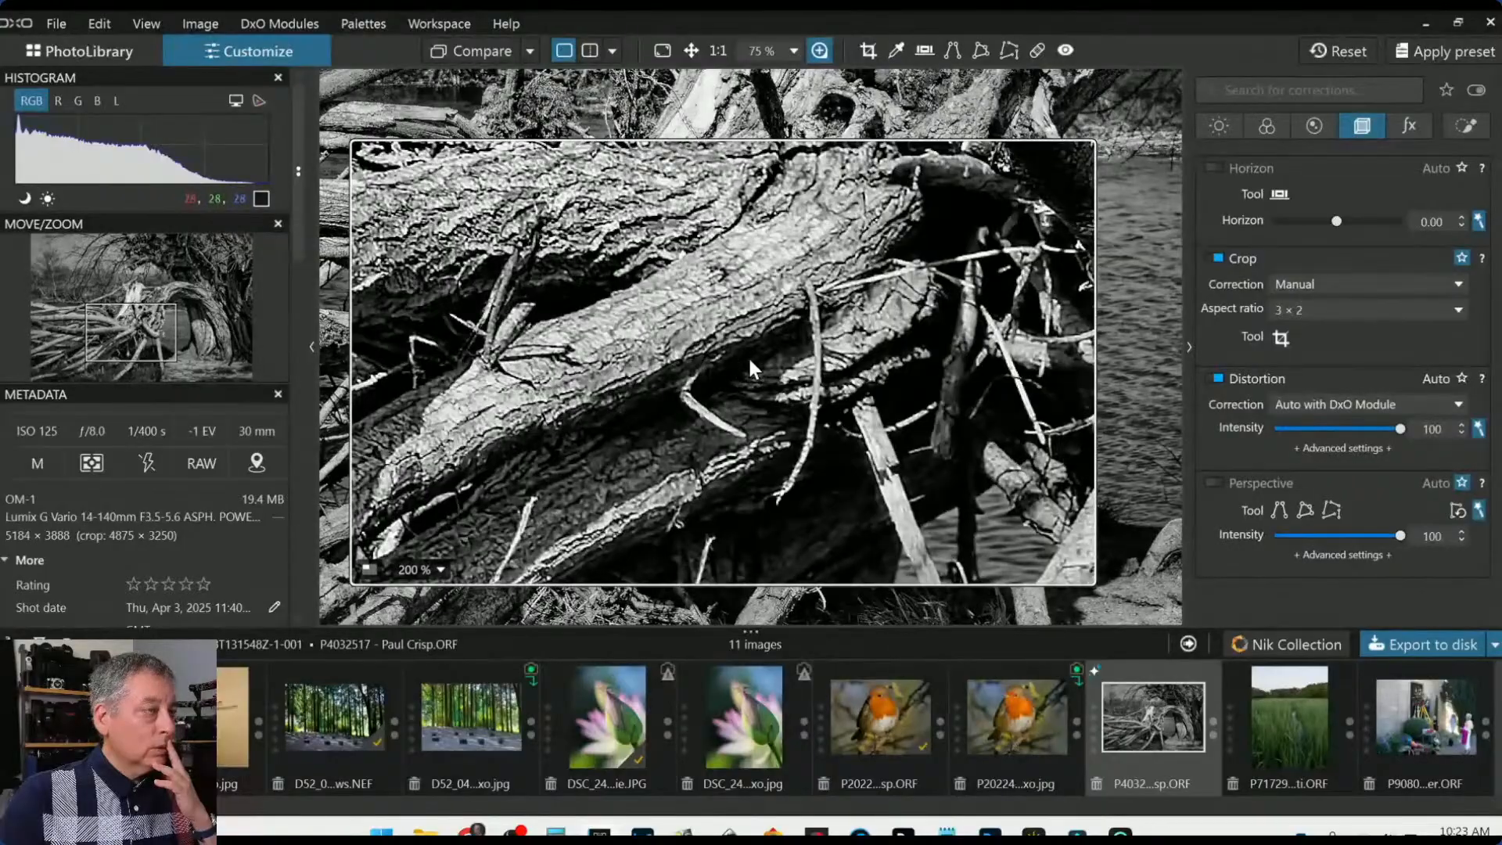
scroll(750, 318, "down", 3)
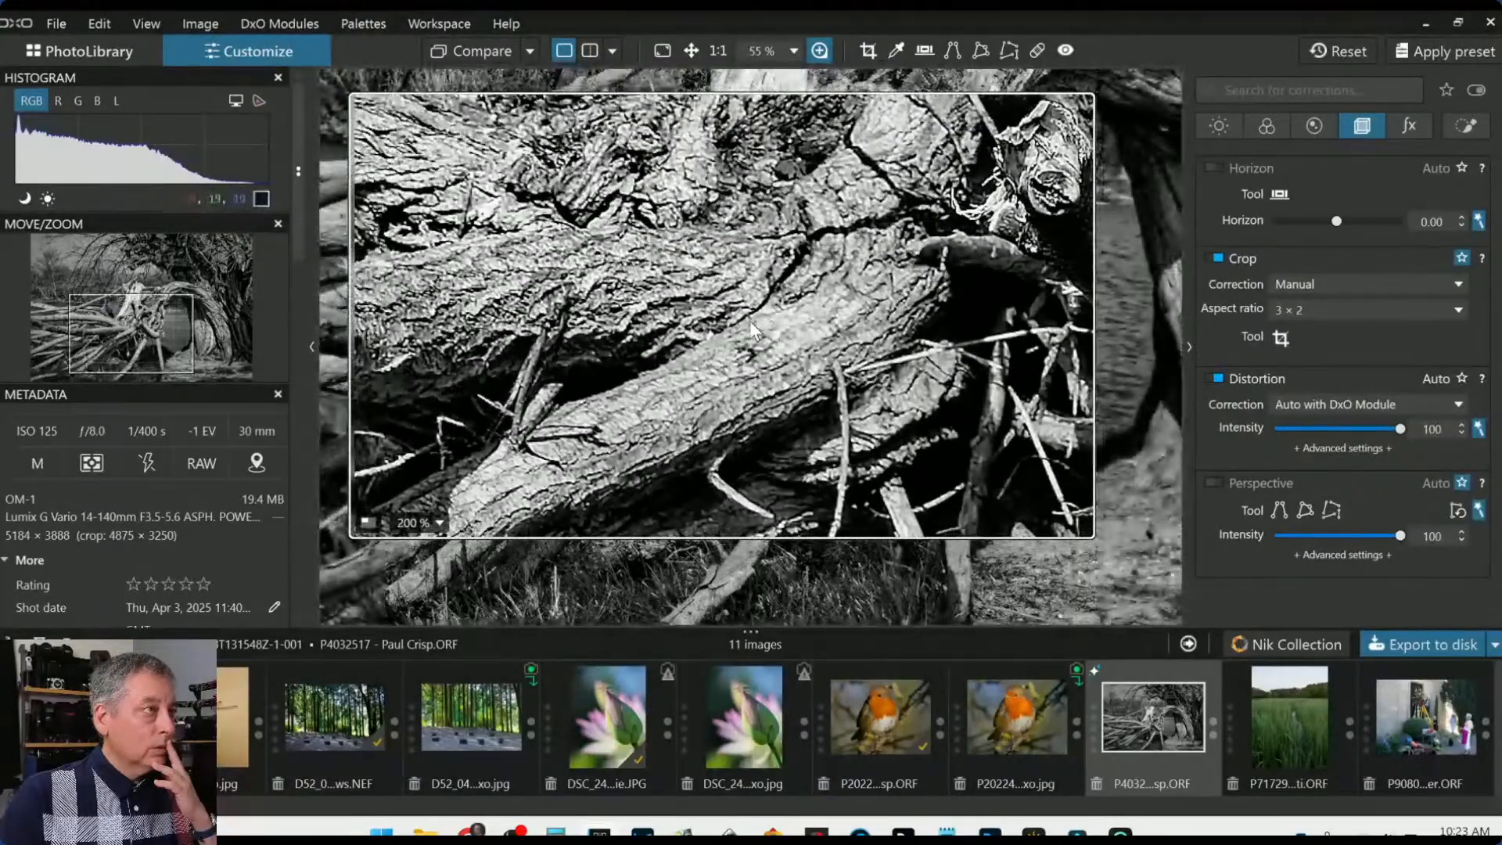
scroll(711, 322, "down", 3)
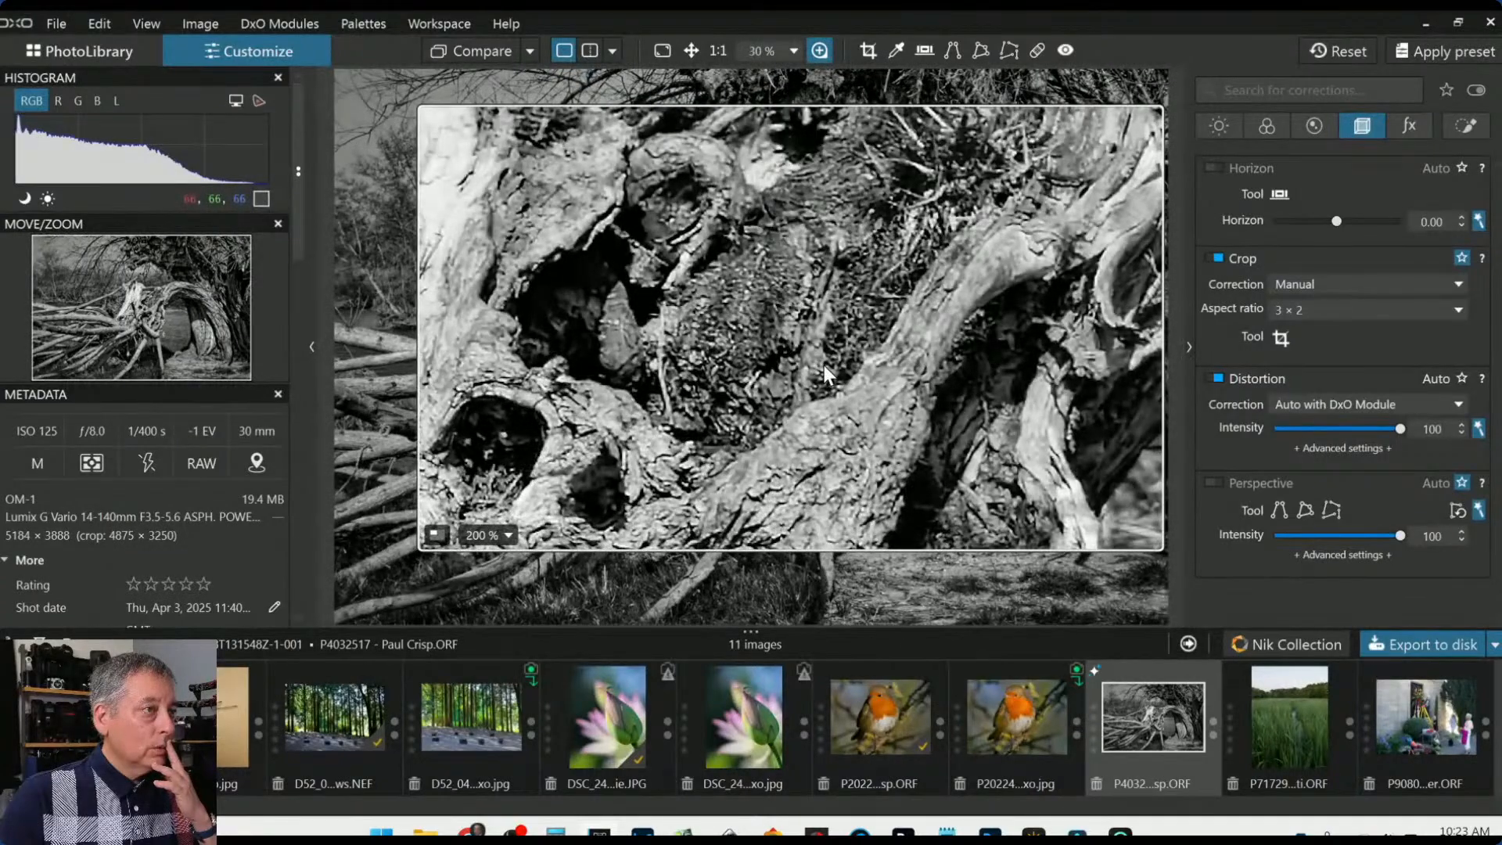
left_click(813, 55)
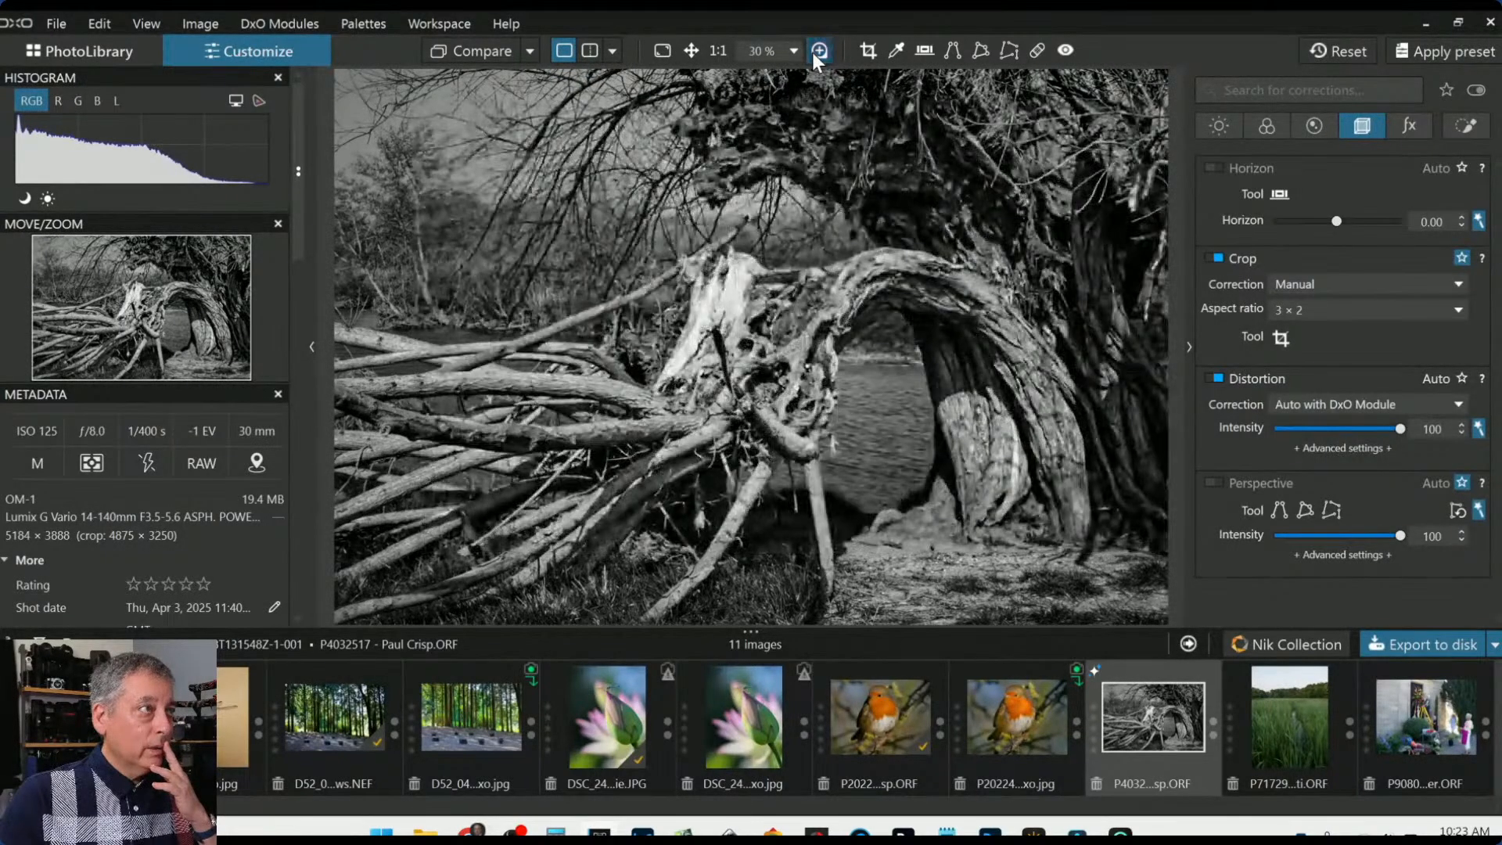
scroll(790, 405, "down", 2)
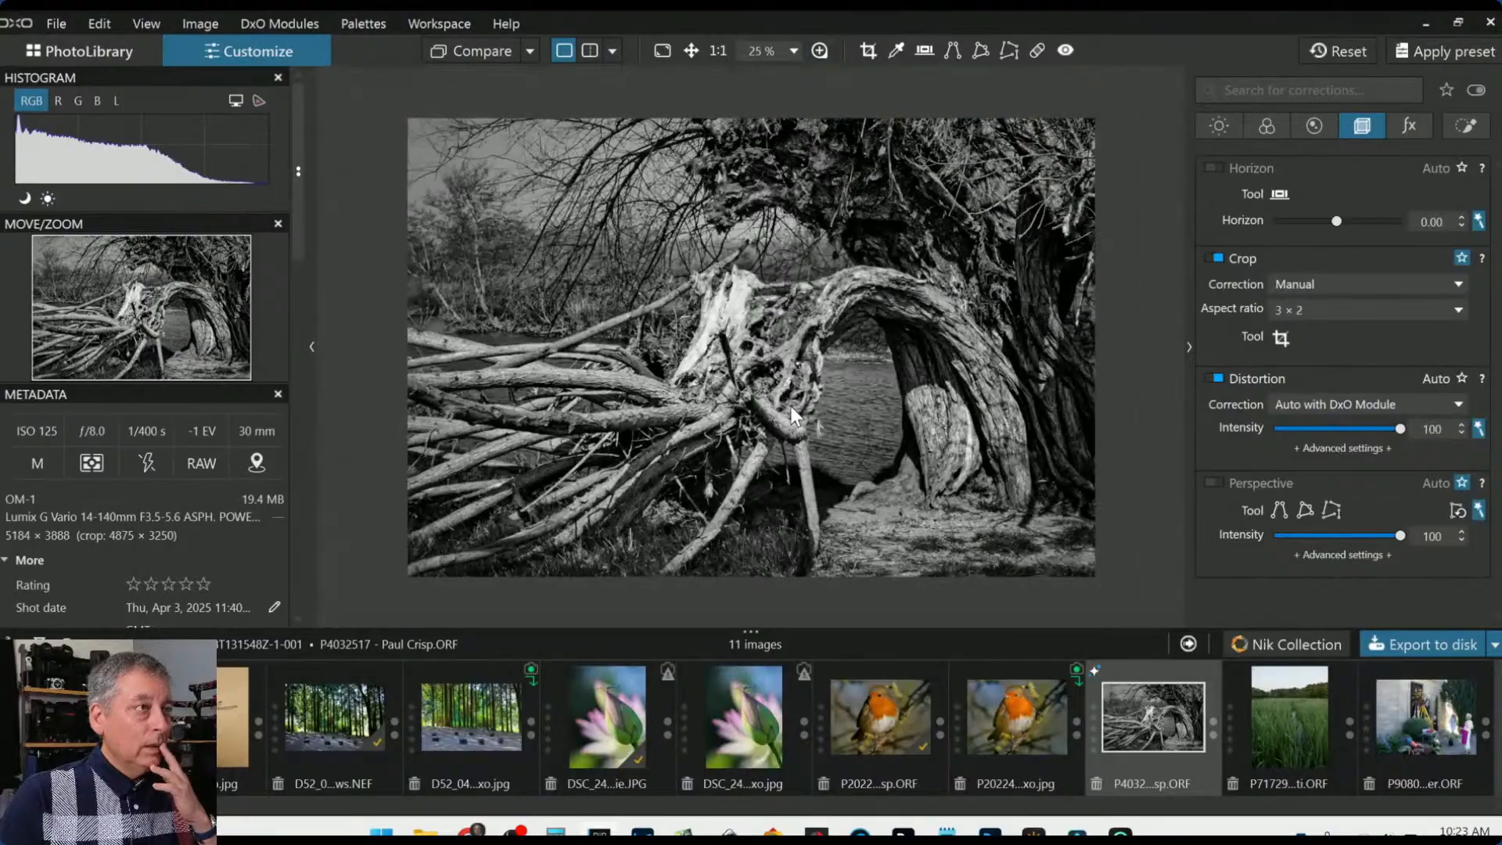
scroll(790, 406, "down", 1)
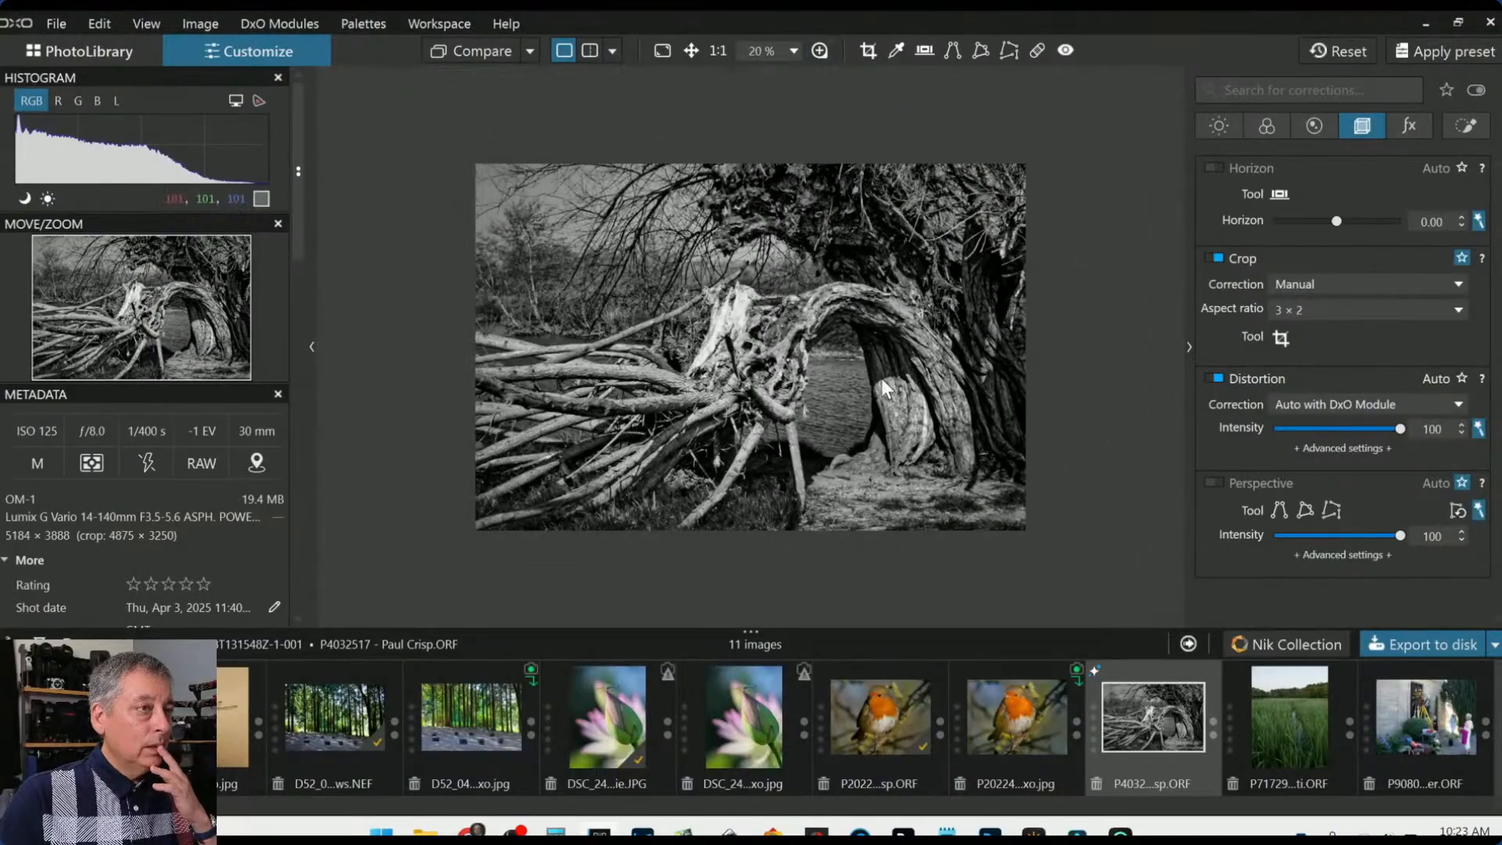
In the second control point mask, shrink the control point radius and add points along the top of the arched trunk
left_click(1465, 125)
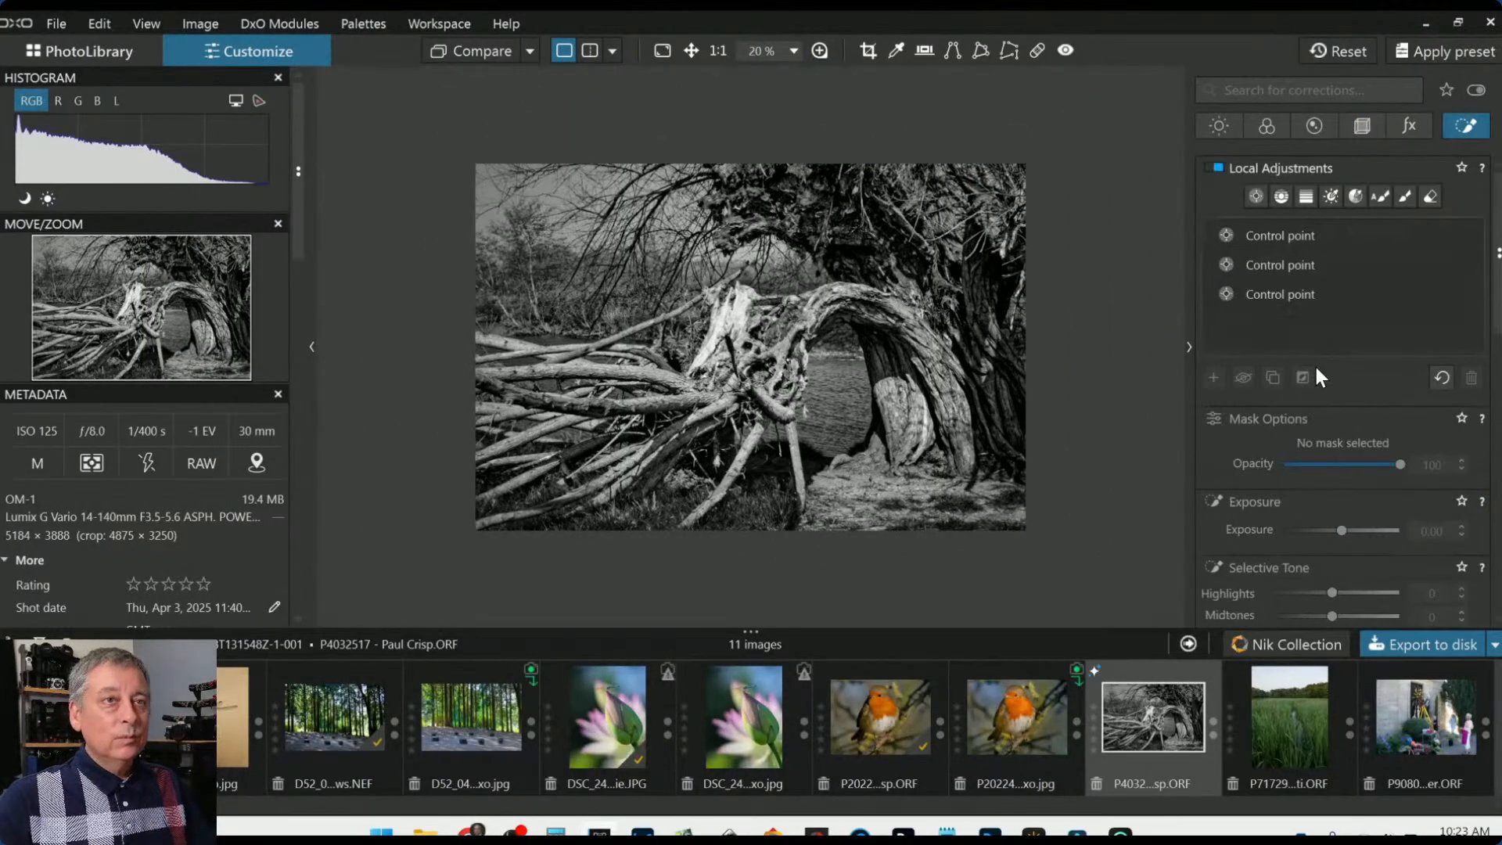
left_click(1287, 291)
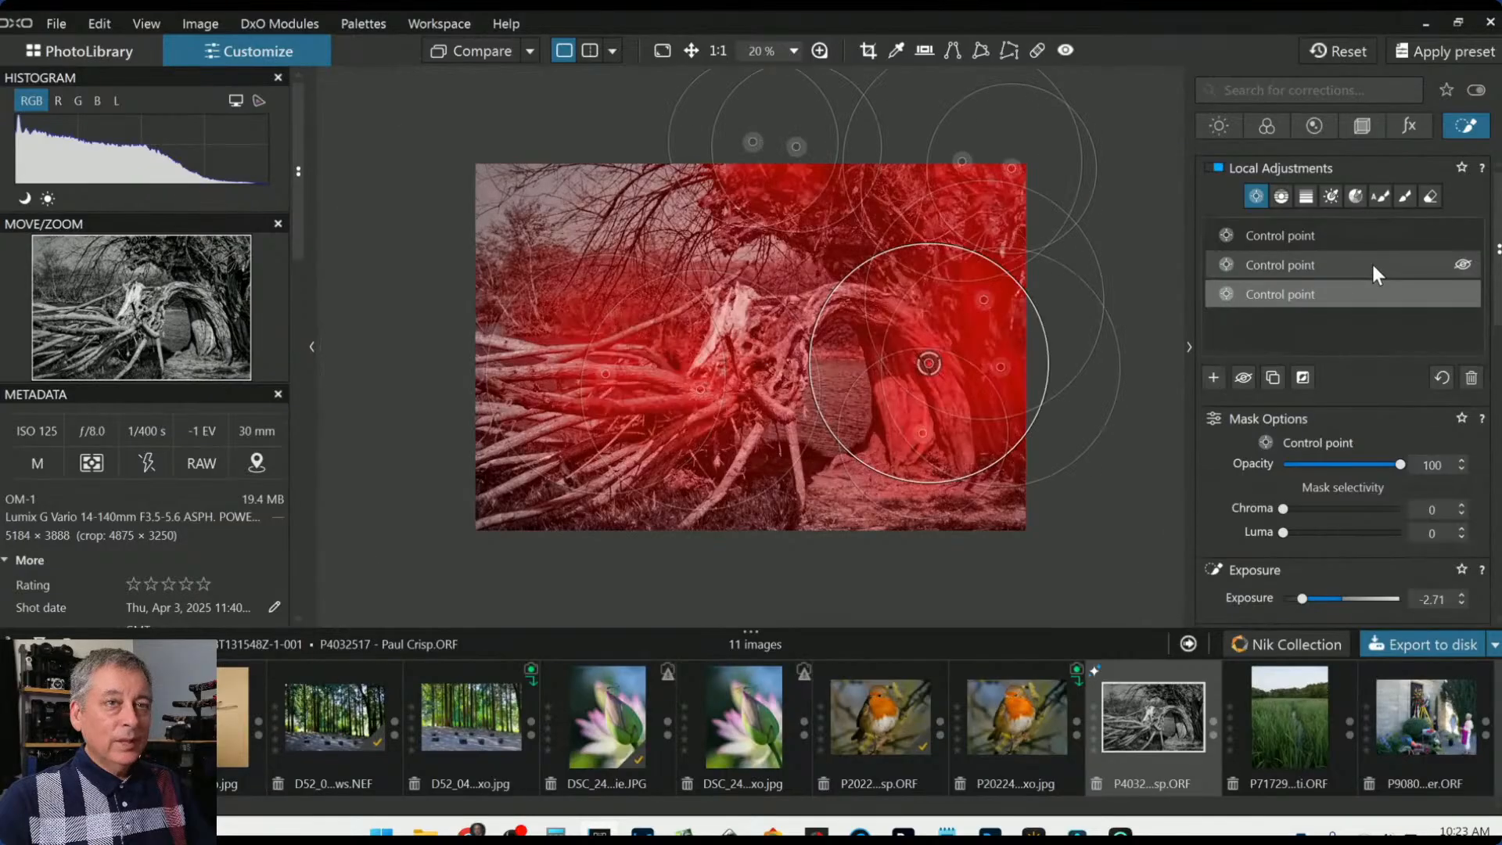
left_click(1372, 262)
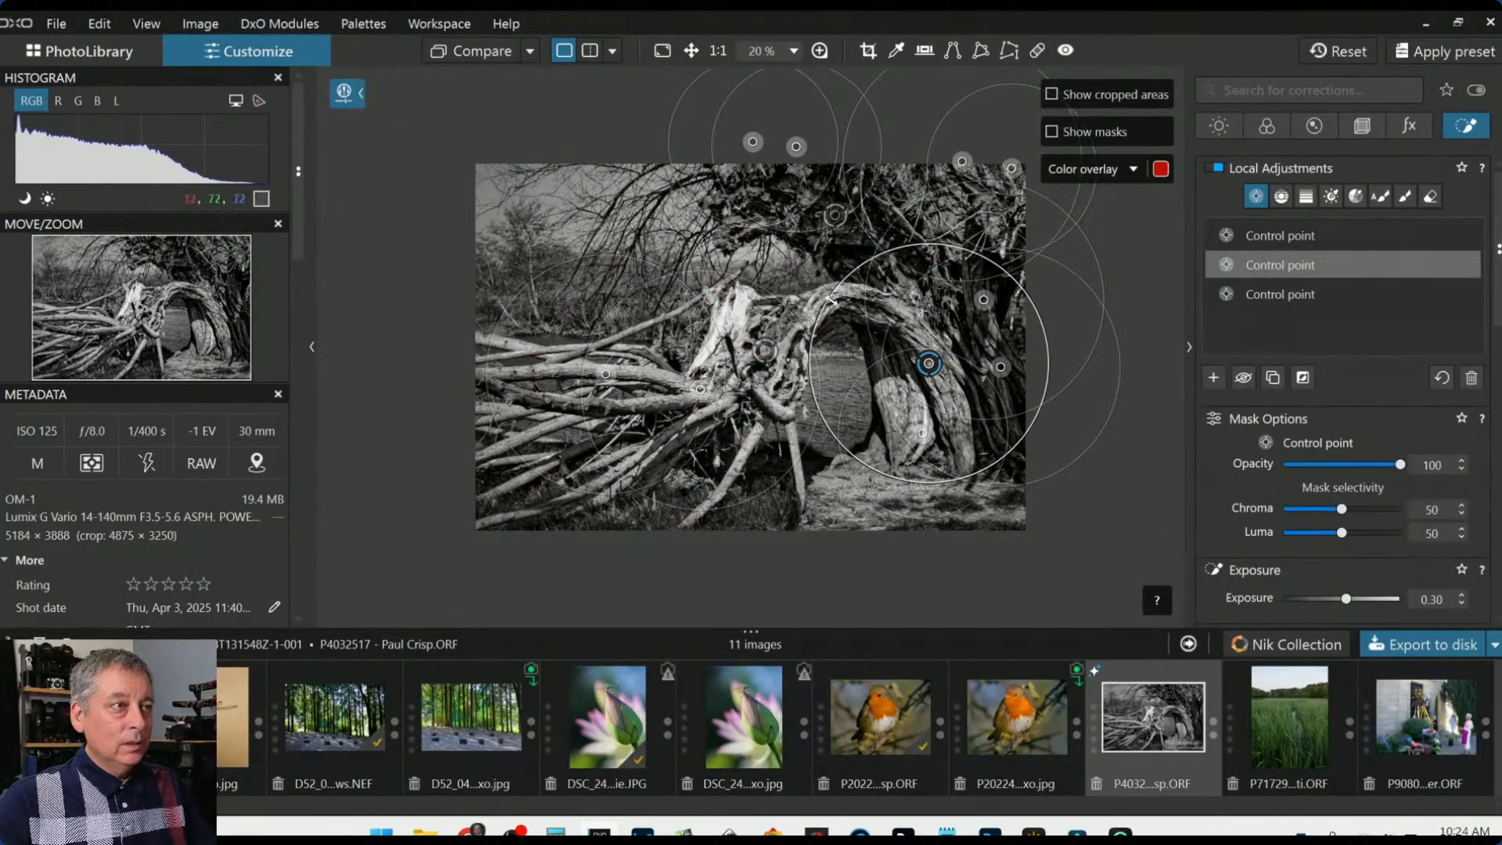
left_click_drag(831, 300, 875, 406)
left_click_drag(1025, 485, 1022, 470)
left_click(897, 290)
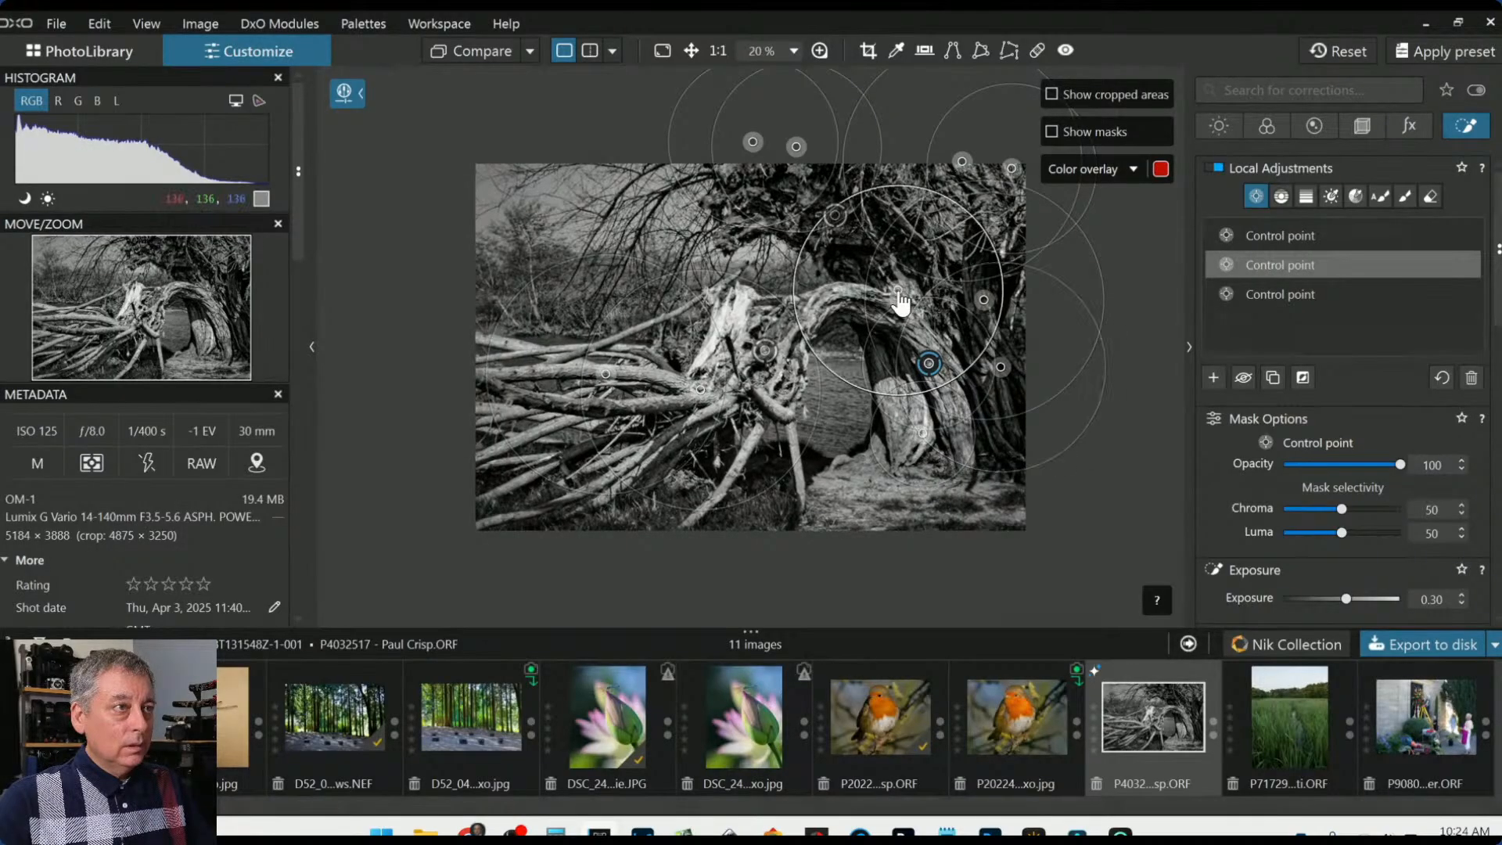
left_click_drag(821, 219, 850, 278)
left_click(843, 302)
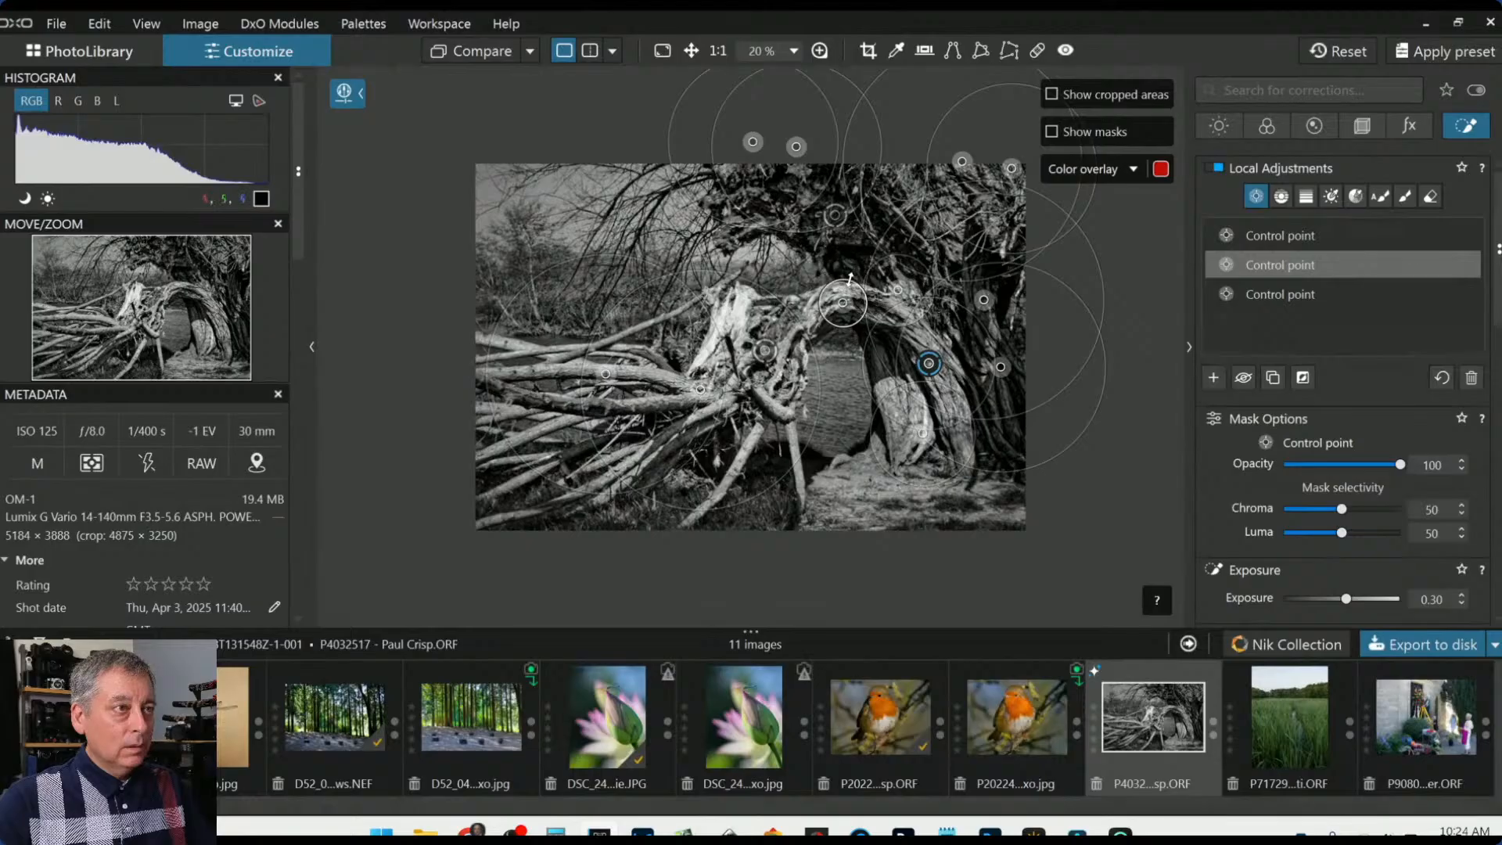
Add four small control points to the mask over the fallen branches beside the broken stump
left_click(542, 402)
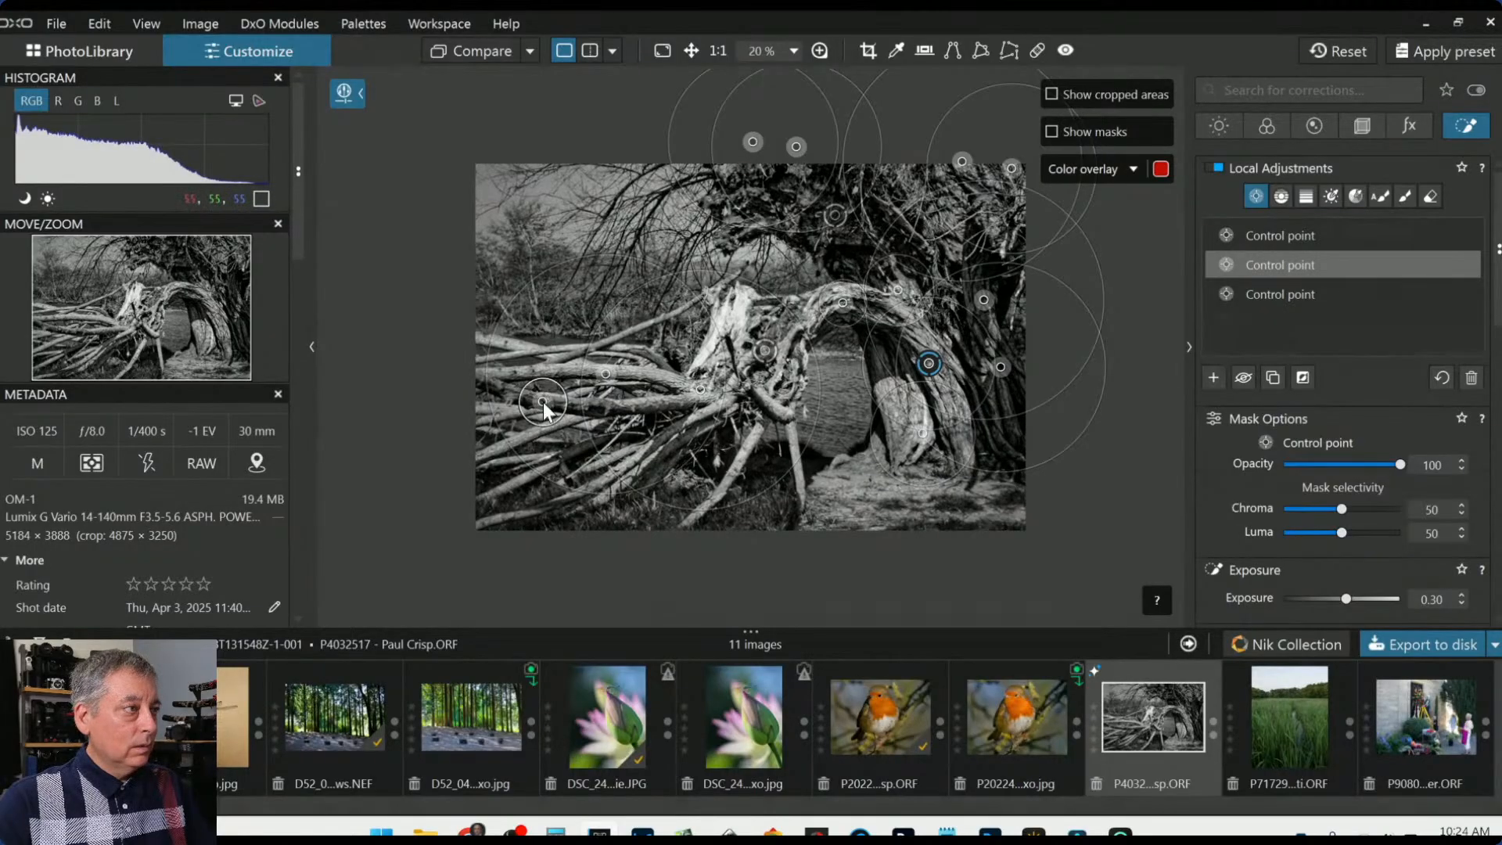
left_click(512, 351)
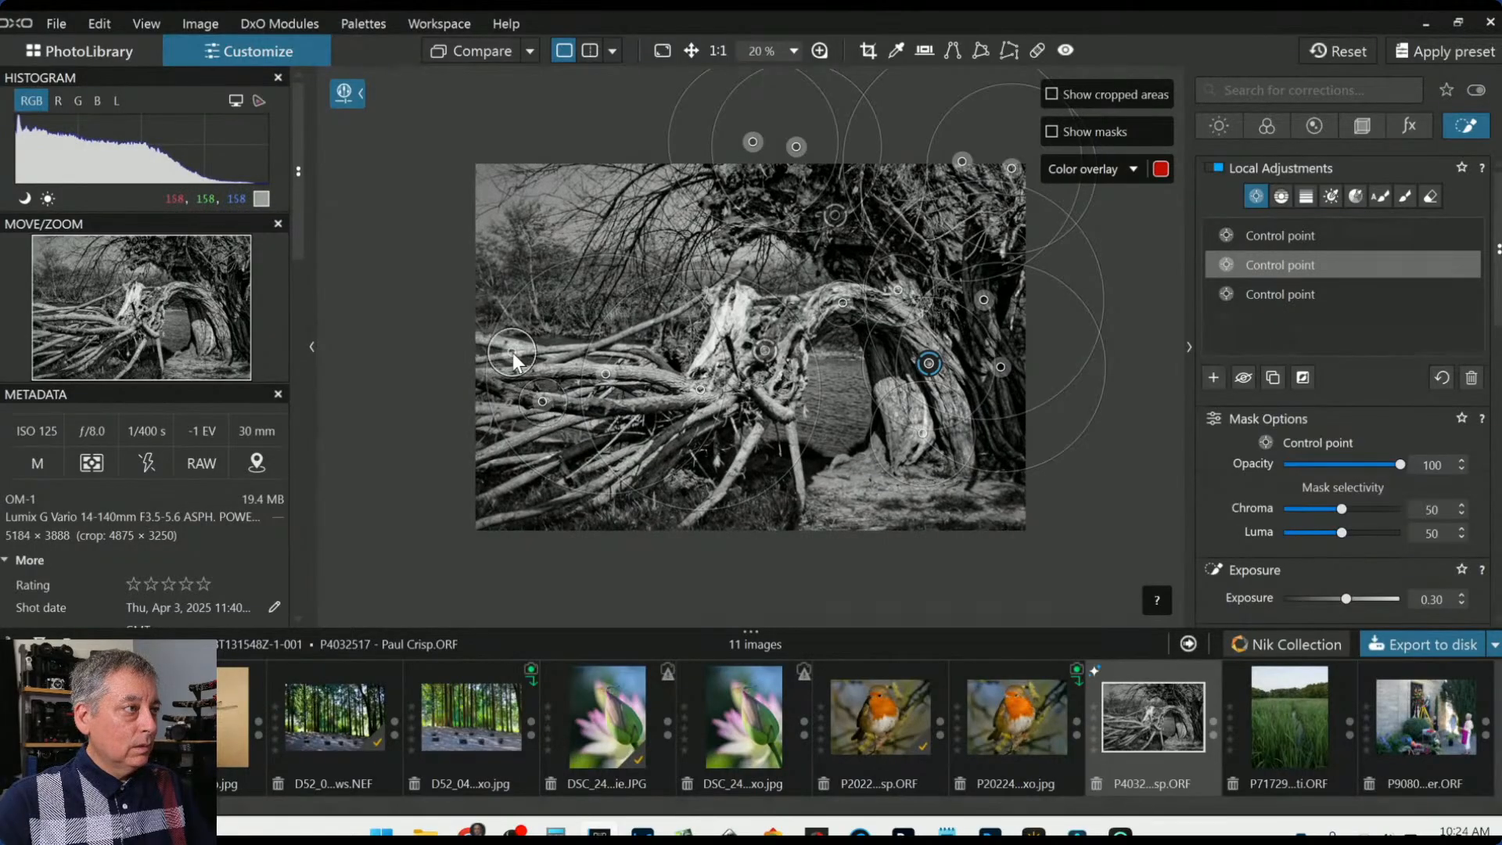
left_click(571, 452)
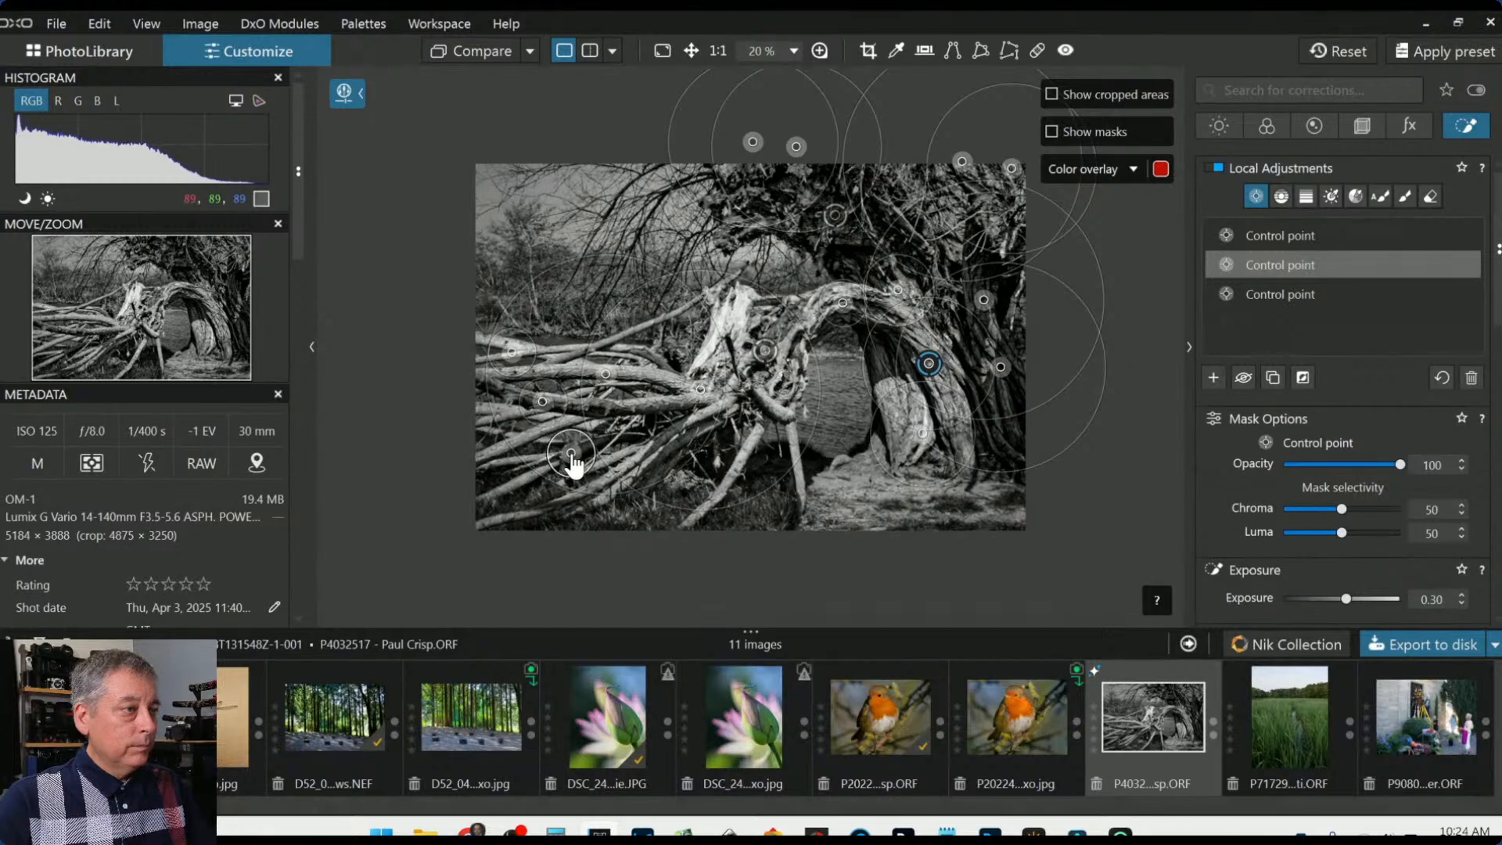
left_click(670, 438)
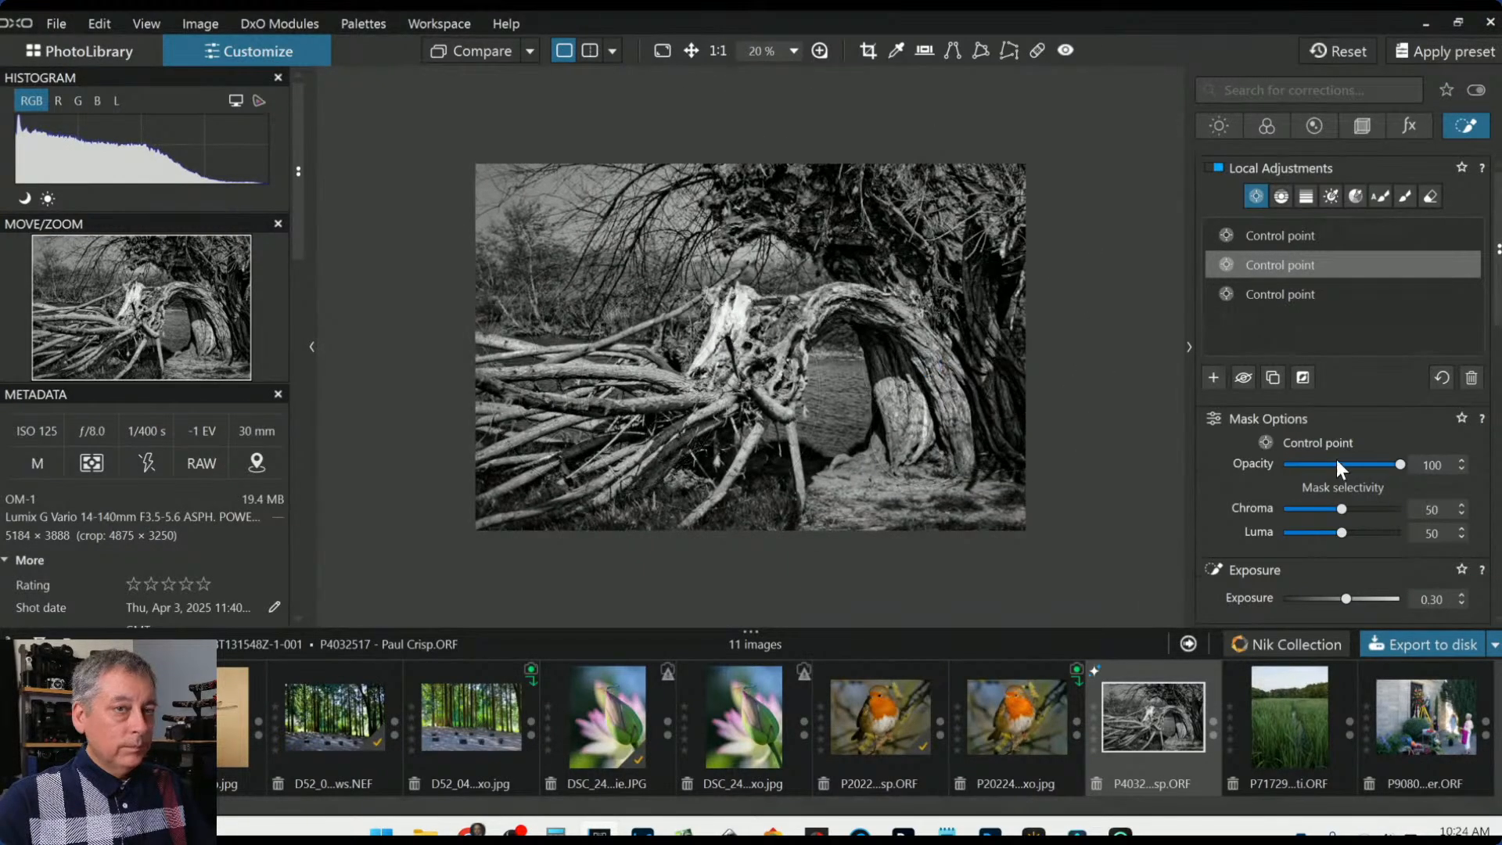
Set the selected mask's Highlights to -23 and Blacks to -7
scroll(1336, 477, "down", 3)
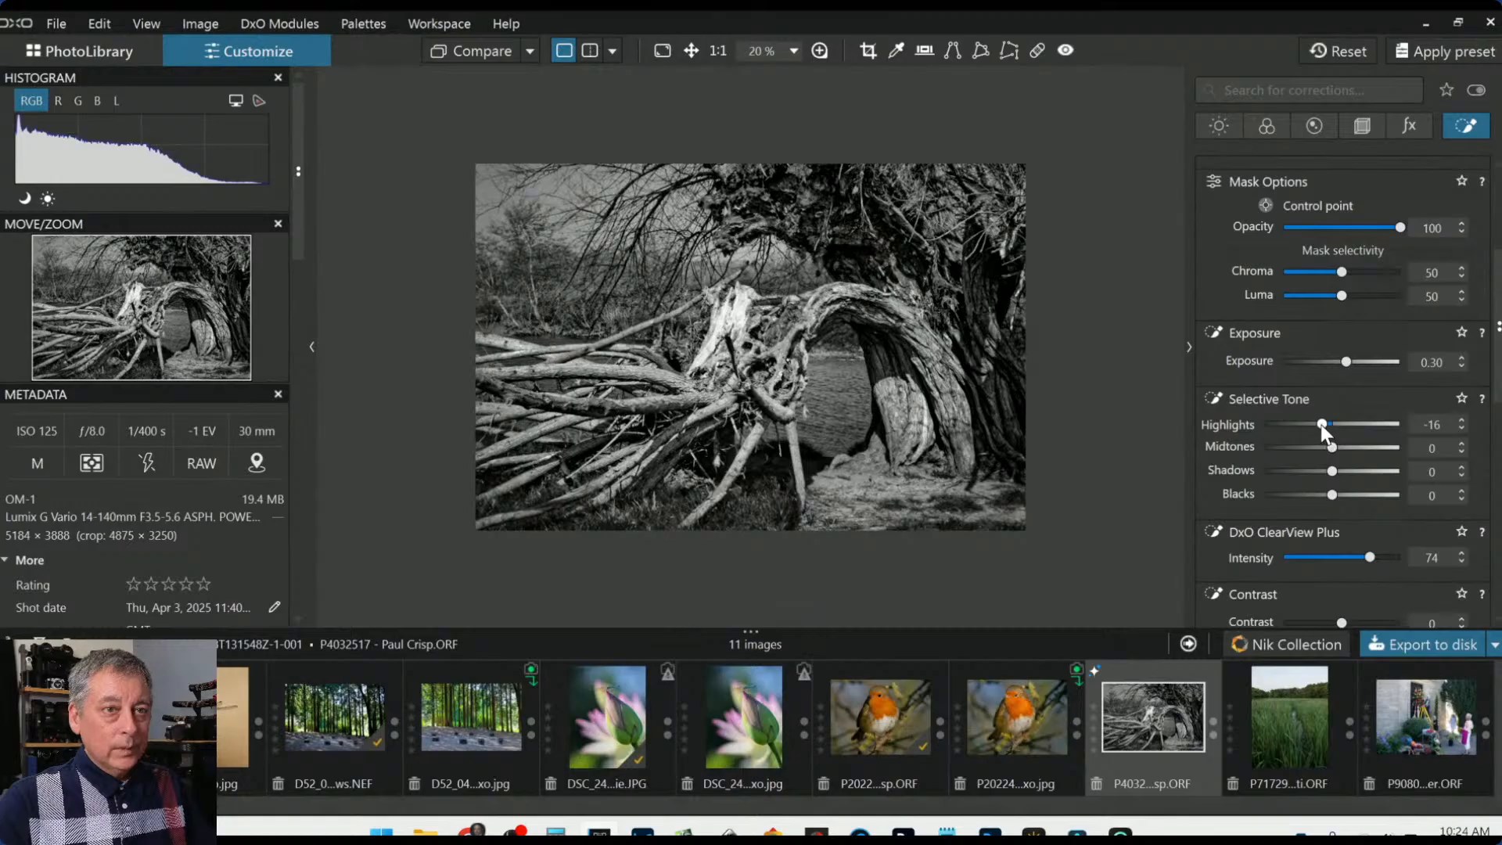
left_click_drag(1321, 425, 1316, 424)
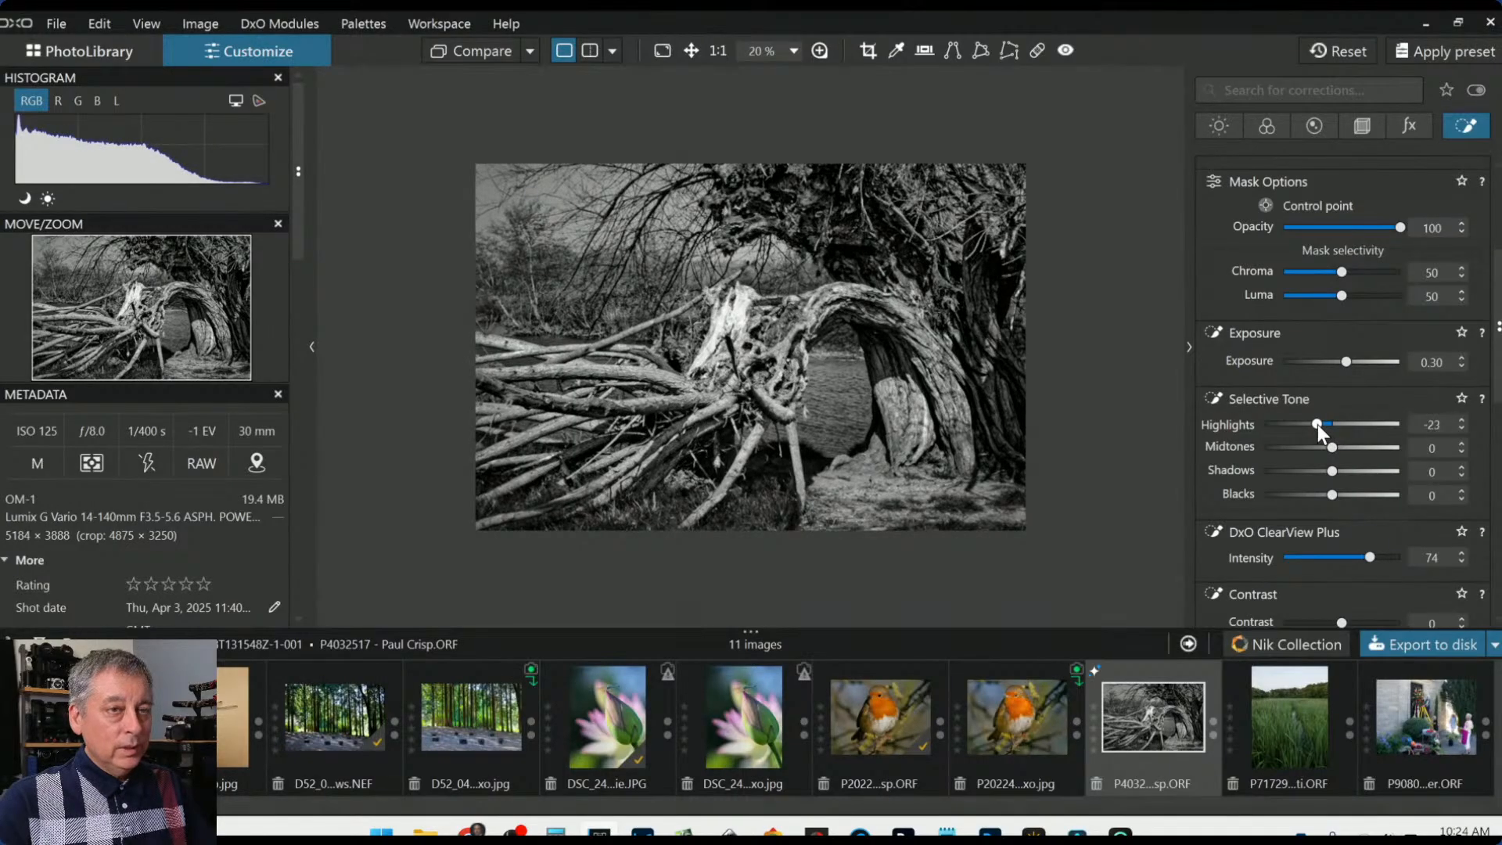
left_click_drag(1334, 495, 1326, 495)
Set the mask's Contrast to -76 and Microcontrast to 84, checking the trunk close up, and deselect the mask
scroll(1227, 490, "down", 3)
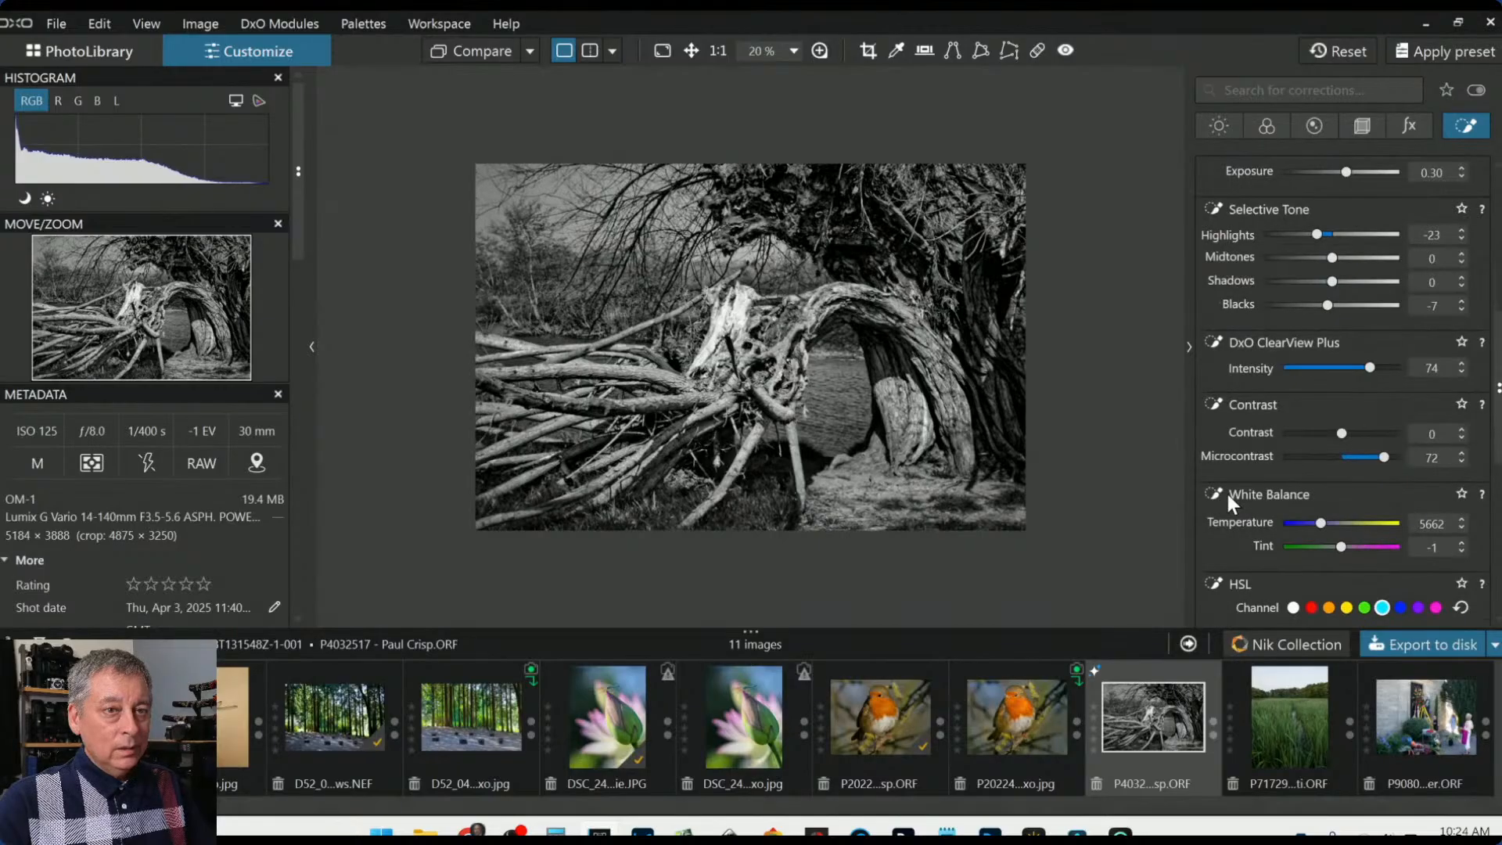
mouse_move(1341, 436)
left_mouse_down()
mouse_move(1376, 438)
mouse_move(1312, 435)
left_mouse_up()
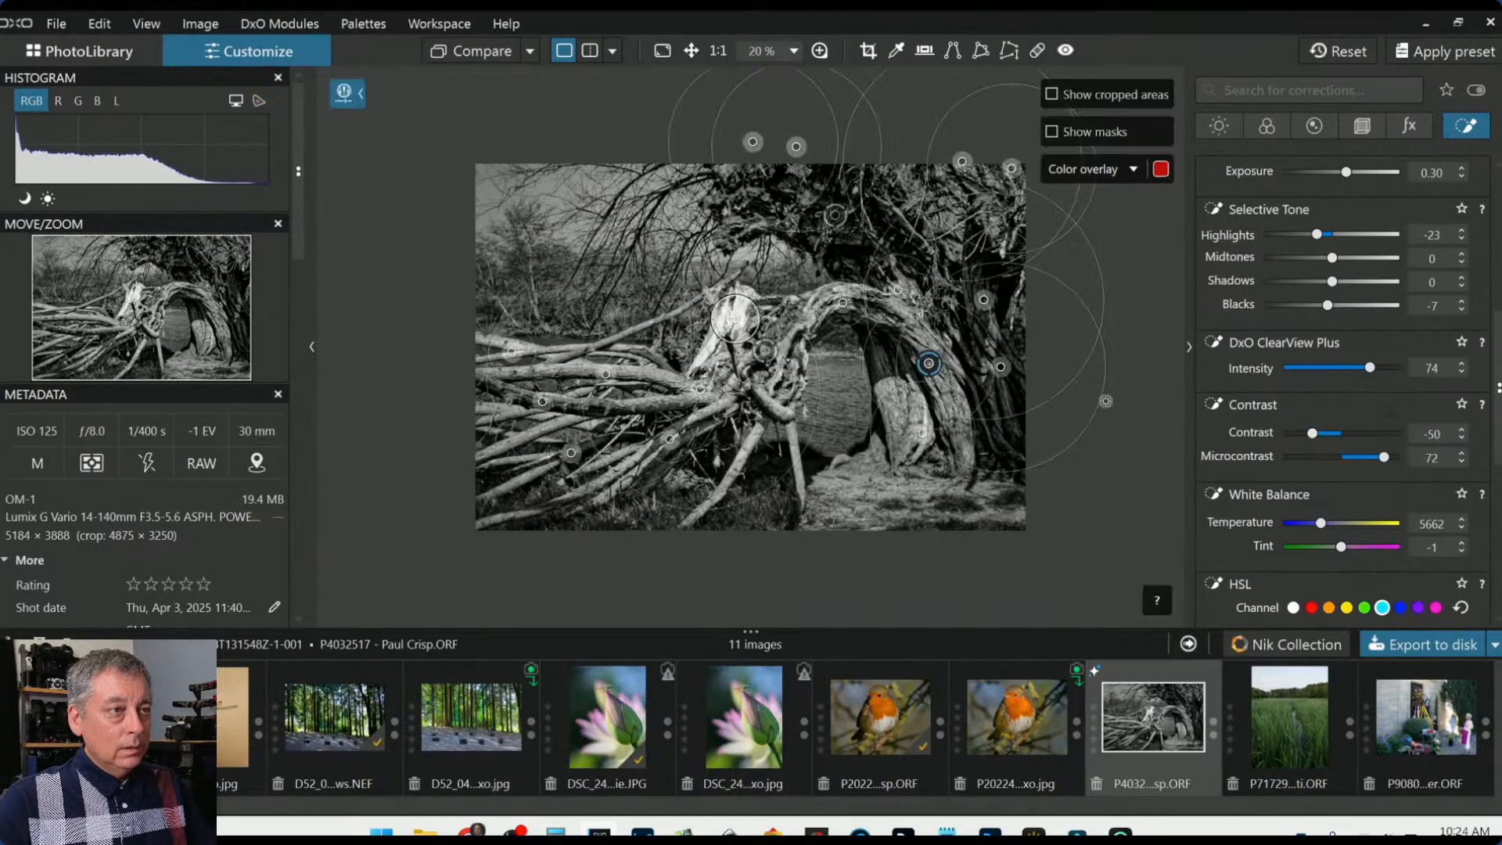
scroll(1002, 387, "up", 6)
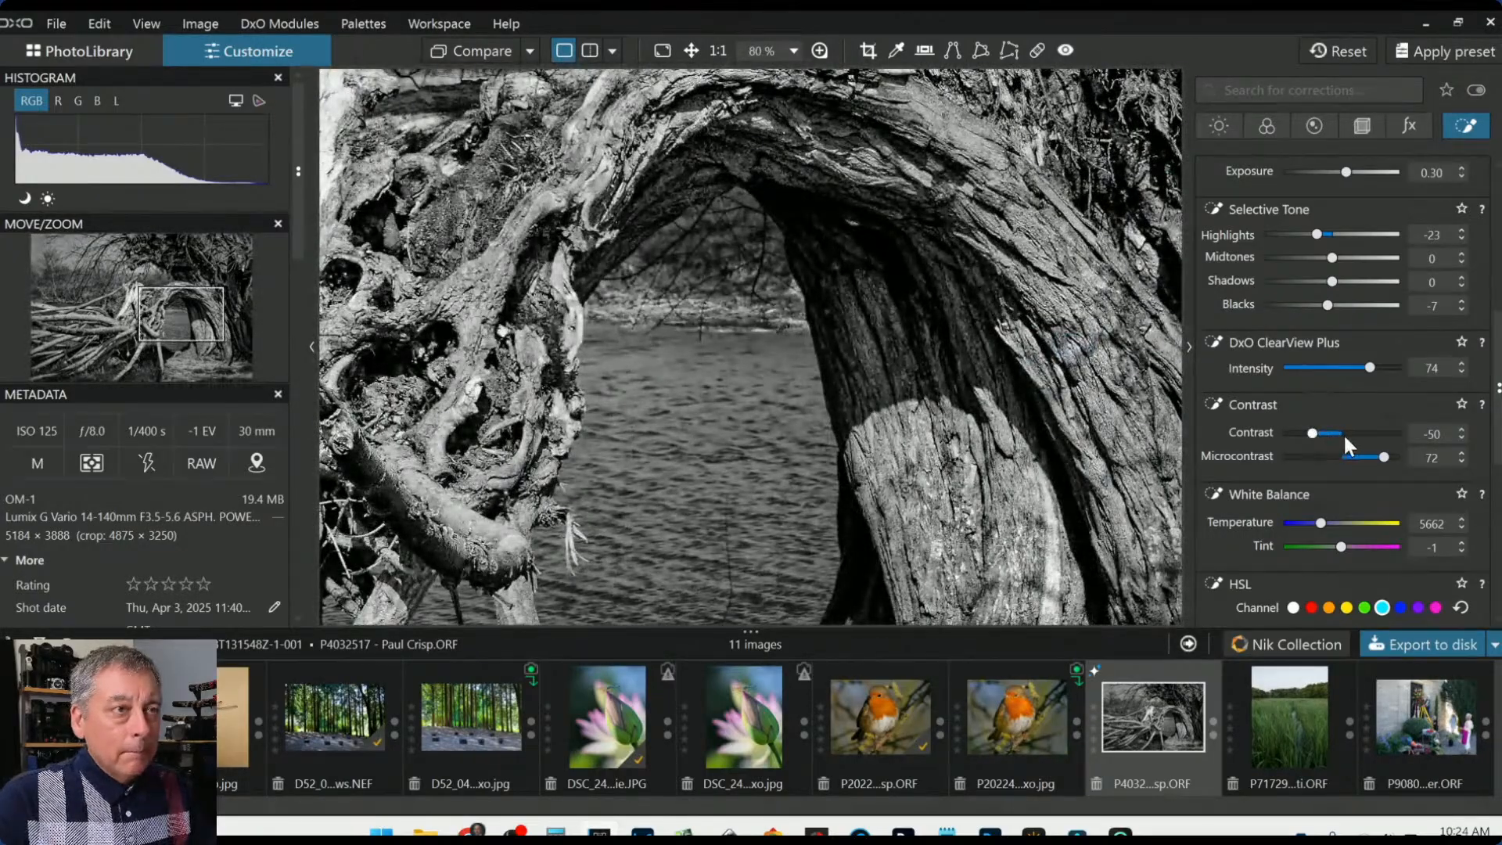
mouse_move(1315, 432)
left_mouse_down()
mouse_move(1344, 430)
mouse_move(1297, 427)
left_mouse_up()
scroll(1039, 411, "down", 5)
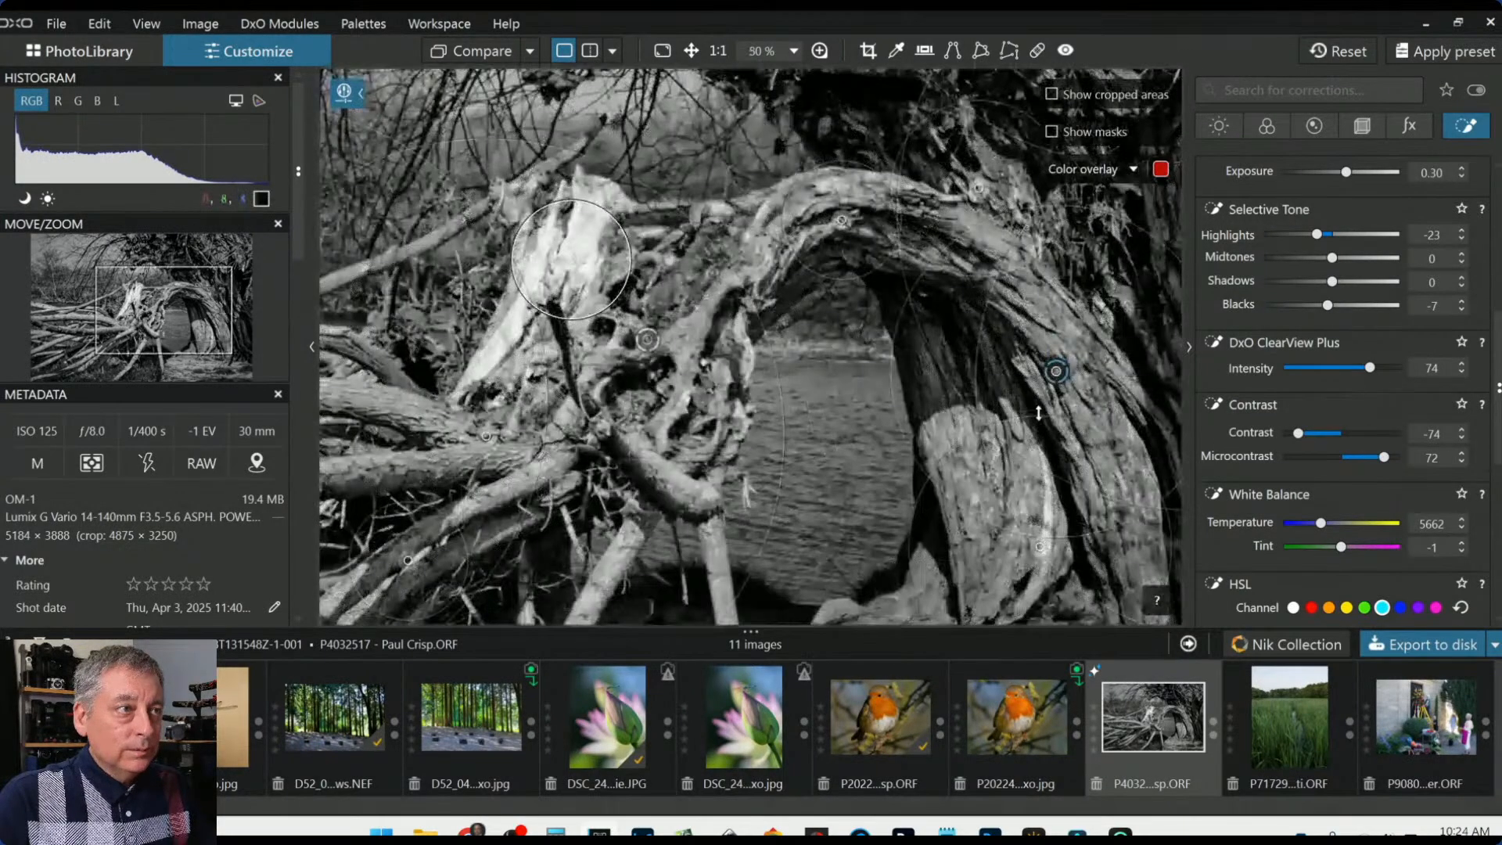
scroll(1038, 411, "down", 1)
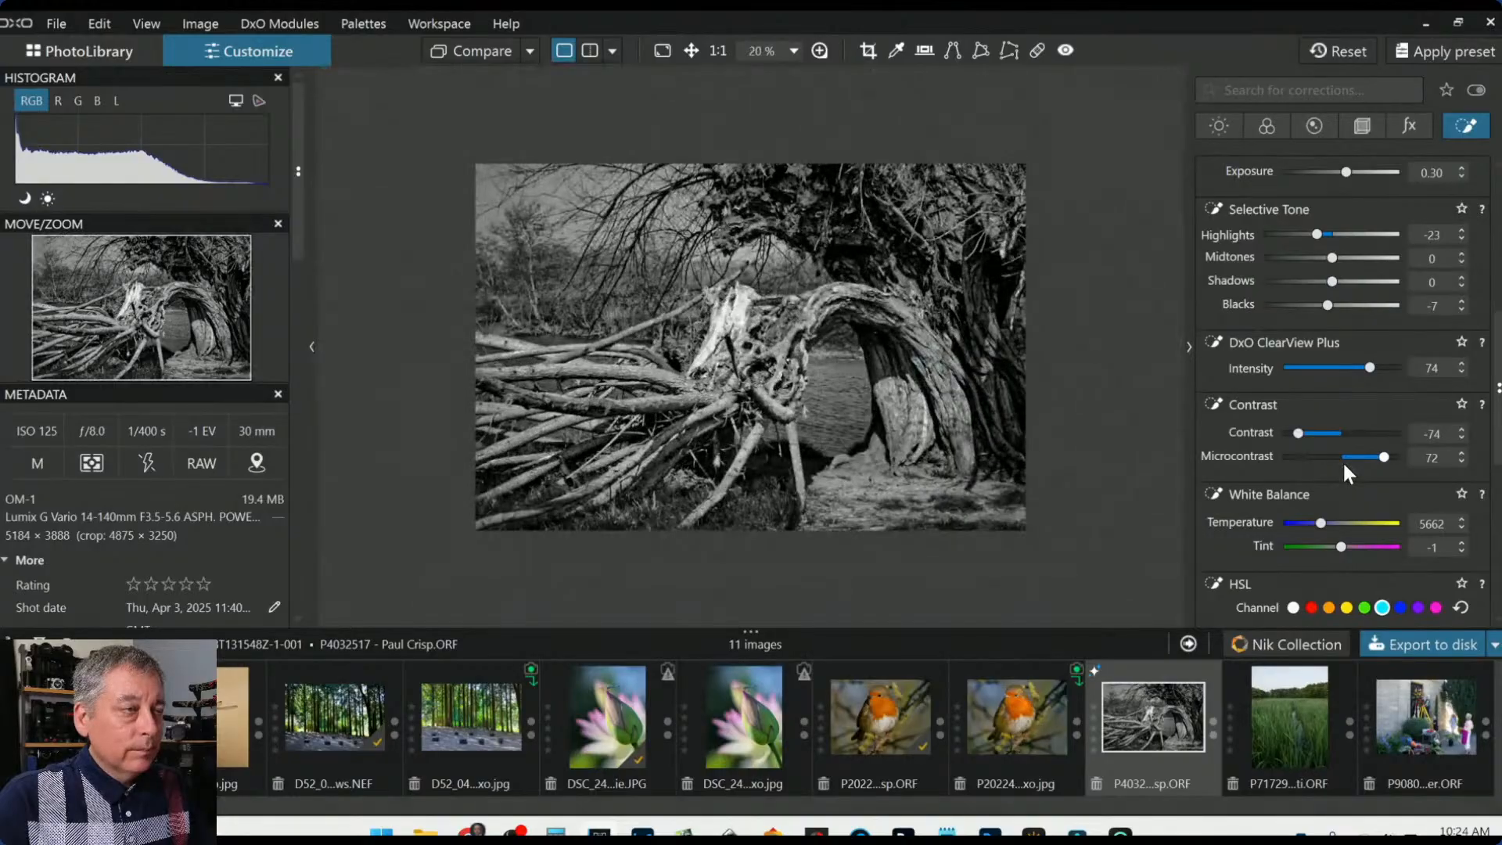
left_click_drag(1298, 433, 1288, 433)
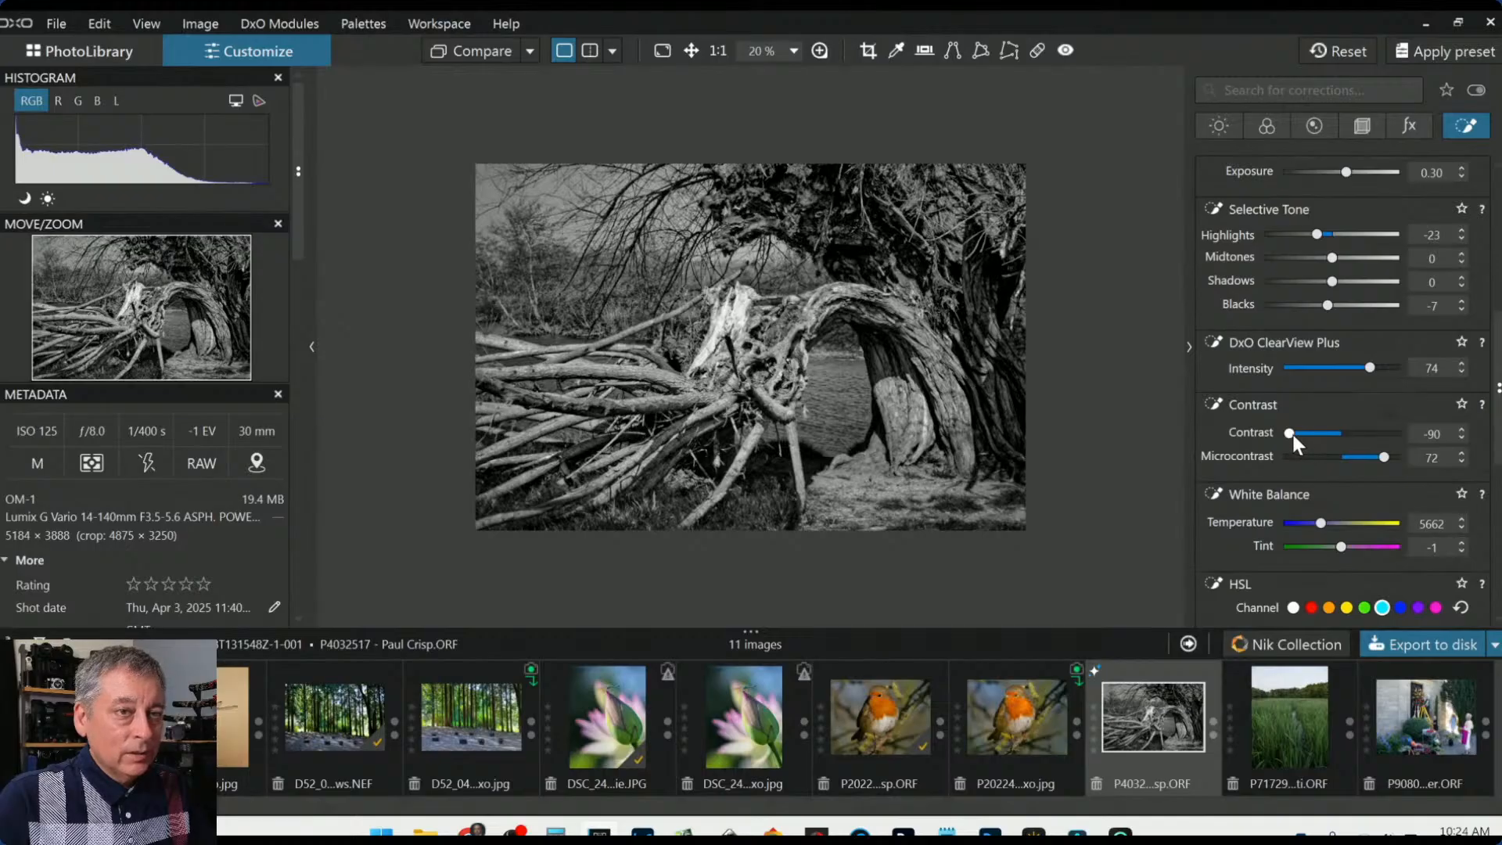
mouse_move(1292, 434)
left_mouse_down()
mouse_move(1314, 434)
mouse_move(1289, 430)
left_mouse_up()
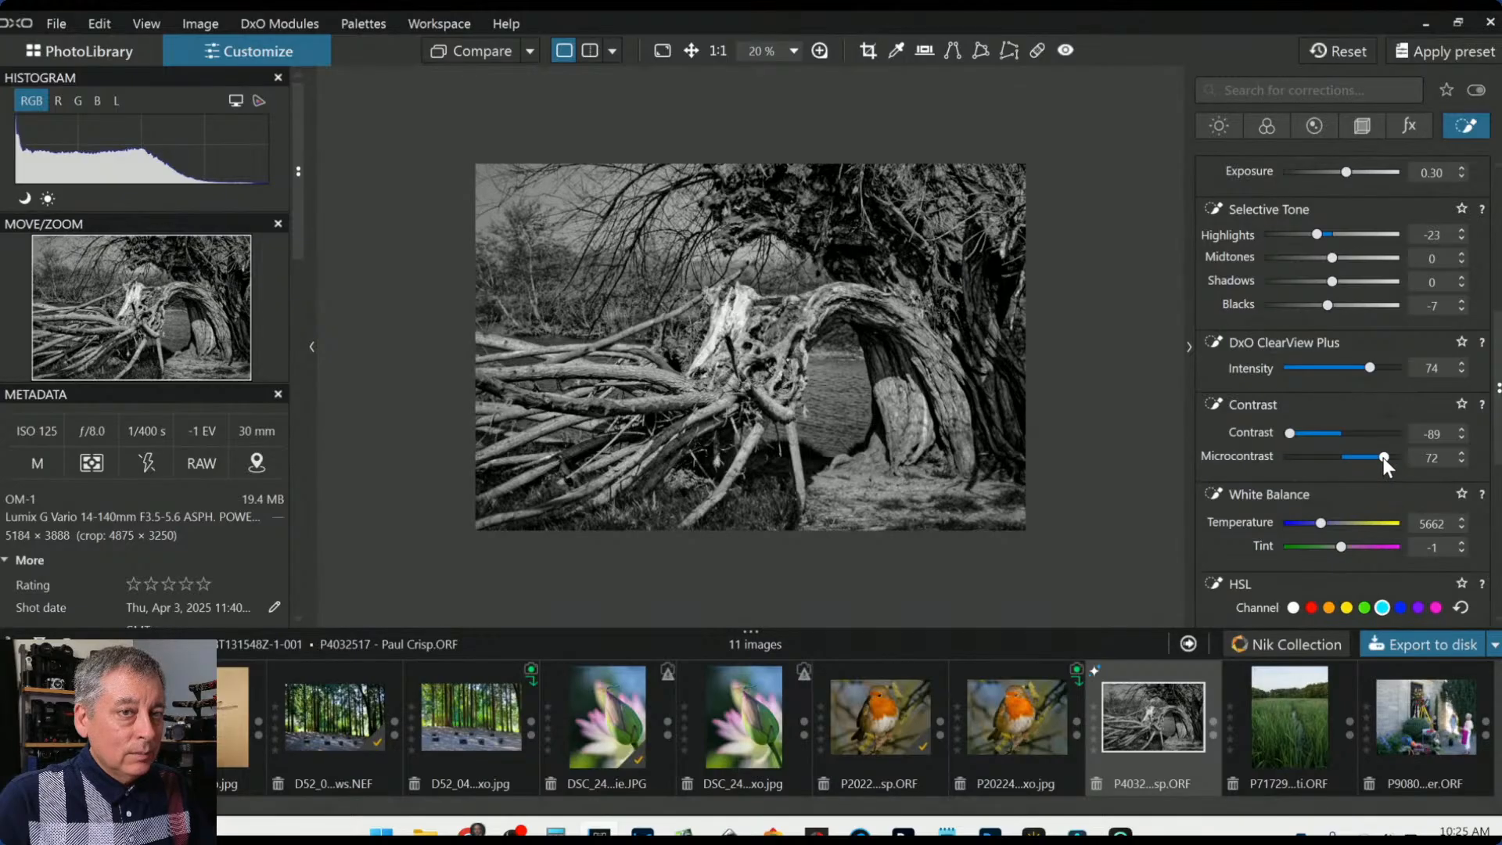
left_click_drag(1382, 458, 1391, 458)
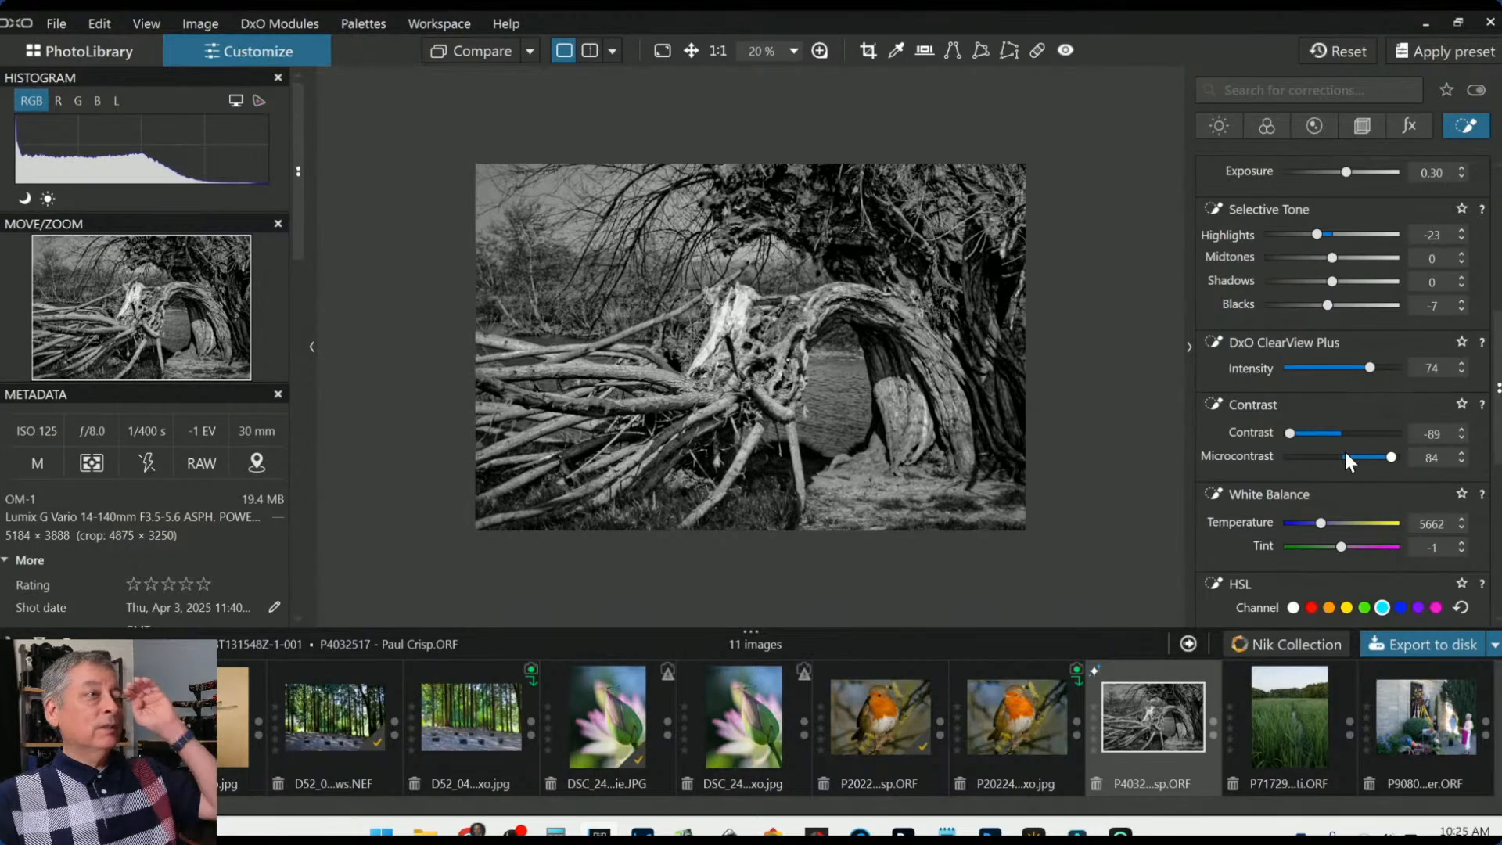
left_click_drag(1292, 428, 1296, 433)
scroll(736, 370, "up", 1)
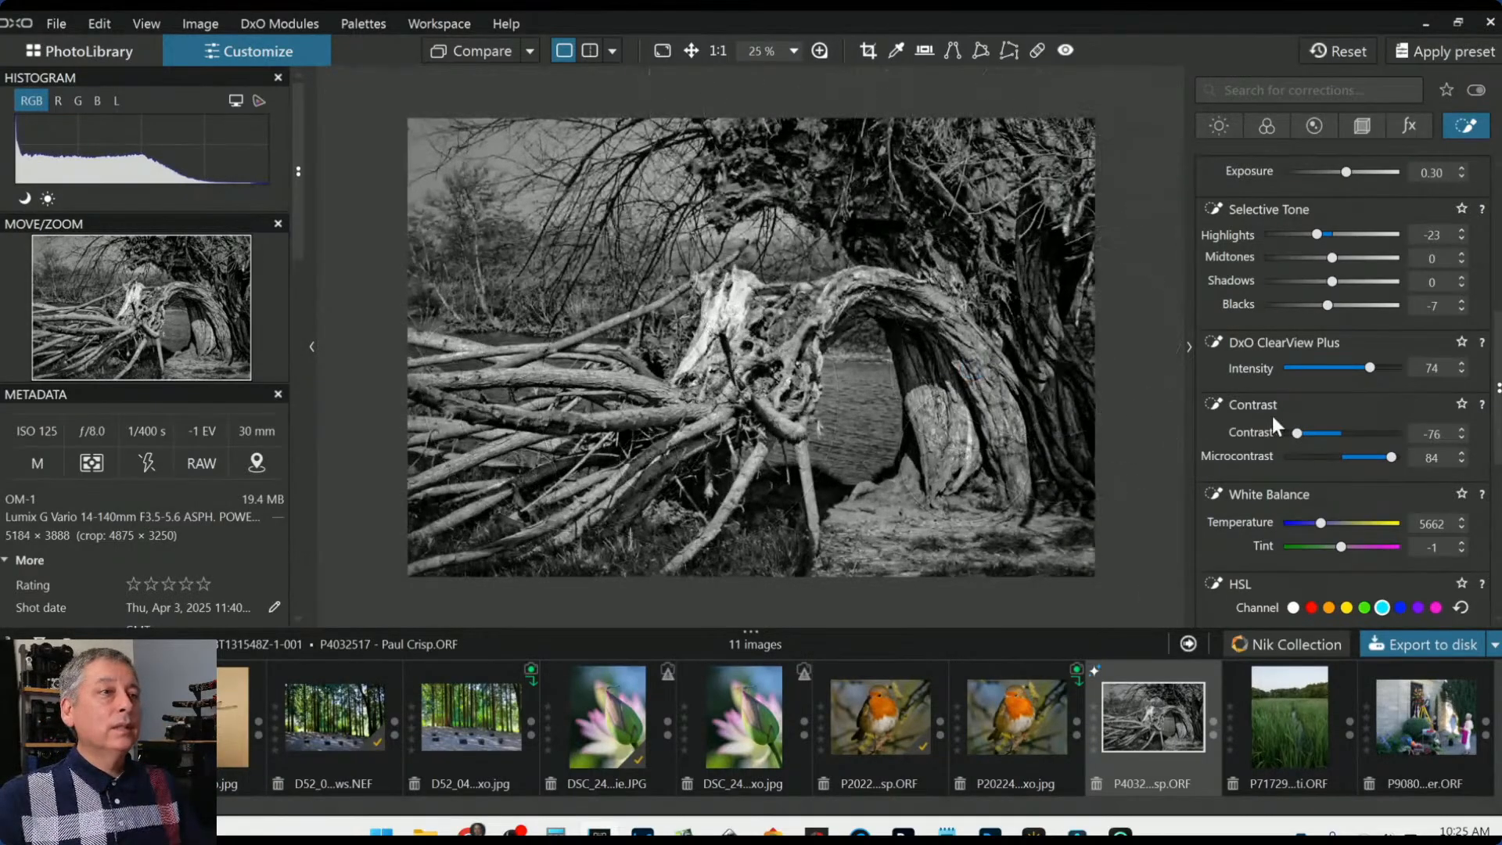
scroll(1252, 416, "down", 1)
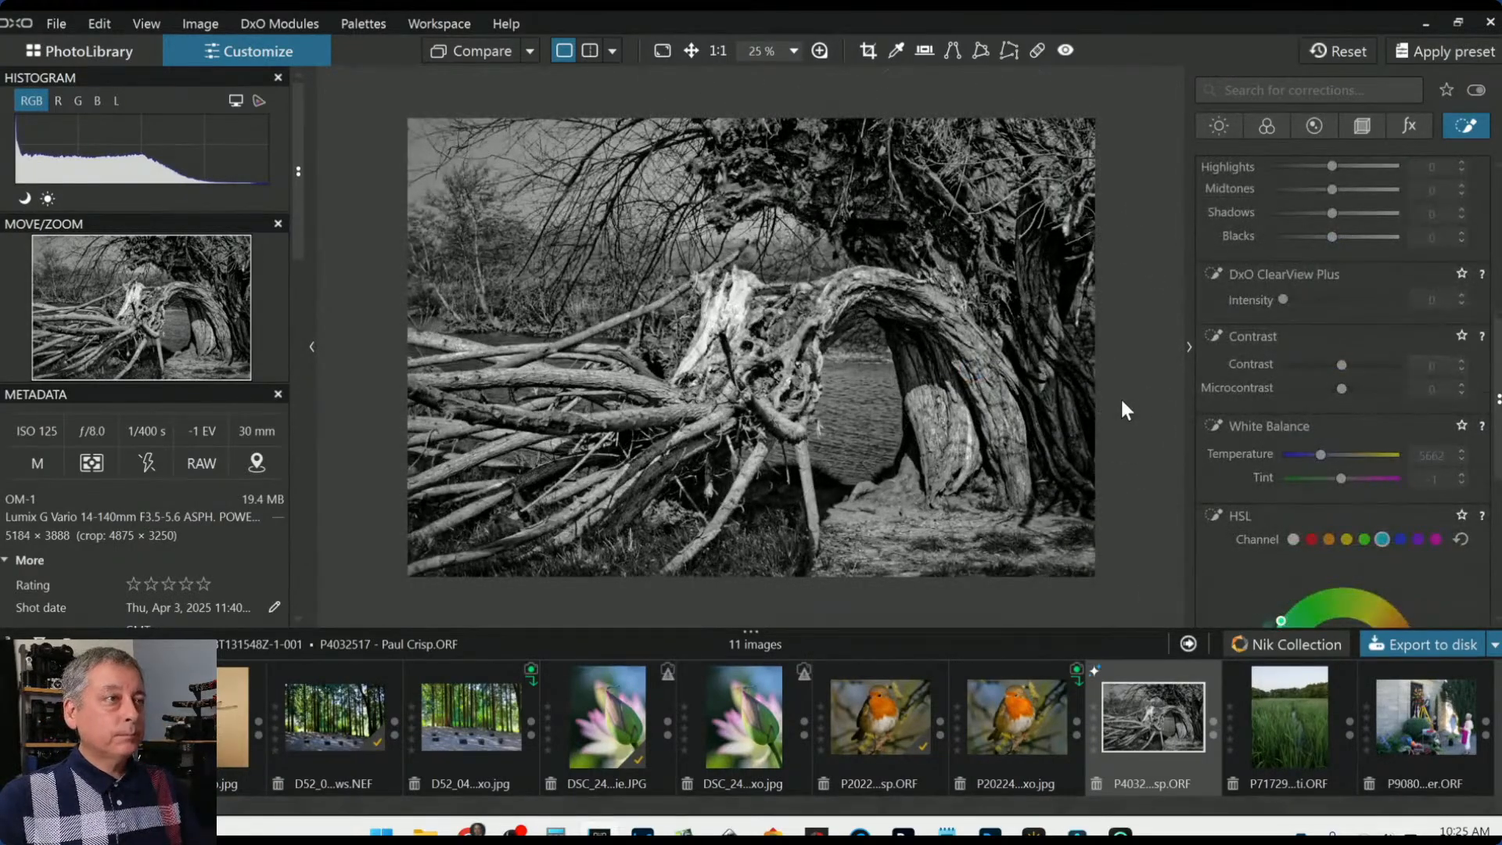
Preview the photo with Neutral color rendering and return it to Neutral Black and White
scroll(1234, 402, "down", 5)
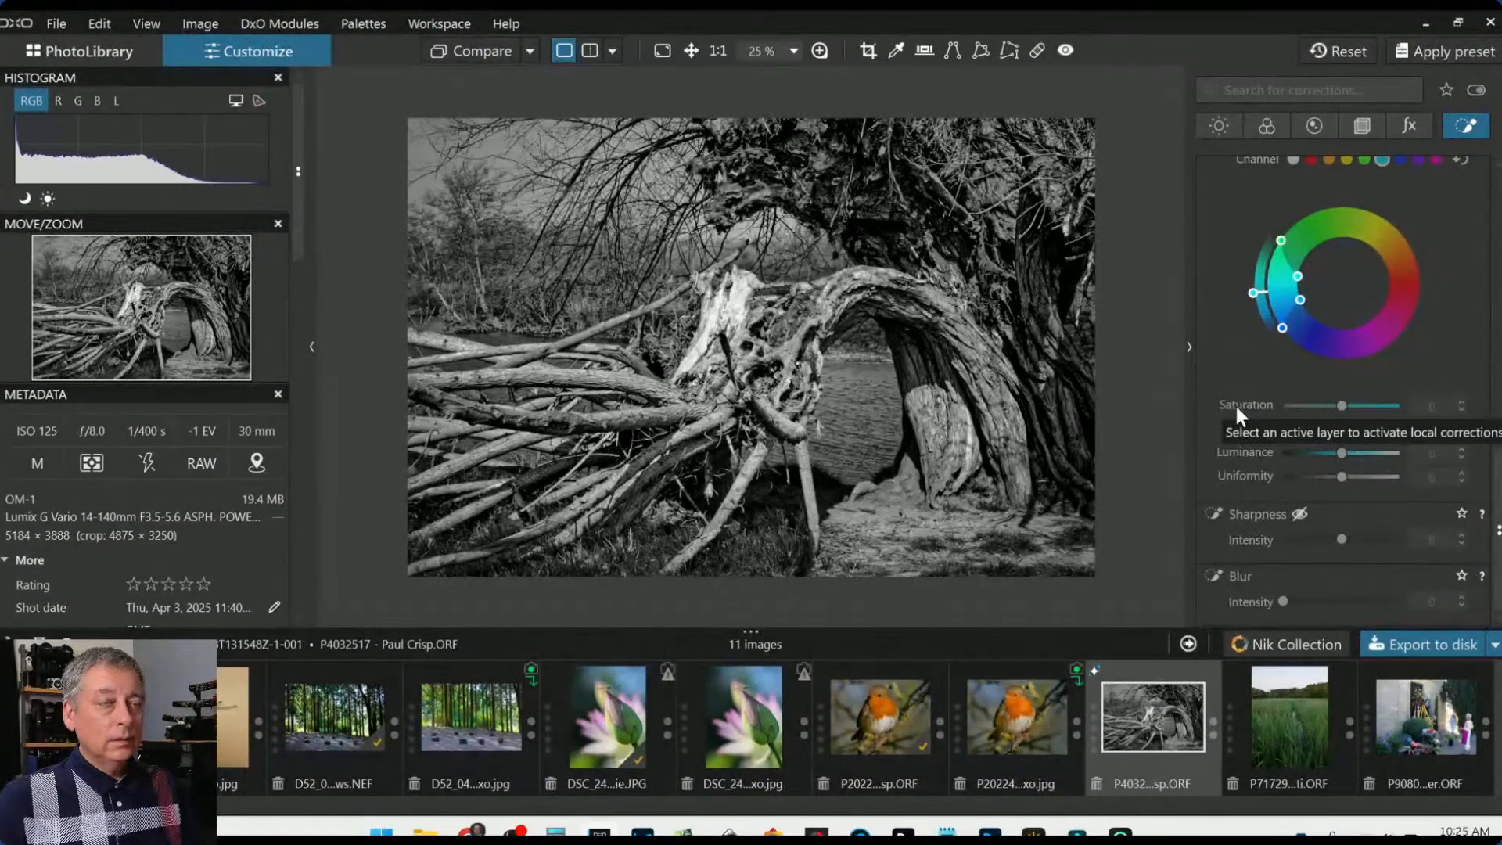
scroll(1235, 402, "up", 8)
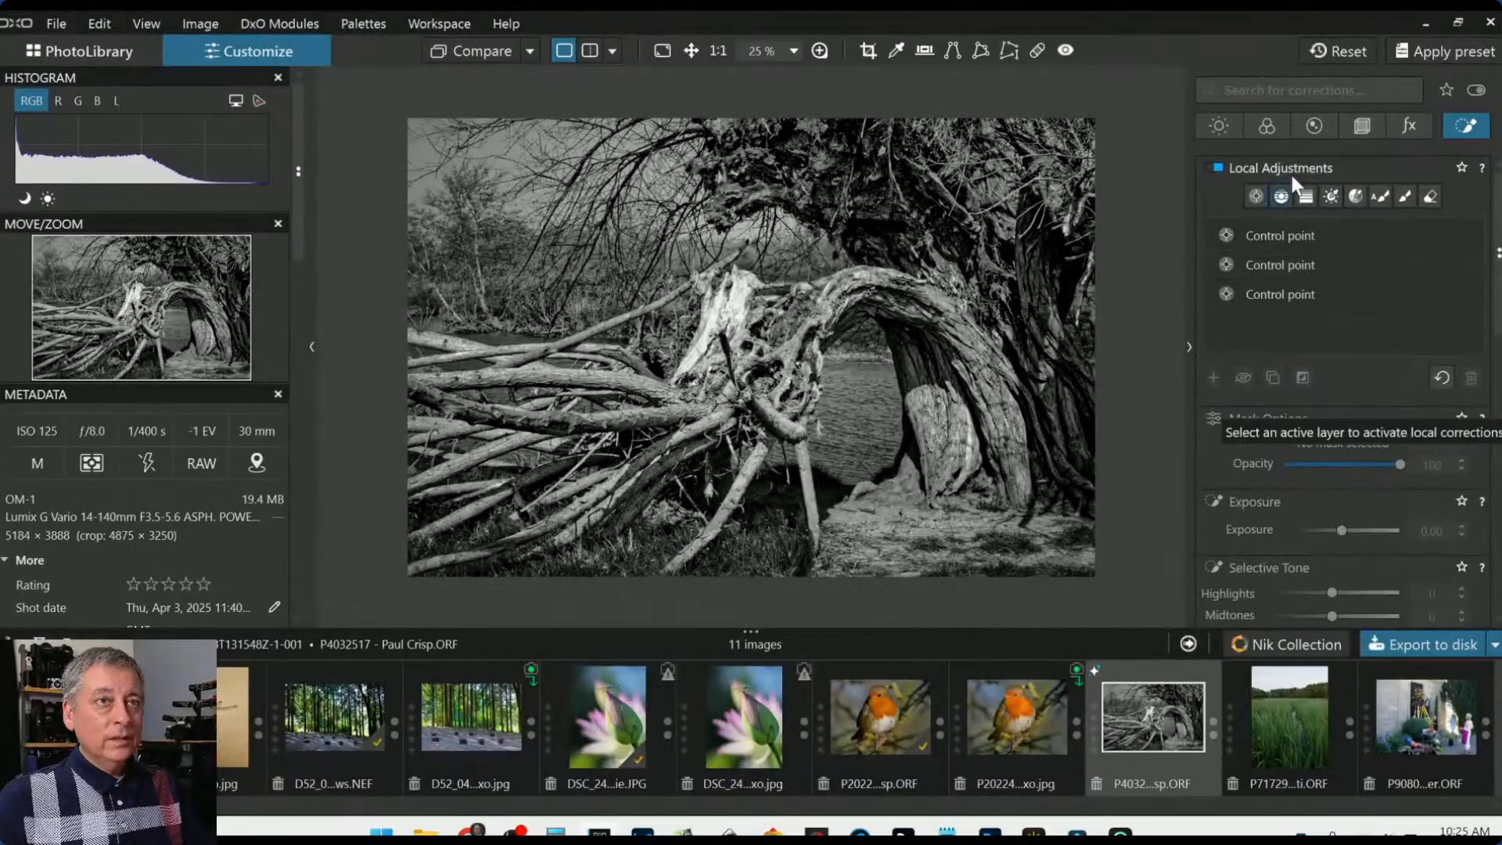
left_click(1267, 125)
left_click(1303, 406)
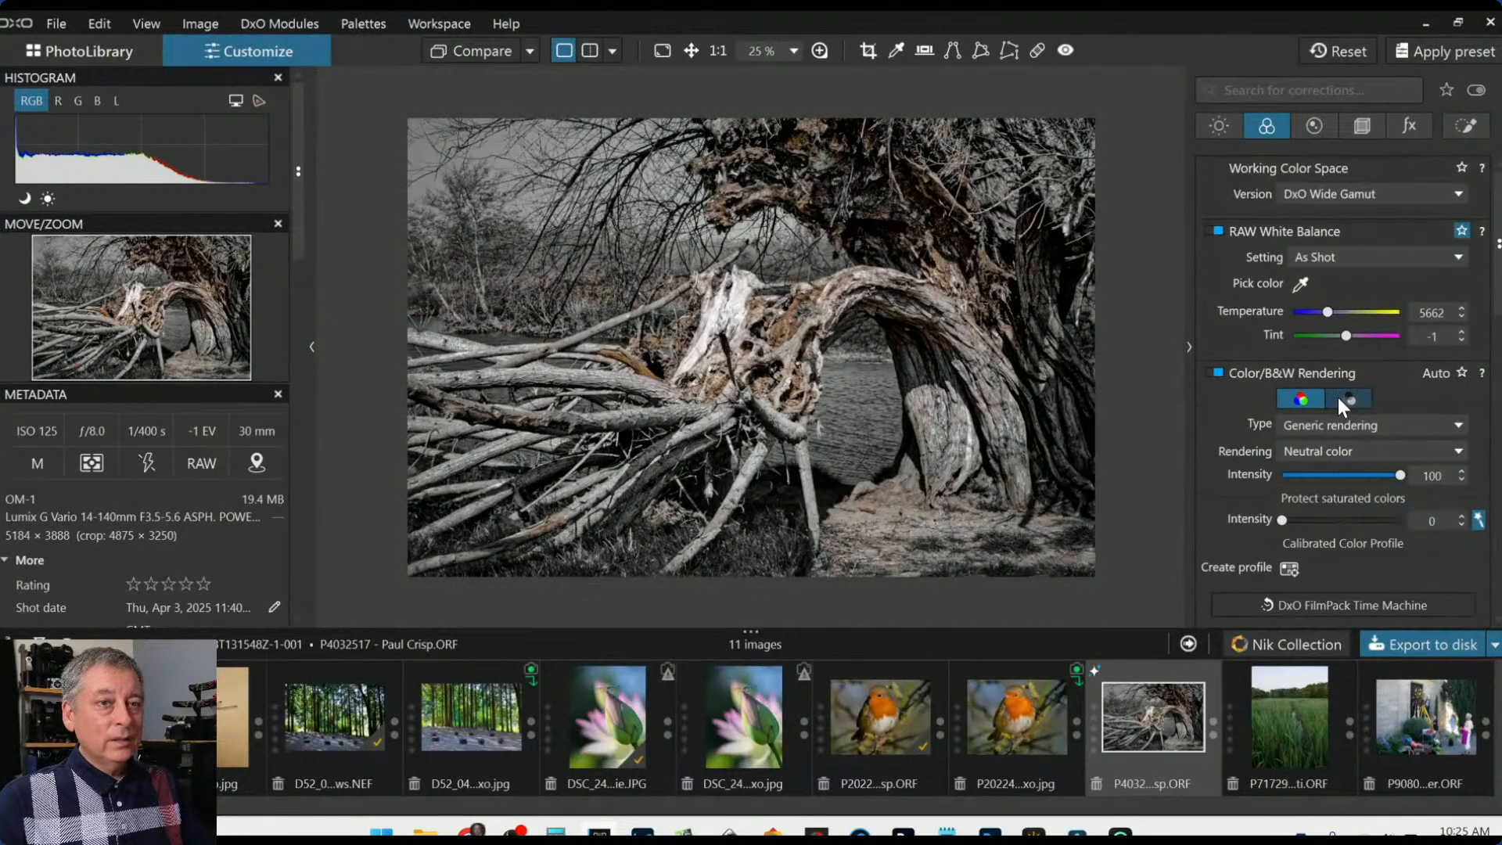
left_click(1339, 396)
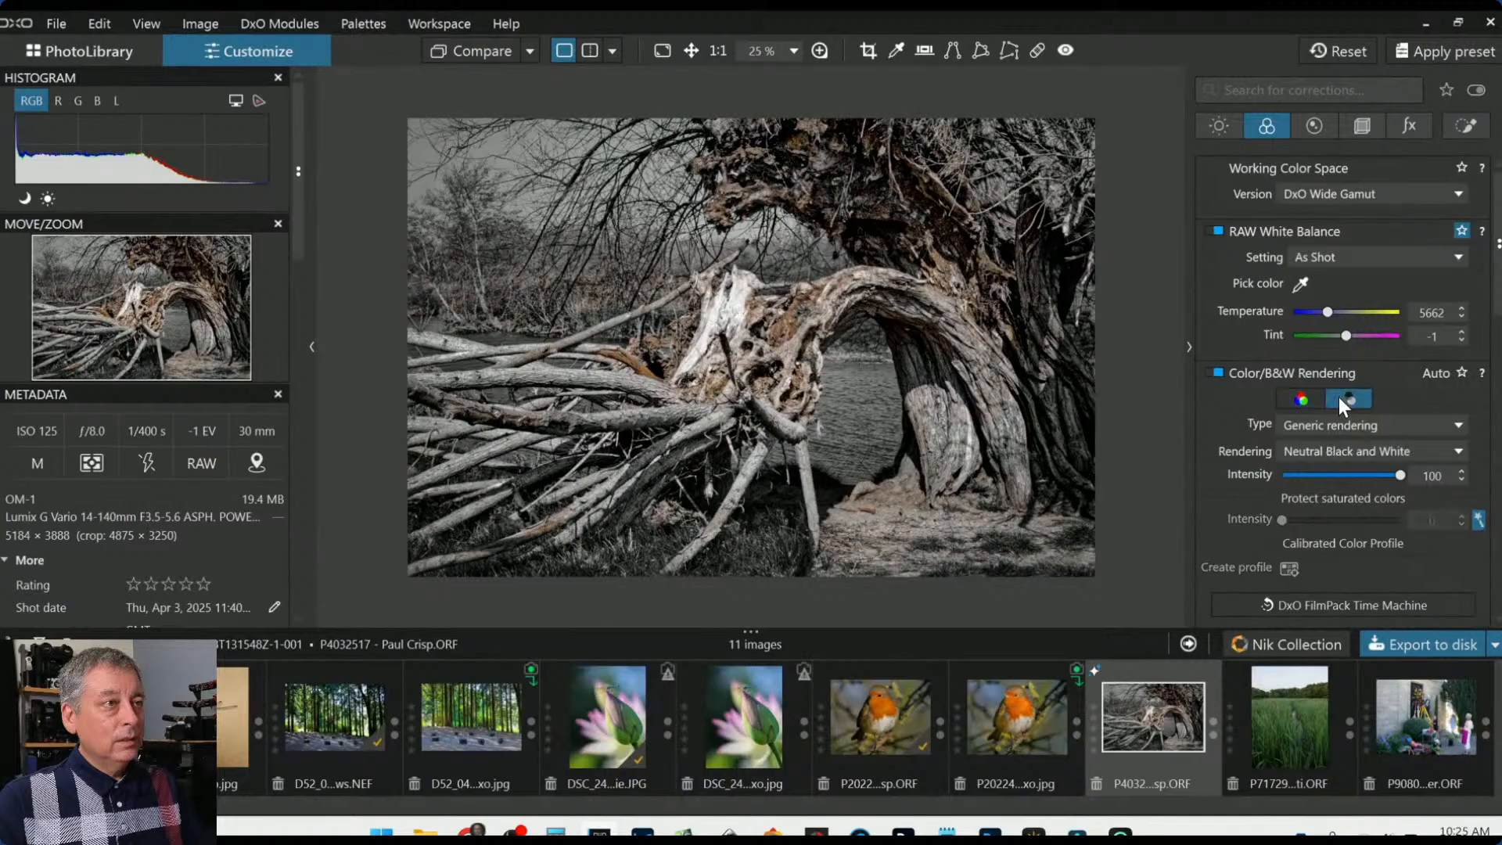
Switch to Neutral color rendering and set the Channel Mixer's Red to -23, Yellow to -28, Green to -54, Cyan to -52 and Blue to -46
left_click(1303, 399)
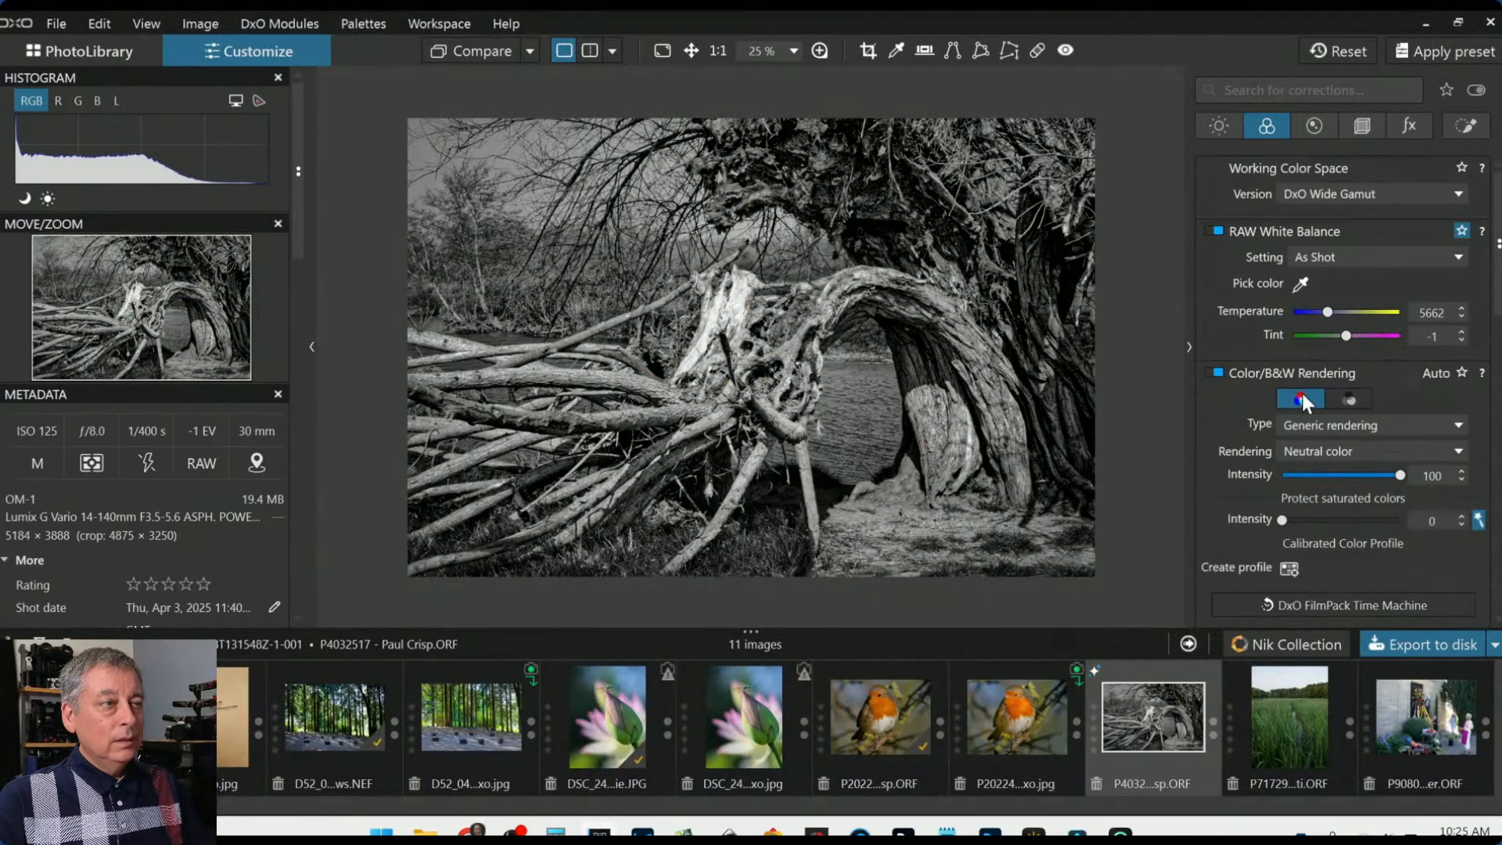
scroll(1250, 424, "down", 10)
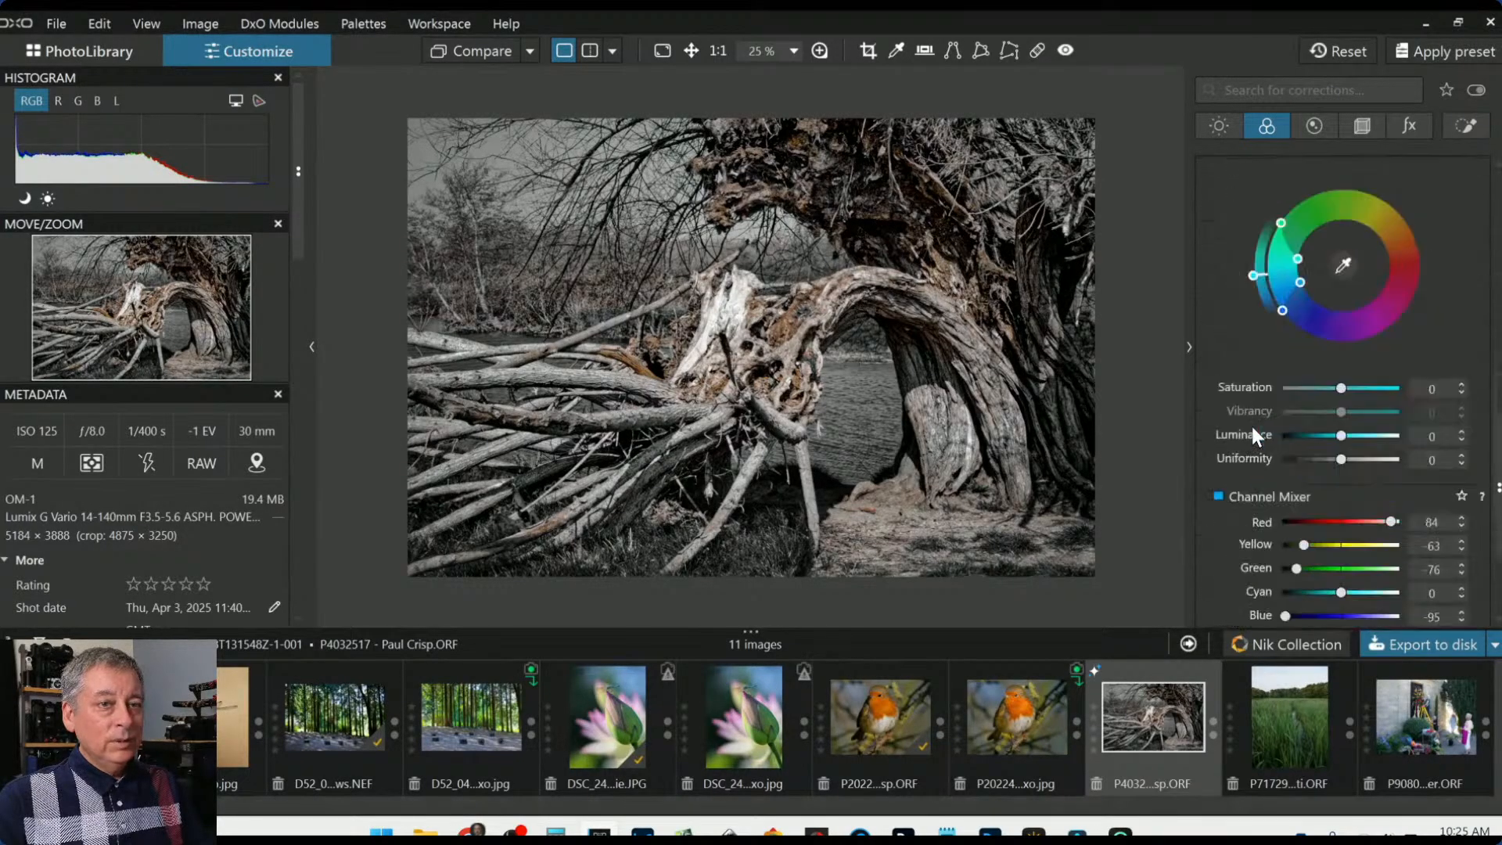
left_click_drag(1390, 352, 1326, 373)
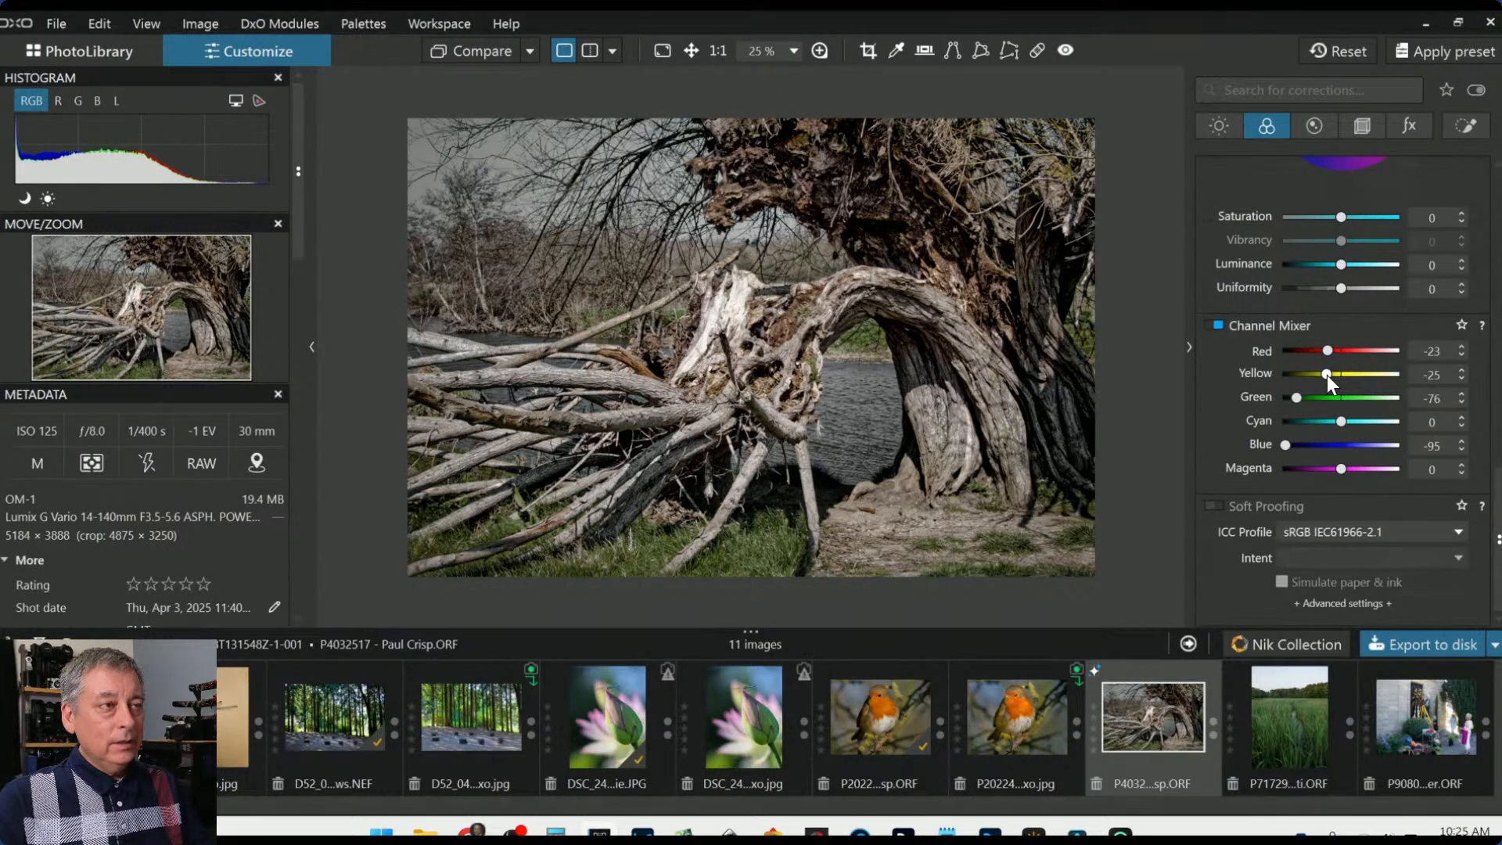
left_click_drag(1327, 374, 1314, 448)
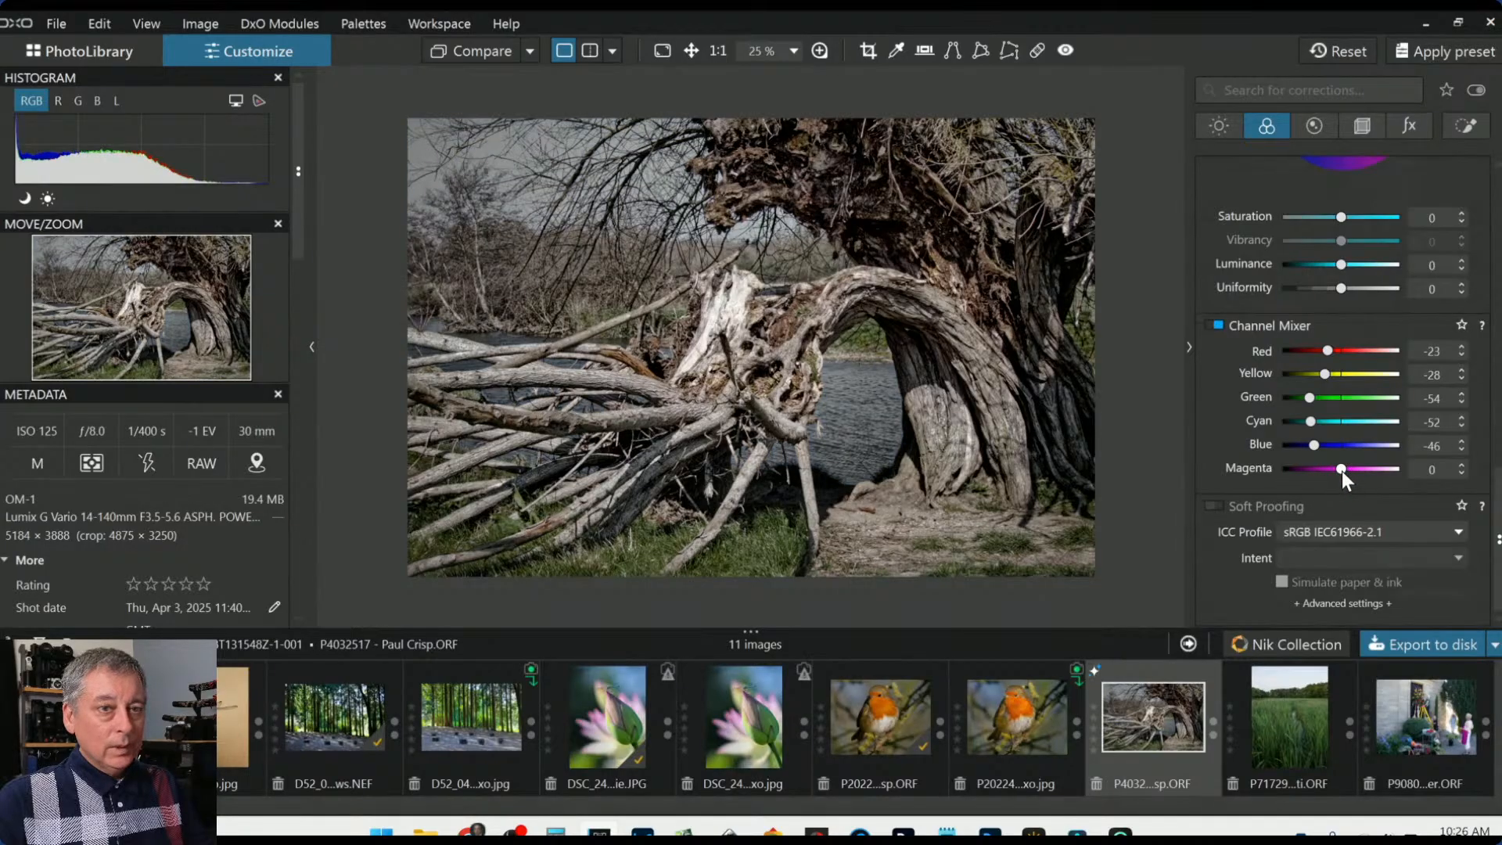
scroll(1043, 366, "down", 1)
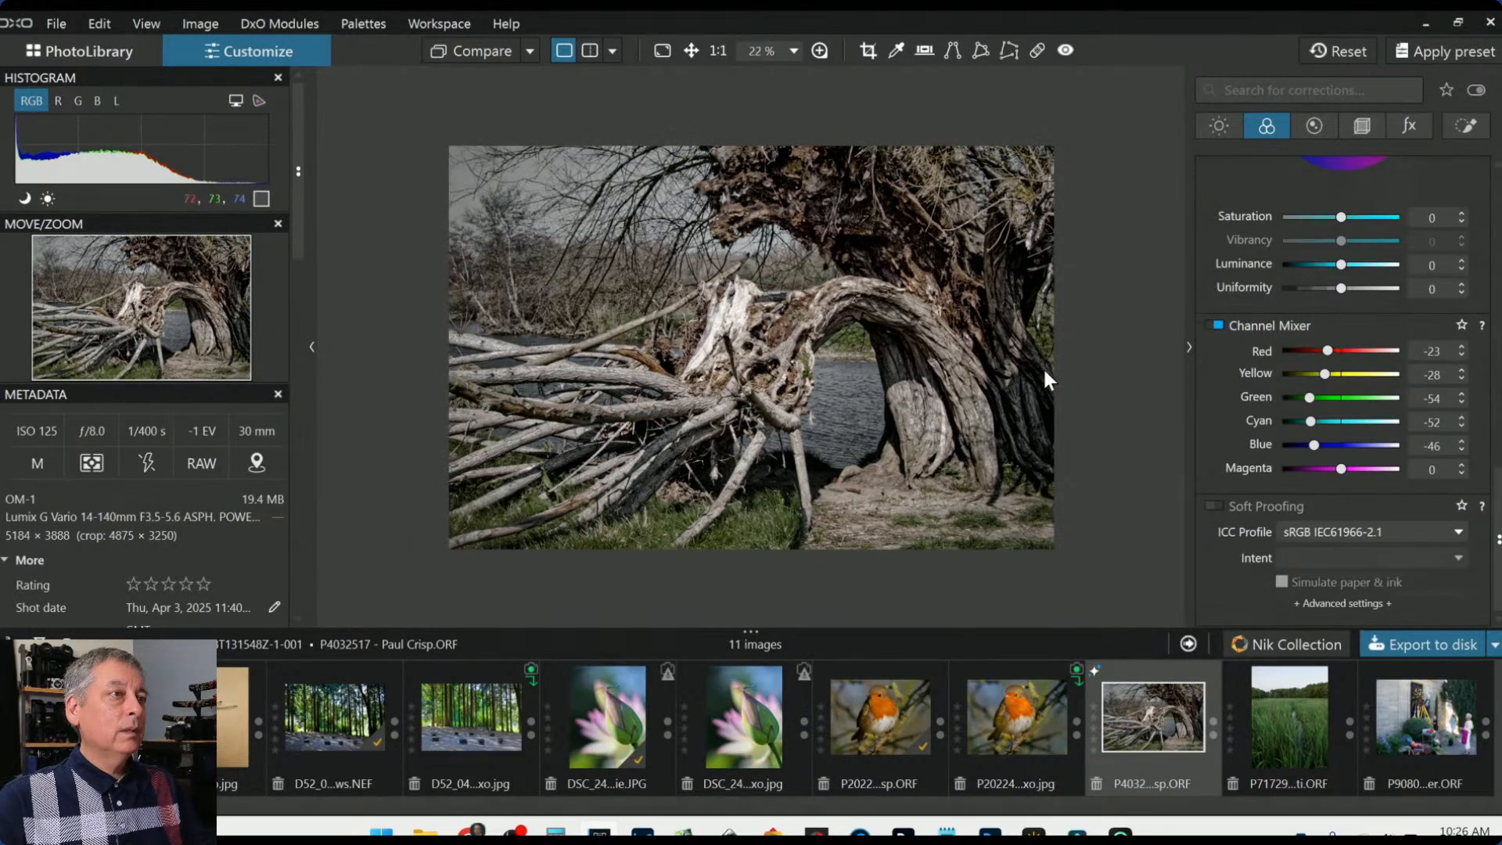
scroll(1058, 407, "up", 1)
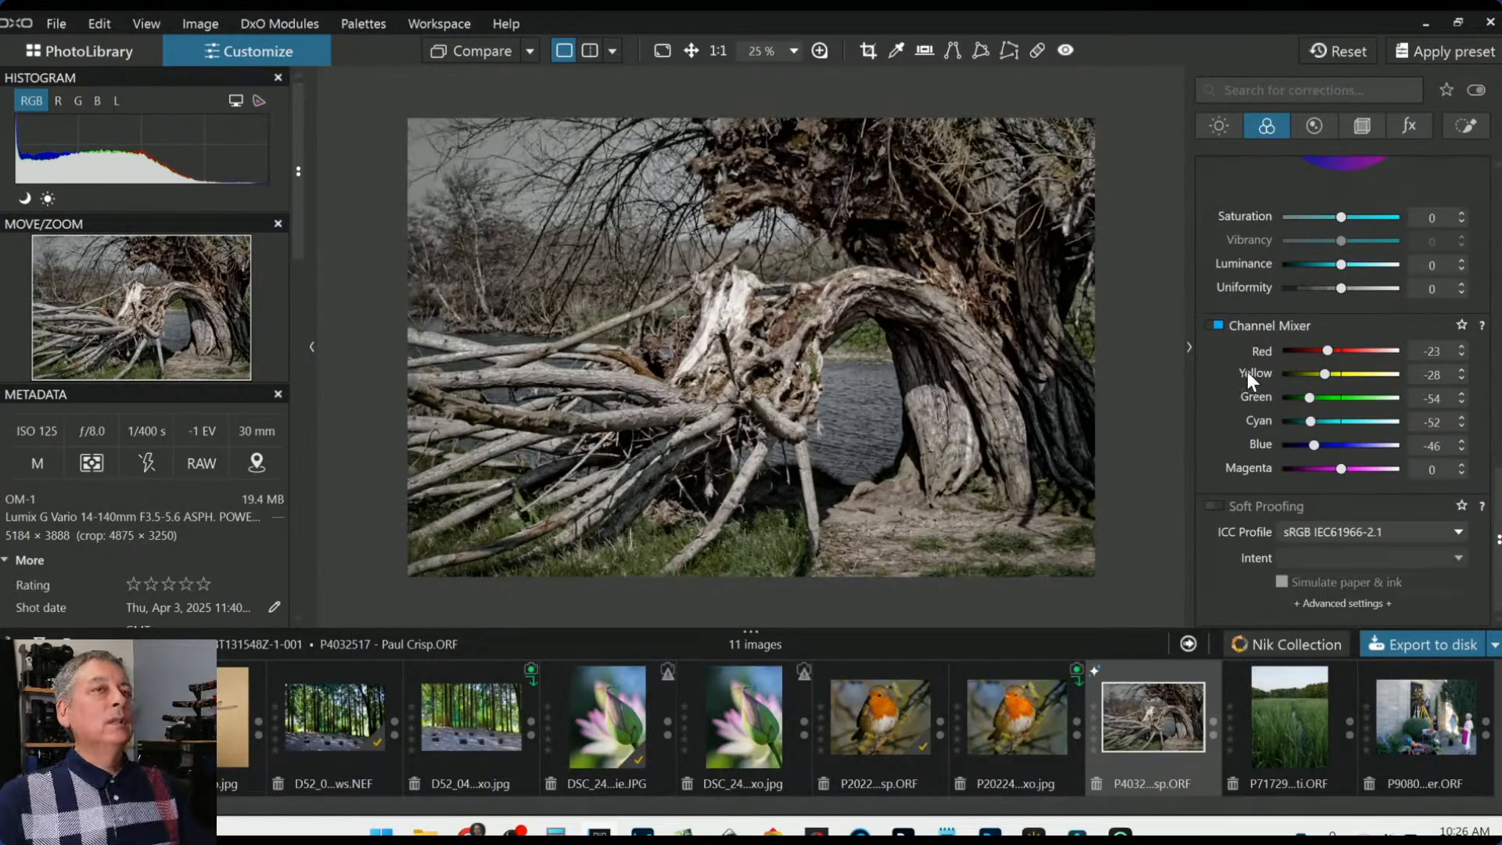
Preview the remixed photo with Neutral Black and White rendering and return it to Neutral color
scroll(1248, 371, "up", 3)
scroll(1250, 370, "up", 10)
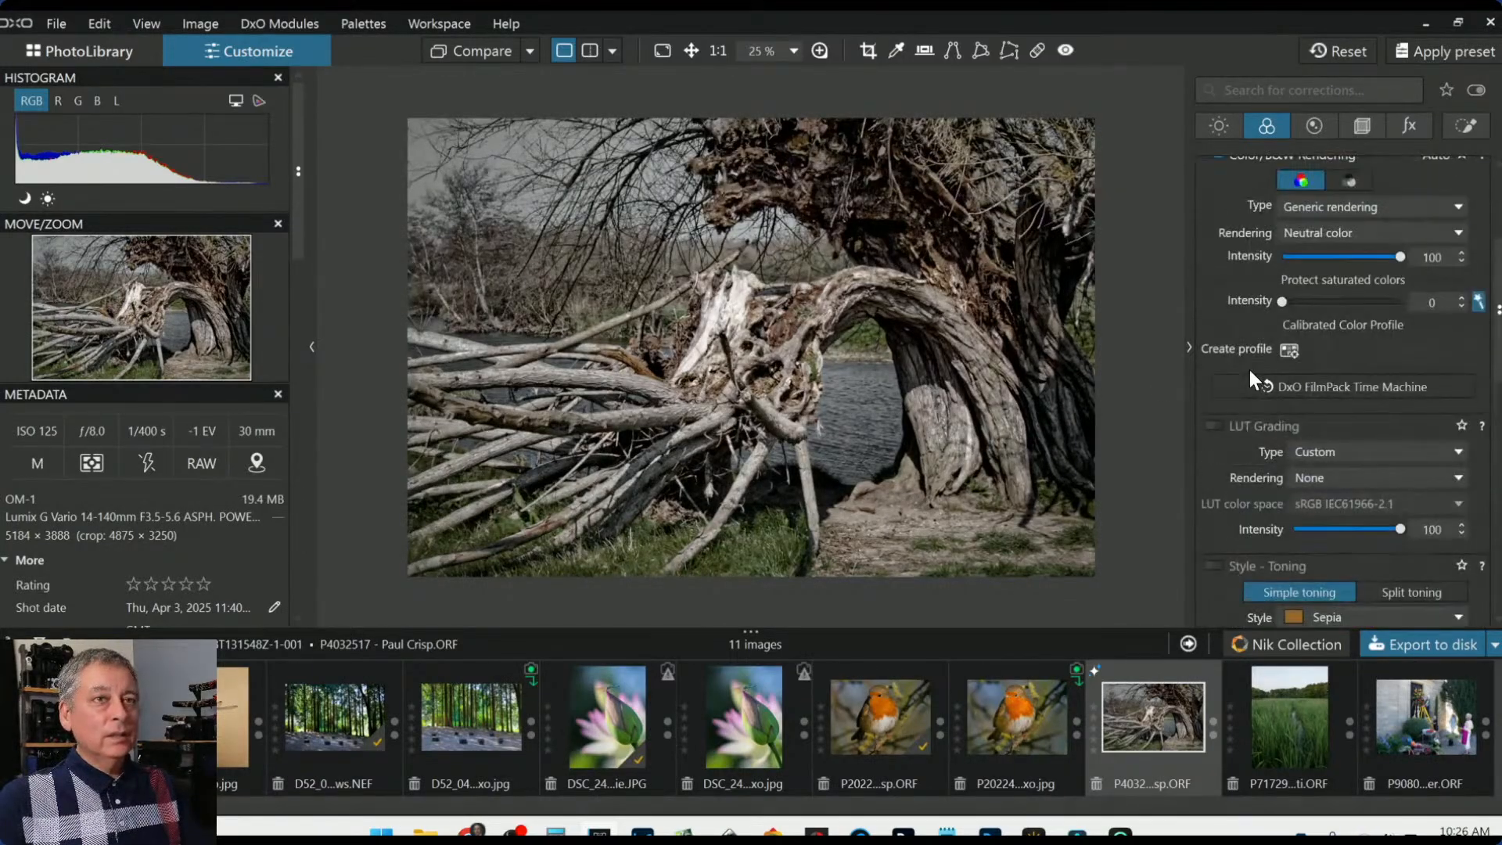
left_click(1340, 373)
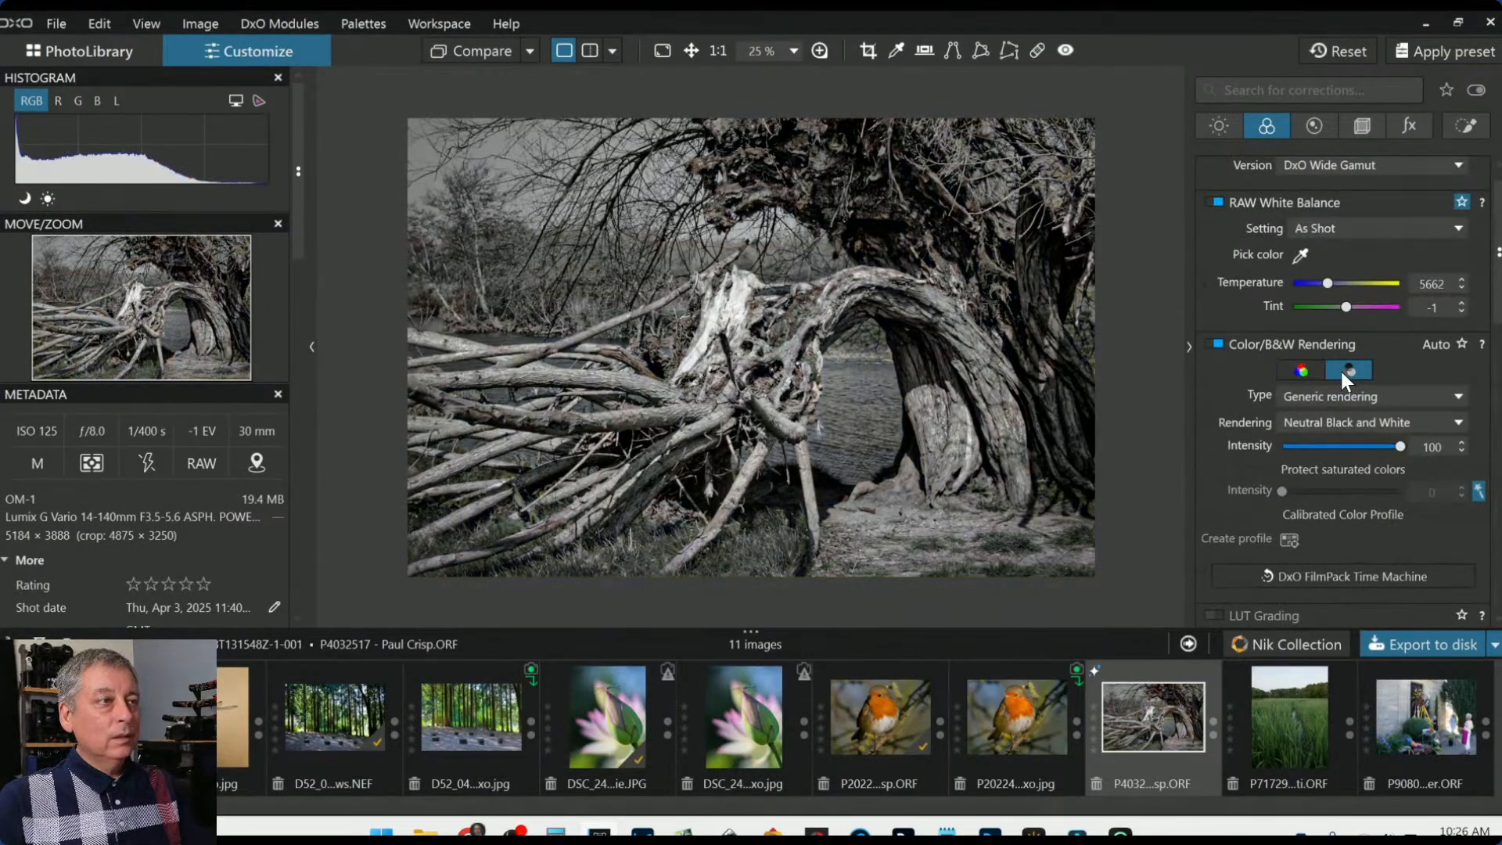
left_click(1300, 369)
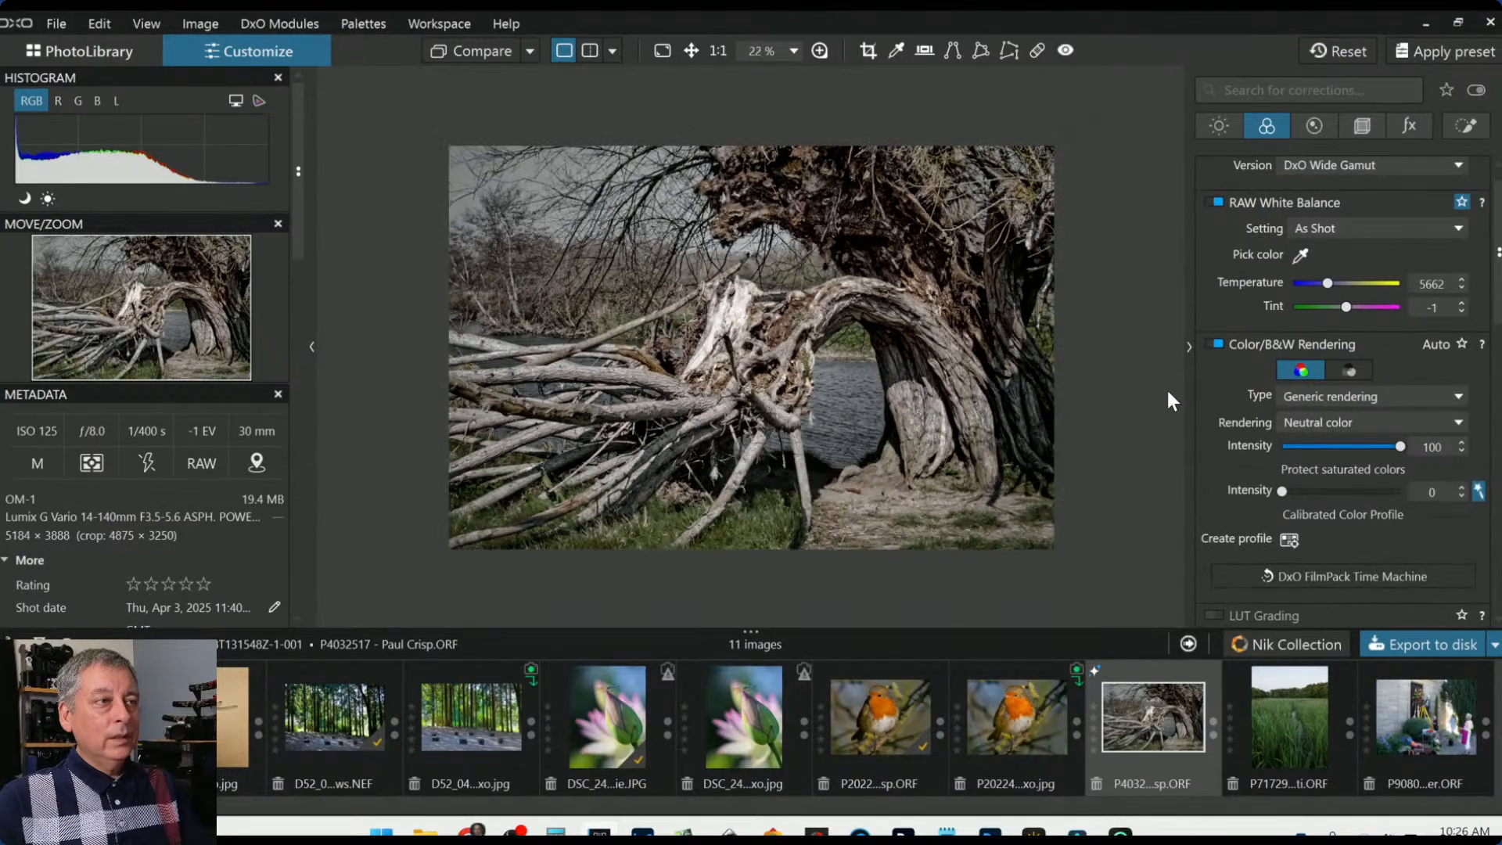
Refine the Channel Mixer on the color version, setting Blue to -37 and Green to -65
scroll(1167, 391, "down", 1)
scroll(1290, 442, "down", 5)
scroll(1304, 454, "down", 8)
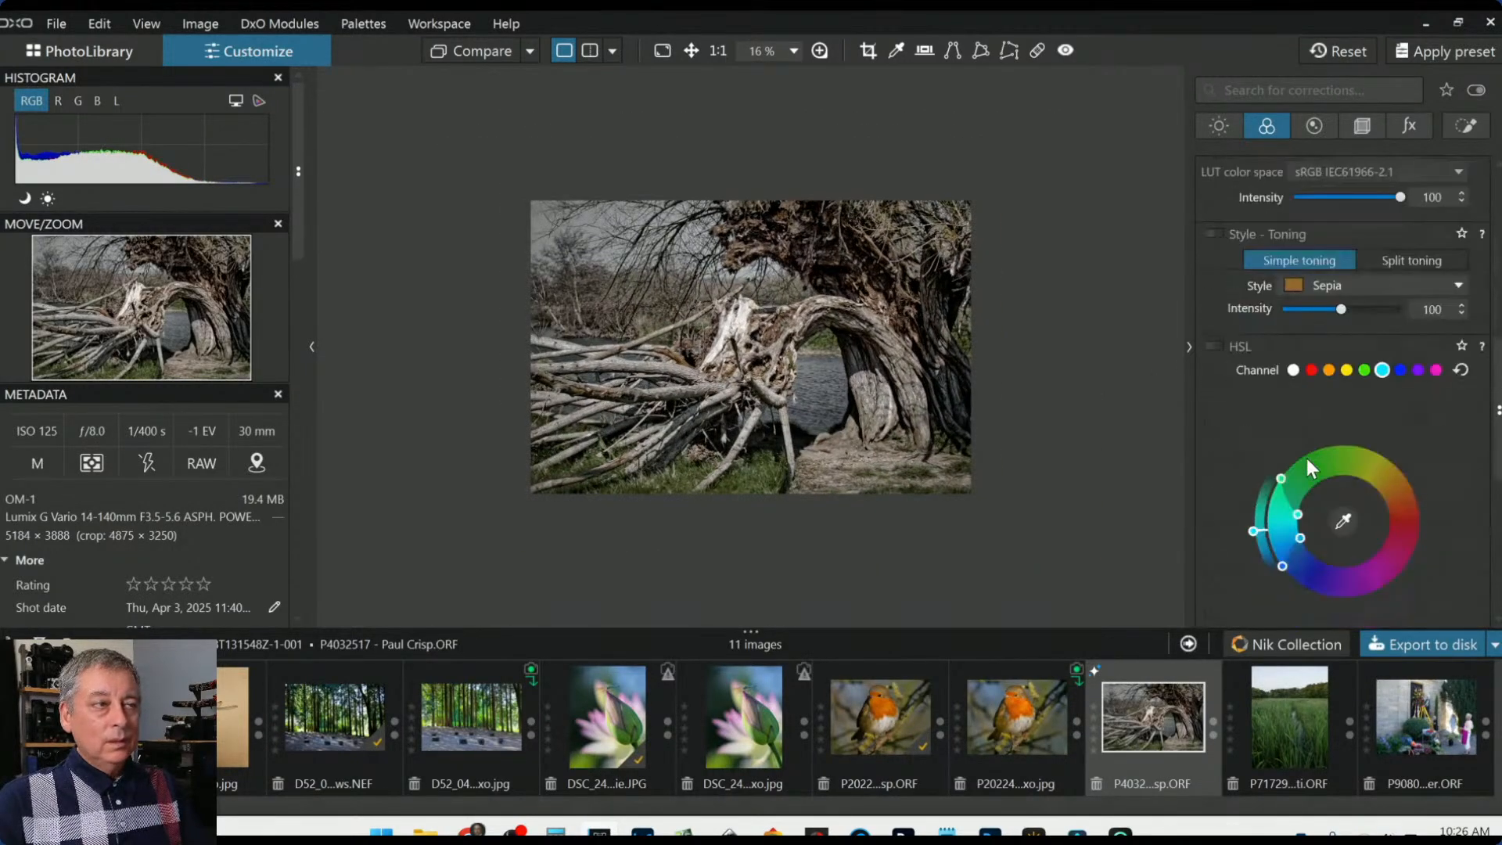
scroll(1305, 463, "down", 3)
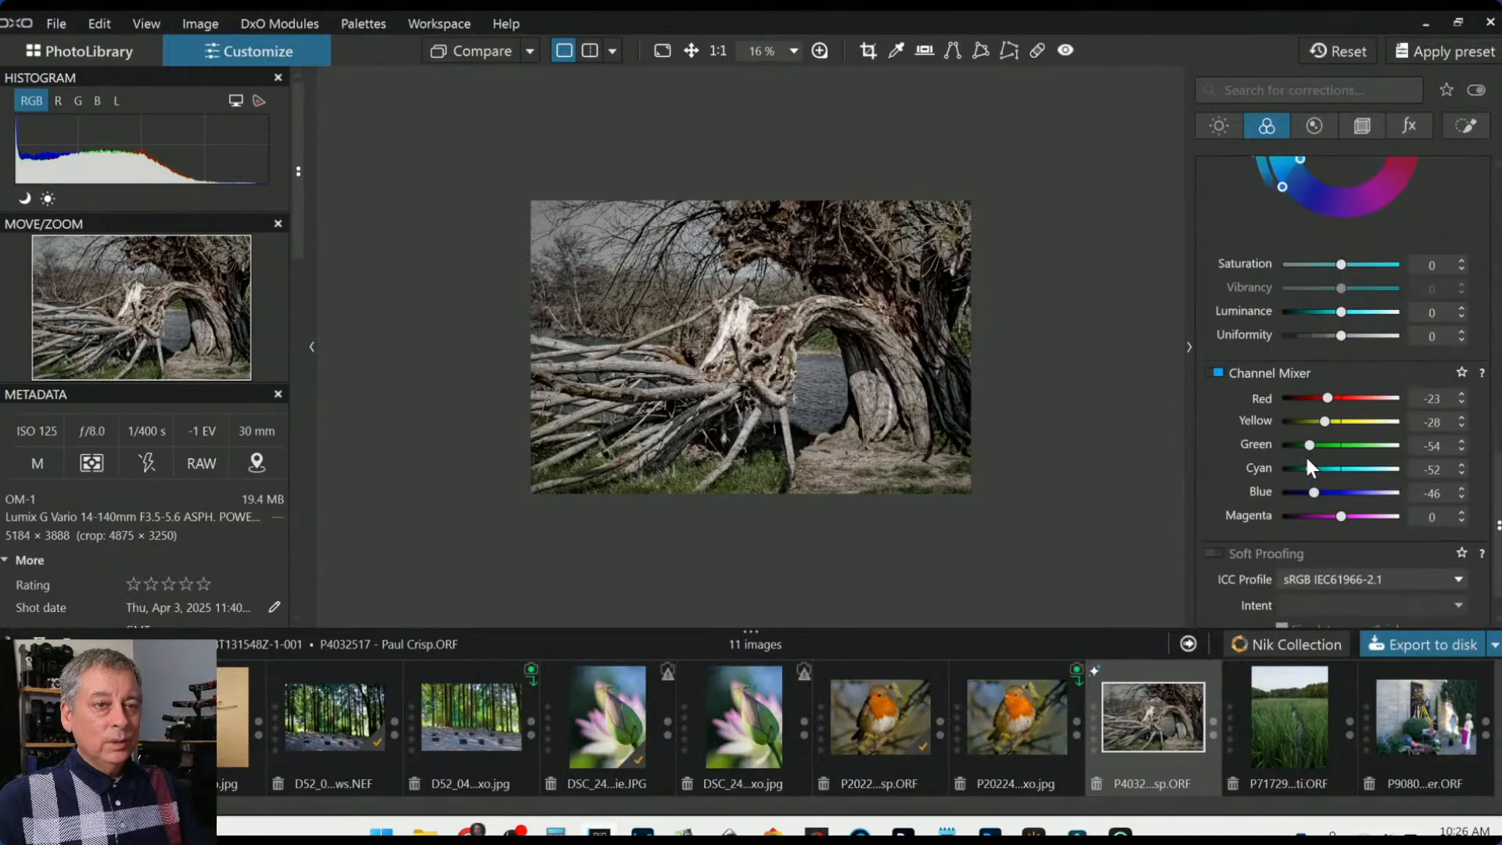
left_click_drag(1313, 493, 1303, 444)
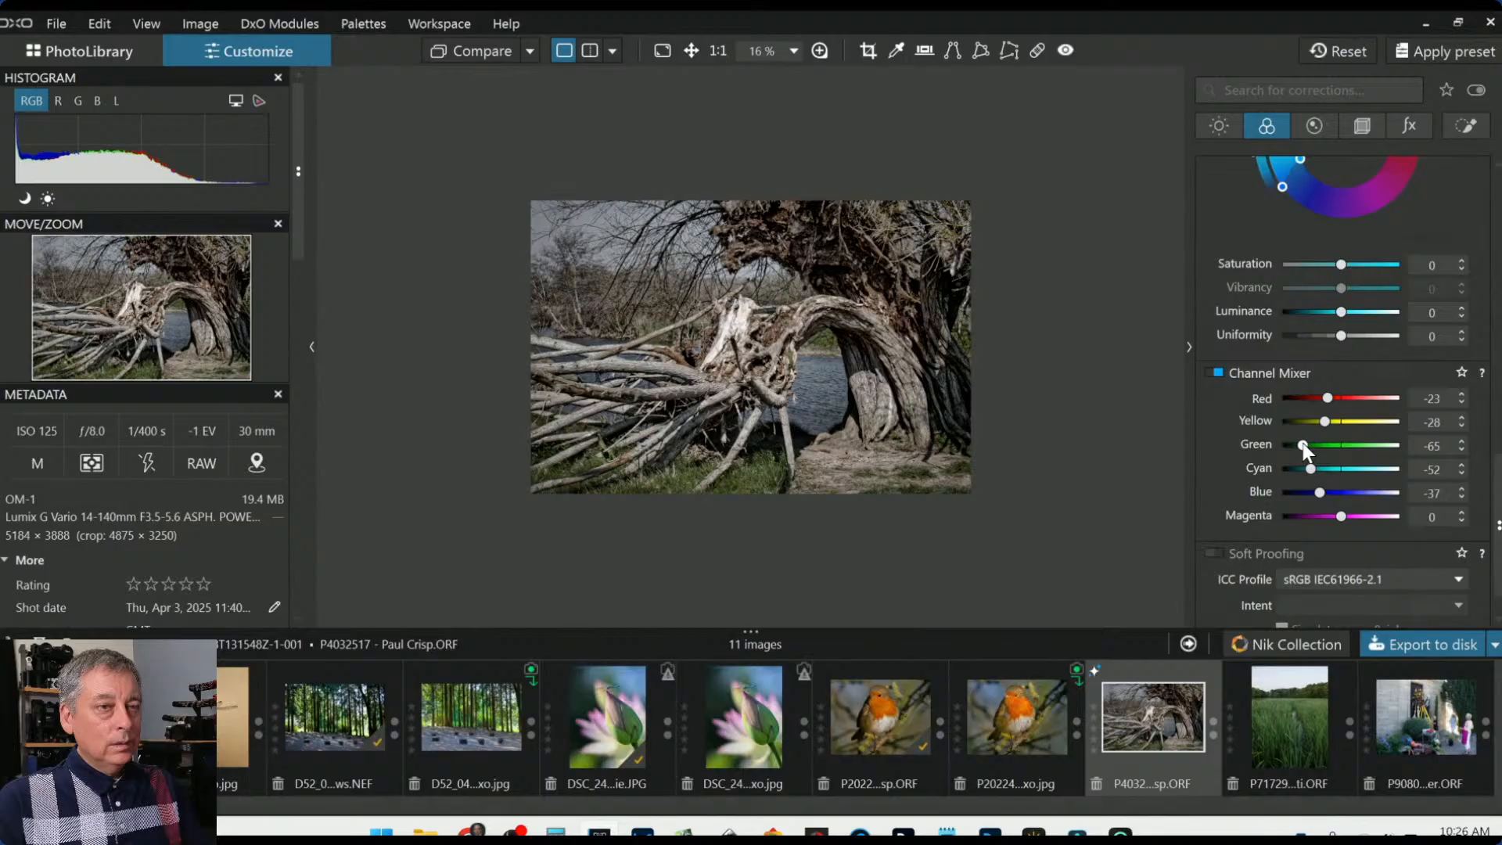
Export the edited broken tree photo to disk
scroll(767, 376, "up", 2)
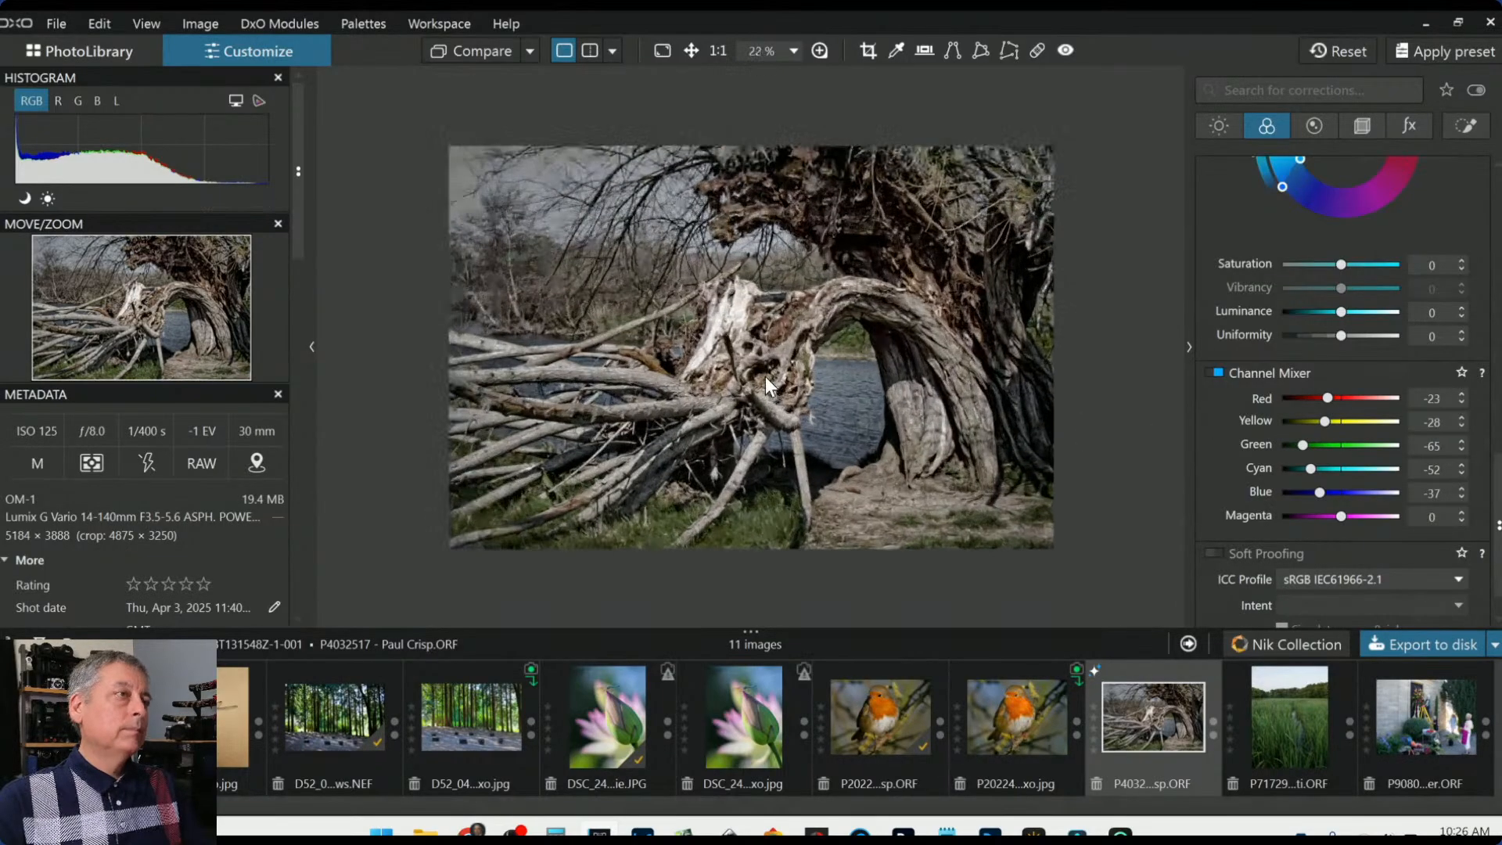
right_click(766, 376)
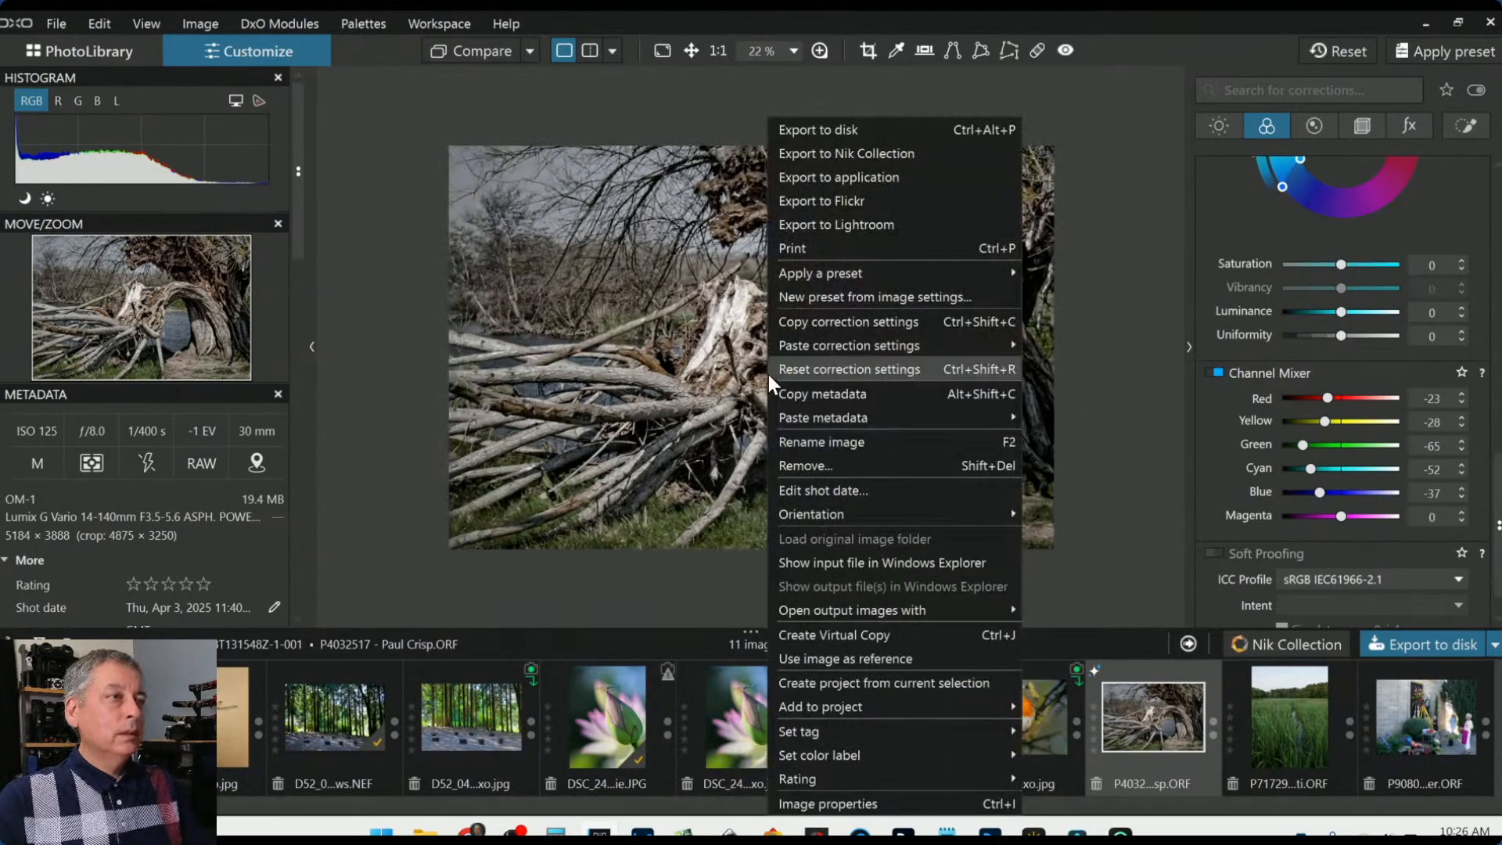
left_click(818, 132)
key("Return")
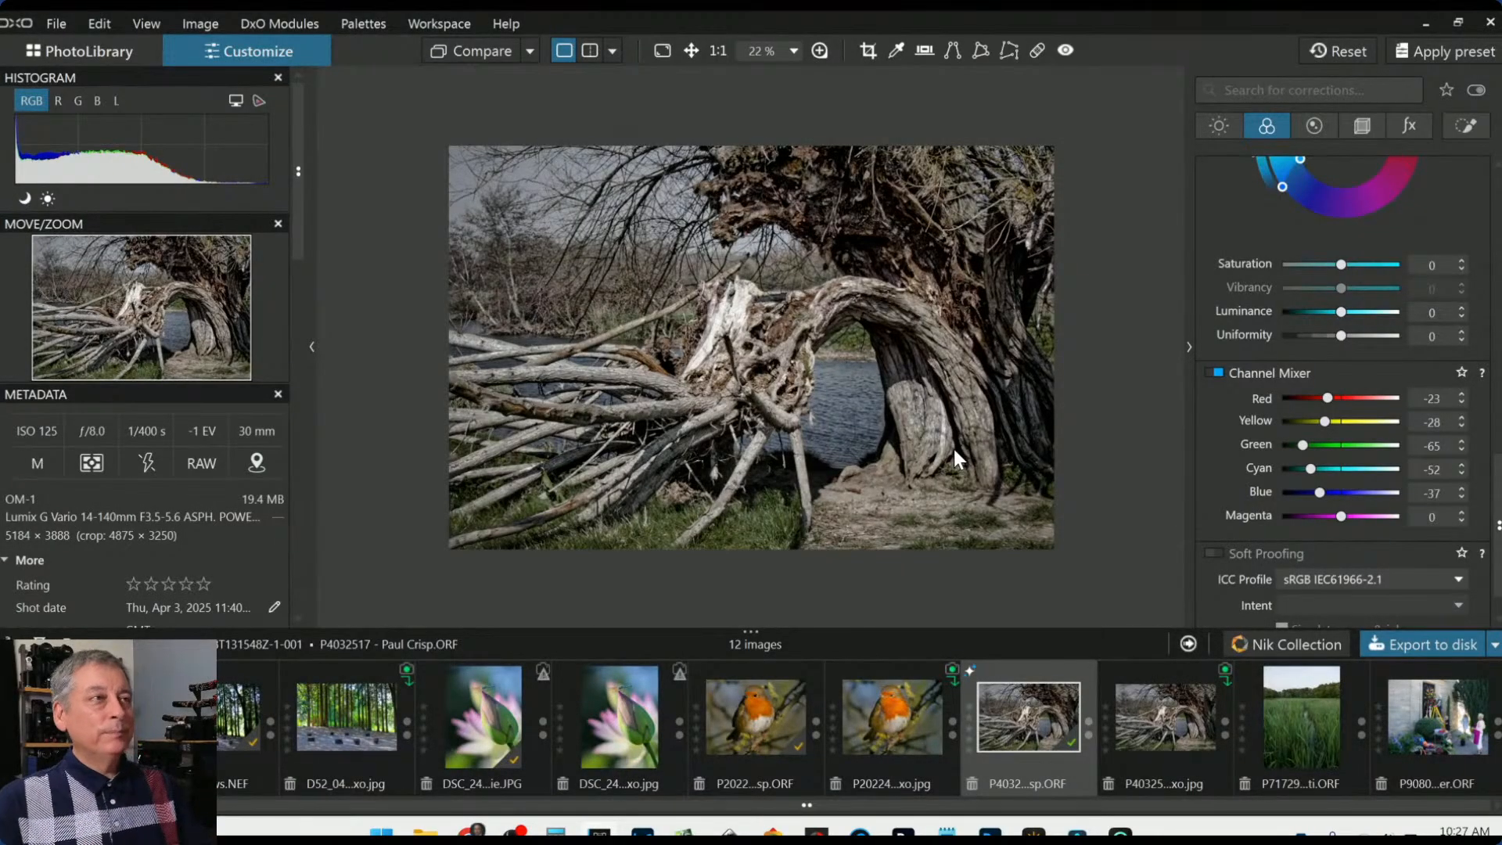
Reset all corrections on the broken tree ORF and set the exported JPG as the comparison reference
left_click(1347, 53)
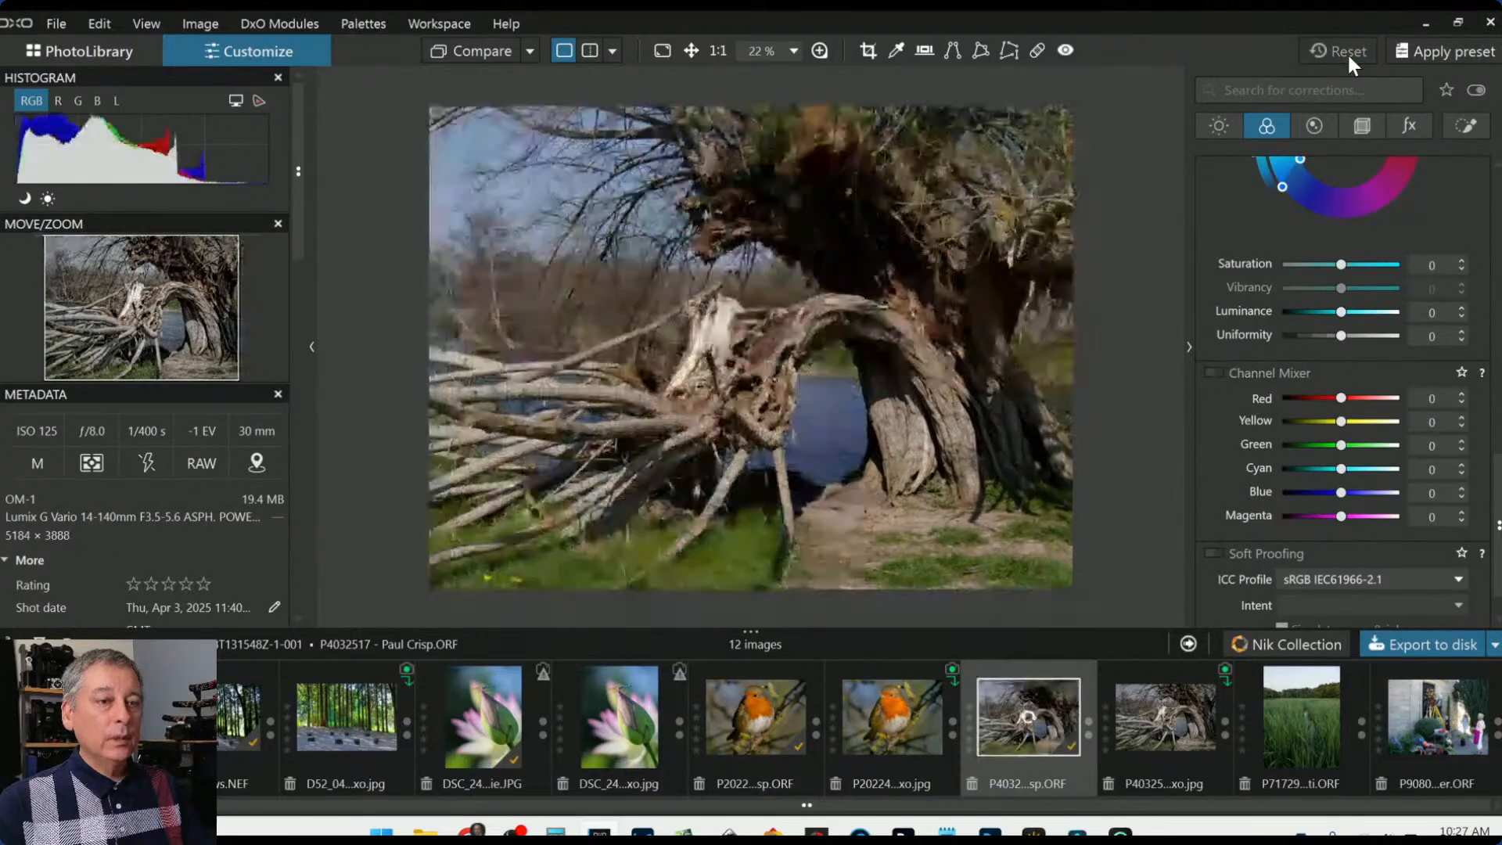
left_click(532, 52)
left_click(564, 169)
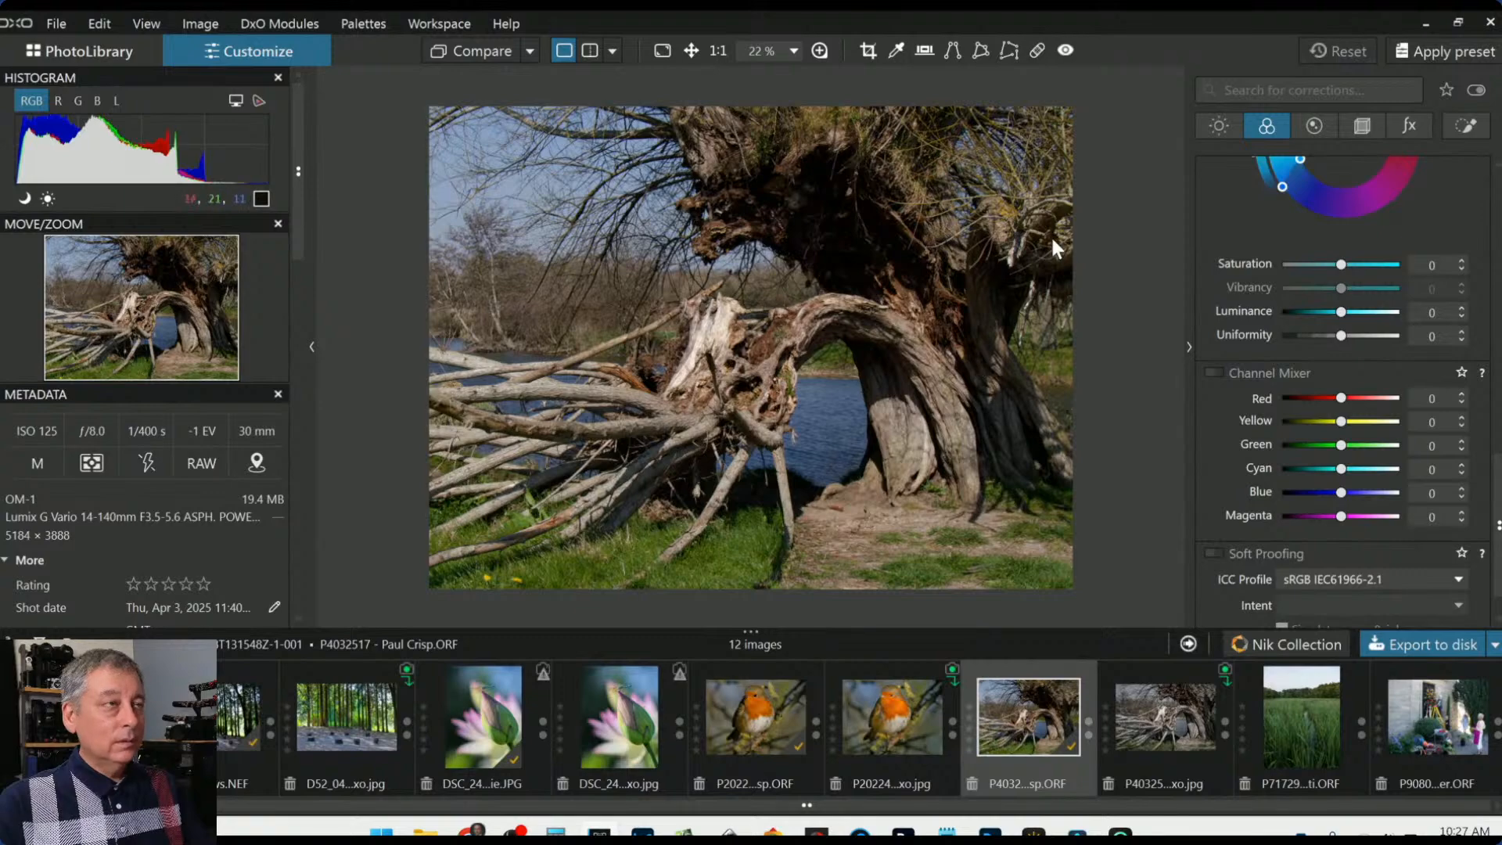
Hide the side palettes and compare the exported edit with the unedited photo side by side, left and right, enlarging both images
key("Tab")
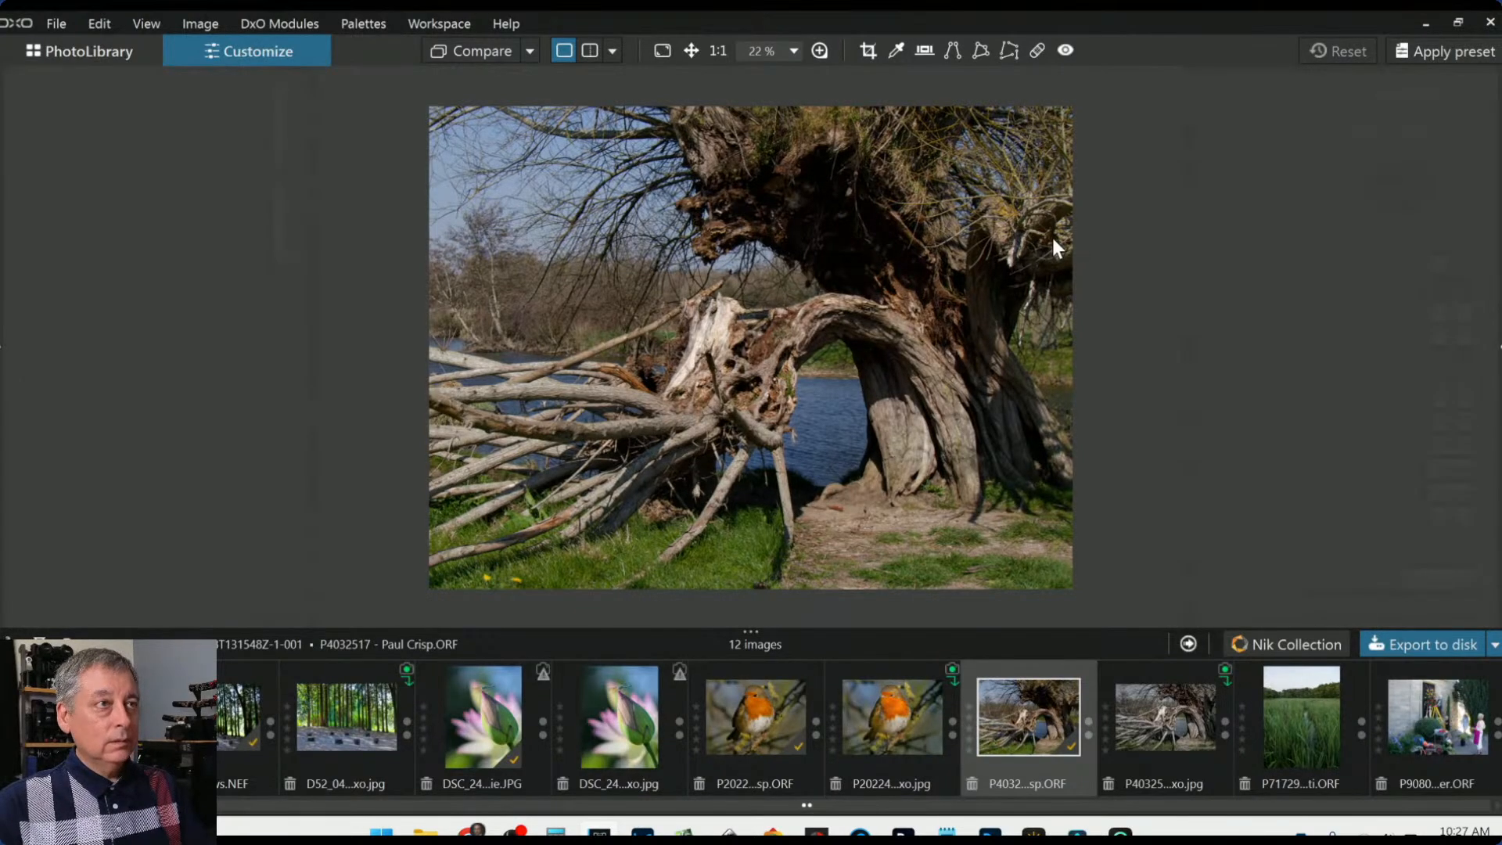
left_click(613, 51)
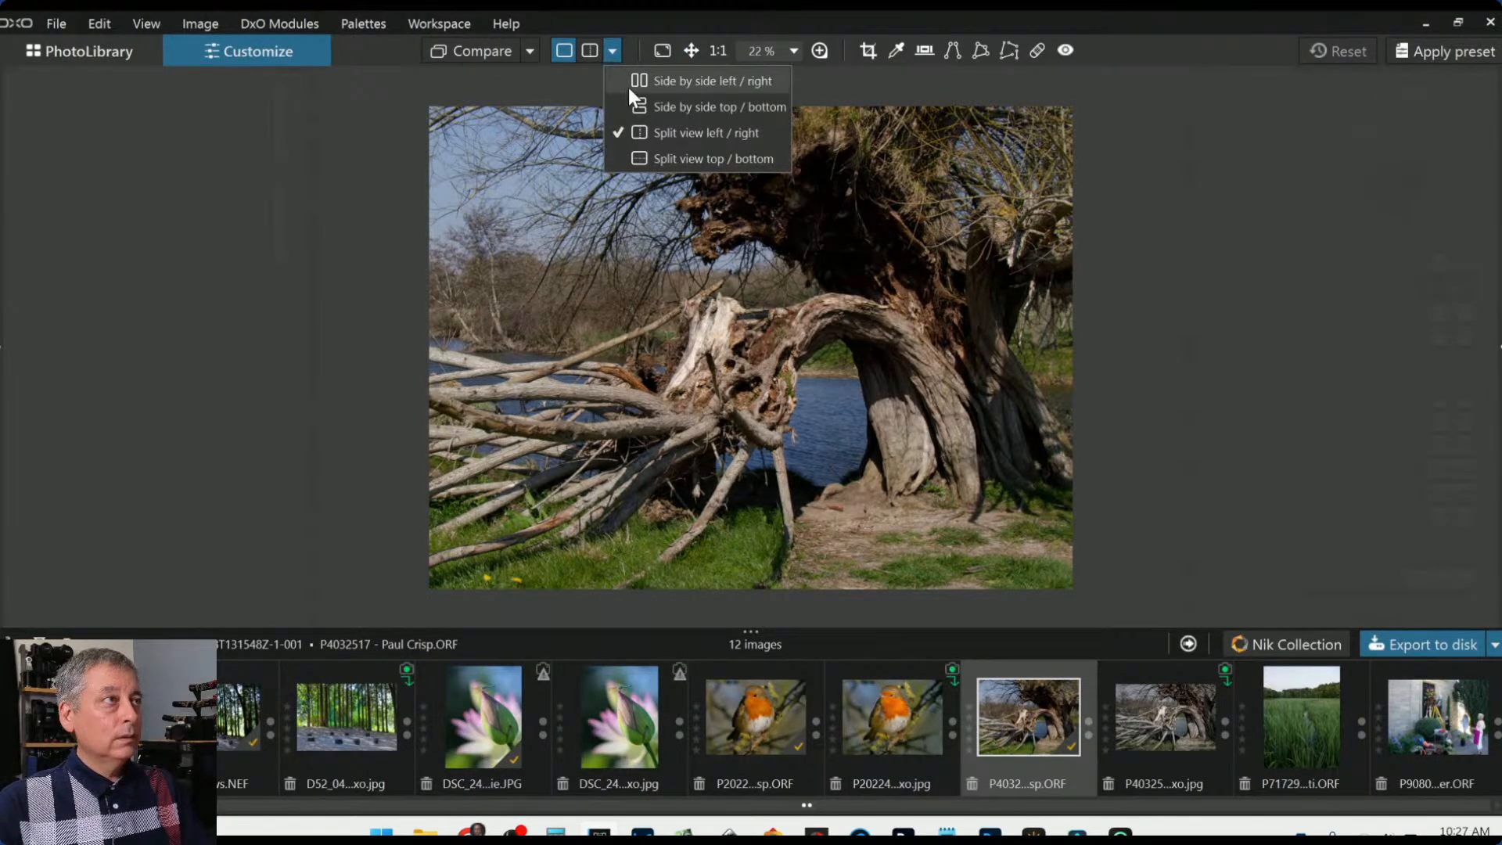
left_click(628, 81)
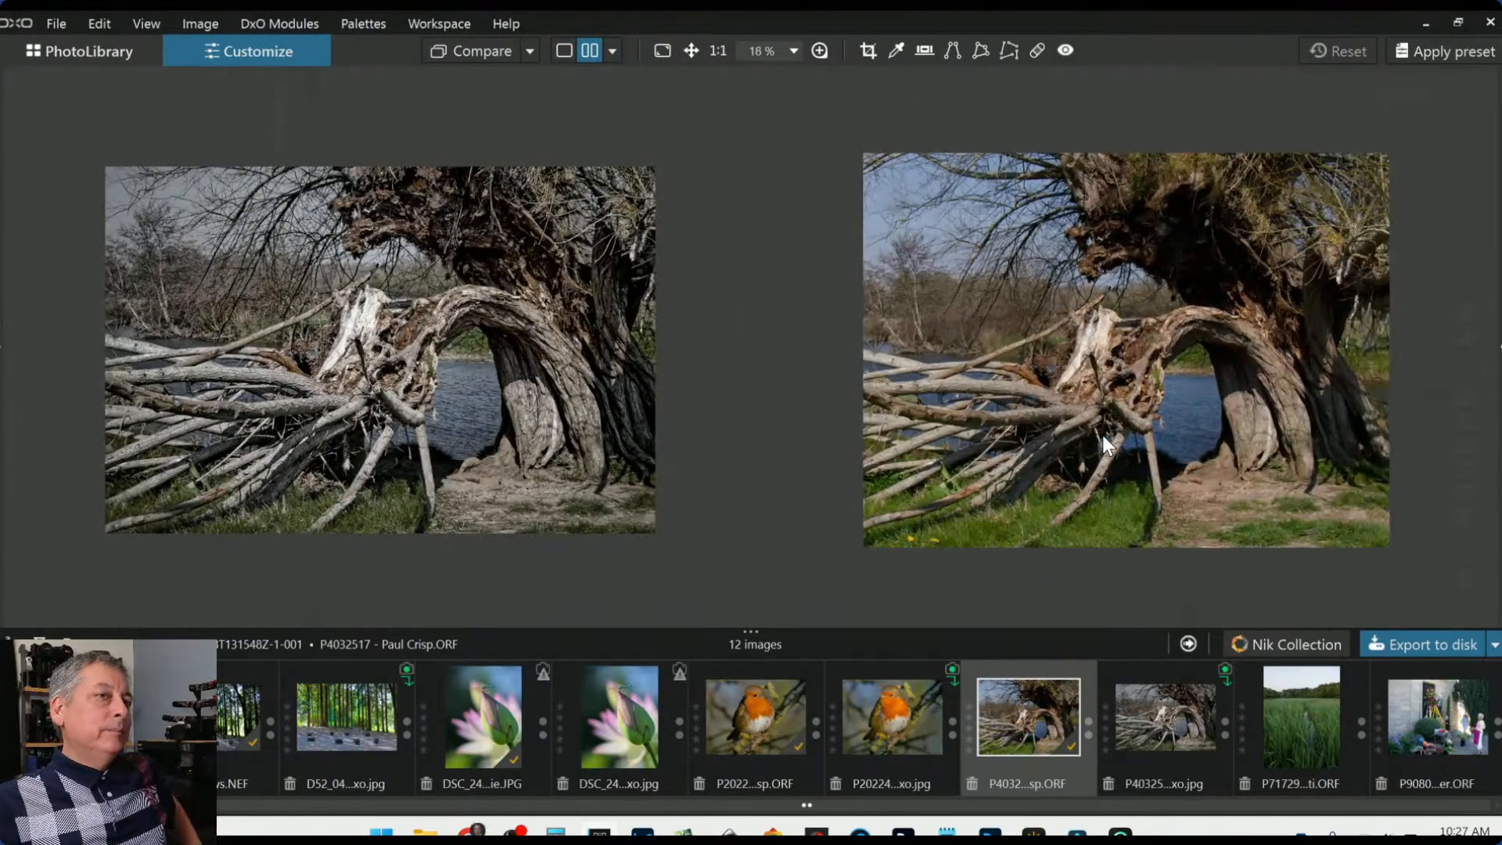
scroll(592, 410, "up", 3)
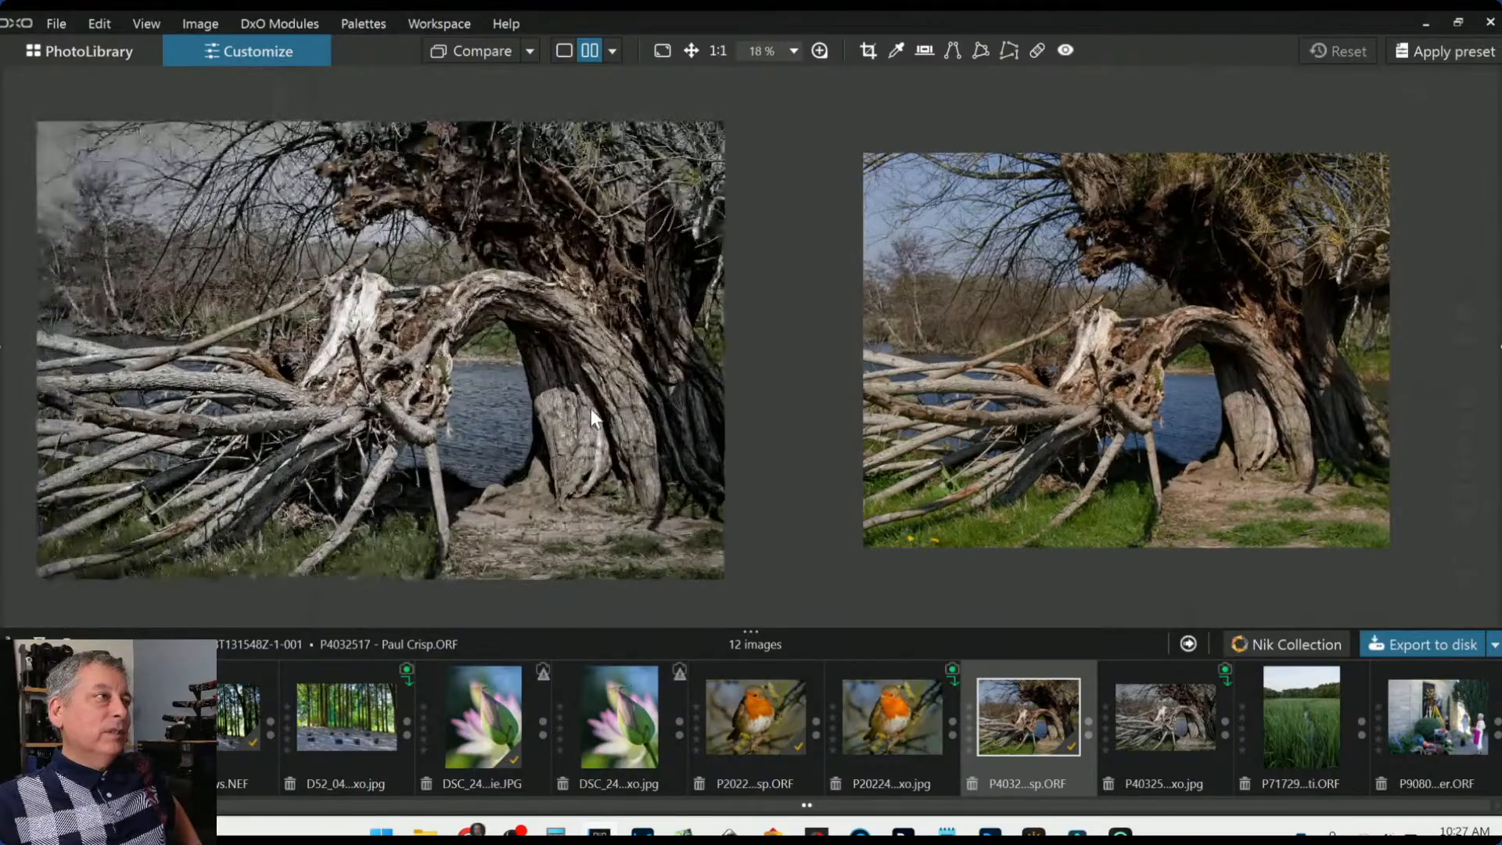
scroll(1145, 482, "up", 1)
scroll(1144, 481, "up", 1)
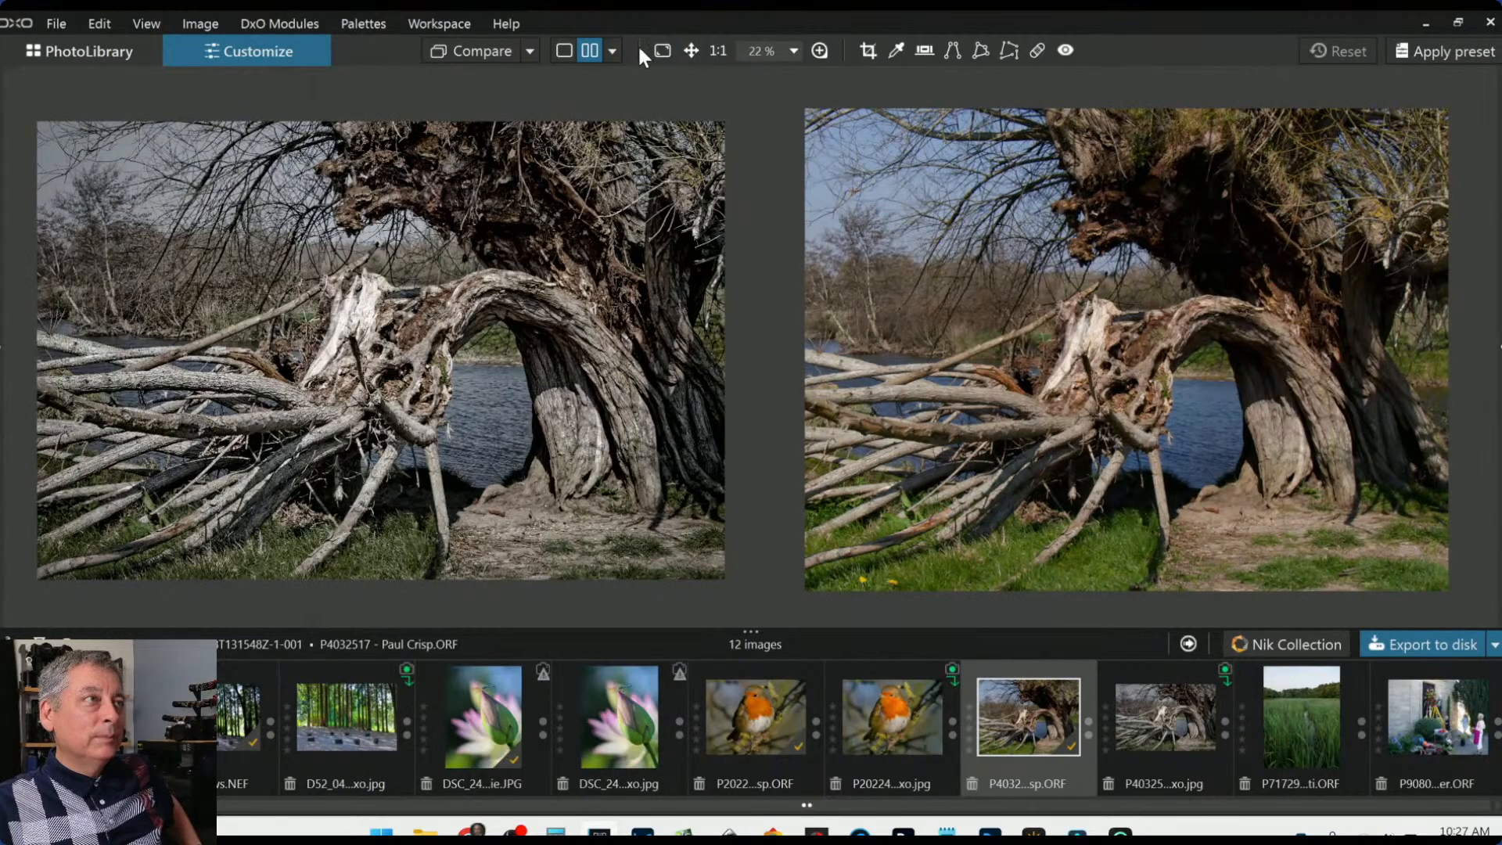
Compare the edit and the unedited photo in left/right split view, sweeping the divider across the image and back
left_click(612, 51)
left_click(657, 127)
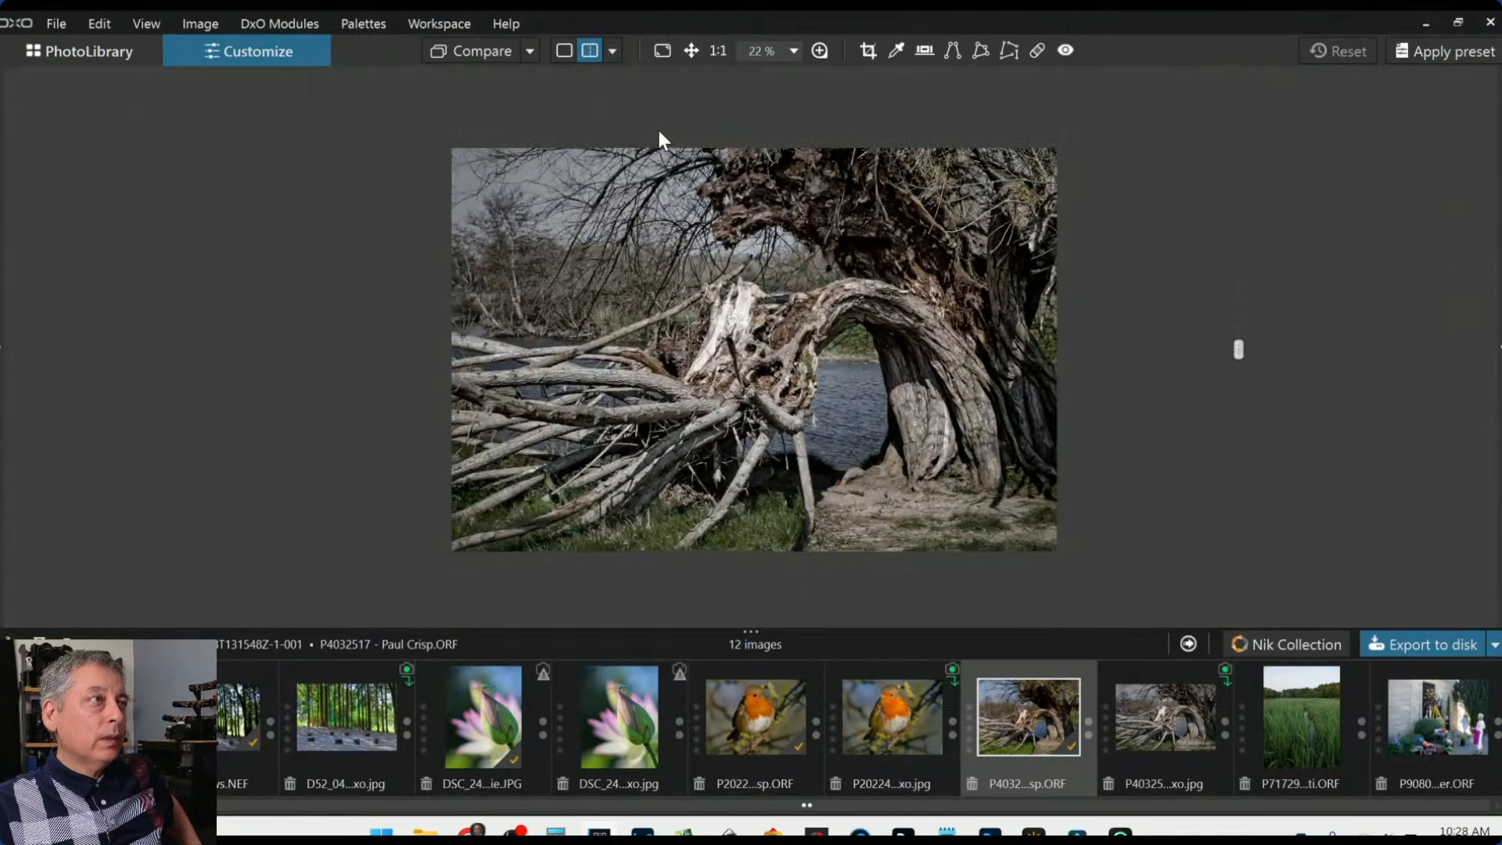
scroll(841, 371, "up", 1)
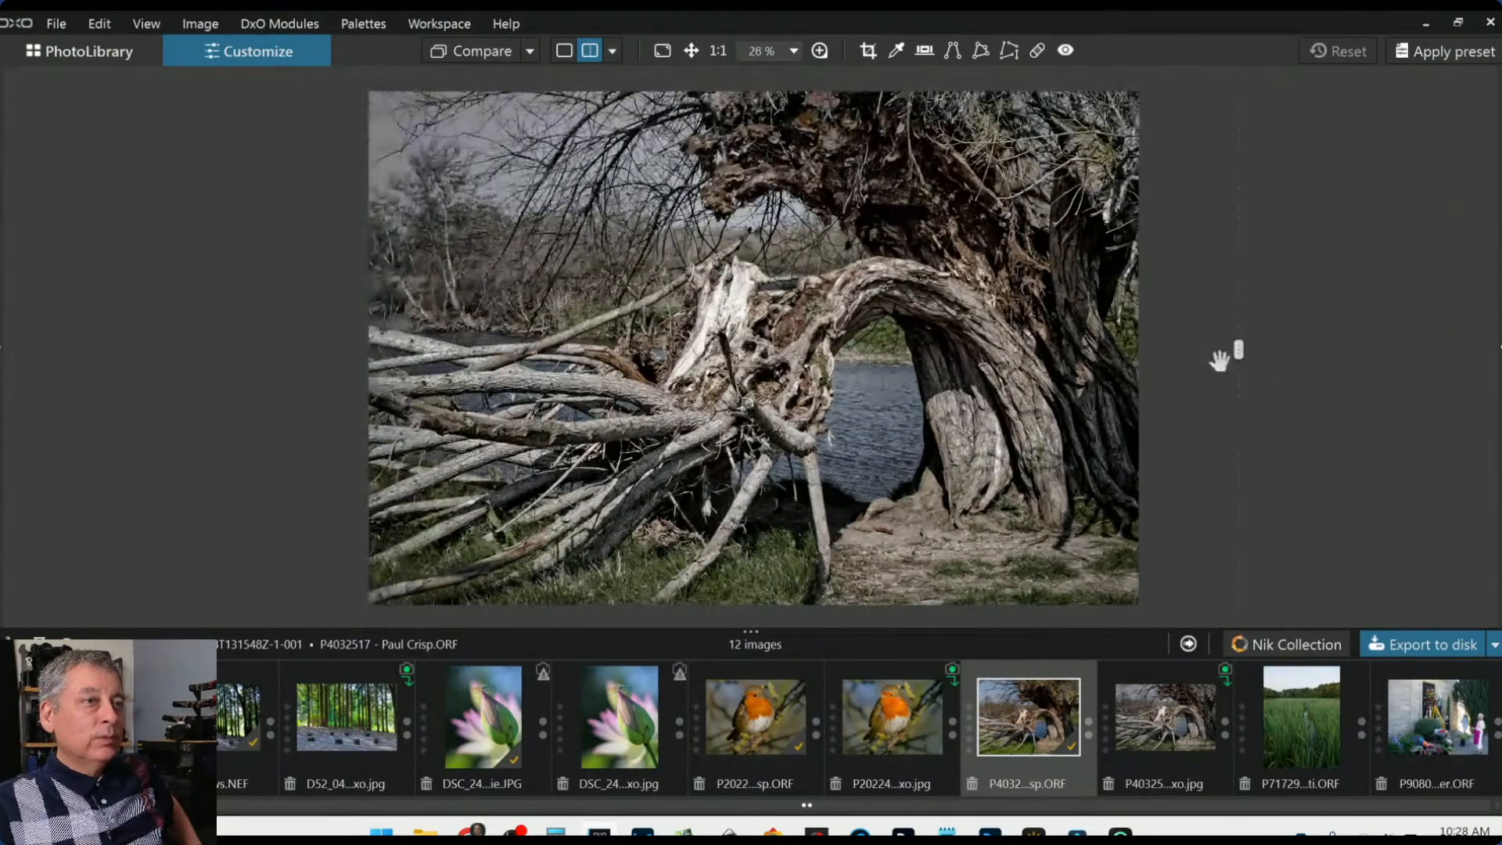
left_click_drag(1238, 318, 1238, 455)
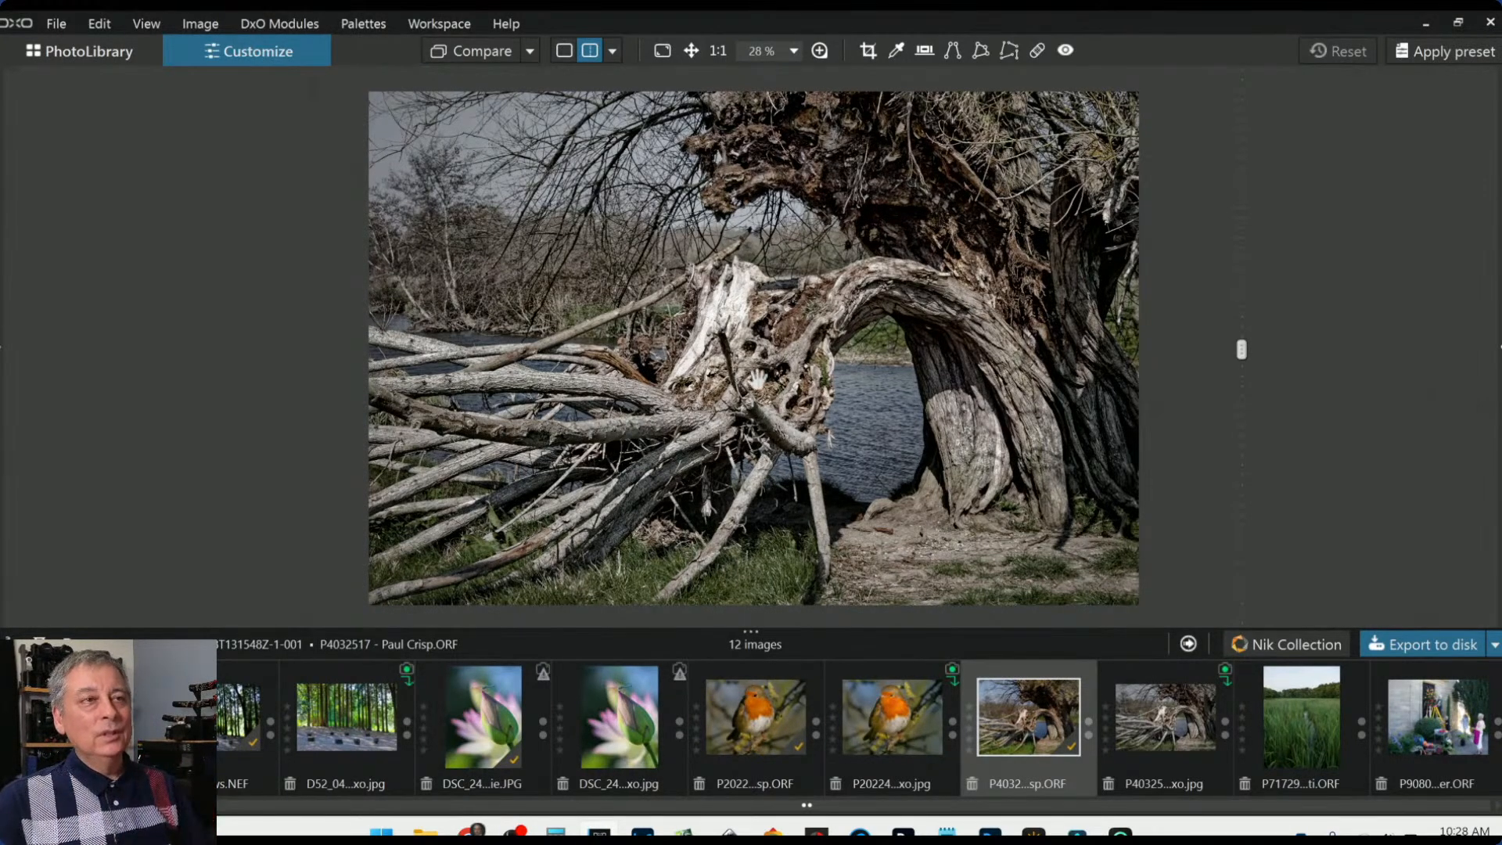
mouse_move(1248, 358)
left_click_drag(1244, 356, 156, 350)
scroll(721, 312, "down", 2)
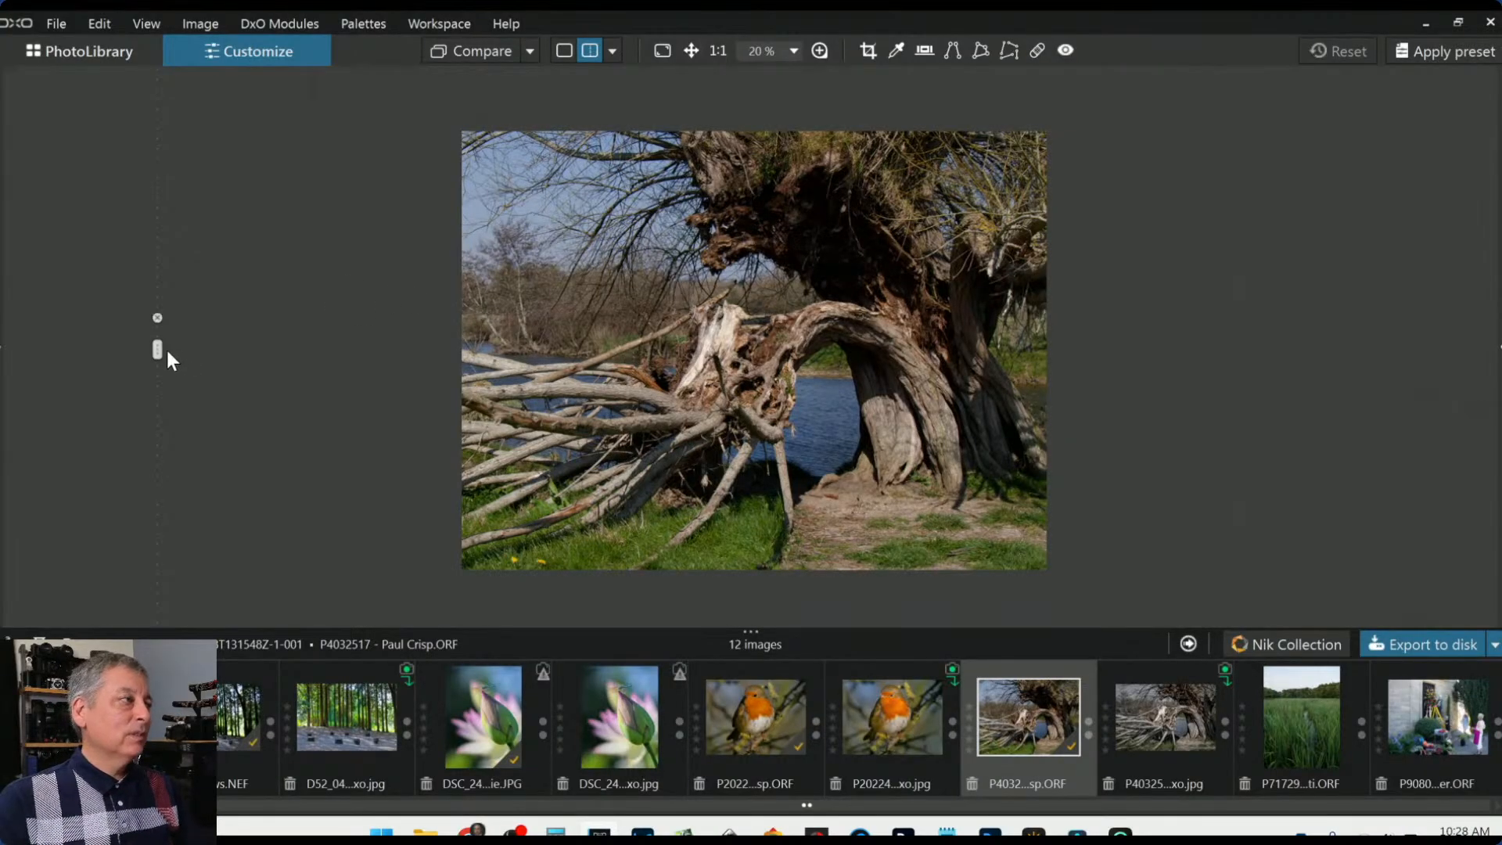
left_click_drag(159, 348, 1105, 385)
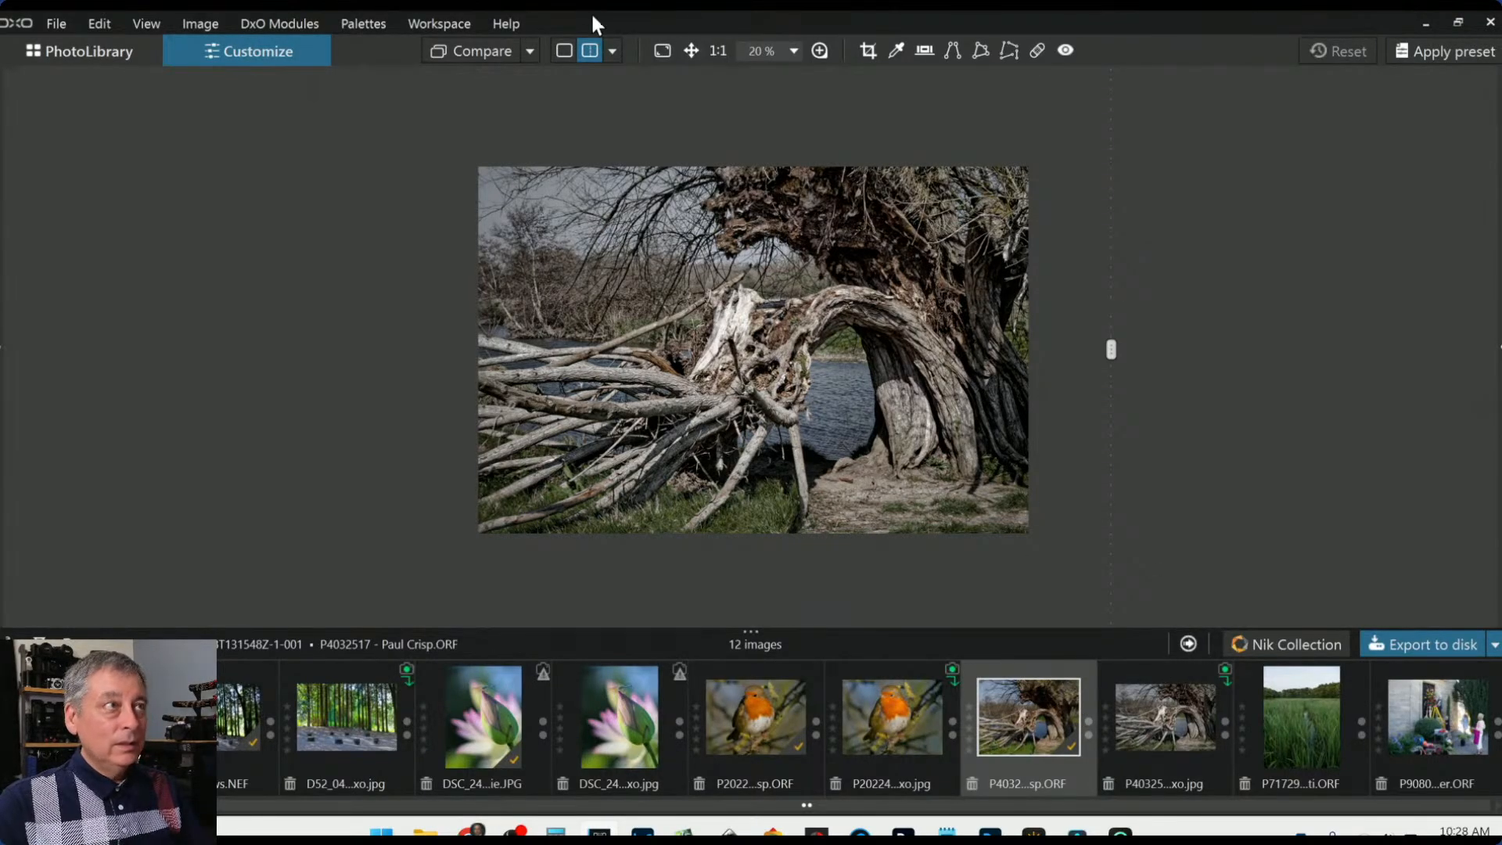
Return to the single-image view, open the marsh grass ORF photo and show the side palettes again
left_click(564, 48)
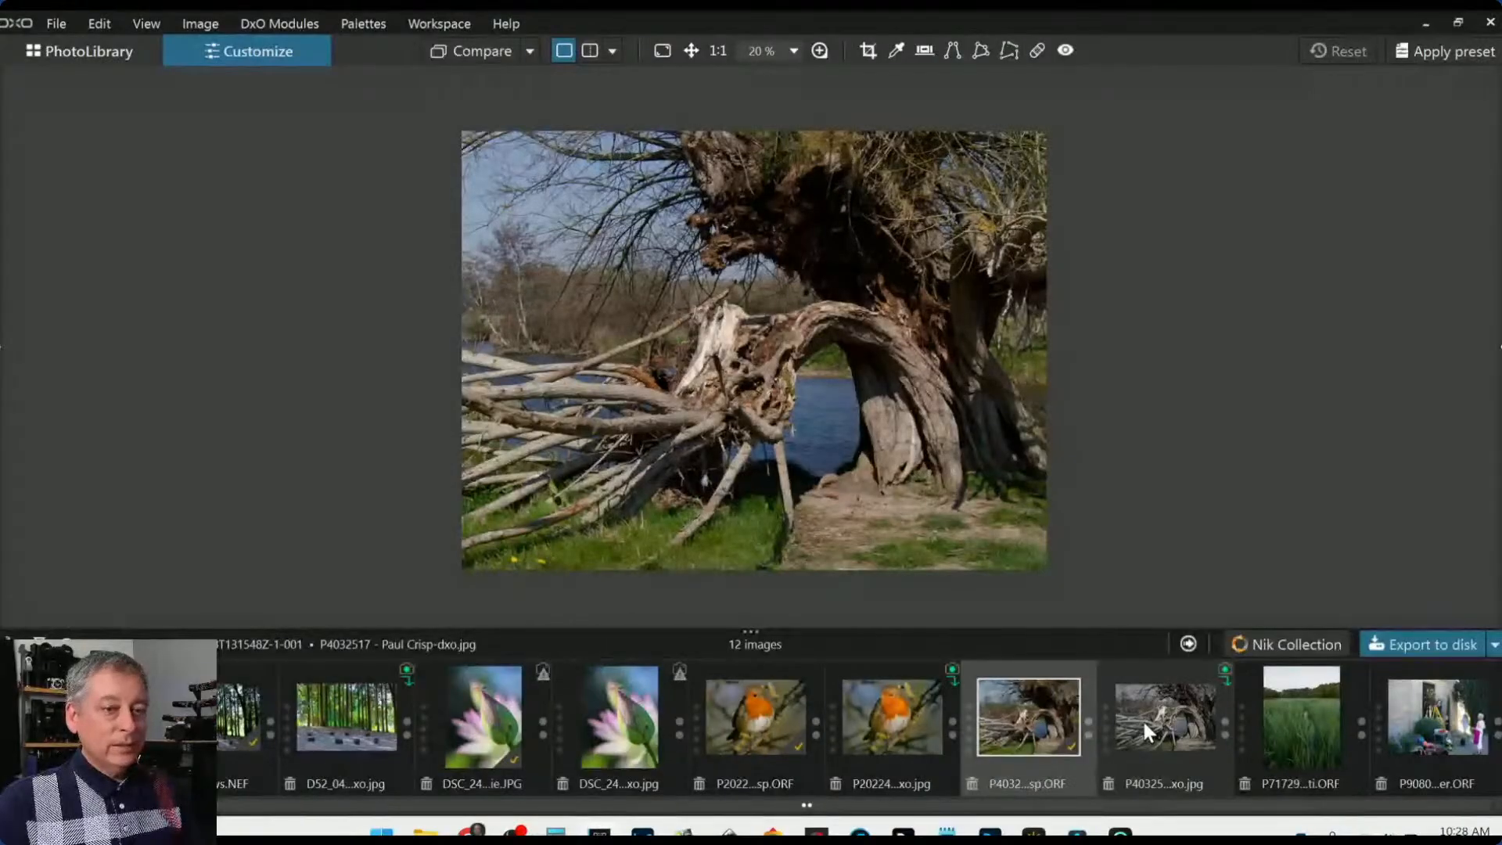
left_click(1313, 711)
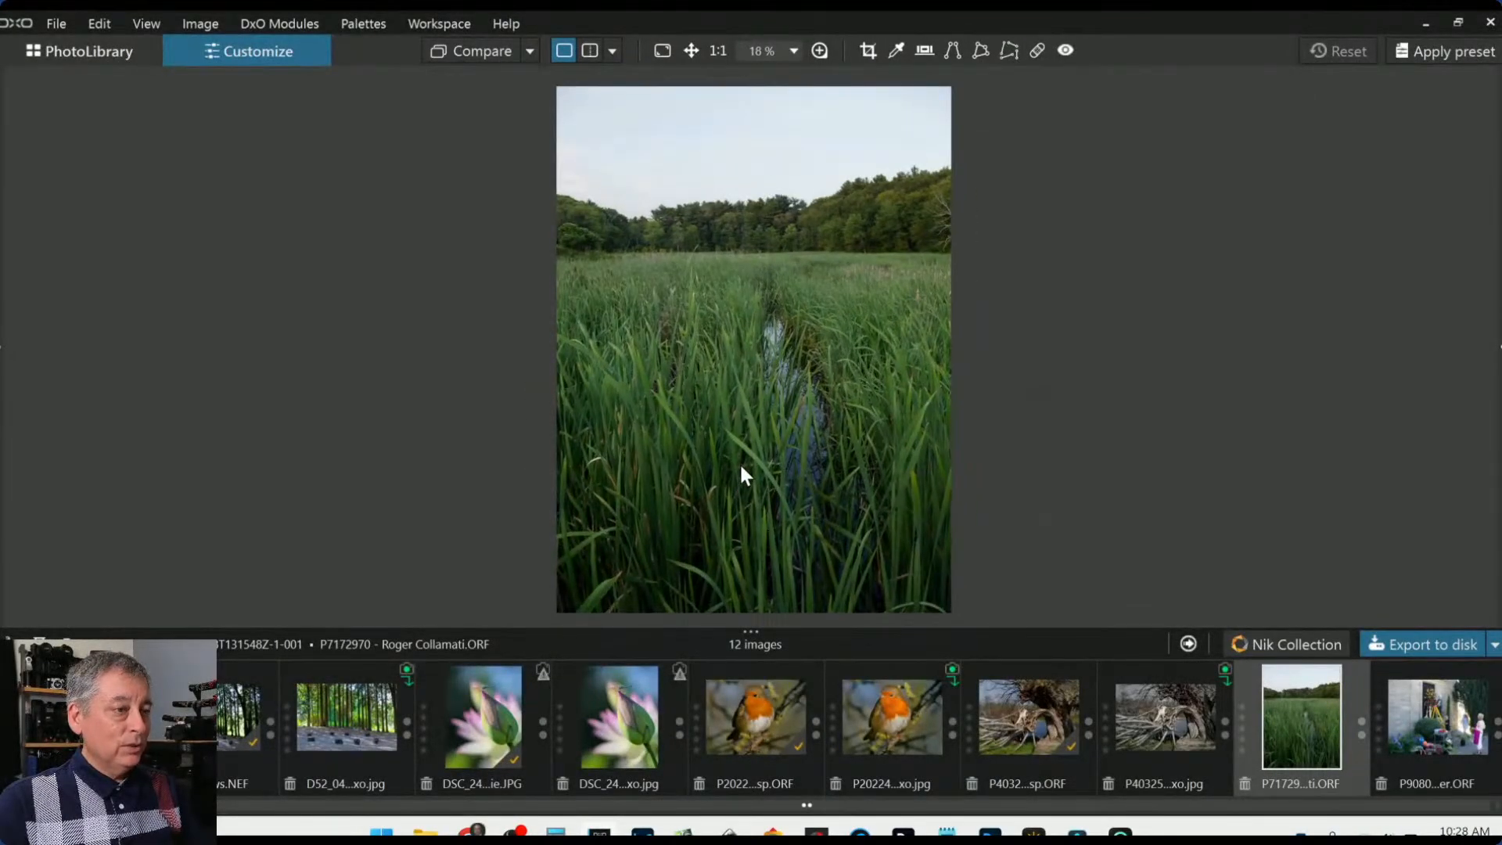
key("F9")
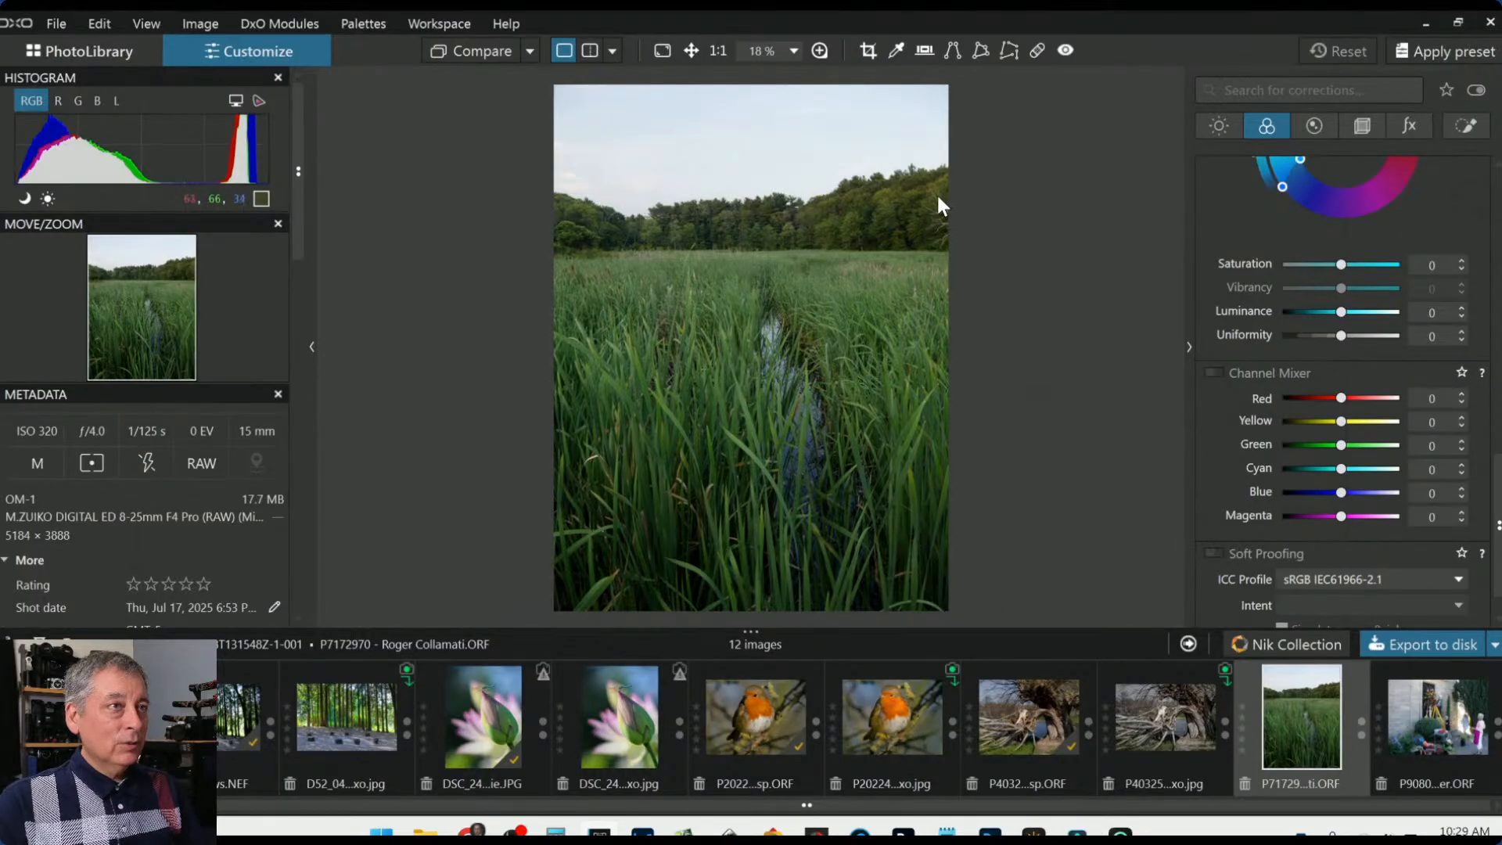
Examine the marsh grass photo close up, including the water channel, the foreground reeds and the tree line
scroll(541, 328, "up", 5)
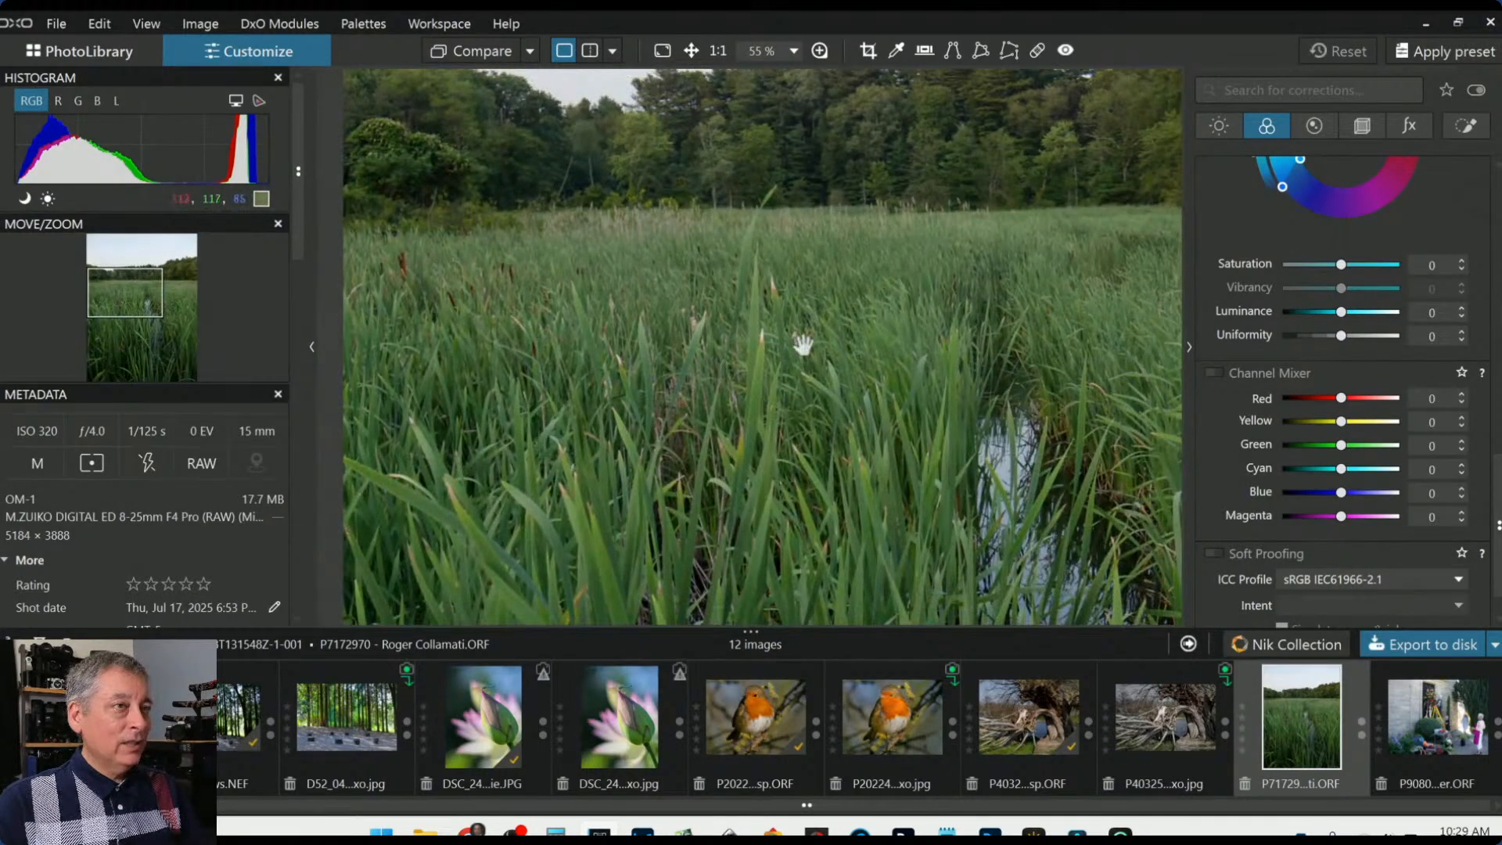
left_click_drag(1076, 354, 662, 295)
scroll(1052, 368, "down", 2)
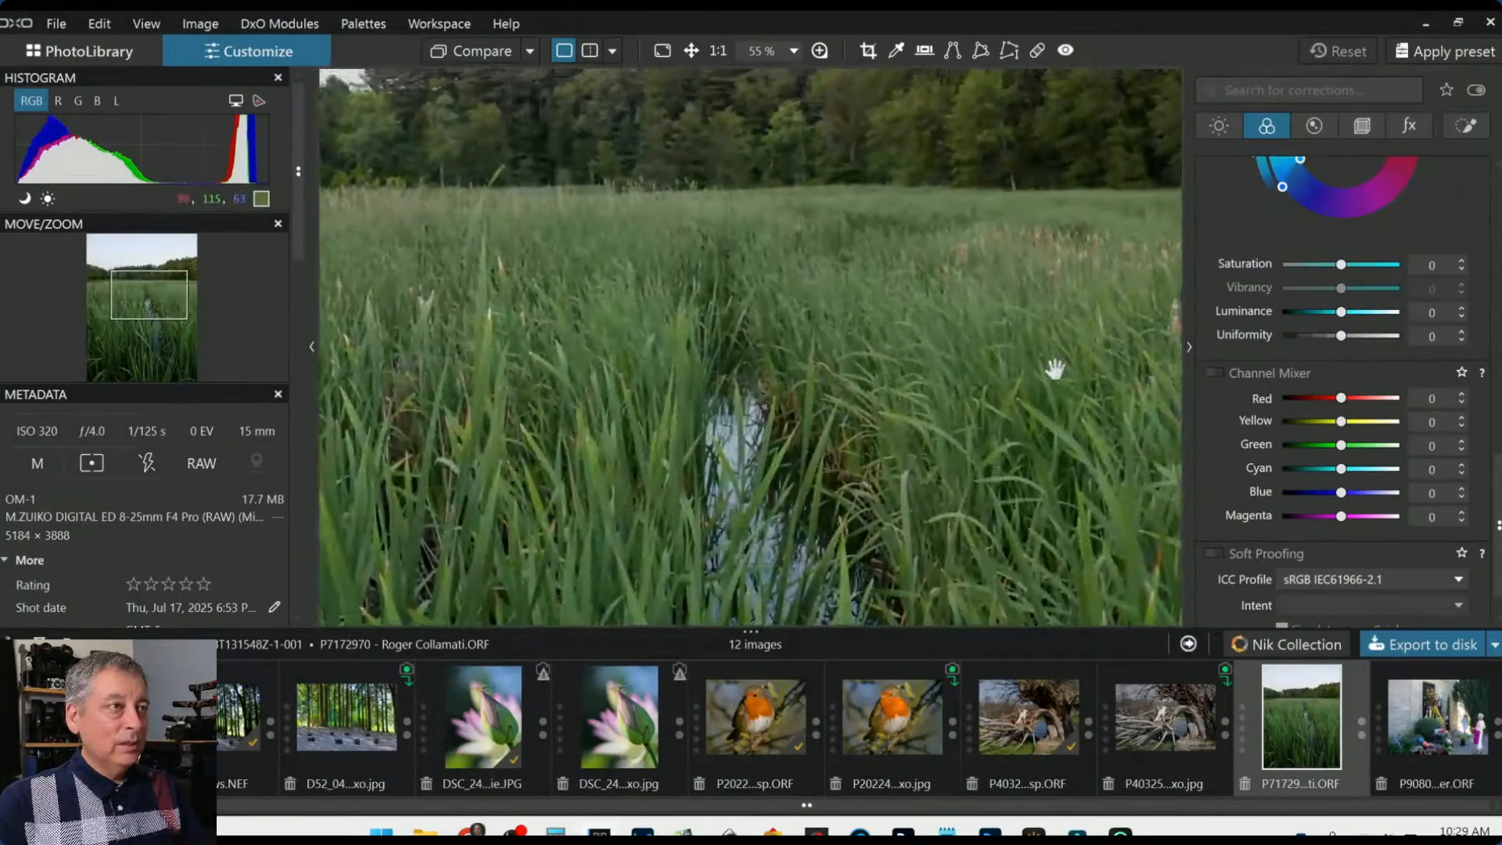
scroll(1053, 368, "down", 3)
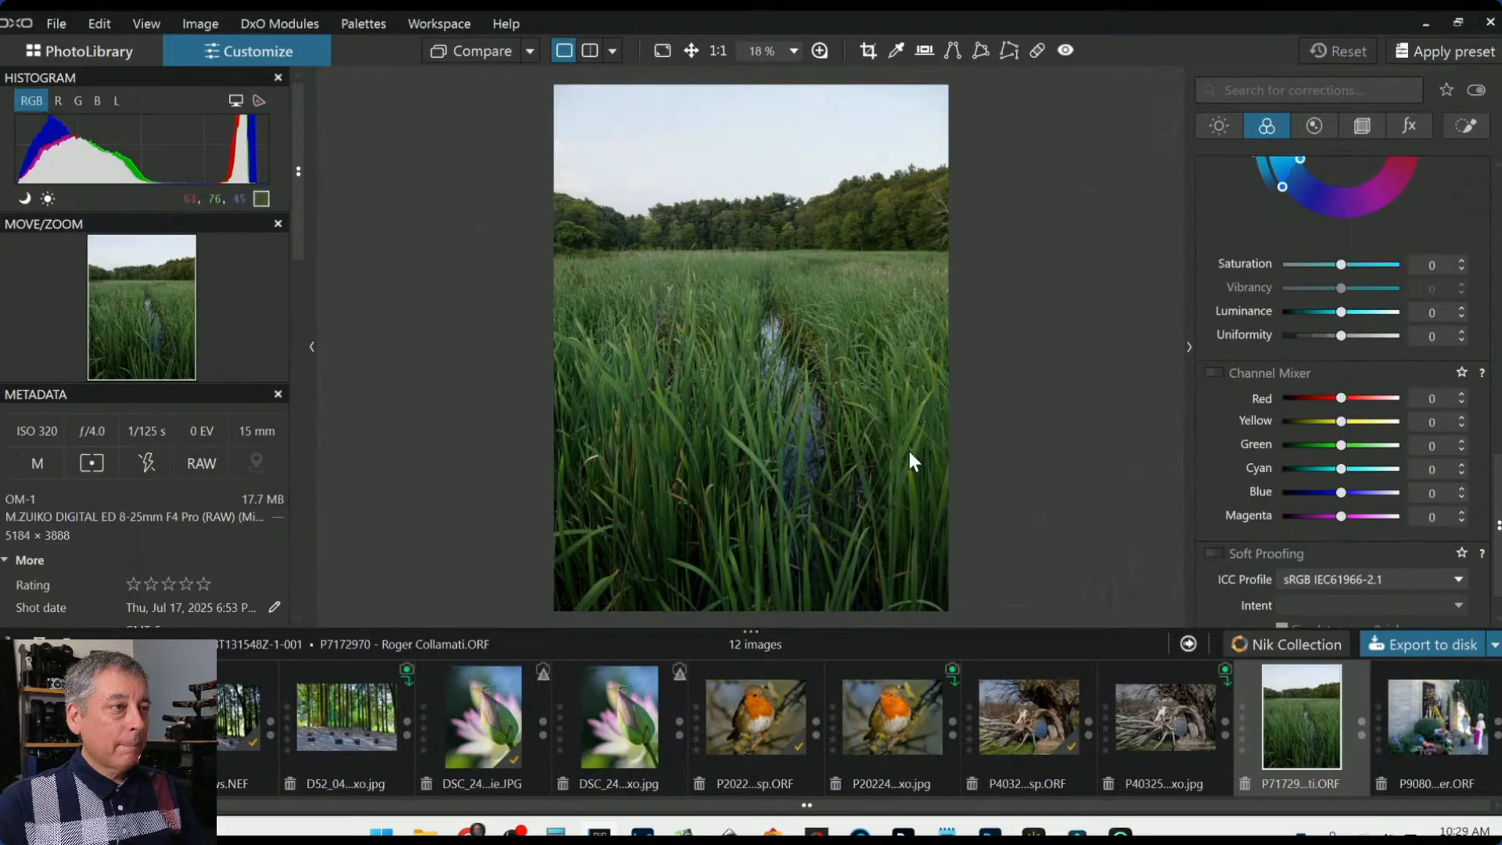
scroll(865, 459, "up", 3)
scroll(742, 472, "up", 2)
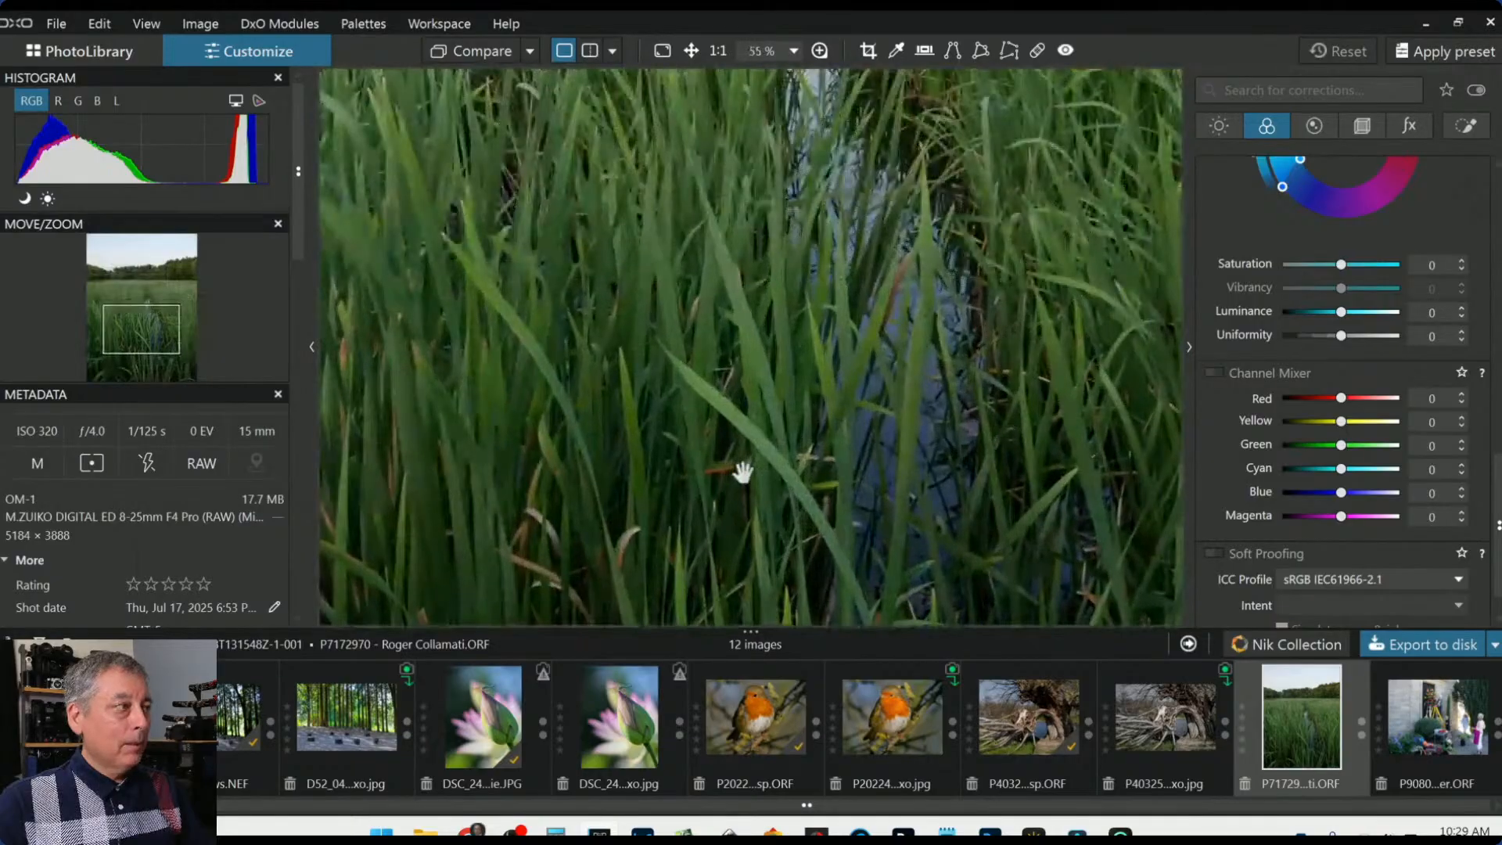
left_click(119, 268)
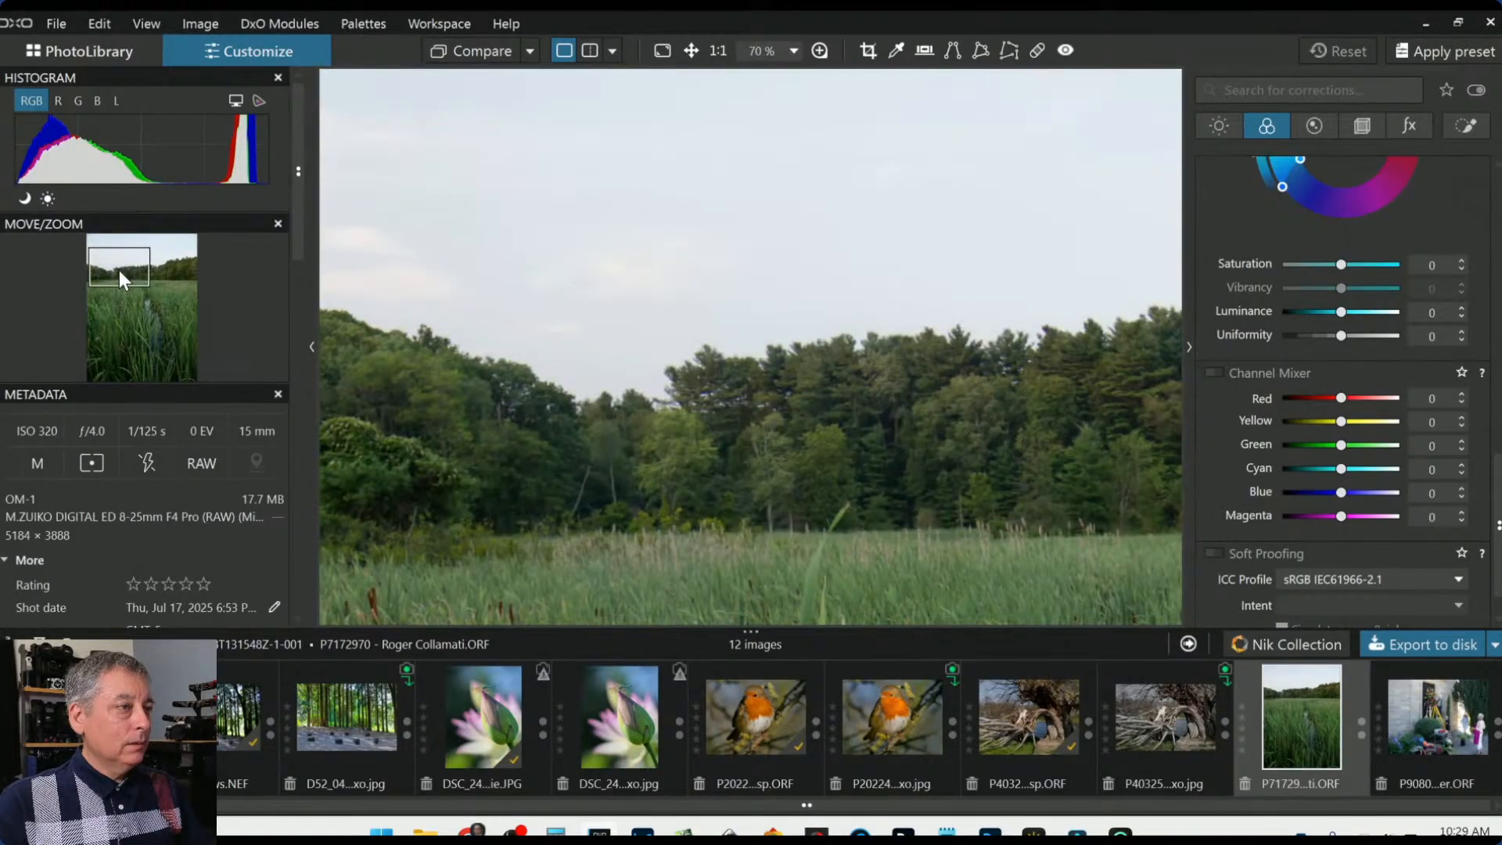
Examine the marsh grass photo's tree line, reed field and water channel close up, finishing with the whole image in view
mouse_move(119, 270)
left_mouse_down()
mouse_move(115, 293)
mouse_move(158, 303)
mouse_move(177, 291)
mouse_move(176, 311)
mouse_move(115, 321)
mouse_move(110, 284)
left_mouse_up()
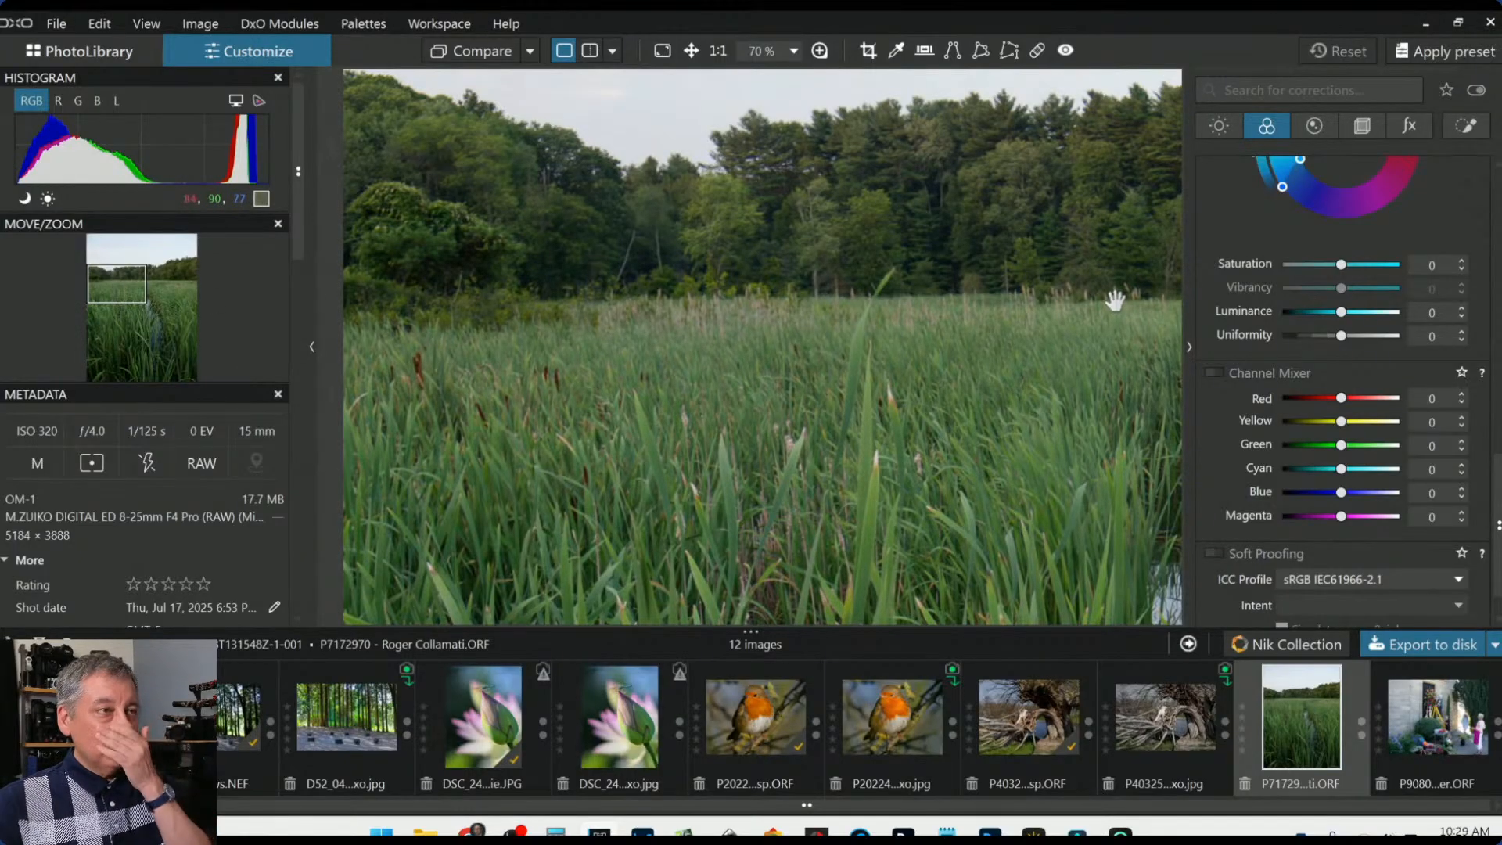
mouse_move(135, 283)
left_mouse_down()
mouse_move(177, 281)
mouse_move(176, 298)
mouse_move(112, 291)
left_mouse_up()
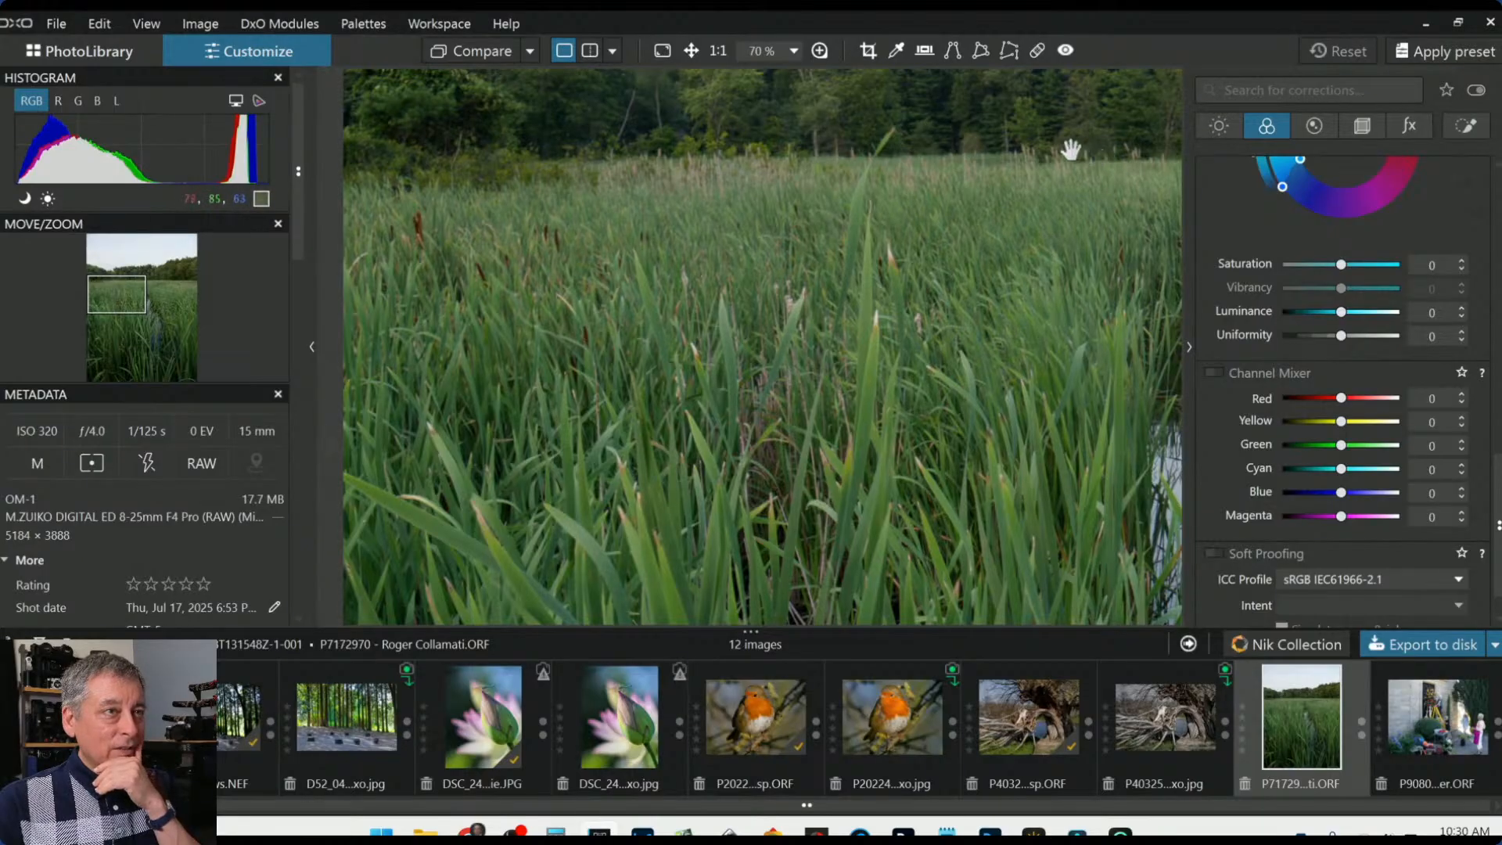
left_click_drag(1071, 275, 774, 273)
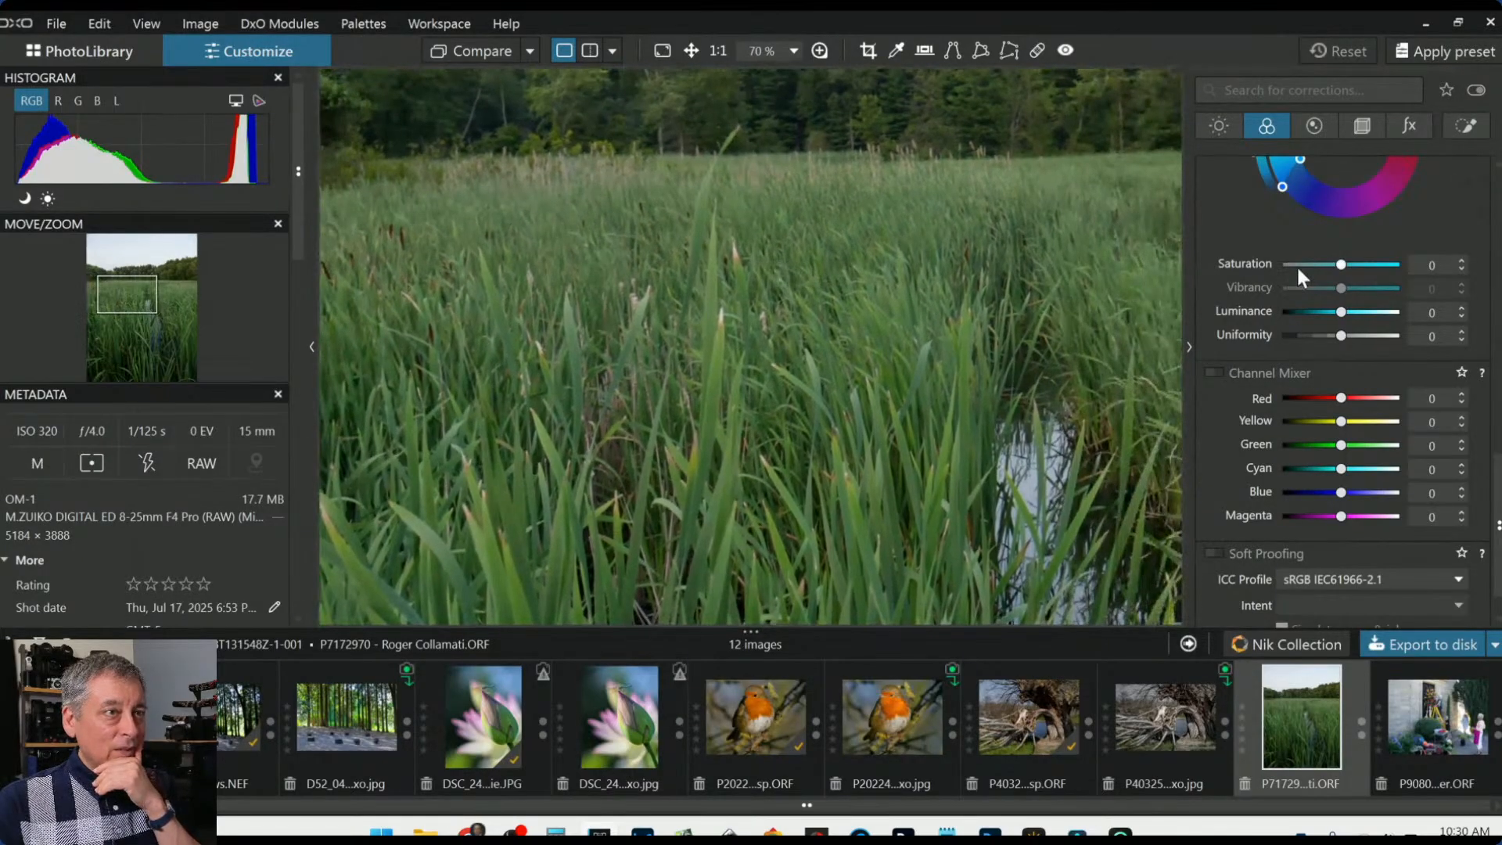
left_click_drag(1069, 240, 876, 247)
left_click_drag(1109, 245, 1001, 405)
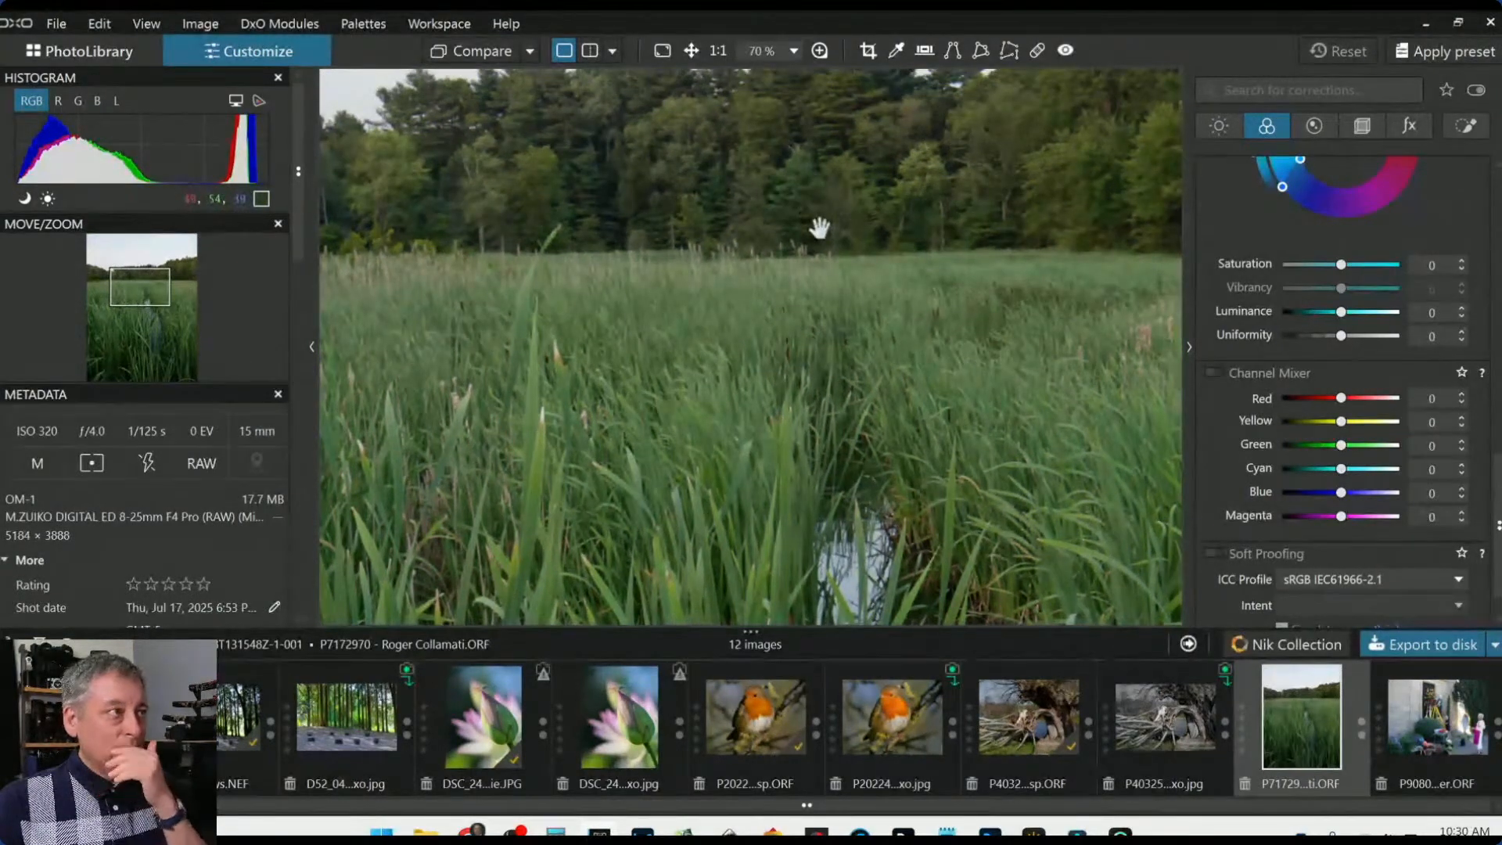
scroll(852, 361, "down", 1)
scroll(853, 361, "down", 3)
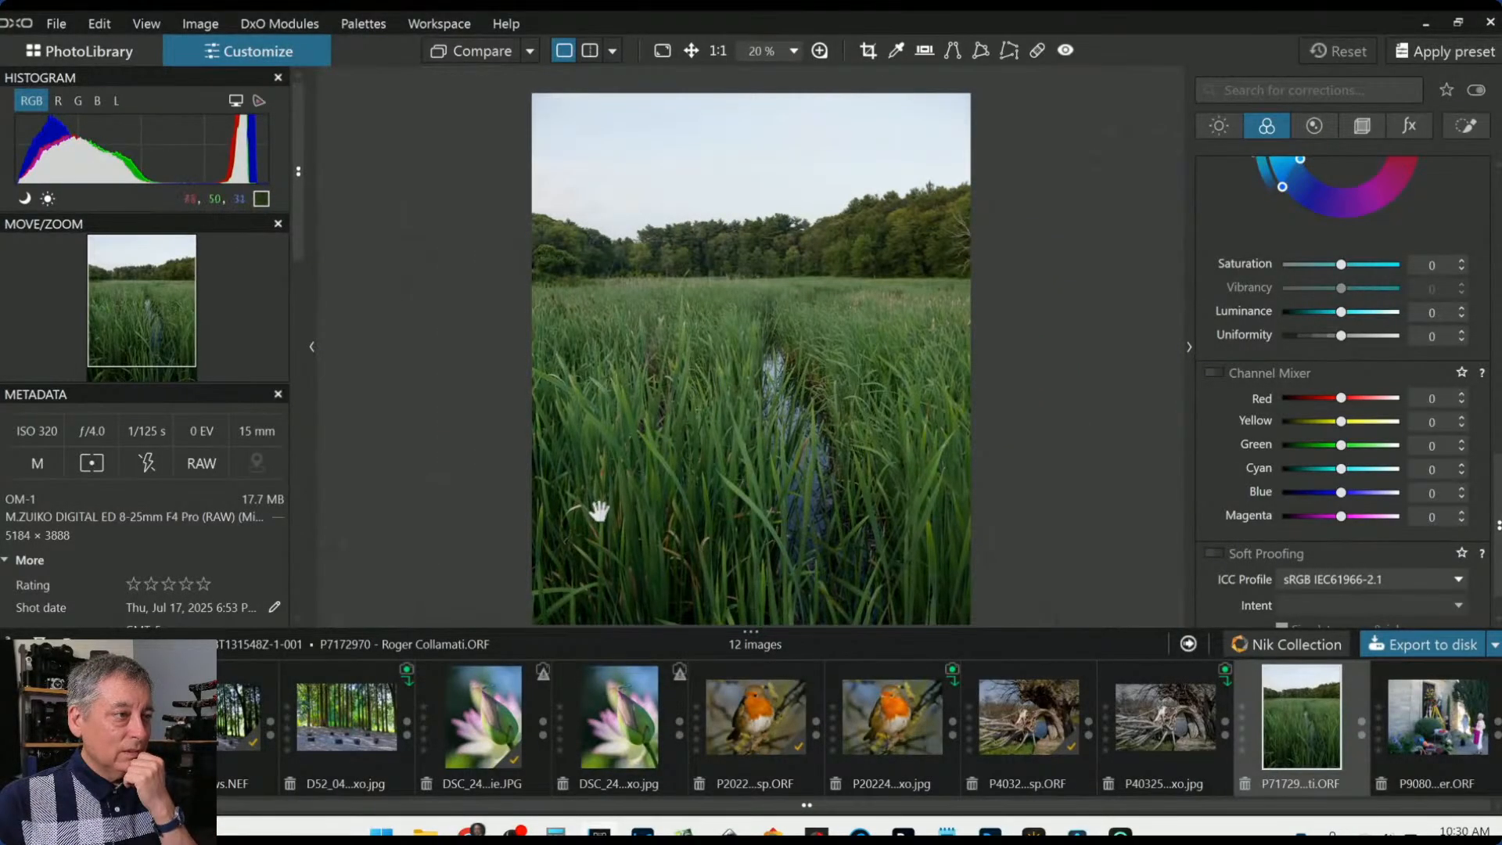
scroll(830, 532, "down", 1)
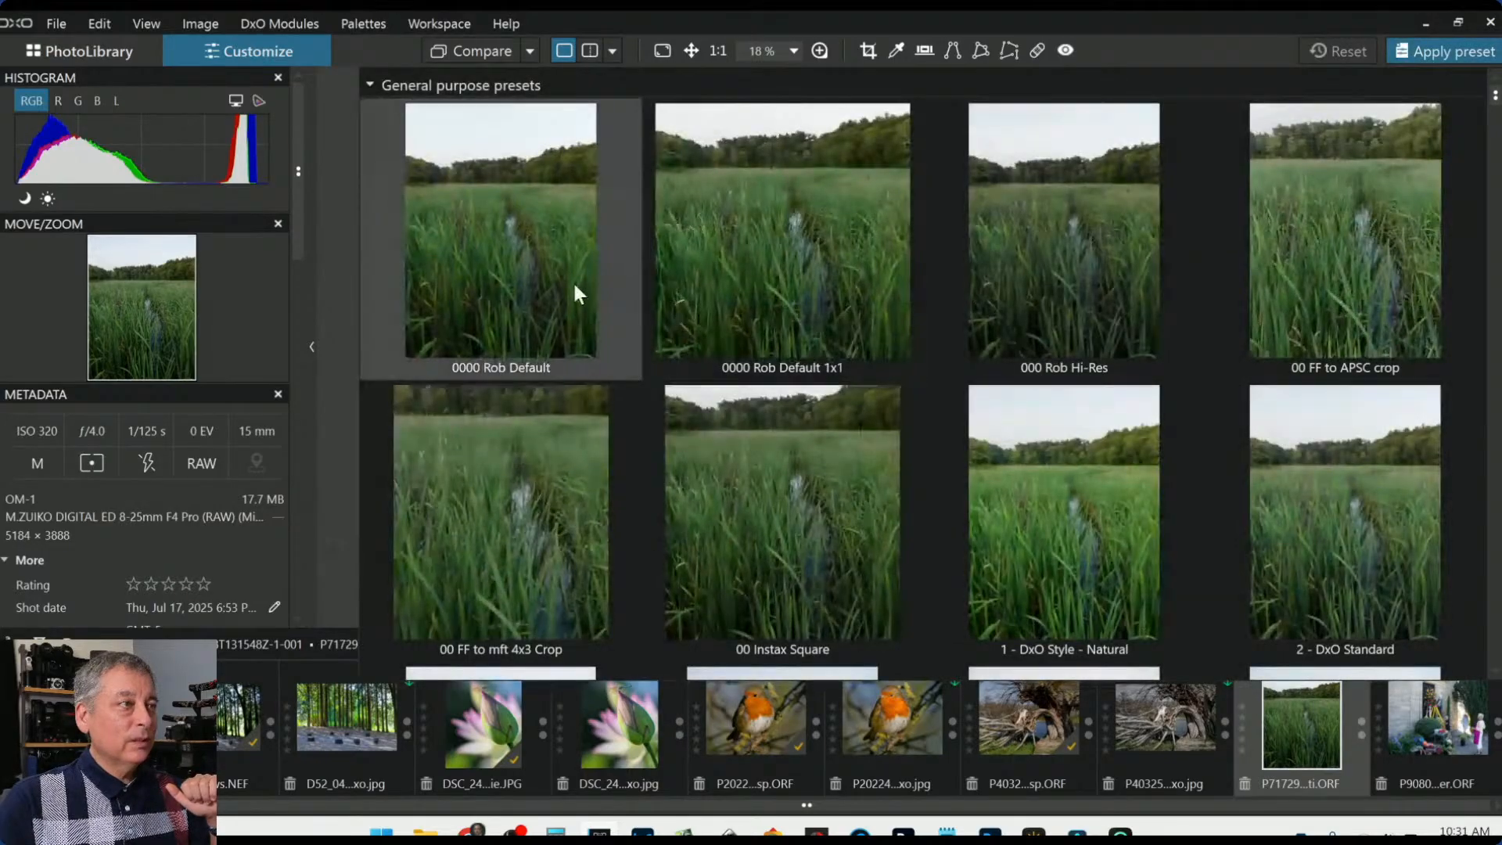
Apply the 0000 default preset and crop the photo to a 3888 × 2916 px landscape frame around the tree line and upper channel
left_click(576, 294)
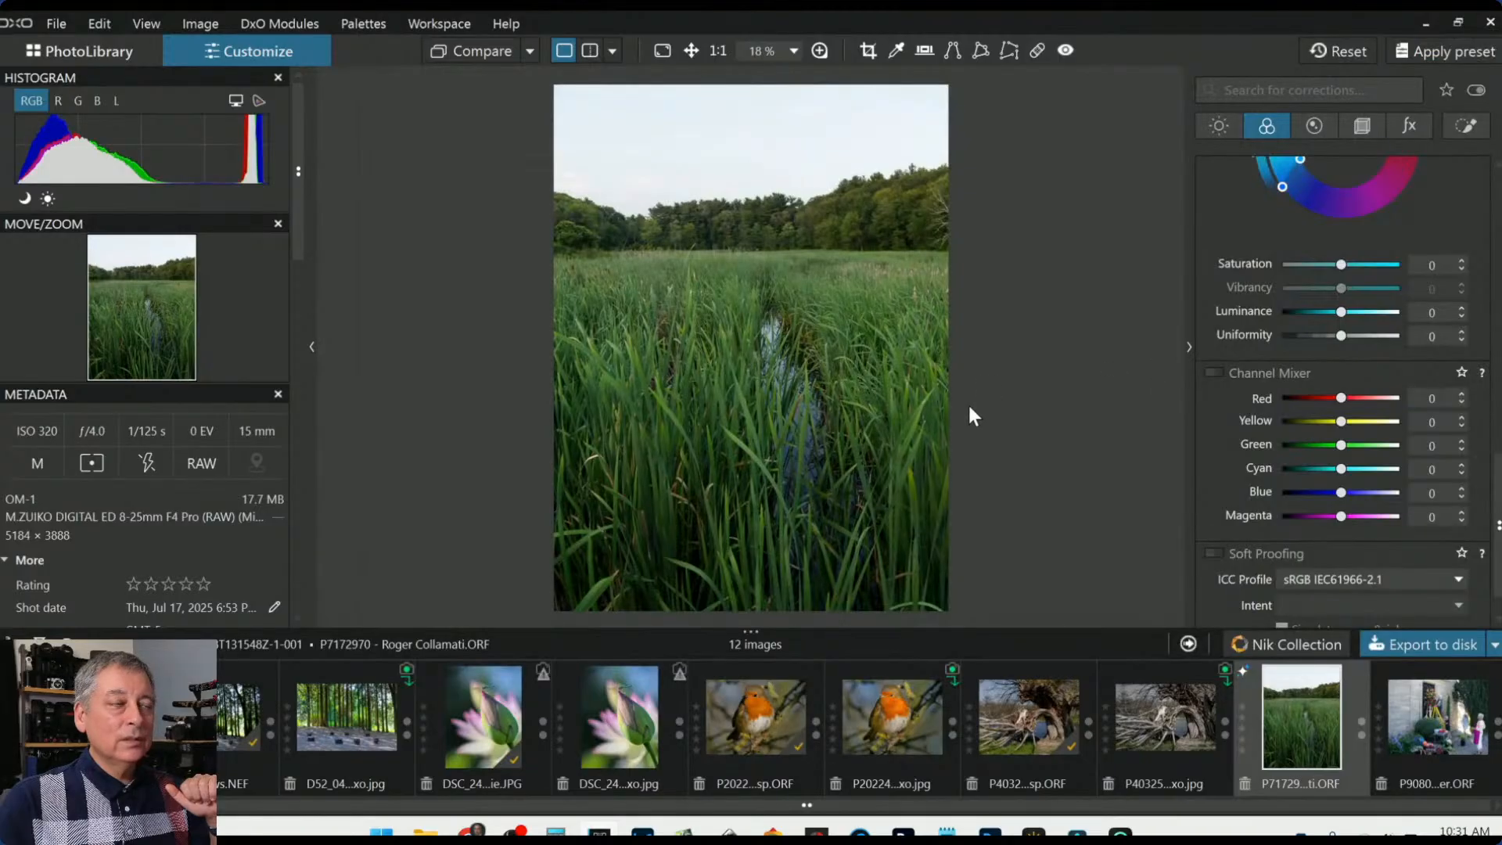
left_click(876, 48)
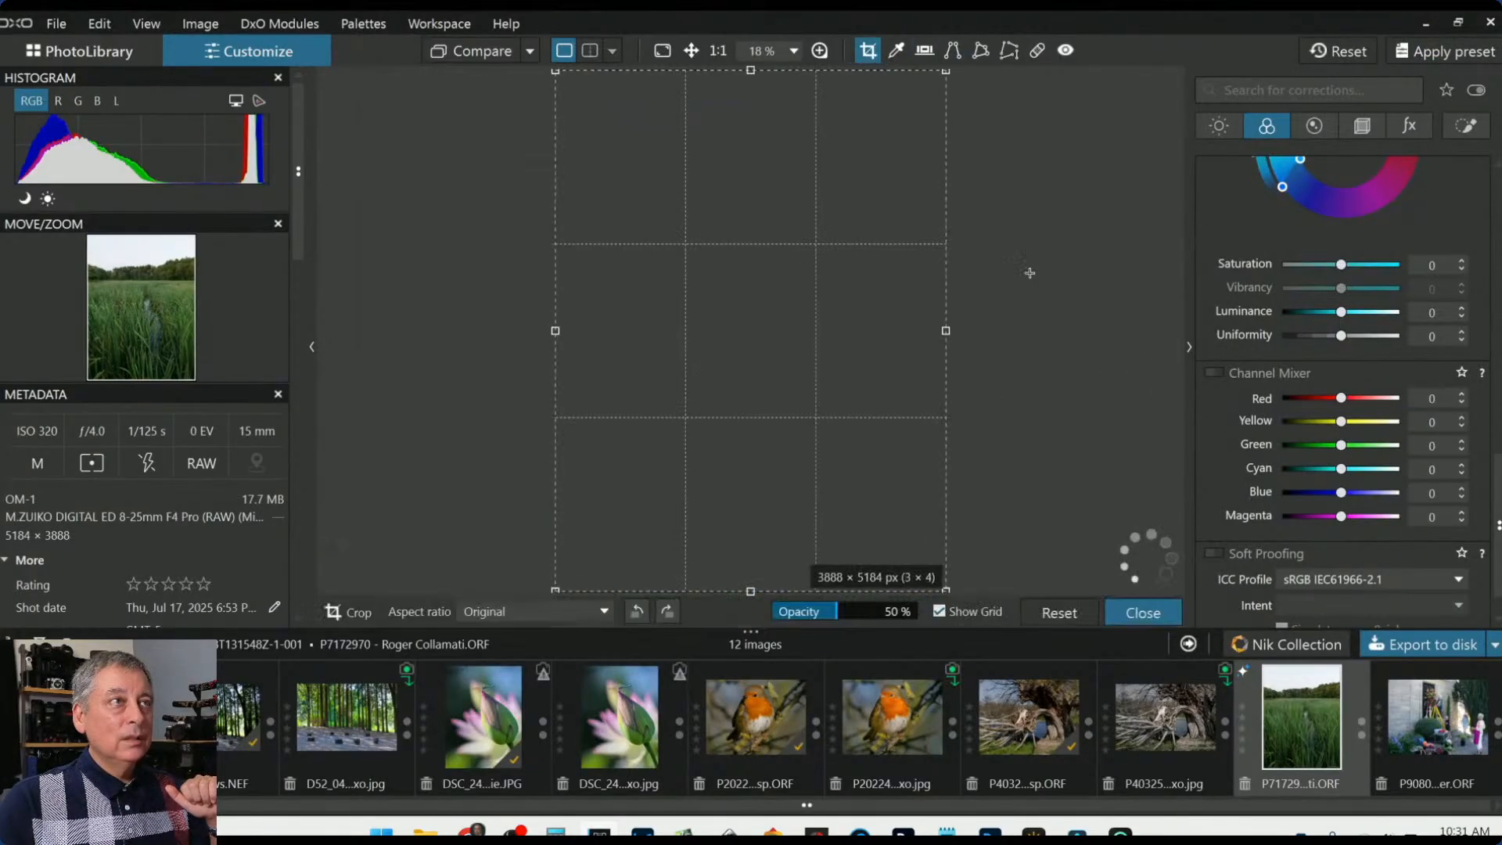
left_click_drag(946, 72, 988, 402)
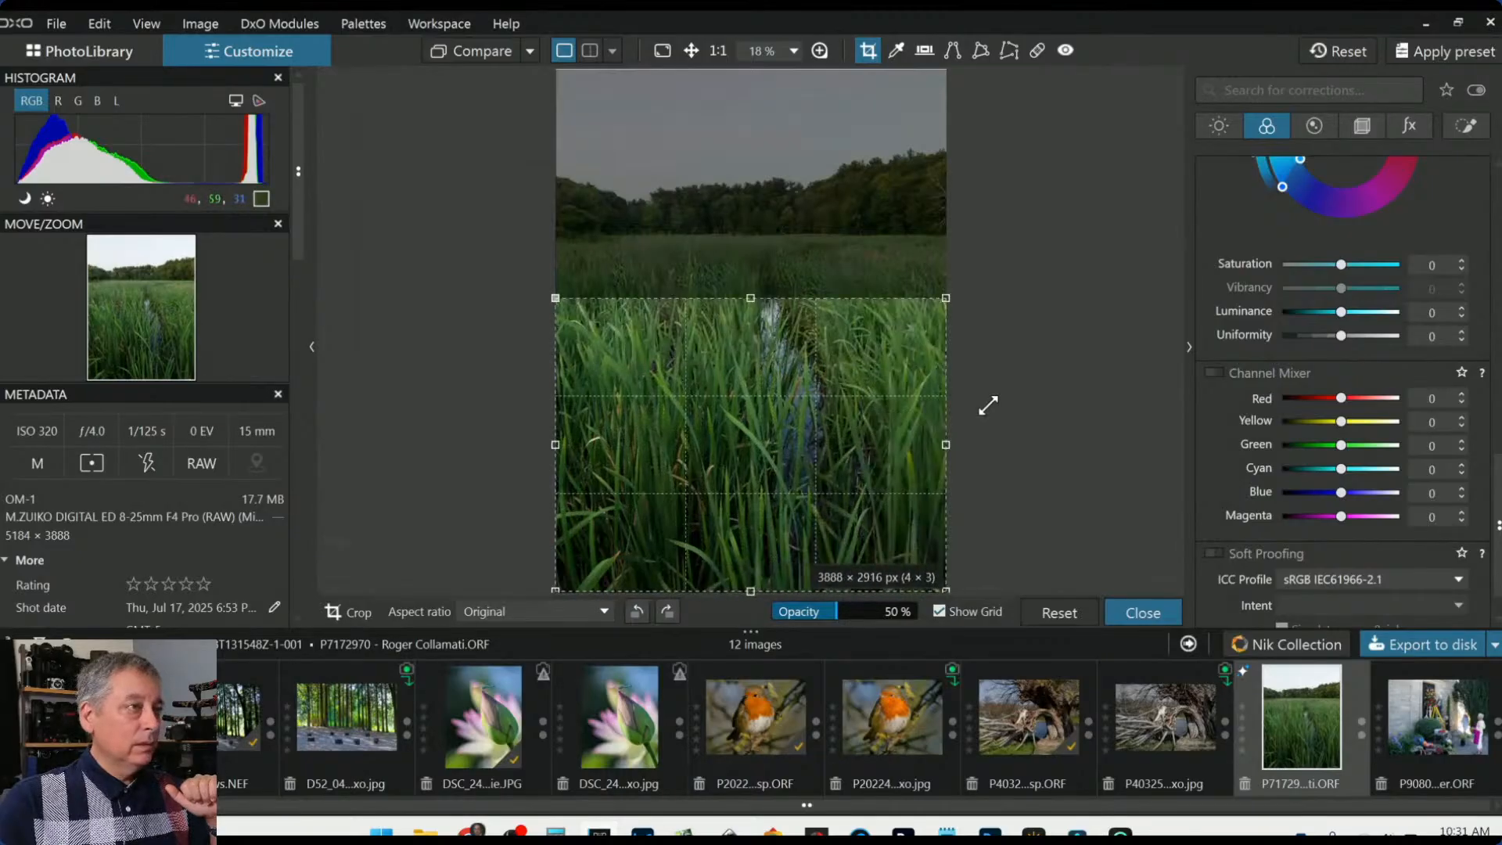
left_click_drag(767, 412, 754, 206)
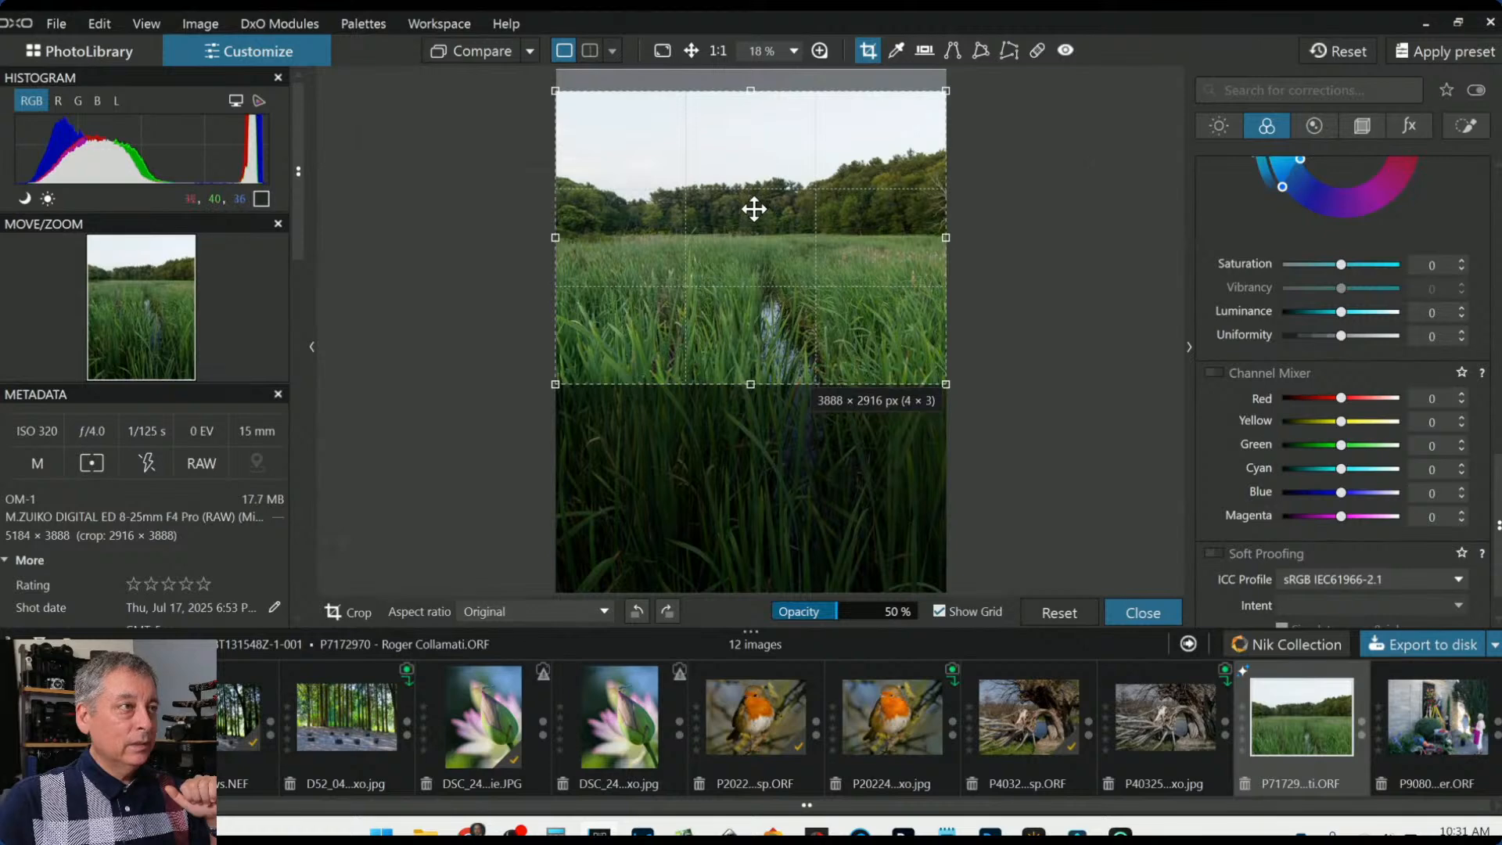
key("Return")
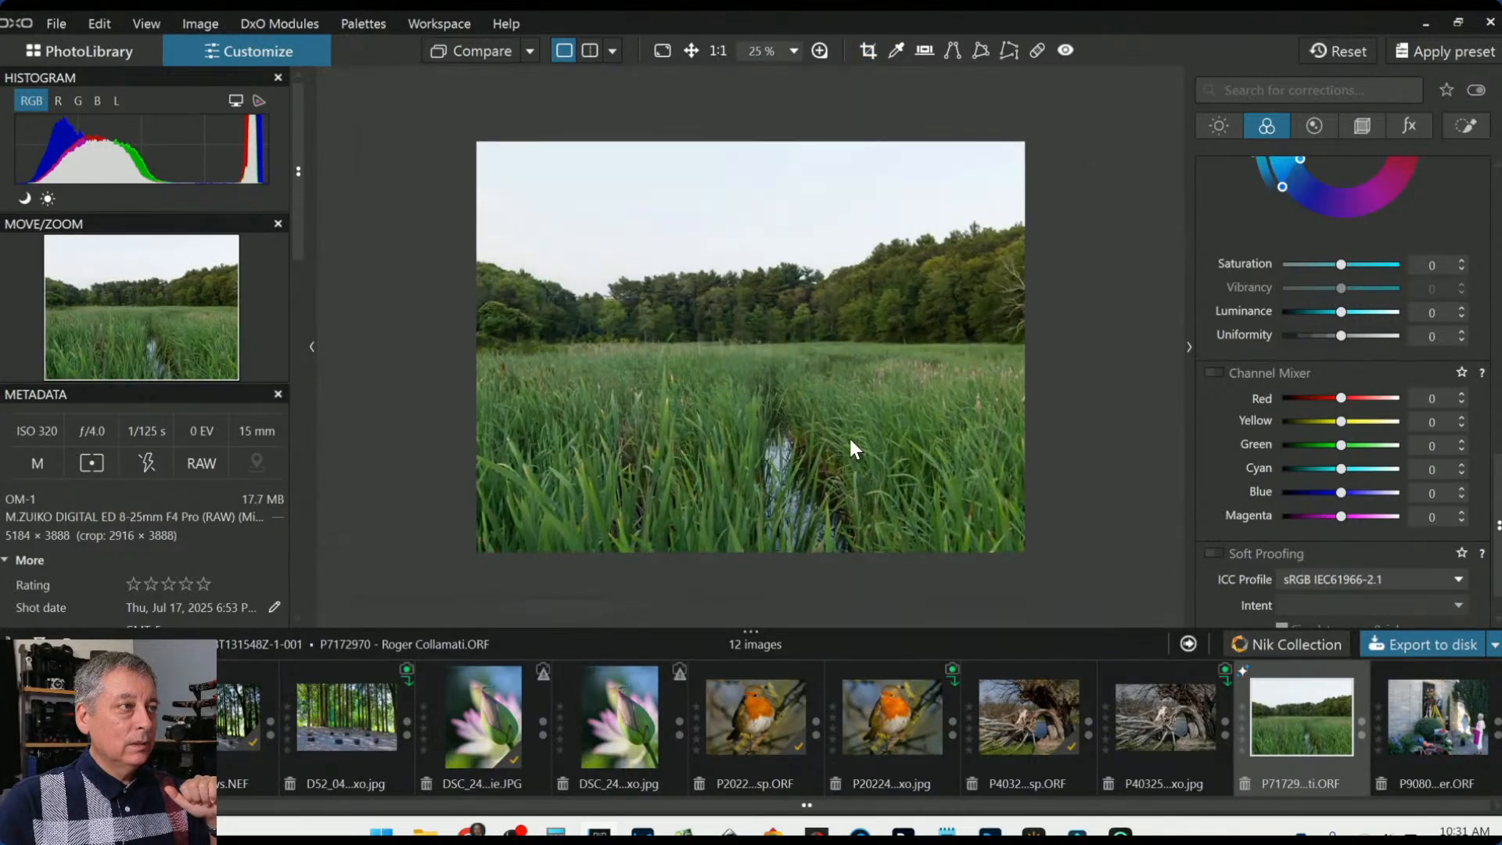
Change the crop's aspect ratio to 3 × 2 and shift the 3888 × 2592 px frame upward to include more sky
left_click(1350, 131)
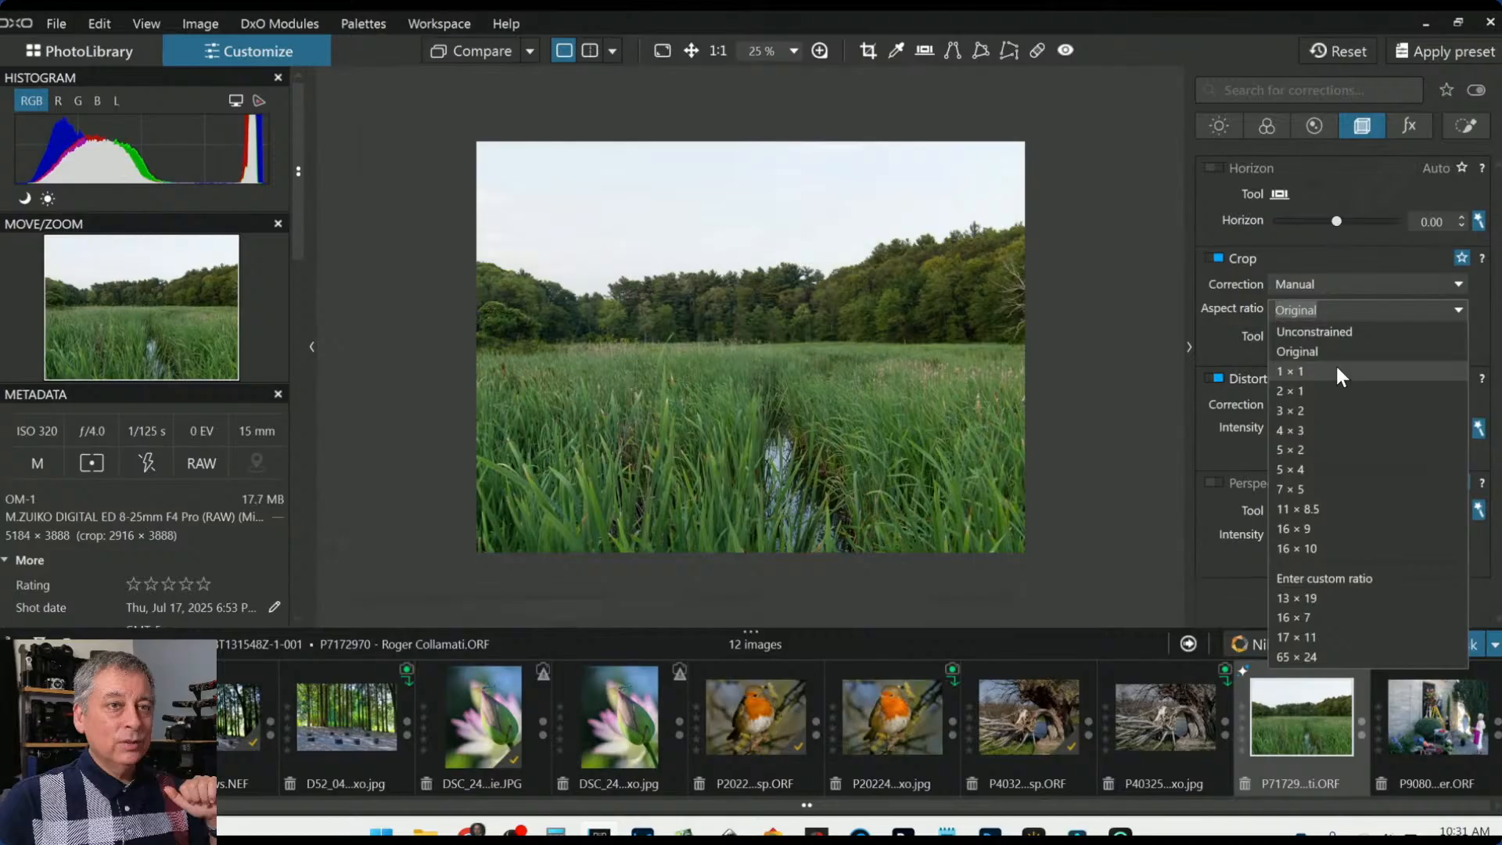
left_click(1333, 415)
left_click(1287, 343)
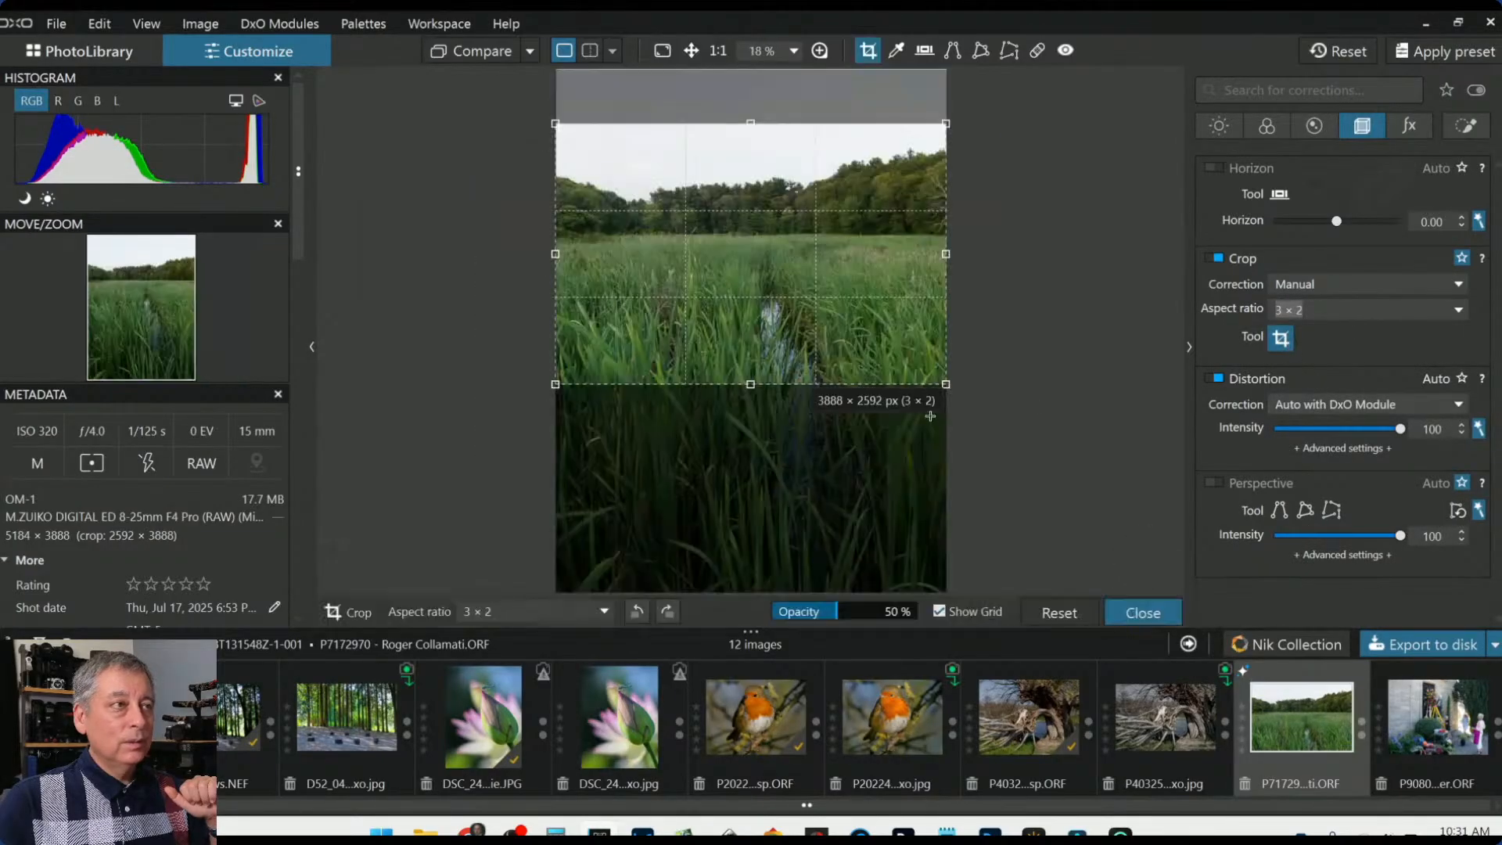
left_click_drag(899, 362, 868, 345)
key("Return")
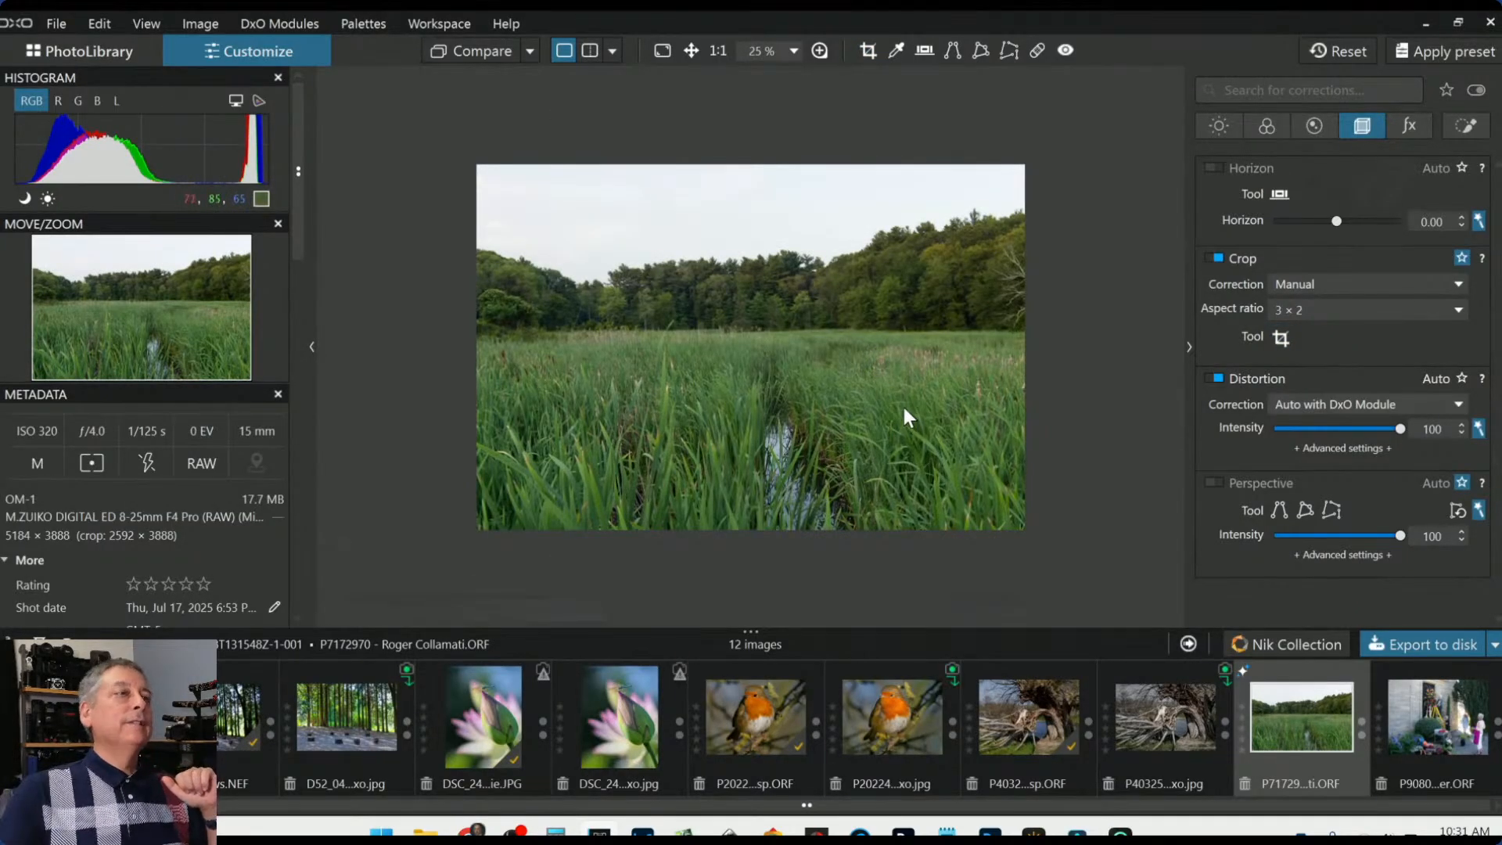
left_click(1280, 339)
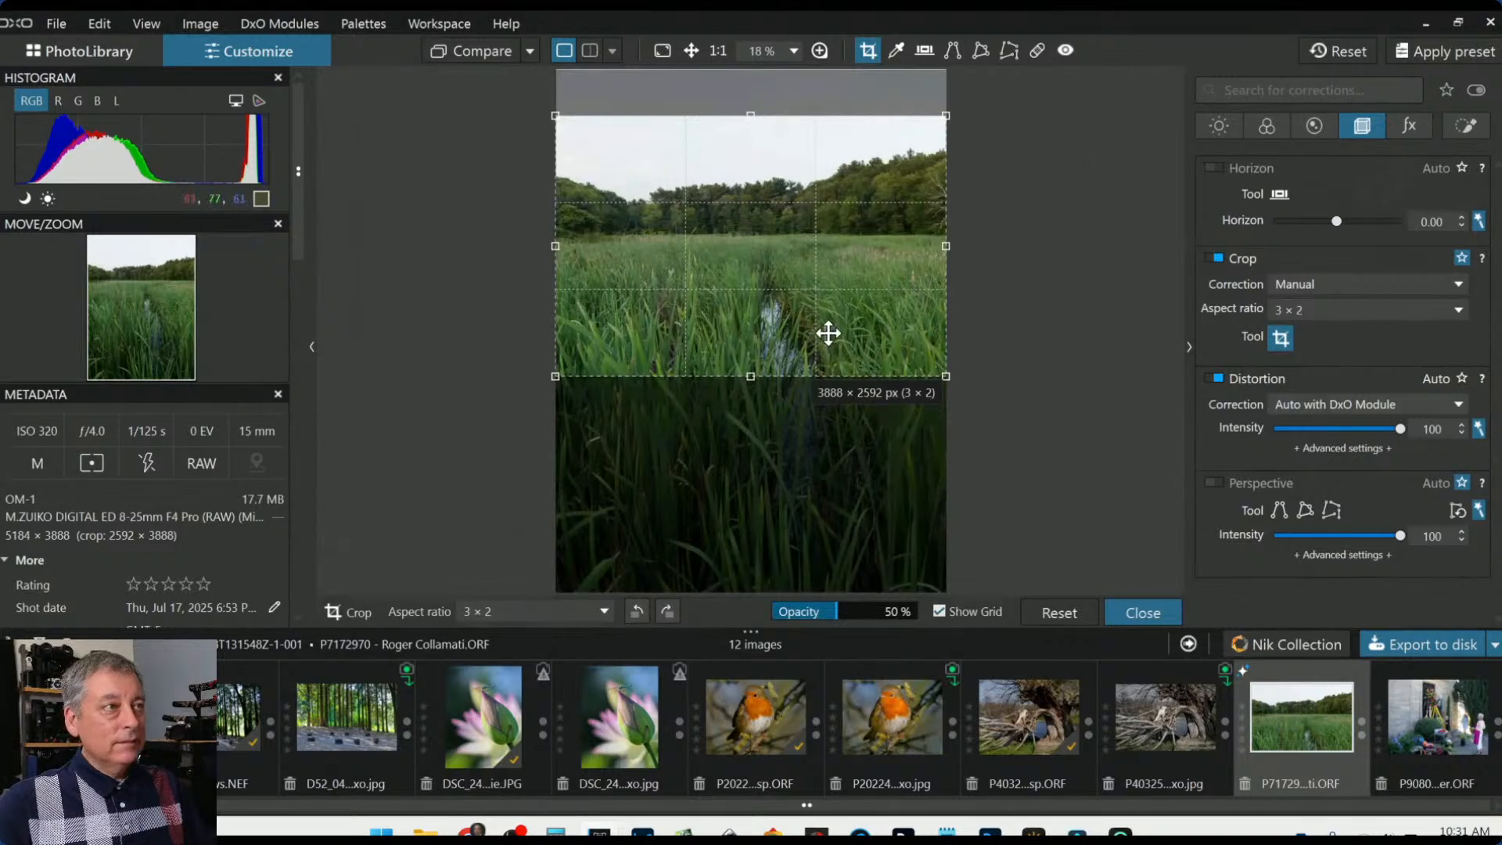
left_click_drag(827, 332, 825, 321)
key("Return")
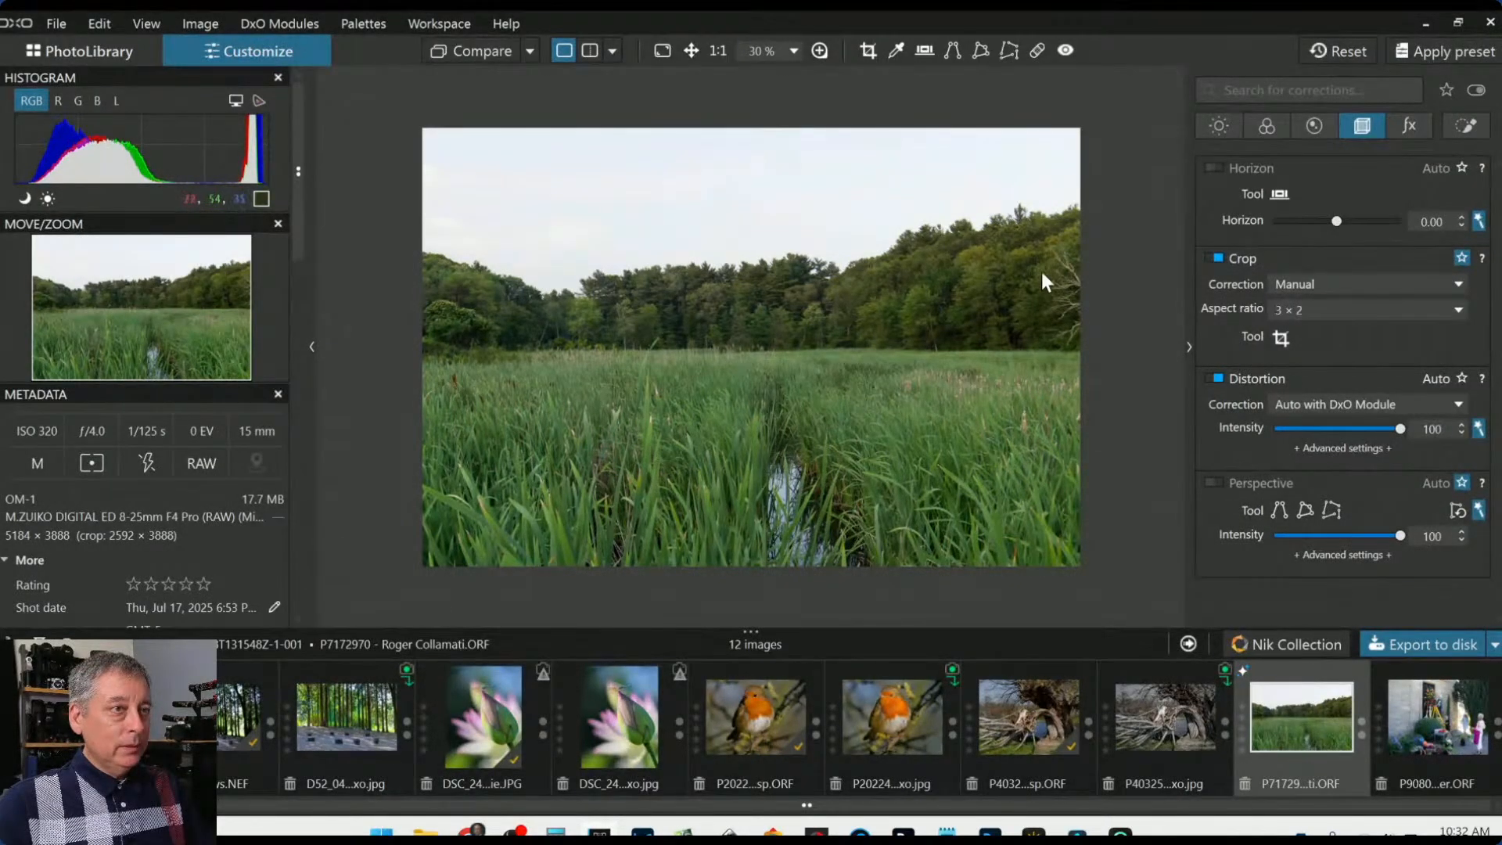
Shrink the crop to about 3675 × 2450 px, trimming off the pale branches at the photo's right edge
left_click(1280, 338)
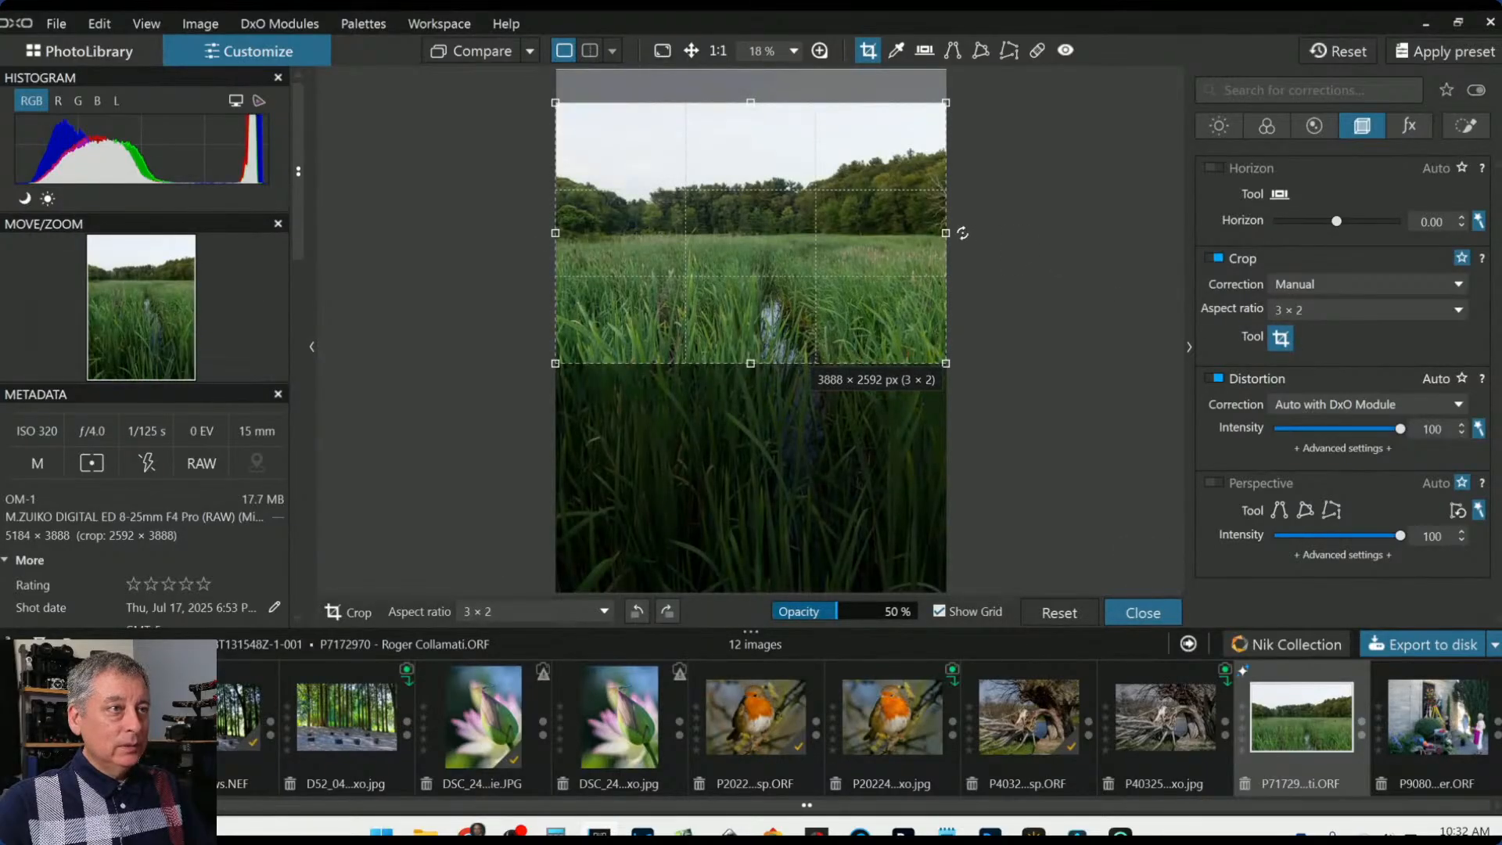
left_click_drag(946, 232, 936, 233)
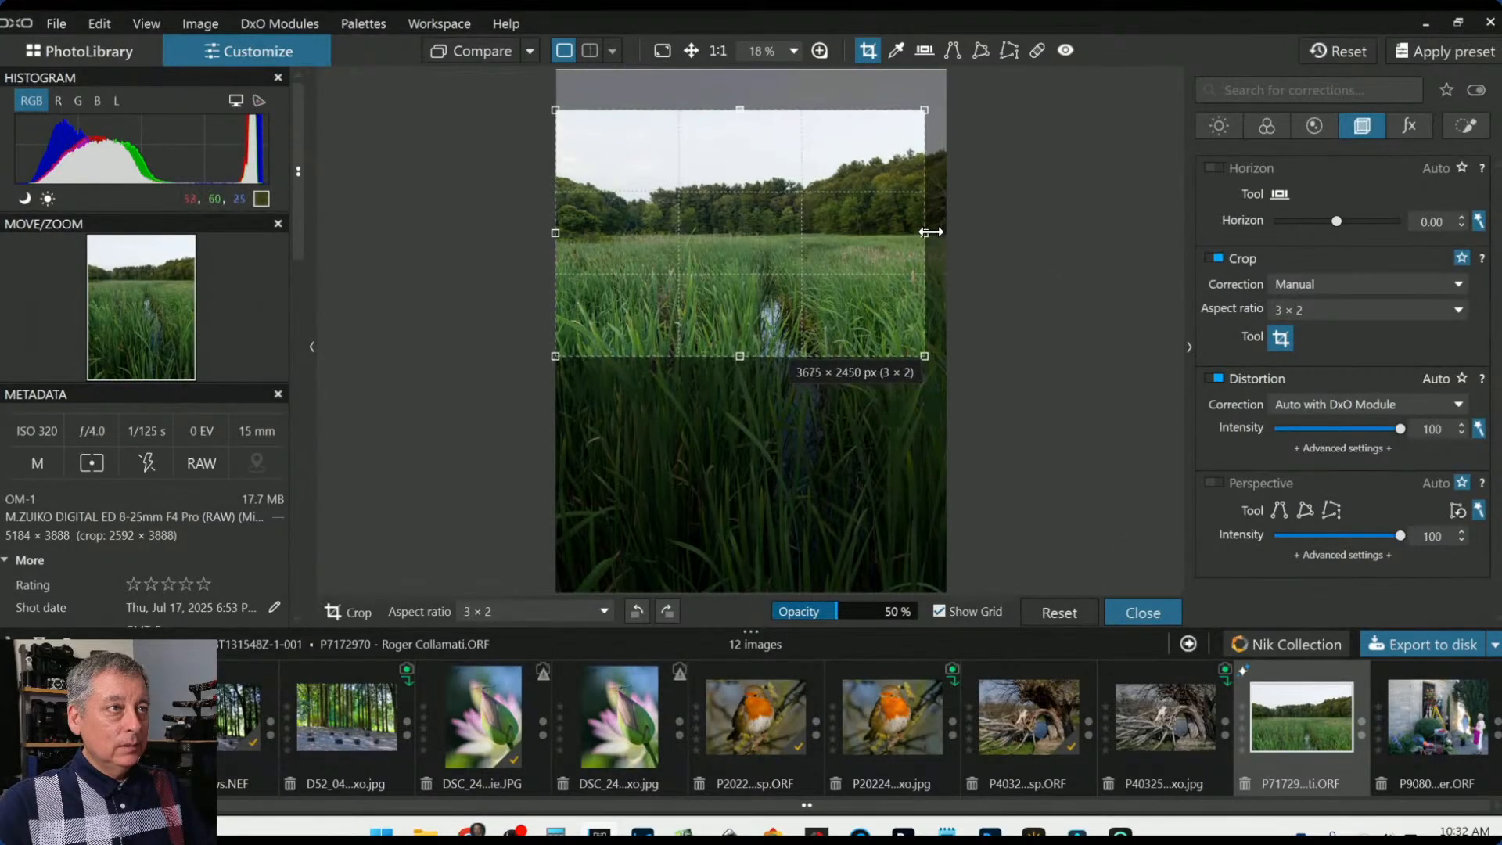
left_click(1142, 612)
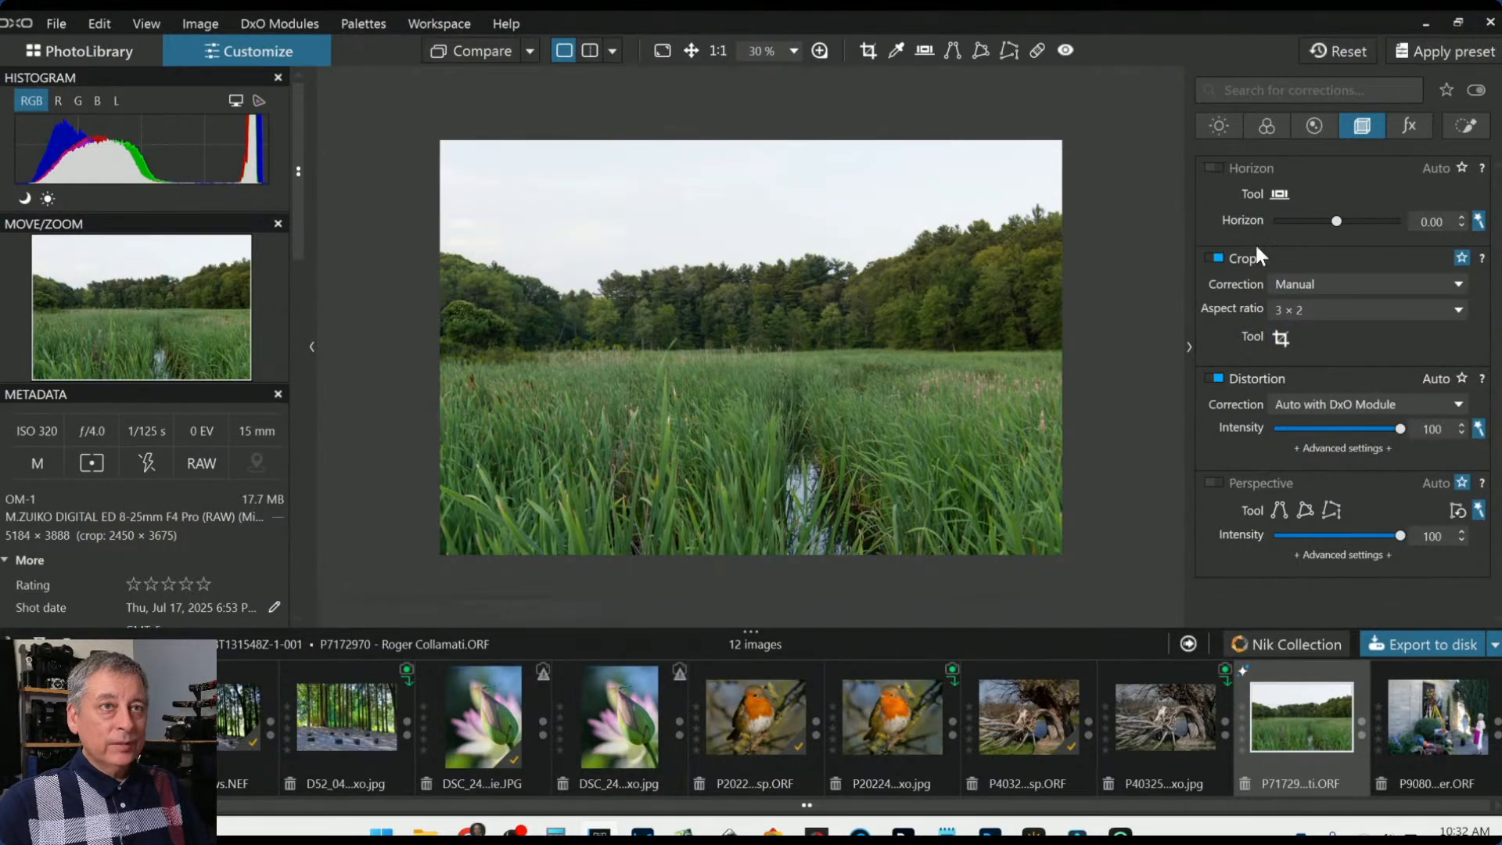
Set the saturation of the HSL yellow channel to 100
left_click(1261, 134)
scroll(1232, 391, "down", 10)
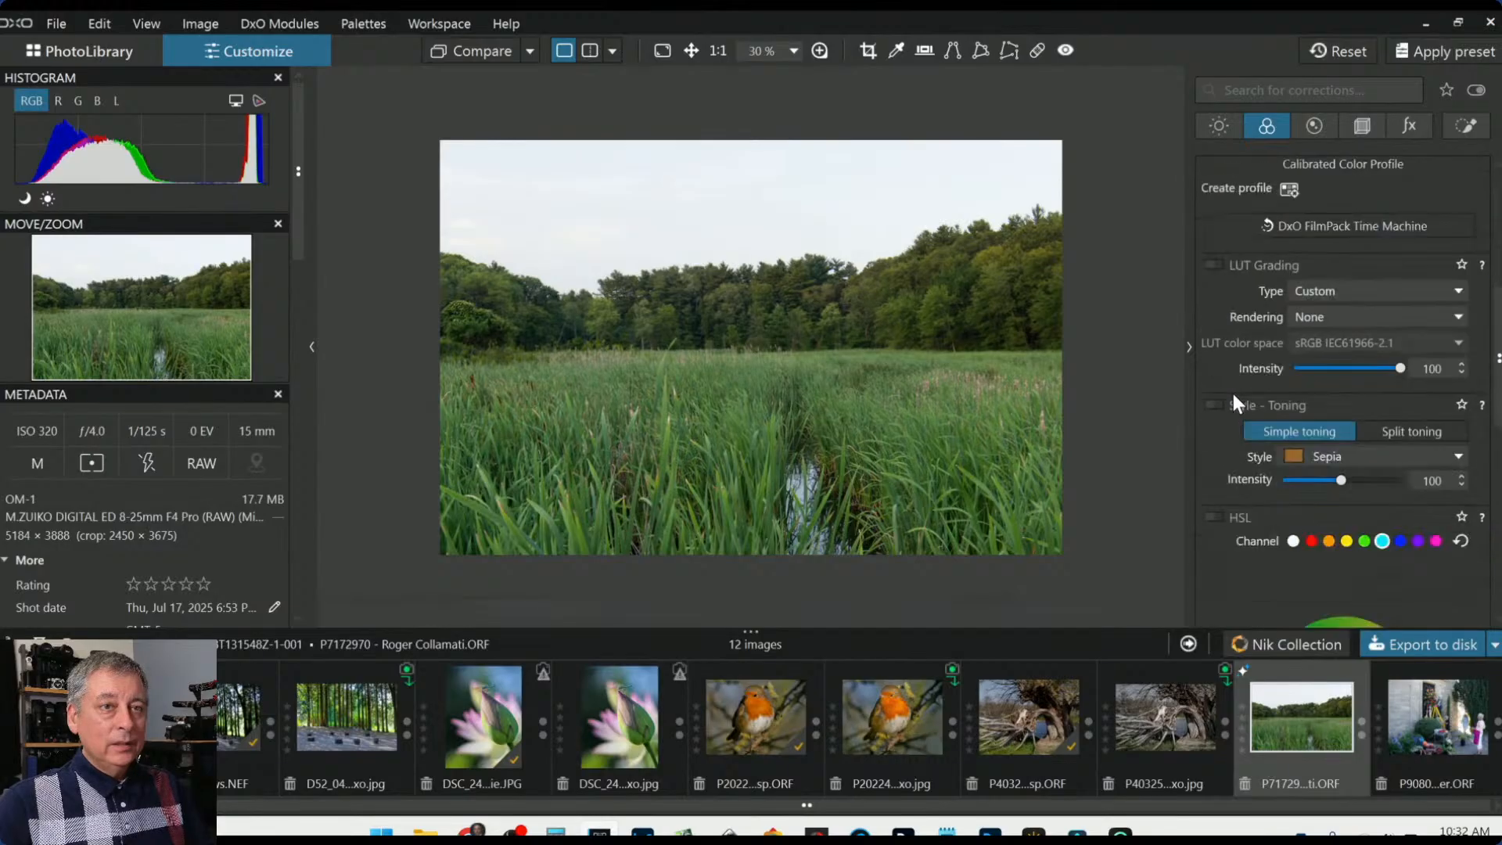
left_click(1345, 303)
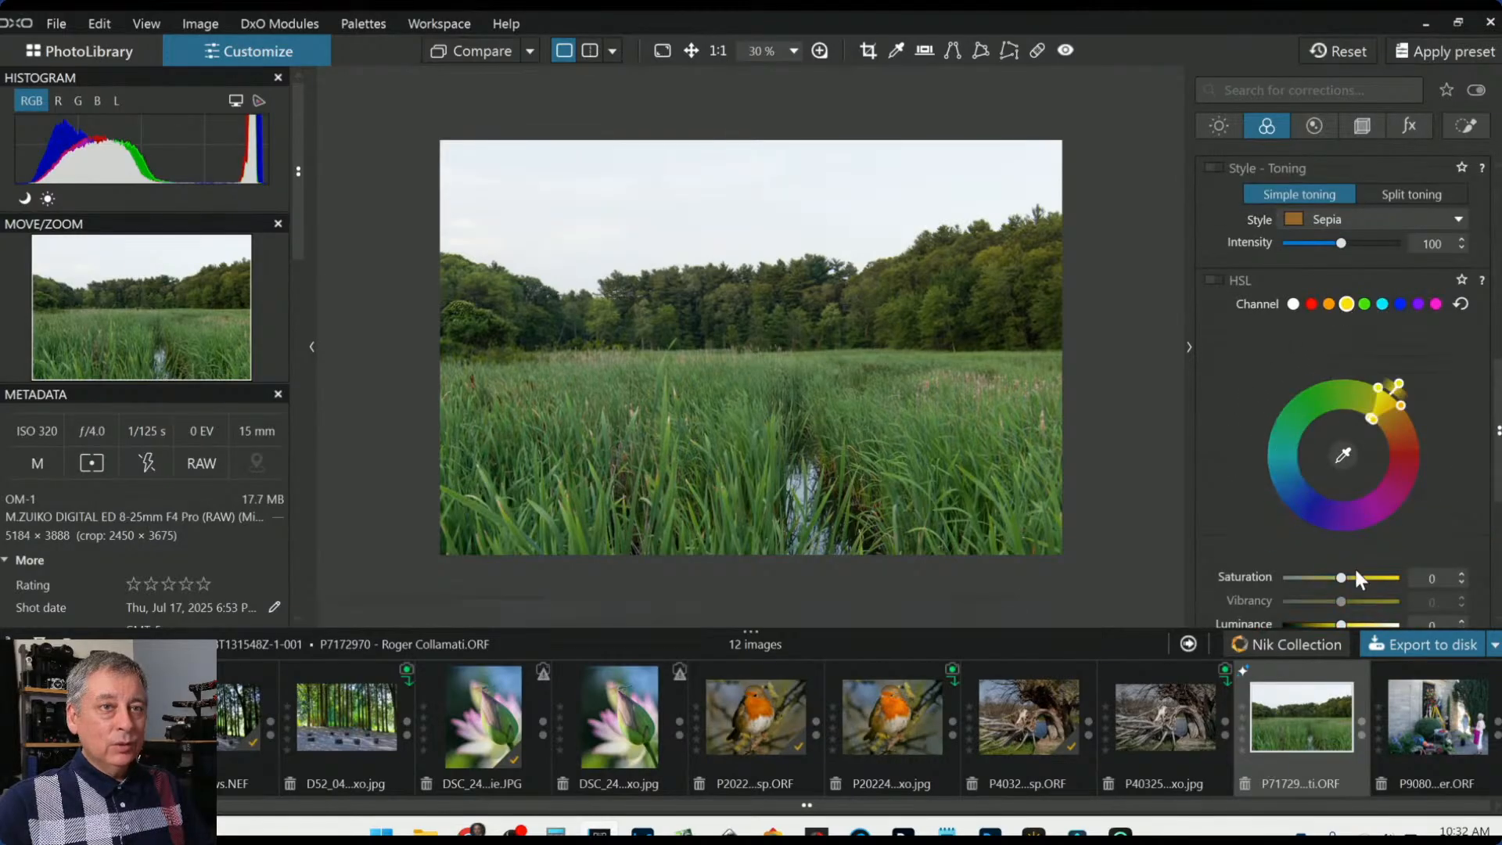
left_click_drag(1345, 578, 1410, 581)
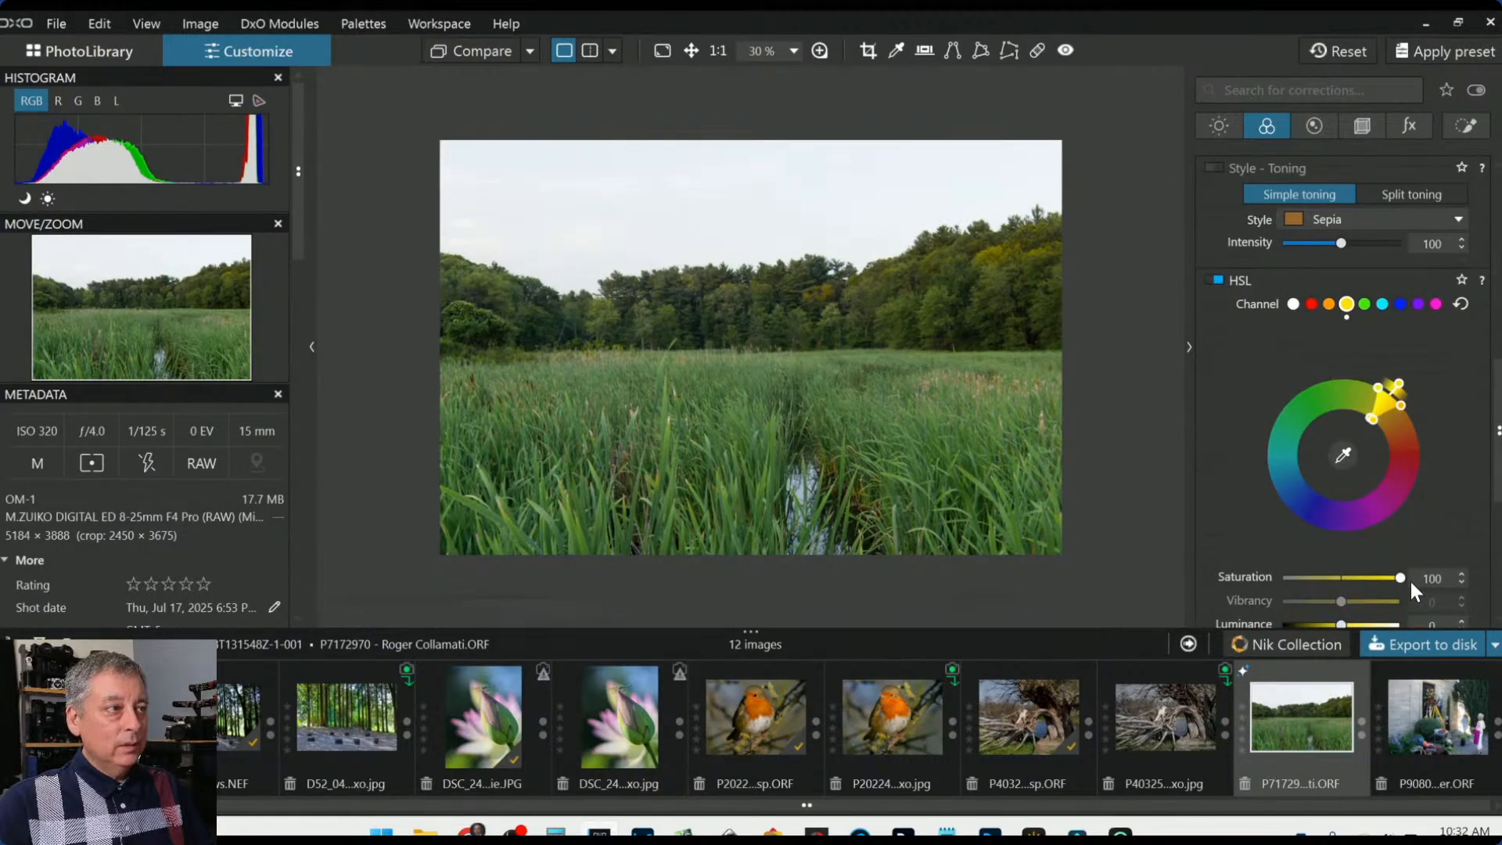
scroll(1259, 500, "down", 2)
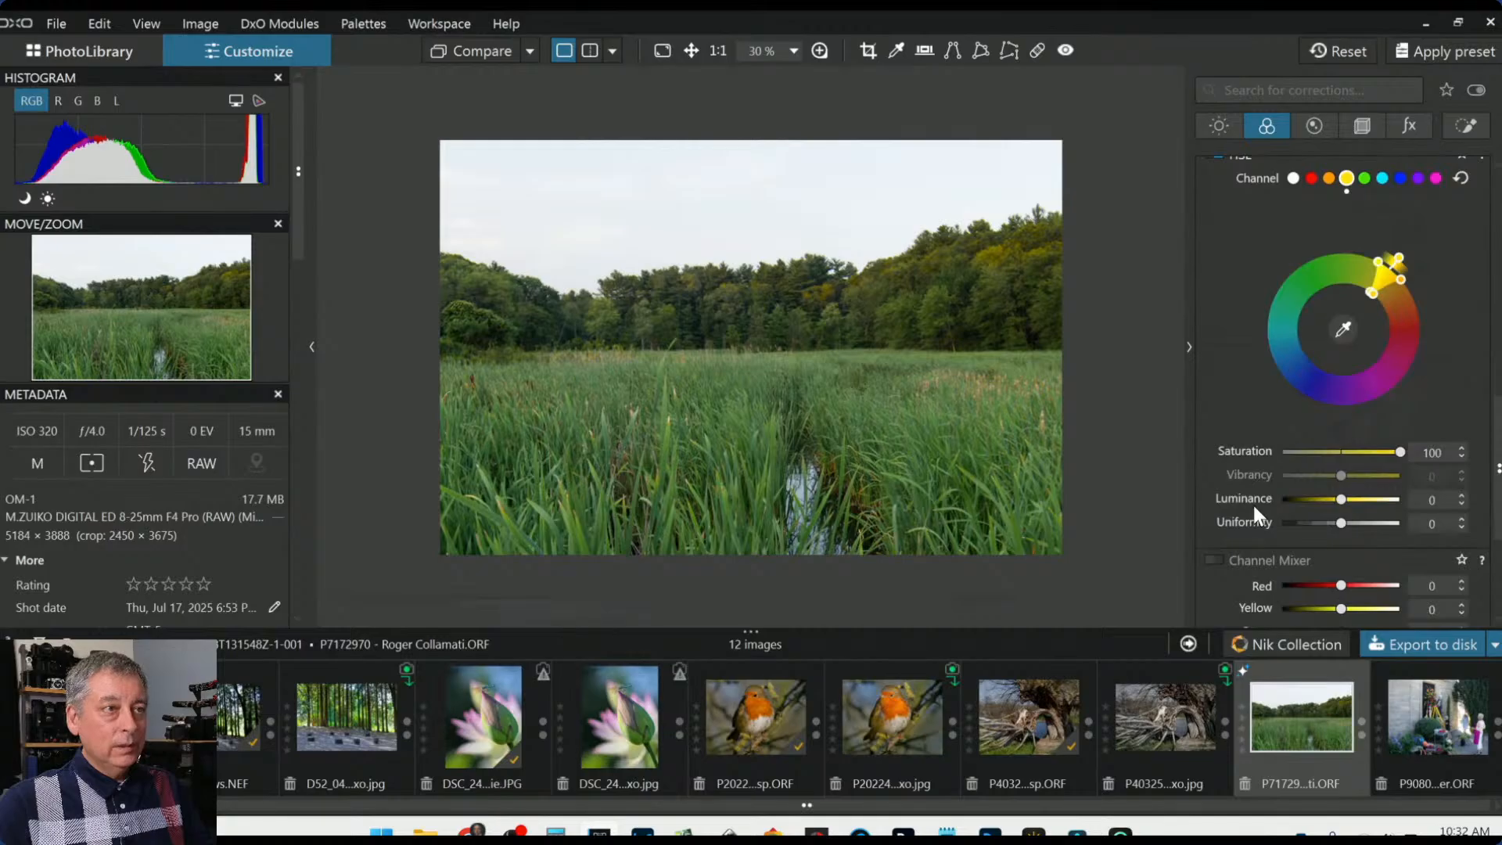
Extend the yellow channel's range toward orange, set saturation to 64 and luminance to about 43, and raise saturation slightly
scroll(1253, 505, "up", 1)
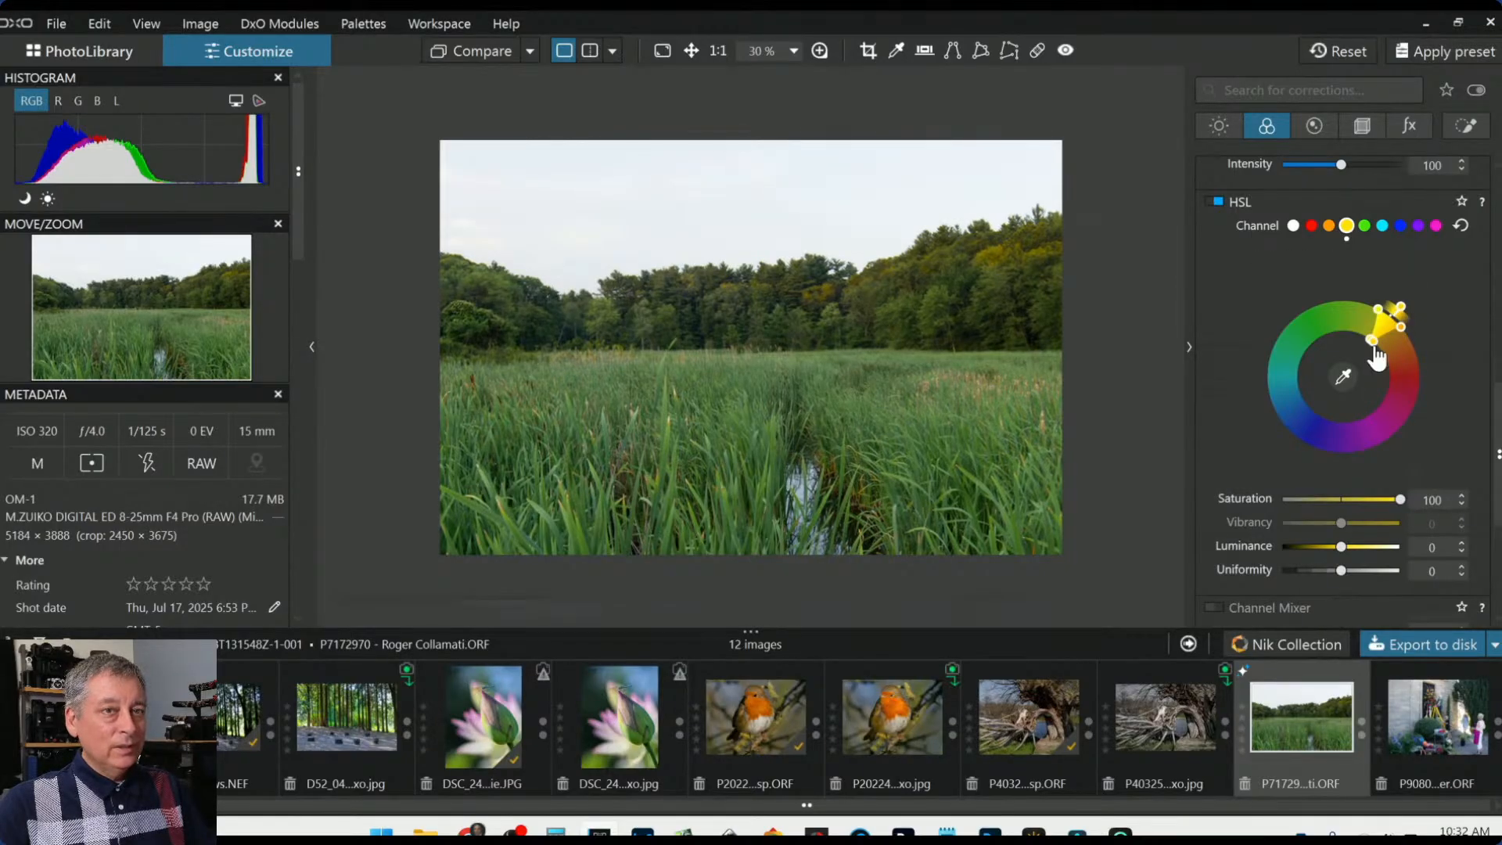
left_click_drag(1375, 356, 1382, 369)
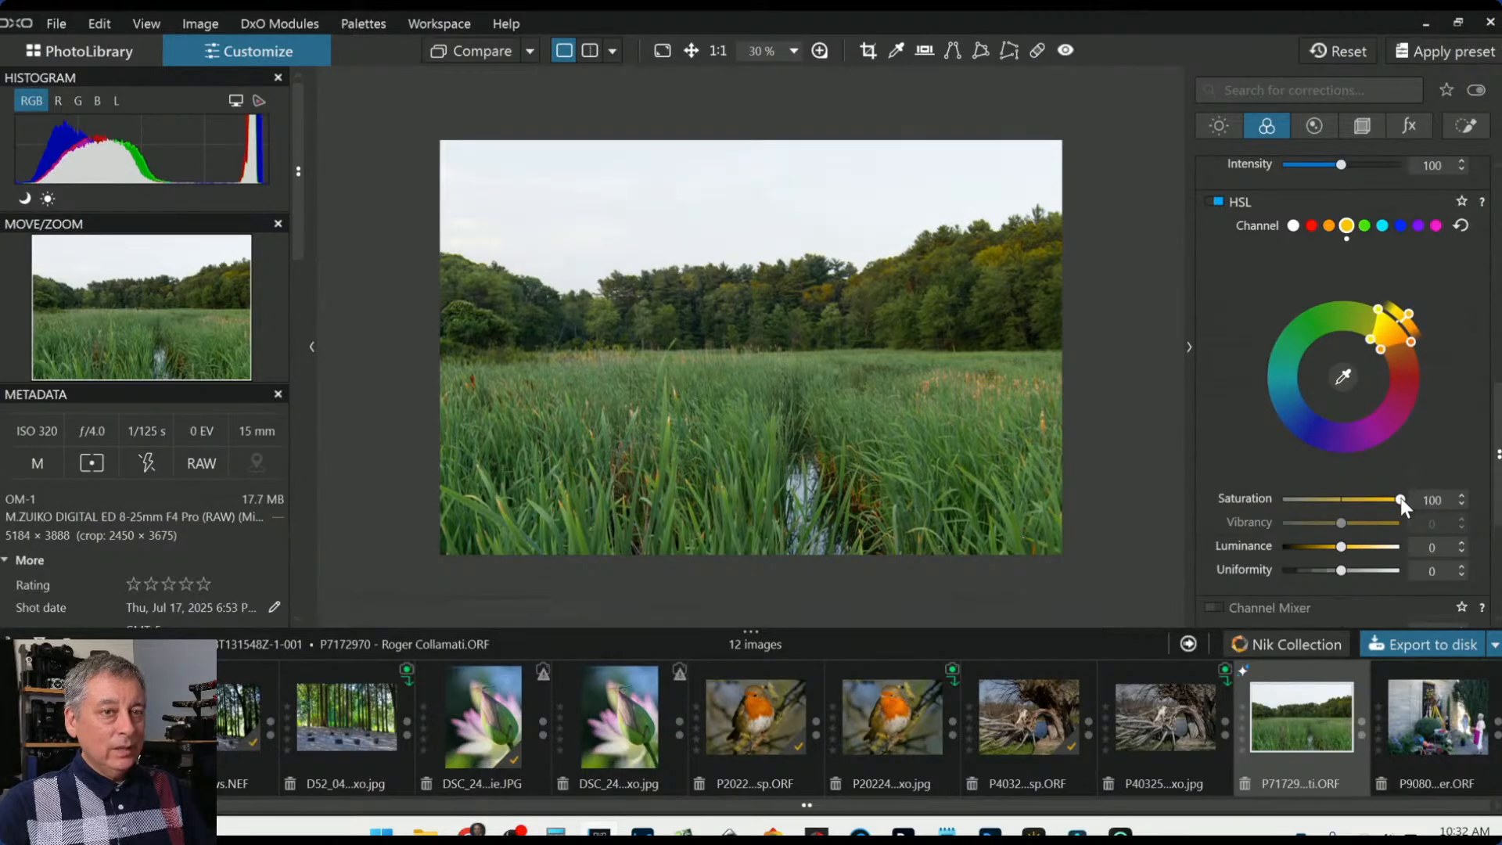
left_click_drag(1400, 498, 1379, 499)
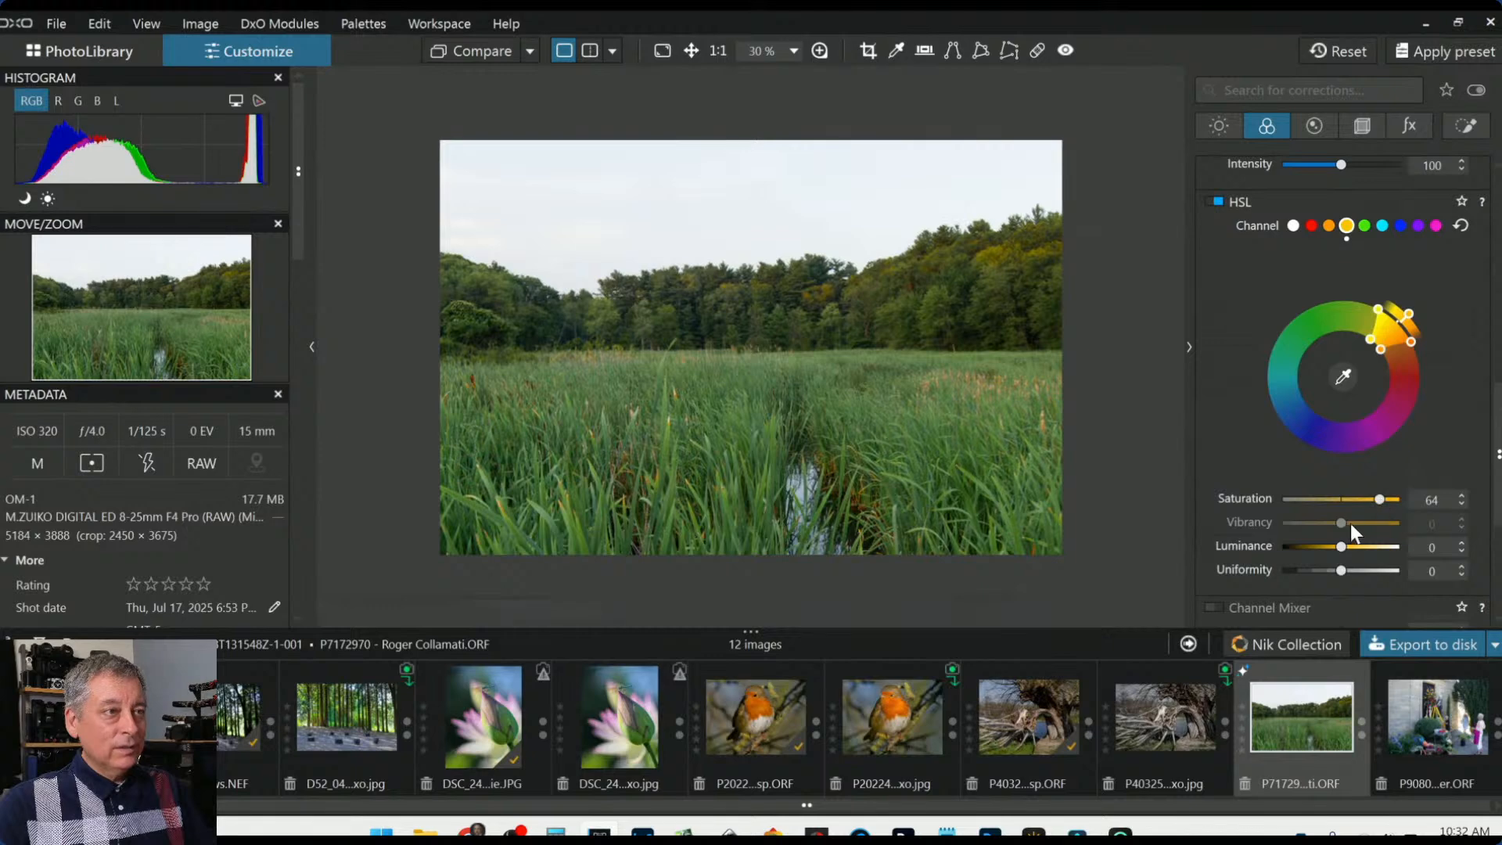
left_click_drag(1340, 546, 1372, 550)
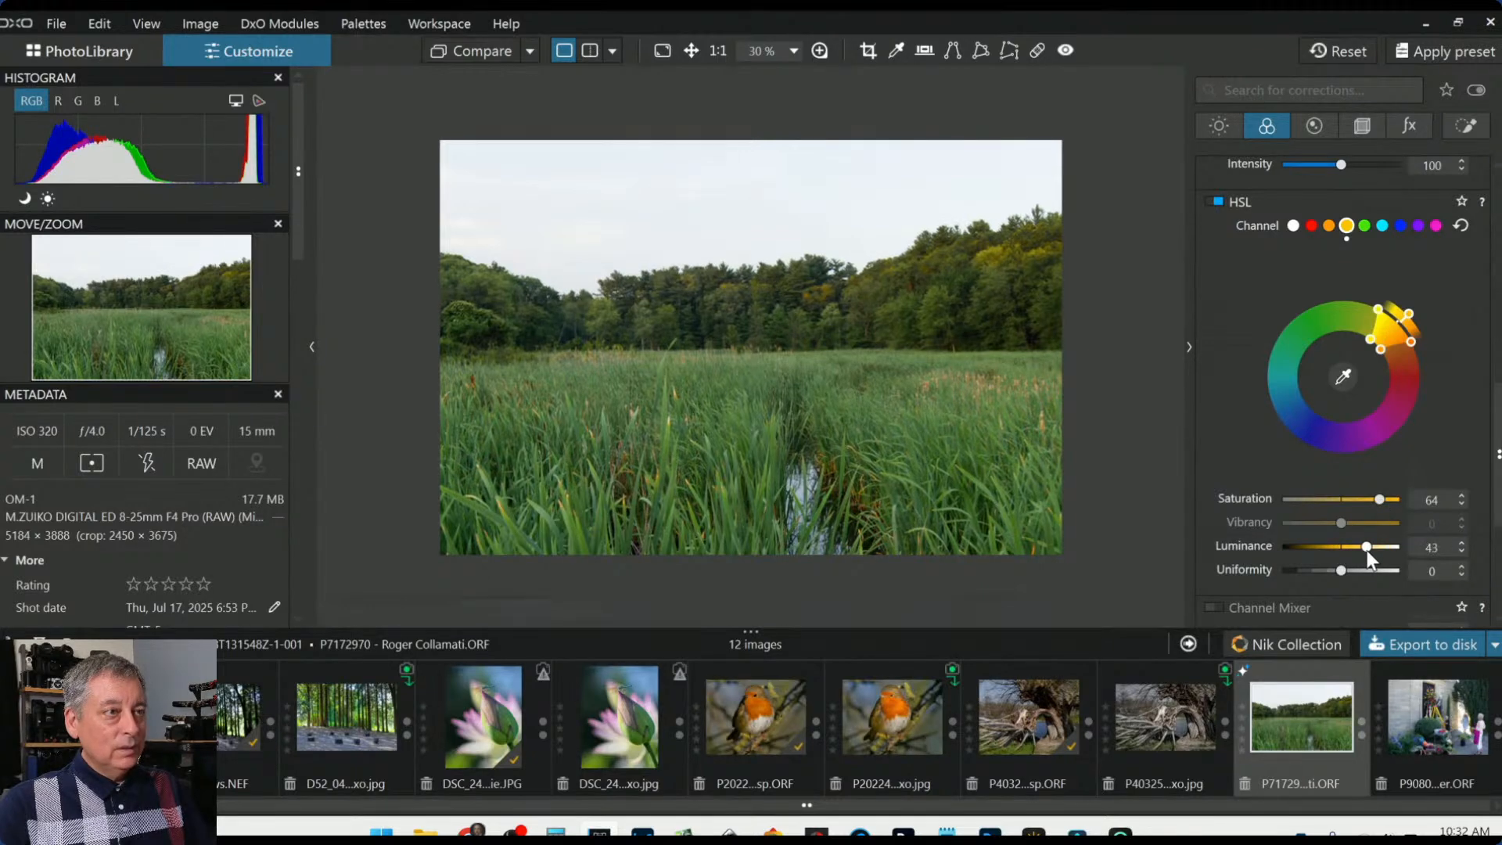
left_click_drag(1382, 501, 1390, 500)
Sample the marsh grass as the HSL green channel's color, pull its range back from orange and set its saturation to 25
left_click(1343, 376)
left_click(1057, 403)
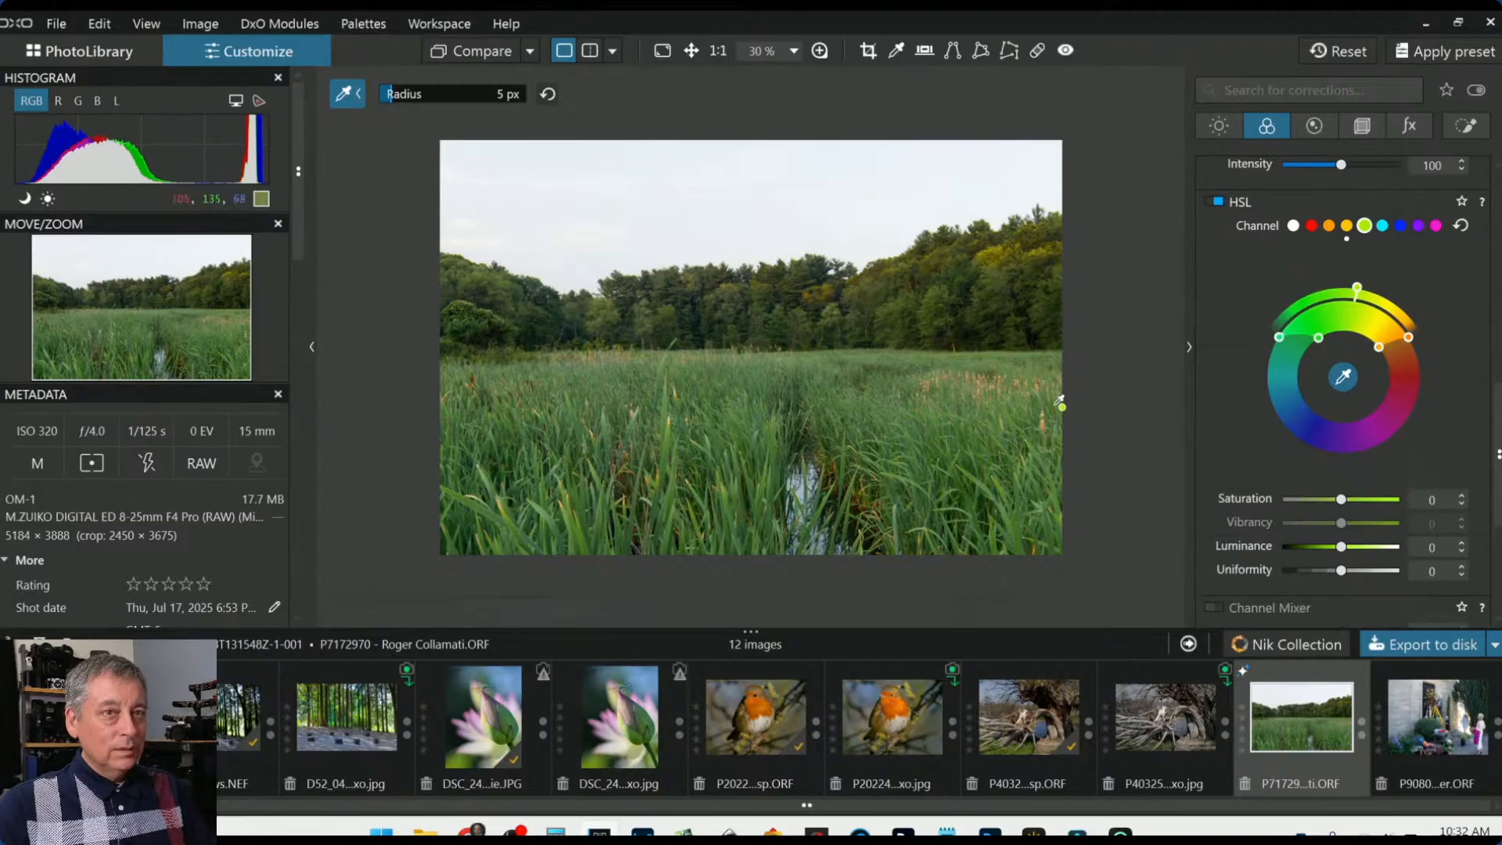
left_click_drag(1390, 354, 1374, 345)
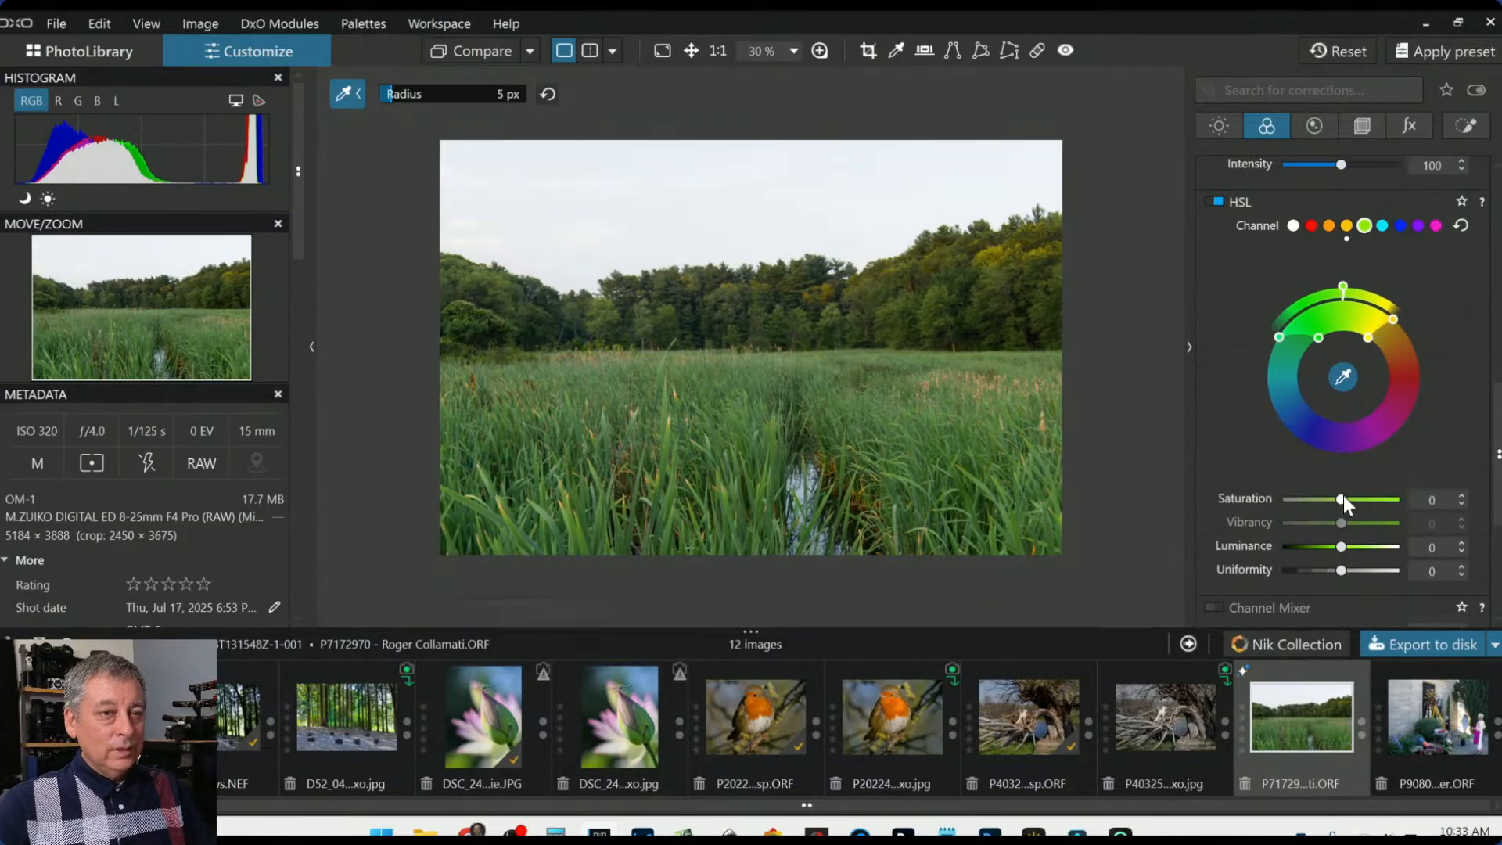
left_click_drag(1344, 503, 1356, 504)
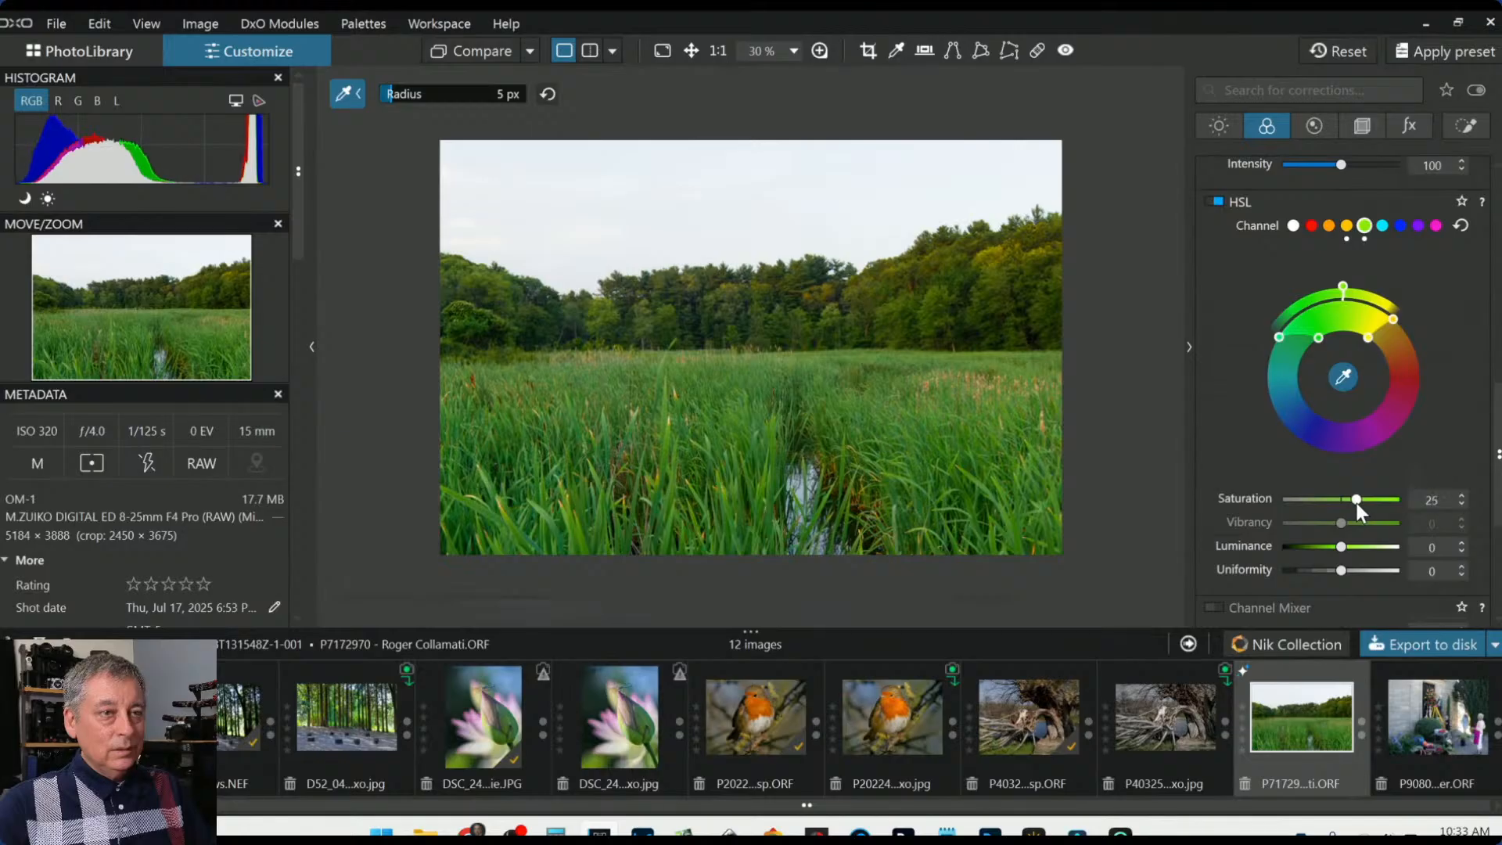
double_click(1342, 288)
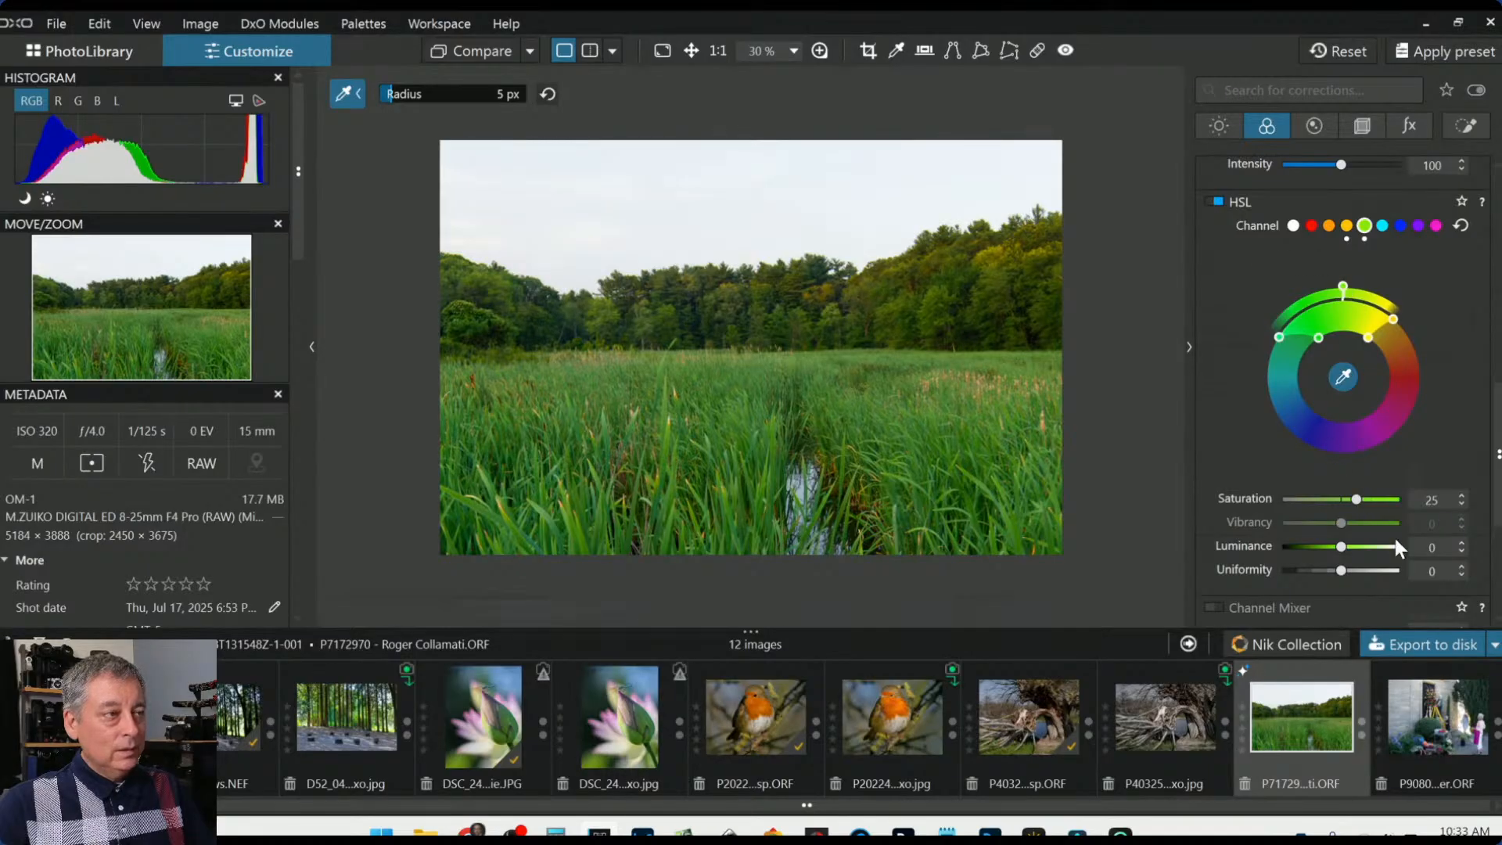
Darken the green channel to a luminance of -27 and reduce its saturation to 5
left_click_drag(1339, 545, 1322, 547)
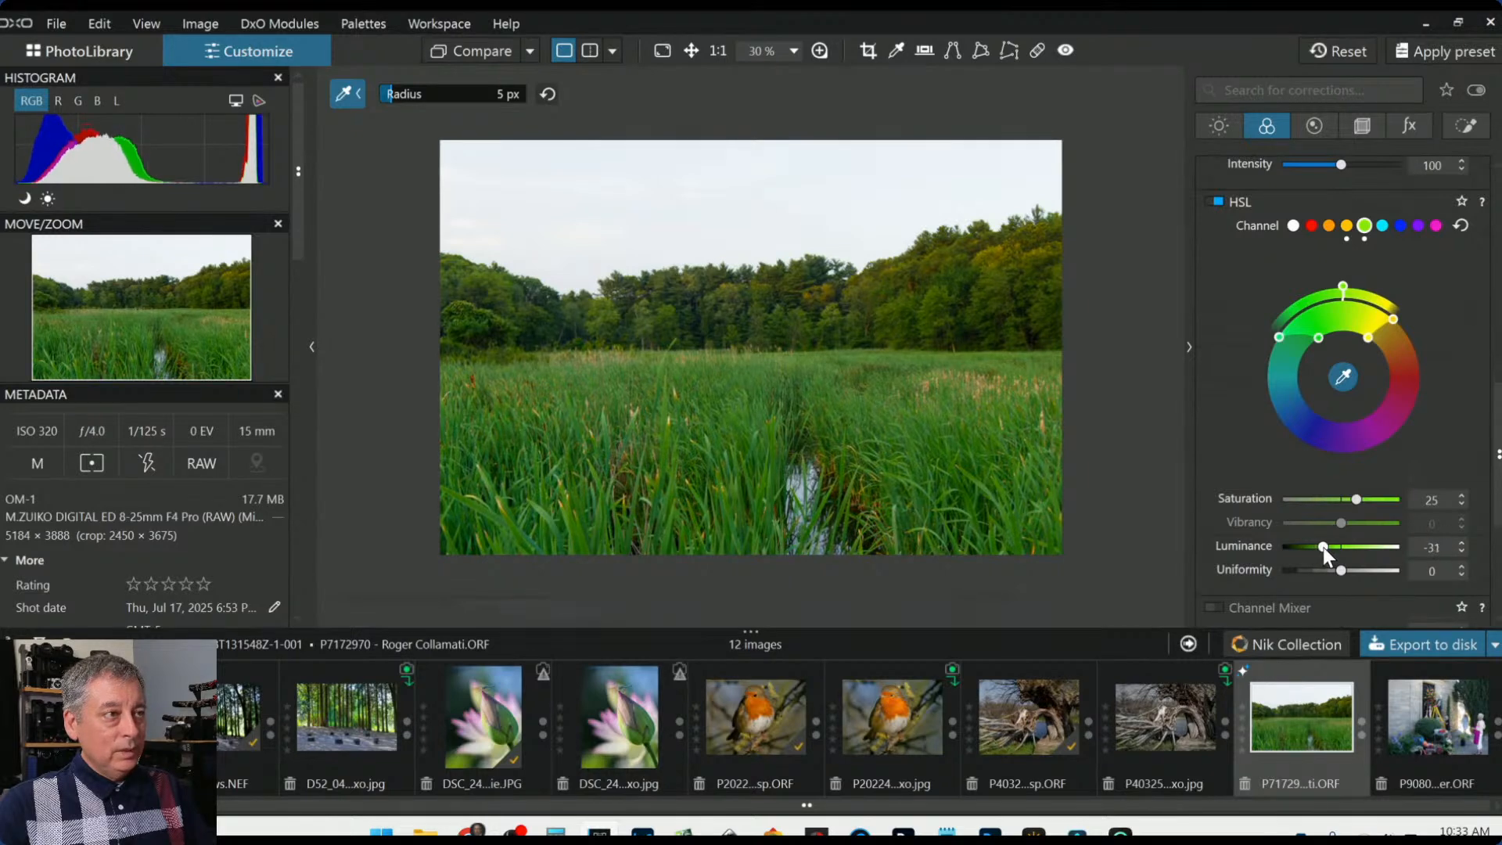
double_click(1354, 503)
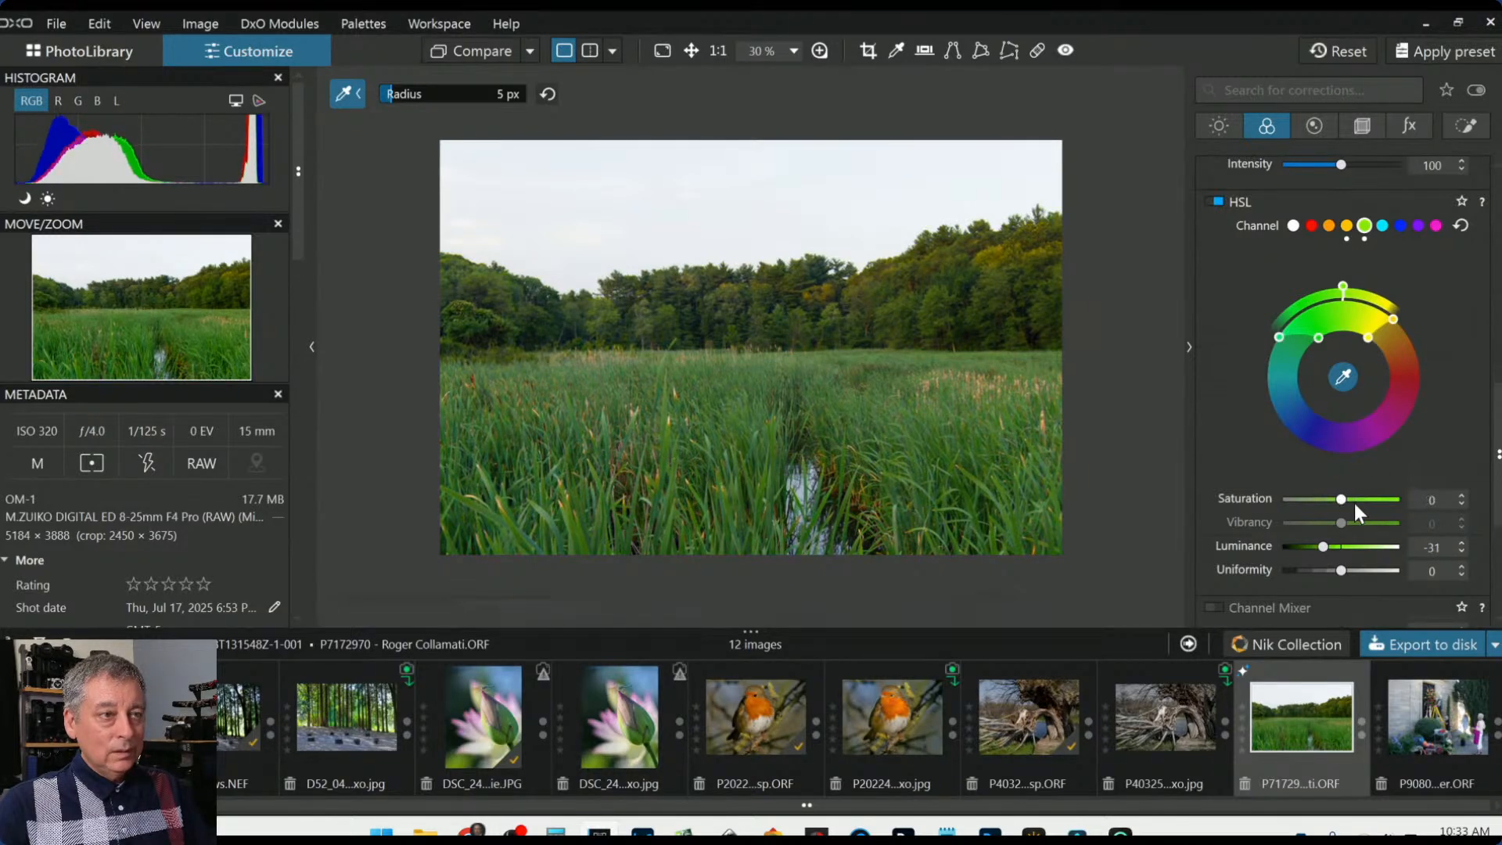
left_click_drag(1354, 504, 1345, 522)
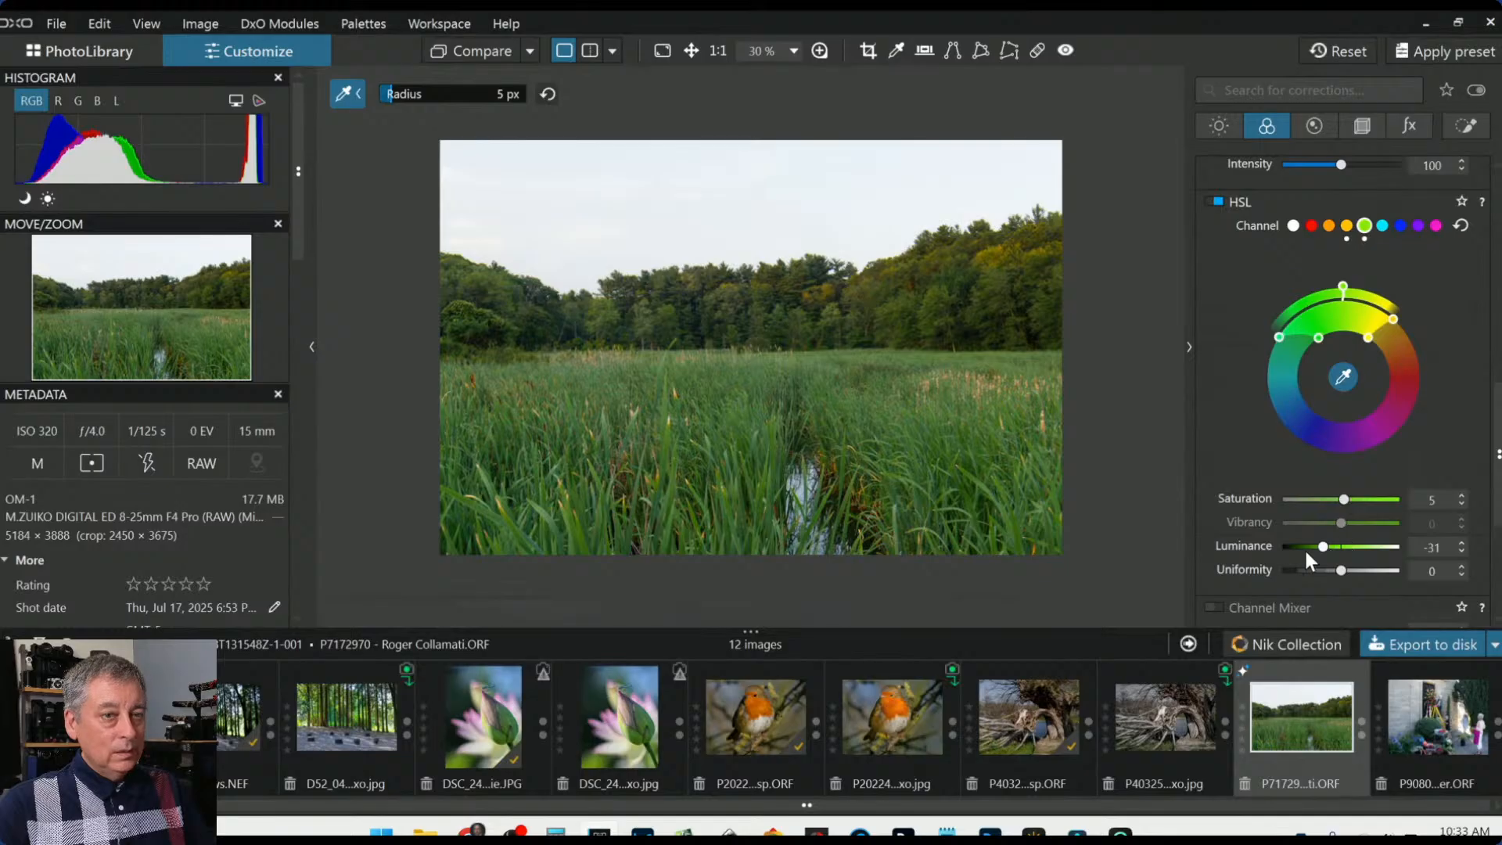
double_click(1321, 547)
left_click(1320, 548)
left_click_drag(1320, 548, 1325, 548)
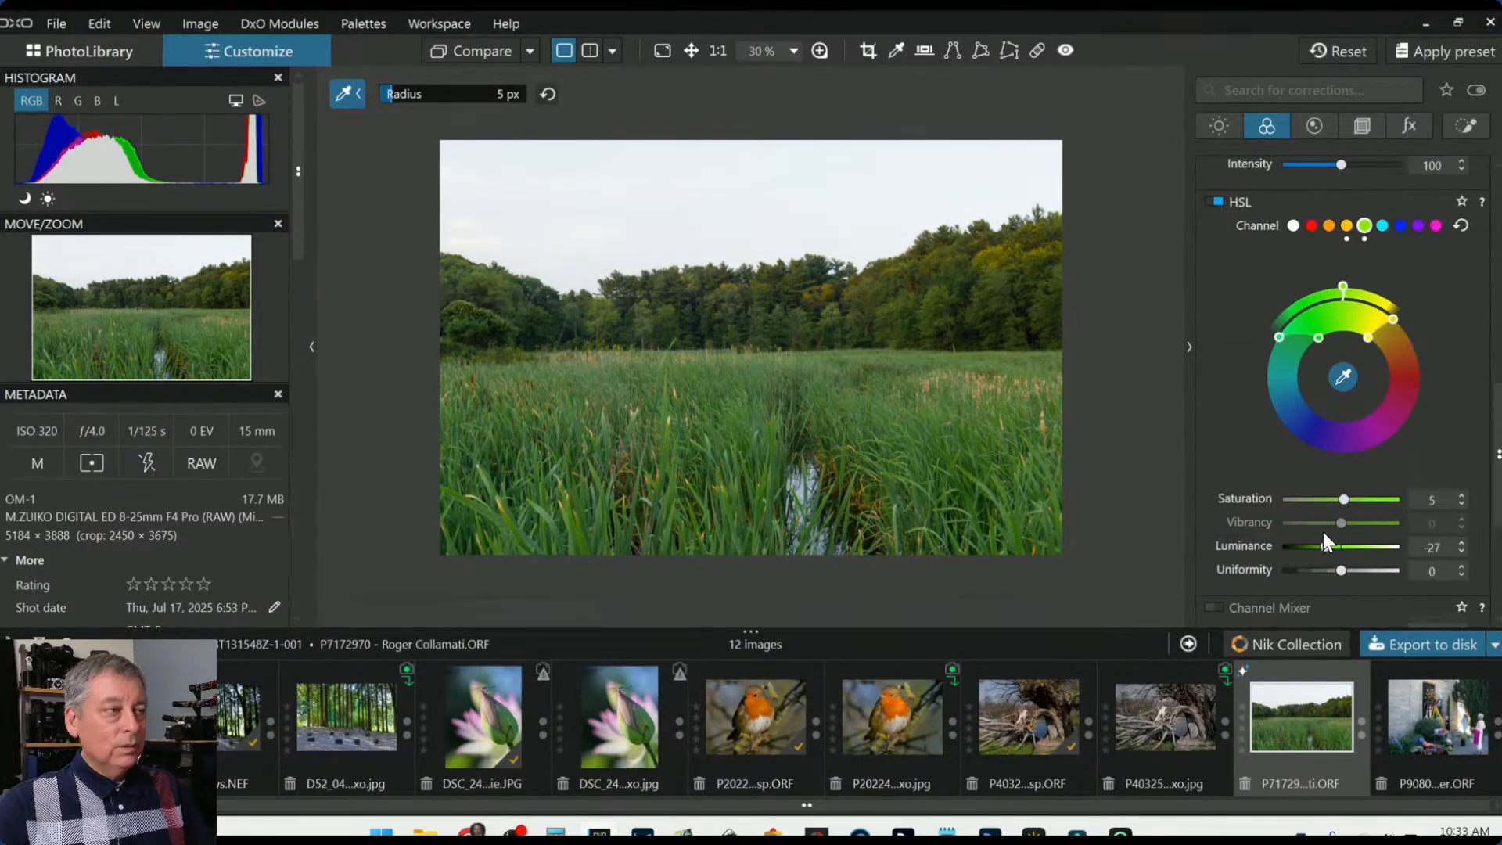
Stop color sampling and set the HSL yellow channel's saturation to 68
key("Escape")
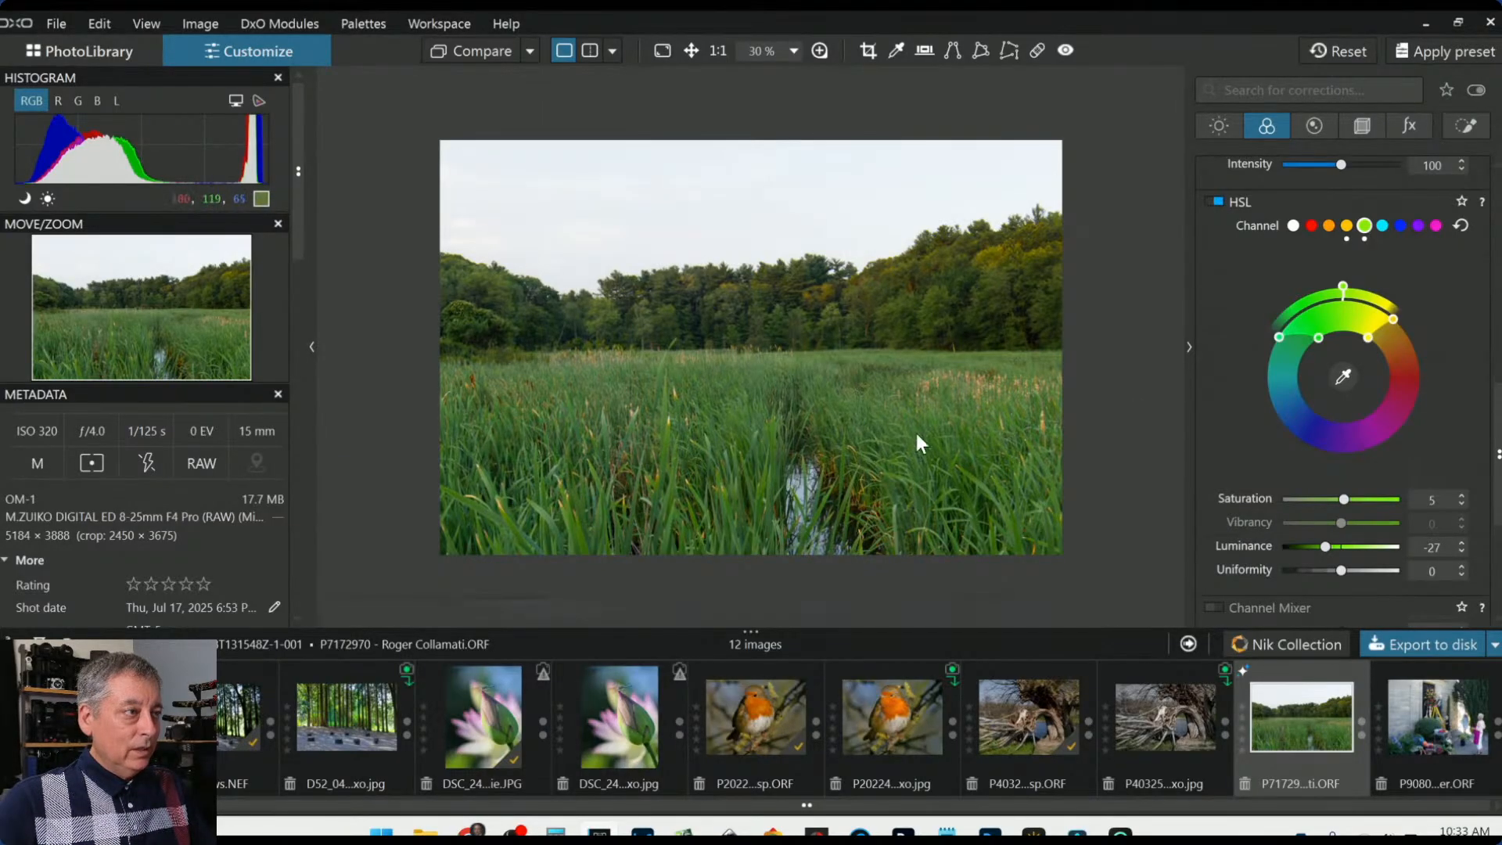
left_click(1346, 226)
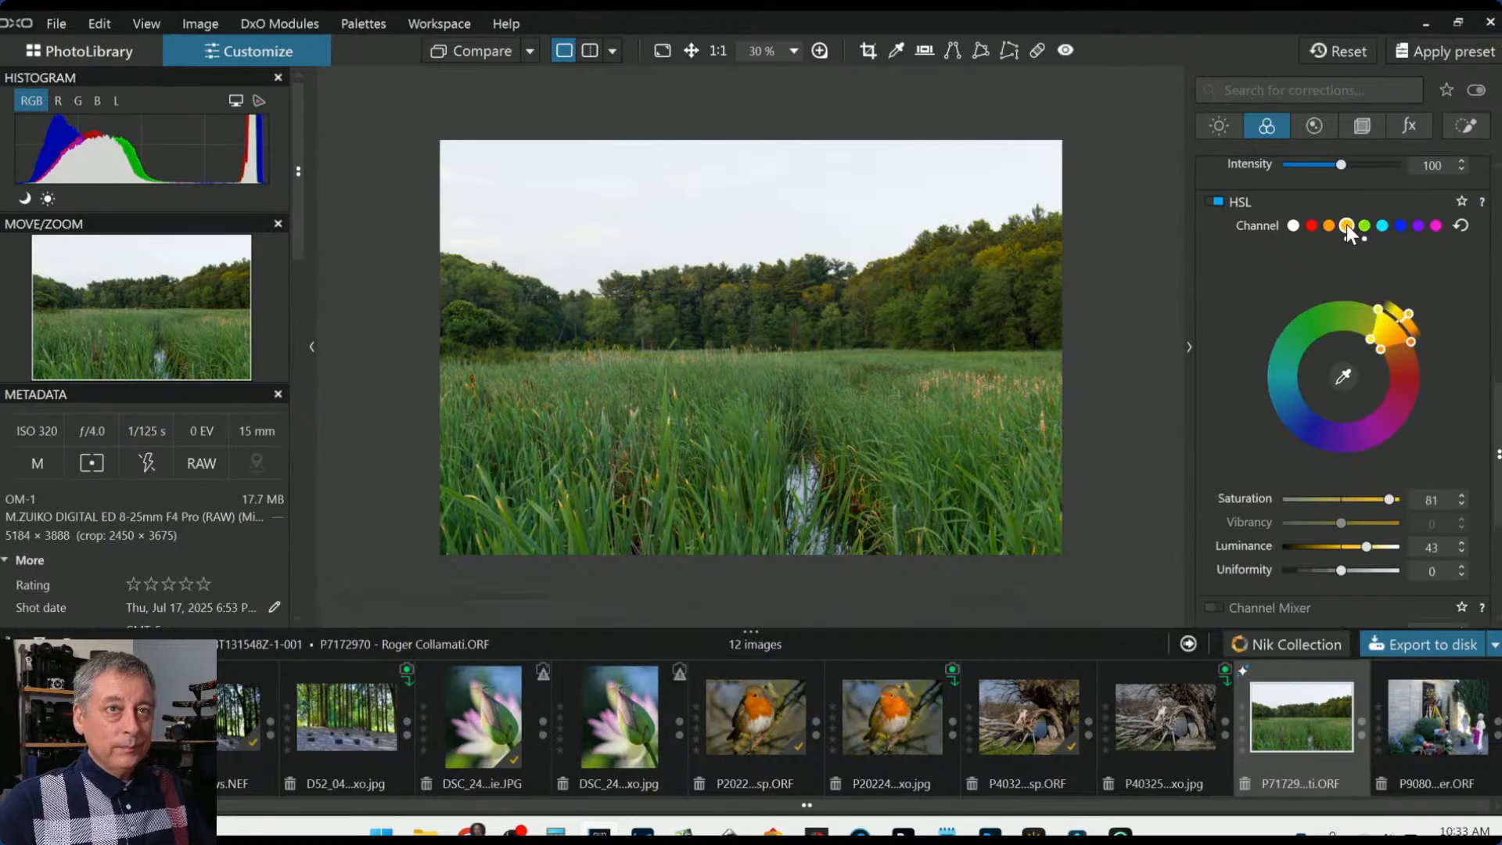
left_click_drag(1387, 500, 1382, 501)
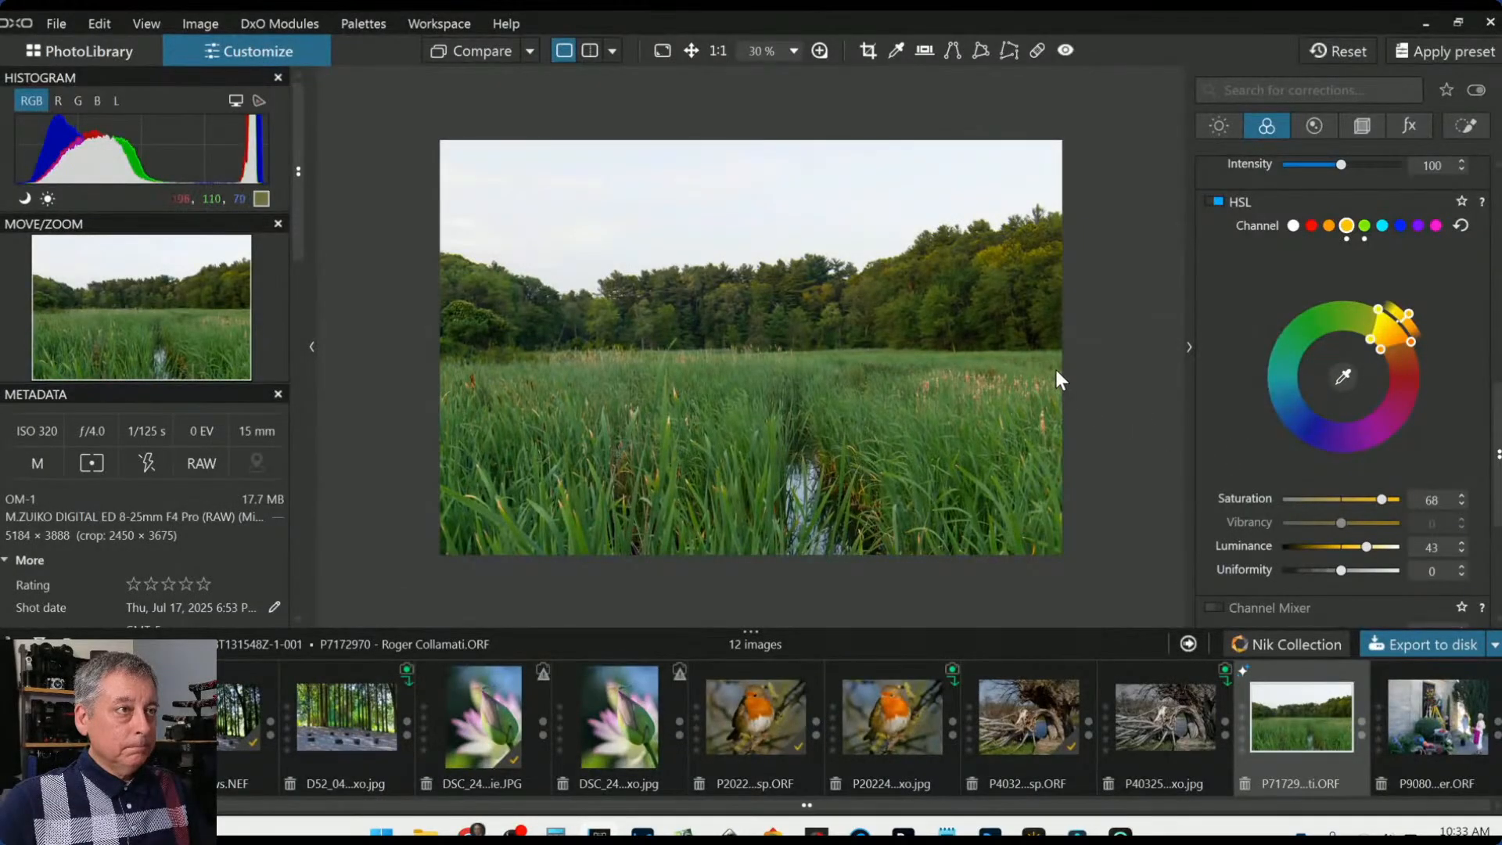
Add a local adjustment control line across the sky just above the trees, with its falloff ending at the marsh's far edge
scroll(1396, 143, "up", 6)
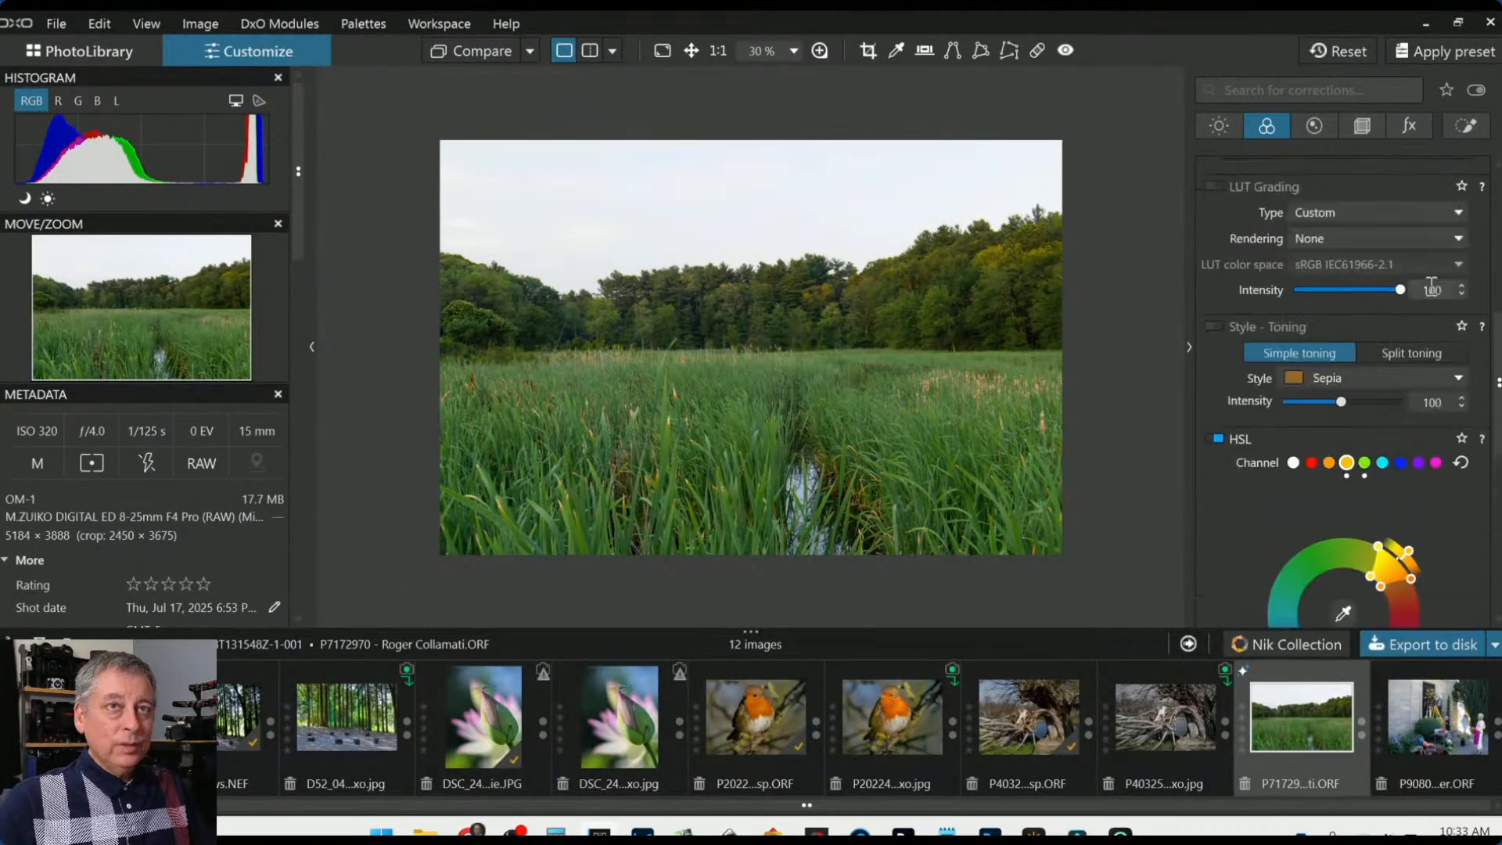
left_click(1451, 127)
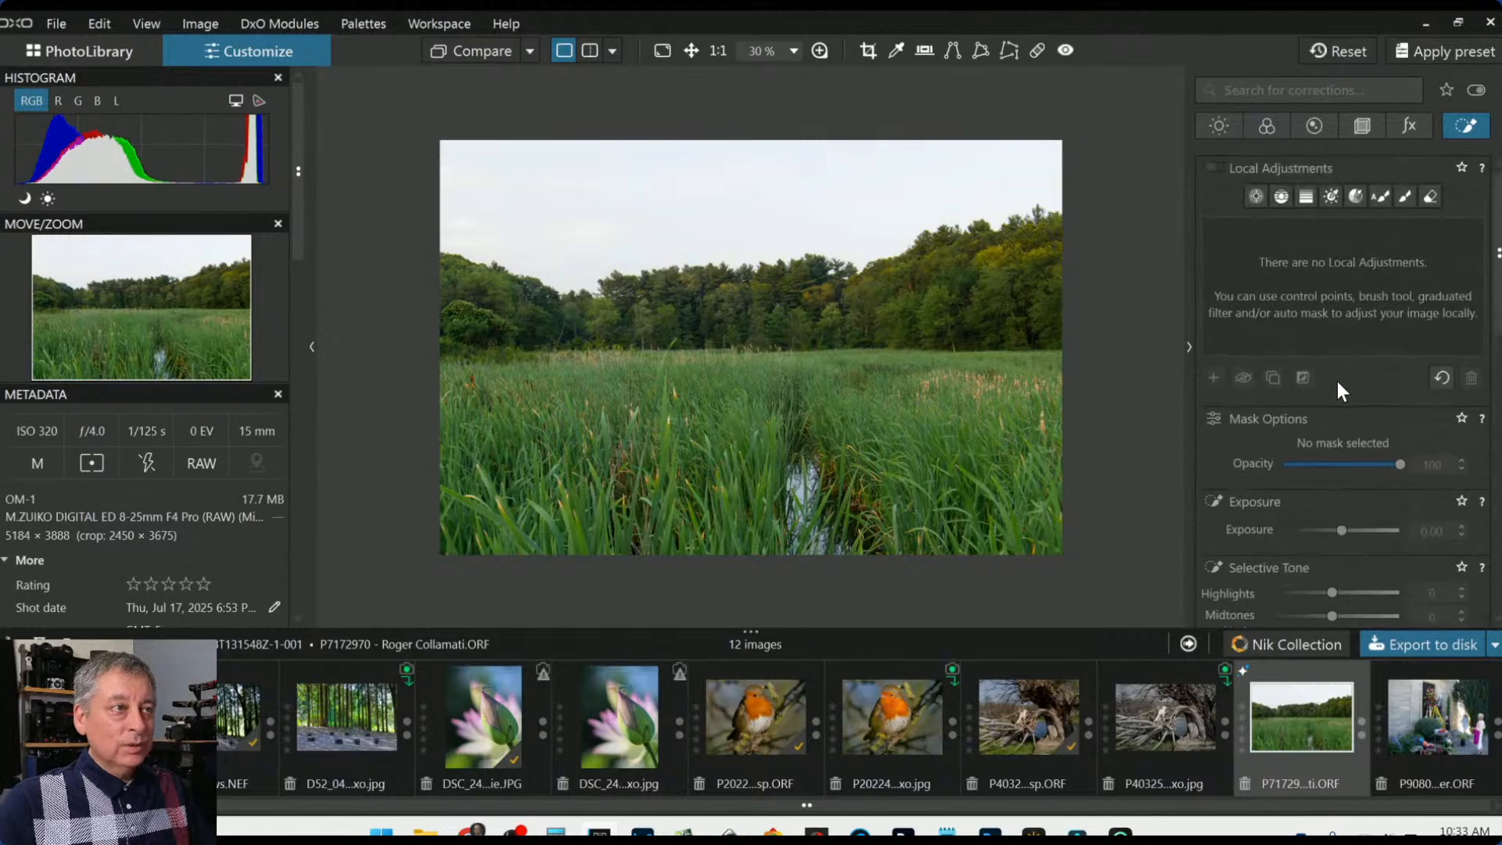
left_click(1280, 197)
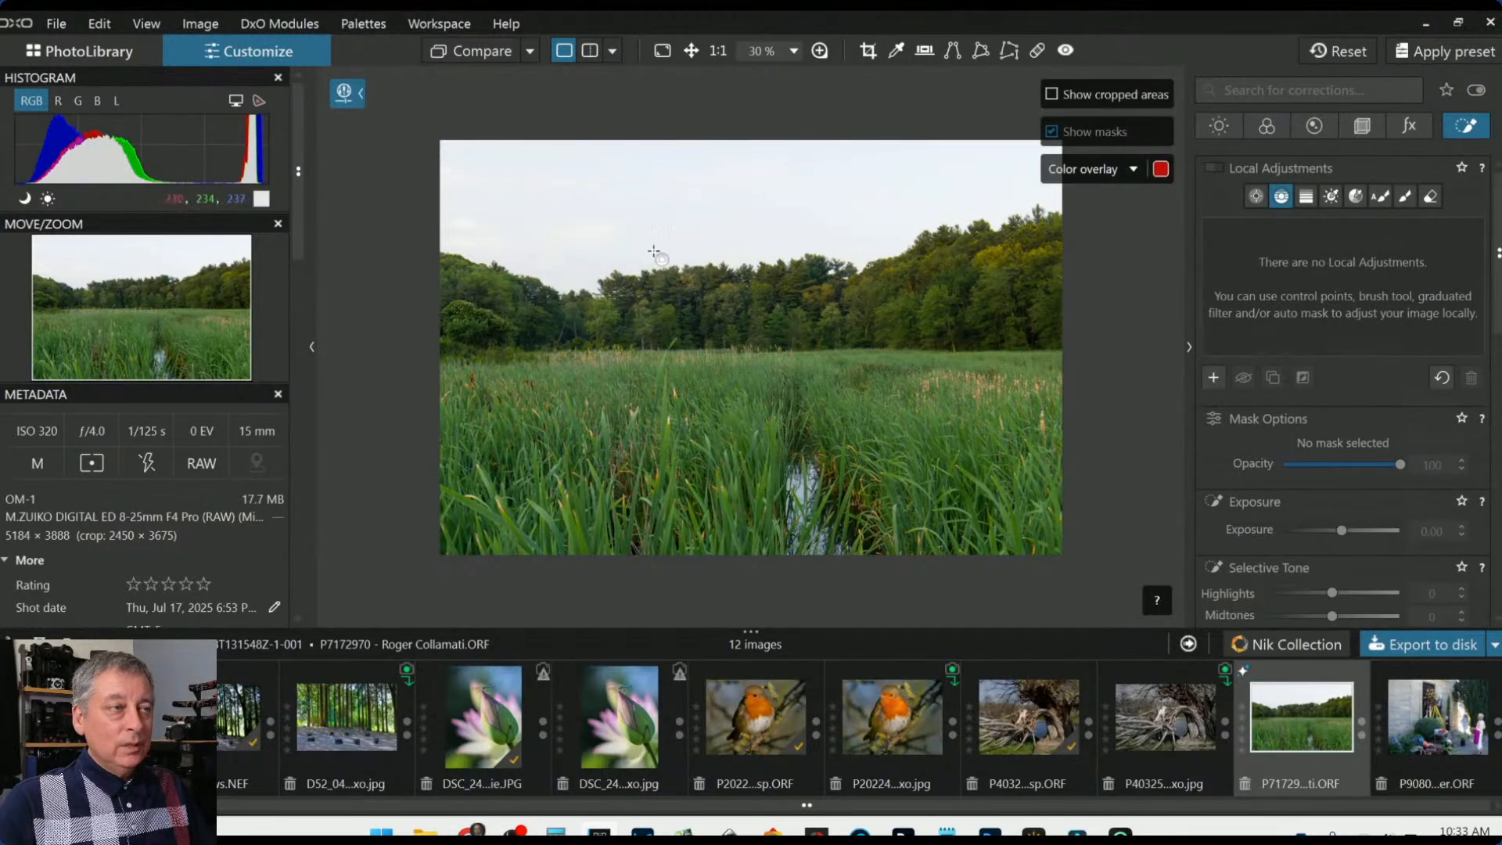
left_click_drag(656, 235, 655, 360)
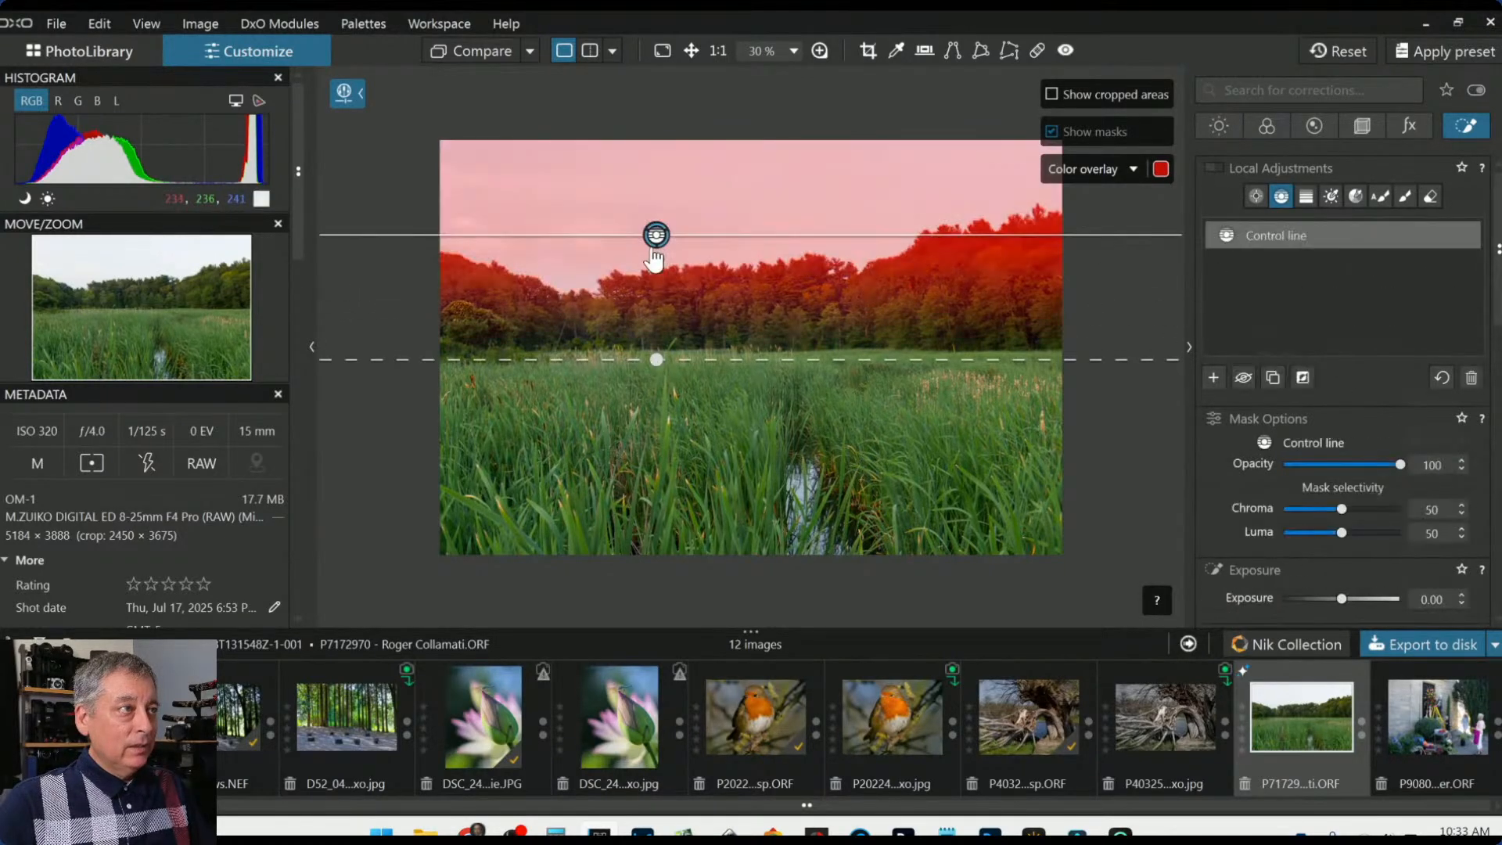
Lower the control line to the tree line and sample the open sky so its mask targets the sky
left_click_drag(657, 233, 659, 270)
left_click(658, 218)
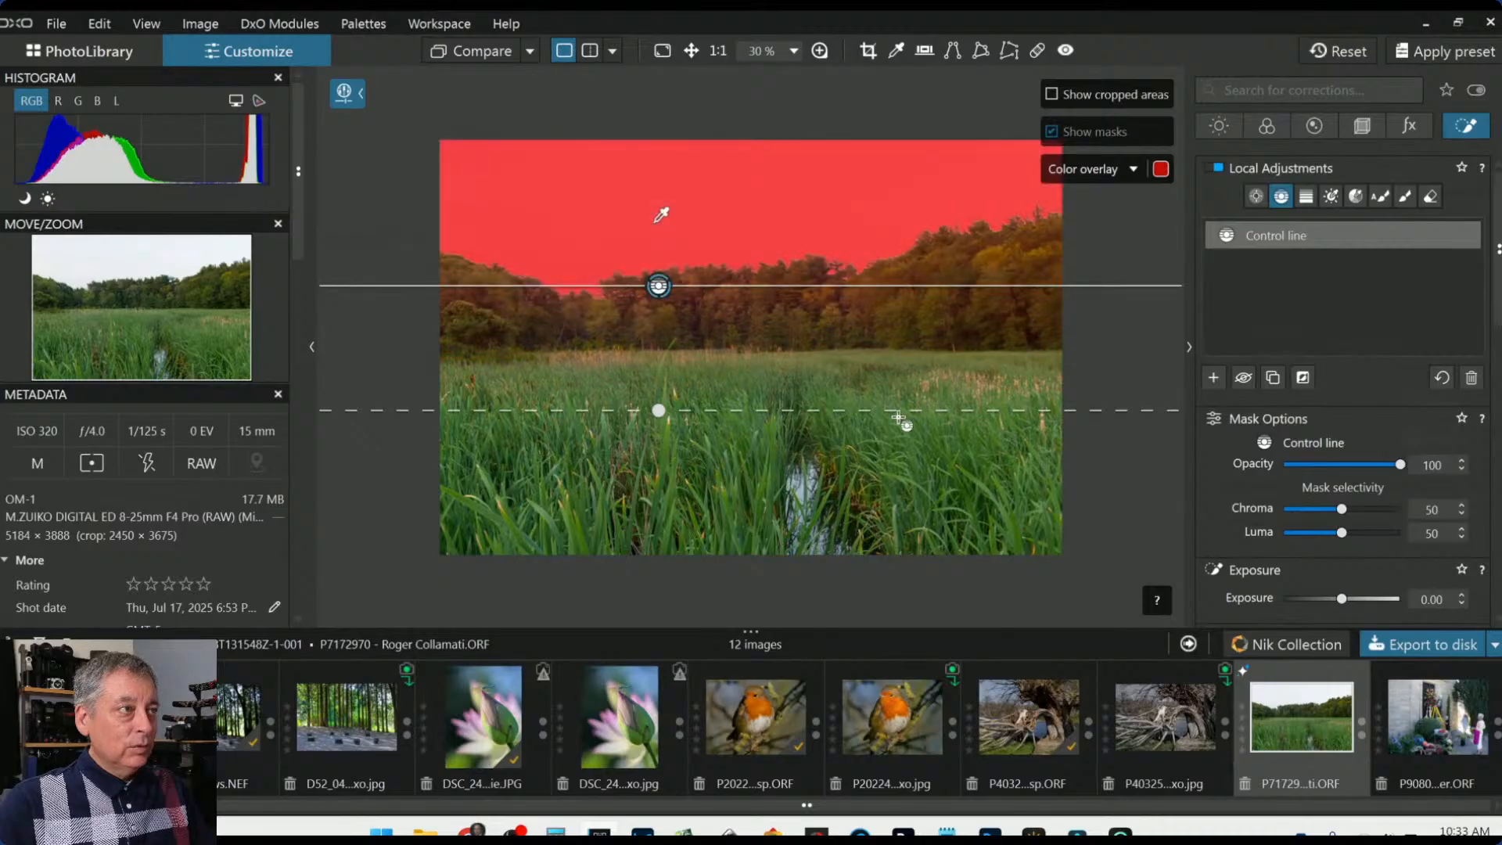
For the sky control line, set ClearView Plus intensity to 51 and Highlights to -79
scroll(1321, 496, "down", 4)
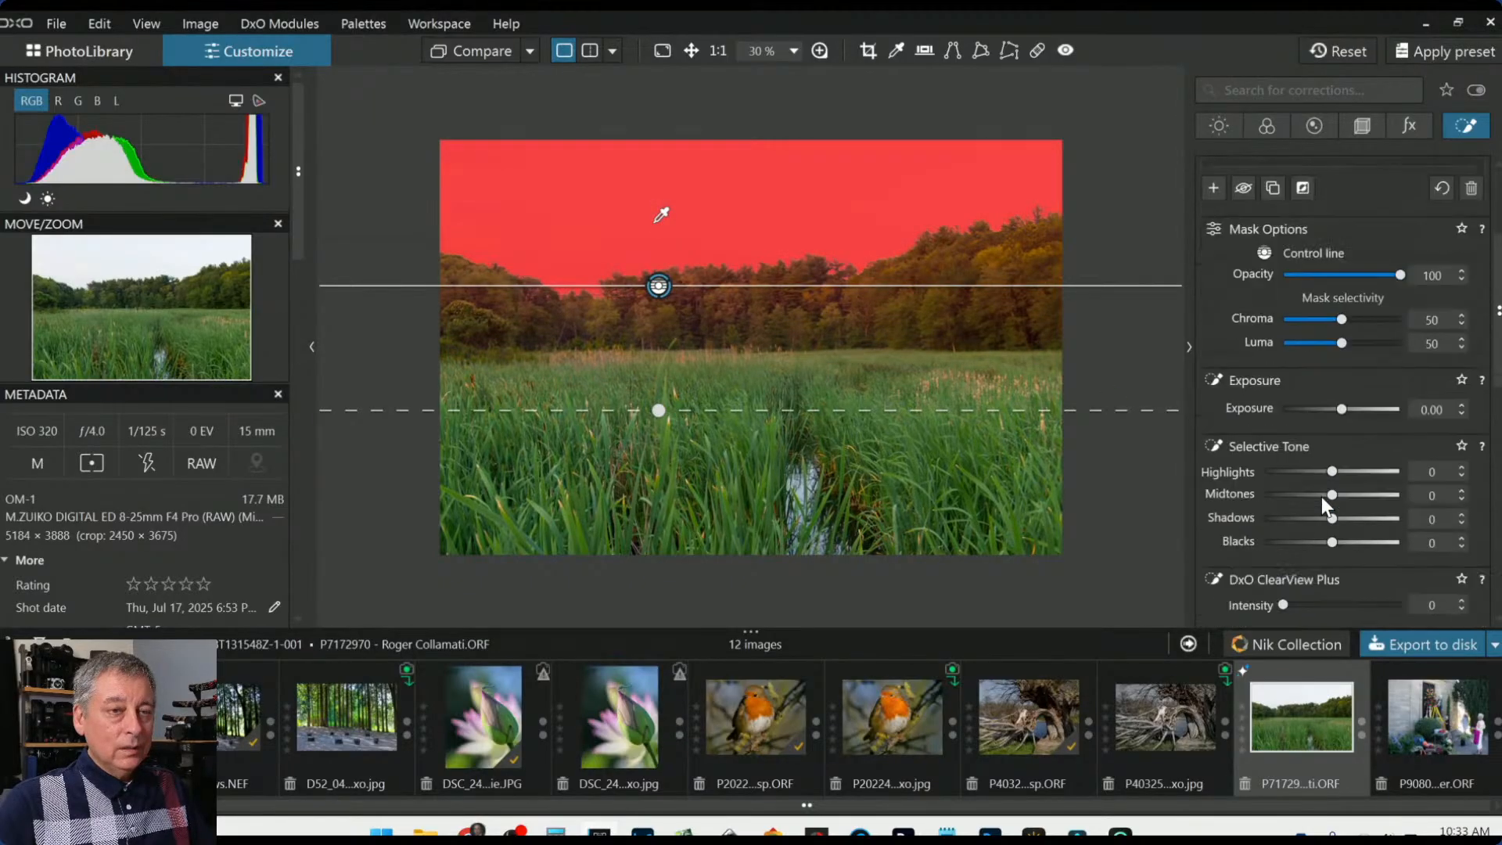
left_click(1342, 511)
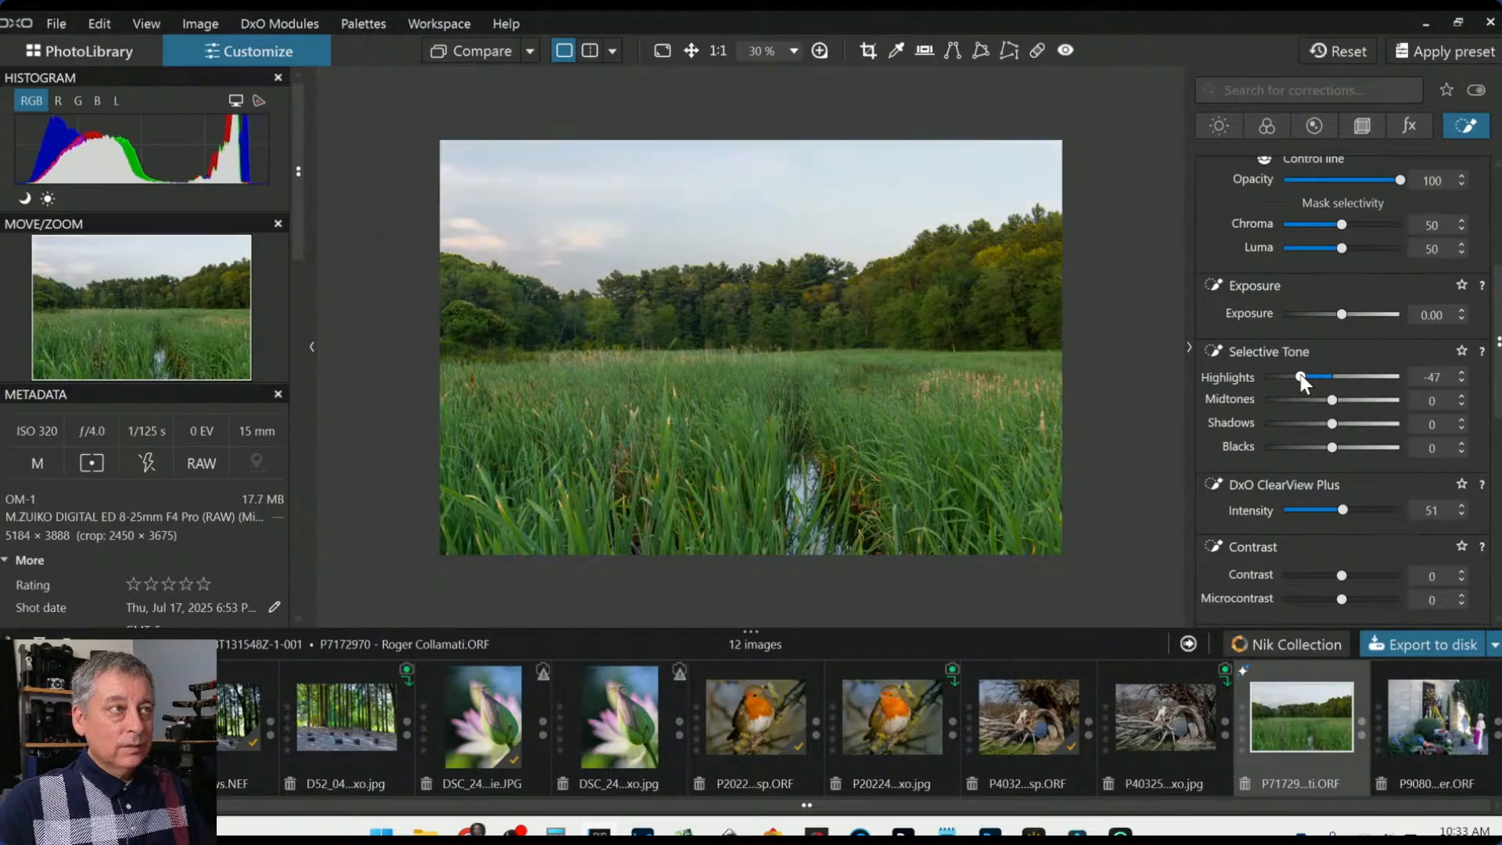
left_click_drag(1299, 377, 1279, 375)
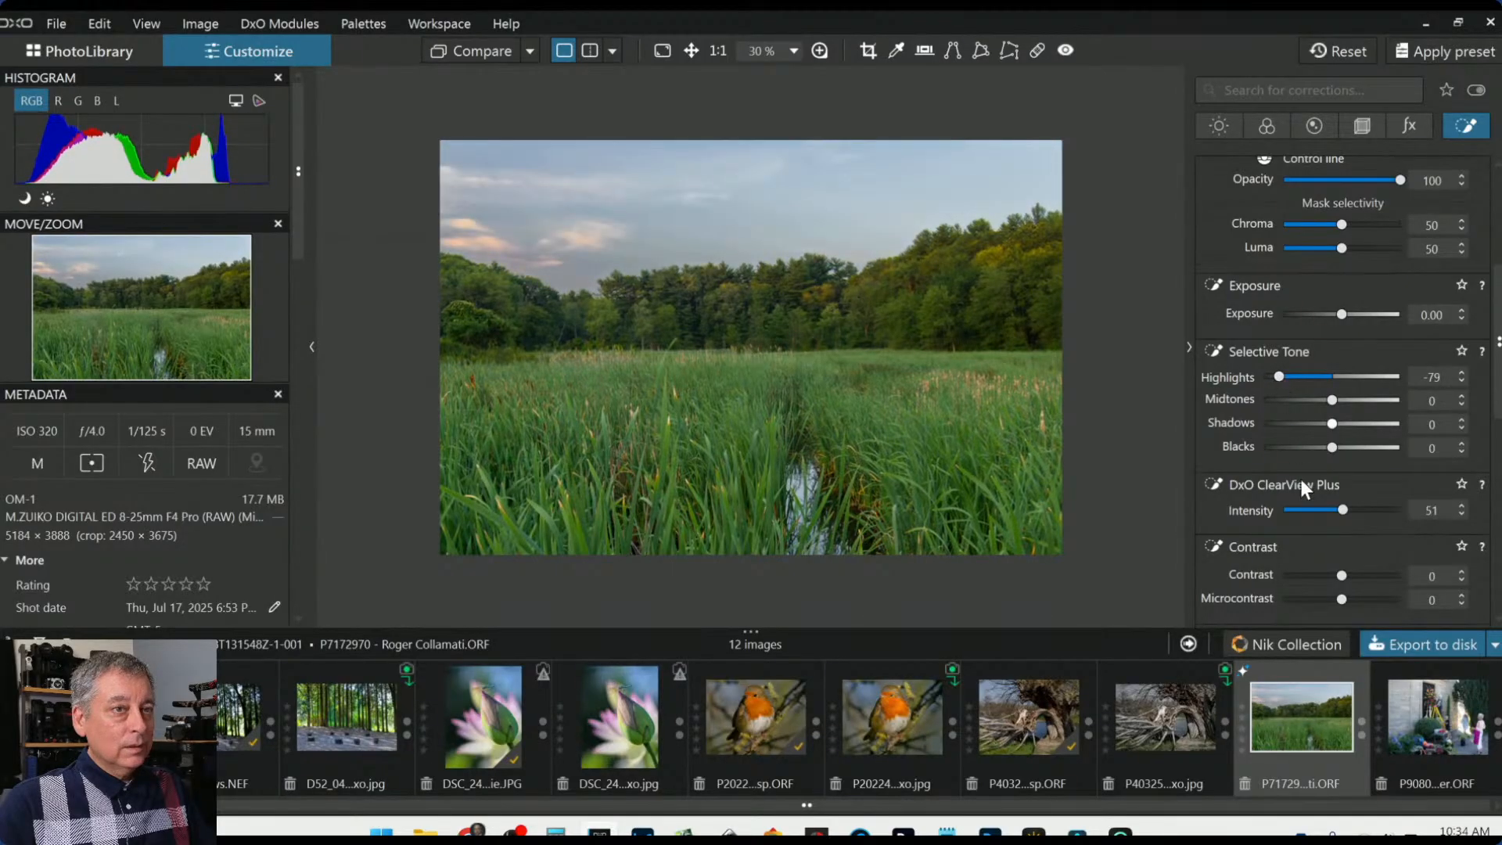
Set the sky mask's Microcontrast to 28 and Contrast to 55, and readjust its Highlights to -73
scroll(1303, 491, "down", 2)
mouse_move(1342, 409)
left_mouse_down()
mouse_move(1370, 410)
mouse_move(1357, 410)
left_mouse_up()
scroll(1267, 446, "up", 2)
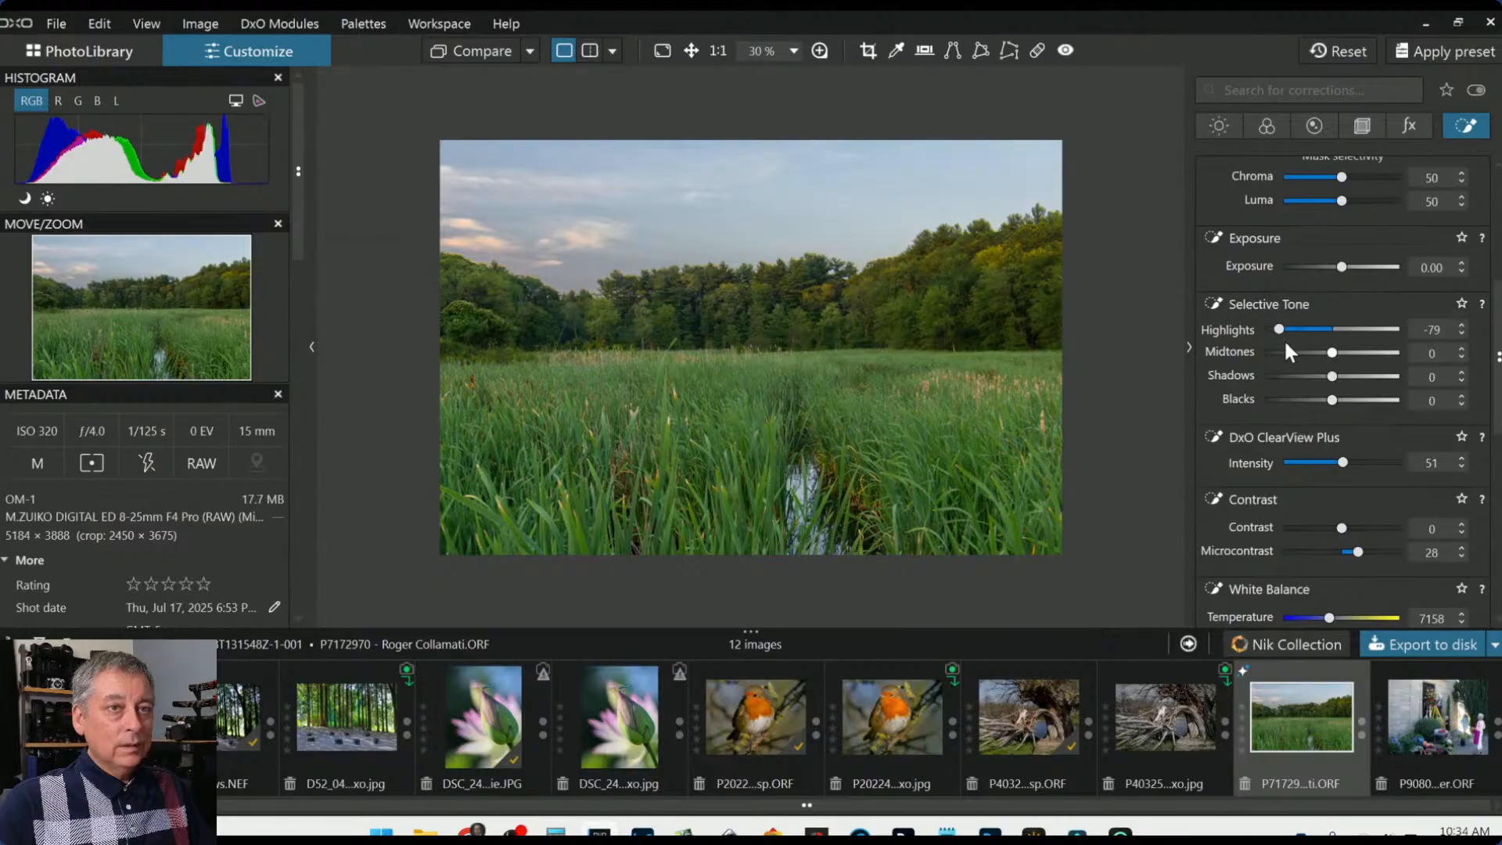
left_click_drag(1285, 329, 1283, 329)
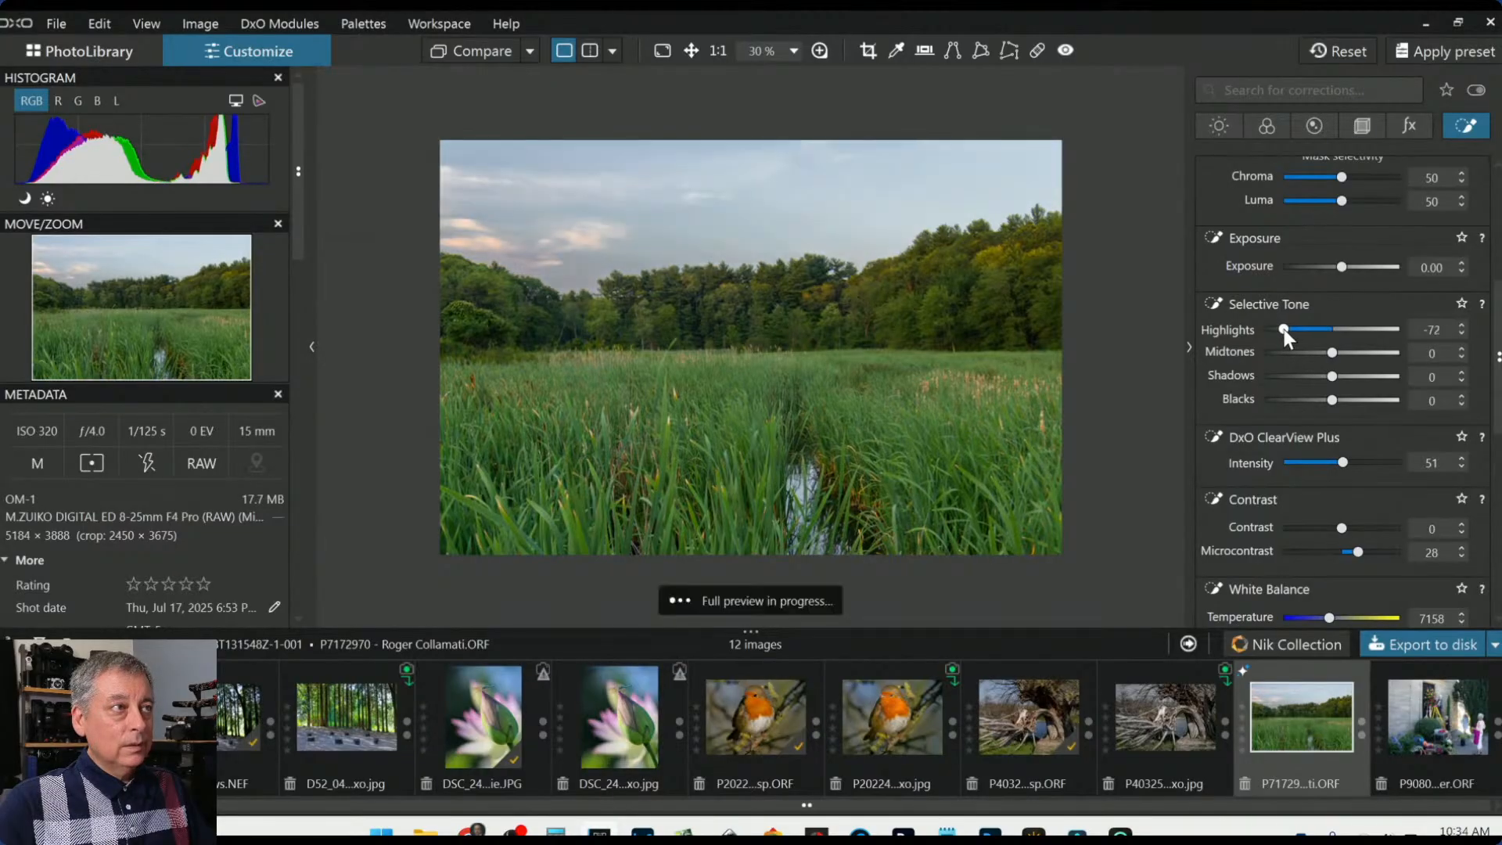
left_click_drag(1339, 526, 1373, 528)
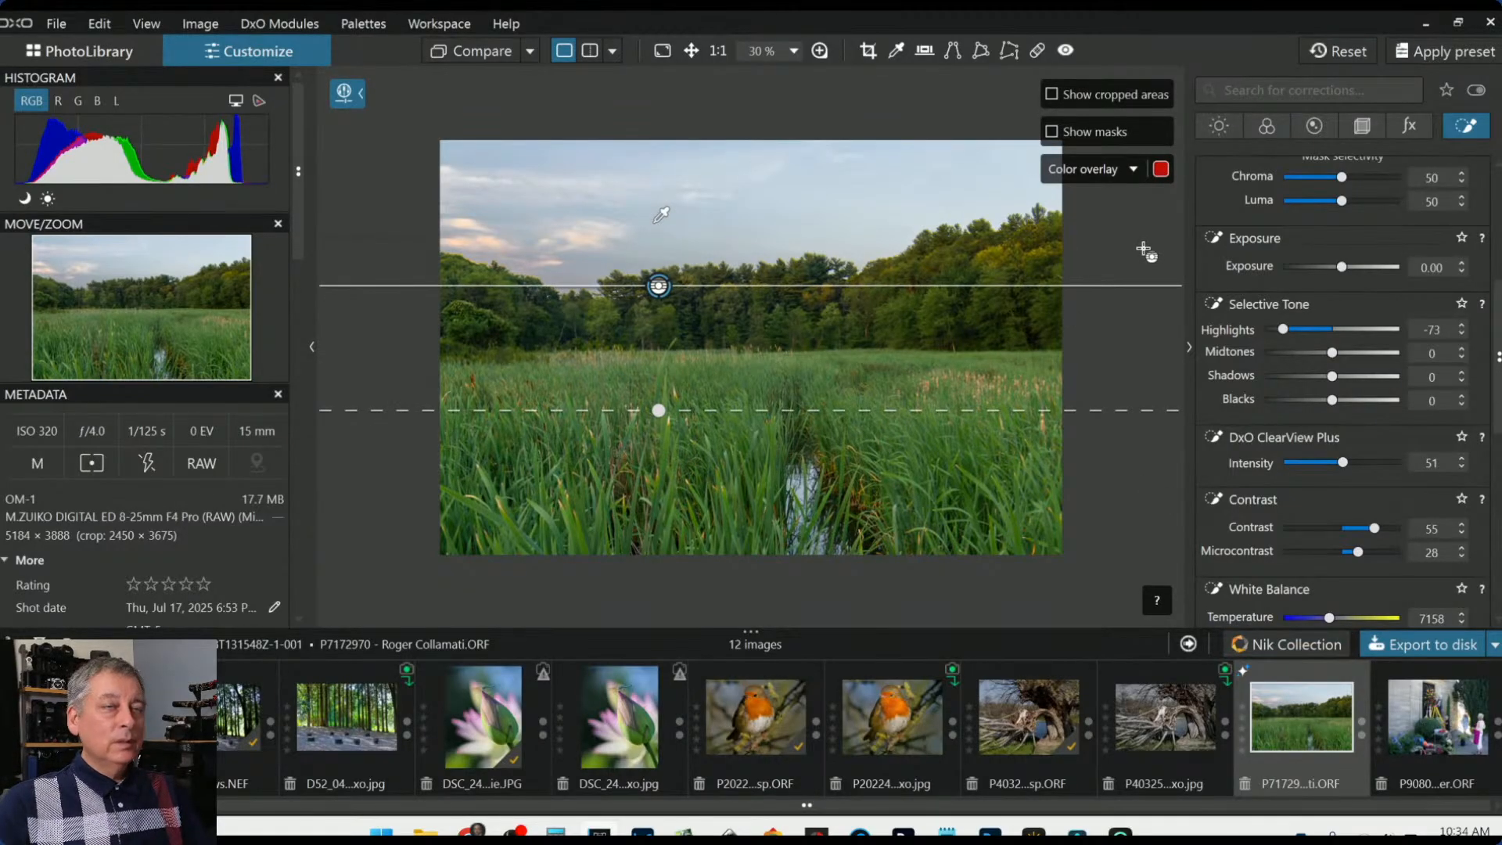
Add a control point in the bright sky above the right-hand trees and enlarge its circle to cover that sky area
scroll(1390, 329, "up", 5)
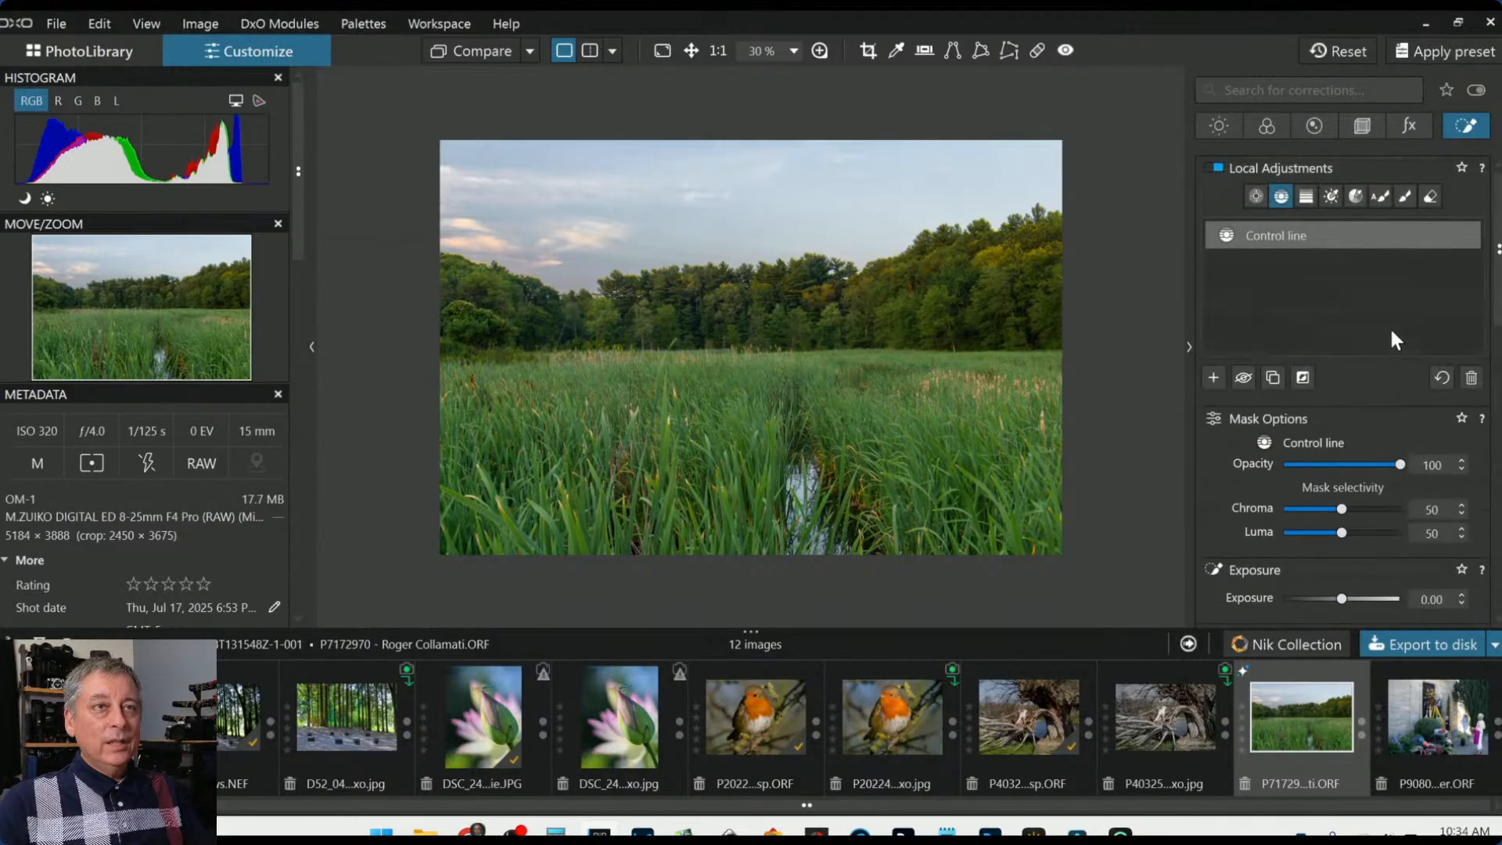
left_click(1213, 377)
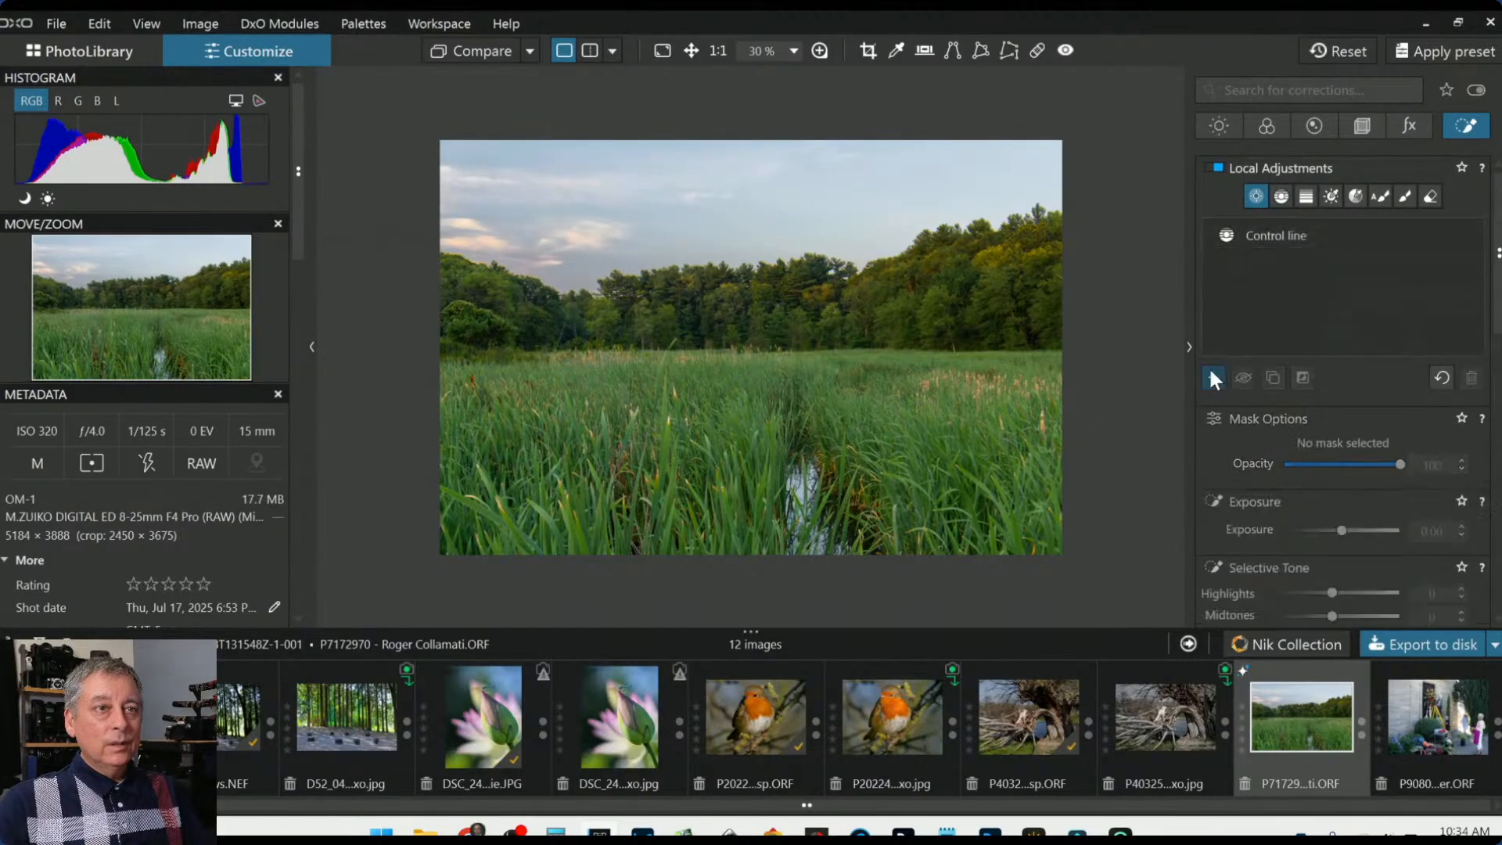
left_click(1011, 180)
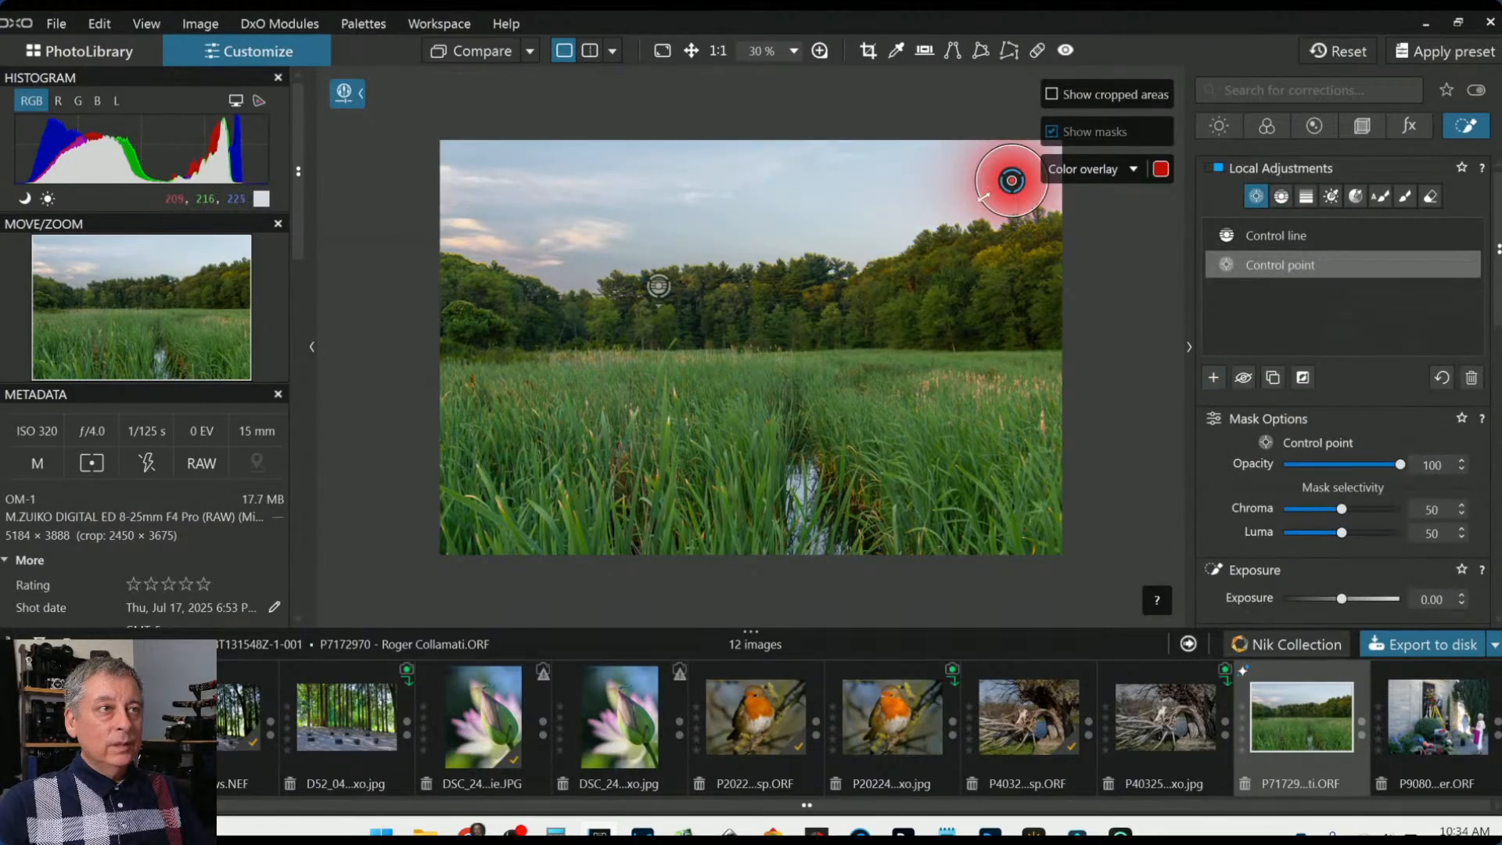
left_click_drag(991, 192, 1163, 298)
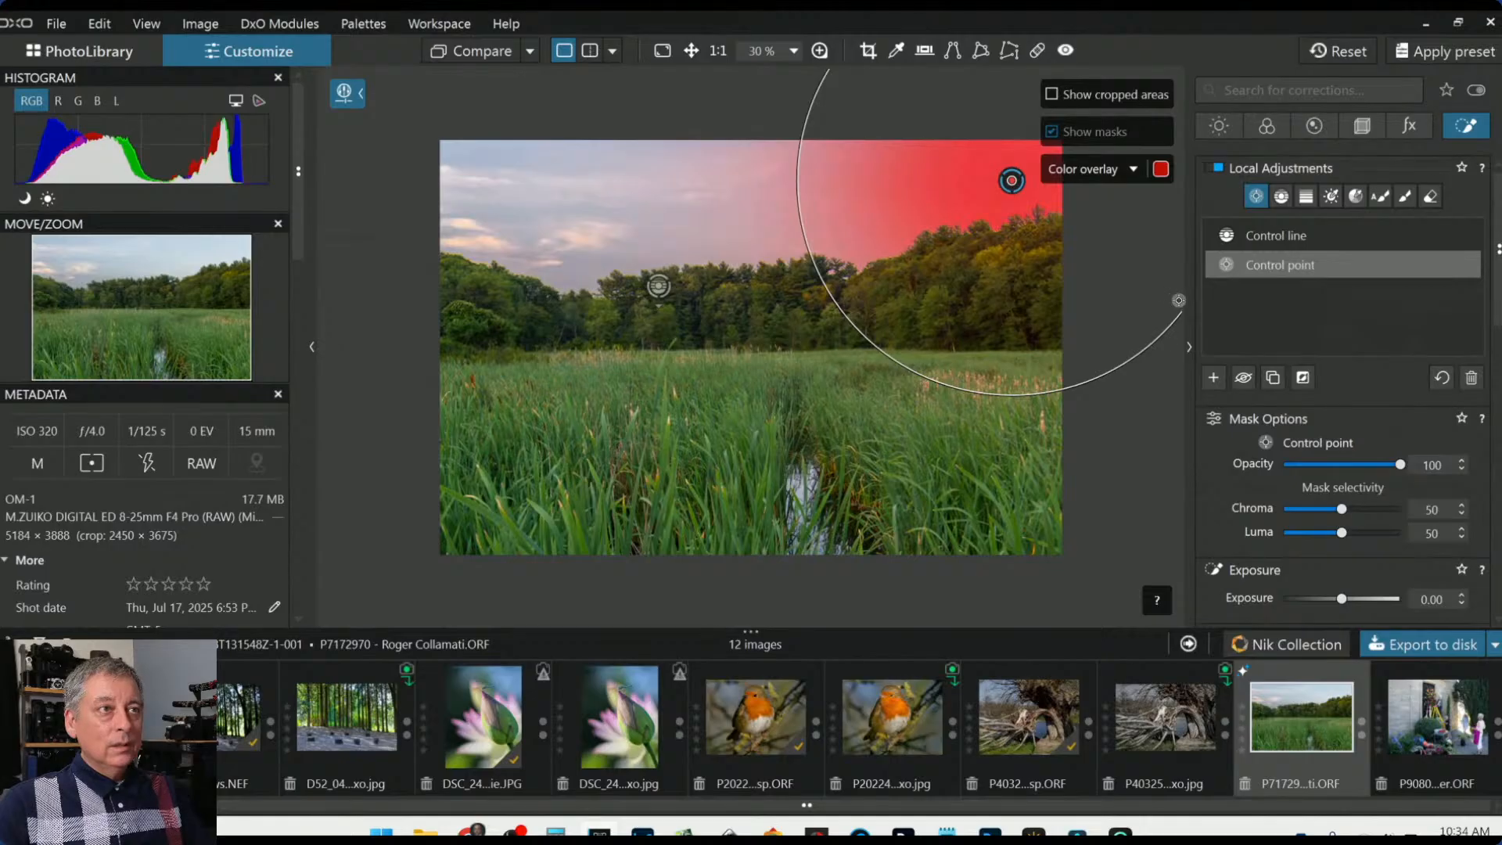
Lower the new control point's Highlights to -12
scroll(1292, 500, "down", 2)
scroll(1292, 539, "down", 3)
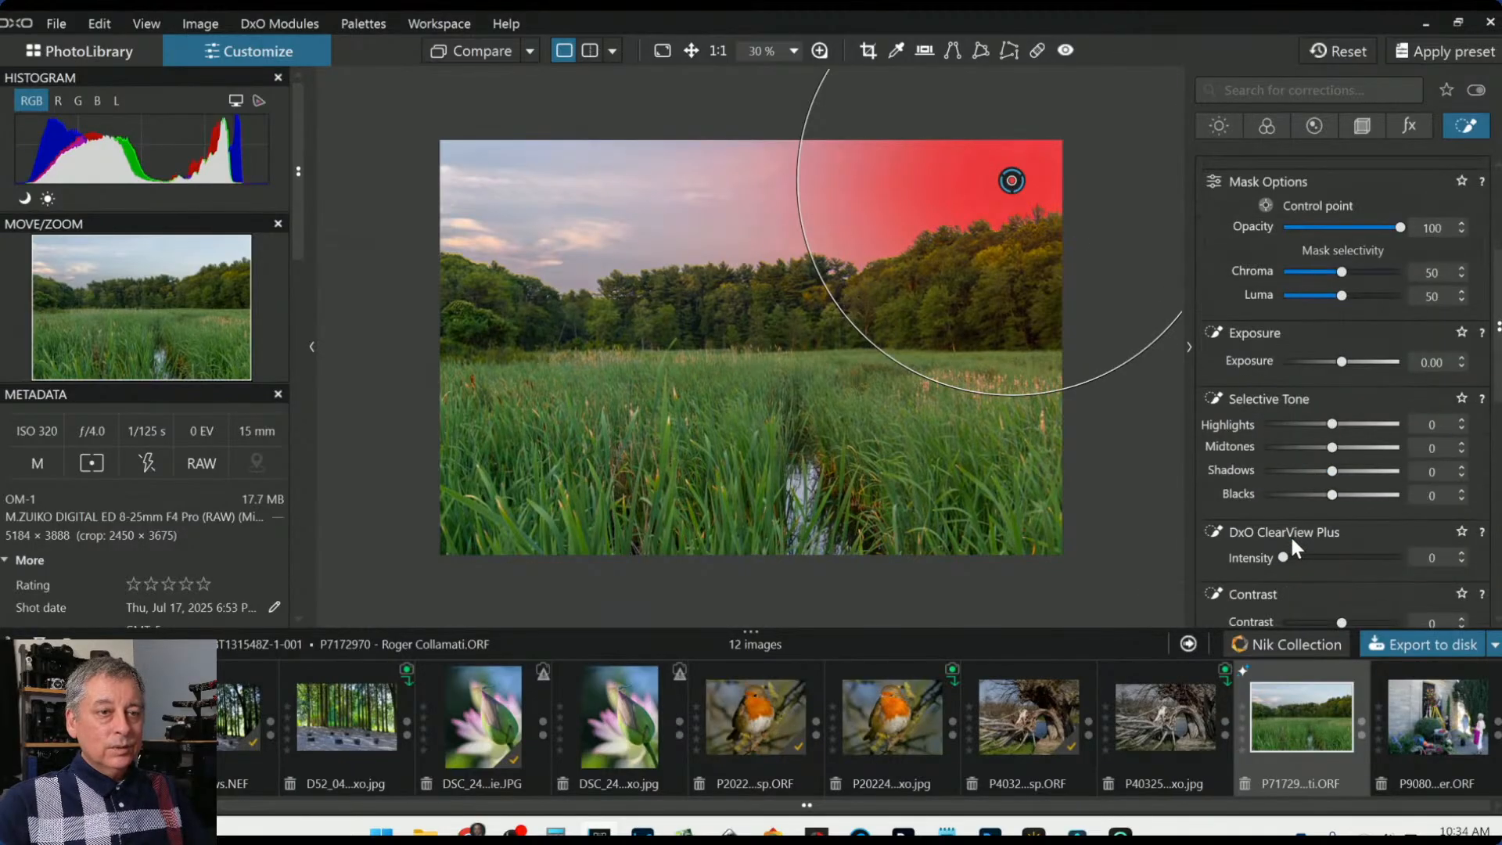
left_click_drag(1333, 424, 1326, 427)
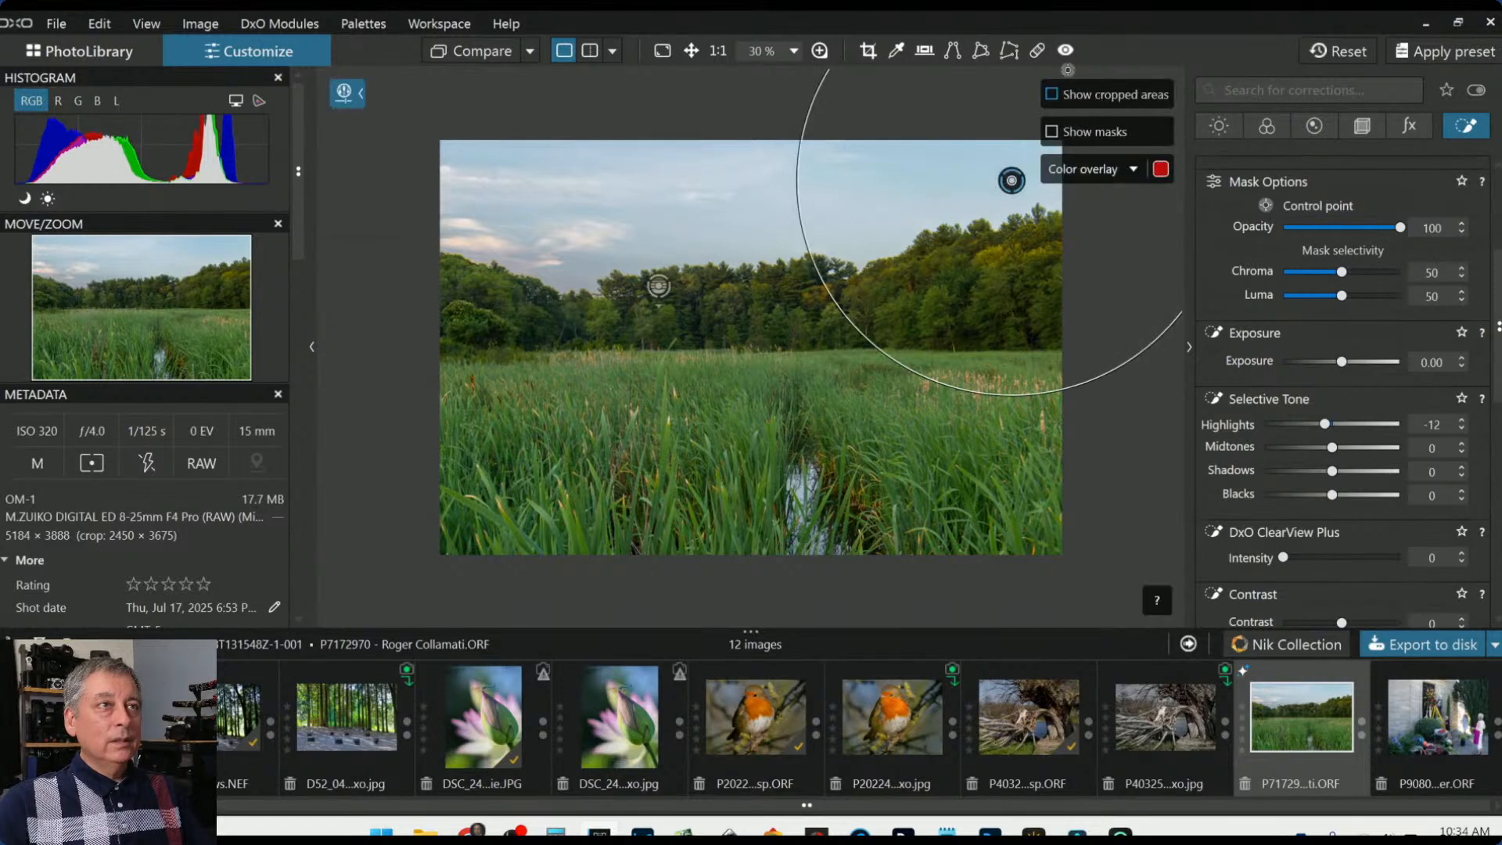
Try to clone clouds from the left of the sky onto the blank sky at right, using 100% feathering
left_click(1037, 50)
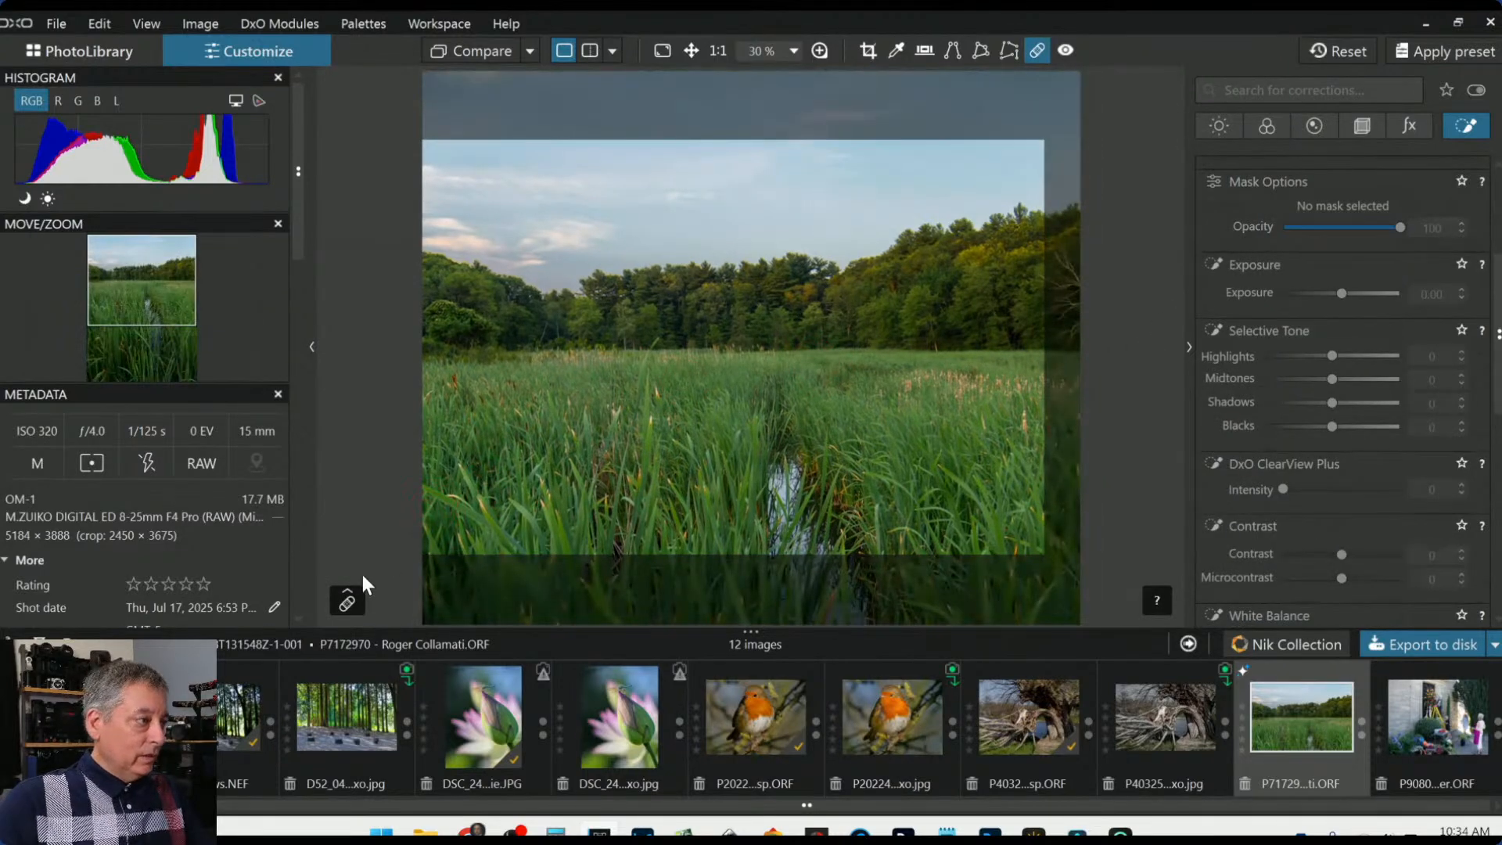
left_click(345, 599)
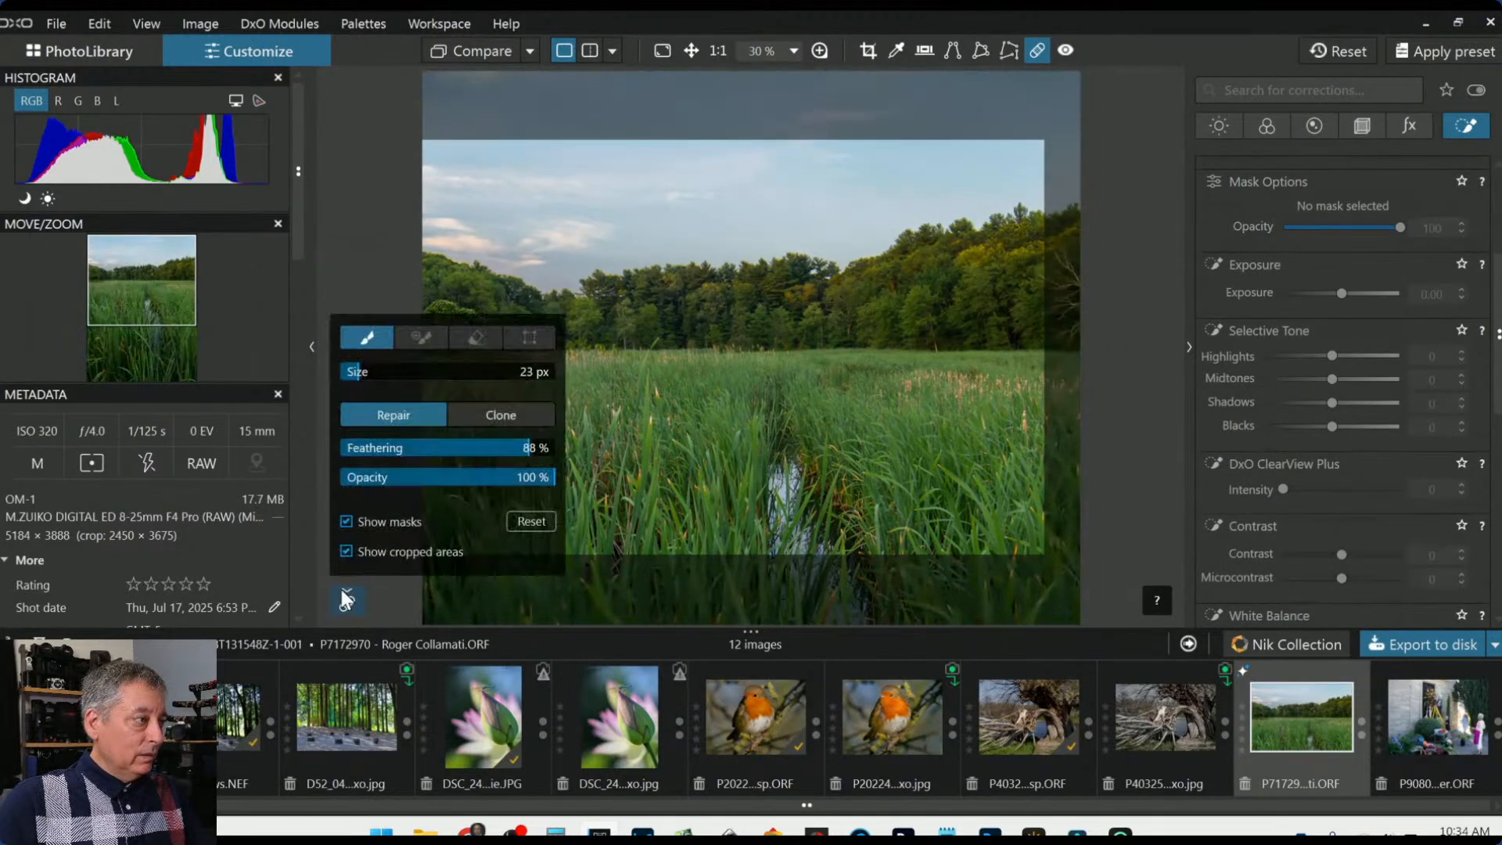
left_click(486, 423)
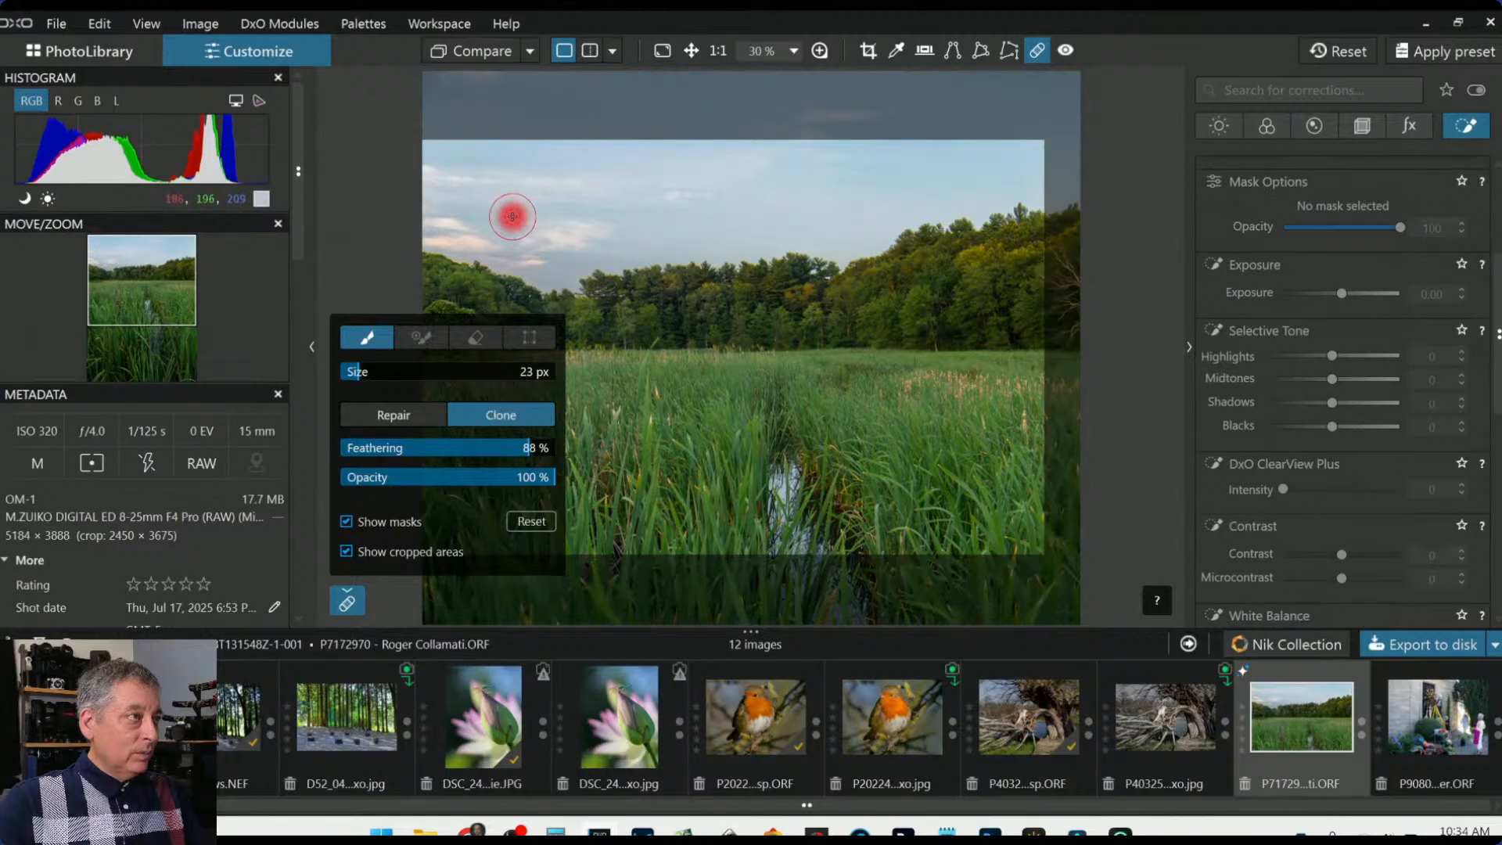
mouse_move(891, 149)
left_mouse_down()
mouse_move(898, 175)
mouse_move(970, 176)
mouse_move(899, 191)
left_mouse_up()
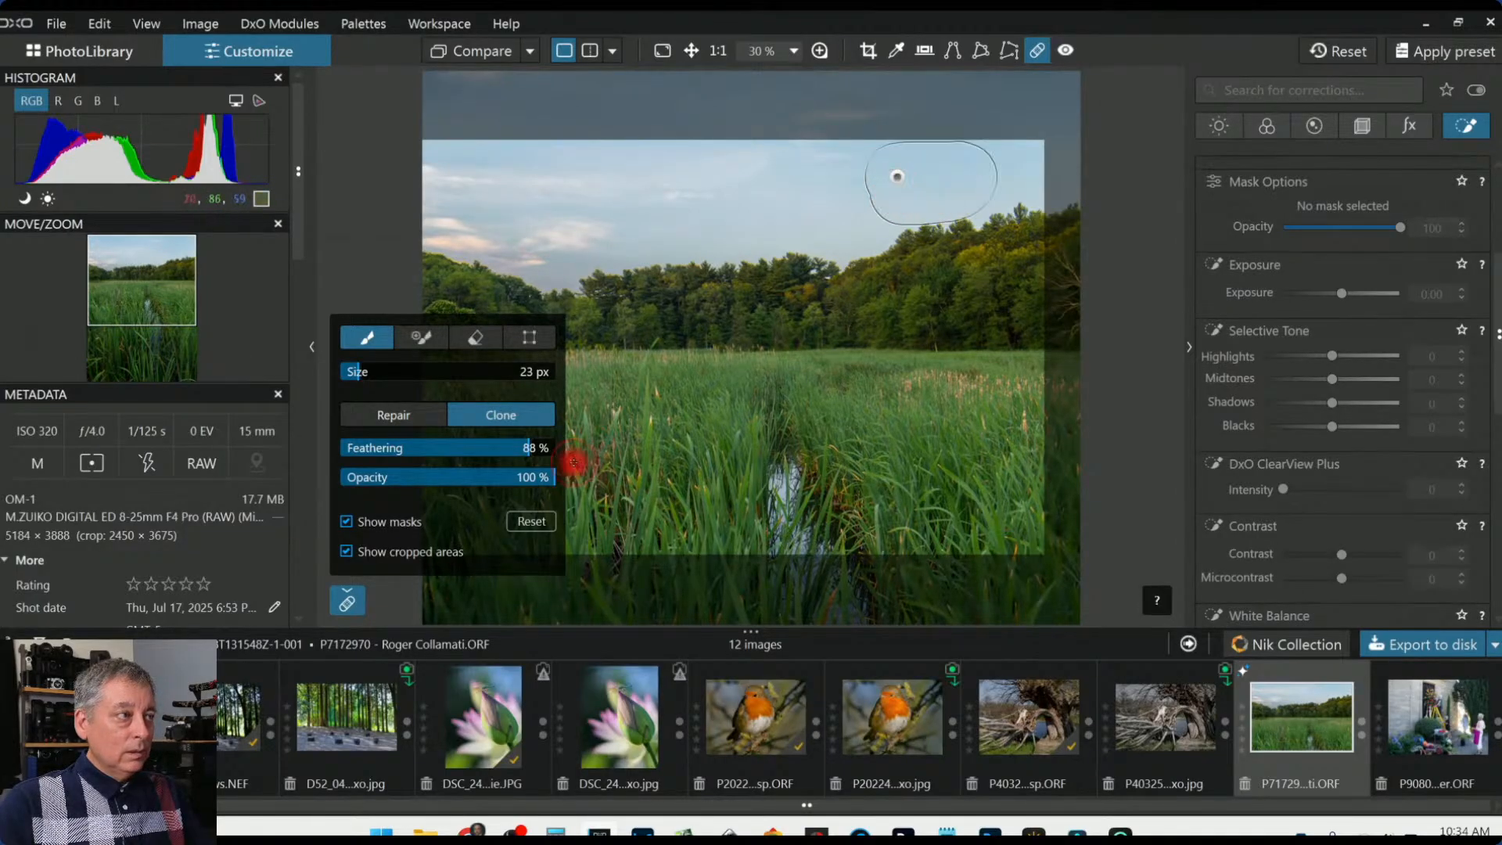
left_click_drag(521, 447, 576, 451)
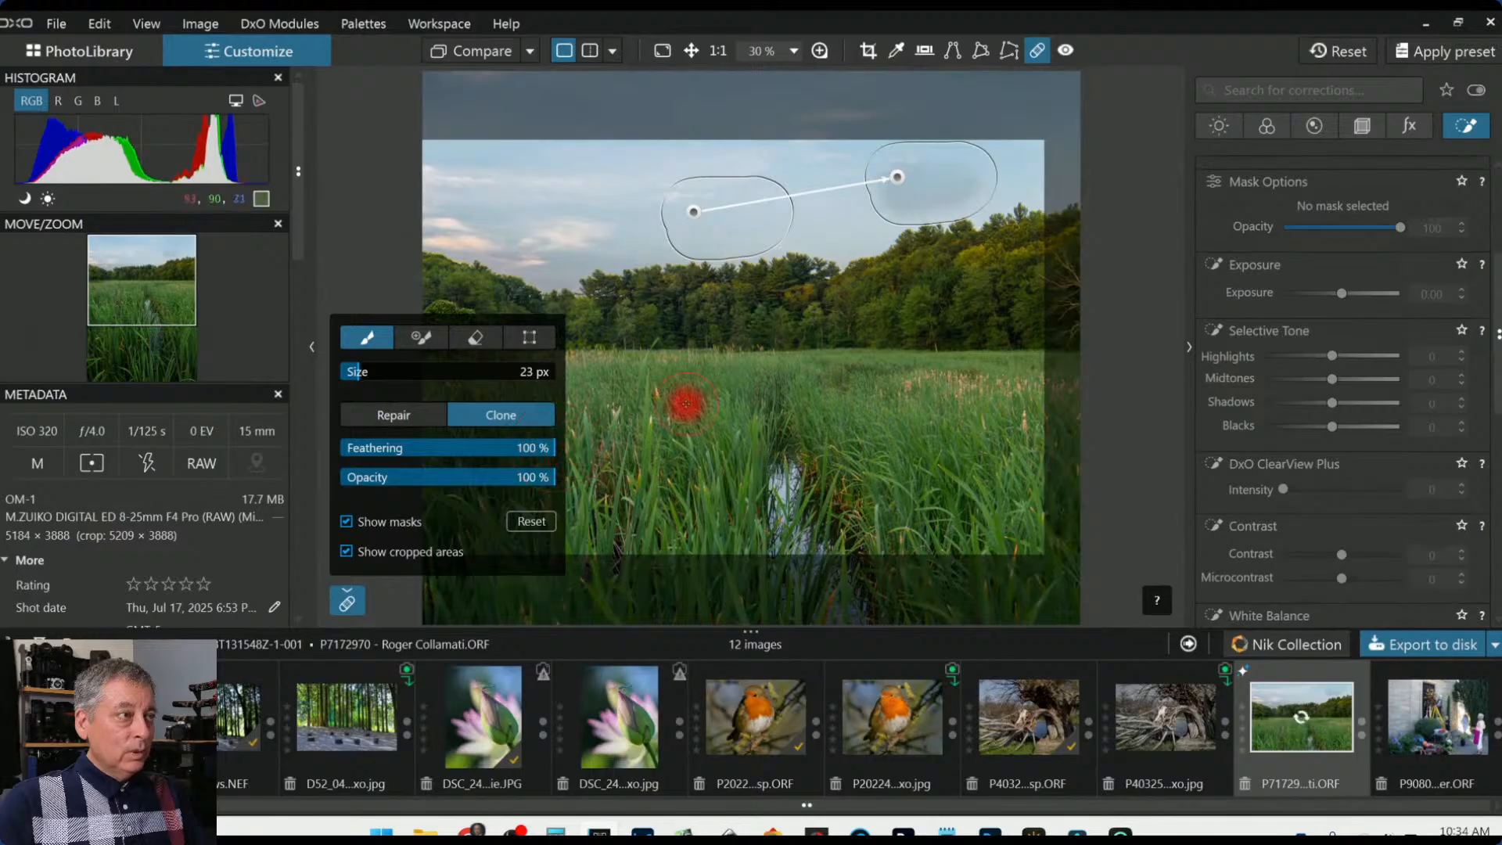
mouse_move(700, 216)
left_mouse_down()
mouse_move(548, 216)
mouse_move(473, 188)
left_mouse_up()
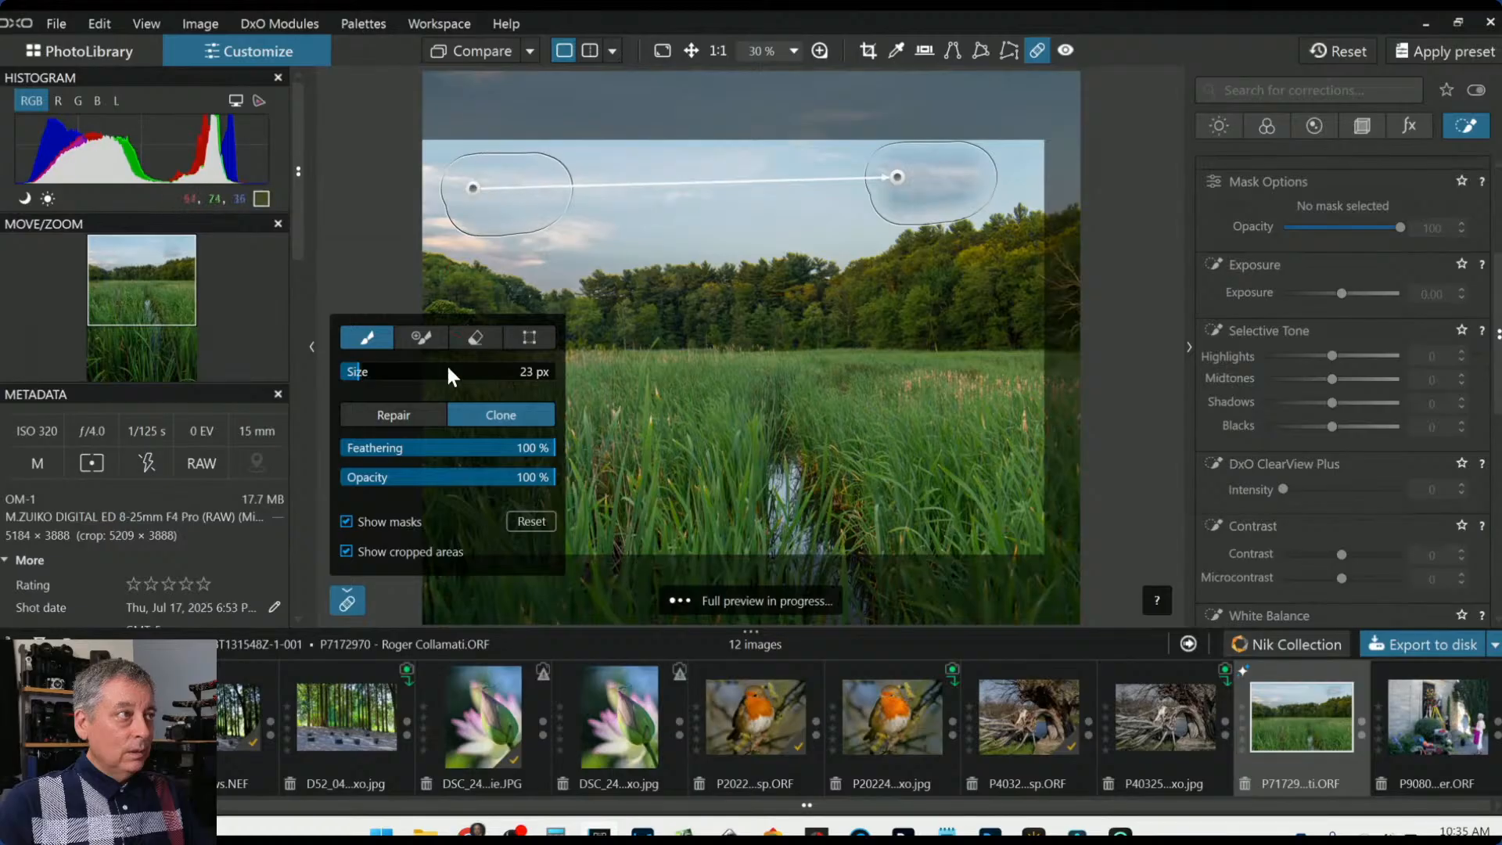
Try Repair instead of Clone on the sky patch, return to Clone with a higher cloud source, and discard the retouching
left_click(422, 404)
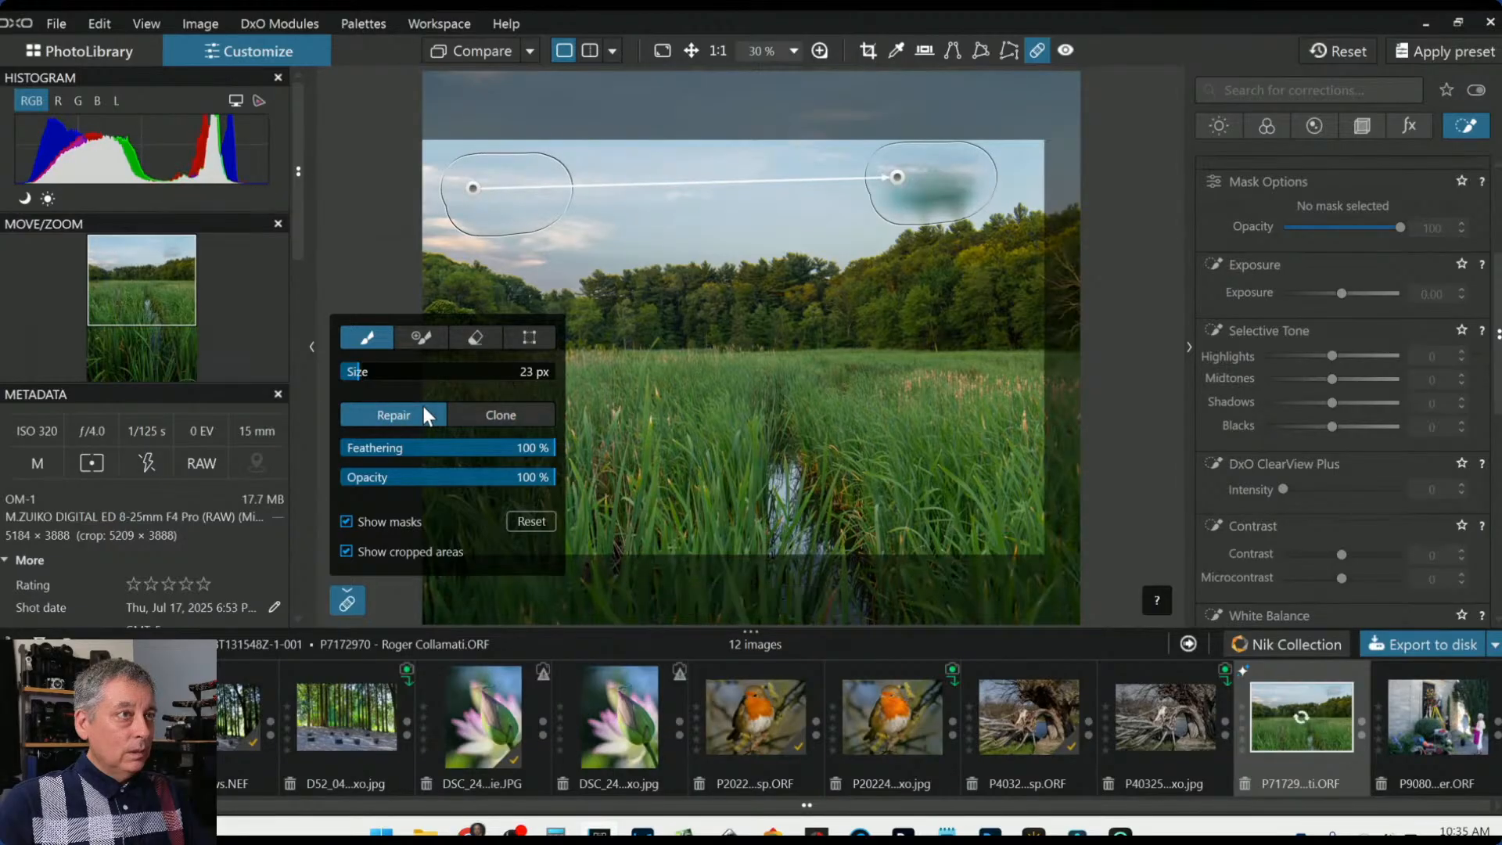
left_click(475, 415)
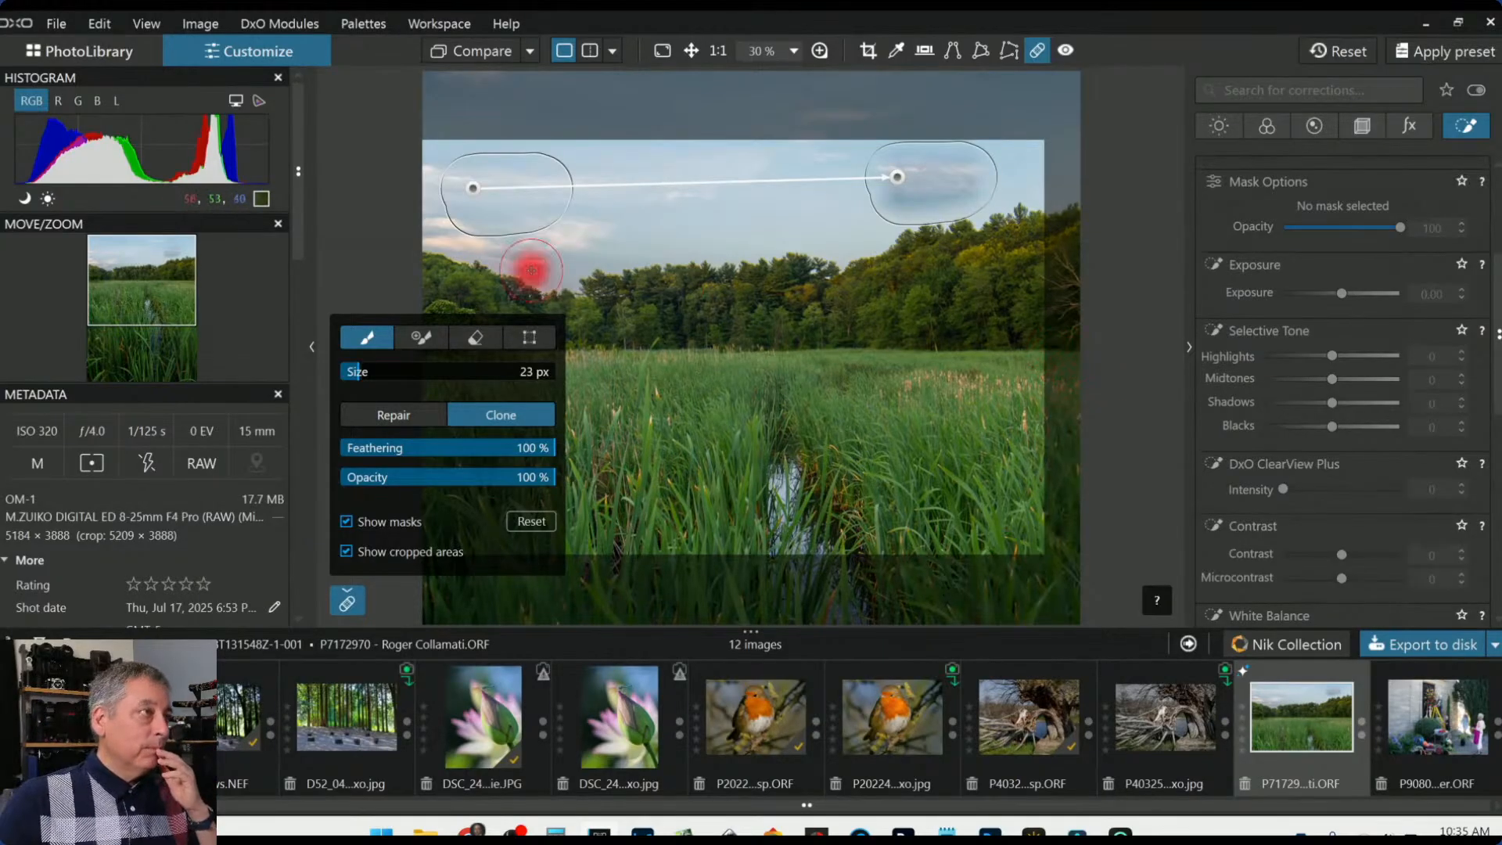
mouse_move(476, 196)
left_mouse_down()
mouse_move(468, 109)
mouse_move(836, 131)
mouse_move(818, 123)
left_mouse_up()
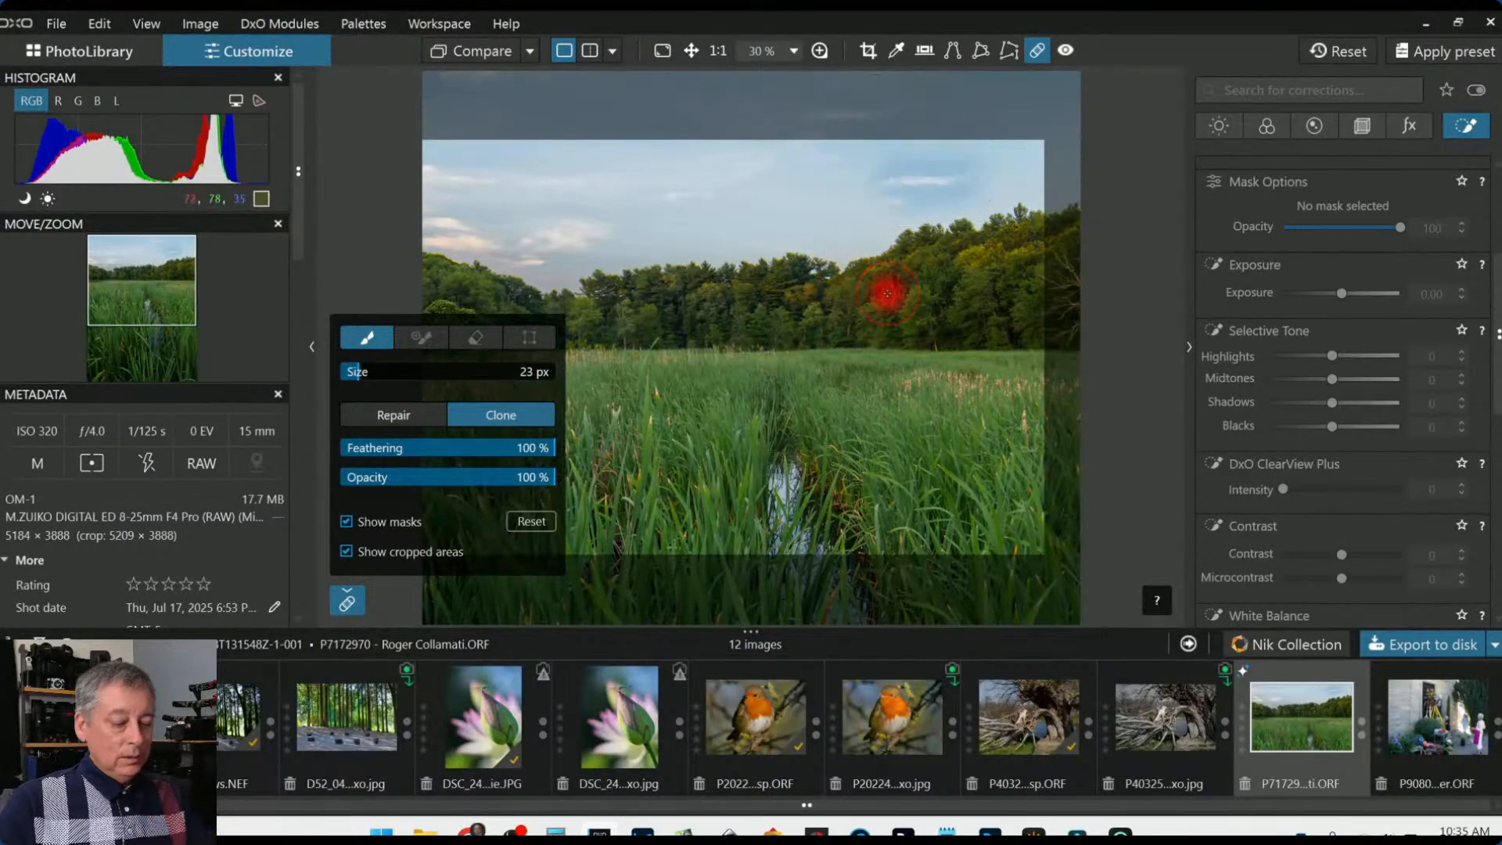
key("Escape")
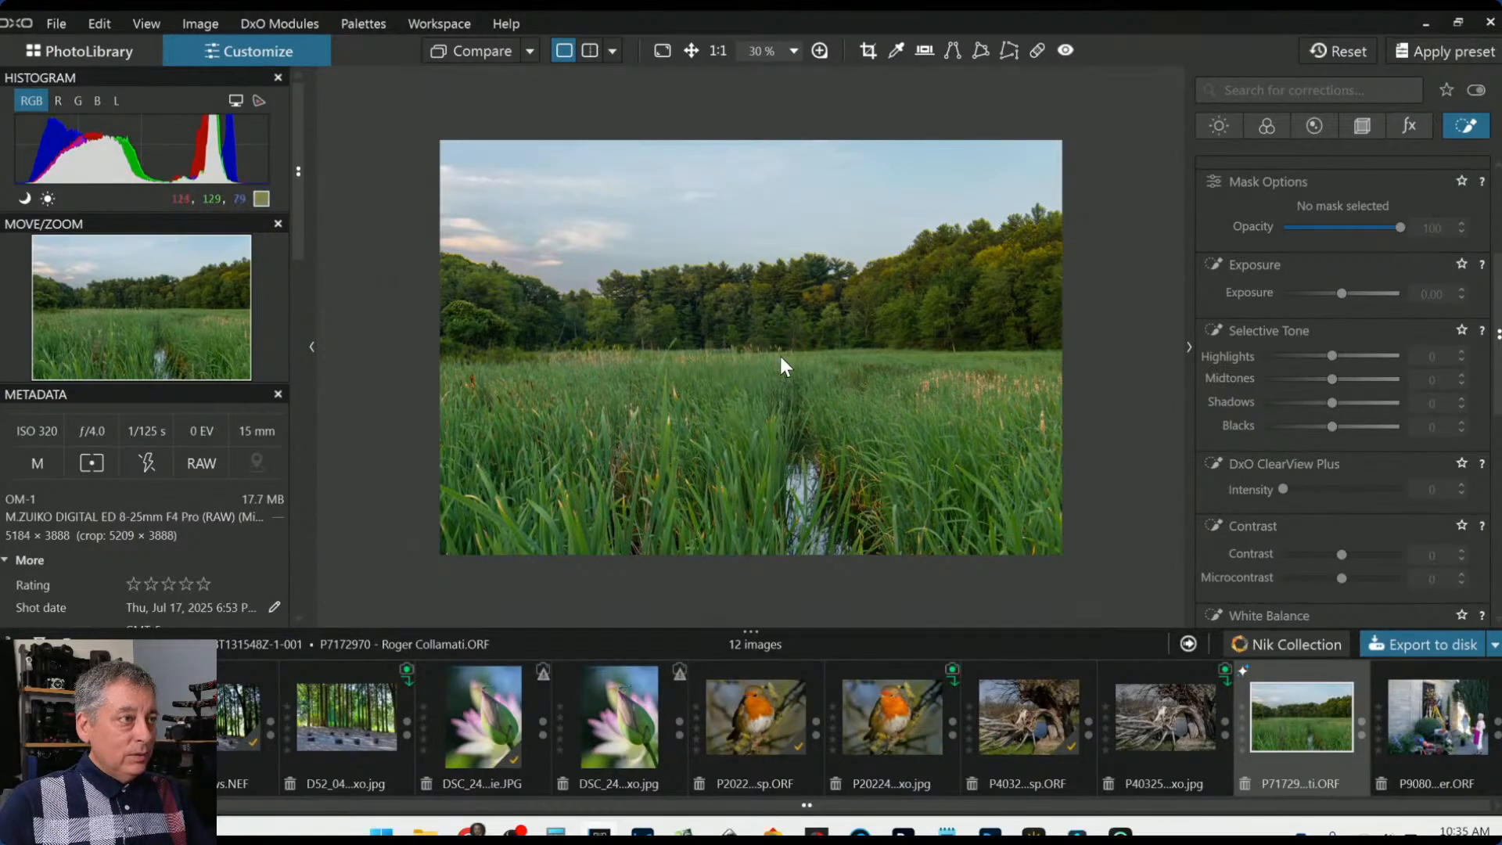
Try masking the pale reeds below the tree line with a reduced control point, and delete that control point
scroll(1364, 235, "up", 5)
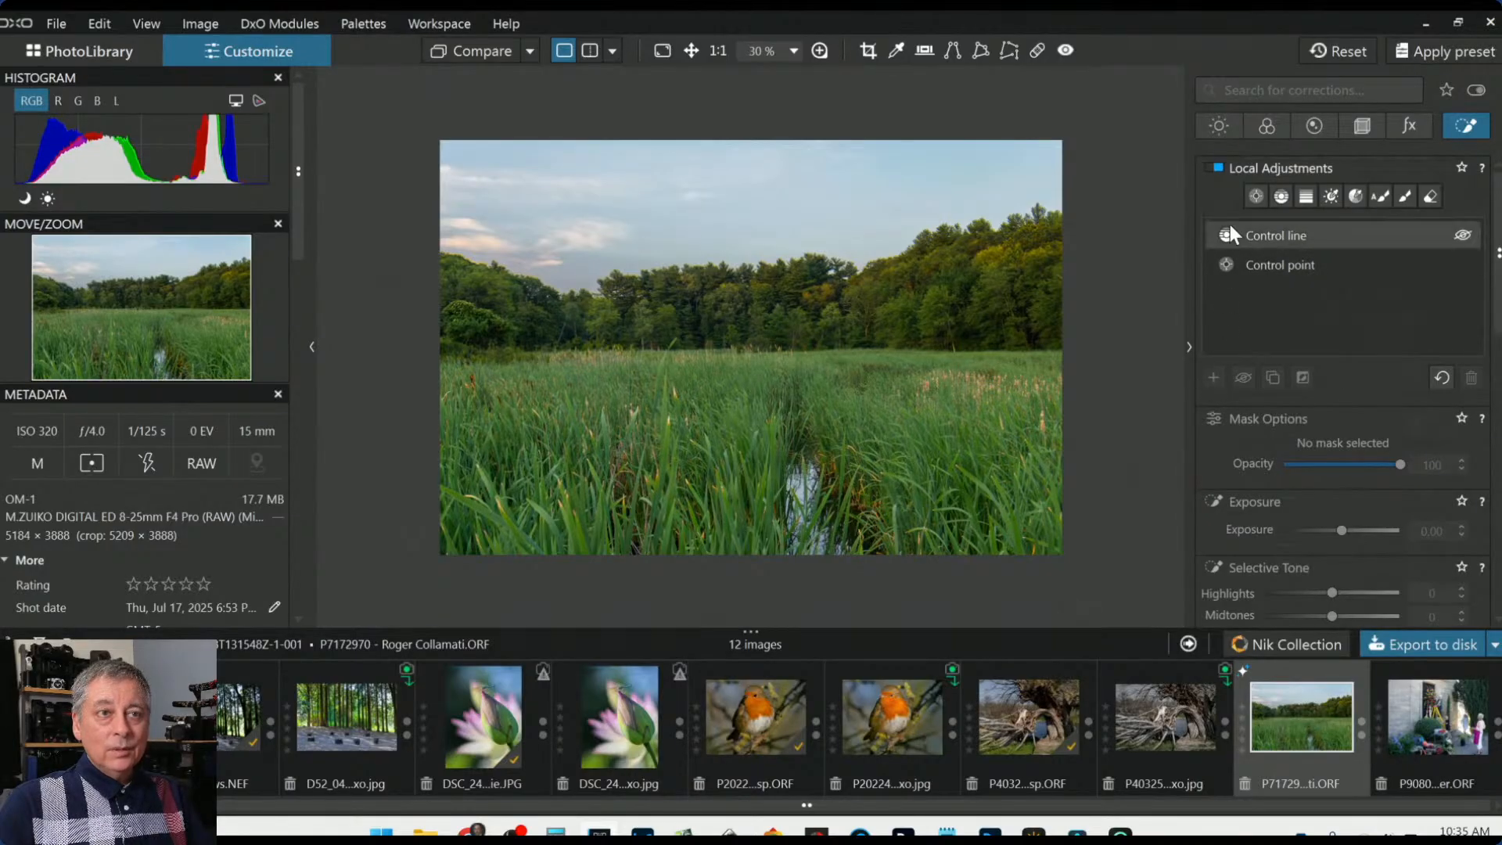
left_click(1251, 197)
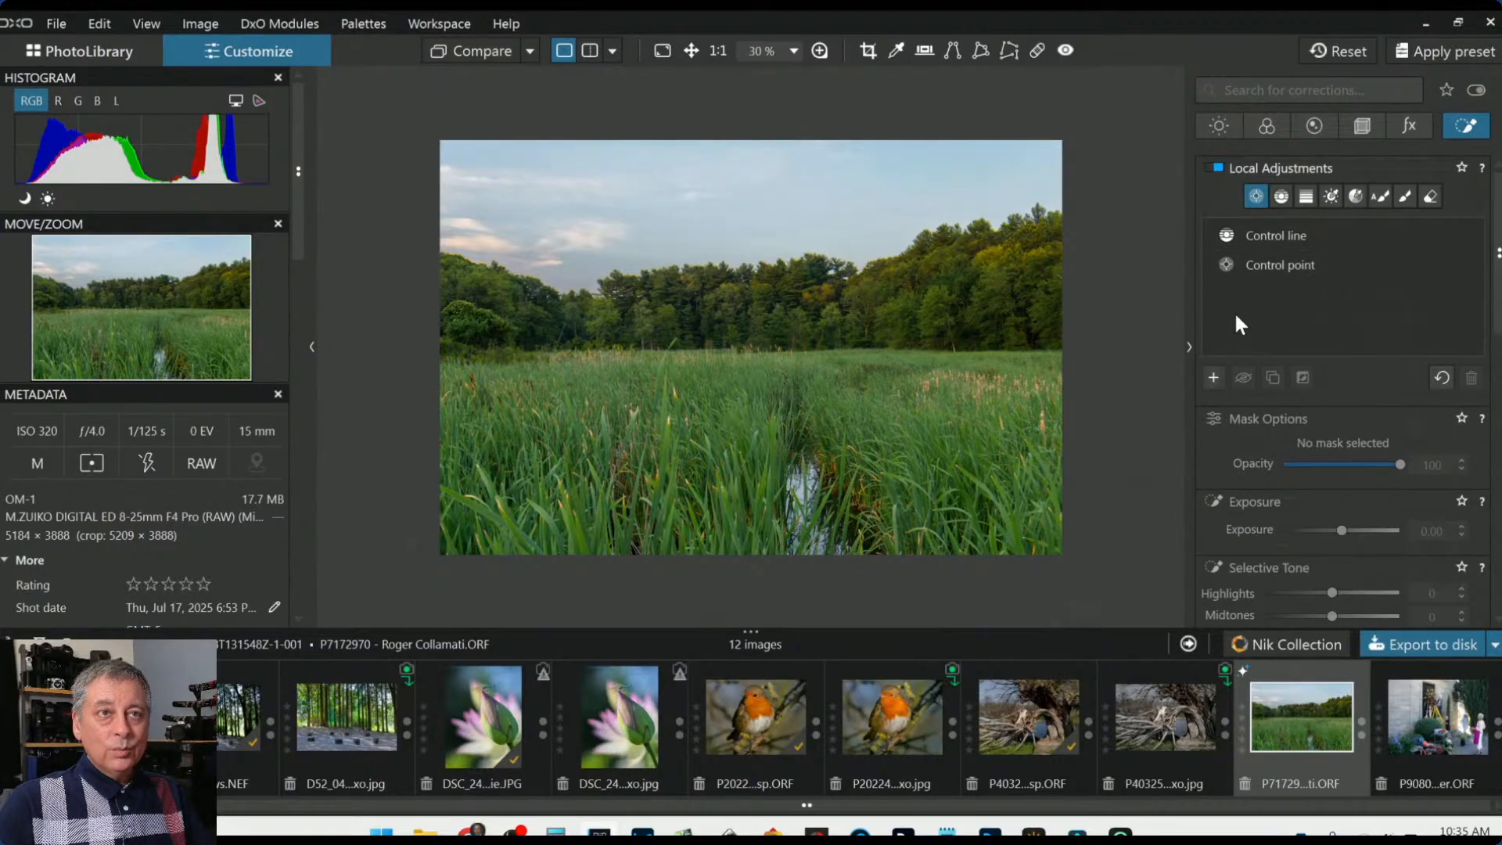
left_click(1213, 377)
scroll(609, 366, "up", 6)
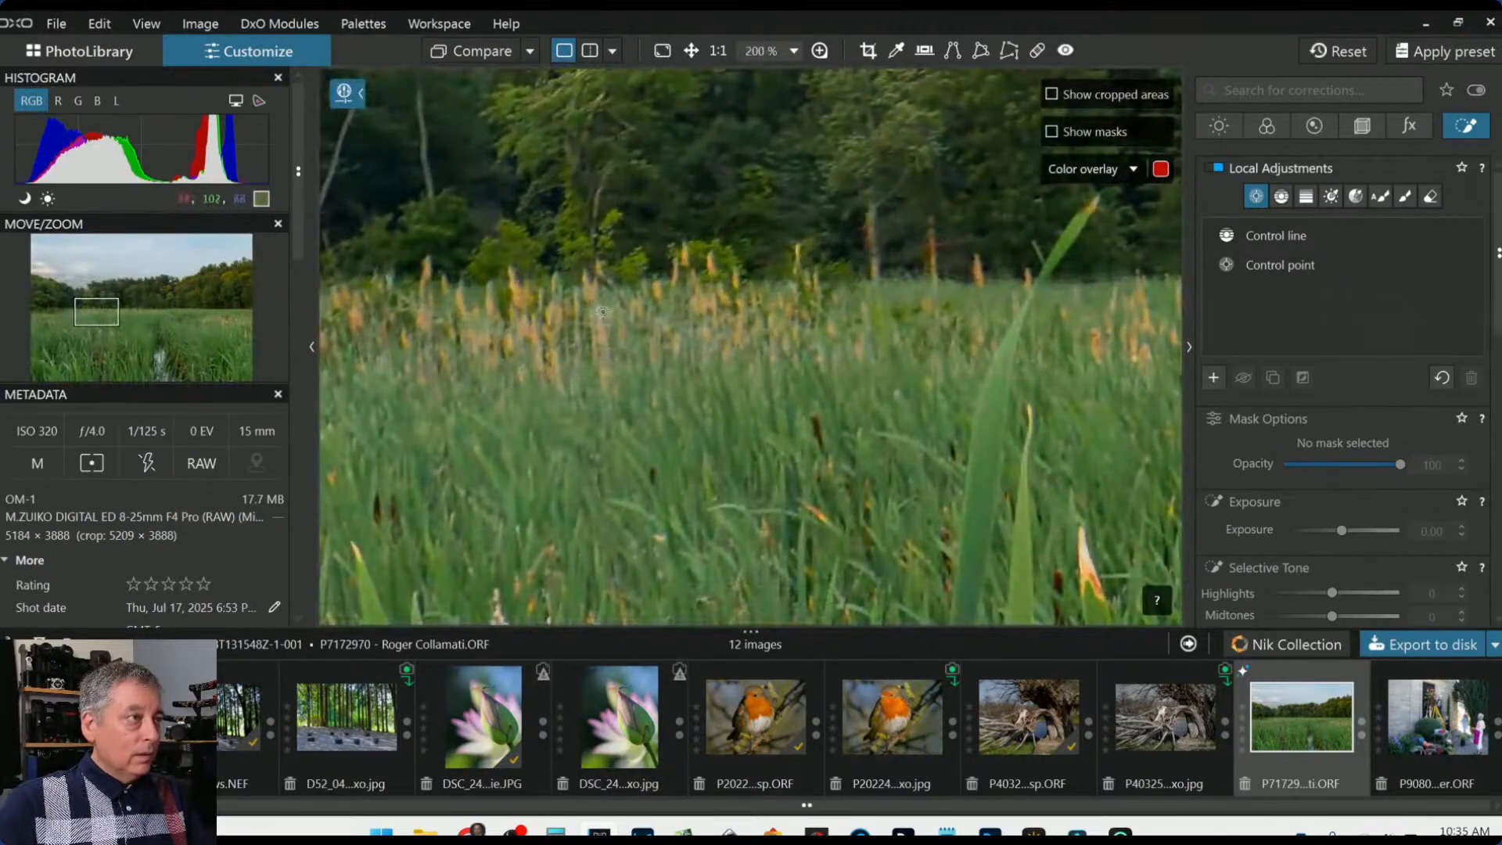
left_click(593, 296)
scroll(603, 322, "down", 6)
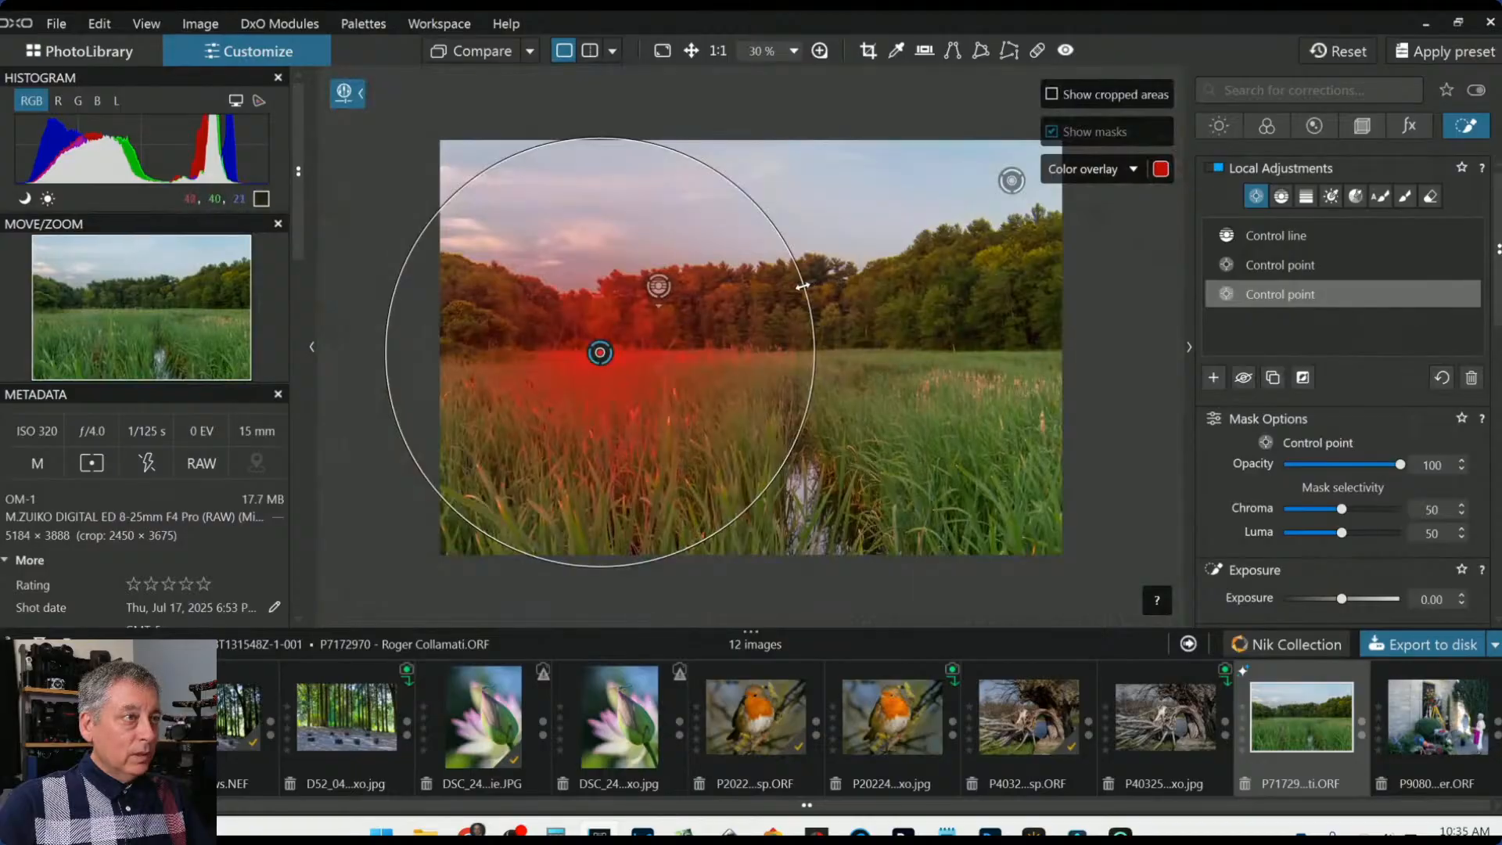
left_click_drag(802, 286, 671, 323)
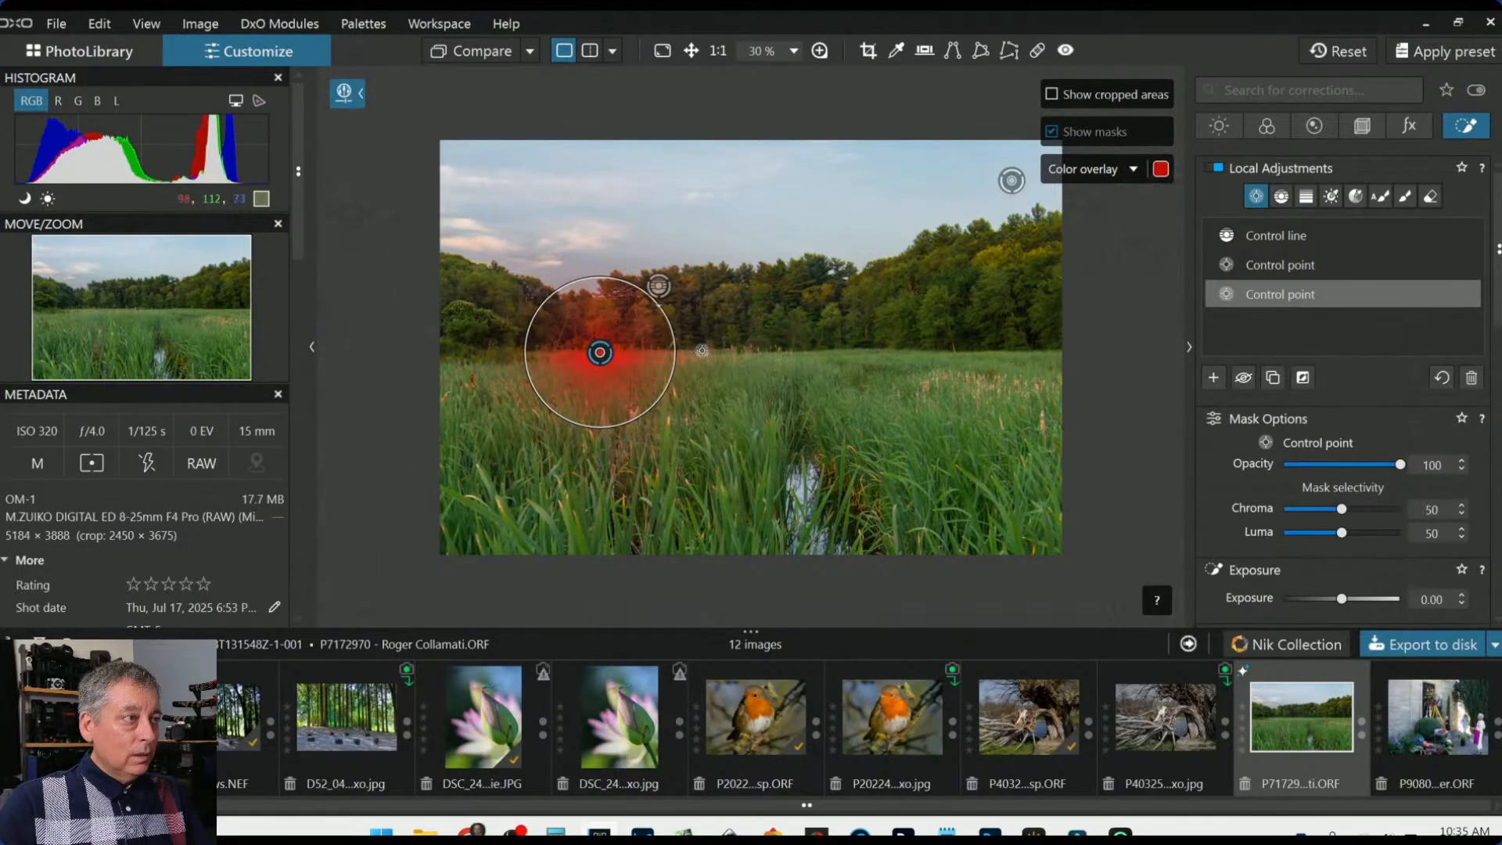
key("Delete")
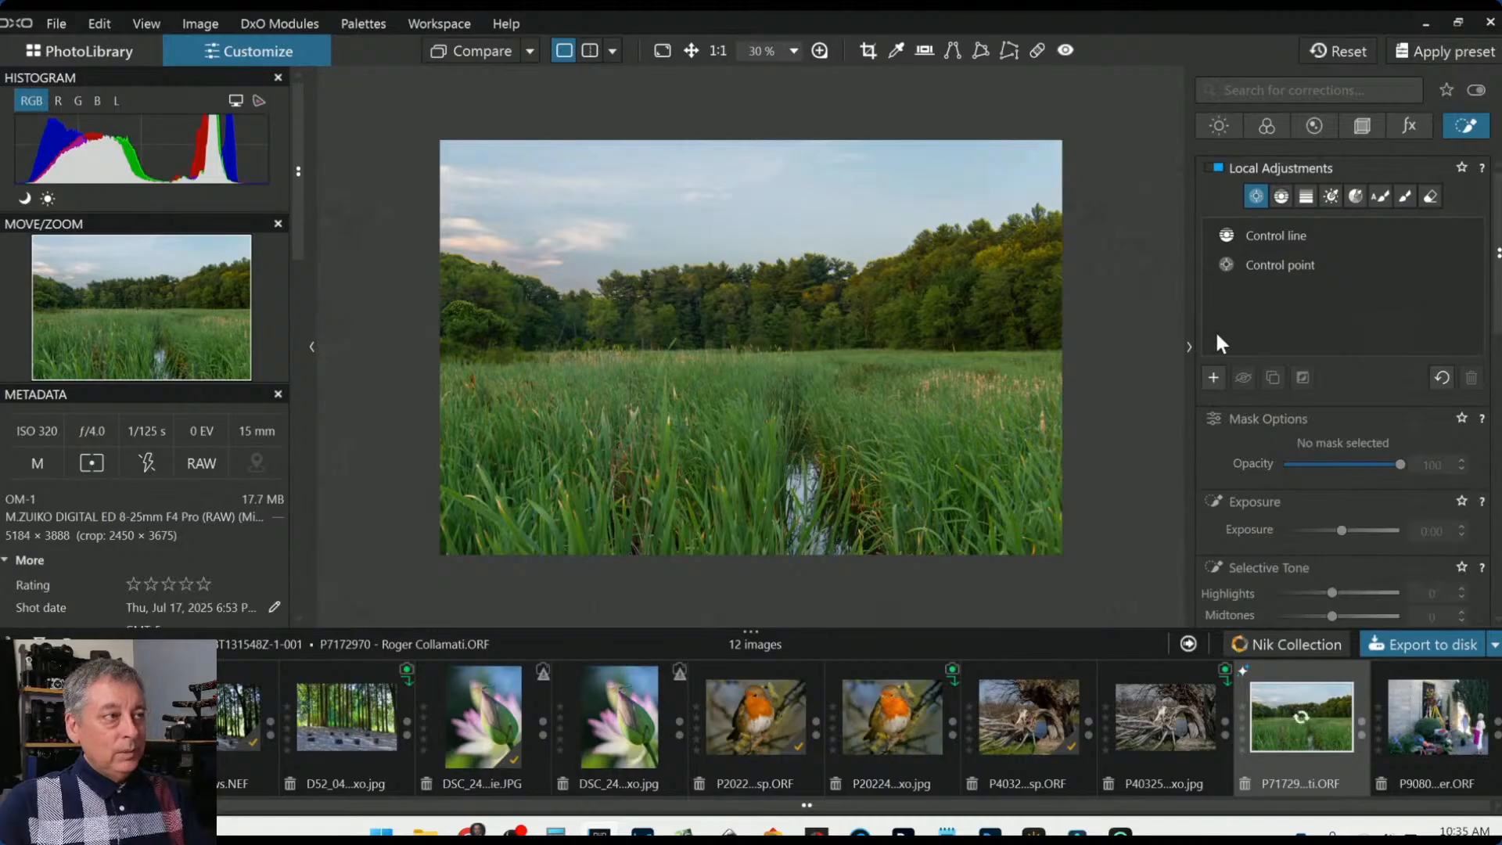
Paint a brush mask along the strip of grass below the tree line, using 19% flow and 100% opacity
left_click(1407, 197)
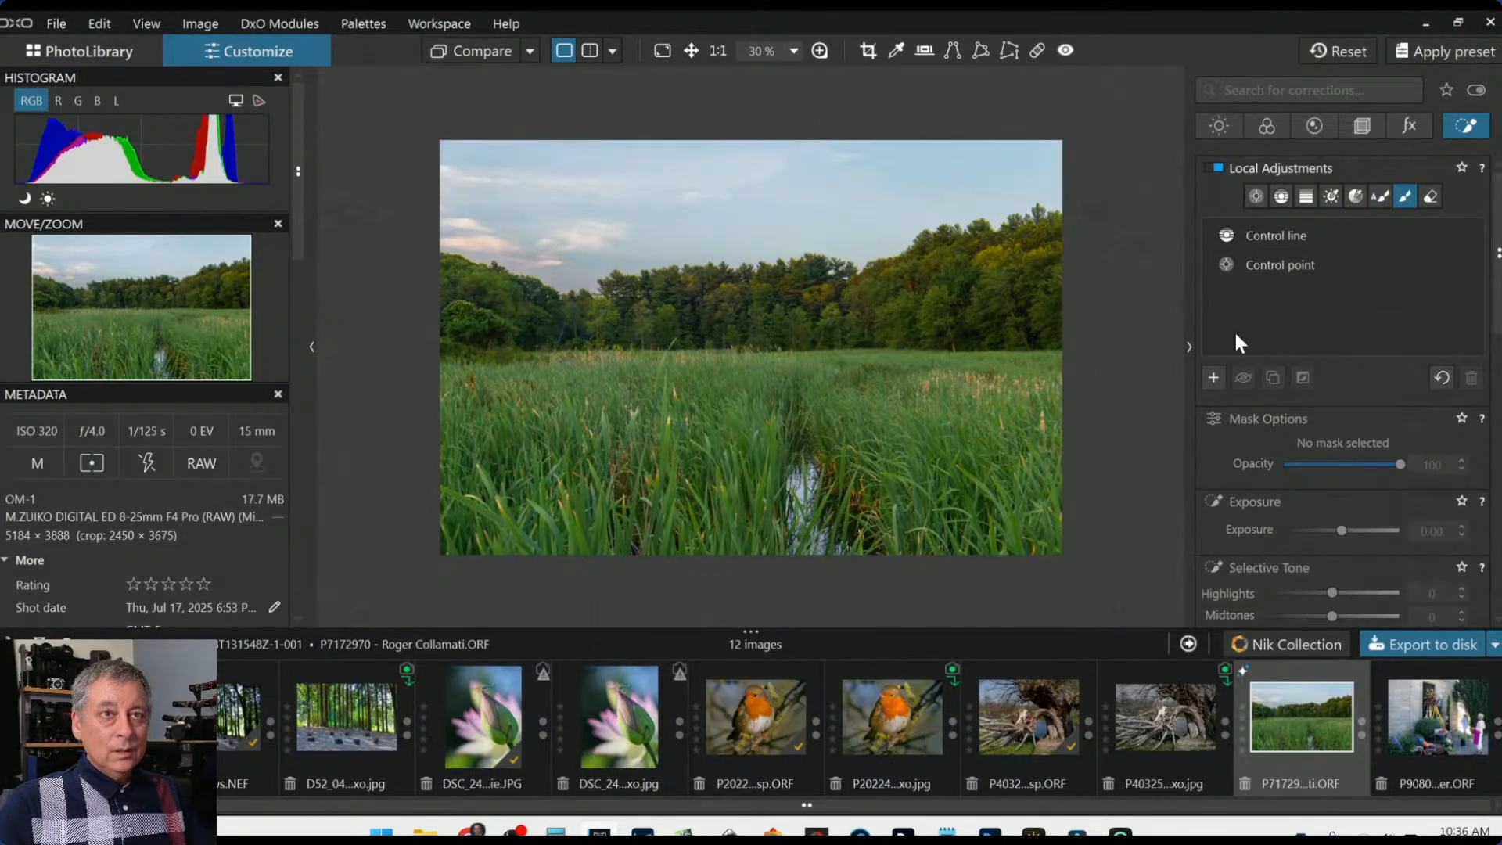
left_click(648, 342)
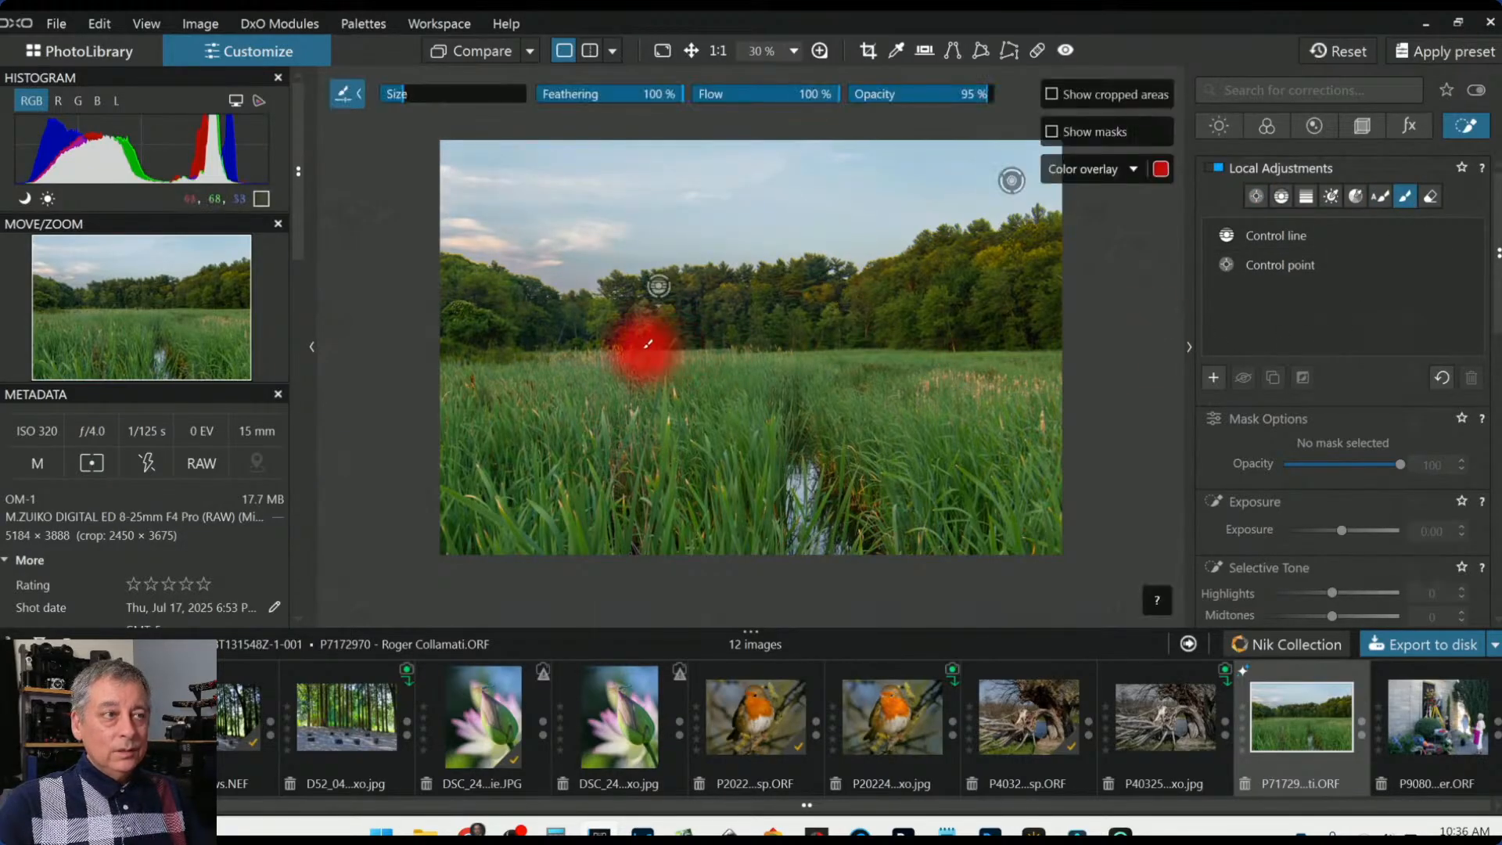
left_click(736, 94)
left_click(917, 93)
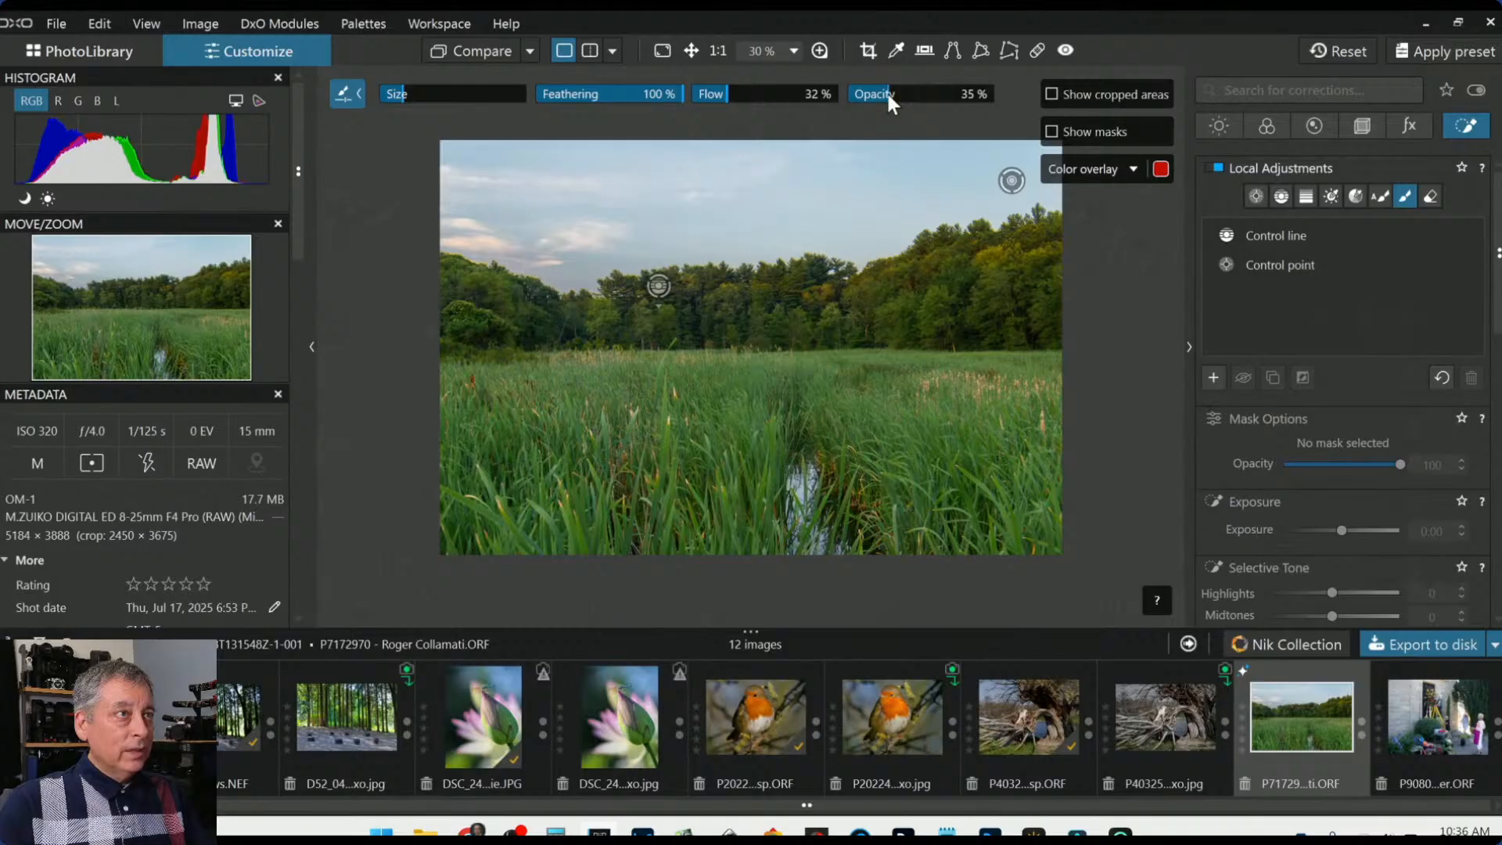
left_click_drag(917, 93, 984, 95)
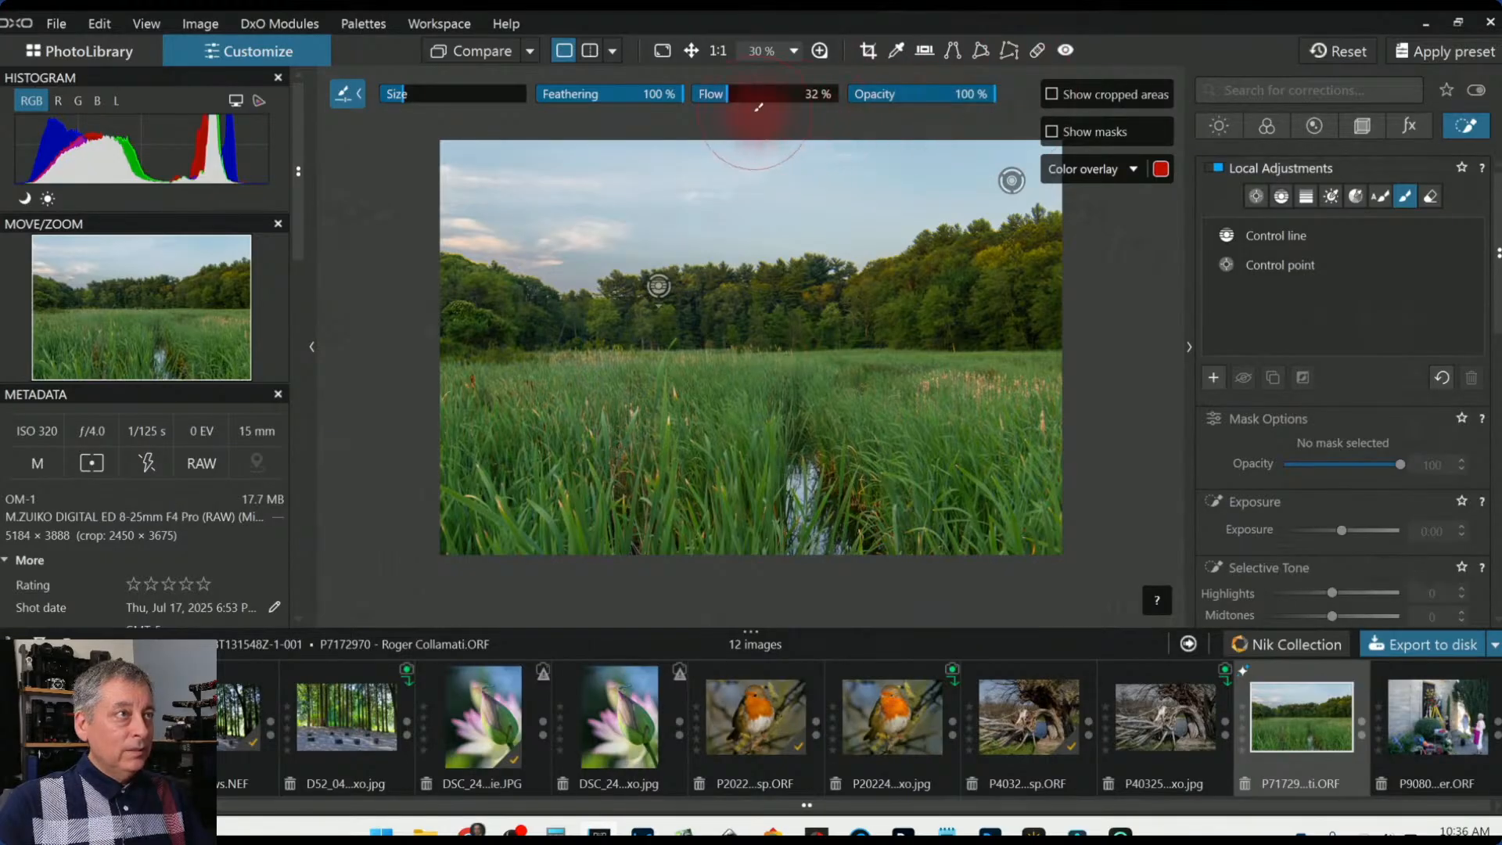
mouse_move(723, 97)
left_mouse_down()
mouse_move(692, 94)
mouse_move(705, 95)
left_mouse_up()
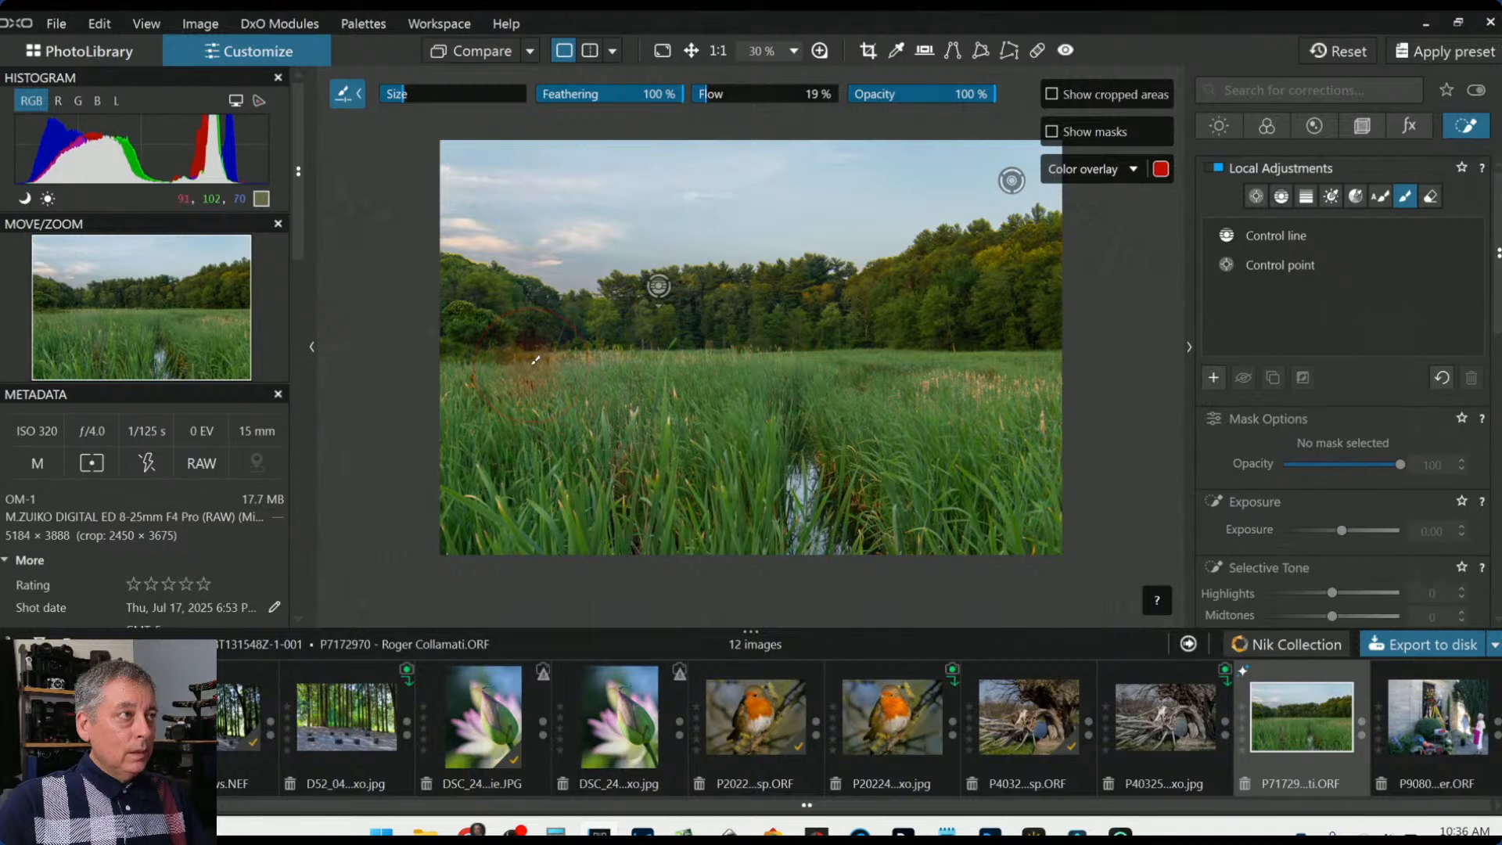
left_click_drag(537, 359, 1110, 364)
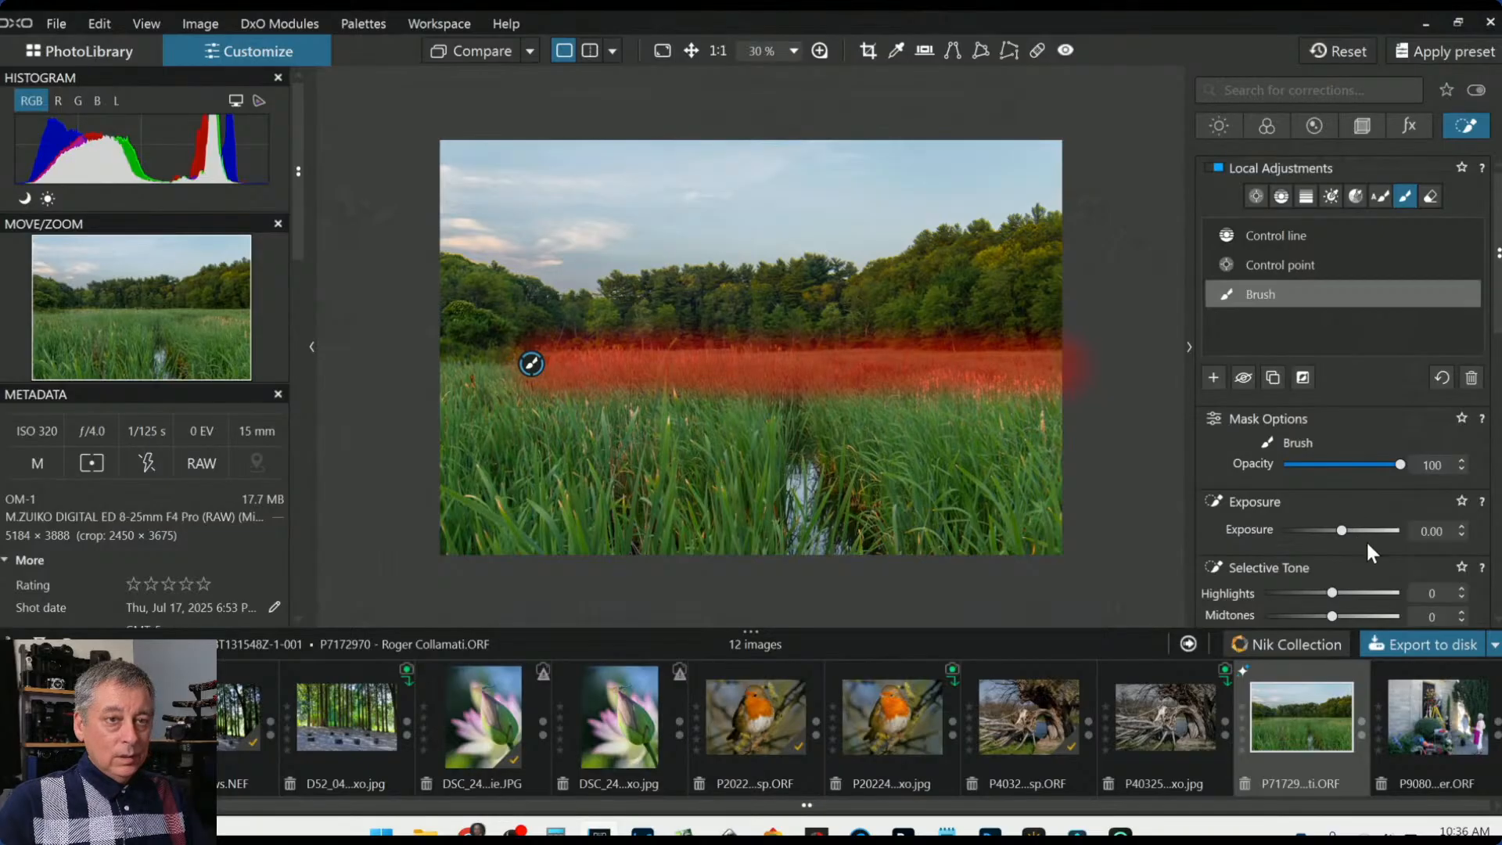
Raise the grass strip brush mask's Highlights to 100 and brush over more of the pale reeds below the trees
scroll(1367, 544, "down", 3)
left_click_drag(1335, 452, 1387, 454)
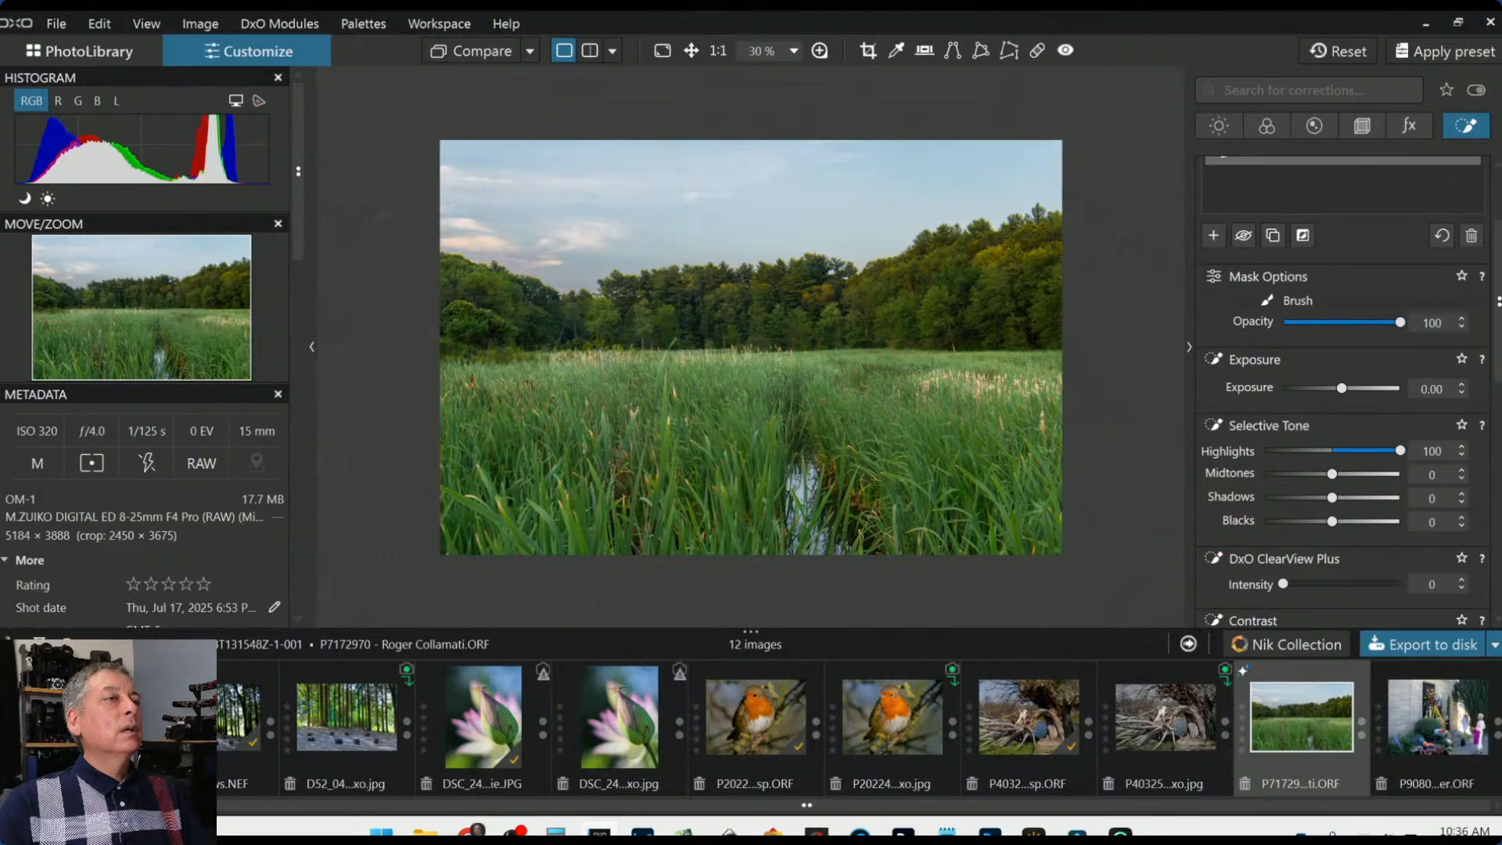
left_click_drag(743, 355, 606, 360)
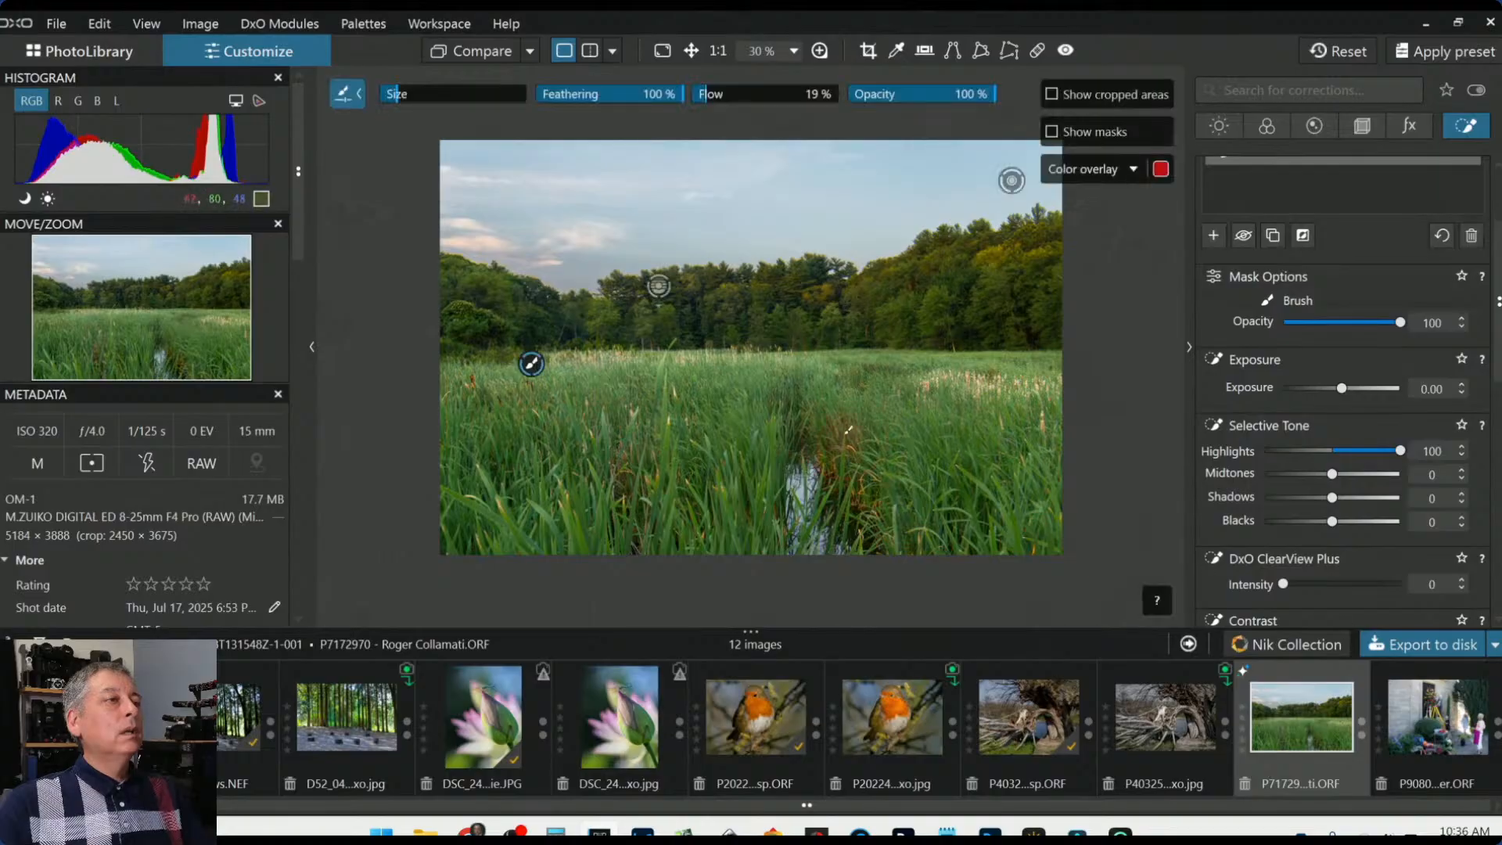
mouse_move(748, 344)
left_mouse_down()
mouse_move(639, 354)
mouse_move(648, 431)
mouse_move(650, 375)
mouse_move(666, 388)
mouse_move(590, 354)
mouse_move(653, 365)
mouse_move(596, 370)
mouse_move(575, 353)
mouse_move(751, 366)
left_mouse_up()
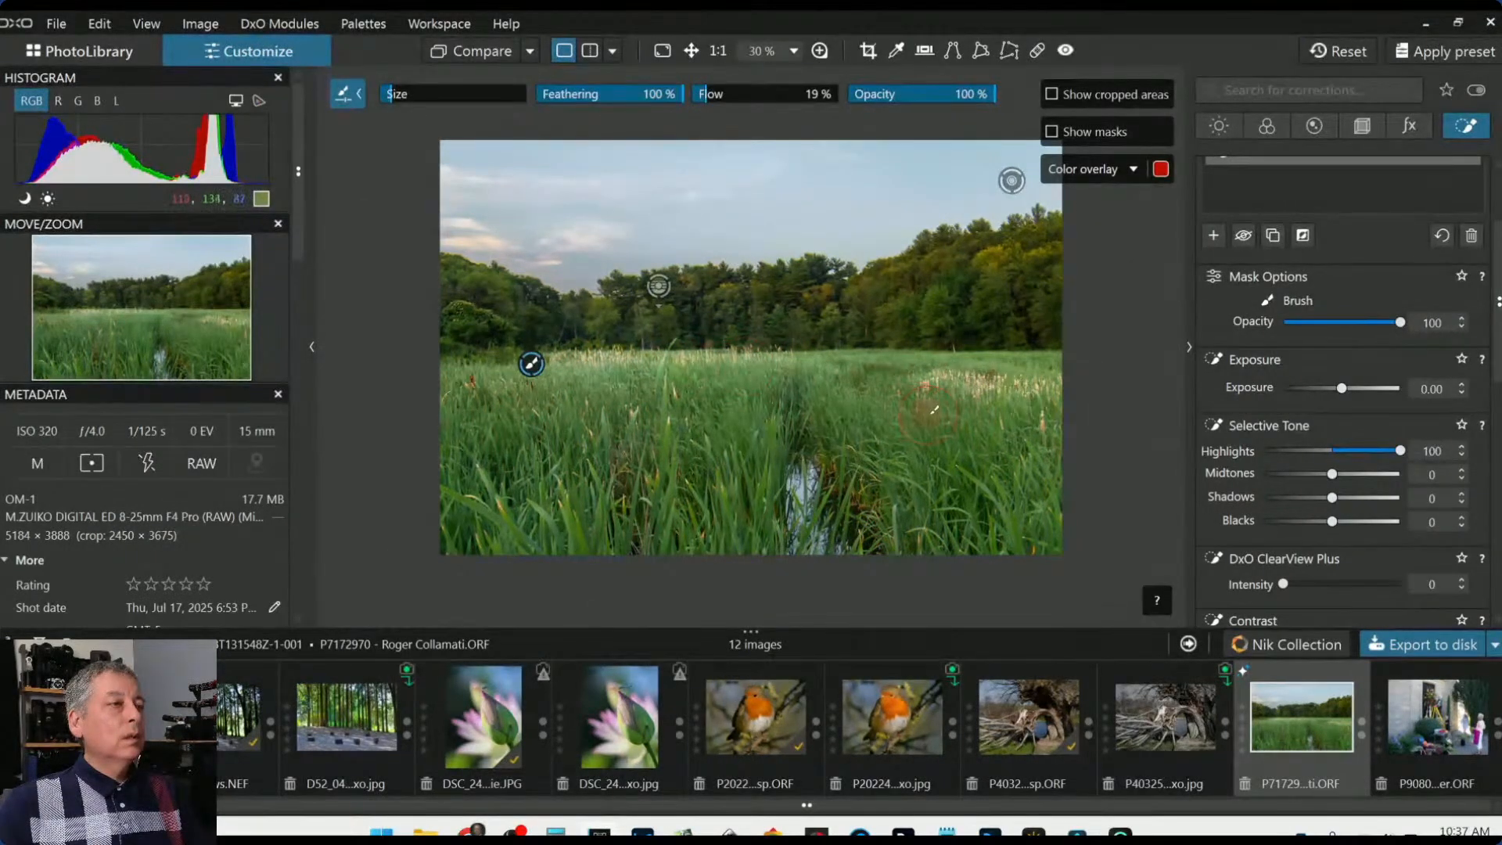
left_click_drag(924, 367, 1034, 395)
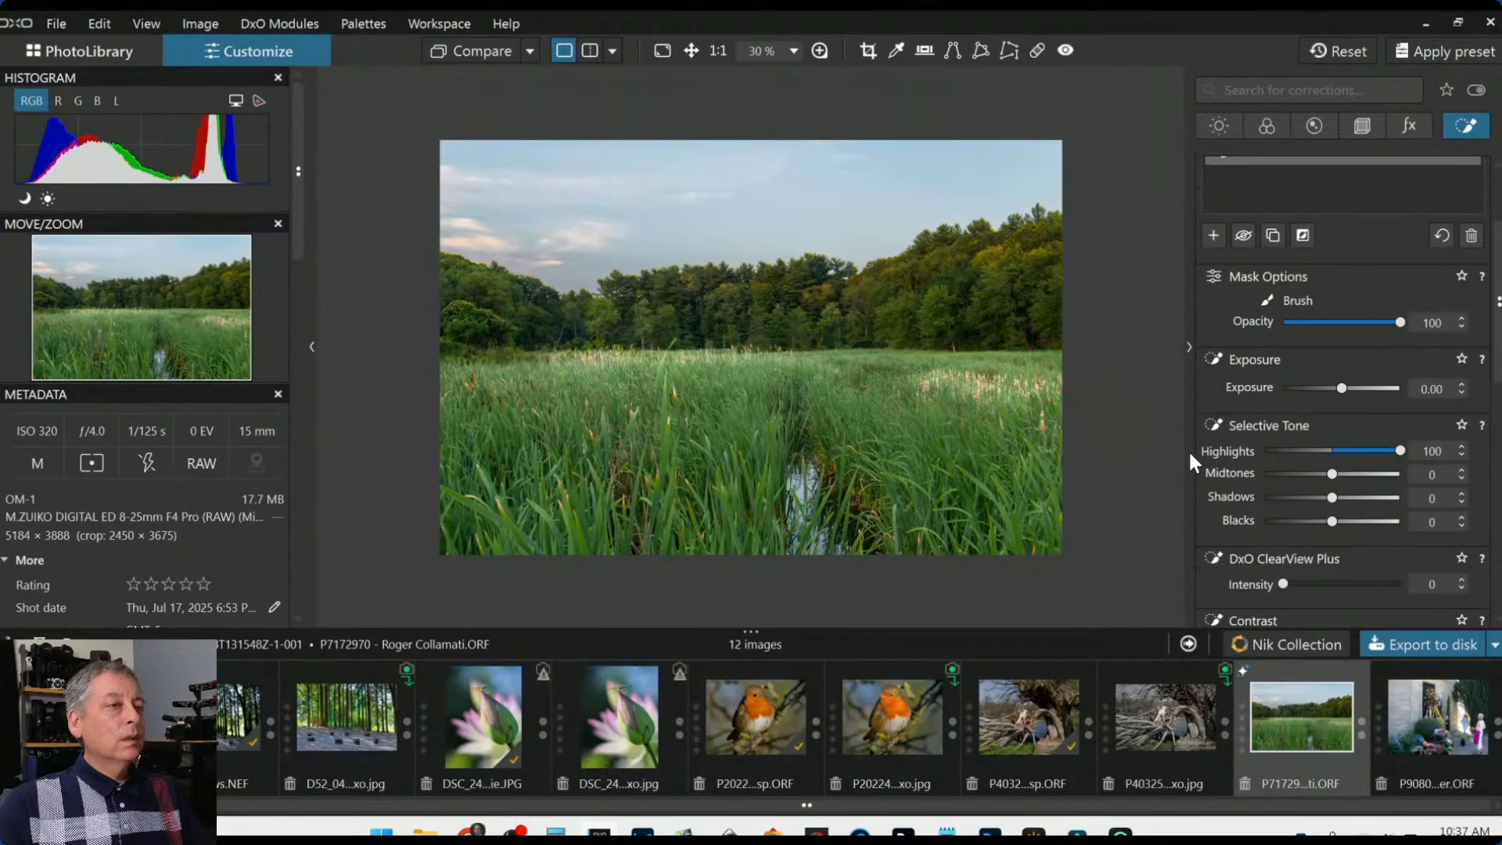
Brush further over the reeds at the right and centre of the grass strip with 19% flow and 100% feathering
key("alt")
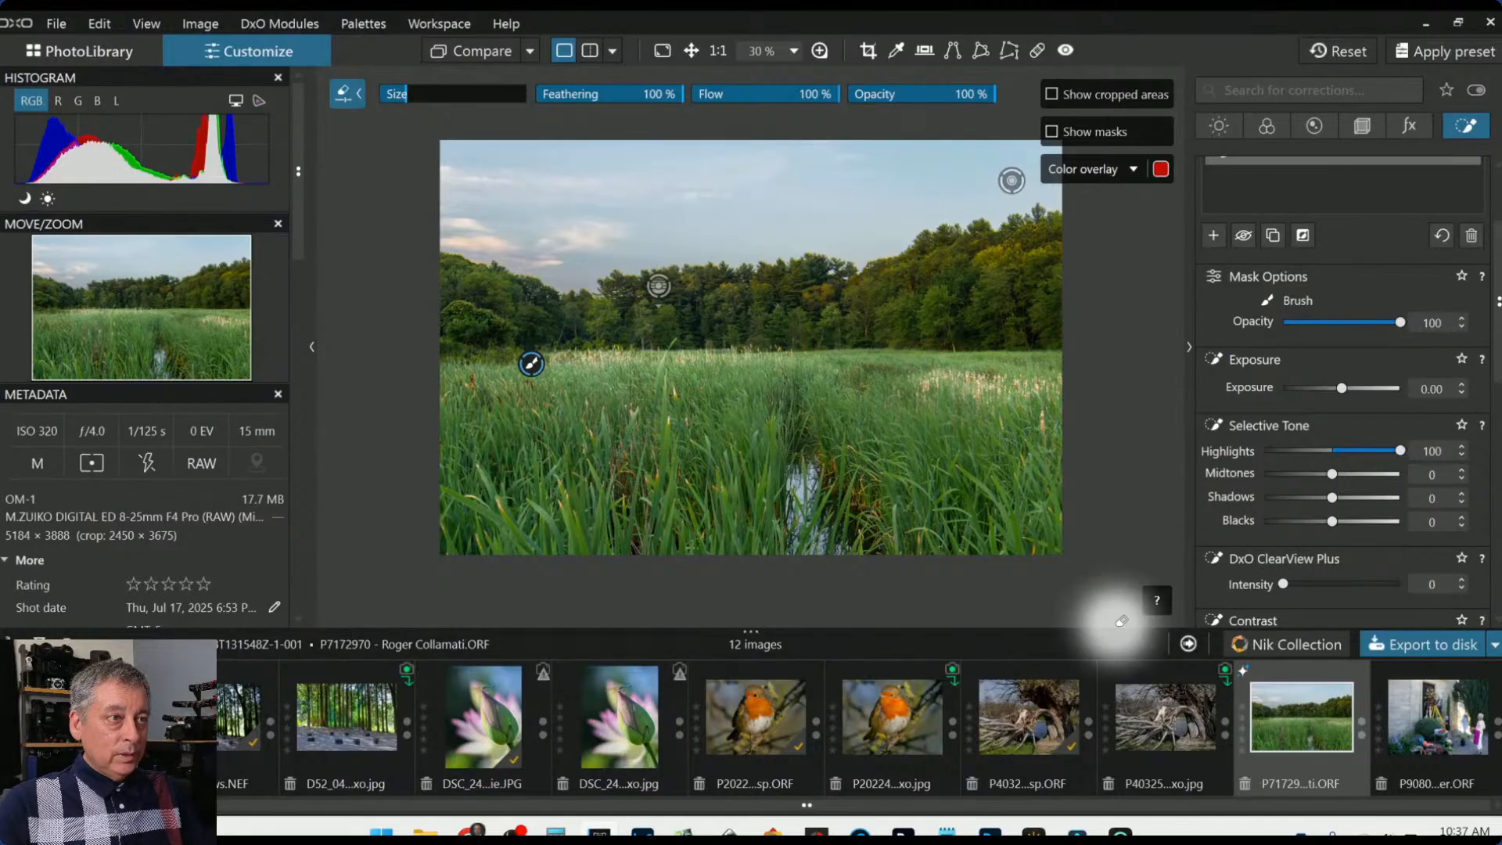
left_click_drag(1044, 402, 961, 374)
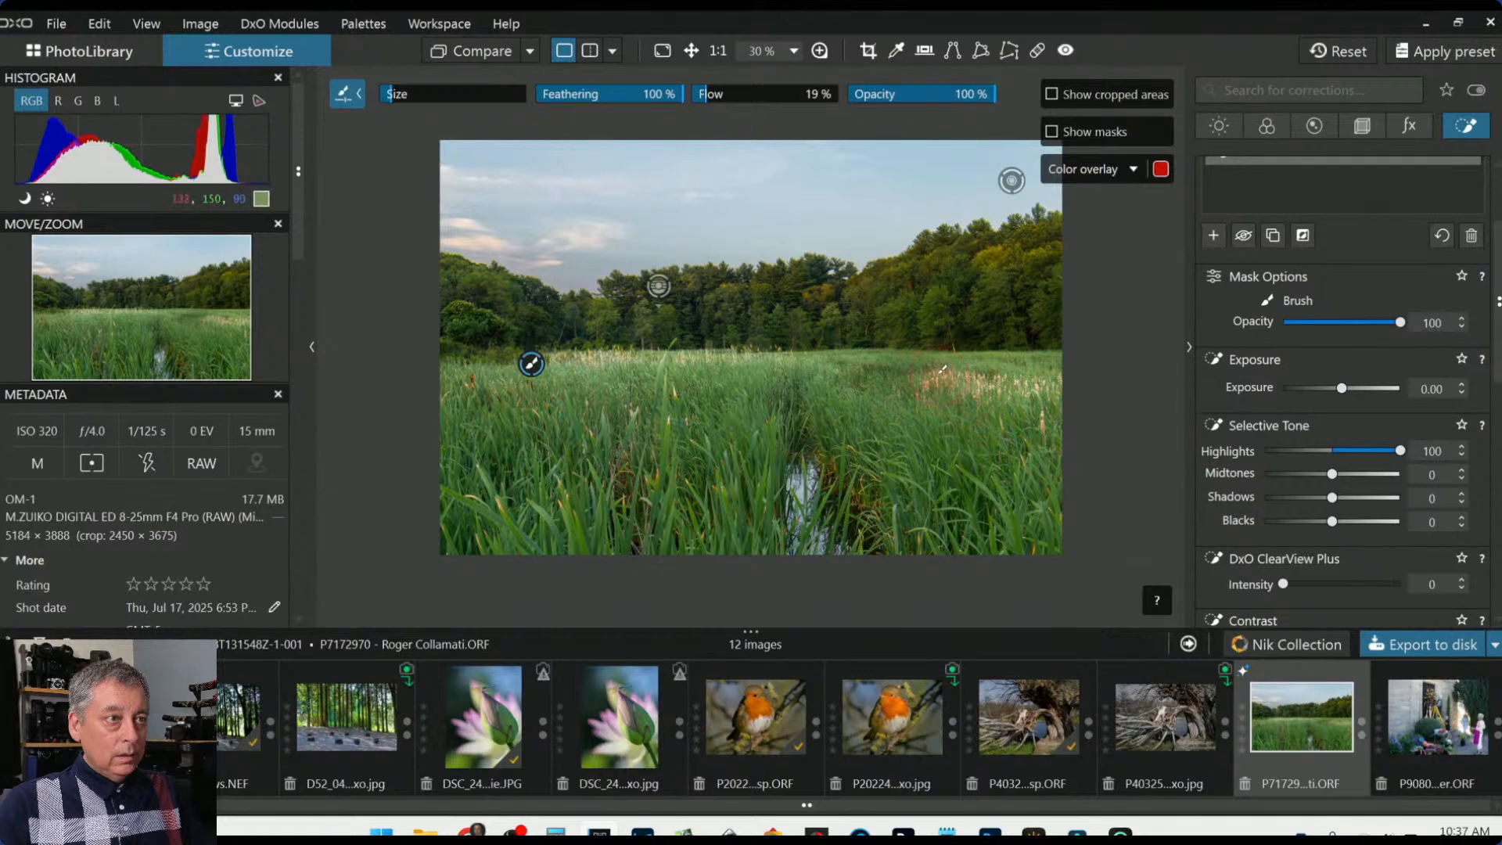
left_click_drag(943, 367, 876, 357)
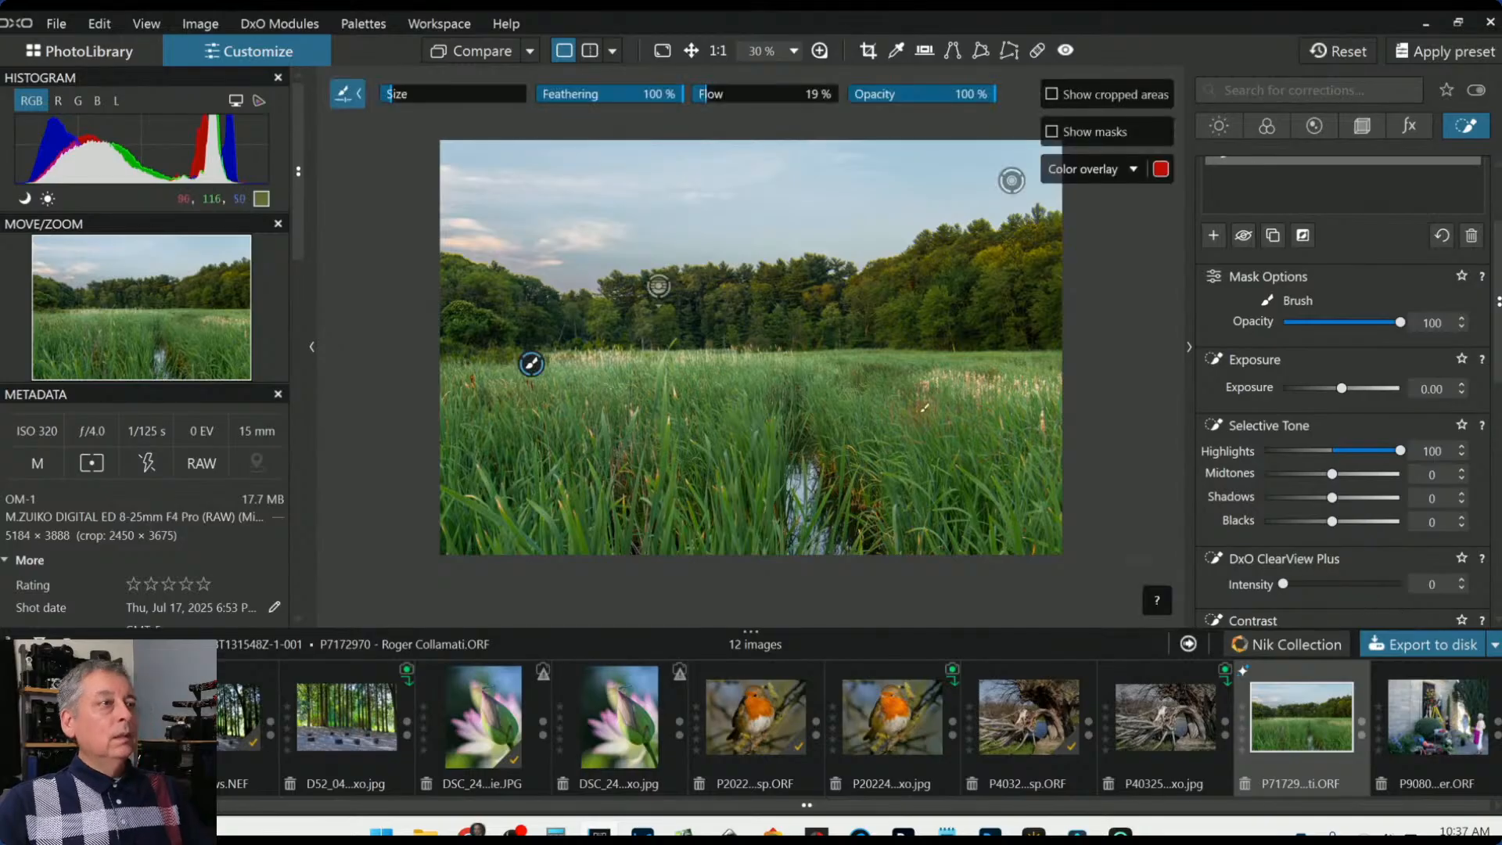
scroll(783, 338, "up", 5)
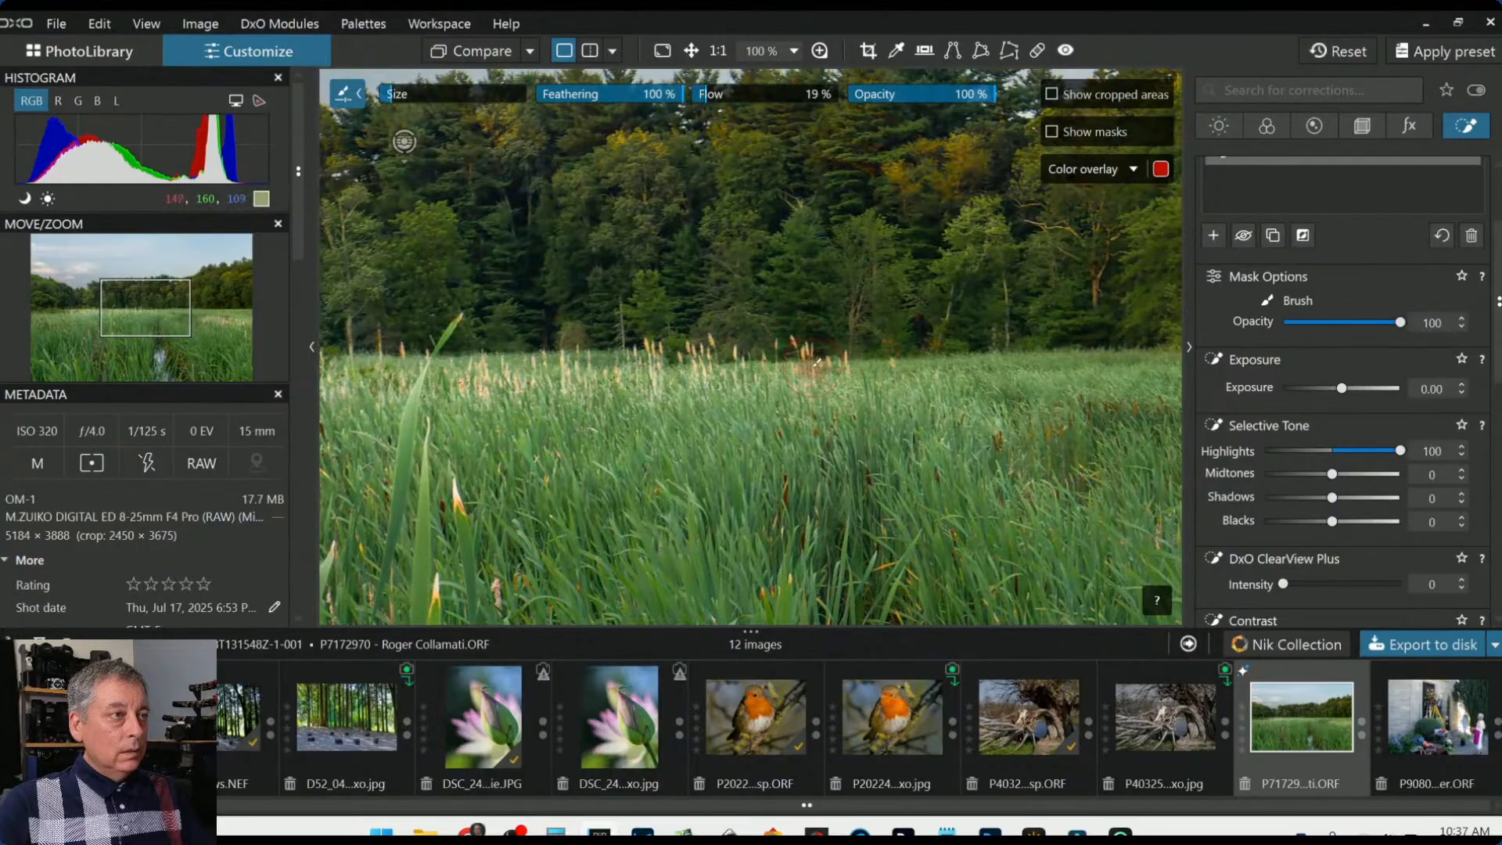
left_click_drag(852, 383, 811, 361)
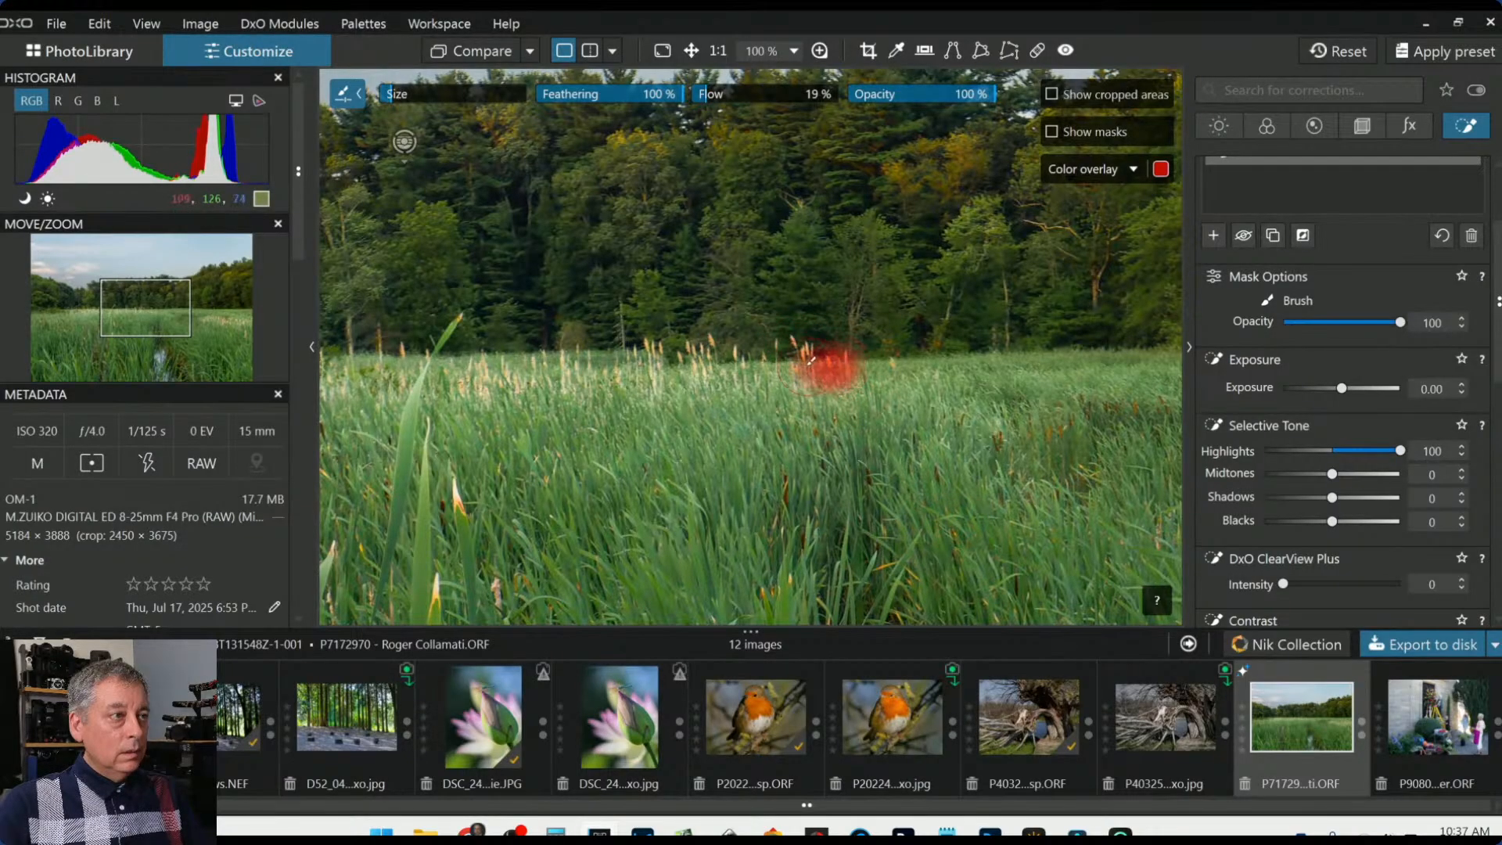
Add a new Auto mask along the bare slanted trunk in the left part of the tree line and set its Exposure to 0.40
scroll(657, 395, "down", 1)
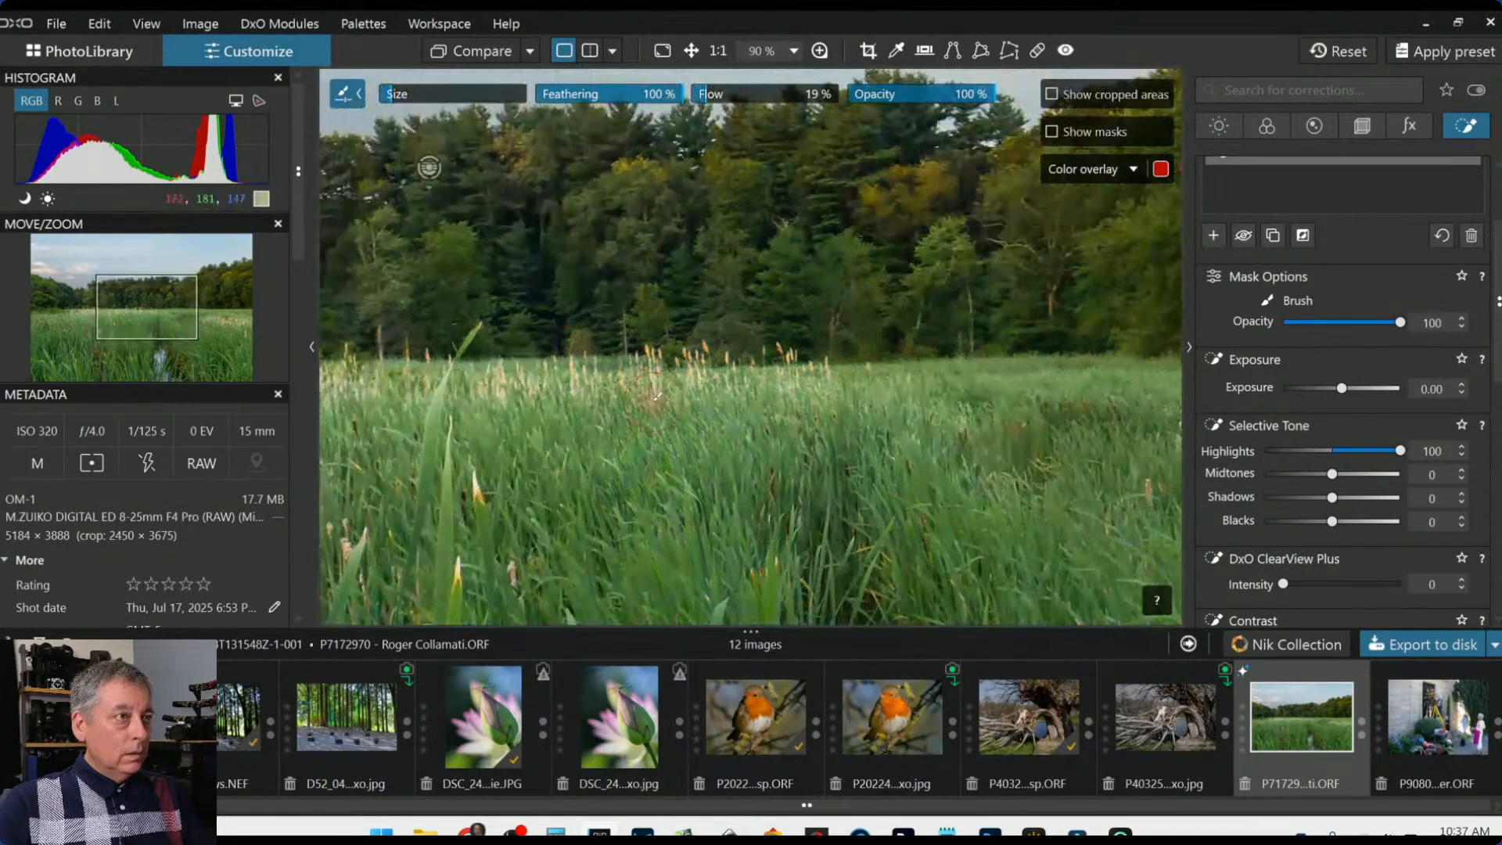
scroll(931, 492, "down", 1)
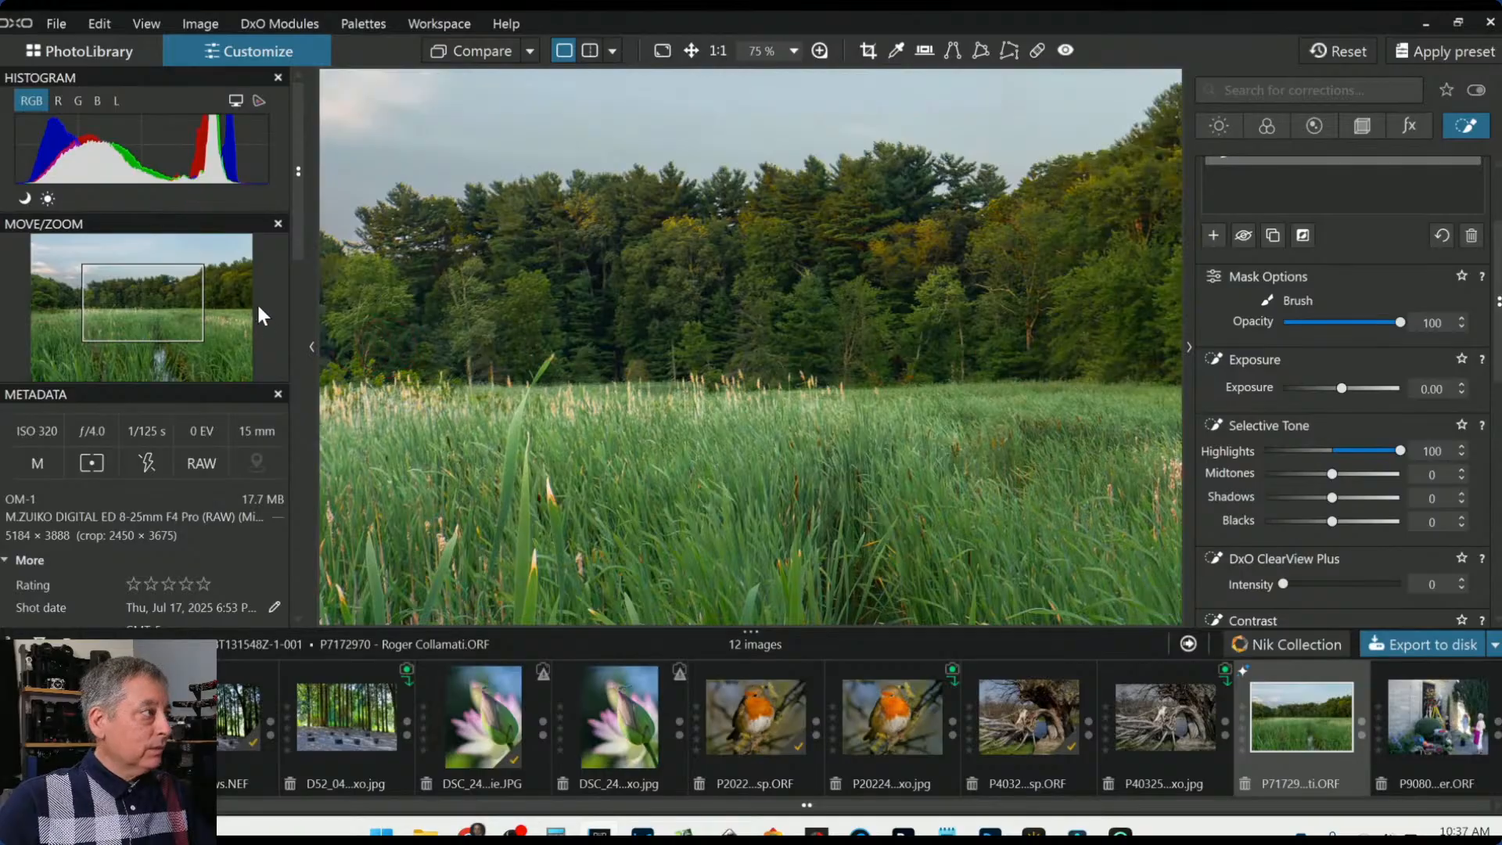
left_click_drag(161, 304, 111, 299)
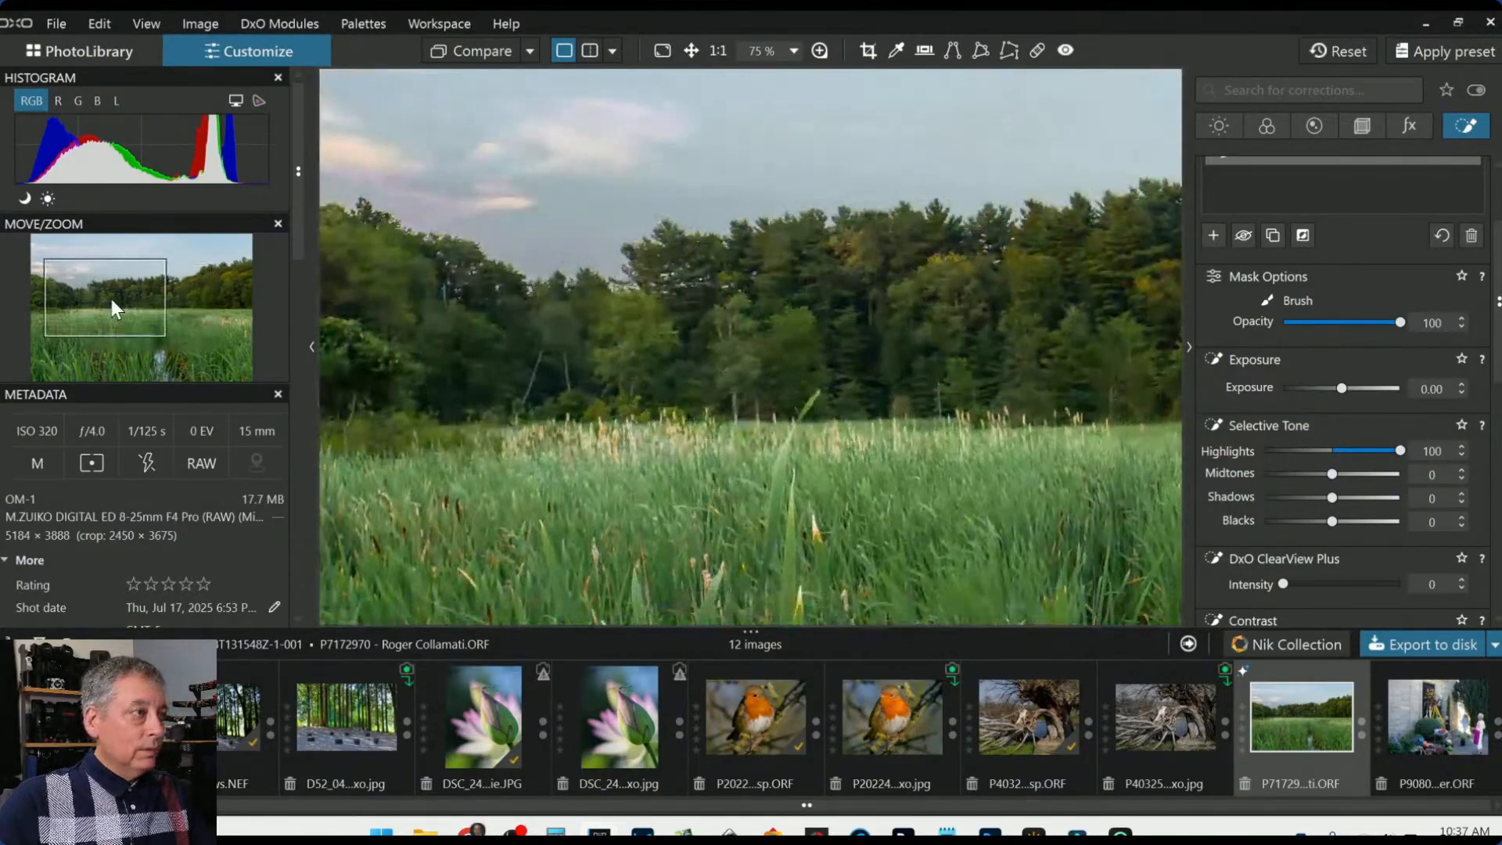
scroll(457, 456, "up", 1)
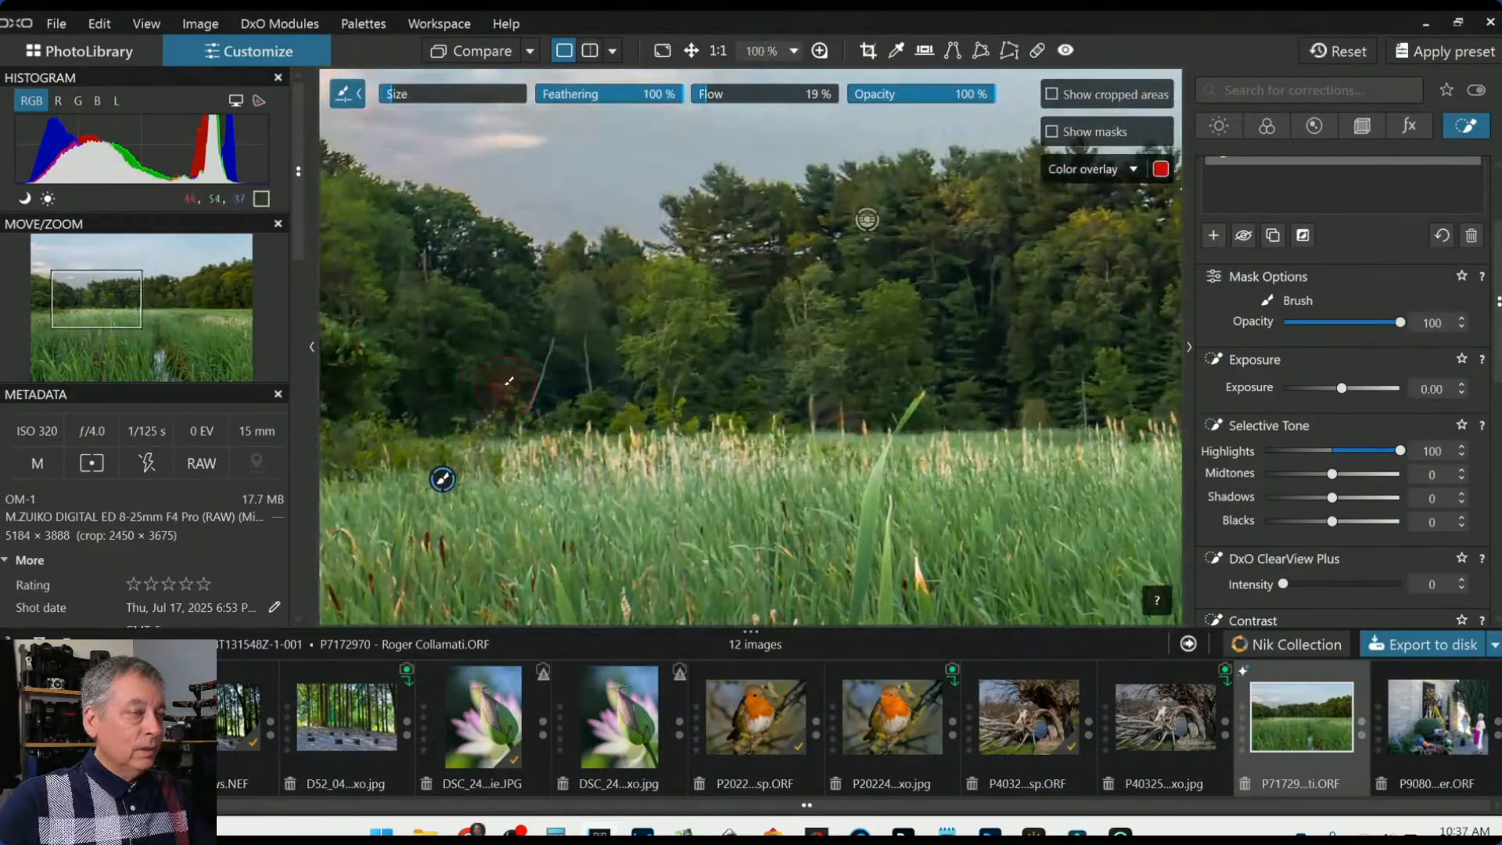
scroll(1303, 222, "up", 2)
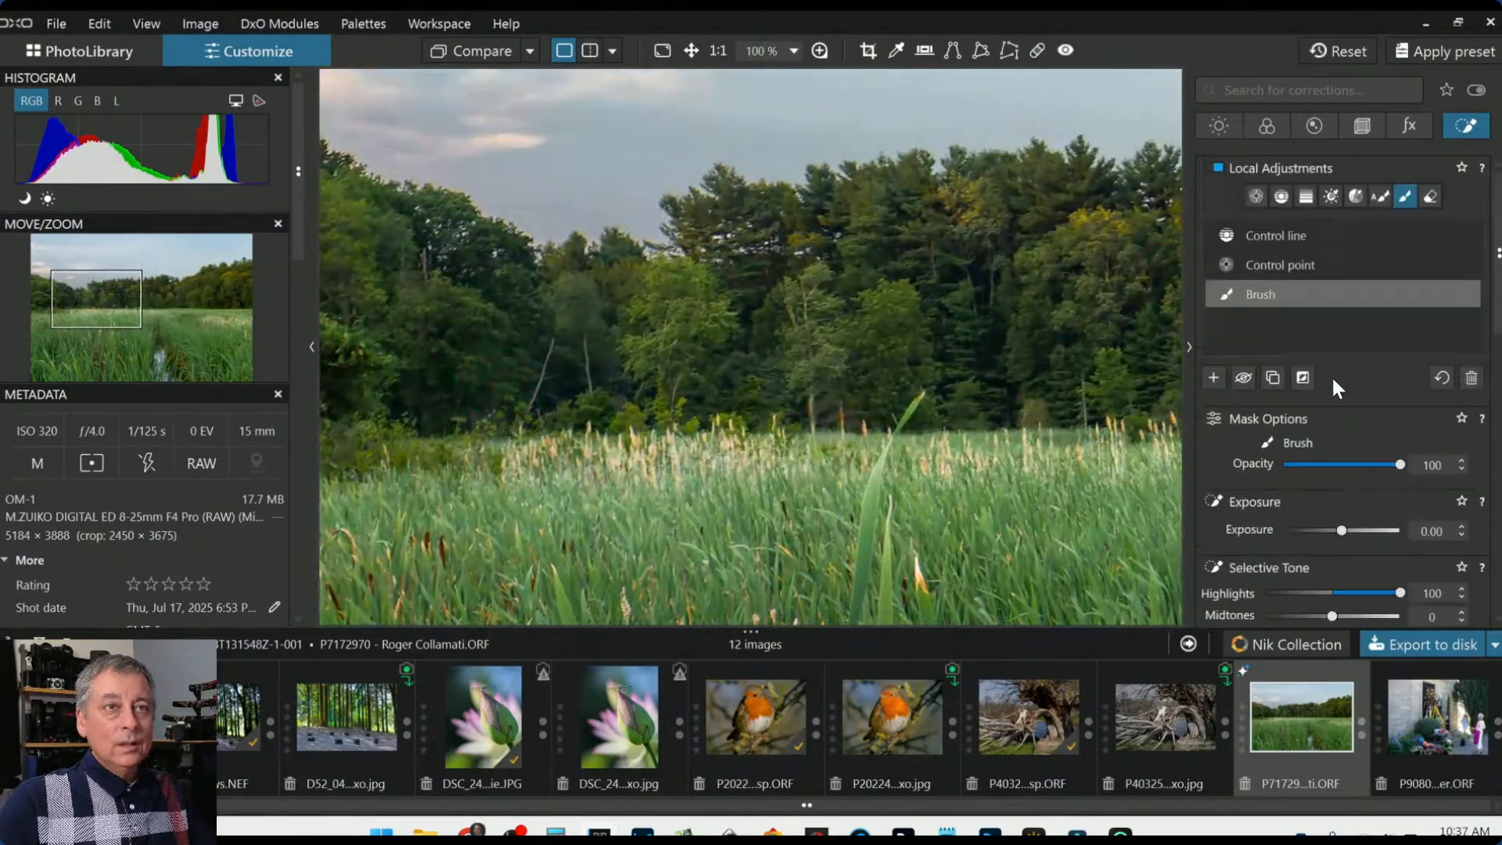
left_click(1213, 377)
left_click(1381, 197)
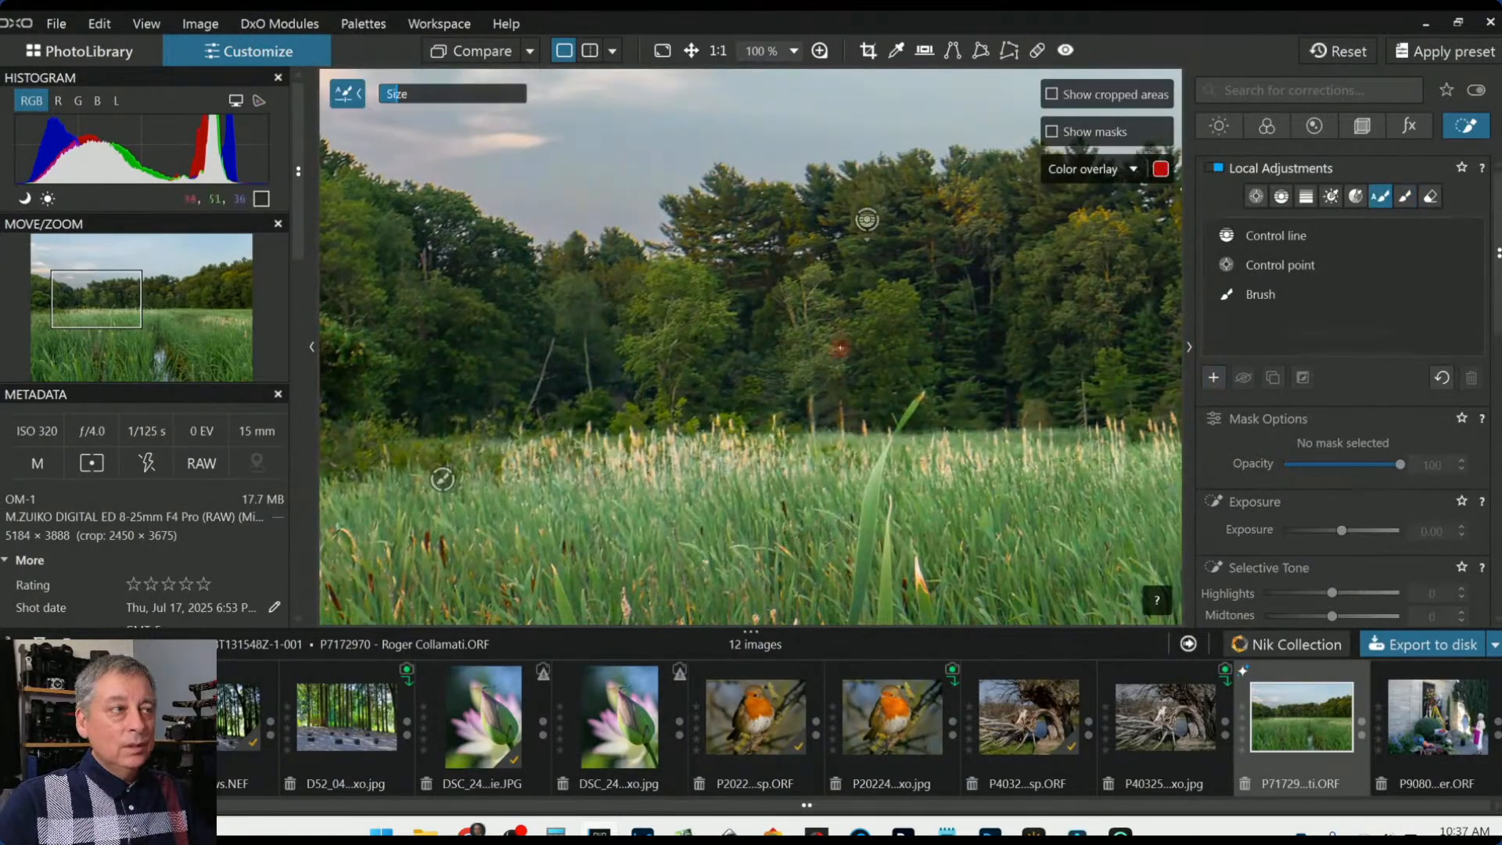
left_click_drag(533, 405, 555, 338)
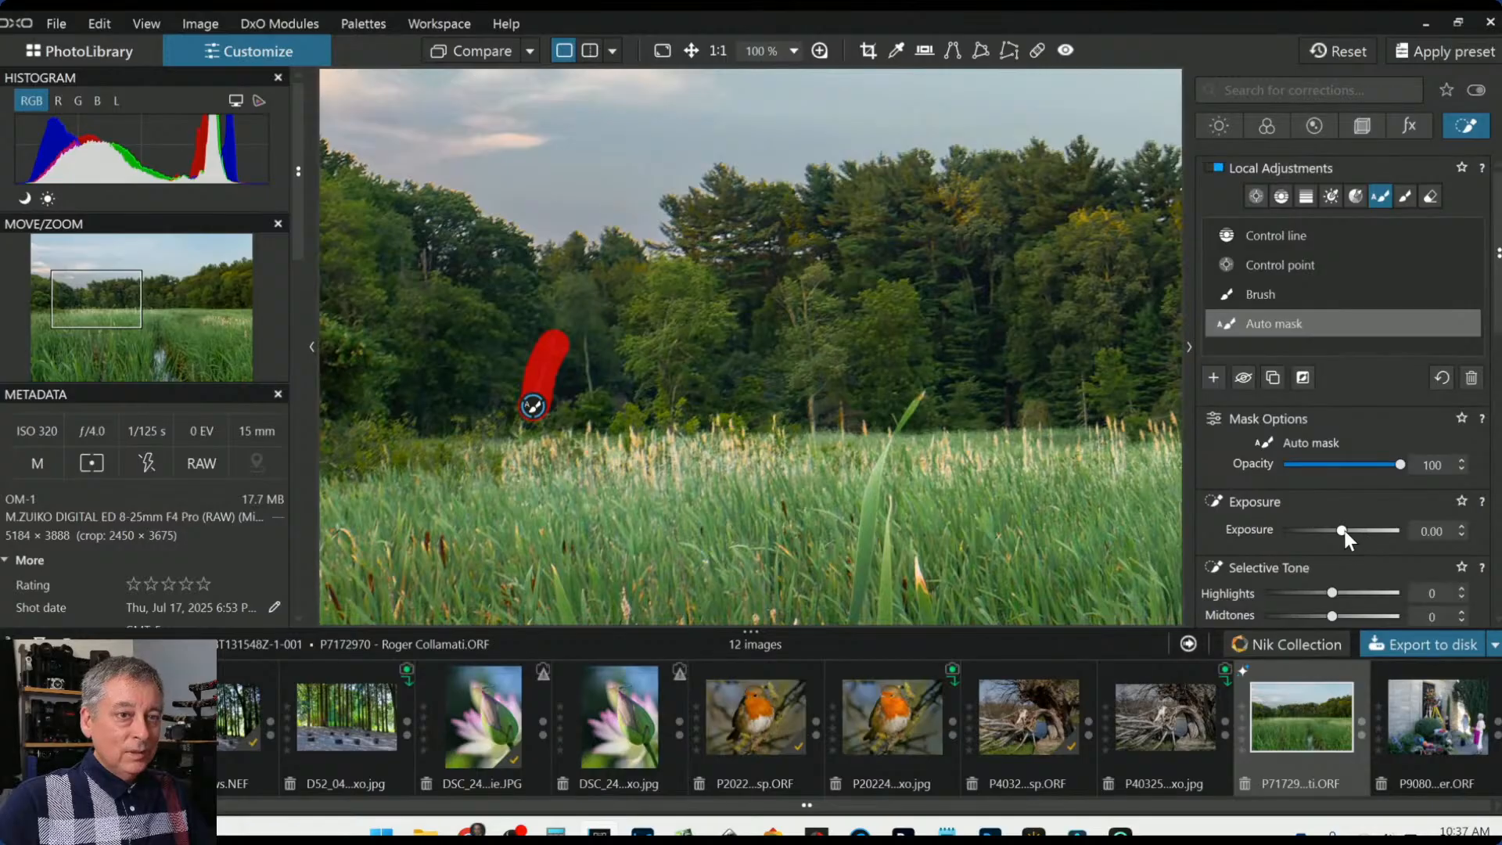
left_click_drag(1343, 530, 1351, 529)
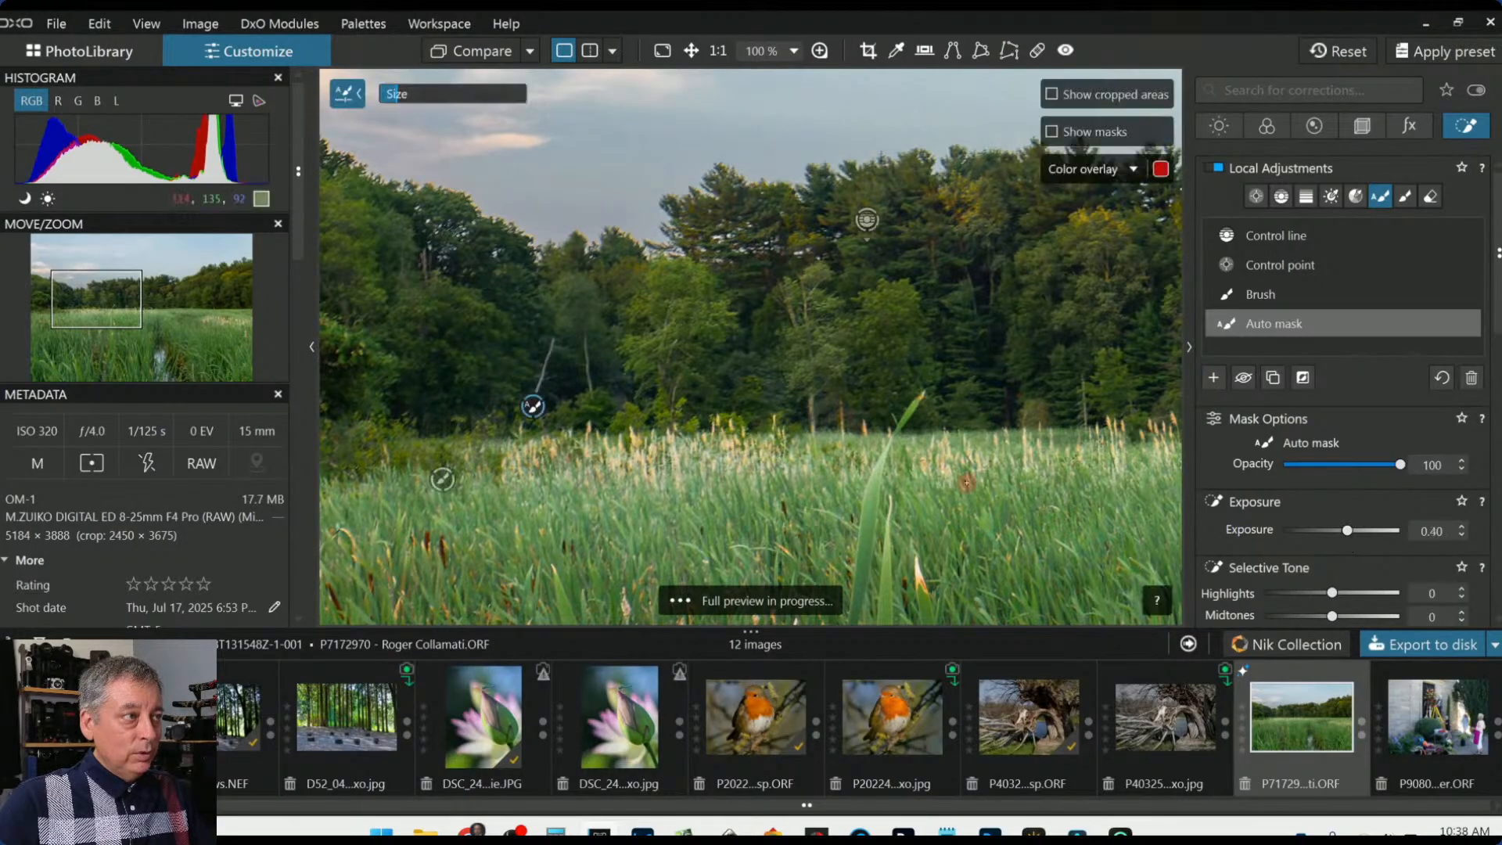
Extend the Auto mask over the second bare trunk and the trunks and branches of the lighter green trees beside it
scroll(507, 414, "up", 1)
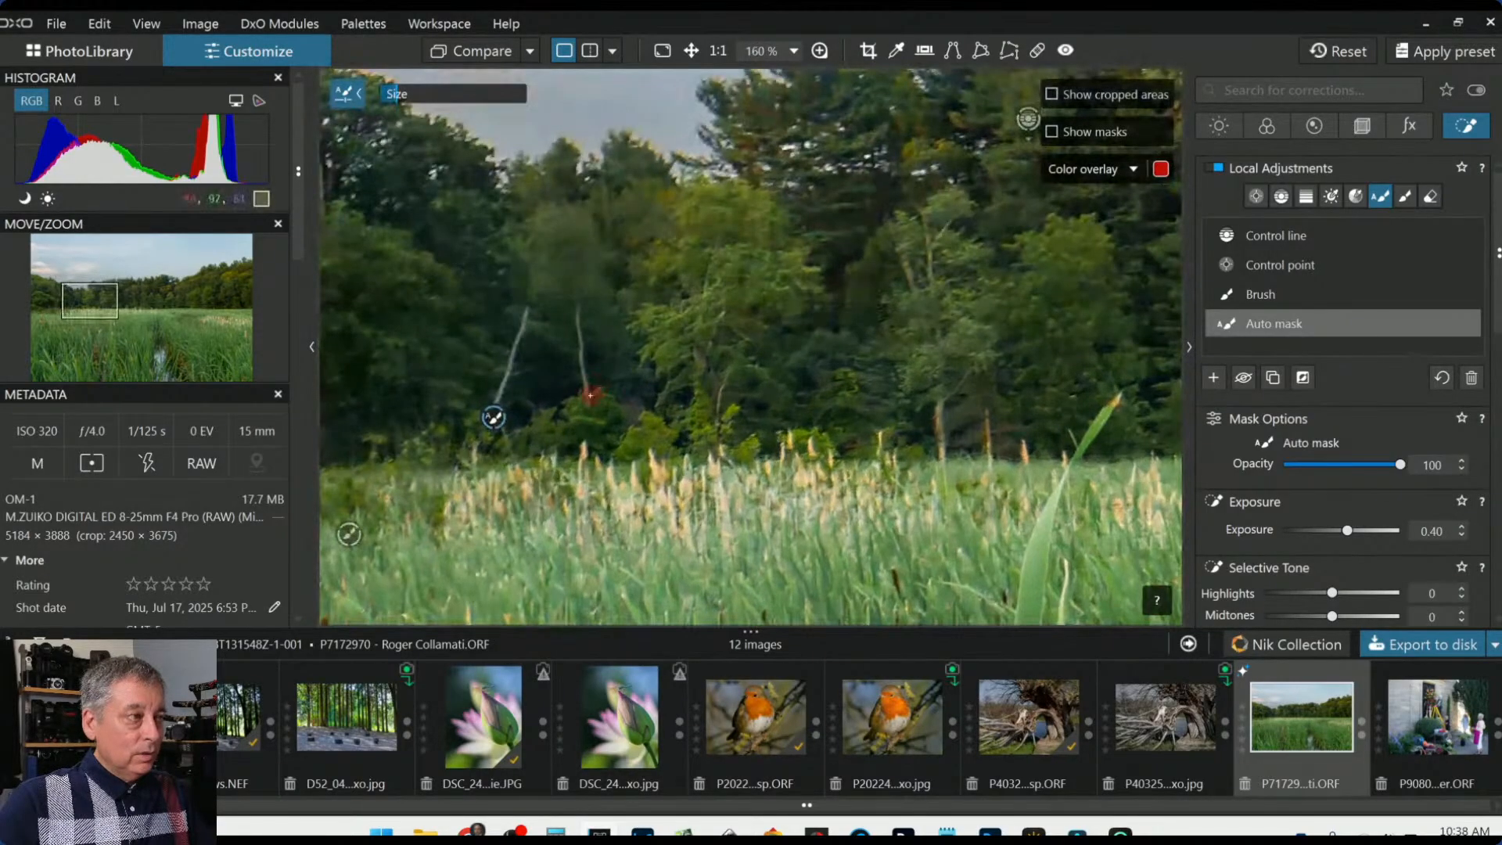
left_click_drag(584, 388, 575, 315)
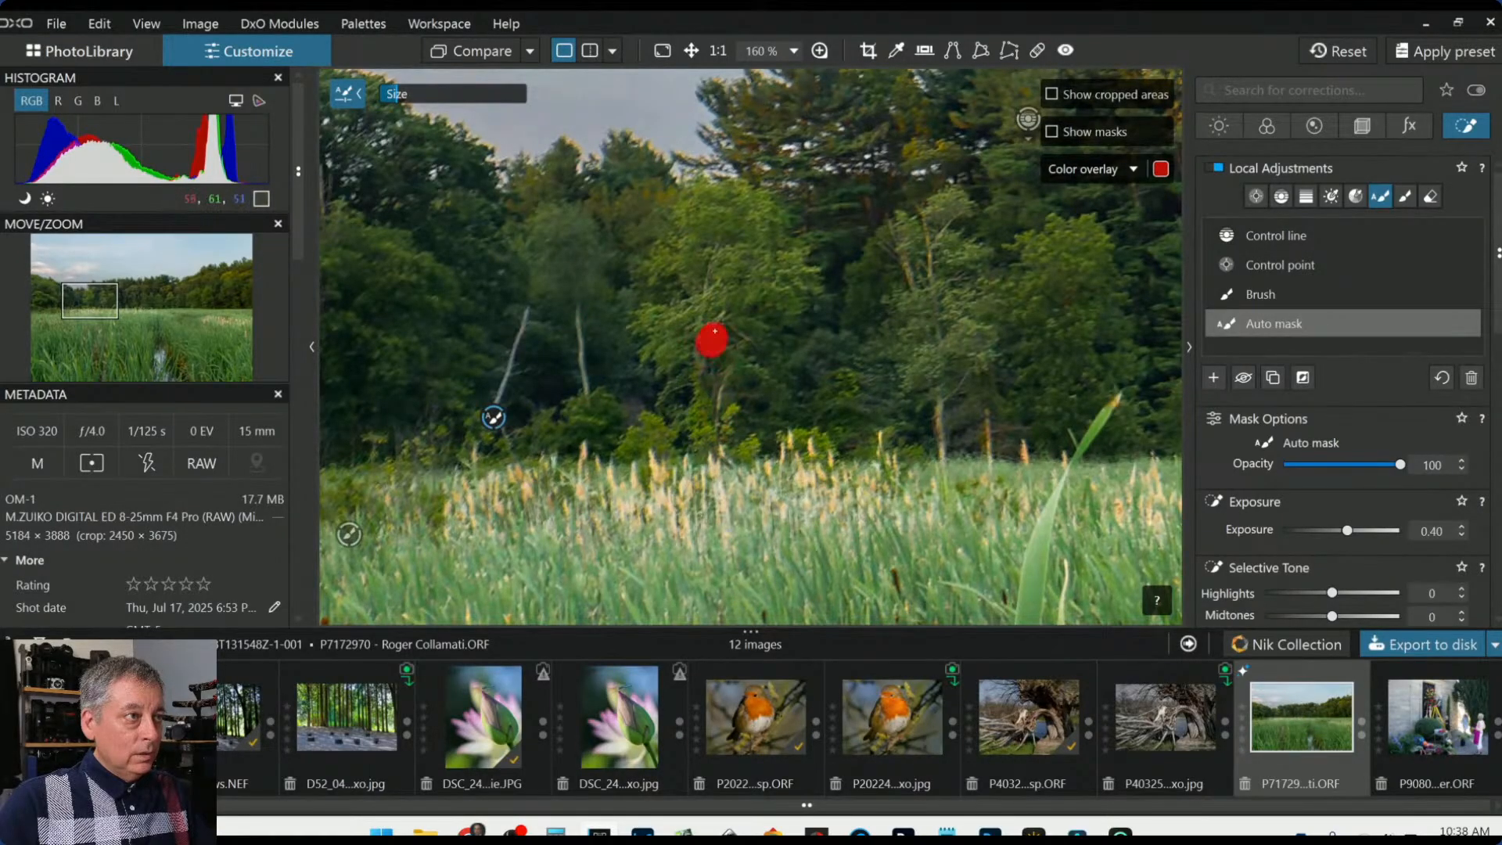
left_click_drag(714, 331, 720, 317)
left_click_drag(944, 449, 937, 413)
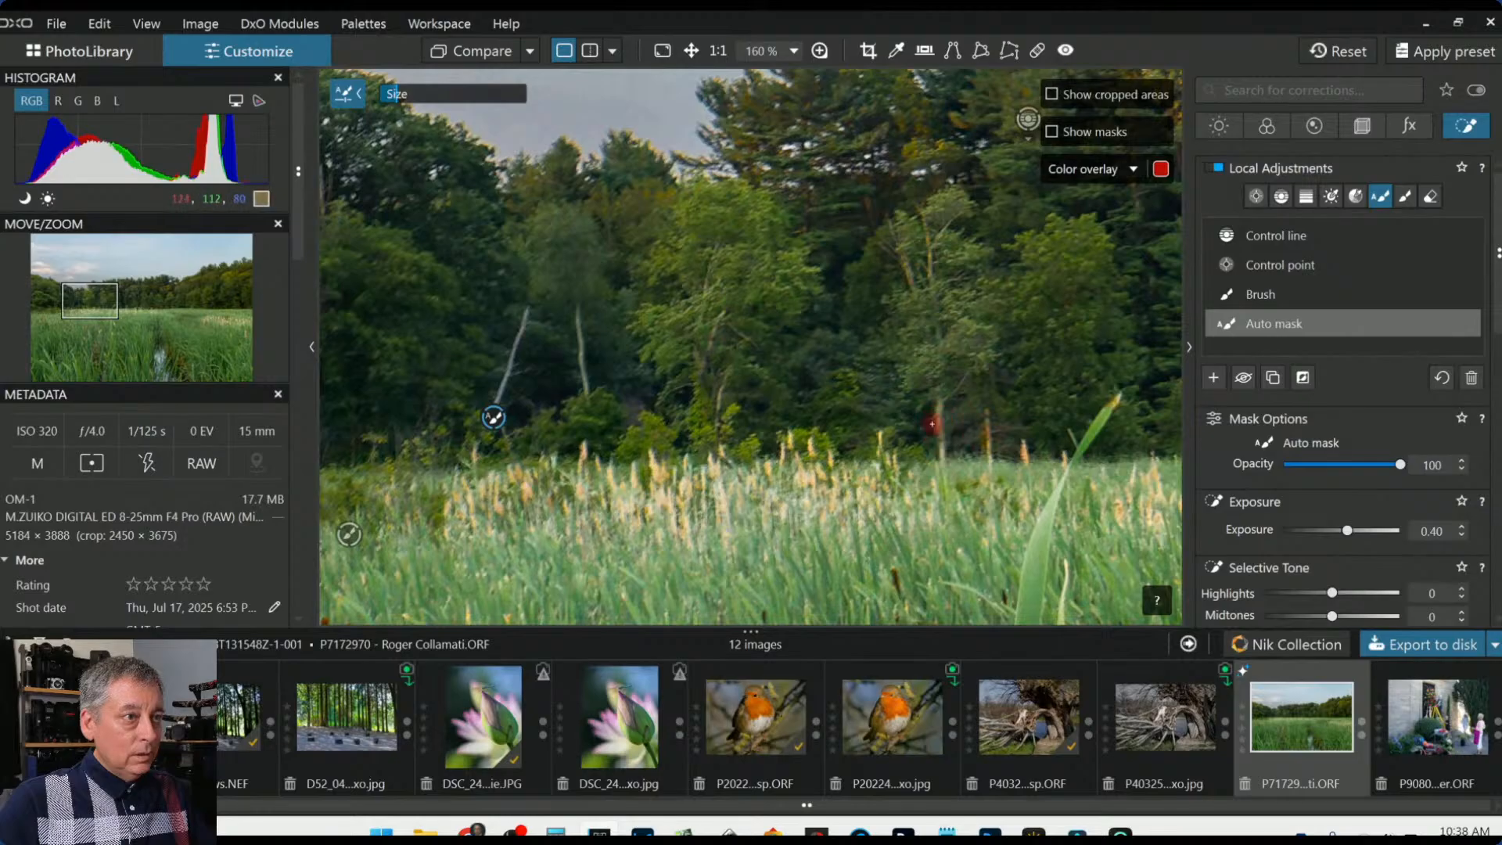
left_click(915, 280)
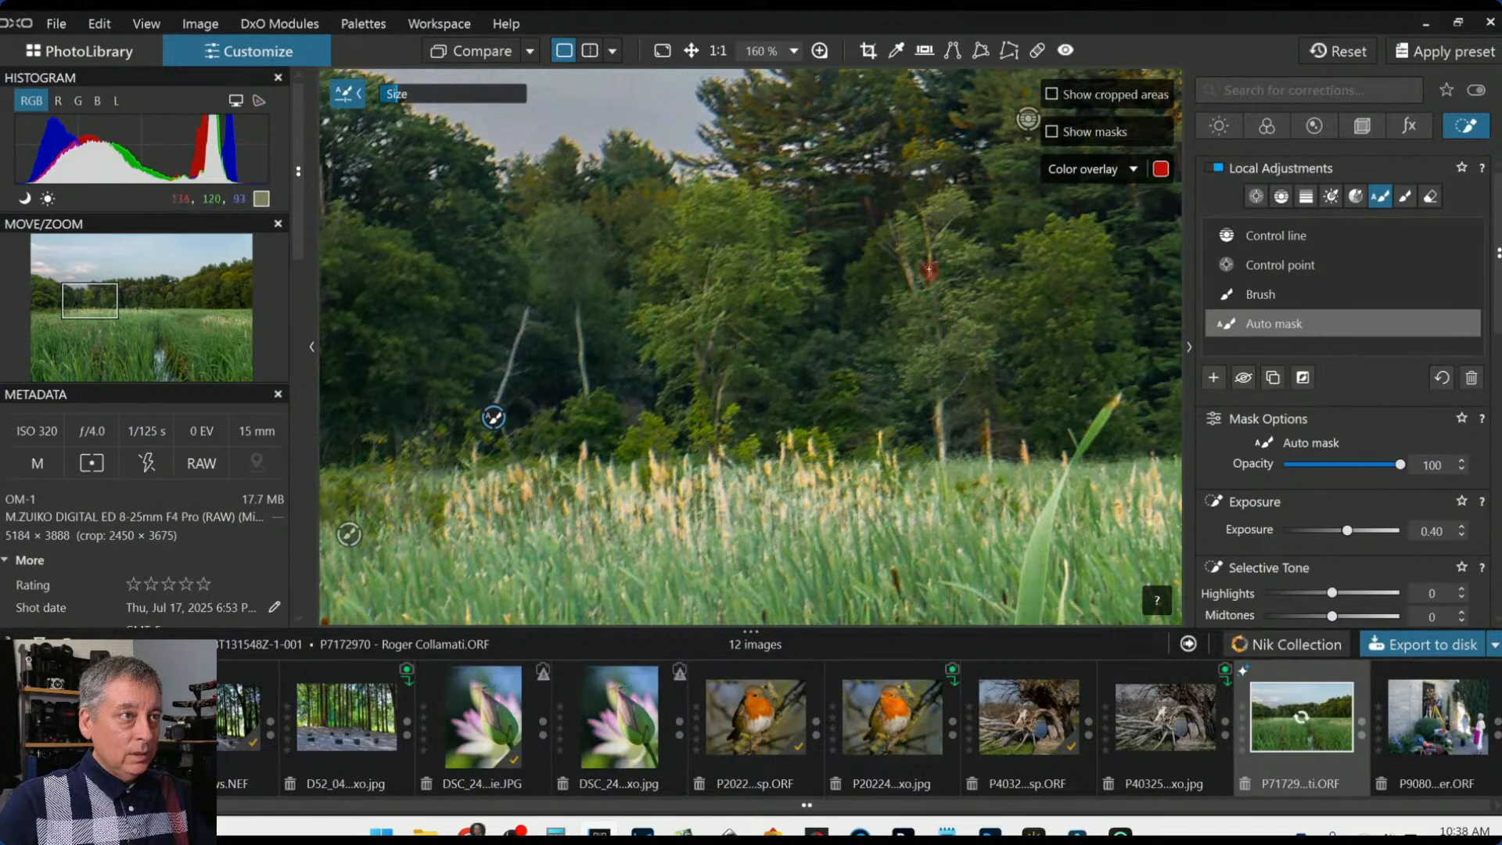
Extend the Auto mask over the thin trunks among the dark trees in the middle of the forest
scroll(492, 417, "down", 4)
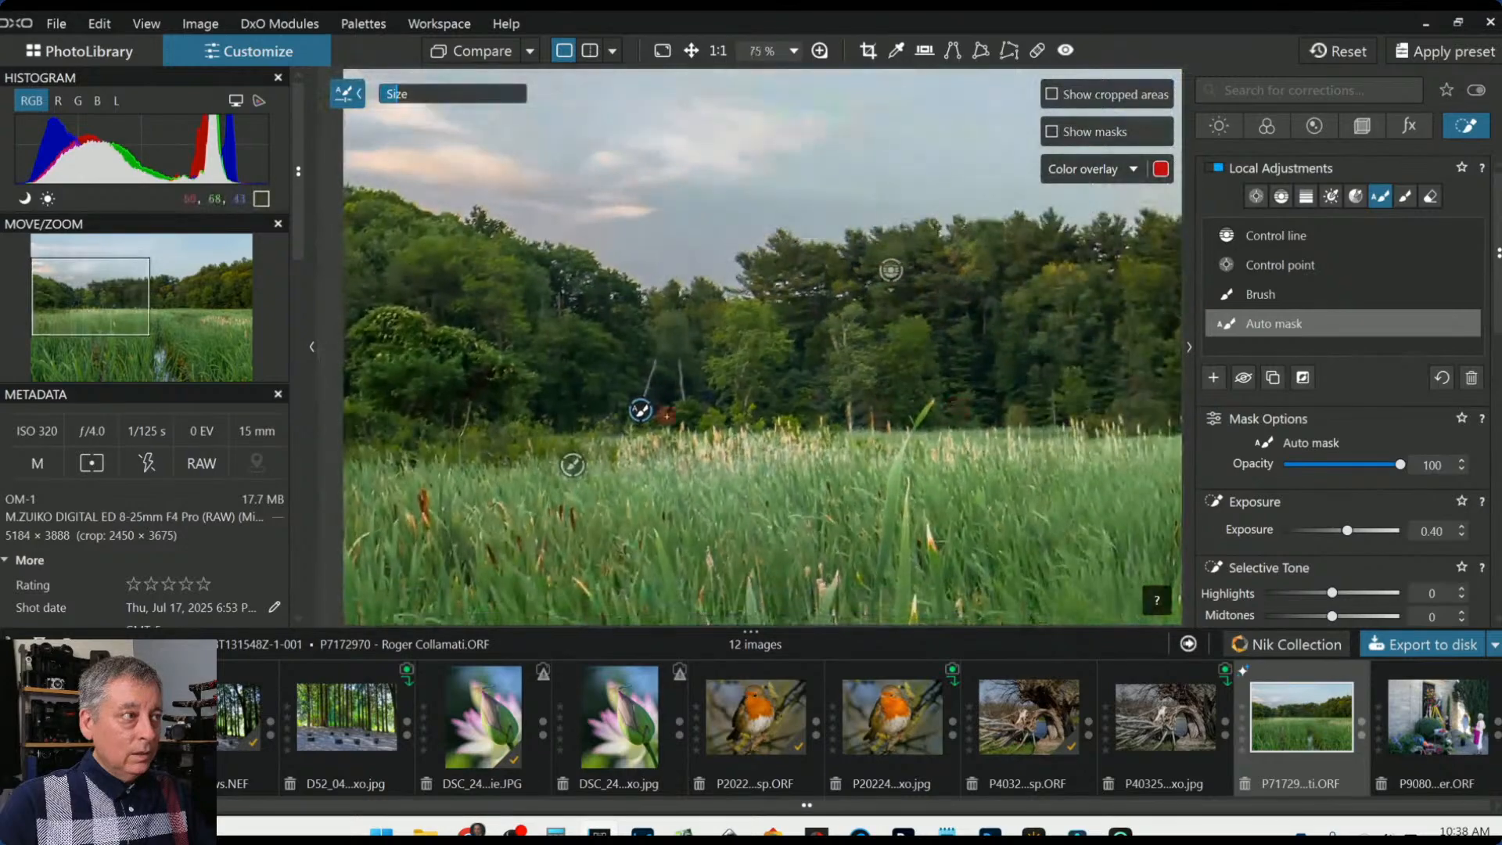
left_click(987, 331)
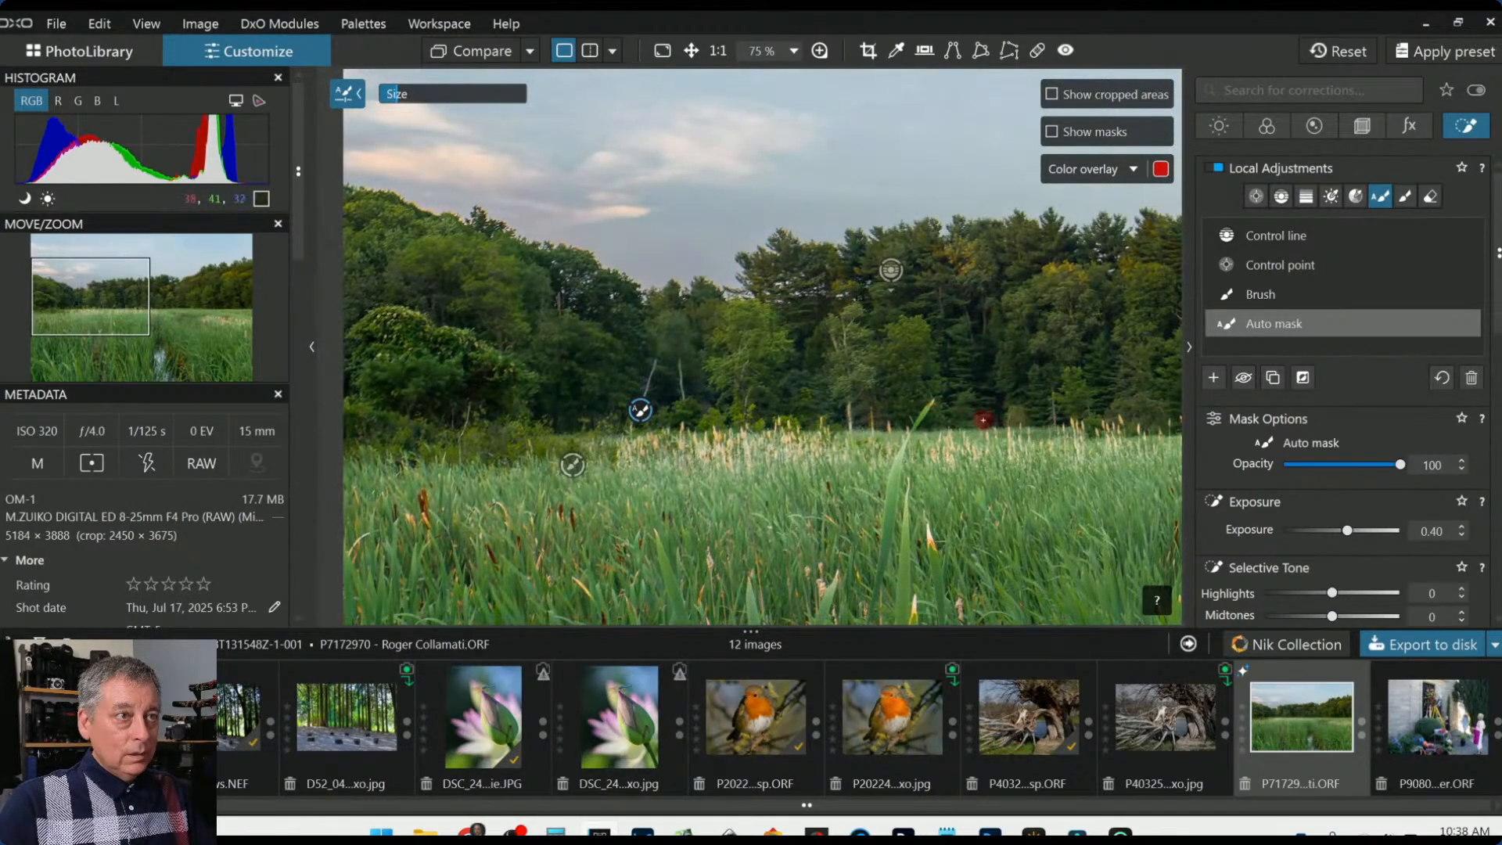
scroll(892, 336, "up", 5)
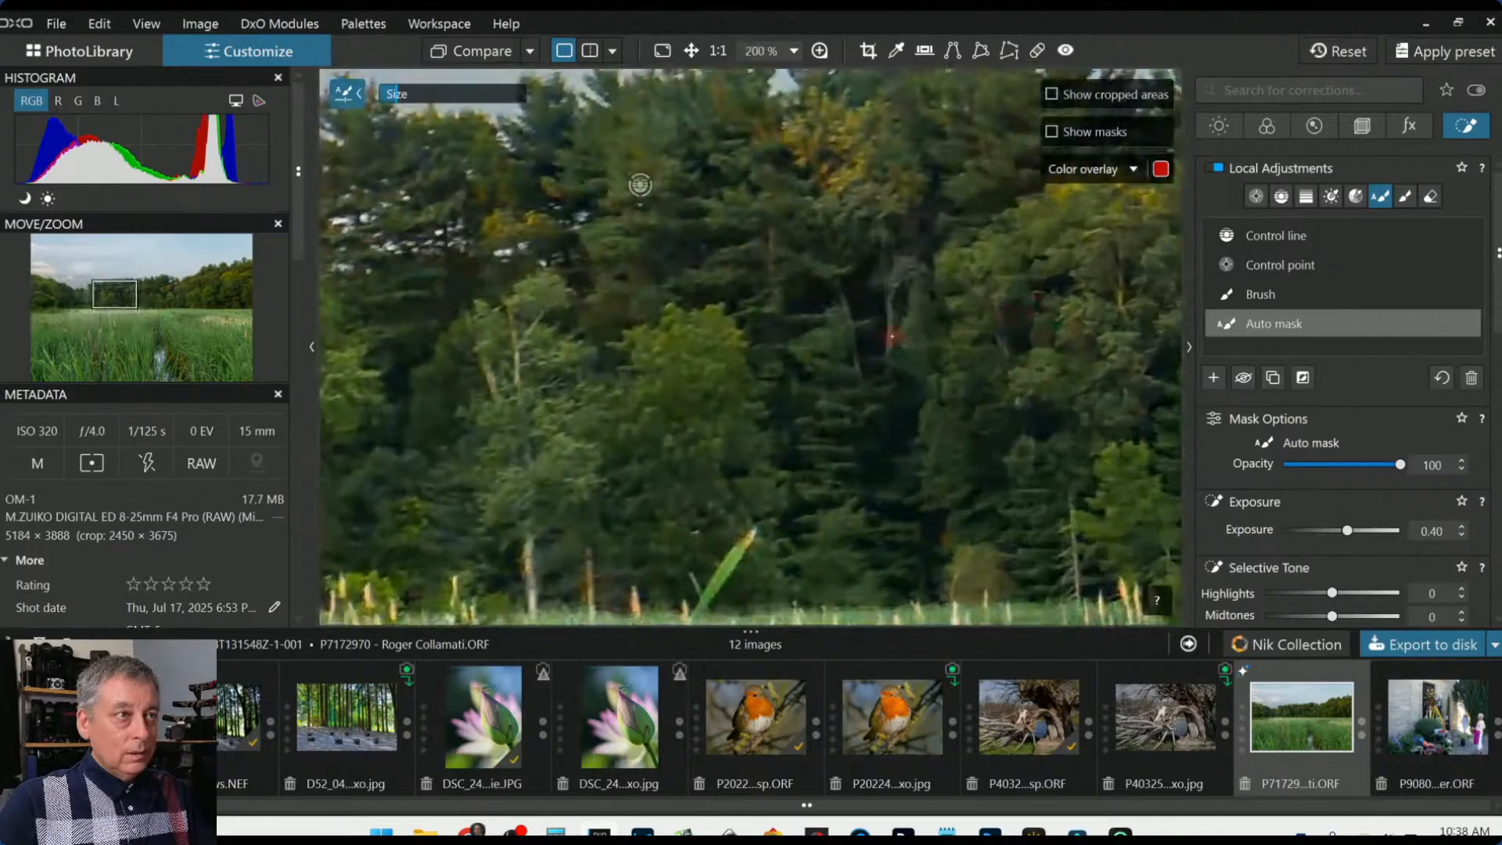
left_click_drag(862, 362, 843, 273)
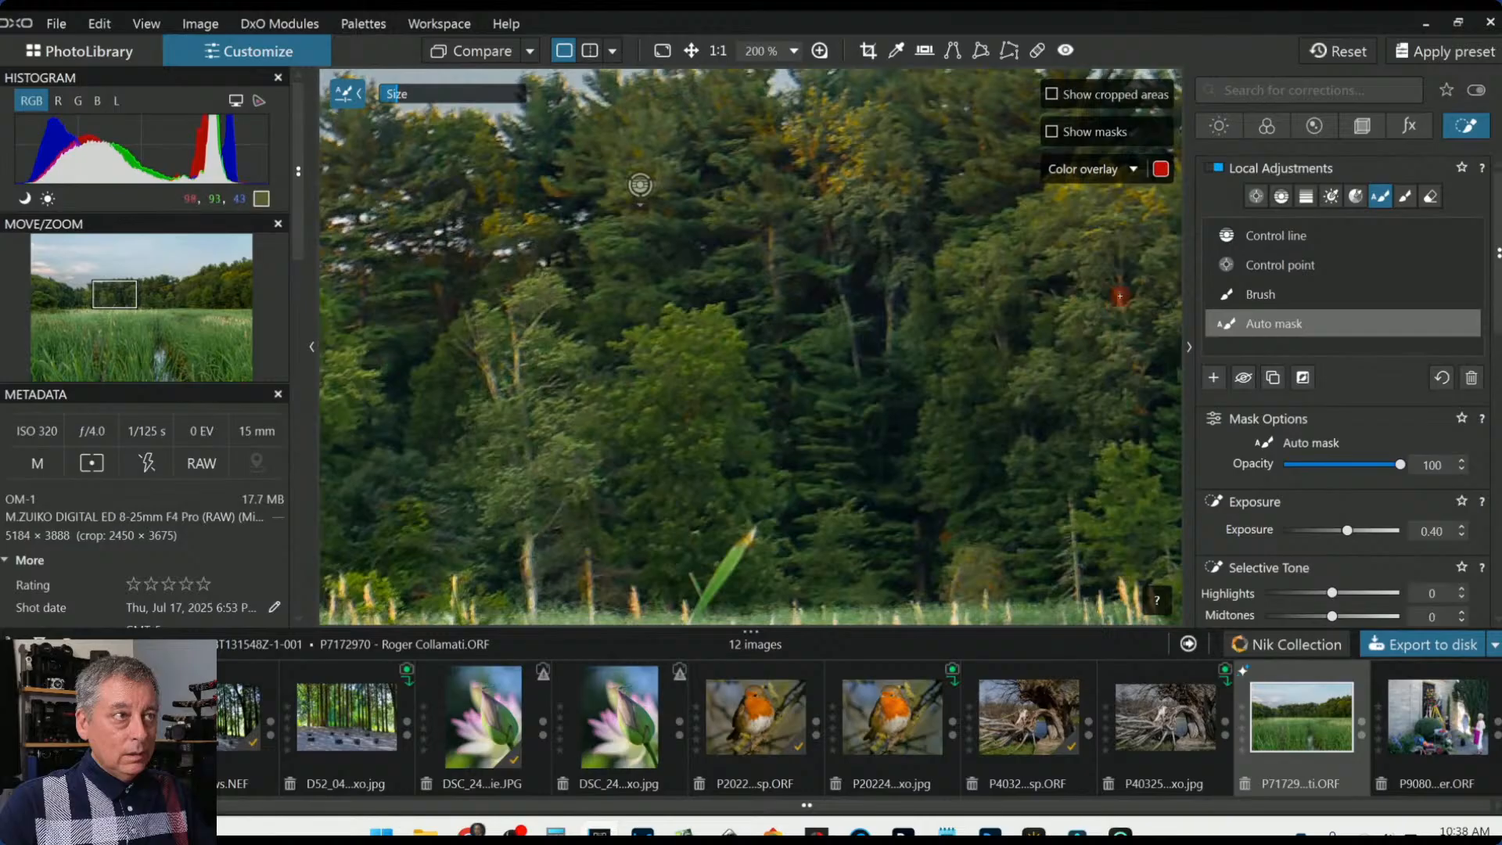
left_click_drag(1080, 588, 1074, 514)
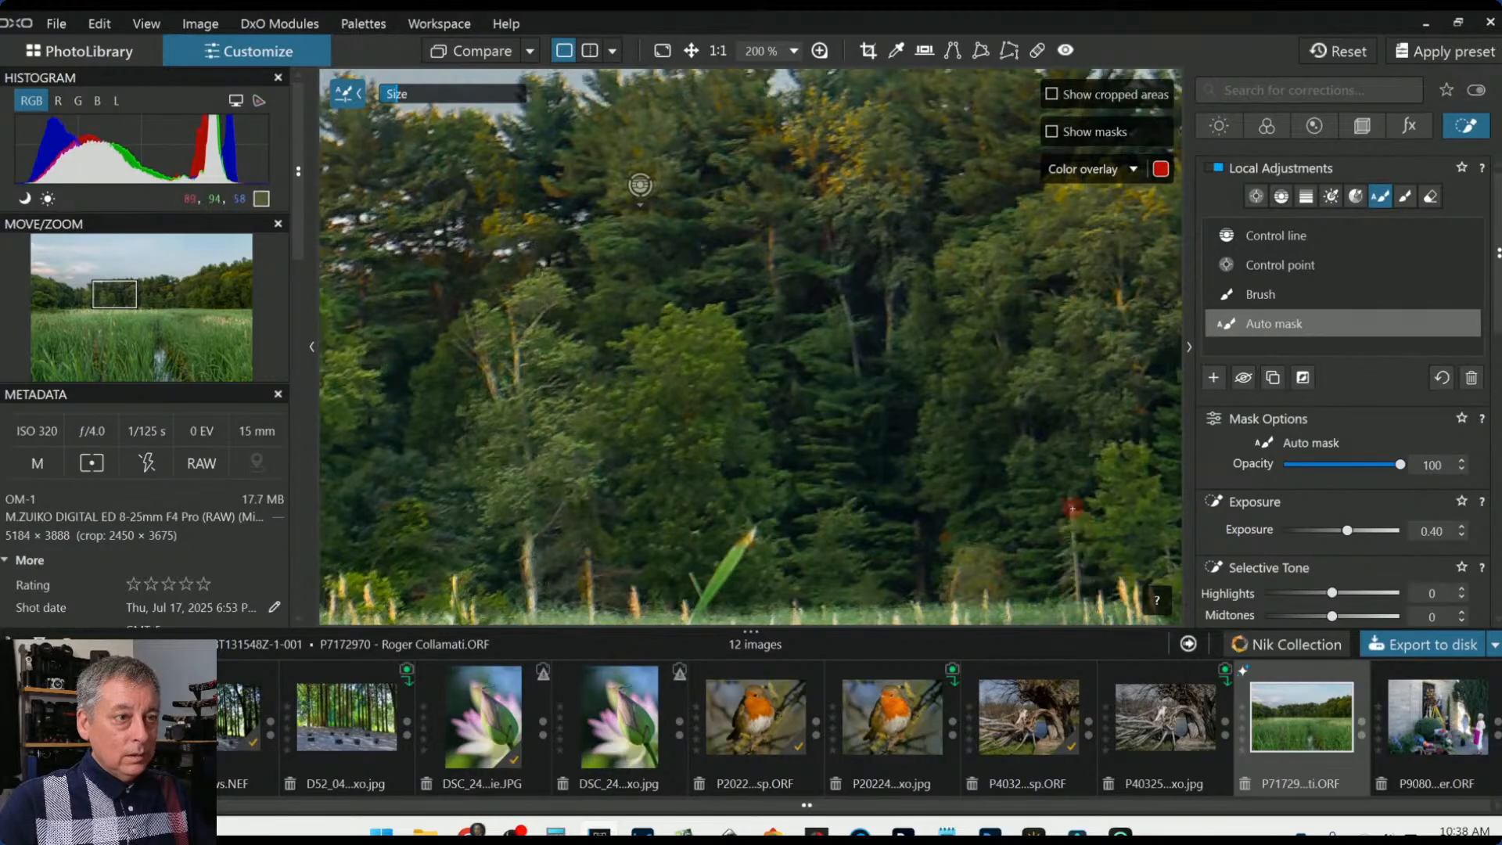
Extend the Auto mask over the forked trunk and slanted pale trunk farther right, just above the grass edge
scroll(894, 579, "down", 4)
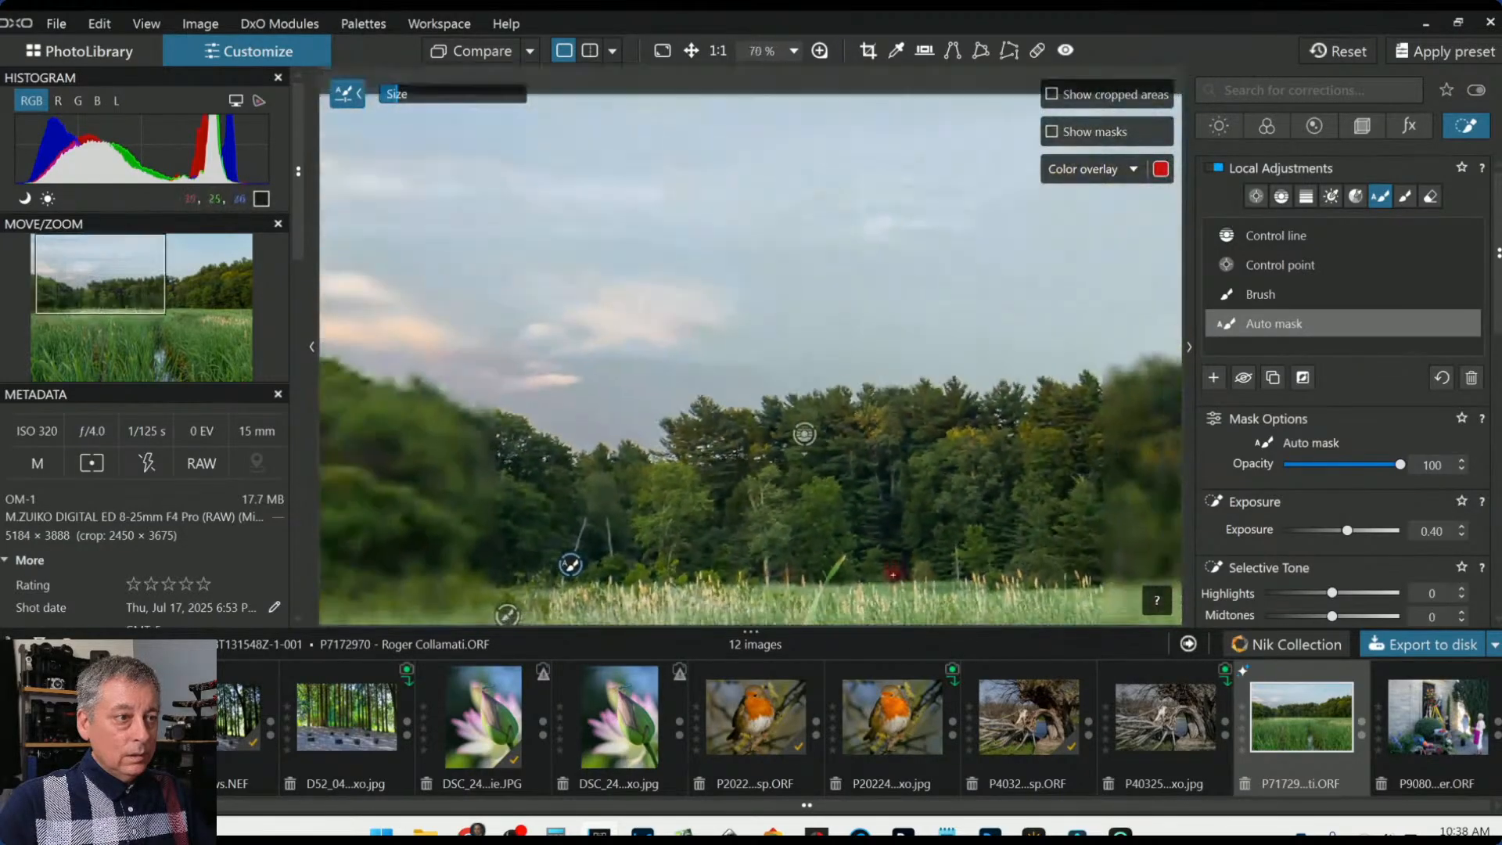
scroll(731, 449, "up", 5)
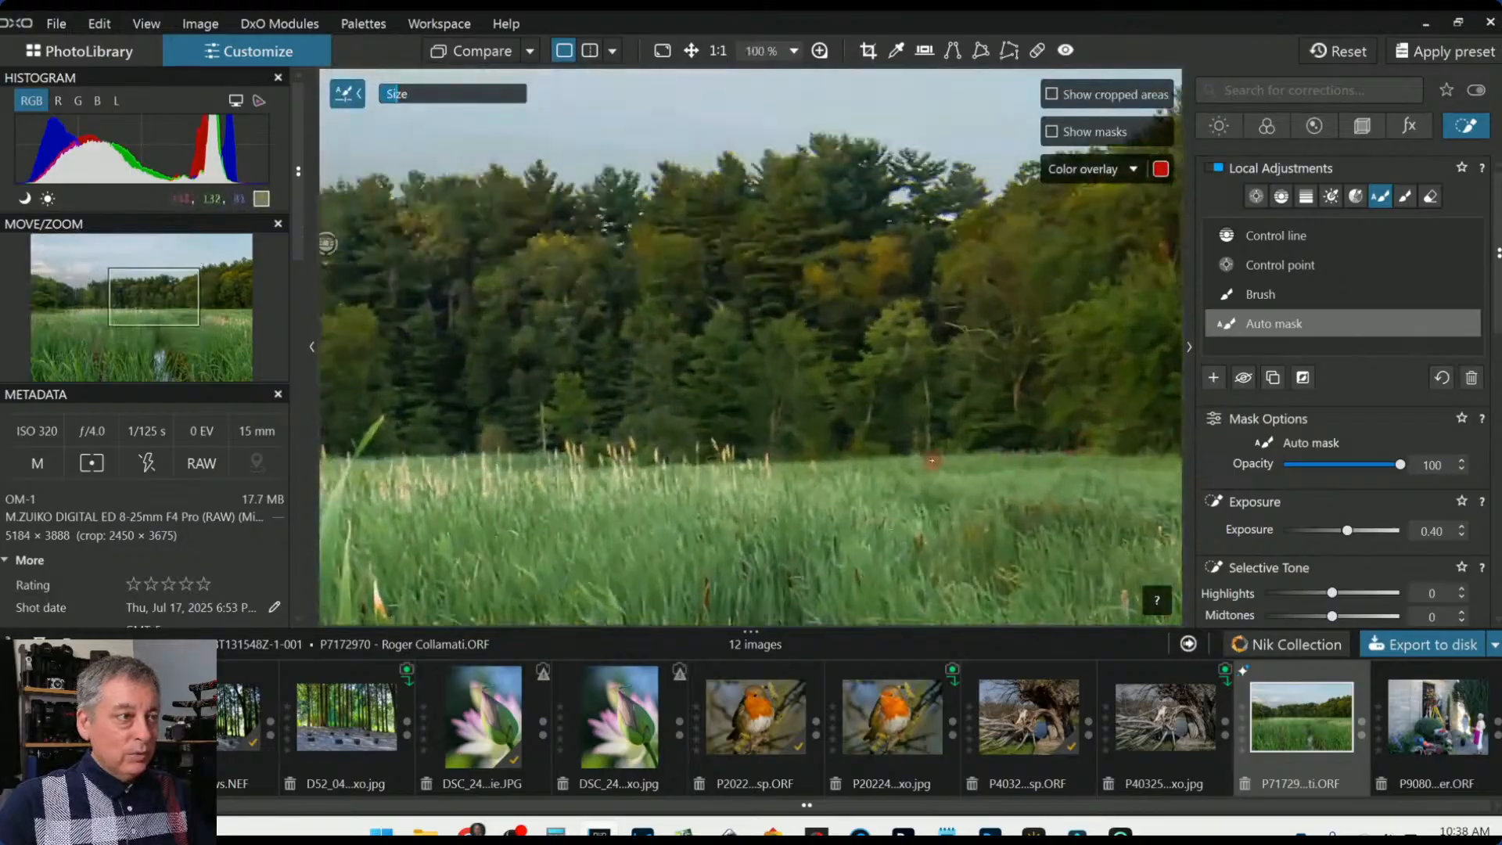
scroll(714, 448, "up", 2)
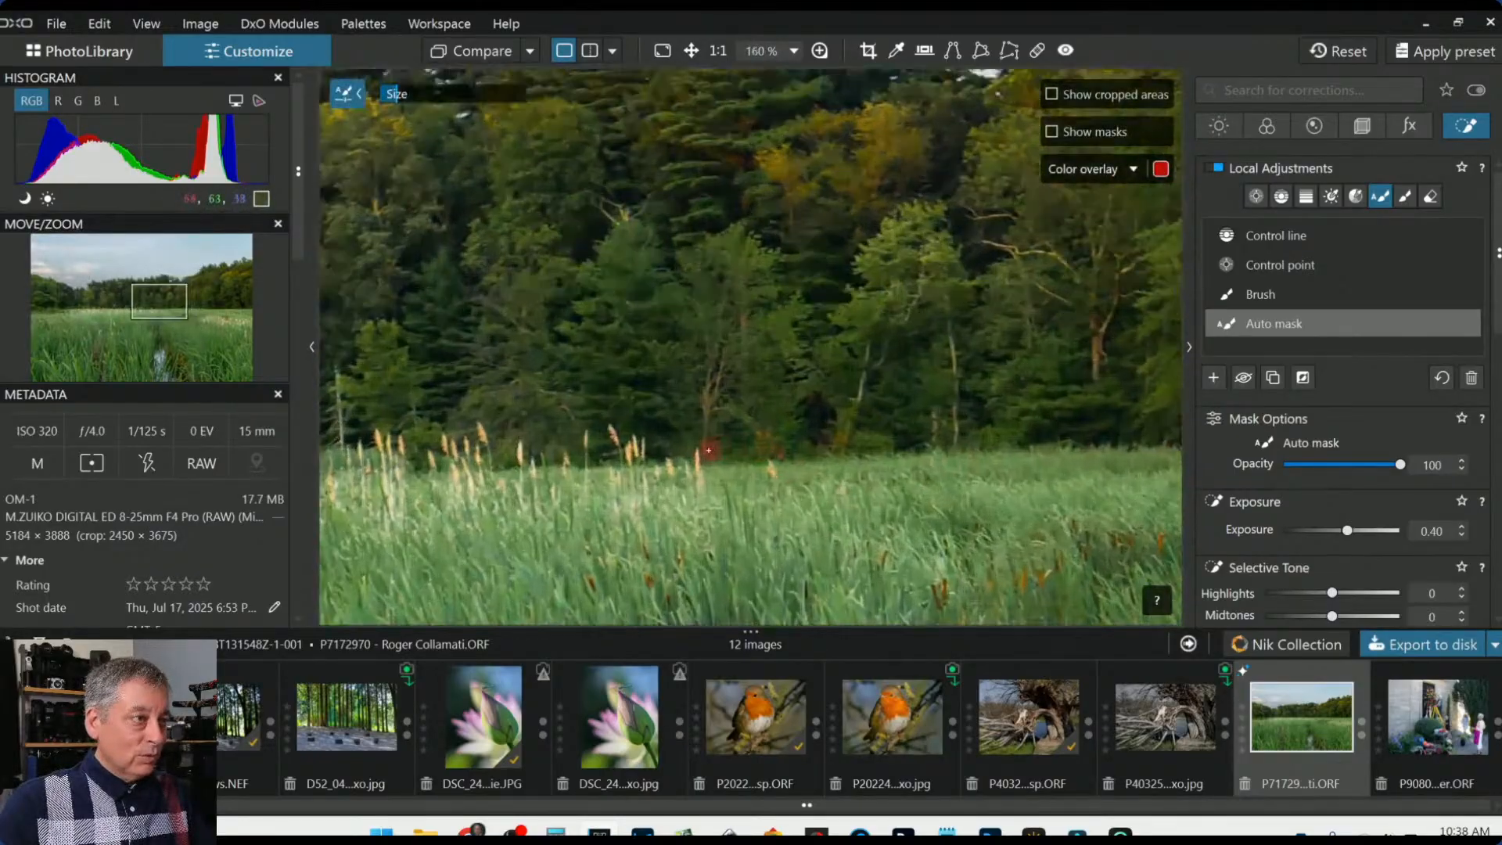
left_click_drag(706, 460, 711, 364)
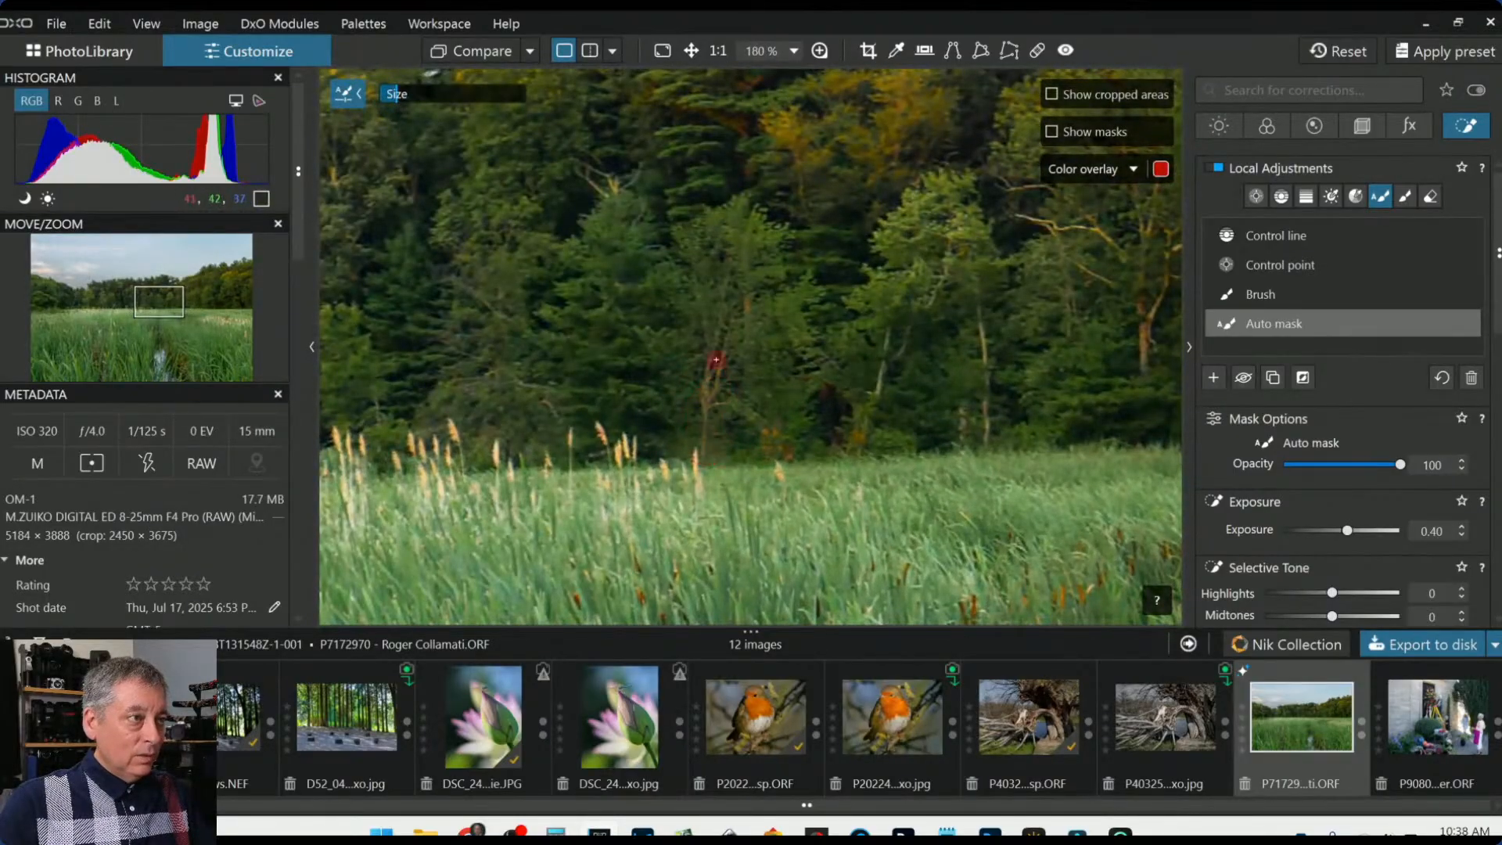
left_click_drag(886, 388, 887, 365)
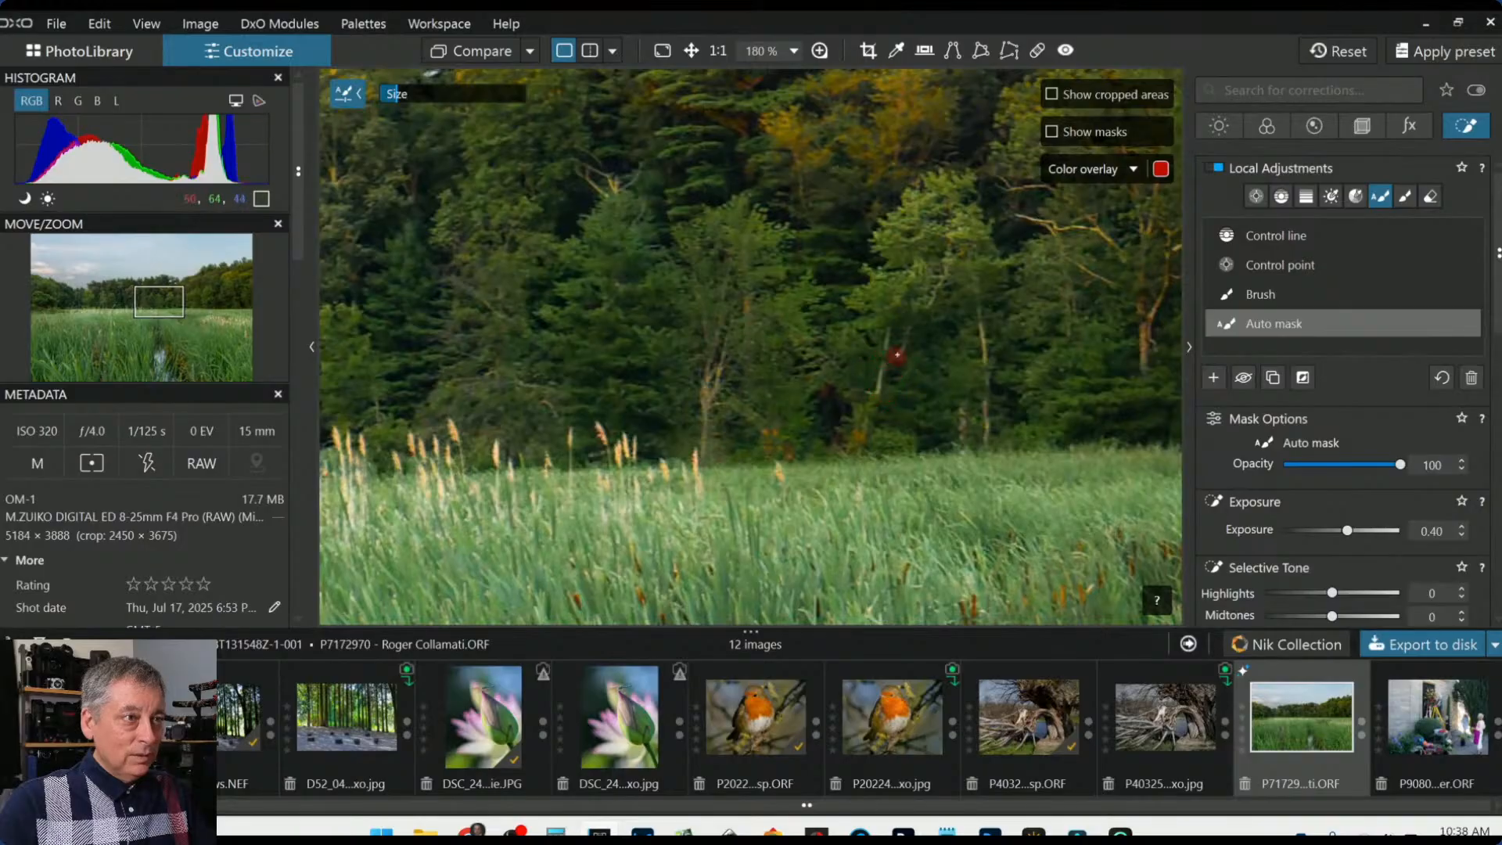
left_click(900, 351)
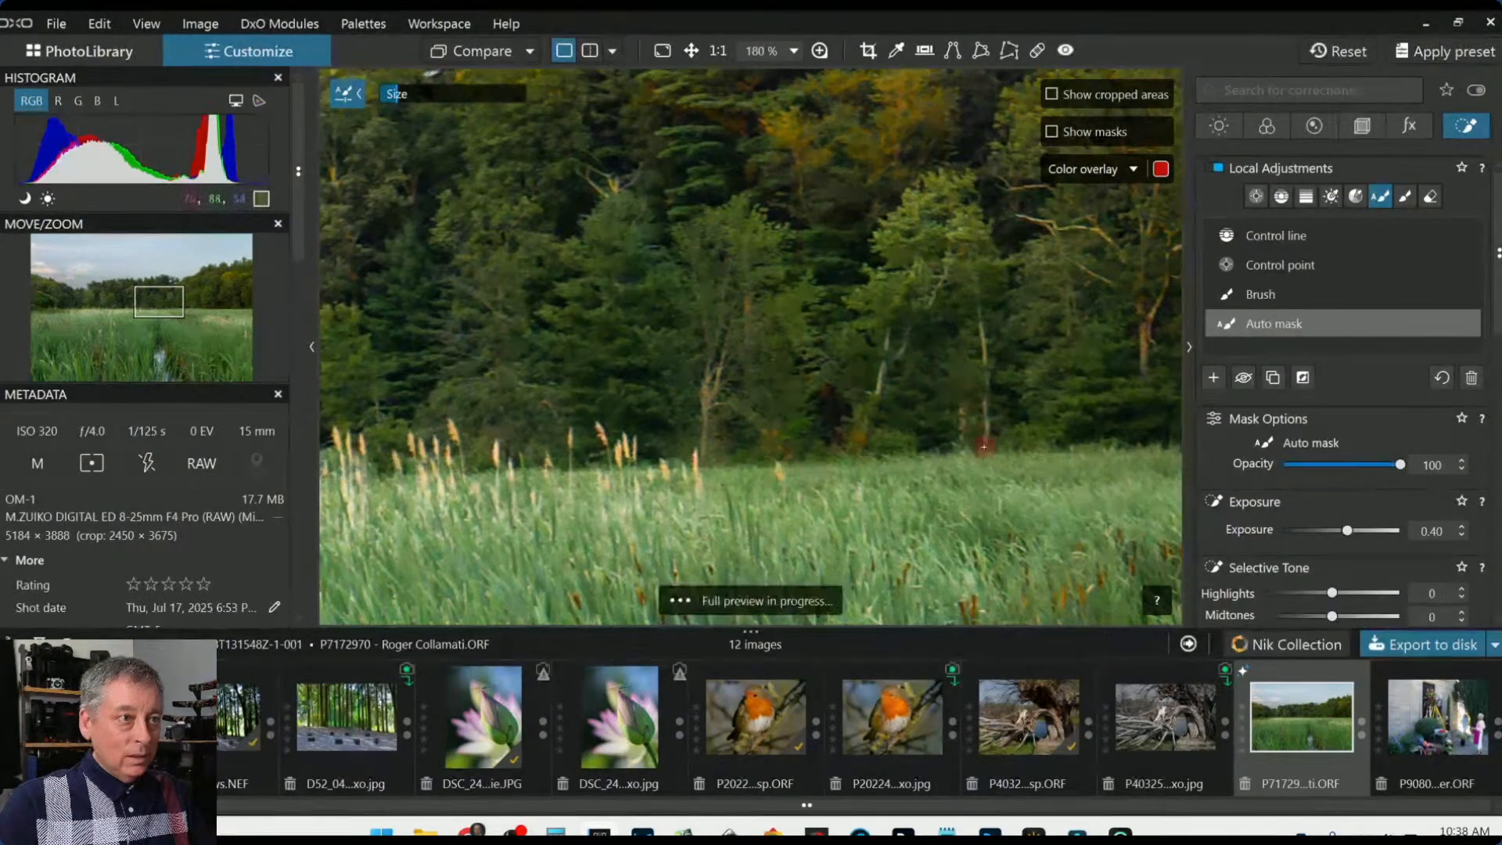
Extend the Auto mask over the slim upright trunks and the large branching tree beside them
left_click_drag(985, 448, 986, 327)
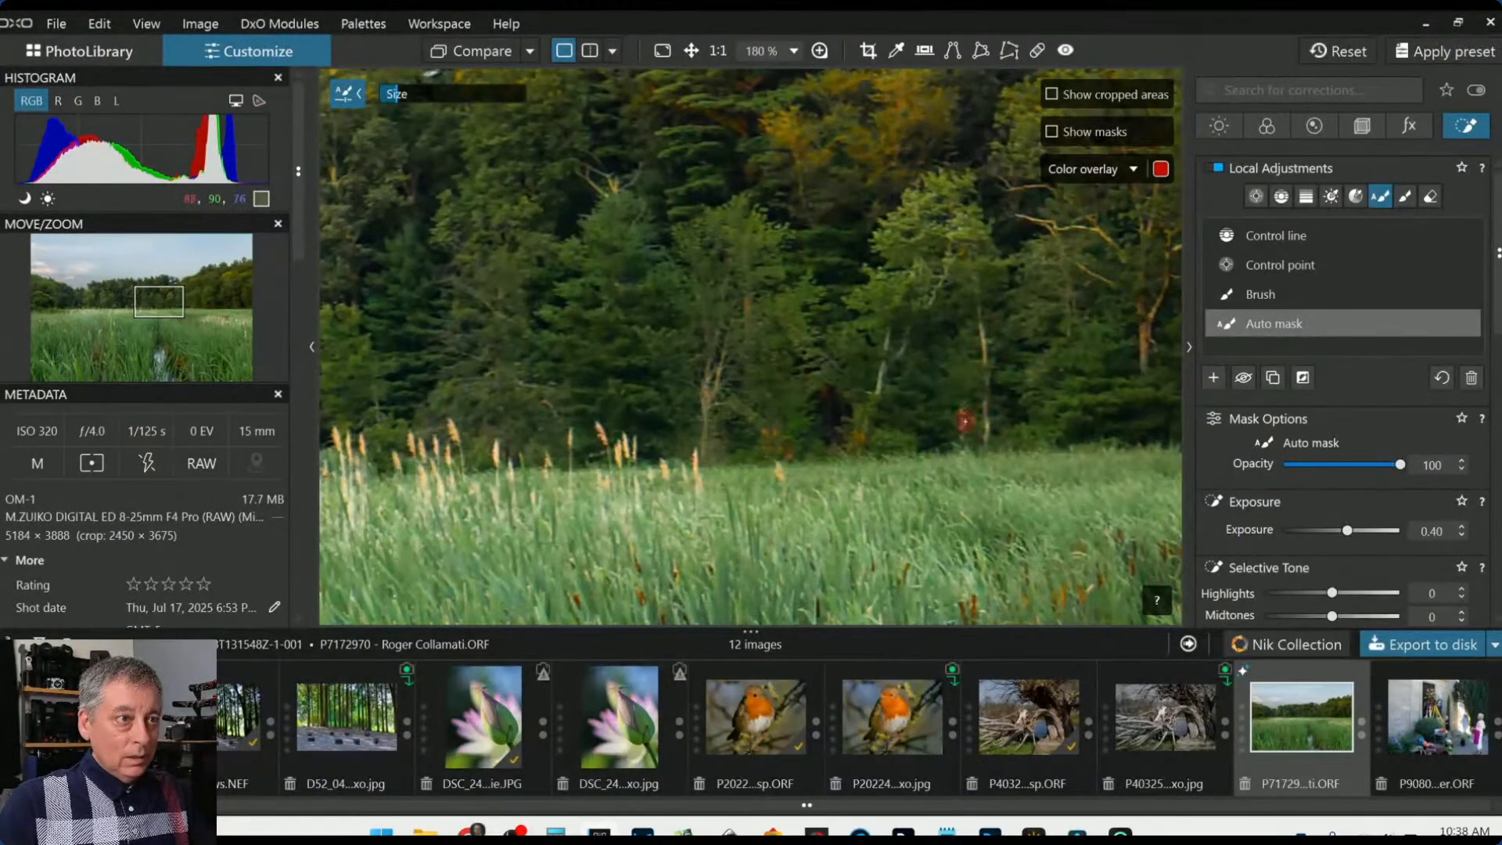
left_click(963, 422)
left_click(1143, 341)
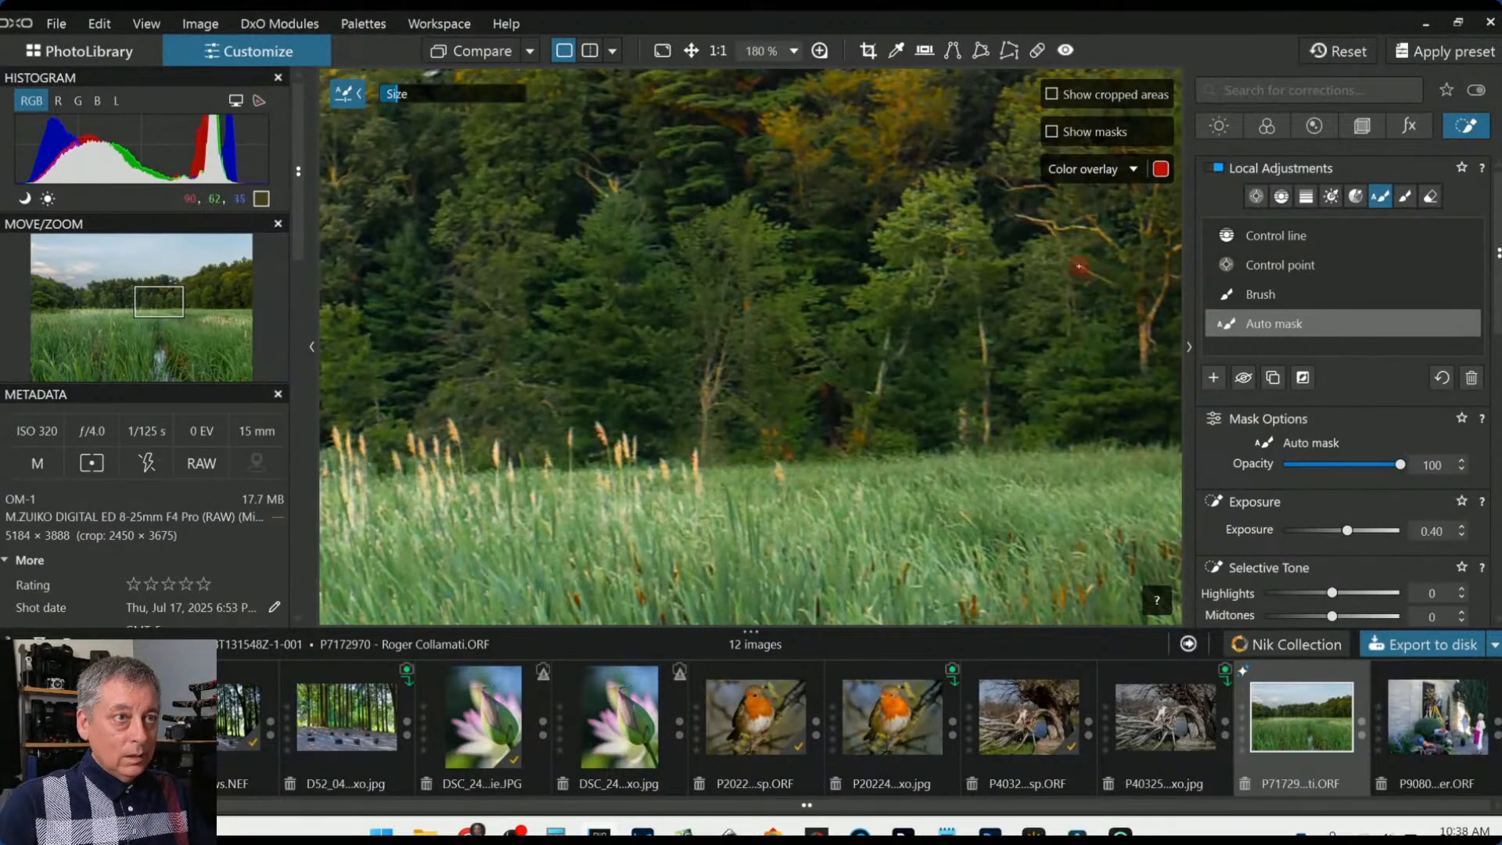
left_click_drag(1125, 252, 1101, 234)
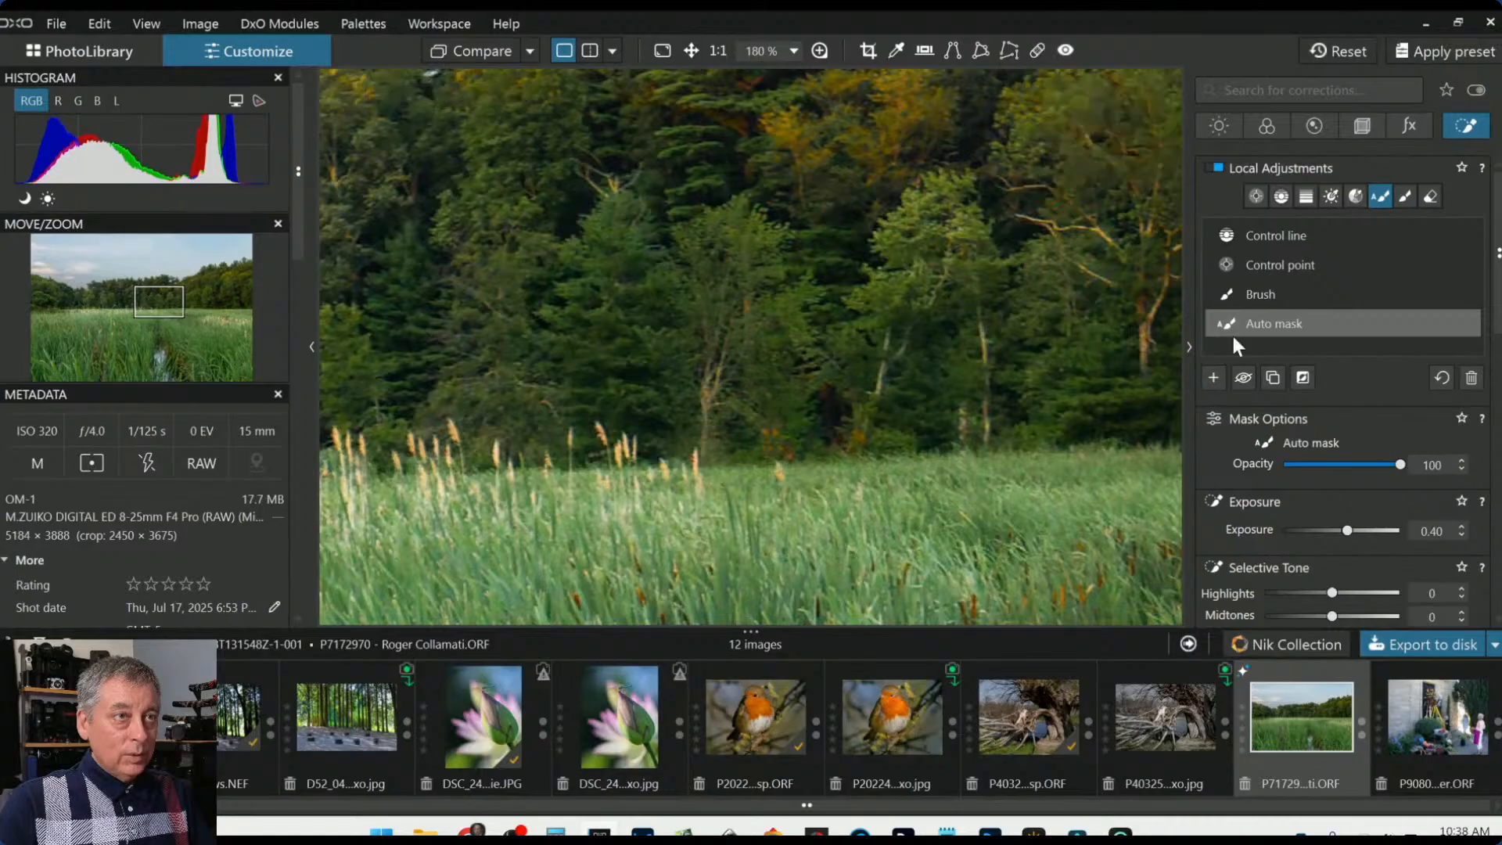
Extend the Auto mask over the trunks among the tall trees at the right end of the forest
scroll(760, 284, "down", 5)
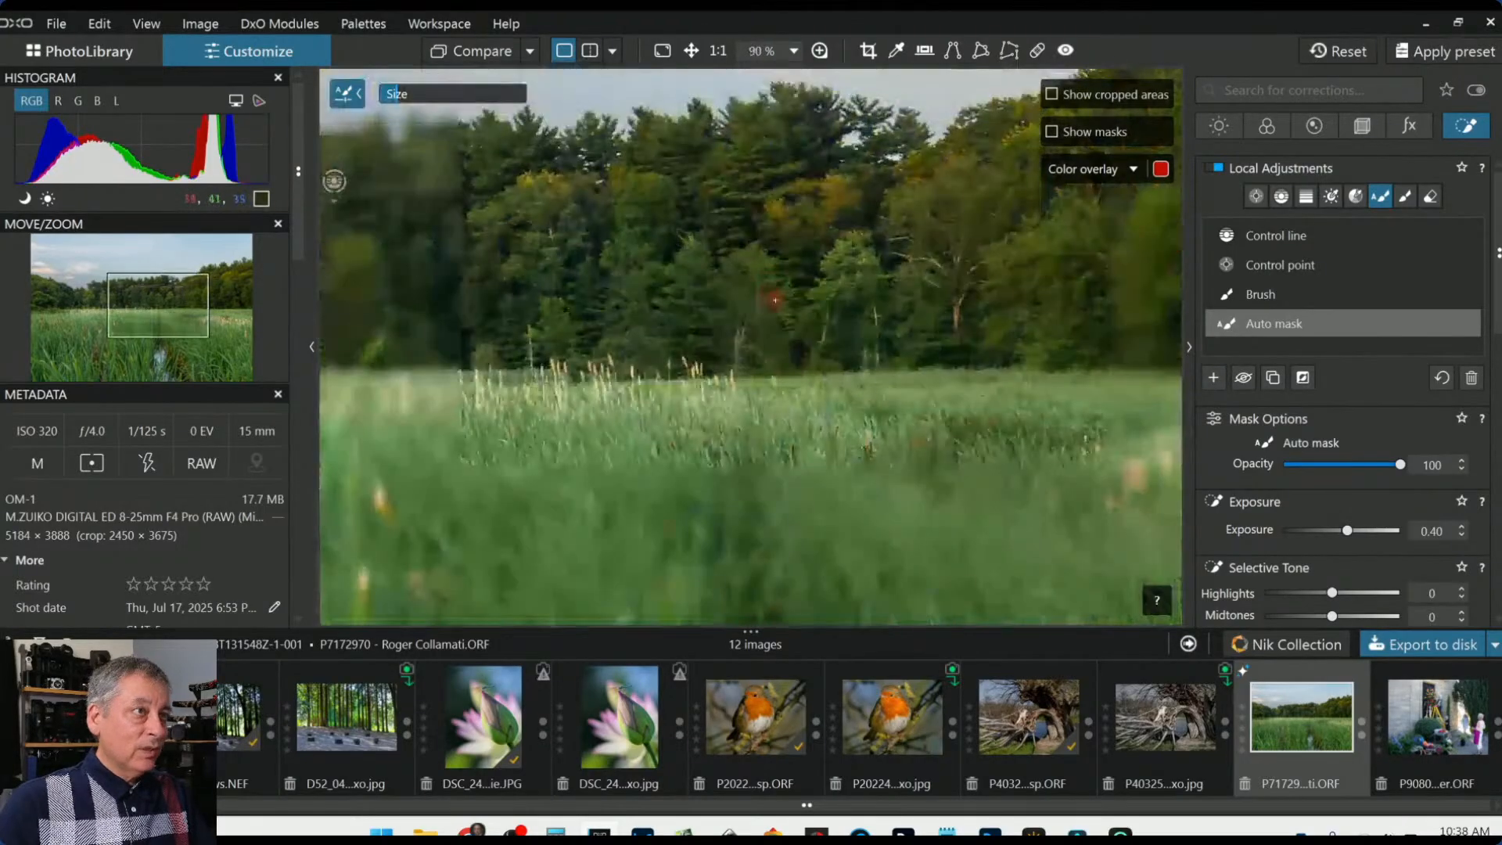
scroll(1151, 357, "up", 4)
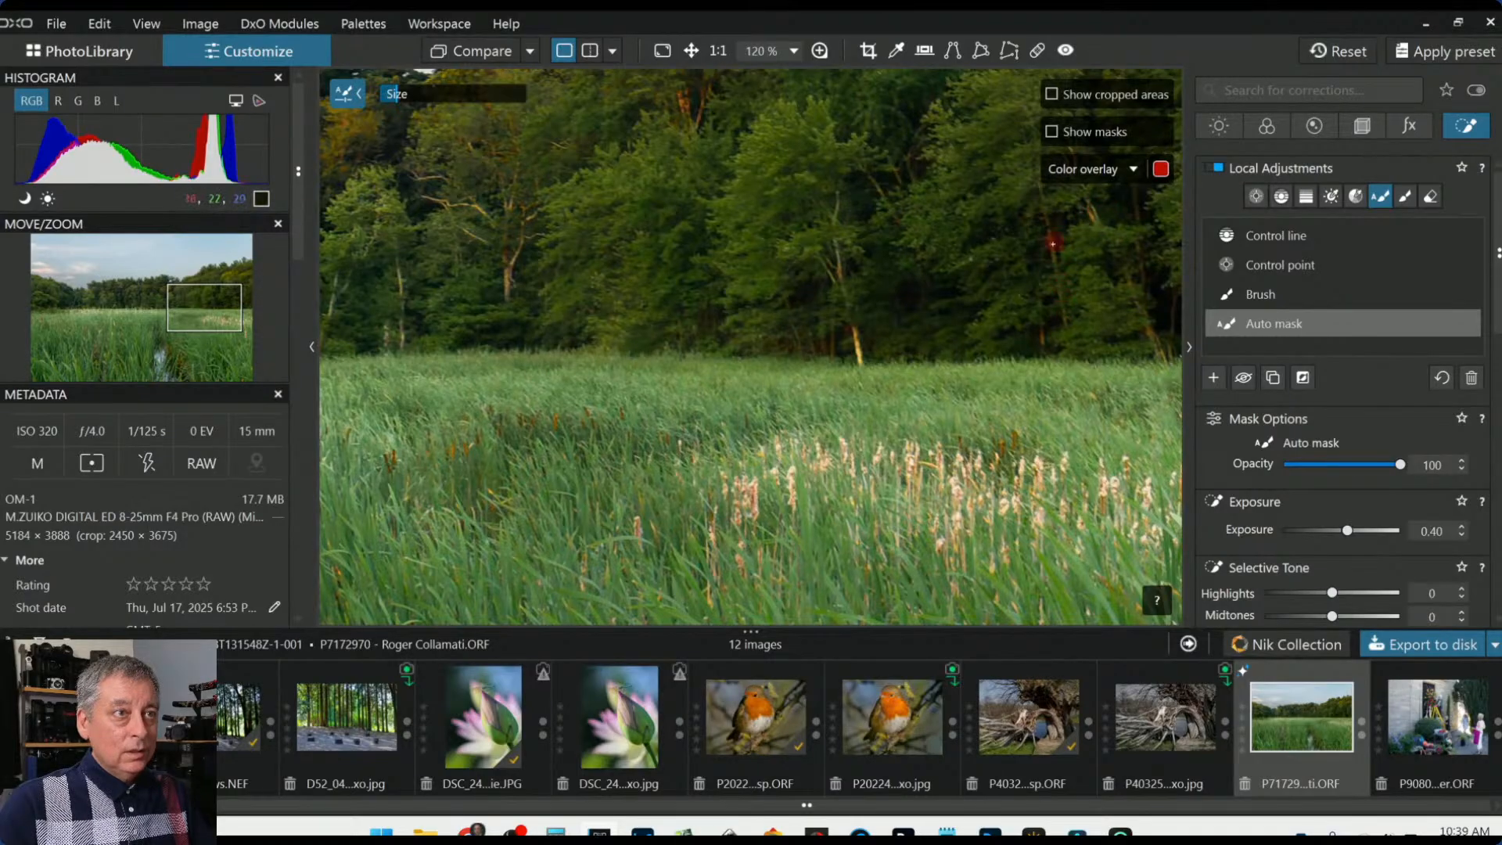
left_click_drag(1053, 254, 1045, 229)
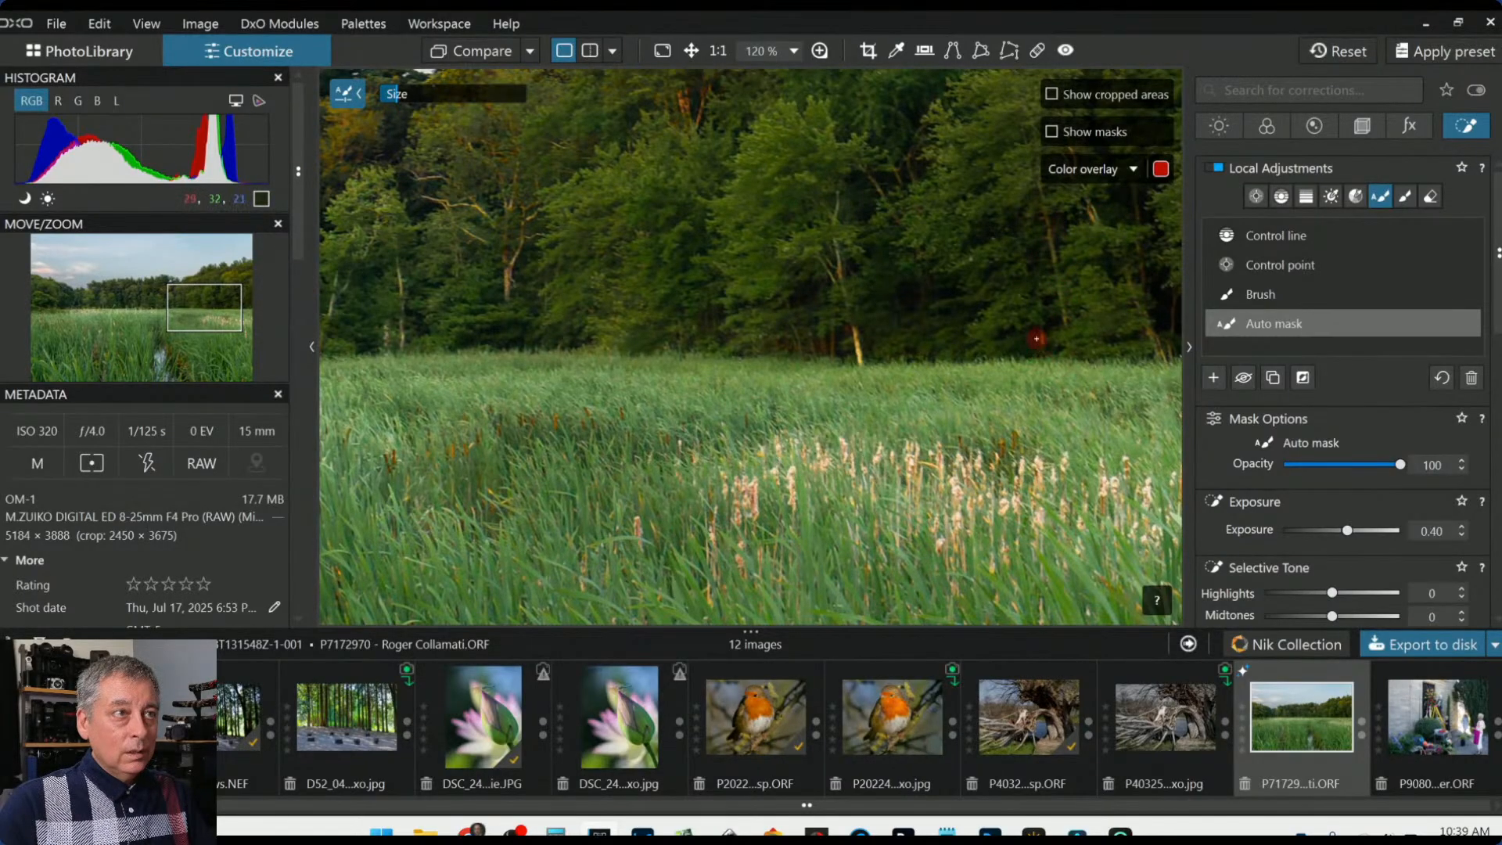
mouse_move(889, 197)
left_mouse_down()
mouse_move(876, 179)
mouse_move(896, 184)
left_mouse_up()
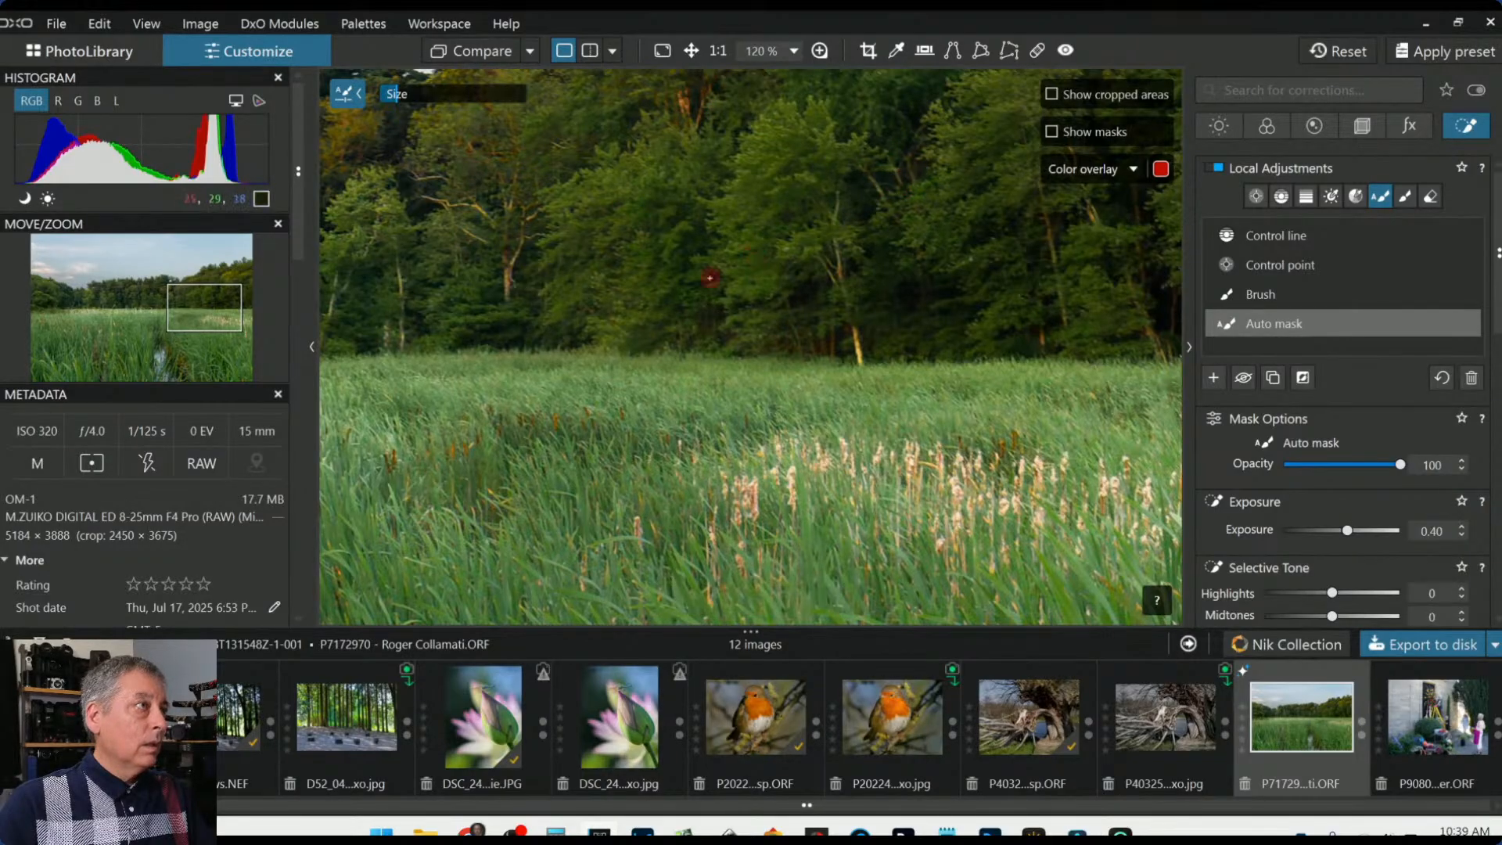
key("ctrl+0")
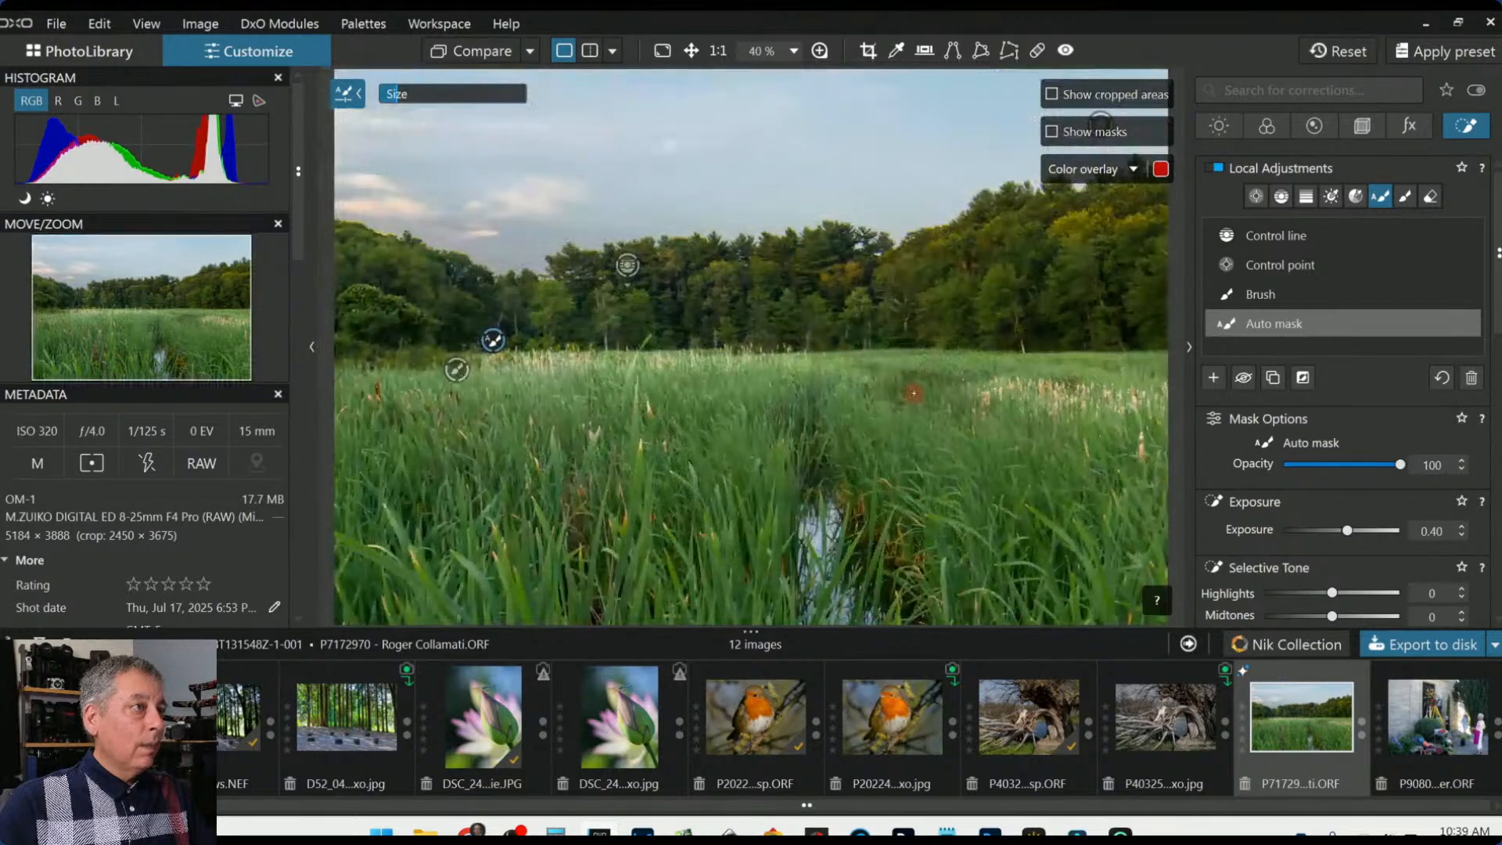
Extend the Auto mask over the thin central trunks from the upper dark trees down to the grass edge, and deselect the mask
scroll(627, 264, "up", 5)
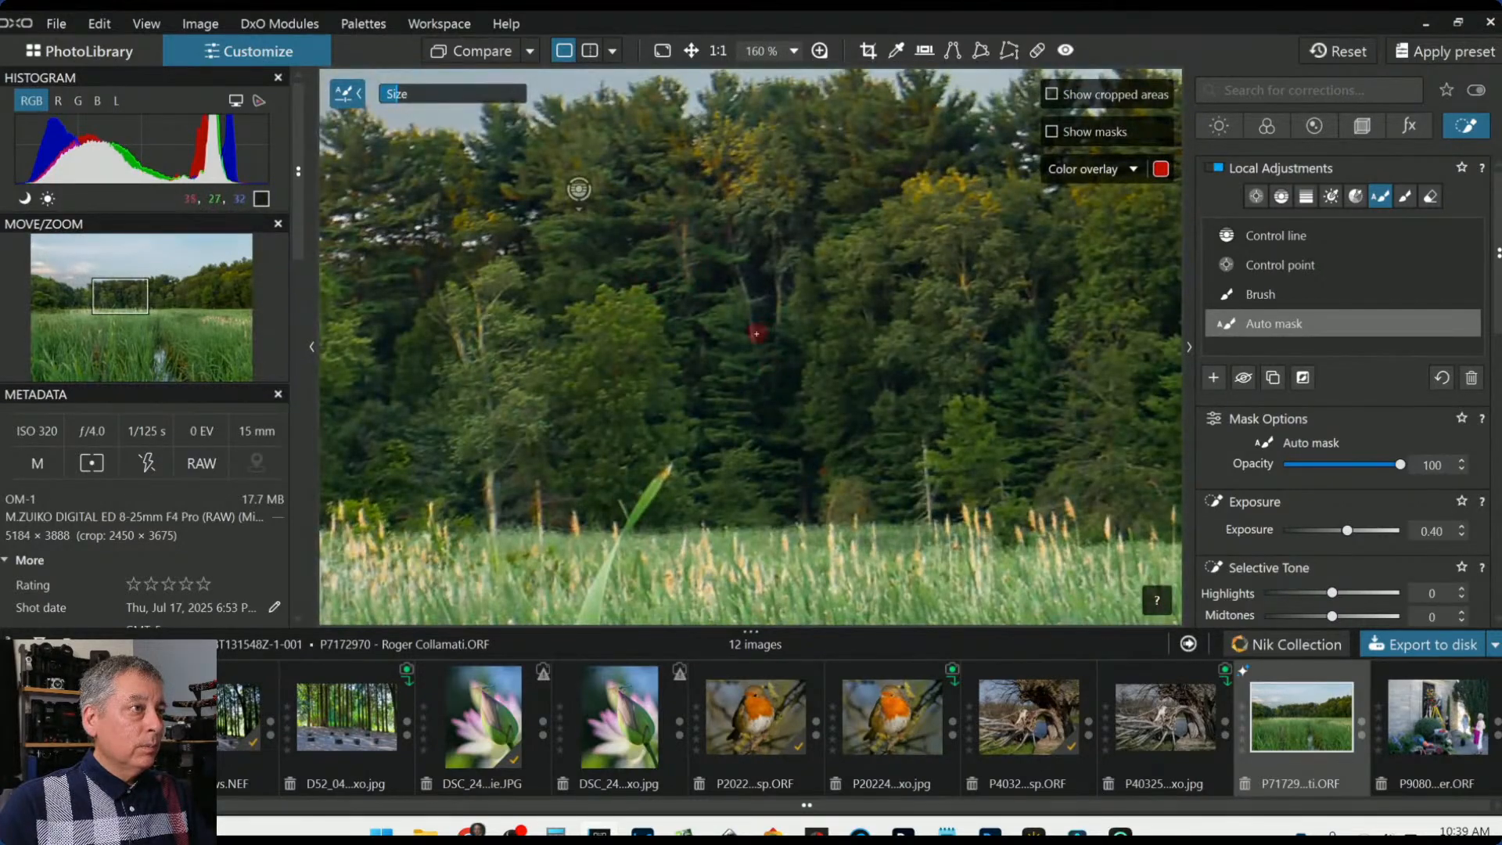
left_click_drag(756, 334, 737, 248)
left_click_drag(774, 305, 774, 309)
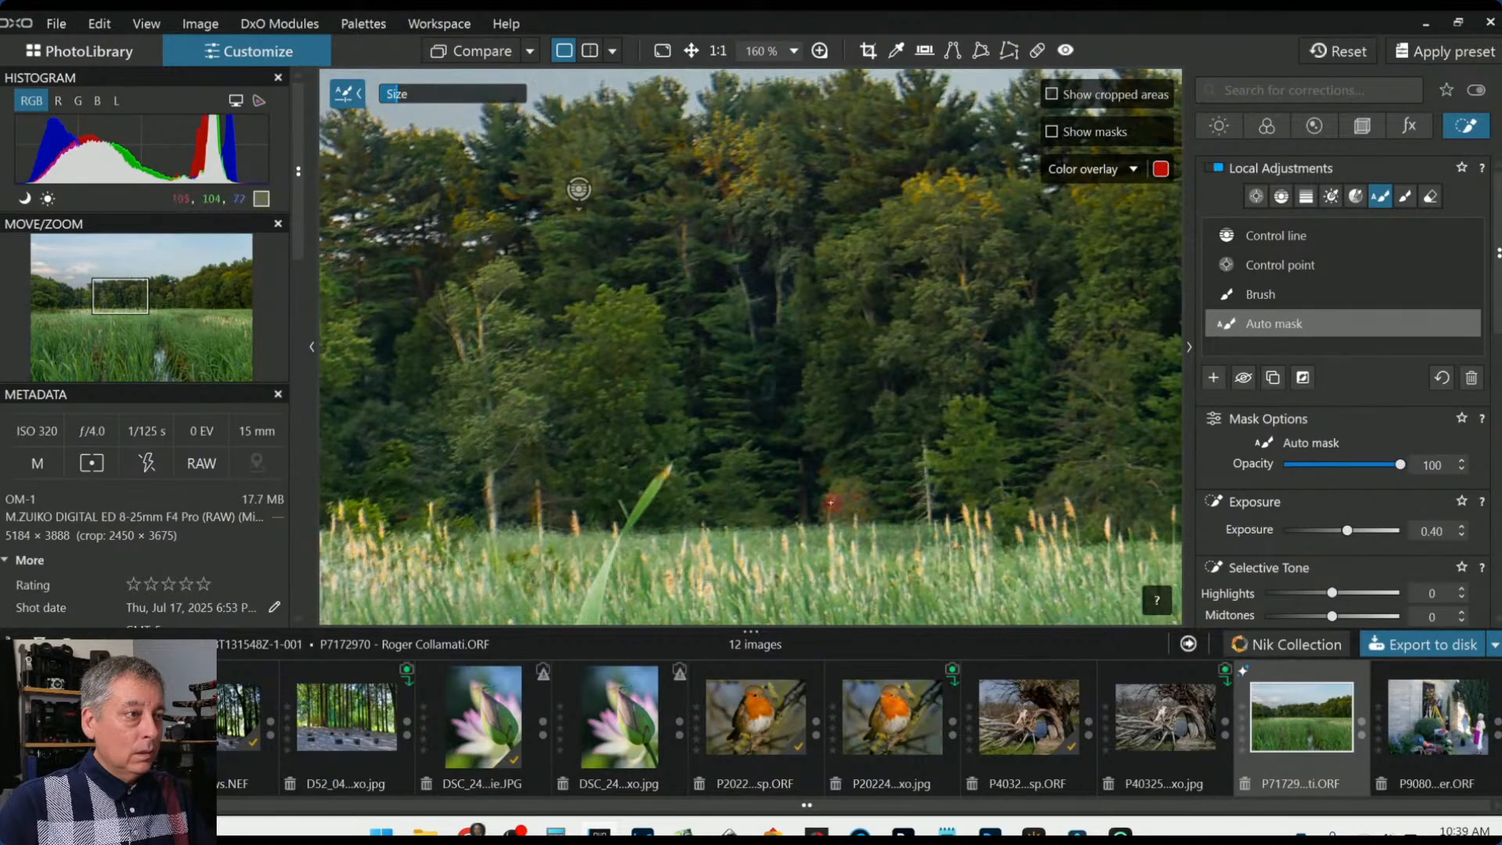
left_click_drag(800, 463, 804, 520)
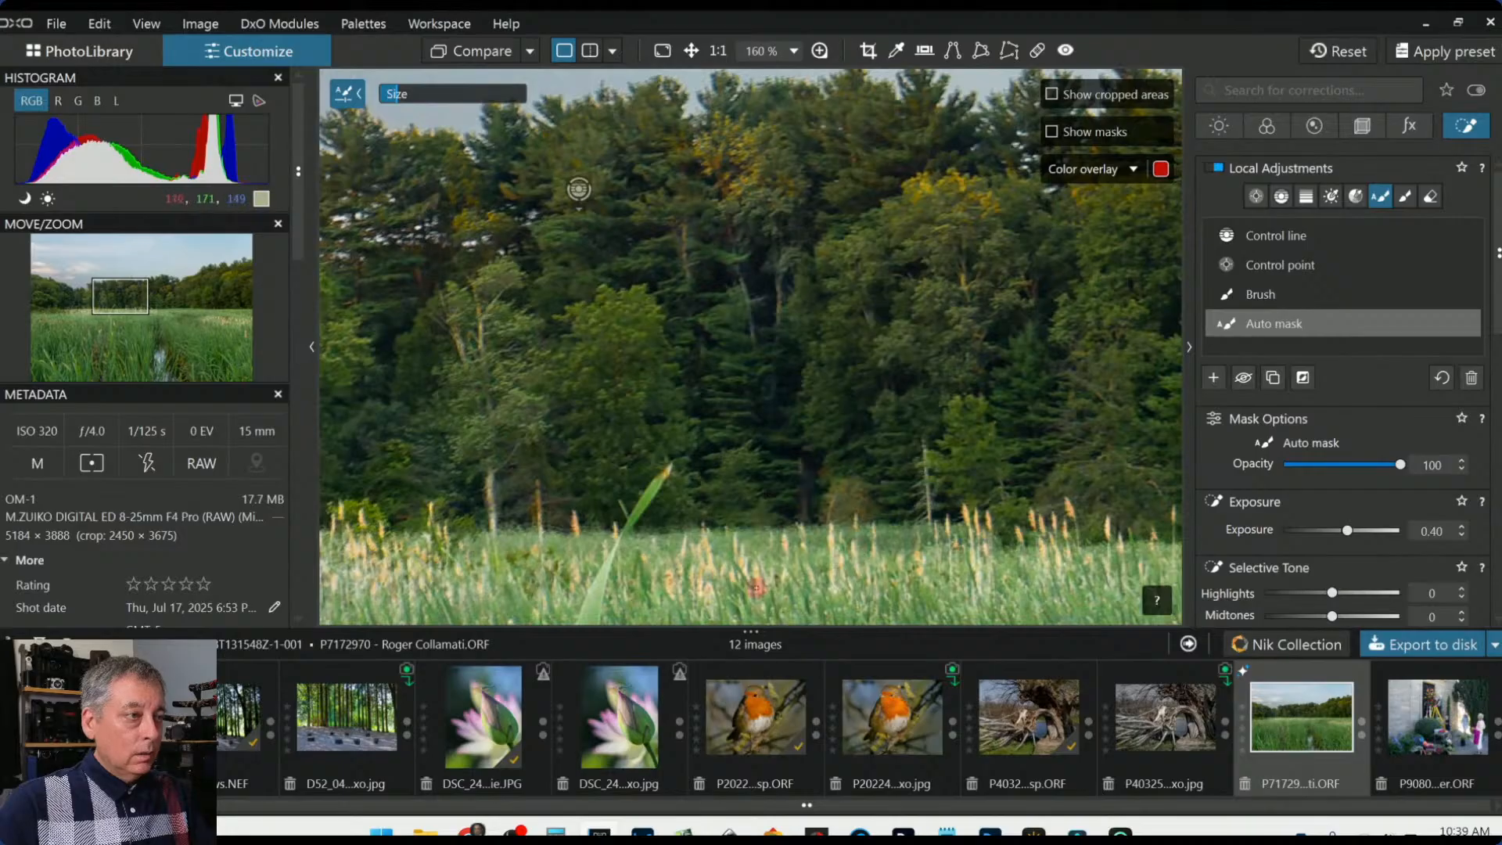
scroll(753, 588, "down", 1)
scroll(753, 588, "down", 5)
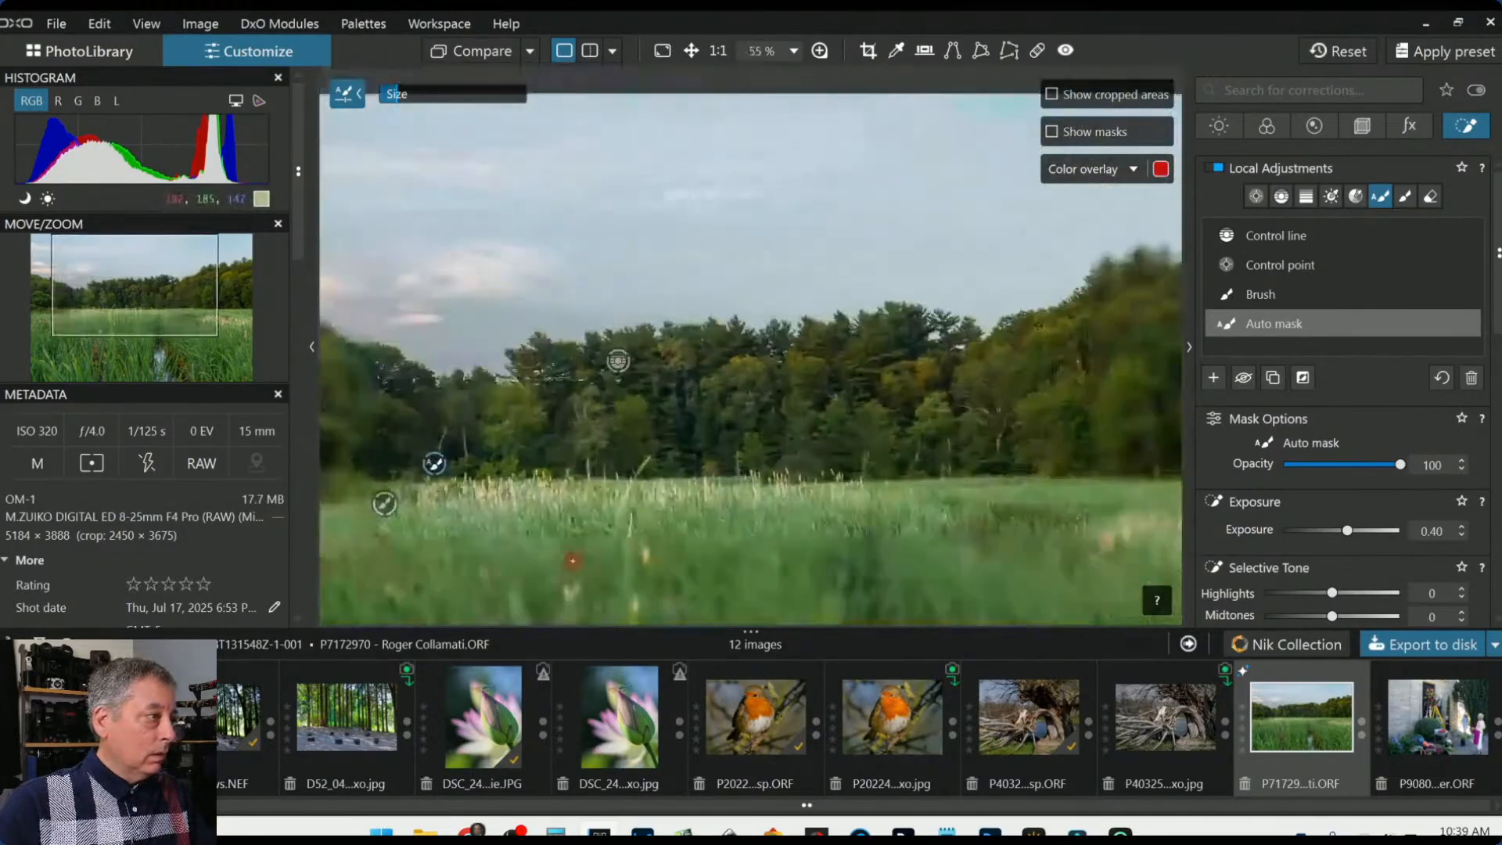
scroll(590, 557, "down", 1)
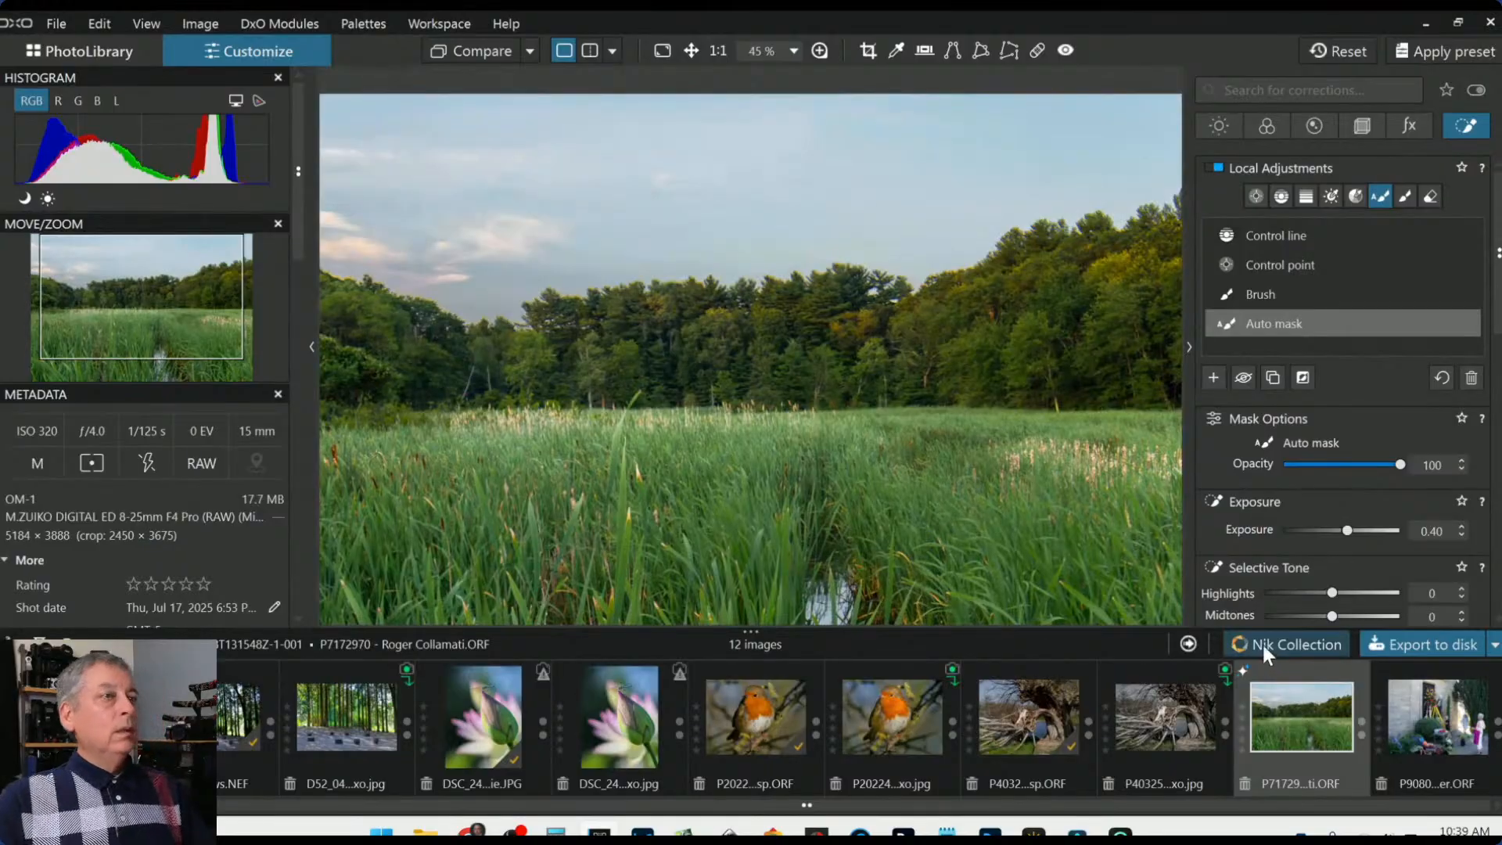
key("Escape")
scroll(1074, 518, "down", 1)
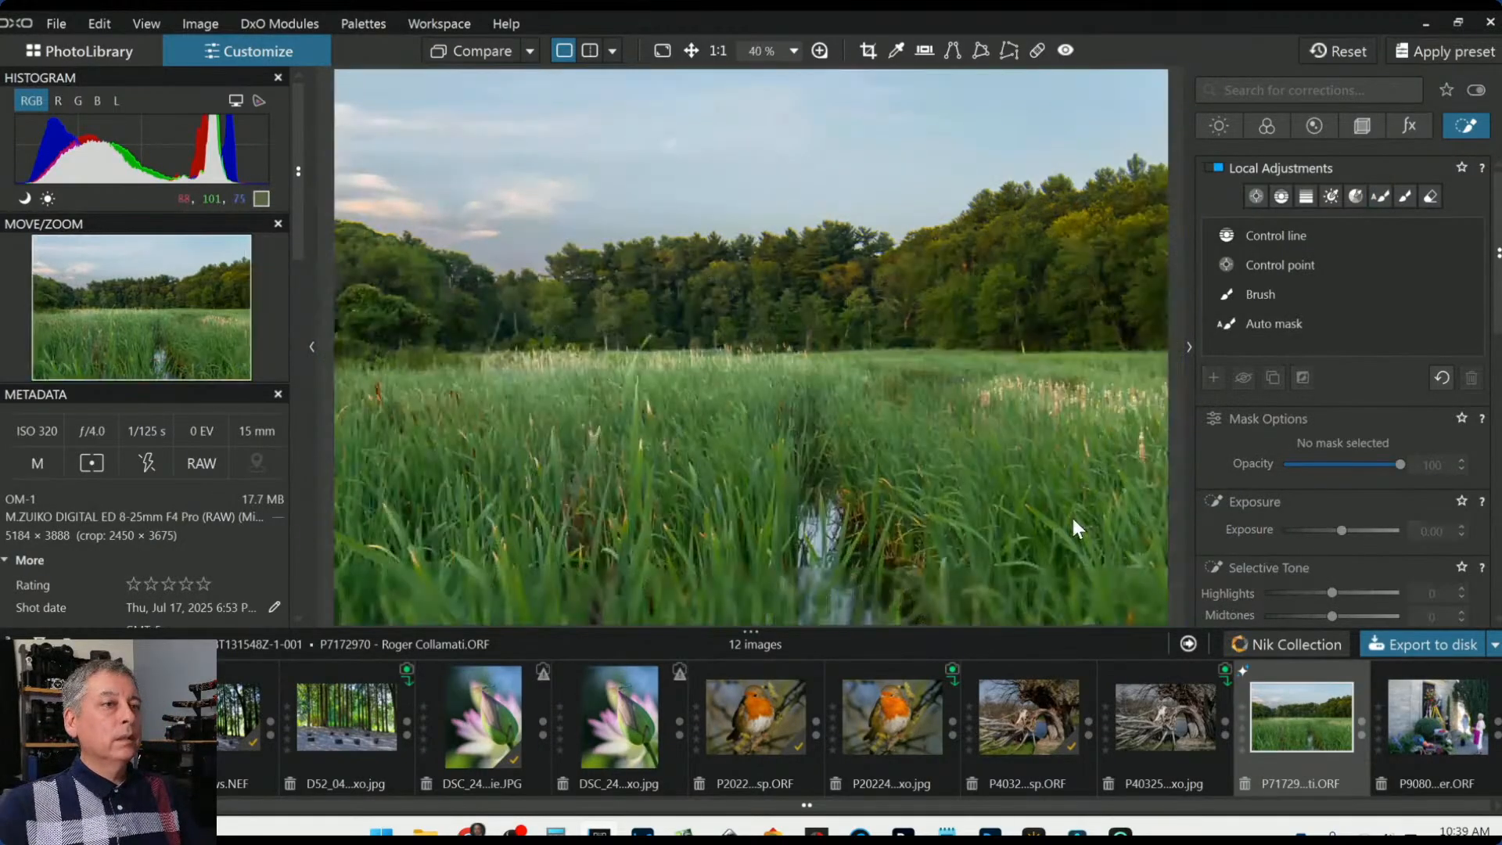
scroll(1072, 520, "down", 1)
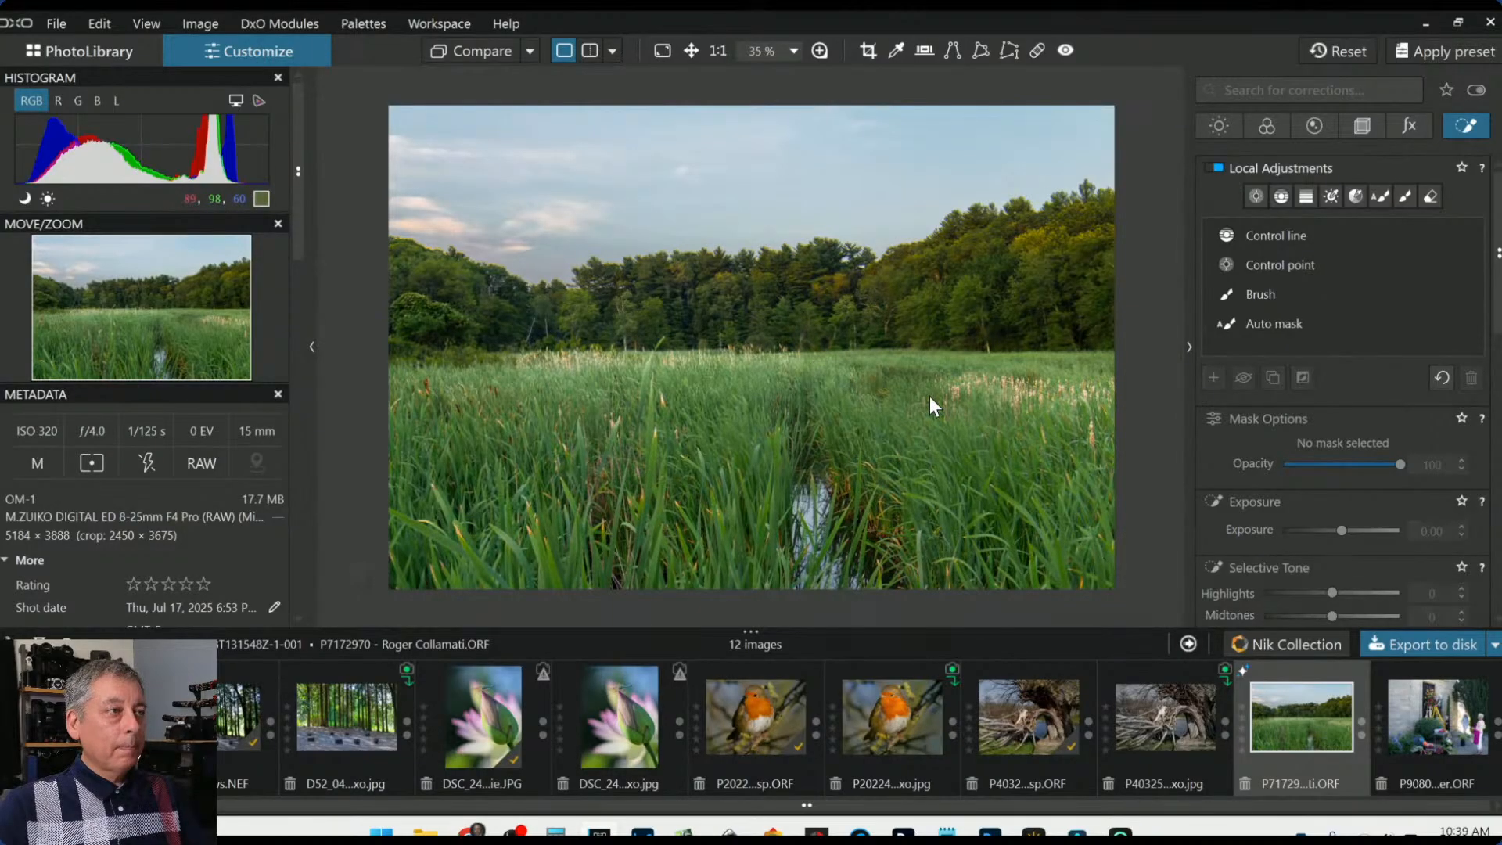
Set the DxO ClearView Plus intensity to 18 for the Brush mask on the grass strip
left_click(1246, 294)
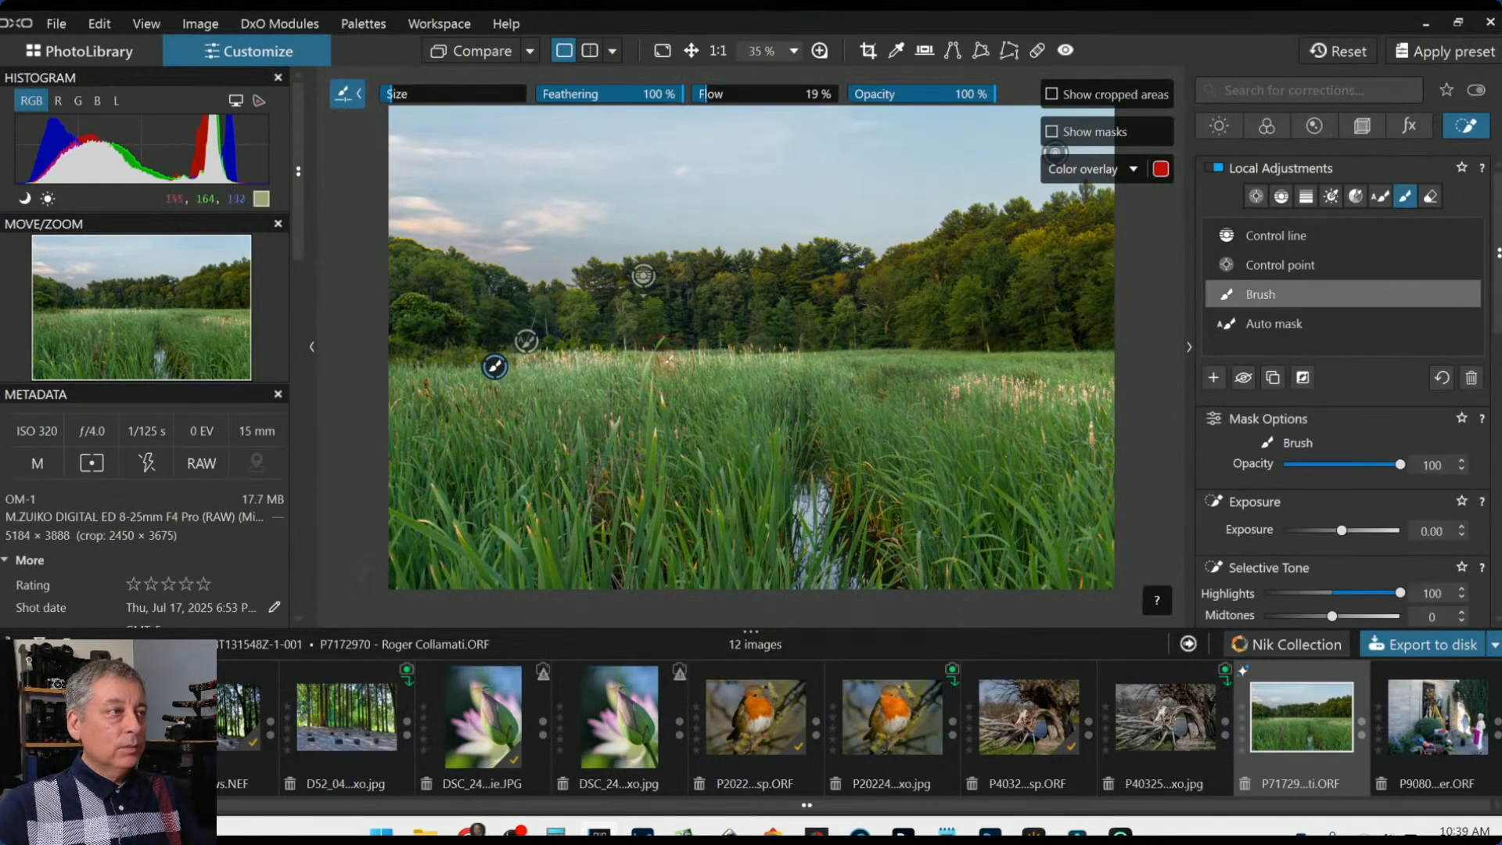
left_click(497, 369)
left_click(497, 369)
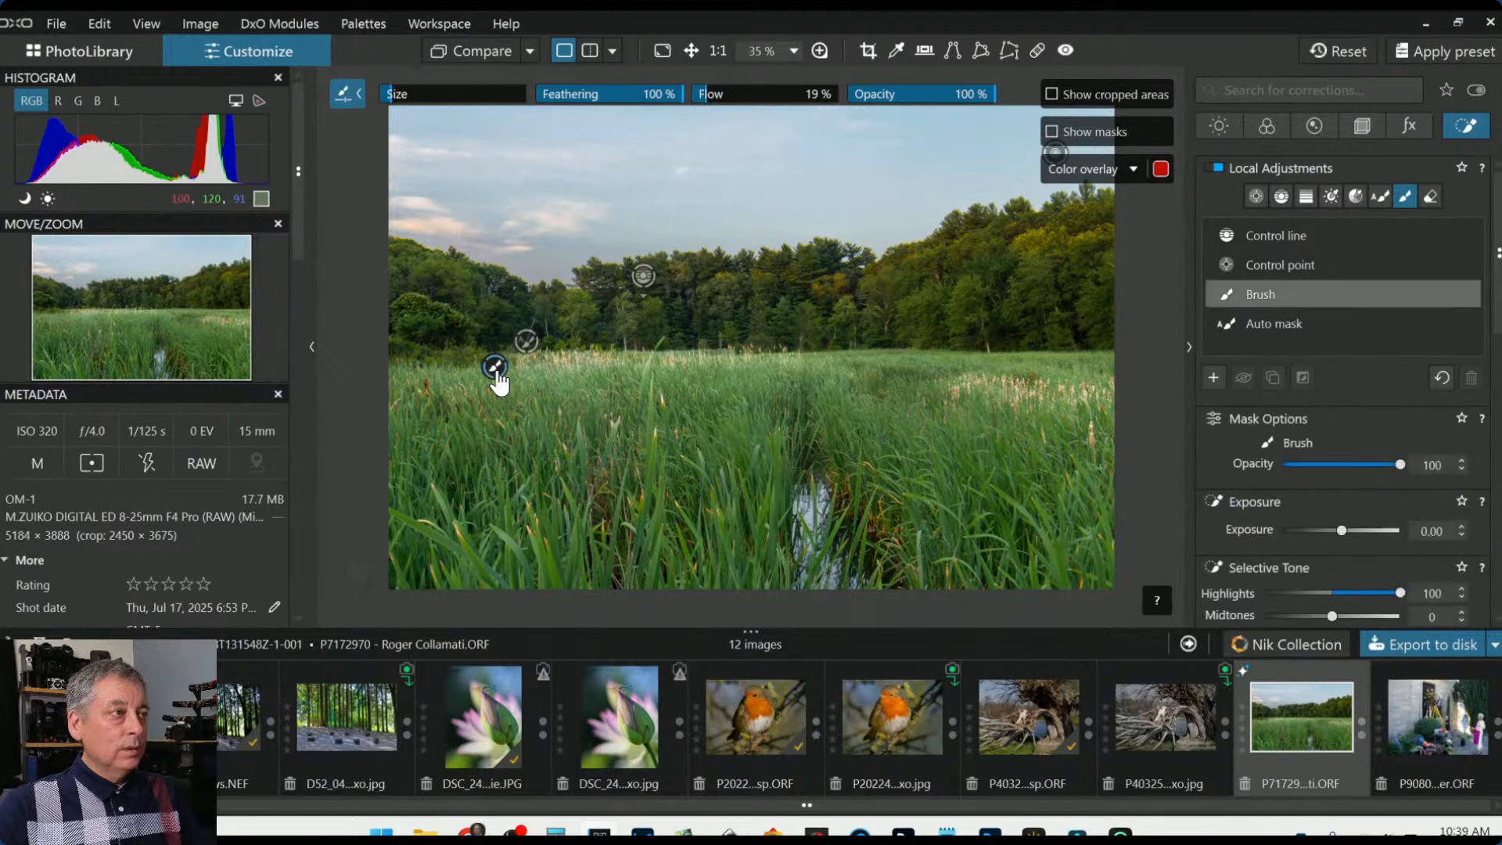
scroll(1357, 581, "down", 3)
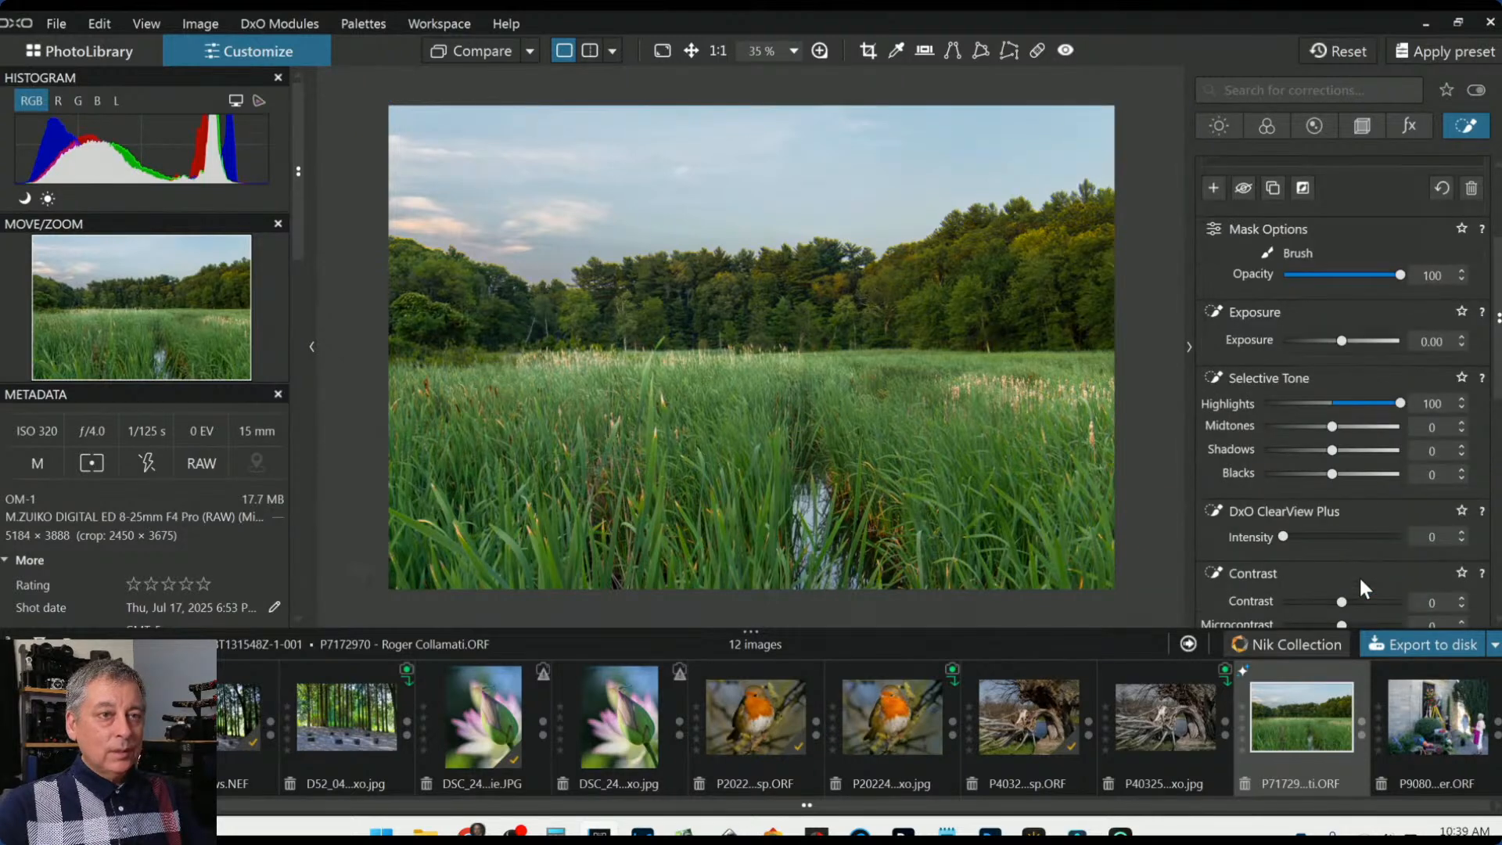
scroll(1359, 575, "down", 2)
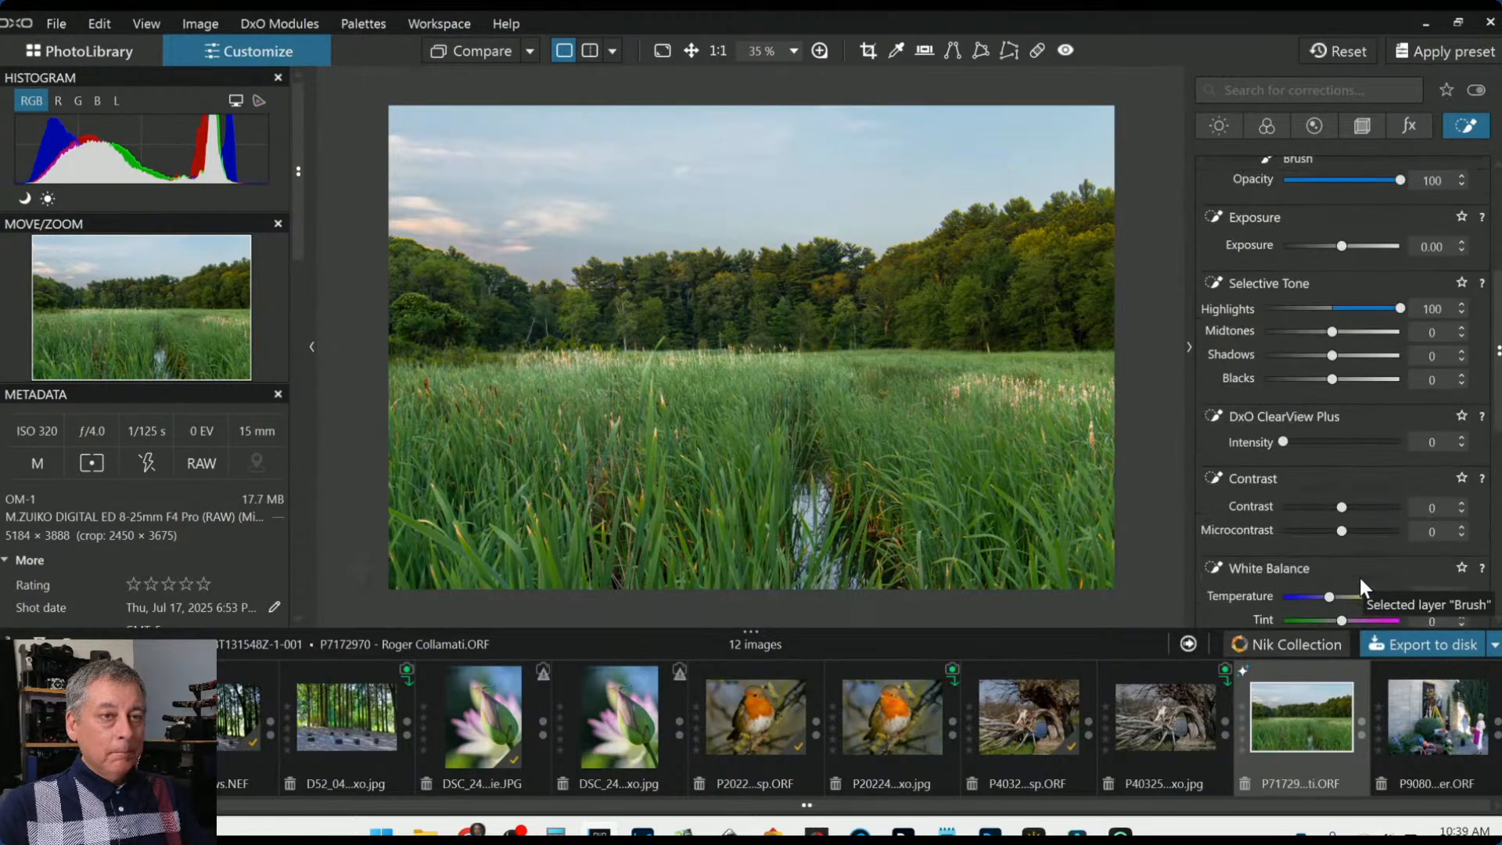
left_click_drag(1283, 442, 1303, 443)
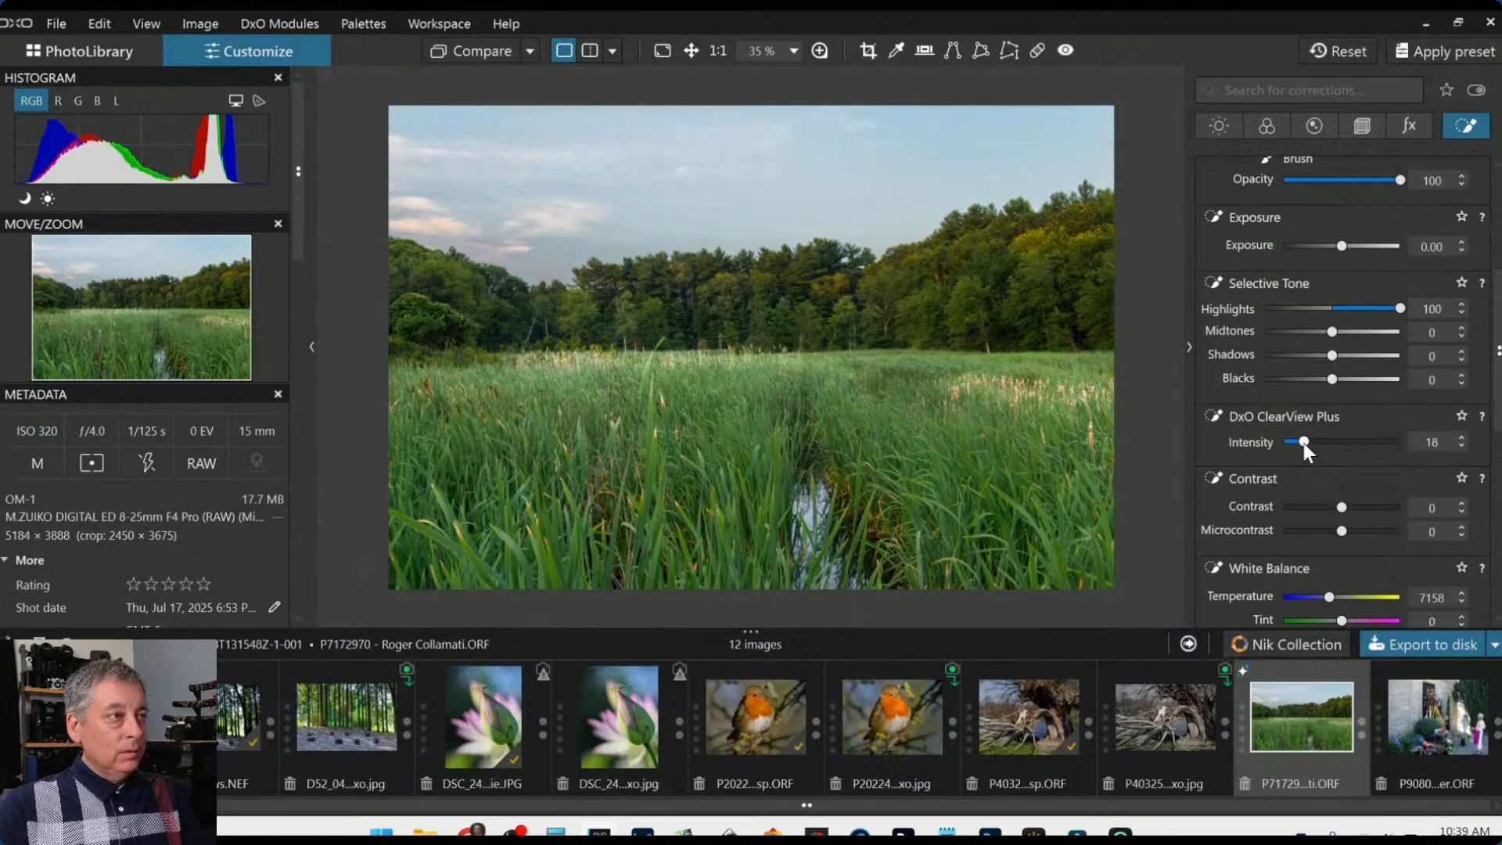
Set the yellow channel's HSL saturation to 16 and luminance to 15 for the grass Brush mask
scroll(1306, 510, "down", 4)
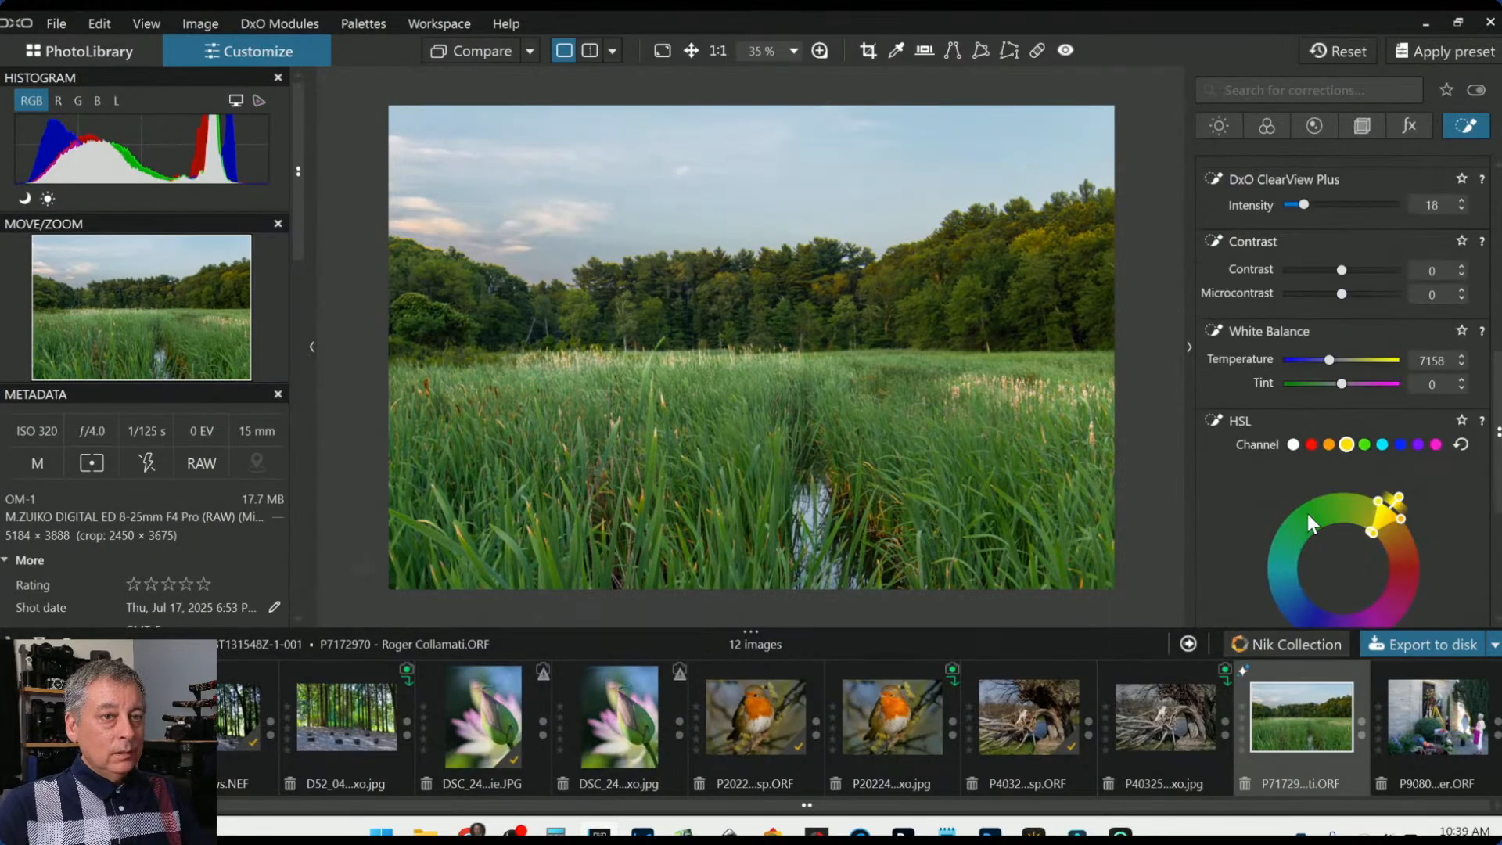
scroll(1307, 513, "down", 3)
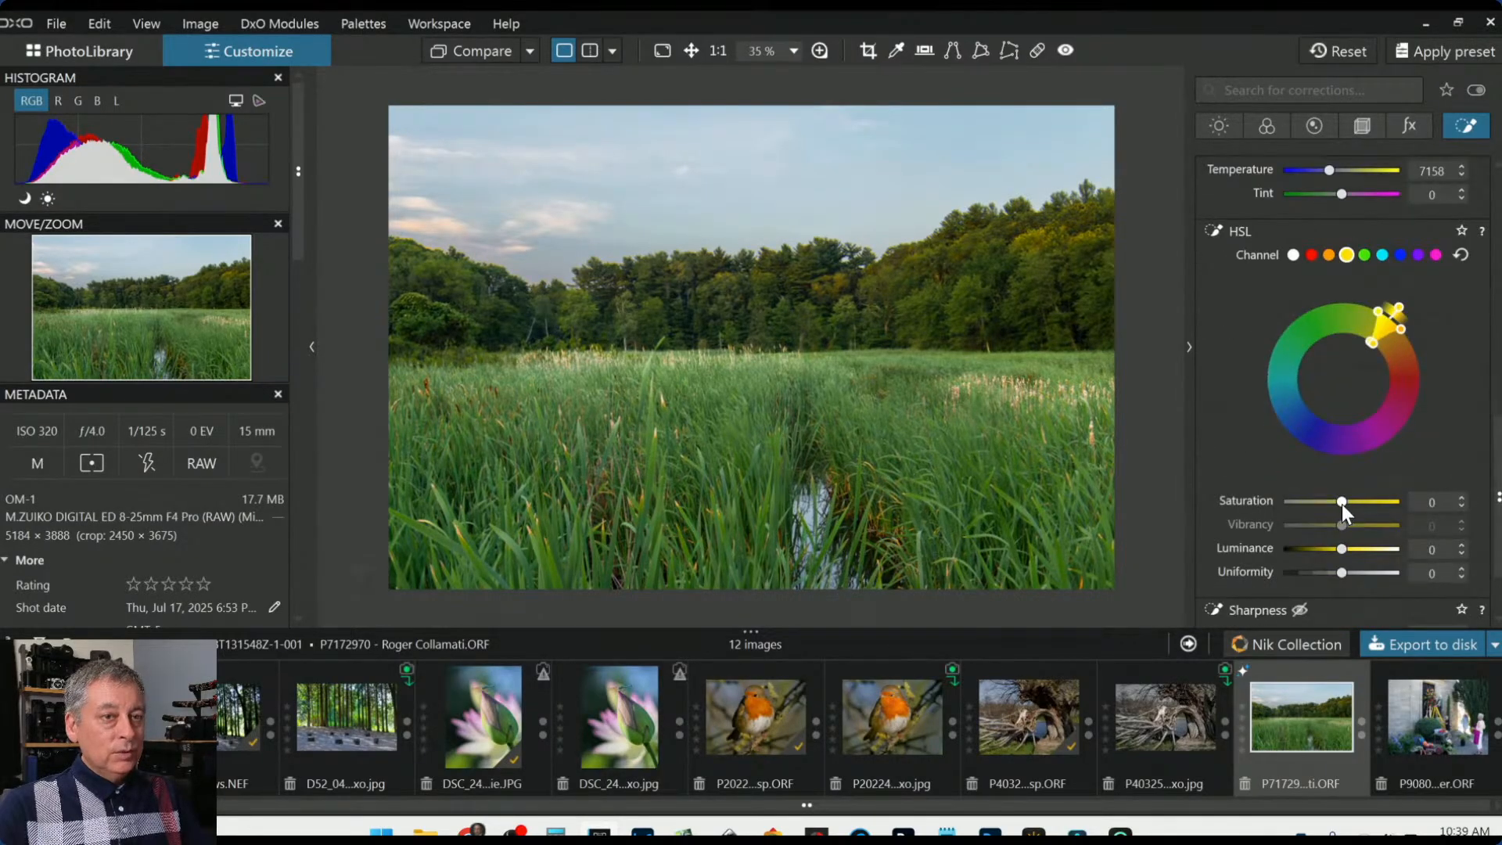
left_click_drag(1342, 503, 1349, 552)
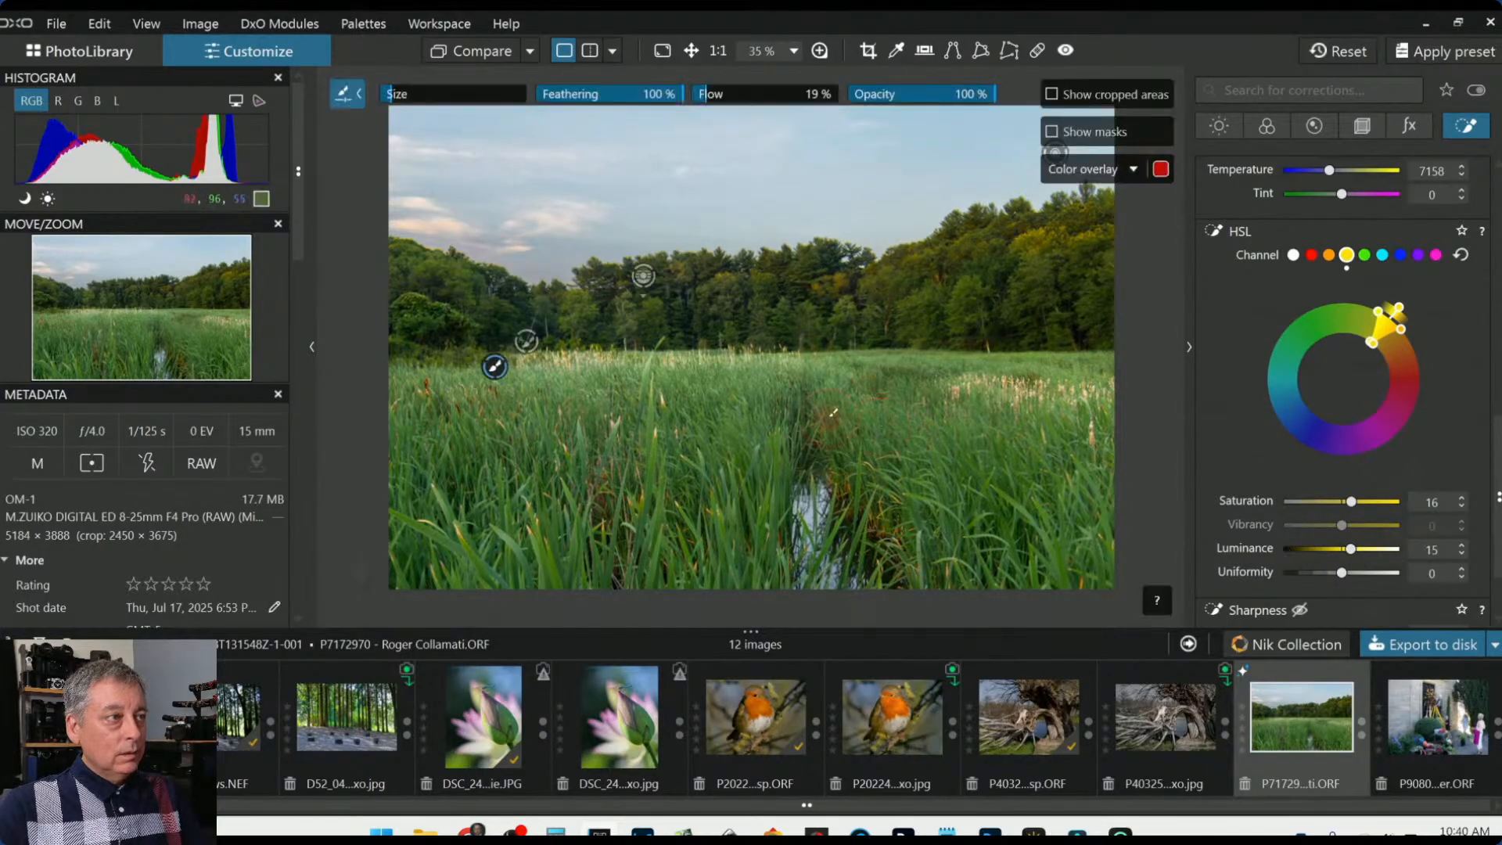
Brush more of the grass strip below the trees into the mask, from the left cattails across to the right side, and deselect it
left_click_drag(684, 368, 610, 370)
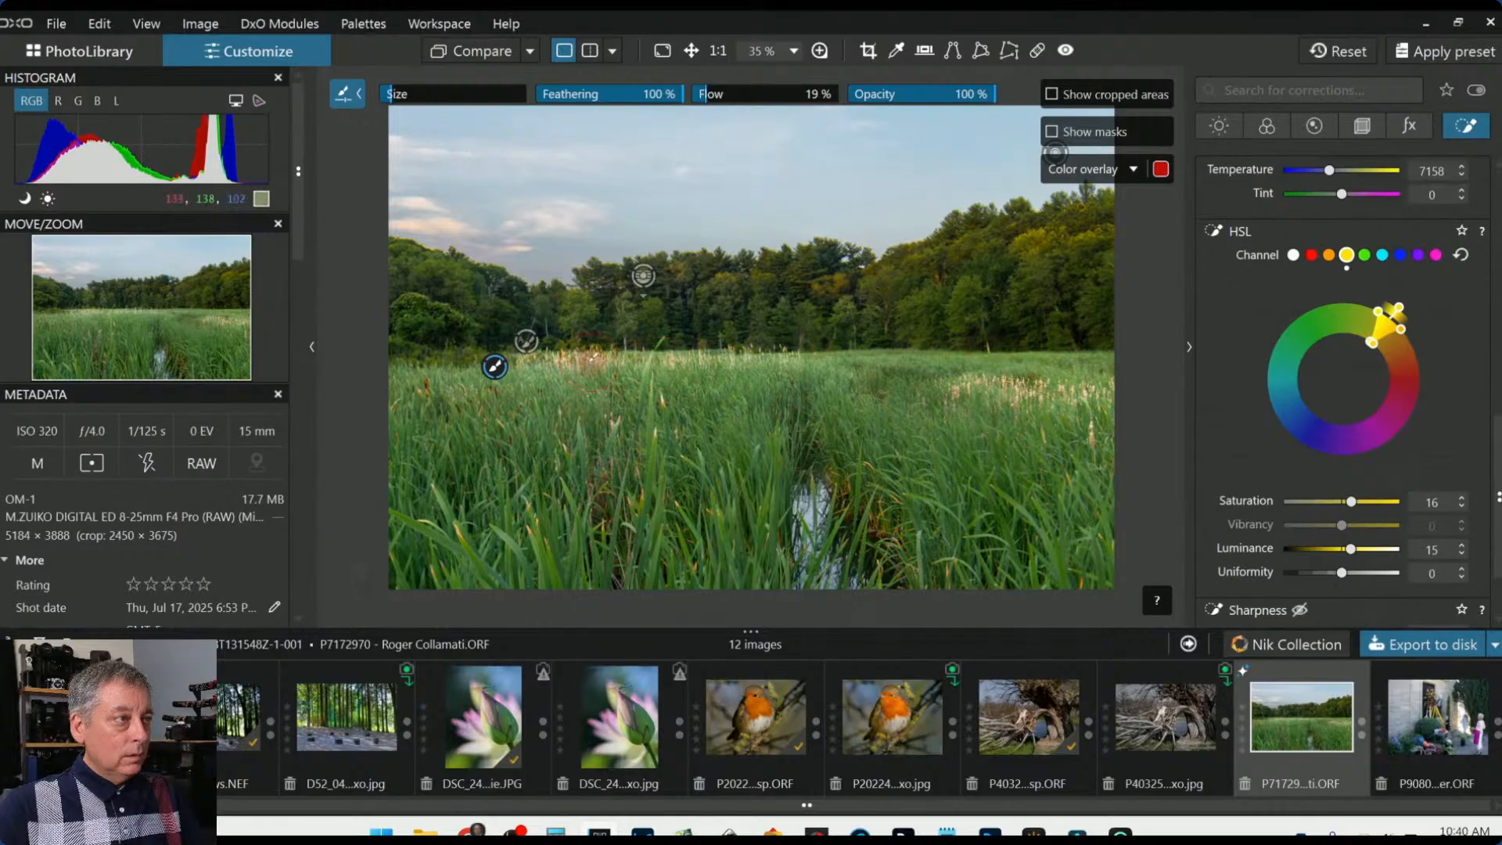
left_click_drag(804, 370, 713, 366)
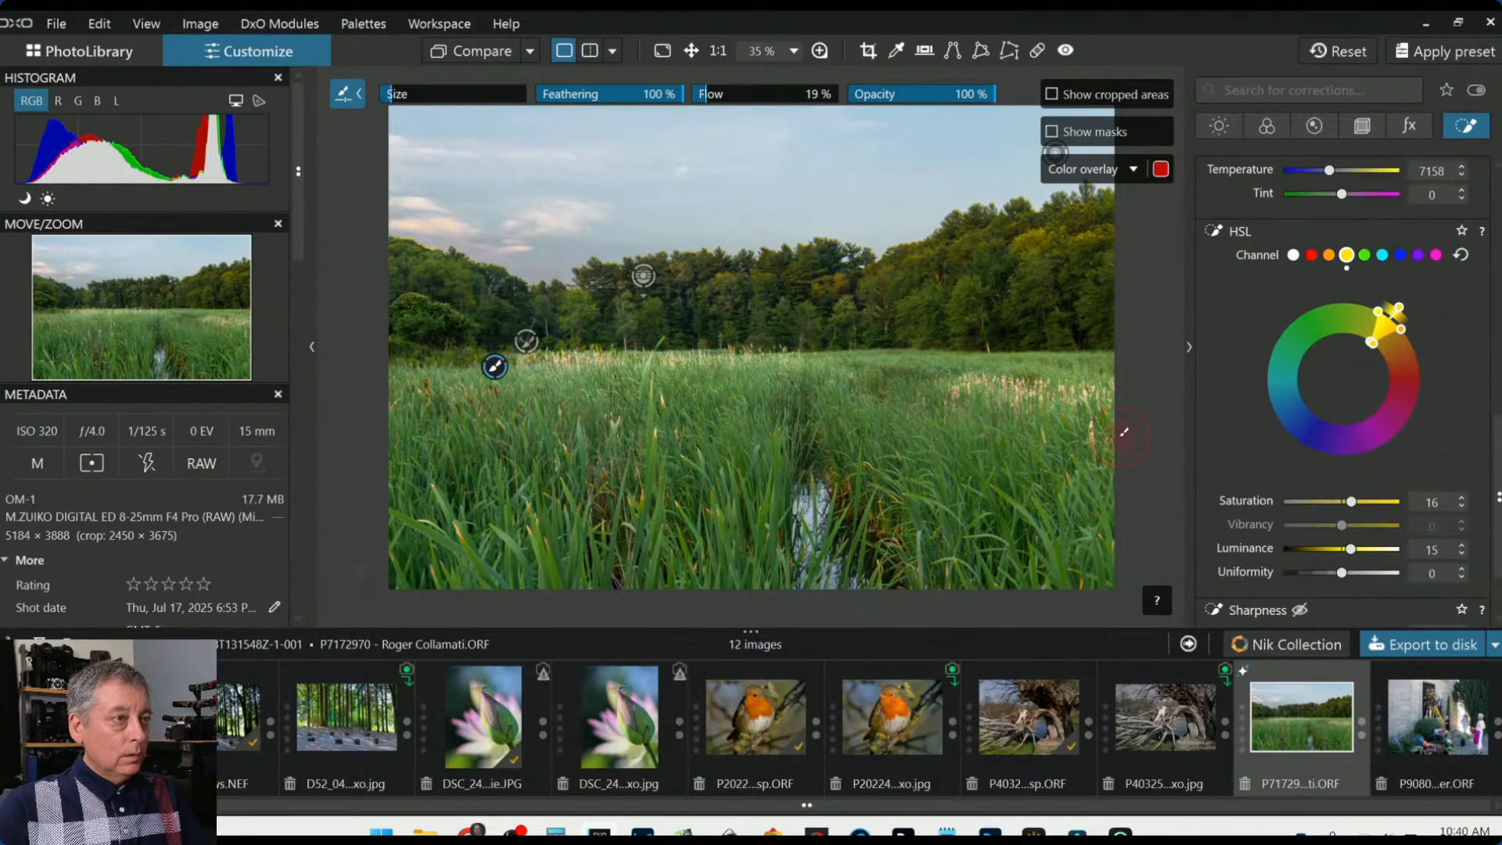
left_click_drag(958, 384, 855, 374)
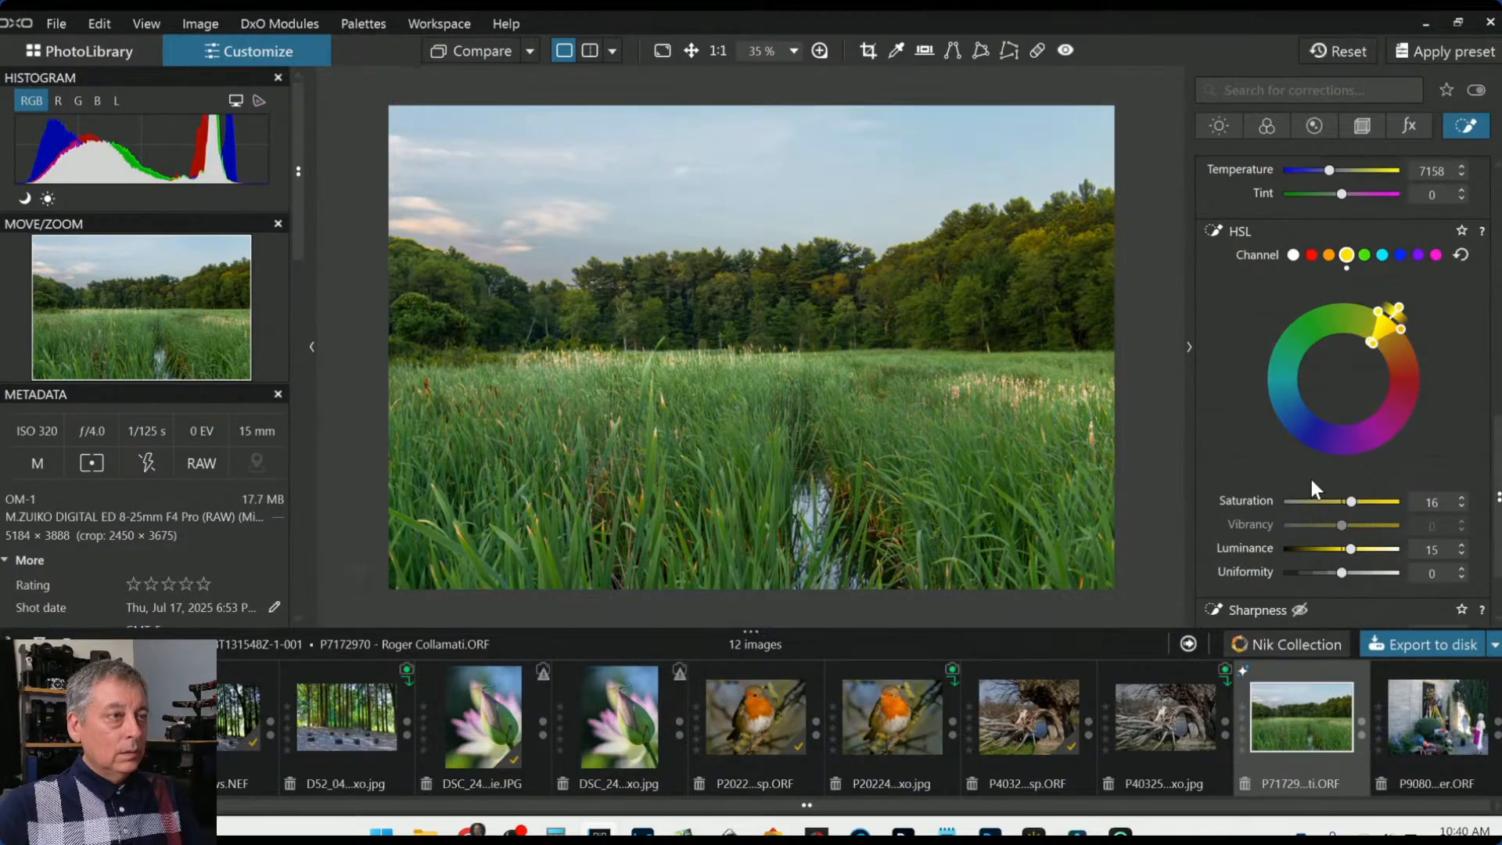
left_click_drag(1045, 360, 840, 356)
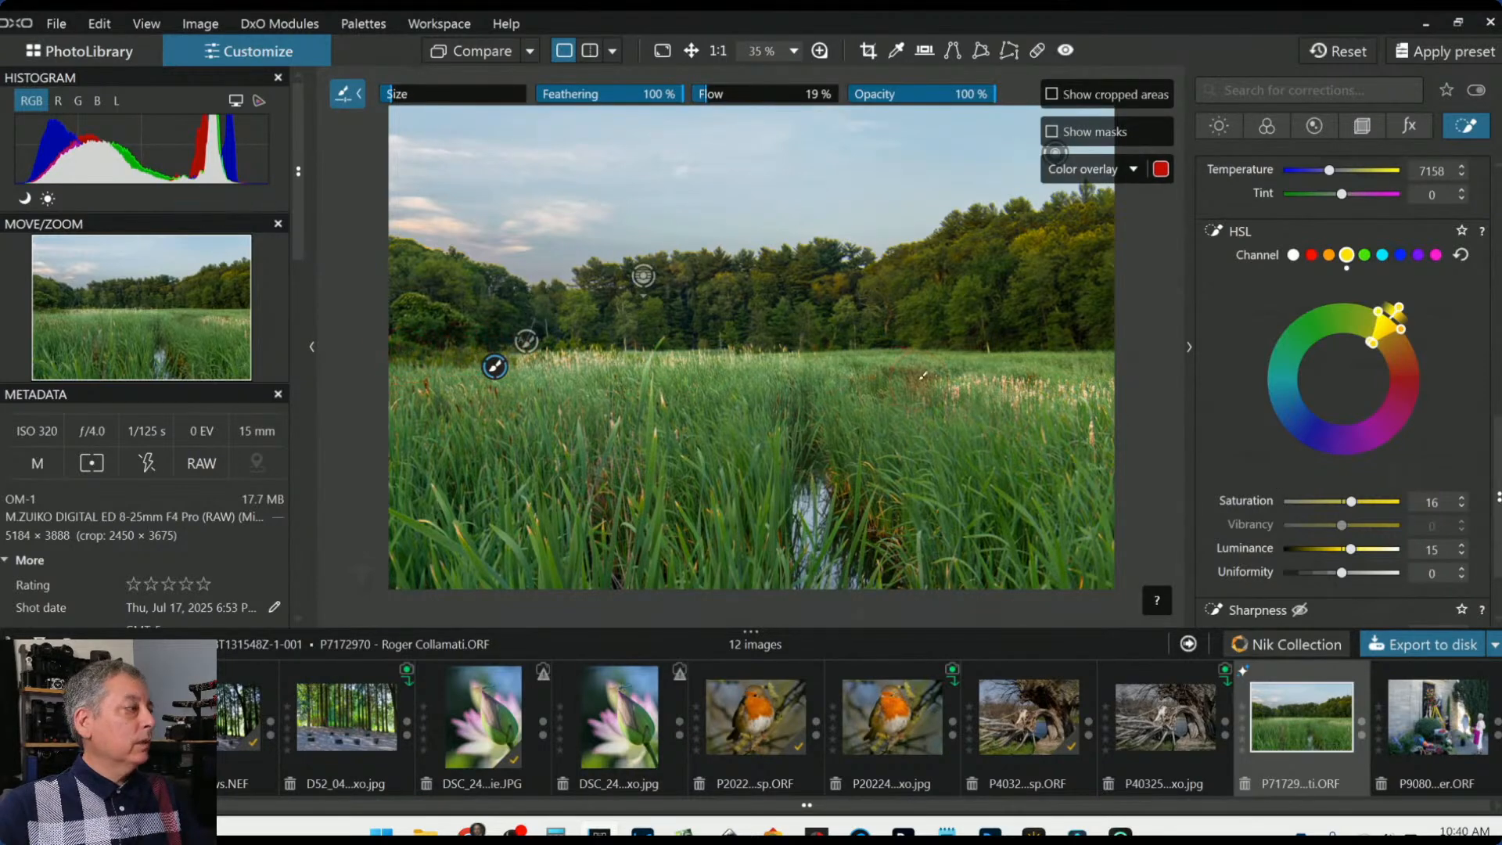
key("Escape")
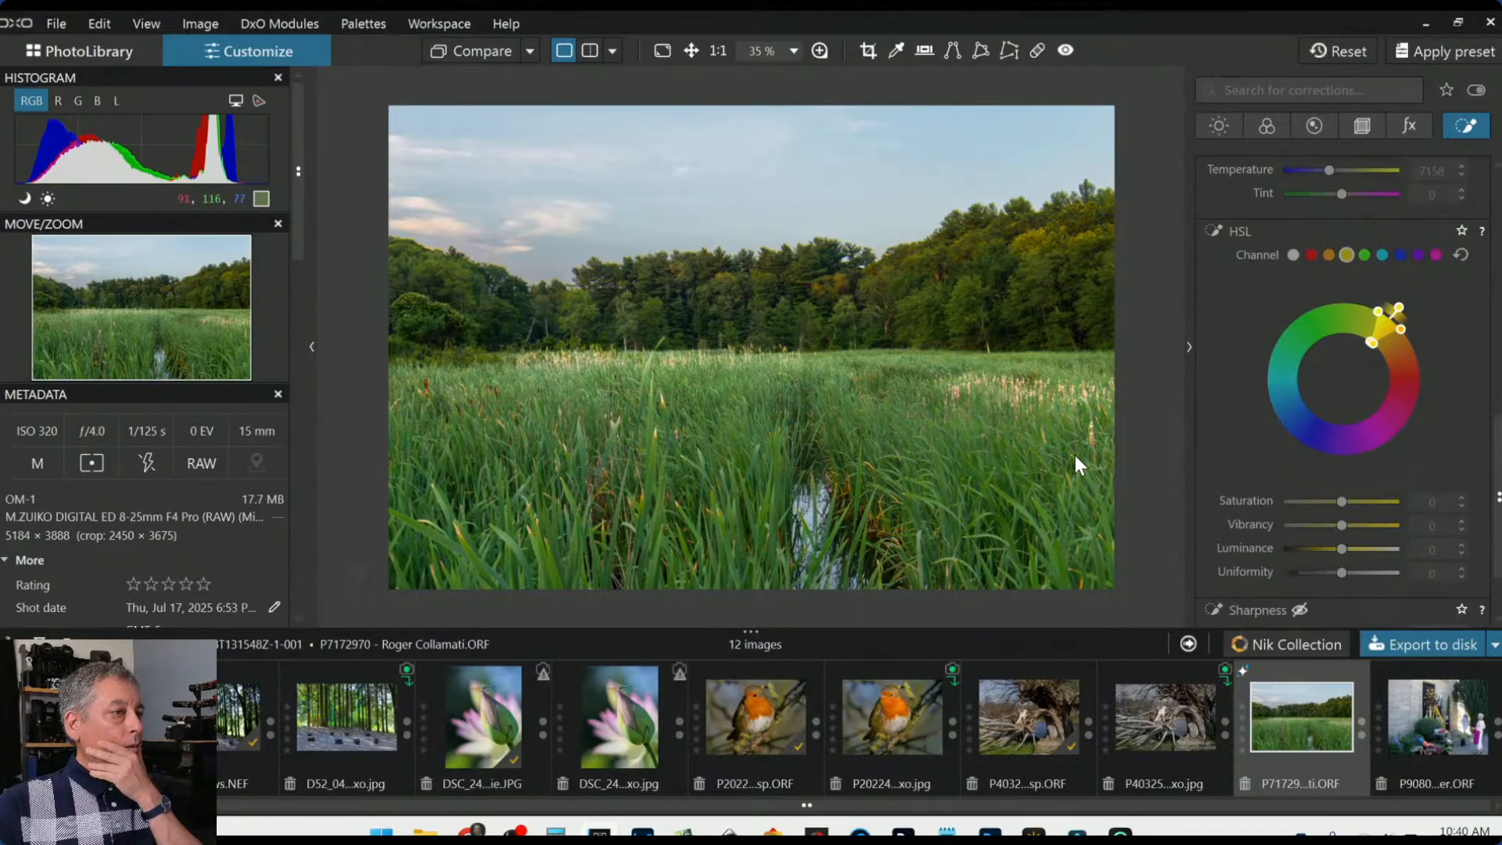
Crop the photo to a 16 × 9 aspect ratio and shift the crop frame upward to include more sky
scroll(1074, 455, "down", 1)
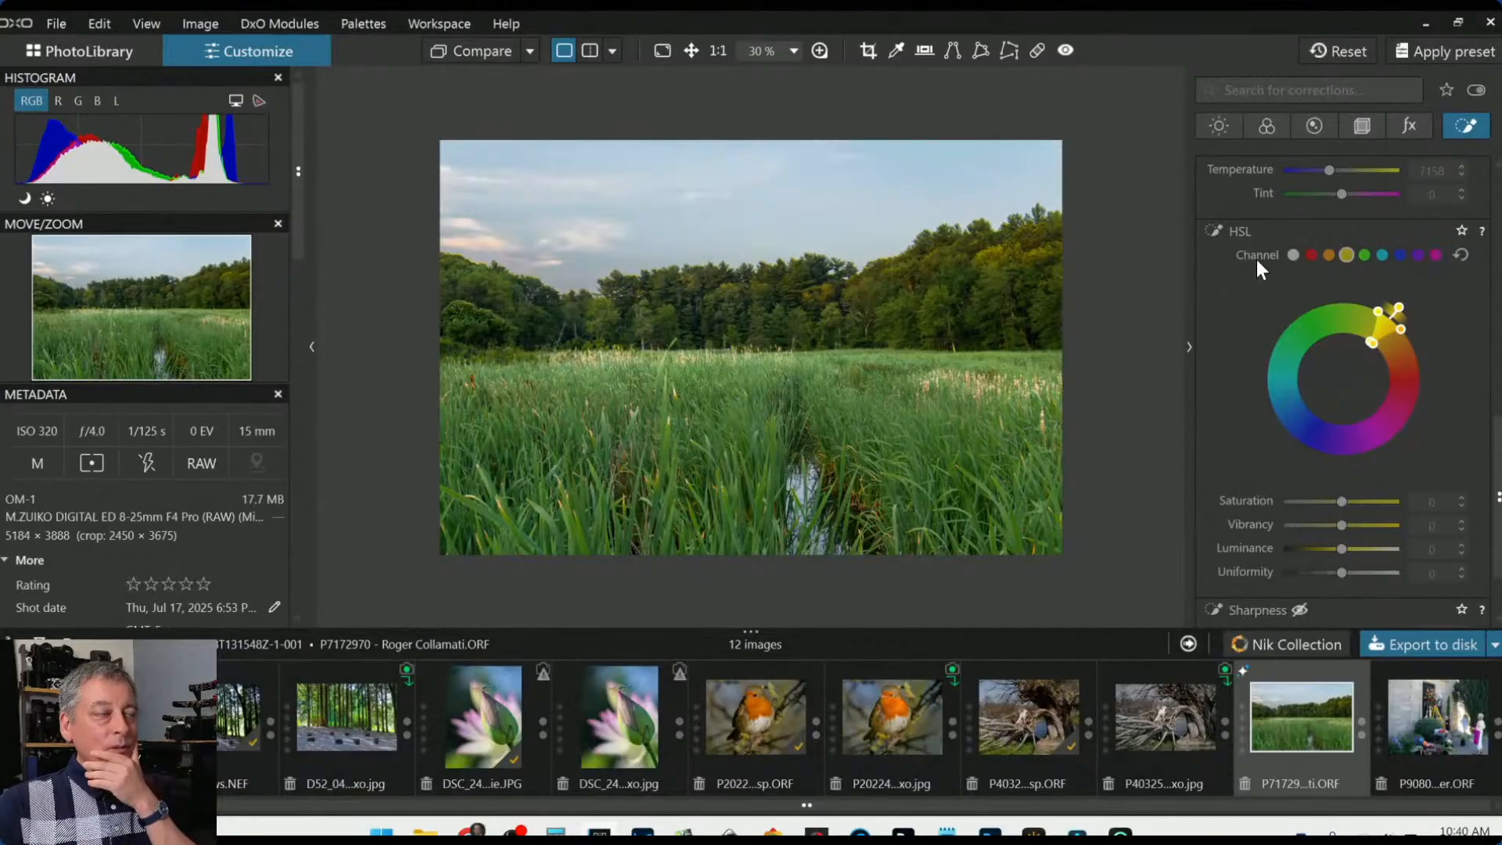
scroll(1339, 188, "up", 2)
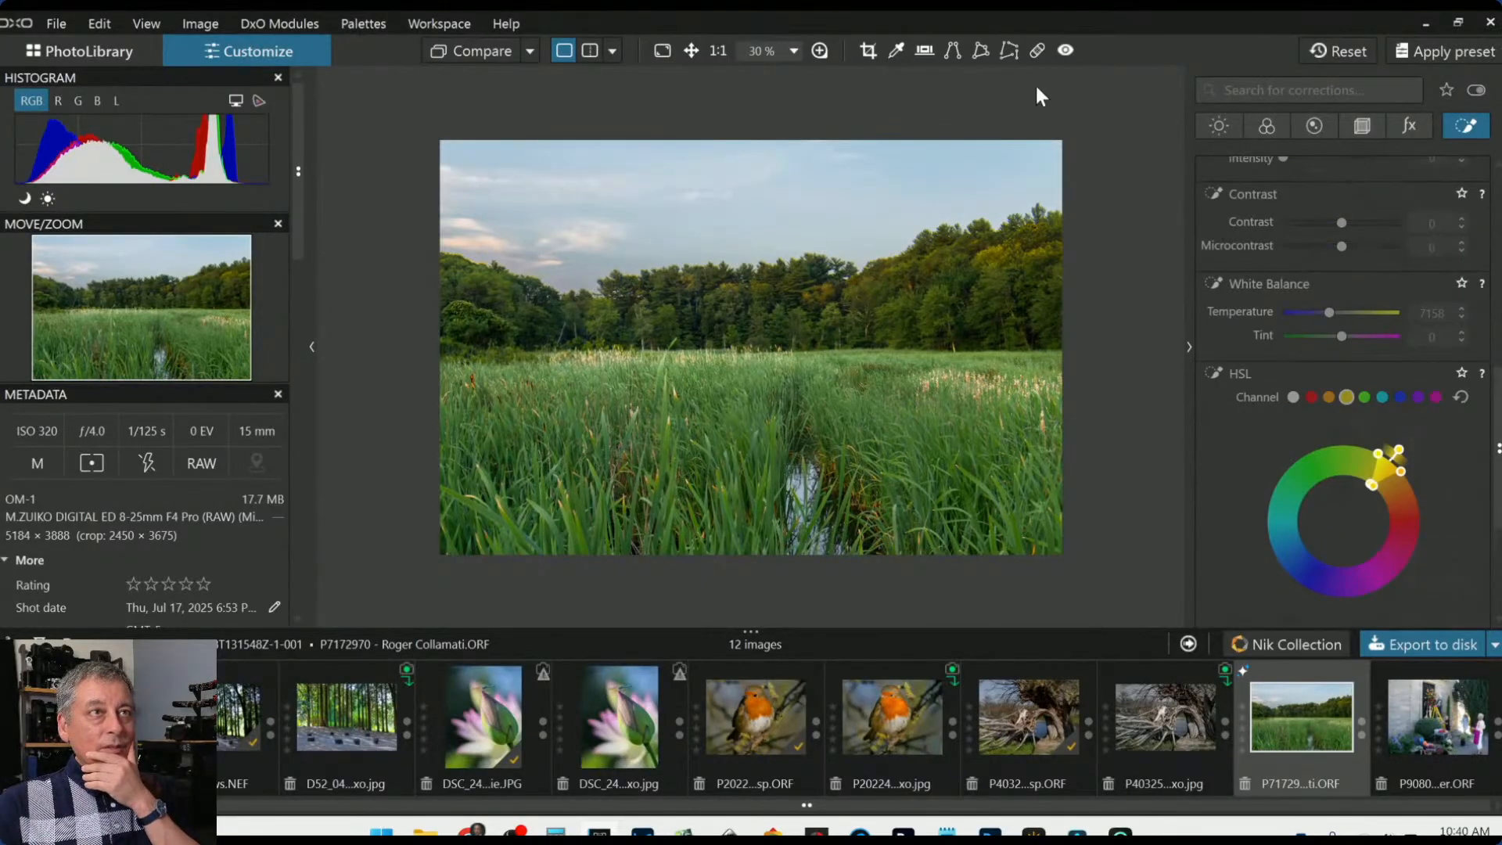
left_click(868, 48)
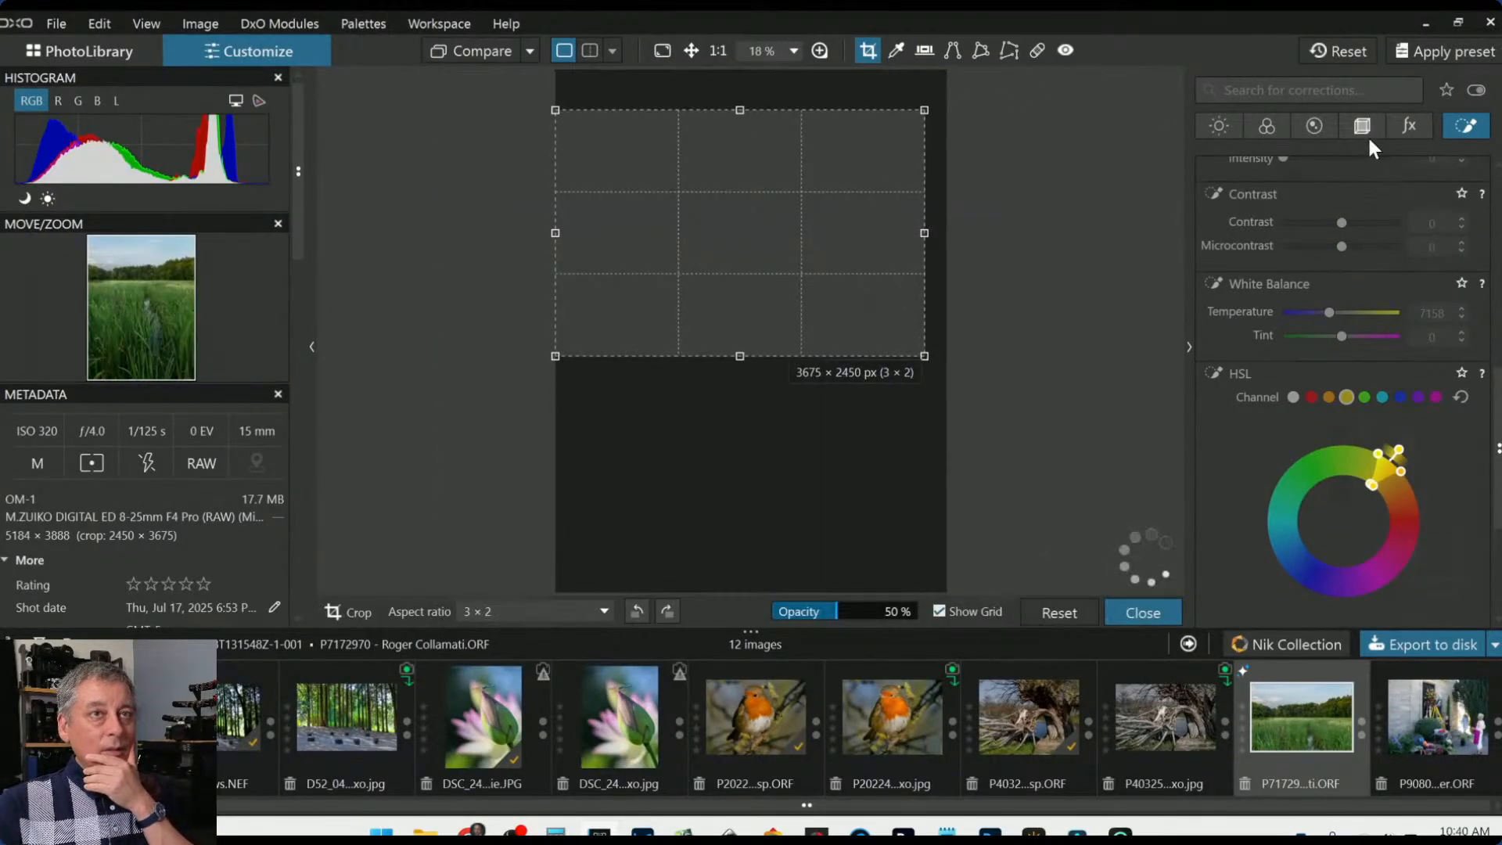
left_click(1331, 309)
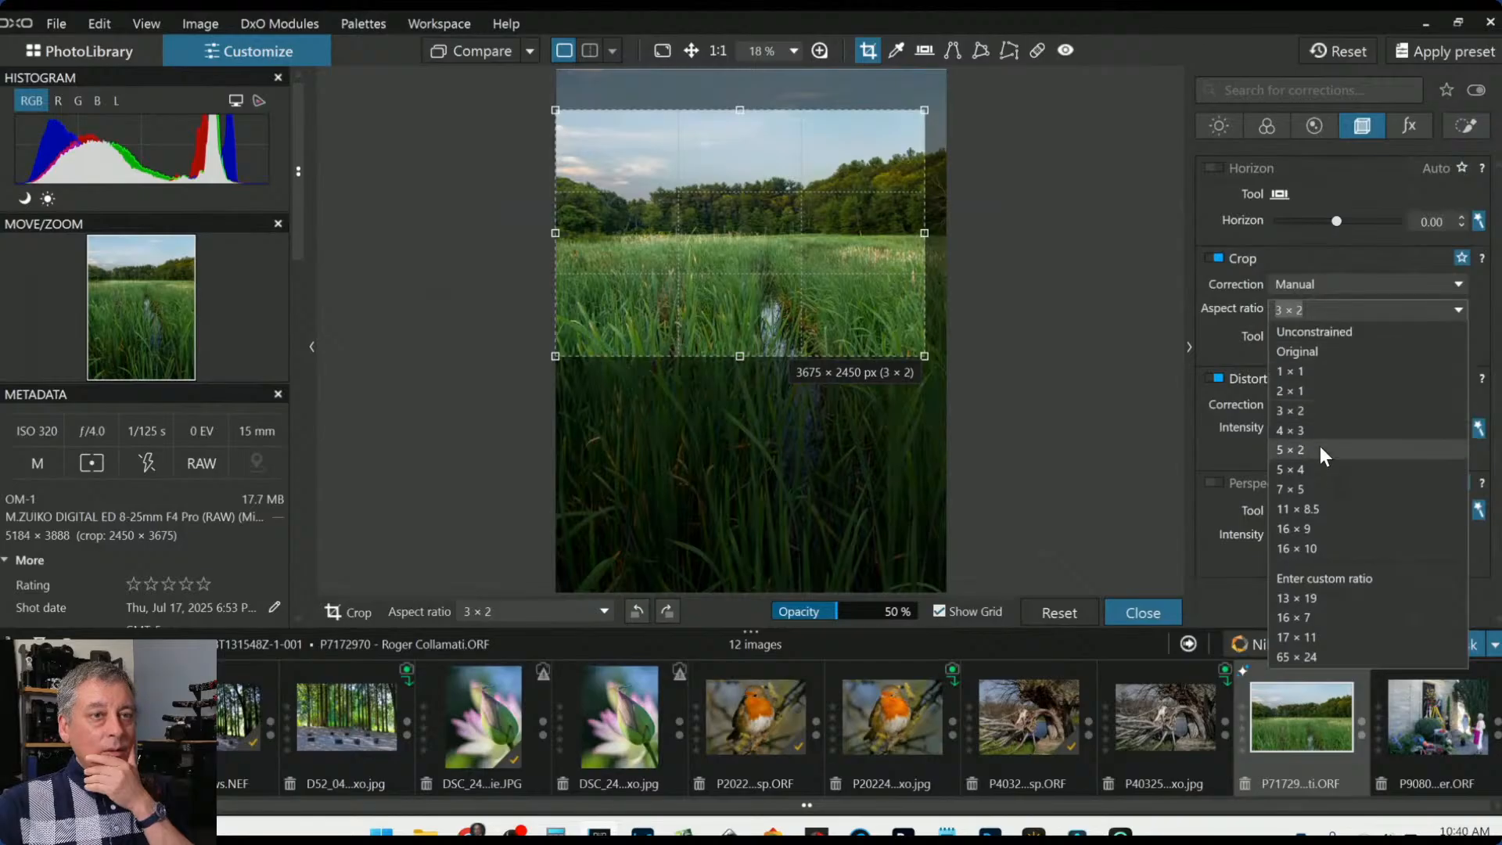
left_click(1334, 530)
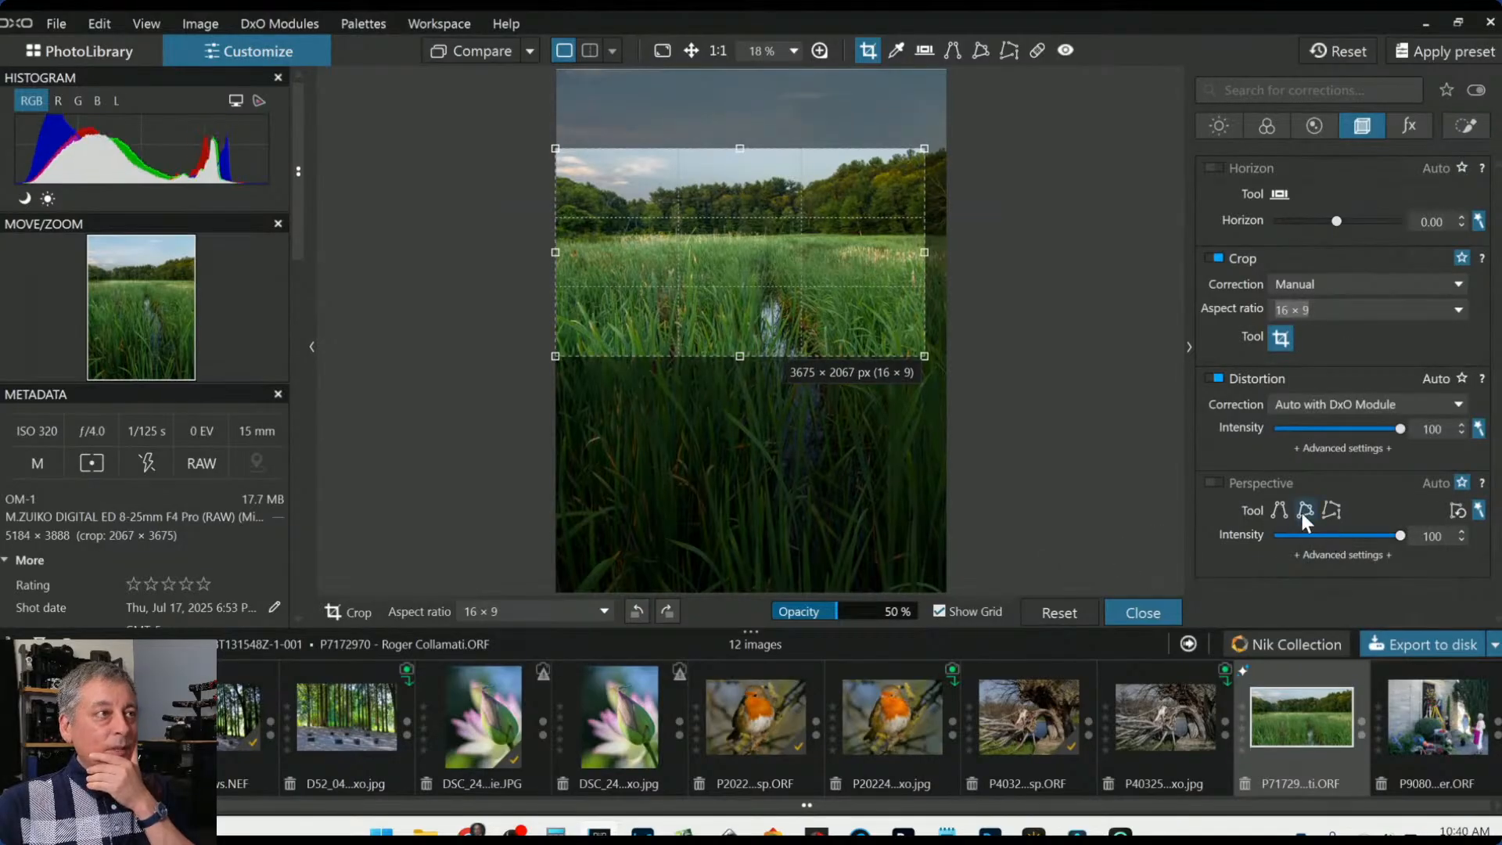
left_click_drag(892, 284, 887, 247)
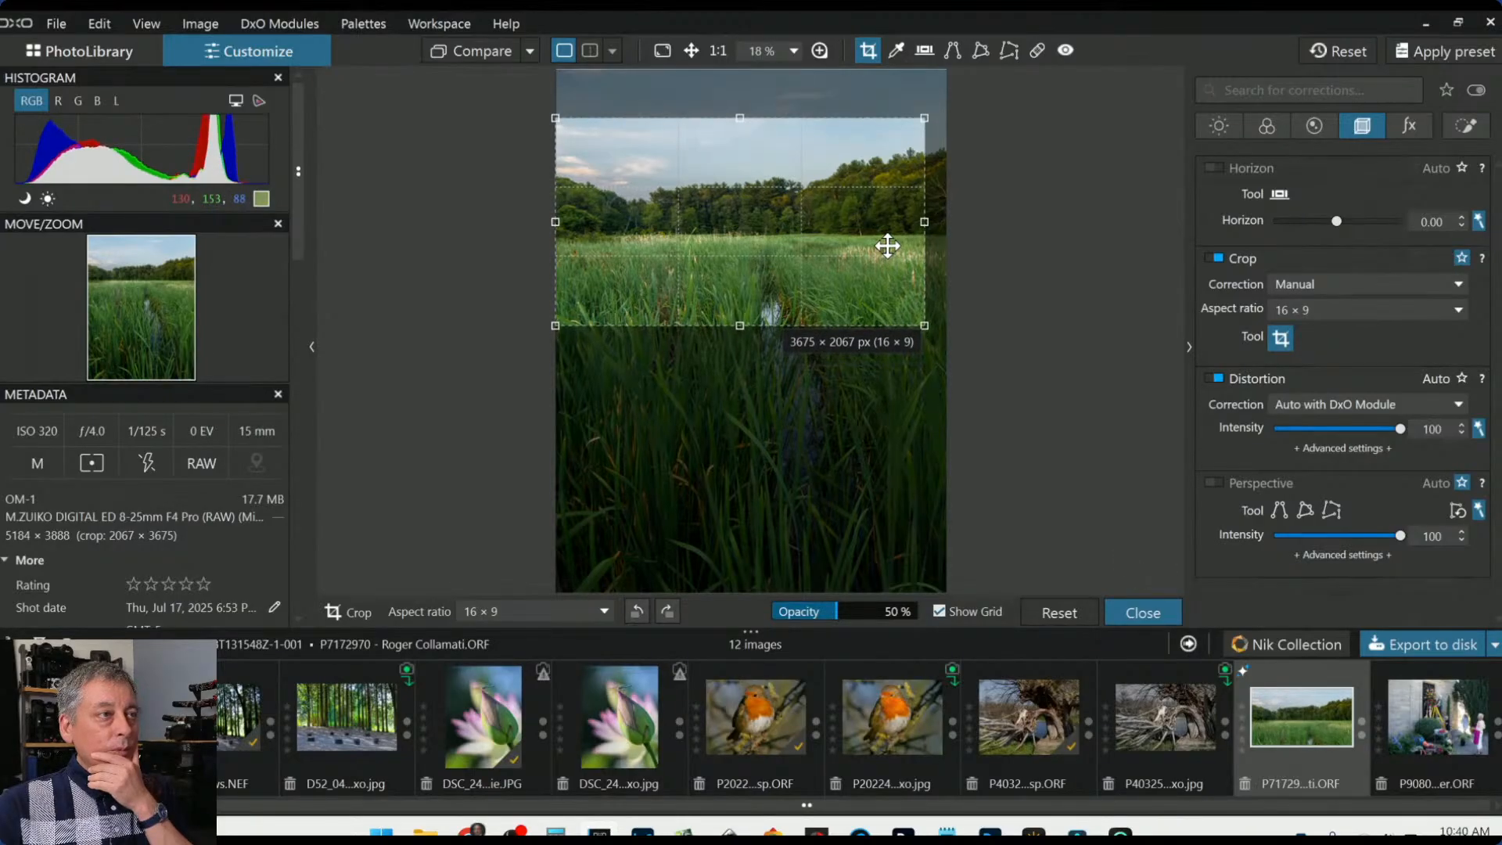
key("Return")
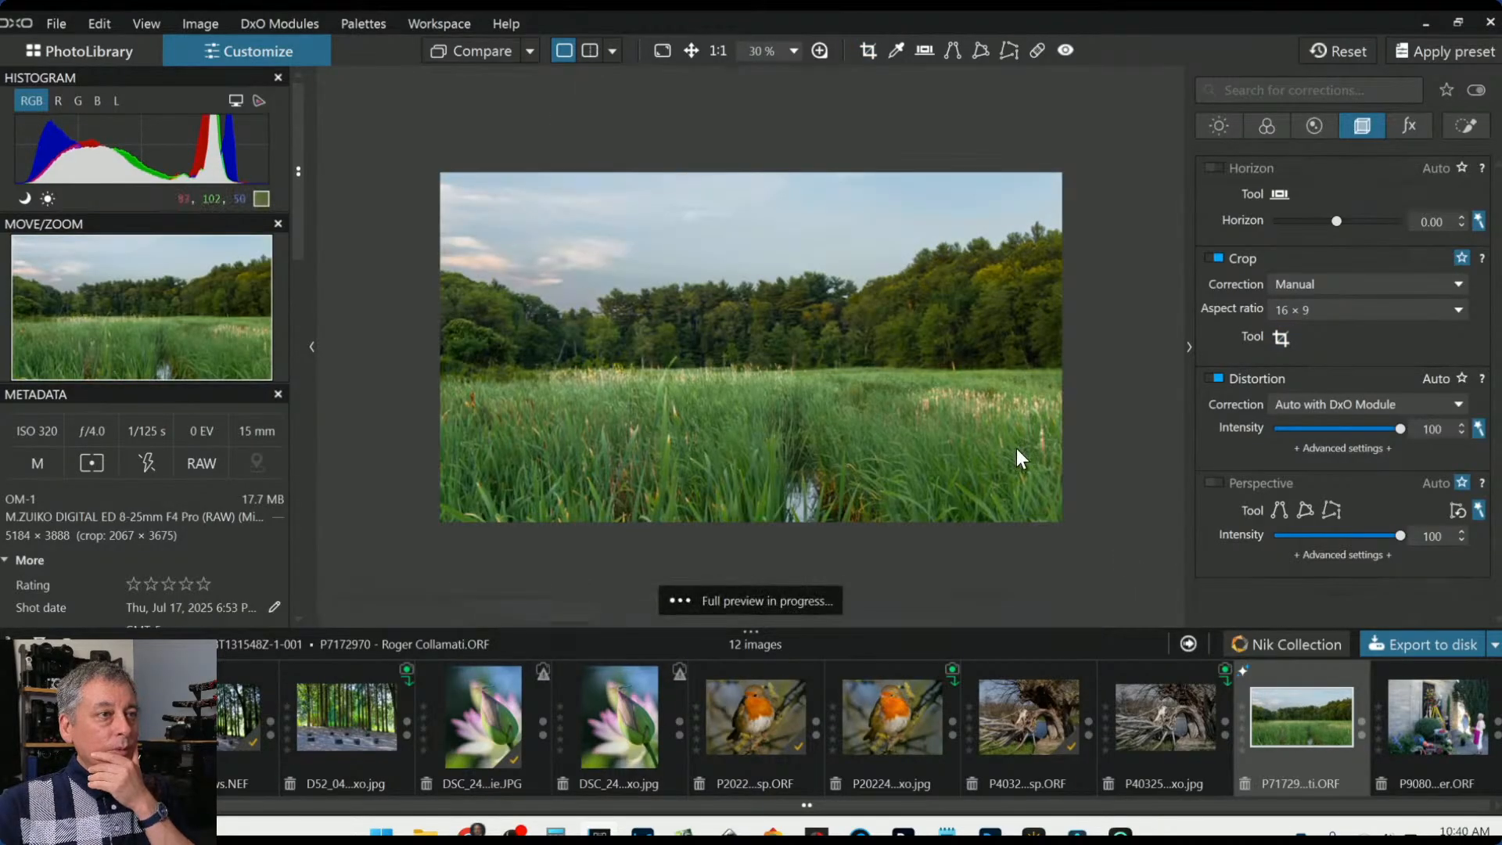
Reopen the crop and widen its frame on the right side to 3720 × 2092 px
left_click(1282, 336)
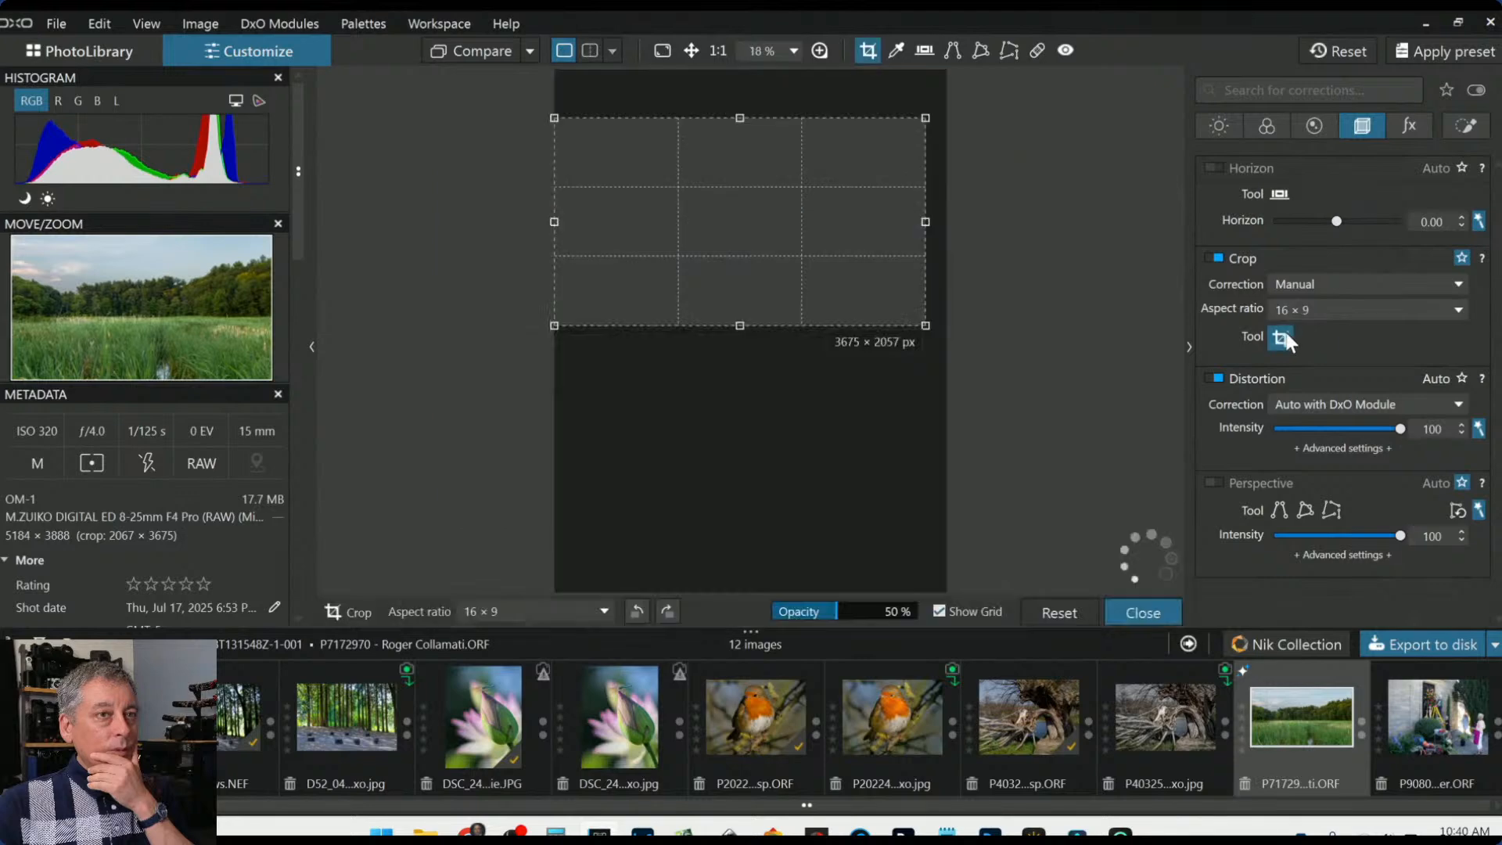
left_click_drag(930, 225, 935, 226)
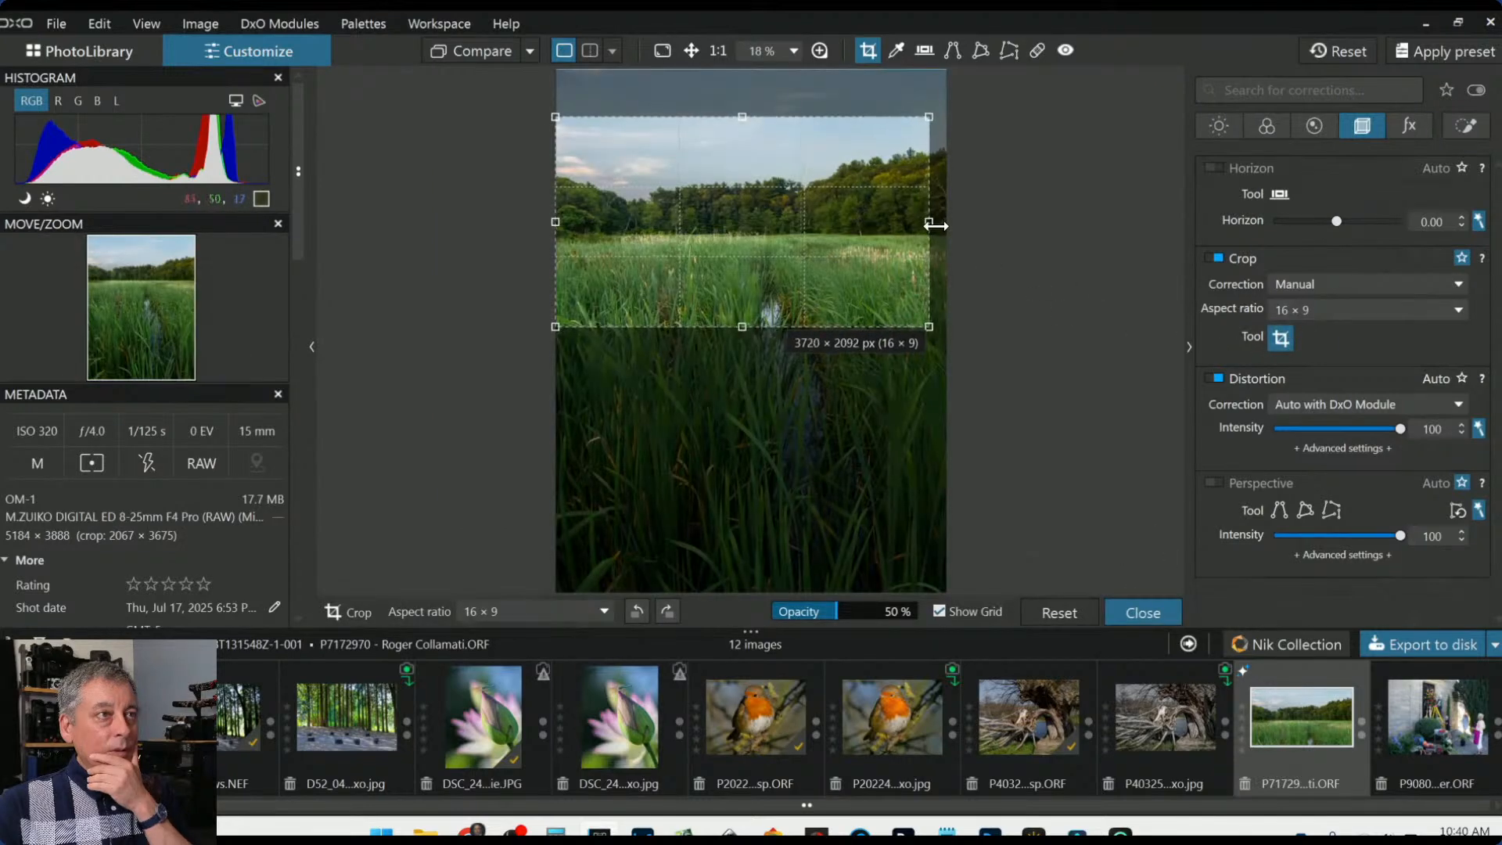
key("Return")
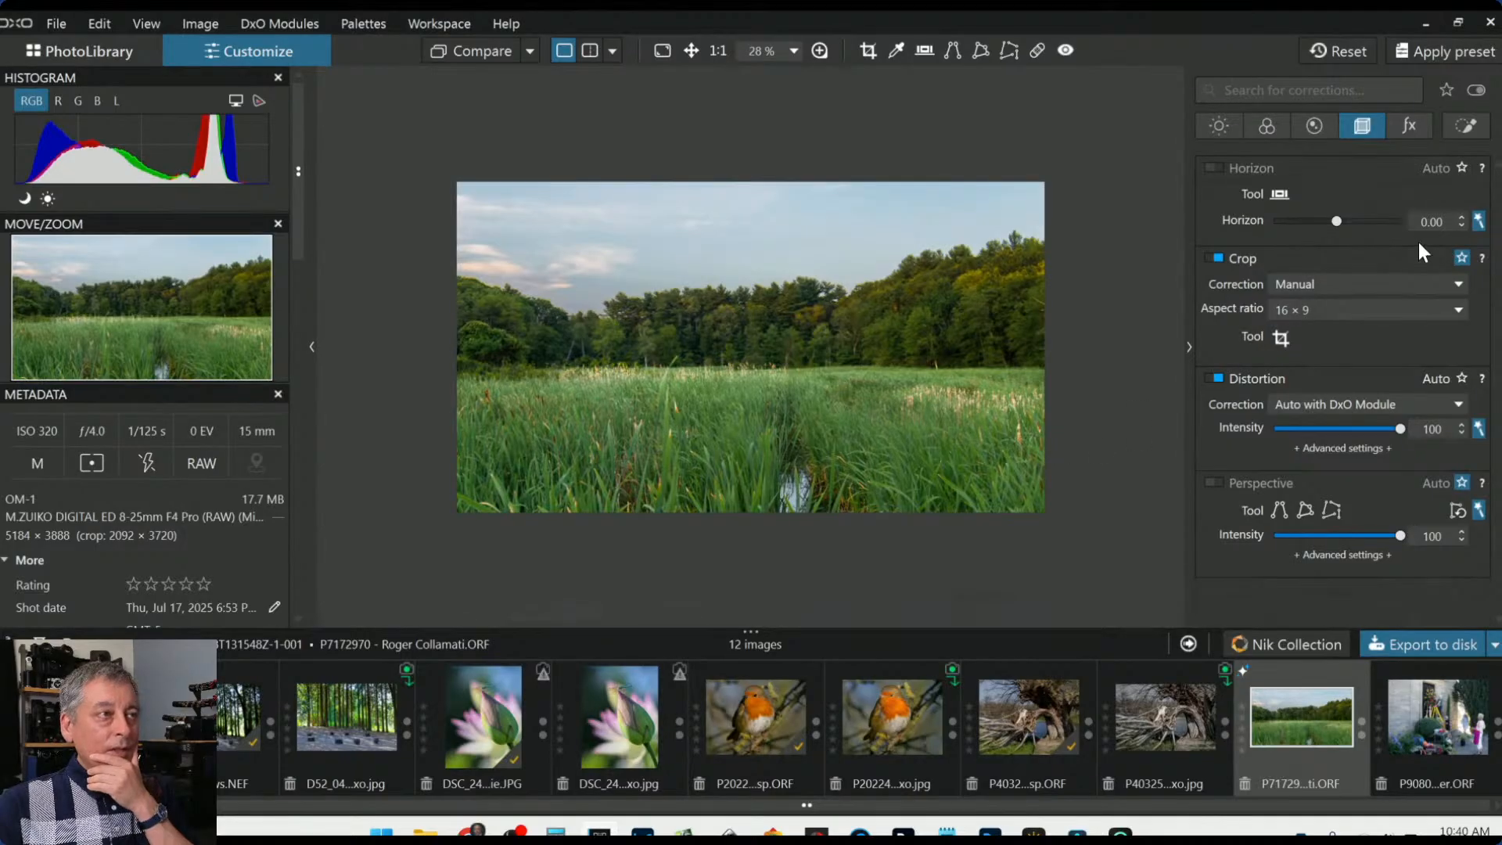
Set the blue channel's HSL saturation to 38 for the Control line mask on the sky
left_click(1466, 126)
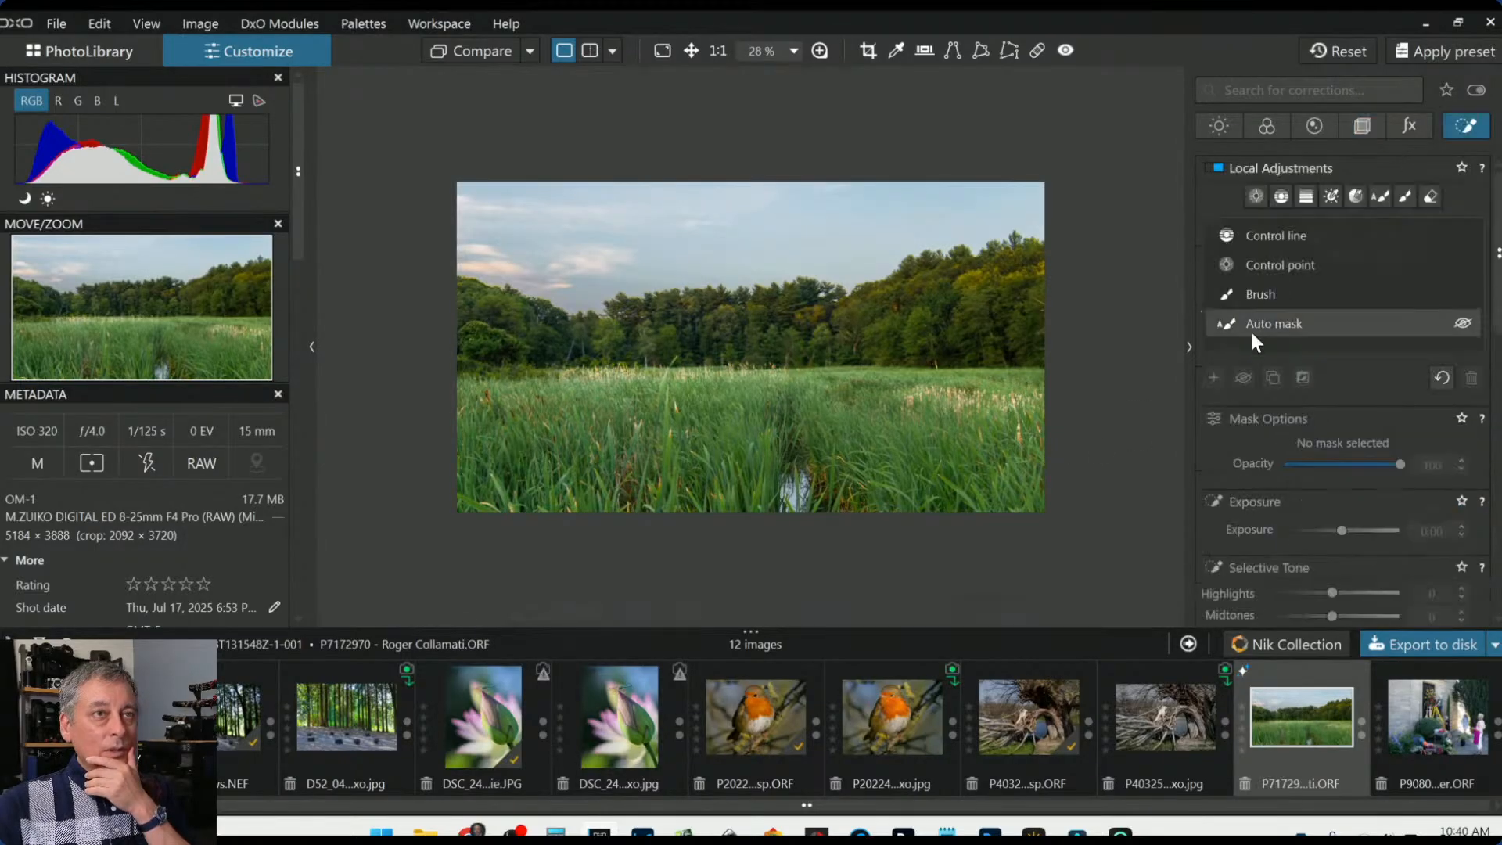
left_click(1271, 236)
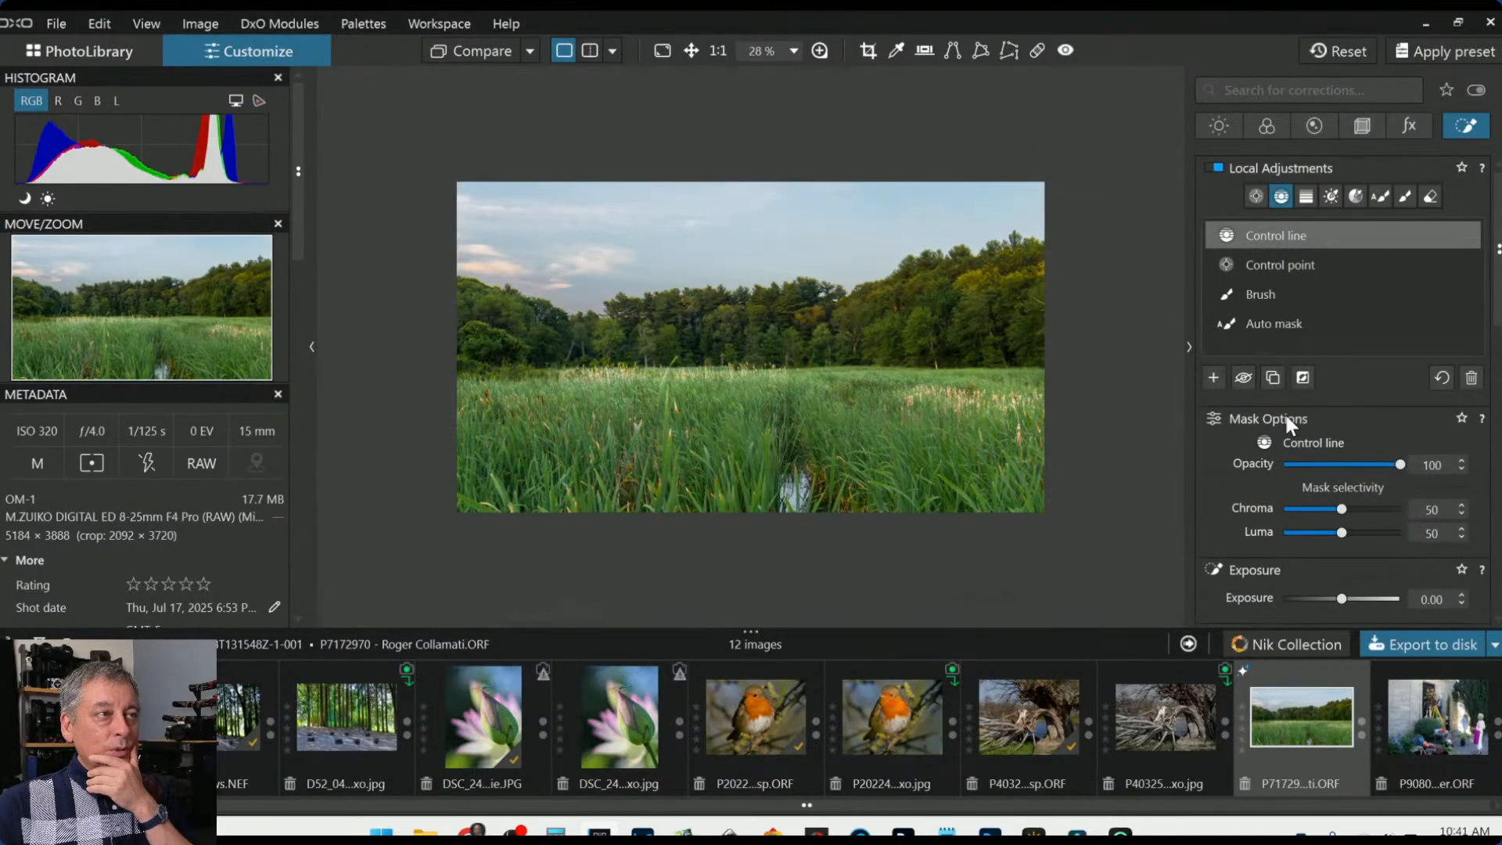
scroll(1333, 492, "down", 2)
scroll(1333, 490, "down", 5)
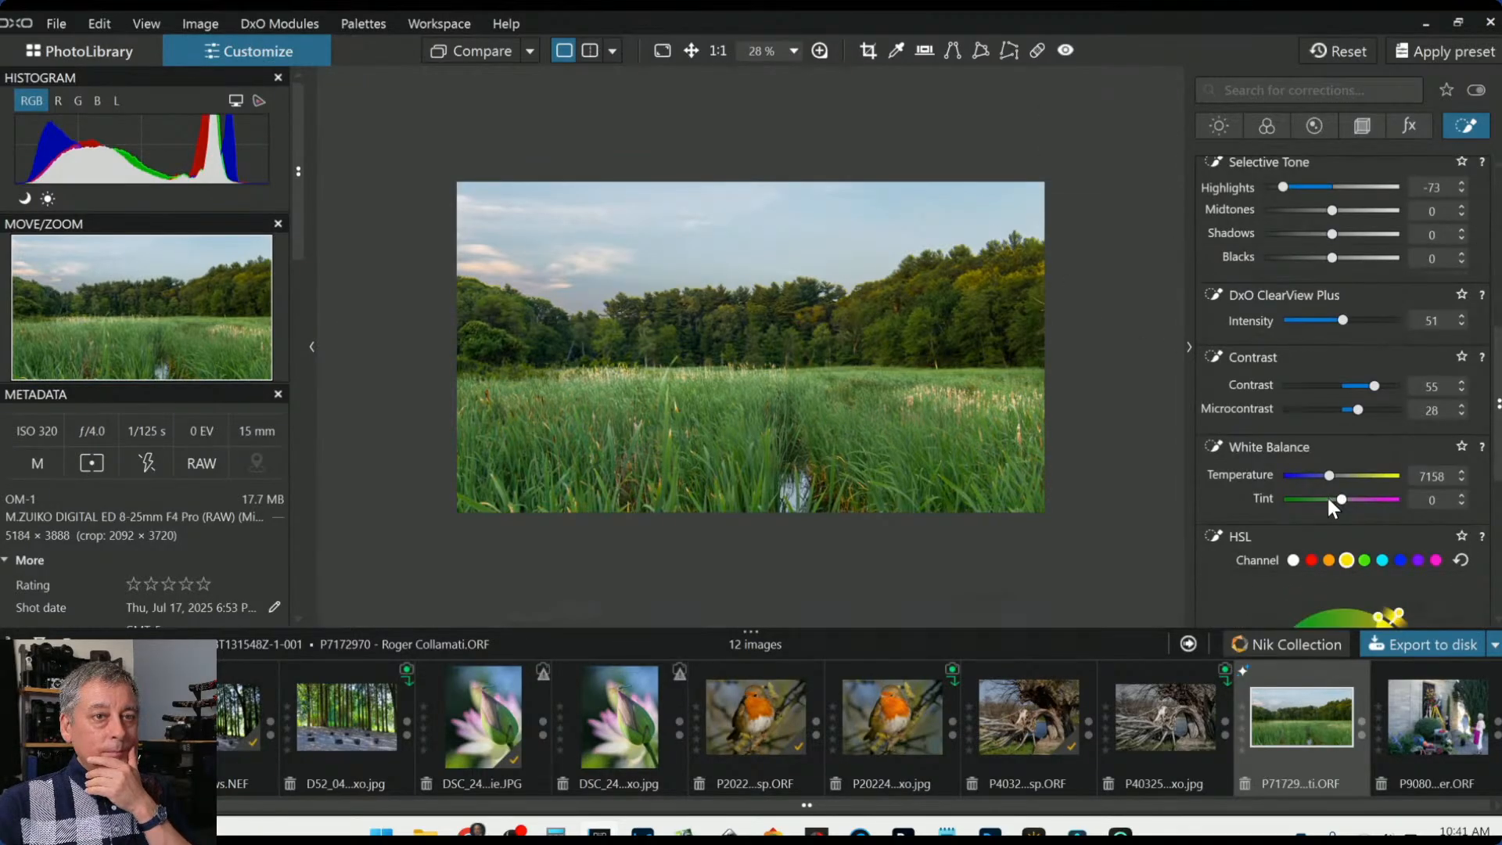
left_click(1400, 370)
scroll(1252, 439, "down", 2)
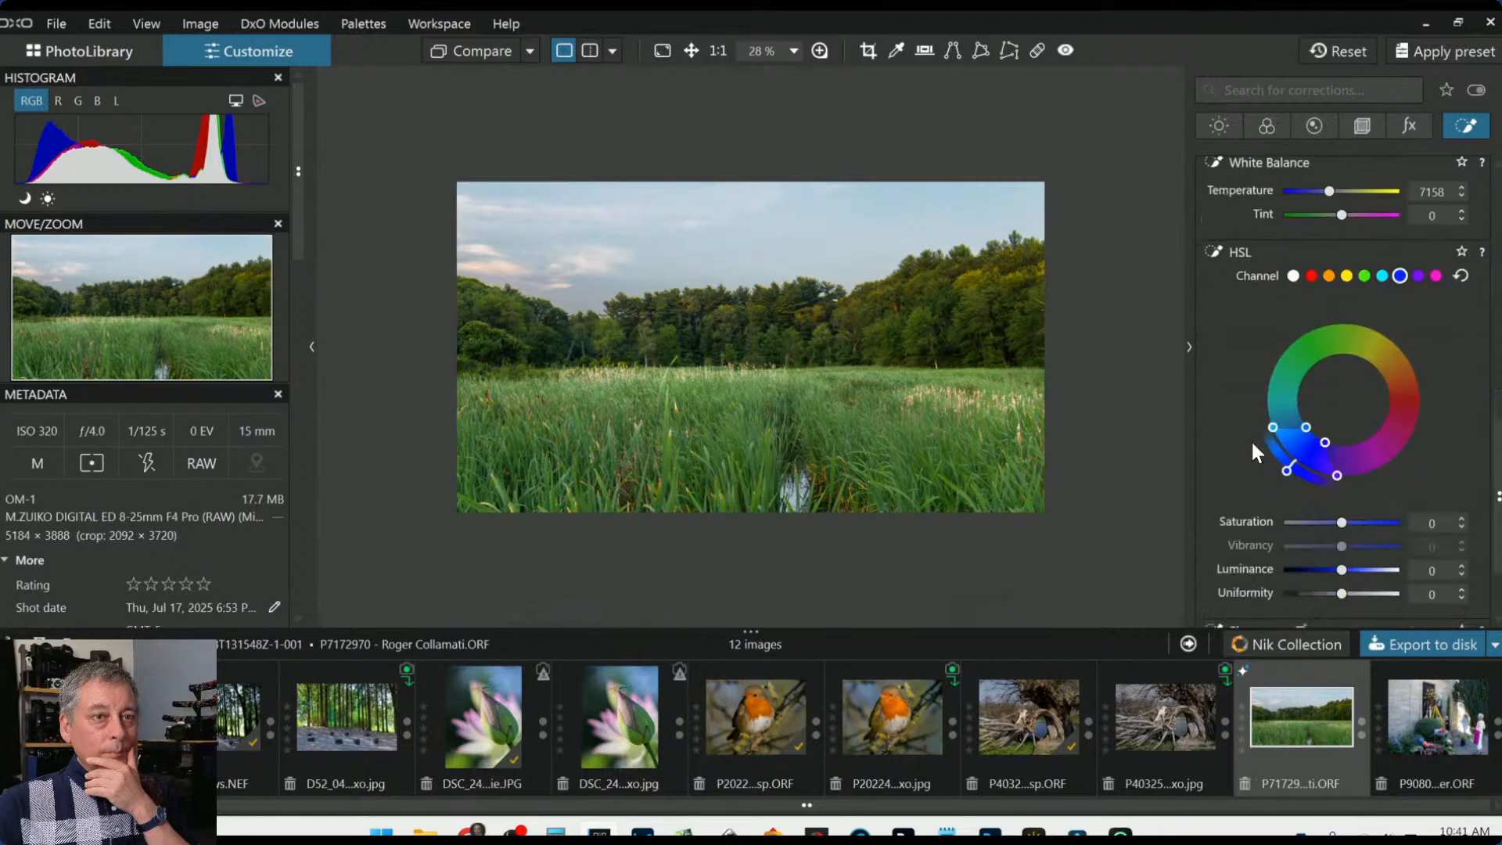
left_click_drag(1342, 428, 1363, 427)
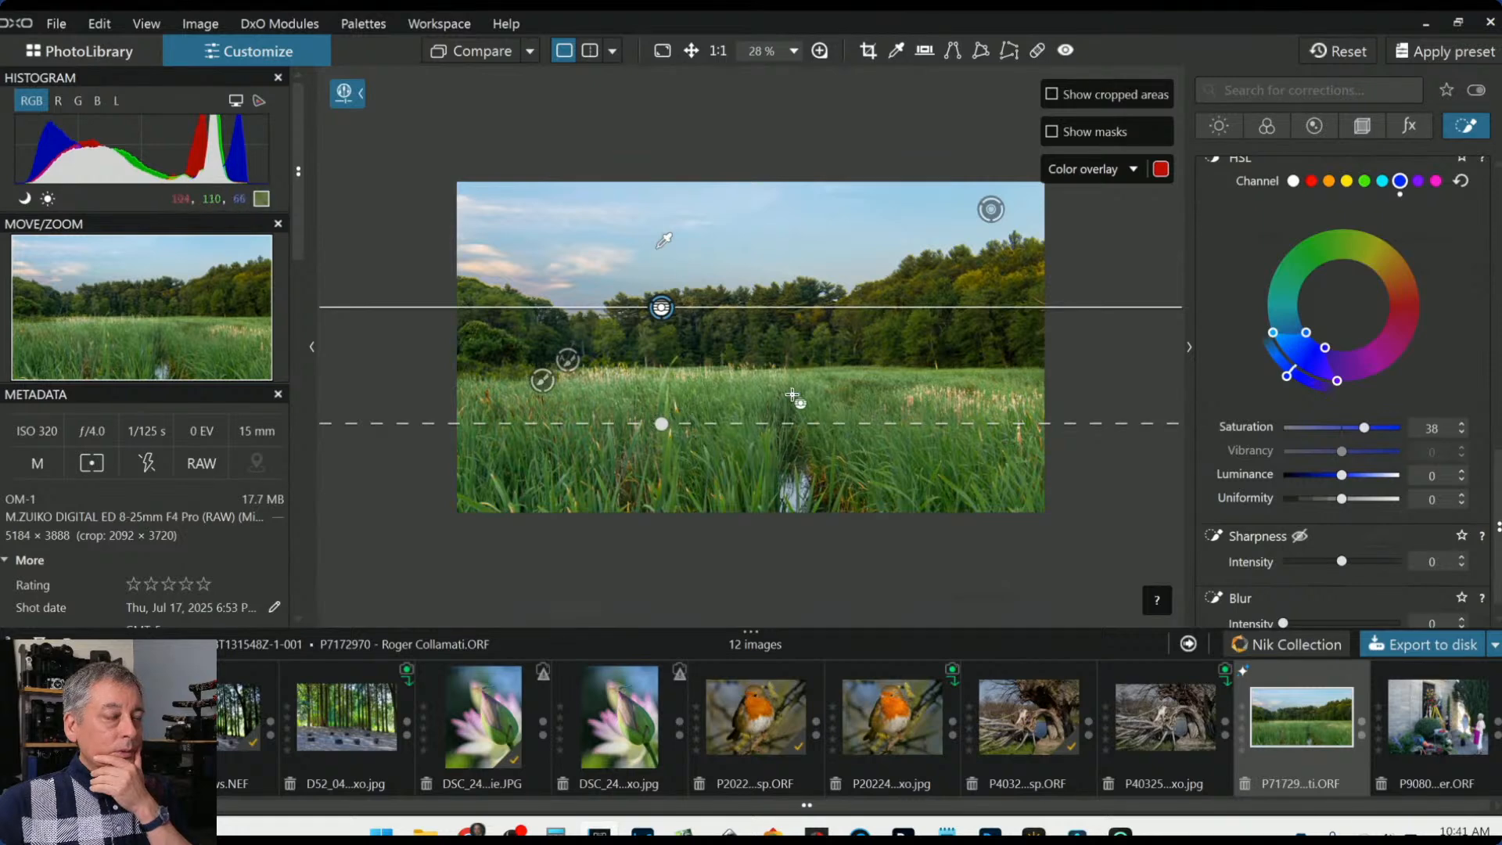
Review the green channel's saturation and luminance in the photo's global HSL correction
left_click(1266, 125)
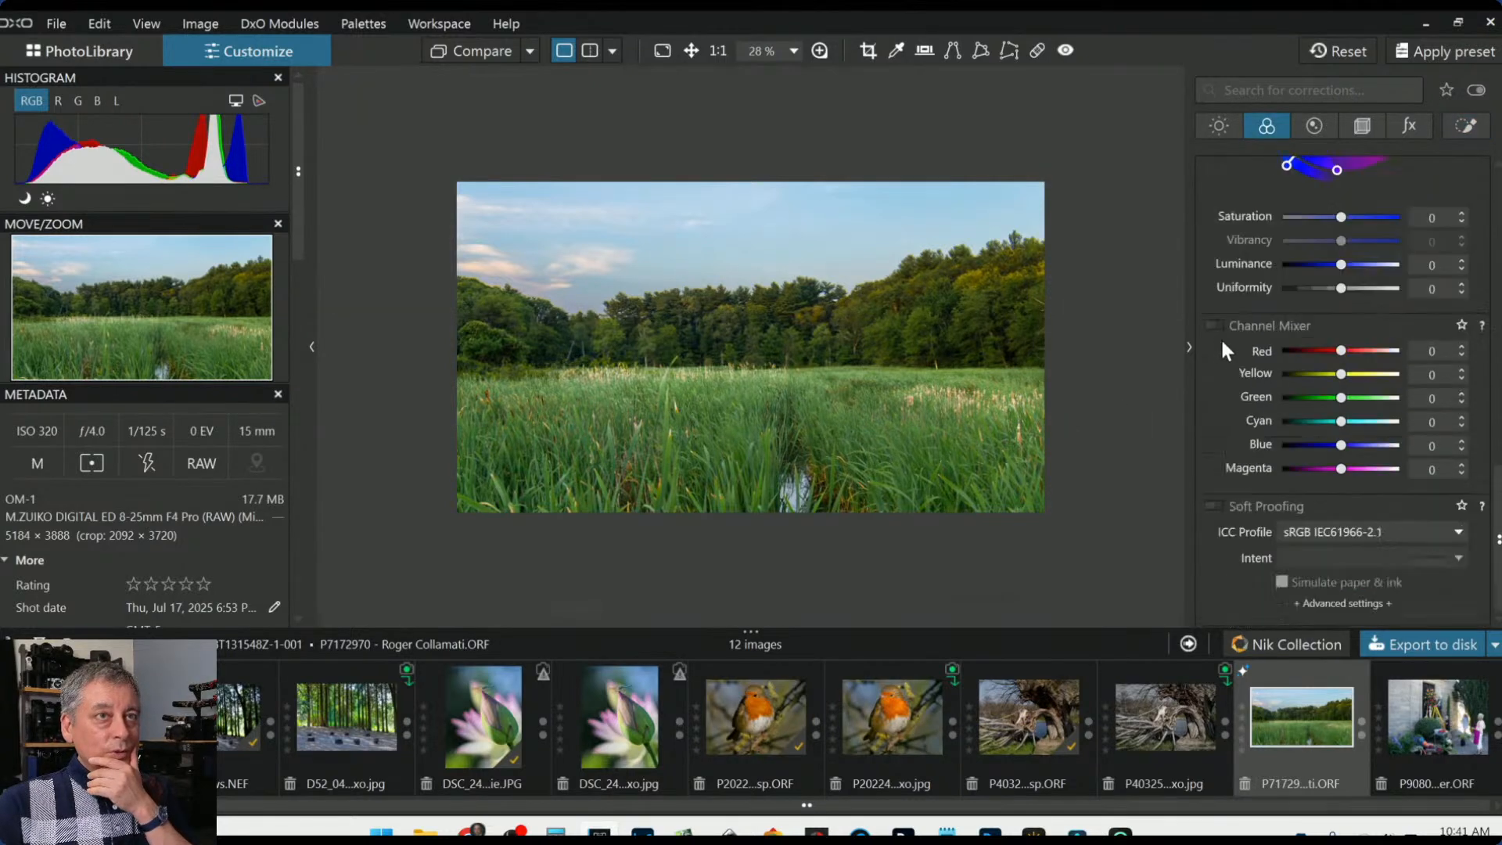
scroll(1222, 345, "up", 5)
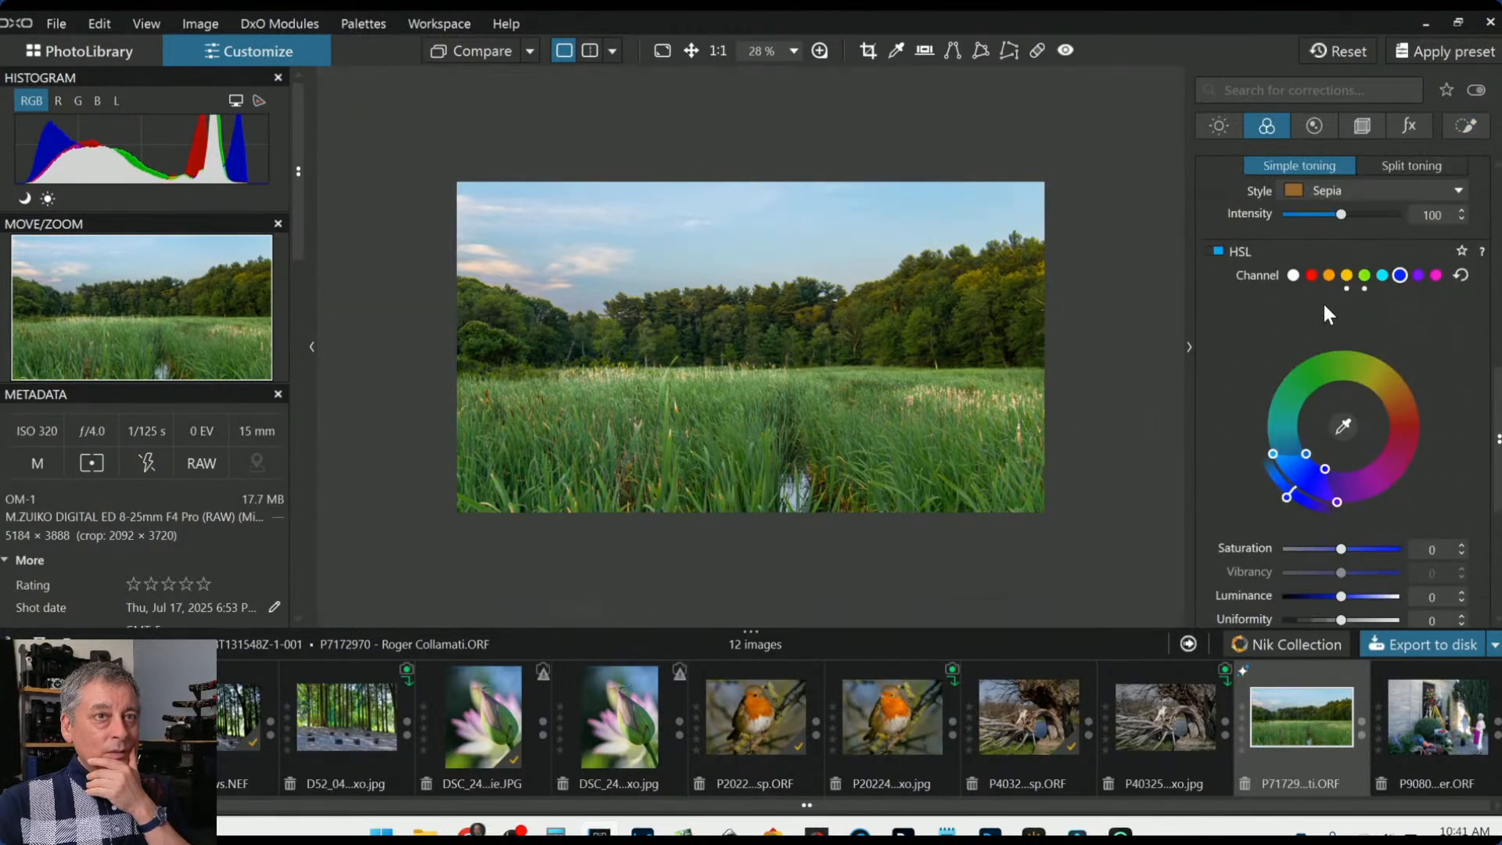
left_click(1365, 277)
scroll(1416, 388, "up", 1)
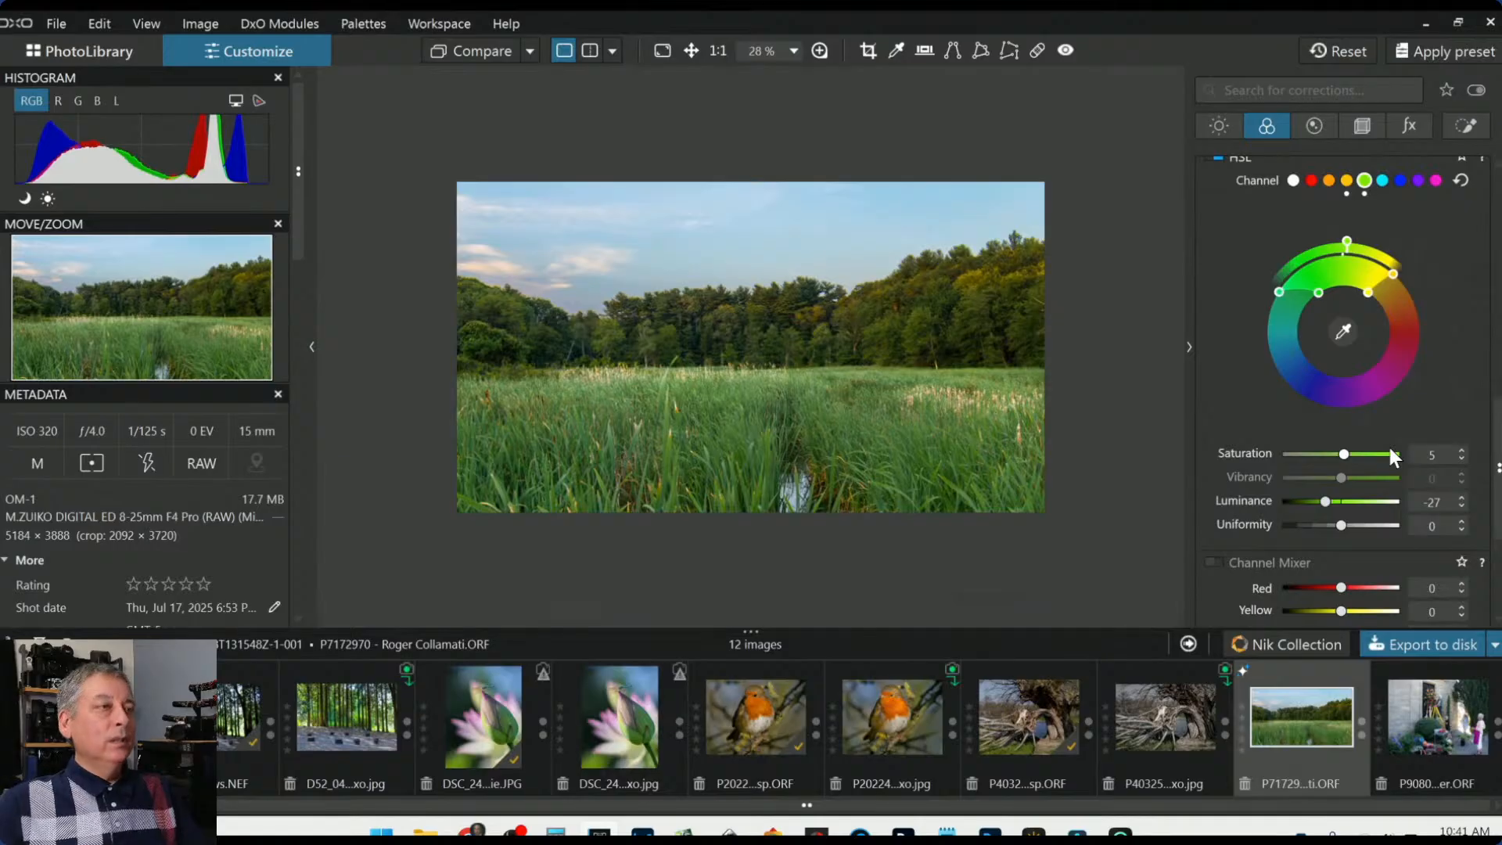
Export the marsh photo to disk as a JPG with the Standard output option, and reset the photo's corrections
right_click(828, 392)
left_click(918, 130)
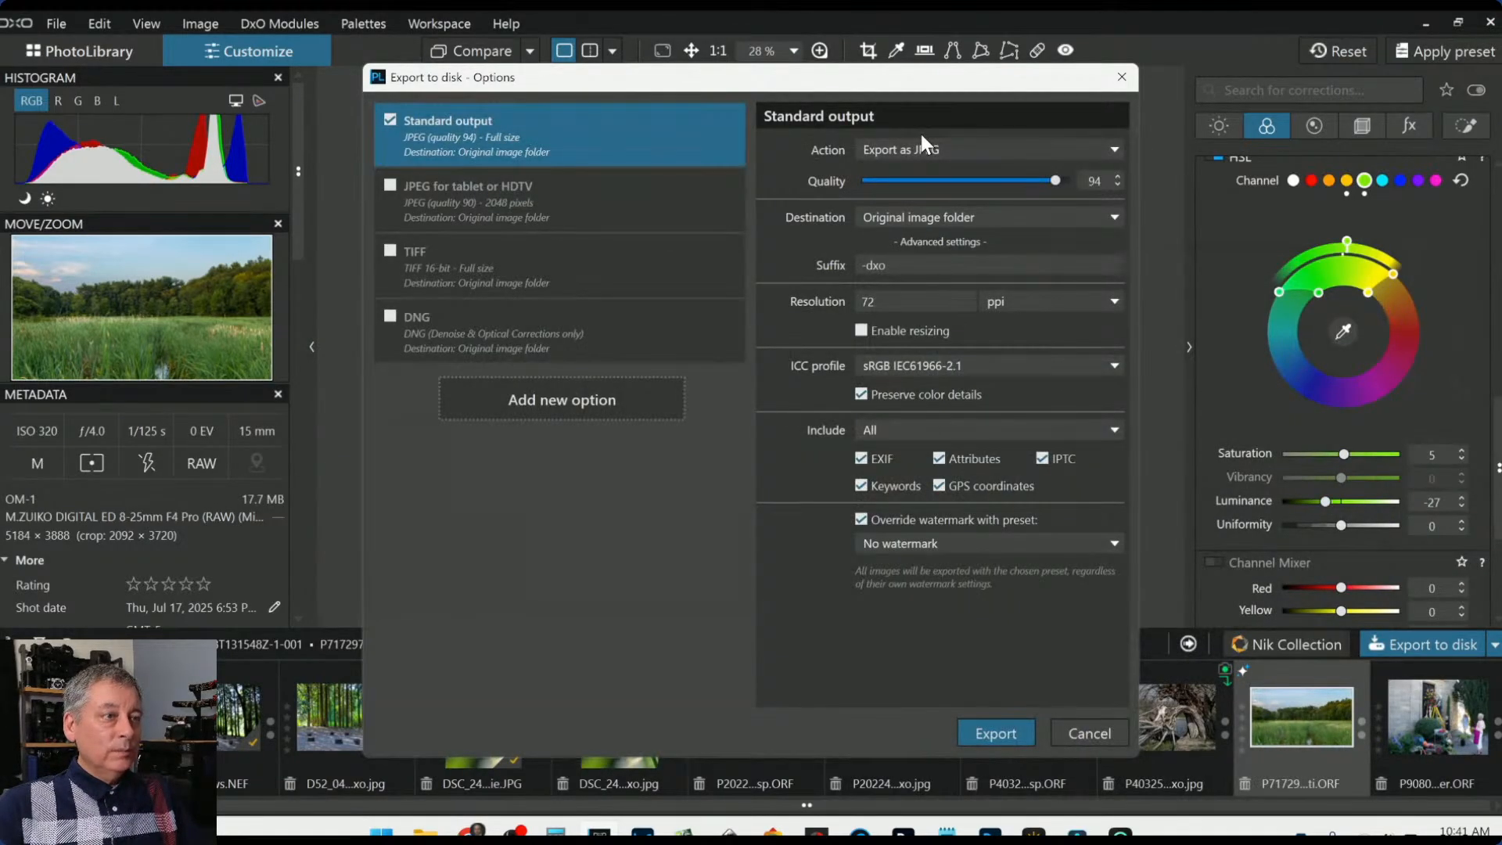
key("Return")
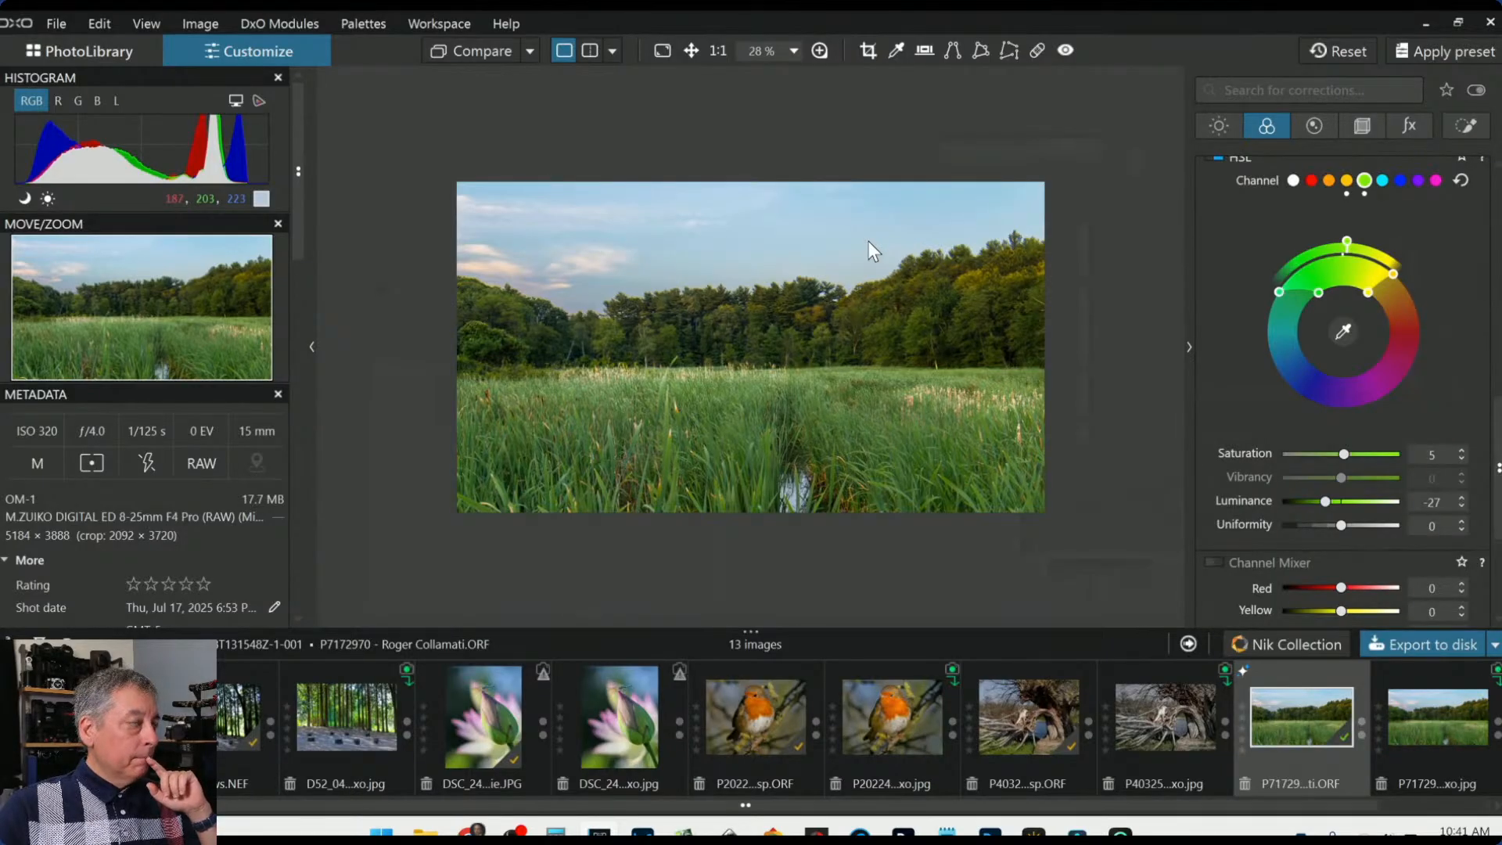
left_click(1313, 52)
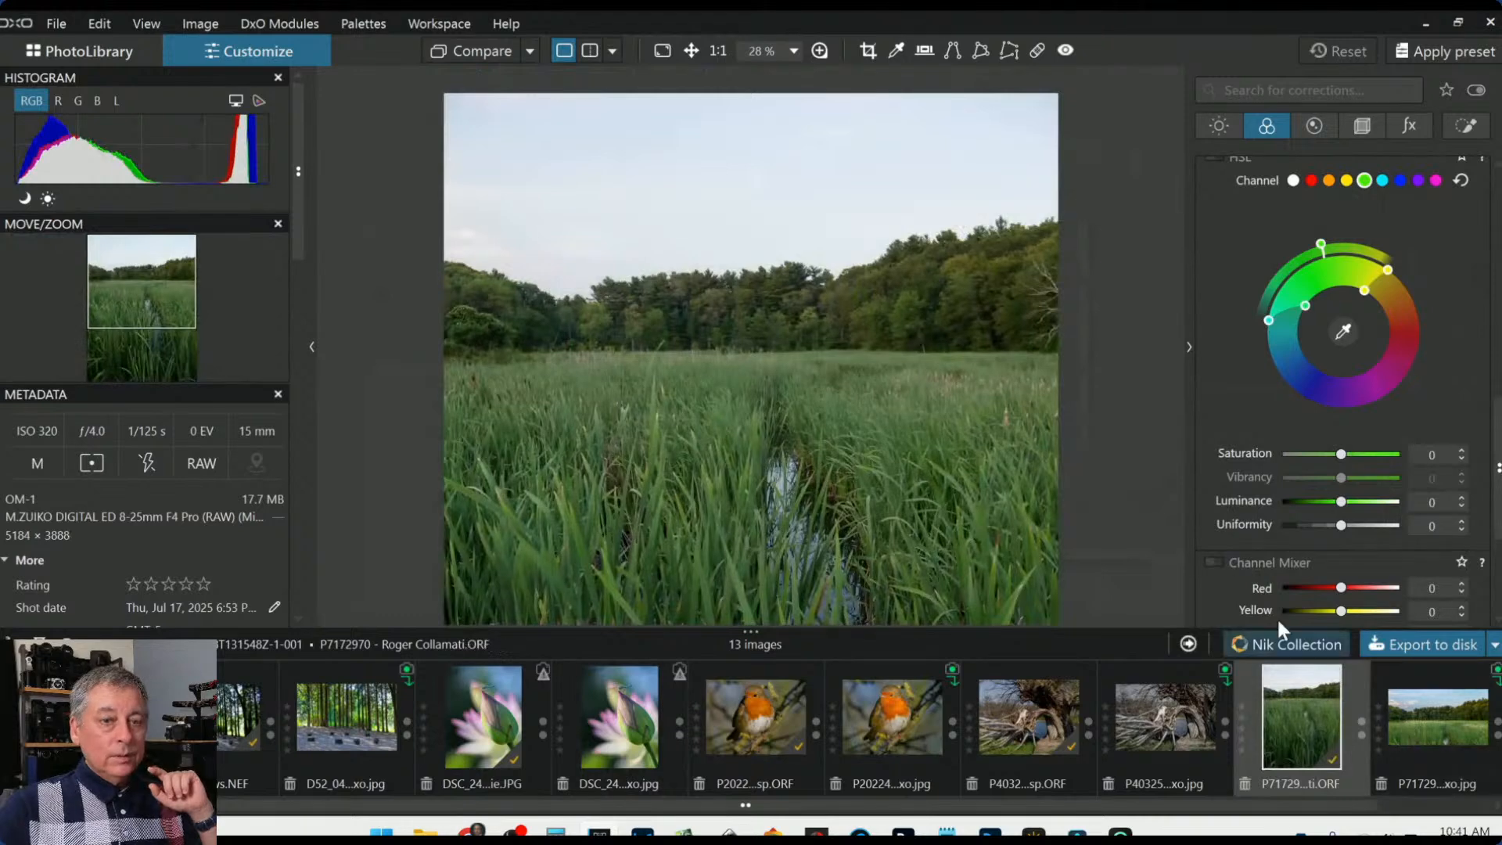
Compare the reset marsh photo with its exported Standard output JPG side by side left / right, with the side palettes hidden
left_click(537, 50)
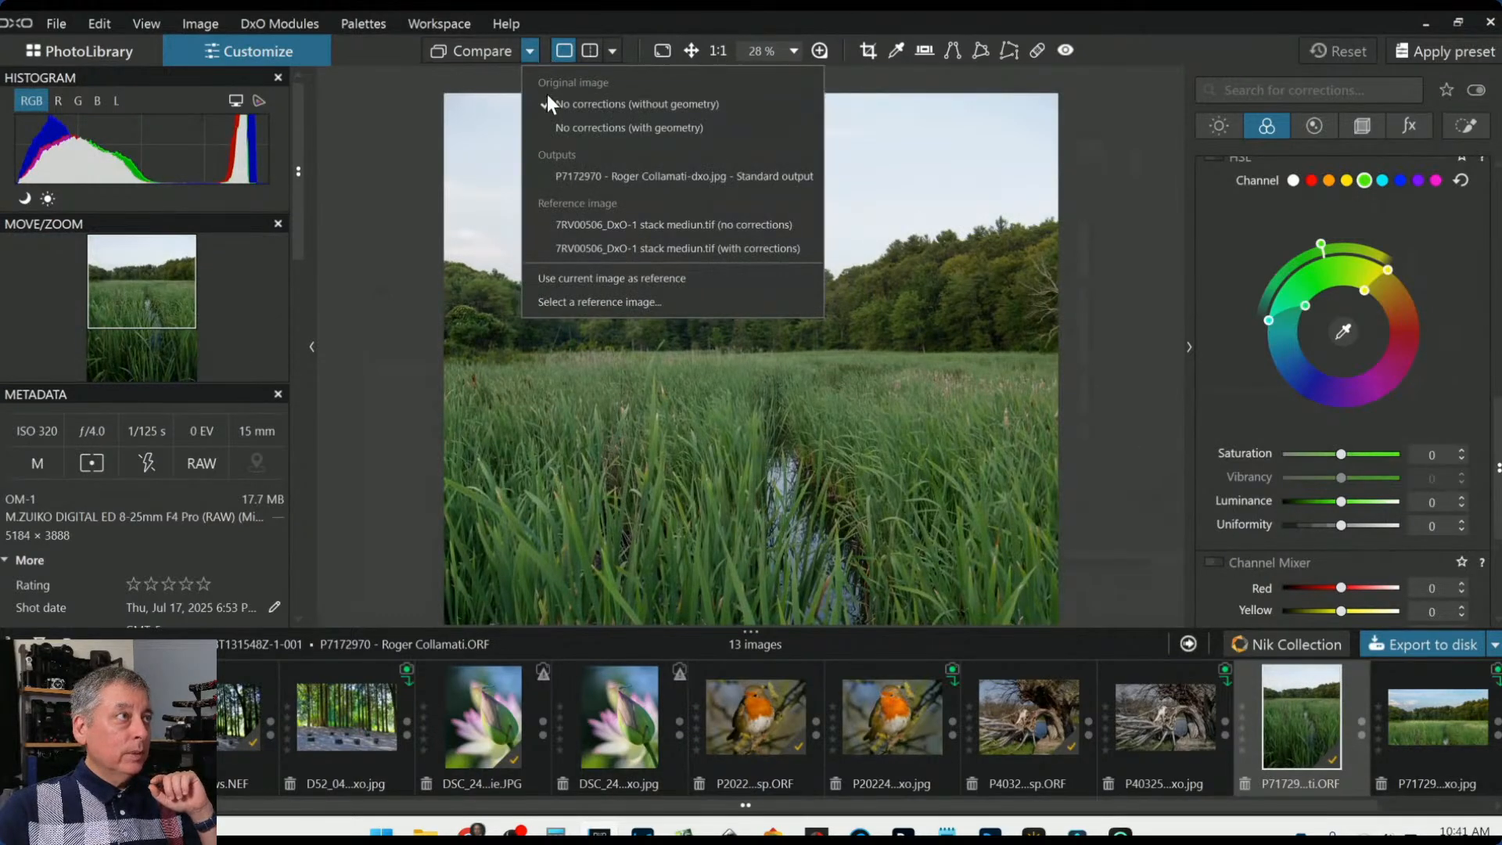
left_click(566, 172)
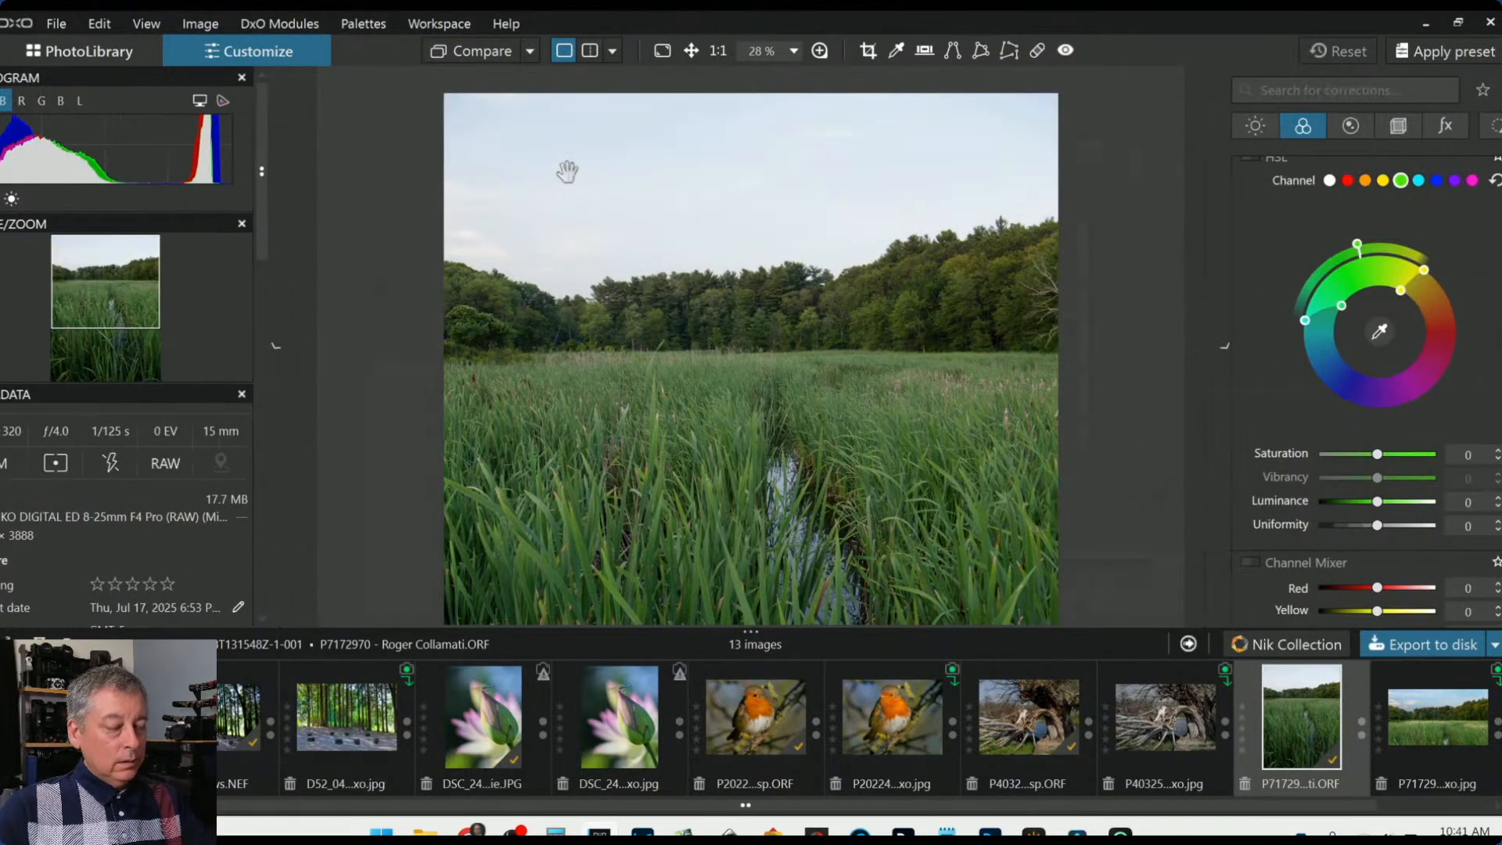
key("Tab")
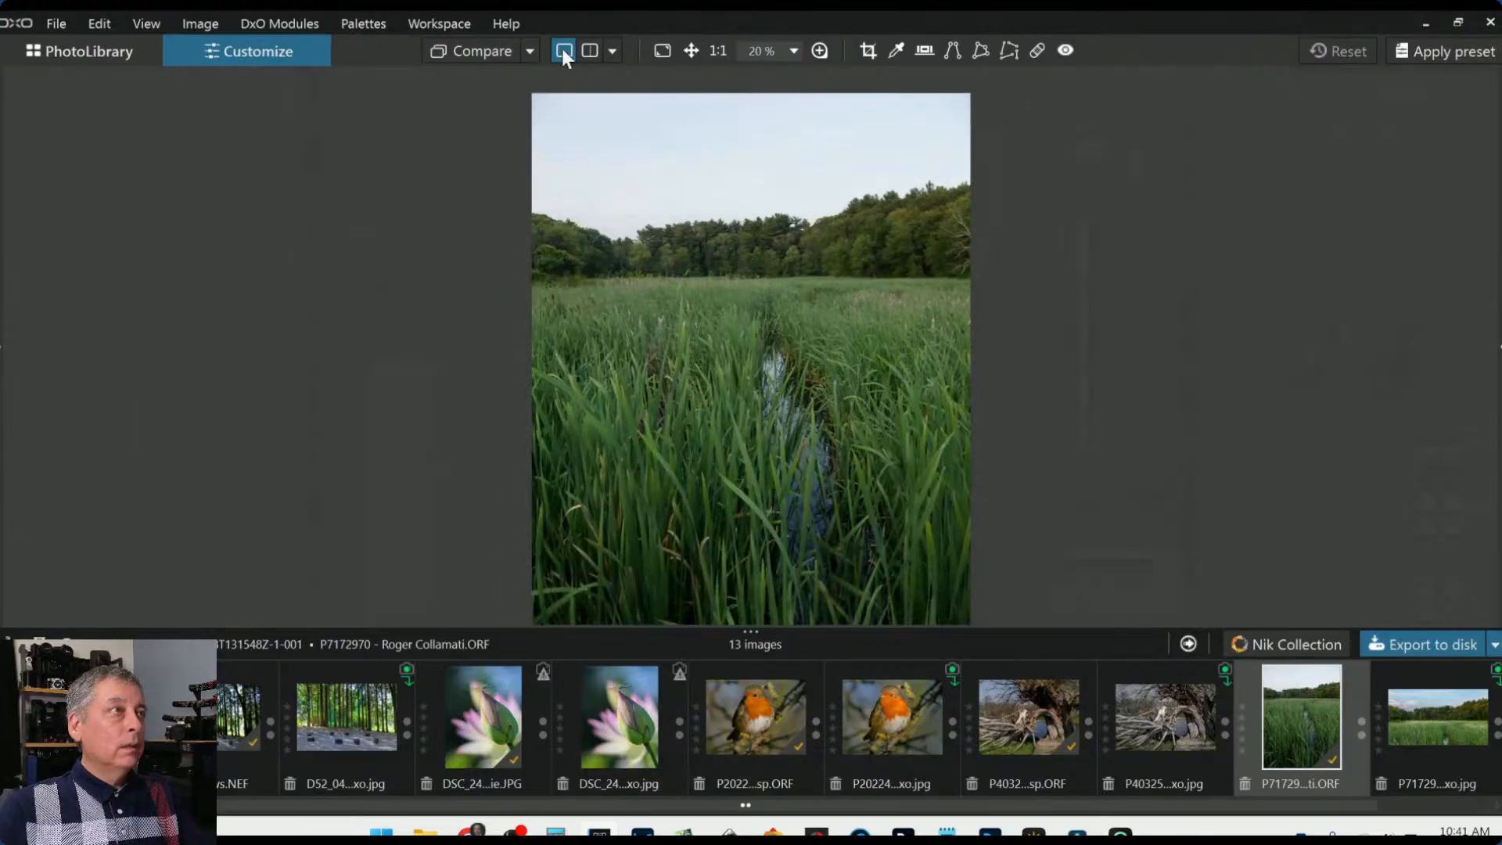
left_click(614, 51)
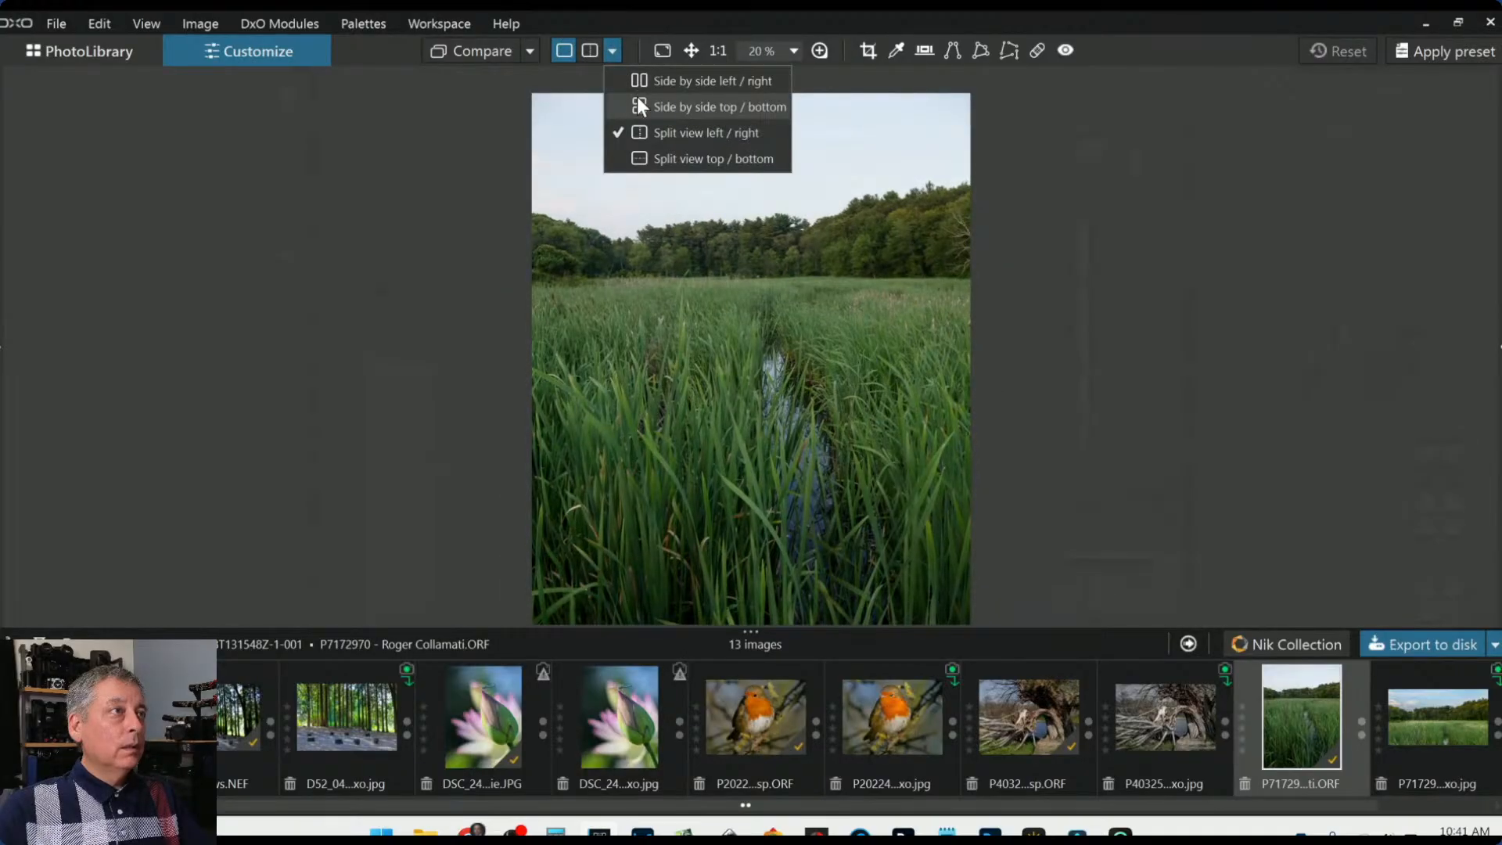
left_click(641, 81)
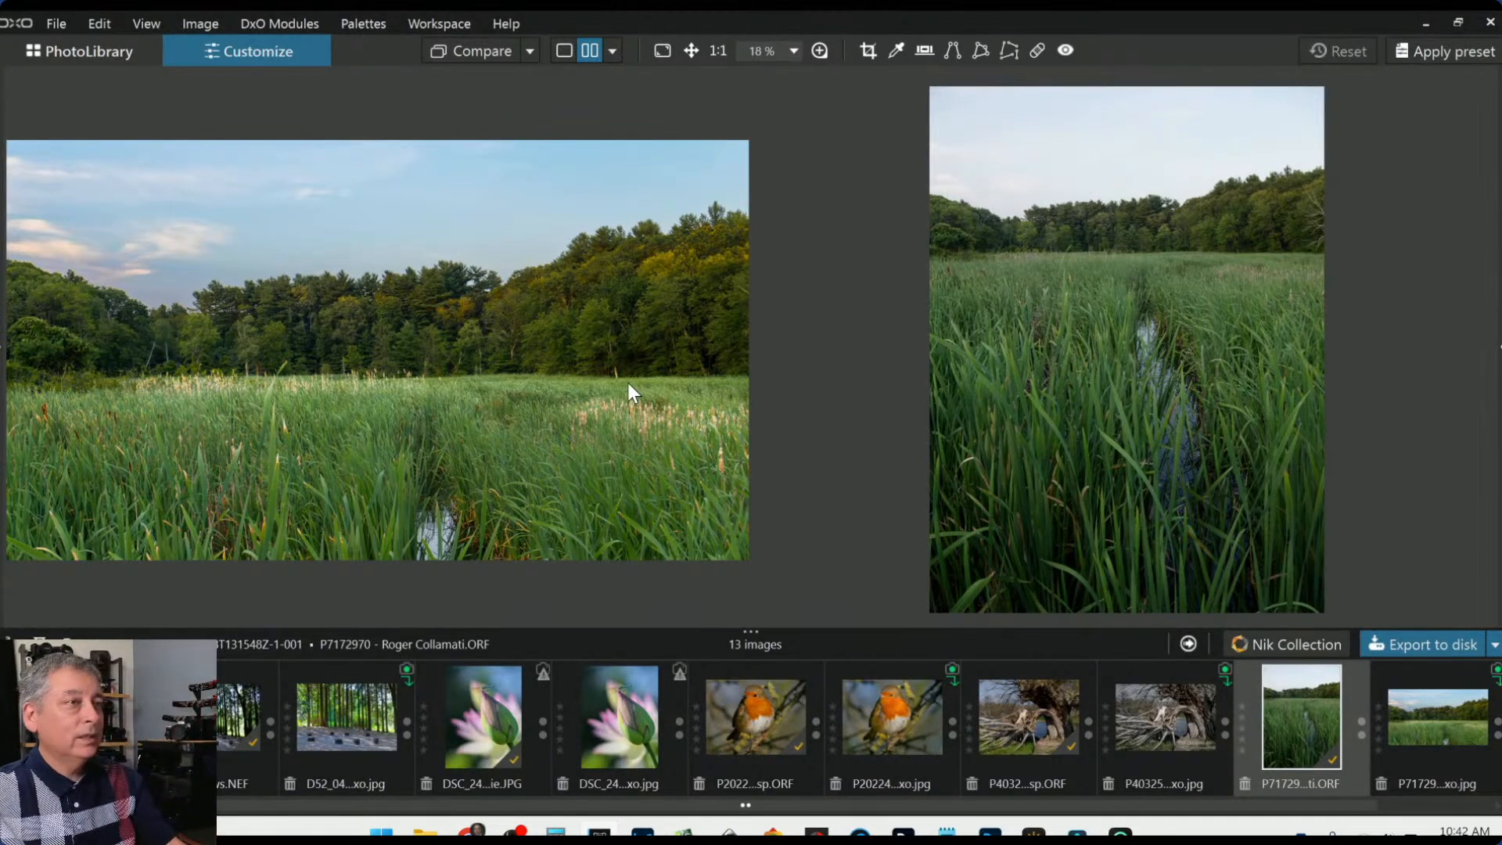
scroll(627, 382, "down", 1)
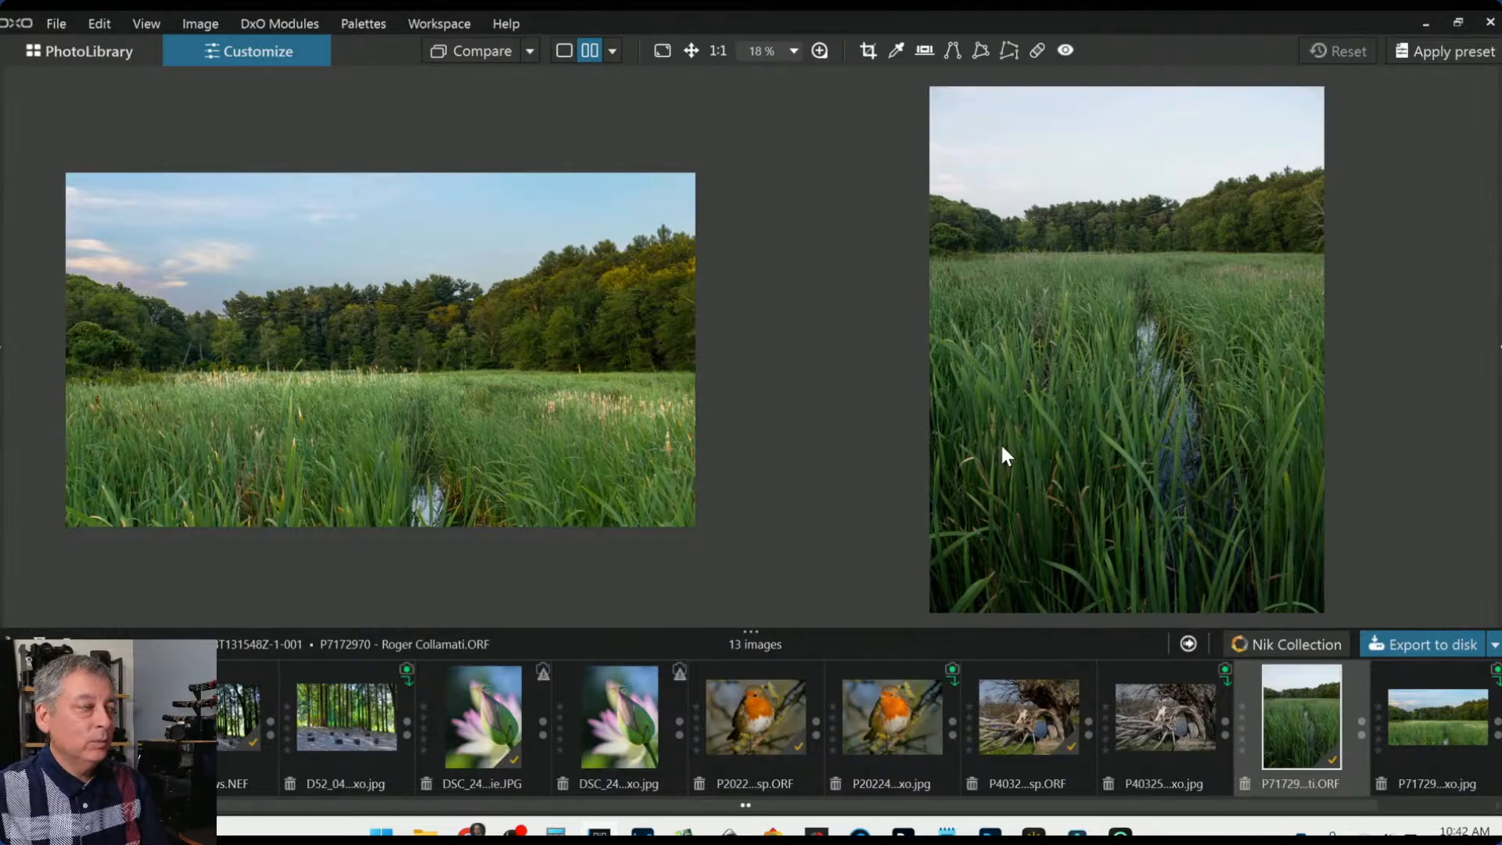
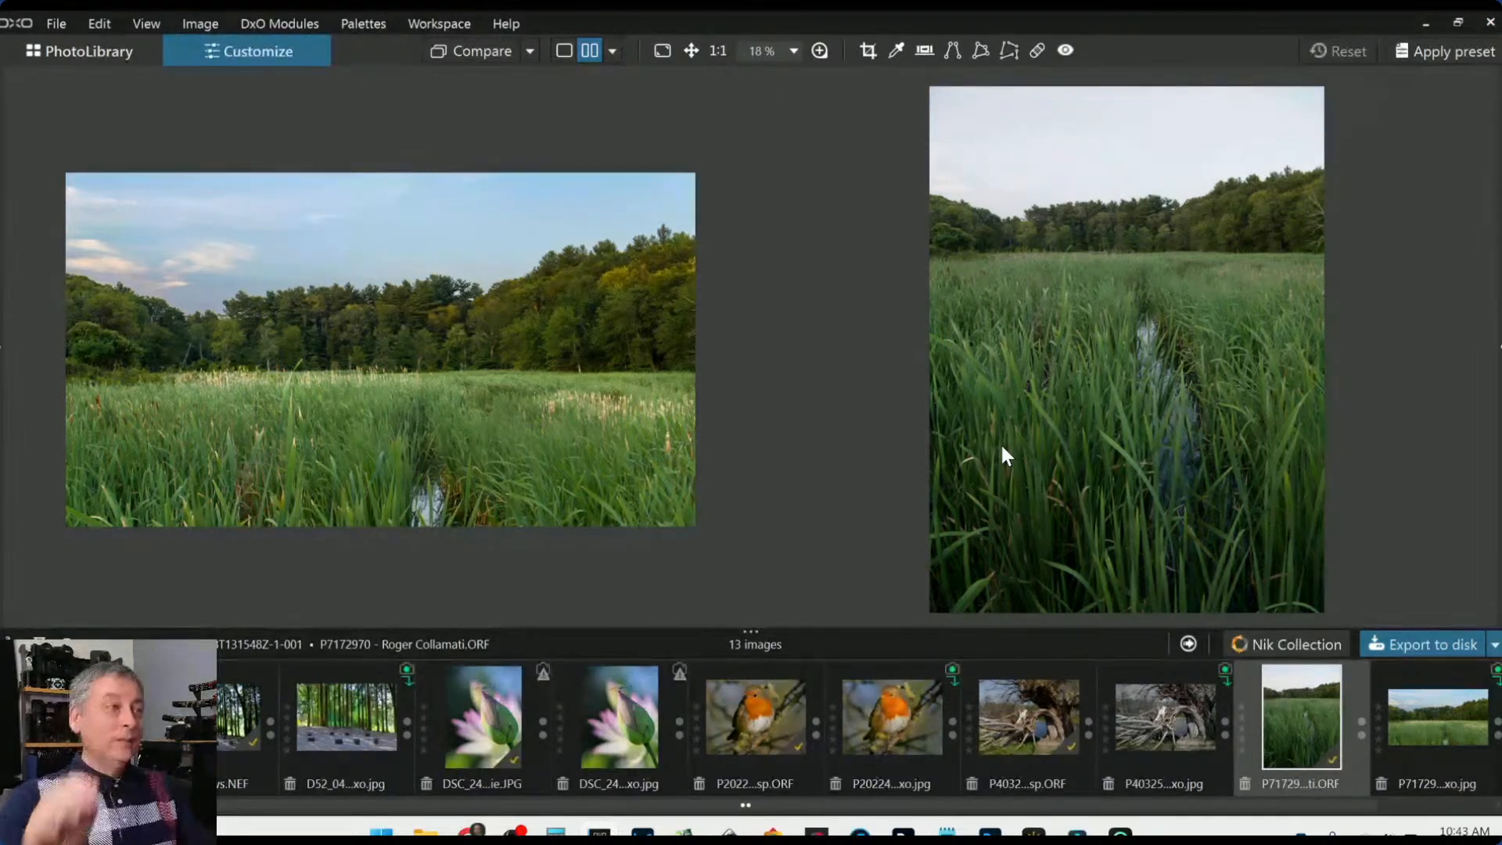
scroll(647, 409, "up", 1)
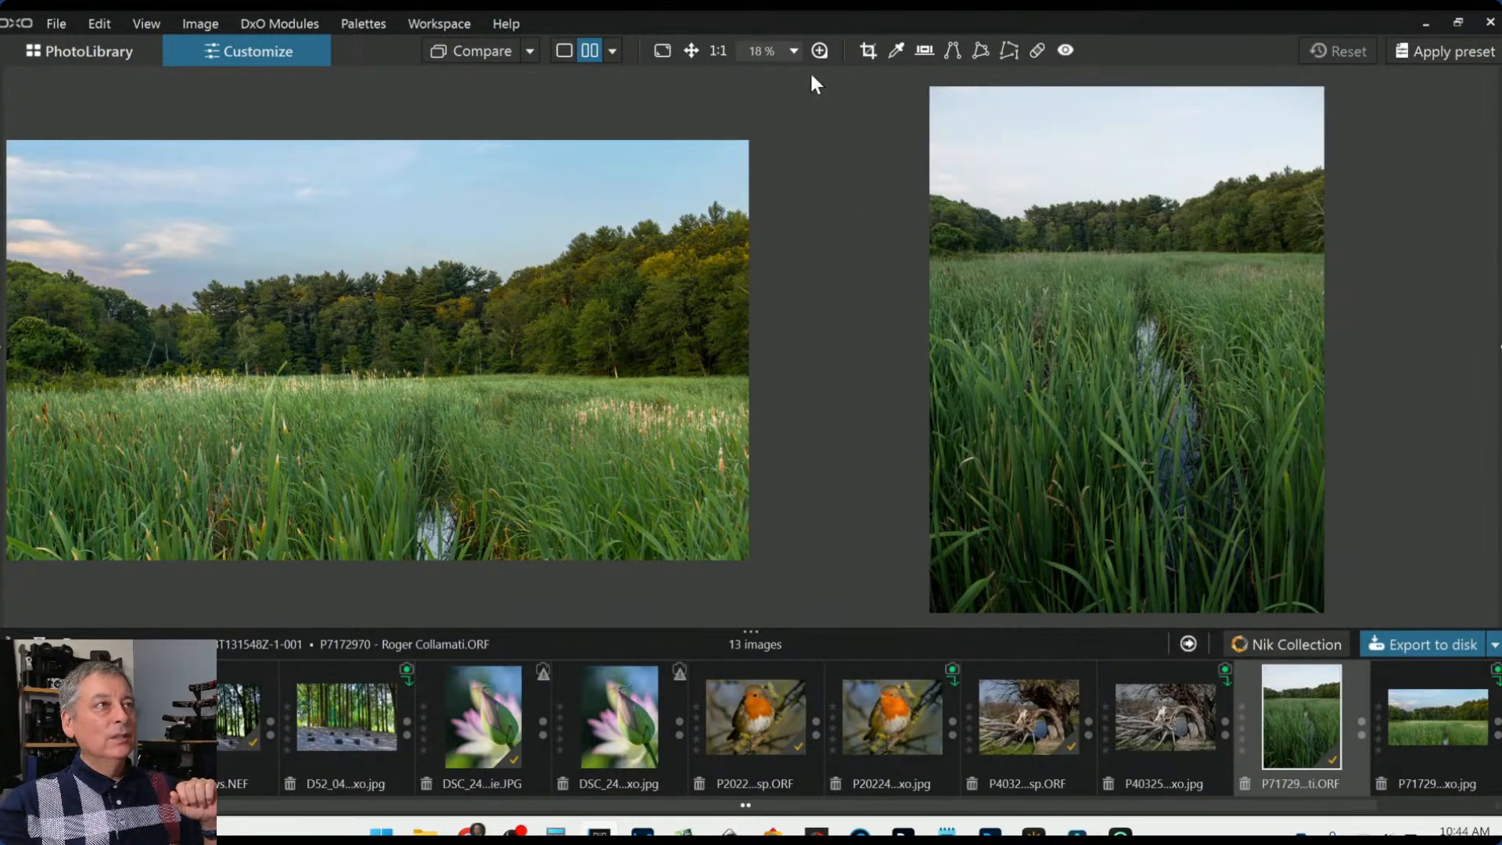
Compare the exported and original marsh photos in split view left / right, sweeping the divider across the whole image both ways
left_click(612, 52)
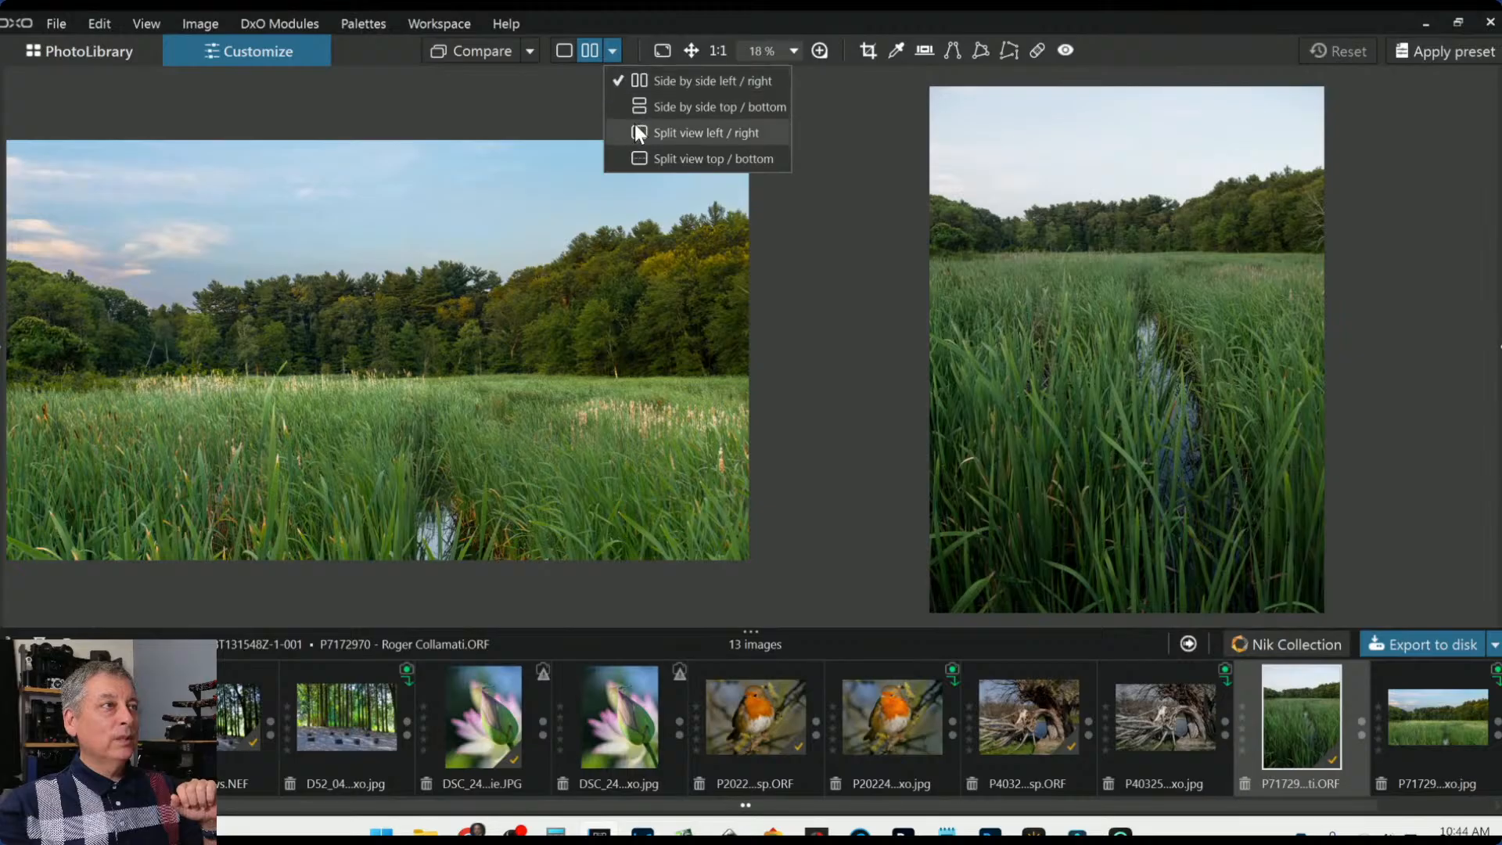
left_click(635, 126)
scroll(912, 387, "up", 5)
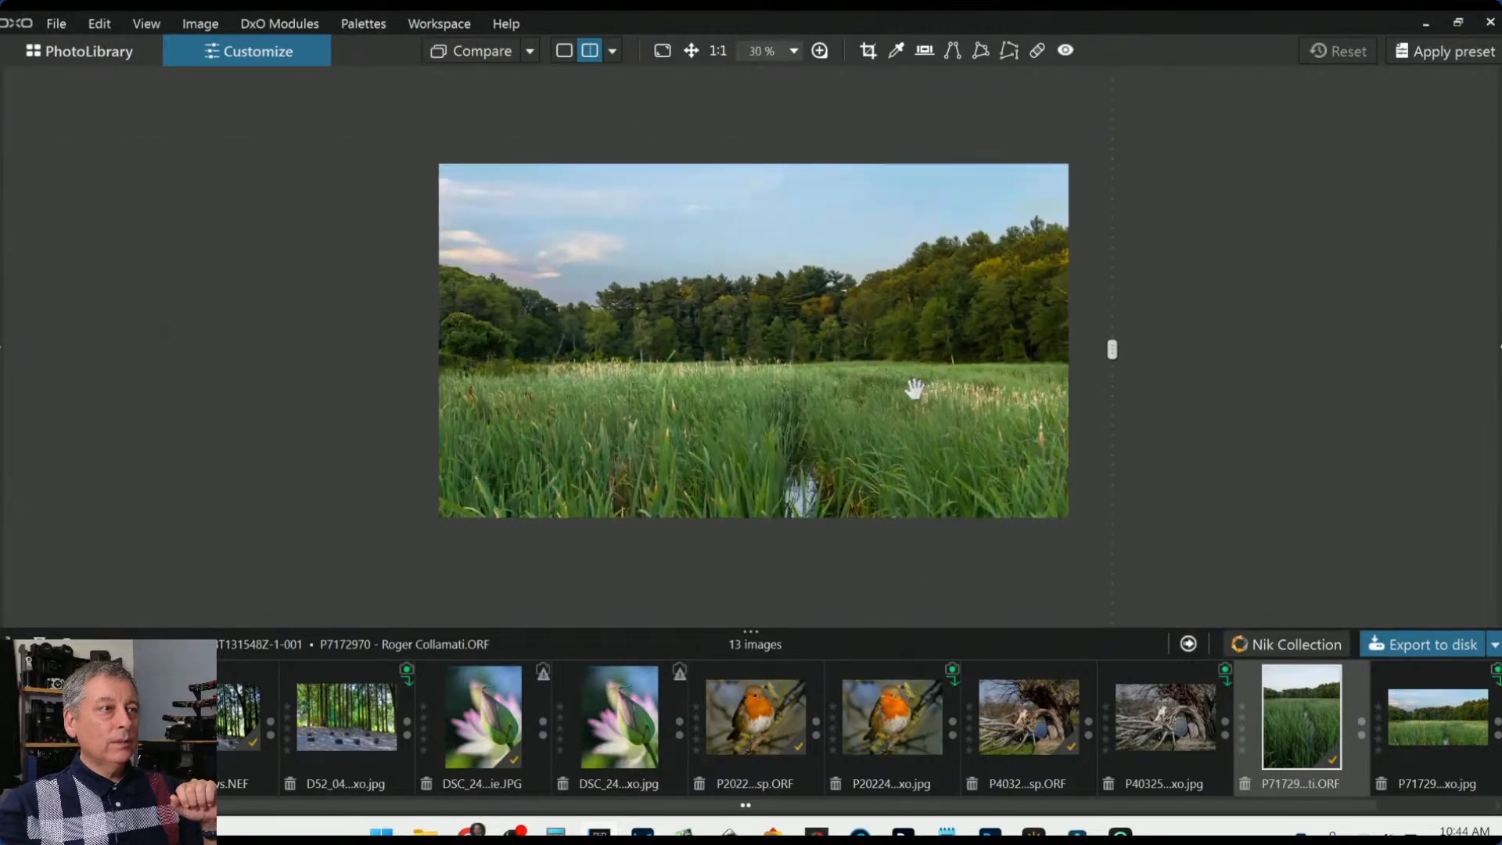
left_click_drag(1112, 350, 240, 350)
scroll(639, 296, "down", 4)
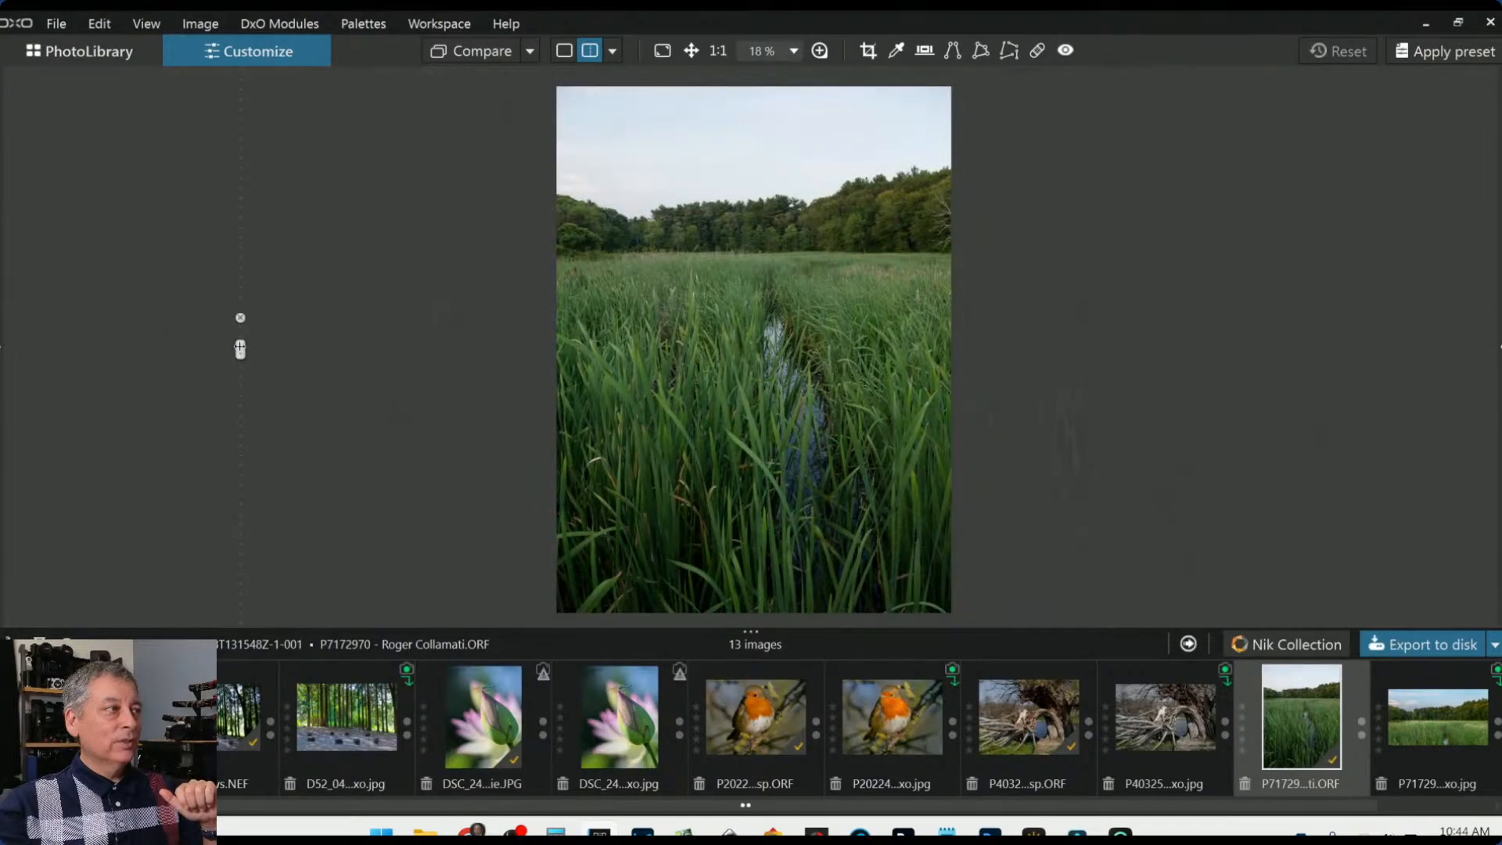
left_click_drag(240, 350, 1232, 350)
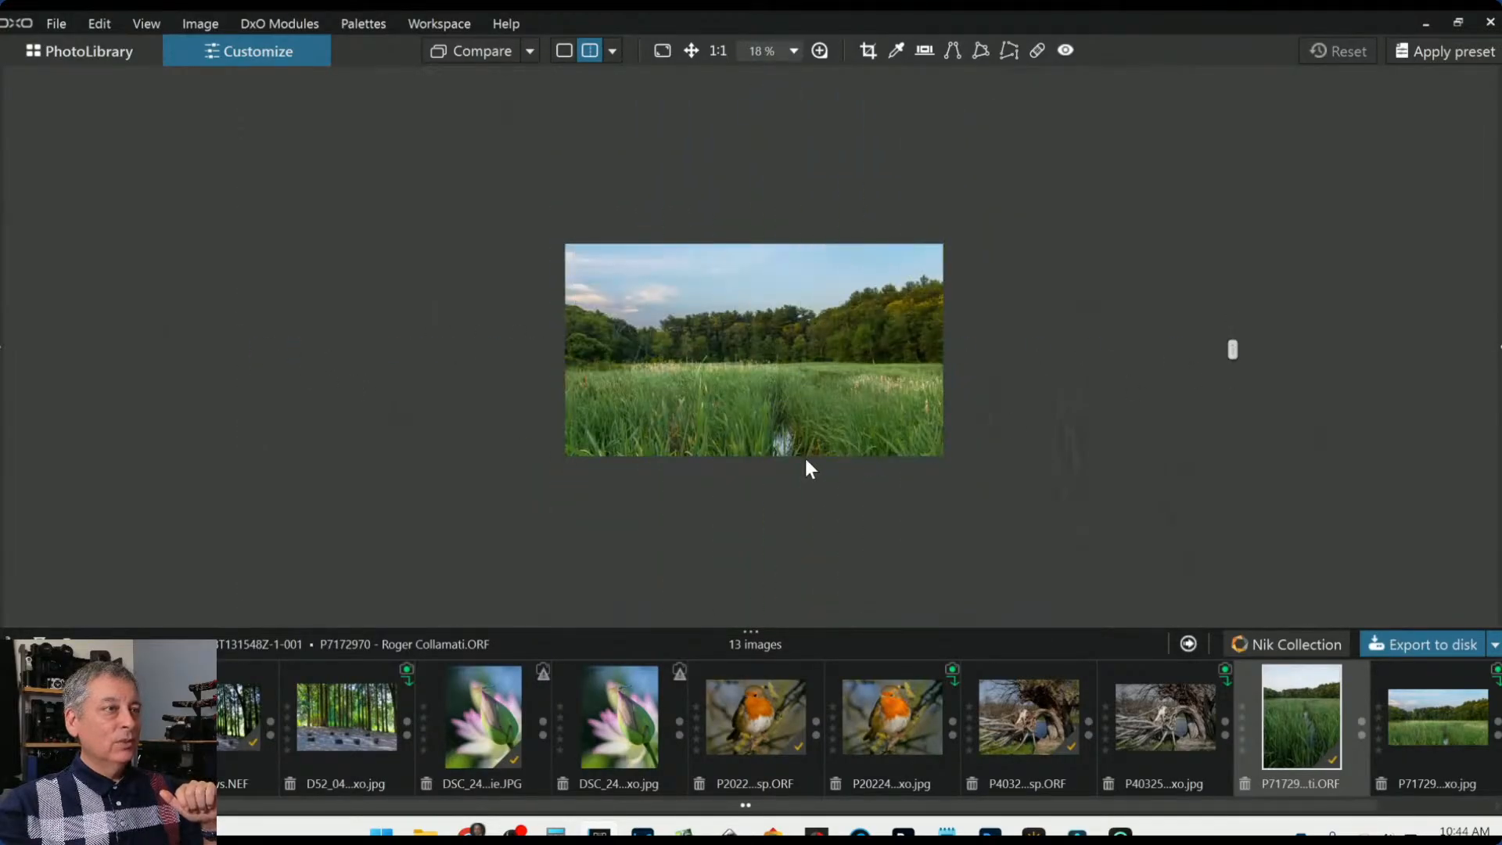
scroll(805, 462, "up", 4)
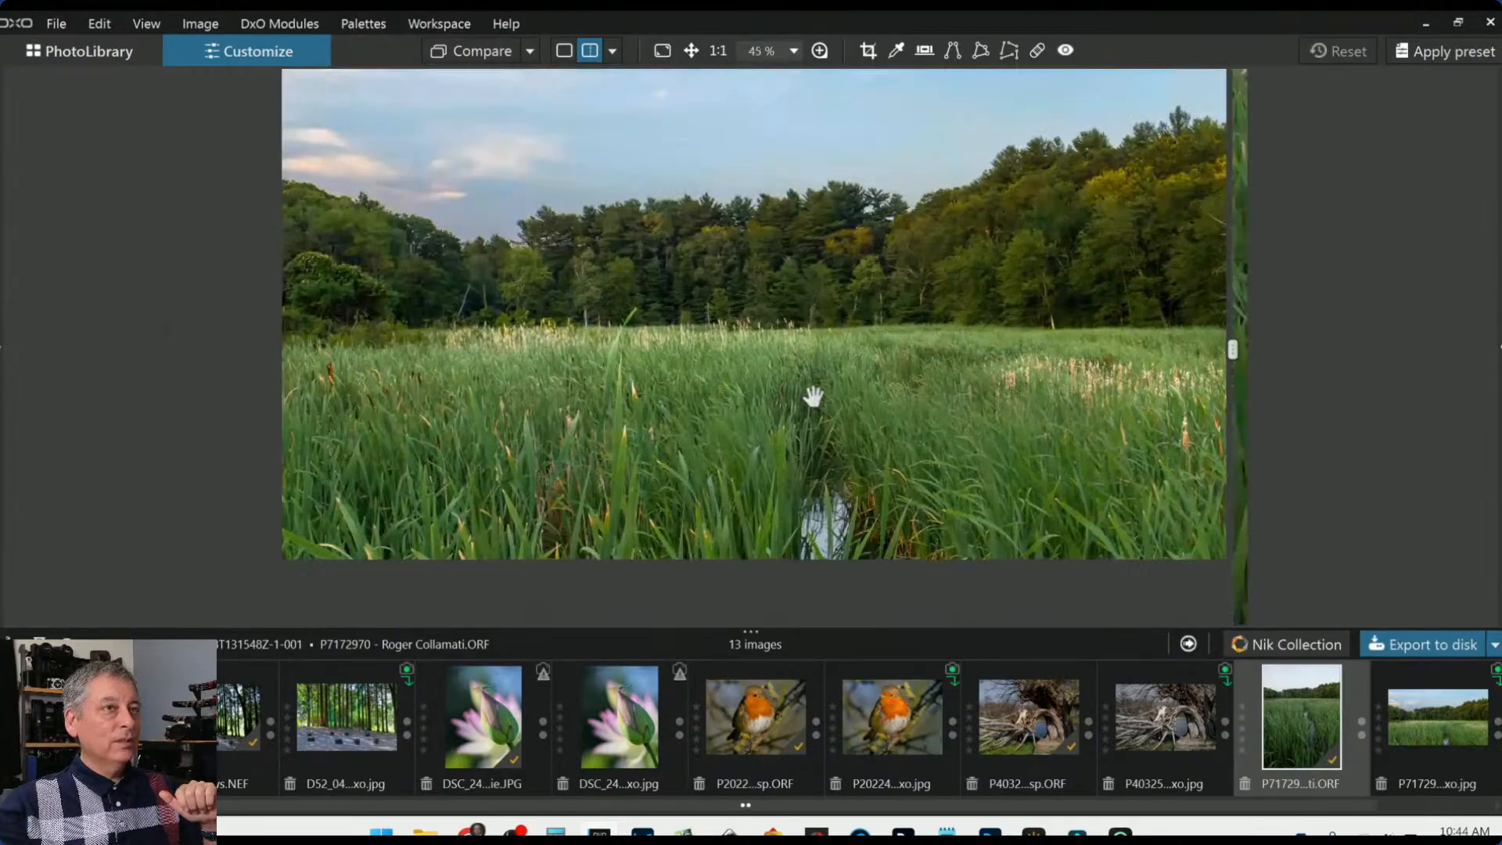
scroll(814, 398, "down", 1)
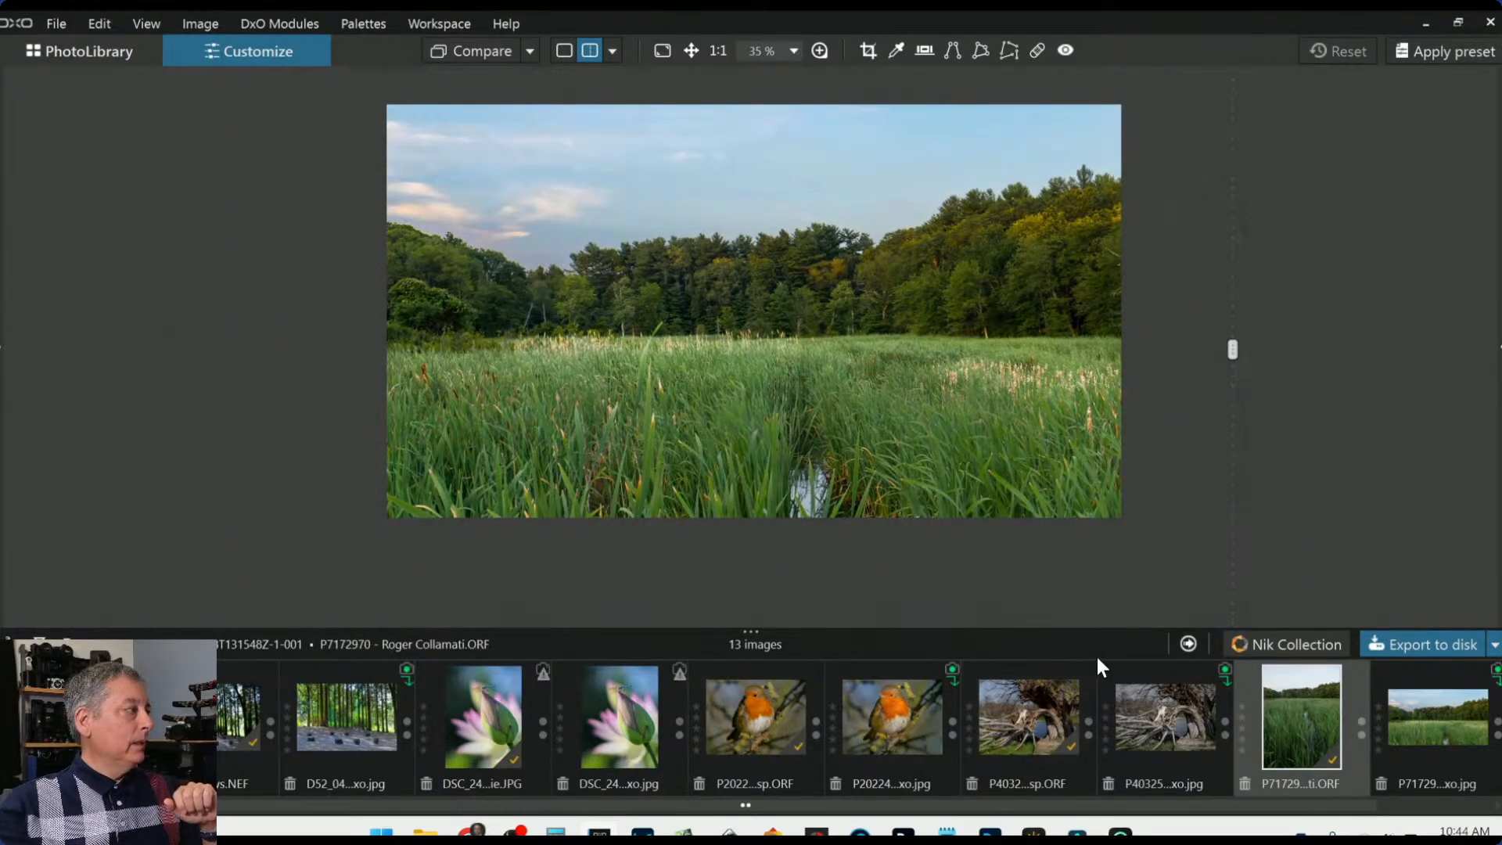
Open the P9080034 photo of the flower arrangers in single-image view and show the side palettes again
scroll(1393, 769, "down", 1)
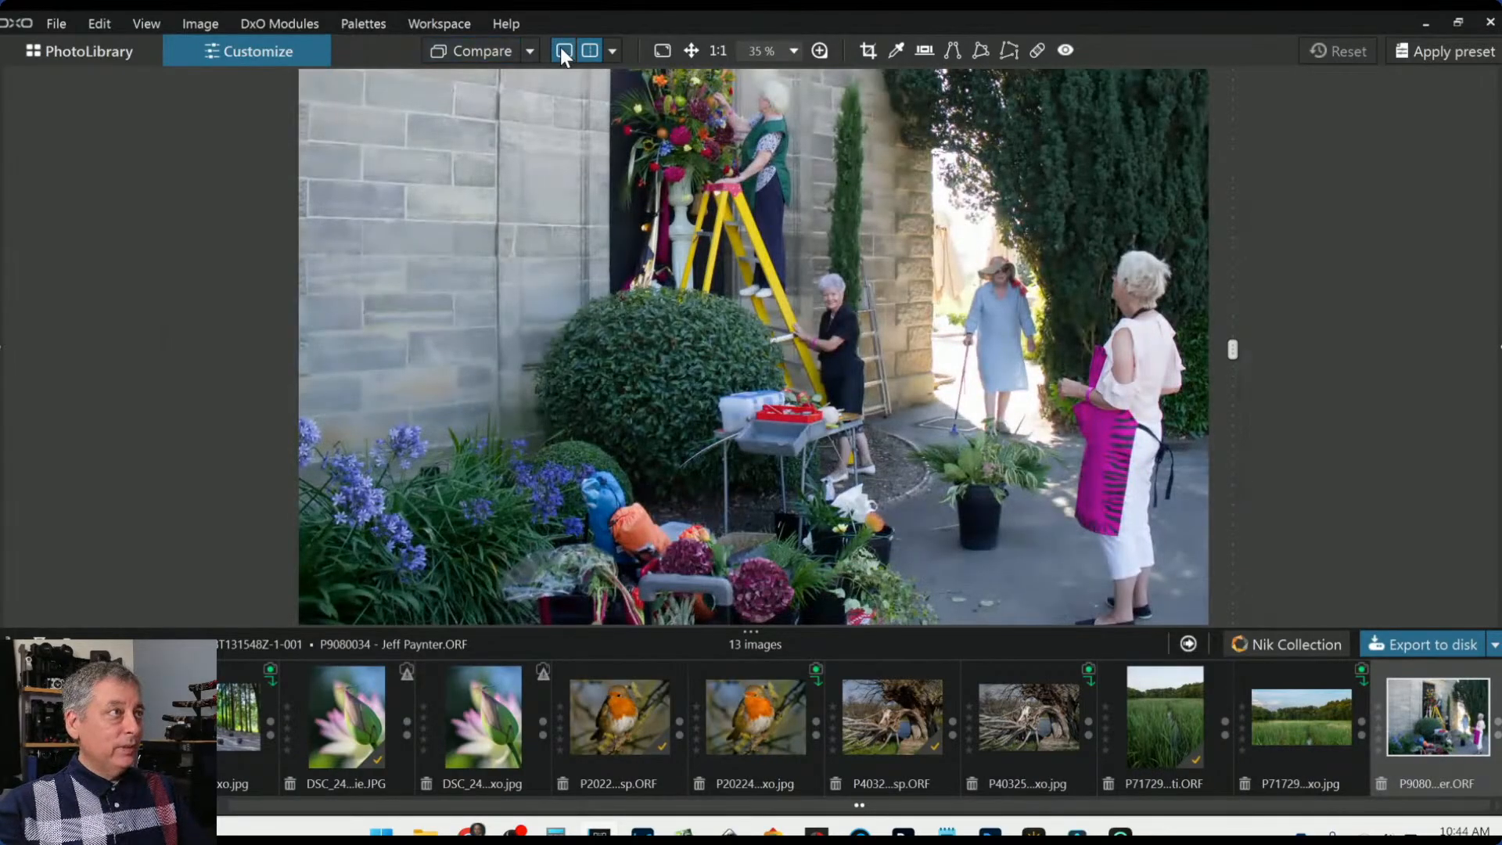
left_click(561, 49)
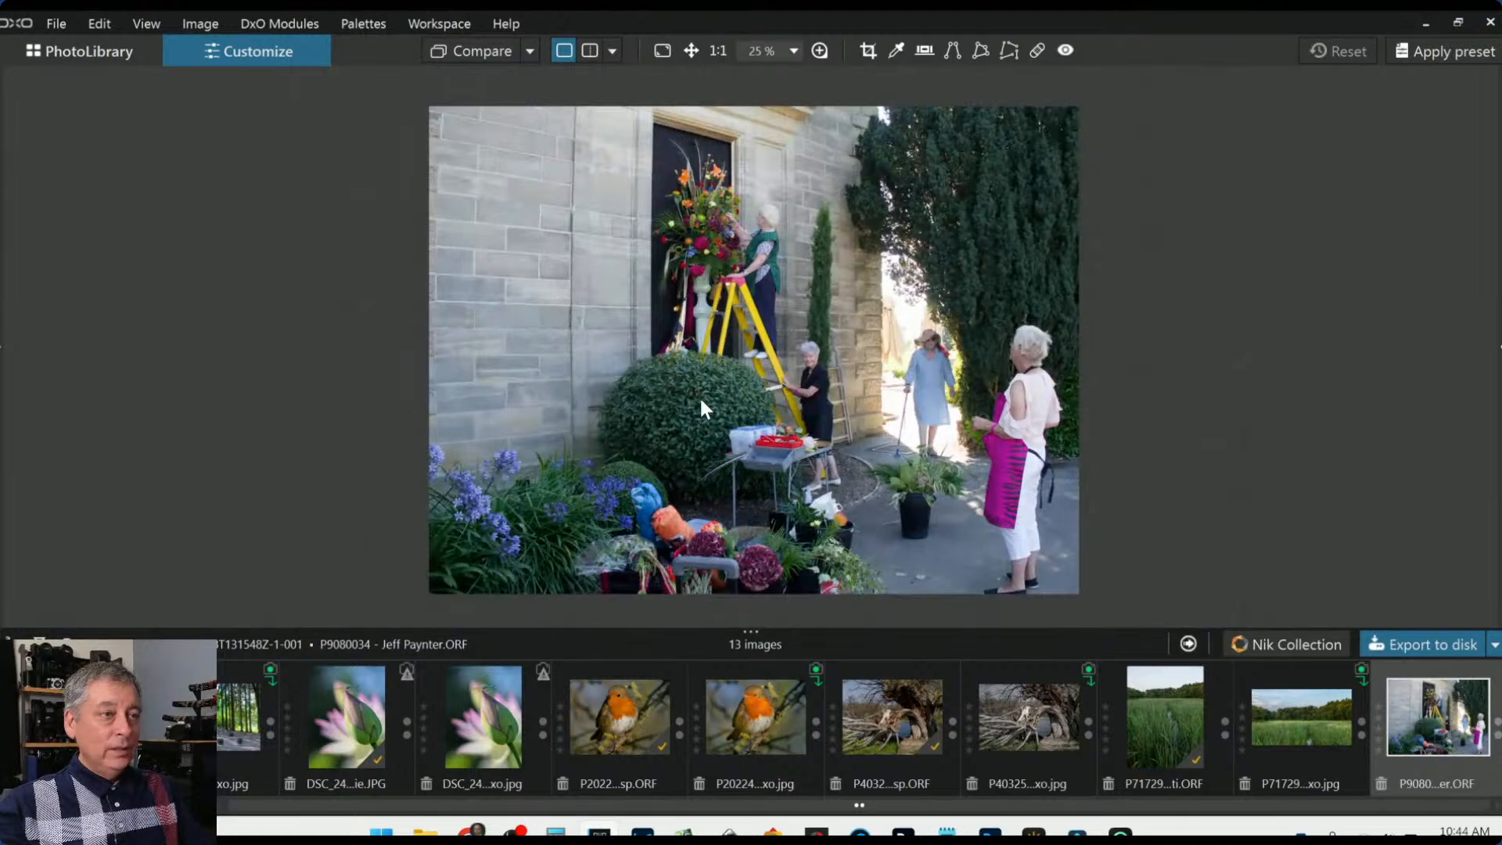
scroll(699, 396, "down", 1)
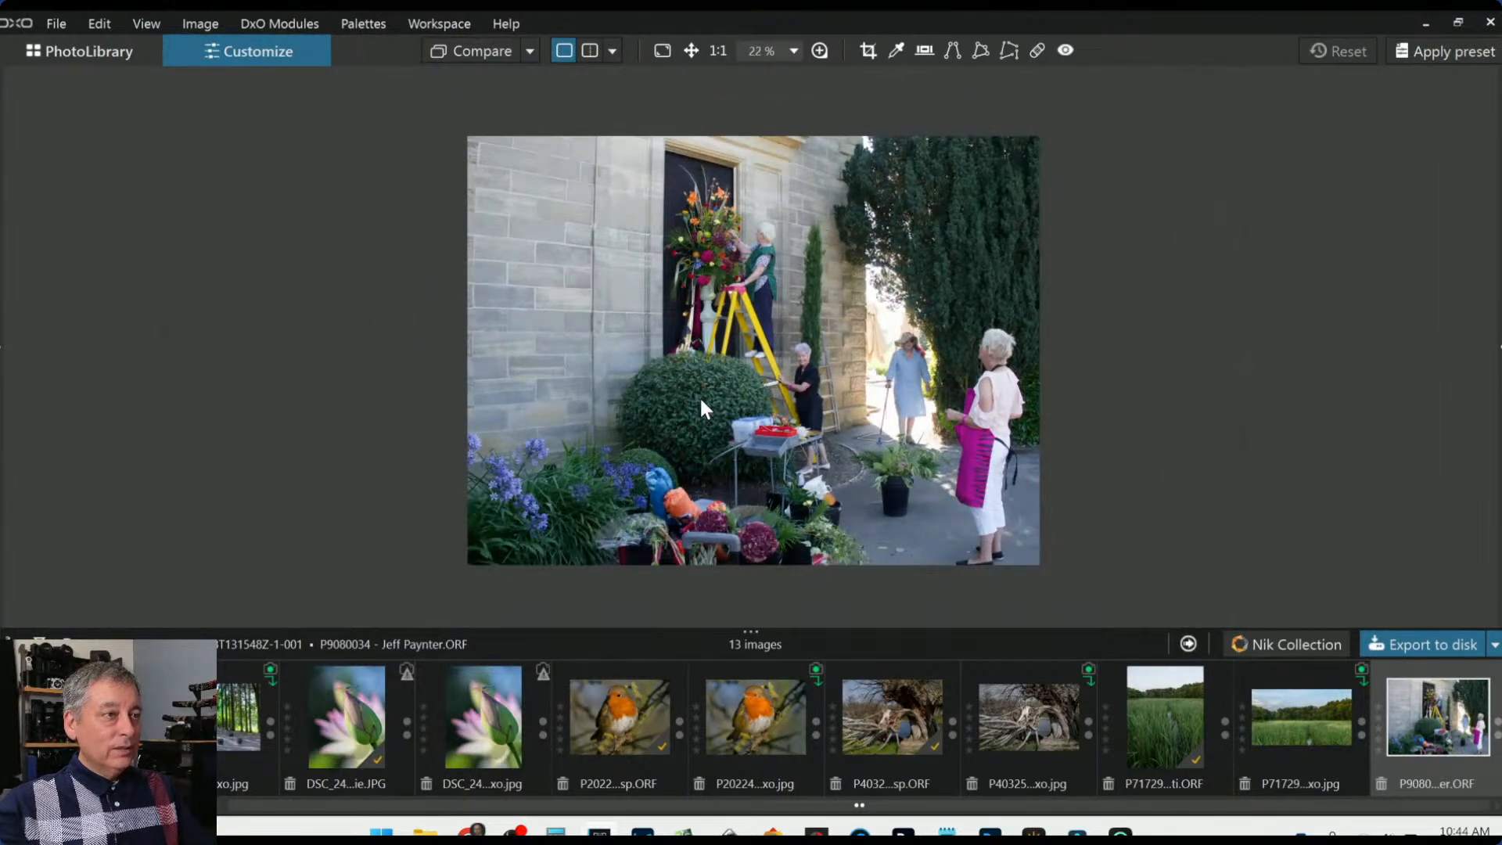
scroll(699, 396, "up", 1)
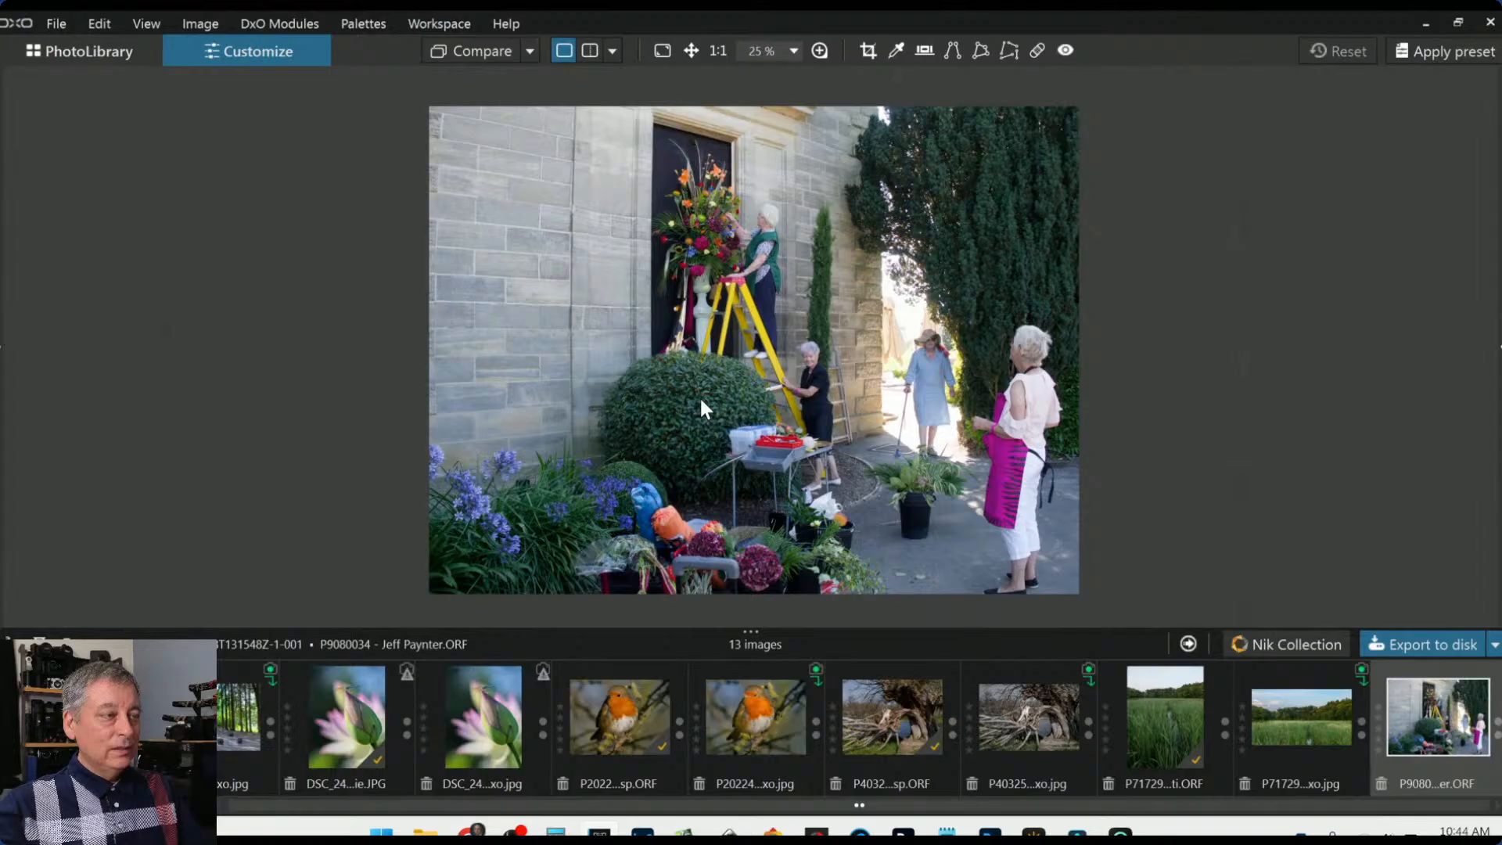
key("F9")
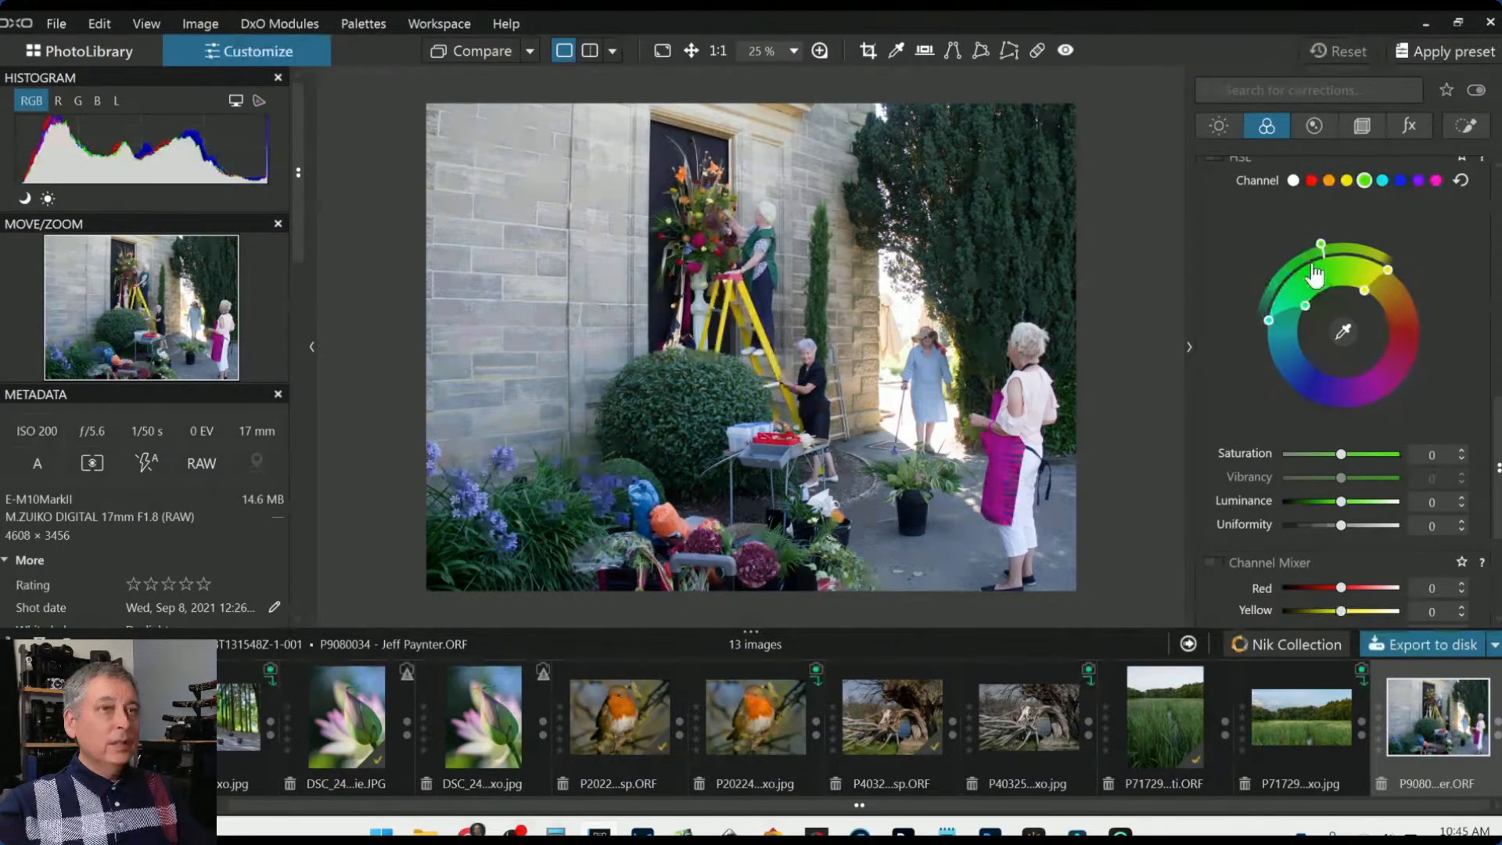
Apply the 0000 default preset to the flower arrangers photo and turn on the Perspective correction
left_click(1361, 125)
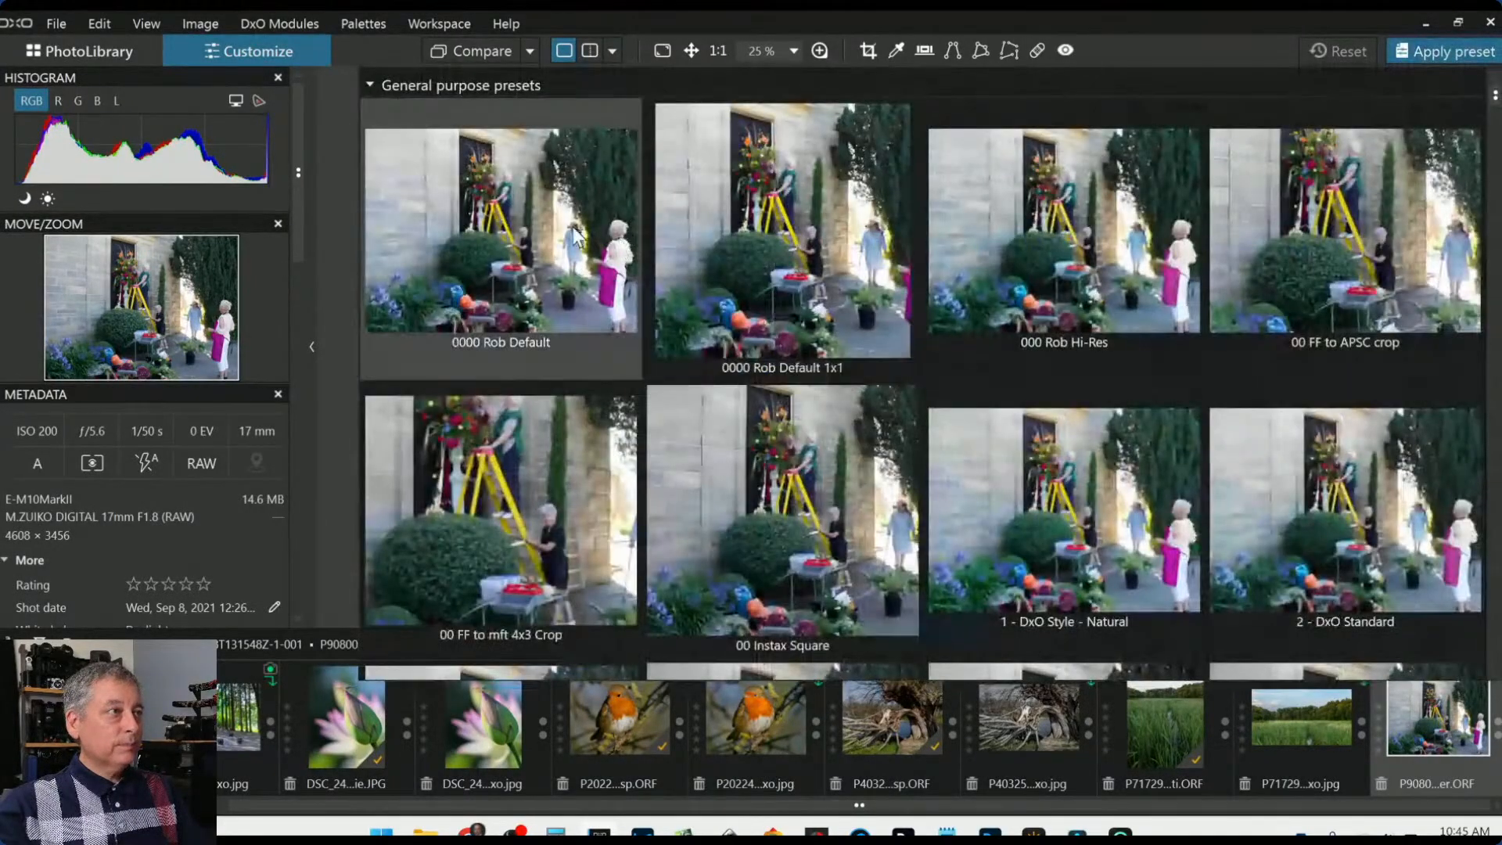
double_click(1012, 406)
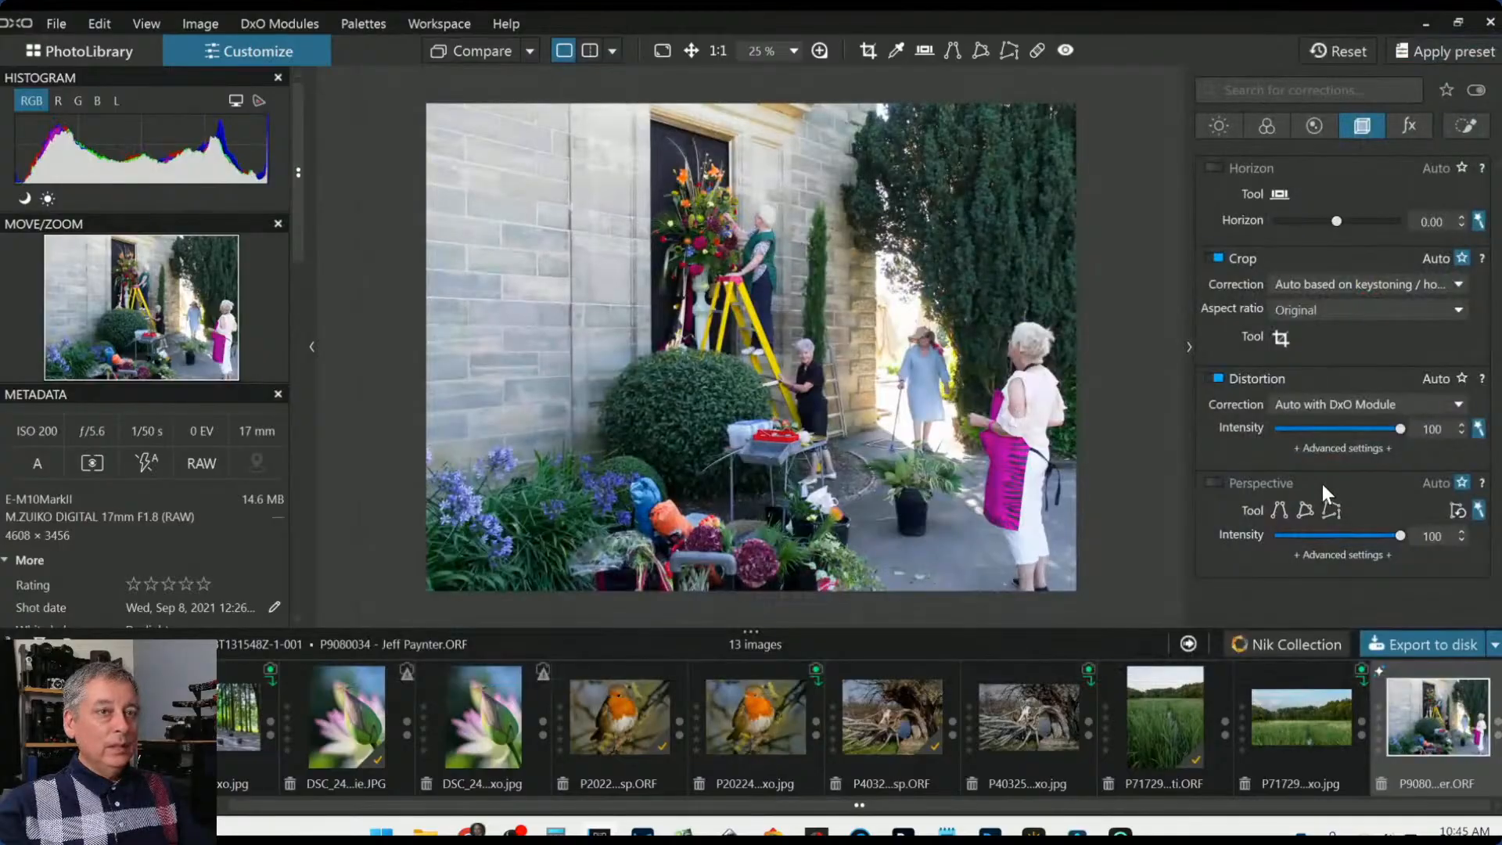
left_click(1214, 482)
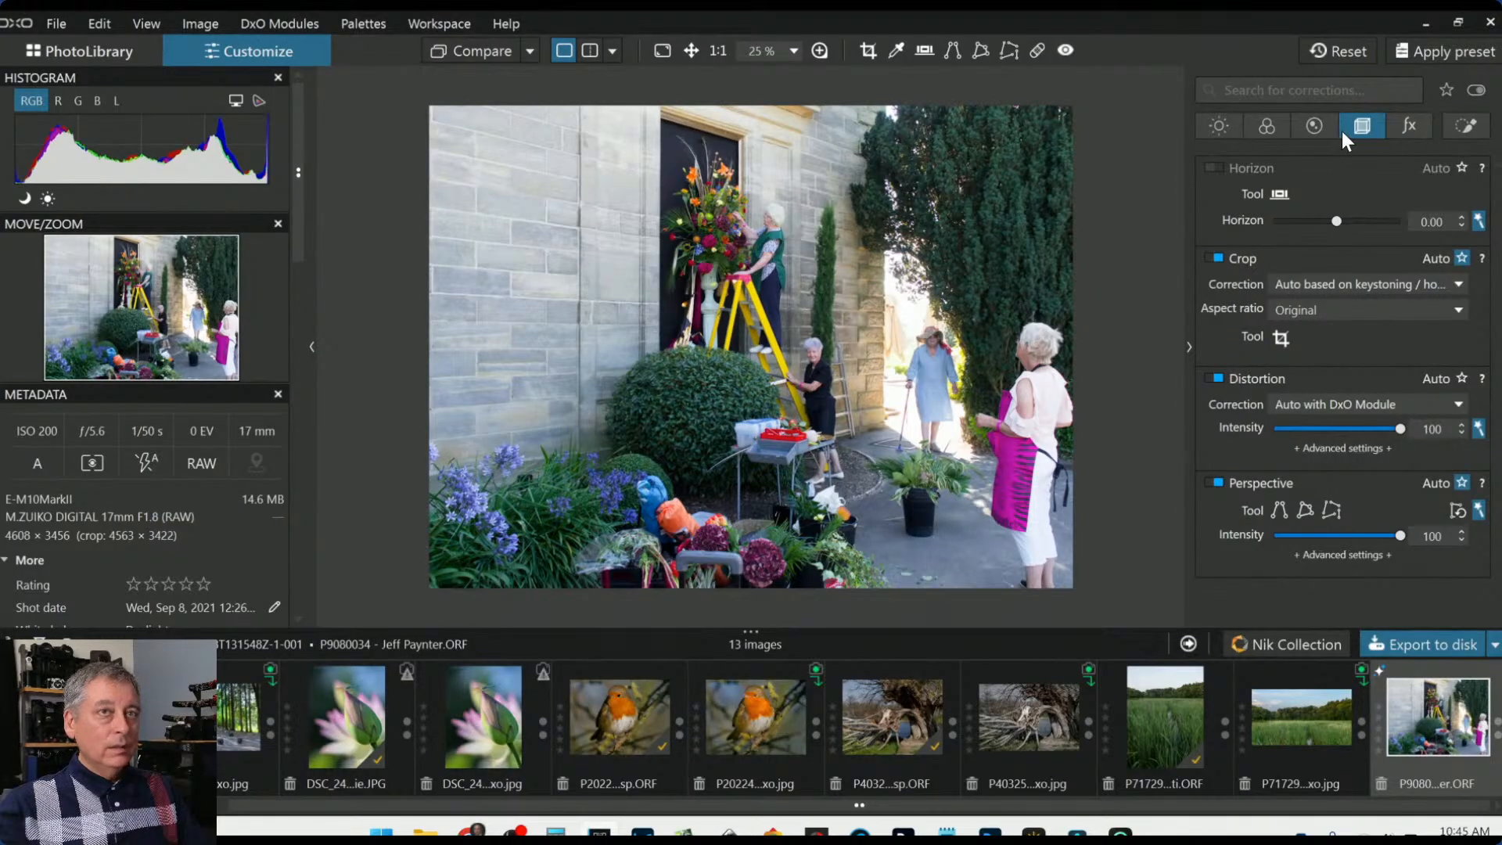
left_click(1324, 311)
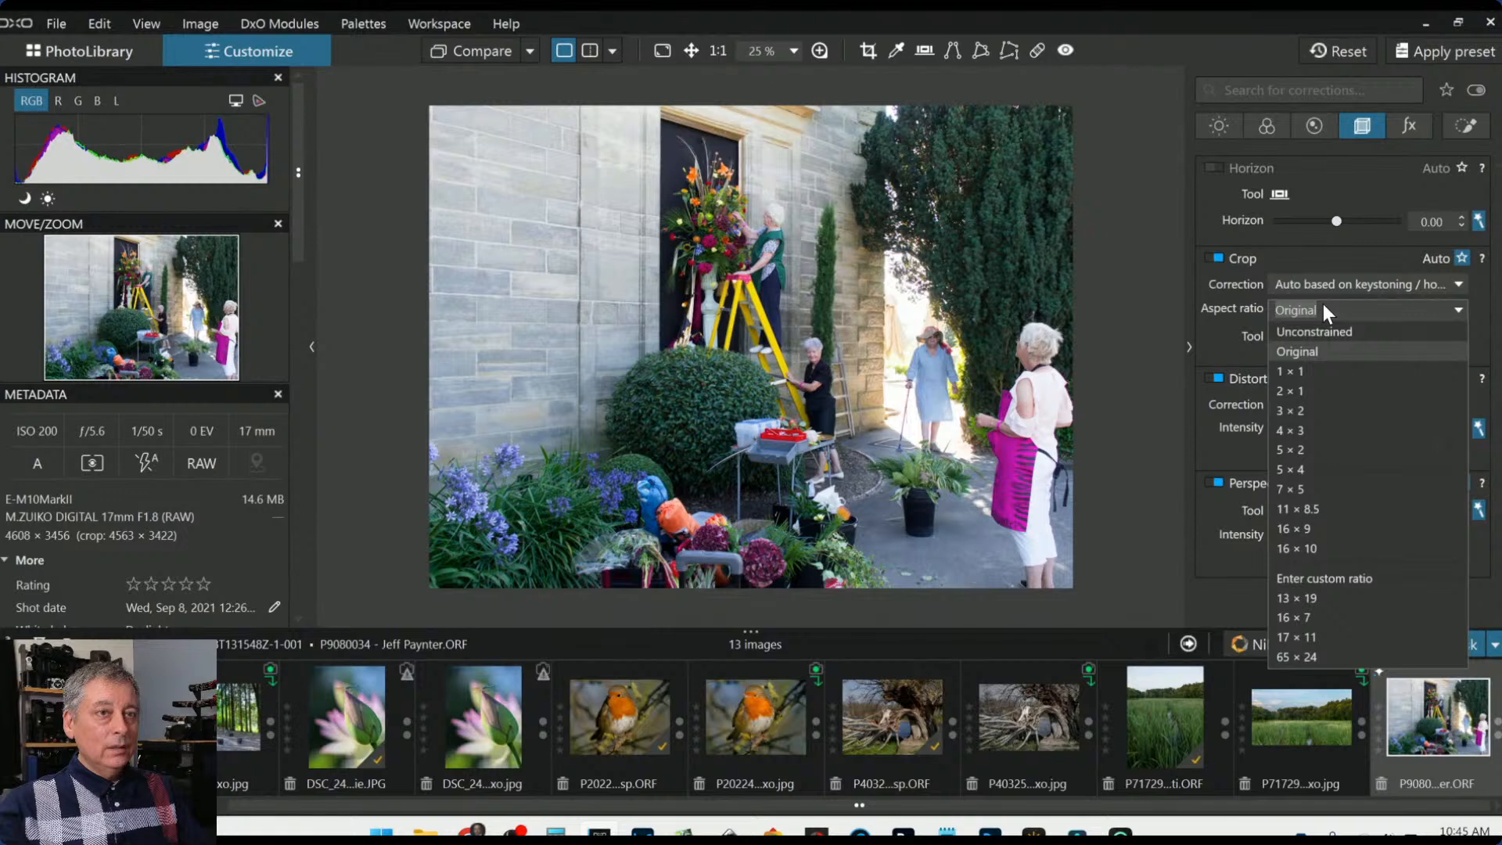
left_click(1322, 305)
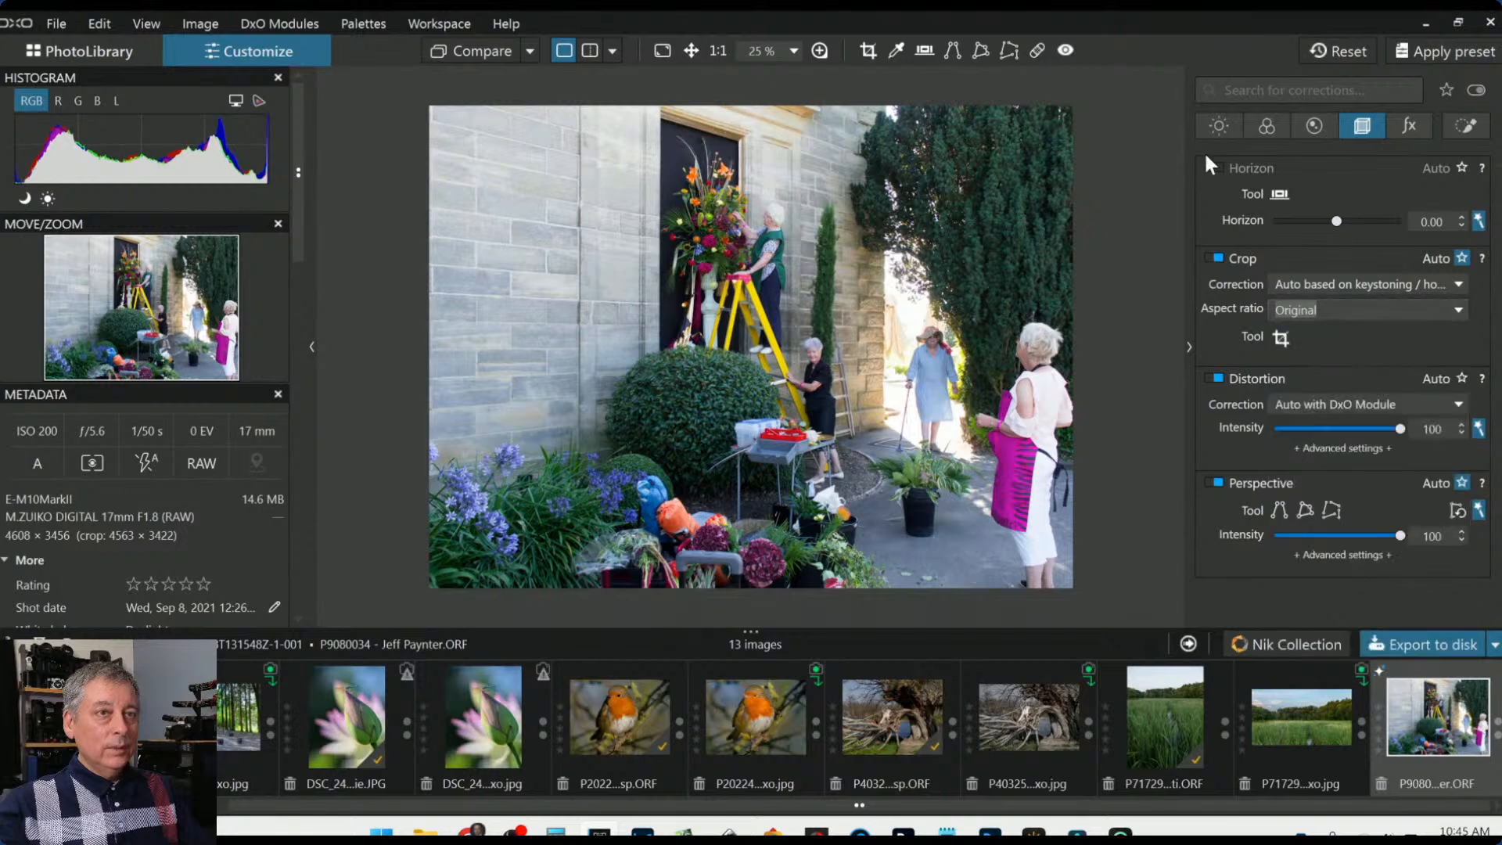
Crop the photo to an upright frame of about 2573 × 3431 px around the doorway, ladder and woman in blue, excluding the woman in white
left_click(866, 52)
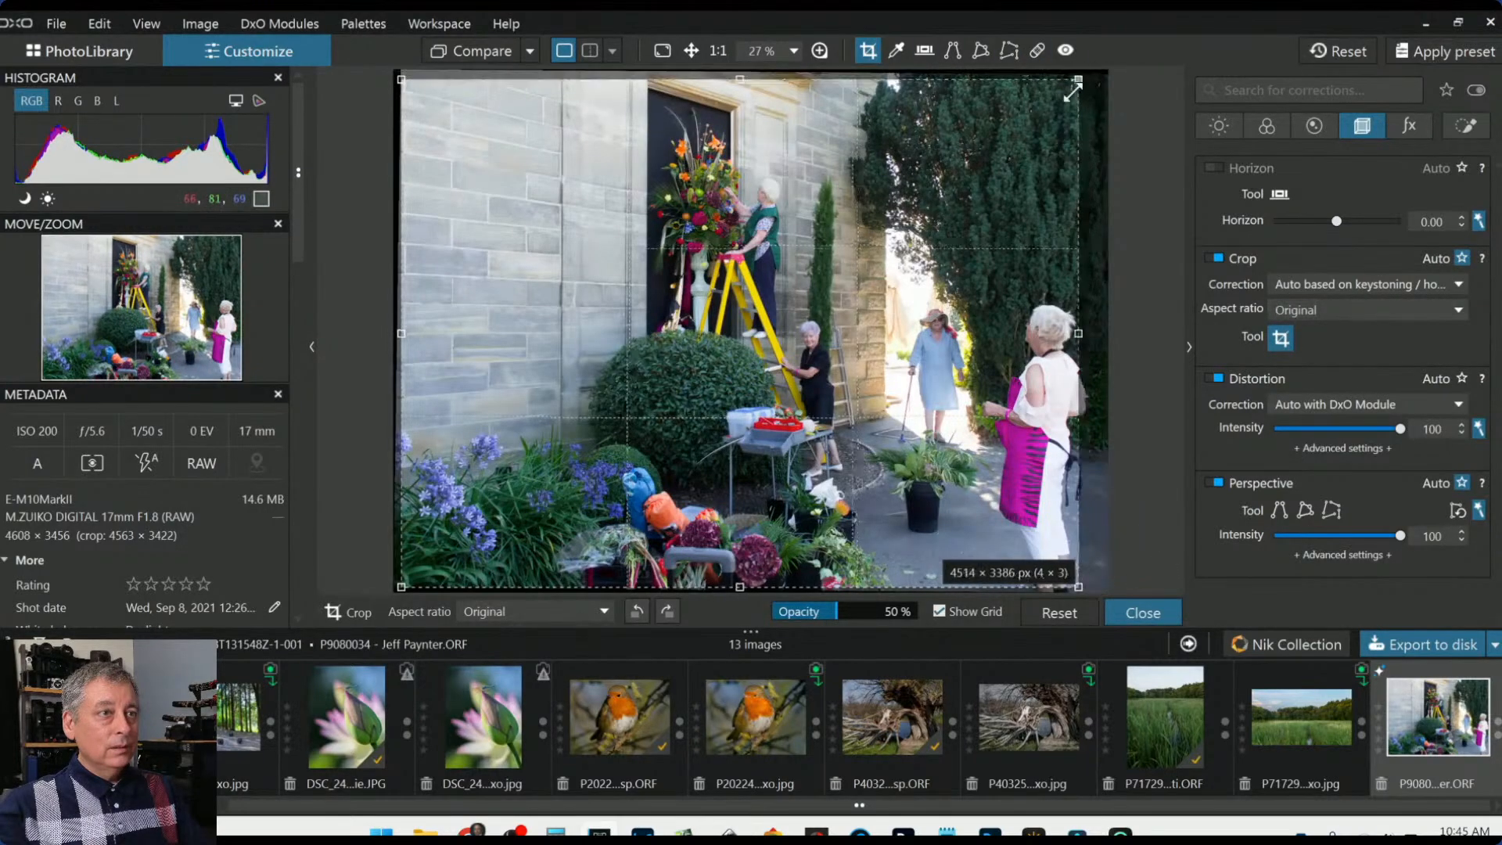
left_click_drag(1077, 81, 784, 88)
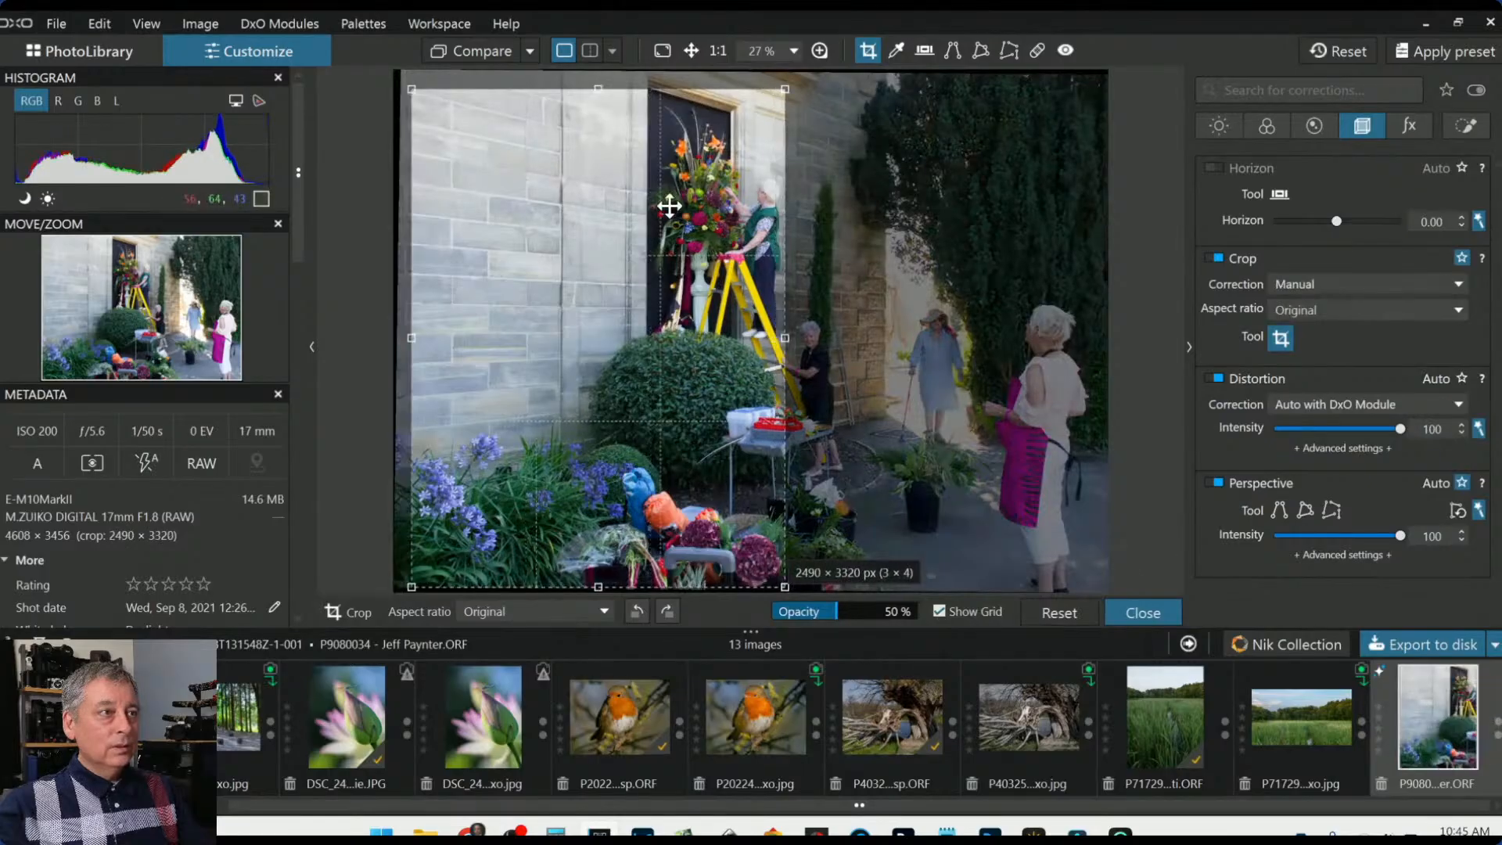
left_click_drag(668, 206, 852, 207)
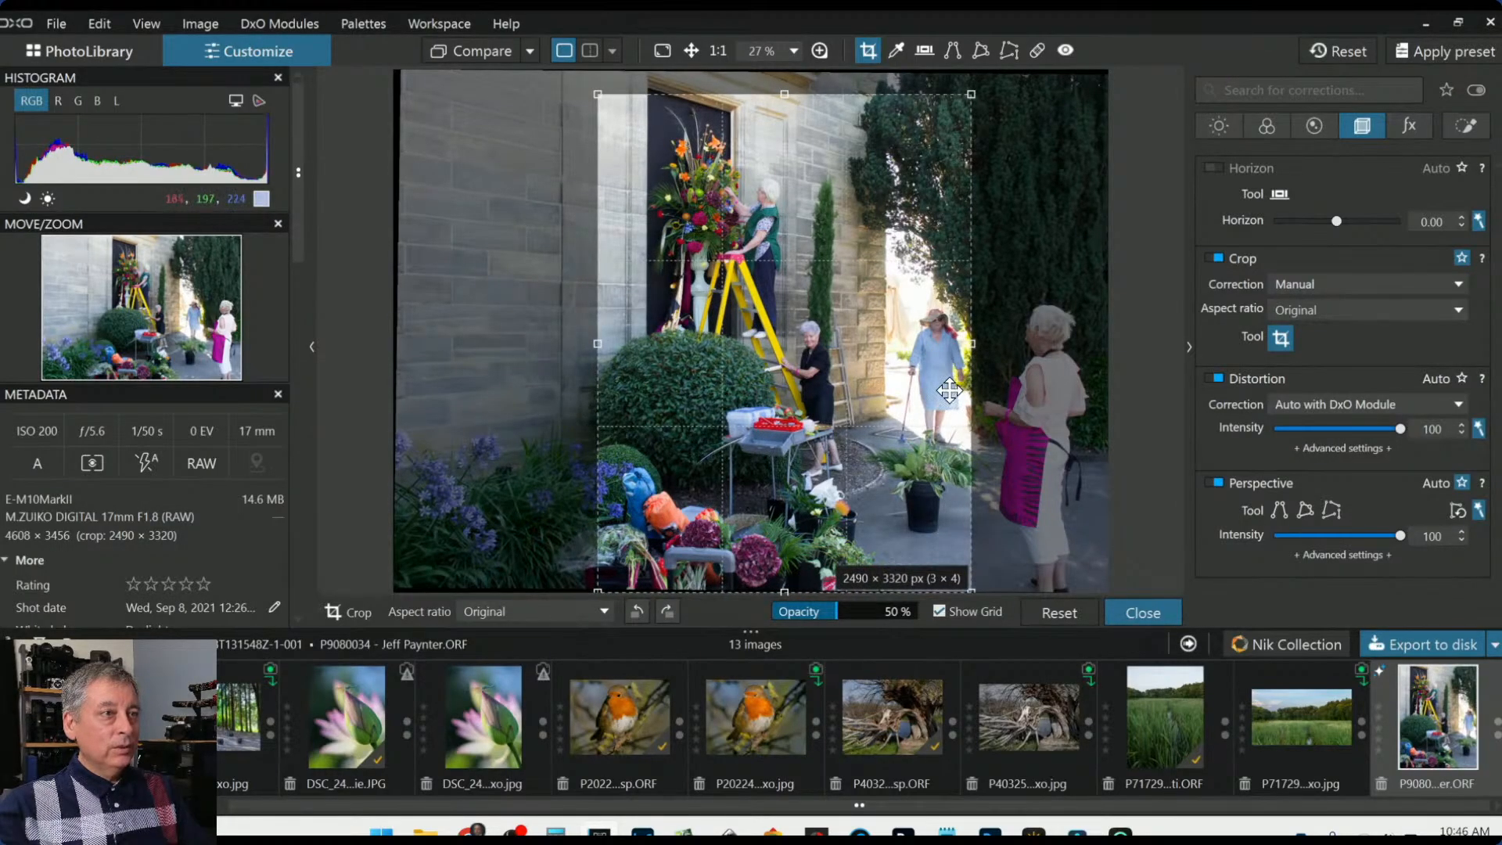
left_click_drag(948, 390, 953, 390)
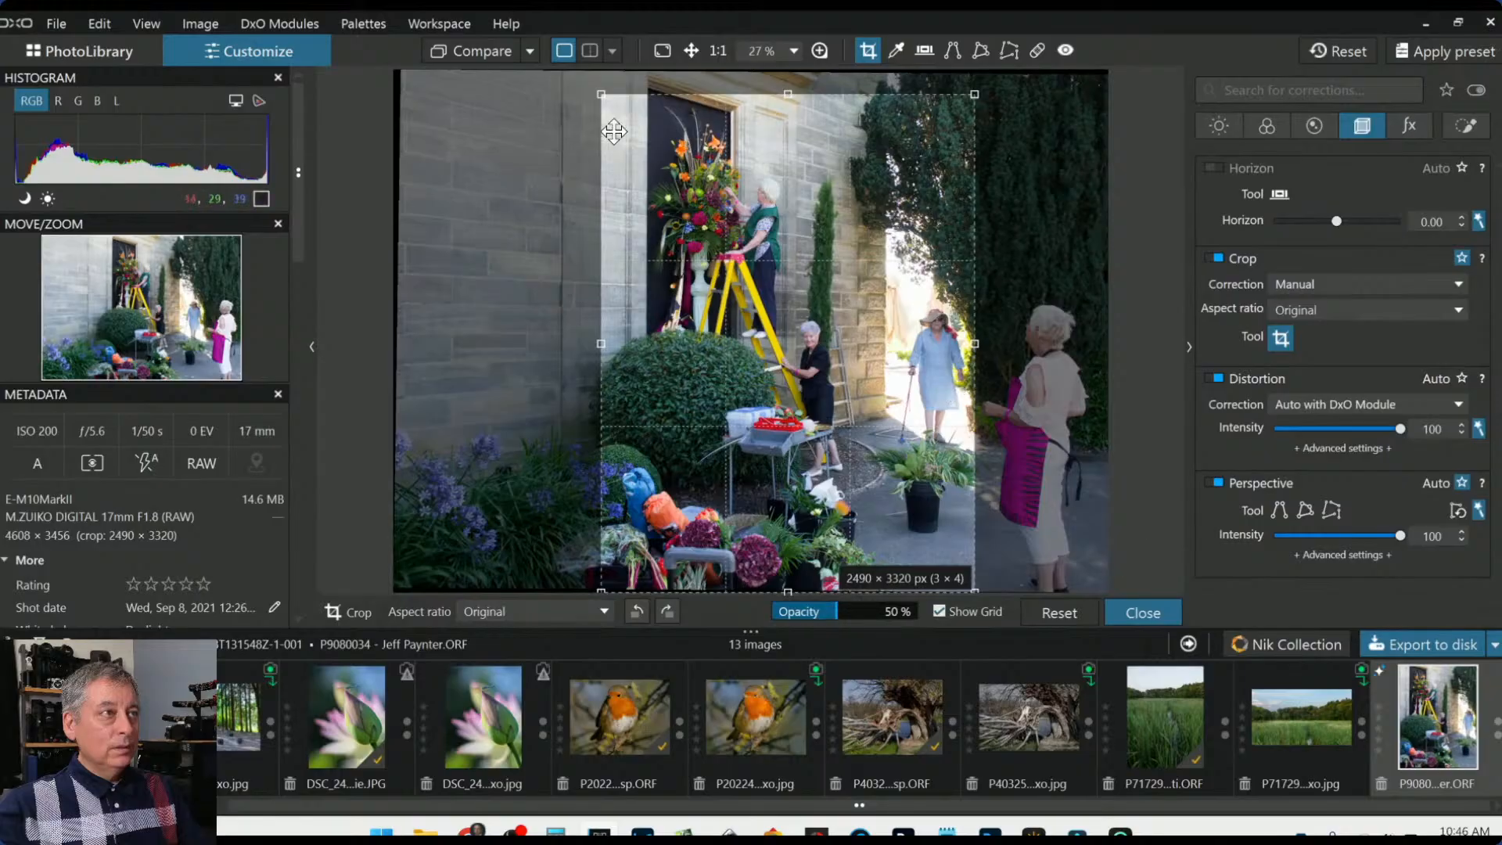
left_click_drag(594, 88, 580, 68)
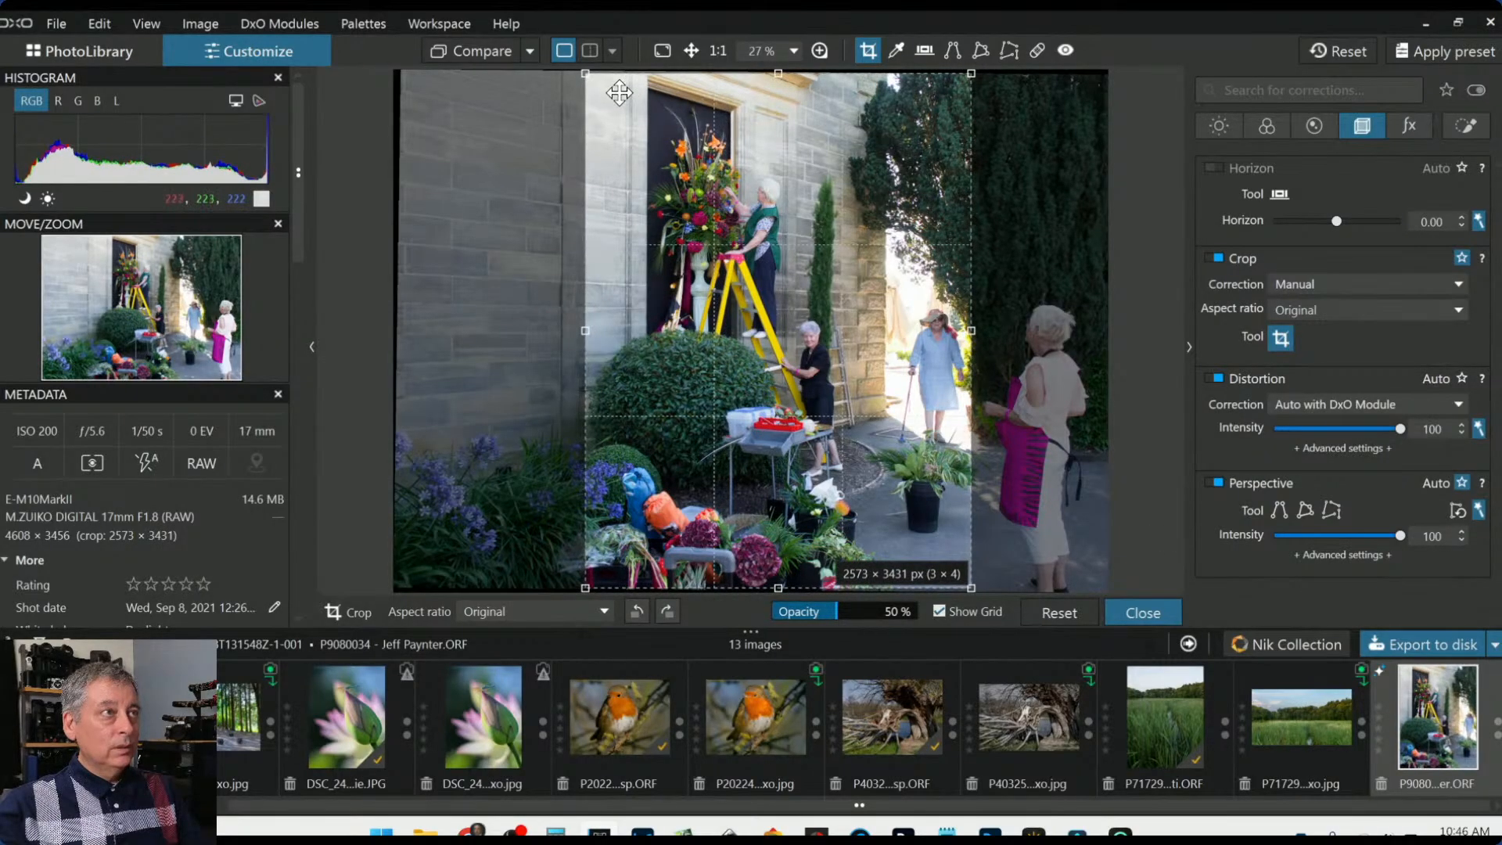
key("Return")
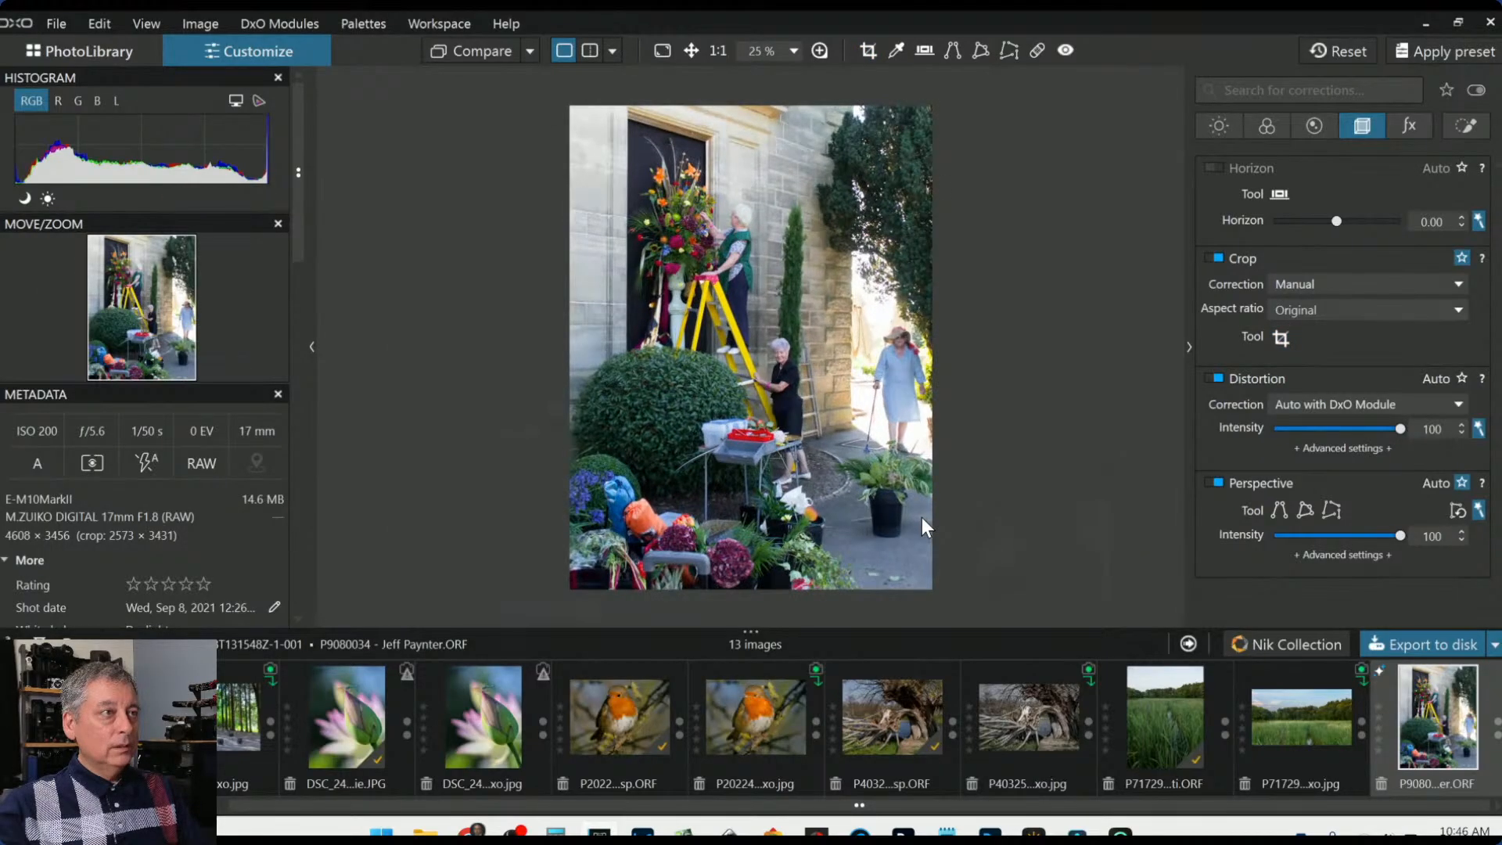
scroll(922, 518, "up", 1)
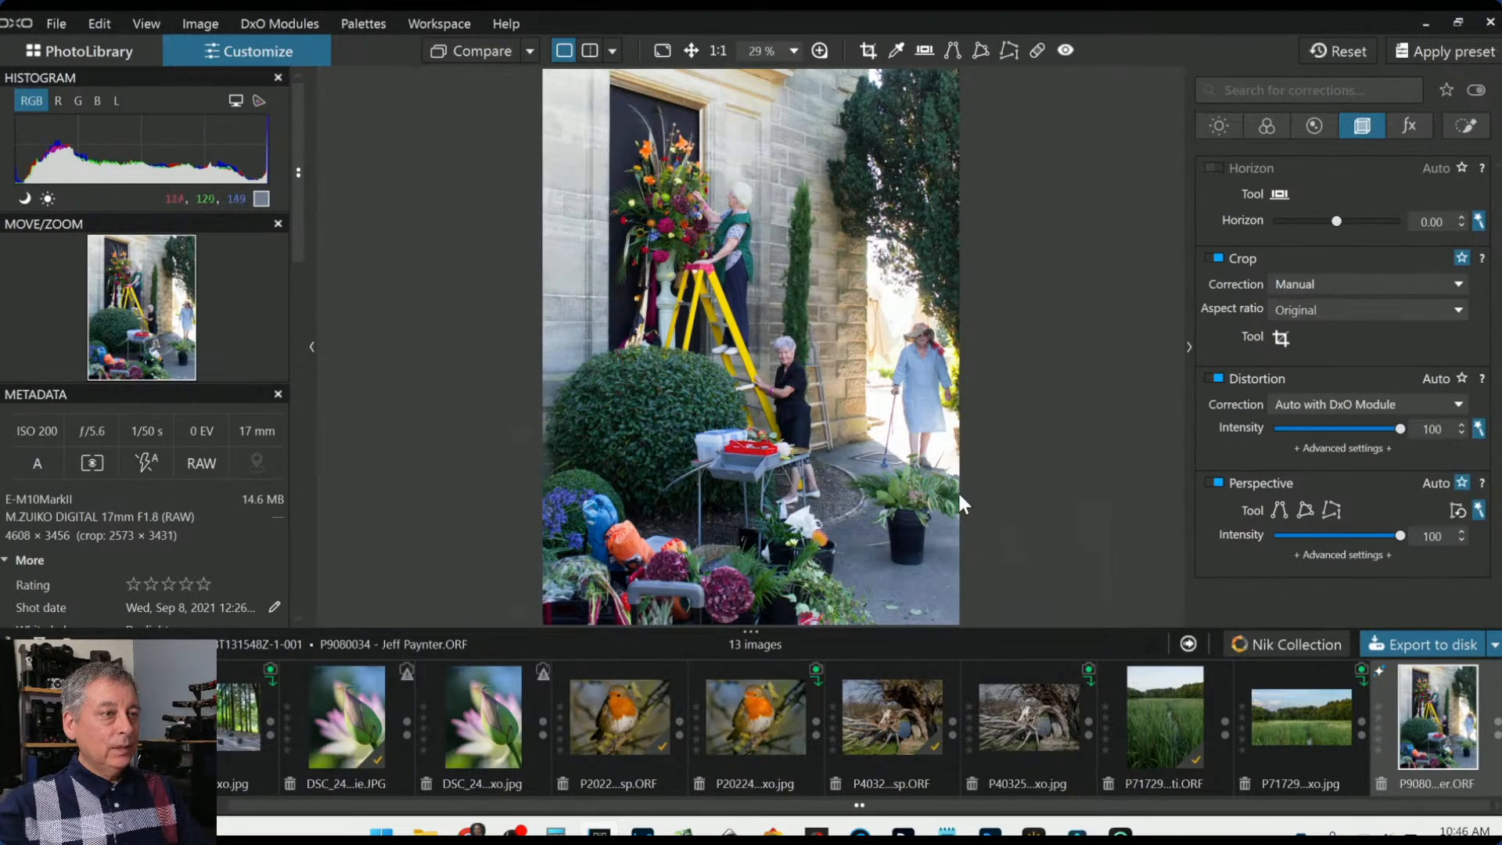
Reposition the upright crop slightly toward the trees, keeping its size, so the woman in blue has more room at the frame edge
left_click(867, 50)
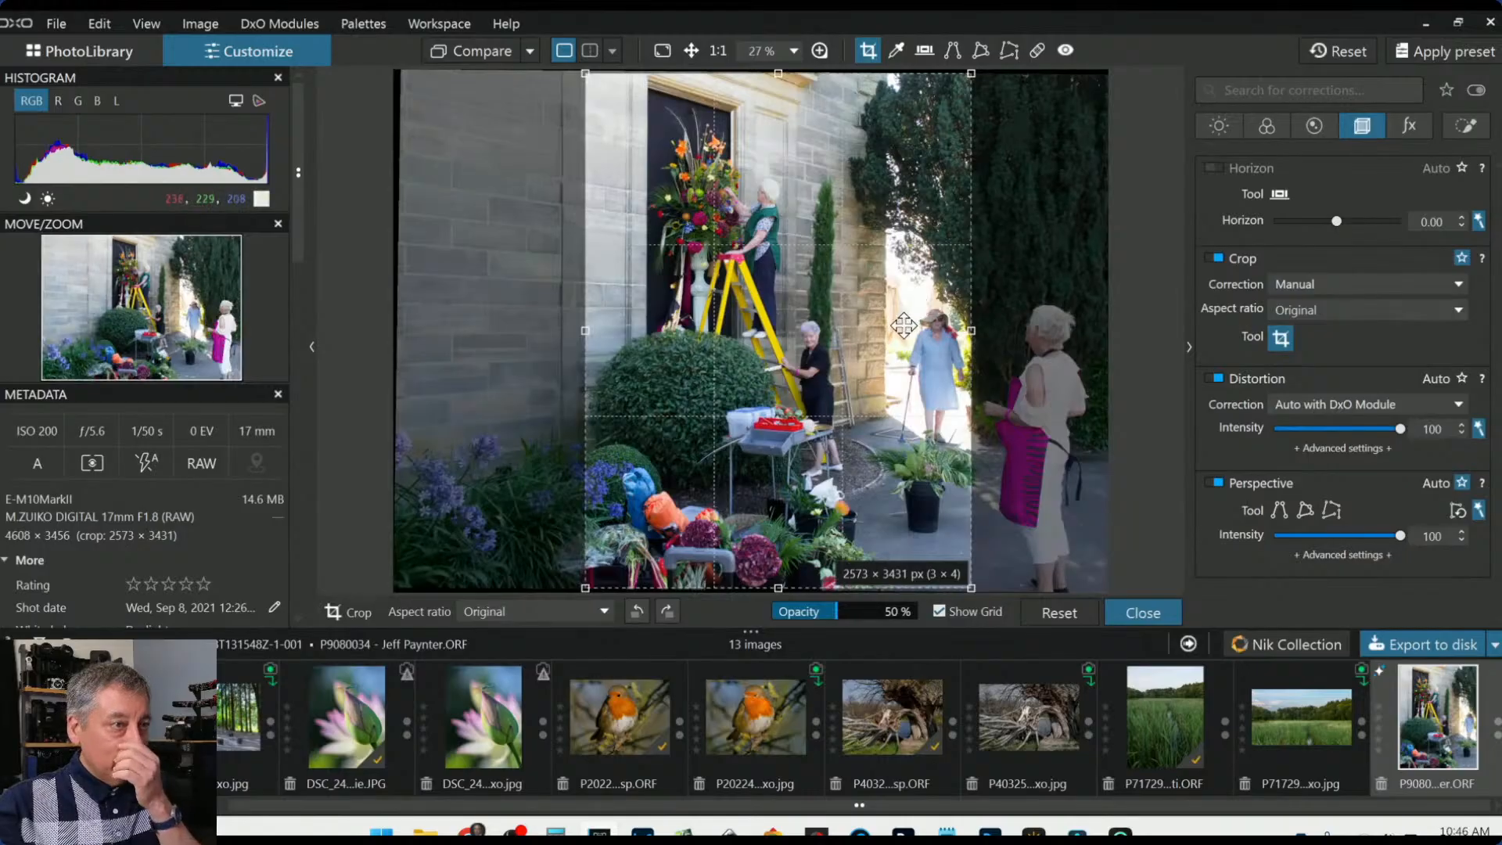
left_click_drag(903, 326, 913, 336)
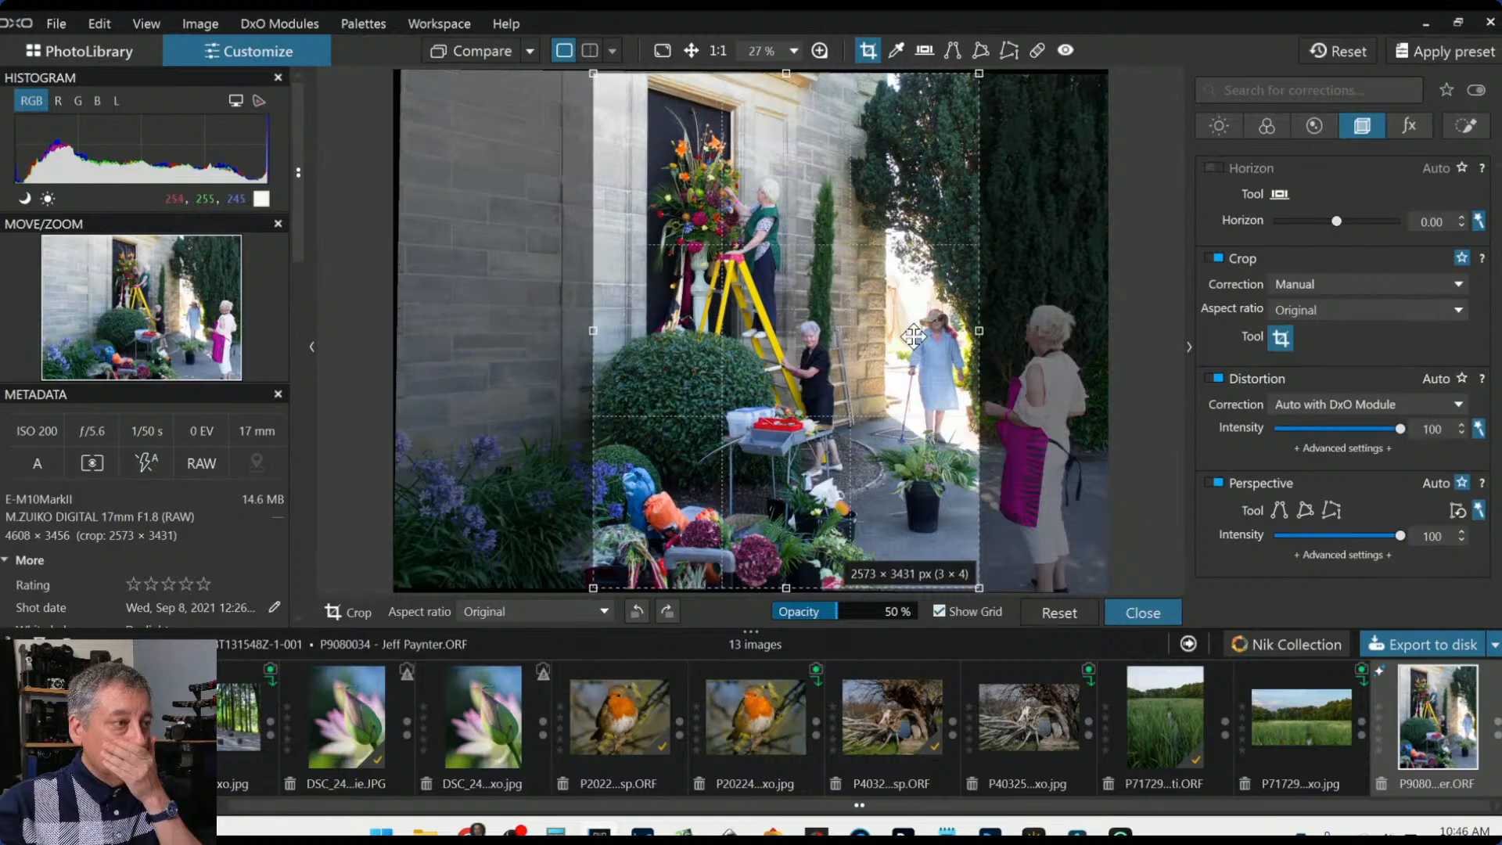
key("Return")
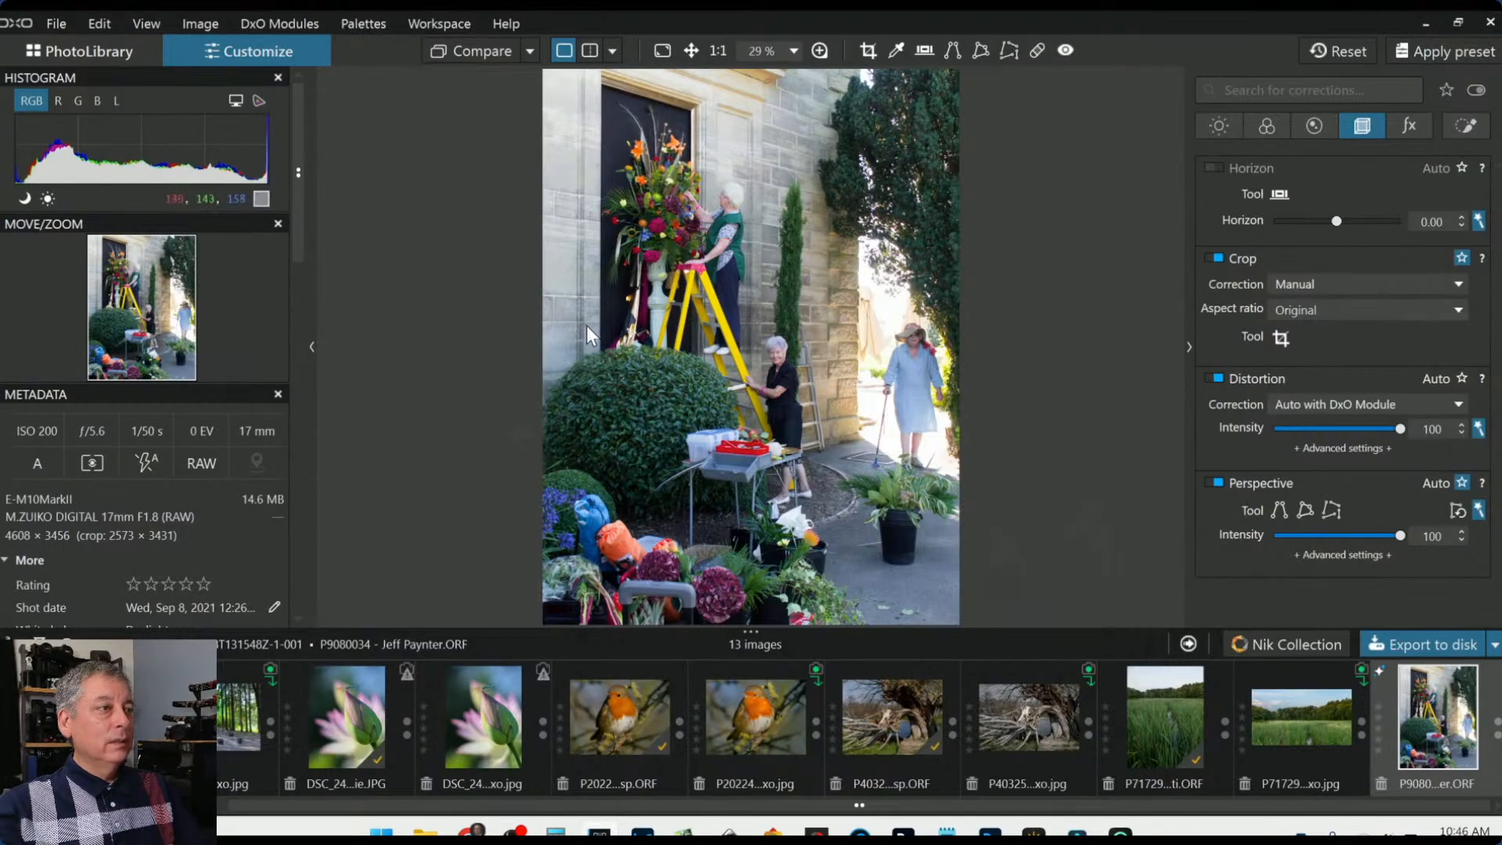
left_click(866, 51)
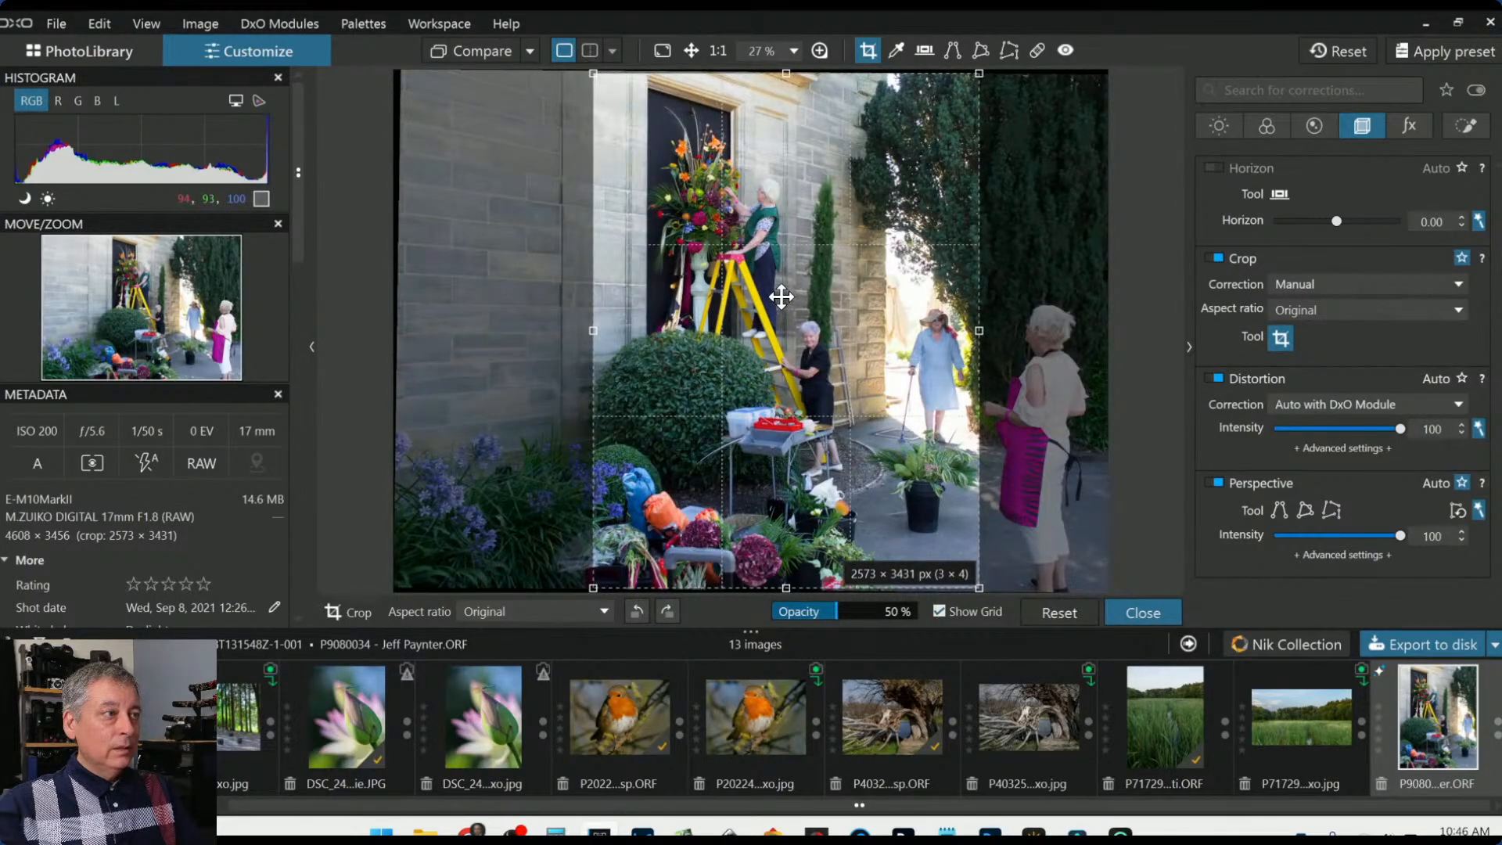
left_click_drag(781, 296, 778, 296)
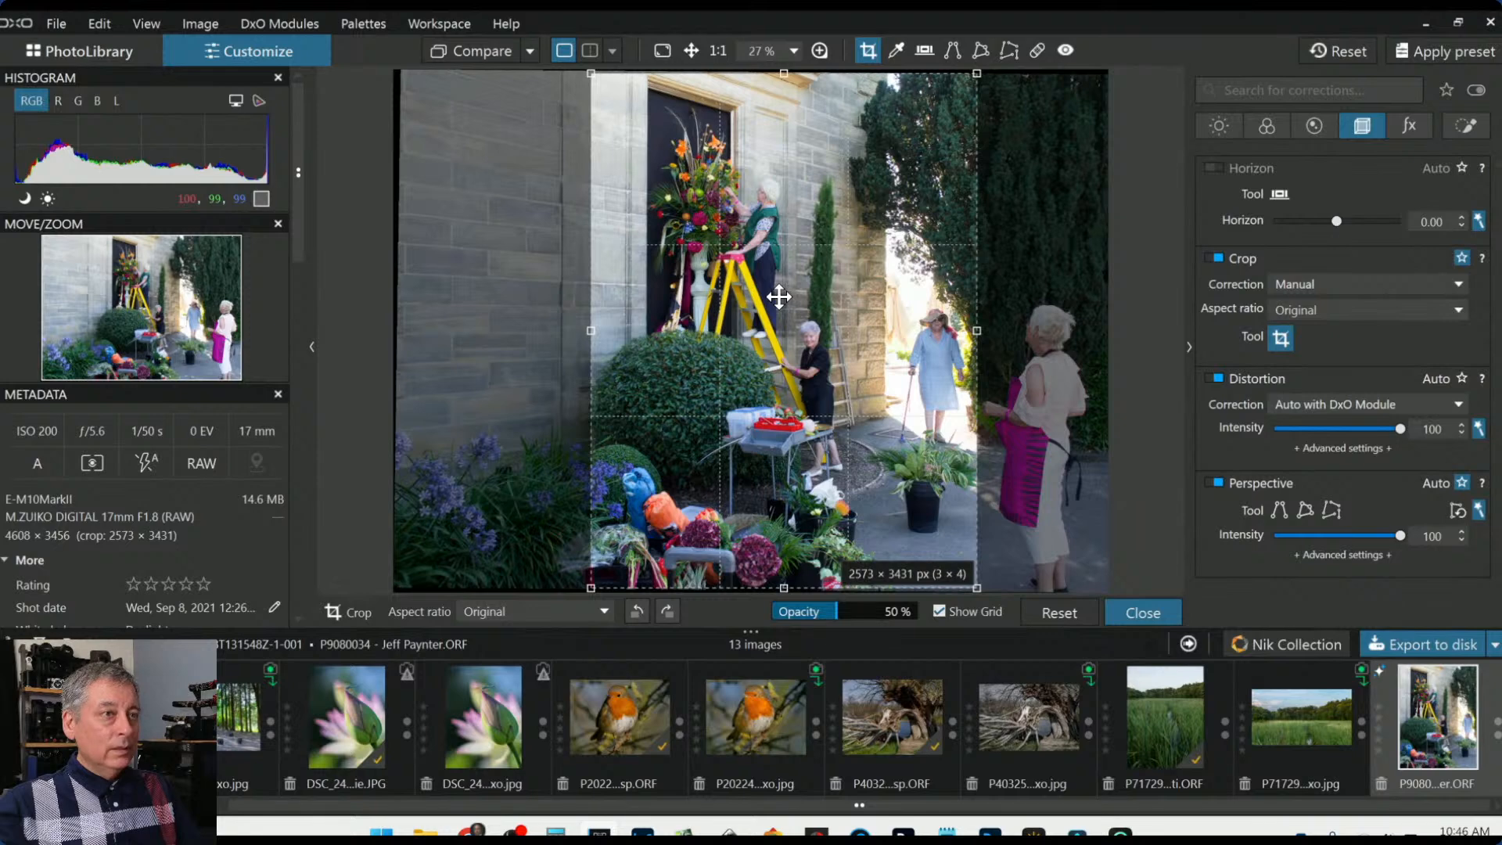
key("Return")
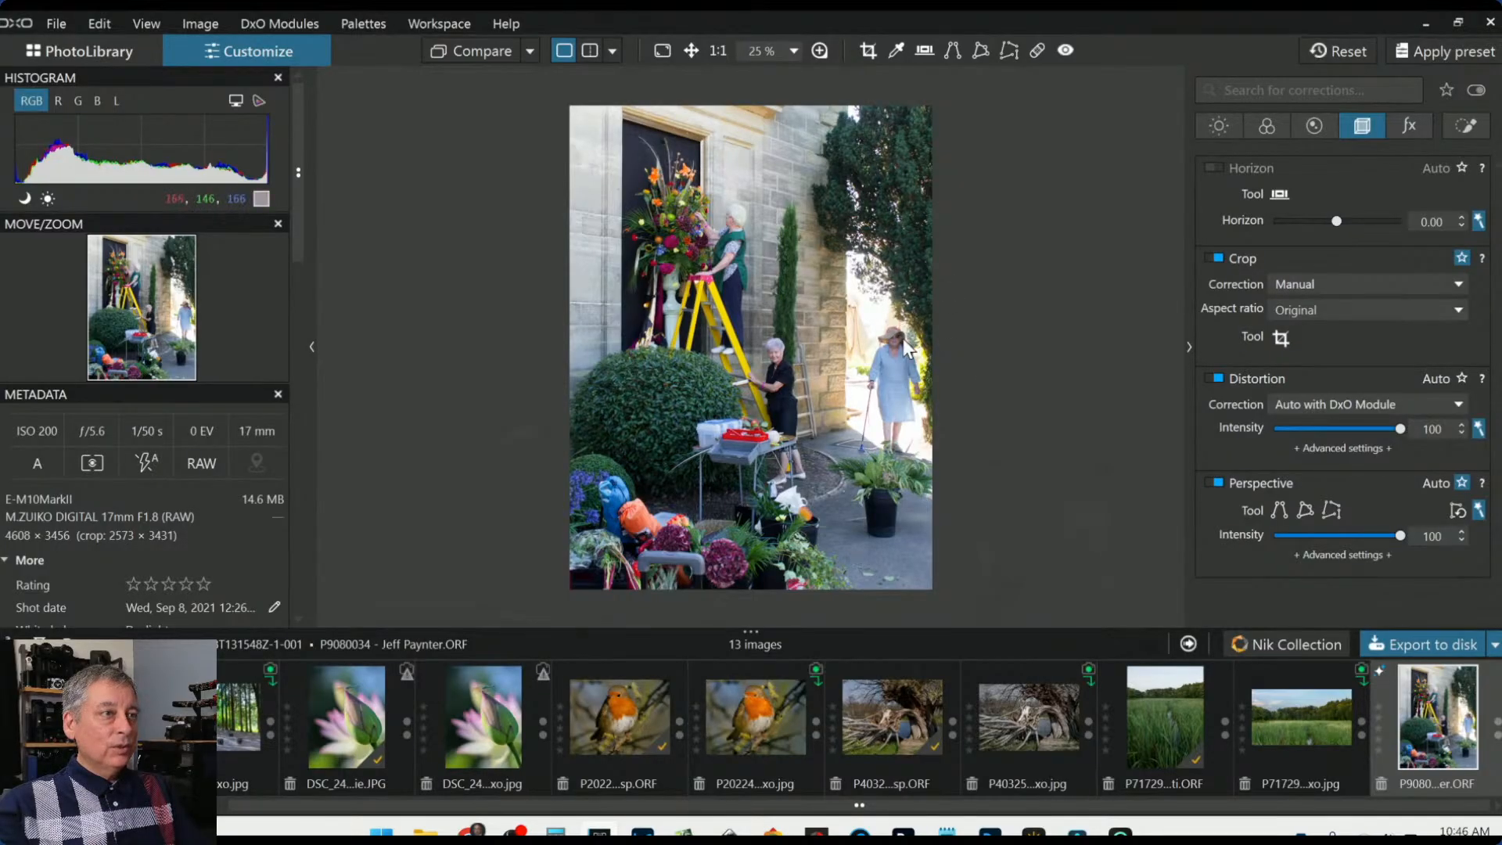
scroll(914, 344, "up", 1)
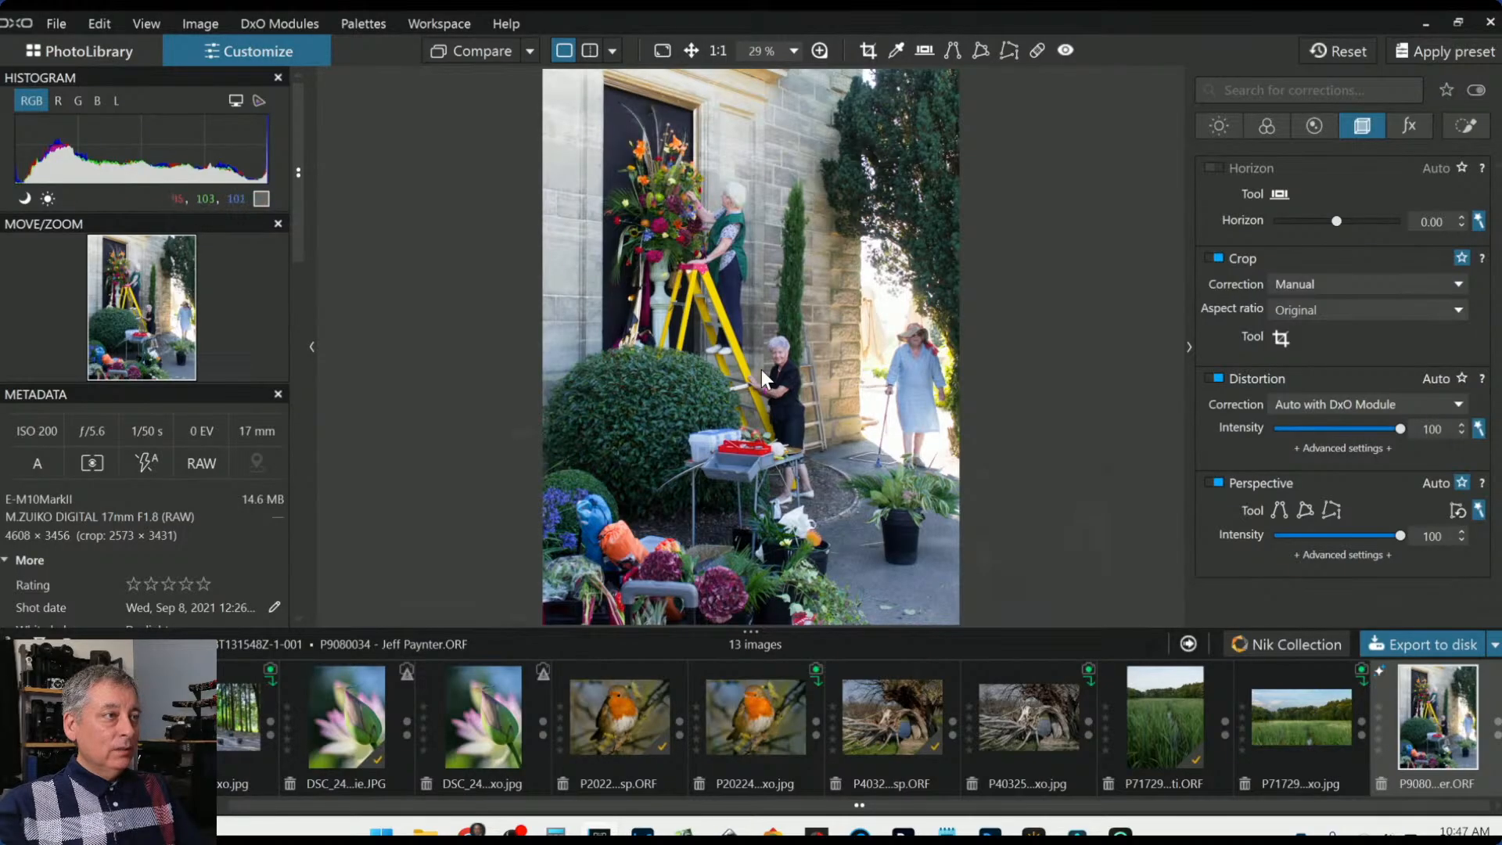
Add a local adjustment control point on the doorway flower arrangement, with Chroma and Luma selectivity both set to 45
left_click(1460, 129)
left_click(1255, 196)
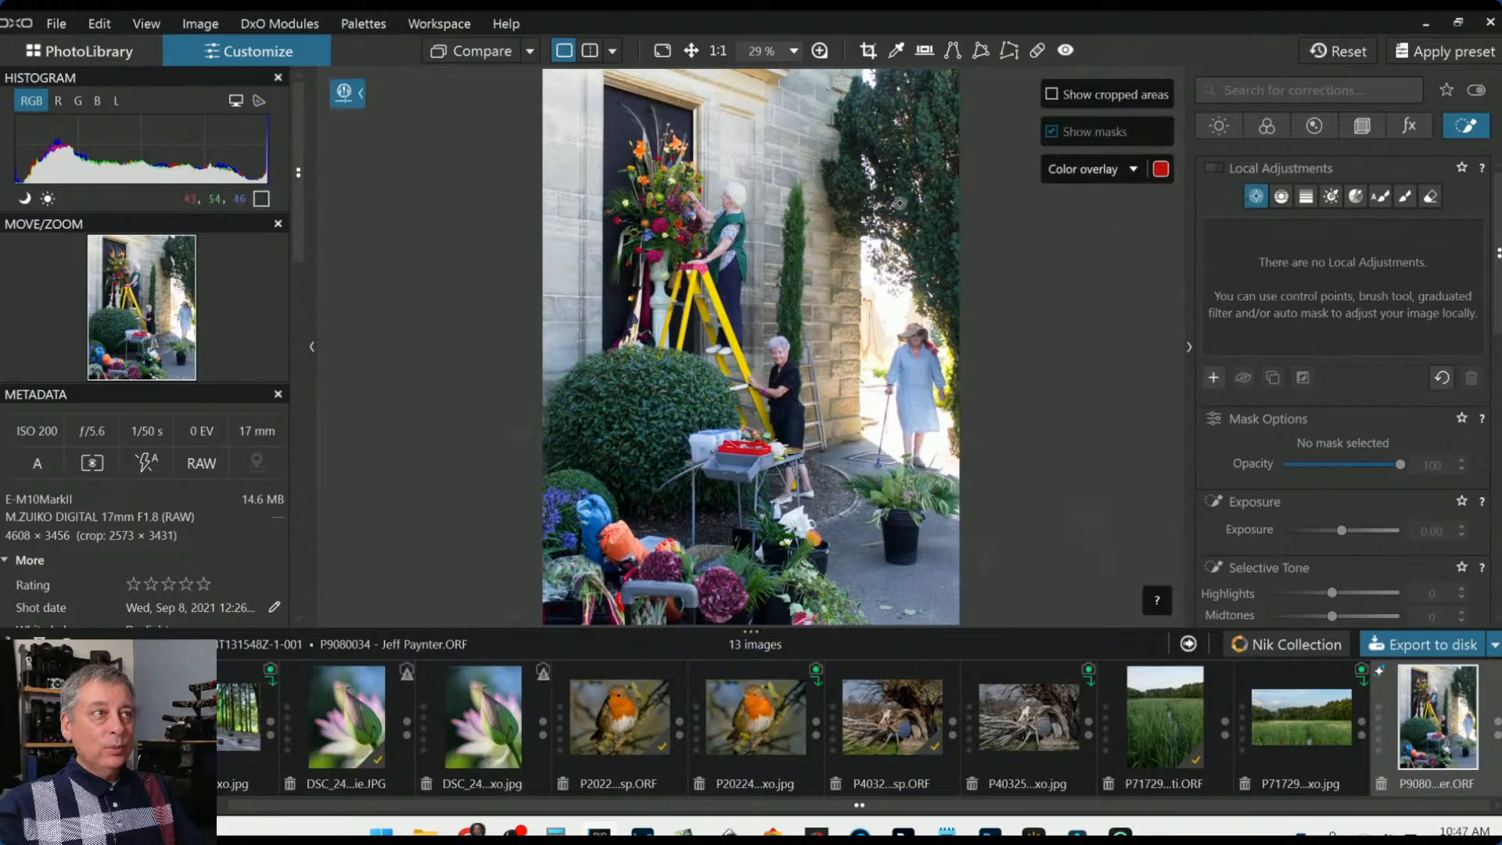
left_click(664, 213)
left_click_drag(715, 253, 744, 296)
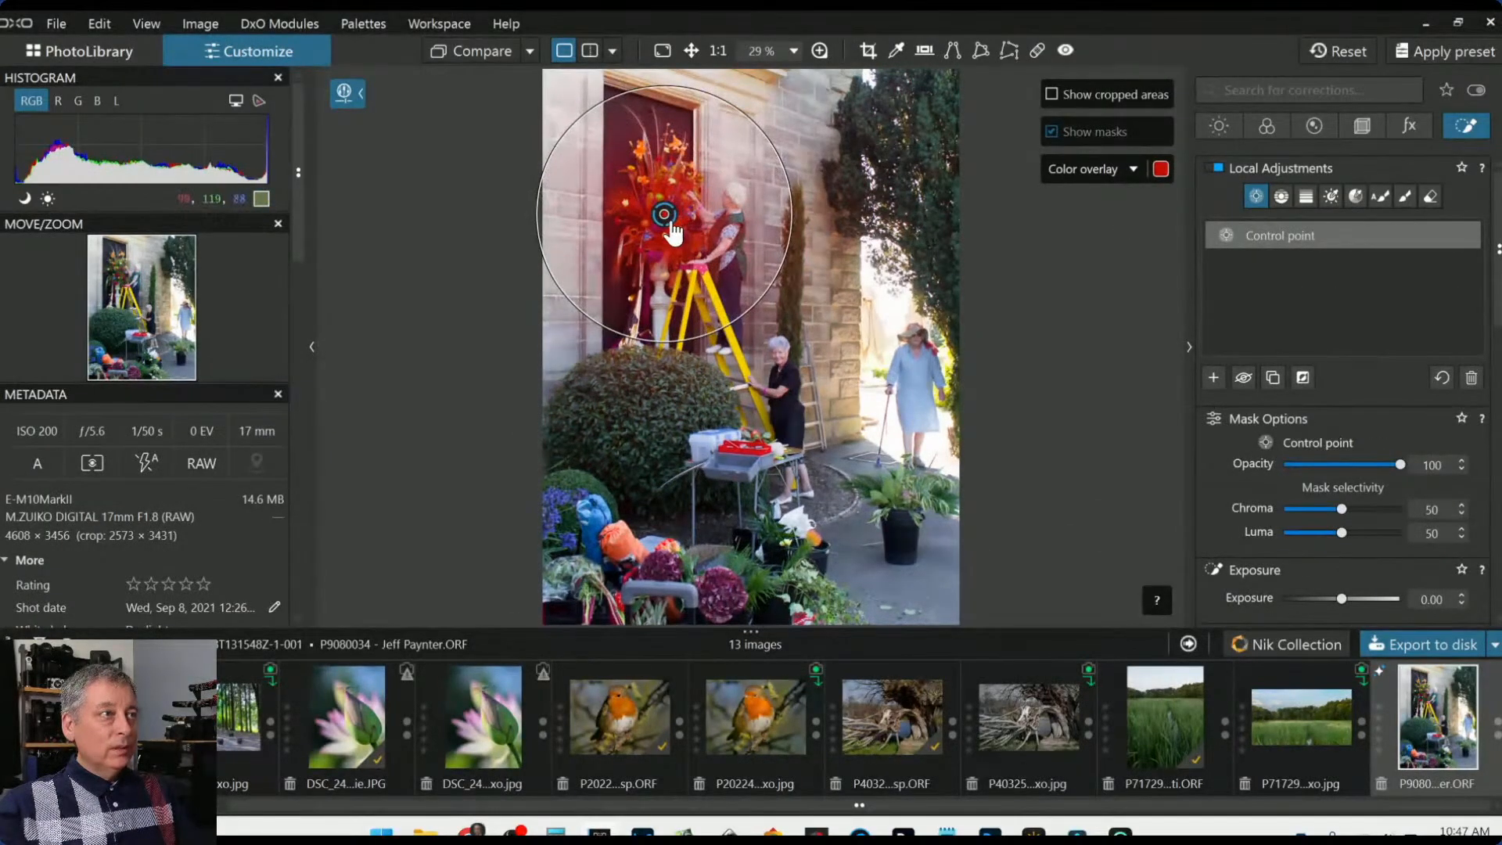
left_click_drag(664, 213, 683, 189)
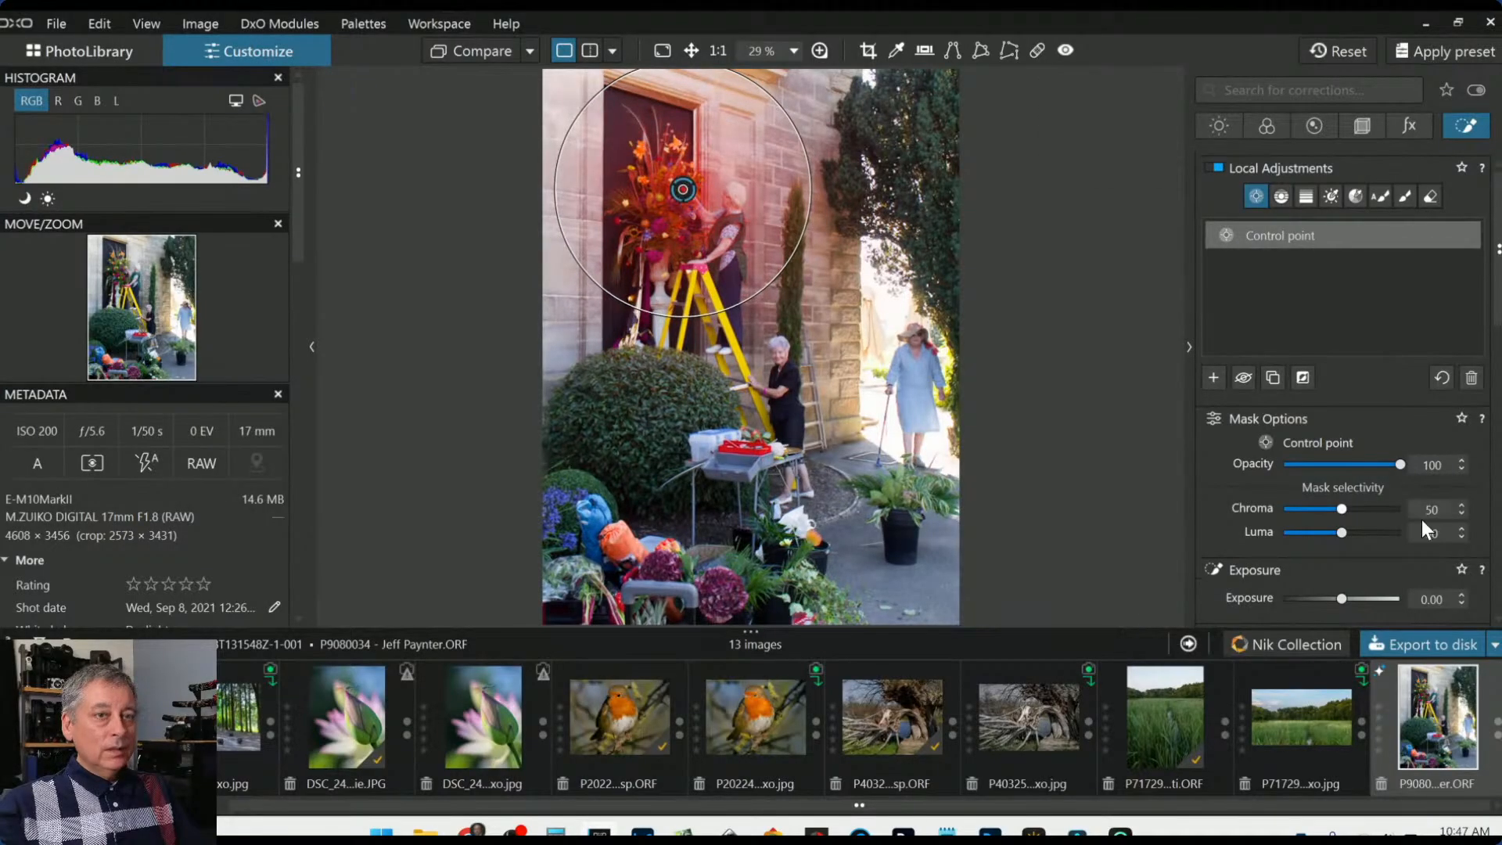
scroll(1342, 513, "down", 1)
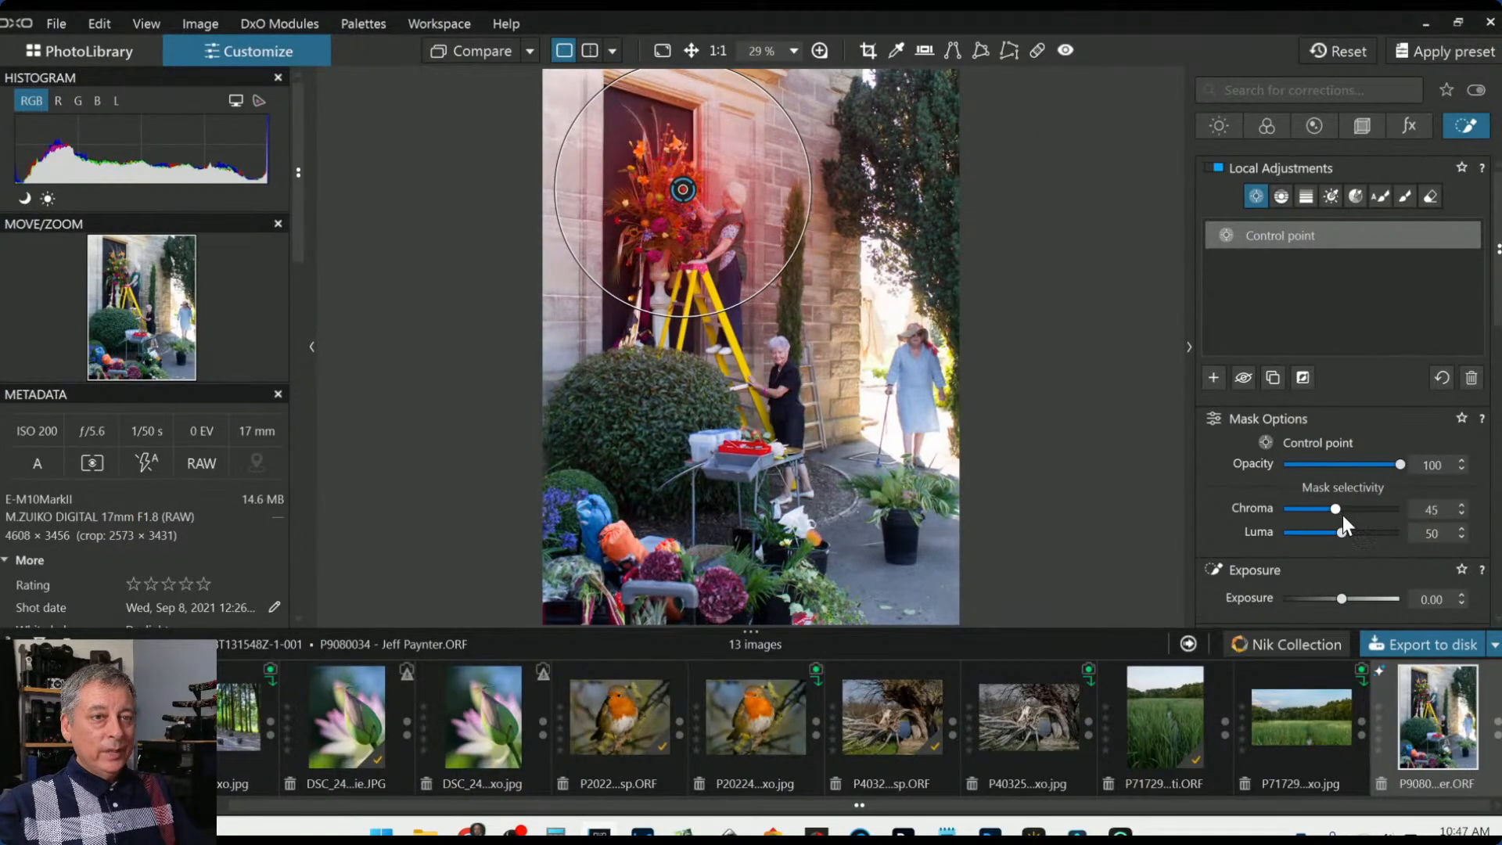
scroll(1345, 535, "down", 1)
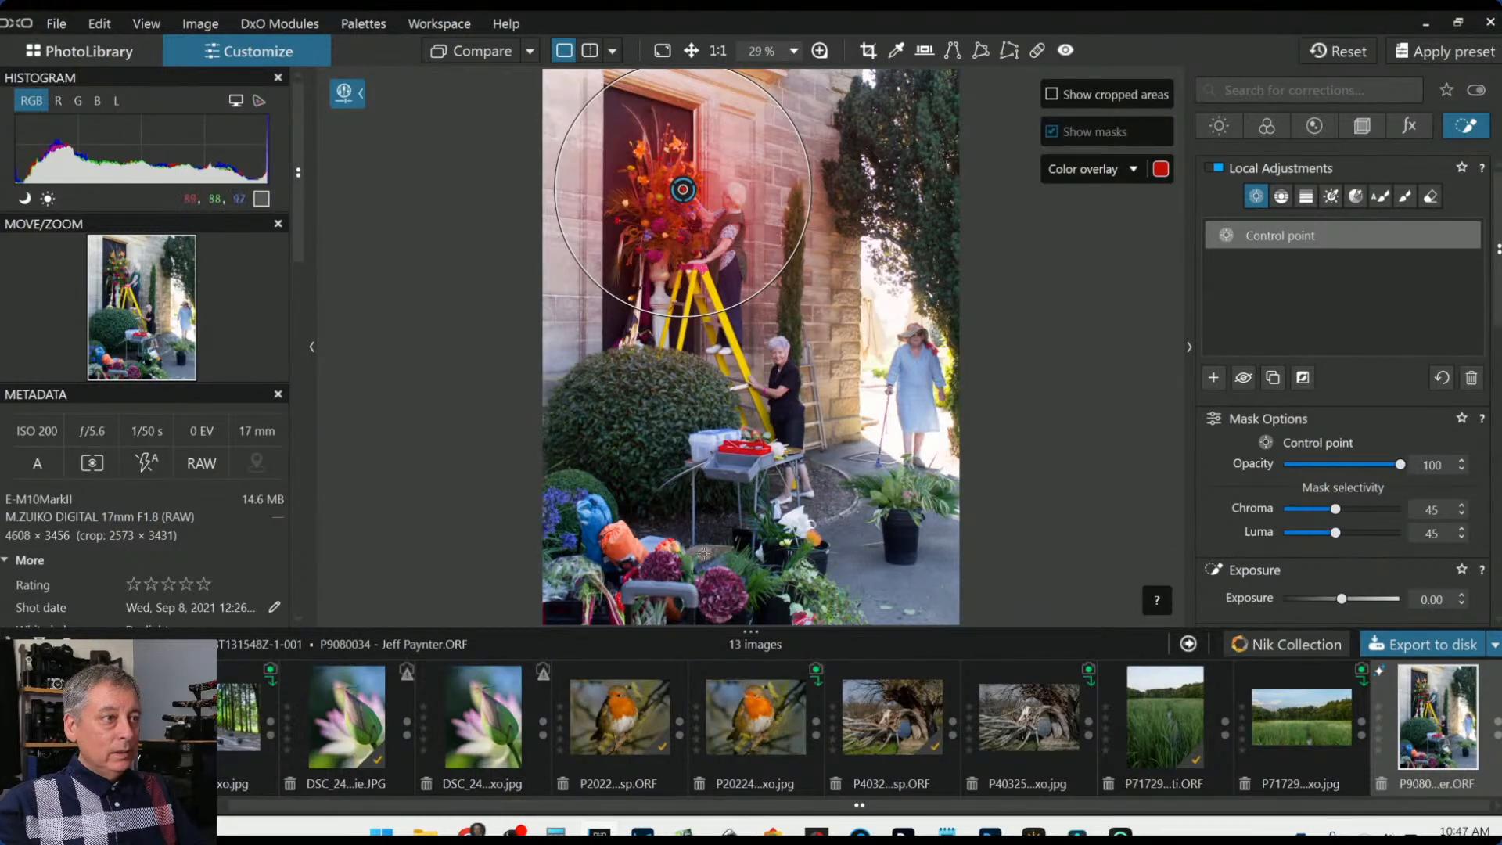
Extend the mask with three control points across the foreground flowers, shrinking the circle of the one nearest the path
left_click(657, 570)
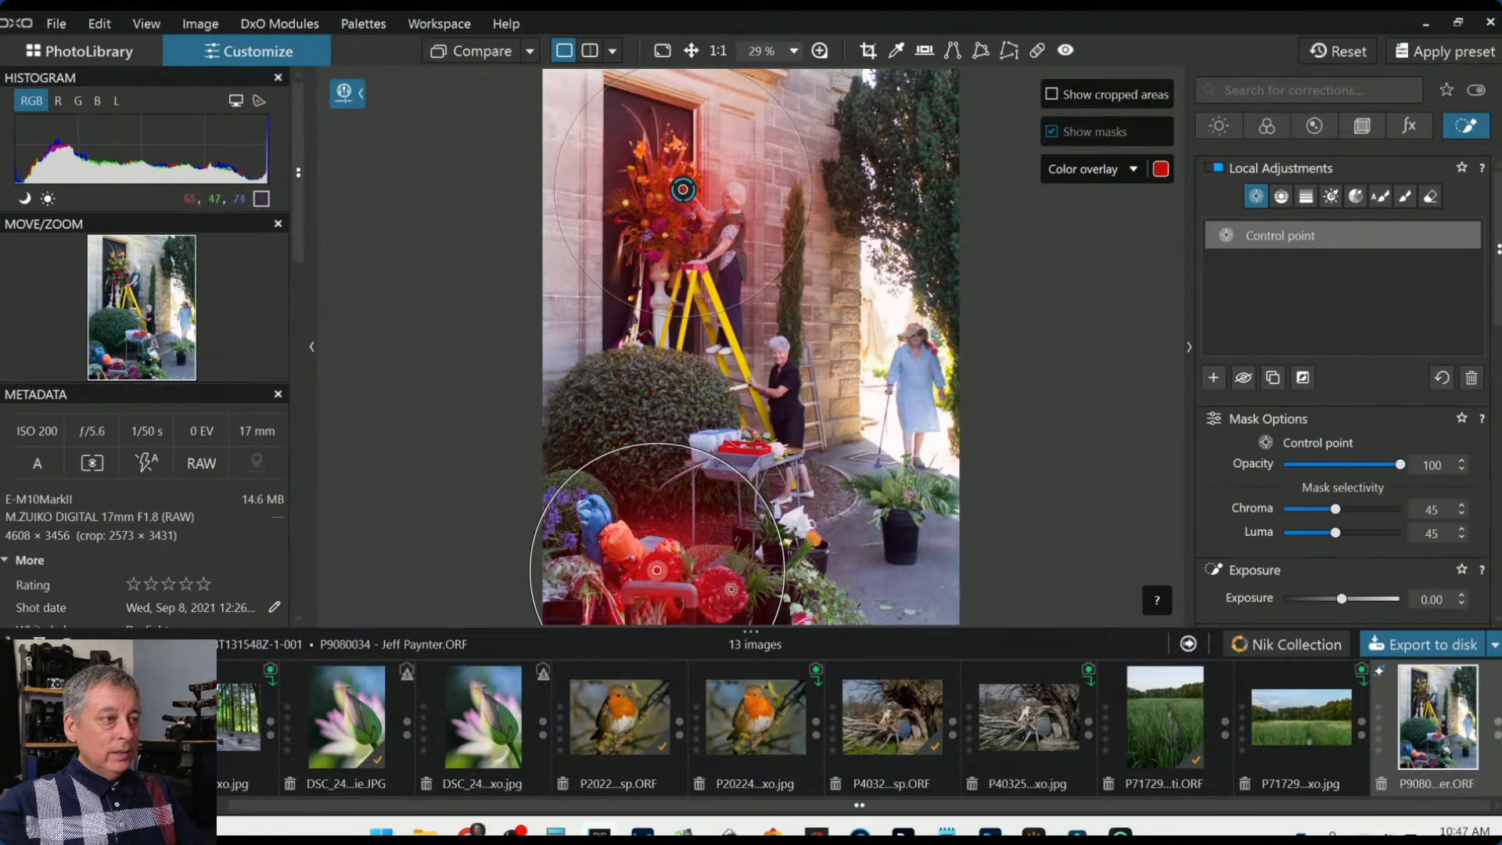
left_click(755, 587)
left_click(824, 610)
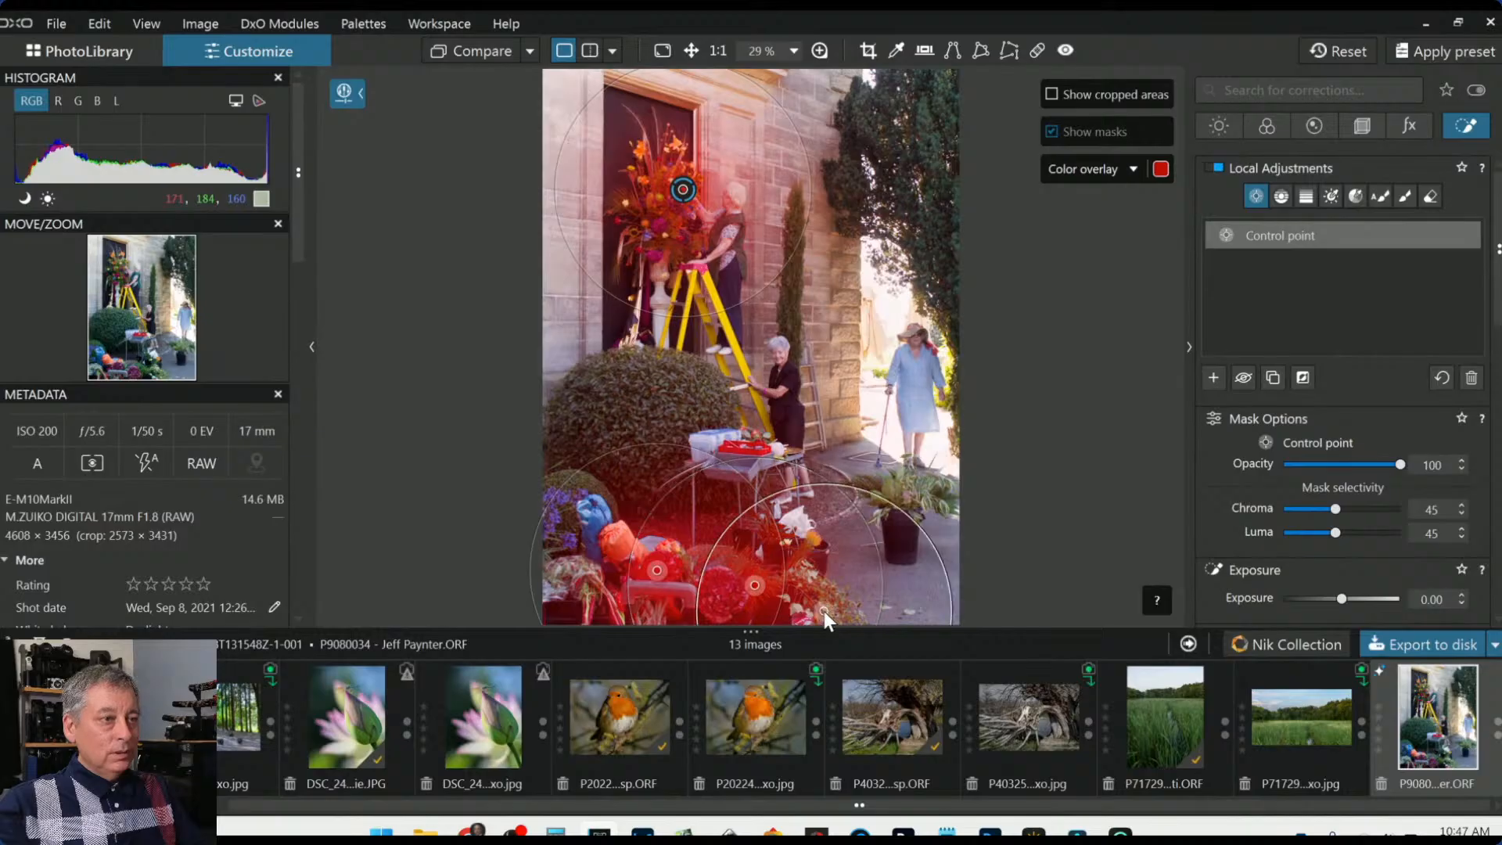
left_click_drag(912, 513, 870, 559)
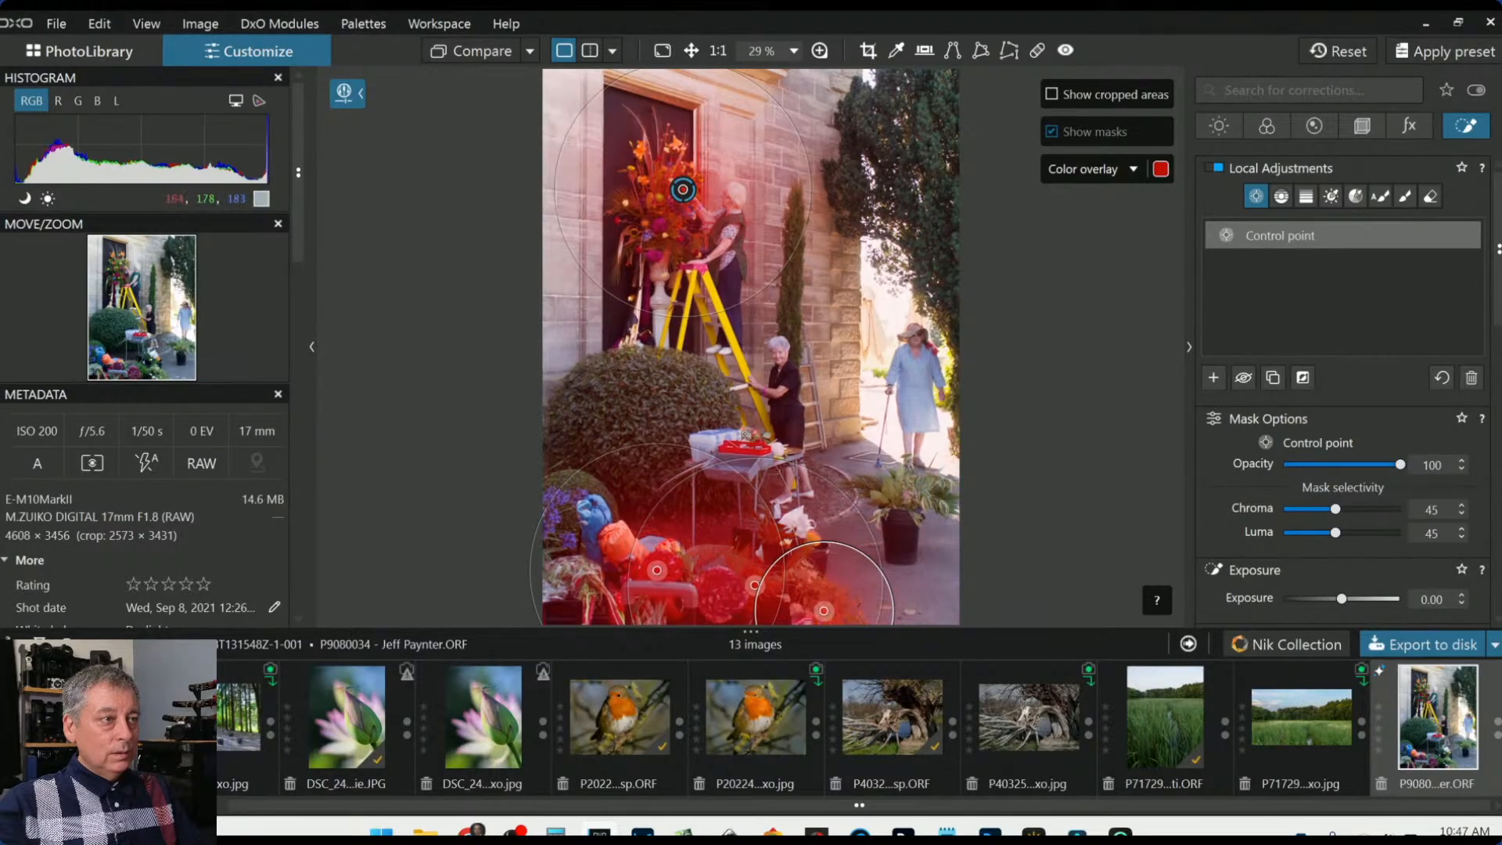
Add control points on the woman in black and the woman in blue, tightening the latter's circle around her head and shoulders
left_click(781, 363)
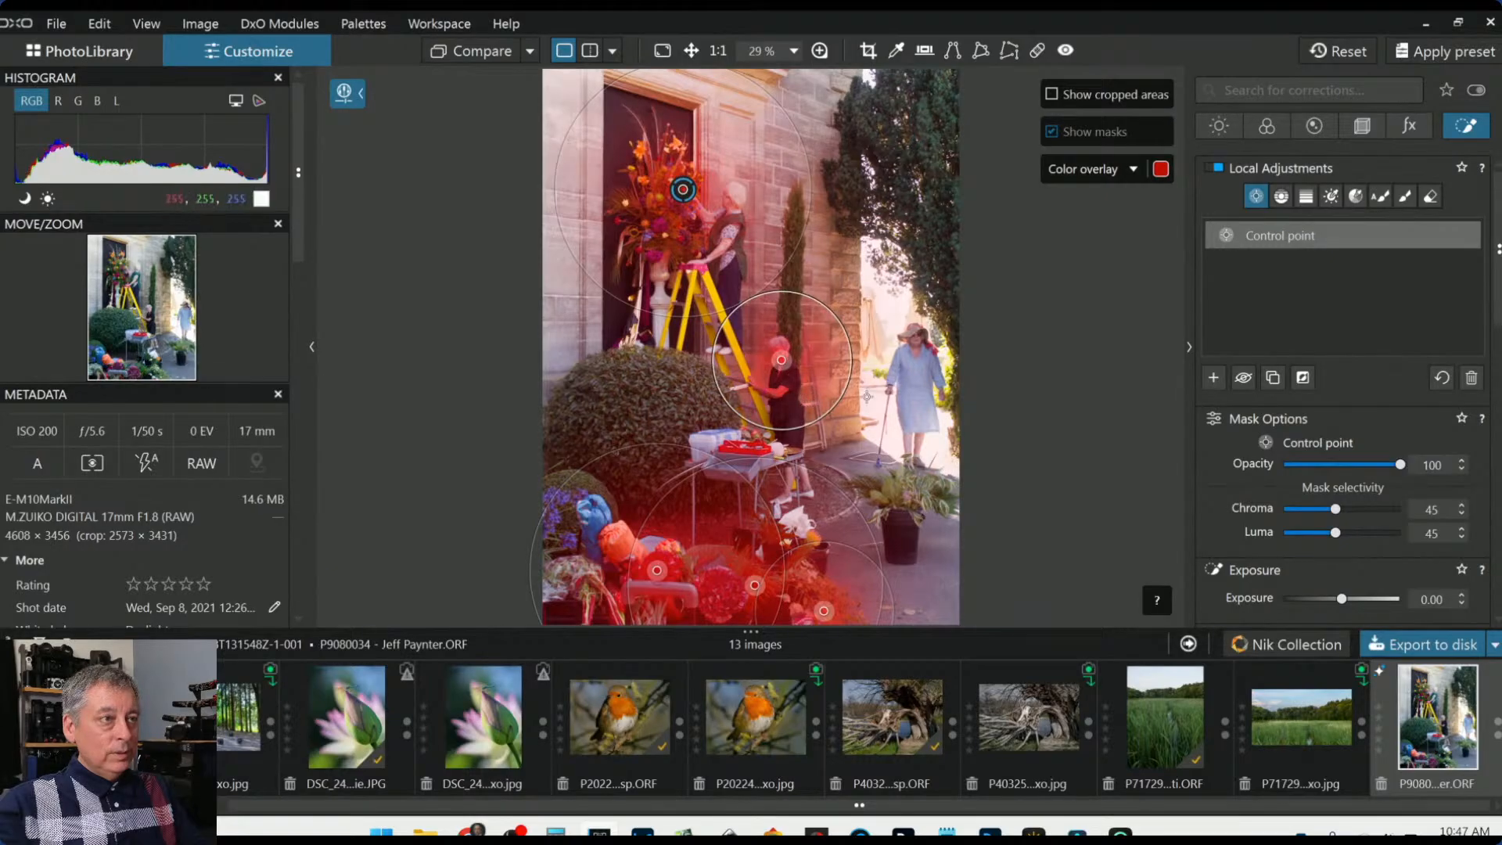
left_click(915, 348)
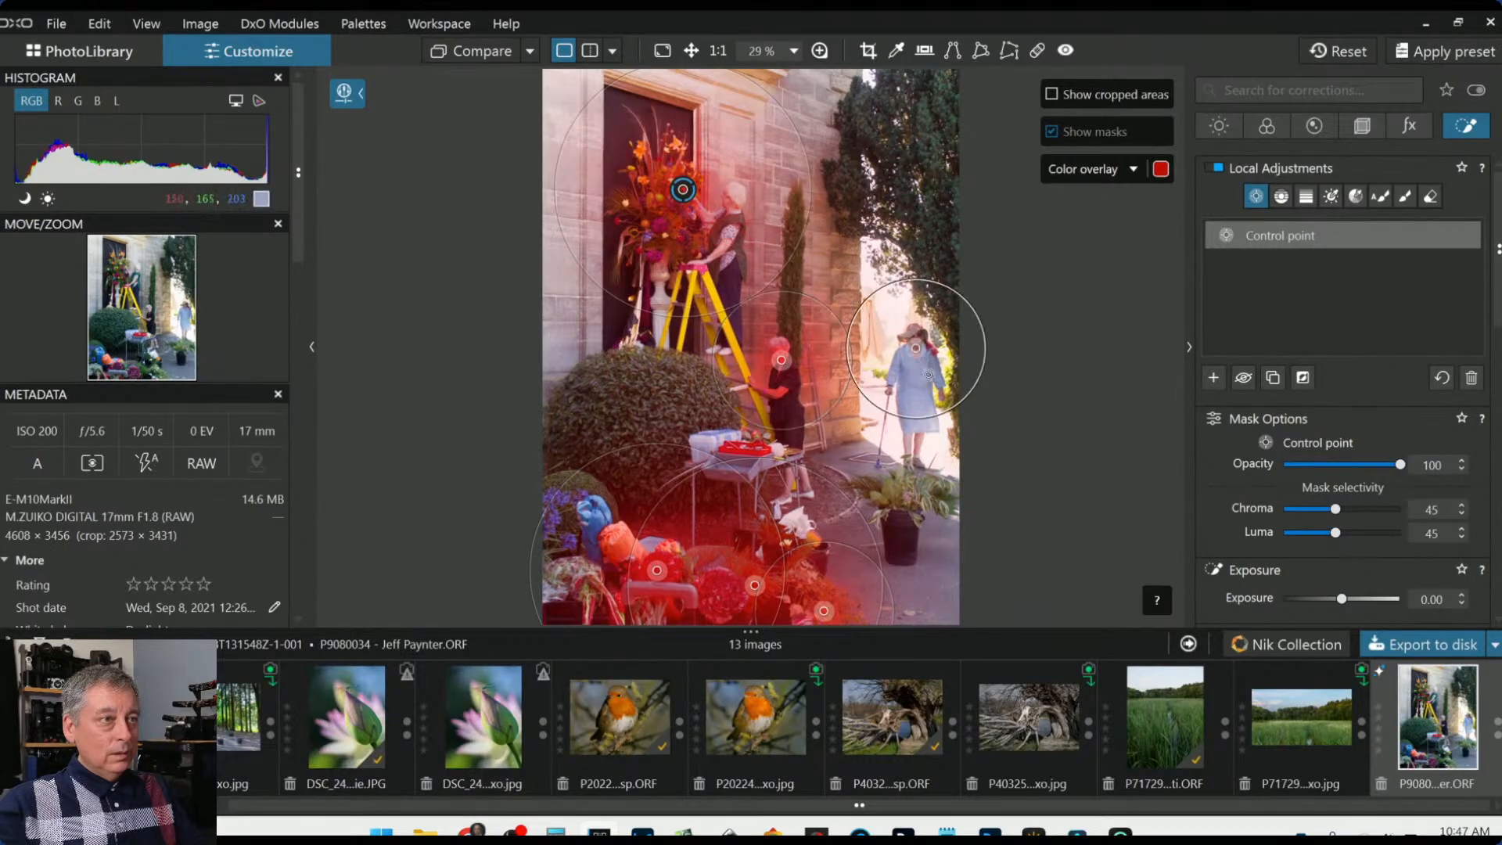
left_click_drag(891, 286, 901, 310)
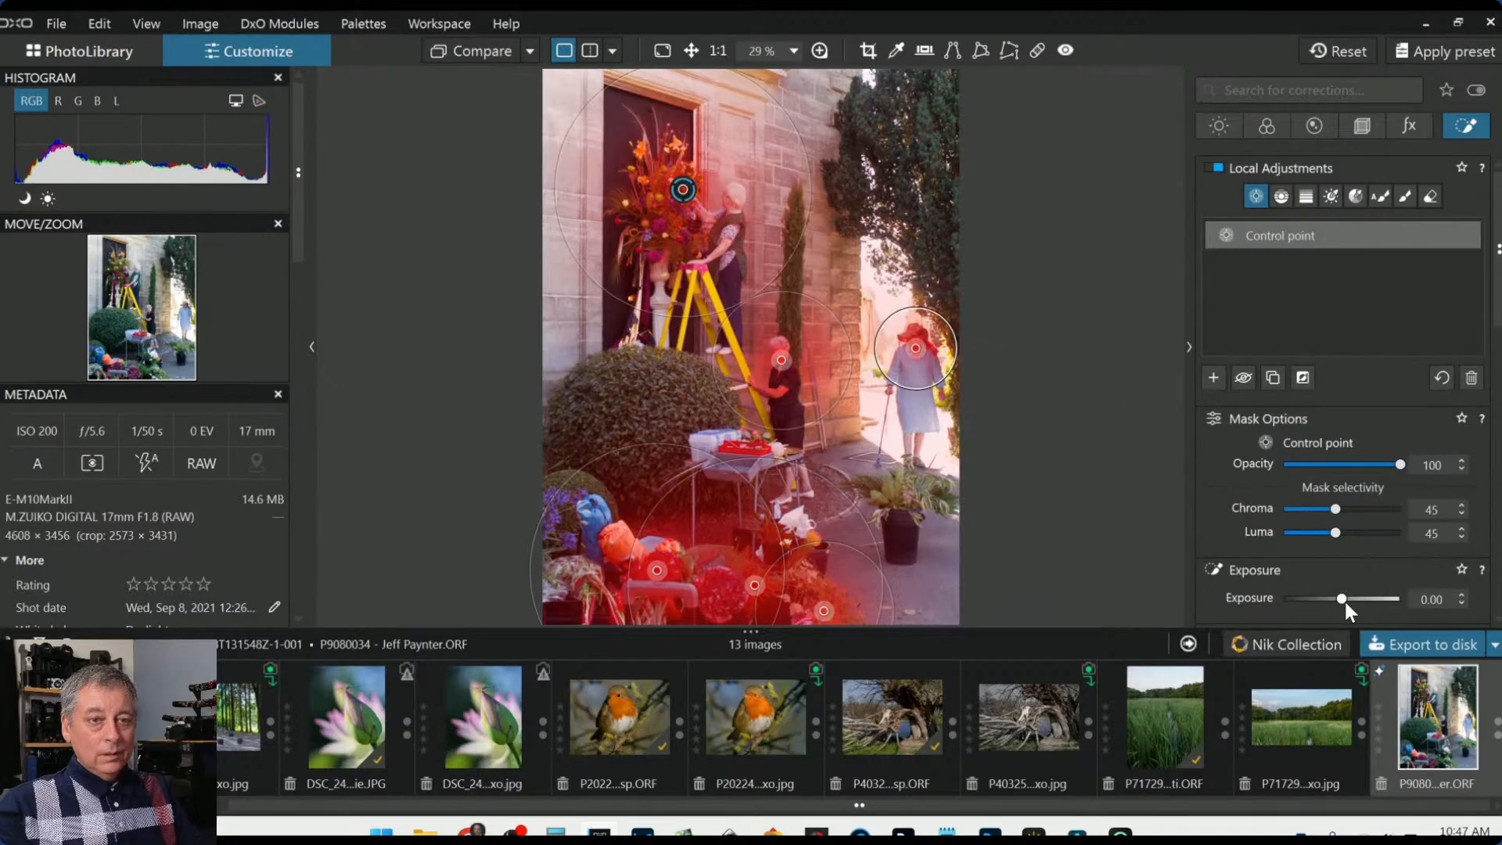
Brighten the control point mask with Exposure 0.52 and Shadows 12
left_click_drag(1344, 602, 1349, 602)
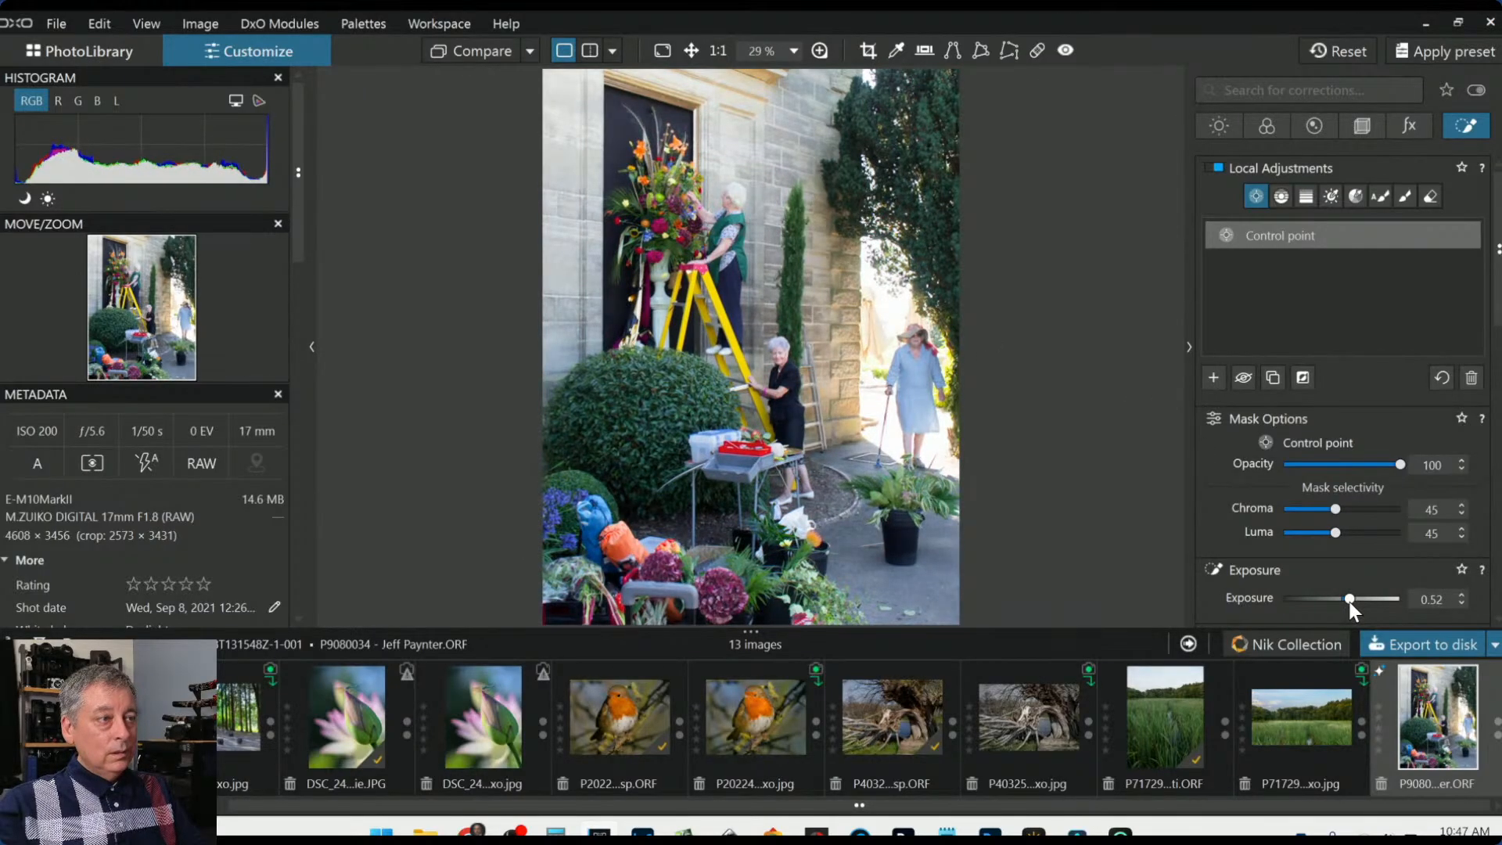
scroll(1276, 563, "down", 1)
scroll(1279, 561, "down", 1)
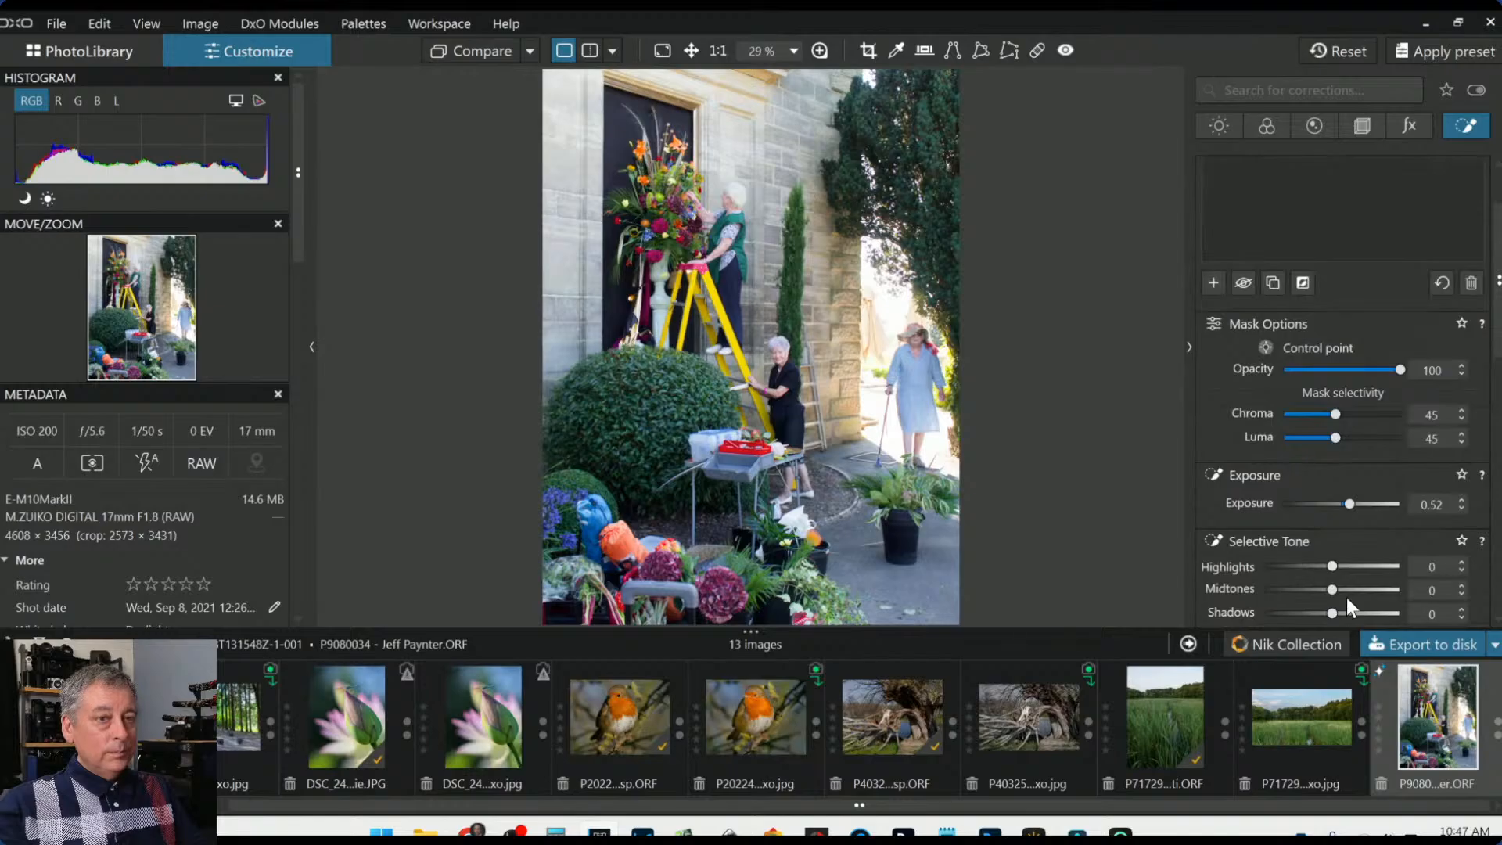
scroll(1329, 575, "down", 2)
left_click_drag(1334, 520, 1343, 520)
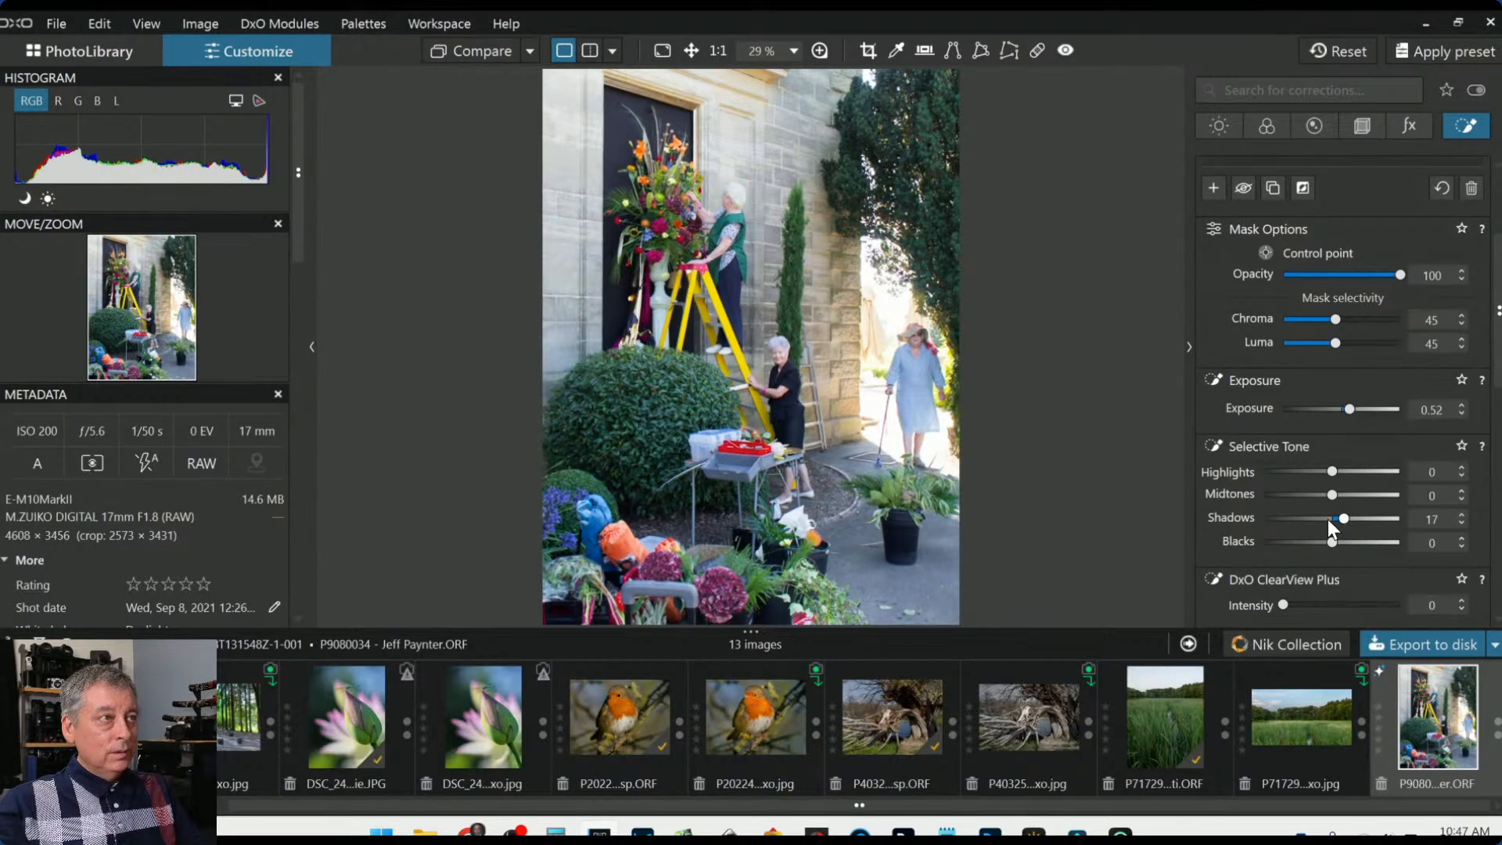
left_click(1288, 513)
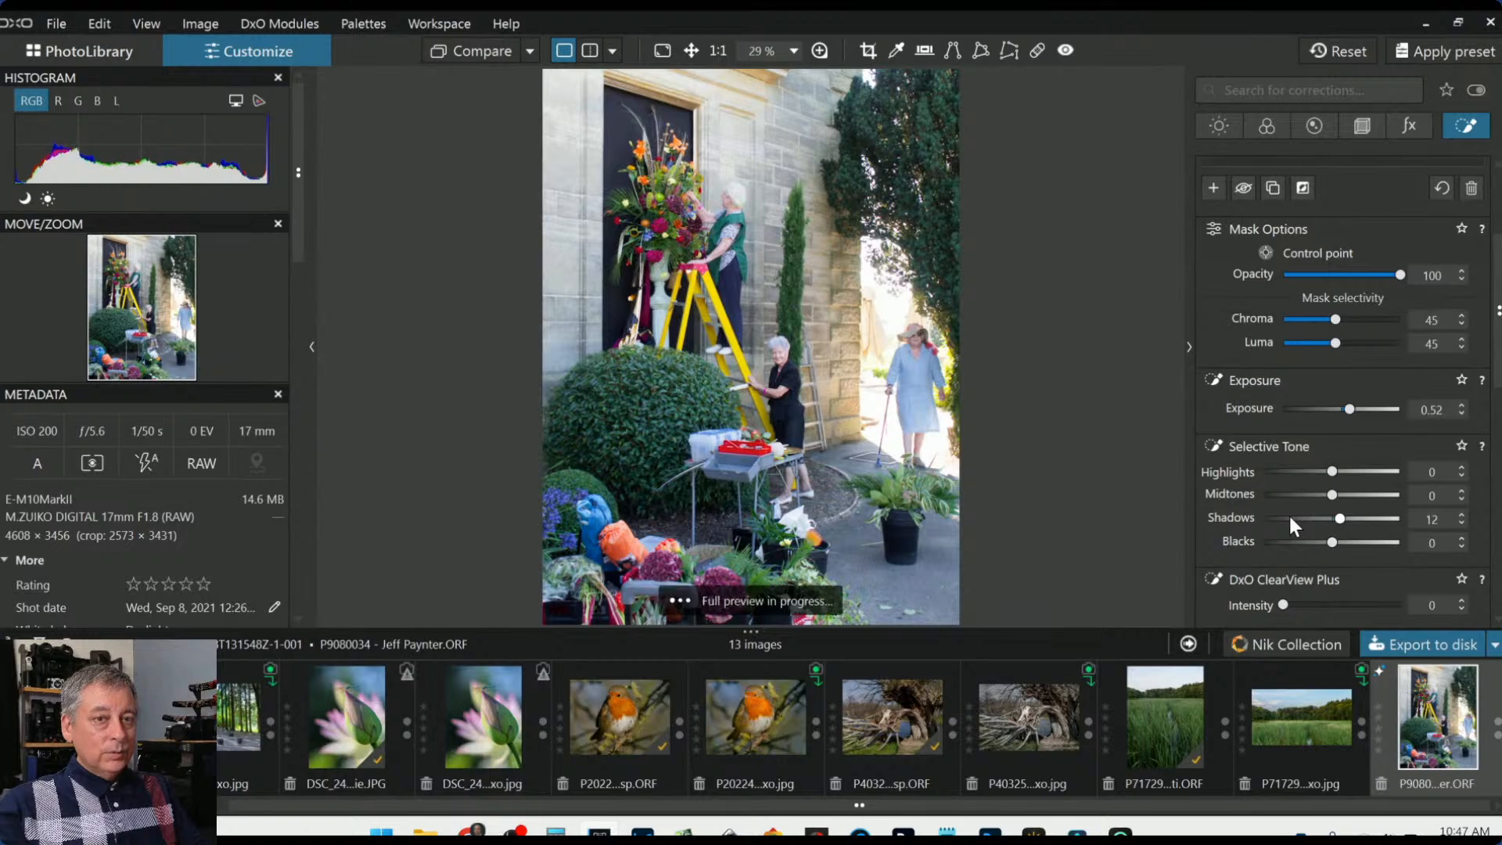
Set the mask's HSL Vibrancy to 29 for all color channels
scroll(1214, 526, "down", 5)
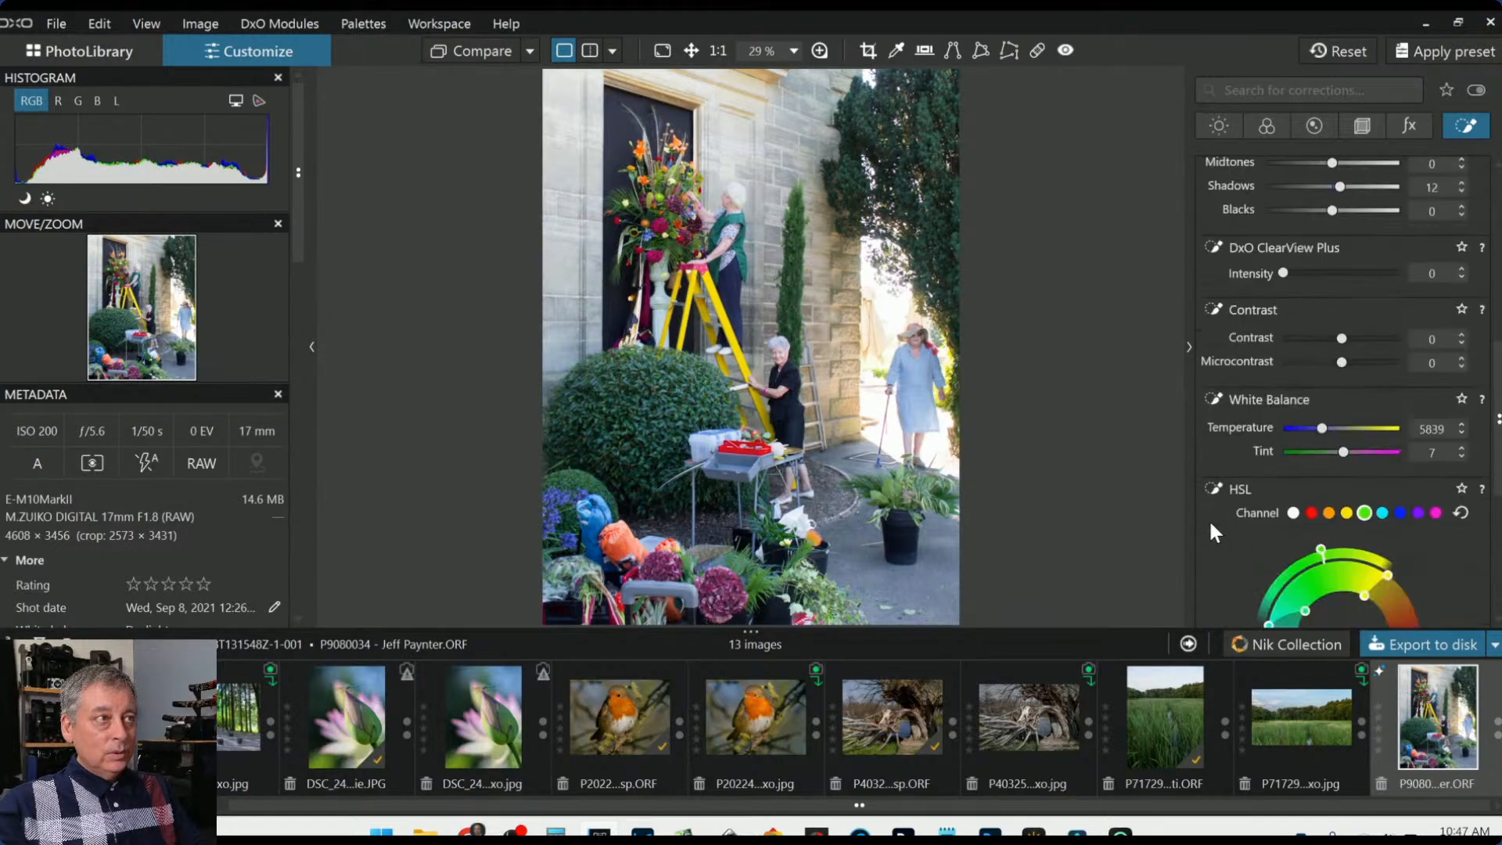
left_click(1292, 422)
scroll(1275, 446, "down", 3)
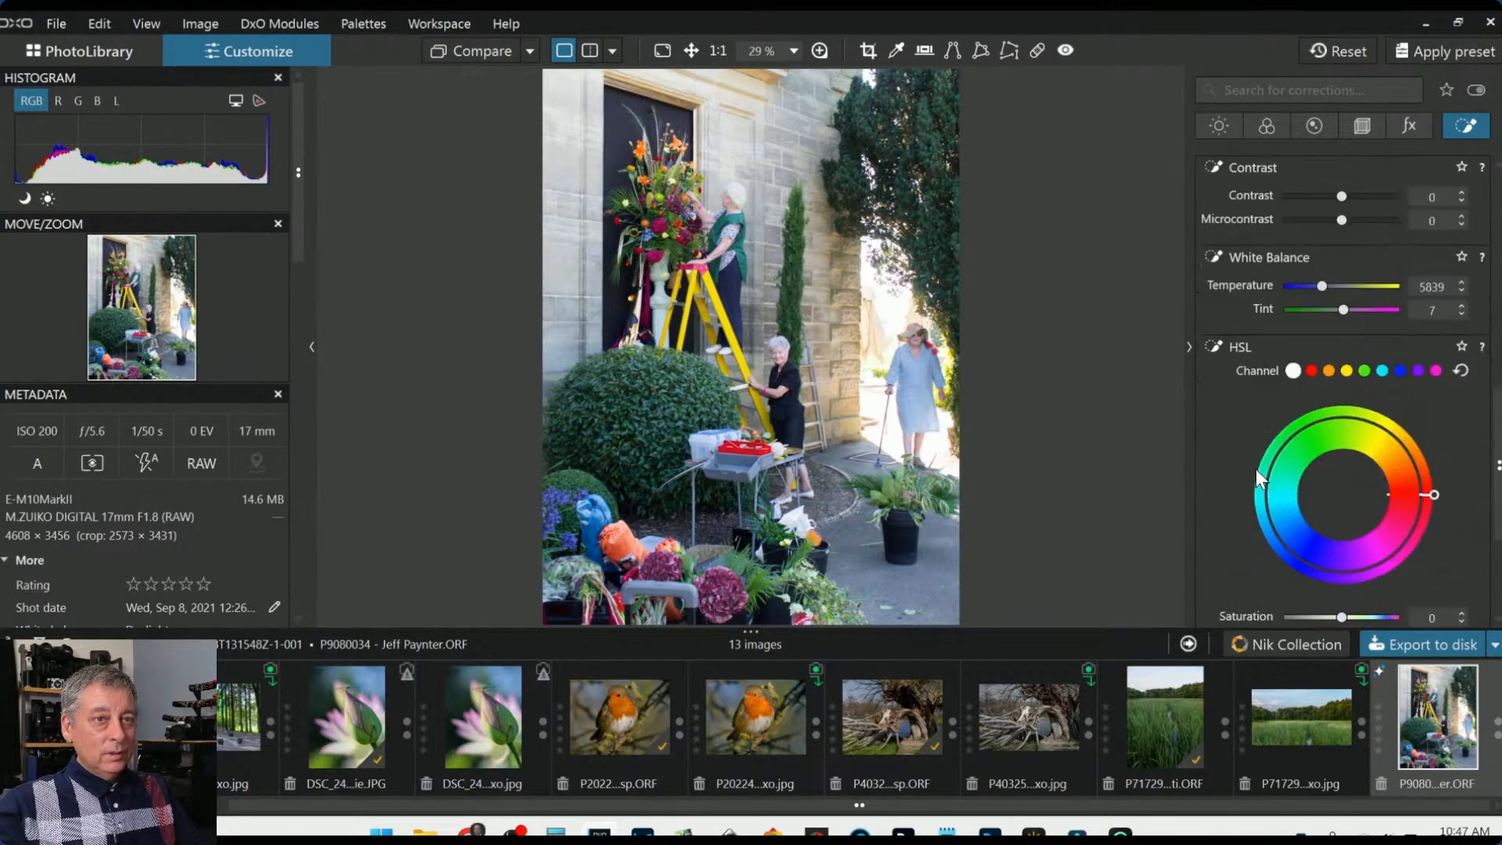
mouse_move(1341, 499)
left_mouse_down()
mouse_move(1382, 500)
mouse_move(1359, 501)
left_mouse_up()
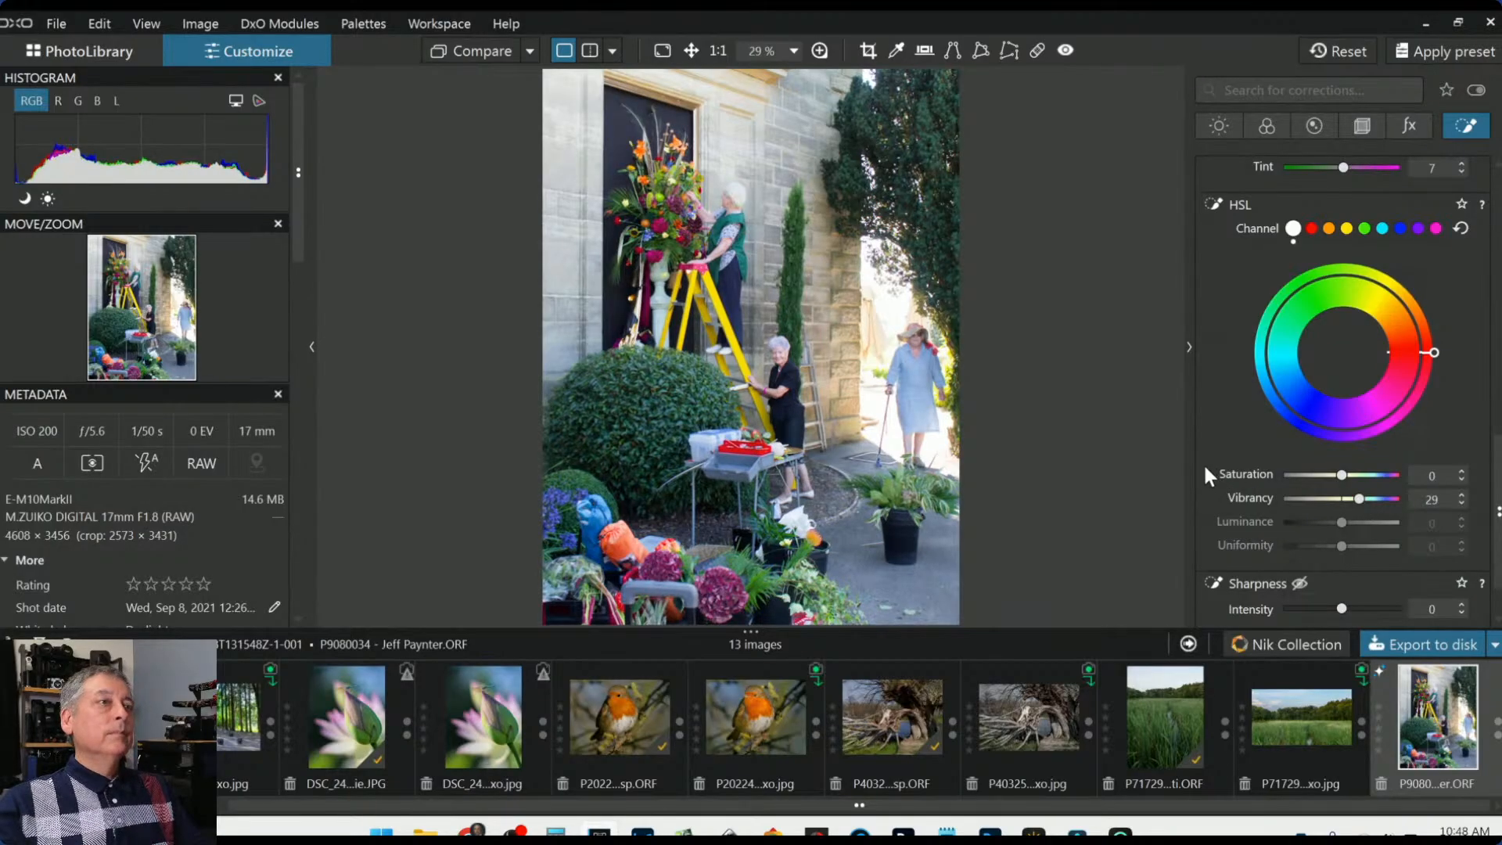
Create a new mask with a control point on the bright gap above the woman in blue, sizing its circle to cover the opening
scroll(1253, 455, "up", 3)
scroll(1254, 450, "up", 3)
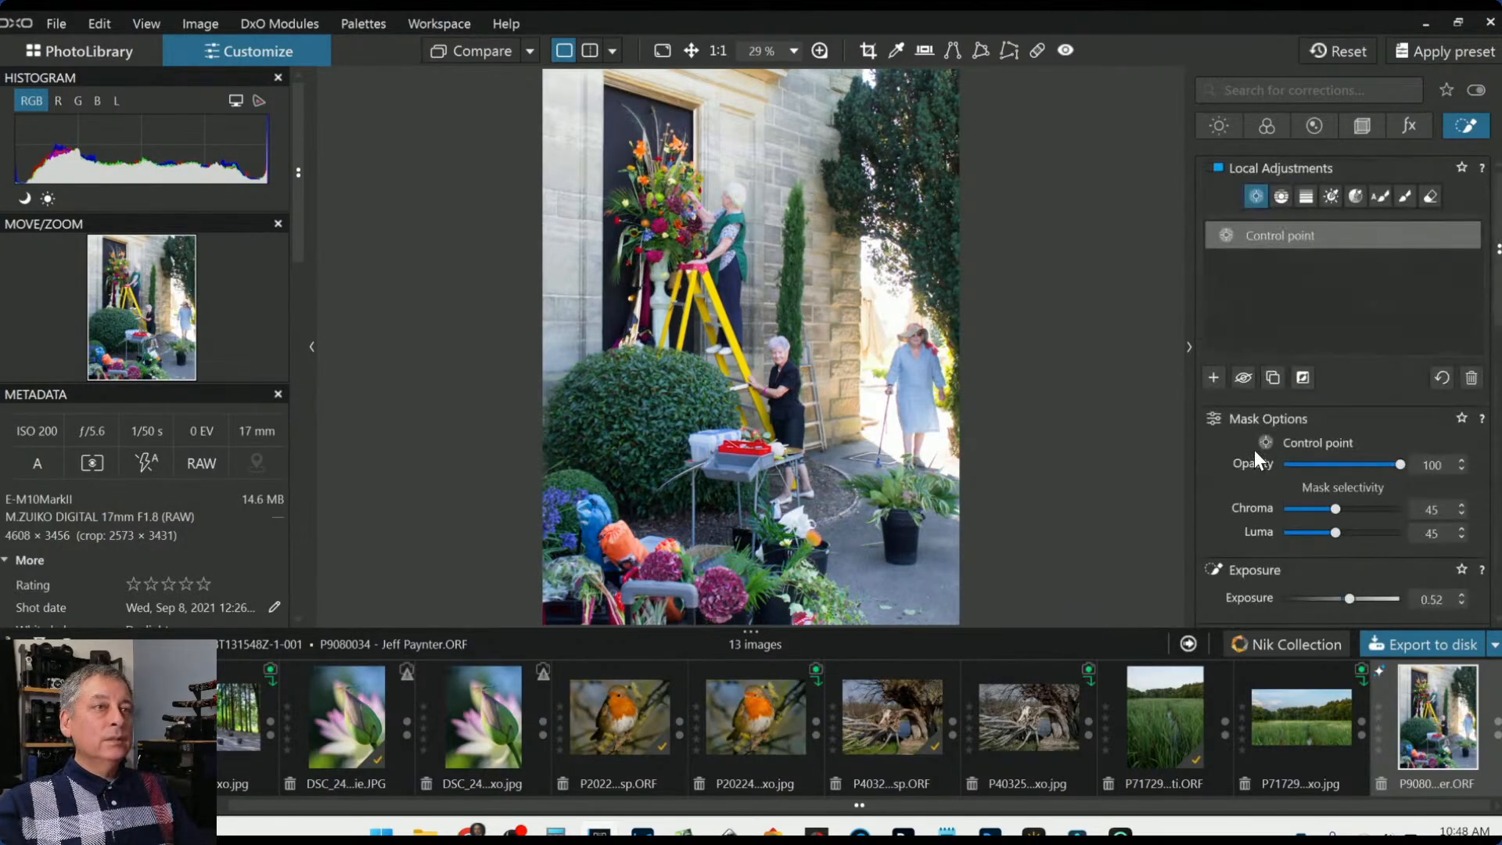
left_click(1214, 377)
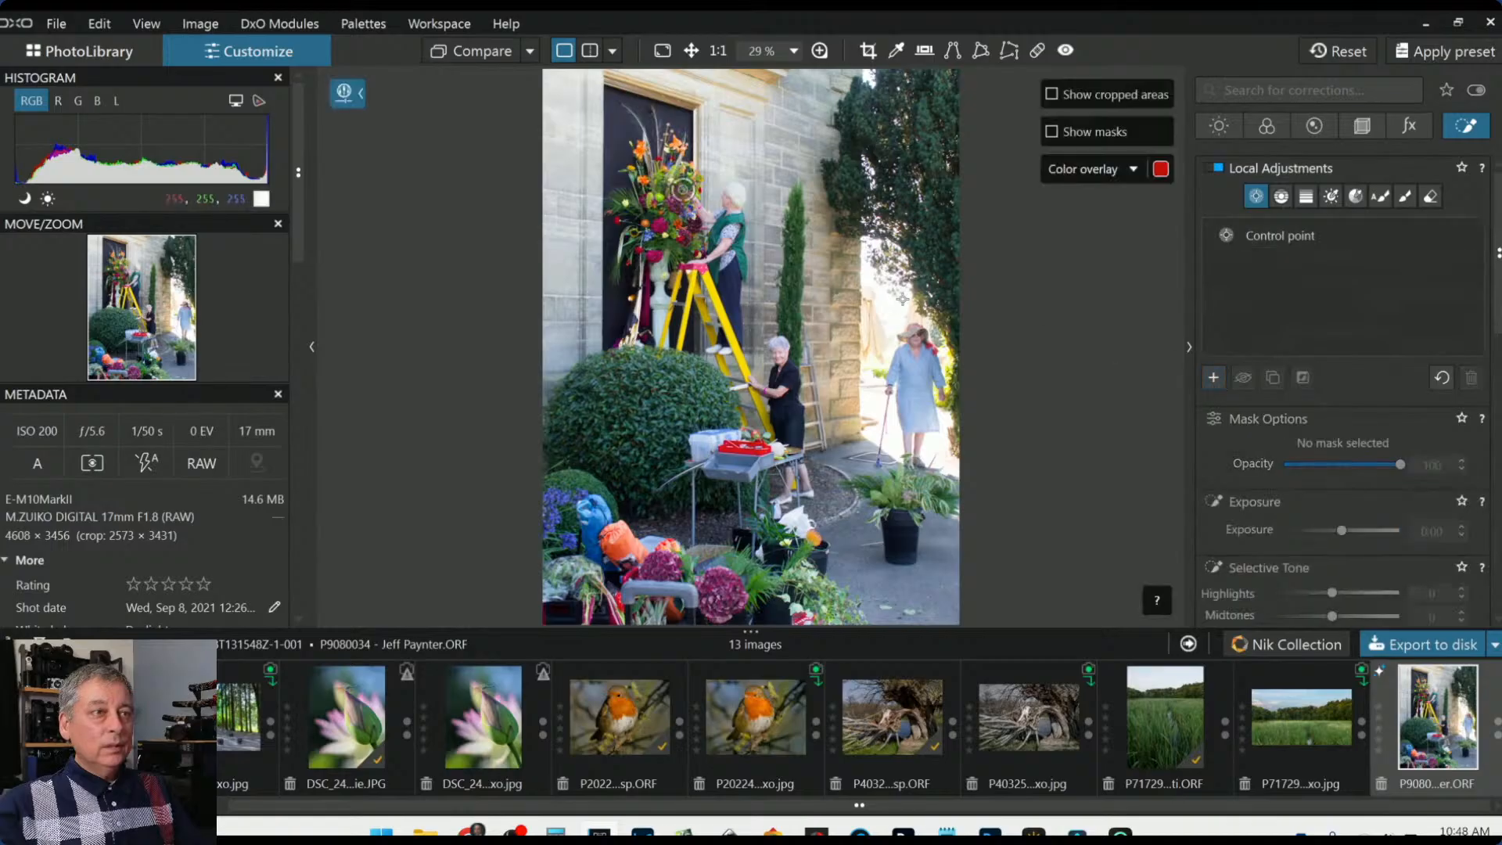
left_click(891, 299)
left_click_drag(917, 330, 967, 397)
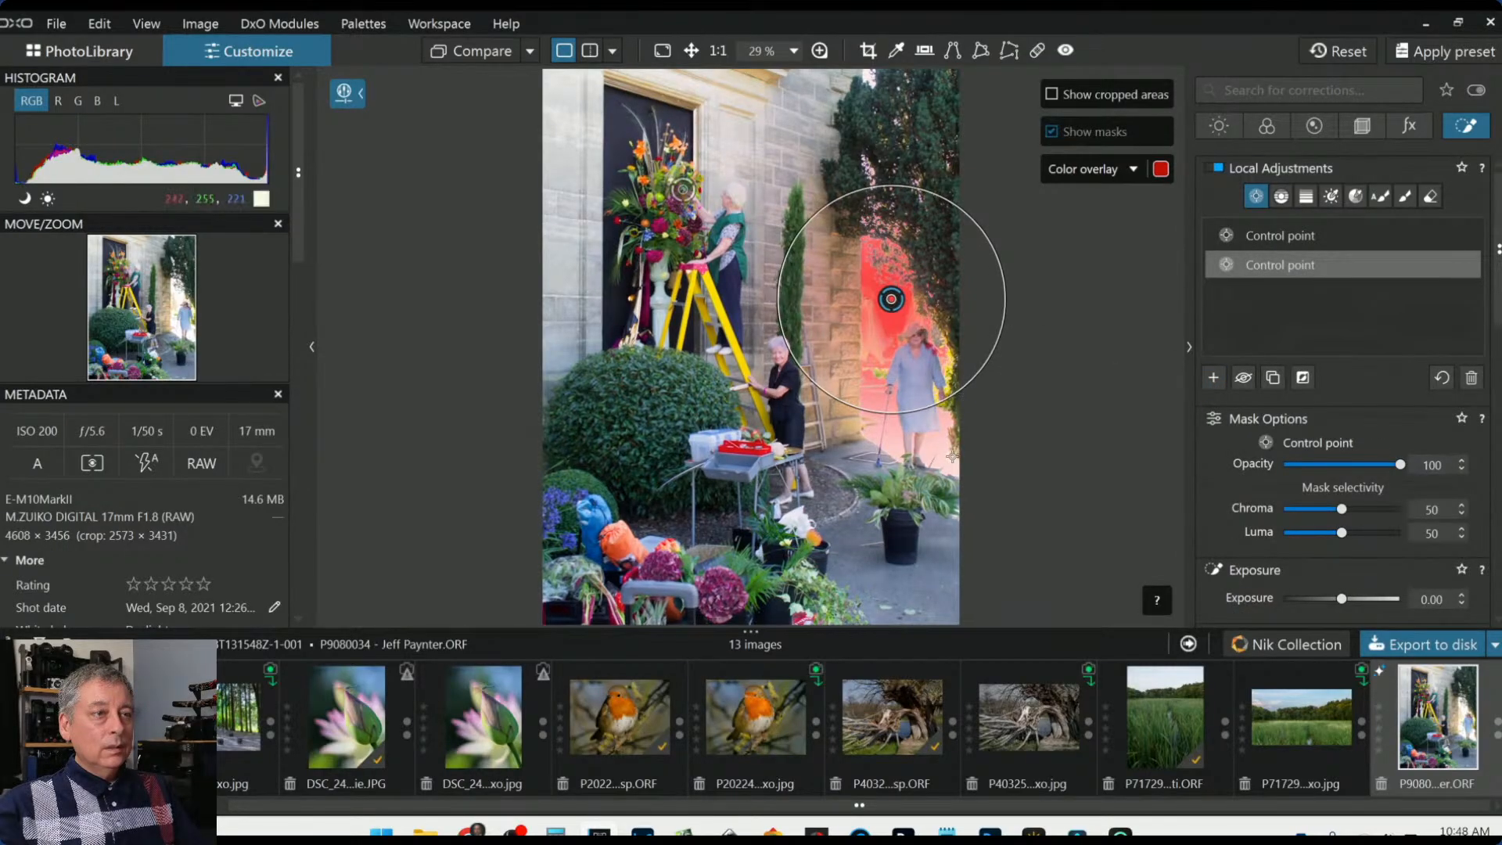
Add a control point on the bright path beside the woman in blue and lower the mask's Highlights to -100
scroll(1307, 569, "down", 4)
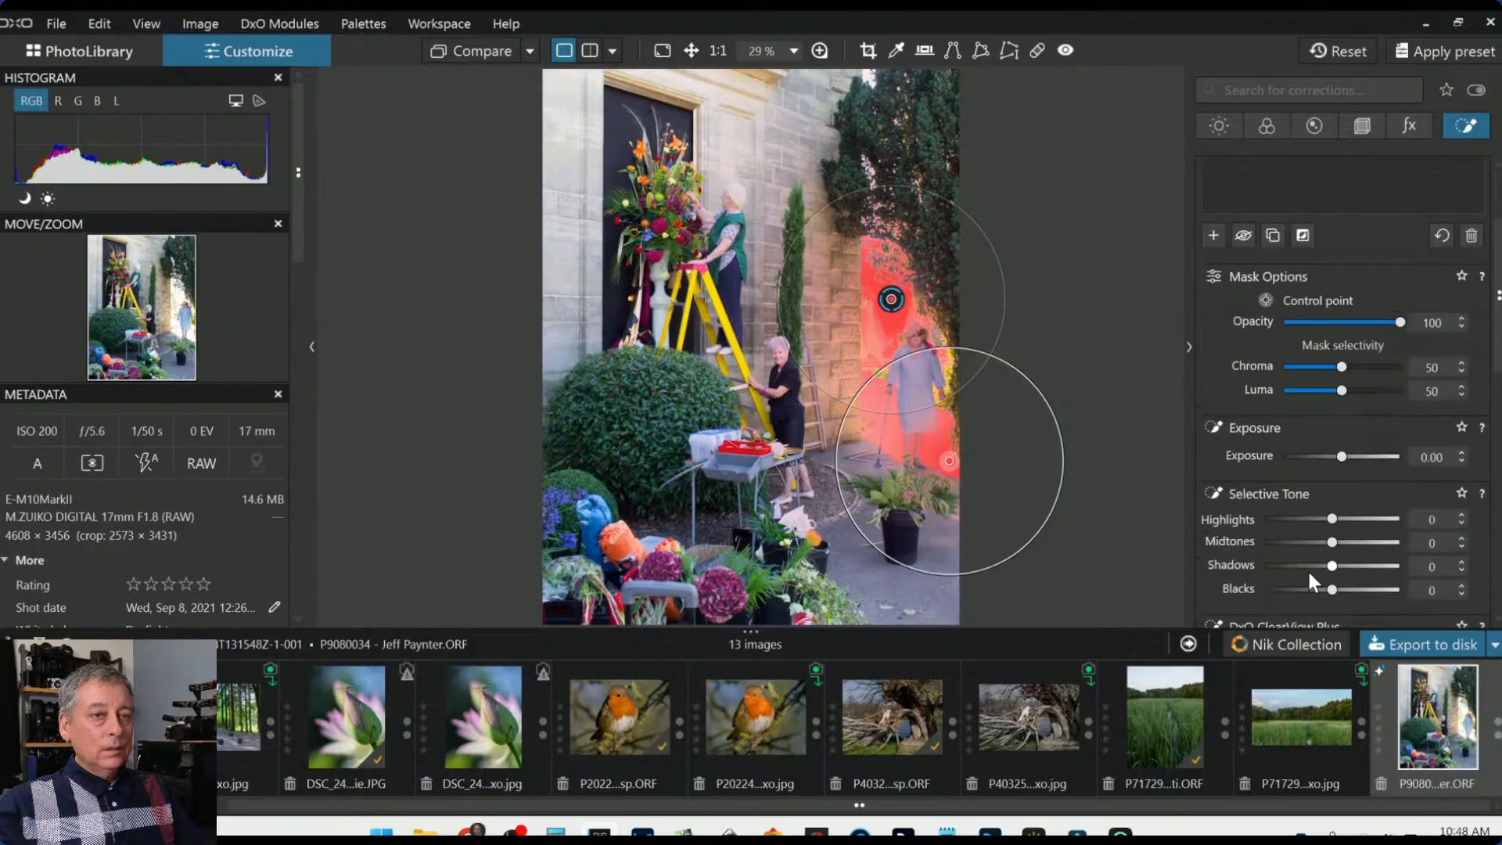
left_click_drag(1328, 473, 1266, 472)
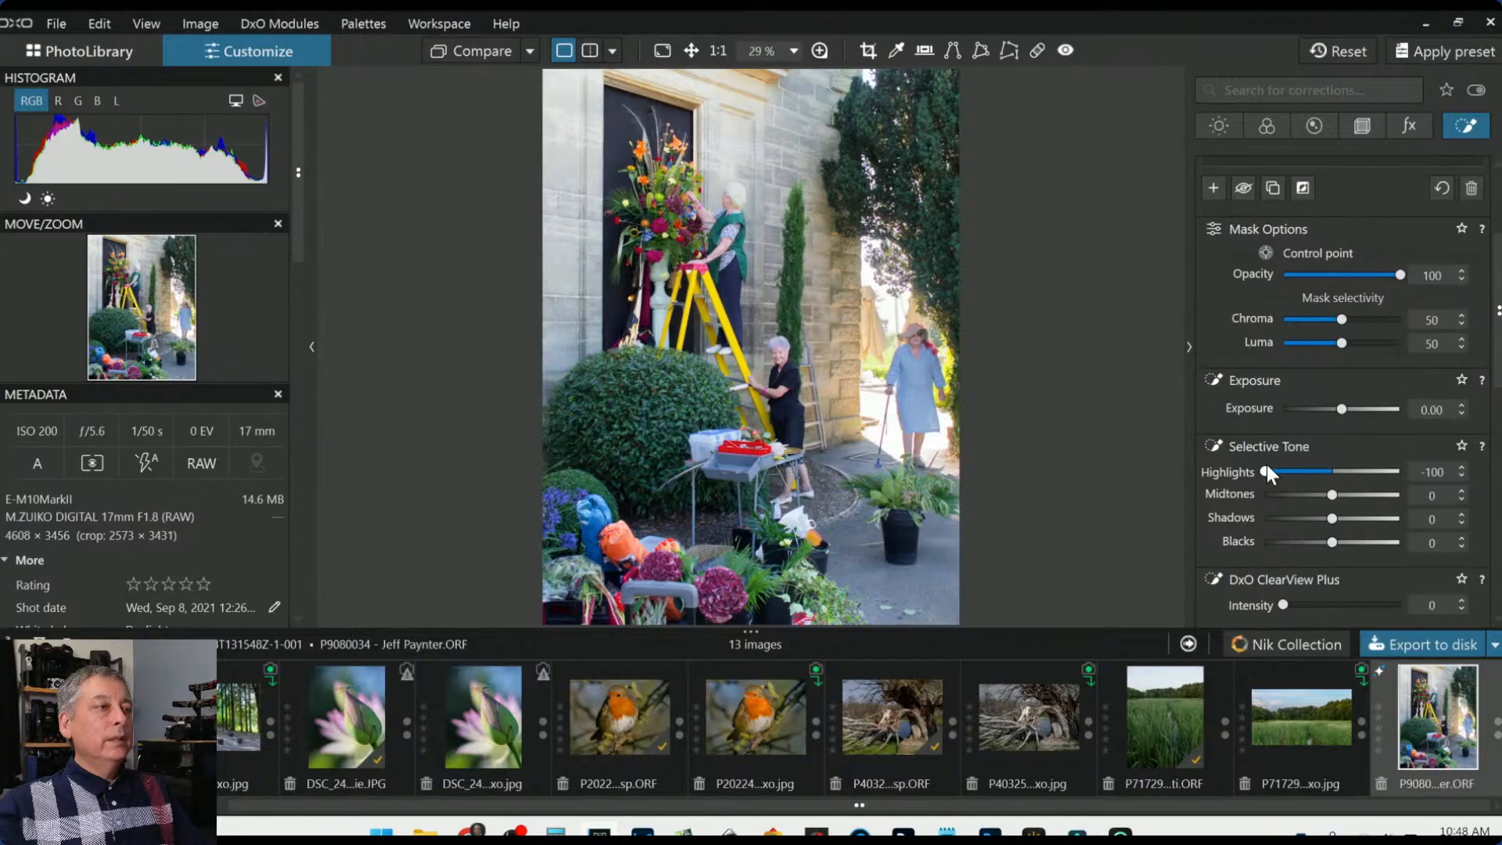
left_click(1048, 510)
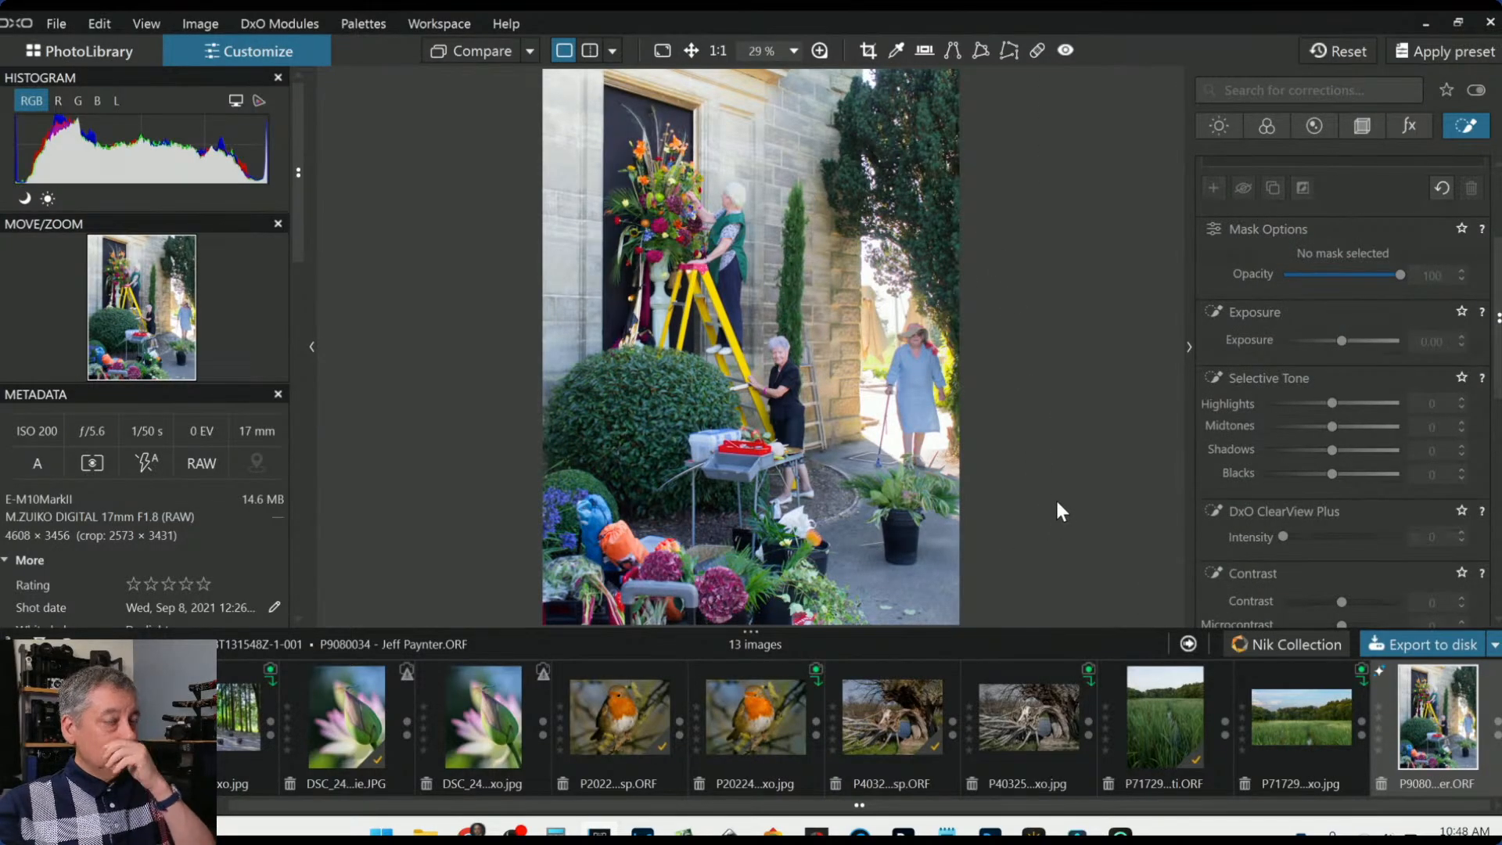
Create a new mask with a control line running down the stone wall beside the door, fading out before the tree, and show its overlay
scroll(1352, 219, "up", 2)
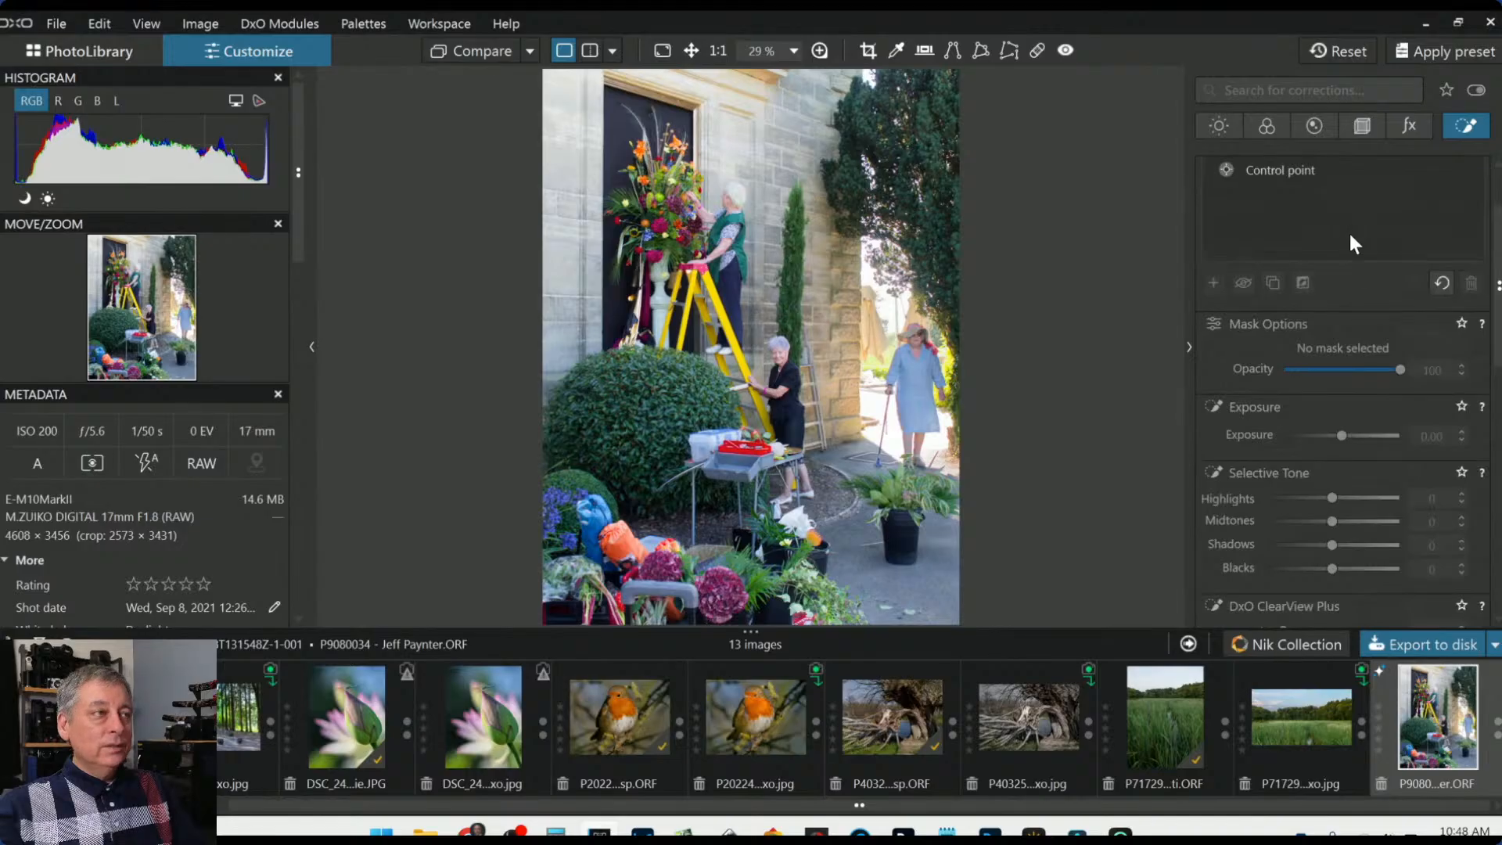
scroll(1277, 322, "up", 2)
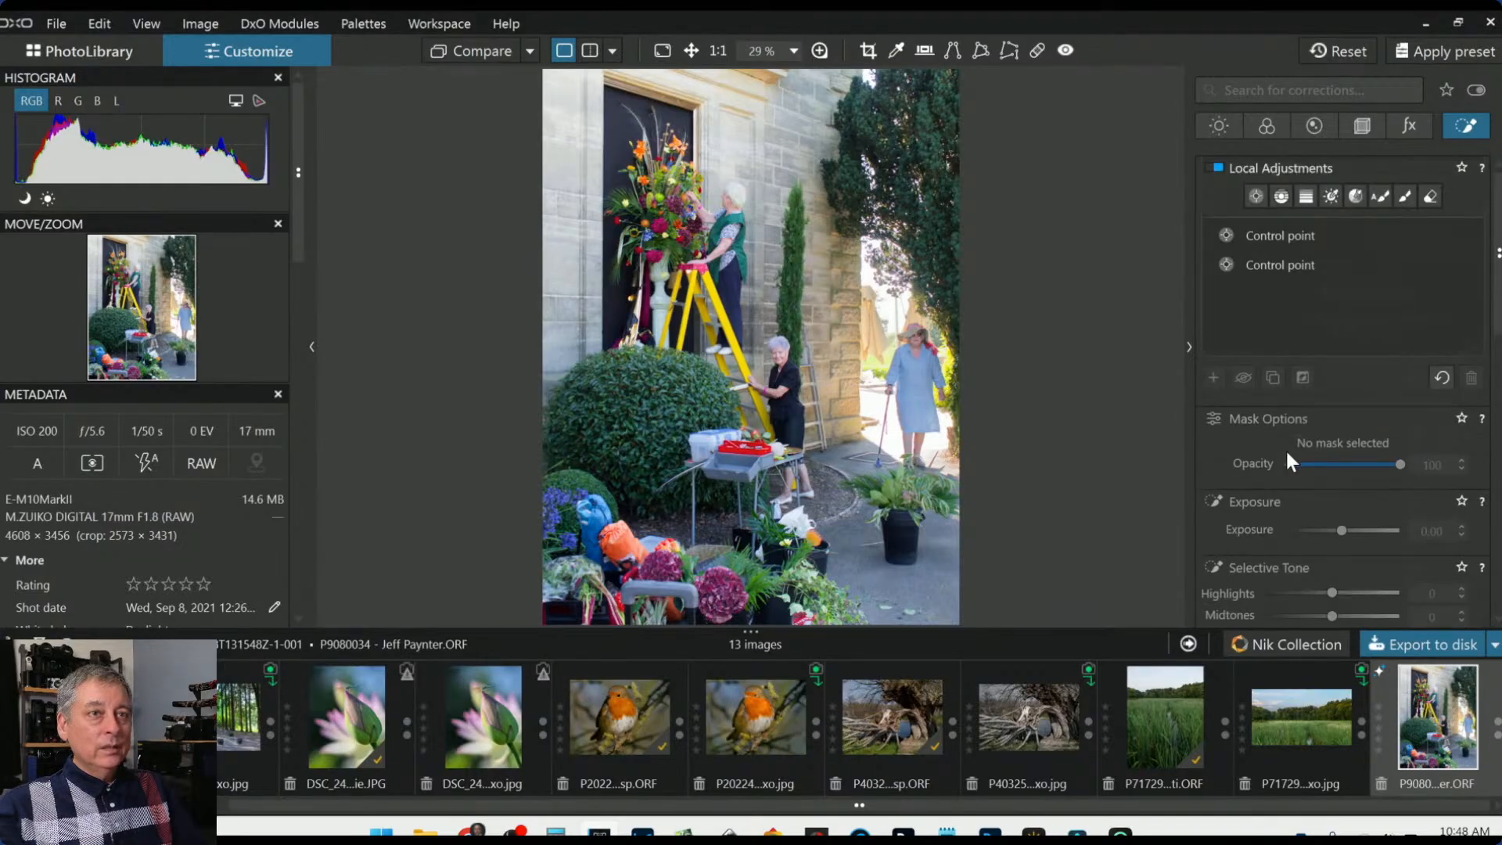
left_click(1283, 197)
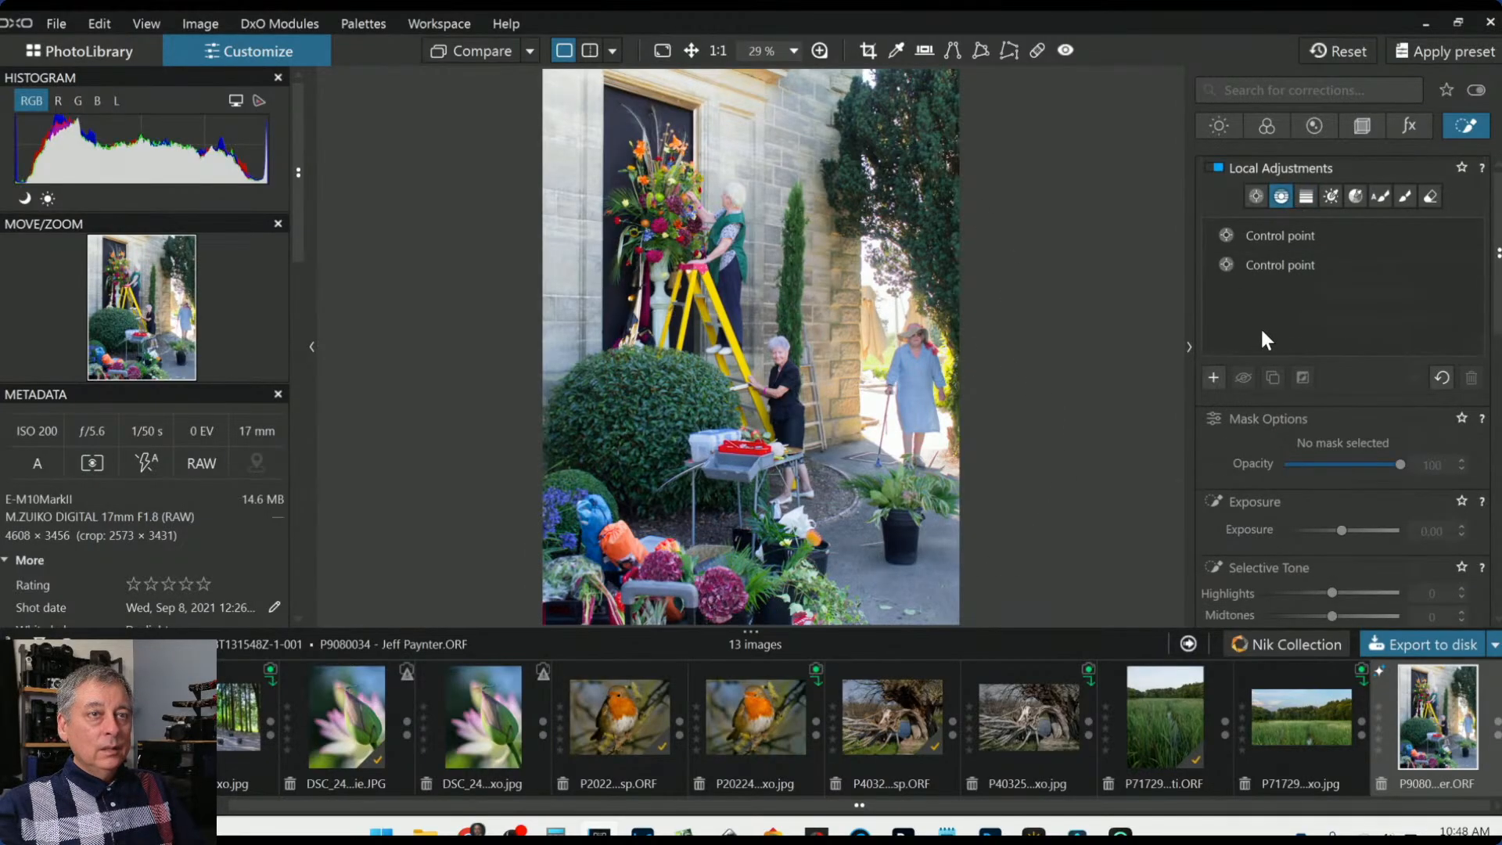
left_click(1212, 377)
left_click_drag(595, 323, 819, 320)
key("m")
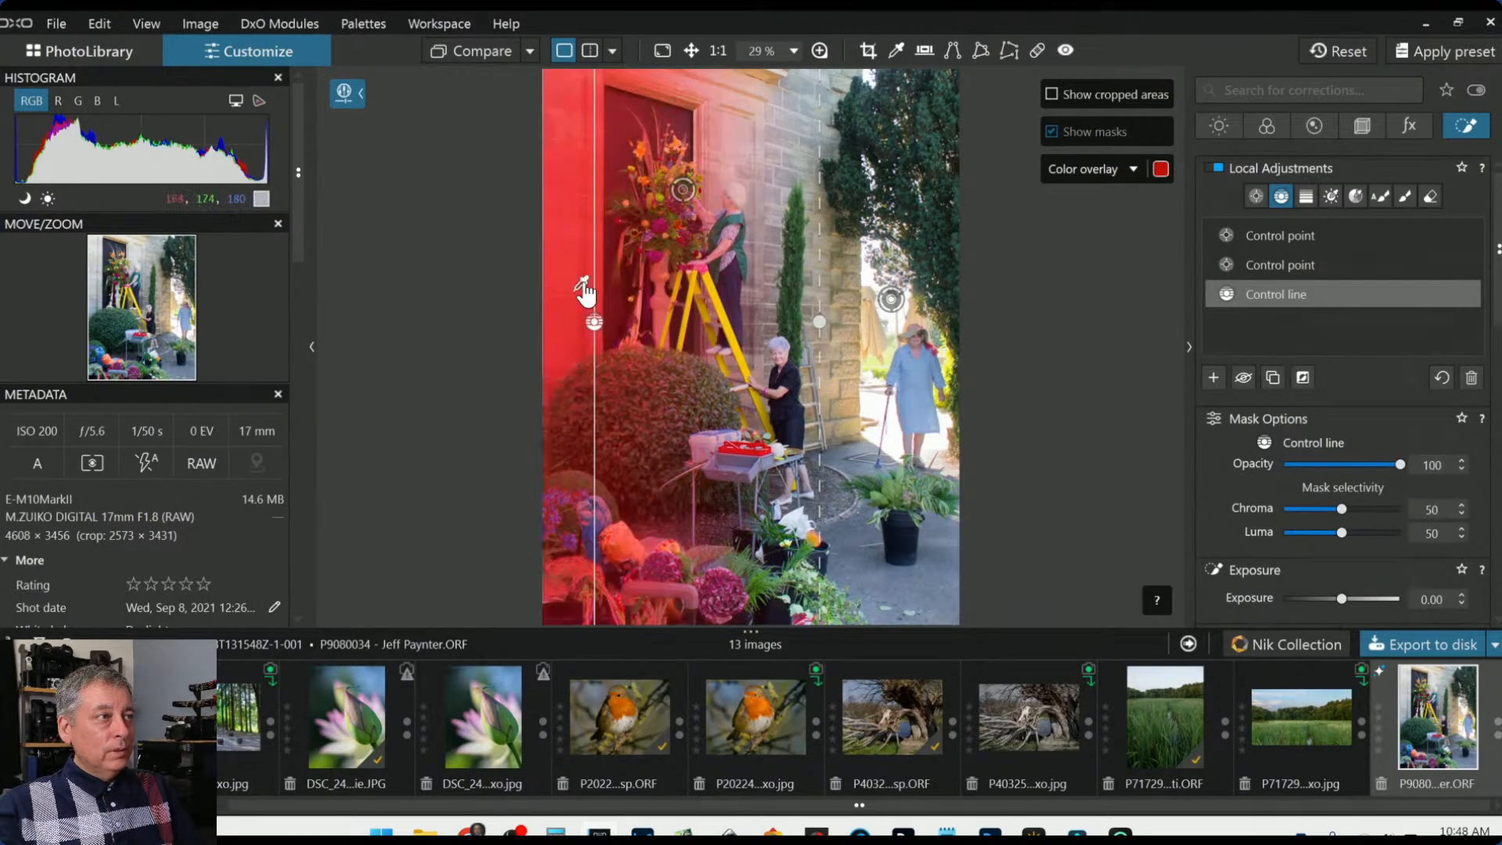
Move the control line to the photo's left edge and its fade limit to the bright gap by the woman in blue
left_click_drag(818, 328, 994, 325)
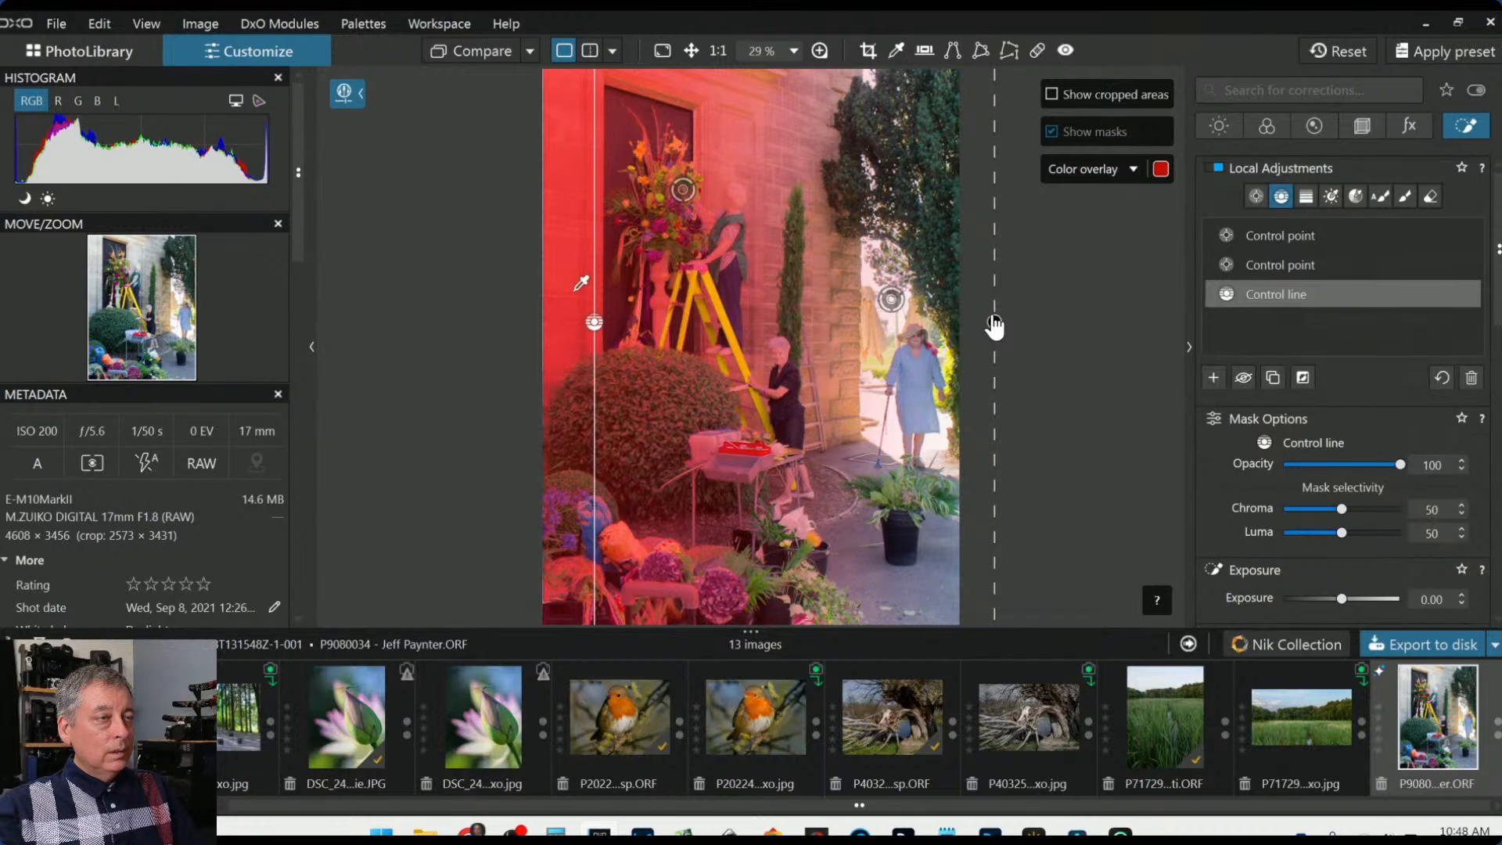
left_click_drag(595, 322, 538, 326)
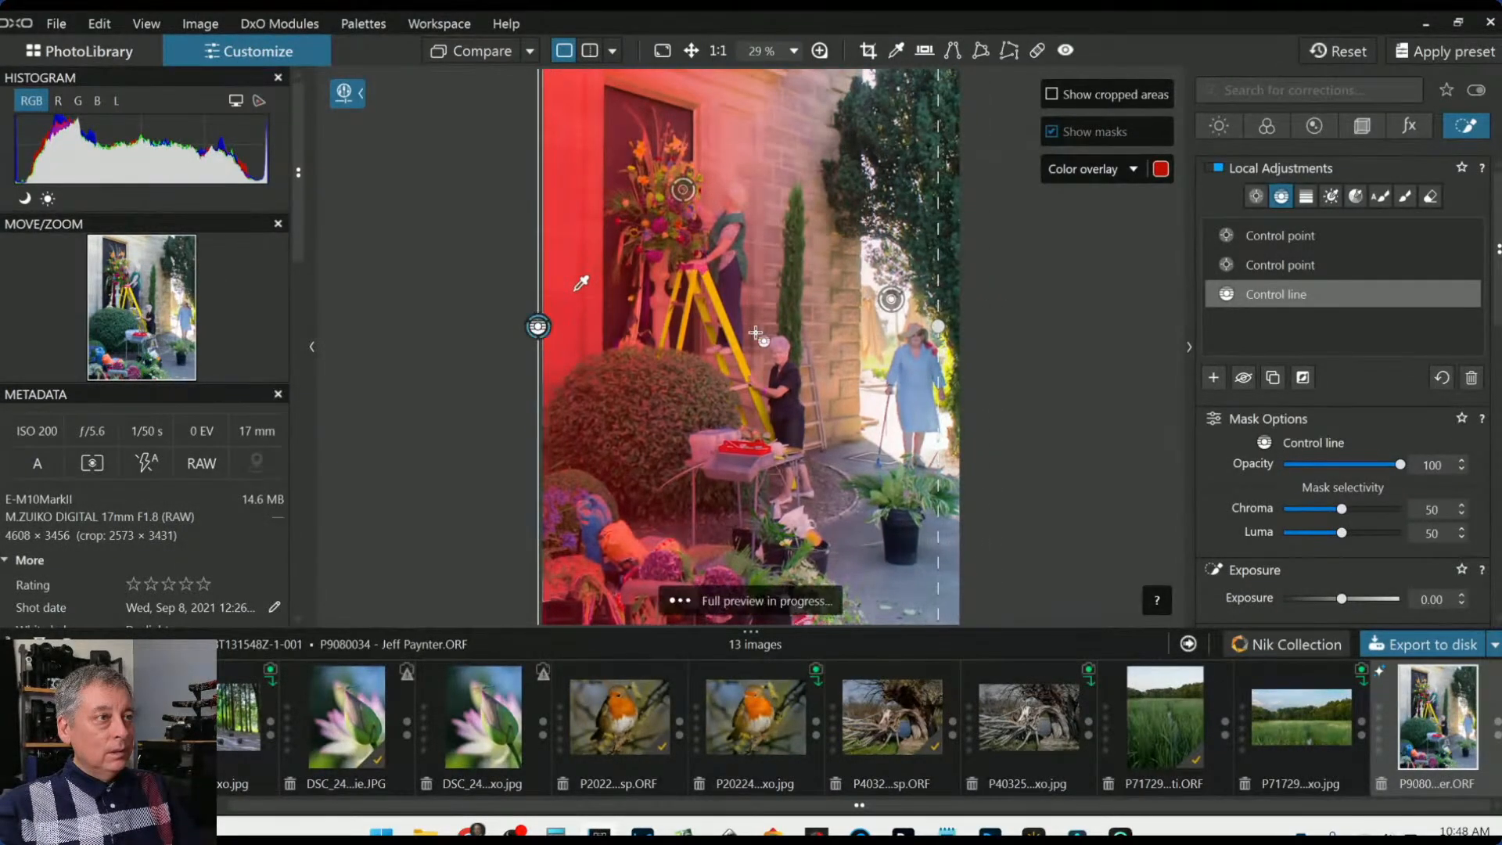
left_click_drag(937, 327, 880, 332)
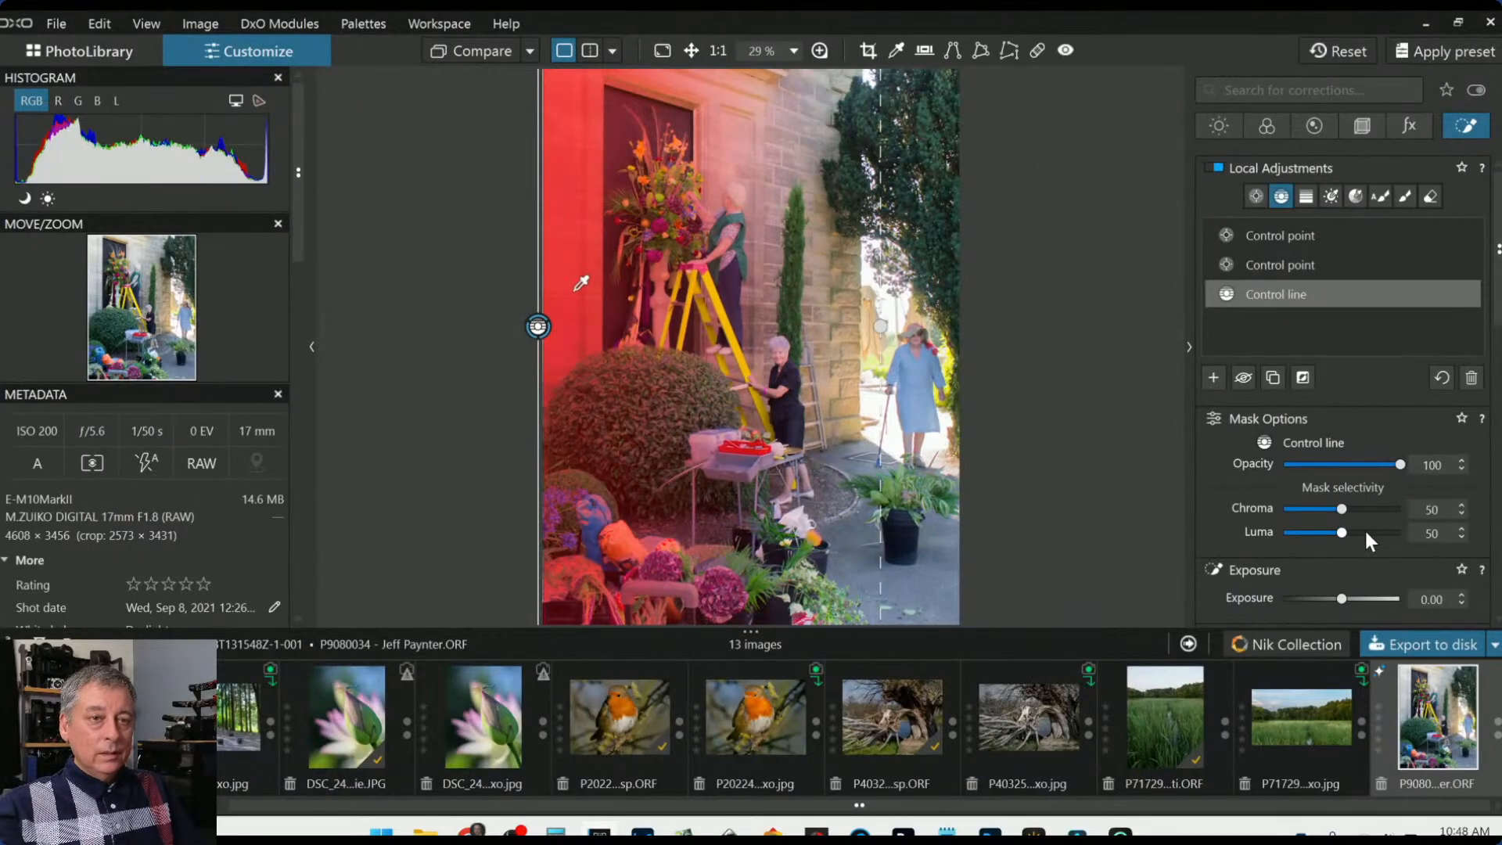
Set the control line mask's Exposure to 0.29 and its white balance Temperature to 6439
scroll(1365, 533, "down", 3)
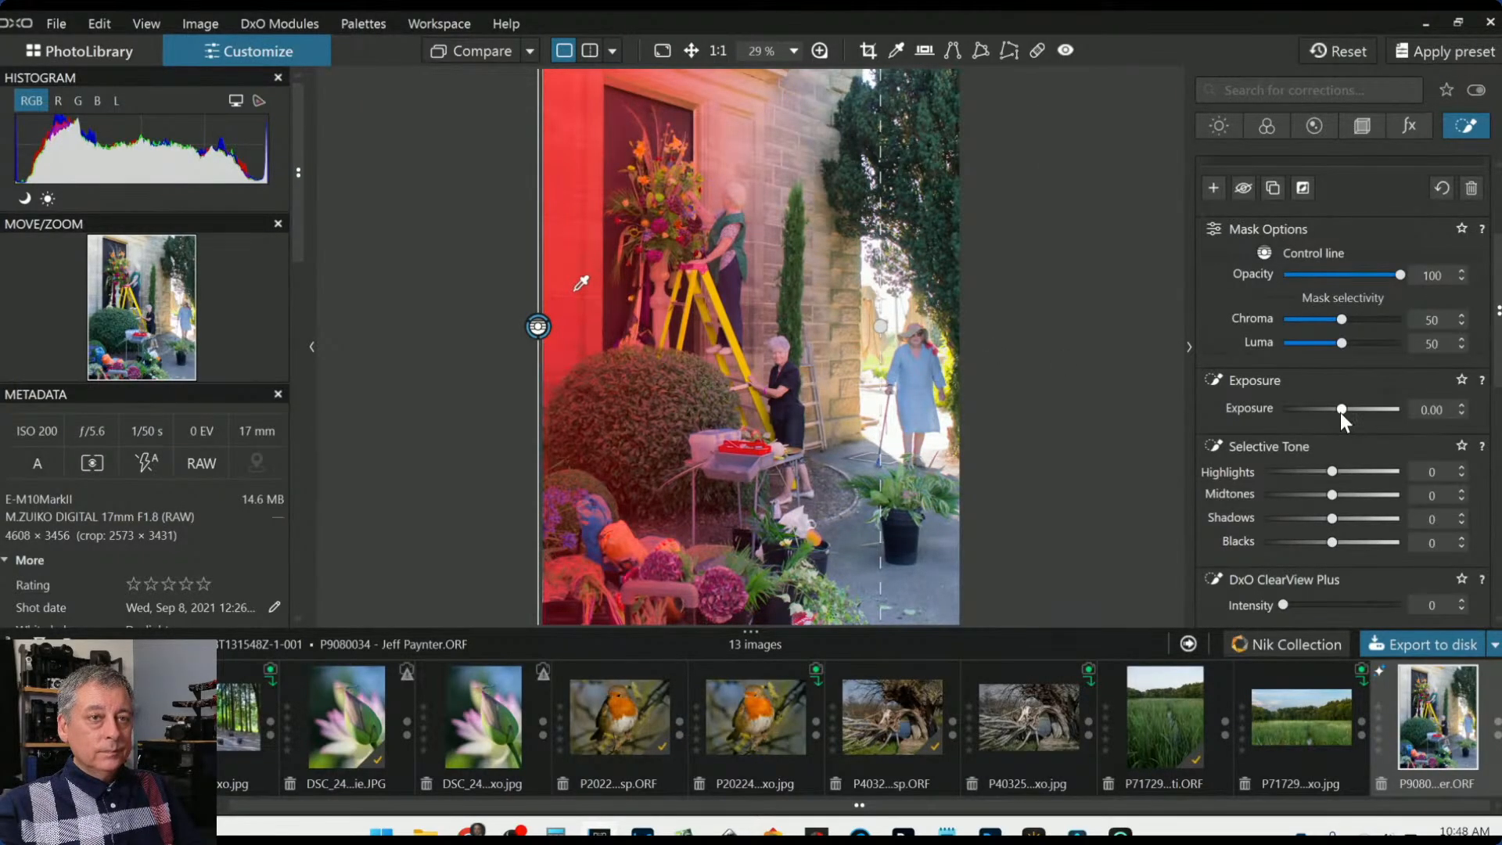
left_click_drag(1340, 412, 1346, 411)
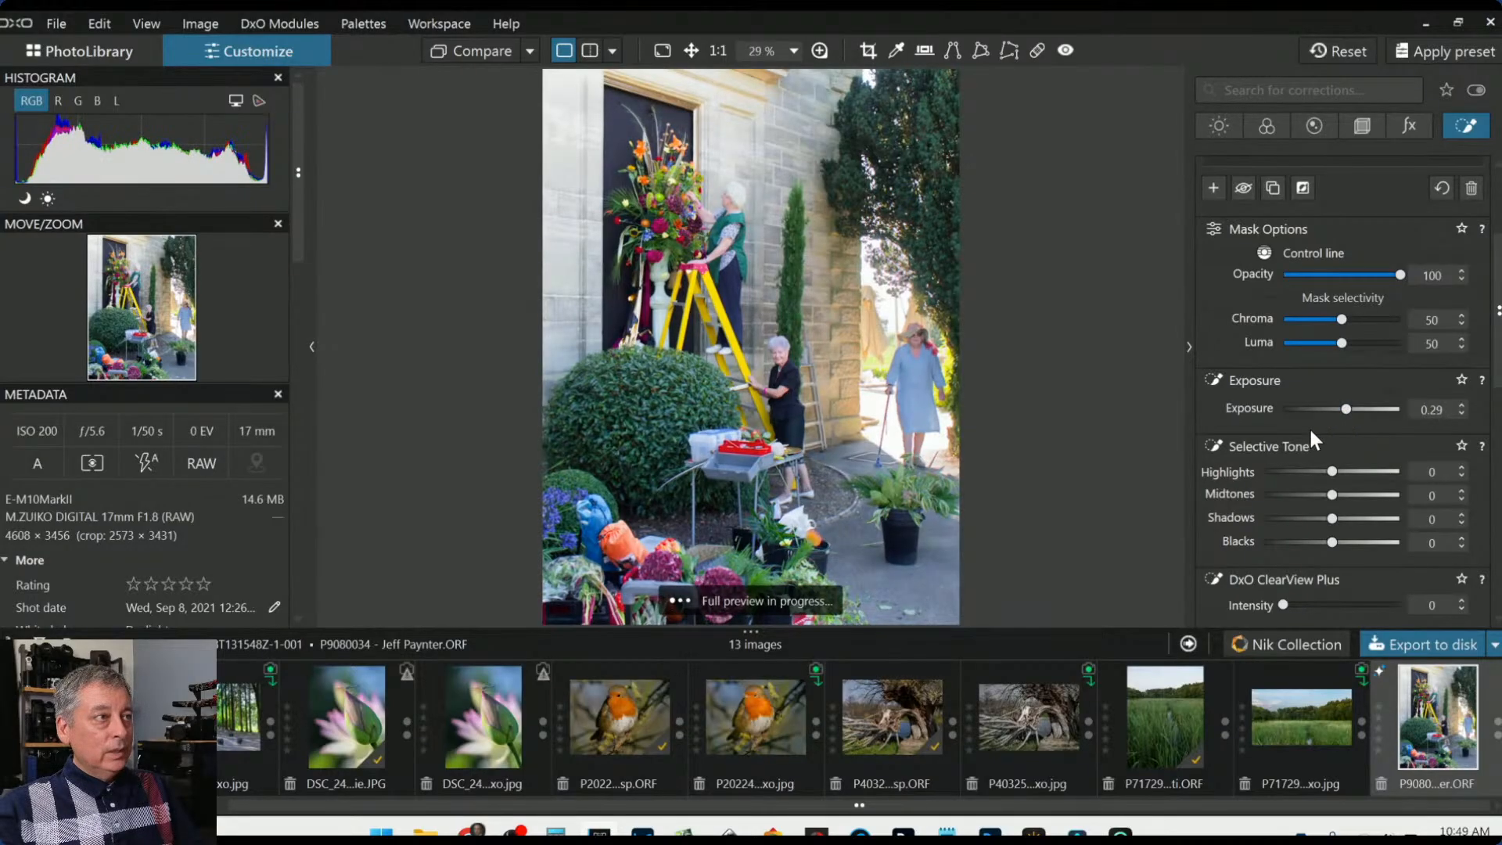
scroll(1290, 438, "down", 5)
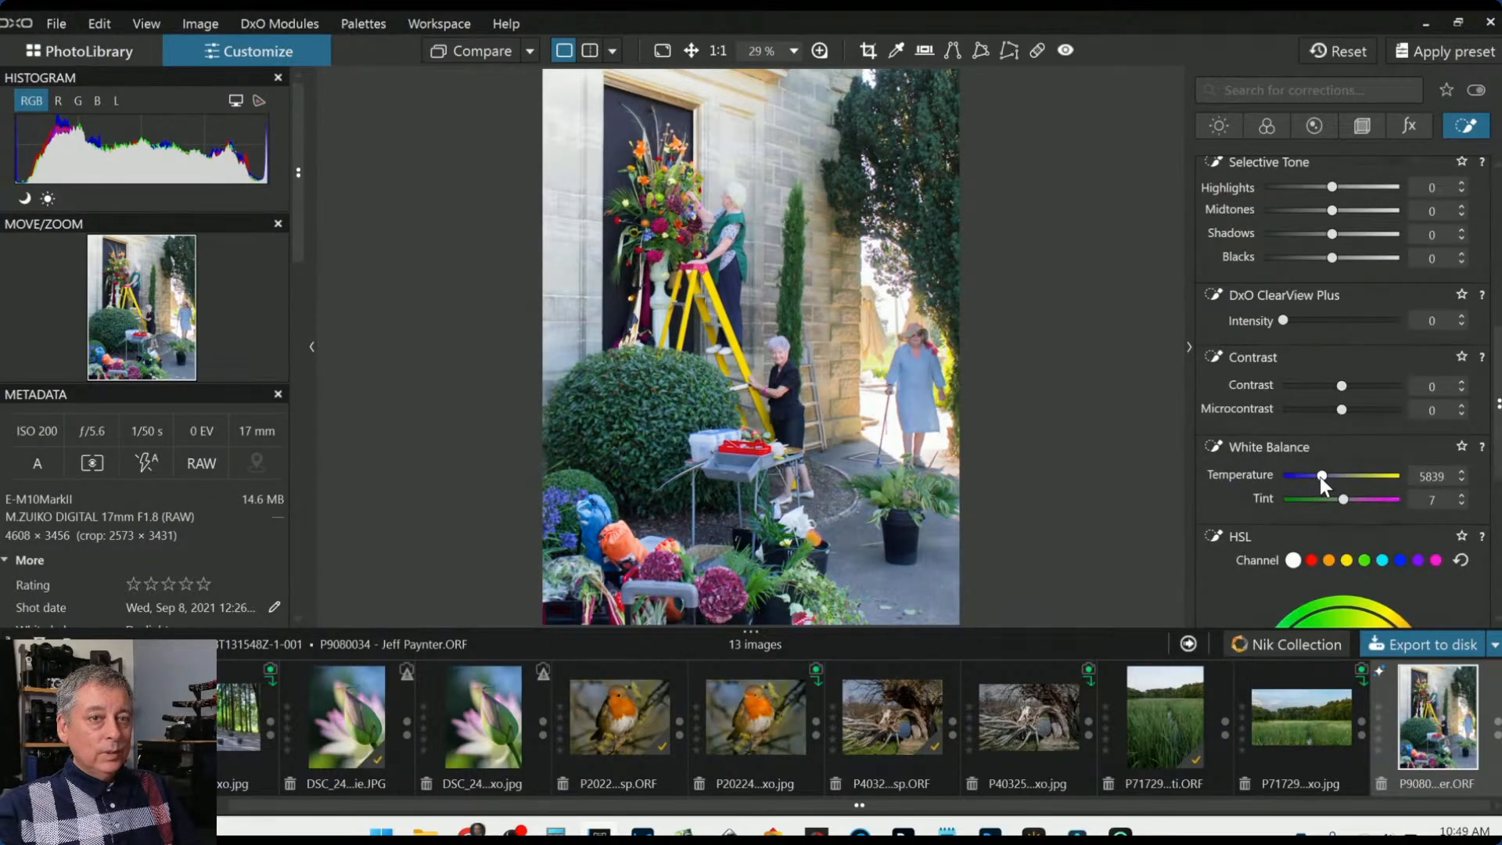
left_click_drag(1321, 477, 1331, 477)
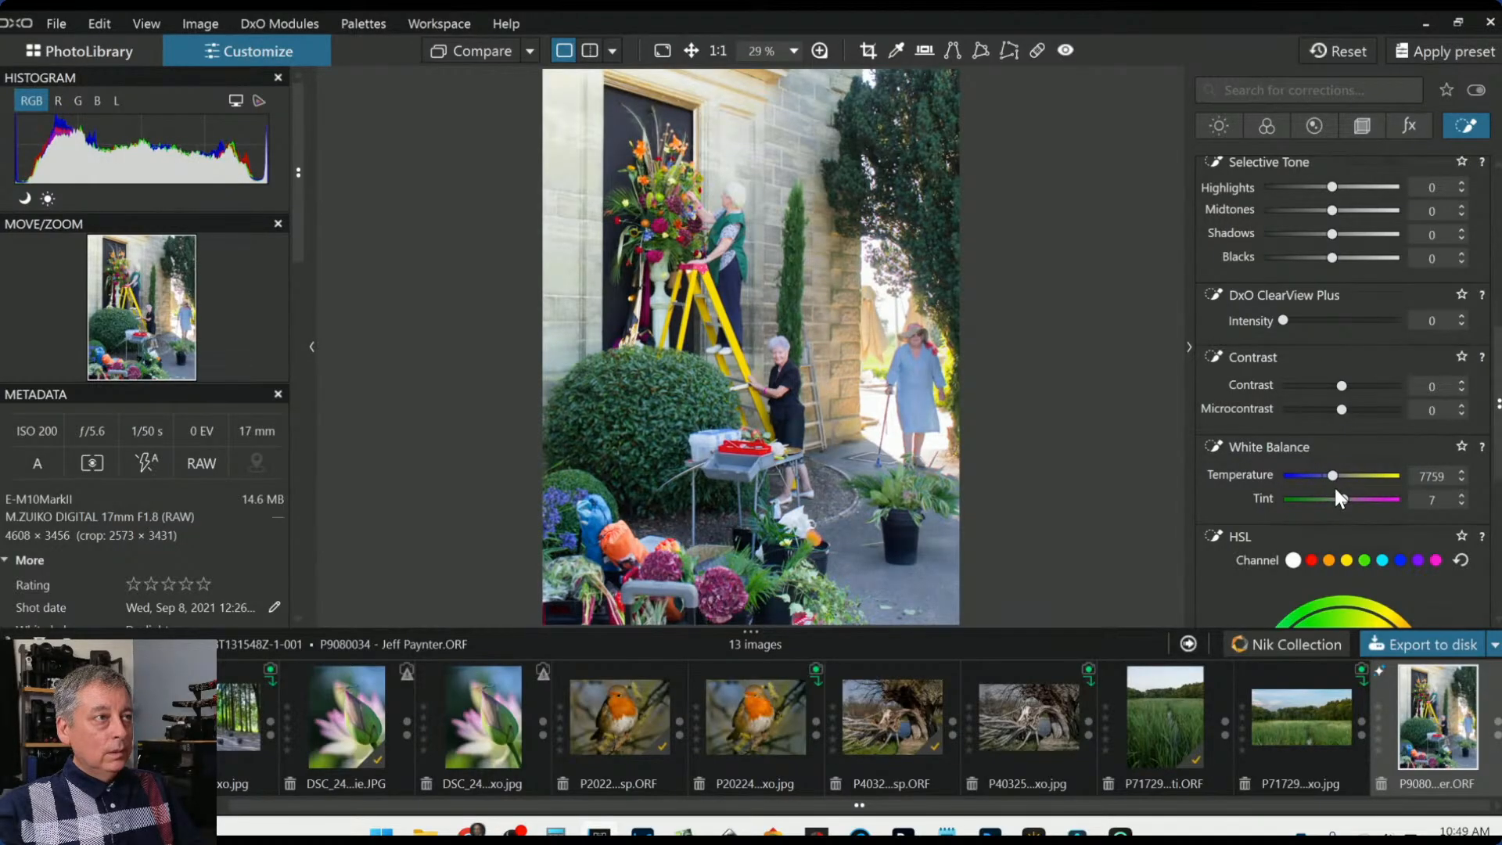
left_click_drag(1332, 476, 1329, 477)
double_click(1329, 475)
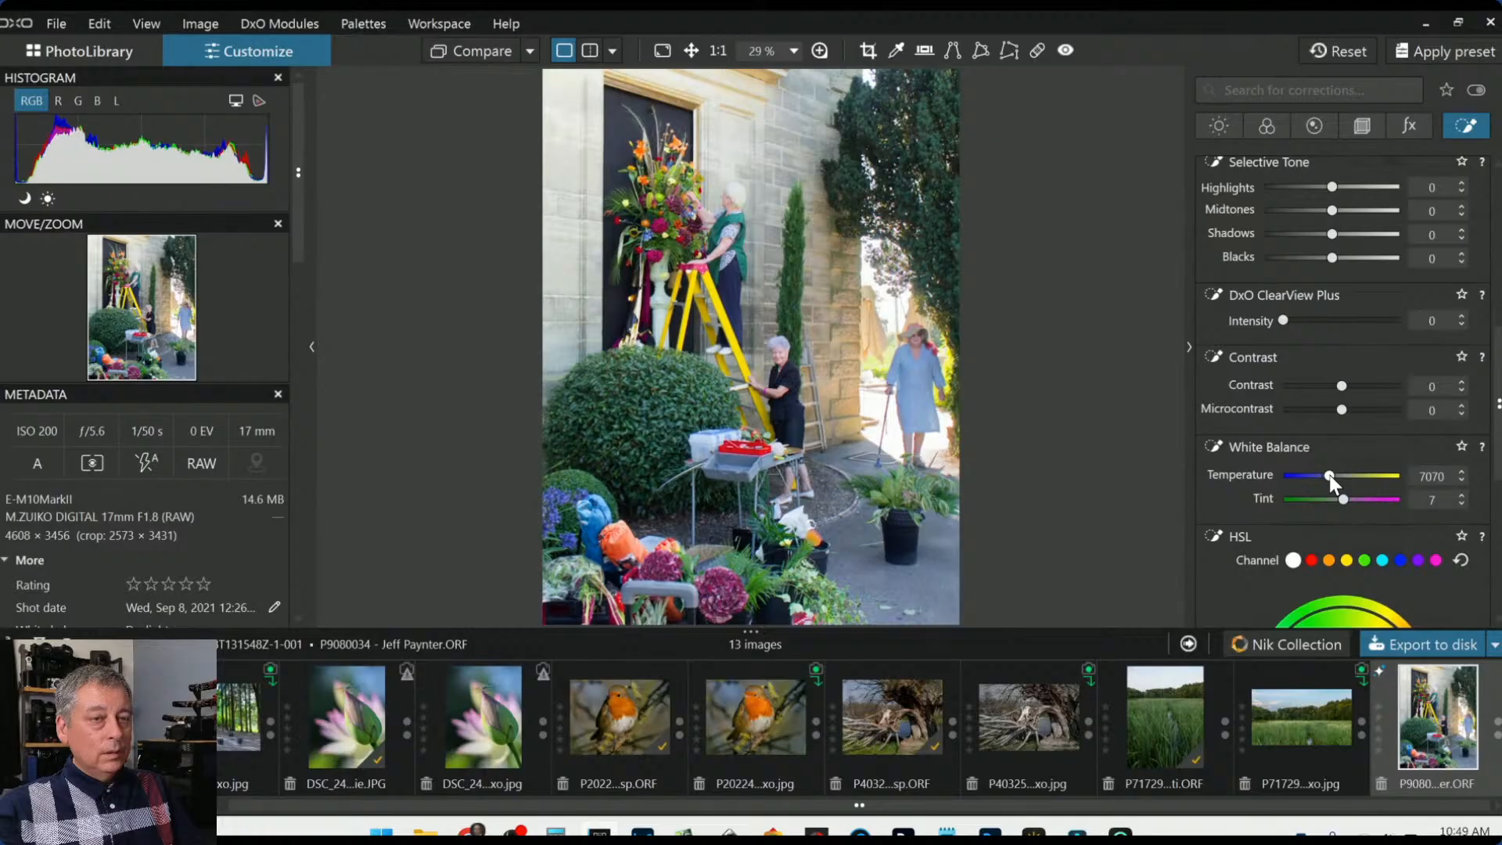
left_click(1330, 474)
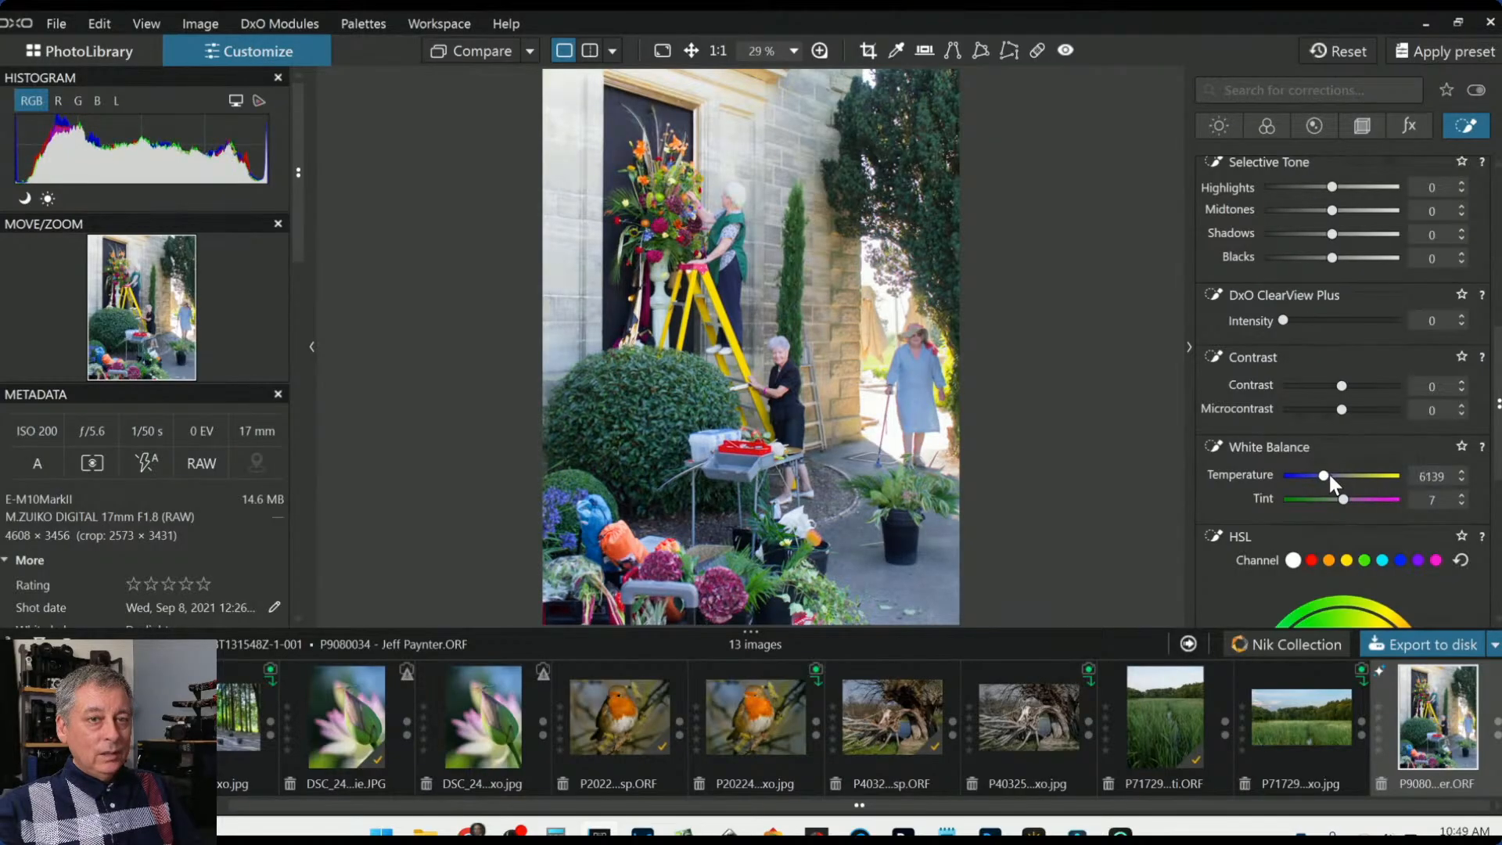
left_click(1329, 475)
scroll(1330, 474, "down", 1)
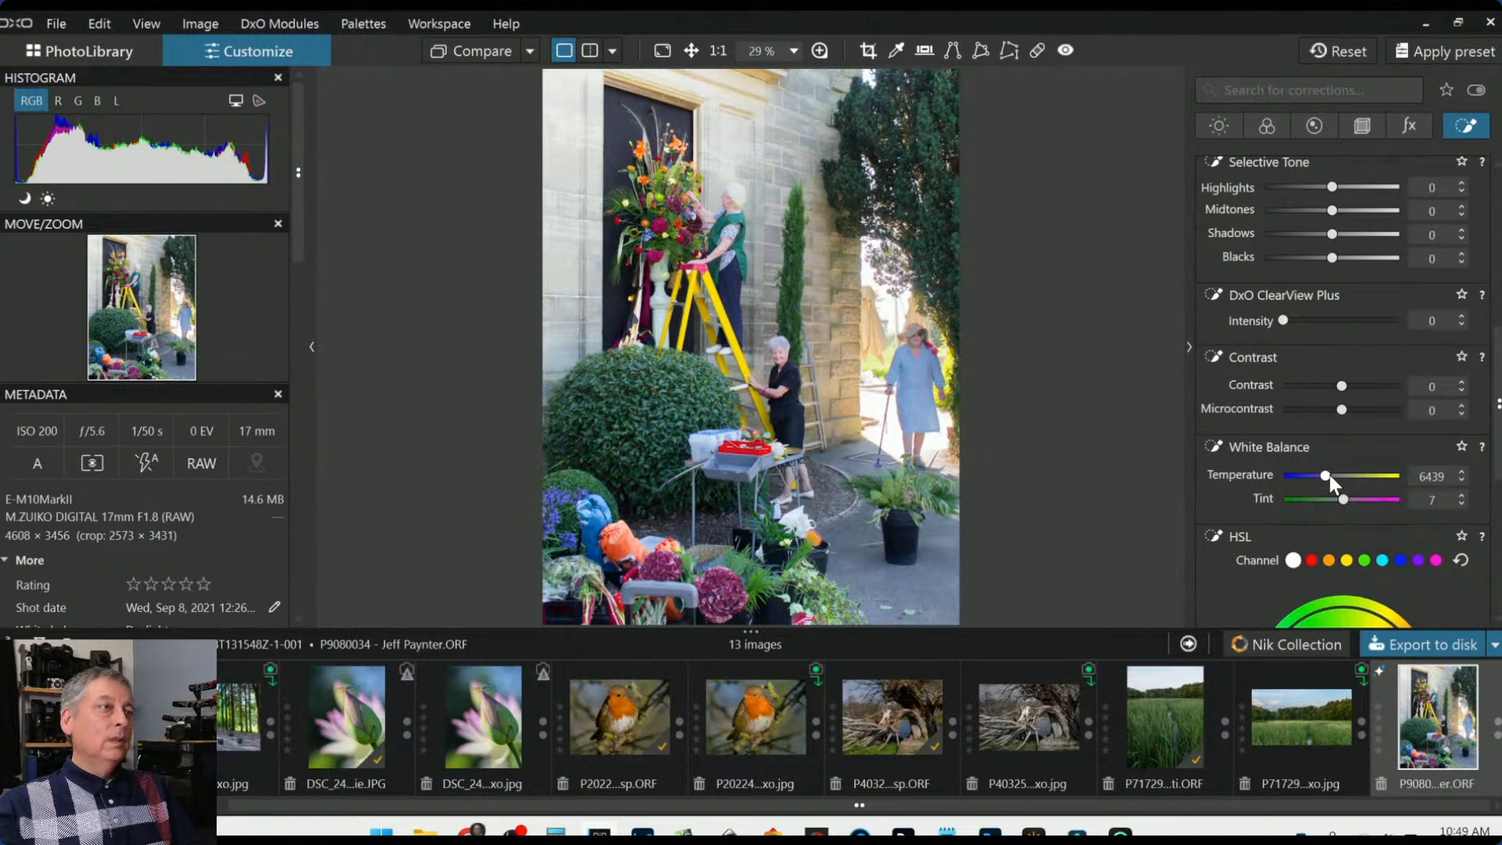
Try a Shadows value of 30 on the control line mask and reset it
scroll(1331, 335, "up", 1)
left_click_drag(1331, 330, 1341, 327)
double_click(1341, 327)
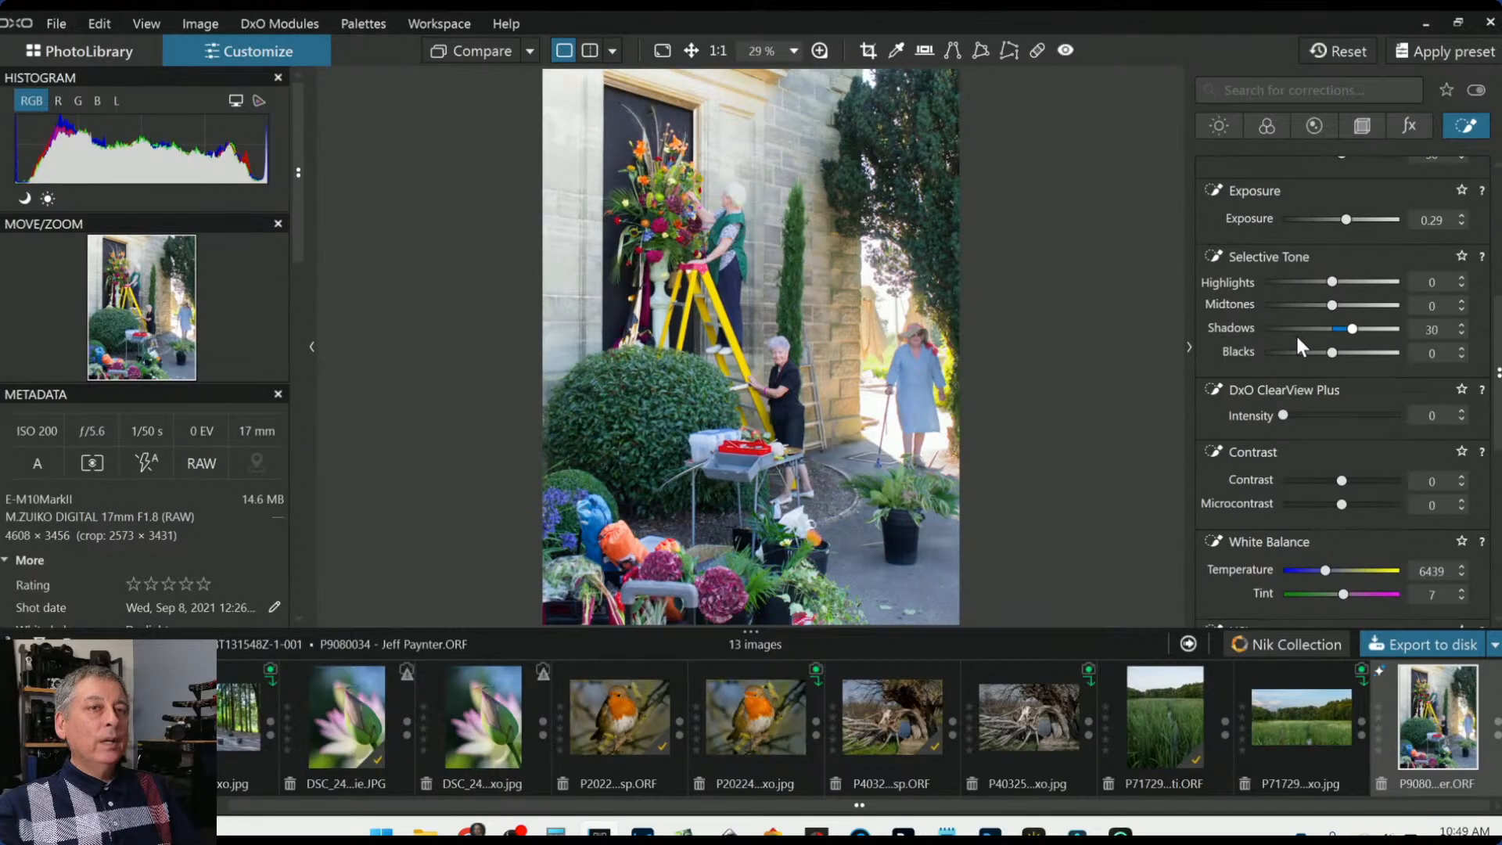
Set the control line's mask selectivity to Chroma 40 and Luma 40
scroll(1224, 350, "up", 3)
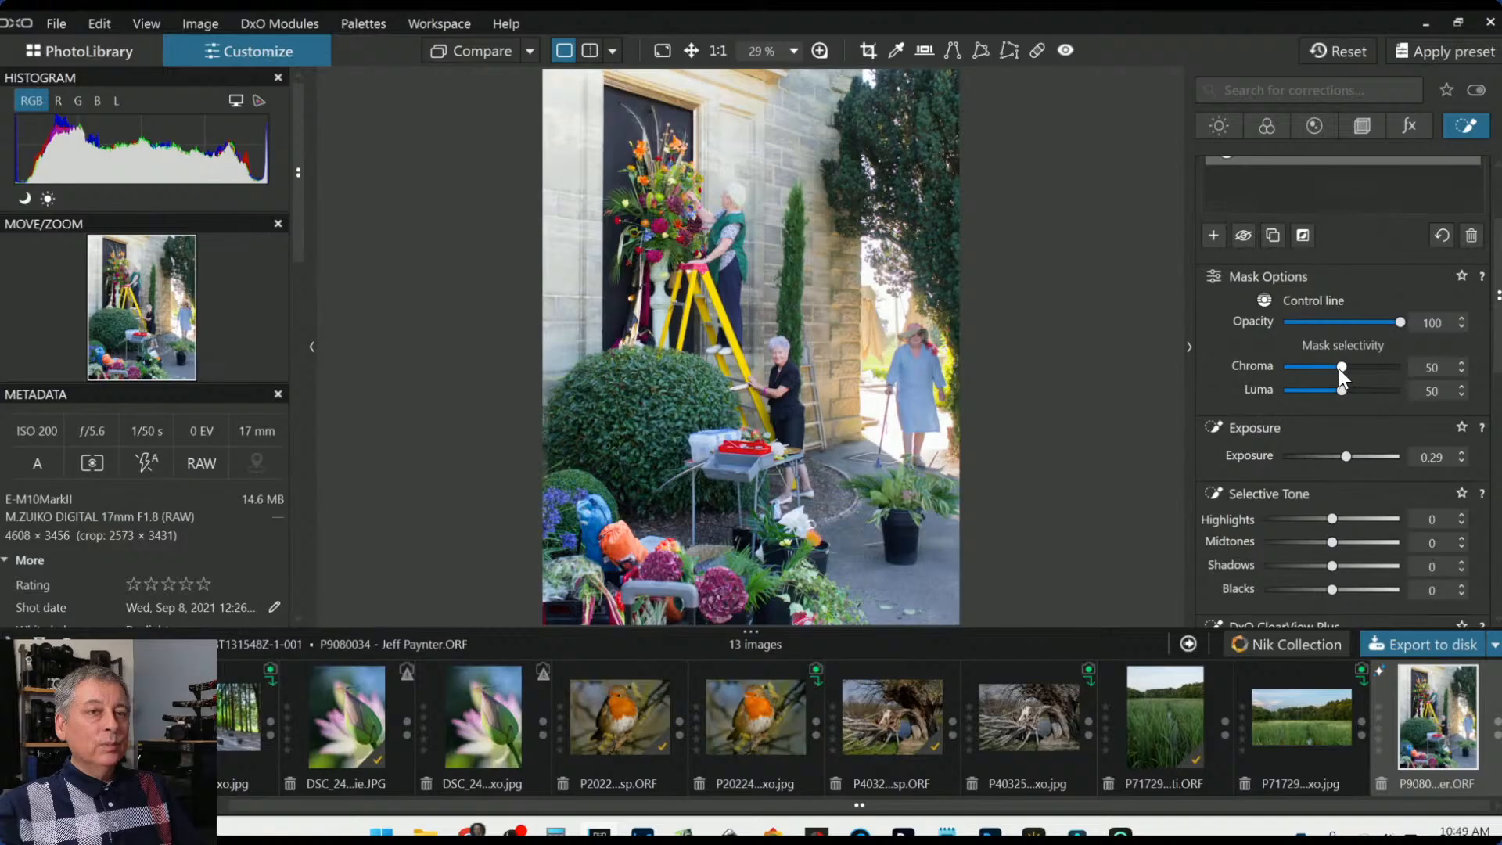
scroll(1339, 369, "down", 1)
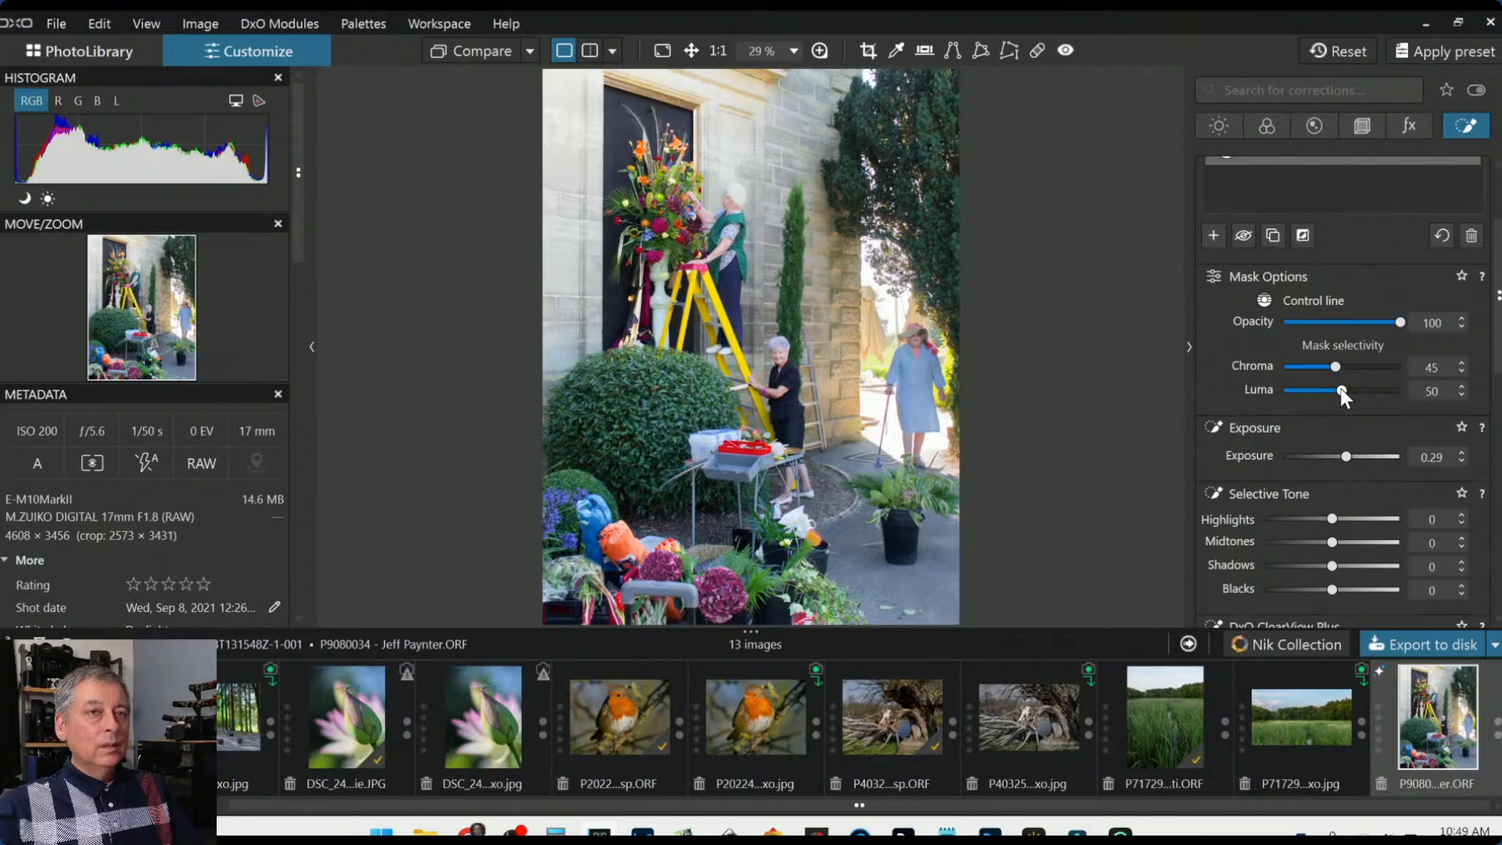
scroll(1340, 391, "down", 2)
scroll(1335, 368, "down", 2)
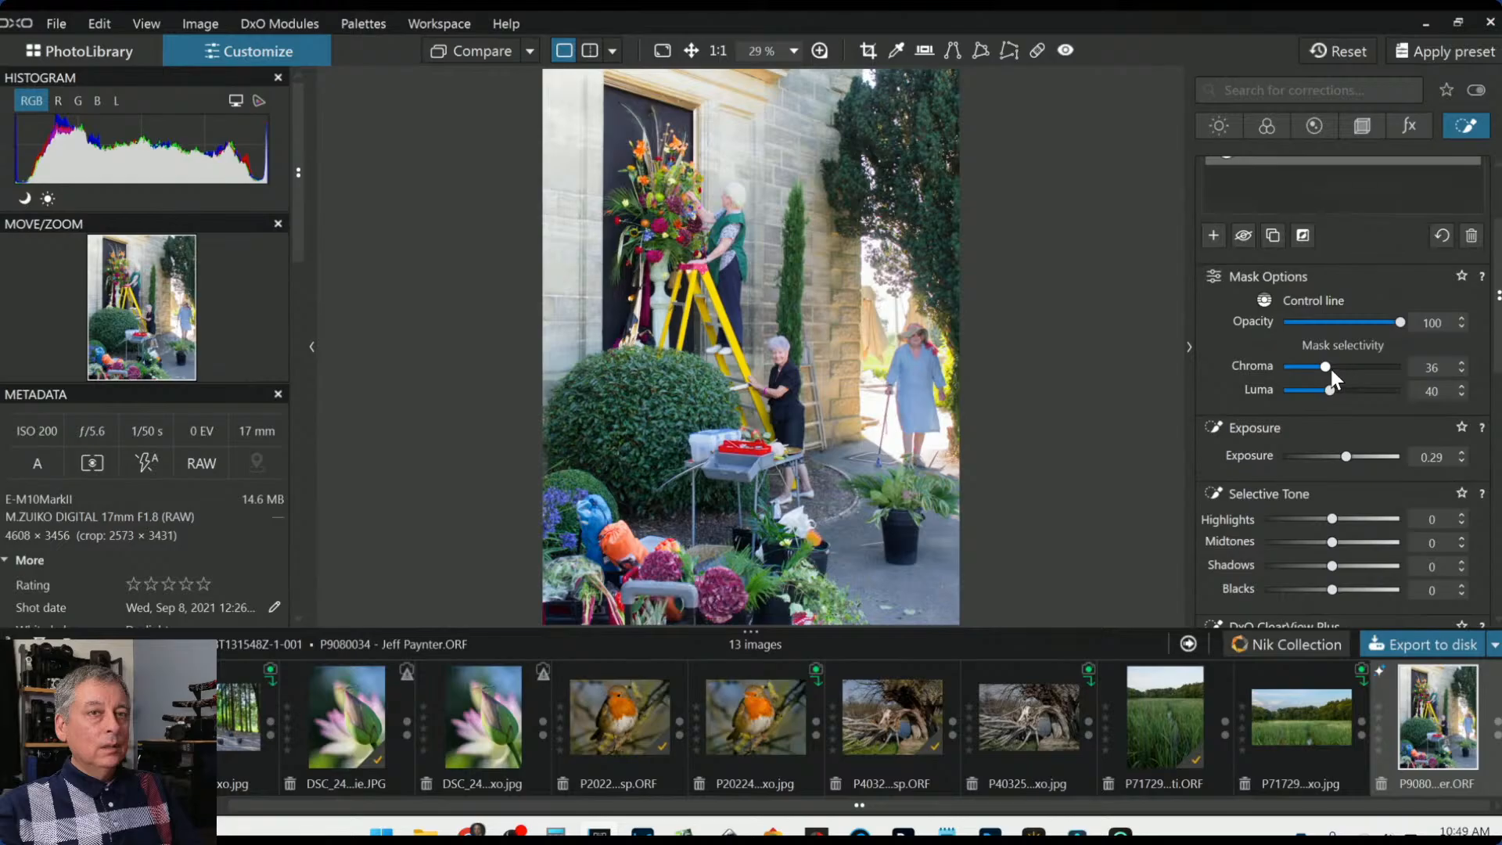
scroll(1331, 371, "down", 1)
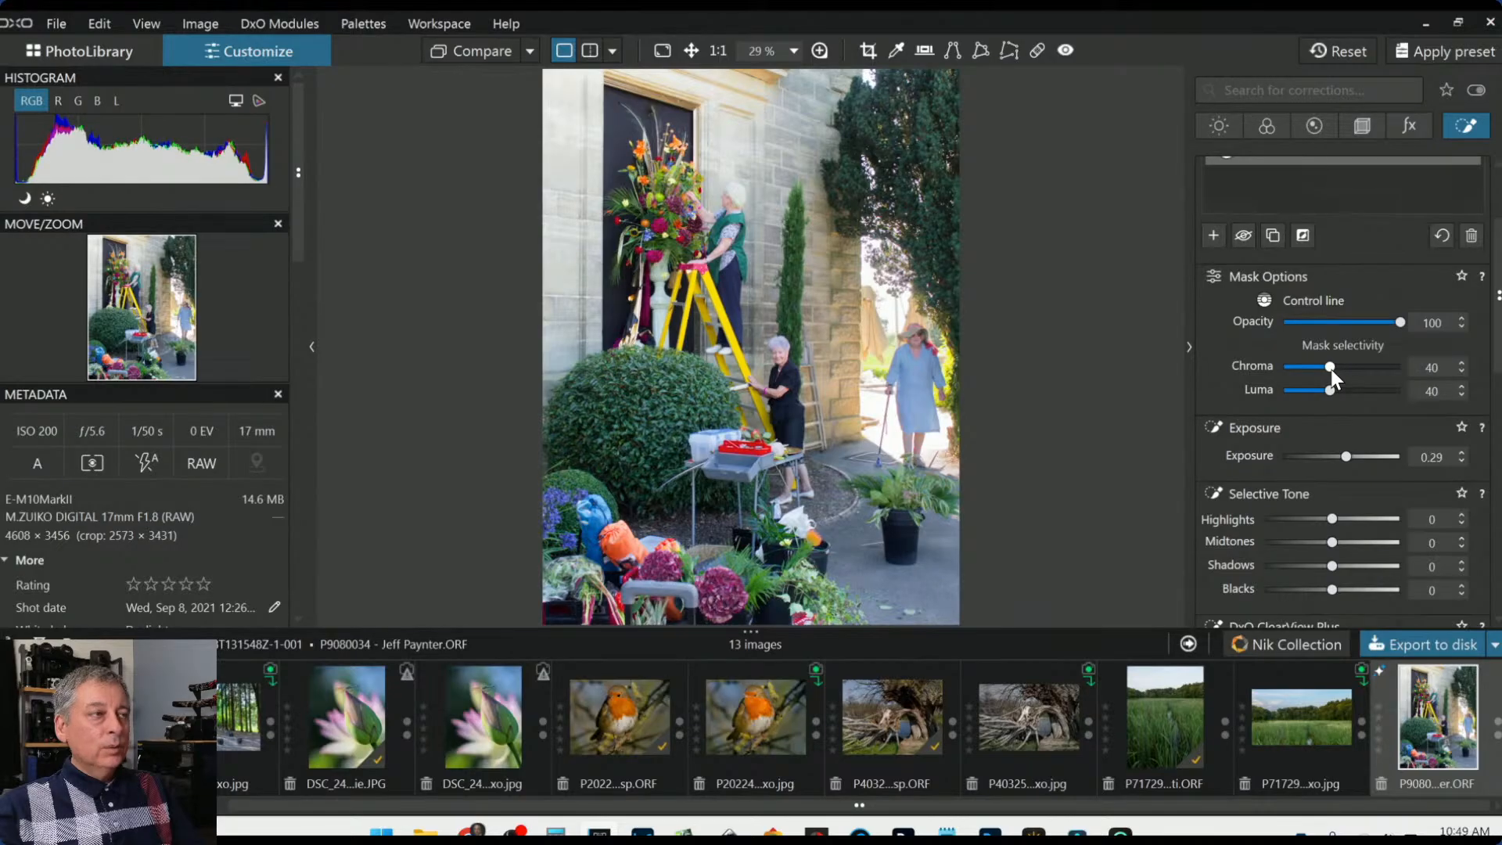
Set the control line mask's Contrast to 27, Microcontrast to 31 and DxO ClearView Plus Intensity to 18
scroll(1297, 459, "down", 2)
scroll(1297, 458, "down", 4)
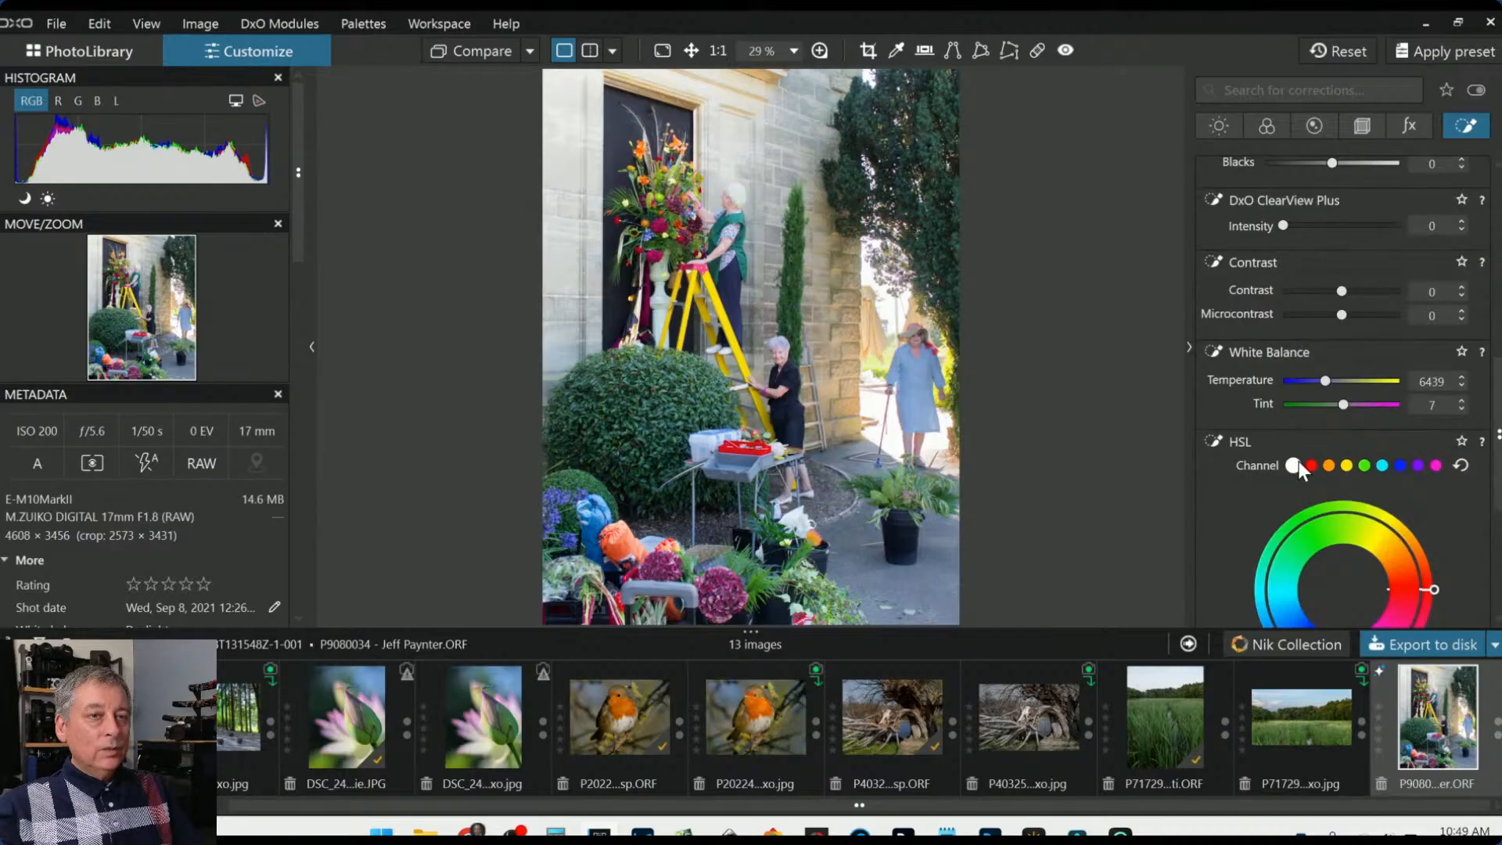
scroll(1298, 462, "down", 3)
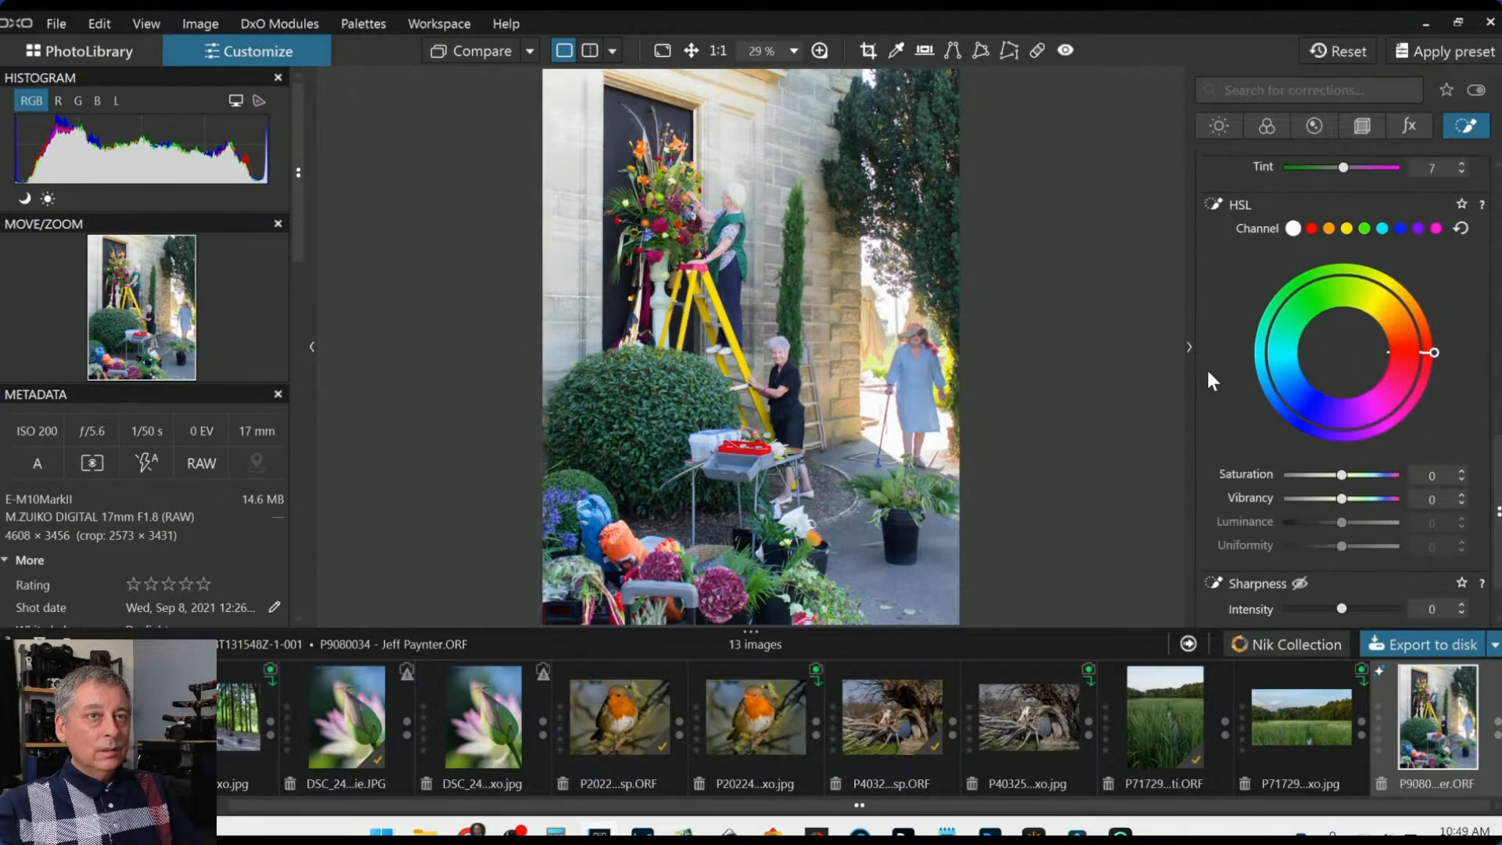
scroll(1216, 365, "up", 3)
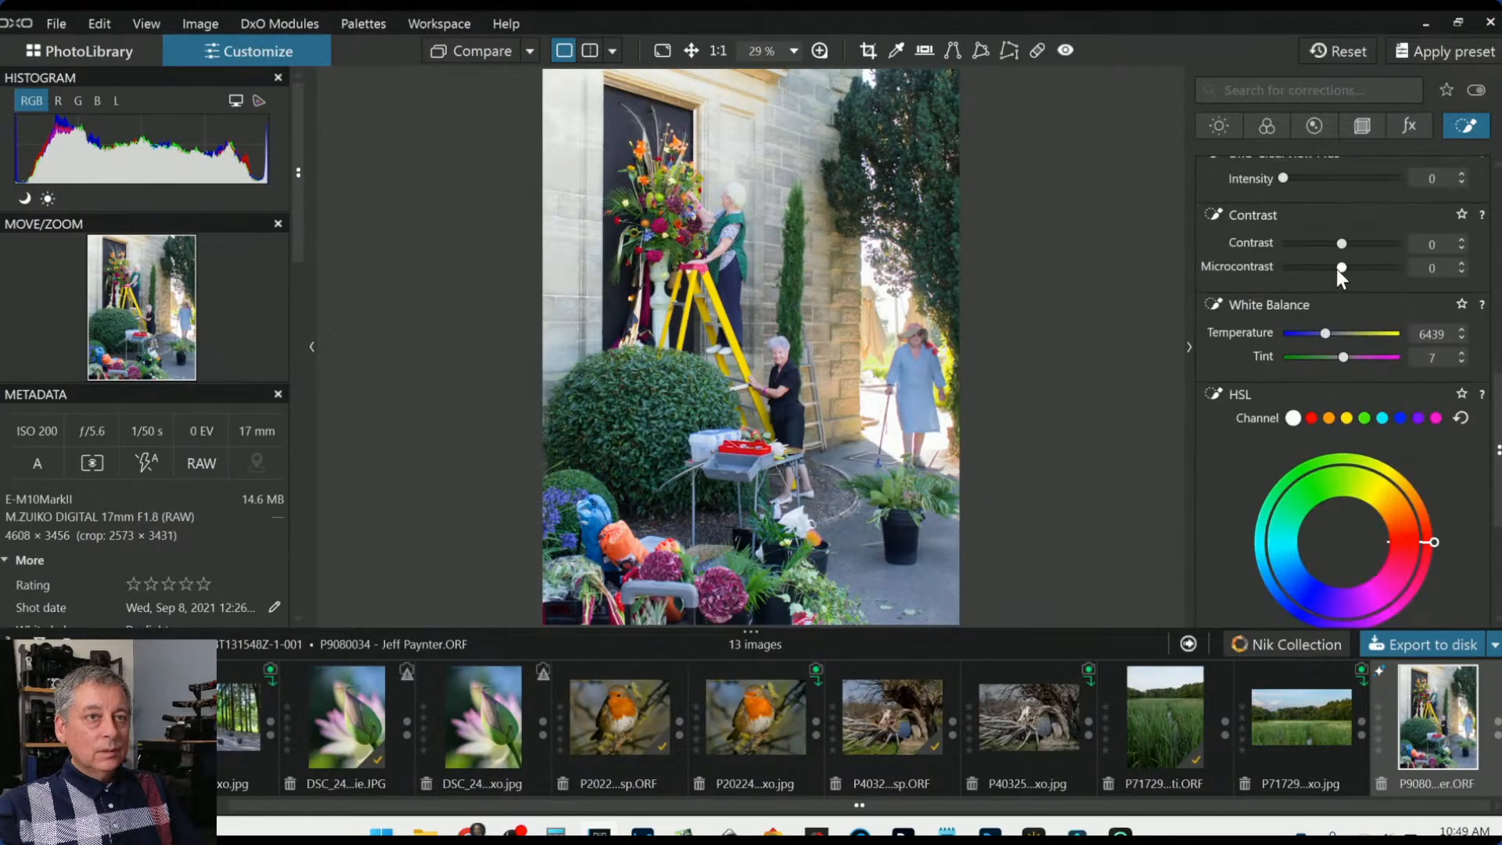
mouse_move(1337, 269)
left_mouse_down()
mouse_move(1345, 246)
mouse_move(1360, 268)
left_mouse_up()
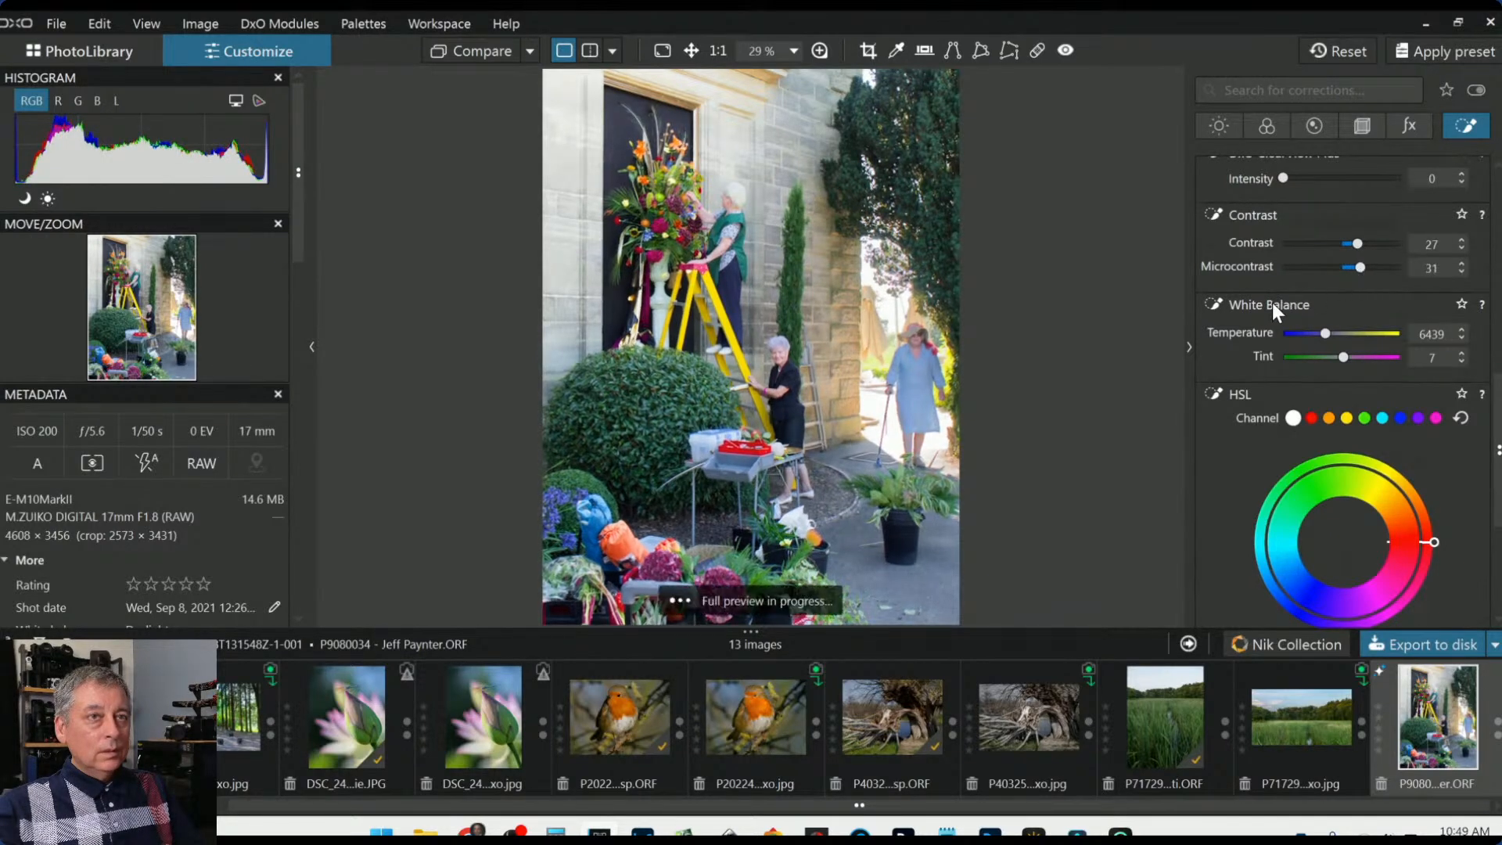
scroll(1267, 311, "up", 1)
left_click_drag(1284, 225, 1303, 228)
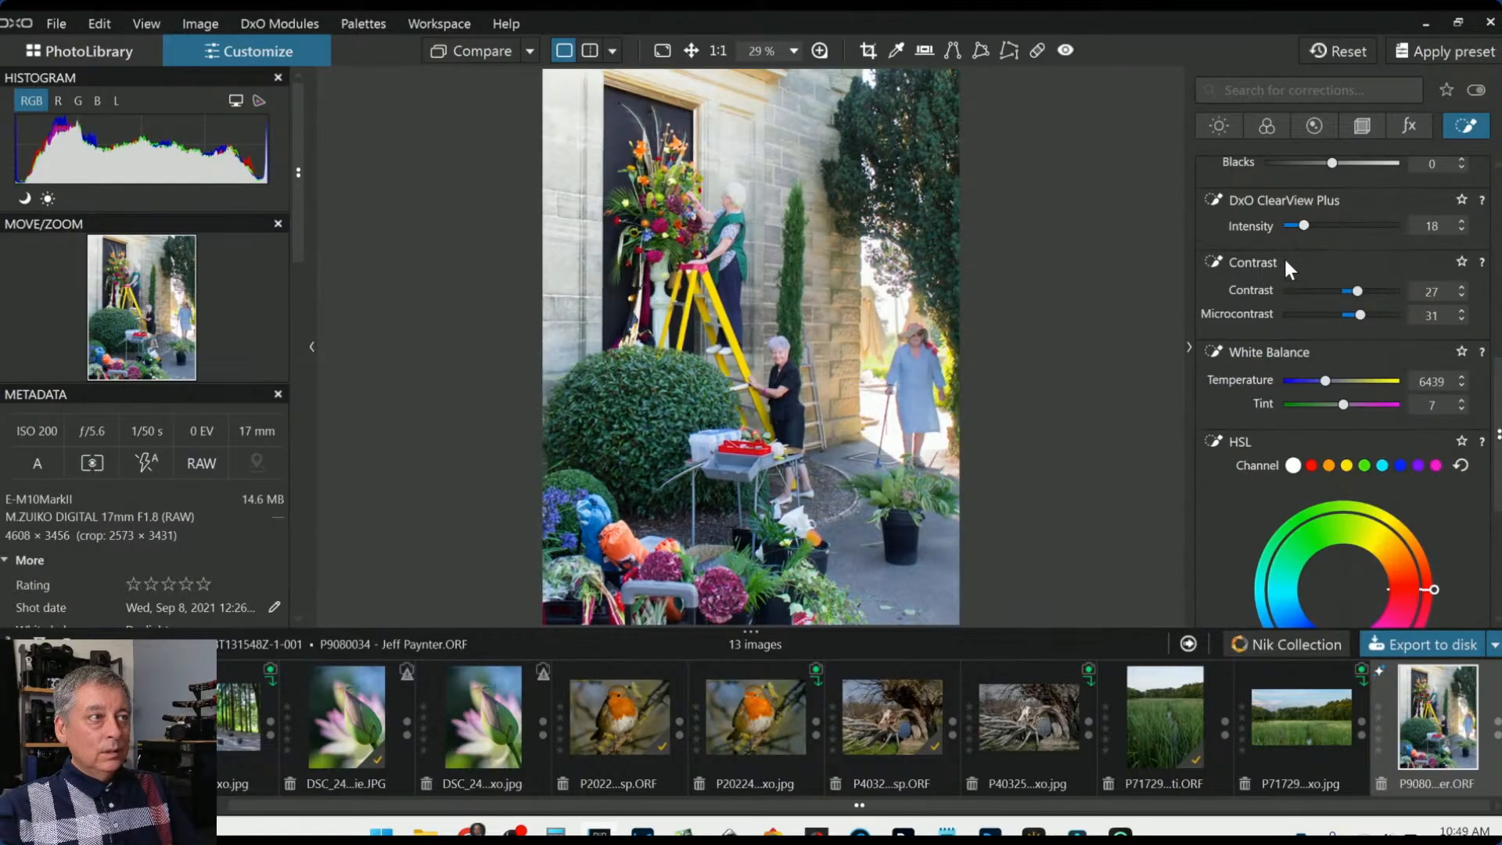
Create a new mask with a control point at the centre of the flower arrangement by the door
scroll(1232, 392, "up", 5)
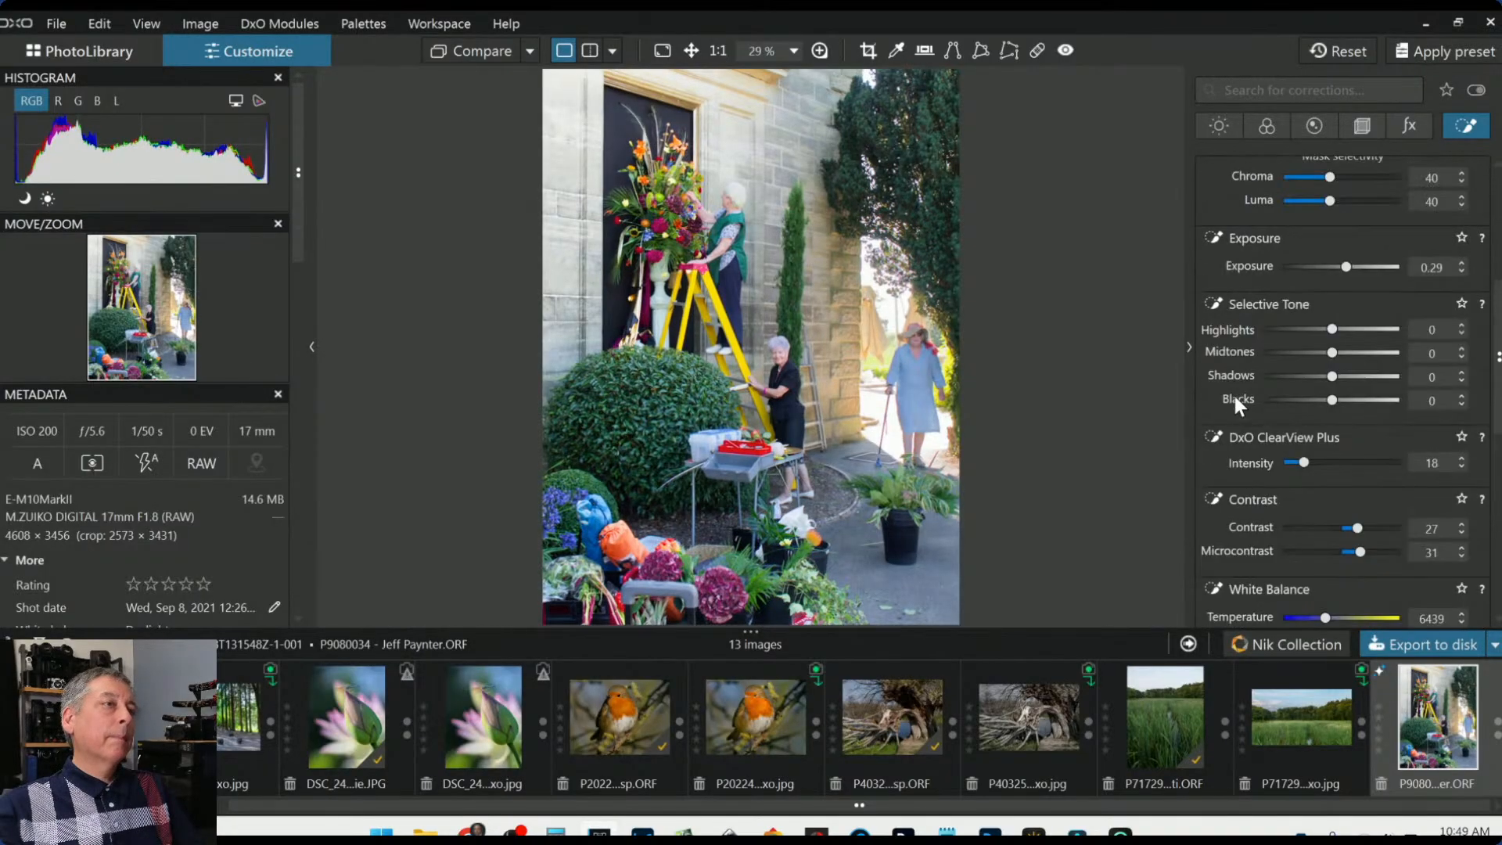
scroll(1289, 262, "up", 6)
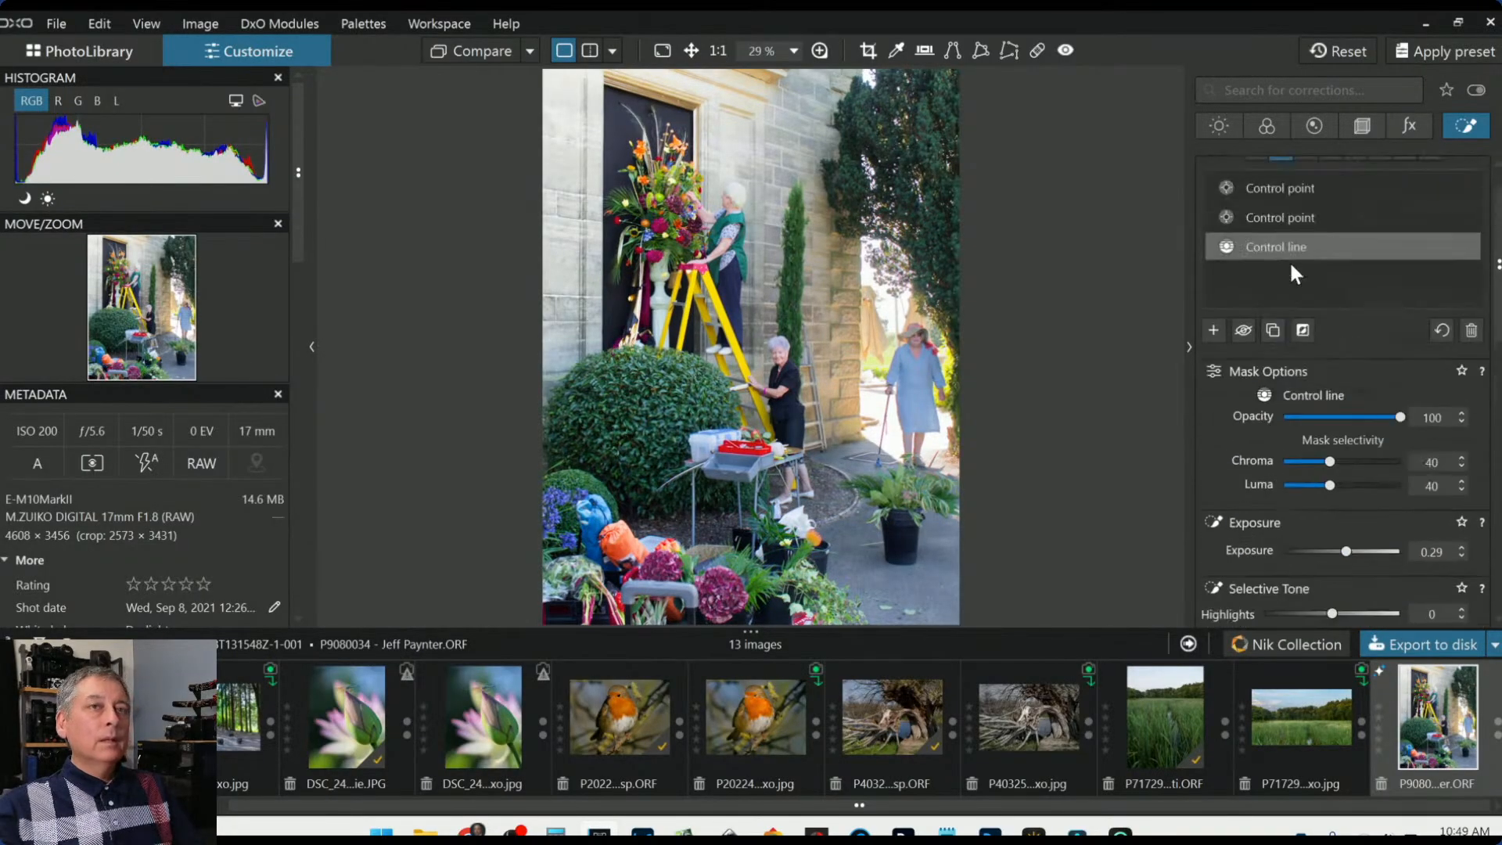
left_click(1215, 328)
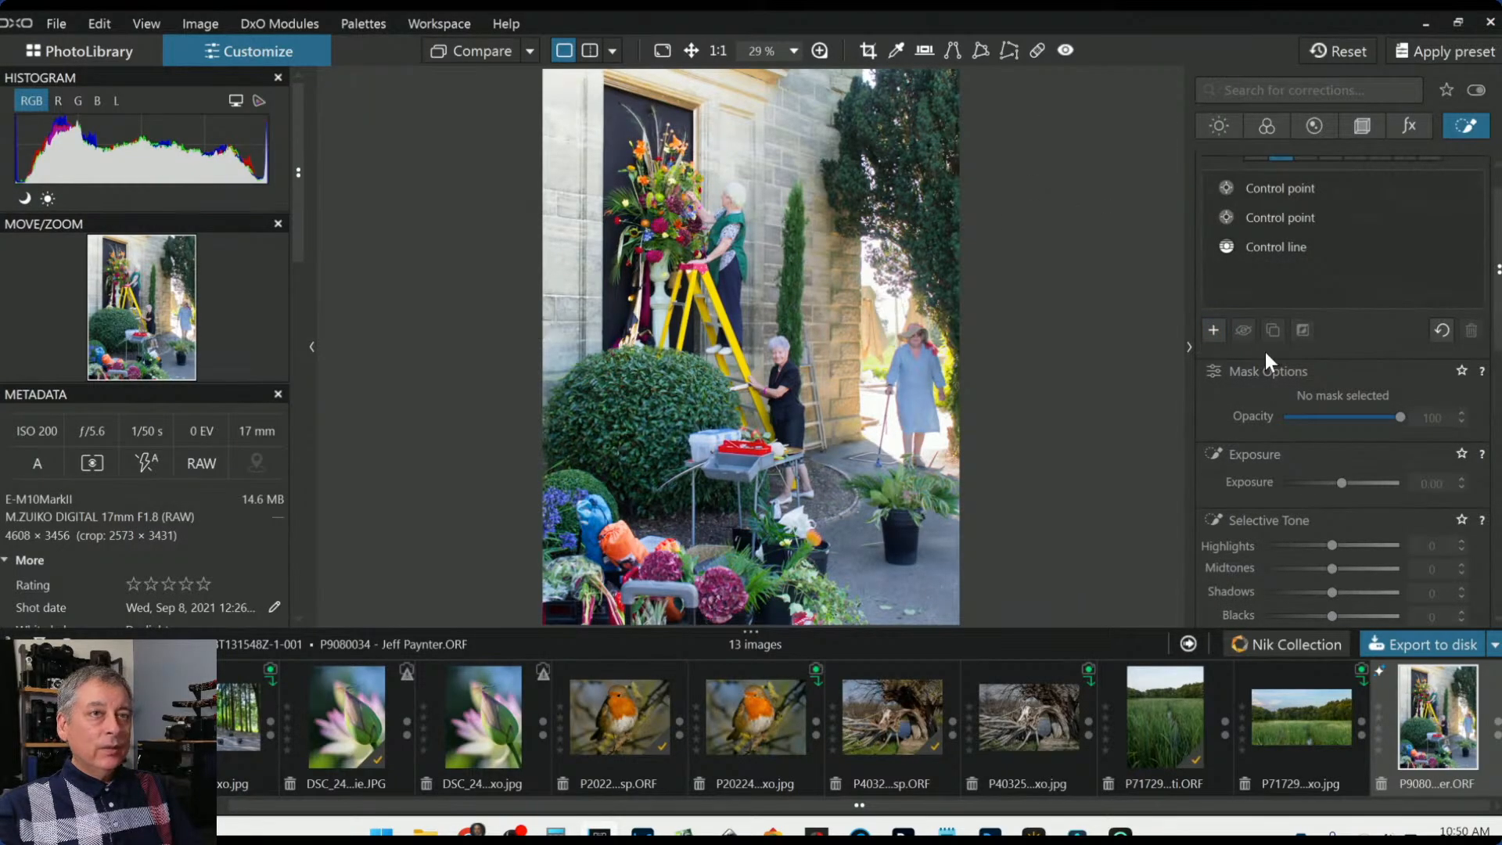
scroll(1267, 355, "up", 1)
left_click(1255, 197)
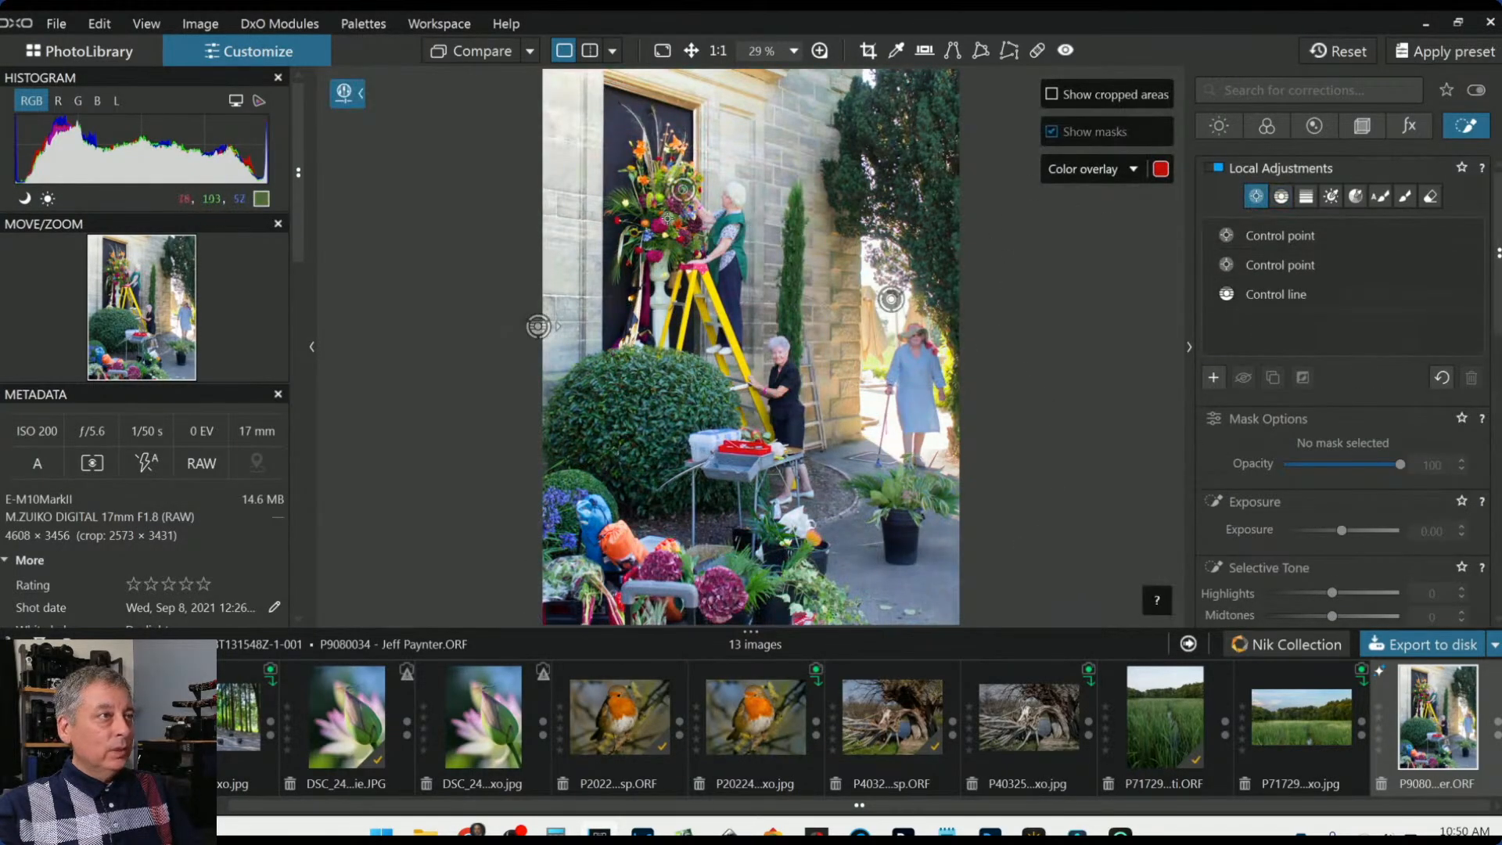
left_click(666, 219)
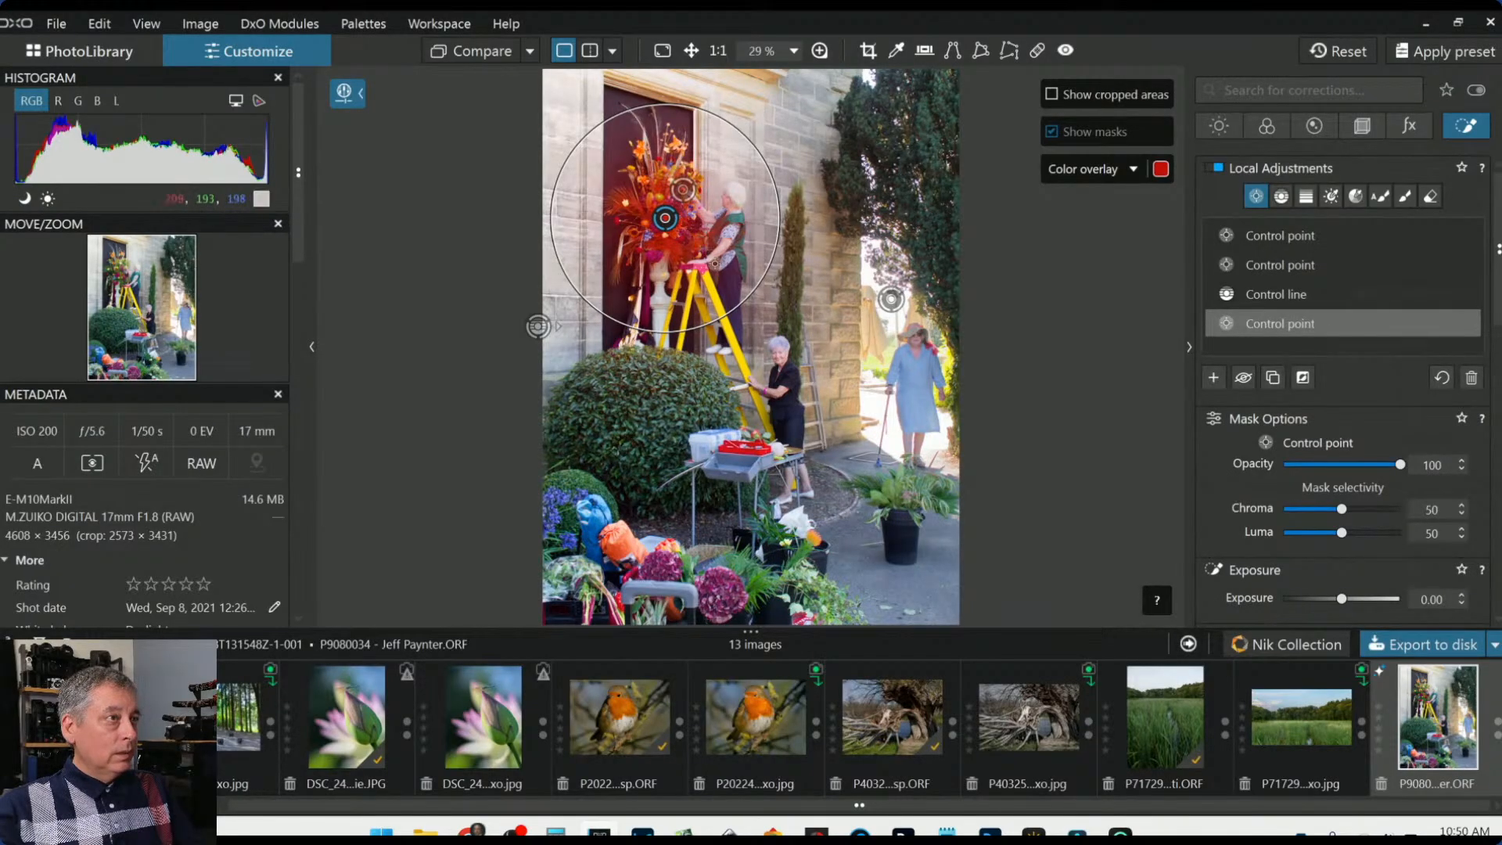
Try an Exposure of 0.64 on the flower arrangement mask and reset it
scroll(1359, 527, "down", 3)
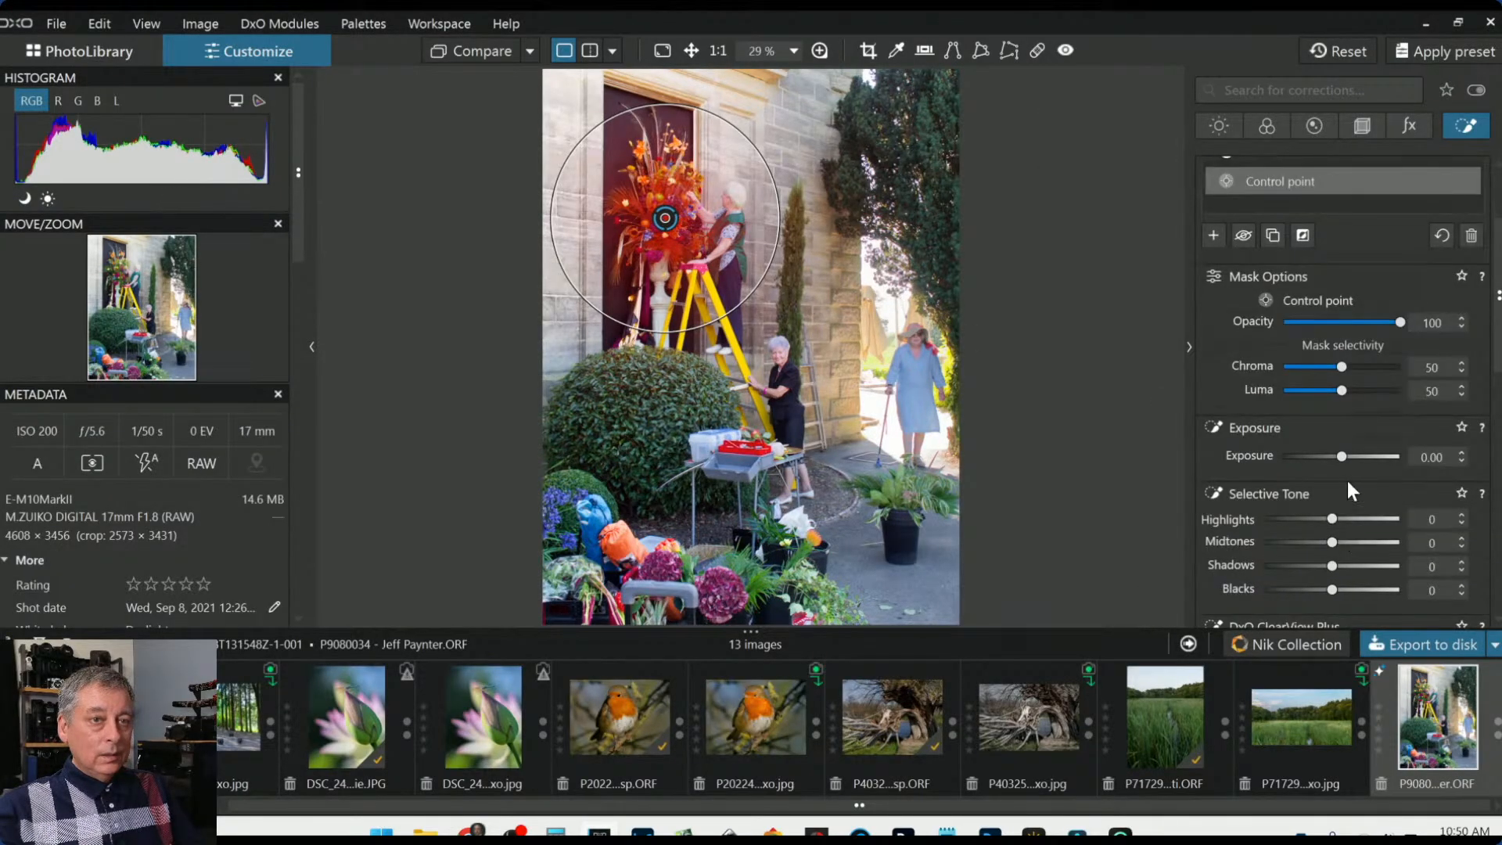
left_click_drag(1342, 460, 1349, 457)
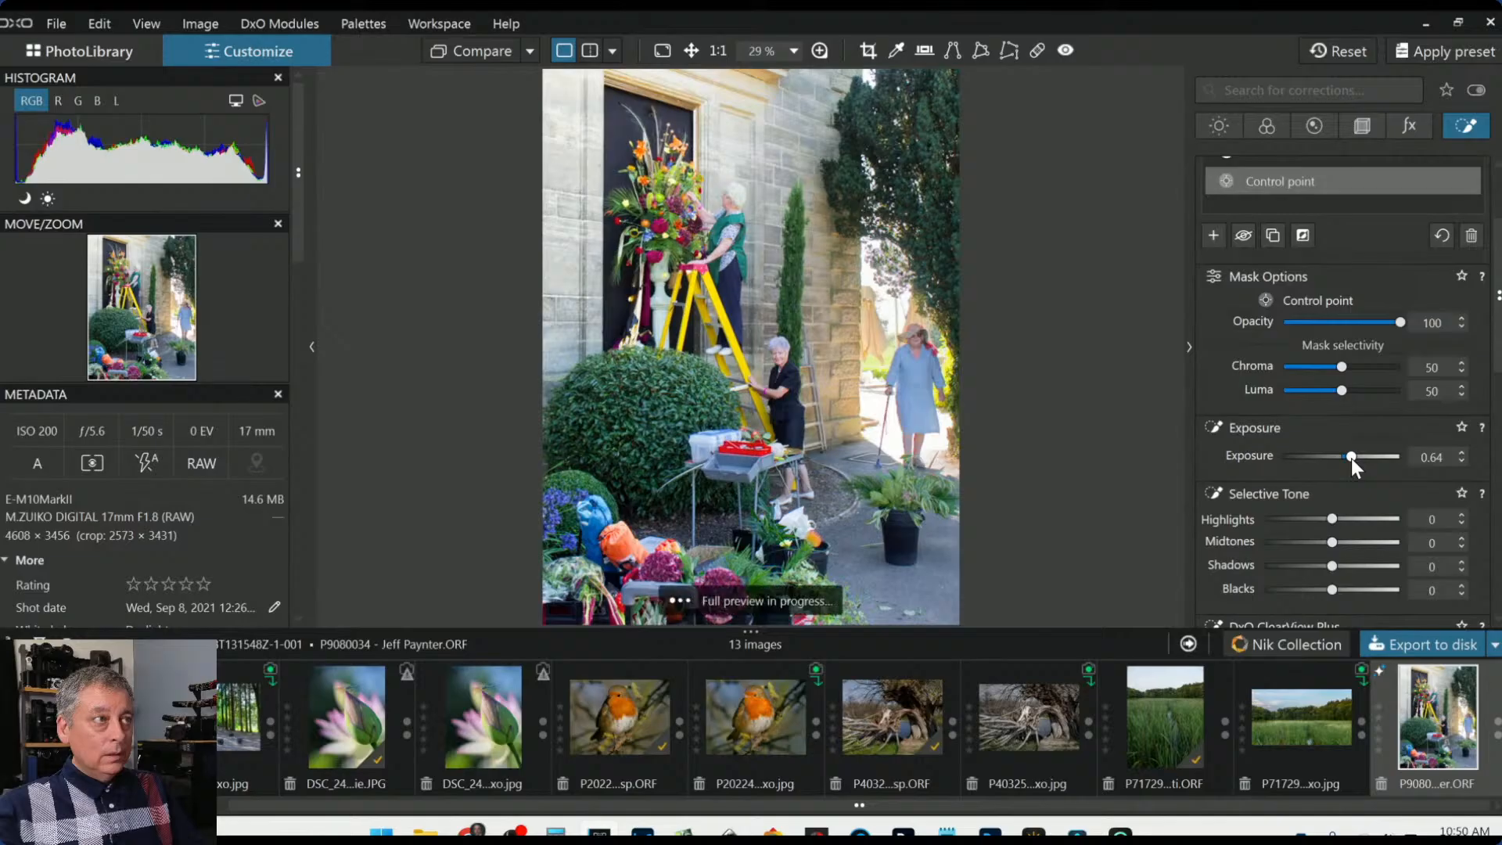
double_click(1350, 458)
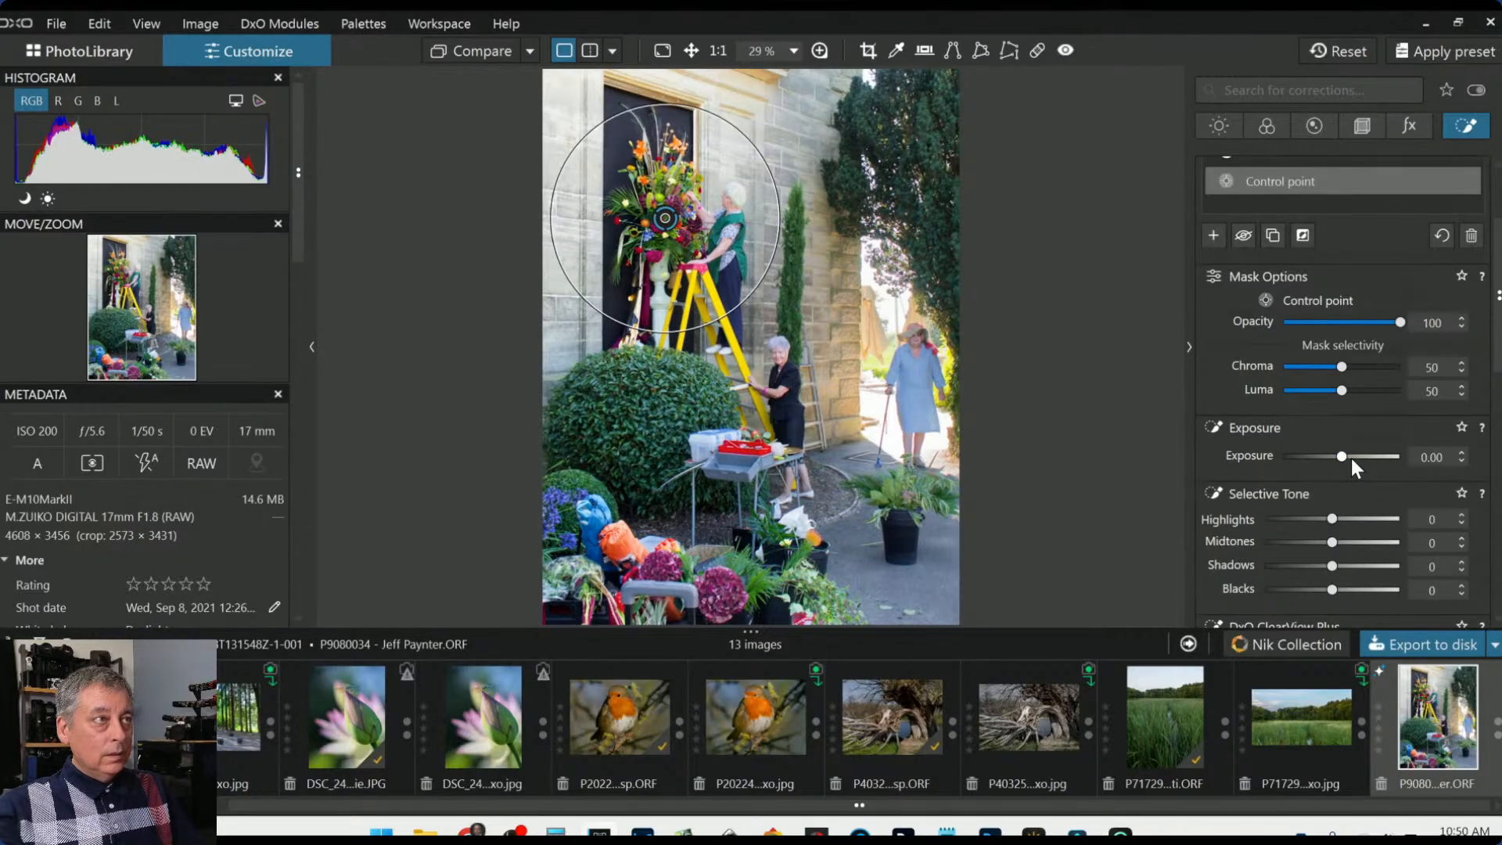
Set the flower arrangement mask's Exposure to 0.20 and DxO ClearView Plus Intensity to 15
left_click(1350, 457)
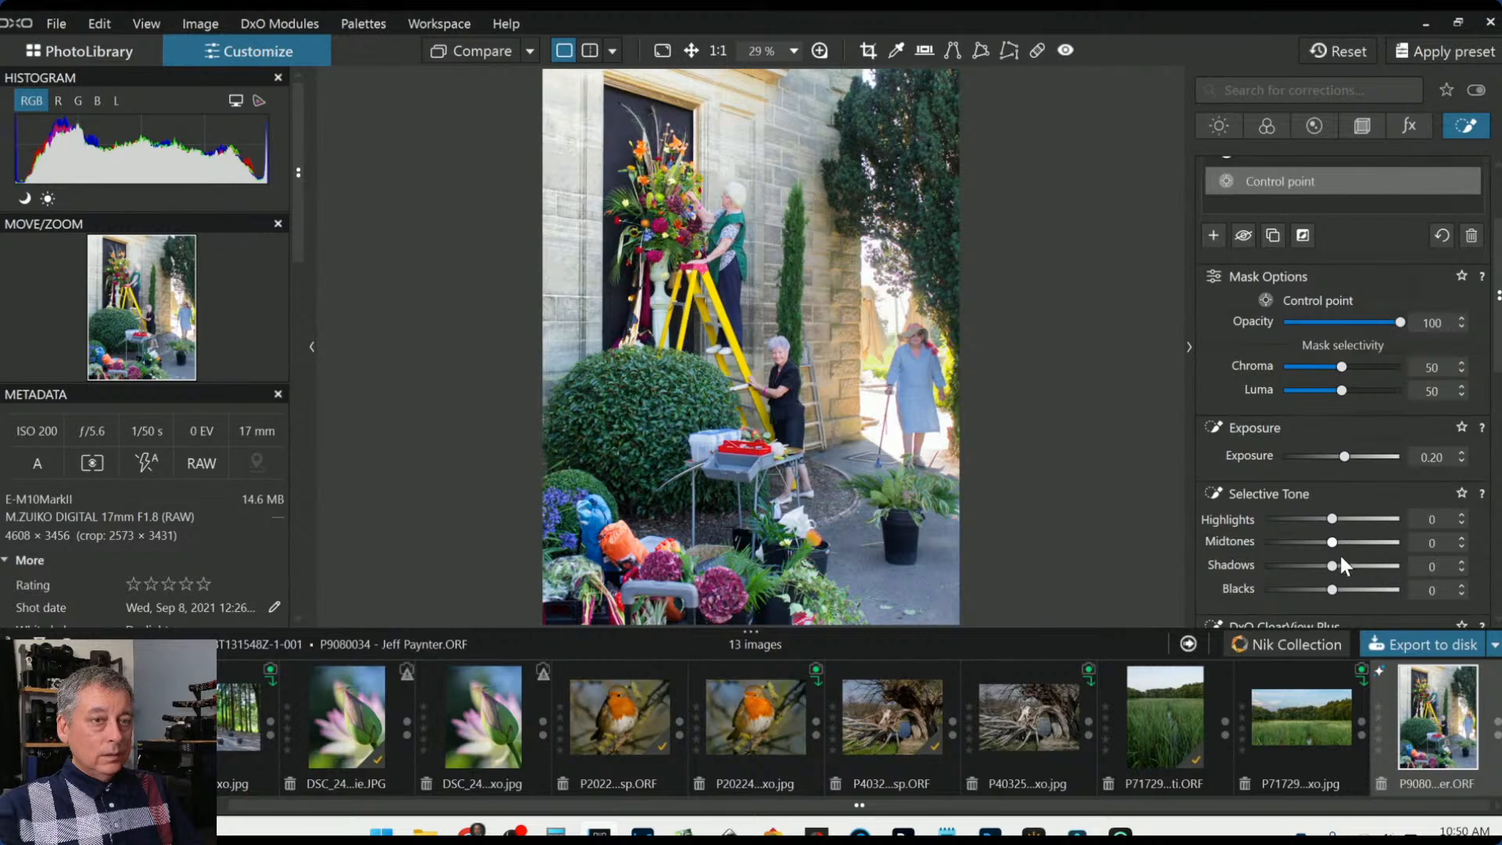
scroll(1339, 563, "down", 2)
scroll(1341, 579, "down", 1)
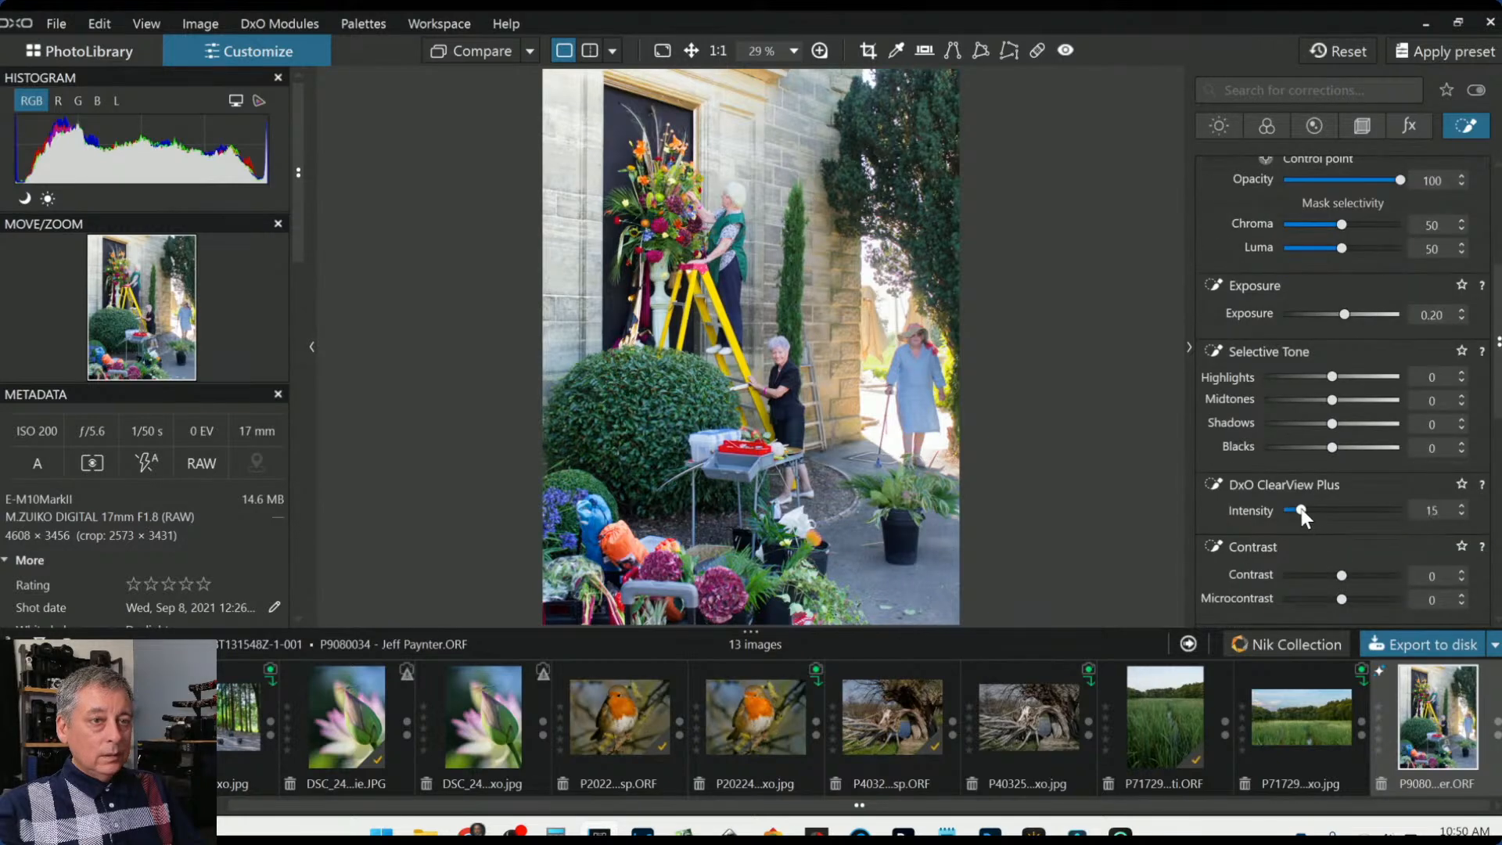
scroll(1305, 522, "down", 1)
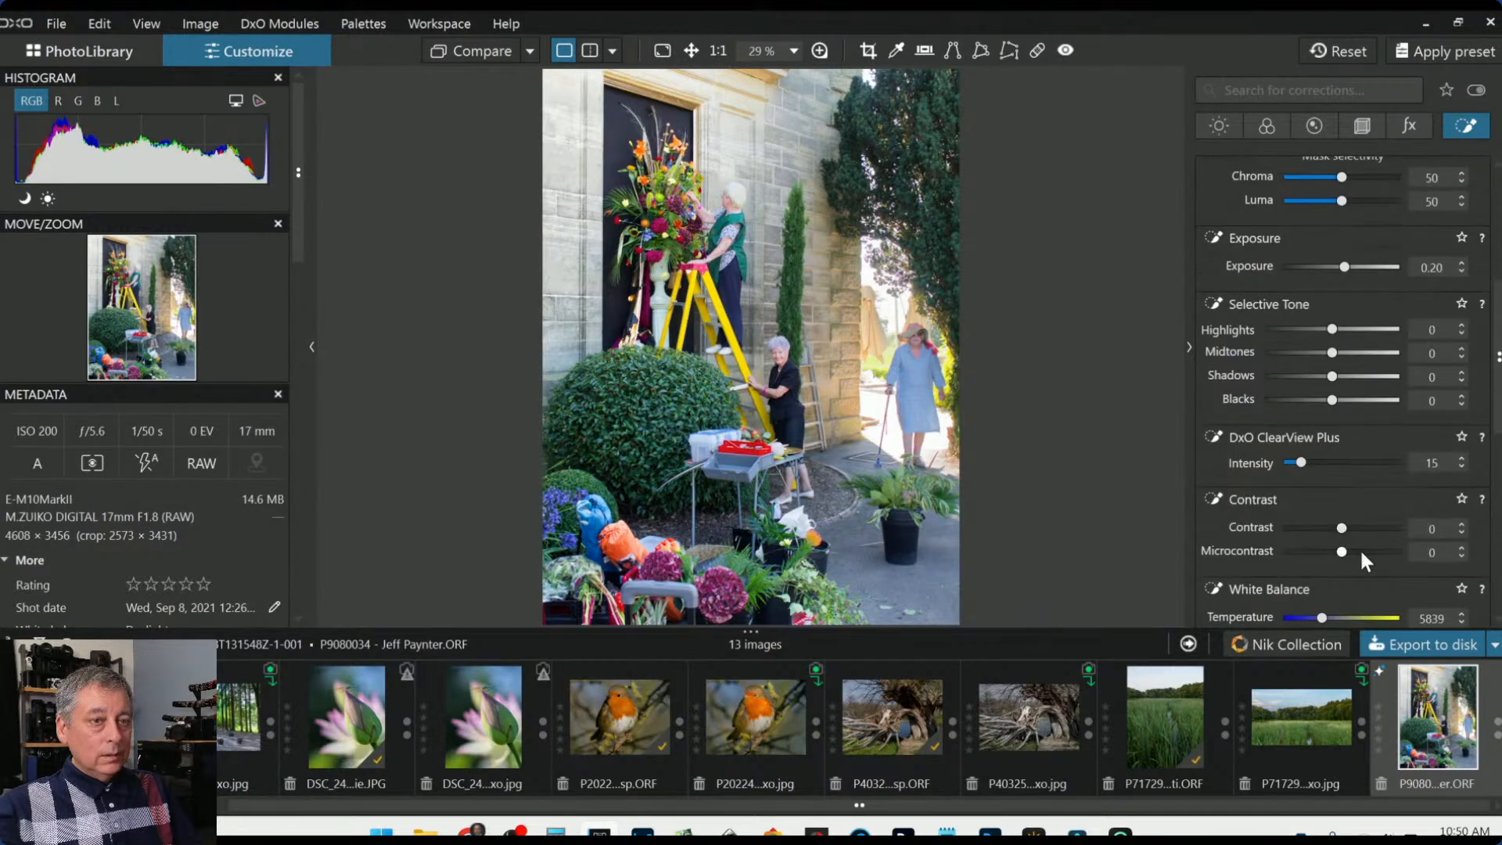
Set the flower arrangement mask's Microcontrast to 21 and Vibrancy to 33, and deselect the mask
left_click(1361, 552)
left_click(1309, 549)
left_click(1309, 549)
left_click(1309, 549)
scroll(1263, 557, "down", 8)
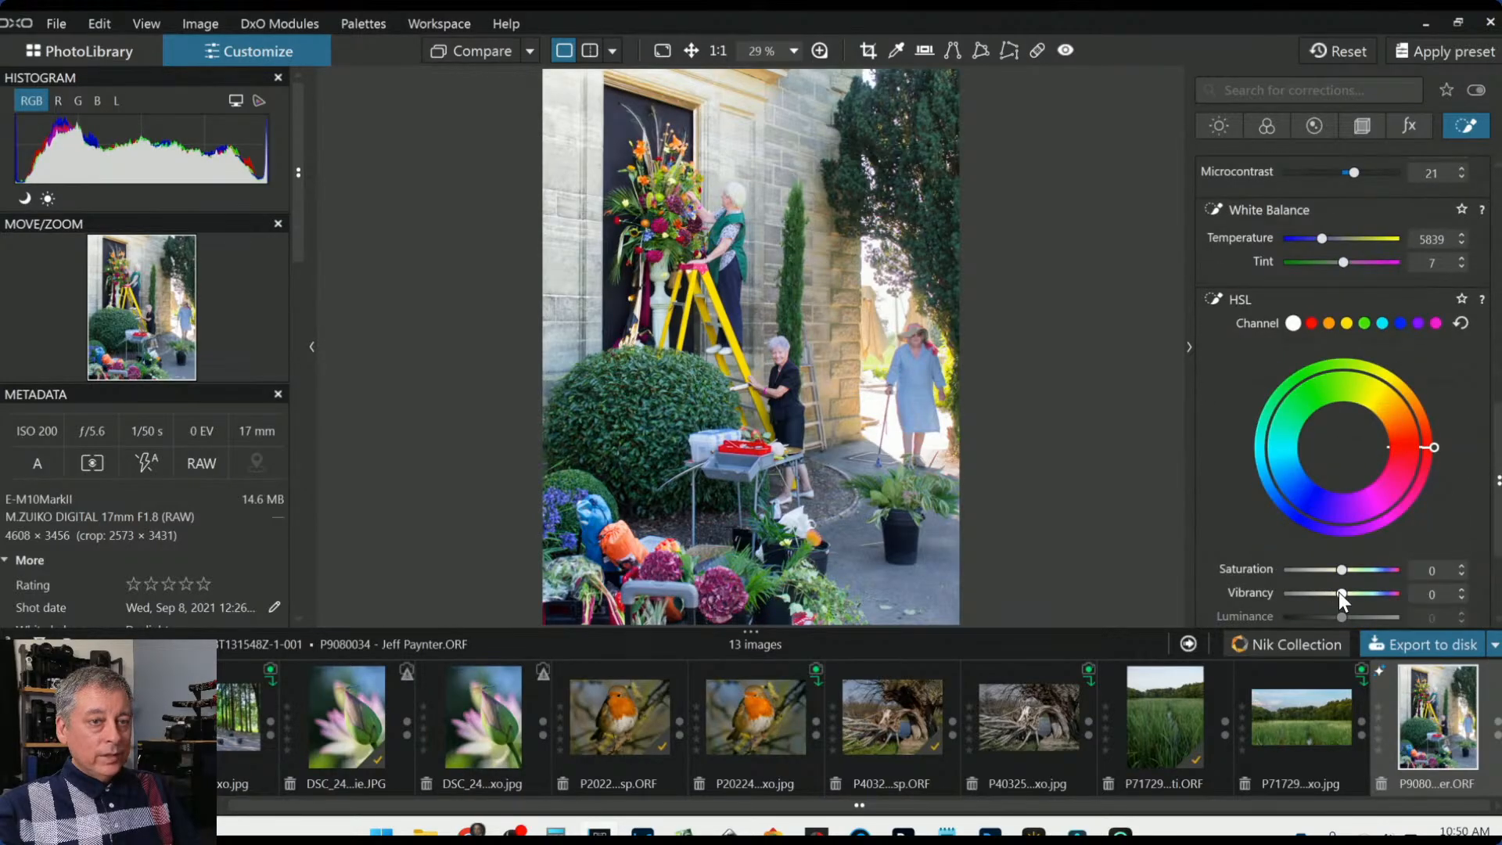
mouse_move(1339, 592)
left_mouse_down()
mouse_move(1396, 598)
mouse_move(1359, 598)
left_mouse_up()
scroll(1298, 594, "down", 1)
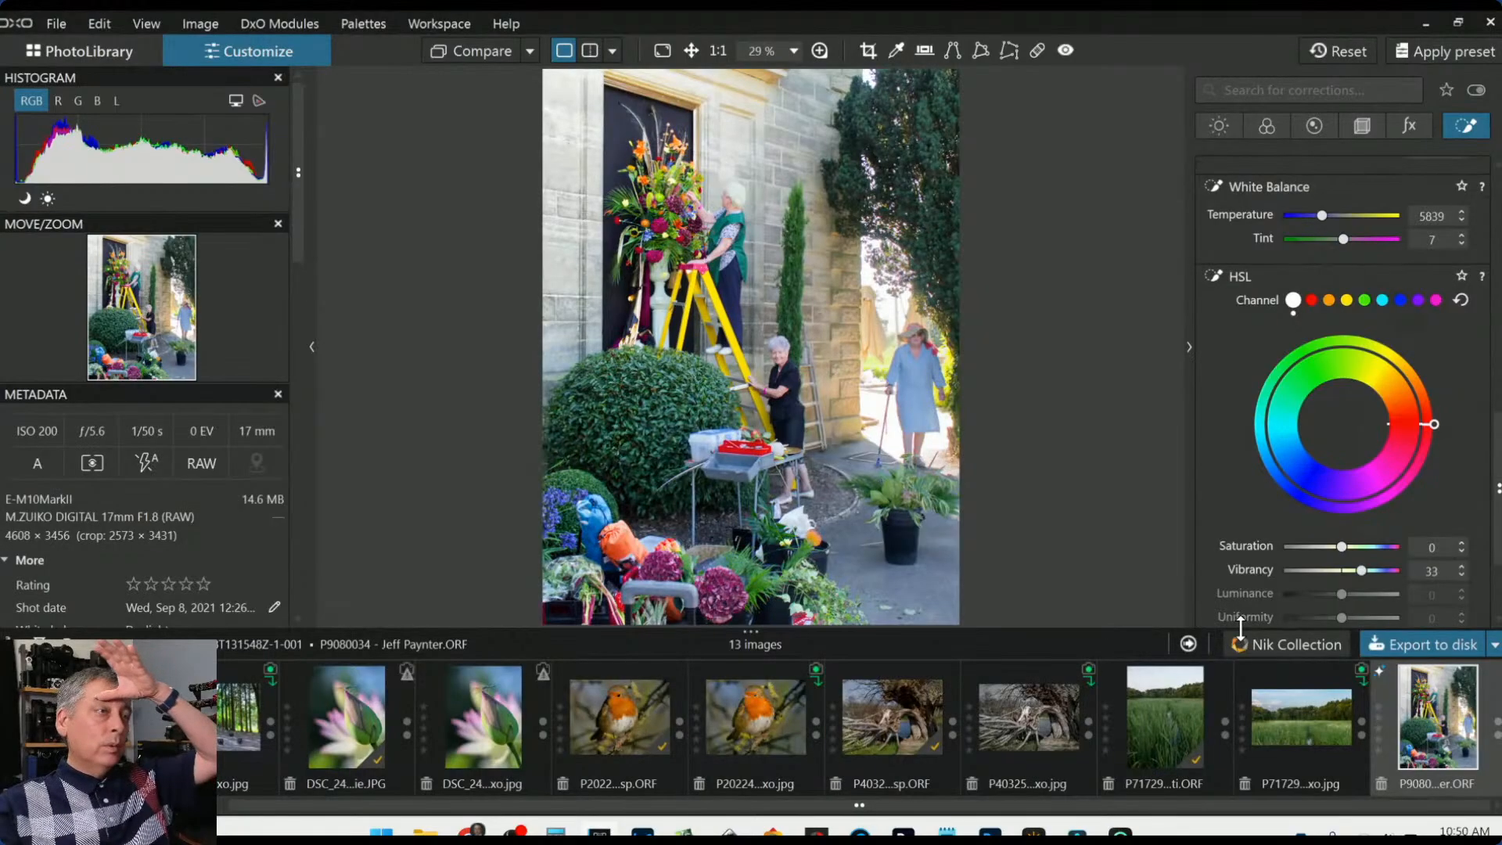
left_click(1113, 408)
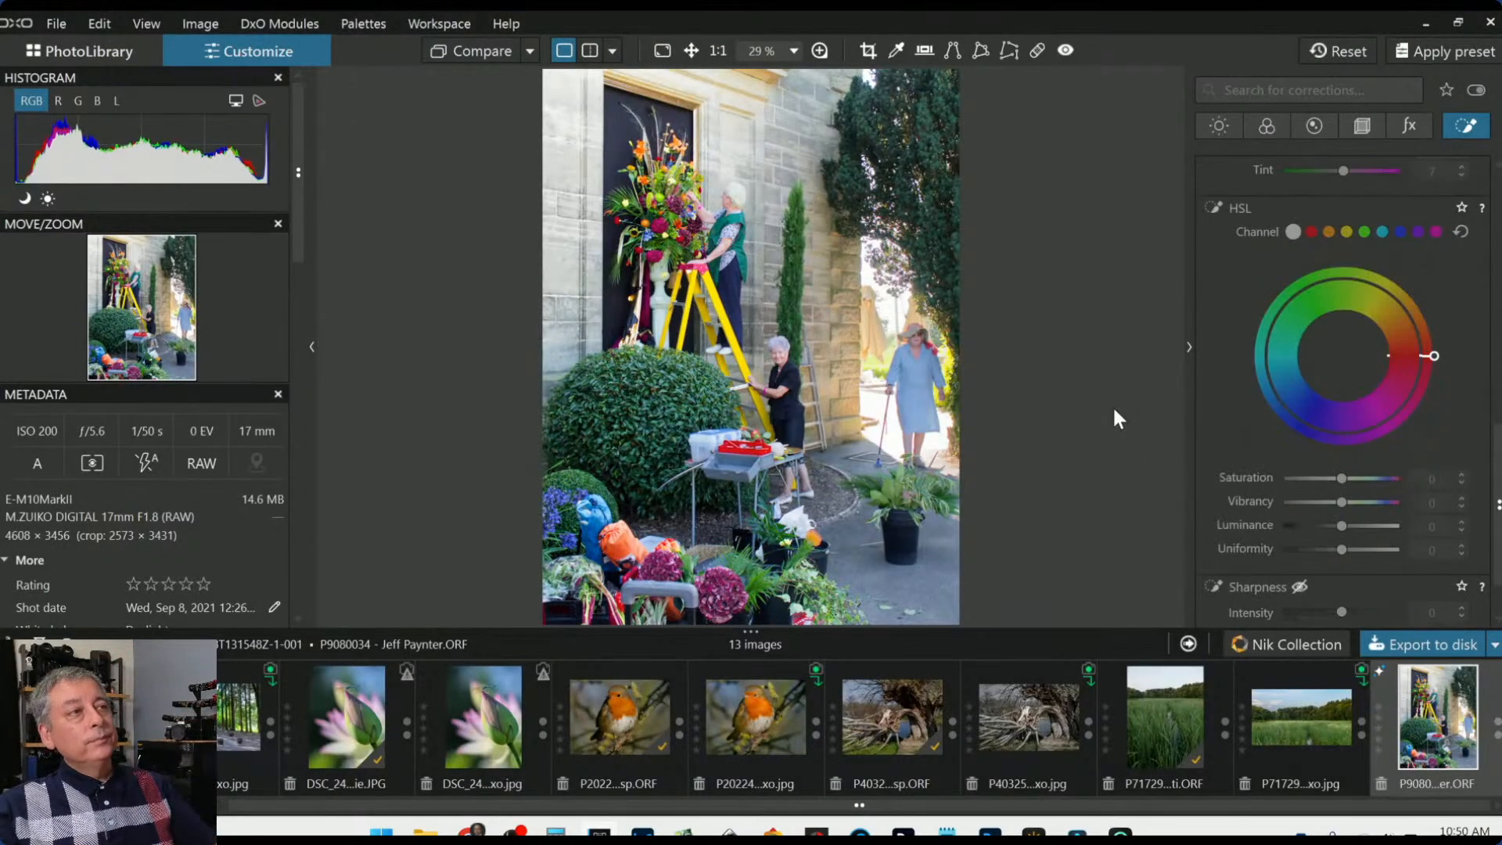
Compare the edited photo repeatedly with the uncorrected original to judge the local adjustments
left_click(458, 49)
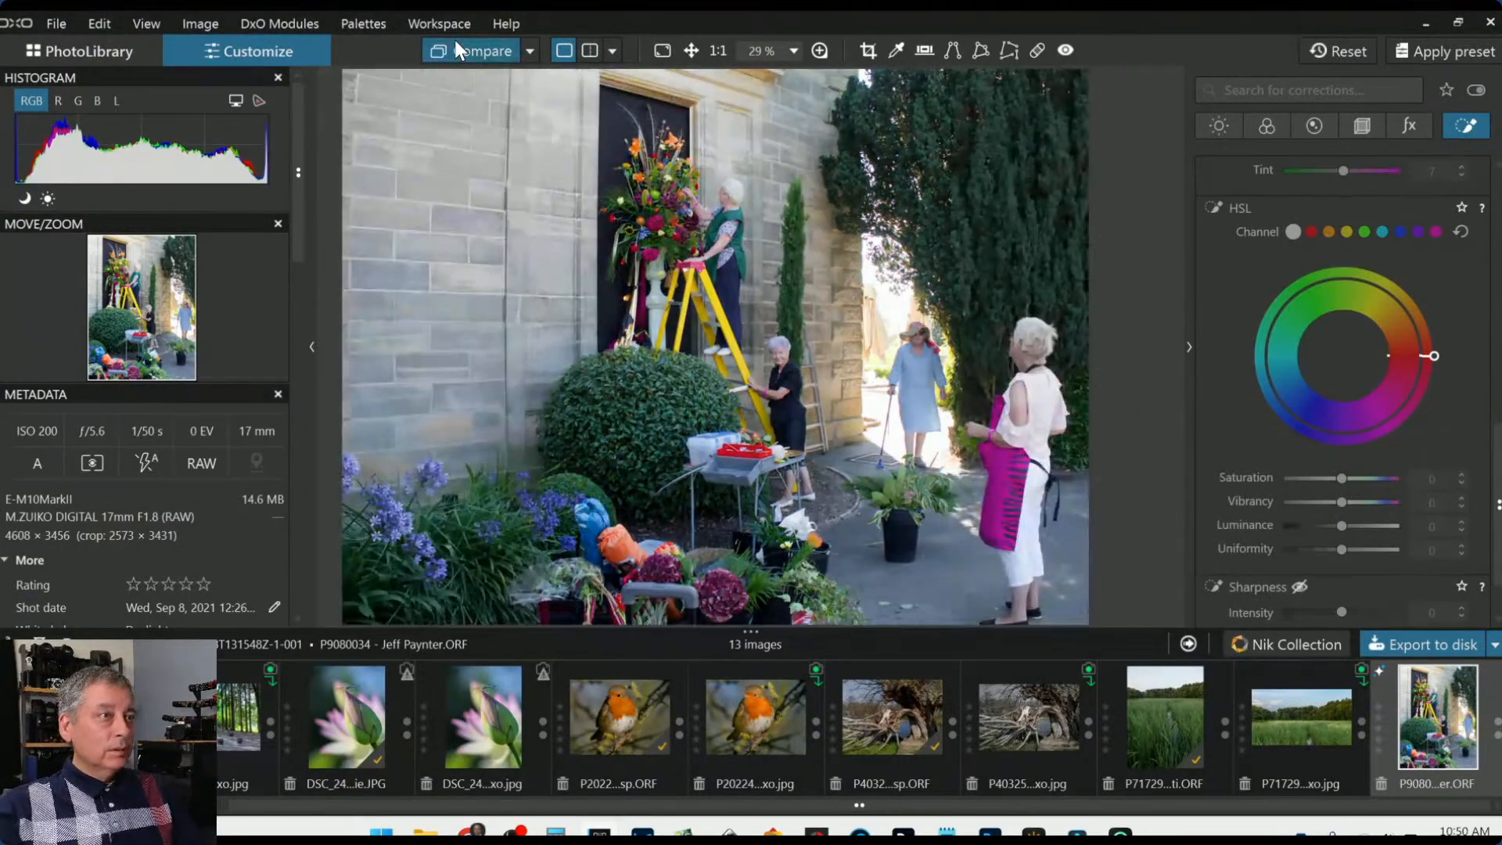
left_click(458, 50)
left_click(456, 47)
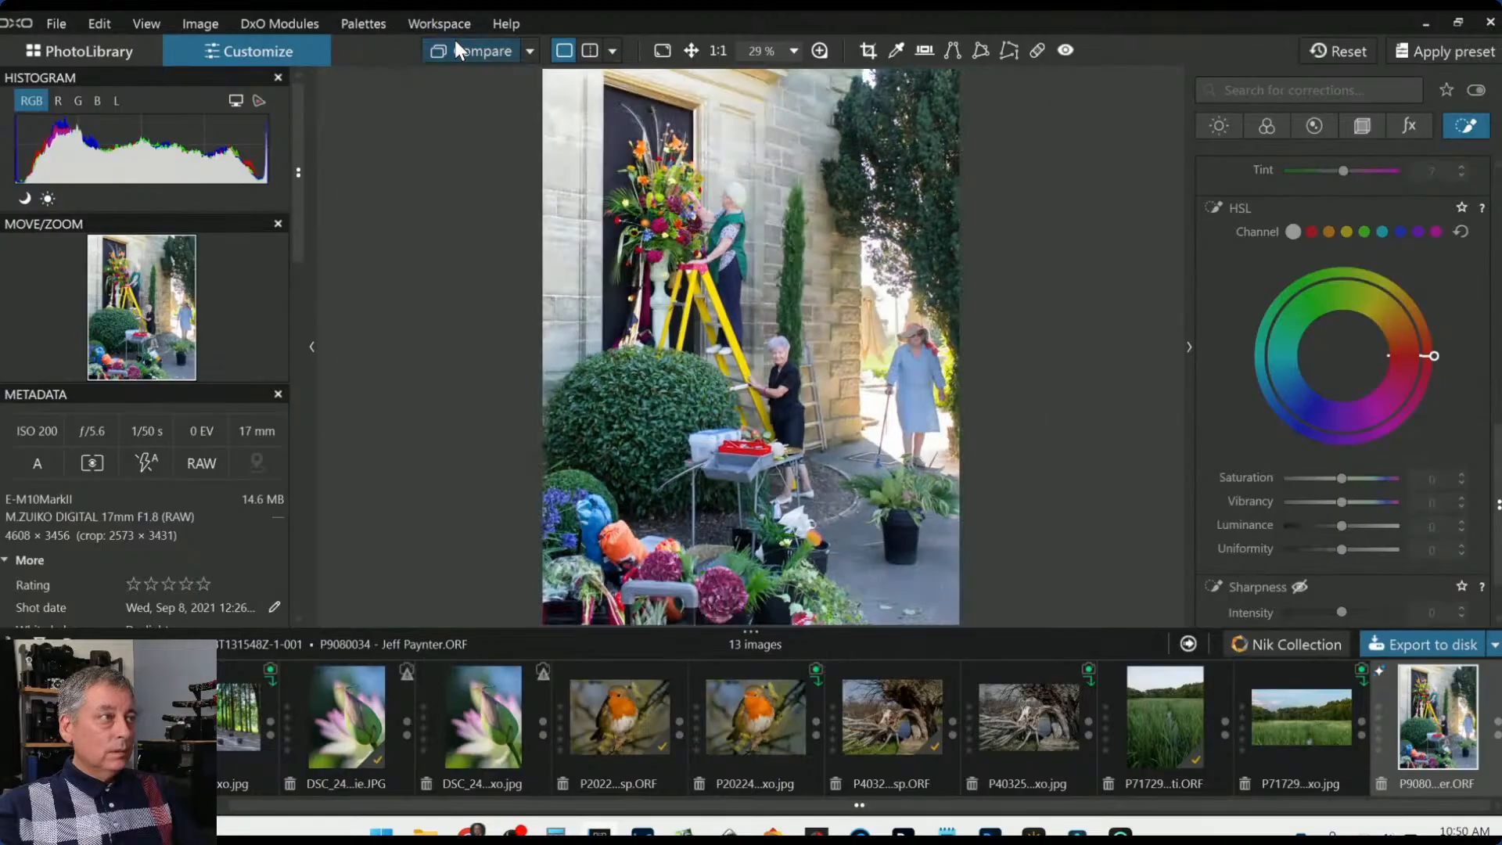
left_click(456, 49)
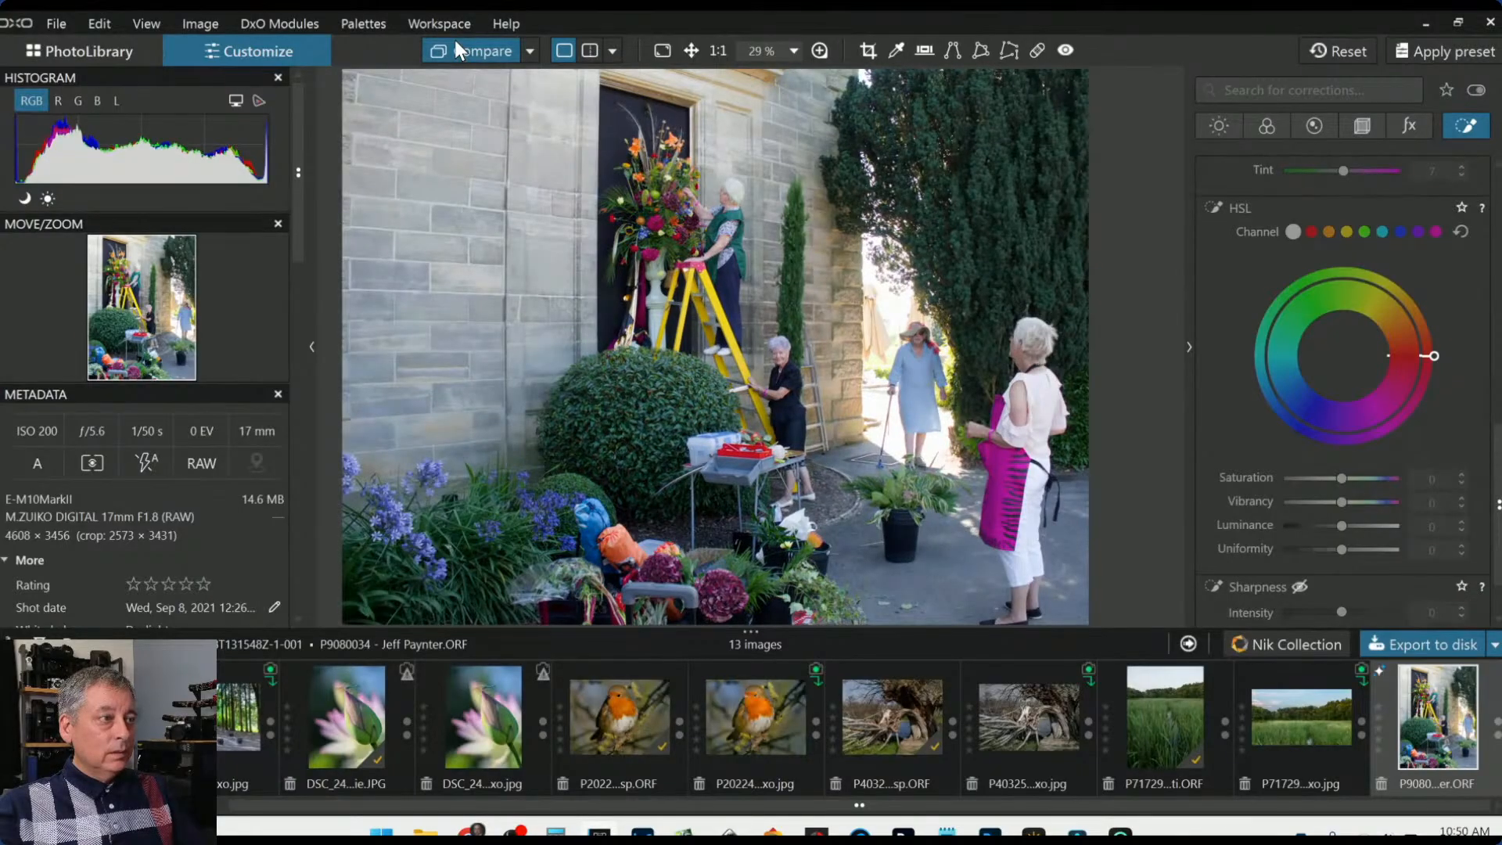
left_click(456, 46)
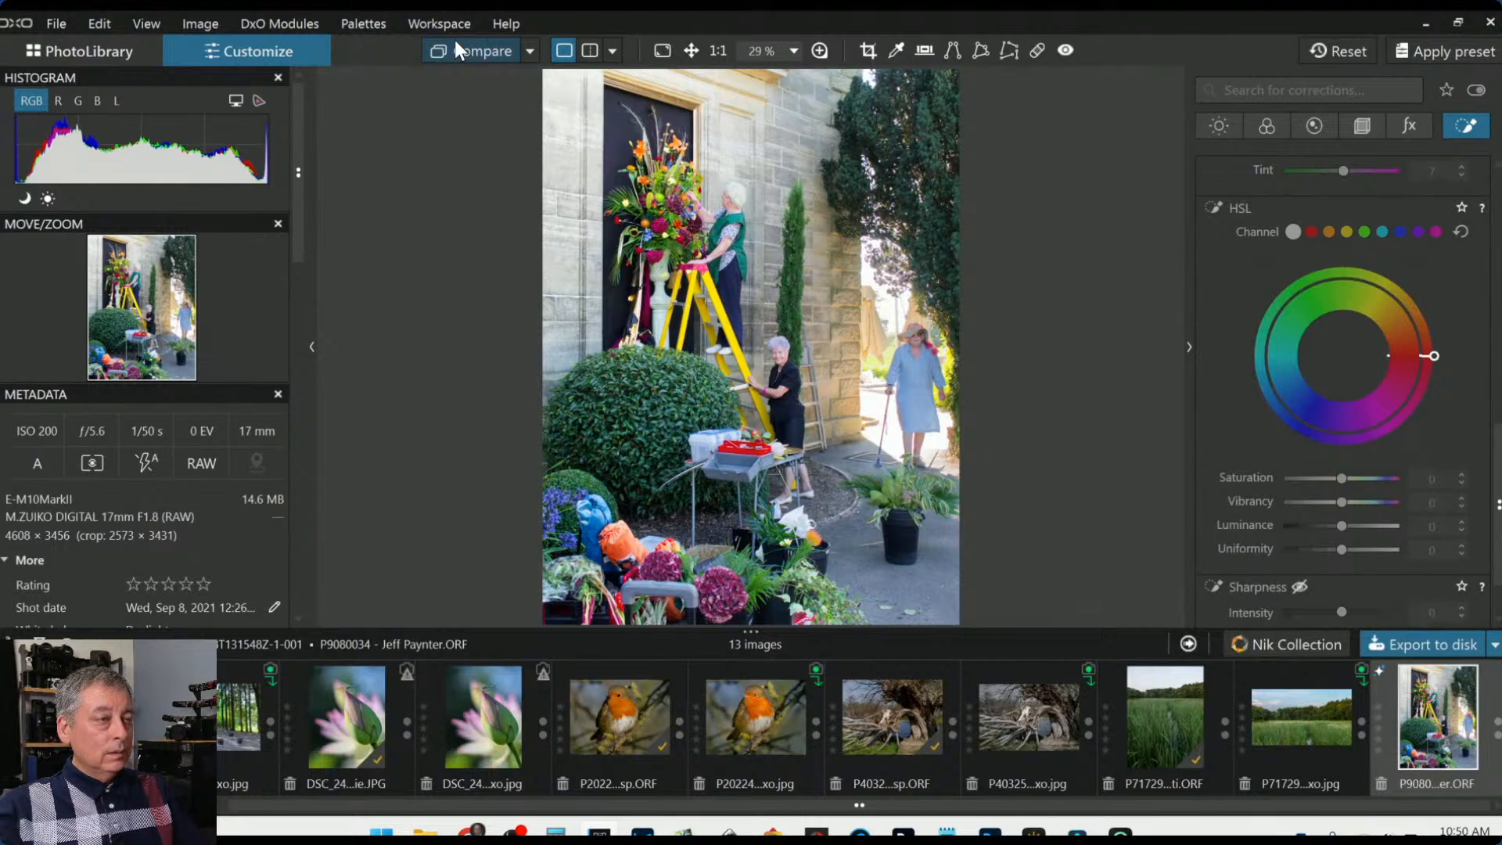
left_click(455, 45)
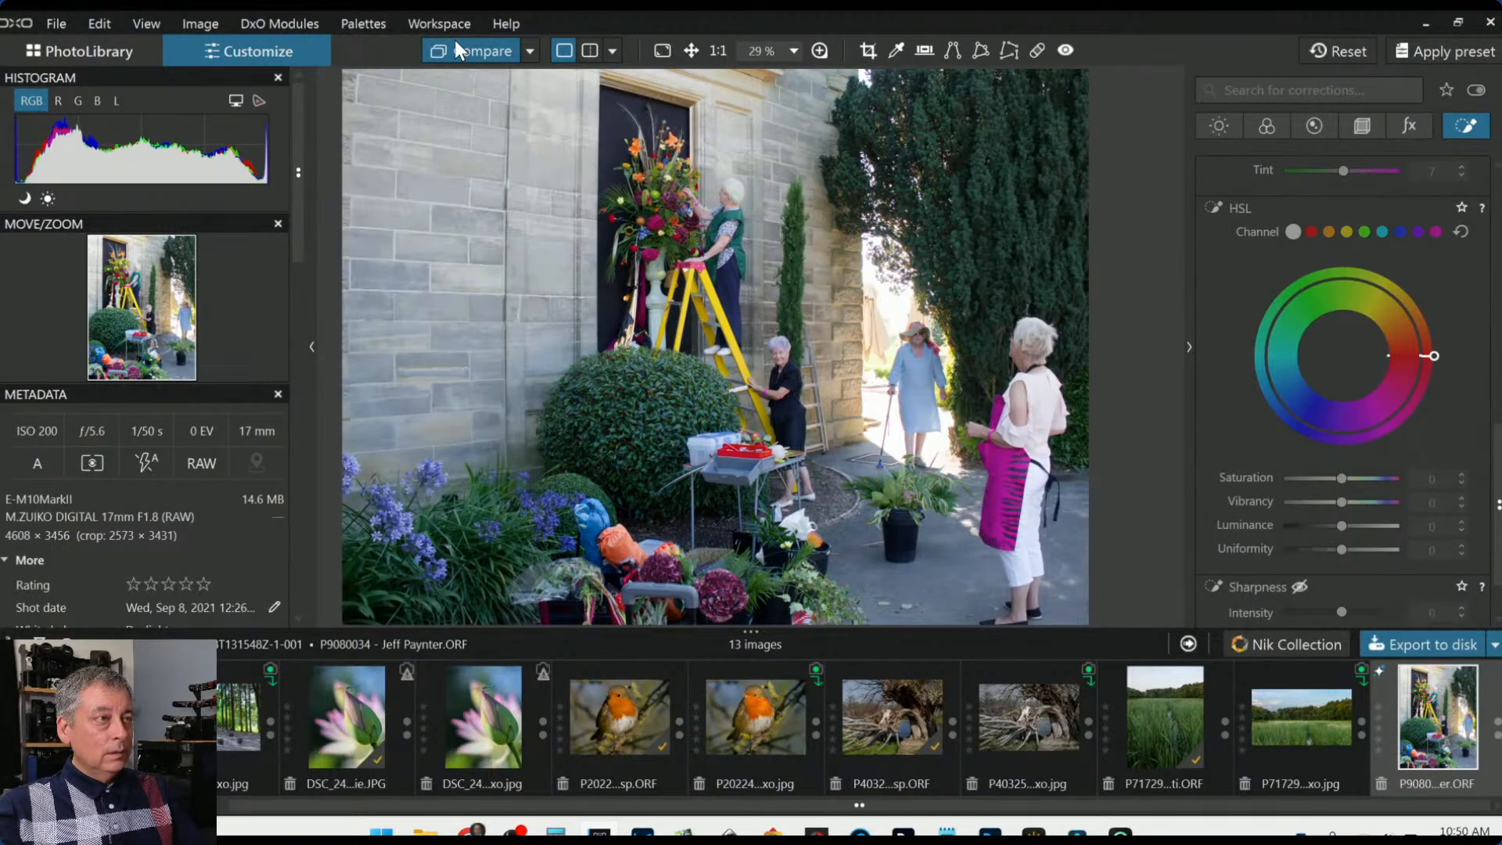
left_click(456, 47)
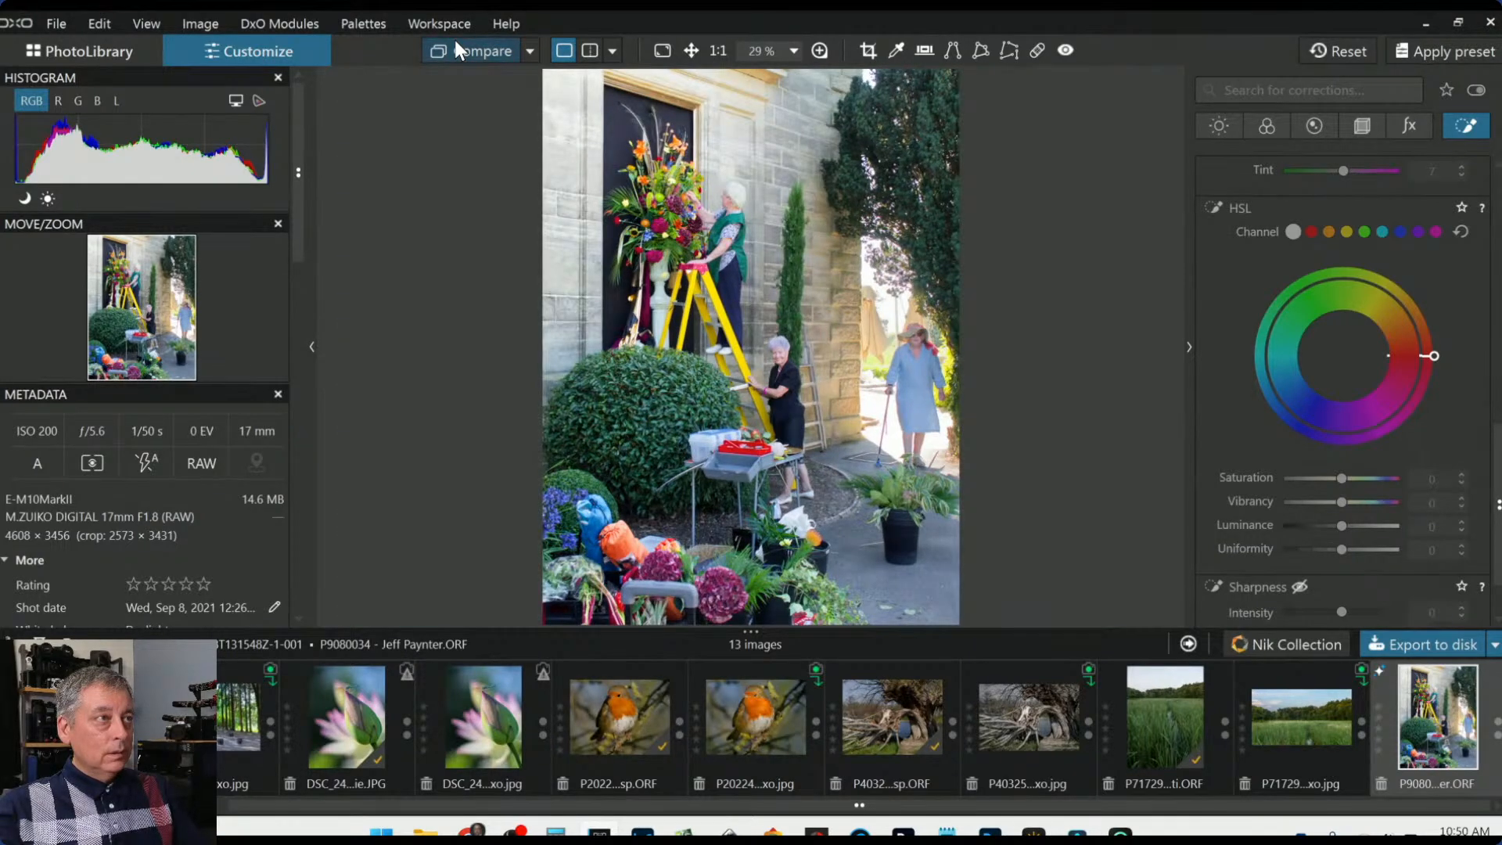
left_click(455, 43)
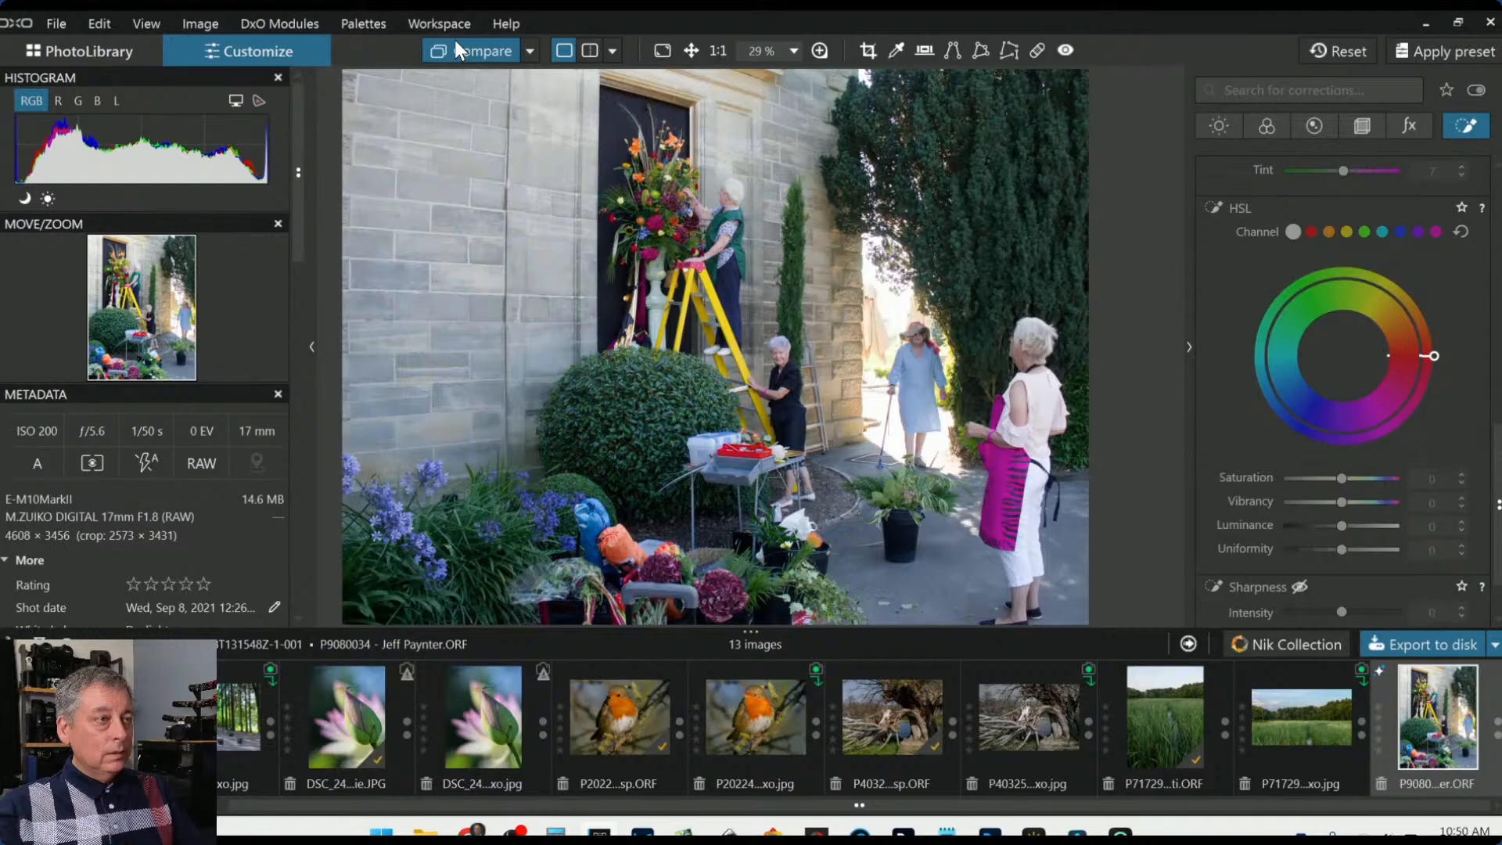
left_click(455, 43)
scroll(787, 371, "down", 1)
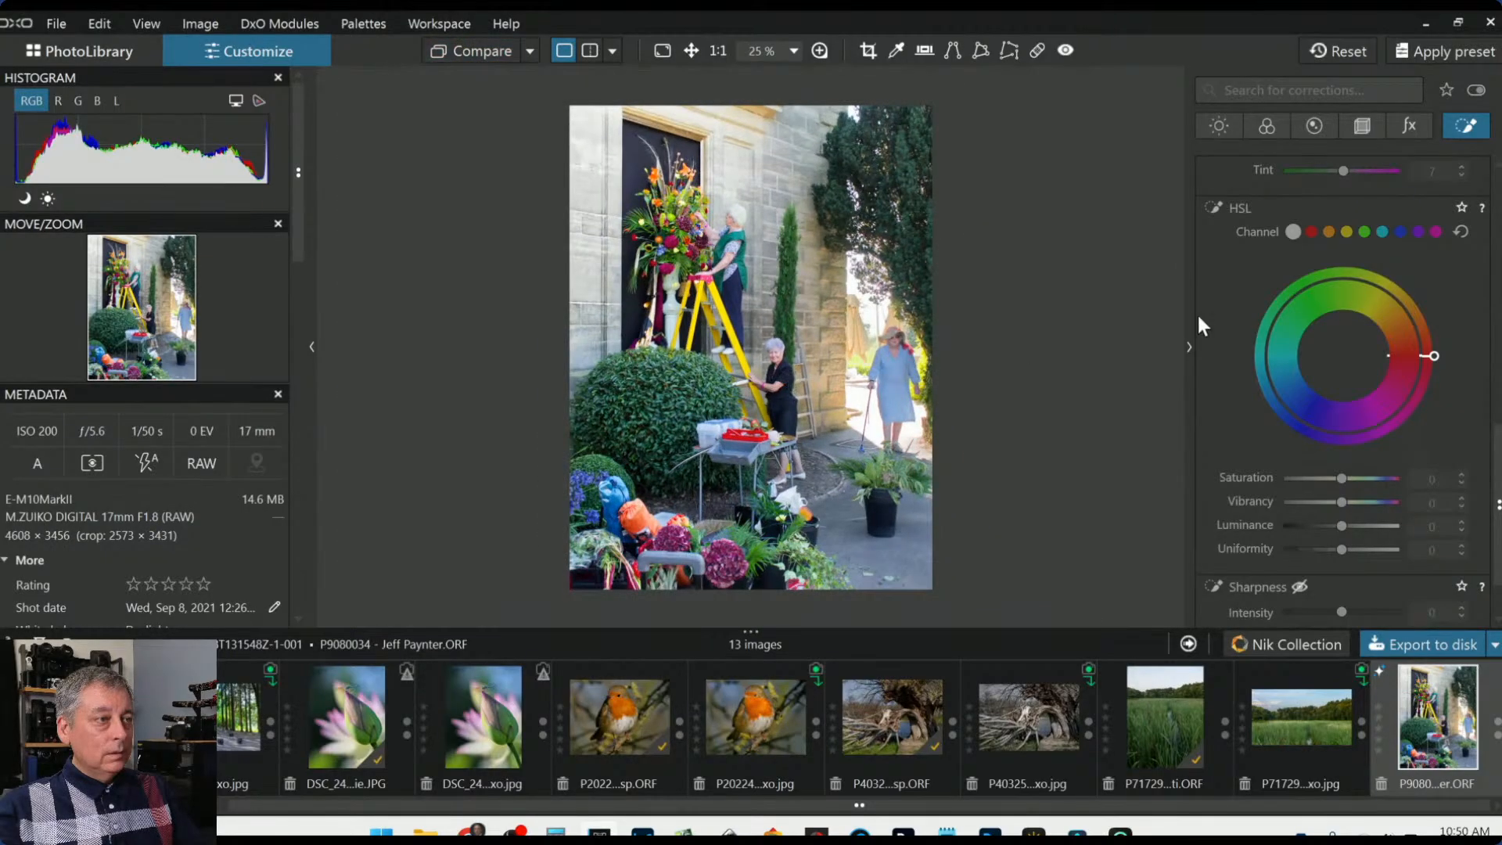
Set the whole photo's Exposure correction to 0.30
left_click(1236, 123)
scroll(1280, 449, "up", 2)
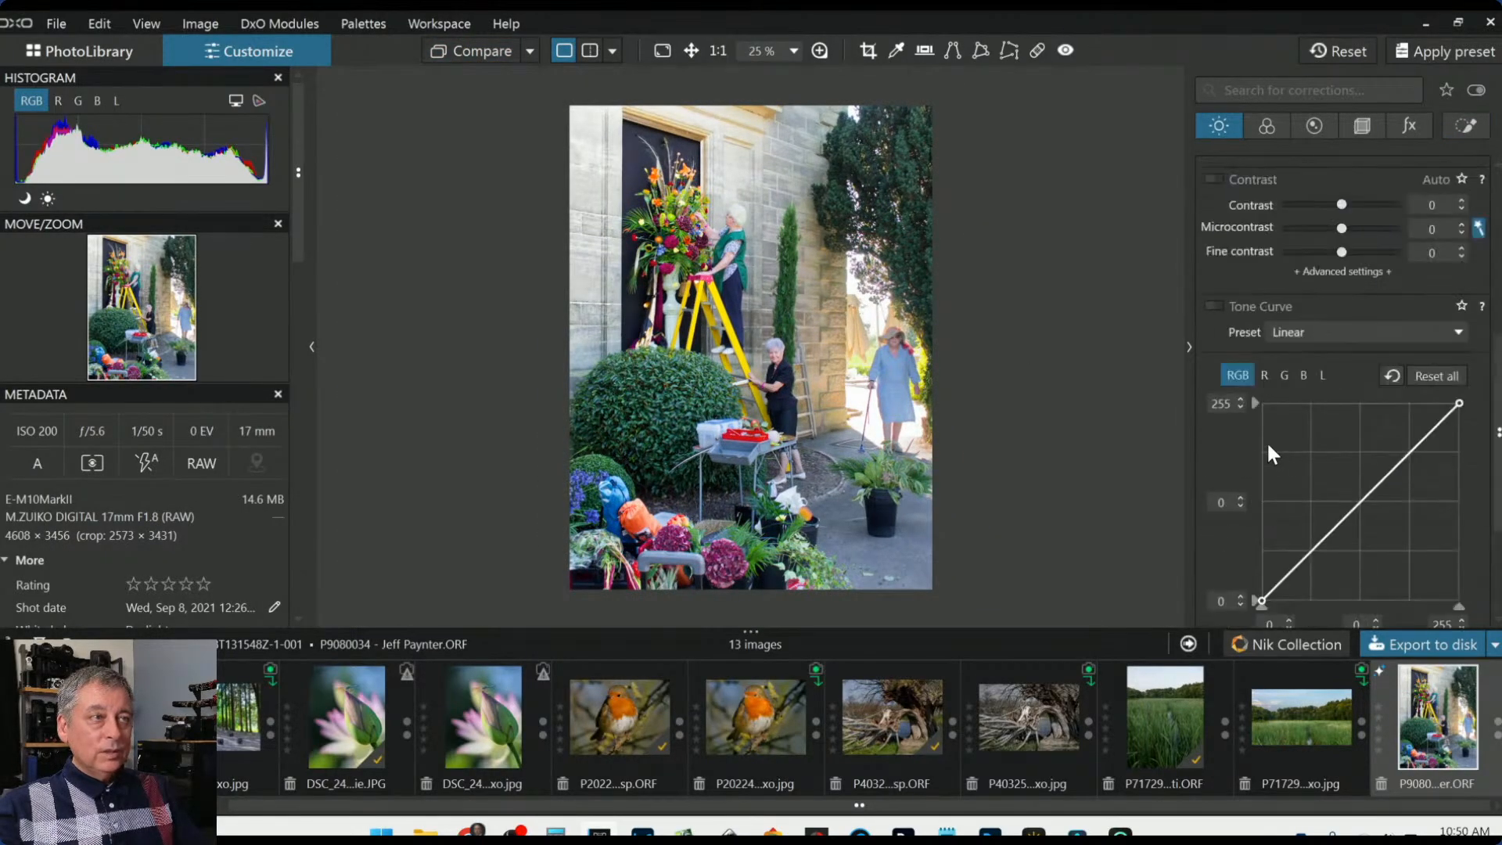
scroll(1263, 439, "up", 3)
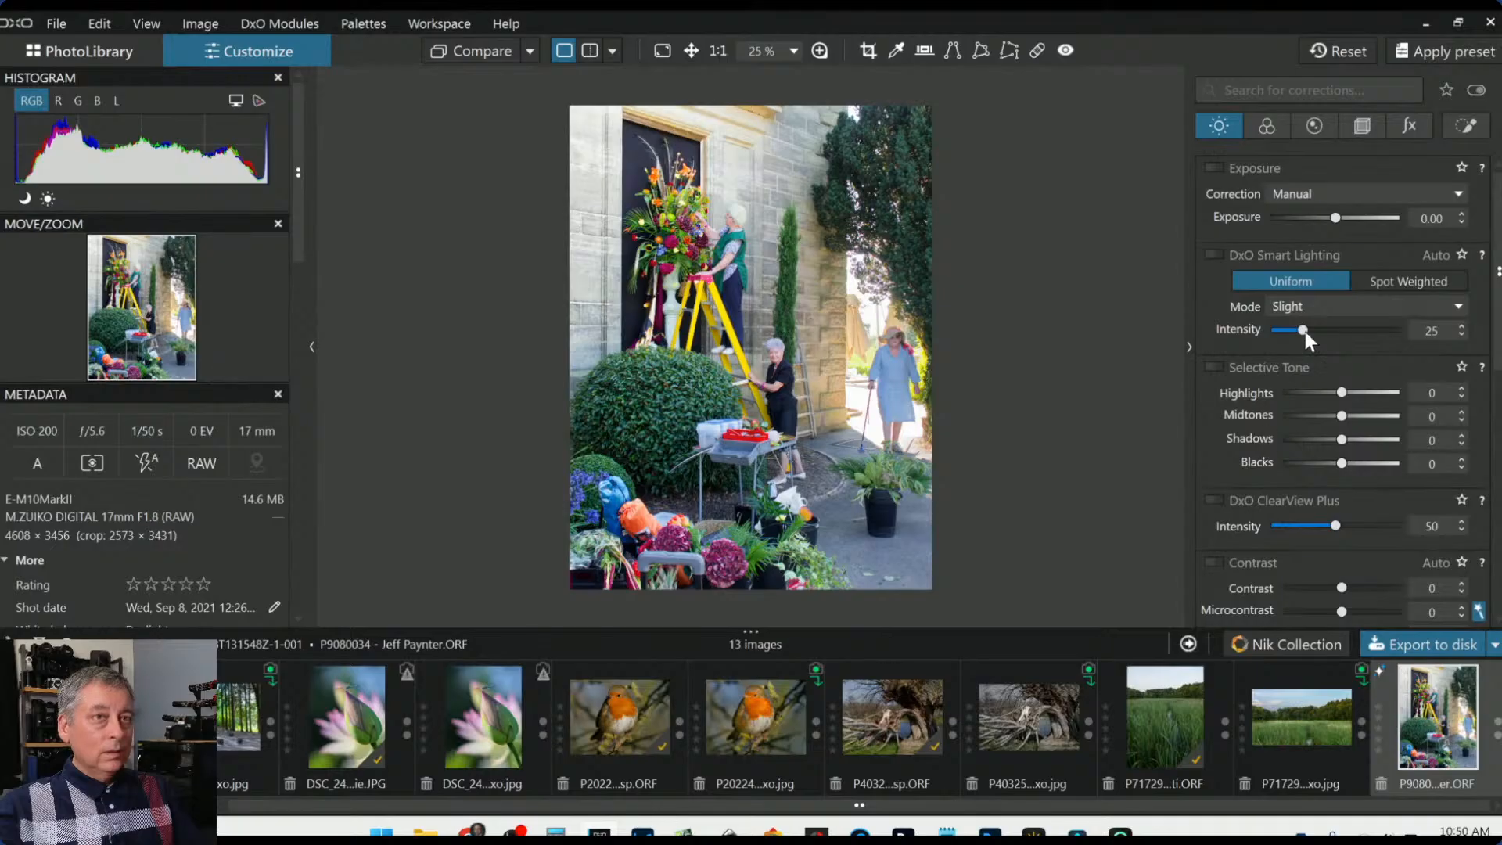
left_click(1336, 219)
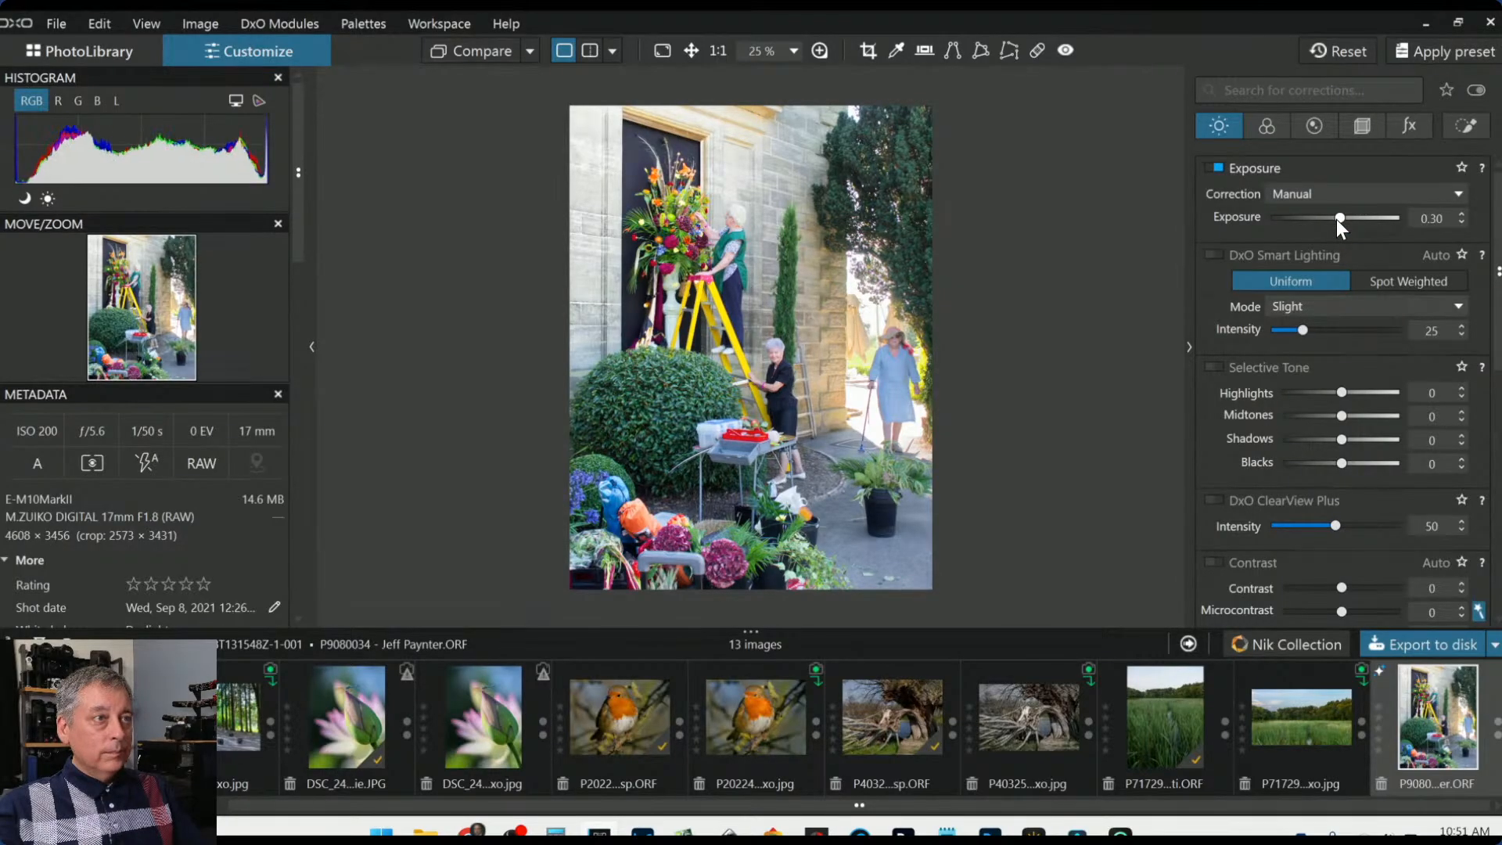
Select the control point mask on the bright gap and set its Exposure to -1.75
left_click(1465, 123)
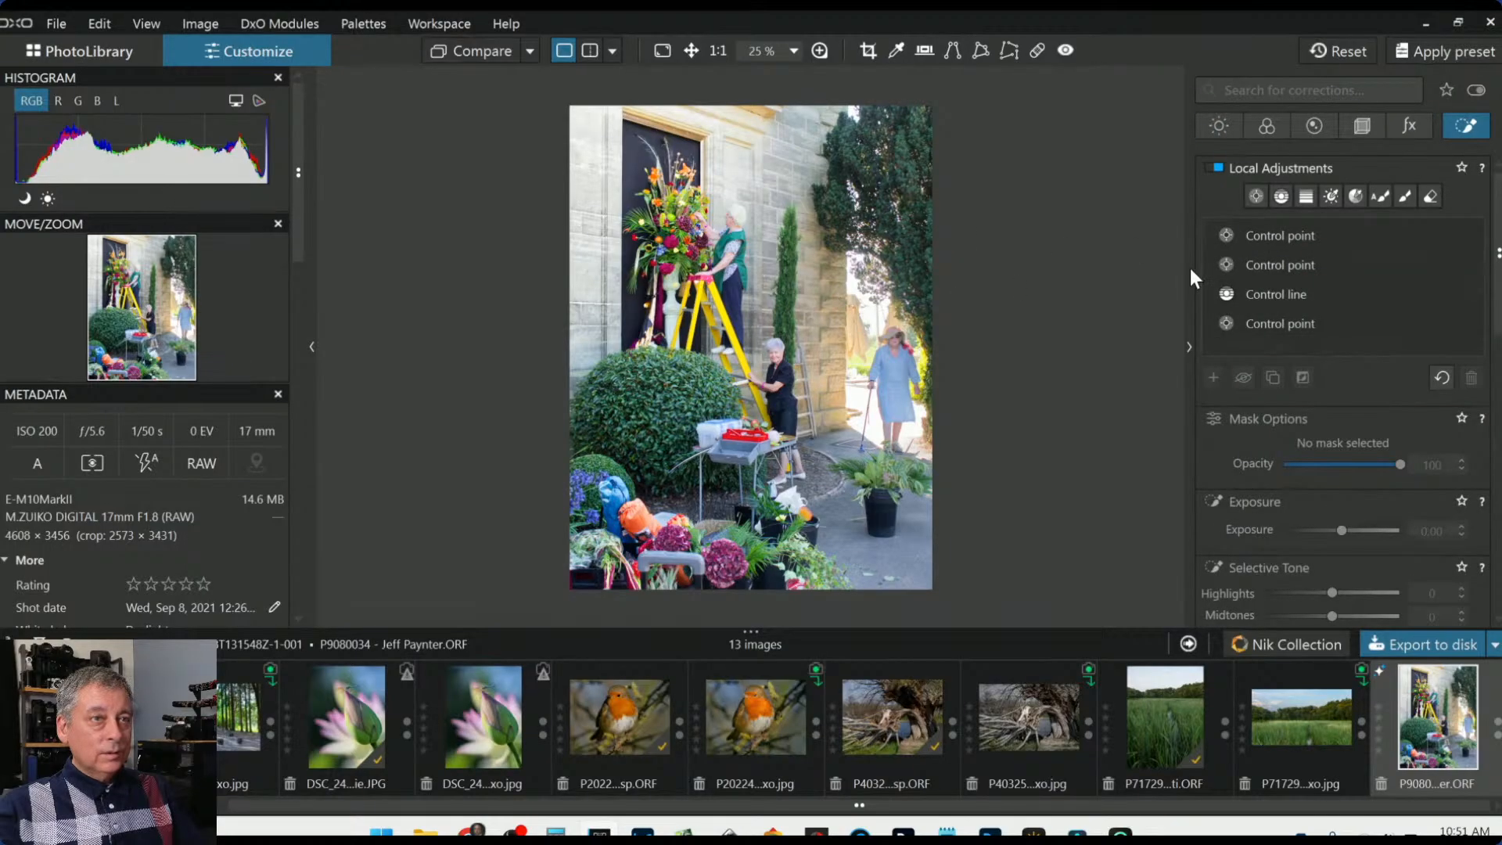
left_click(1246, 273)
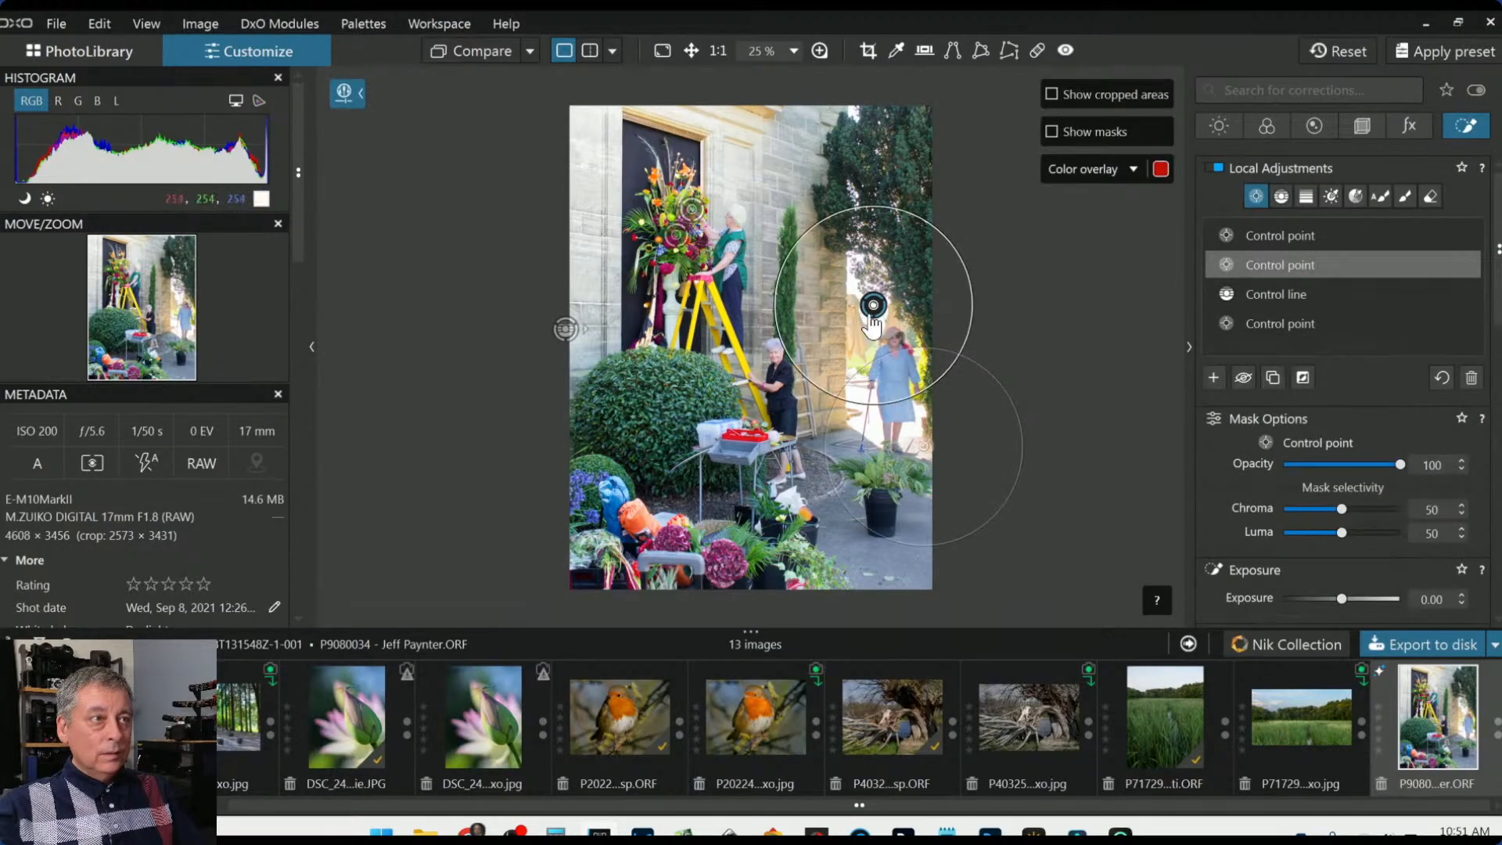
left_click_drag(1341, 601, 1315, 604)
scroll(1261, 596, "down", 1)
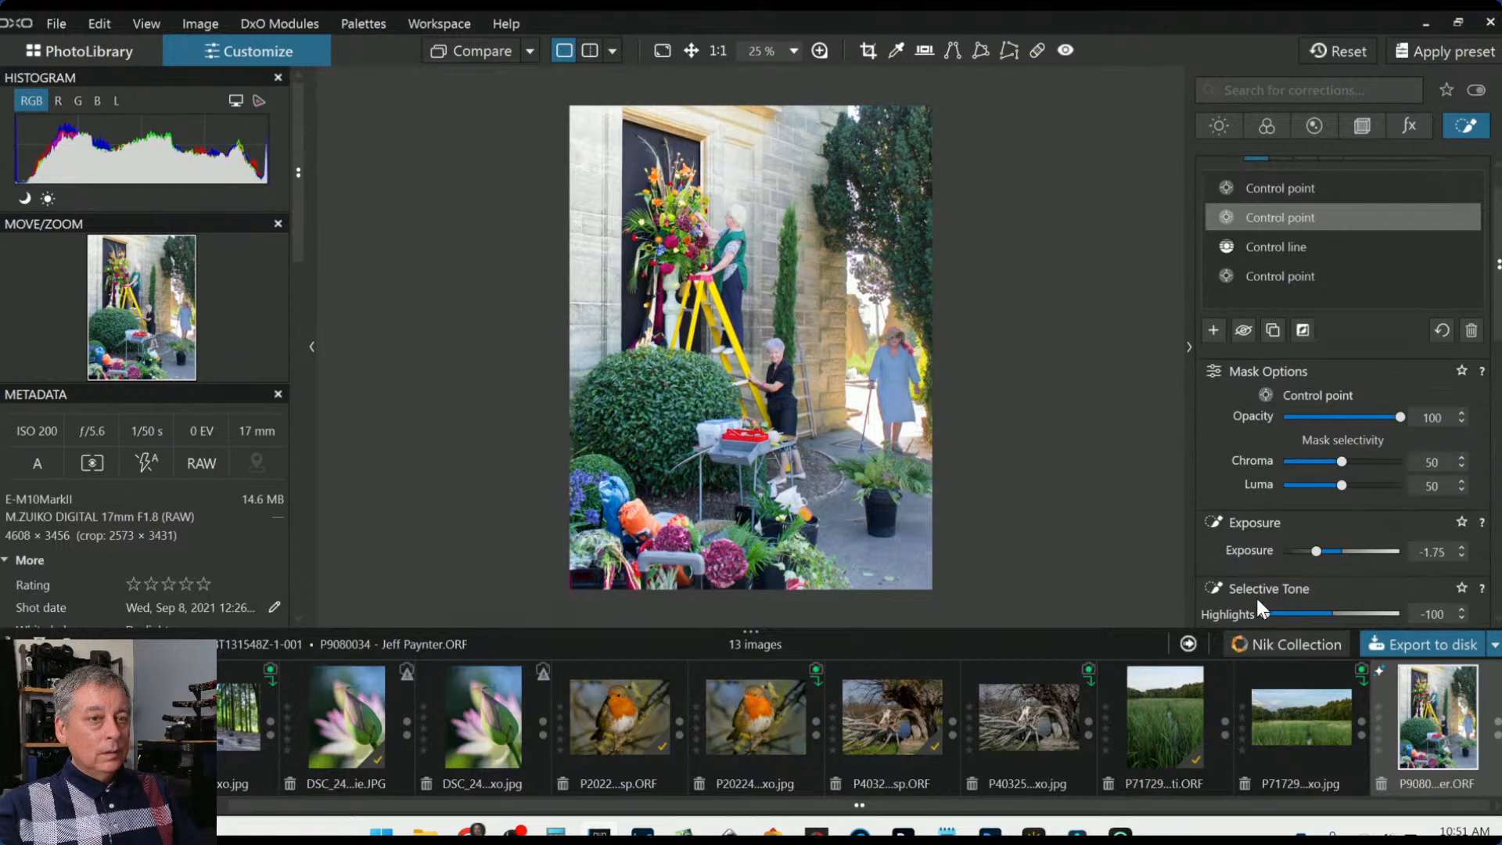
Try a Midtones value of -33 on the bright gap mask, reset it and deselect the mask
scroll(1256, 598, "down", 2)
left_click_drag(1330, 547, 1311, 546)
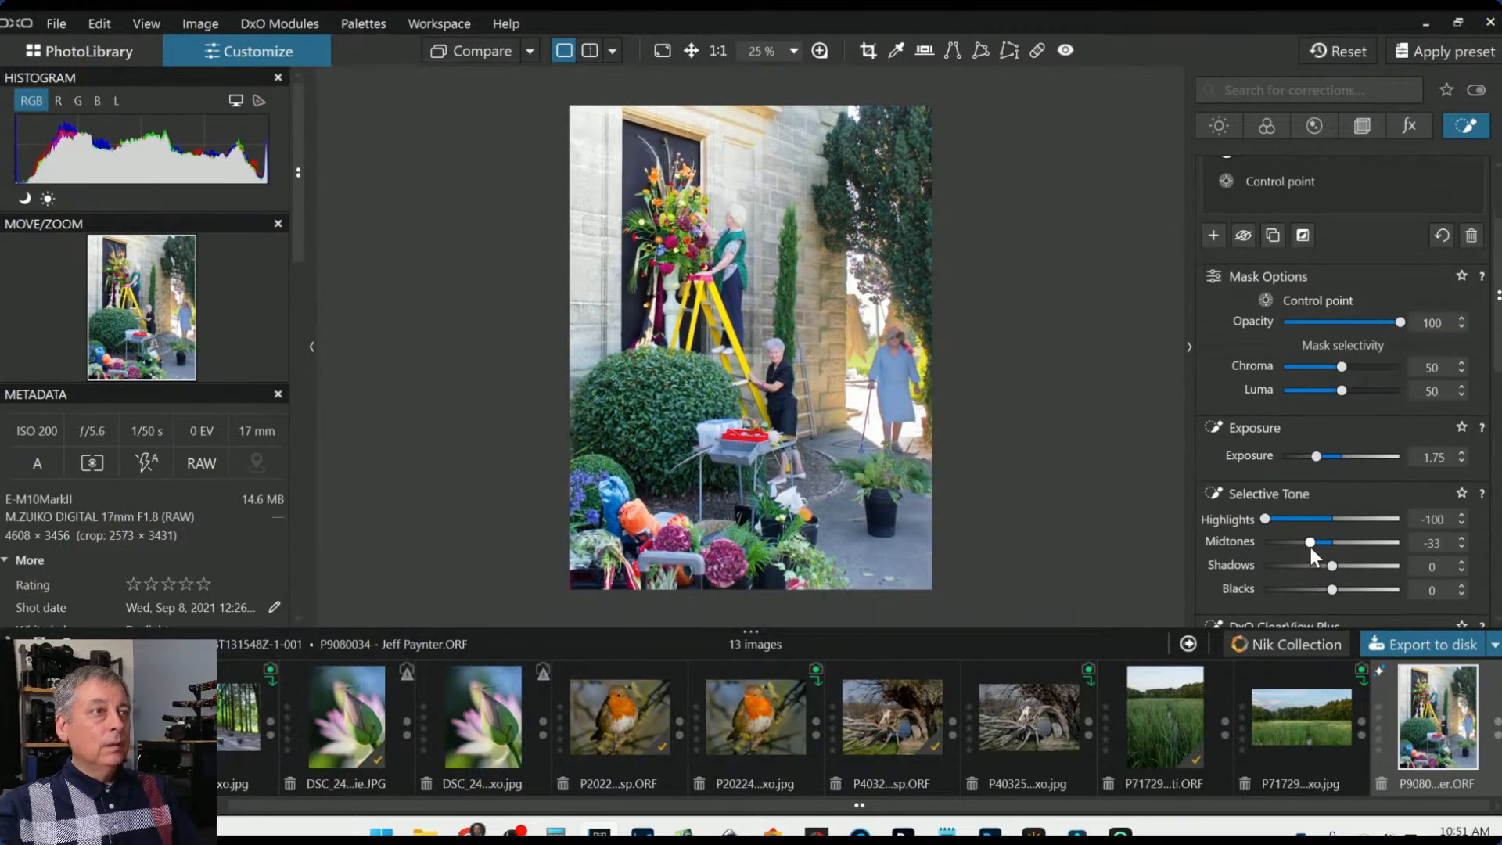
double_click(1311, 547)
left_click(1182, 427)
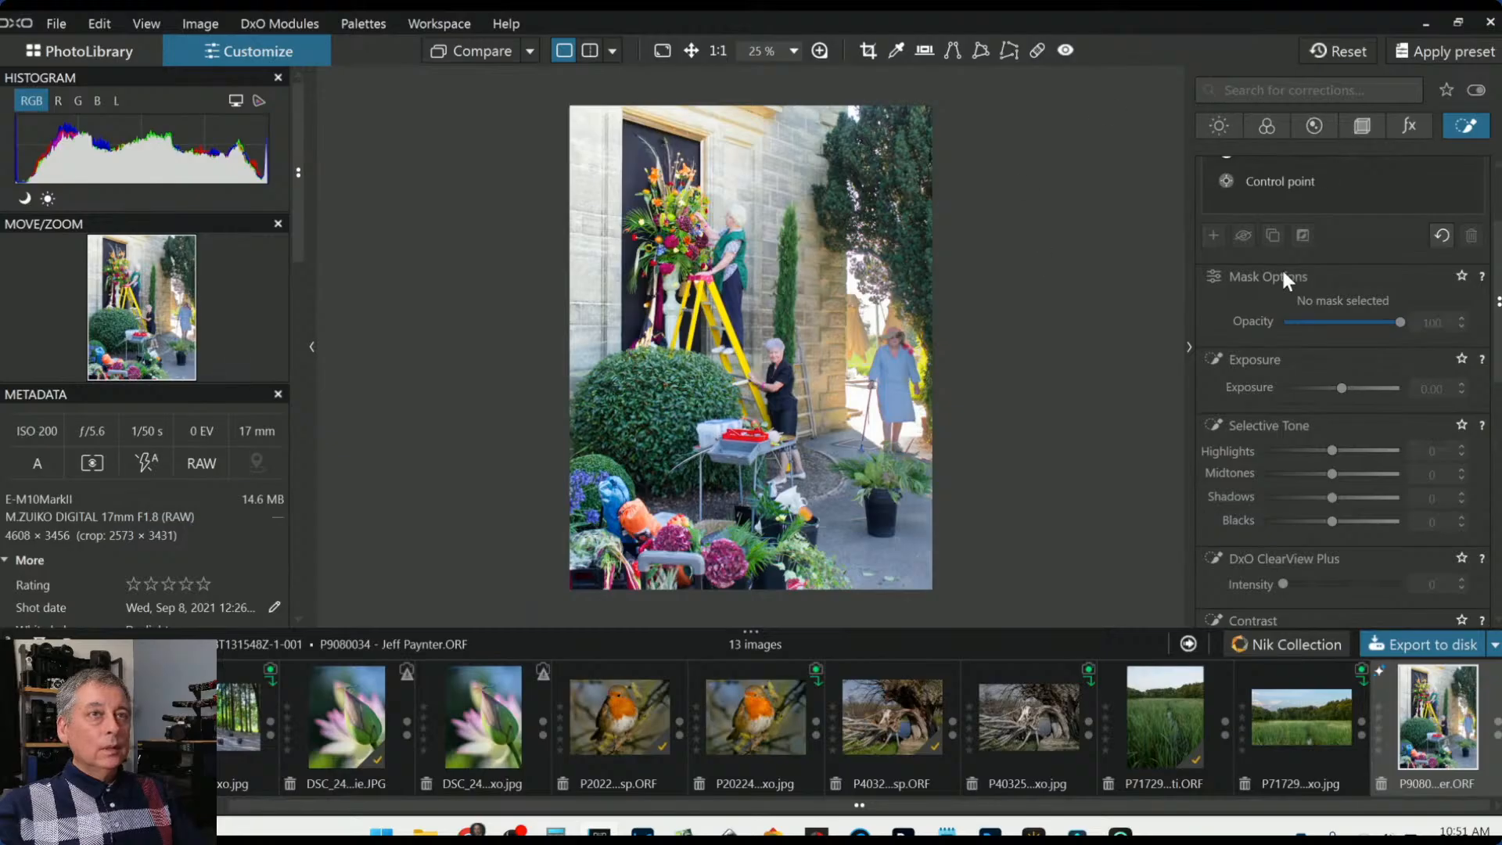
Create a new mask with a control point on the upper part of the dark tree beside the wall
scroll(1281, 267, "up", 2)
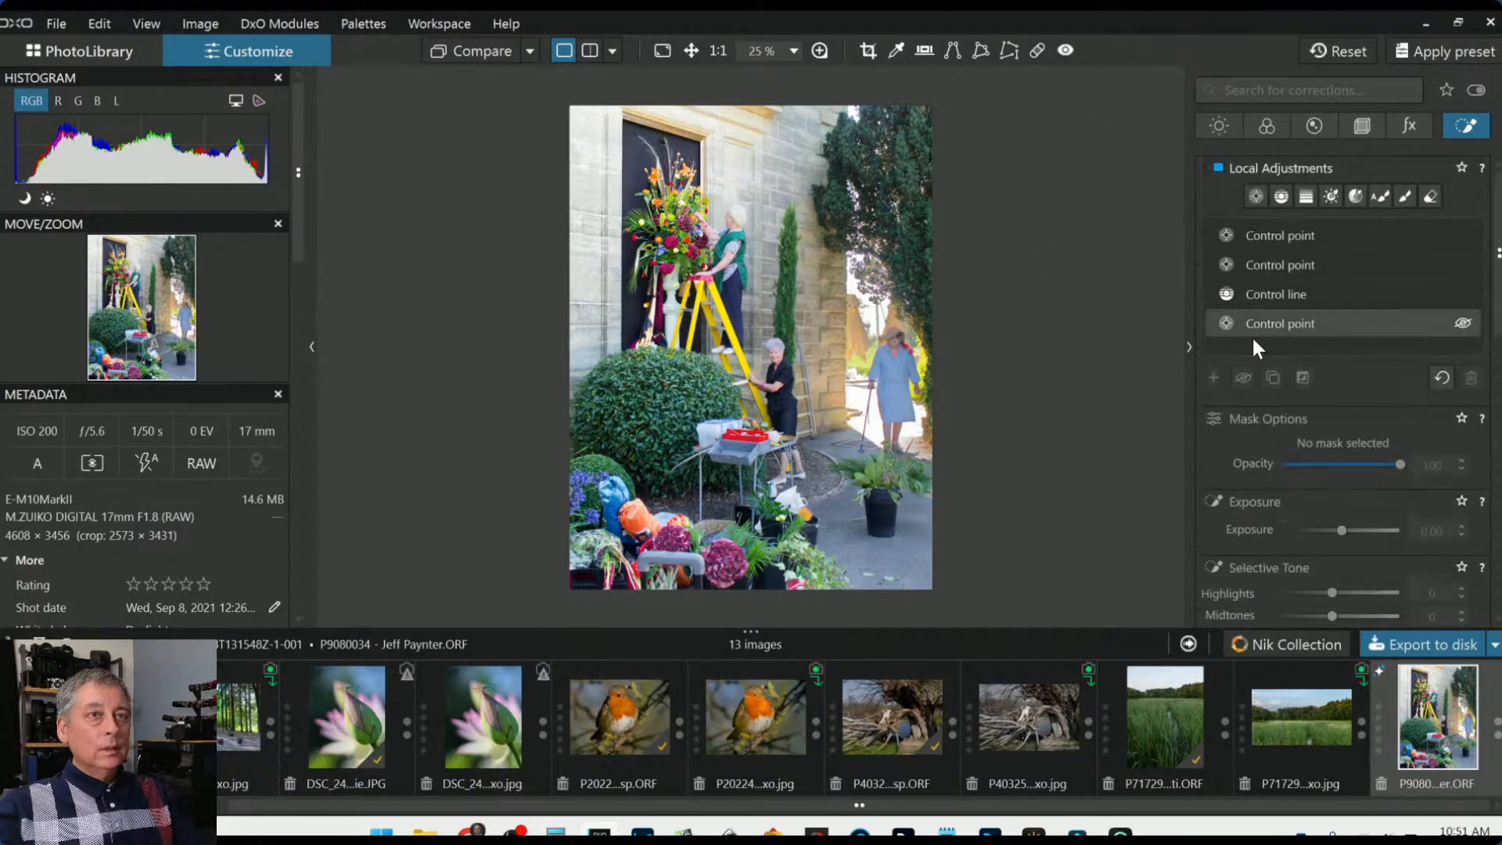
left_click(1211, 354)
left_click(857, 169)
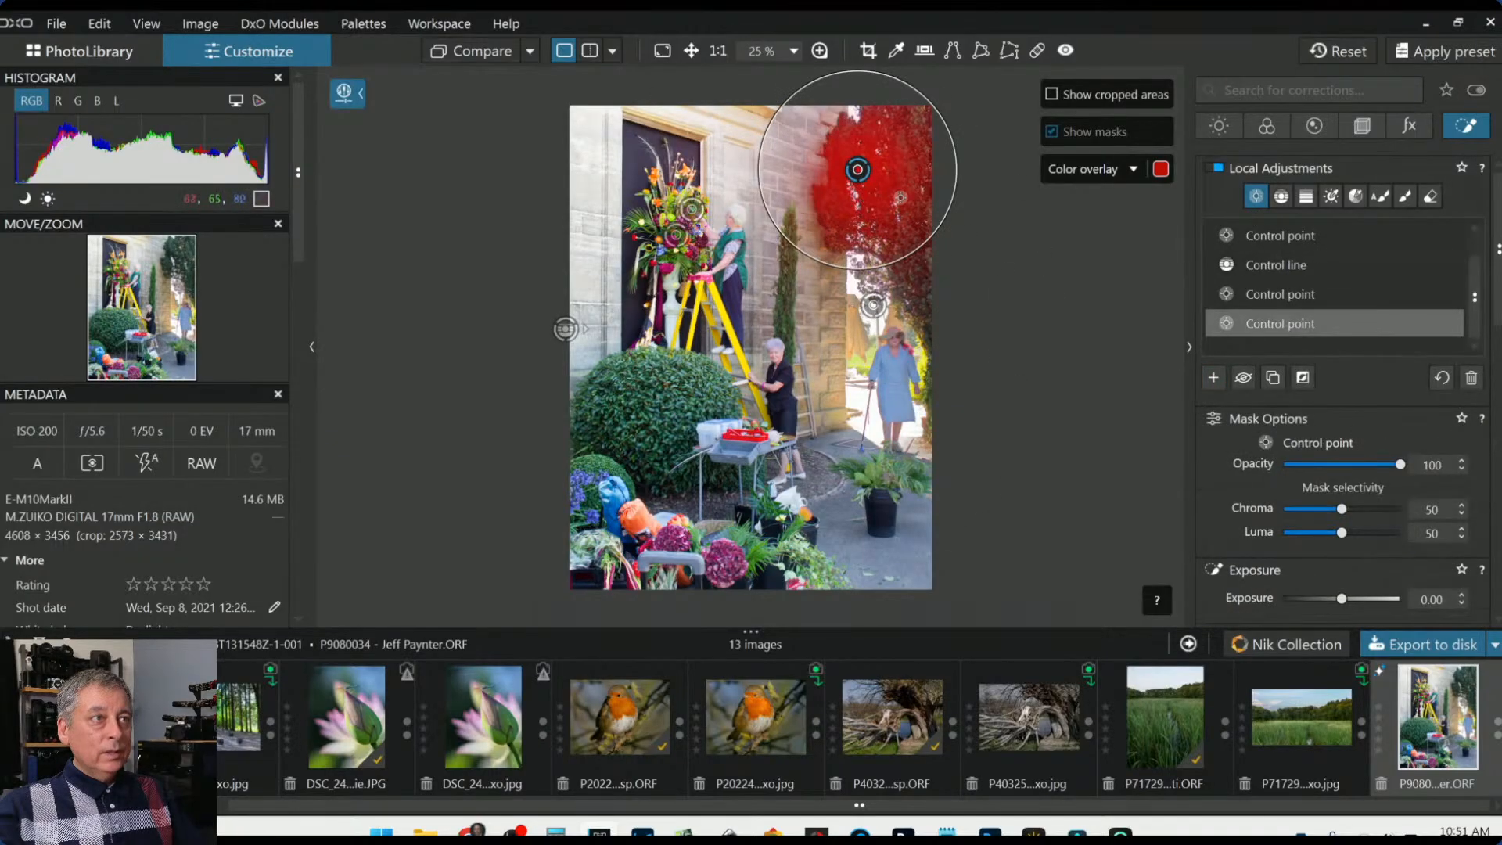
left_click_drag(857, 170, 857, 161)
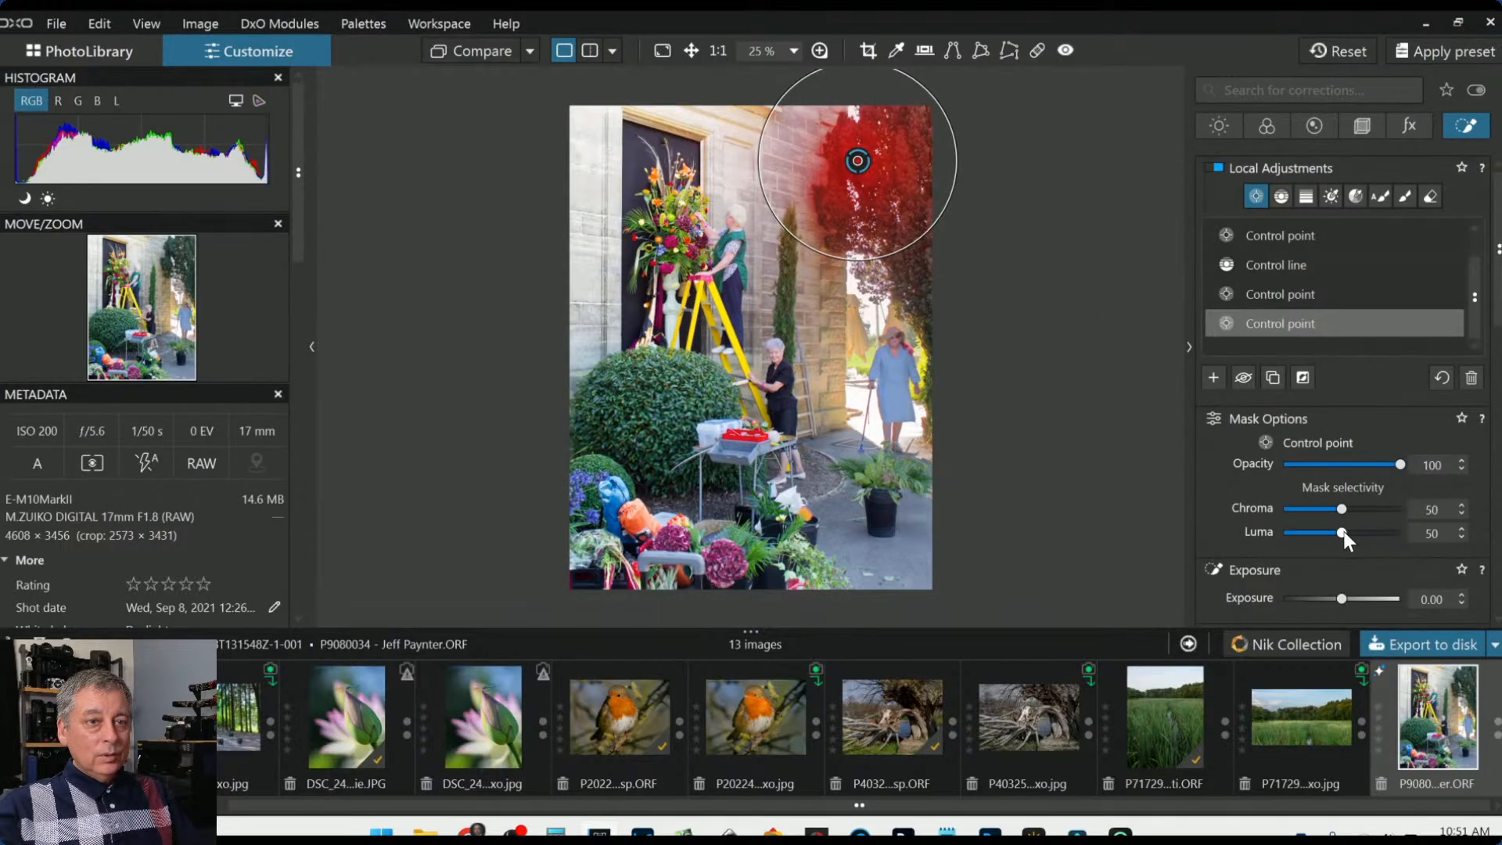
Set the tree mask's Chroma and Luma selectivity to 55 and its Exposure to 0.80
left_click(1340, 508)
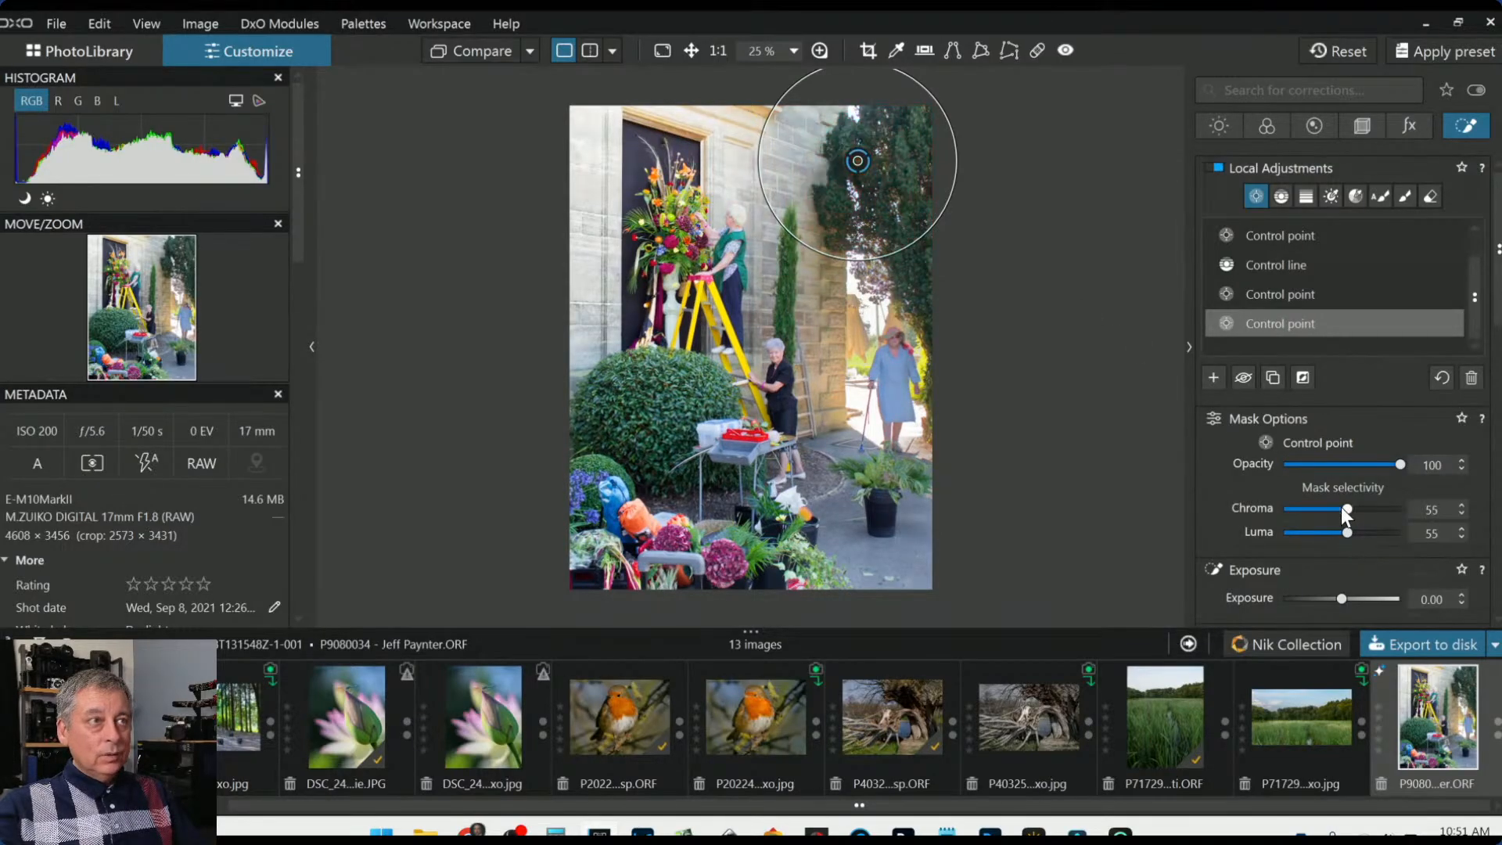
scroll(1353, 563, "down", 2)
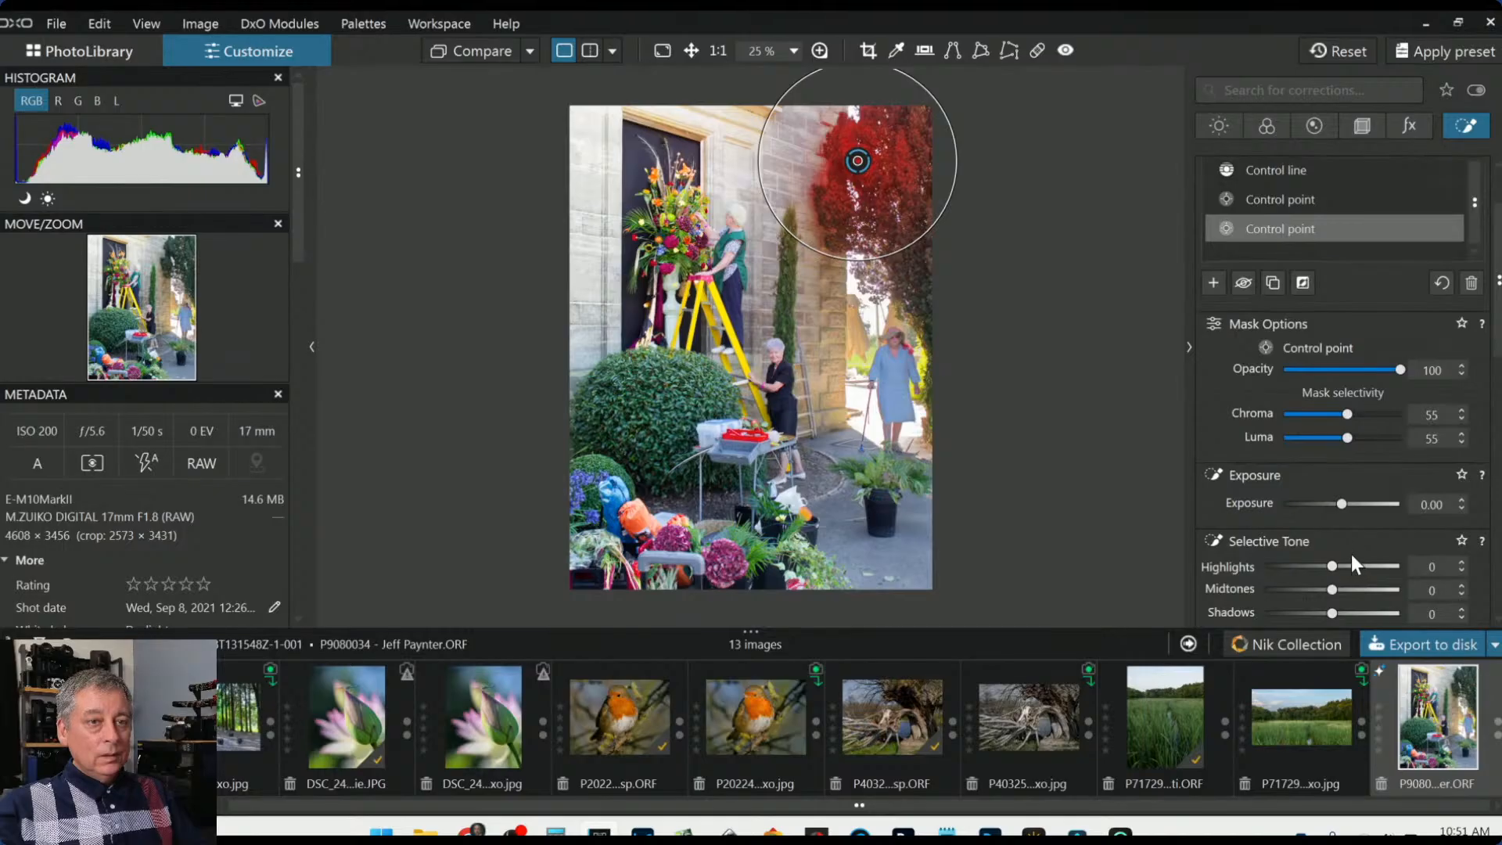
scroll(1340, 506, "up", 4)
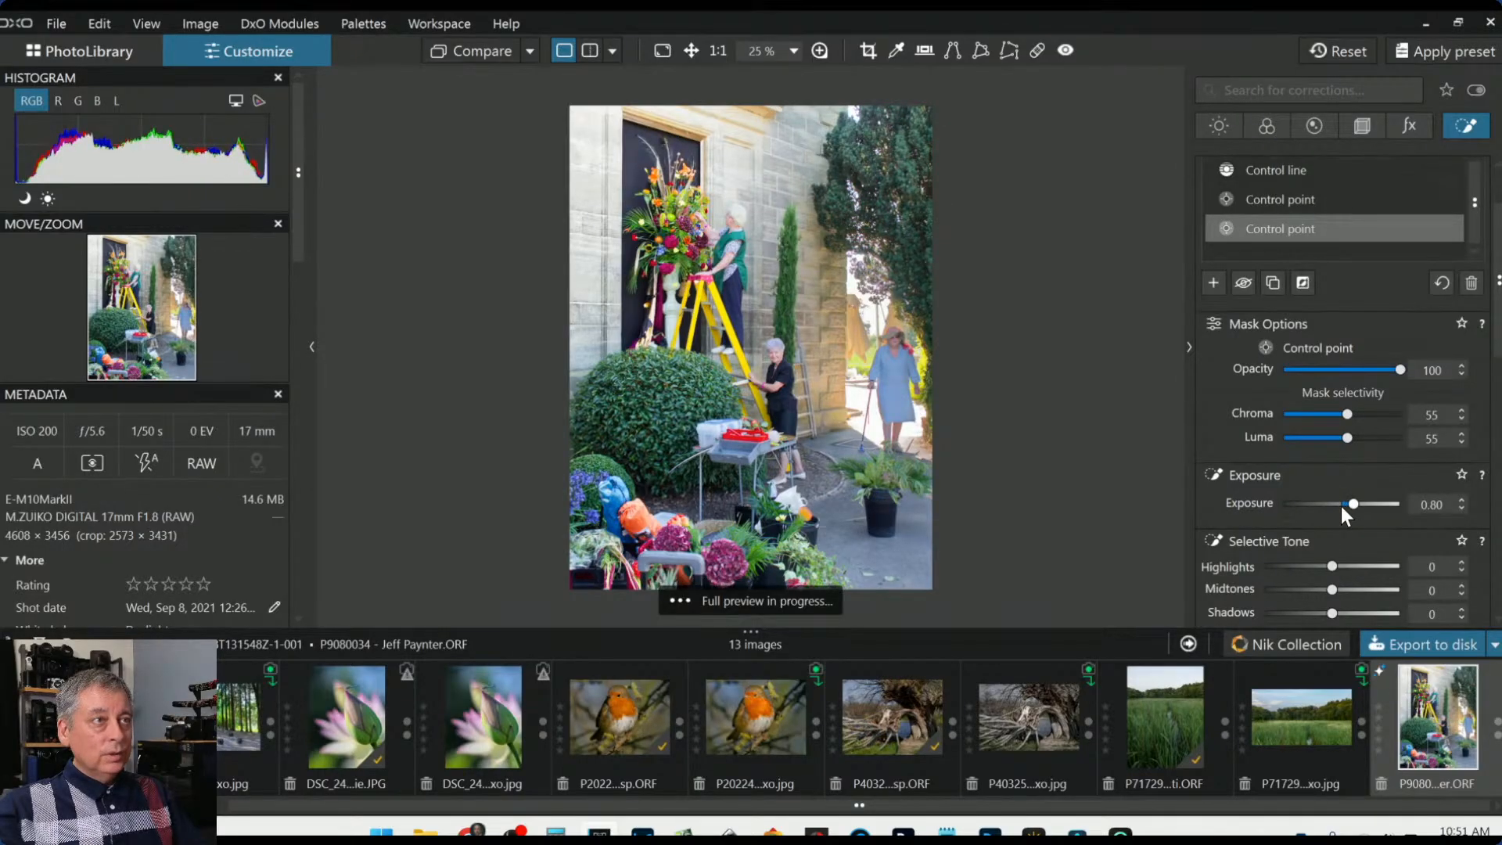
Warm the tree mask by setting its White Balance Temperature to 7070
scroll(1282, 557, "down", 3)
scroll(1281, 561, "down", 3)
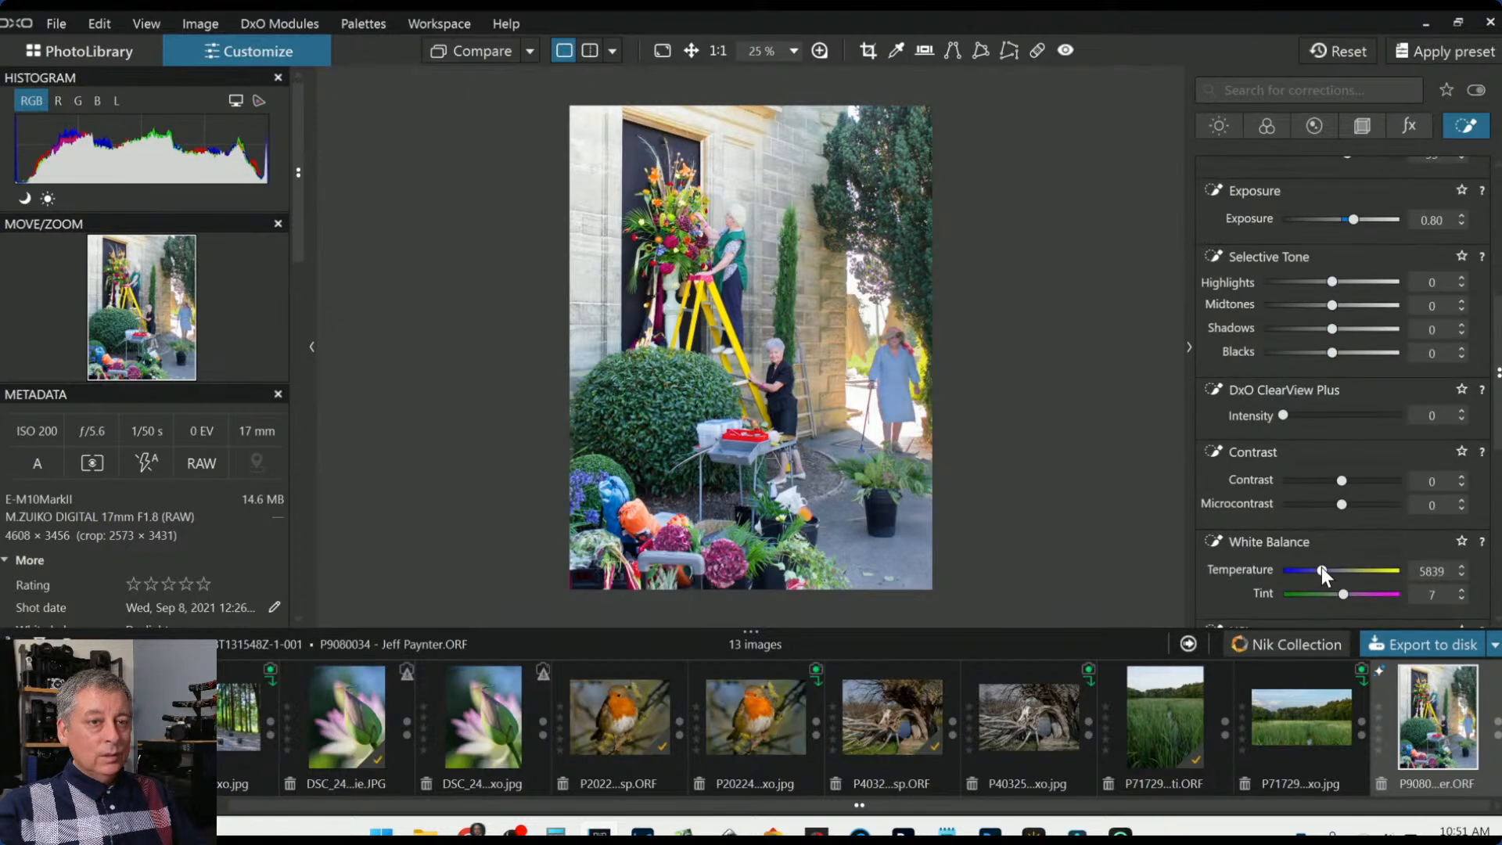
scroll(1321, 566, "up", 4)
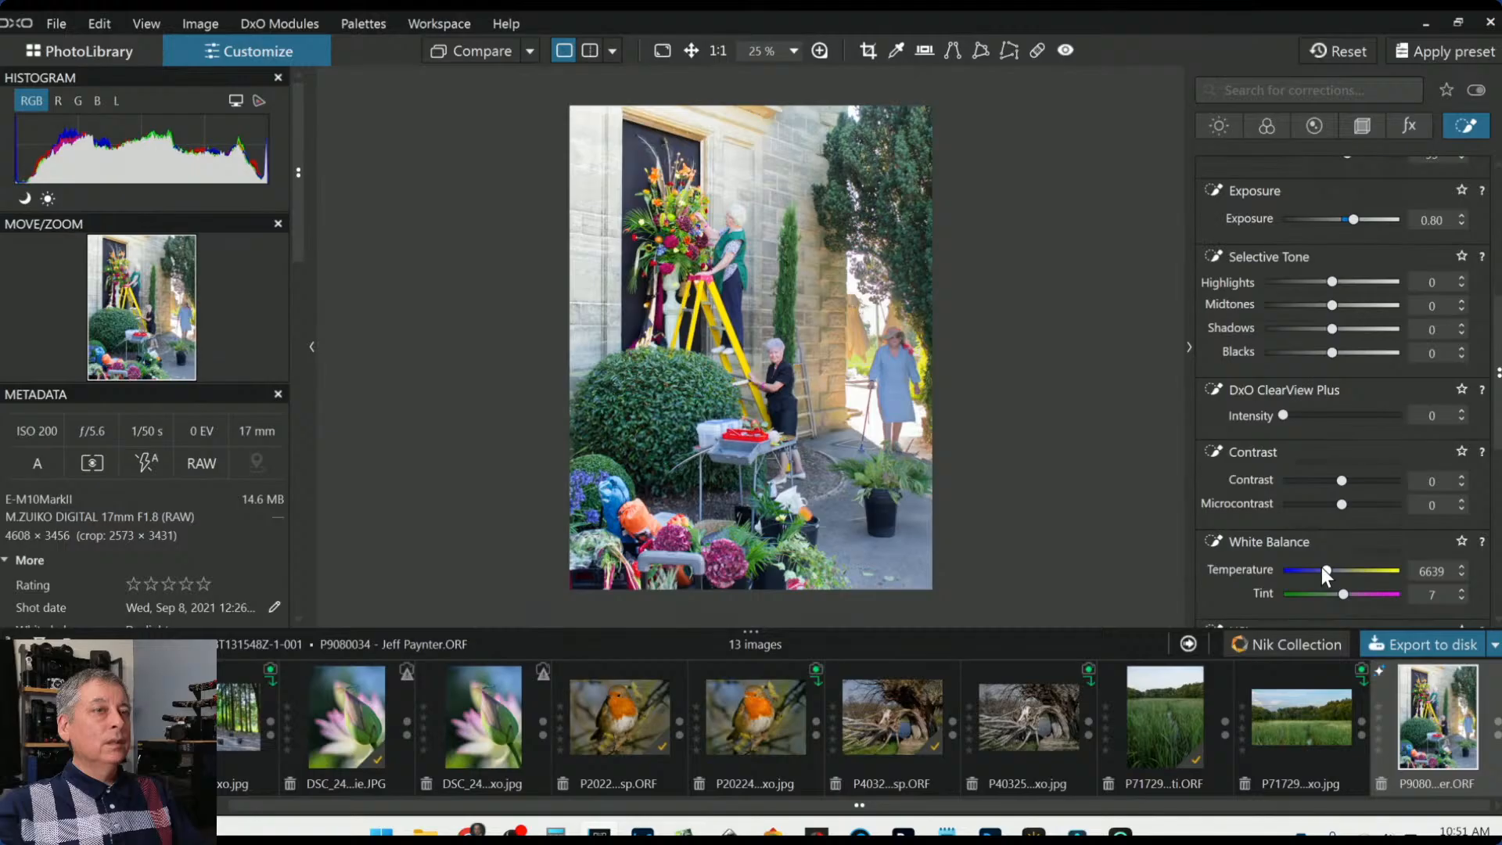
scroll(1321, 566, "up", 4)
scroll(1321, 567, "up", 3)
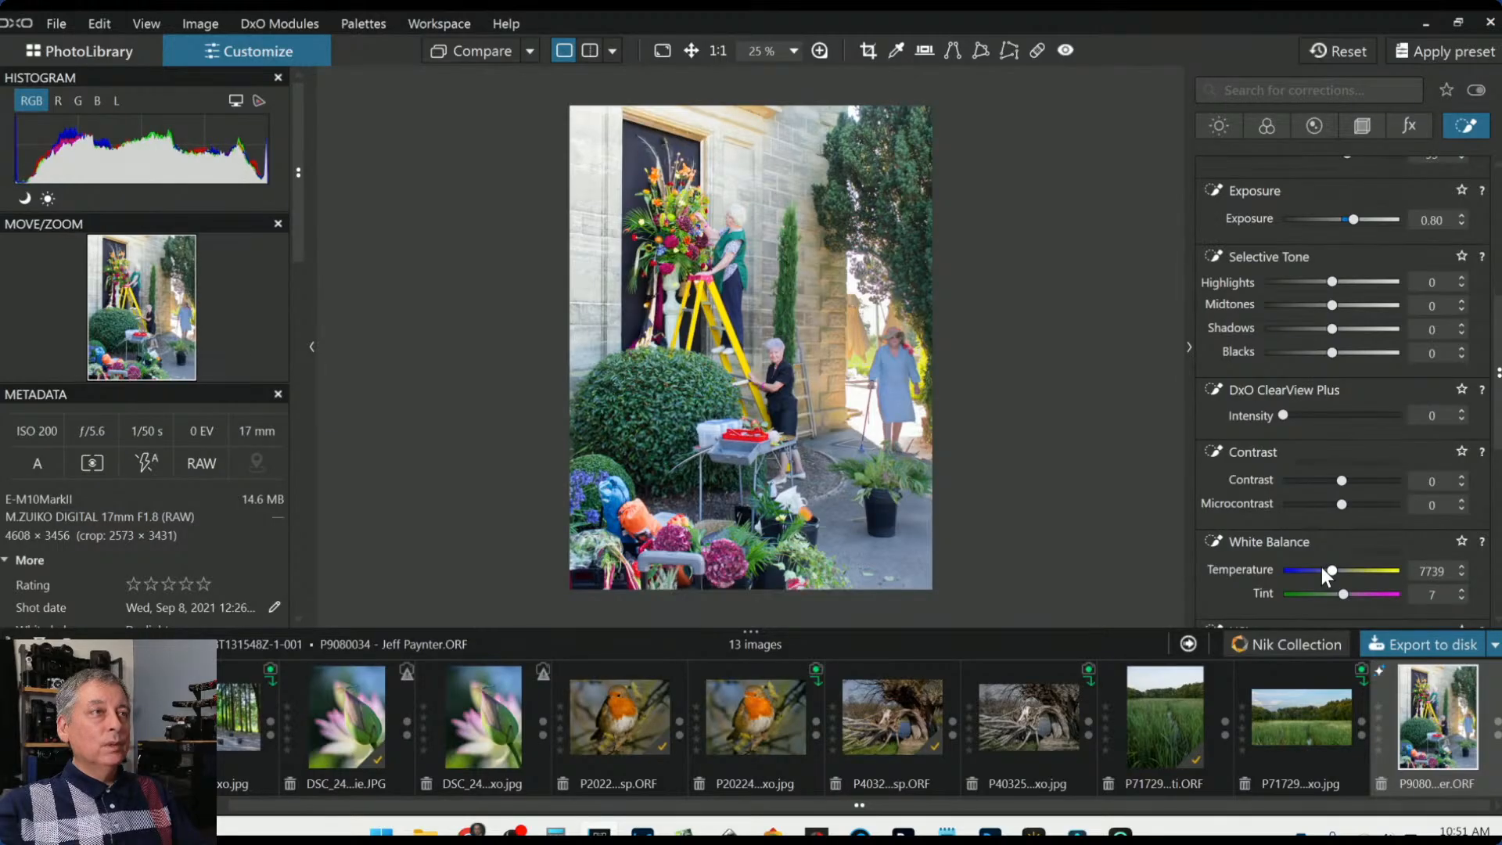
mouse_move(1331, 571)
left_mouse_down()
mouse_move(1363, 574)
mouse_move(1328, 574)
left_mouse_up()
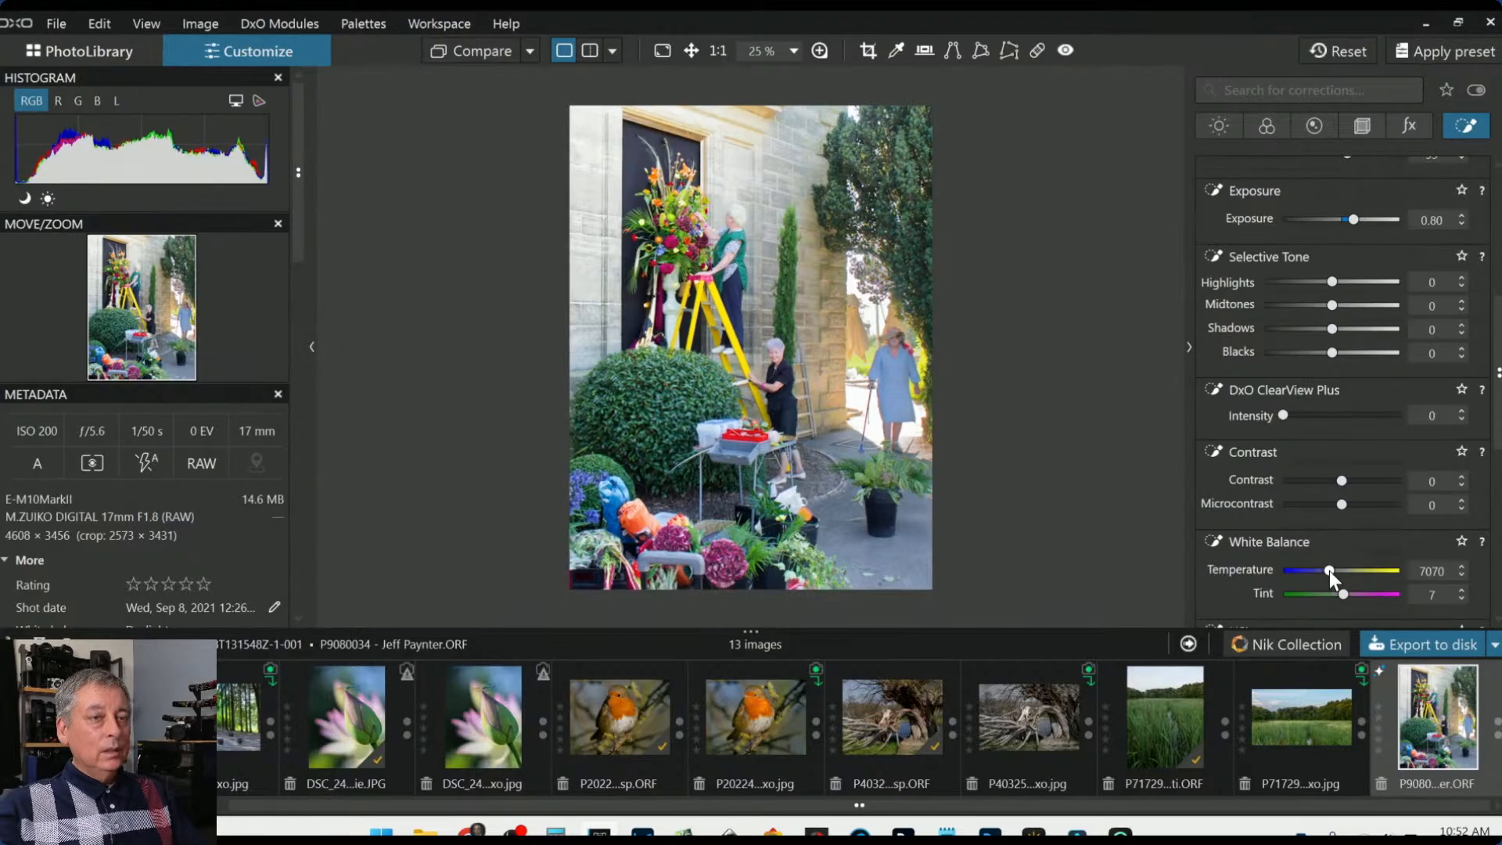
Set the tree mask's Microcontrast to 17 and DxO ClearView Plus Intensity to 30
left_click_drag(1341, 505, 1351, 504)
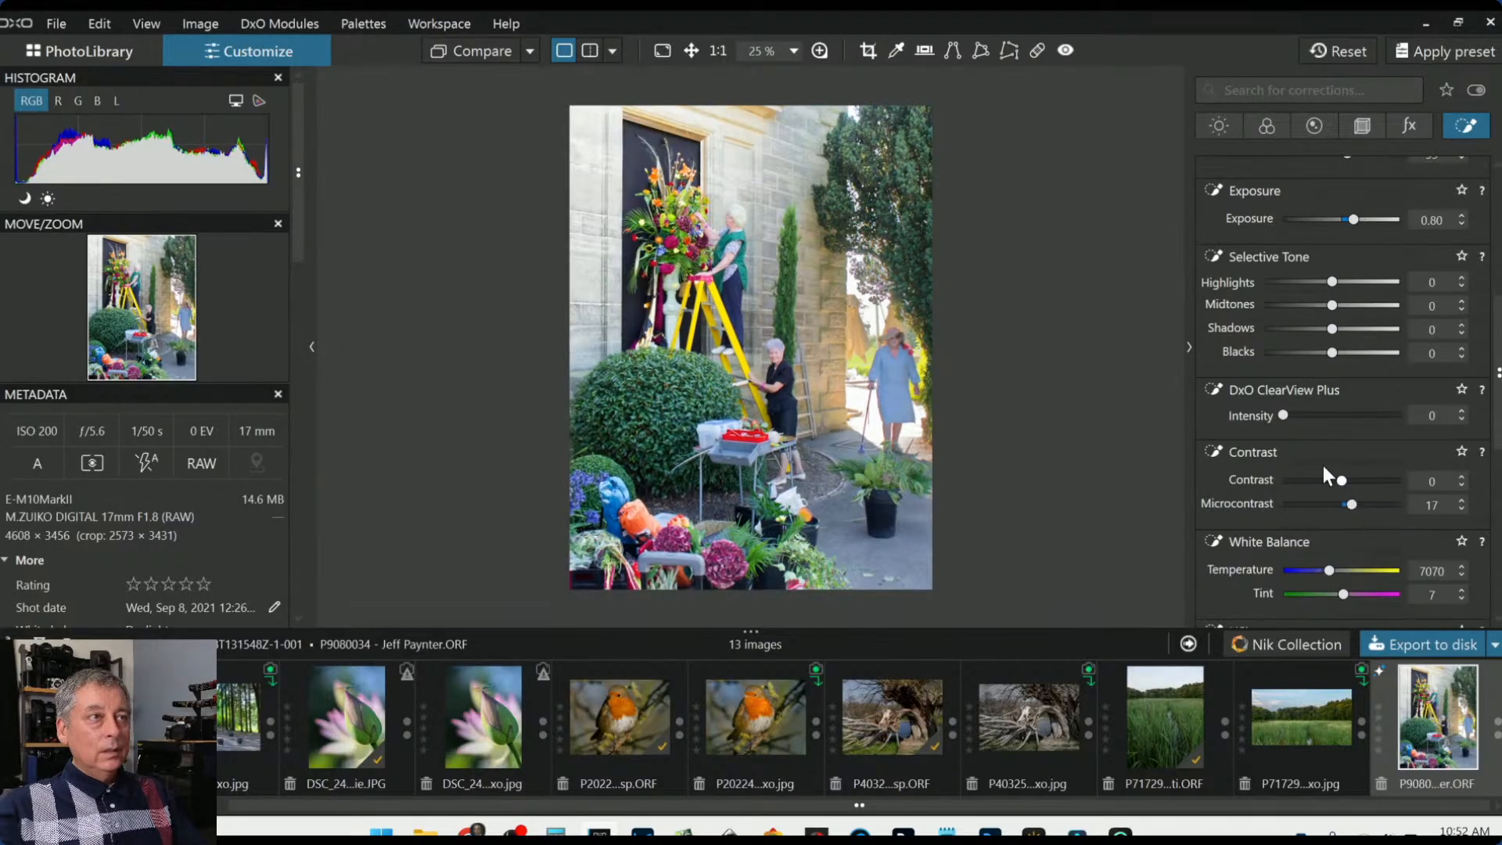
left_click_drag(1284, 415, 1317, 415)
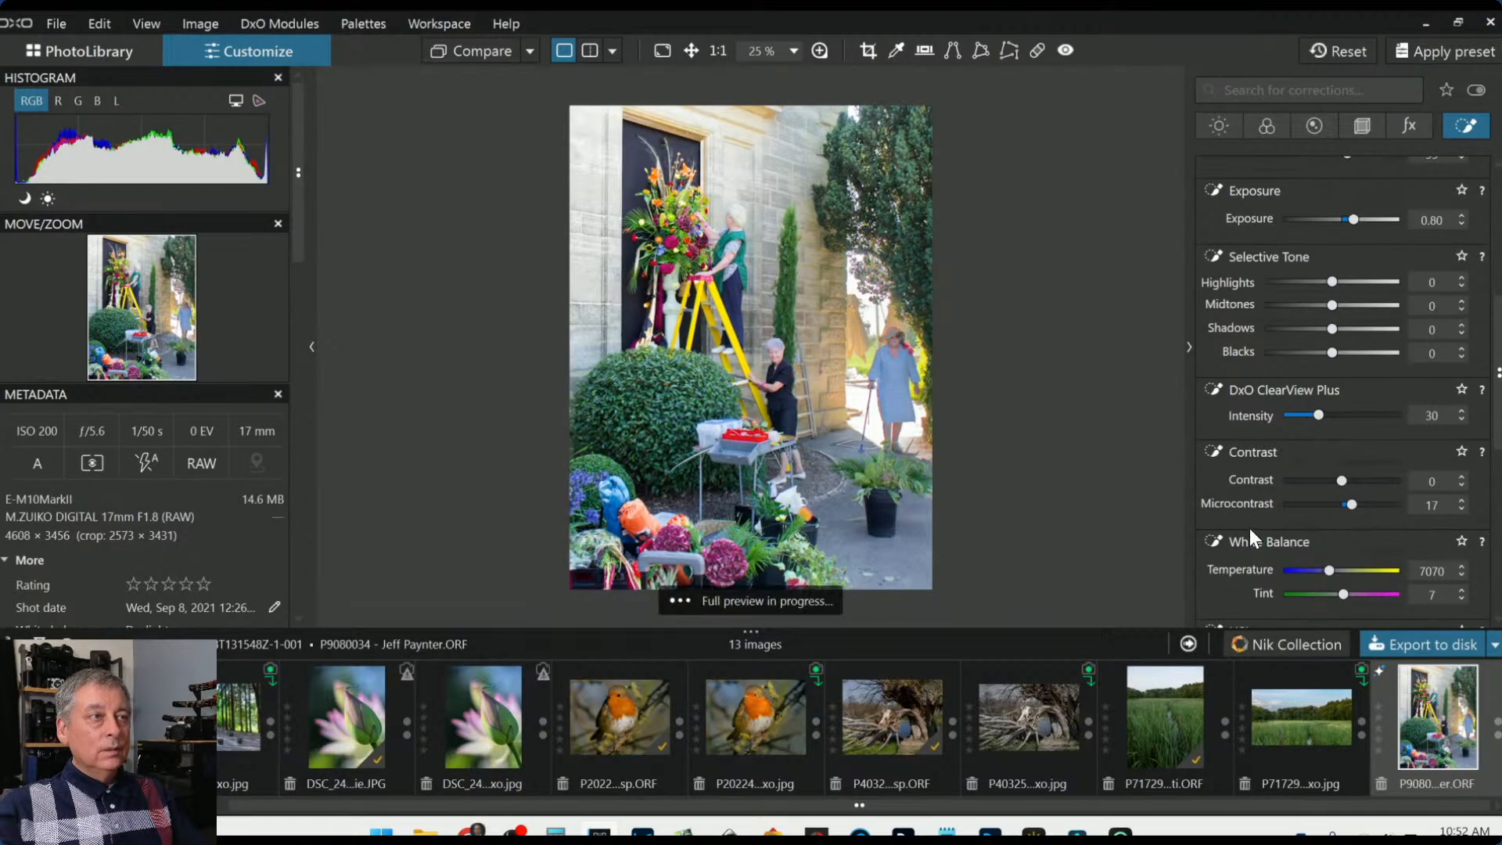
key("l")
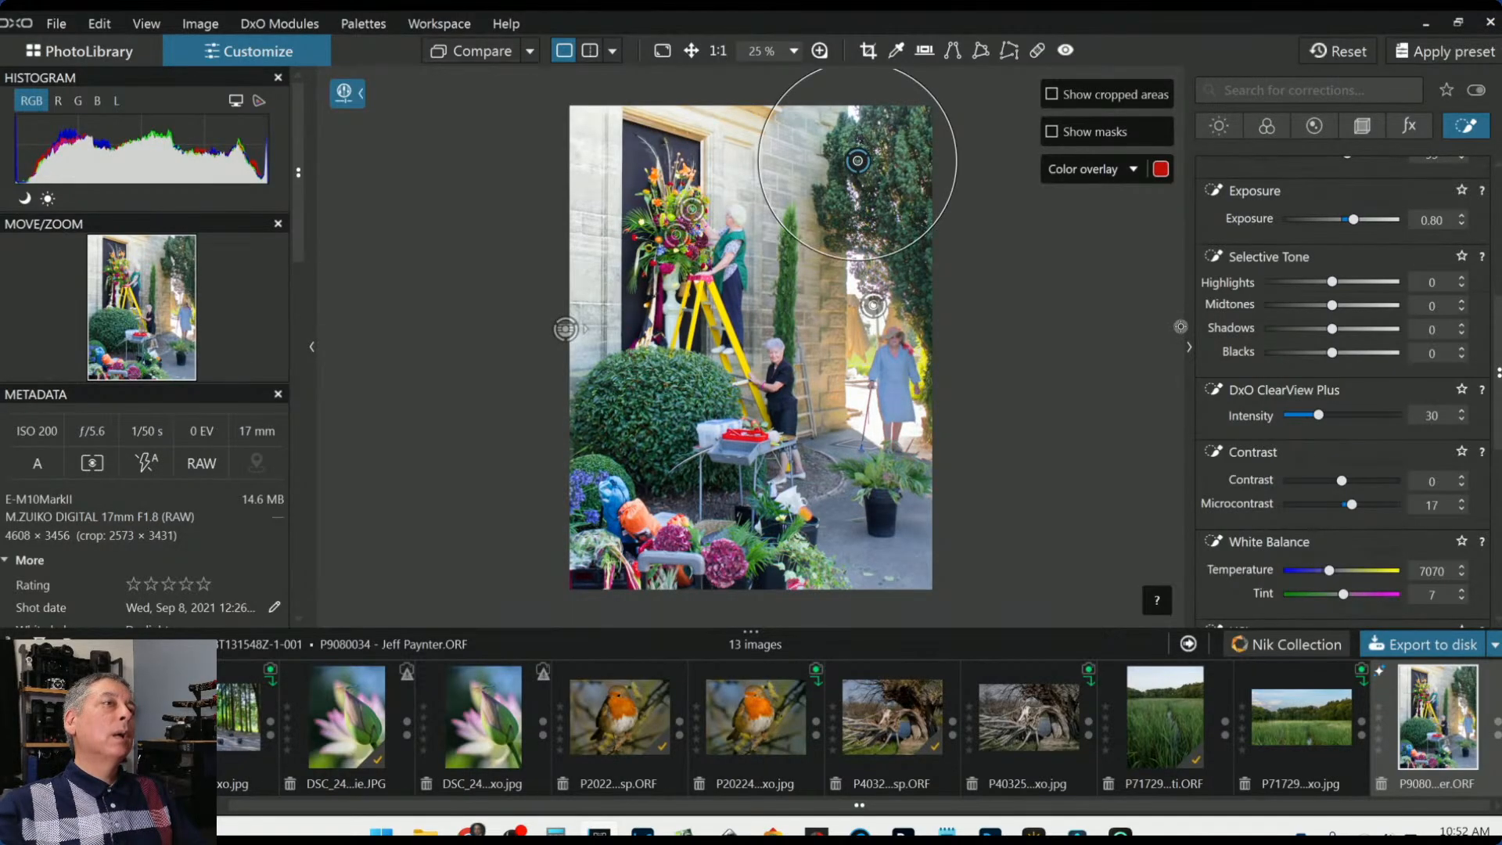
Compare the edited flower arrangers photo with its uncorrected version a couple of times
scroll(1359, 391, "up", 1)
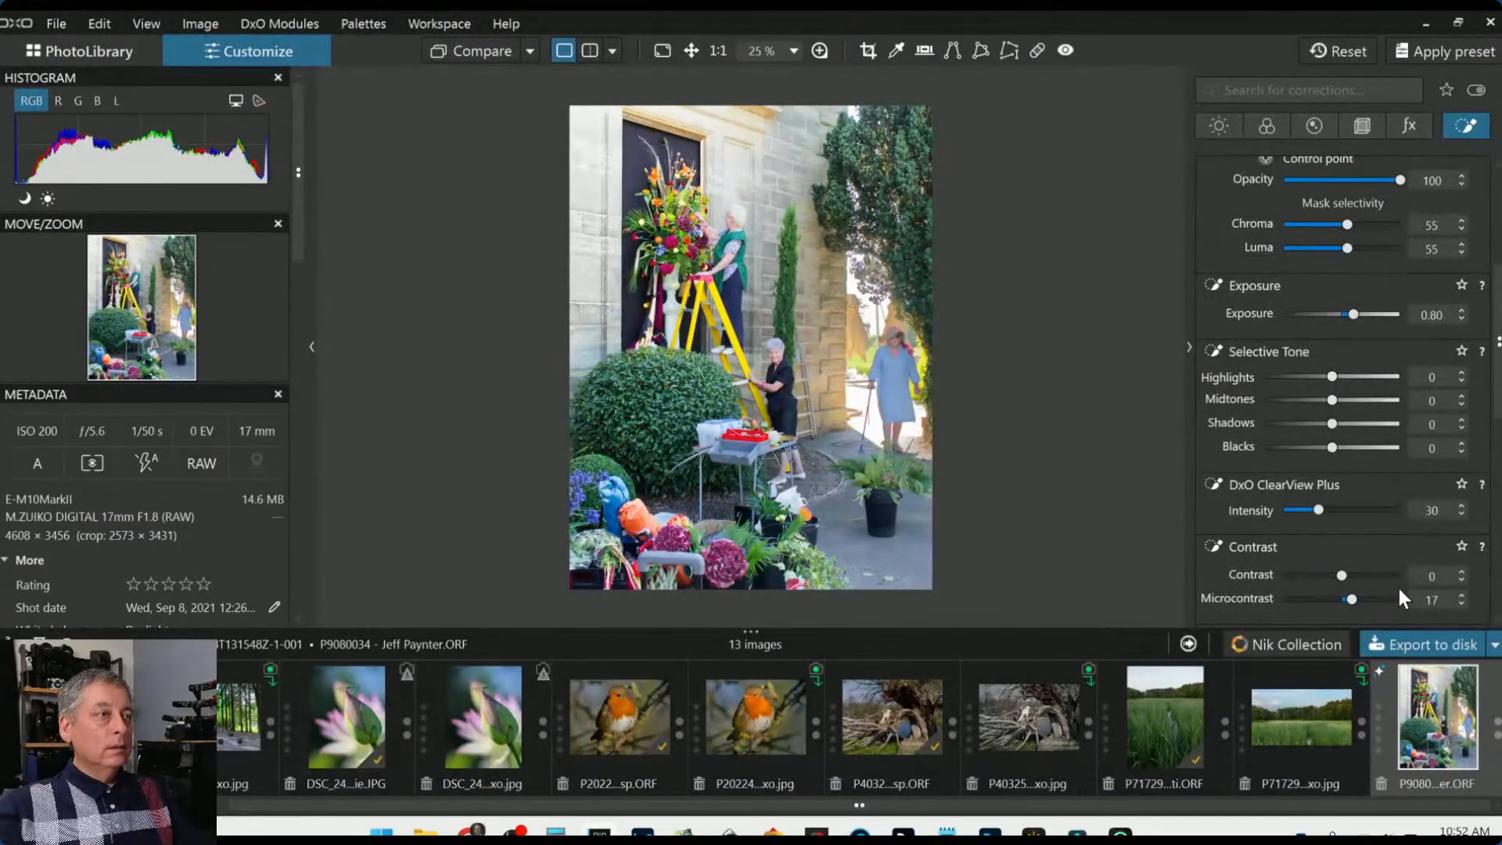
left_click(483, 50)
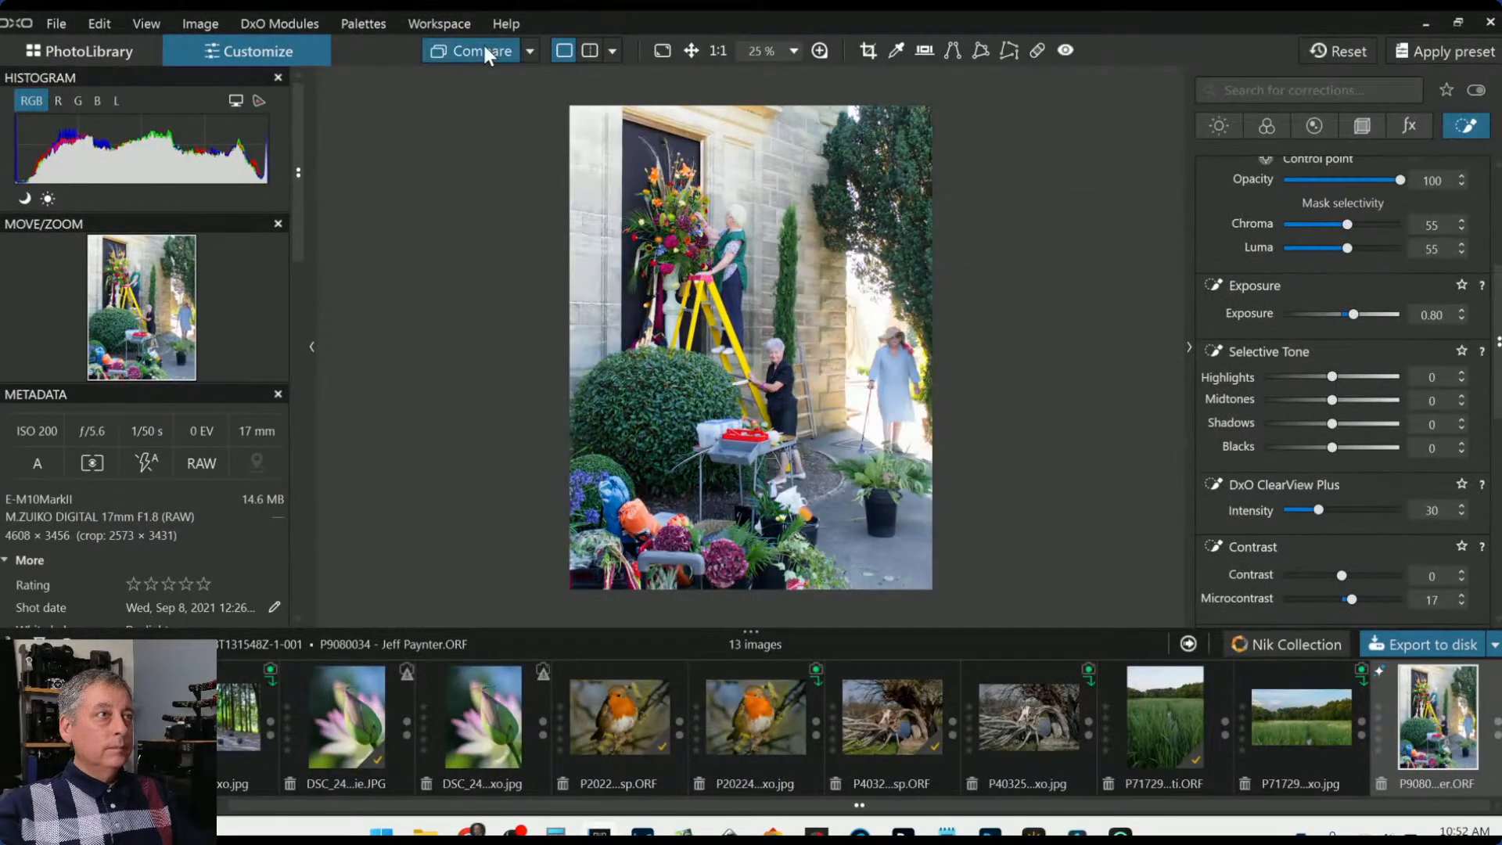
left_click(484, 50)
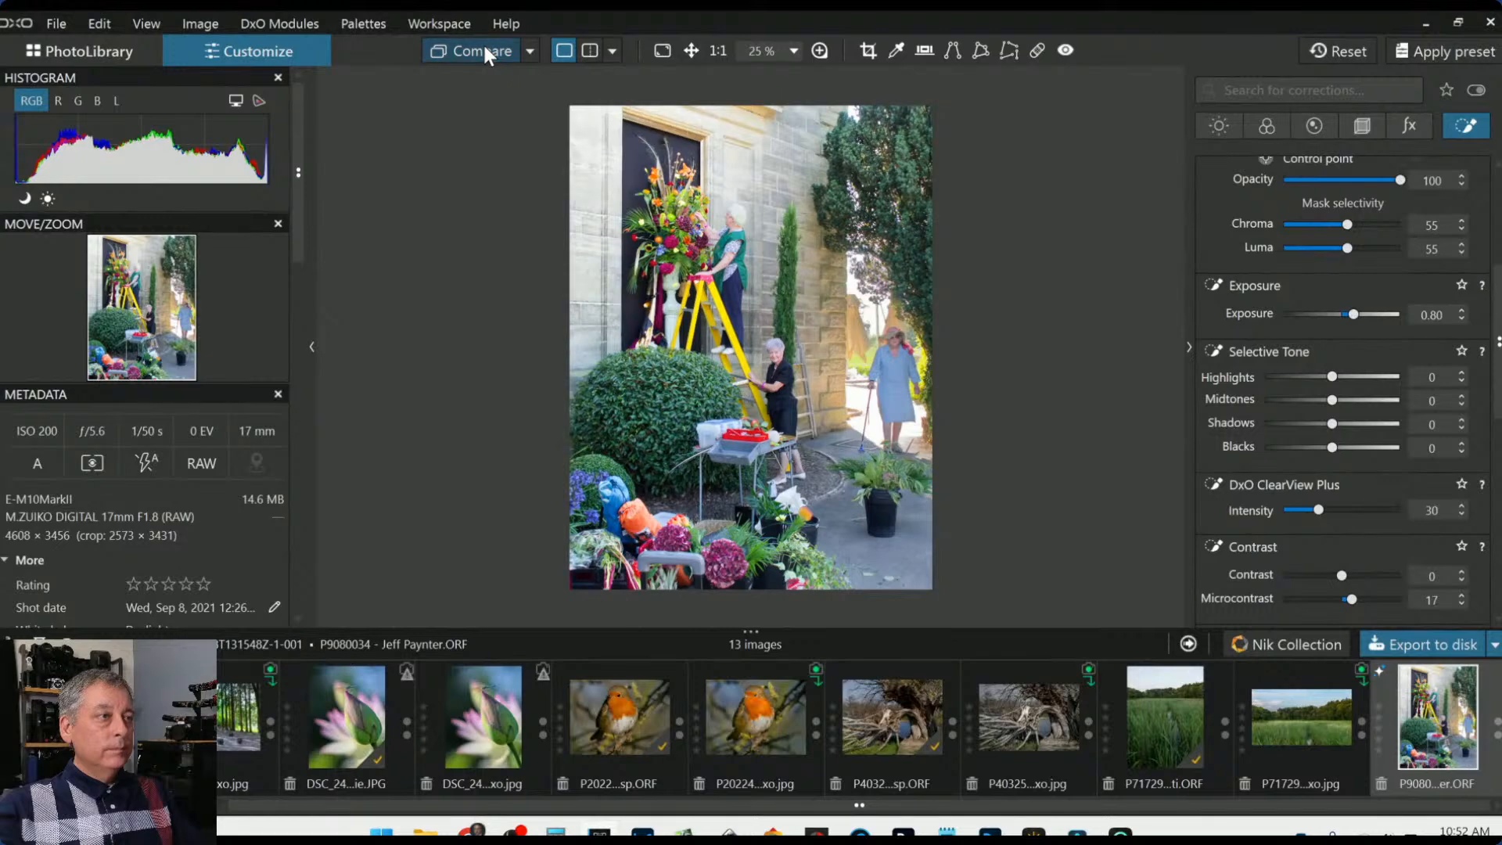
left_click(484, 50)
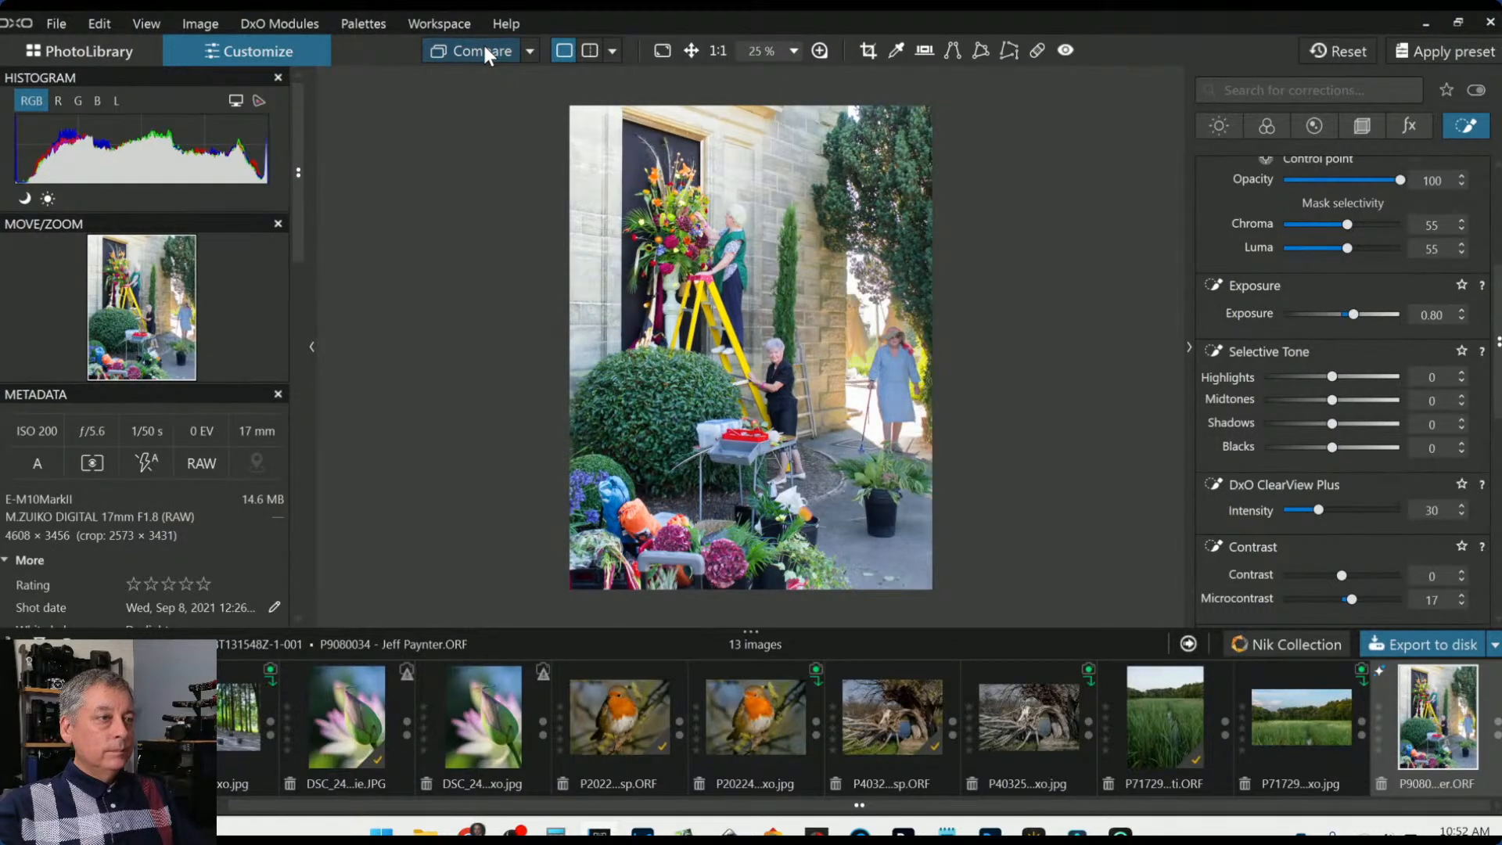
Create a new mask with a control point on the potted fern standing on the paving
scroll(1272, 345, "up", 4)
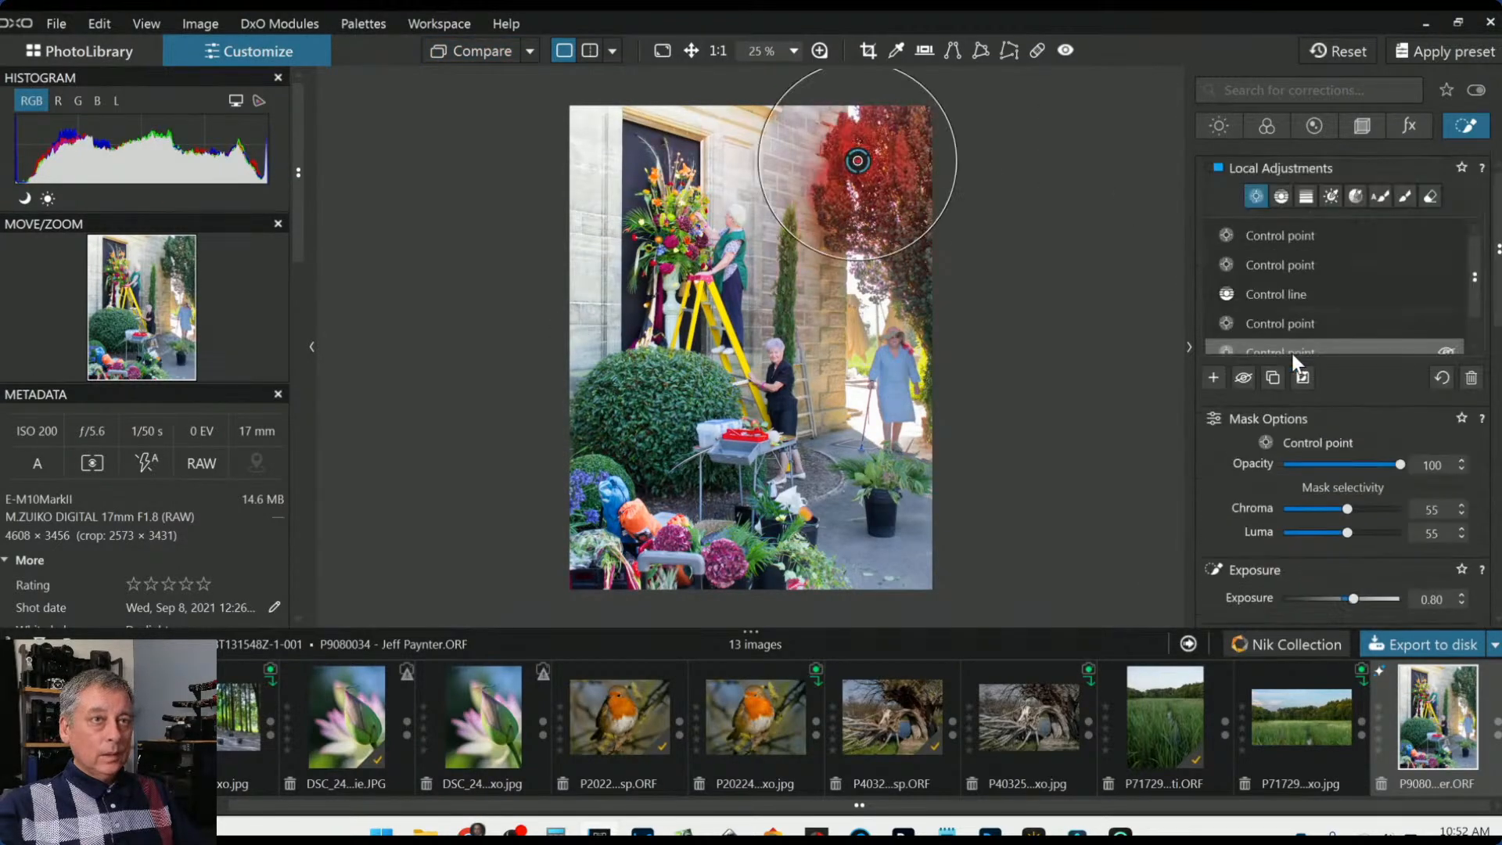
left_click(1213, 377)
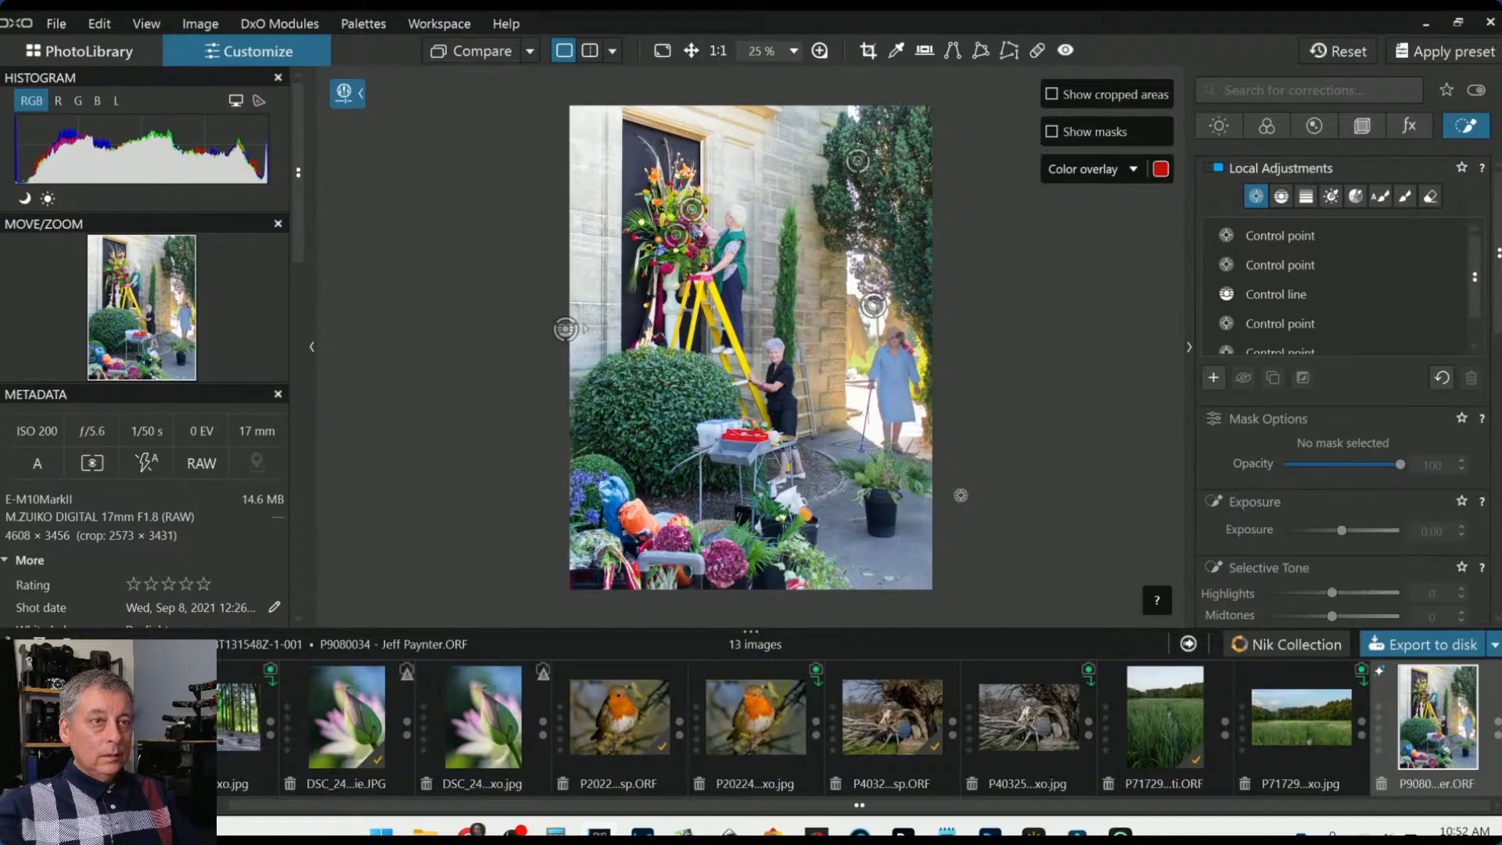
left_click(881, 483)
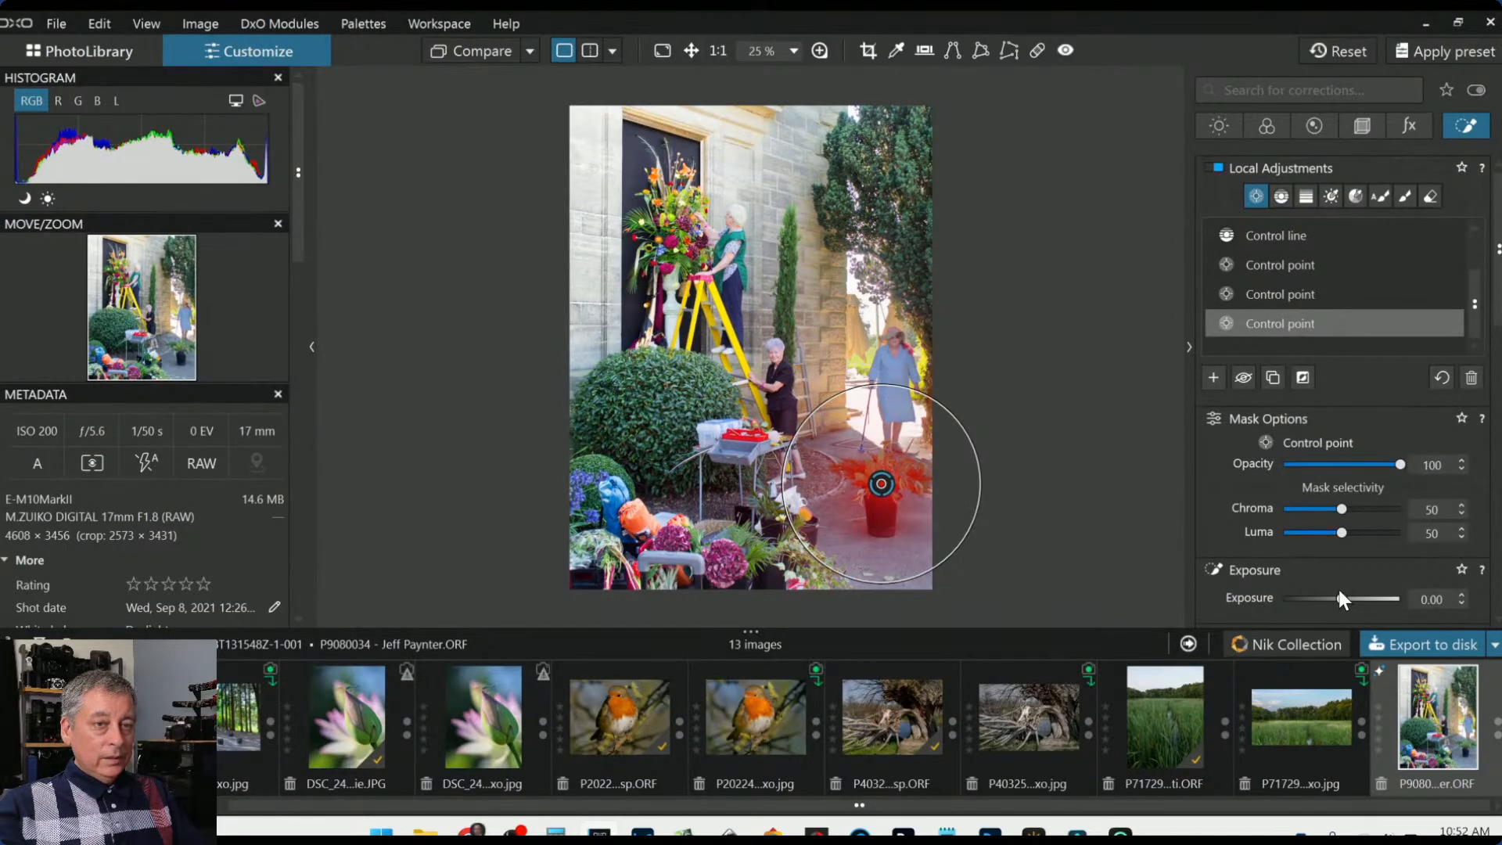
Set the potted fern mask's DxO ClearView Plus Intensity to 42 and its Blacks to -2
scroll(1337, 594, "down", 5)
left_click_drag(1302, 557, 1317, 557)
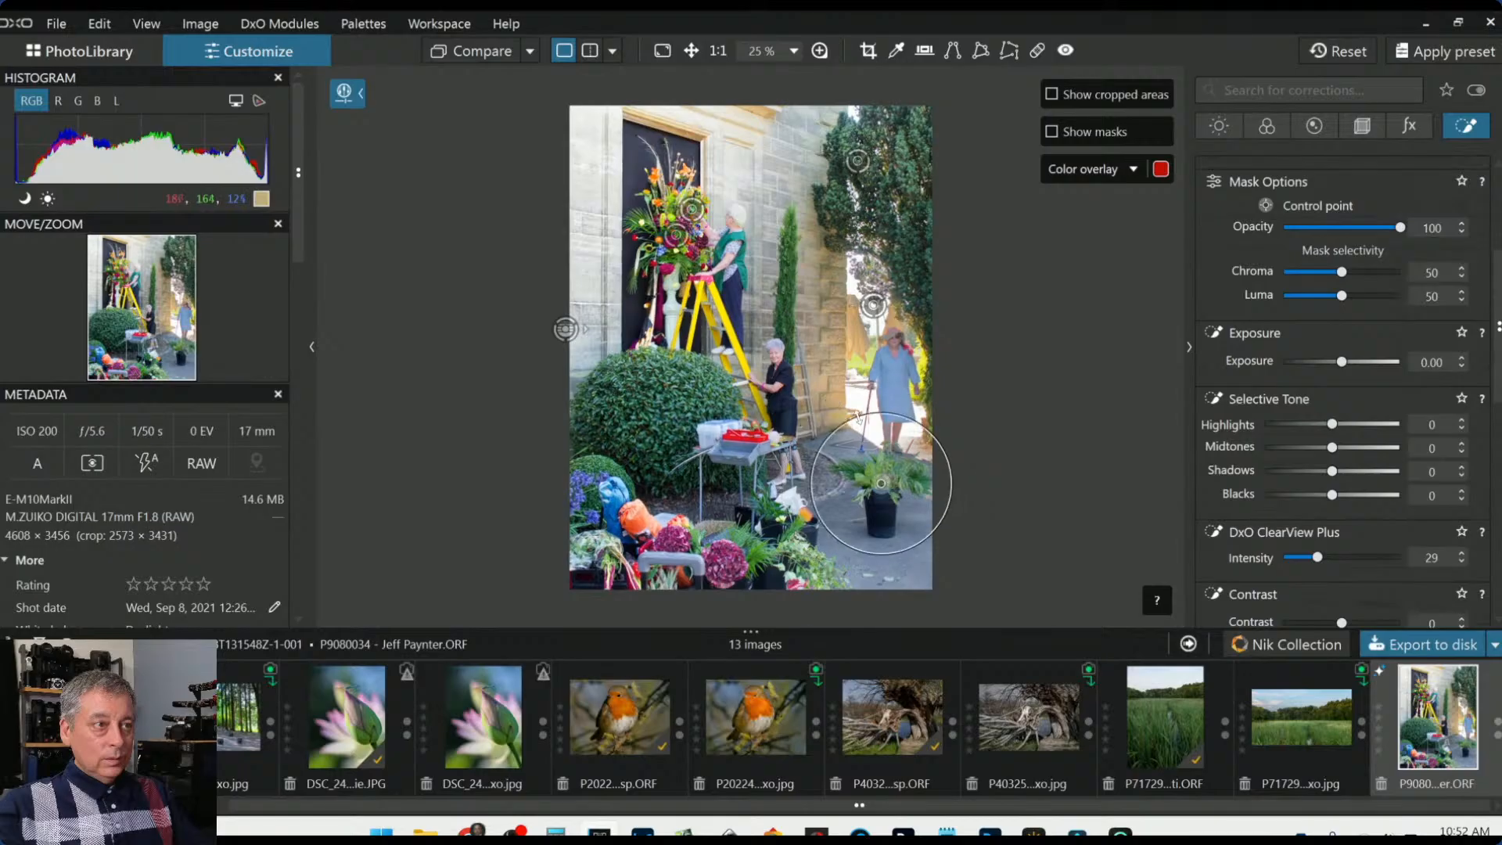
left_click_drag(1319, 556, 1332, 556)
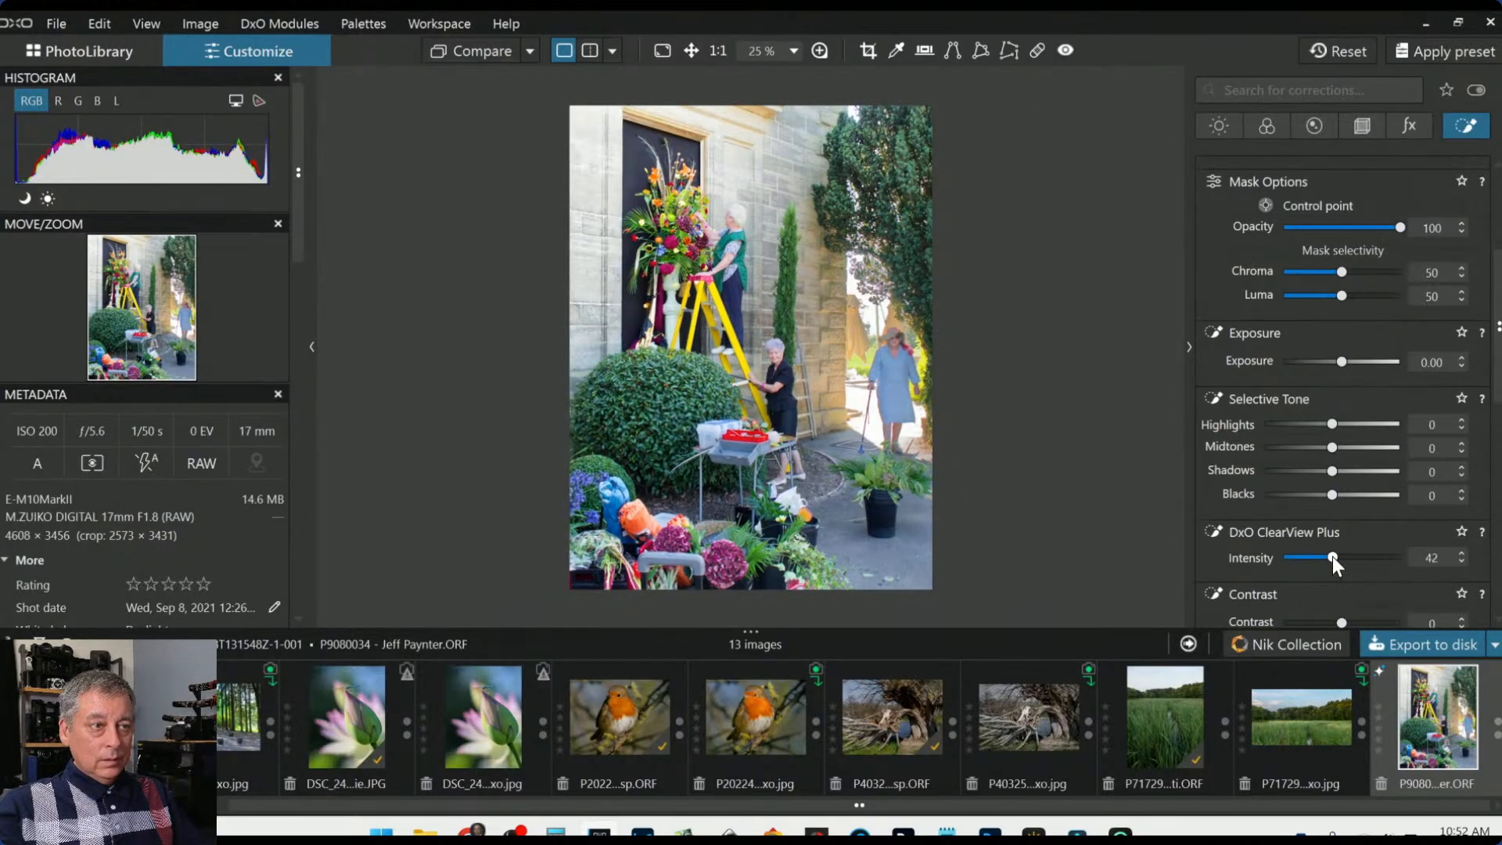
left_click_drag(1332, 496, 1331, 495)
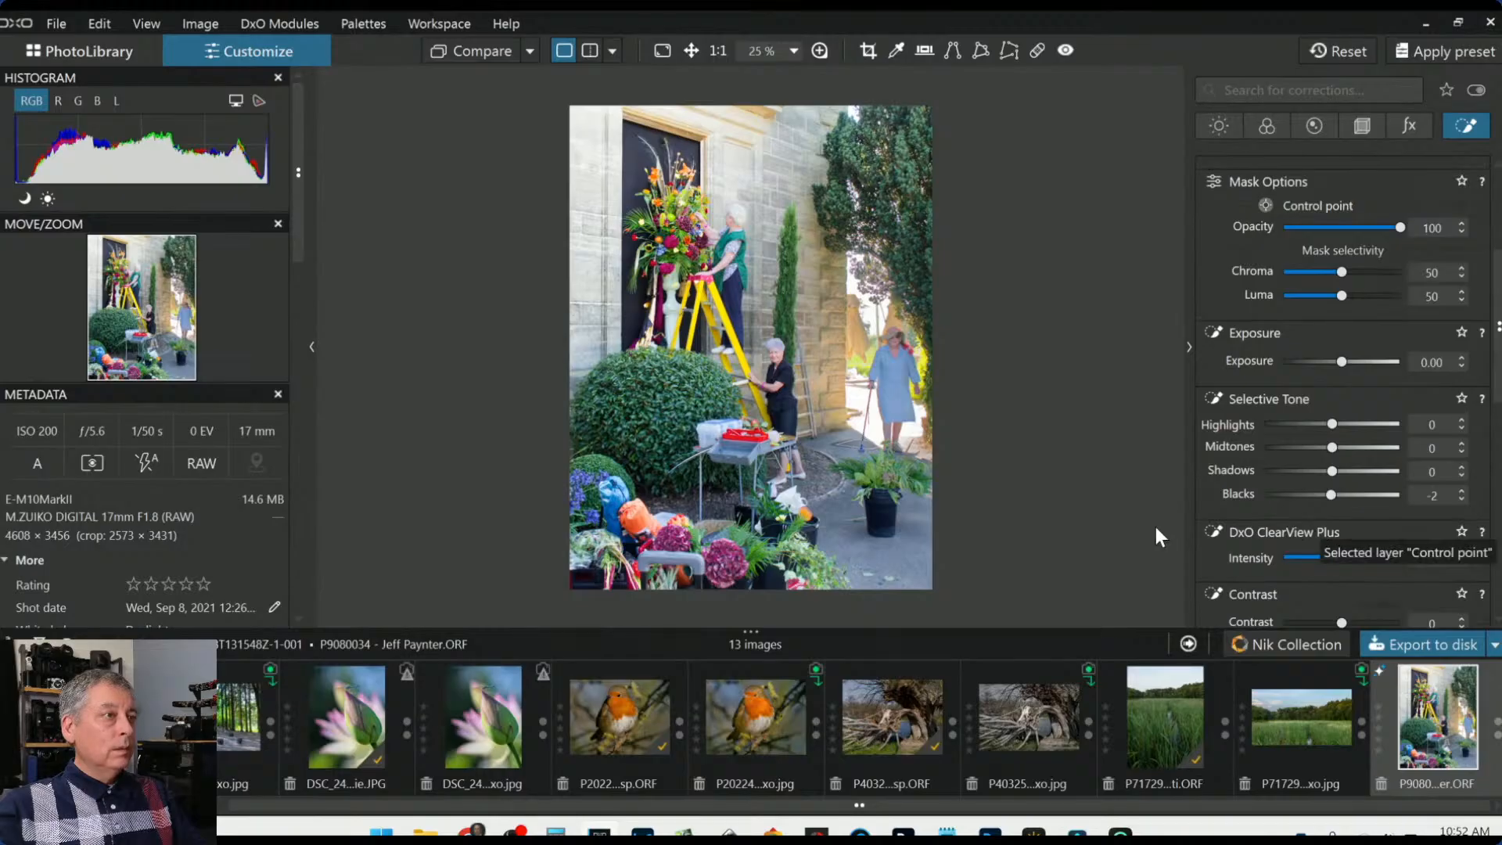
Try the wall control line mask with Chroma and Luma selectivity at 0, and restore both to 40
left_click(565, 330)
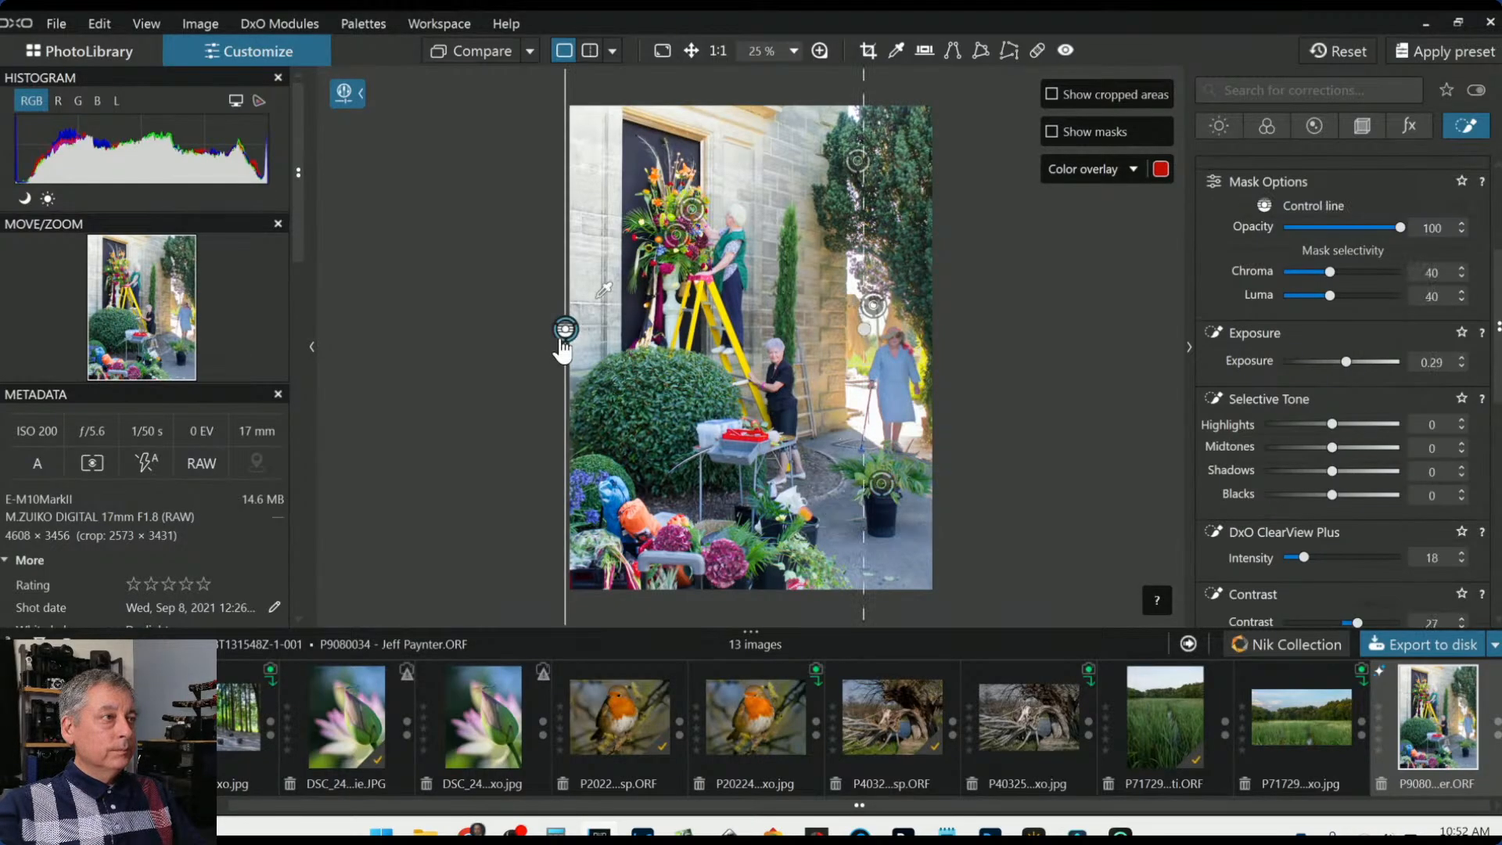
scroll(1365, 453, "up", 3)
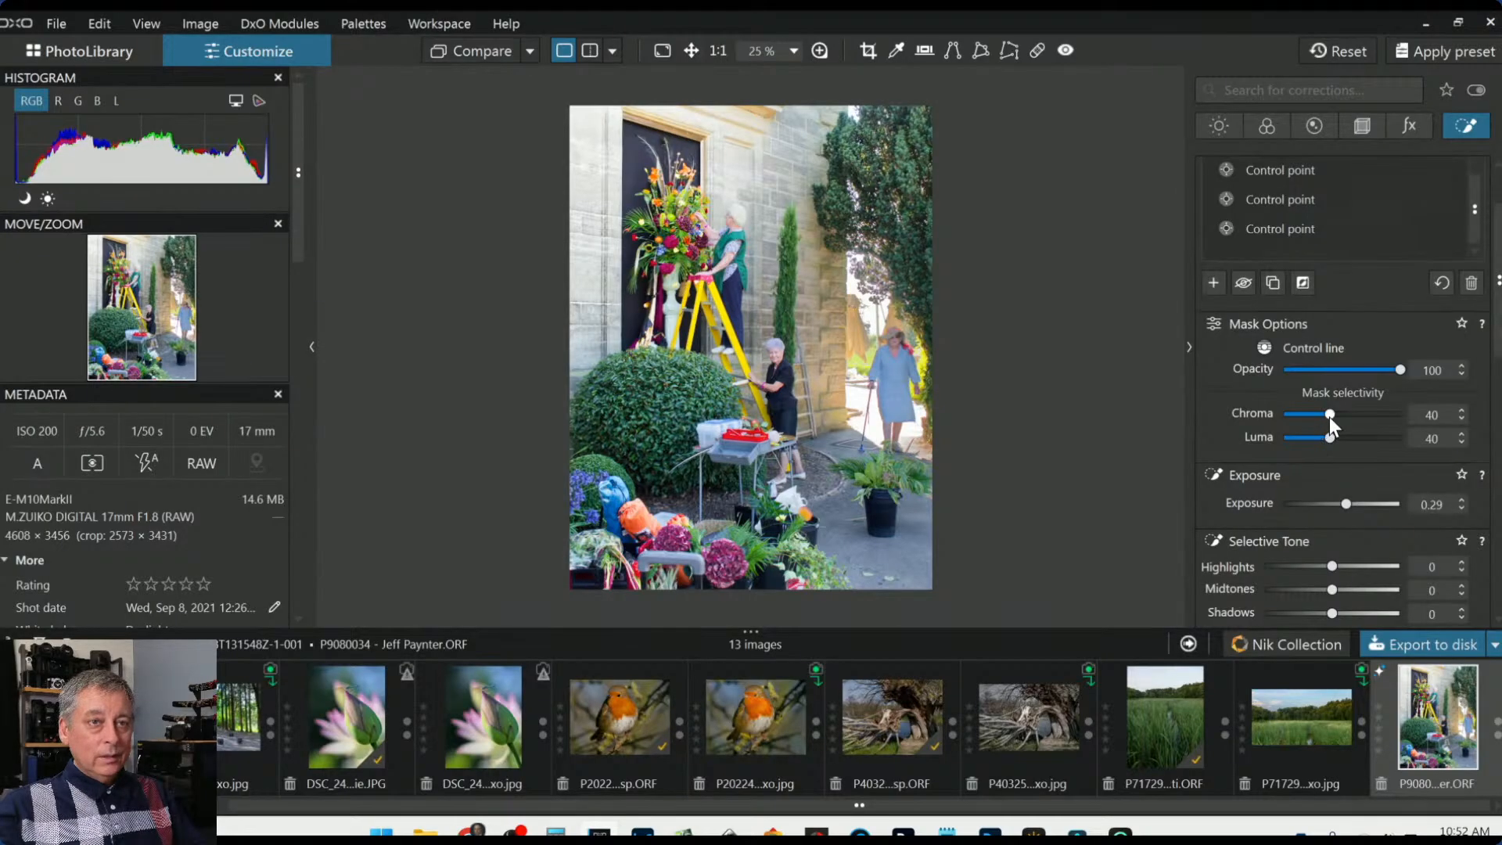
left_click_drag(1323, 439, 1264, 436)
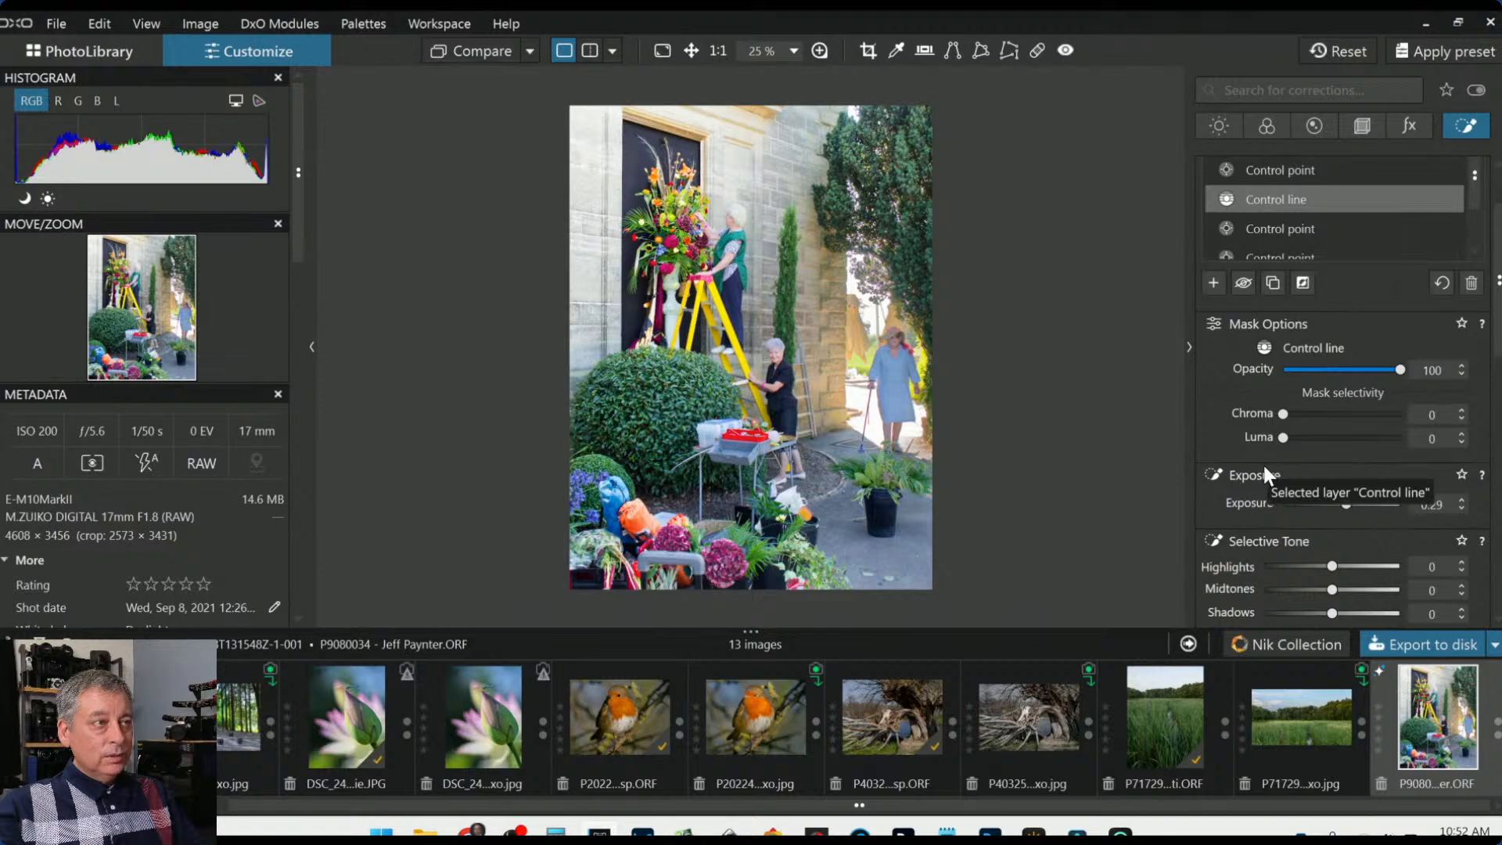
double_click(1283, 440)
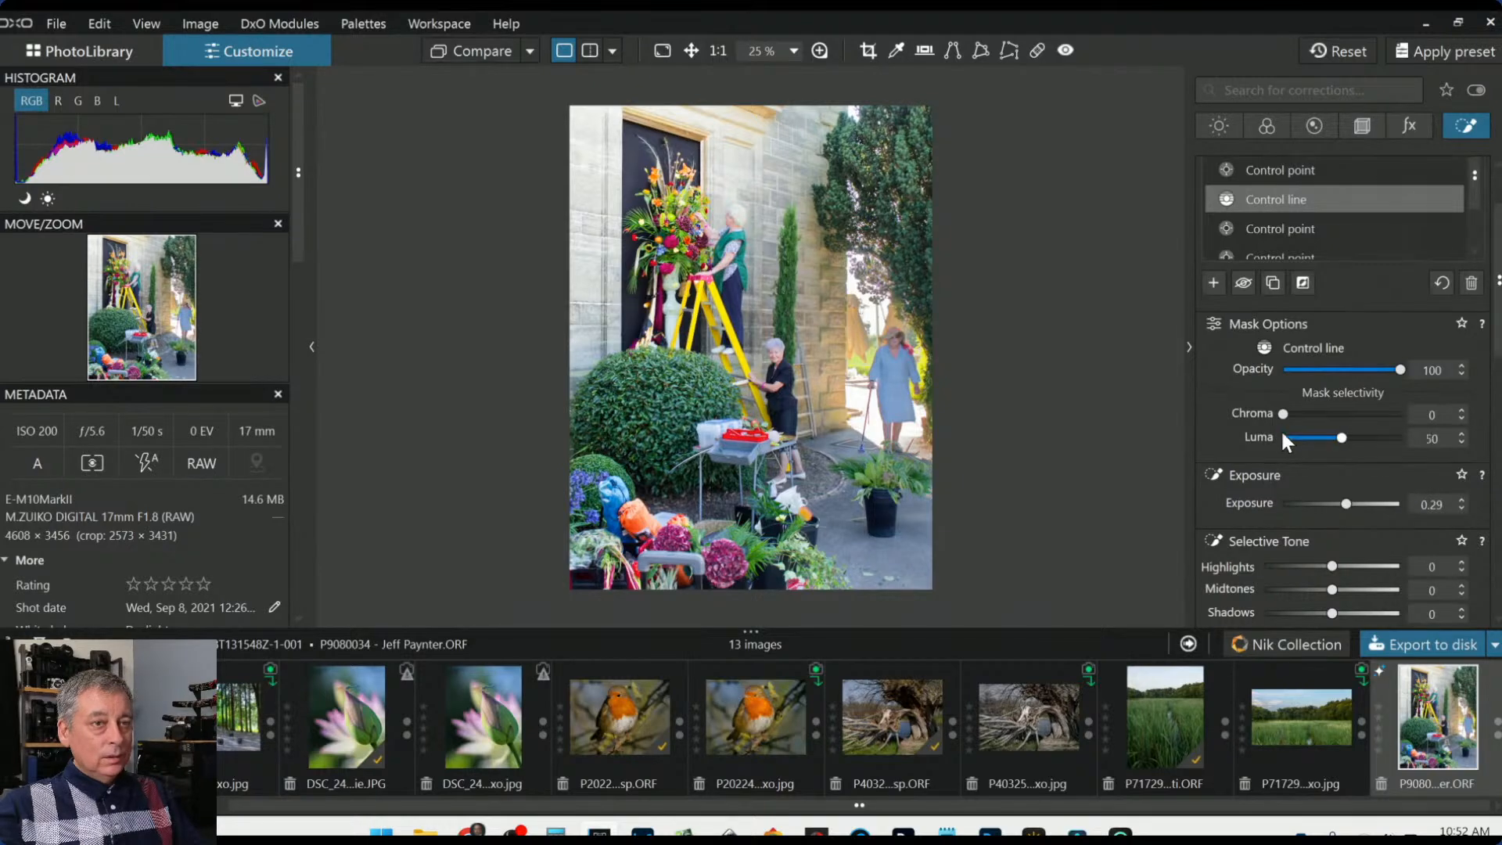
double_click(1280, 413)
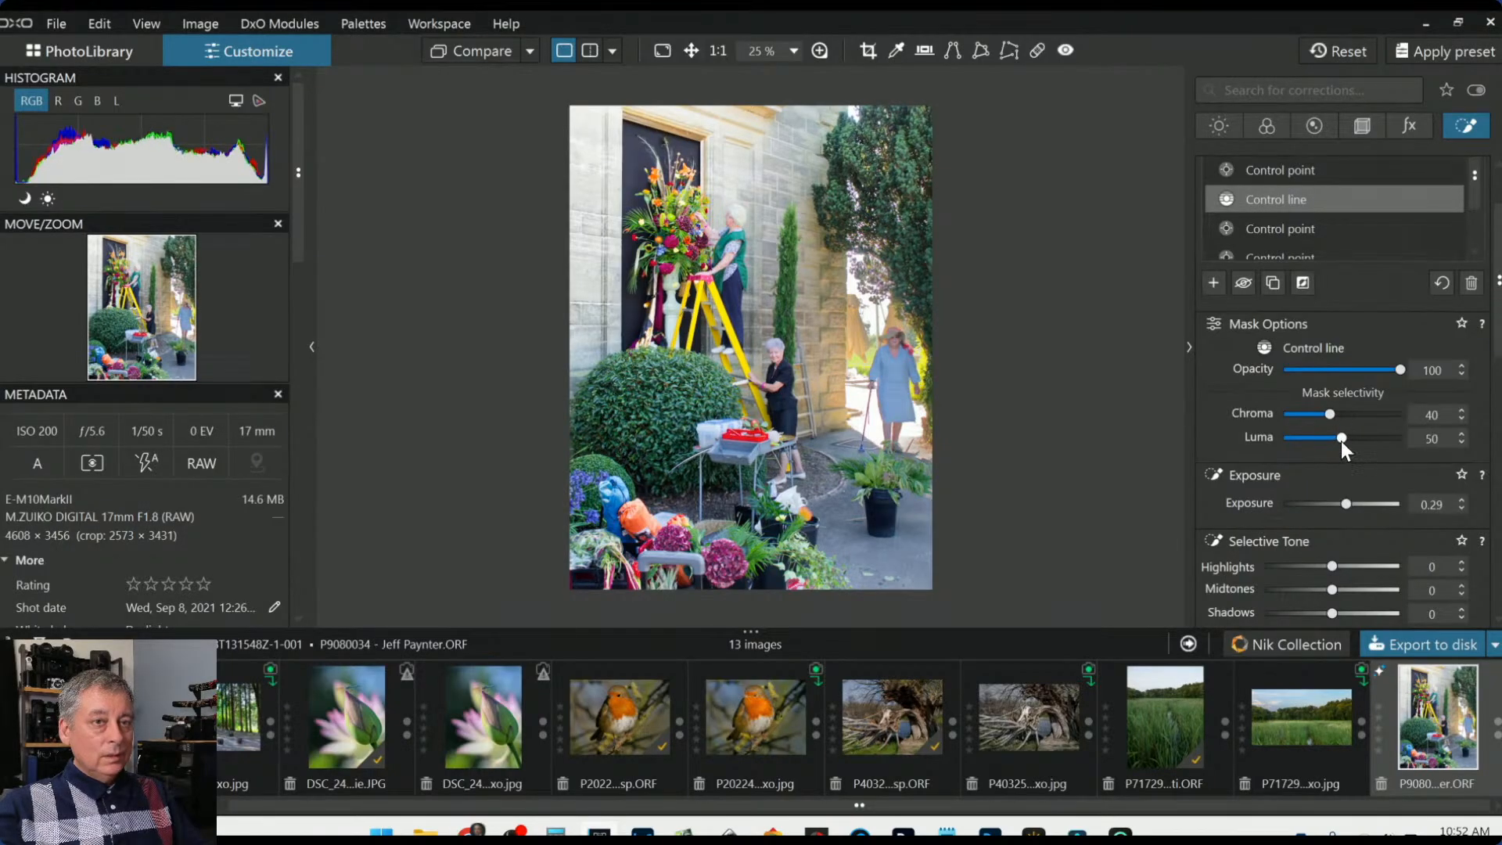
scroll(1340, 439, "down", 1)
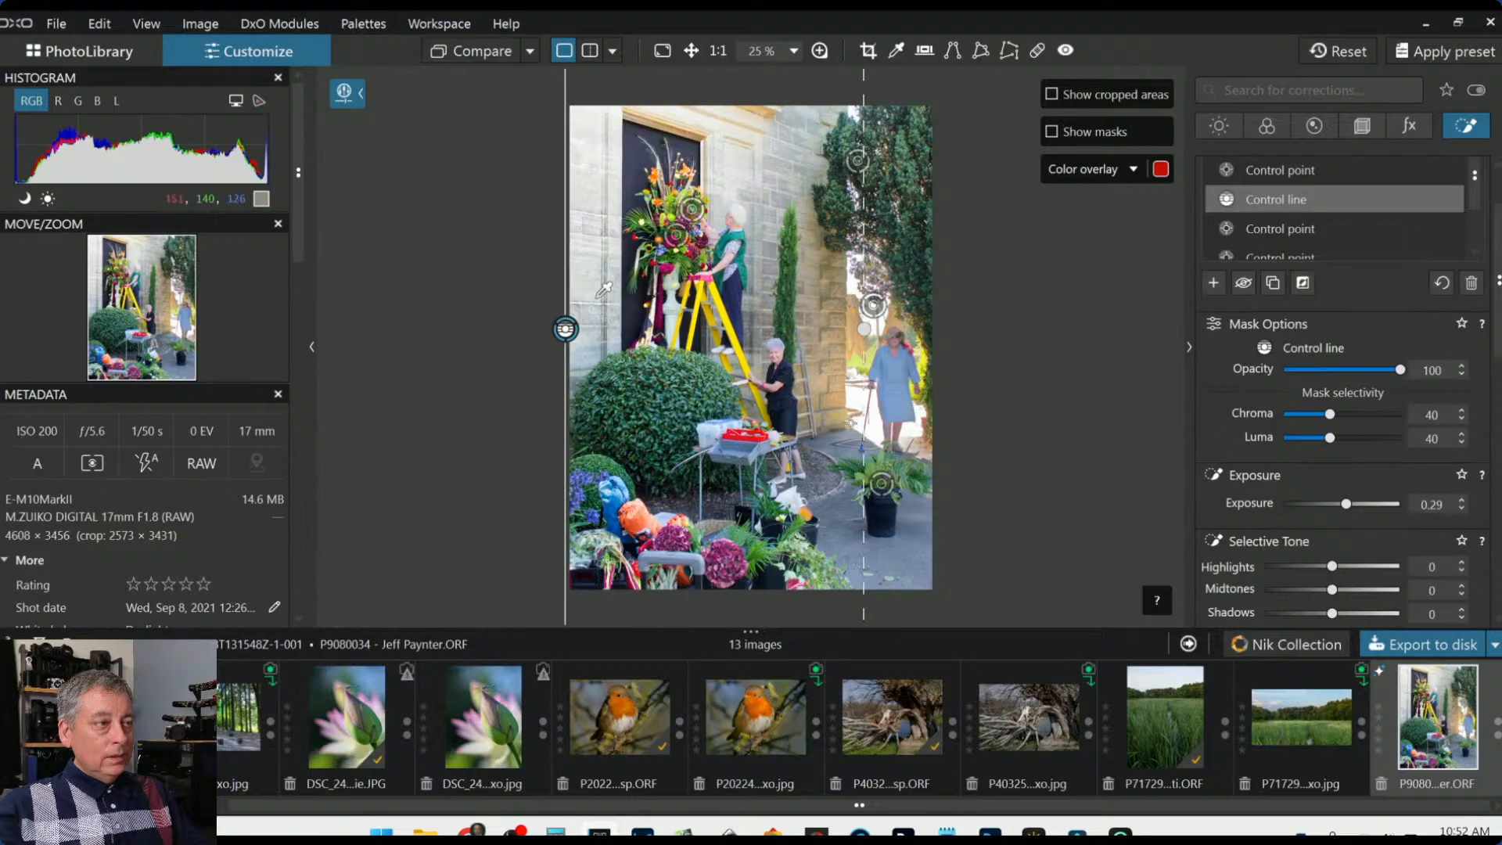
Create a new mask with control points on the ground beneath the table and on the grey paving
scroll(1287, 359, "up", 2)
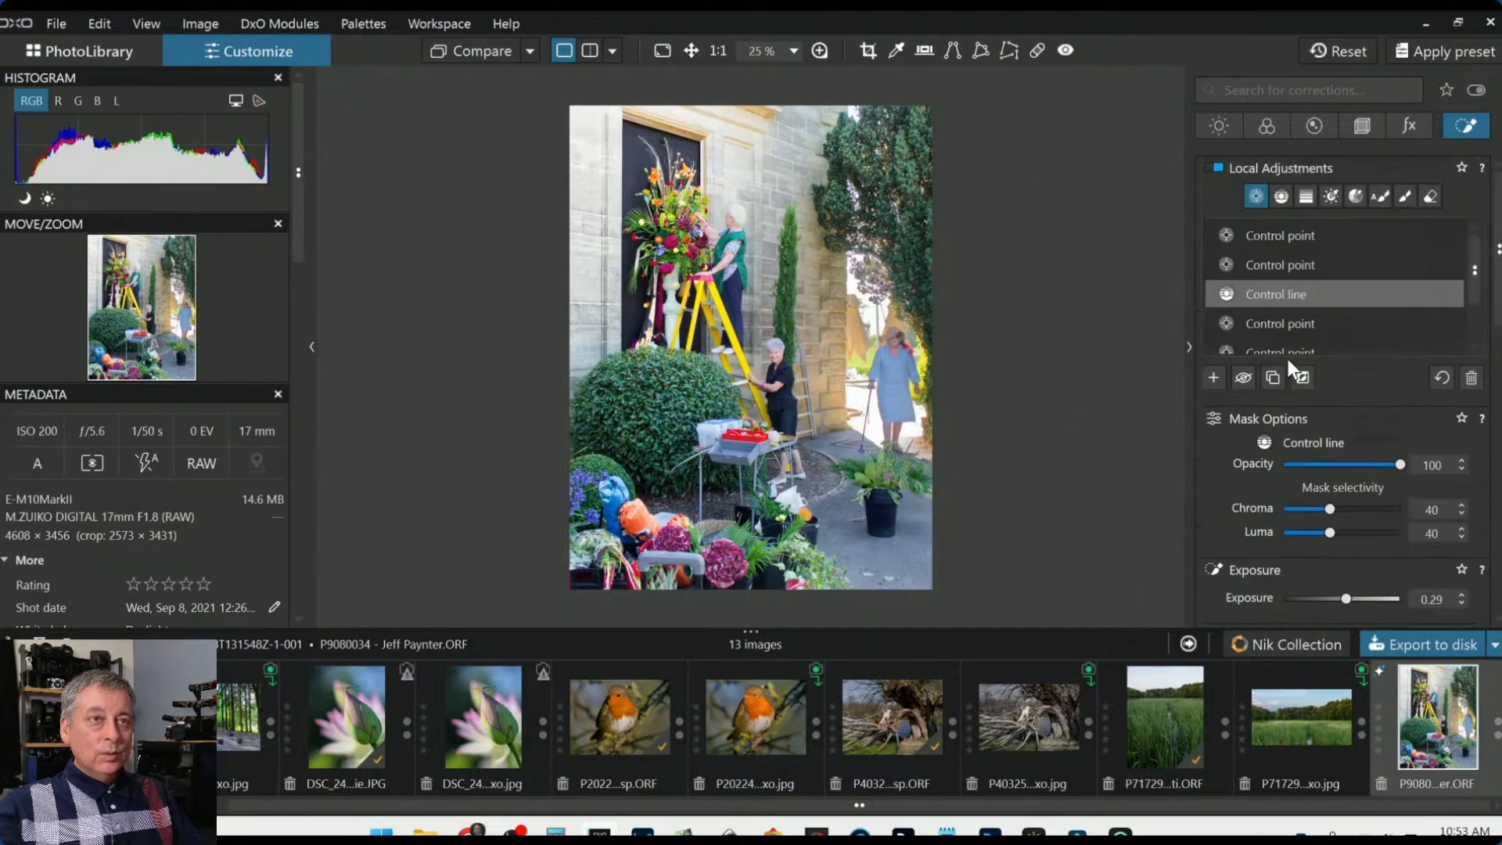
left_click(1214, 377)
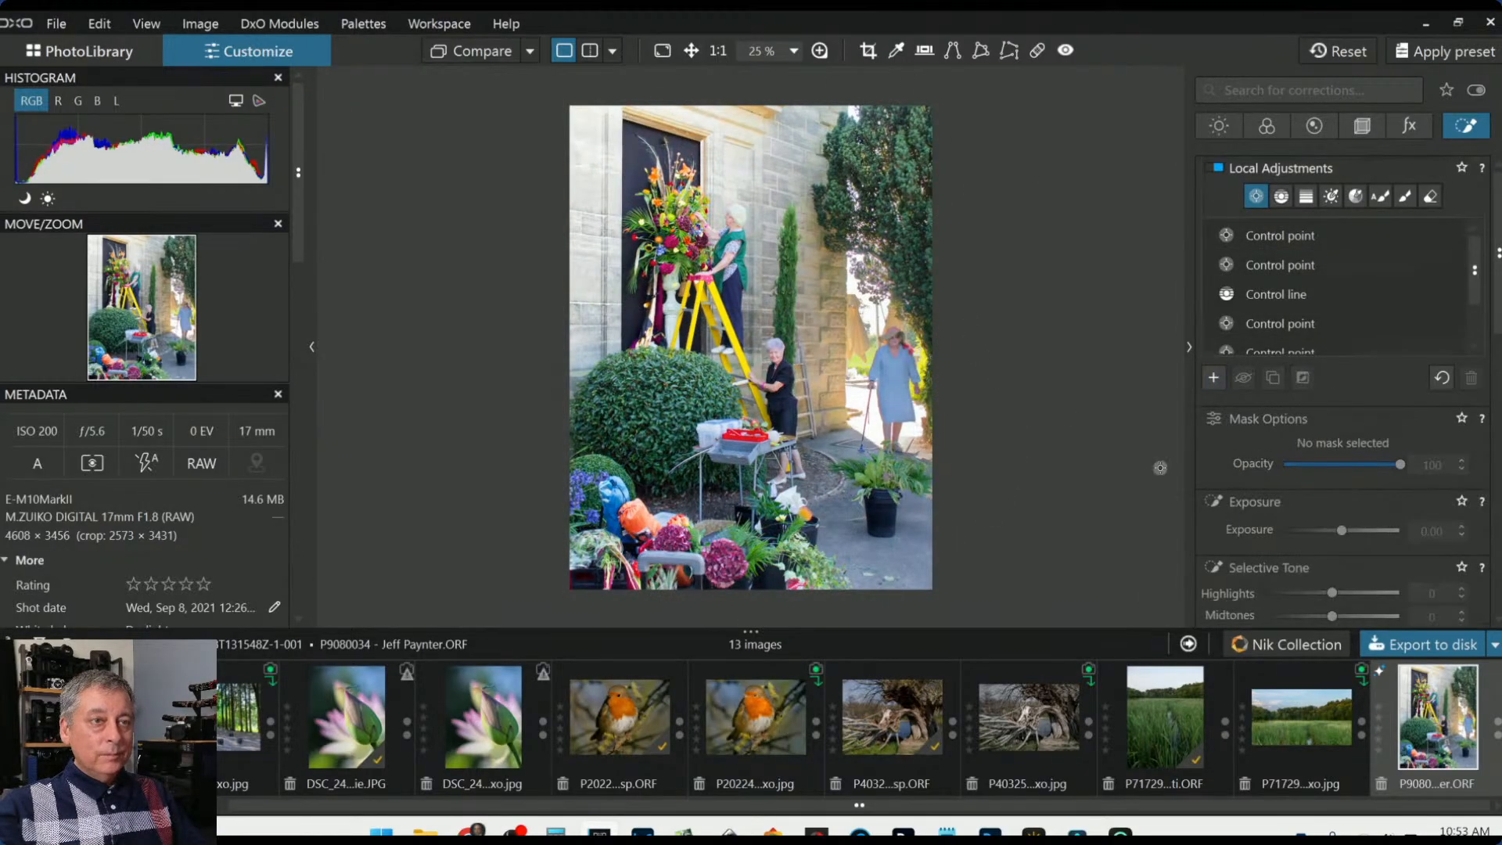
left_click(730, 499)
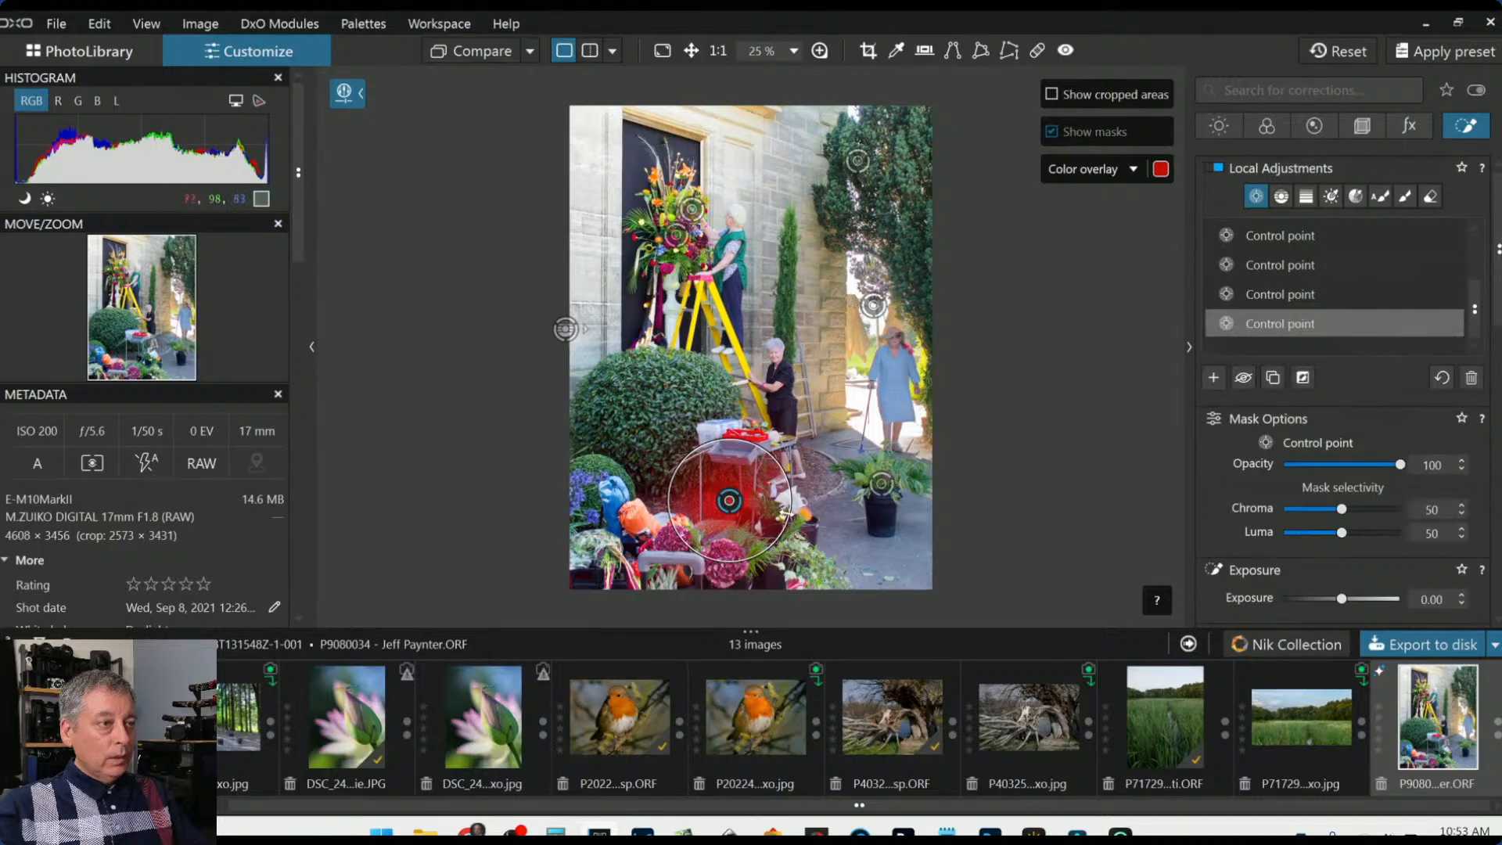
left_click(845, 545)
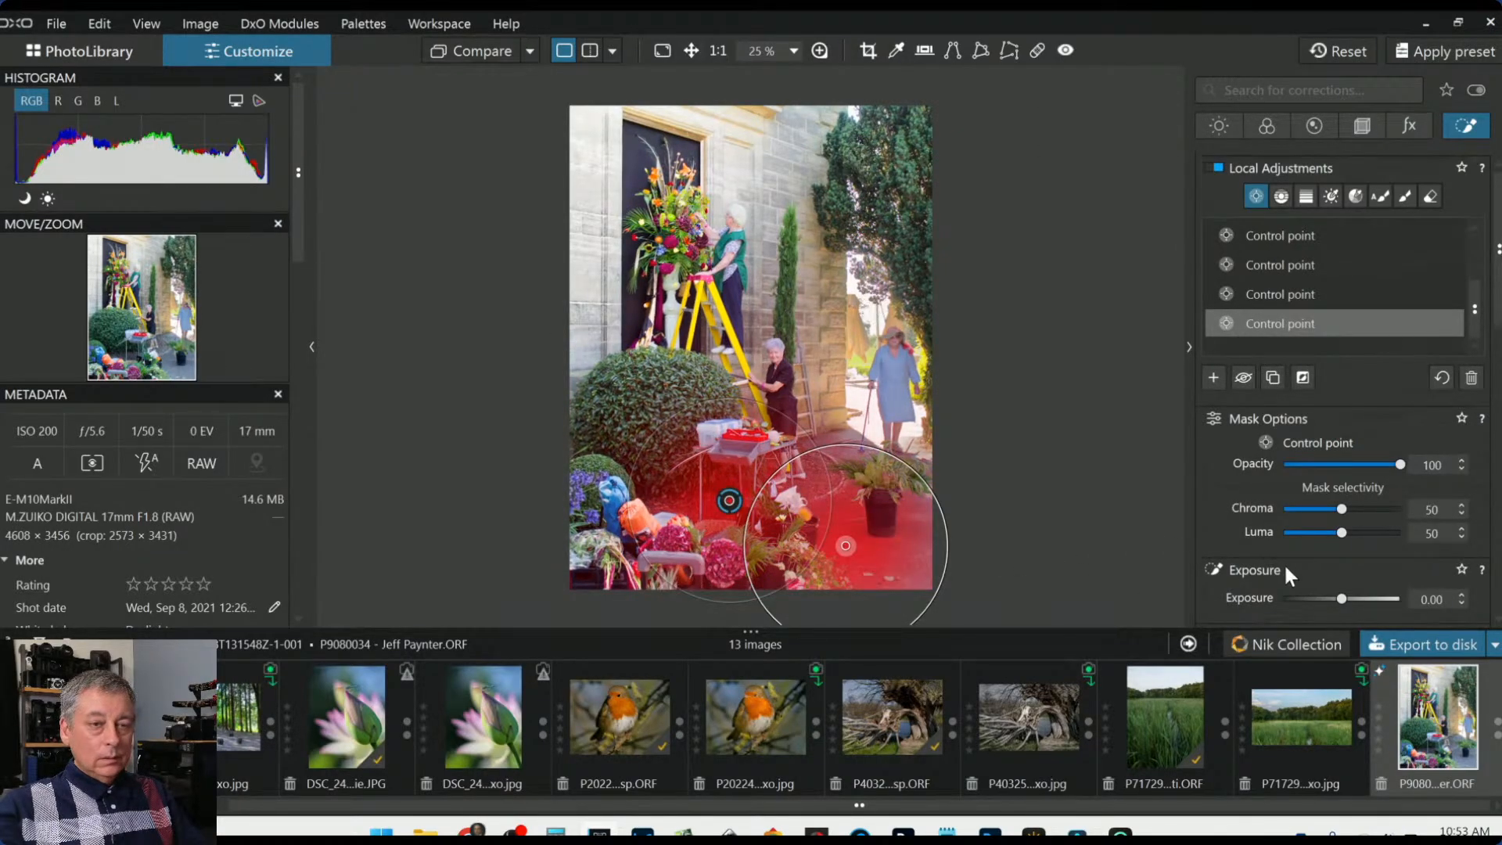
Set the ground mask's White Balance Temperature to 7139 and add another control point among the foreground flowers
scroll(1288, 559, "down", 5)
left_click_drag(1318, 569, 1323, 571)
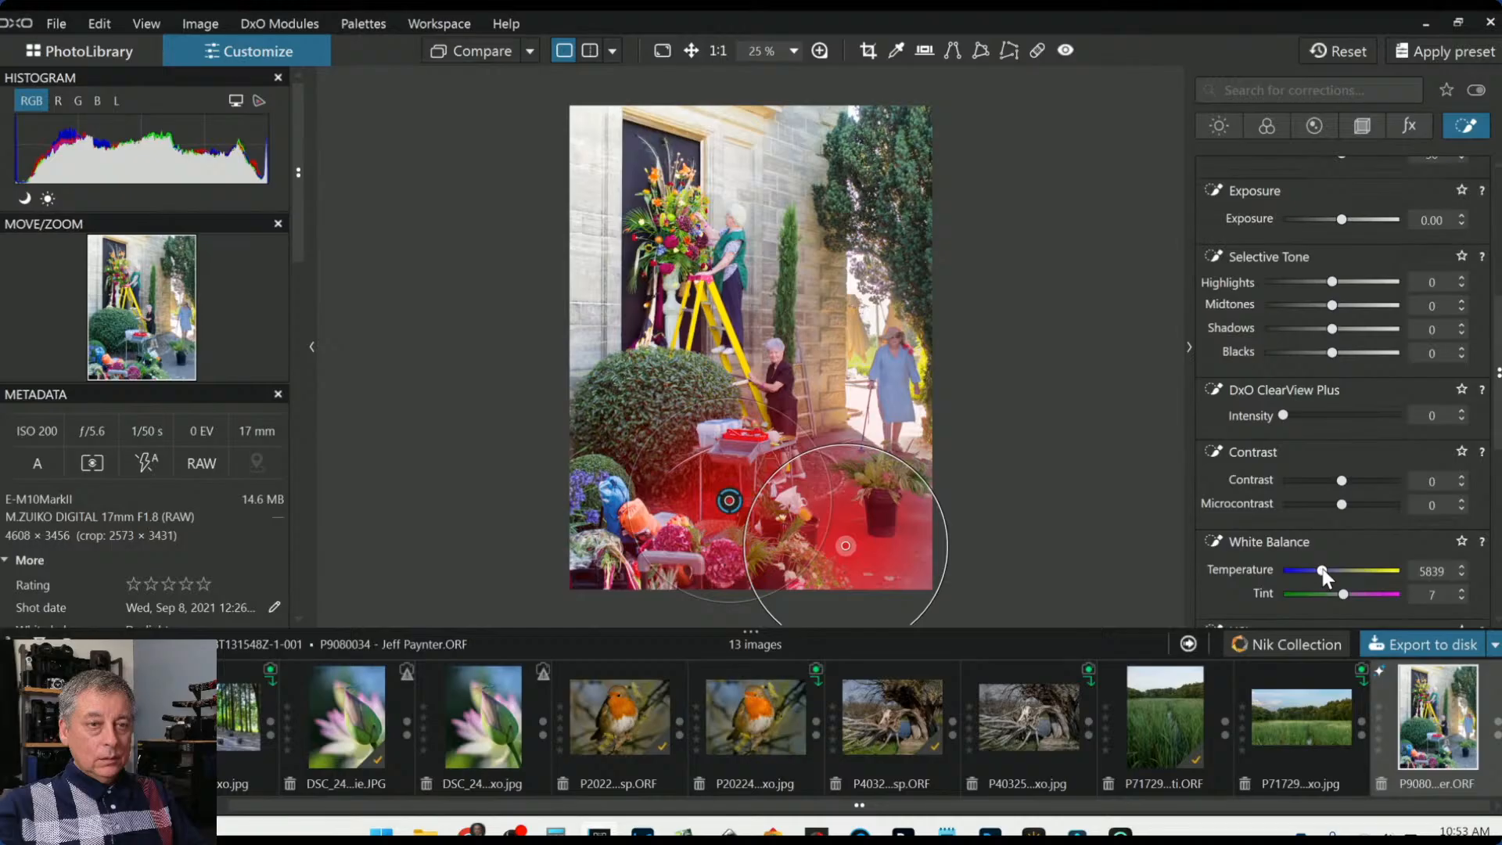
scroll(1322, 569, "up", 2)
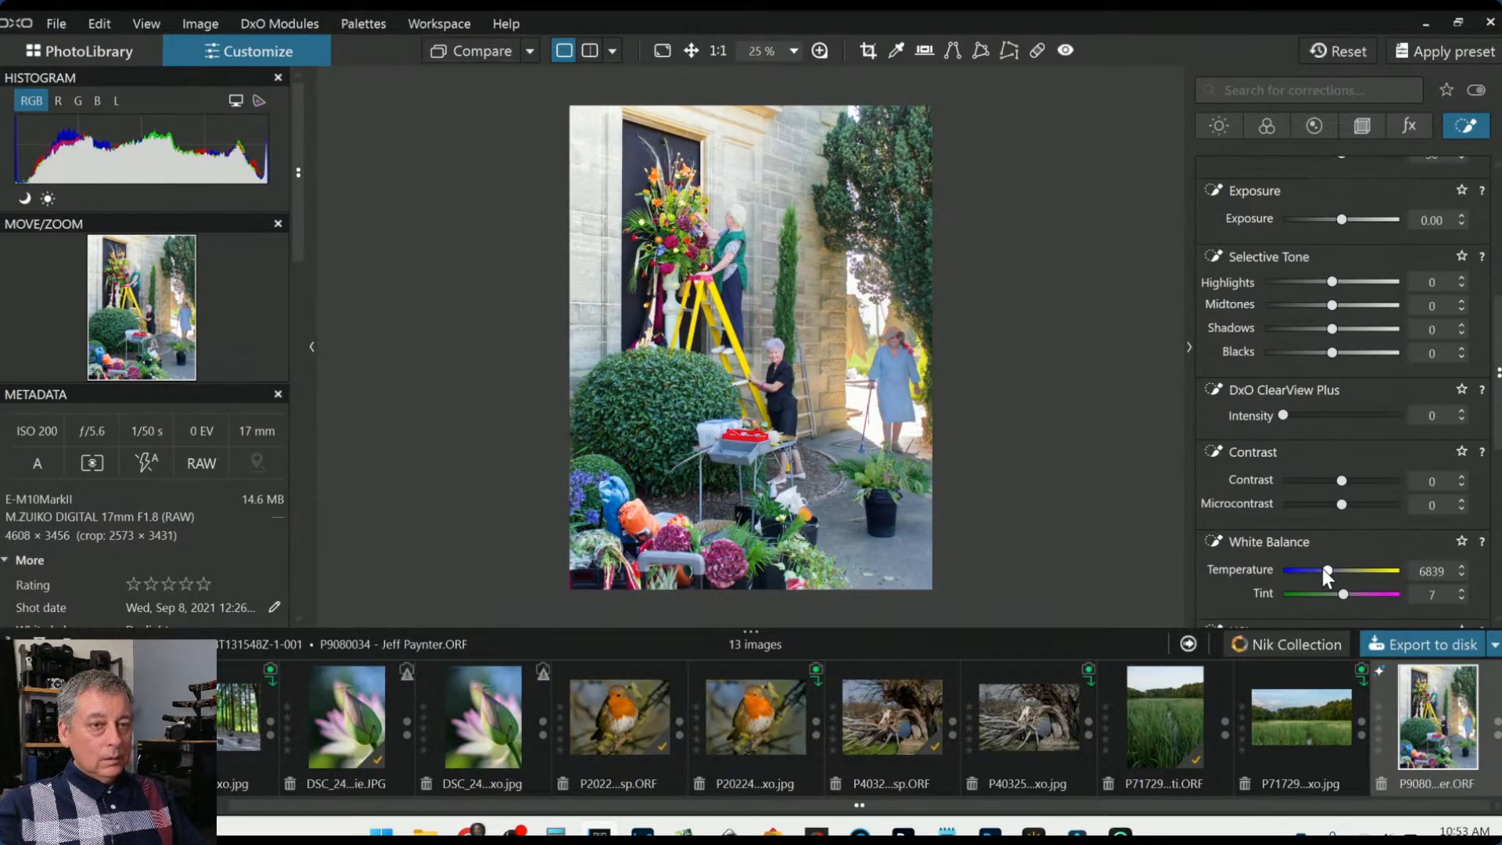
scroll(1322, 568, "up", 3)
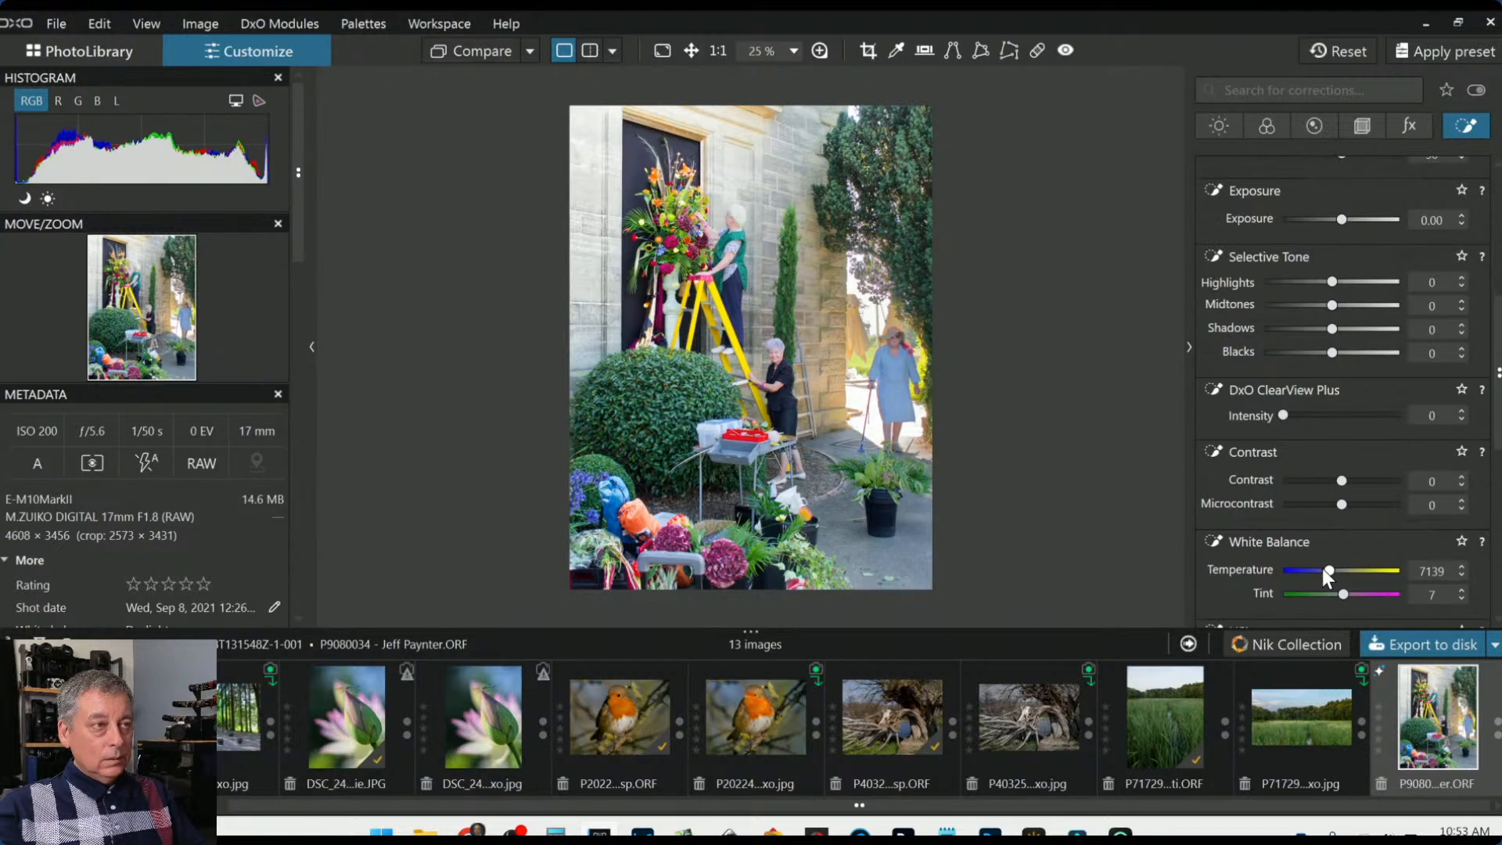
key("l")
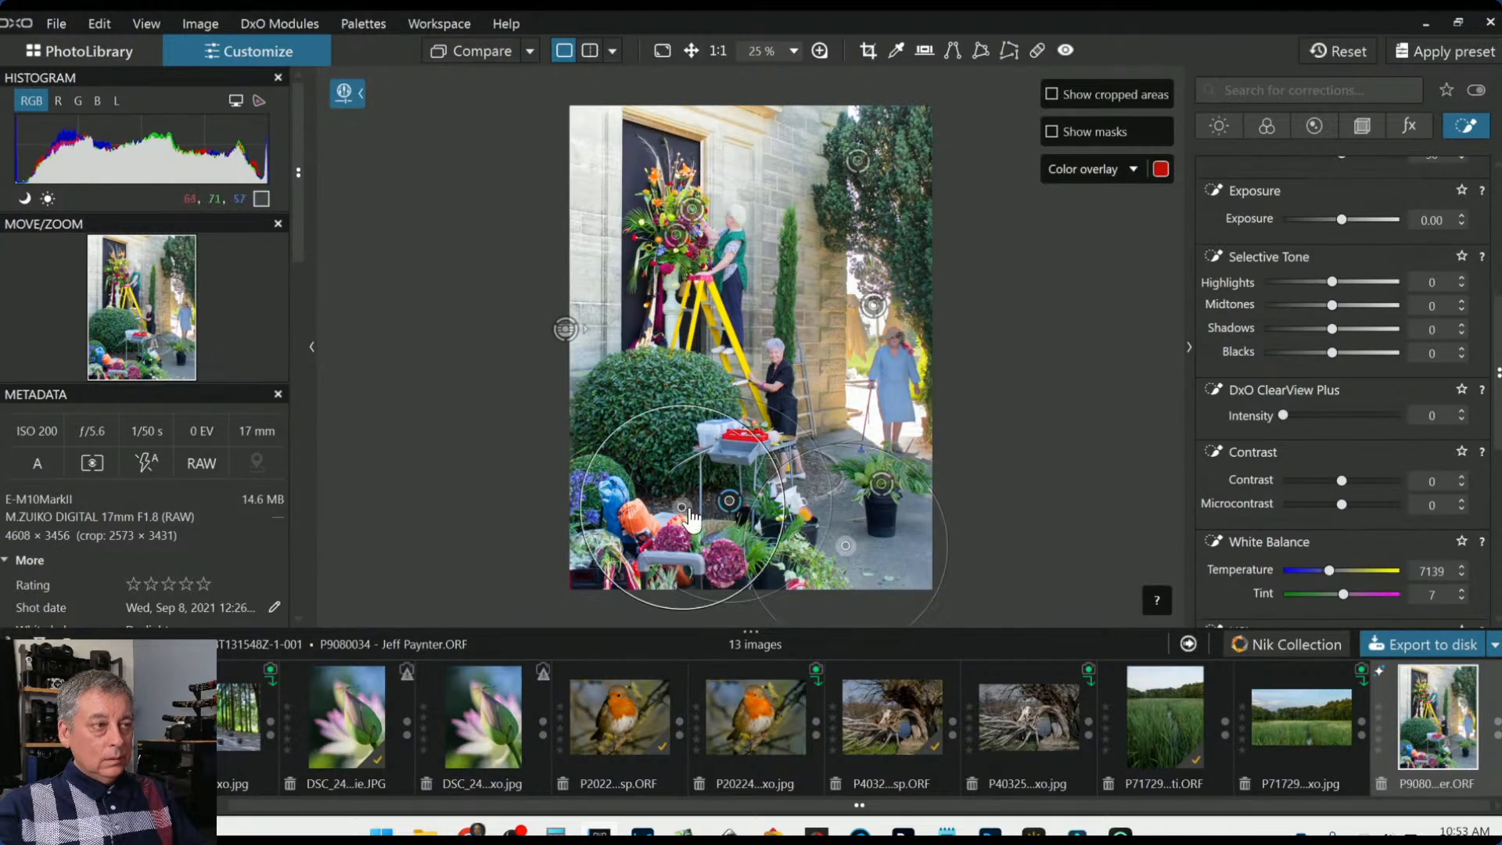
key("l")
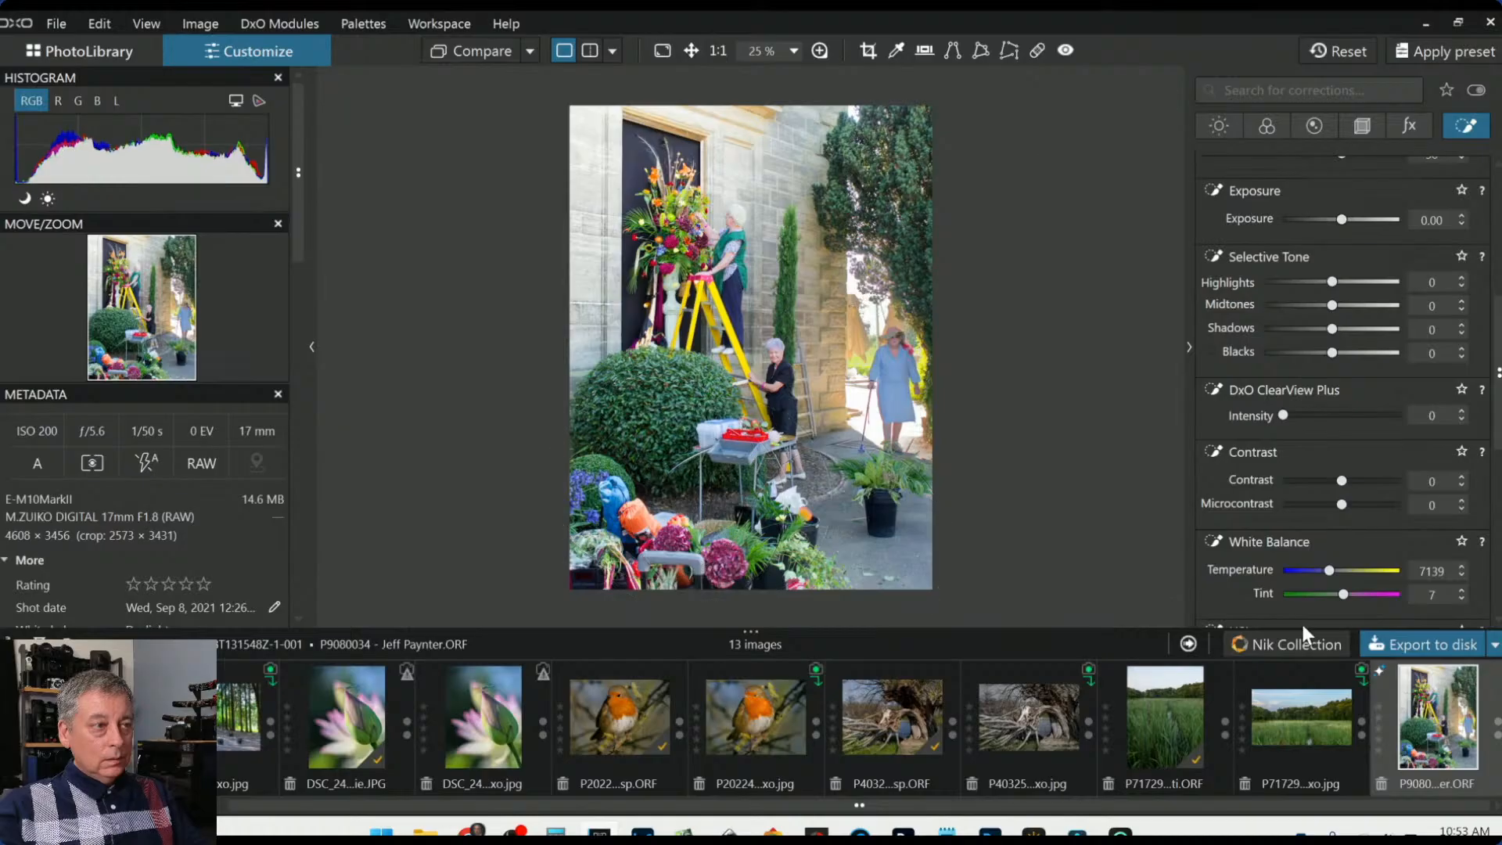
Lift the ground mask's Shadows to 10 and finish editing that mask
scroll(1288, 515, "down", 4)
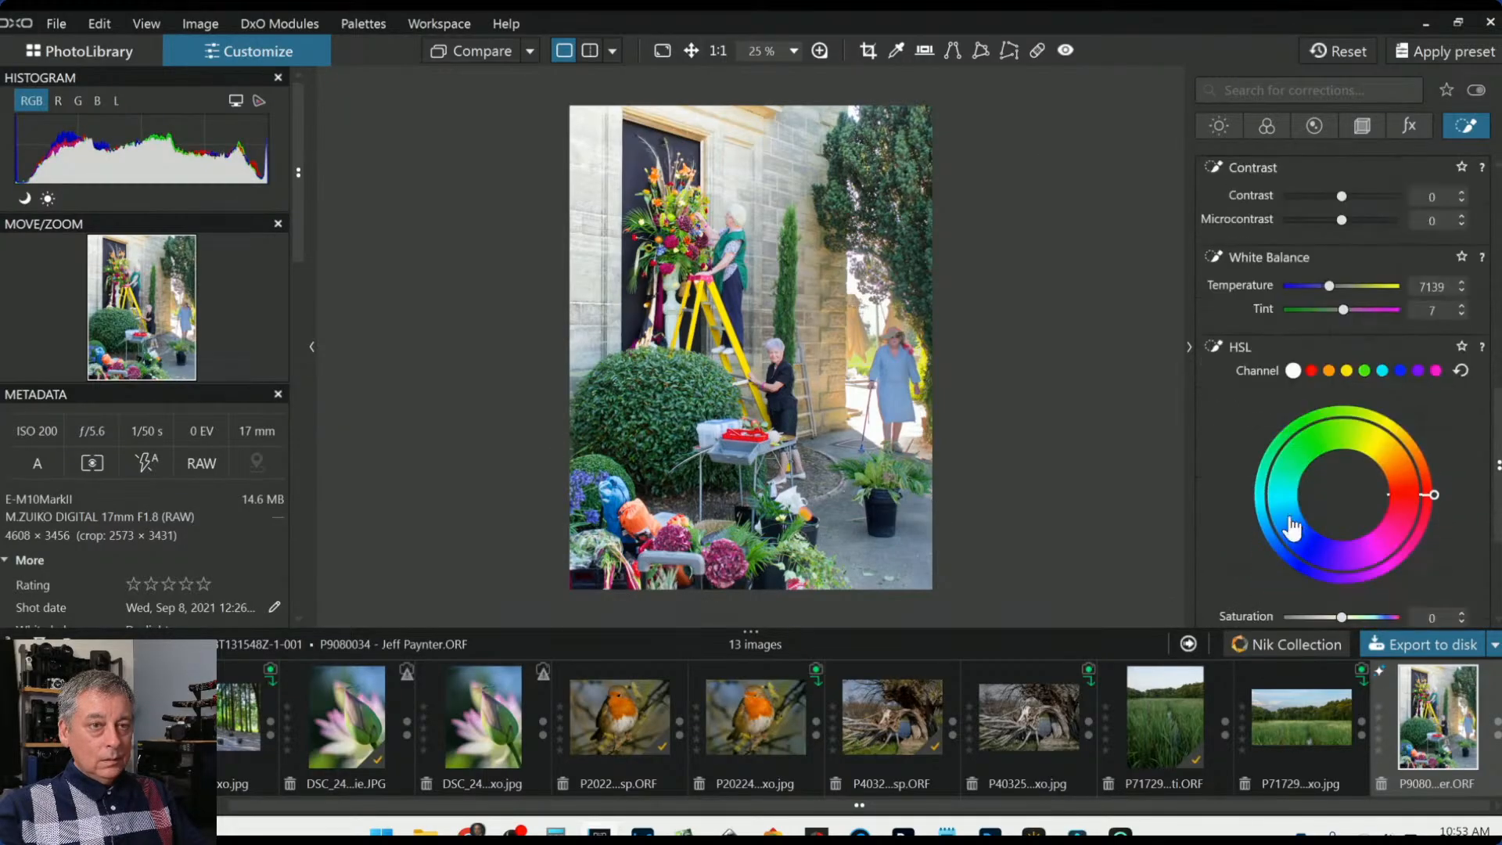
scroll(1290, 520, "down", 3)
scroll(1289, 515, "up", 6)
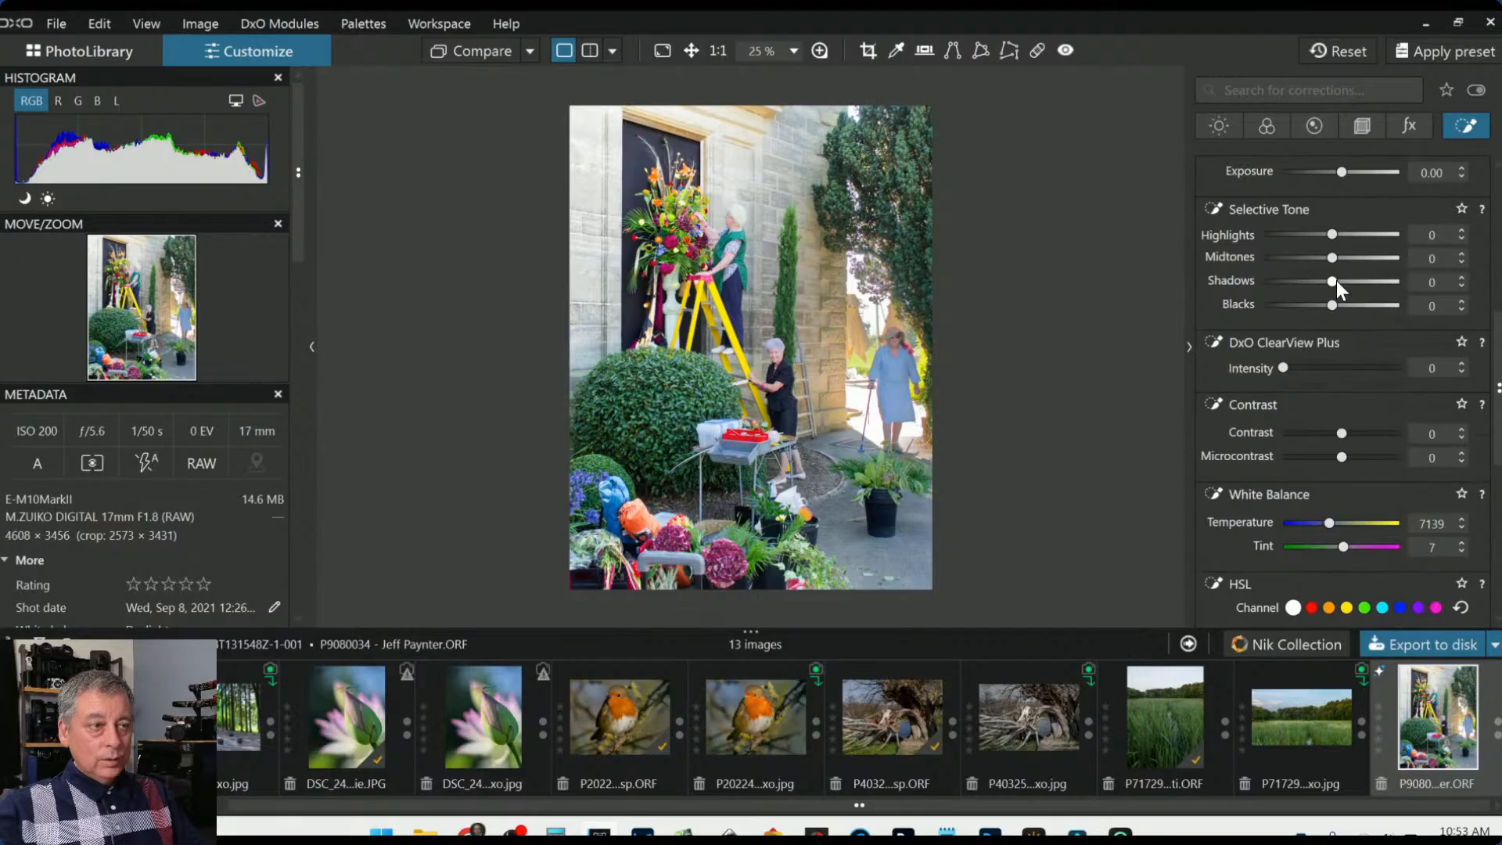
scroll(1336, 283, "up", 4)
scroll(1336, 280, "up", 1)
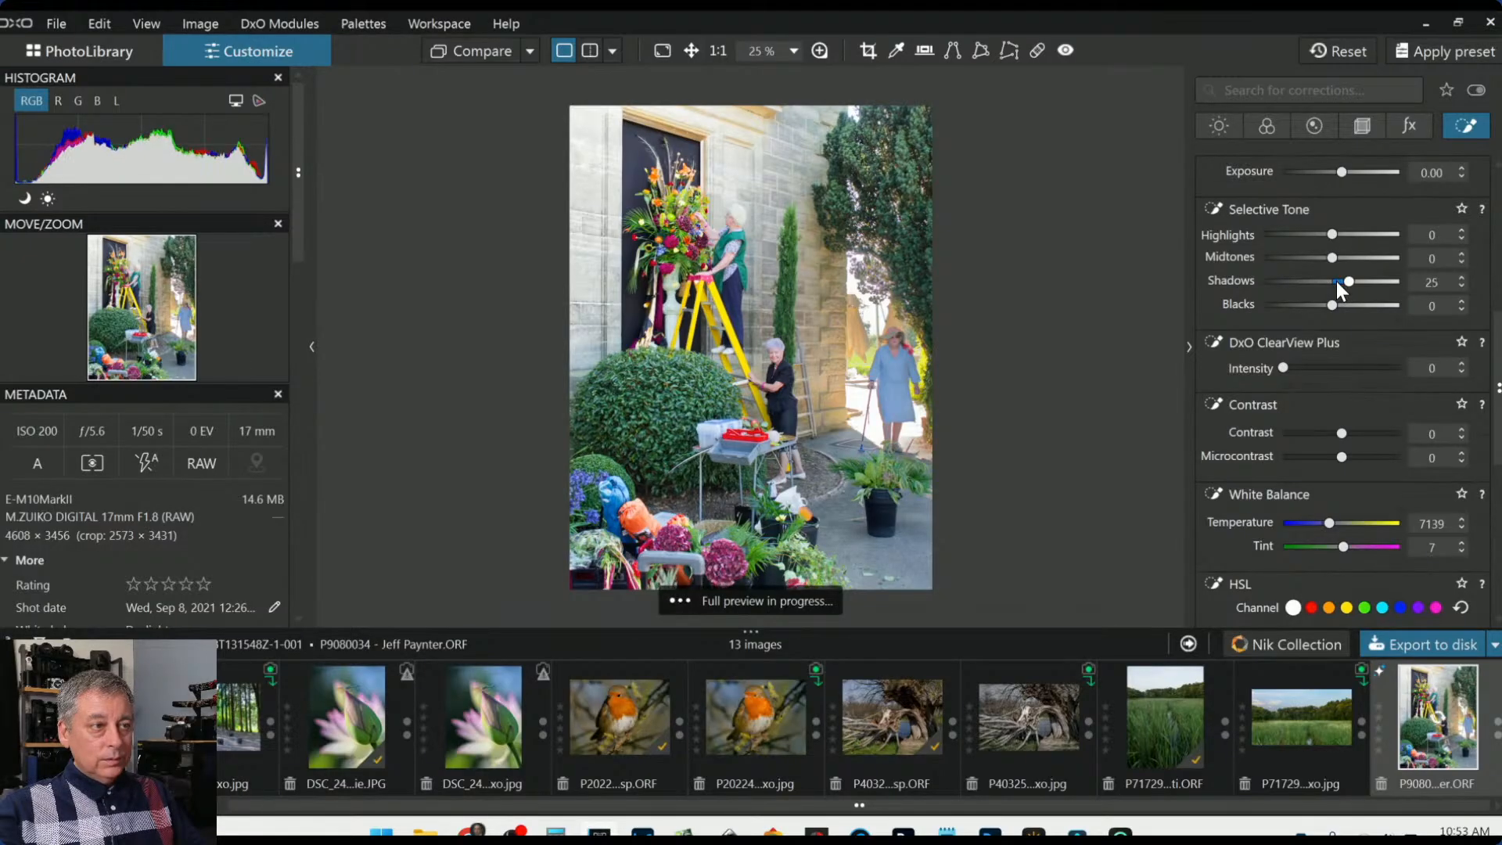
scroll(1335, 284, "down", 2)
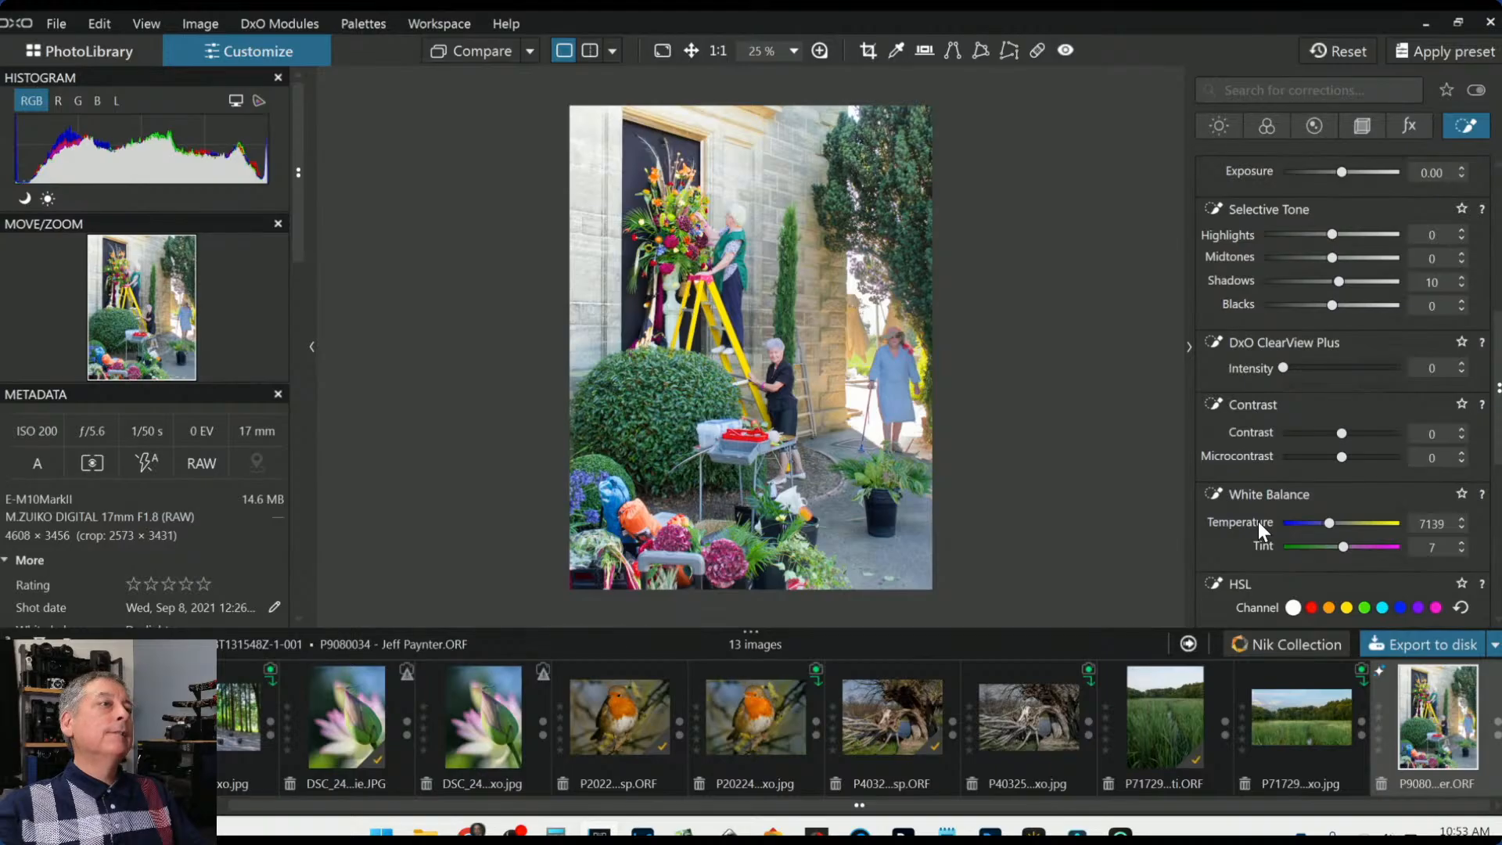
scroll(1258, 521, "down", 1)
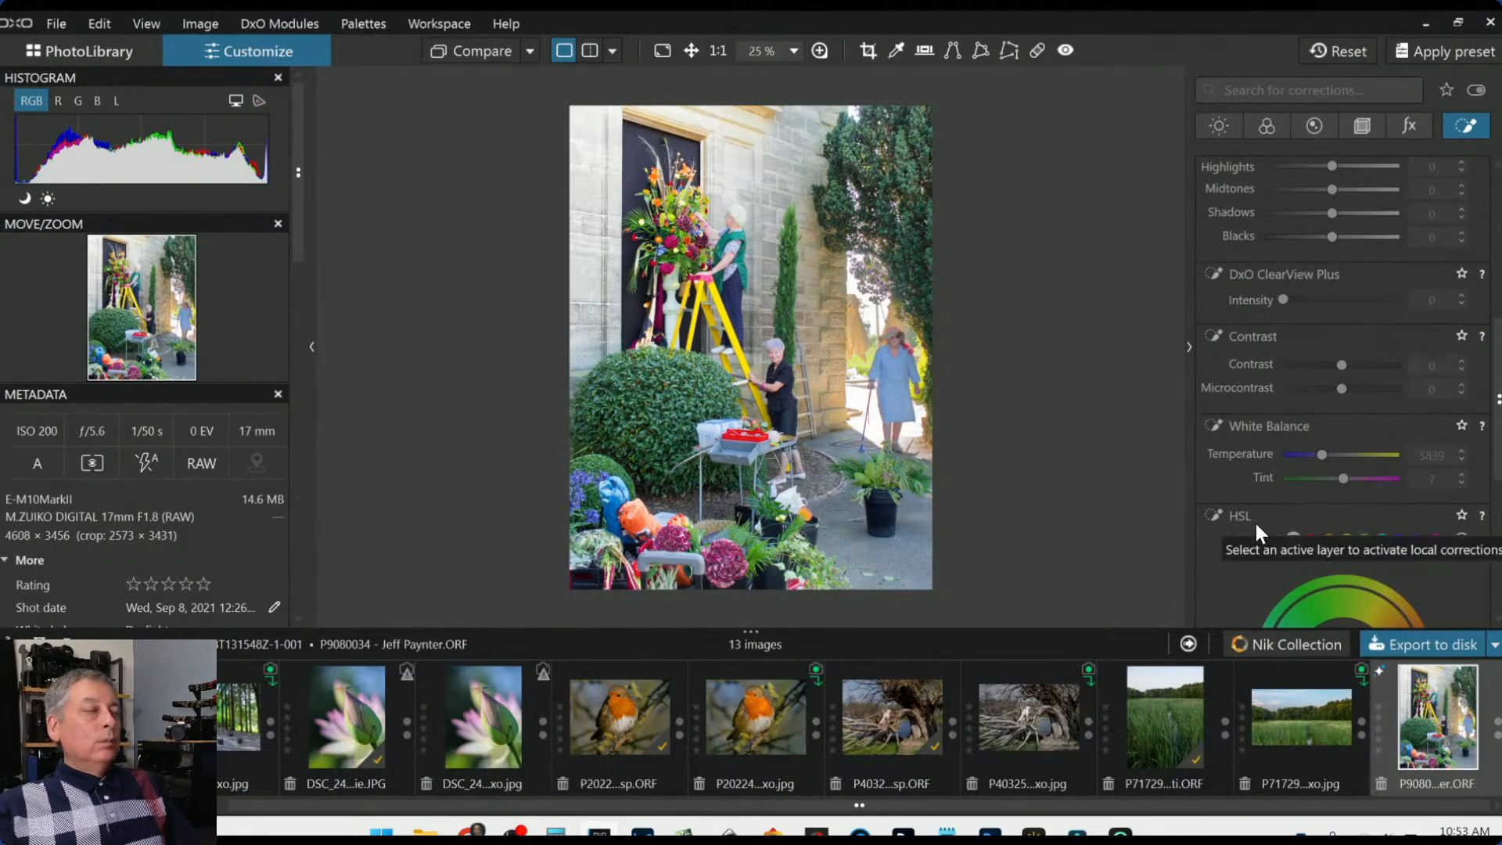
Inspect the woman on the ladder and the flower arrangement up close with the loupe at 200%
scroll(818, 121, "up", 5)
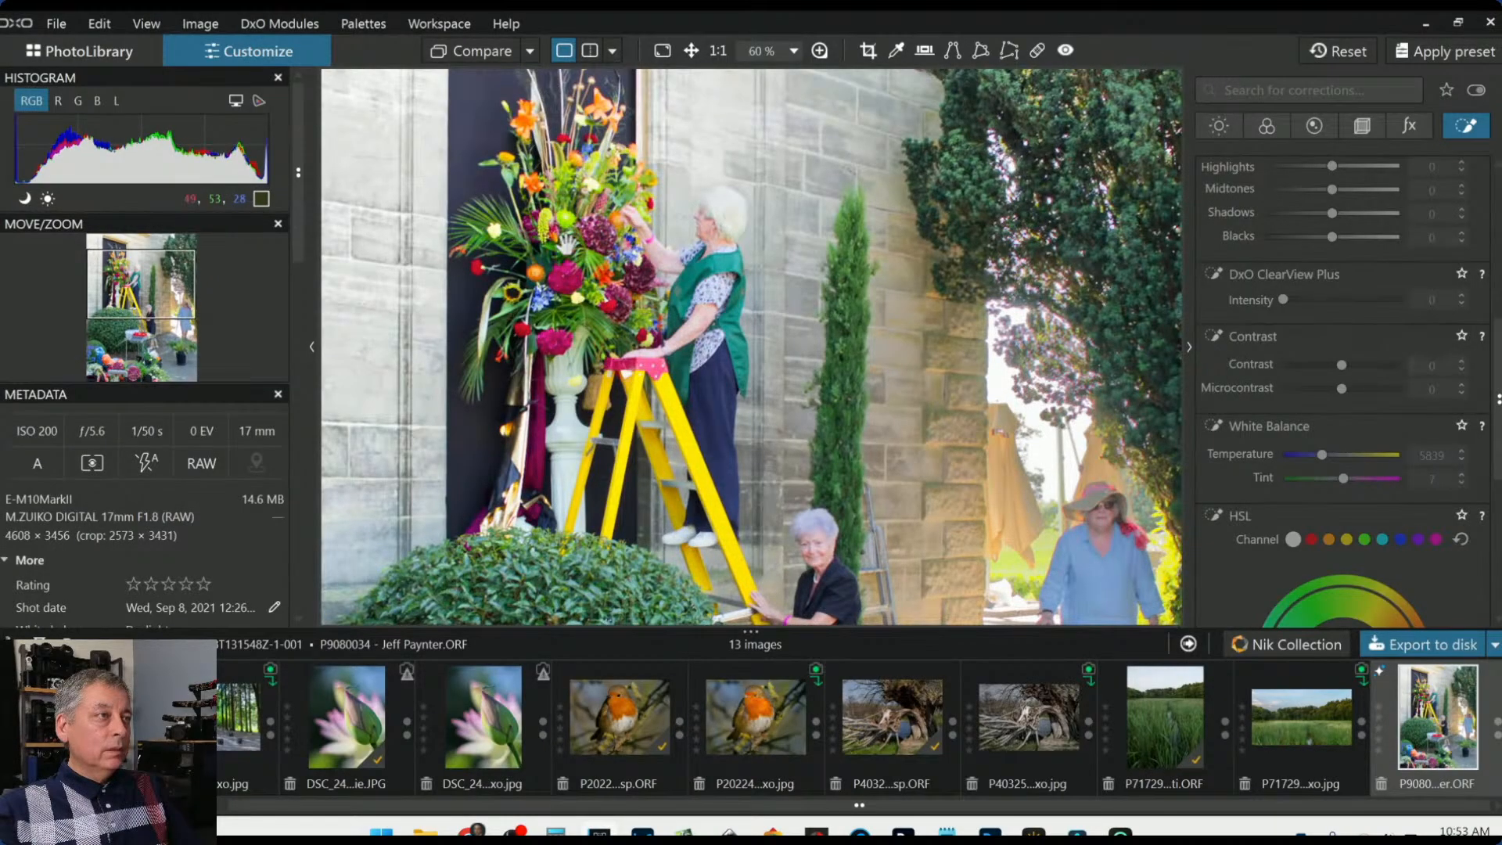
left_click(819, 51)
left_click_drag(870, 382, 740, 320)
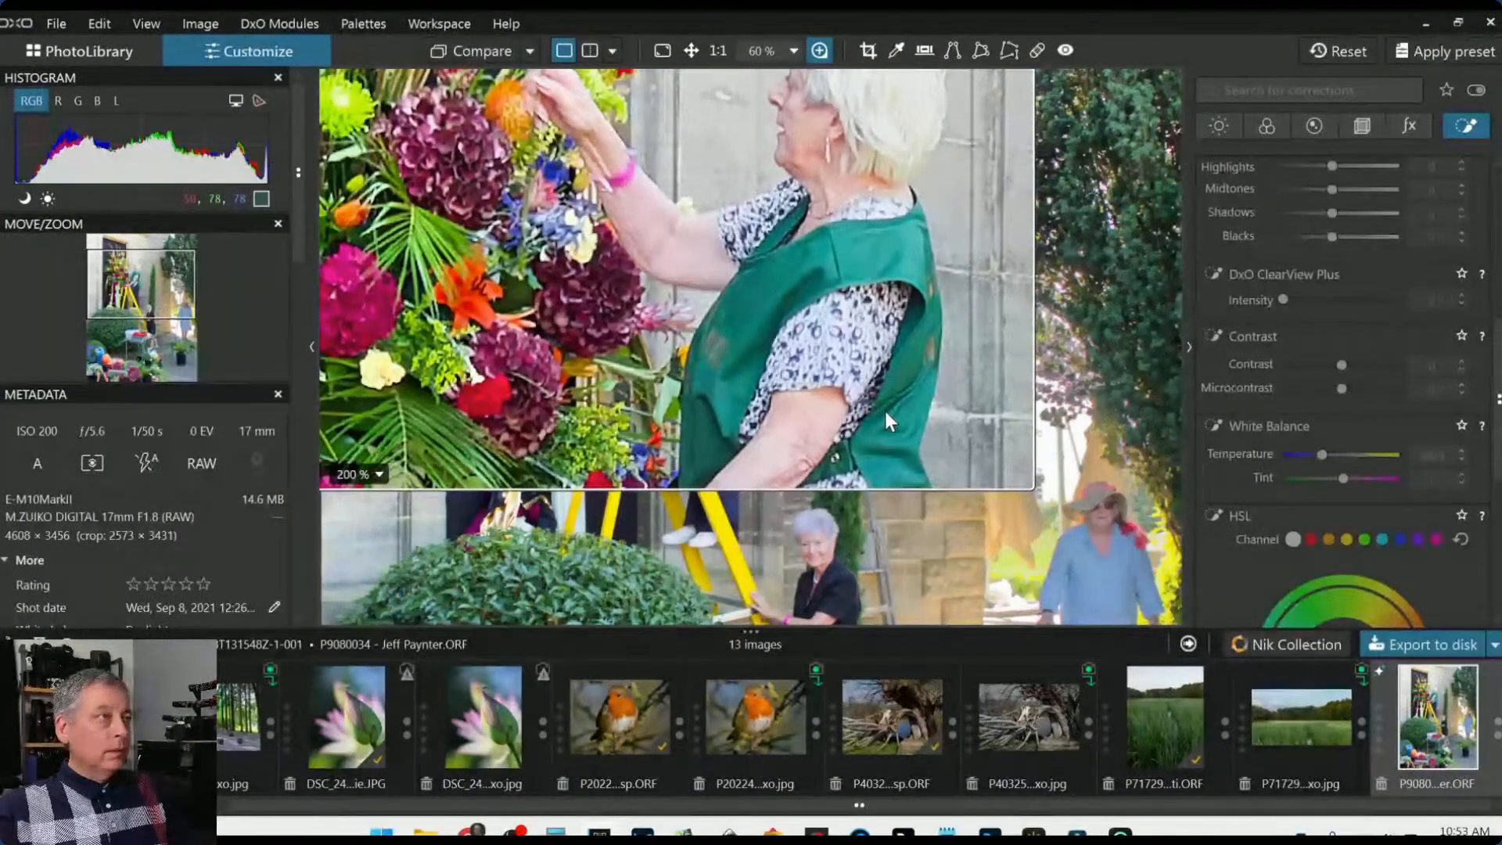
left_click(819, 50)
key("ctrl+0")
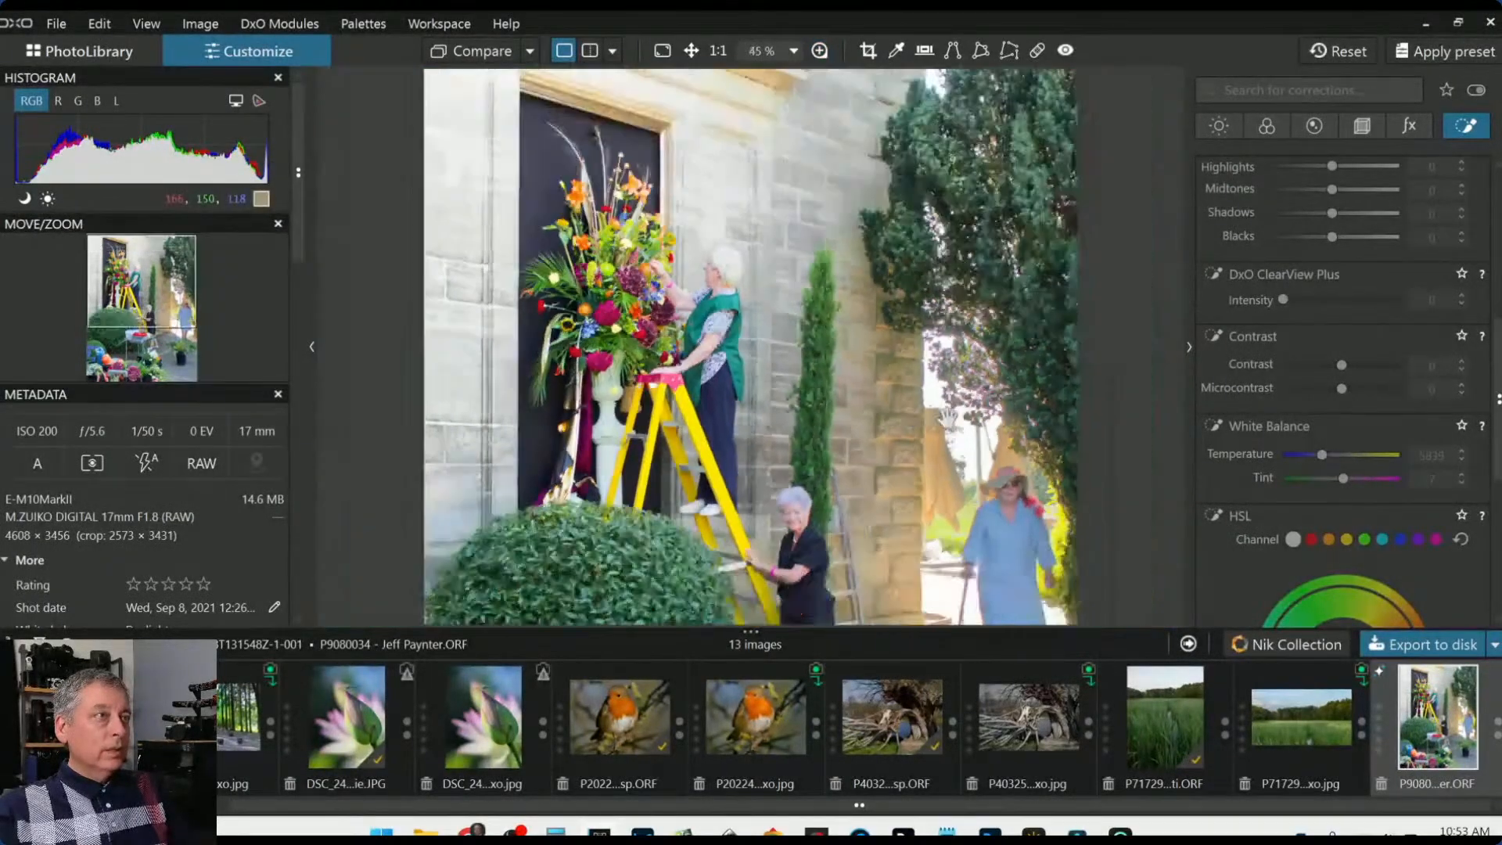
key("ctrl+minus")
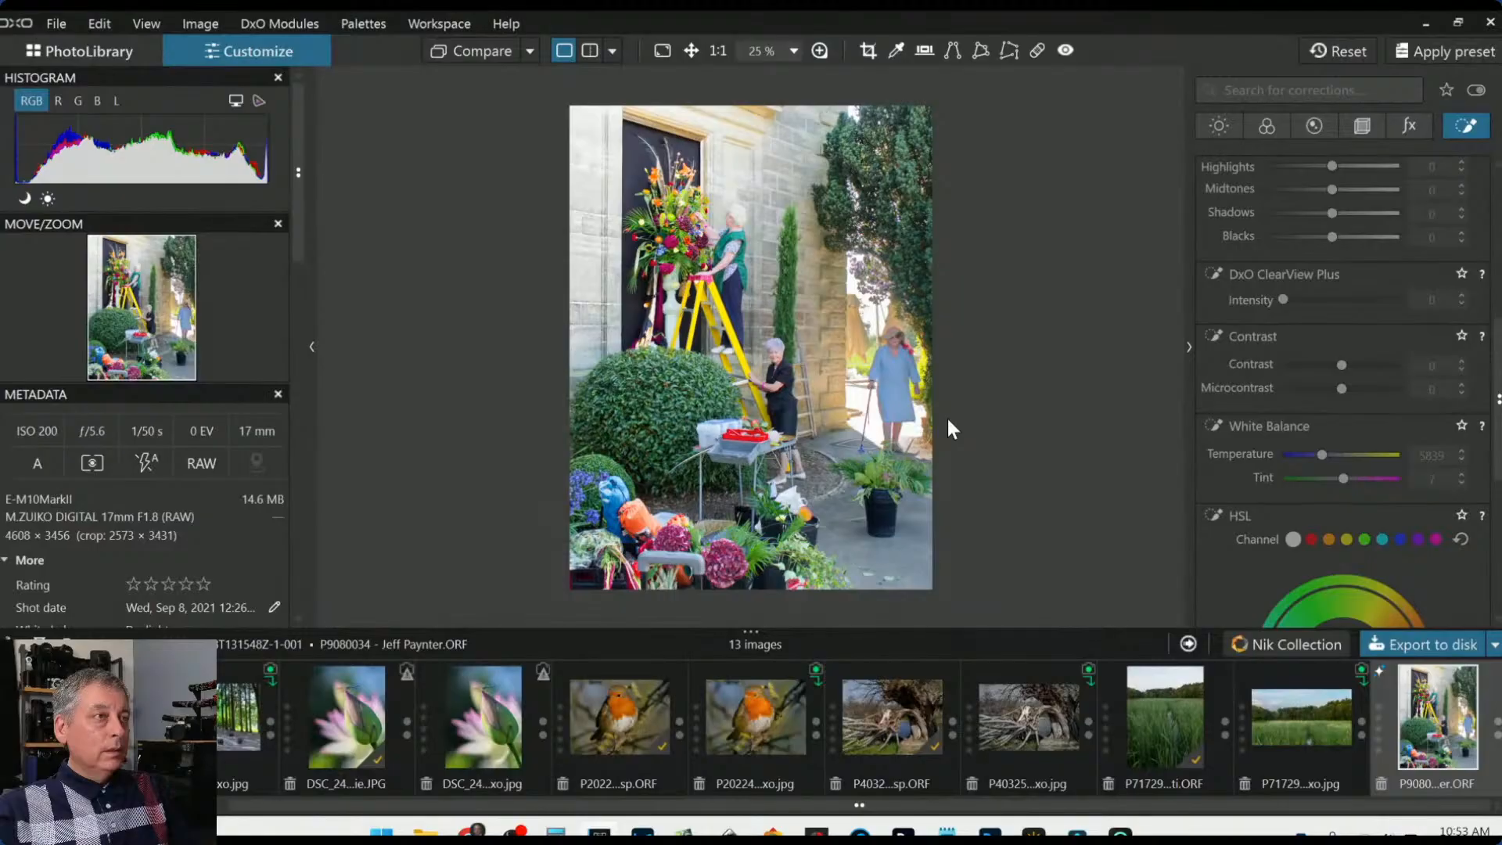
Create a virtual copy of the edited flower arrangers photo
right_click(879, 393)
left_click(945, 133)
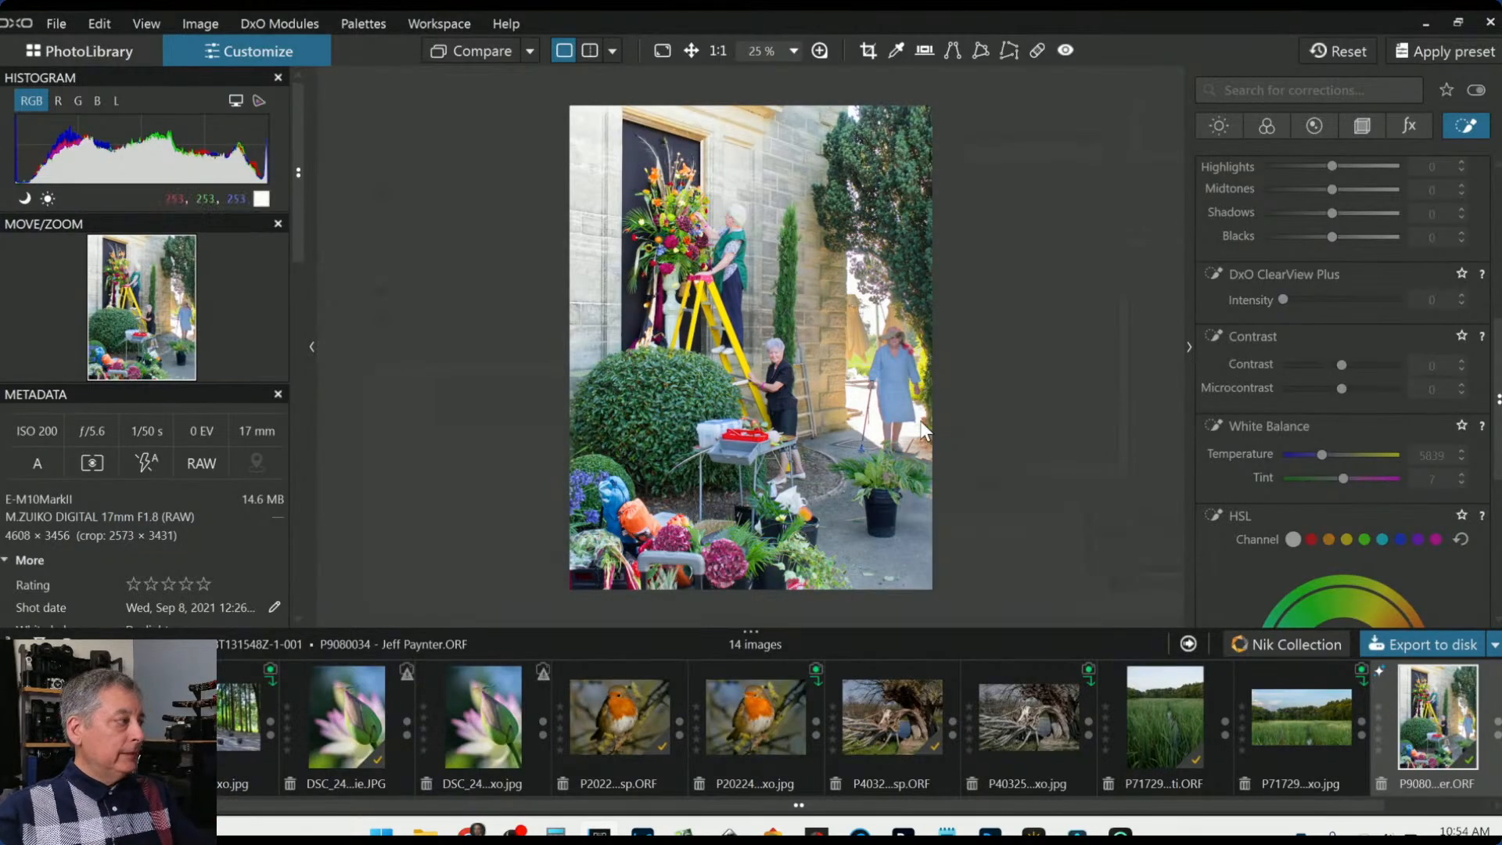
Reset the flower arrangers photo's corrections, hide the palettes, and compare it with the edited version in the side by side left/right view
left_click(1332, 48)
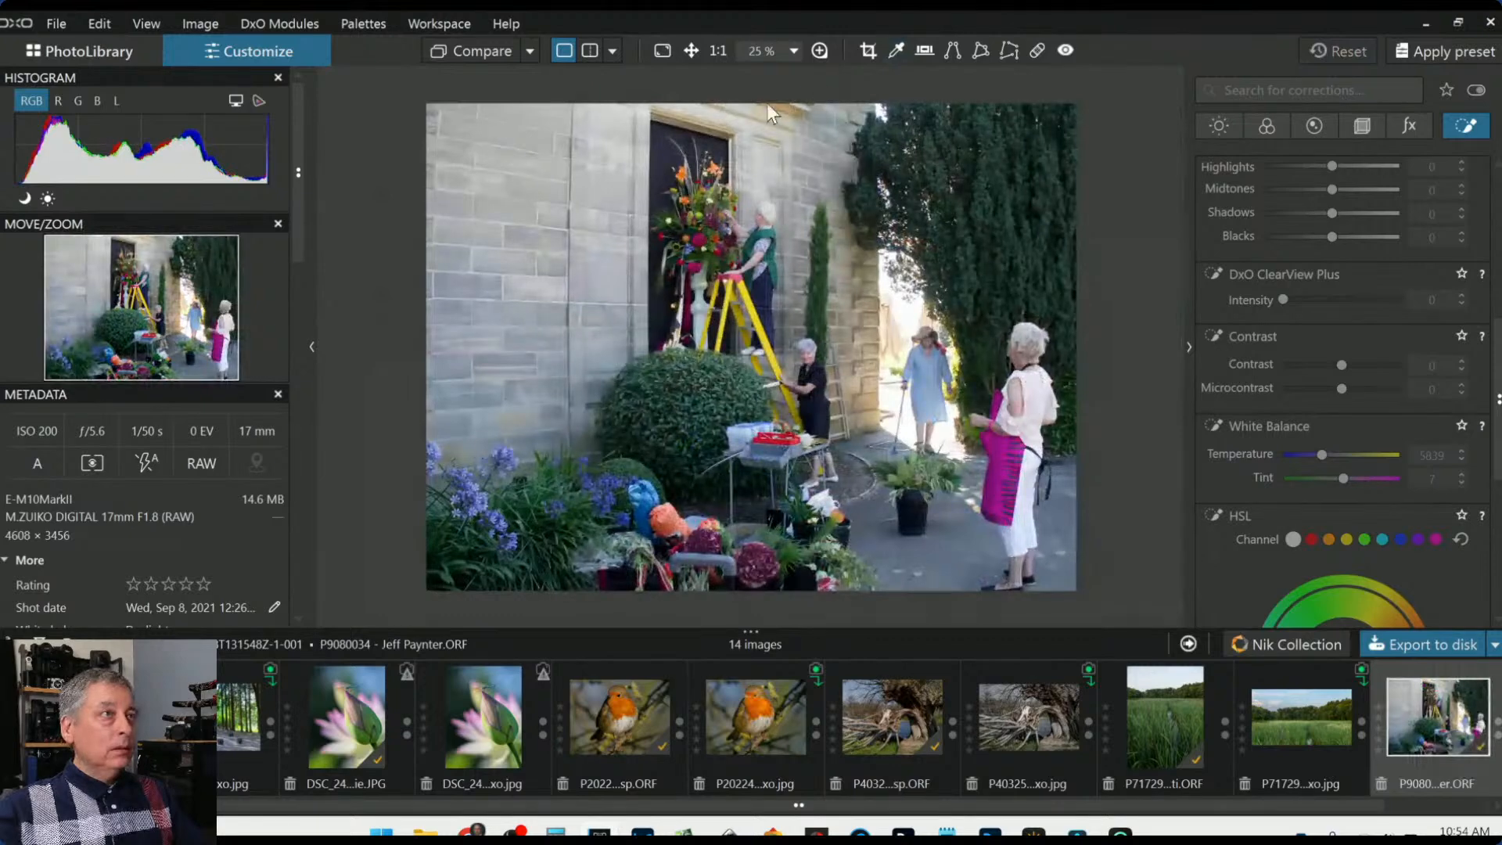
key("F9")
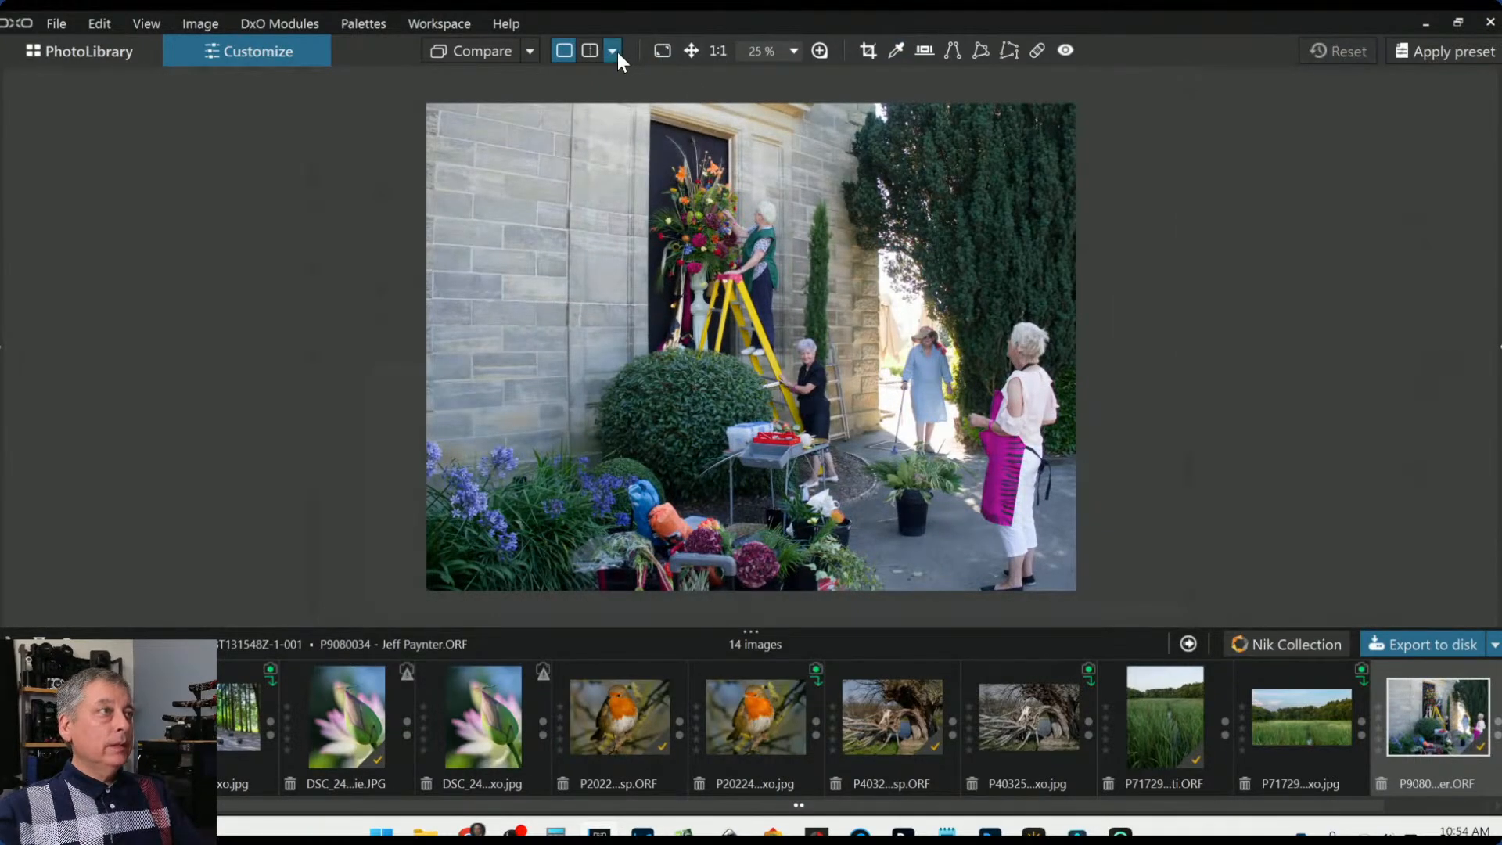
left_click(612, 51)
left_click(634, 81)
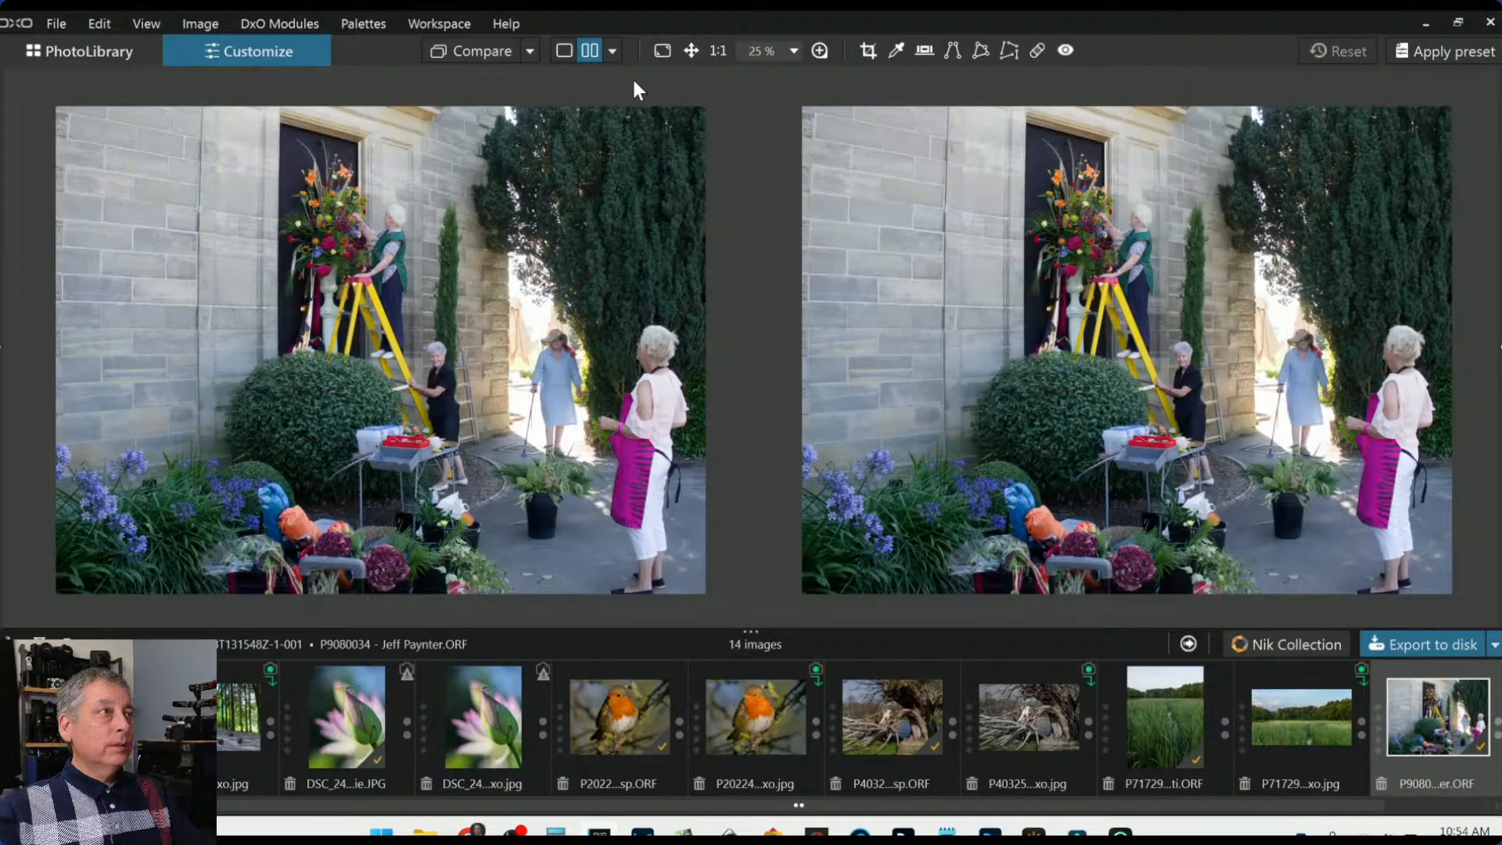
left_click(529, 51)
left_click(563, 171)
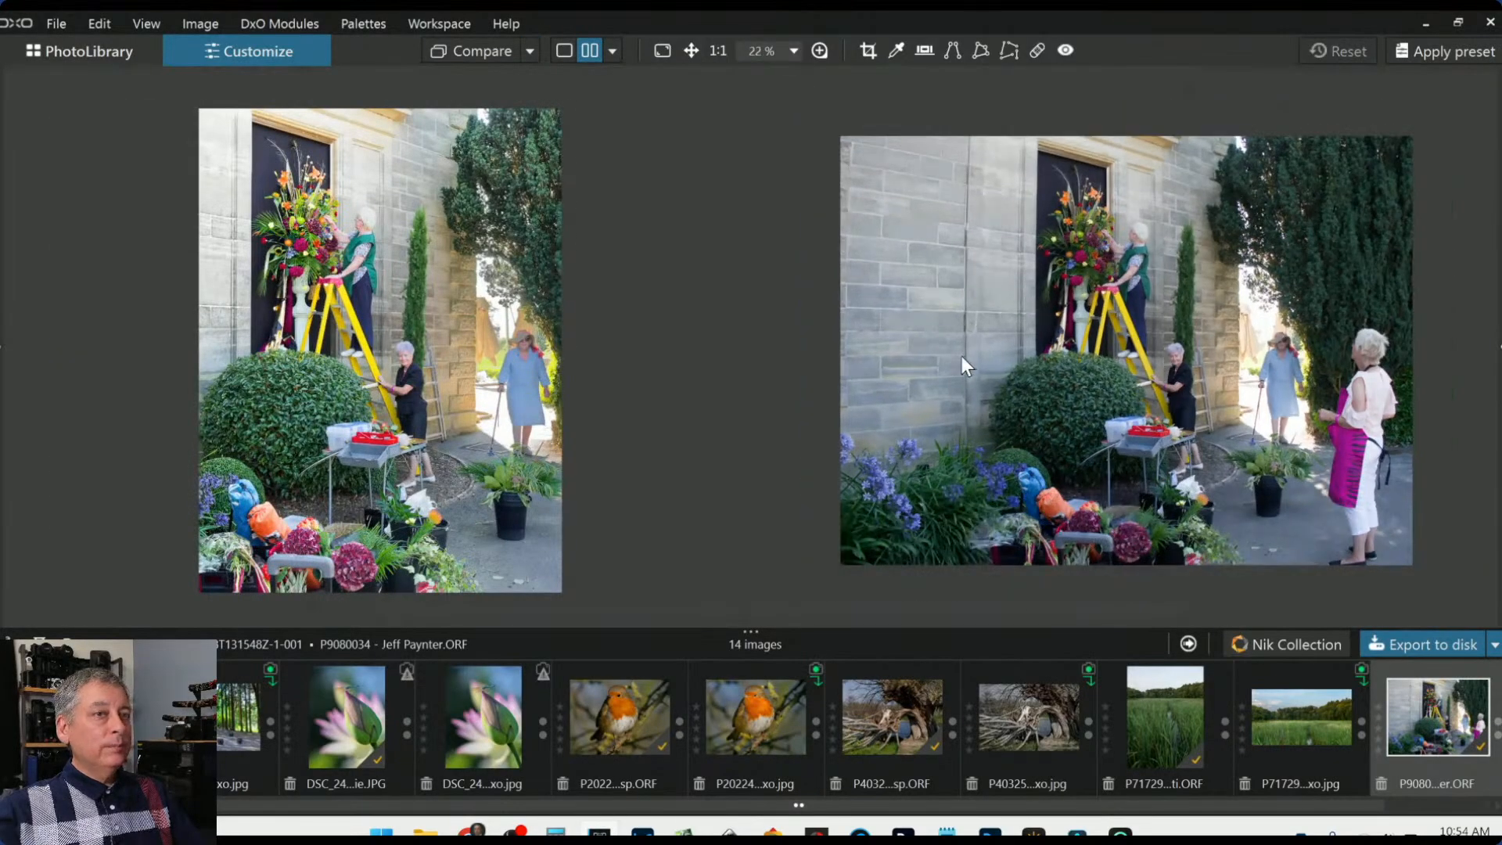
left_click(458, 408)
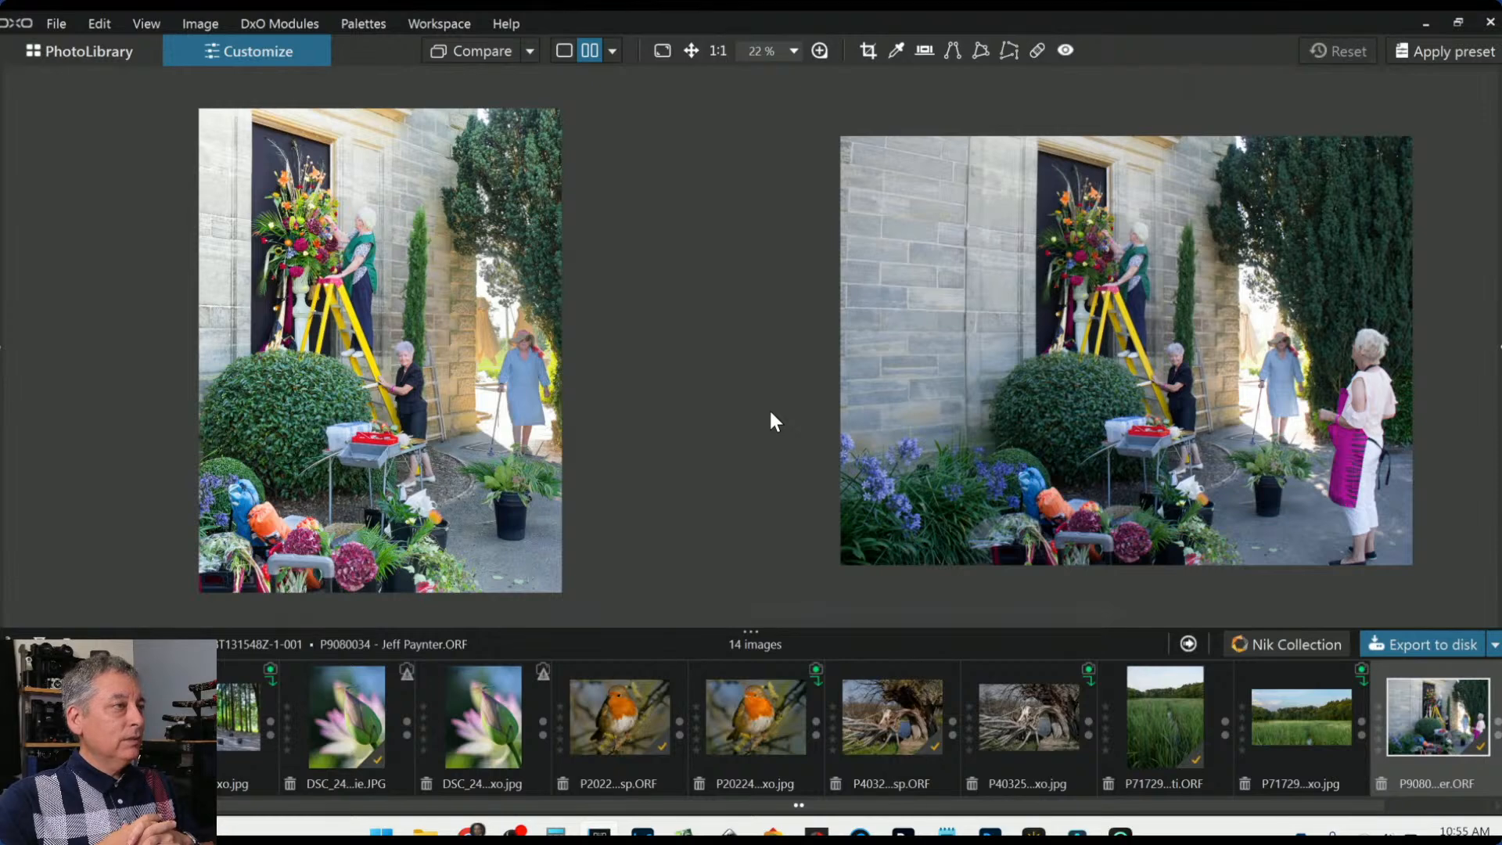
Compare the edited and unedited flower photos in the left/right split view, sweeping the divider across the image both ways
left_click(612, 50)
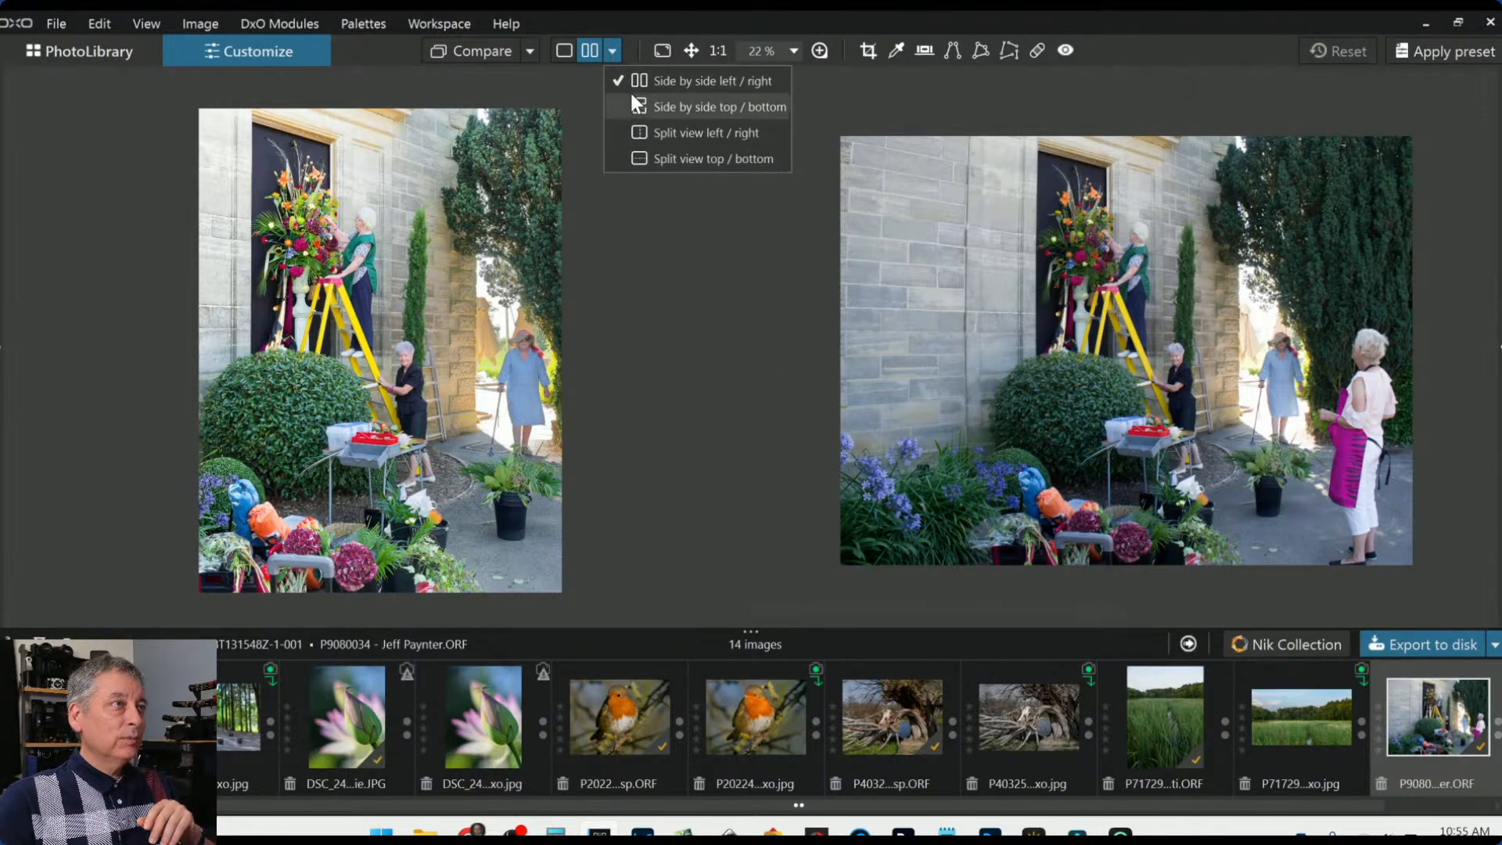
left_click(643, 129)
scroll(755, 309, "up", 1)
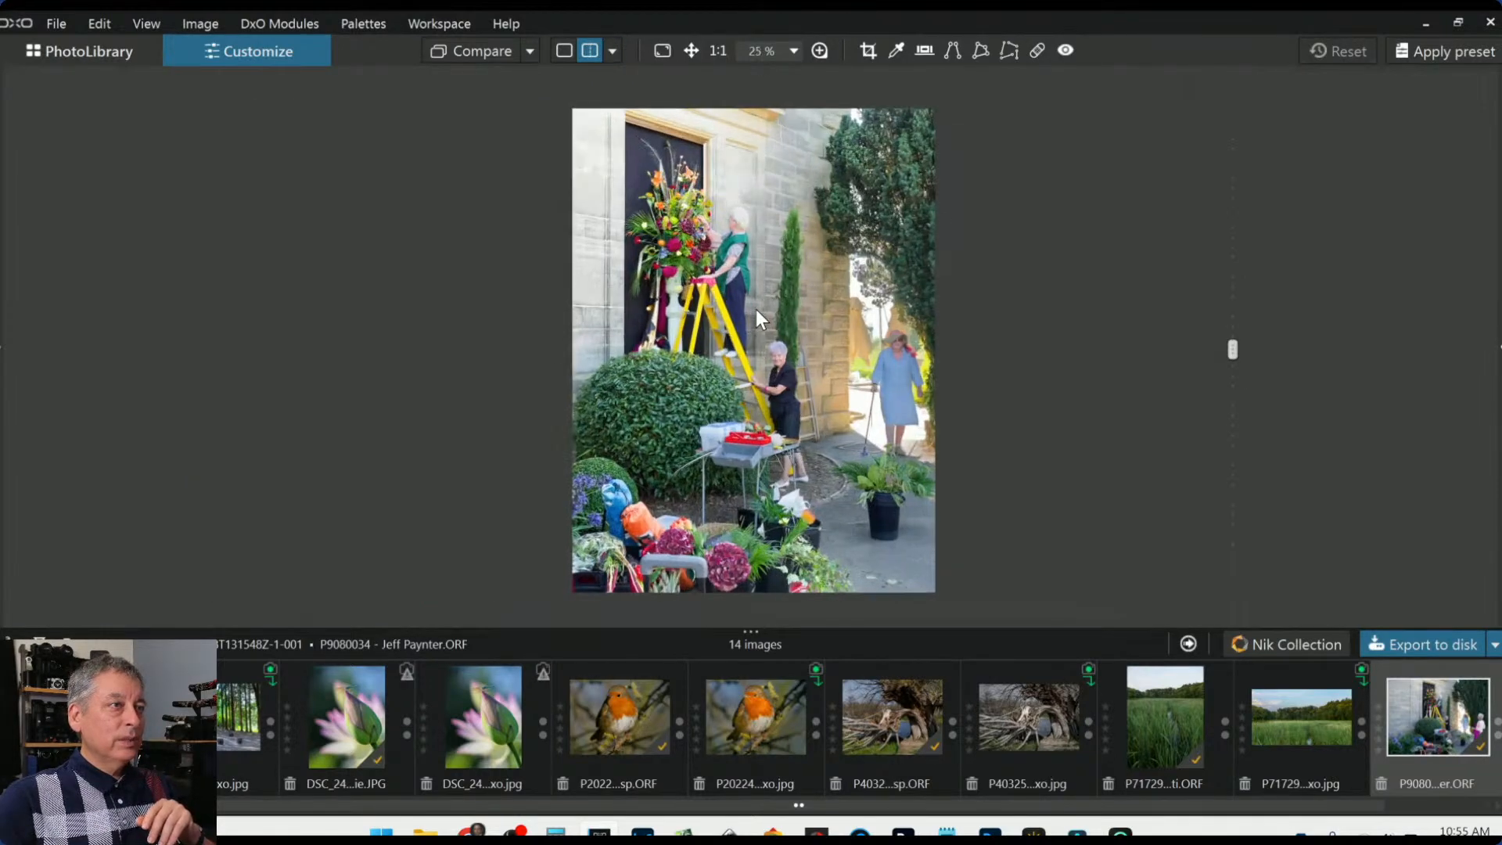
left_click_drag(1234, 352, 359, 340)
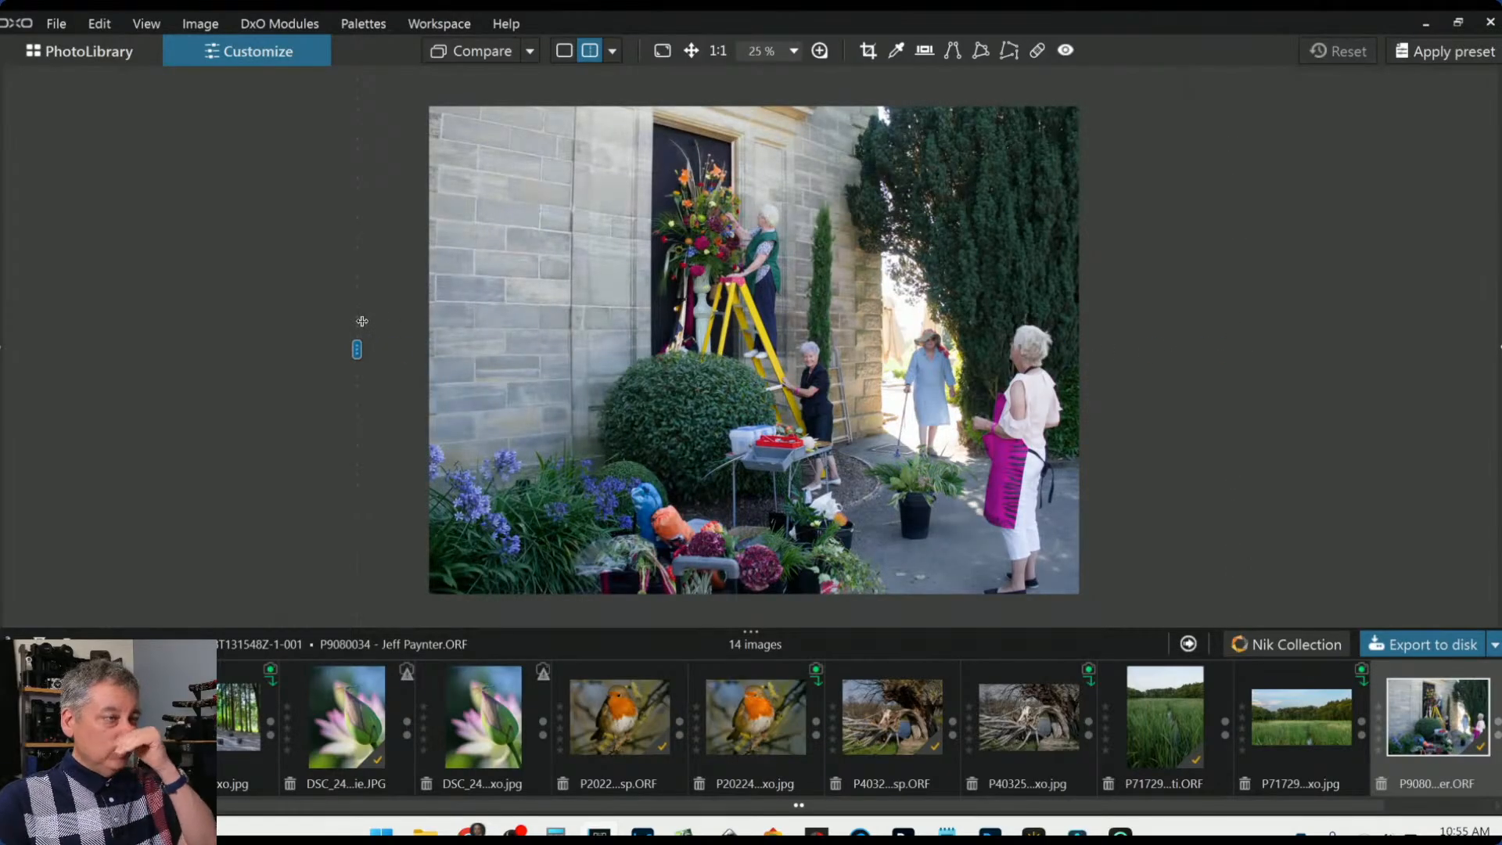
left_click_drag(362, 321, 1311, 329)
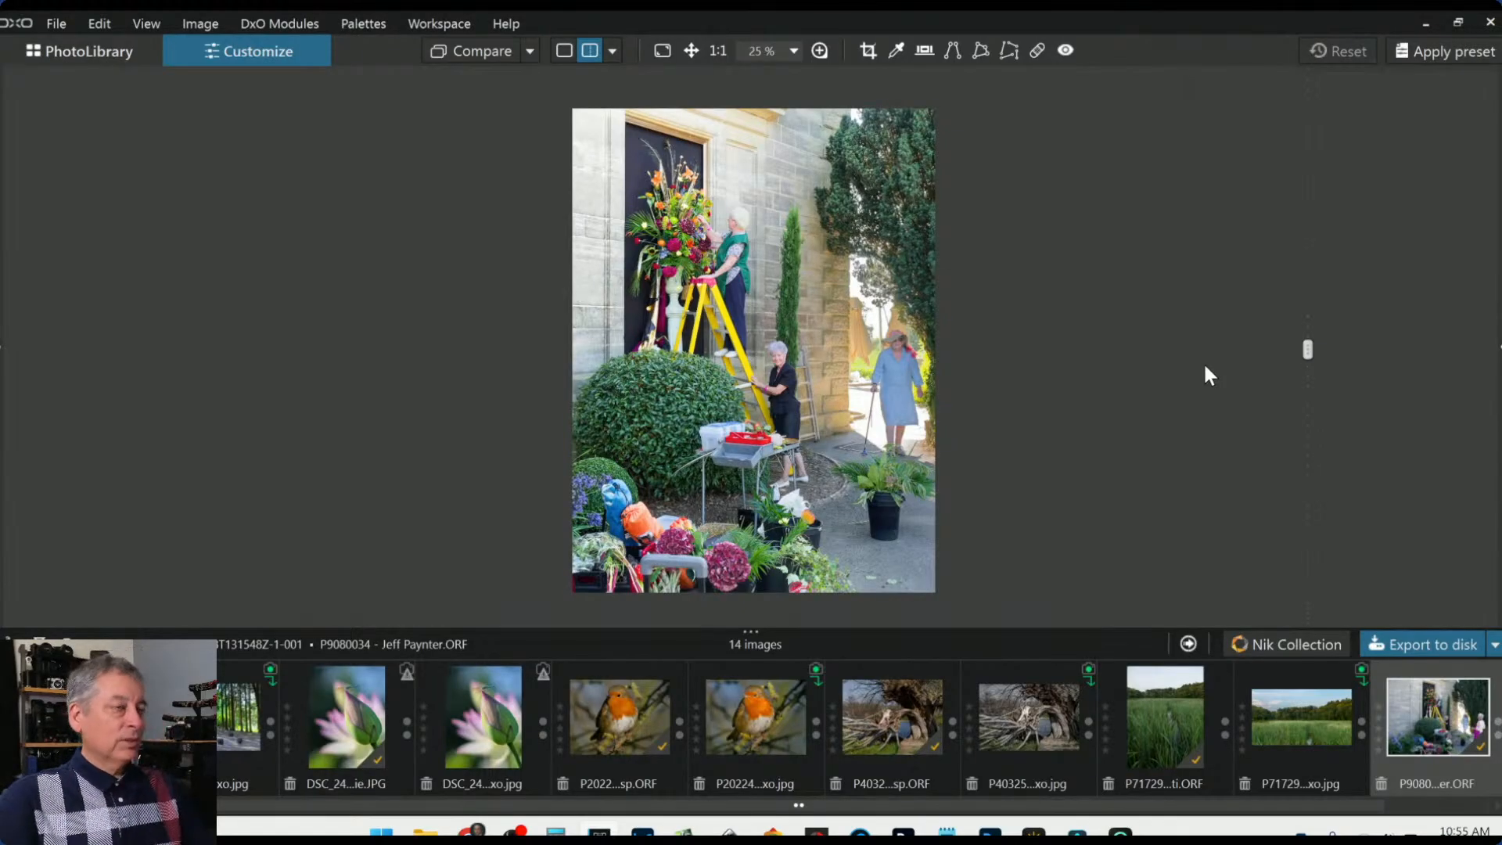
scroll(1285, 752, "down", 1)
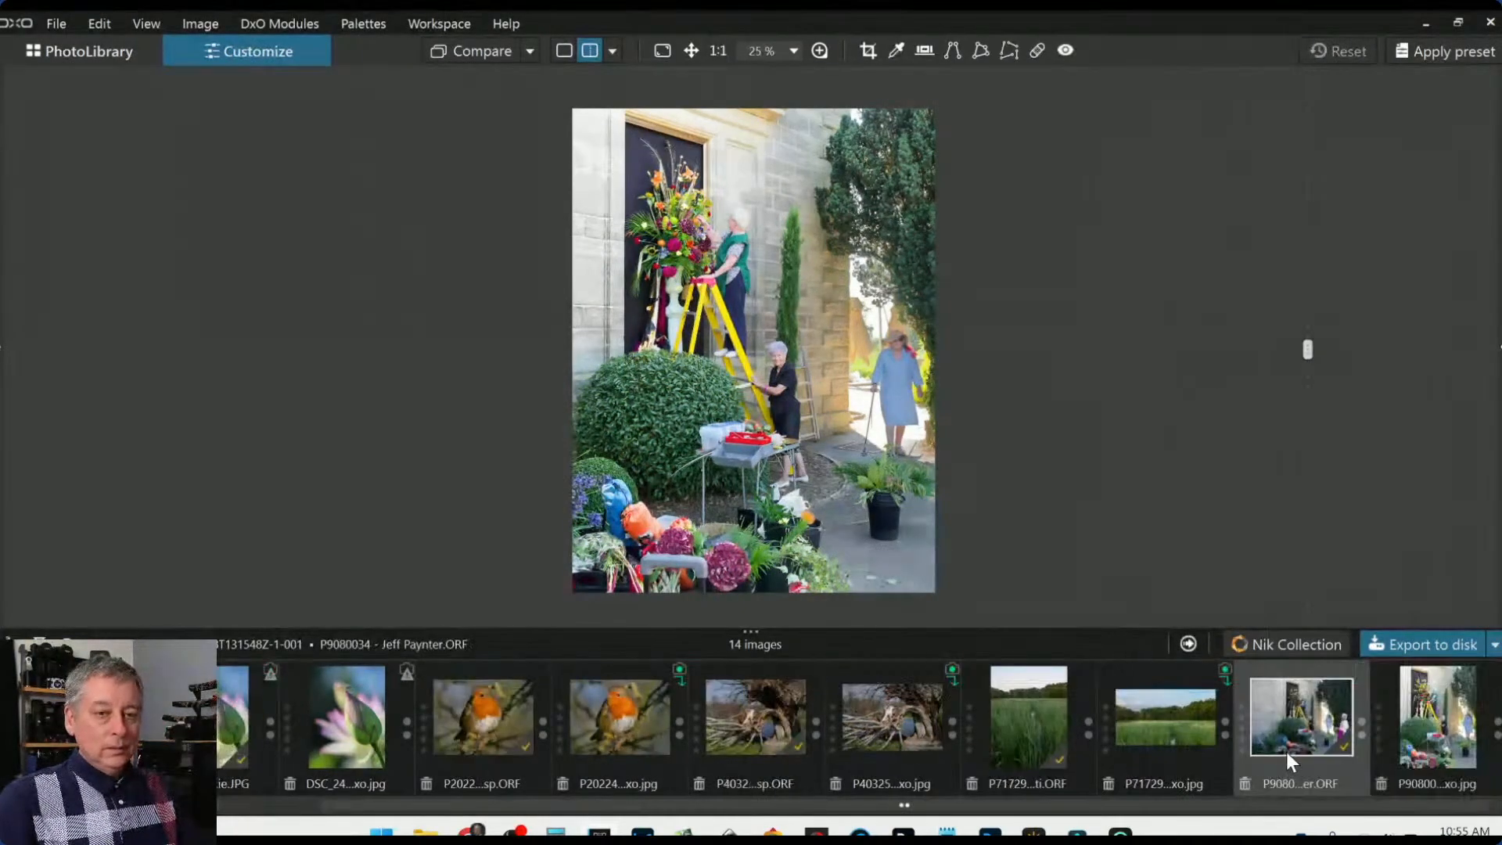
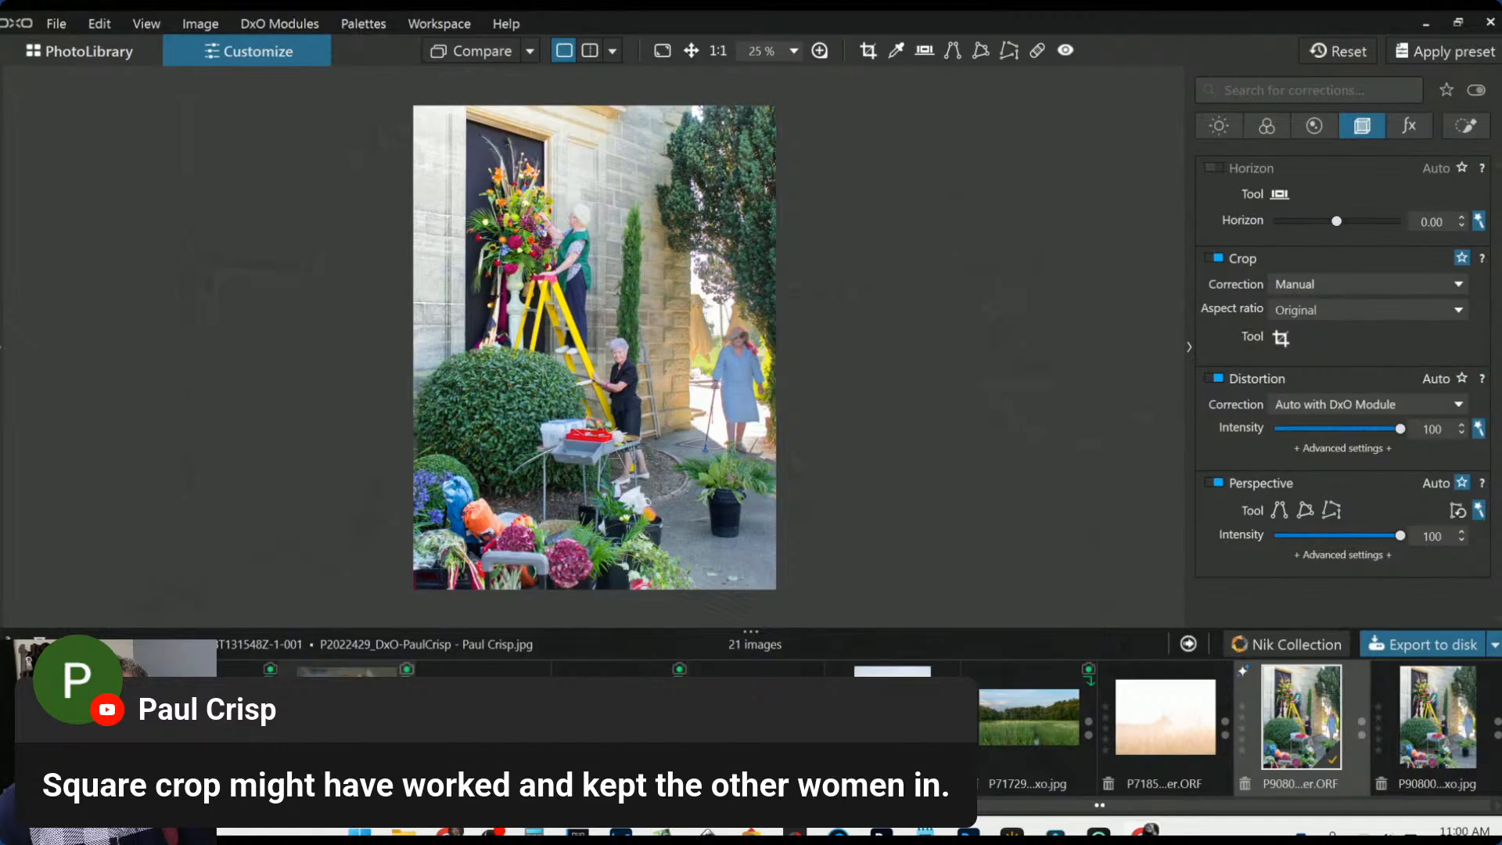
Open the P2022429_DxO robin JPG and set it as the reference image for comparison
left_click(347, 717)
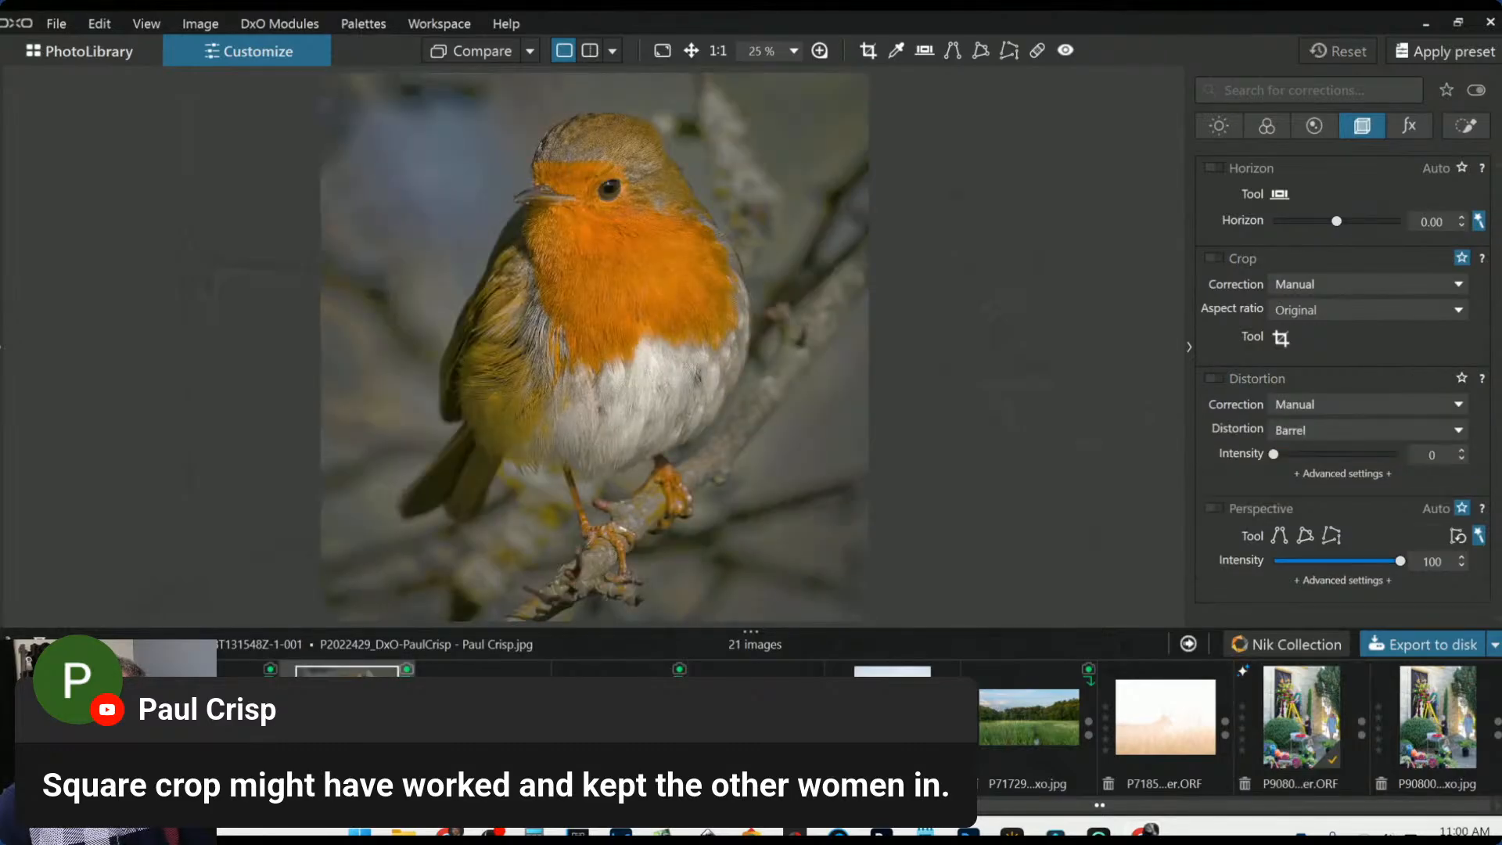
right_click(360, 718)
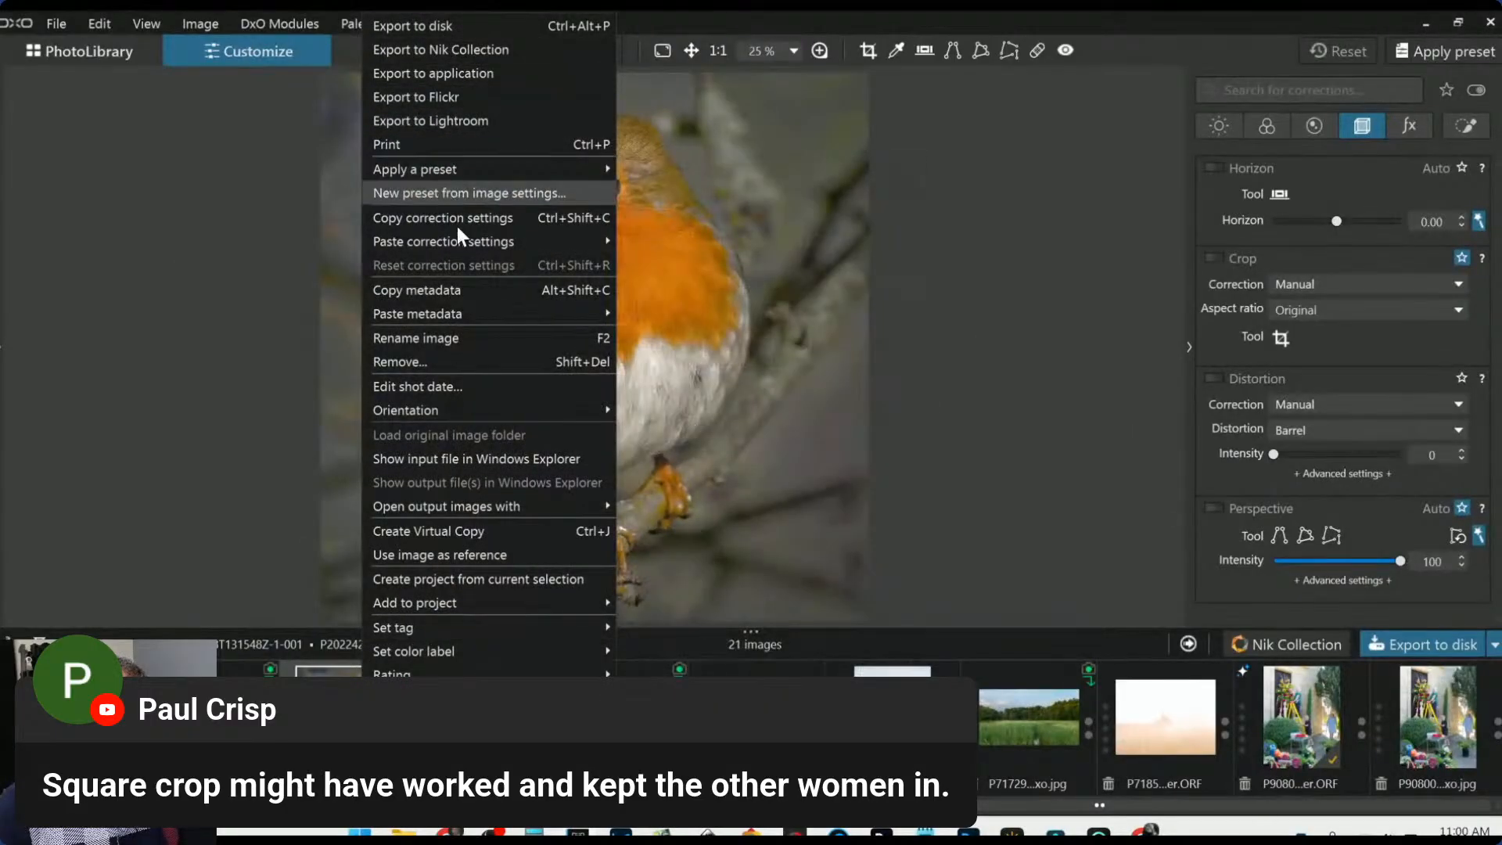
left_click(486, 551)
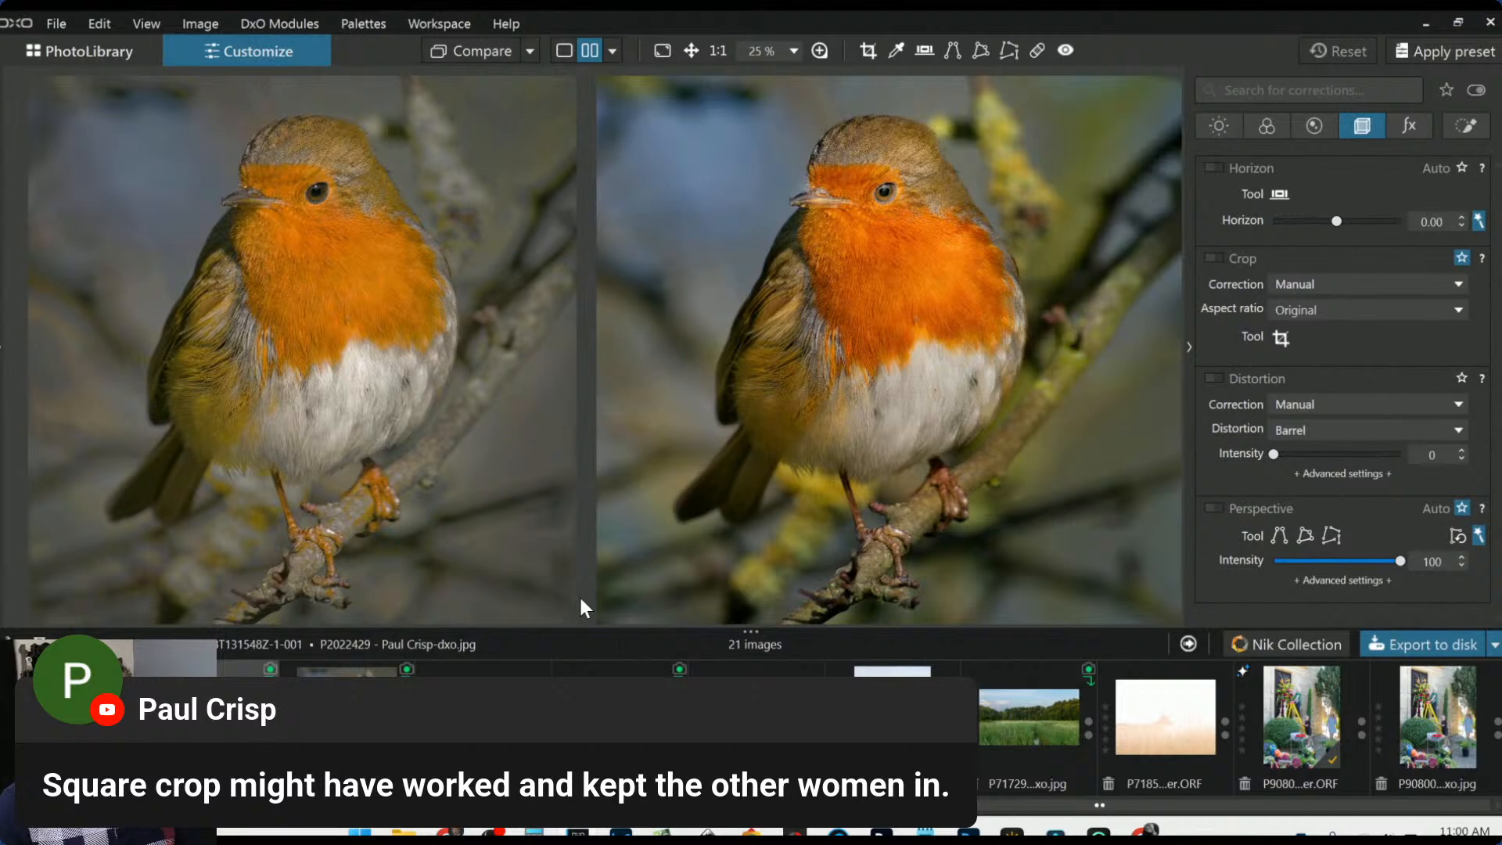
Compare the two robin versions side by side, first as whole birds and up close on the head and eye at 80%
scroll(641, 287, "down", 1)
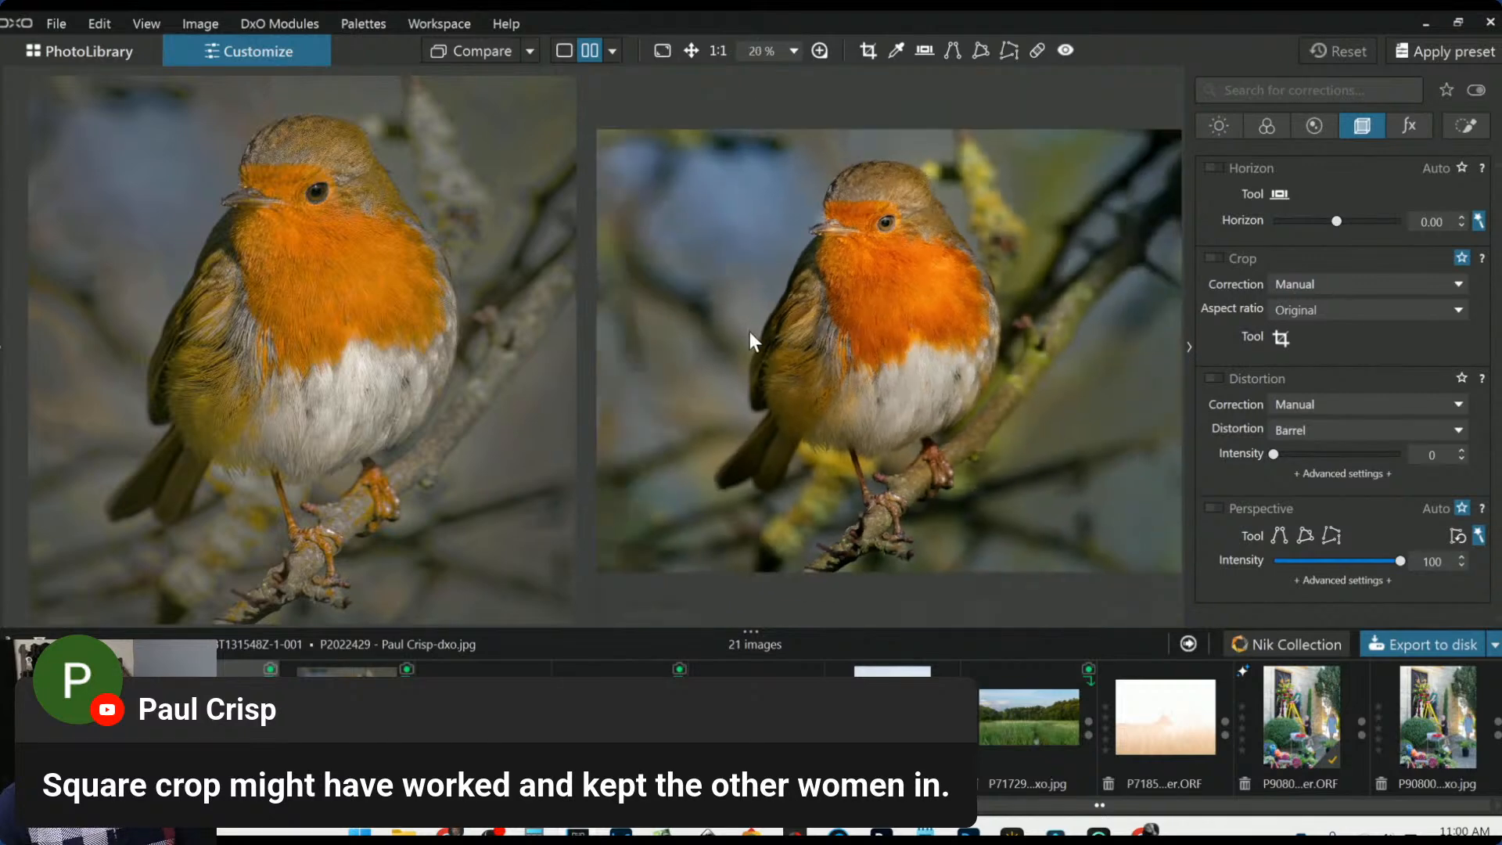
scroll(774, 387, "down", 1)
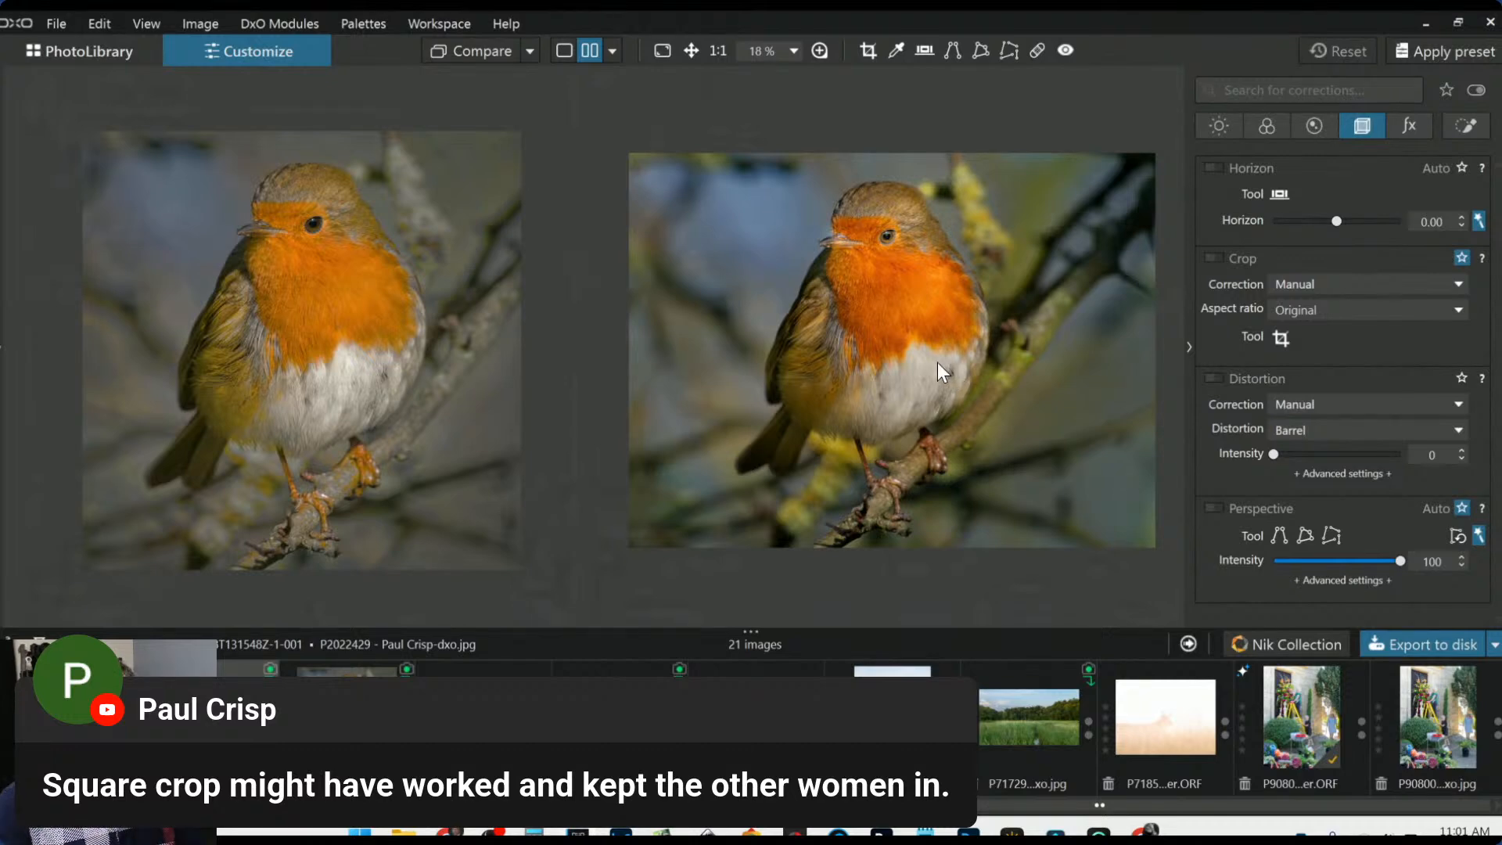
scroll(346, 250, "up", 1)
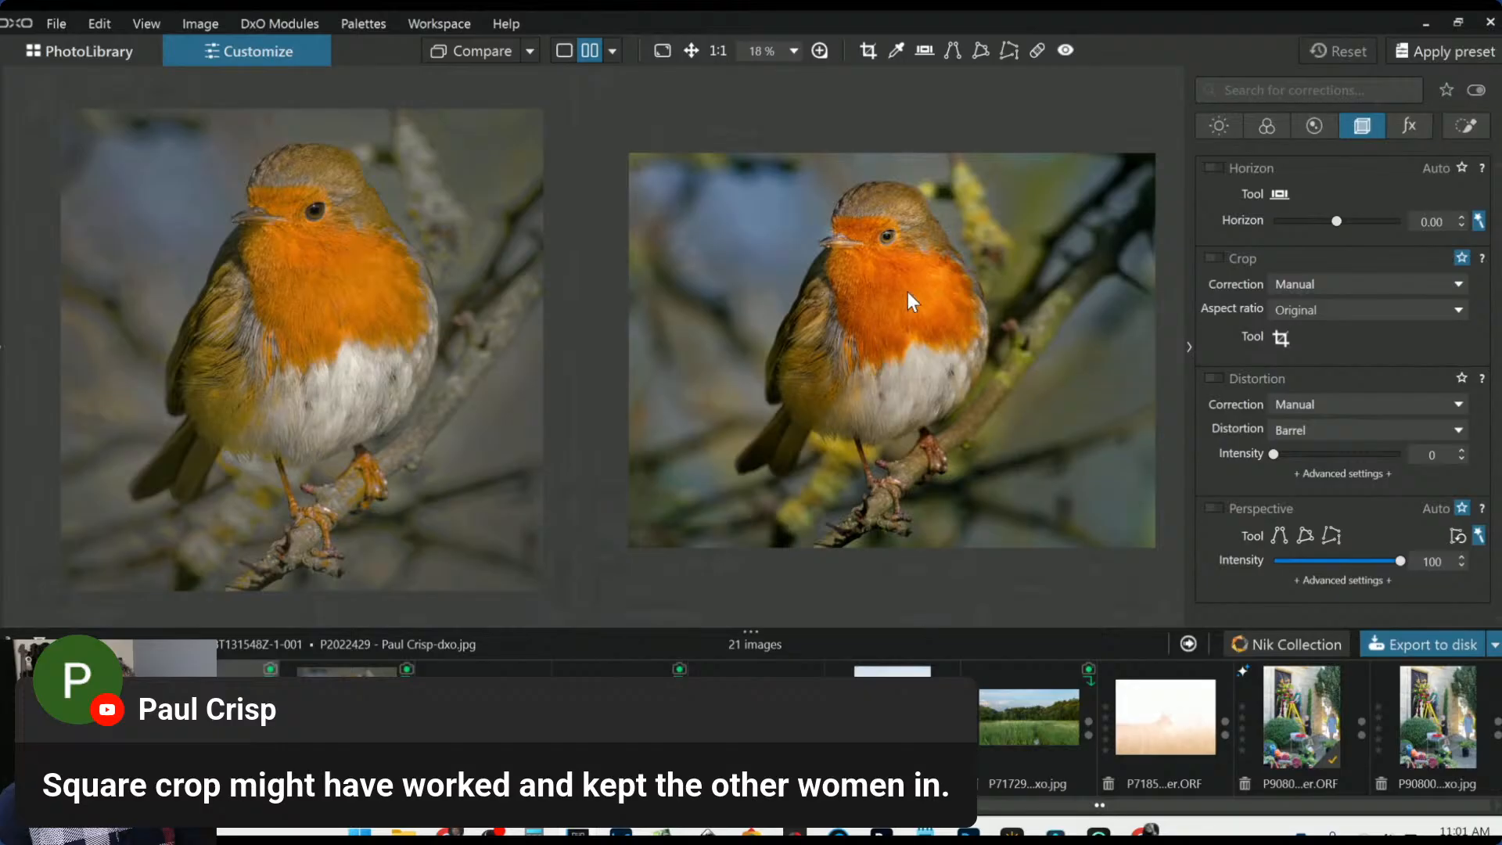
scroll(907, 293, "up", 3)
scroll(472, 249, "up", 4)
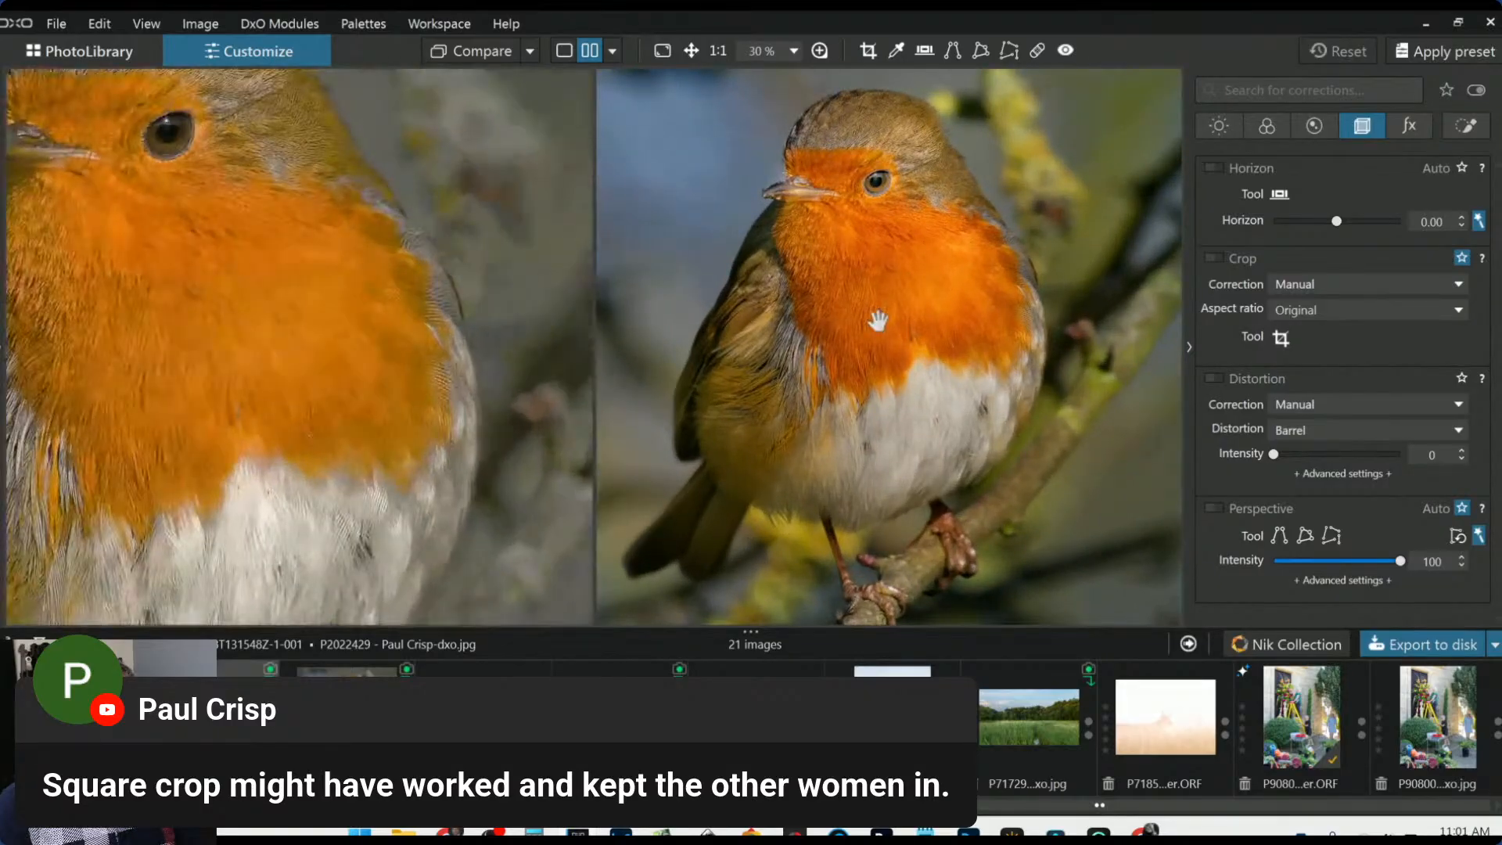
scroll(877, 320, "up", 3)
scroll(311, 298, "up", 3)
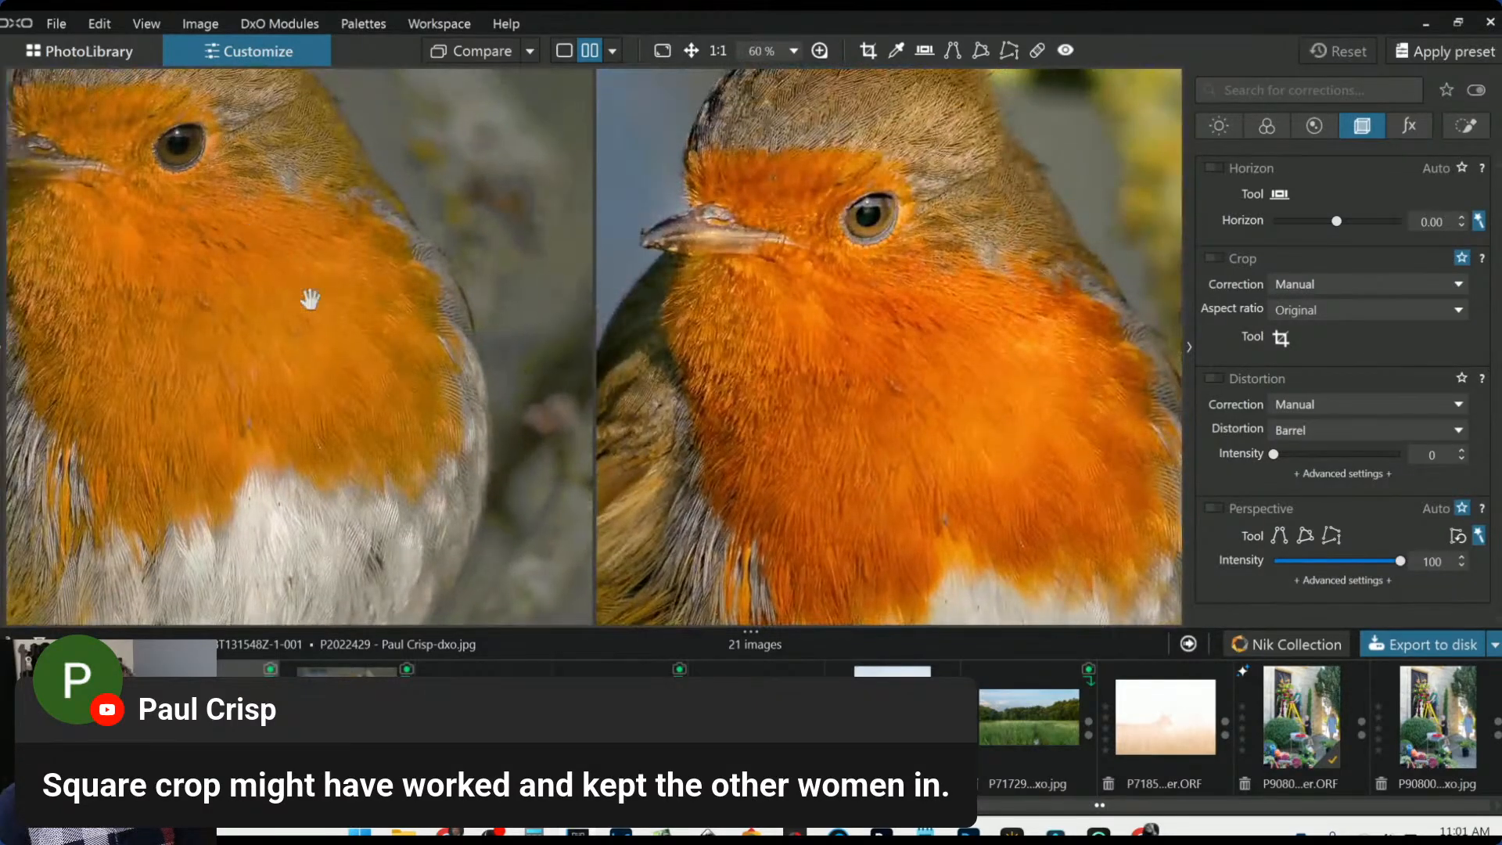
left_click_drag(310, 298, 425, 463)
left_click_drag(873, 313, 872, 469)
scroll(871, 469, "up", 2)
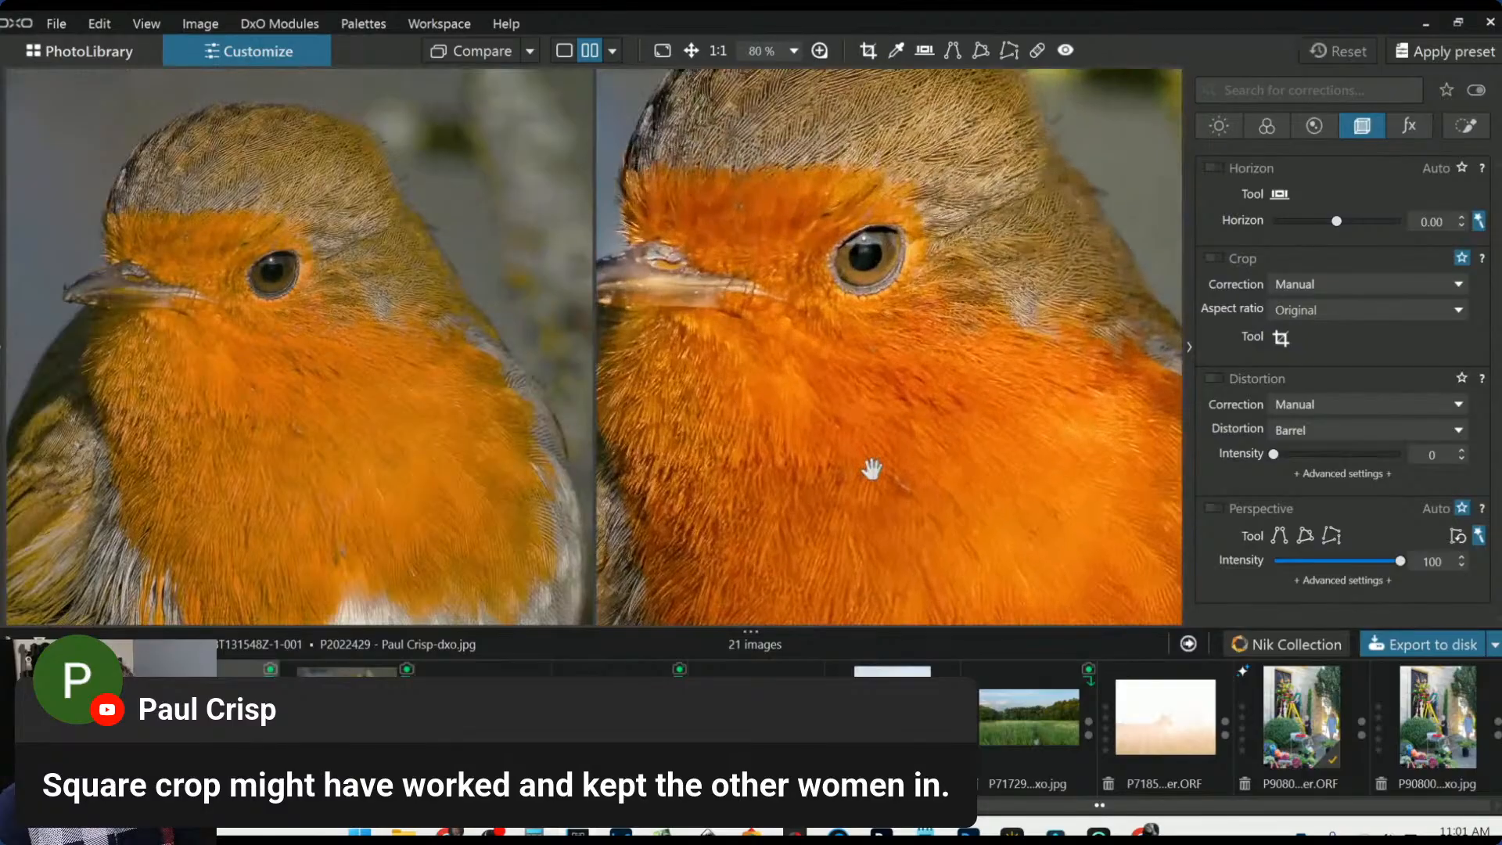
scroll(399, 376, "up", 2)
scroll(389, 376, "down", 1)
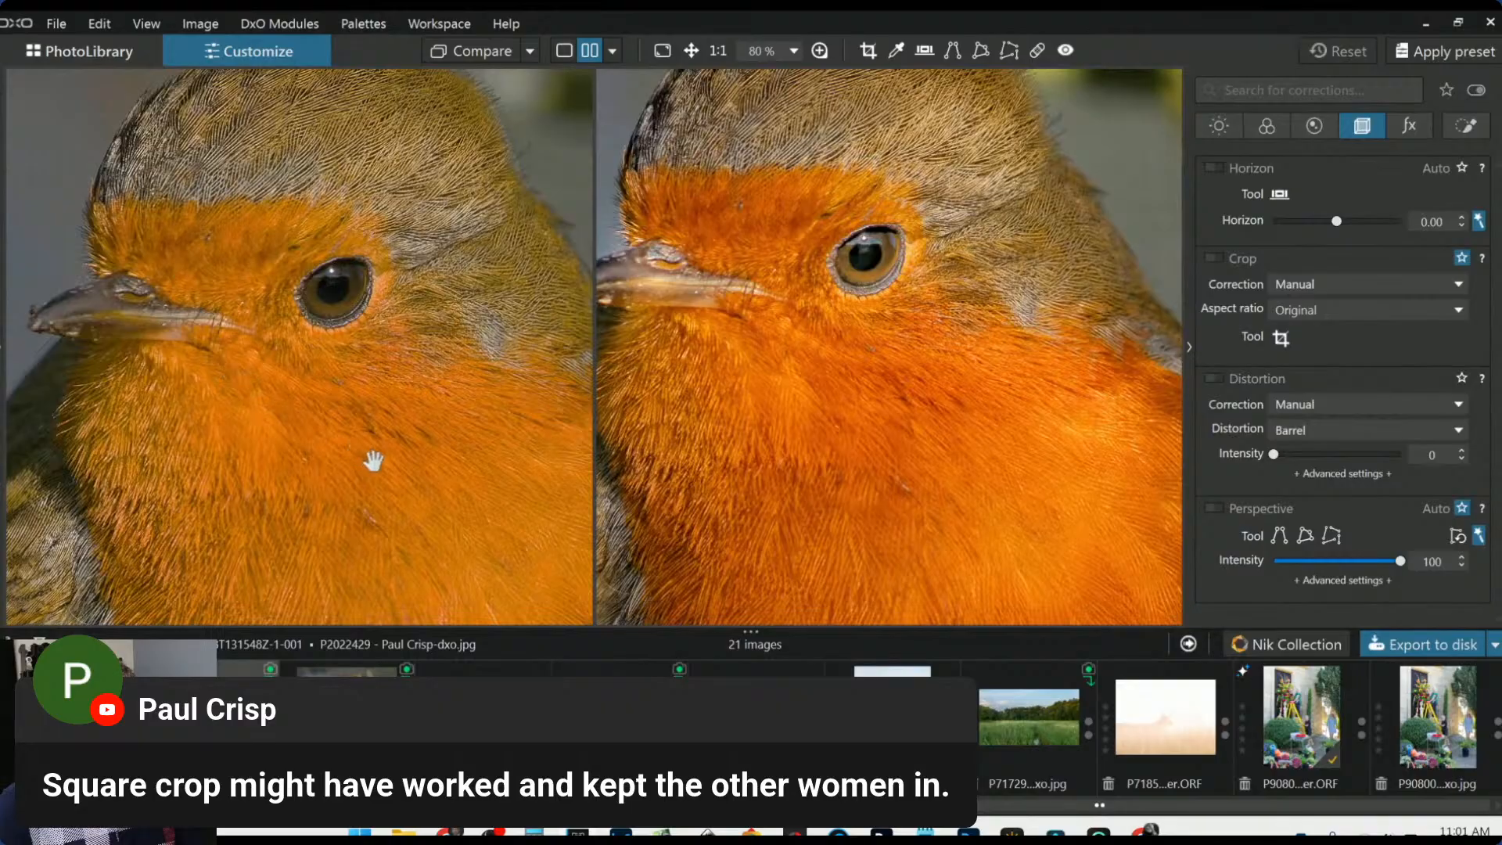
Examine the breast feather detail in both robin versions at 80%, and compare the overall colour of the whole birds again
left_click_drag(449, 500, 363, 401)
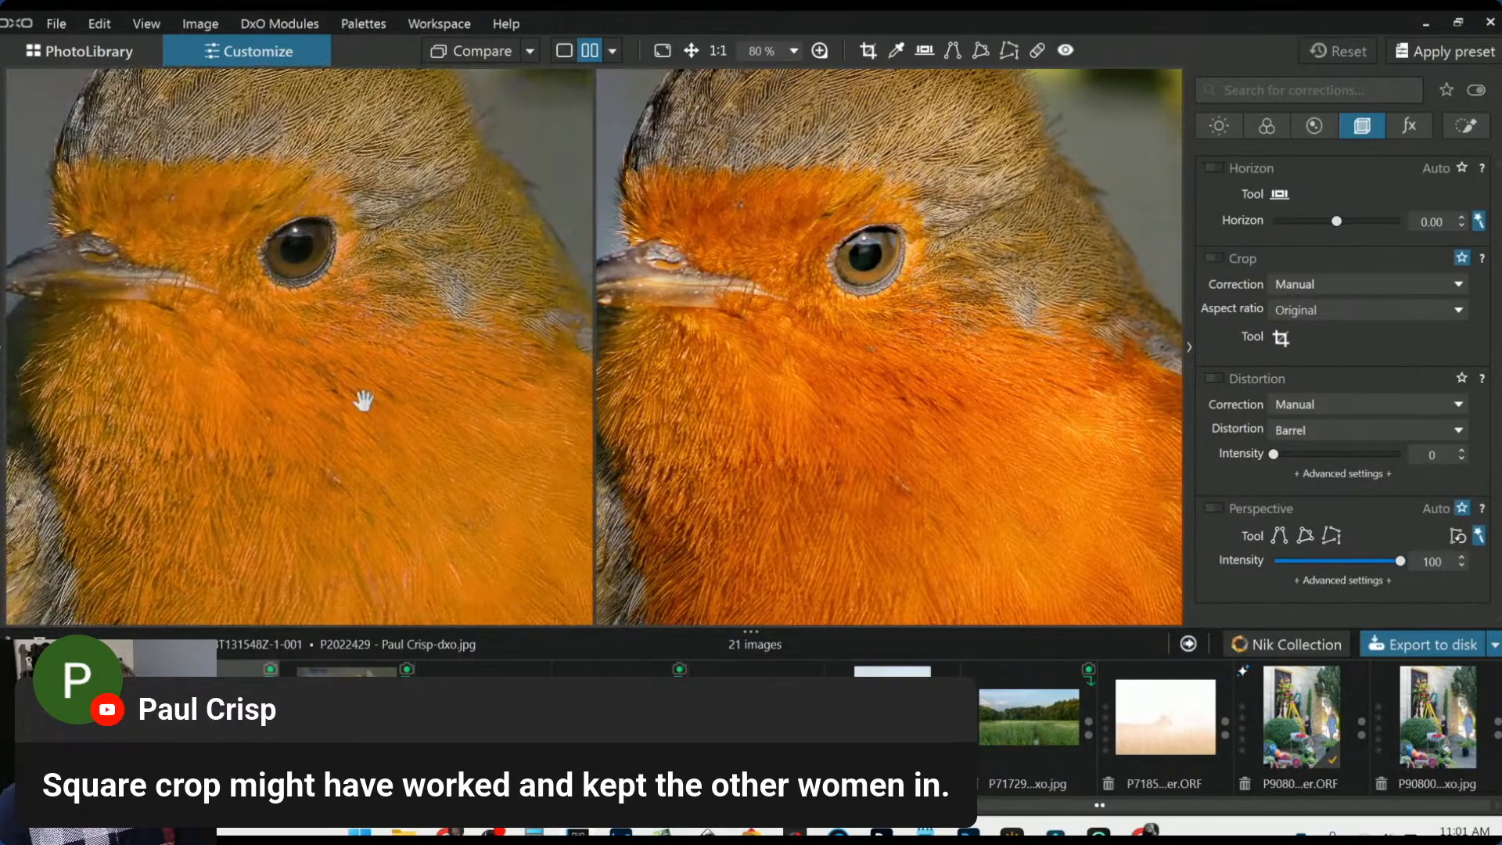
left_click_drag(372, 481, 317, 402)
left_click_drag(764, 504, 696, 442)
left_click_drag(454, 485, 389, 388)
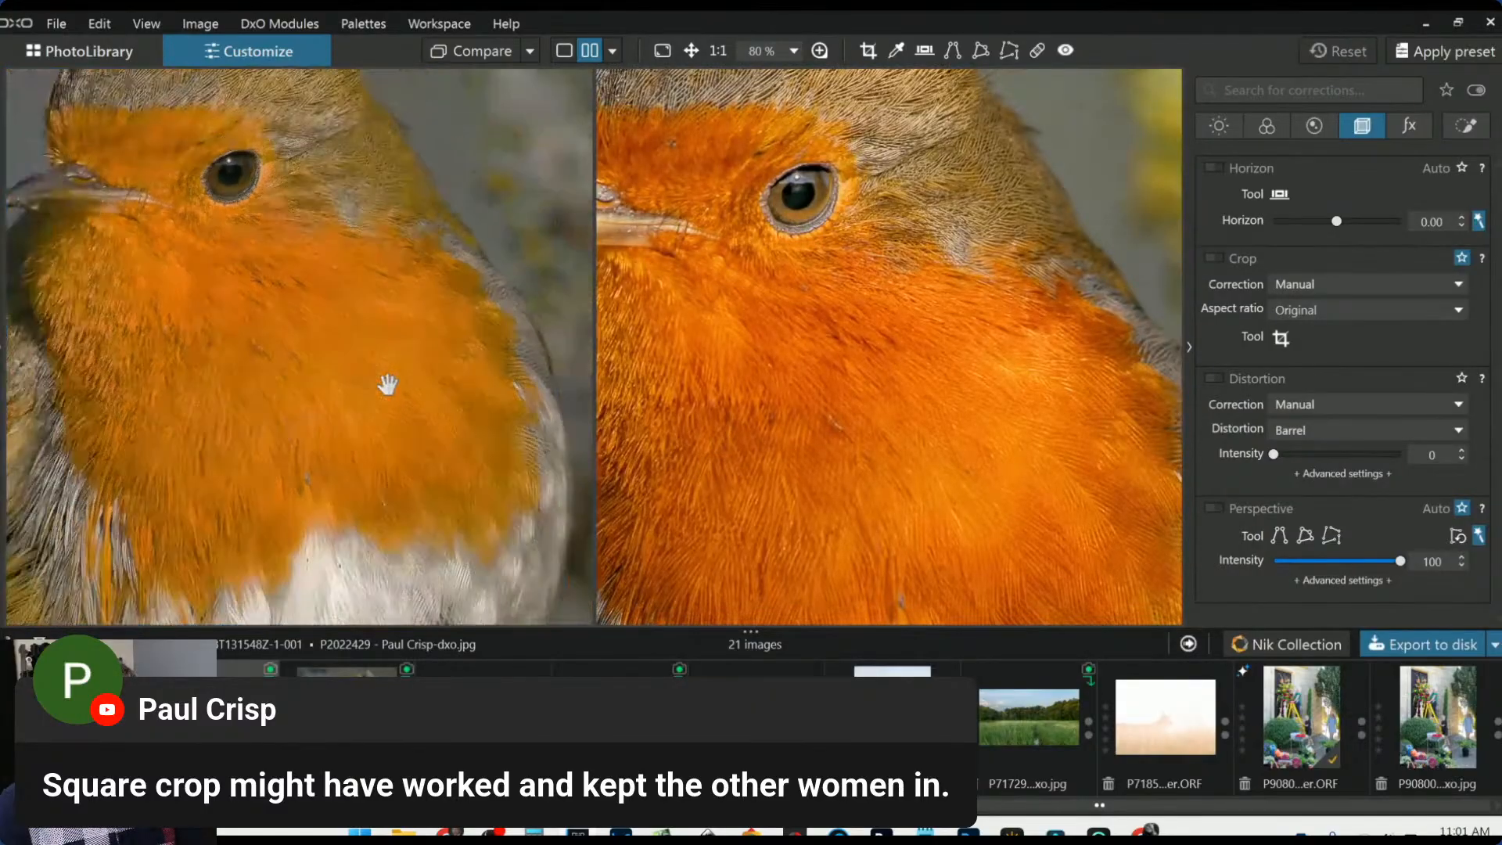
scroll(790, 371, "down", 4)
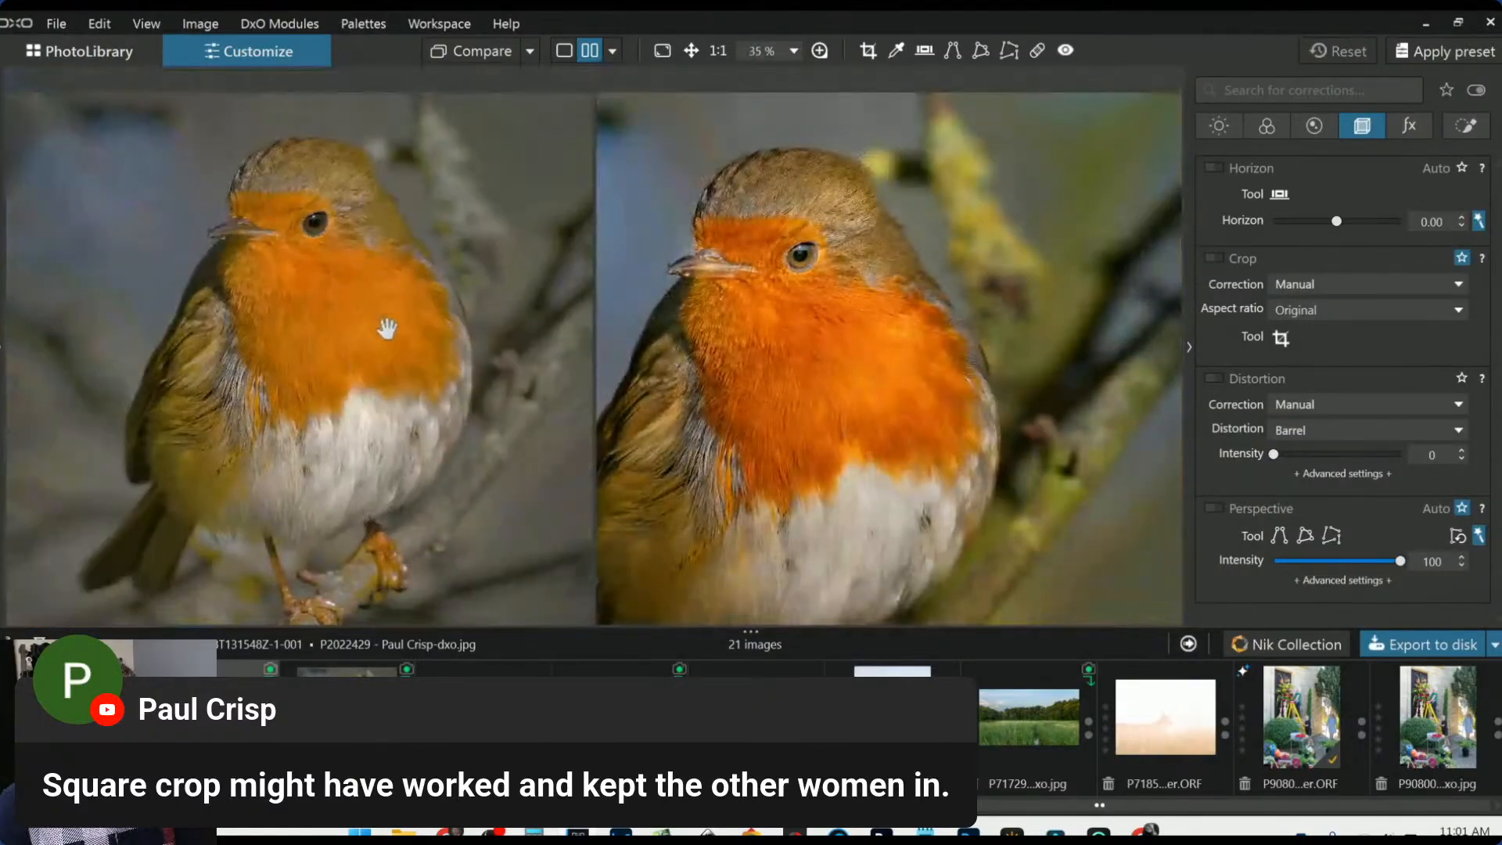
scroll(884, 375, "down", 2)
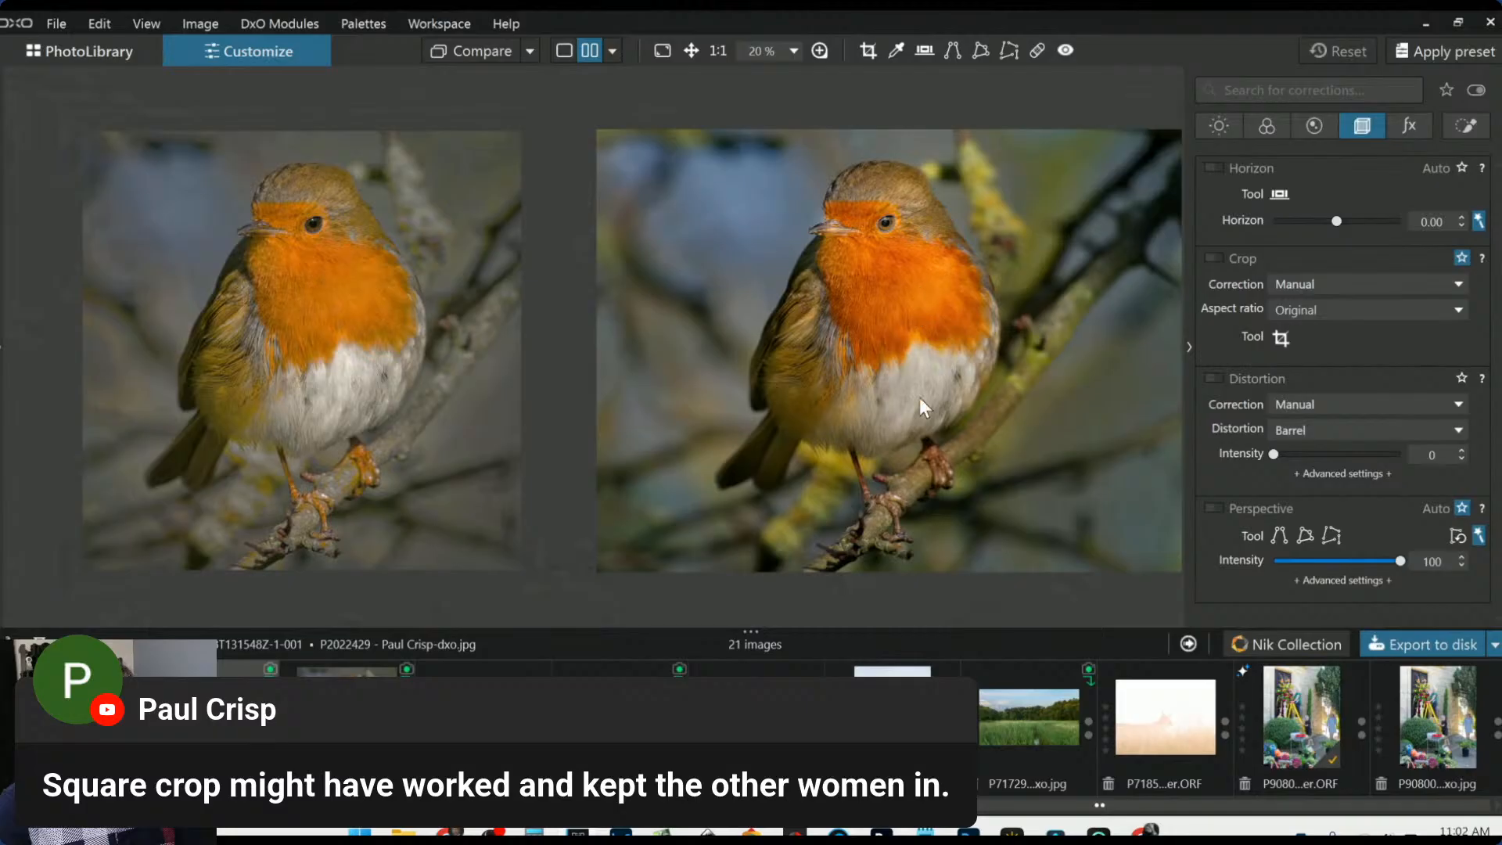
scroll(919, 397, "up", 1)
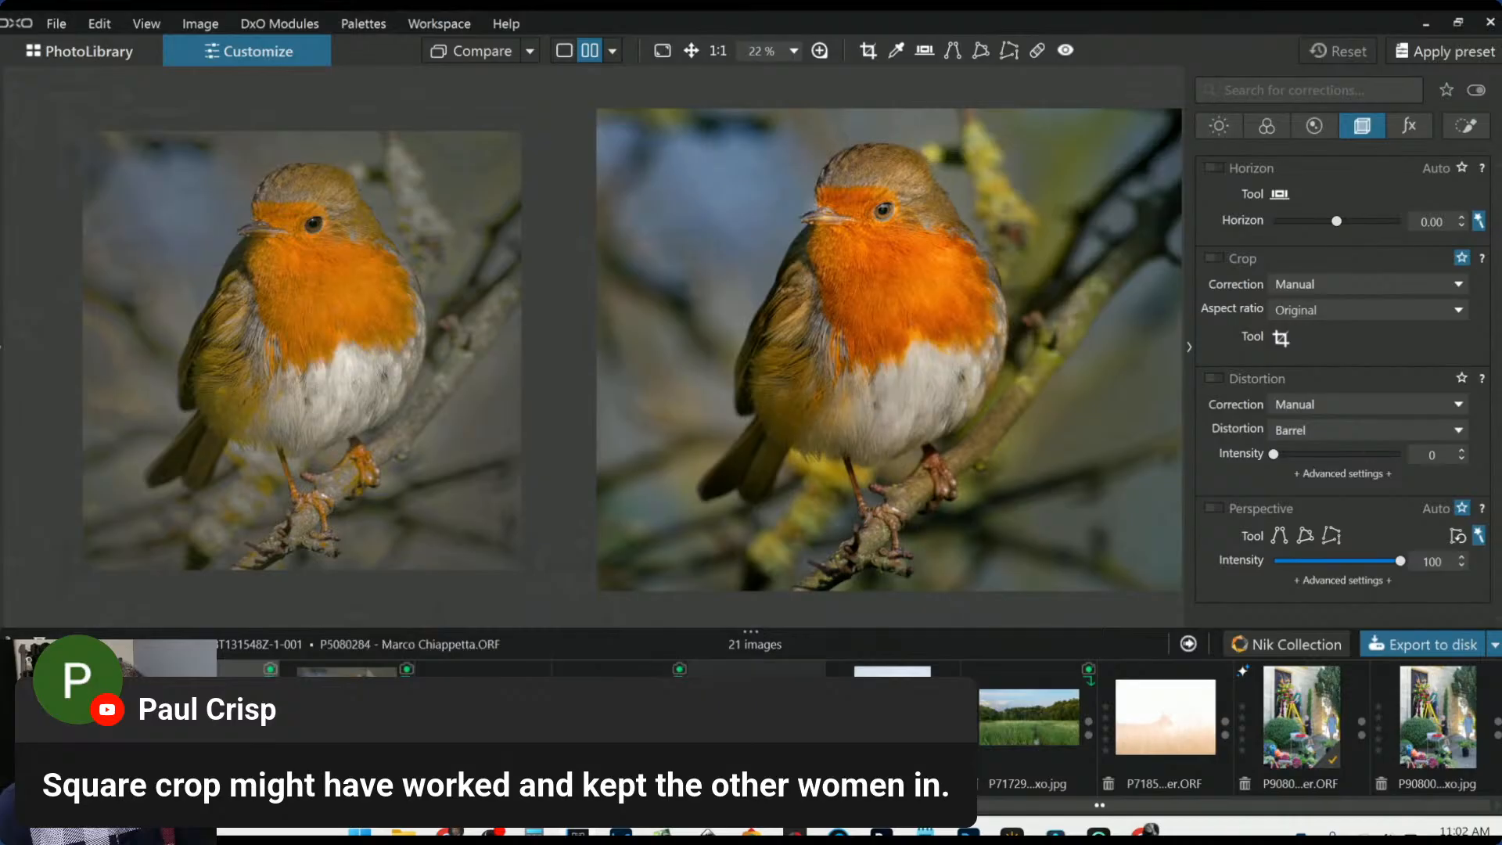
Apply the correction settings of the cropped DSC_2441 lotus JPG to the DSC_2444 lotus NEF photo
scroll(383, 728, "up", 7)
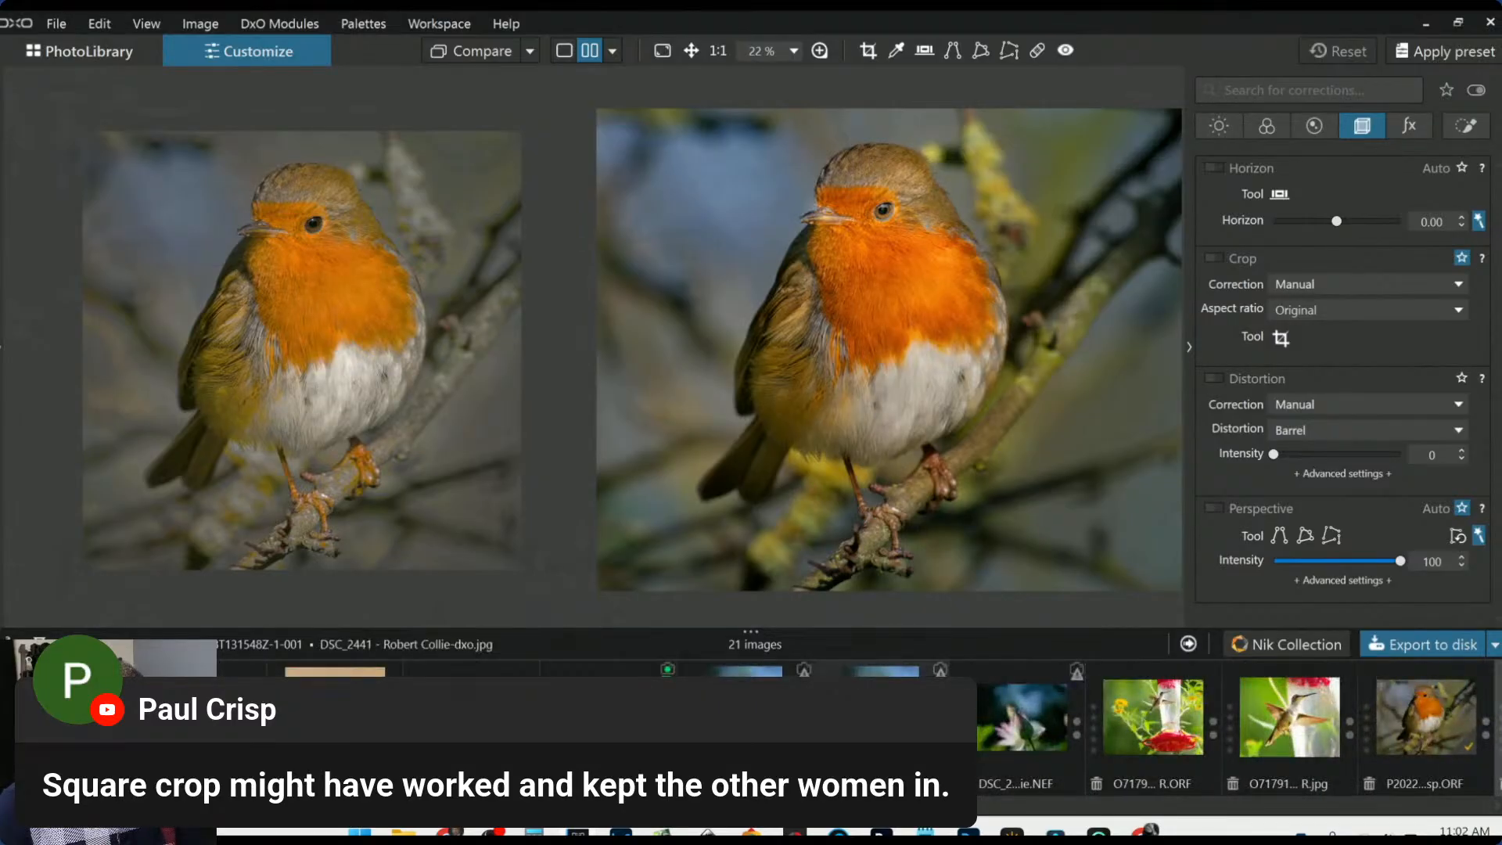
left_click(879, 727)
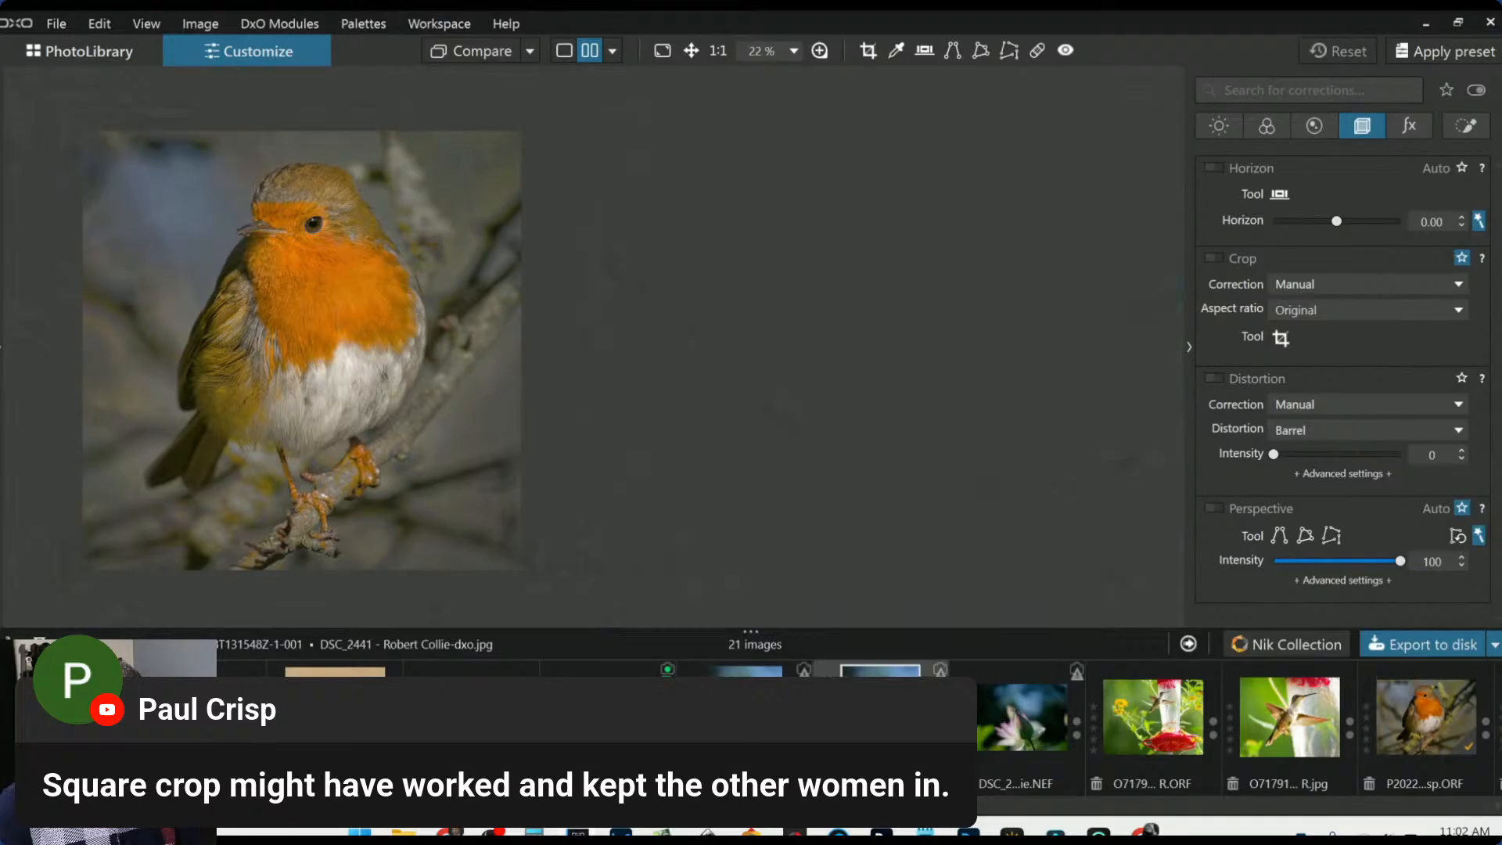
left_click(1033, 733)
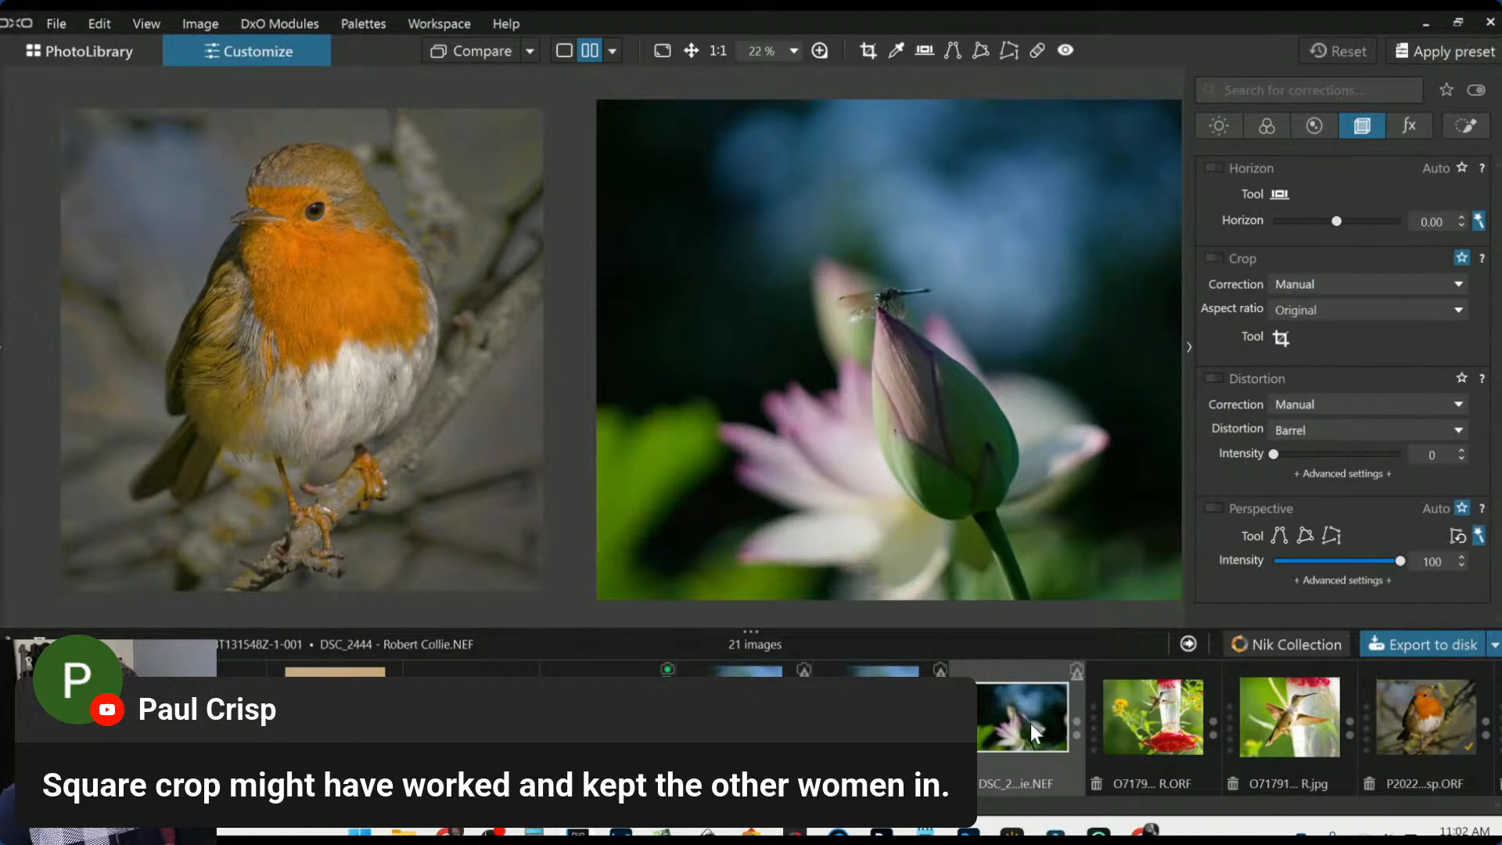
left_click(747, 727)
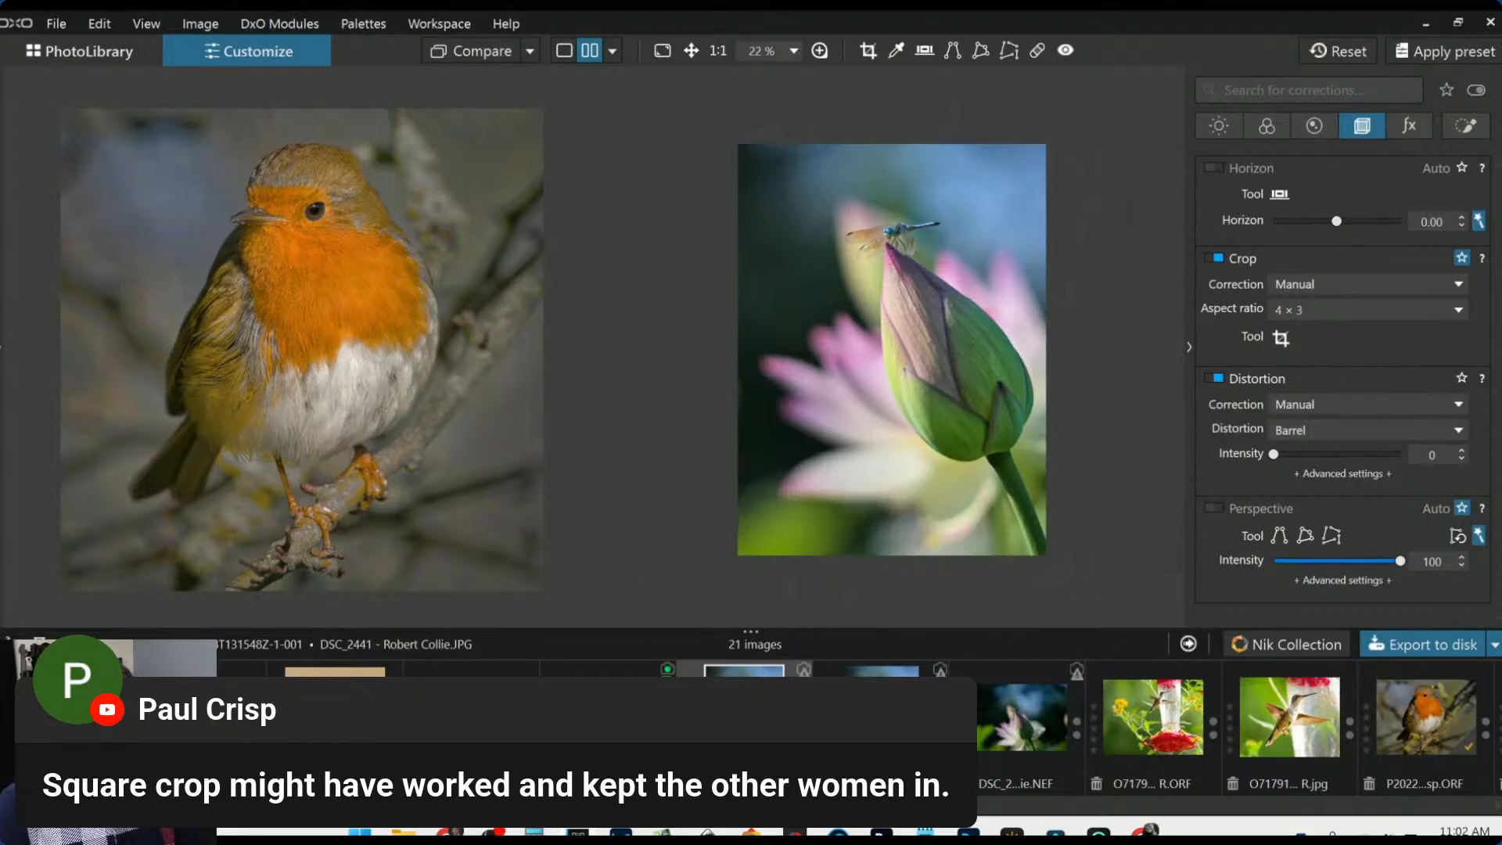
left_click(1017, 720)
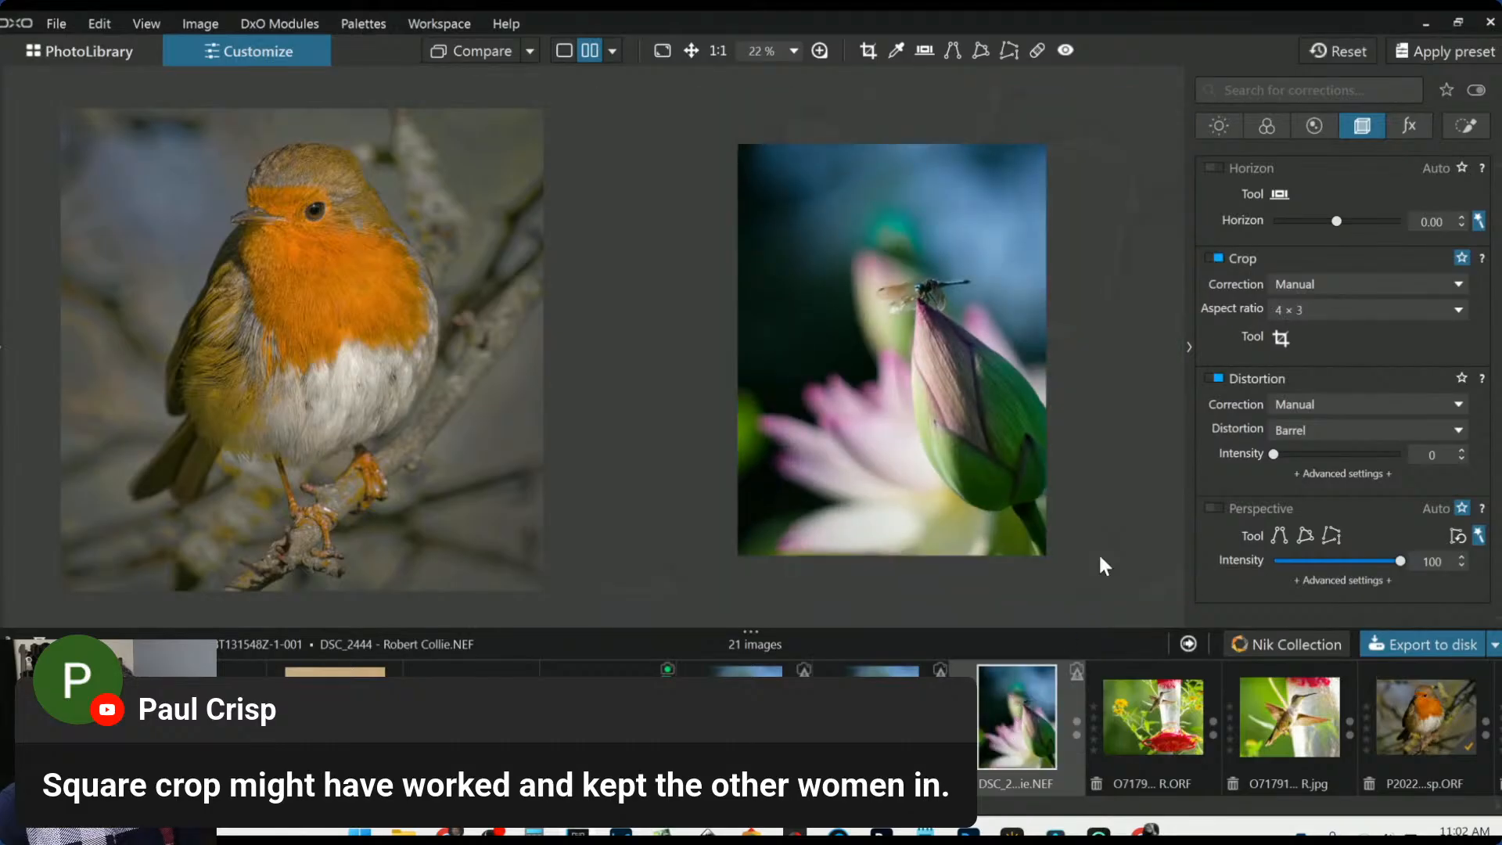
Switch the lotus NEF photo's denoising to DeepPRIME 3 and set its Luminance automatically
left_click(1314, 126)
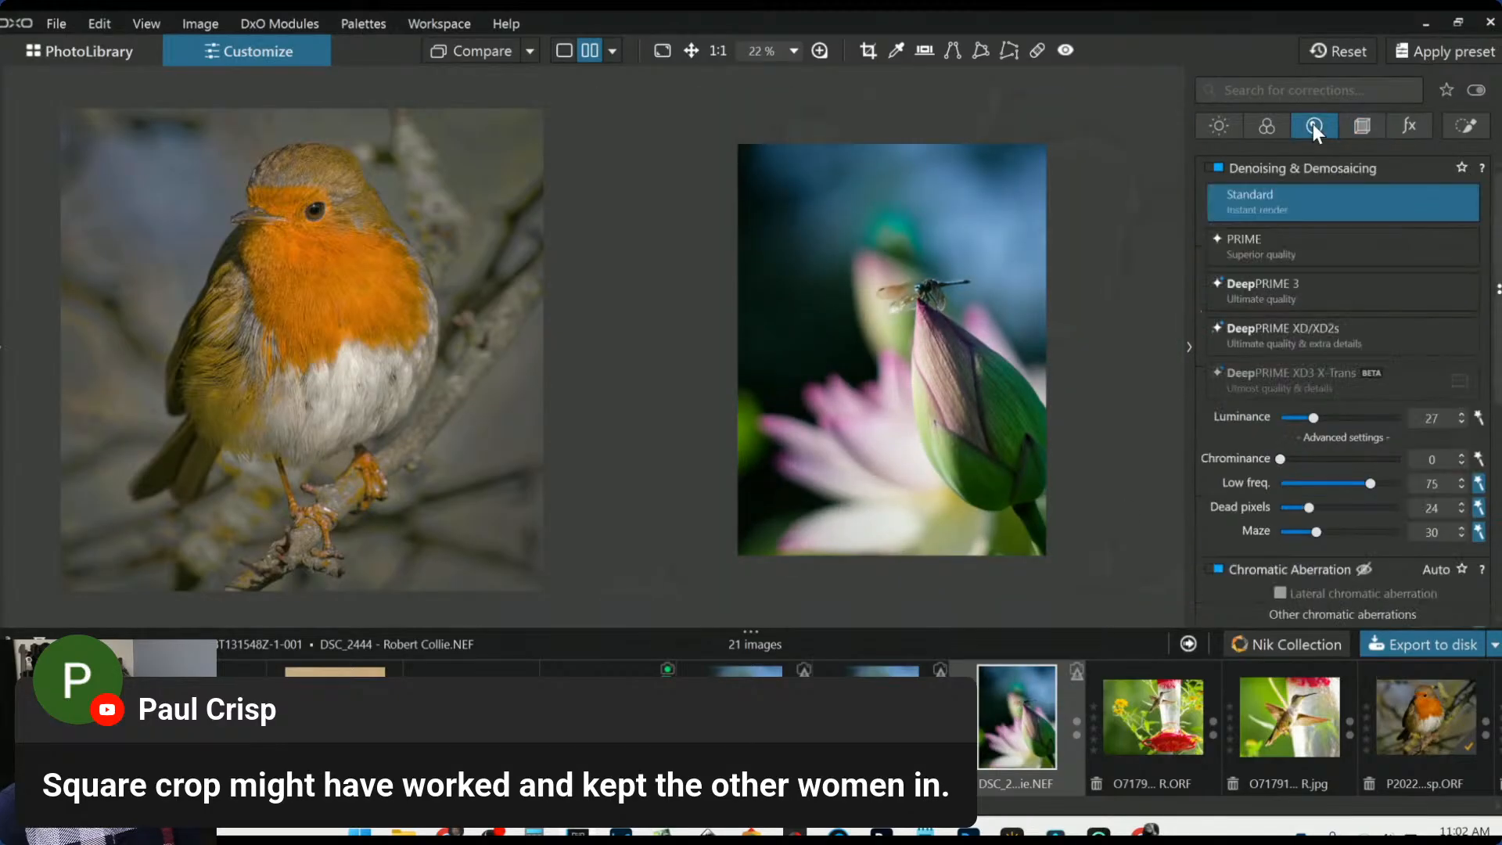
left_click(1259, 302)
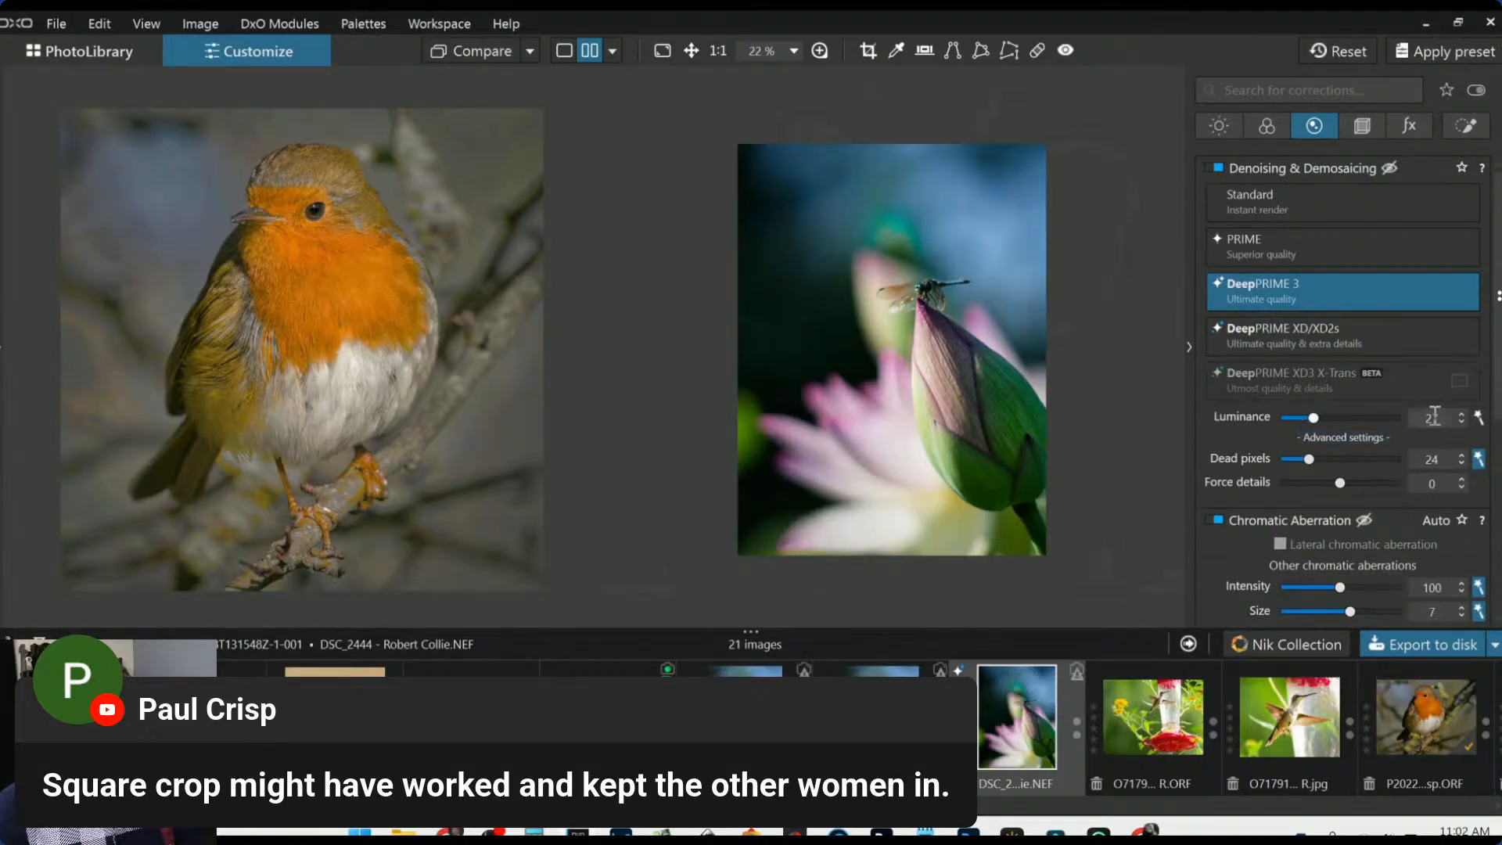
left_click(1478, 417)
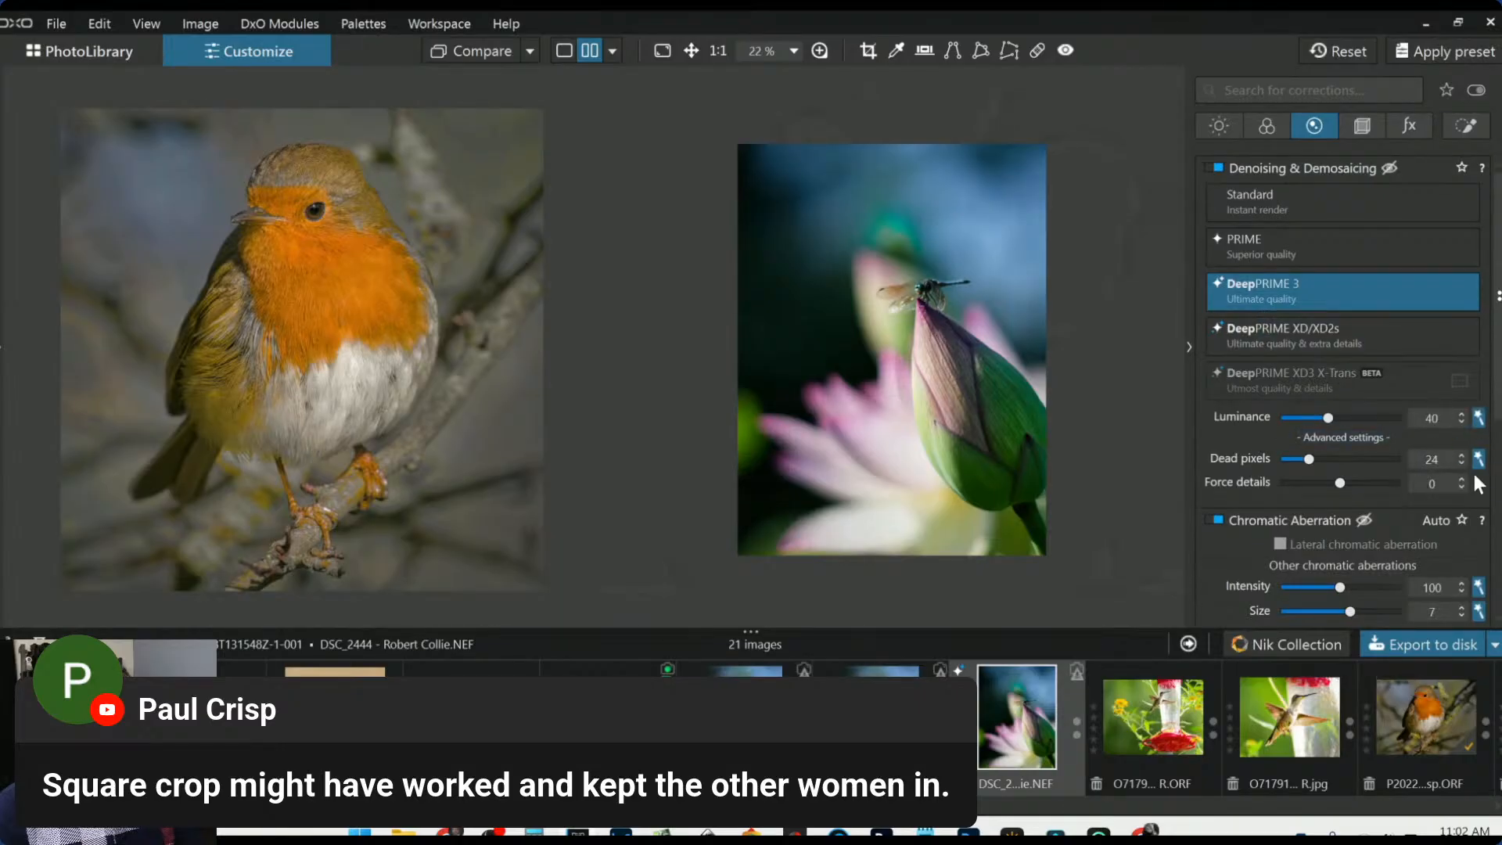
scroll(1354, 533, "down", 3)
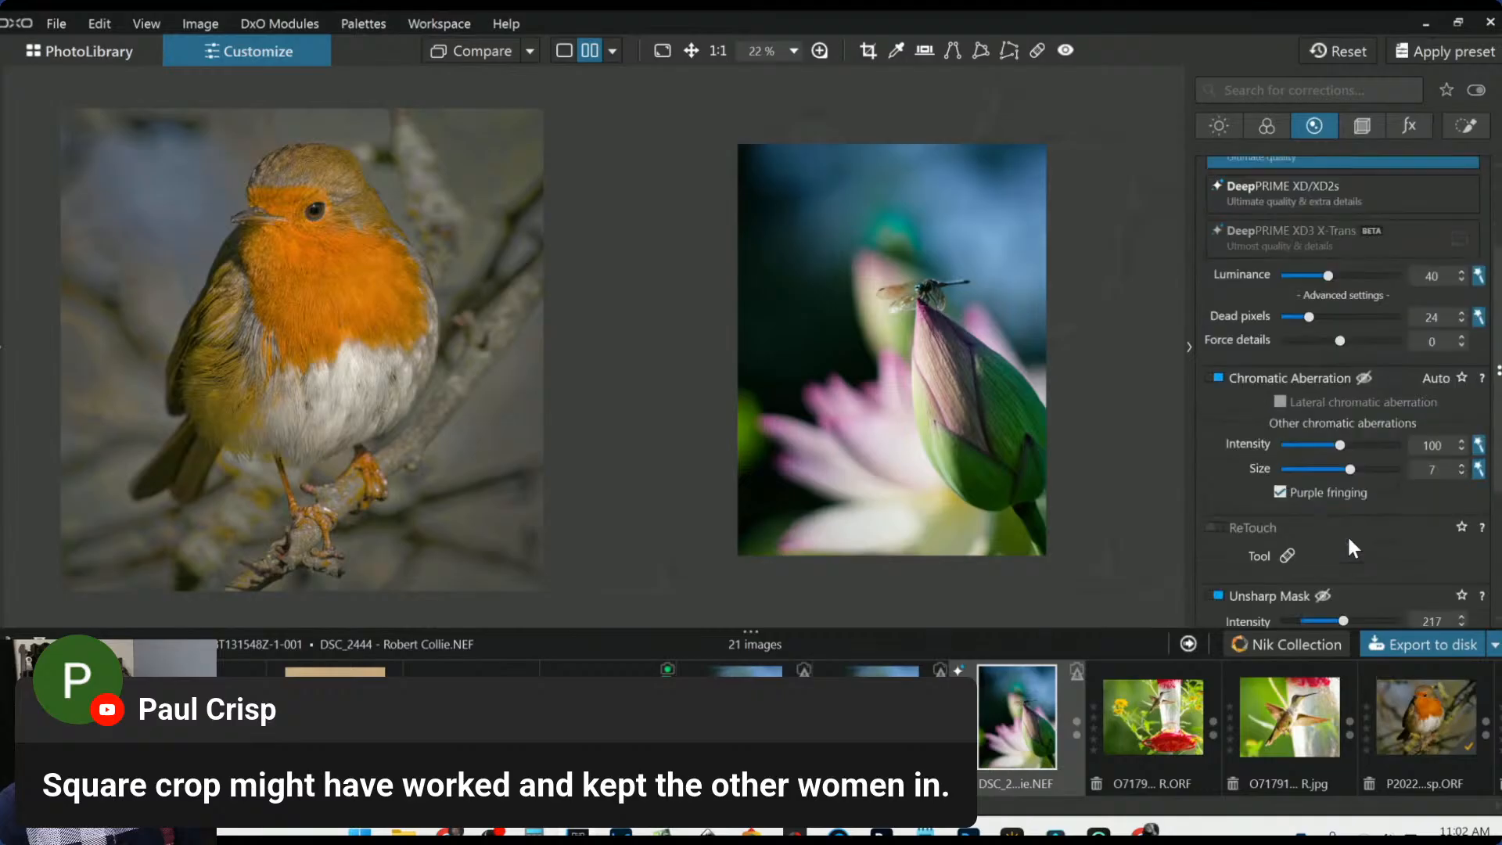
Show the DSC_2444 lotus NEF on its own and raise its overall exposure to 0.30
left_click(563, 51)
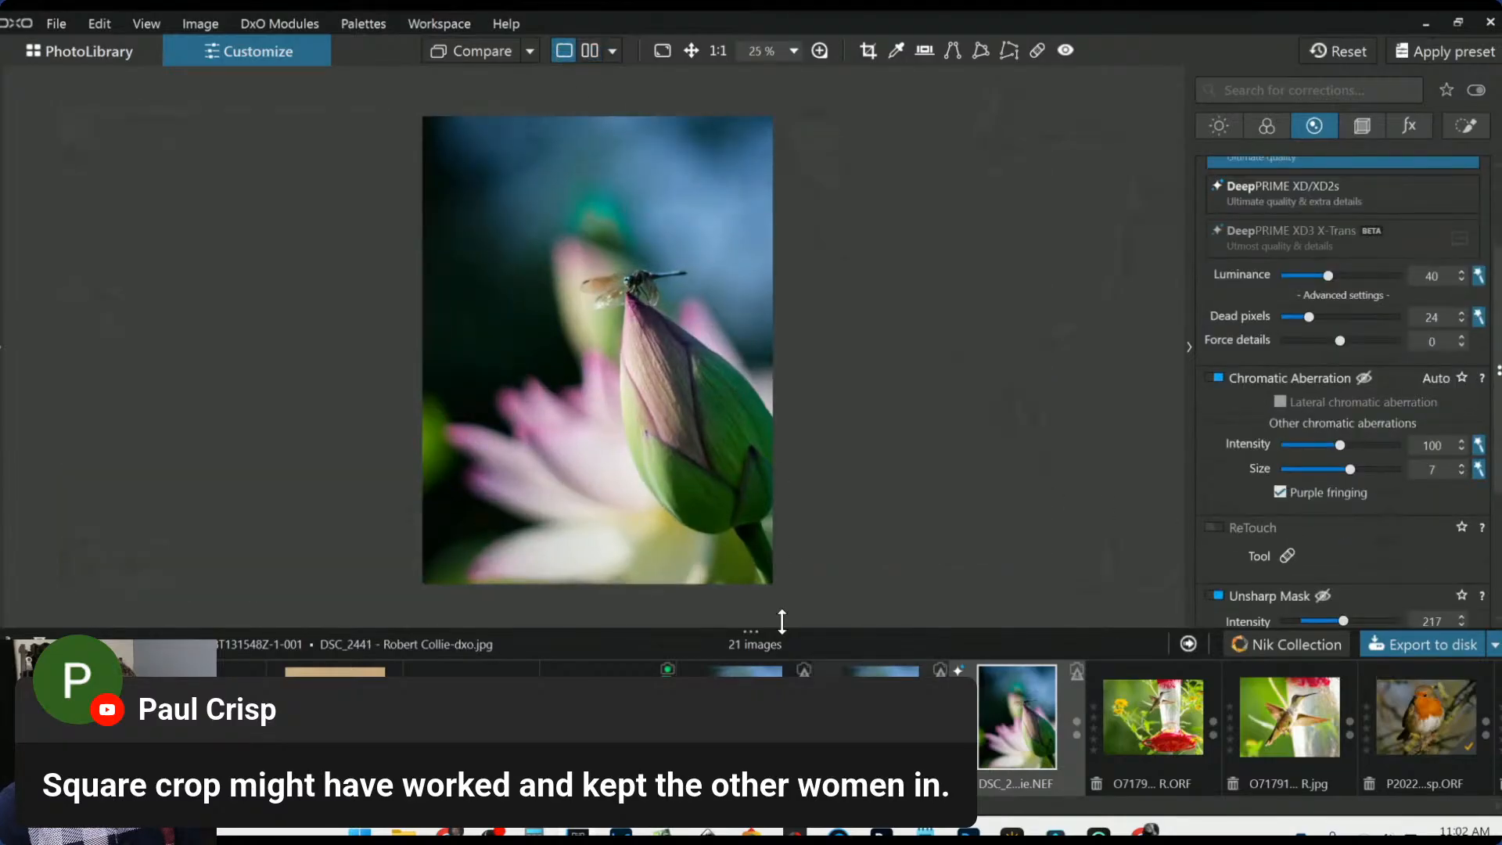
scroll(684, 511, "up", 2)
scroll(683, 512, "up", 2)
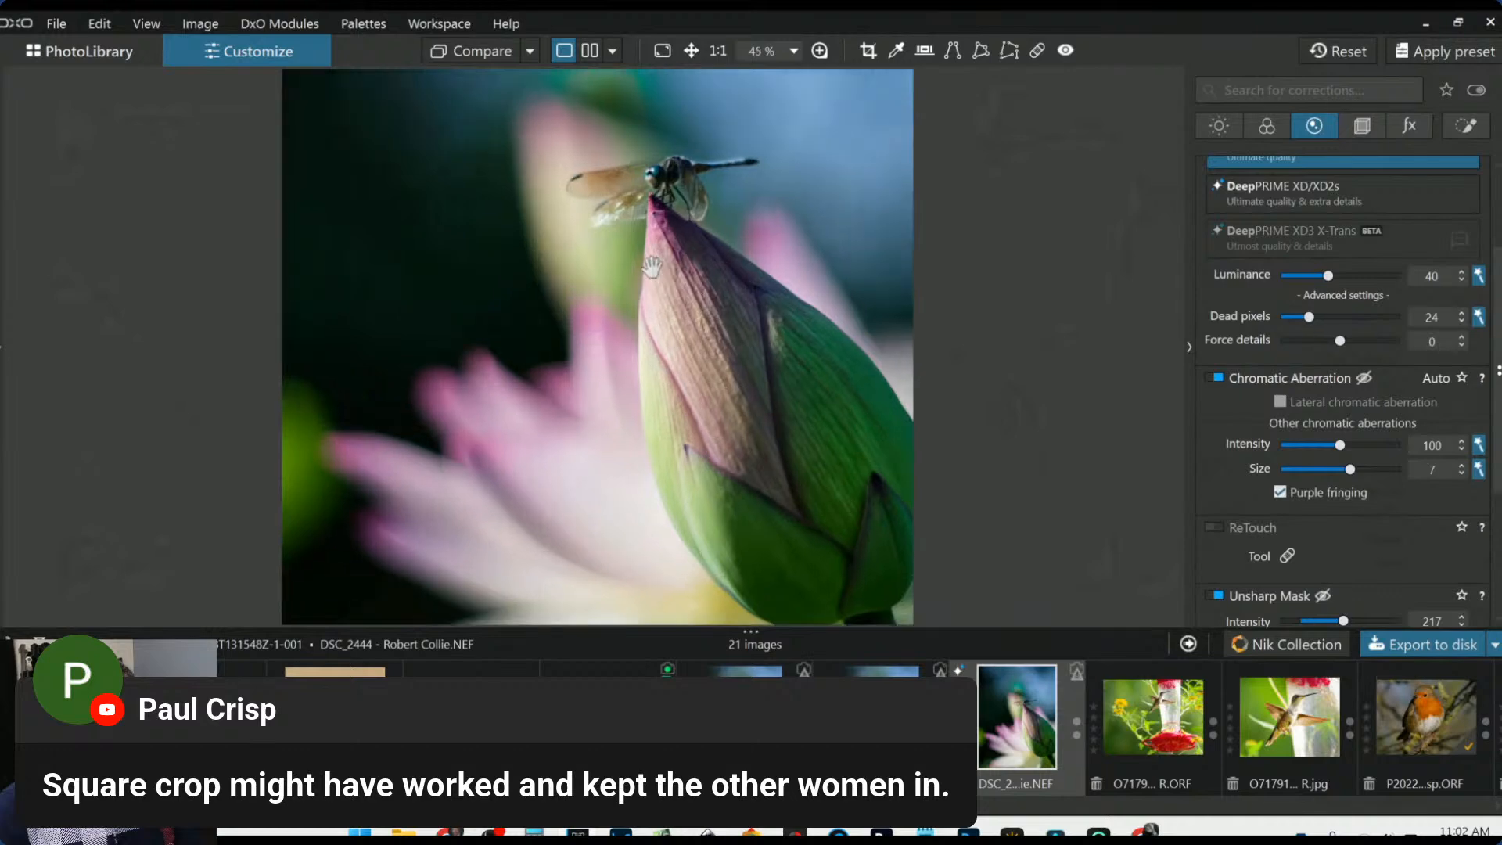
left_click(1220, 126)
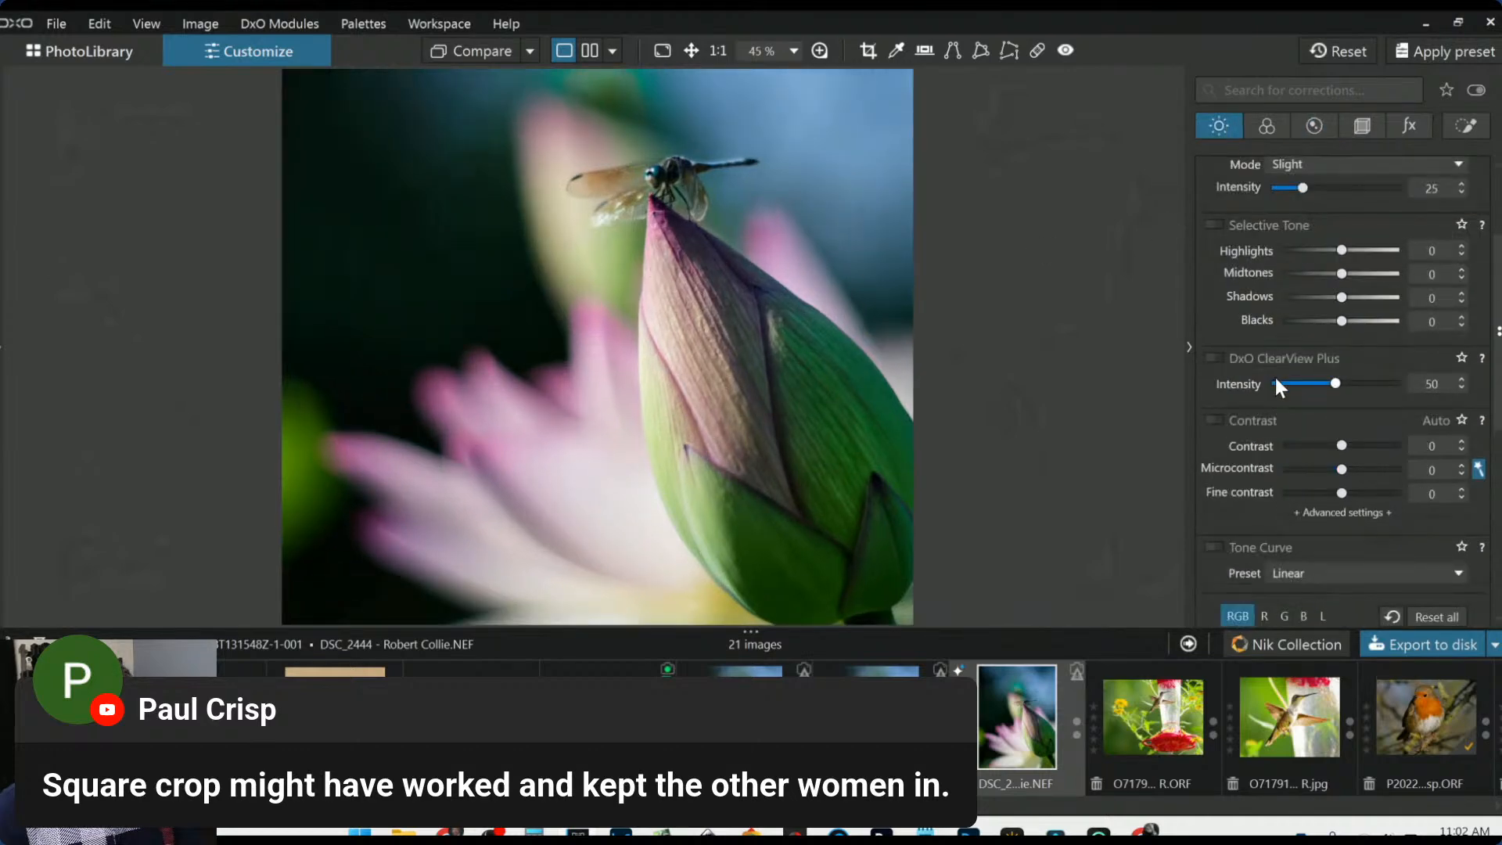
scroll(1275, 377, "up", 2)
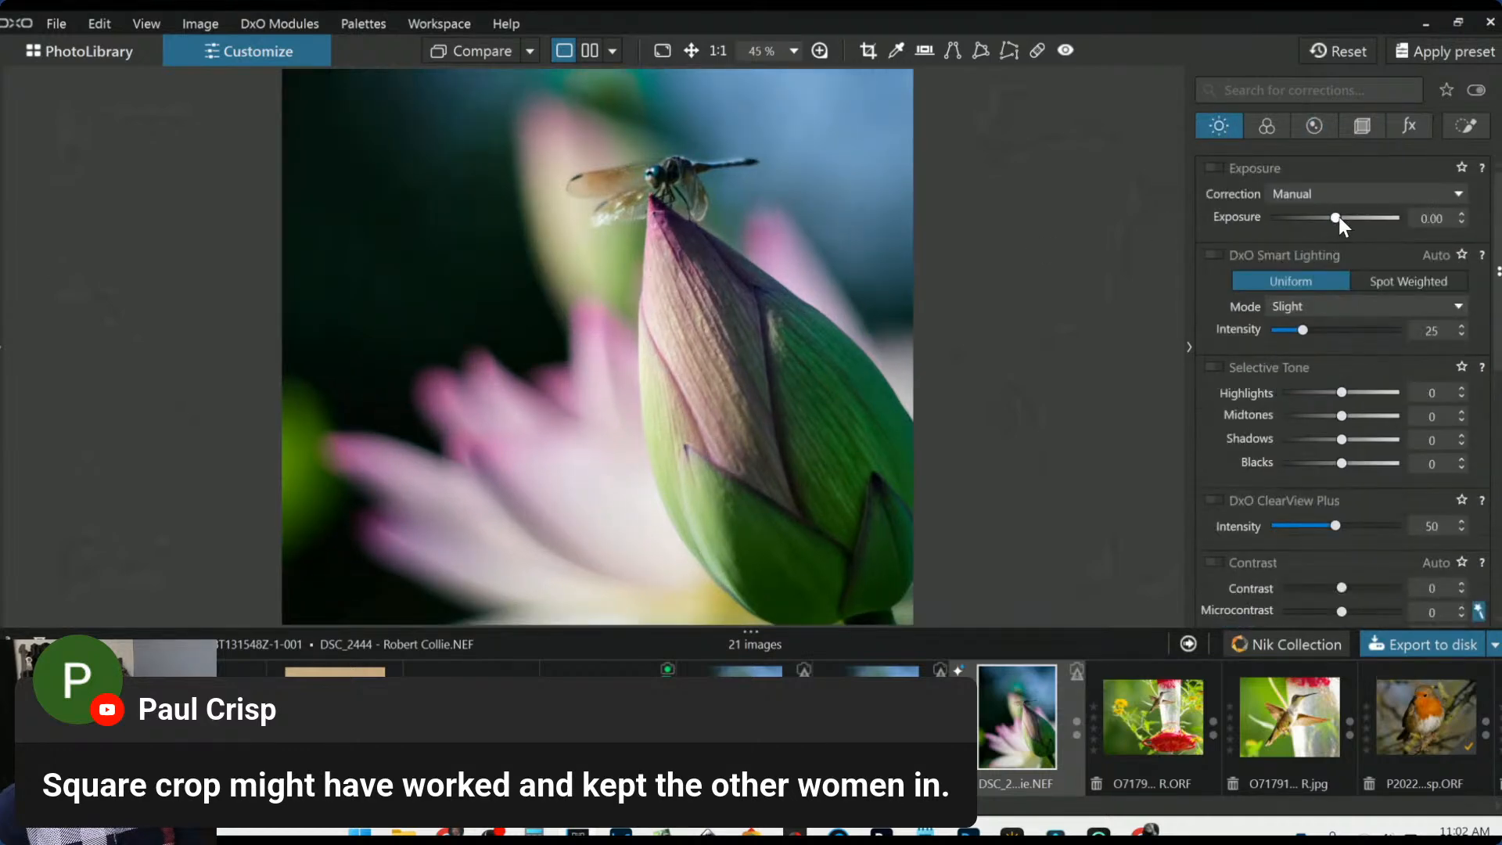
left_click_drag(1336, 218, 1342, 221)
scroll(848, 517, "down", 1)
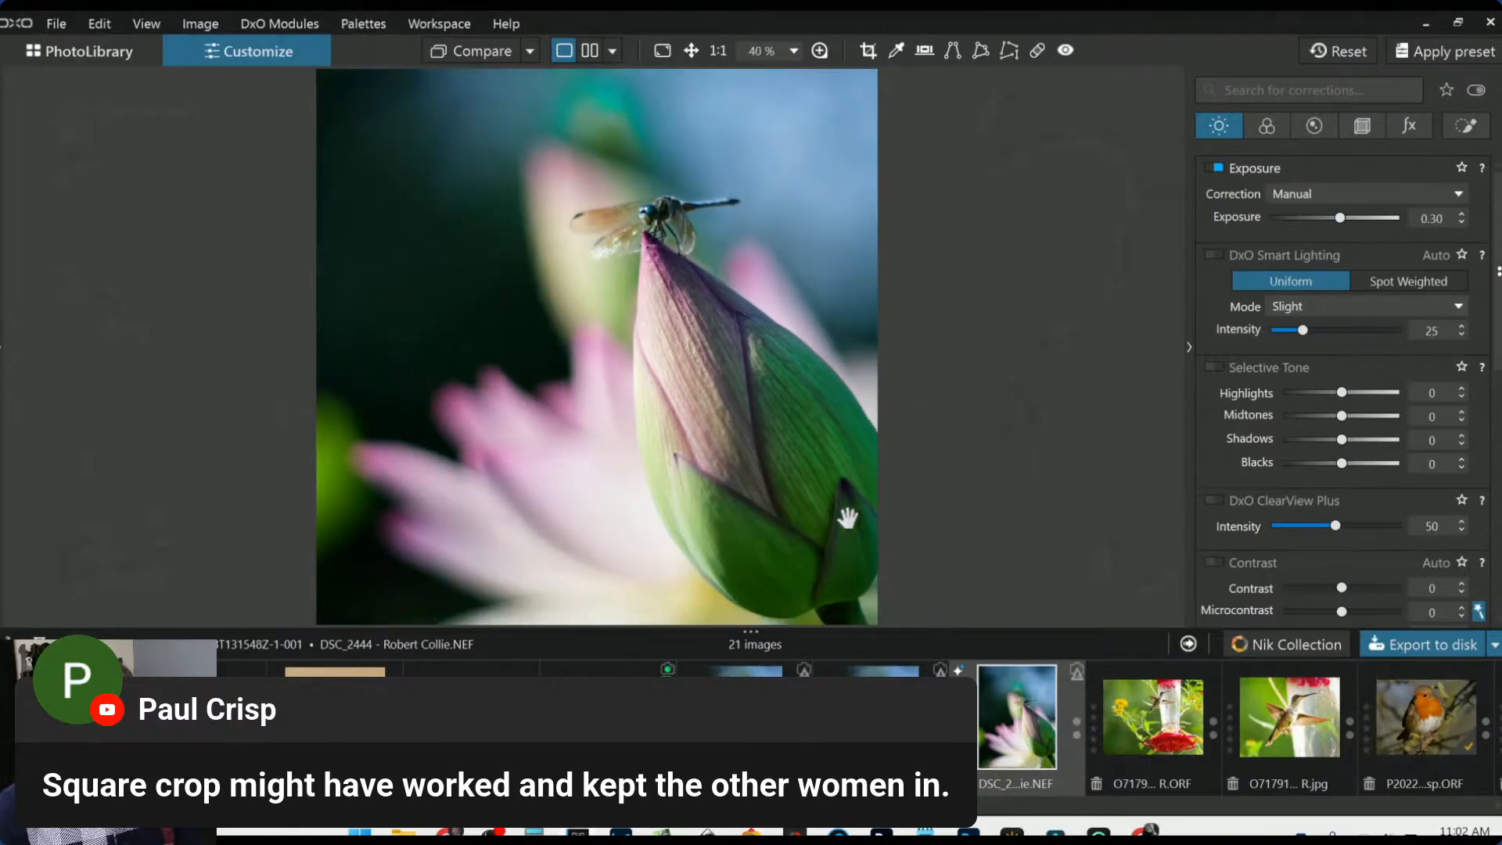
Compare the brightness of the lotus NEF with the DSC_2441 lotus JPG
left_click(743, 704)
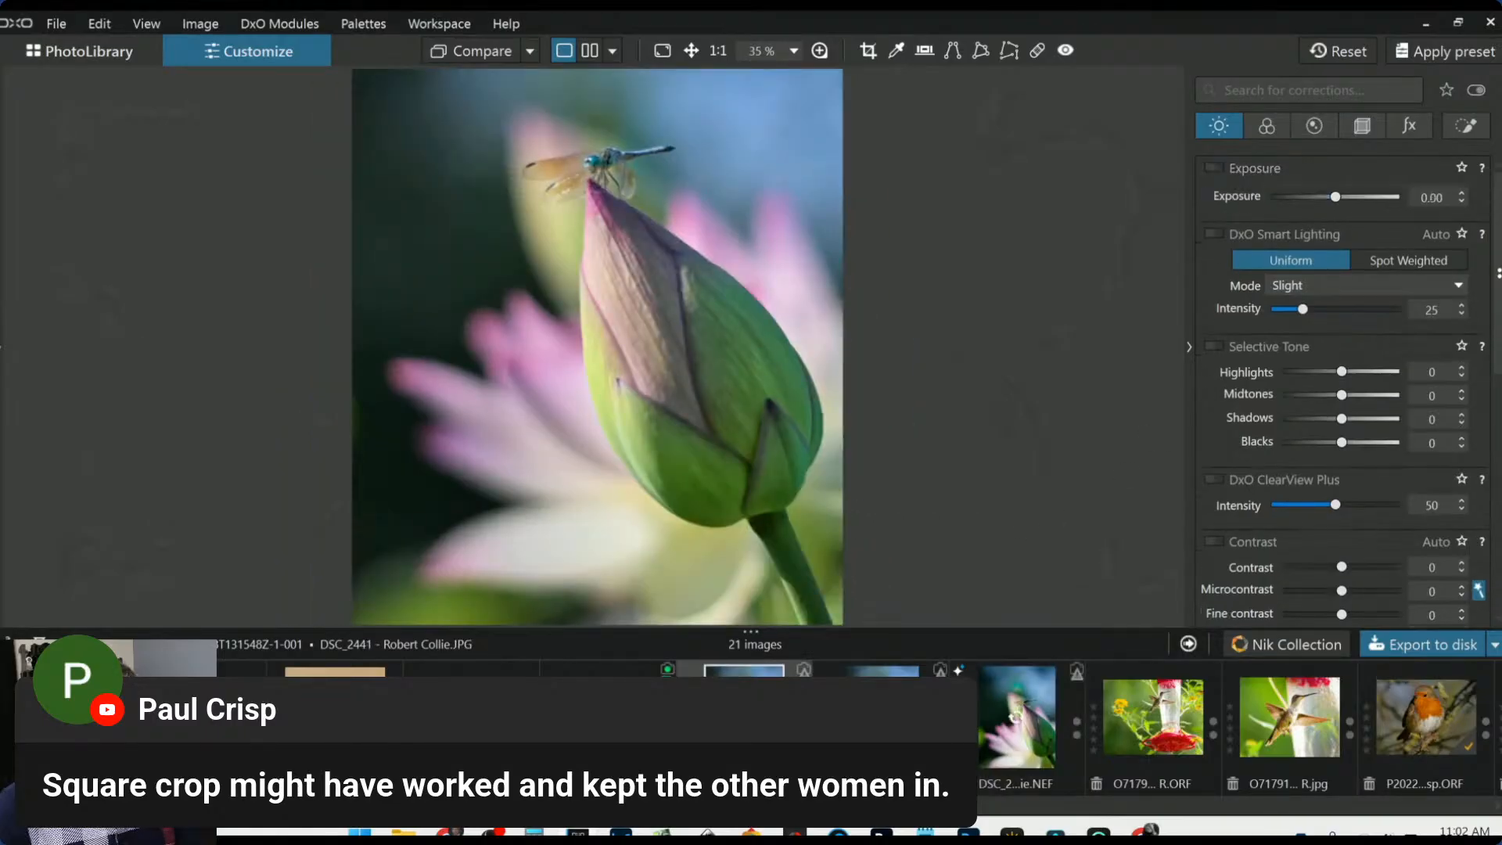
key("Right")
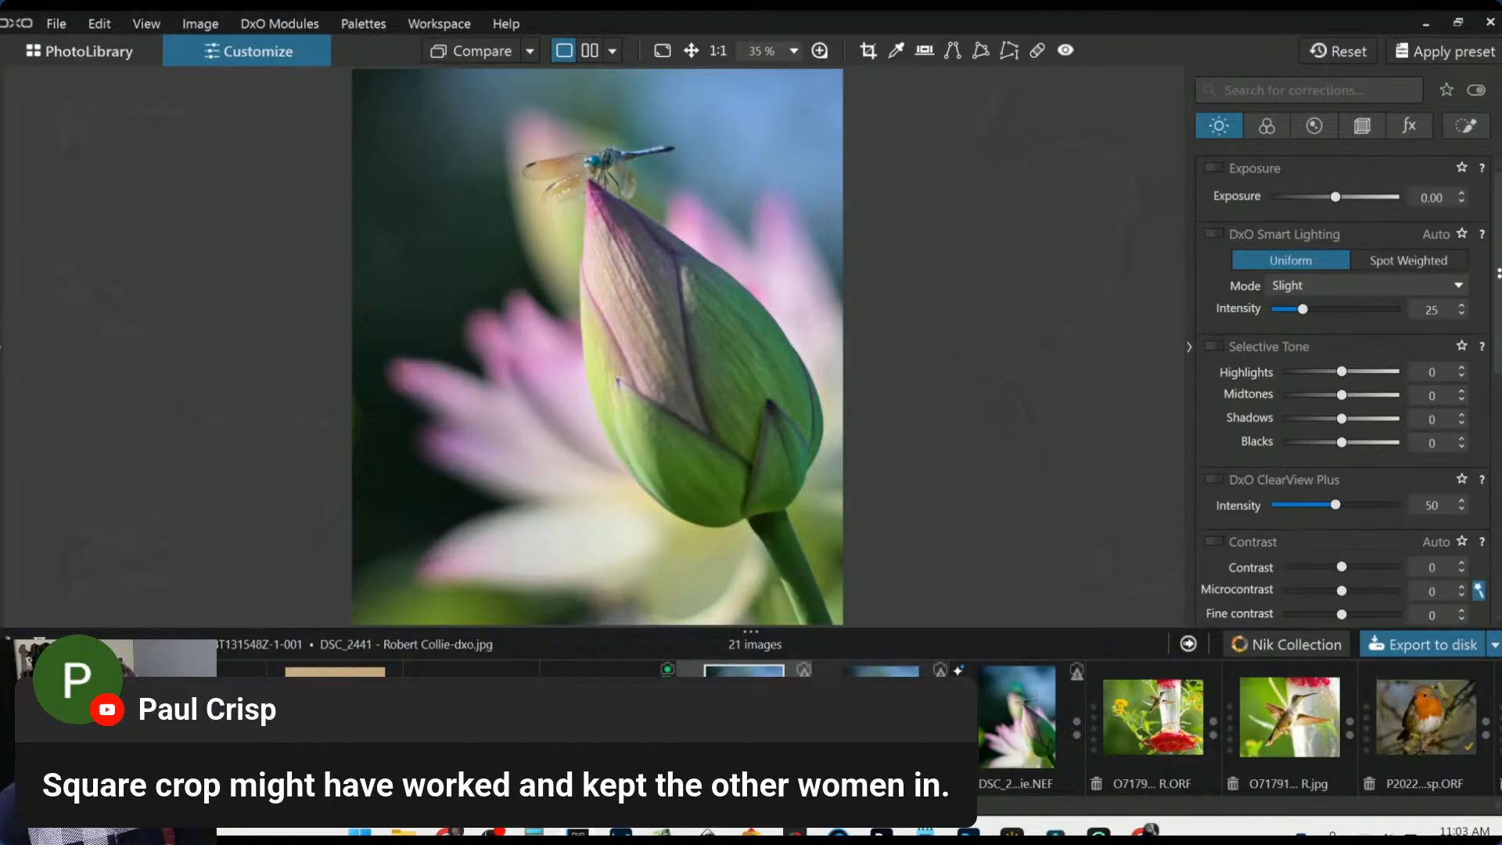
left_click(1000, 715)
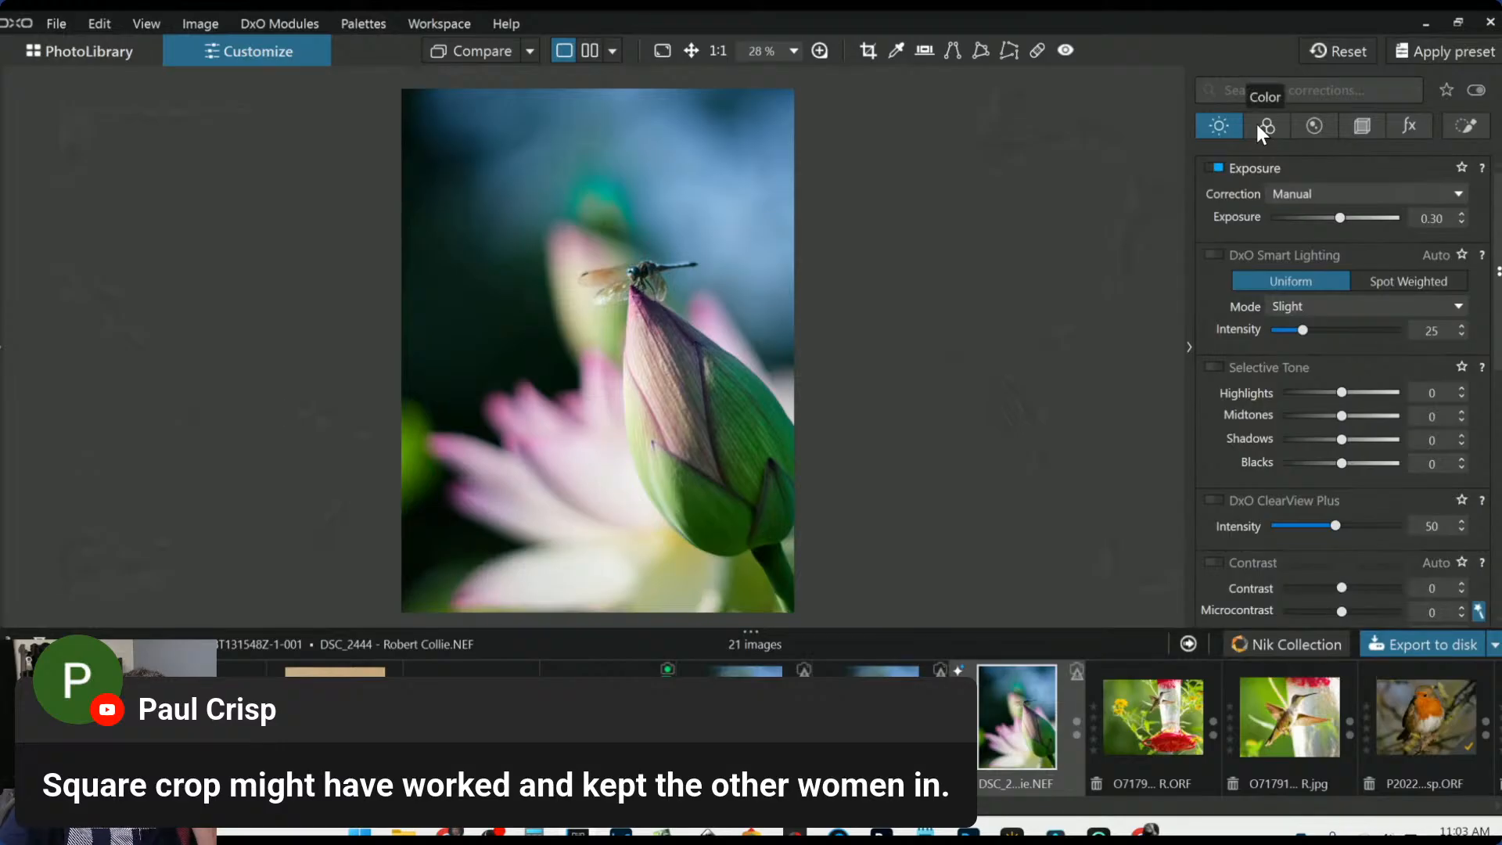
Check the local adjustment masks on the lotus NEF and move the third mask's control points off the background petals onto the bud
left_click(1460, 127)
left_click(1259, 236)
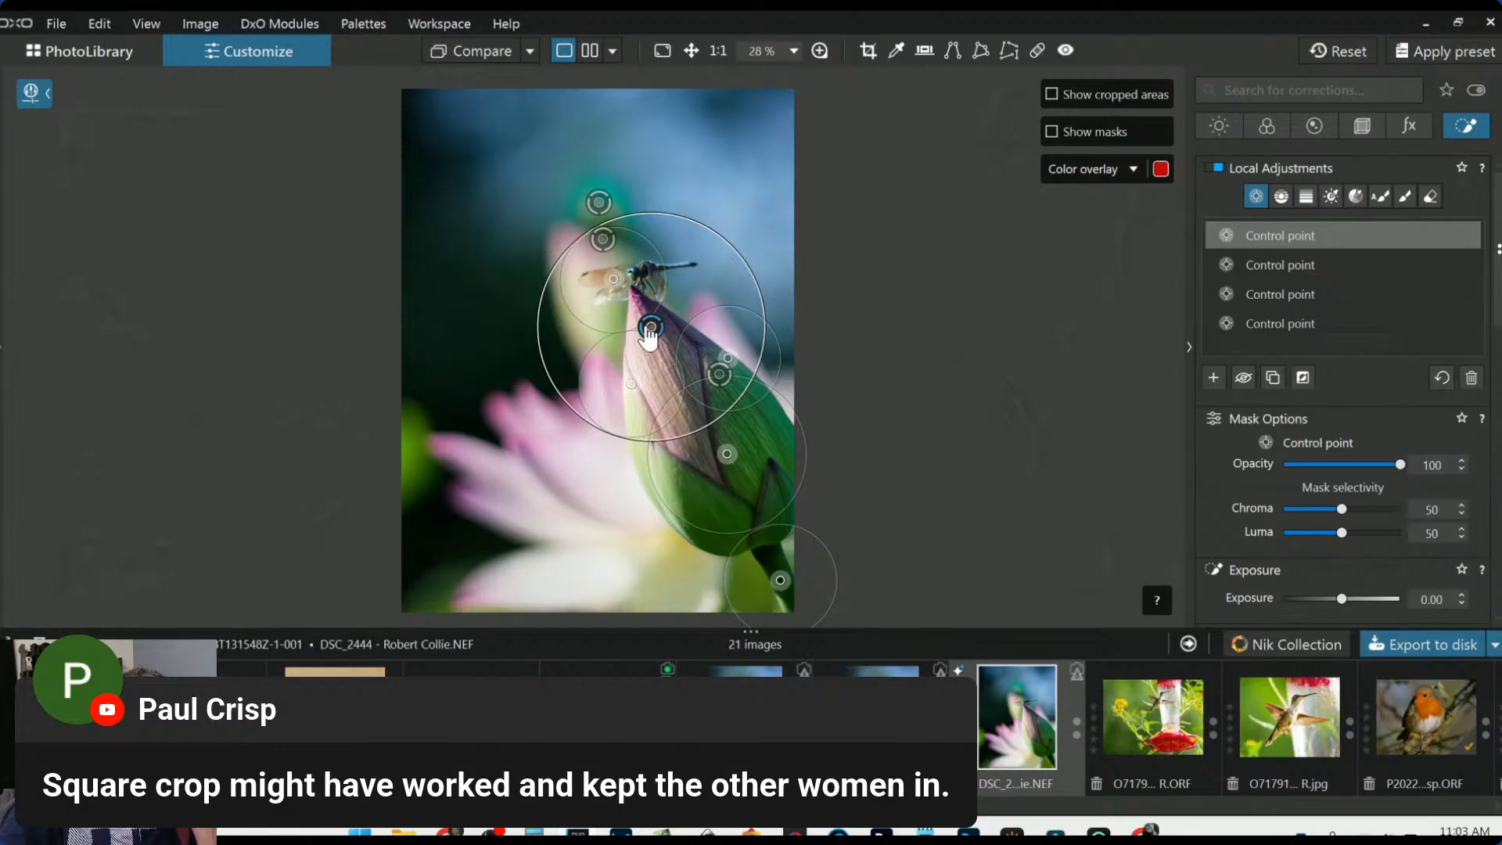
left_click(1350, 264)
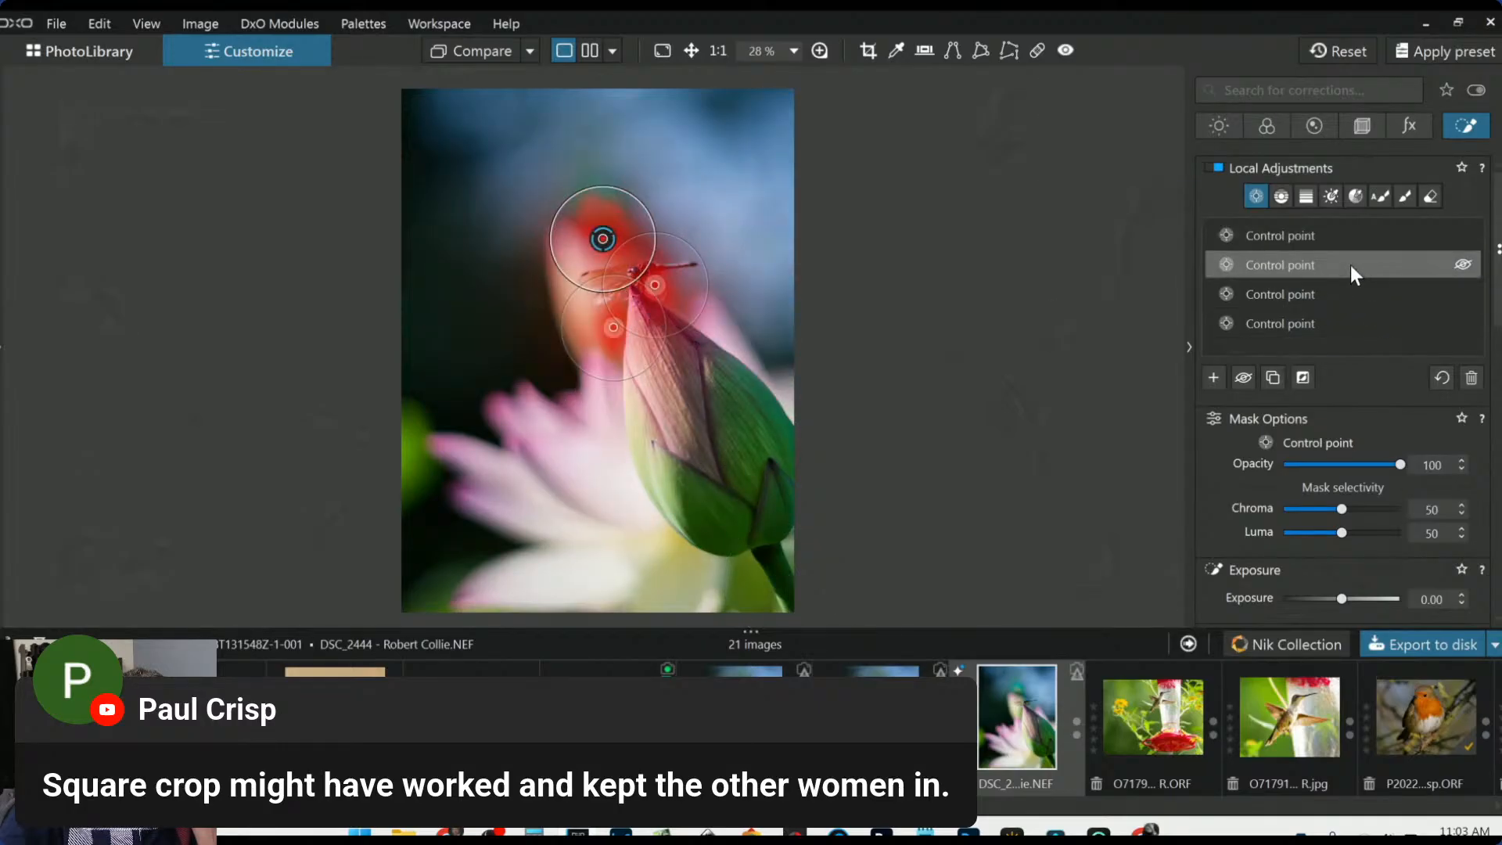
left_click(1348, 291)
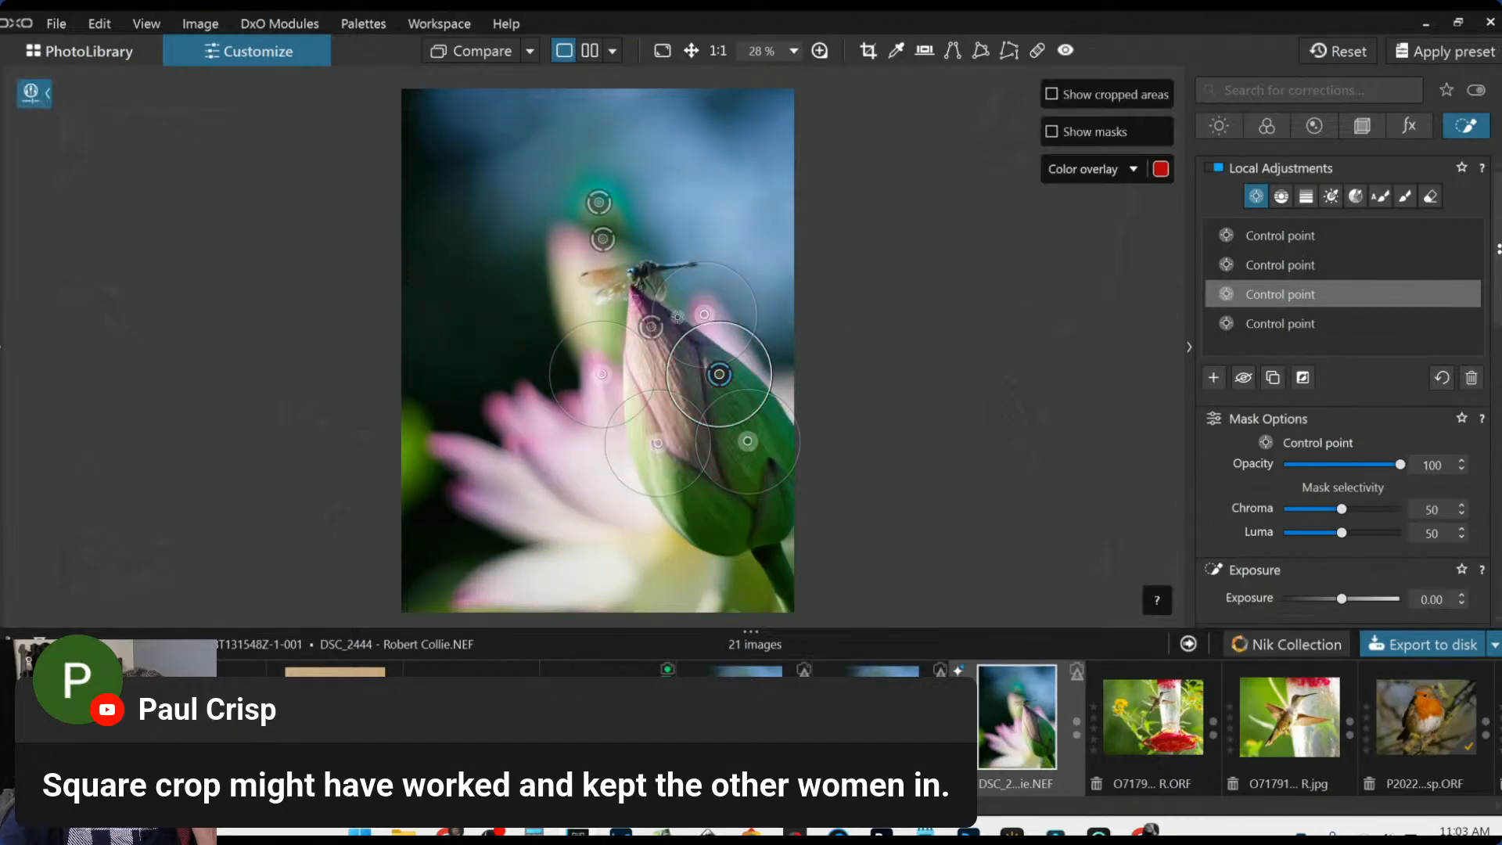
left_click_drag(602, 374, 682, 355)
left_click_drag(747, 442, 747, 452)
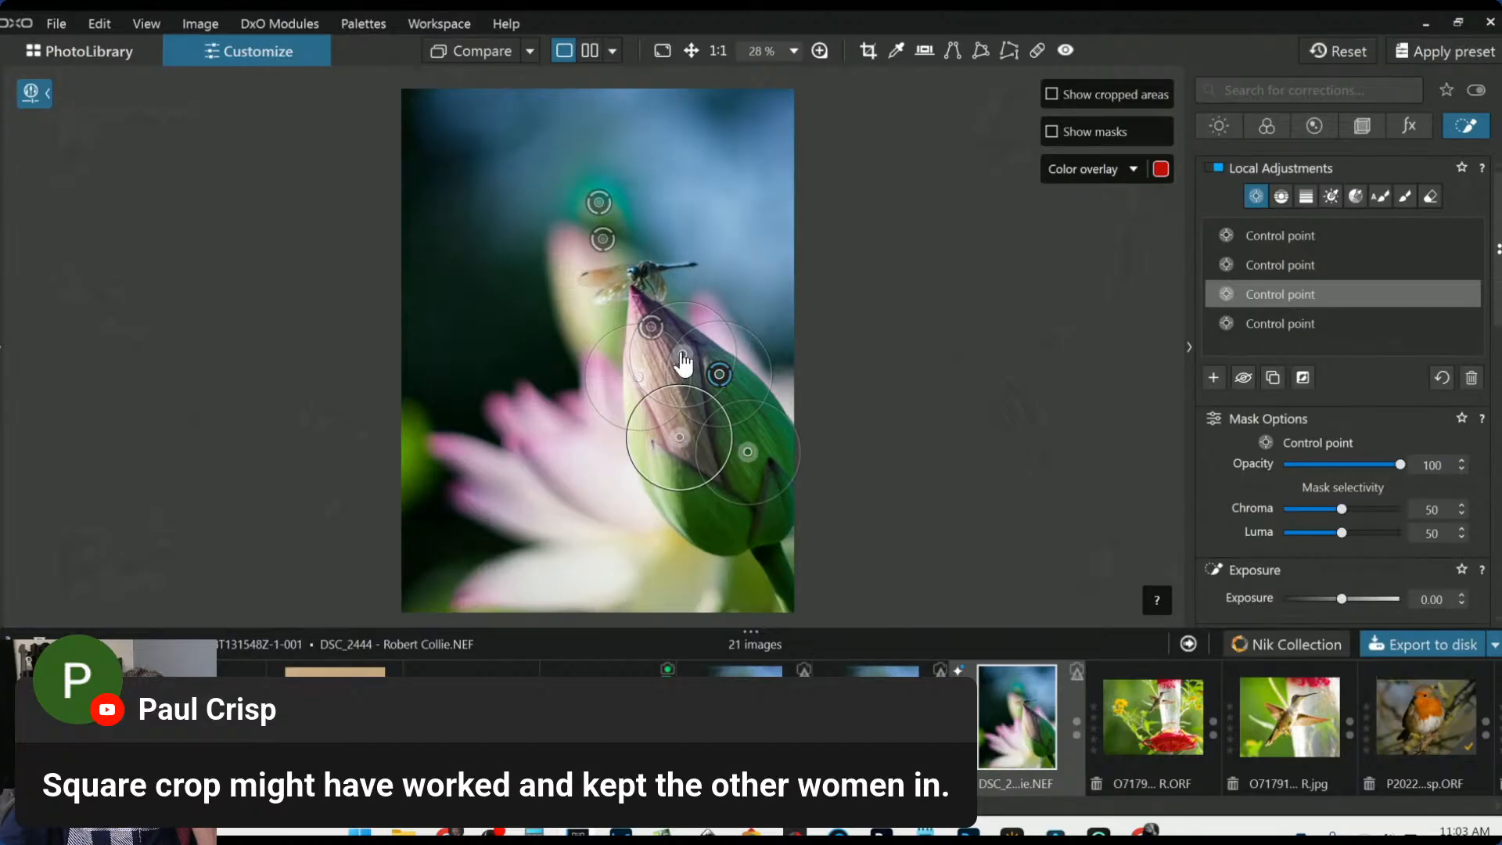
Move the second mask's misplaced control points onto the bud and centre the fourth mask's control point on the dragonfly
left_click(1329, 266)
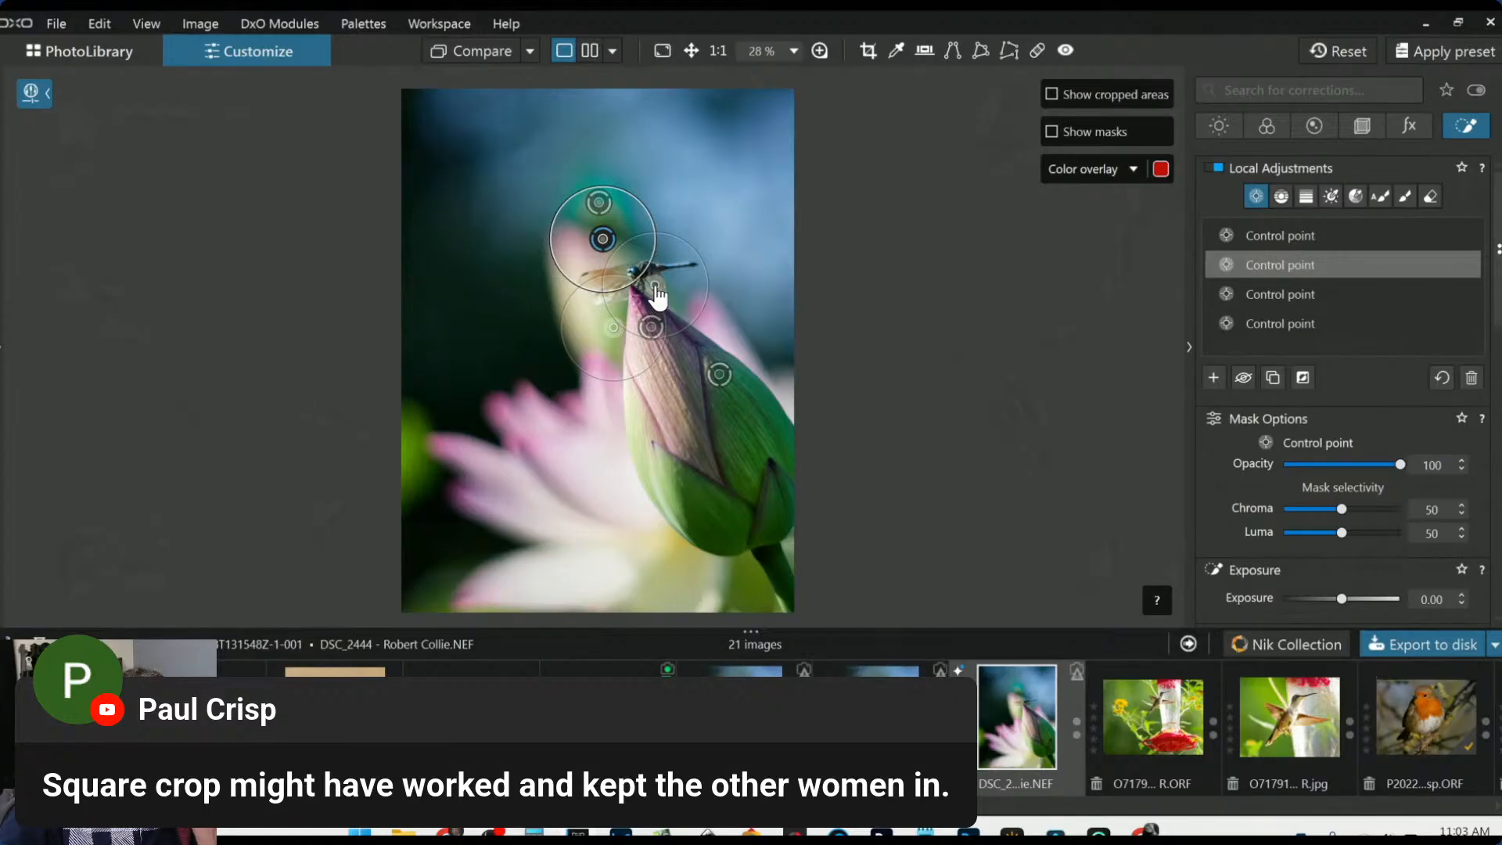
left_click_drag(655, 287, 685, 357)
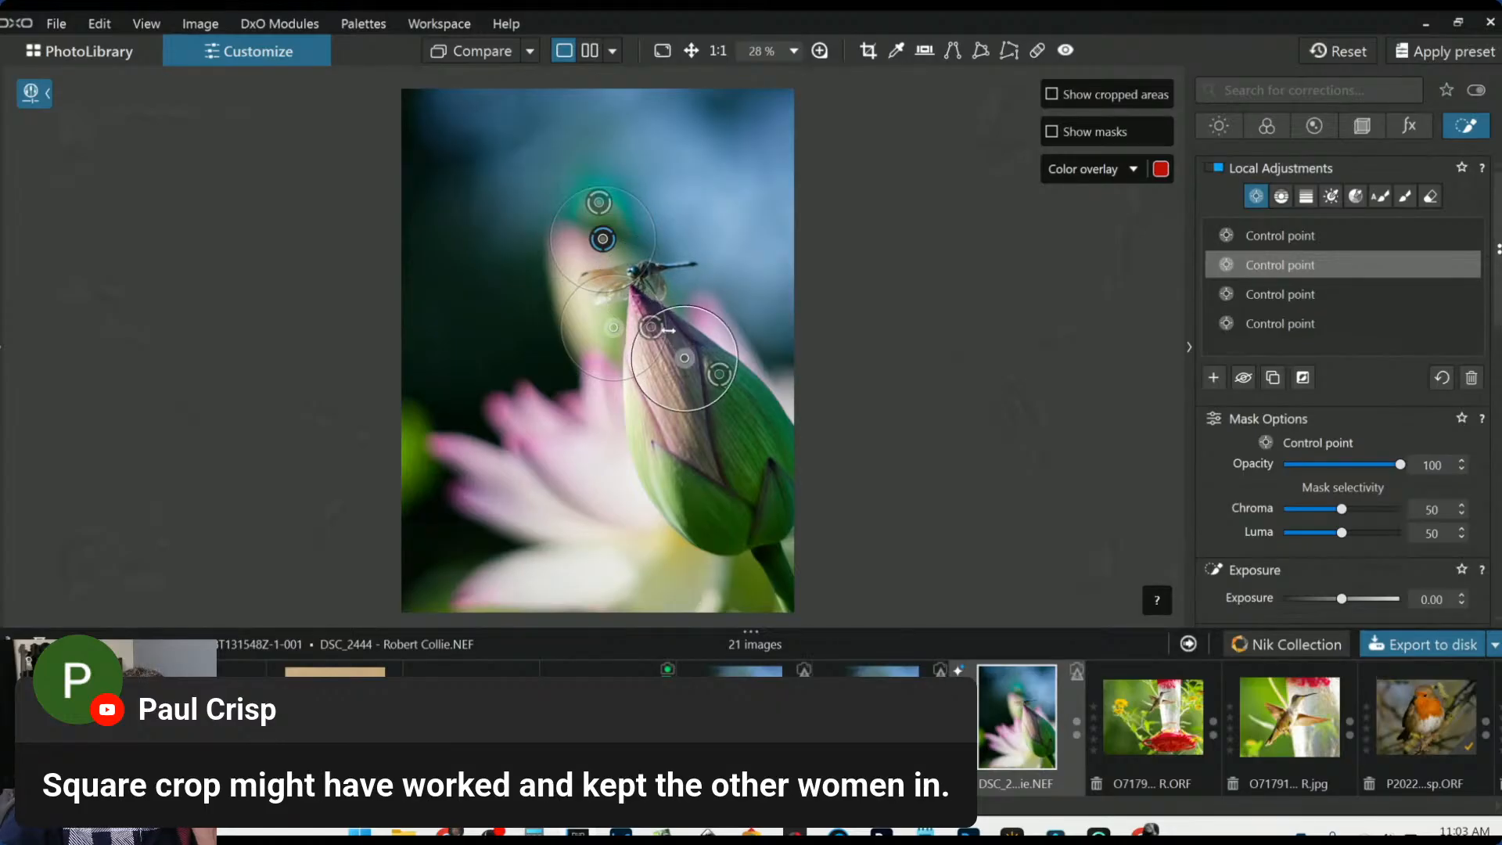
left_click_drag(603, 239, 643, 289)
left_click_drag(598, 202, 647, 262)
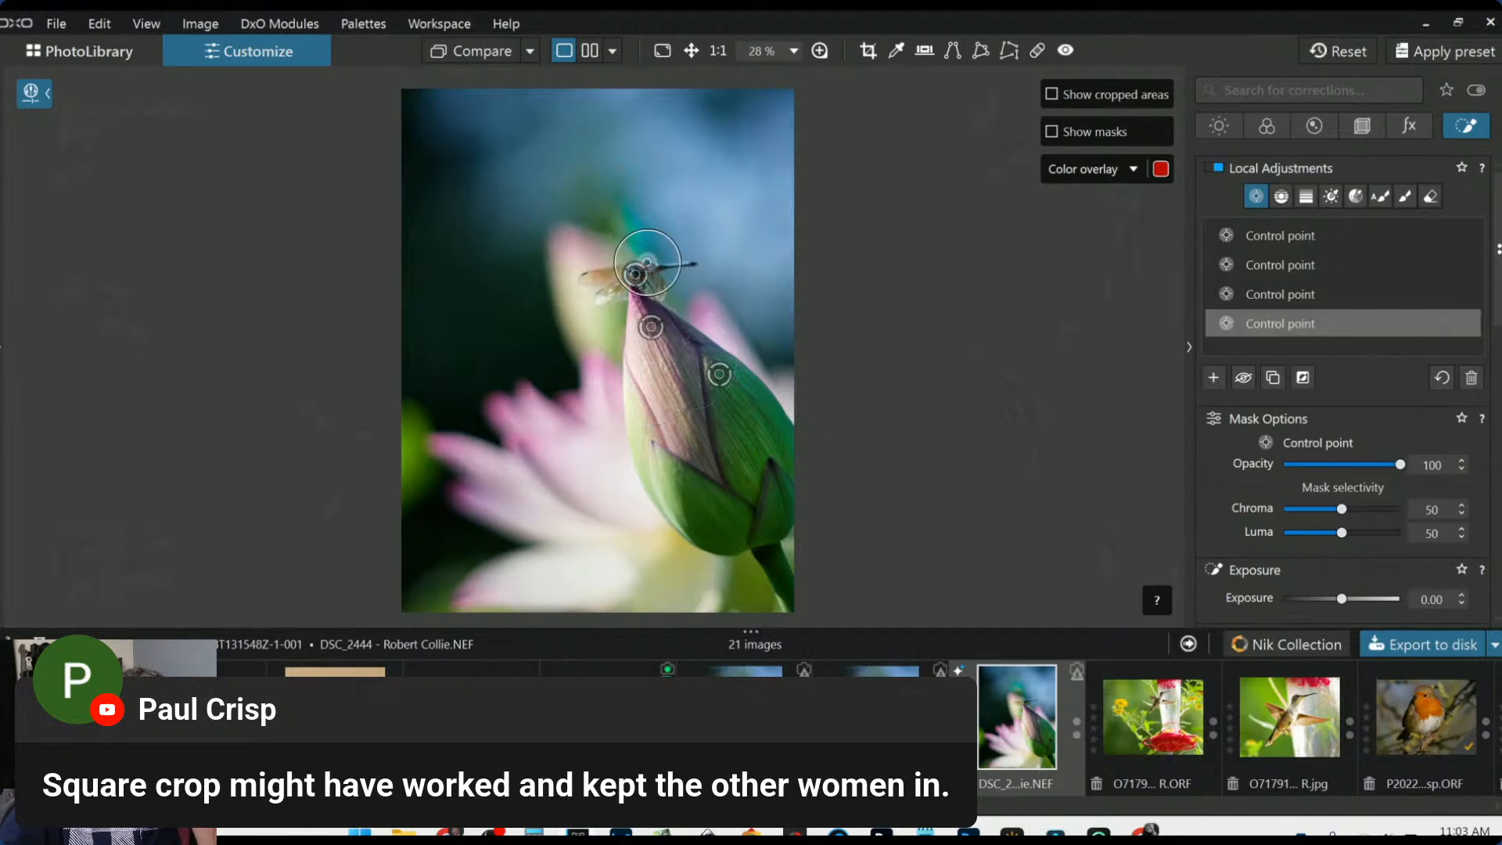
left_click(635, 275)
left_click_drag(684, 357, 688, 426)
left_click_drag(644, 270, 641, 272)
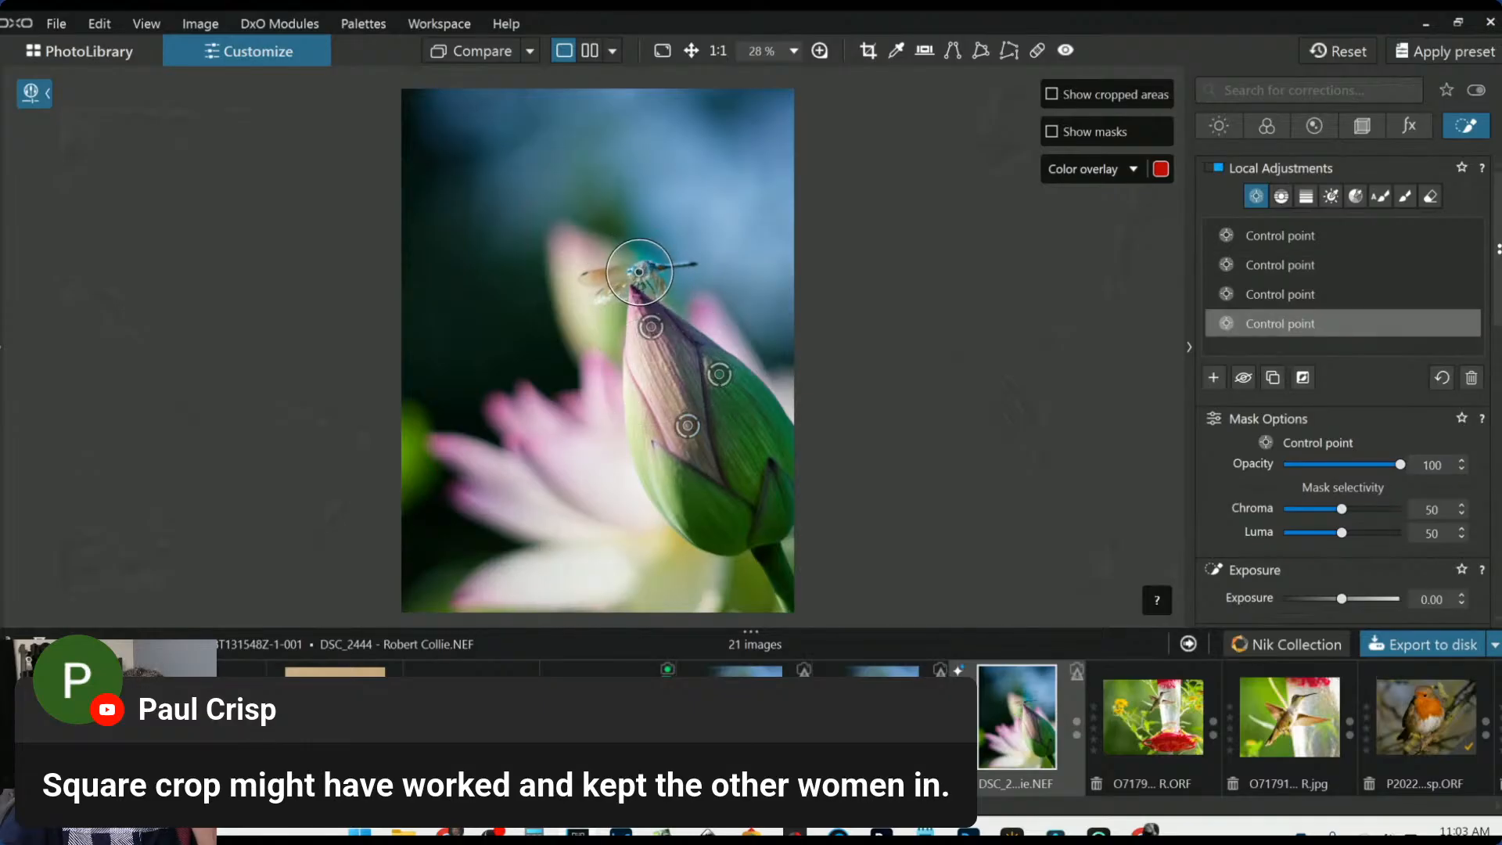
scroll(641, 272, "up", 3)
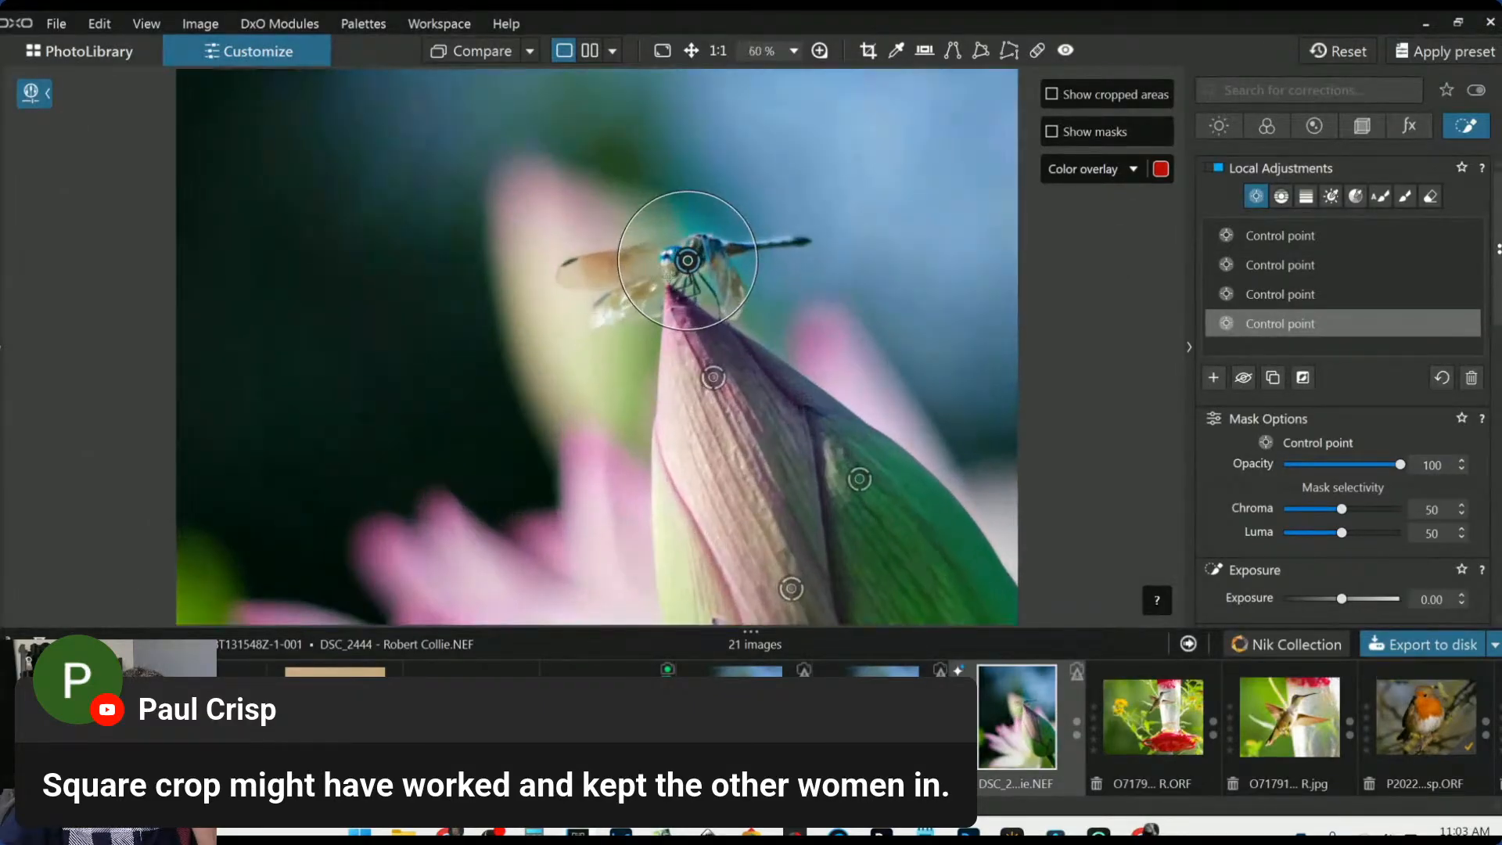
key("Escape")
scroll(758, 443, "down", 2)
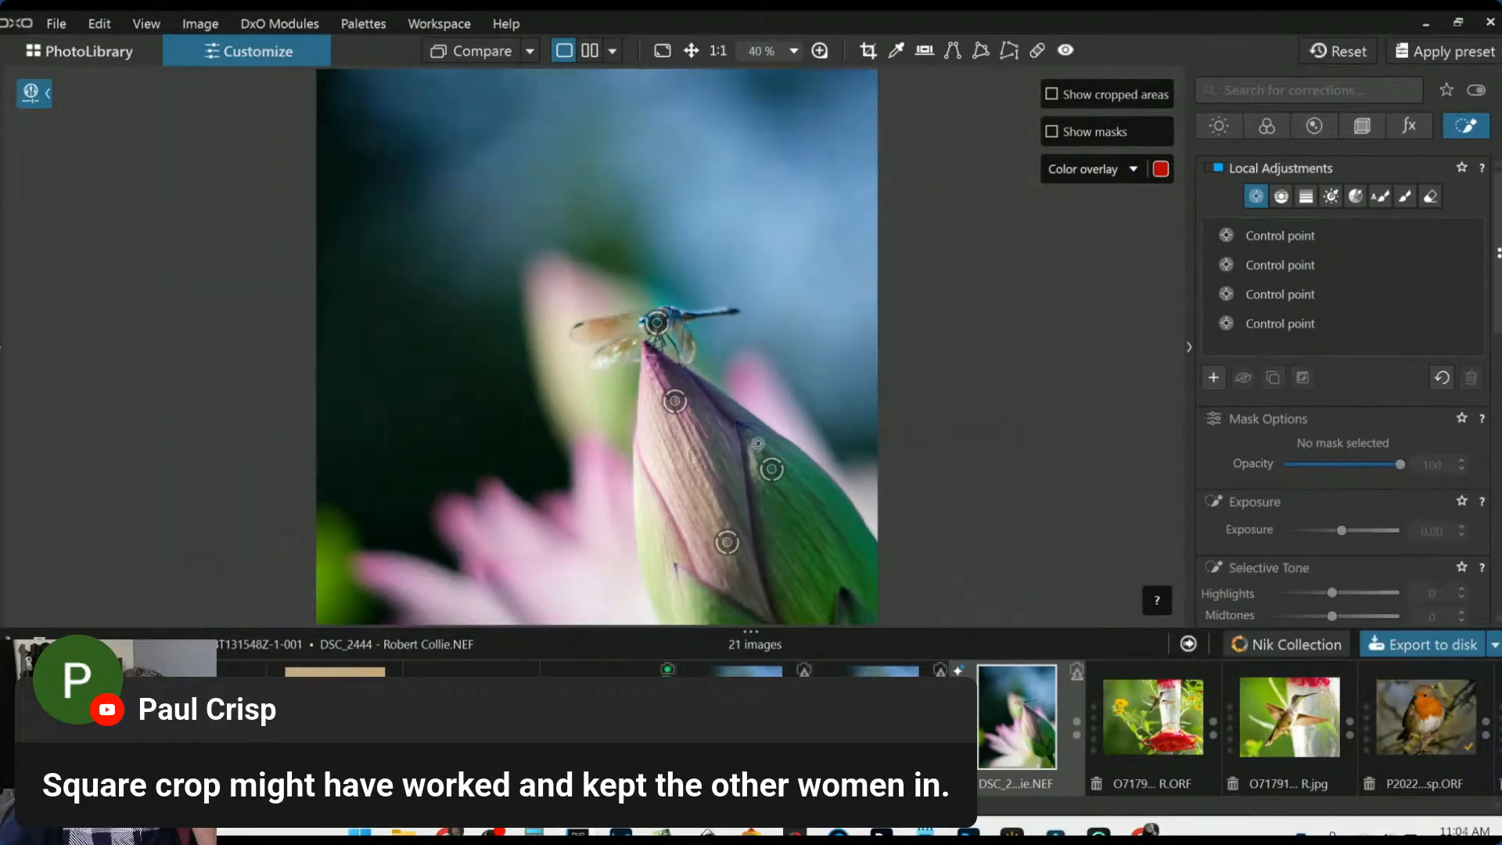
Move the first mask's control point beside the dragonfly's wing onto the bud's upper part, and review that mask's local settings
left_click(675, 401)
scroll(764, 478, "down", 2)
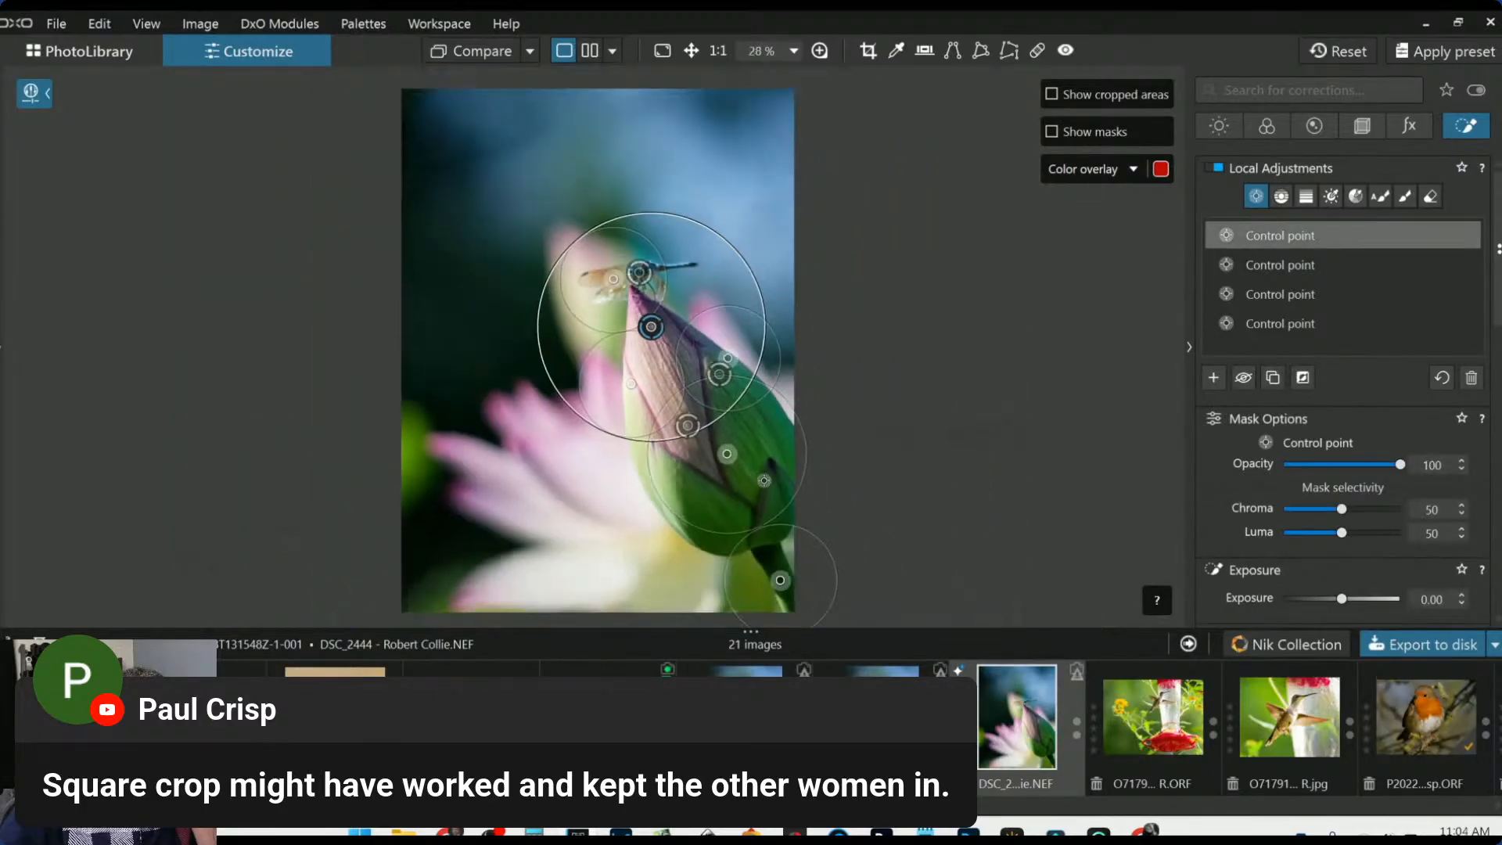
left_click_drag(613, 279, 643, 329)
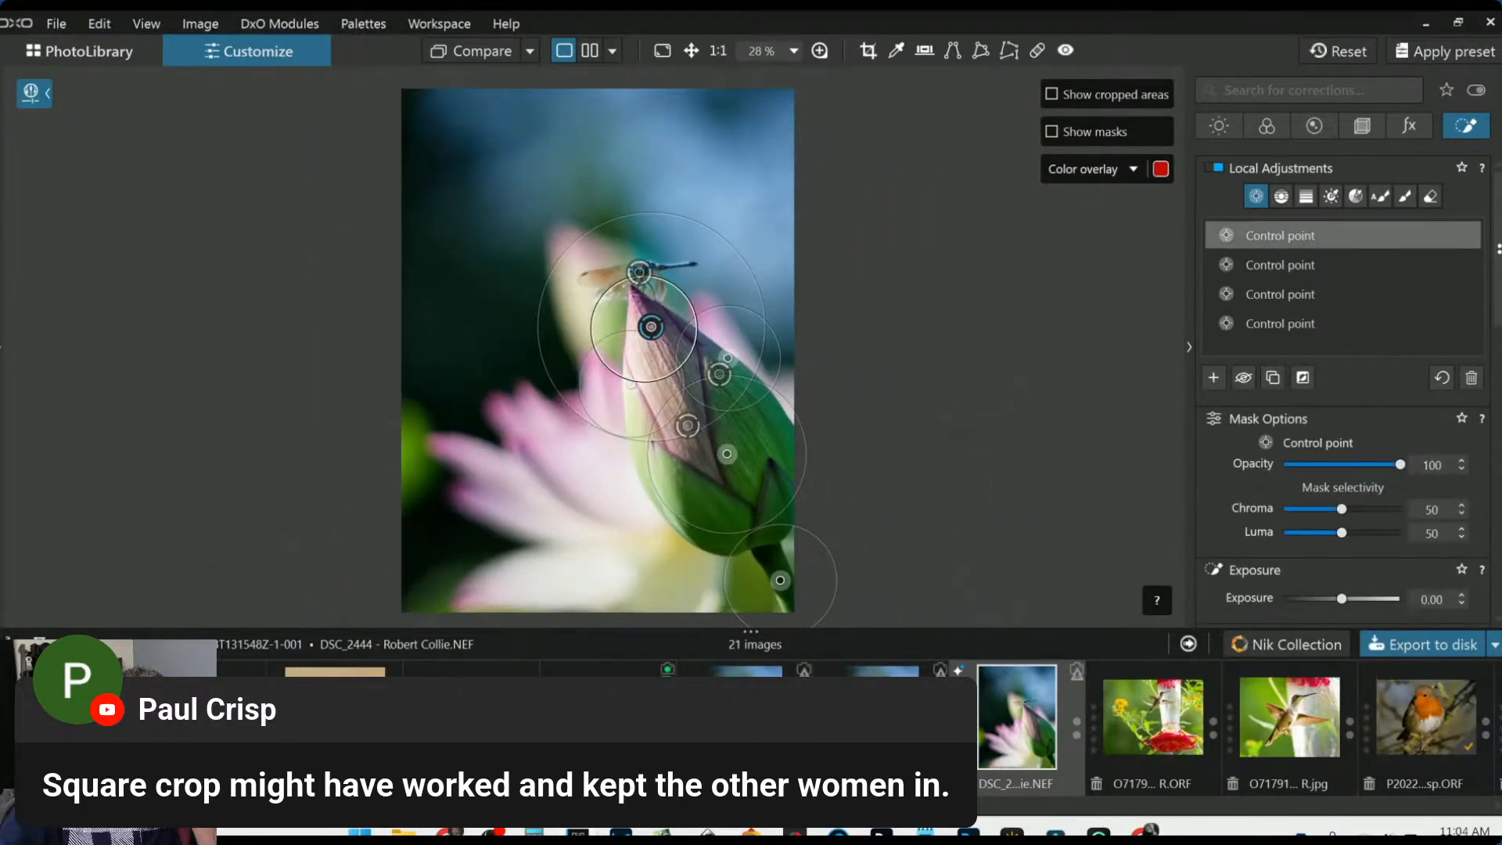
scroll(1287, 518, "down", 5)
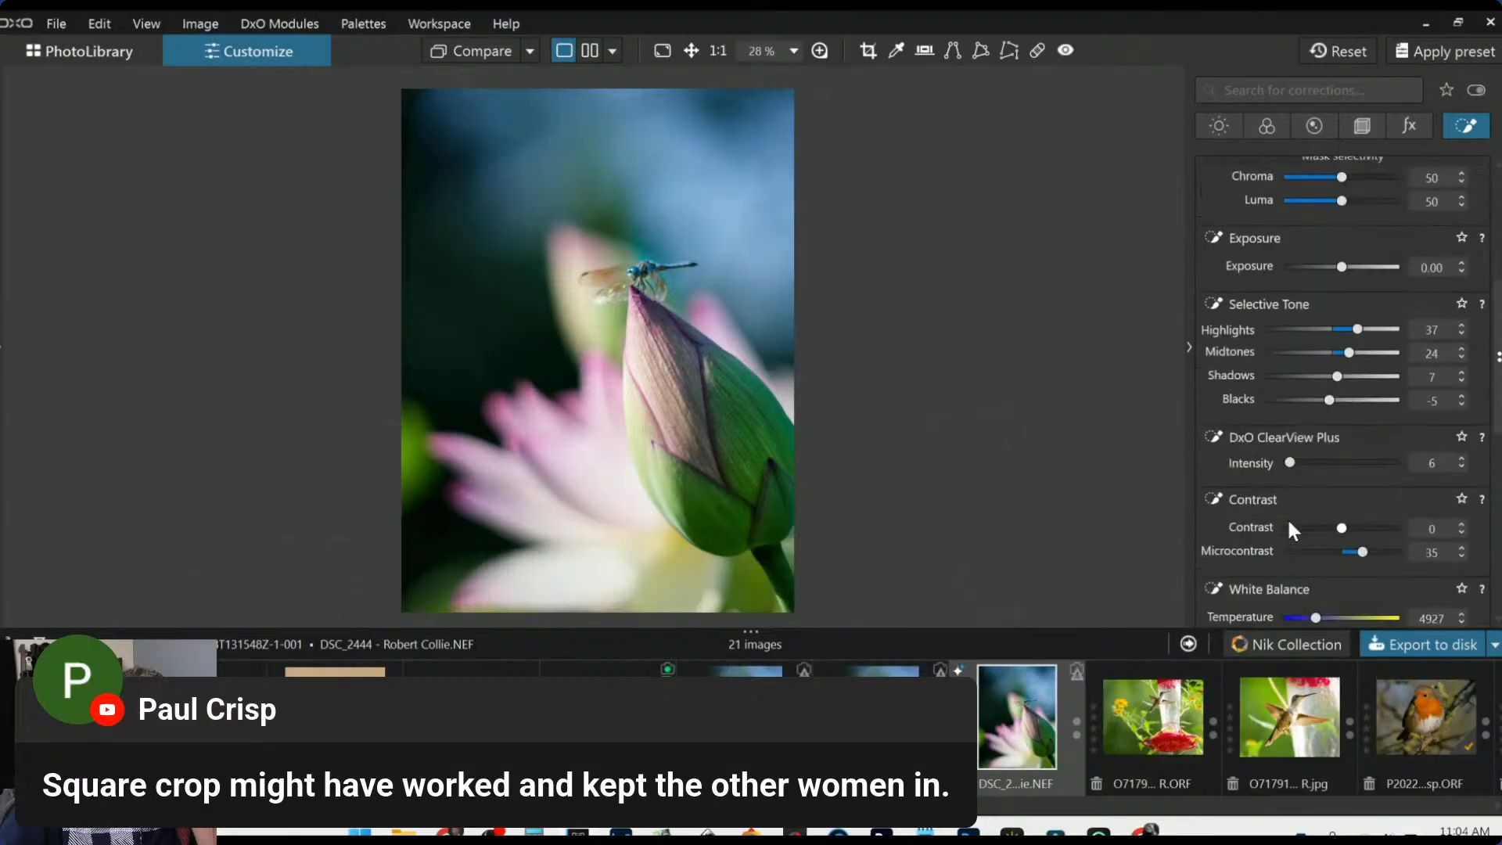
scroll(1288, 522, "down", 5)
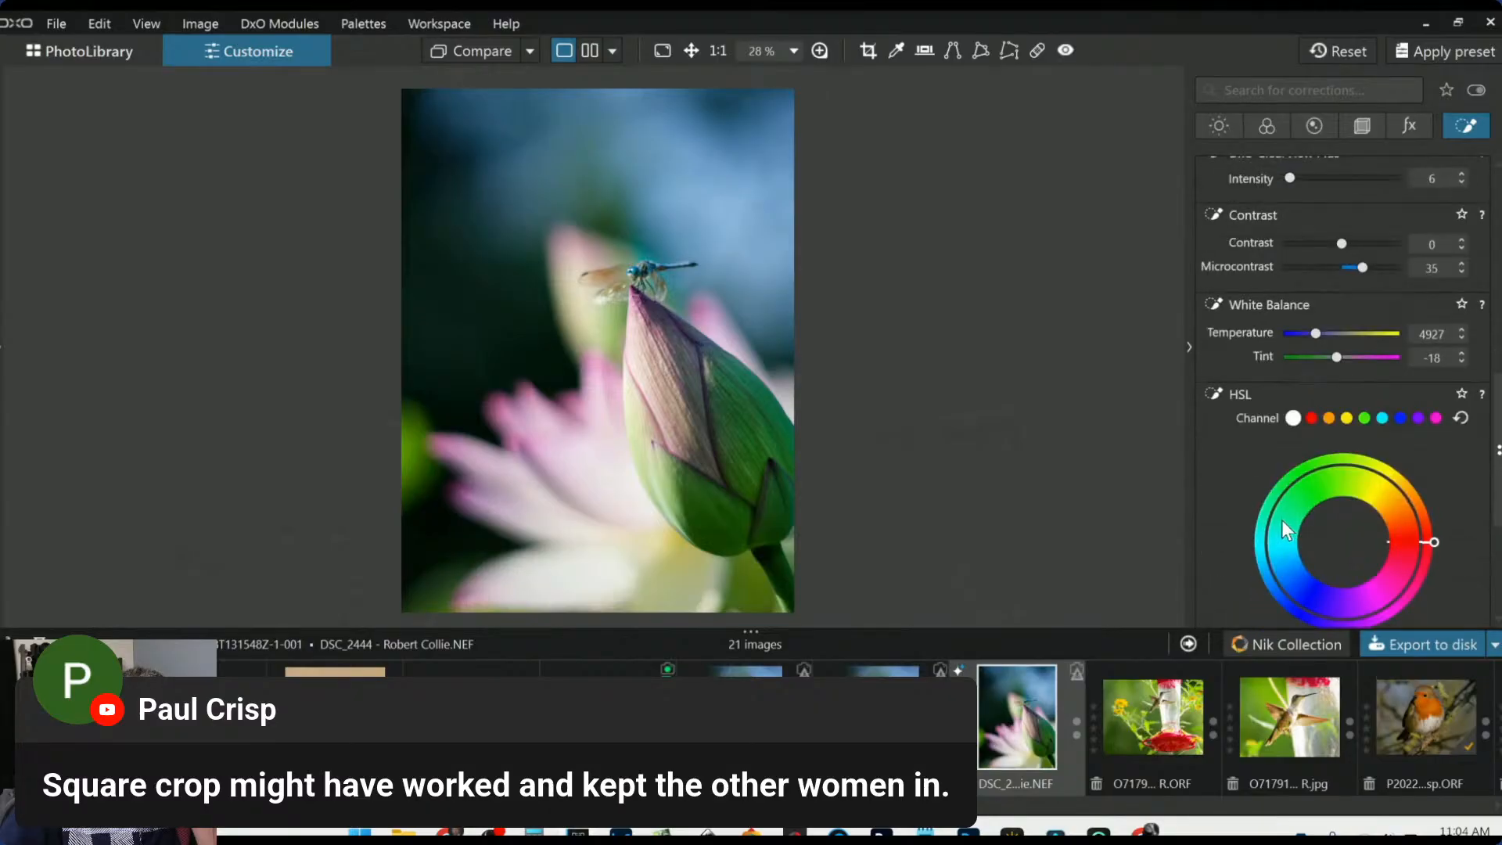
scroll(1283, 522, "up", 3)
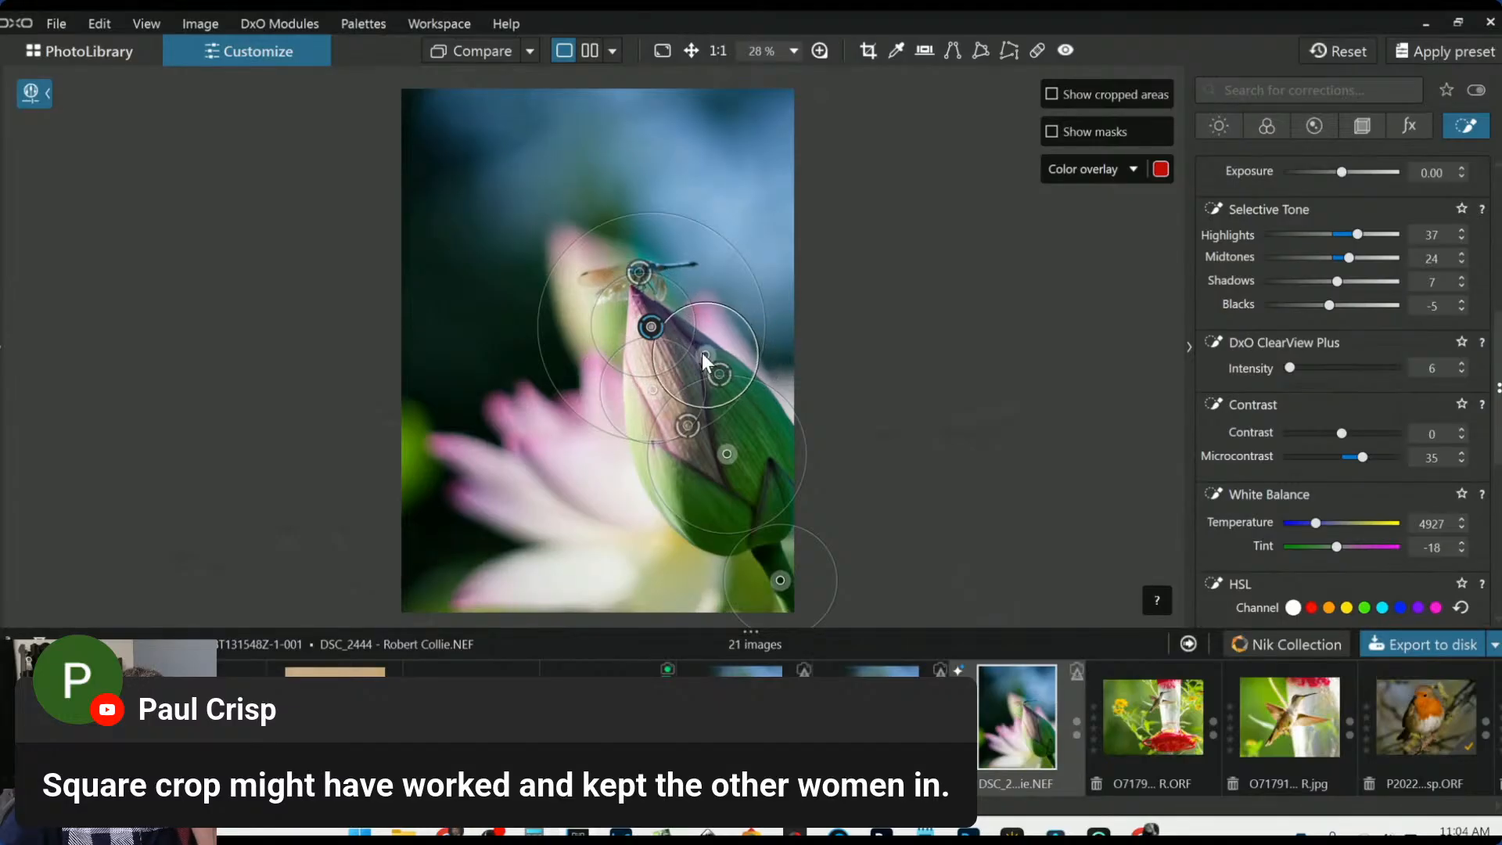
Shift the third mask's main point further onto the bud's green side and place the second mask's main point at the bud's lower petals
left_click(719, 374)
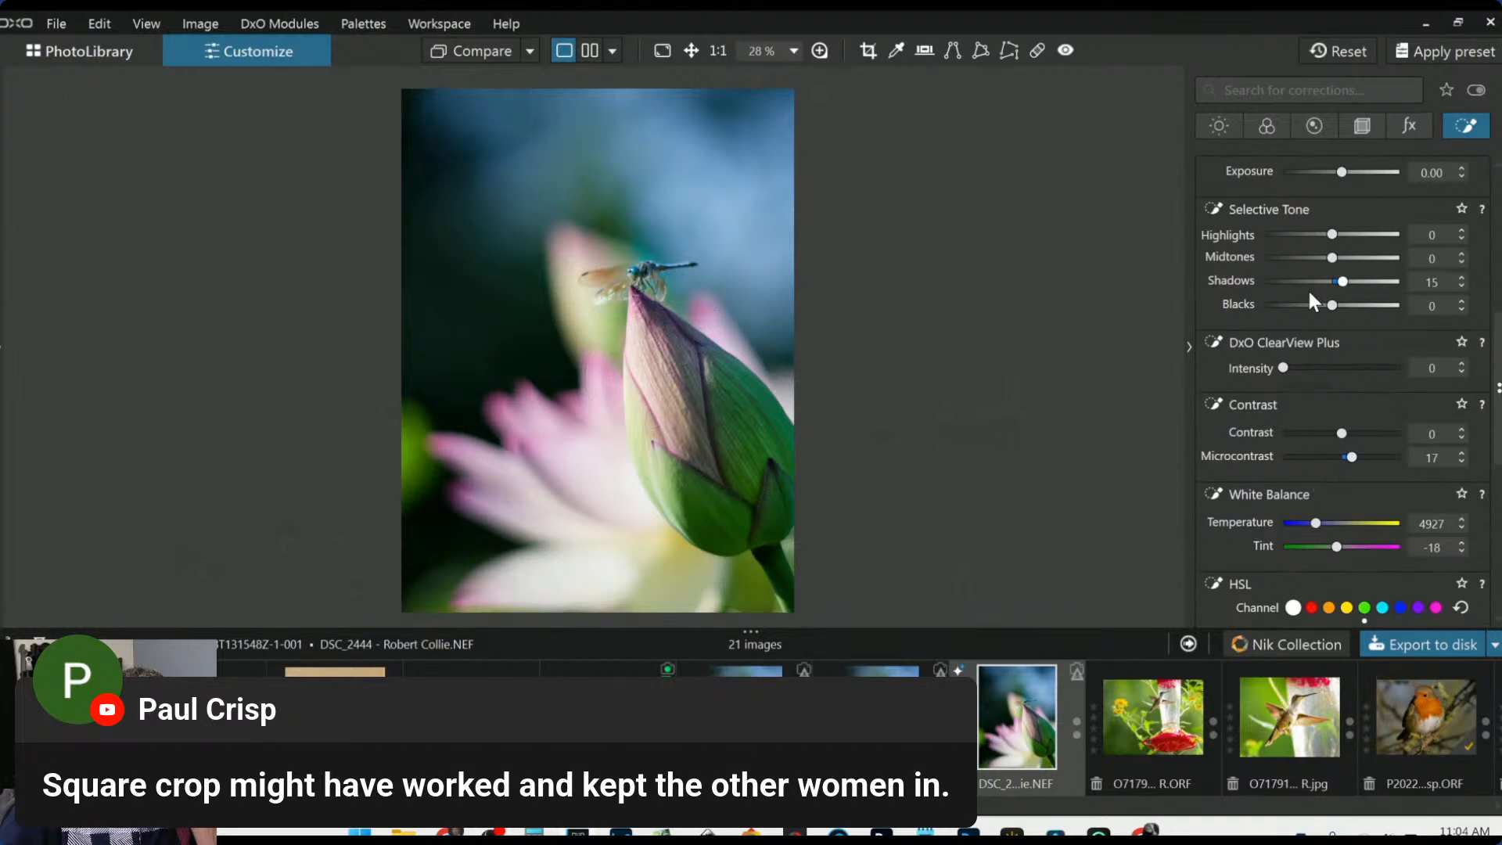
left_click_drag(763, 453, 699, 471)
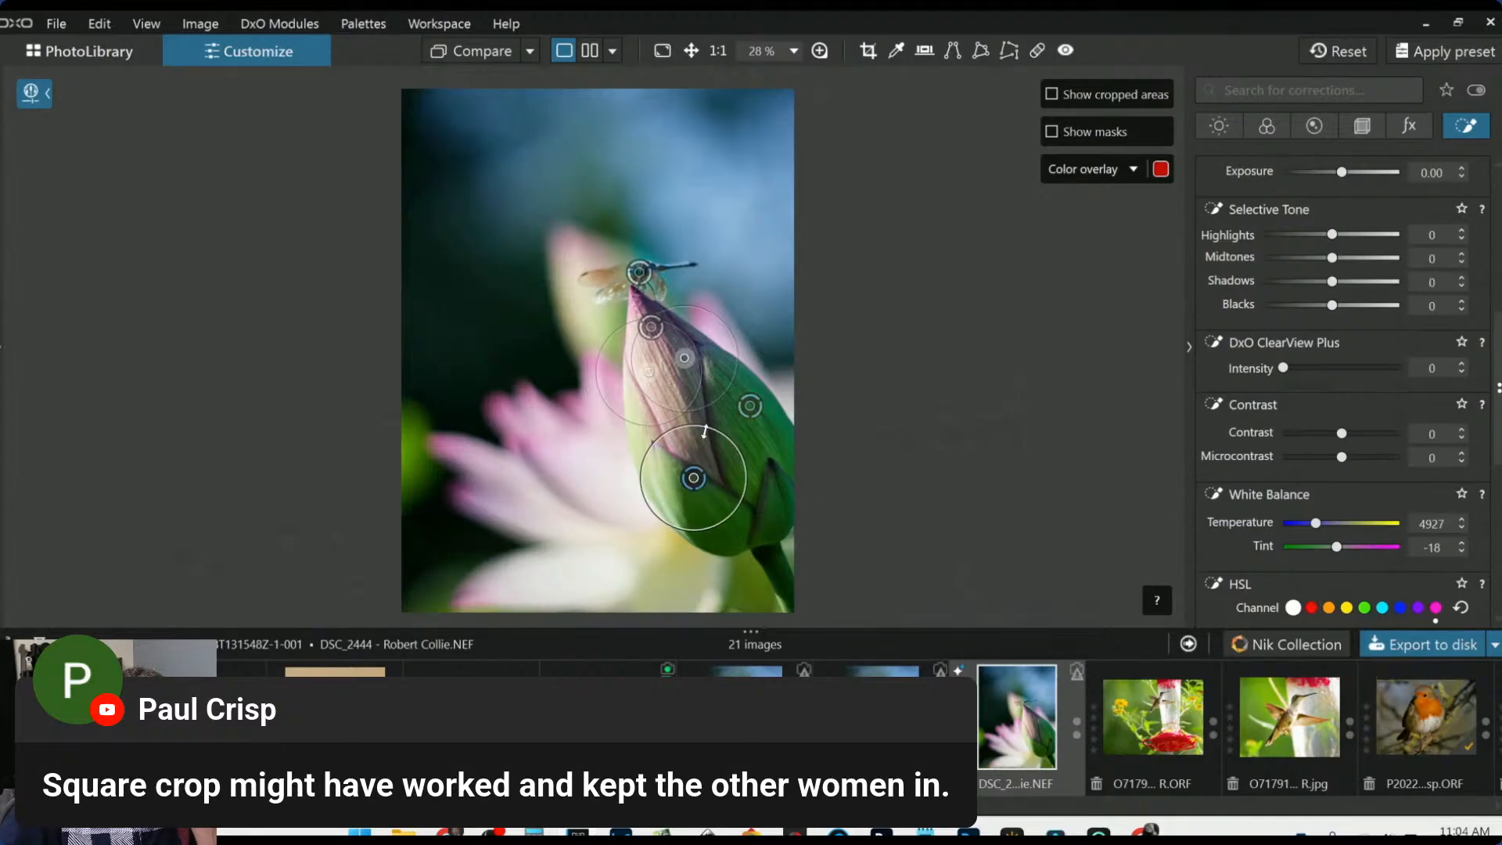
left_click(752, 414)
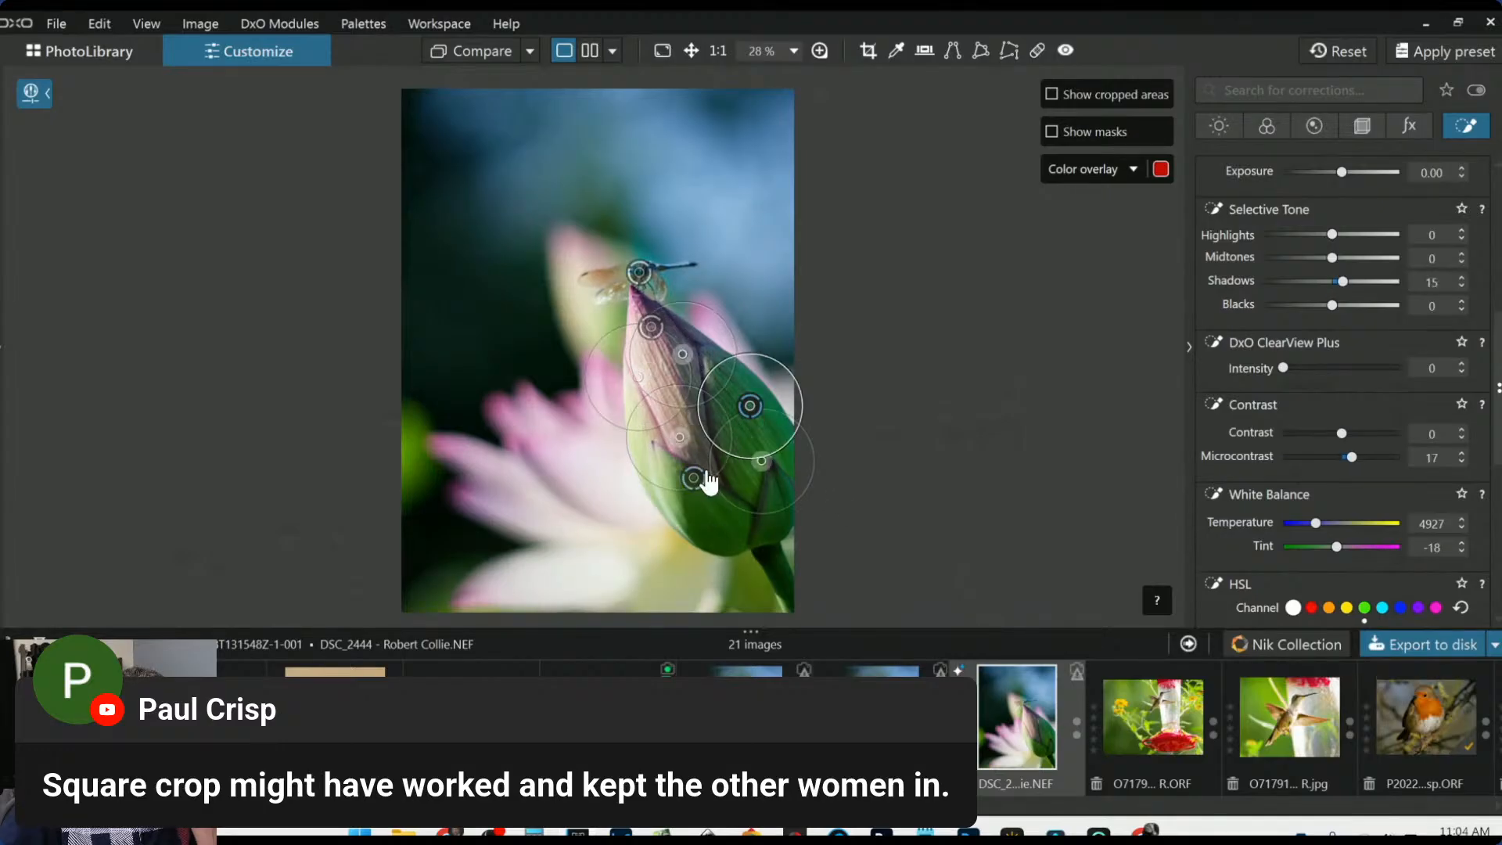
left_click_drag(699, 483, 708, 469)
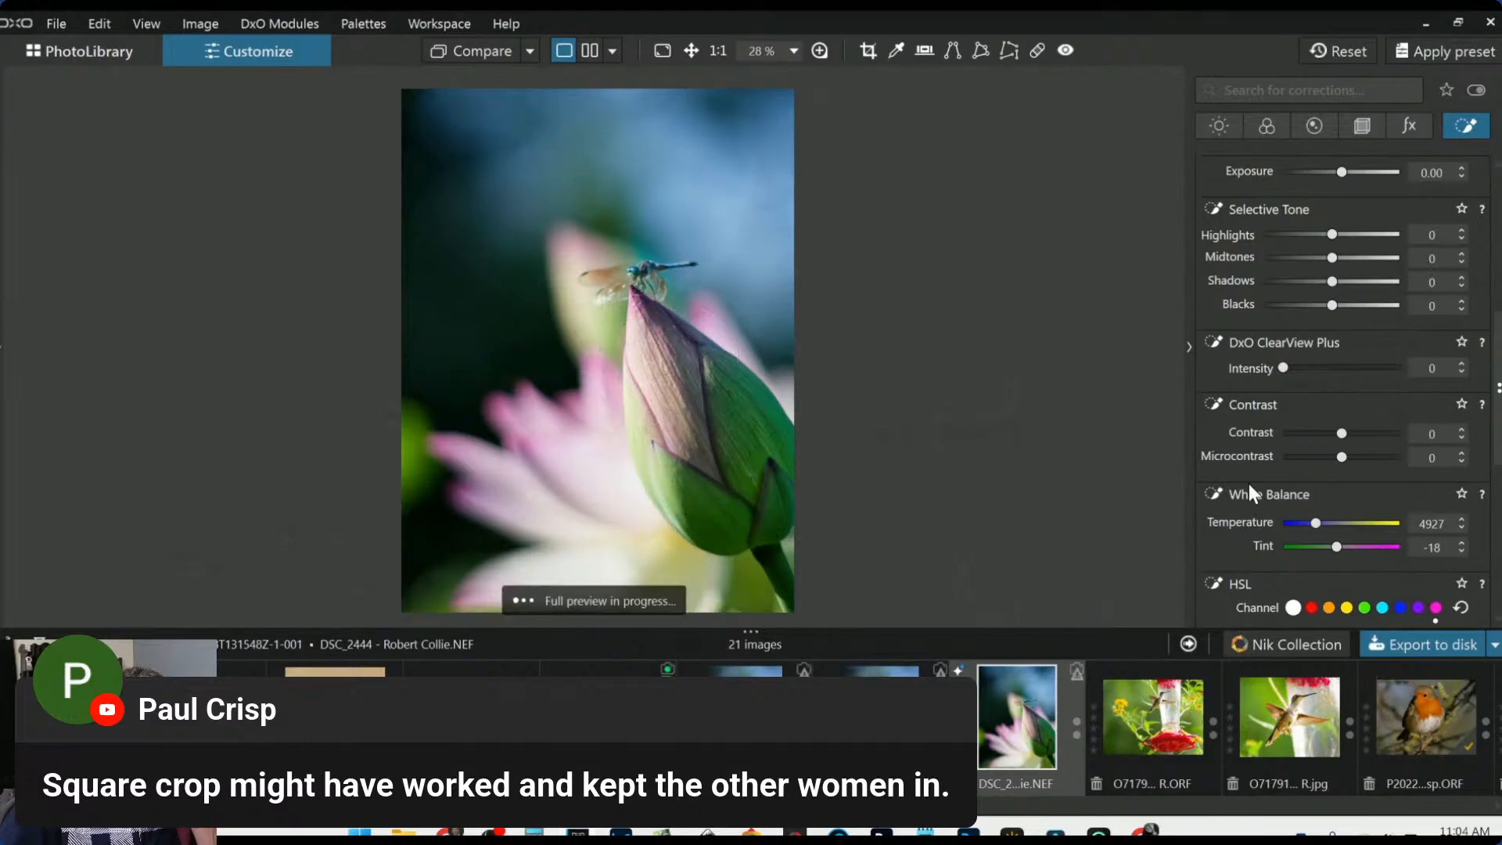
Set the second mask's Selective Tone to Shadows 26 and Highlights -21
scroll(1279, 481, "down", 5)
scroll(1280, 480, "up", 6)
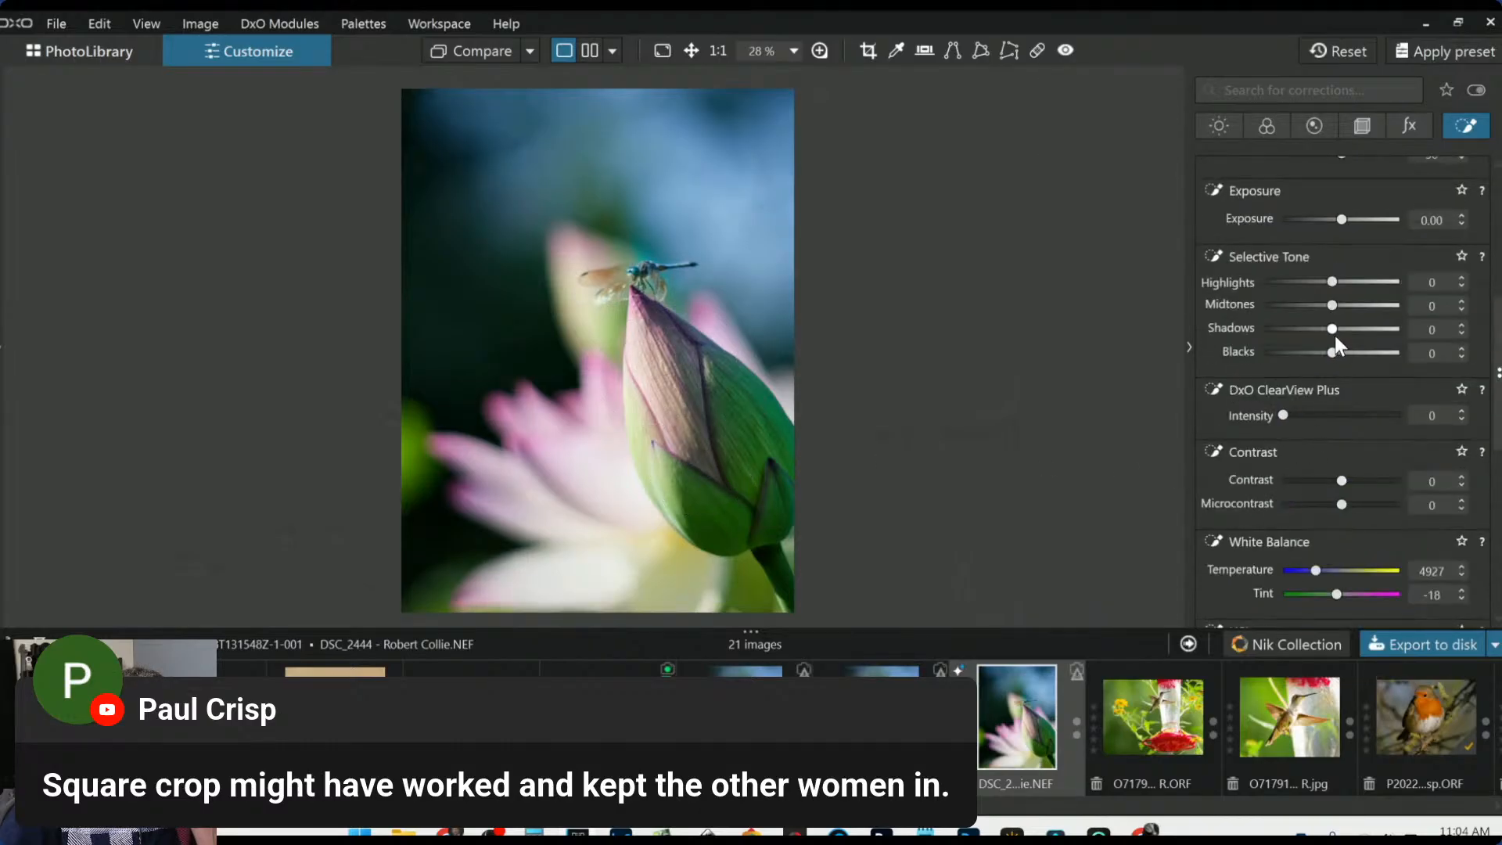
left_click_drag(1333, 329, 1317, 280)
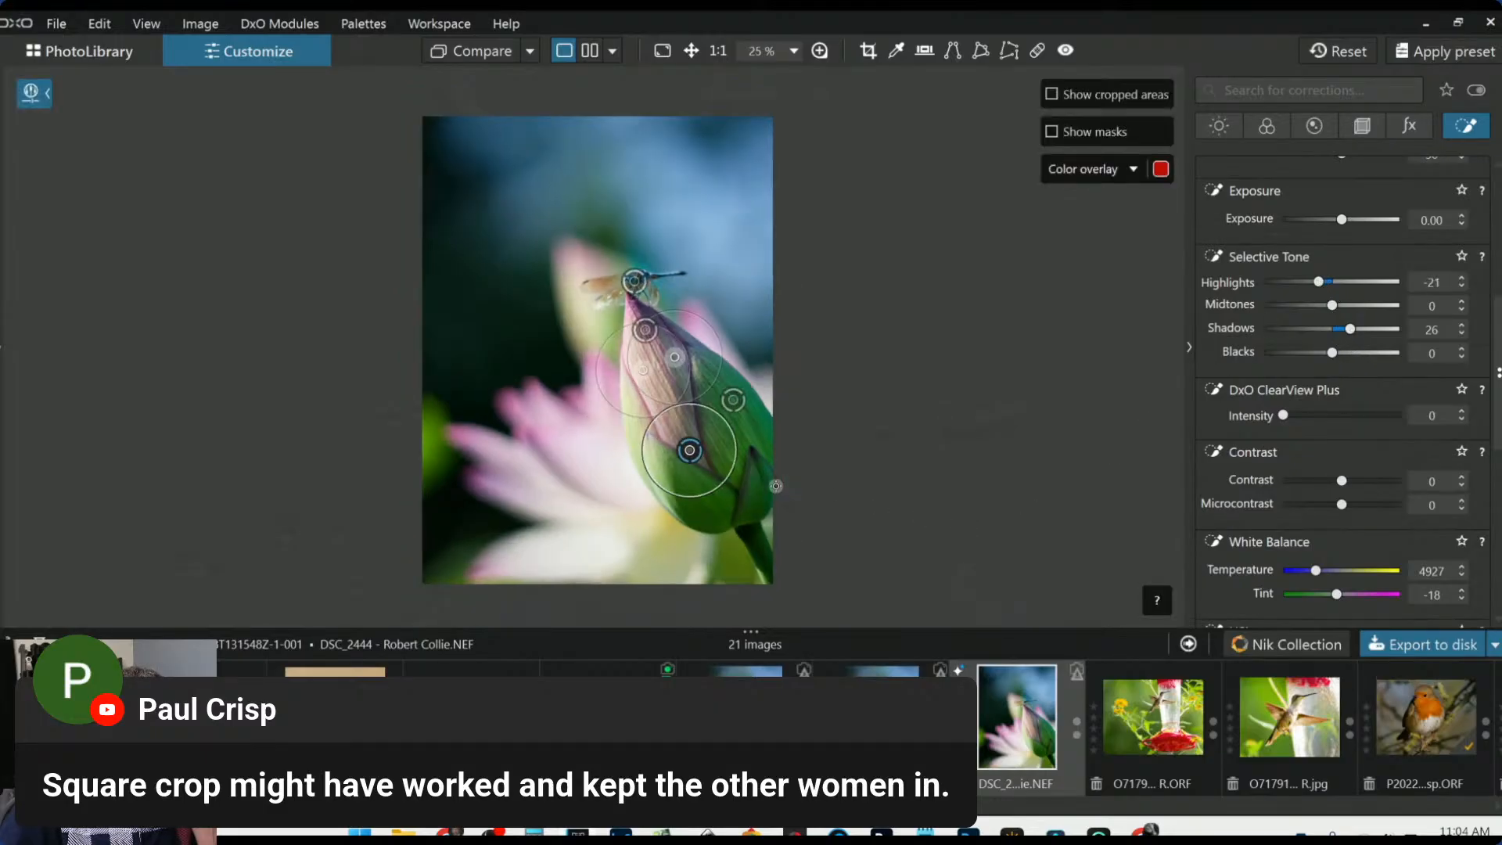
Select the fourth mask on the dragonfly and examine the insect's detail close up at 140%
scroll(1317, 232, "up", 5)
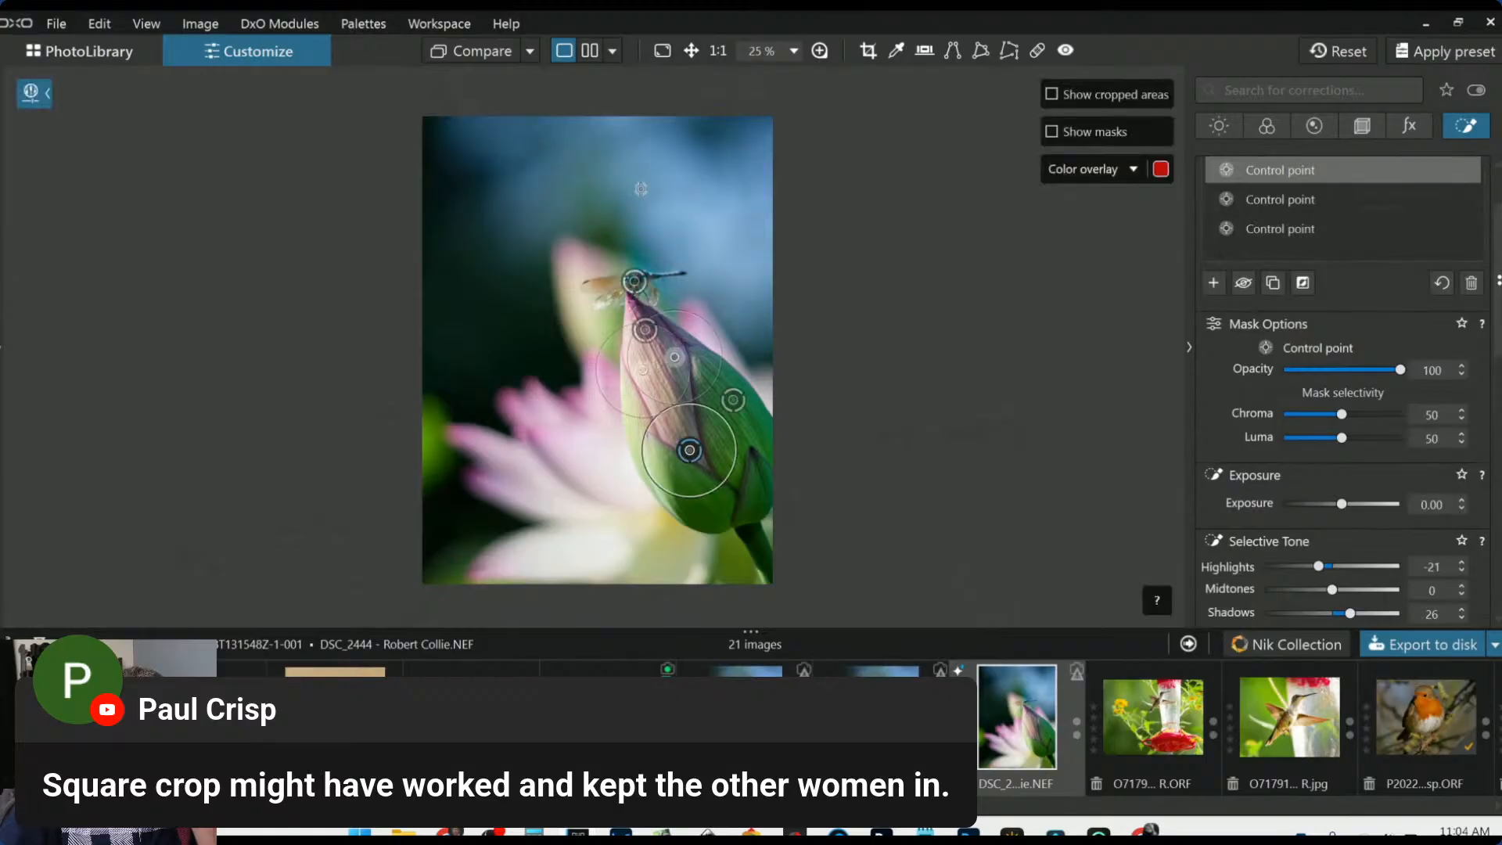
left_click(1251, 202)
left_click(1263, 223)
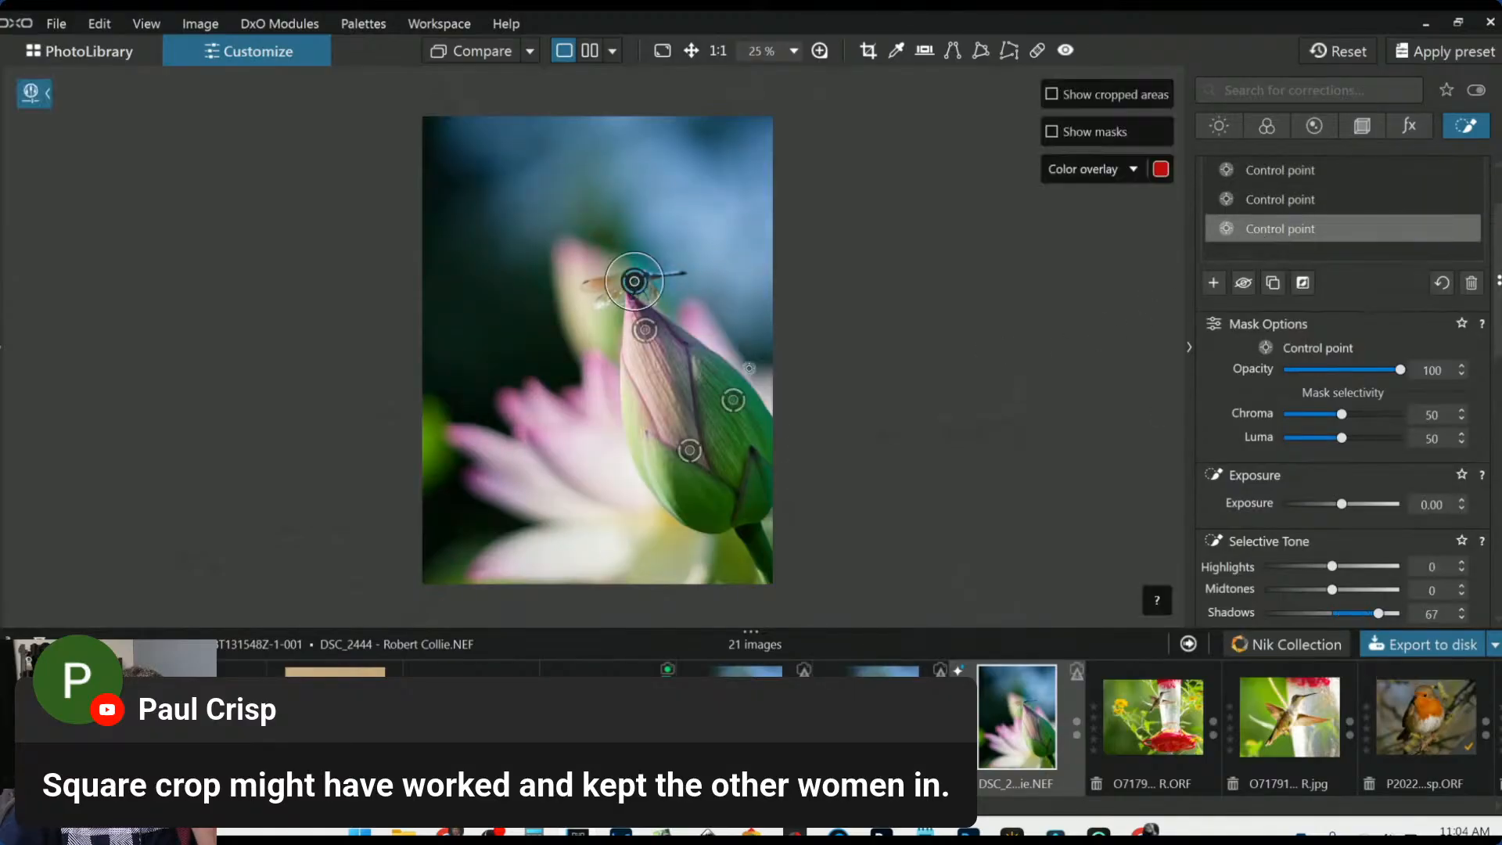
scroll(748, 367, "up", 5)
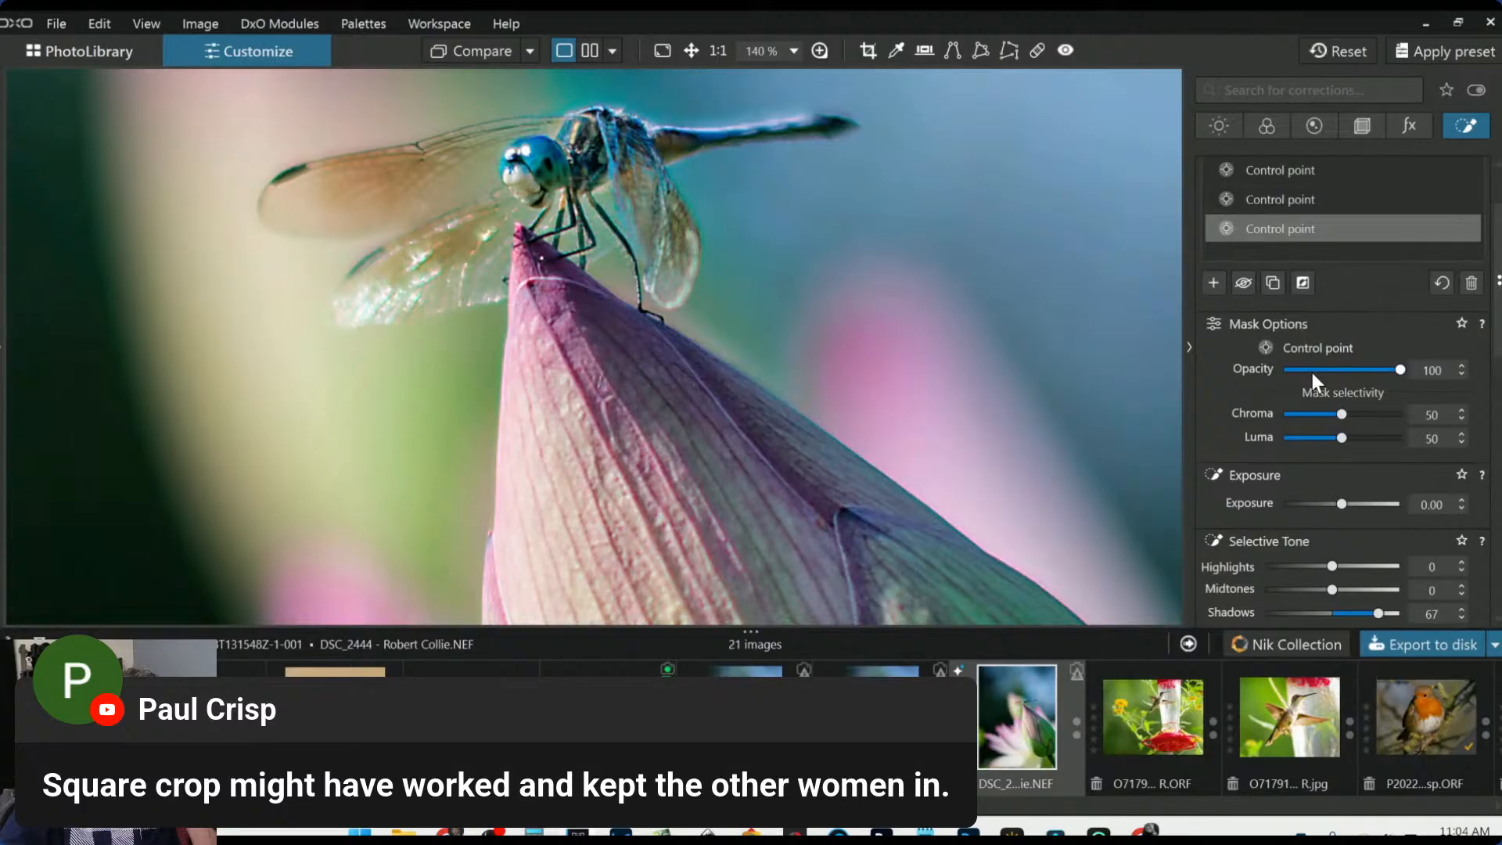
scroll(837, 367, "down", 5)
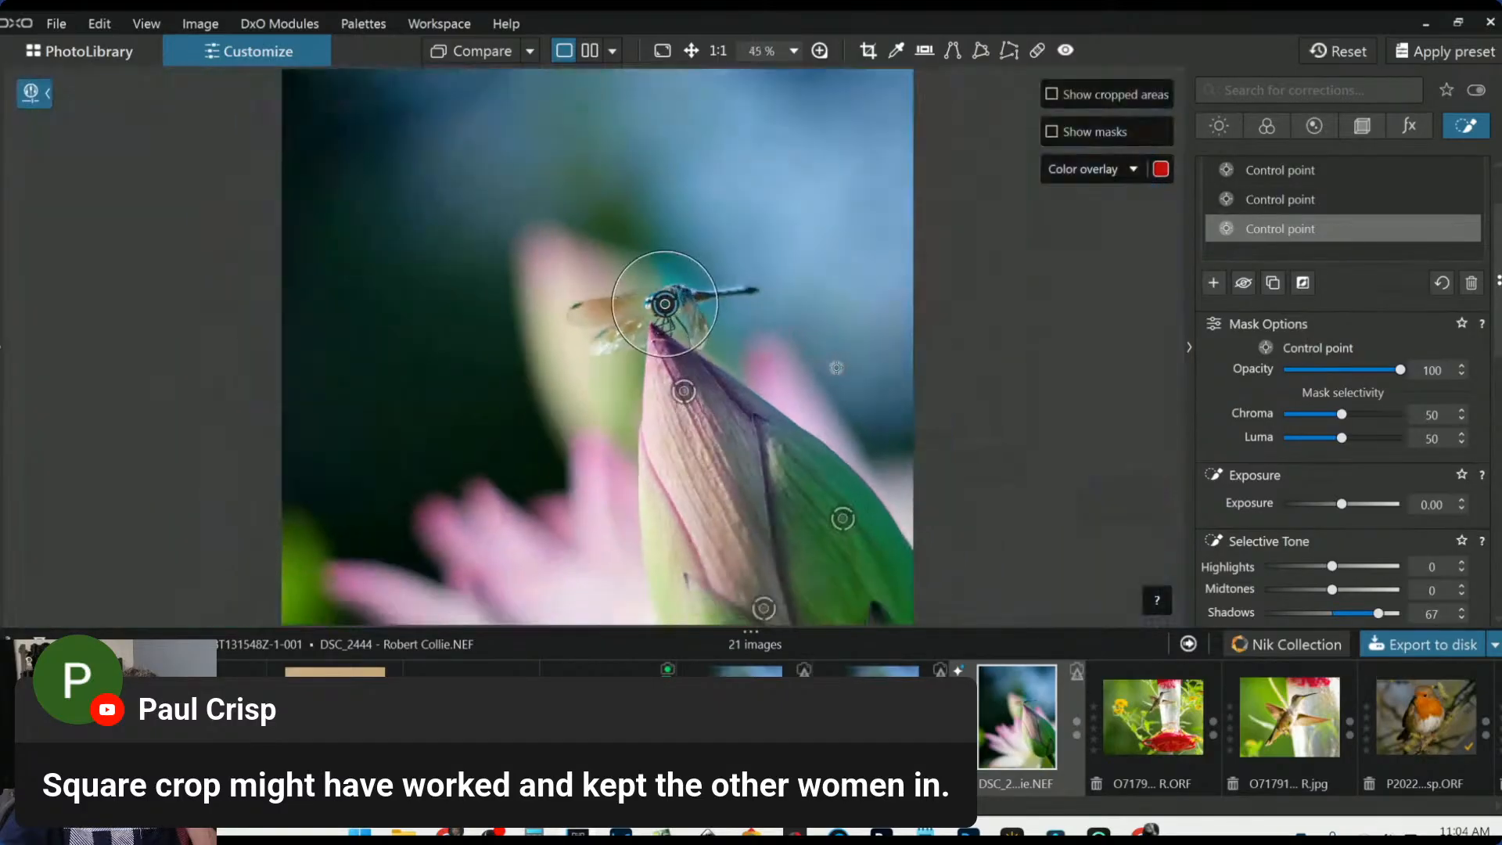
scroll(836, 367, "down", 1)
Go over the lotus photo's global exposure and tone corrections
left_click(1218, 125)
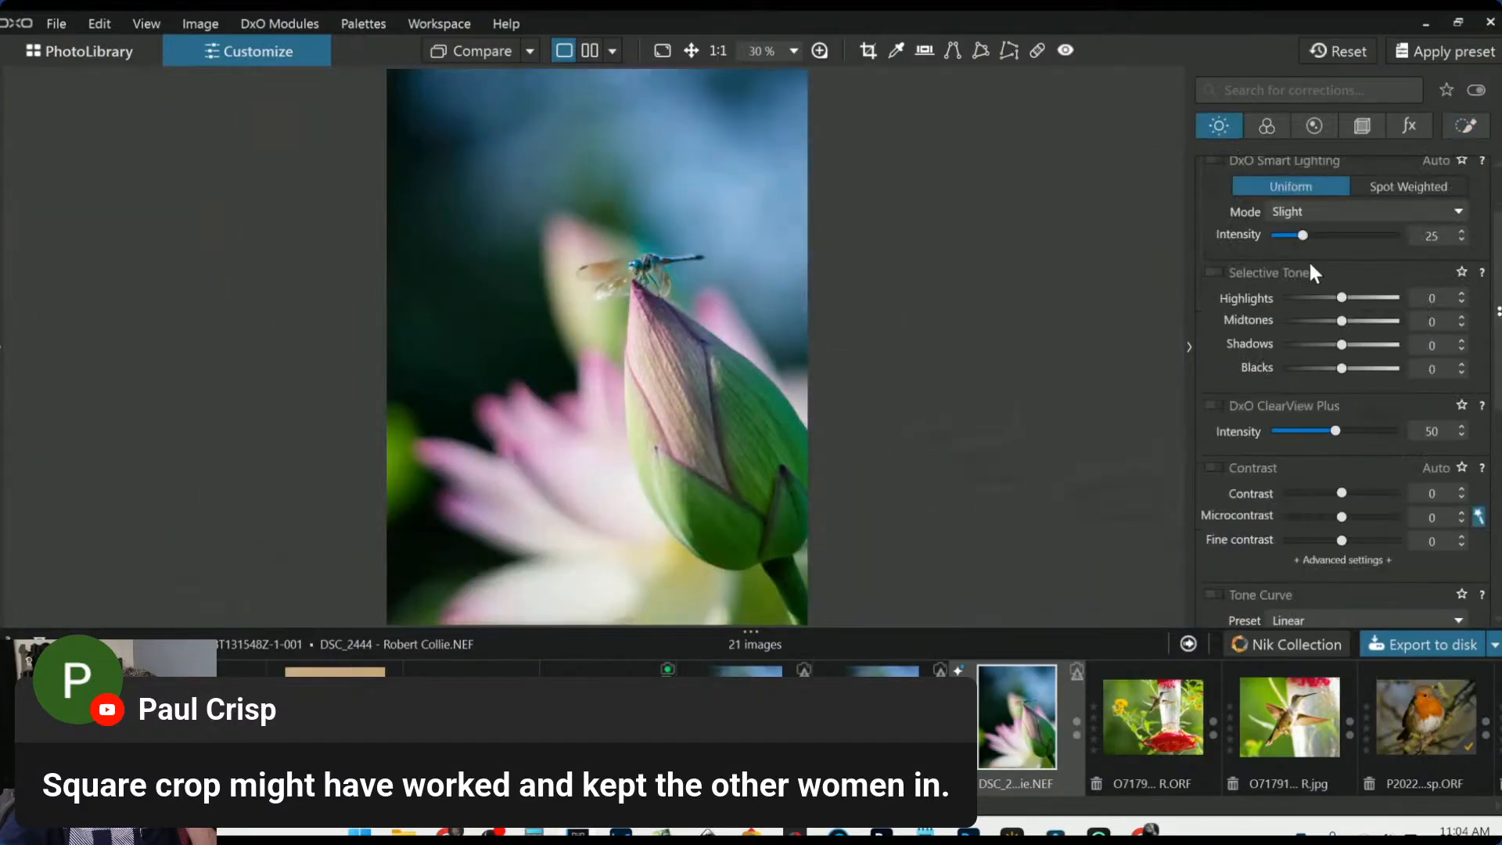
scroll(1309, 265, "down", 1)
scroll(1310, 264, "up", 3)
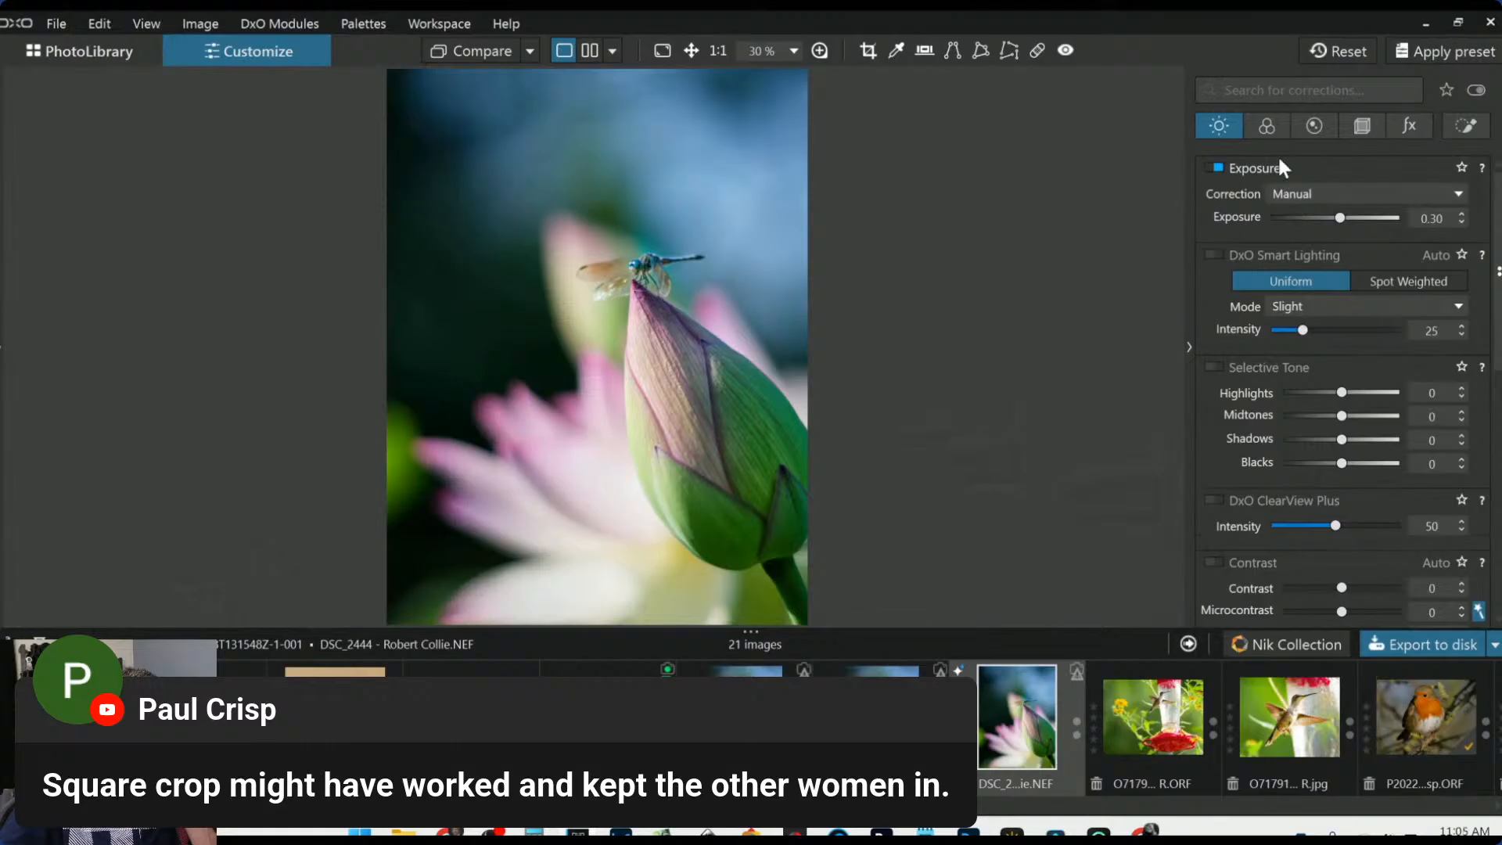
Set the lotus NEF's RAW white balance to a temperature of 5327 and a tint of -3
left_click(1266, 125)
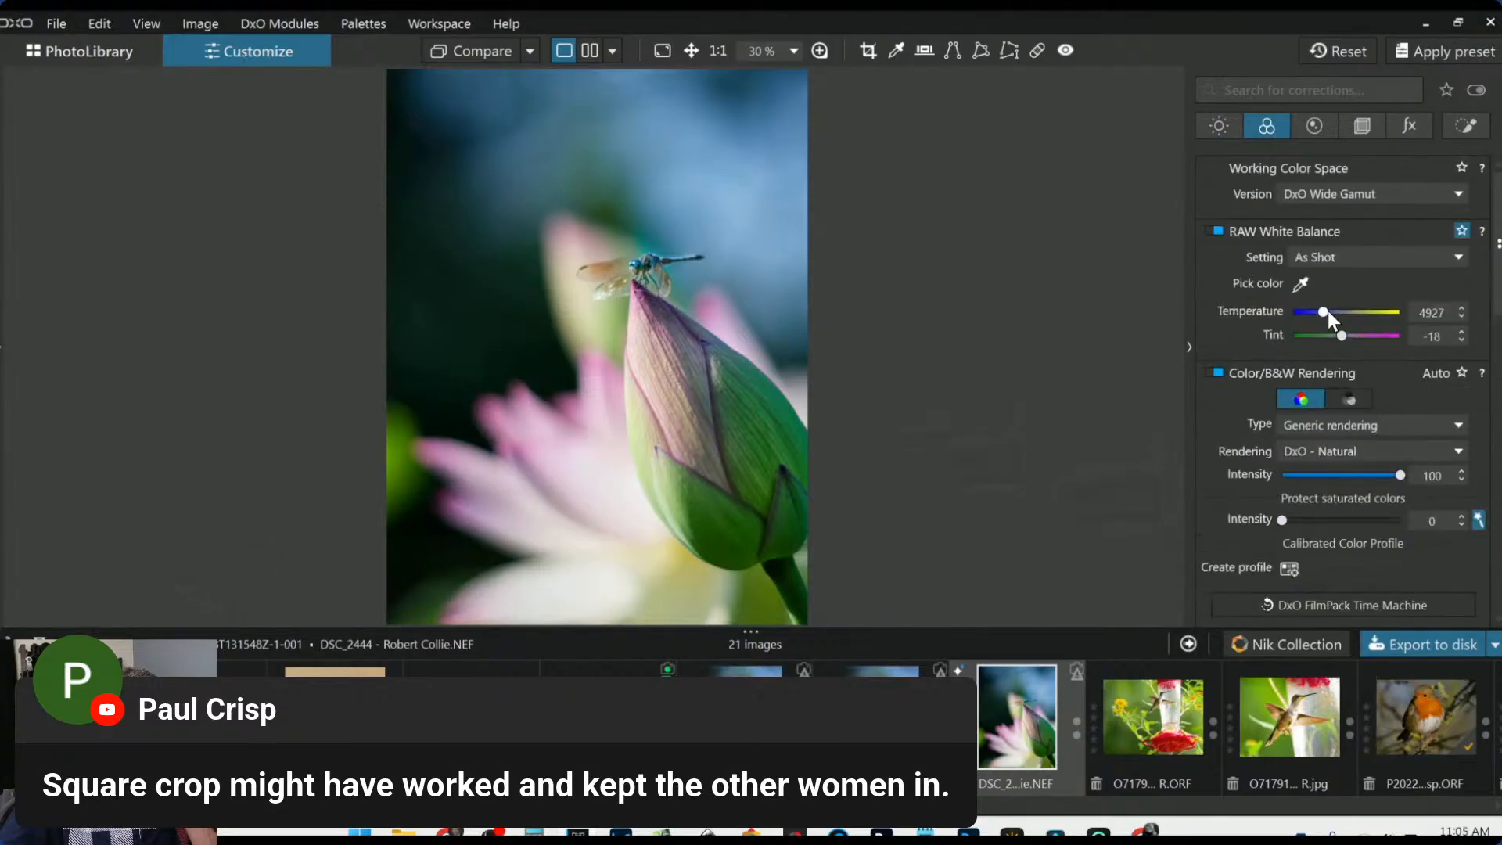
left_click_drag(1327, 312, 1329, 314)
left_click_drag(1341, 335, 1345, 337)
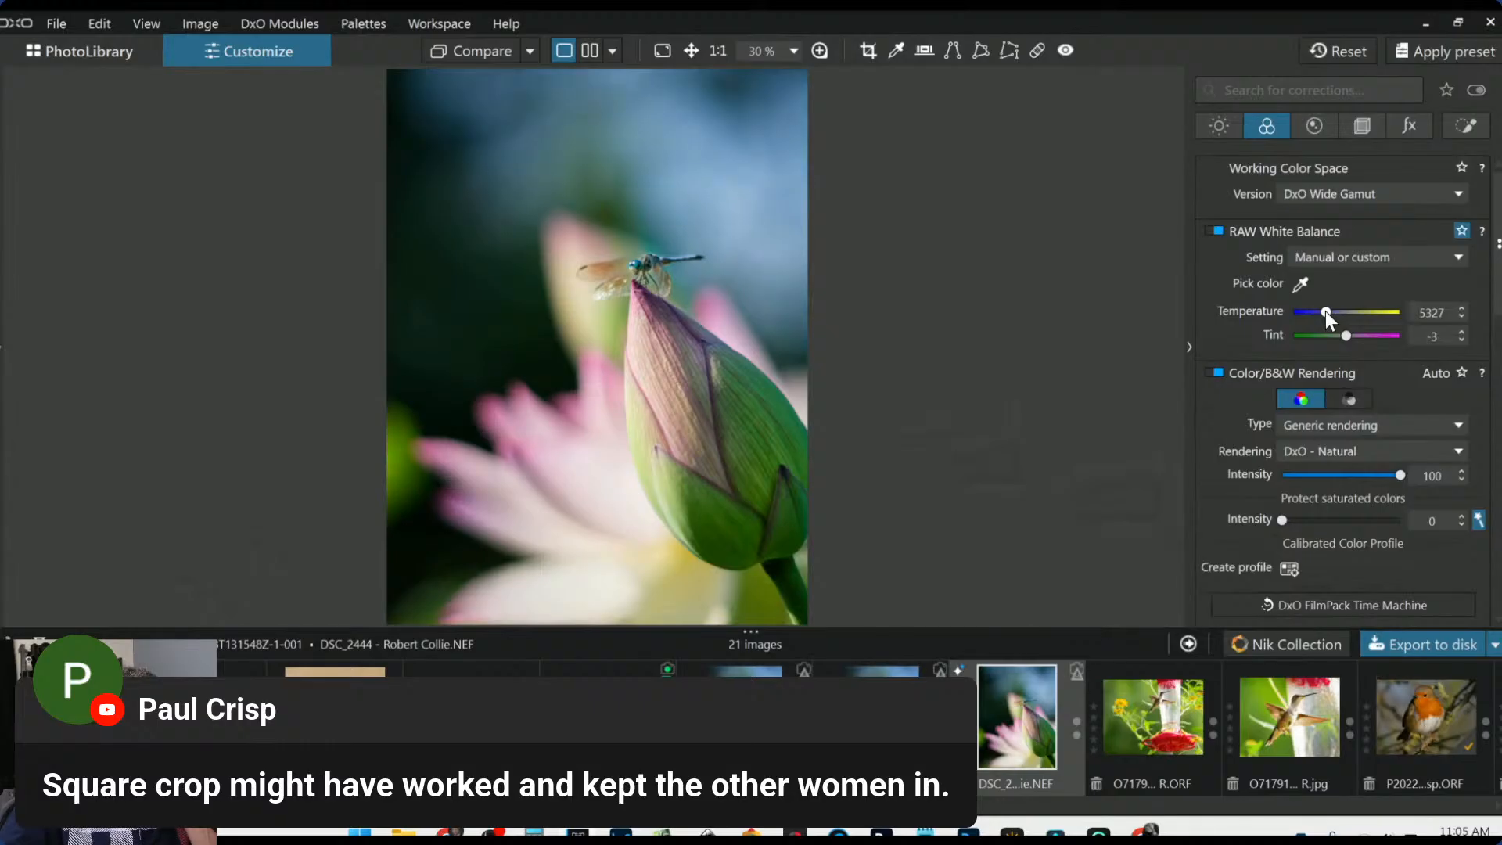
Export the lotus NEF with Standard output as a quality 94 JPEG in the original folder, and reset the NEF's corrections
left_click(1380, 640)
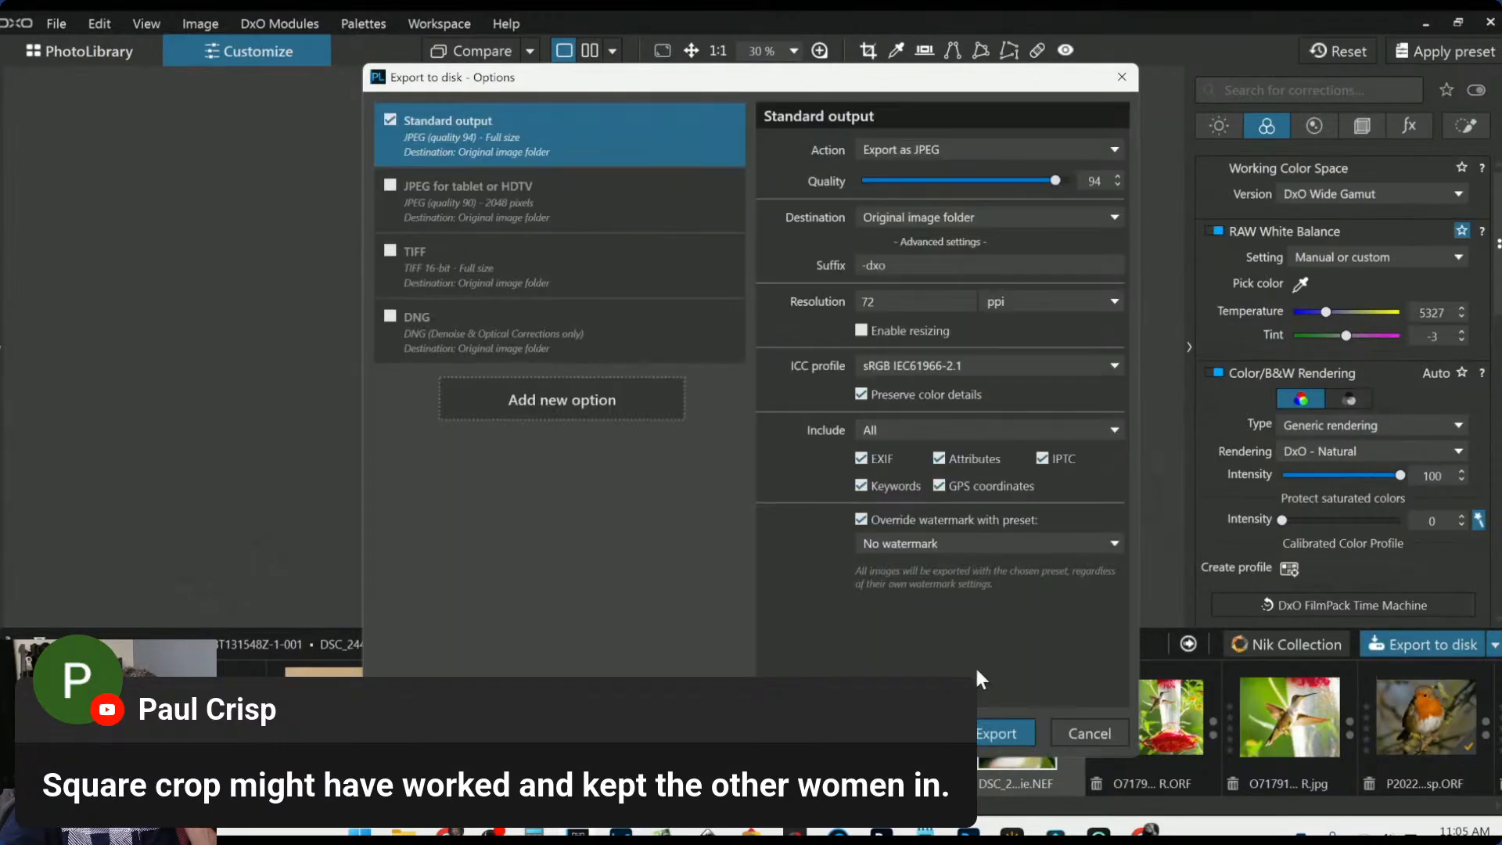
left_click(978, 729)
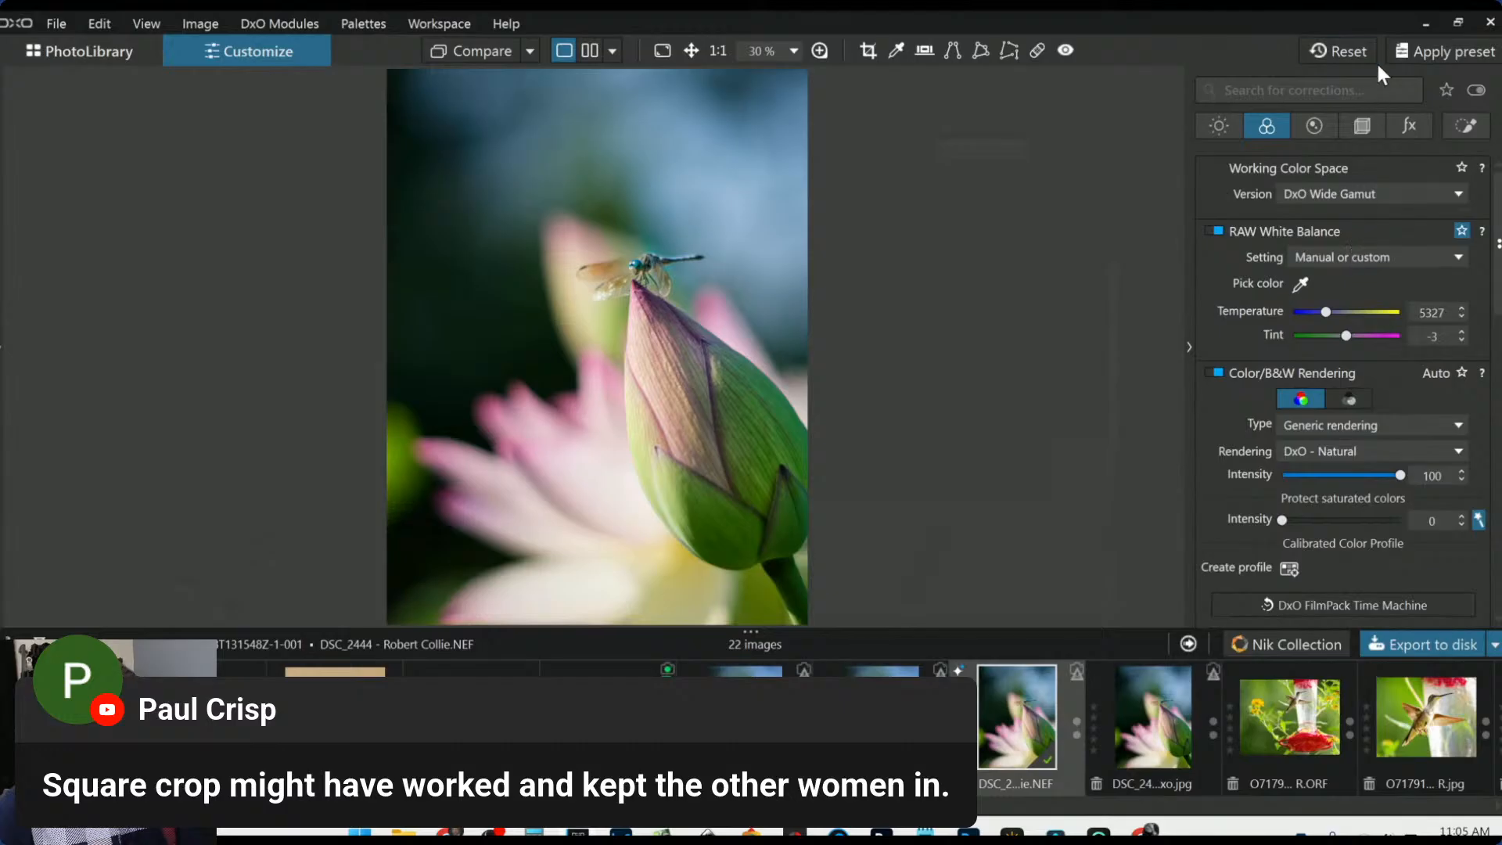
left_click(1356, 55)
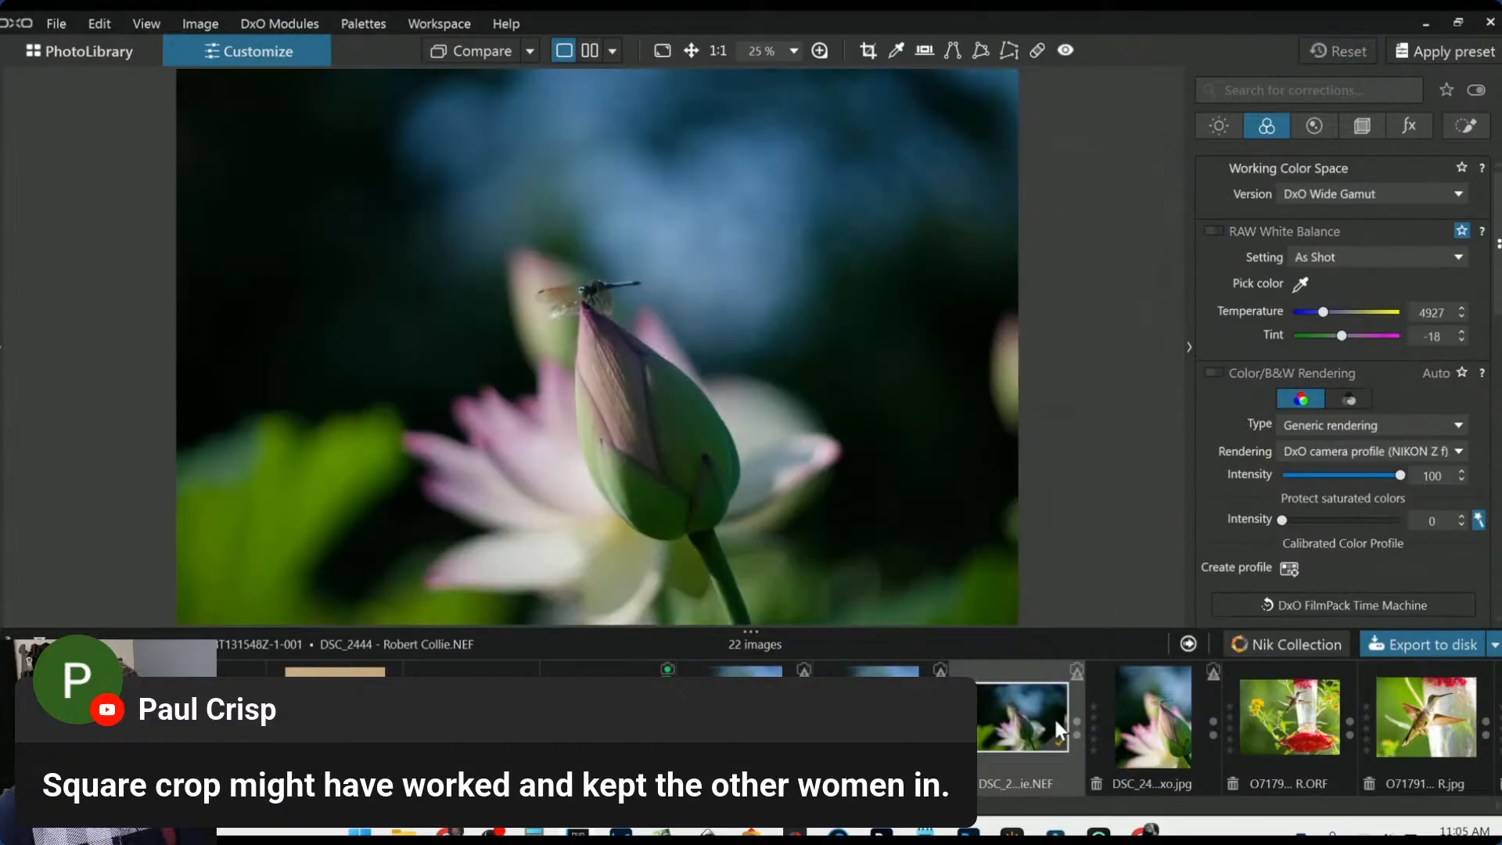
Show the uncorrected DSC_2444 NEF side by side with its exported Standard output JPEG as the comparison image
left_click(896, 724)
left_click(1033, 726, "ctrl")
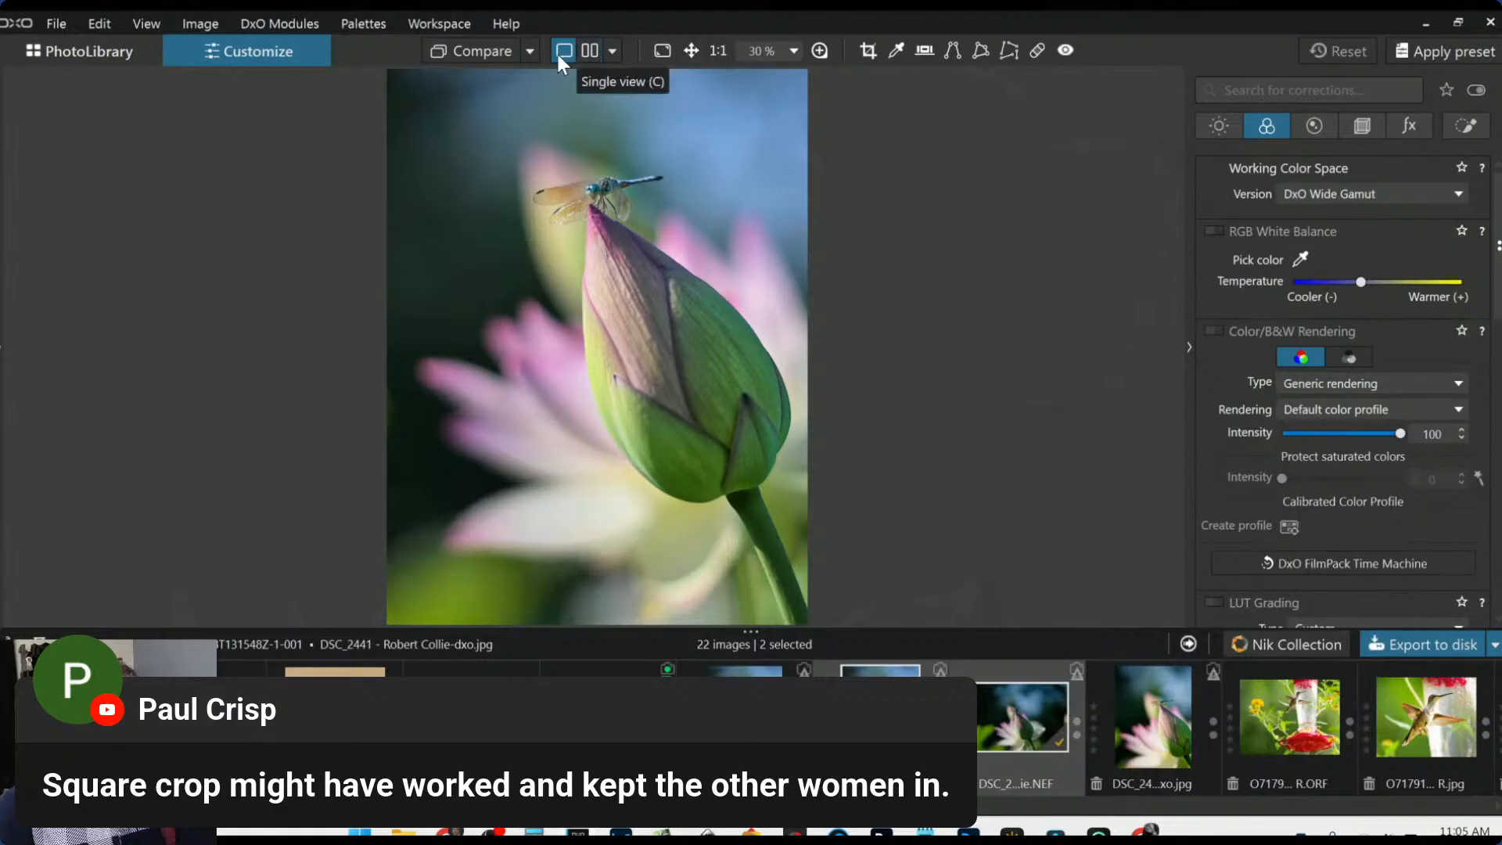
left_click(531, 52)
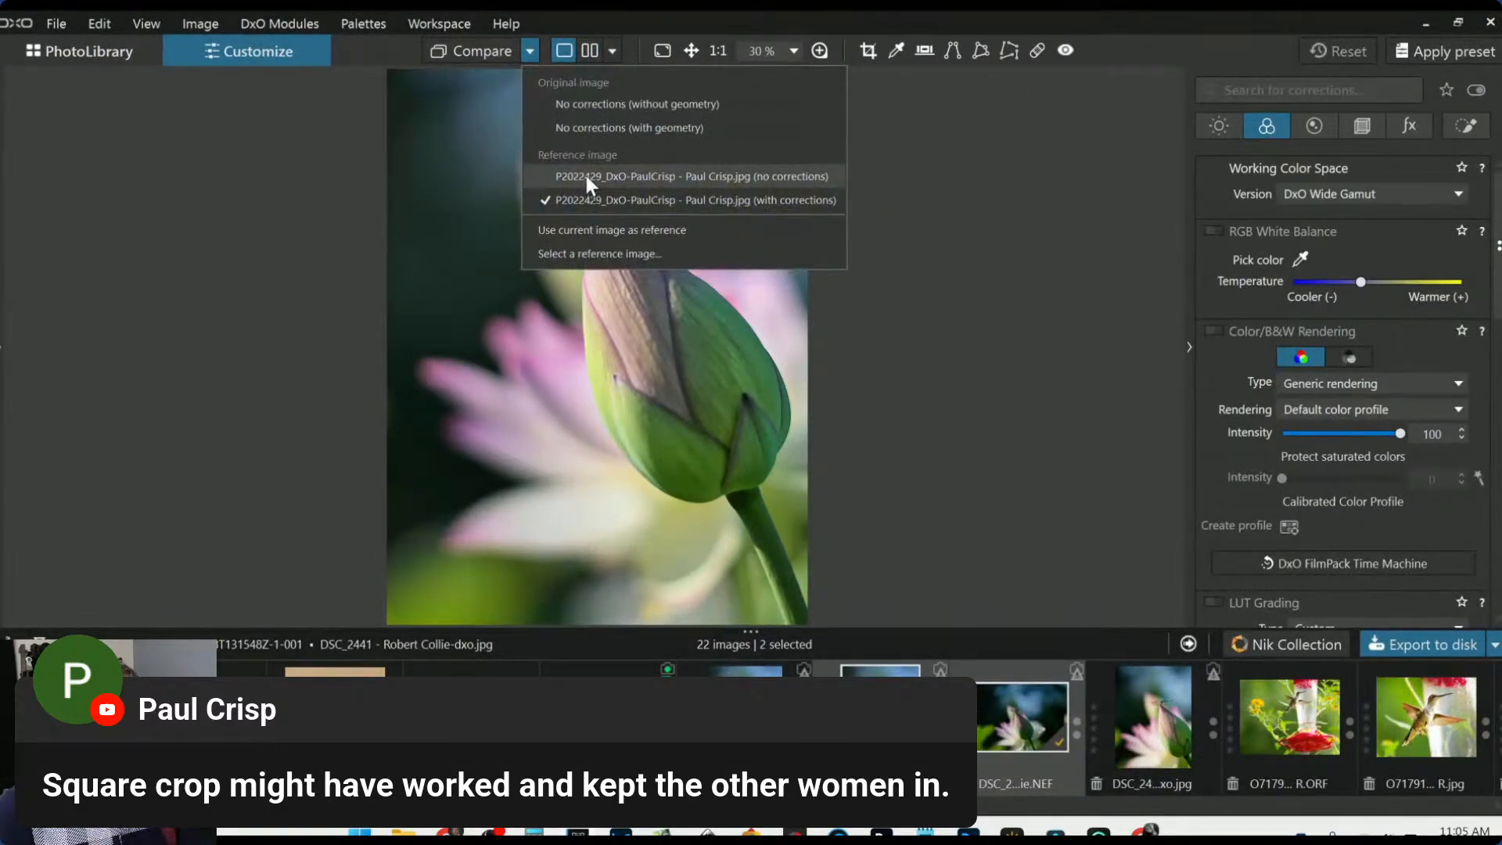
left_click(589, 50)
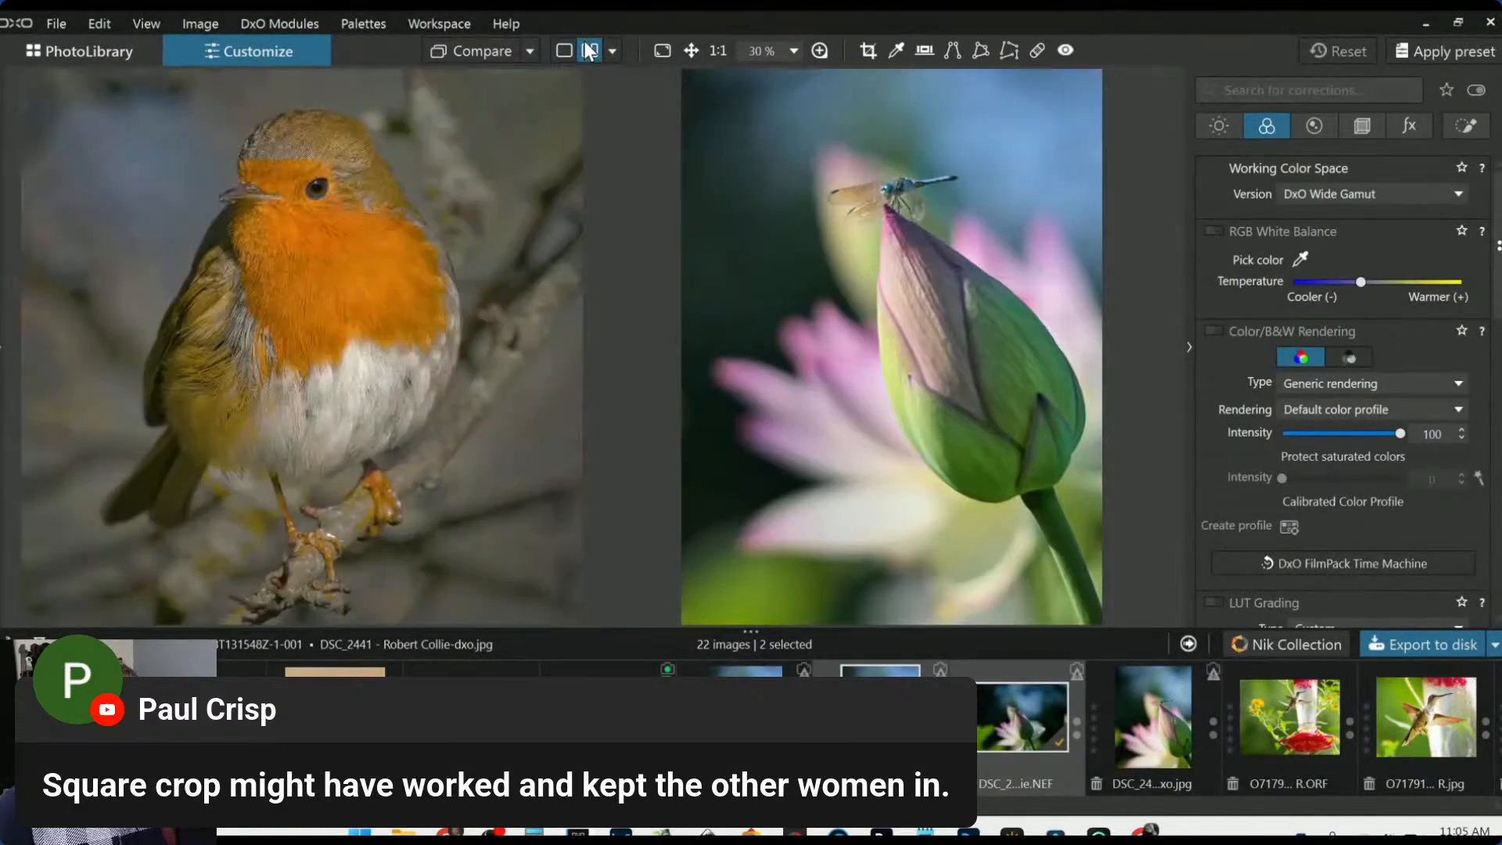
left_click(531, 51)
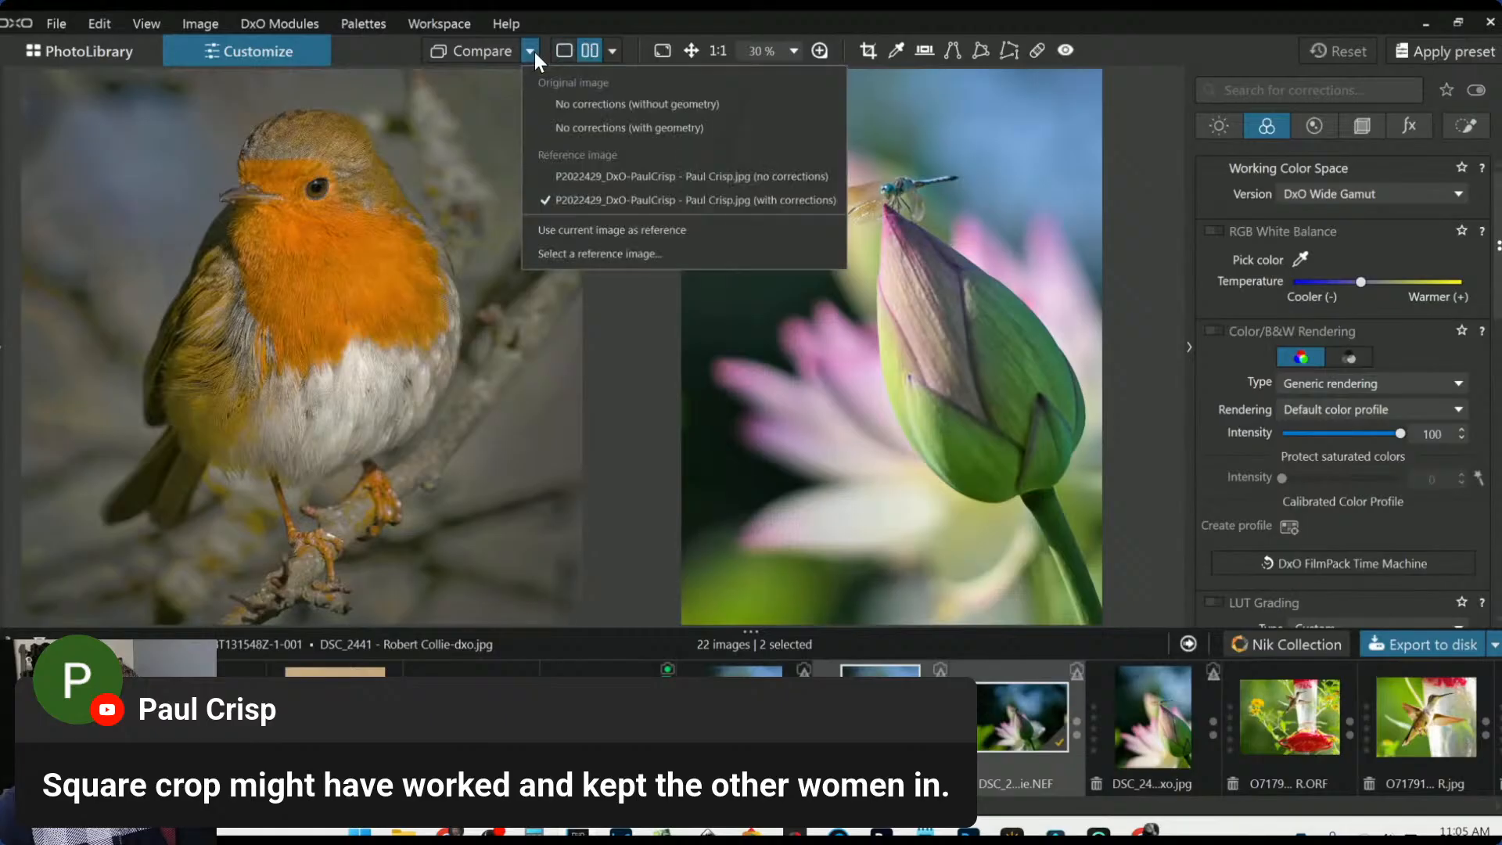
left_click(584, 177)
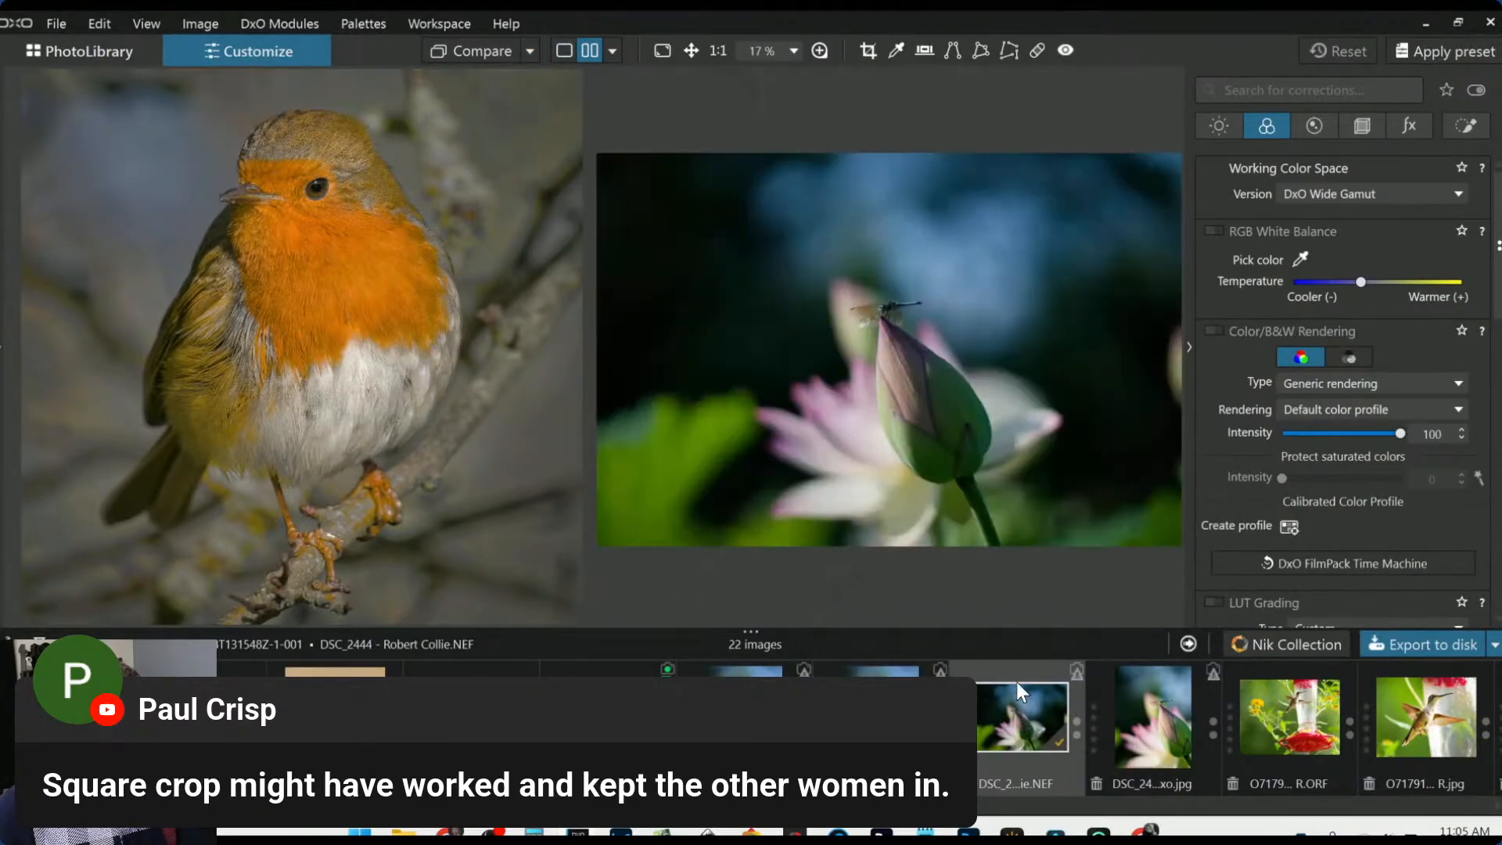
left_click(530, 52)
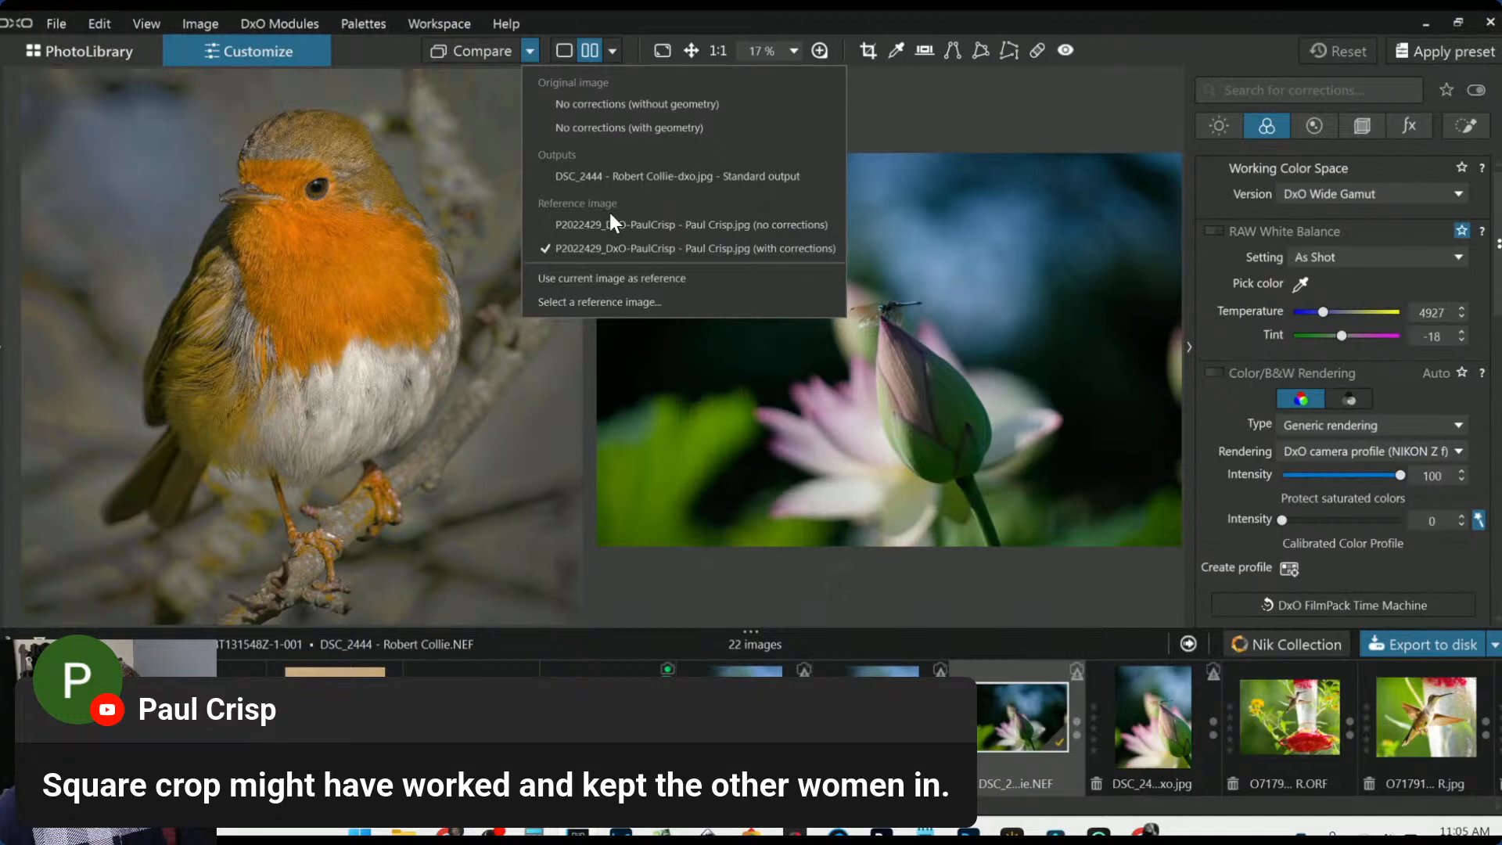
left_click(606, 176)
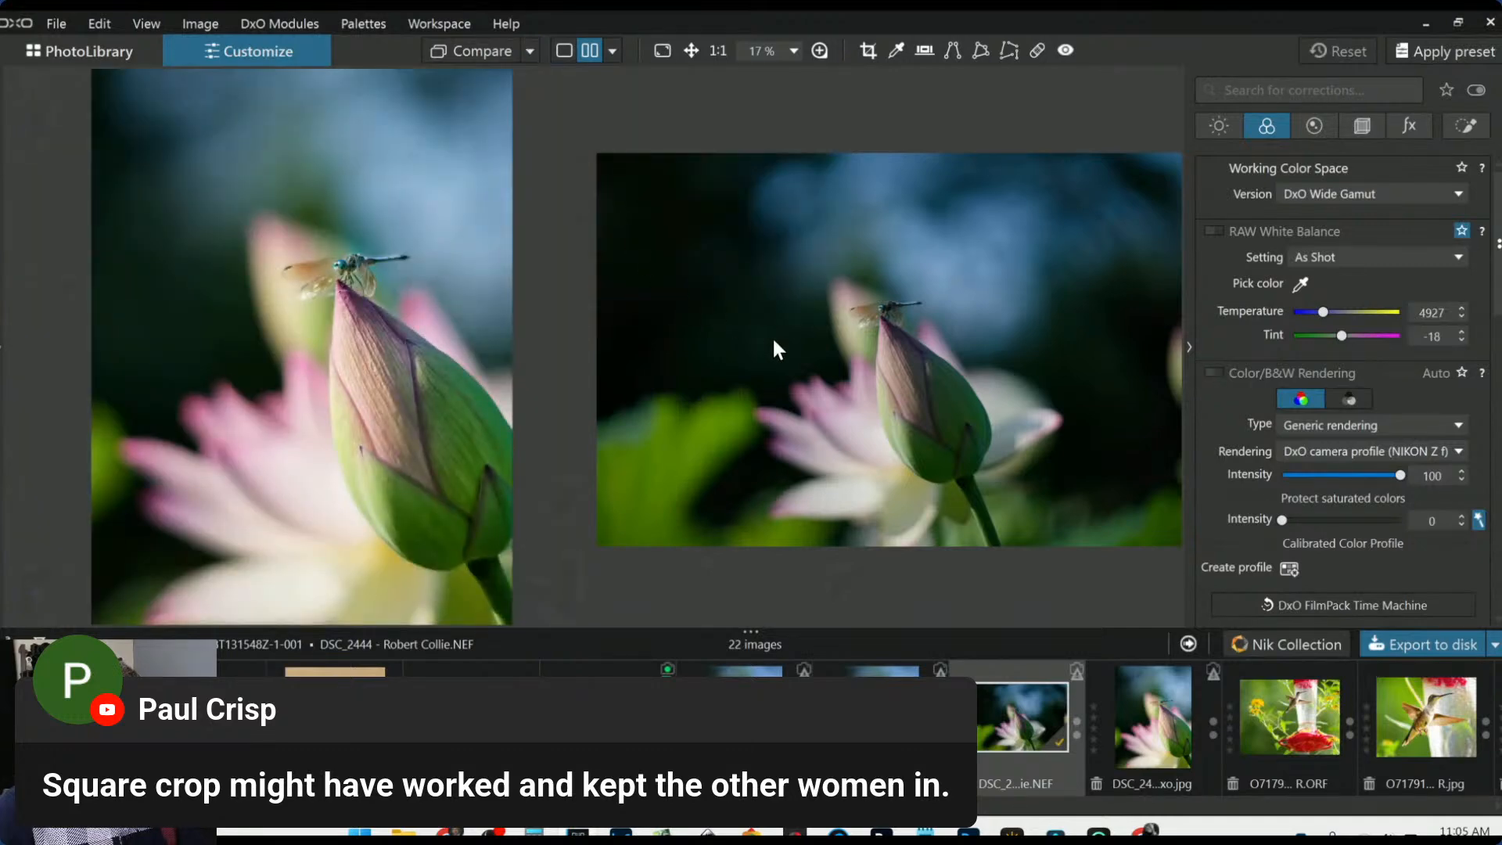
Enlarge the comparison area and examine the dragonfly's detail in the export and the uncorrected NEF, up to 350%
key("F9")
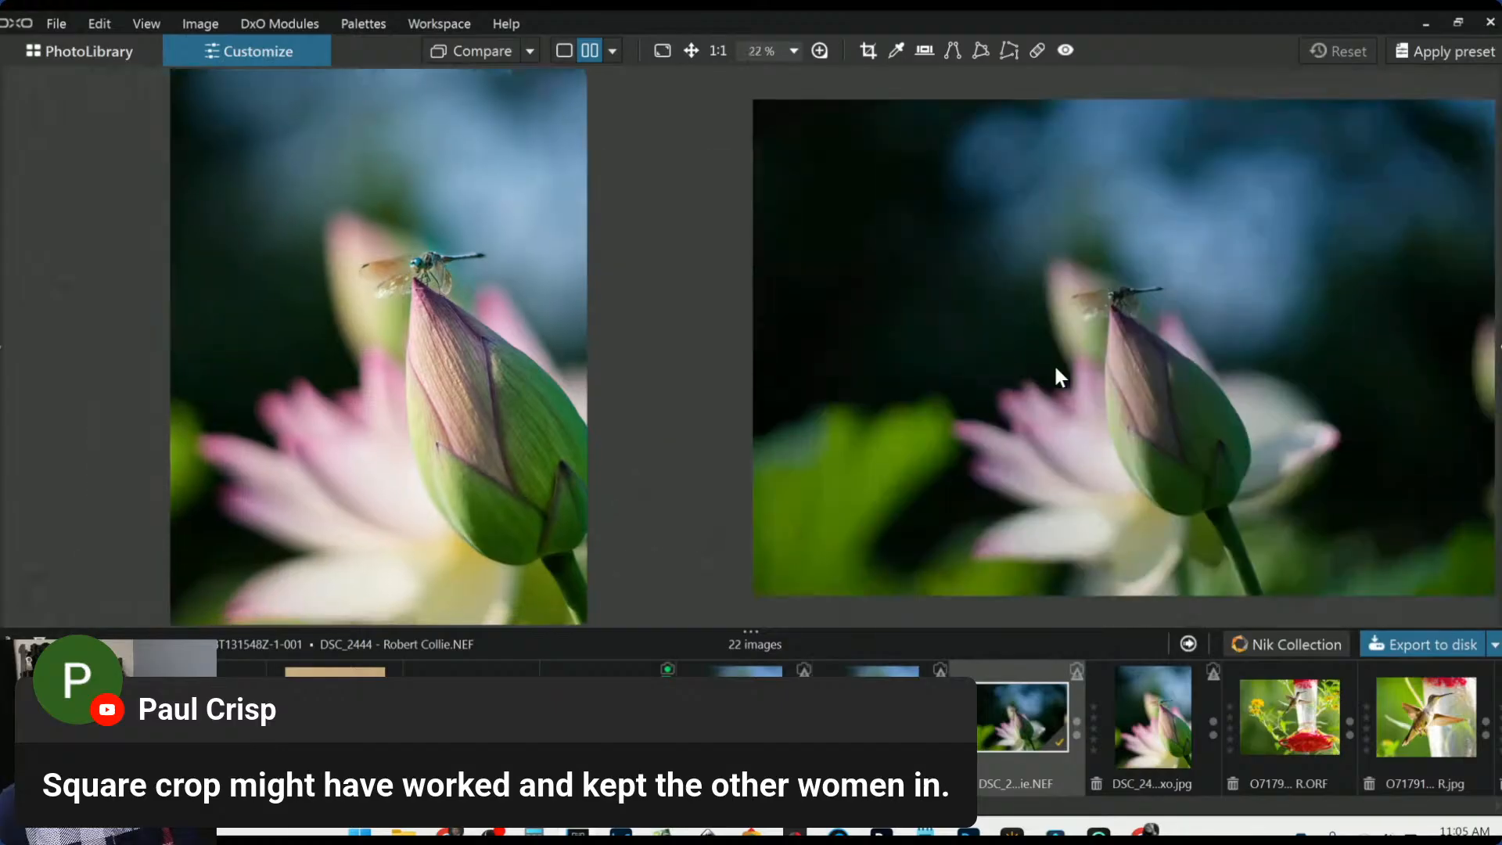
scroll(372, 283, "up", 5)
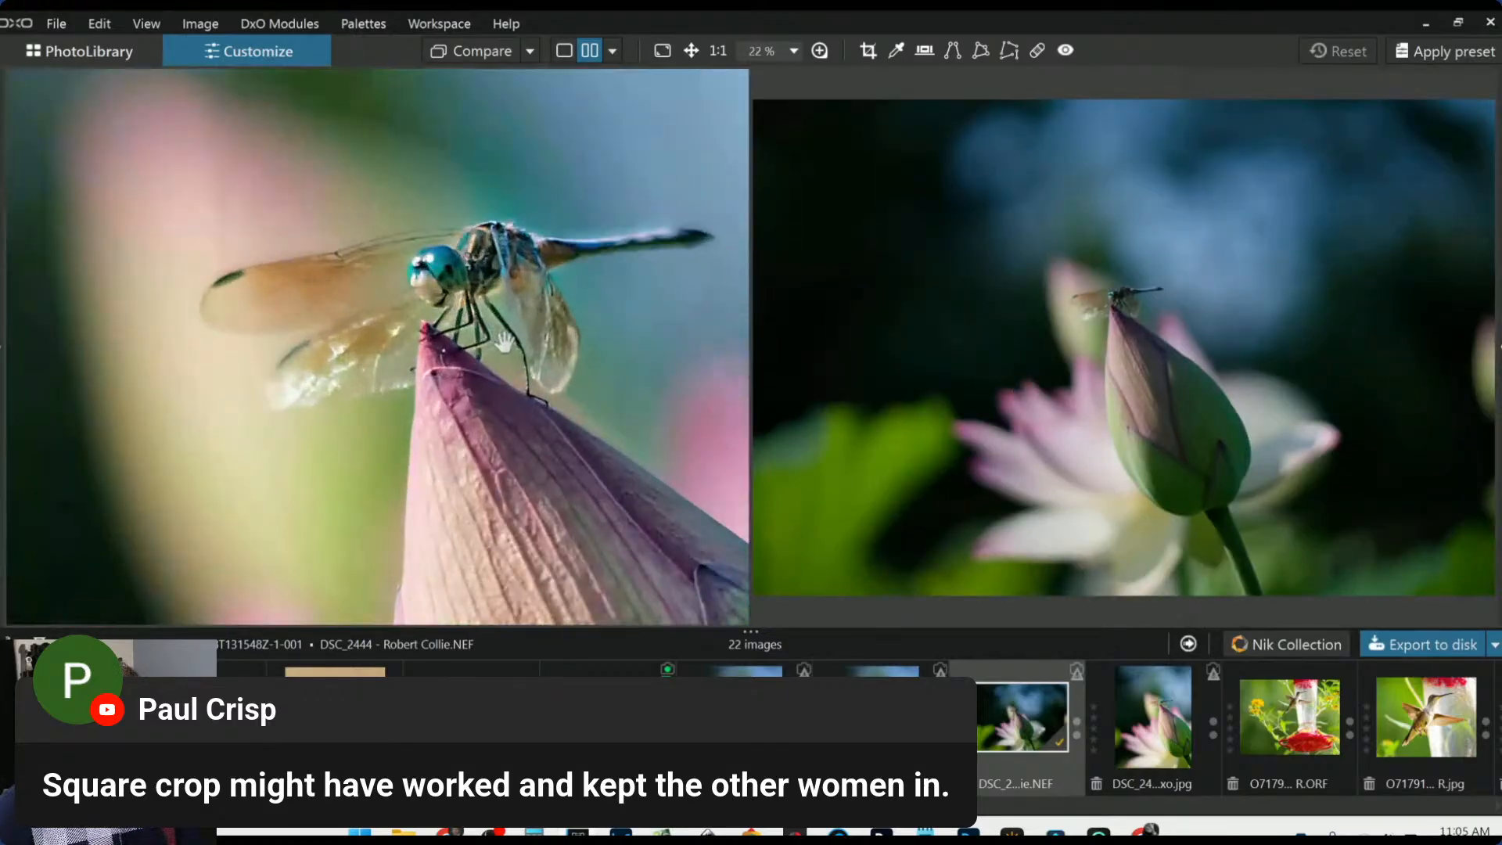
scroll(1147, 339, "up", 8)
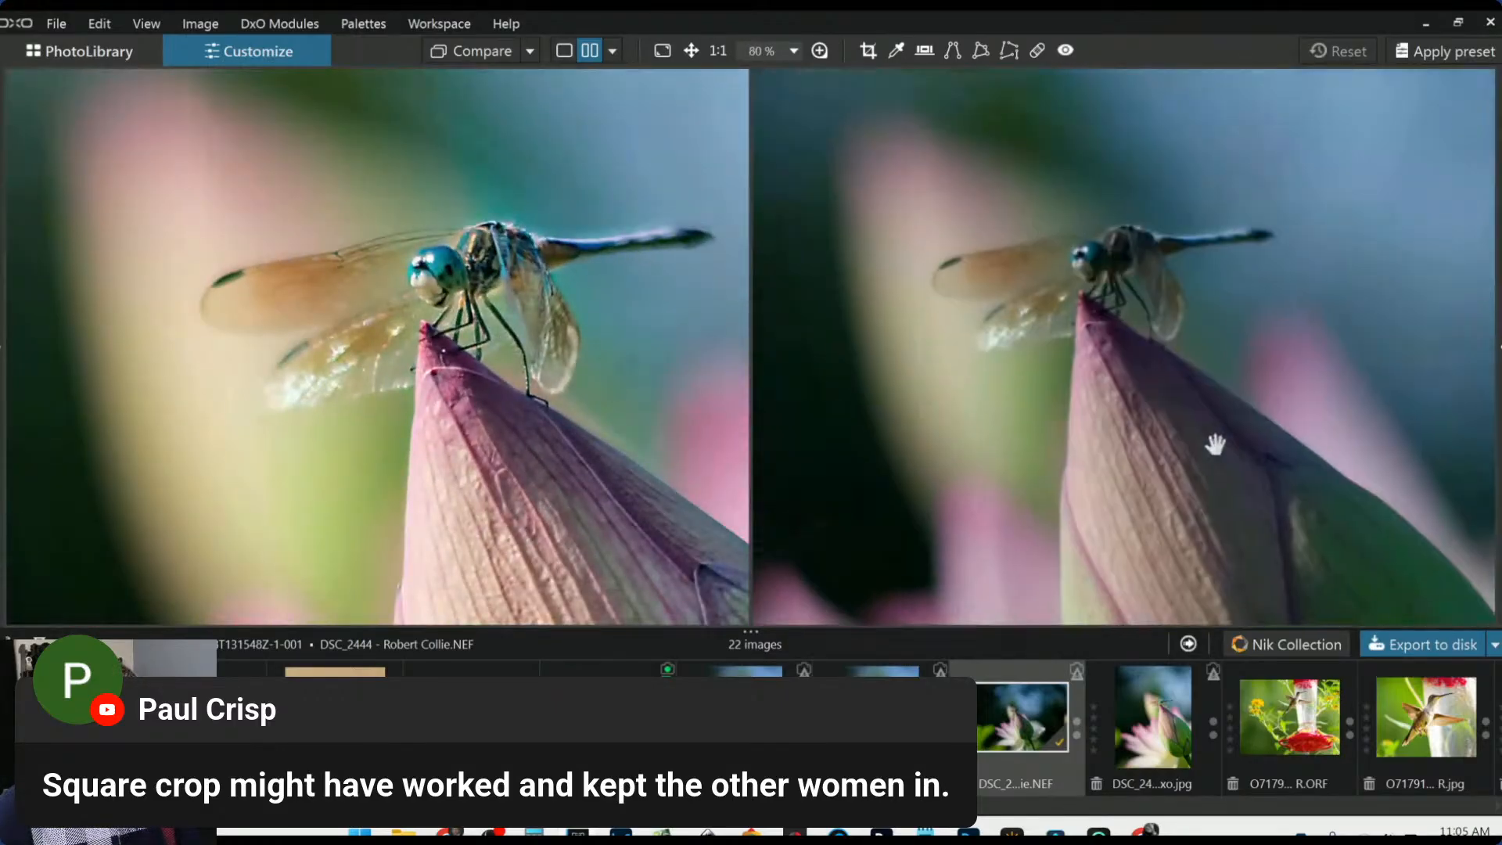
scroll(618, 403, "up", 1)
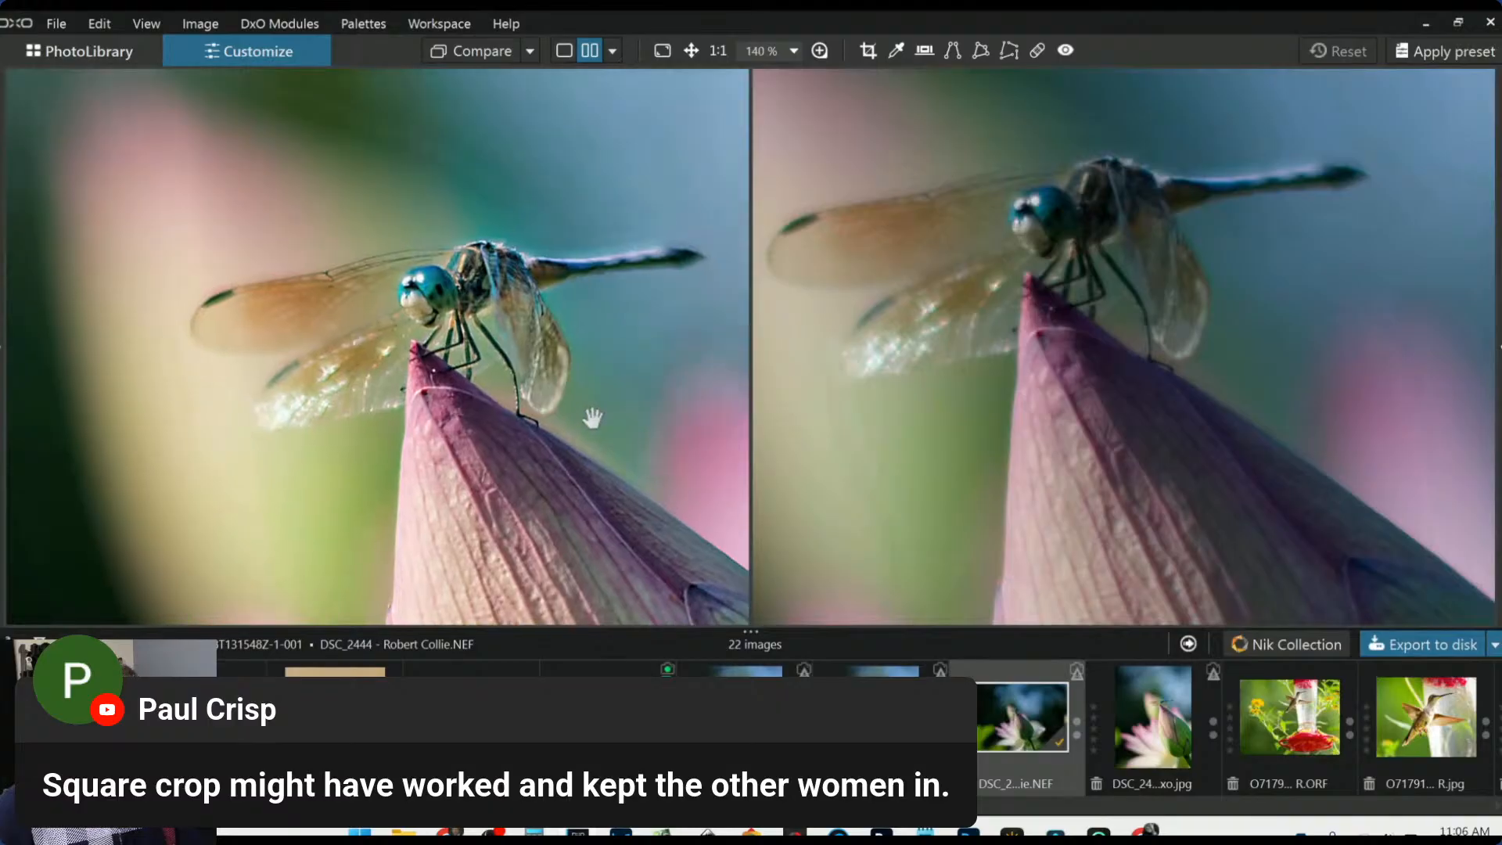
scroll(1102, 402, "up", 1)
scroll(1103, 403, "up", 3)
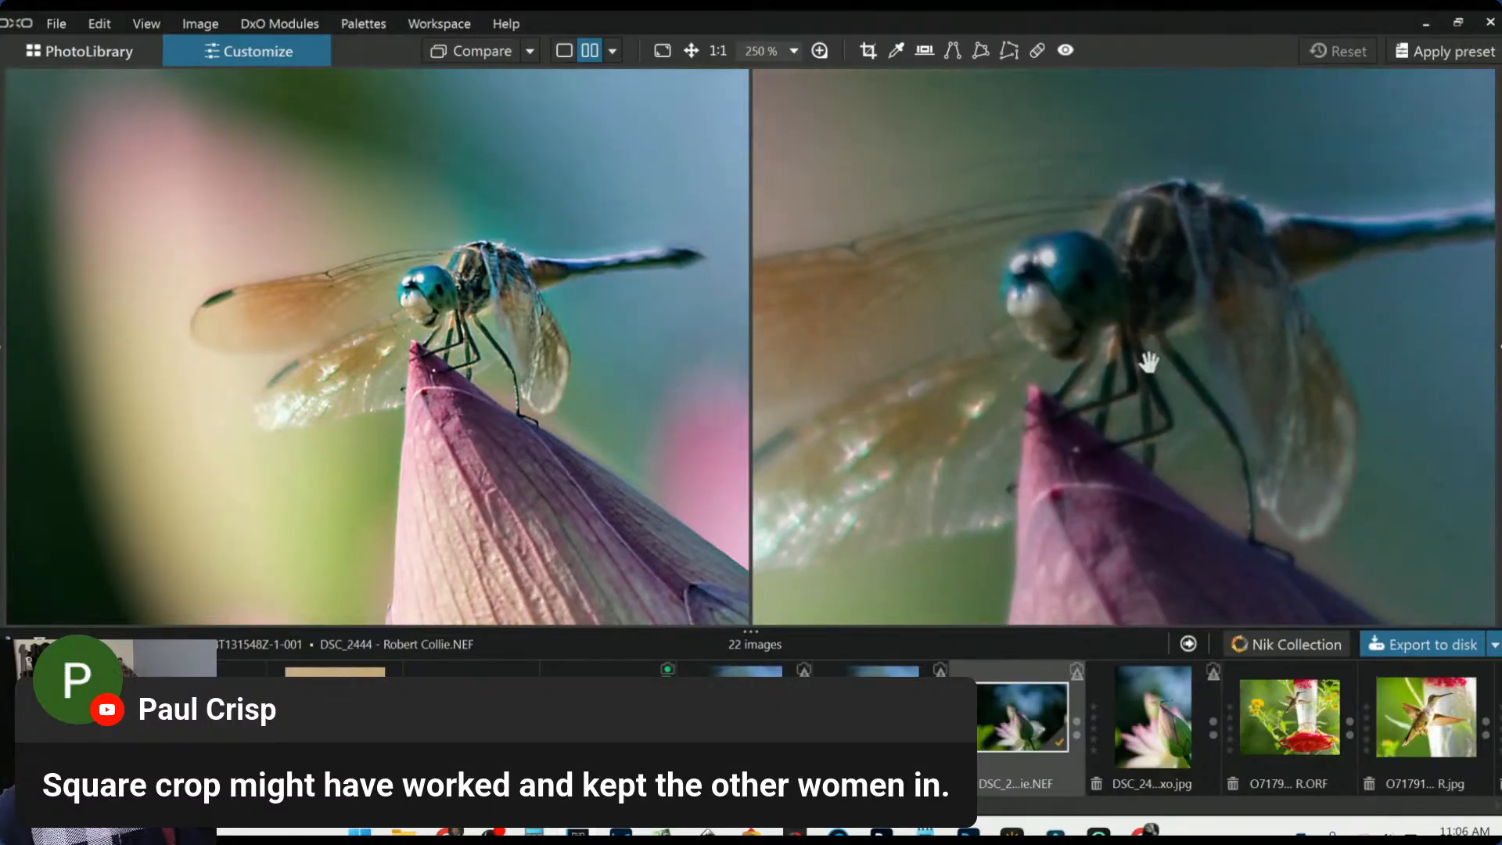
scroll(510, 284, "up", 1)
scroll(1106, 392, "up", 2)
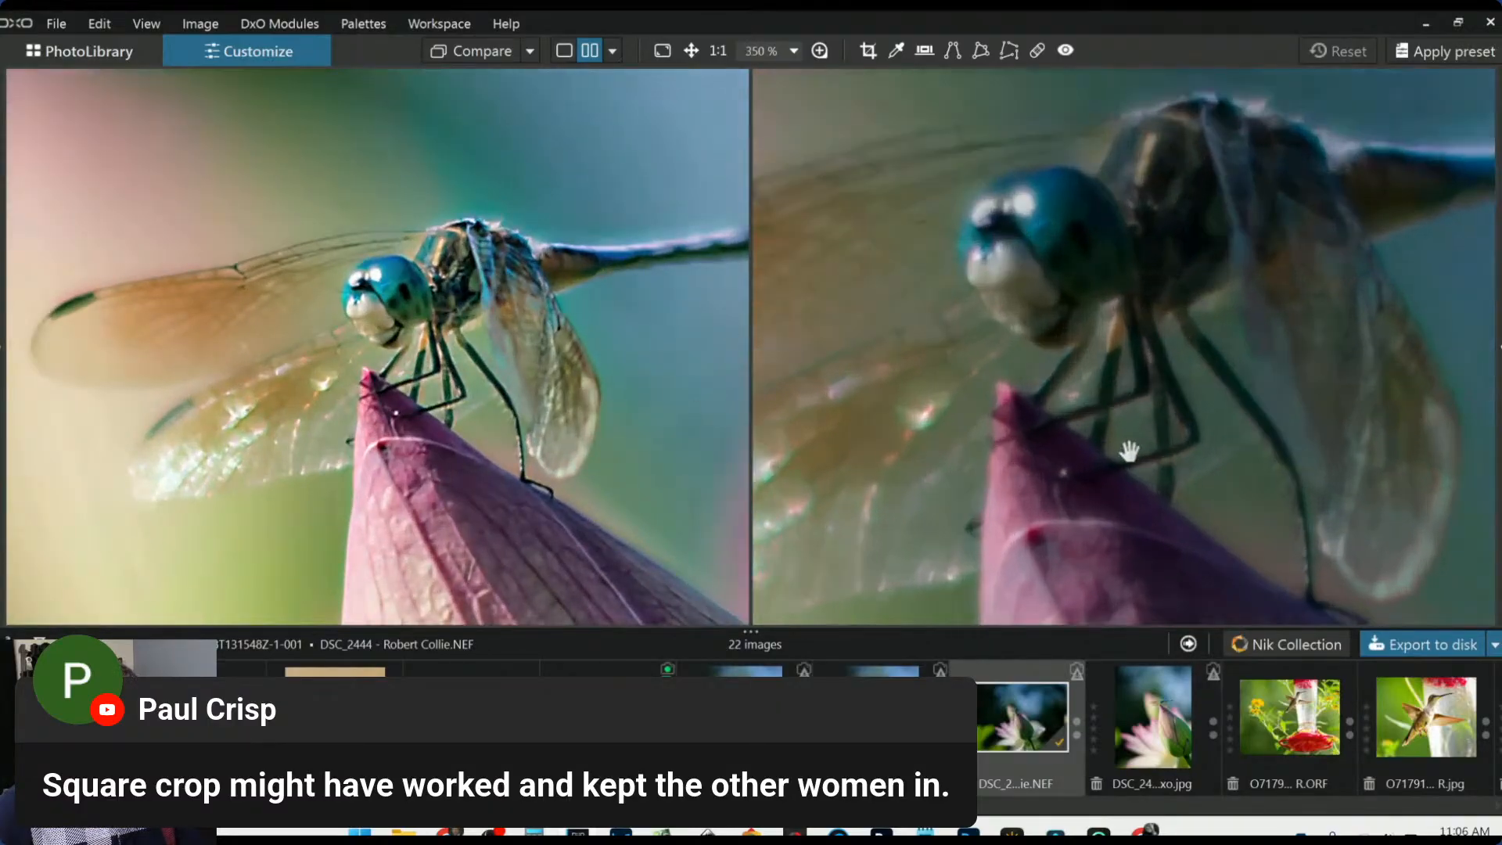
scroll(583, 385, "up", 1)
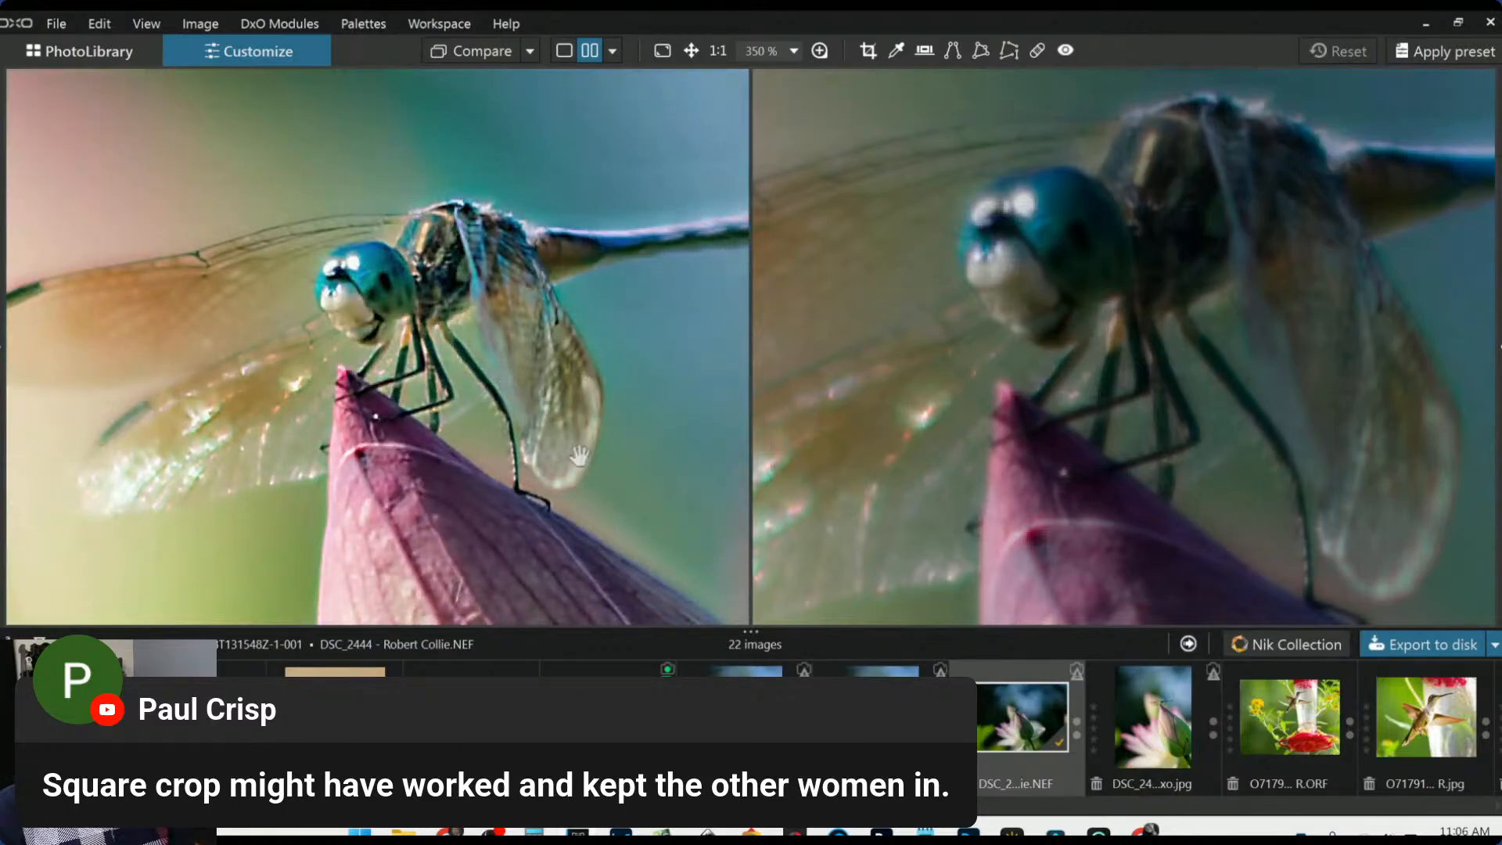
Bring up the DSC_2441 JPG in the comparison and line up both views on the dragonfly's head at 350%
left_click(743, 708)
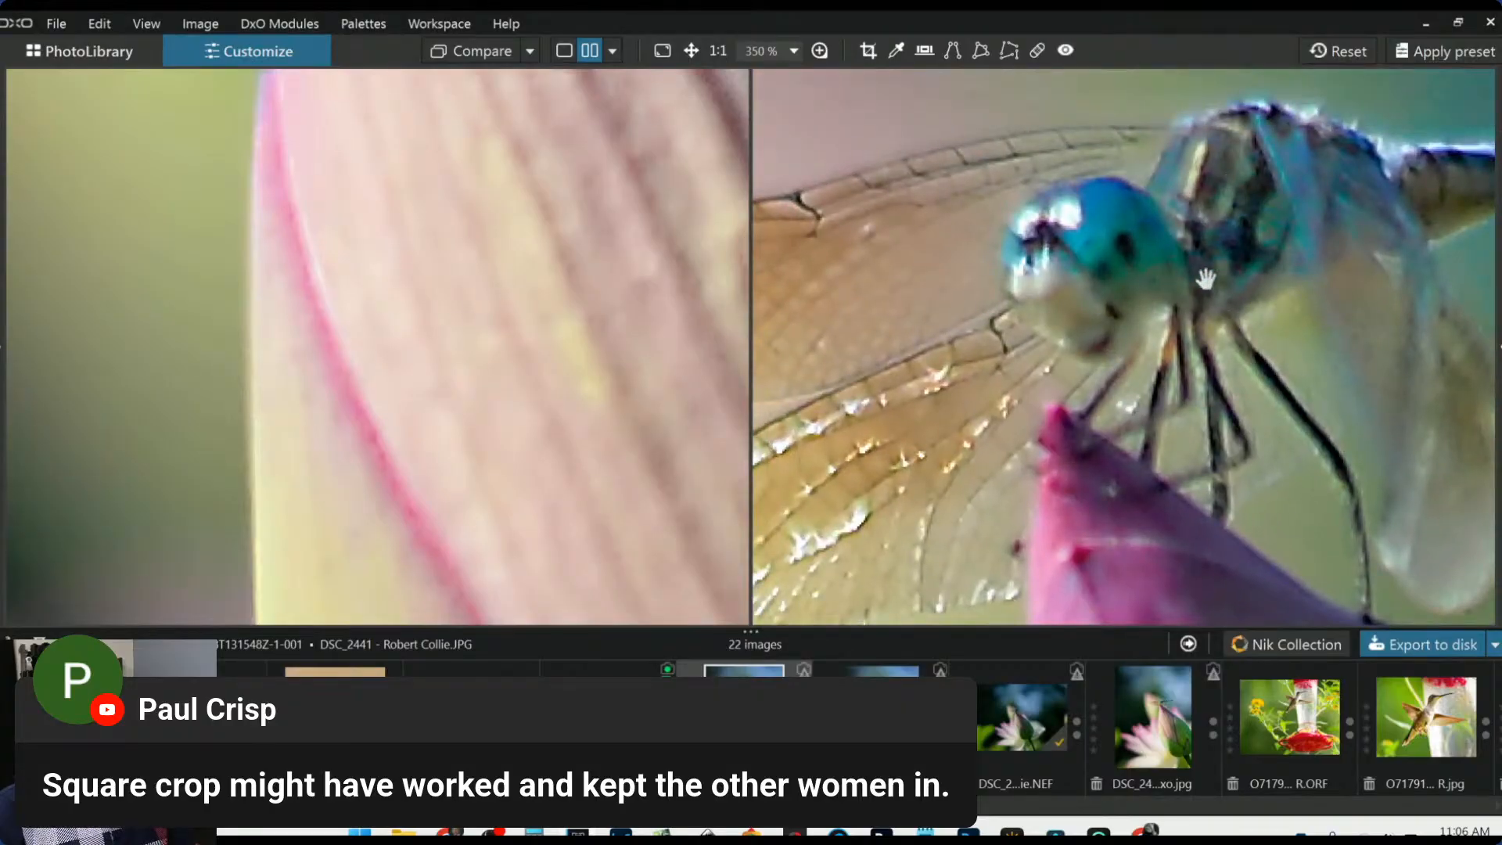
left_click_drag(543, 226, 597, 616)
left_click_drag(539, 316, 529, 448)
left_click_drag(561, 242, 530, 298)
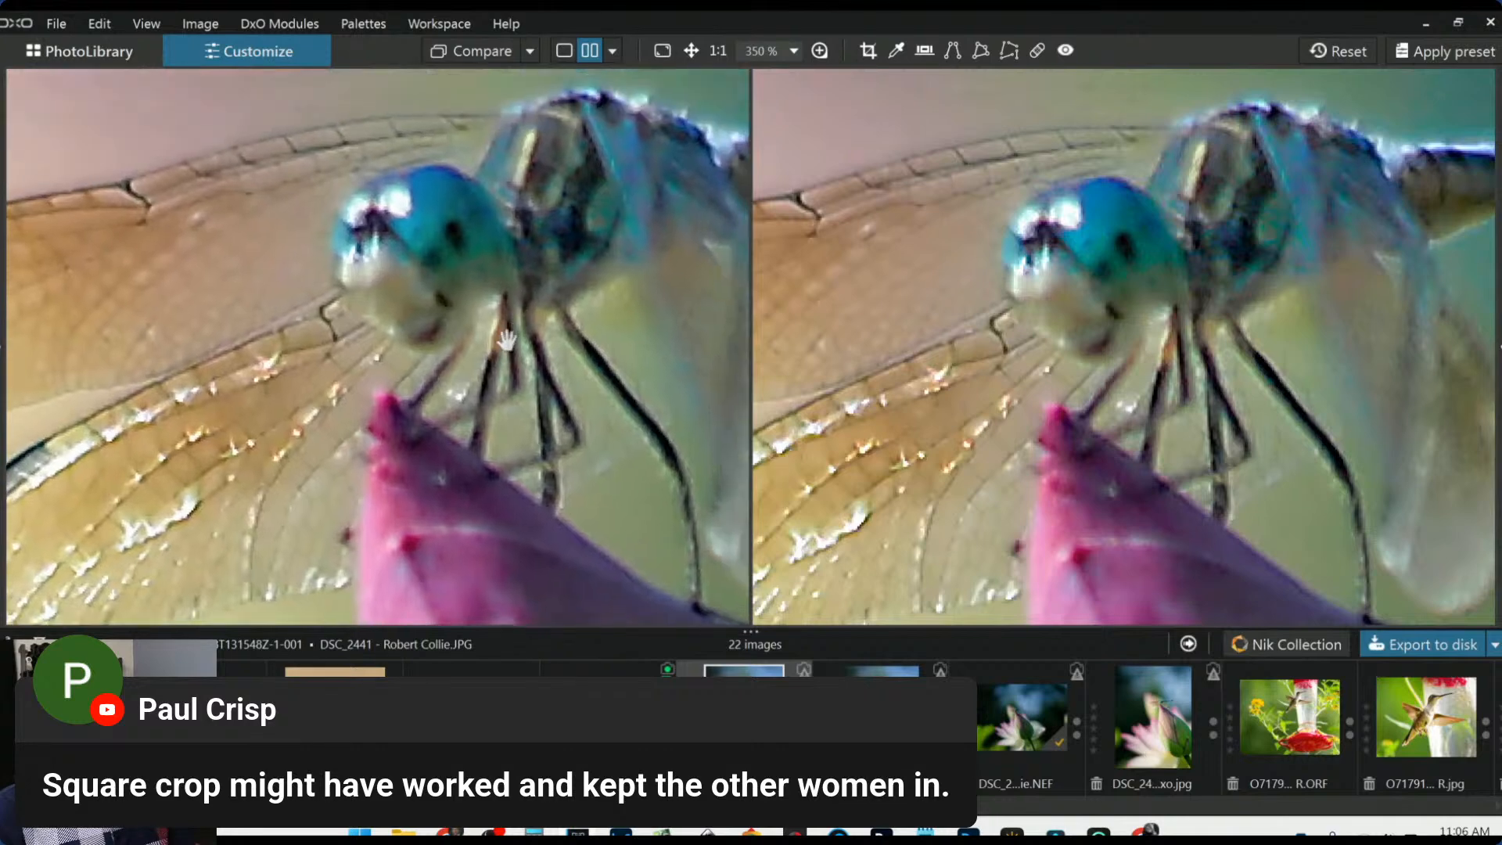
Return to the DSC_2444 NEF and examine the dragonfly's head and wings against its exported version at up to 300%
left_click(1018, 733)
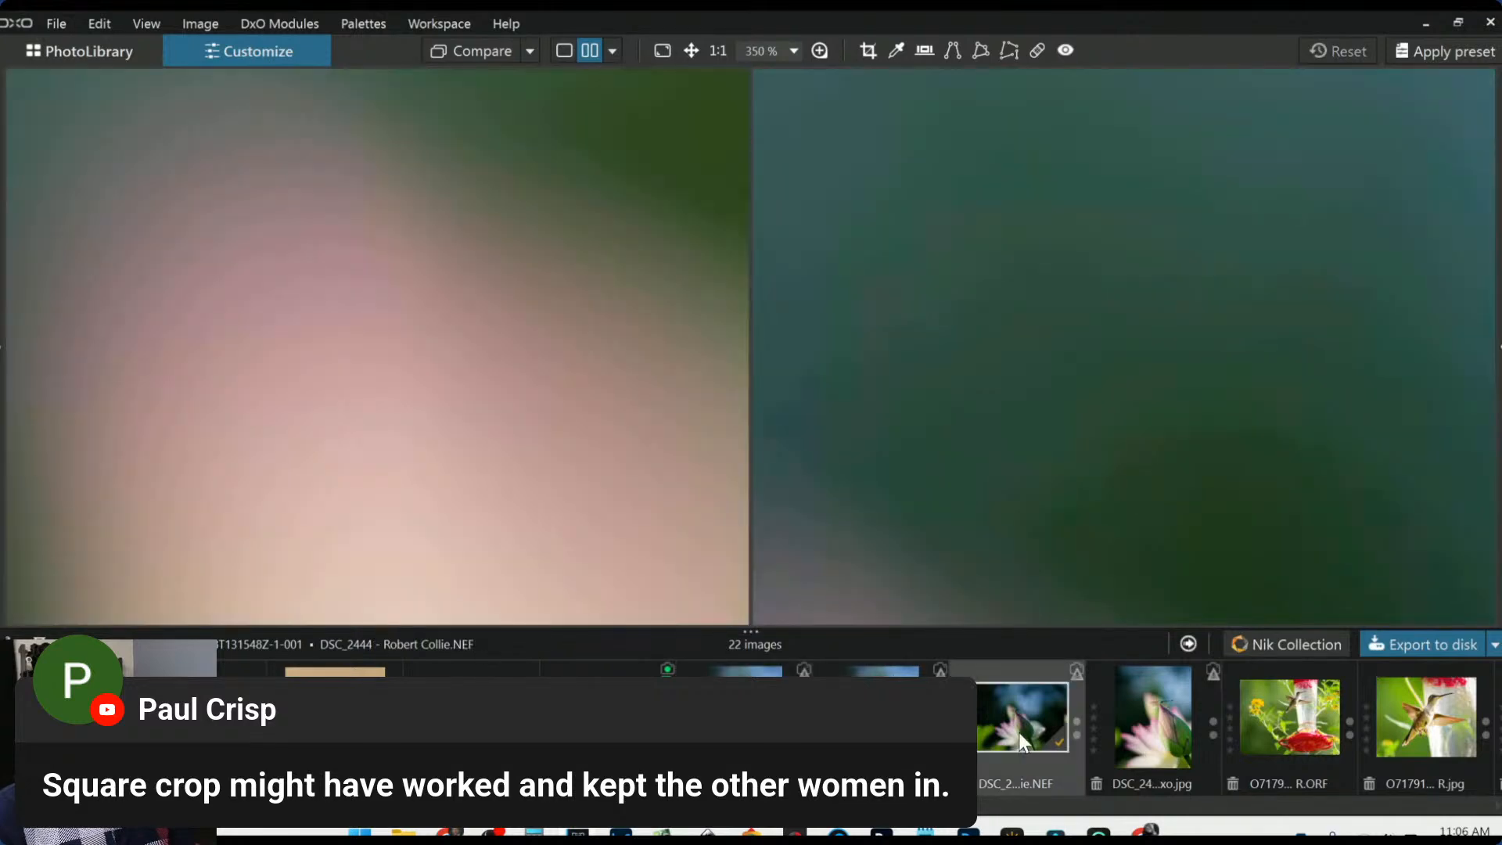
left_click(697, 371)
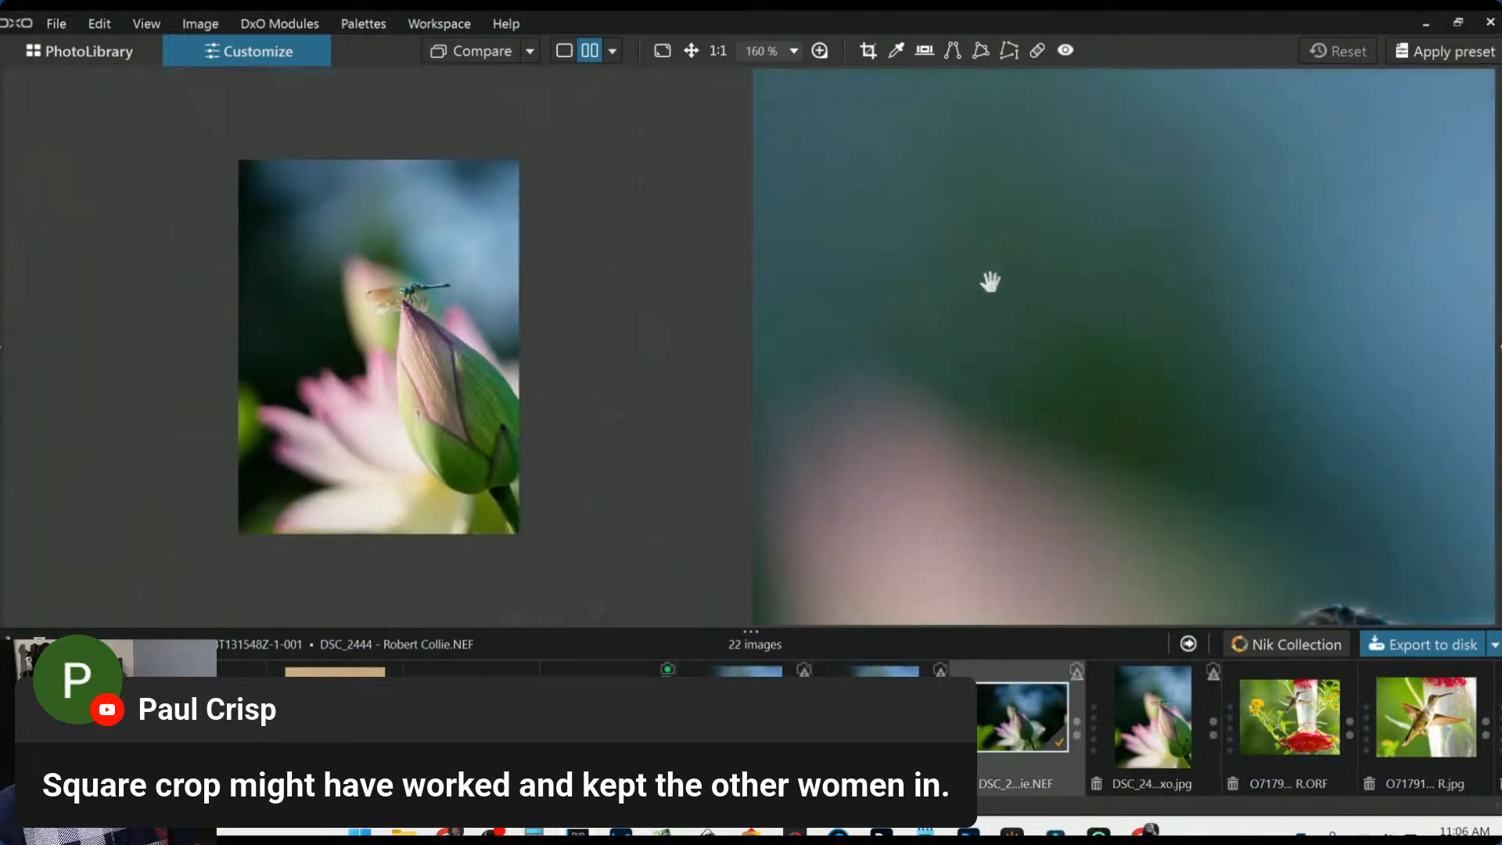
scroll(1105, 489, "up", 4)
left_click_drag(1120, 537, 1087, 320)
scroll(1087, 320, "up", 2)
scroll(391, 285, "up", 5)
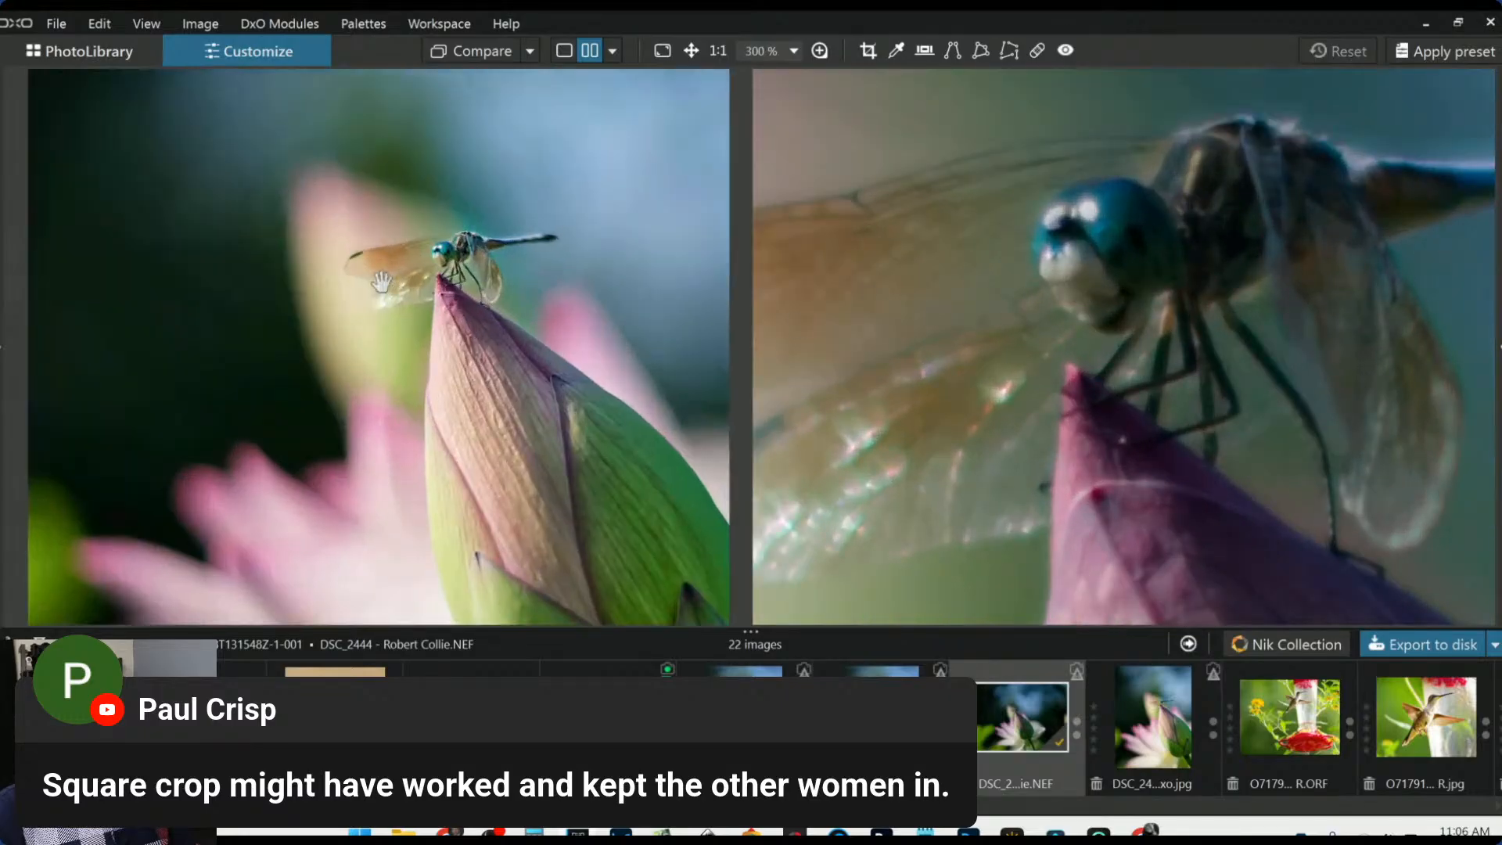
scroll(428, 312, "up", 1)
left_click_drag(590, 397, 539, 444)
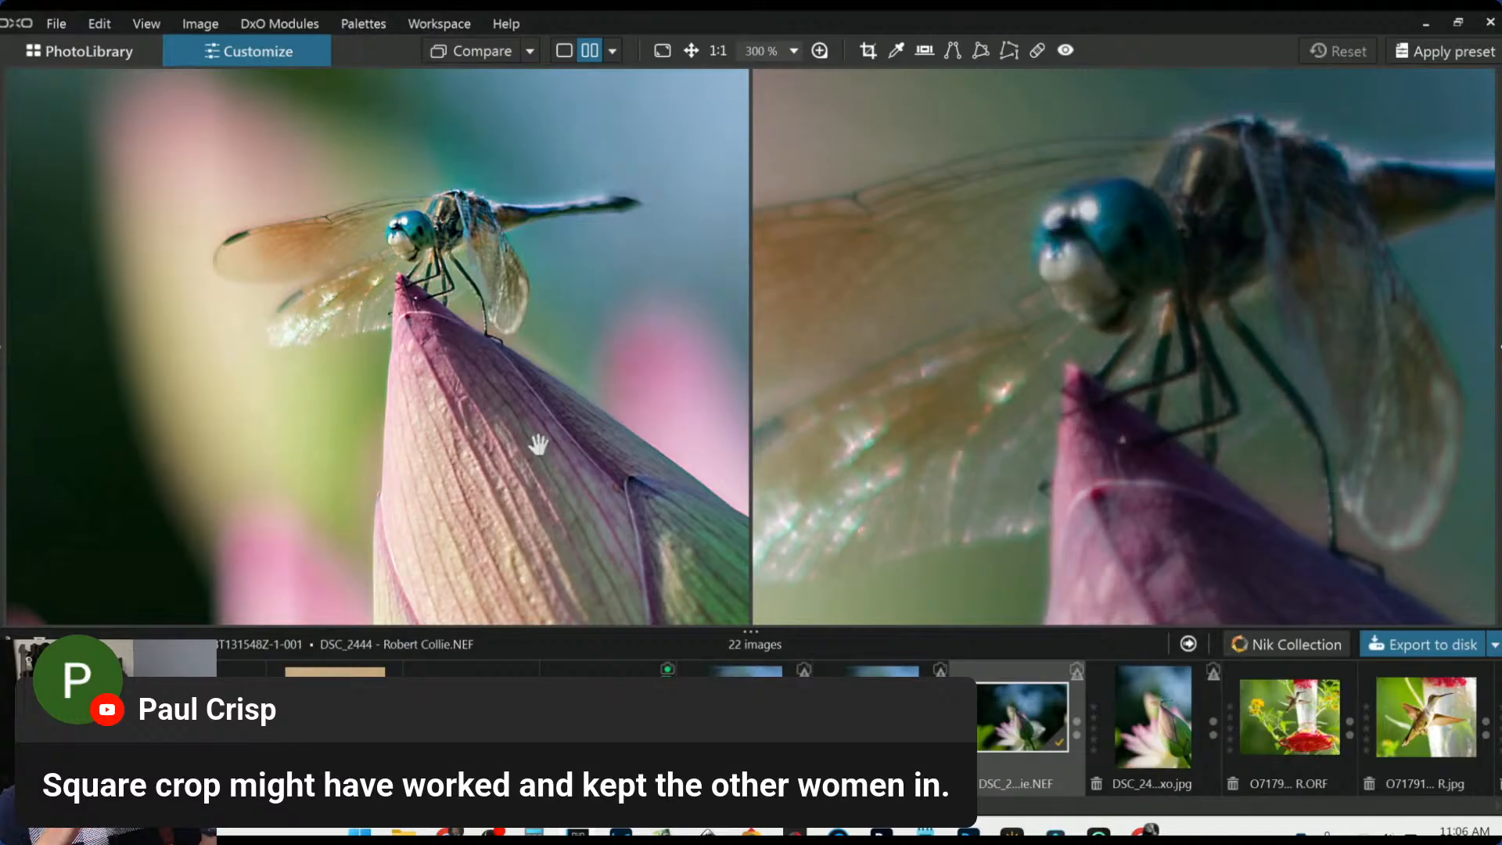
scroll(396, 246, "up", 3)
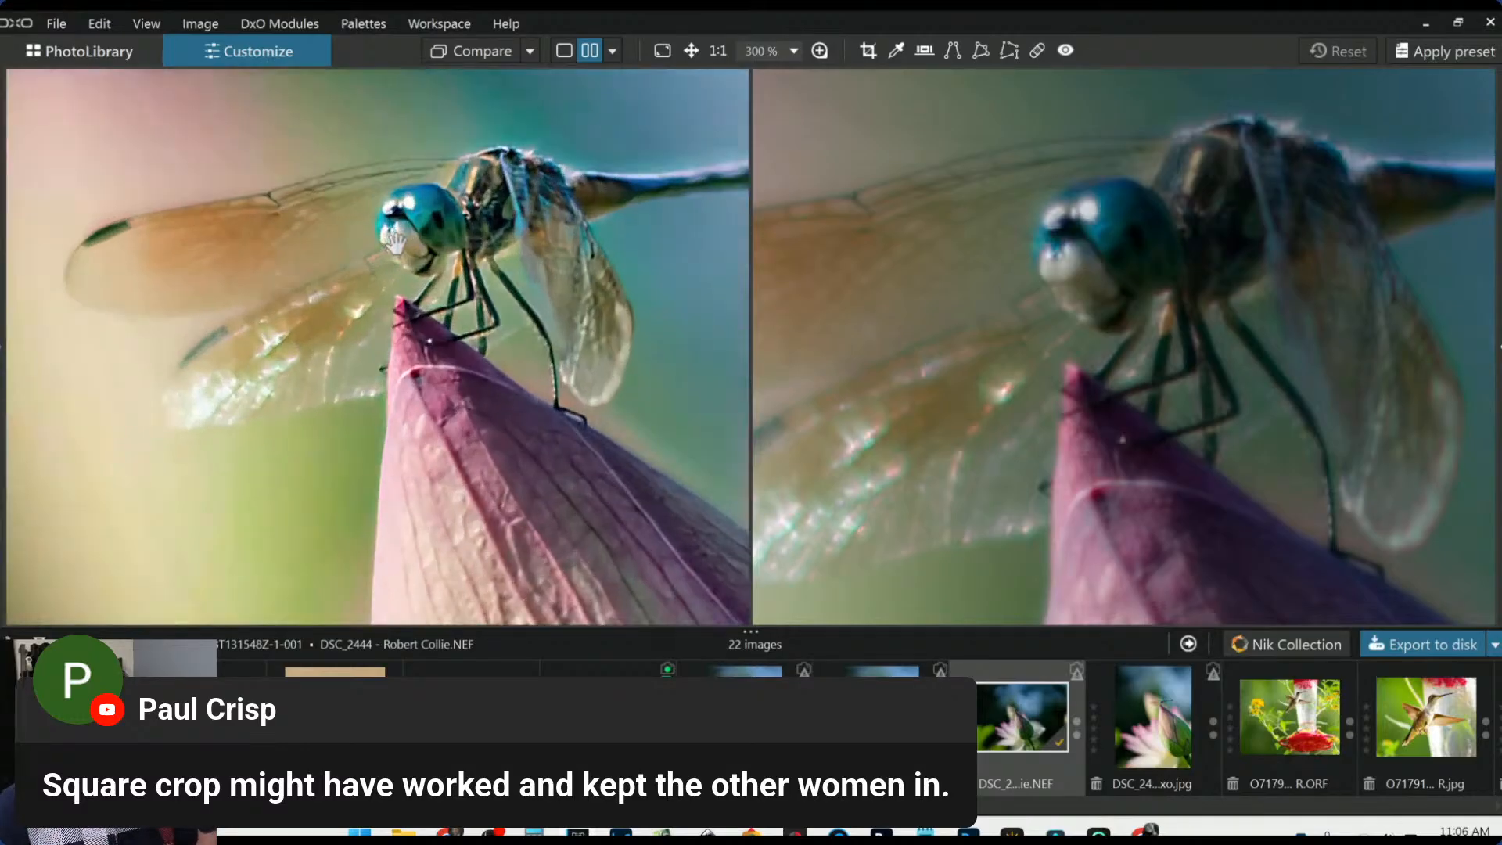
left_click_drag(489, 381, 472, 404)
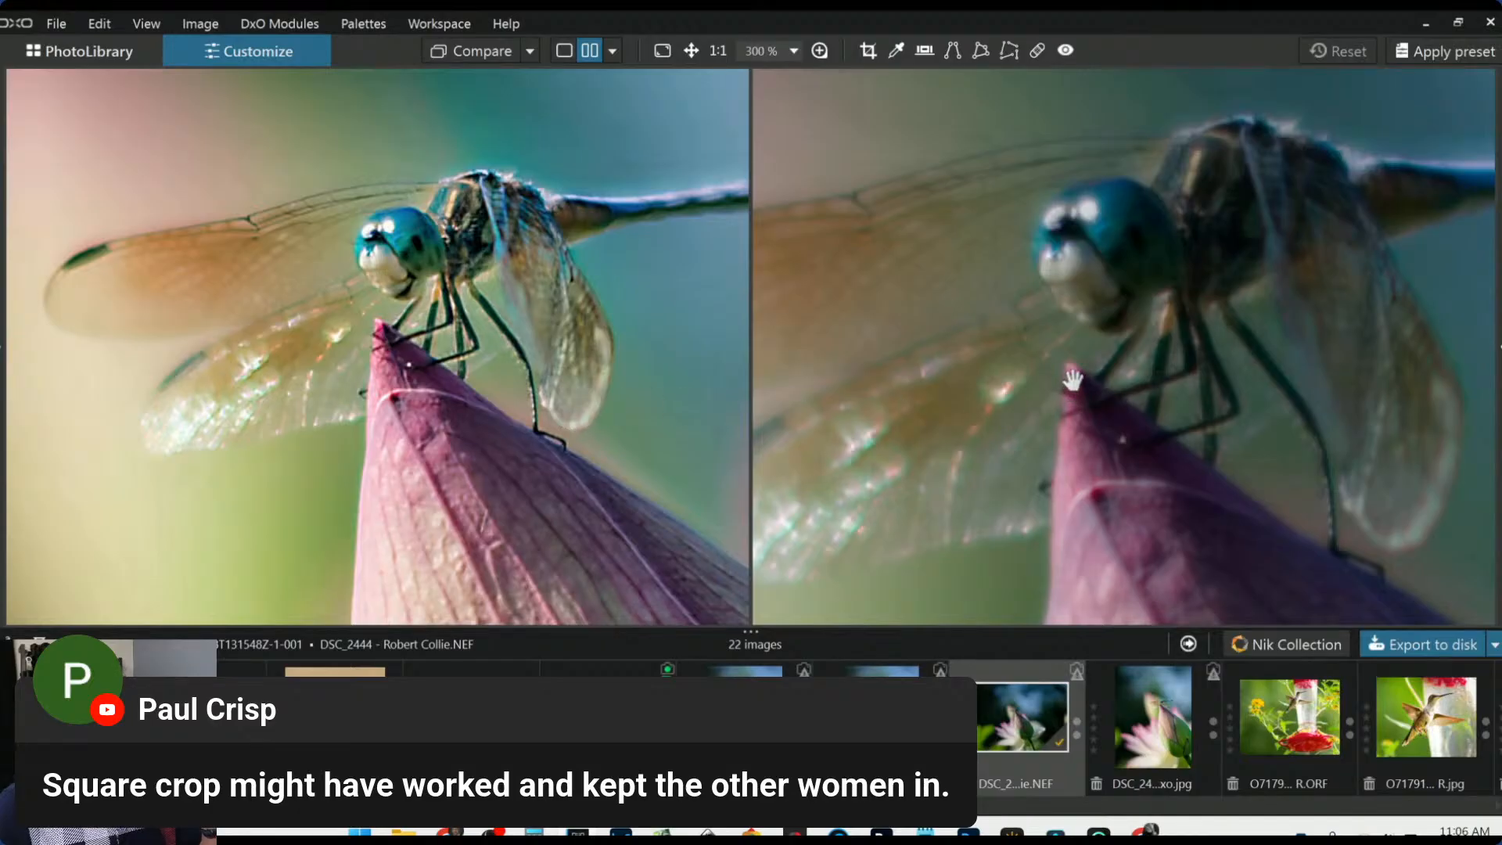
scroll(462, 277, "down", 1)
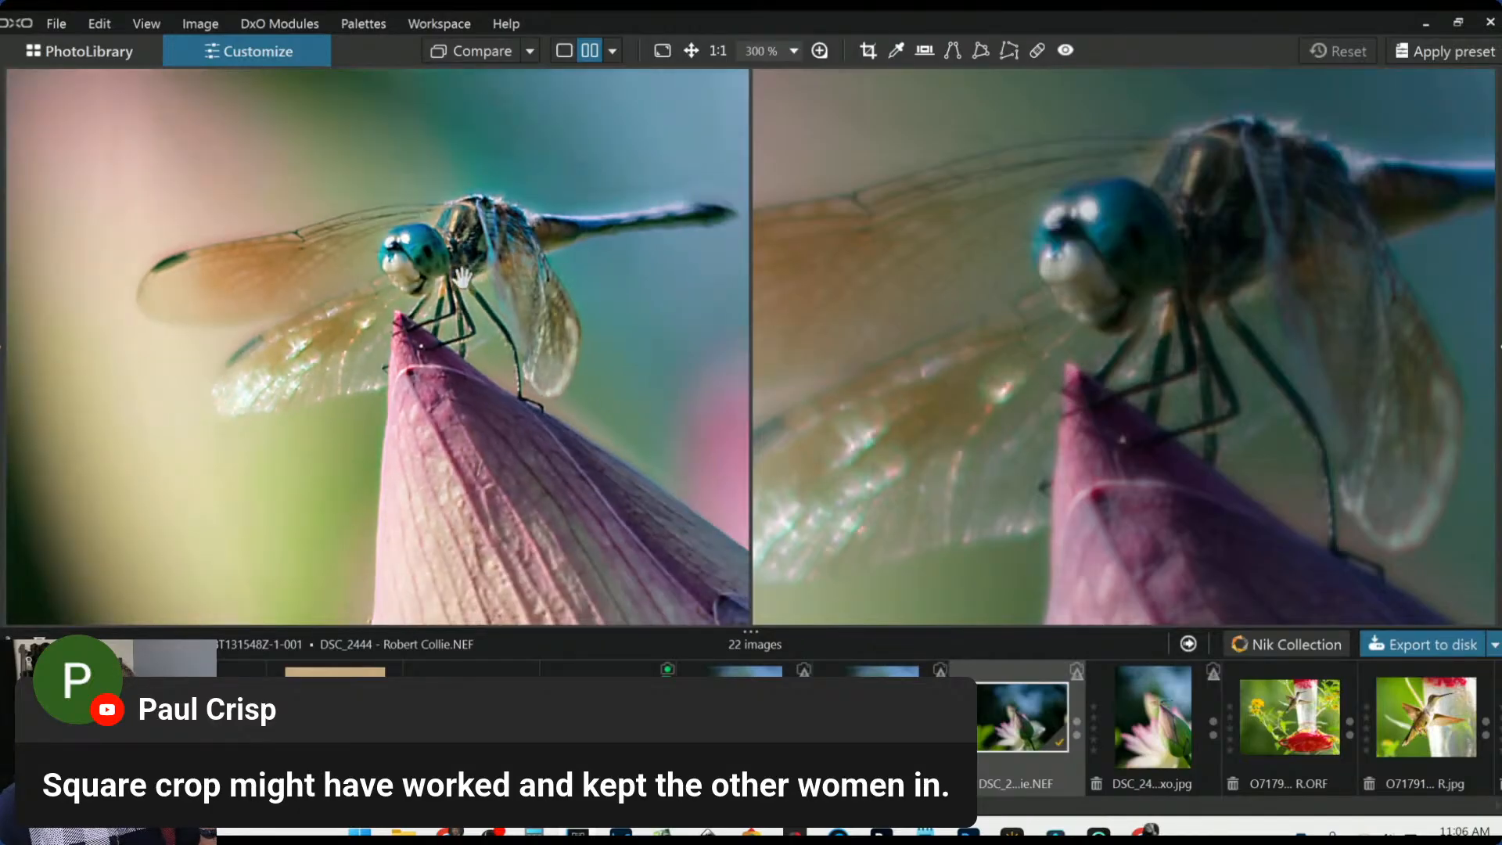
Open the _7150758 ORF photo of the black wooden building in single view and apply the 0000 Rob Default preset
left_click(1133, 749)
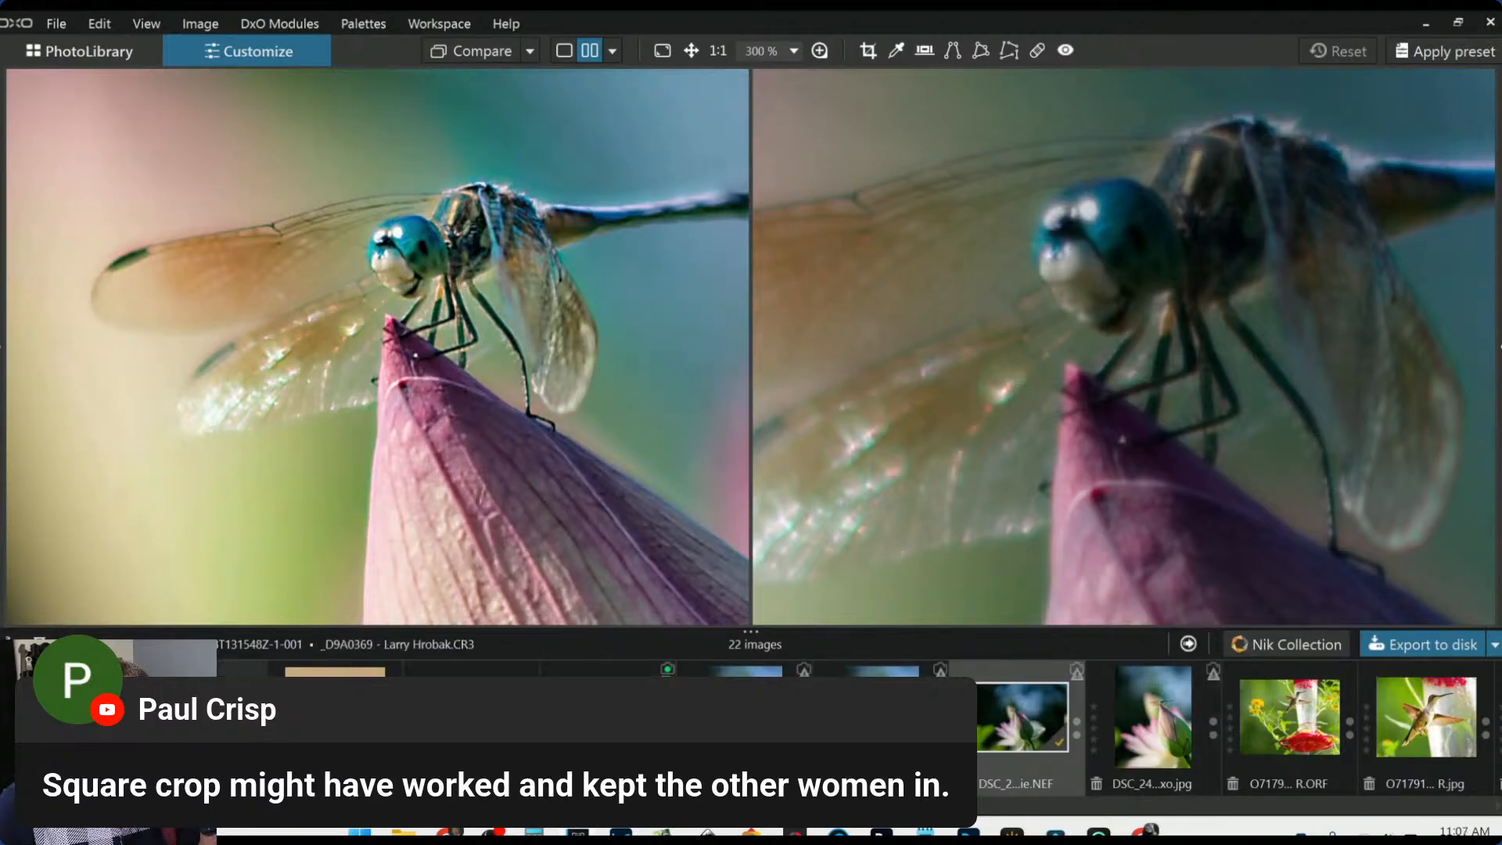
left_click(68, 727)
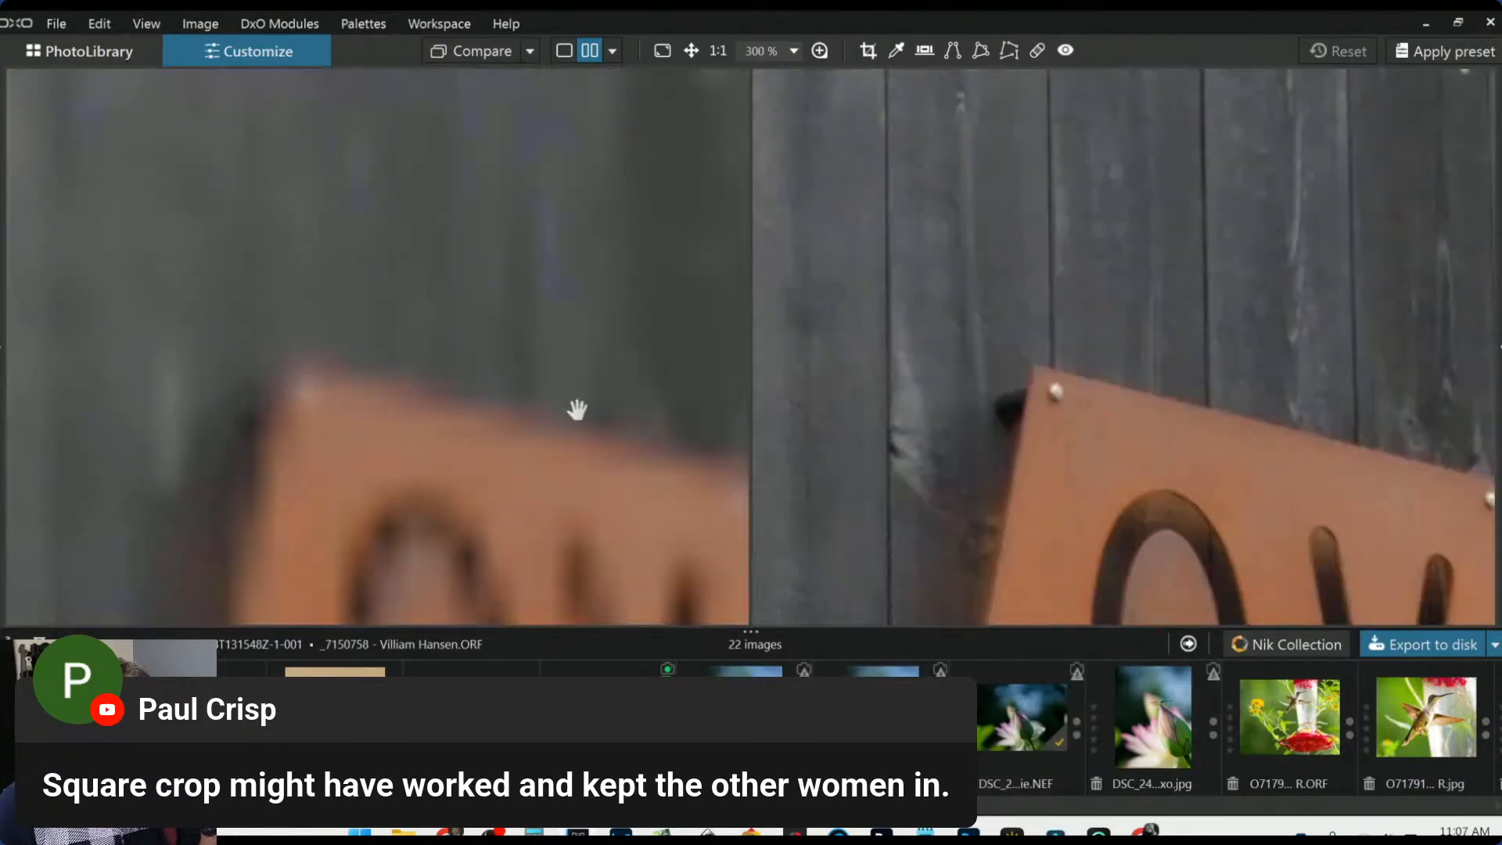
left_click(564, 52)
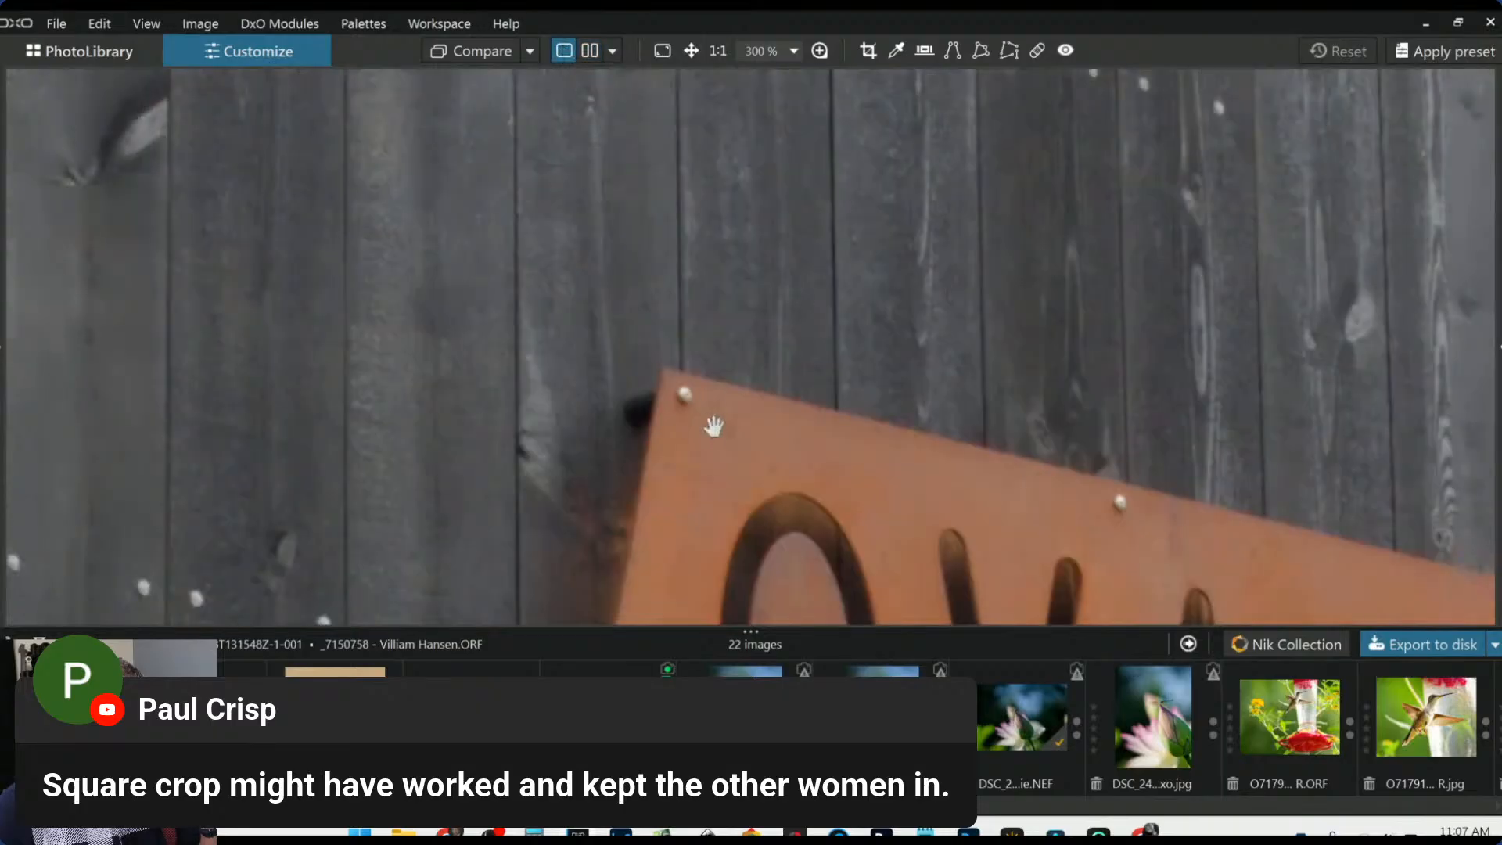
scroll(712, 426, "down", 5)
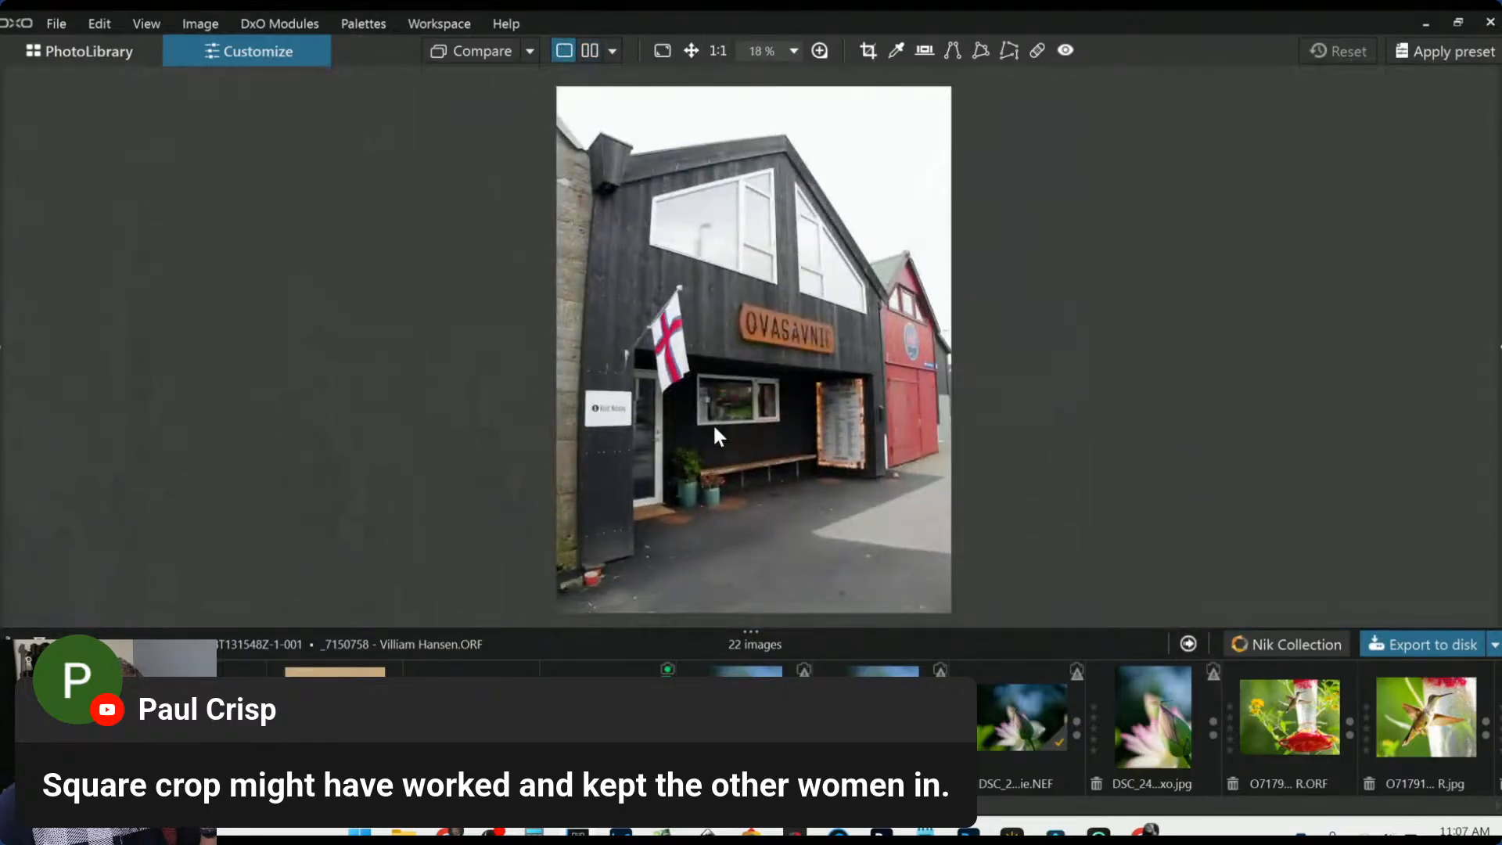
key("F9")
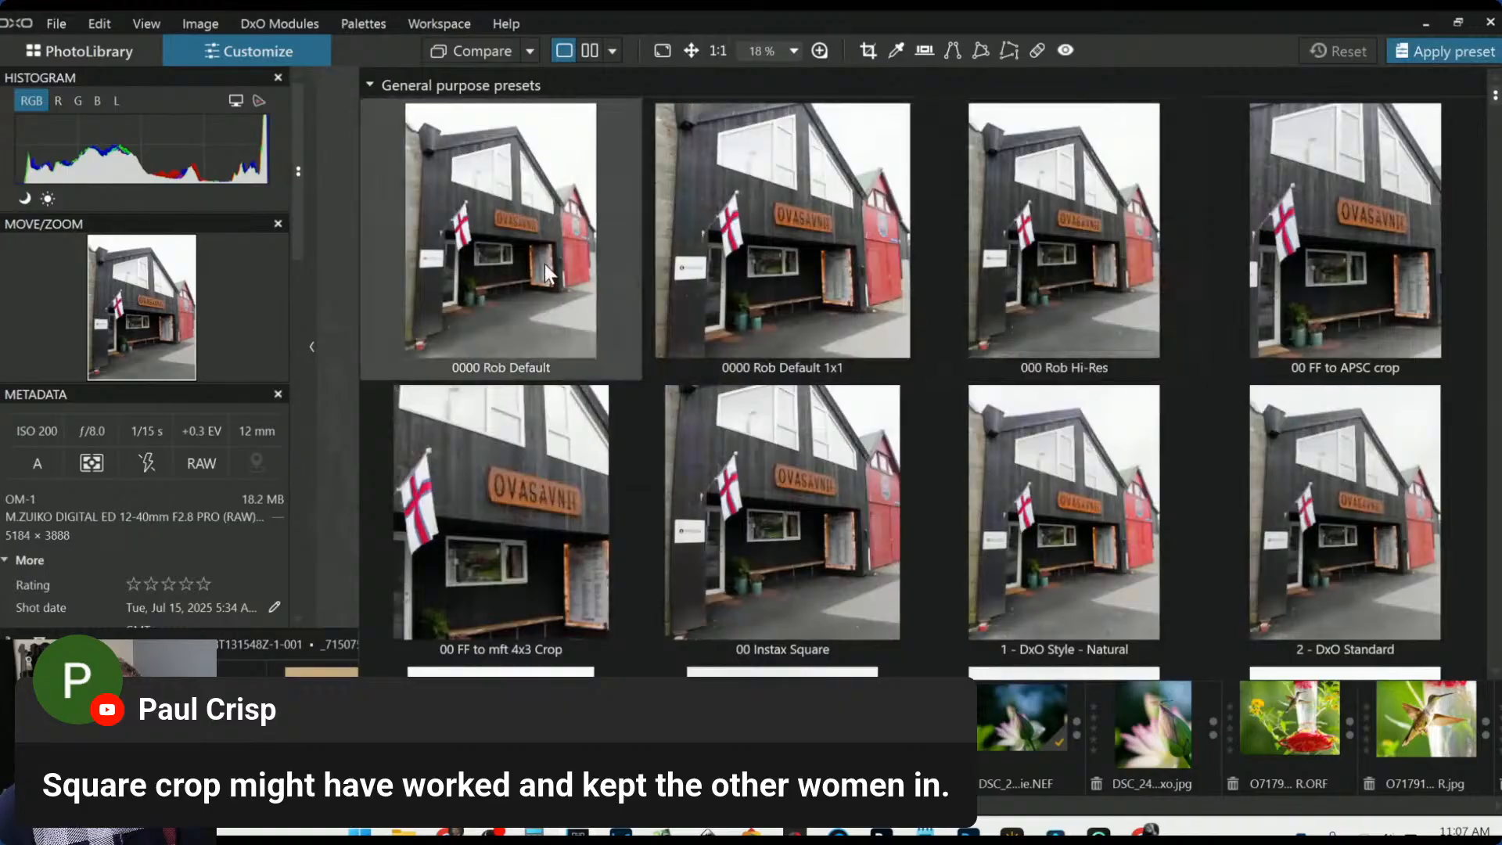
left_click(544, 264)
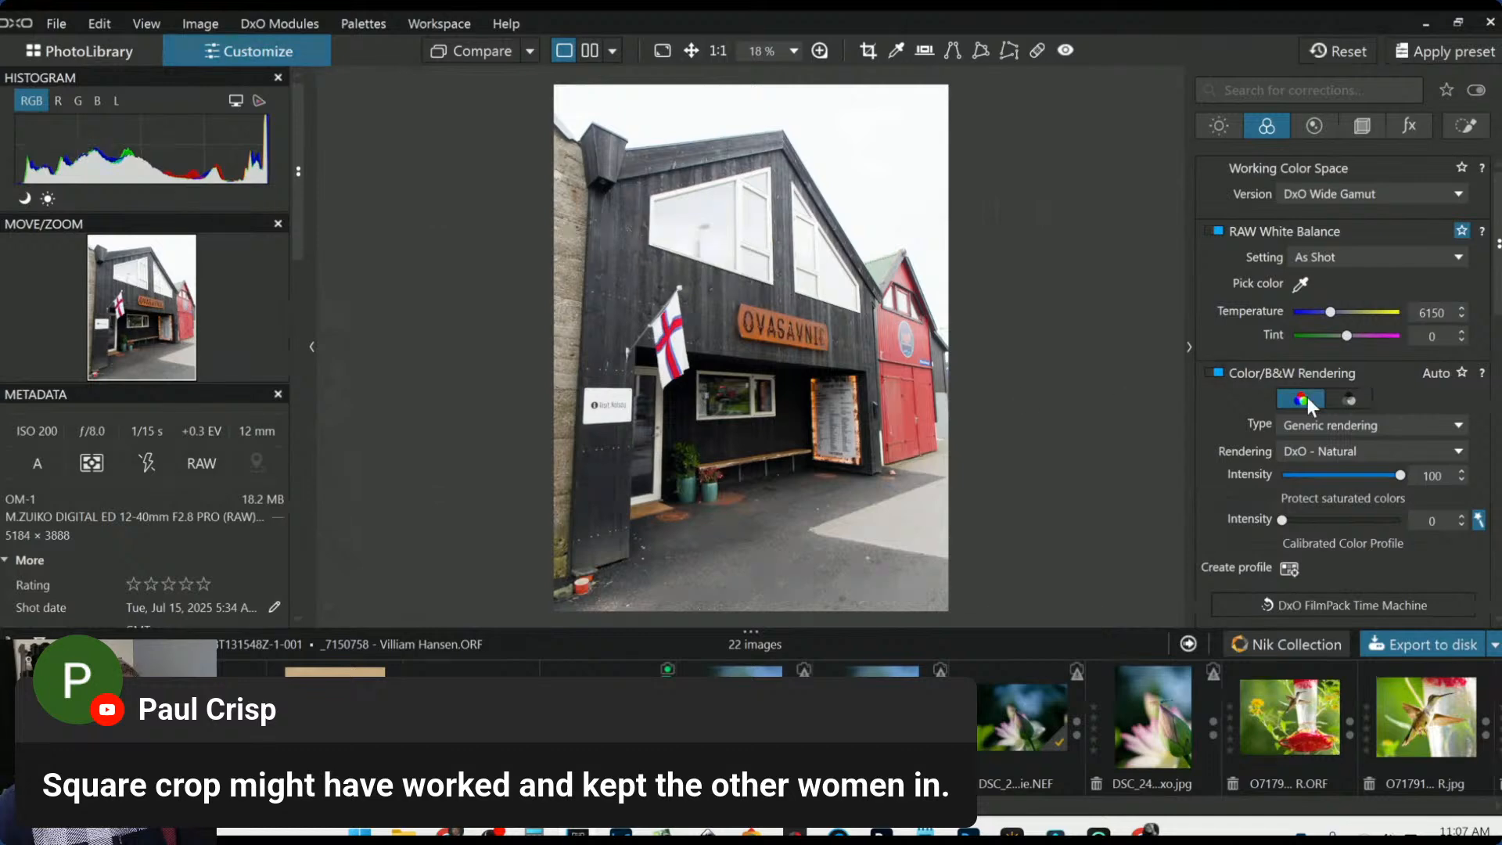
Turn on the Perspective correction for the building photo and set its intensity to 42
left_click(1361, 125)
scroll(1274, 395, "down", 1)
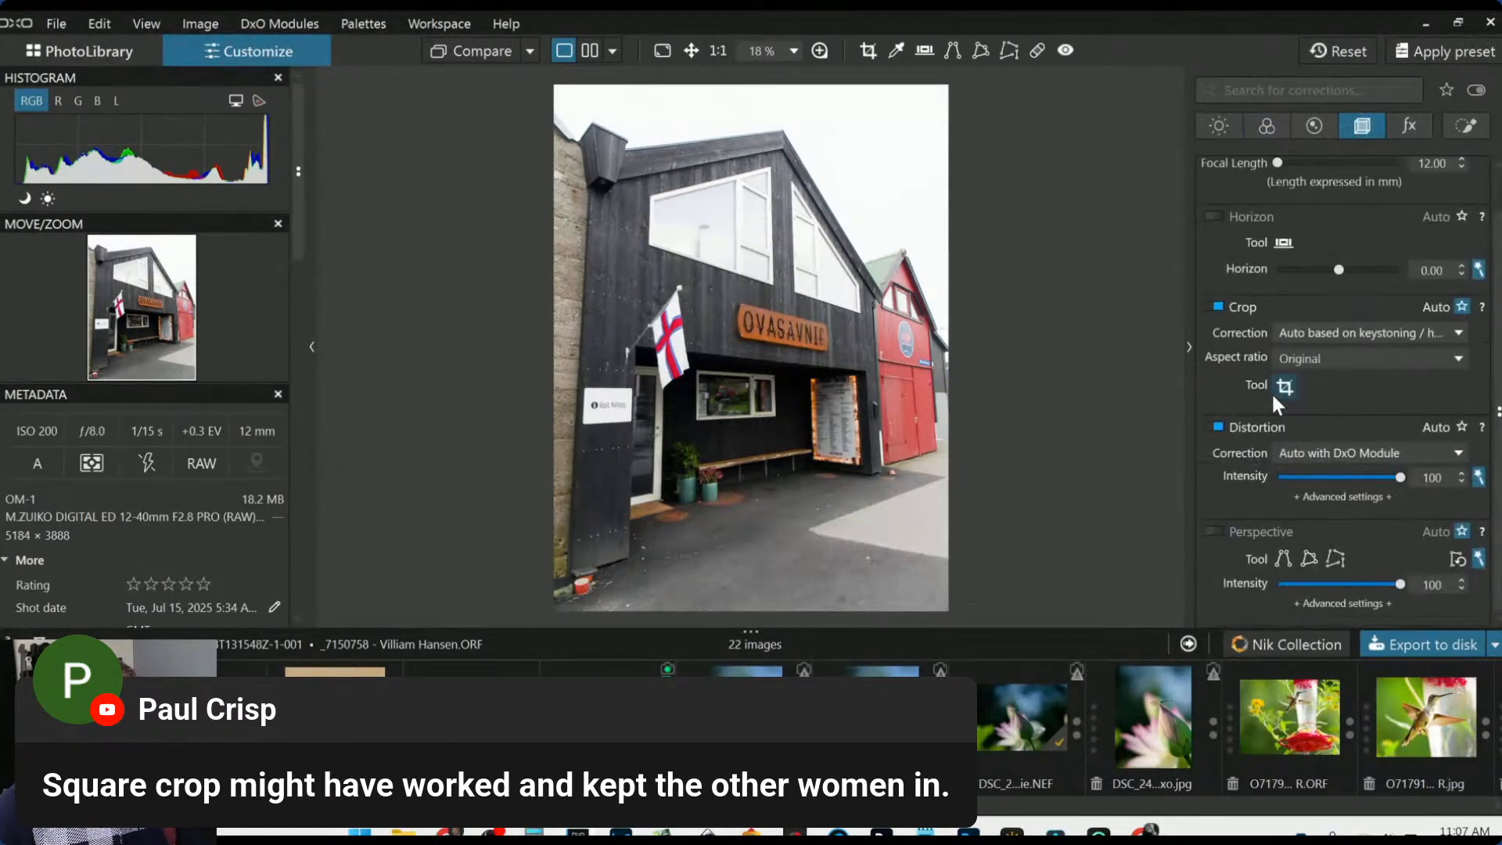
left_click(1213, 532)
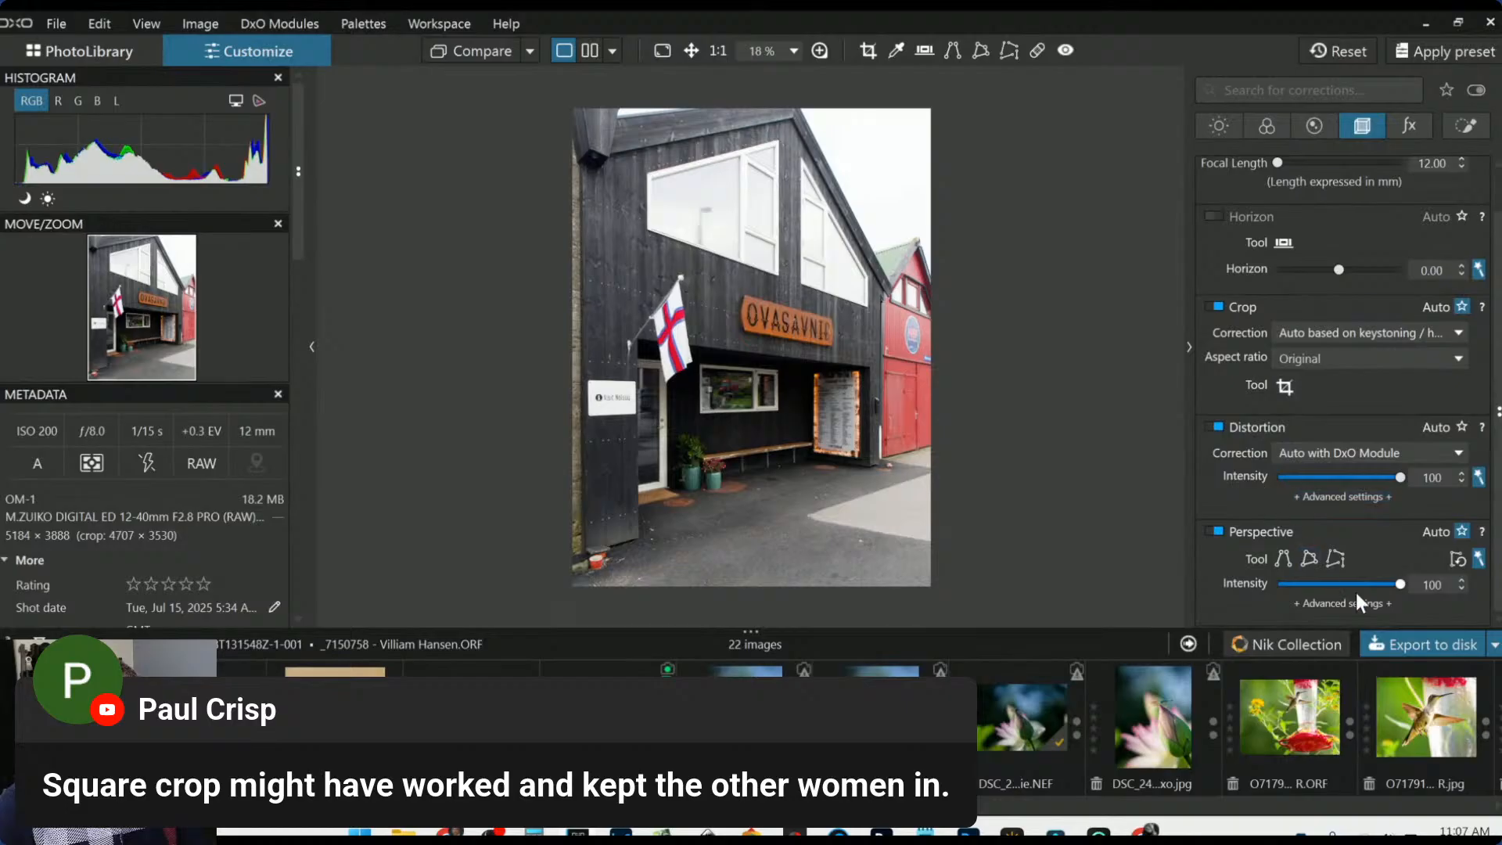
left_click_drag(1400, 585, 1329, 584)
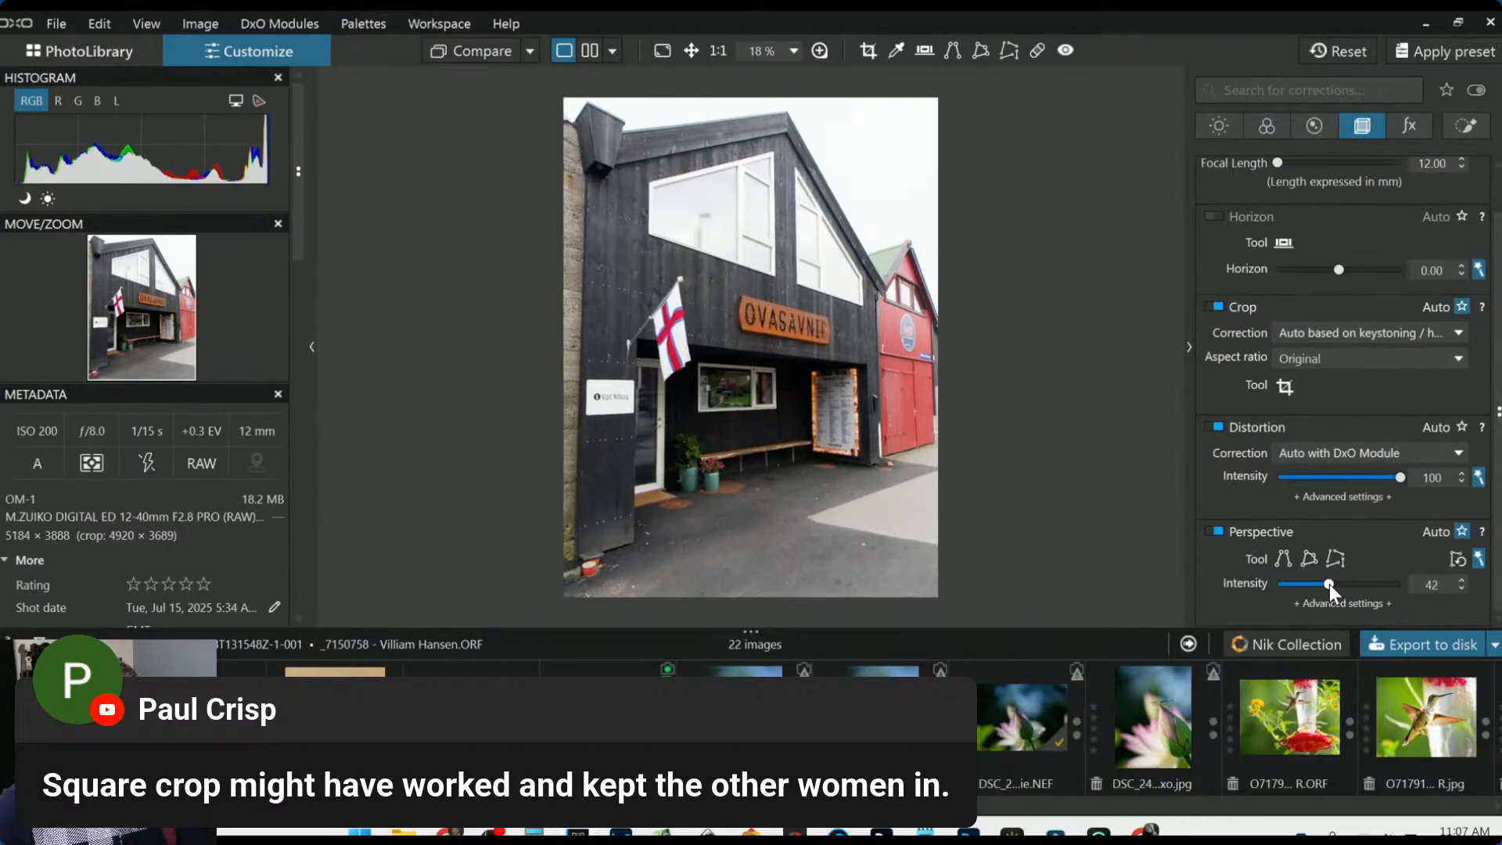
Shift the crop frame upward to include more sky above the roof, keeping the original aspect ratio
left_click(867, 50)
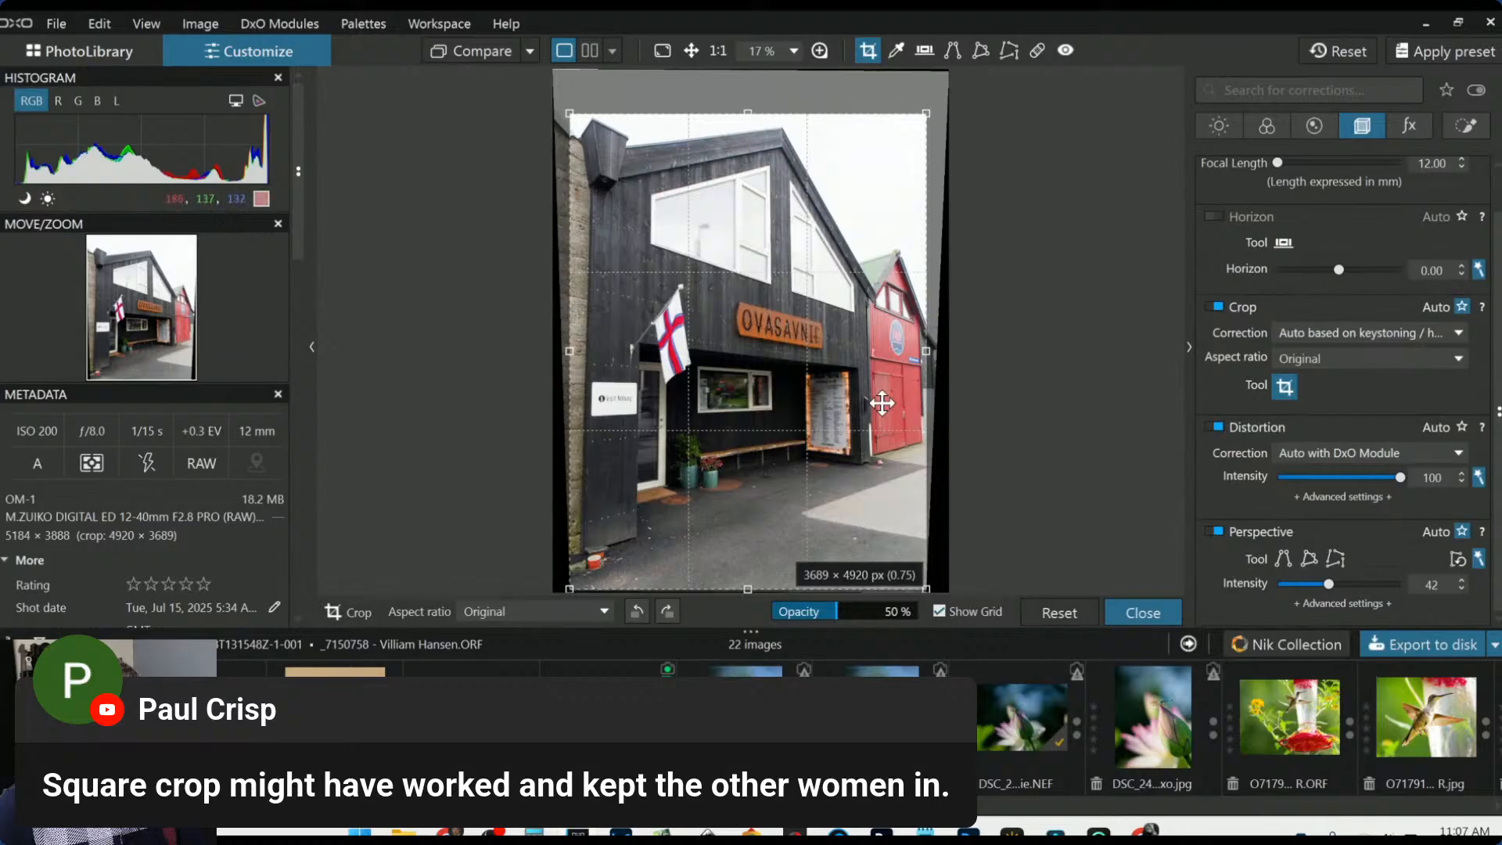
left_click_drag(884, 403, 883, 384)
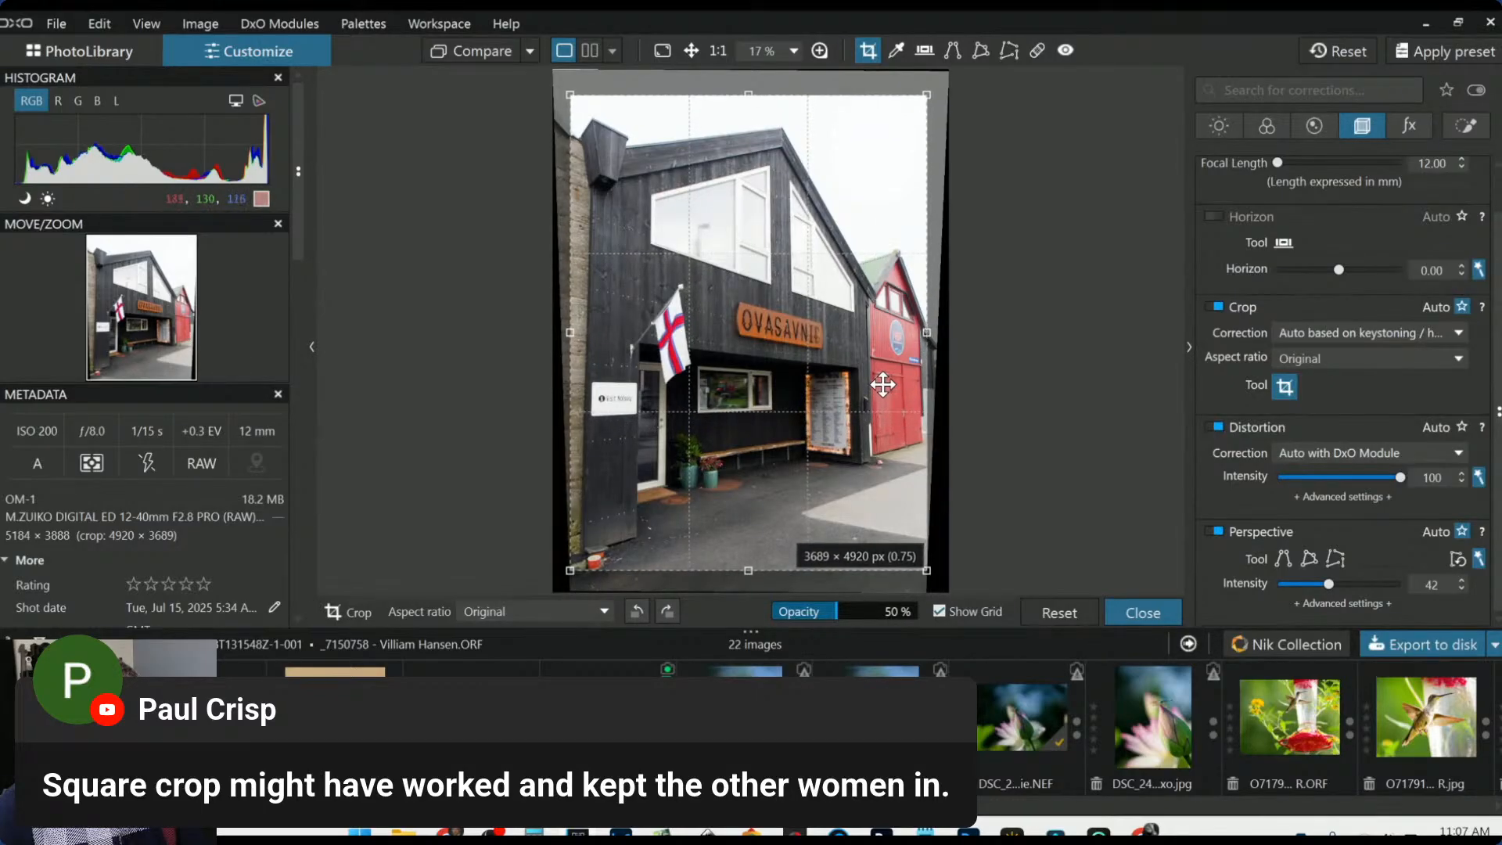
key("Return")
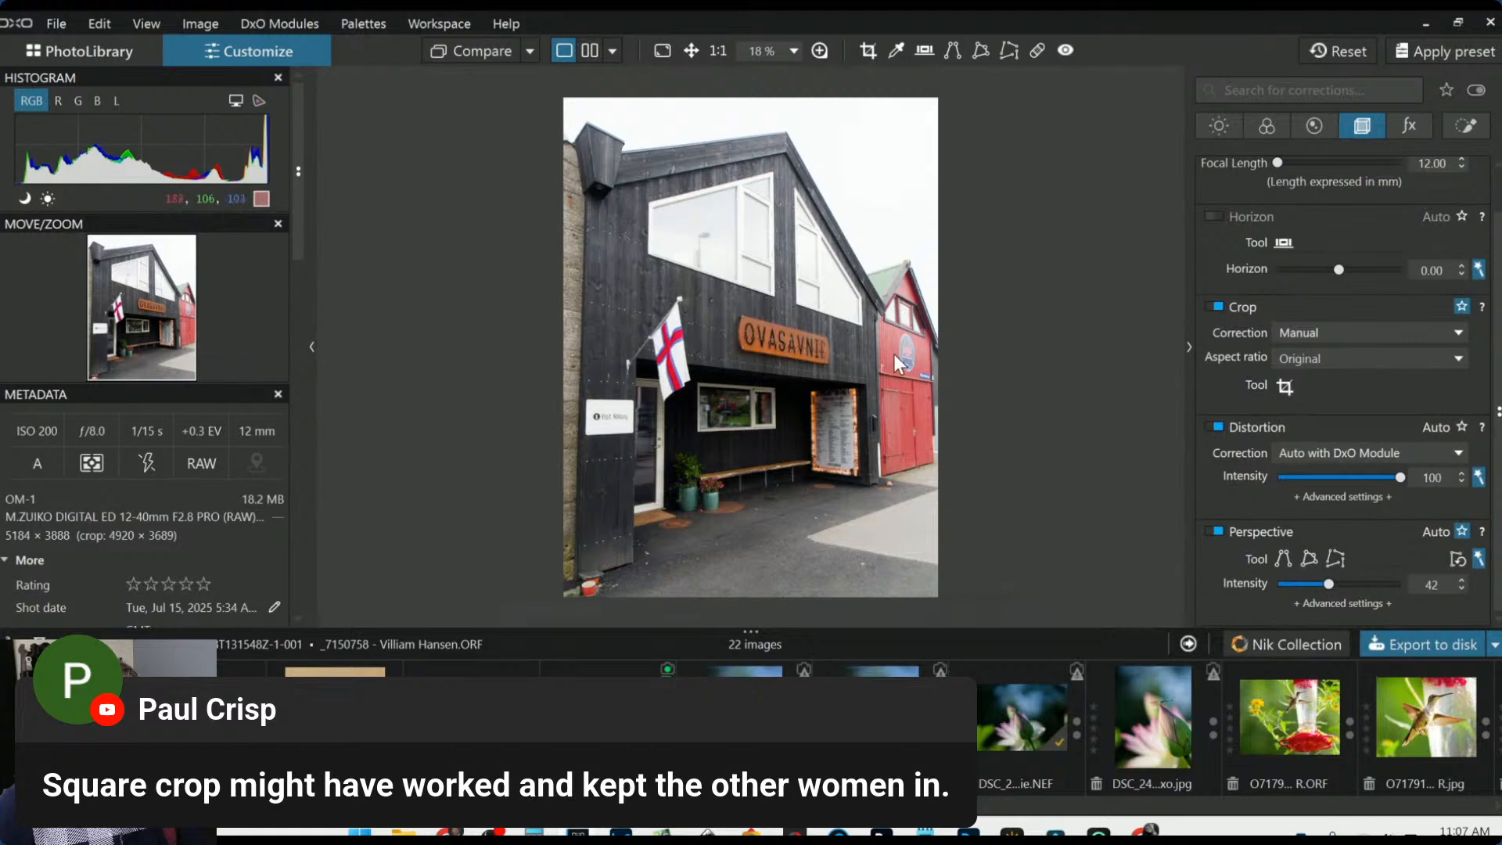
scroll(892, 359, "up", 1)
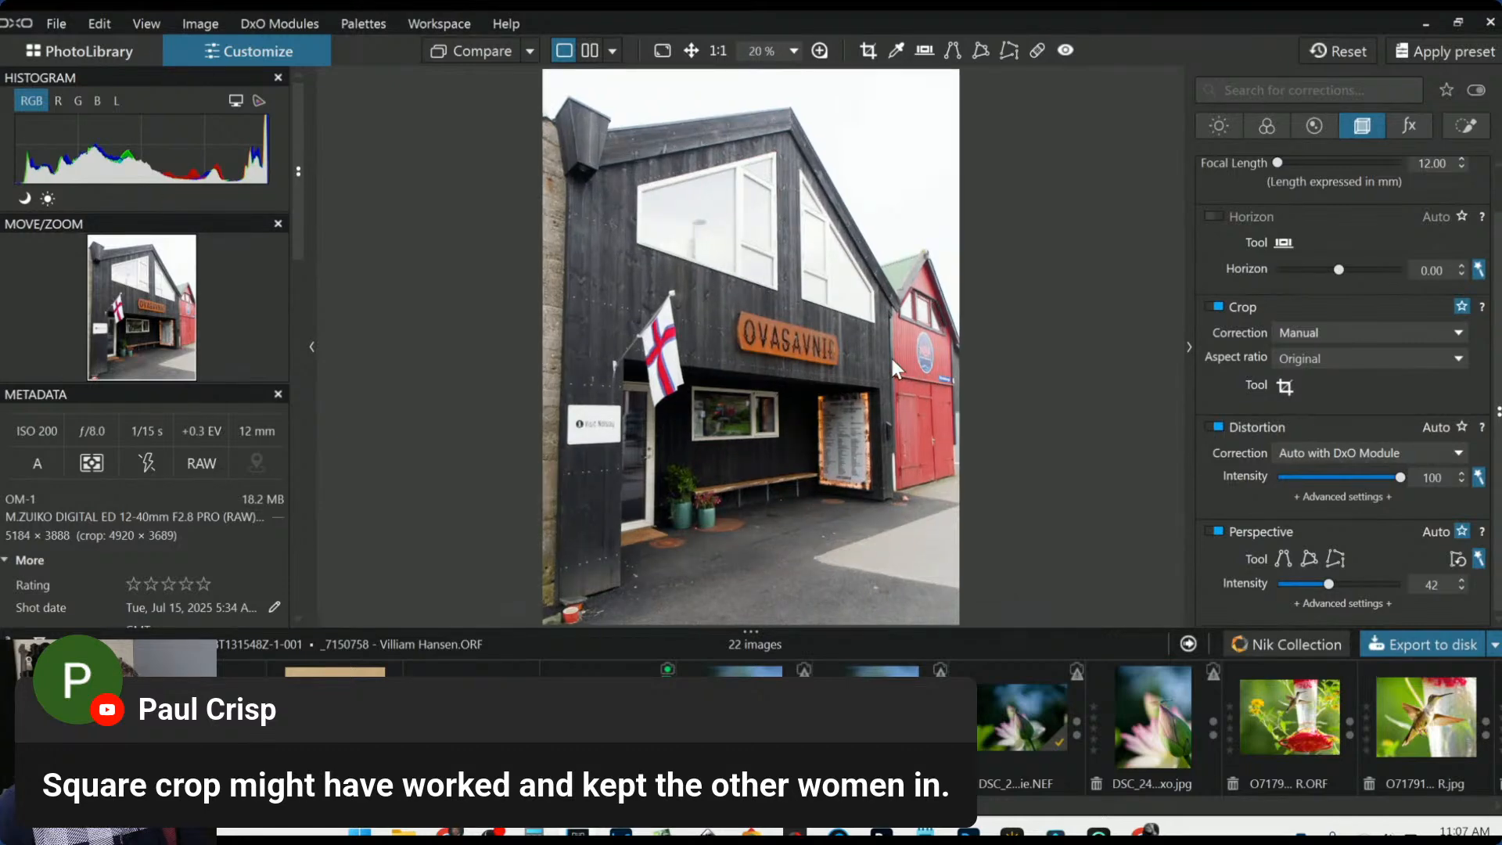
scroll(891, 357, "down", 1)
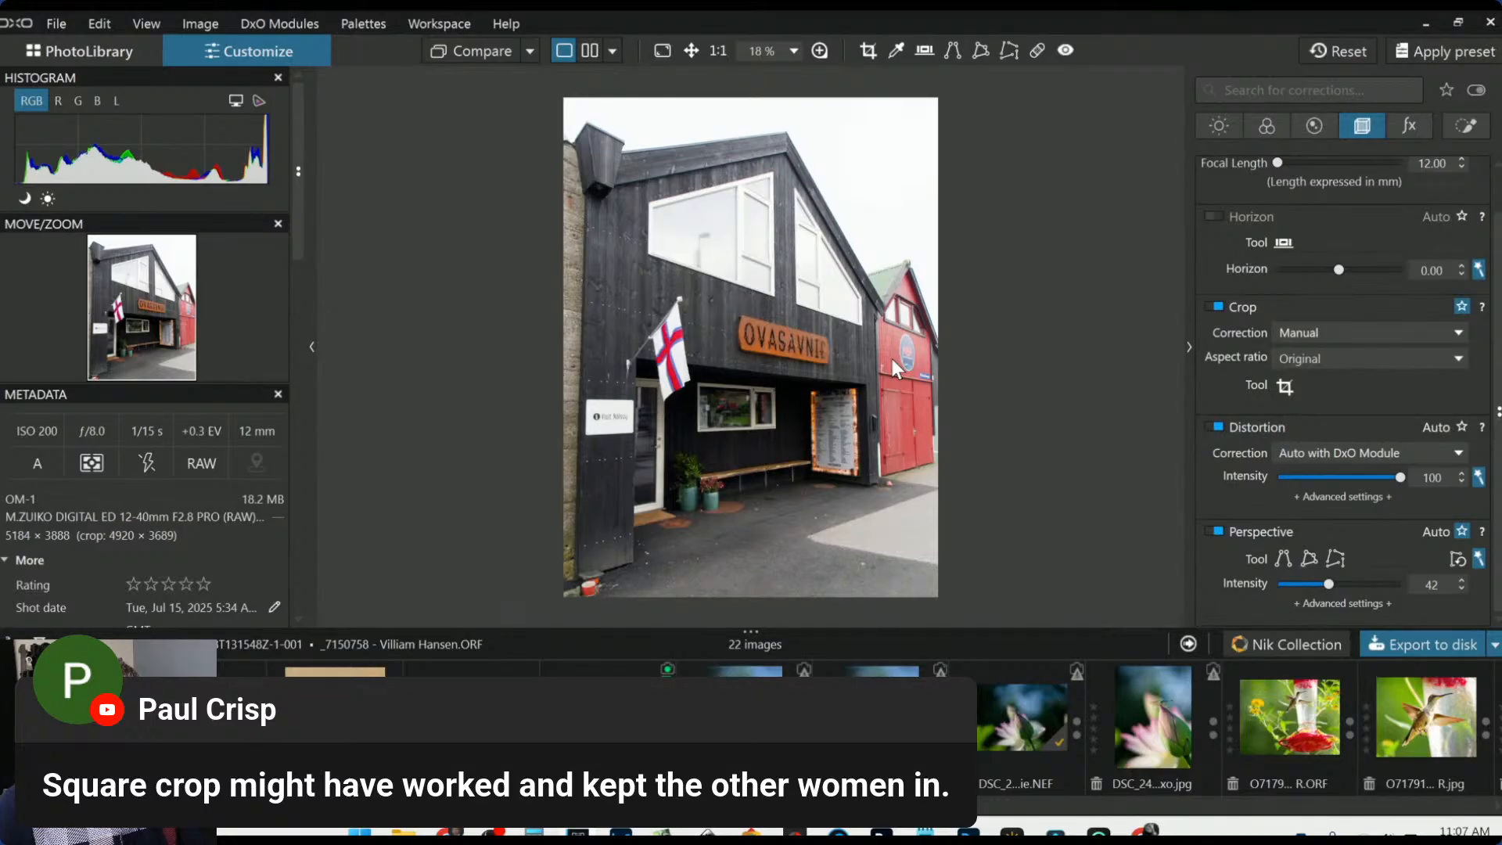
Darken the whole photo by setting the global exposure to -3.18
scroll(1316, 219, "up", 1)
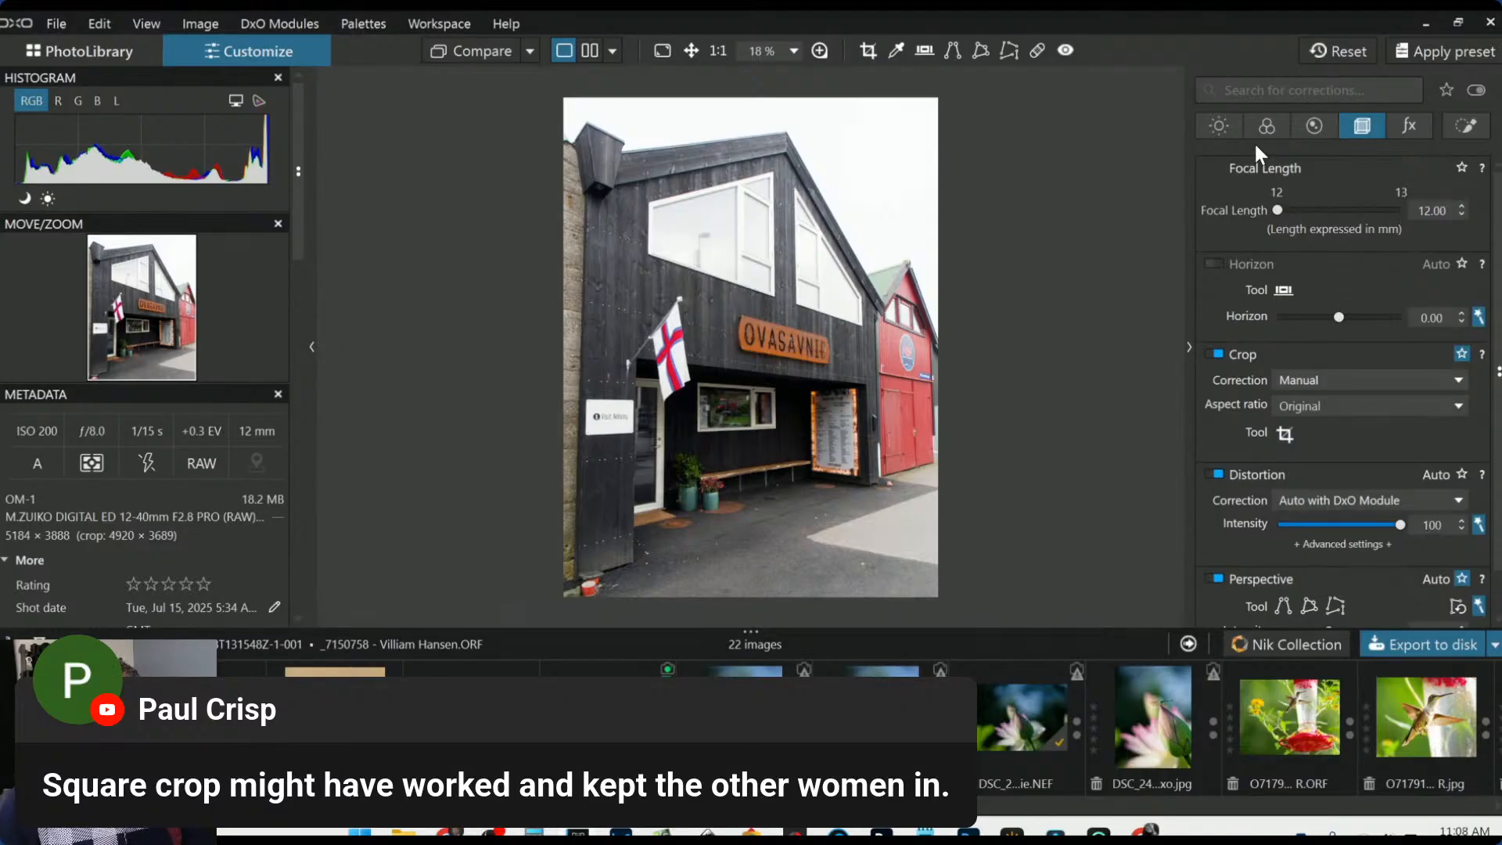
left_click(1218, 125)
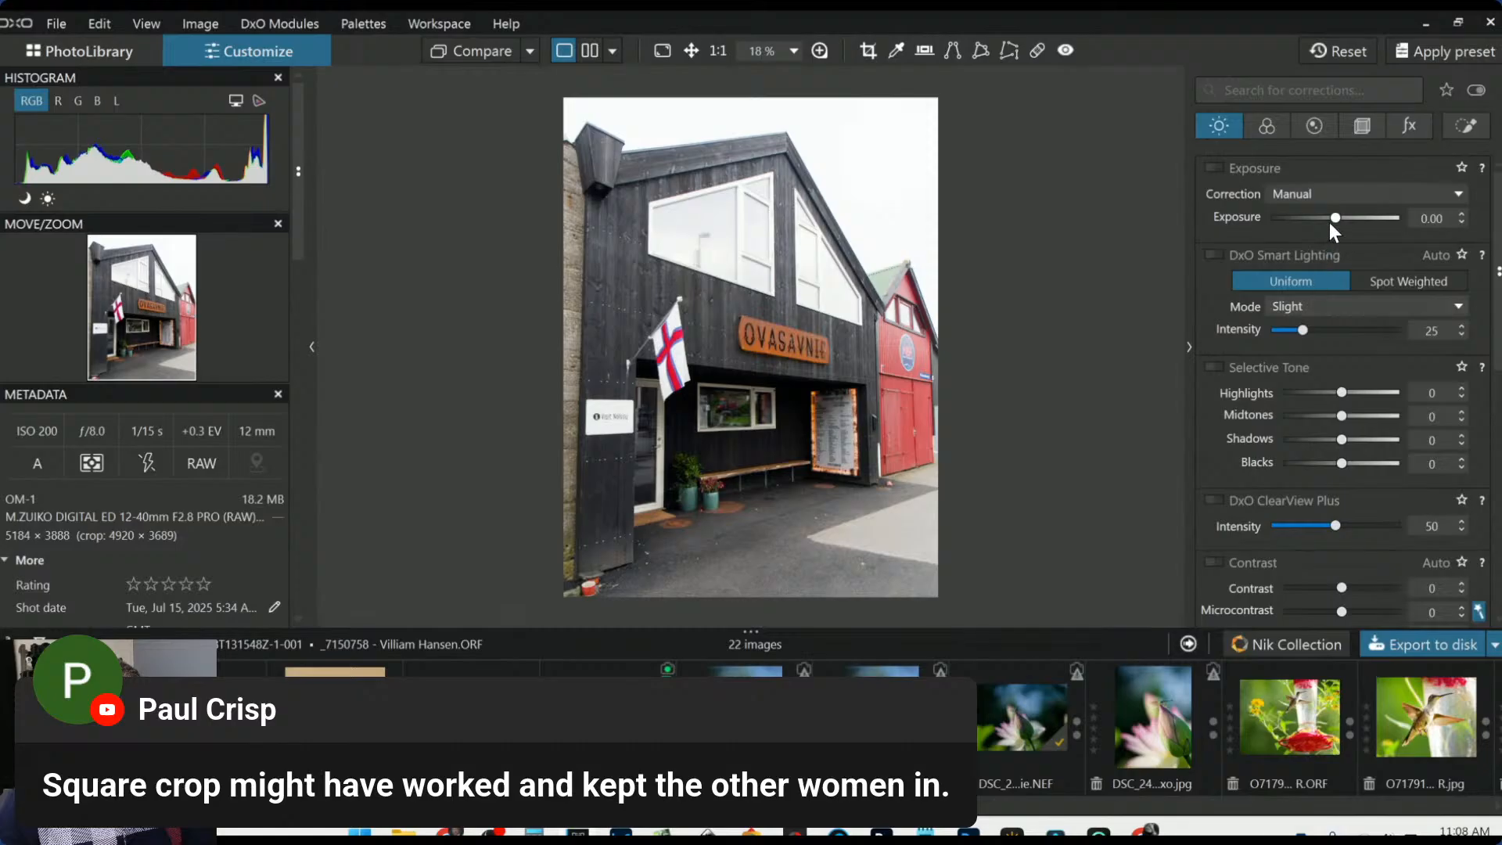
left_click_drag(1334, 218, 1285, 217)
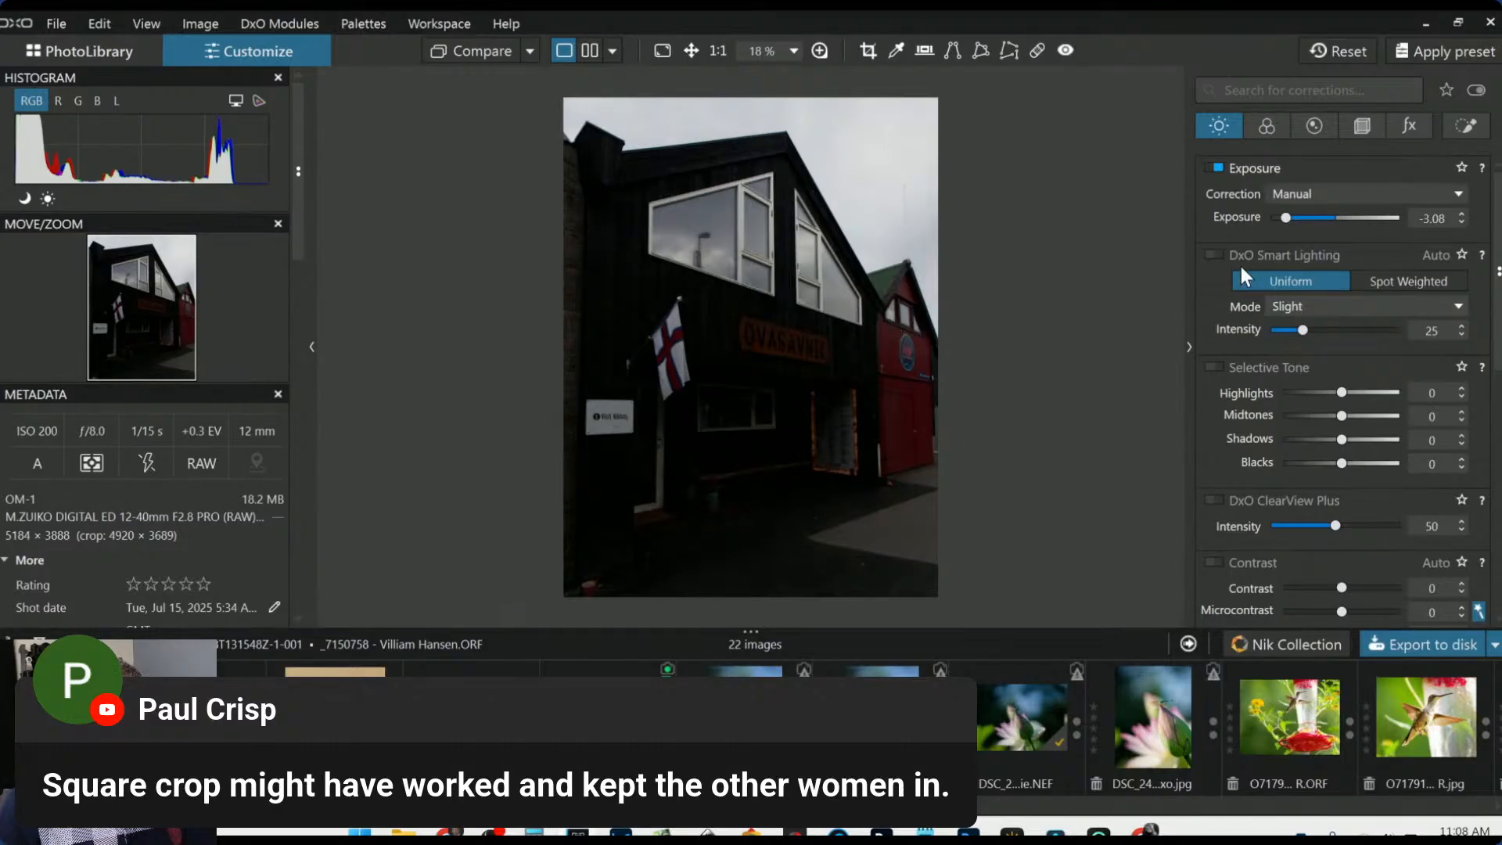
mouse_move(1286, 216)
left_mouse_down()
mouse_move(1302, 218)
mouse_move(1280, 218)
left_mouse_up()
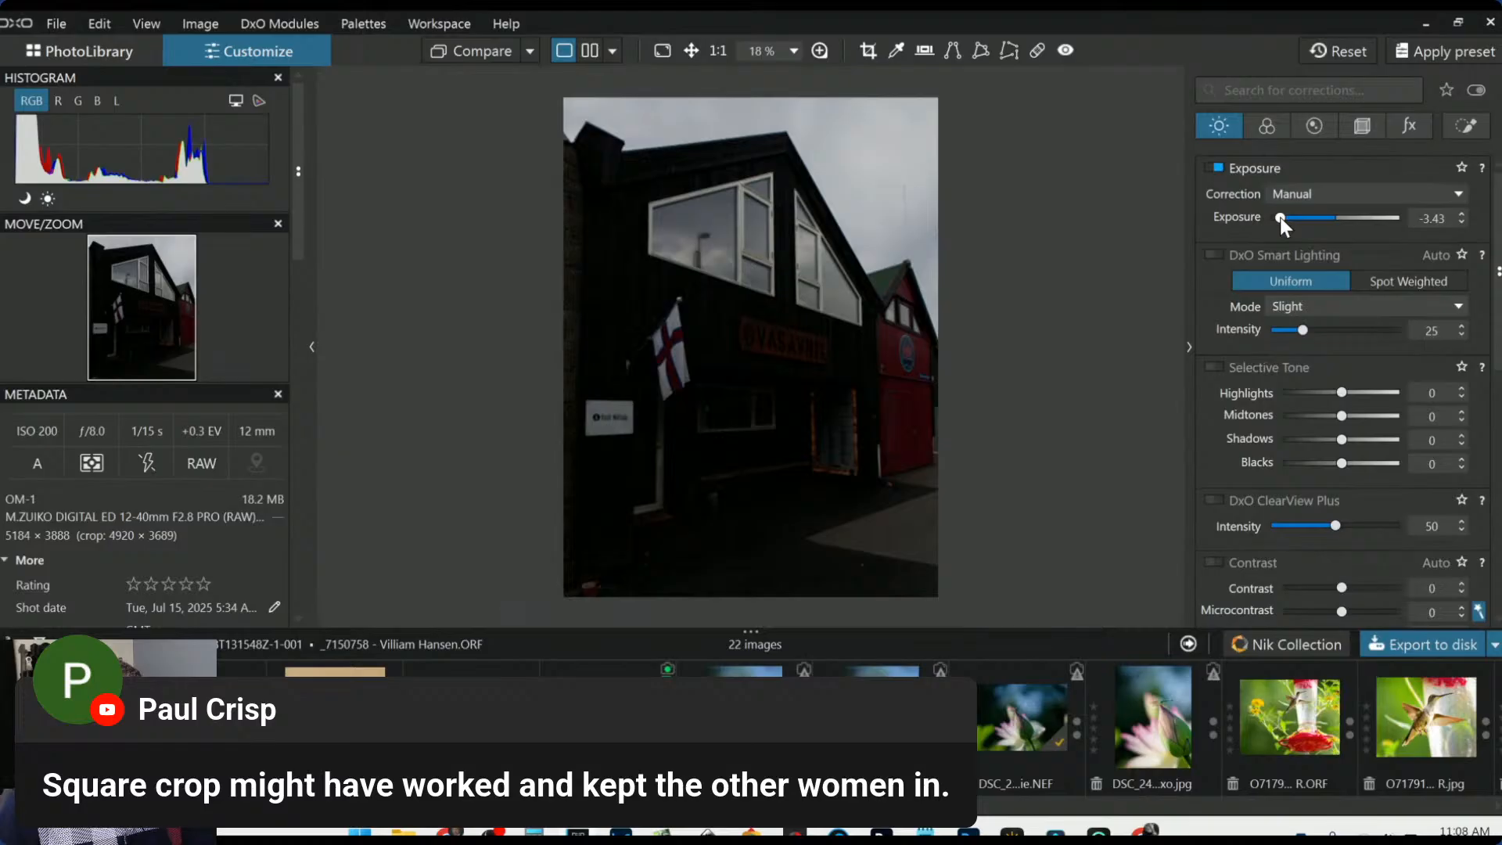
left_click_drag(1280, 218, 1282, 218)
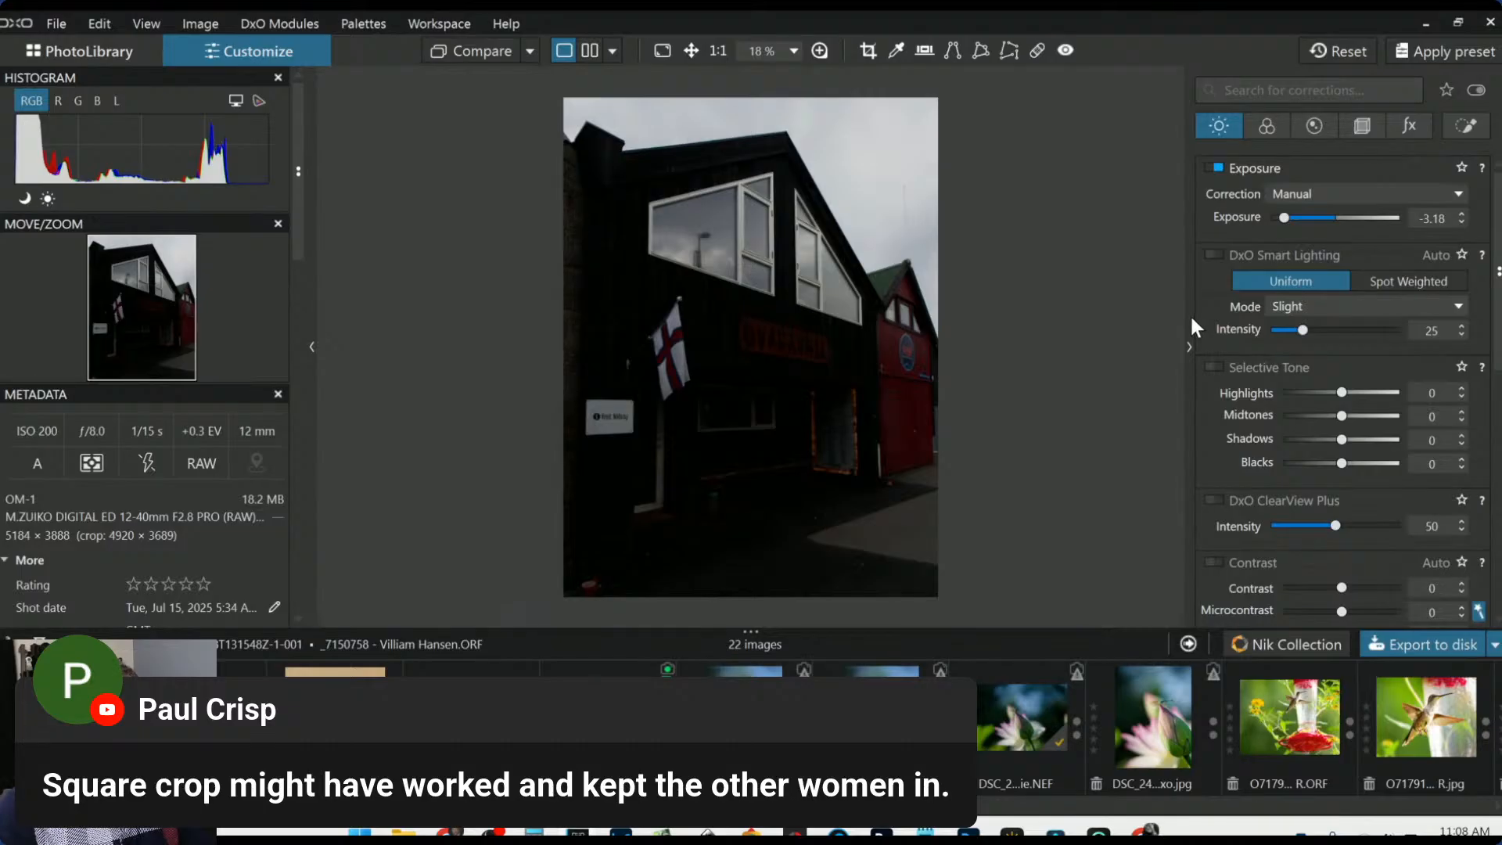
Create a control point mask with small circles on the right and left edges of the illuminated menu board
left_click(1467, 128)
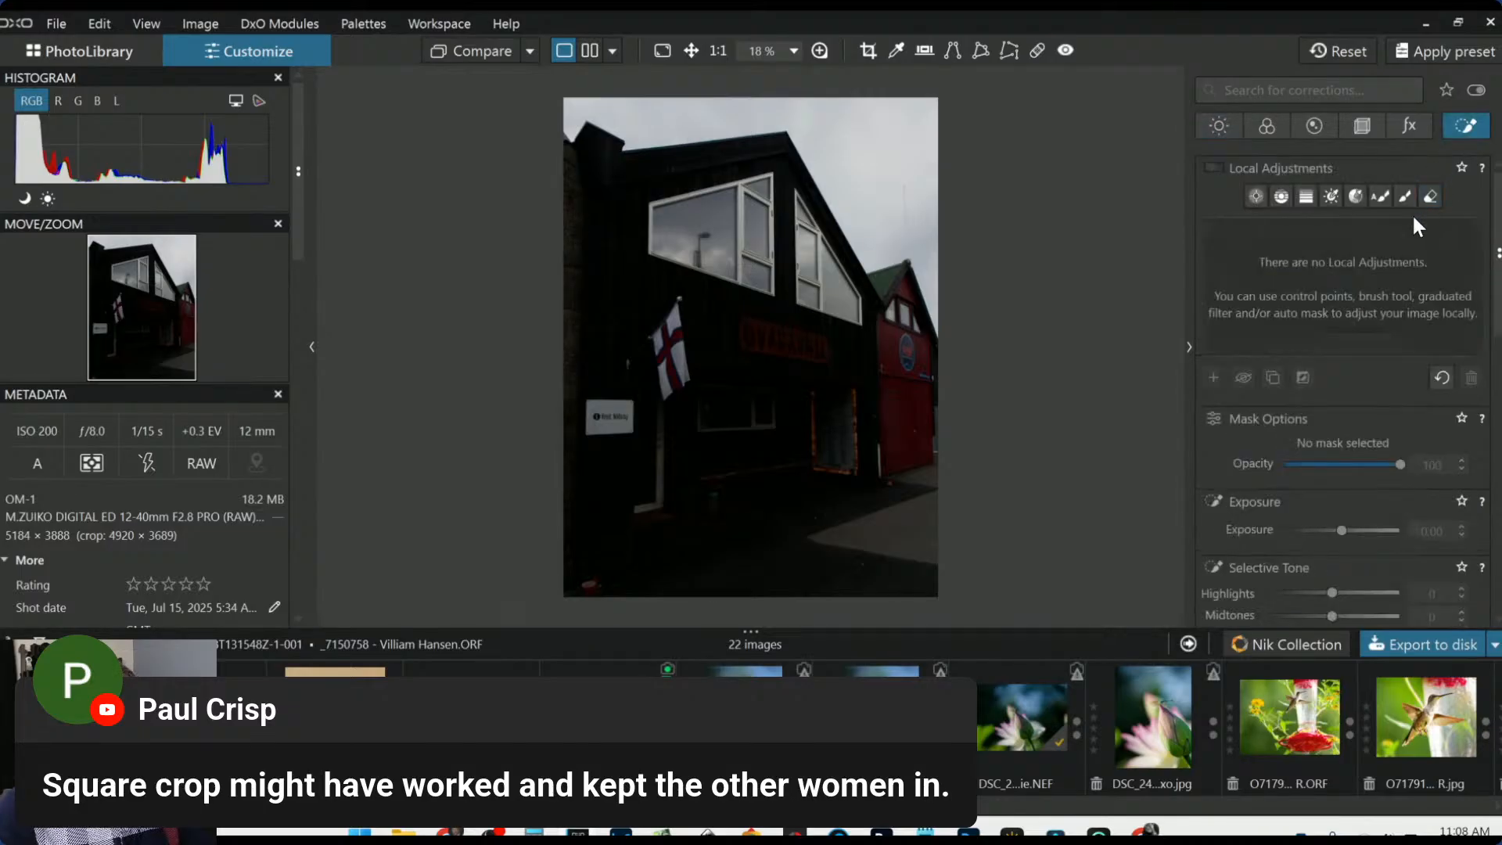
left_click(1256, 196)
left_click(1213, 378)
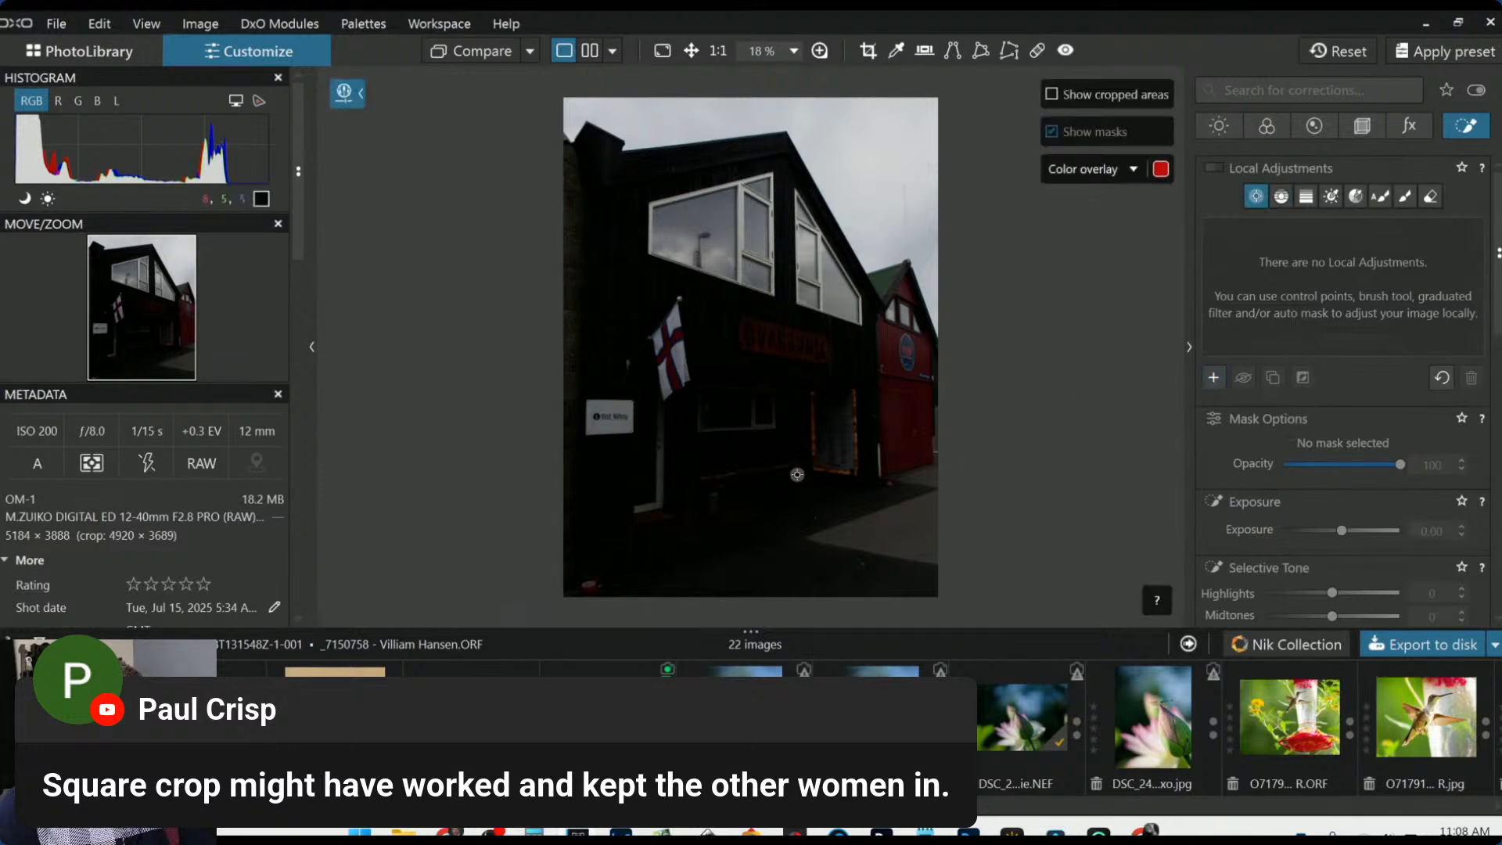
left_click(733, 416)
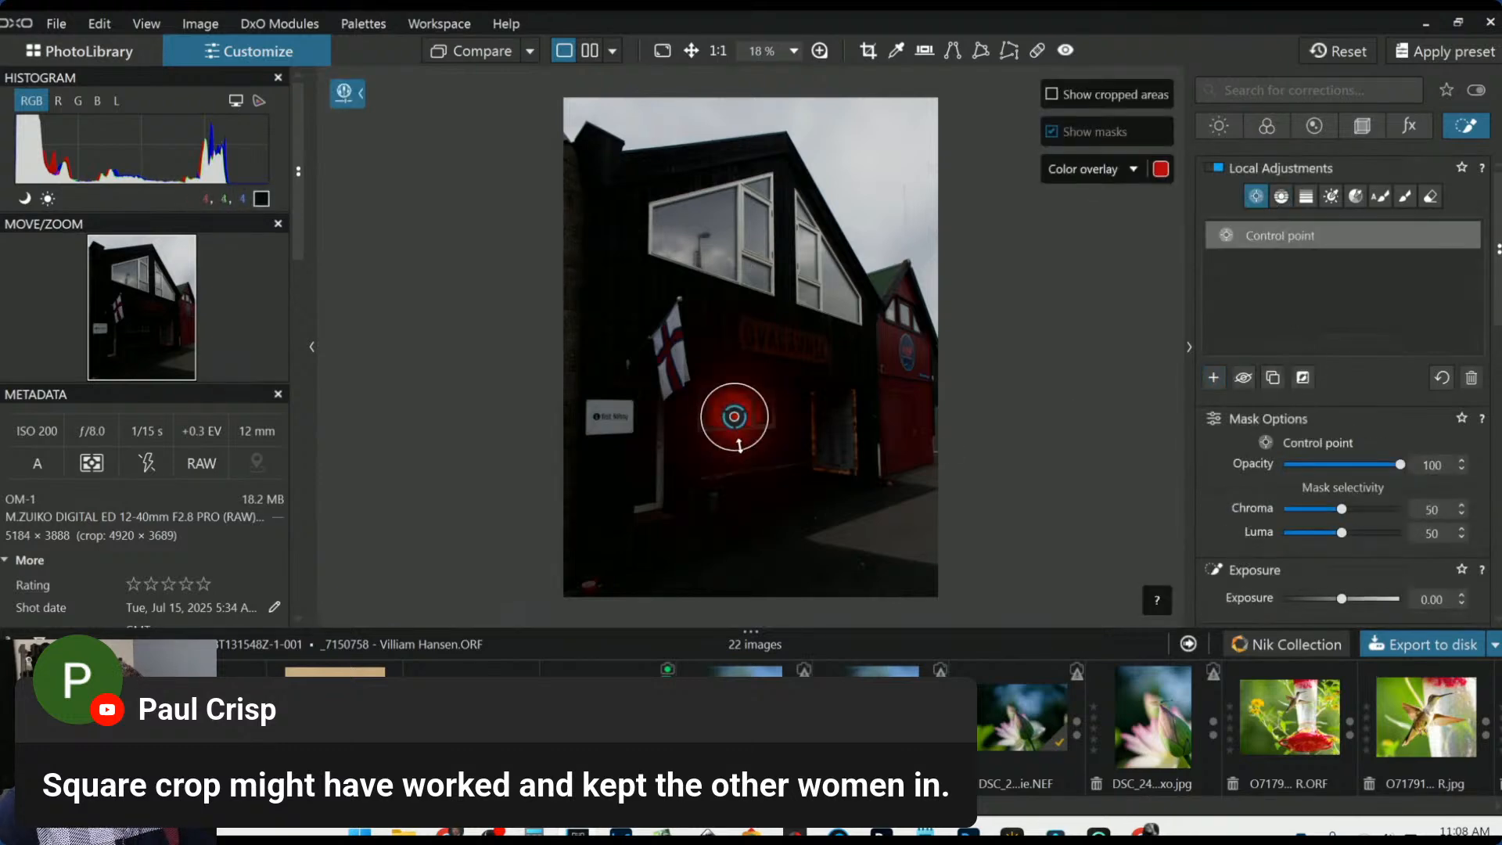
left_click_drag(738, 439, 777, 520)
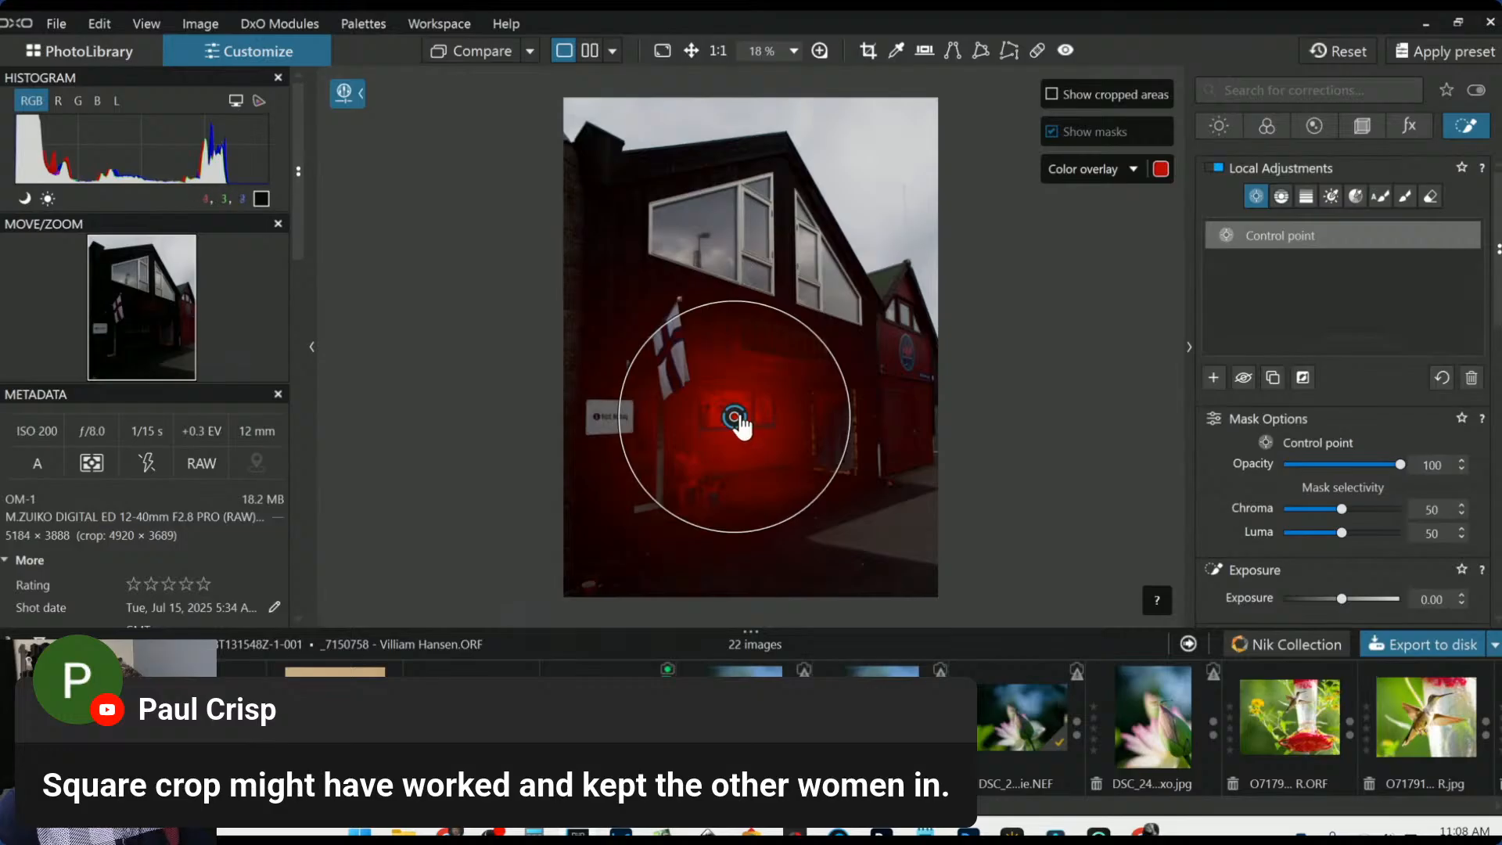
left_click_drag(735, 417, 853, 423)
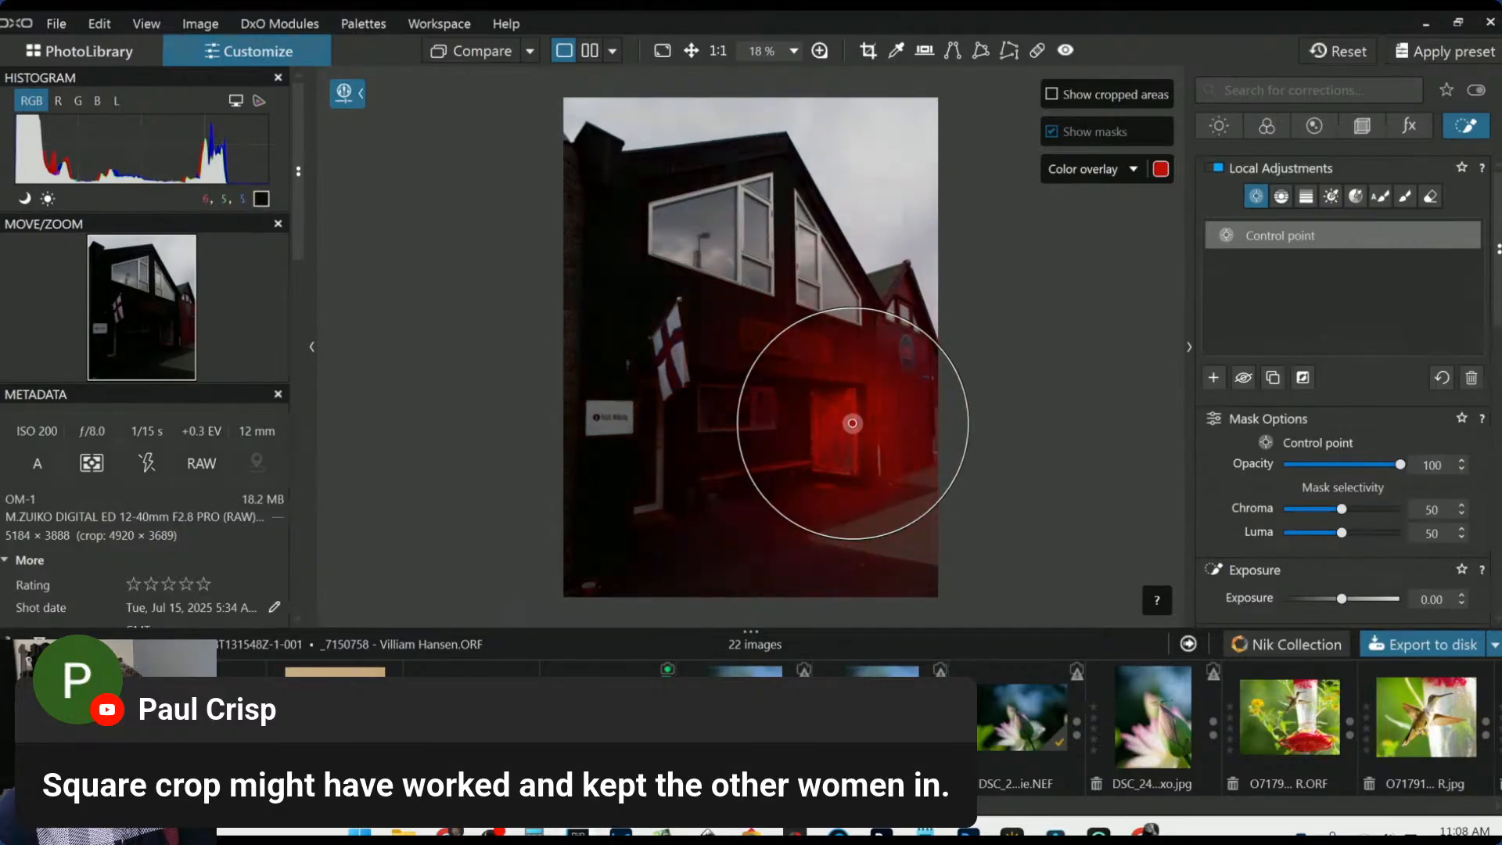
left_click_drag(875, 323, 882, 379)
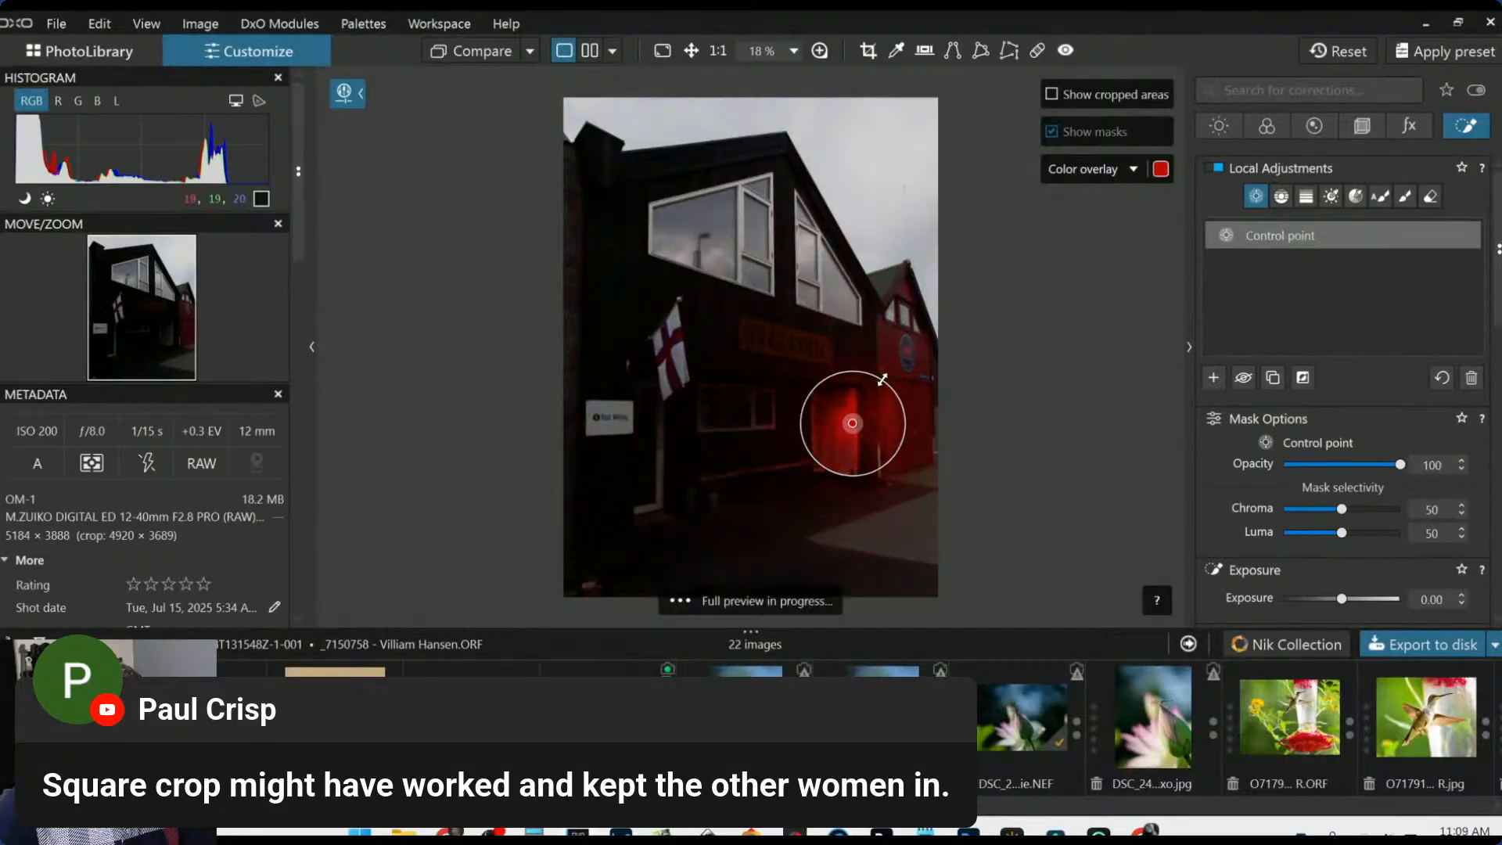
left_click(813, 426)
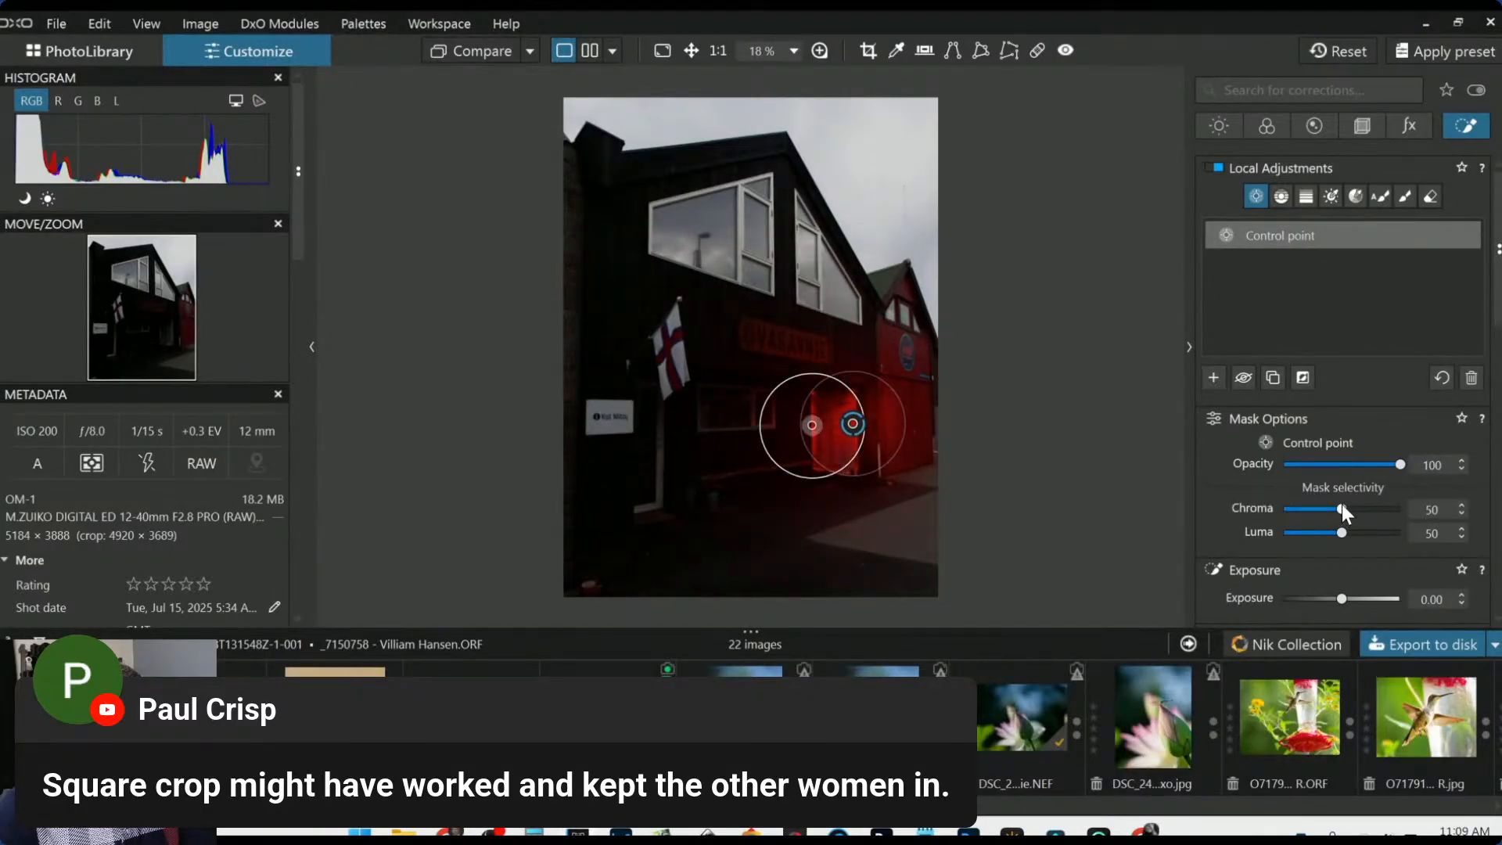
Brighten the menu board mask with exposure 1.45, highlights 57, midtones 31 and shadows 16
scroll(1342, 508, "down", 3)
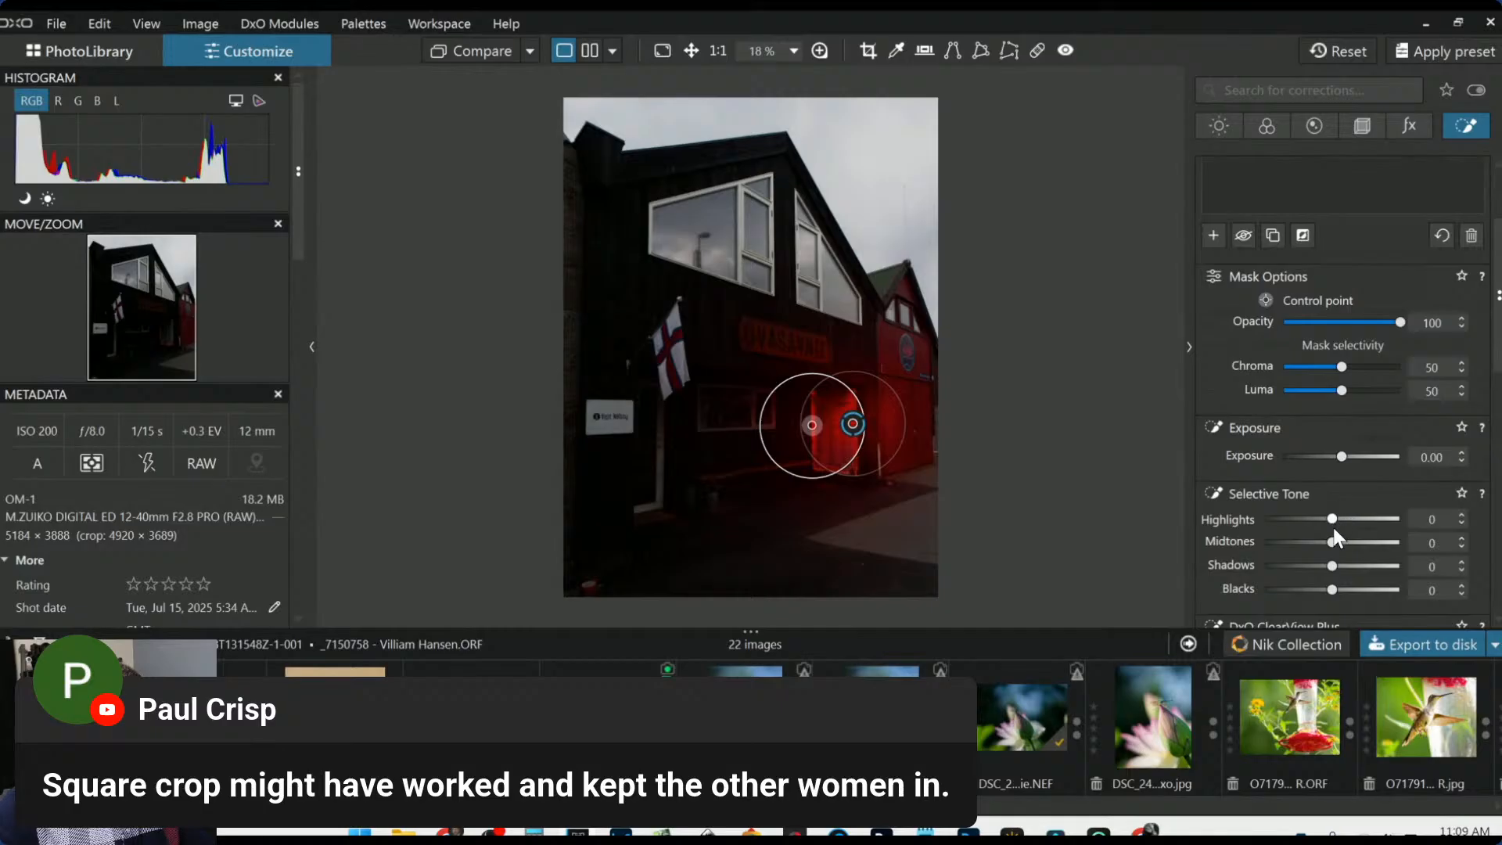
left_click_drag(1342, 458, 1362, 458)
left_click_drag(1342, 517, 1343, 566)
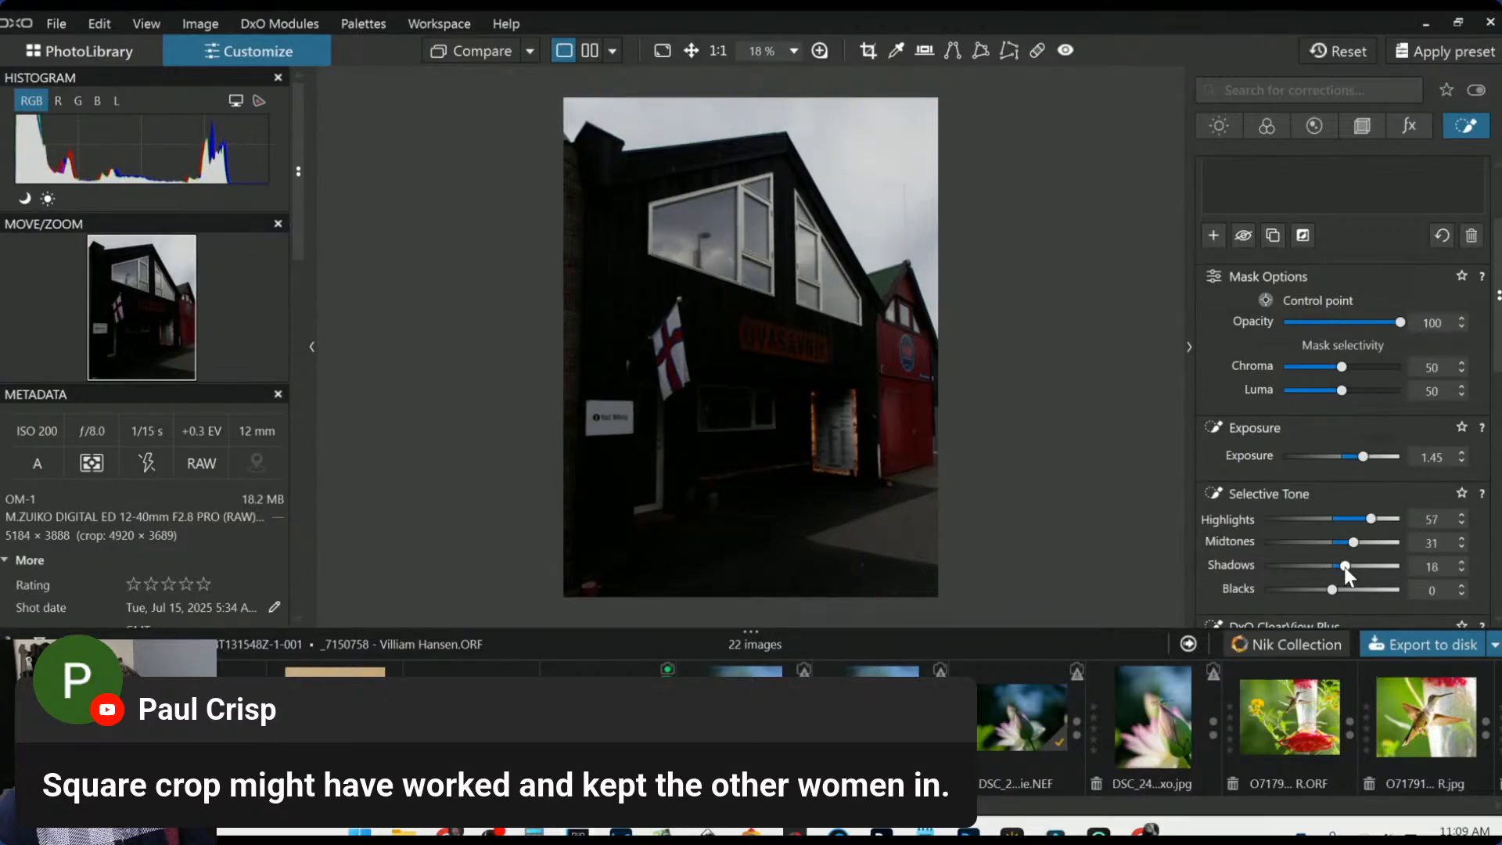
Nudge the left control point onto the menu board, add one near its top, and set the mask's exposure to 2.06
scroll(763, 411, "up", 3)
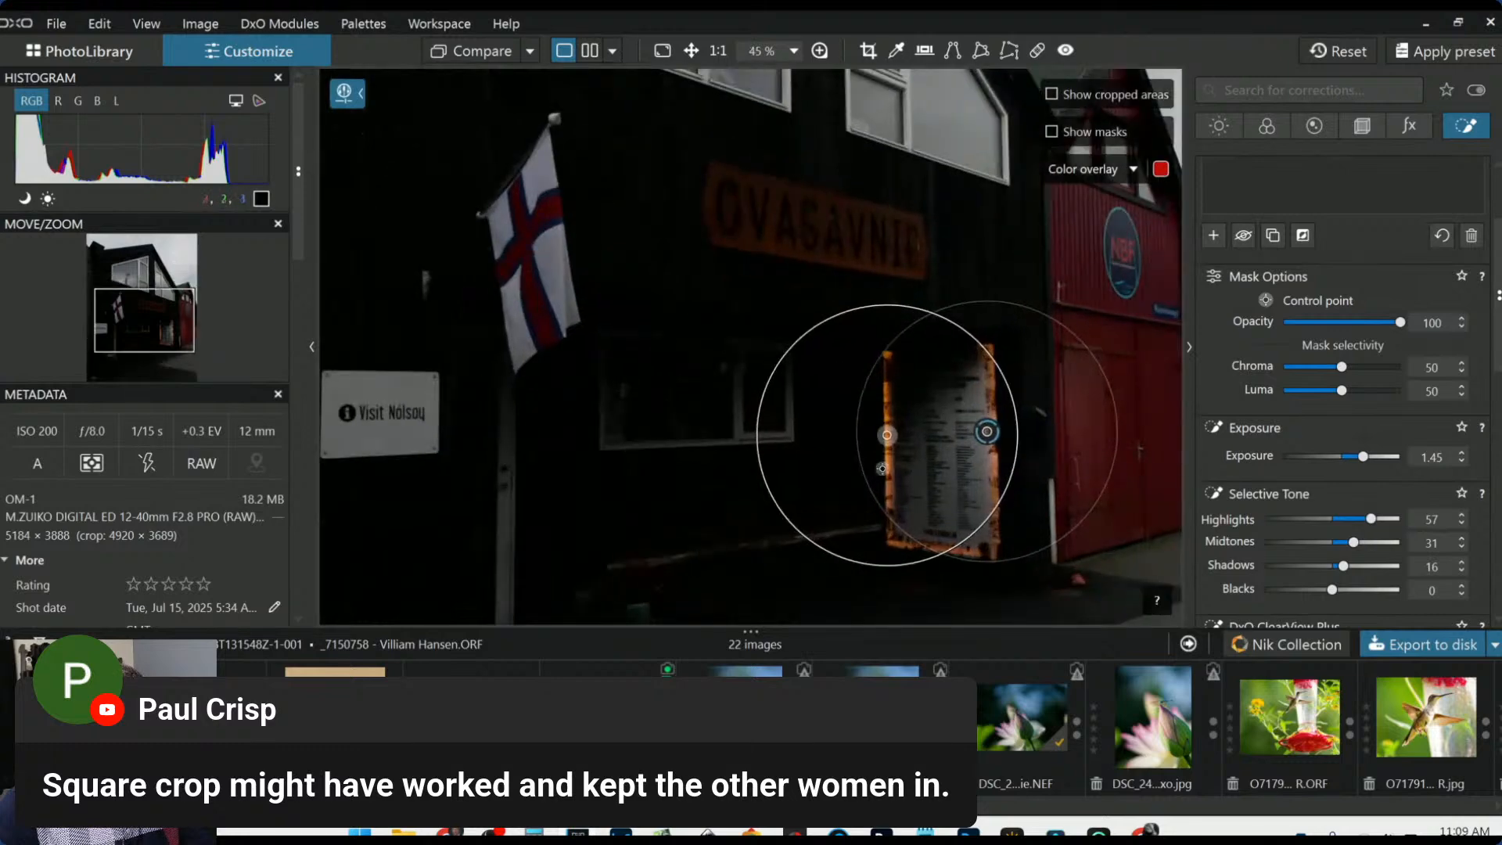
left_click_drag(898, 448, 908, 448)
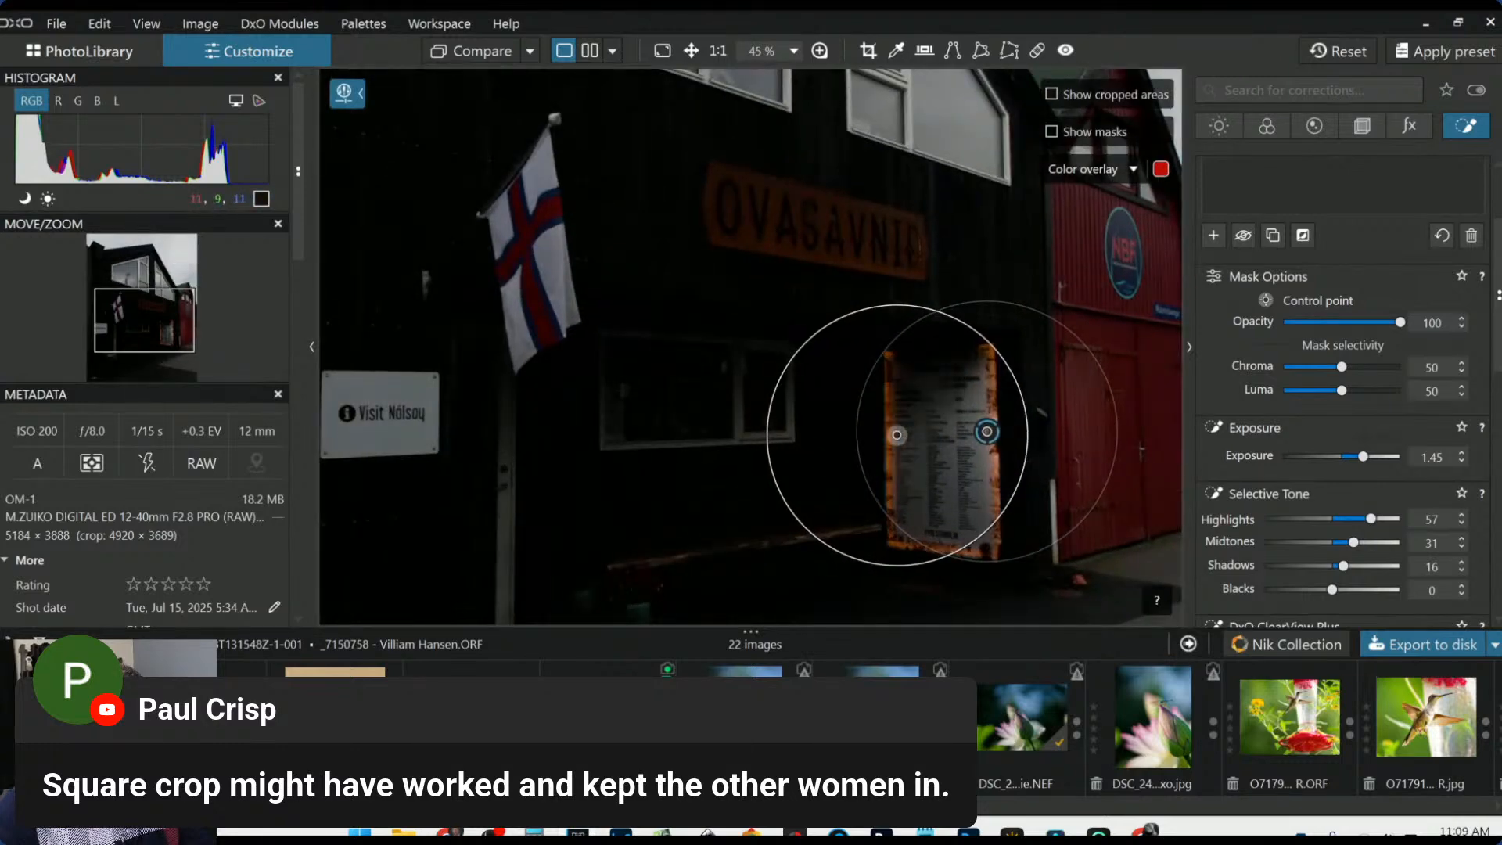
left_click(916, 375)
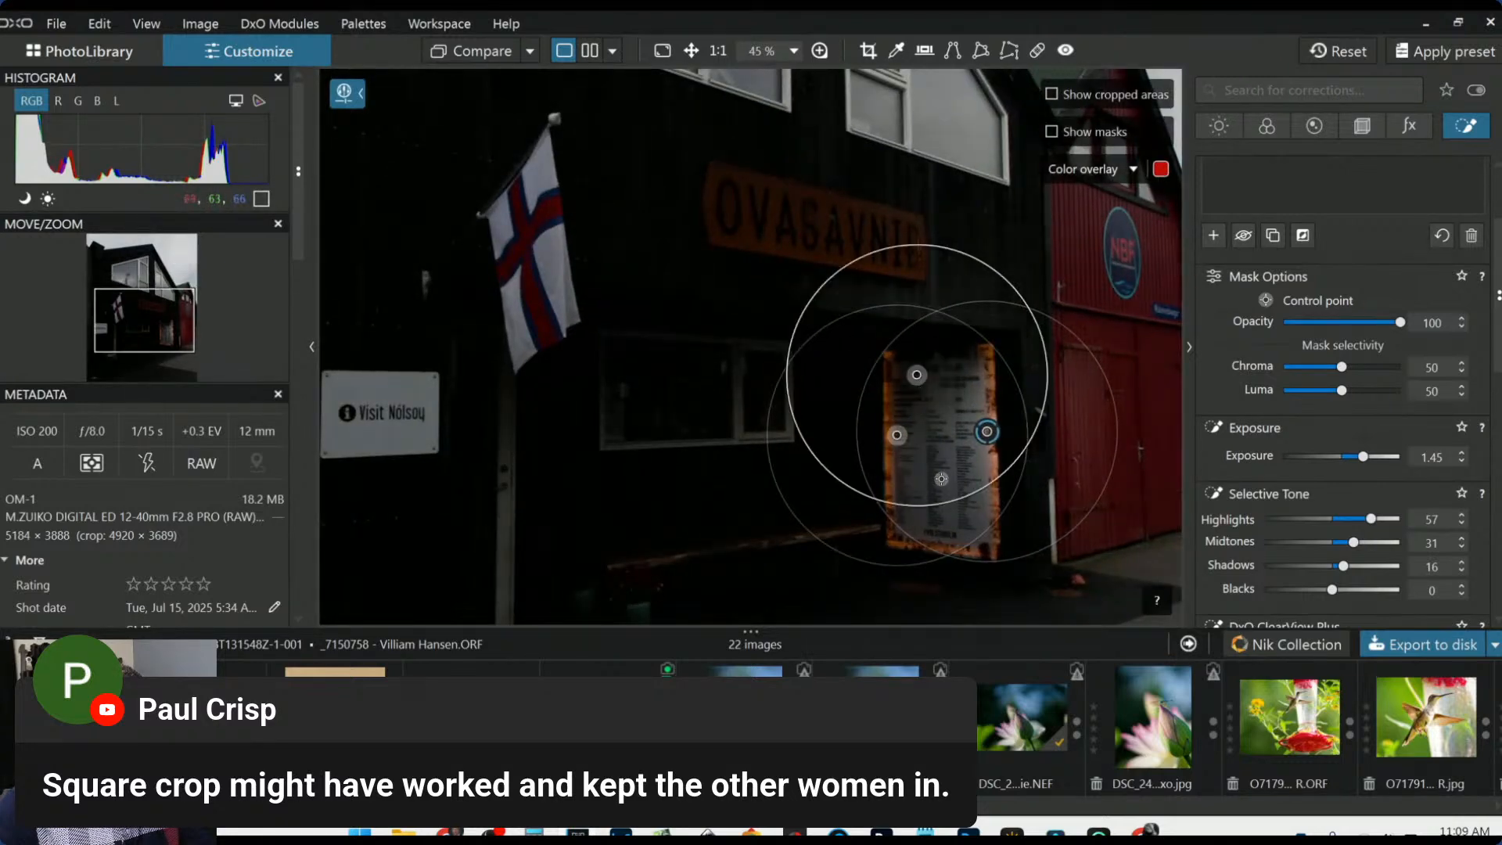
left_click_drag(917, 374, 920, 376)
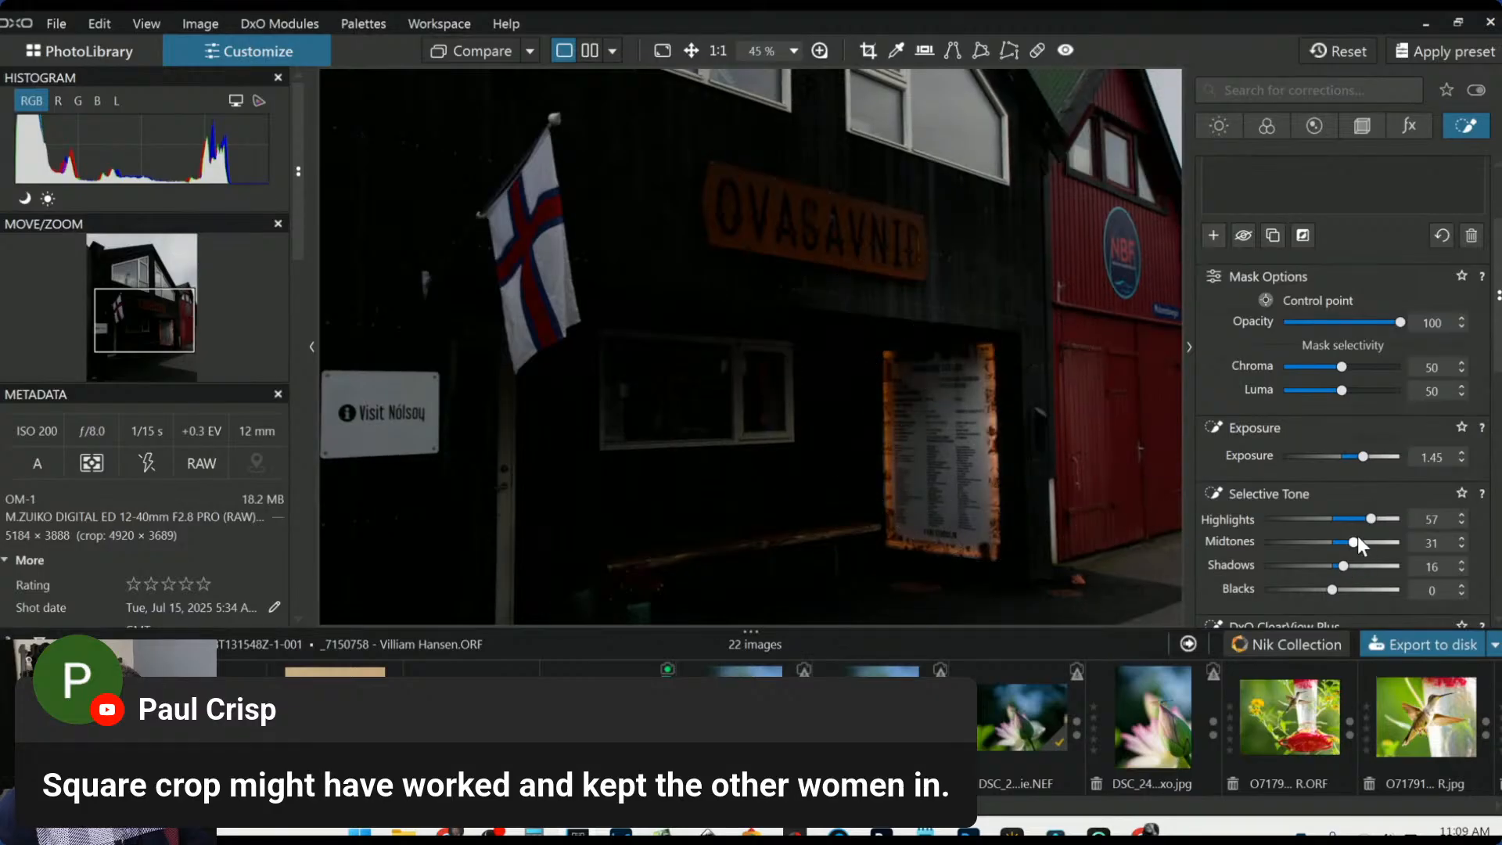
left_click_drag(1364, 457, 1373, 457)
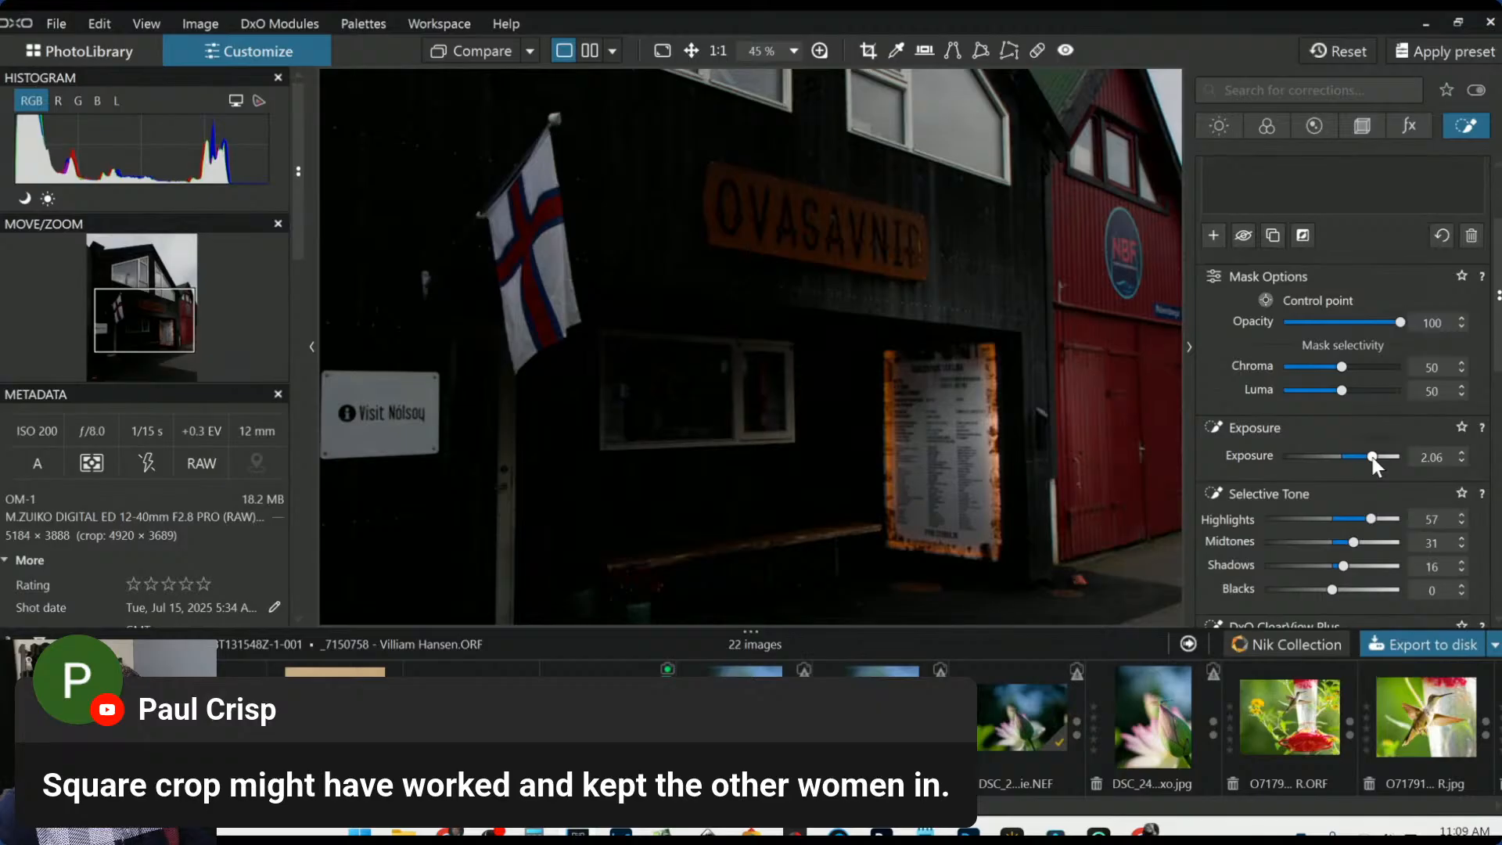
Add a control point on the ground just below the menu board and shrink the circles of the board's right and upper points
scroll(1094, 508, "down", 5)
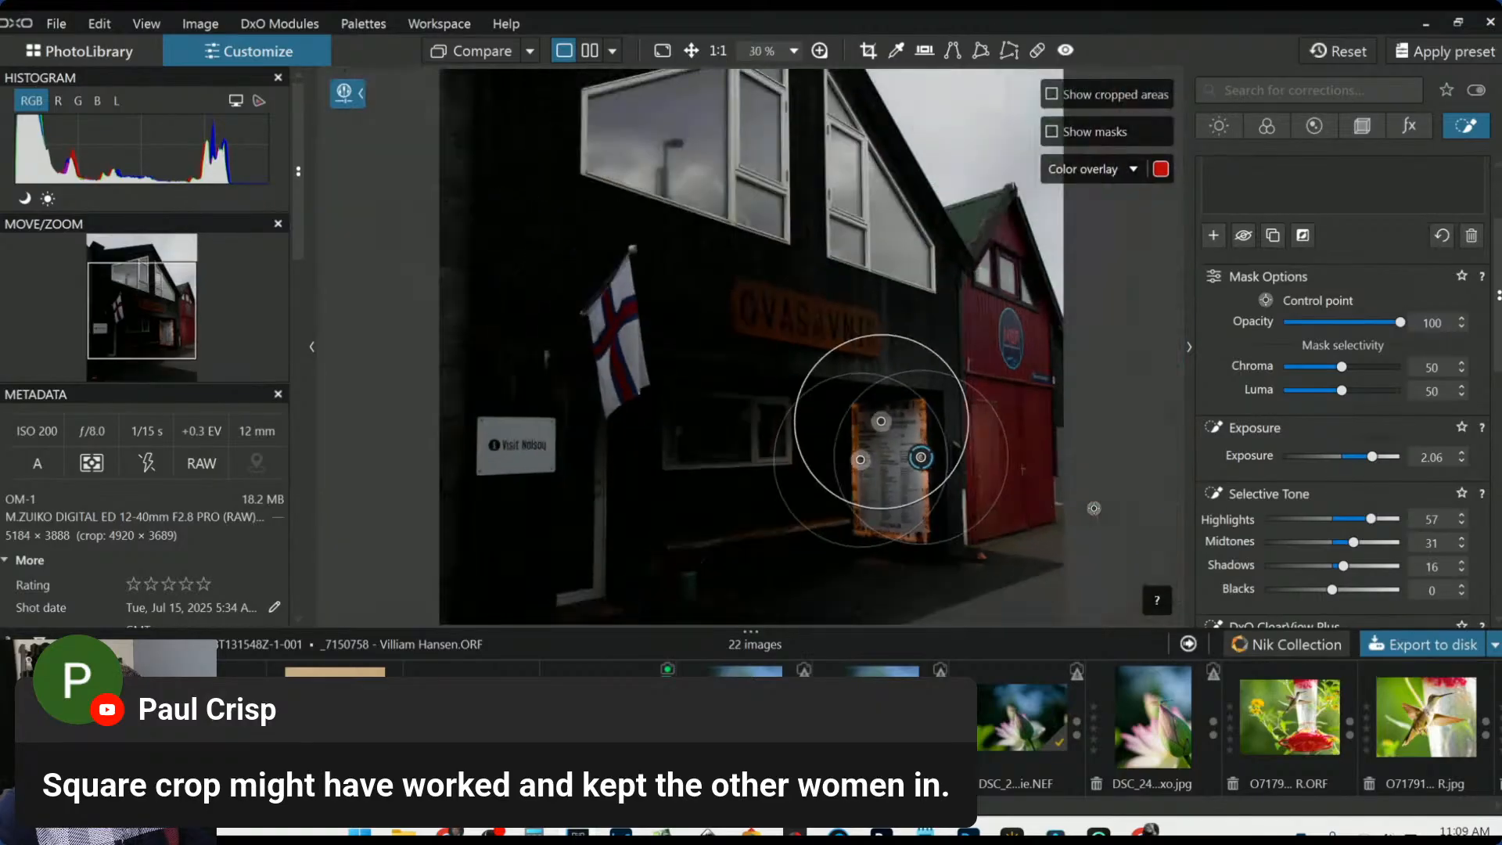
left_click(865, 557)
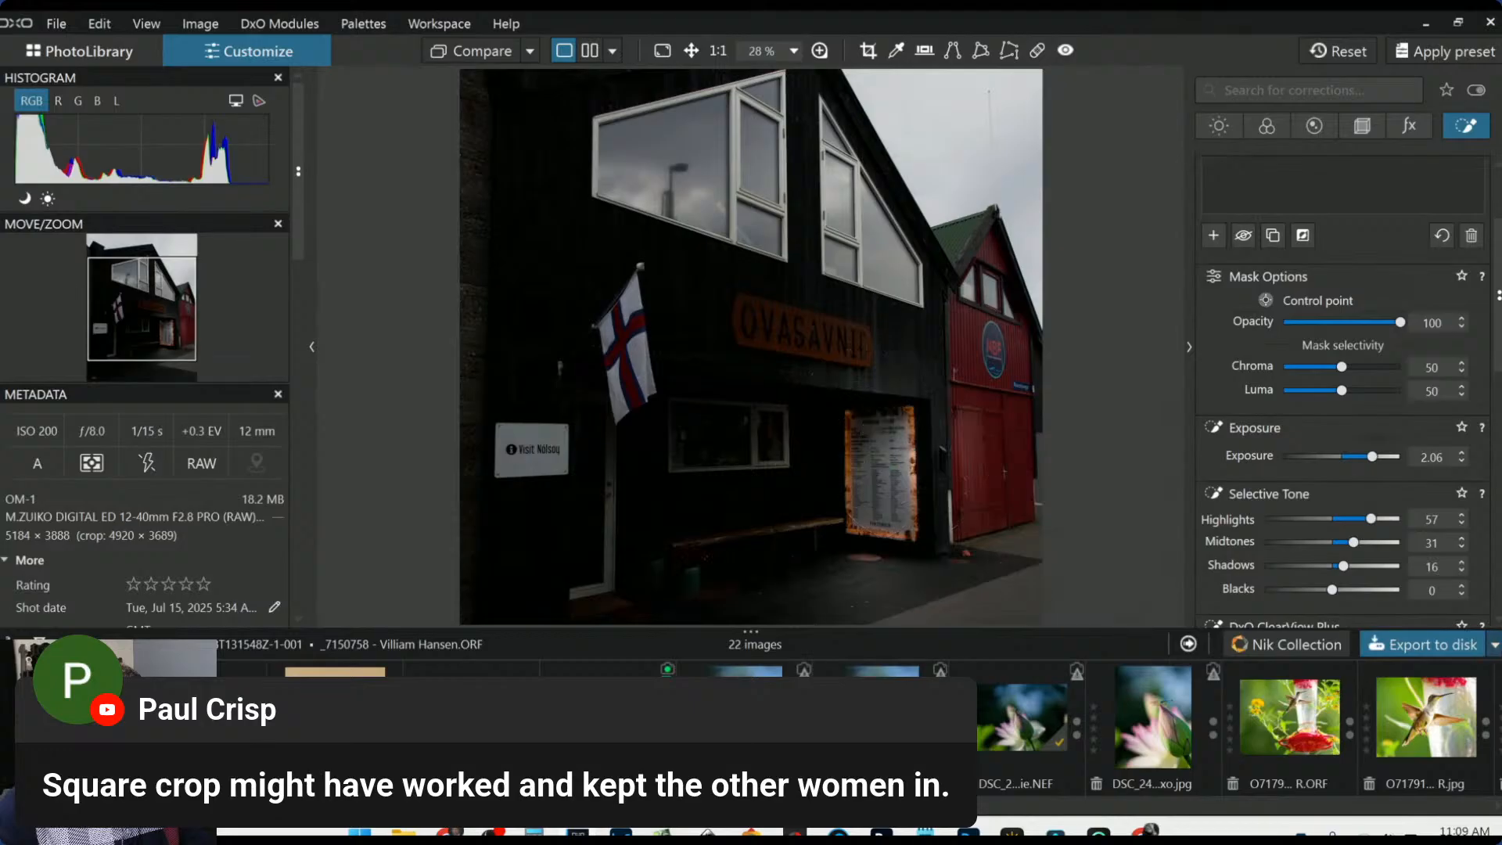
scroll(838, 547, "down", 2)
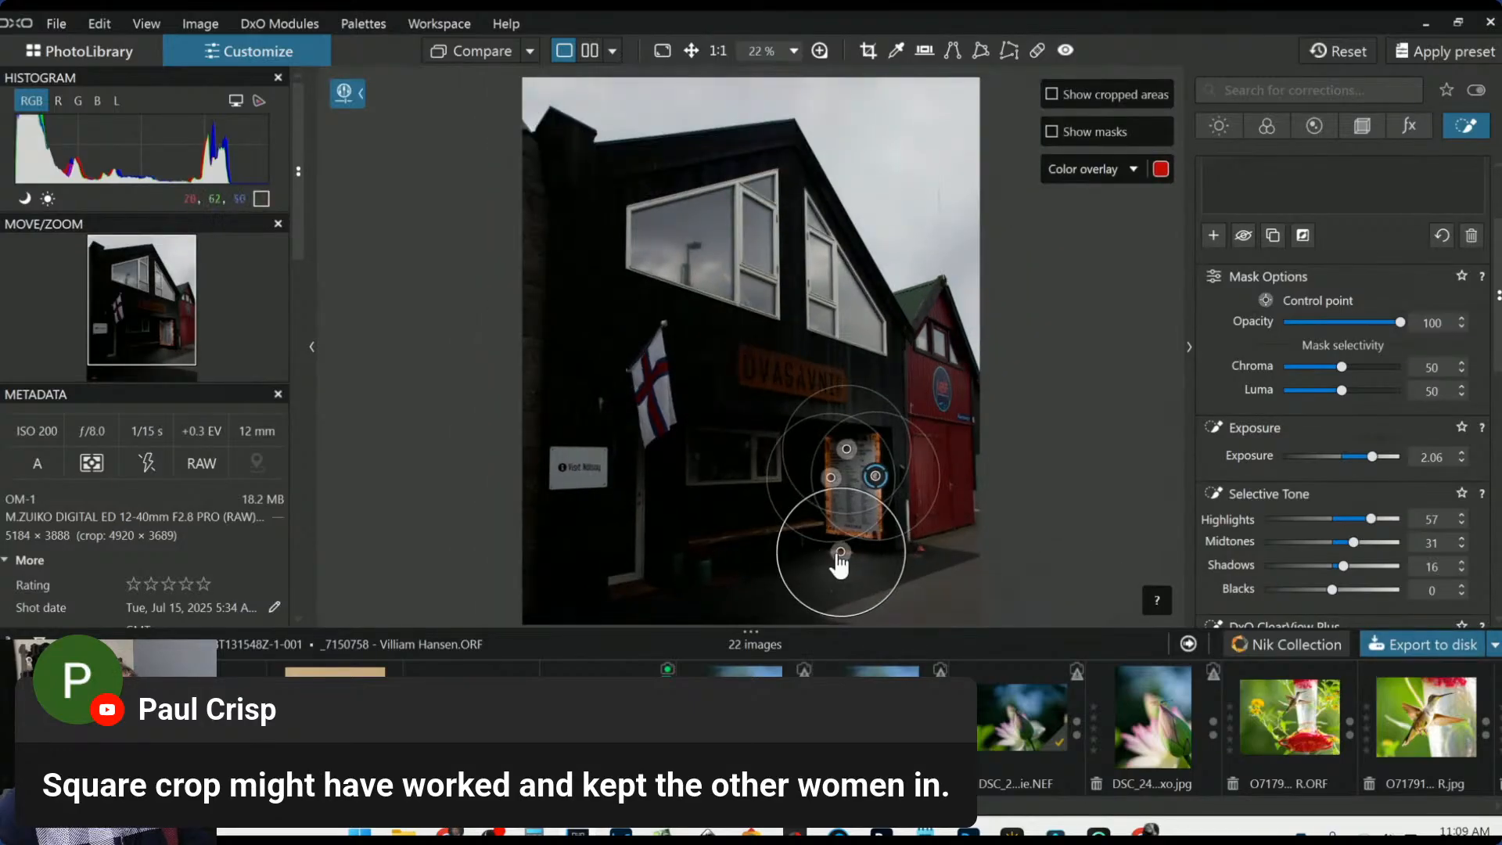
left_click_drag(847, 545, 839, 545)
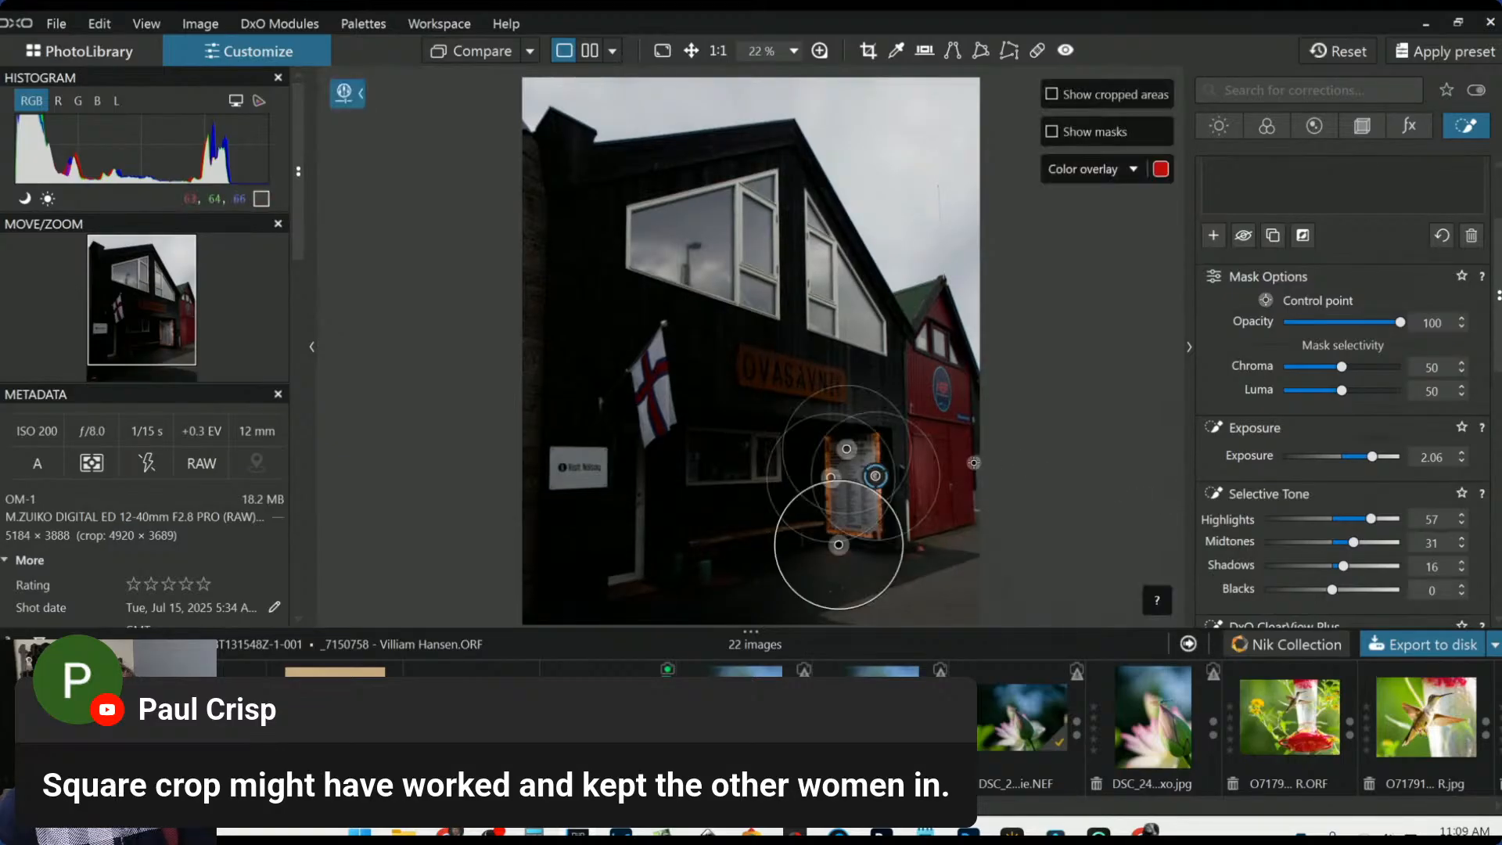
left_click_drag(944, 465, 895, 427)
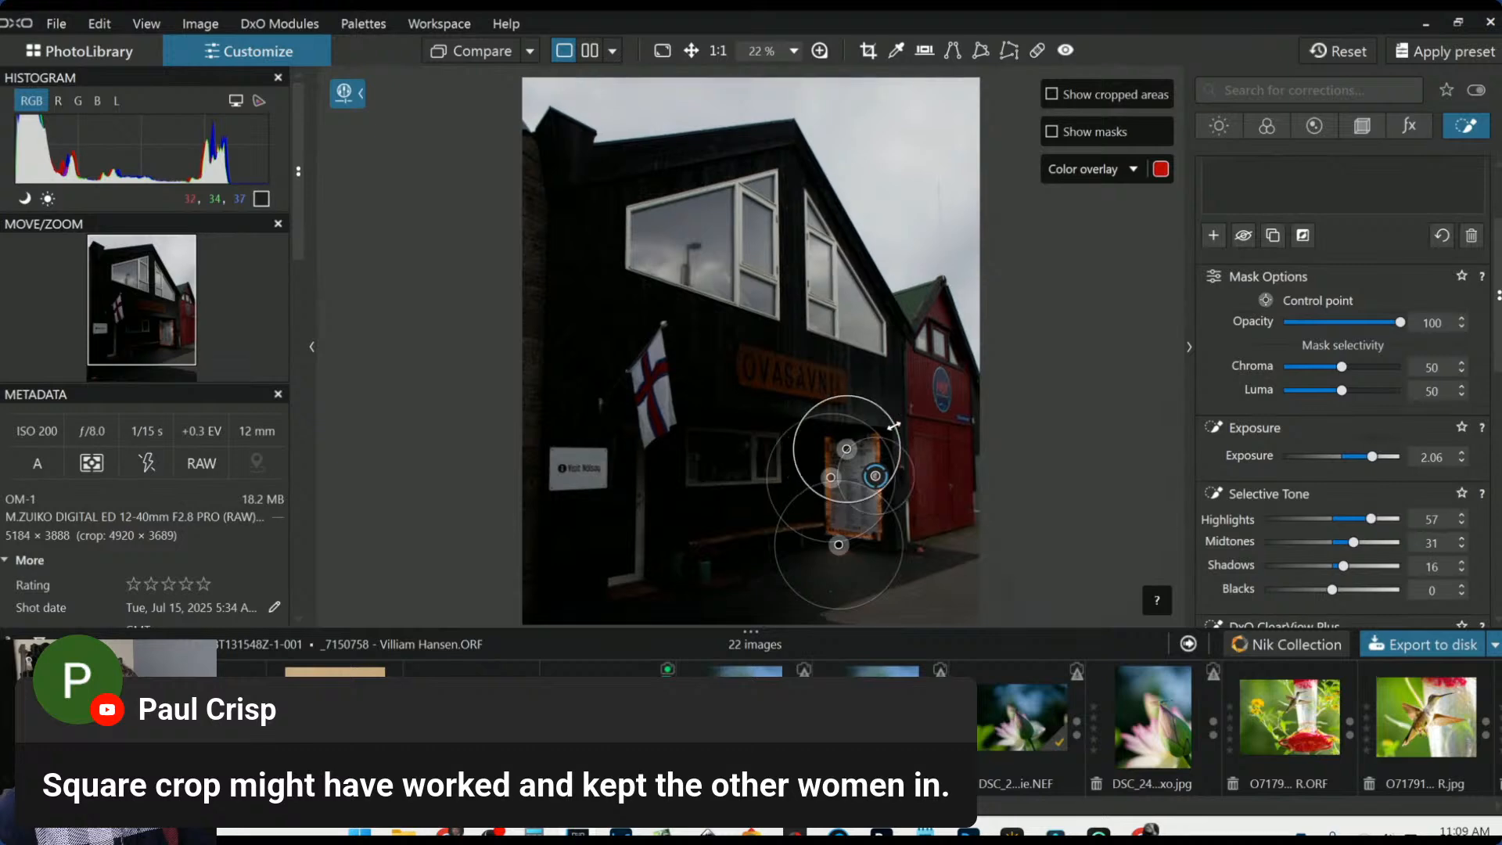
Add two more control points on the menu board, one in its upper middle and one in its lower half
left_click(853, 464)
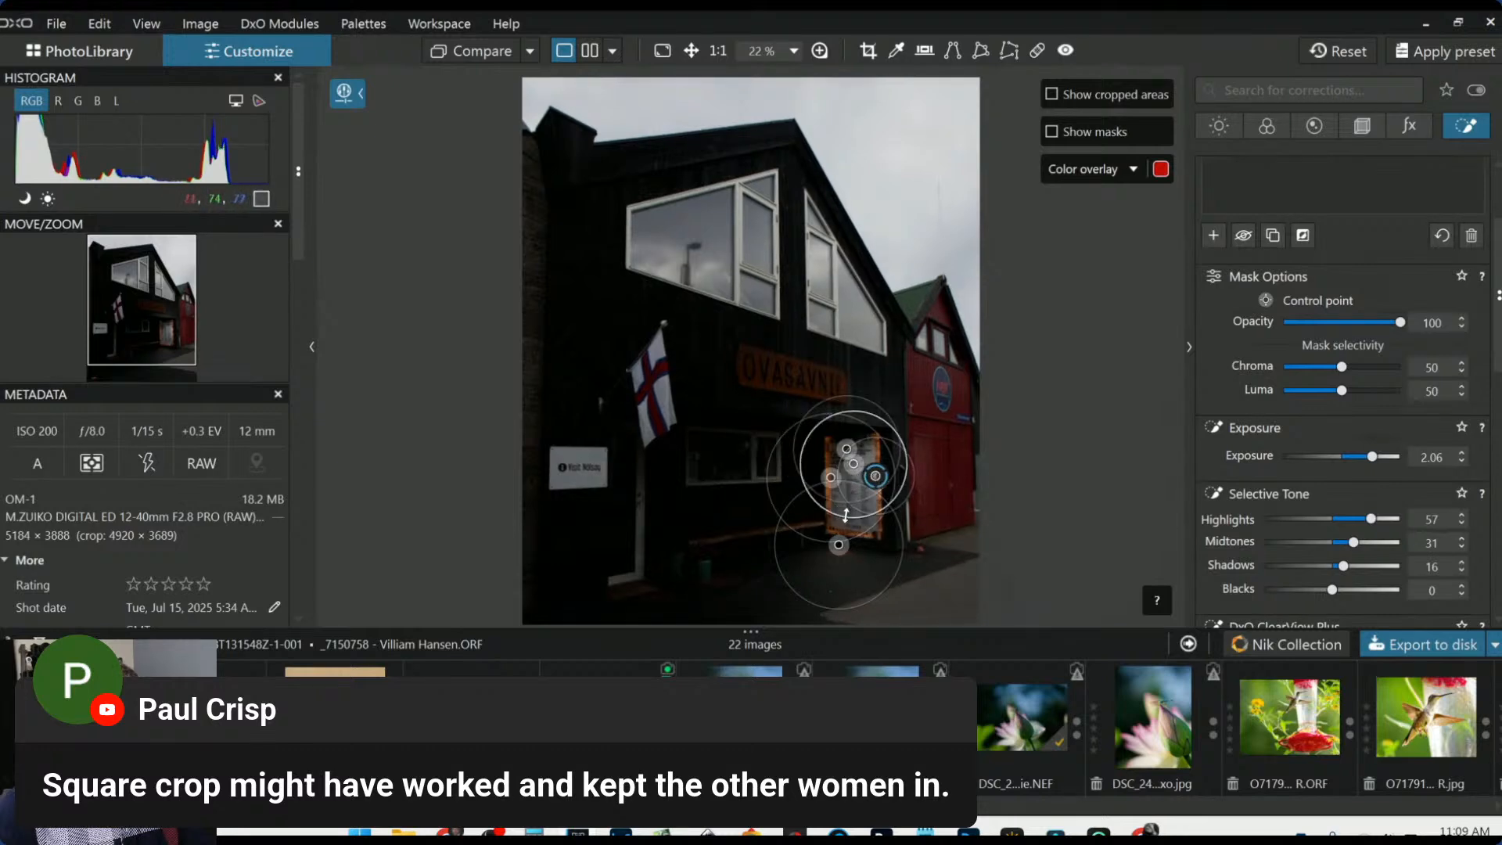
scroll(849, 520, "up", 3)
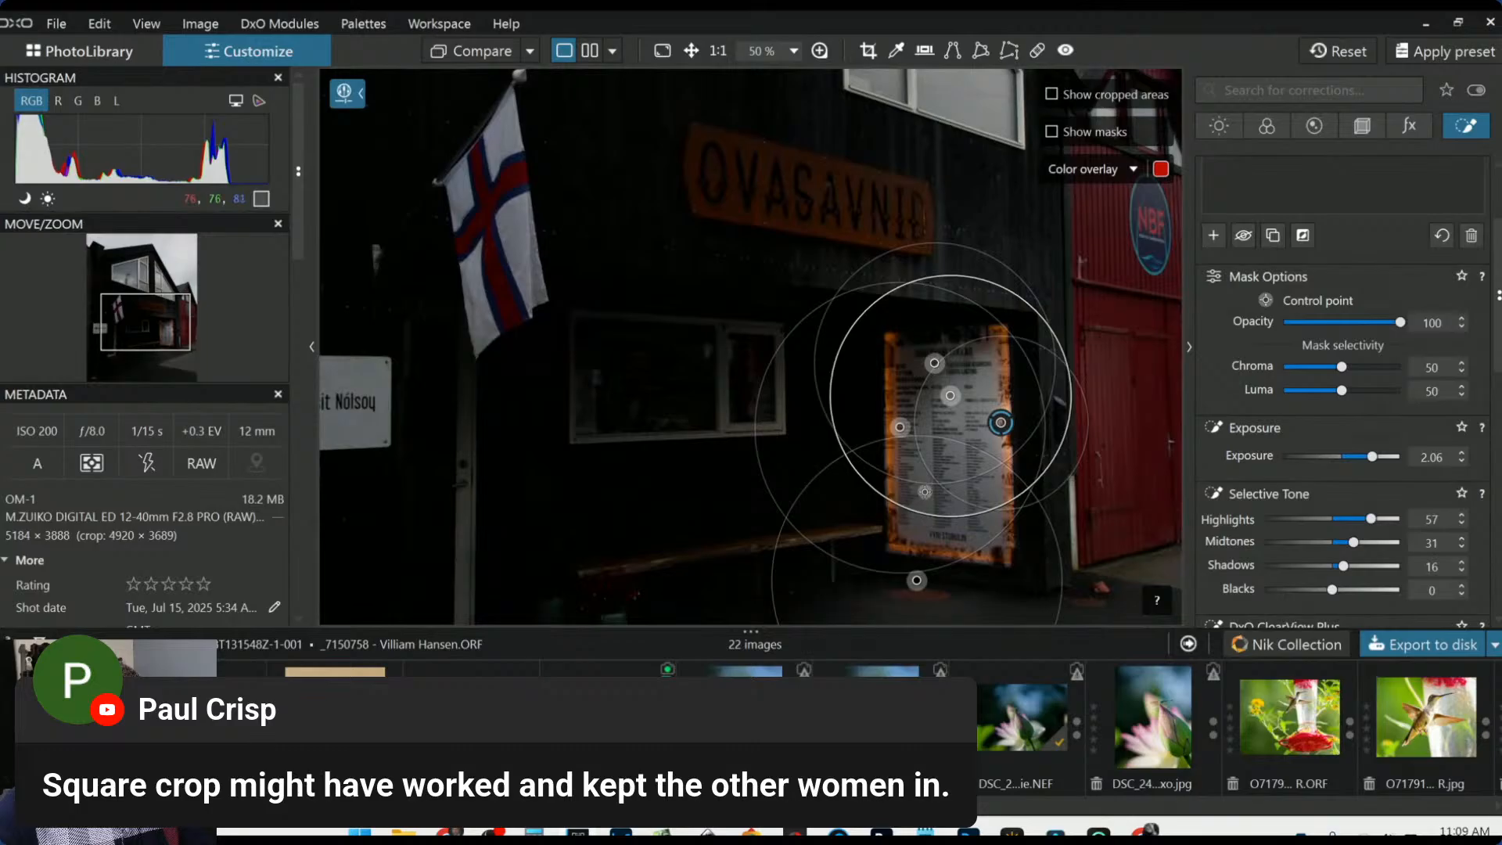
left_click(924, 491)
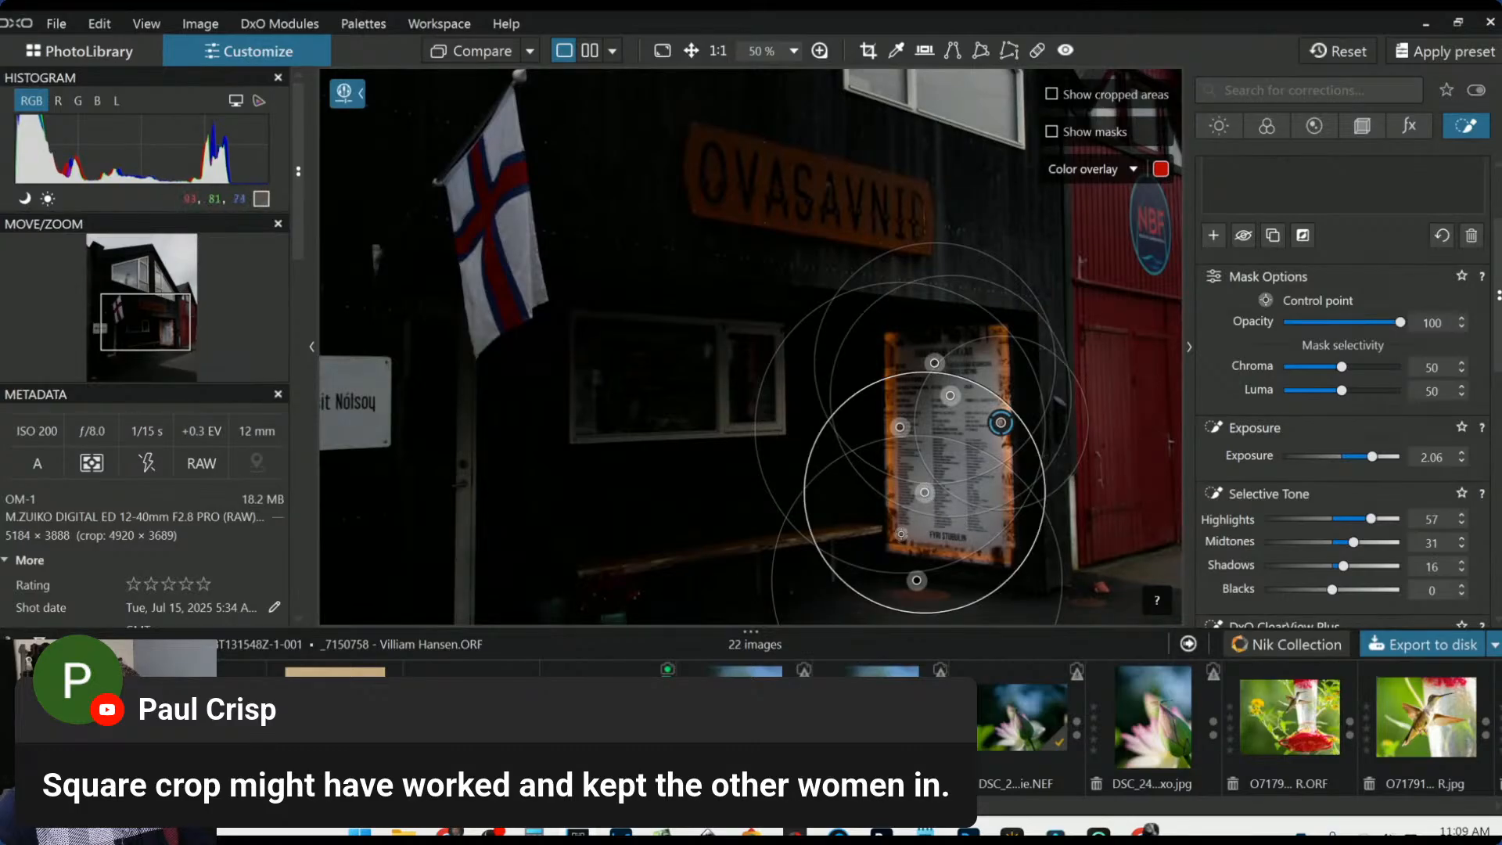
Add a control point where the bench meets the menu board, and remove the extra point placed on the wall beside the board
left_click(858, 532)
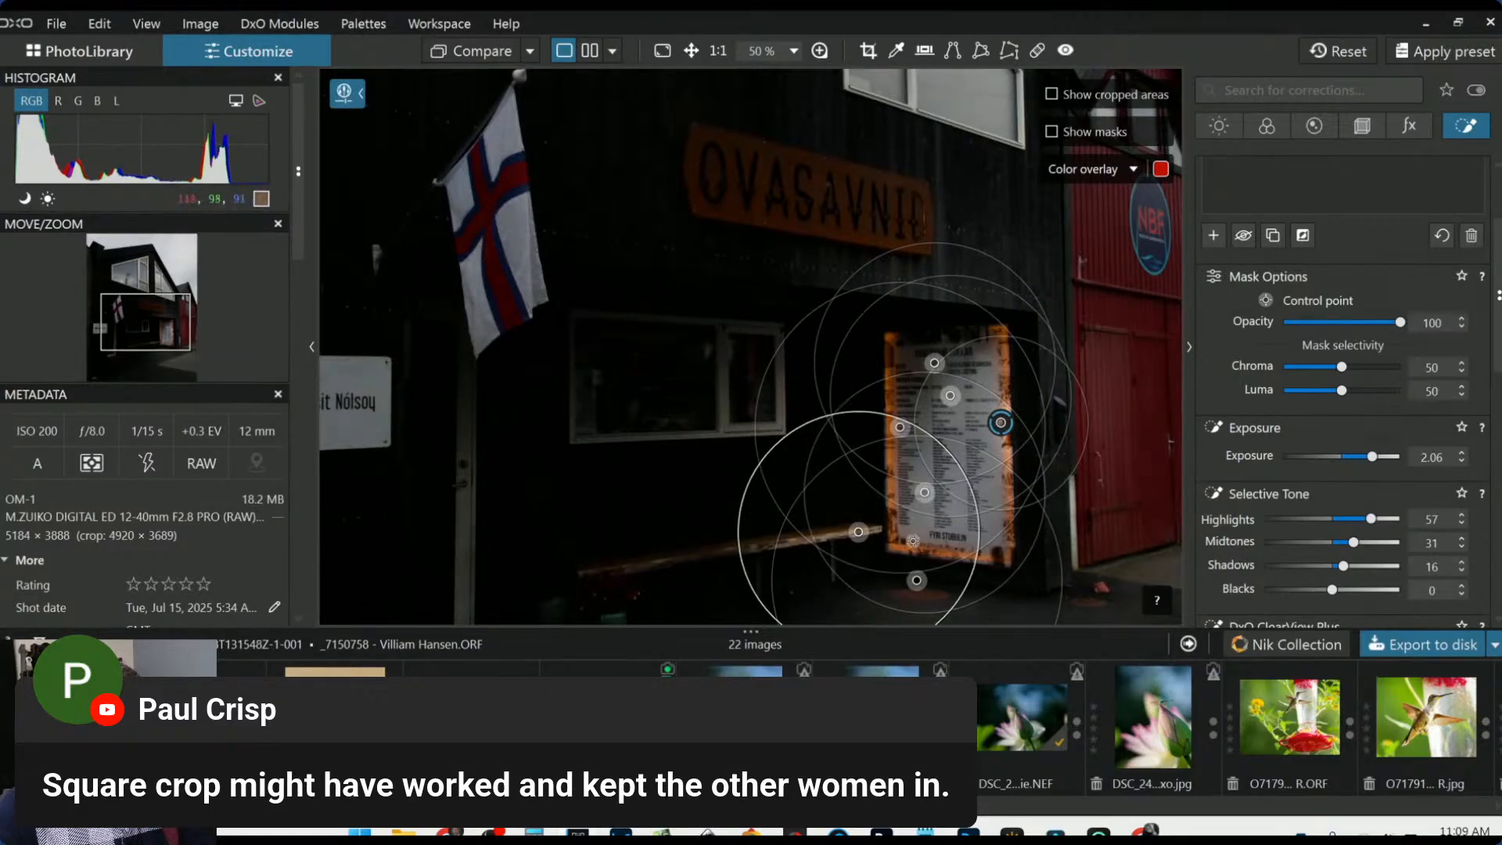
left_click_drag(858, 532, 862, 527)
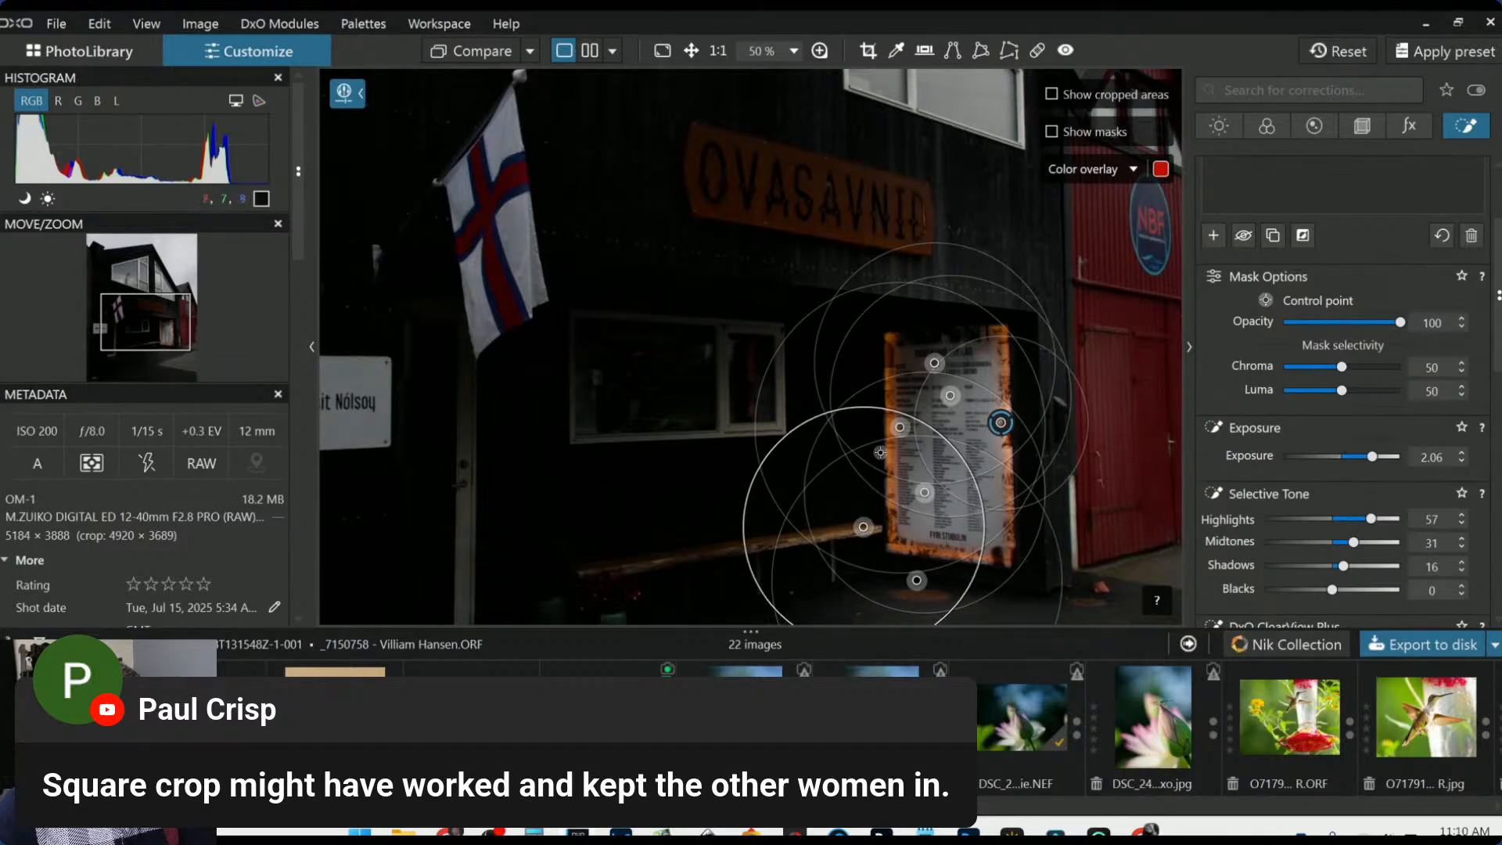
left_click(870, 422)
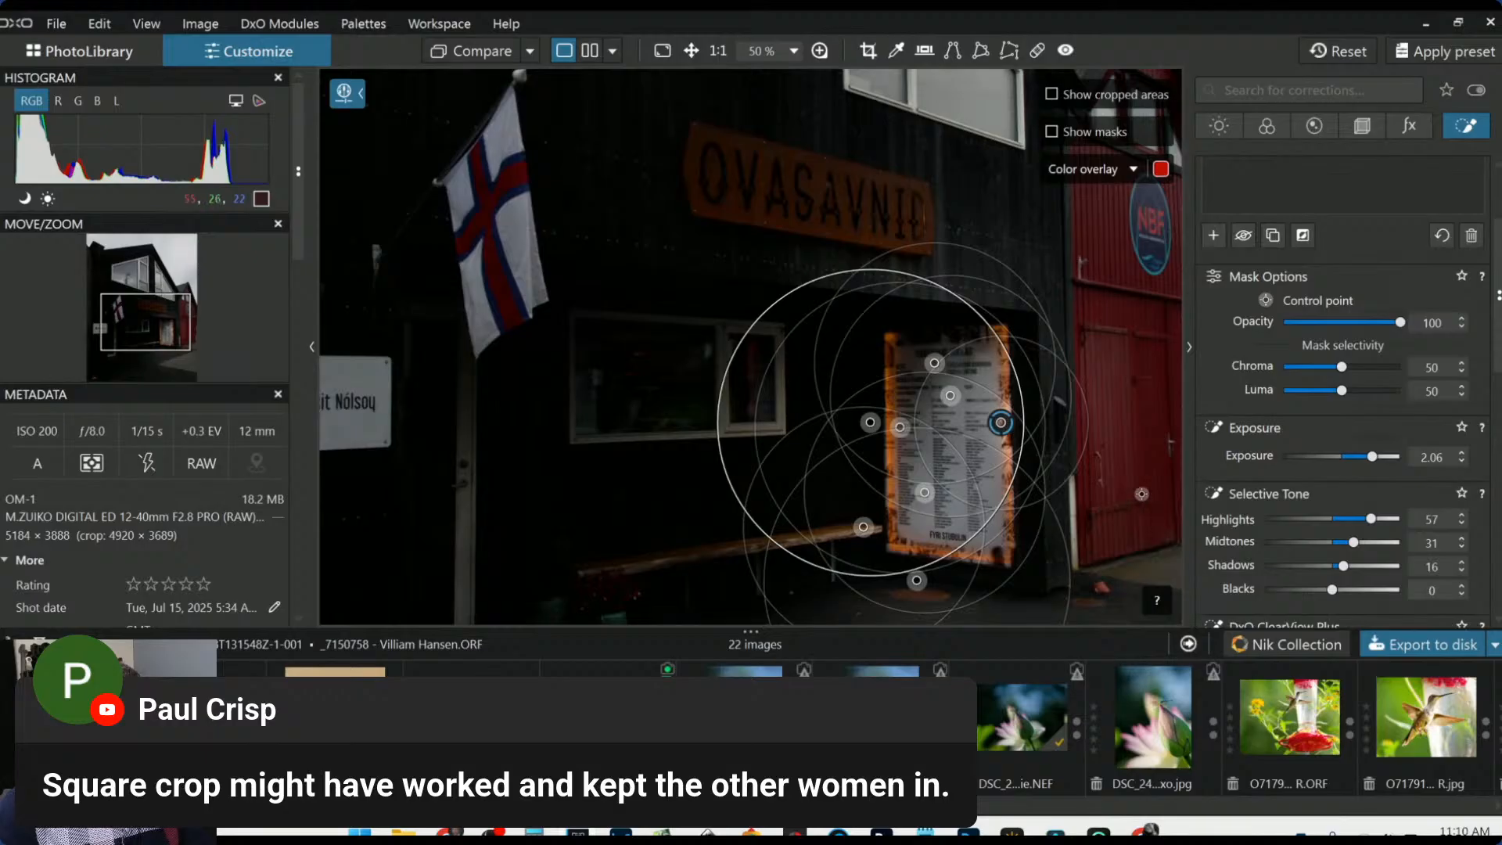
key("Delete")
scroll(1142, 493, "down", 3)
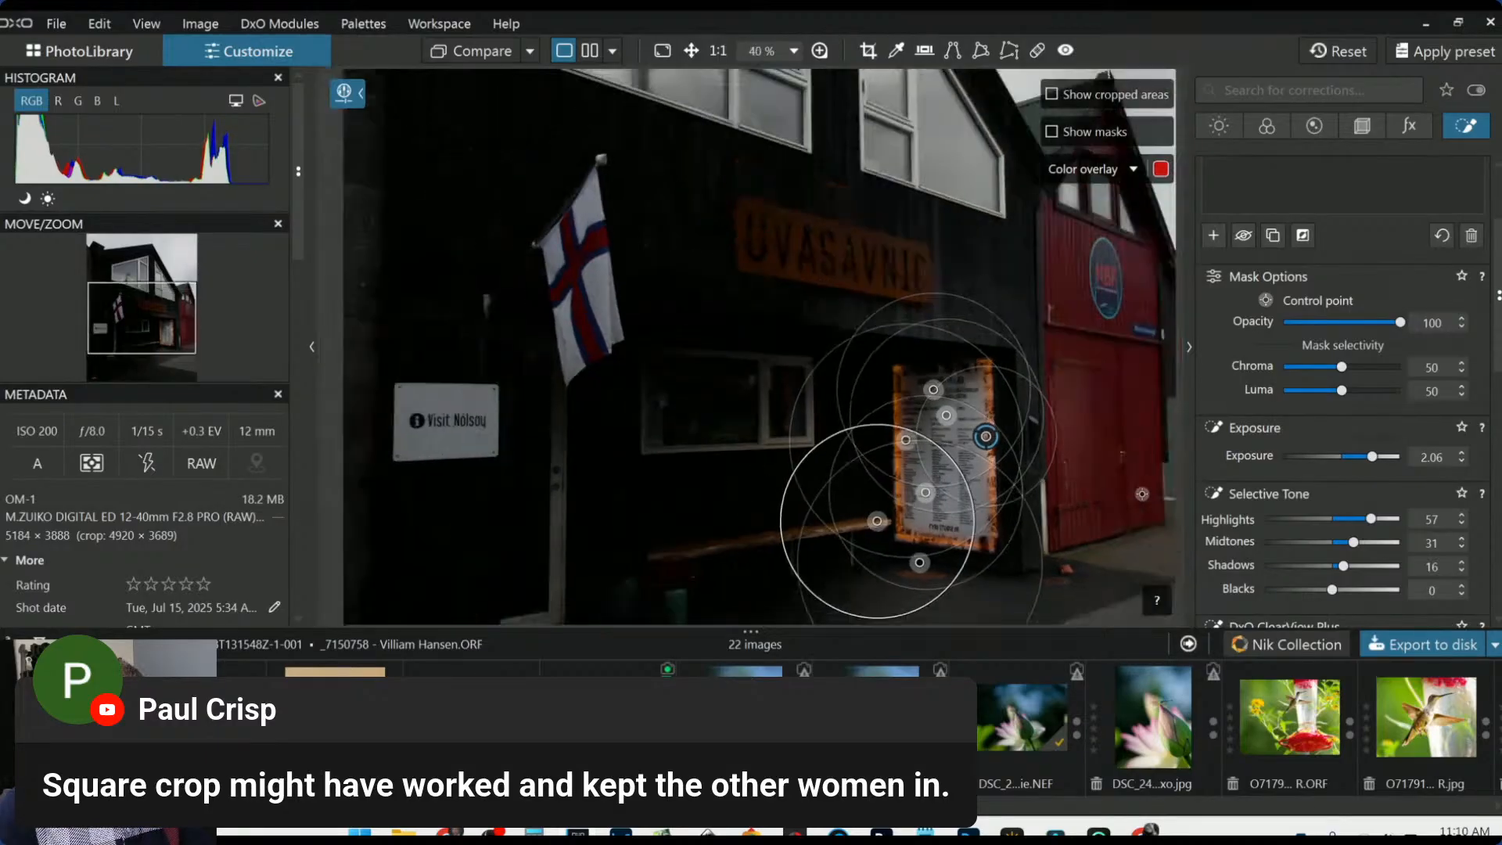
scroll(1170, 520, "down", 1)
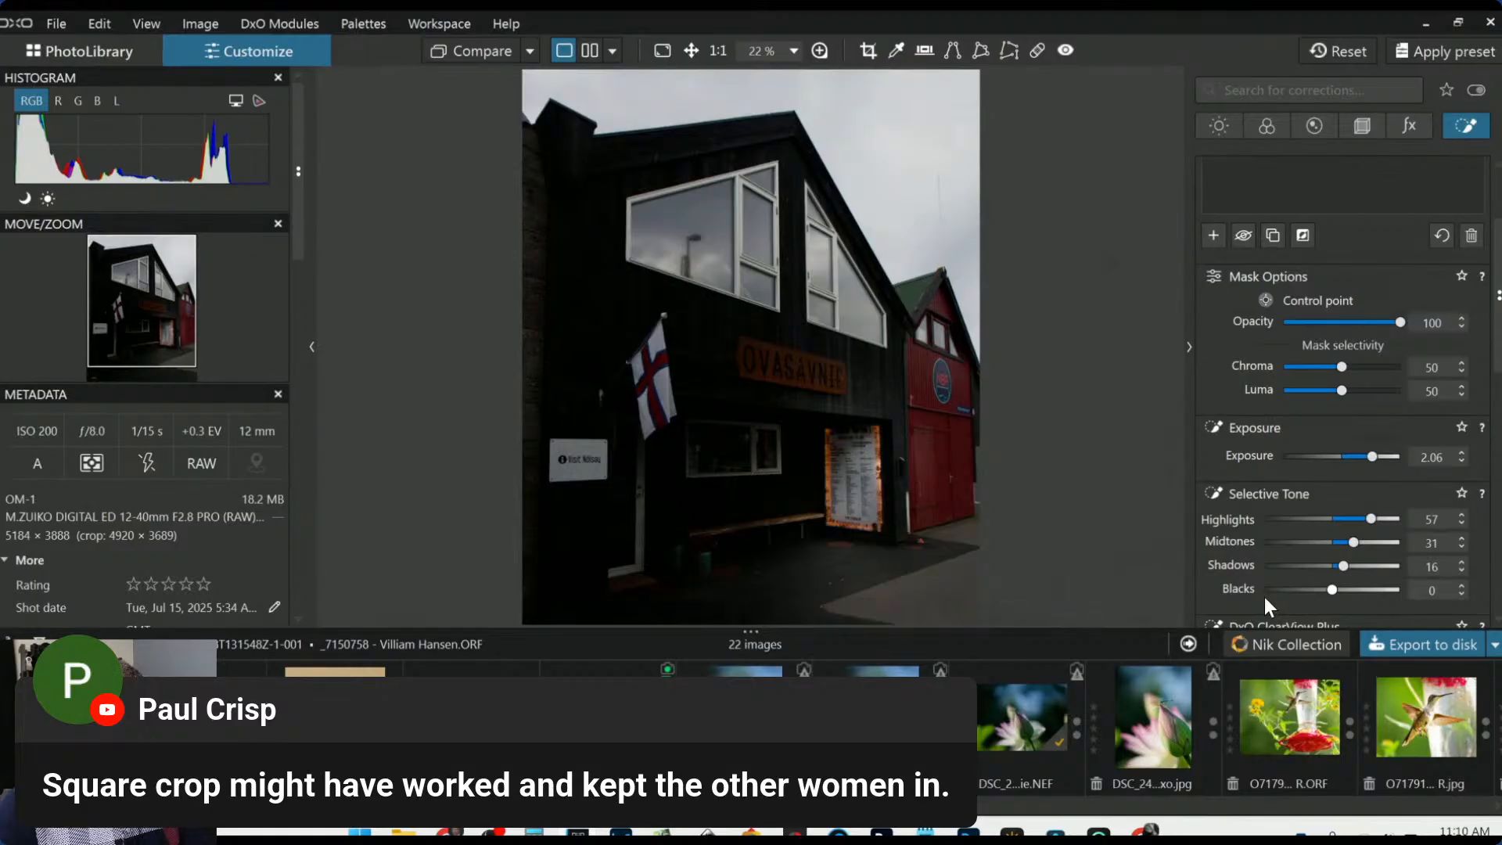
scroll(1257, 465, "down", 1)
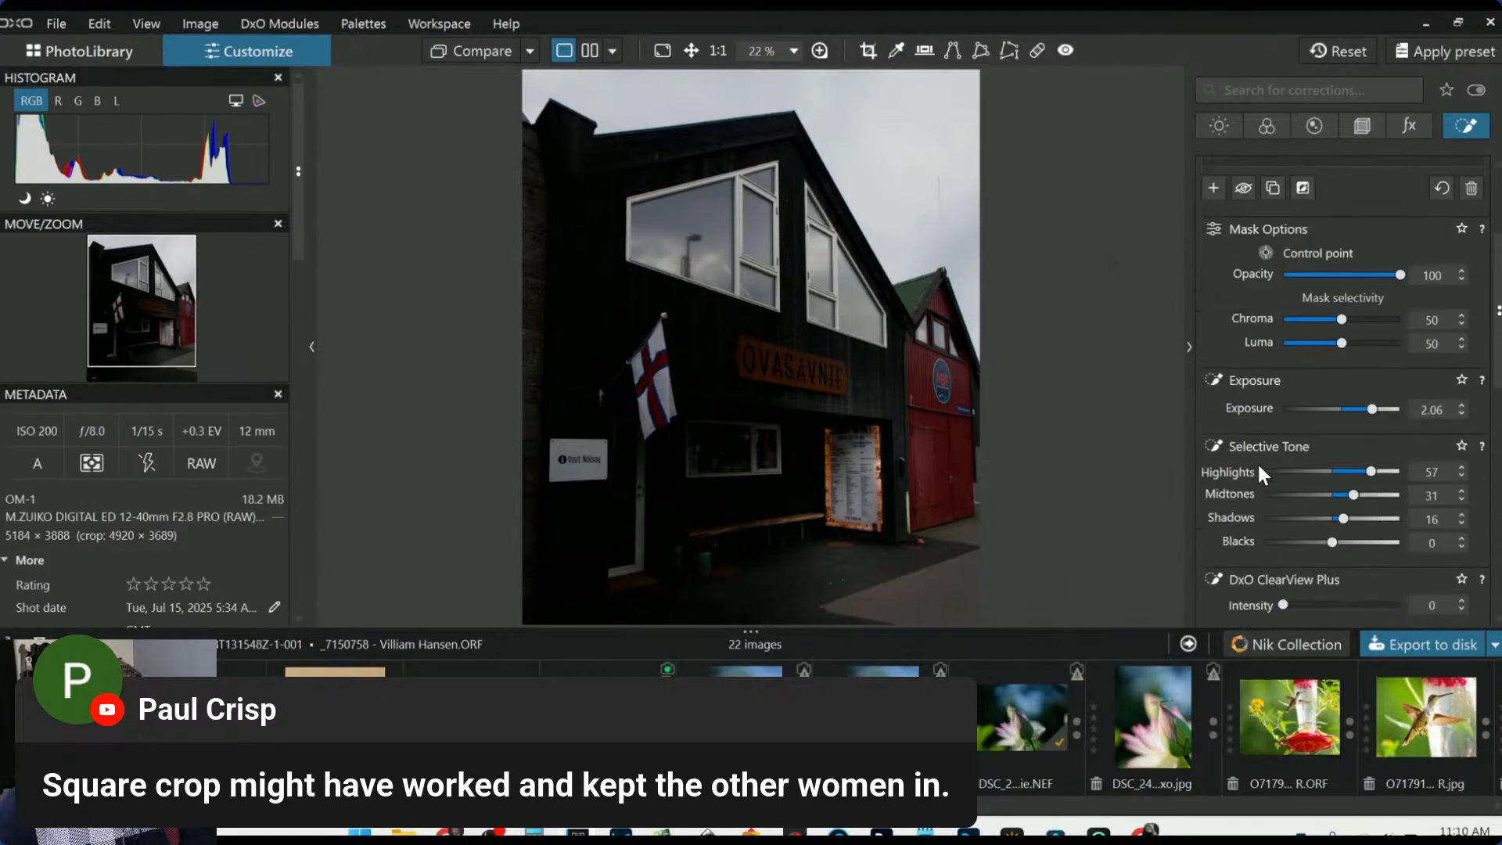
Start a new control point mask on the dark wall between the lower window and the menu board
scroll(1259, 475, "up", 4)
left_click(1213, 377)
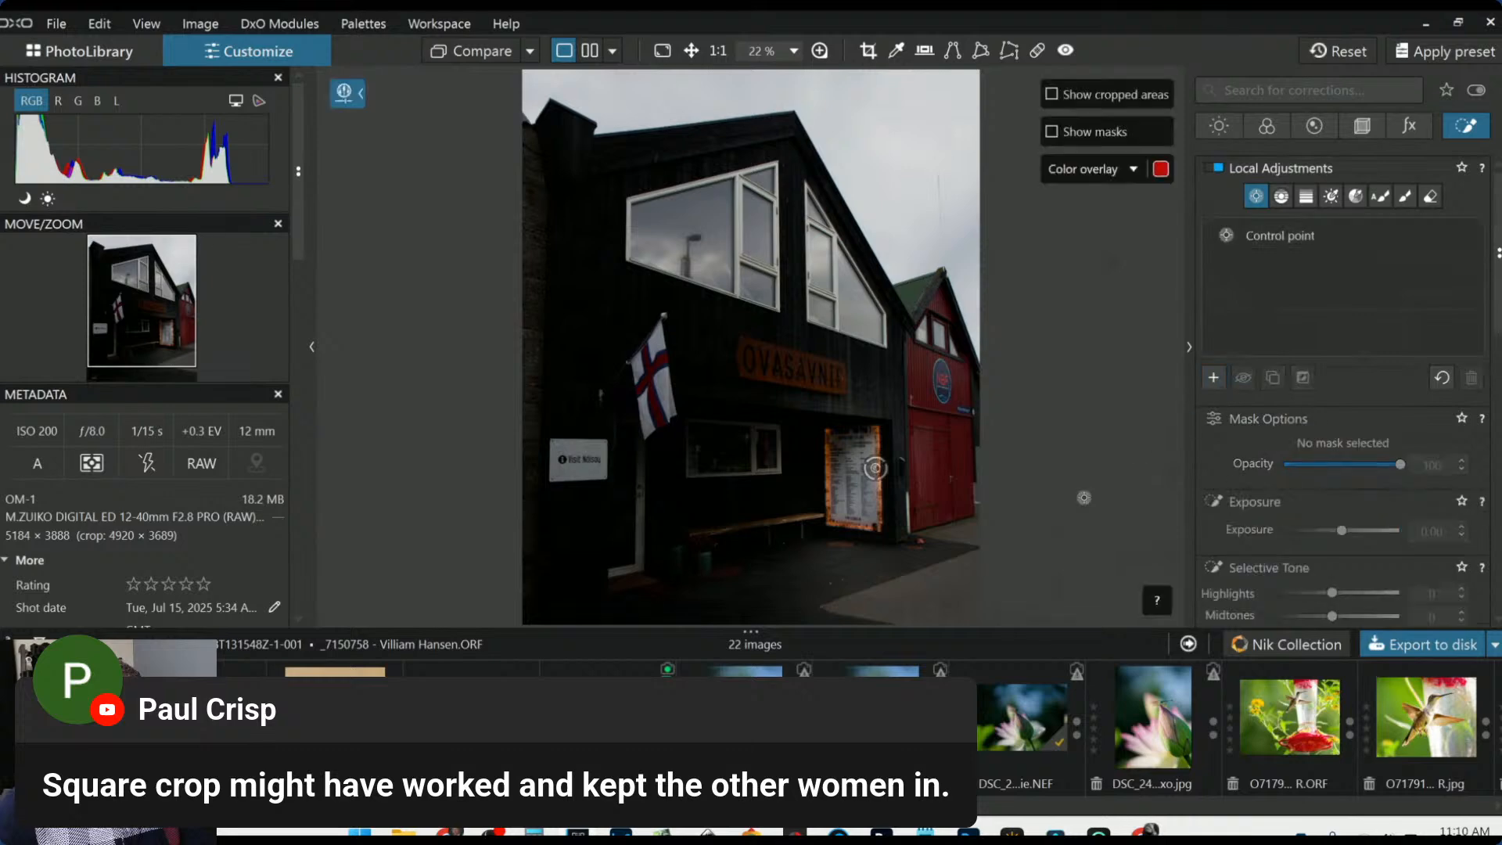
scroll(884, 414, "up", 3)
left_click(889, 402)
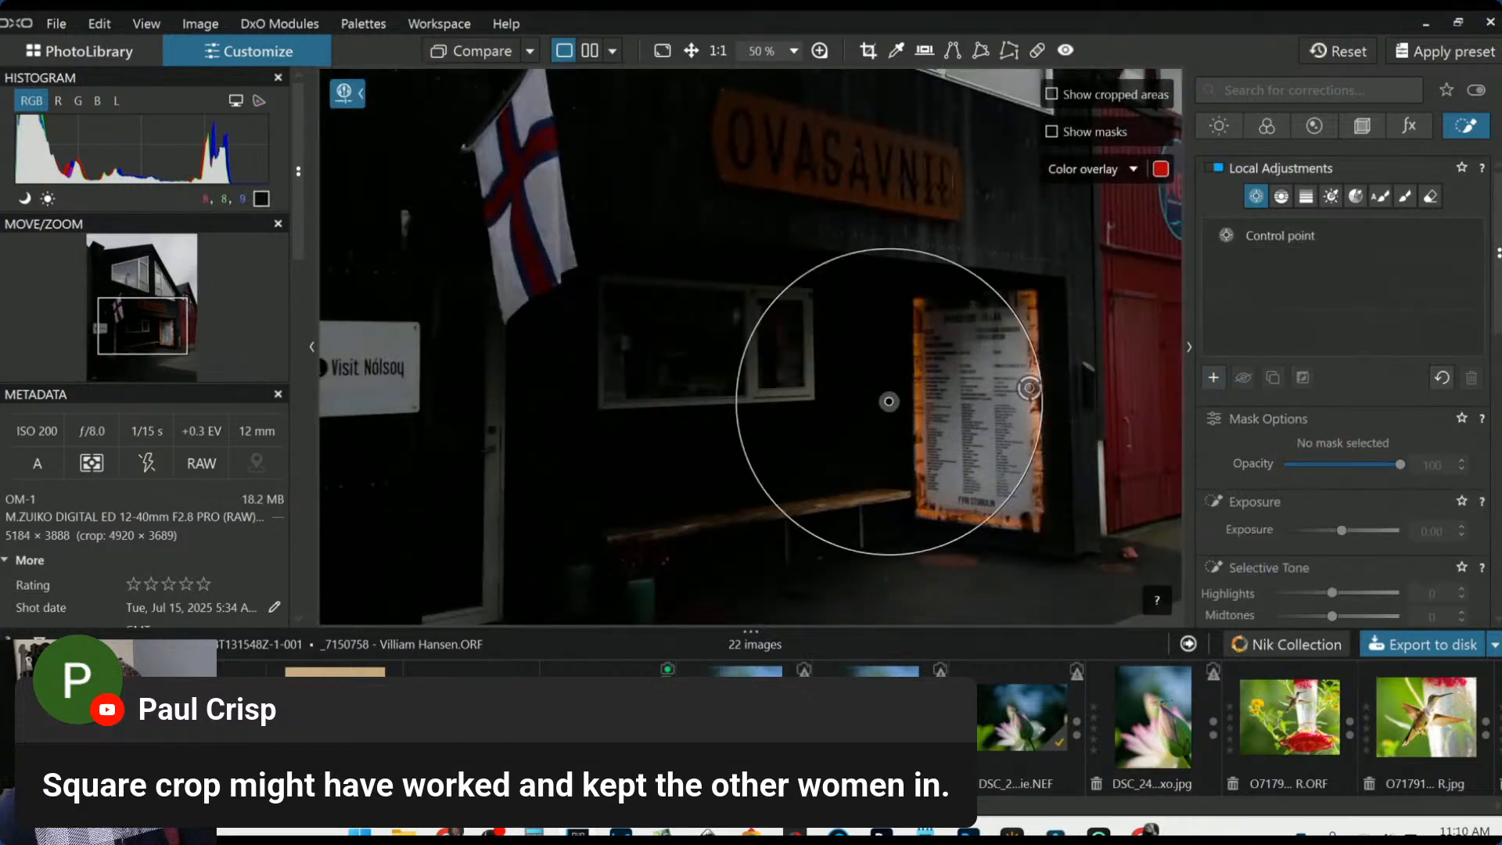
Brighten the wall mask with shadows 46 and exposure 0.72, and set its luma selectivity to 60
scroll(1363, 599, "down", 4)
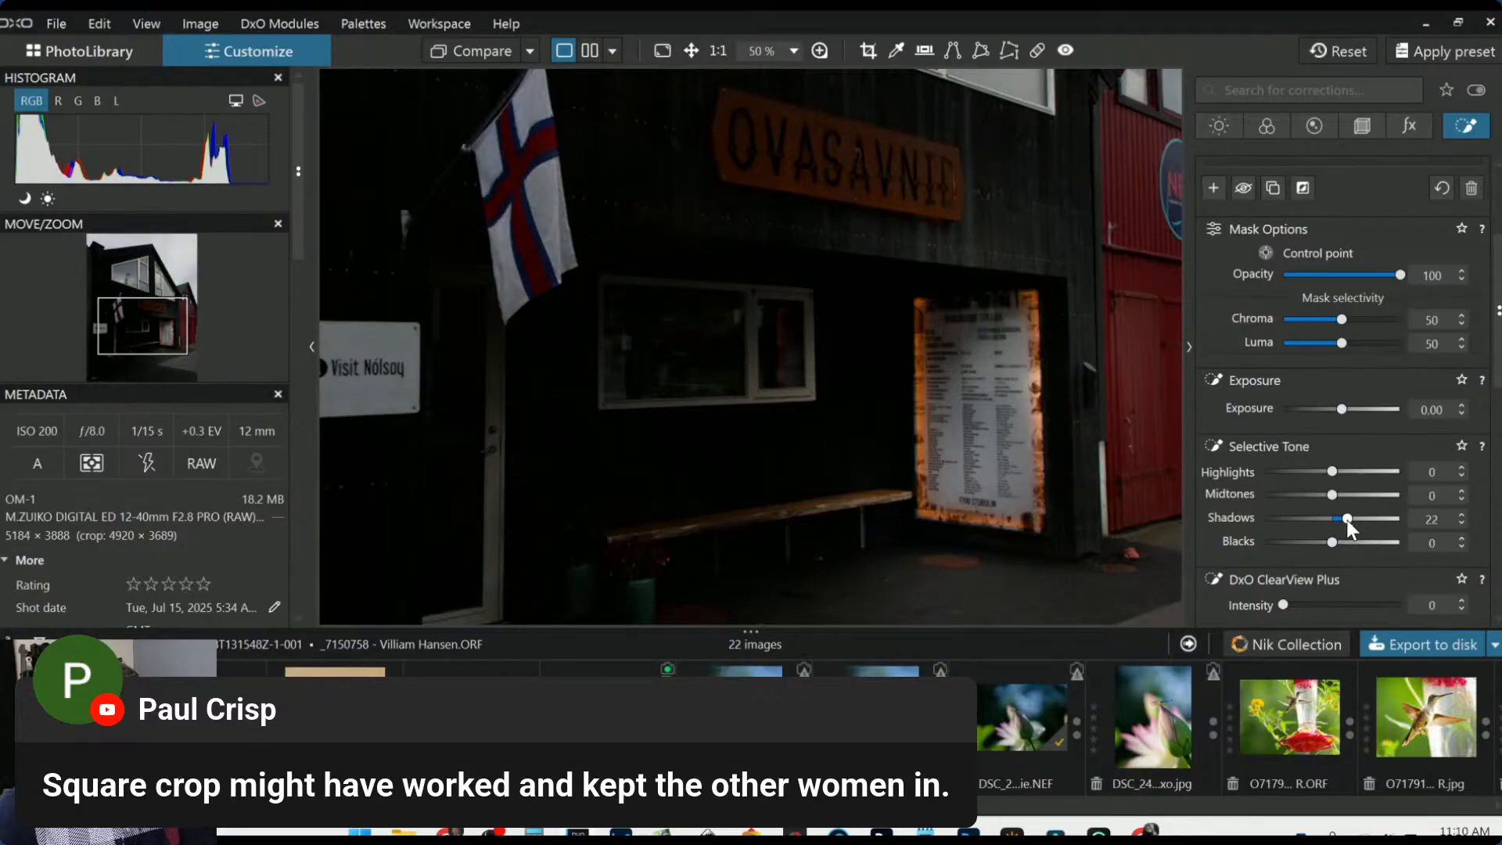
left_click_drag(1347, 521, 1357, 522)
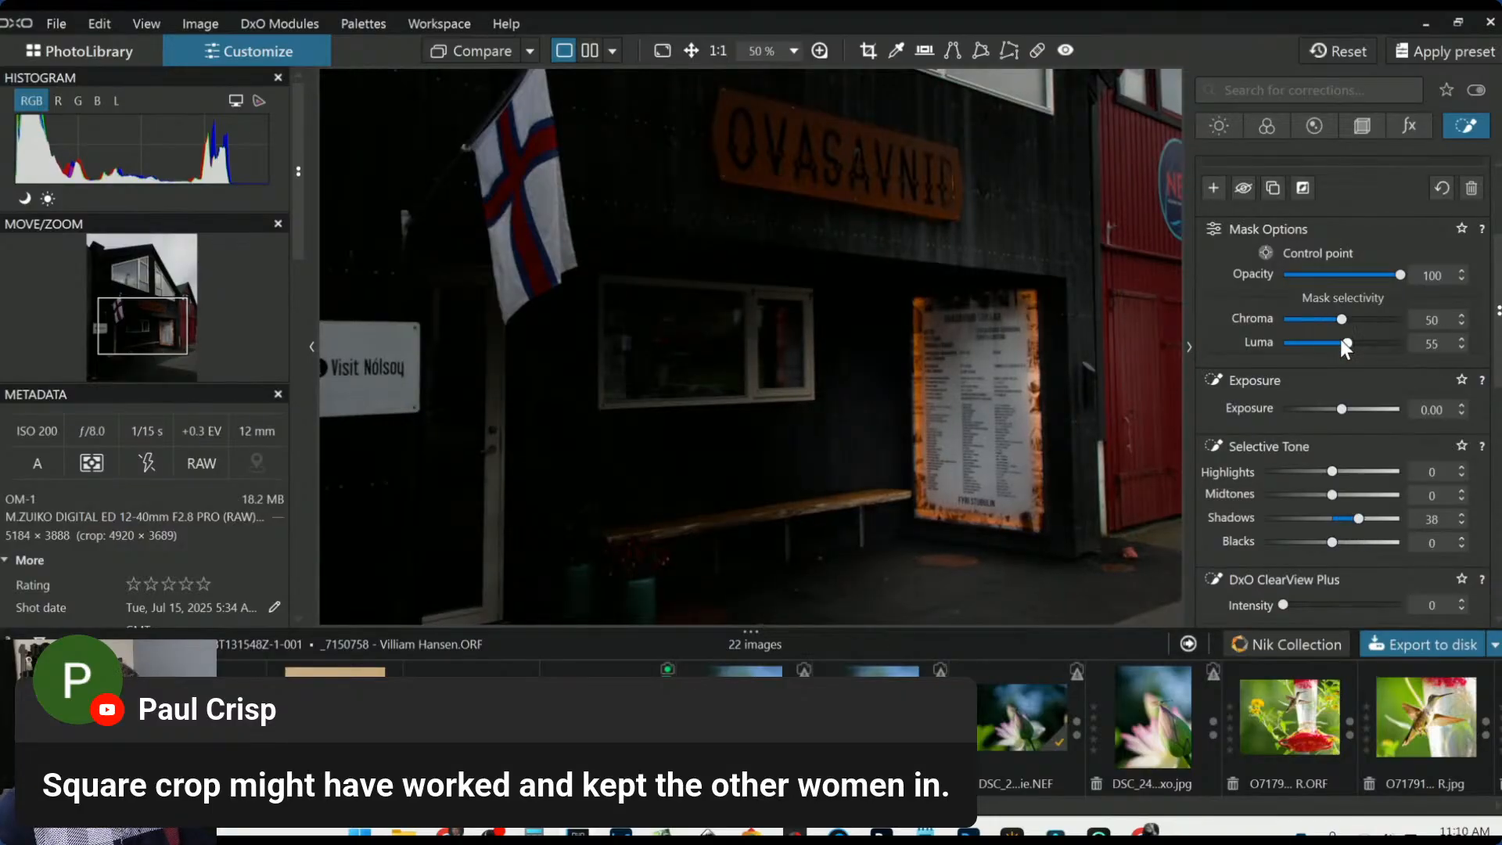
scroll(1341, 339, "up", 1)
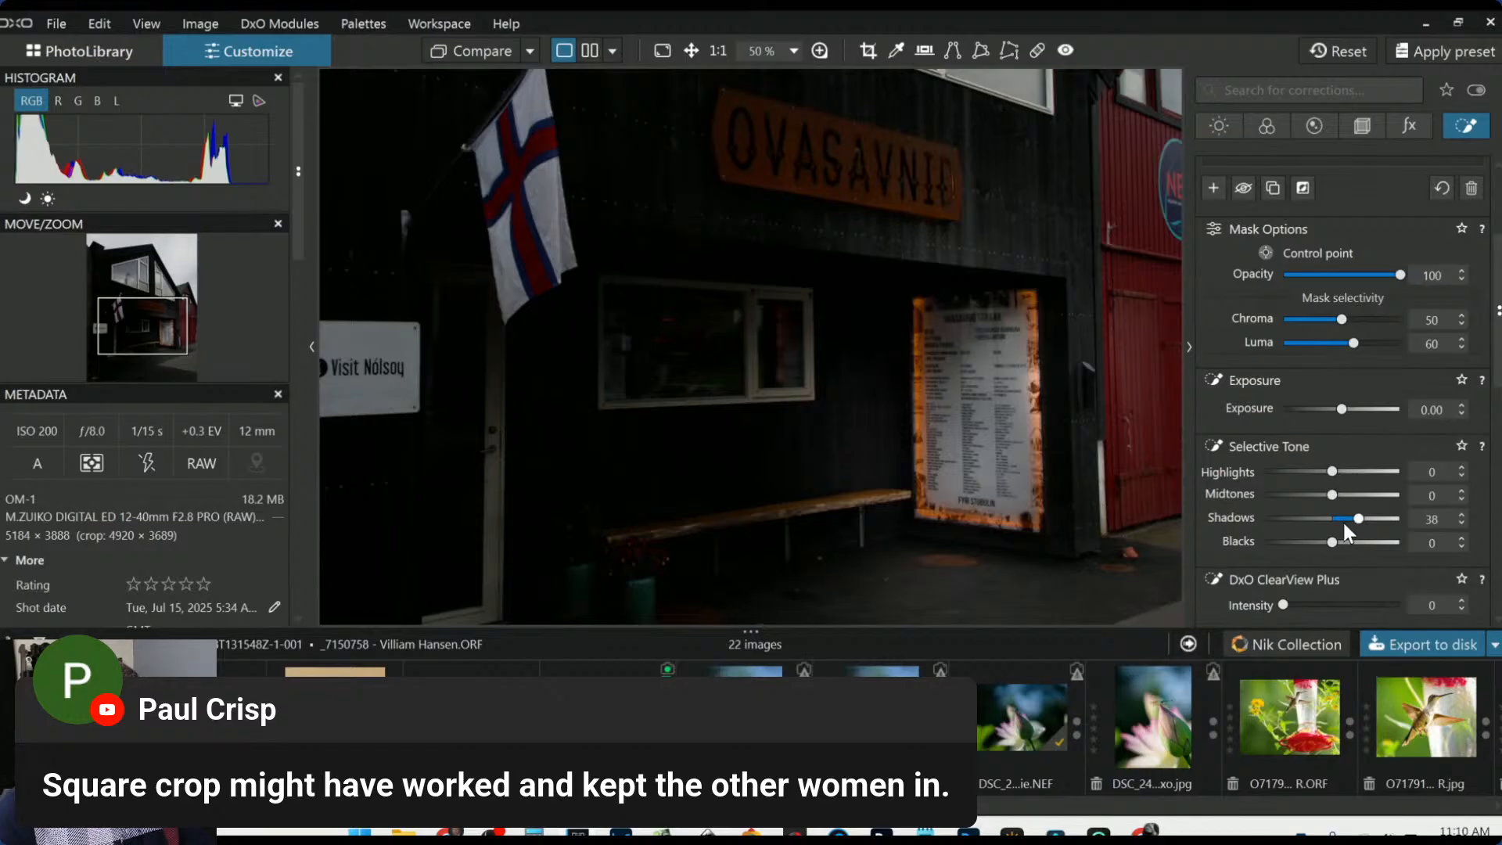
mouse_move(1363, 523)
left_mouse_down()
mouse_move(1381, 519)
mouse_move(1364, 515)
left_mouse_up()
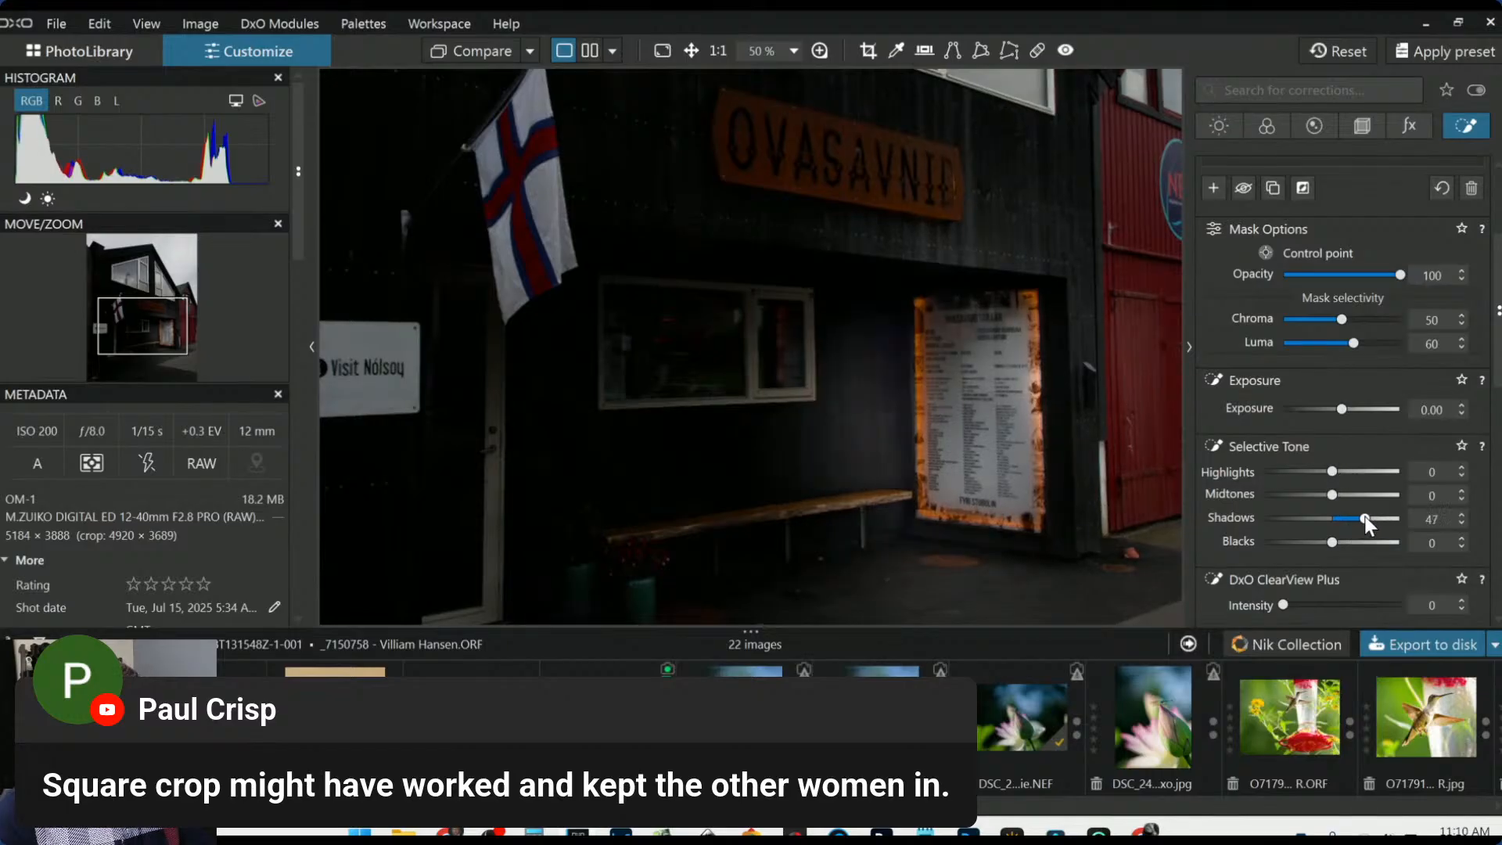
left_click_drag(1344, 408, 1352, 410)
Extend the wall mask with control points below the window, around the door and beside the menu board, shrinking the circle by the board
left_click(714, 442)
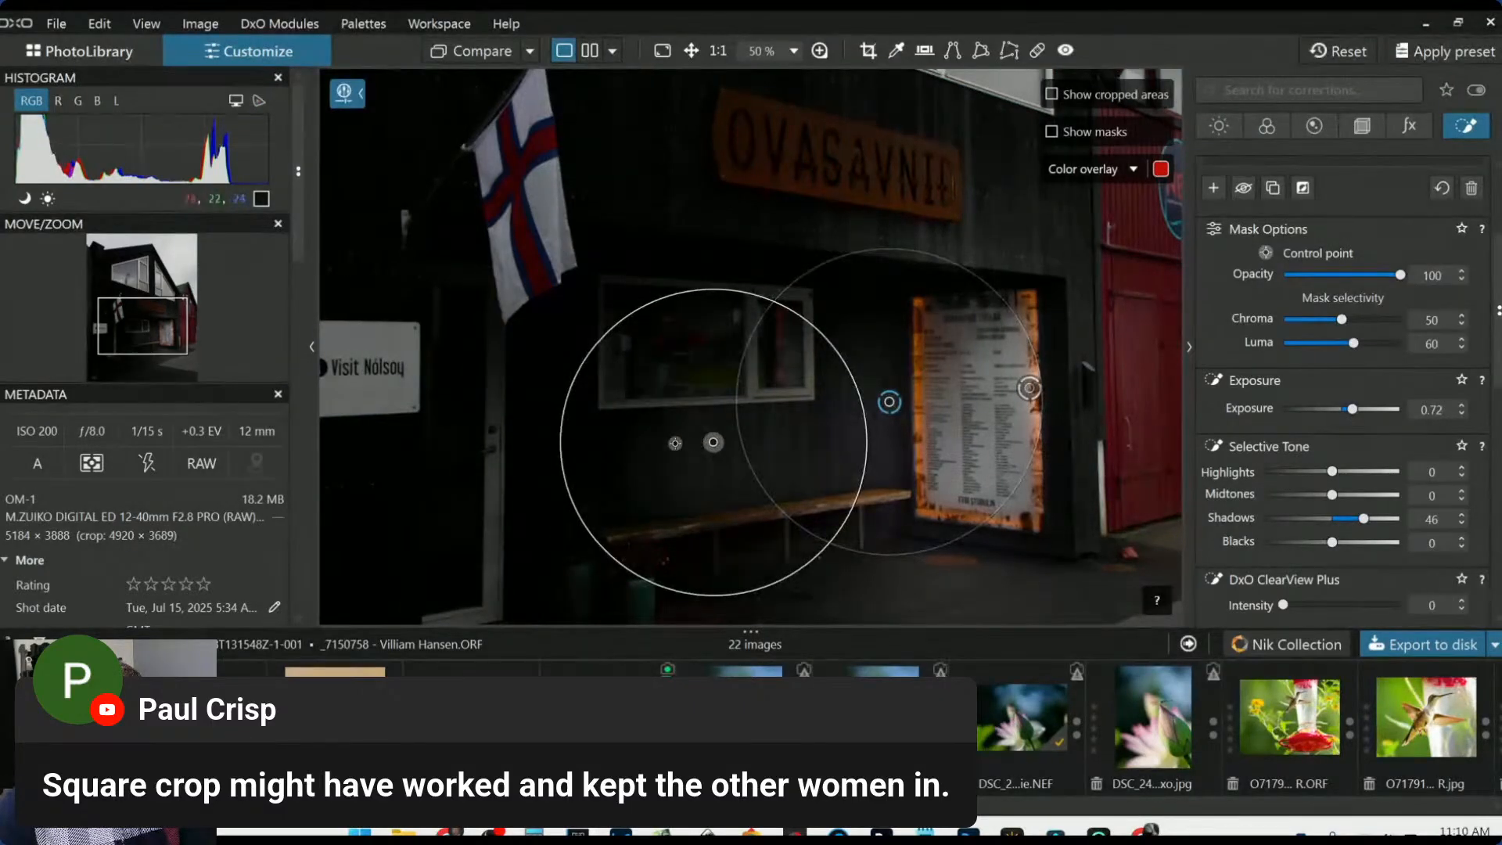
left_click(587, 461)
scroll(620, 514, "down", 2)
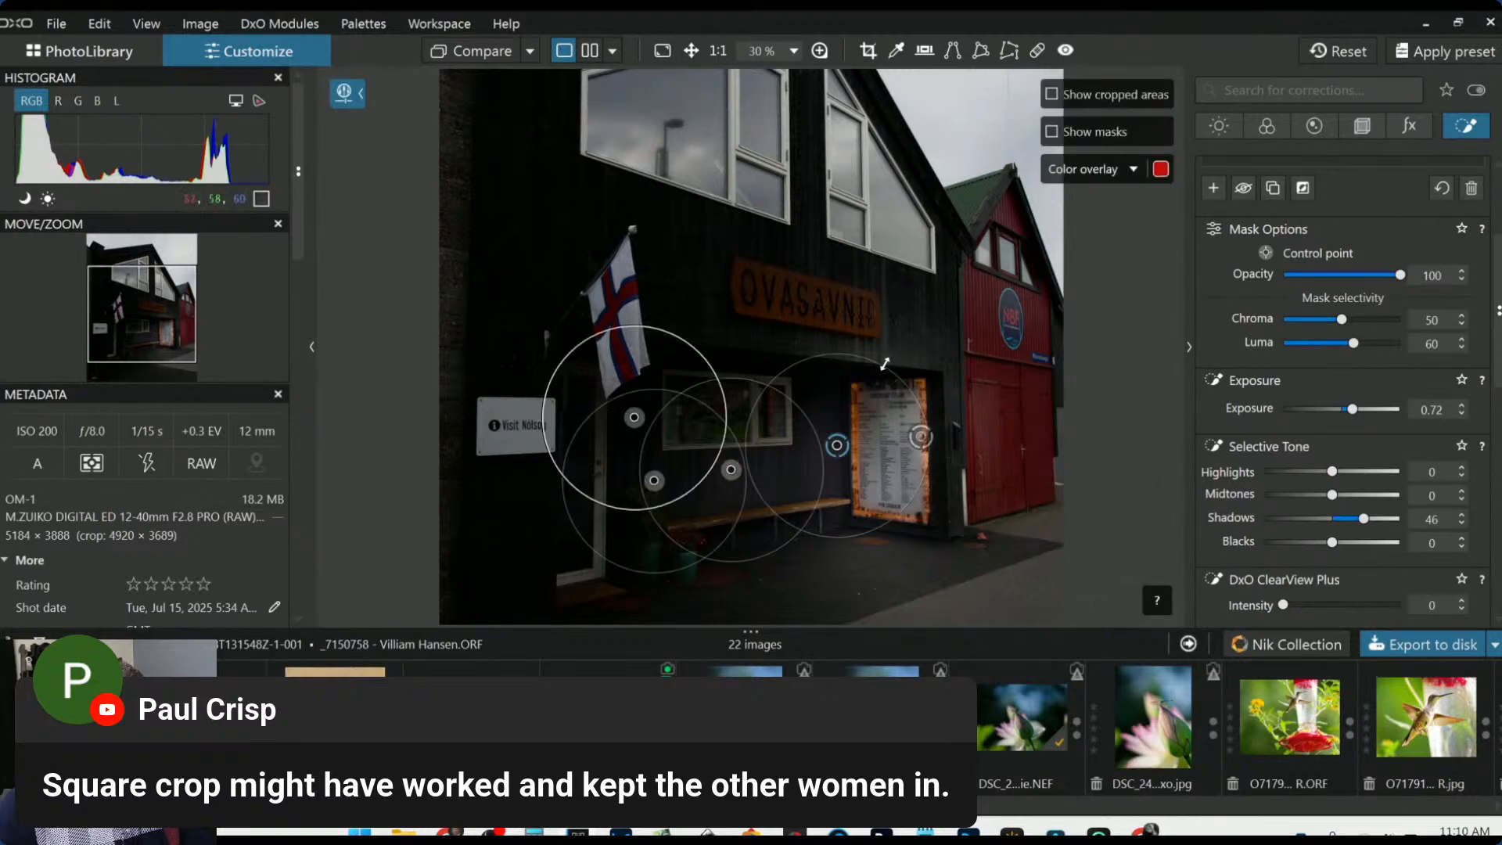
left_click(837, 415)
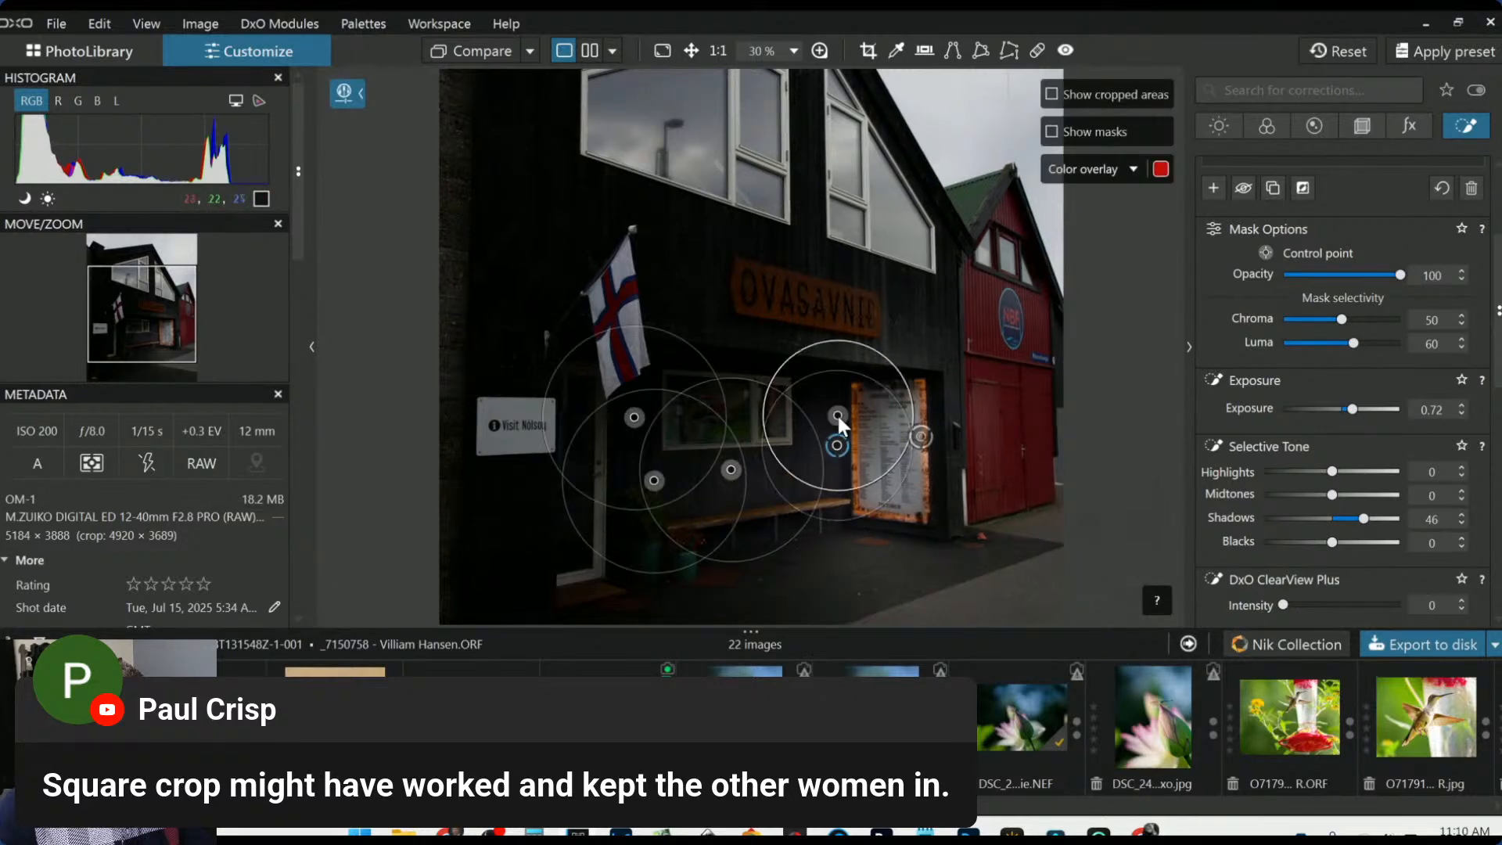
left_click_drag(859, 345, 849, 377)
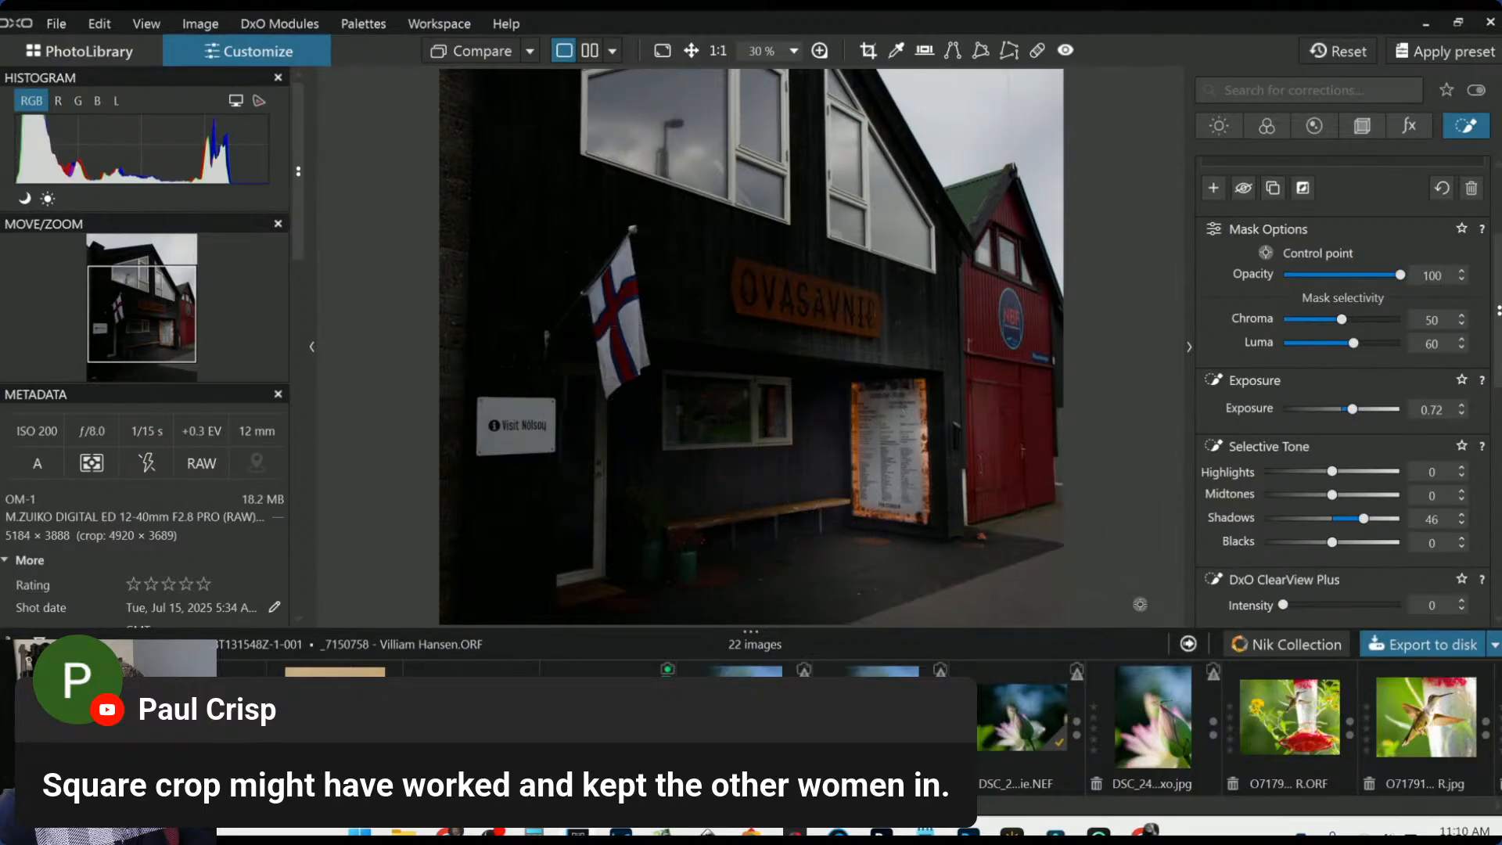
Create a separate control point mask on the ground just in front of the menu board's lower edge
left_click(921, 436)
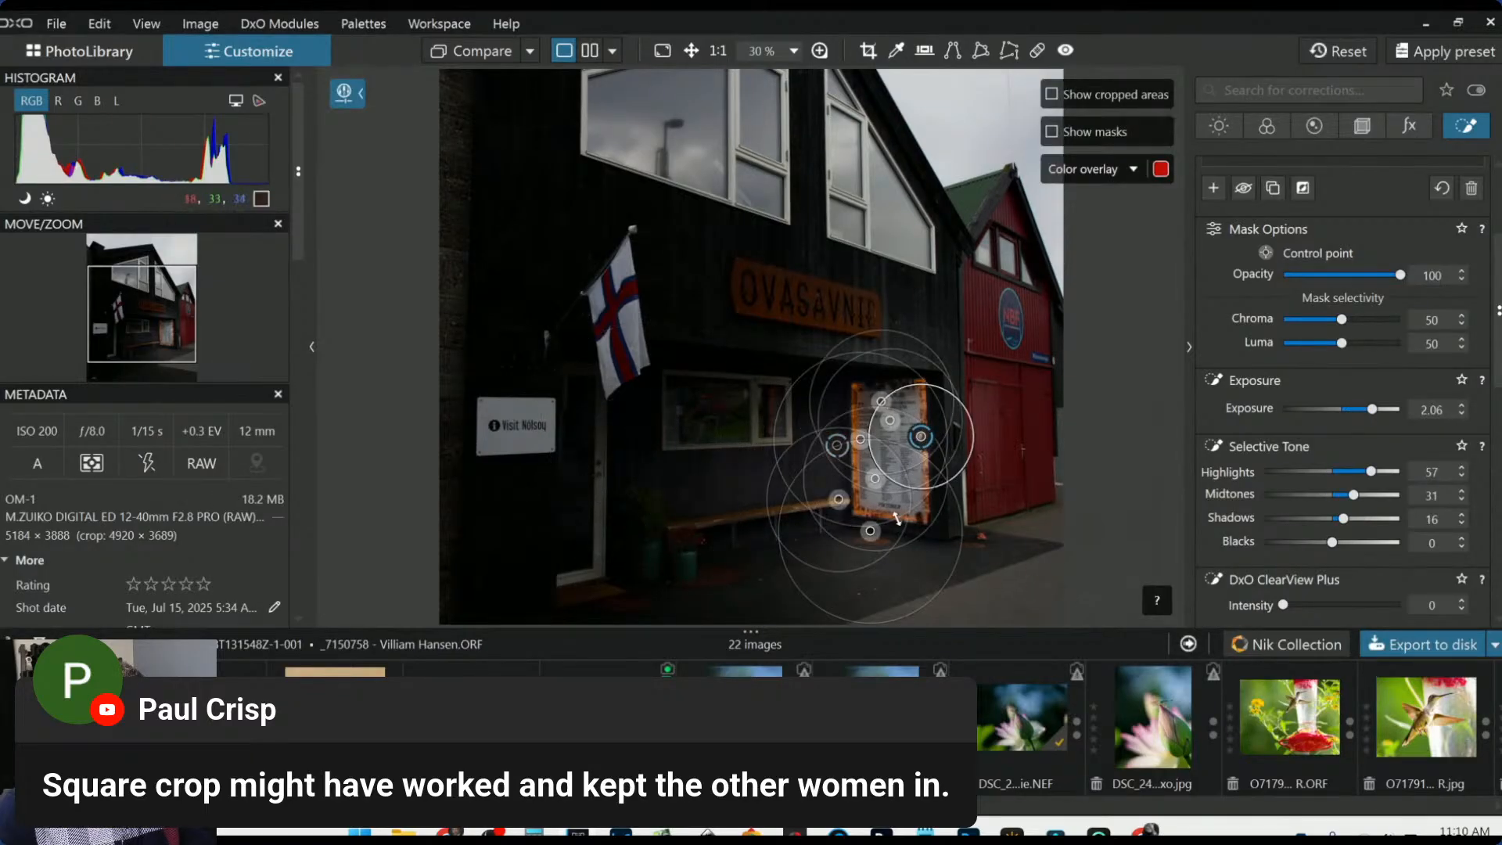
scroll(1269, 415, "up", 3)
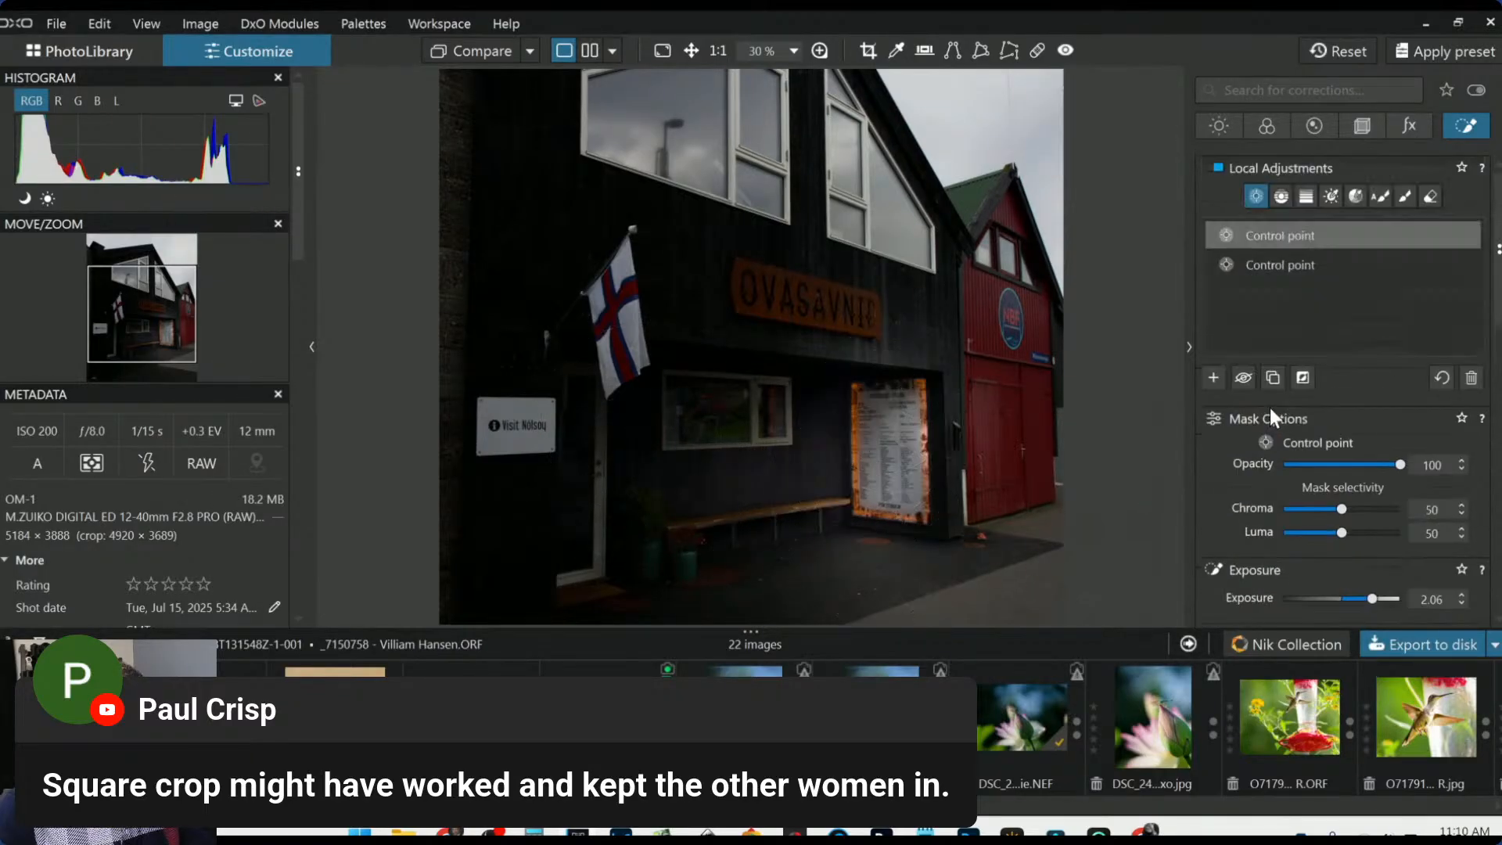
left_click(1213, 378)
left_click(887, 537)
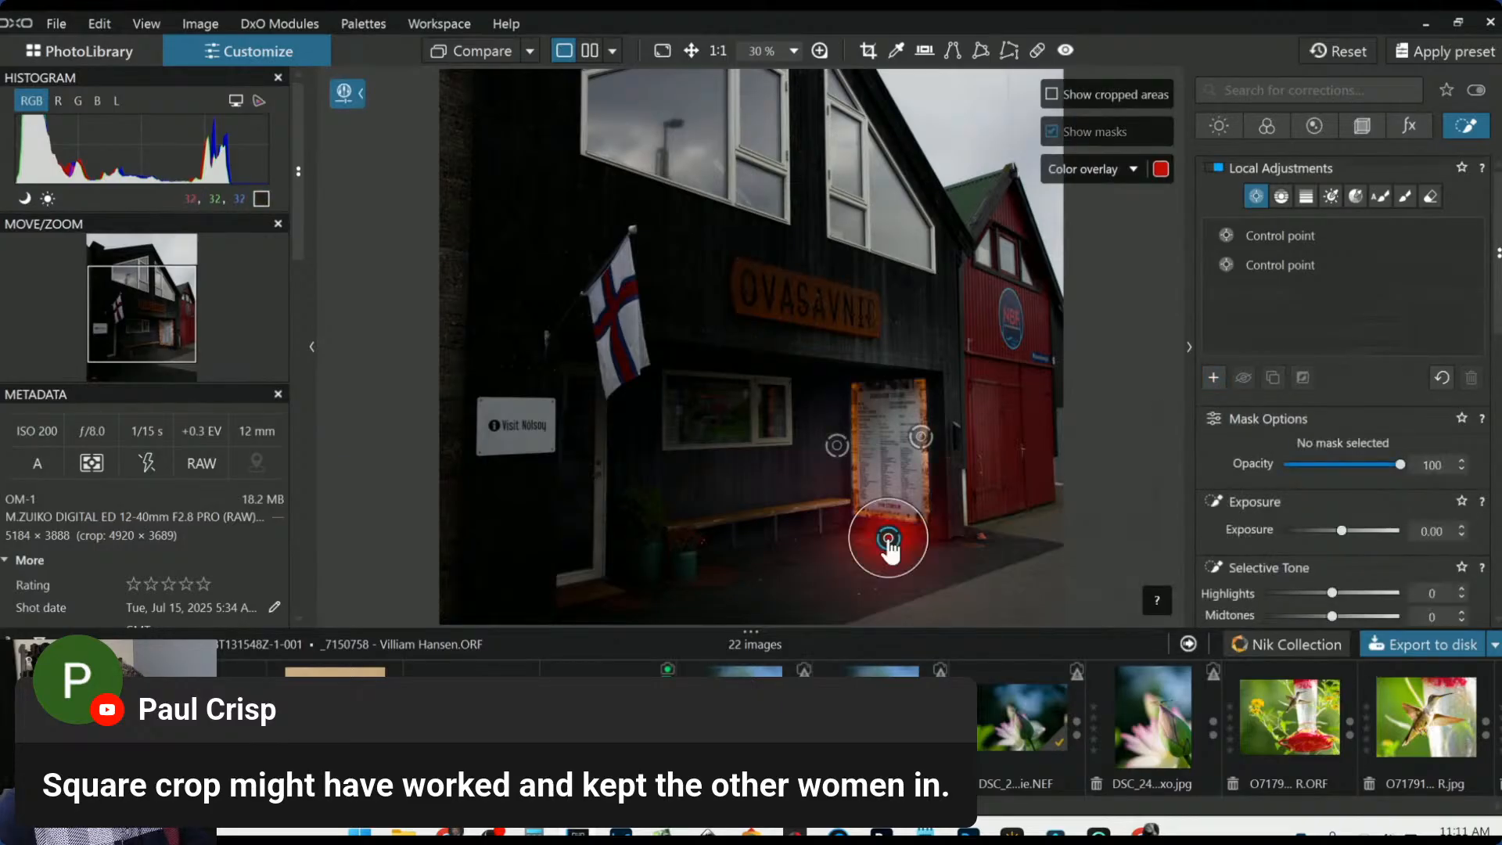
mouse_move(856, 553)
left_mouse_down()
mouse_move(840, 562)
mouse_move(873, 535)
left_mouse_up()
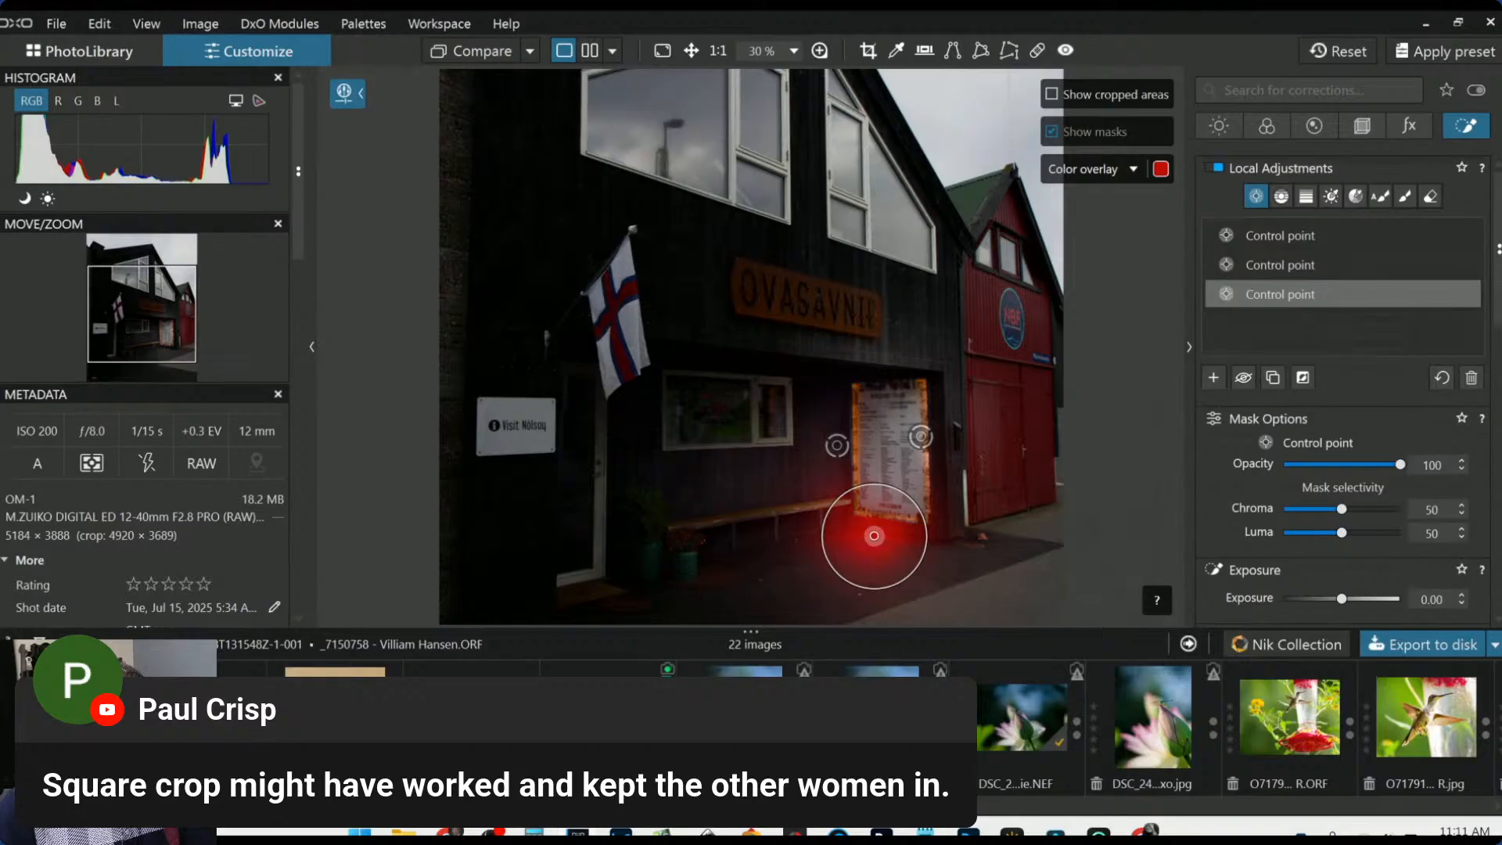
Warm the ground mask by setting its white balance temperature to 14199
scroll(1286, 561, "down", 3)
scroll(1286, 562, "down", 5)
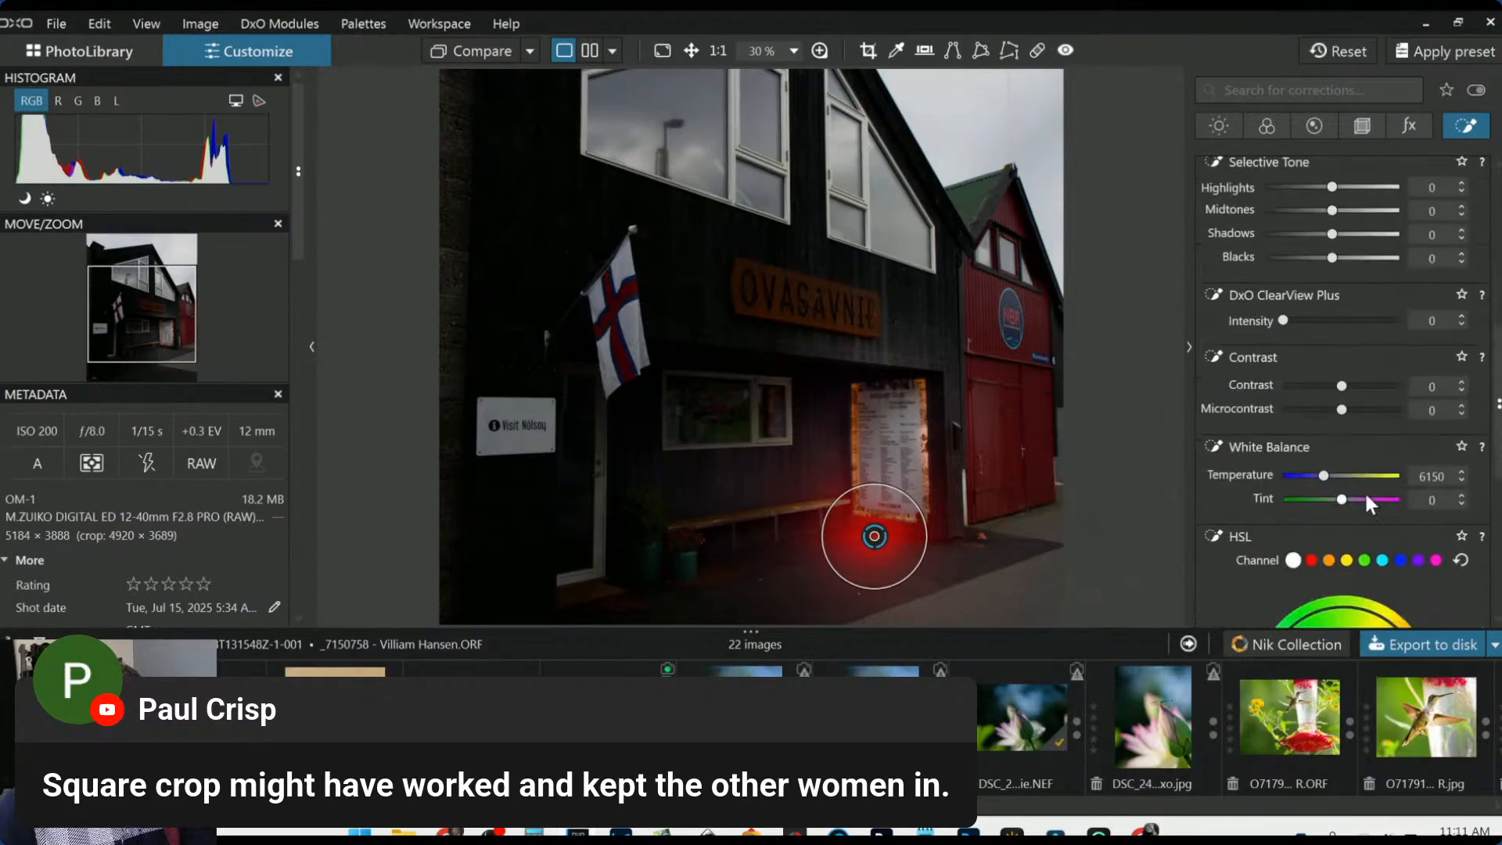
left_click_drag(1325, 475, 1354, 476)
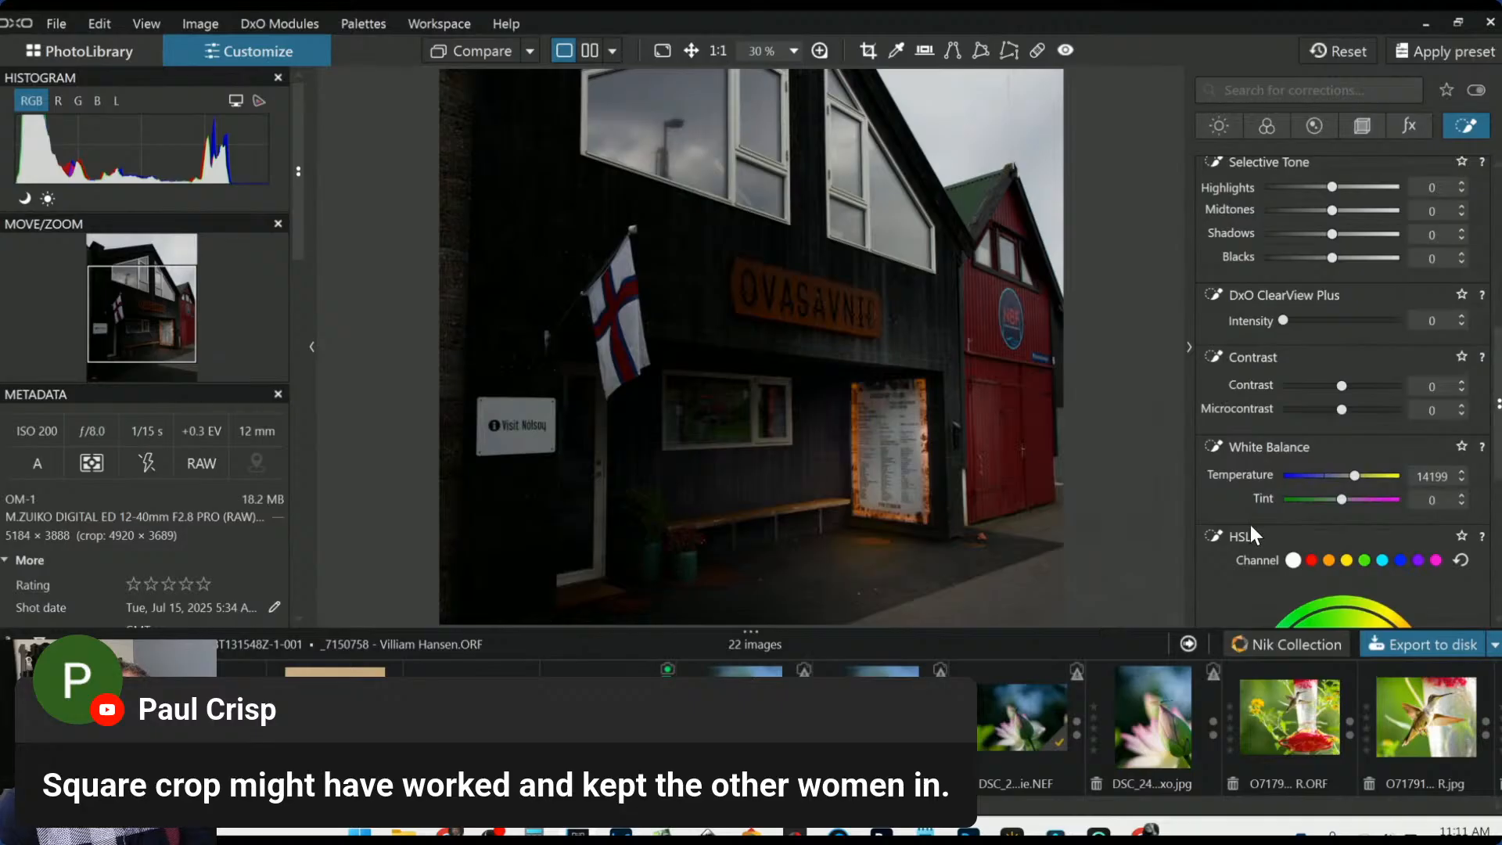
scroll(927, 499, "down", 1)
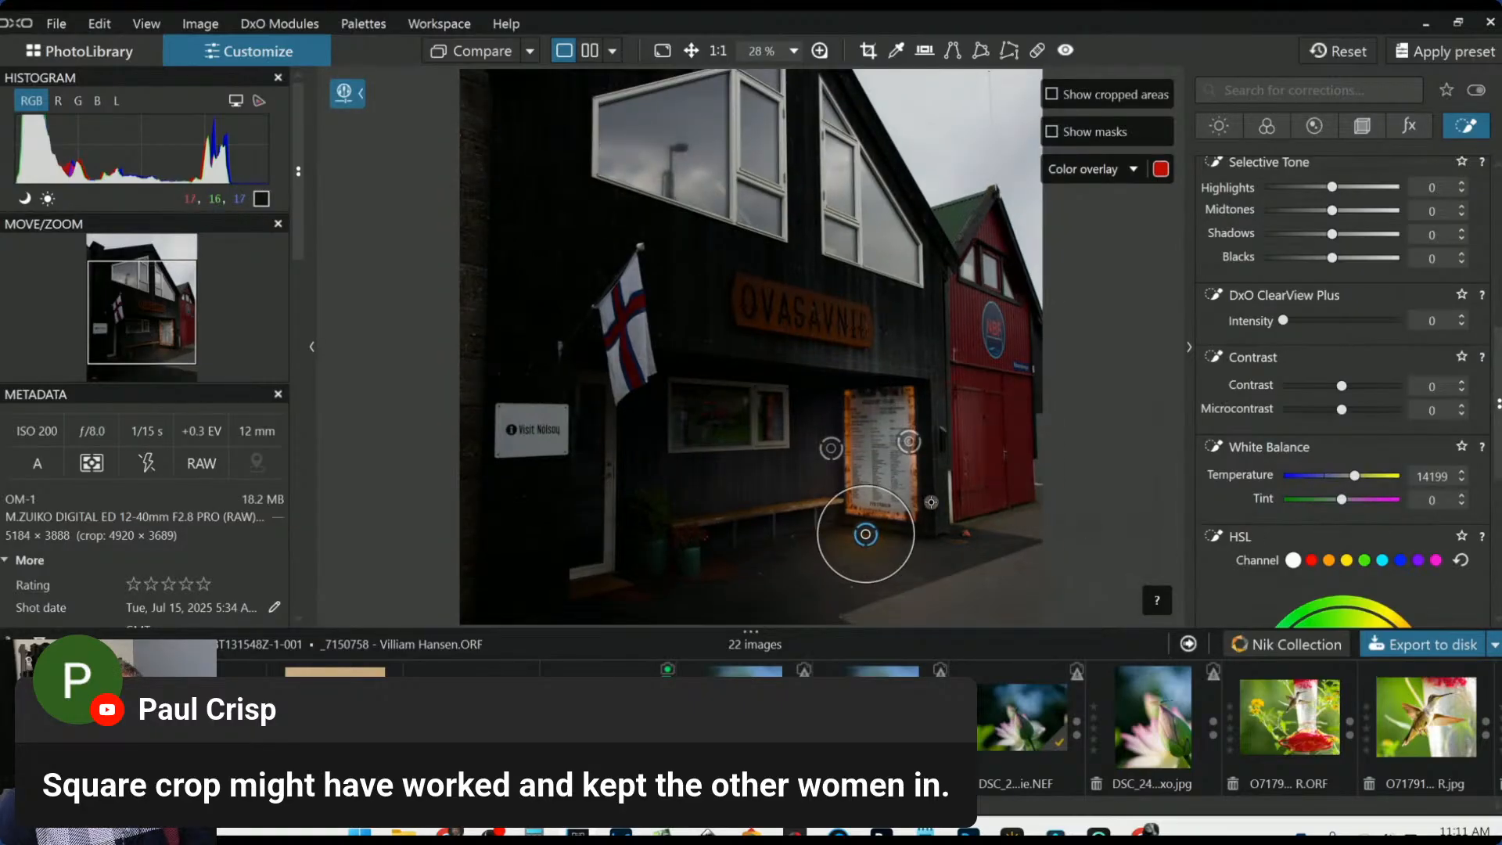
Create a new control point mask on the lower window with ClearView Plus intensity 53, midtones 39 and highlights 92
scroll(1343, 410, "up", 5)
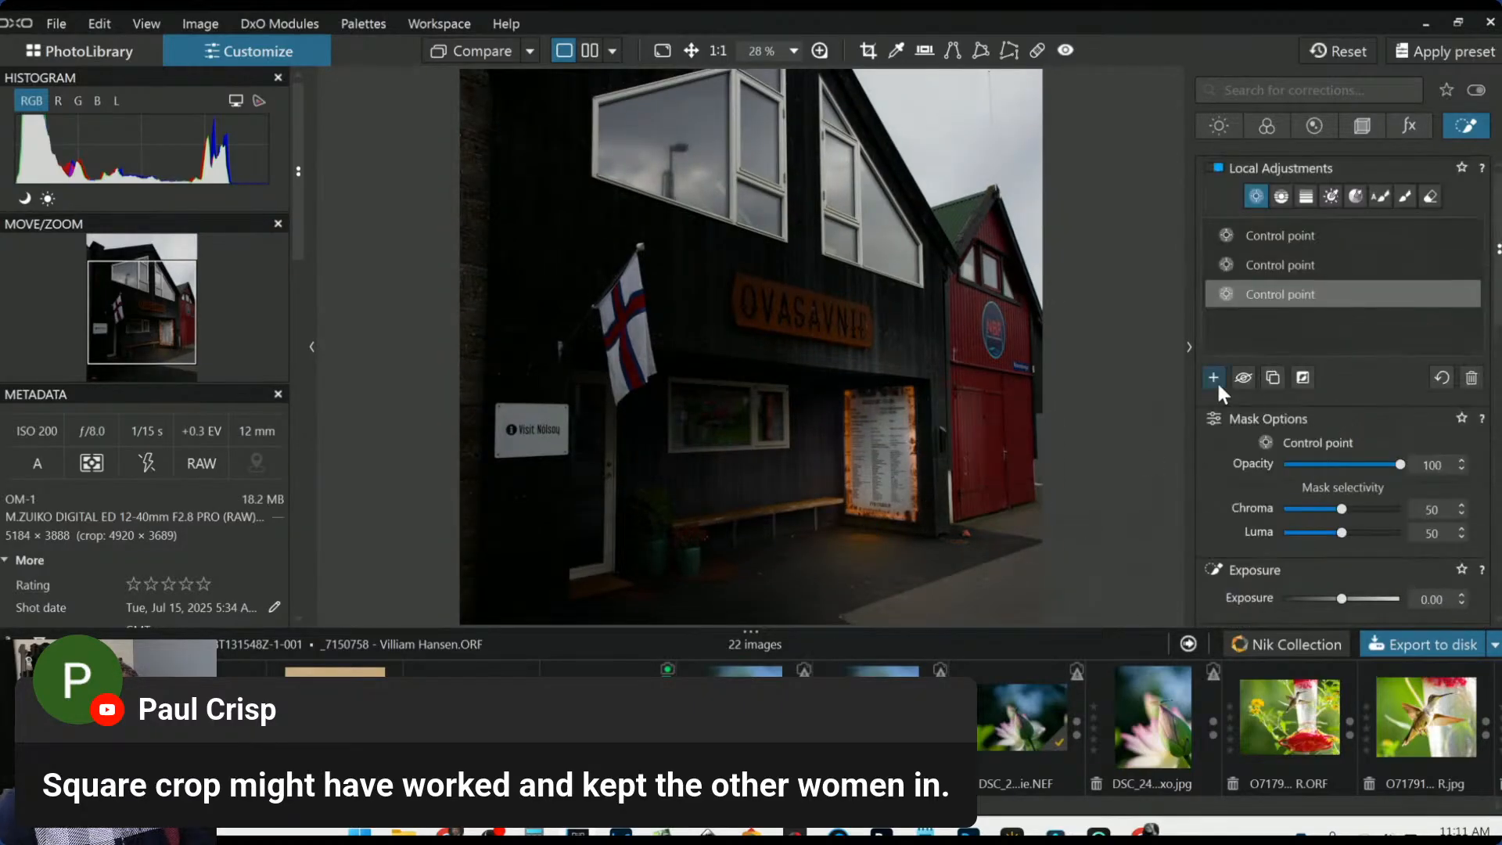
left_click(1213, 379)
left_click(739, 418)
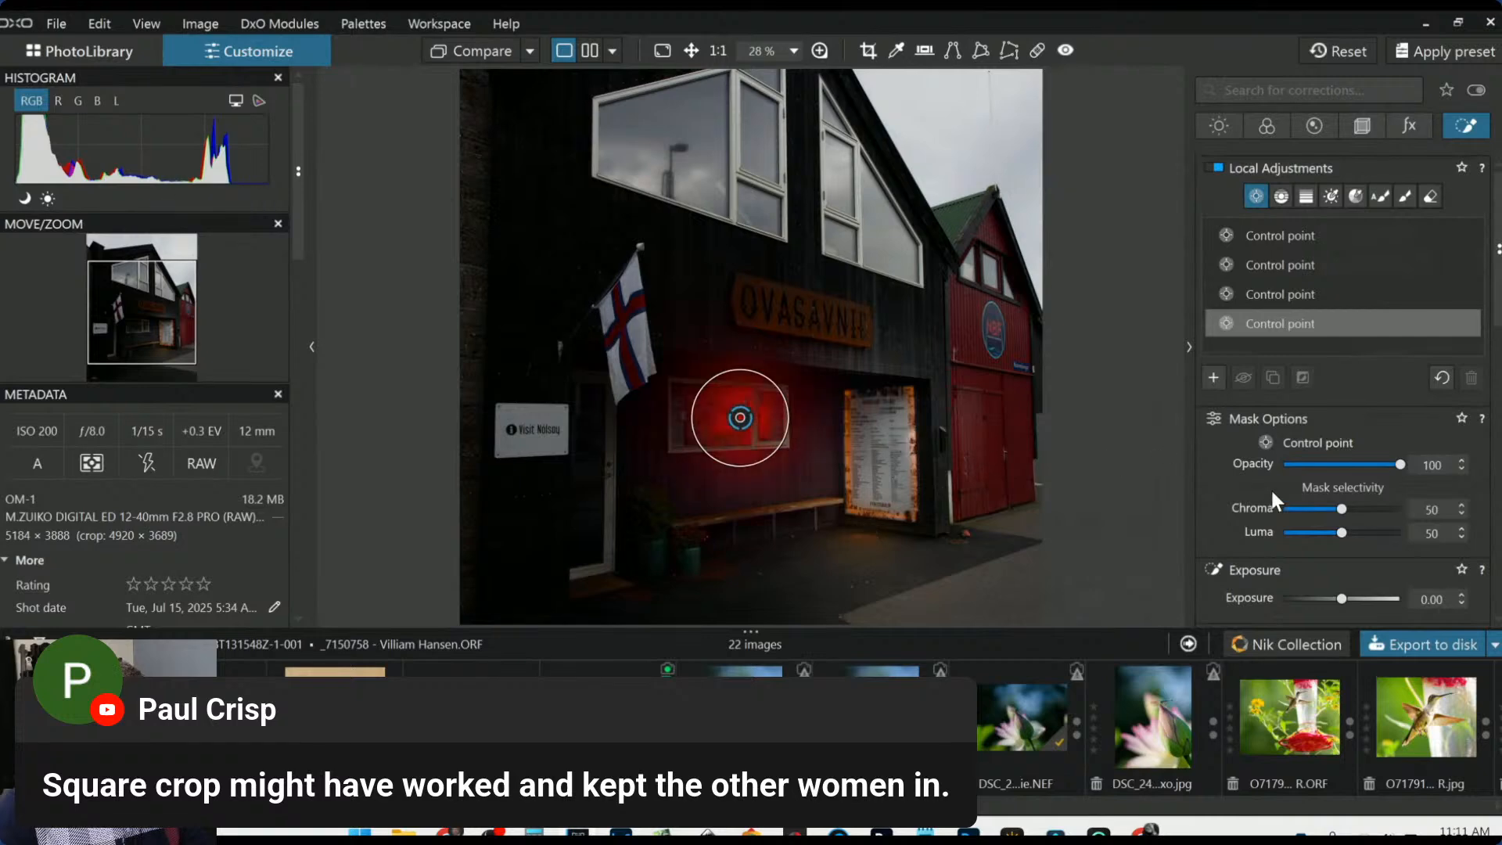
scroll(1326, 541, "down", 3)
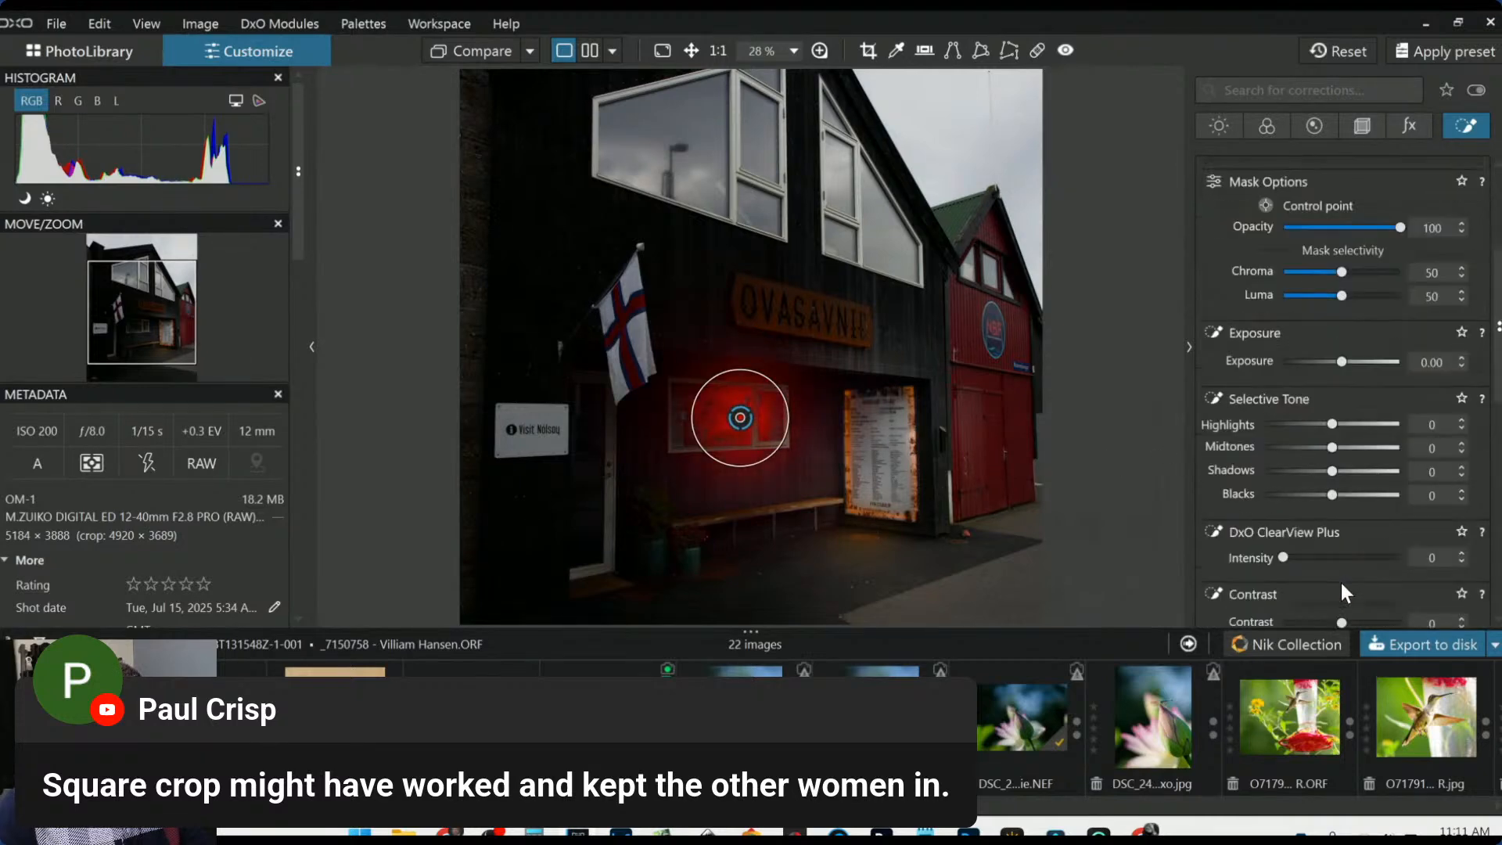
left_click(1344, 557)
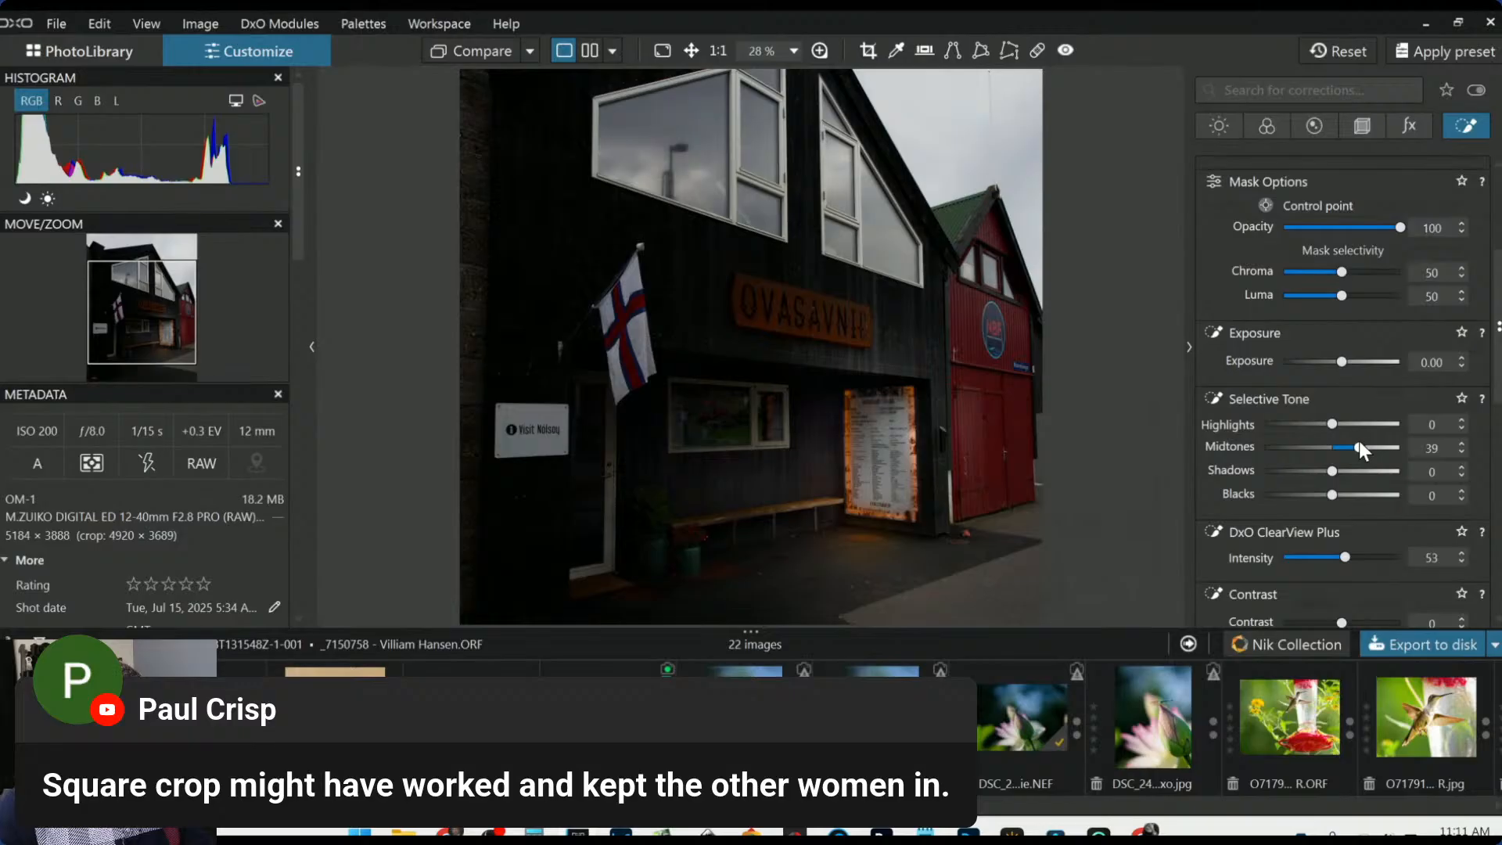
left_click(1395, 427)
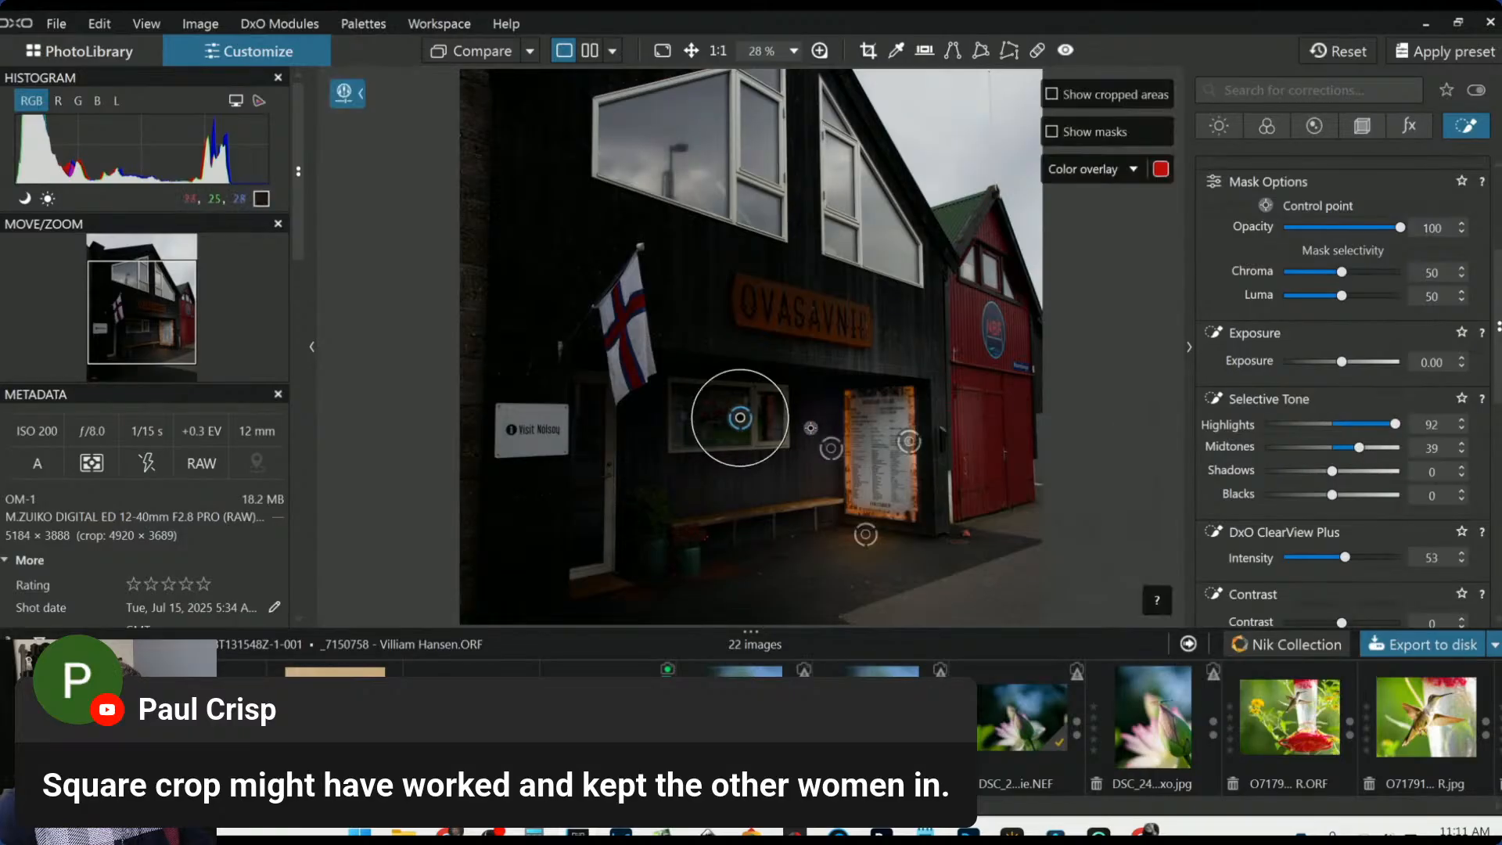
Shift the window's control point slightly right, add a second point on the window's left part, and deselect the mask
left_click_drag(740, 420, 753, 416)
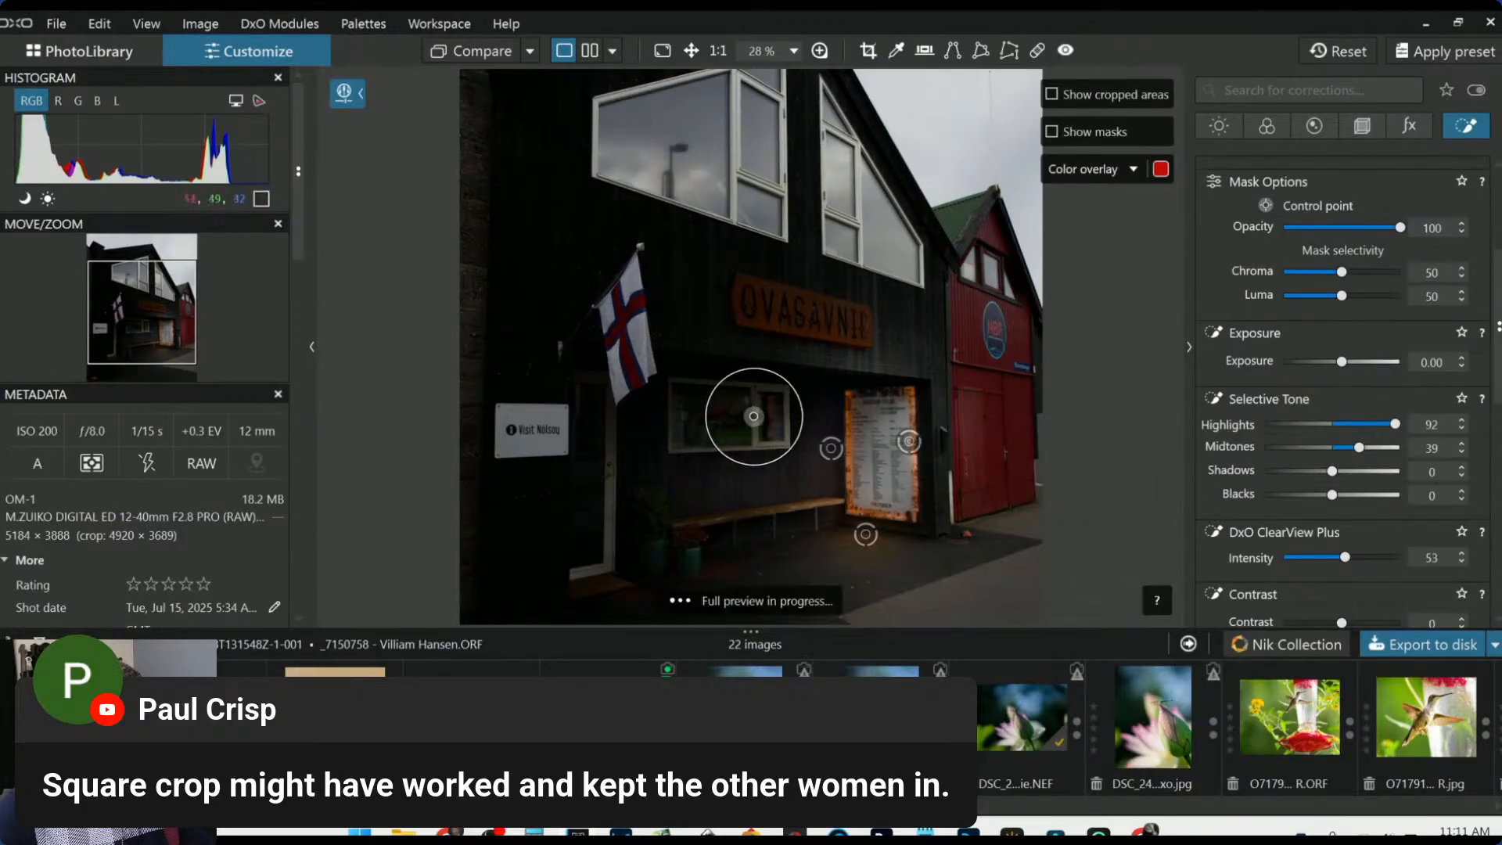
left_click(729, 418)
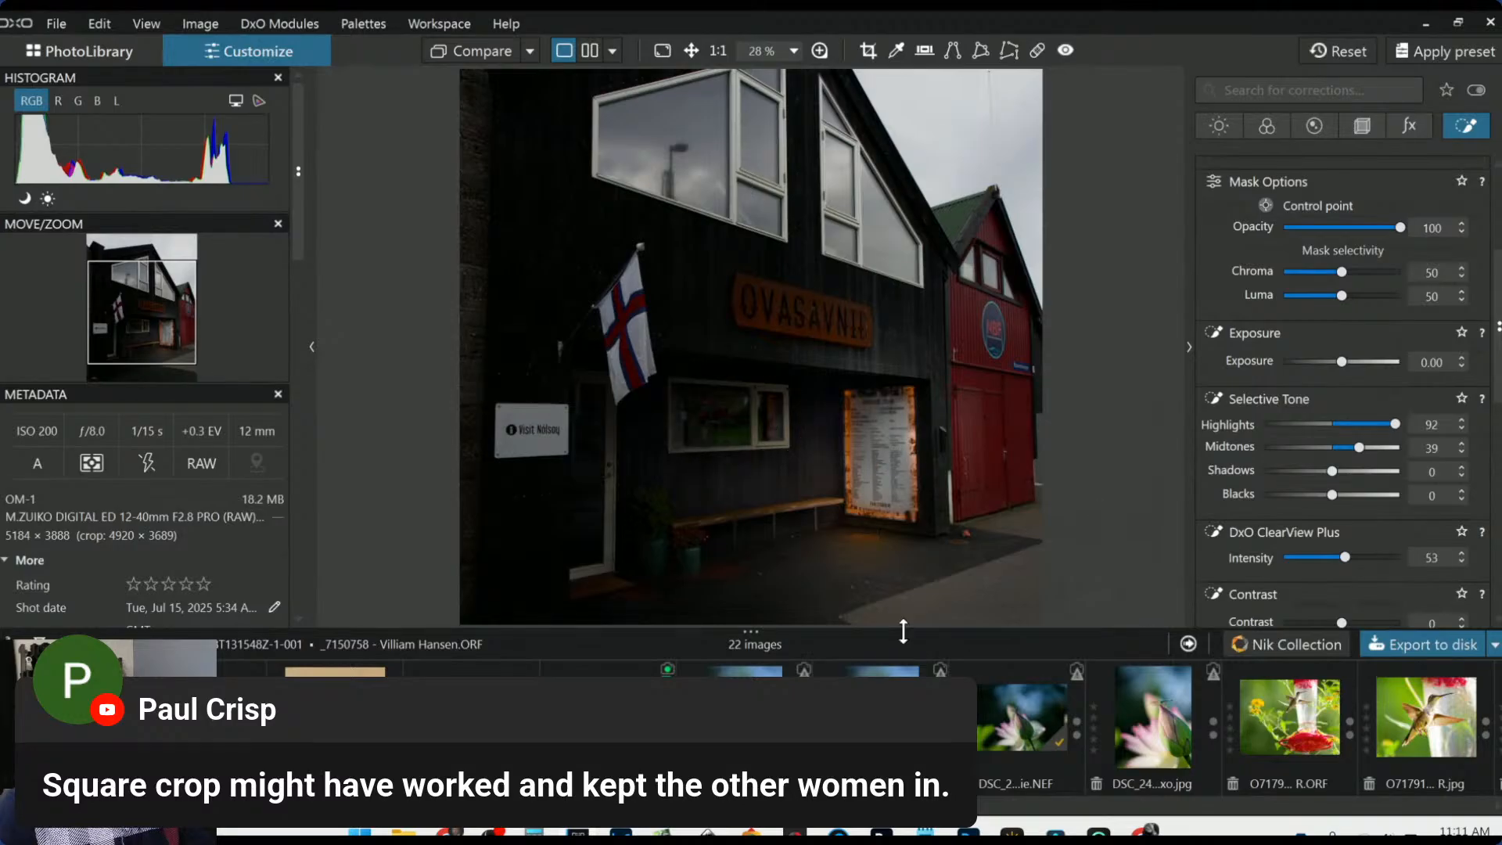
scroll(899, 536, "down", 3)
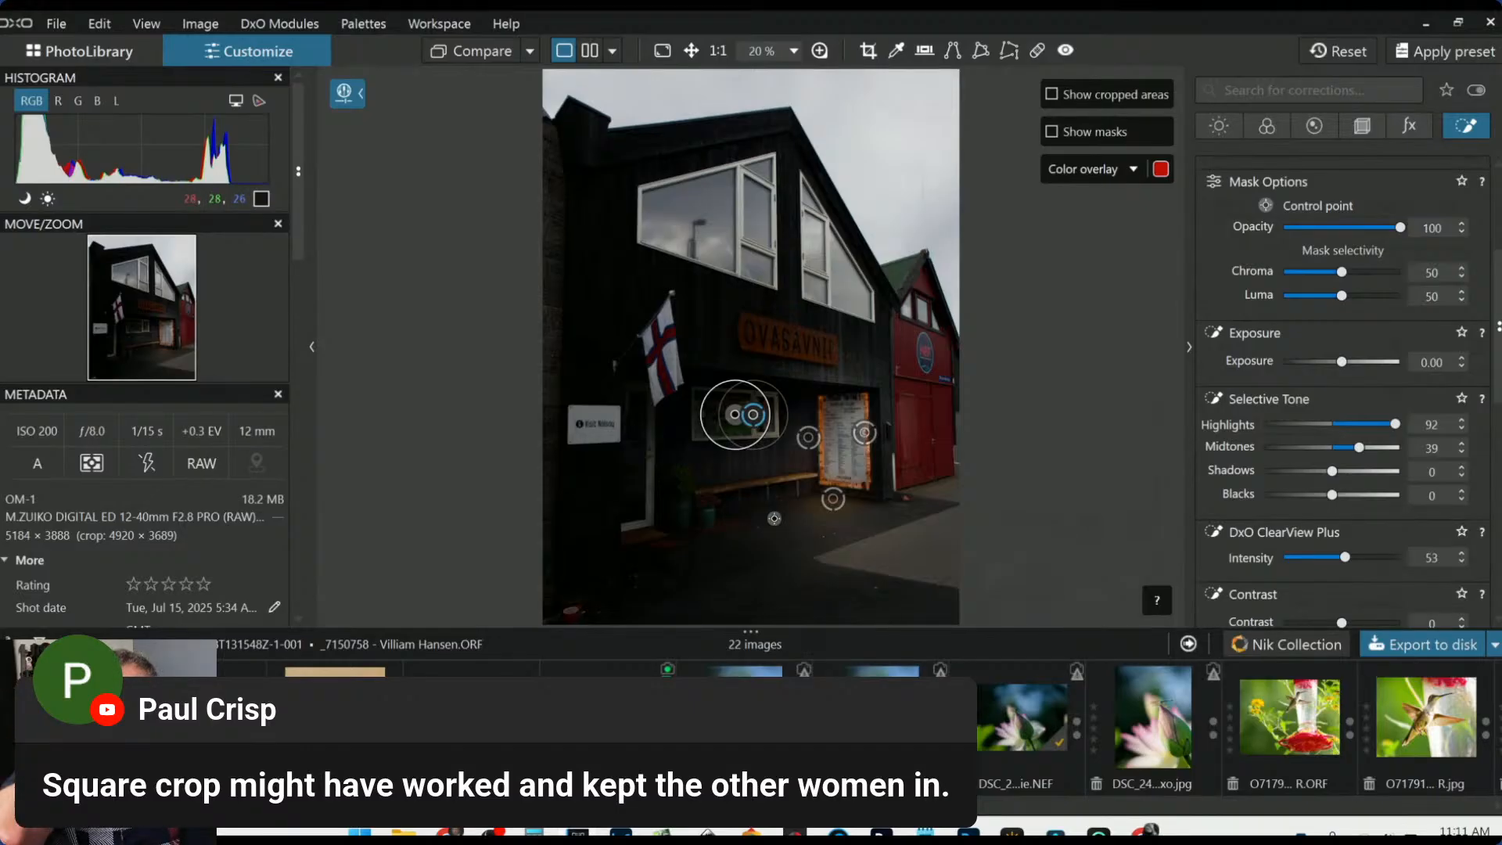
key("Escape")
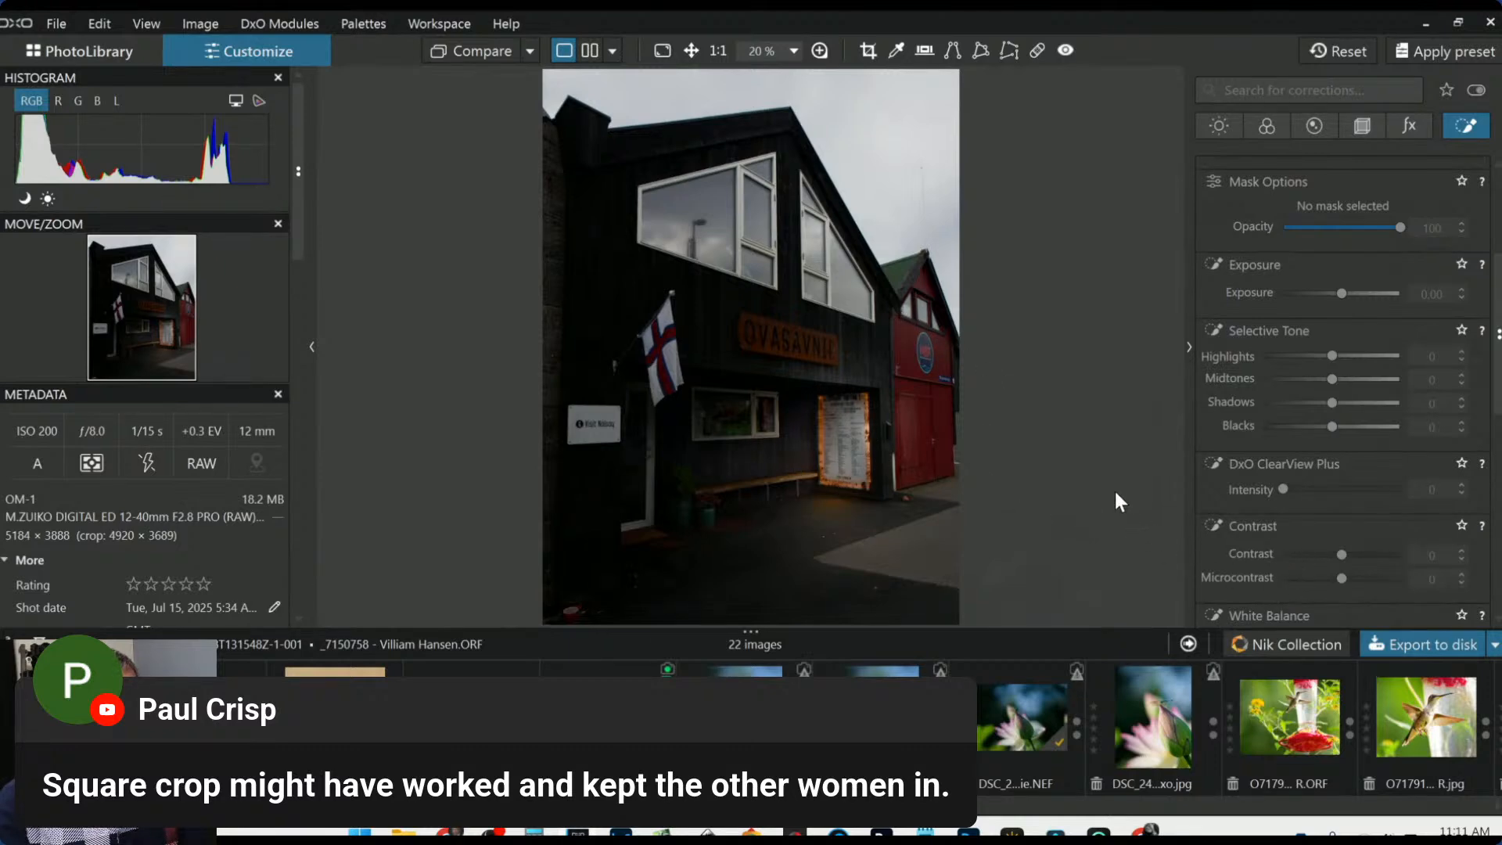
Add a control line across the upper facade with its gradient extending down to the photo's lower edge
scroll(1336, 430, "up", 4)
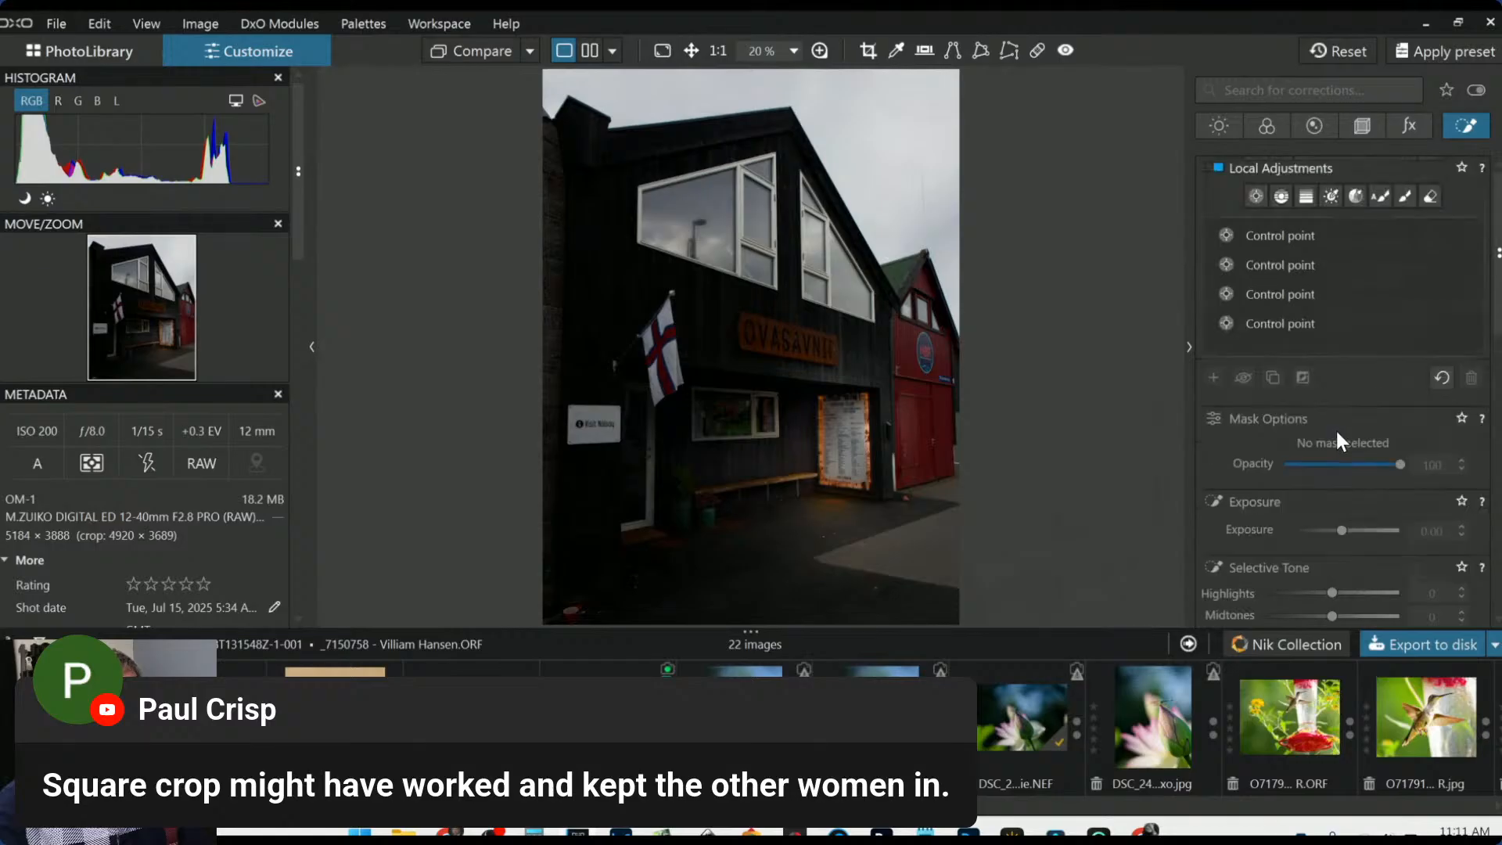
left_click(1281, 195)
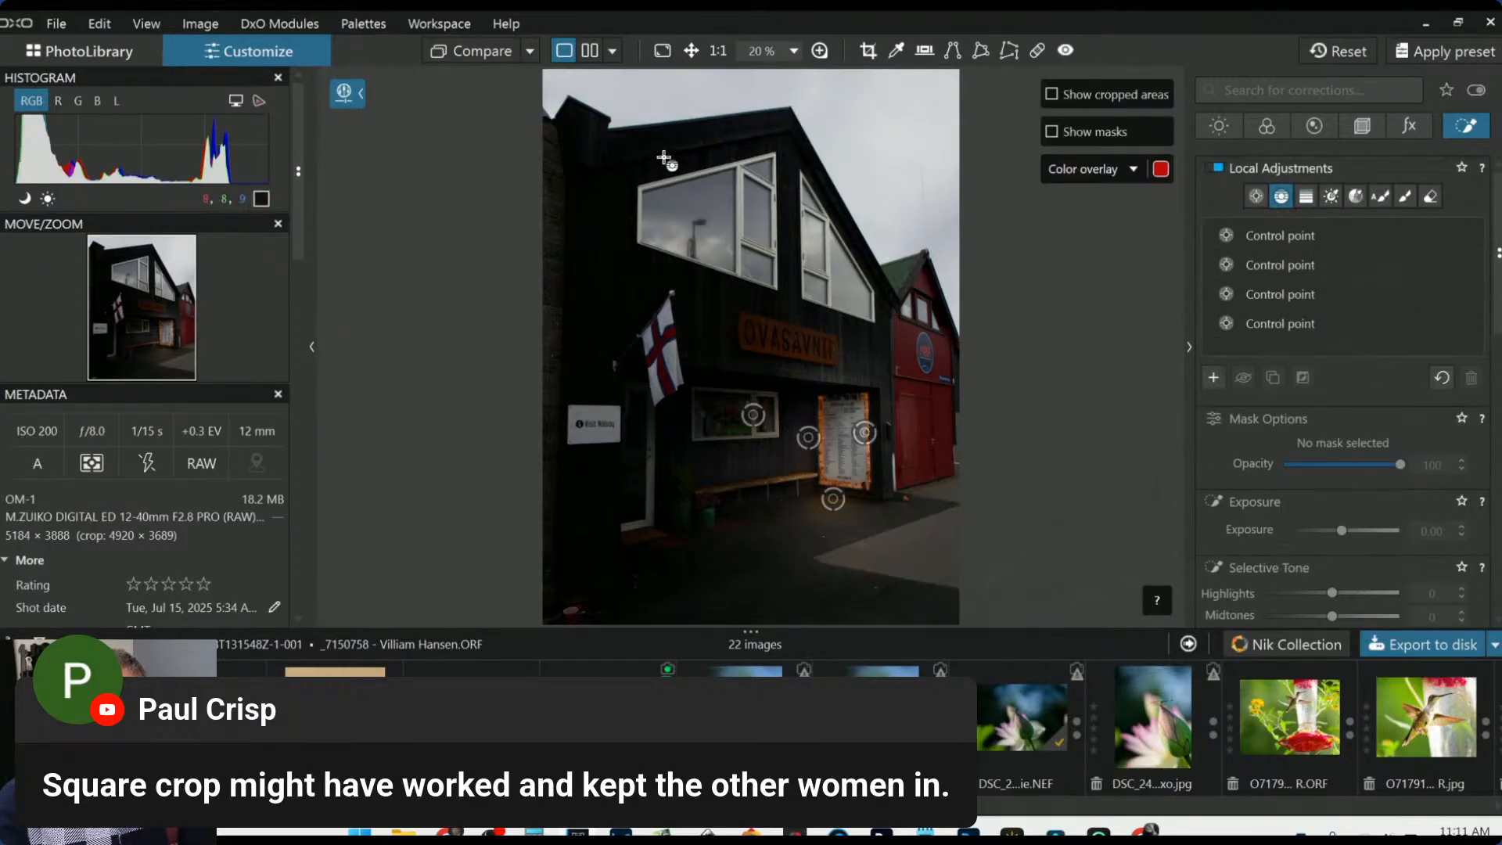
left_click_drag(659, 162, 693, 622)
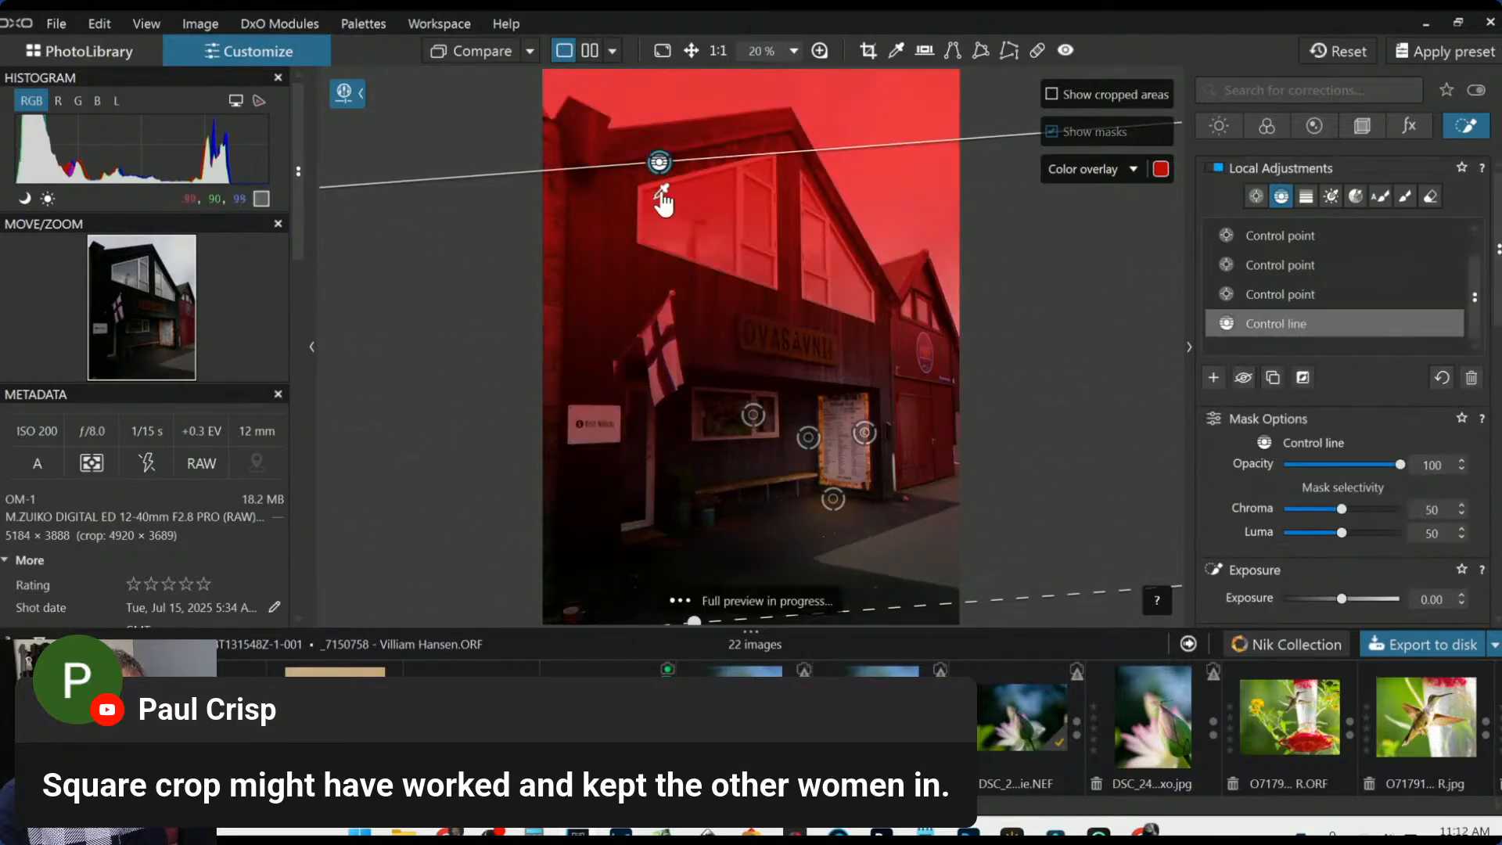
Sample the dark facade wood as the upper control line's reference colour and set that mask's exposure to 1.80
left_click_drag(661, 193, 618, 196)
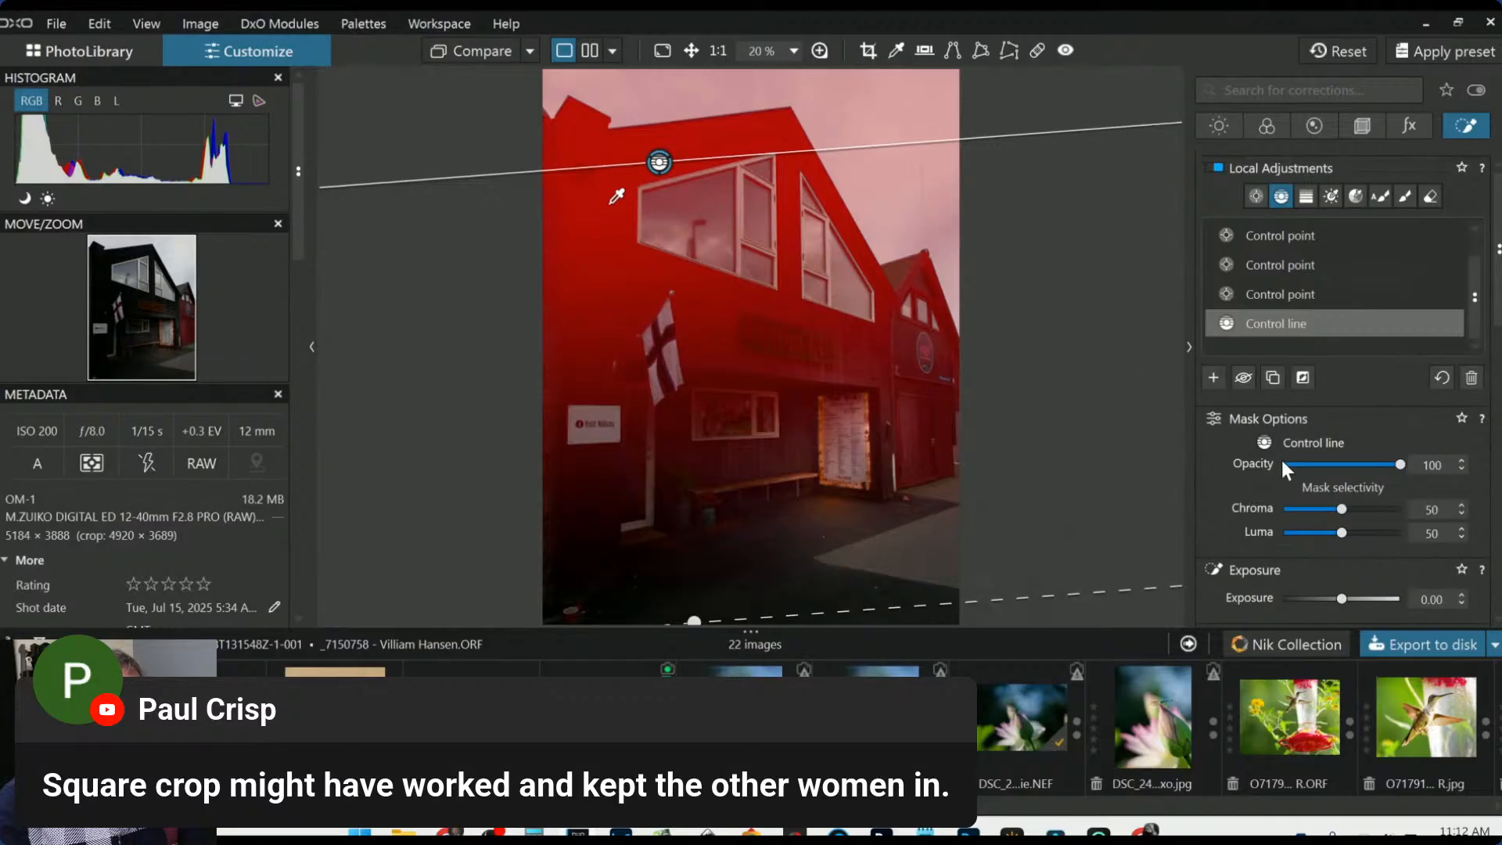
scroll(1334, 497, "down", 3)
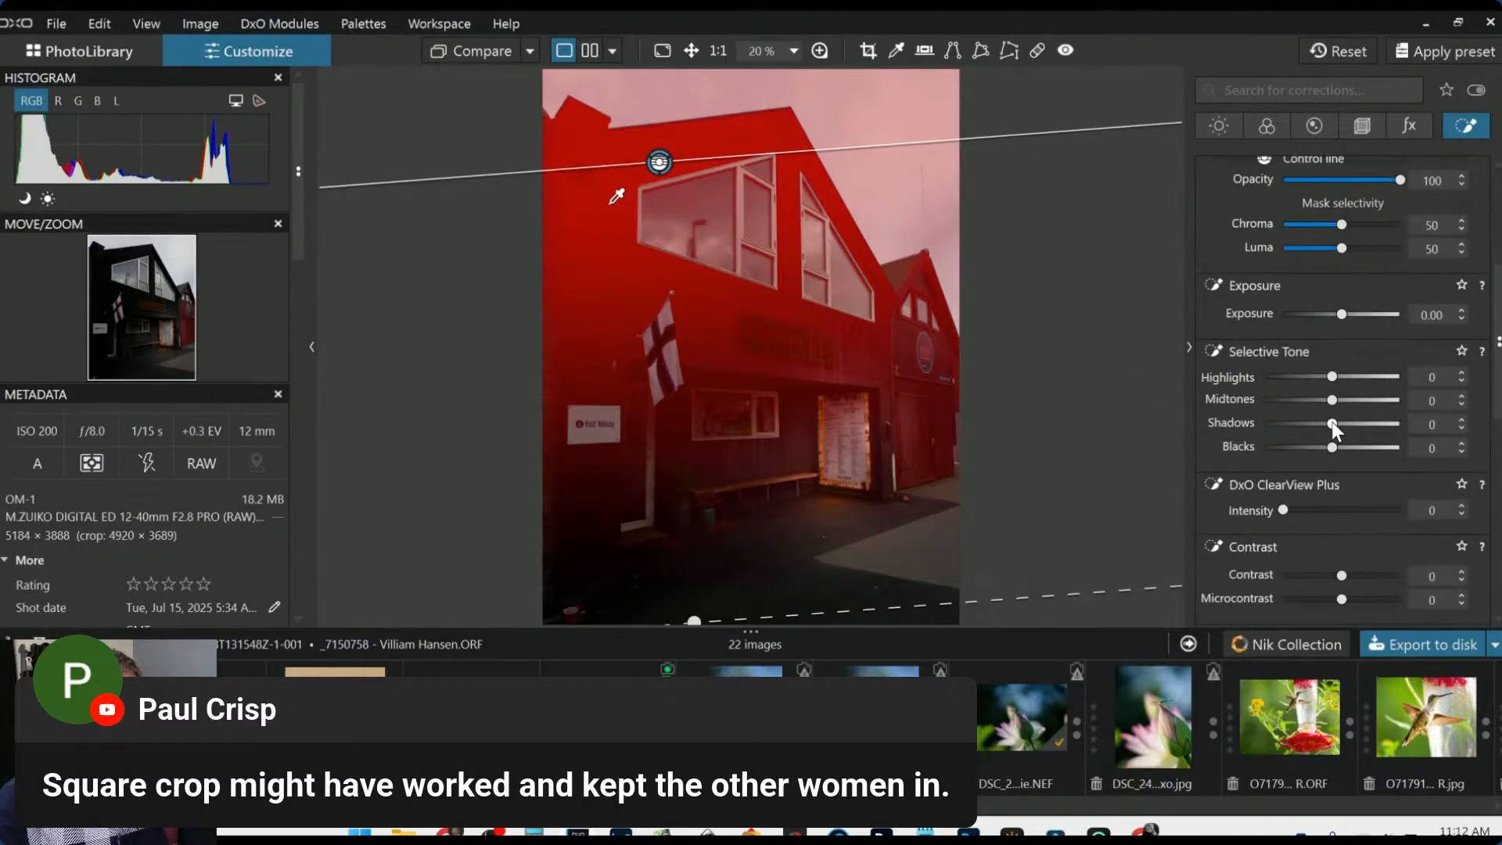
scroll(1345, 316, "up", 5)
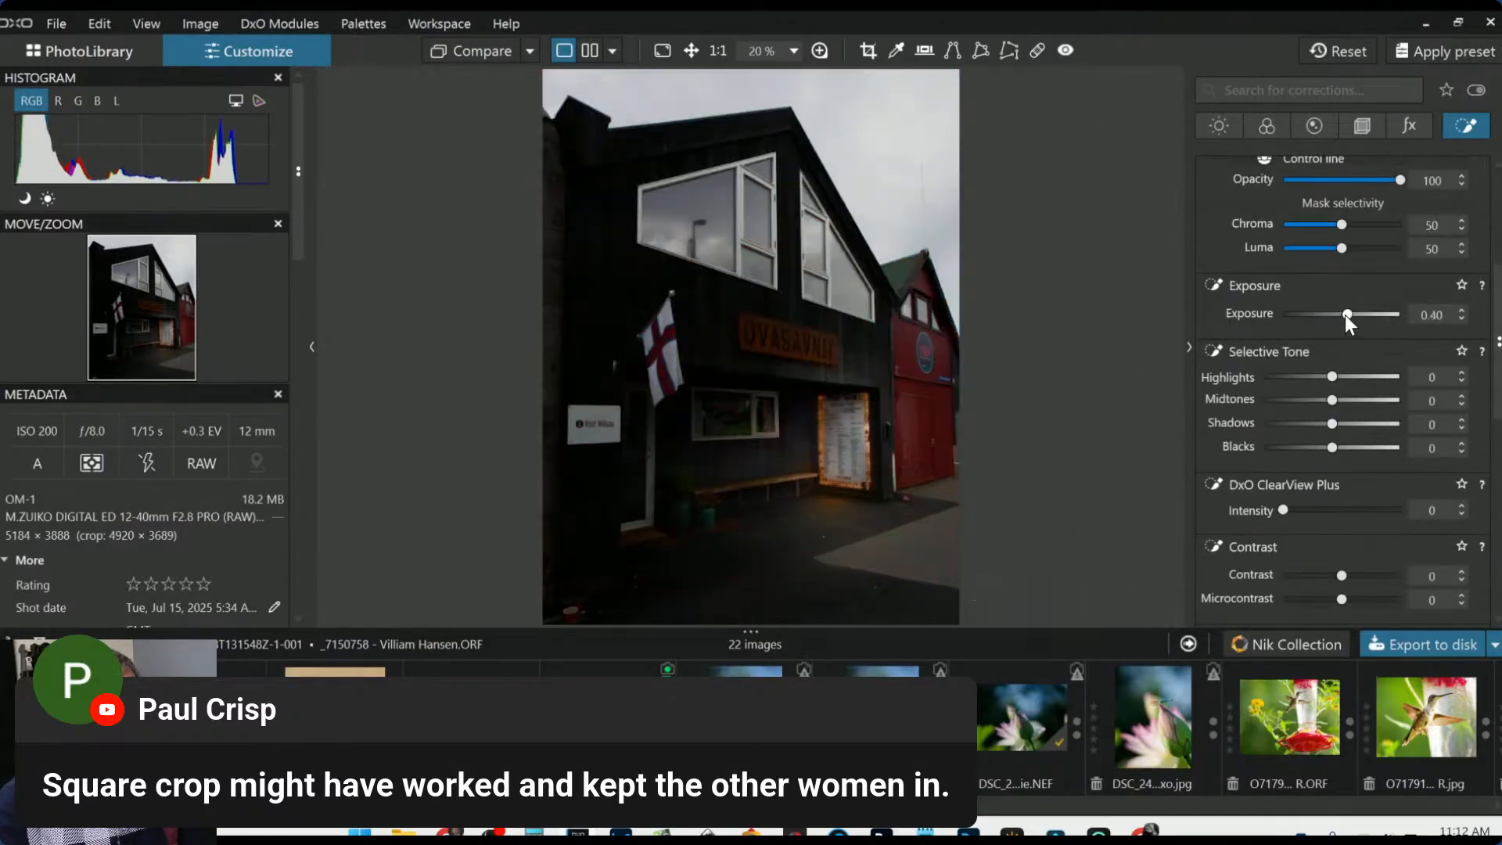
scroll(1345, 317, "up", 4)
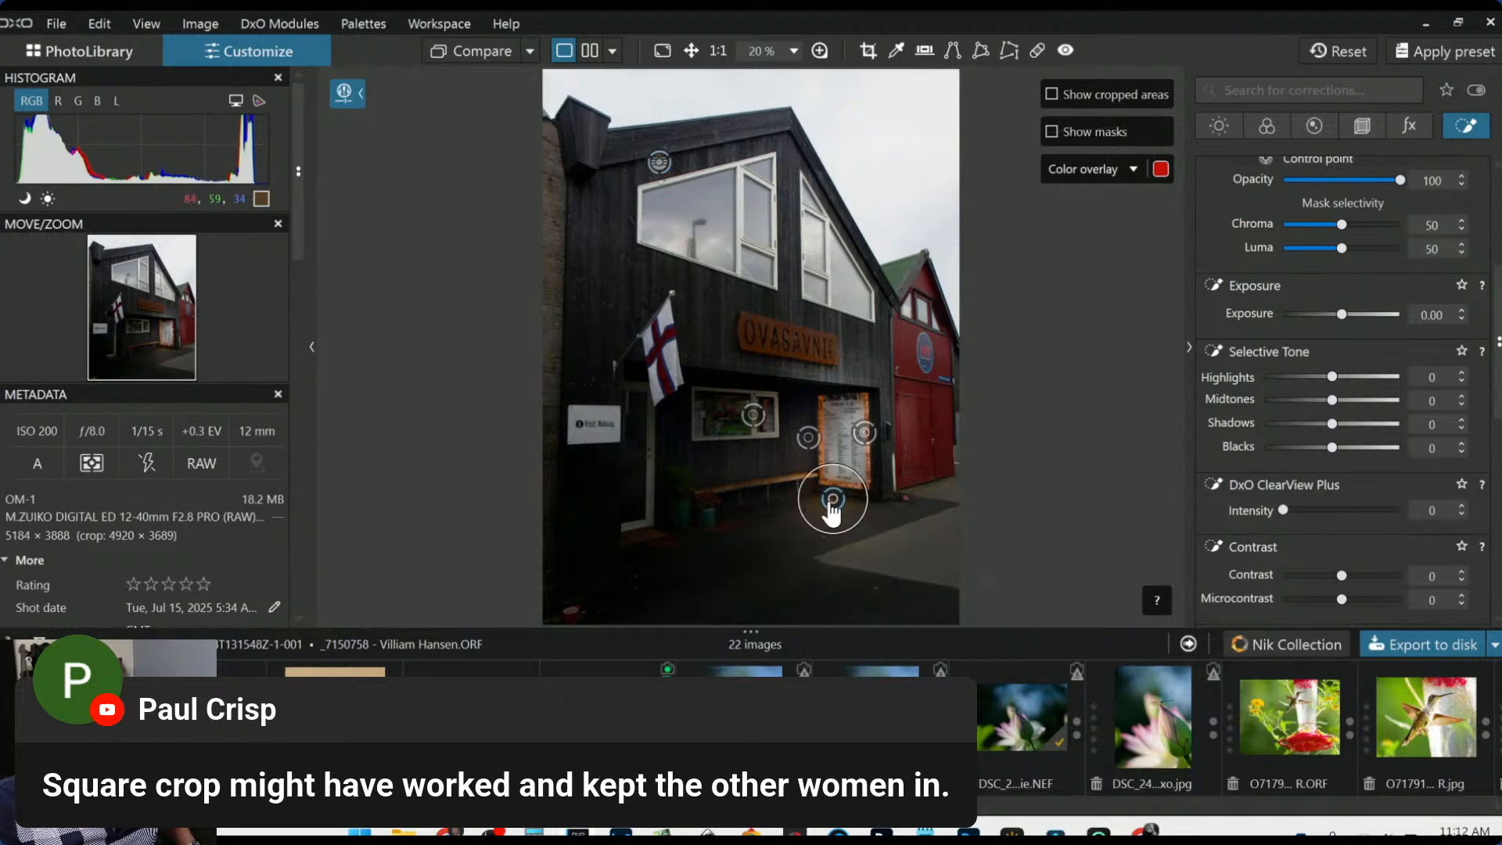
Reduce the menu board mask's highlights to 29 and midtones to 13
left_click(806, 440)
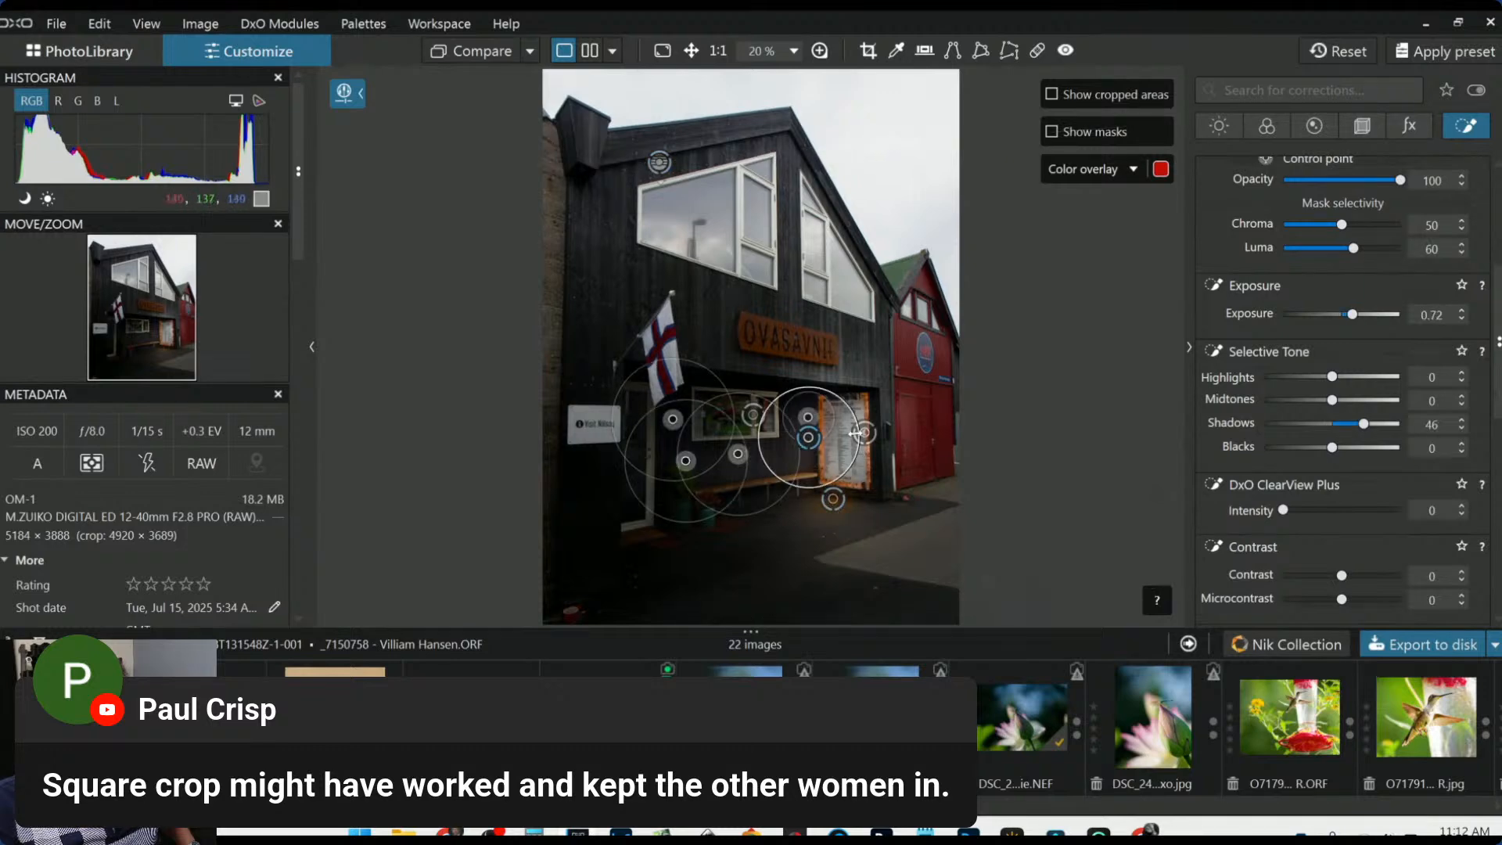
left_click(864, 435)
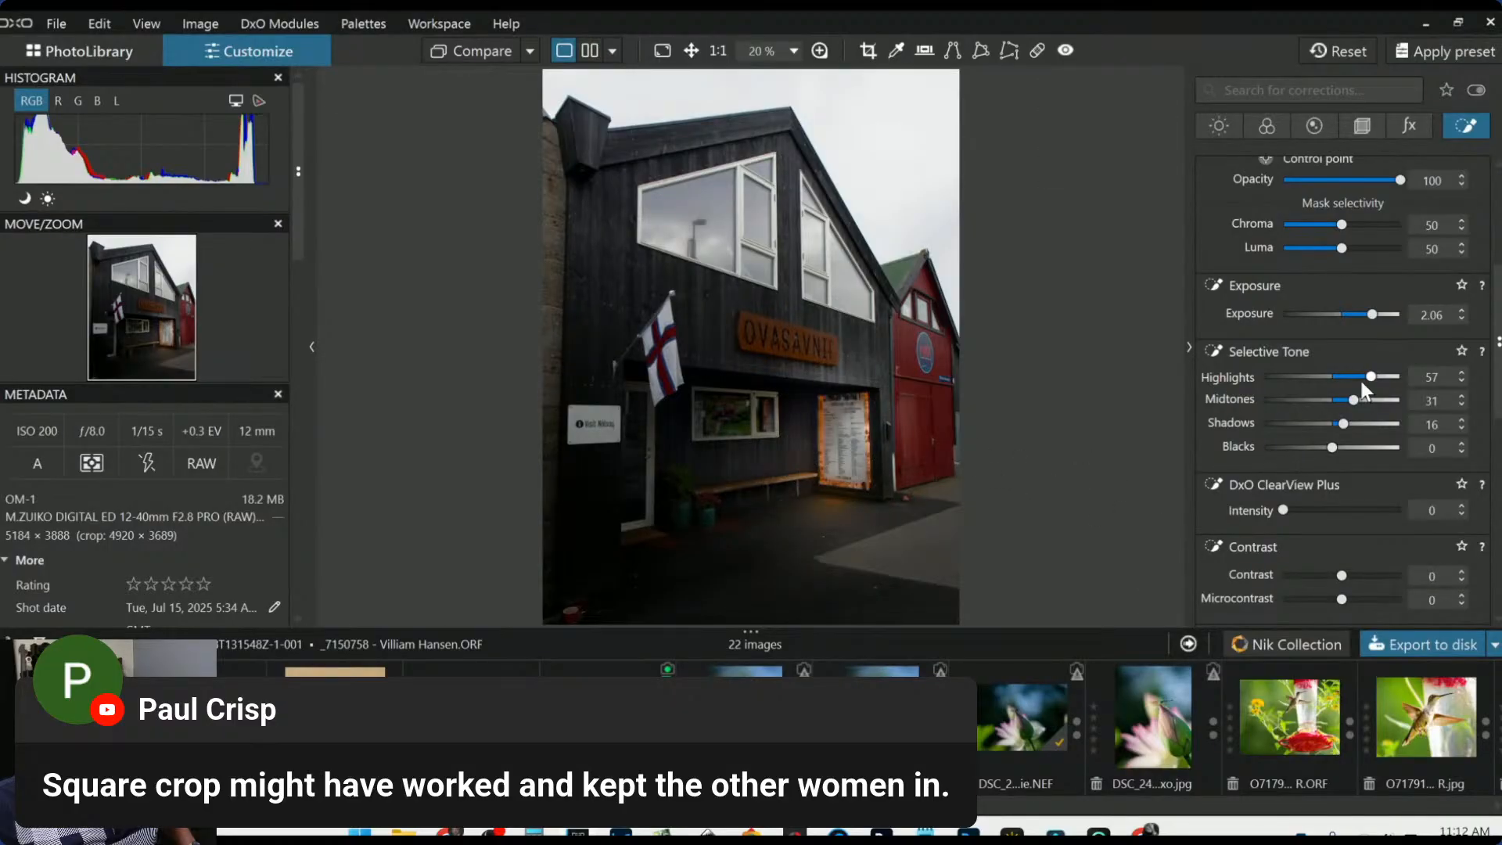
left_click(1341, 399)
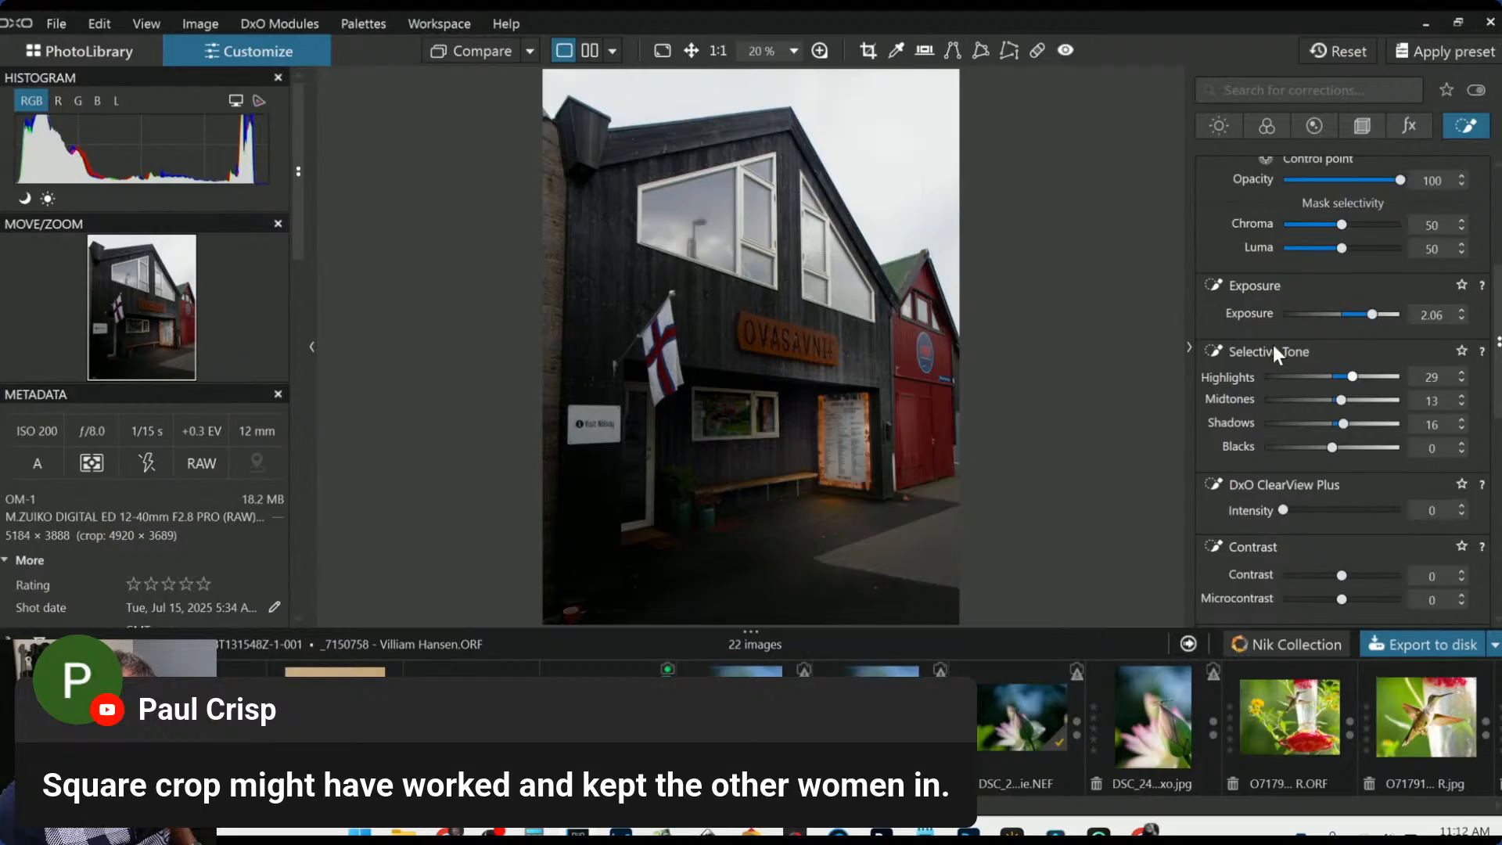
Create a new control line mask along the building's left corner, with its gradient fading out at the lower window
scroll(1274, 345, "up", 5)
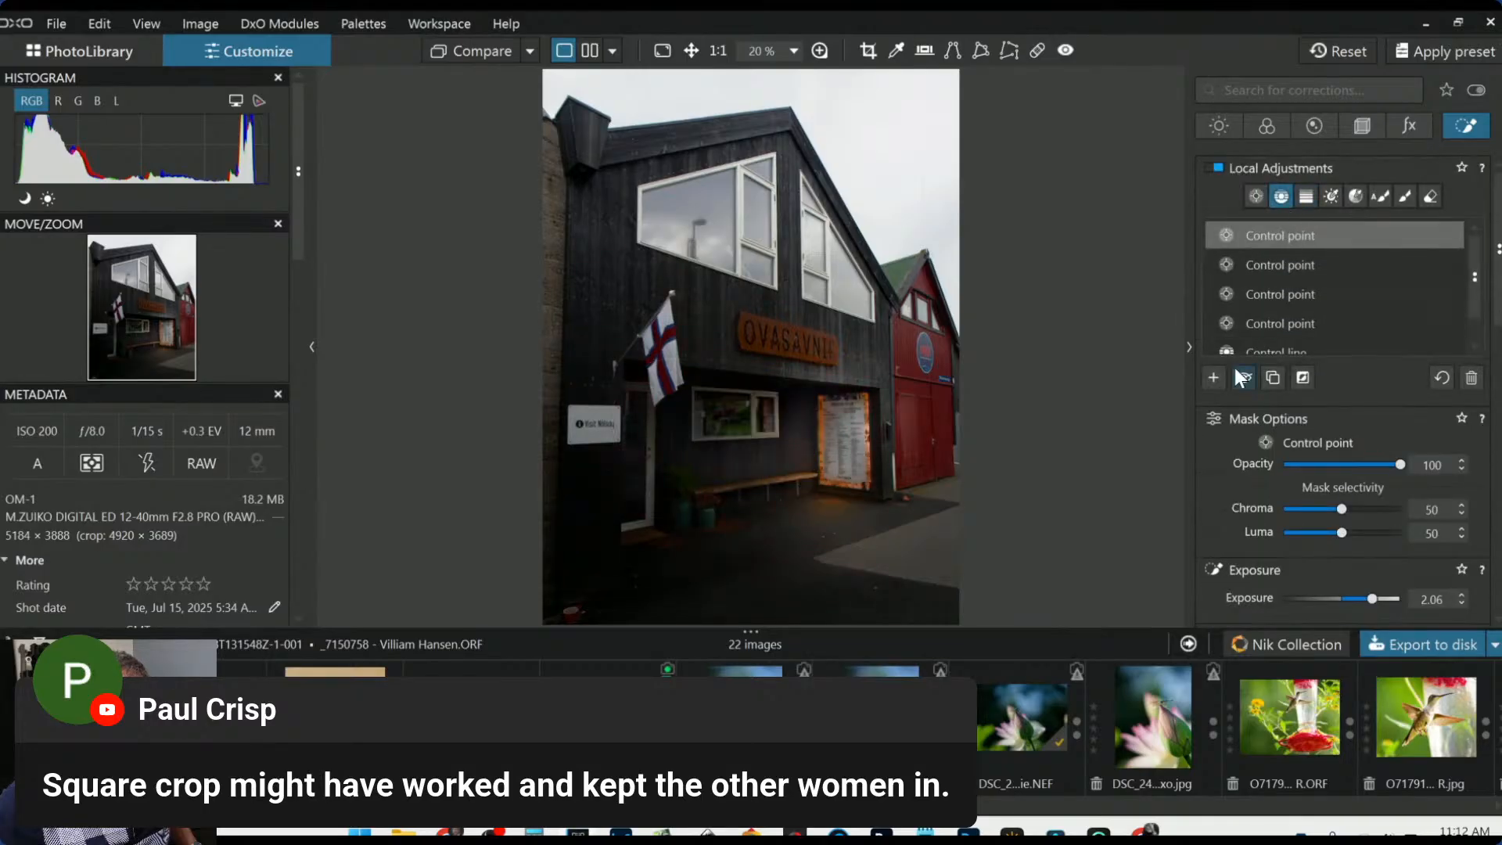
left_click(1214, 377)
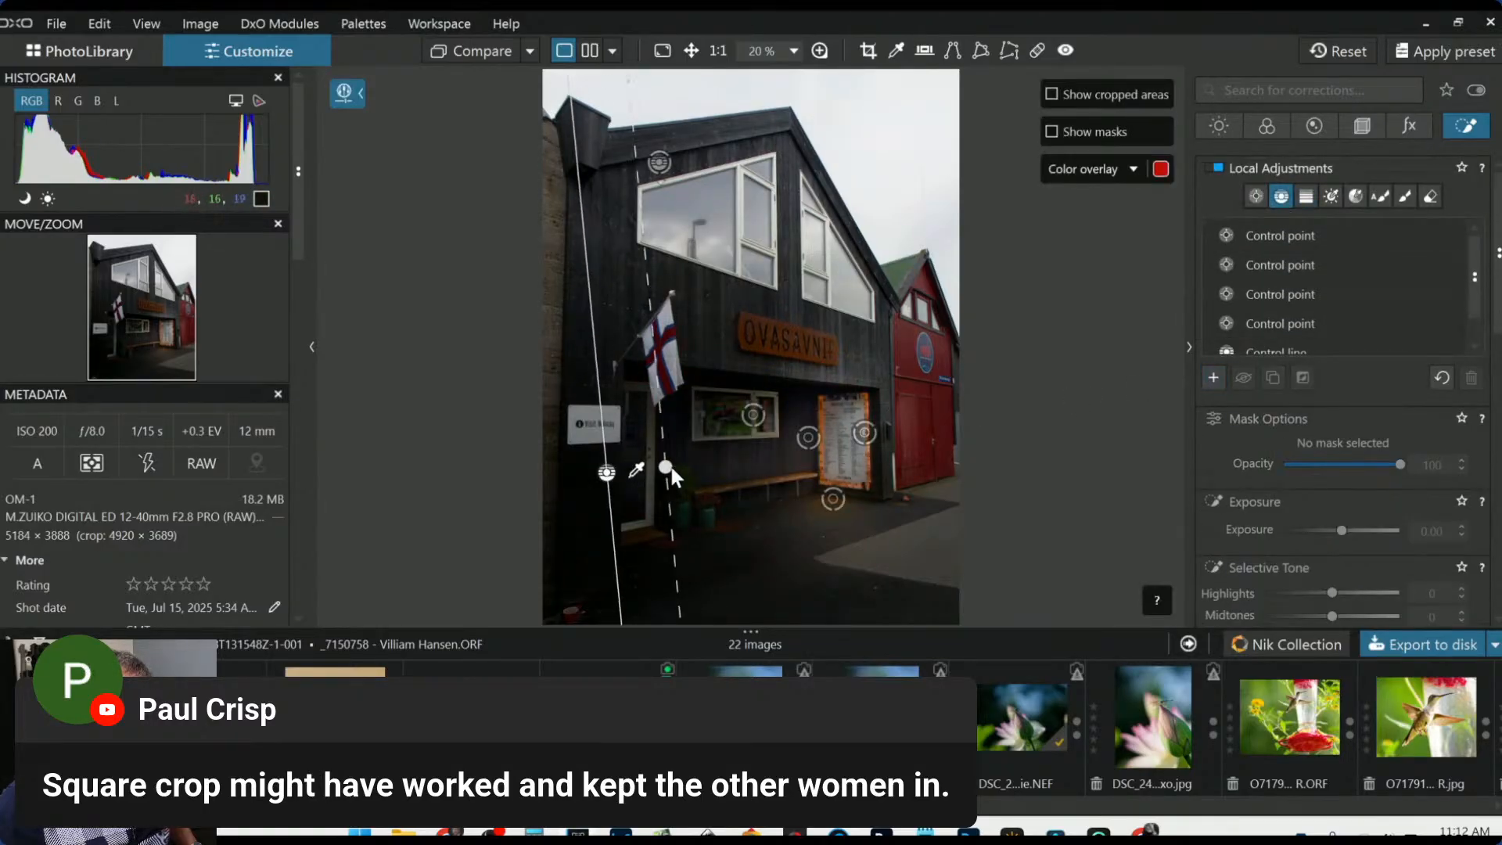
left_click_drag(716, 463, 730, 457)
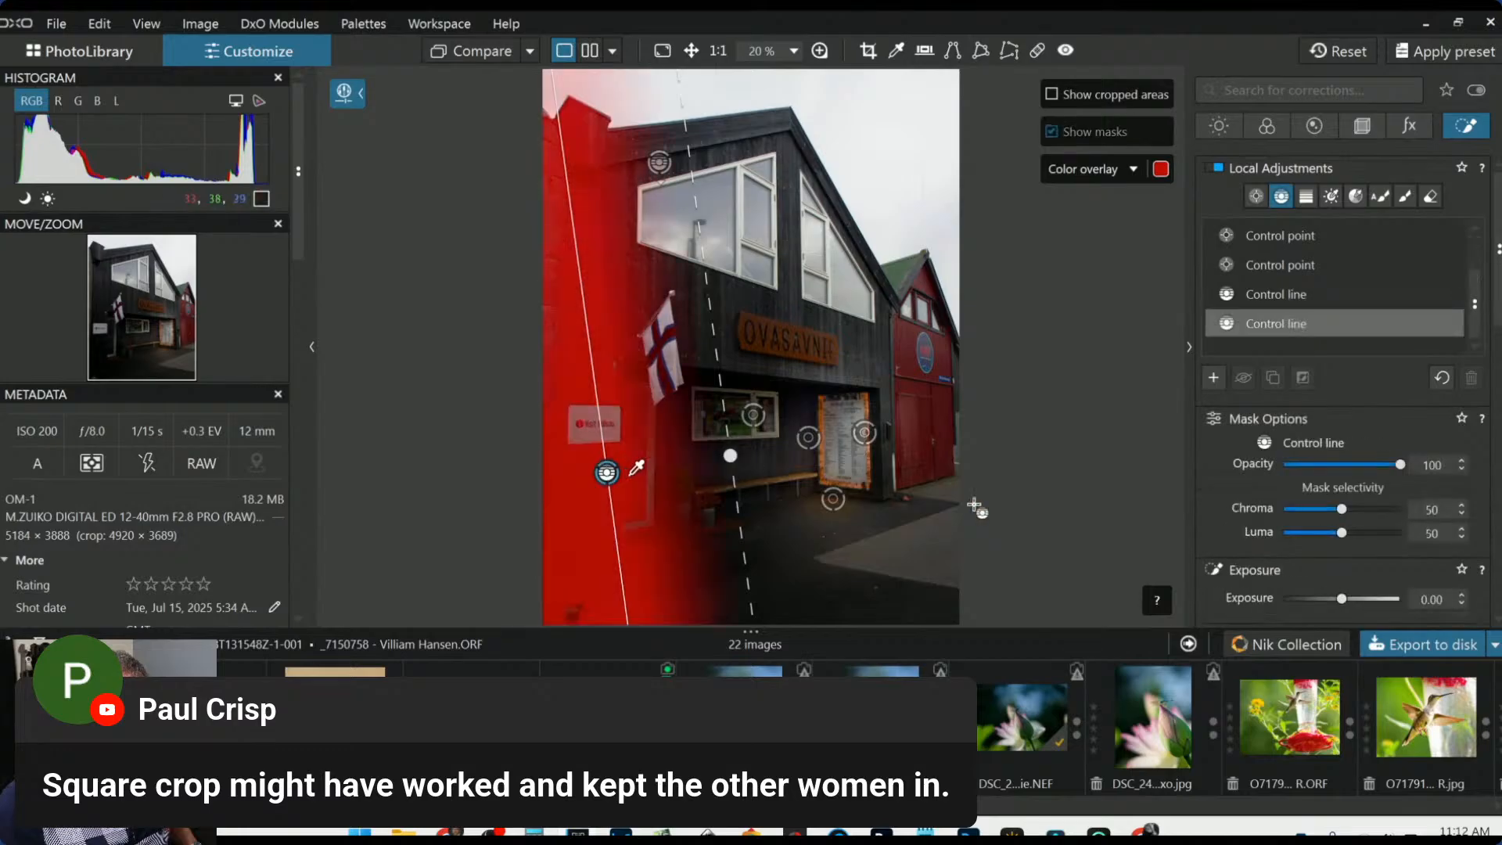
scroll(1387, 550, "down", 5)
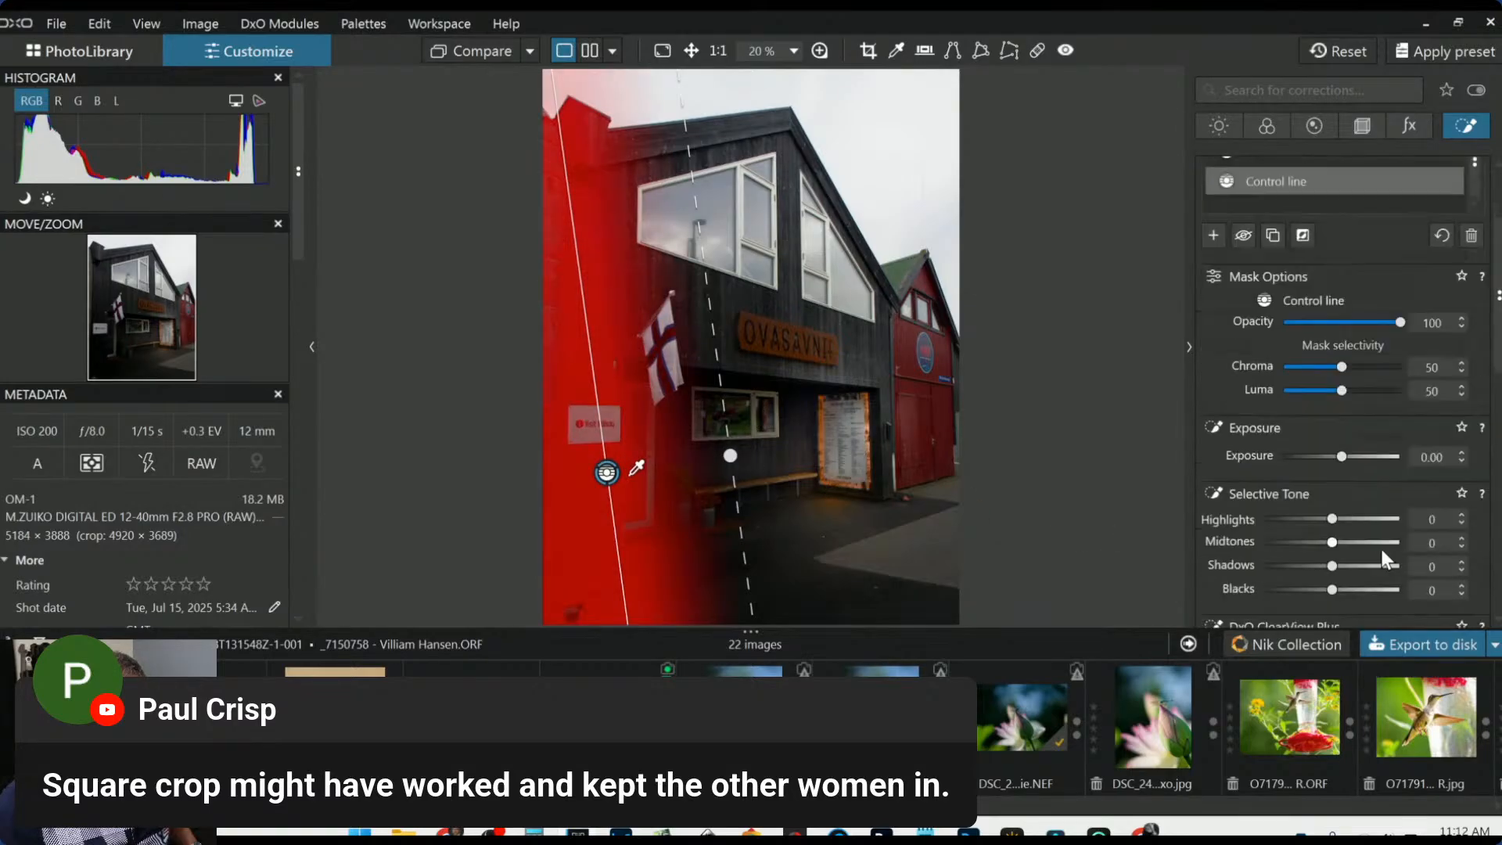
Shift the left control line onto the door and set its shadows to 23, midtones to 34 and highlights to 79
left_click_drag(1334, 519, 1347, 520)
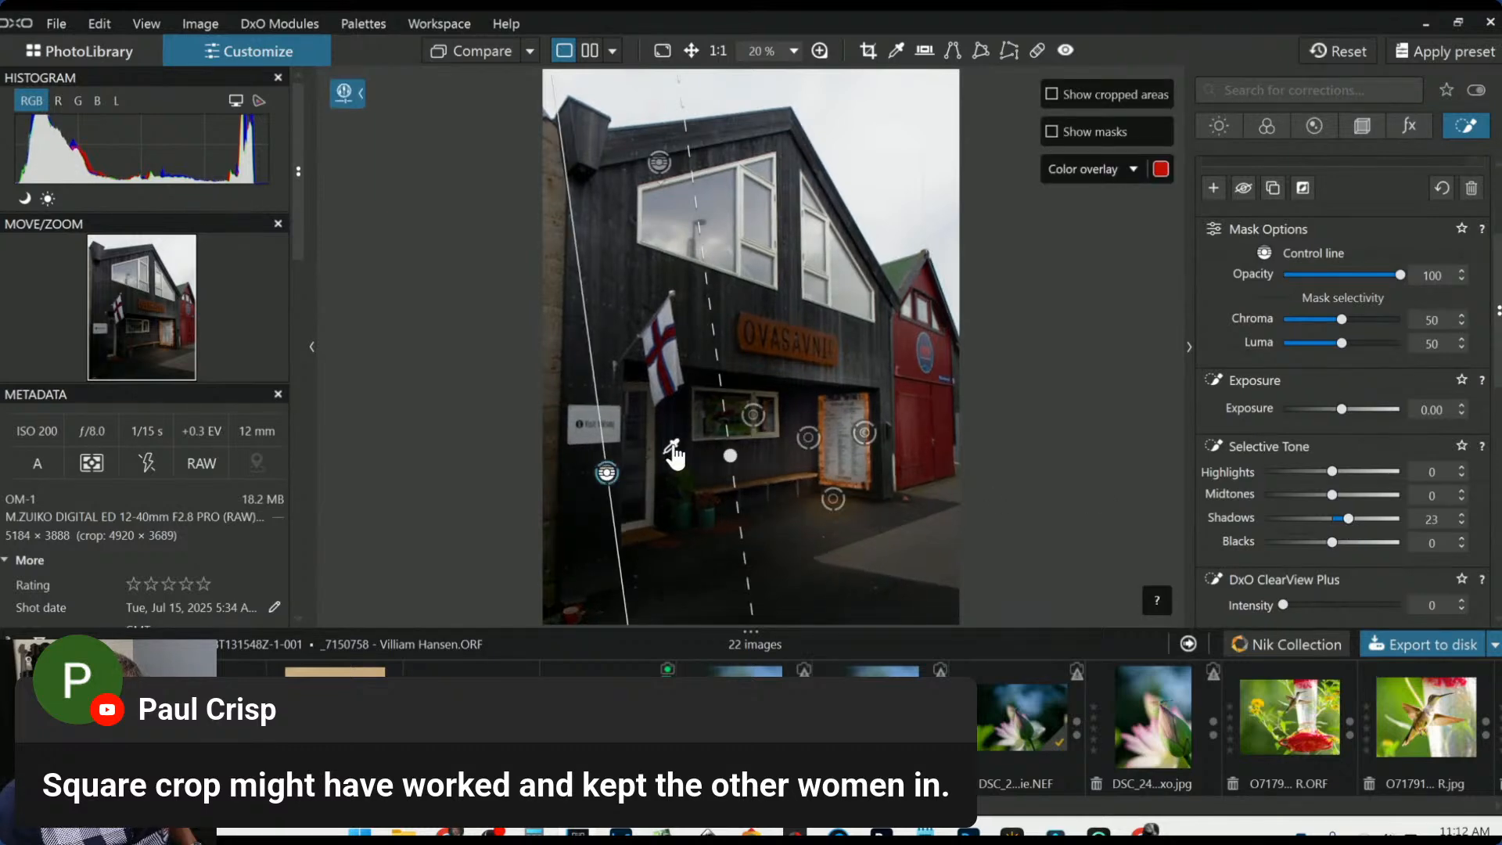
left_click_drag(606, 472, 646, 470)
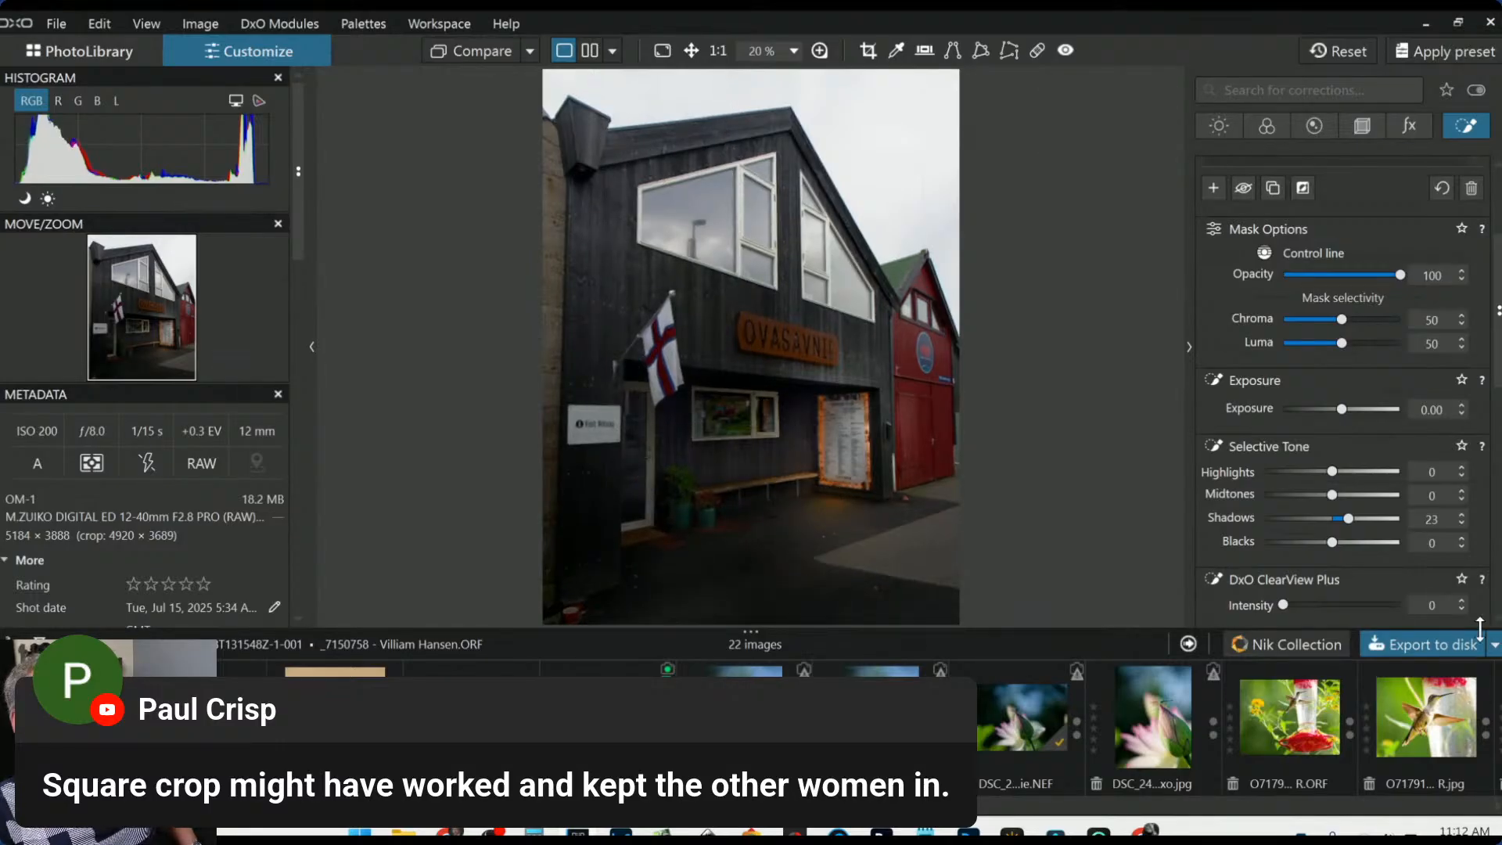
left_click_drag(1339, 495, 1386, 478)
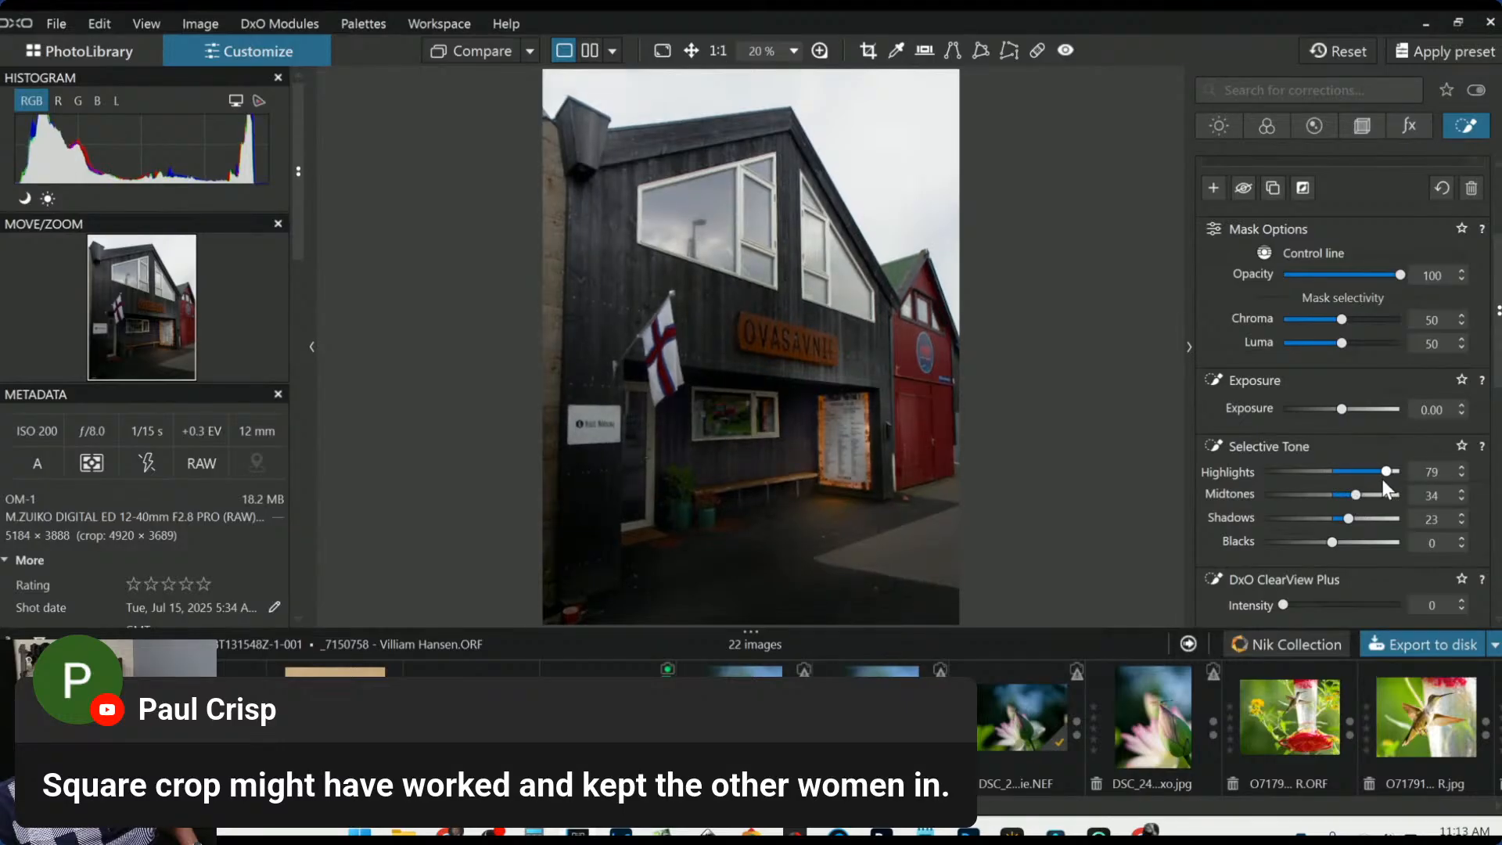
Level the upper facade's control line horizontally, with its gradient ending just below the photo, and deselect the mask
left_click(661, 165)
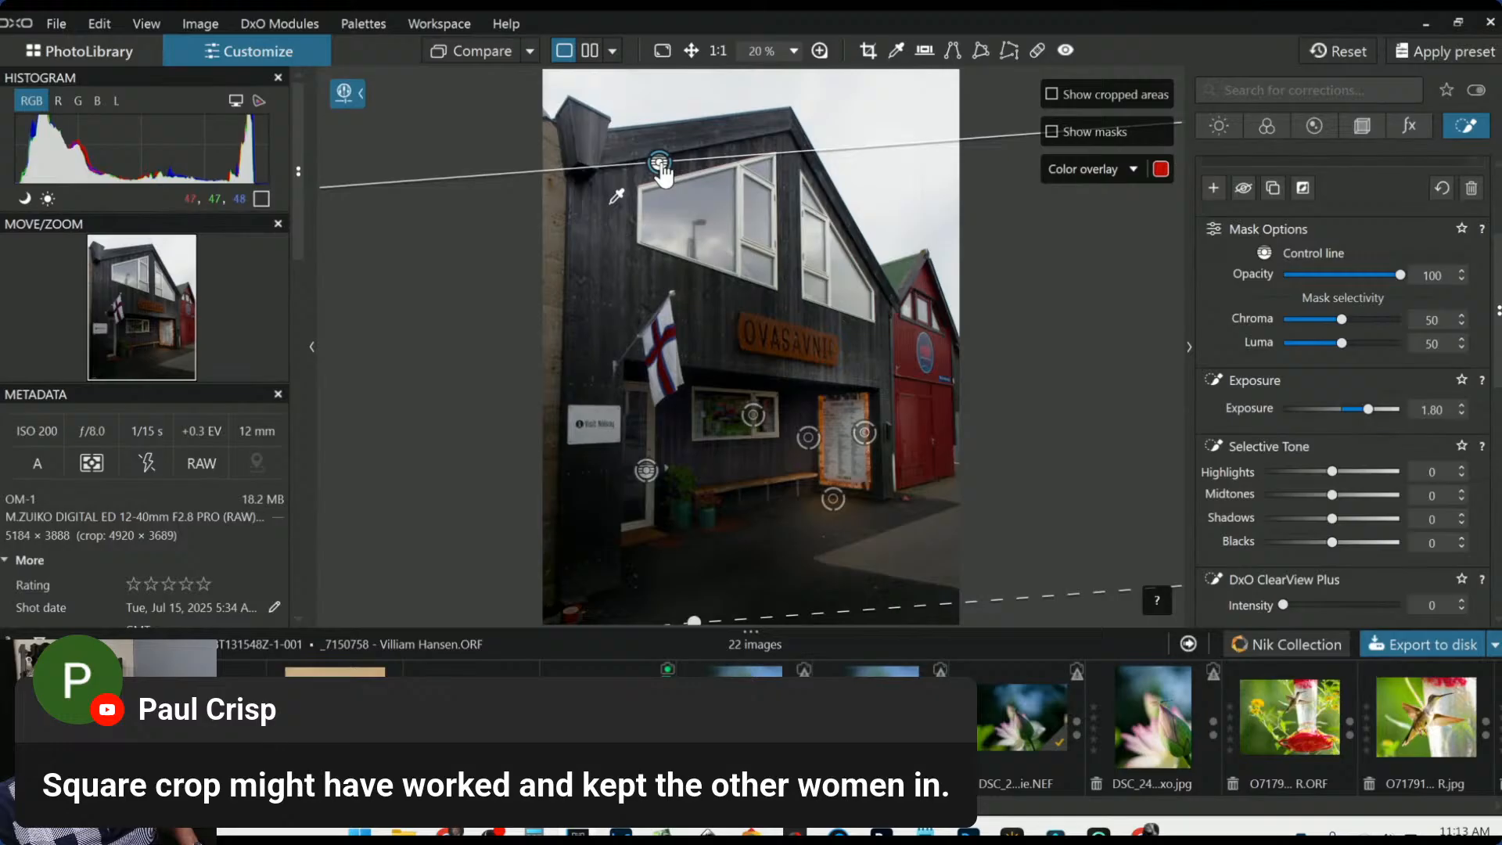
scroll(701, 603, "down", 1)
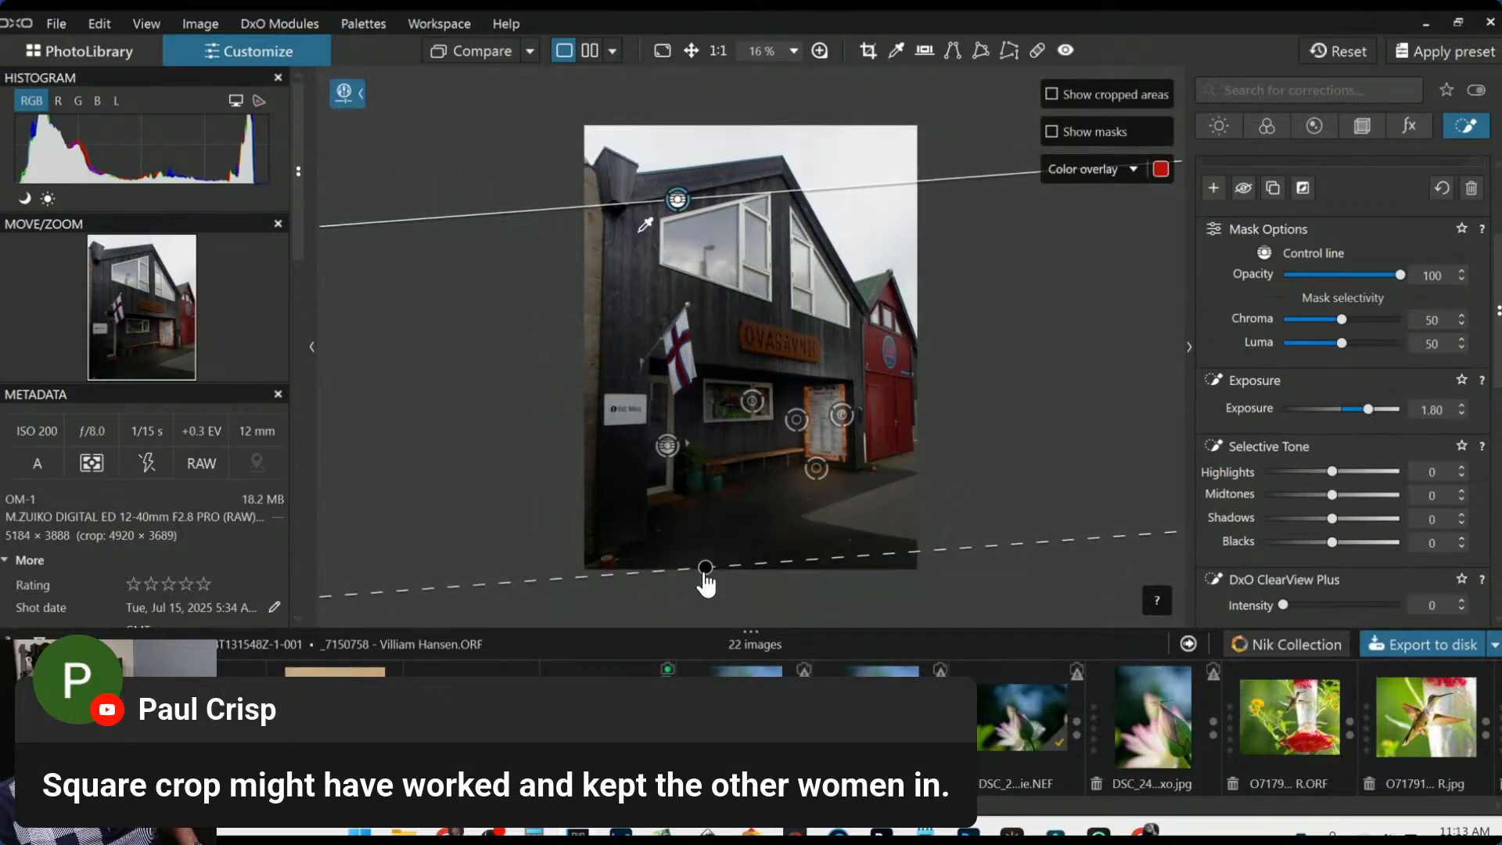
left_click_drag(704, 574, 658, 577)
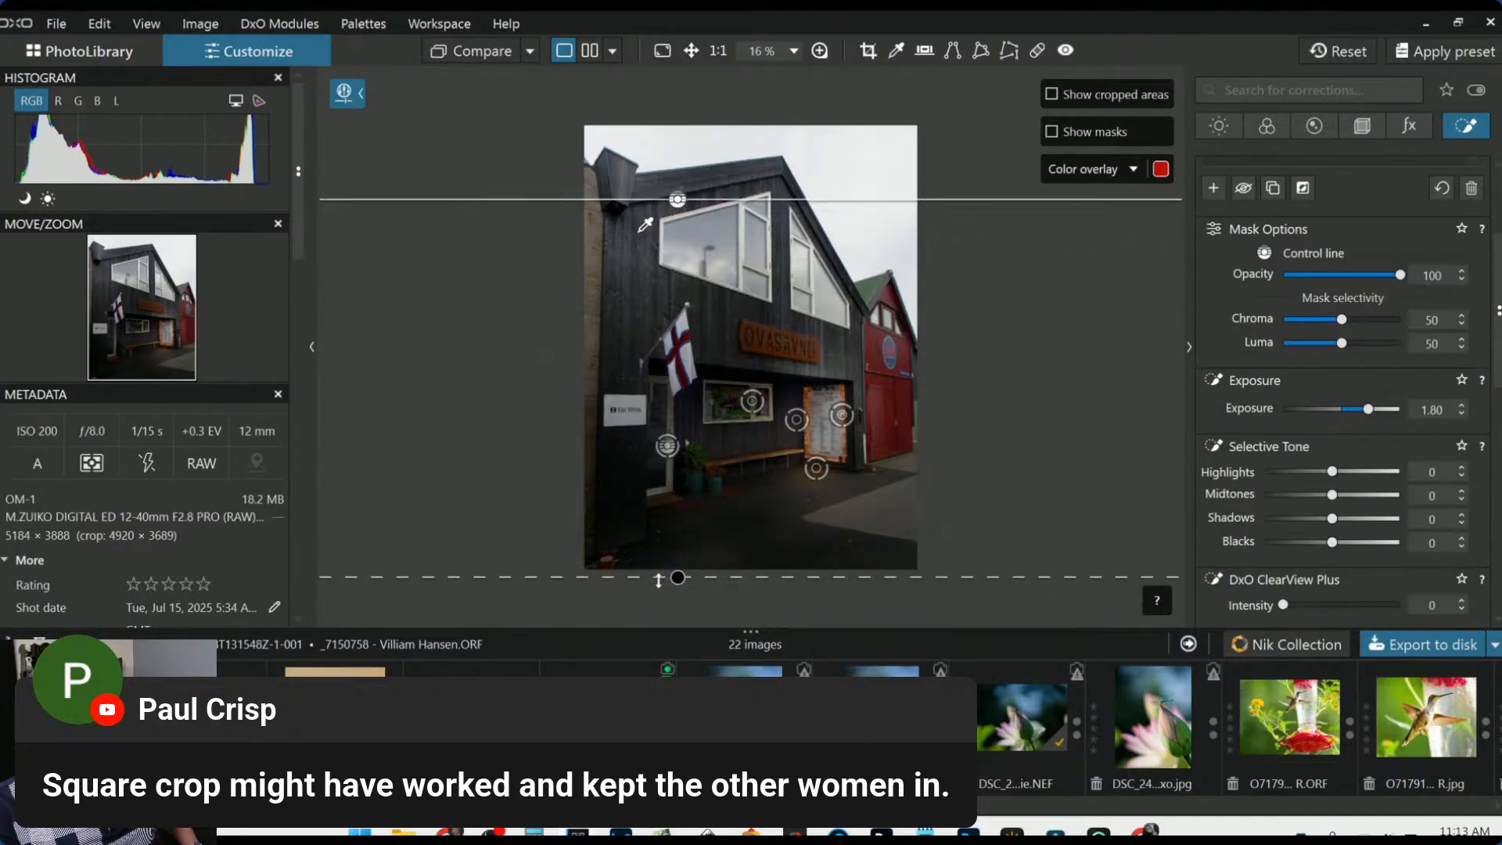
left_click(1200, 489)
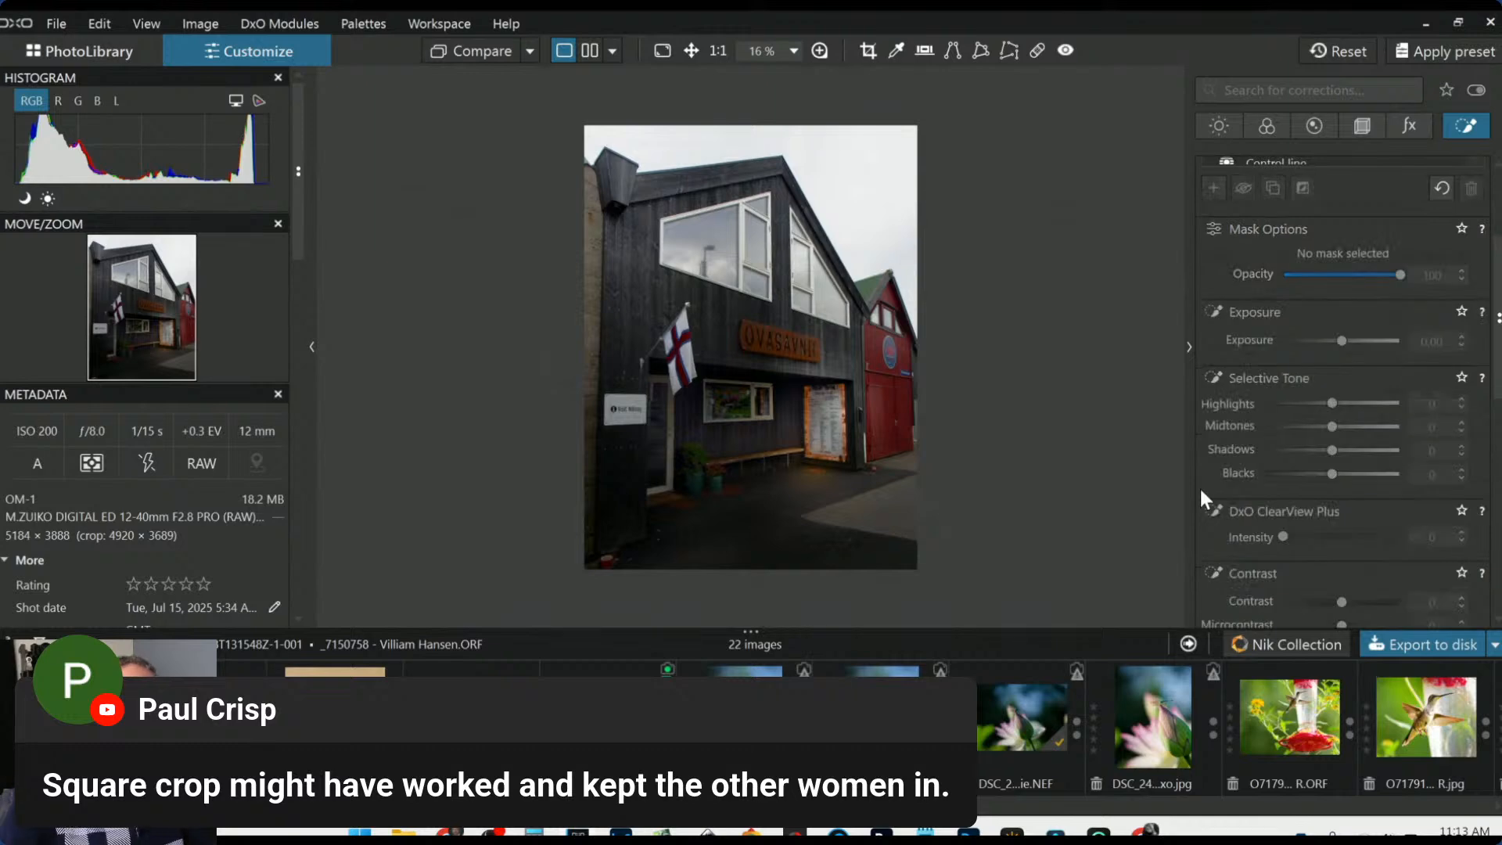
Compare the edited photo with its original version
left_click(439, 50)
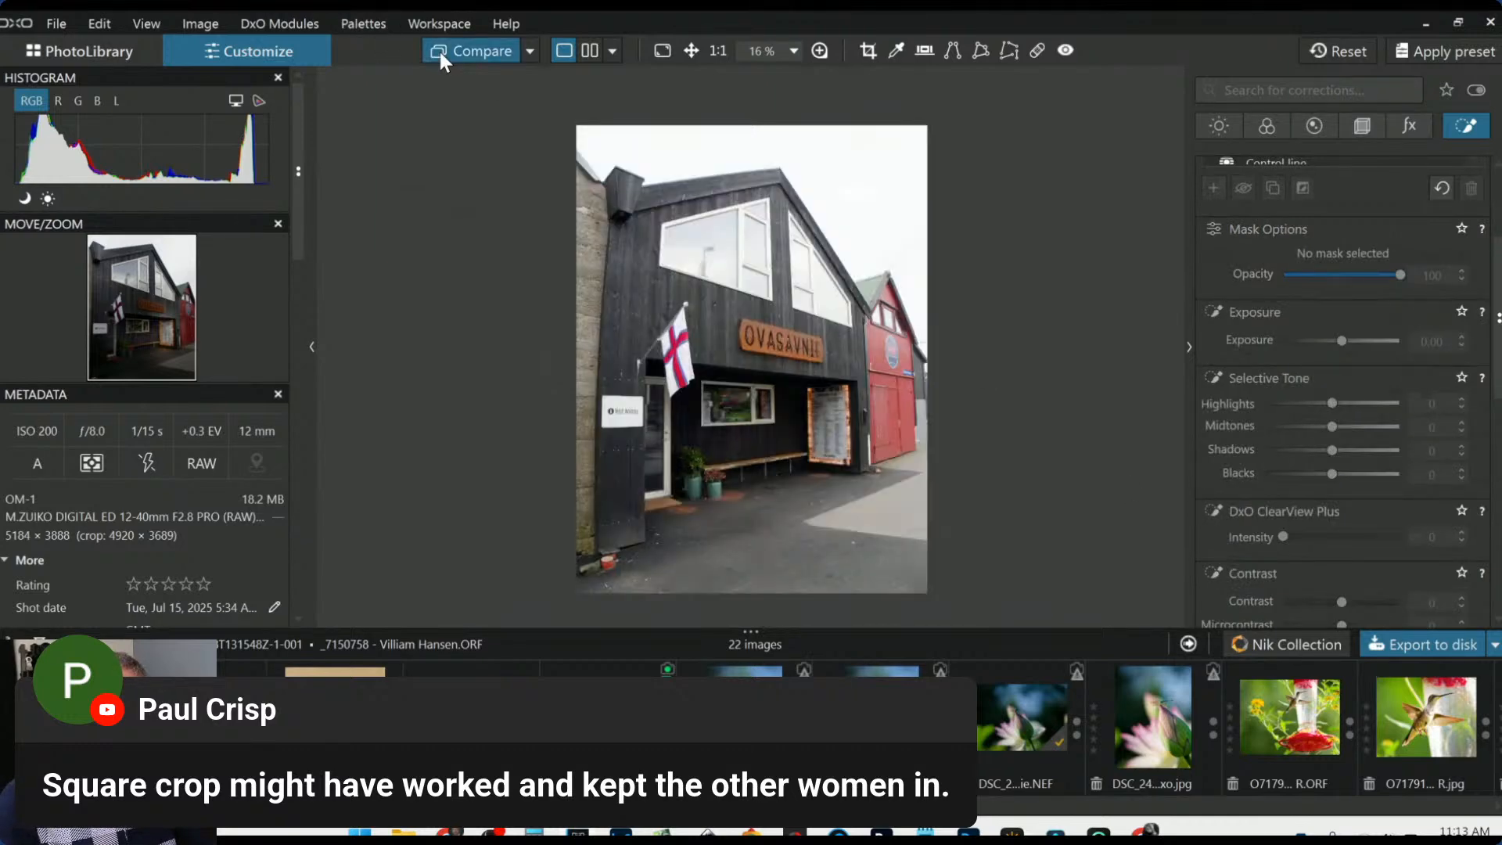
left_click(440, 52)
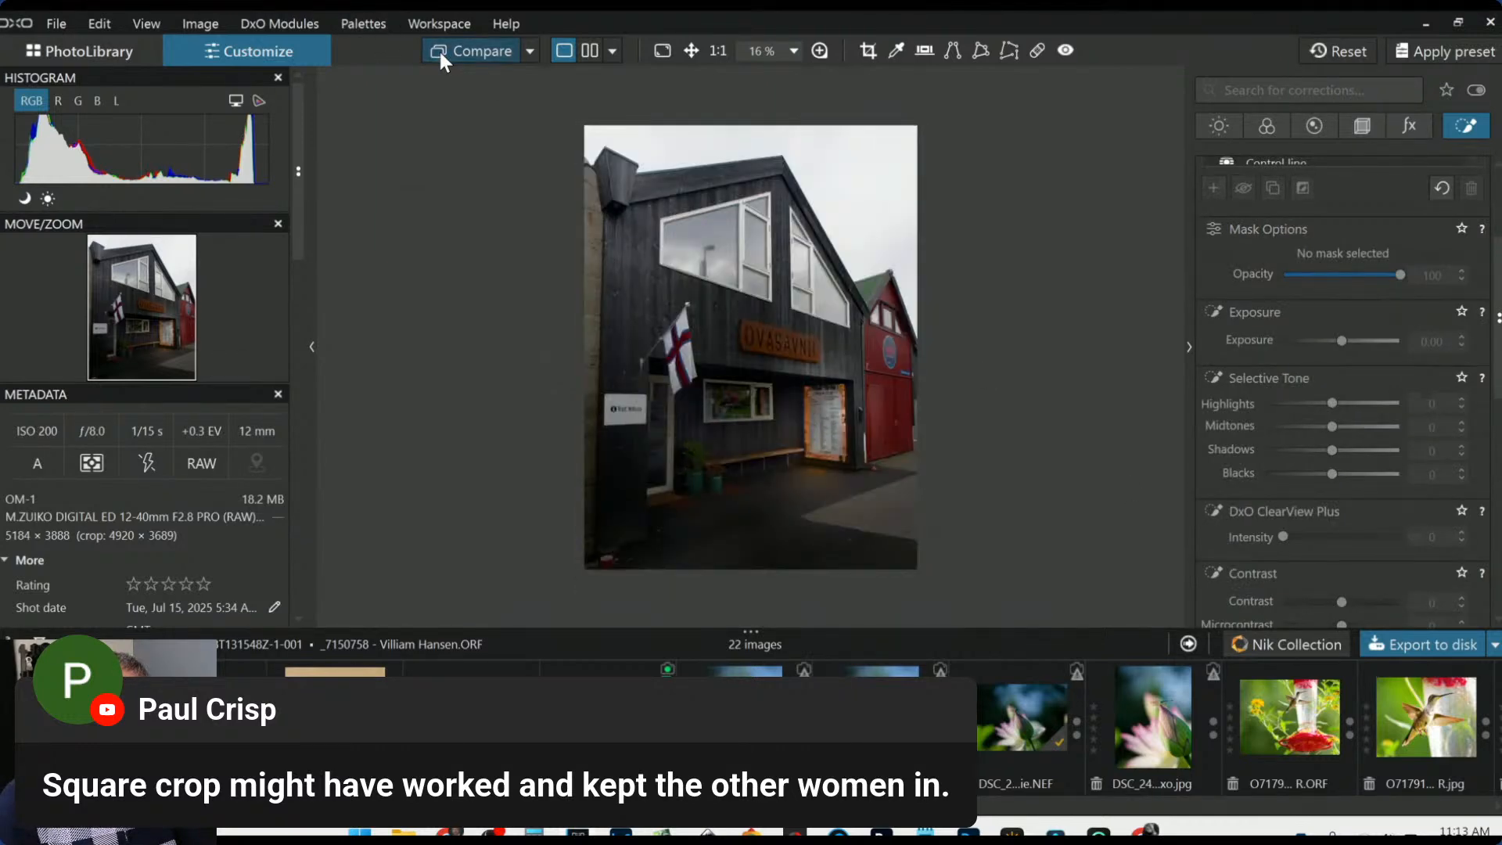
left_click(438, 50)
left_click(439, 50)
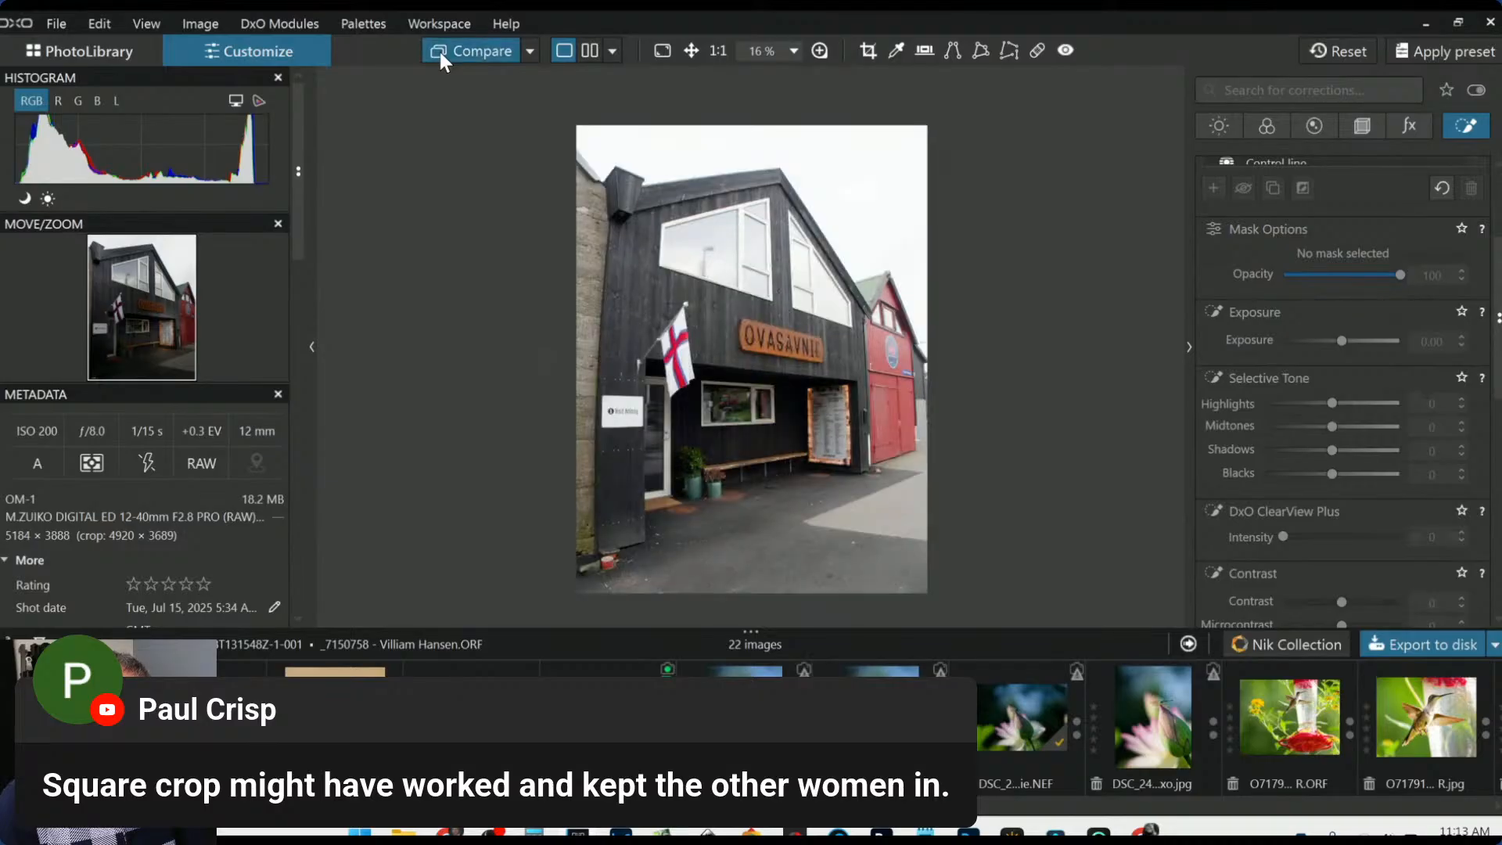
Create a new control point mask on the potted plants, with one point on the green plant and one on the red flowers
scroll(654, 514, "up", 2)
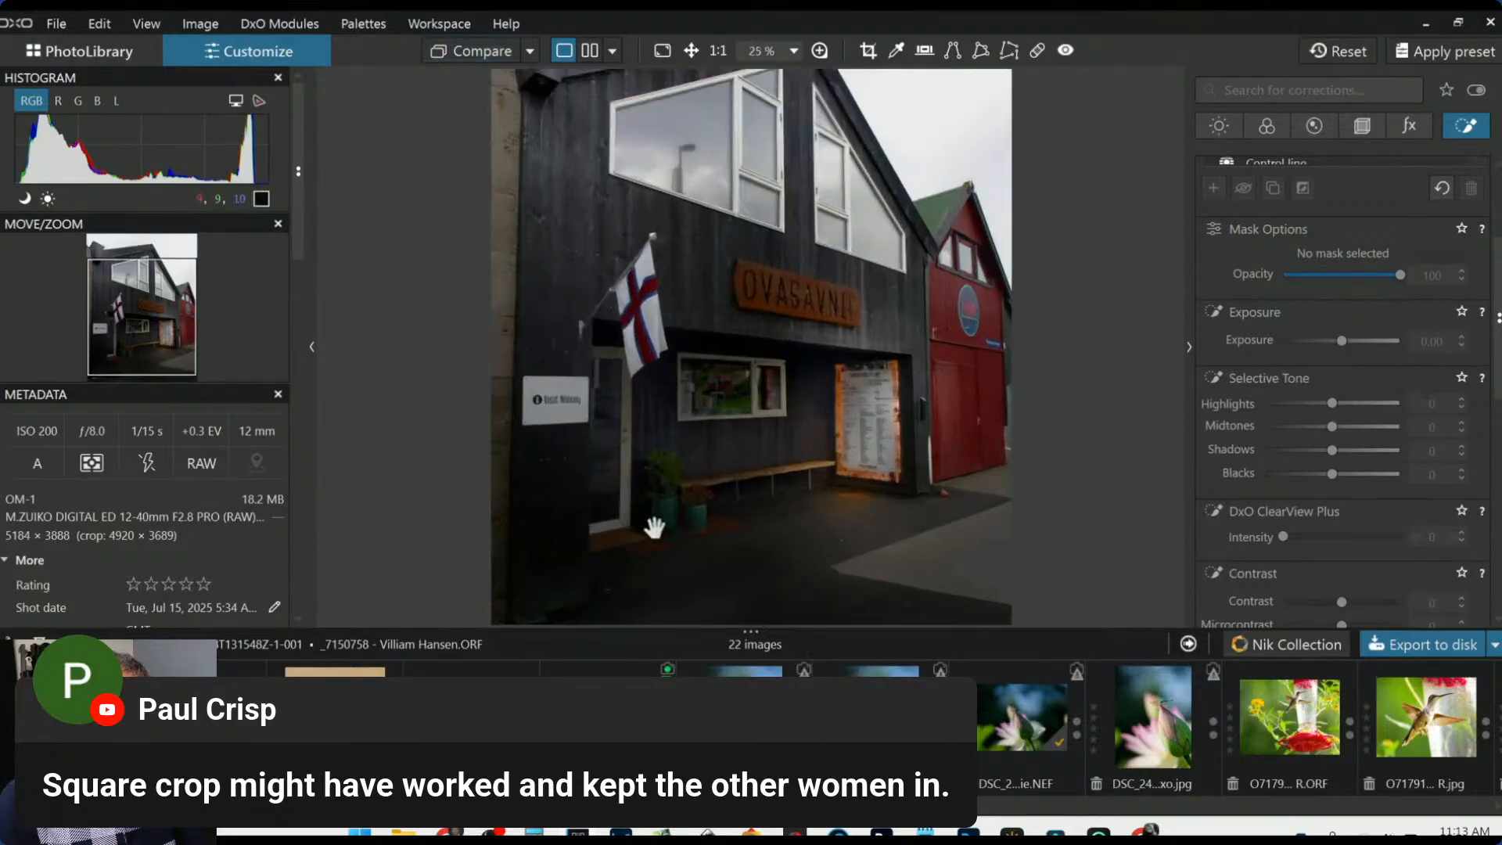
scroll(653, 528, "up", 2)
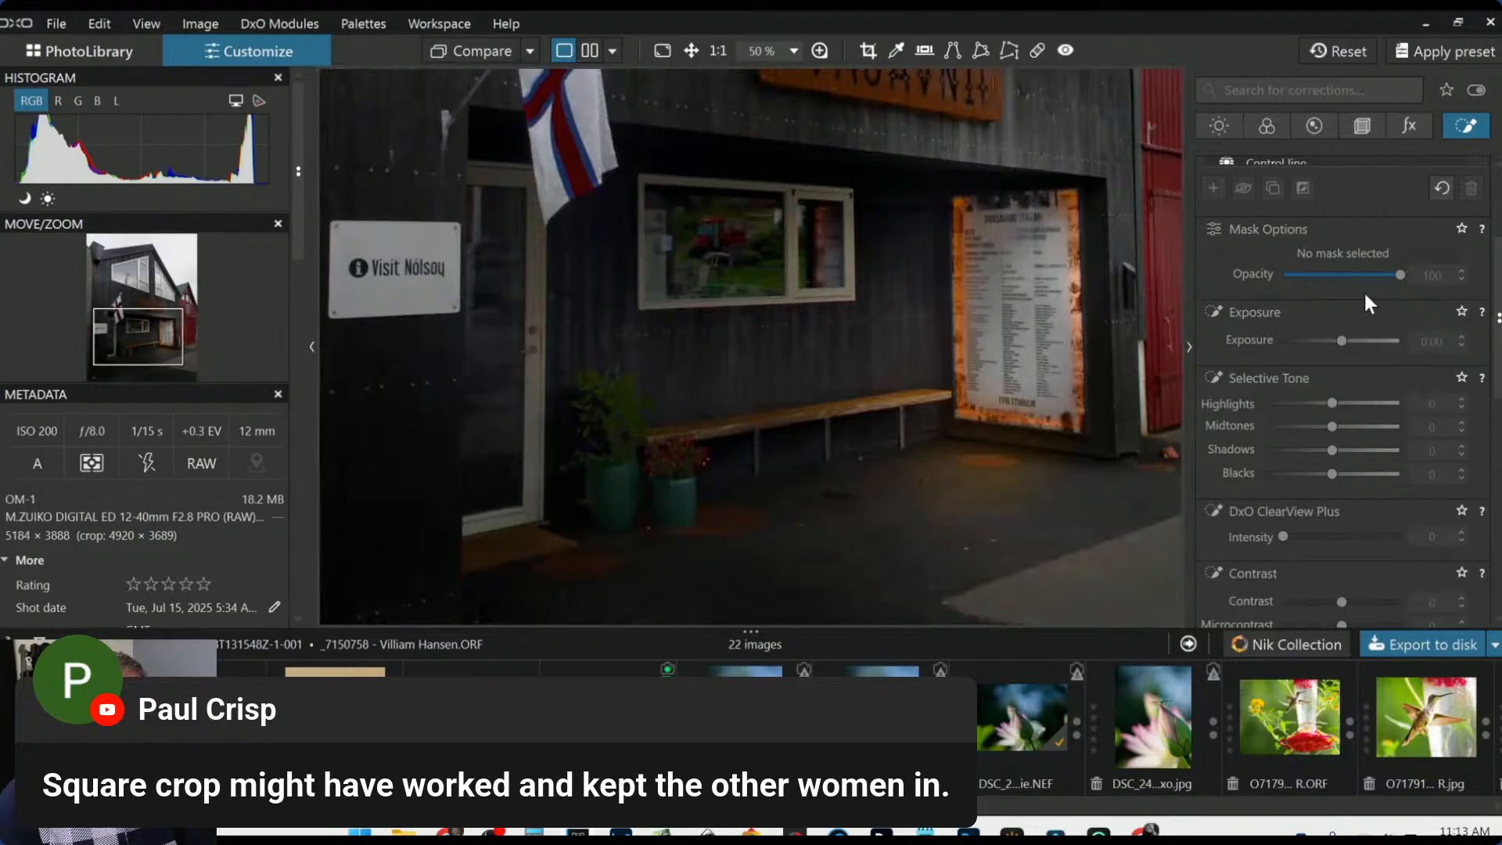
scroll(1364, 297, "up", 3)
left_click(1256, 195)
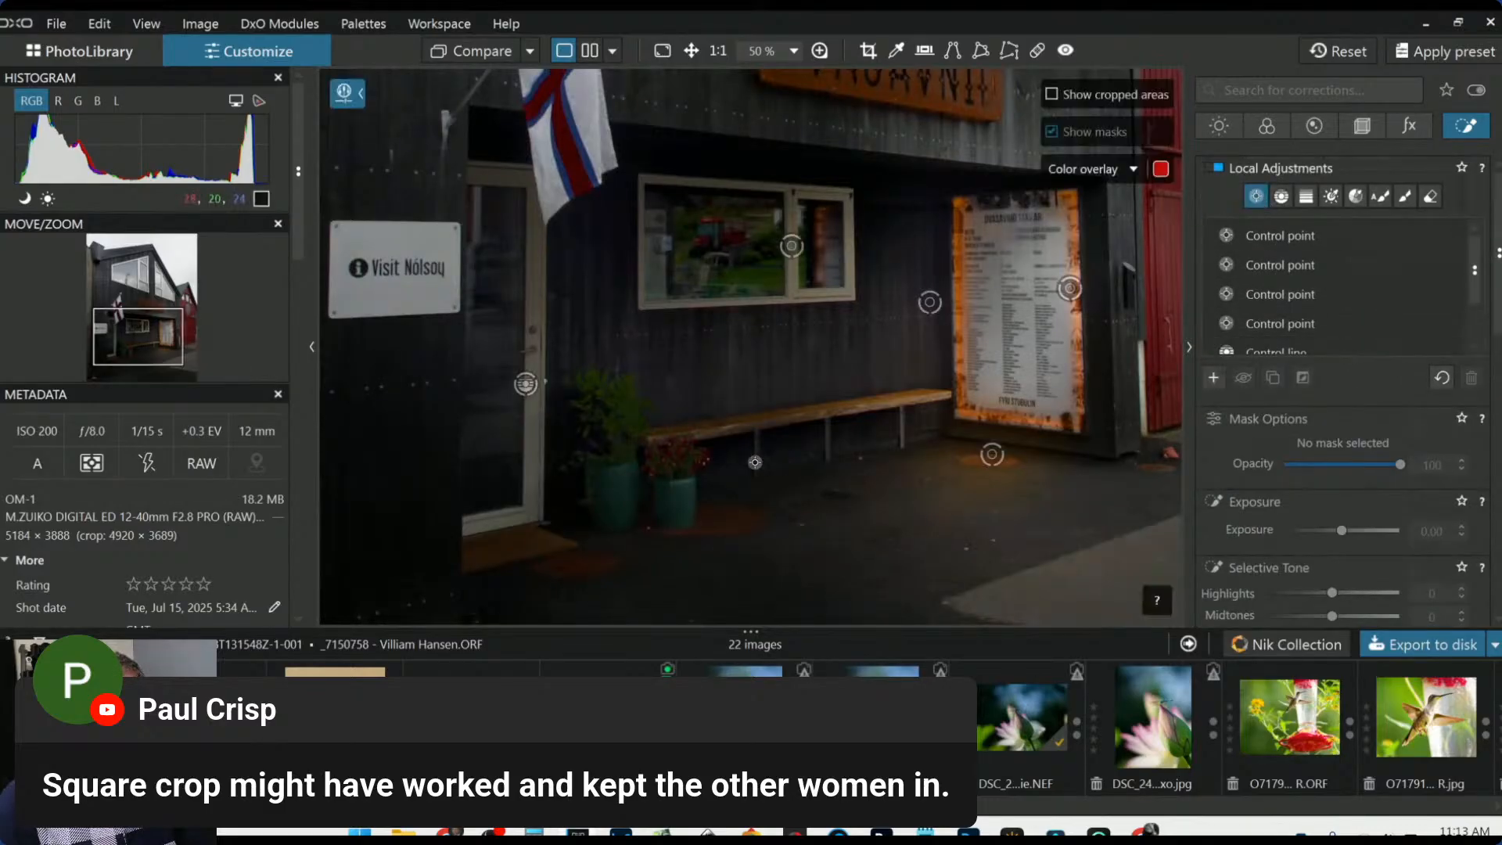
left_click(626, 413)
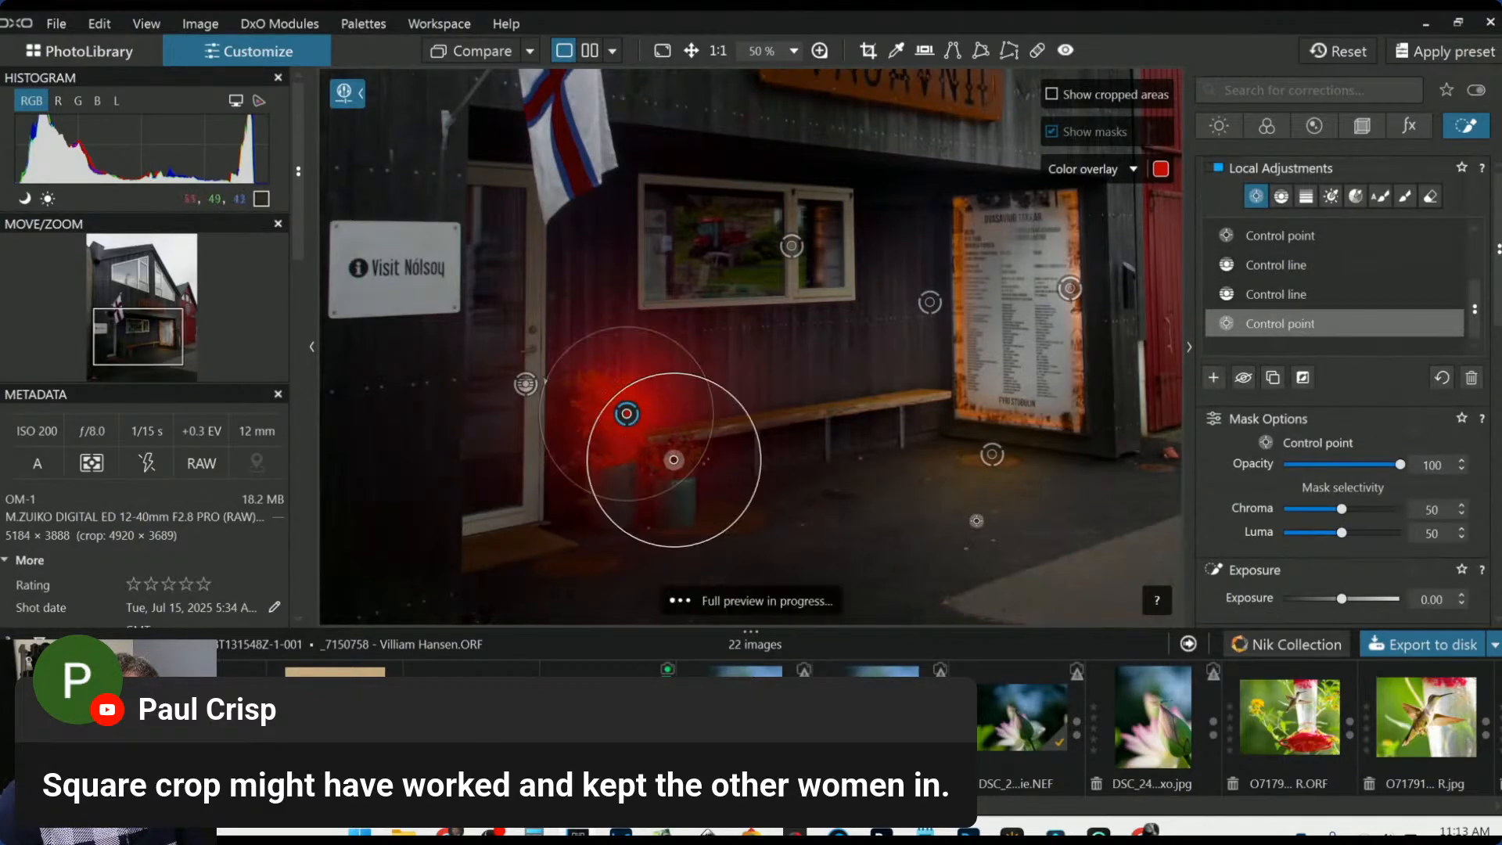
Brighten the potted plants mask with highlights 66, midtones 14 and shadows 11
scroll(1348, 546, "down", 4)
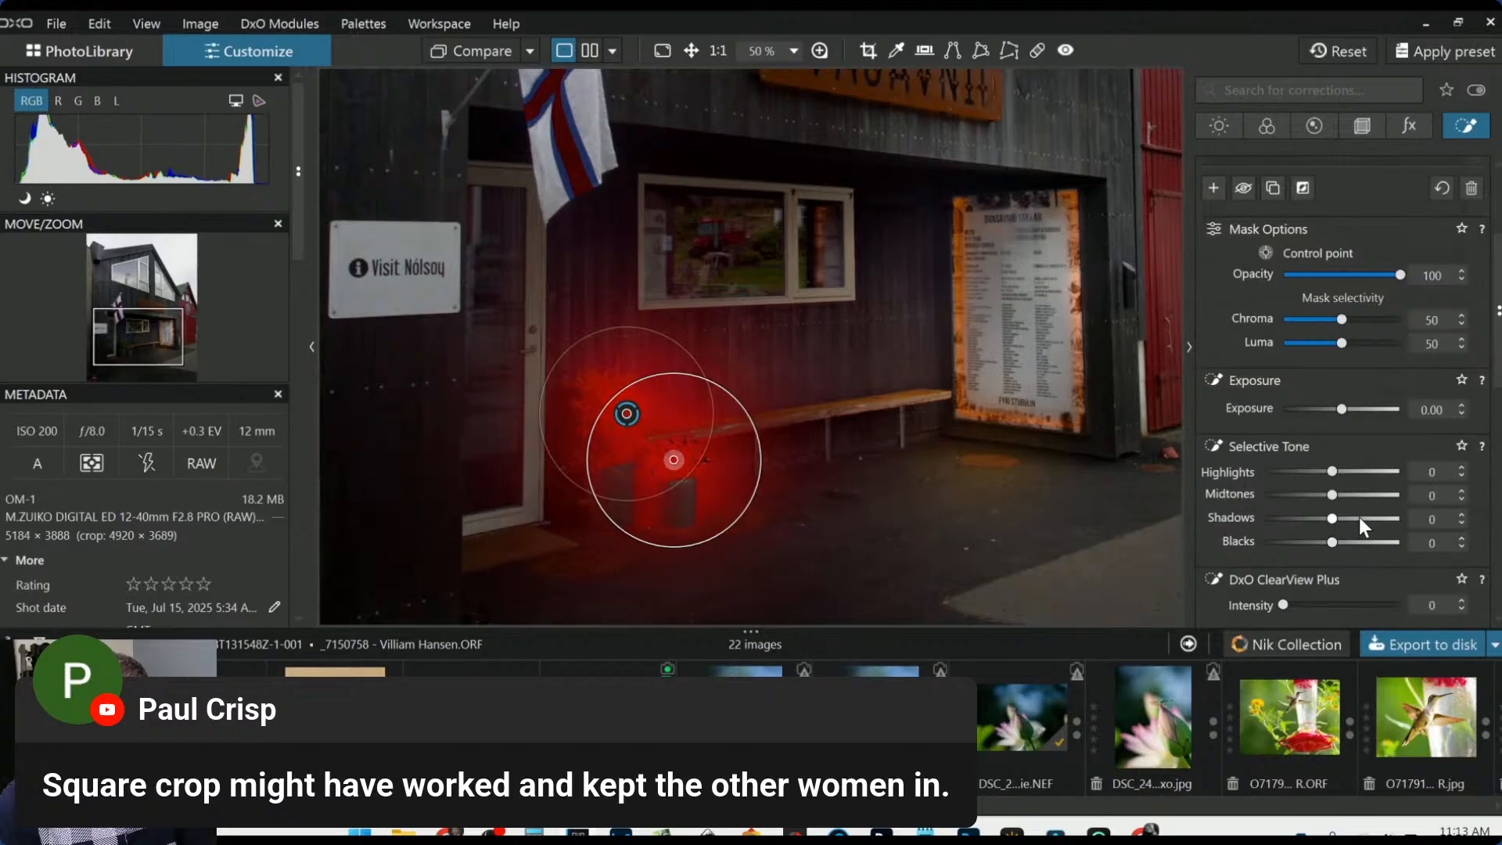
left_click_drag(1357, 517, 1366, 474)
left_click(1340, 496)
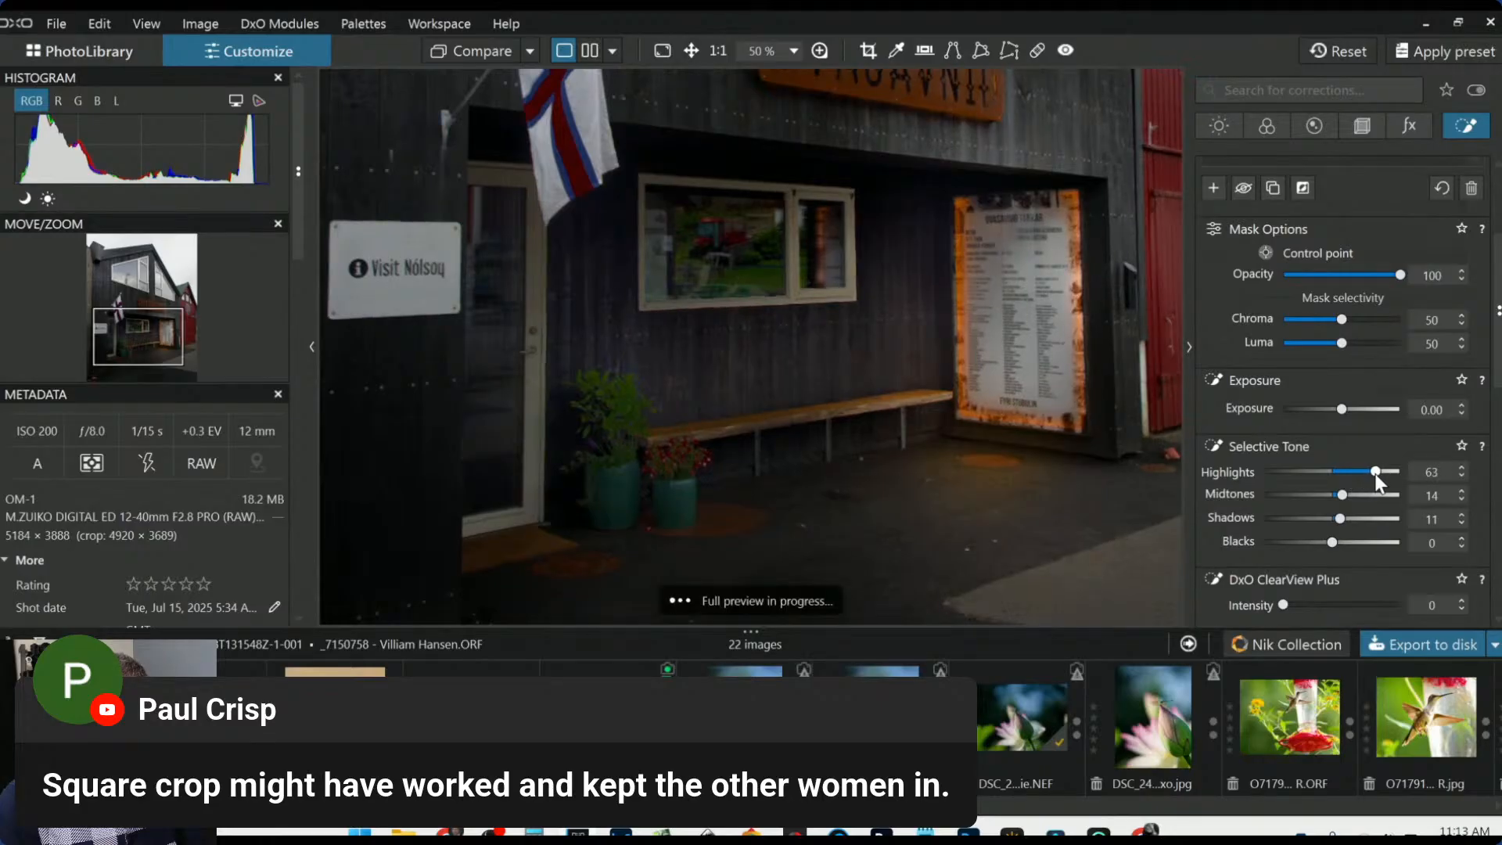
Set the plants mask's magenta HSL luminance to 100, extend the channel's range into the reds, and deselect the mask
scroll(1354, 507, "down", 9)
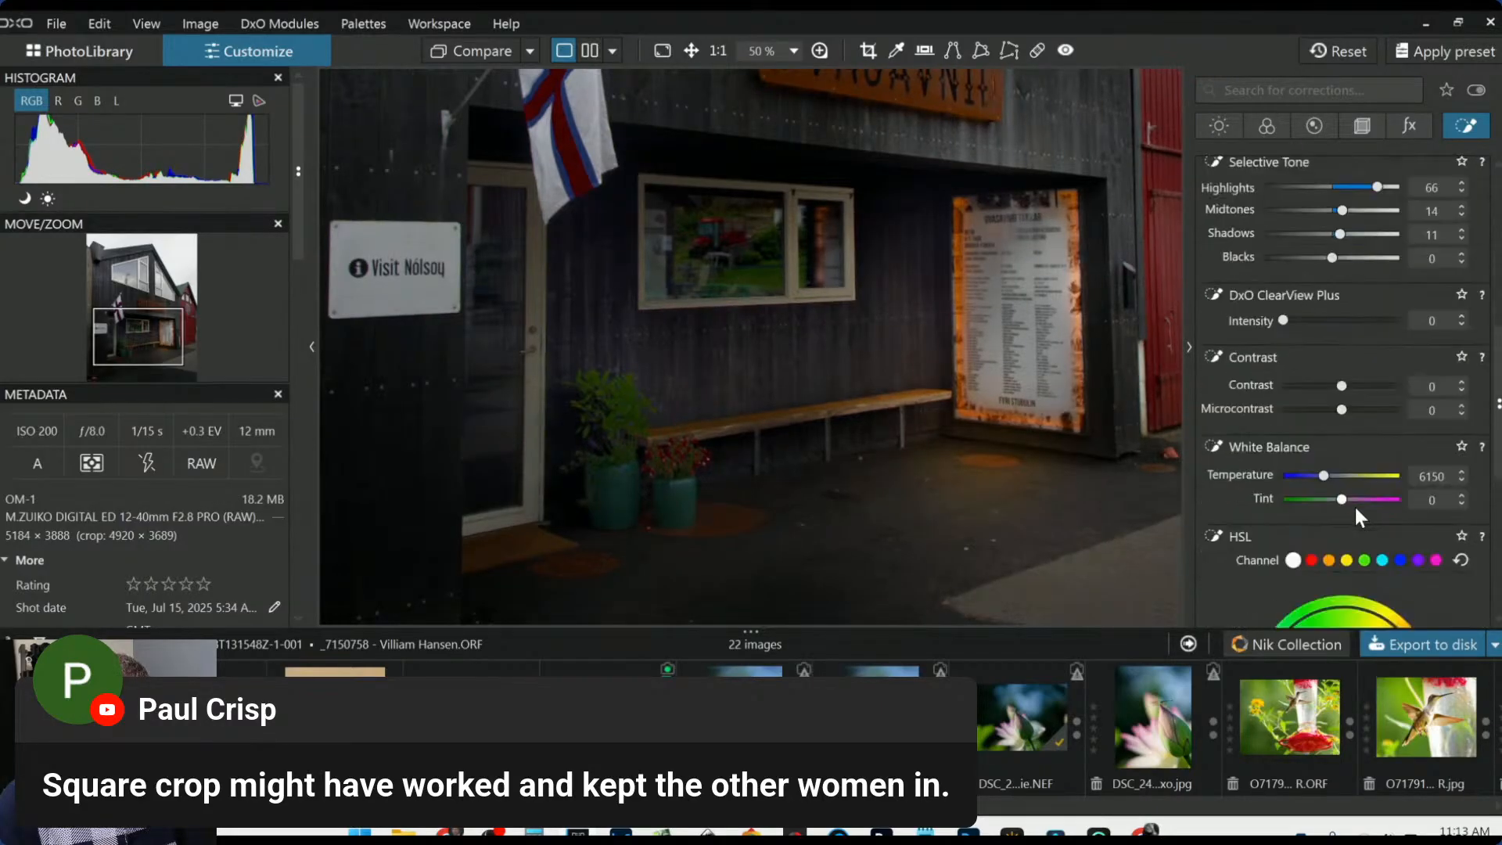
scroll(1355, 517, "down", 1)
left_click(1432, 371)
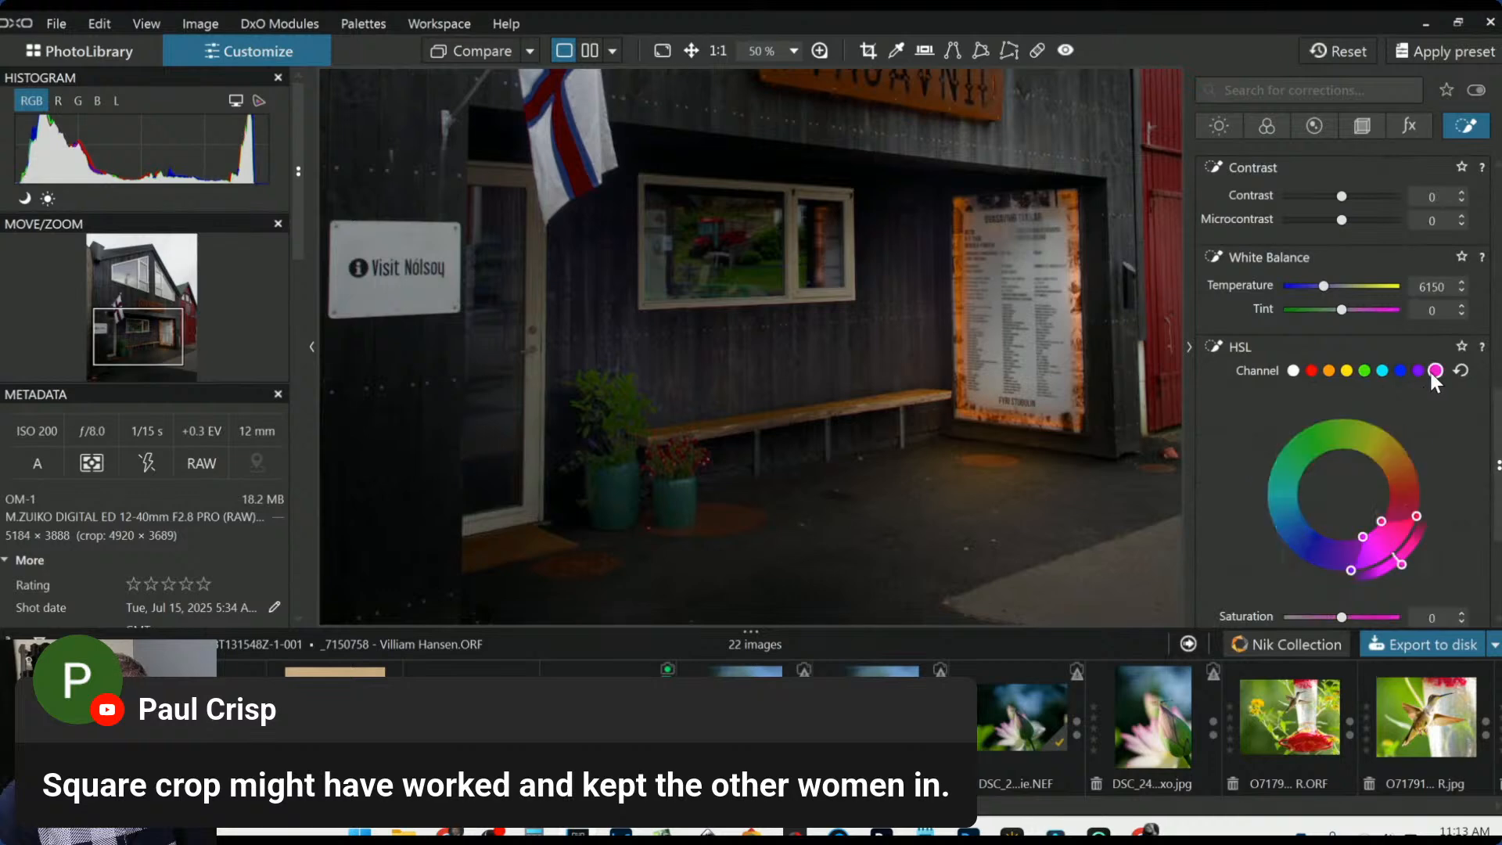
scroll(1374, 431, "down", 3)
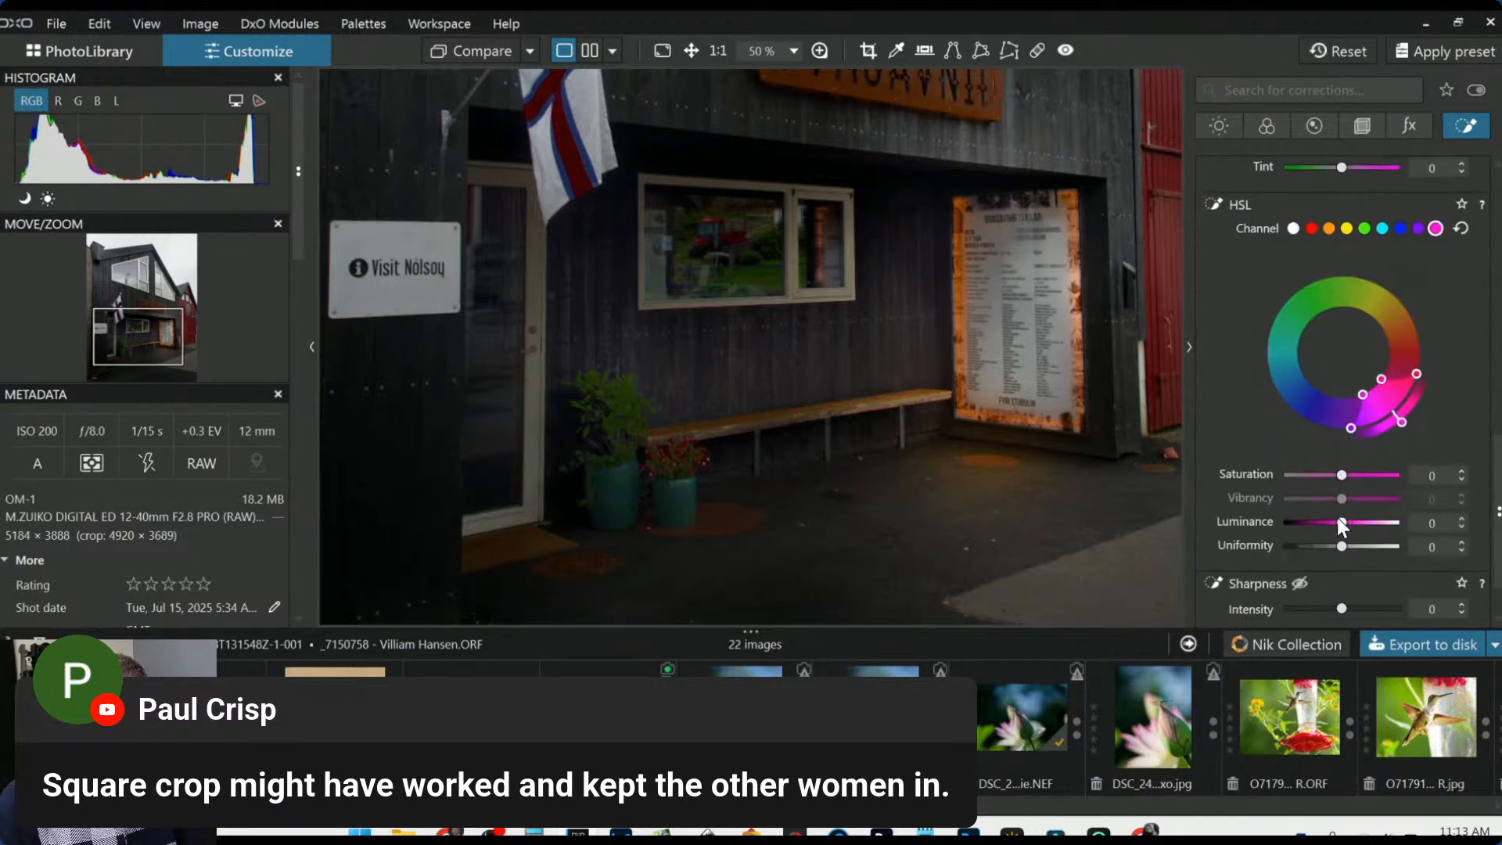
left_click_drag(1339, 522, 1398, 522)
left_click_drag(1381, 384, 1398, 368)
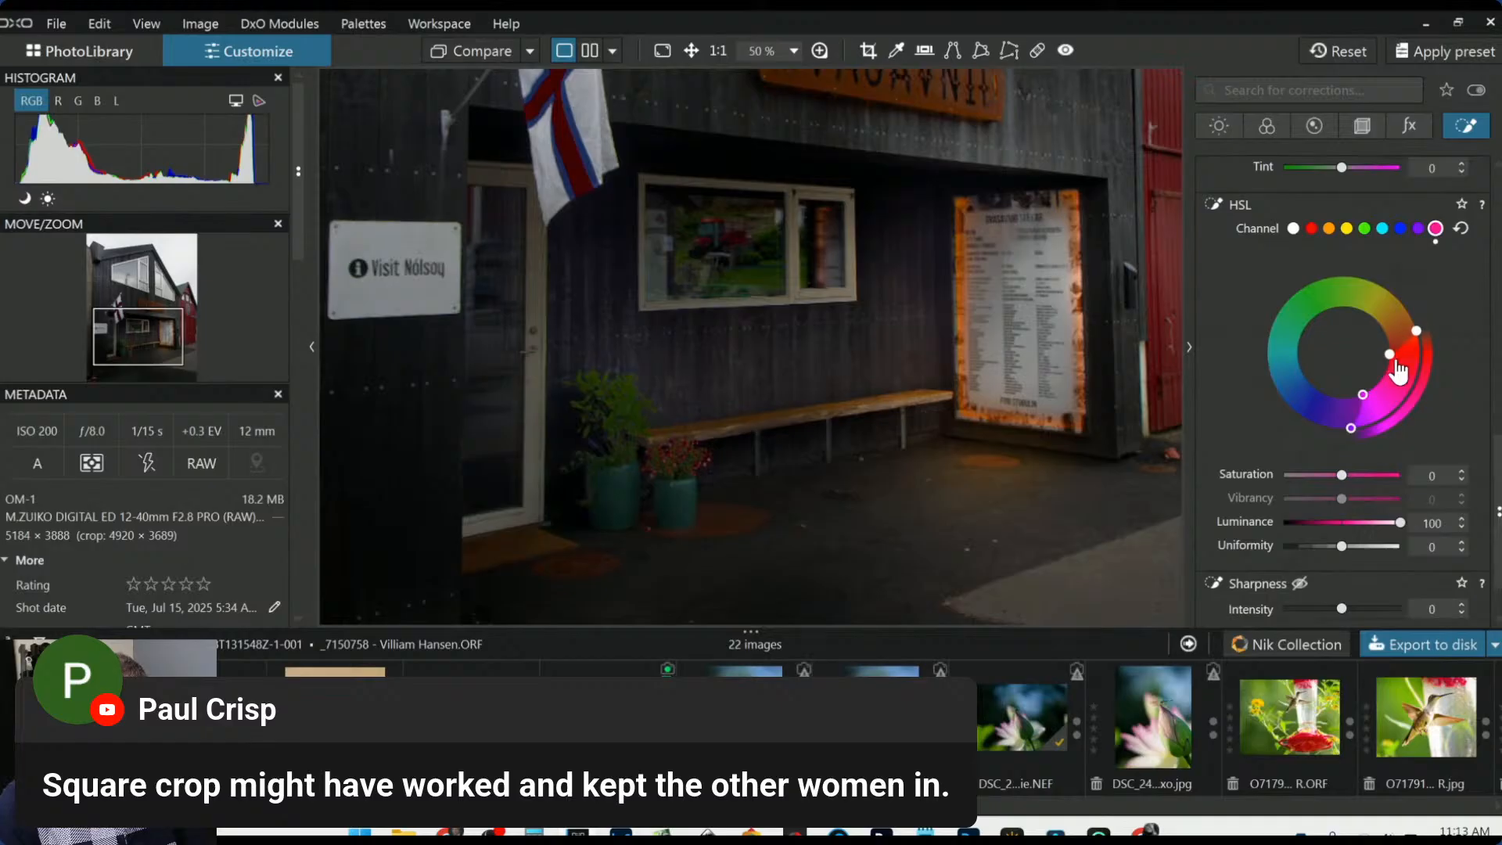
key("Escape")
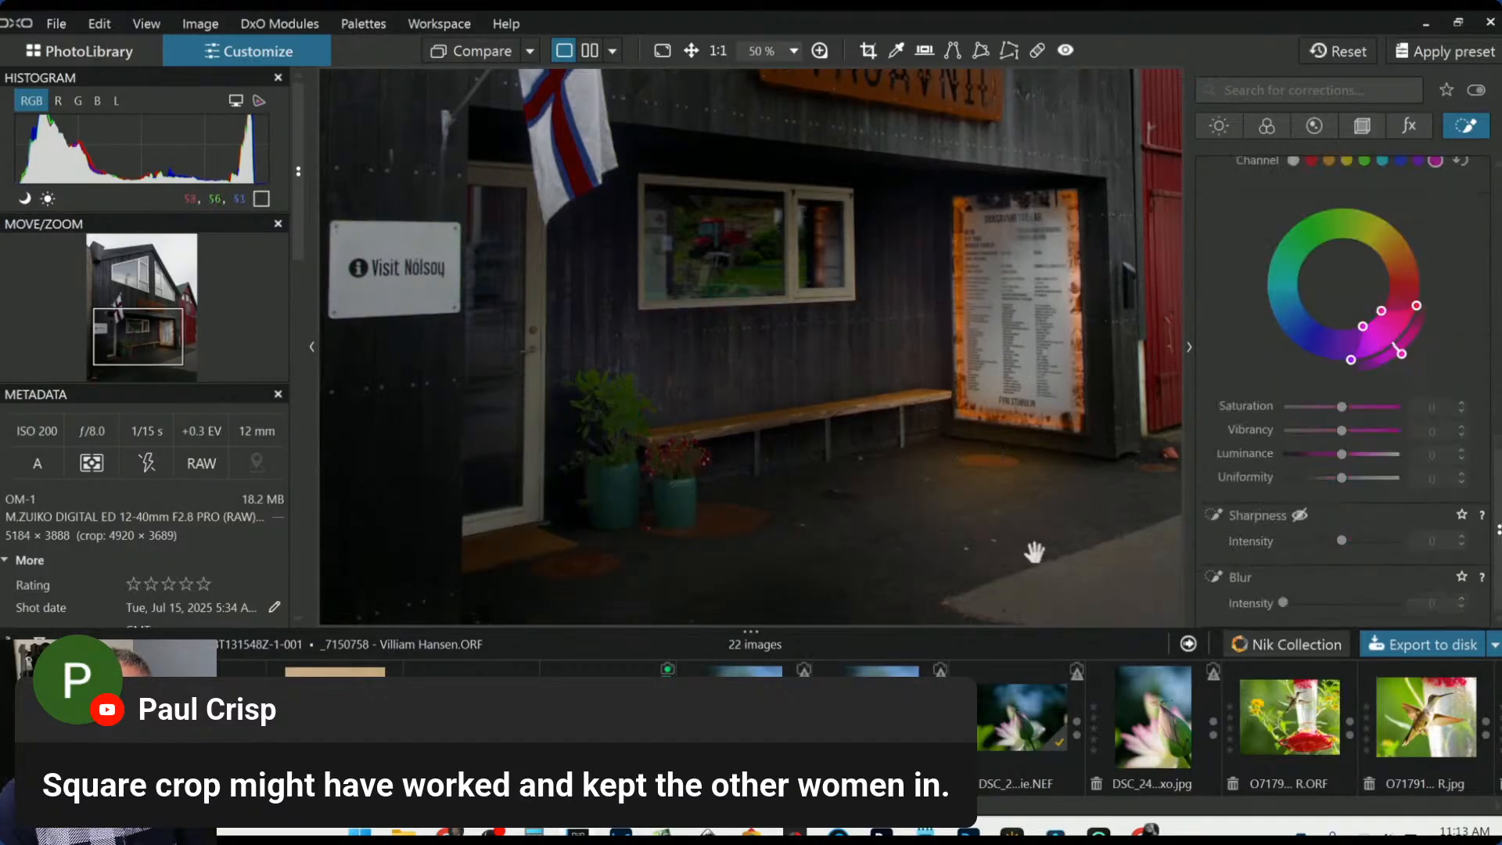
scroll(1030, 575, "down", 5)
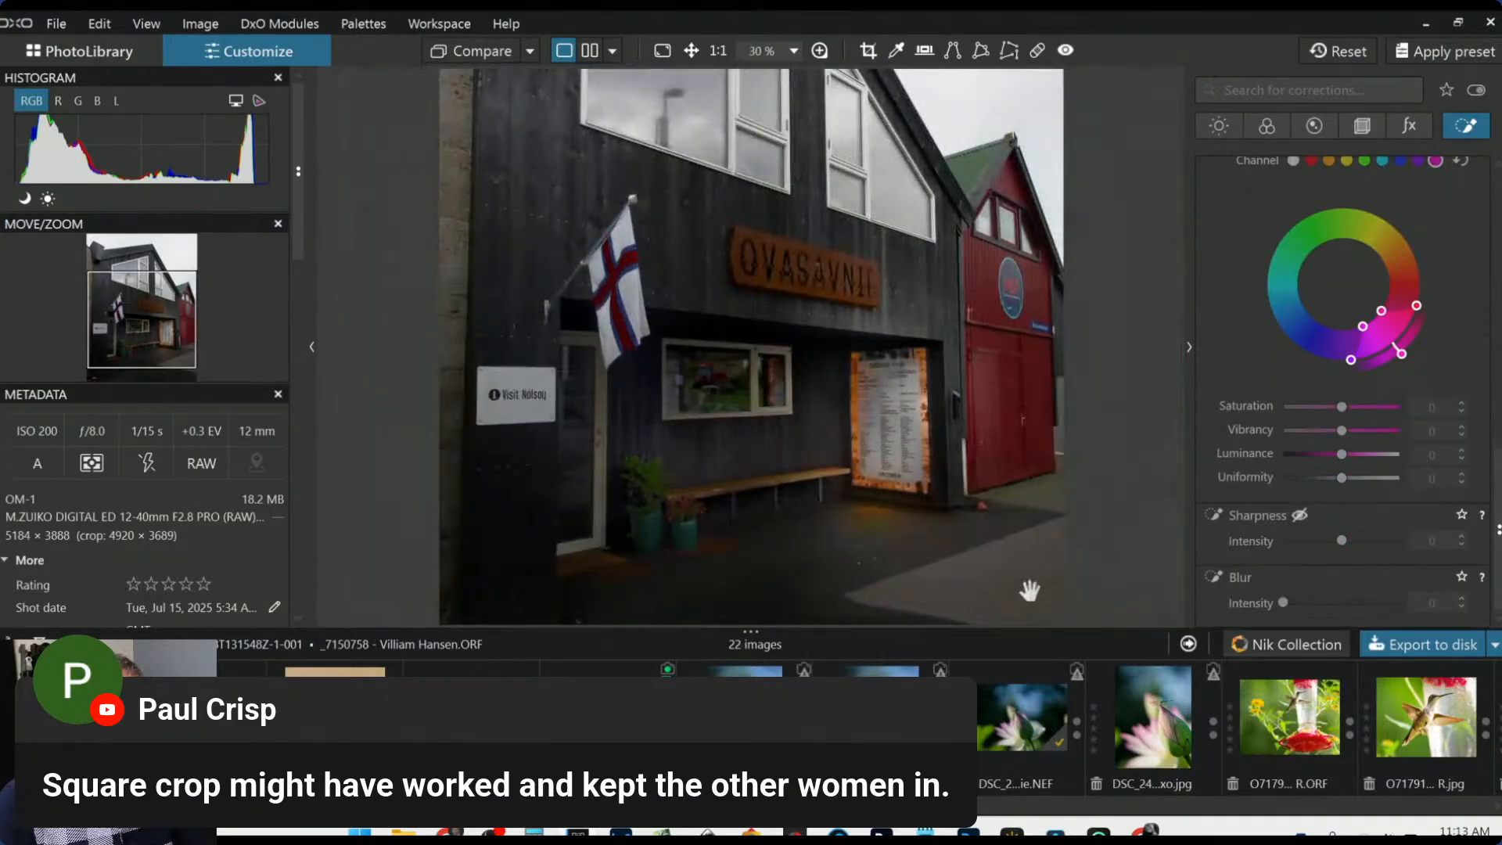
scroll(1029, 588, "down", 3)
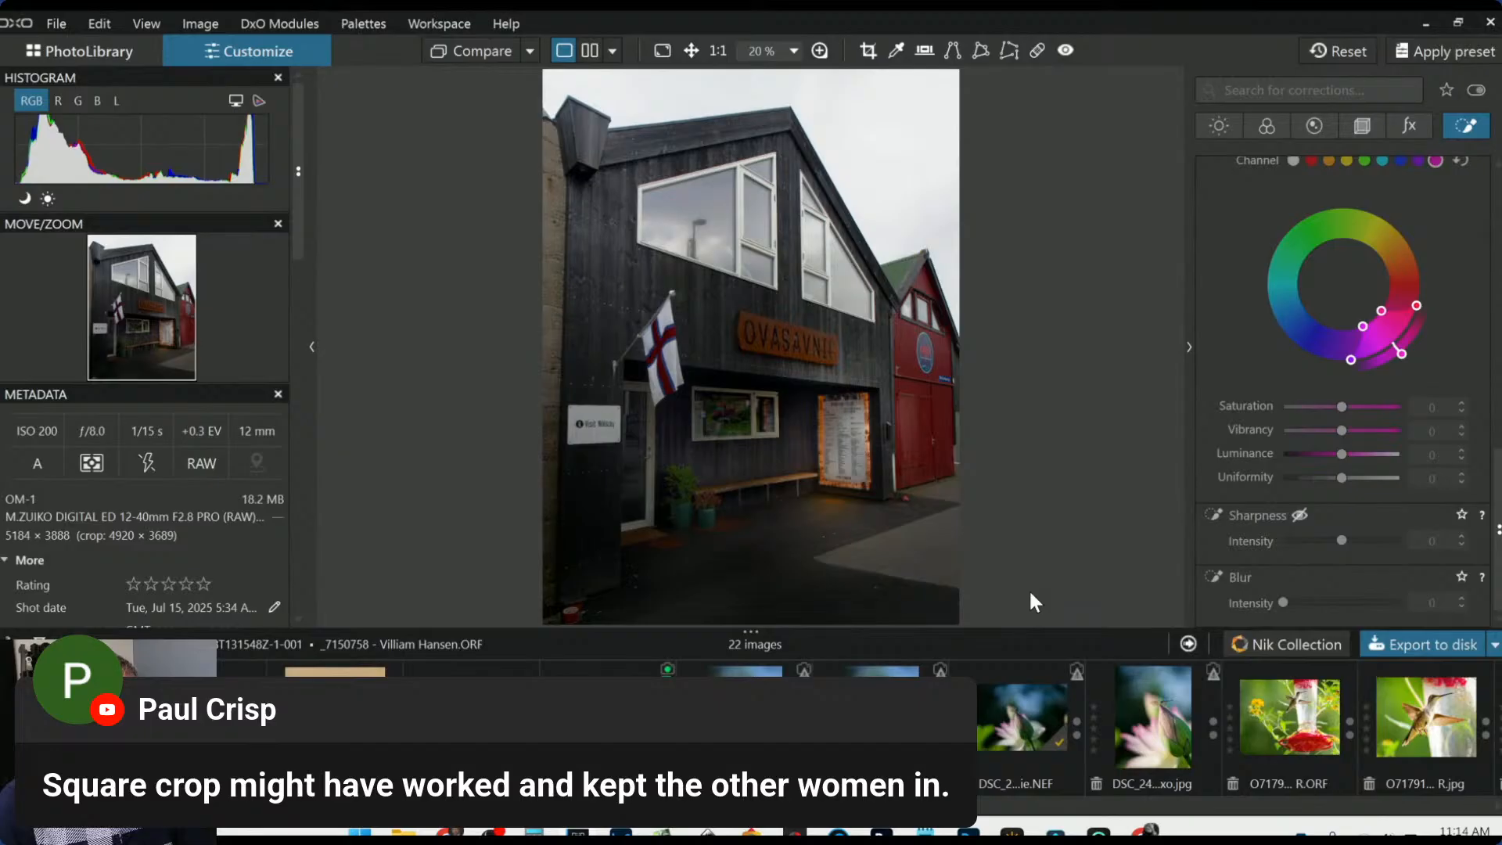
scroll(1030, 594, "down", 1)
scroll(1326, 282, "up", 10)
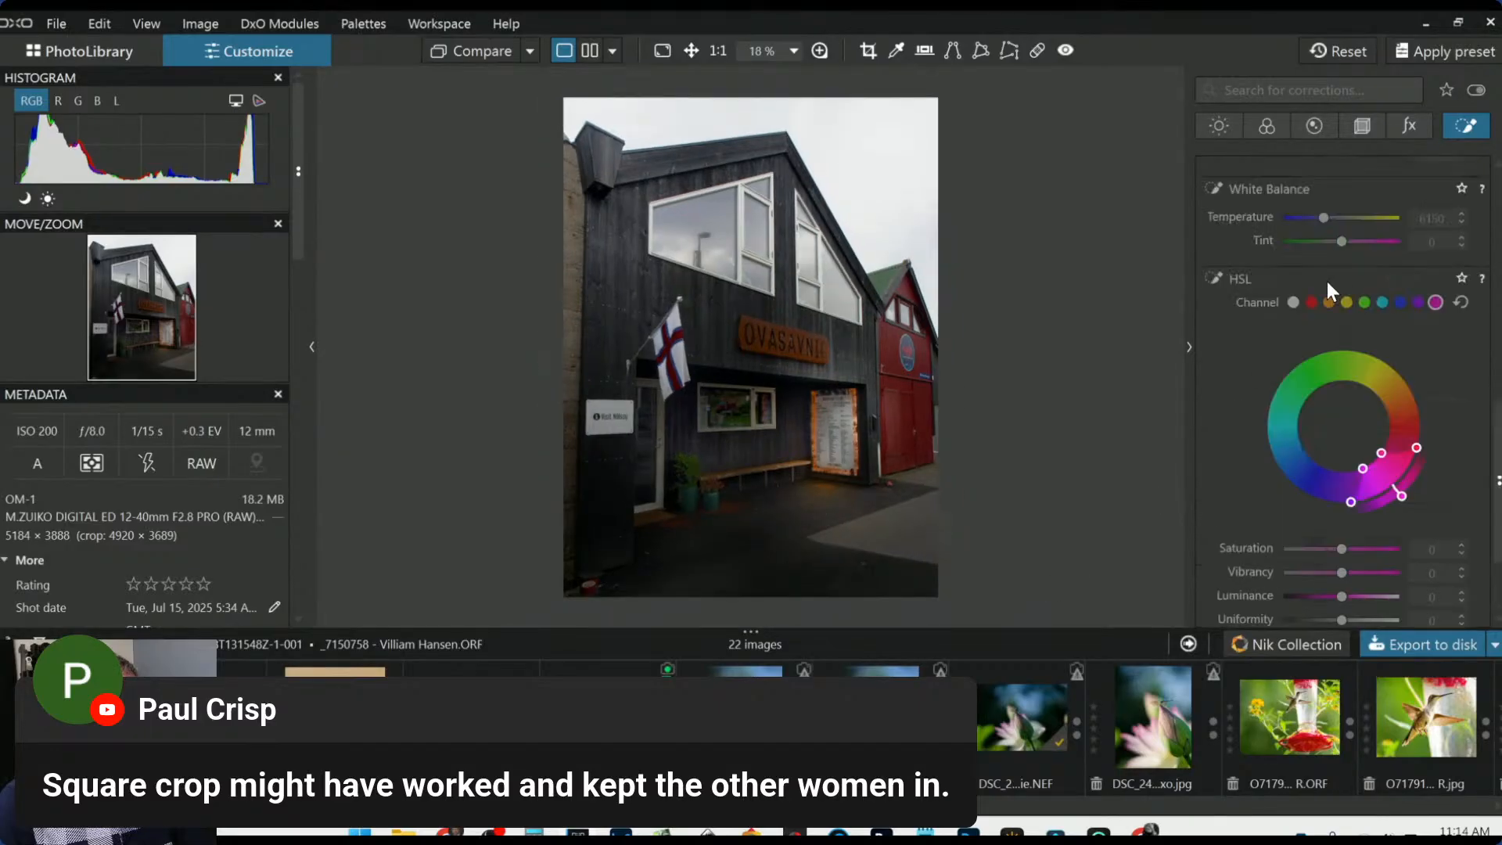
Add a control line mask over the sky, running from beside the gable down to the facade, with luma selectivity 55
scroll(1299, 279, "up", 2)
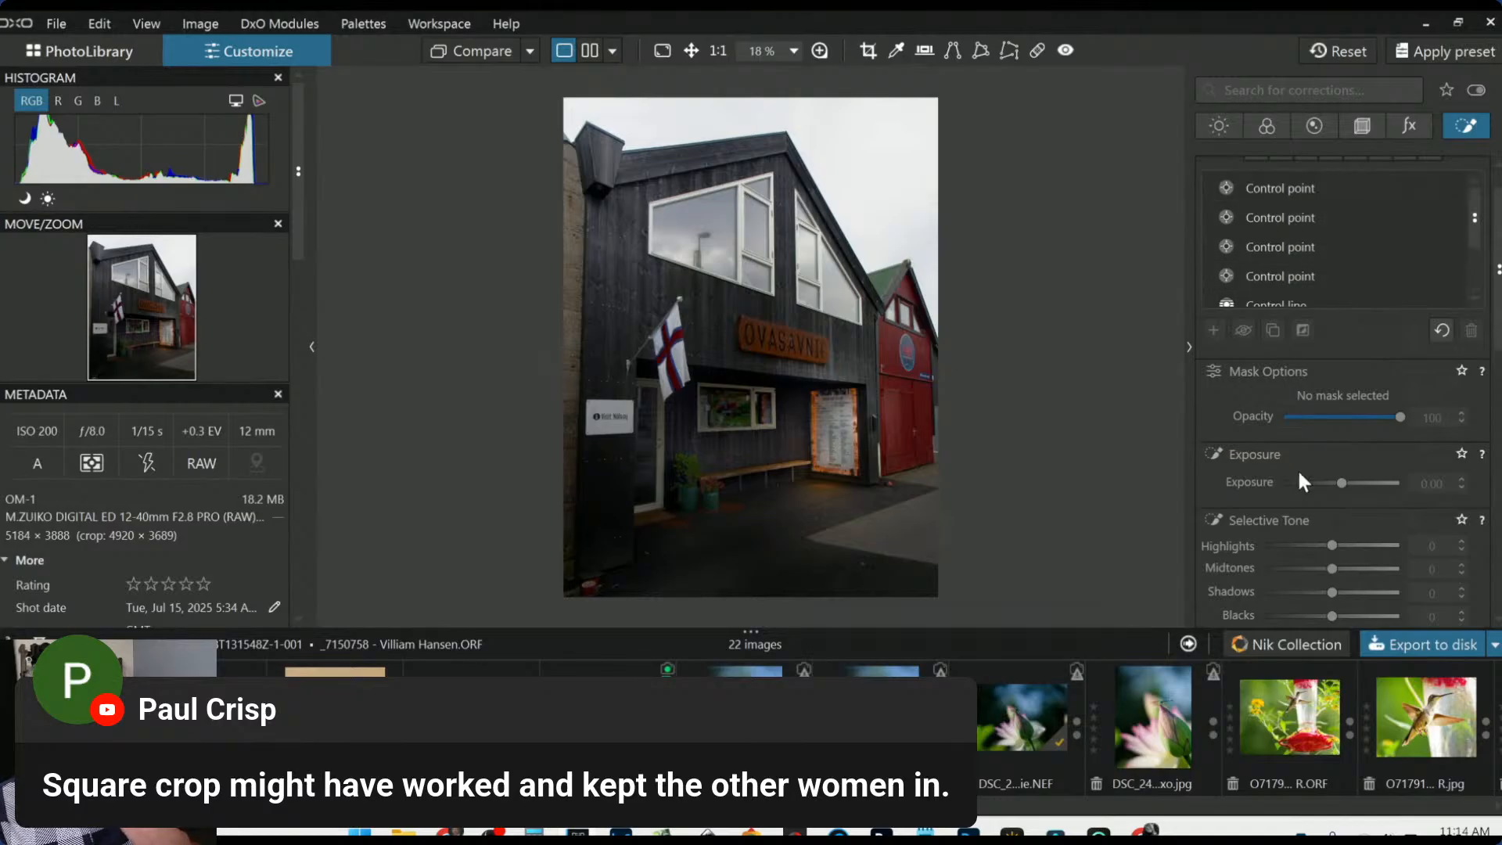
scroll(1298, 469, "up", 1)
left_click(1280, 196)
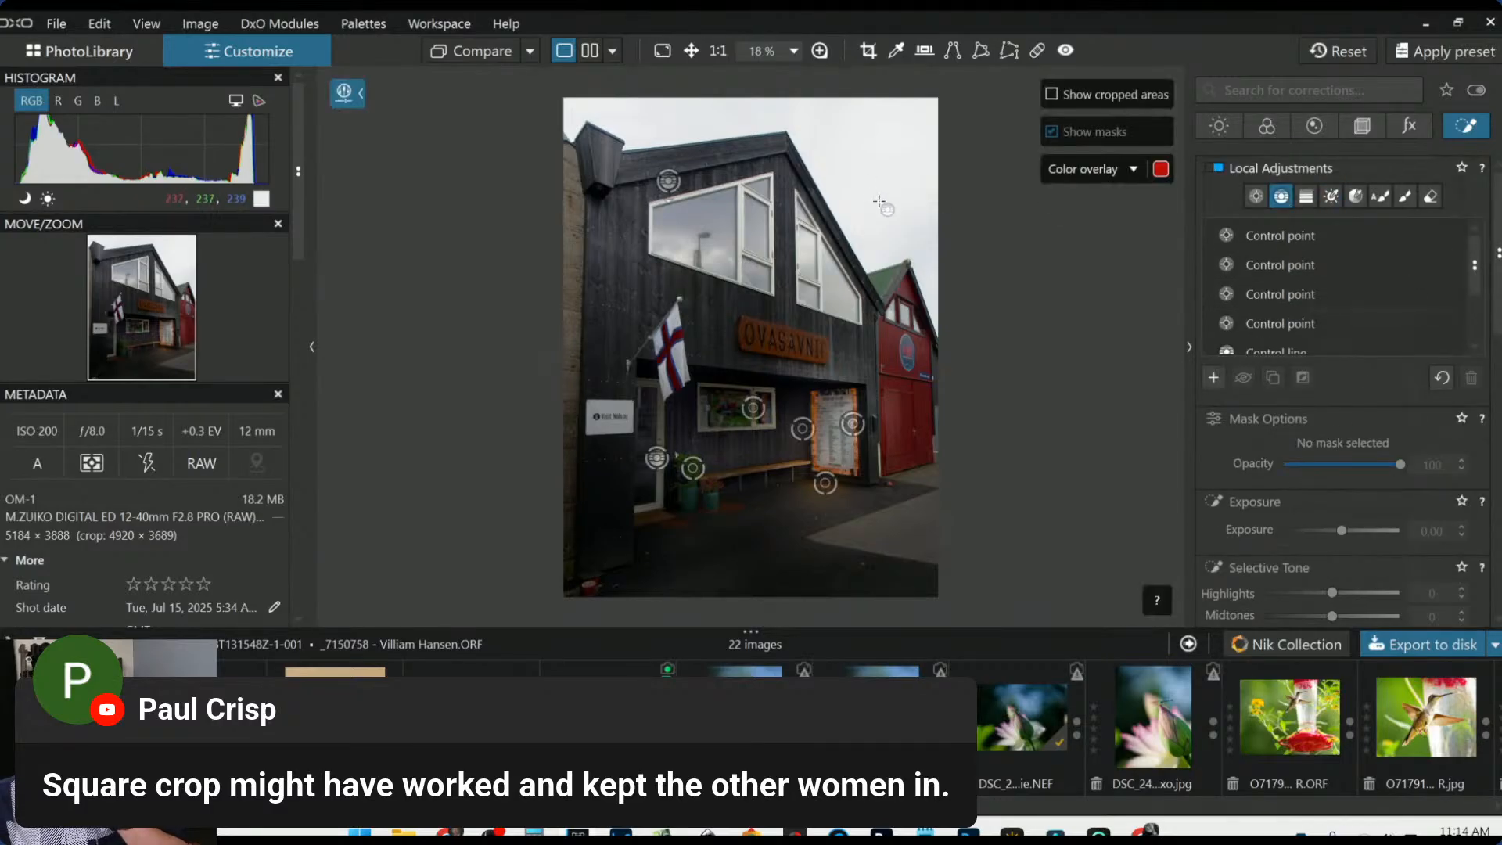
left_click_drag(878, 201, 825, 375)
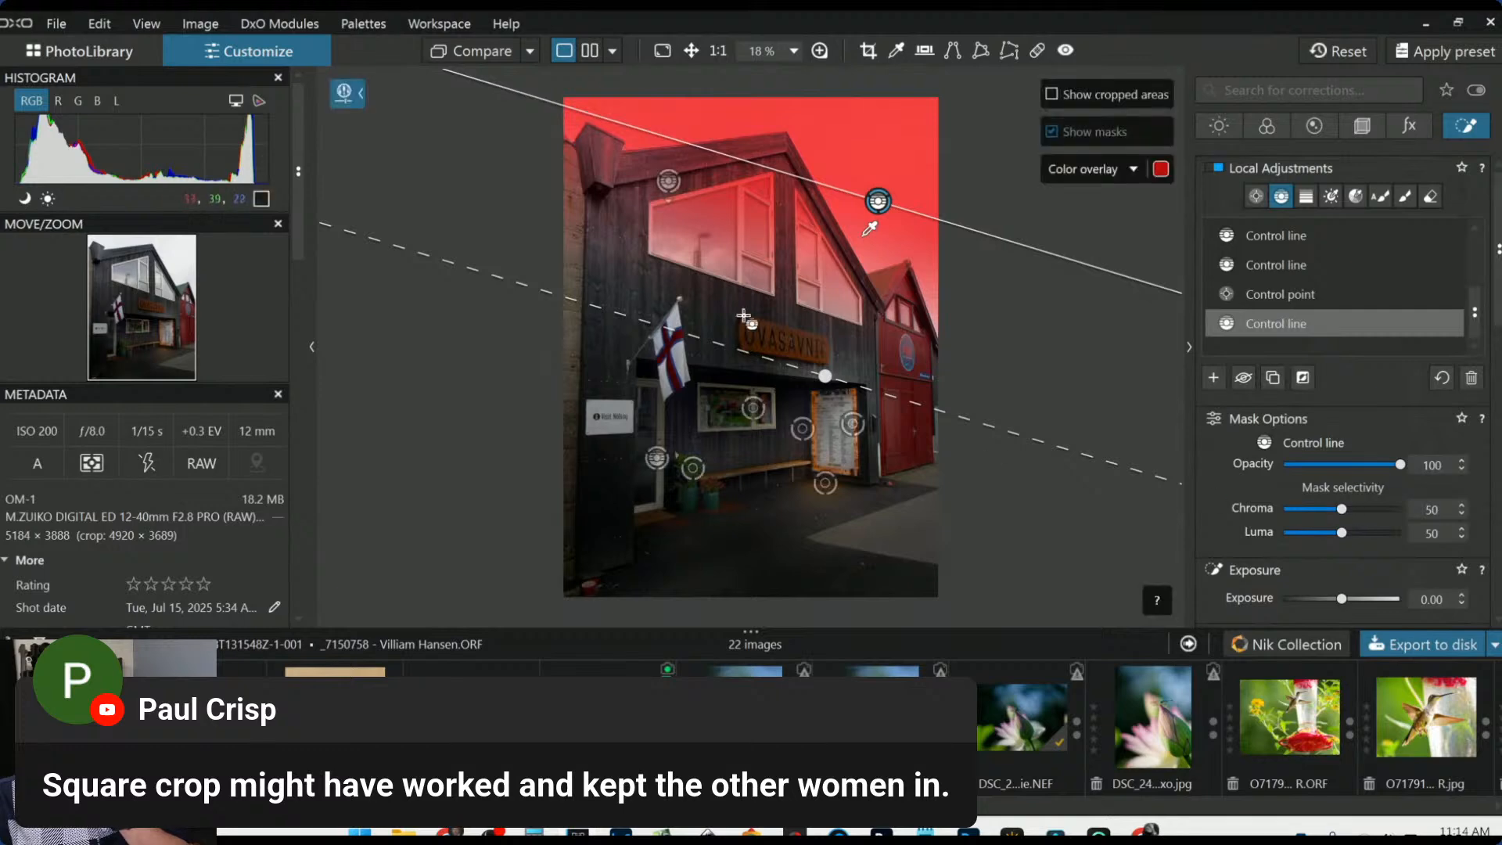
scroll(1295, 516, "down", 2)
scroll(1296, 506, "down", 1)
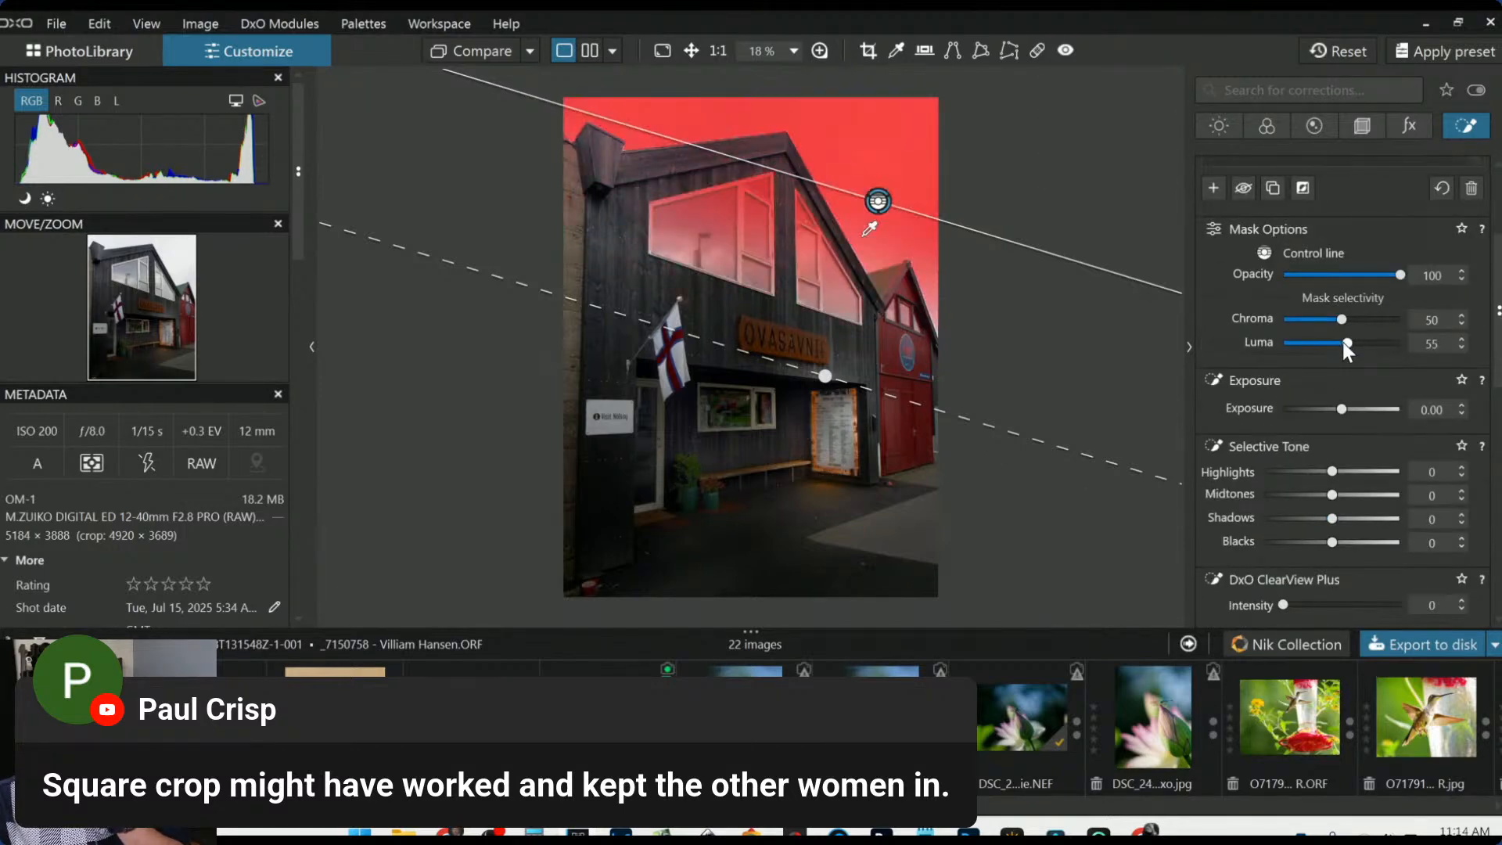
Set the sky mask's ClearView Plus intensity to 85 and its contrast to 12
scroll(1330, 473, "down", 2)
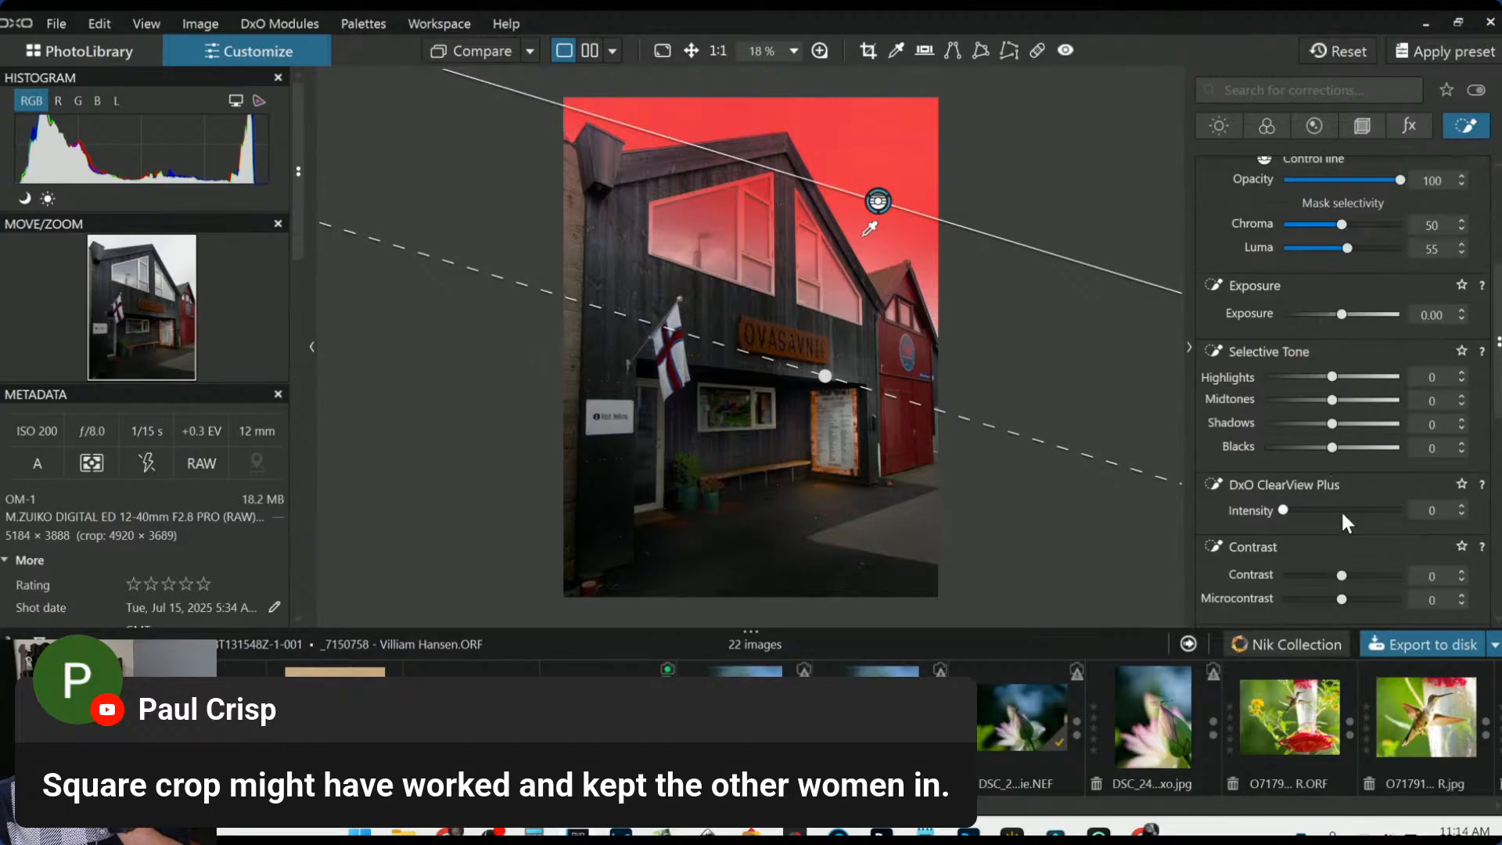
left_click_drag(1340, 509, 1344, 510)
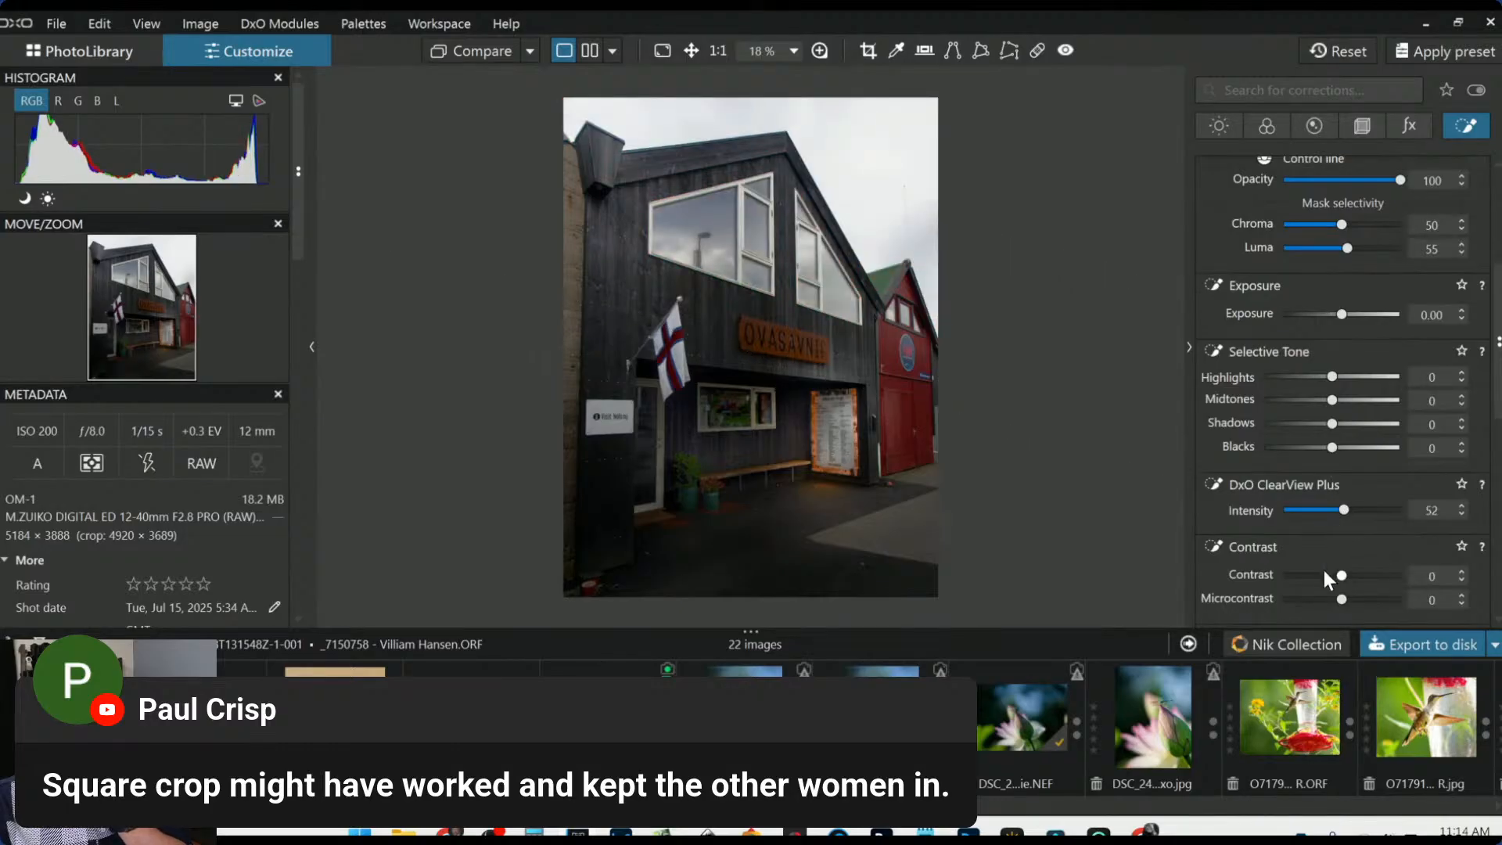
mouse_move(1324, 571)
left_mouse_down()
mouse_move(1298, 571)
mouse_move(1330, 576)
left_mouse_up()
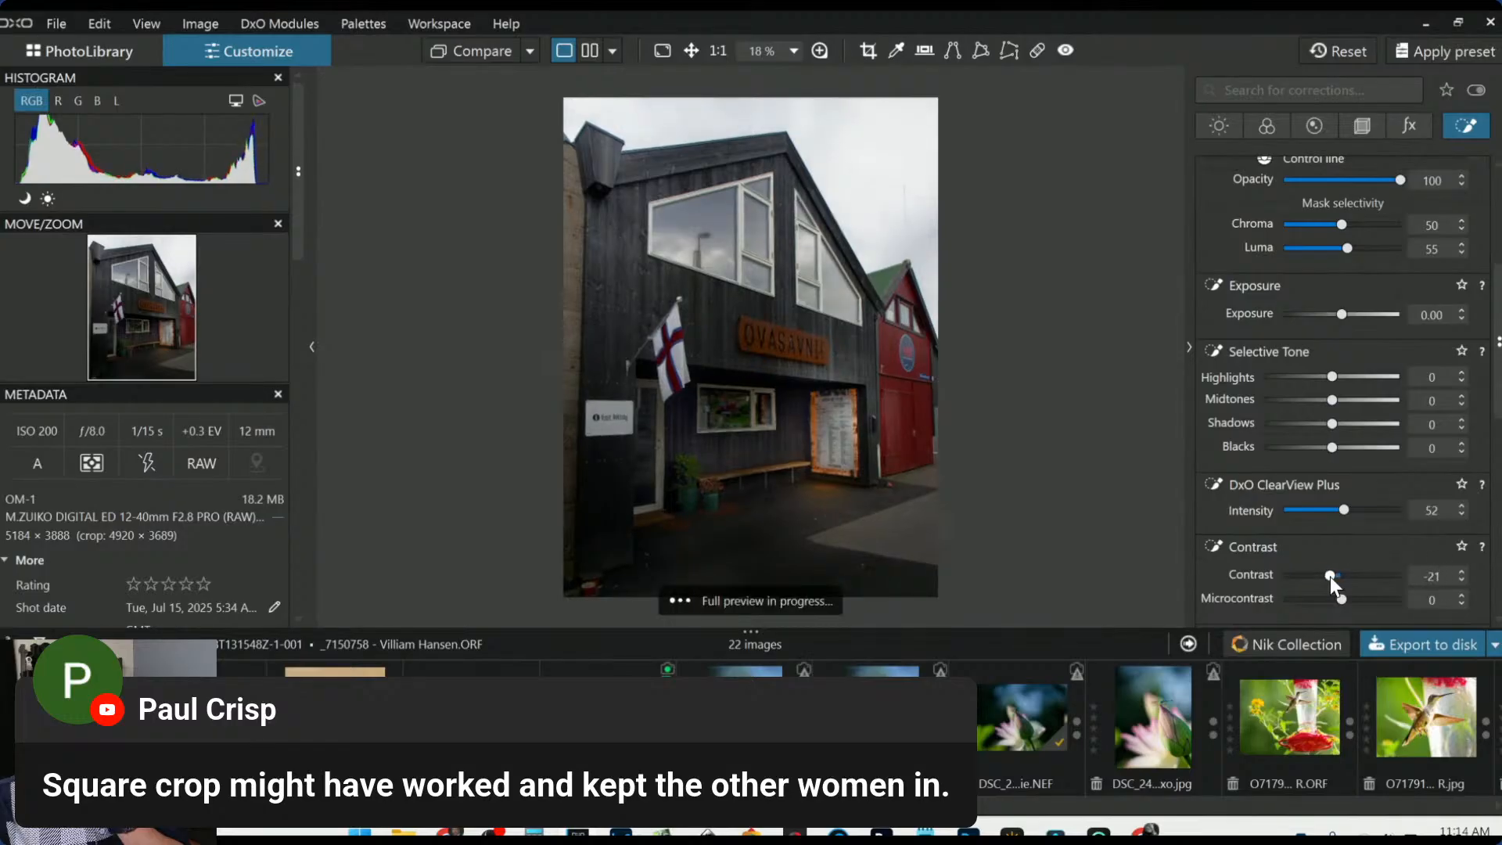
left_click_drag(1340, 510, 1355, 509)
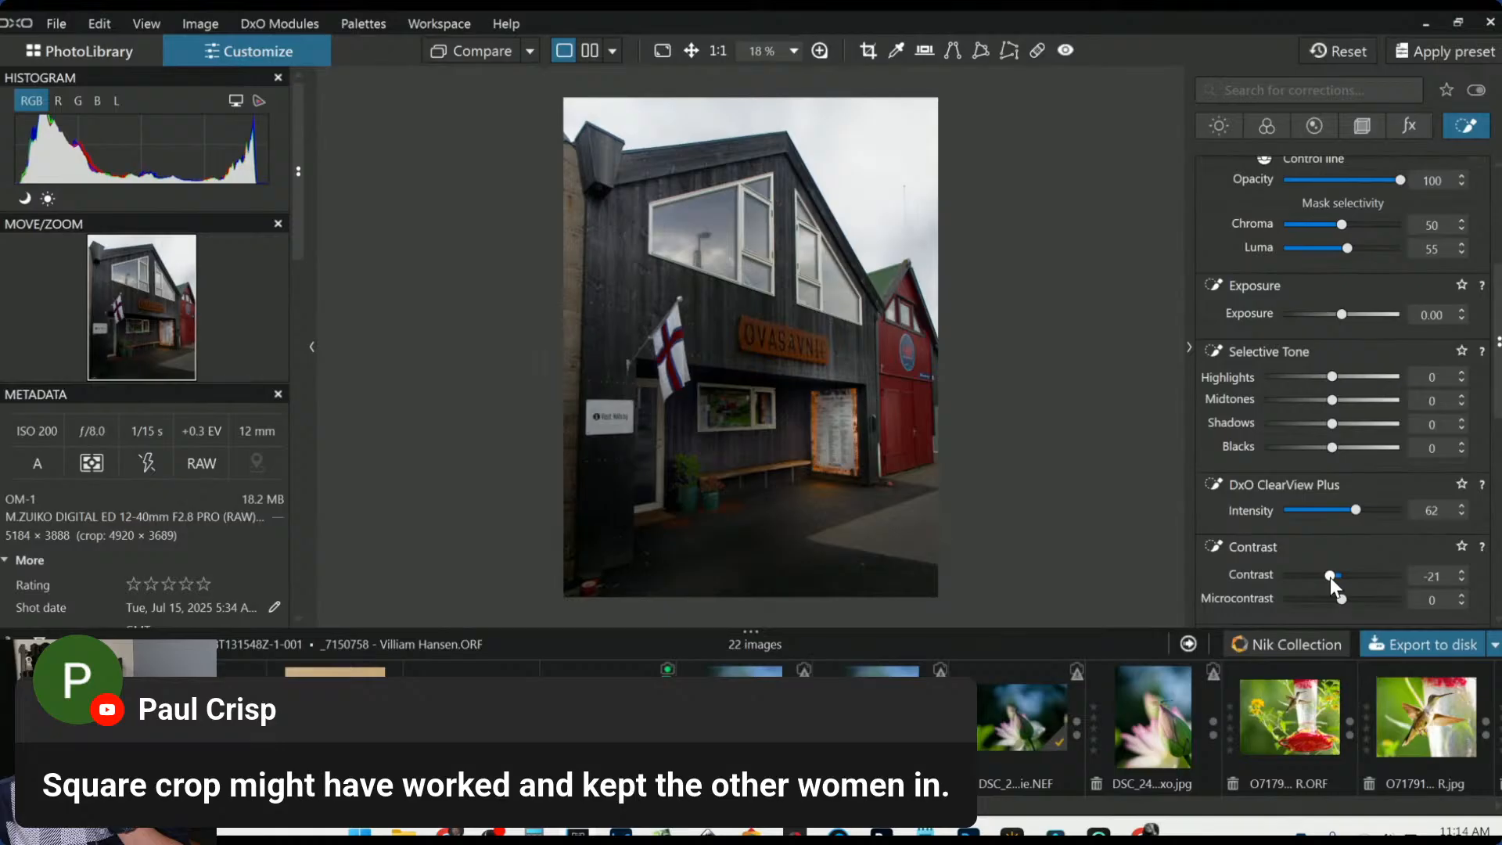
left_click_drag(1329, 577, 1348, 577)
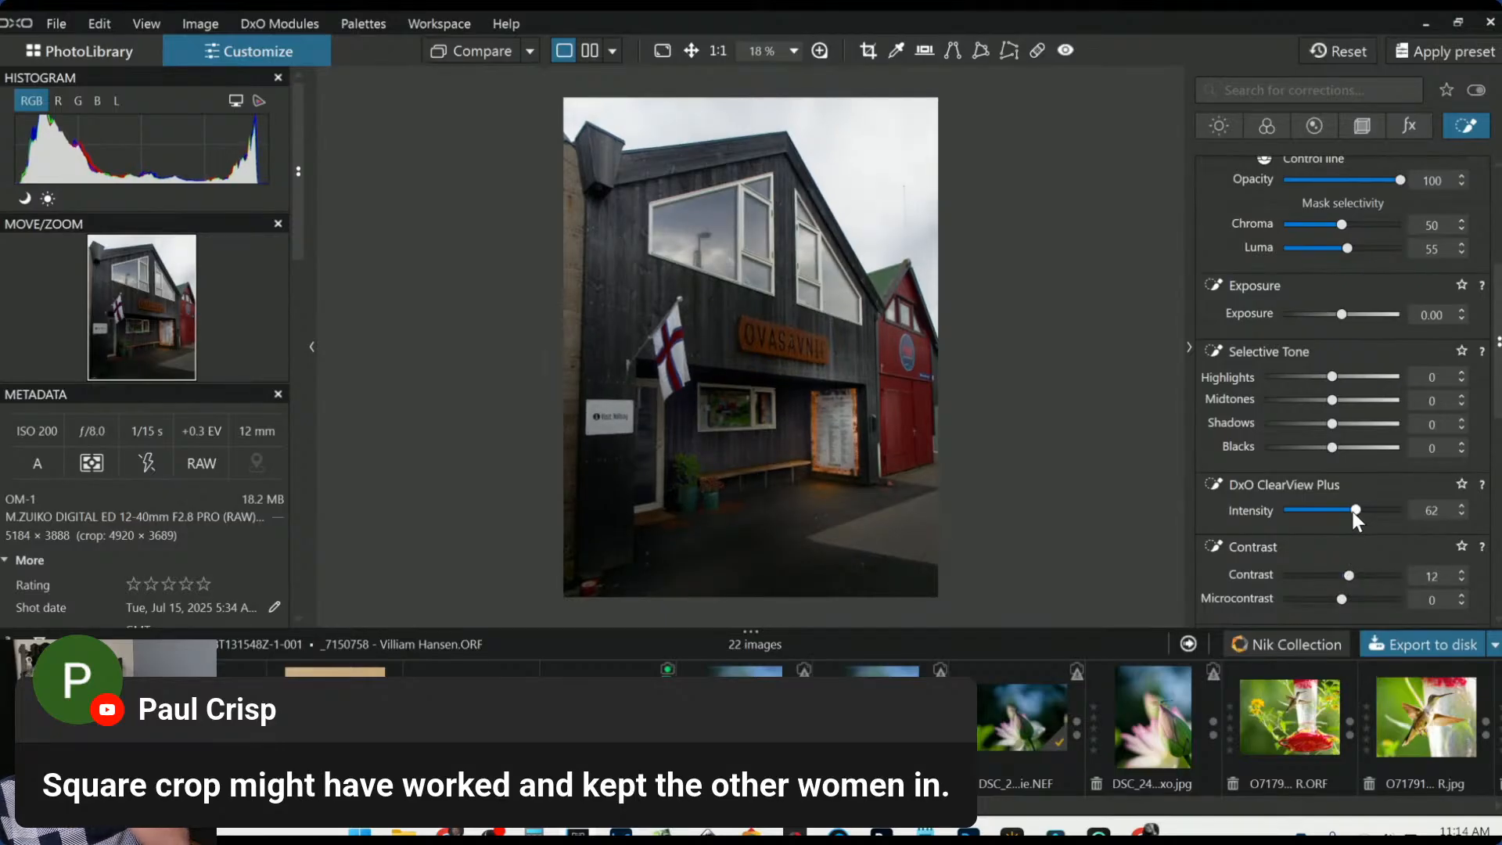
mouse_move(1353, 511)
left_mouse_down()
mouse_move(1412, 509)
mouse_move(1383, 515)
left_mouse_up()
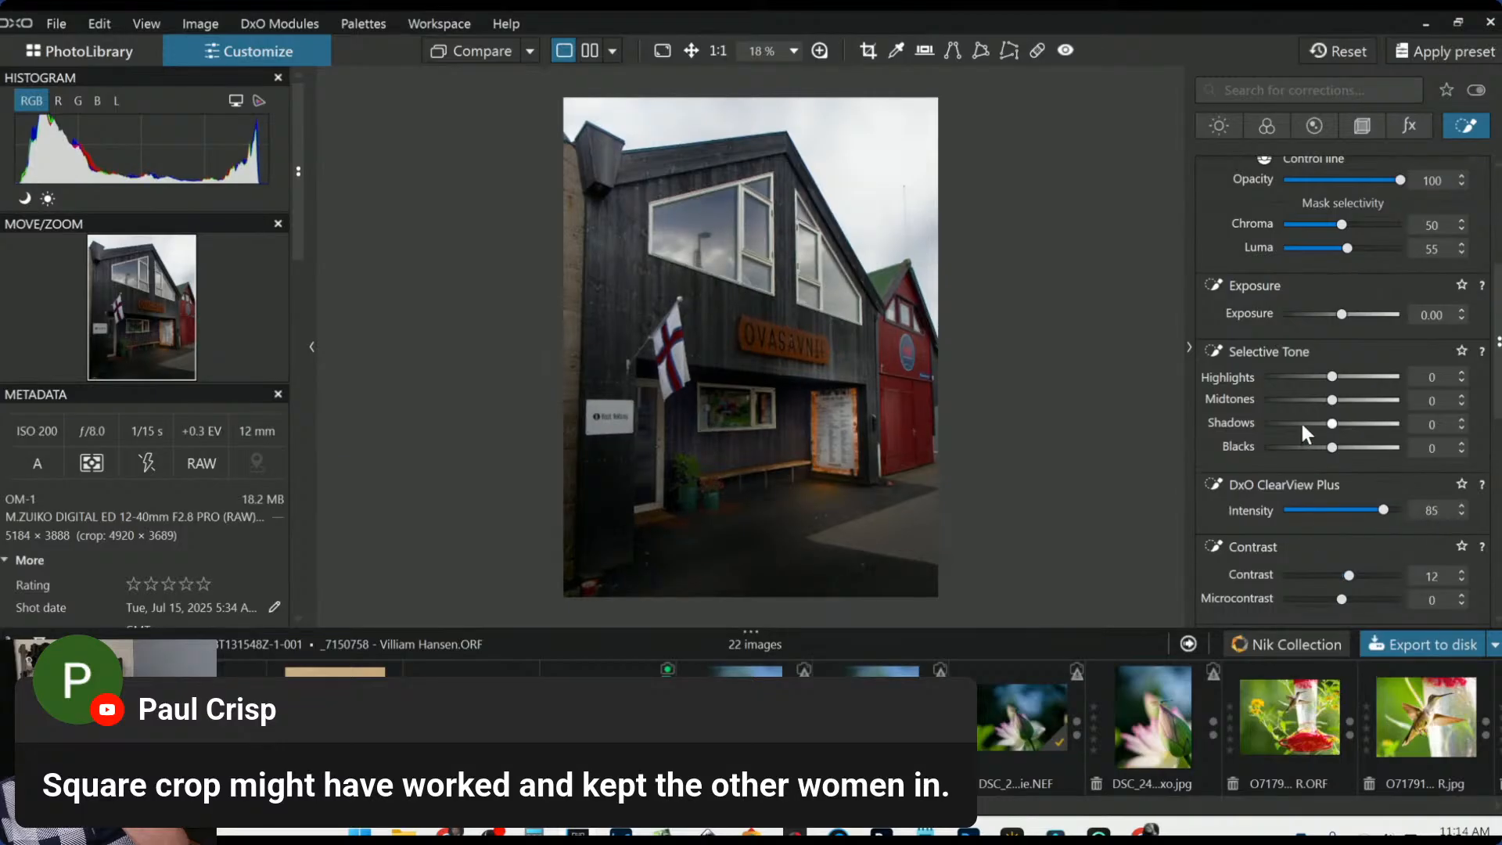
Raise the sky mask's highlights to 24, reset its contrast and increase its microcontrast
left_click_drag(1333, 377, 1349, 377)
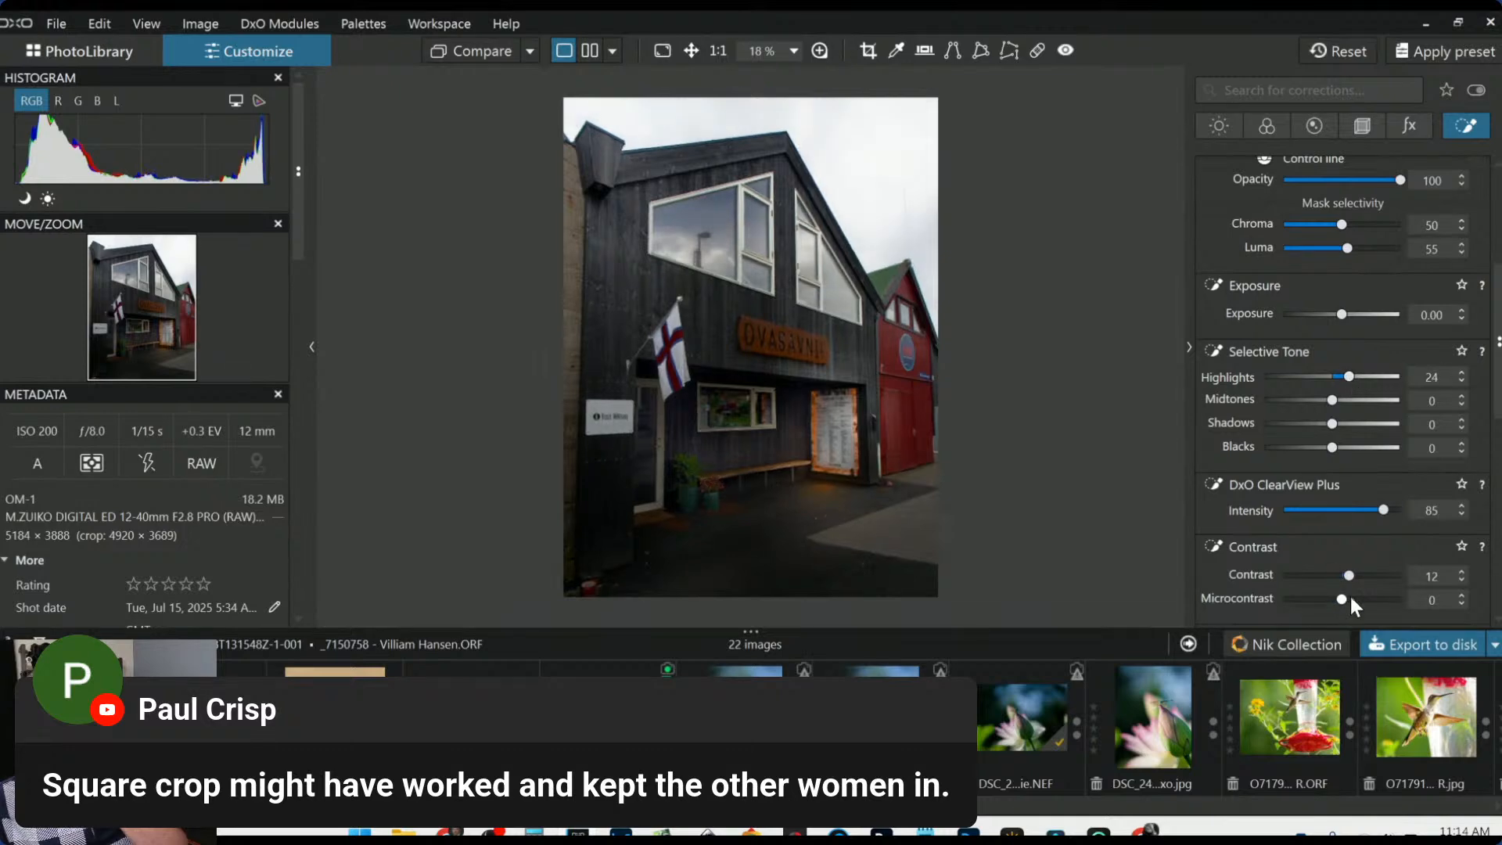
double_click(1349, 574)
left_click_drag(1346, 599, 1369, 600)
Select the control point mask on the ground below the menu board and set its white balance temperature to 8384
scroll(1374, 280, "up", 5)
left_click(1367, 307)
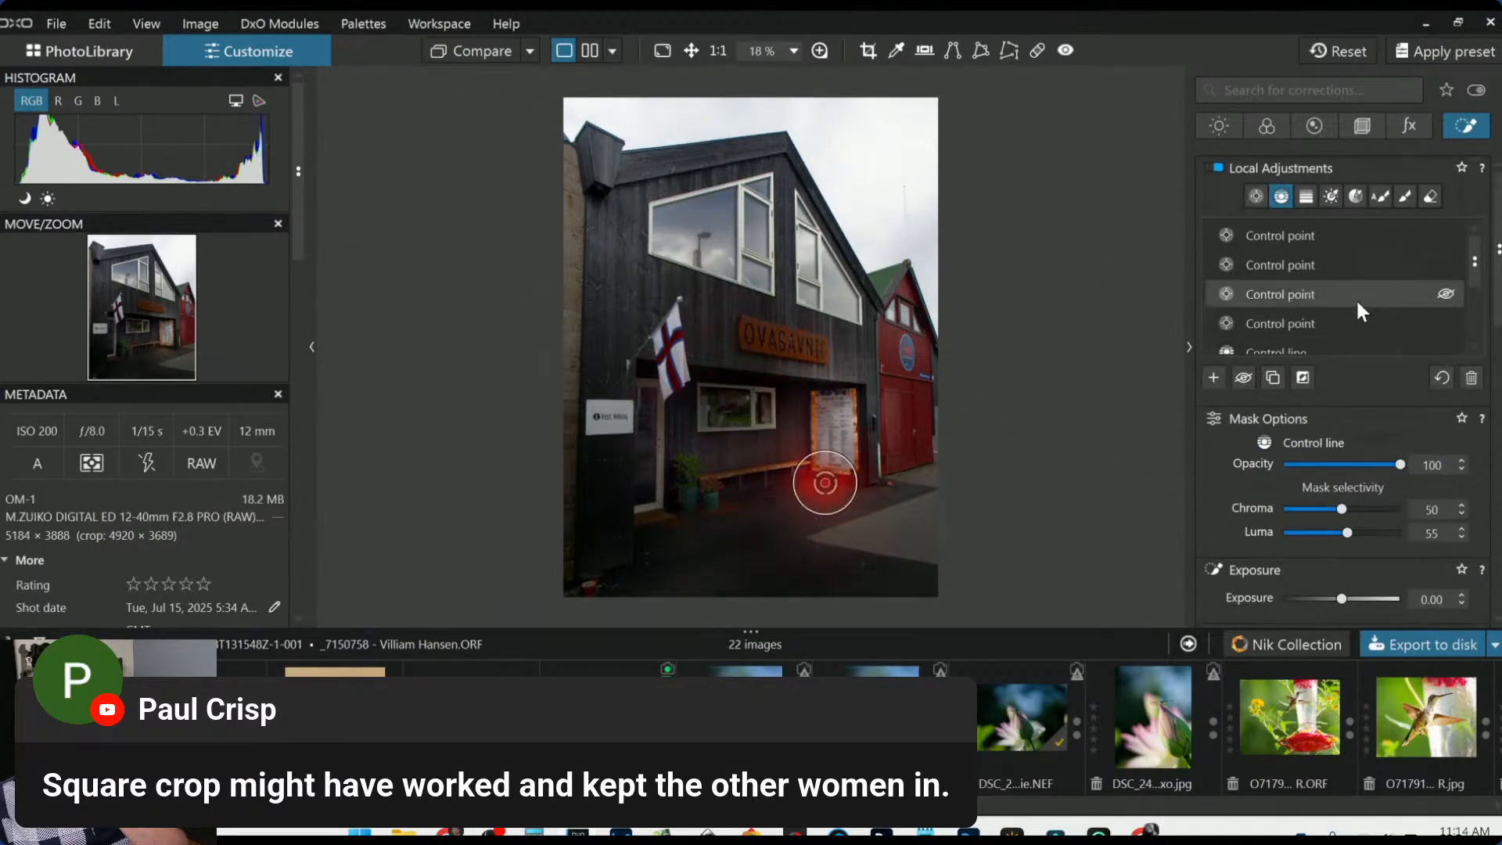
scroll(1344, 486, "down", 6)
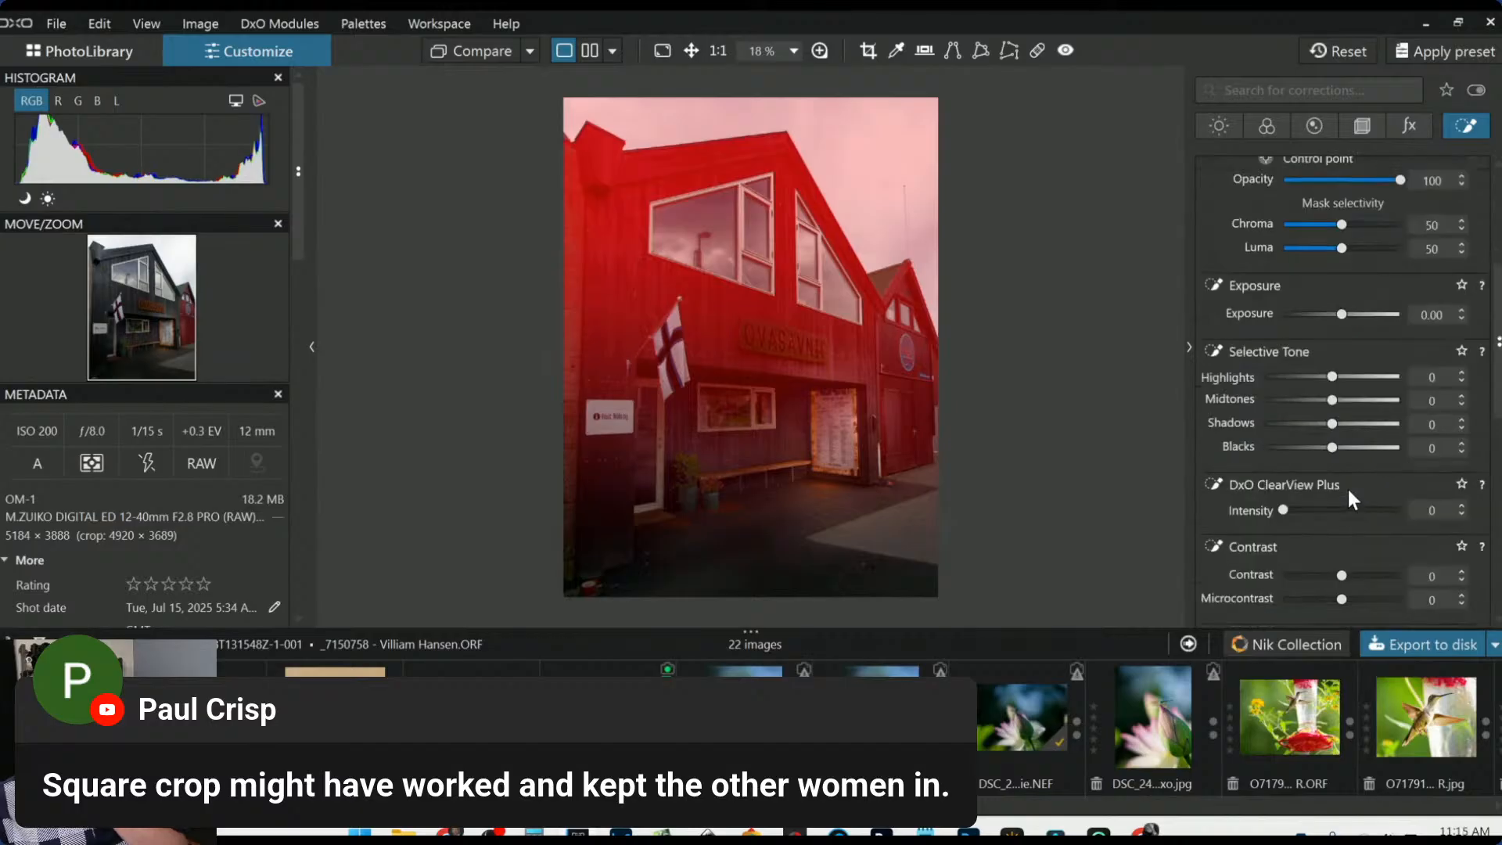
scroll(1348, 491, "up", 5)
scroll(1311, 261, "up", 1)
scroll(1353, 546, "down", 5)
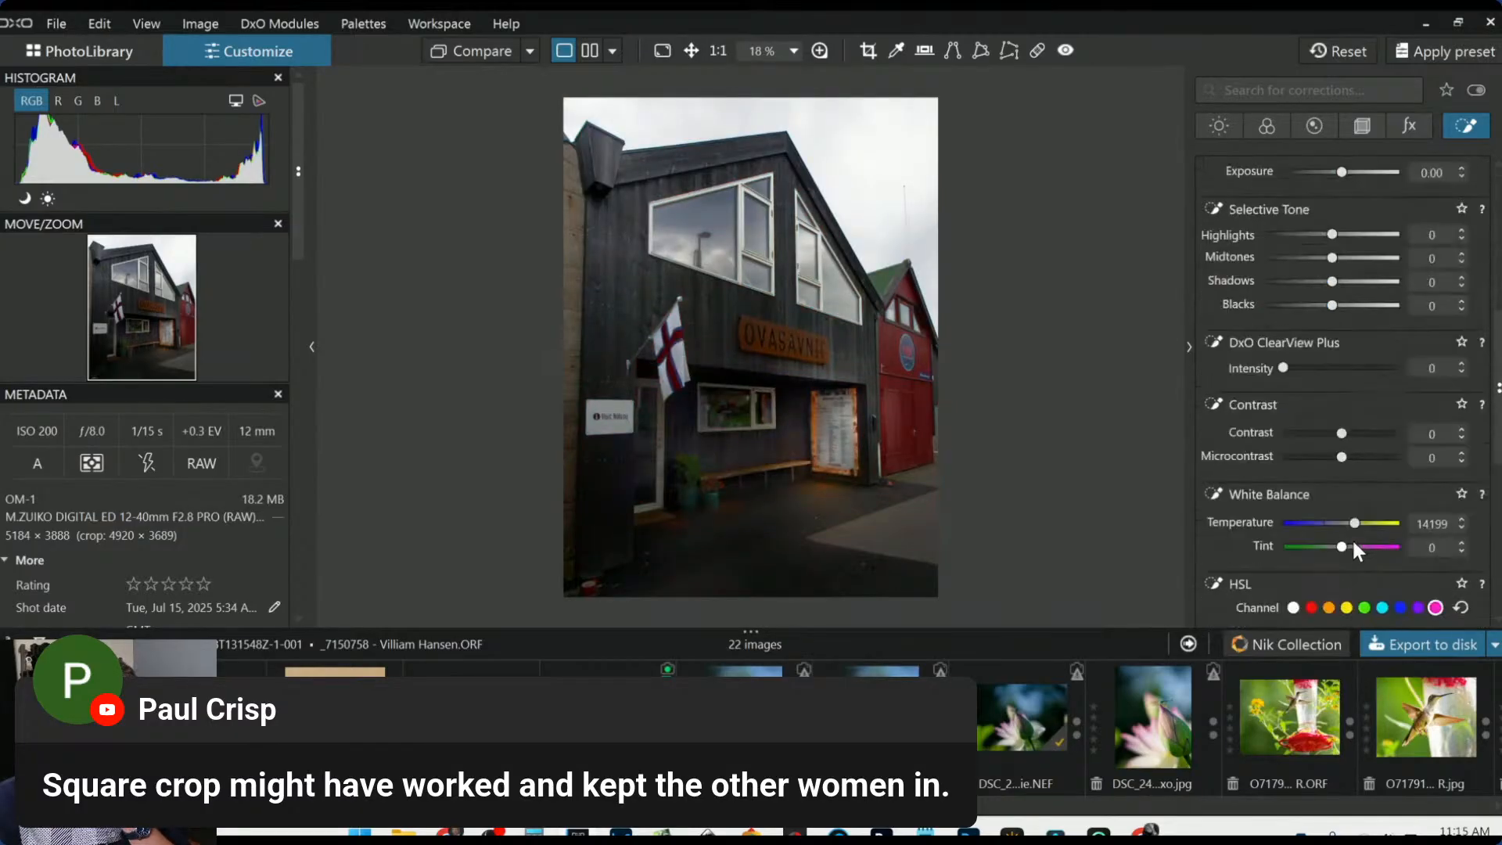
left_click_drag(1358, 527, 1335, 524)
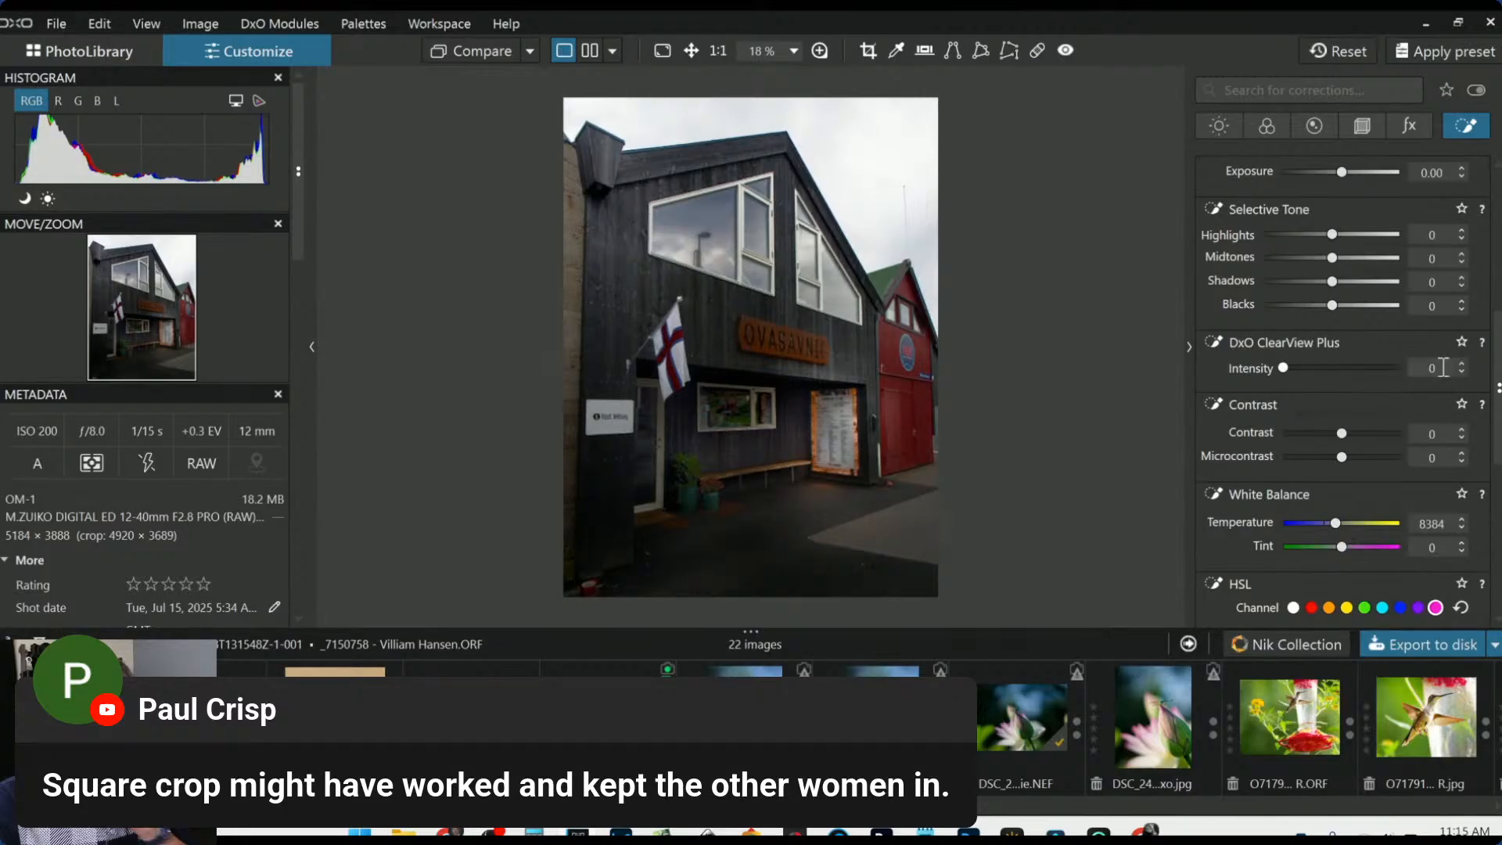
Deselect the mask and compare the edited photo with its original version
left_click(1138, 562)
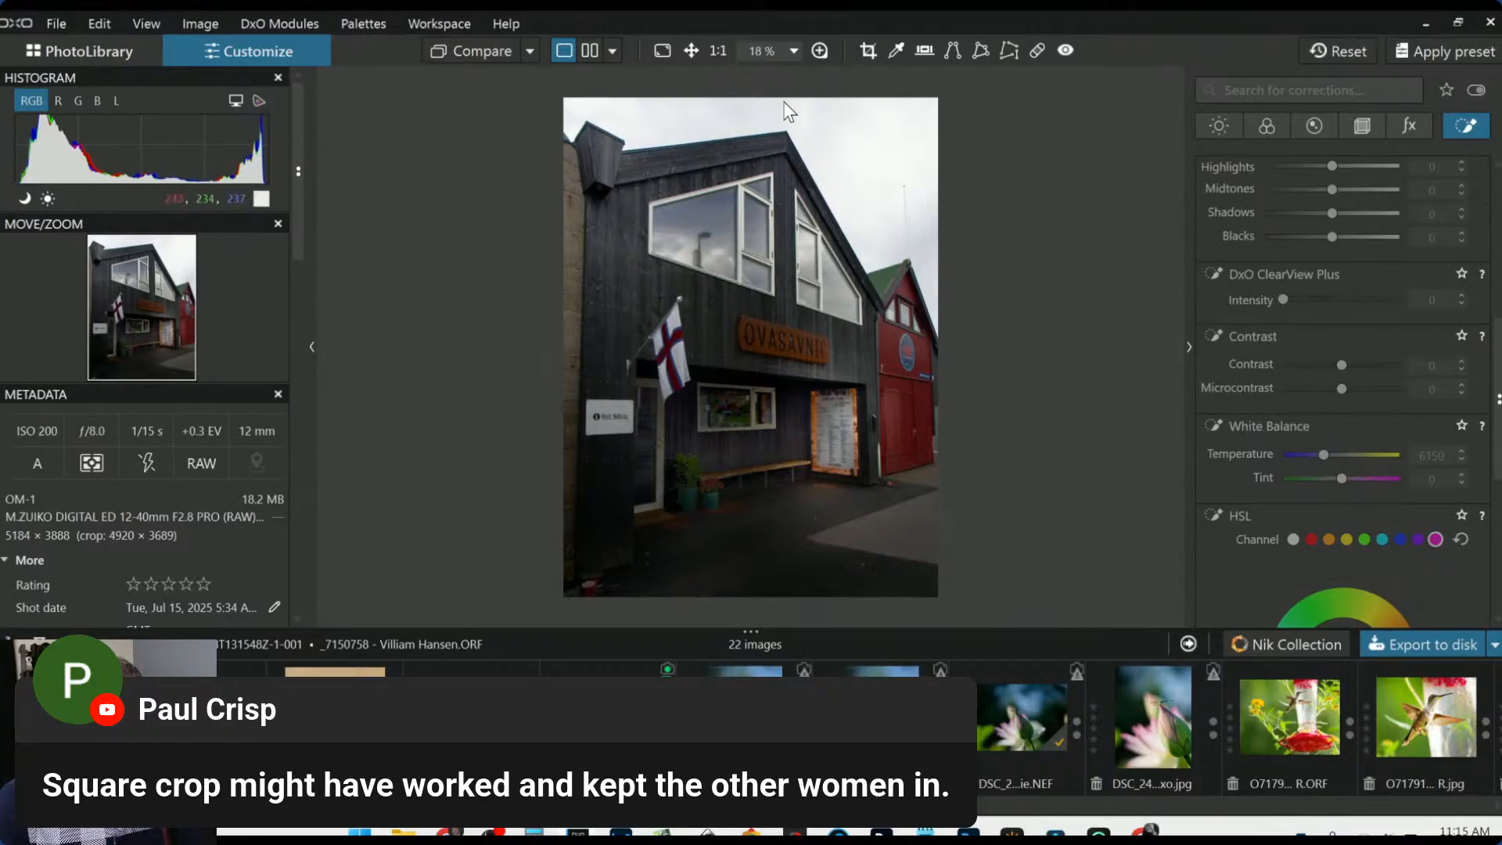
left_click(482, 50)
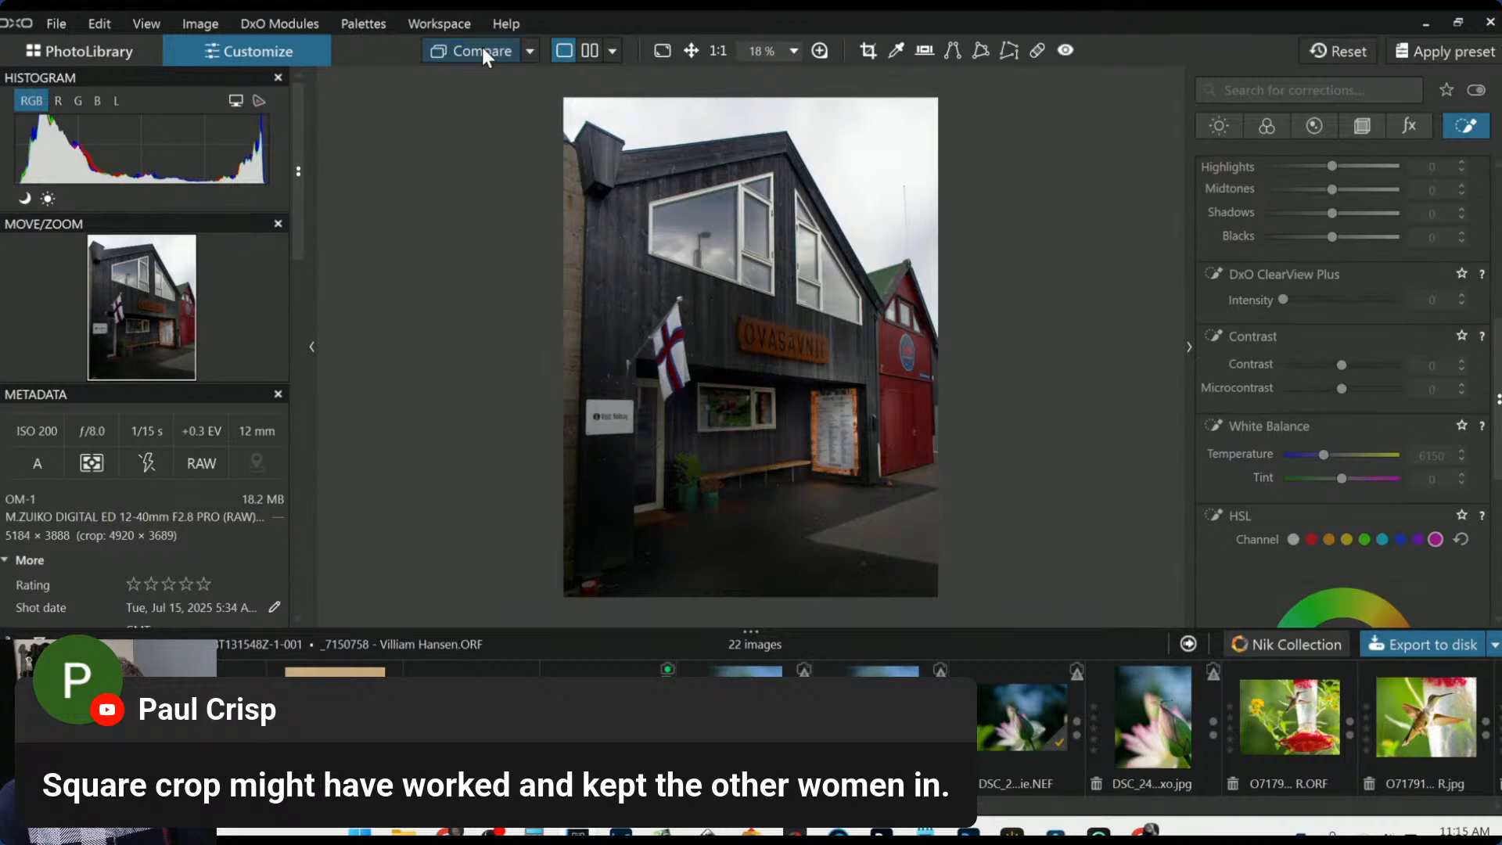
left_click(482, 50)
Tighten the crop around the building to about 3561 × 4747 px, keeping the original aspect ratio, and apply it
left_click(865, 50)
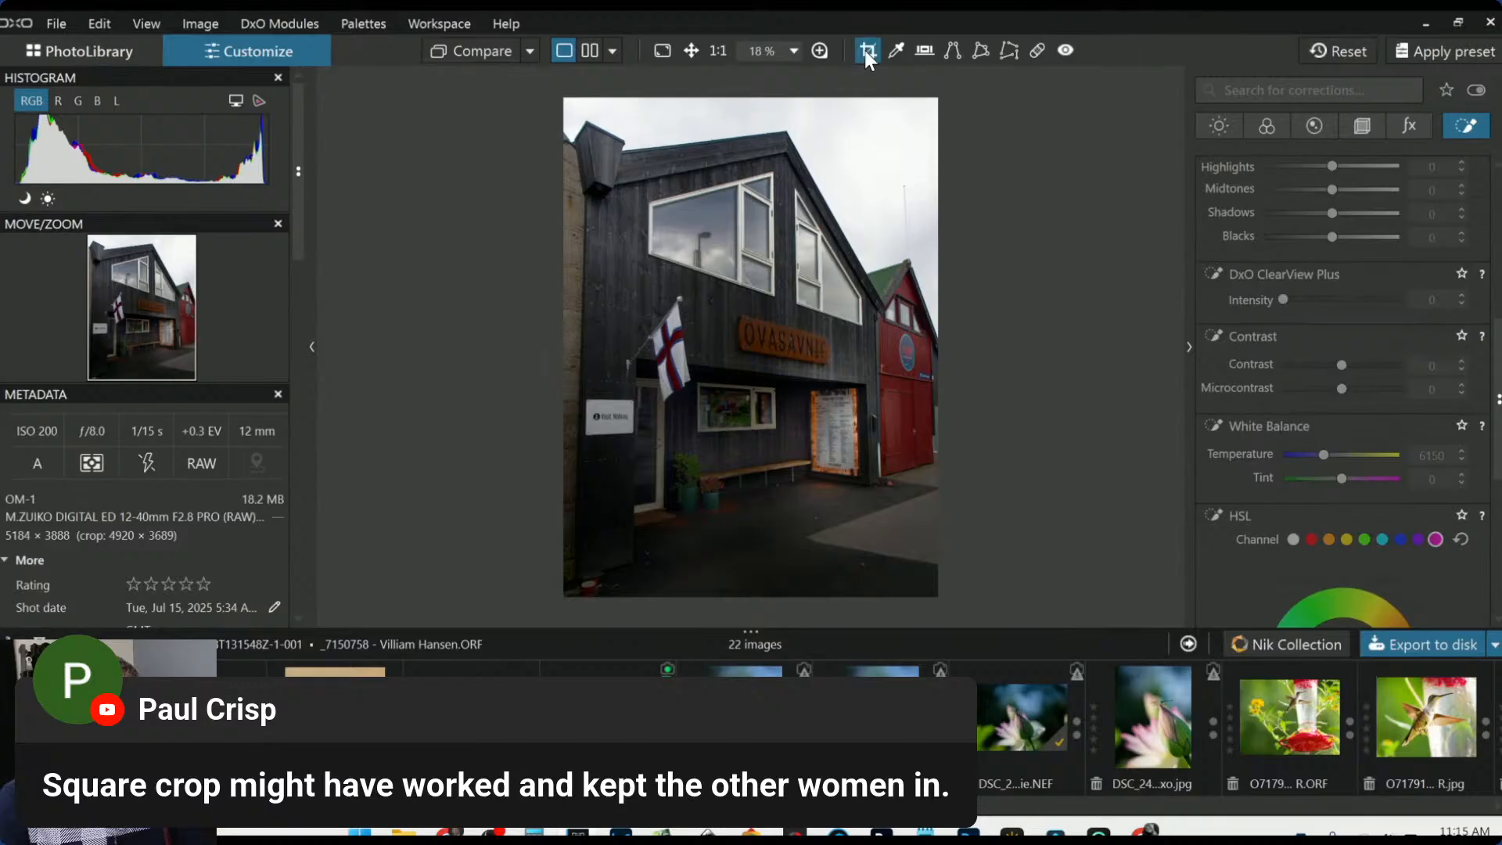
left_click_drag(832, 415, 840, 403)
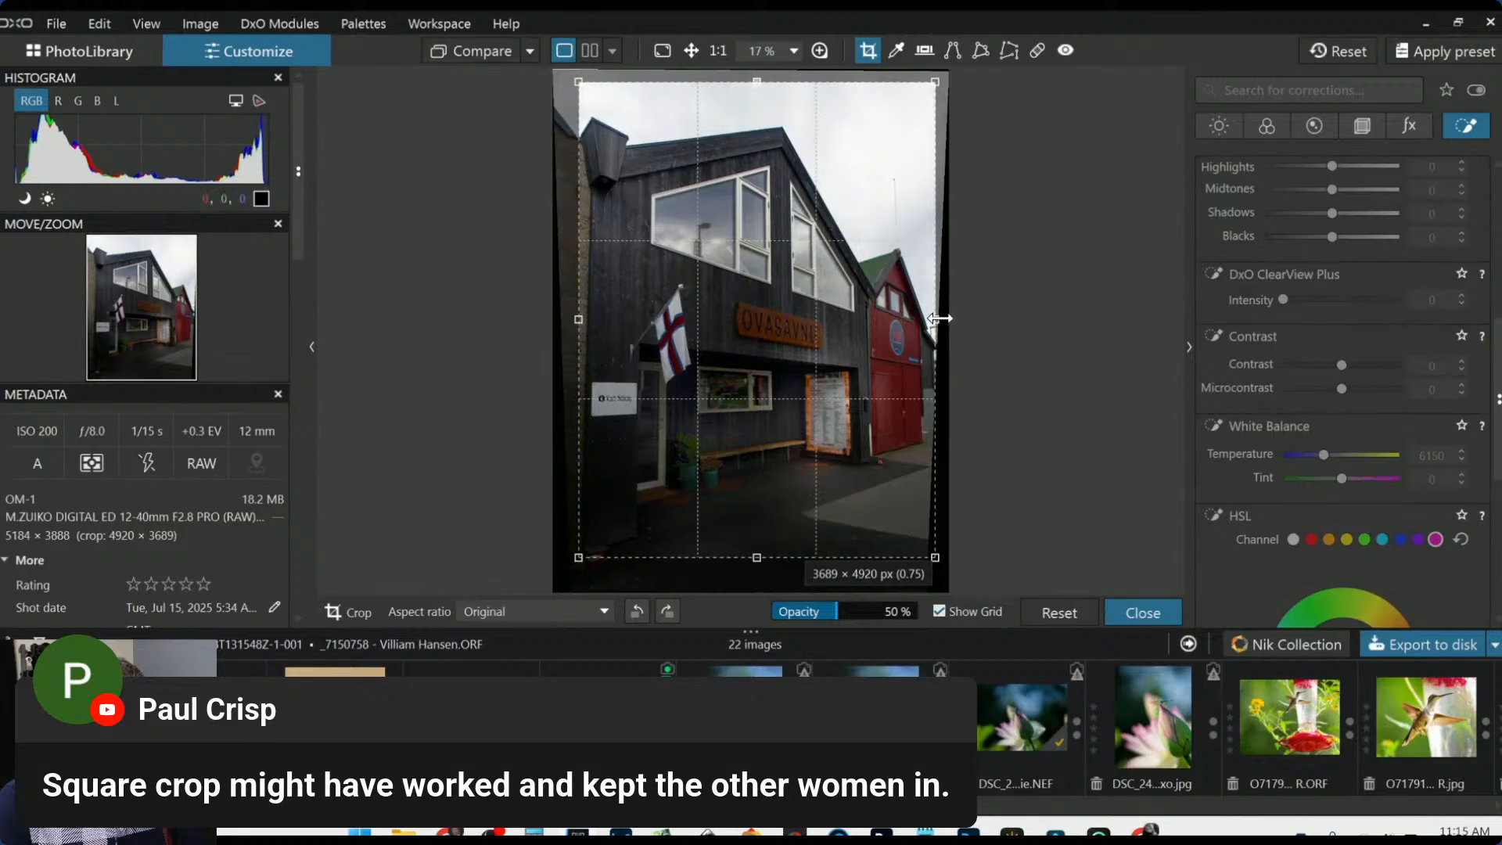
left_click_drag(941, 318, 876, 325)
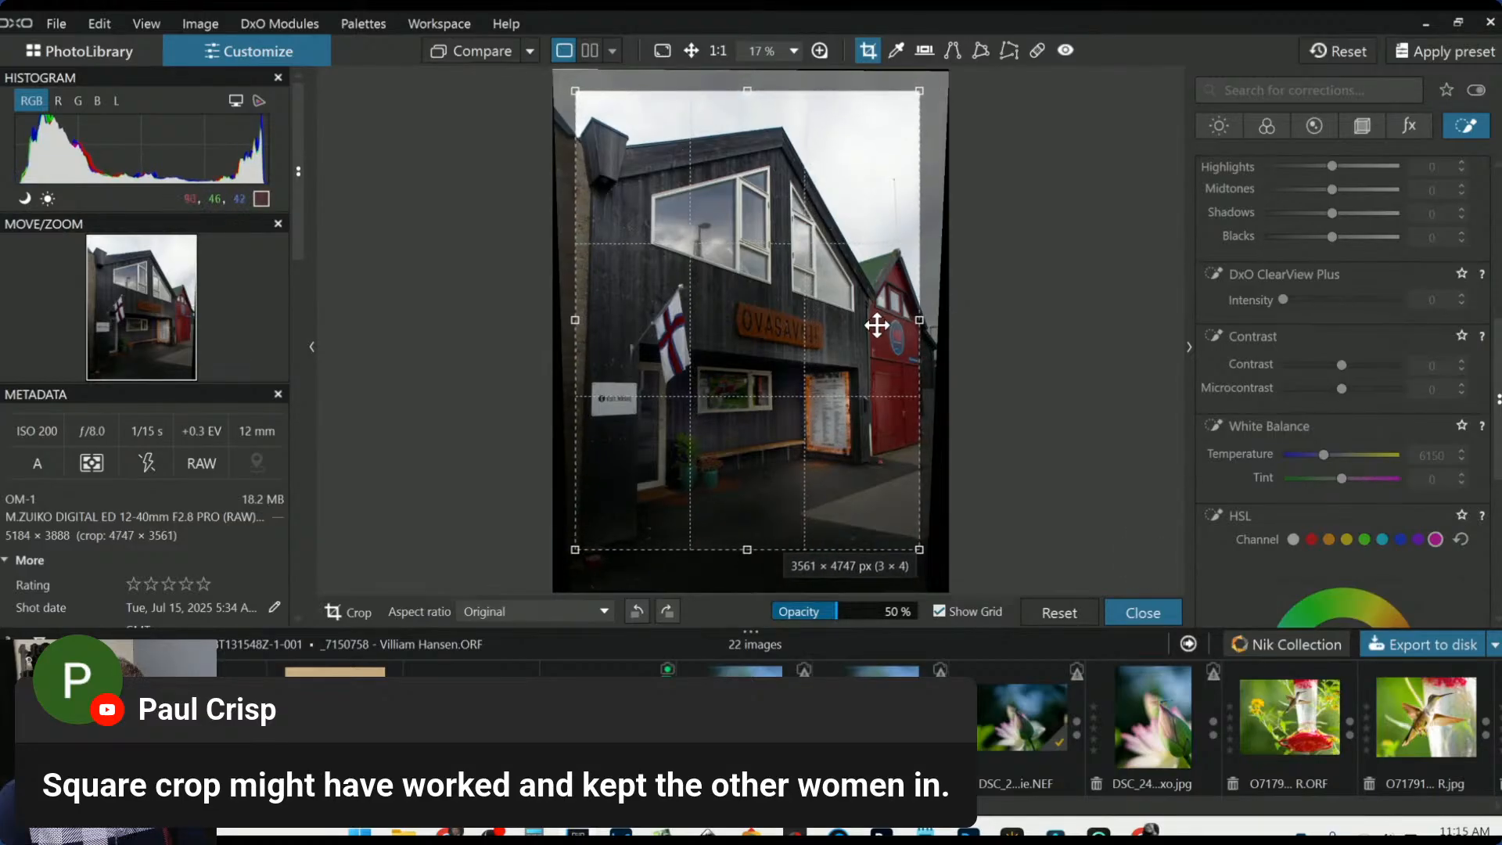
key("Return")
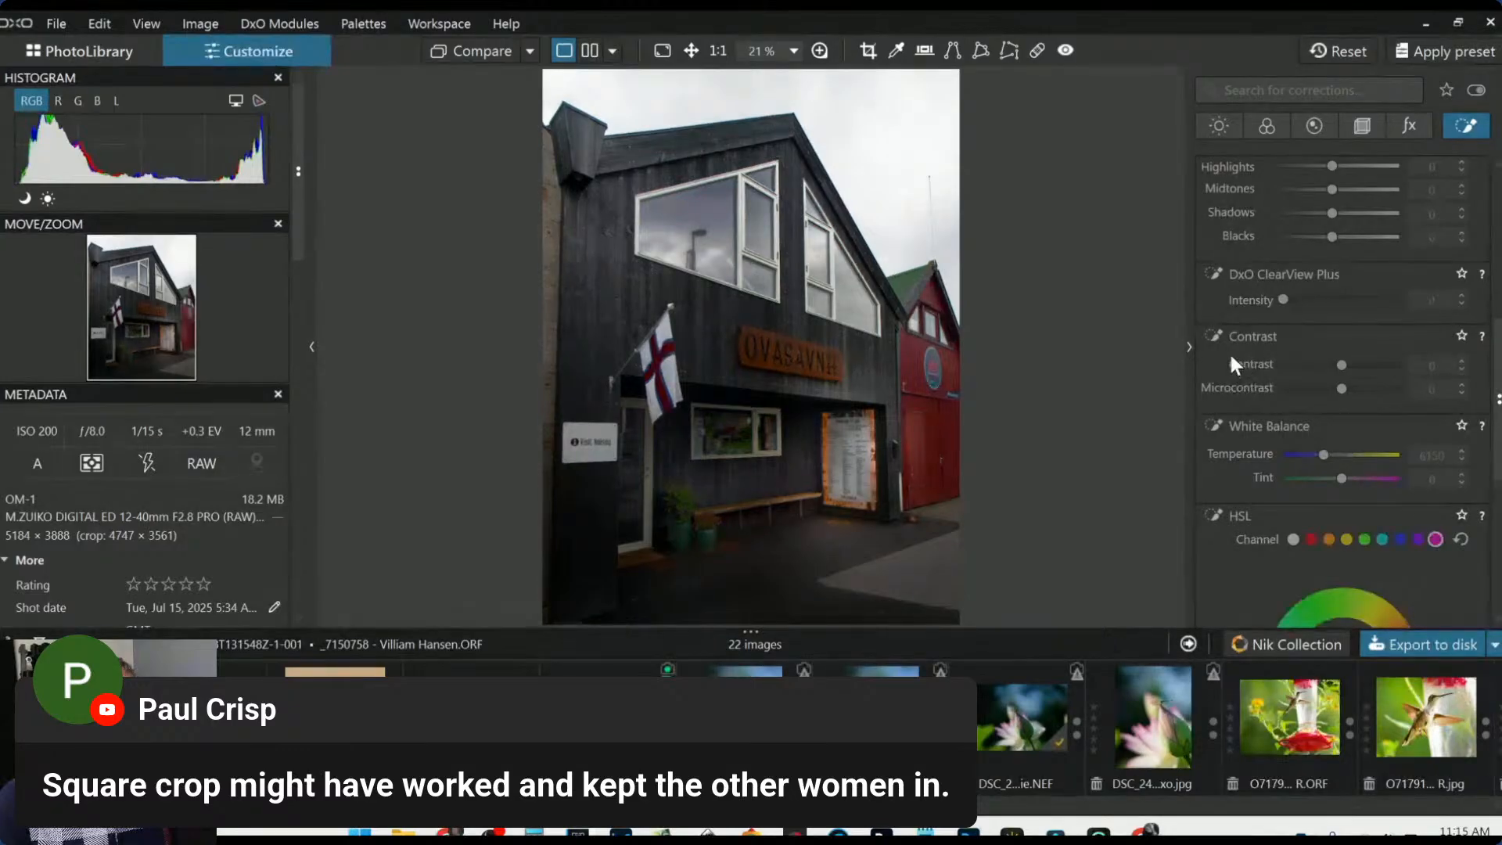
Create a new control point mask on the dark wooden wall beside the large upper window, with chroma and luma selectivity 55
scroll(1232, 356, "up", 2)
scroll(1265, 351, "up", 4)
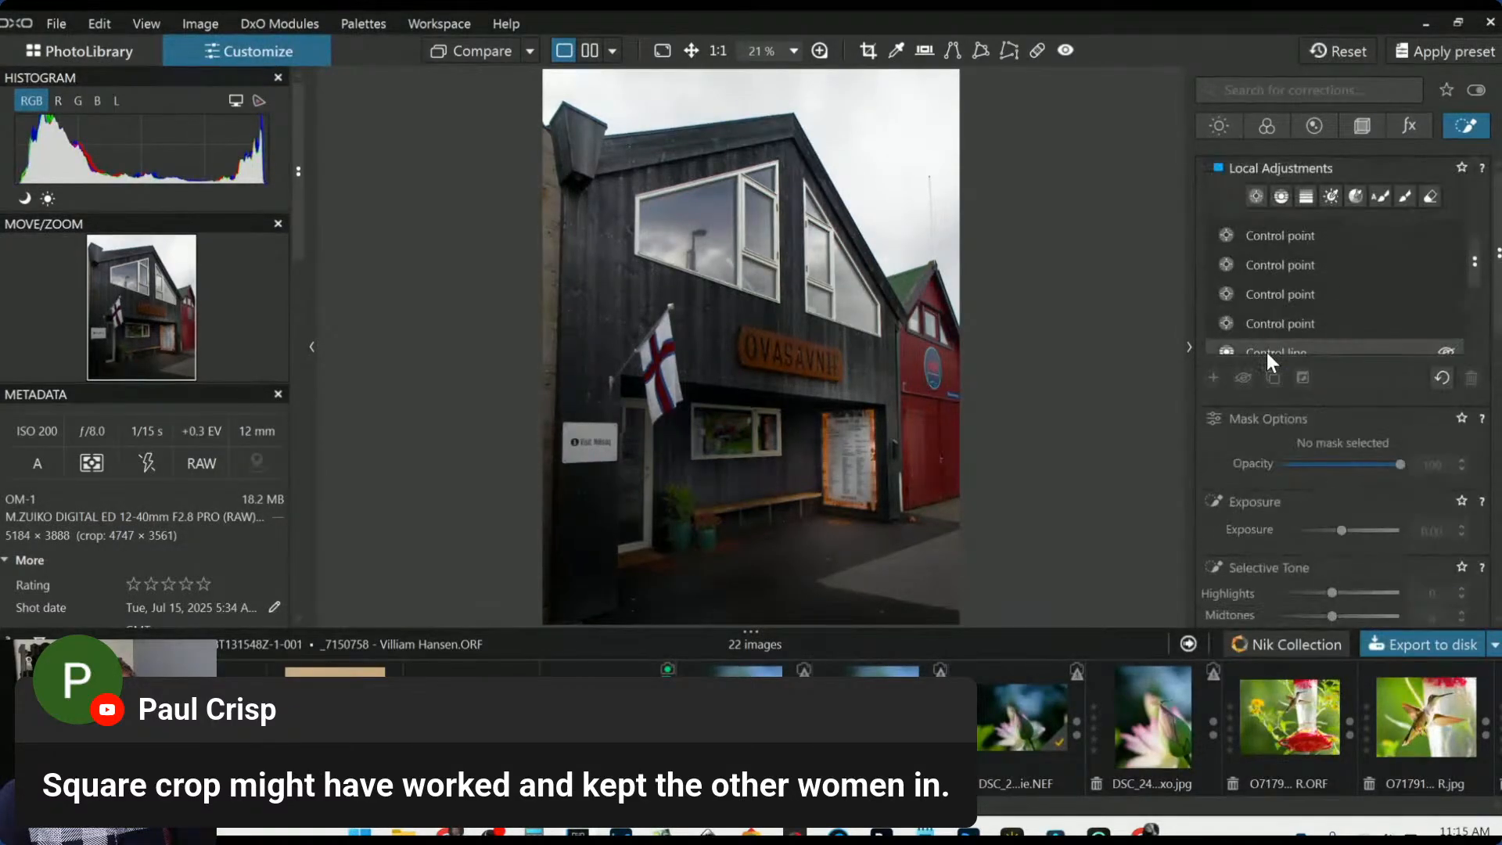
left_click(1256, 197)
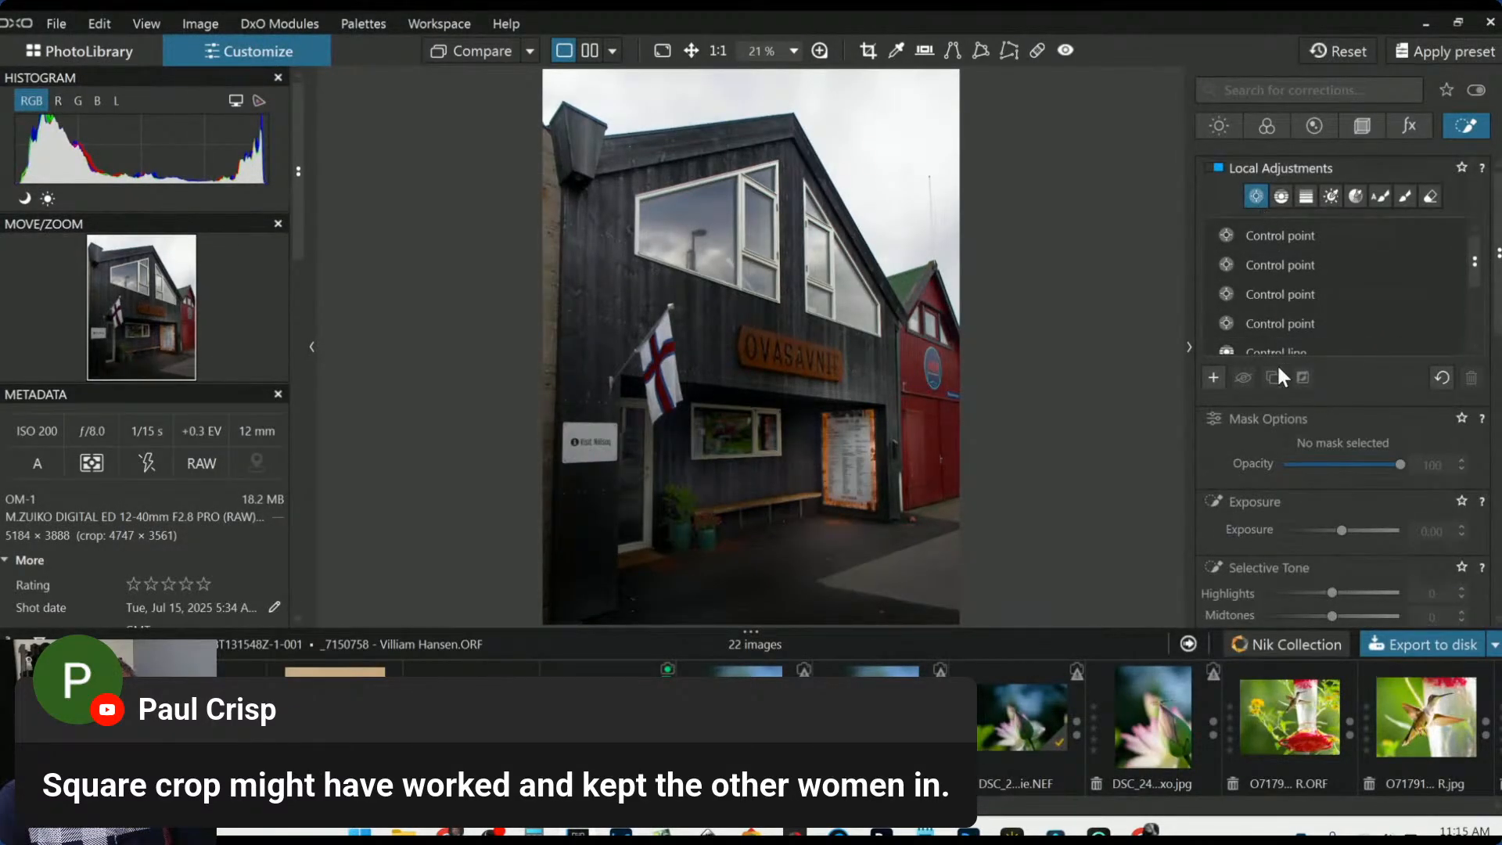
left_click(1213, 378)
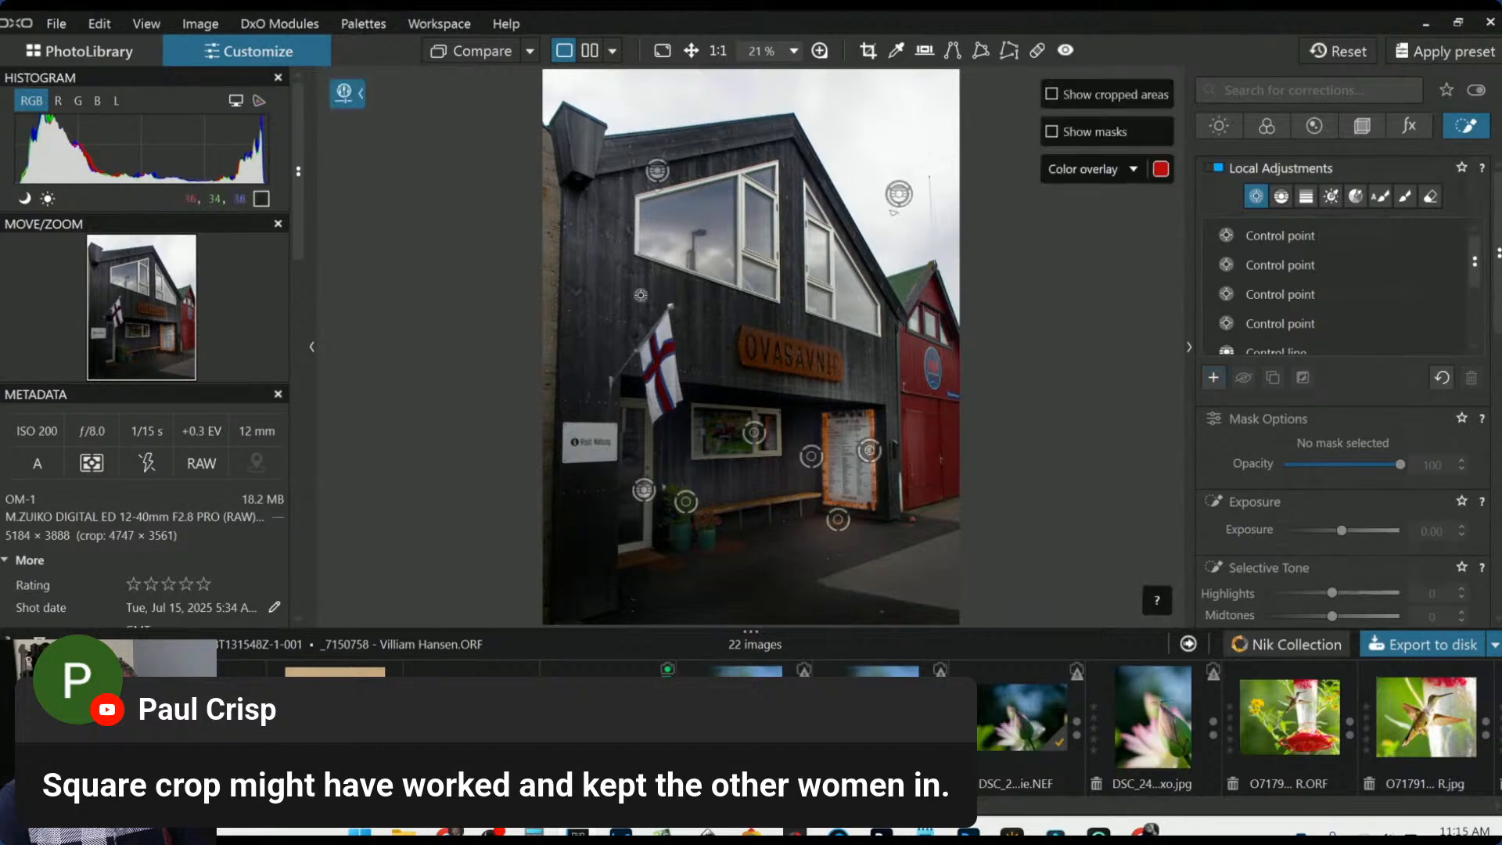
left_click(608, 289)
left_click_drag(645, 306, 706, 333)
scroll(1267, 473, "down", 3)
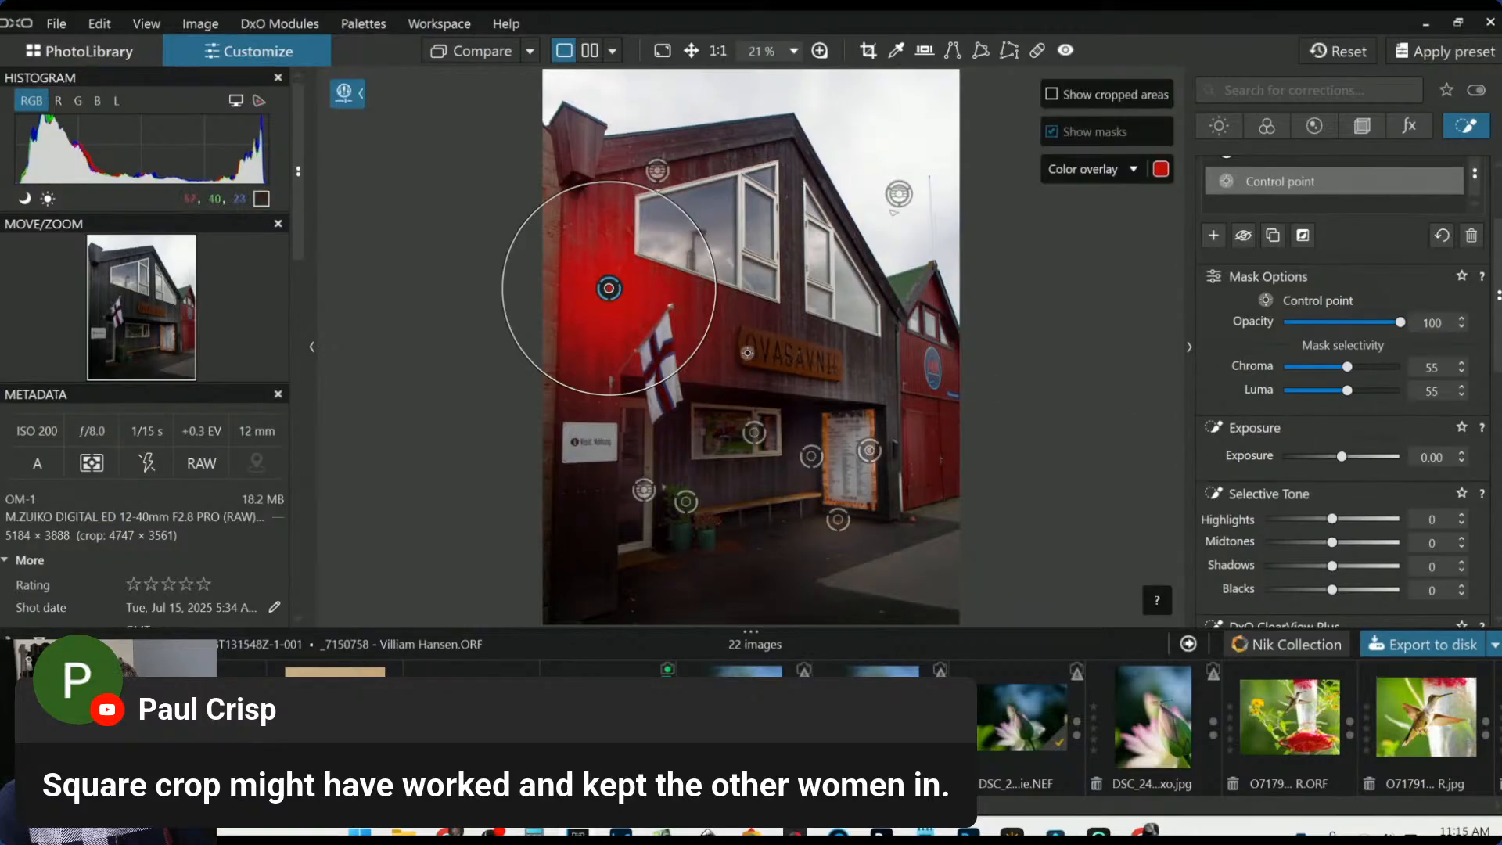
Extend the wall mask with points on both sides of the sign, between the upper windows, at the gable, on the lower walls and on the red building
left_click(862, 360)
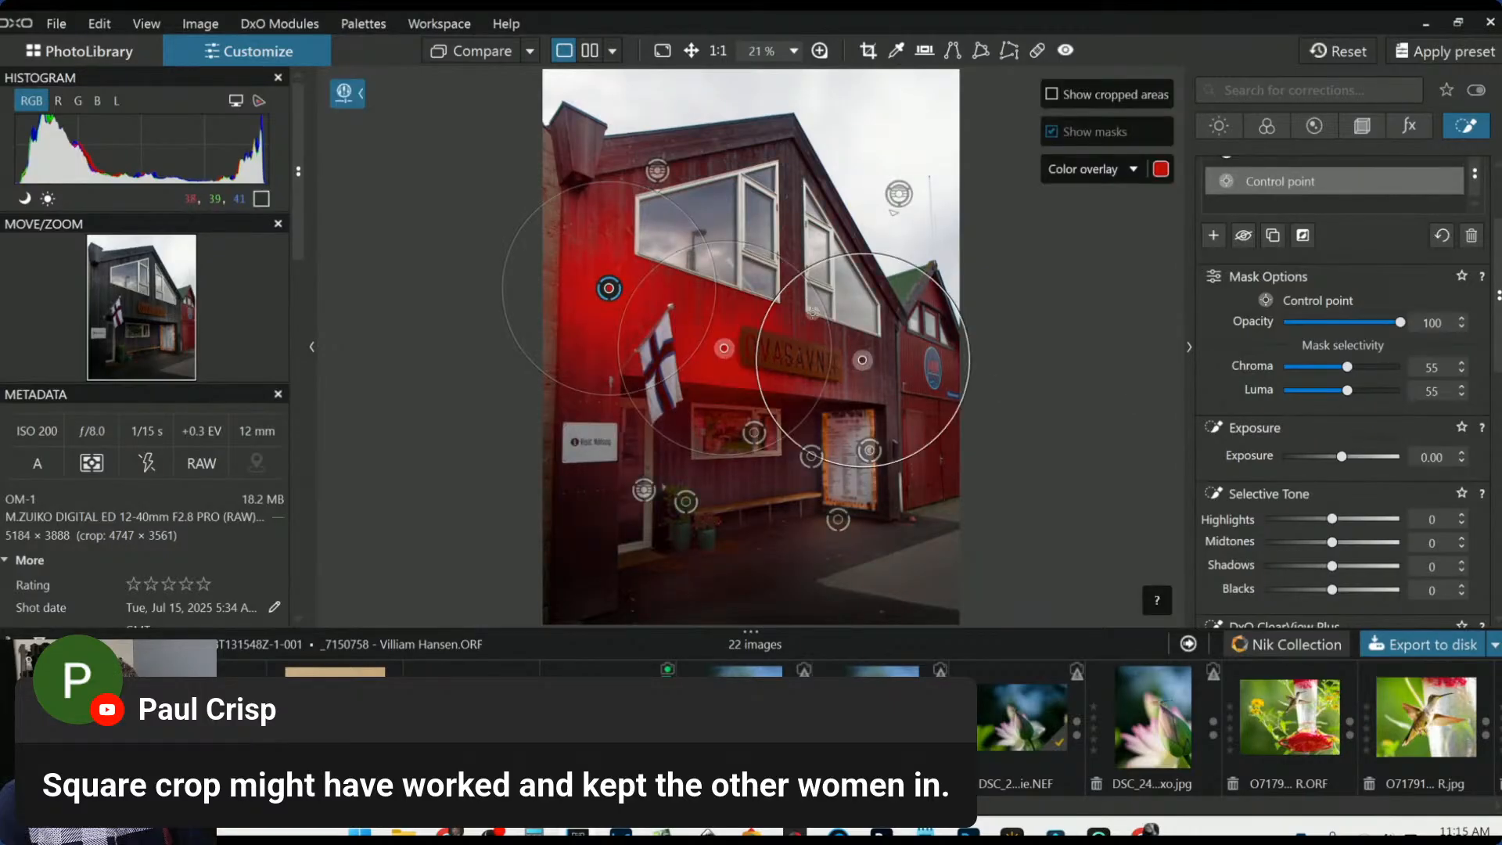
left_click(794, 228)
left_click(786, 158)
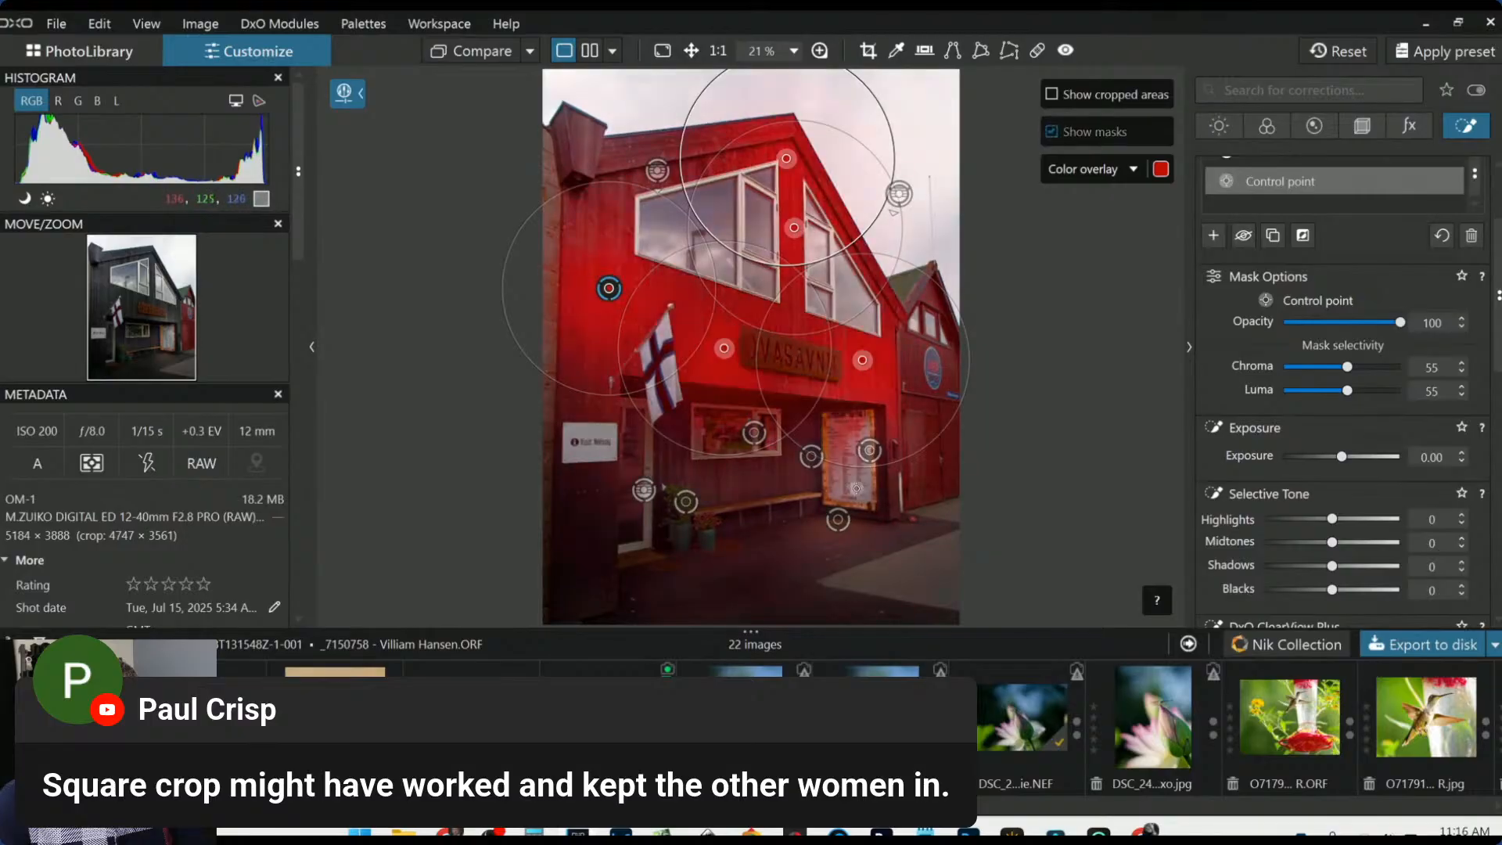
left_click(574, 507)
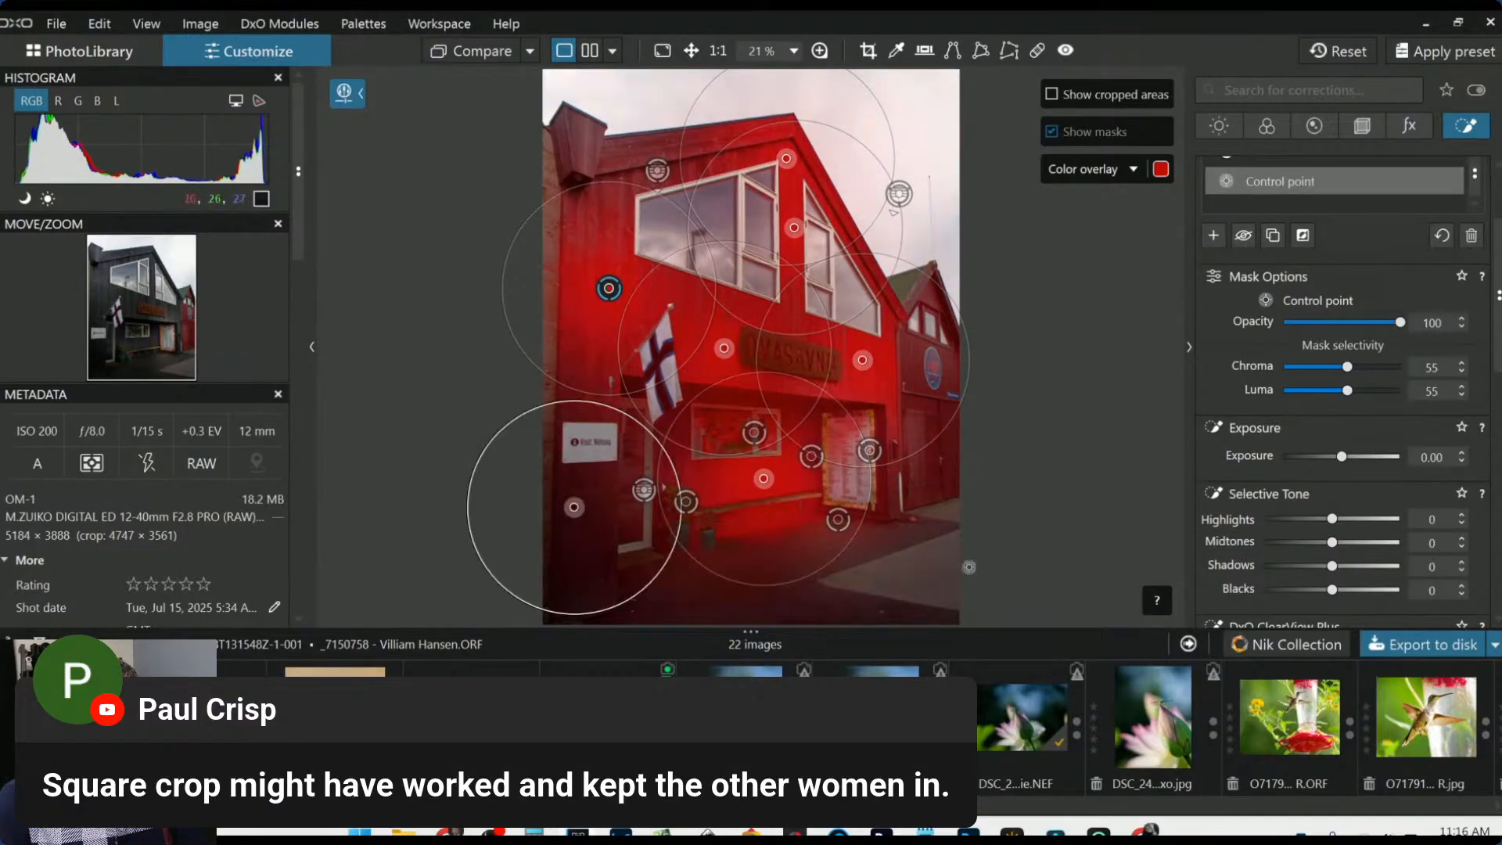
scroll(1288, 579, "down", 3)
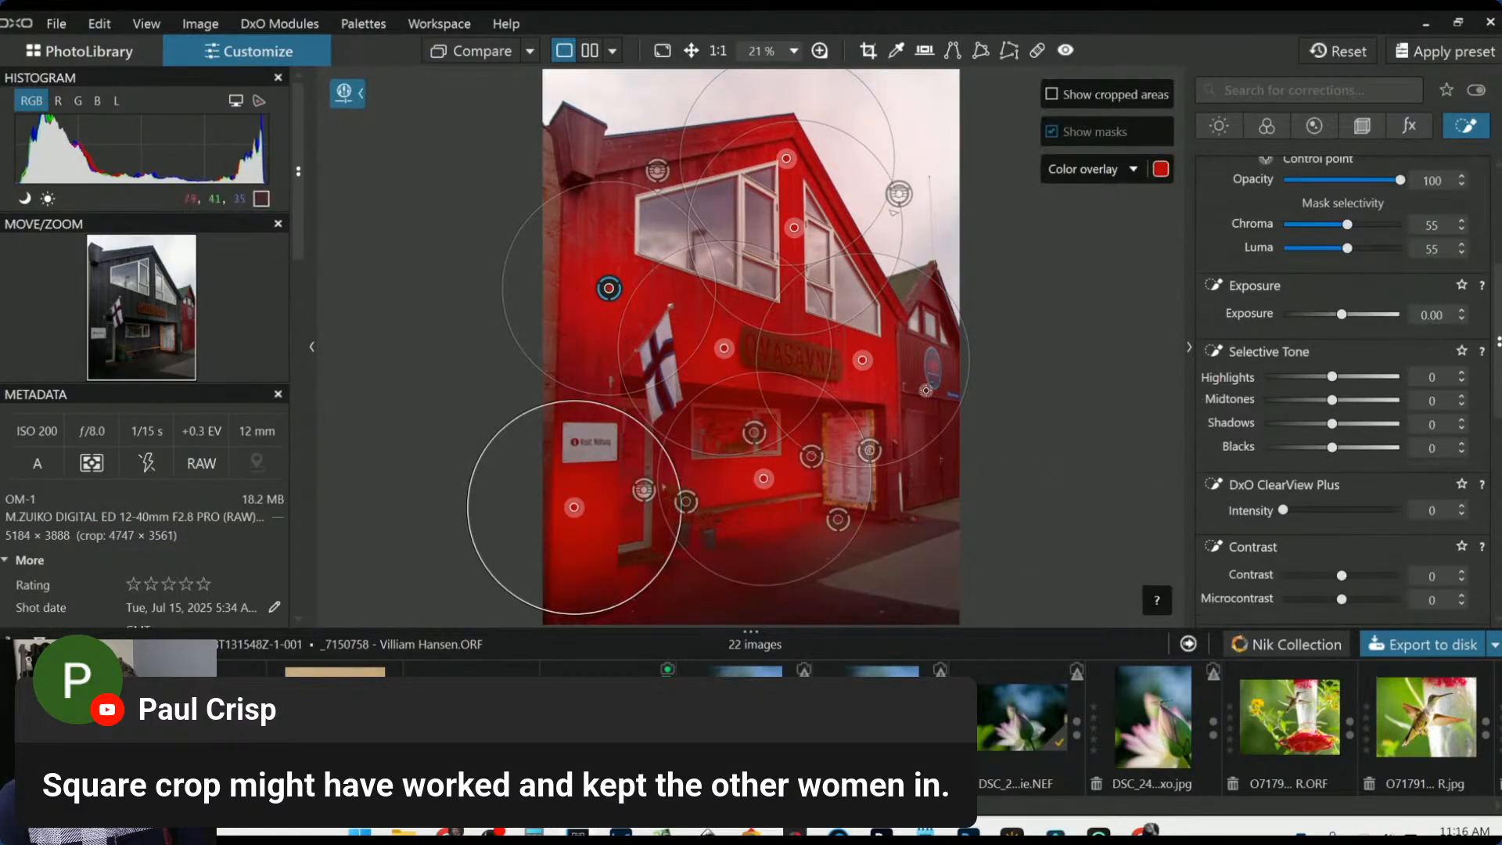
left_click(916, 378)
Increase the building mask's sharpness intensity, set its microcontrast to 58, and deselect the mask
scroll(1325, 599, "down", 5)
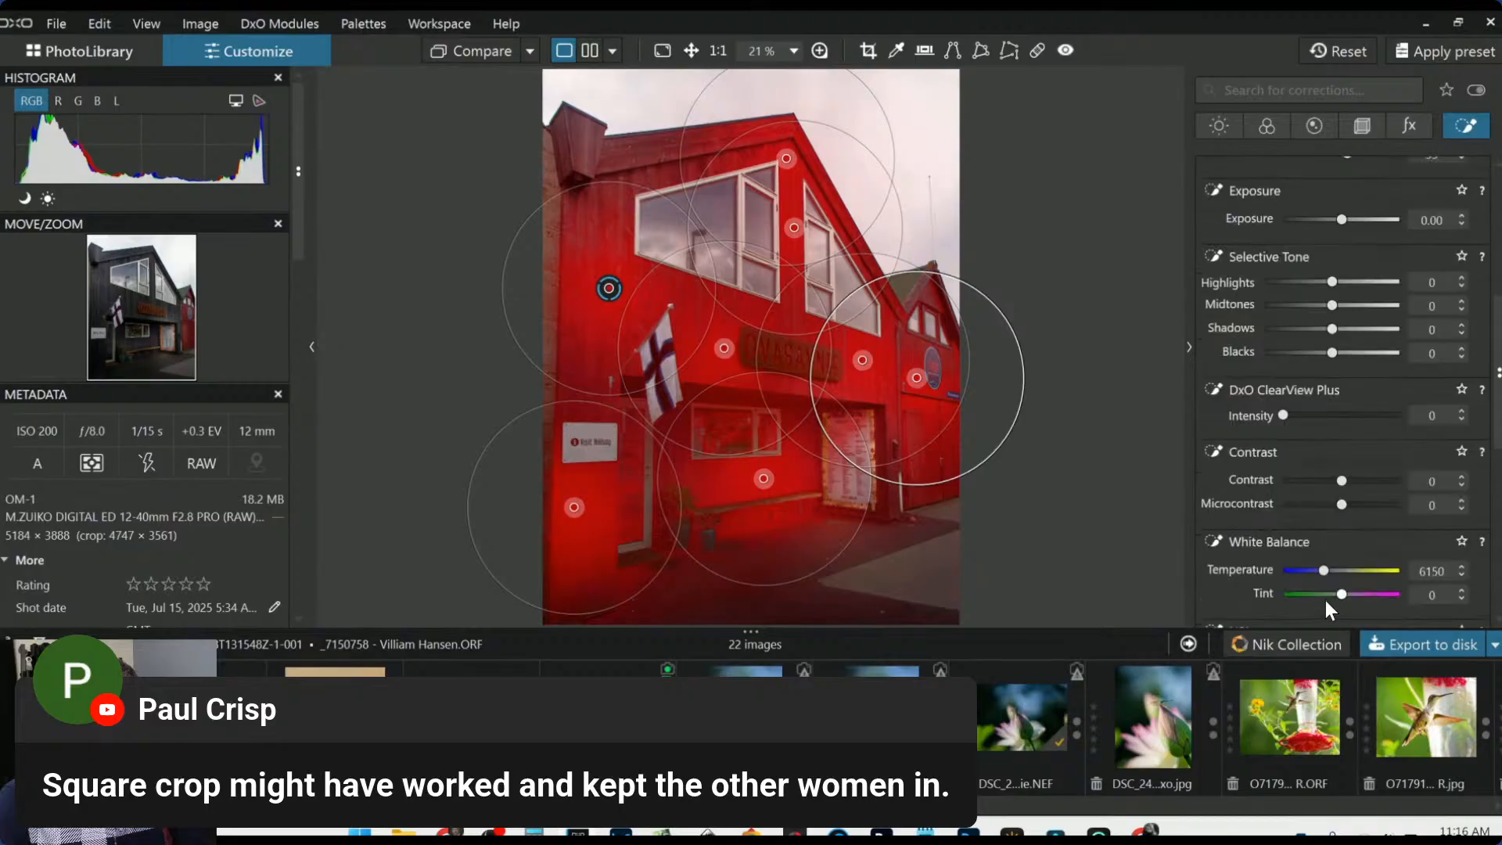
scroll(1325, 595, "down", 4)
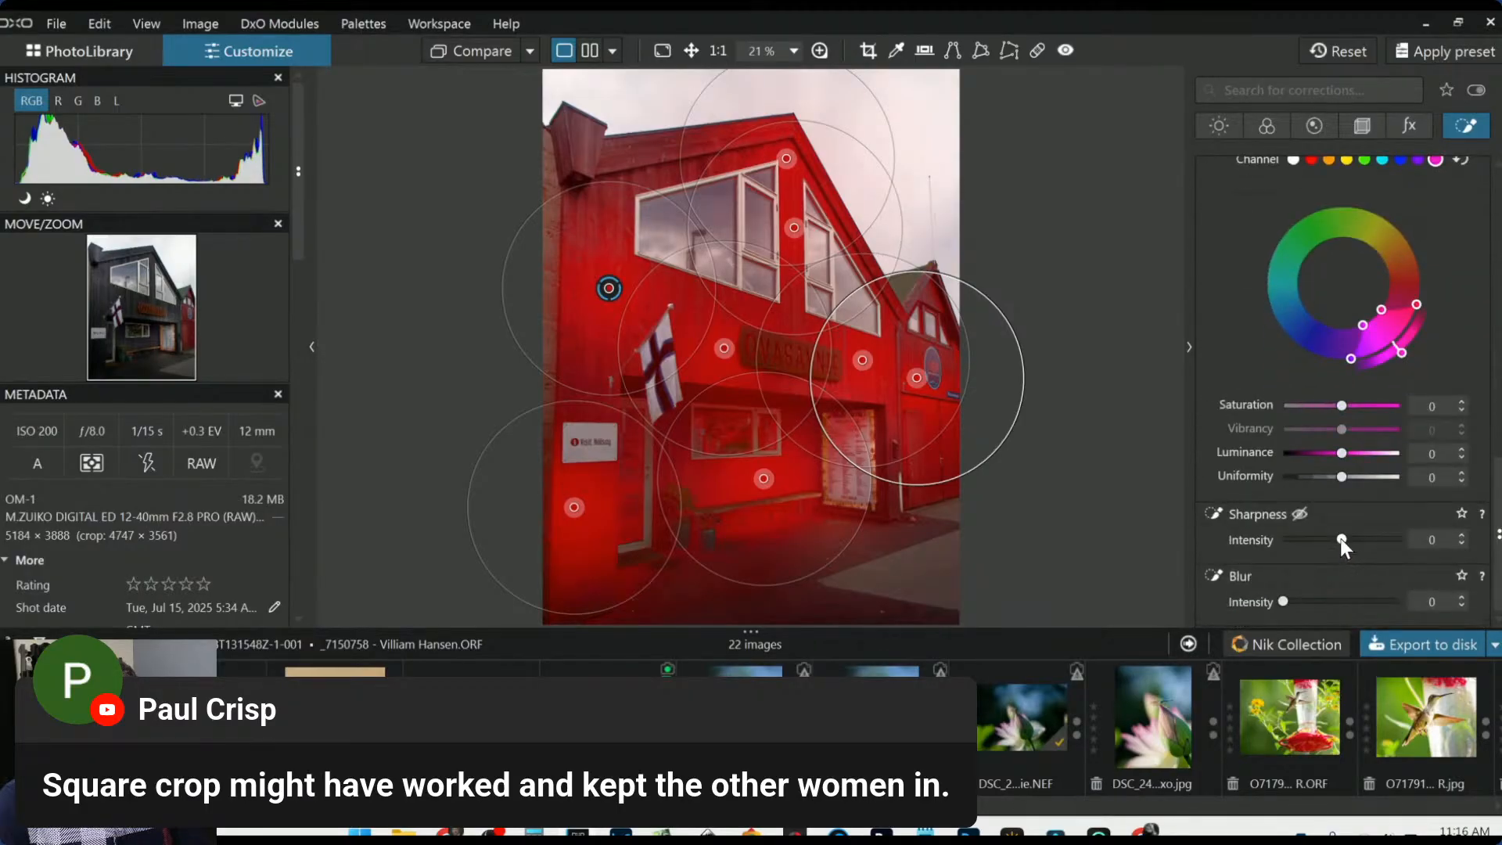
left_click_drag(1342, 538, 1384, 538)
scroll(1211, 428, "up", 7)
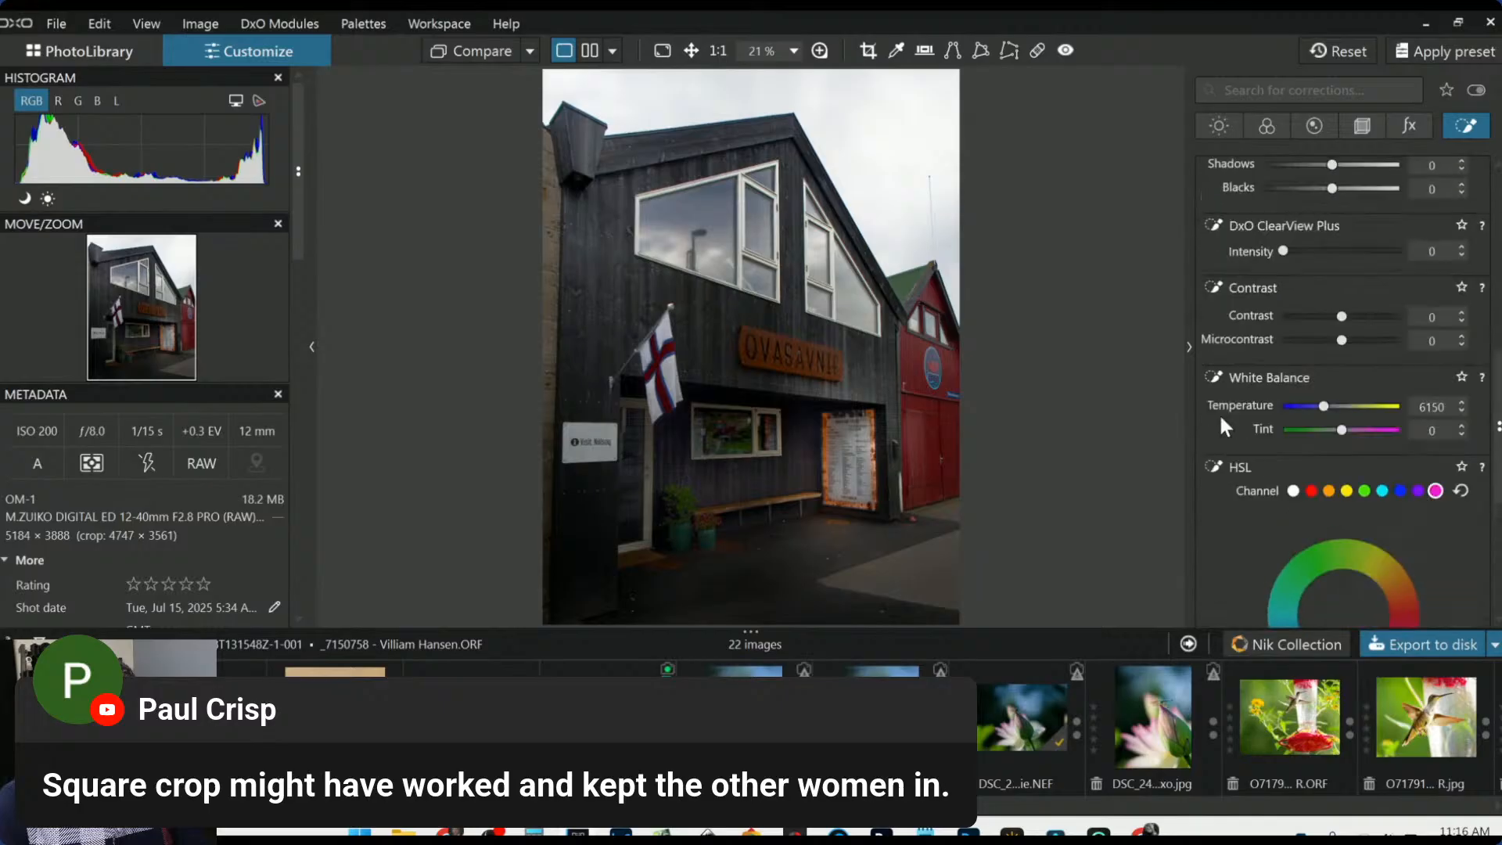
left_click_drag(1341, 339, 1377, 345)
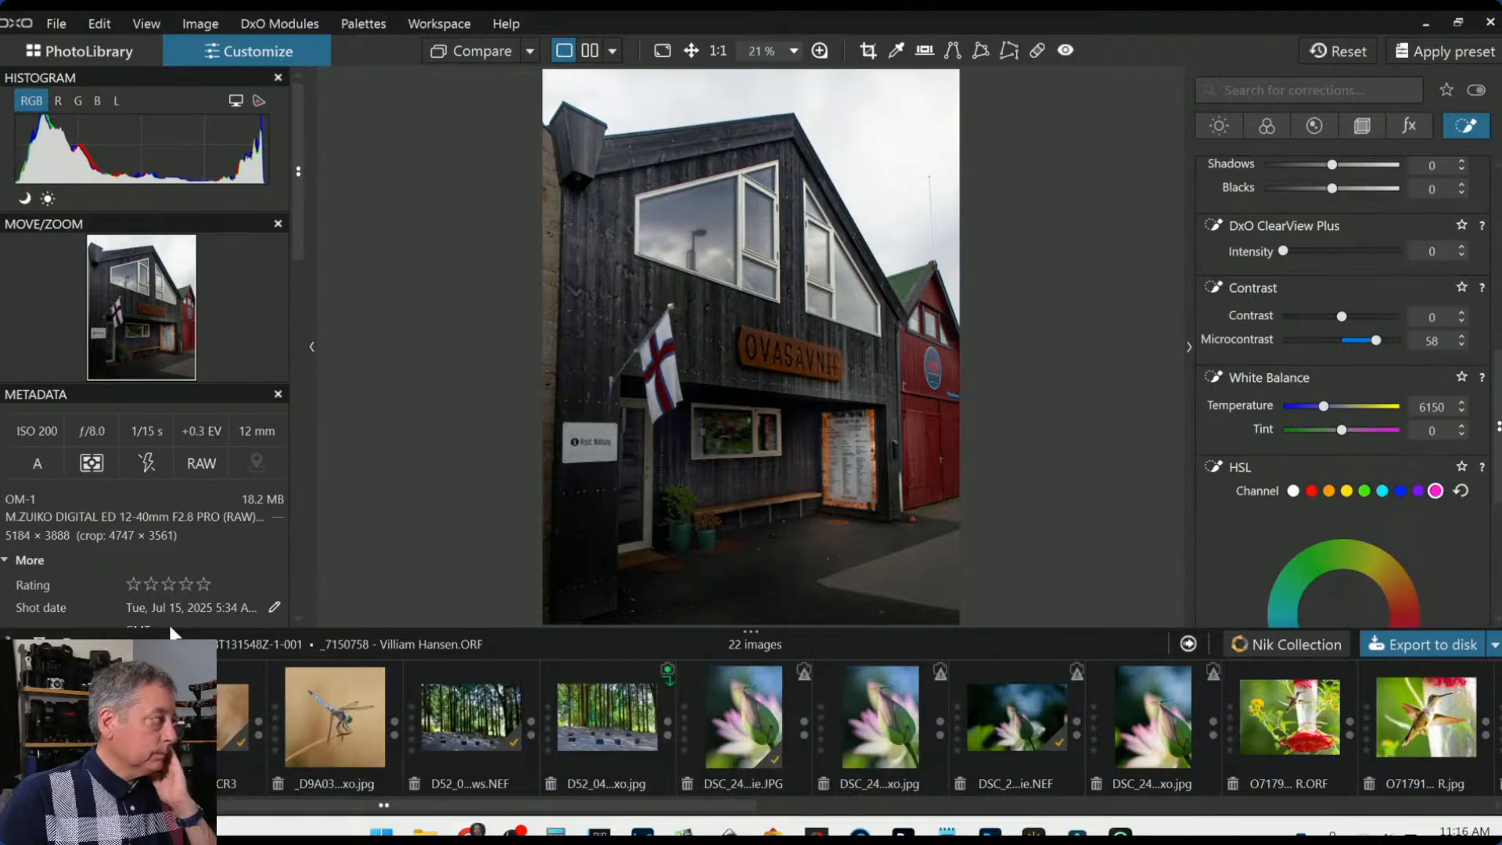
key("l")
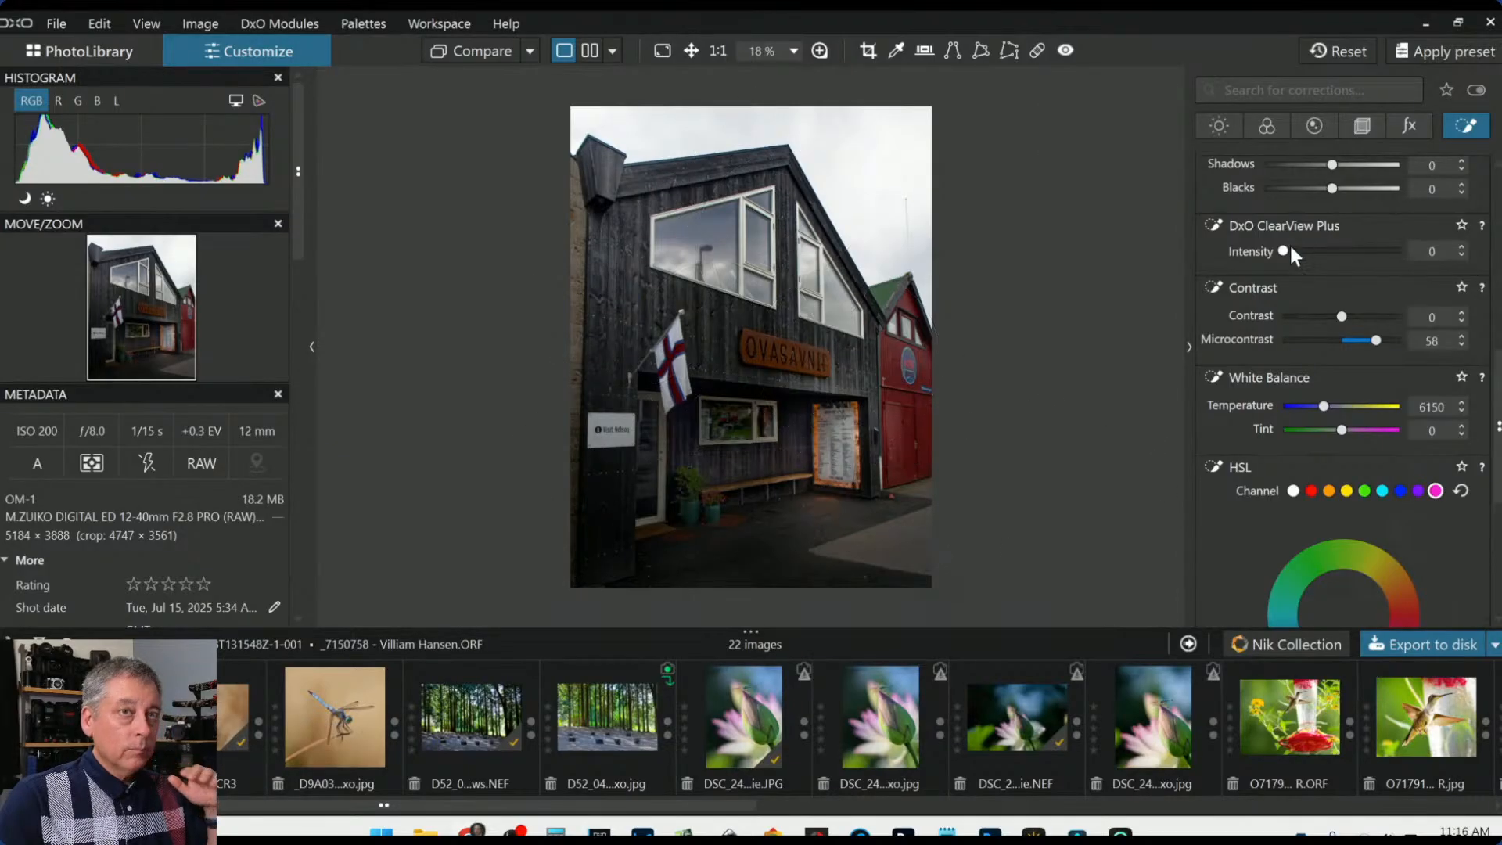
key("Escape")
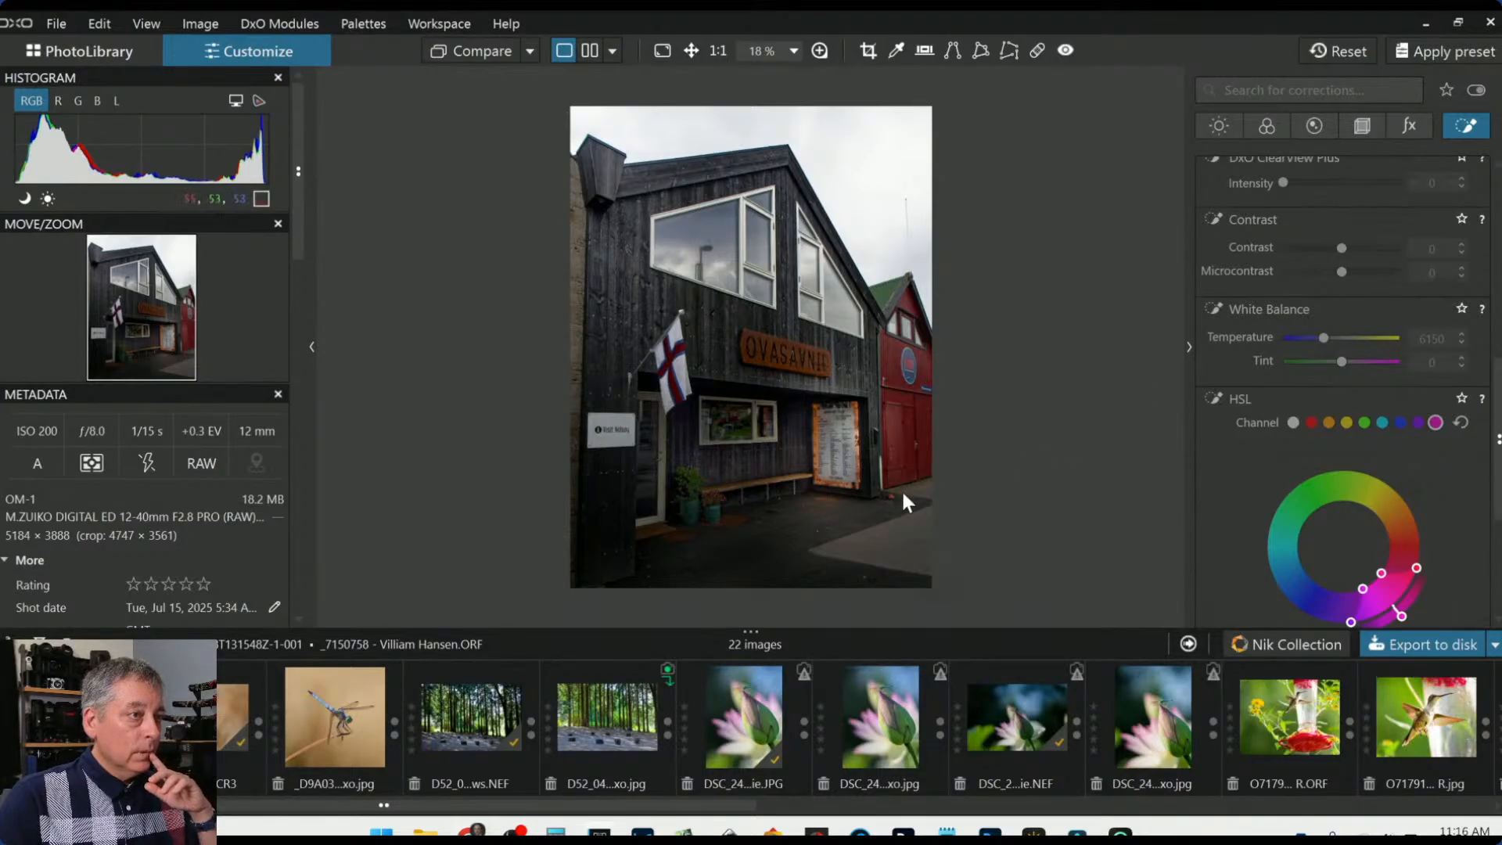
Select the control point mask on the illuminated menu board and set its exposure to 1.83
scroll(1302, 340, "up", 3)
scroll(1306, 338, "up", 5)
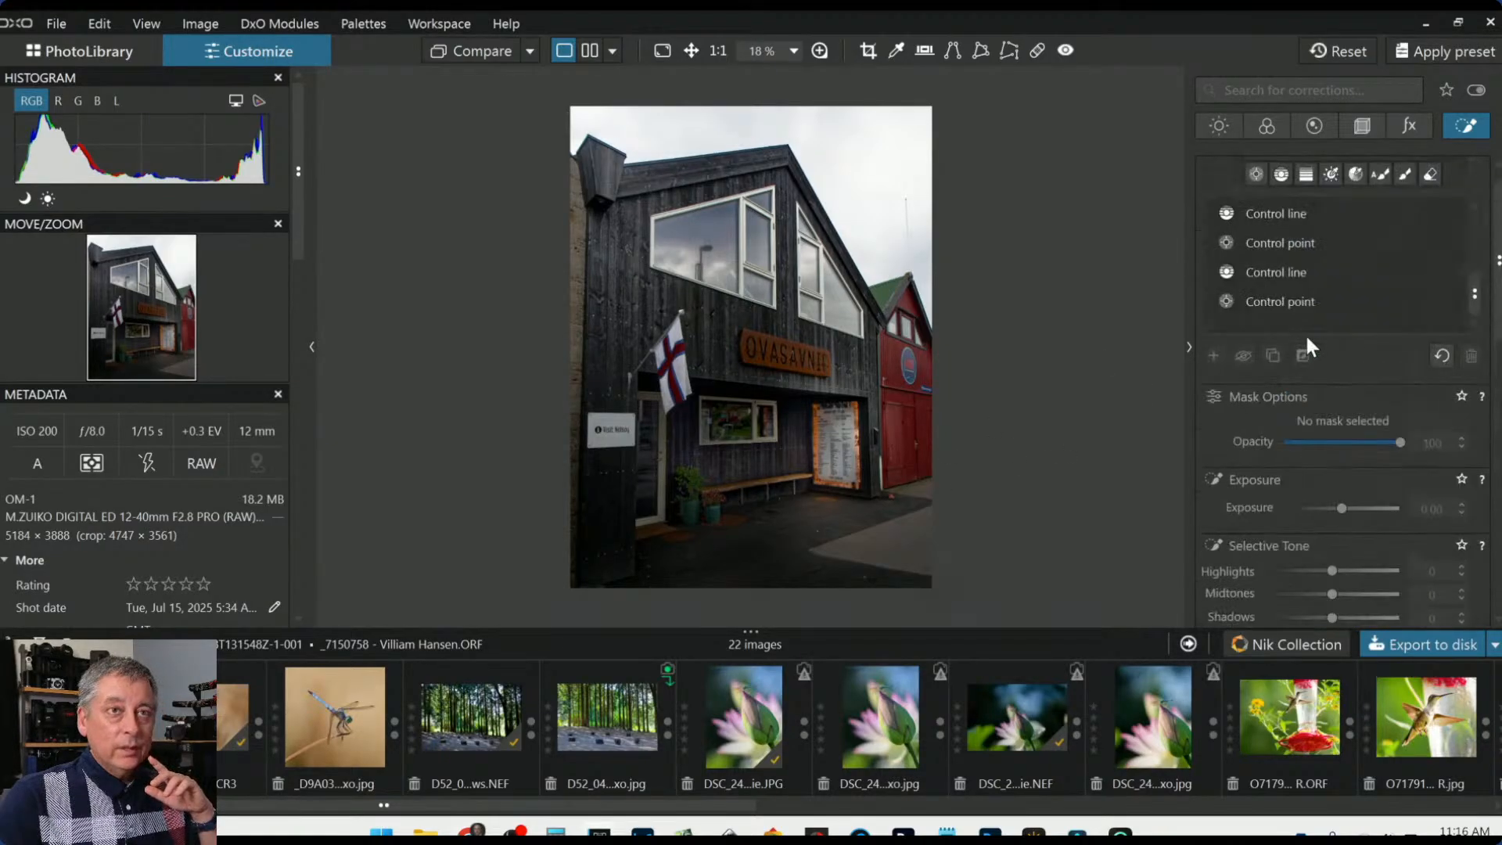
left_click(1289, 296)
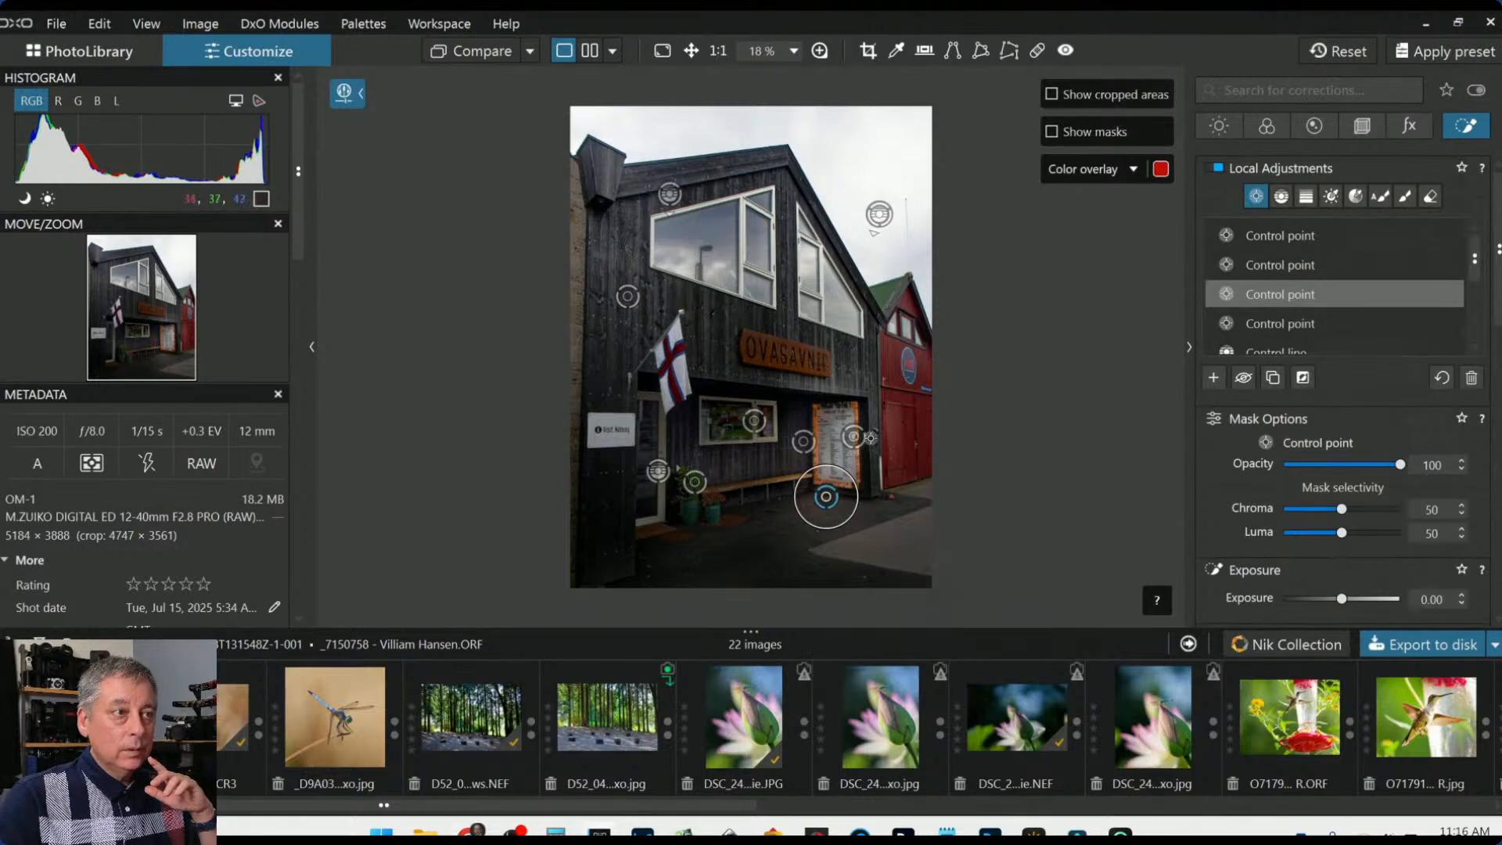
left_click(853, 436)
scroll(1322, 477, "down", 4)
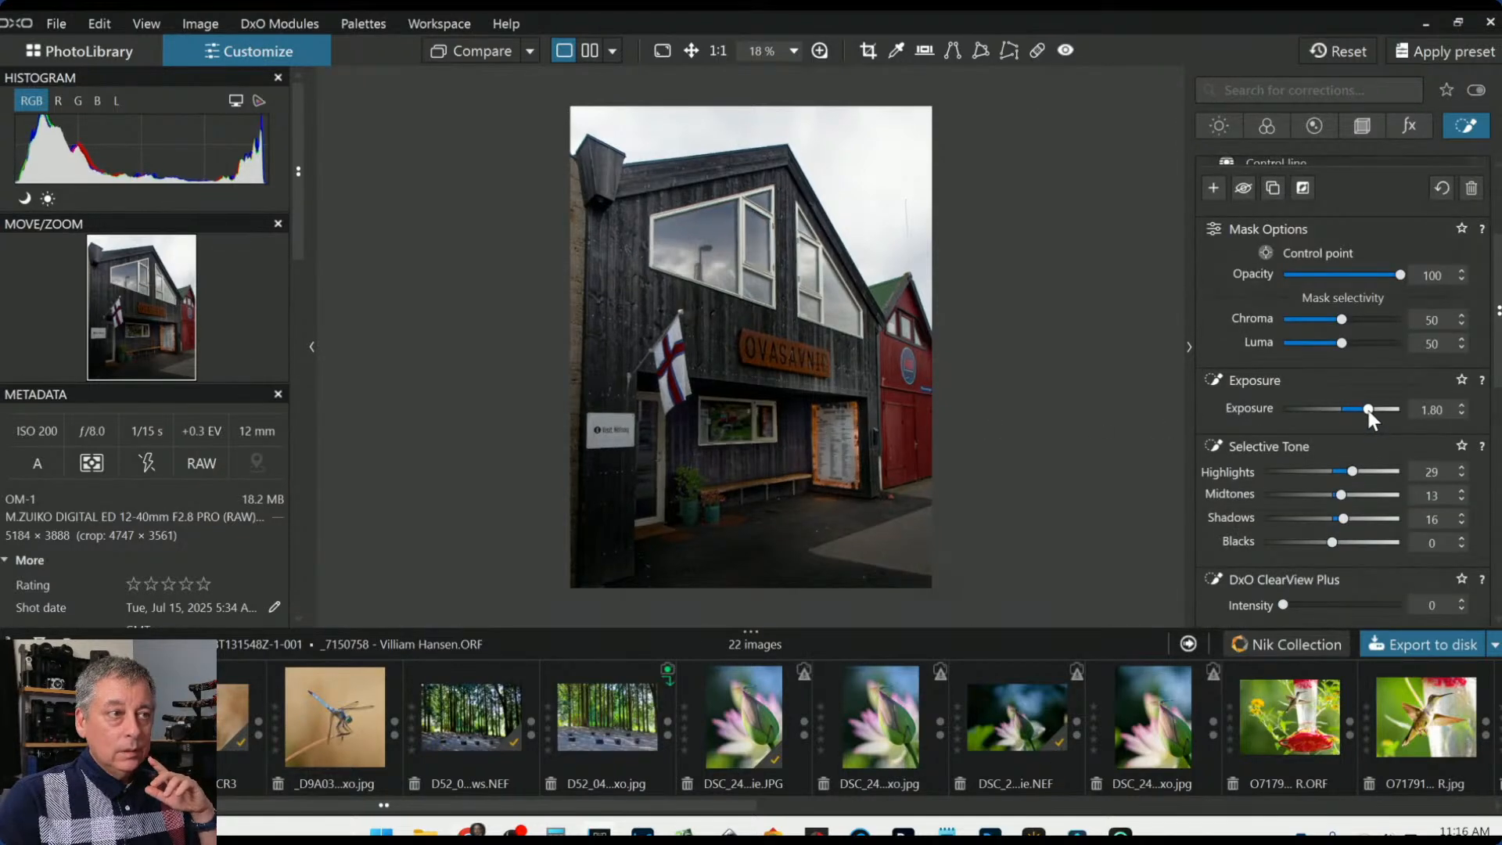
left_click_drag(1368, 413, 1368, 409)
scroll(1263, 388, "up", 2)
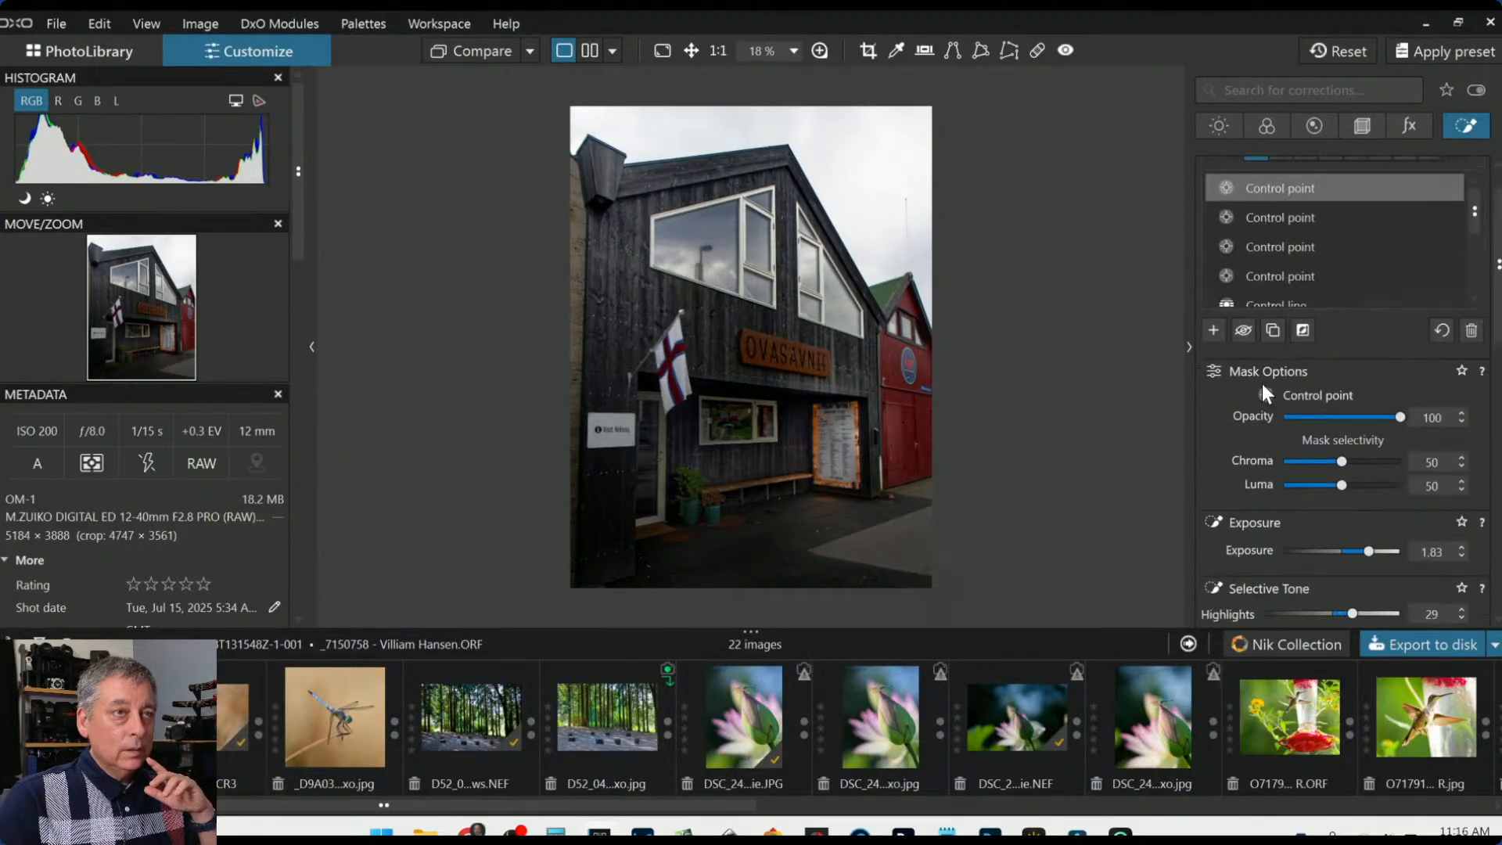
Set the photo's overall exposure to -2.66 and compare the result with the original
scroll(1261, 383, "up", 1)
left_click(1217, 127)
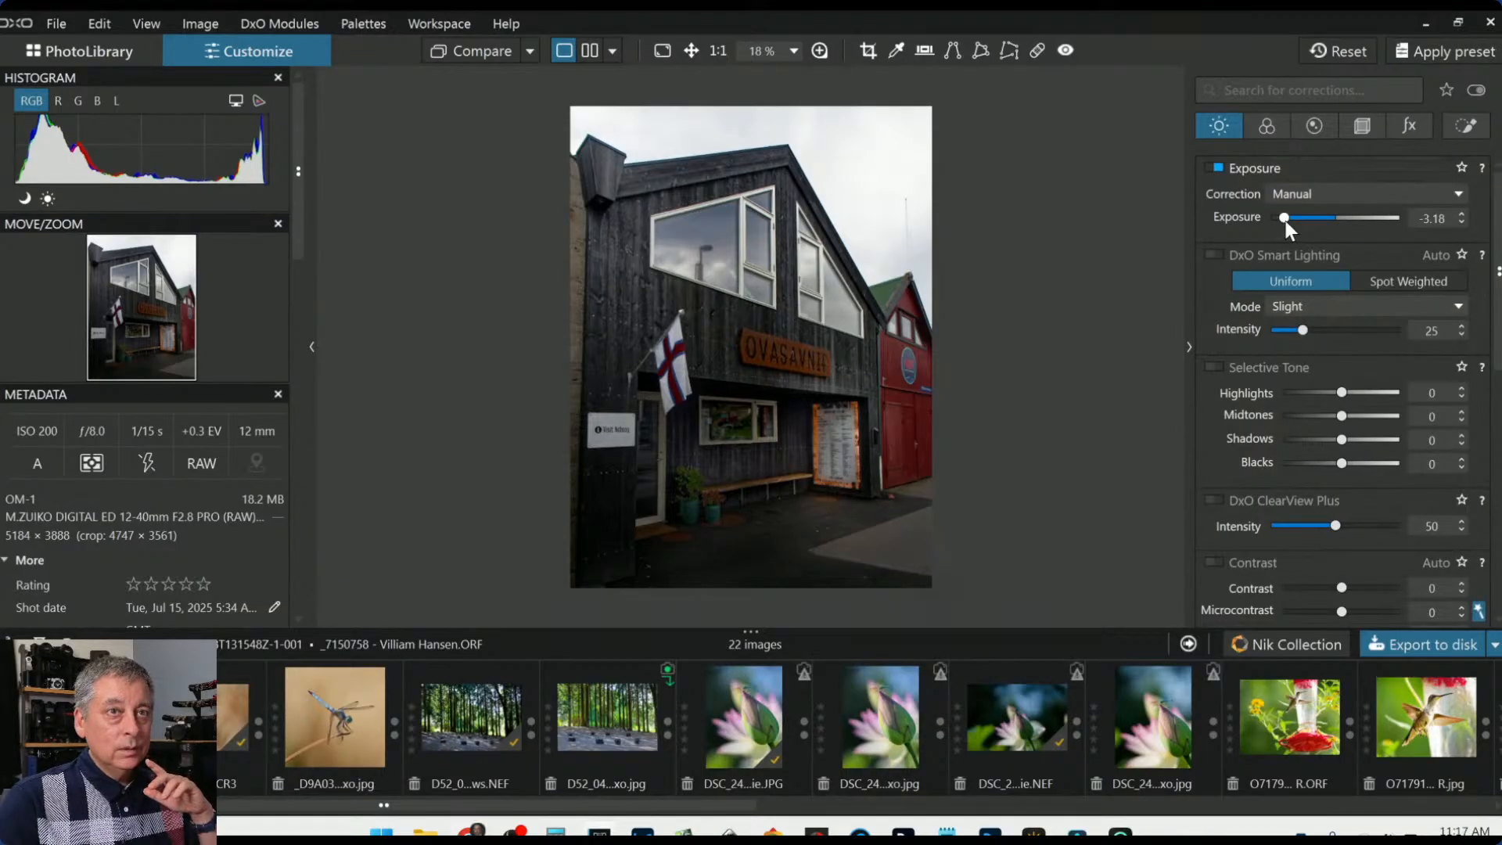
left_click_drag(1284, 220, 1292, 219)
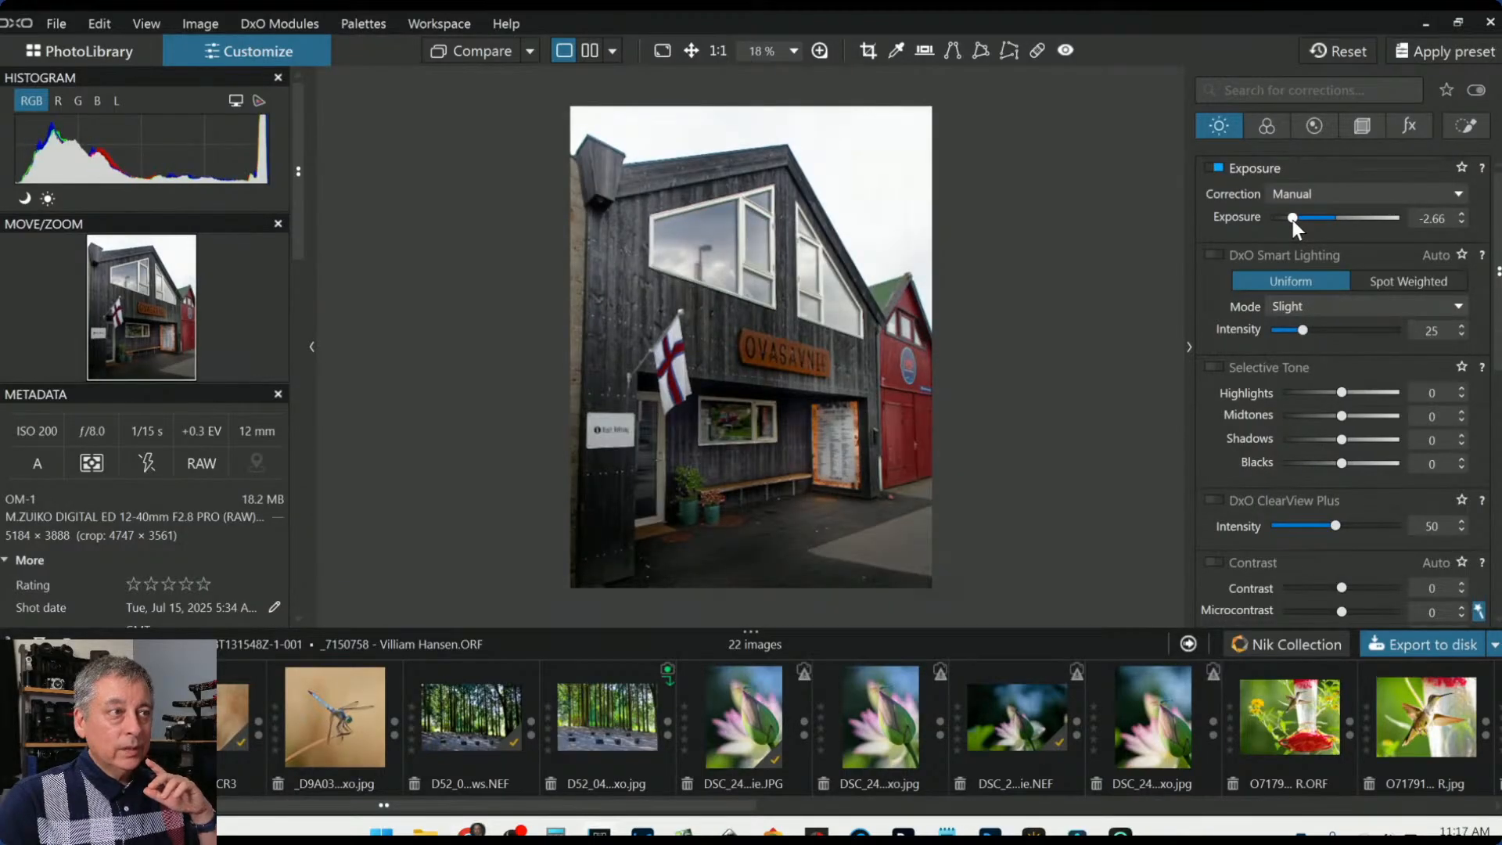
left_click(452, 54)
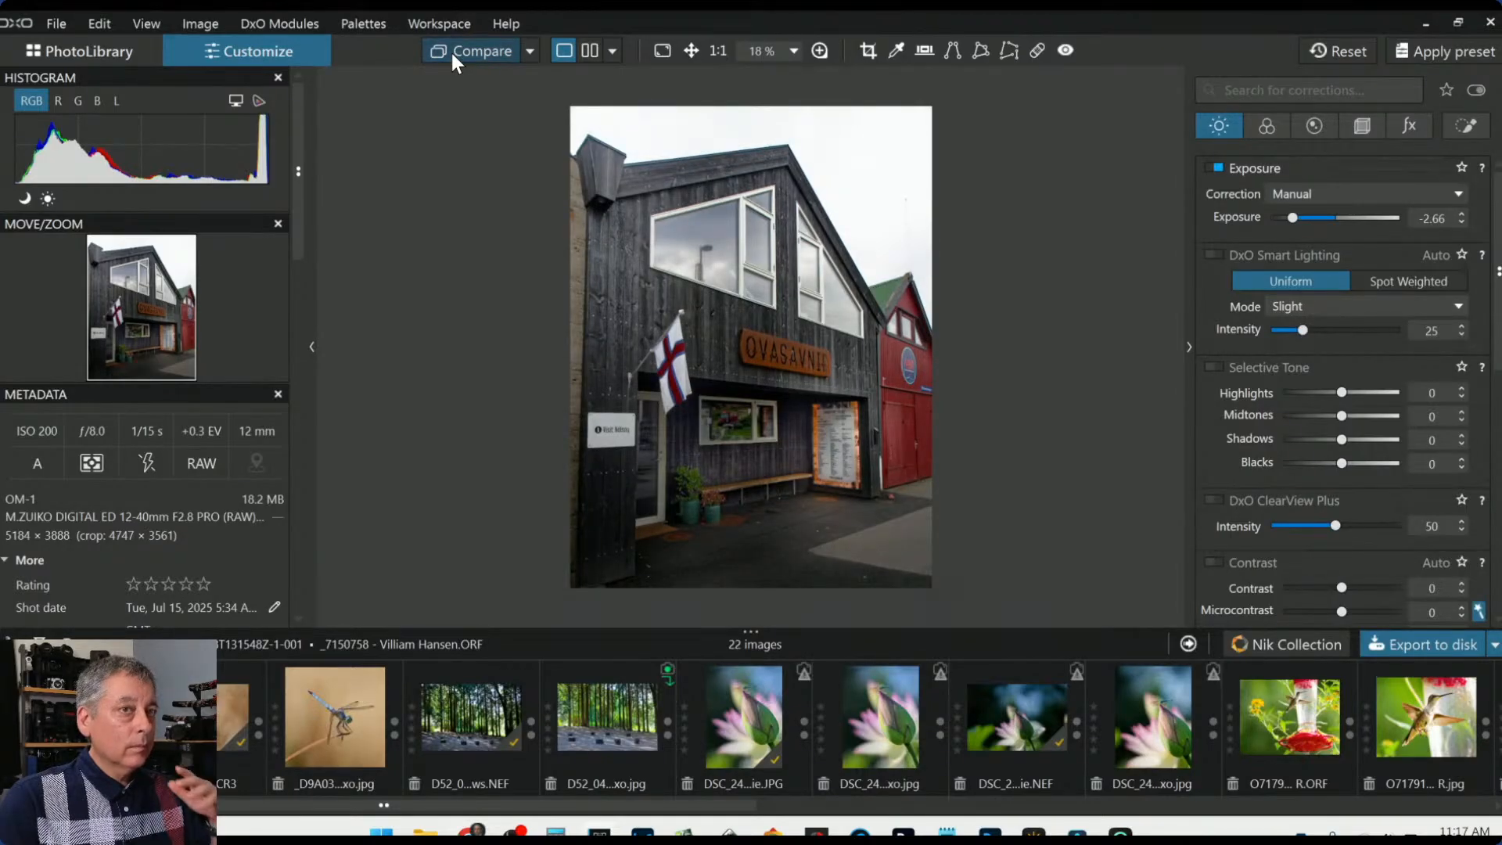
left_click(452, 54)
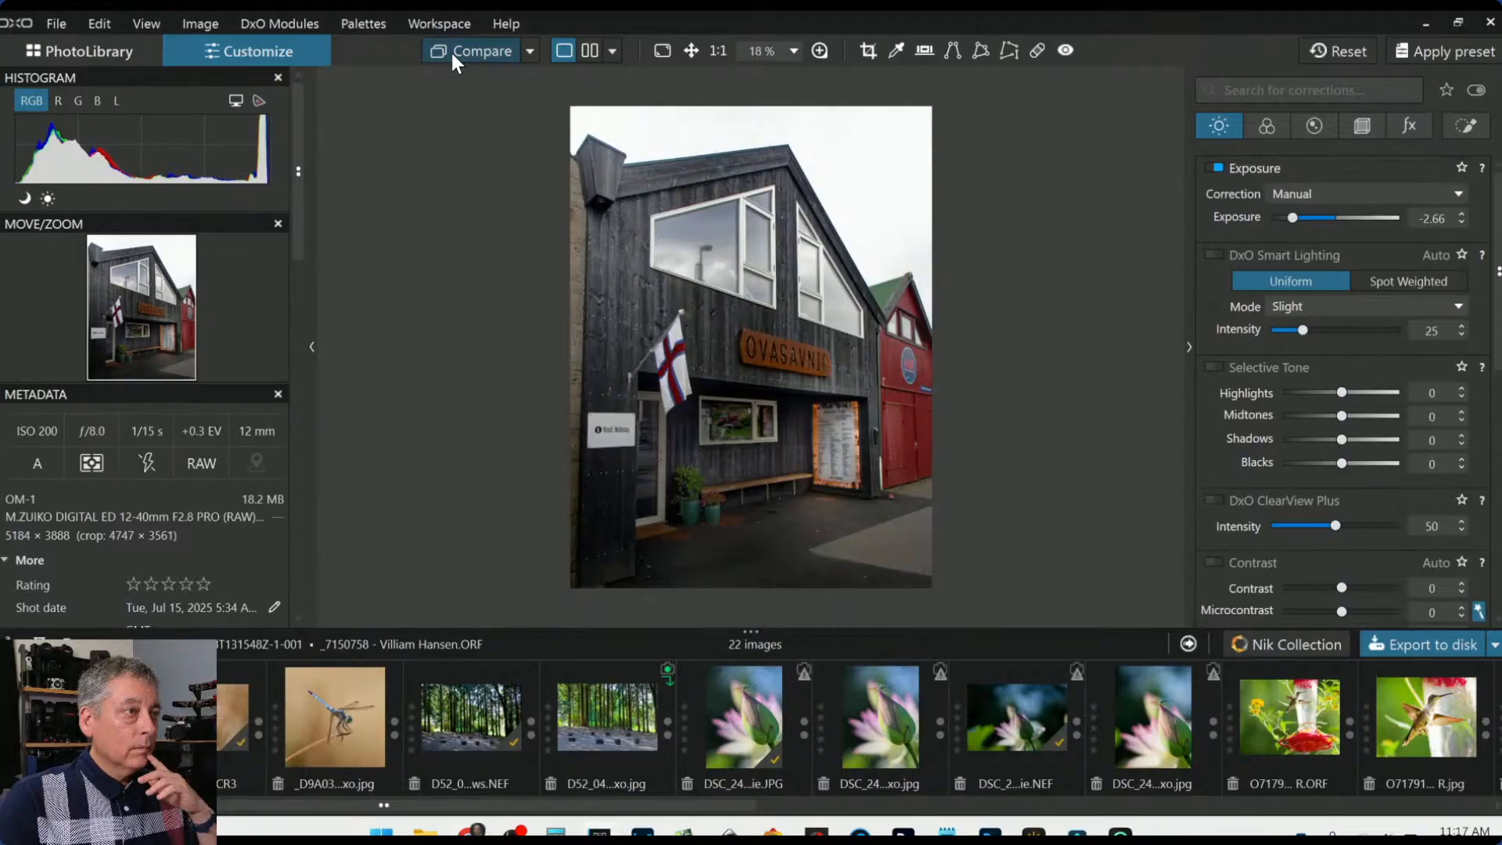
Export the edited photo to the original image folder as a full-size JPEG at quality 94, and reset all corrections
left_click(1397, 644)
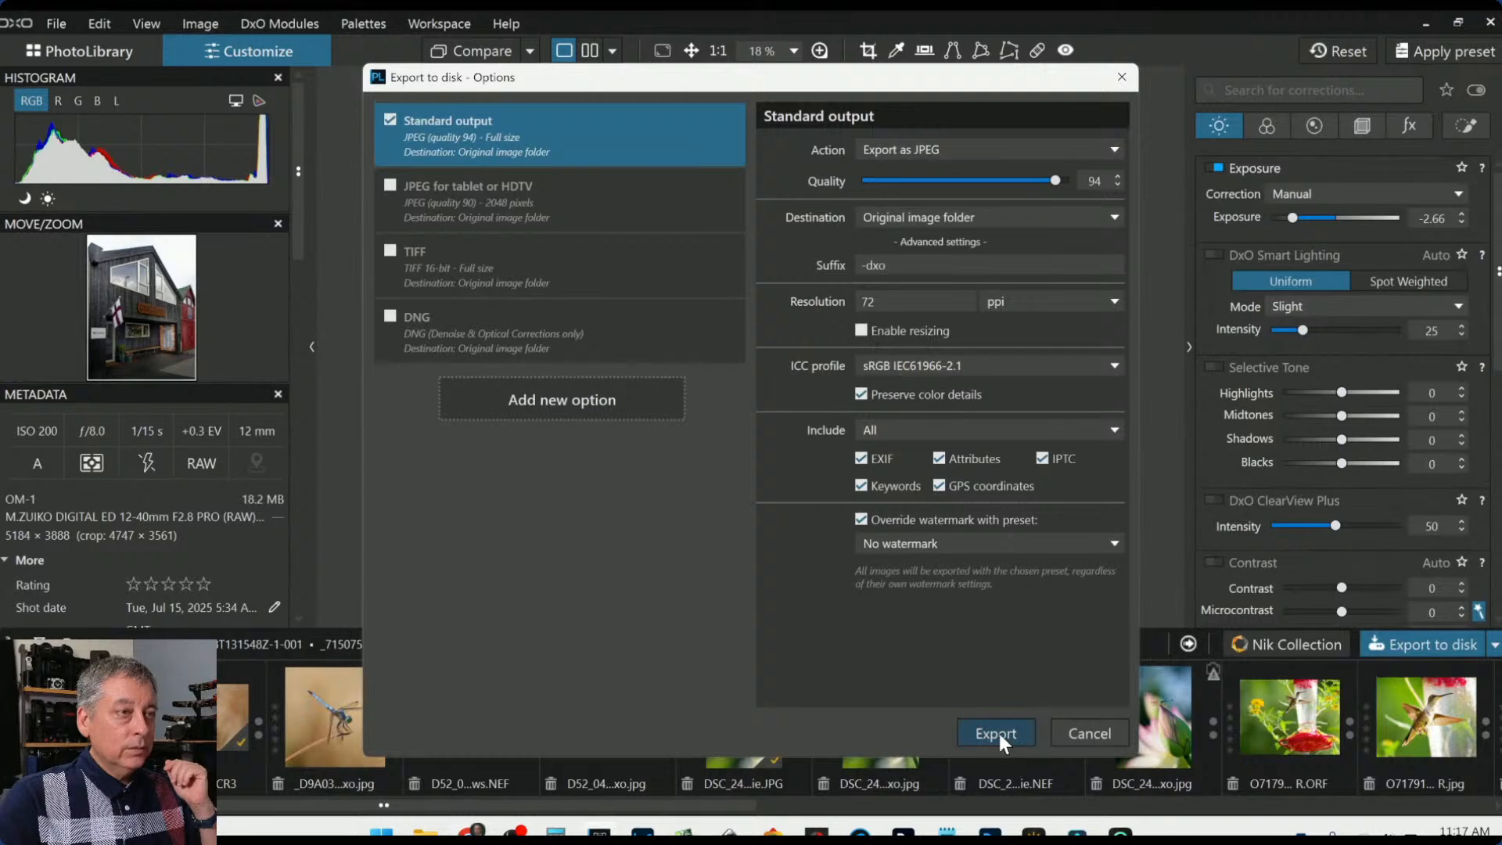
left_click(998, 734)
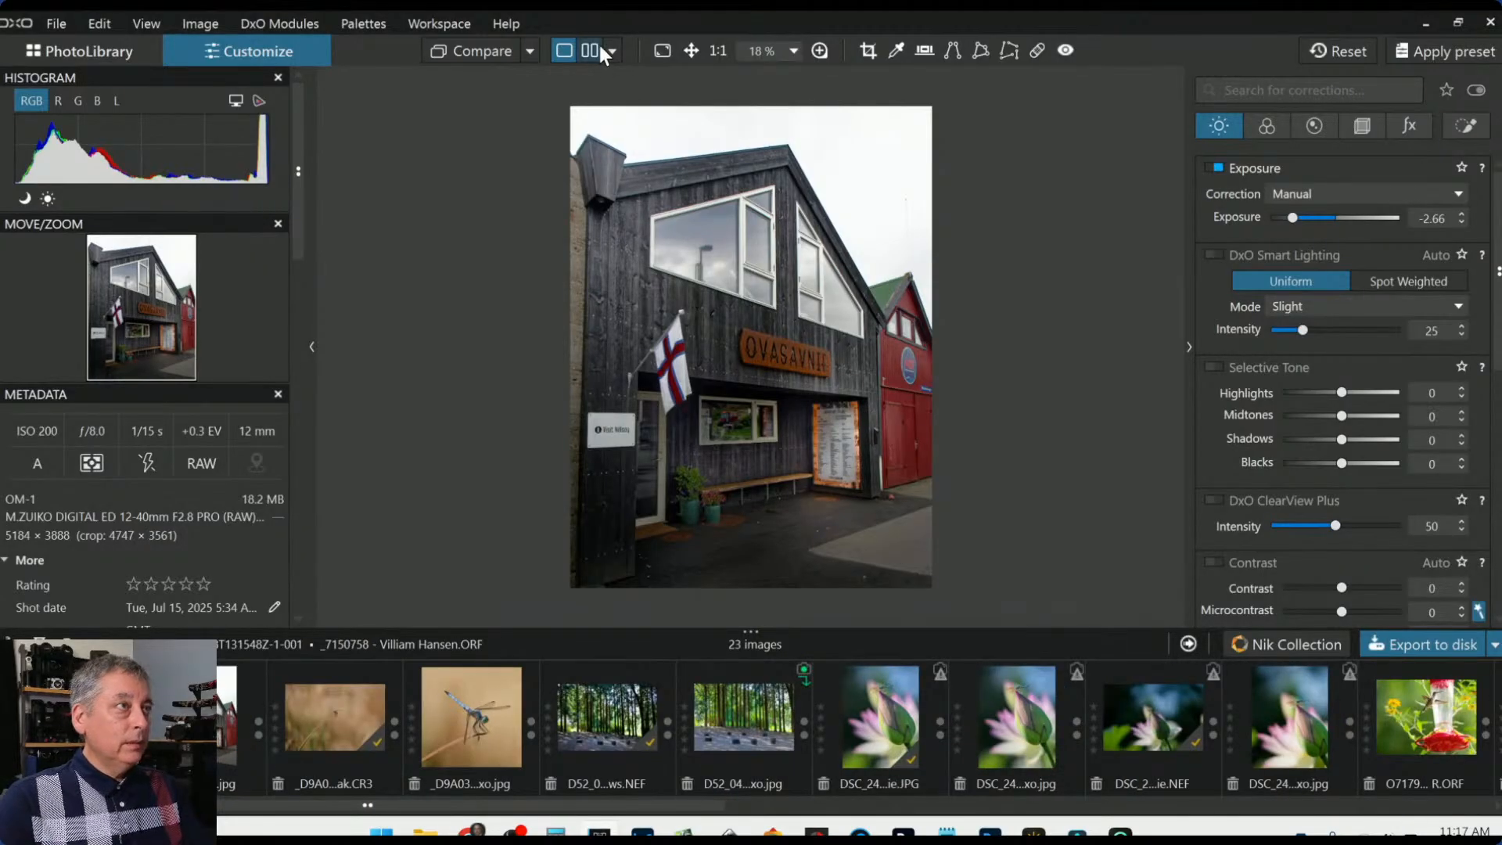
left_click(1322, 52)
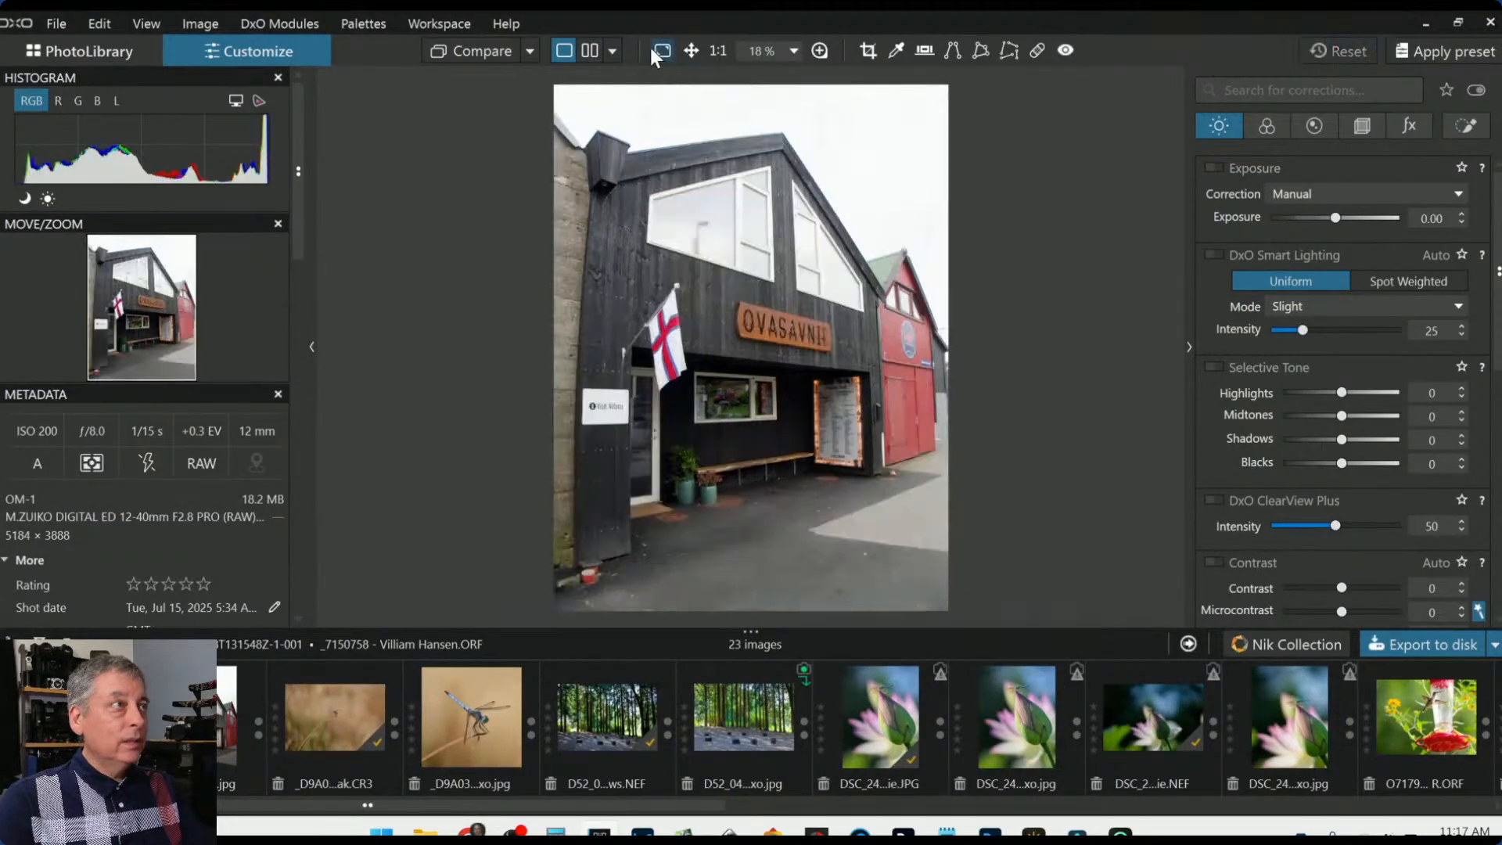
Show the exported standard-output JPEG side by side with the uncorrected photo, and hide the side panels
left_click(591, 52)
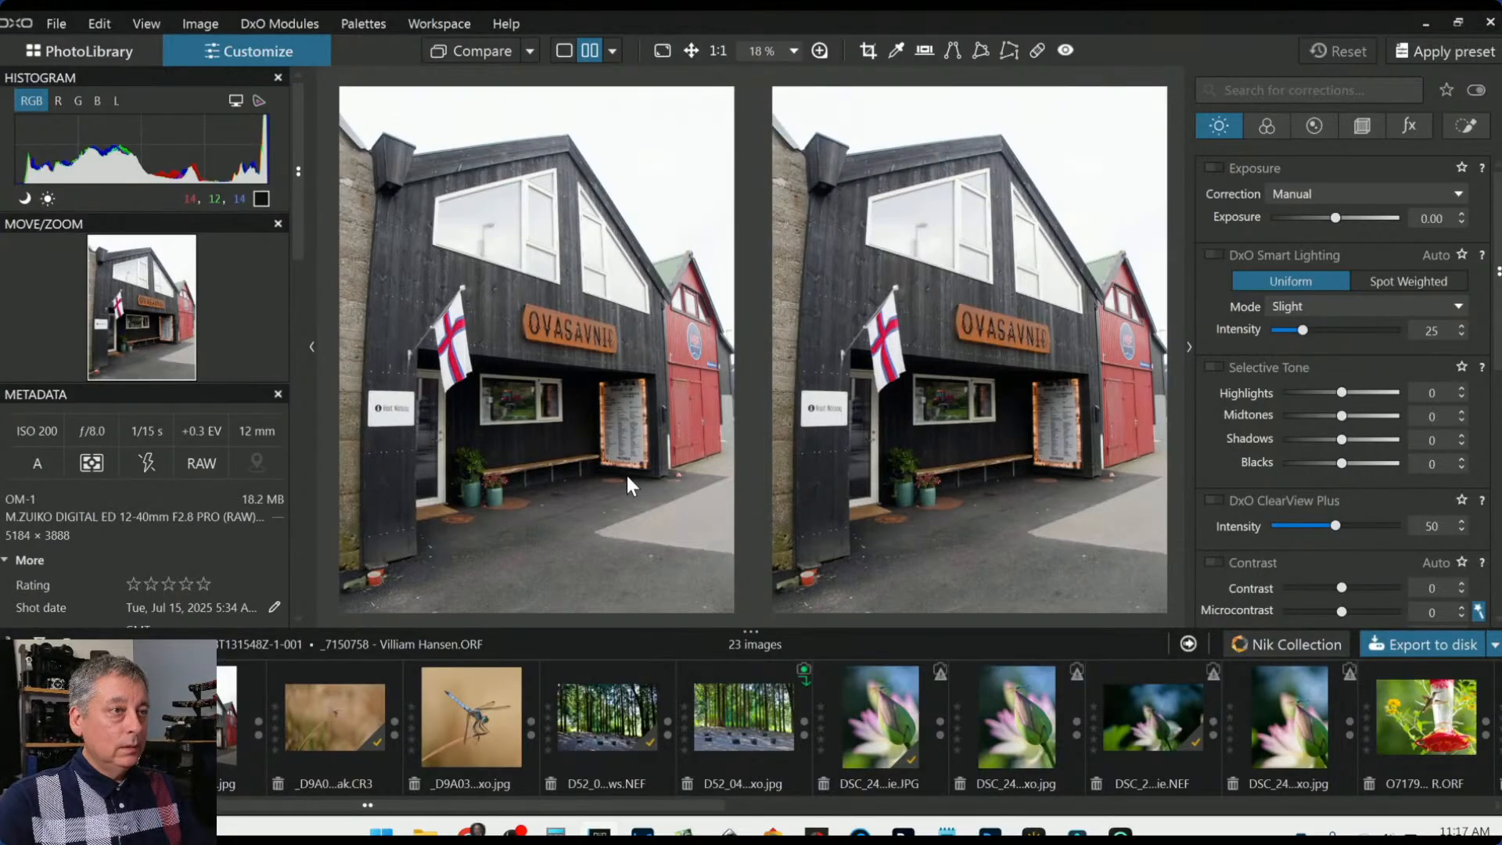
left_click(530, 52)
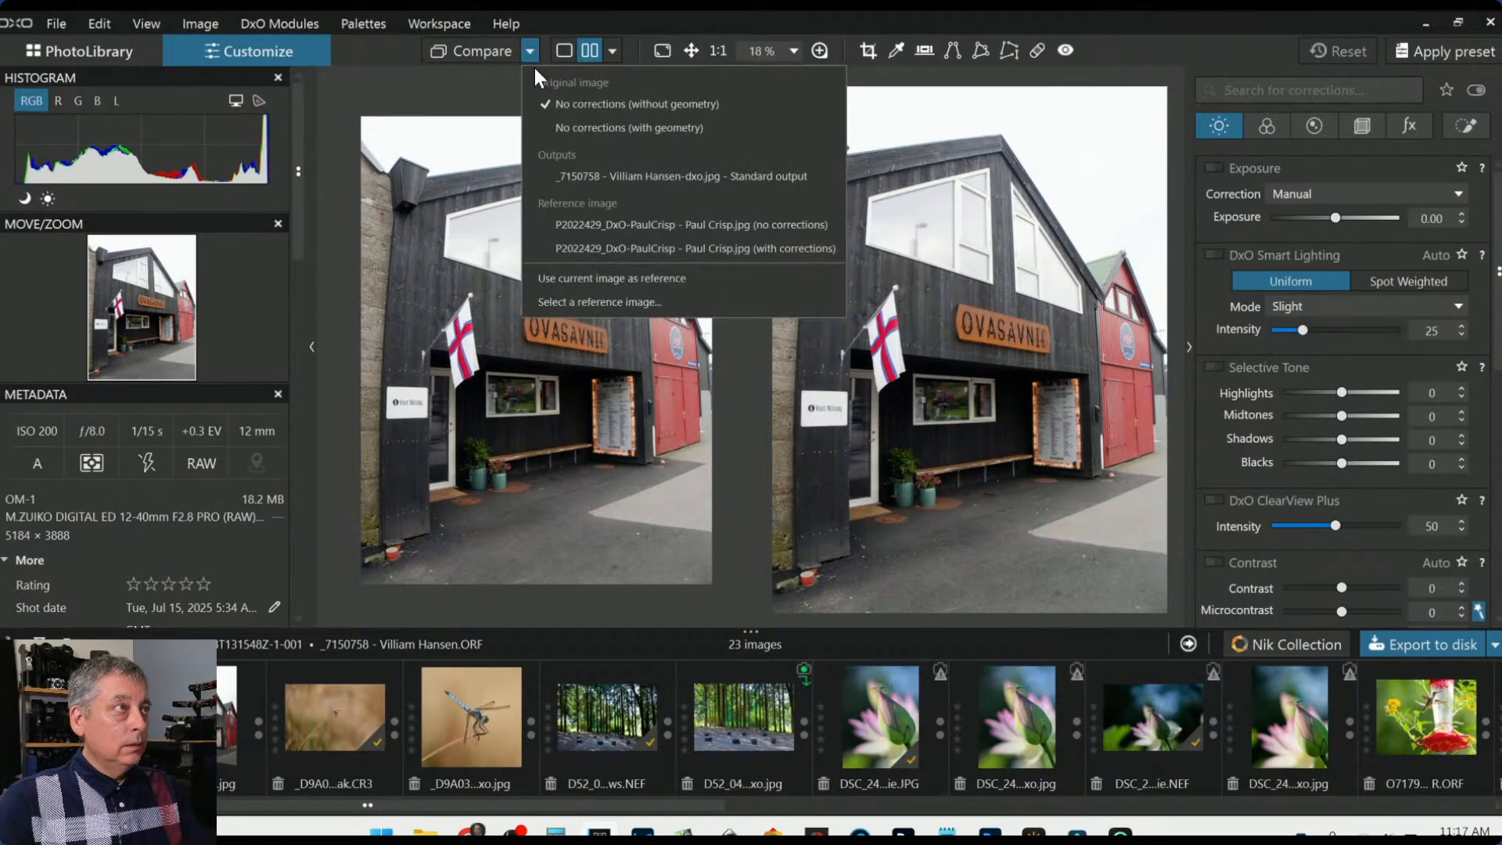
left_click(560, 172)
key("Tab")
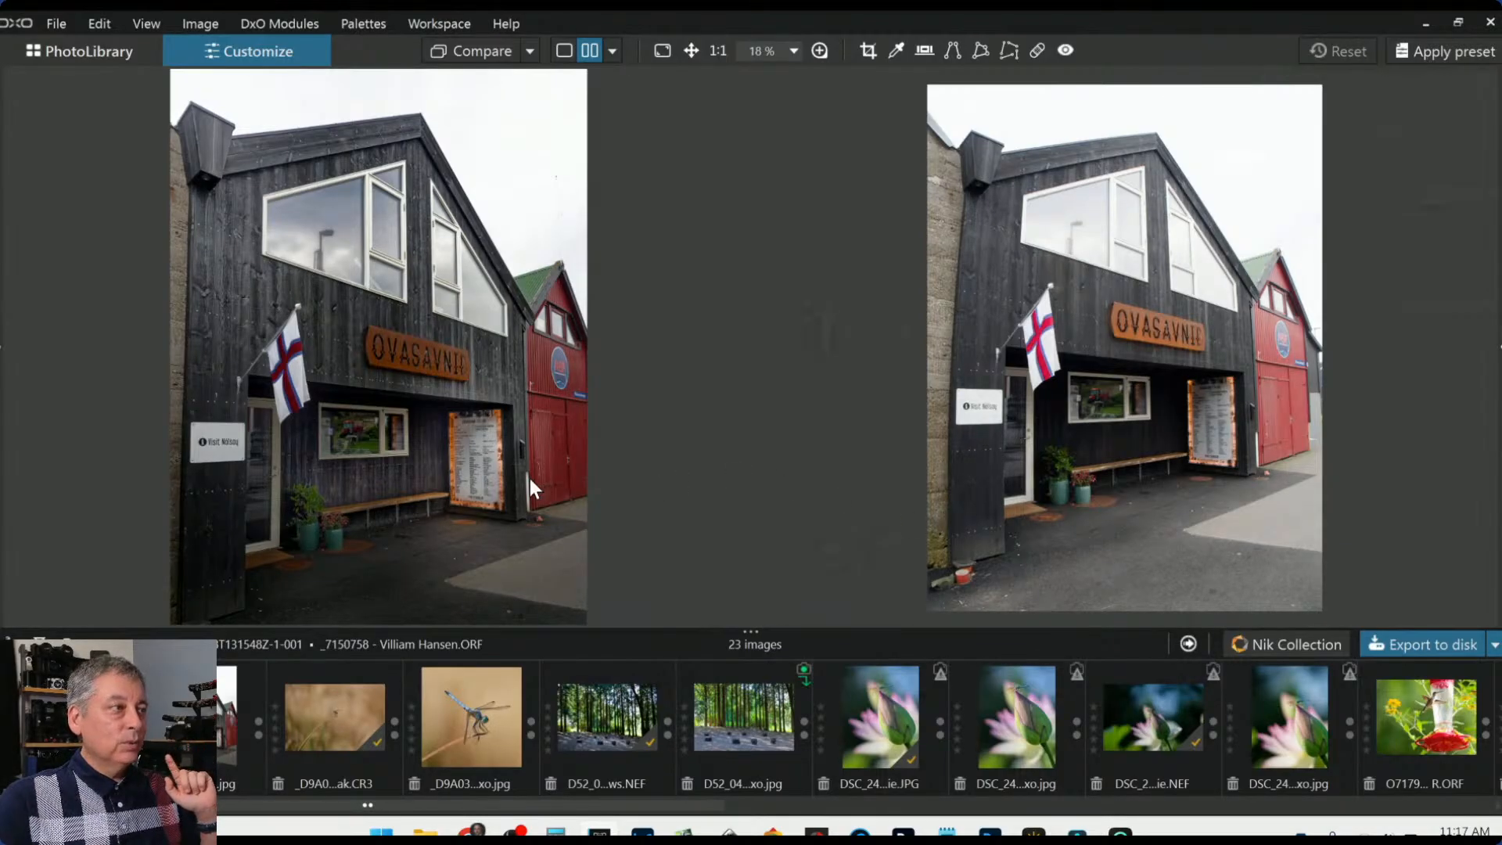
Examine the dark wood texture, the orange sign and the illuminated menu board up close in the exported and uncorrected versions
scroll(493, 513, "up", 2)
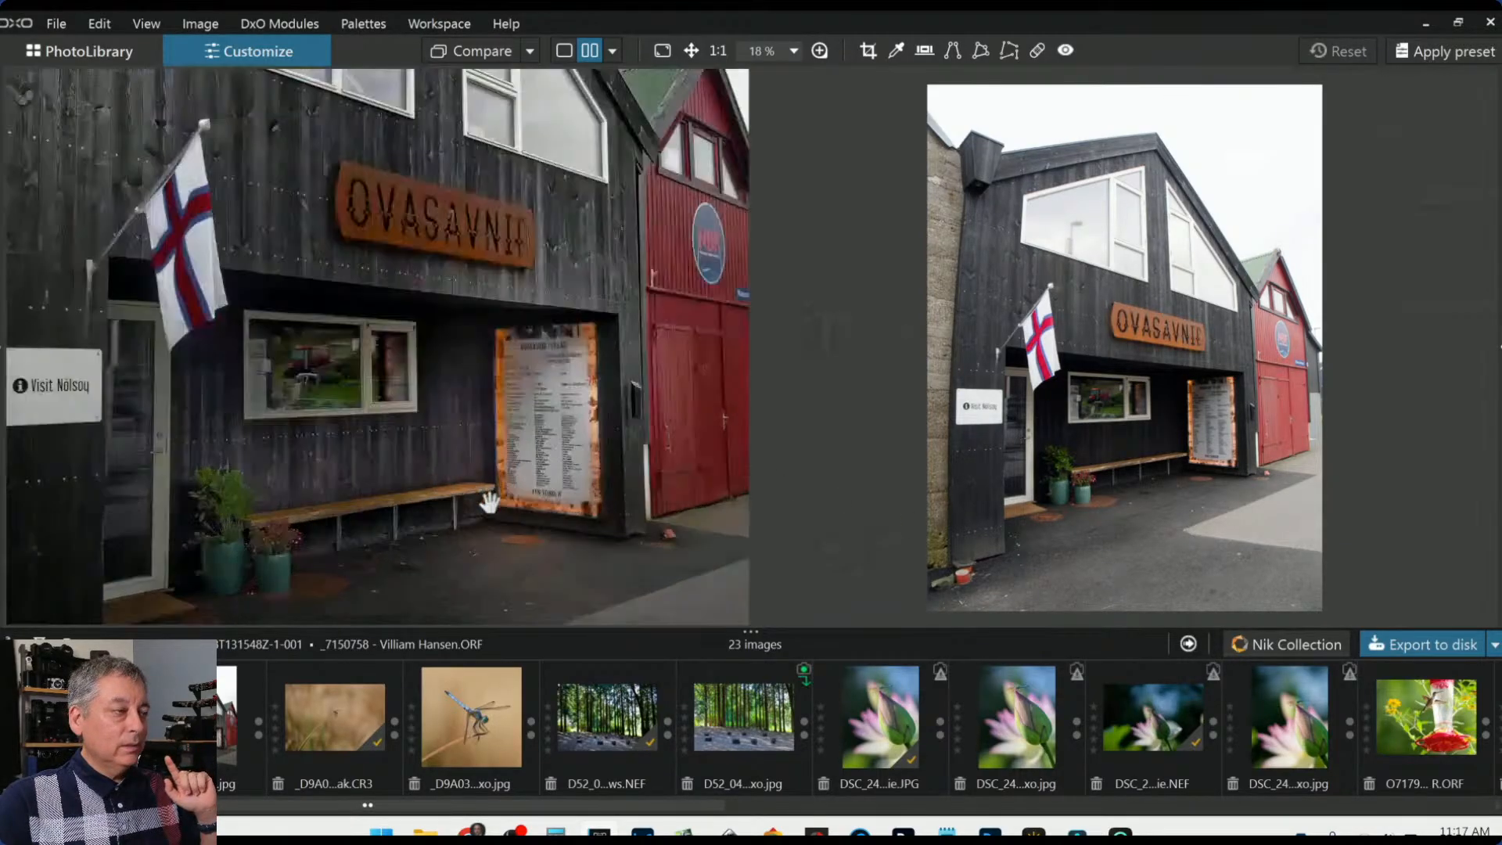
scroll(669, 540, "up", 1)
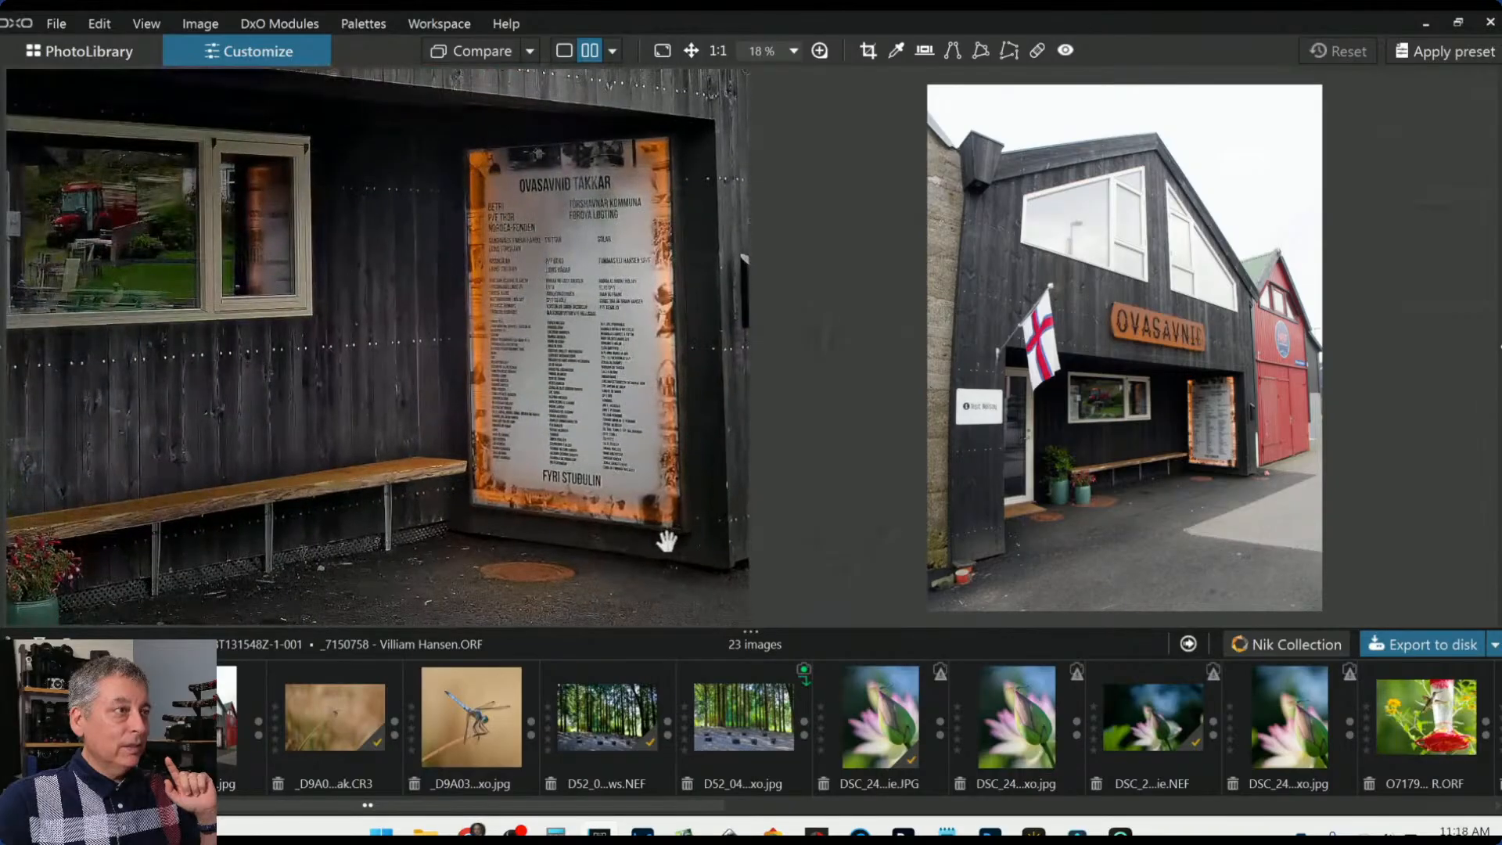
scroll(667, 540, "down", 3)
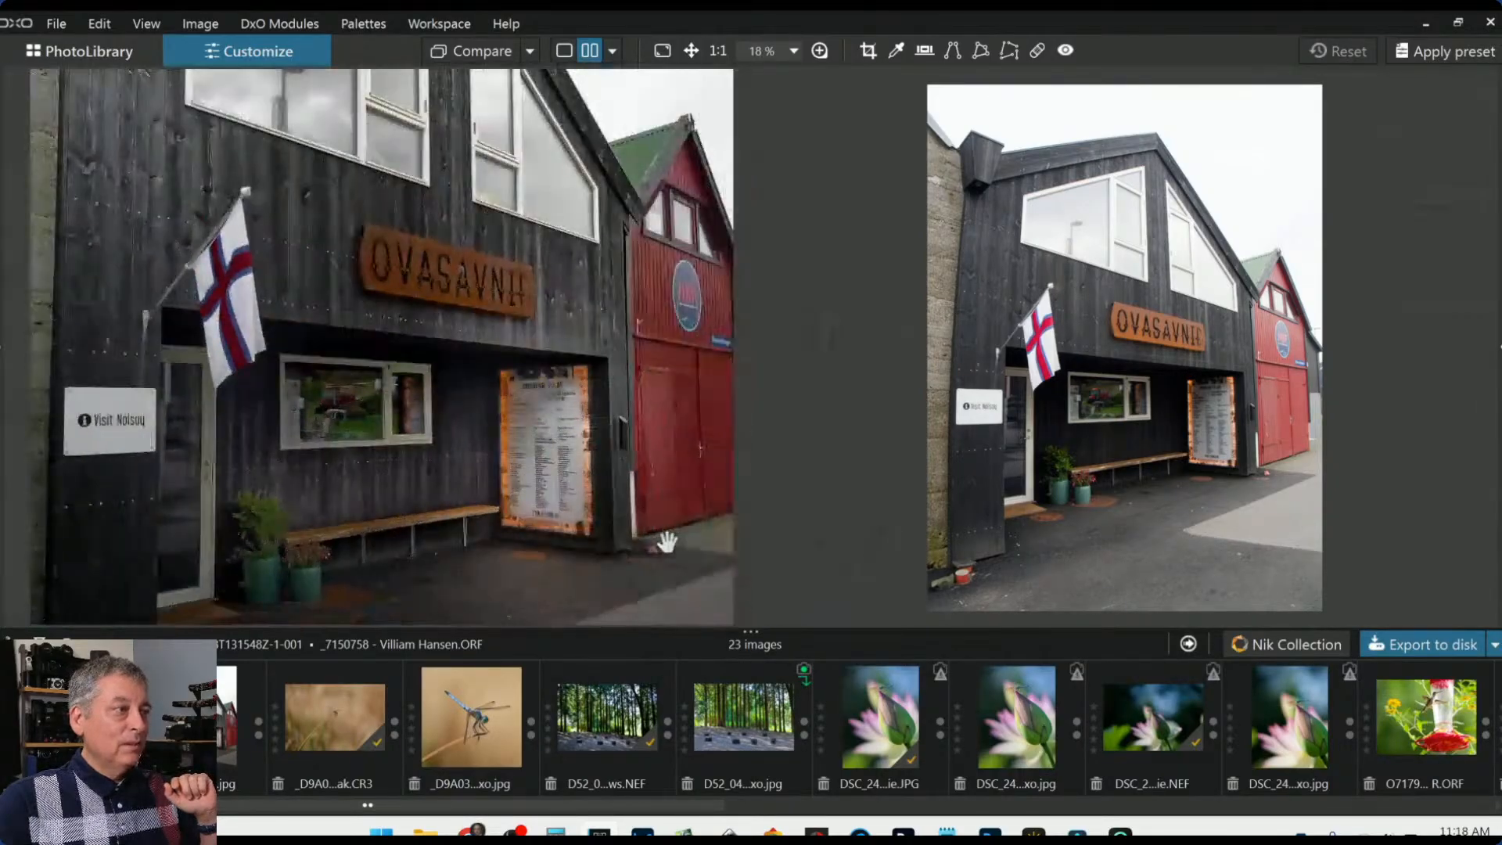
scroll(667, 540, "down", 1)
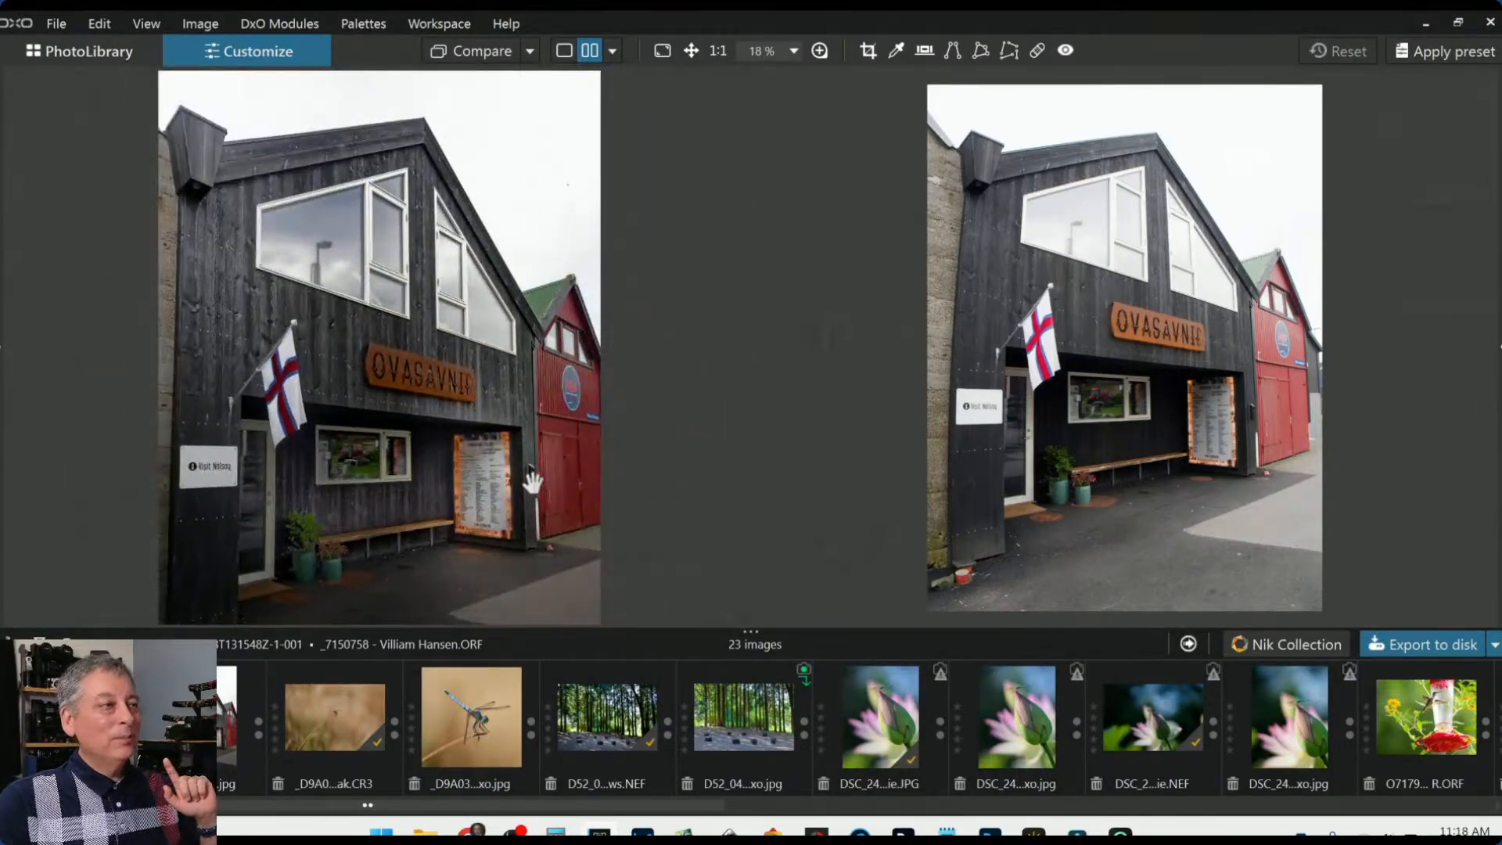
scroll(535, 489, "down", 2)
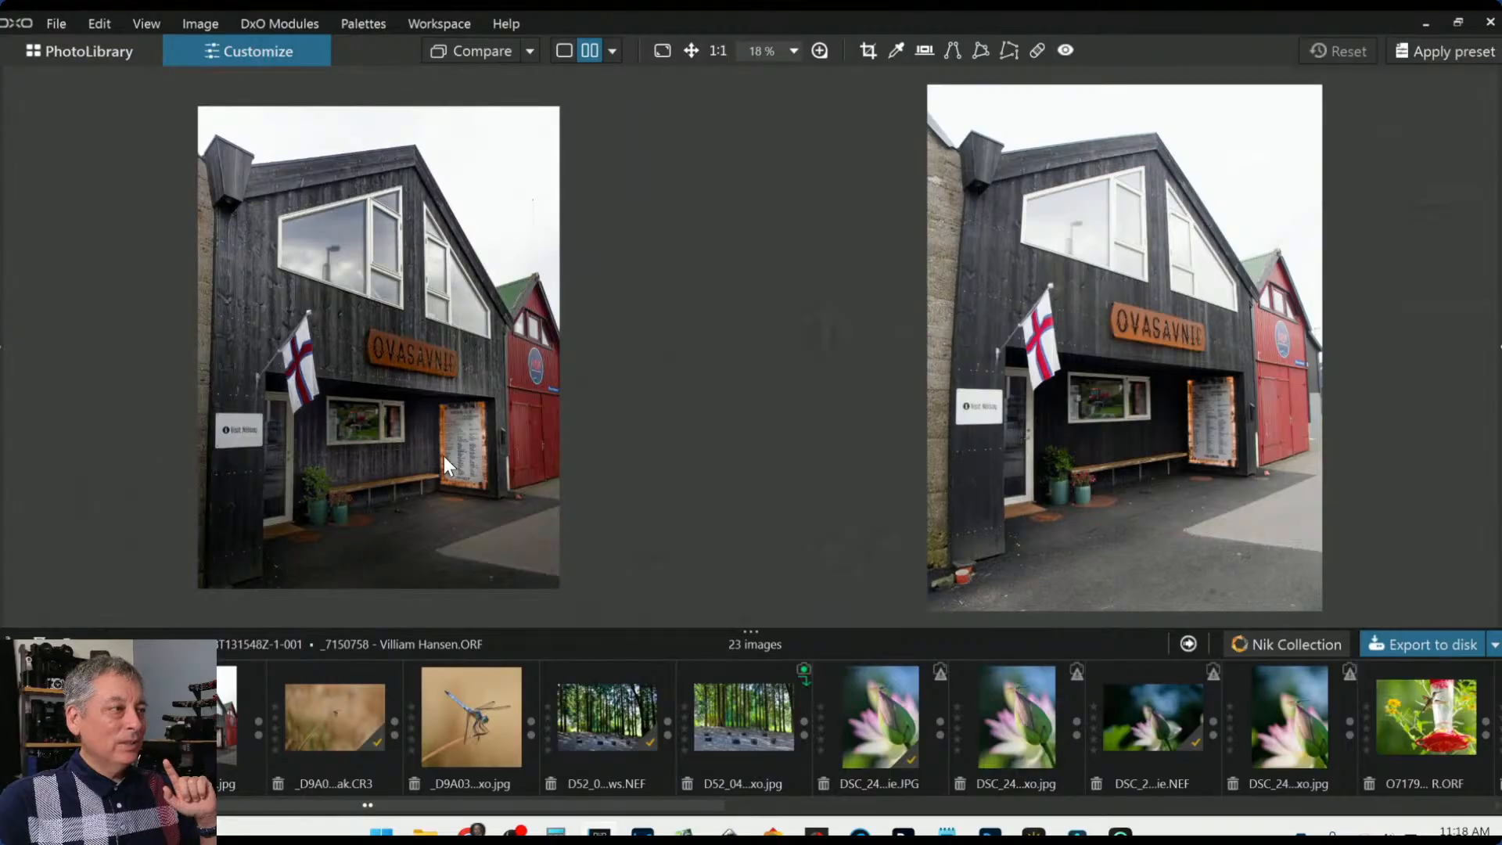
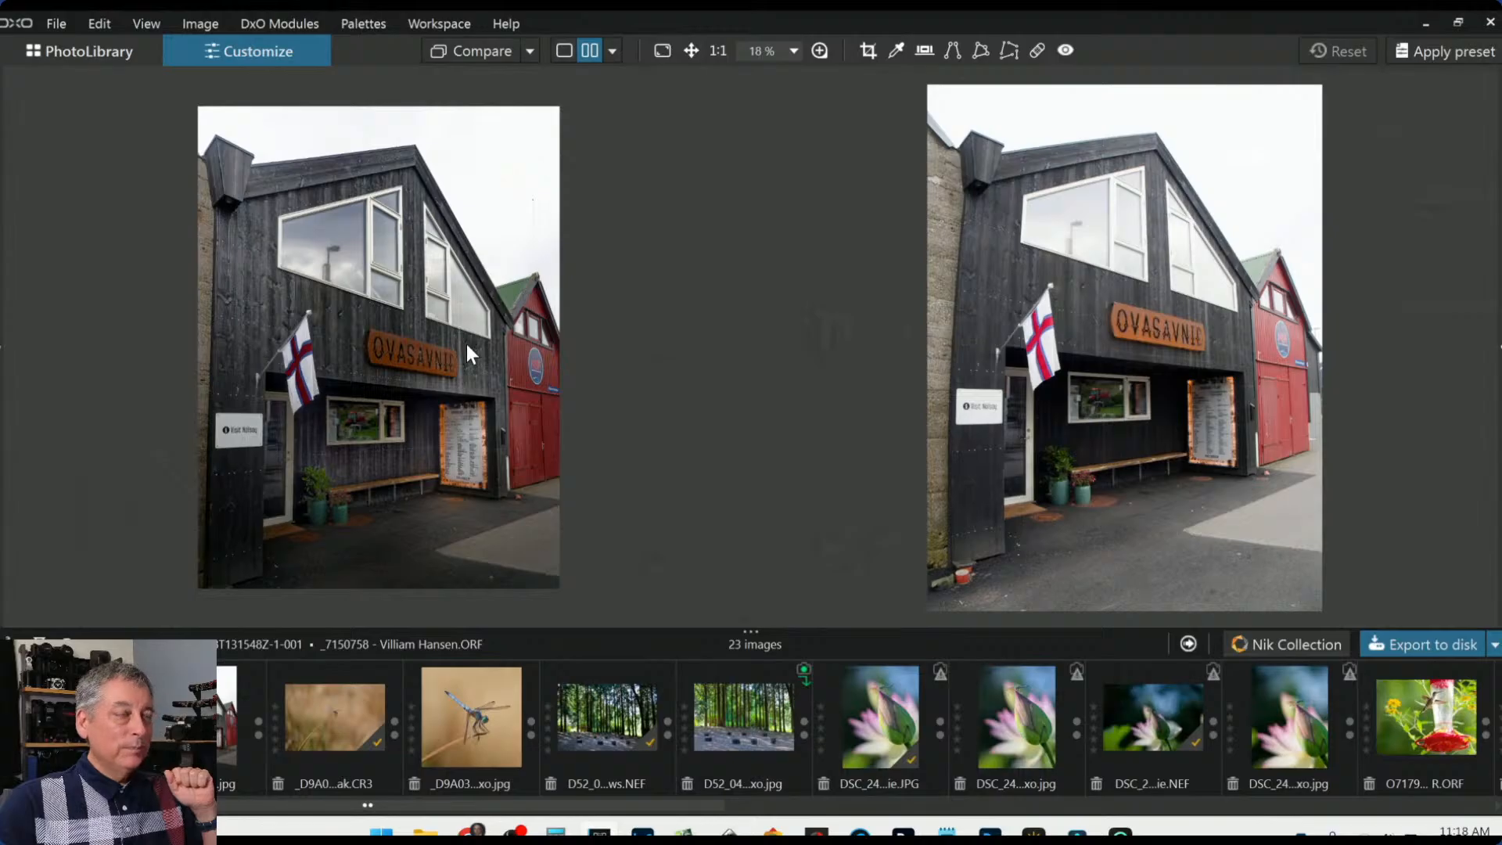
scroll(409, 321, "up", 5)
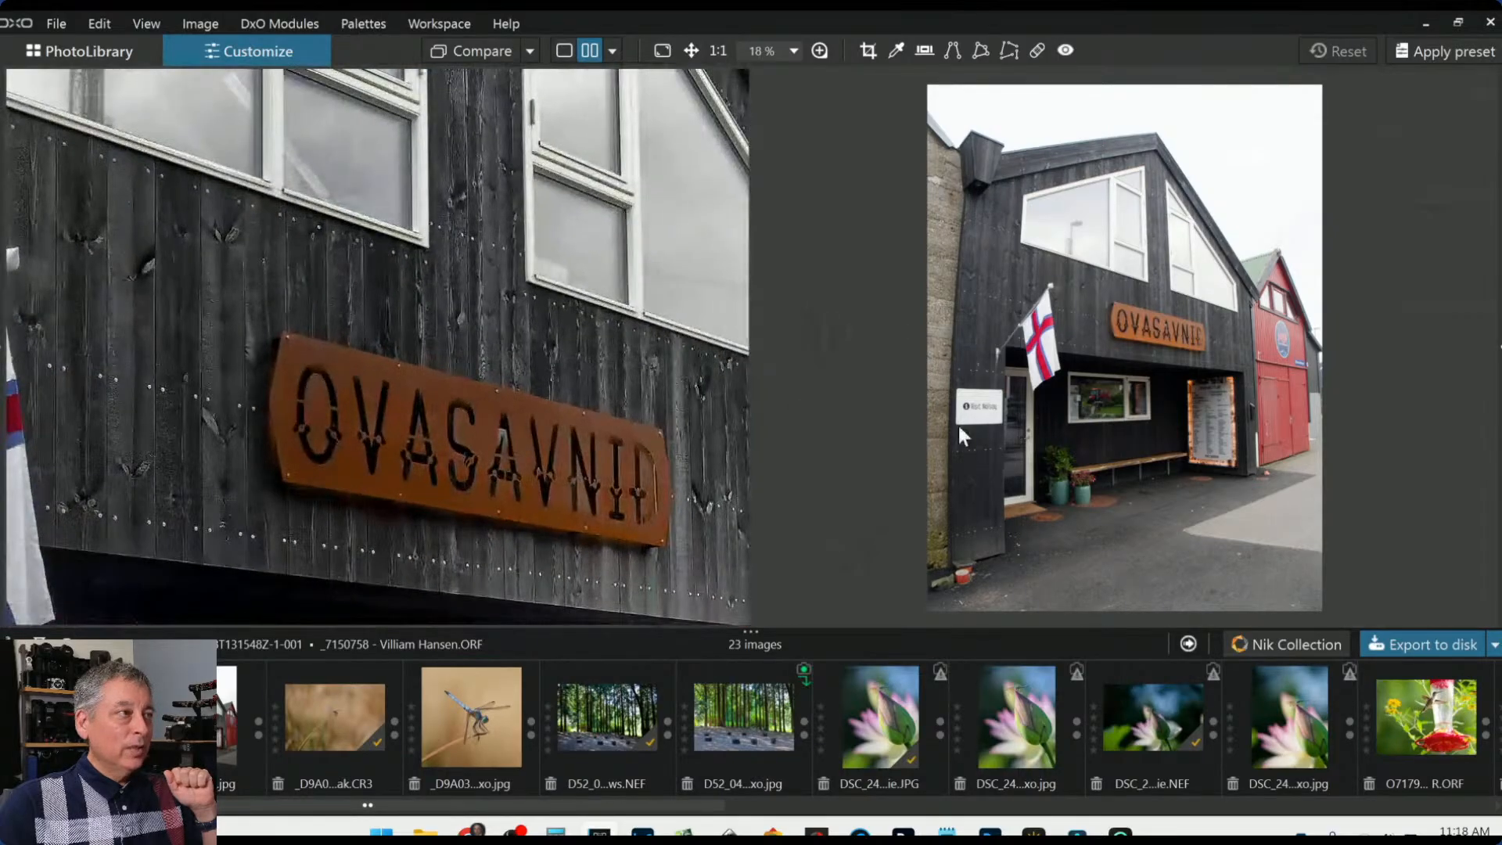
scroll(974, 412, "up", 2)
scroll(973, 412, "up", 6)
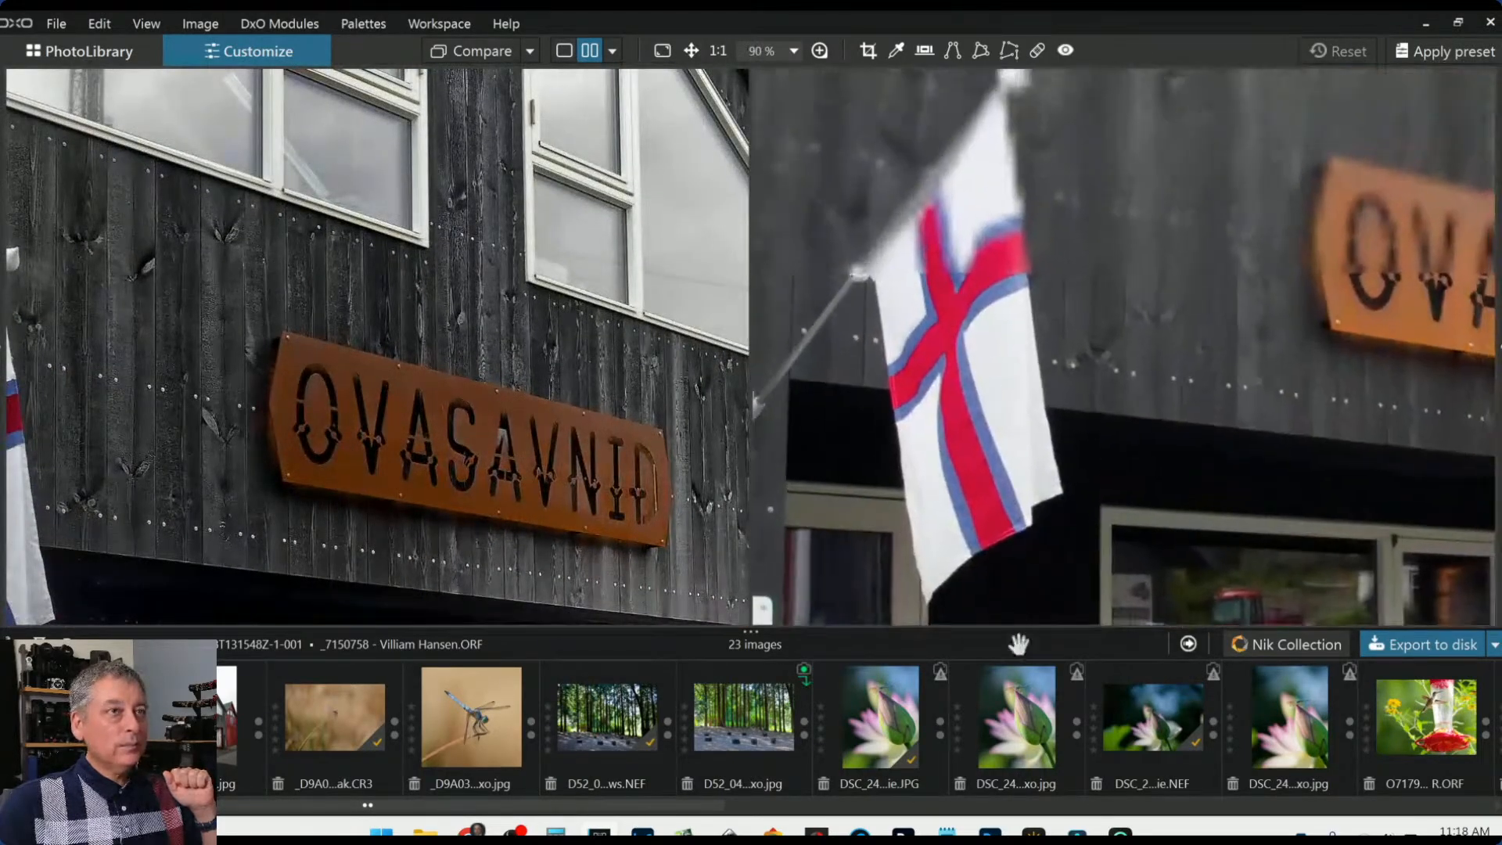
left_click_drag(1081, 262, 945, 522)
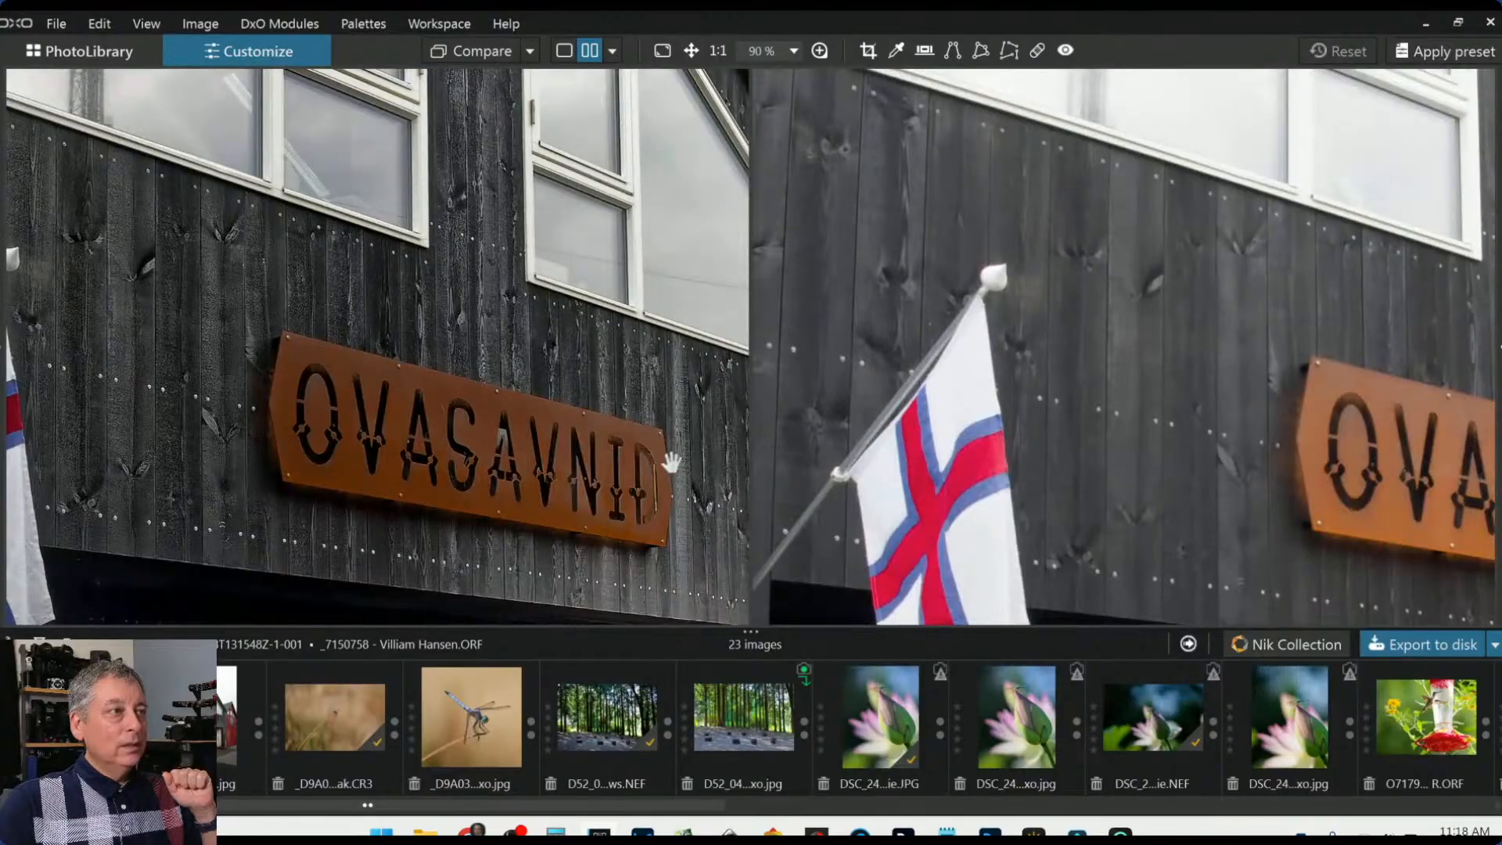
left_click_drag(671, 462, 638, 235)
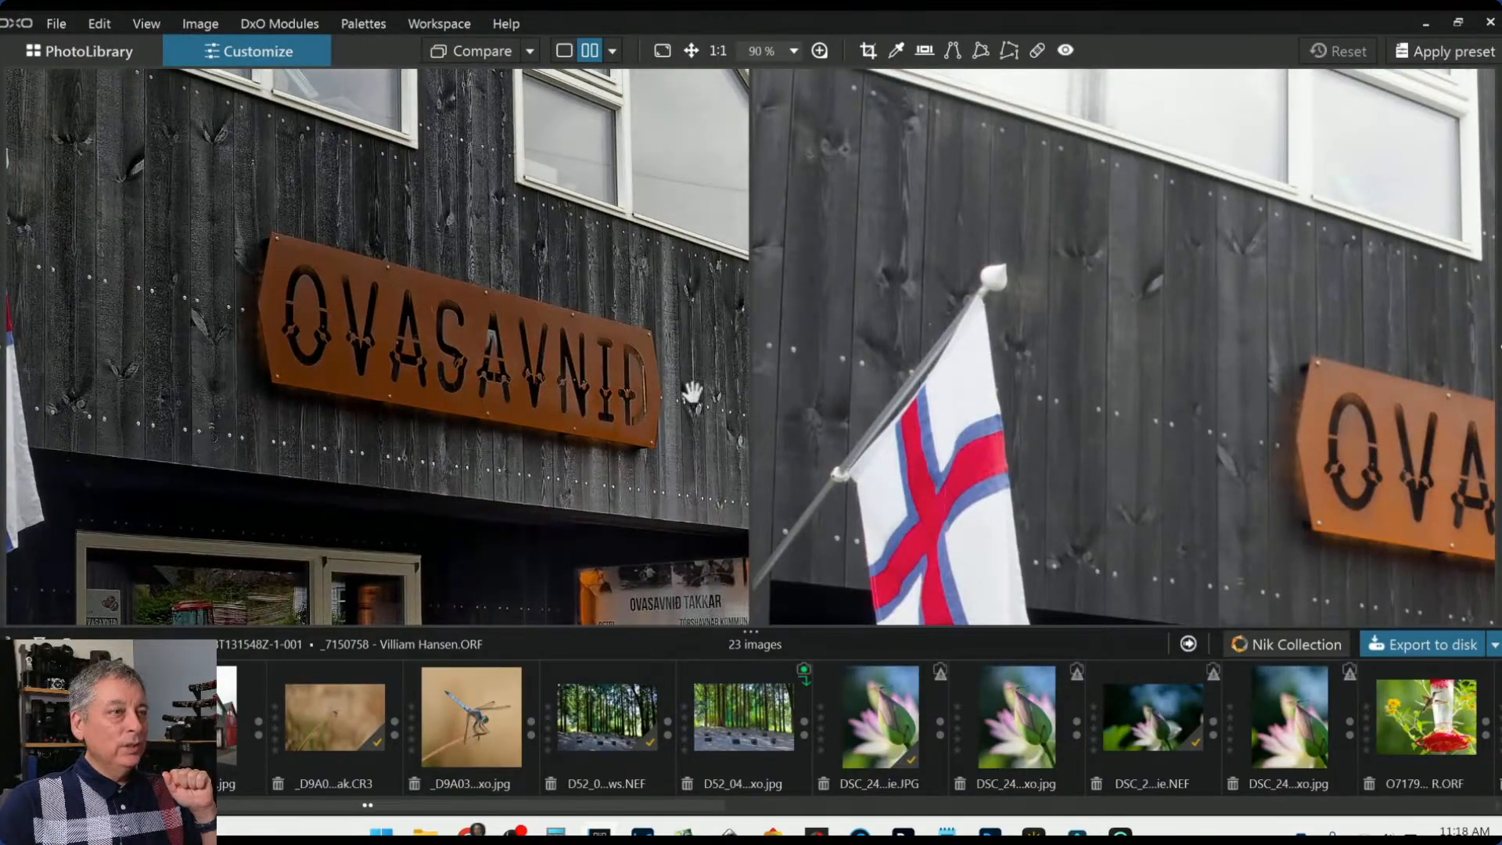
left_click_drag(1116, 446, 852, 415)
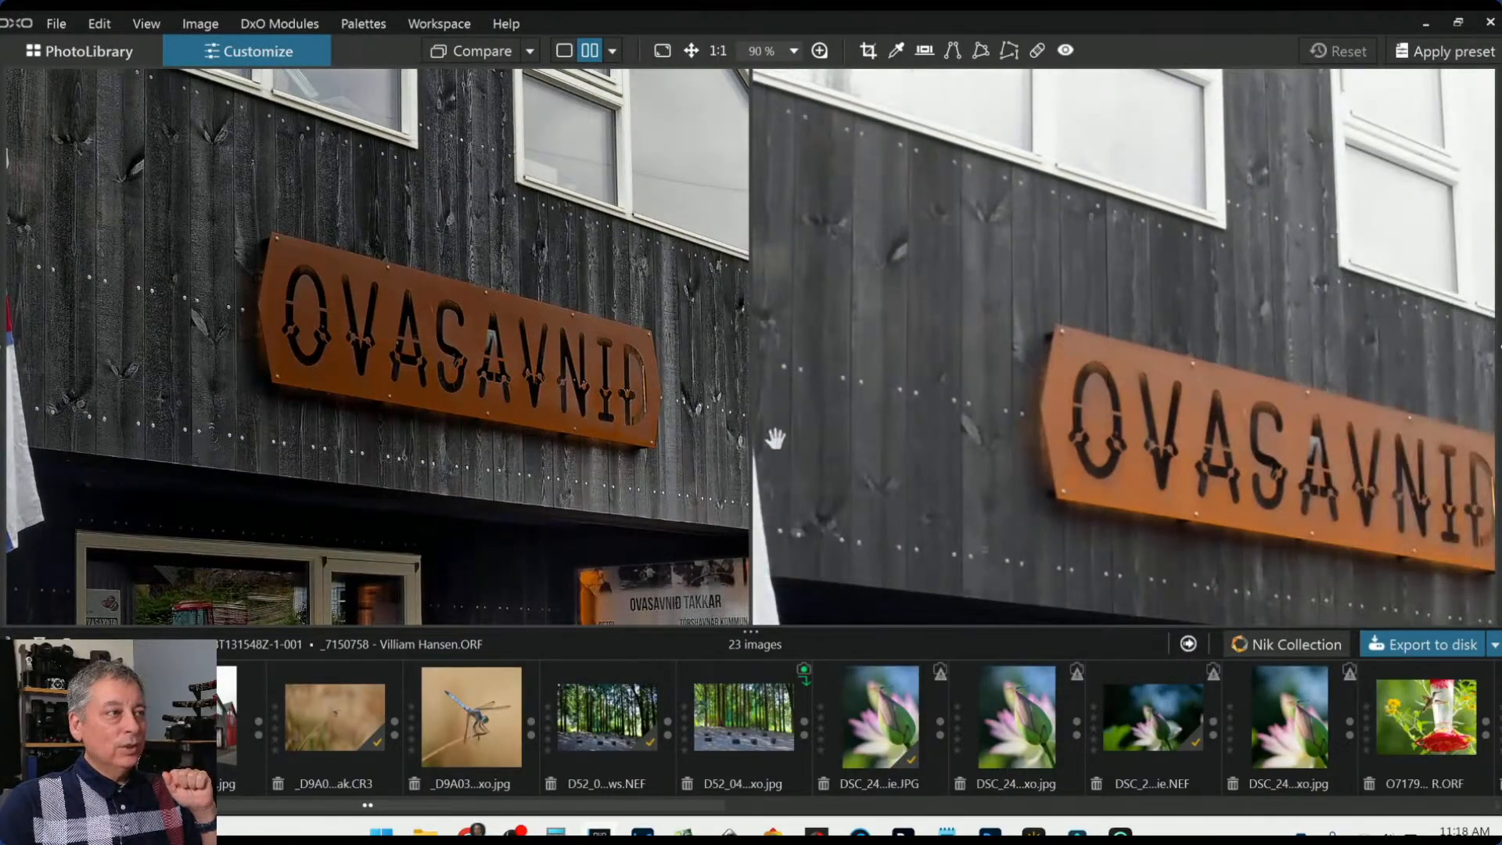
left_click_drag(551, 459, 523, 261)
left_click_drag(584, 472, 544, 350)
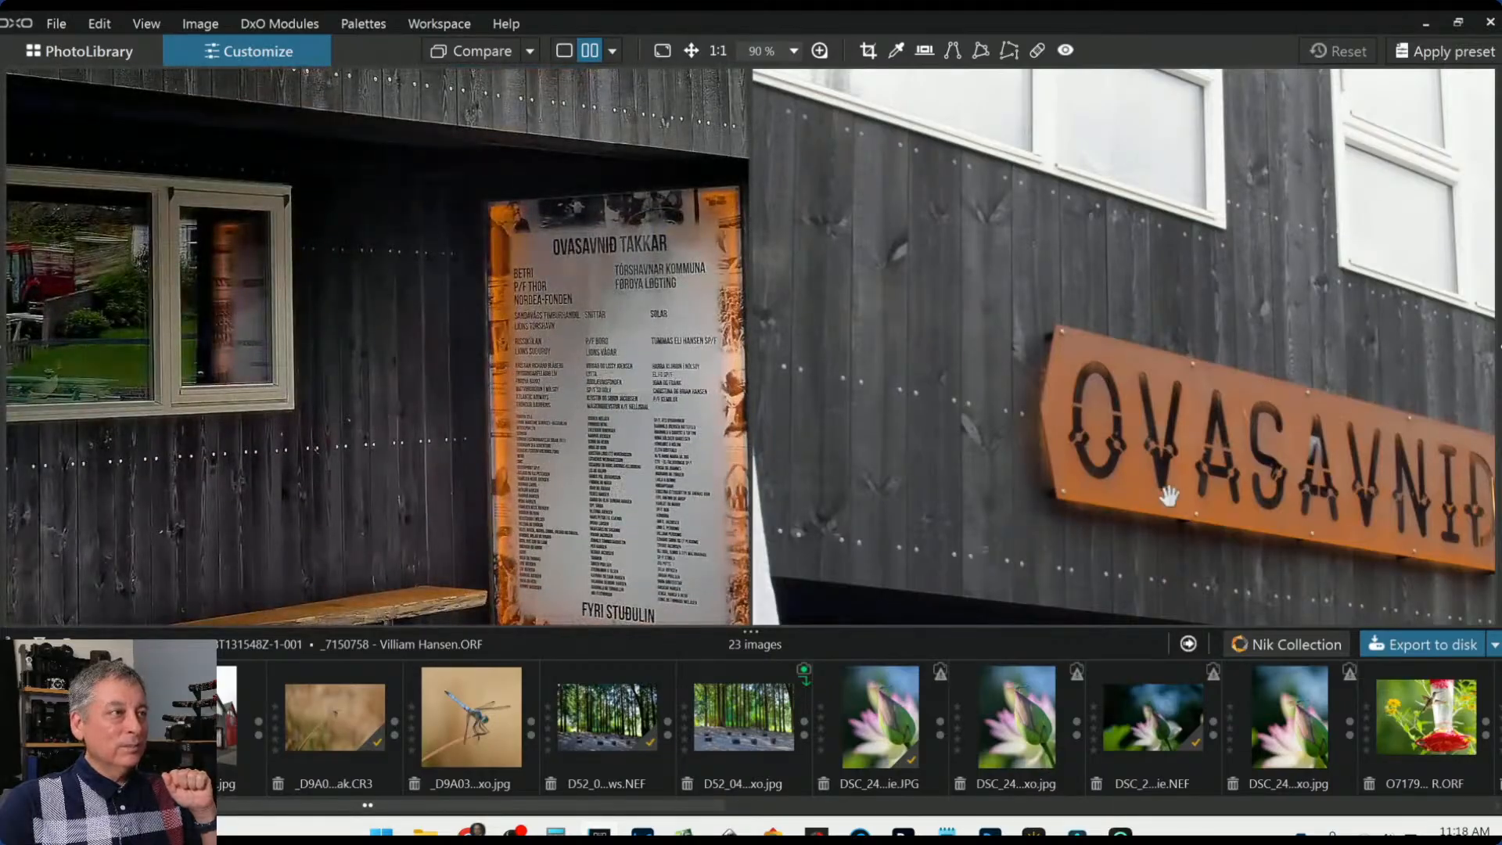
left_click_drag(1168, 494, 892, 205)
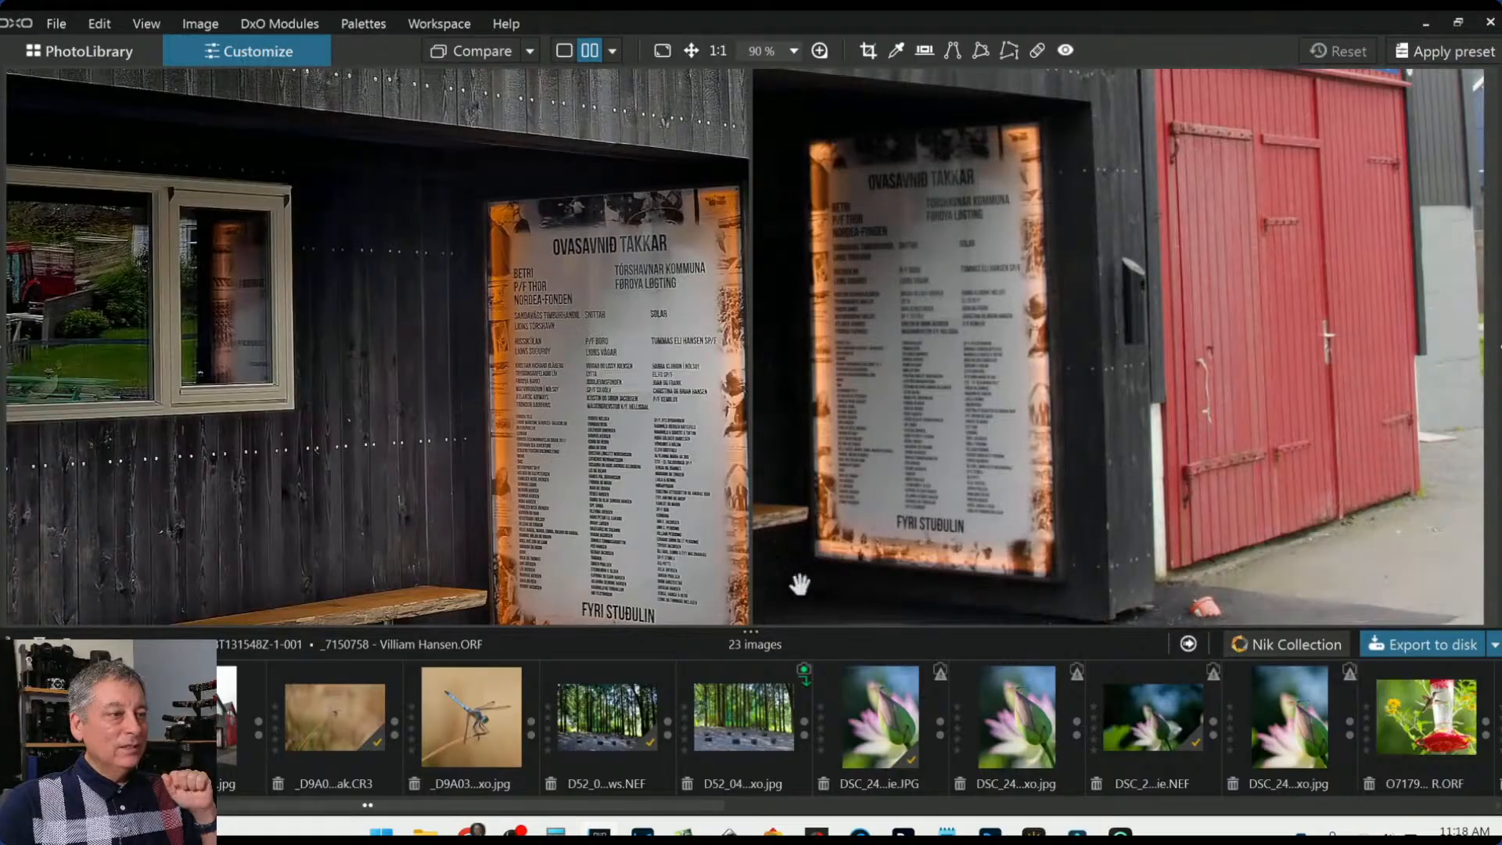
left_click_drag(646, 575, 657, 501)
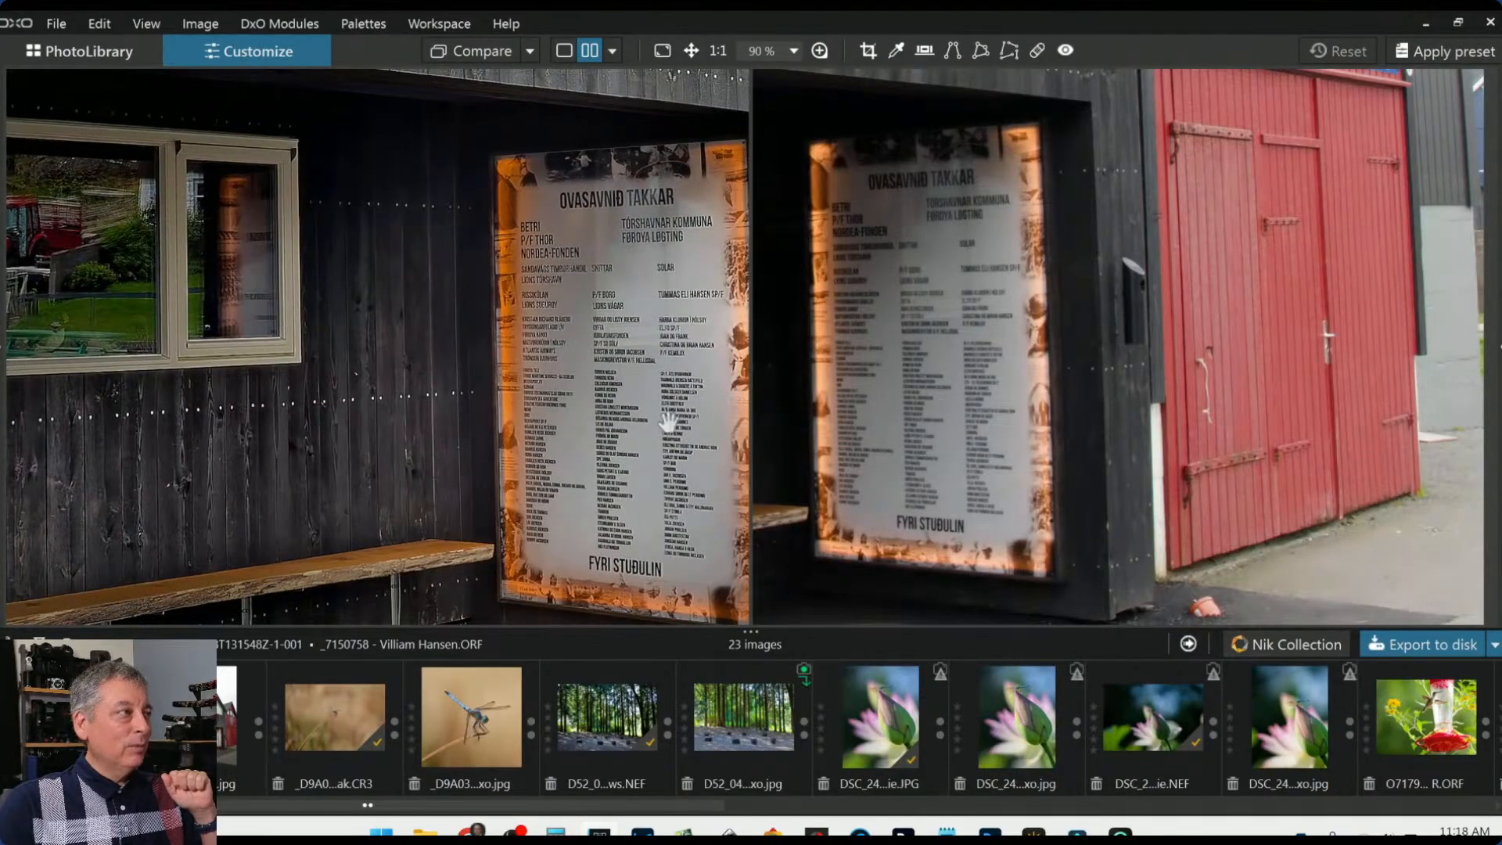
left_click_drag(504, 429, 727, 426)
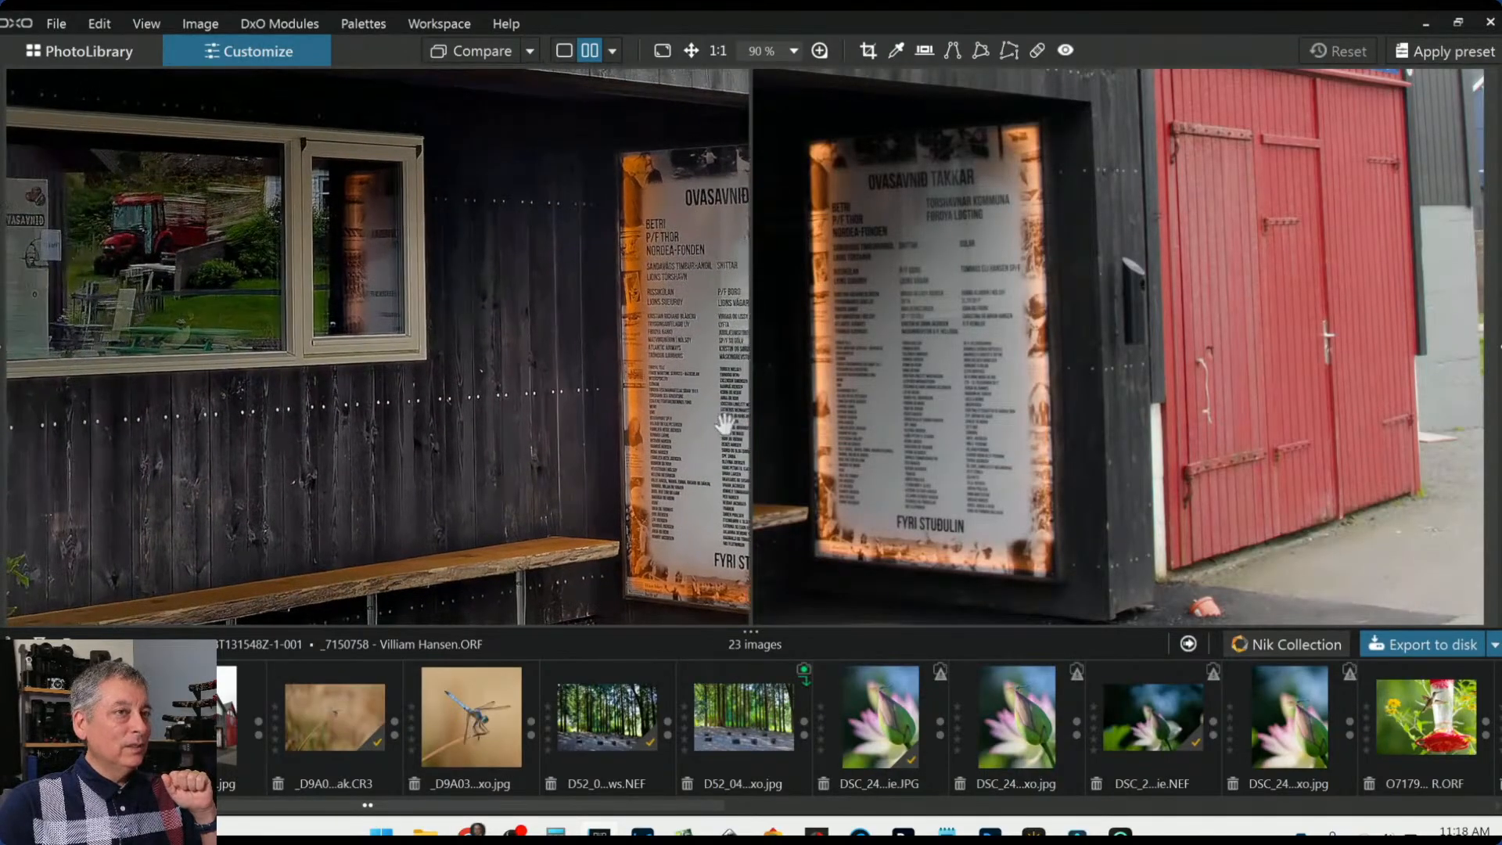
Switch to the split comparison and sweep the divider across the whole building to compare both versions
left_click(612, 51)
left_click(630, 128)
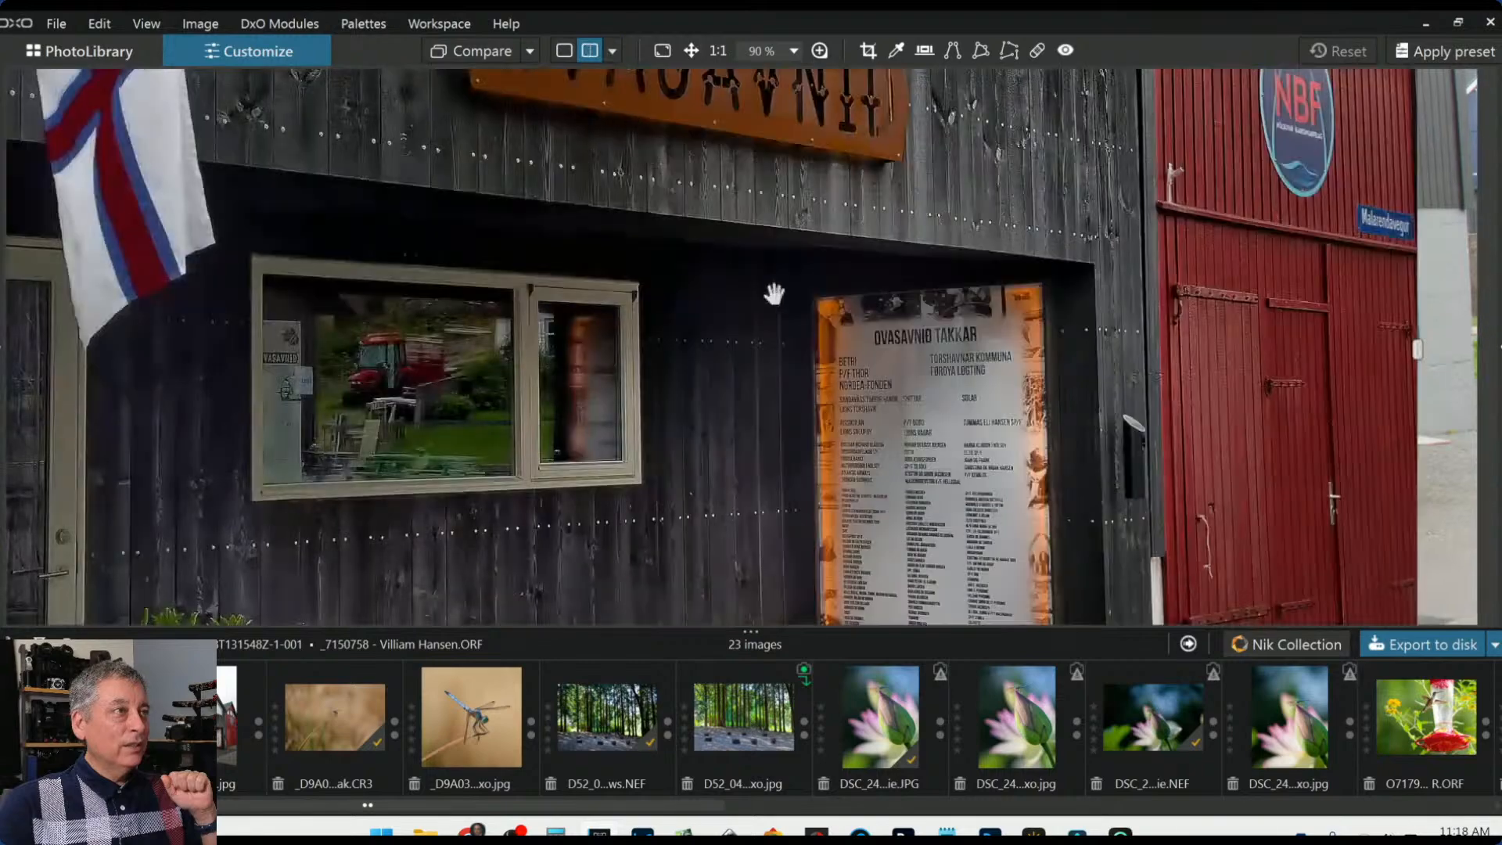
scroll(775, 293, "down", 6)
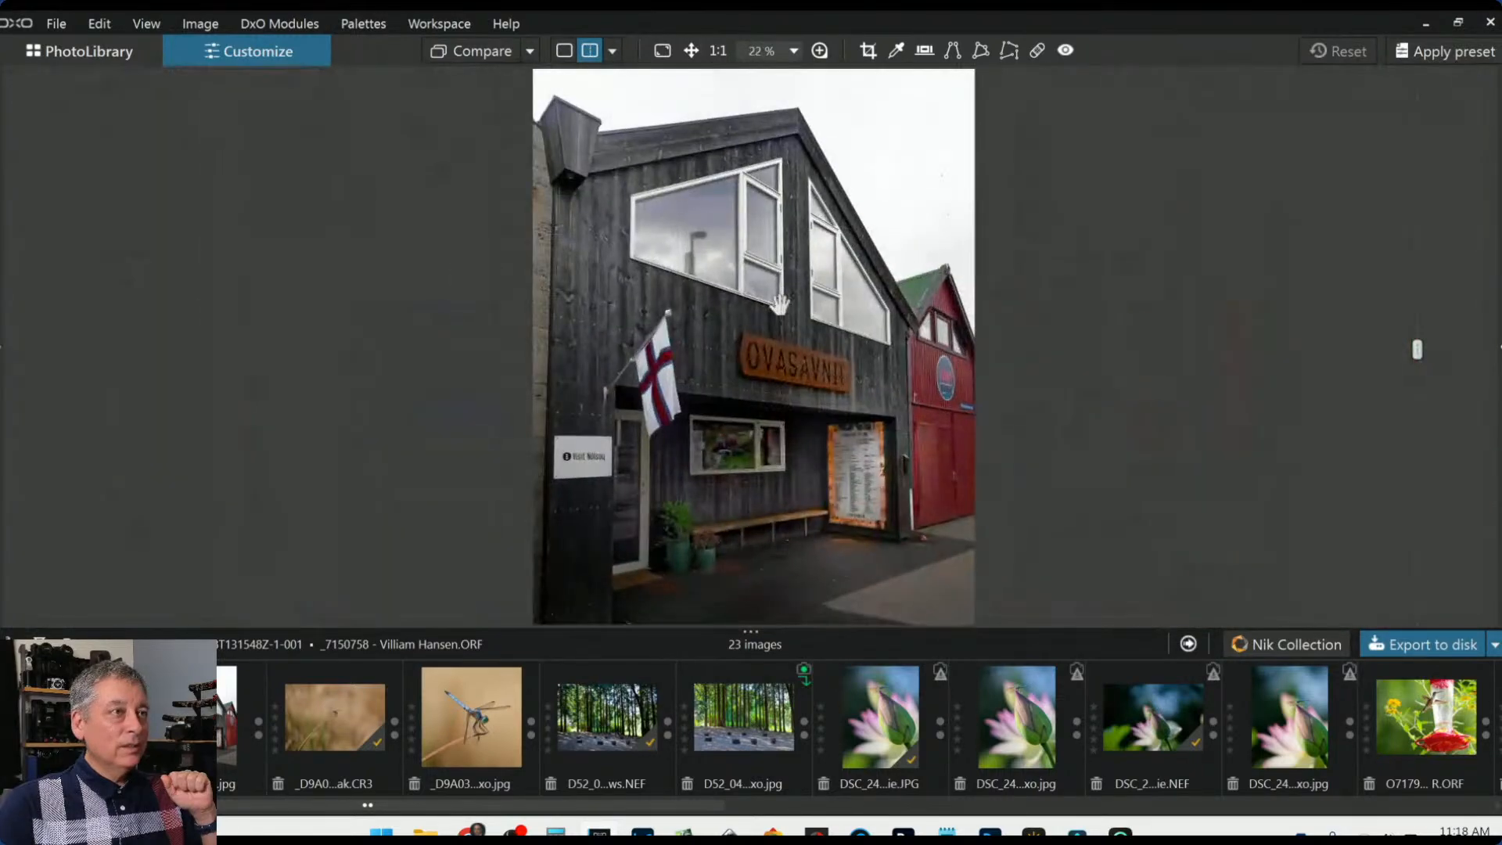
left_click_drag(1417, 350, 385, 333)
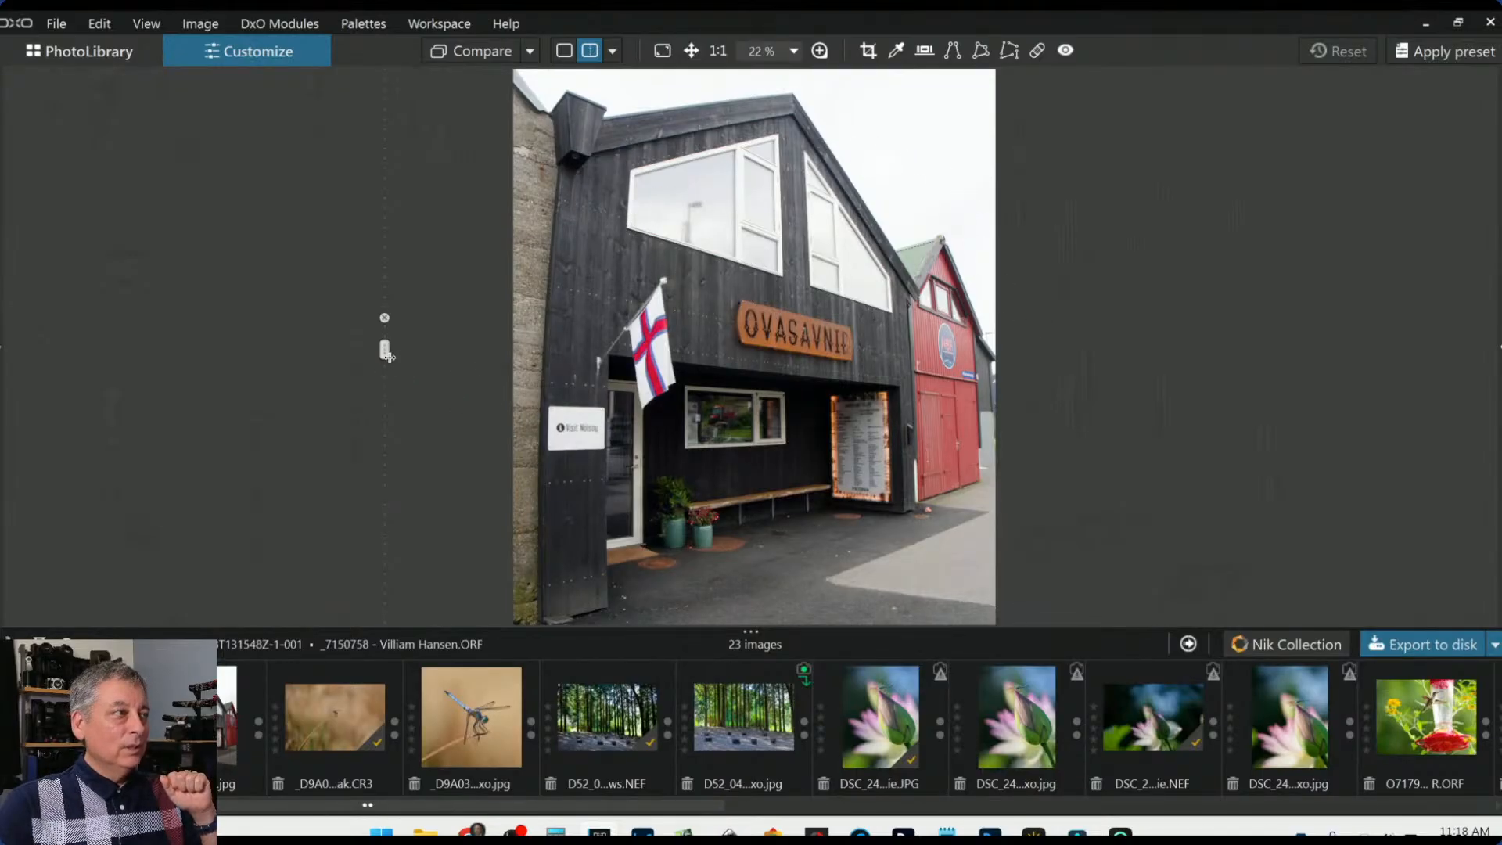
left_click_drag(389, 356, 1109, 350)
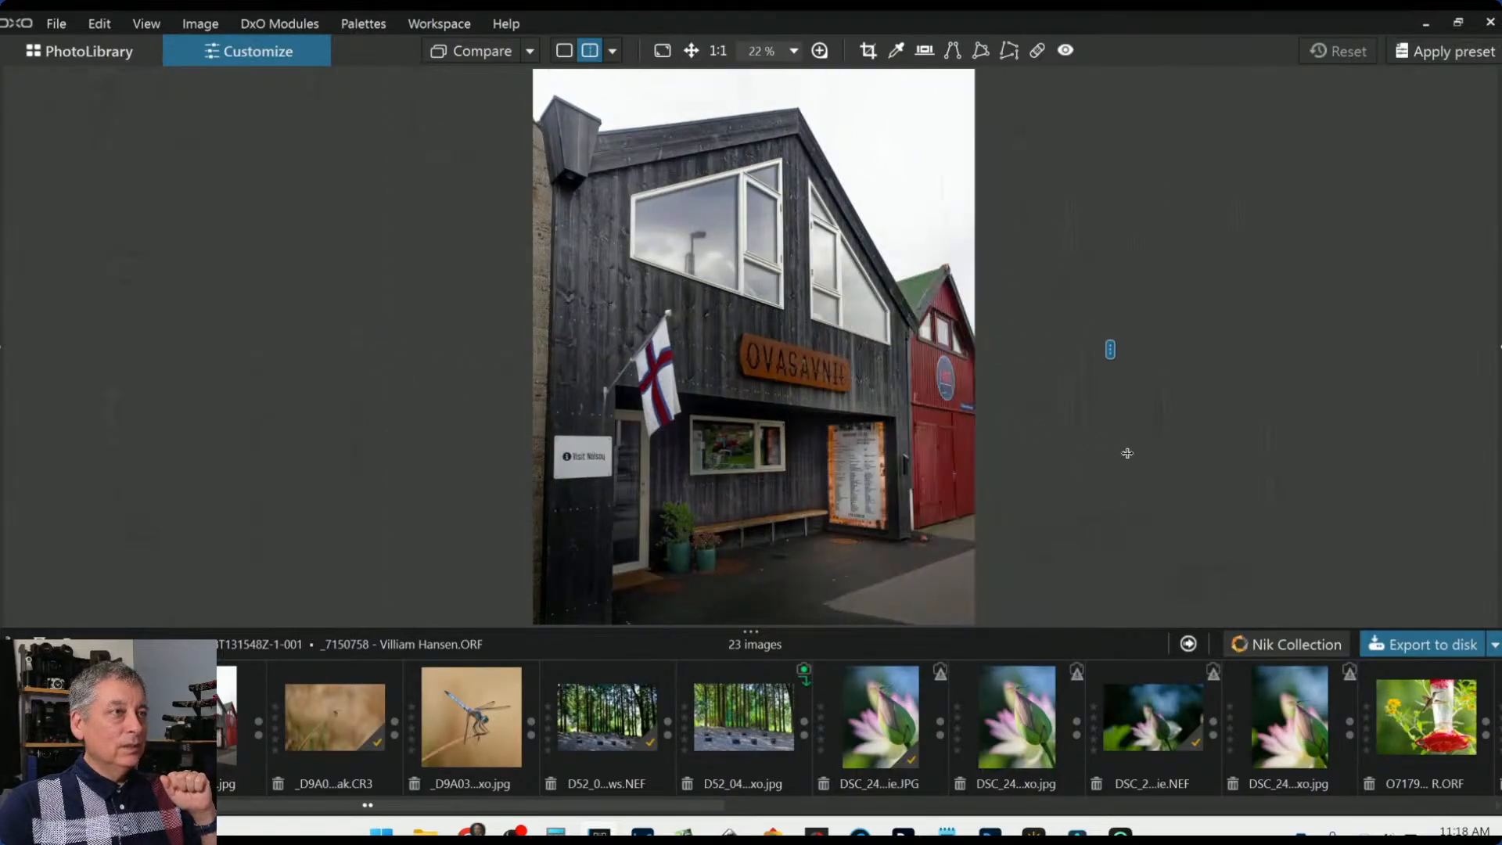
left_click_drag(1126, 453, 1177, 467)
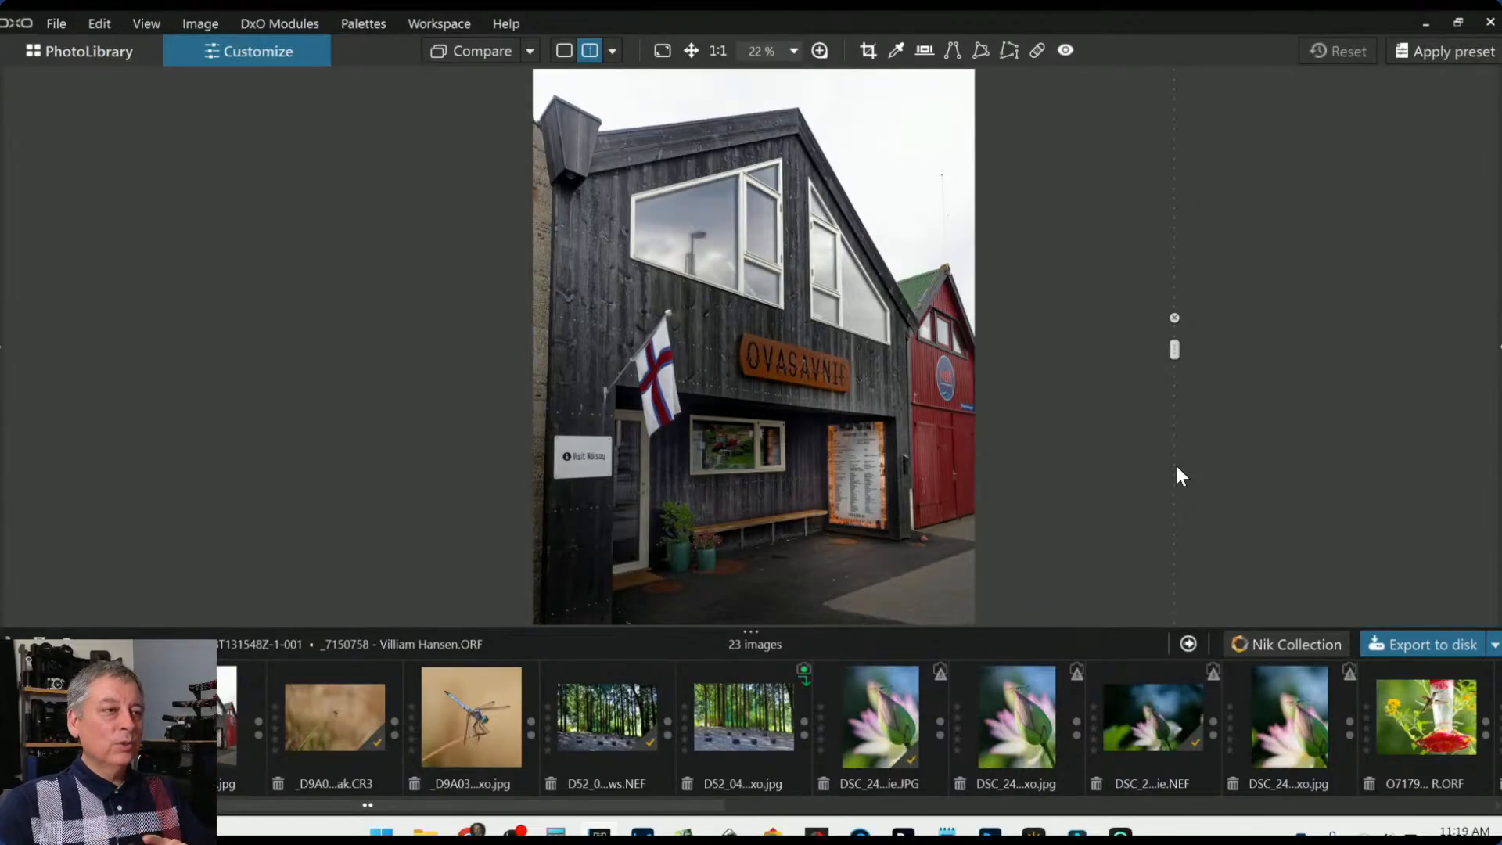
scroll(804, 408, "down", 1)
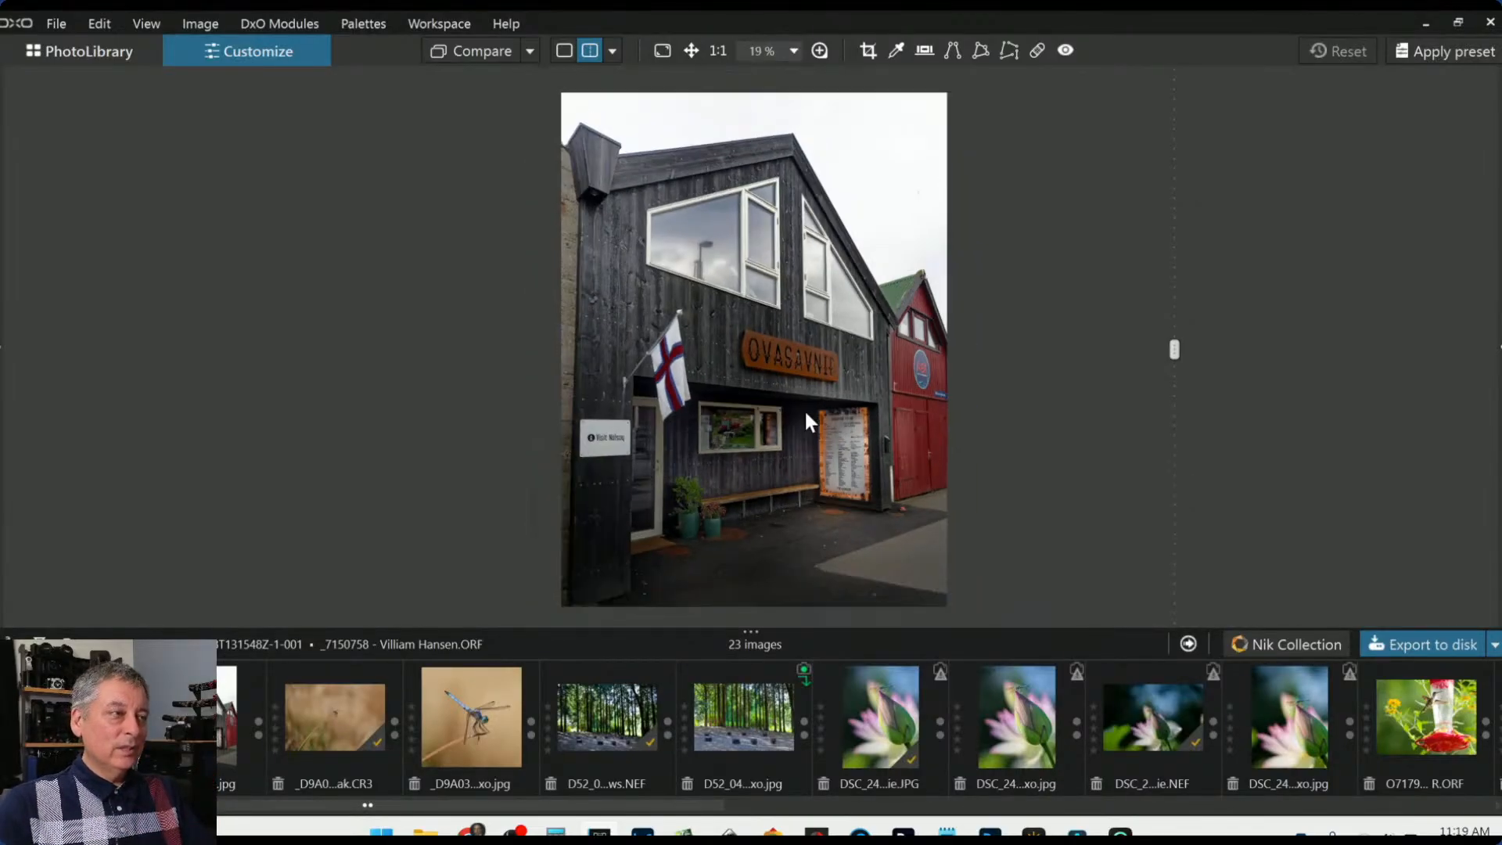
Leave the split comparison for the single-image view and open the RAW photo of the hummingbird at the red feeder
left_click(1175, 349)
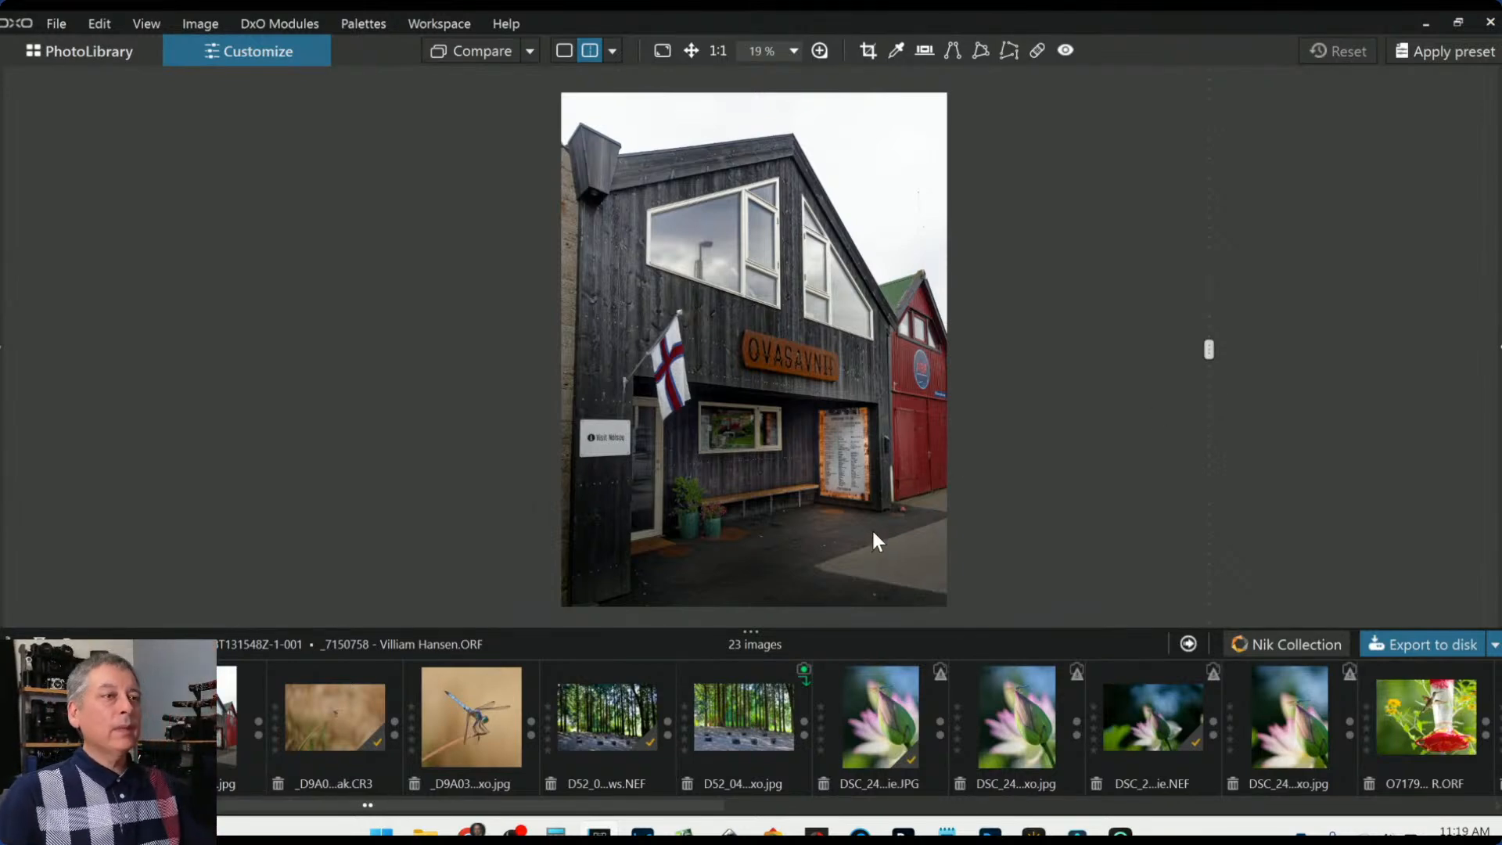
left_click(566, 52)
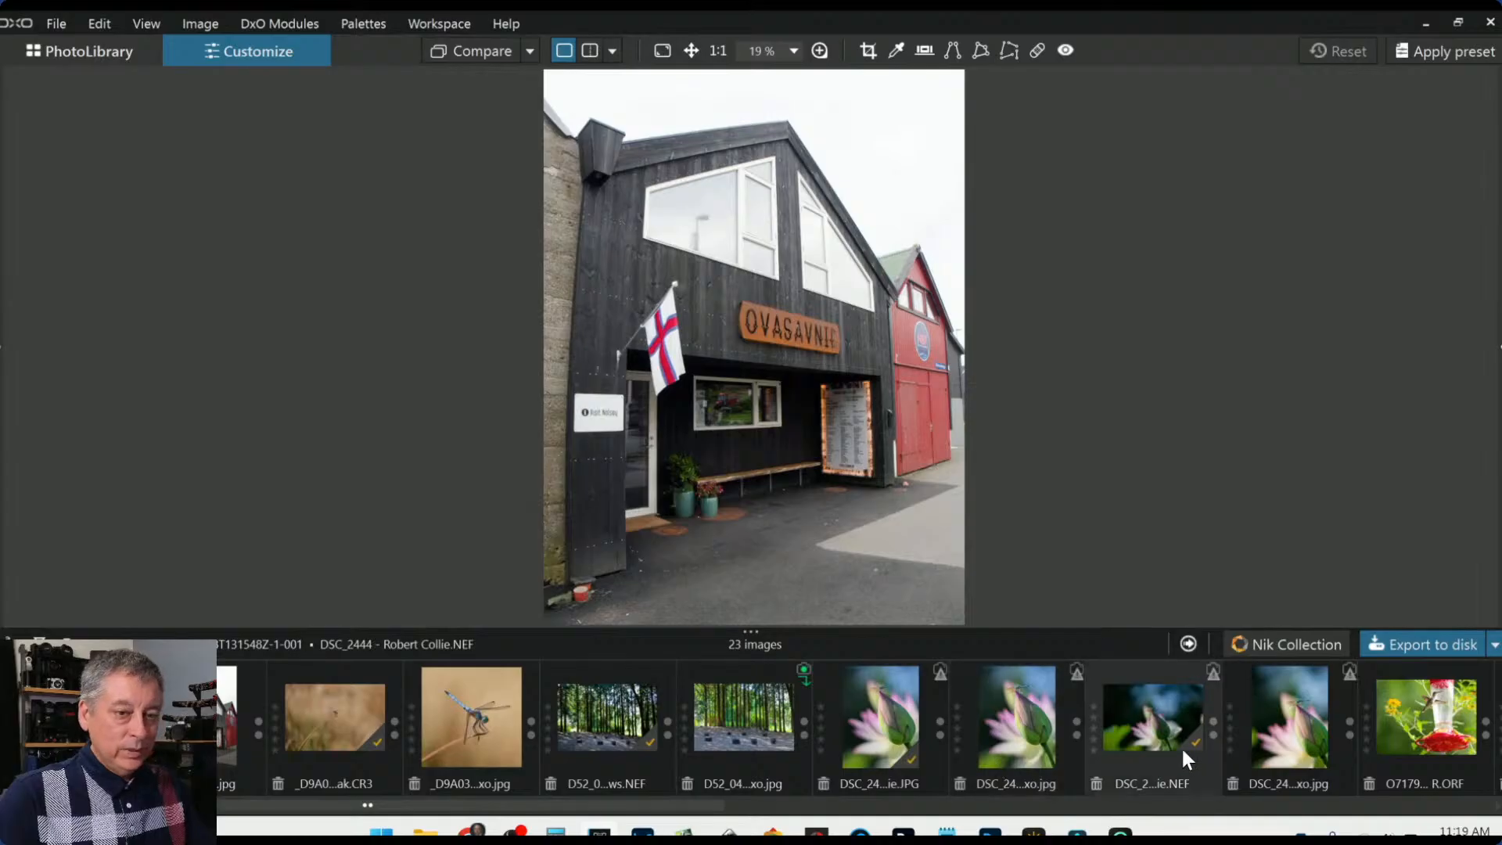
left_click(1411, 731)
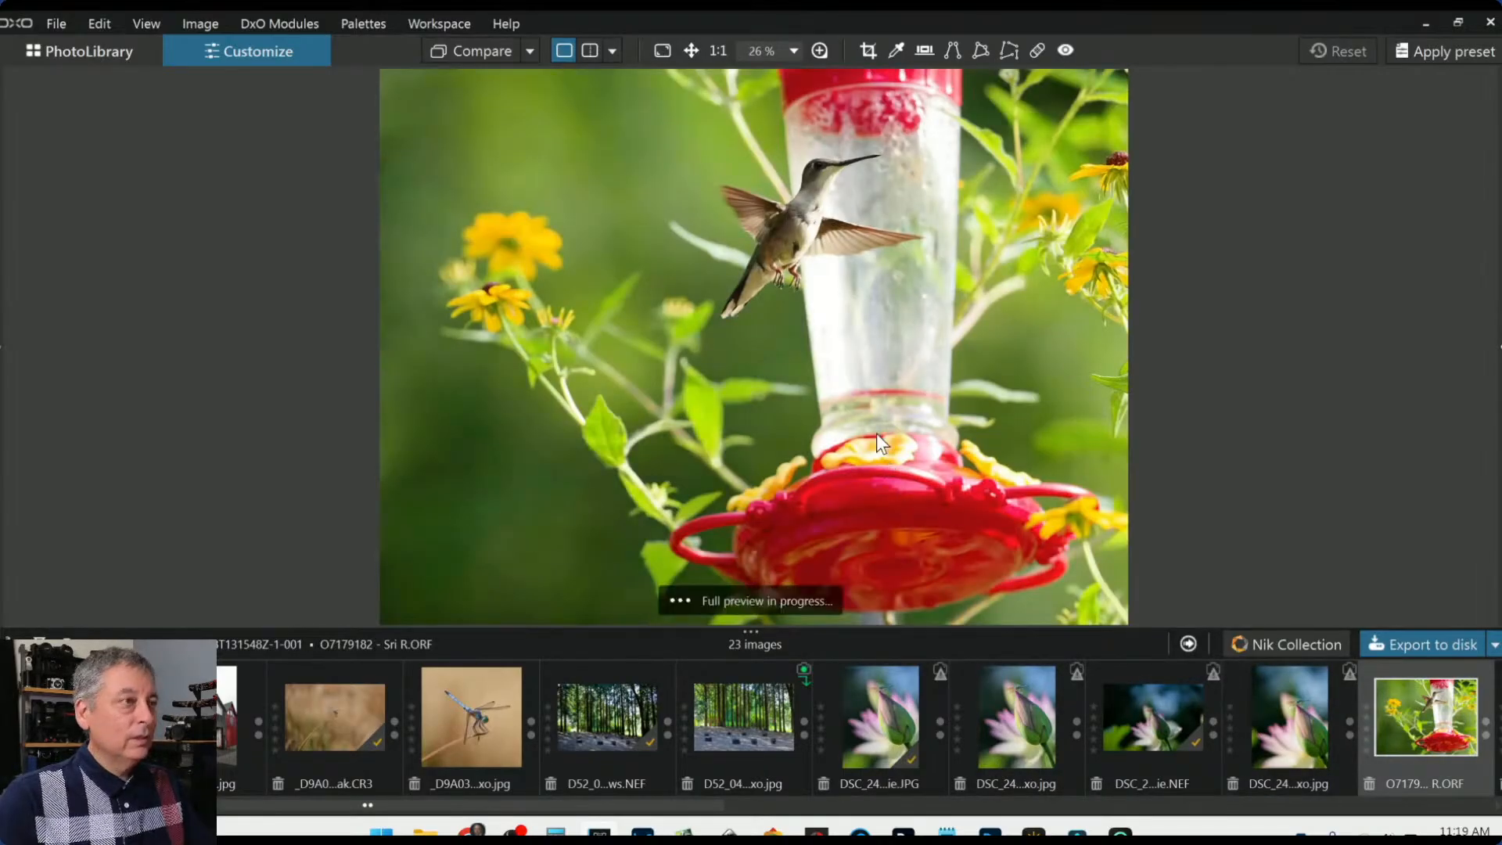
Show the side panels again and apply the first general purpose preset, the uncropped 0000 default, to the hummingbird photo
scroll(876, 433, "down", 1)
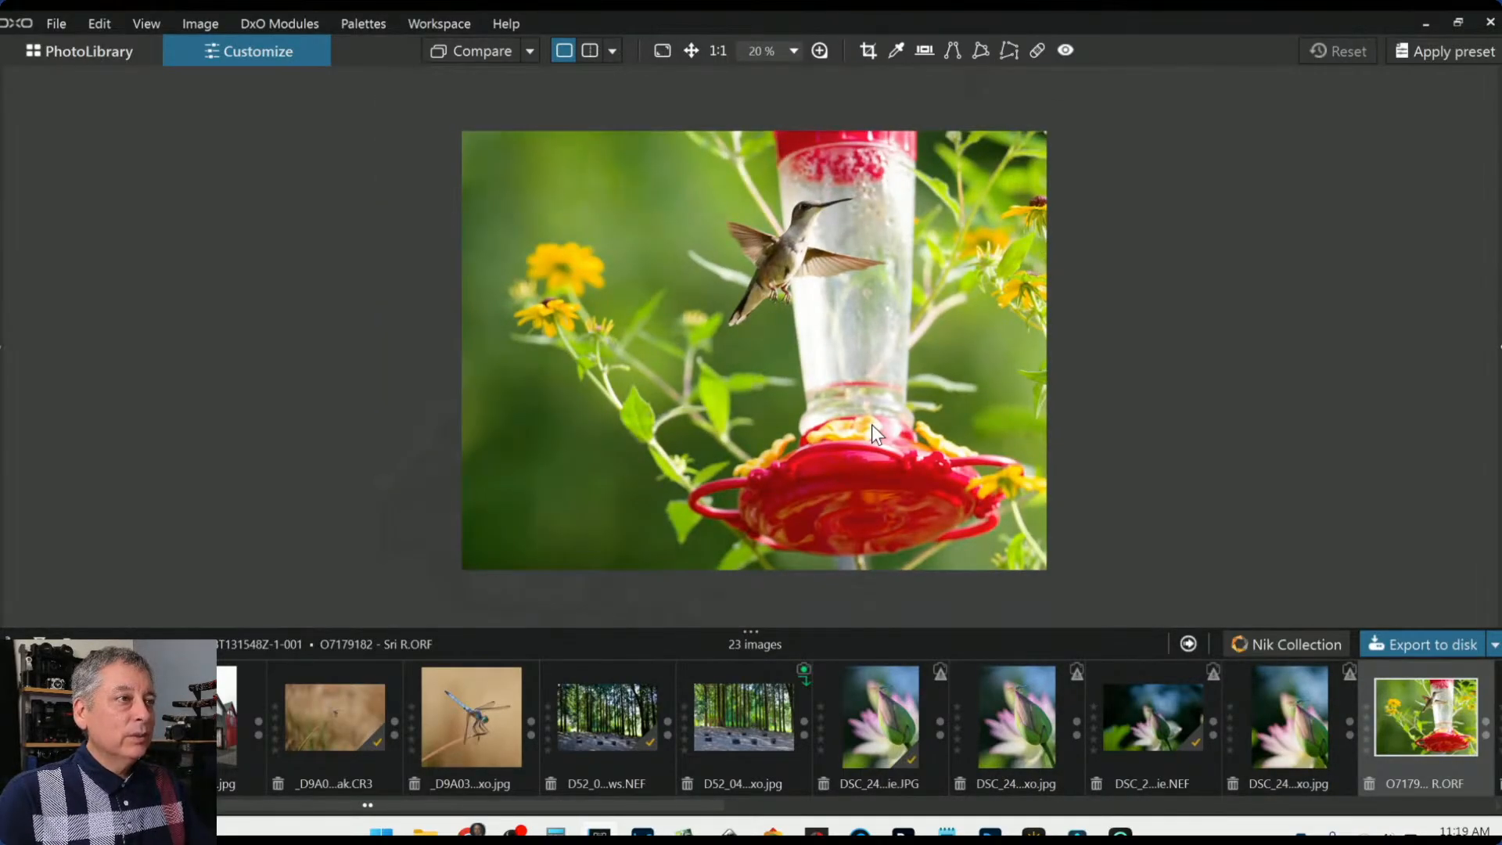
key("F9")
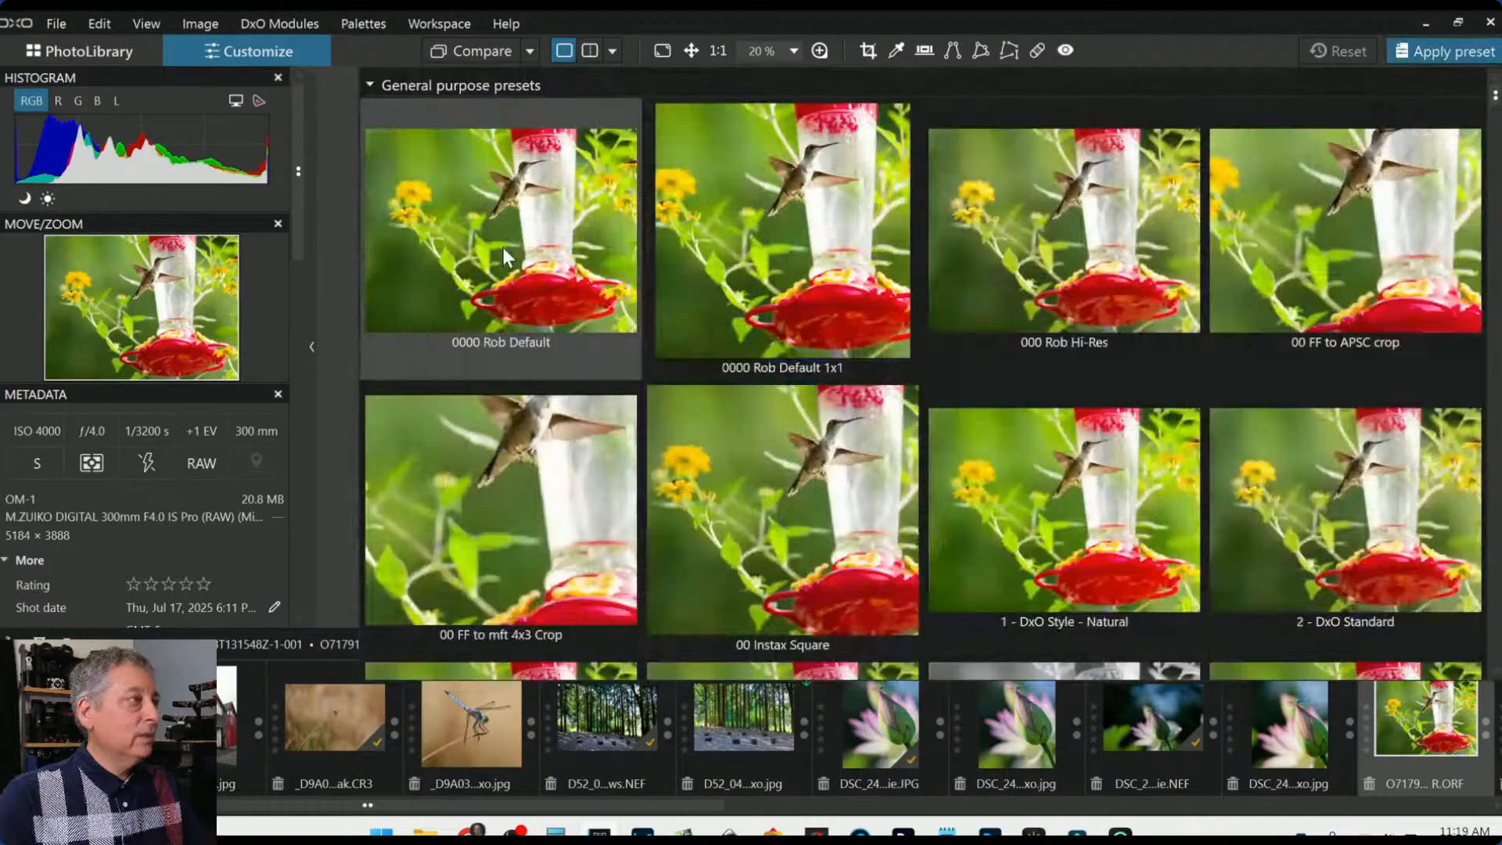
left_click(504, 247)
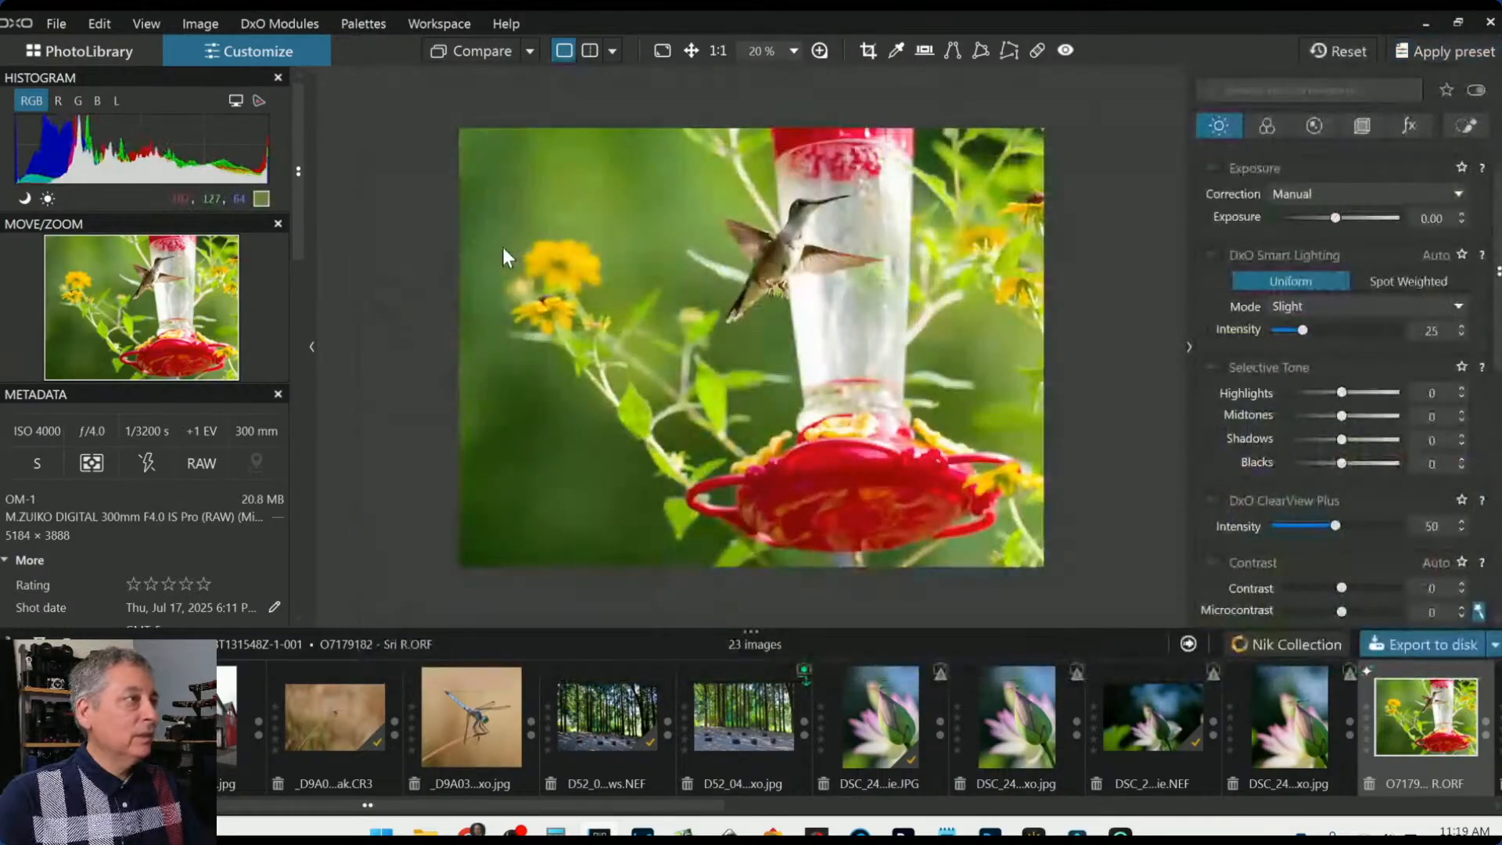
Crop the photo at its original aspect ratio to about 3780 × 2835 px around the bird and yellow flowers, cutting off the feeder base
left_click(866, 50)
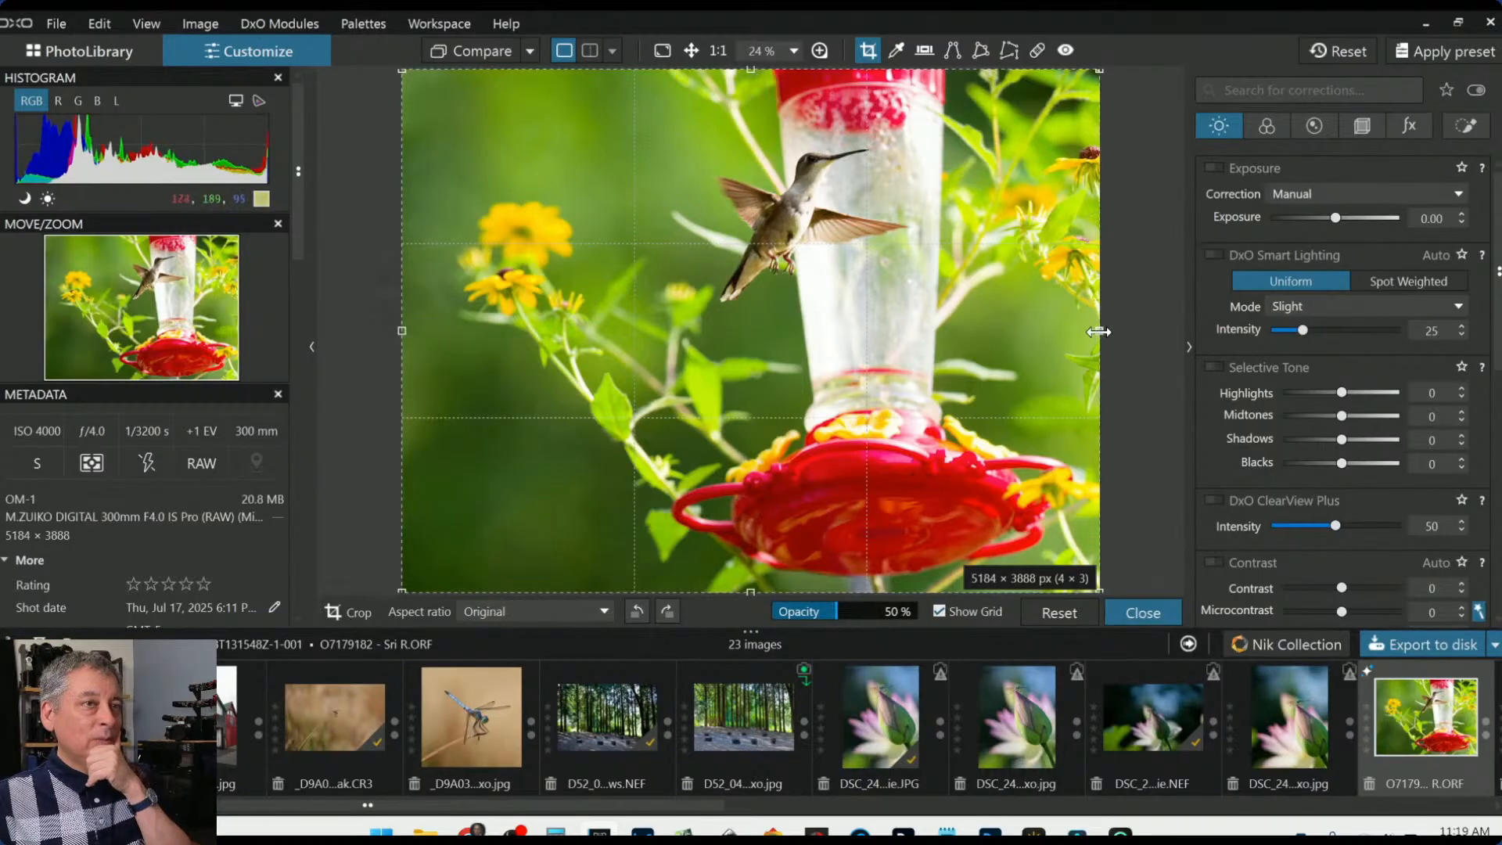
left_click_drag(1099, 330, 909, 331)
left_click_drag(808, 373, 815, 302)
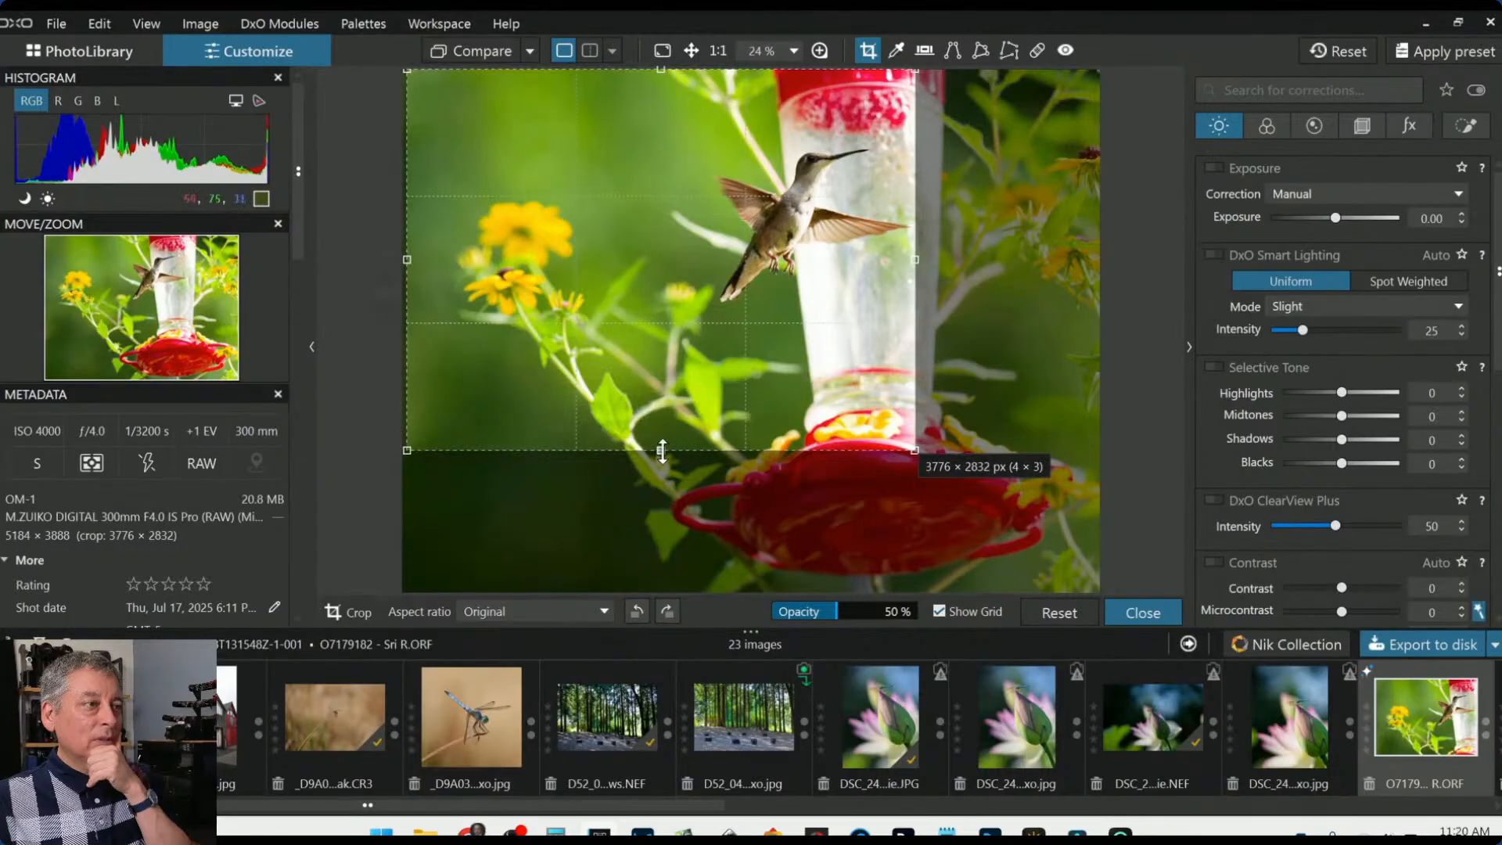
left_click_drag(662, 451, 650, 396)
left_click_drag(689, 333, 755, 350)
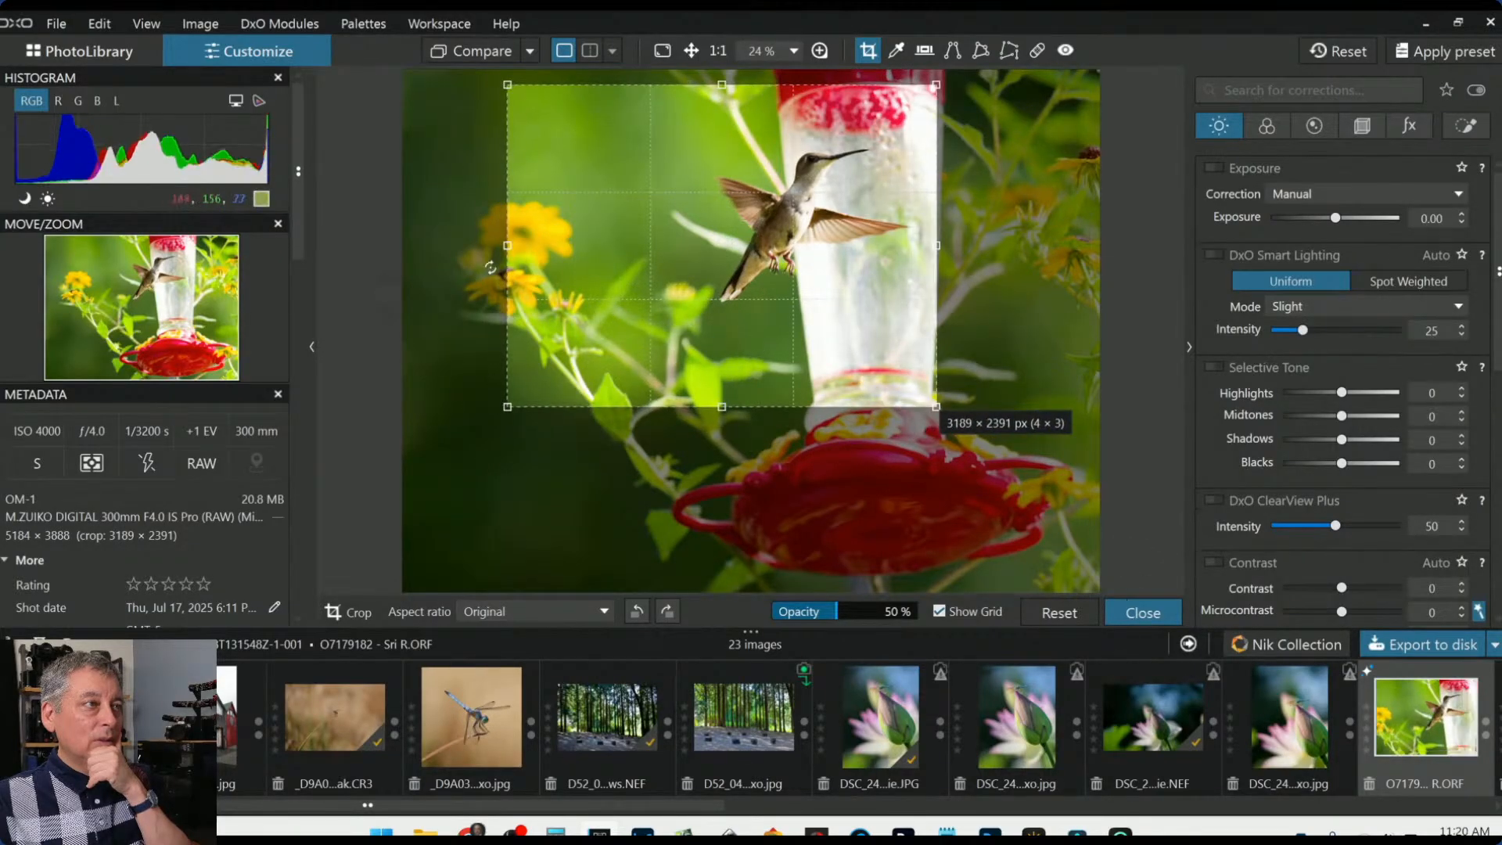
left_click_drag(499, 243, 426, 218)
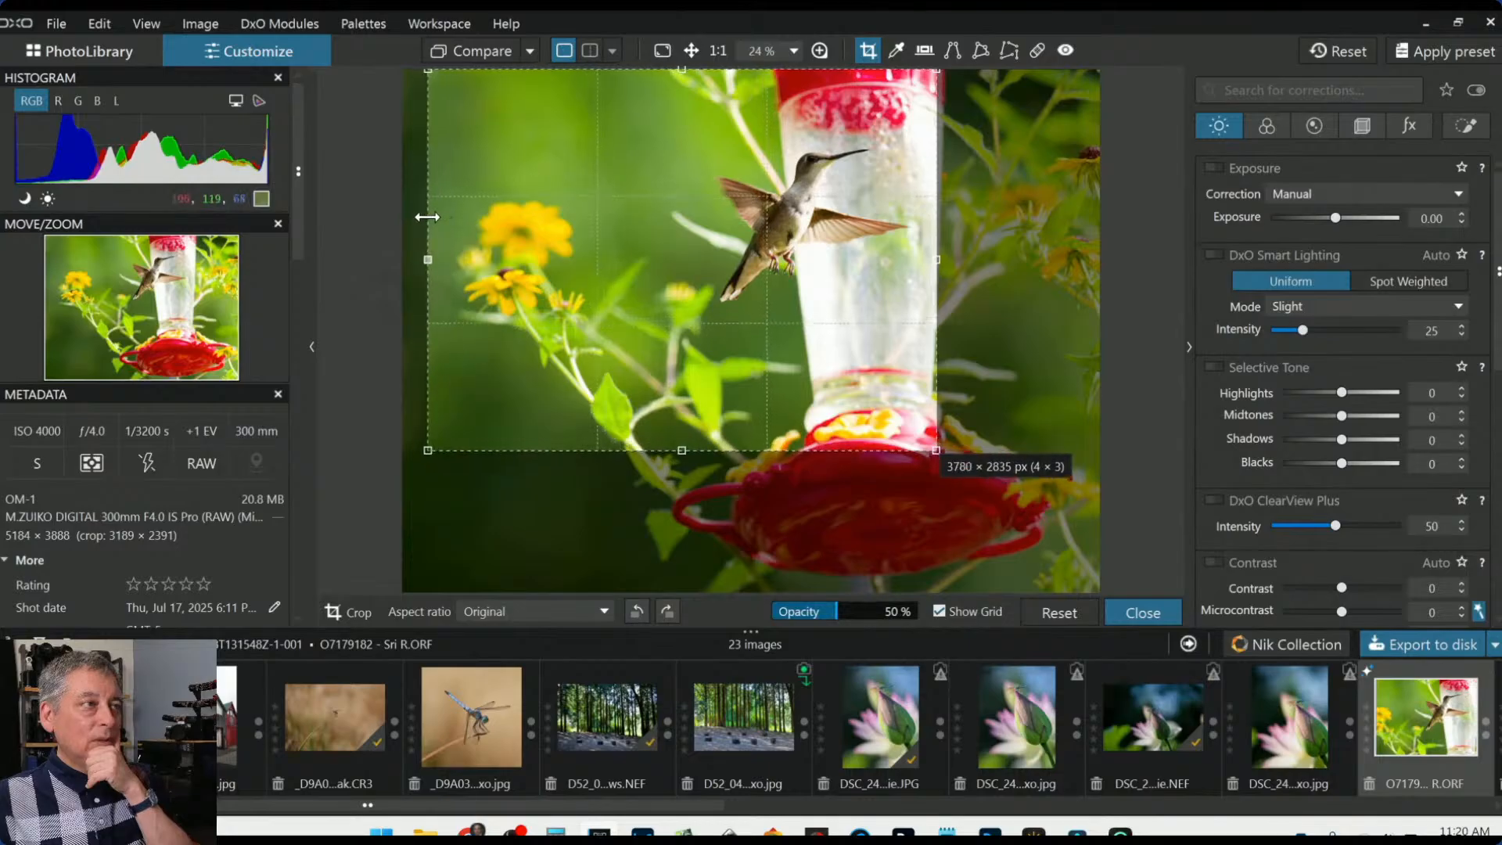
double_click(712, 391)
scroll(789, 556, "up", 2)
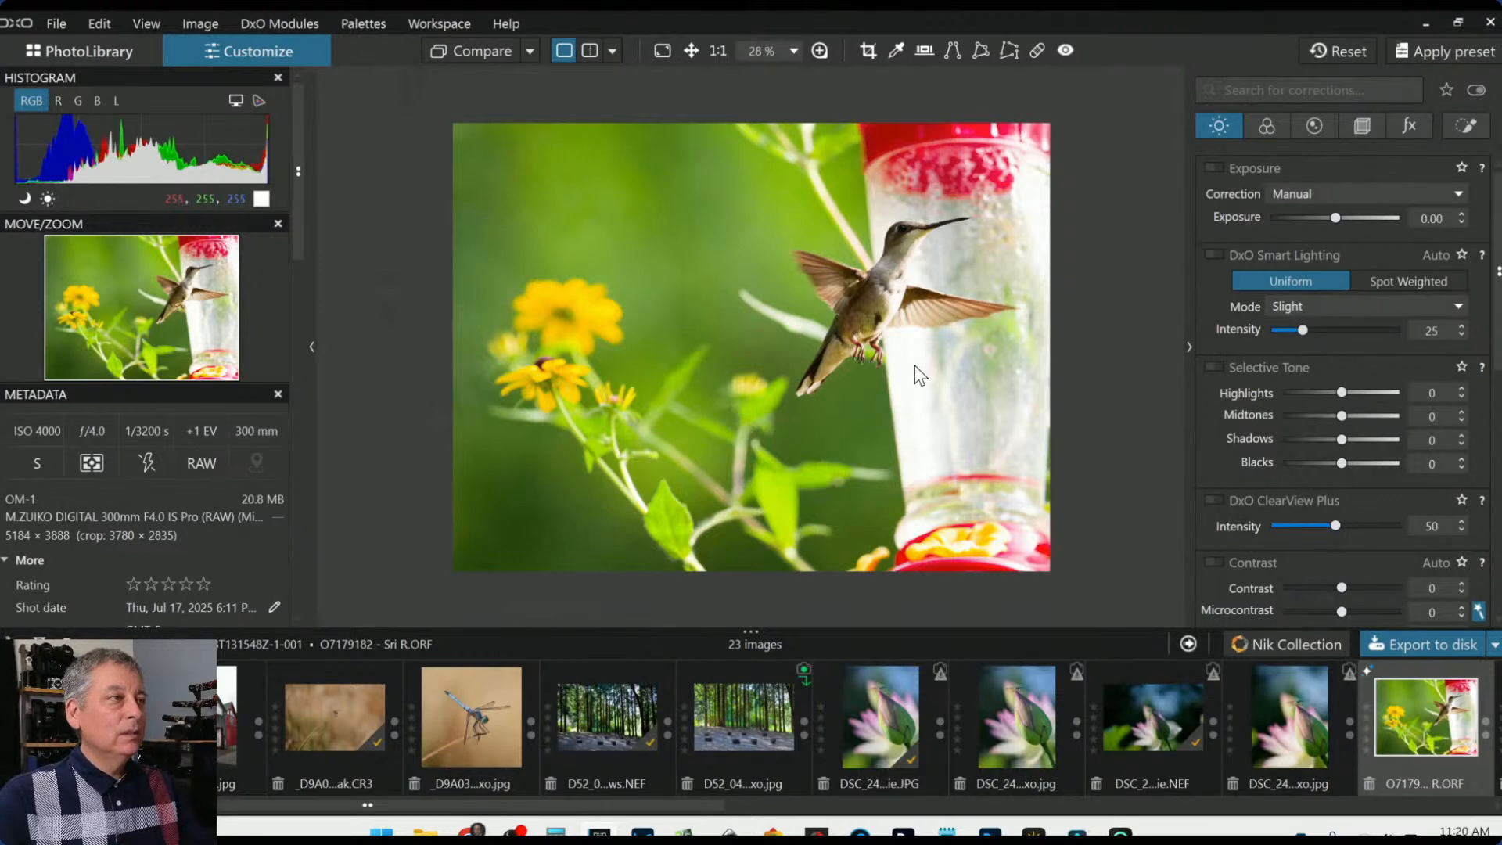
Add a local control point at the hummingbird's neck against the bright feeder glass and lower its Highlights to -96
scroll(914, 366, "up", 1)
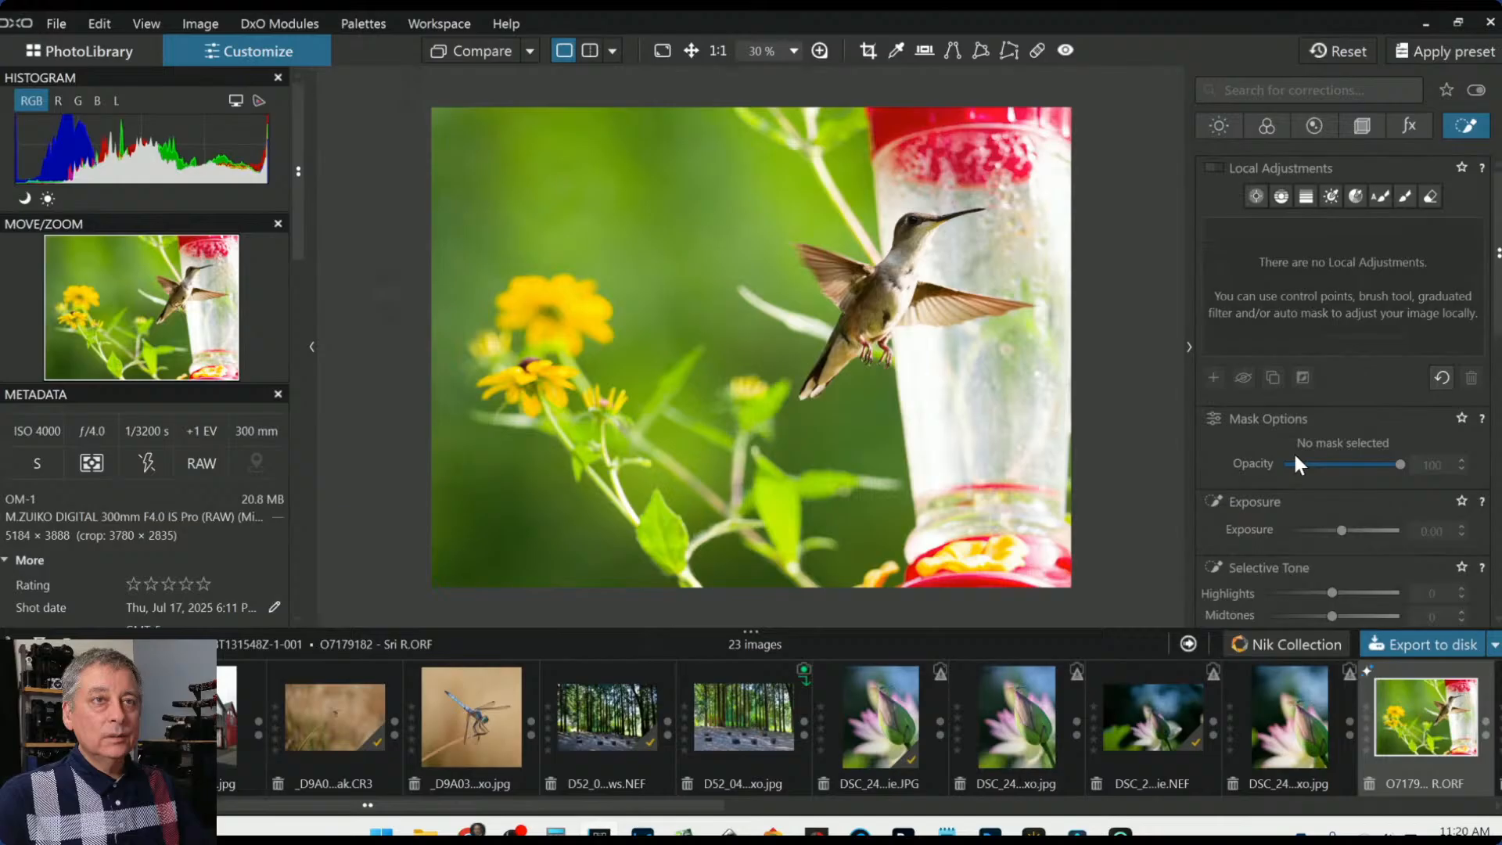
left_click(1255, 196)
left_click(909, 280)
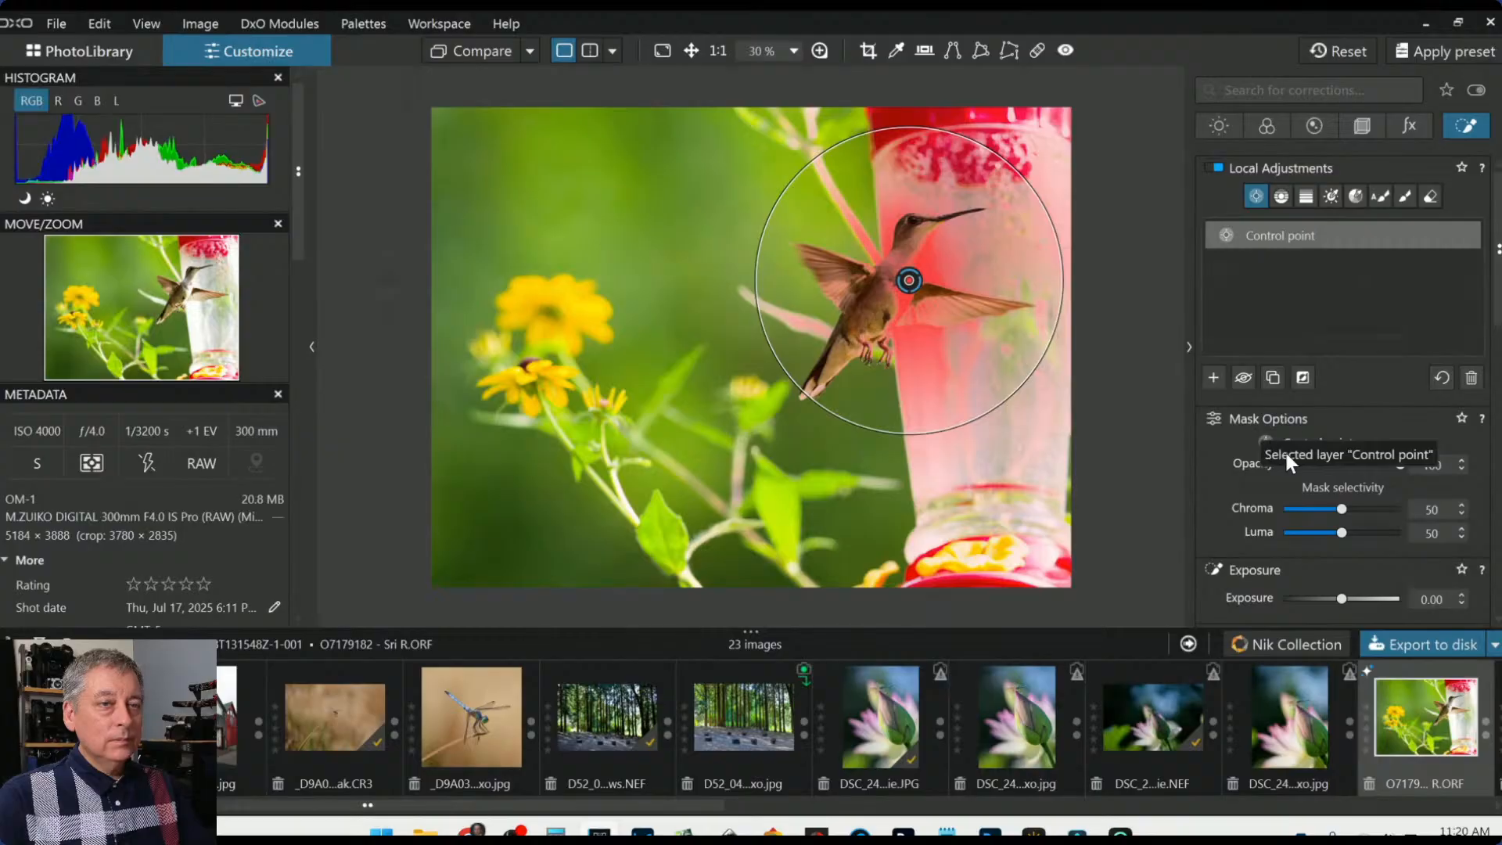
scroll(1315, 595, "down", 3)
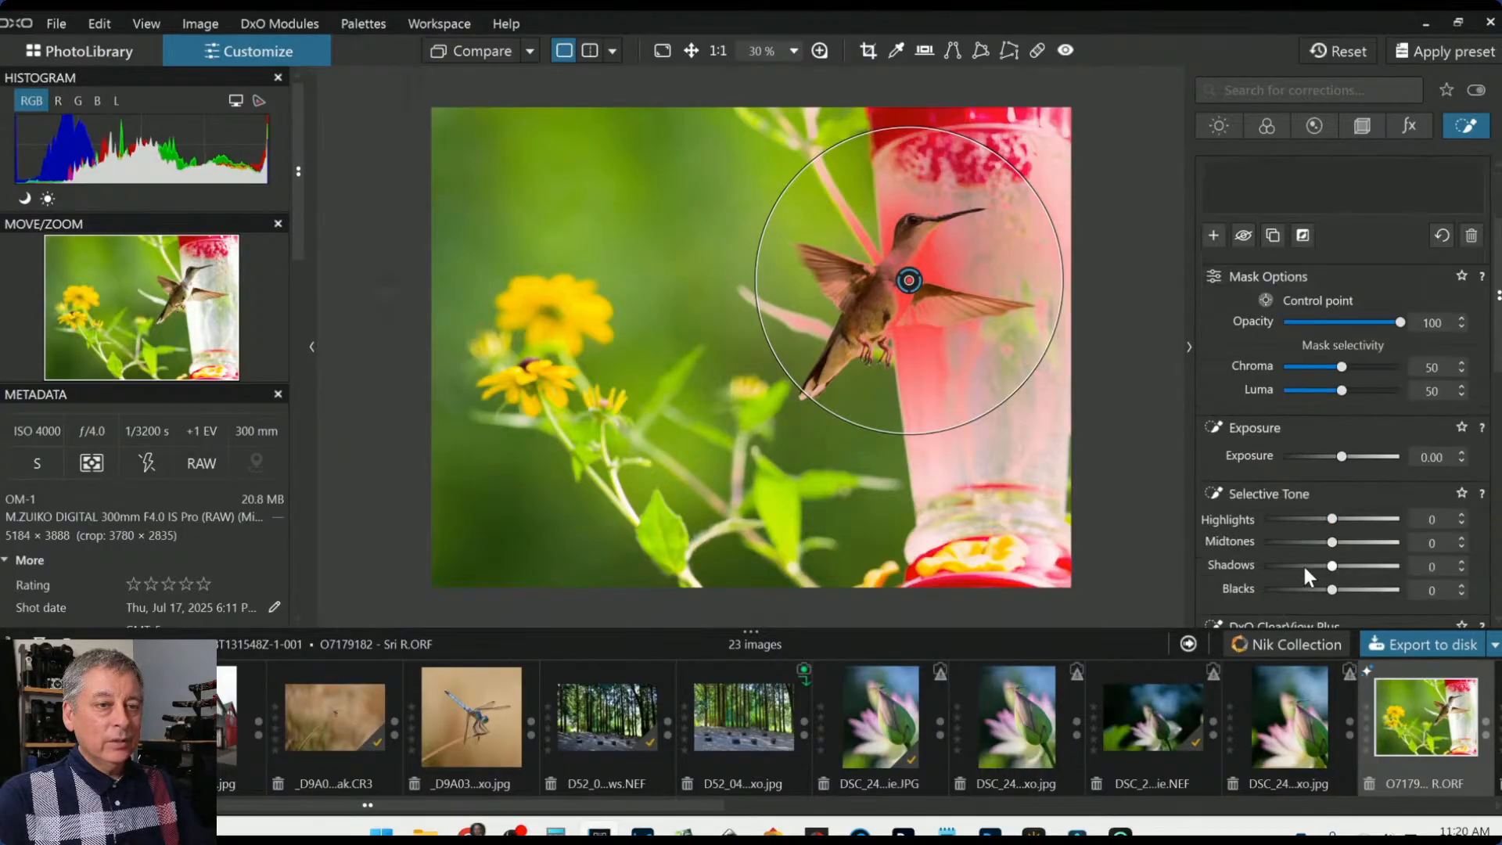
left_click(1301, 520)
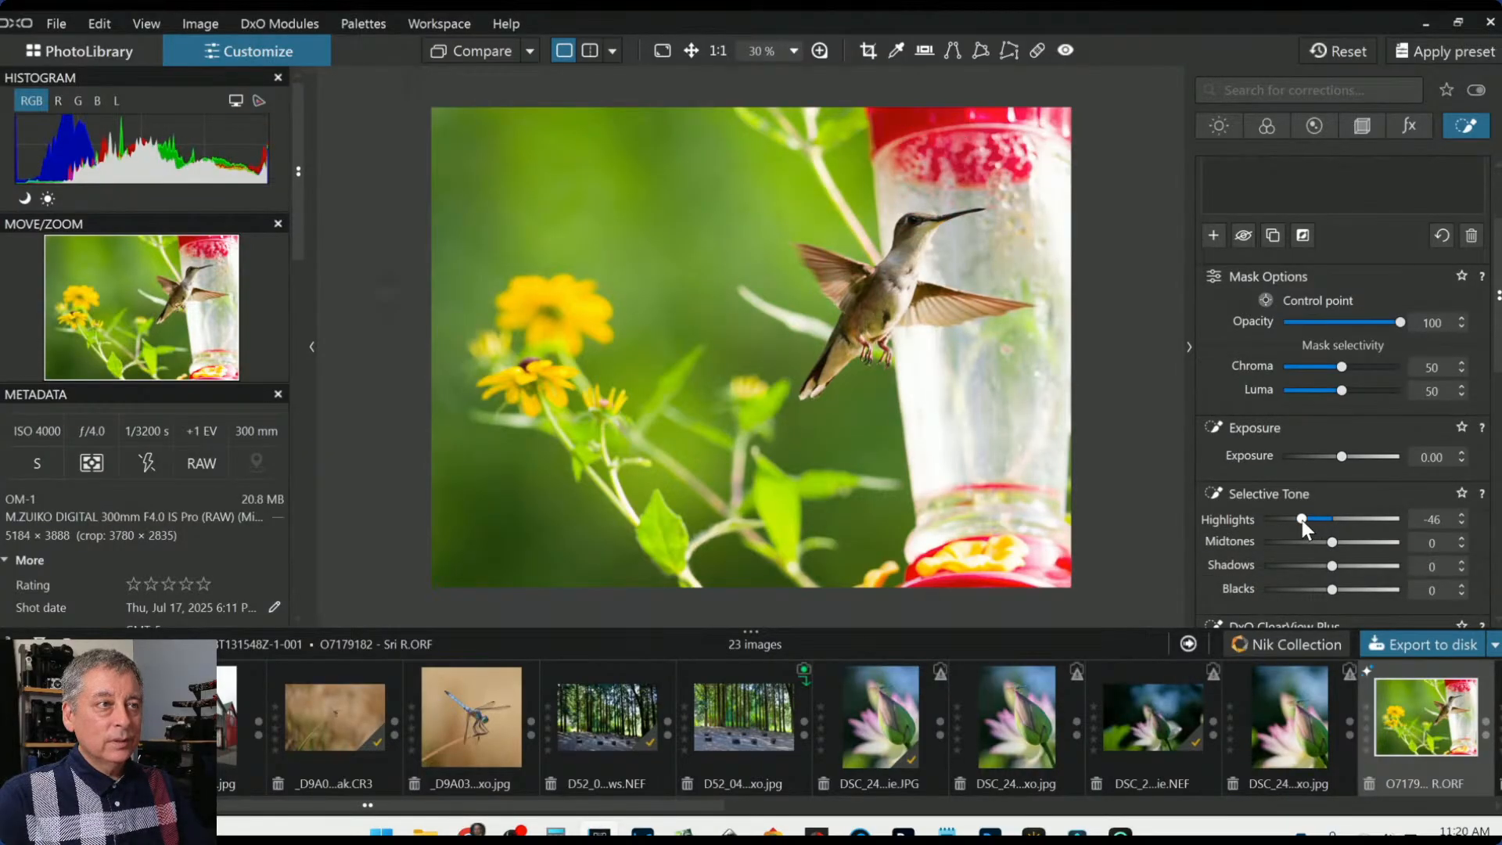
left_click_drag(1301, 519, 1266, 519)
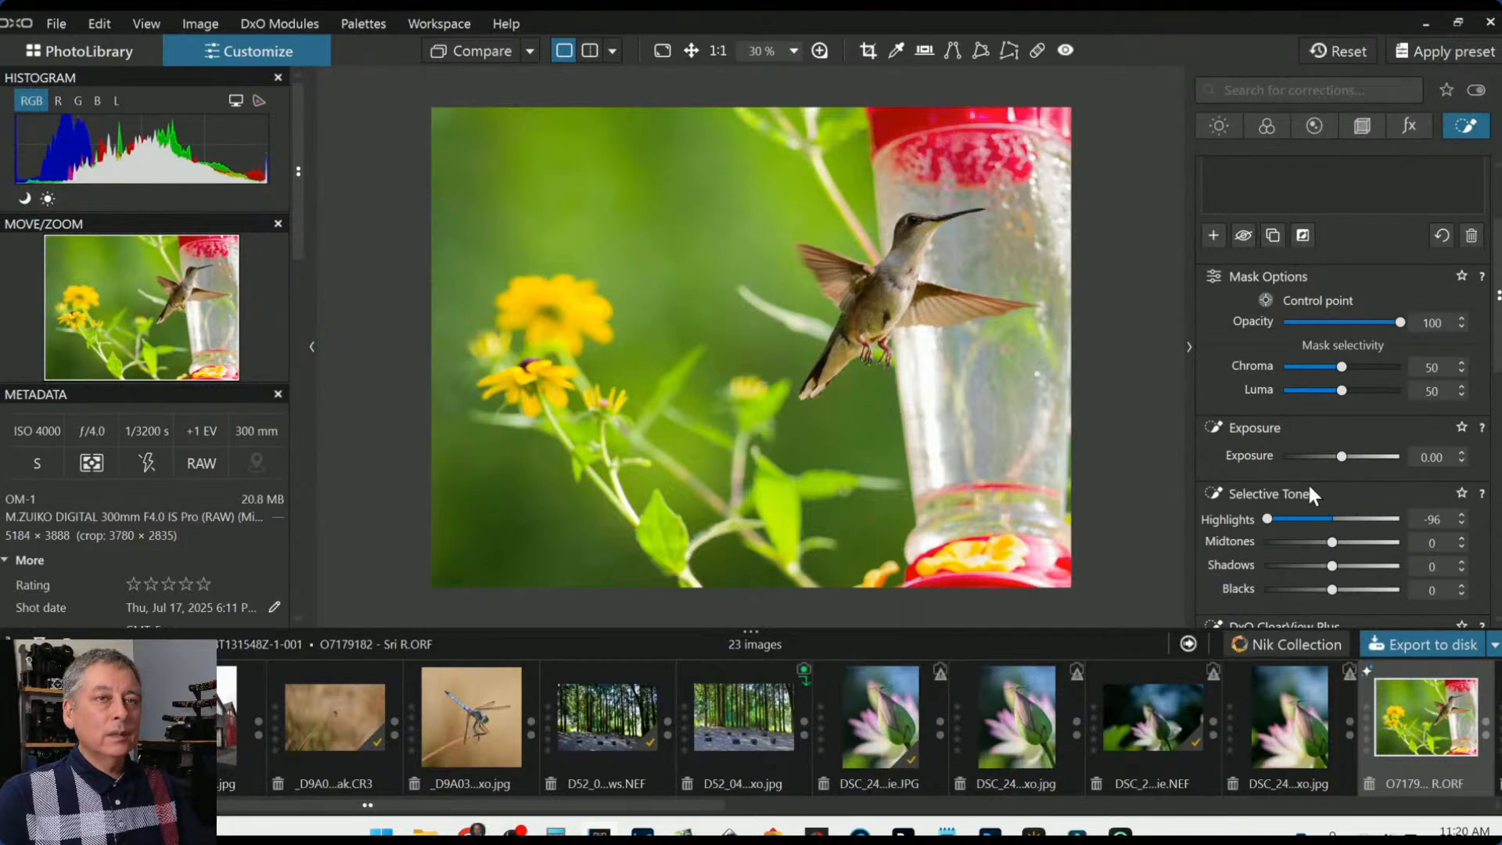
Add a separate control point on the lower yellow flower and set its all-channel HSL Saturation to 44 and Vibrancy to 33
scroll(1305, 481, "up", 2)
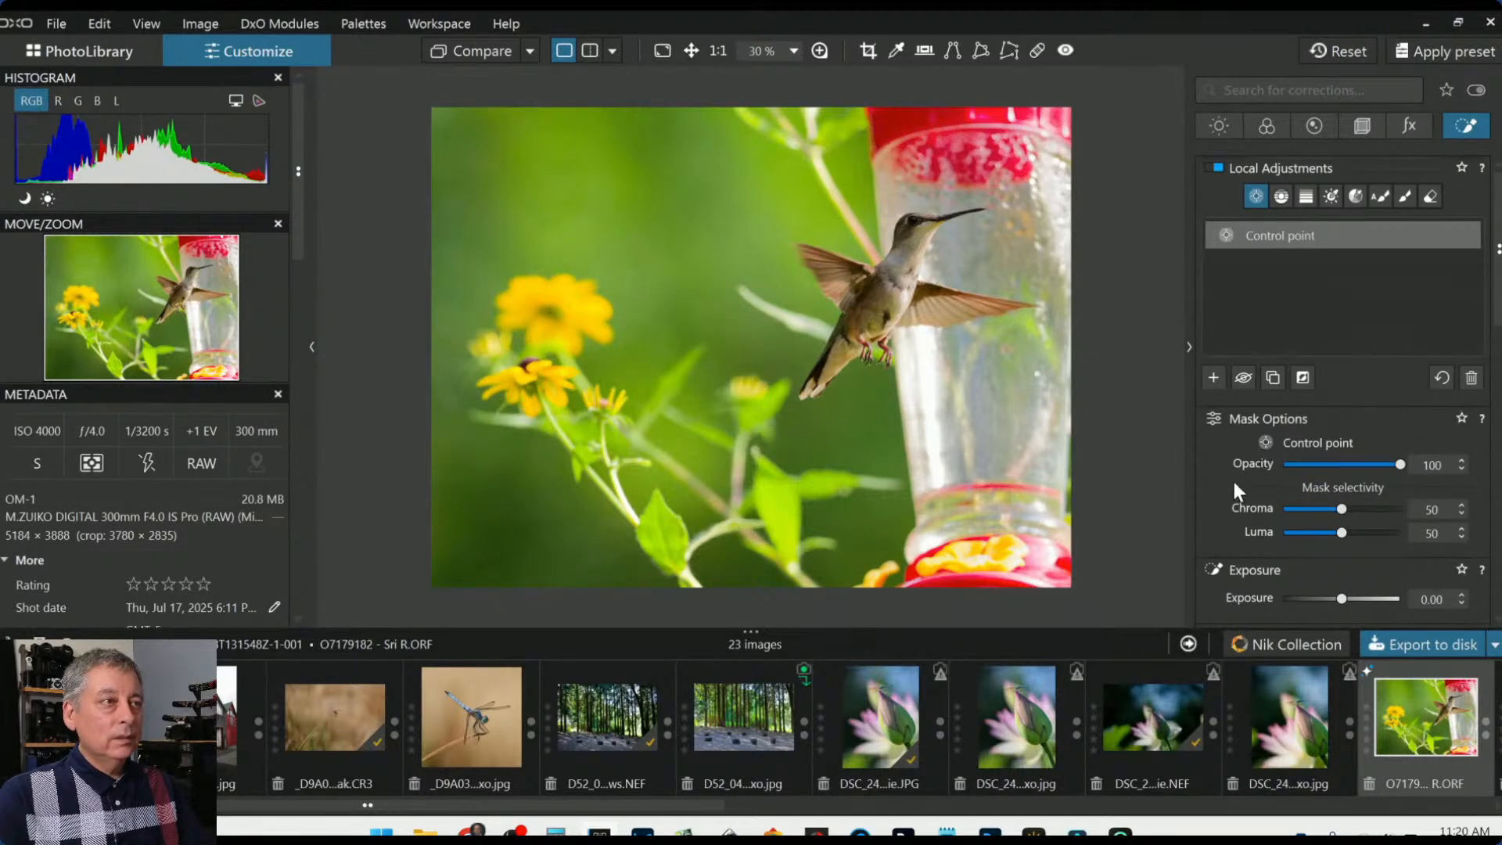
left_click(522, 379)
scroll(1384, 532, "down", 6)
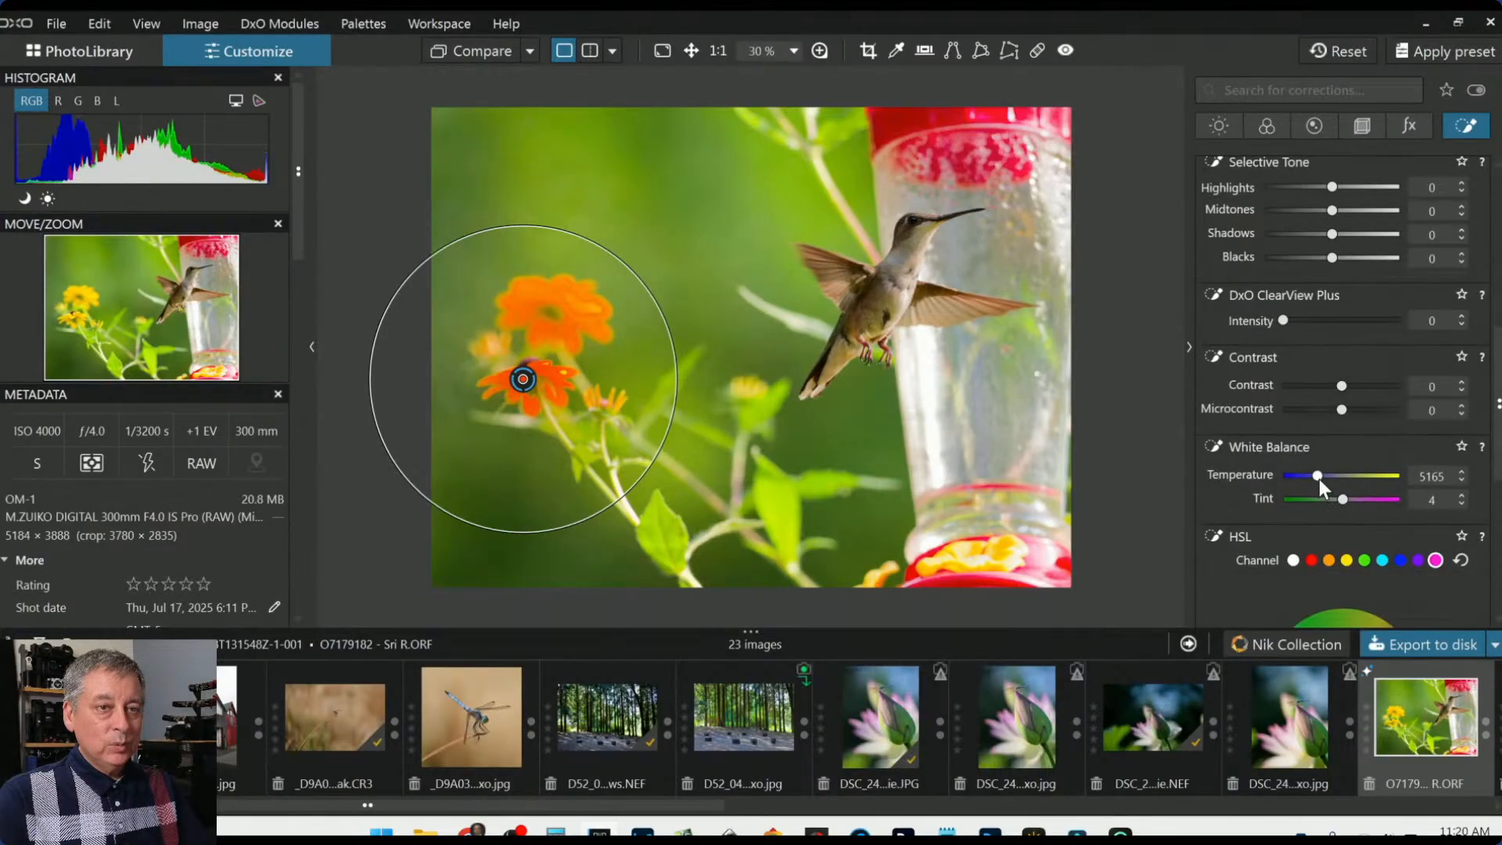
left_click_drag(1318, 476, 1322, 476)
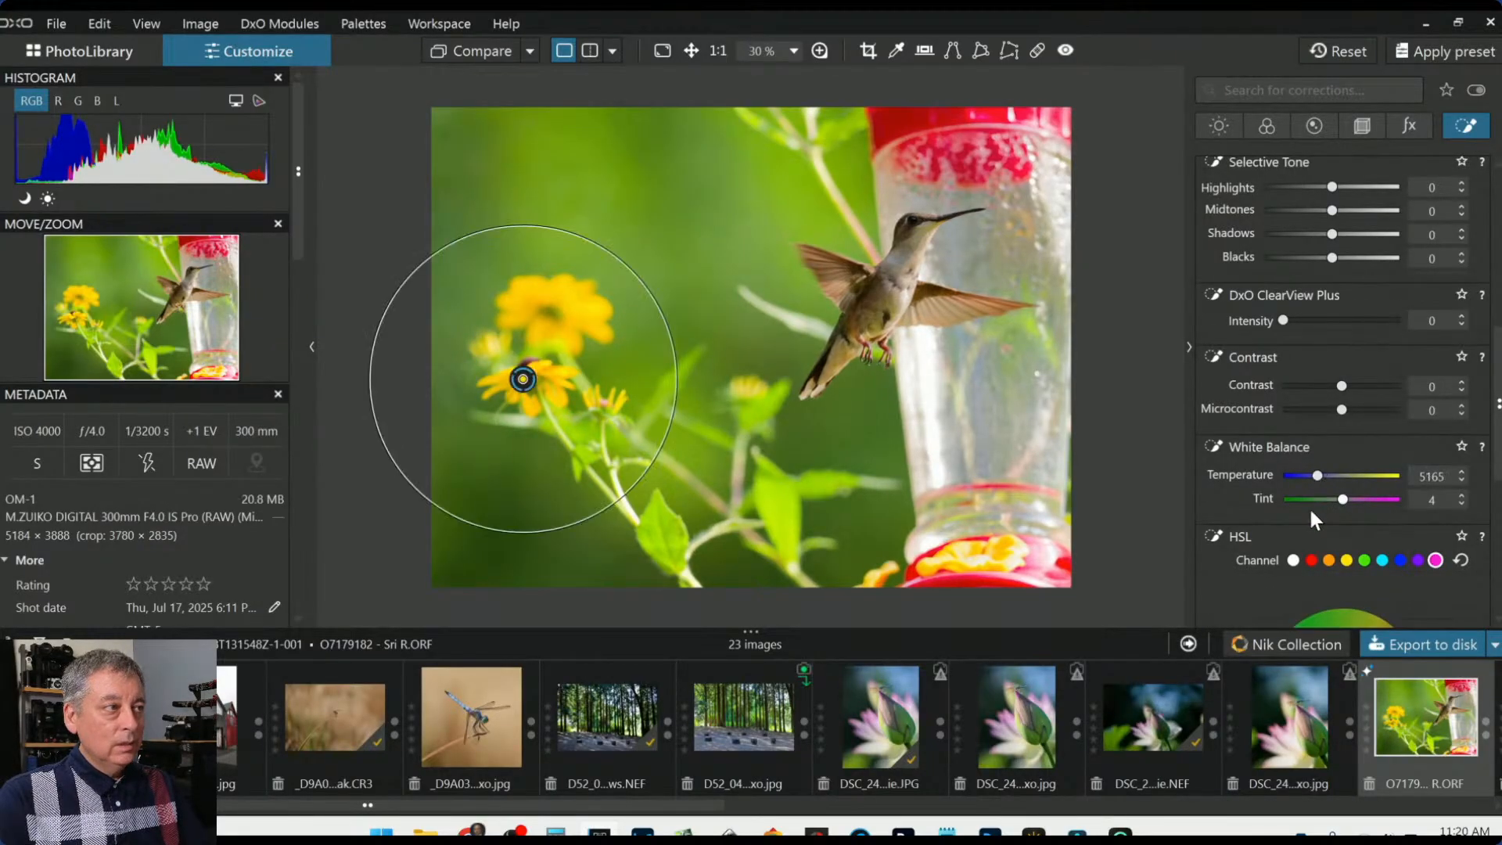
key("ctrl+z")
scroll(1298, 536, "down", 6)
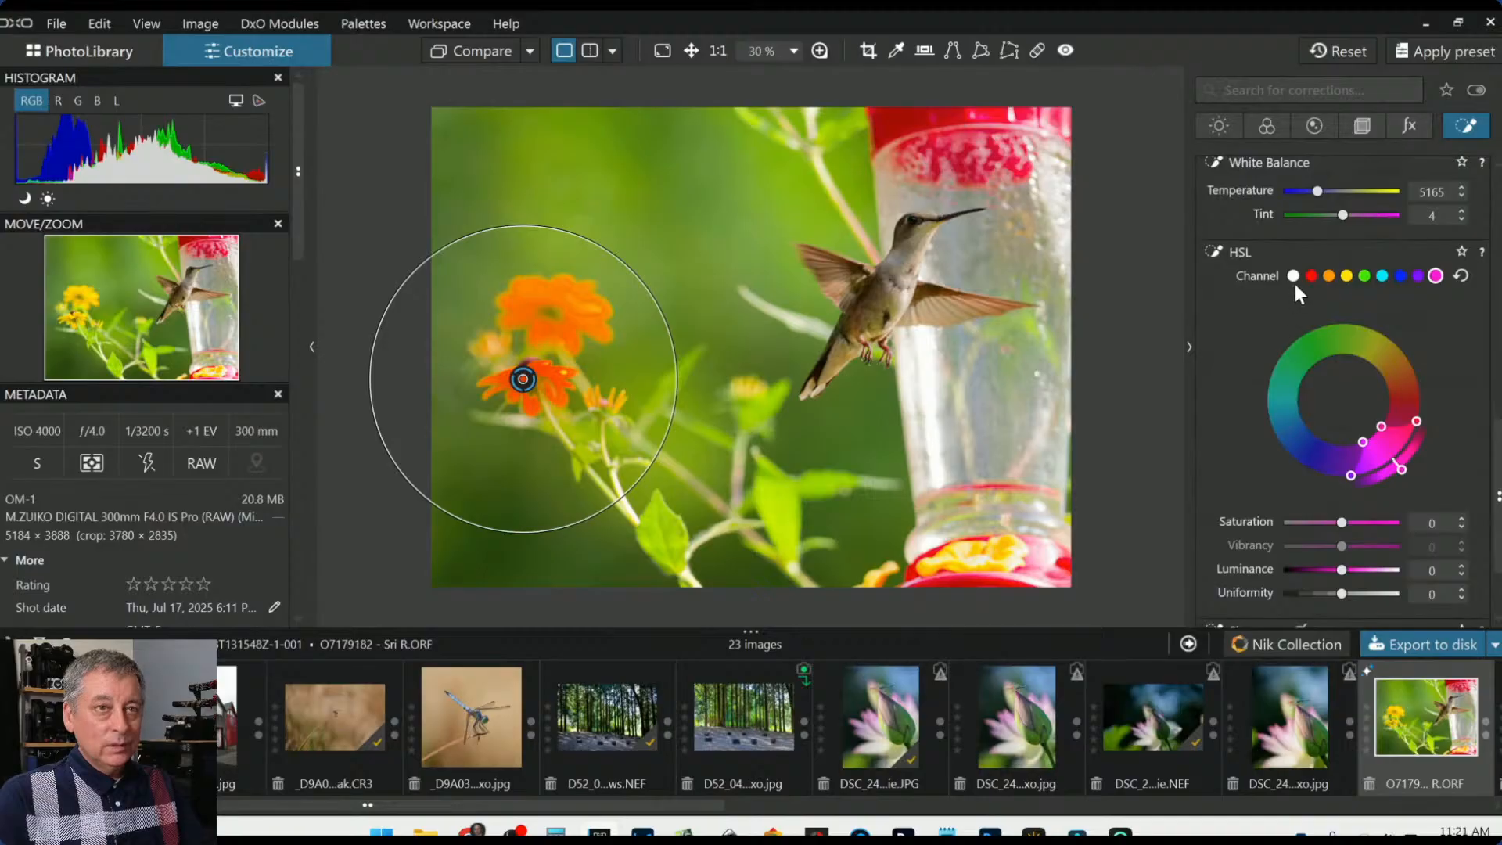
left_click(1293, 278)
mouse_move(1345, 524)
left_mouse_down()
mouse_move(1368, 522)
mouse_move(1359, 548)
left_mouse_up()
Extend the flower mask with a second control point on the small blurred yellow flower mid-image and shrink its circle around that flower
left_click(738, 385)
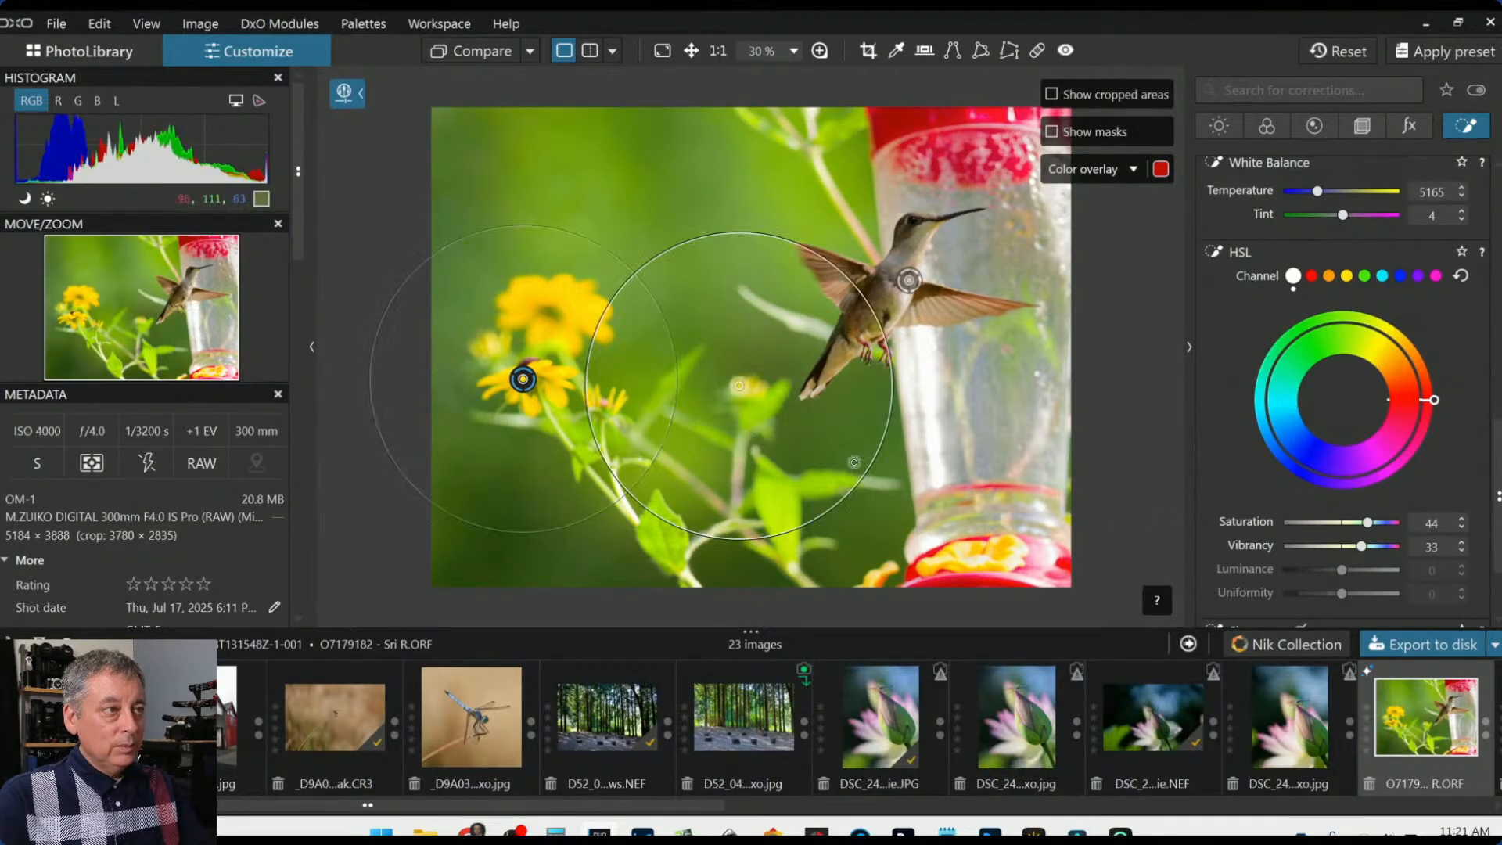
left_click_drag(716, 239, 752, 336)
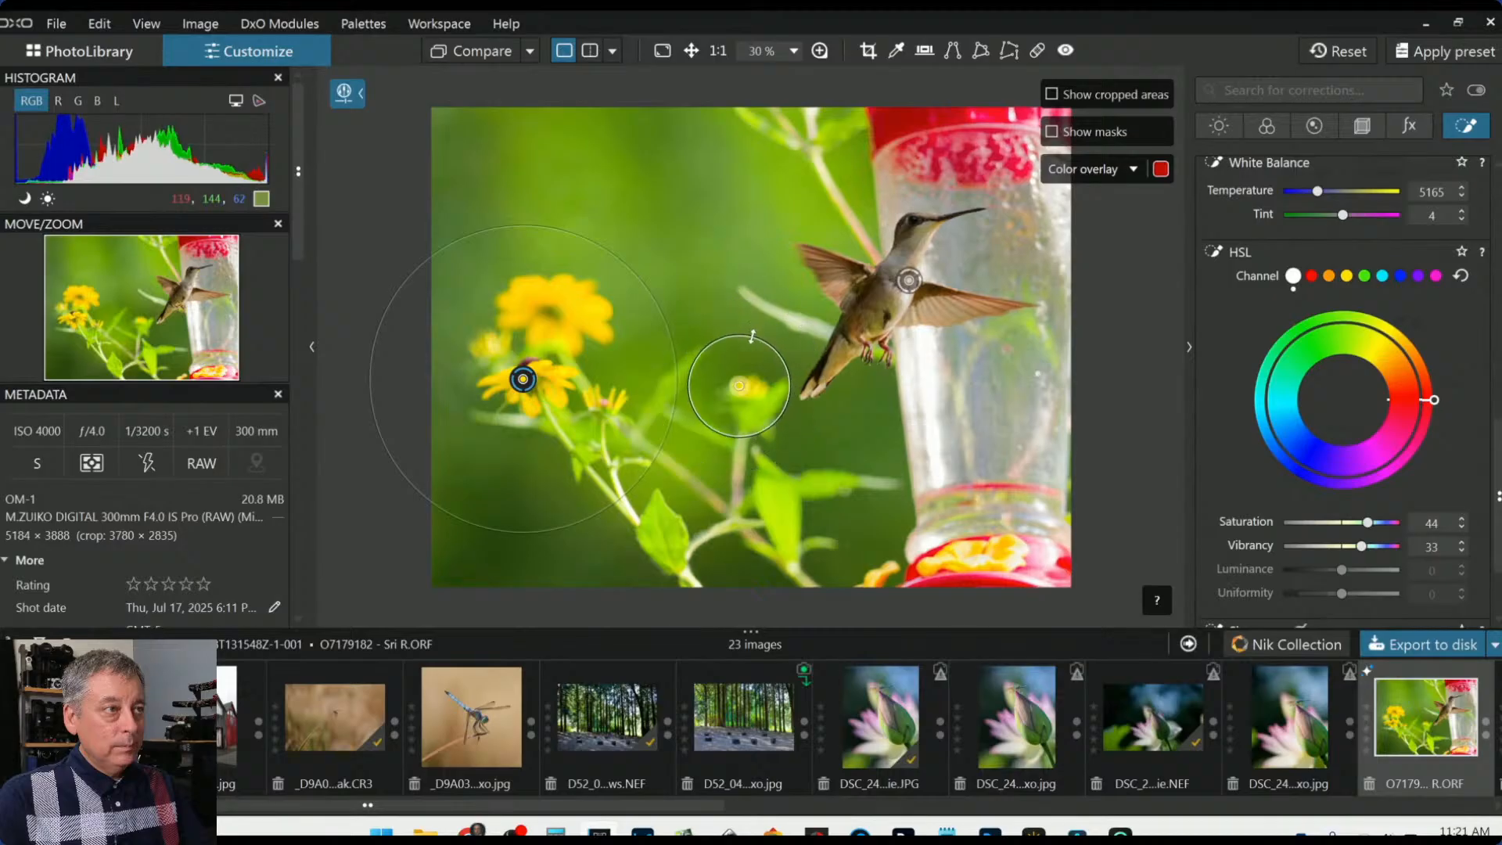
scroll(999, 485, "down", 5)
scroll(999, 486, "up", 1)
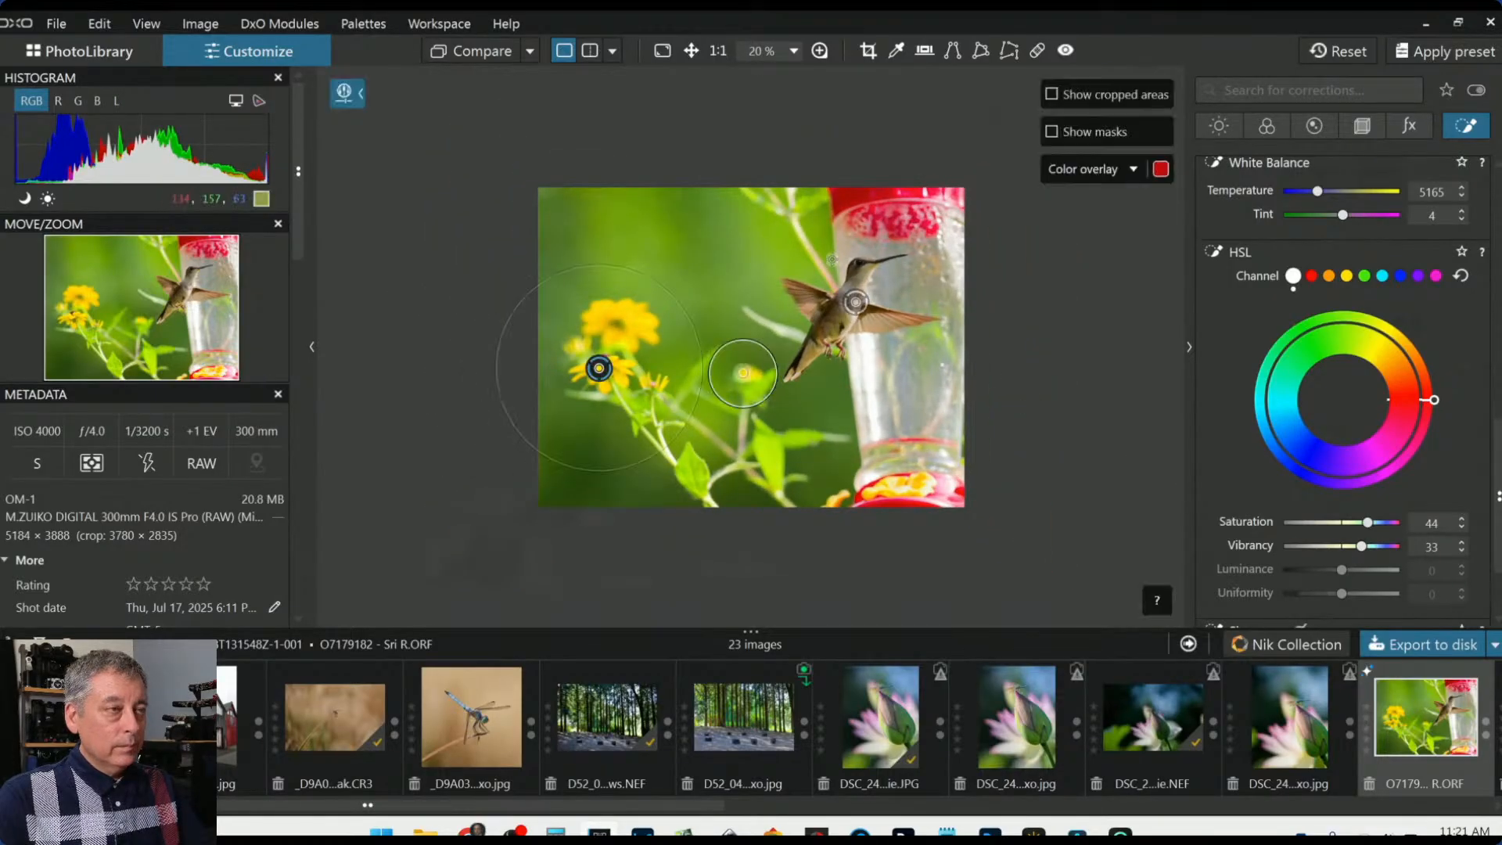
Create a new mask with a control point just below the hummingbird's eye and shrink its circle to cover only the head
scroll(833, 260, "up", 5)
scroll(1012, 201, "up", 1)
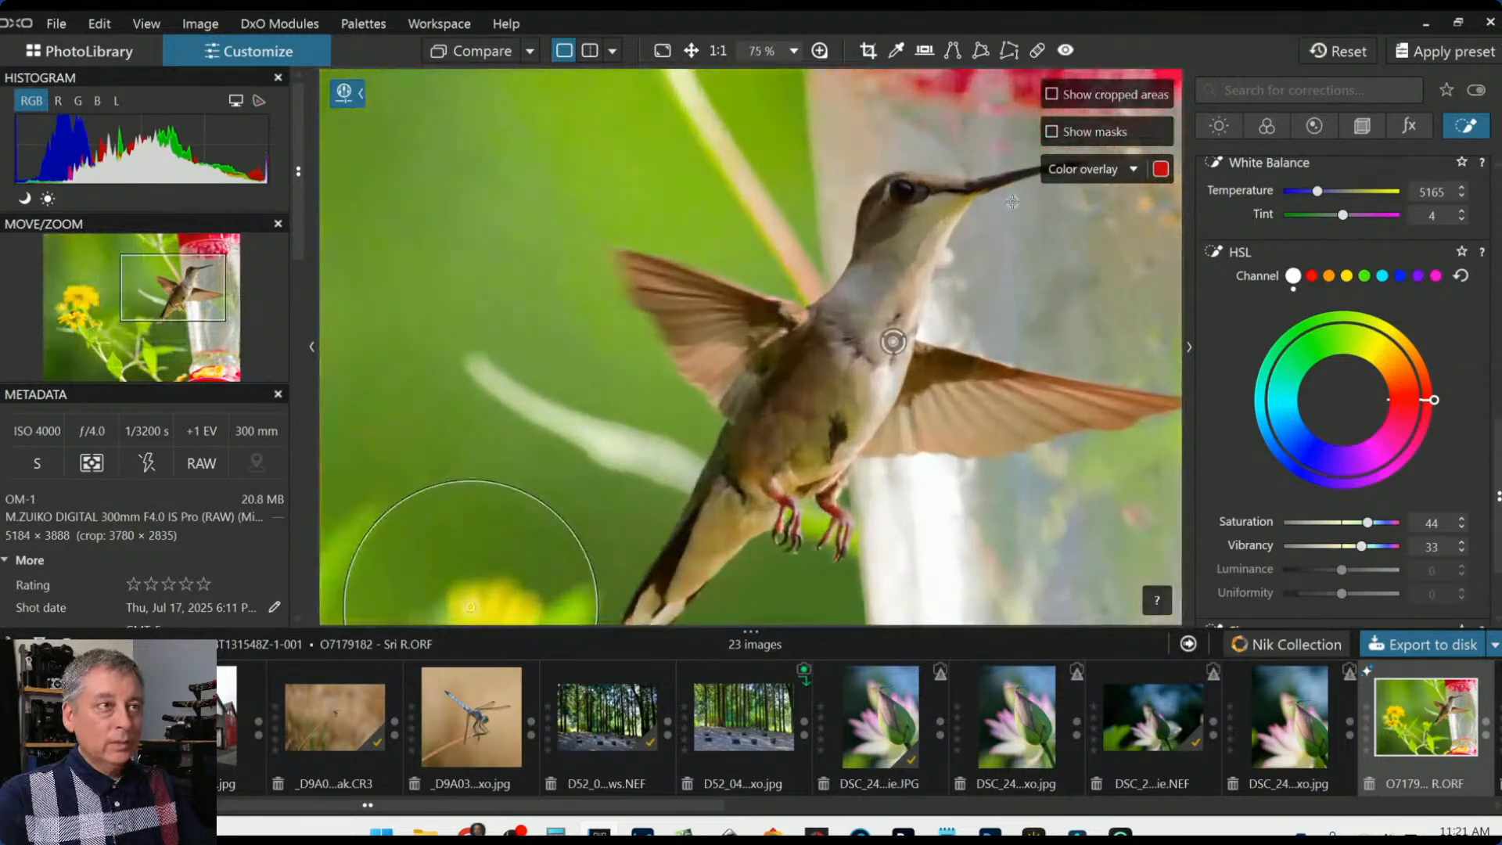
scroll(1303, 390, "up", 5)
scroll(1303, 390, "up", 5)
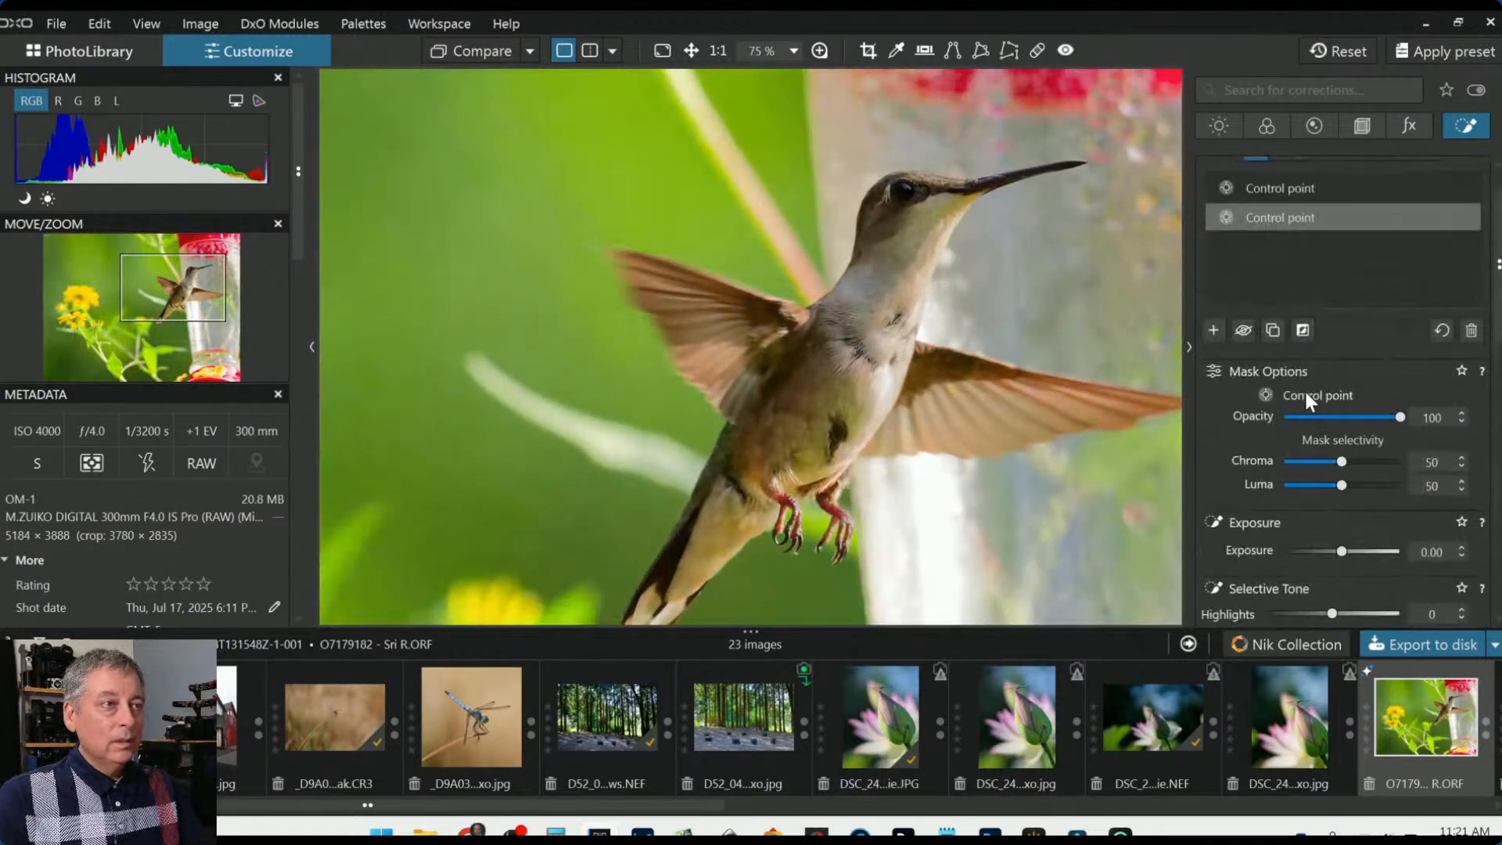
left_click(1213, 378)
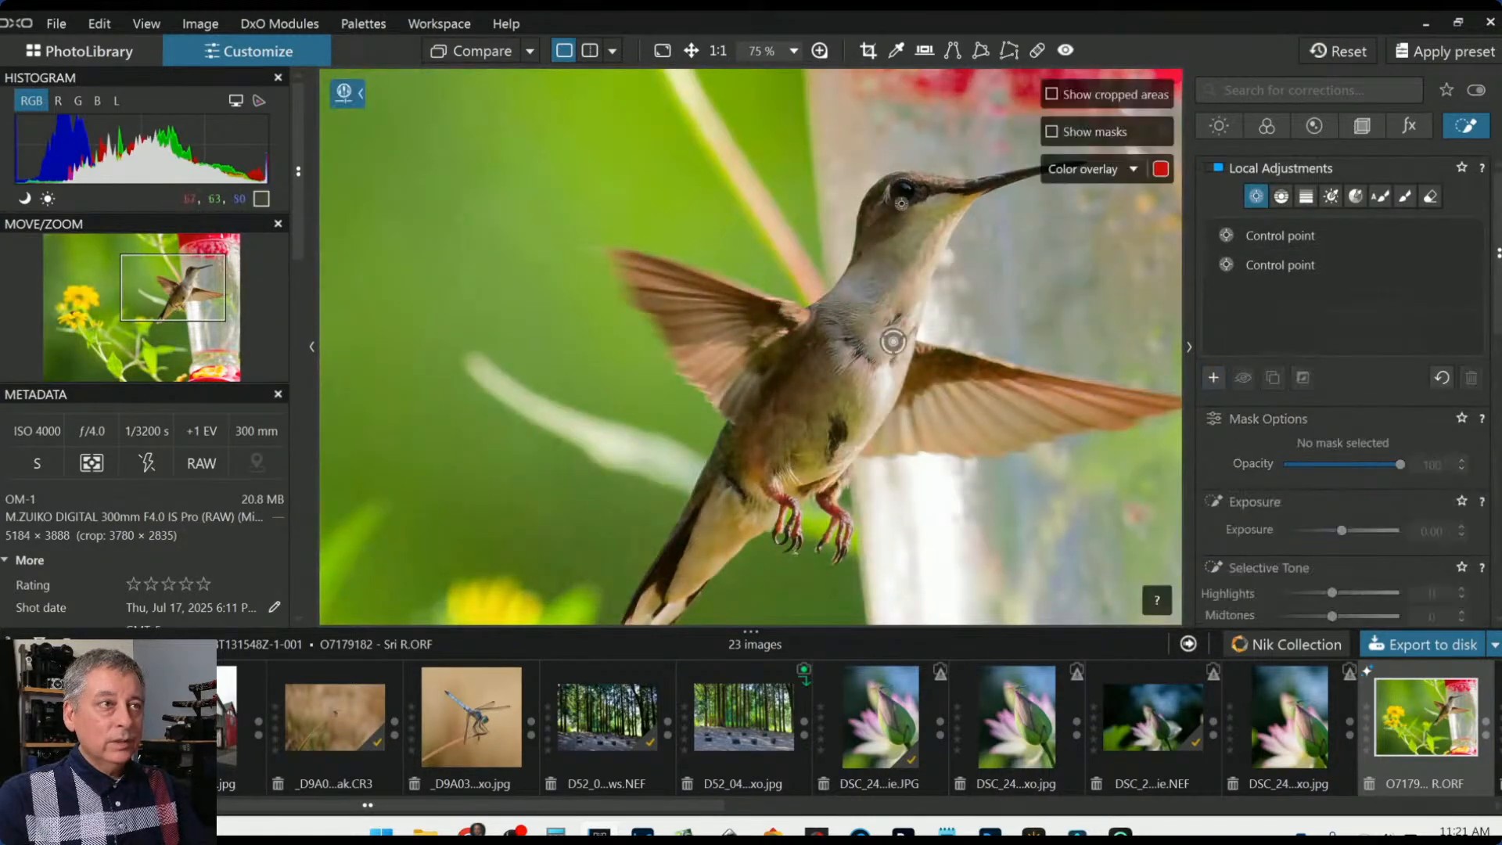
left_click(905, 197)
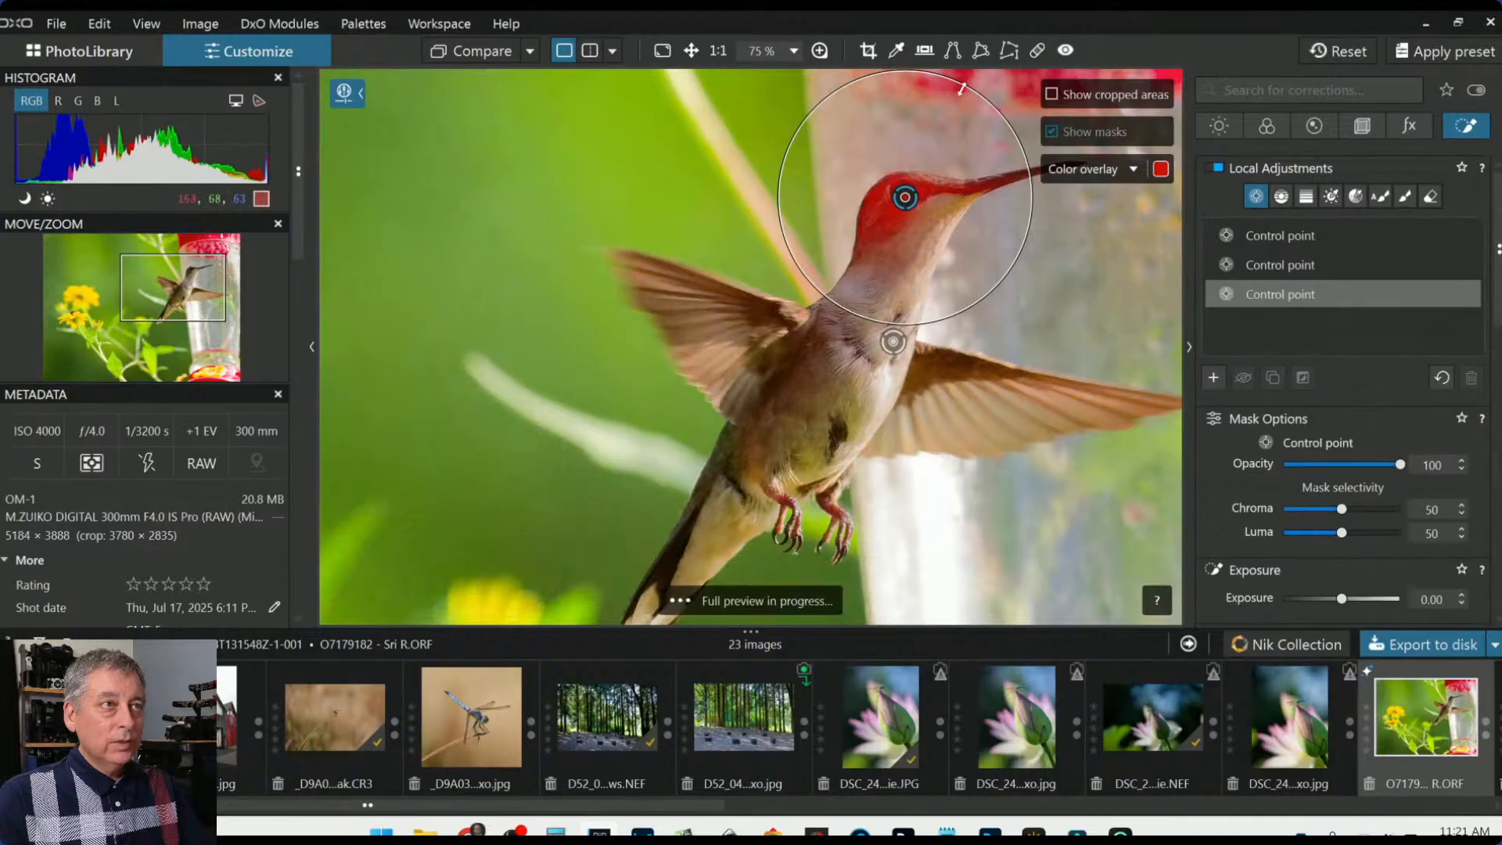
left_click_drag(922, 72, 917, 151)
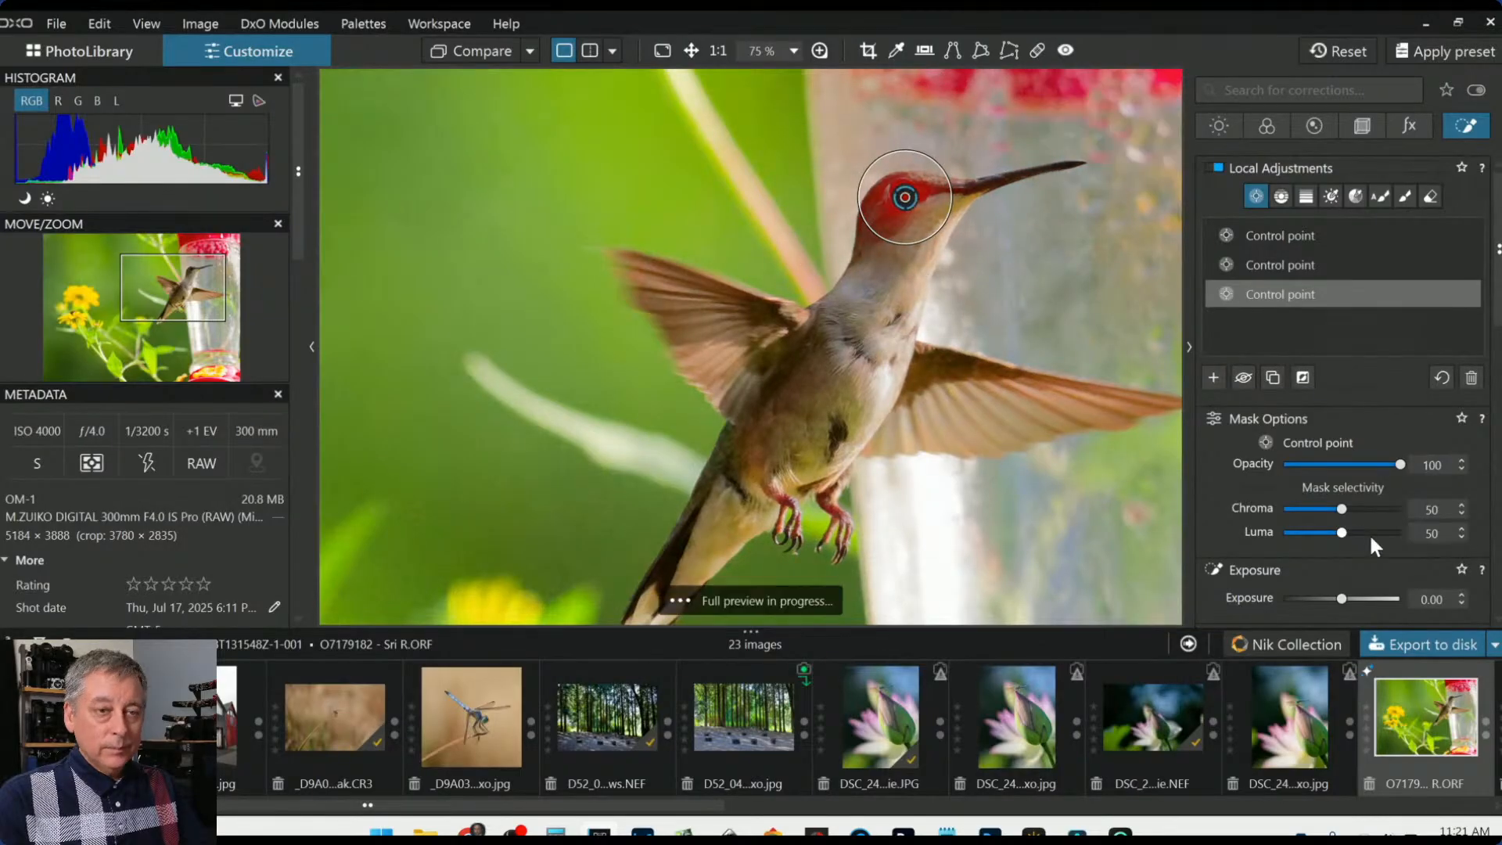
Raise the Shadows of the hummingbird's head mask to 72
scroll(1370, 540, "down", 2)
left_click(1362, 564)
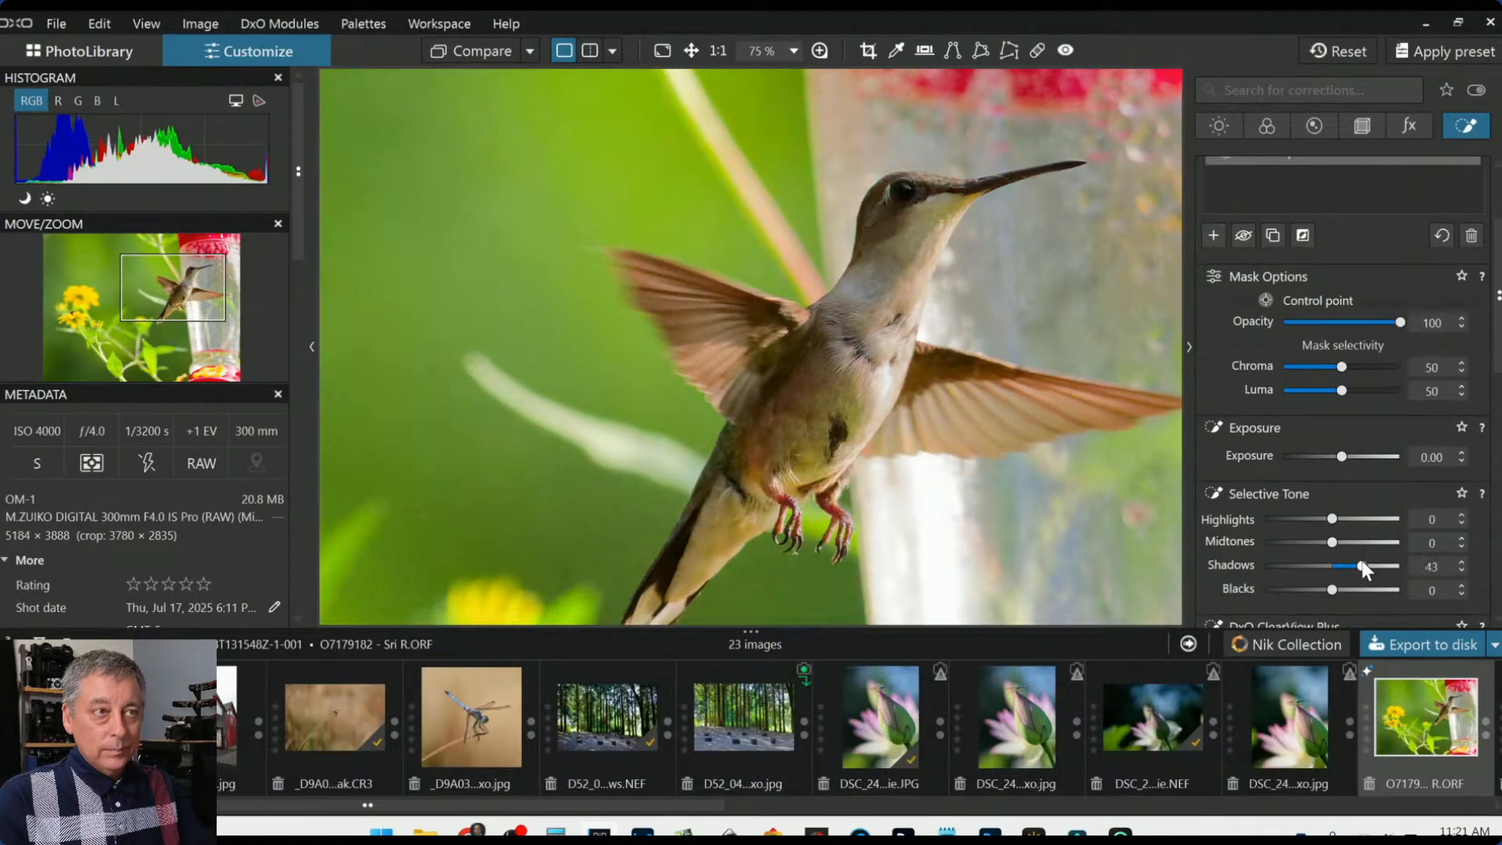
left_click_drag(1365, 565, 1382, 566)
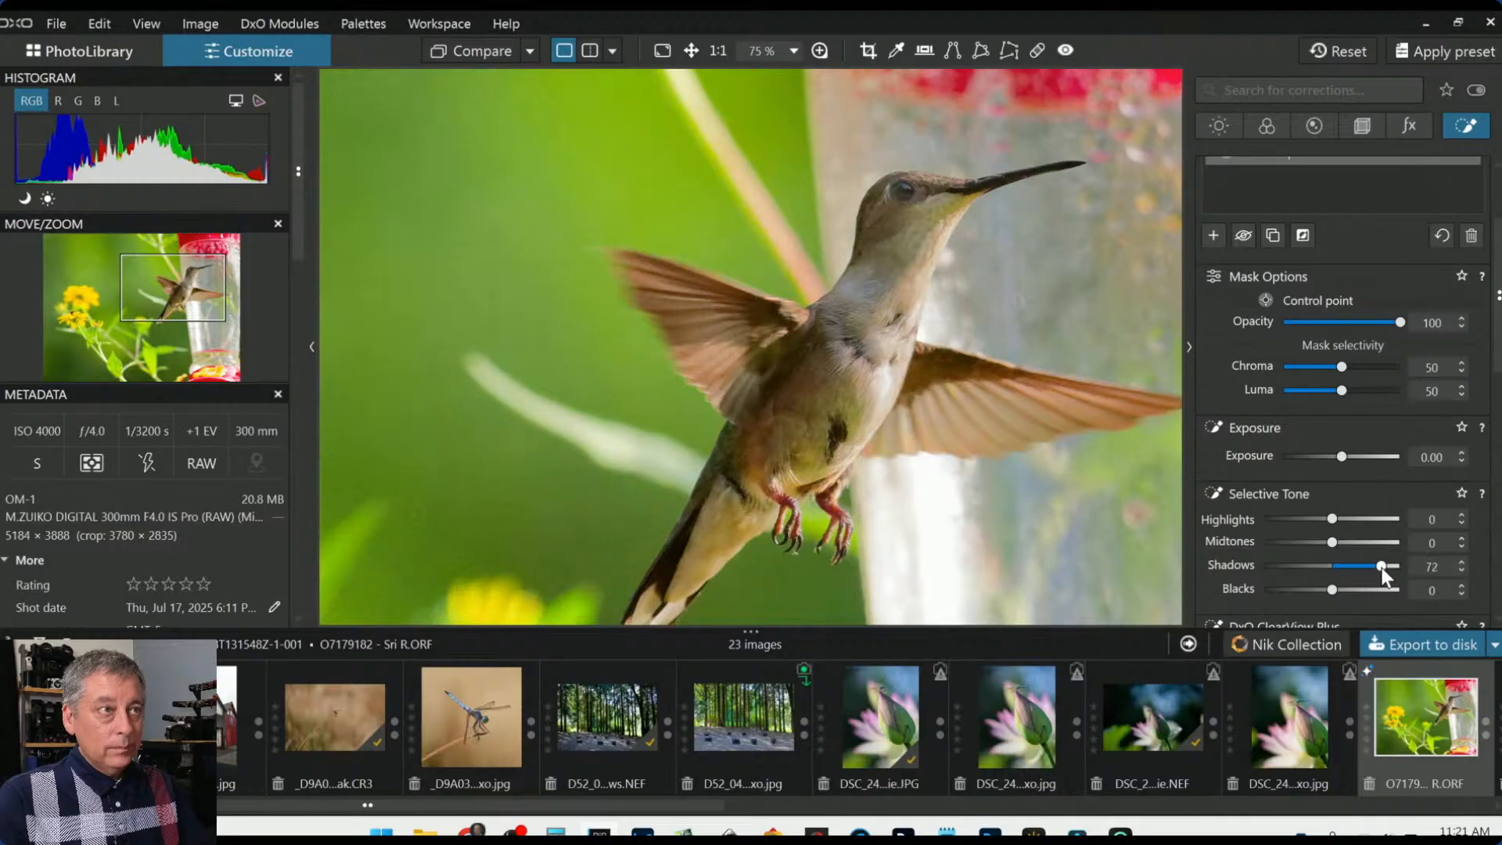
Set the head mask's DxO ClearView Plus intensity to 53 and its Microcontrast to 57 to sharpen the eye and feathers
scroll(911, 180, "up", 5)
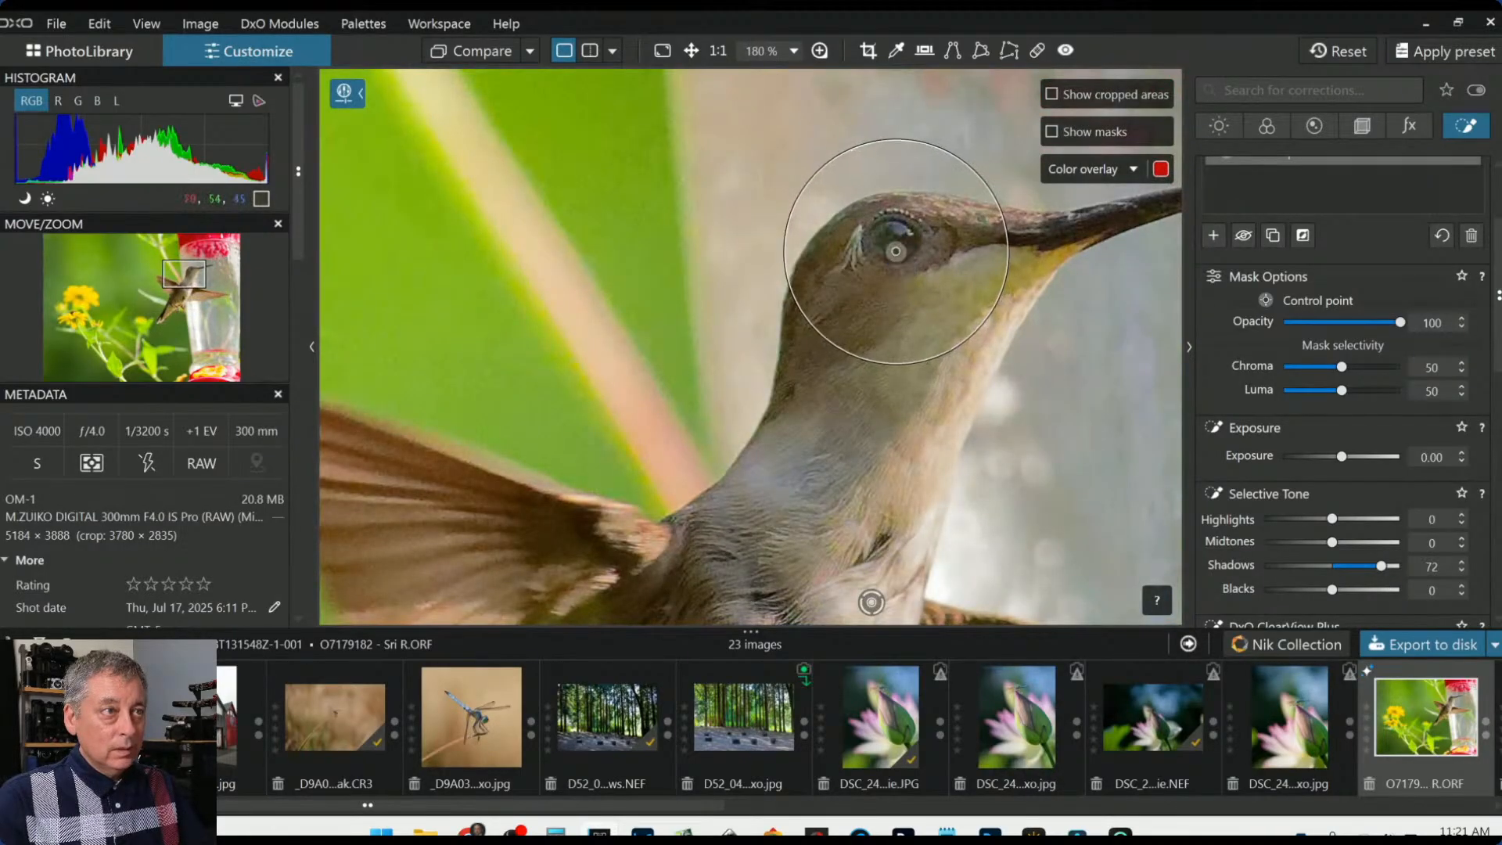
scroll(1296, 465, "down", 3)
scroll(1295, 466, "down", 2)
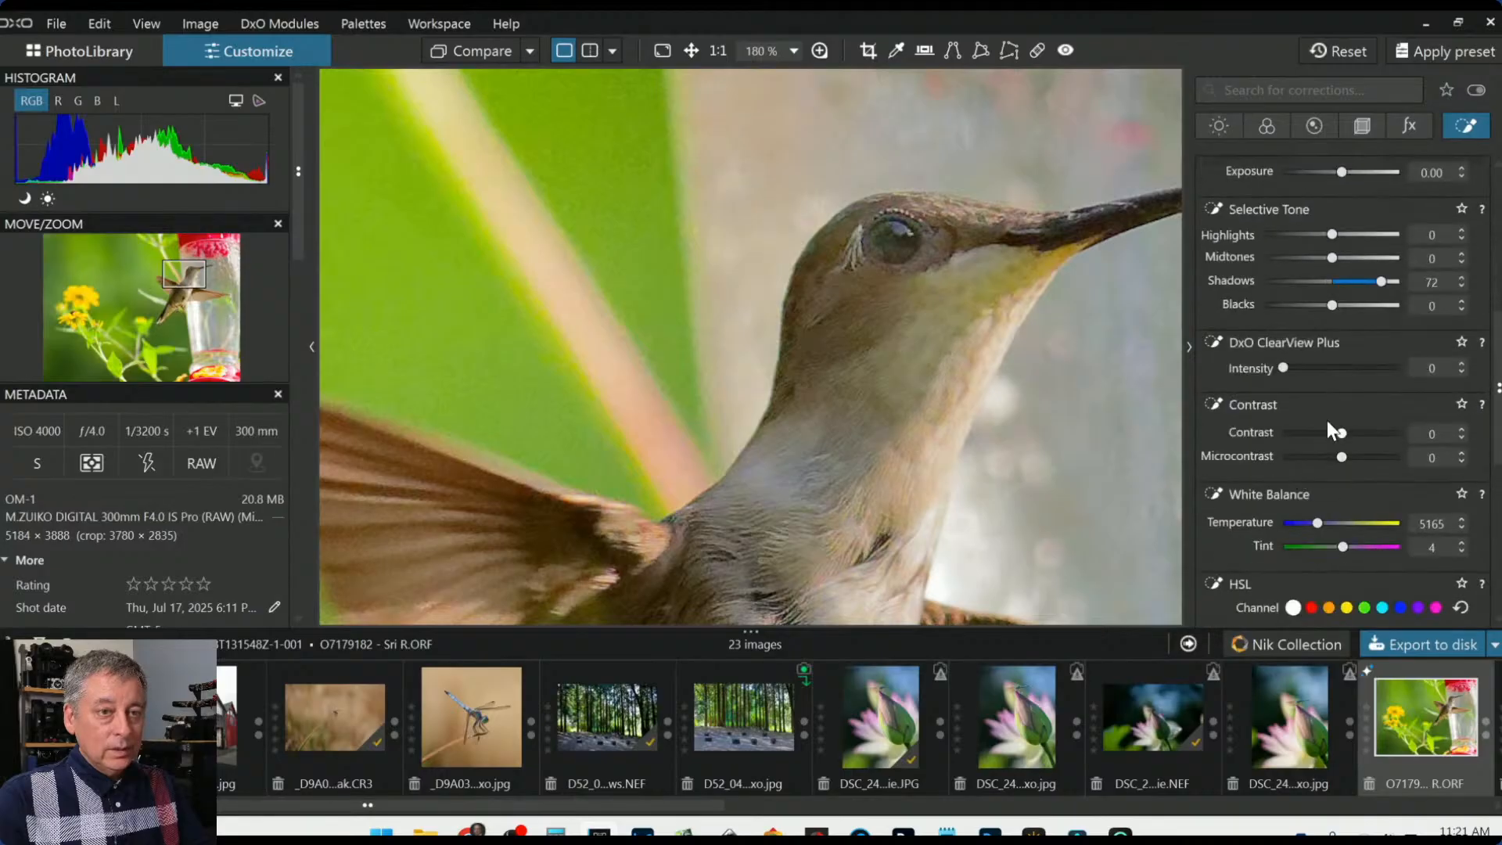
left_click(1344, 368)
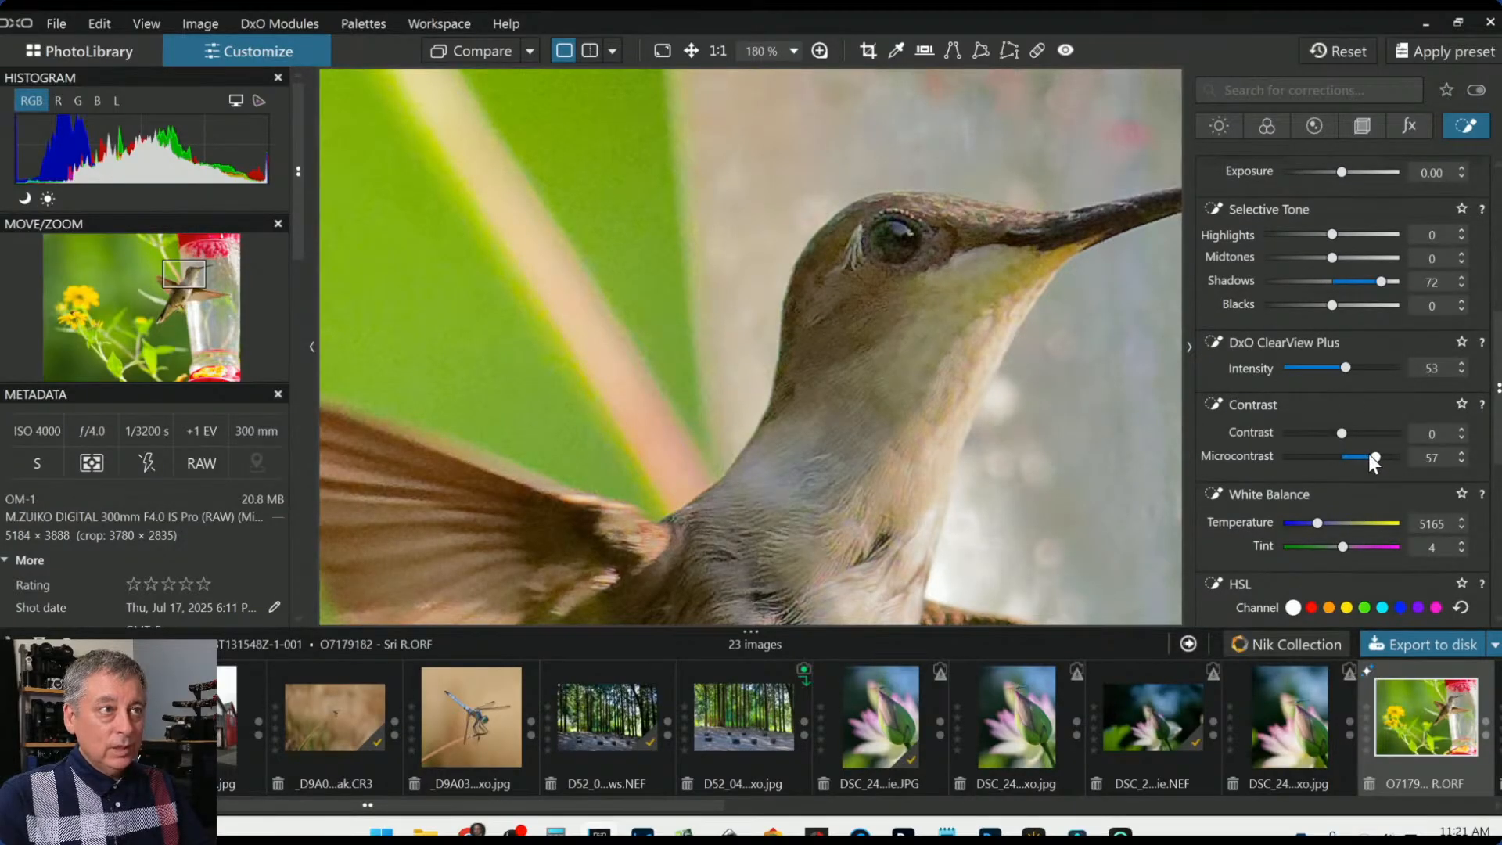
Examine the hummingbird's head and beak at 200% zoom, checking them with the loupe
scroll(1135, 437, "down", 4)
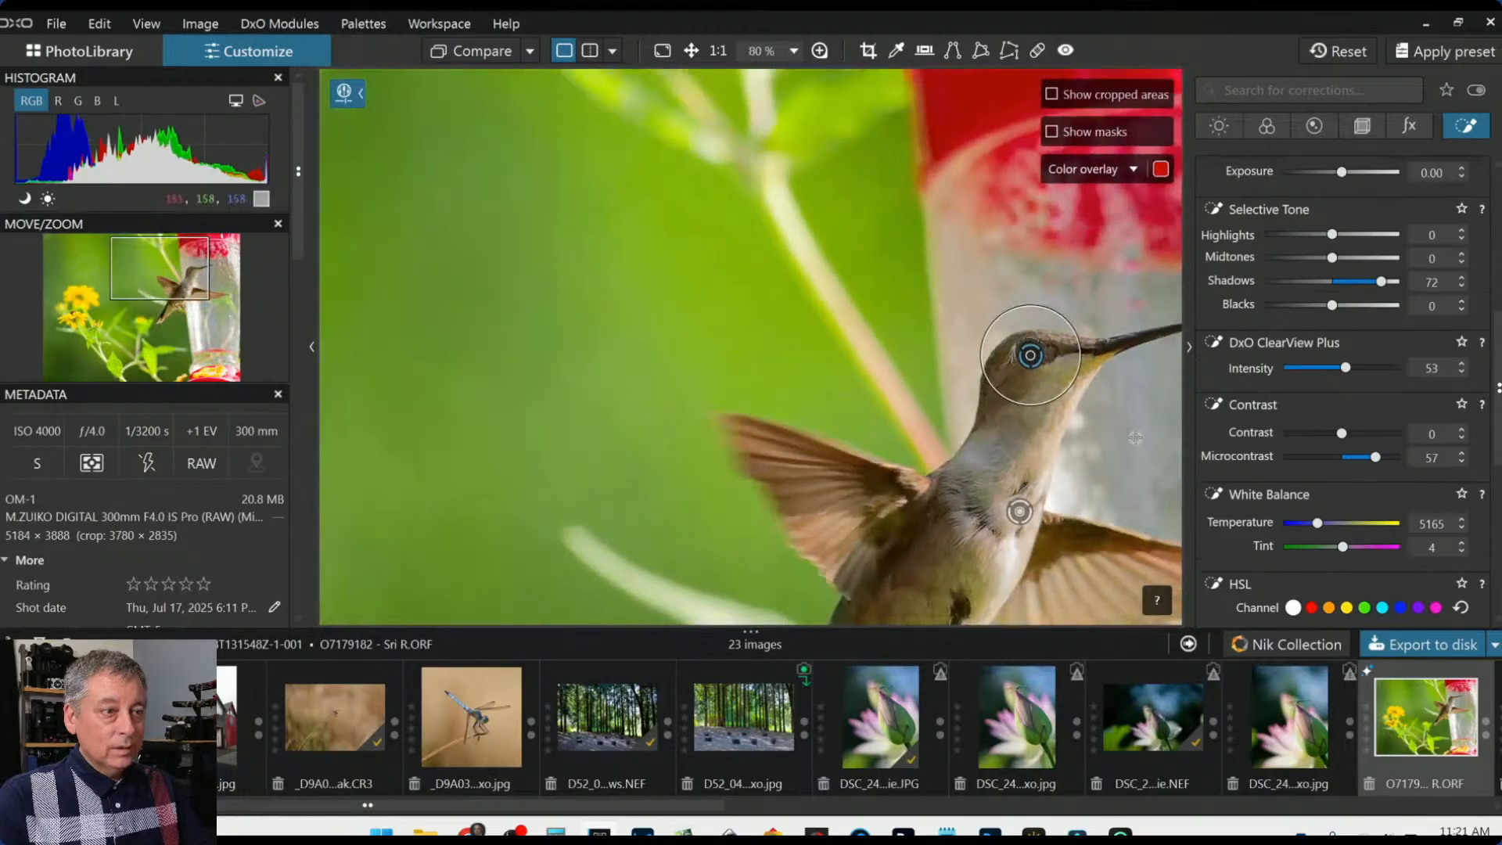
left_click(1019, 511)
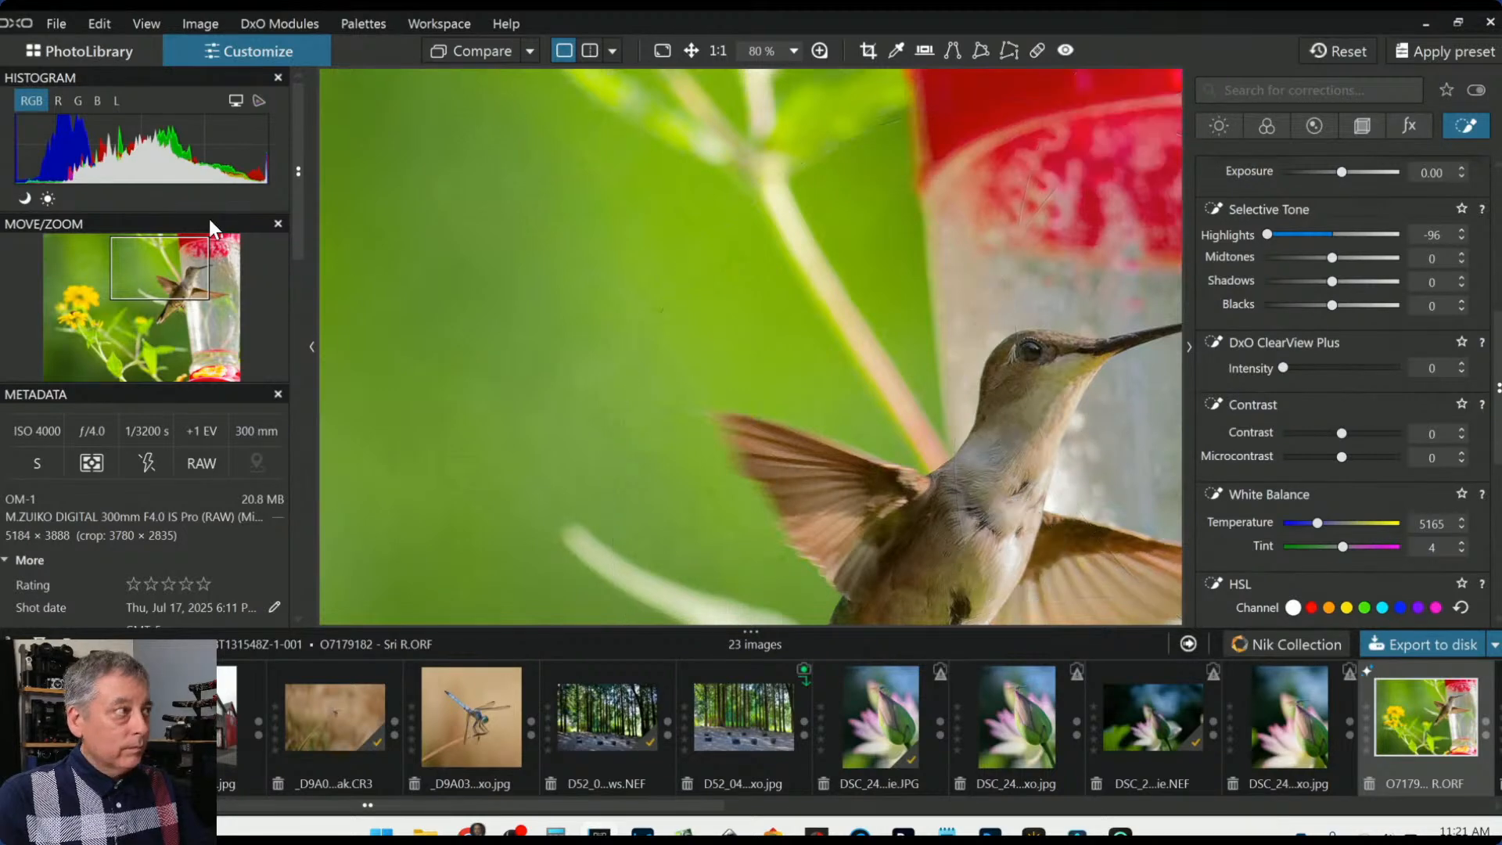
left_click(190, 264)
left_click_drag(195, 266, 194, 273)
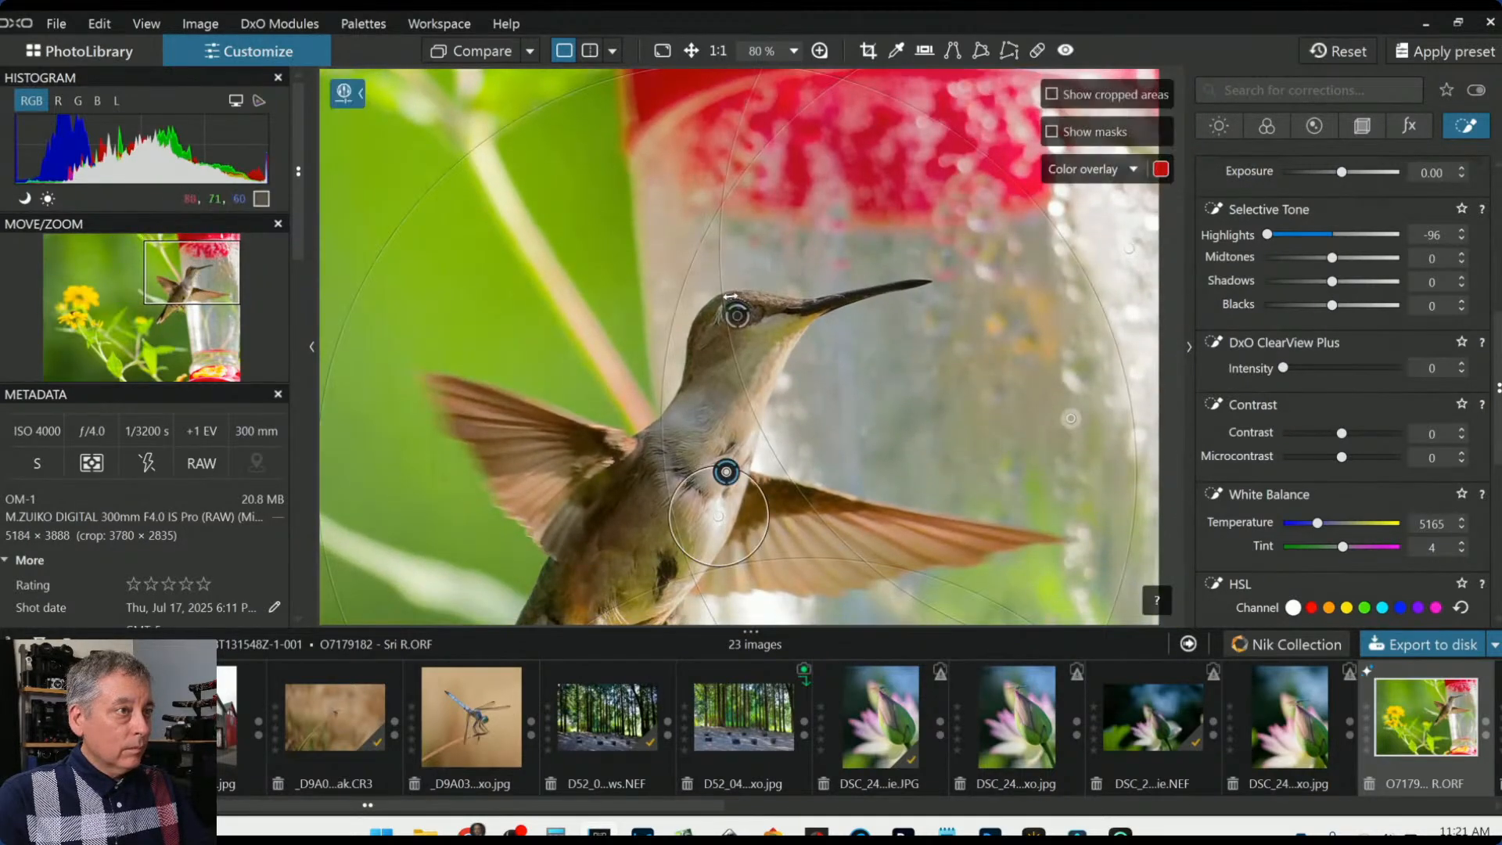
scroll(836, 283, "up", 6)
scroll(836, 283, "up", 3)
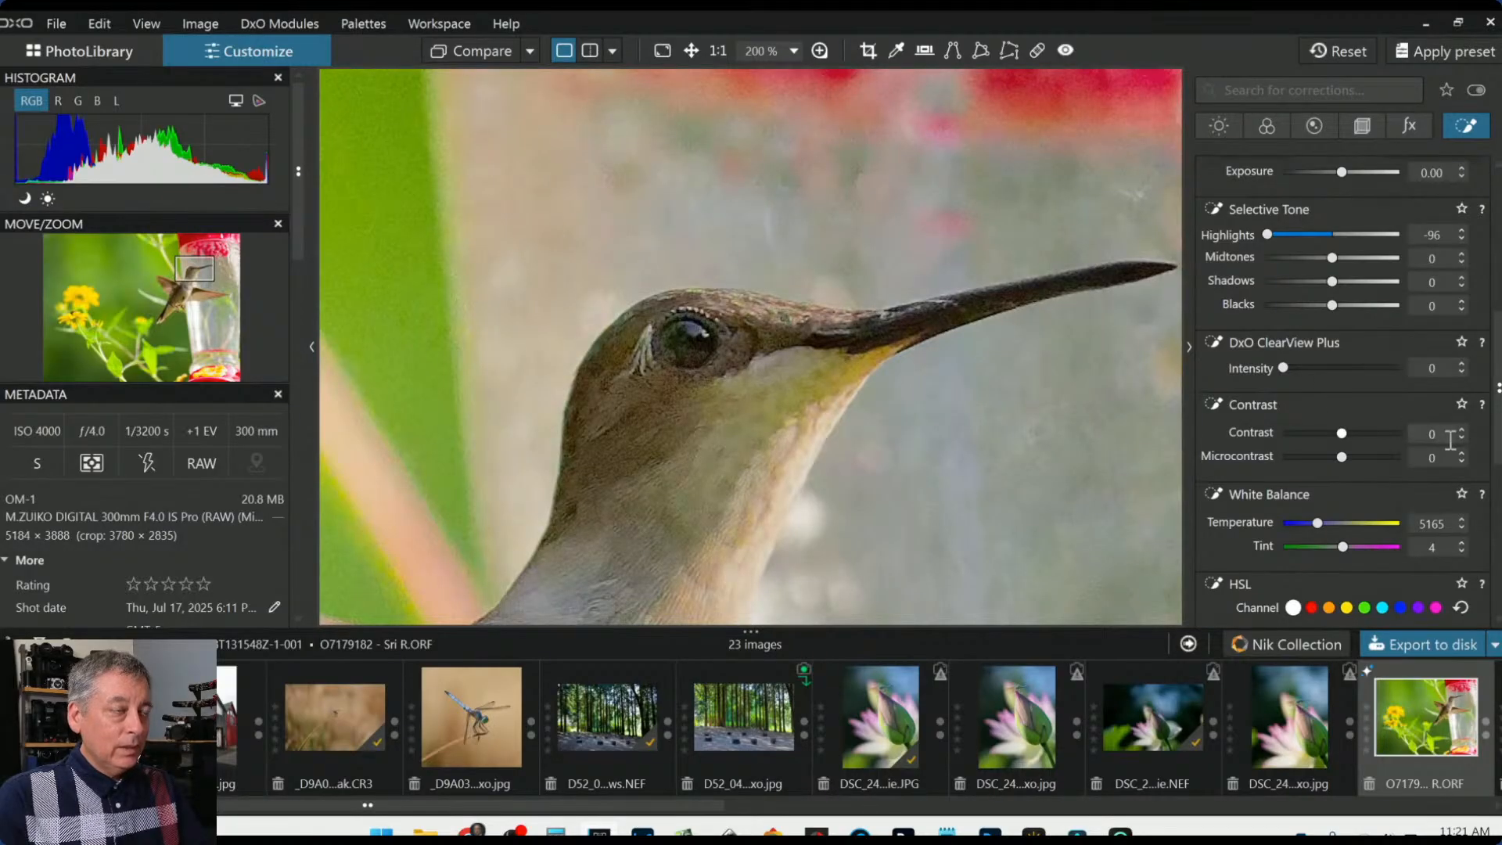
left_click(820, 52)
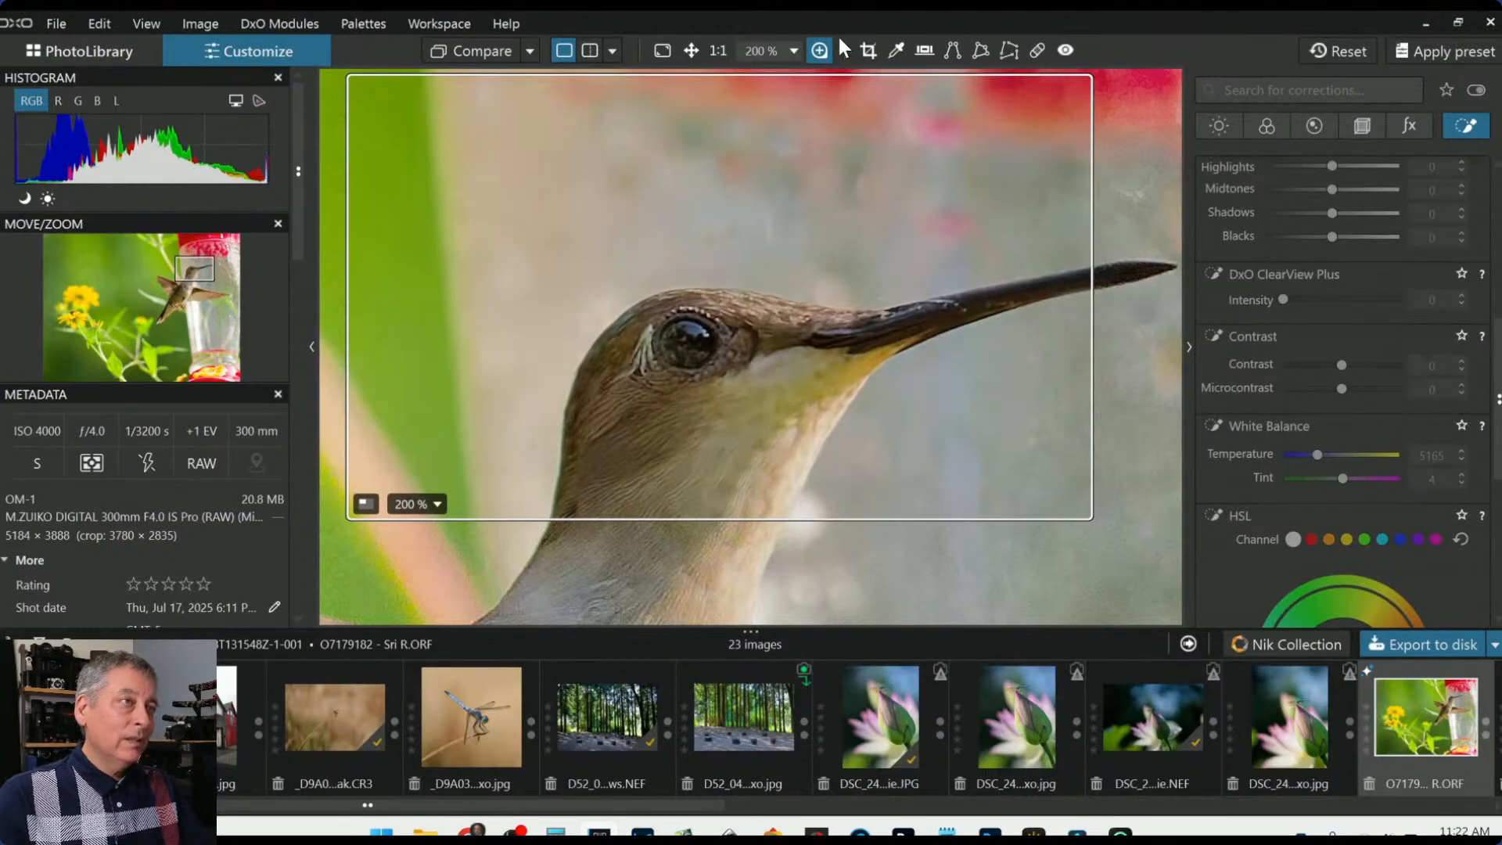
left_click(820, 50)
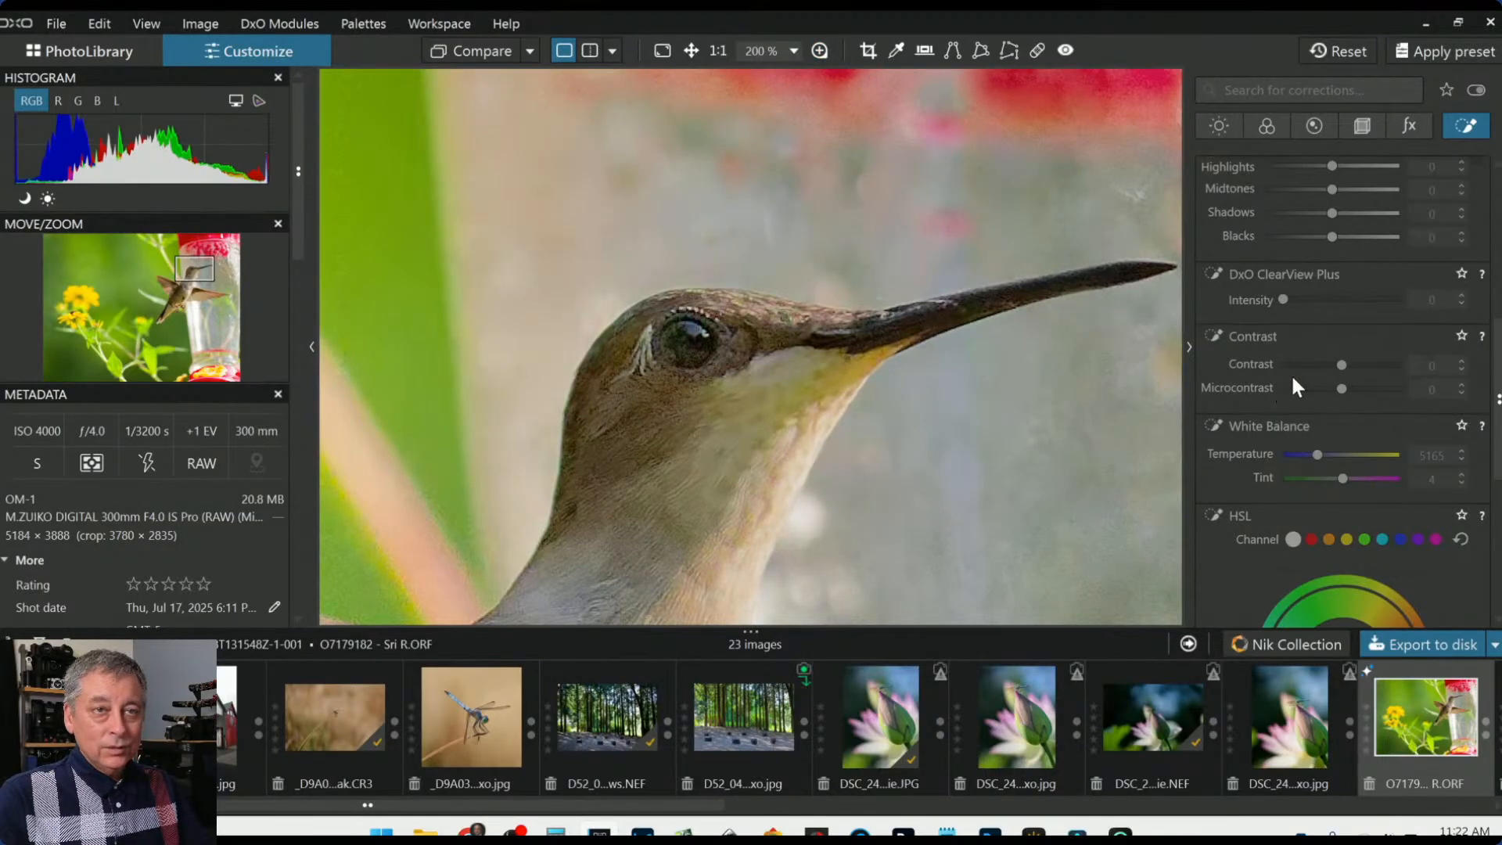
Create a new mask with control points spaced along the hummingbird's beak from base to tip, with its Luma selectivity at 55
scroll(1353, 336, "up", 6)
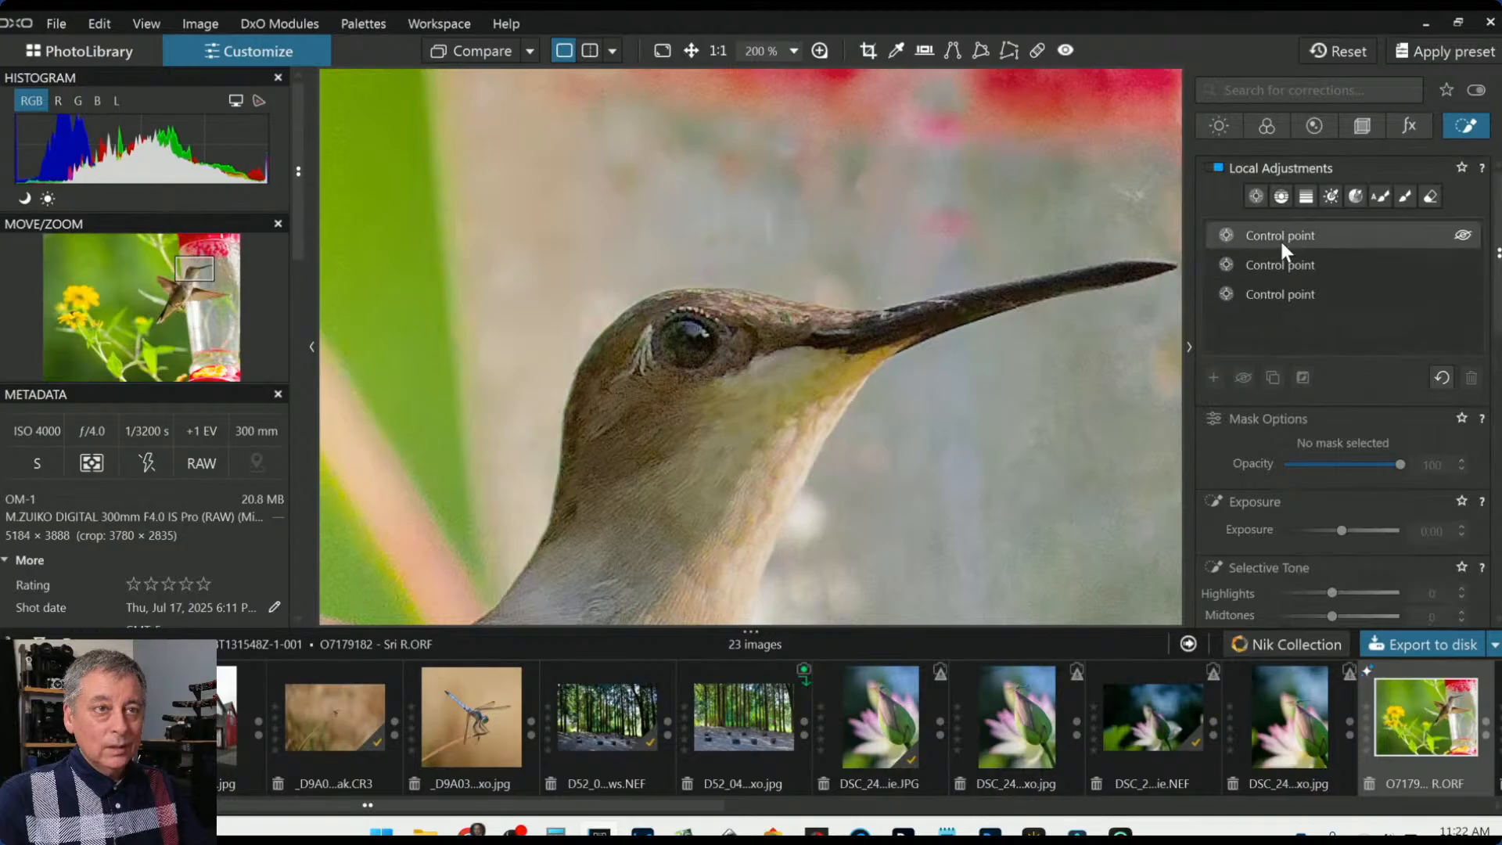
left_click(1255, 197)
left_click(898, 318)
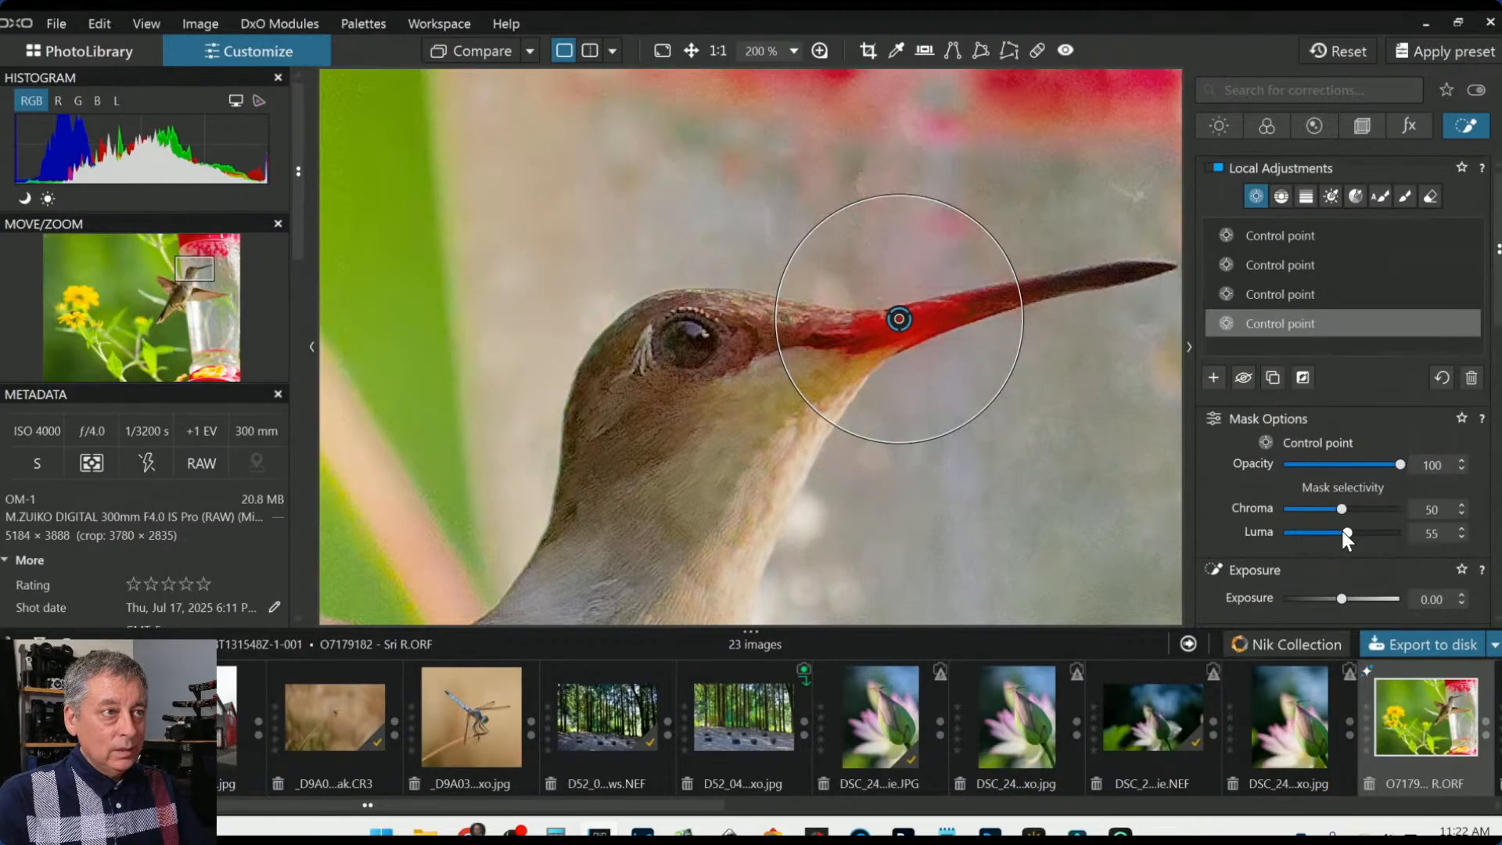
left_click(976, 303)
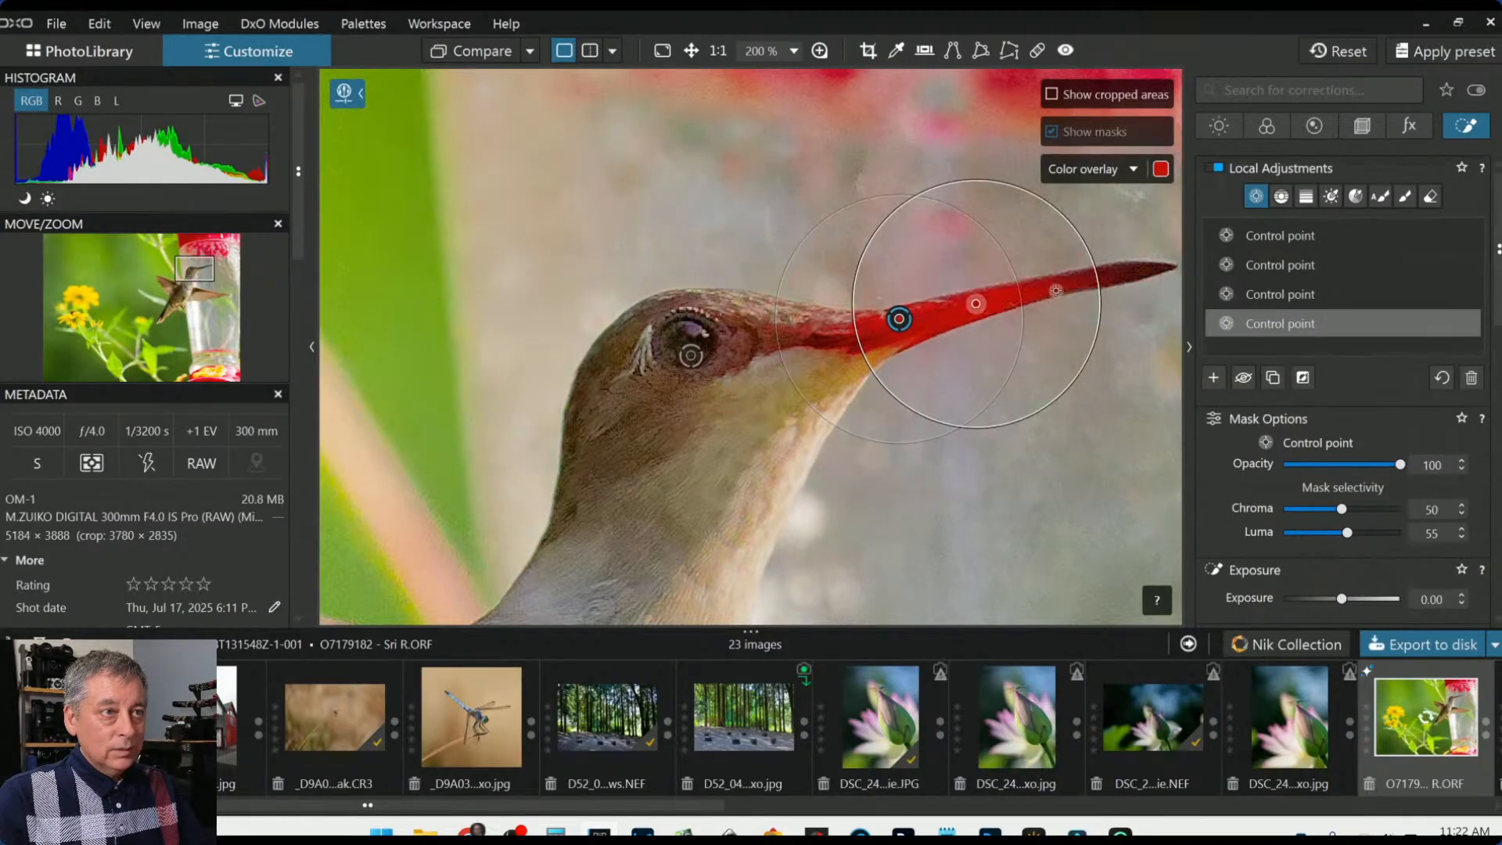
left_click(1055, 289)
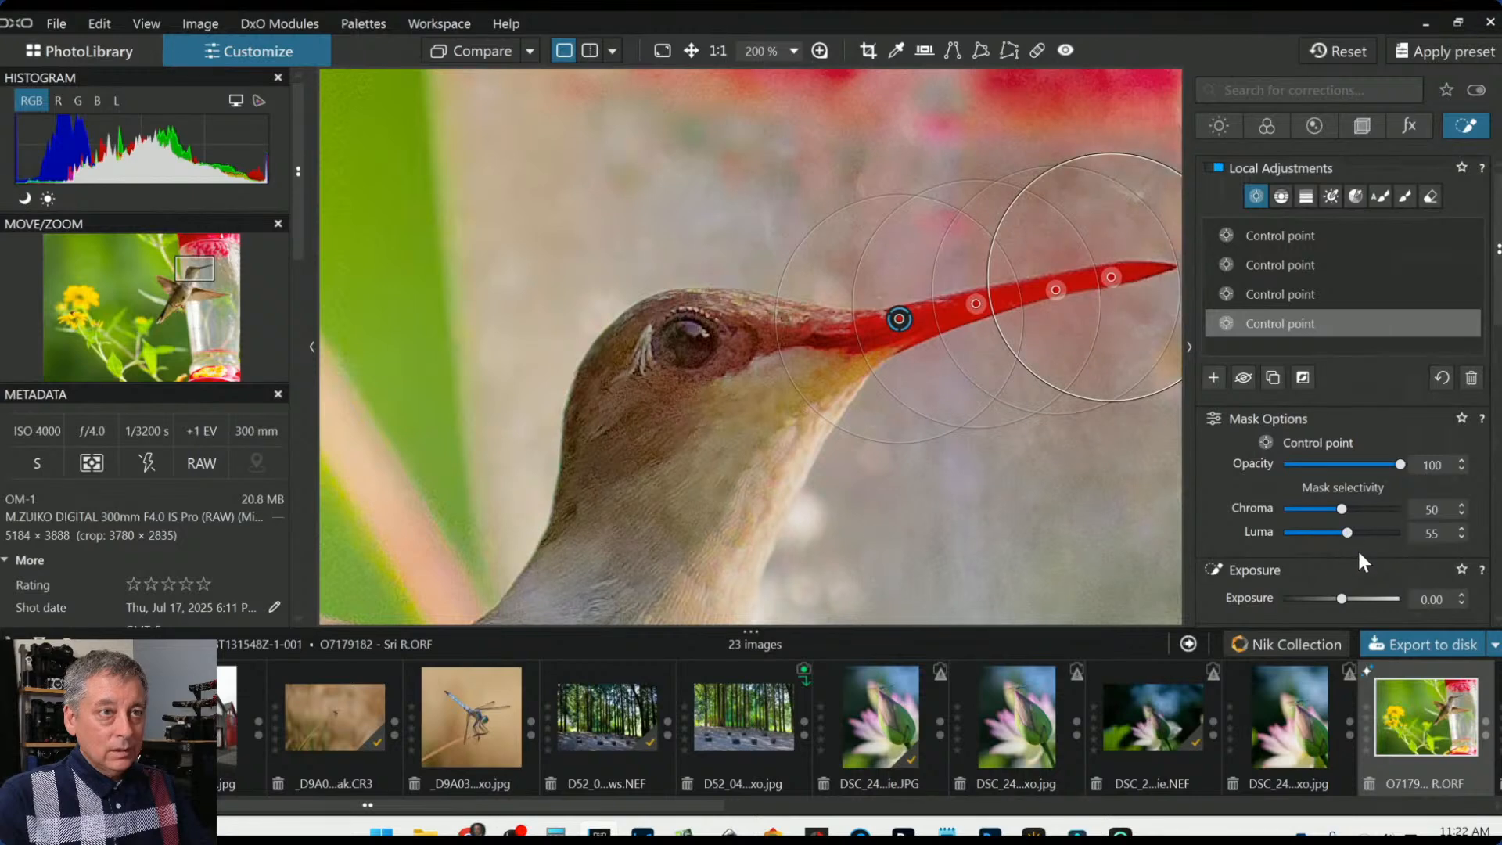
Set the beak mask's DxO ClearView Plus intensity to 41, Microcontrast to 81 and Highlights to 77
scroll(1357, 548, "down", 2)
scroll(1381, 571, "down", 1)
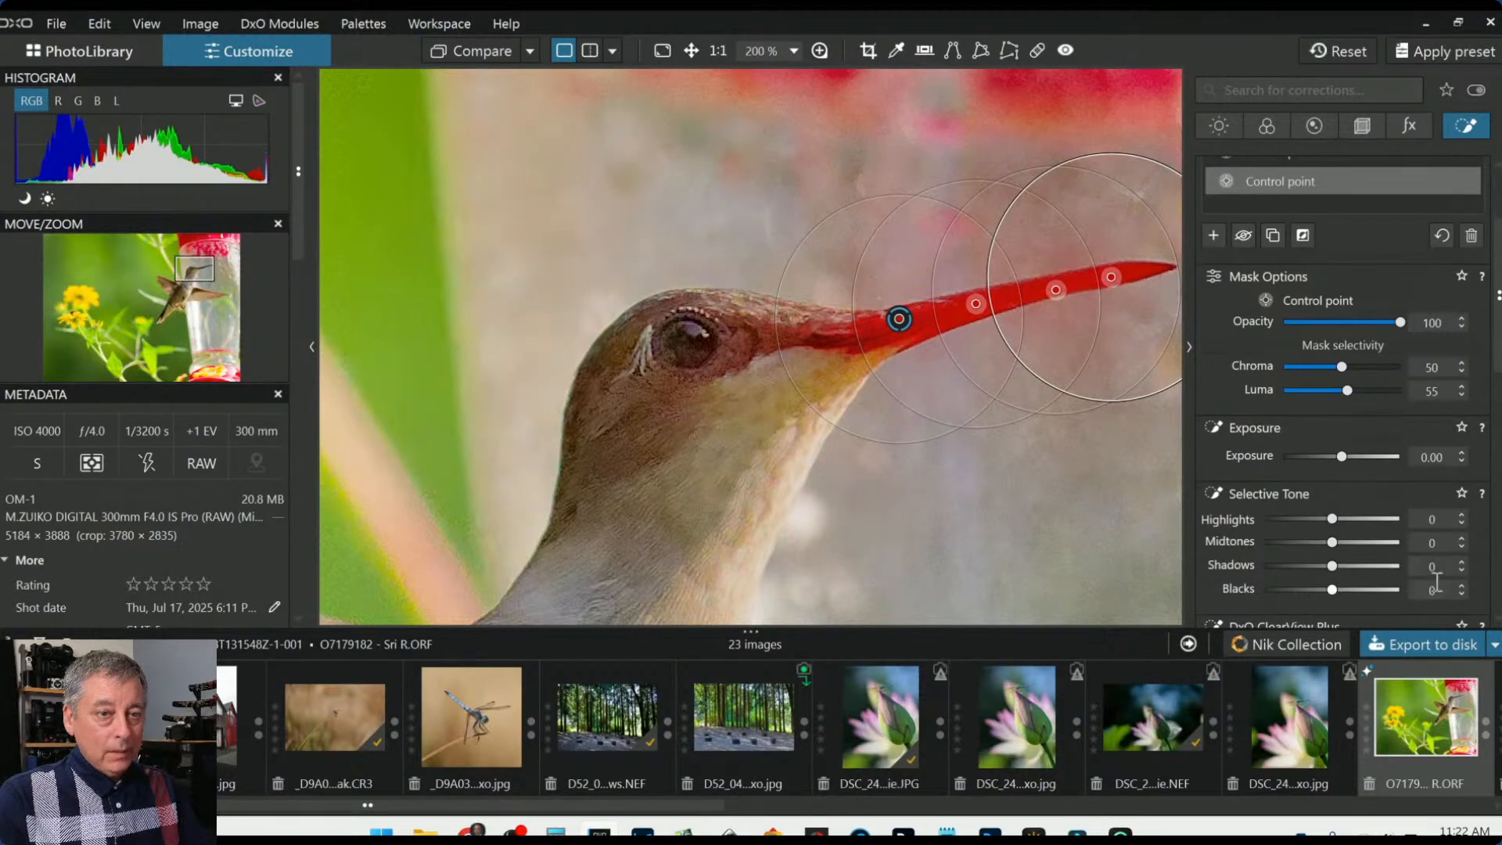
scroll(1434, 580, "down", 3)
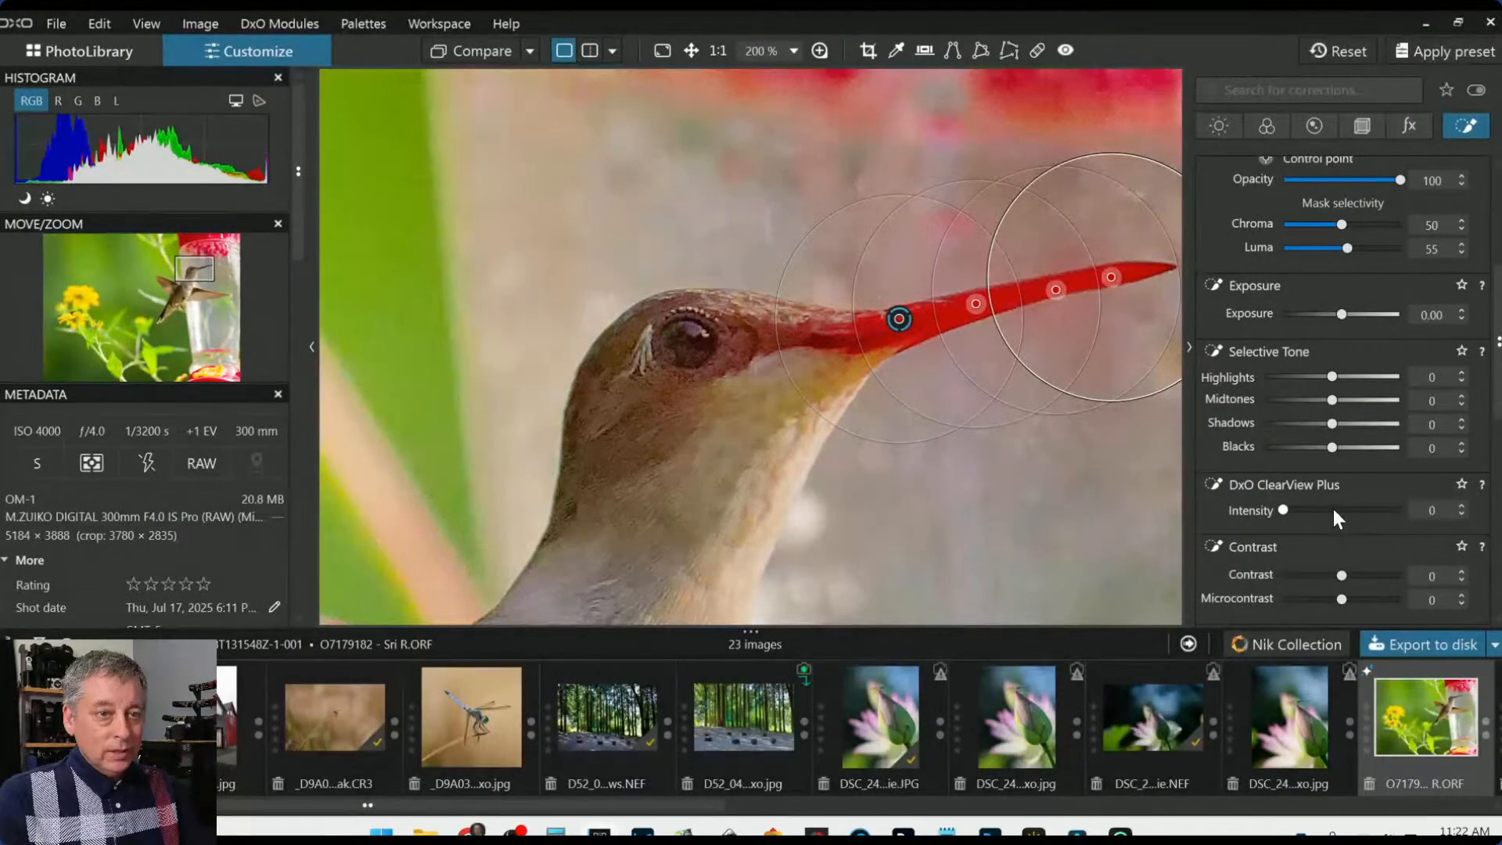
left_click(1332, 510)
scroll(1375, 558, "down", 2)
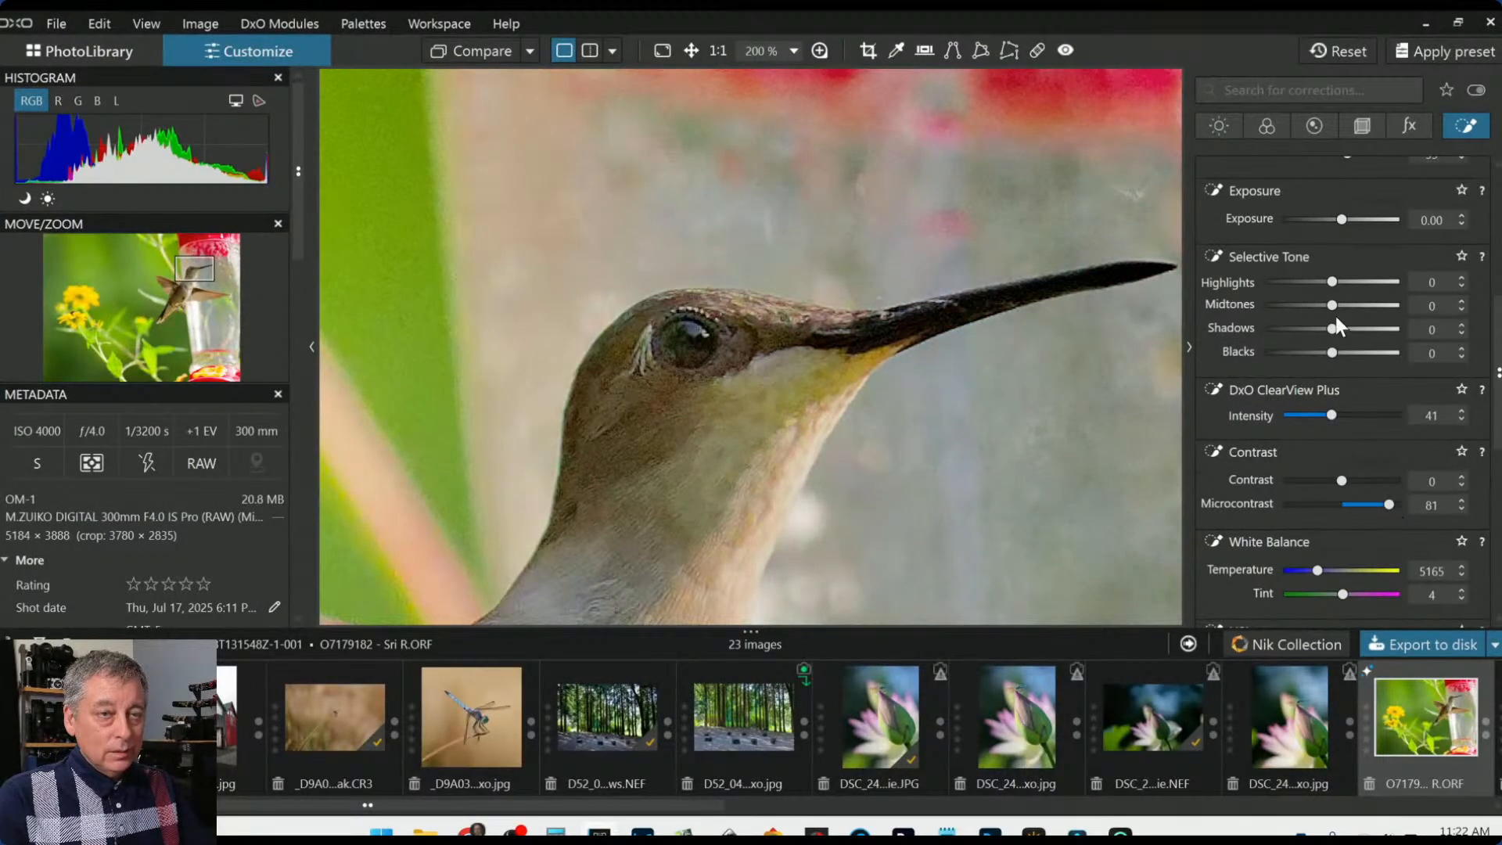
left_click(1385, 282)
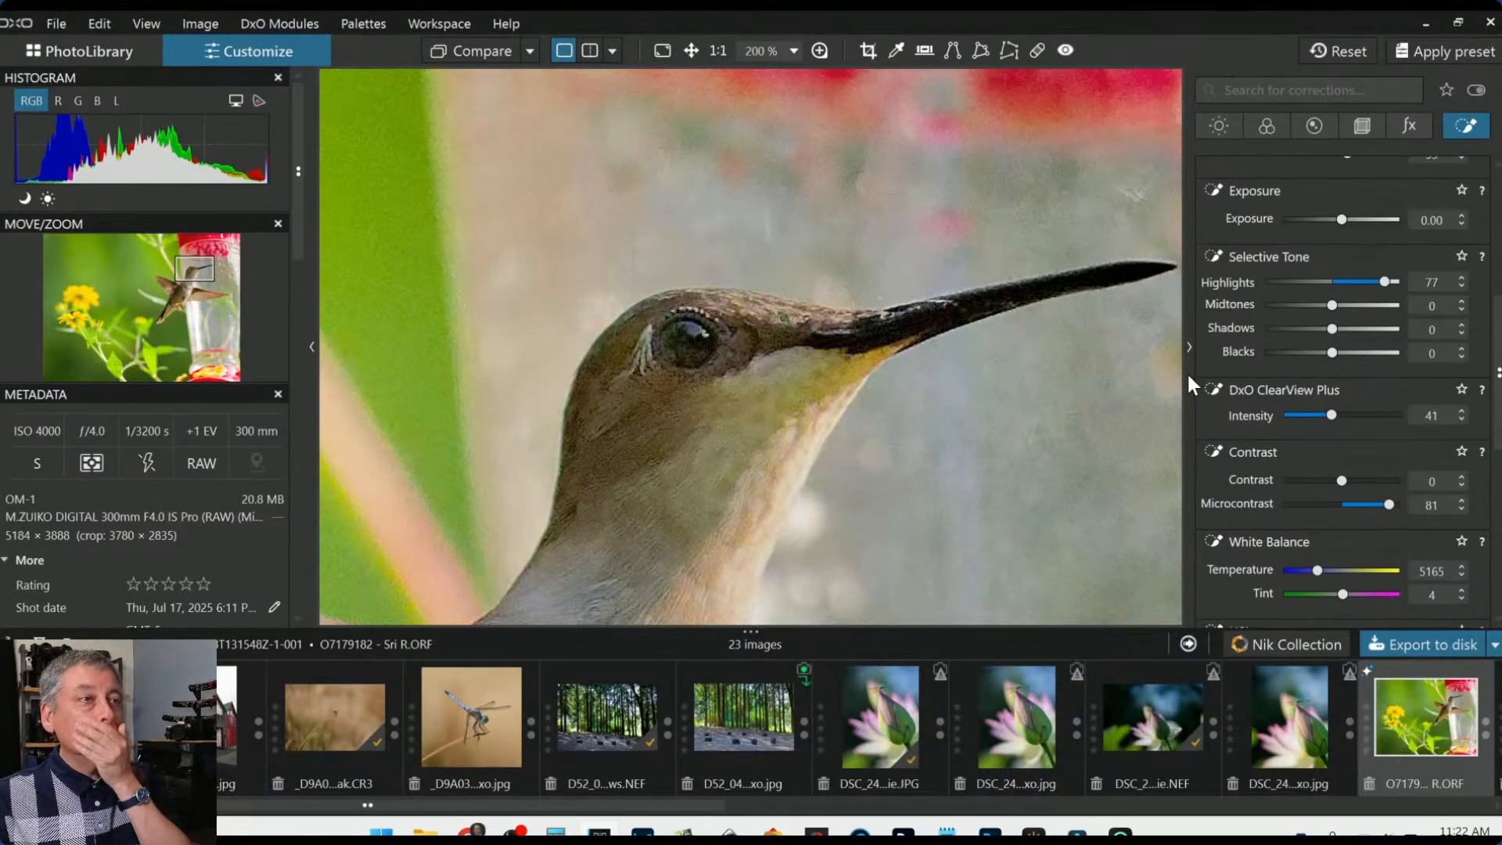
Show the beak mask's overlay to check its coverage and set its Luma selectivity to 50
scroll(1270, 361, "up", 1)
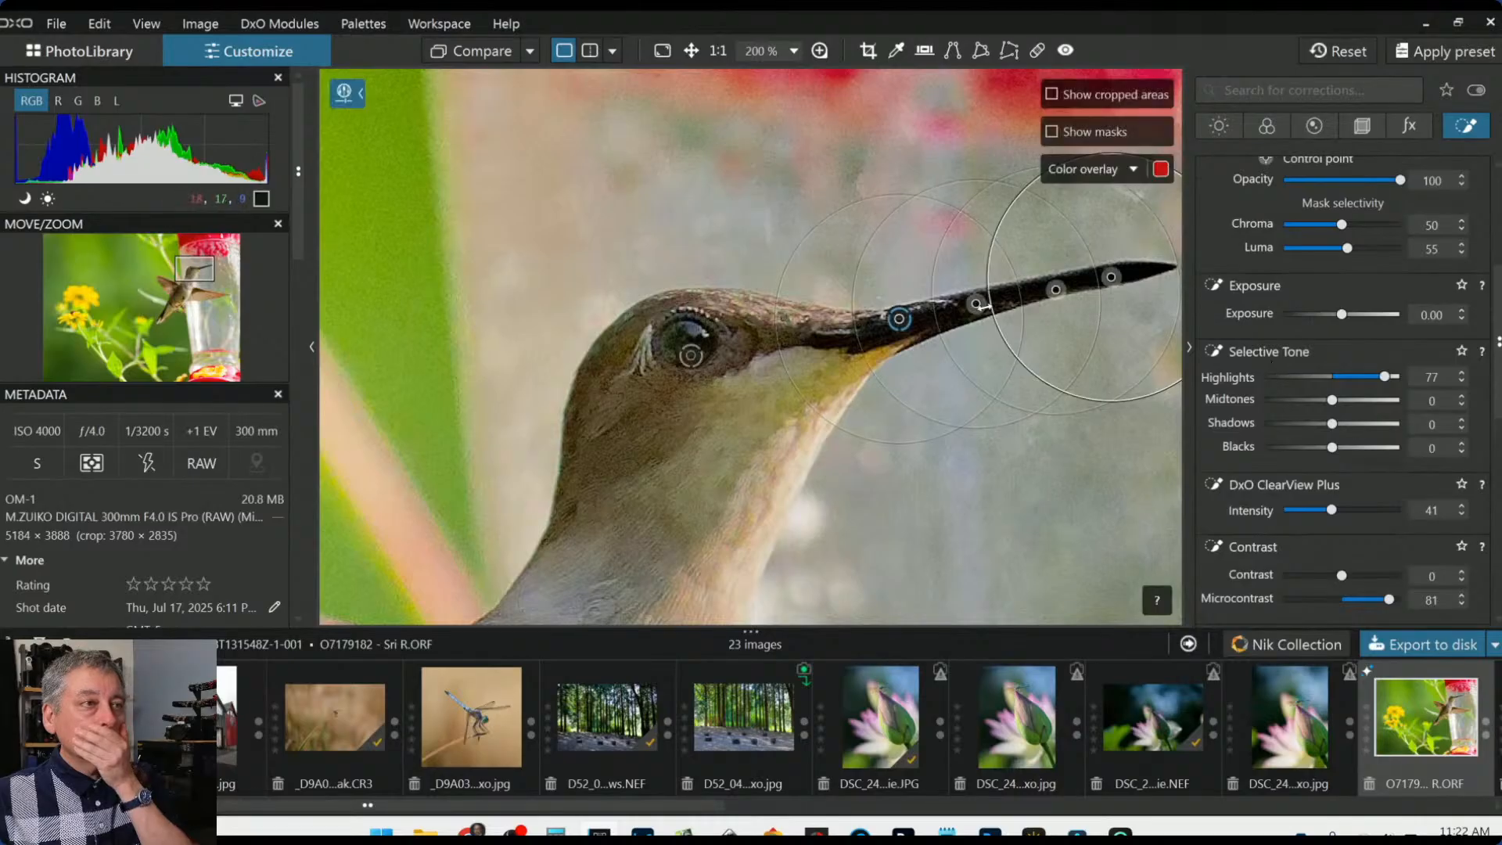
left_click(1051, 132)
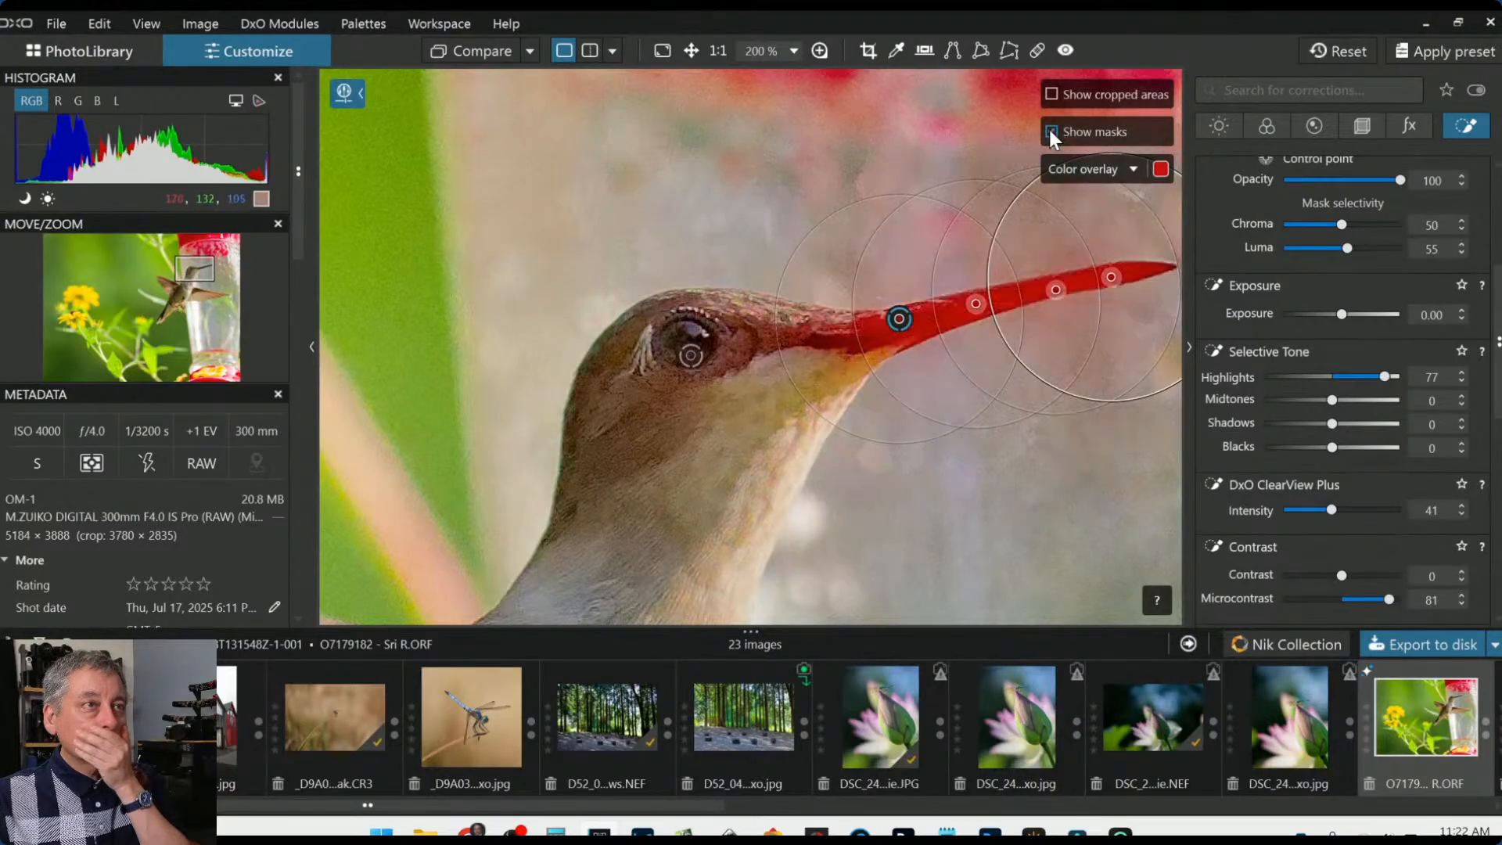
scroll(1295, 375, "up", 1)
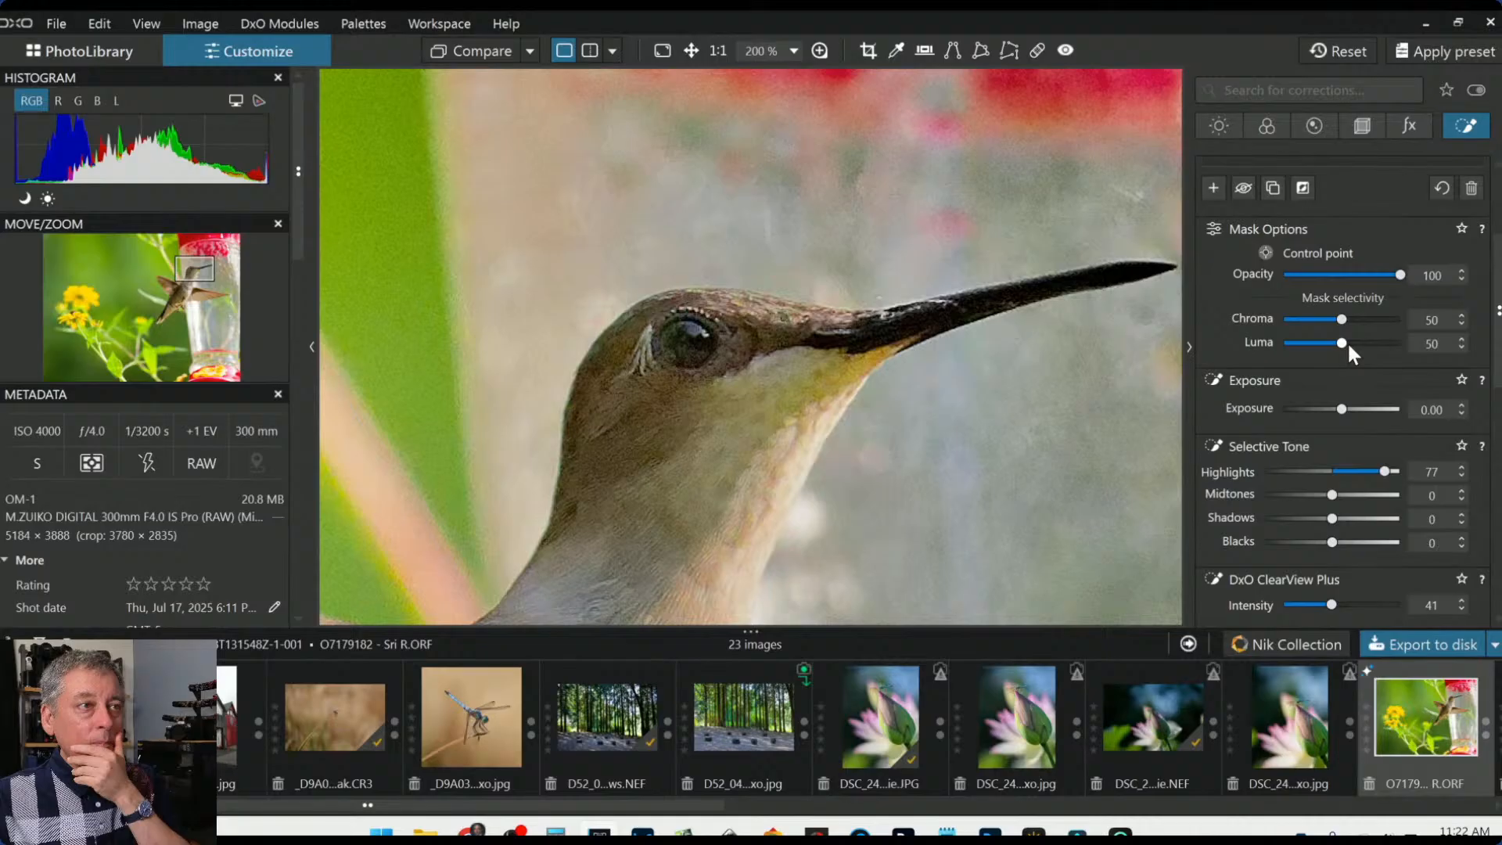
Select the hummingbird's head mask and lower both its Chroma and Luma selectivity to 40
left_click(702, 364)
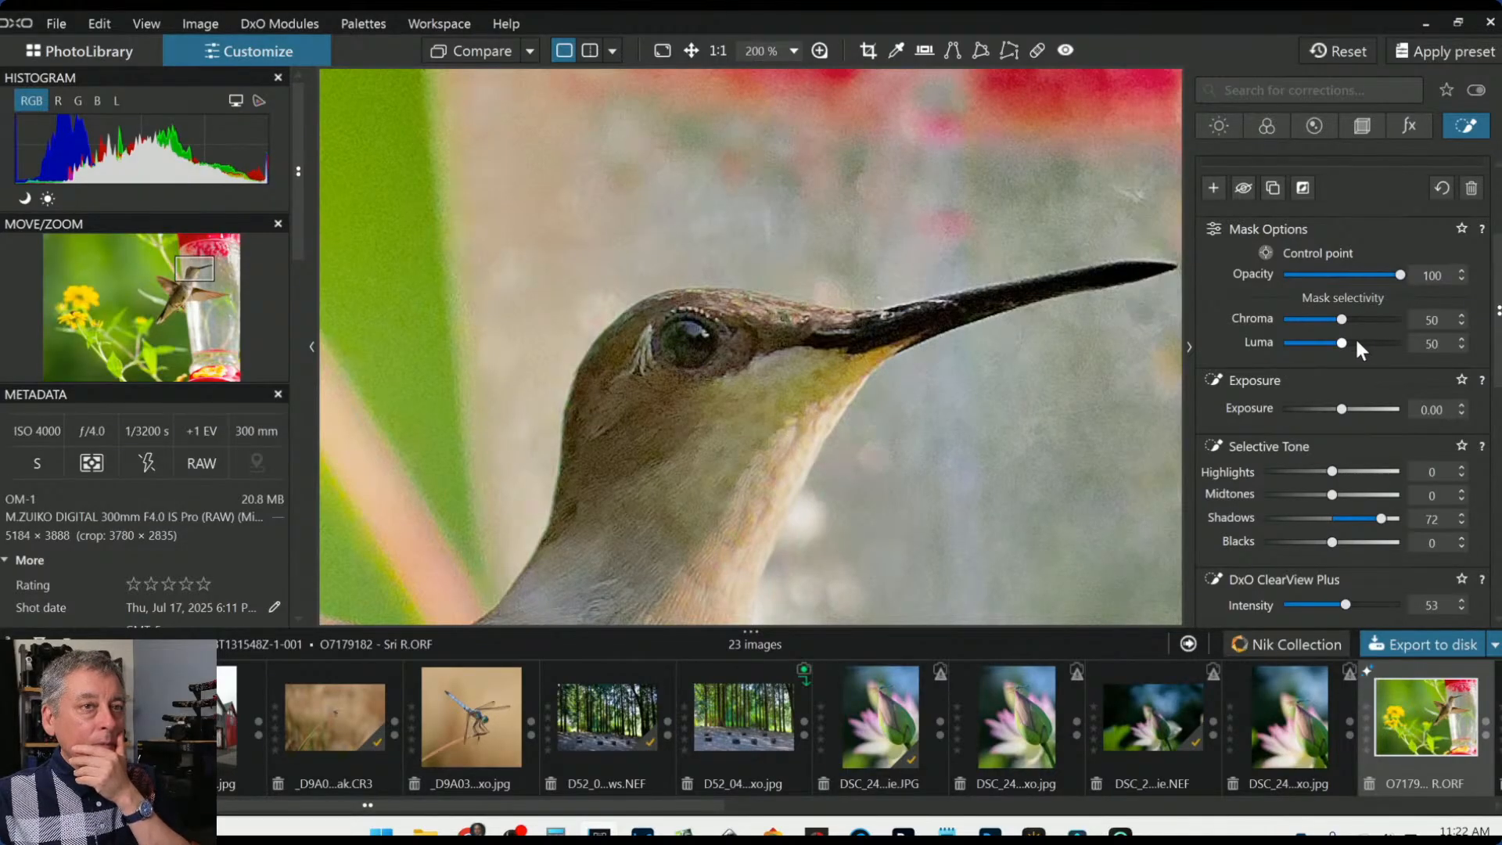
scroll(1342, 342, "down", 5)
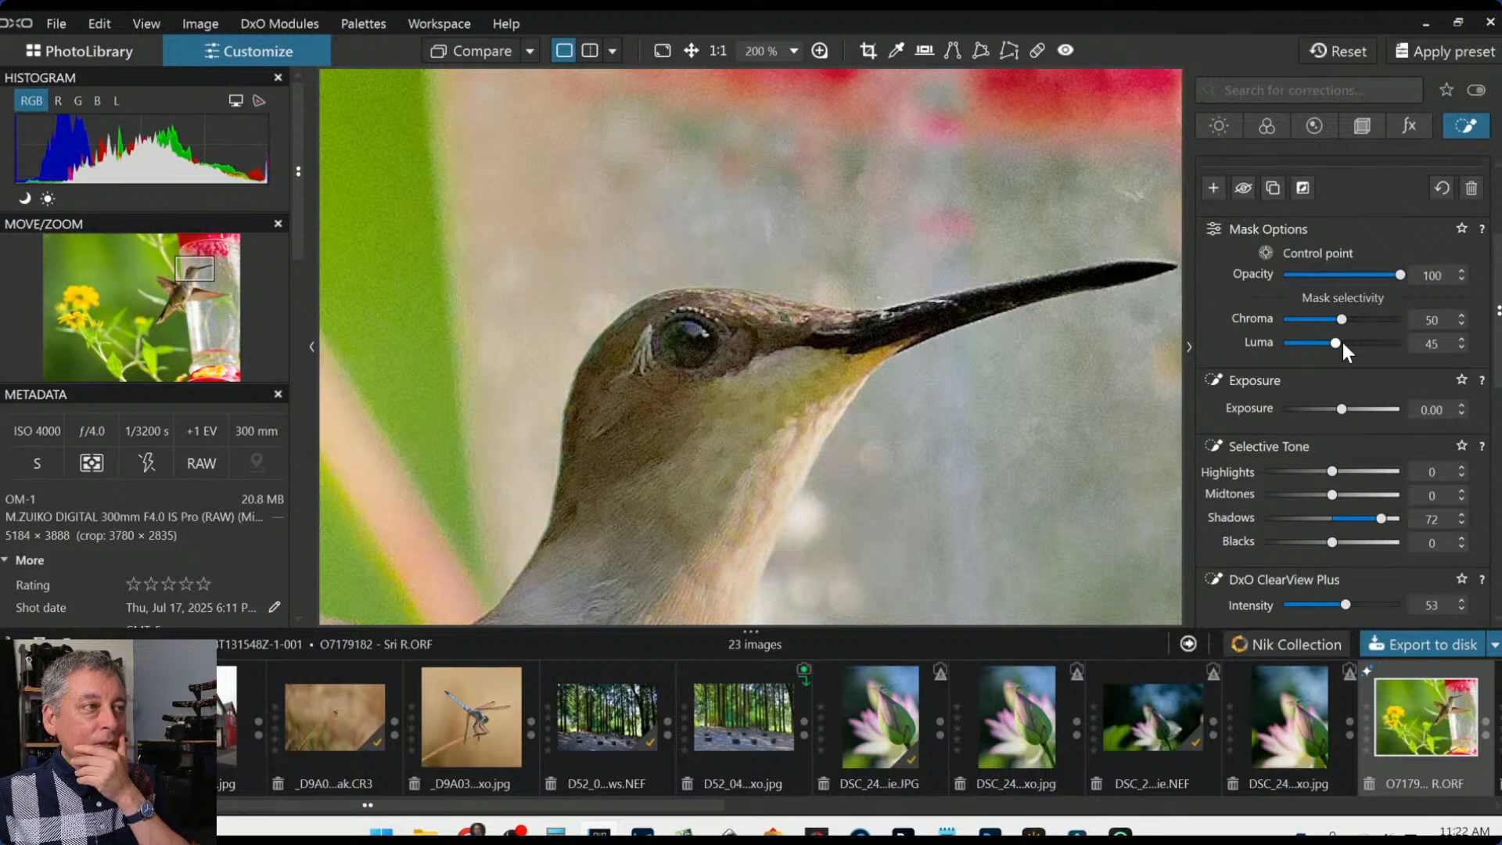
scroll(1342, 342, "down", 10)
scroll(1343, 343, "up", 5)
scroll(1340, 319, "down", 10)
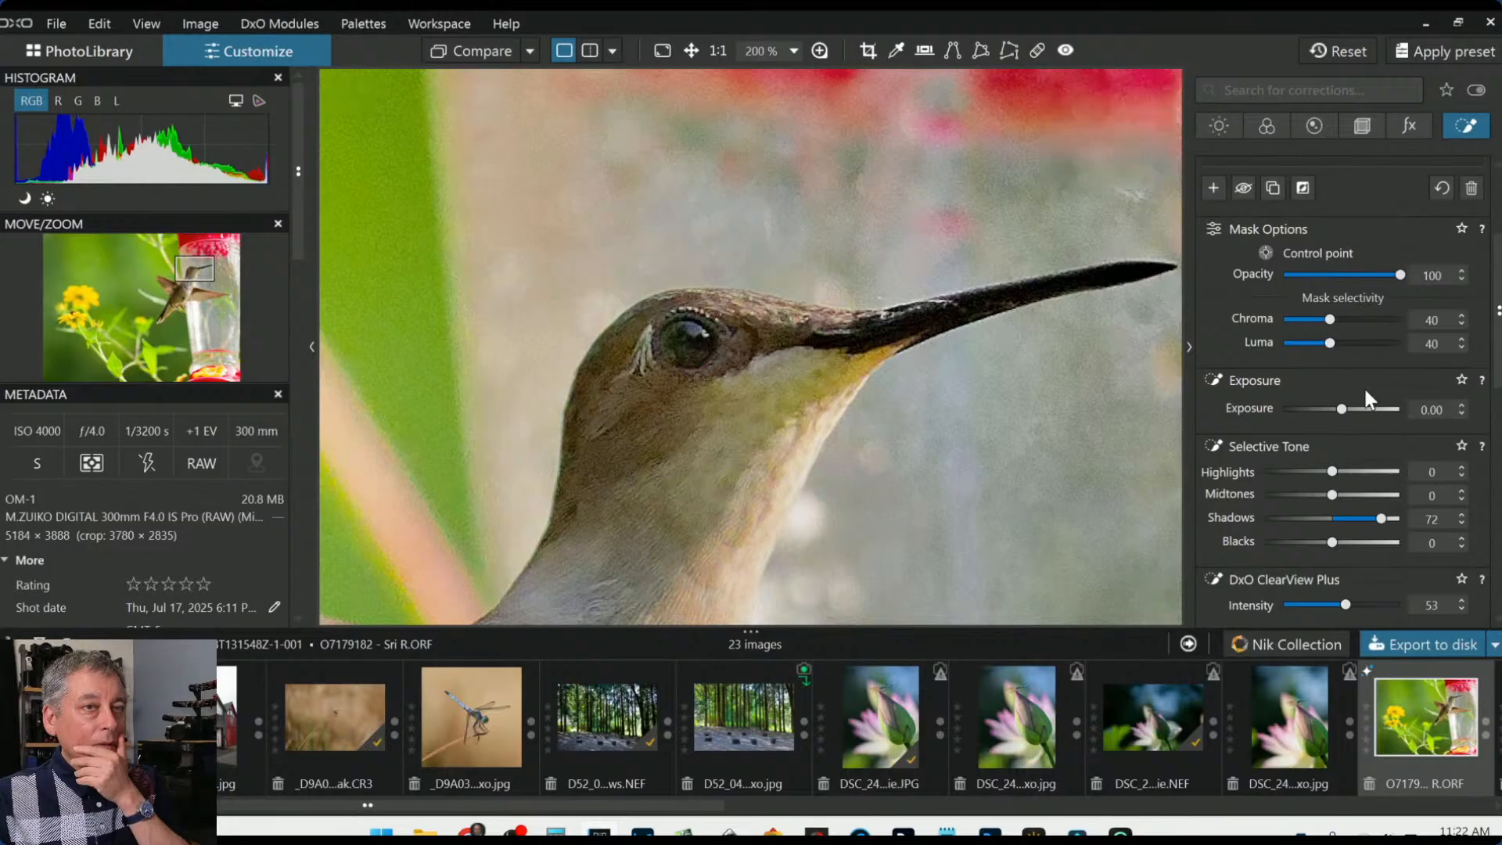
Set the head mask's Exposure to 0.10 and deselect the mask
scroll(1363, 386, "up", 2)
scroll(1364, 472, "down", 2)
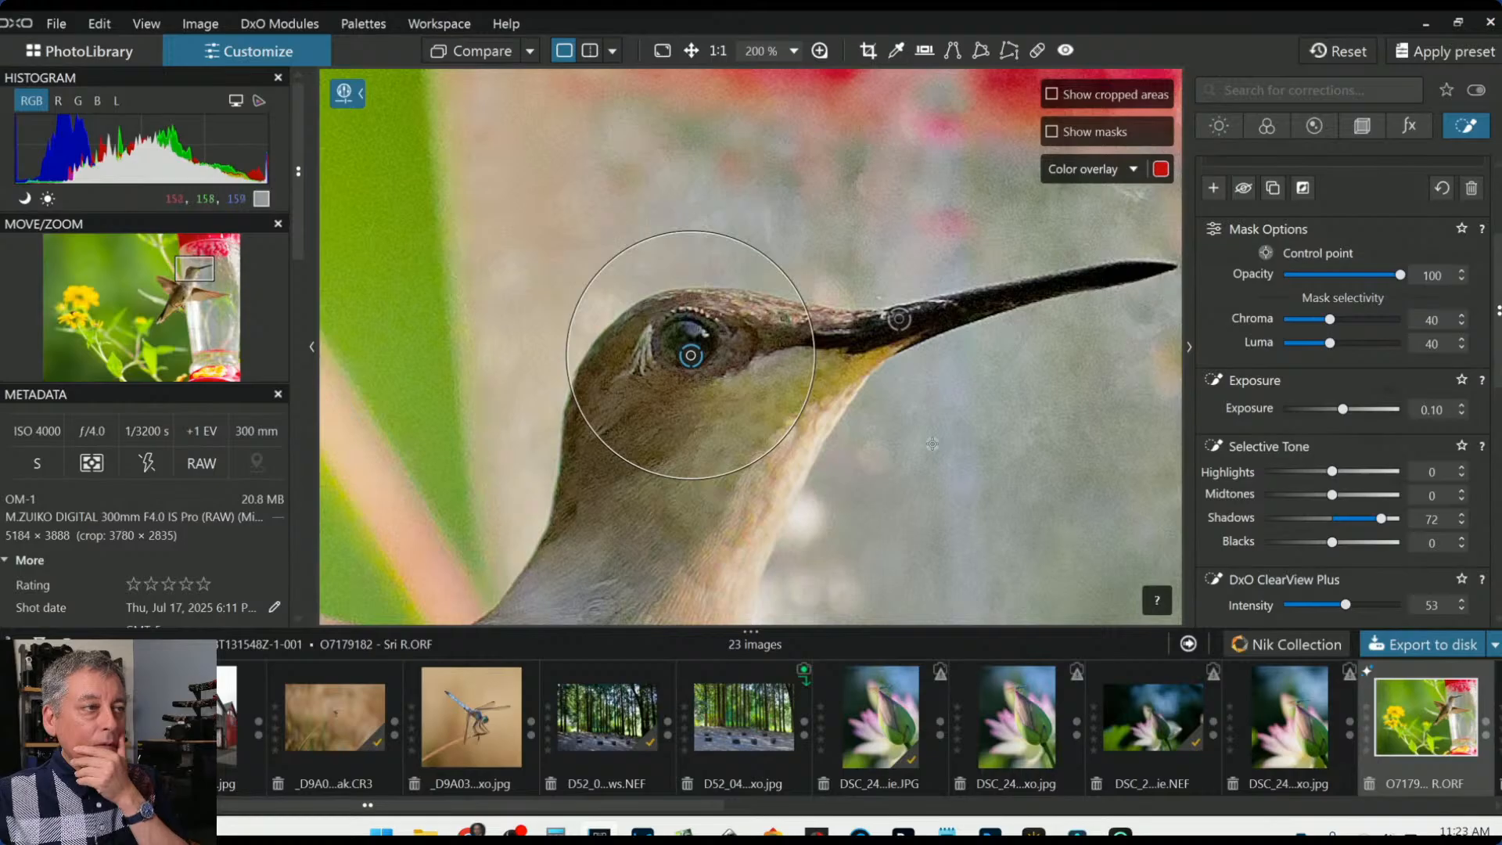
scroll(932, 444, "down", 5)
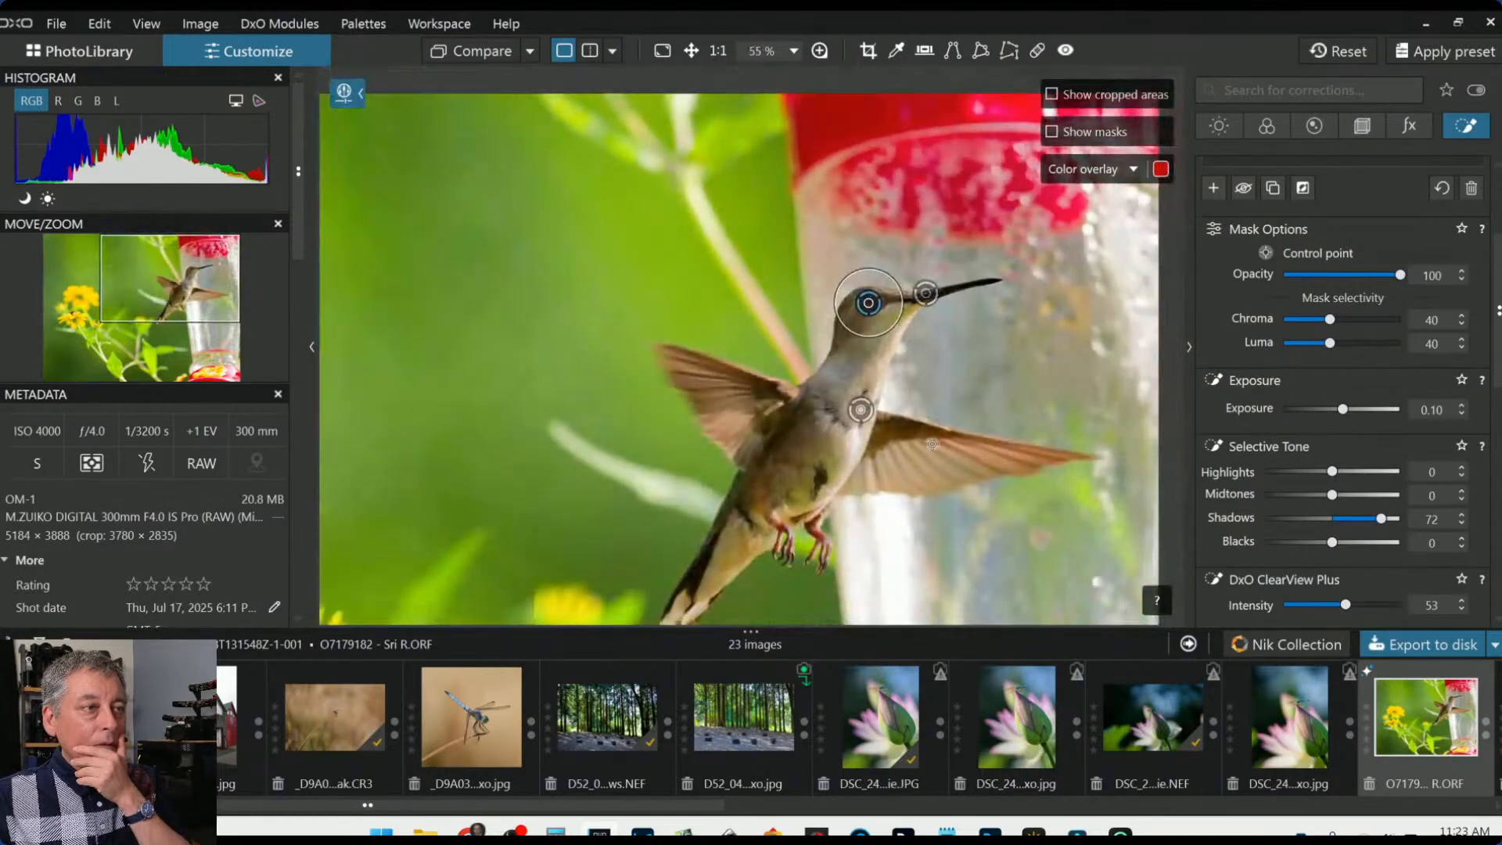
scroll(932, 444, "down", 1)
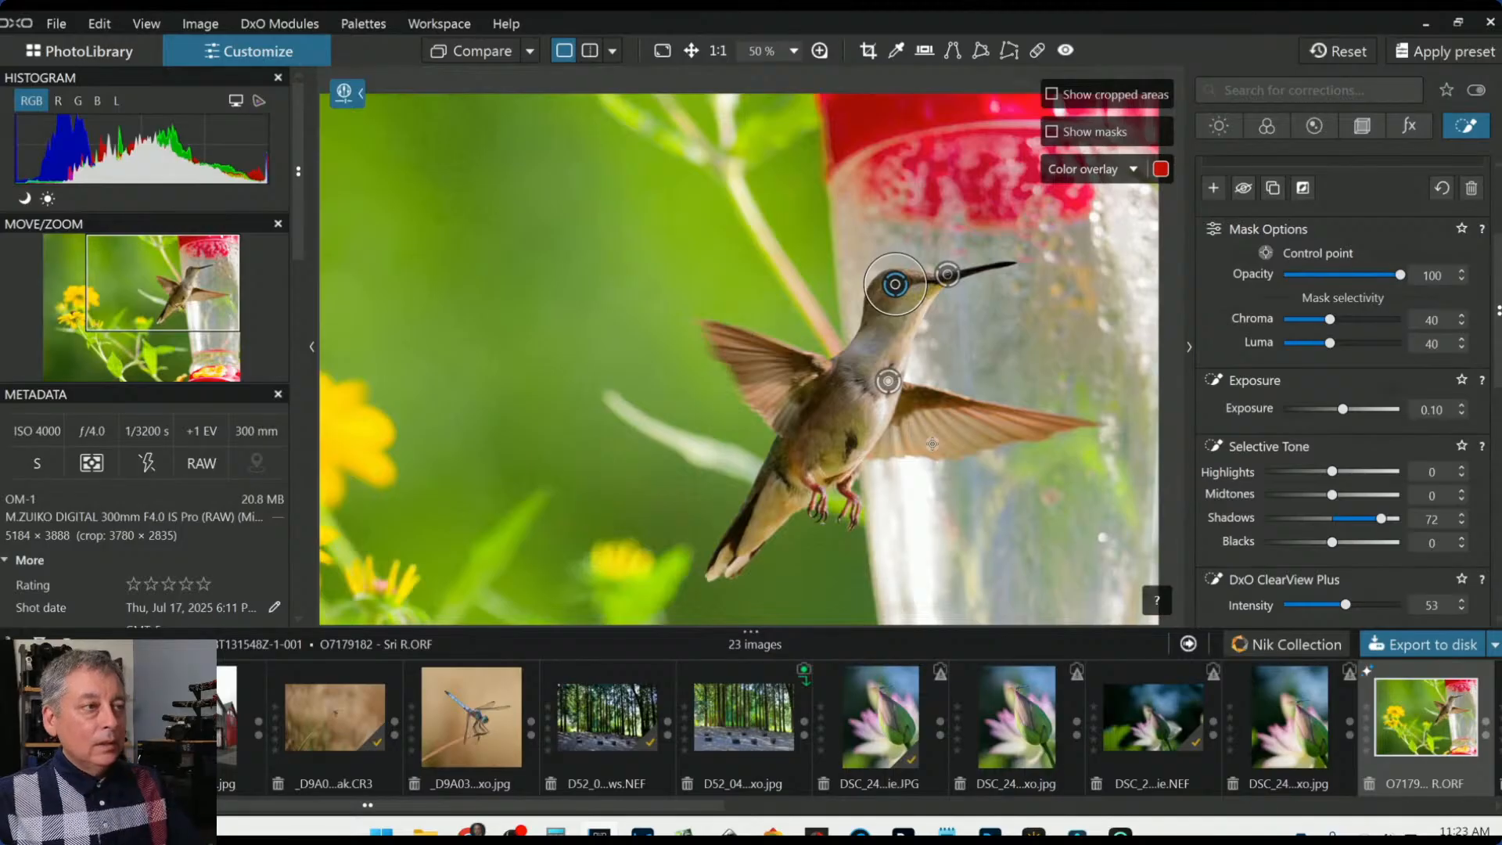
key("Escape")
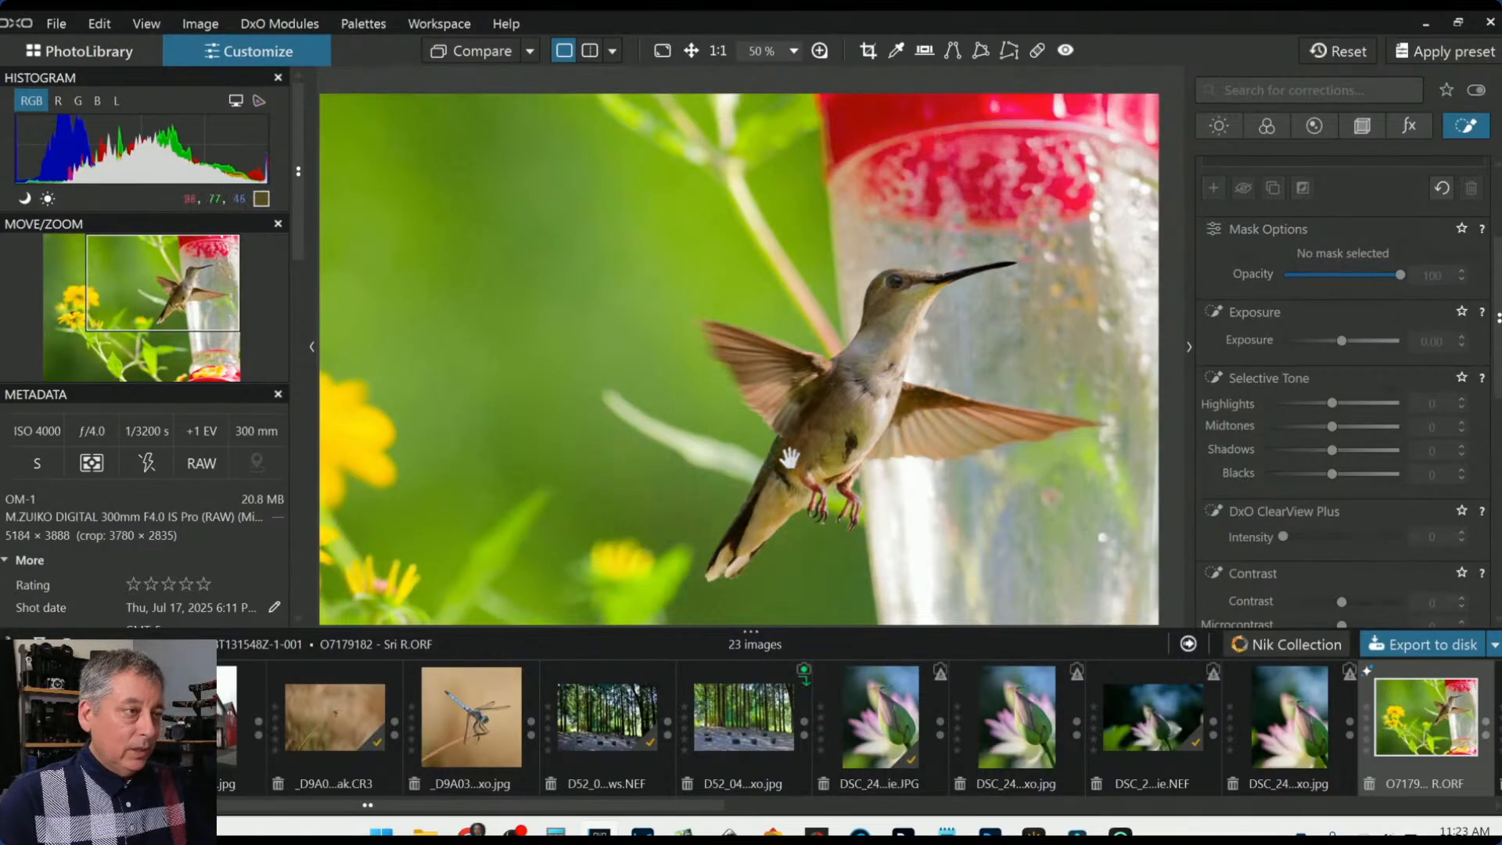
Create a new mask with two control points on the dark feathers between the hummingbird's wing and tail
scroll(1282, 426, "up", 3)
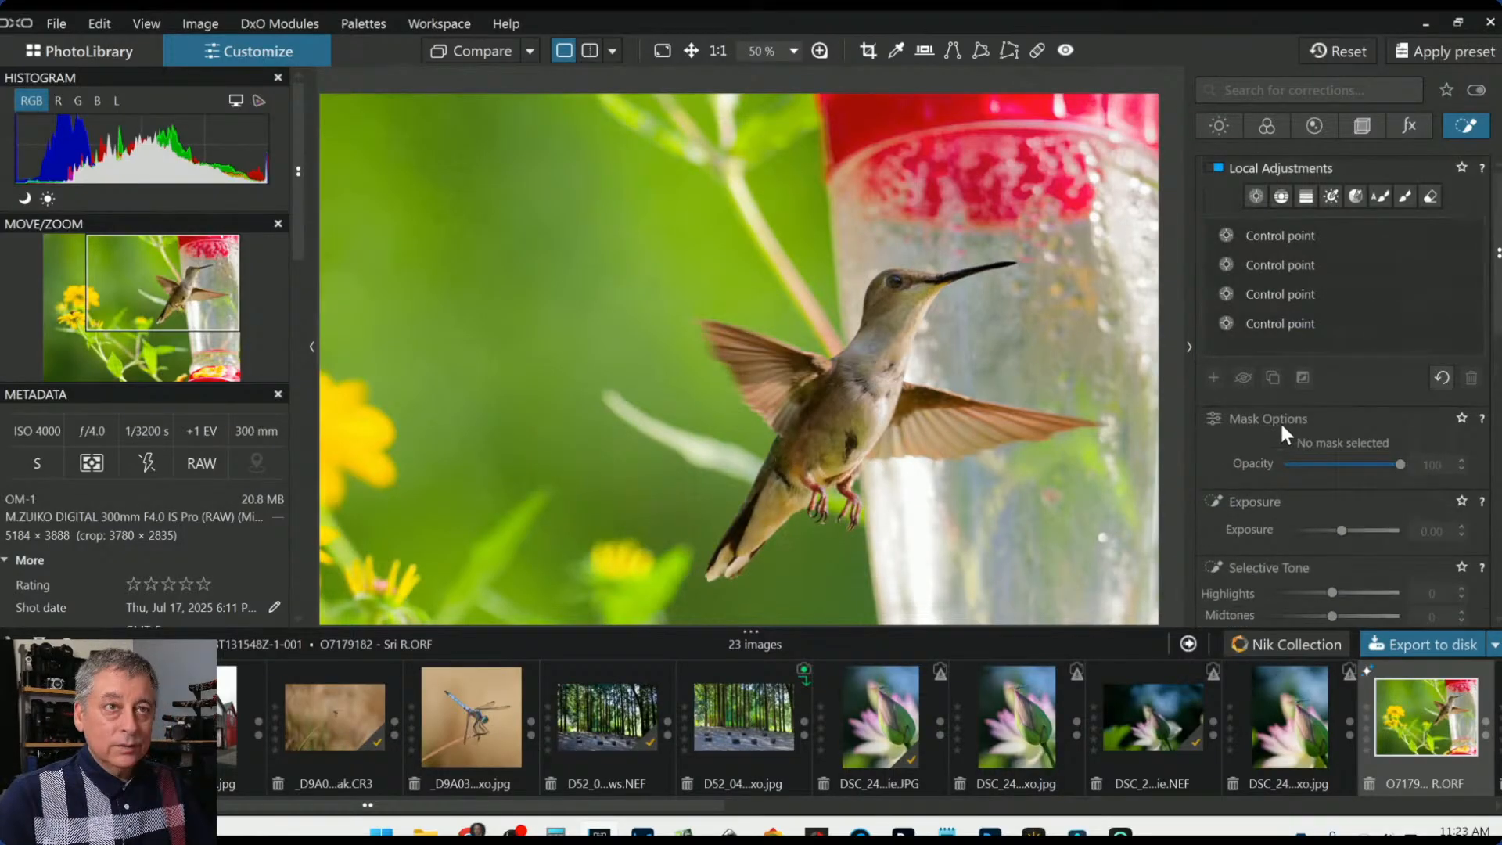
left_click(1253, 198)
scroll(742, 473, "up", 3)
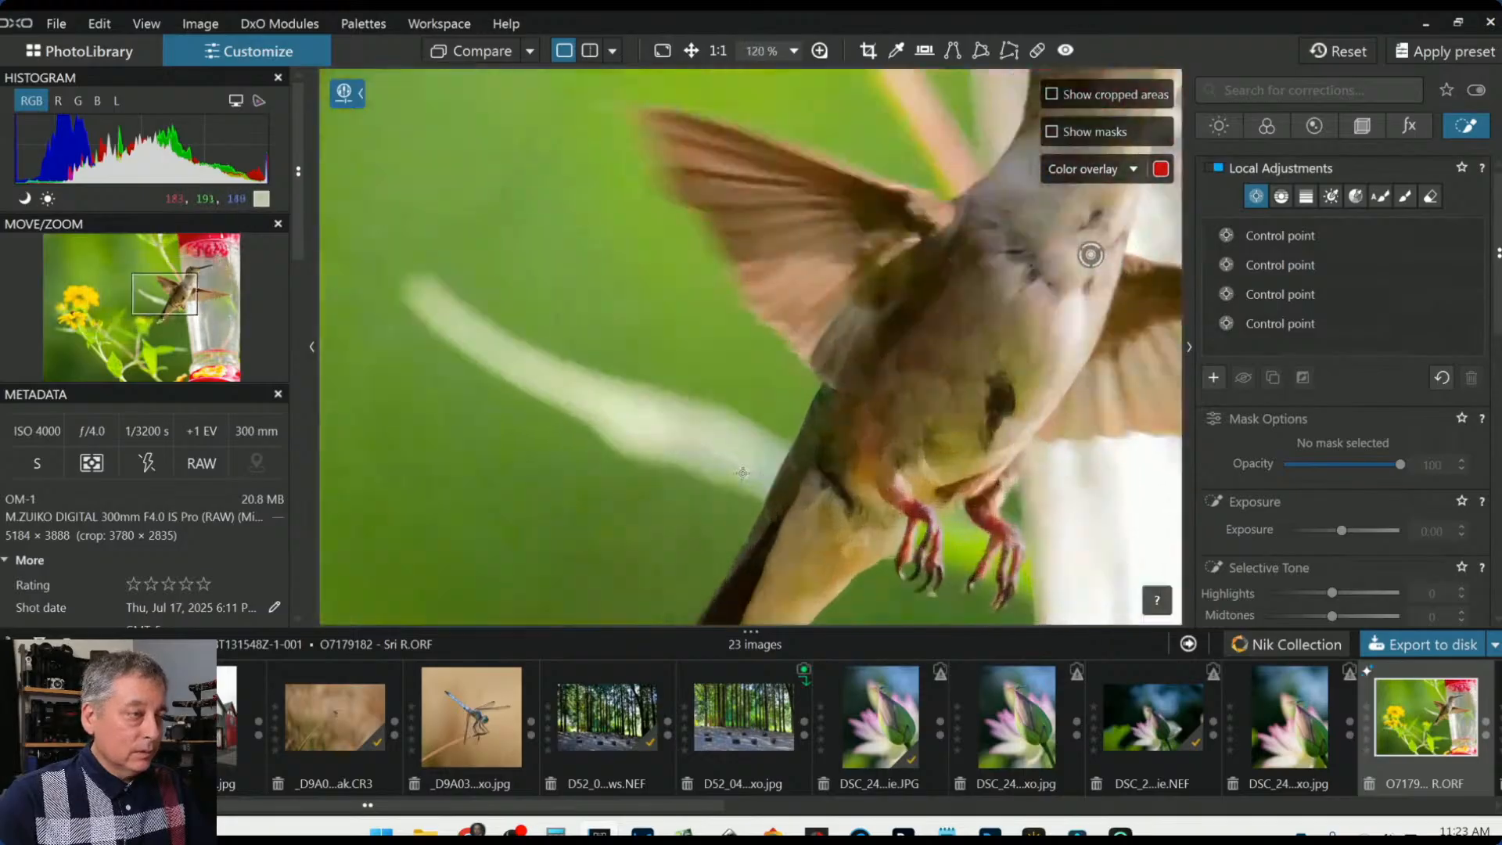
scroll(742, 472, "up", 2)
left_click(864, 398)
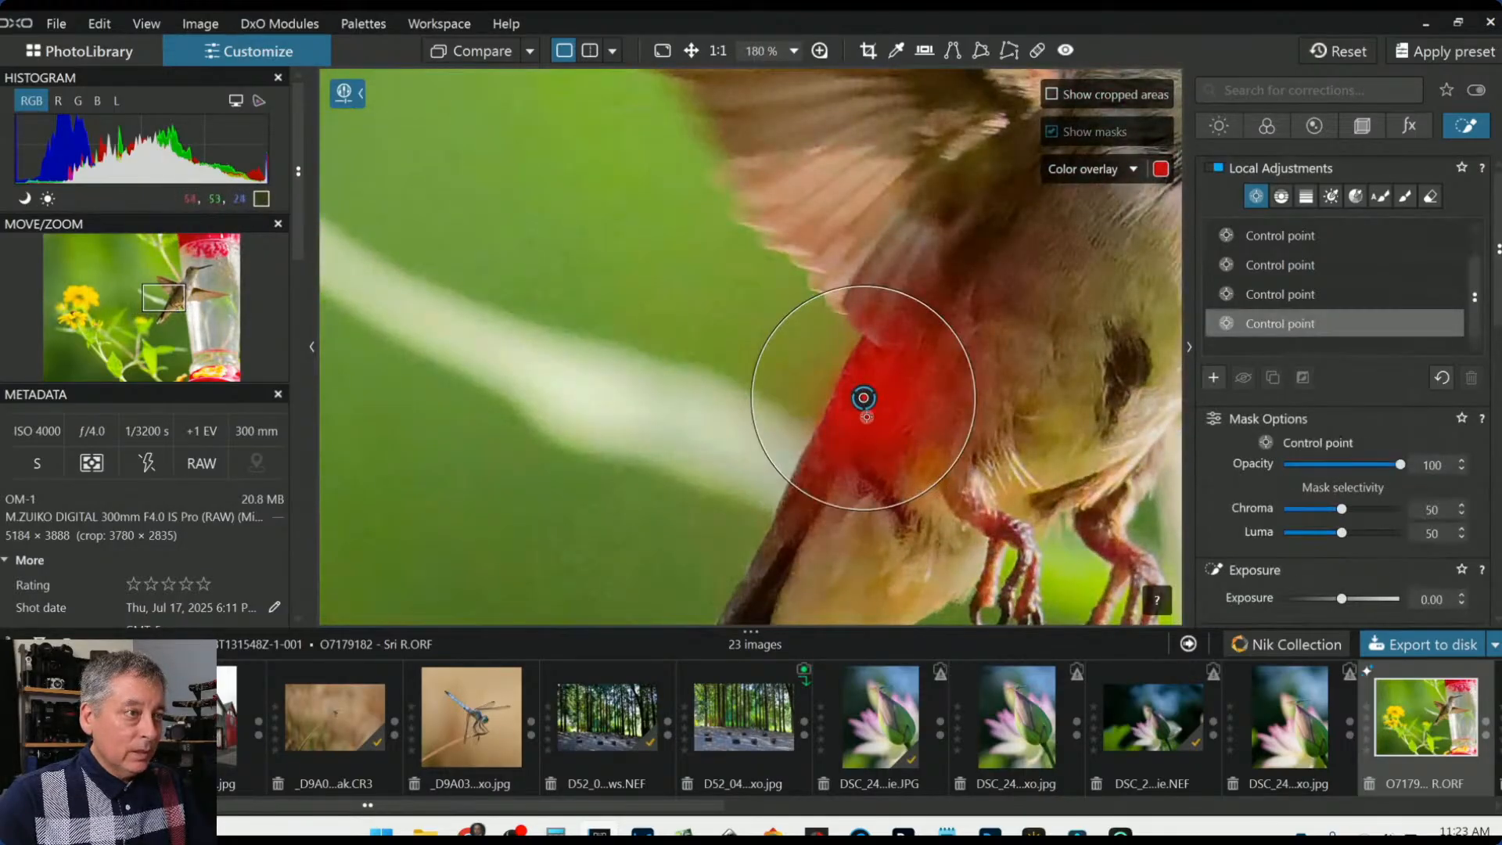
left_click(822, 474)
Set the tail-feather mask's Microcontrast to 62, DxO ClearView Plus intensity to 19 and Shadows to 35
scroll(1302, 526, "down", 4)
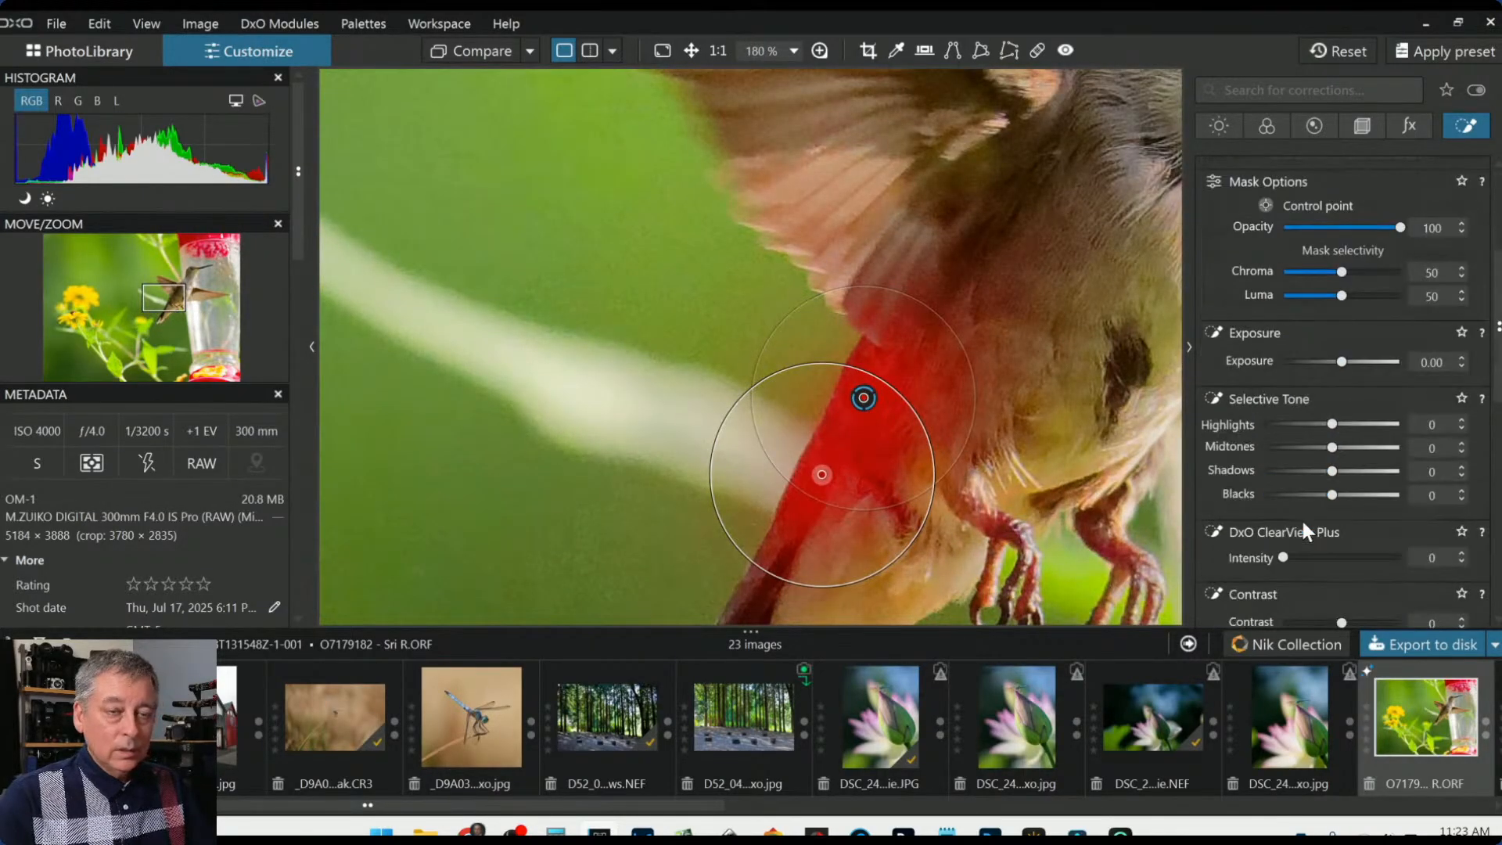
scroll(1303, 527, "down", 2)
scroll(1341, 534, "down", 3)
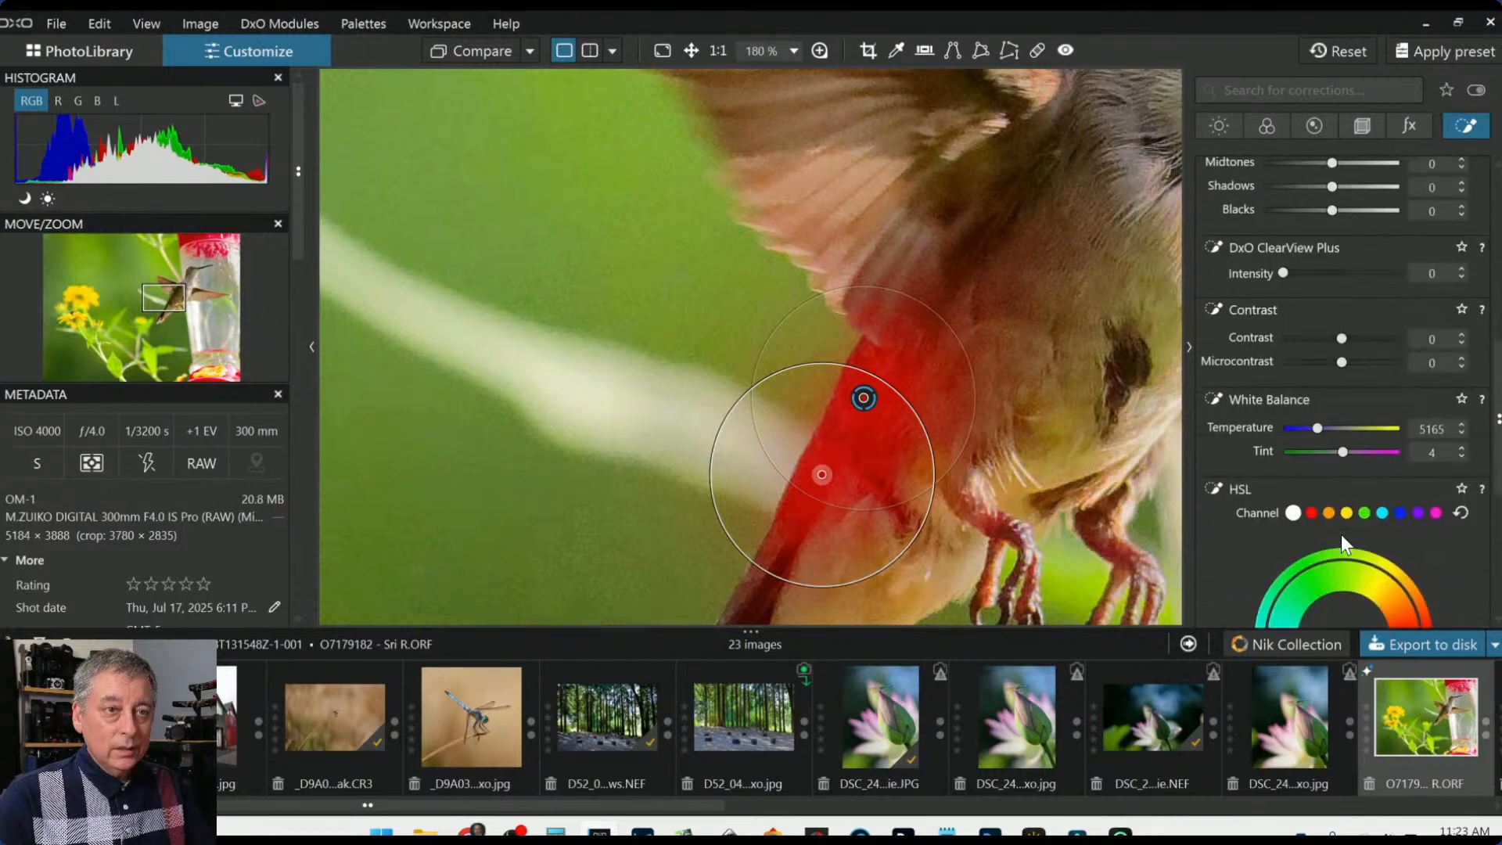
scroll(1341, 533, "up", 2)
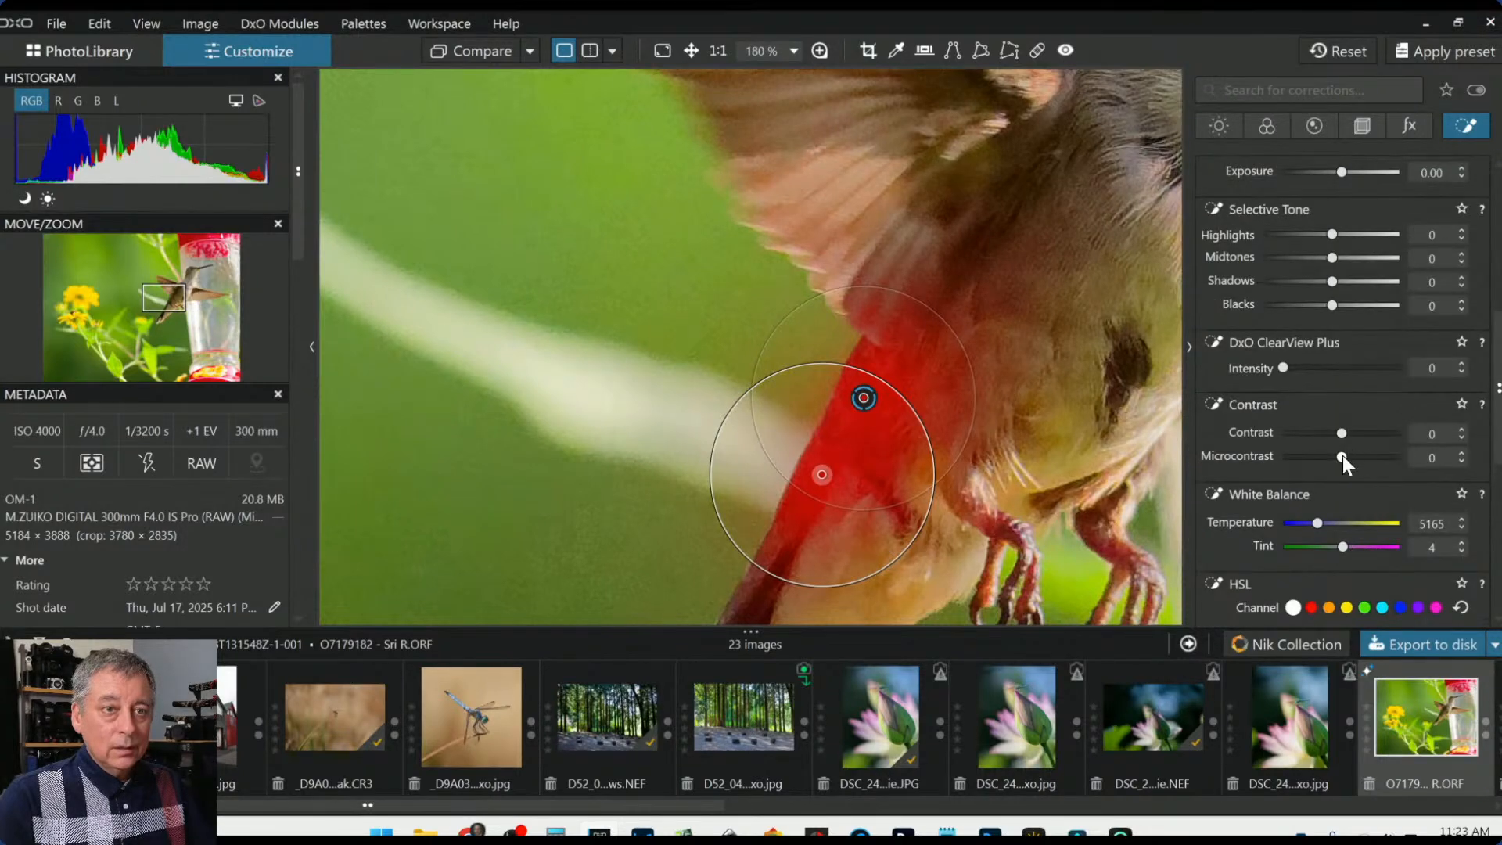
left_click_drag(1342, 455, 1377, 458)
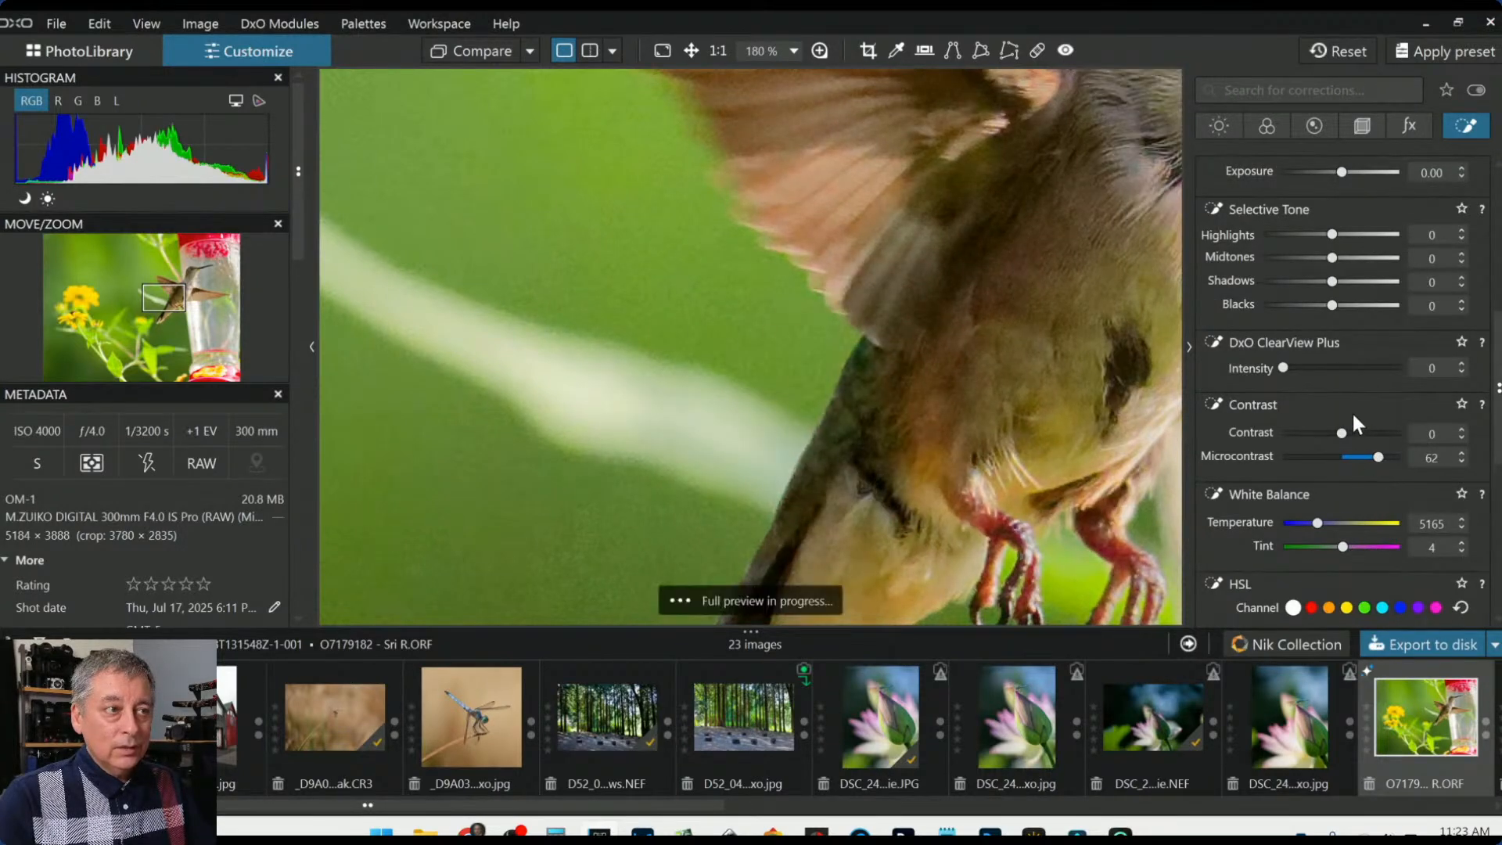
left_click_drag(1286, 368, 1350, 331)
scroll(1252, 391, "up", 1)
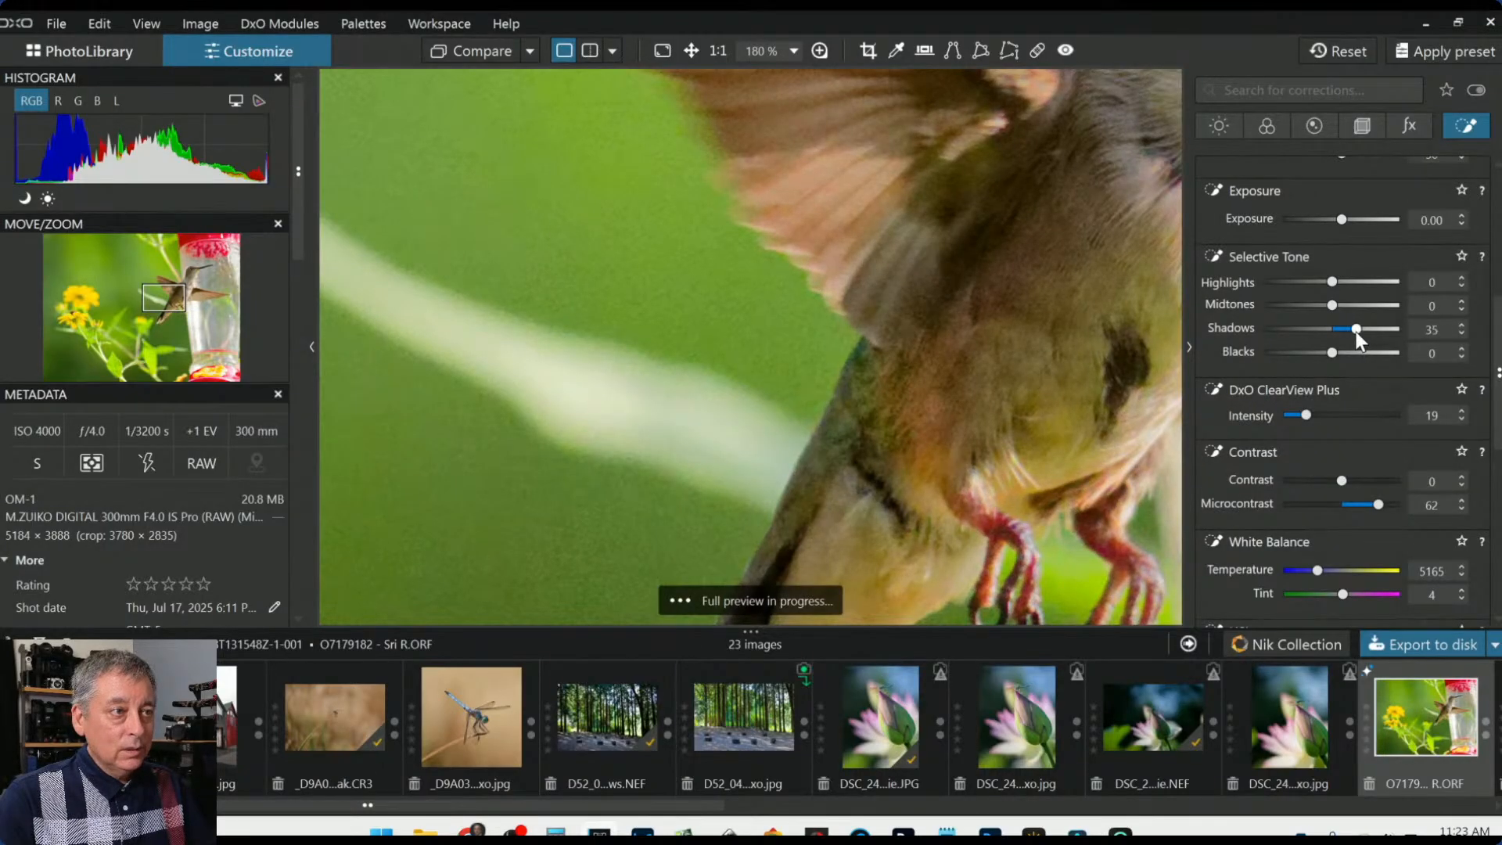
Boost the tail-feather mask's color by setting its HSL Saturation to 18 and Vibrancy to 49
scroll(1252, 407, "down", 3)
scroll(1238, 430, "down", 6)
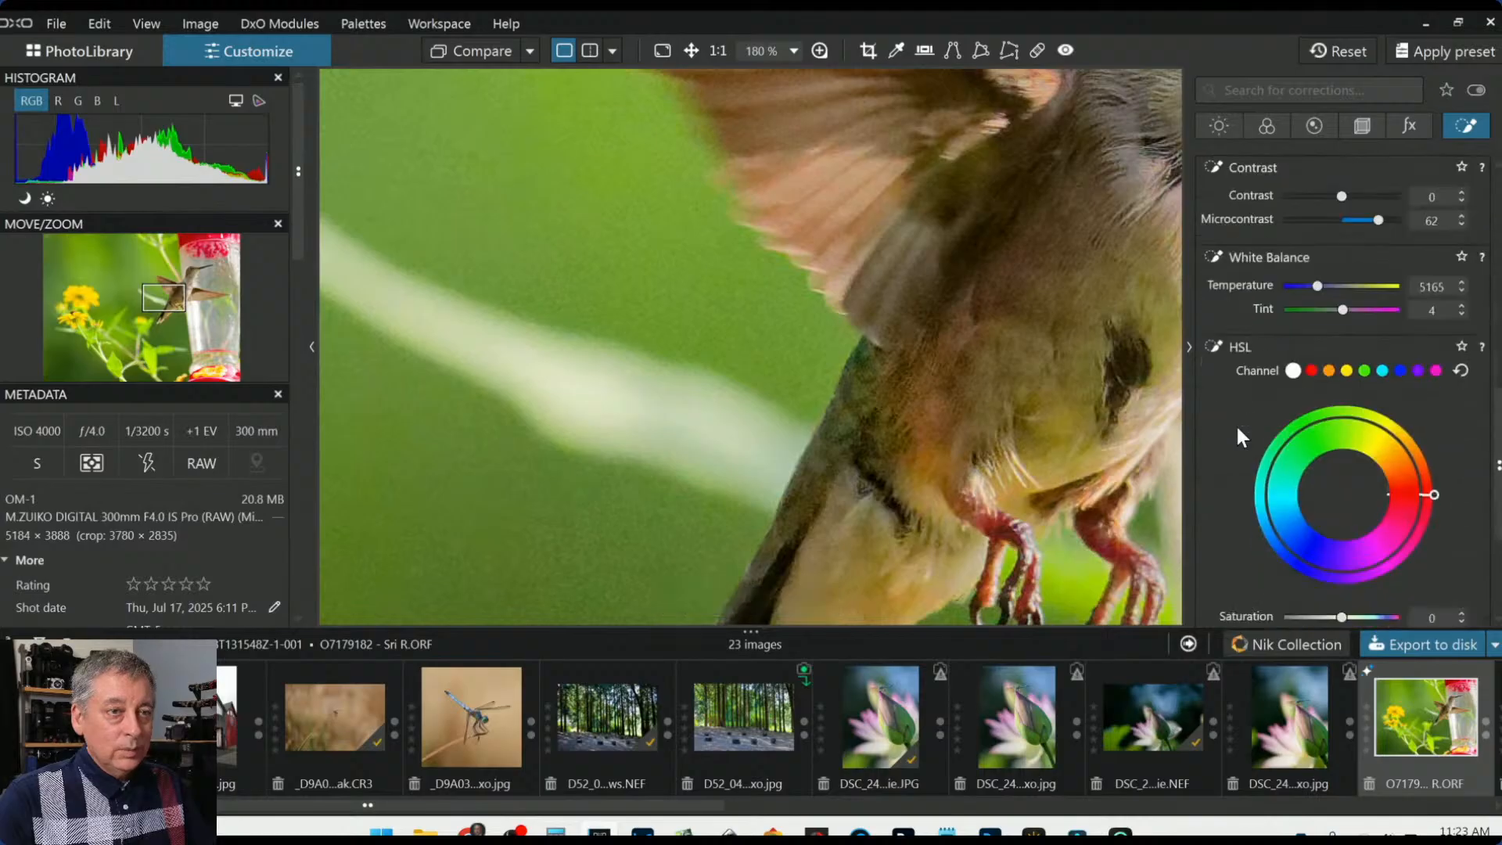
mouse_move(1341, 429)
left_mouse_down()
mouse_move(1369, 435)
mouse_move(1351, 411)
left_mouse_up()
scroll(915, 459, "down", 5)
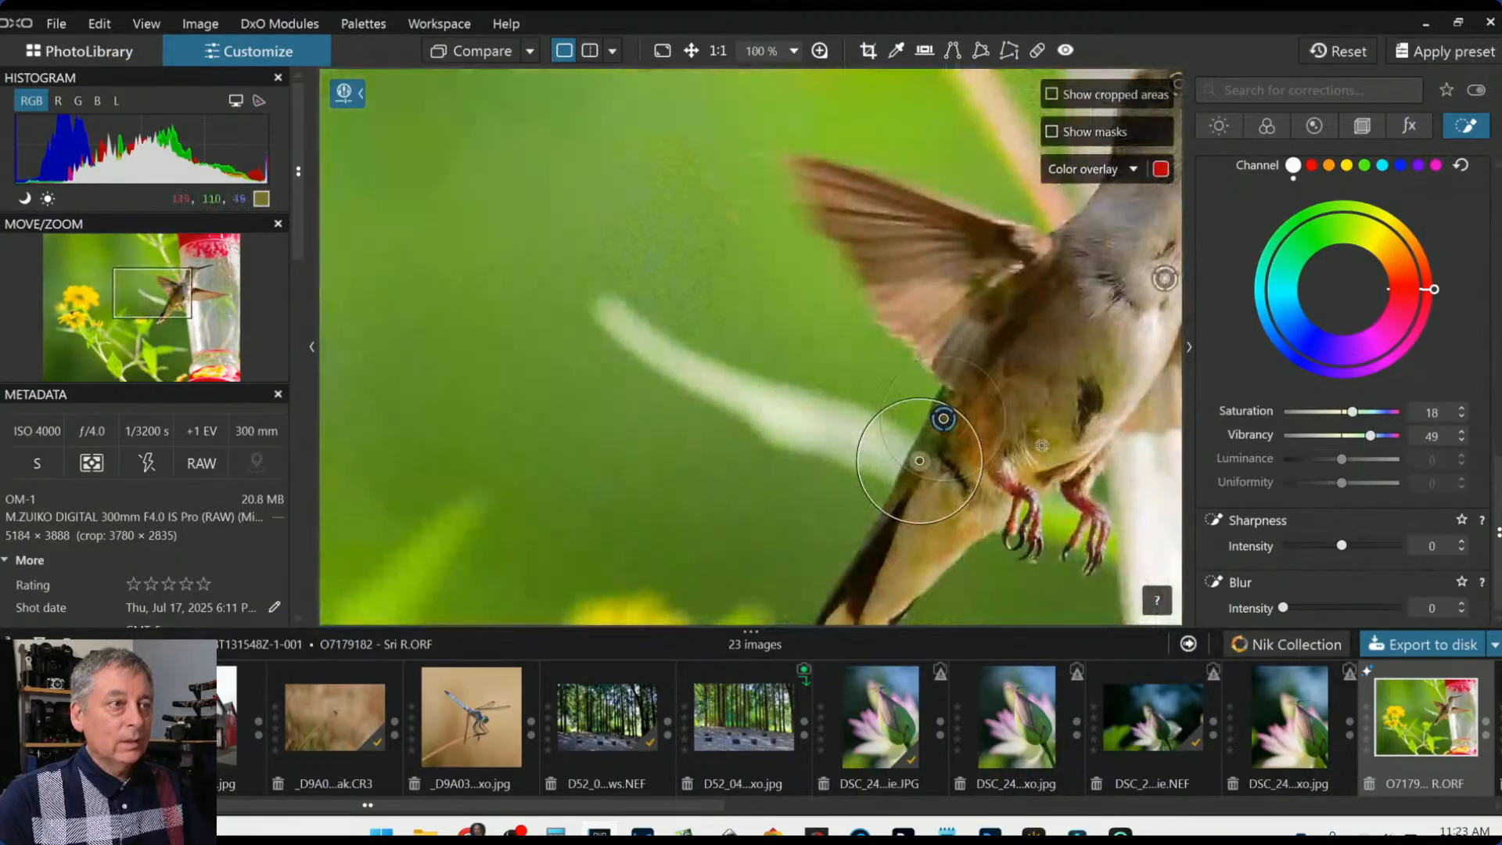
scroll(1099, 502, "down", 2)
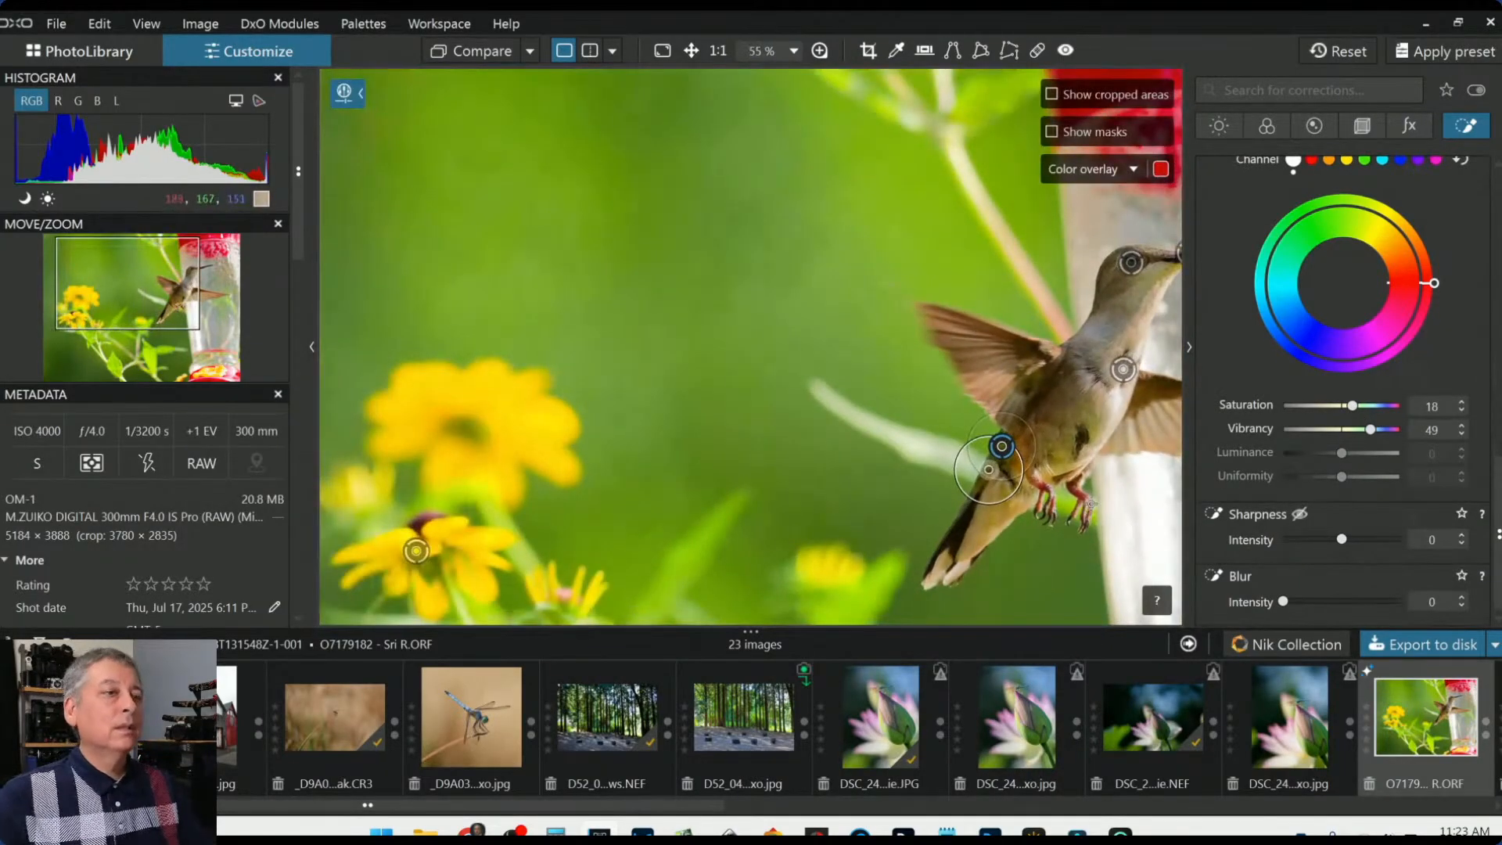
Sample the green background with the HSL color picker and narrow the selected hue range at its yellow end
key("space")
scroll(1039, 526, "down", 2)
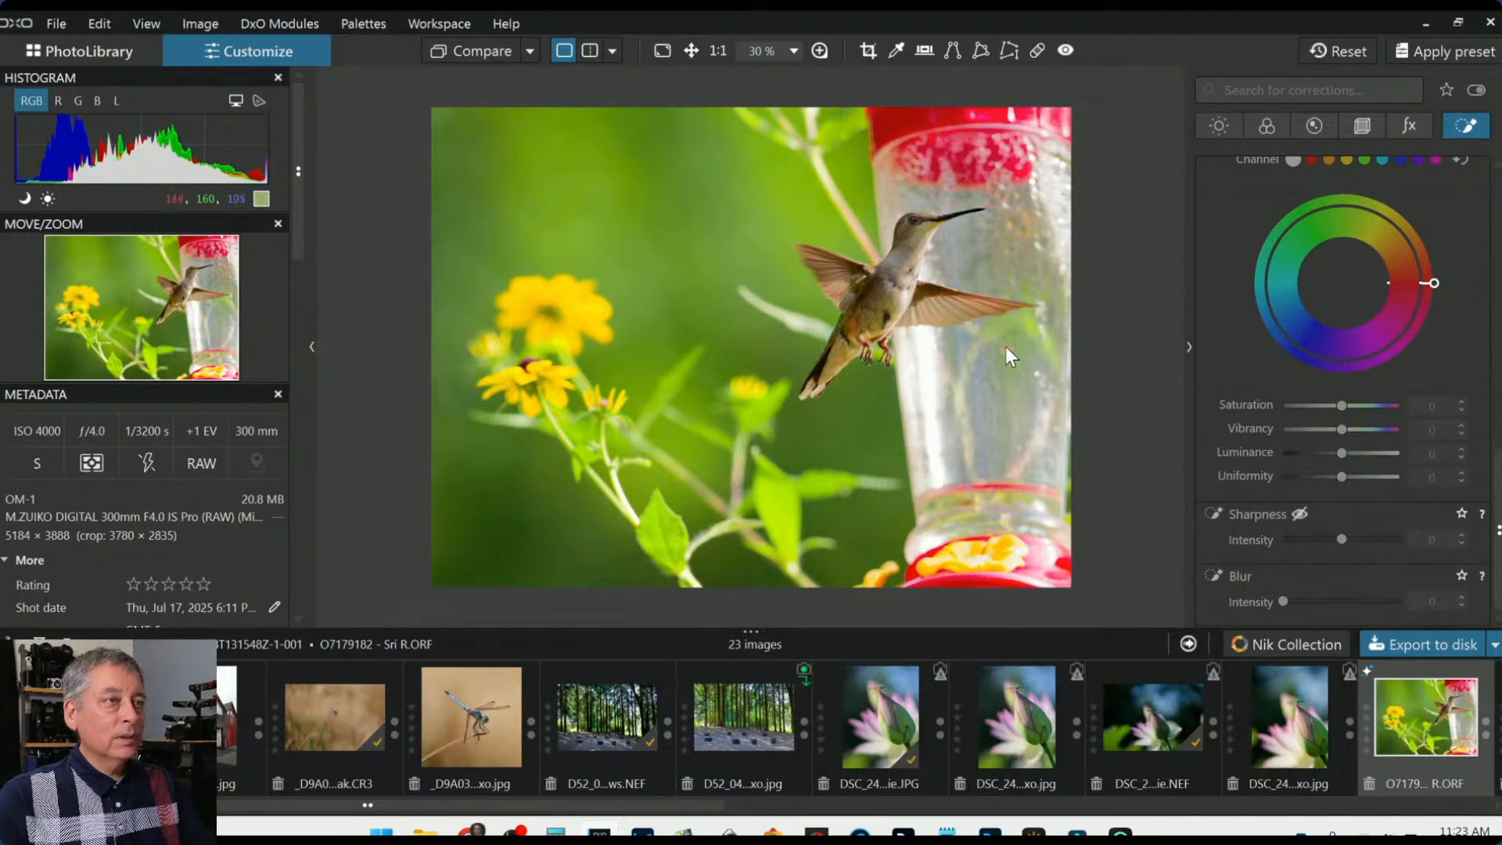
scroll(1326, 359, "up", 5)
scroll(1326, 364, "up", 5)
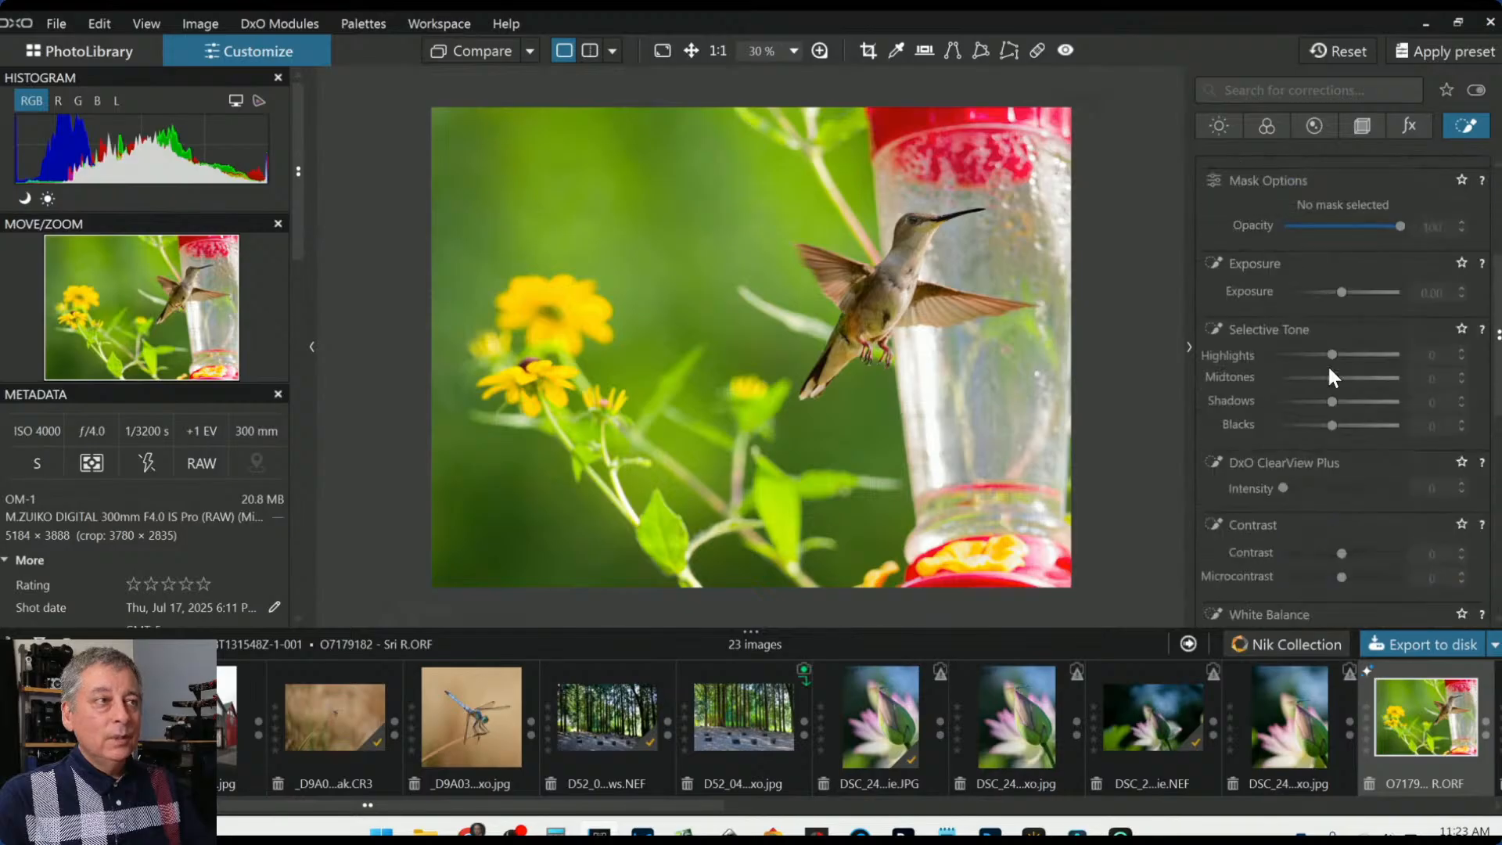
left_click(1267, 127)
scroll(1301, 416, "down", 6)
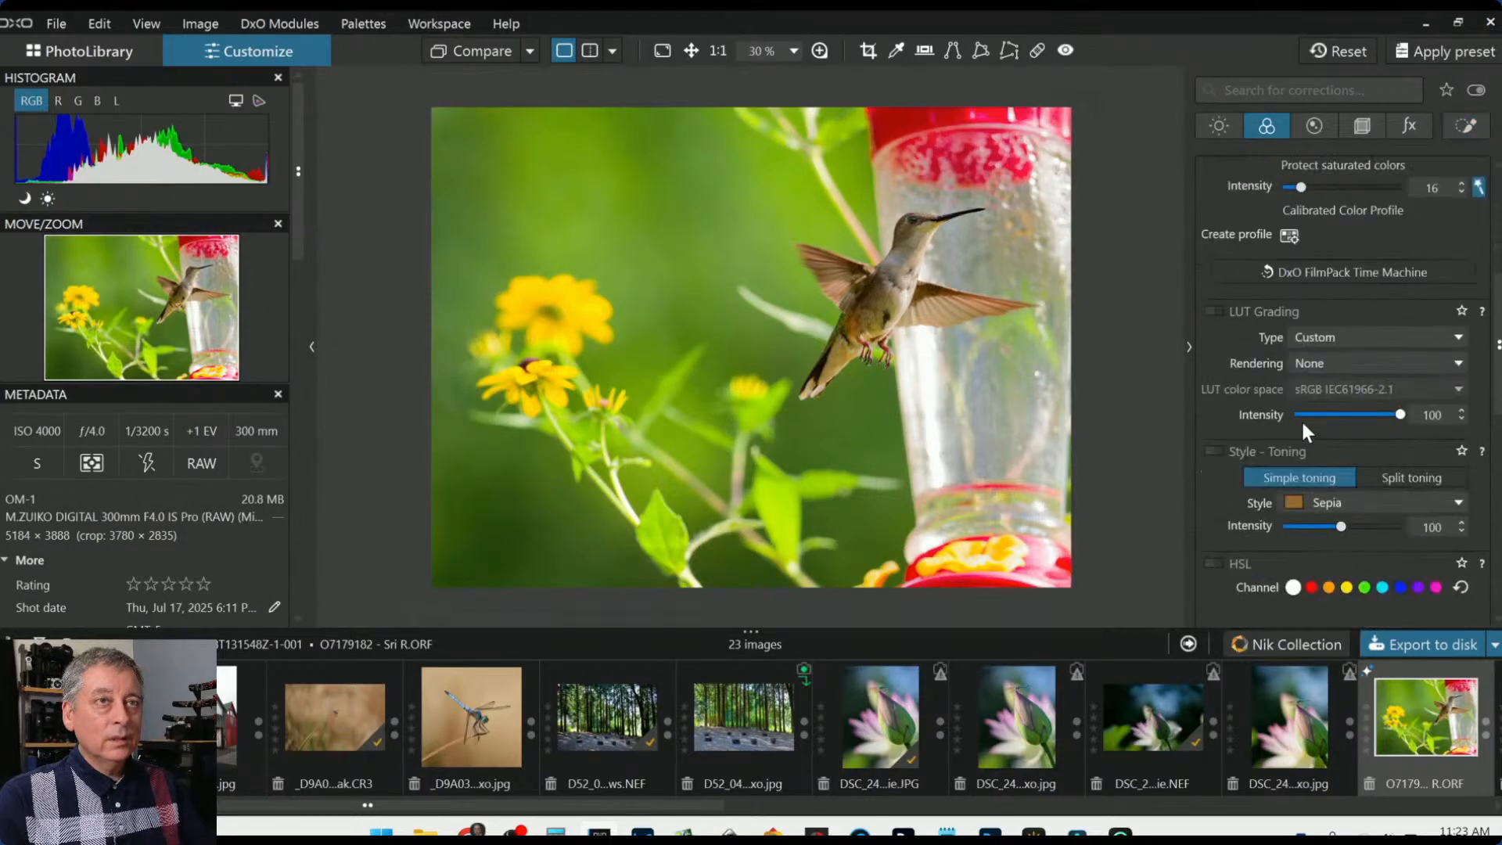
left_click(1339, 453)
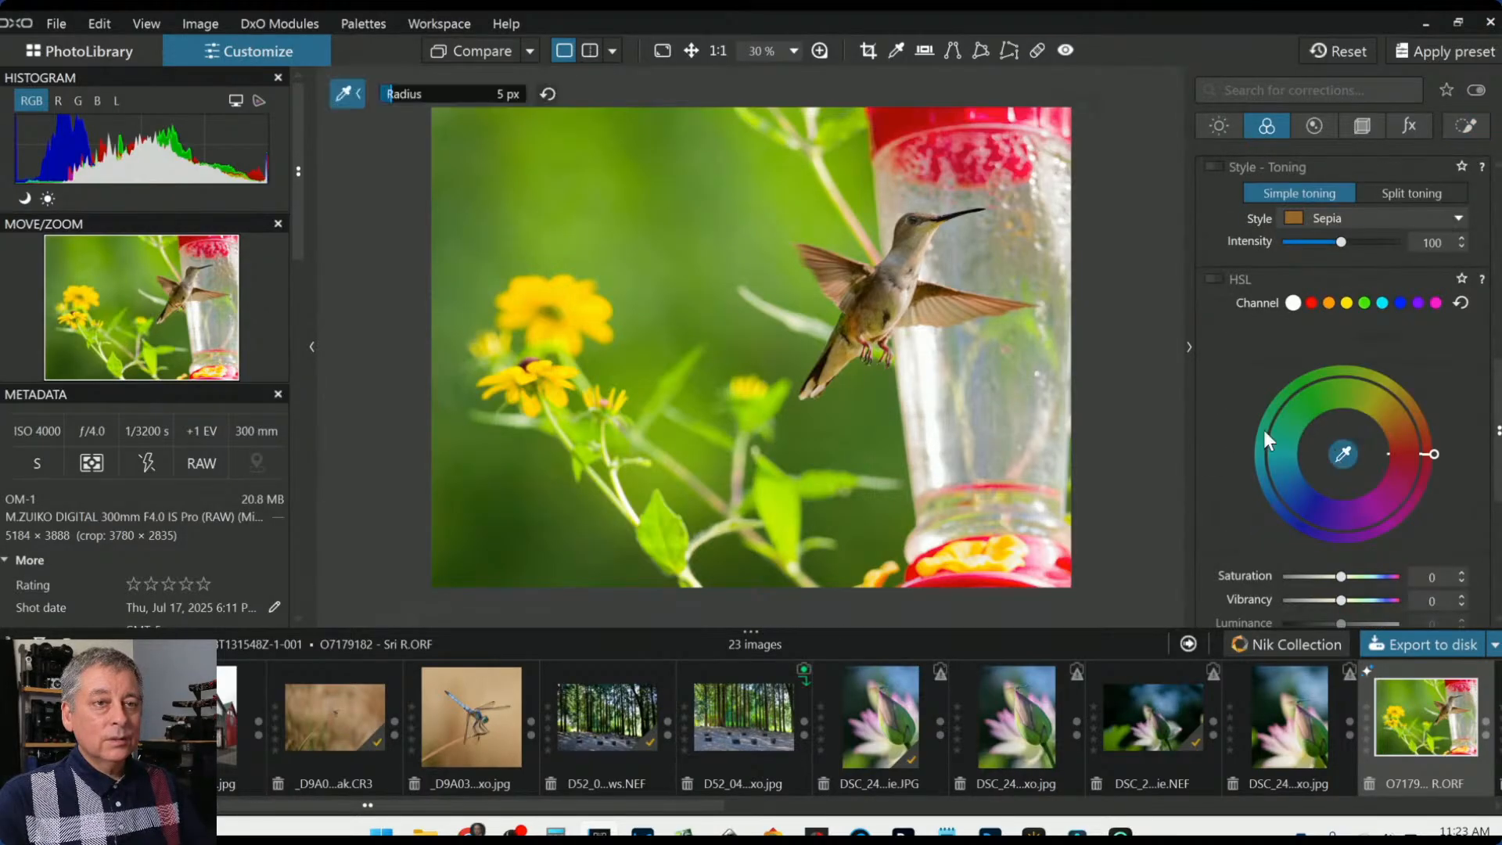
left_click(696, 216)
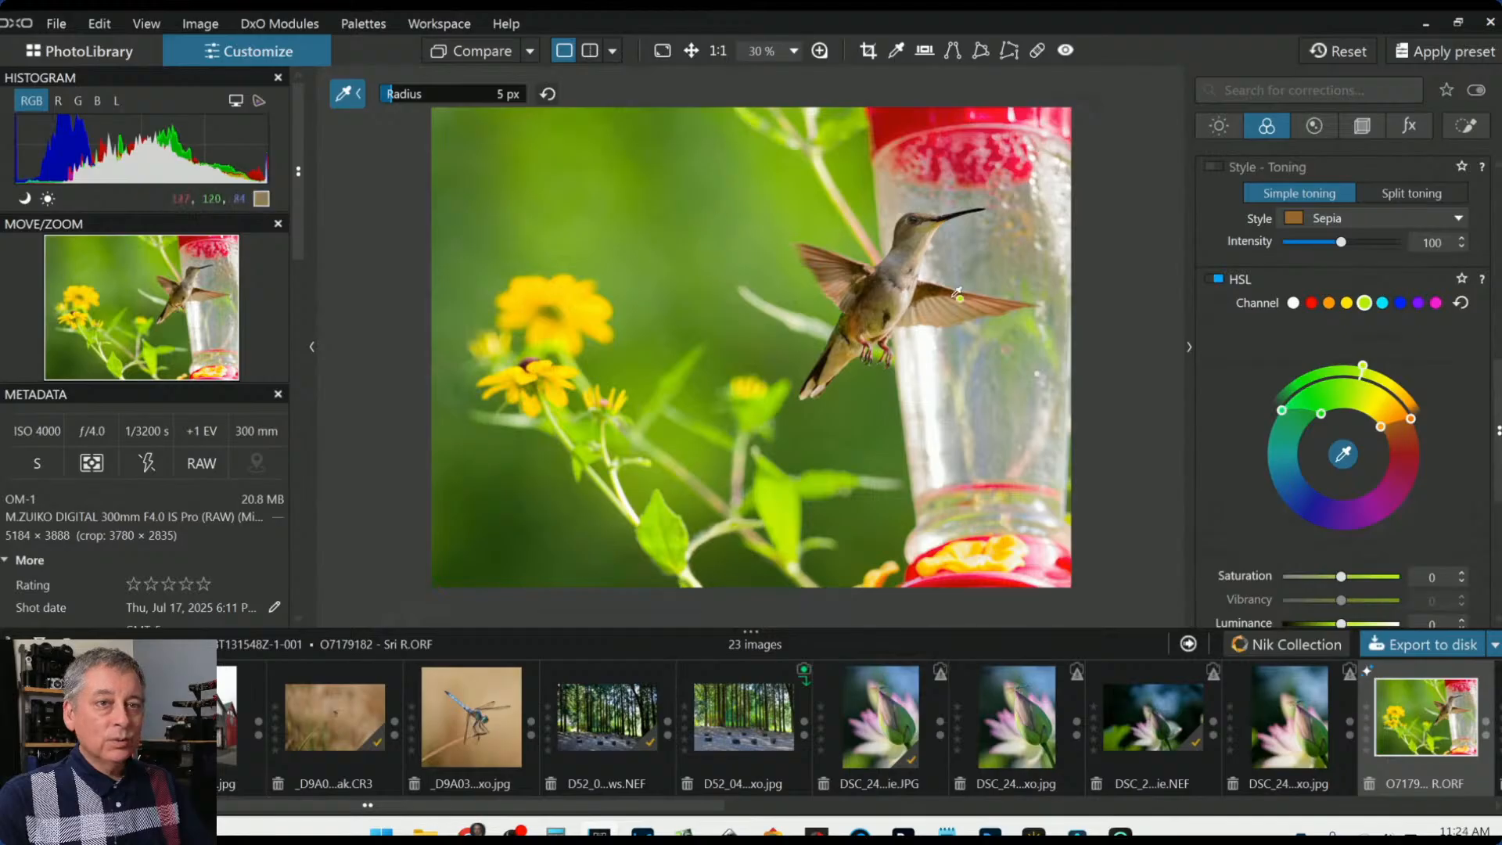
left_click_drag(1379, 430, 1368, 415)
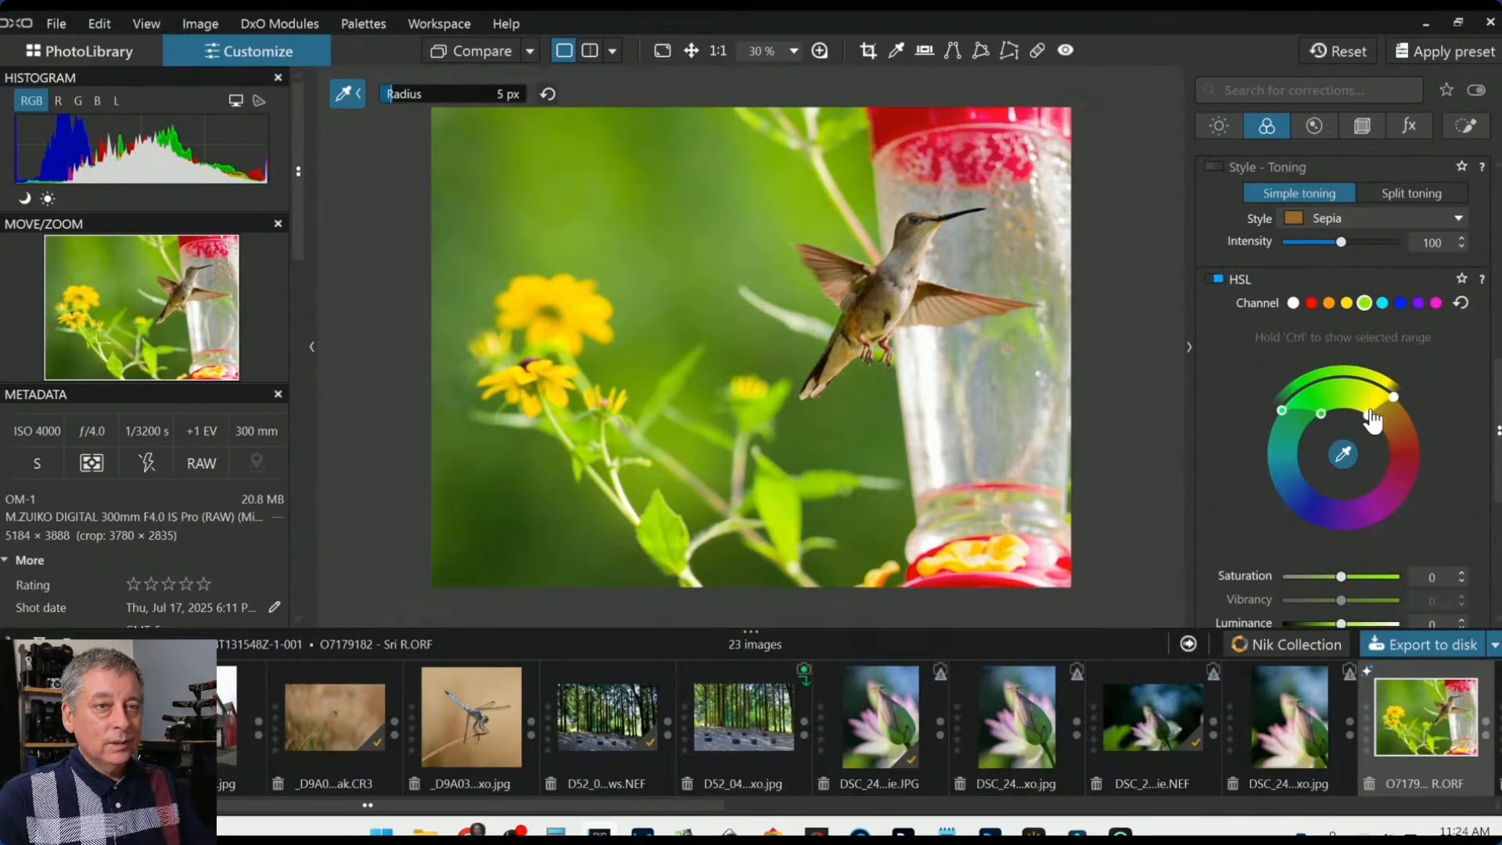
Mute the background greens by setting the green channel's HSL Luminance to -5 and Saturation to about -35
scroll(1340, 570, "down", 3)
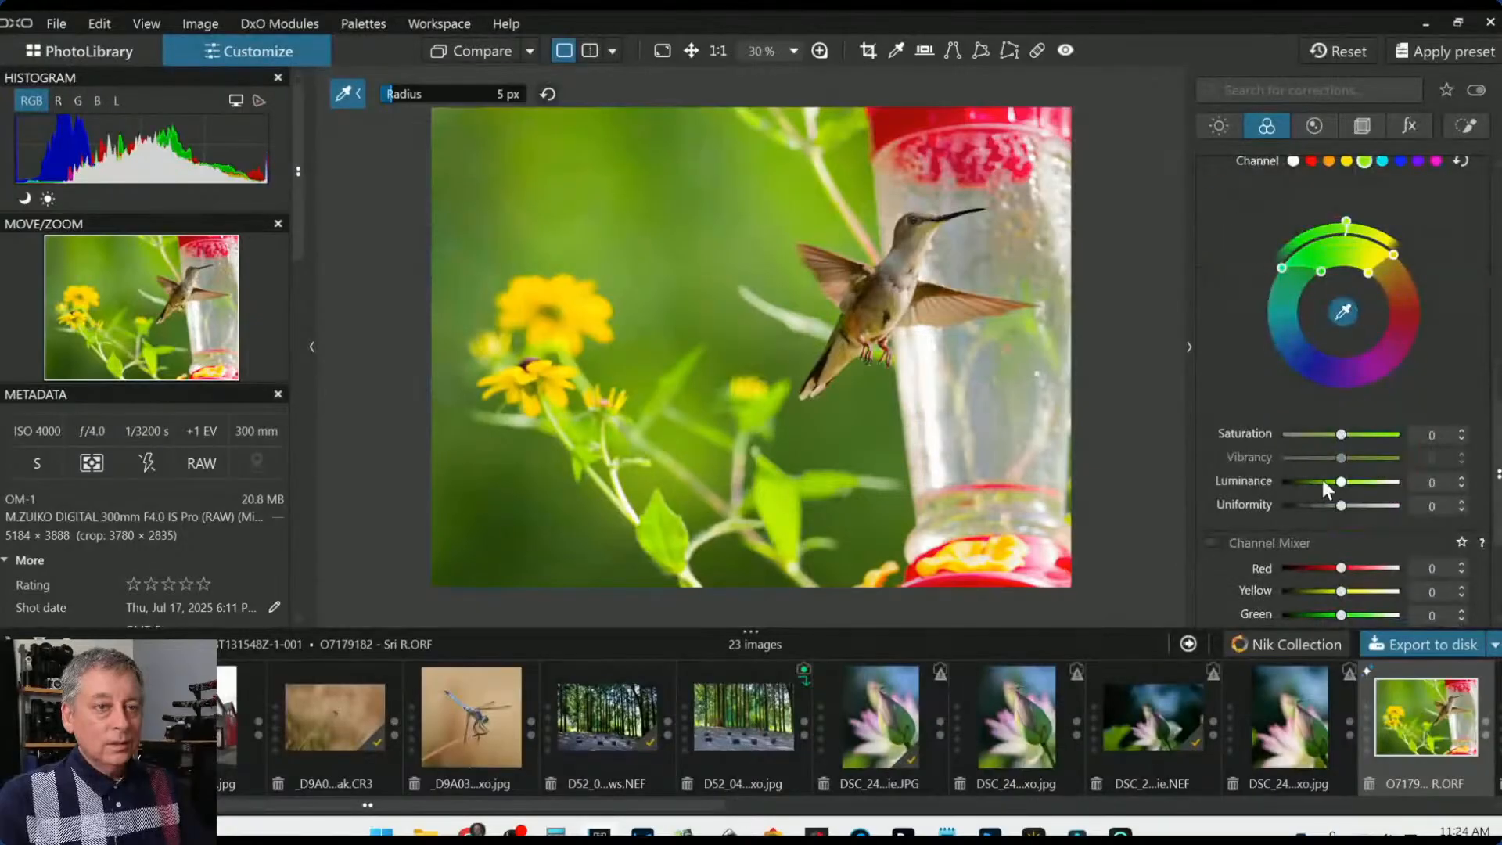
left_click_drag(1337, 480, 1326, 436)
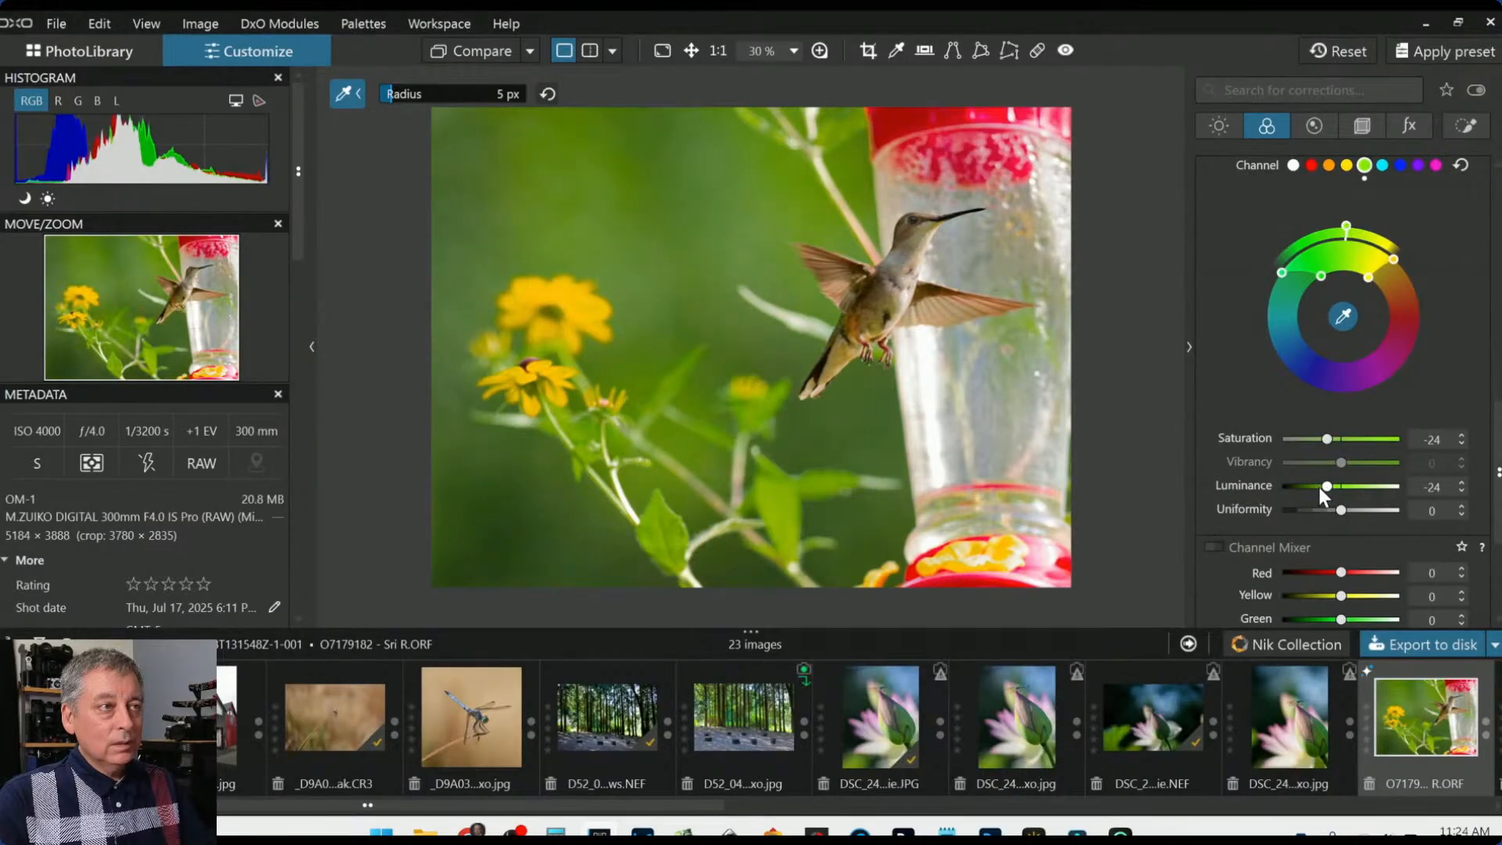
left_click_drag(1327, 487, 1328, 490)
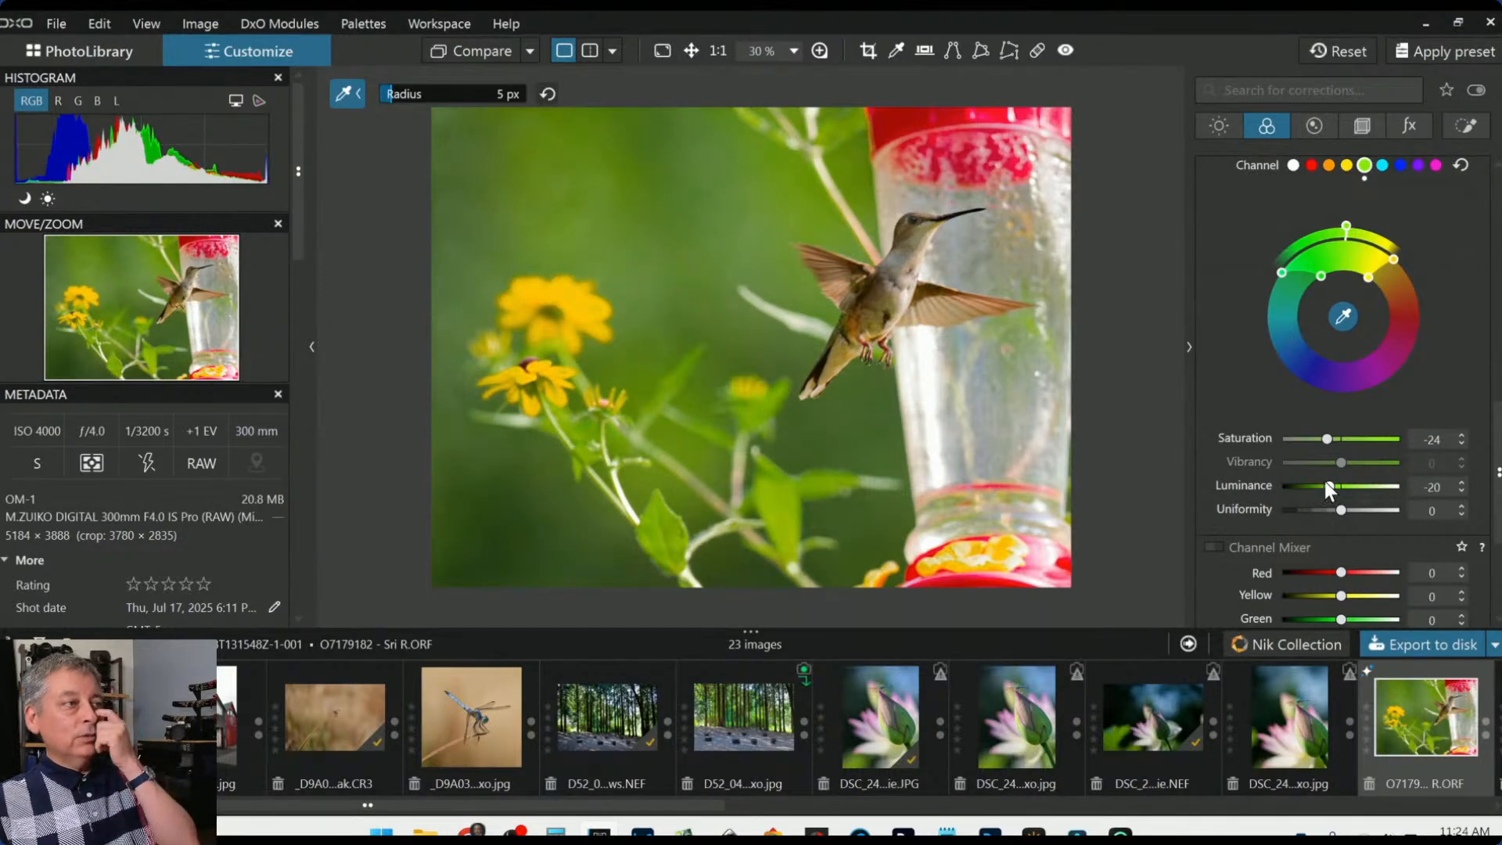
double_click(1329, 489)
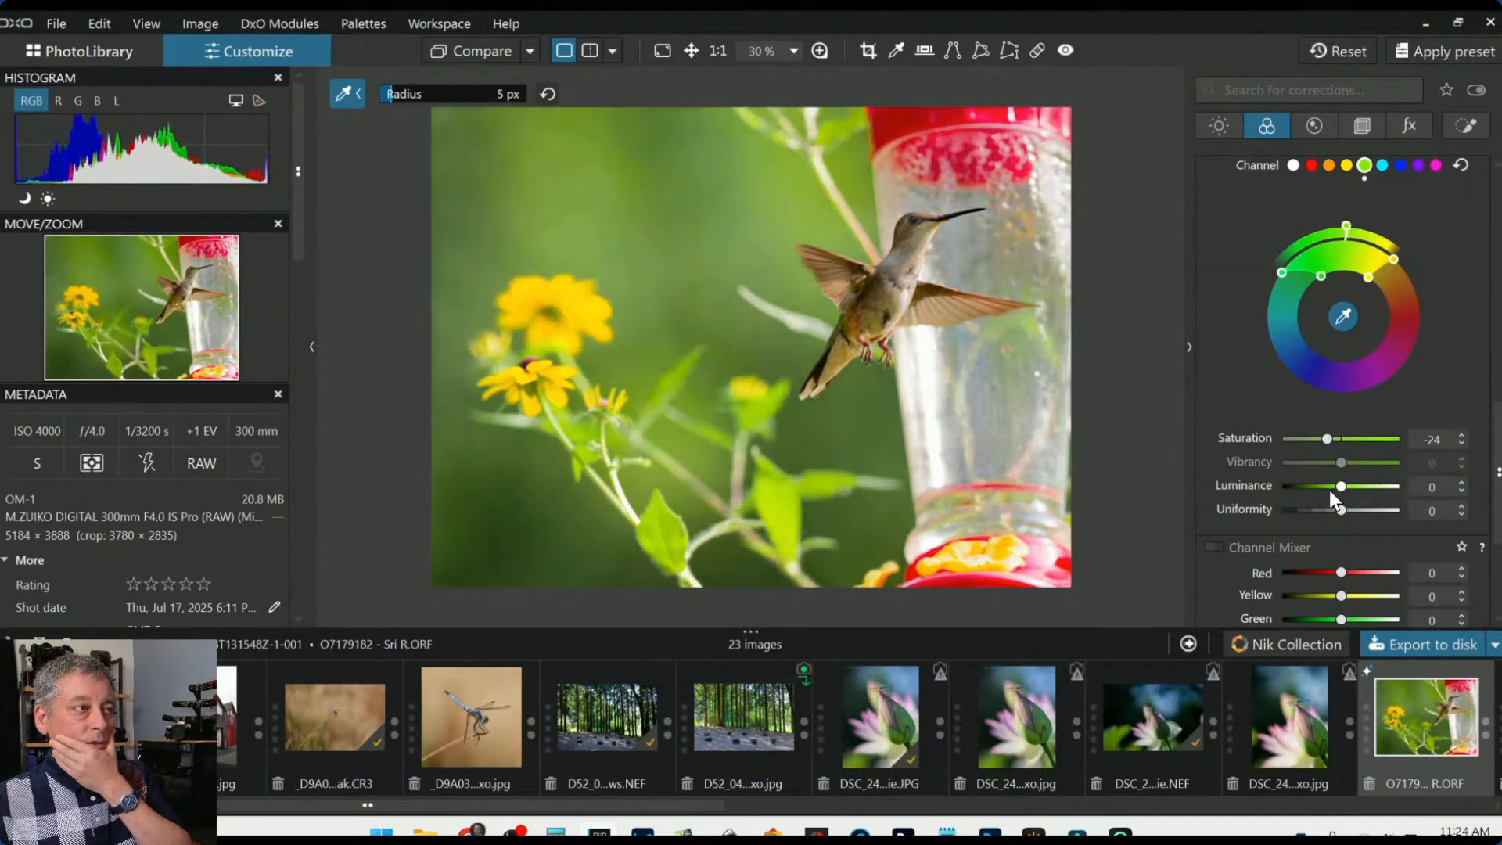
left_click(1330, 490)
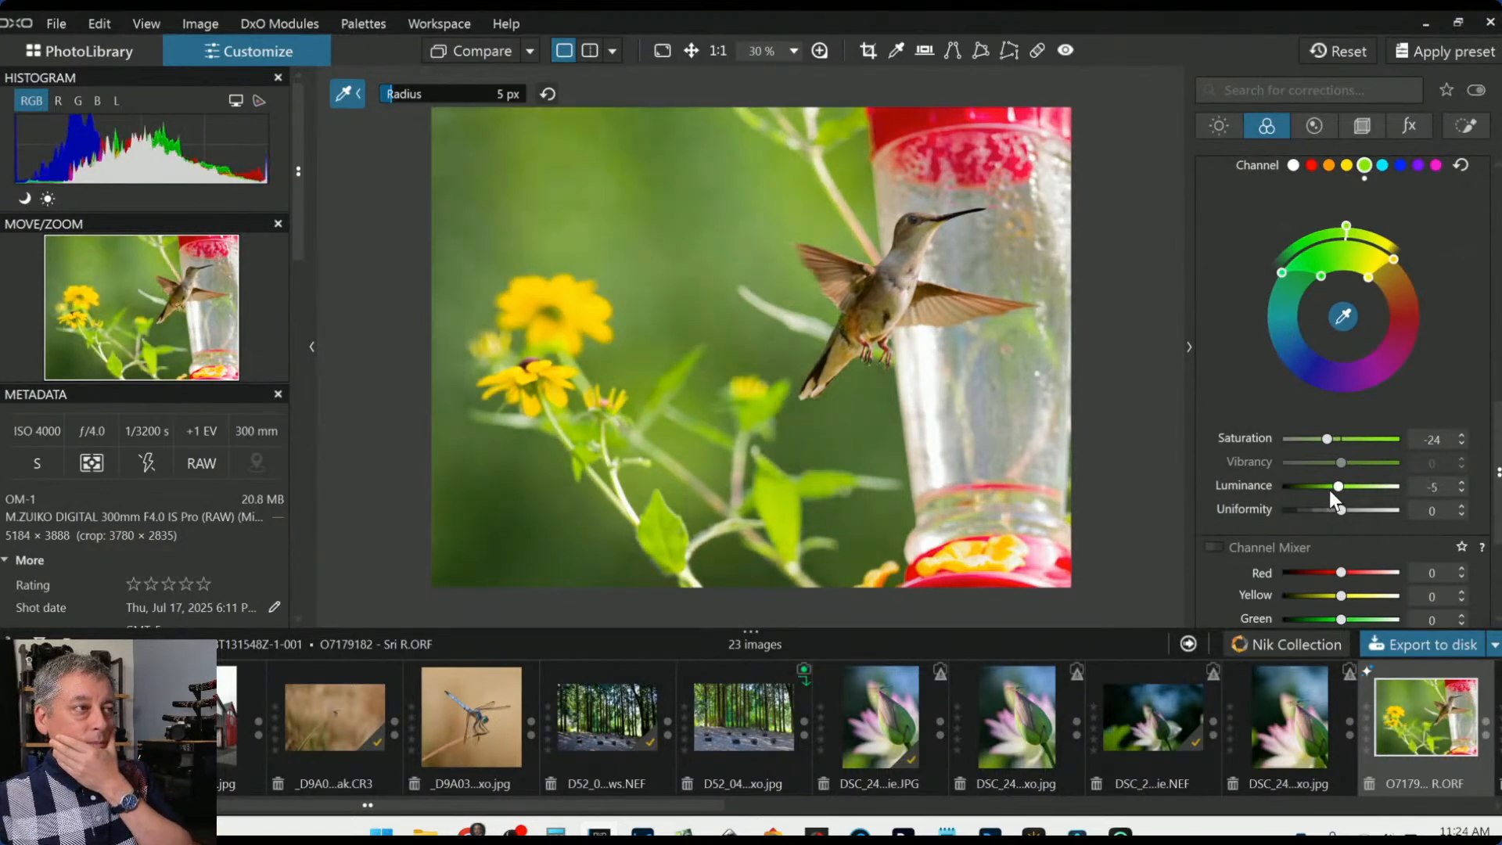
double_click(1326, 438)
left_click(1326, 438)
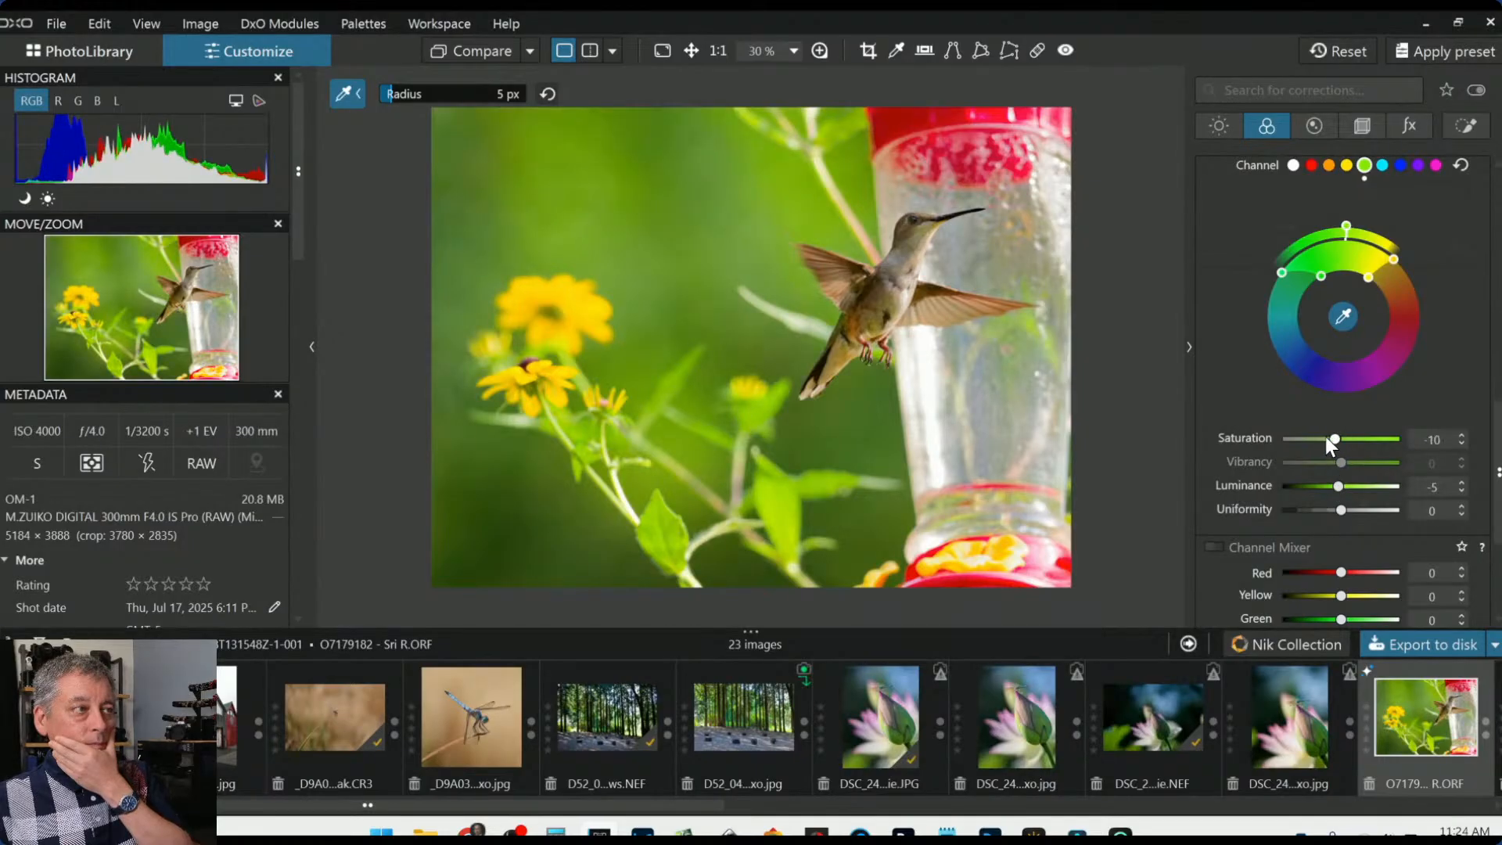
left_click(1325, 438)
scroll(1325, 436, "down", 4)
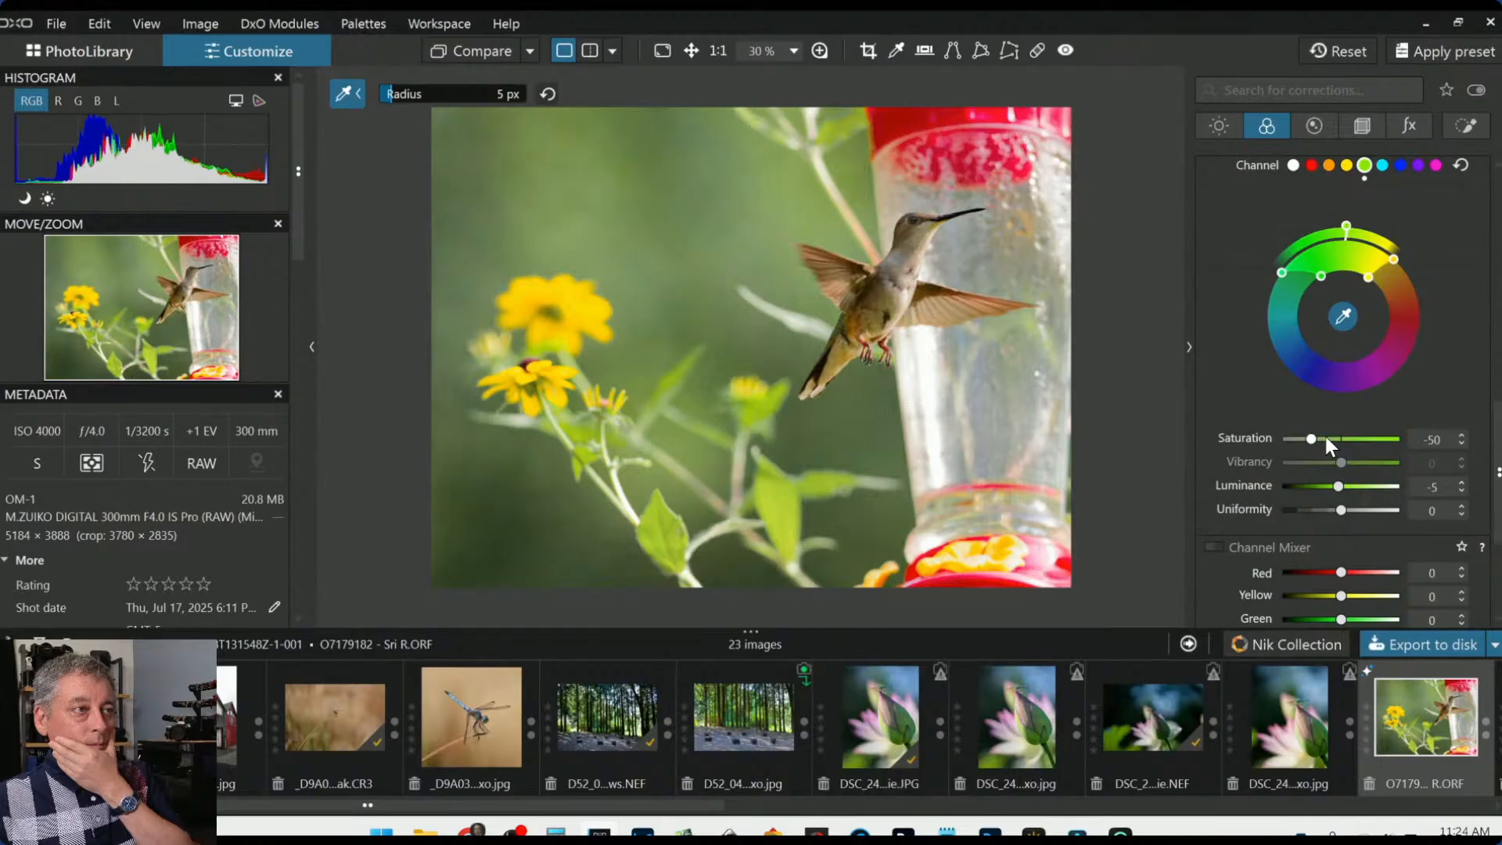
scroll(1325, 436, "up", 3)
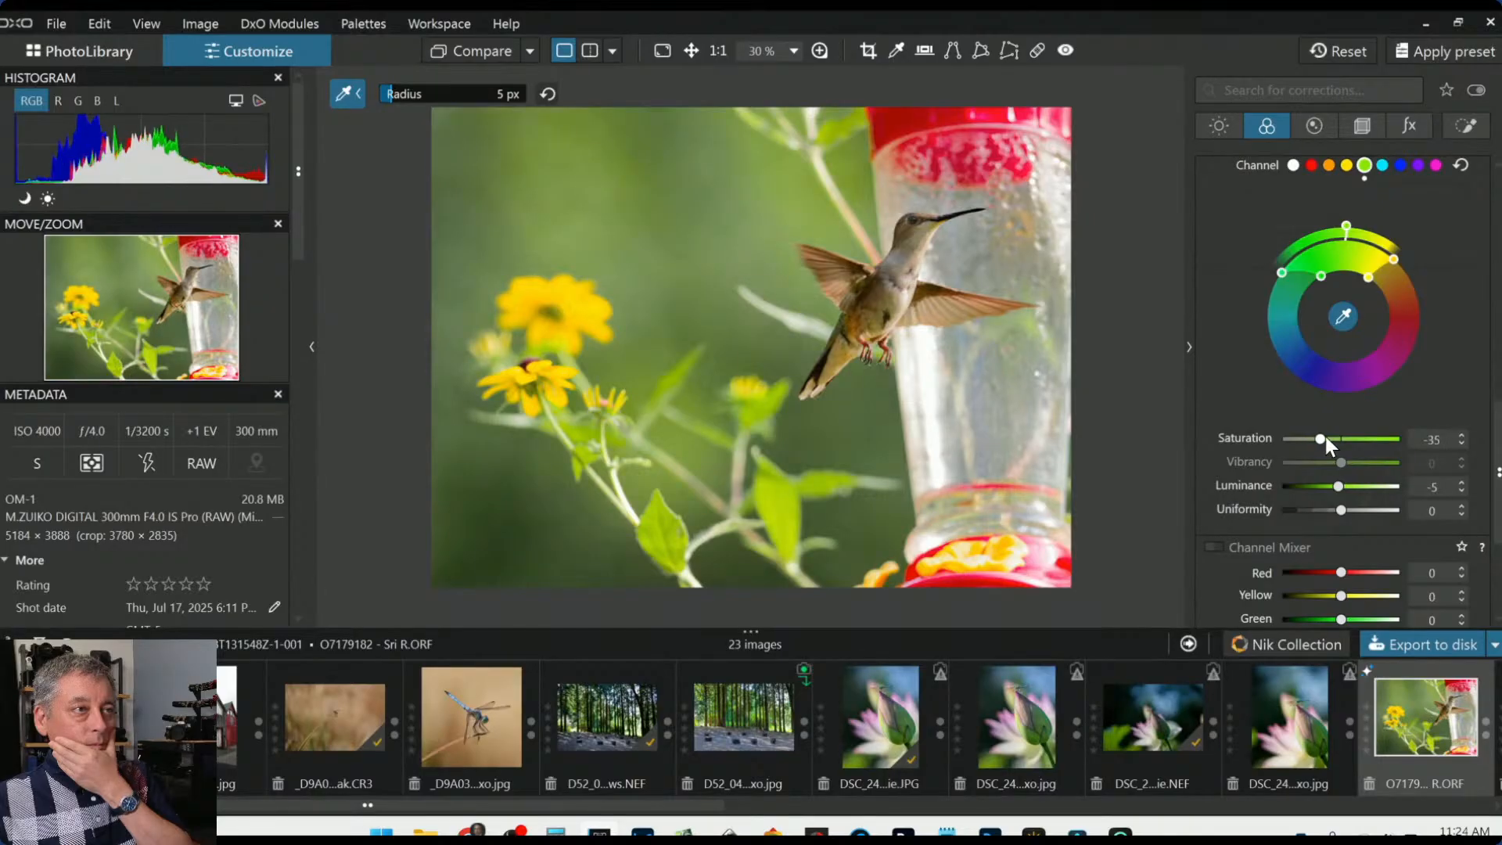
scroll(1325, 436, "up", 1)
Create a new mask with control points on the hummingbird's body, tail, head and both wings
scroll(1248, 305, "up", 10)
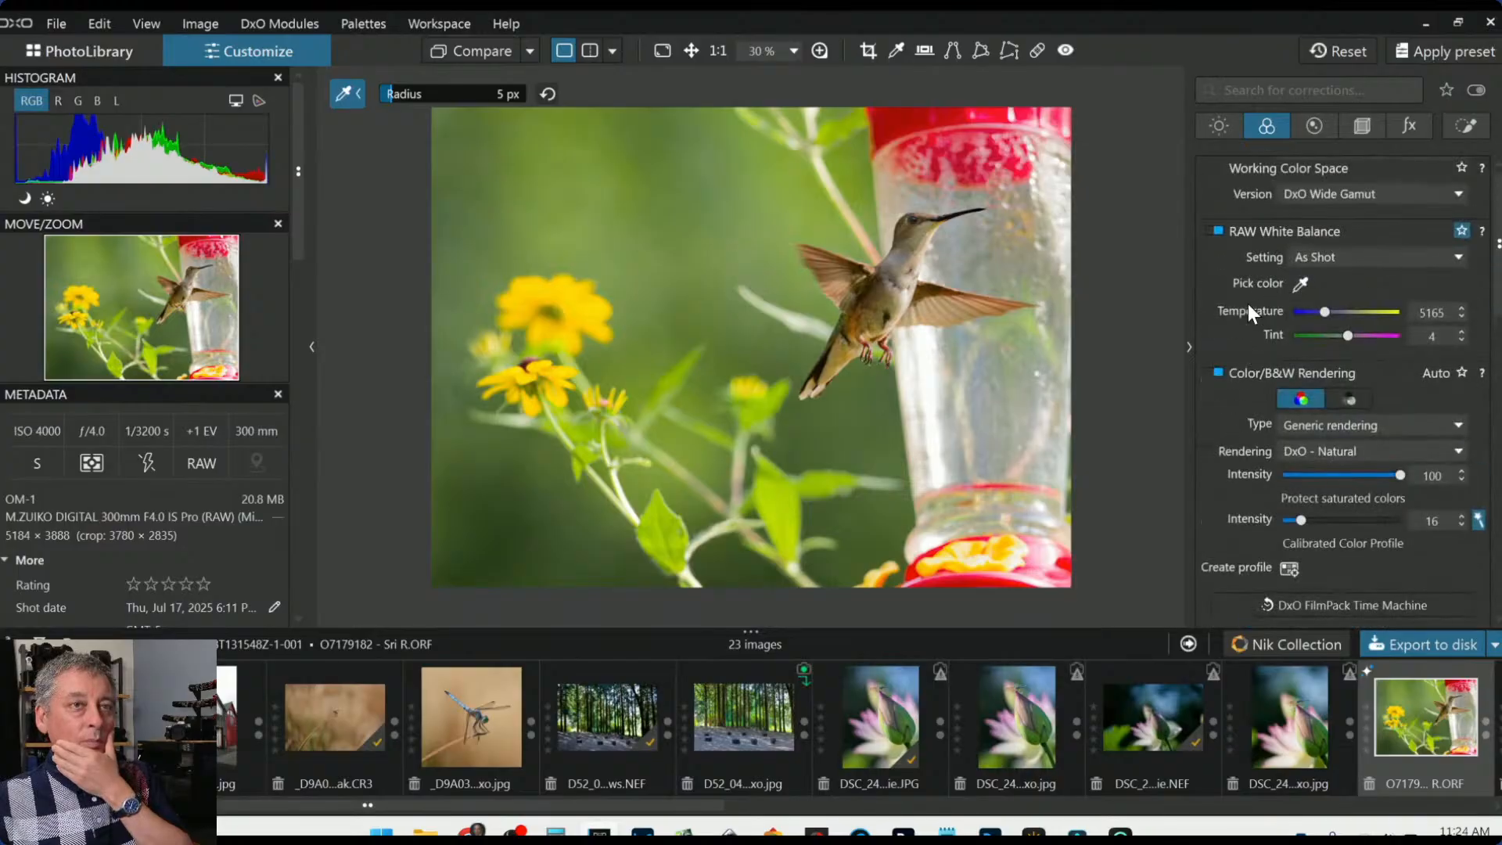
left_click(1466, 127)
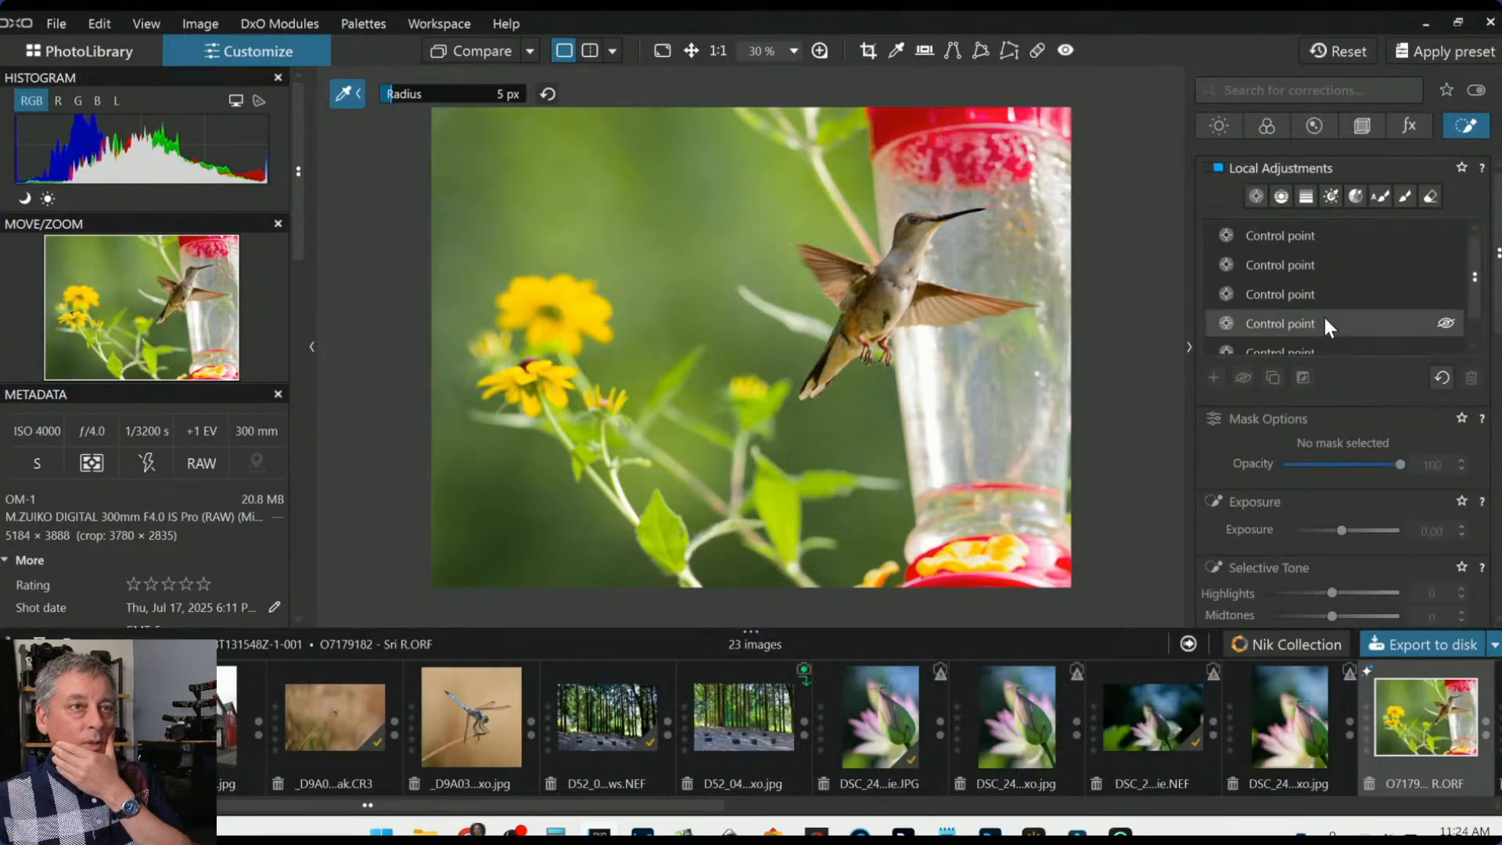
left_click(1255, 197)
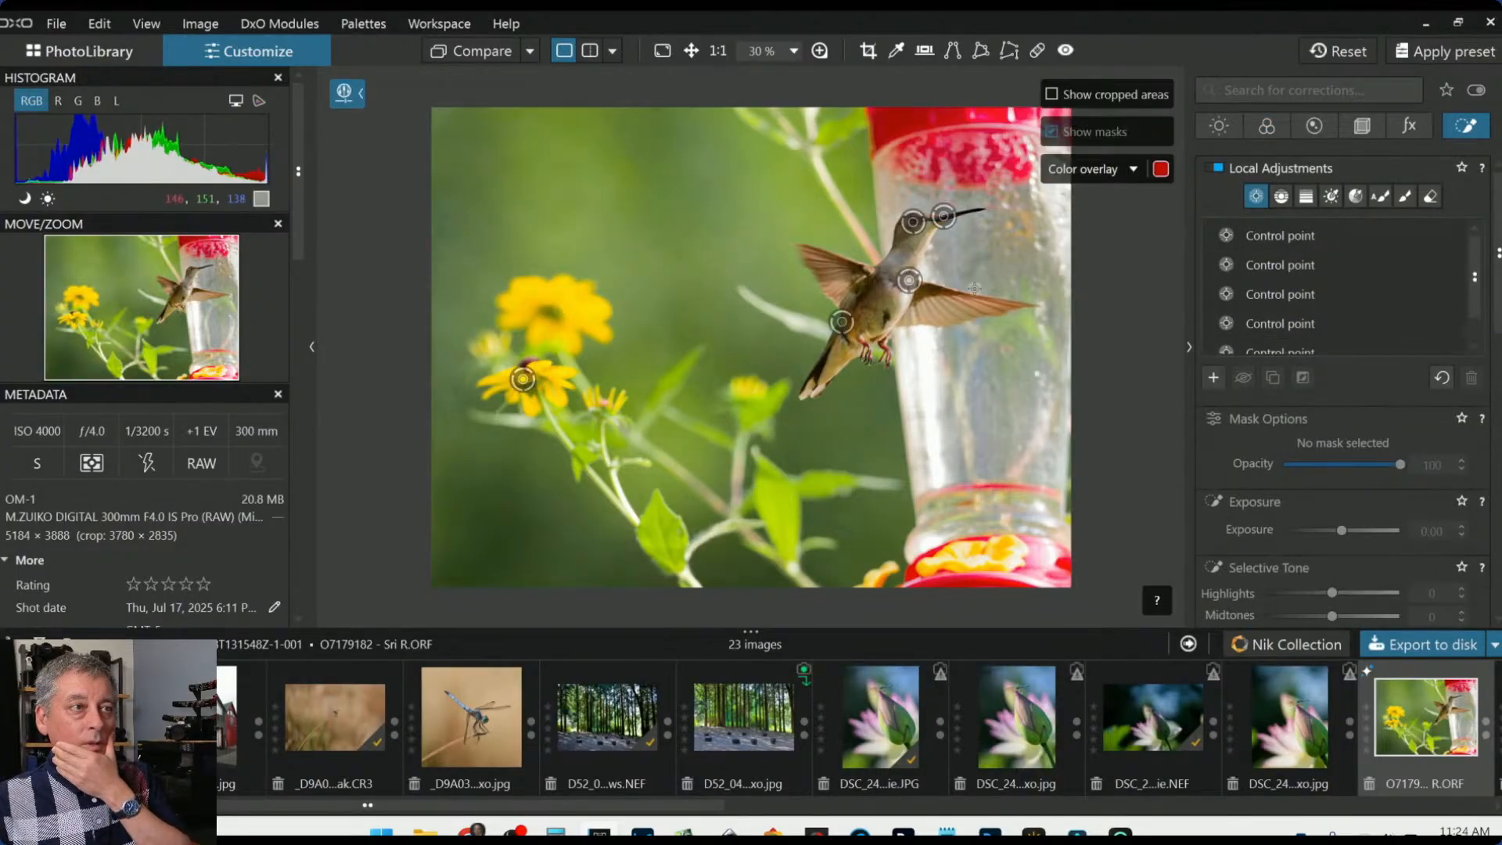
left_click(870, 294)
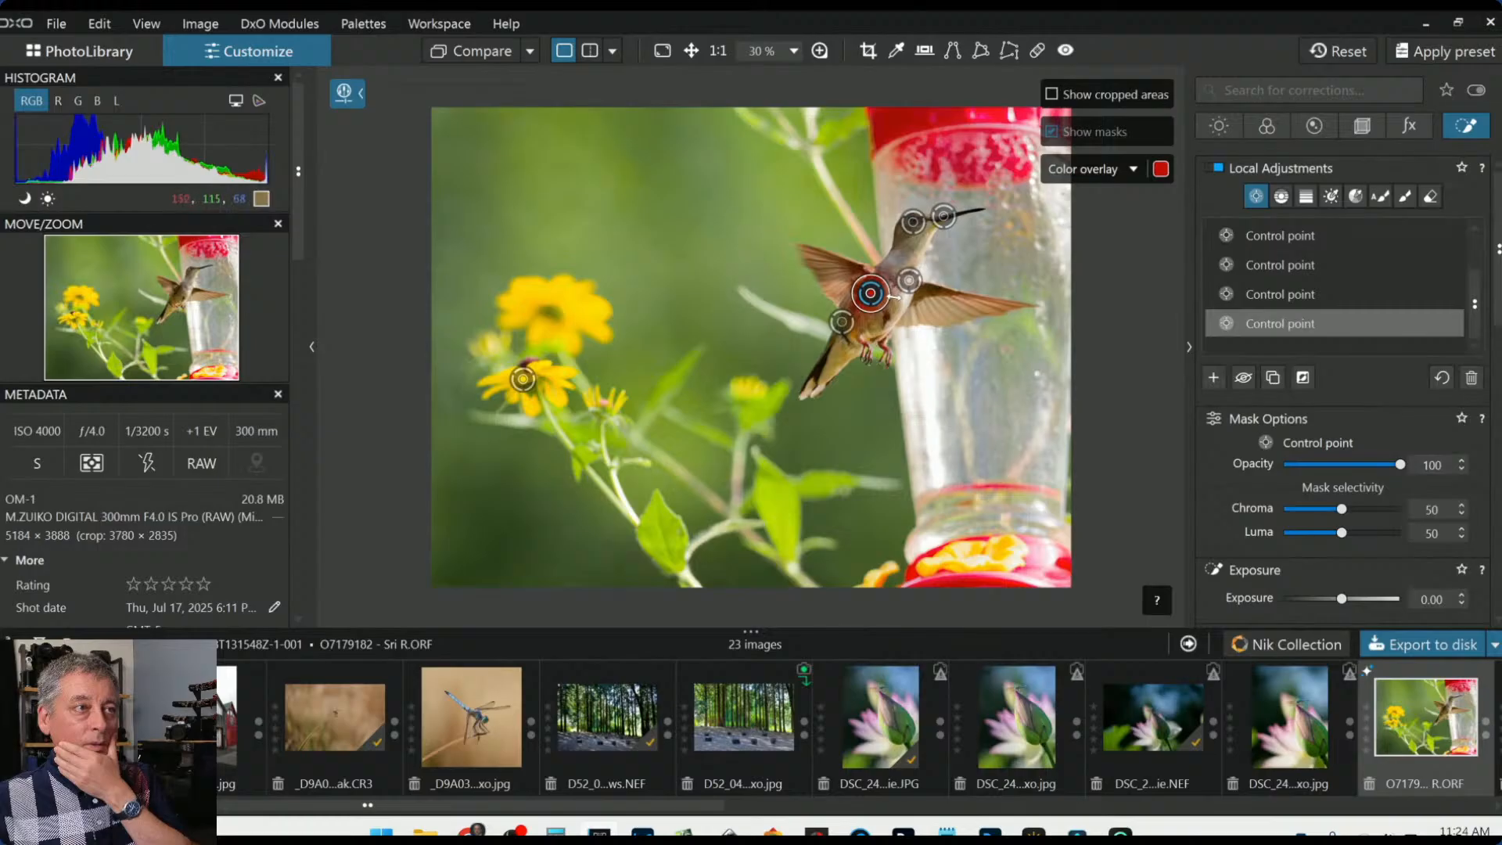
left_click_drag(893, 297, 922, 327)
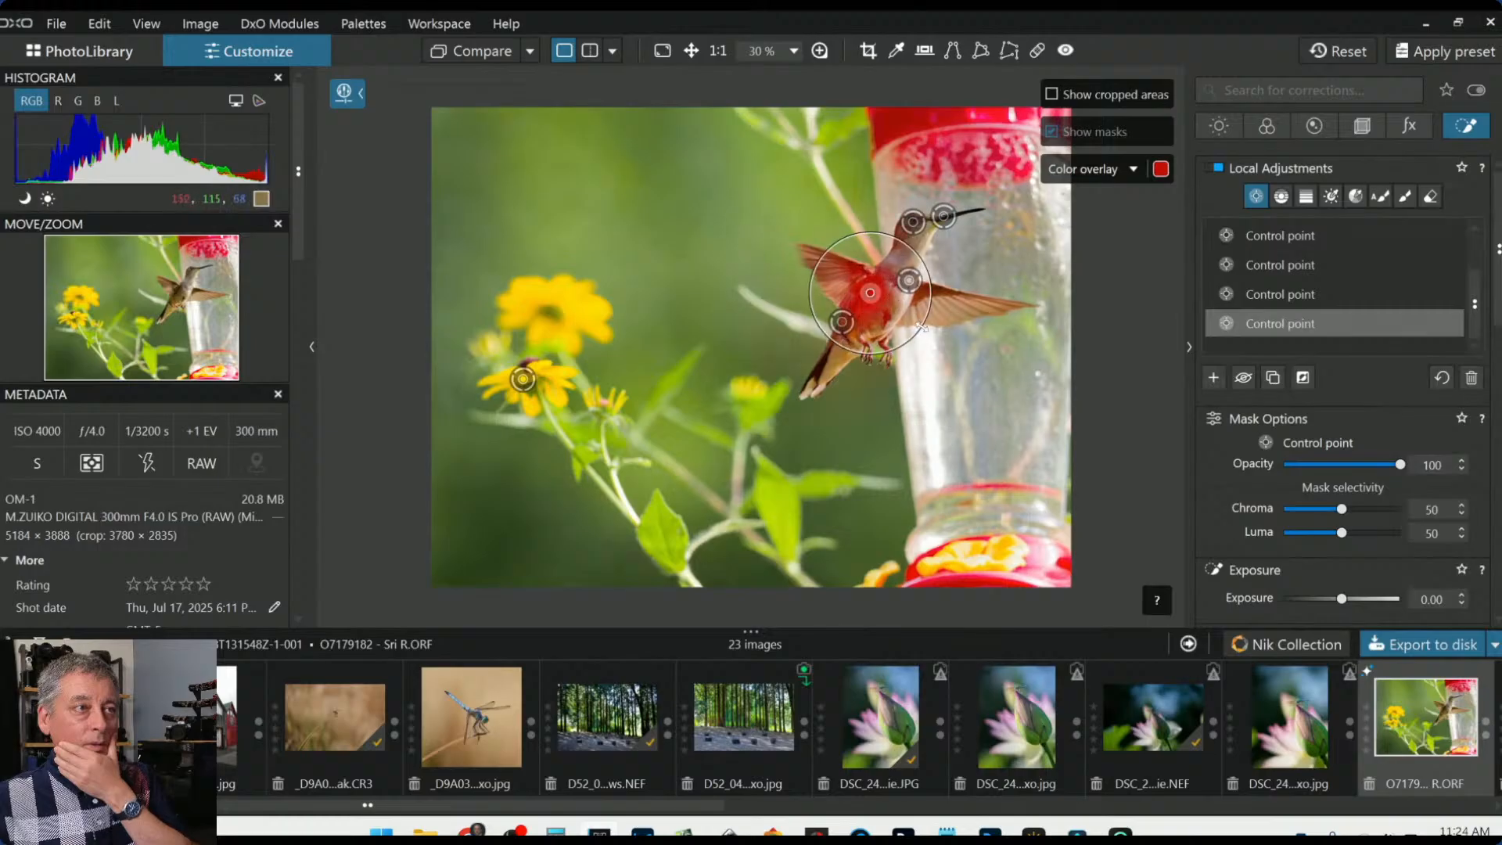
left_click(836, 356)
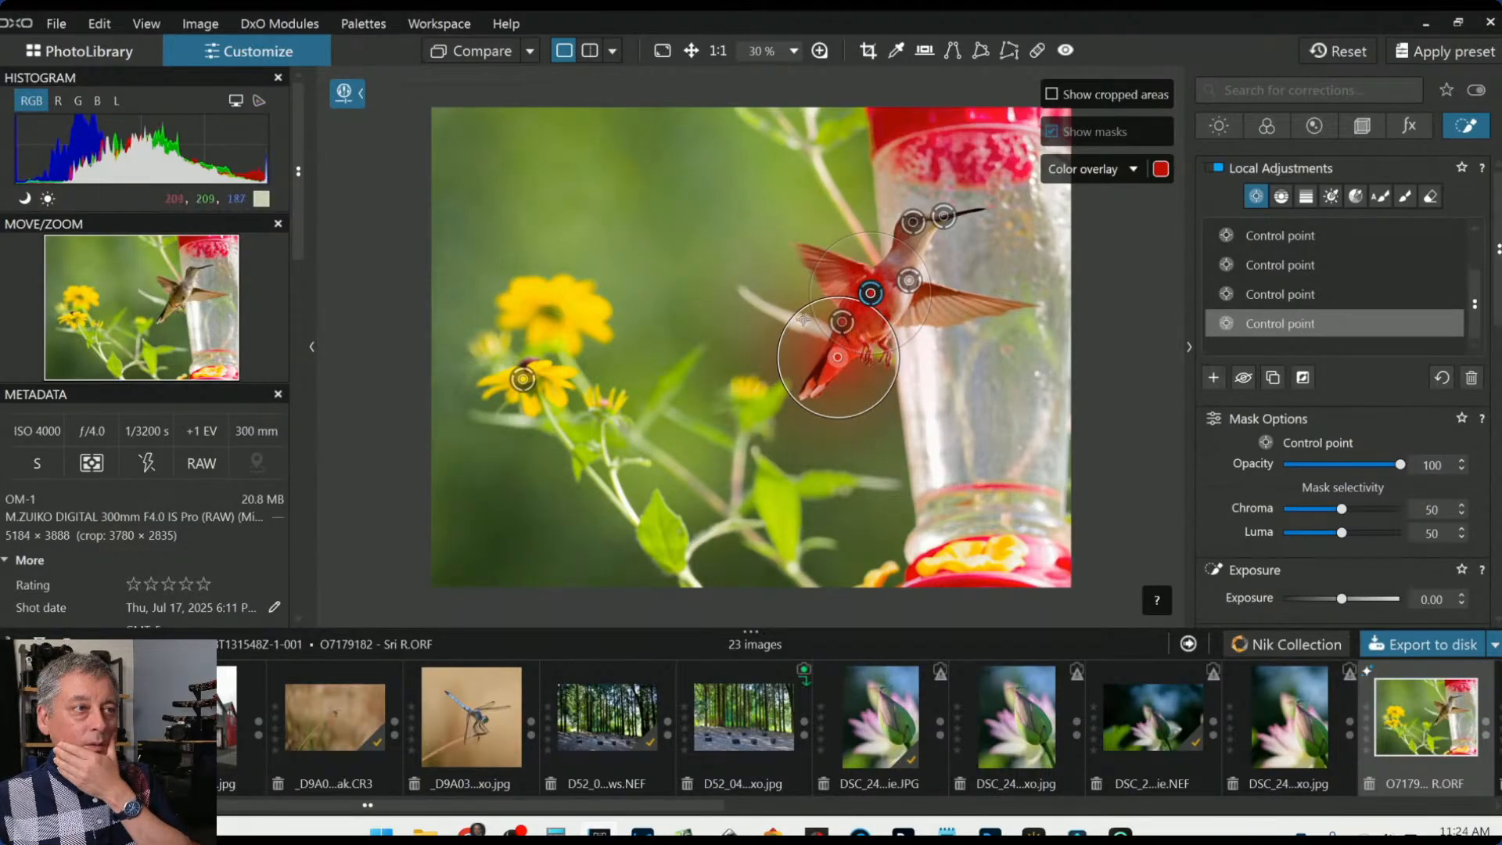
scroll(861, 339, "down", 5)
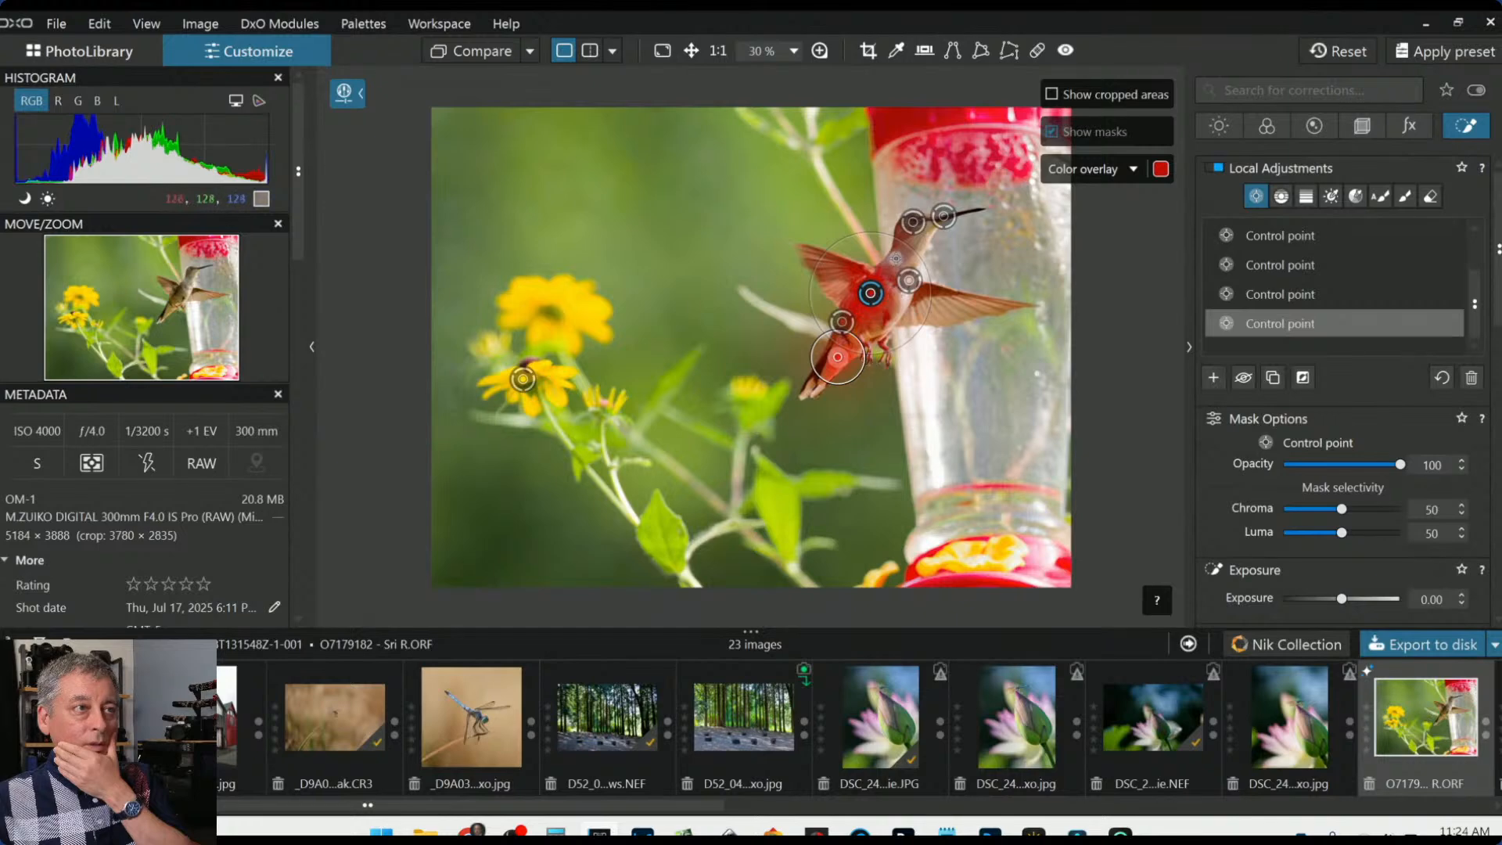
scroll(901, 241, "up", 4)
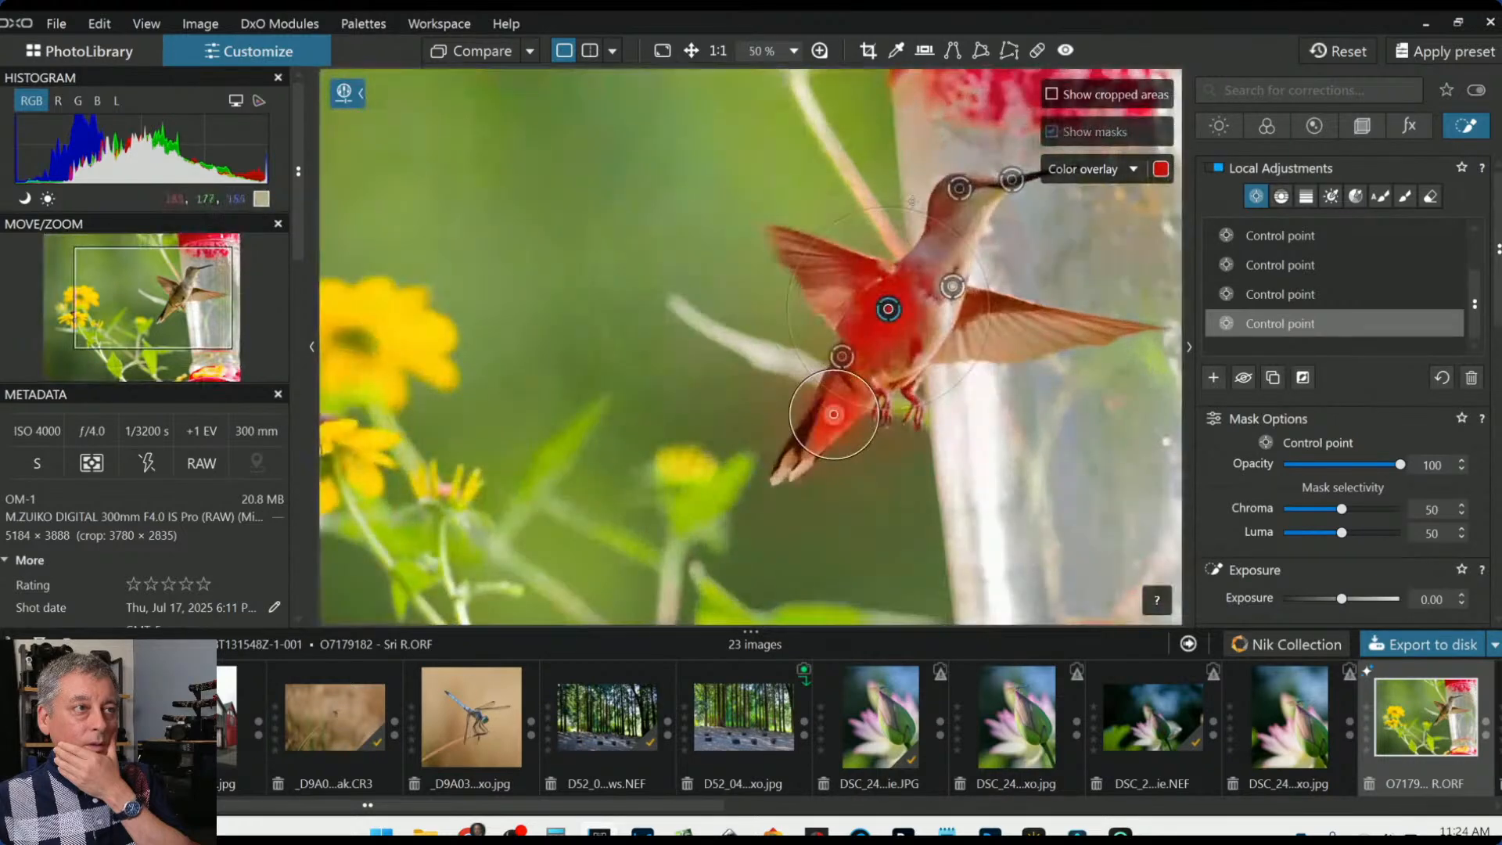
left_click(959, 211)
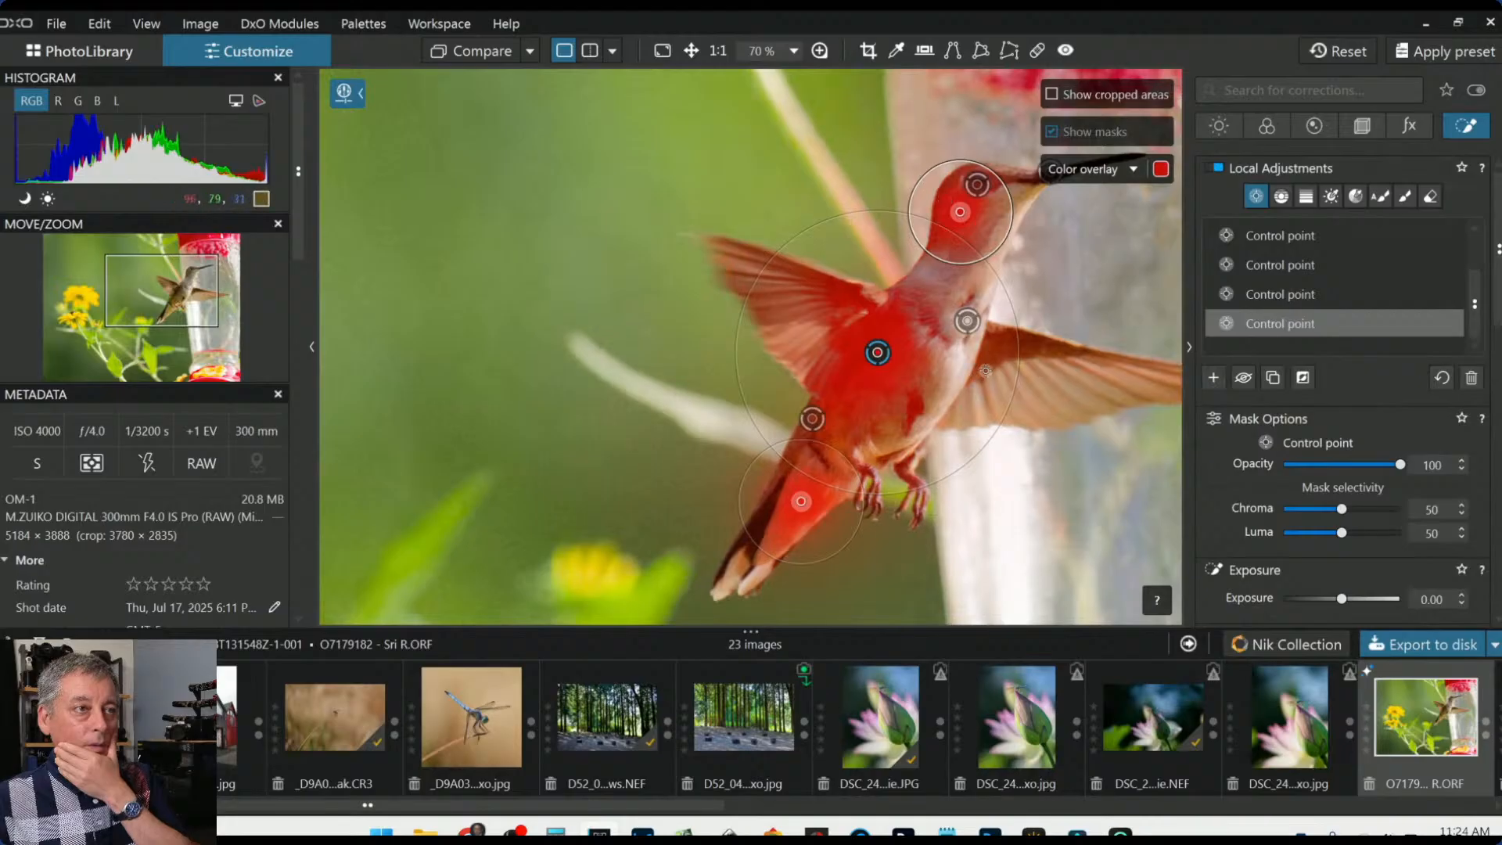
left_click(991, 356)
left_click(820, 294)
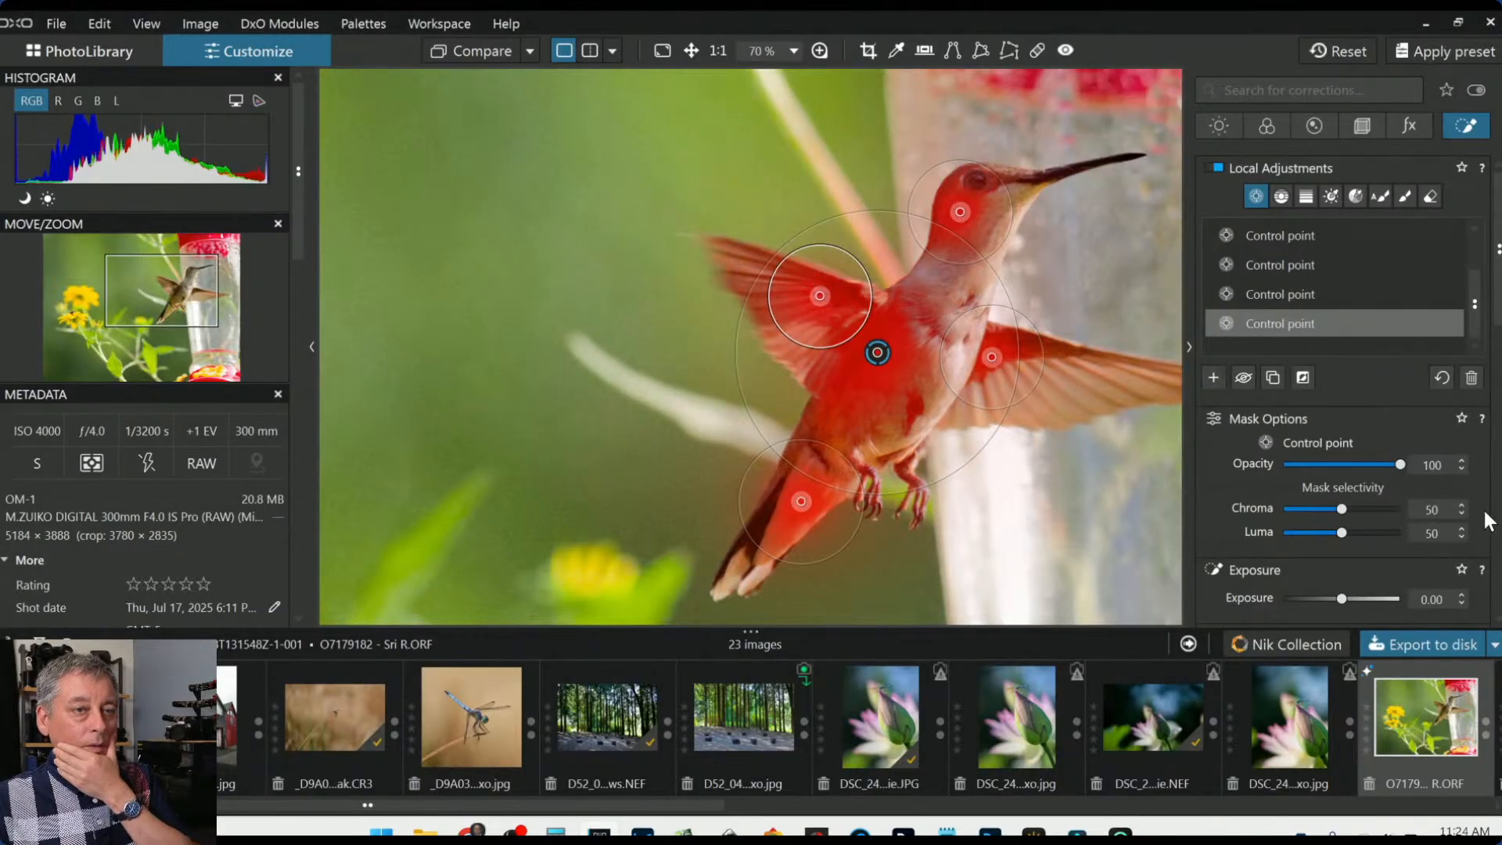
Brighten the whole-bird mask by setting its Exposure to 1.66
scroll(1382, 491, "down", 4)
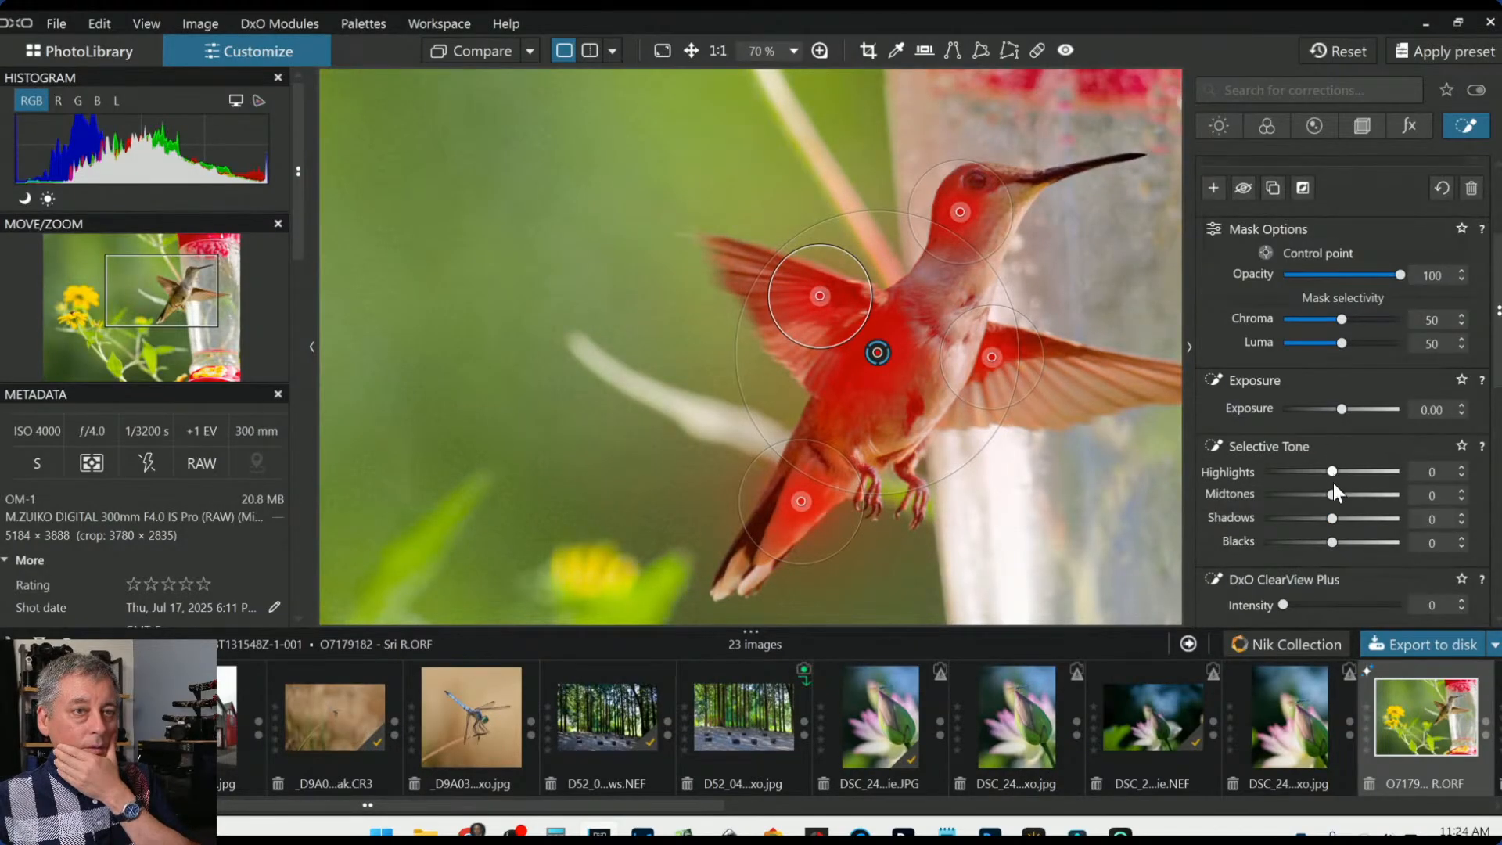
left_click_drag(1342, 413, 1359, 414)
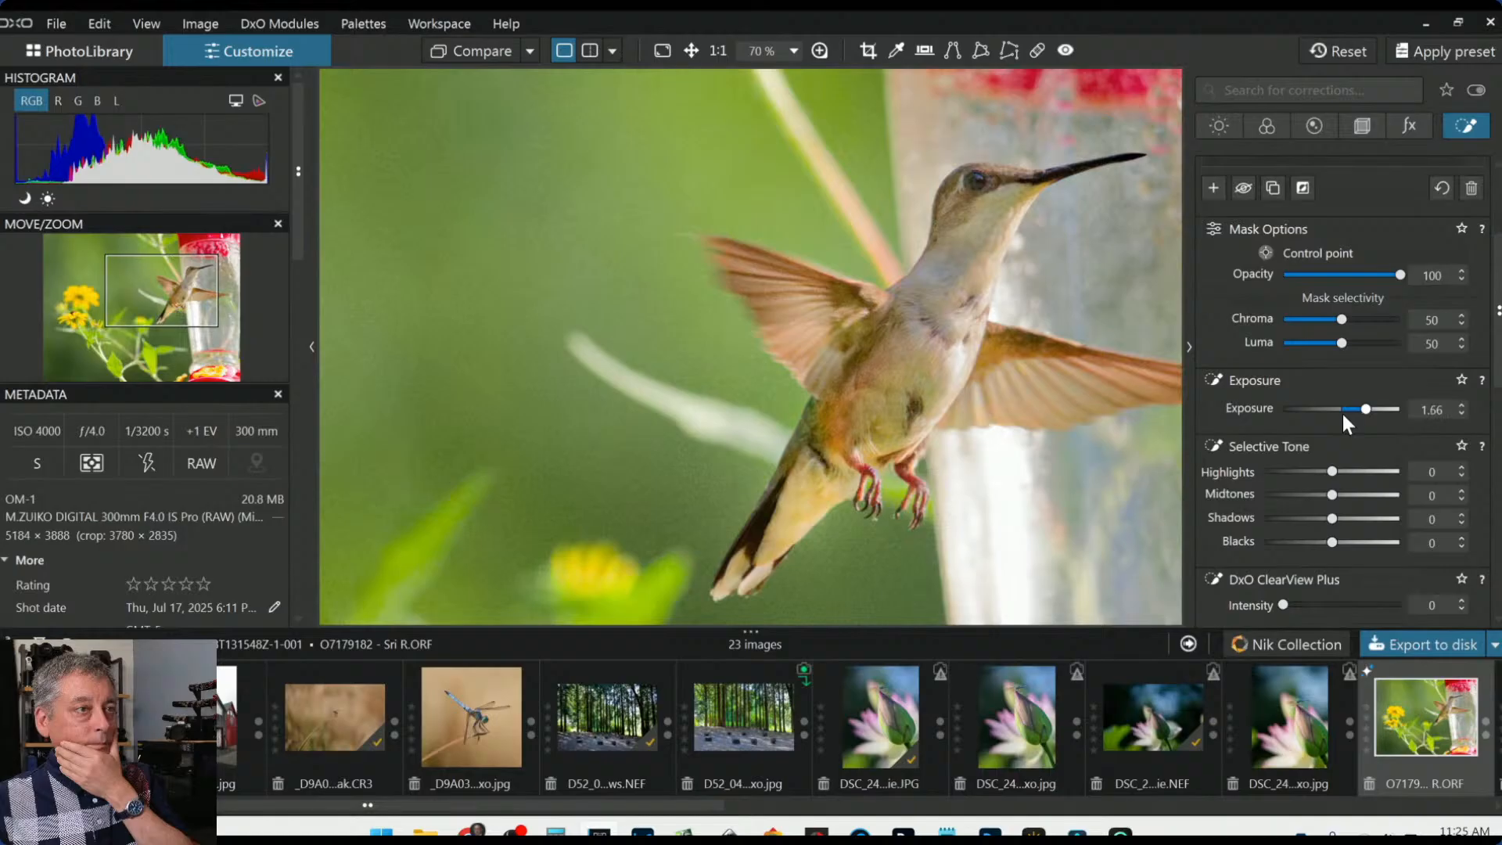
scroll(1058, 419, "down", 5)
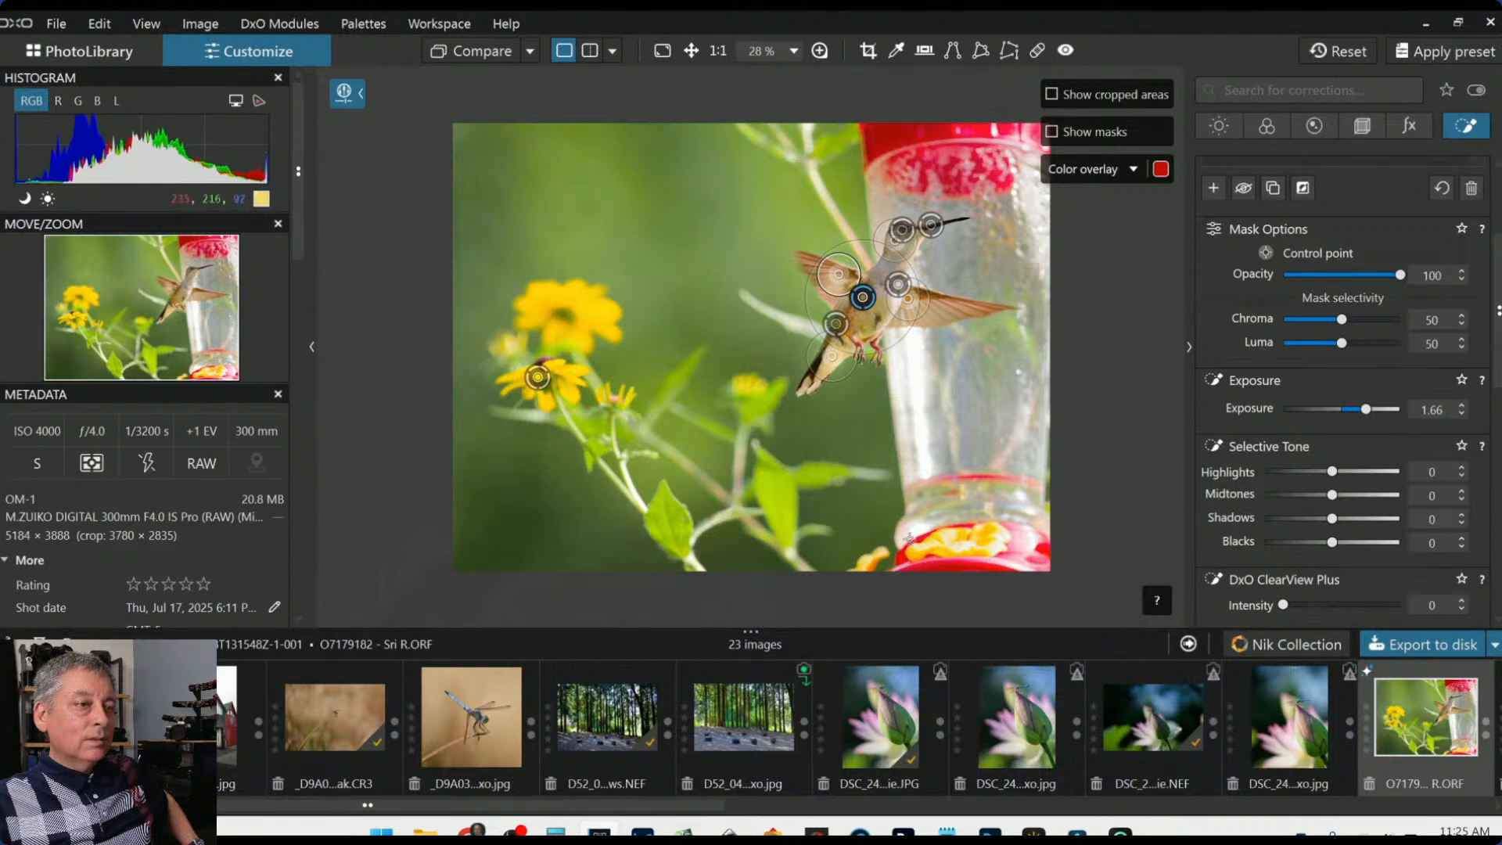
Change the photo's crop to a 3 × 2 aspect ratio and apply it
left_click(1302, 188)
left_click(1359, 125)
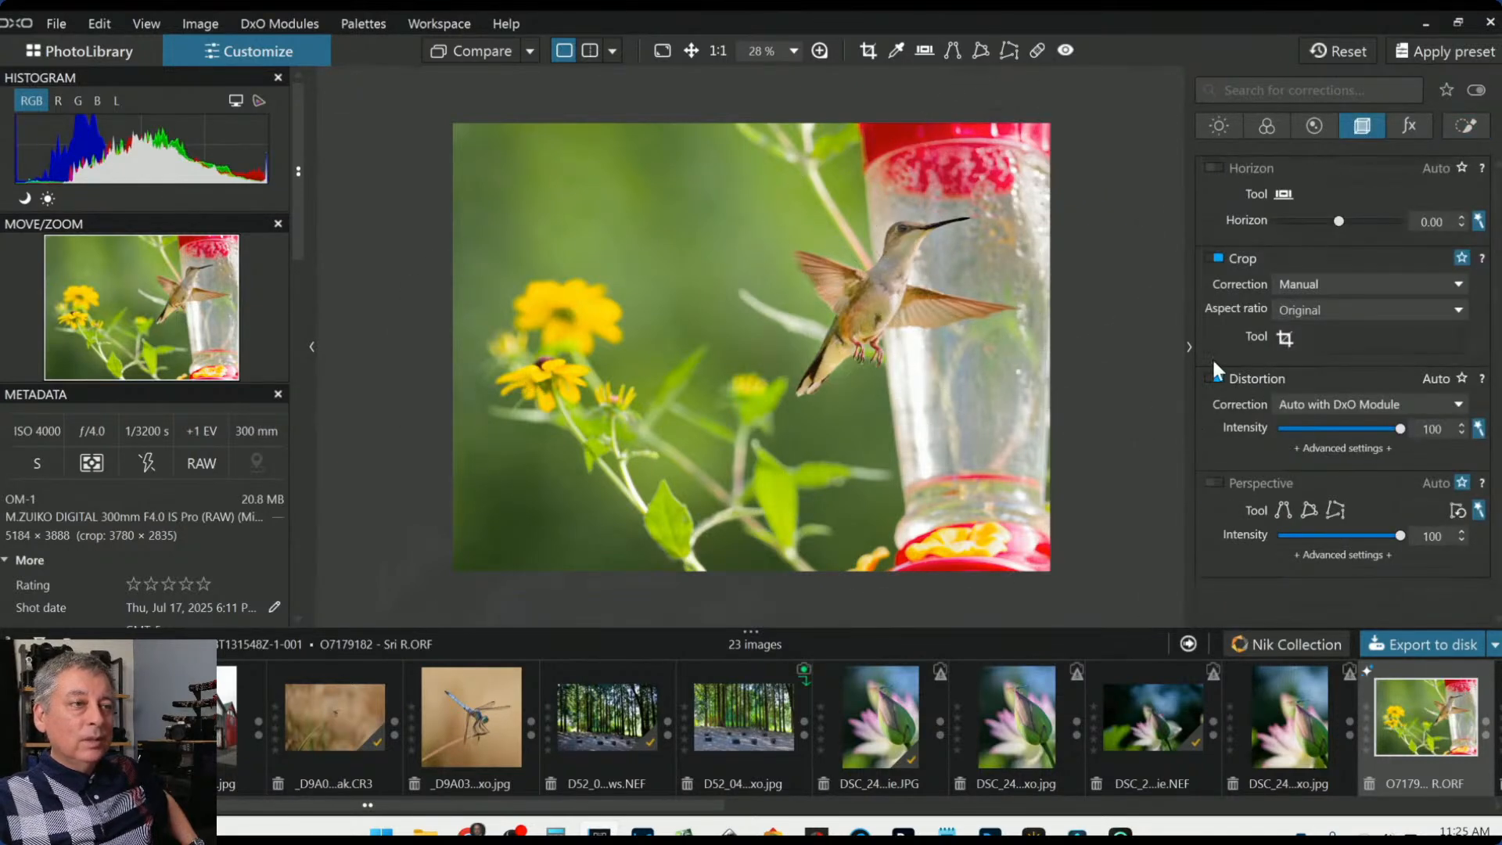
left_click(1284, 338)
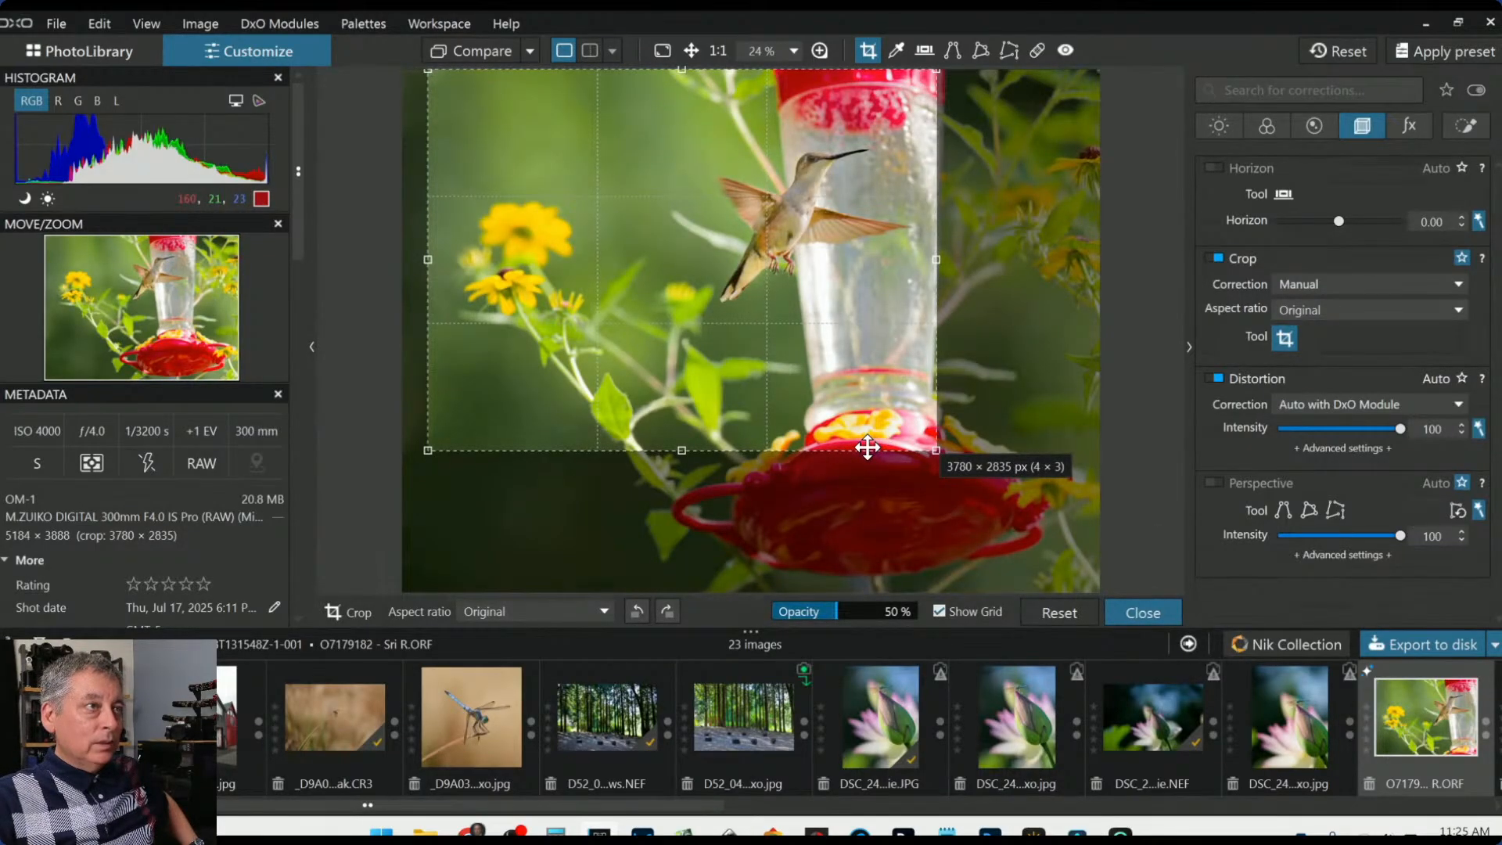
left_click(1314, 308)
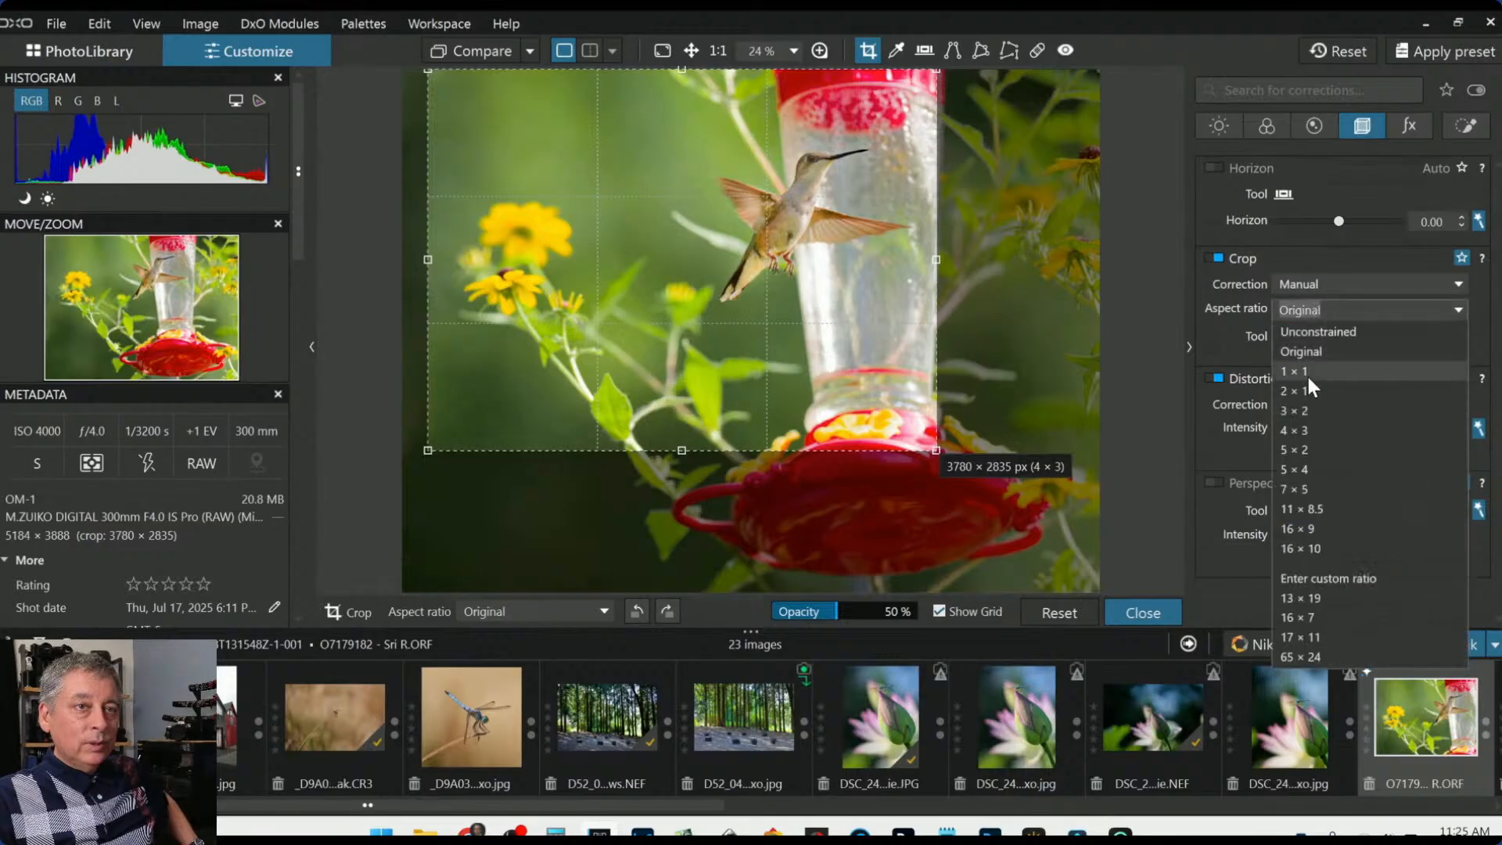
left_click(1307, 400)
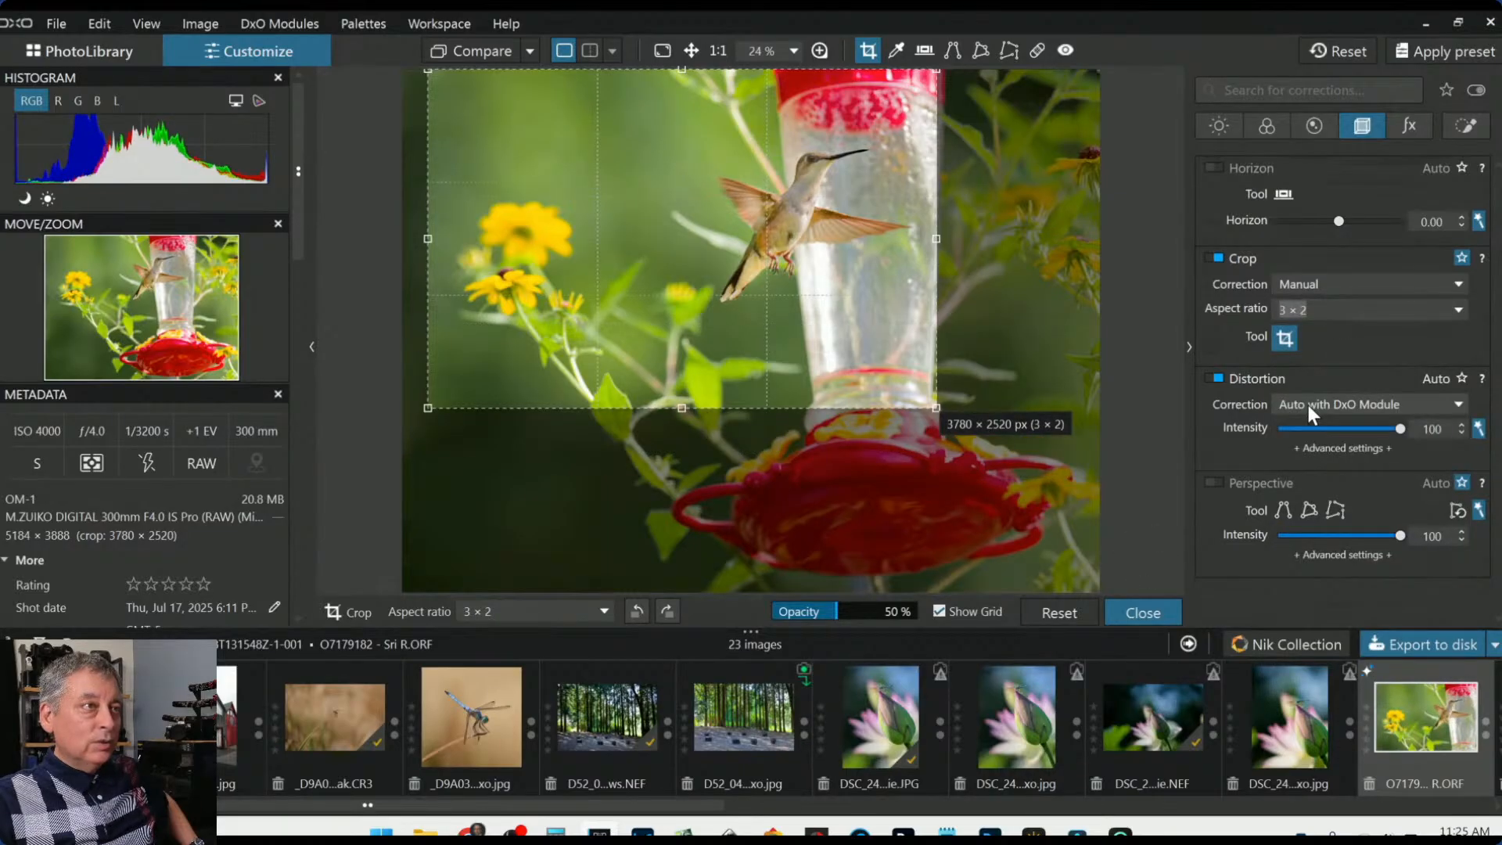
key("Return")
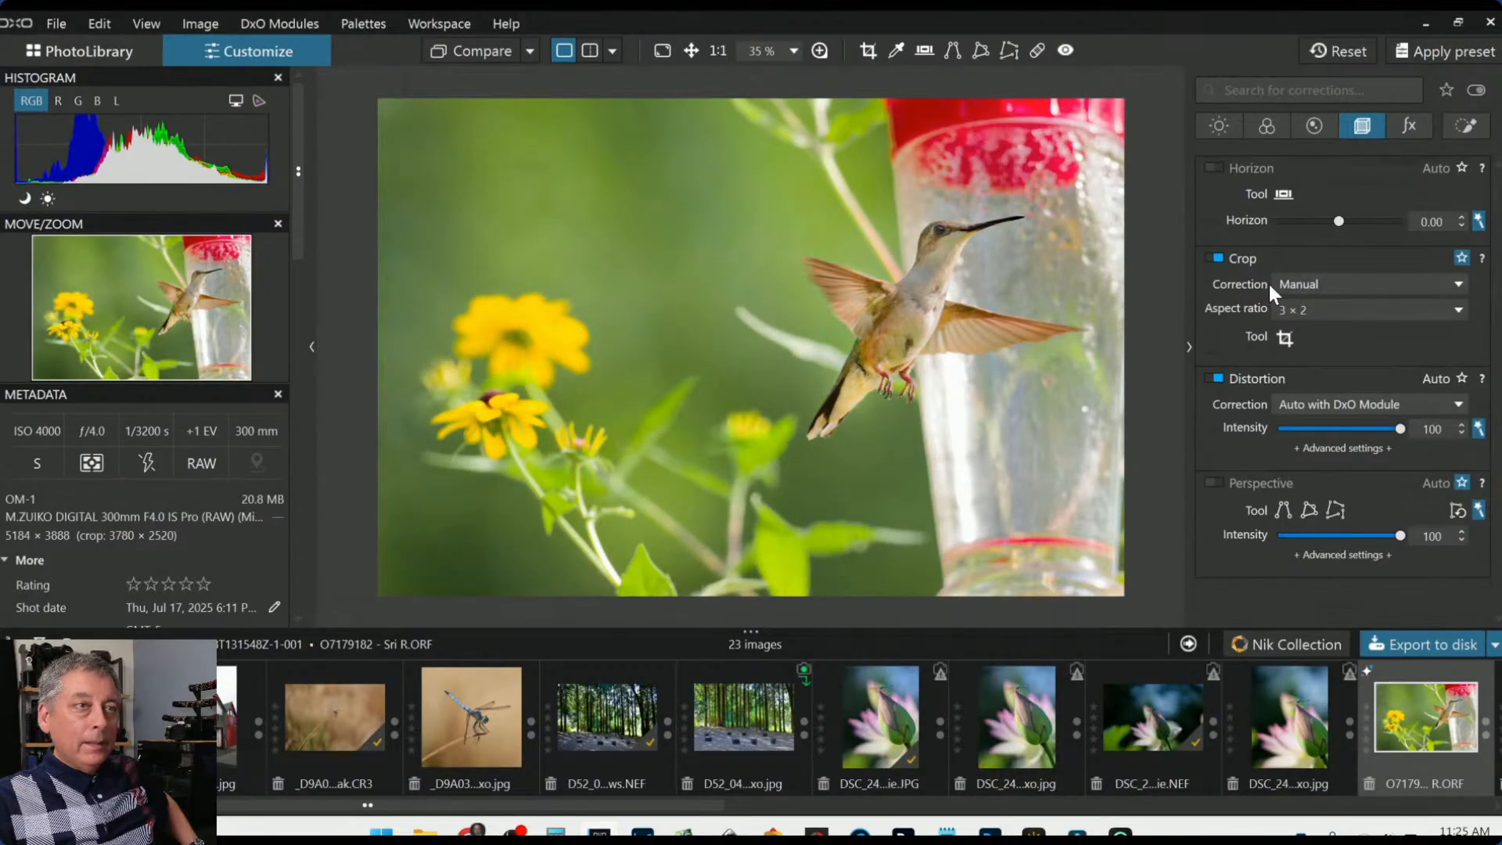
Lift the whole-bird mask's Selective Tone by setting Midtones to 20 and Shadows to 15
left_click(1464, 125)
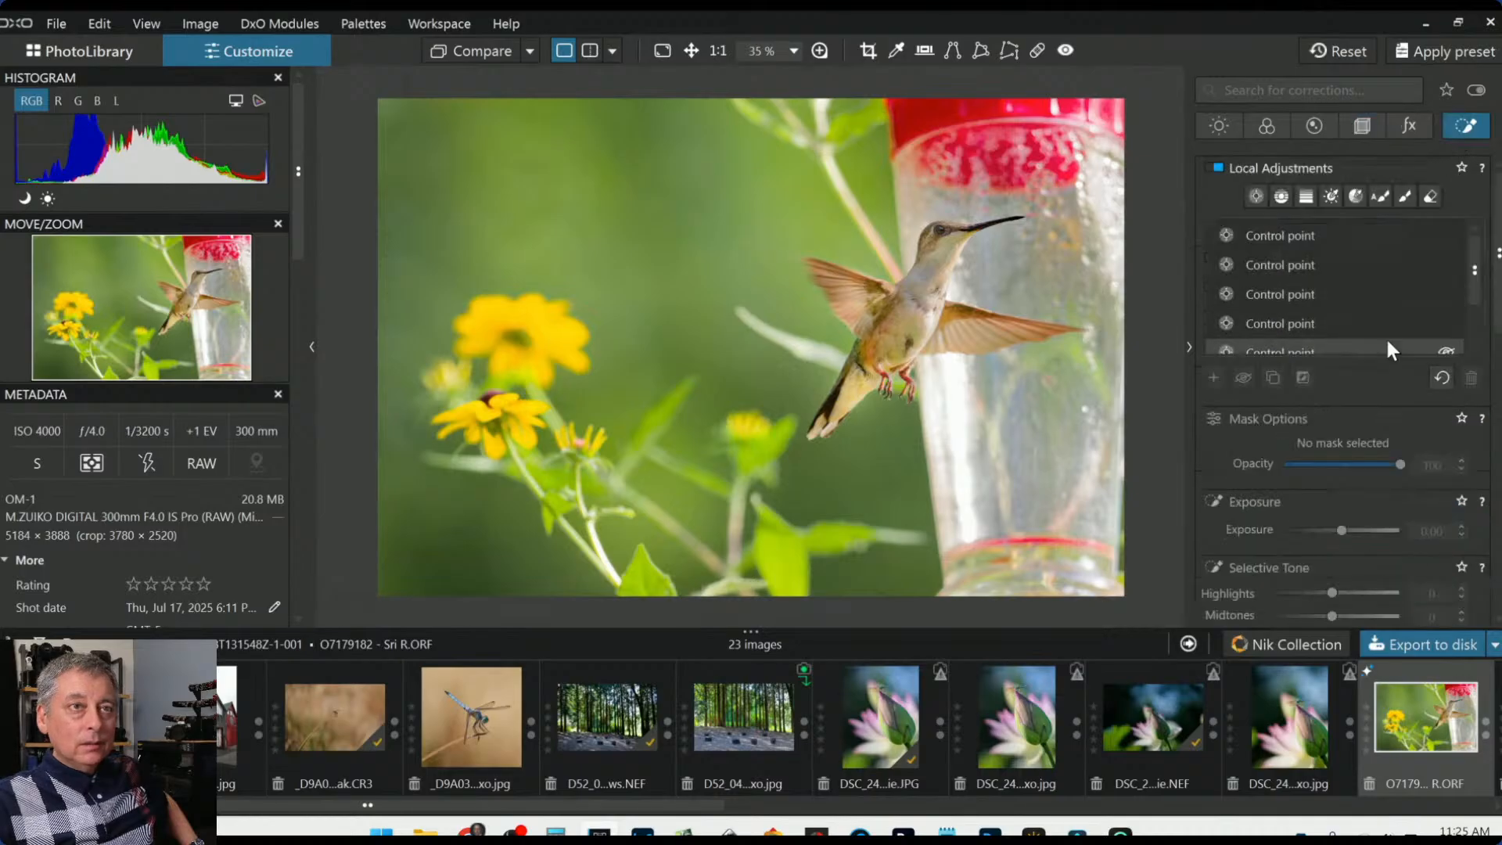
left_click(1339, 323)
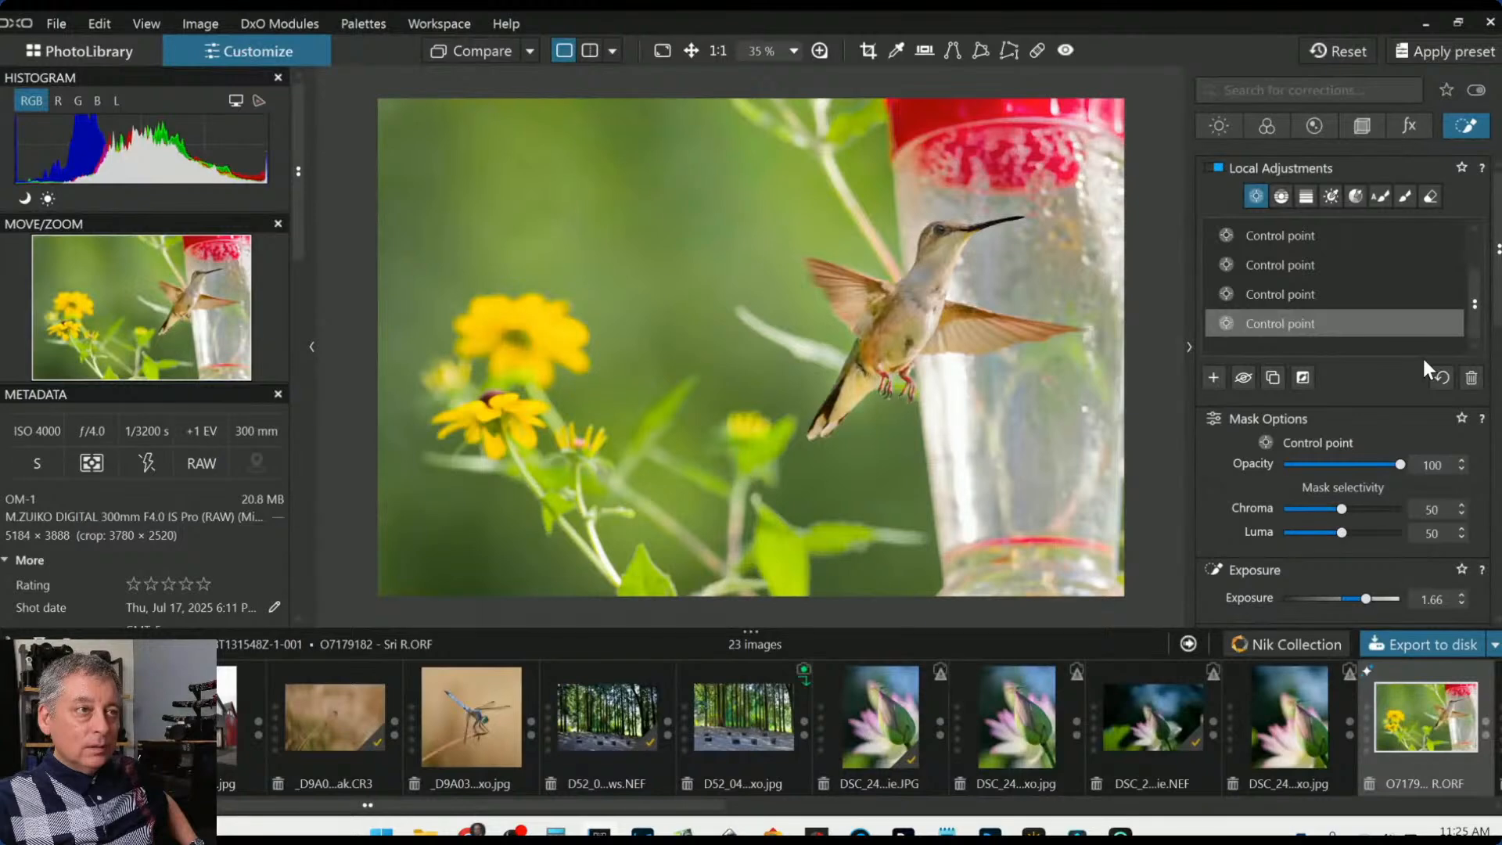
scroll(915, 250, "up", 2)
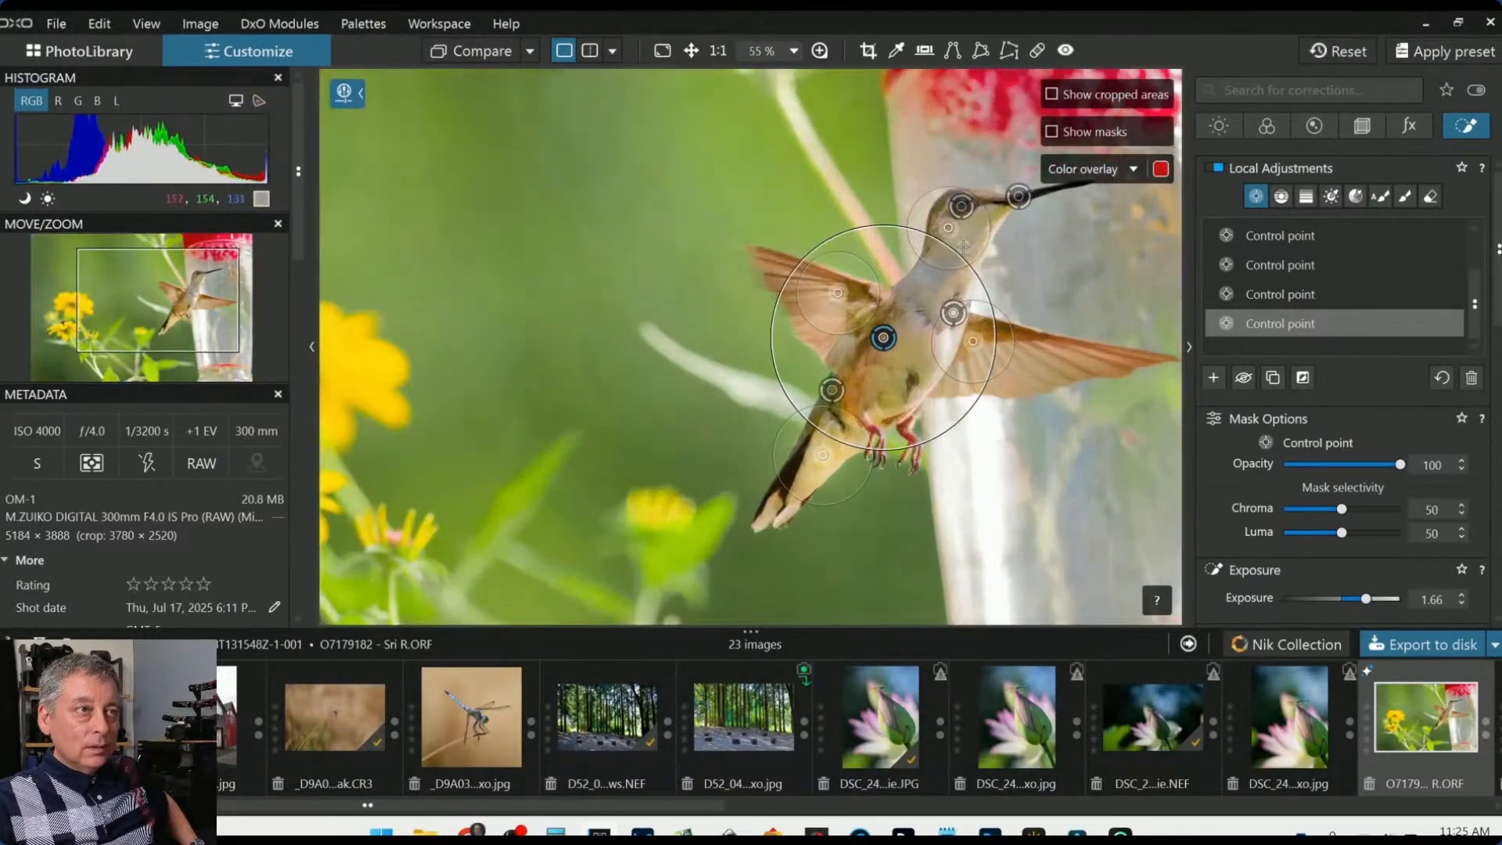
left_click(998, 195)
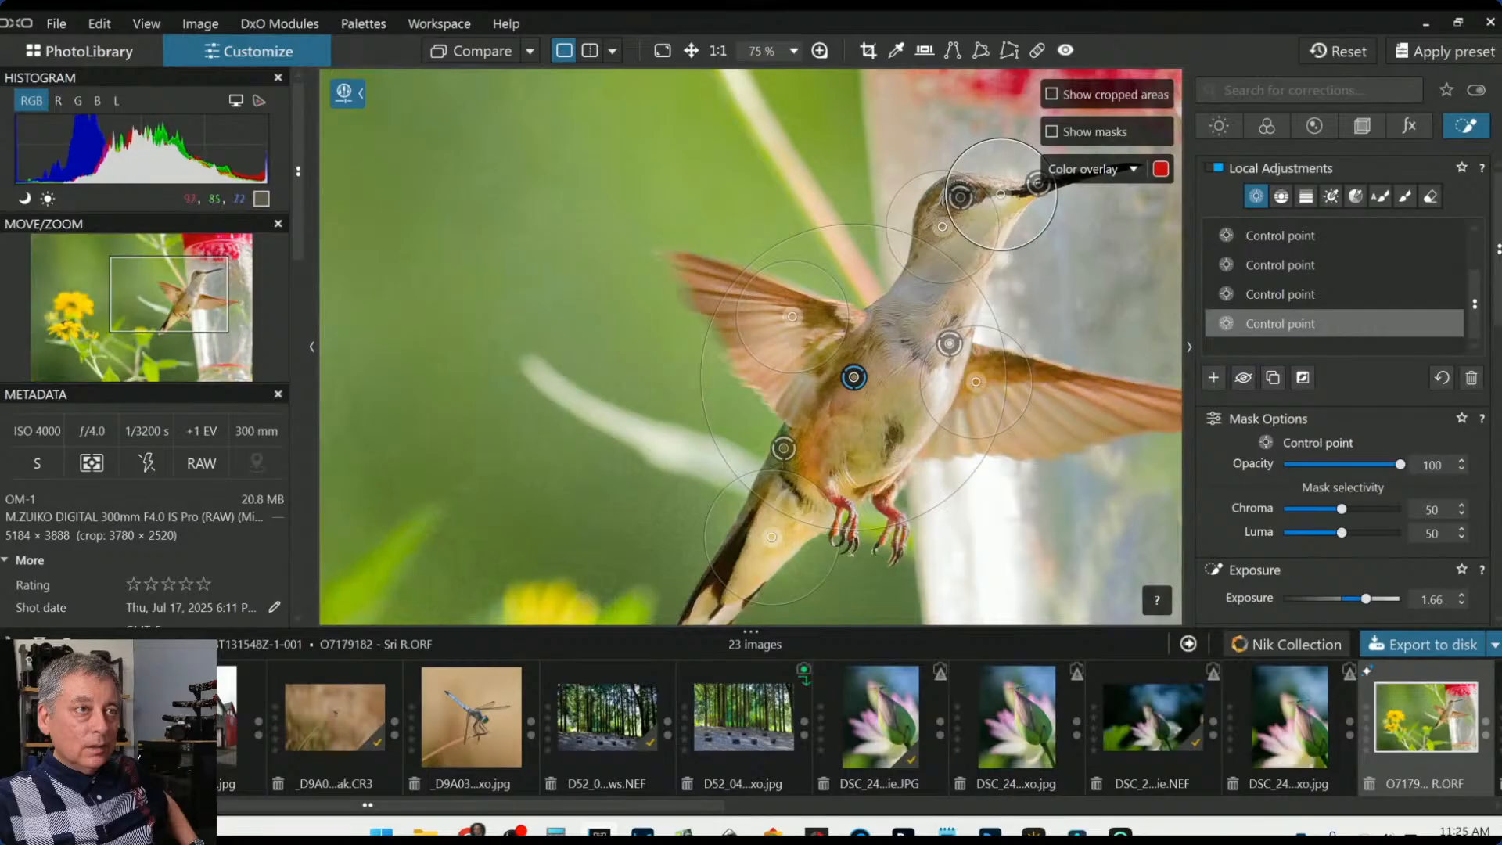
left_click_drag(1001, 194, 995, 187)
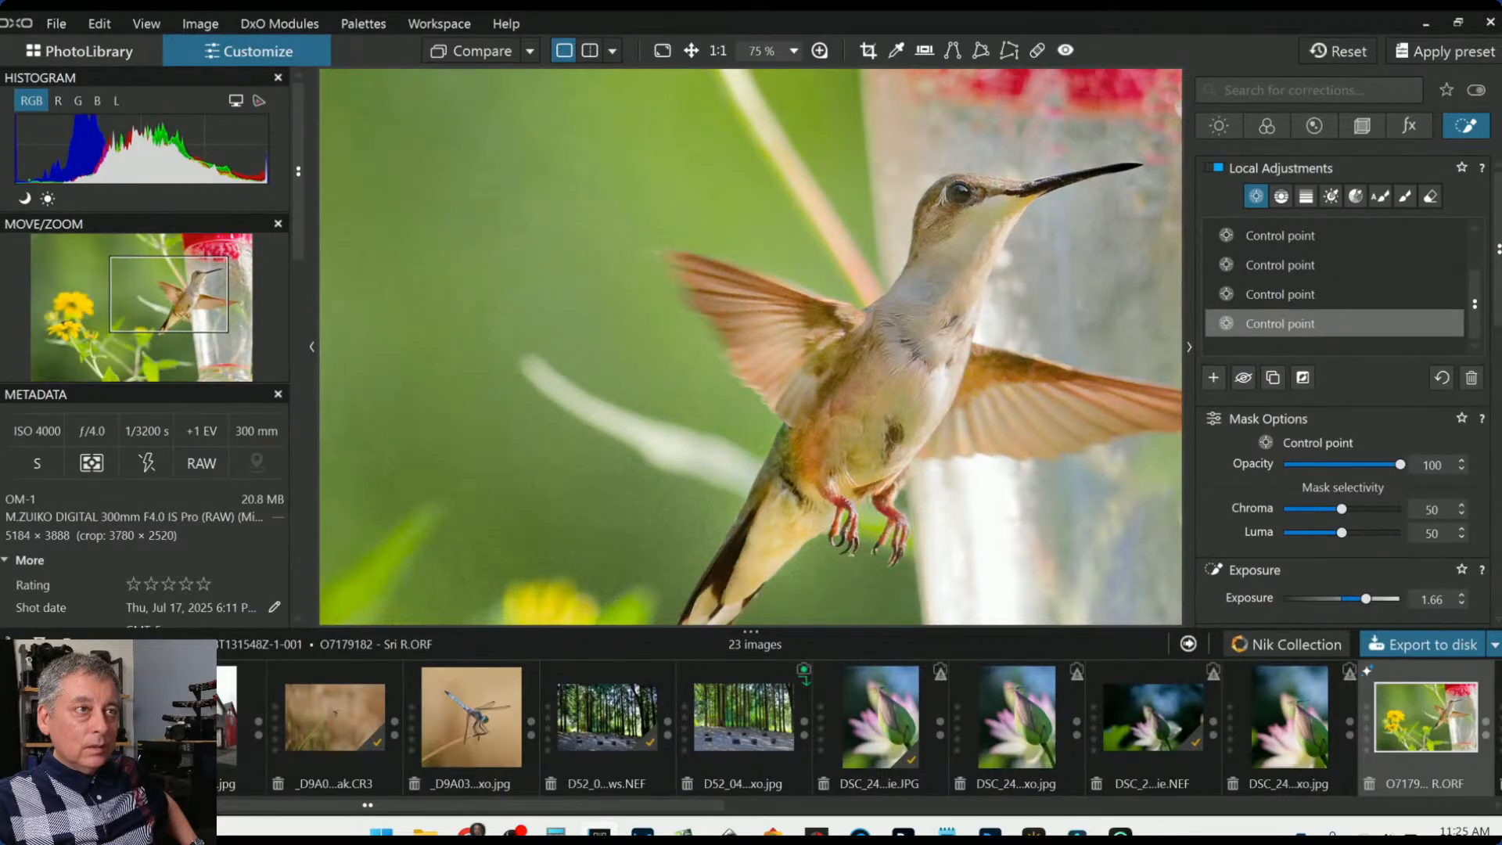
scroll(1453, 468, "down", 3)
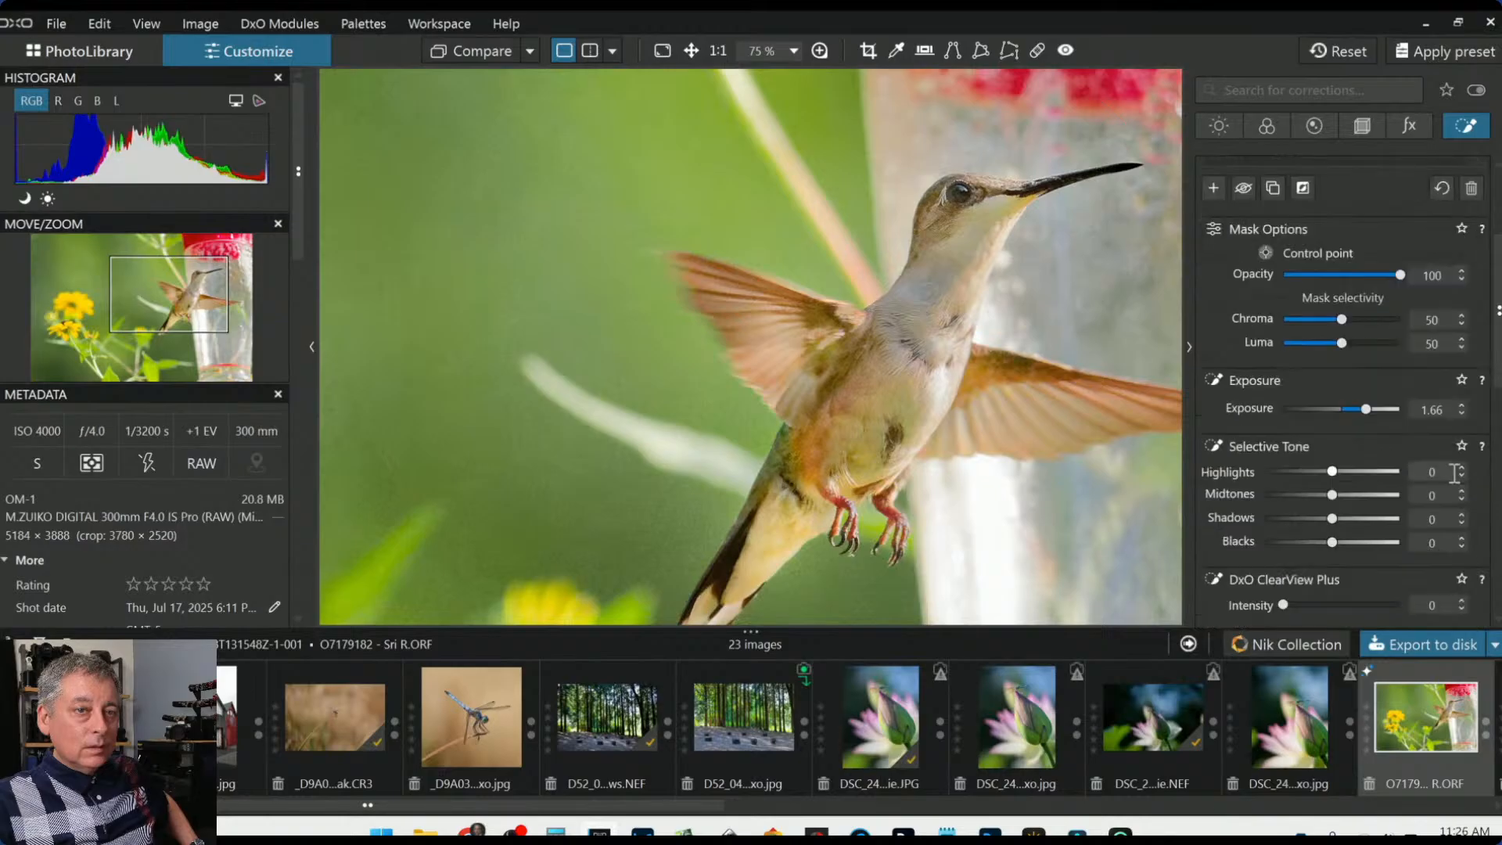
left_click_drag(1333, 519, 1353, 499)
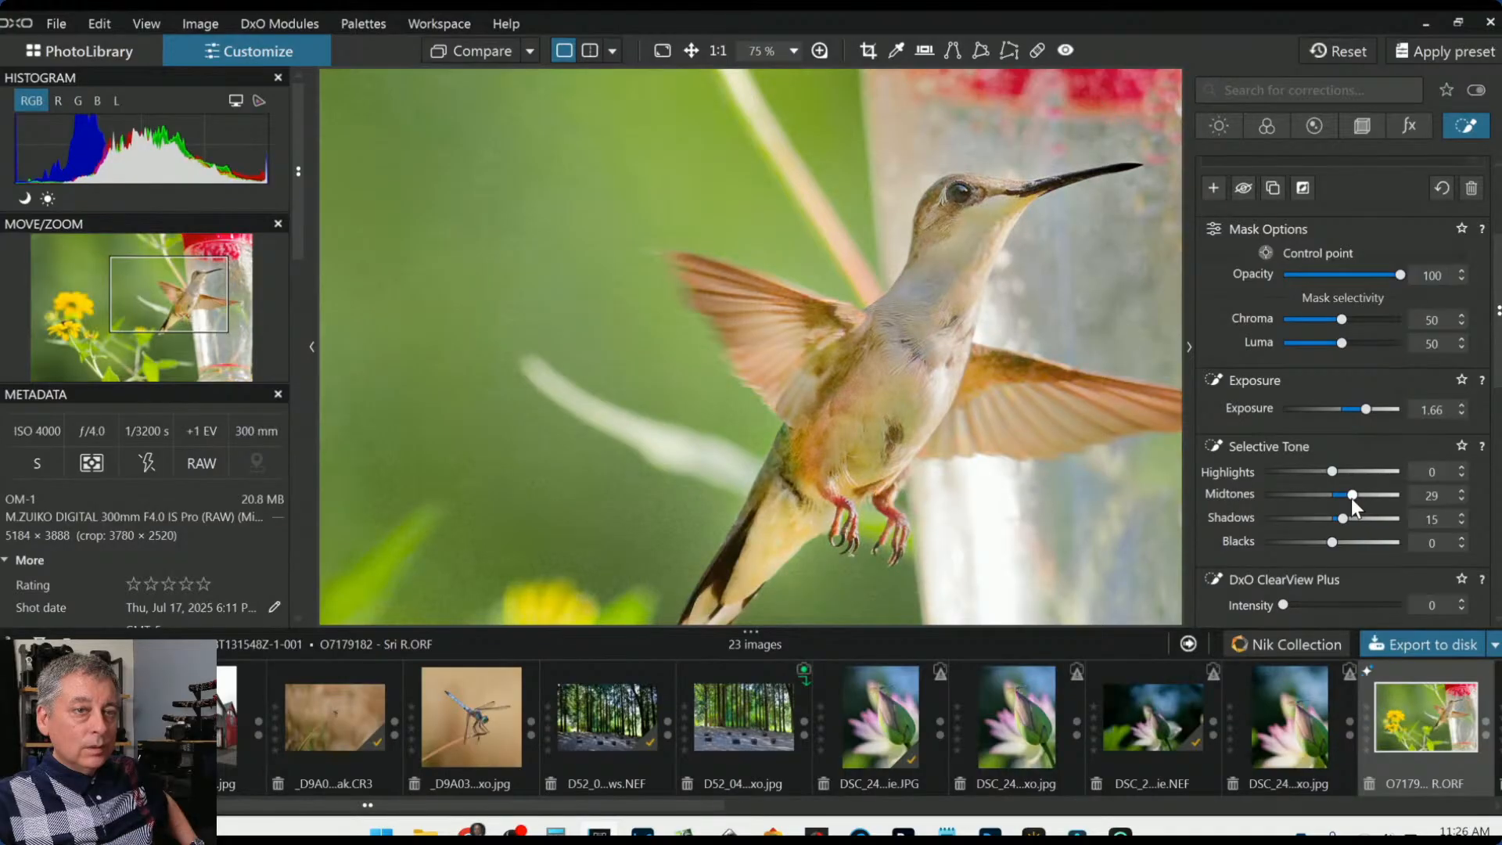
scroll(1101, 463, "down", 3)
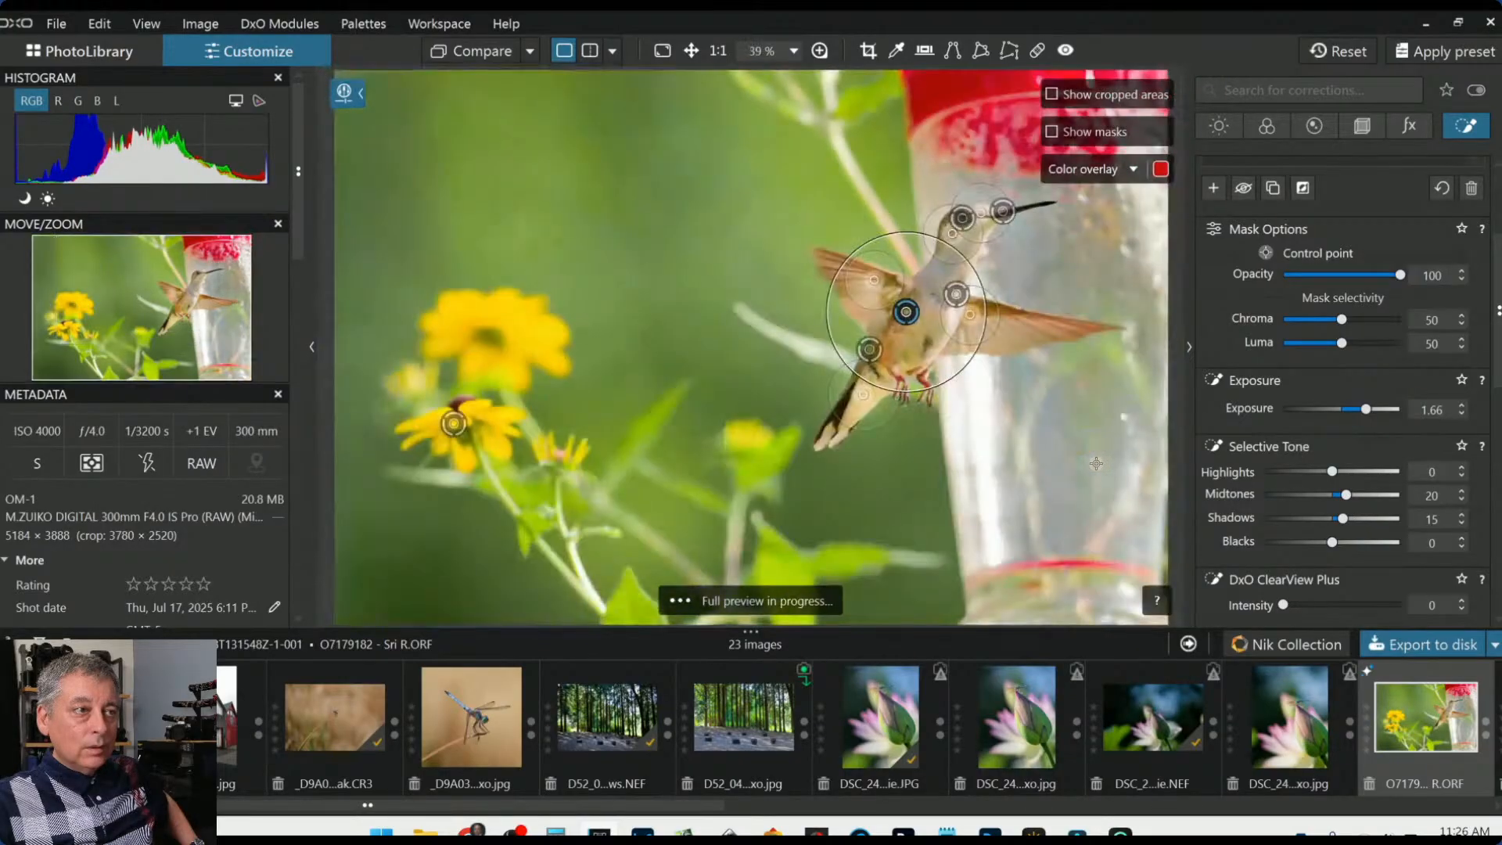
scroll(1265, 480, "down", 3)
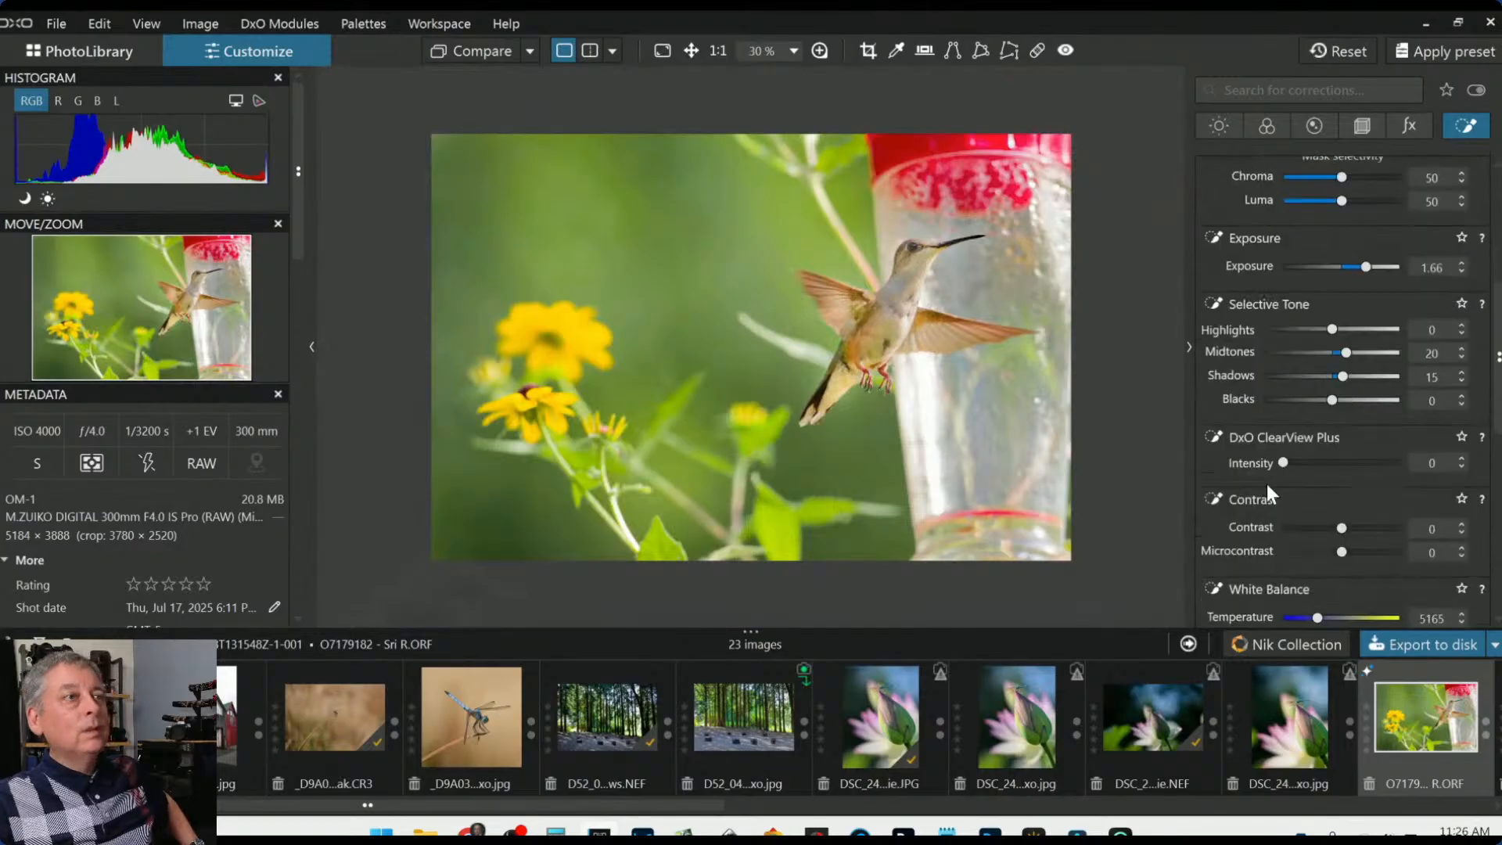
scroll(986, 435, "down", 1)
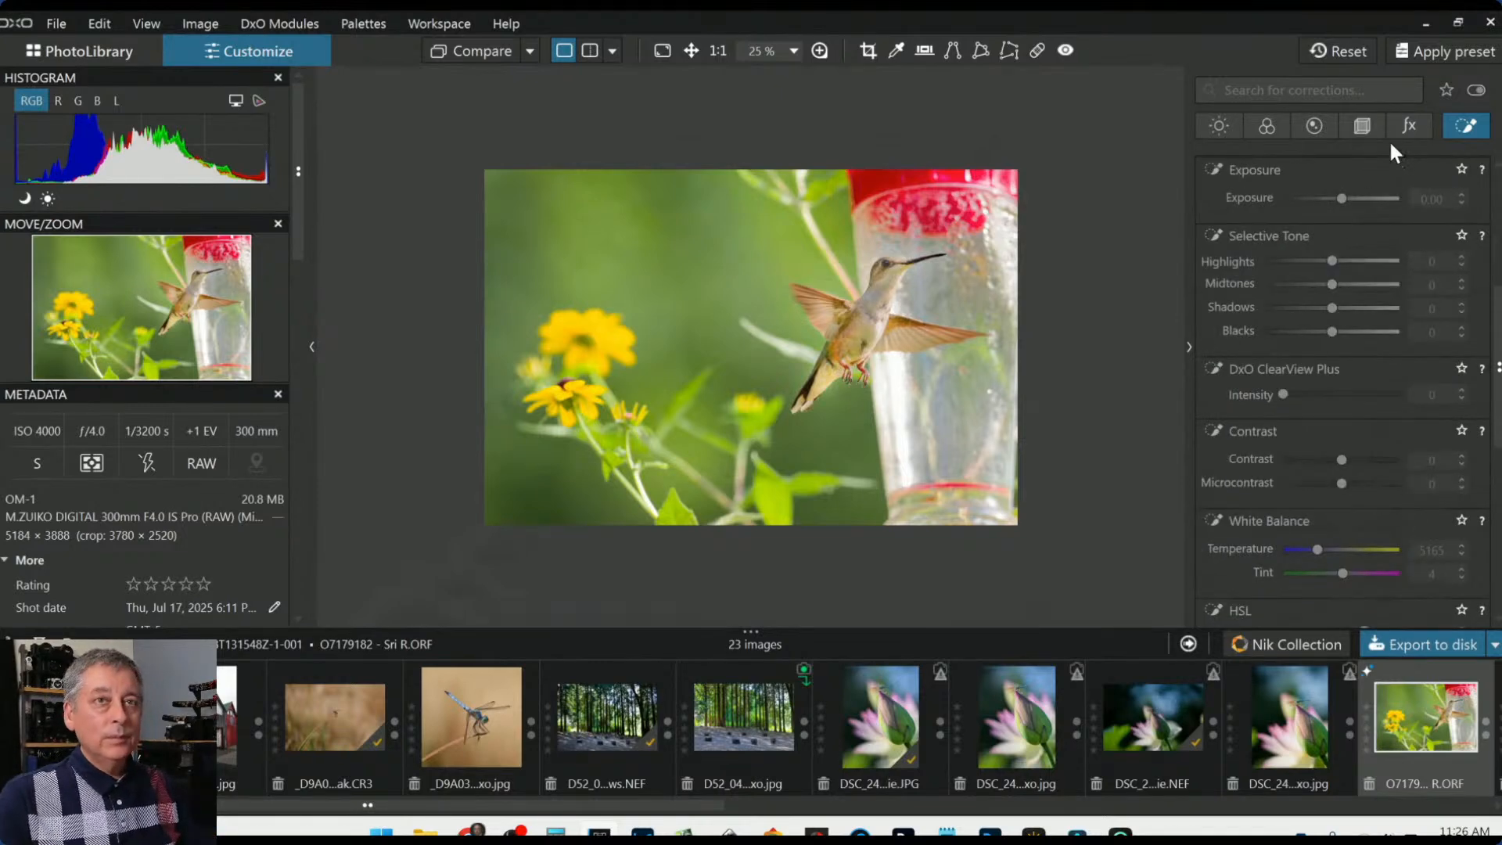
Add a new control point mask centered on the hummingbird's body, with its circle extending beyond the feeder and over the surrounding background
scroll(1348, 254, "up", 4)
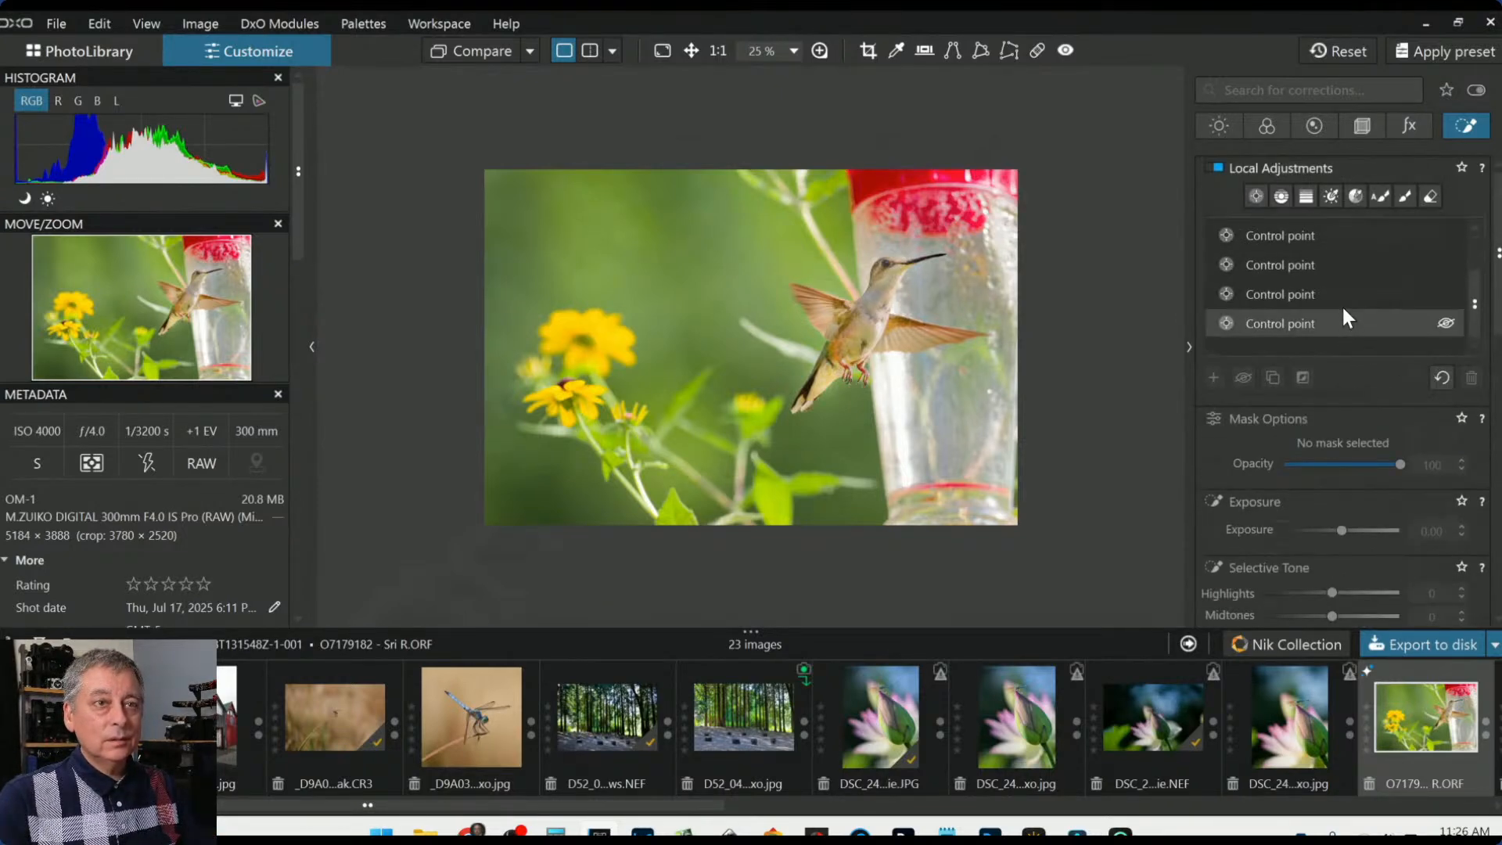
scroll(1285, 354, "up", 1)
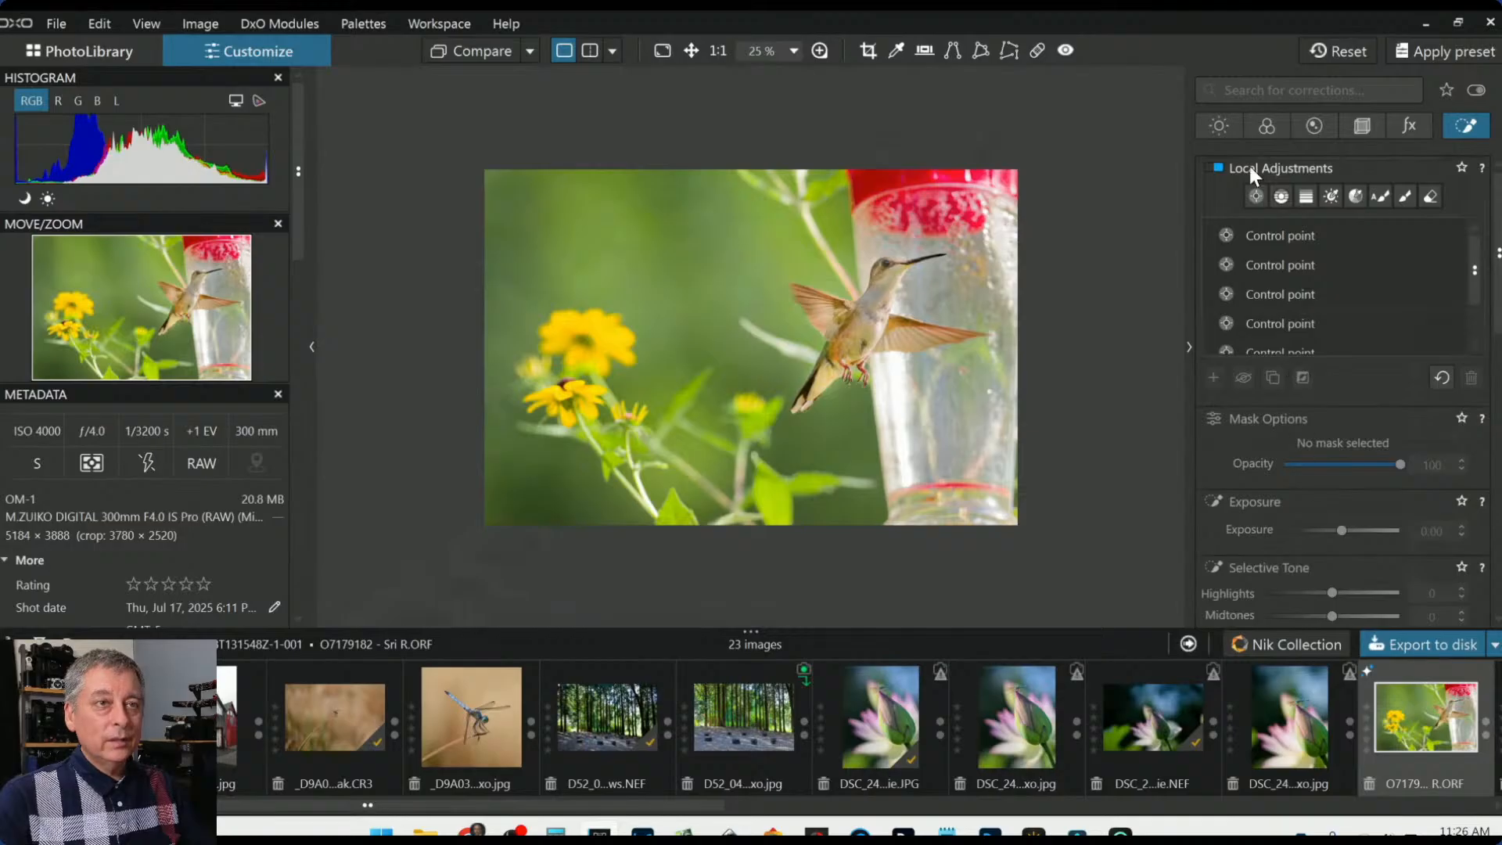
left_click(1254, 196)
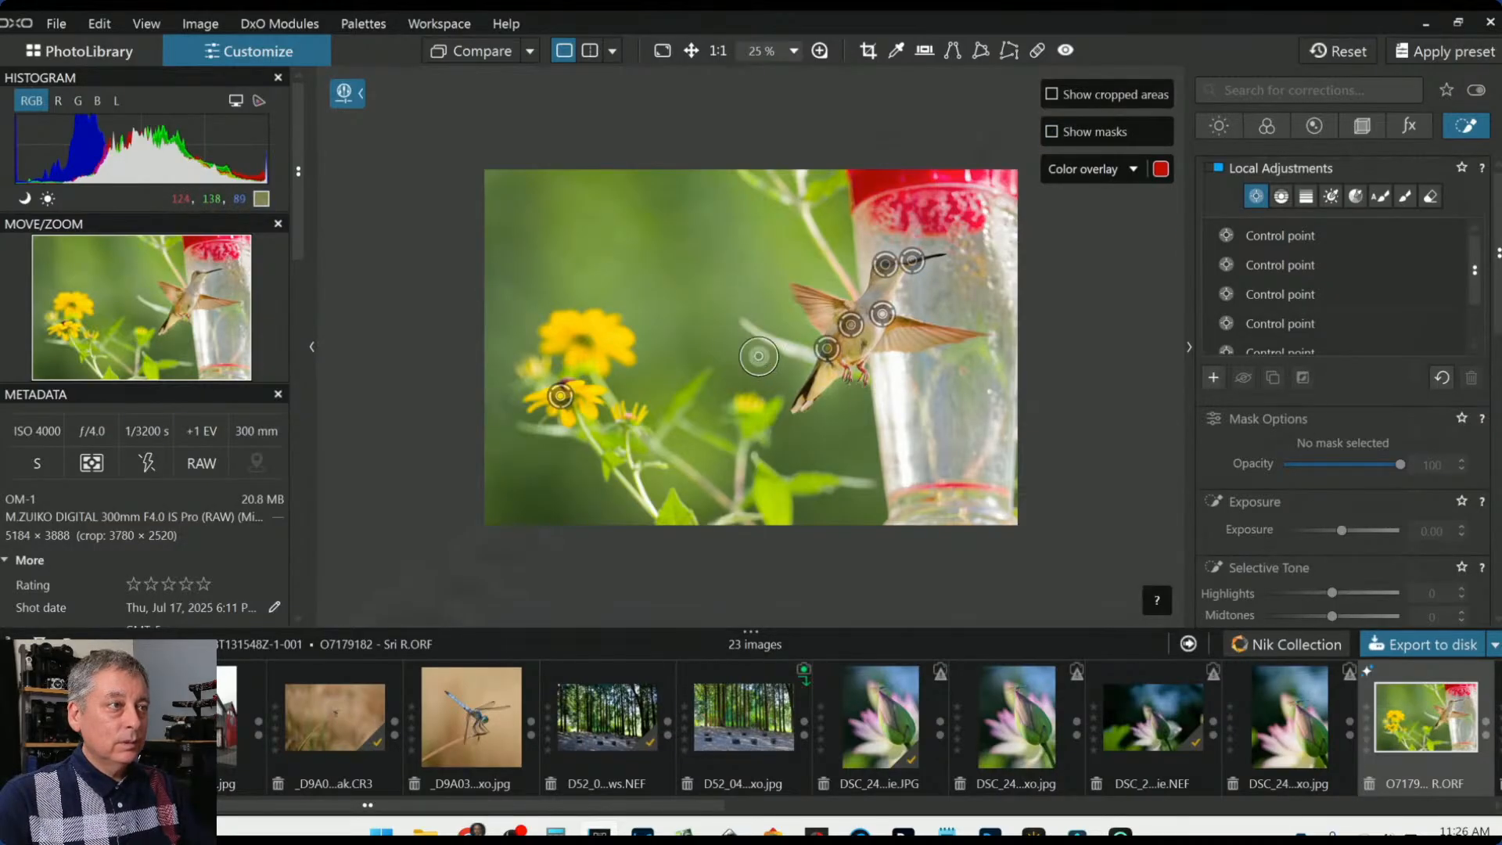
left_click(758, 356)
left_click_drag(758, 356, 924, 585)
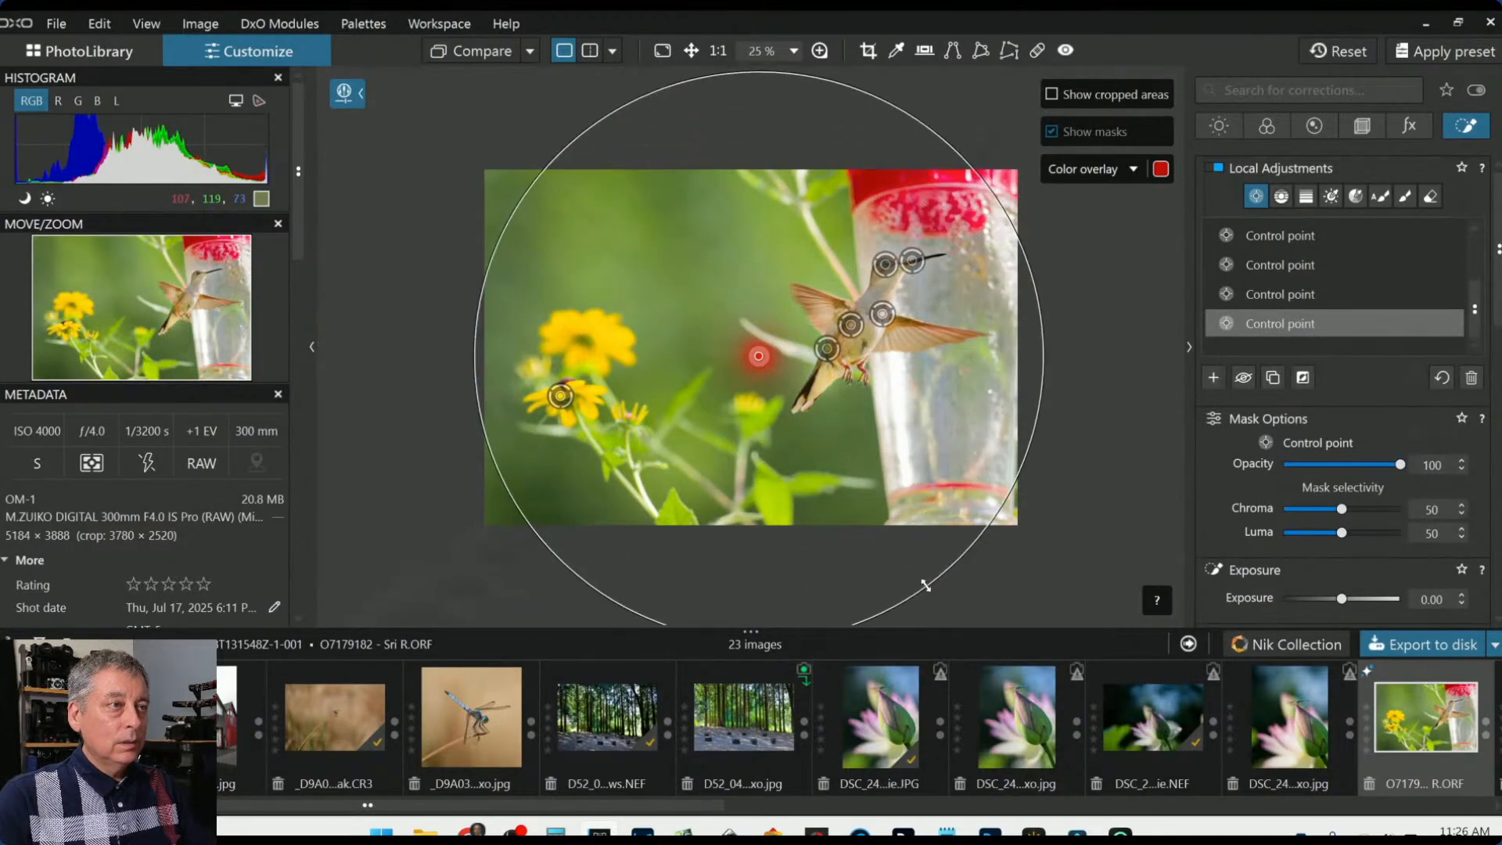
left_click_drag(758, 356, 852, 354)
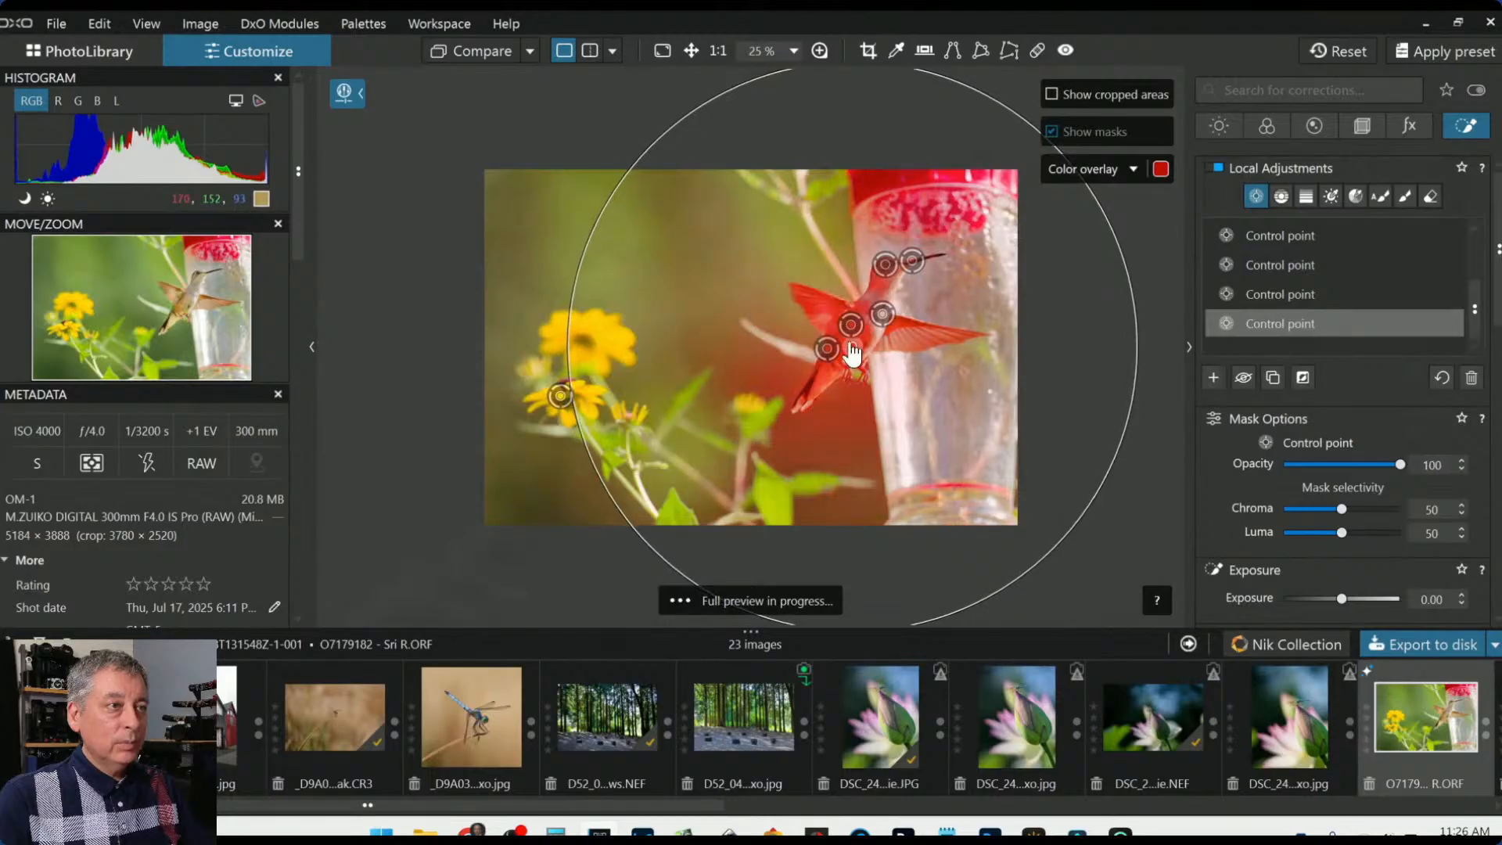
Set the new mask's Chroma and Luma selectivity to 0 and invert it so it covers the area away from the bird
left_click(1282, 508)
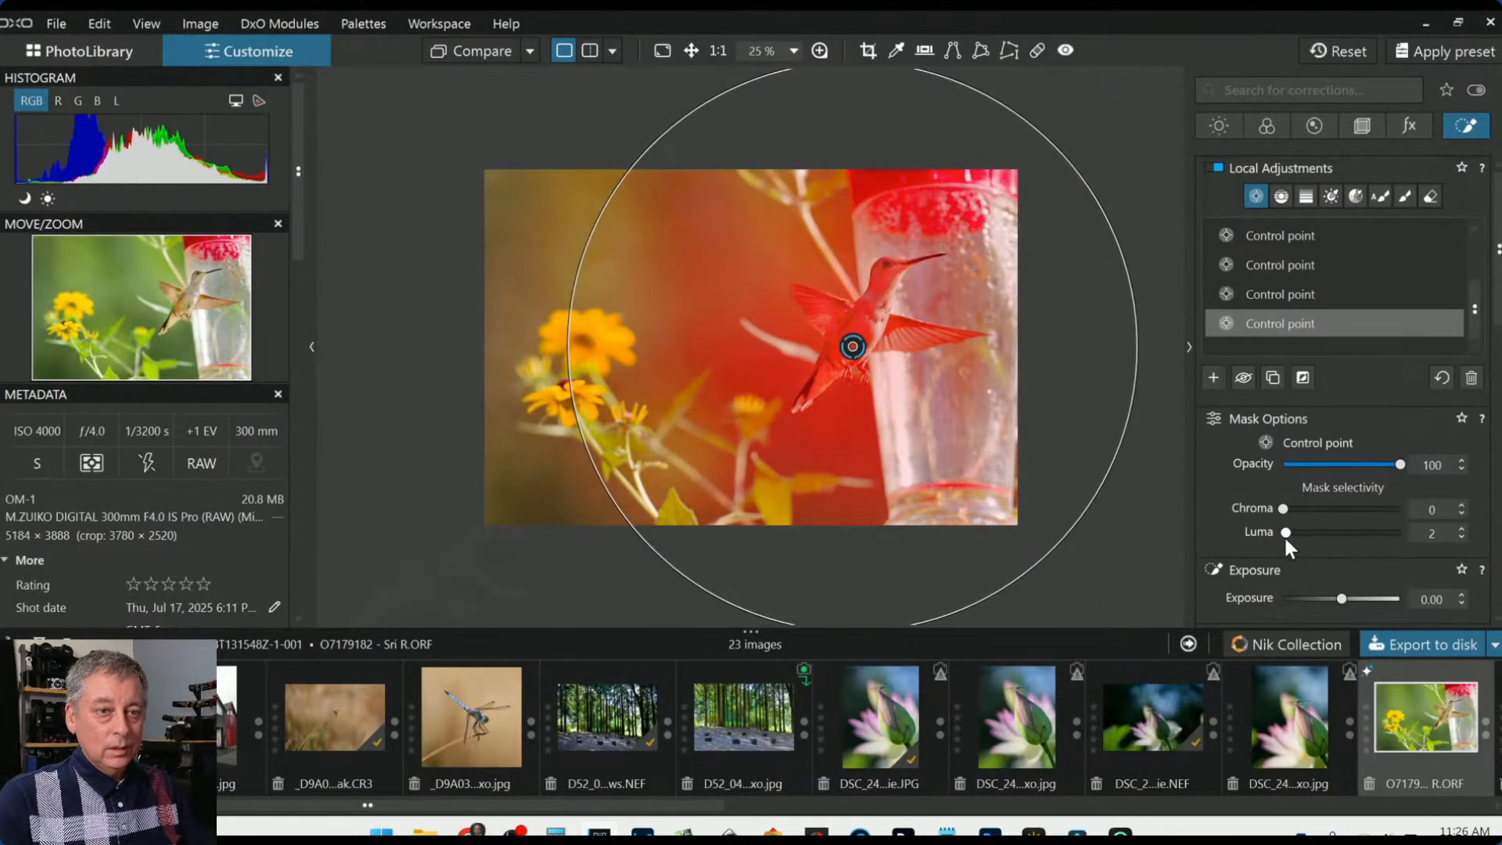
left_click_drag(1284, 534, 1267, 529)
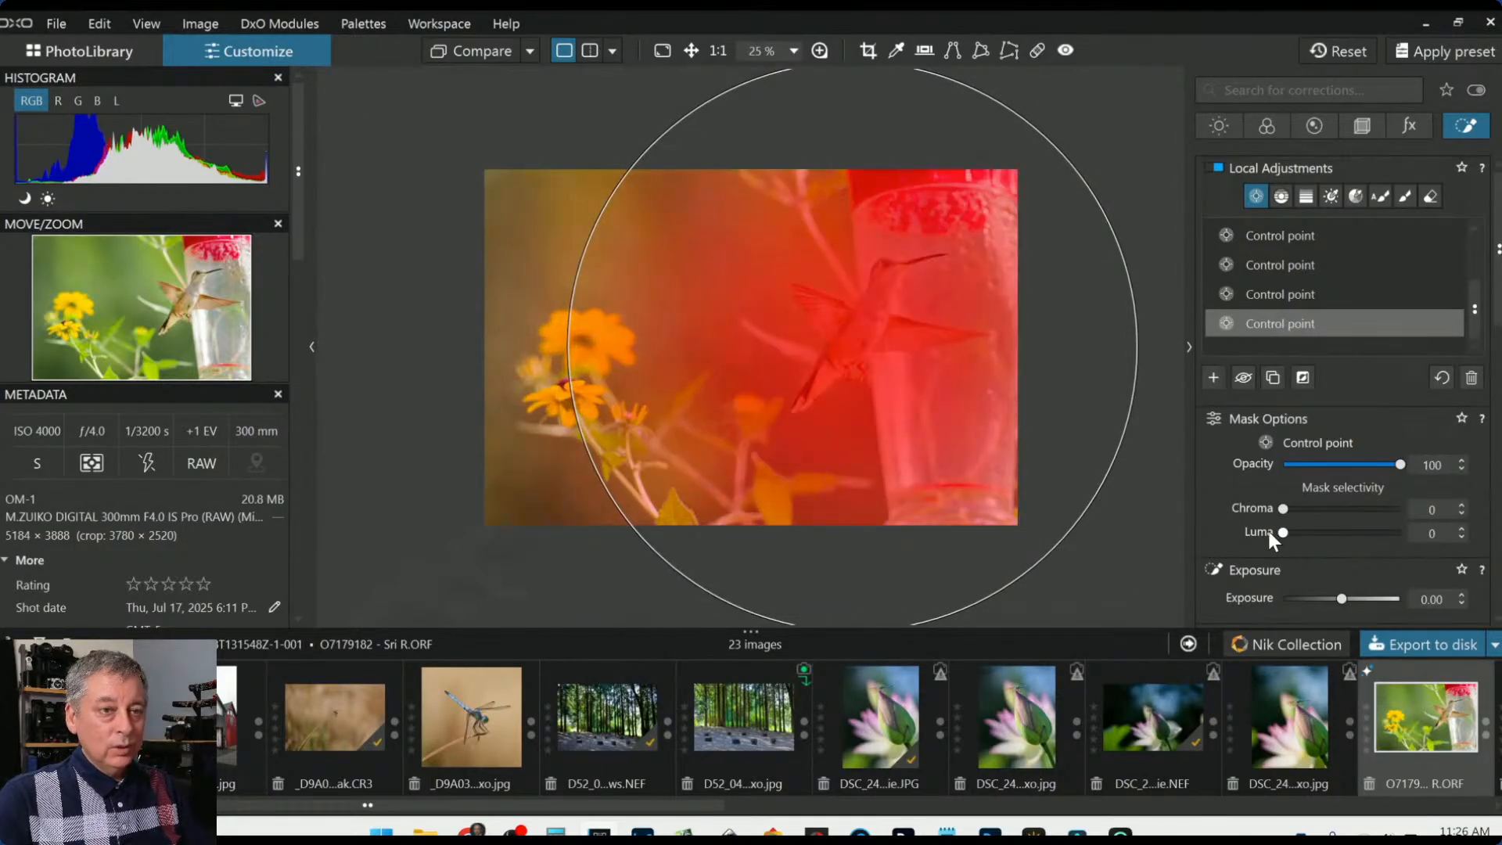
left_click(1301, 381)
Darken the inverted background mask with an Exposure of -0.90, shrink its circle slightly and deselect it
scroll(1367, 566, "down", 3)
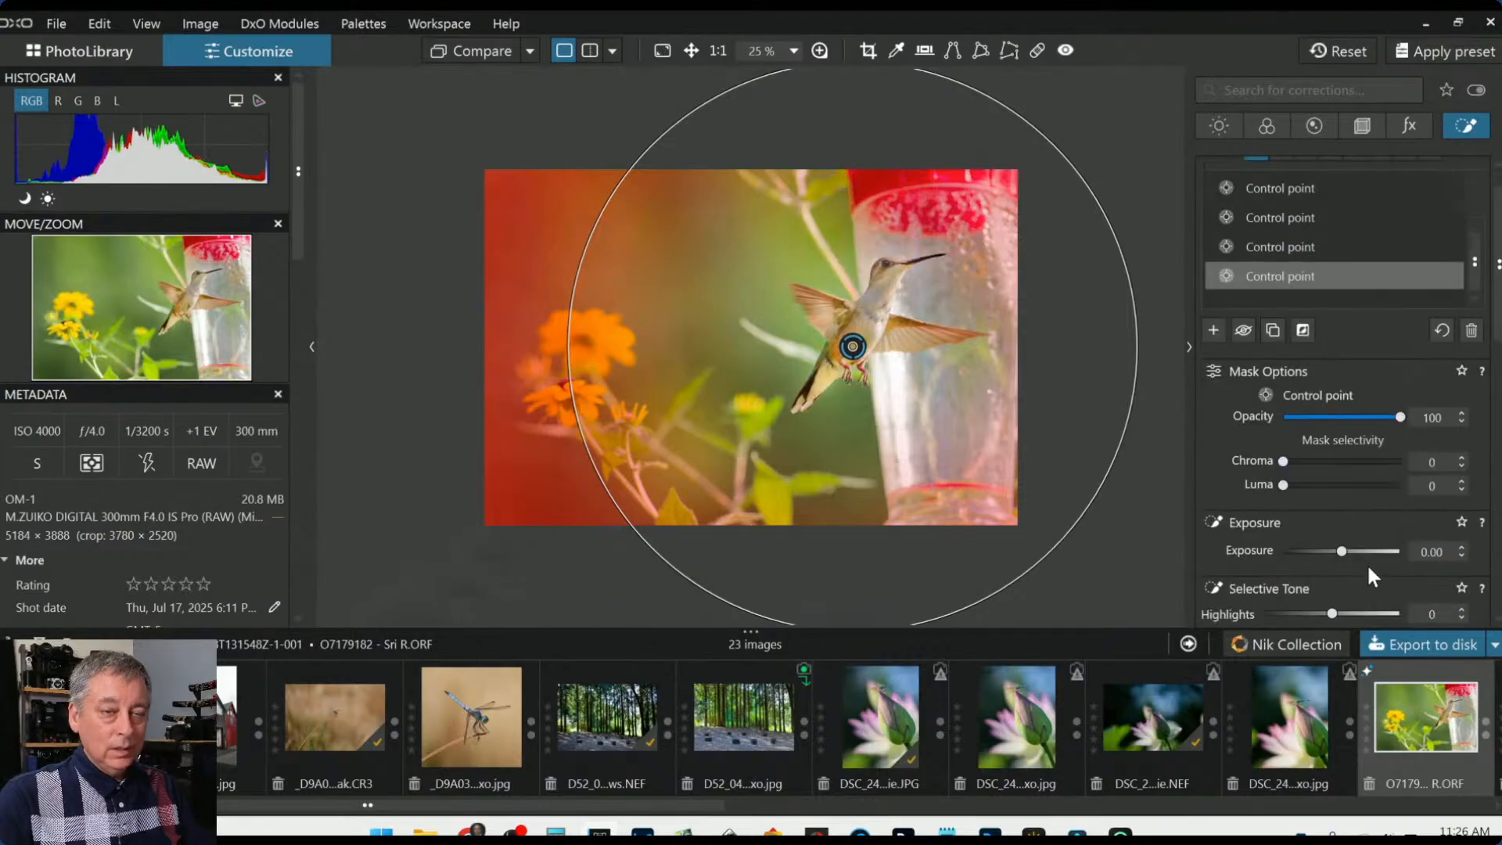
left_click_drag(1339, 455, 1328, 457)
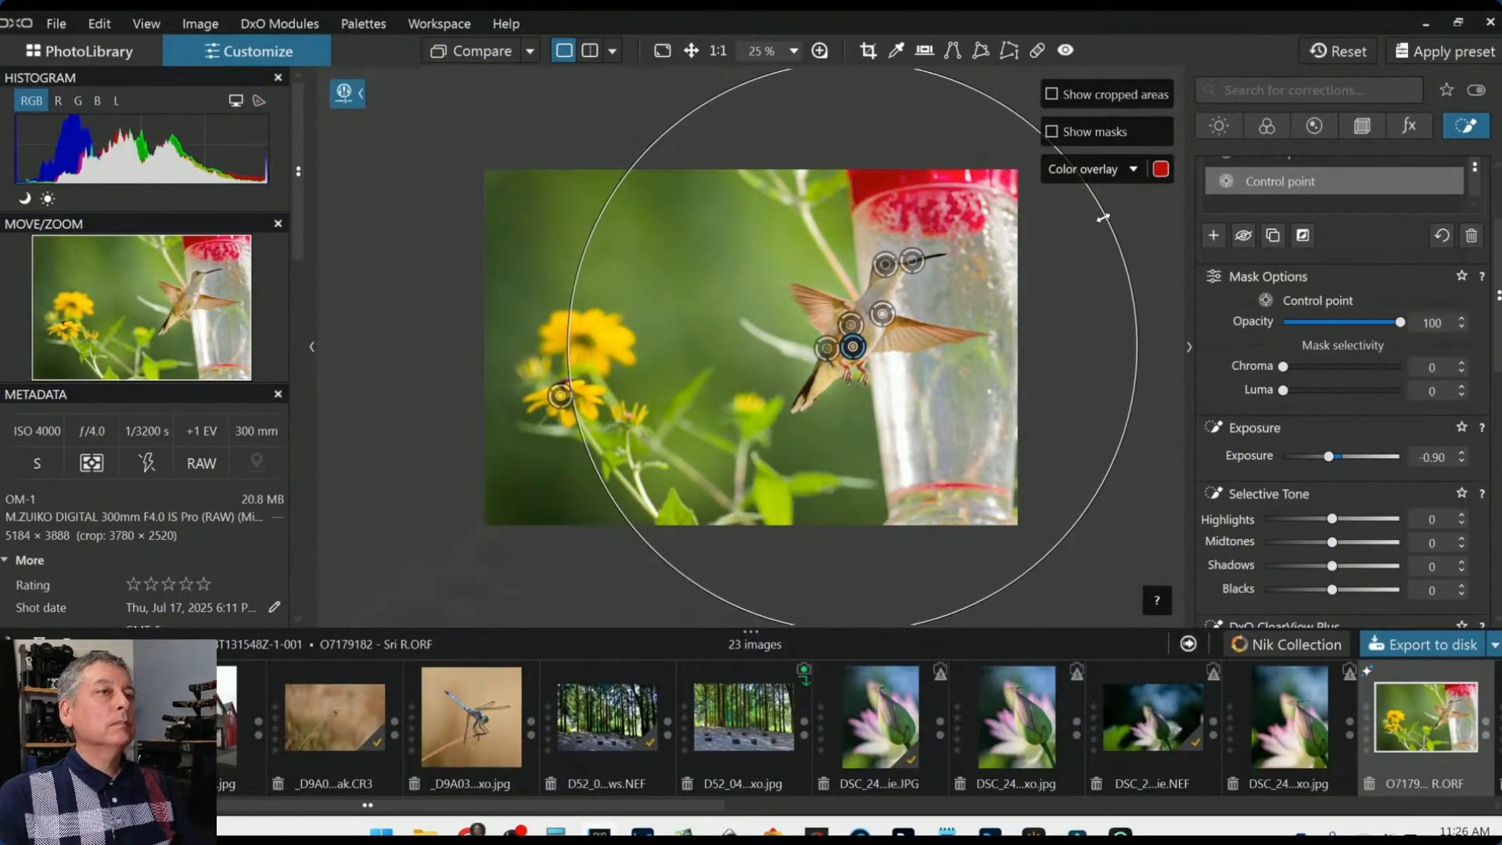
left_click_drag(1103, 217, 1069, 241)
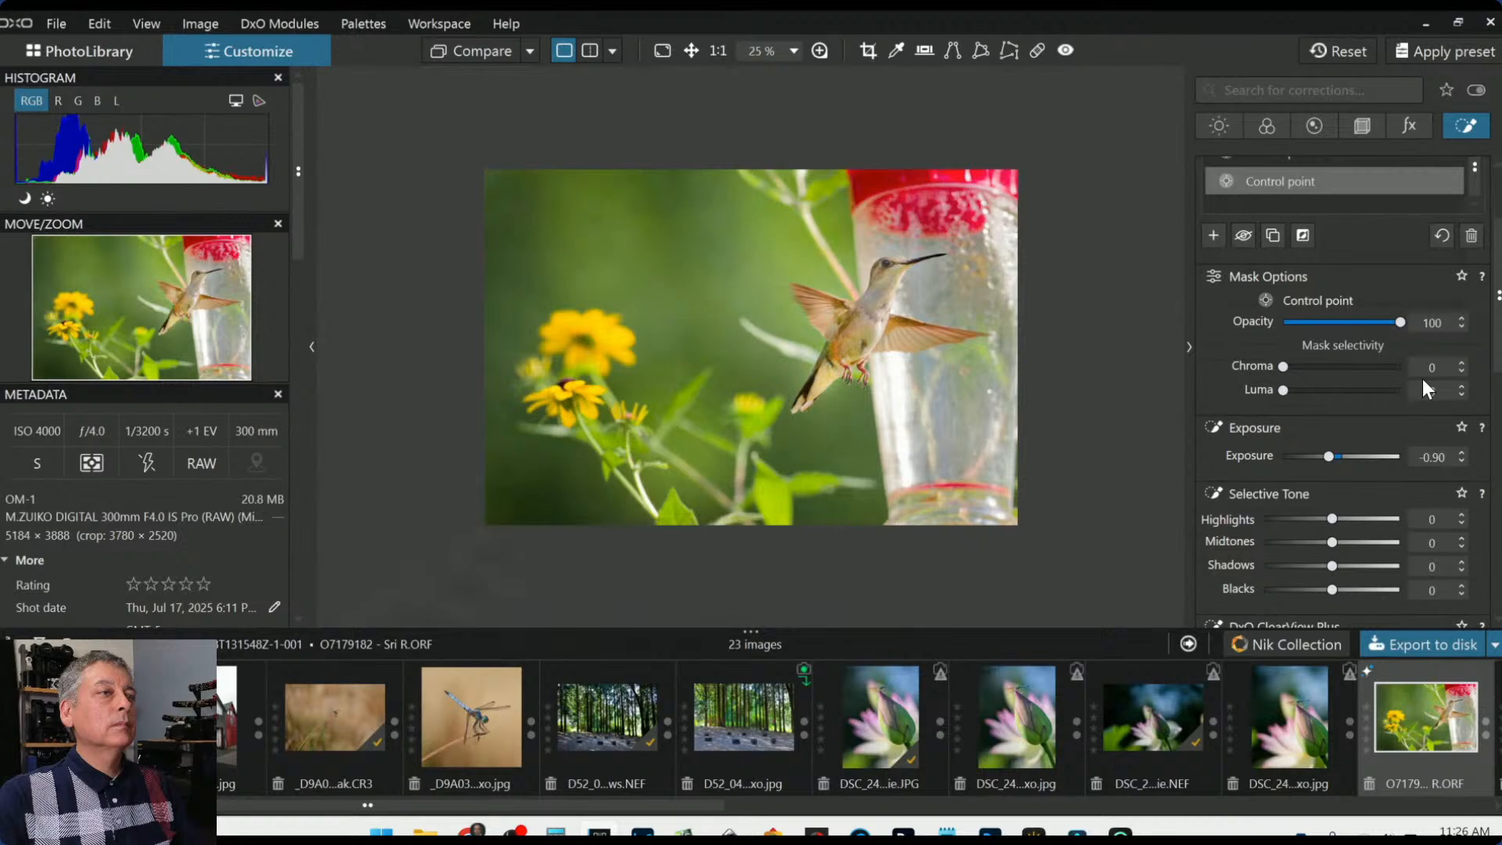
key("Escape")
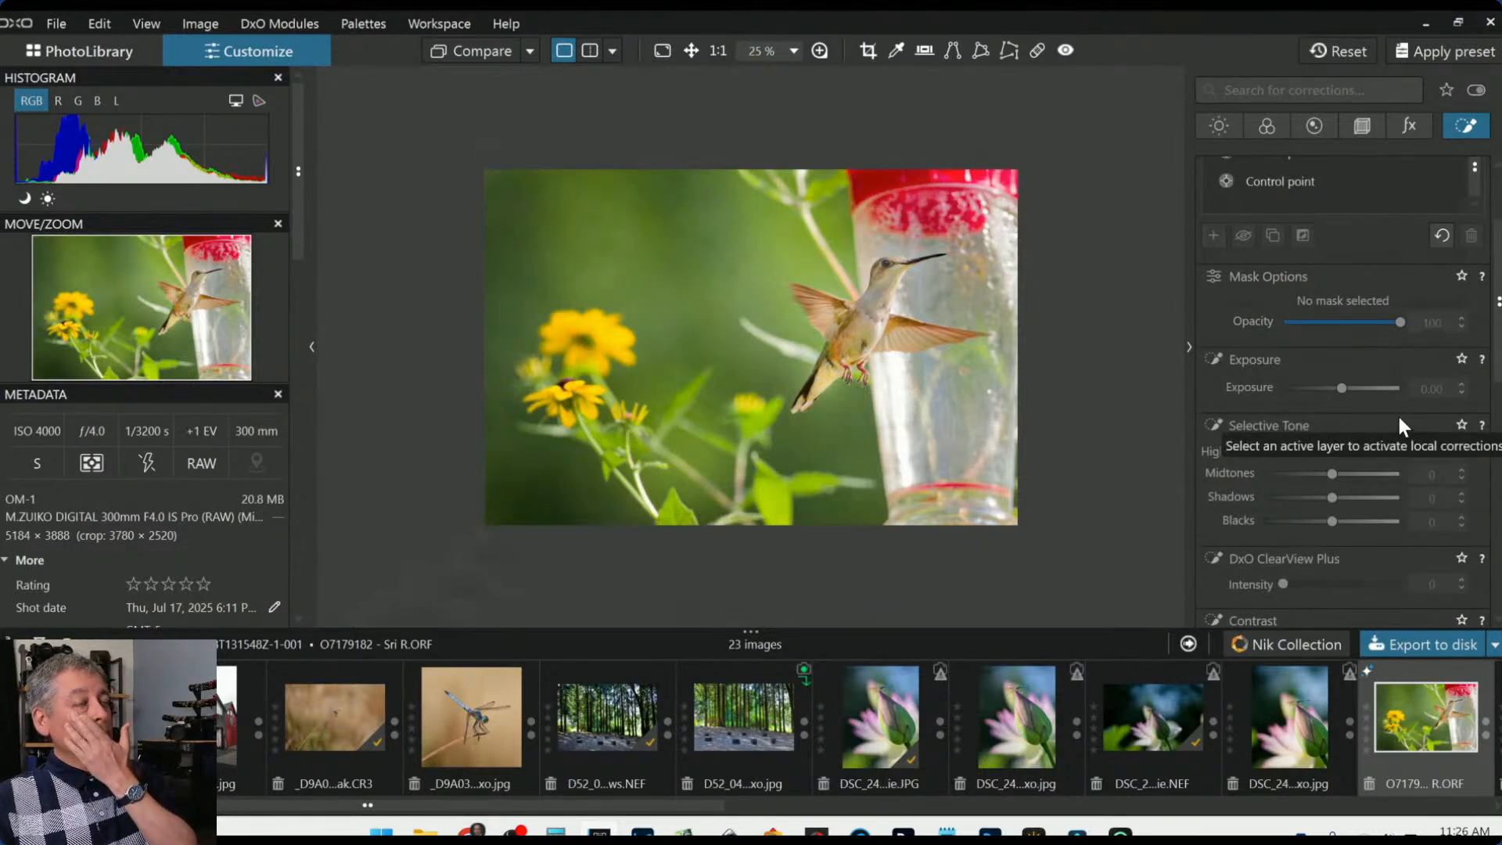
Compare the edited hummingbird photo with the uncorrected original and return to the edited view
left_click(504, 57)
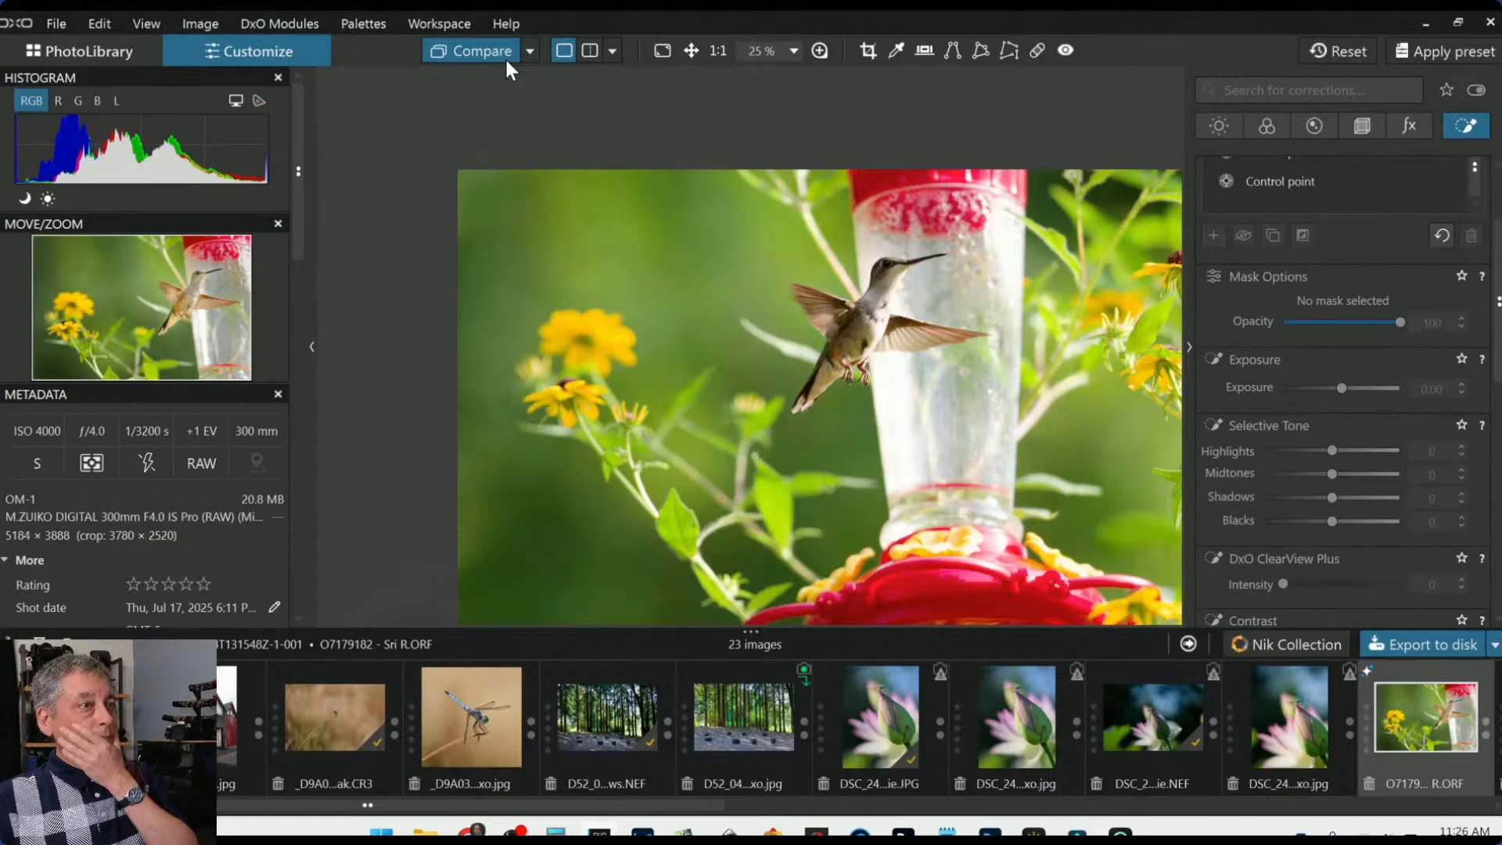
left_click(505, 56)
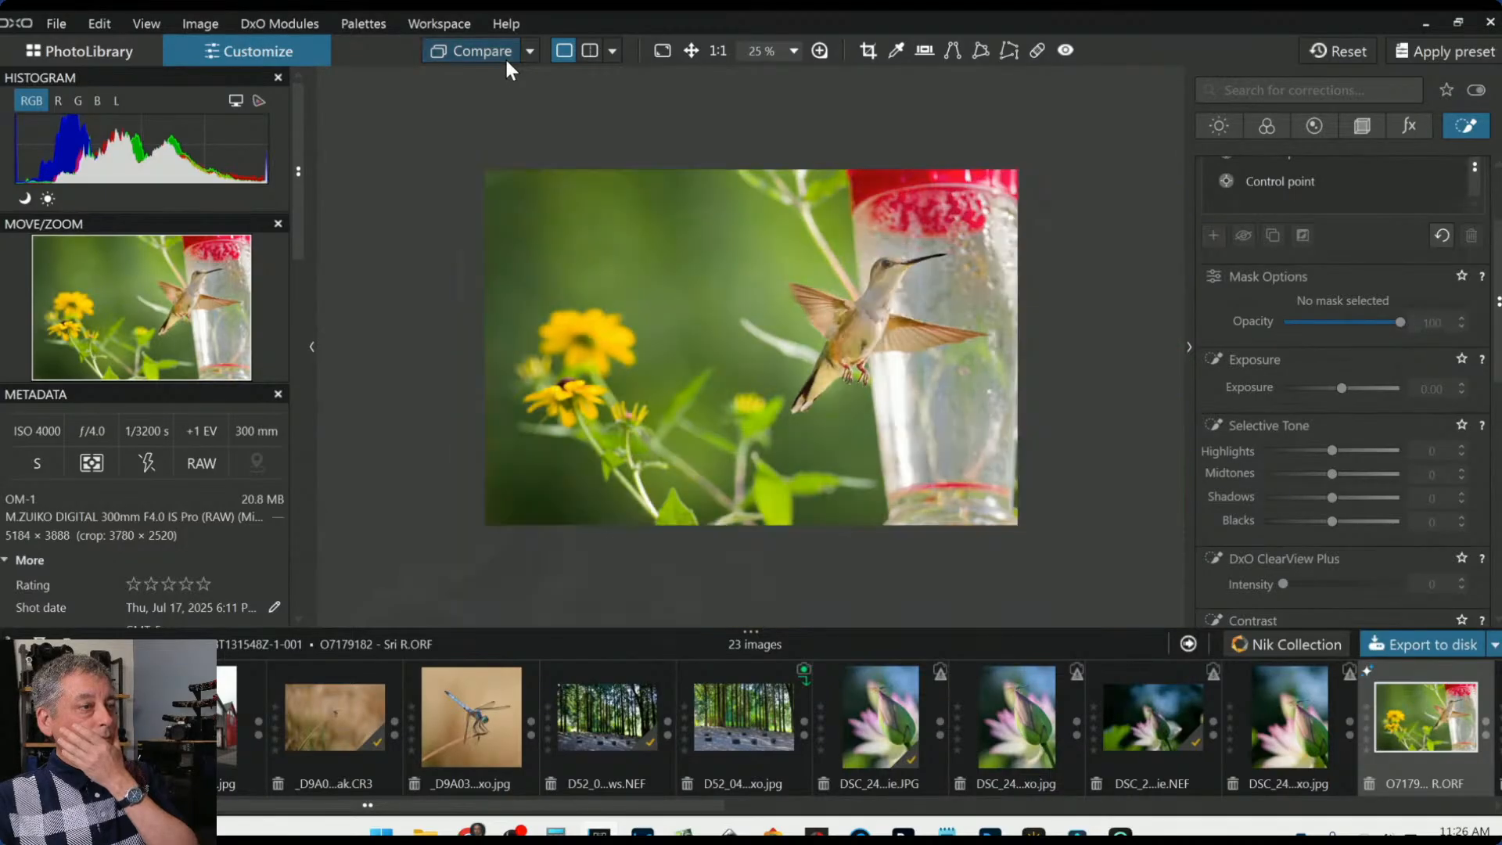
right_click(872, 360)
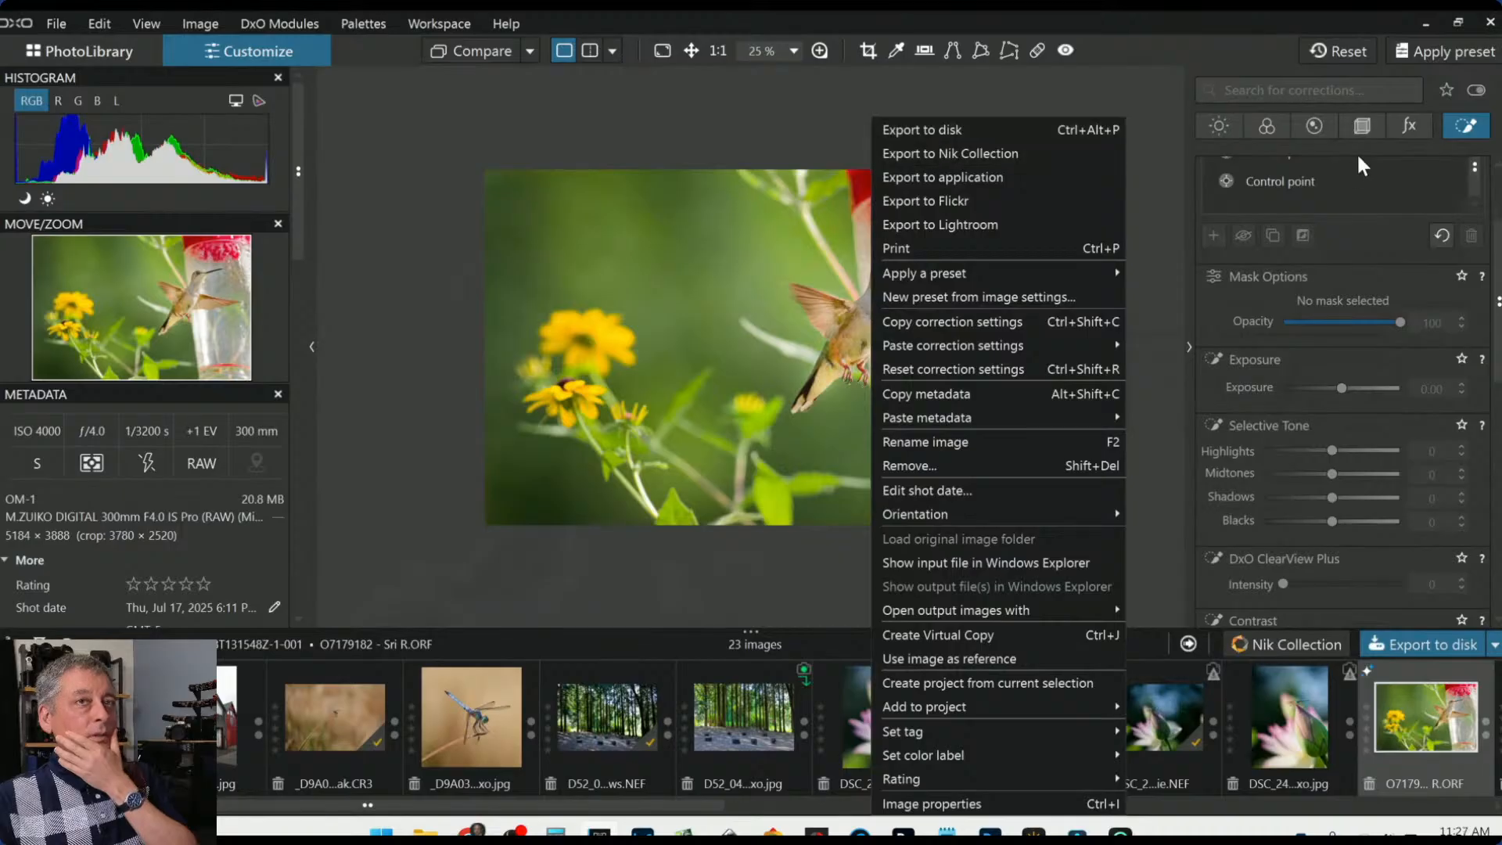
Set the Bokeh value of the Lens Sharpness Optimization to 0
left_click(1316, 128)
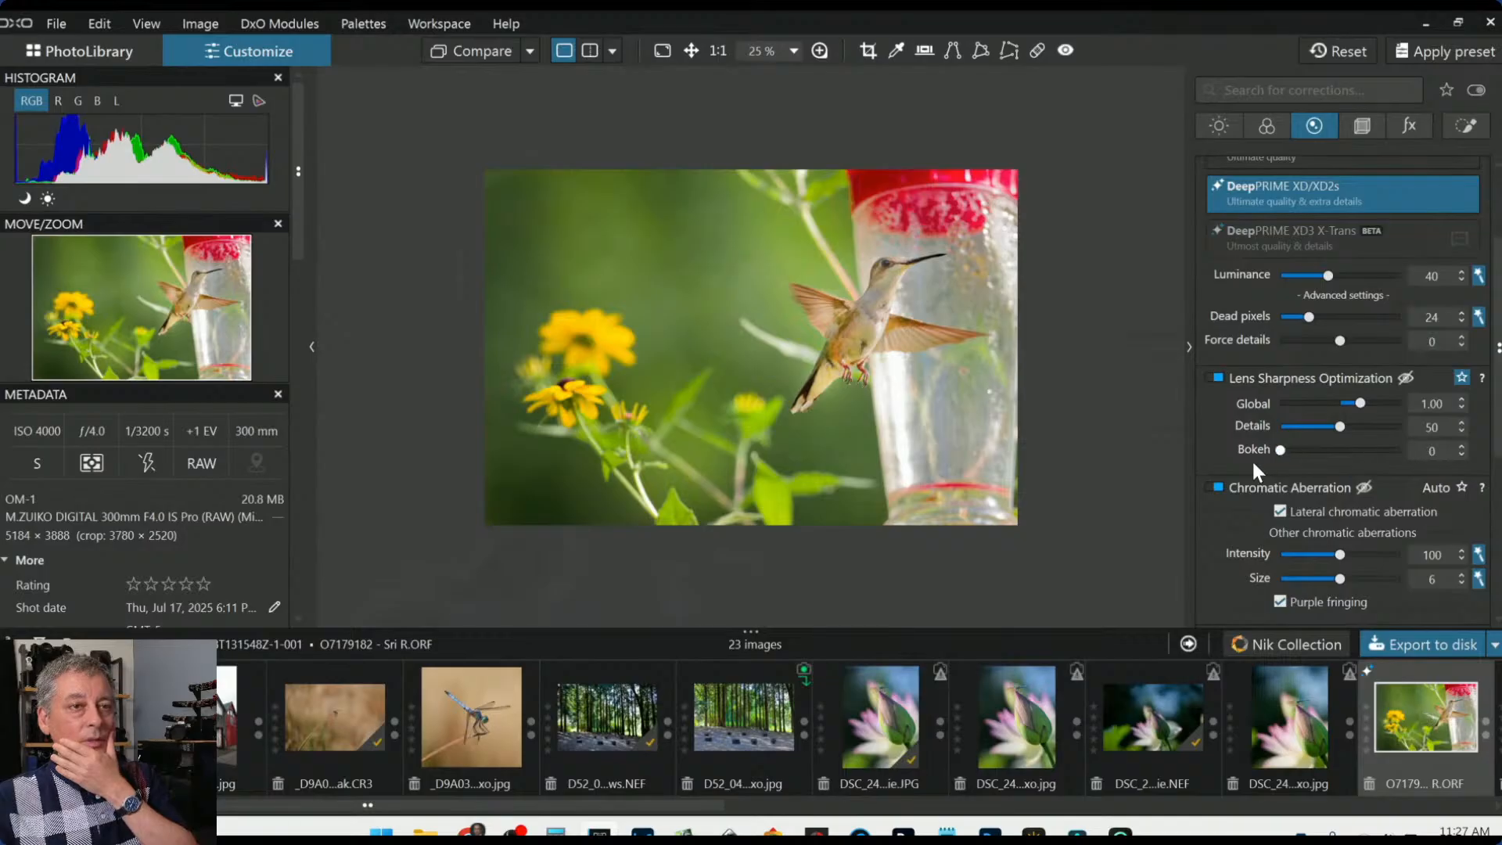
left_click_drag(1340, 450, 1251, 458)
Try the Unsharp Mask at Intensity 100 and Radius 0.50, checking the bird's feathers in the loupe at 200 %
scroll(1245, 516, "down", 1)
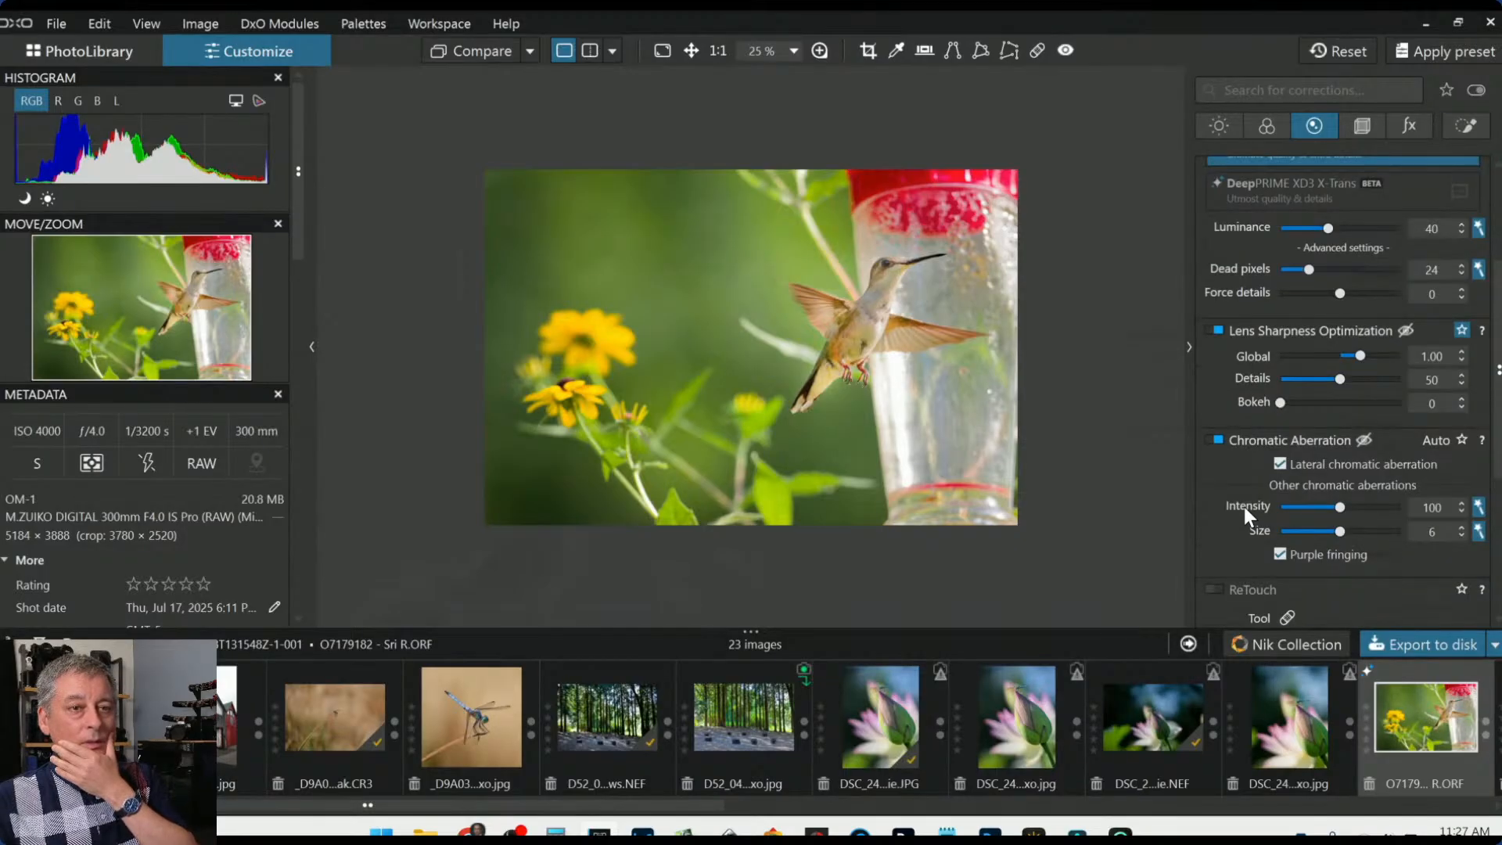
scroll(1244, 507, "down", 4)
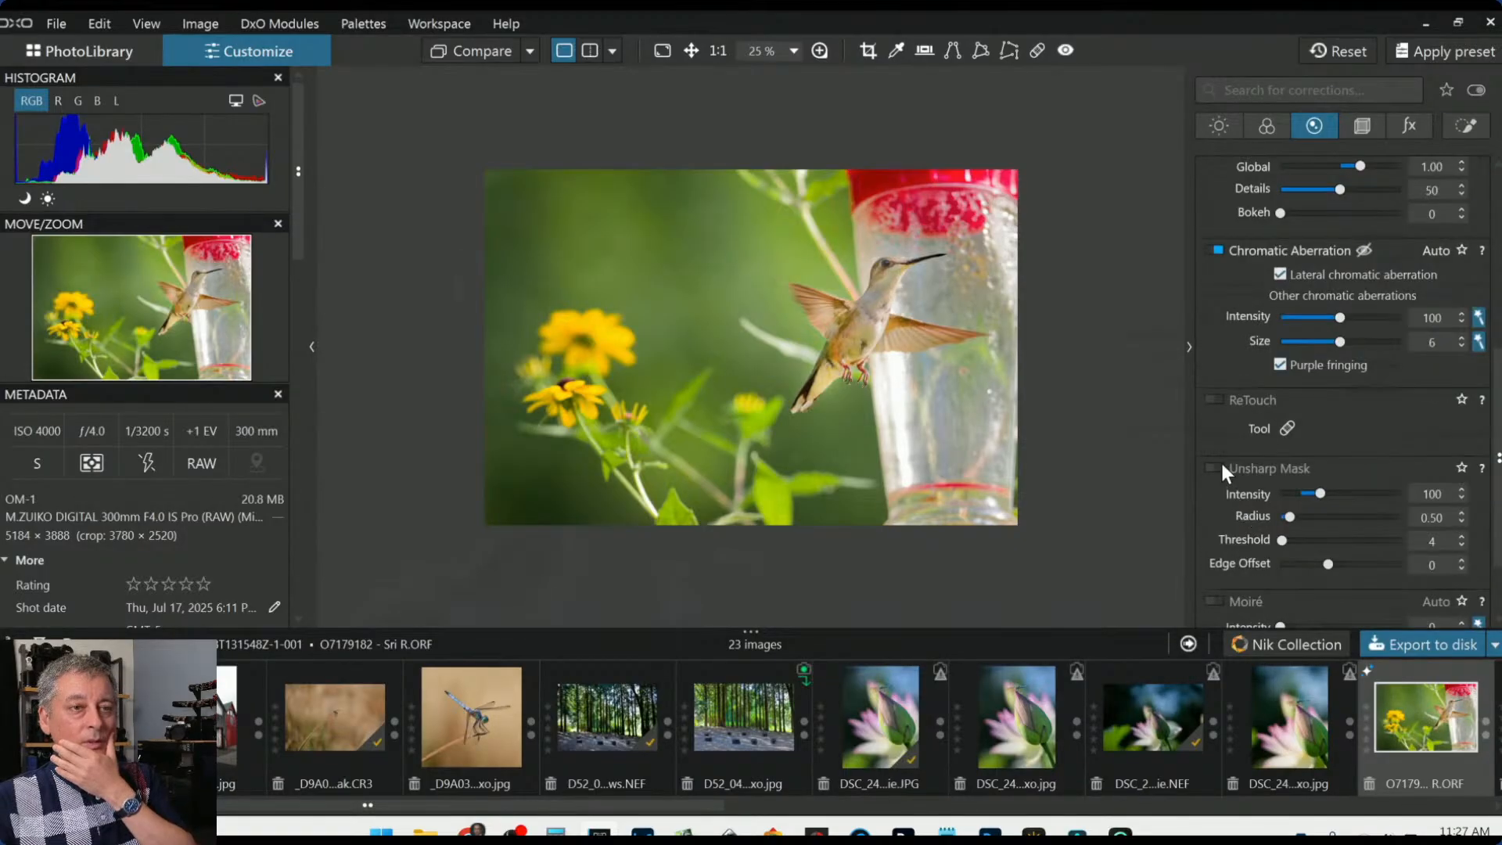
left_click(817, 52)
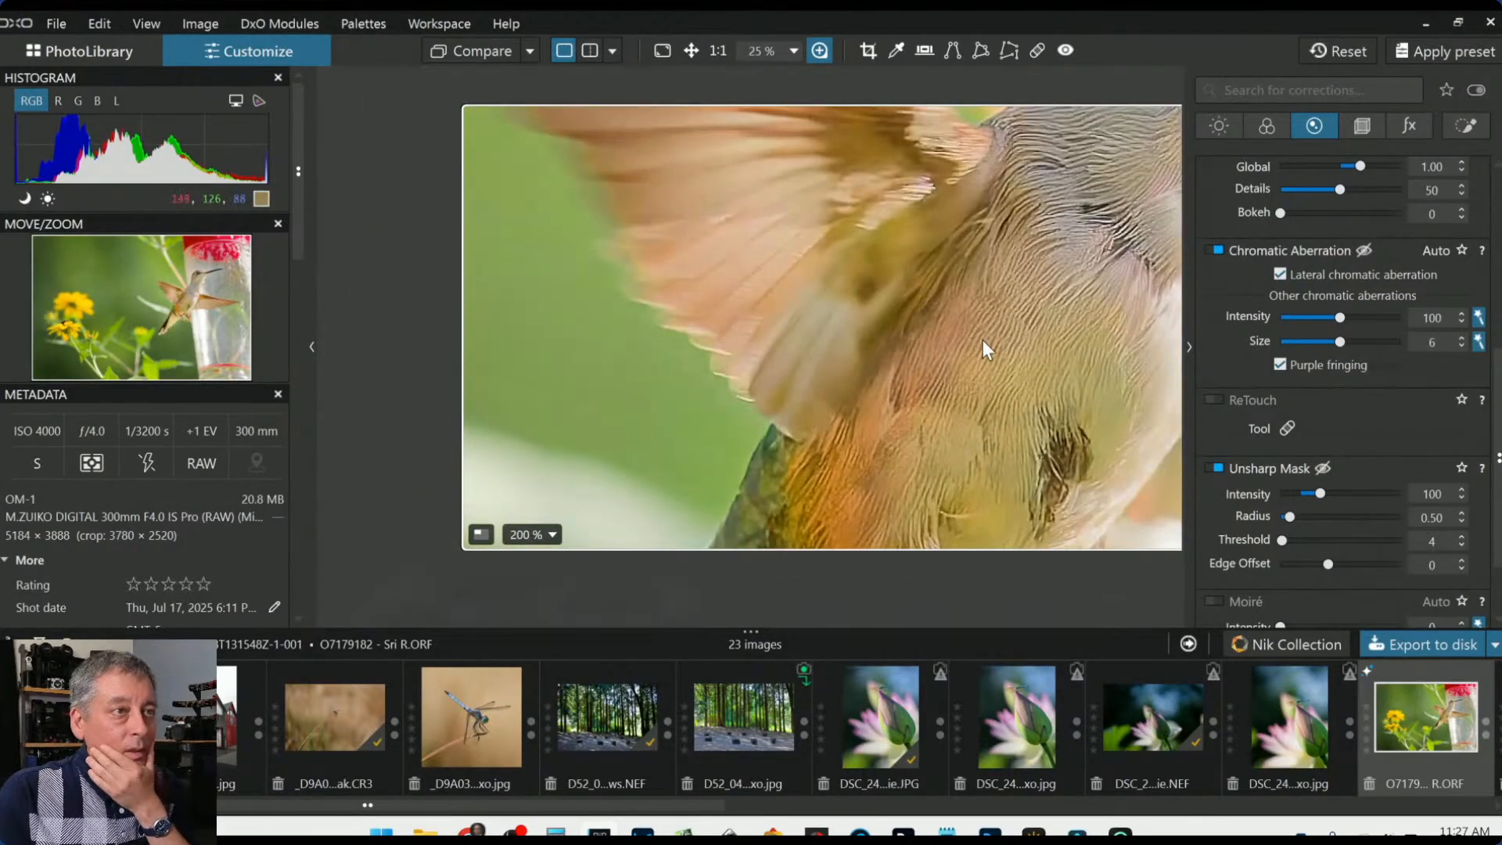
left_click(1219, 467)
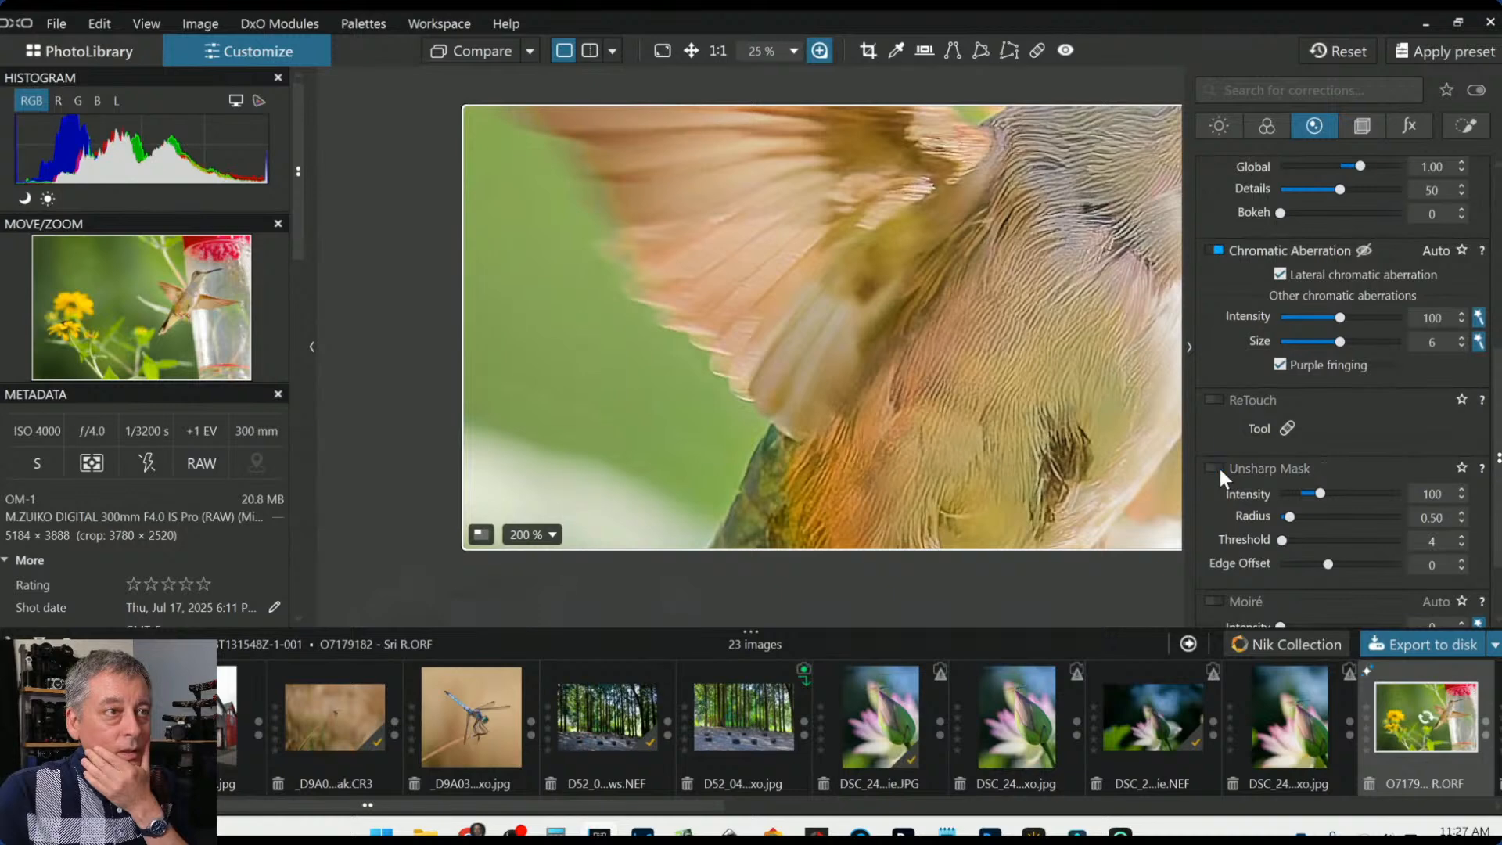
left_click(1219, 468)
left_click(1219, 468)
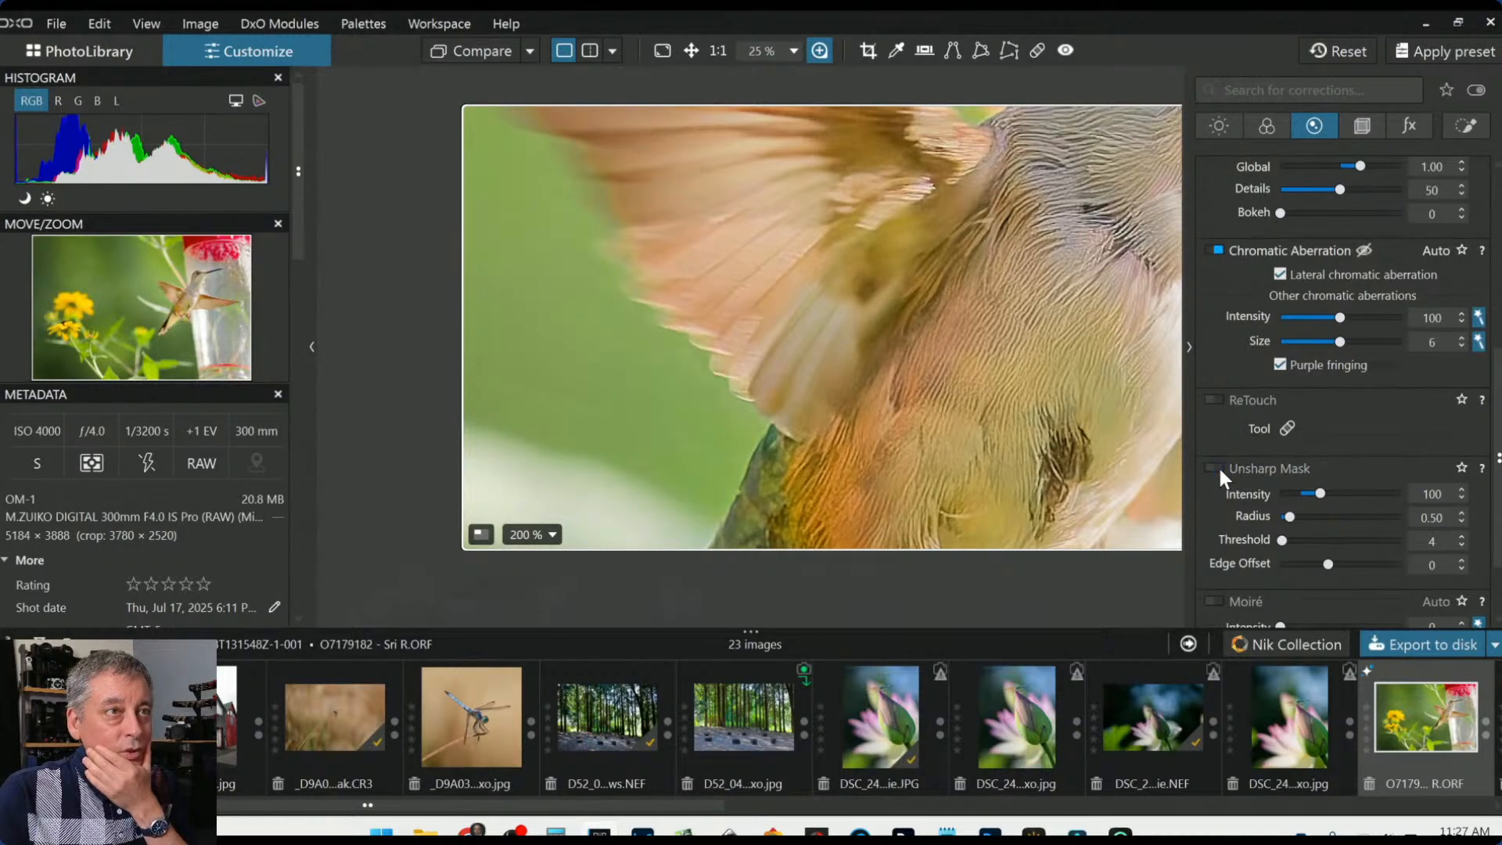
Strengthen the Lens Sharpness Optimization to Global 1.39 and Details 88, checking the bird in the loupe
scroll(1242, 308, "up", 2)
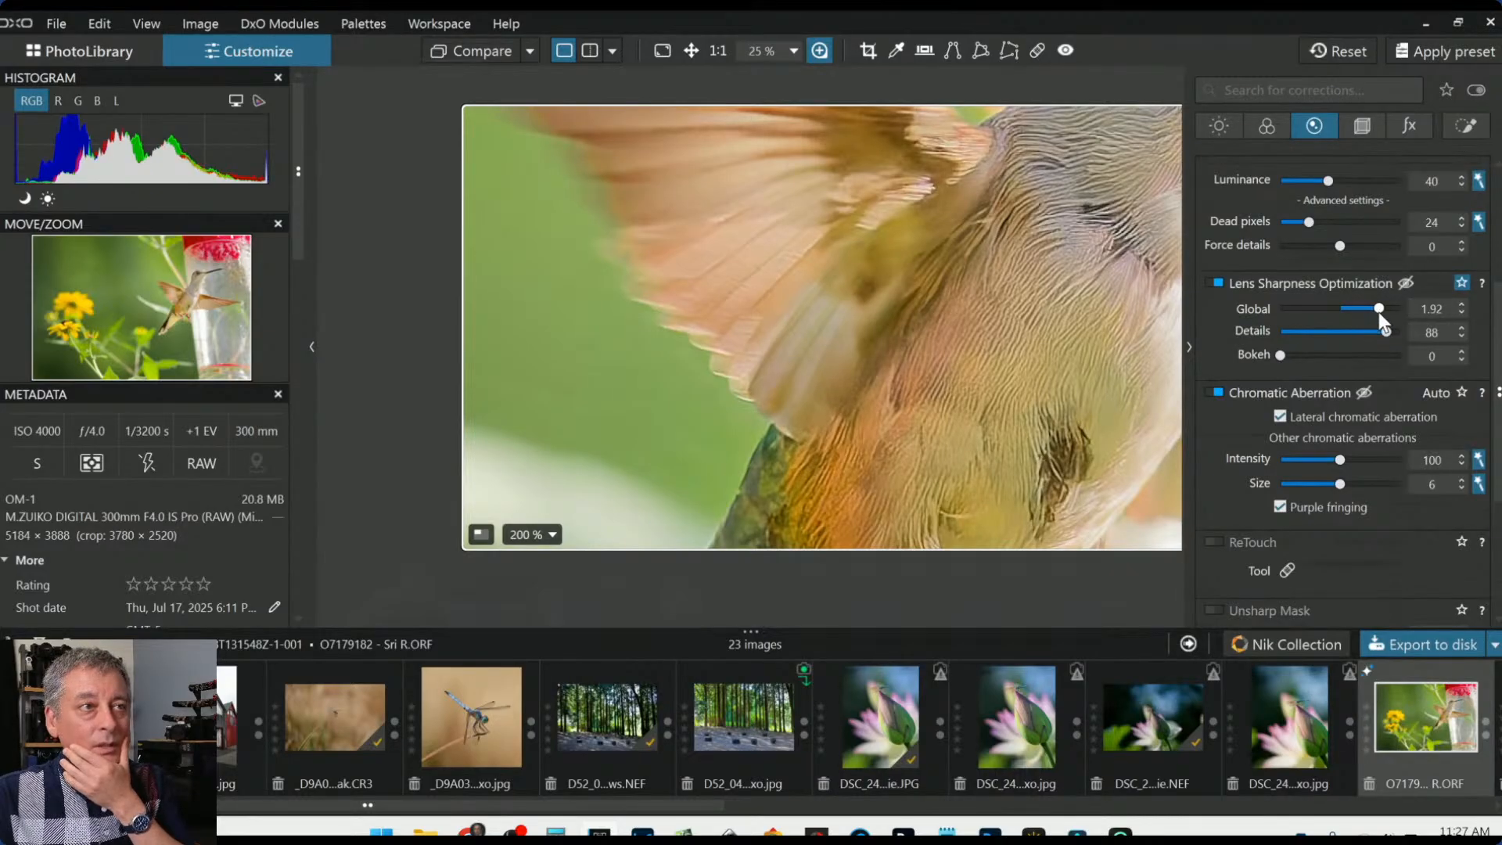
left_click_drag(1378, 312, 1368, 312)
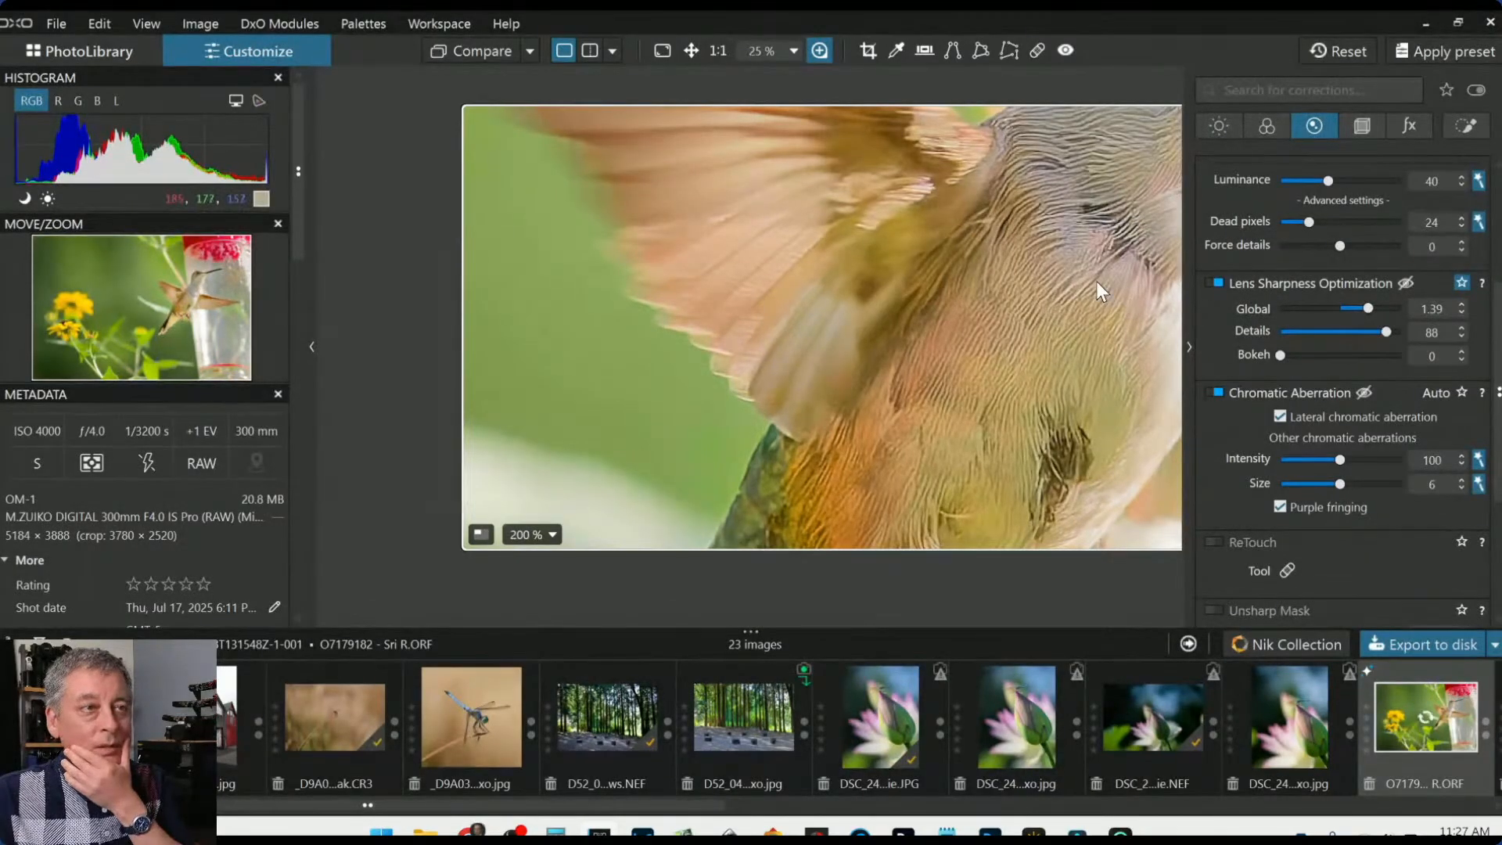
left_click_drag(821, 329, 833, 280)
Set the DeepPRIME XD/XD2s Luminance noise reduction to 25 and inspect the hummingbird's head in the loupe
scroll(1278, 398, "up", 3)
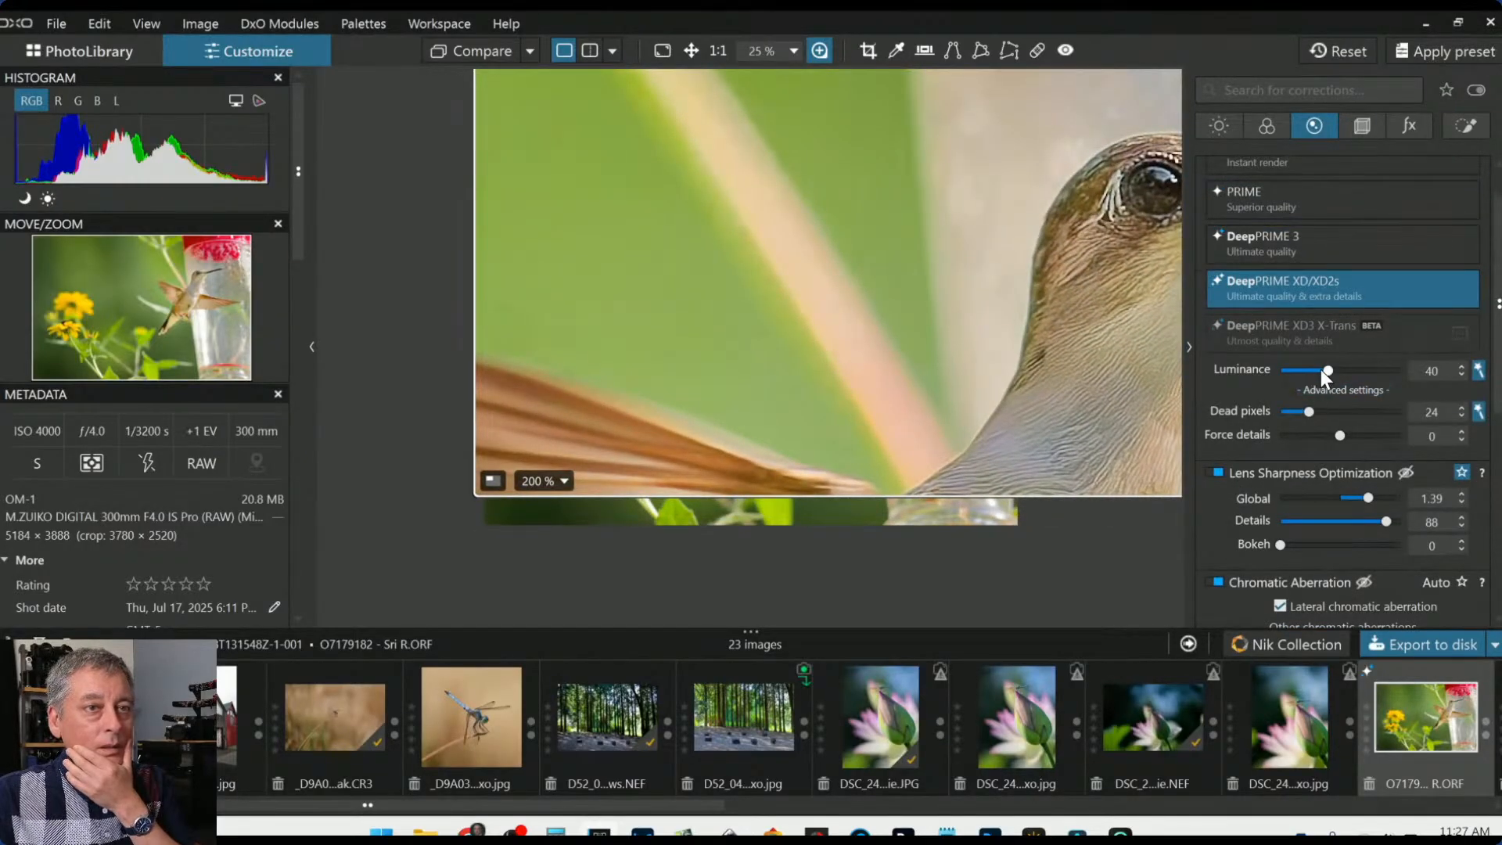
left_click_drag(1326, 369, 1320, 369)
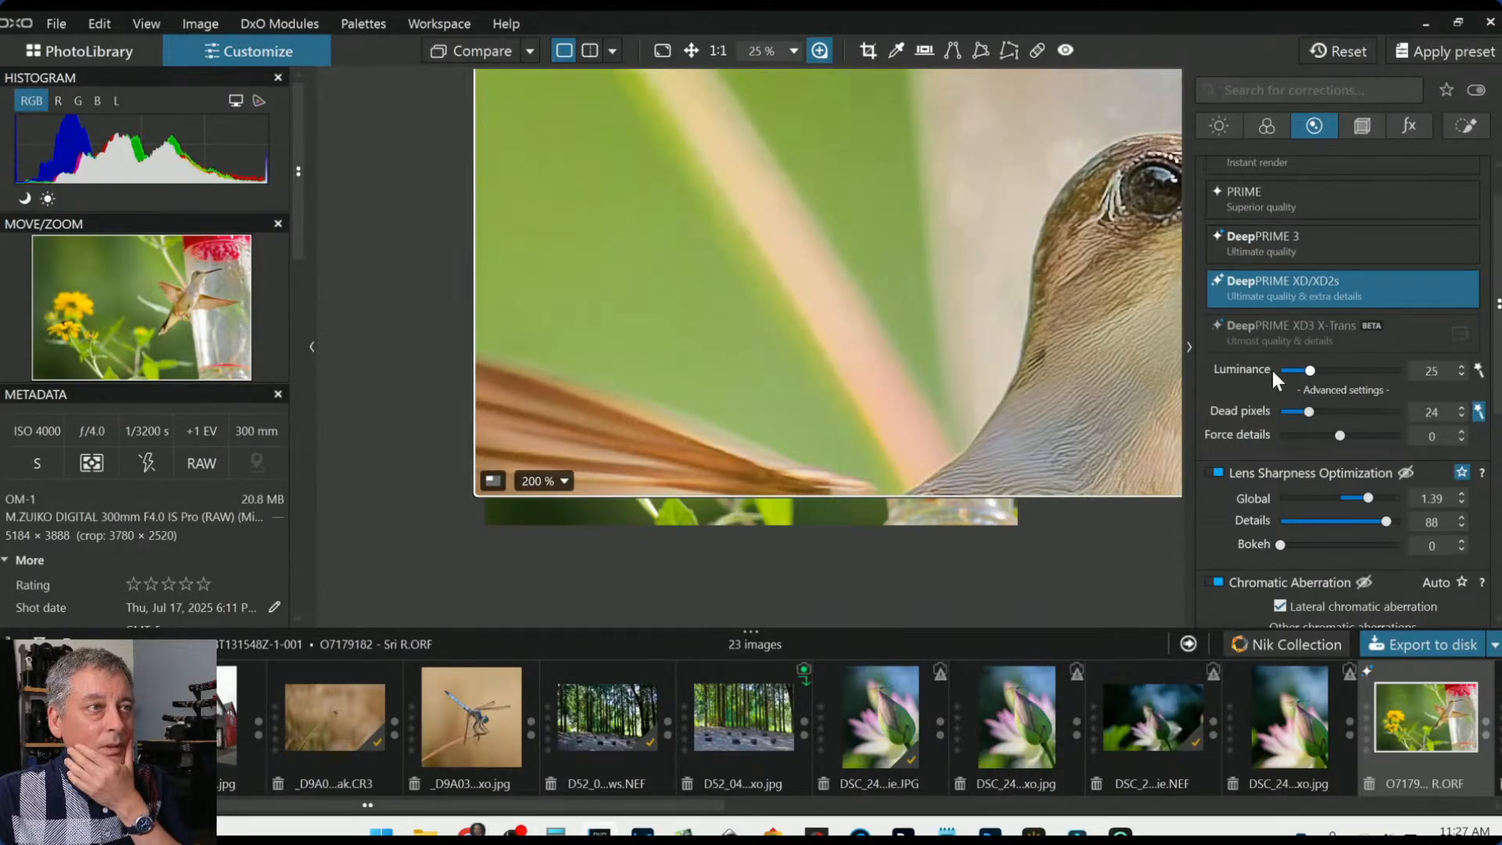
scroll(1272, 369, "up", 1)
scroll(1059, 391, "up", 1)
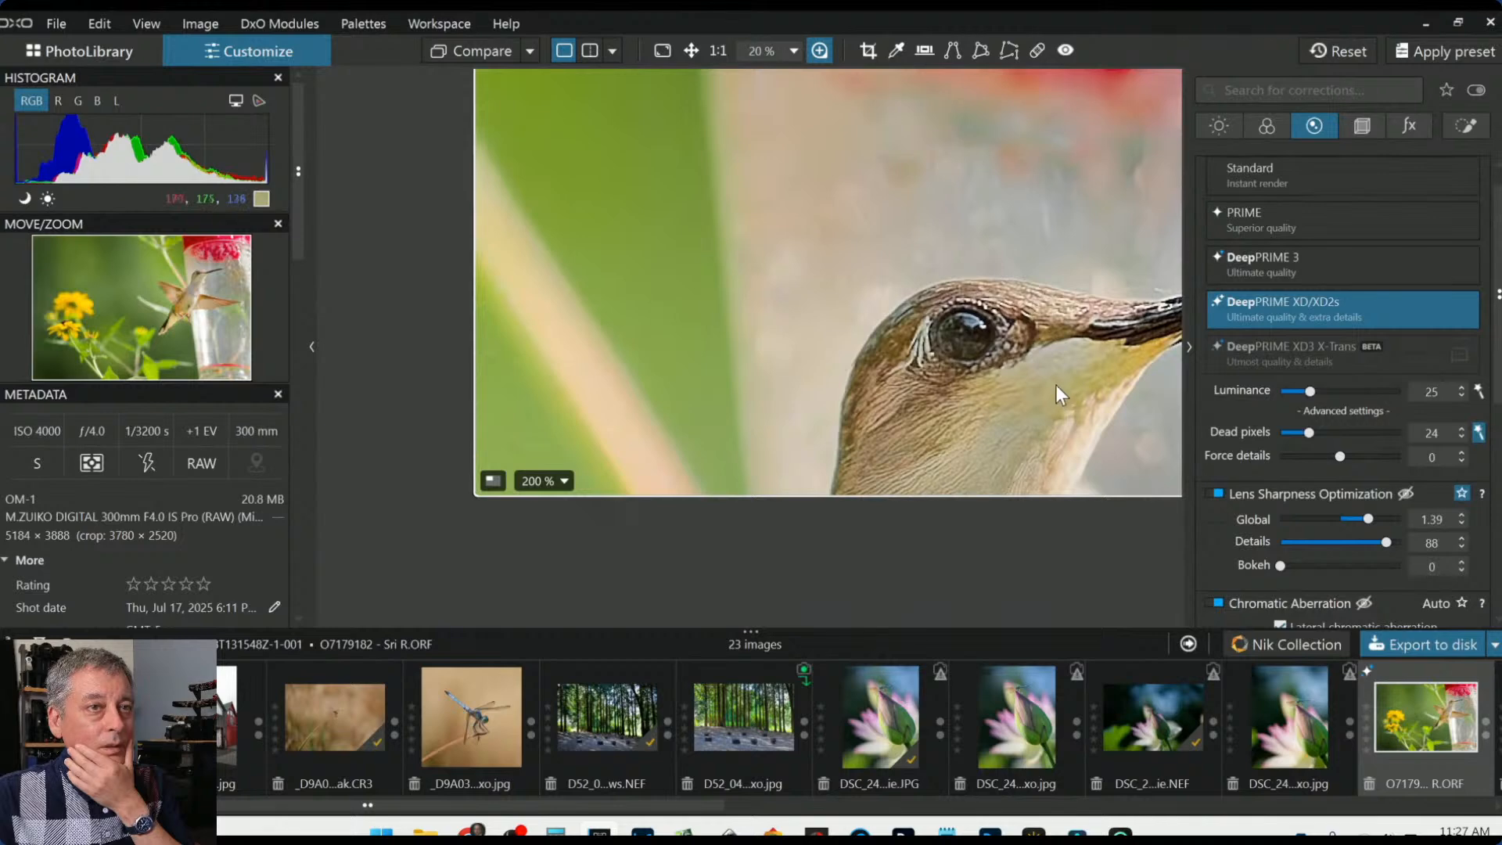
Check the bird's wing and surroundings in the loupe, then close it and export the photo as a full-size JPEG at quality 94
scroll(1269, 410, "down", 1)
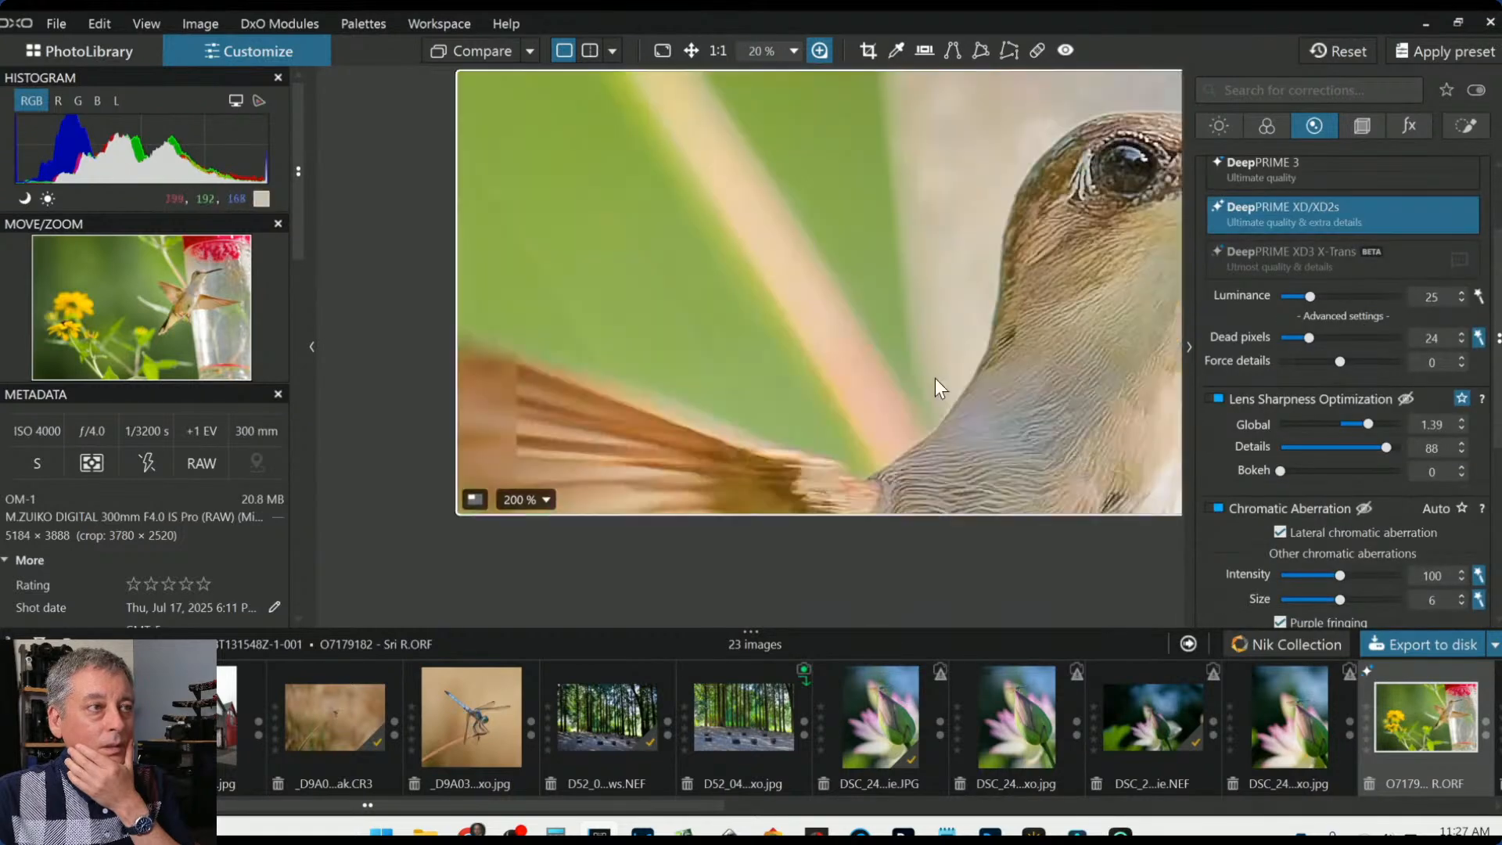
scroll(898, 403, "up", 1)
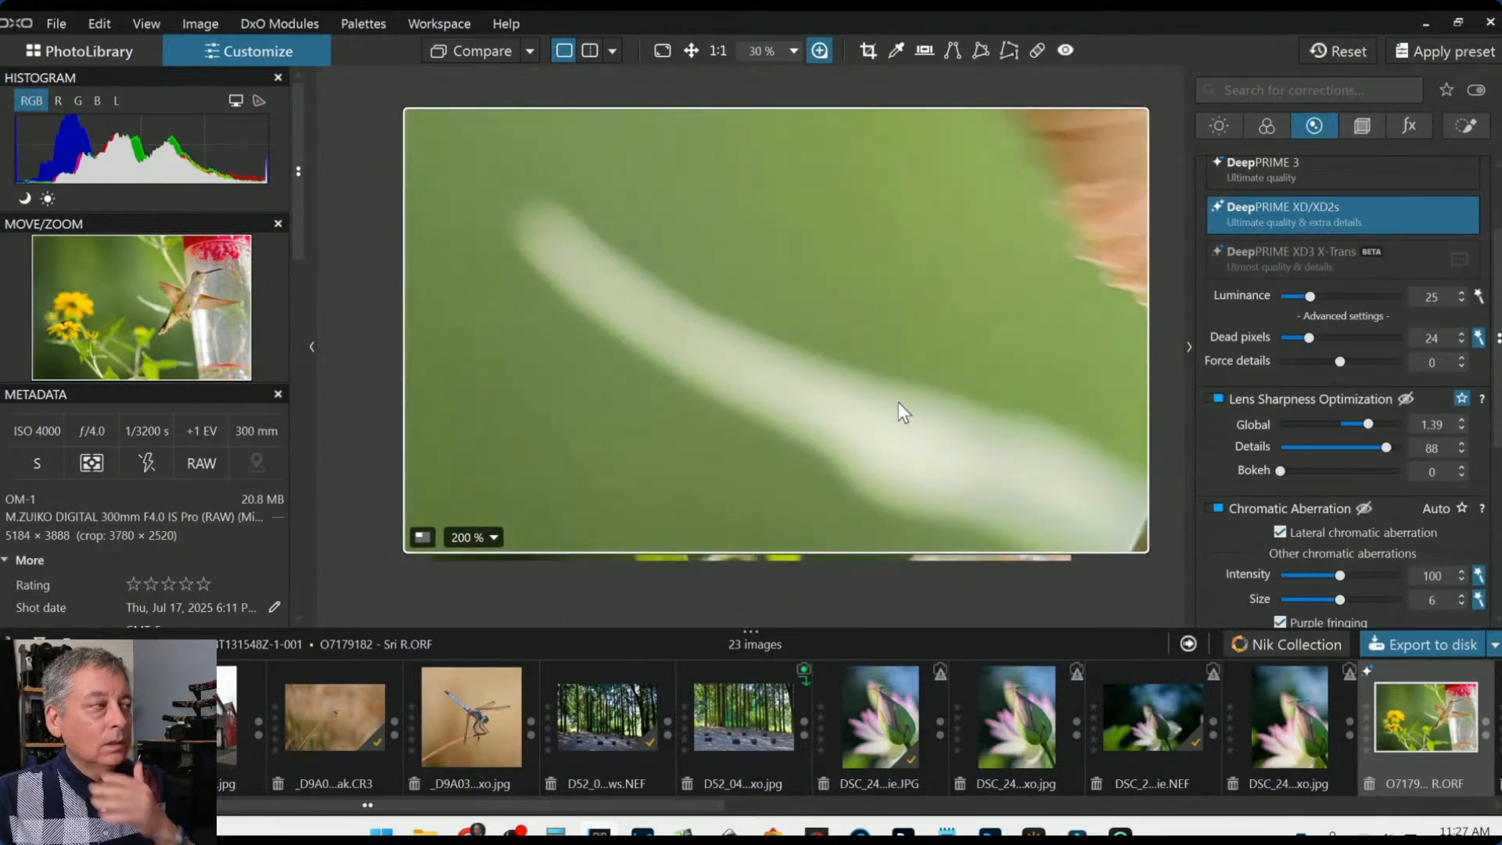
key("l")
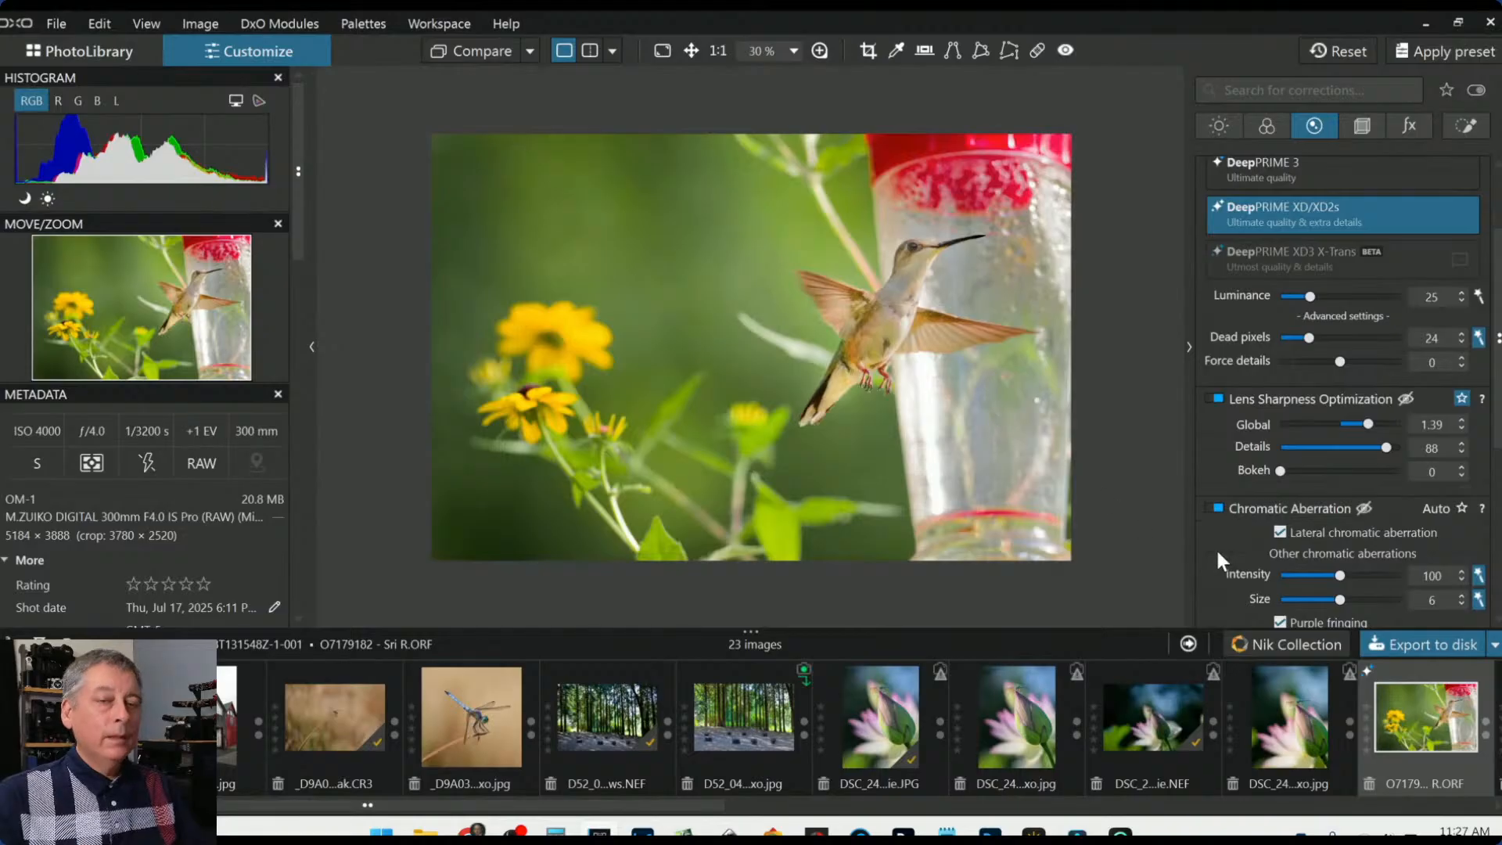
left_click(1384, 644)
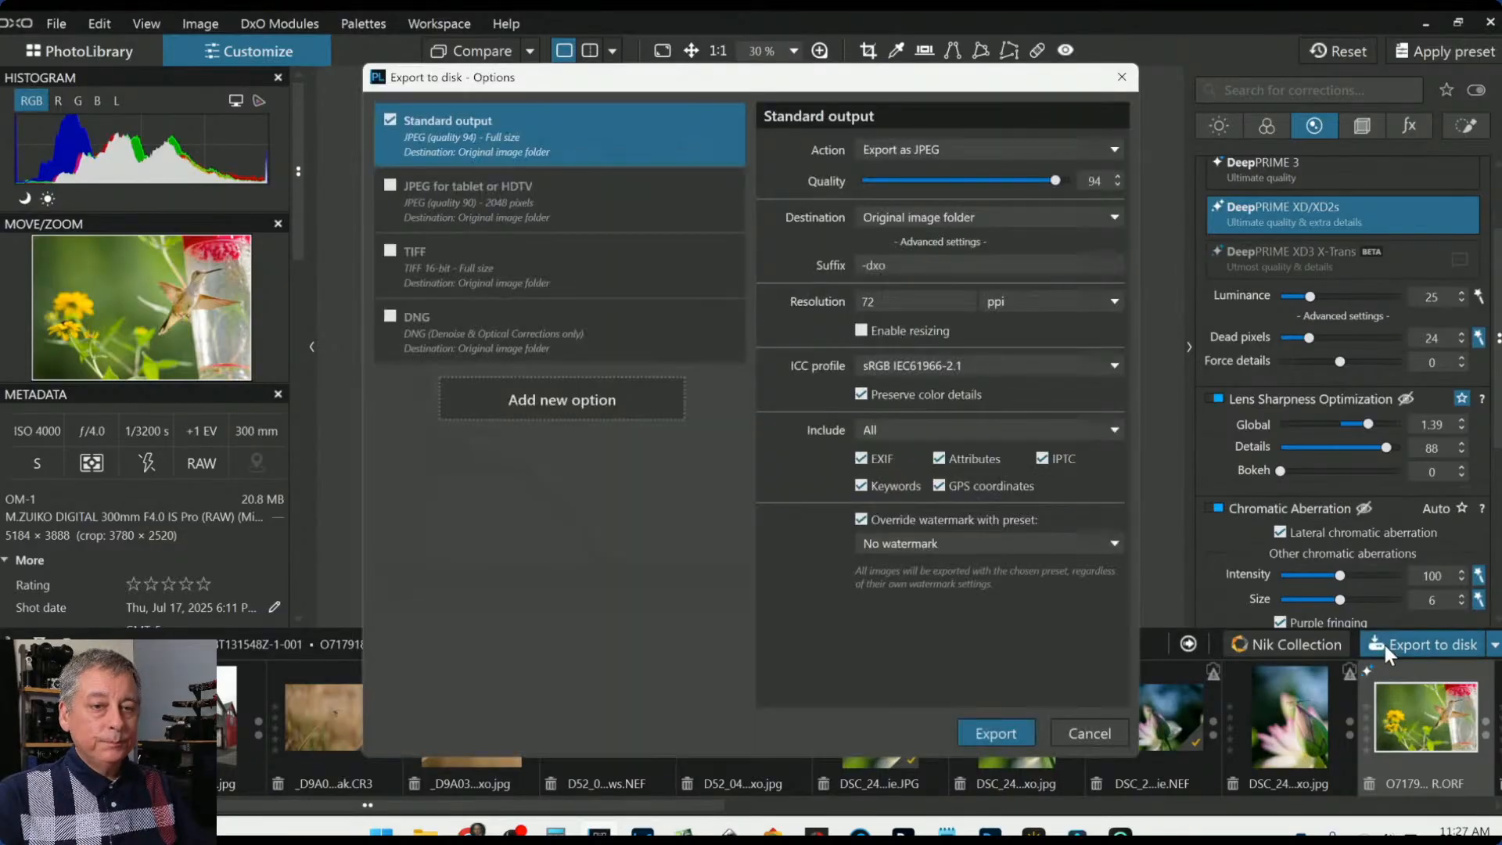
left_click(974, 732)
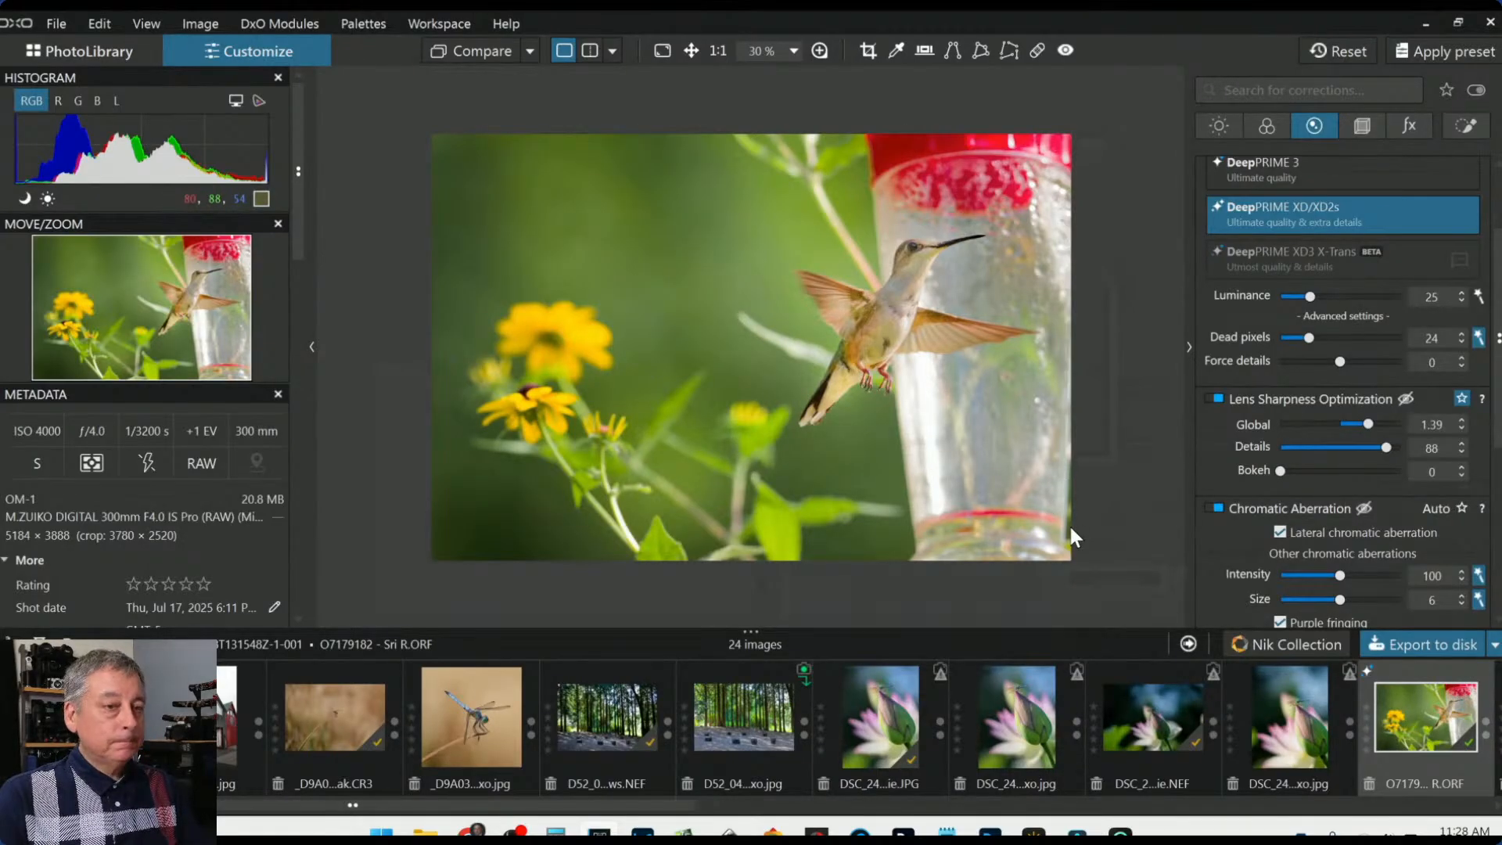
Reset all corrections on the hummingbird RAW photo and choose its exported edited version as the comparison reference
left_click(1330, 51)
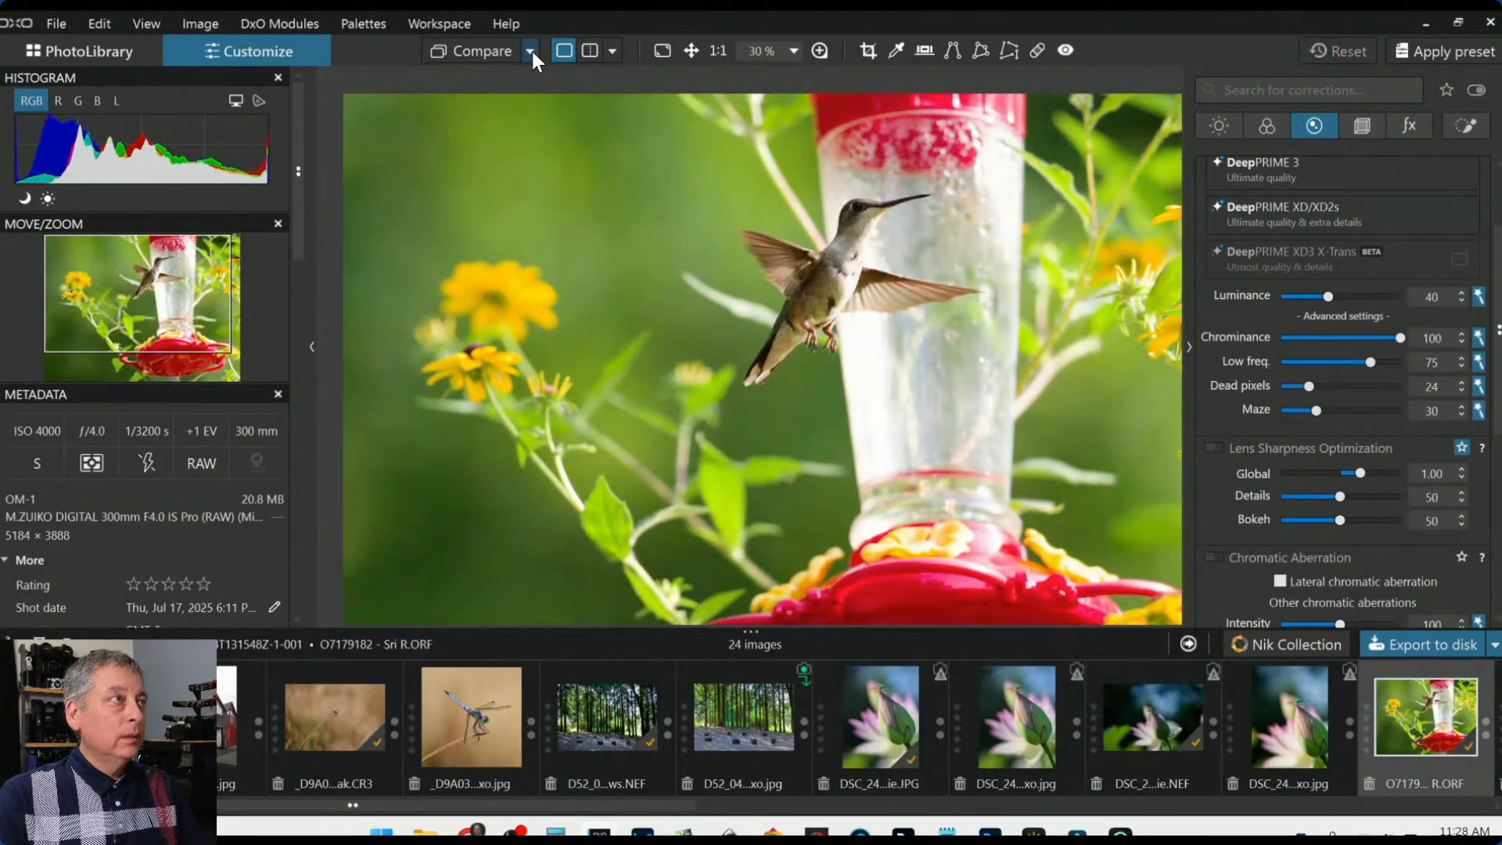
left_click(532, 52)
left_click(575, 176)
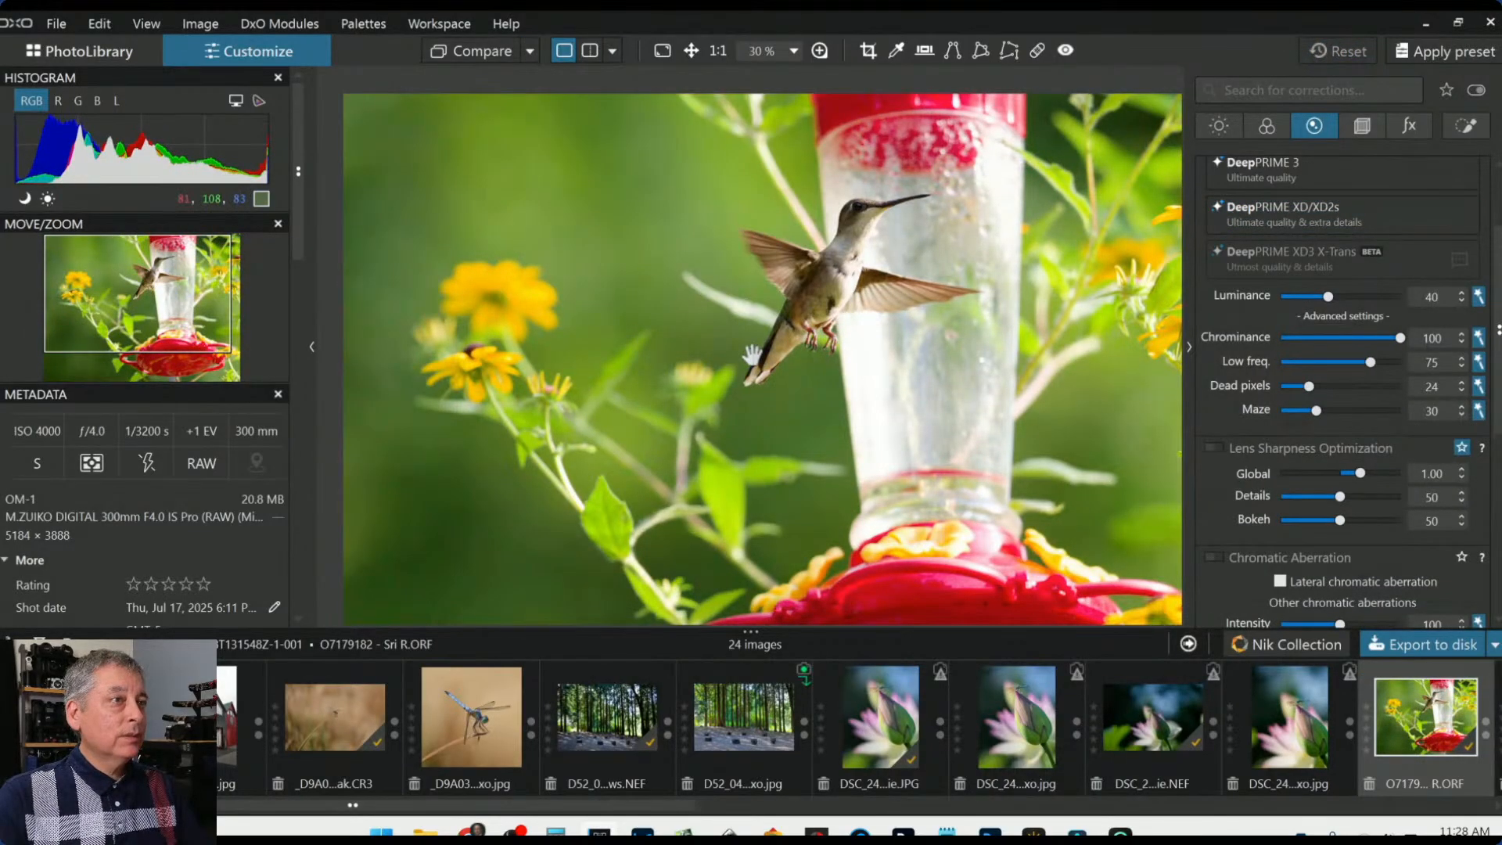
Hide the side palettes and show the edited and unedited hummingbird photos side by side left / right
key("Tab")
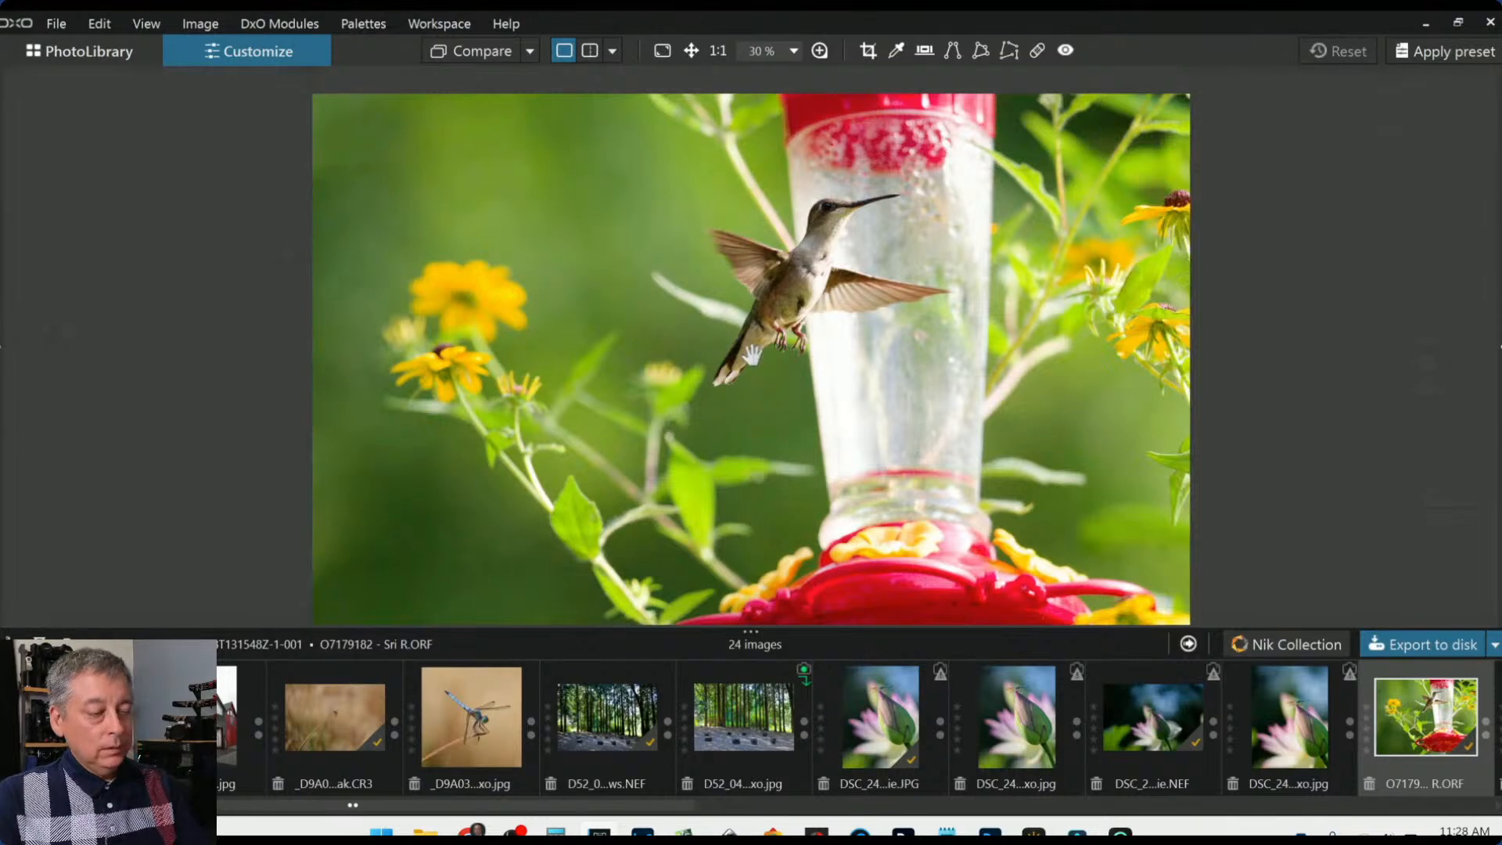
left_click(611, 50)
left_click(625, 83)
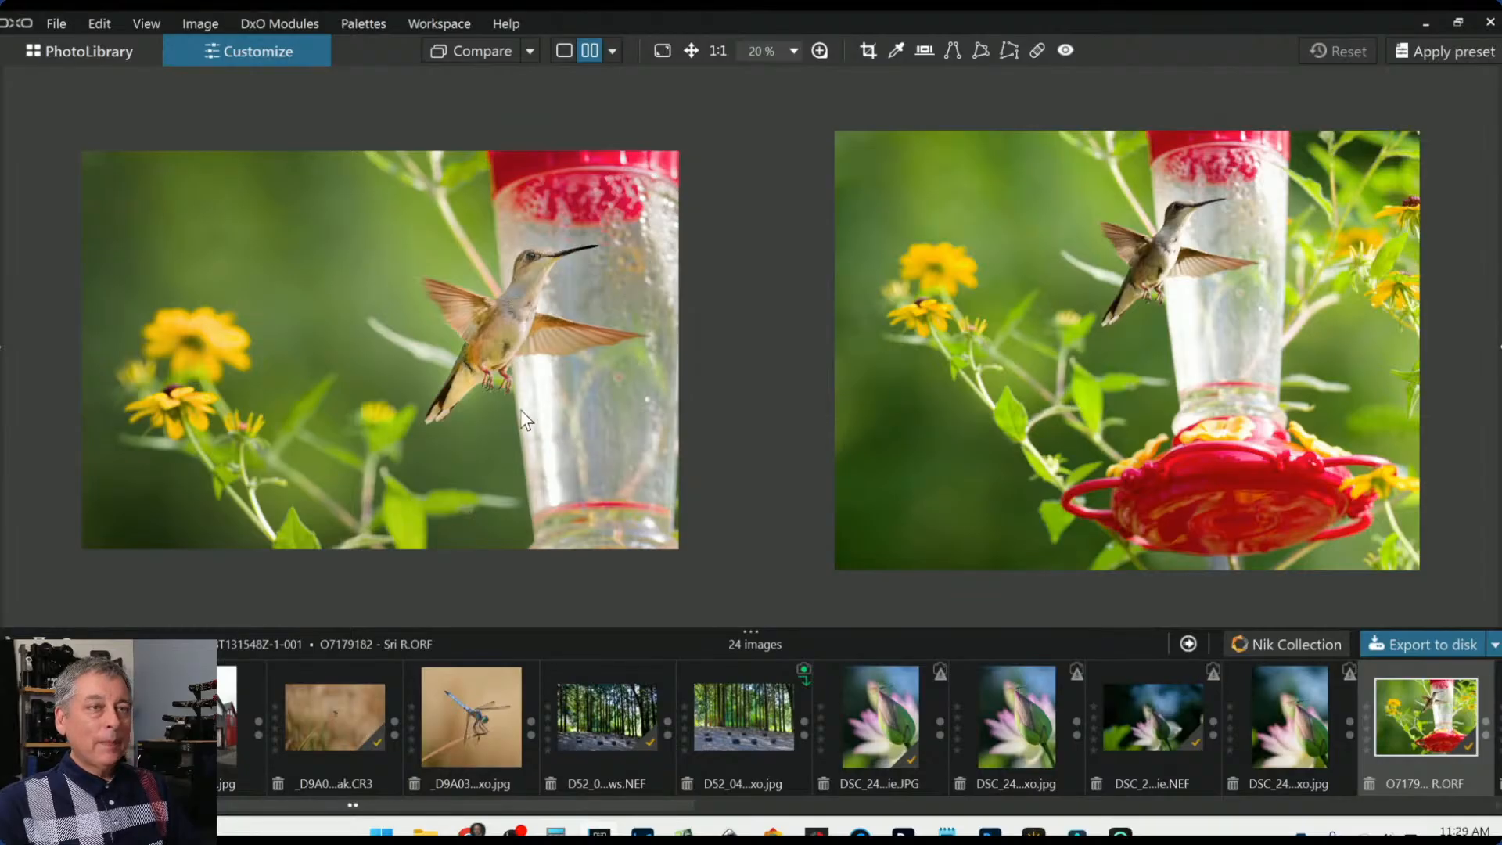
Compare the hummingbird's head and neck feathers in the edited and unedited versions at about 140 % zoom
scroll(547, 313, "up", 5)
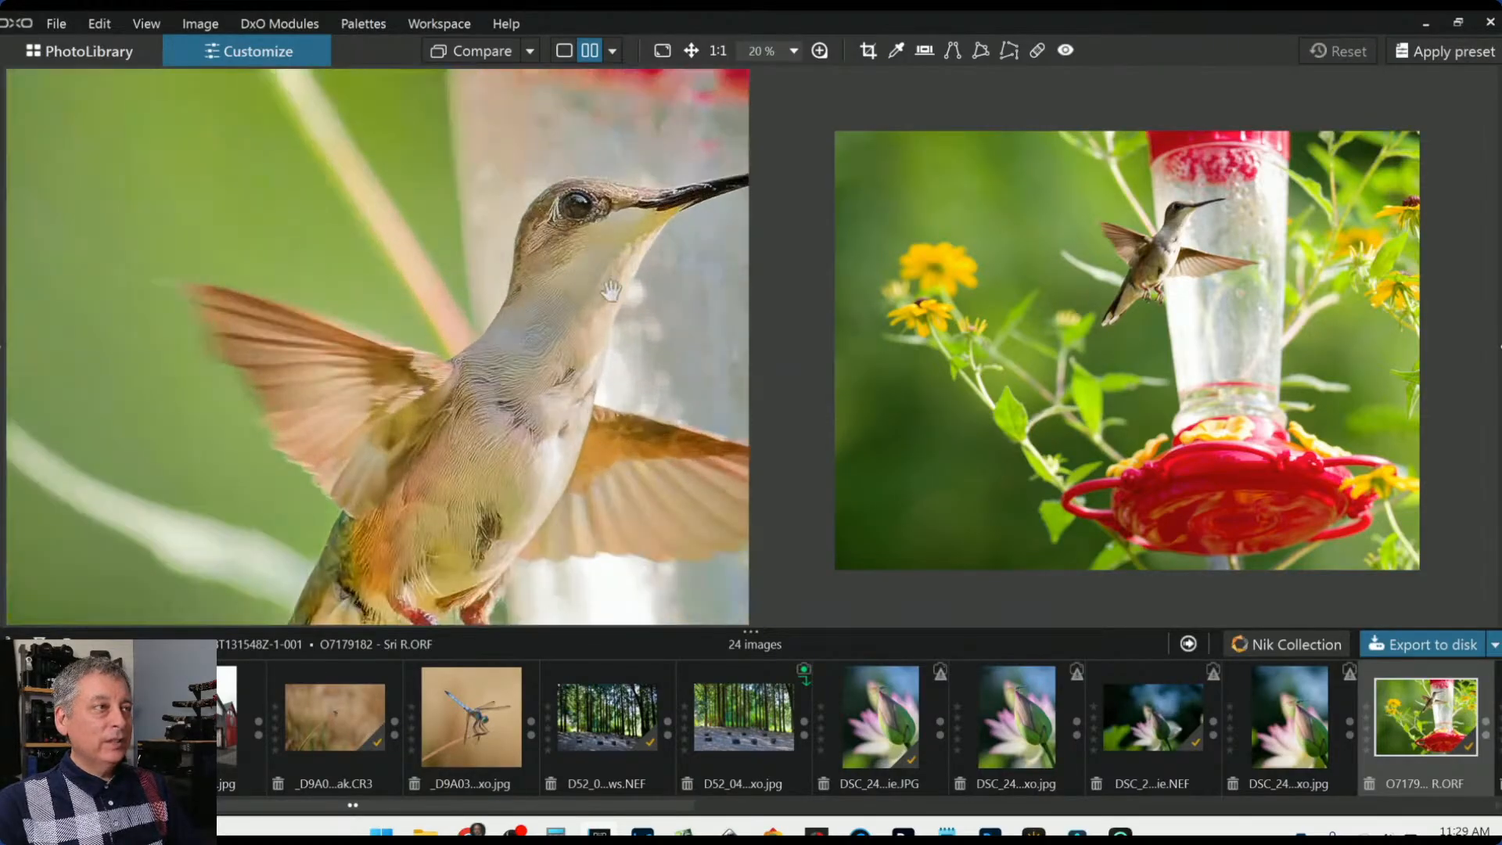
scroll(1169, 221, "up", 4)
scroll(1169, 222, "up", 5)
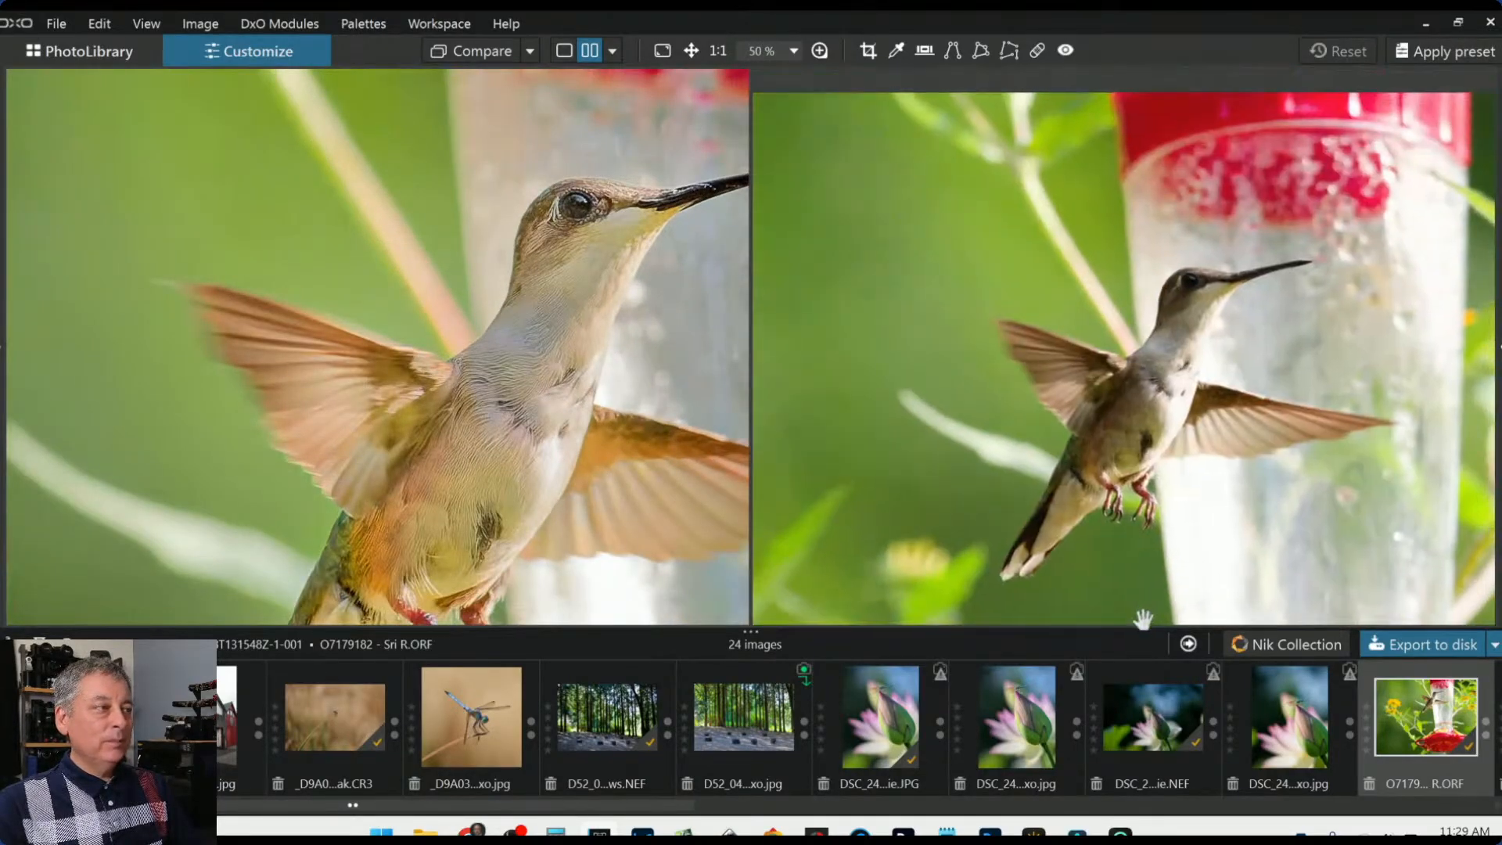
scroll(1189, 328, "up", 2)
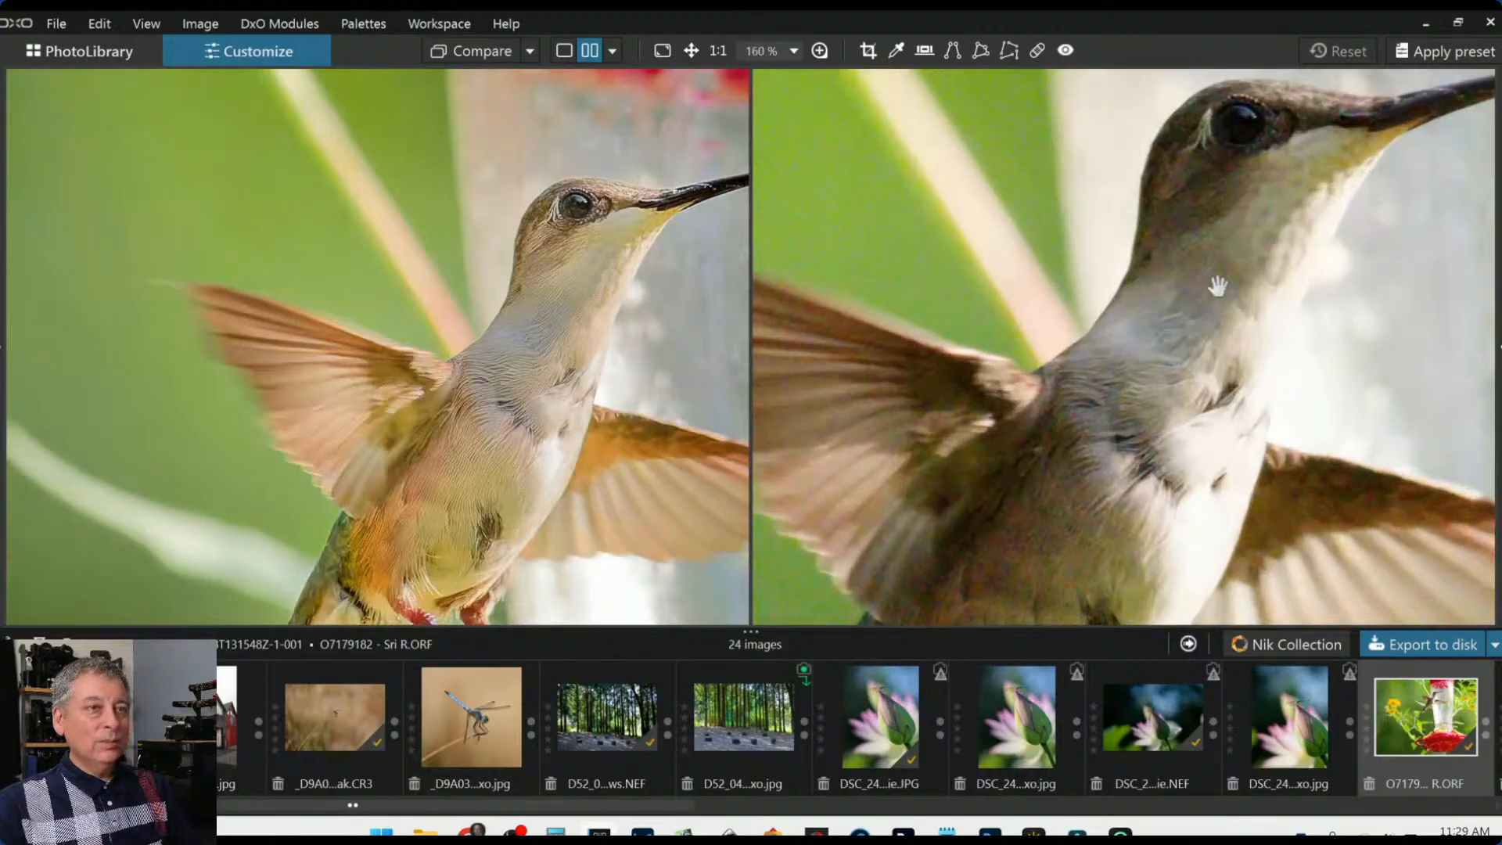
scroll(495, 448, "up", 1)
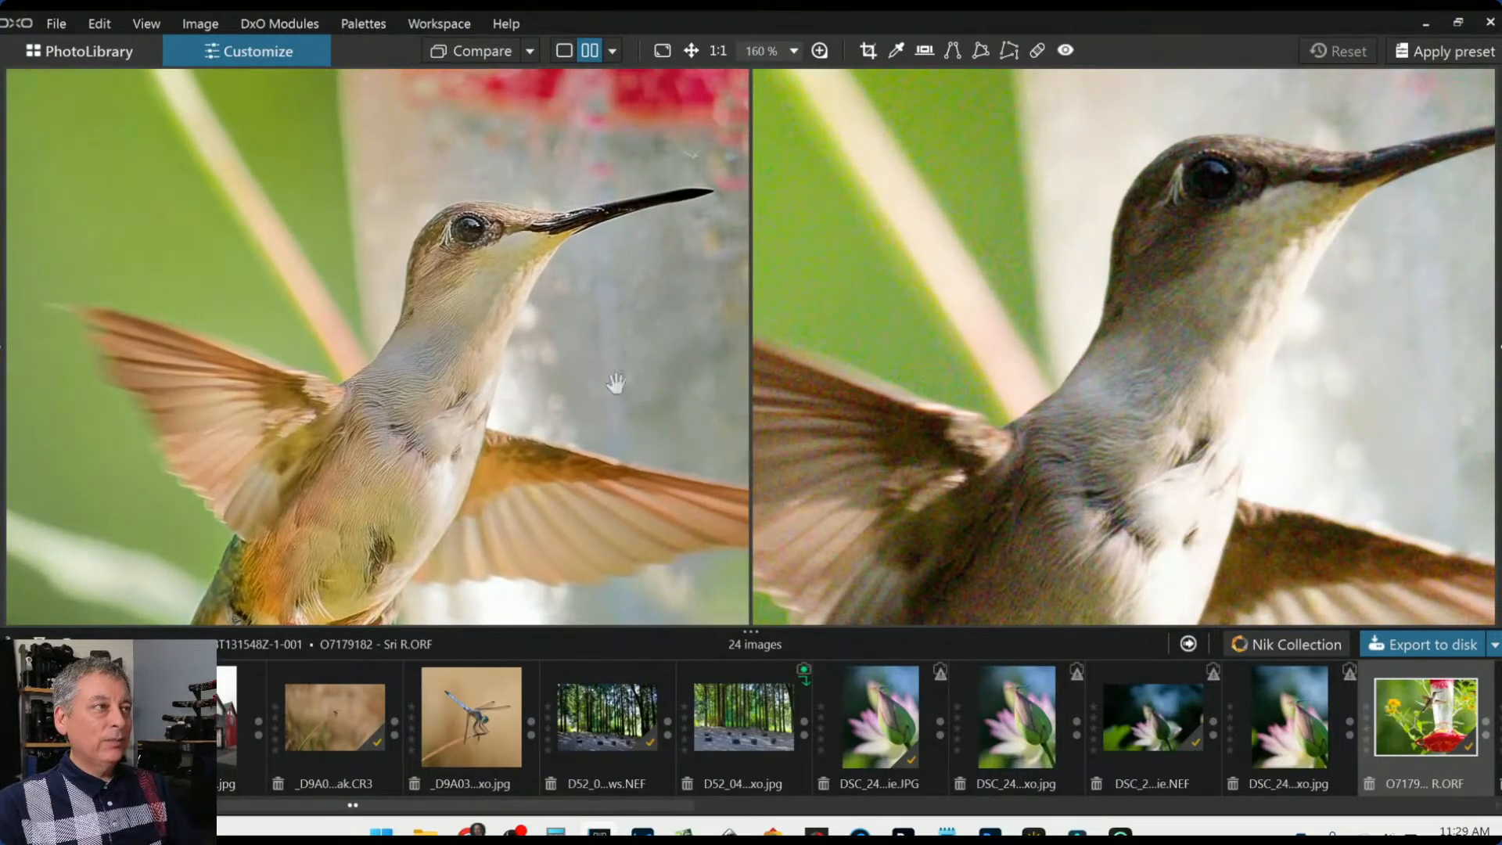
scroll(1000, 418, "down", 2)
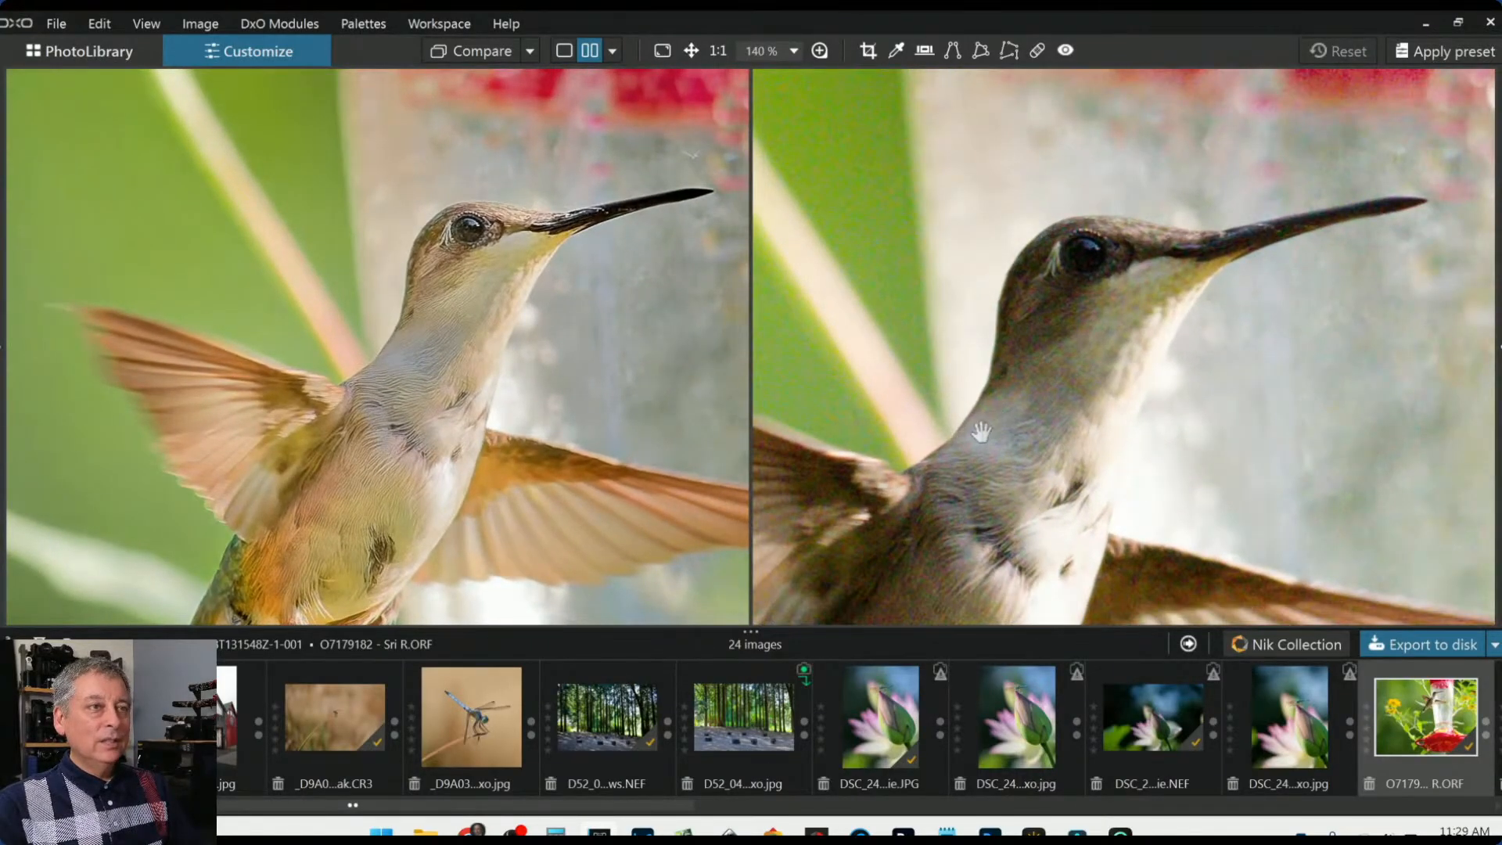
scroll(444, 308, "up", 1)
scroll(538, 312, "up", 1)
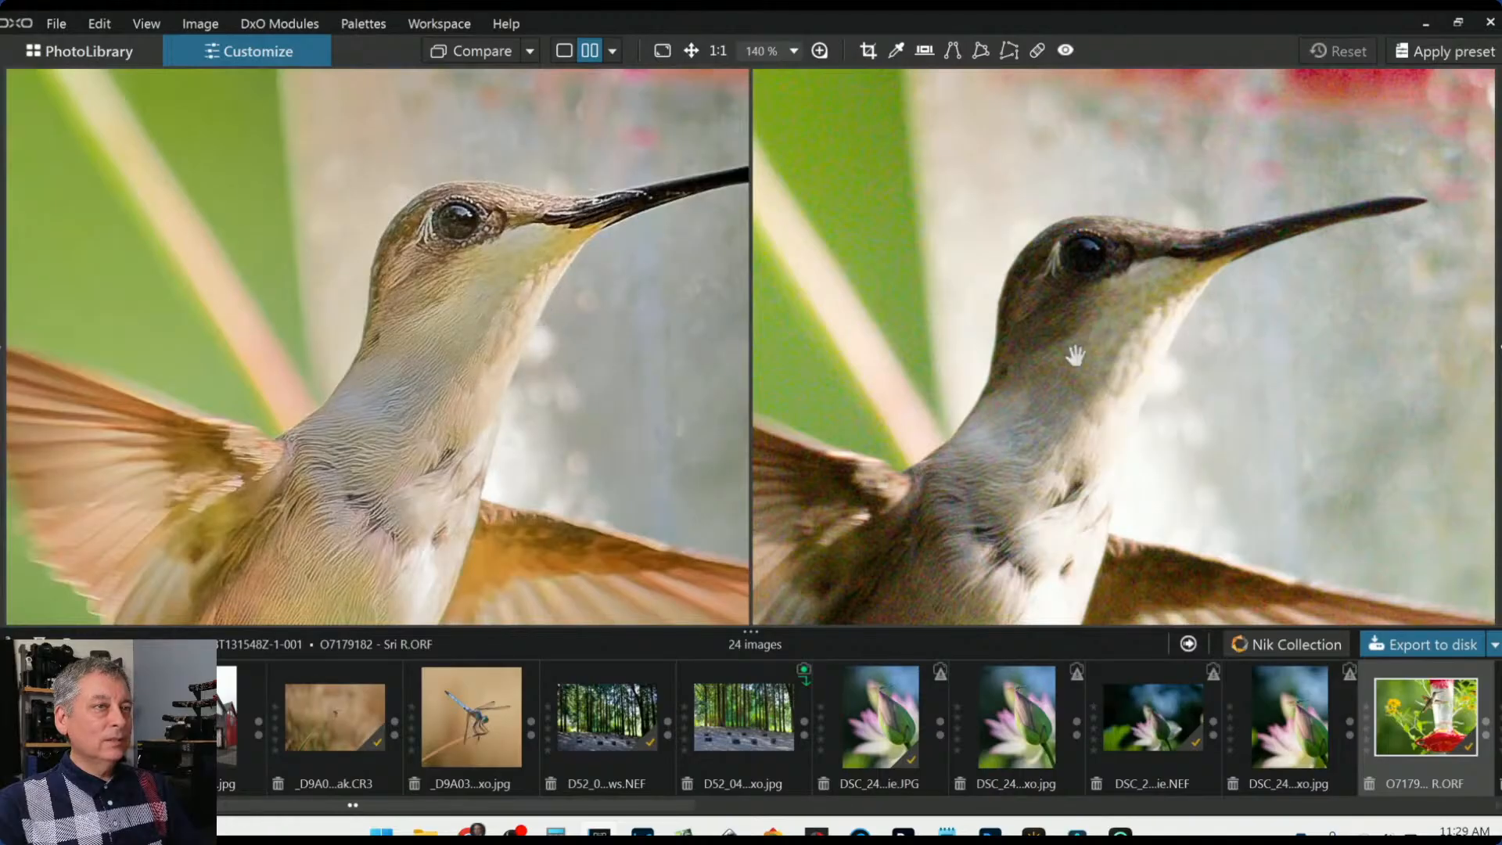
left_click_drag(1076, 355, 1087, 299)
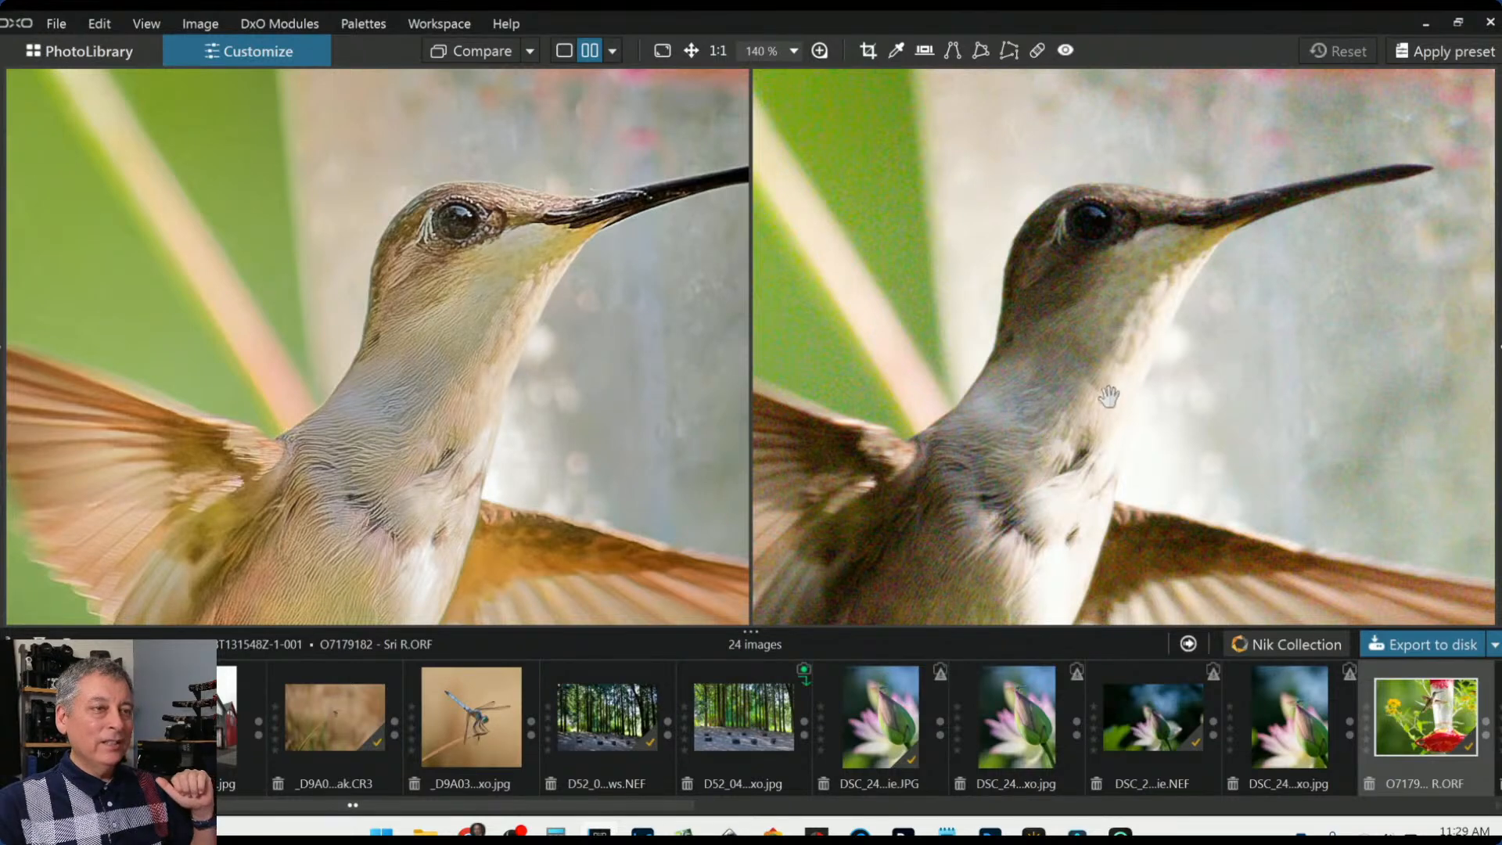
left_click_drag(1022, 516, 1048, 488)
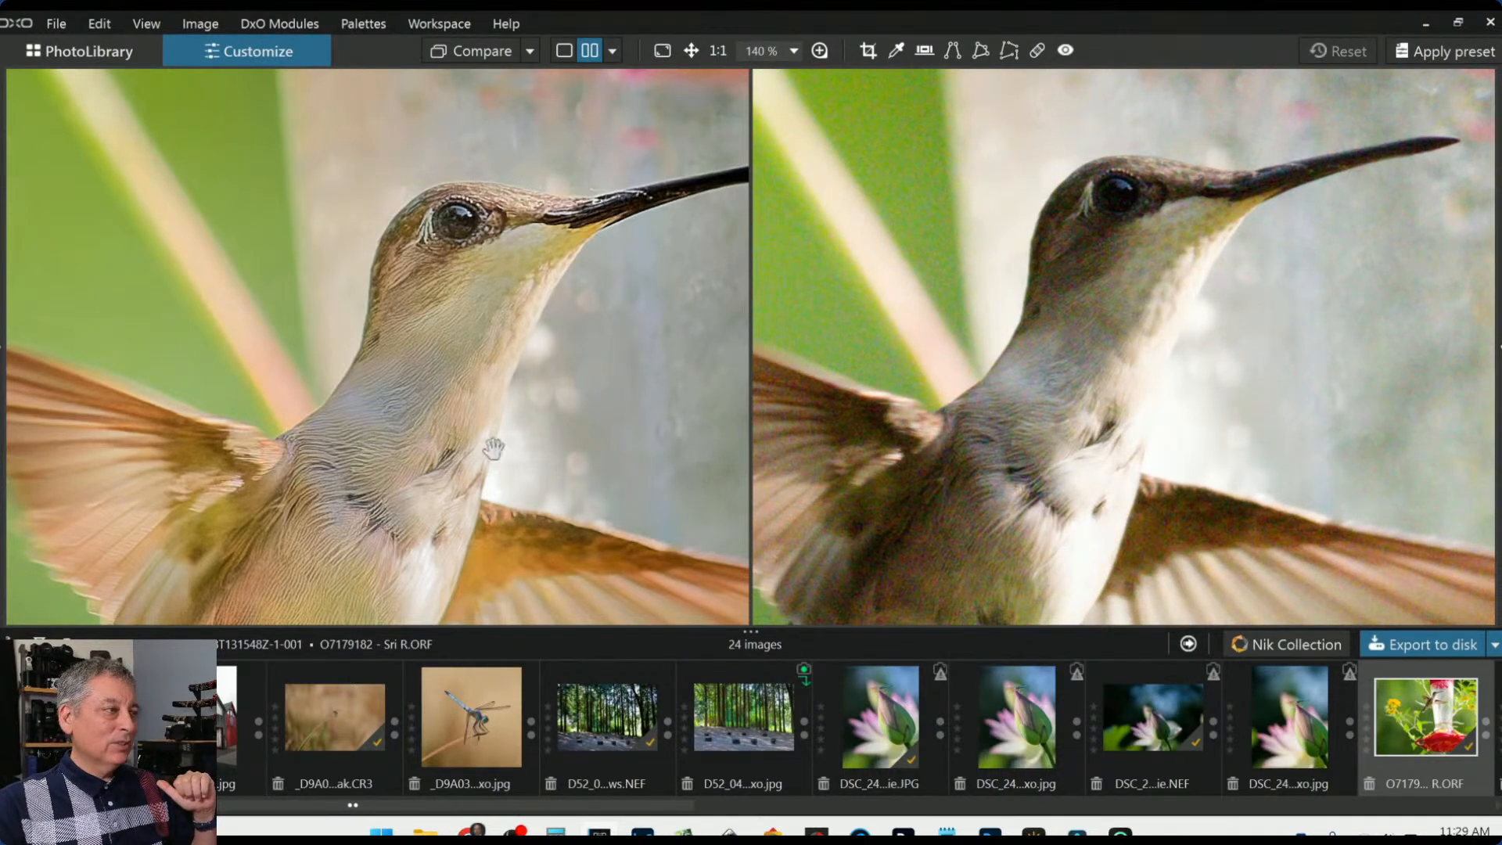
Compare the bird's belly, feet and tail between the edited and unedited versions
mouse_move(444, 475)
left_mouse_down()
mouse_move(473, 376)
mouse_move(409, 430)
mouse_move(414, 384)
left_mouse_up()
left_click_drag(383, 450, 409, 318)
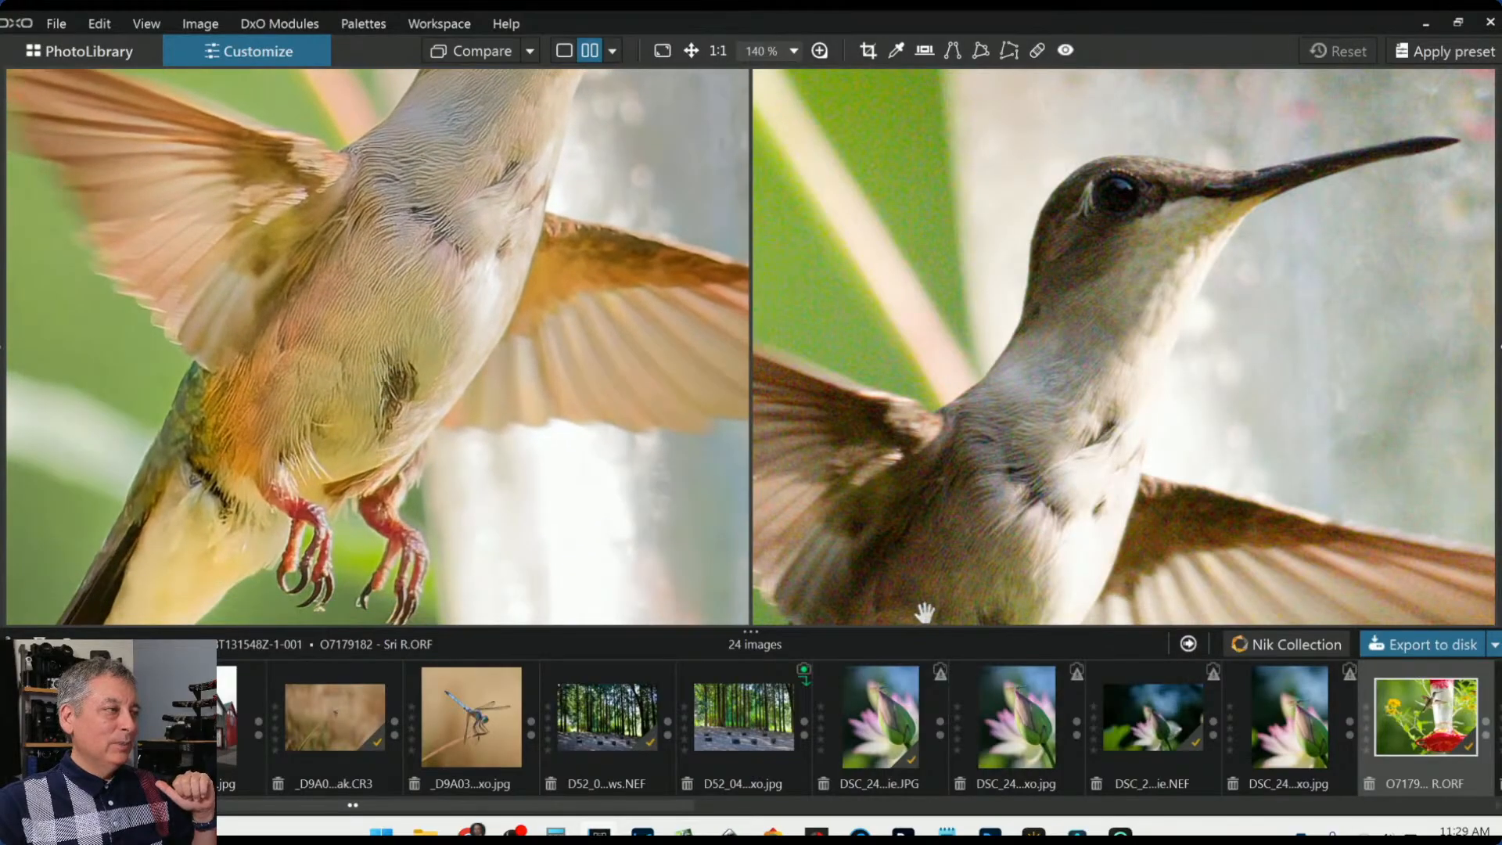
left_click_drag(924, 612, 1019, 329)
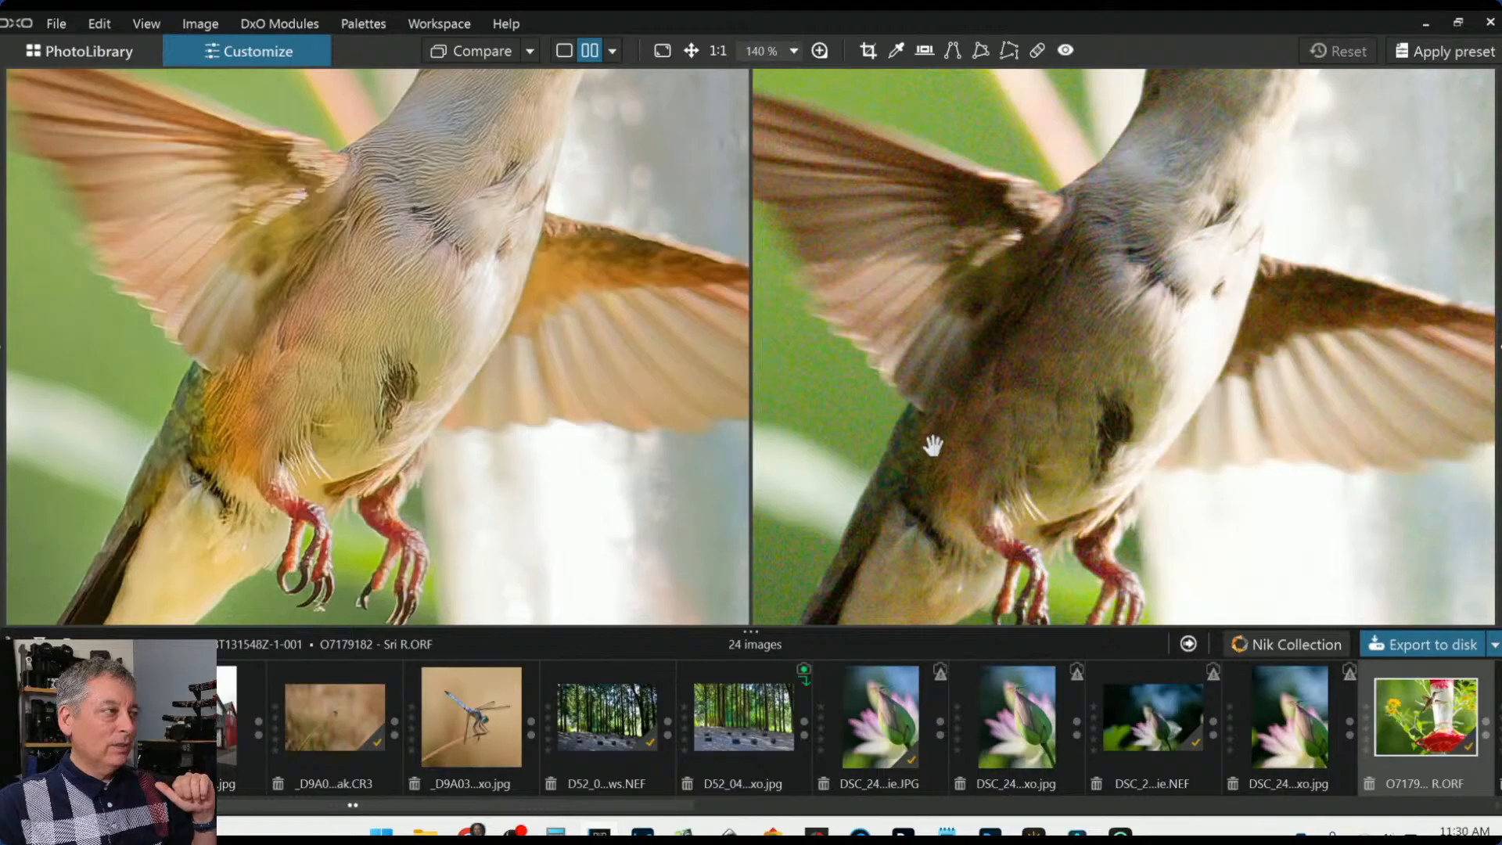
left_click_drag(1062, 436, 1055, 365)
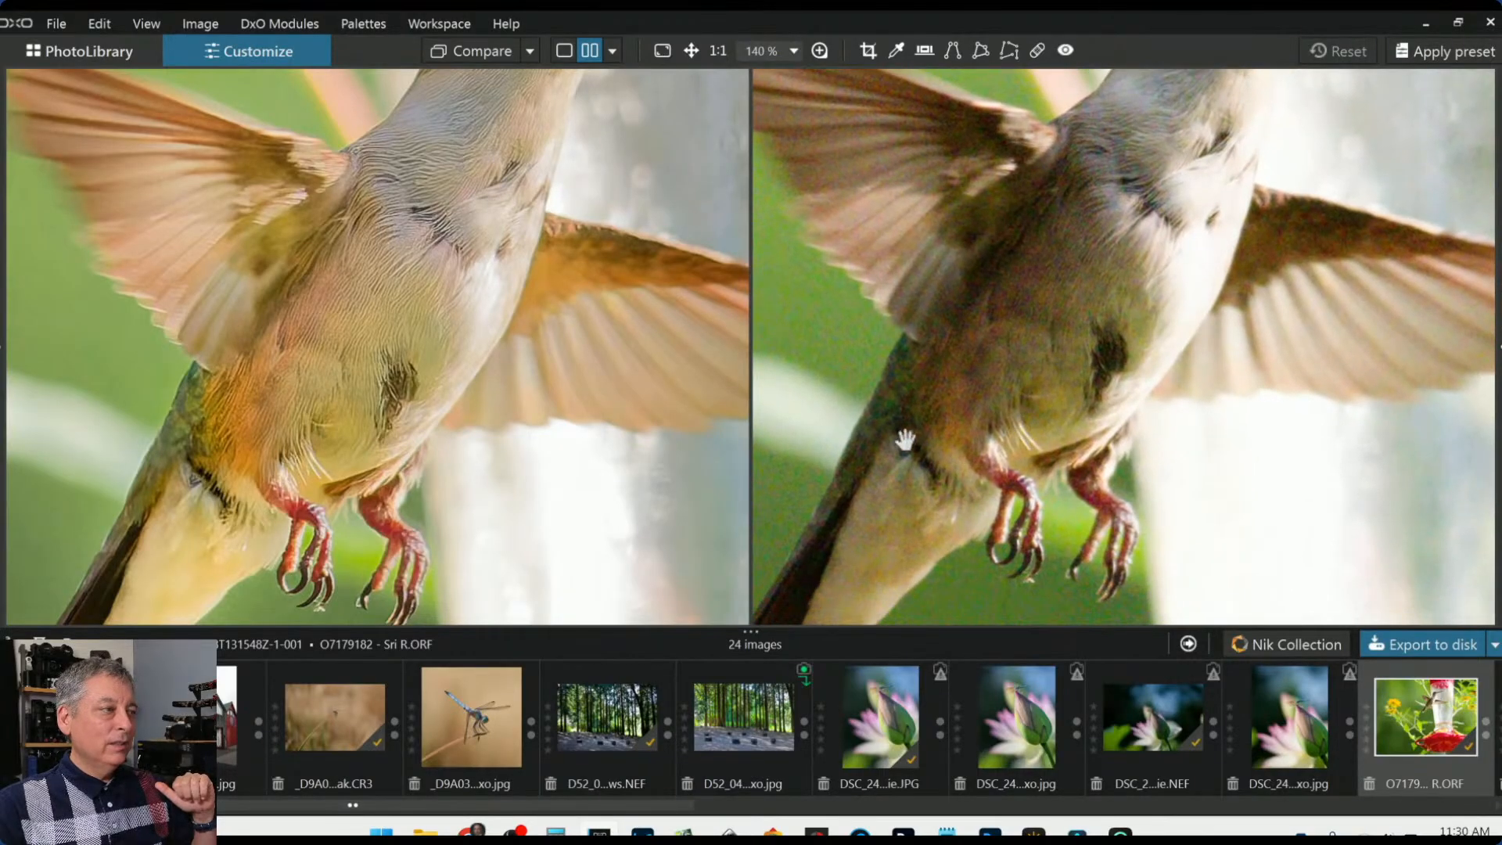
left_click_drag(385, 410, 403, 306)
left_click_drag(400, 504, 419, 358)
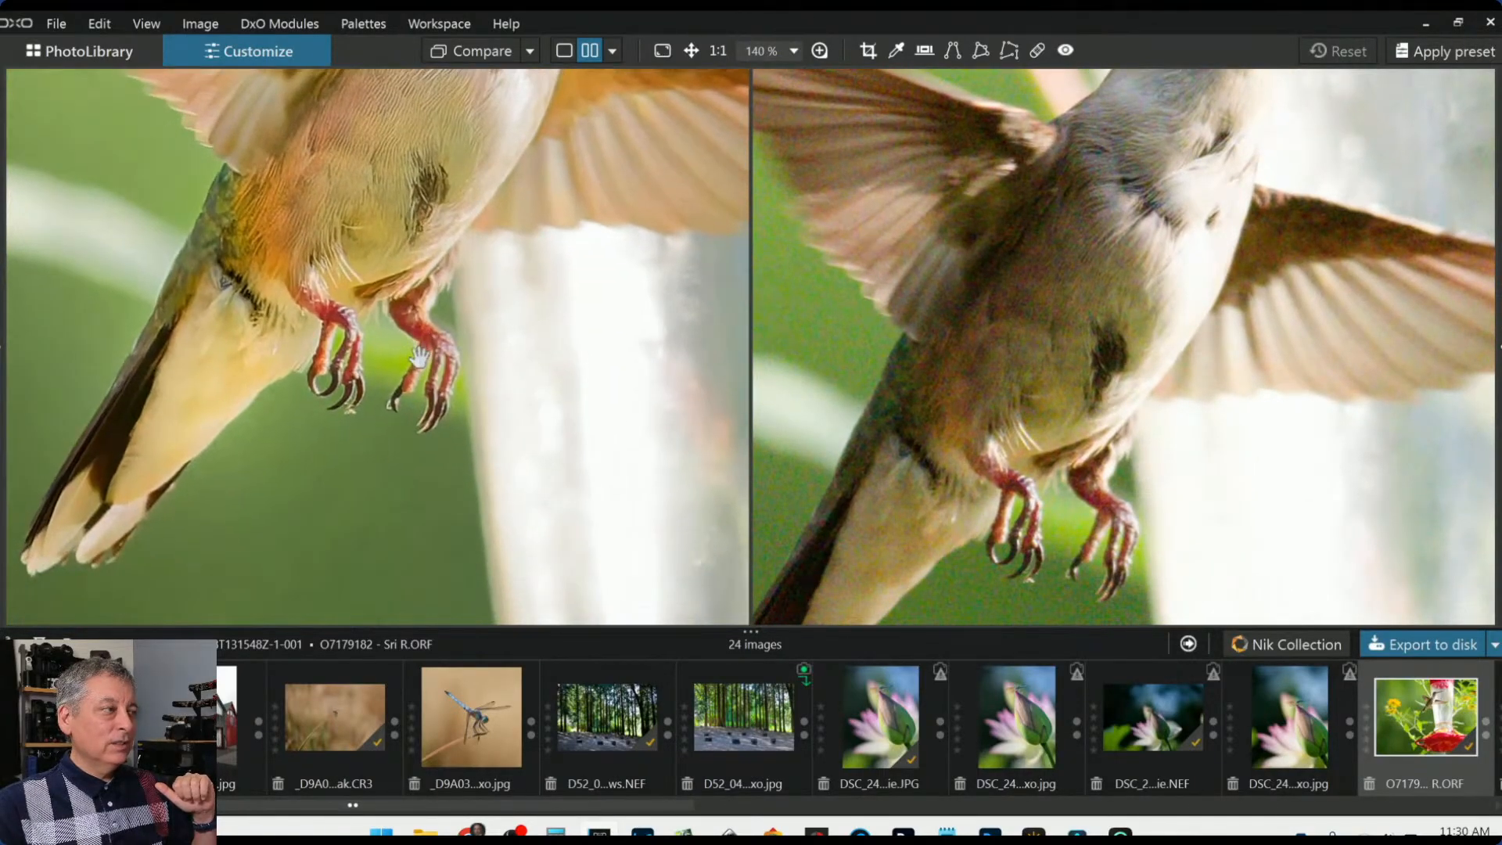
Return both views to the hummingbird's head and compare the eye, beak and throat detail
left_click_drag(568, 197, 476, 491)
left_click_drag(514, 258, 536, 395)
left_click_drag(1022, 384, 884, 596)
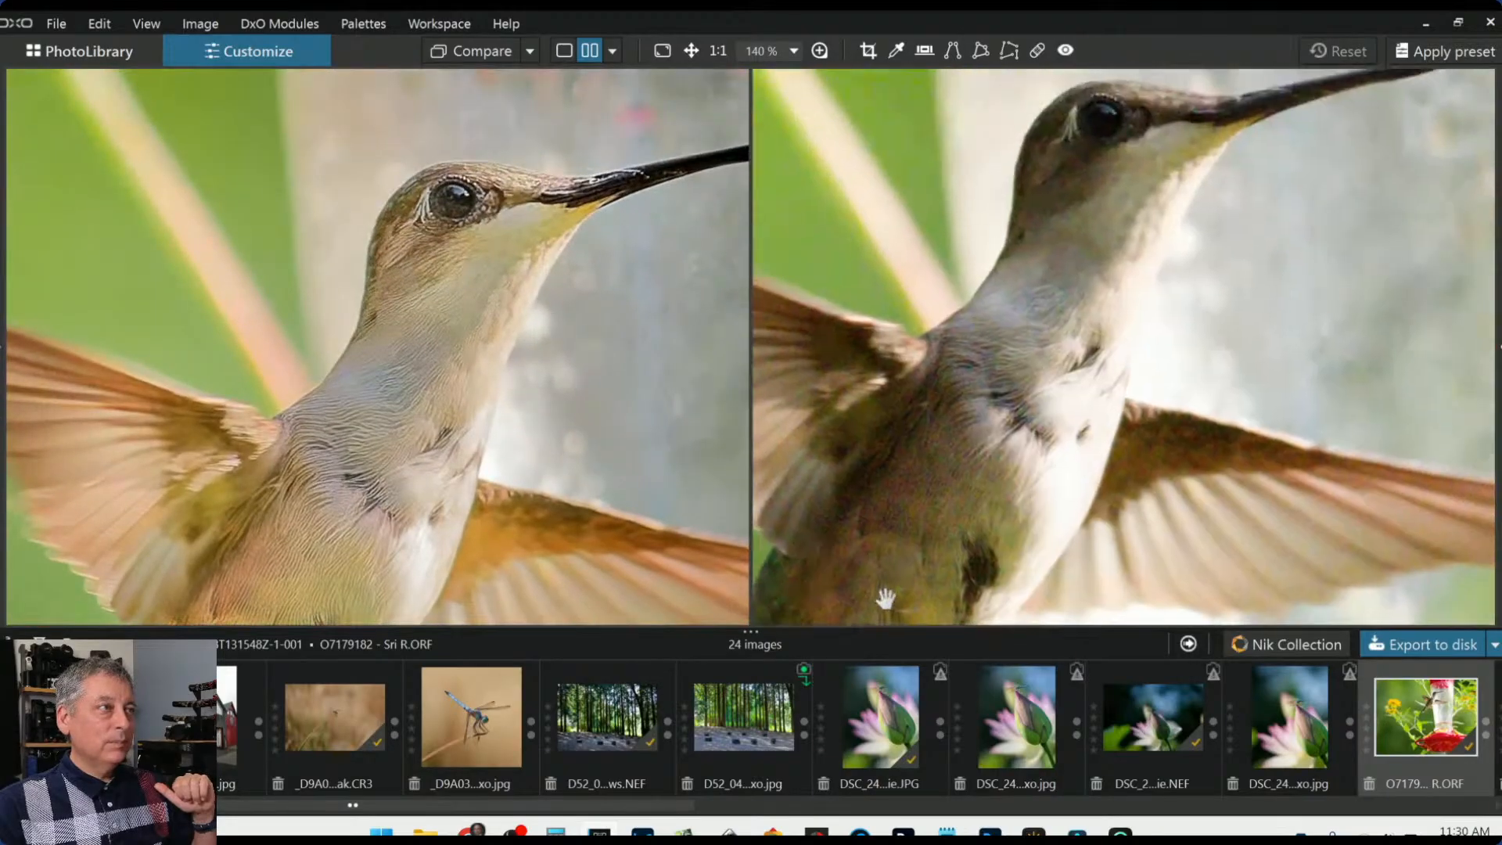
left_click_drag(1021, 425, 864, 557)
left_click_drag(552, 330, 480, 374)
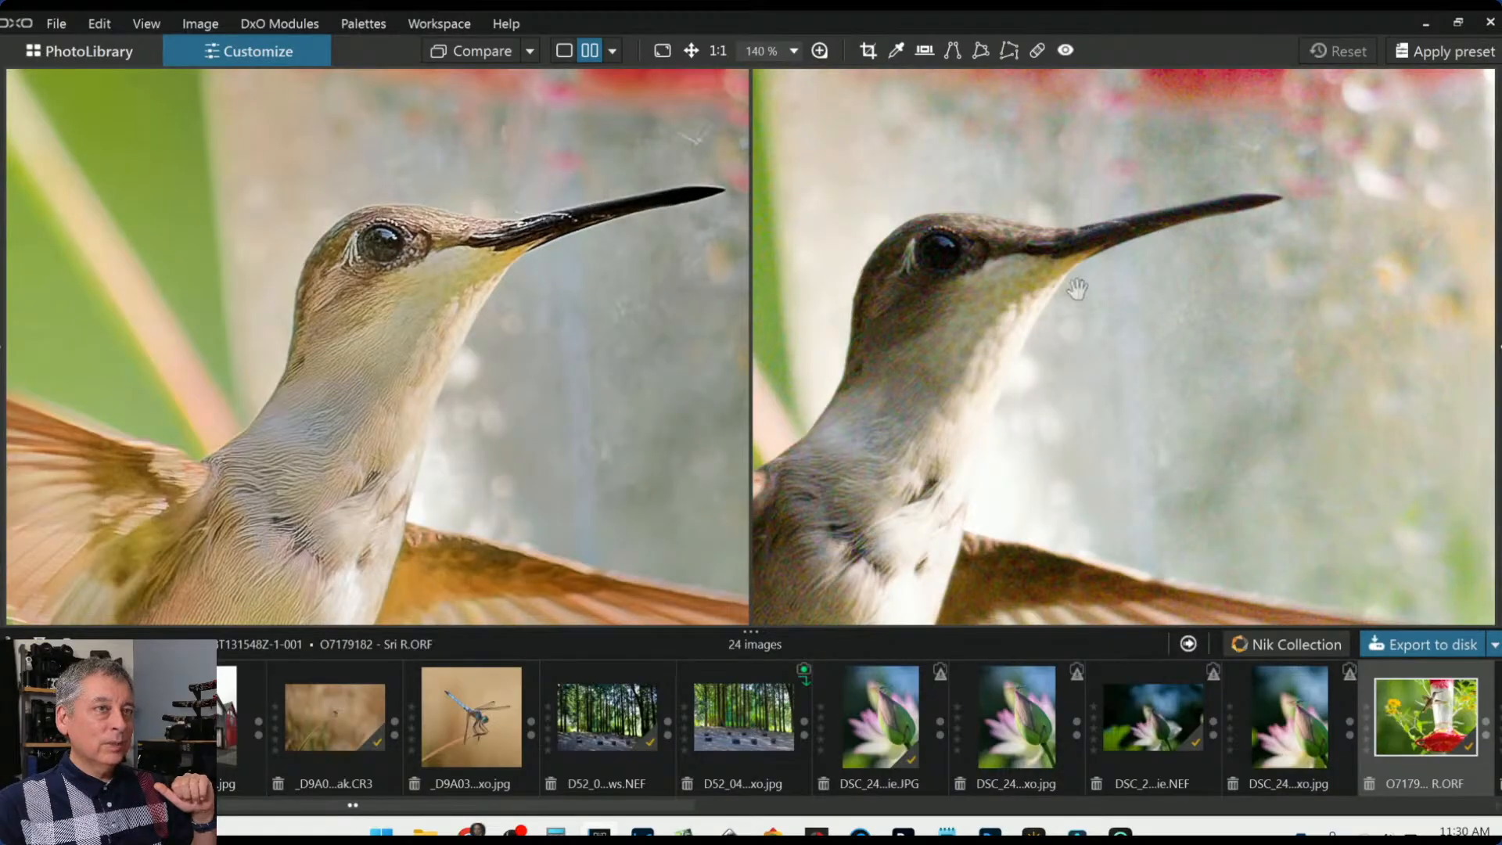
Compare the full frames of the edited and unedited photos for overall composition and tone
scroll(664, 459, "down", 3)
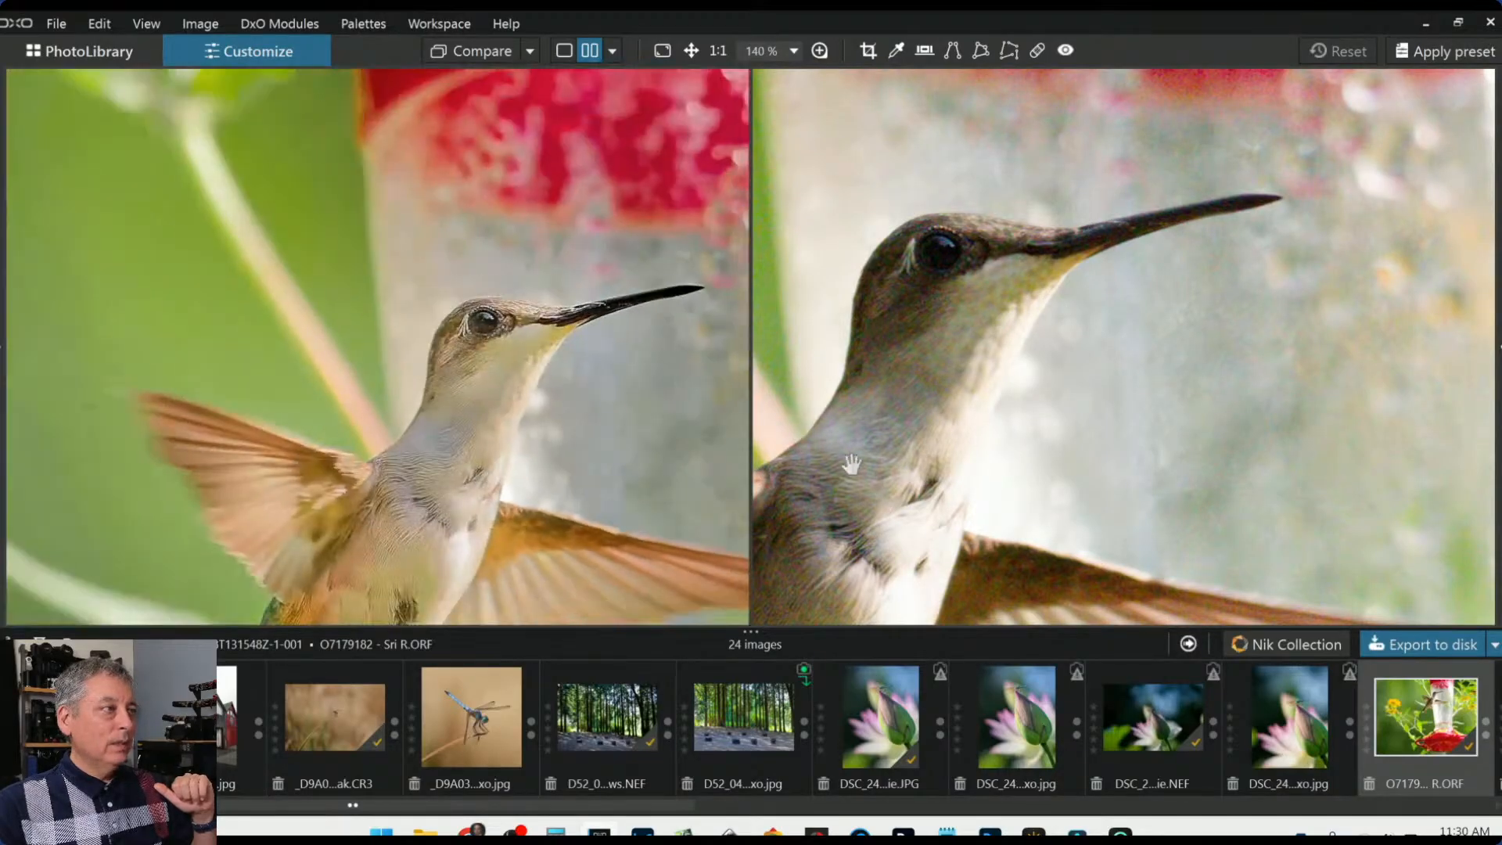
scroll(852, 465, "down", 3)
scroll(649, 460, "down", 2)
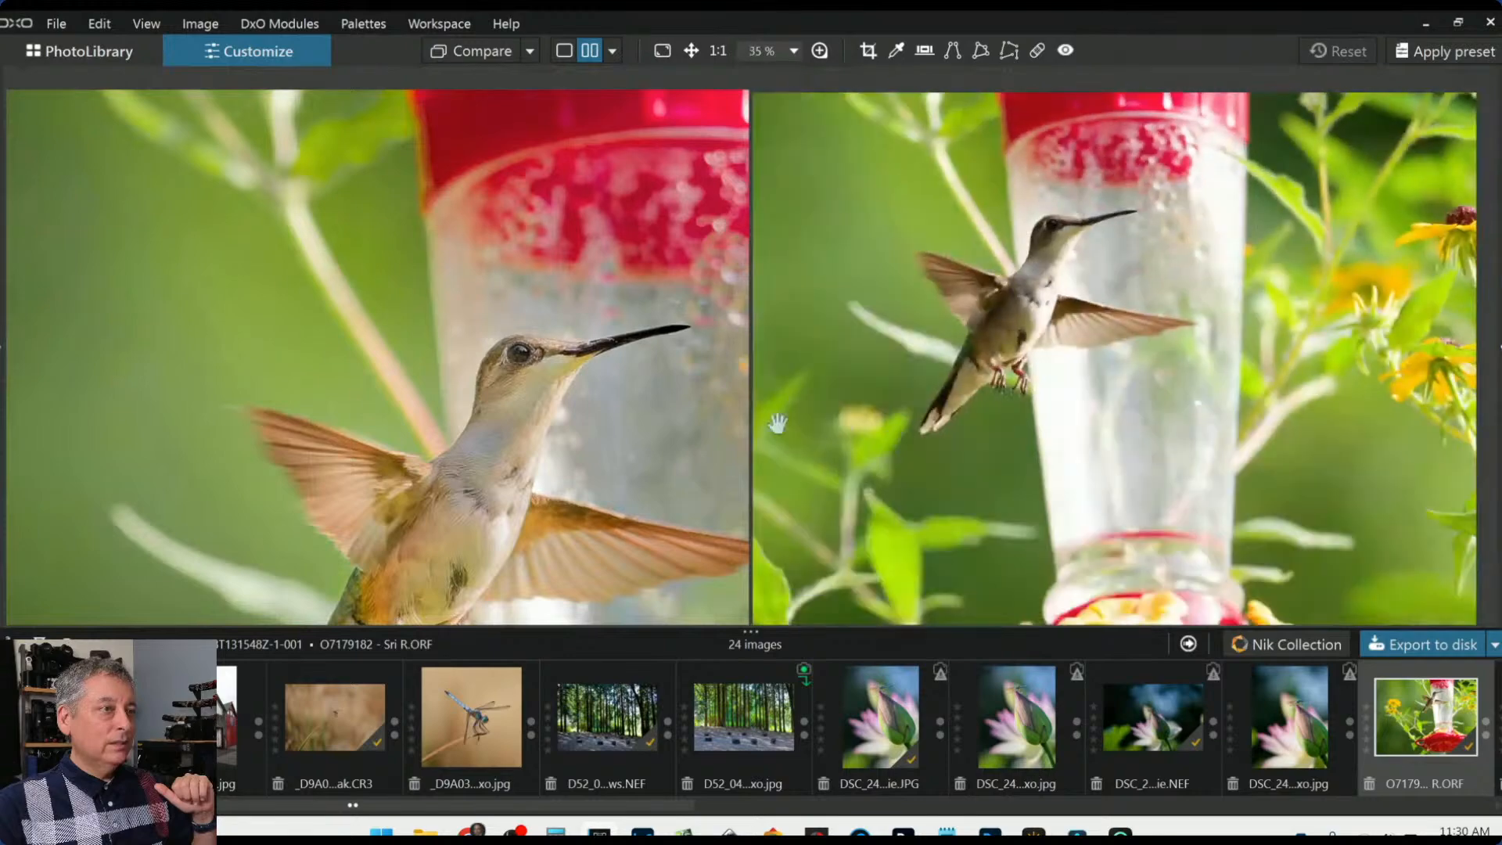
scroll(568, 395, "down", 1)
scroll(568, 396, "down", 2)
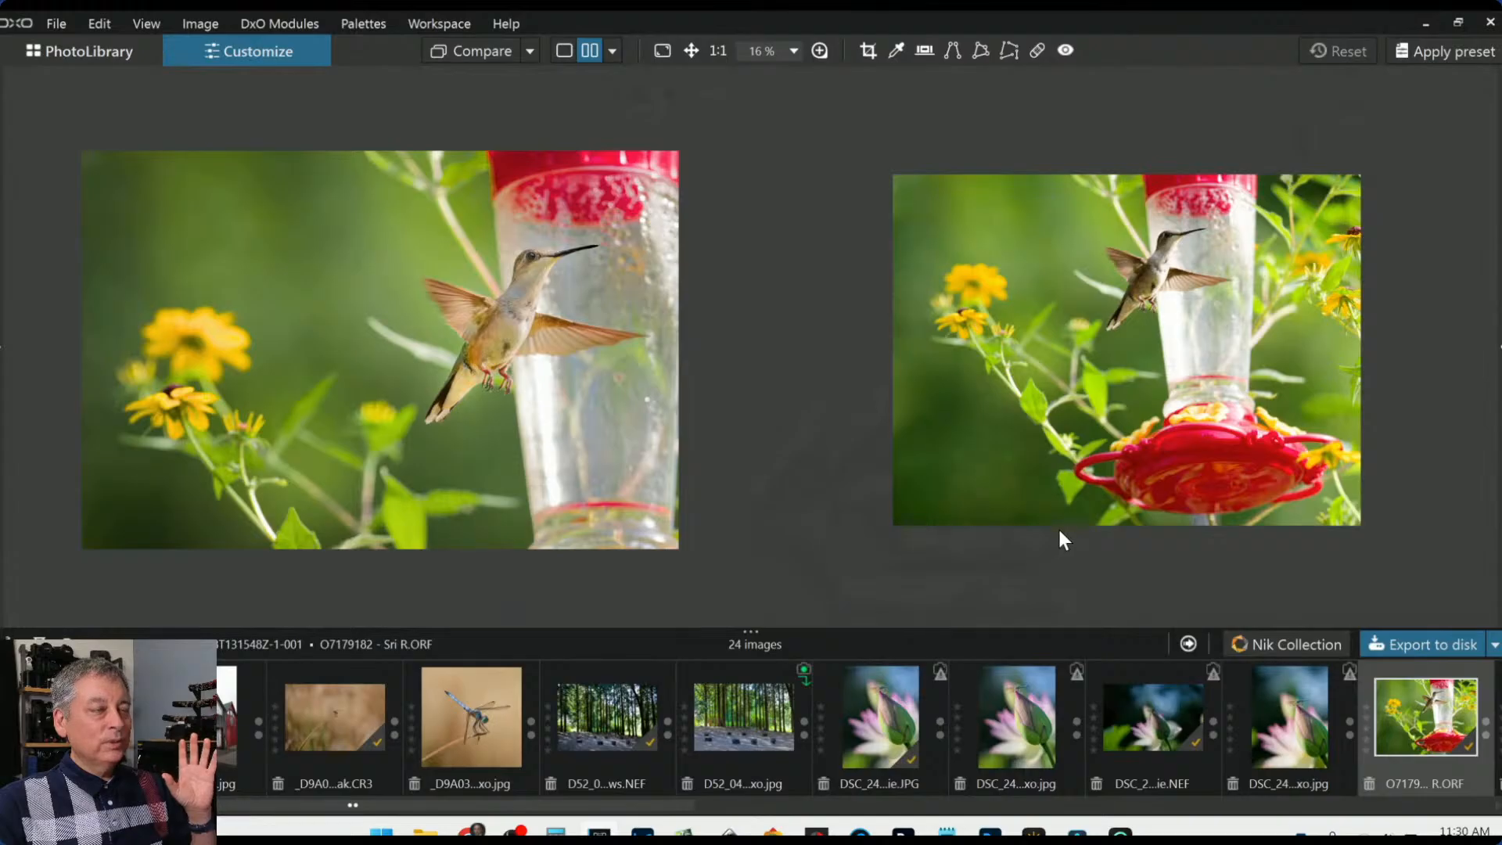
scroll(1058, 527, "up", 1)
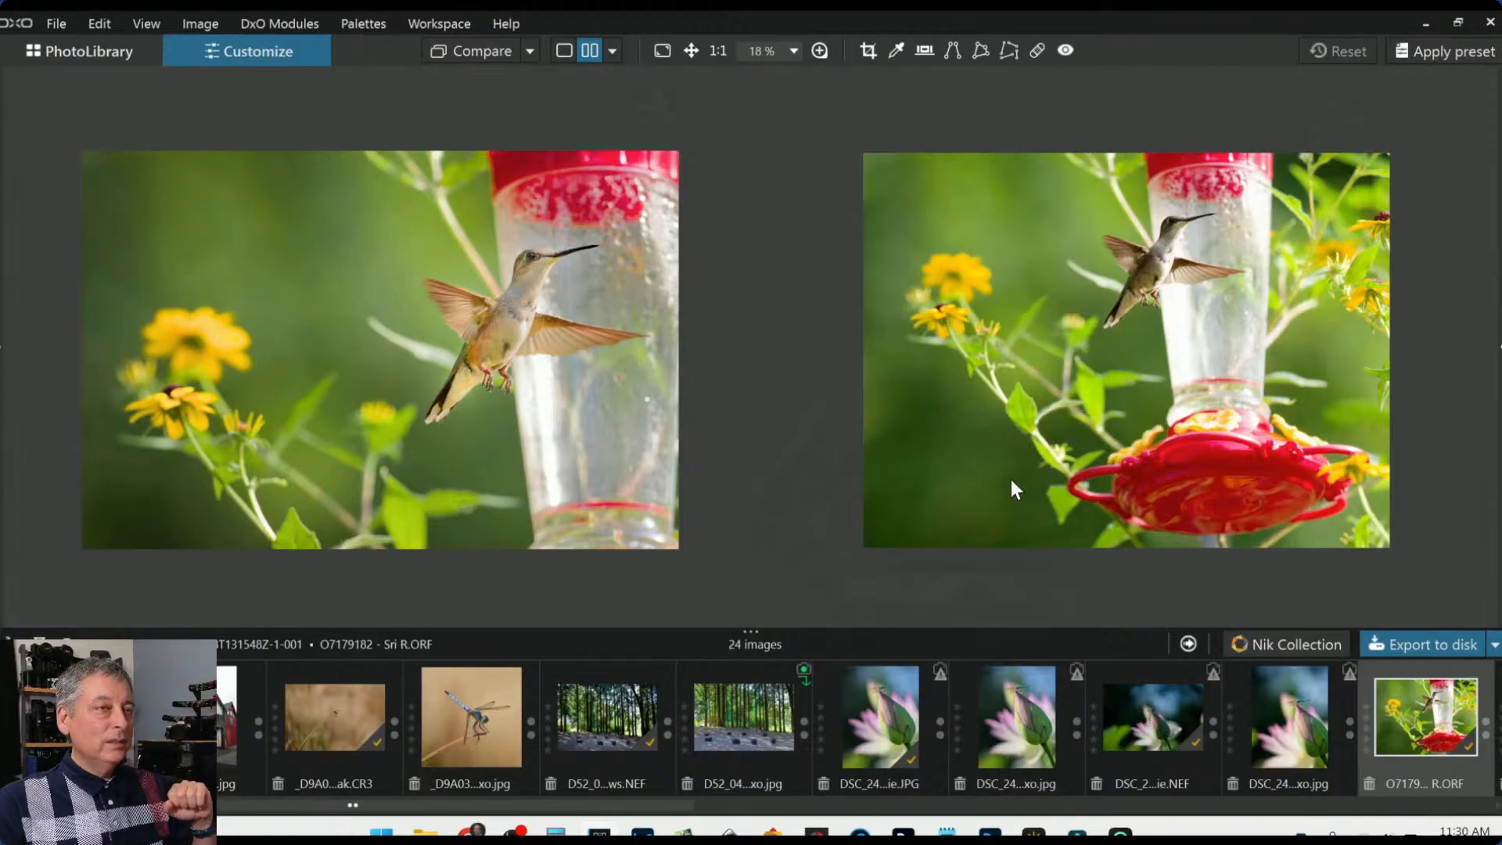
Switch the comparison to Split view left / right and sweep the divider across the photo to contrast both versions
left_click(615, 52)
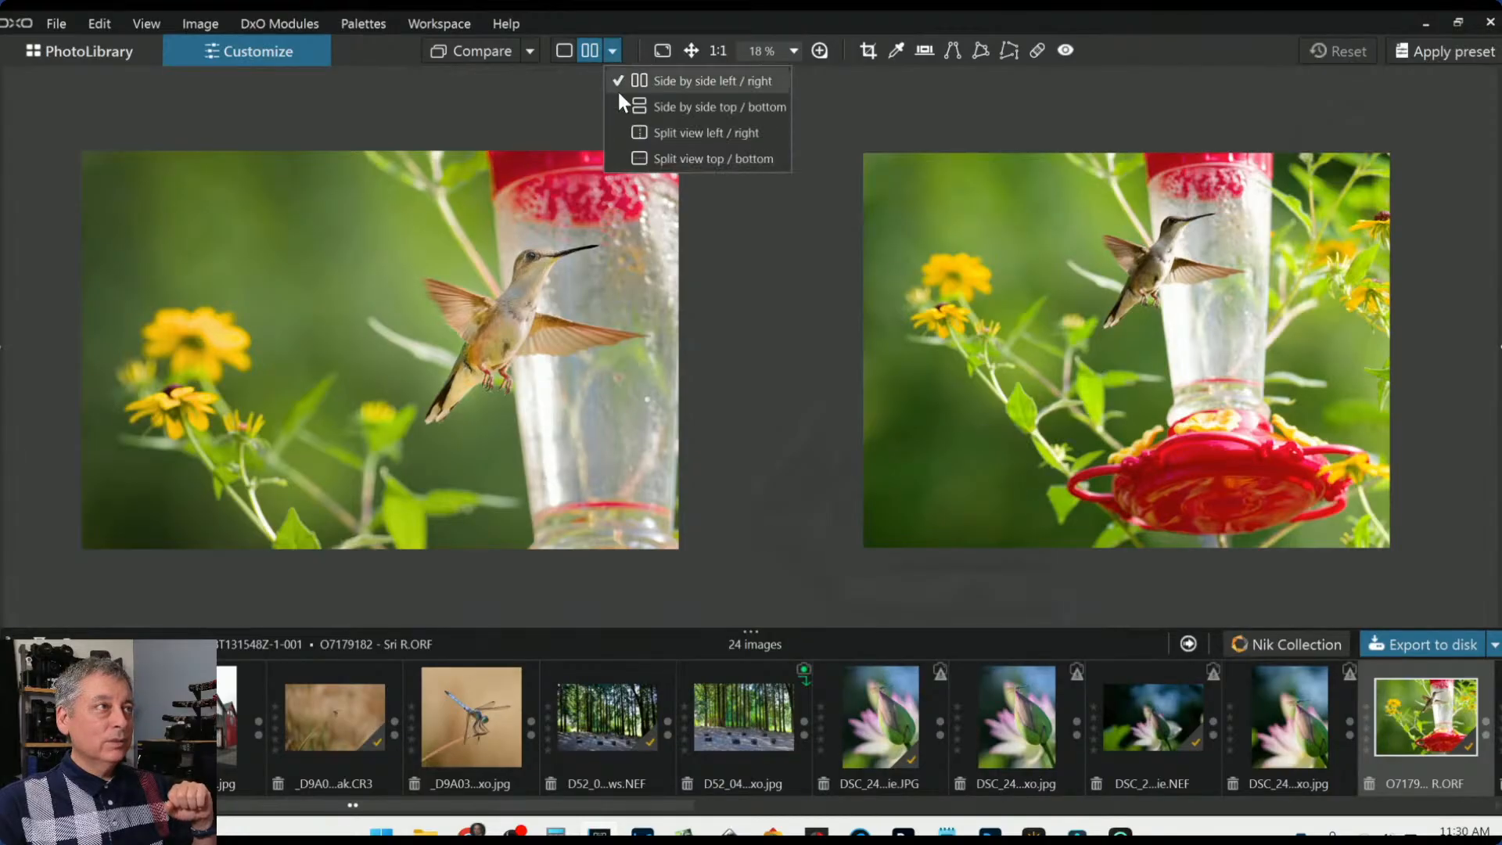
left_click(628, 104)
left_click(617, 61)
left_click(635, 128)
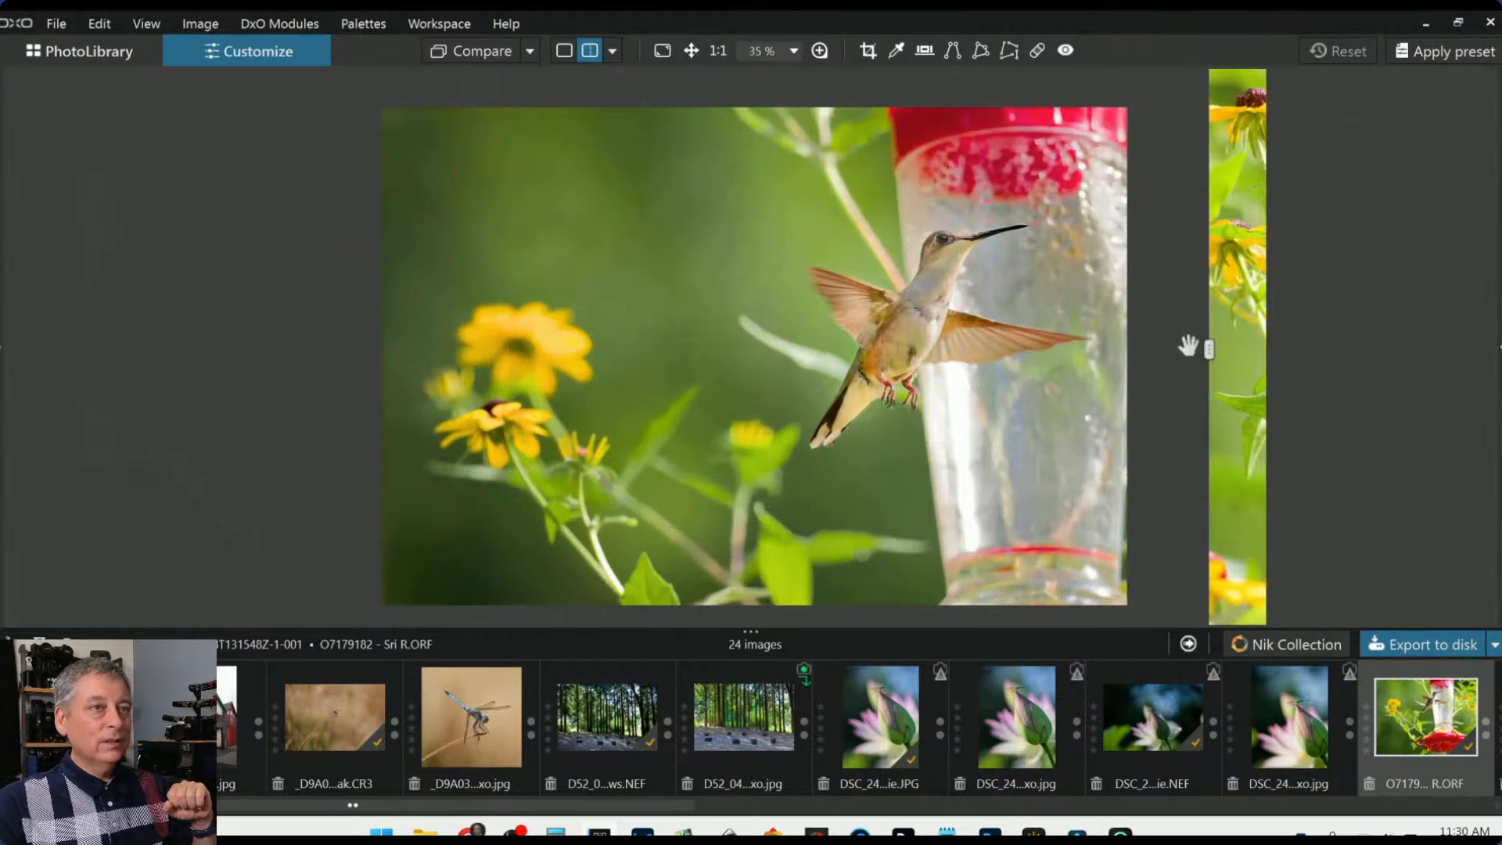
left_click_drag(1205, 350, 122, 350)
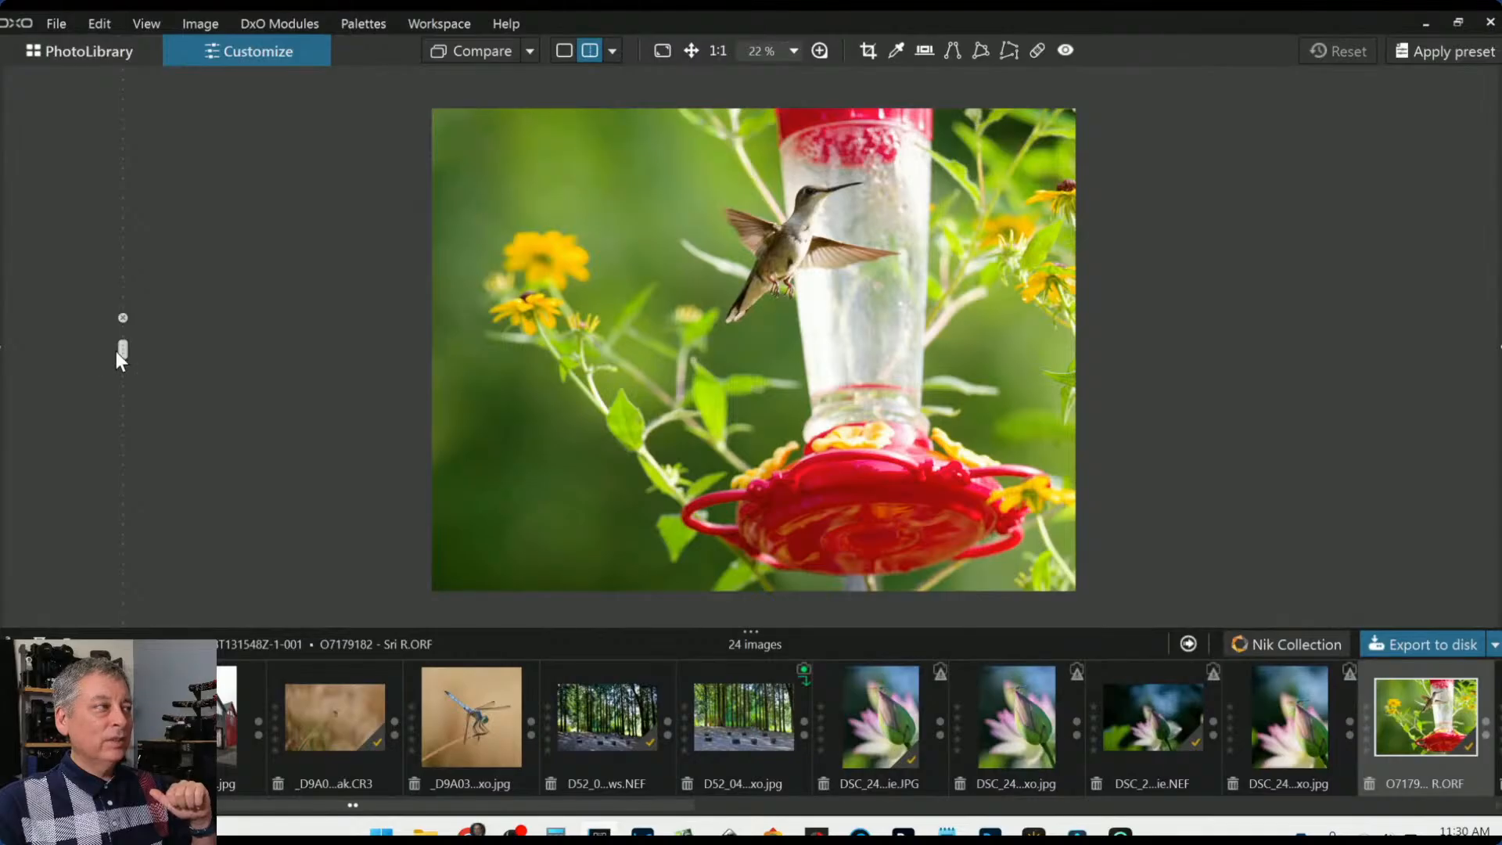
left_click_drag(122, 350, 1280, 344)
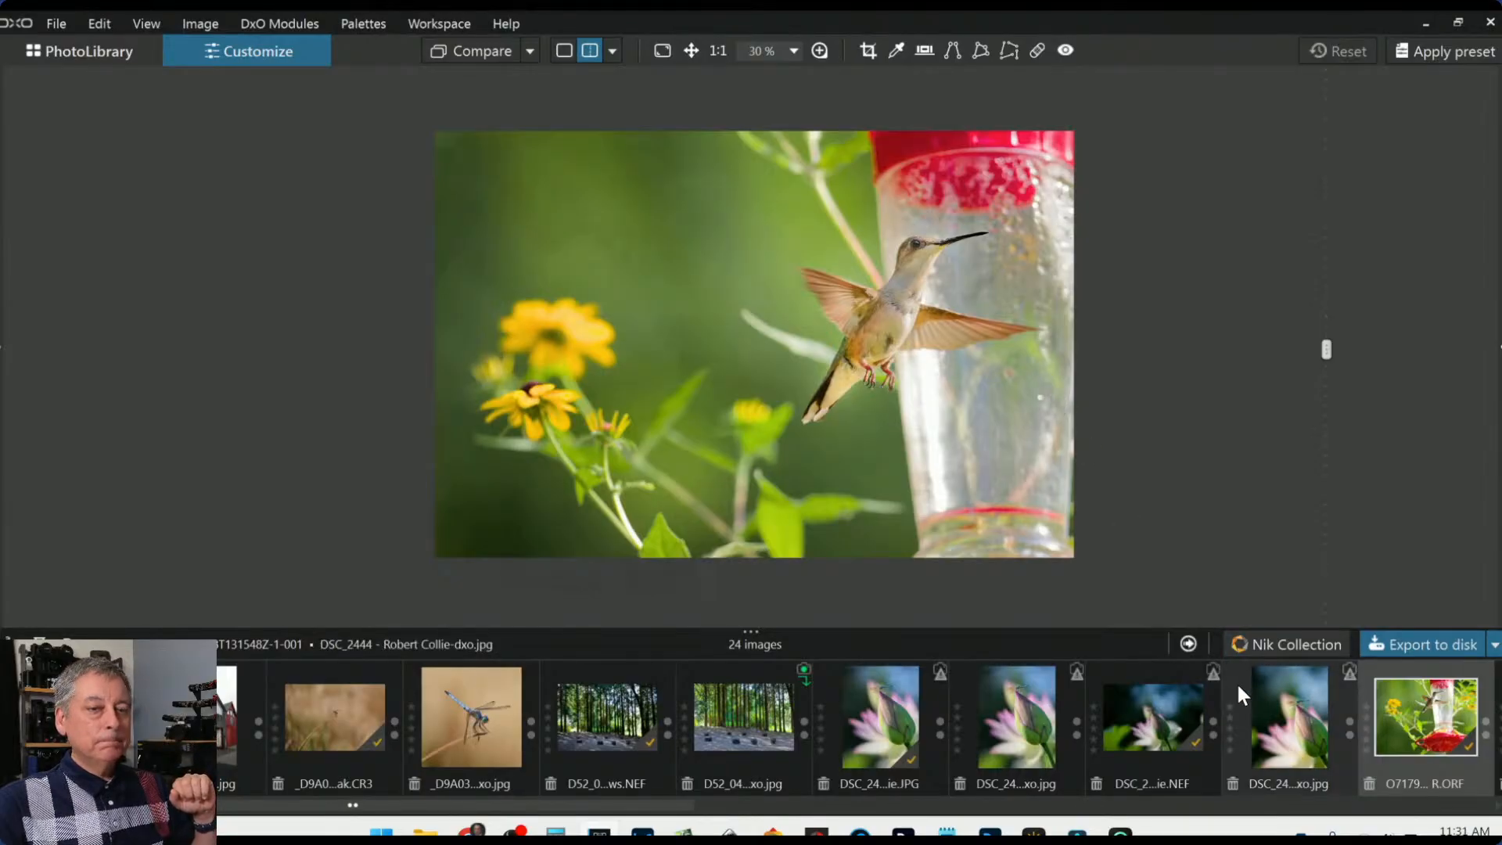
Open the submitted O7179182_DxO JPEG version of the hummingbird photo and inspect its feathers at 140 %
scroll(1235, 682, "down", 3)
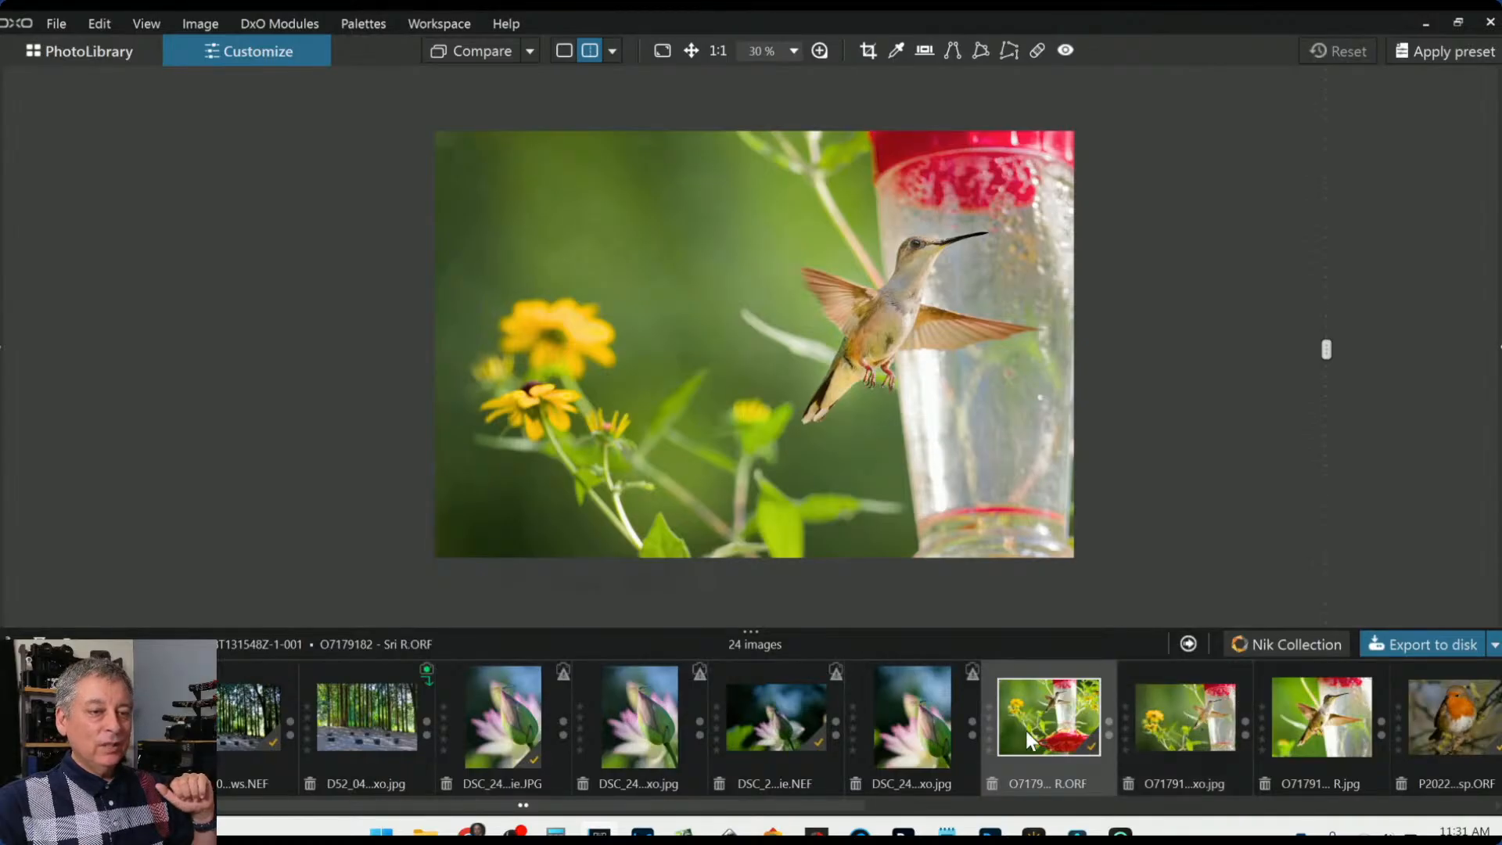
scroll(1120, 716, "down", 2)
left_click(1120, 715)
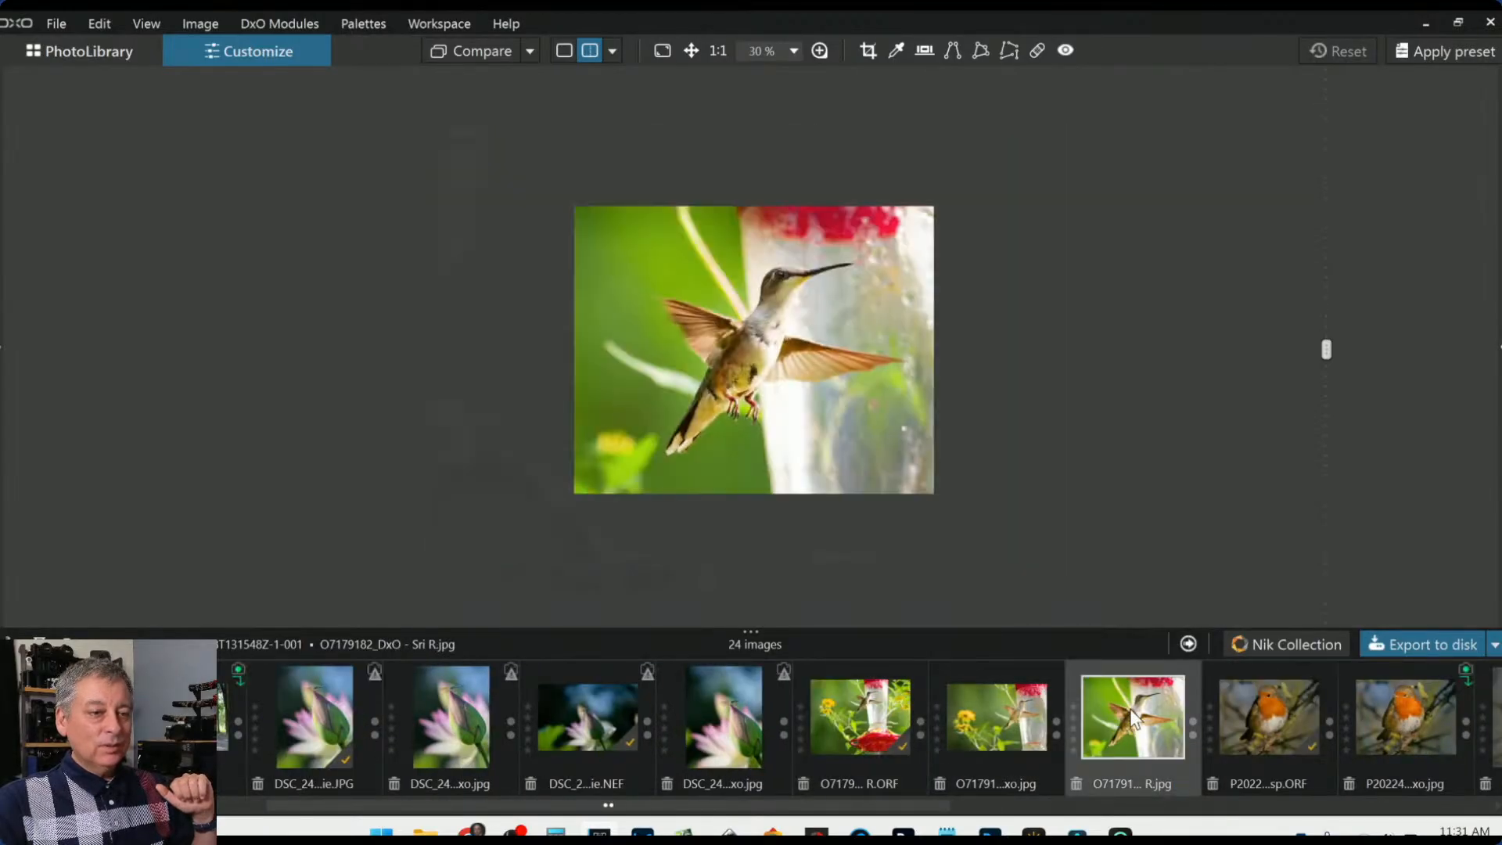
scroll(670, 278, "up", 2)
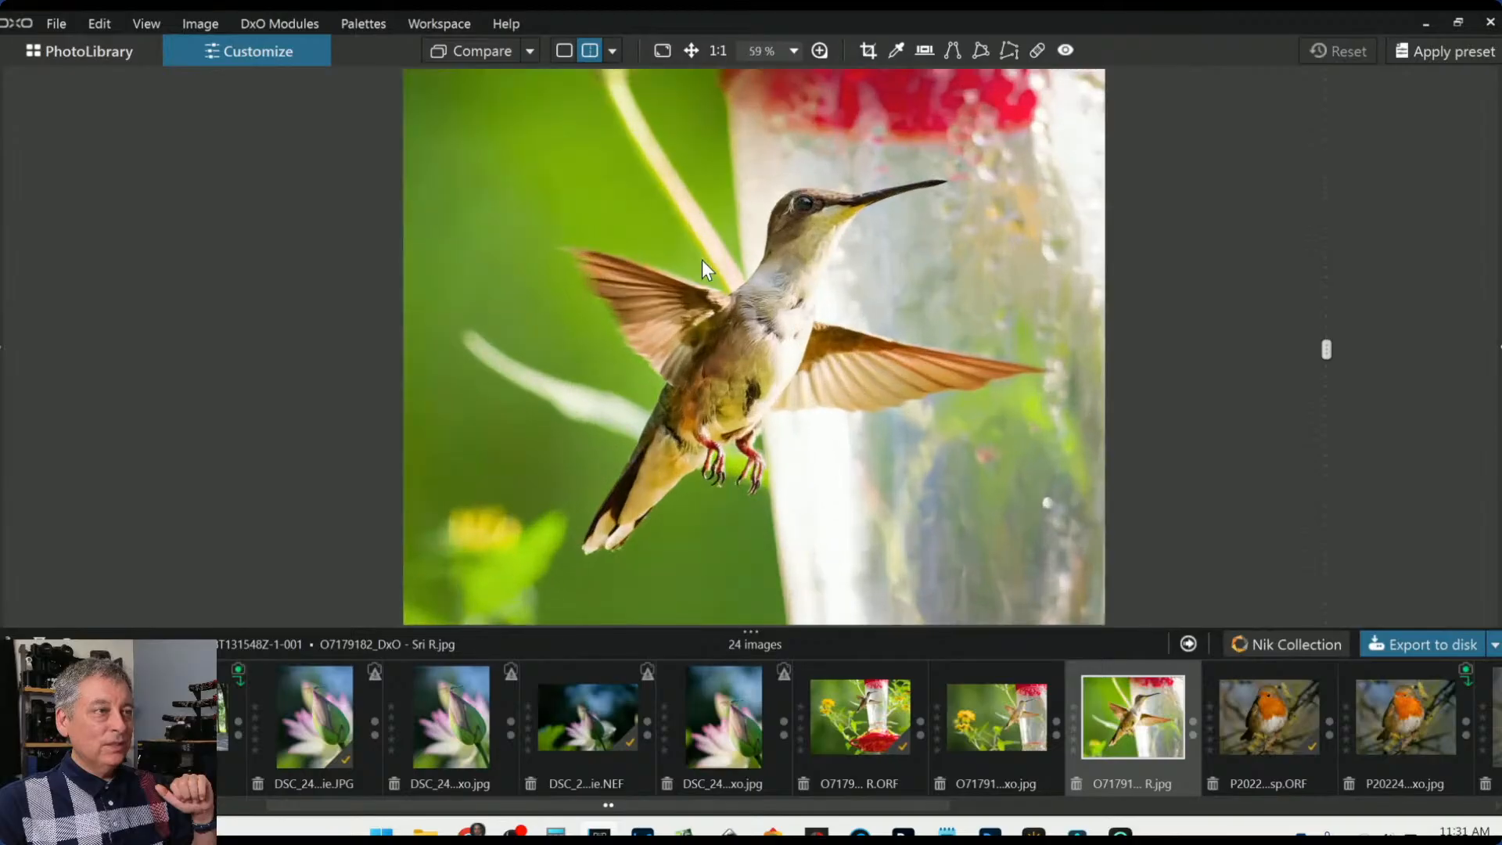
scroll(721, 287, "up", 3)
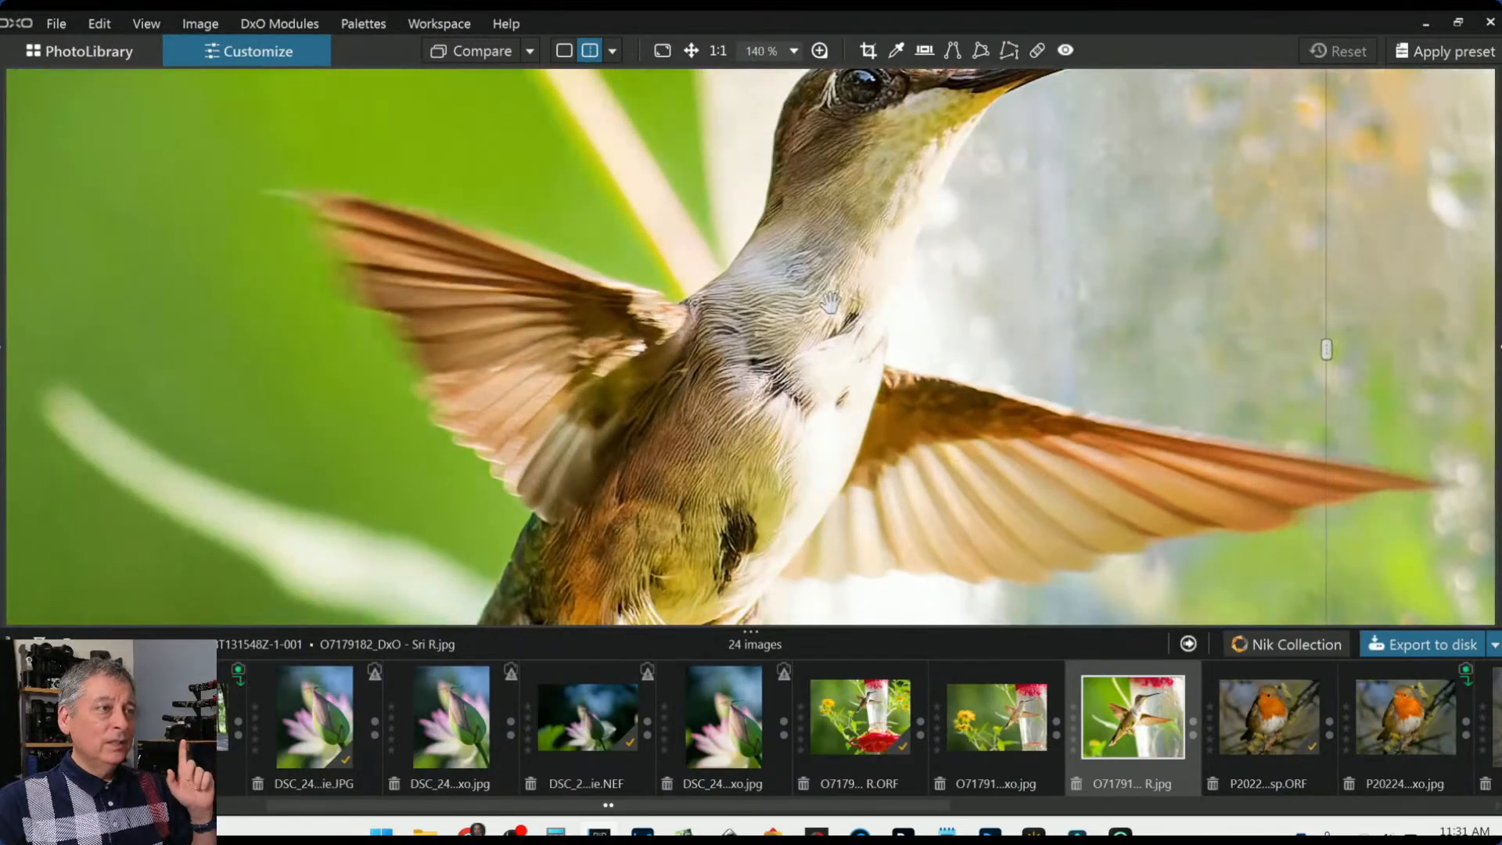
View the submitted hummingbird JPEG at its full frame to judge the overall crop and tone
scroll(831, 304, "down", 1)
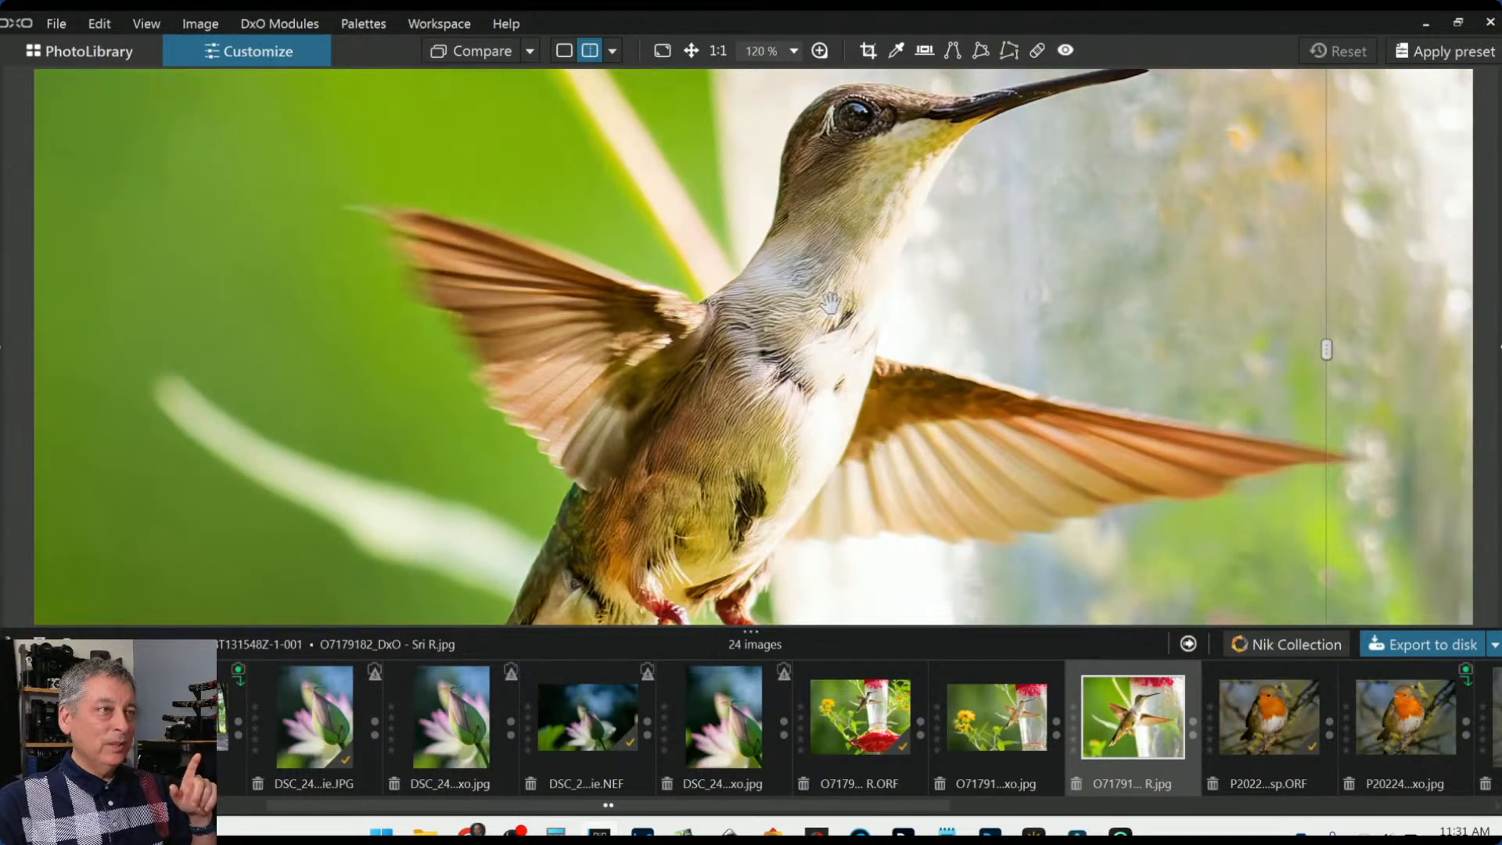
scroll(831, 303, "down", 4)
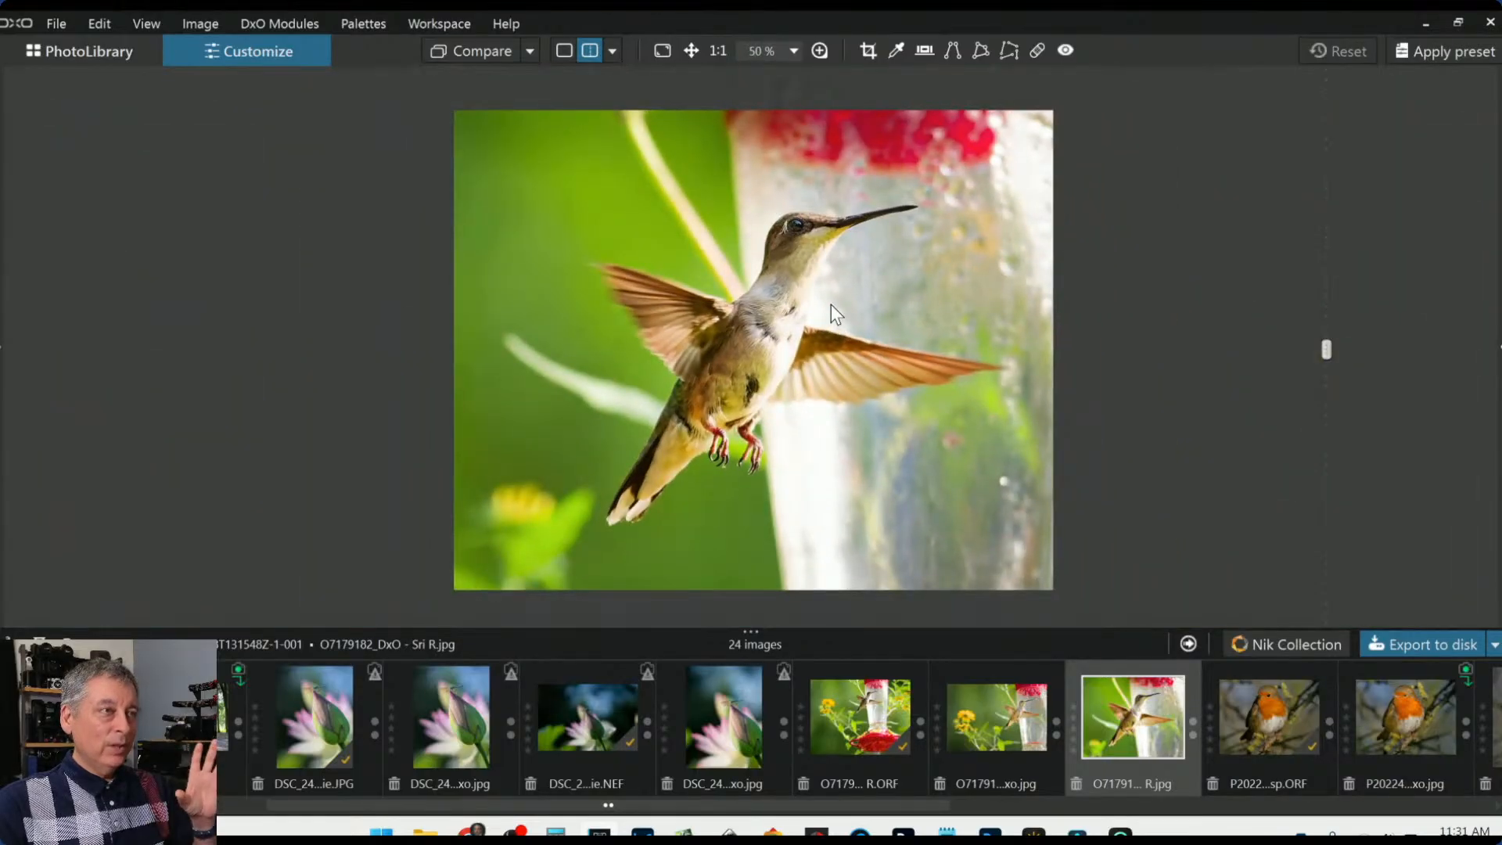
scroll(831, 303, "down", 1)
scroll(830, 303, "up", 1)
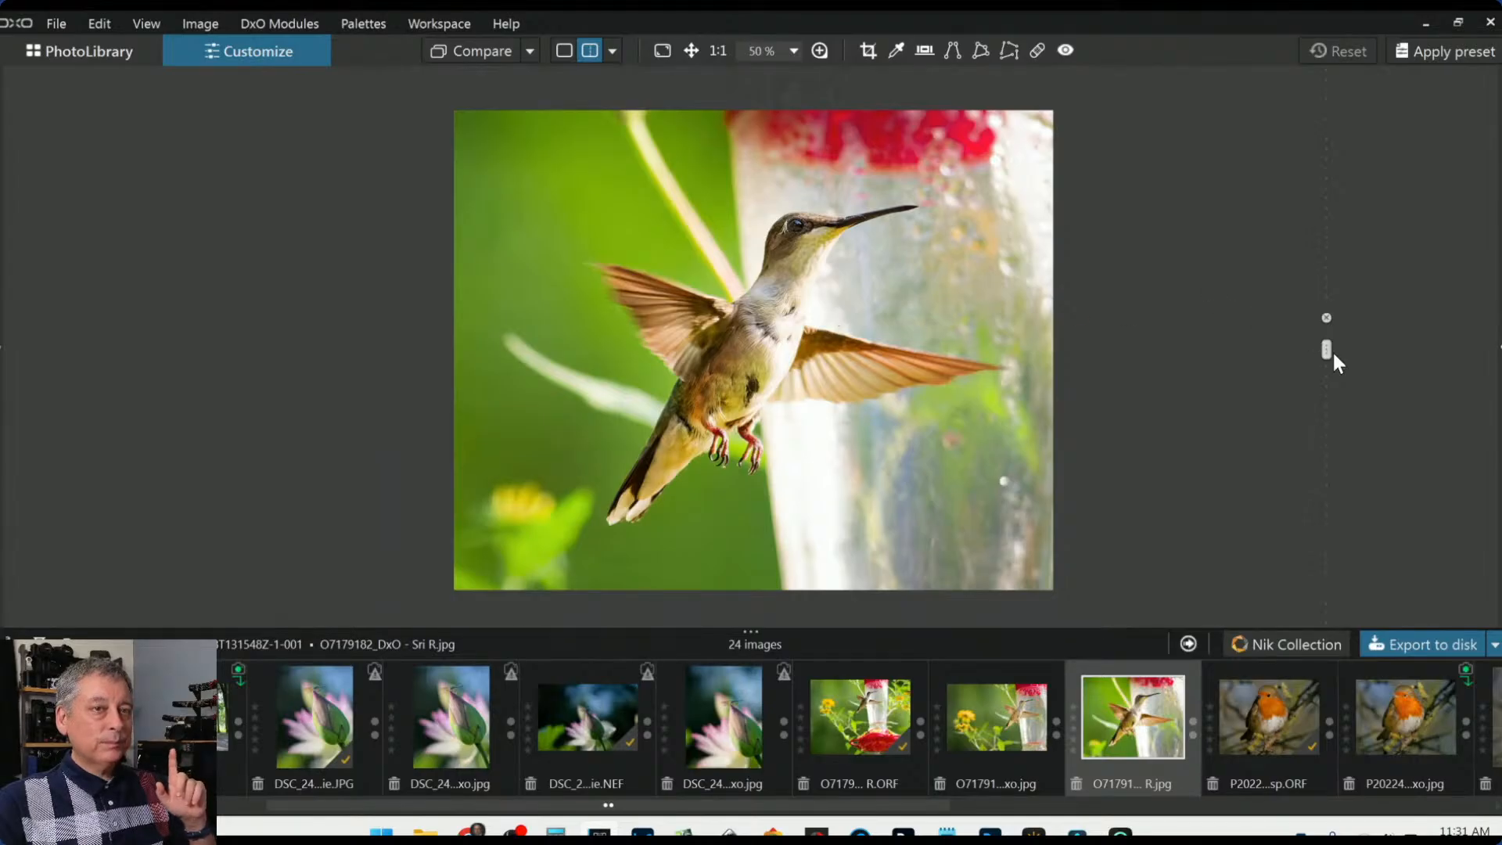
left_click_drag(1325, 348, 1221, 350)
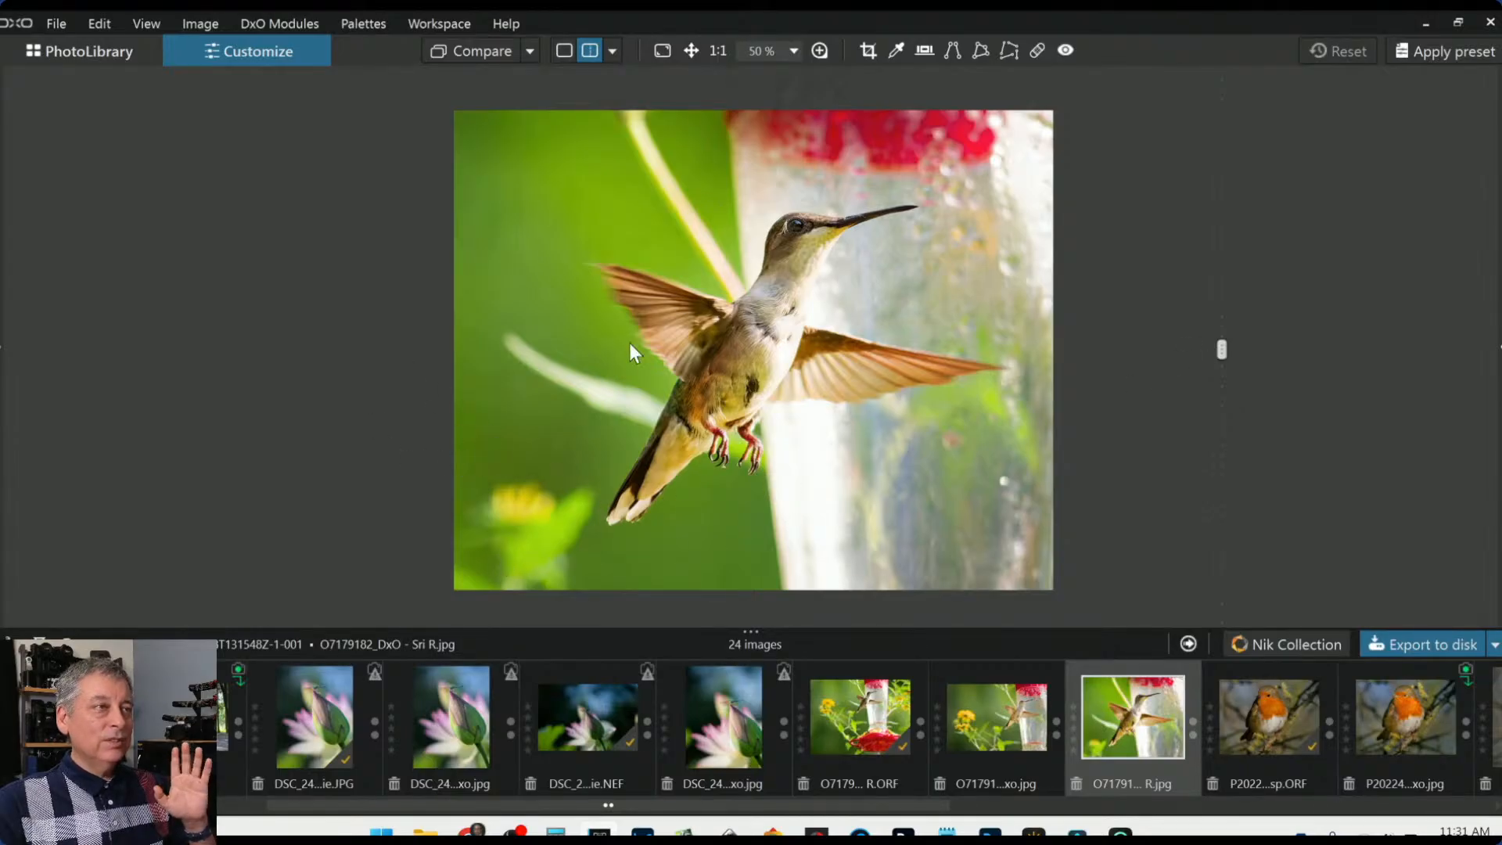
Compare the submitted hummingbird JPEG with the exported -dxo JPEG and the edited ORF version
left_click(1034, 719)
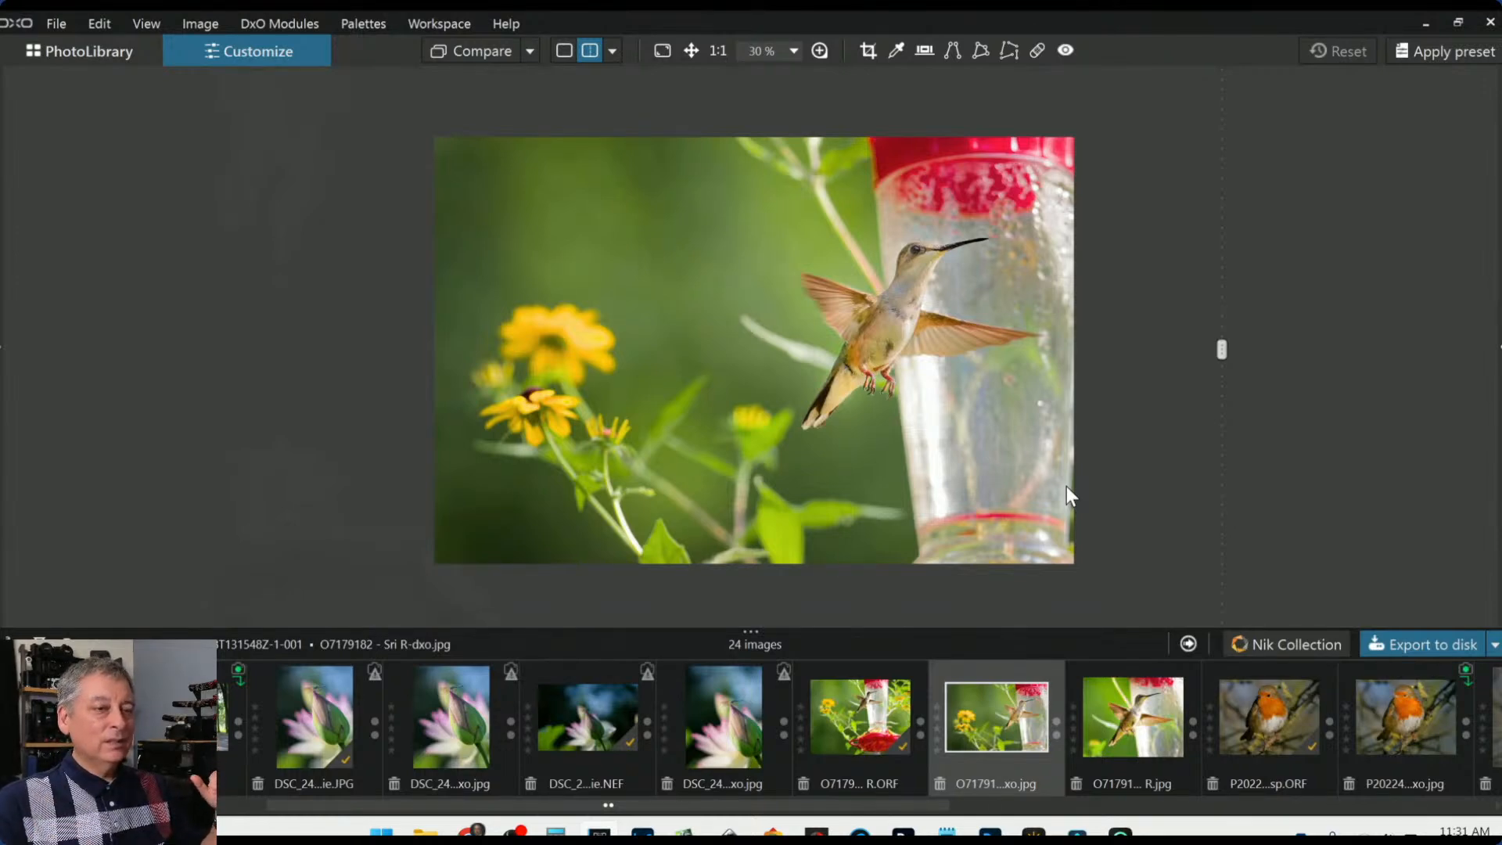
left_click(1148, 731)
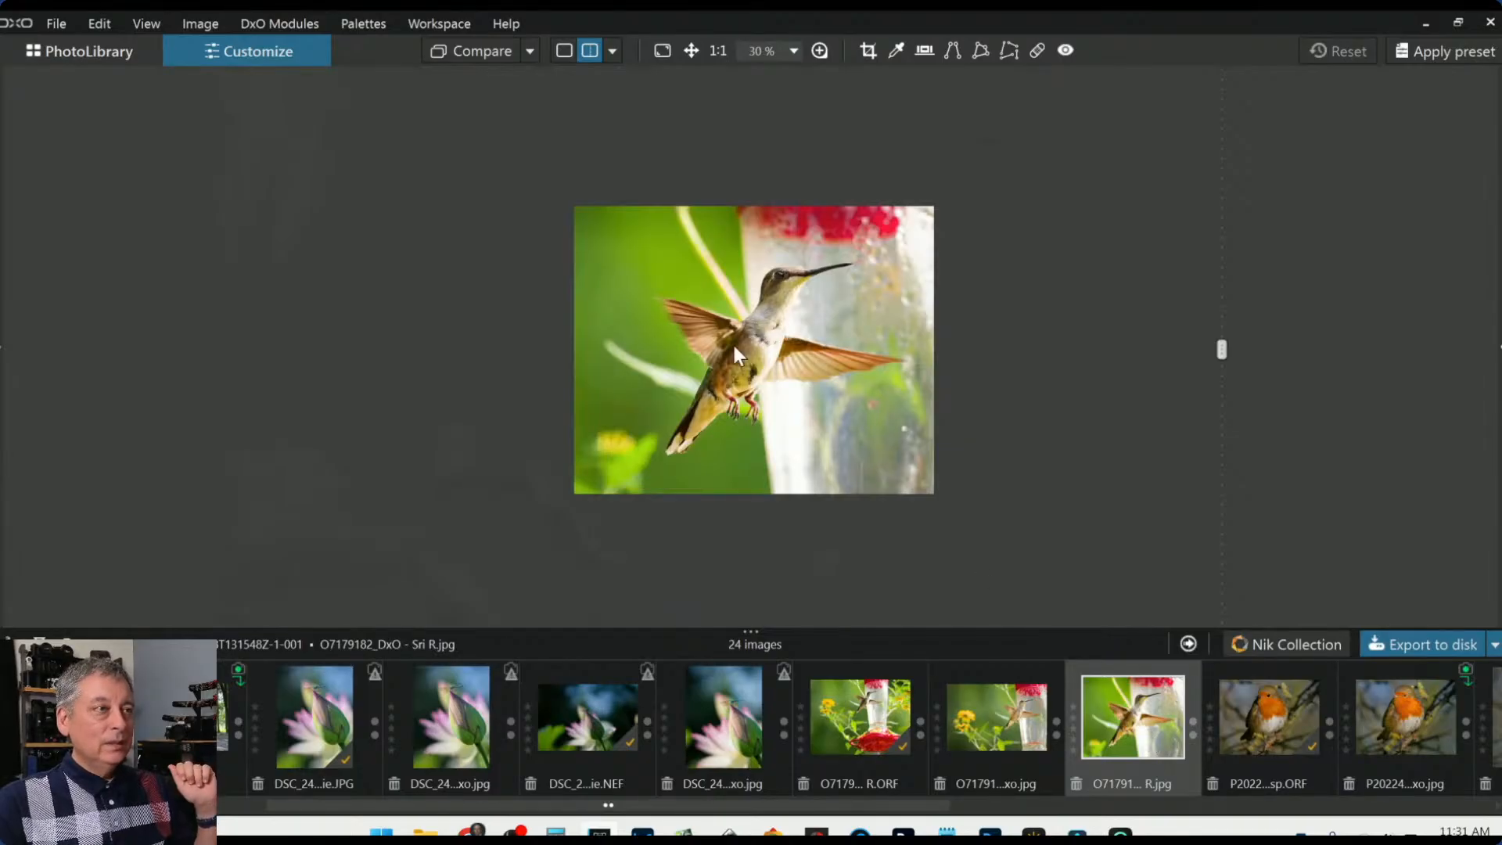
scroll(738, 338, "up", 2)
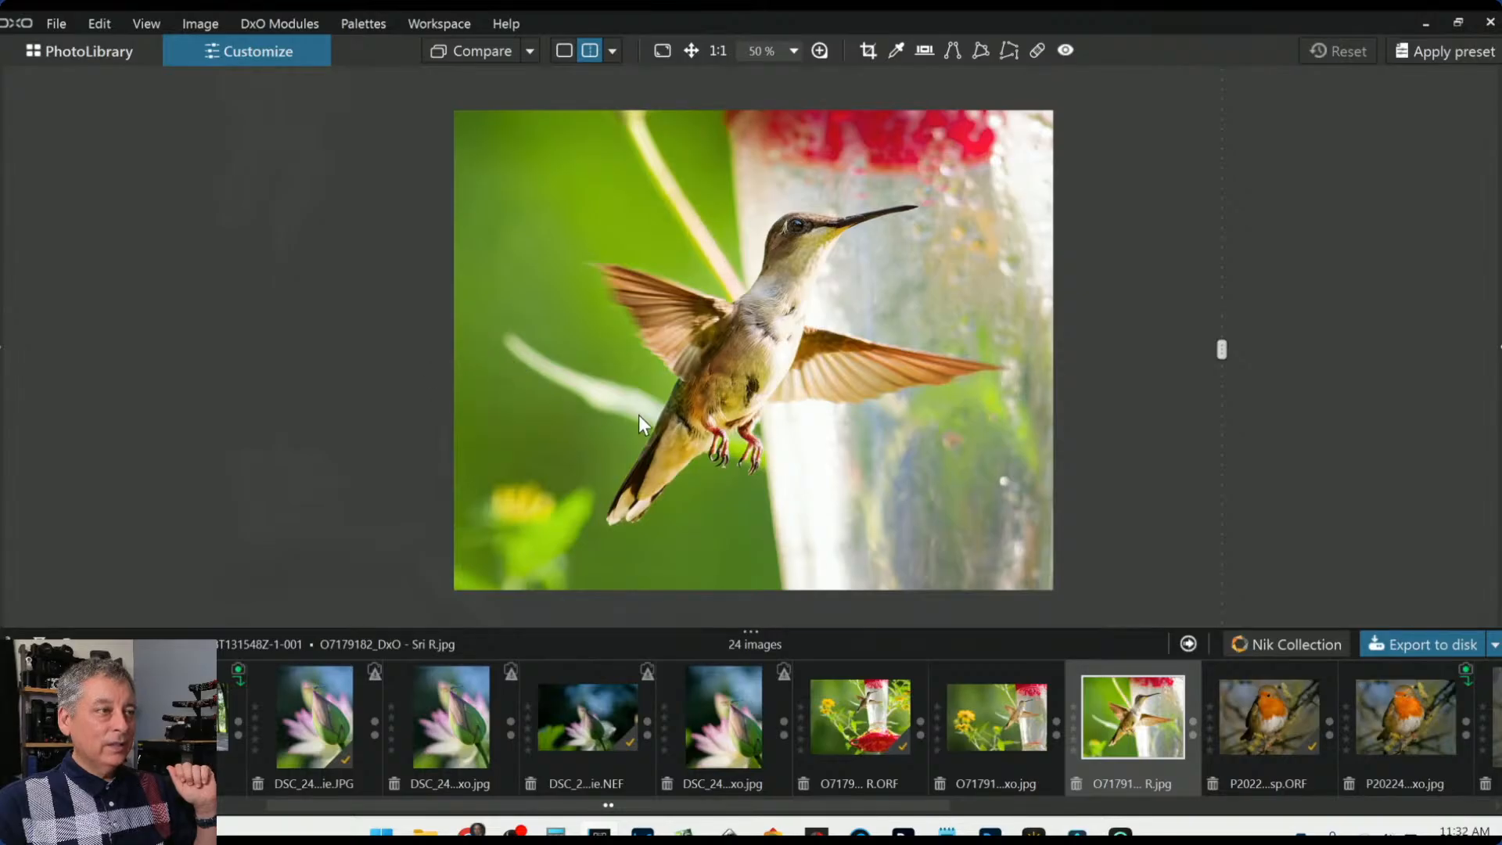
scroll(721, 429, "down", 1)
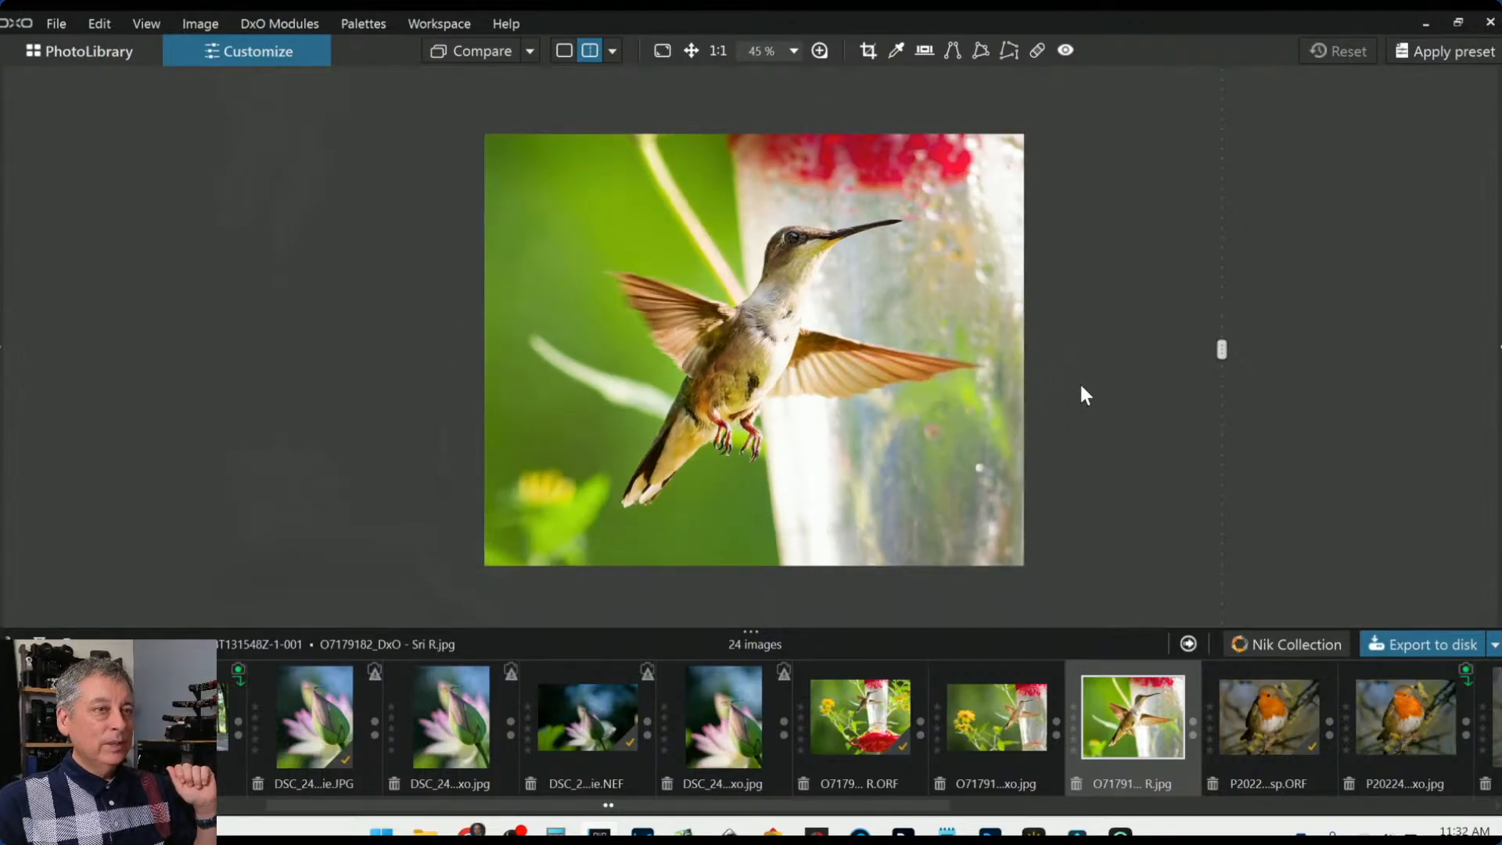
left_click(897, 727)
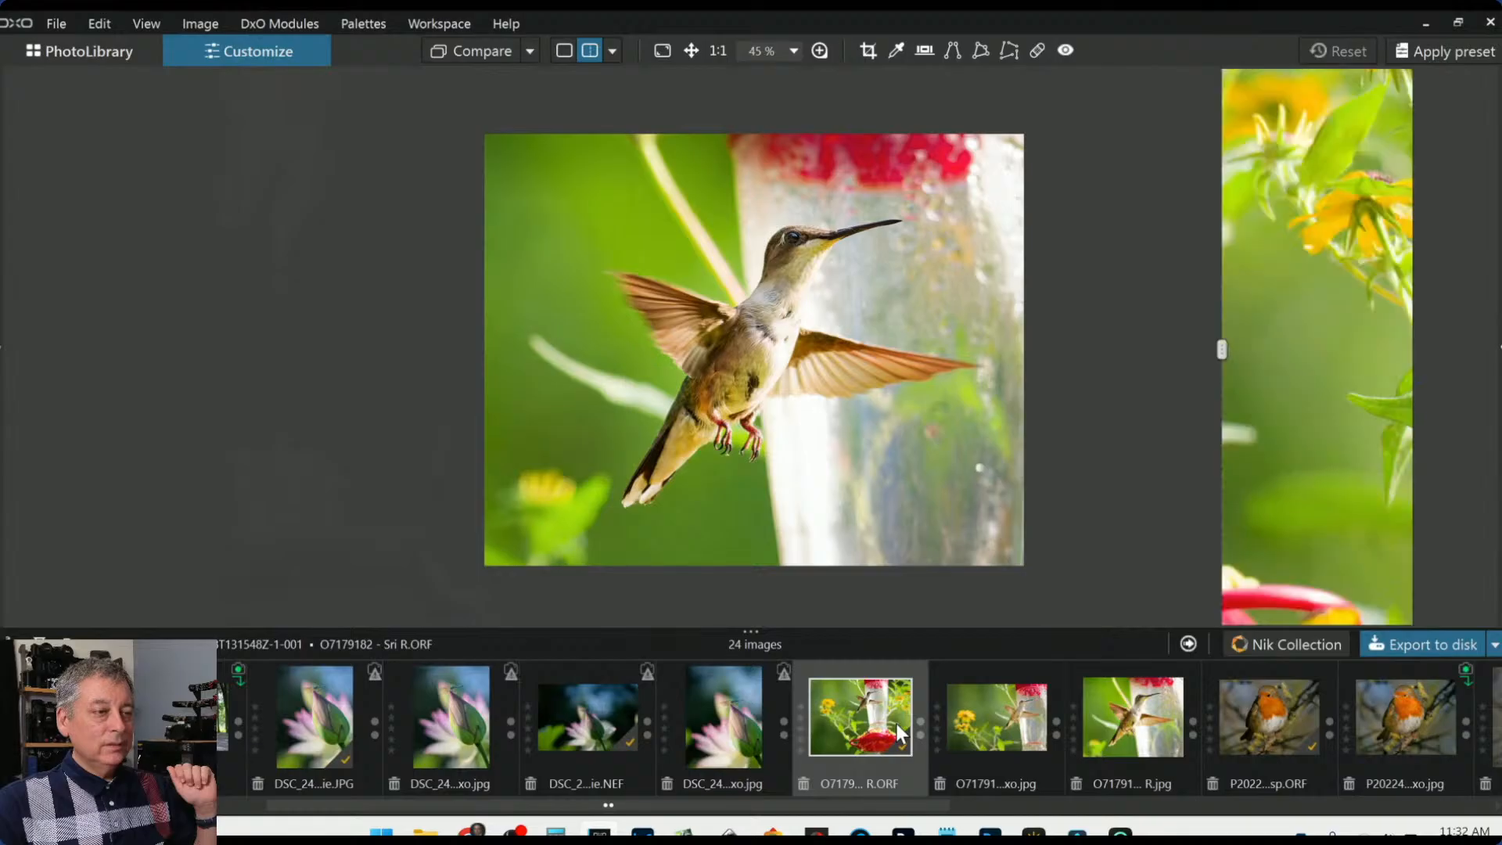
scroll(1086, 406, "down", 3)
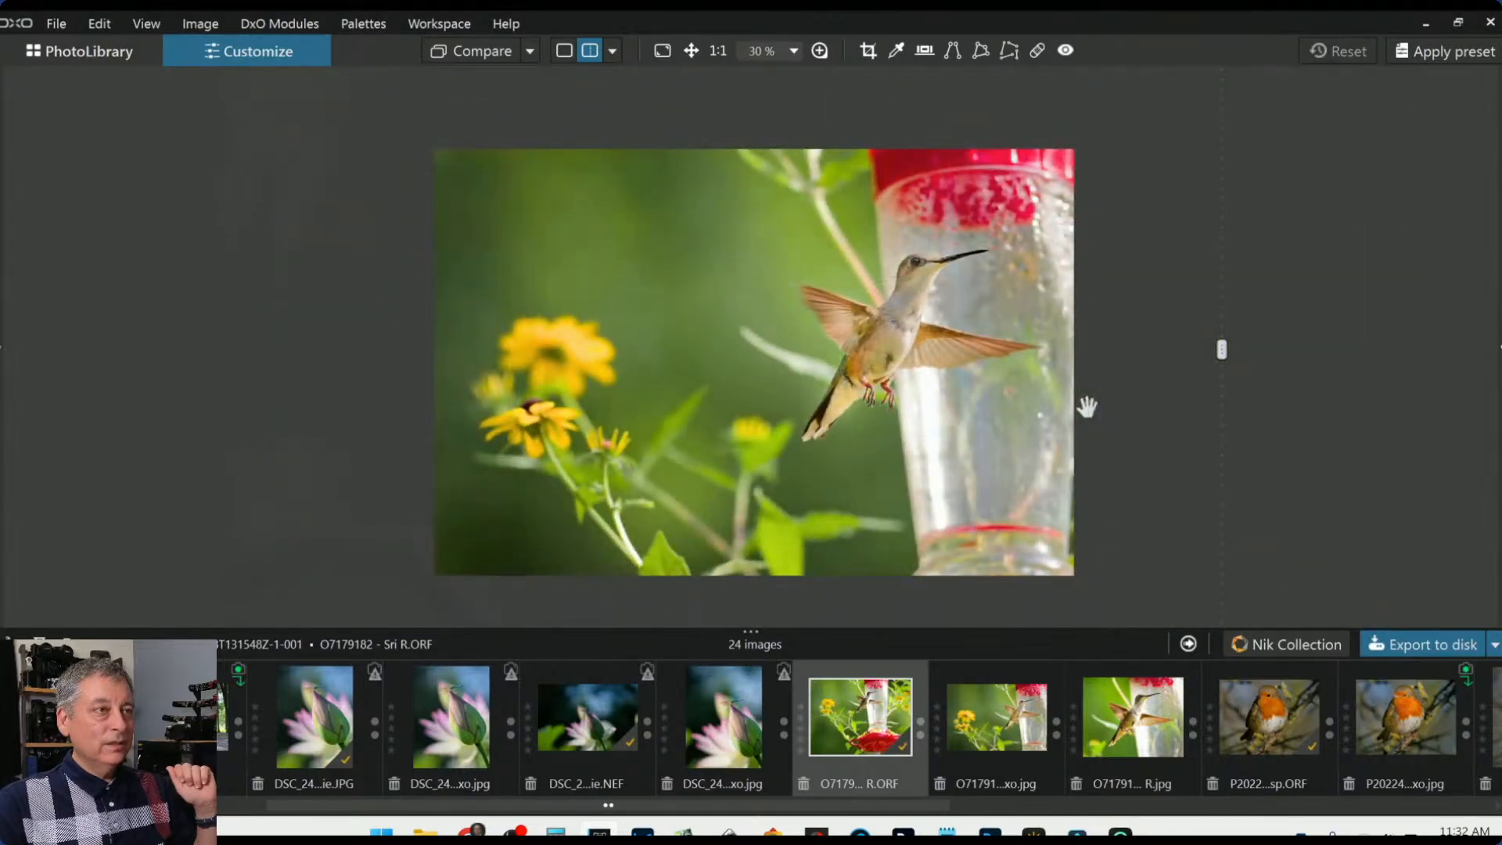
scroll(1087, 407, "up", 2)
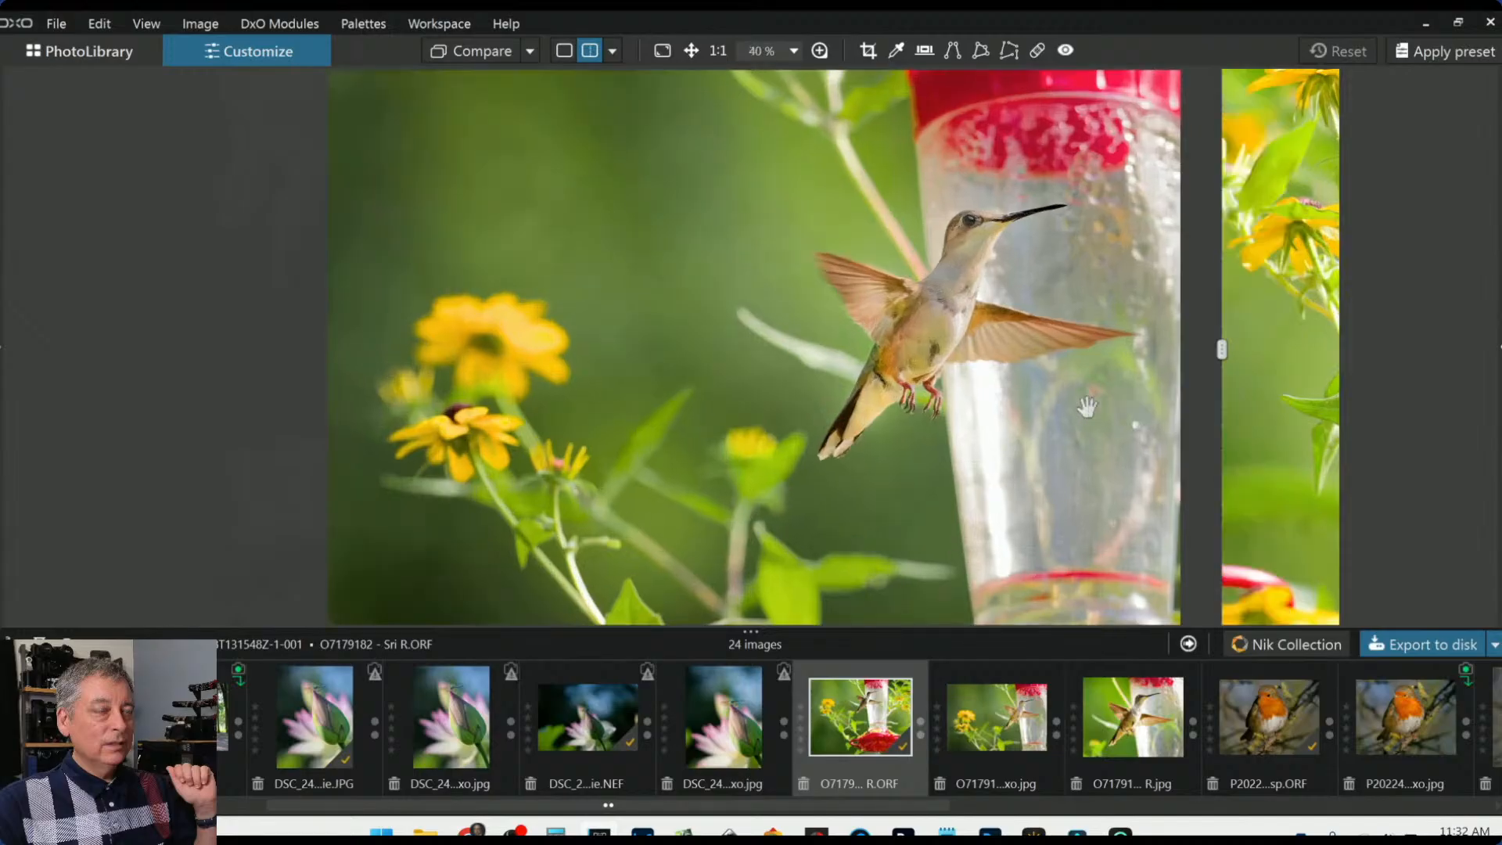
Reopen the submitted O7179182_DxO JPEG and examine the head, beak, wings and tail at up to 90 %
left_click(1115, 729)
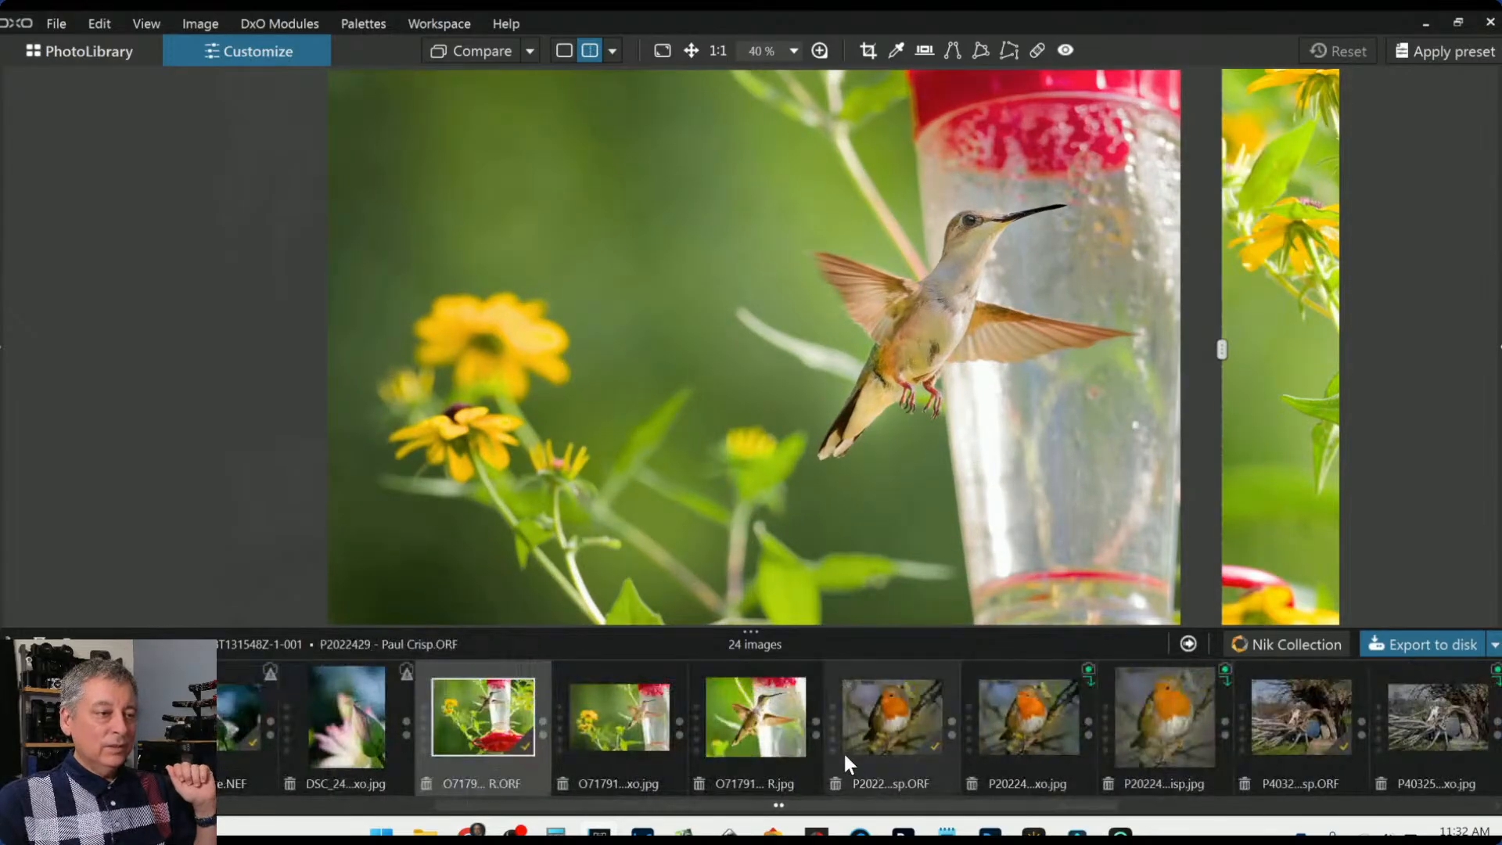
scroll(798, 305, "up", 3)
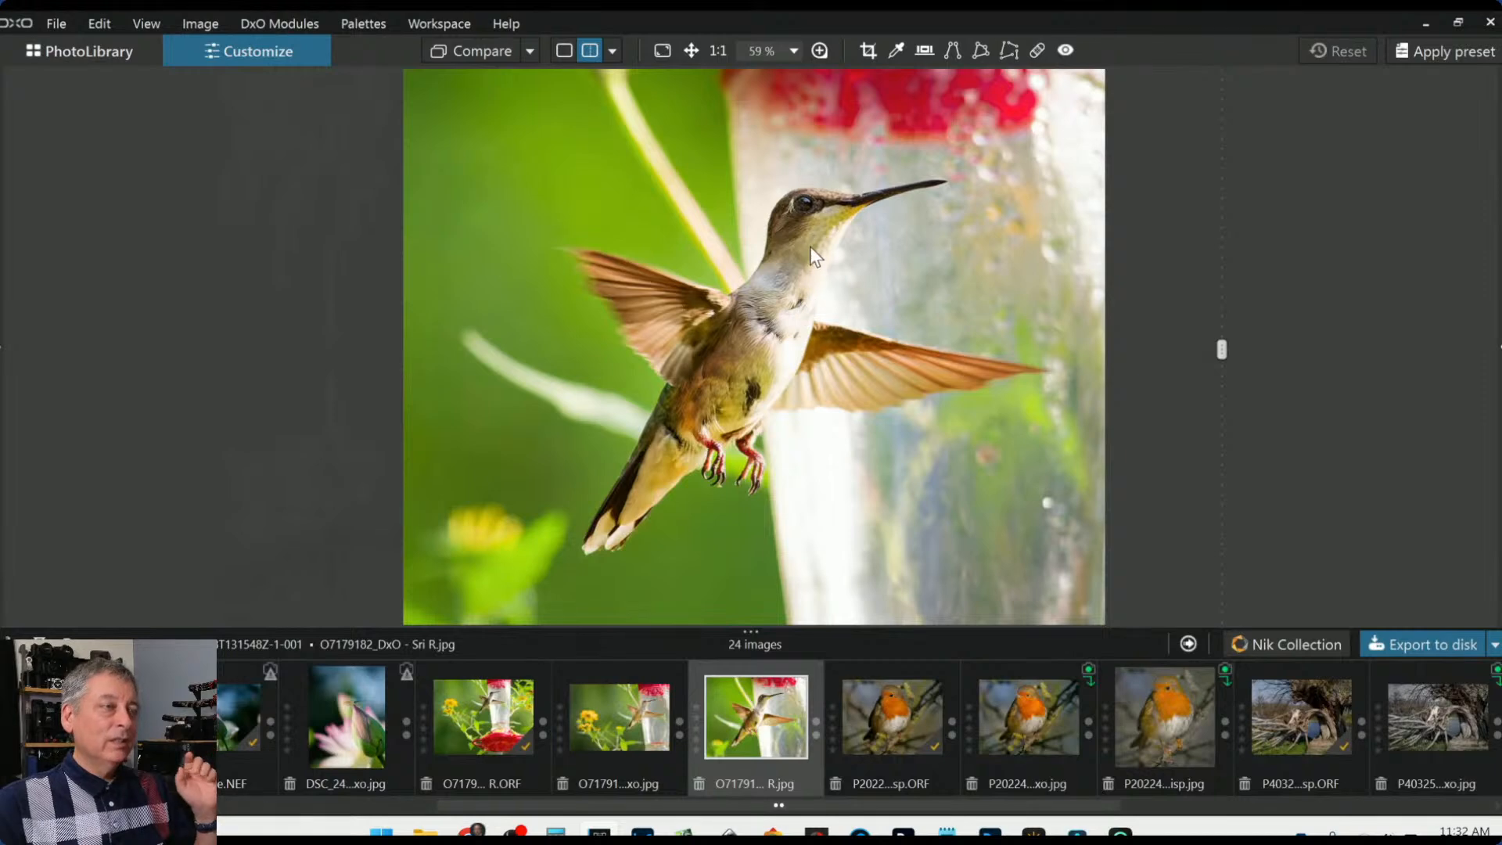
scroll(809, 248, "up", 1)
scroll(808, 264, "up", 2)
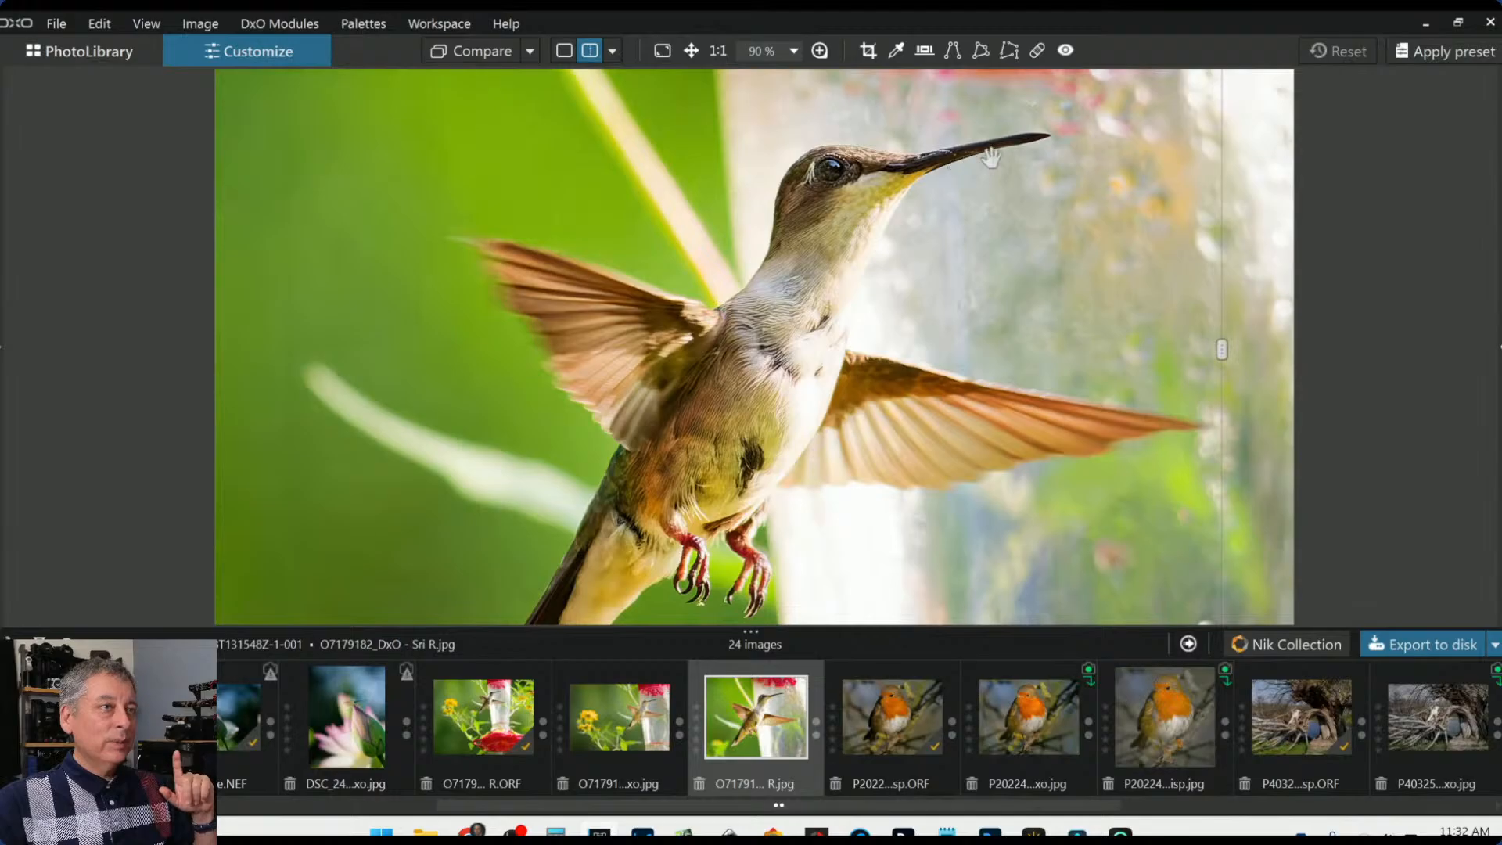
scroll(772, 383, "down", 1)
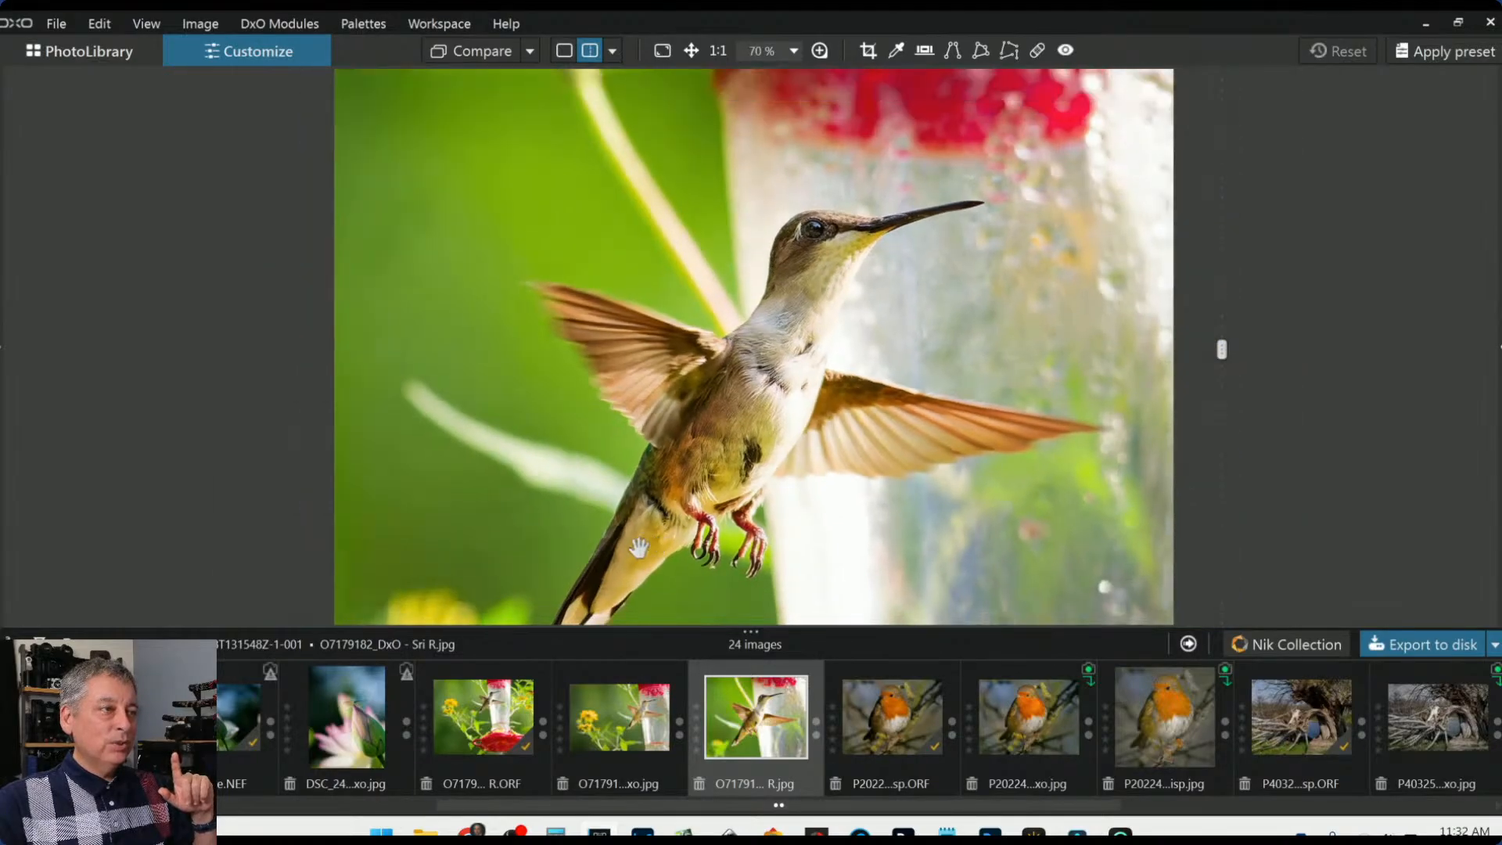
scroll(676, 488, "down", 1)
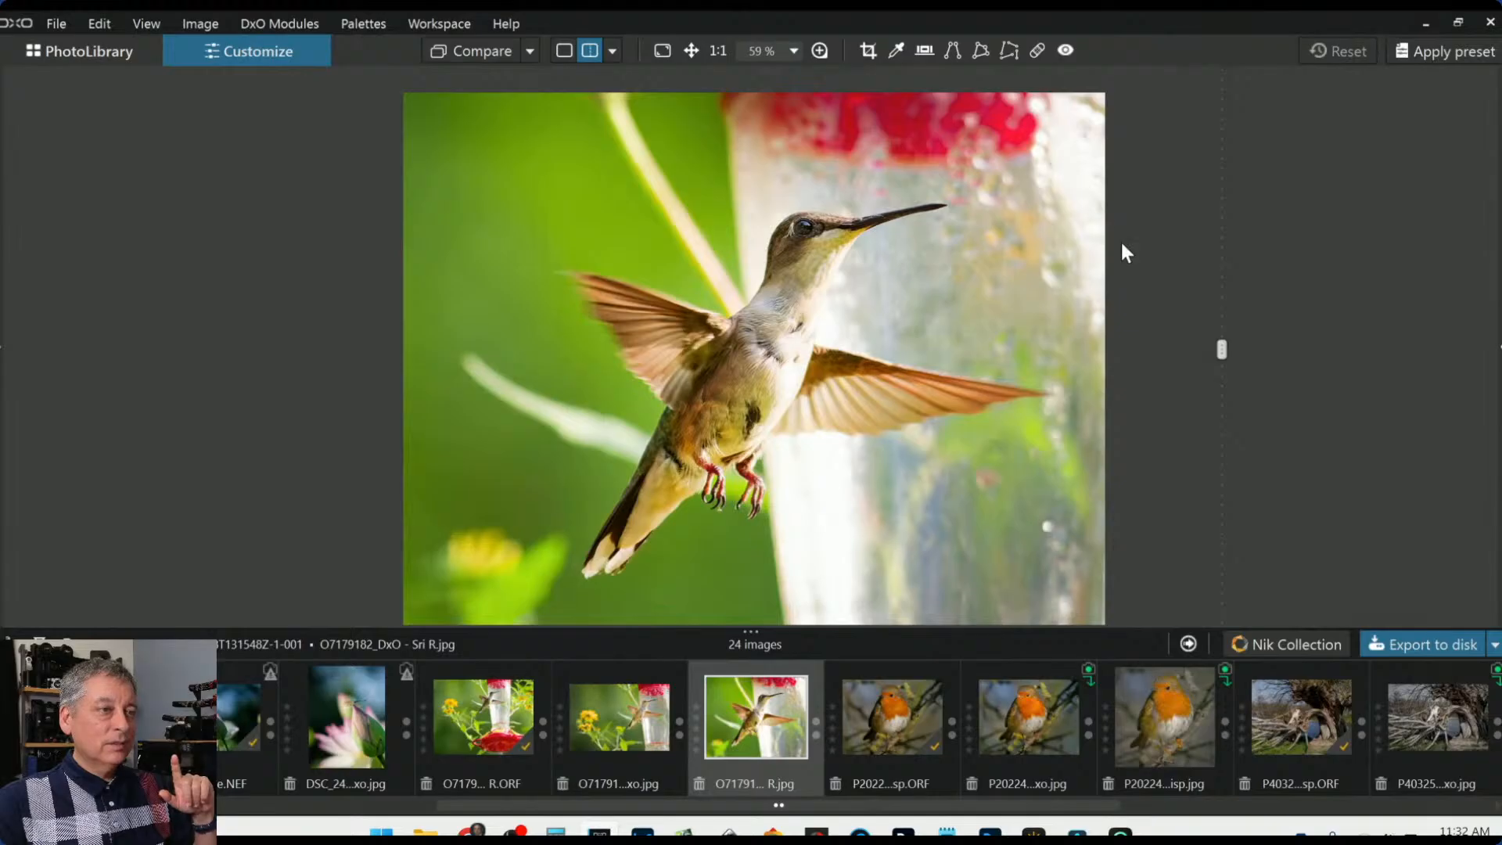
scroll(845, 550, "down", 1)
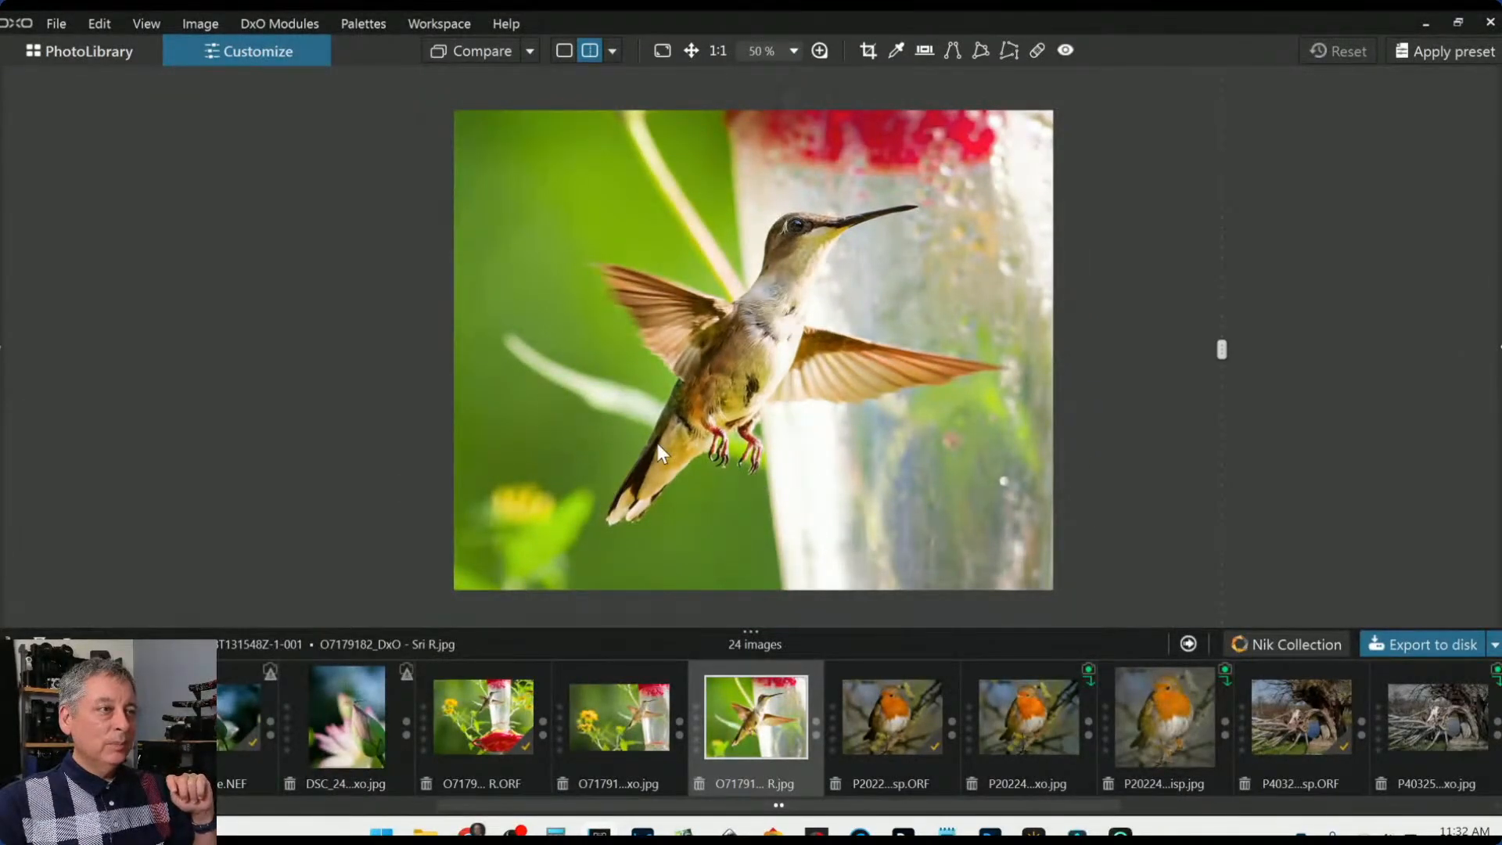
scroll(766, 318, "up", 1)
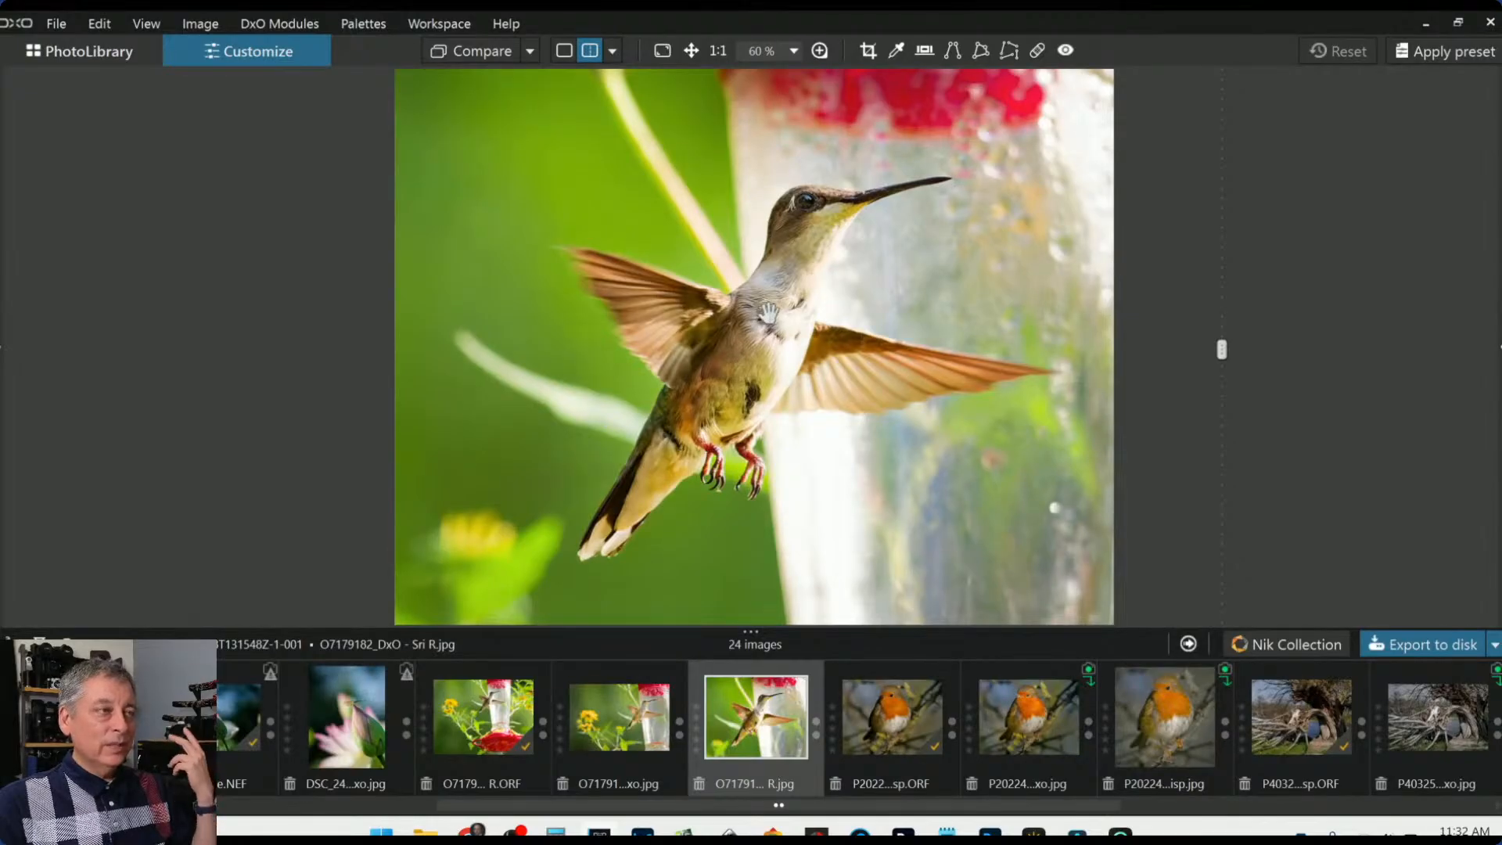
scroll(767, 313, "down", 1)
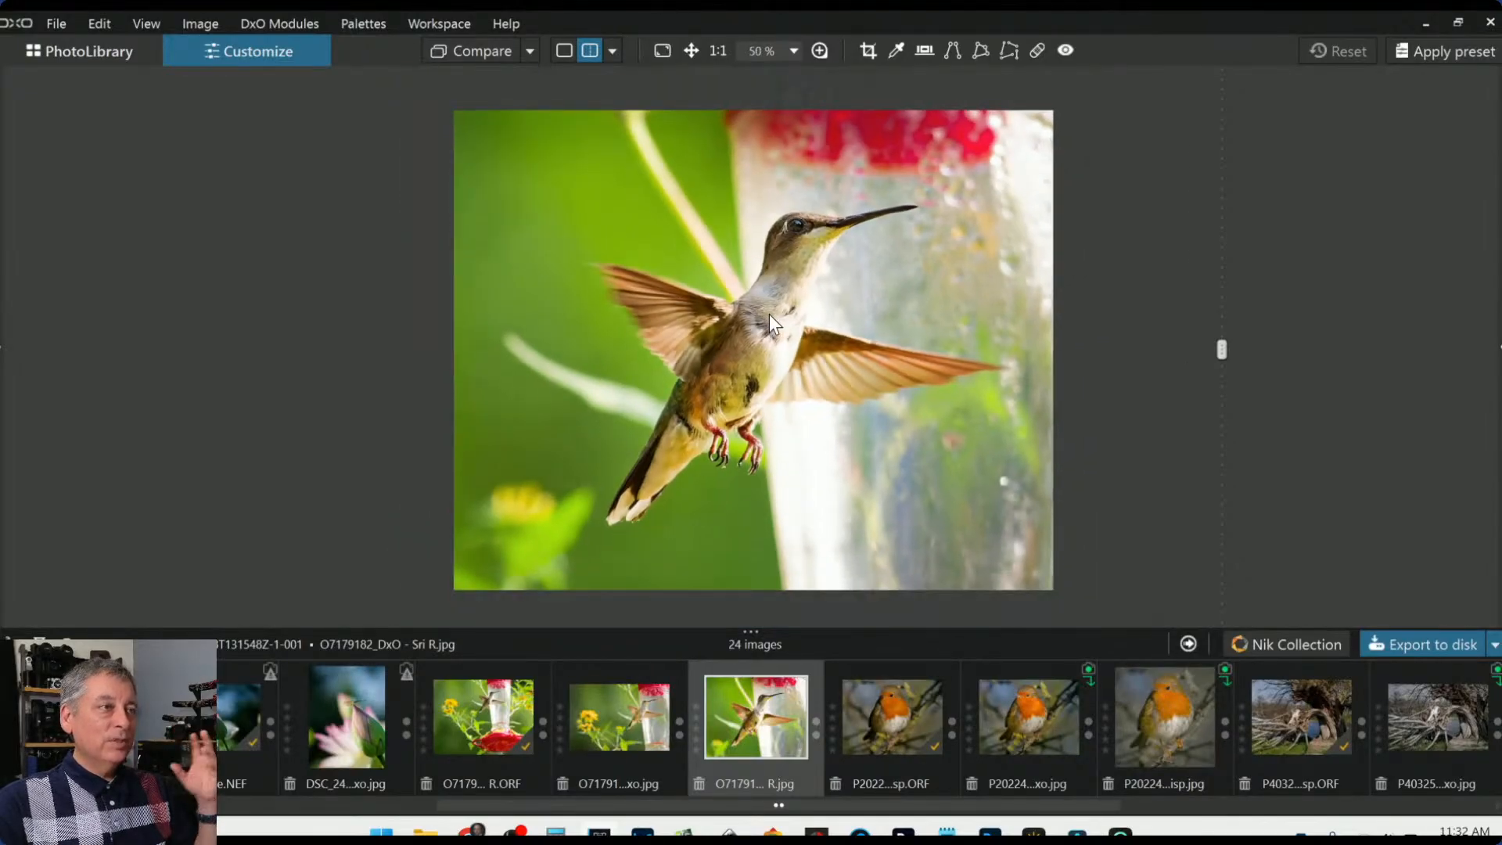
scroll(768, 313, "down", 1)
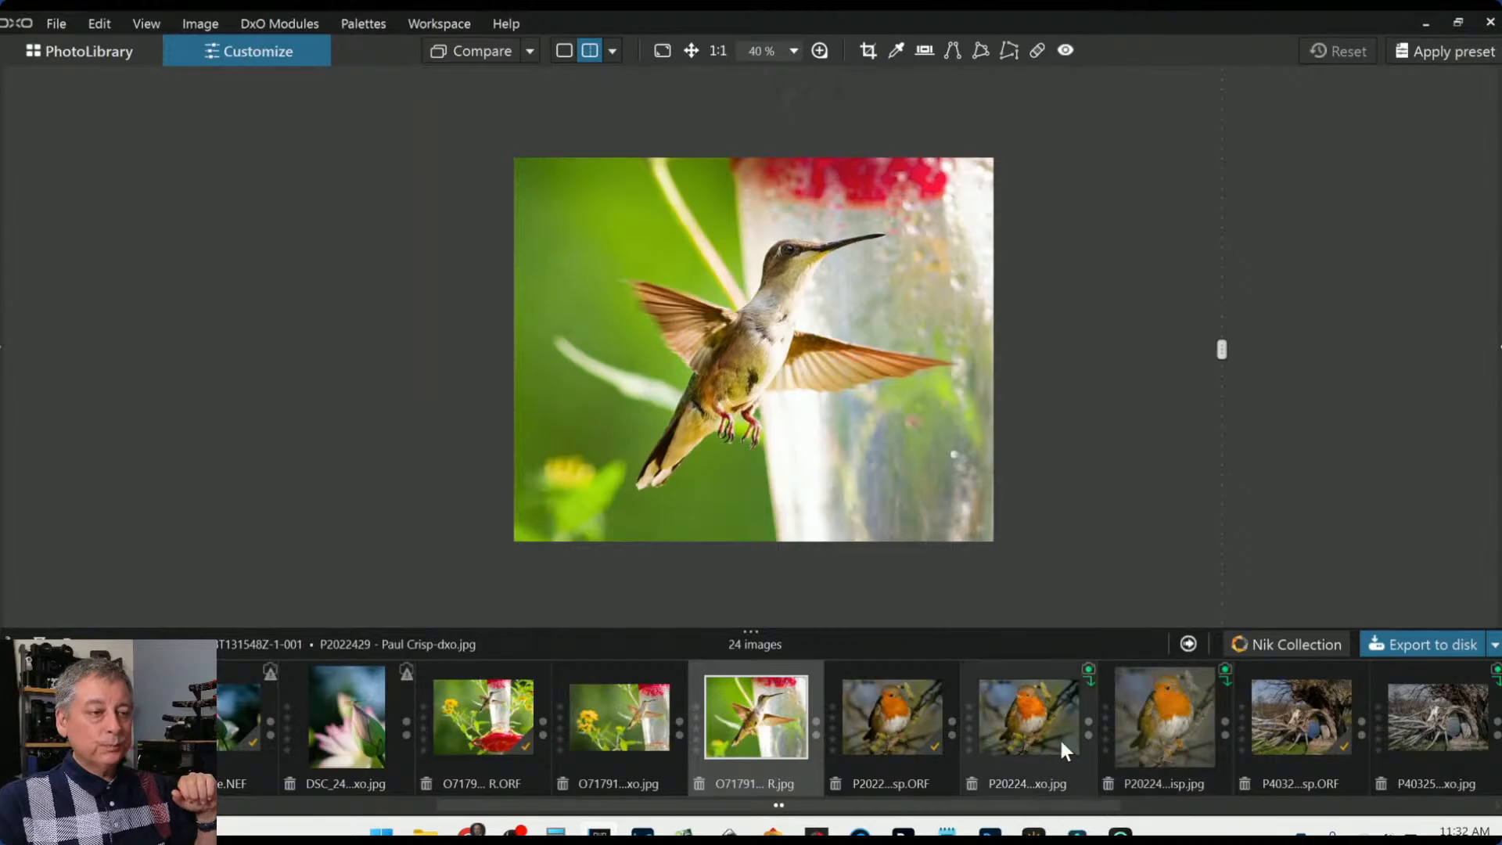
Open the blue jay RAW file P5080284 in single view and bring back the side palettes
scroll(1080, 737, "down", 2)
scroll(1079, 737, "down", 2)
scroll(1016, 732, "down", 4)
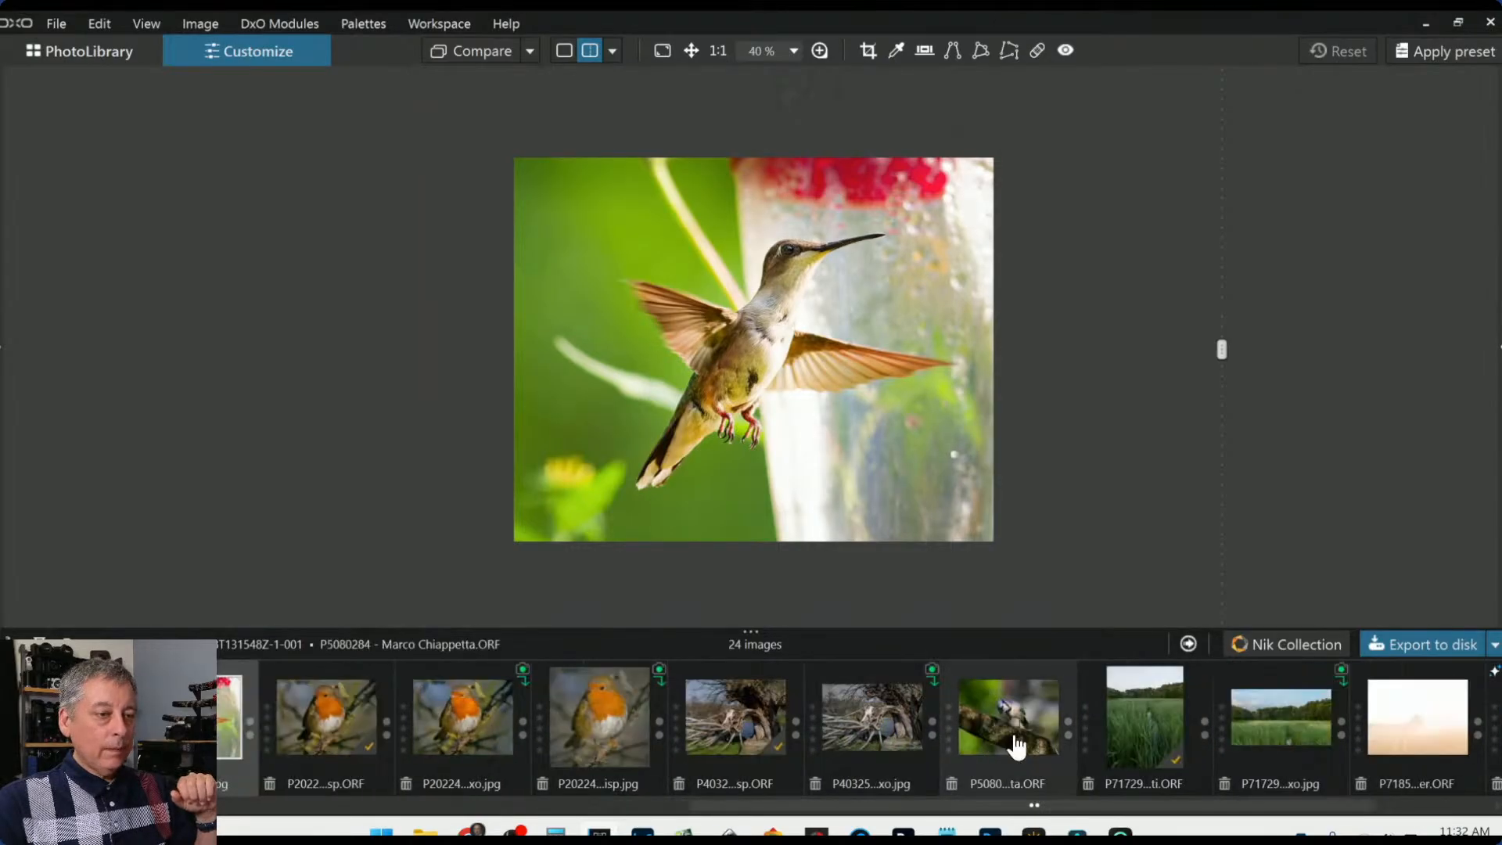
left_click(829, 709)
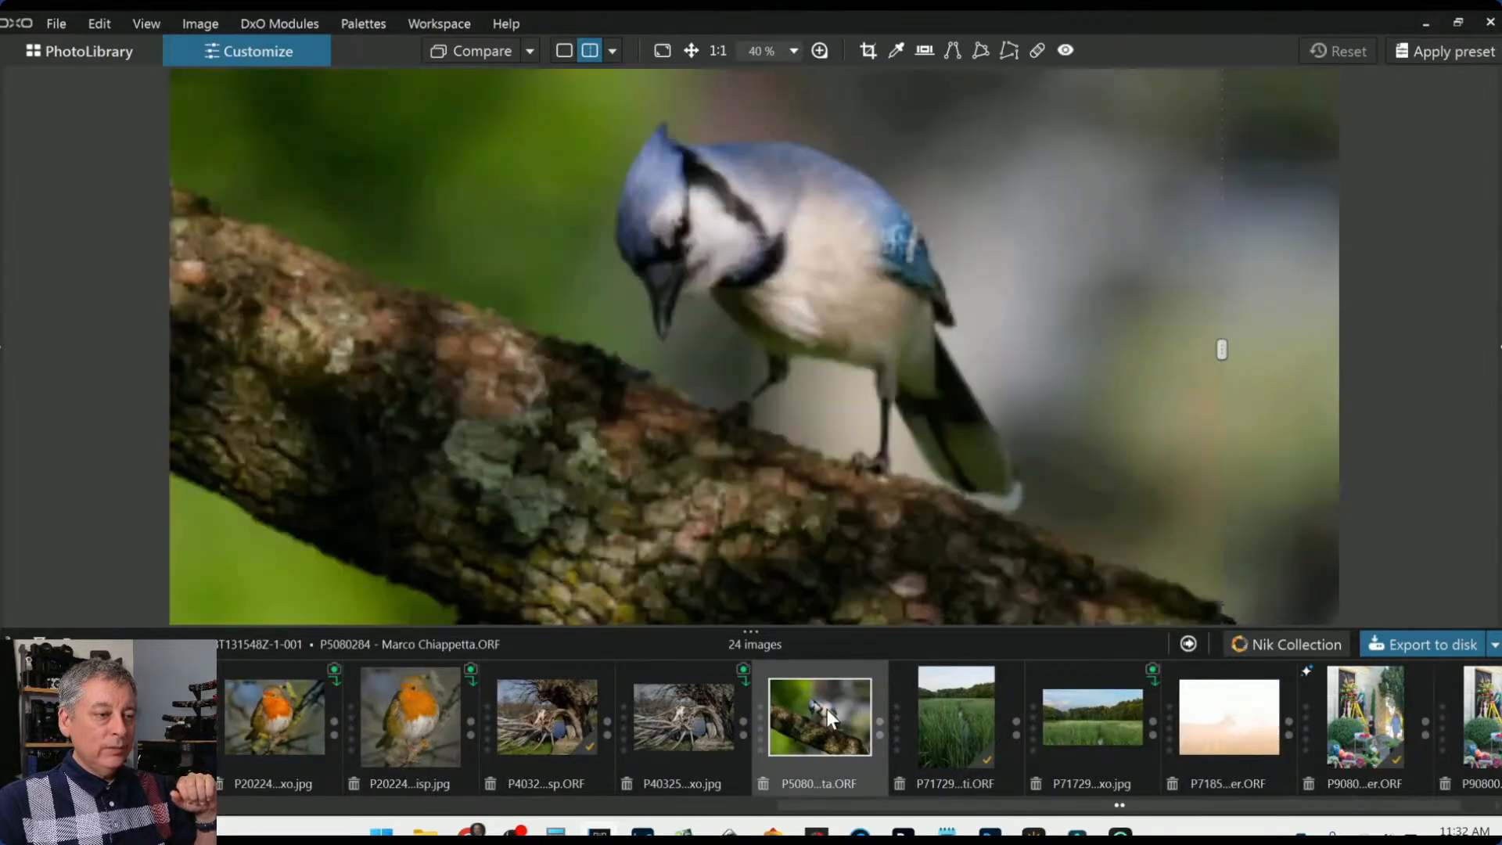
left_click(561, 49)
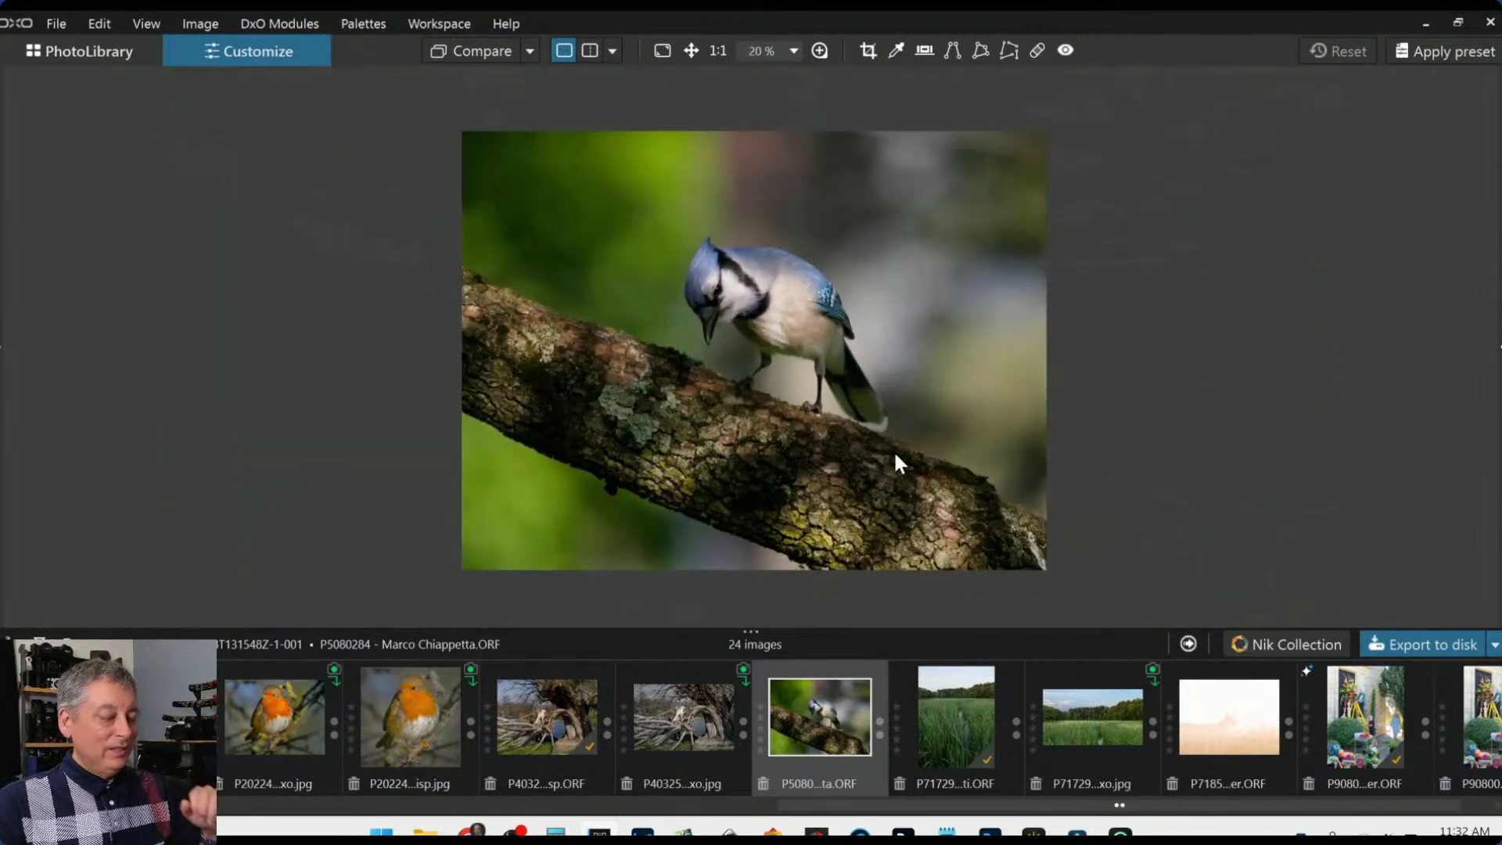
key("F9")
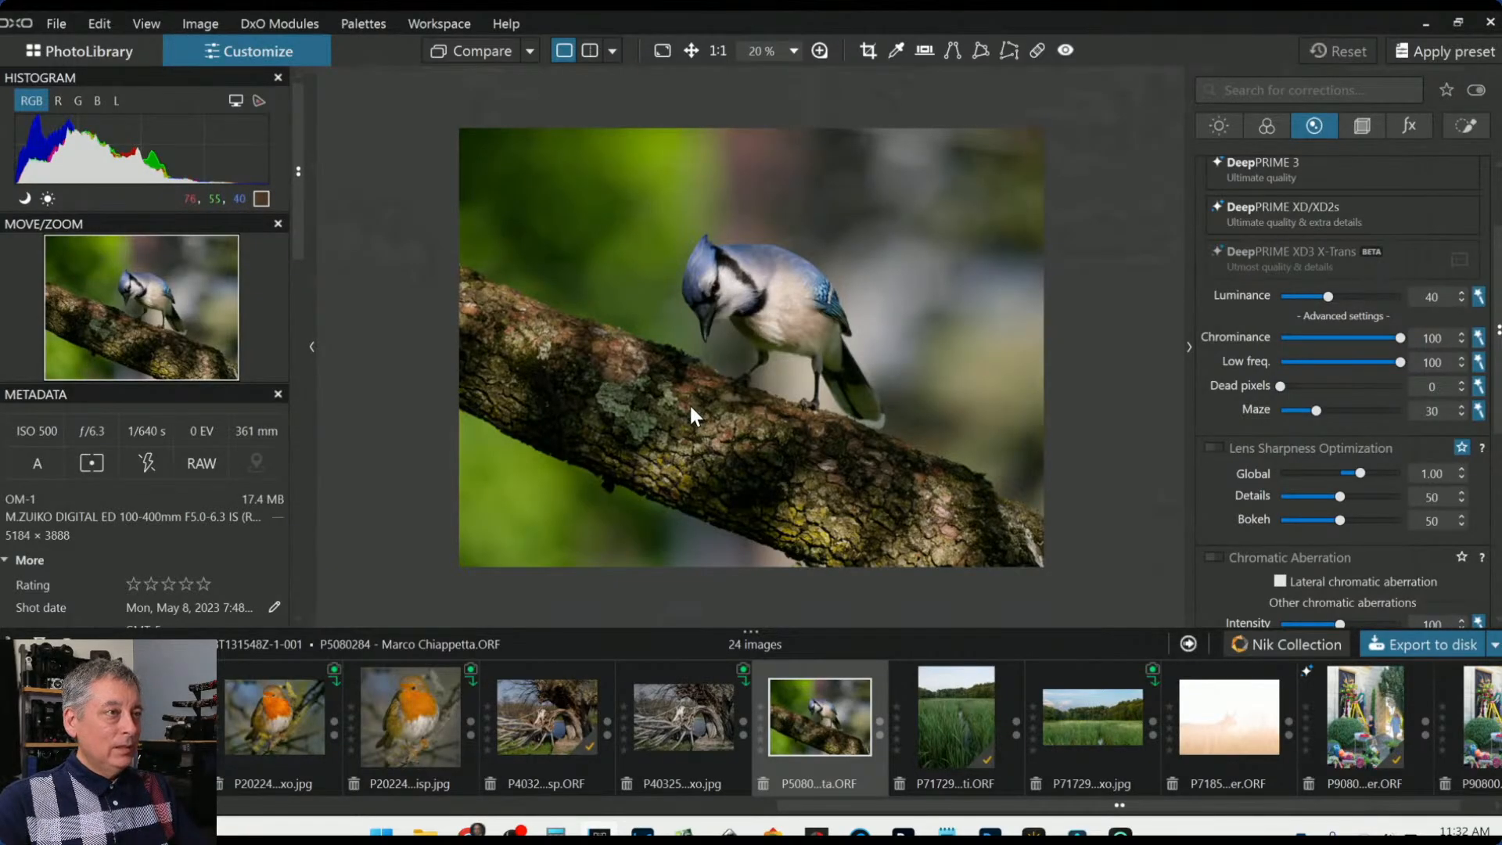
Apply the "0000 Rob Default" preset to the blue jay photo
scroll(690, 406, "down", 1)
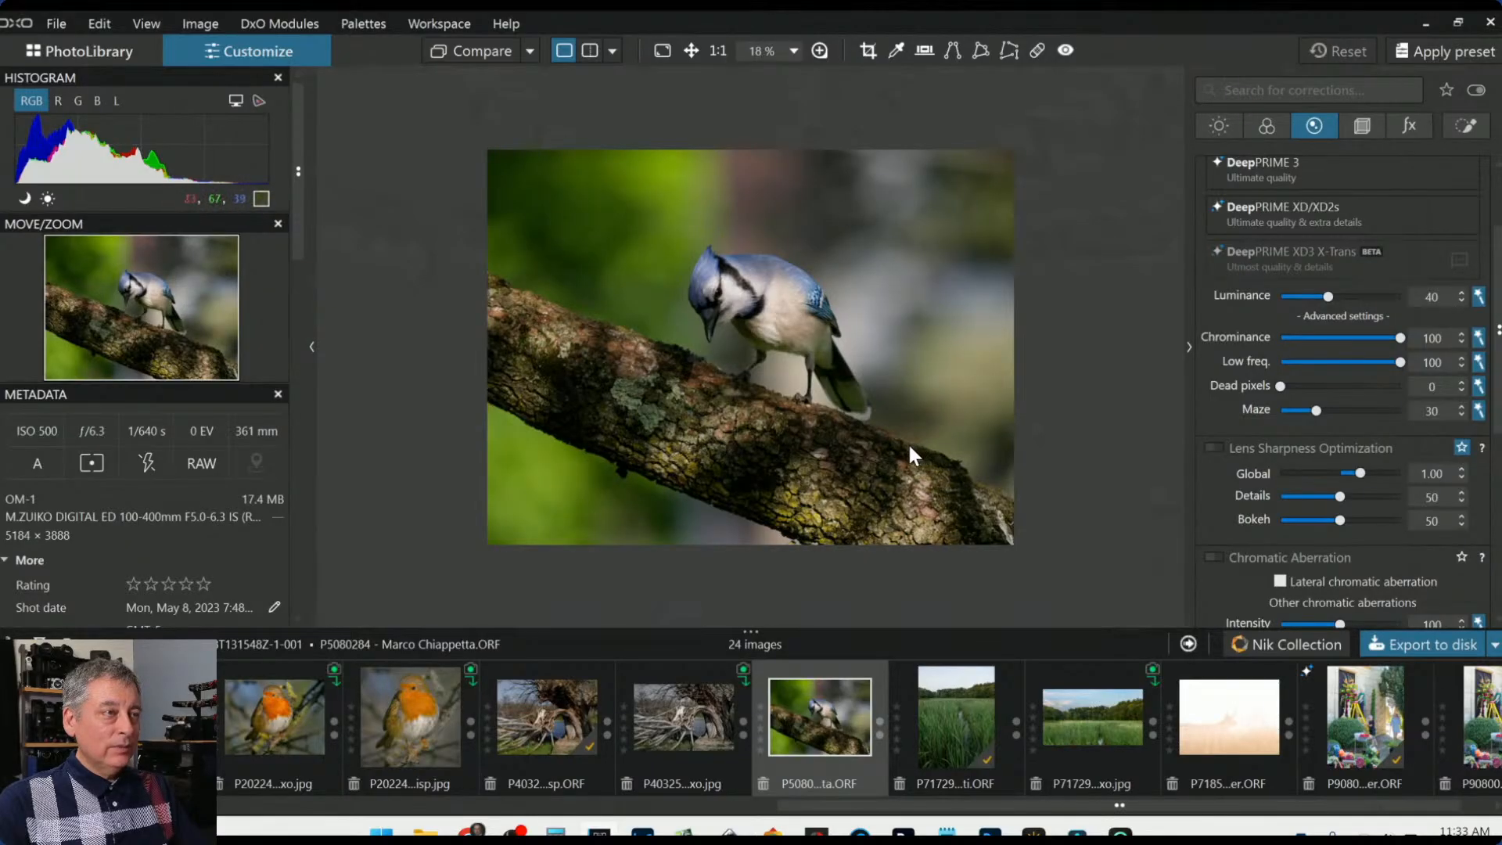
scroll(862, 428, "up", 1)
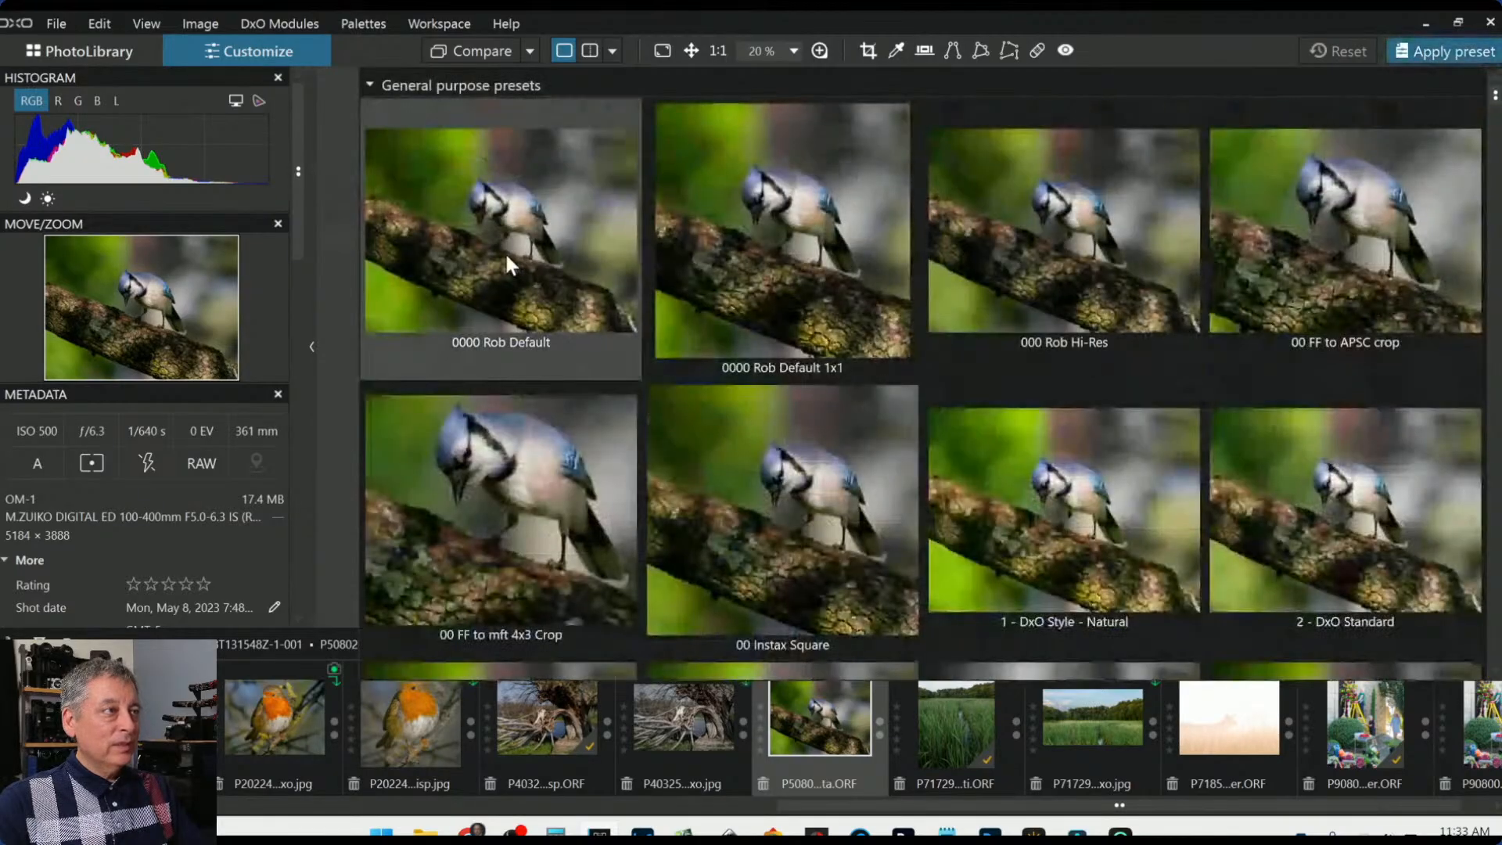
left_click(505, 253)
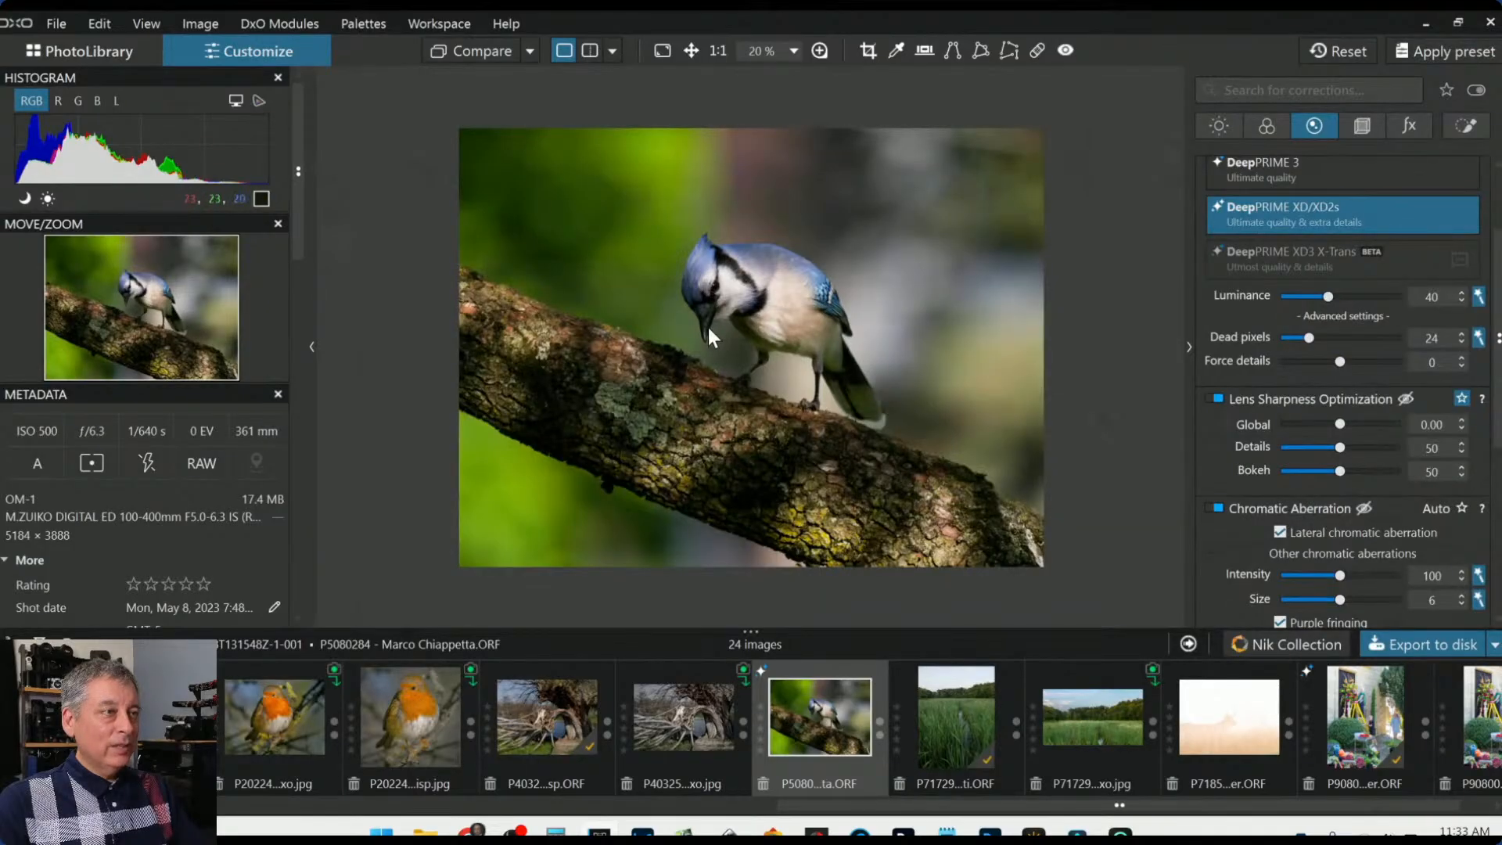
Crop the blue jay photo to a 1 × 1 aspect ratio at about 3289 × 3289 px around the bird
scroll(708, 329, "up", 3)
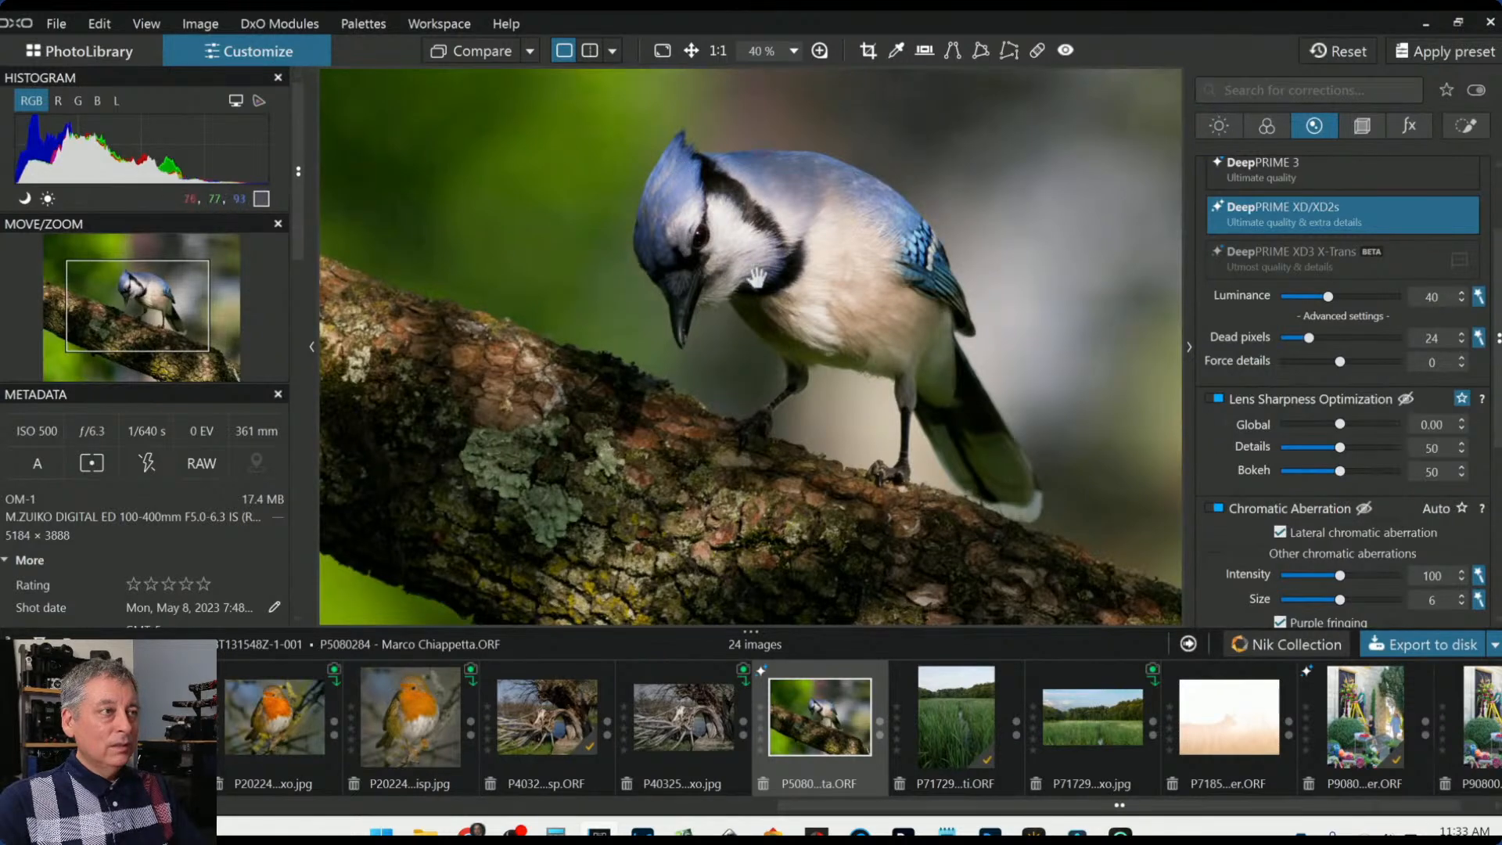
scroll(774, 266, "down", 3)
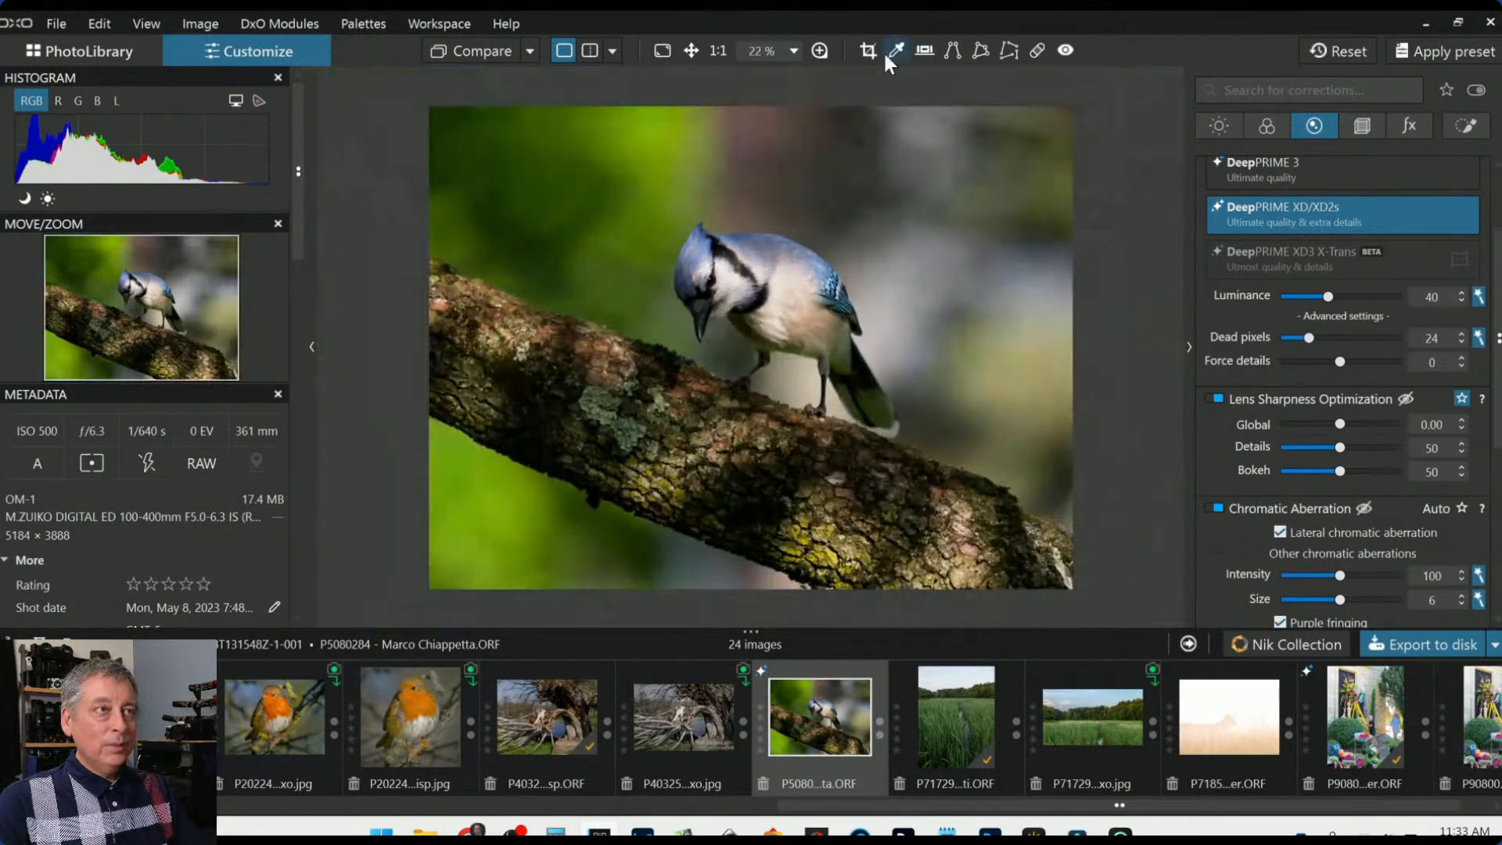
left_click(868, 50)
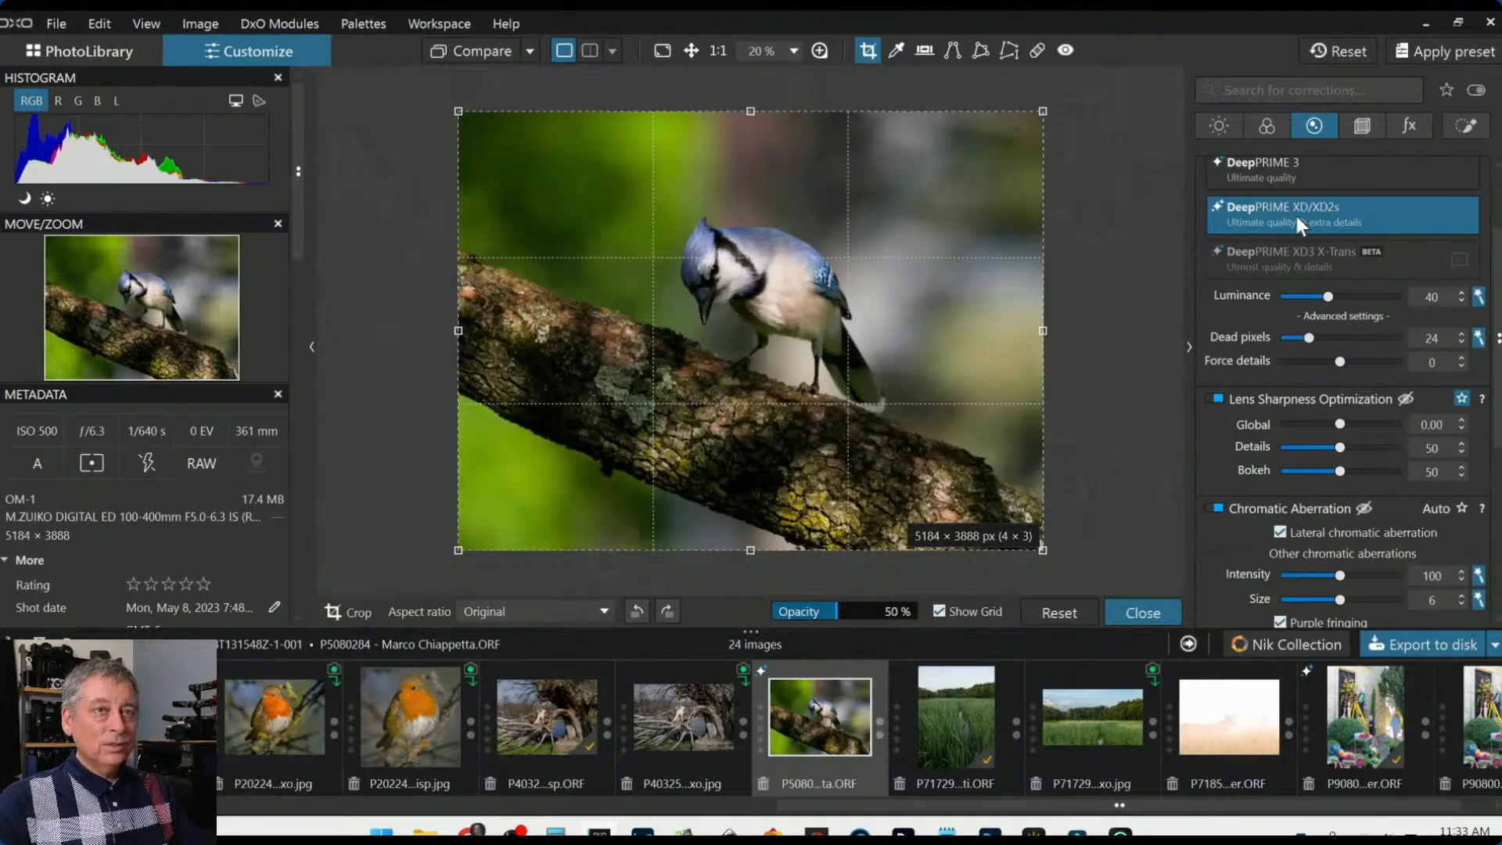
left_click(1361, 125)
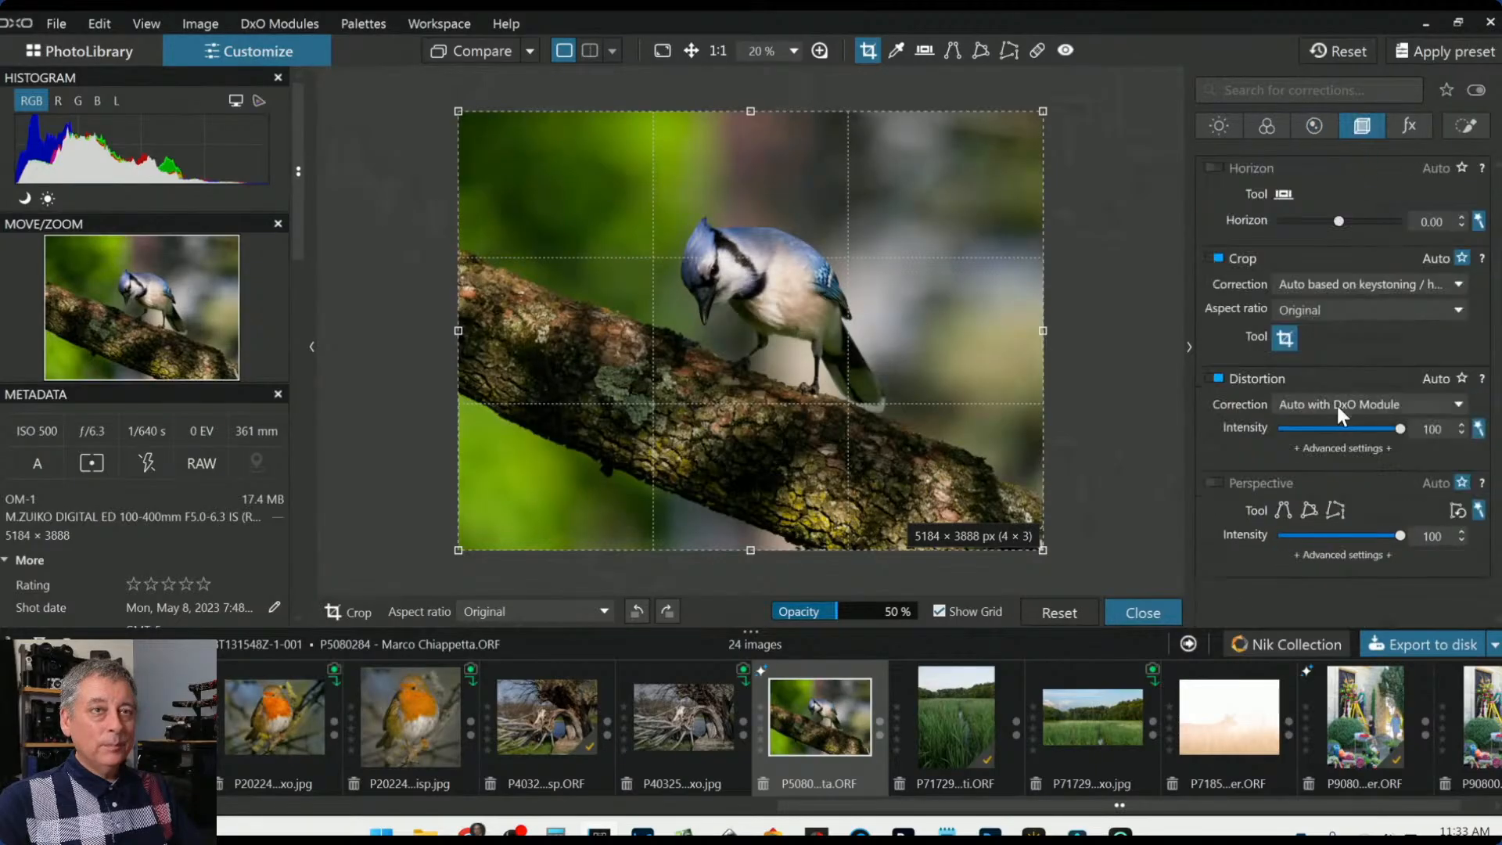
left_click(1320, 312)
left_click(1318, 371)
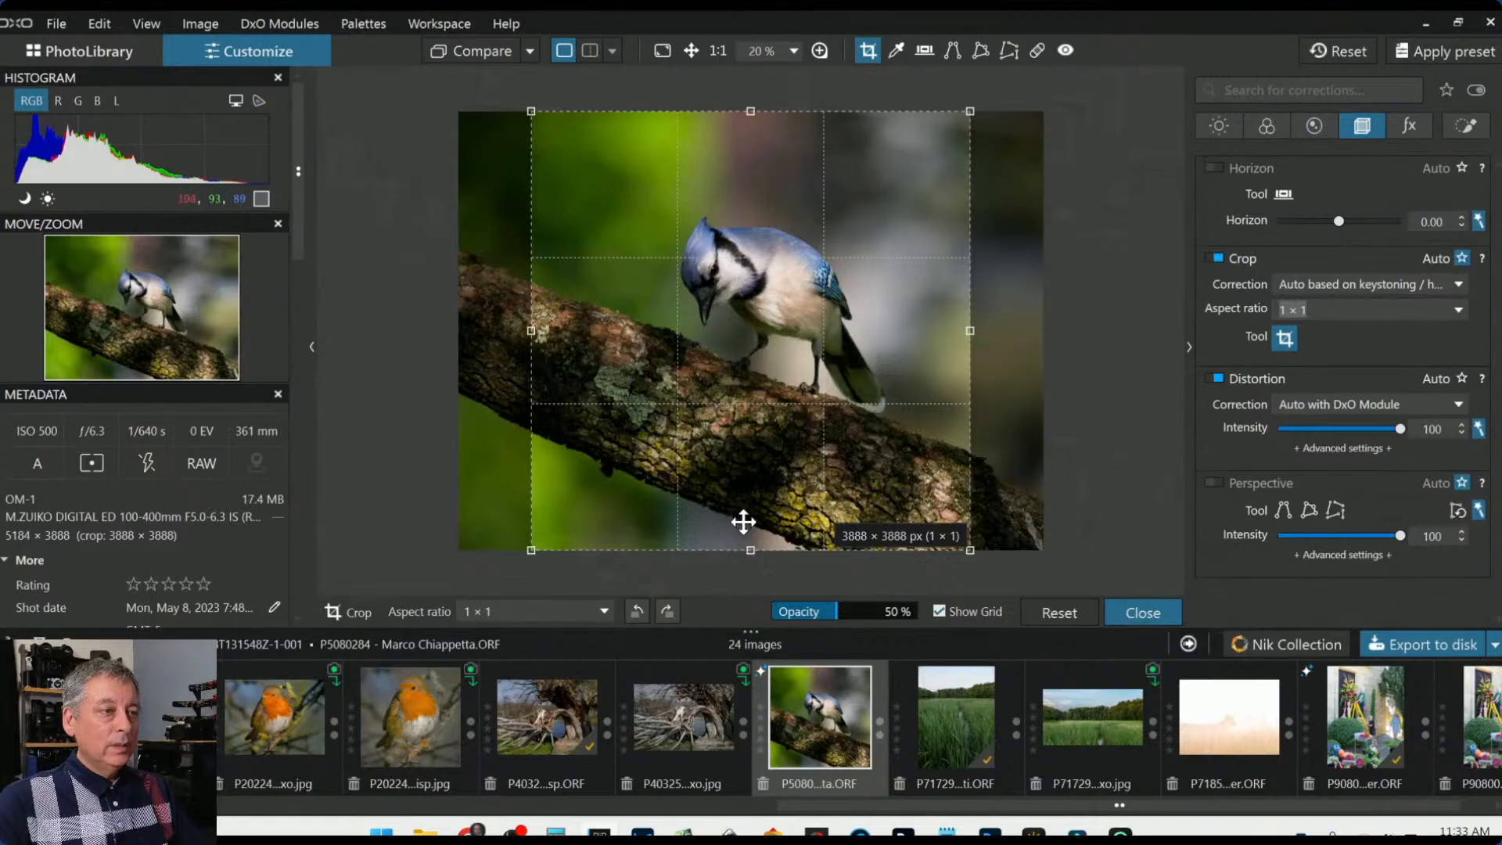
left_click_drag(530, 110, 566, 179)
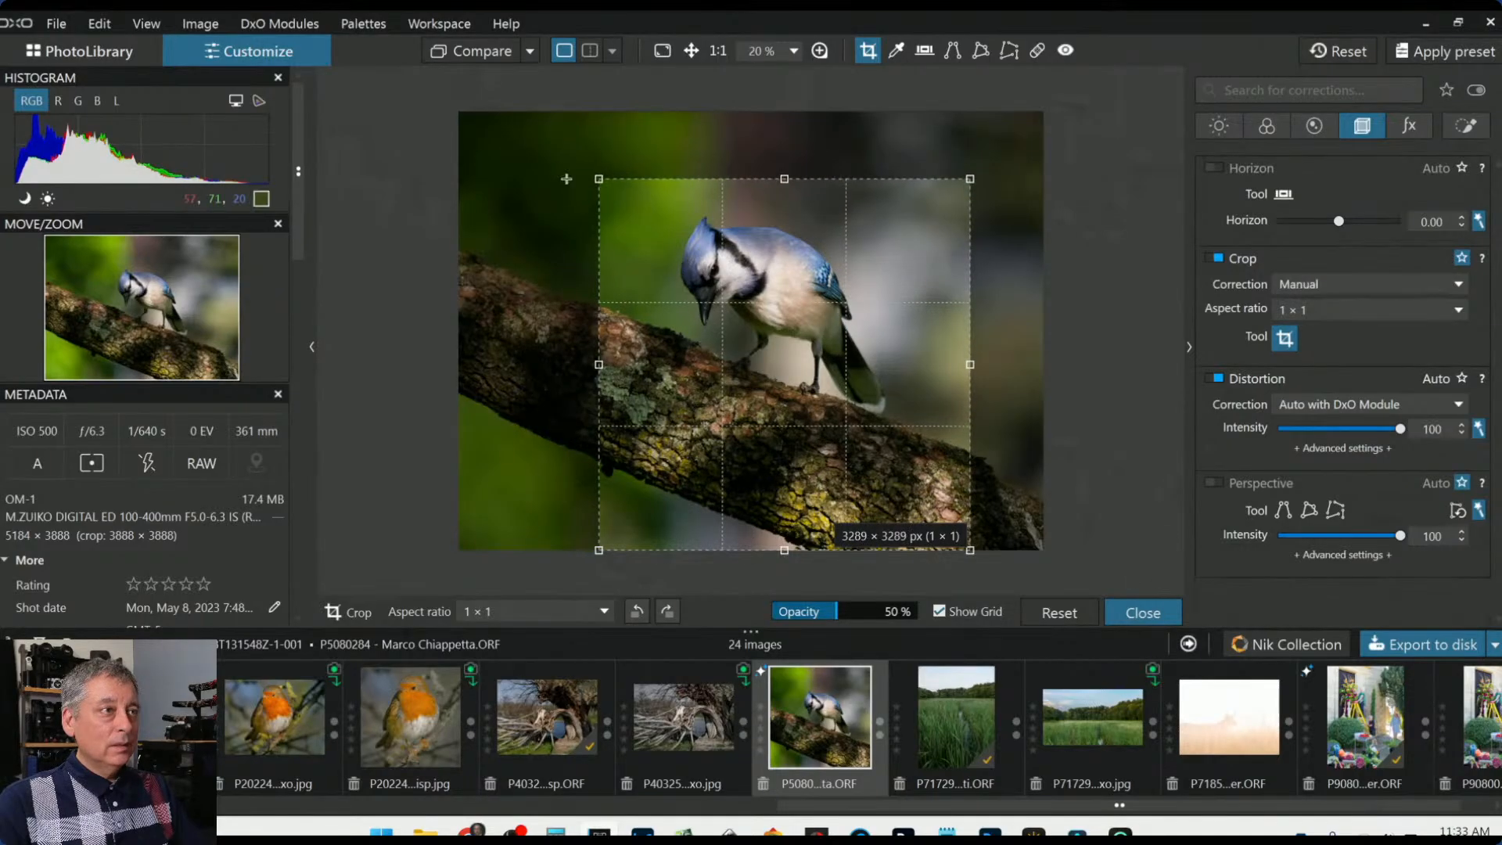
left_click_drag(635, 258, 633, 228)
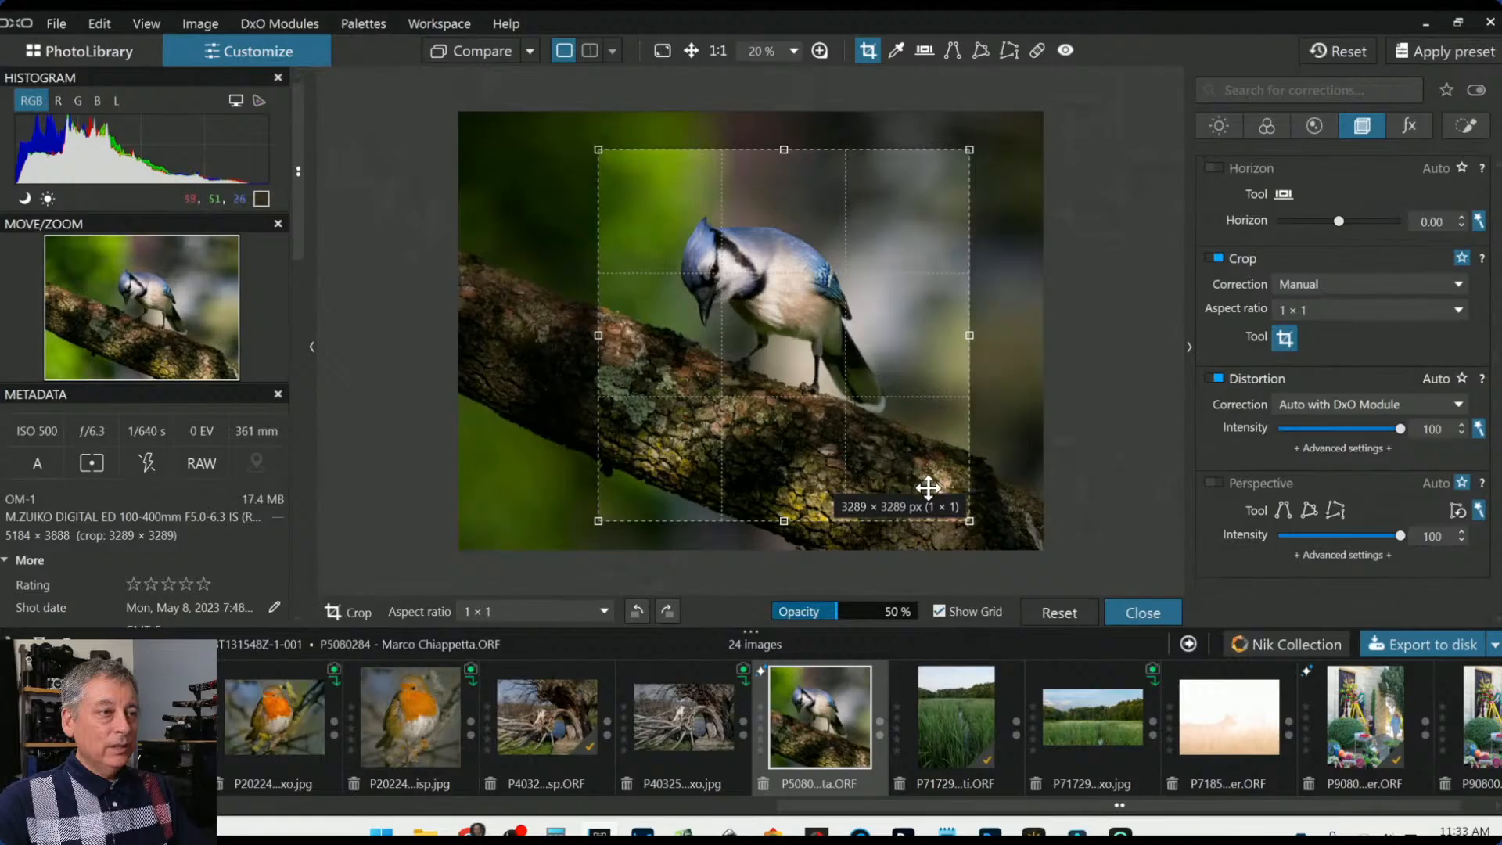
key("Return")
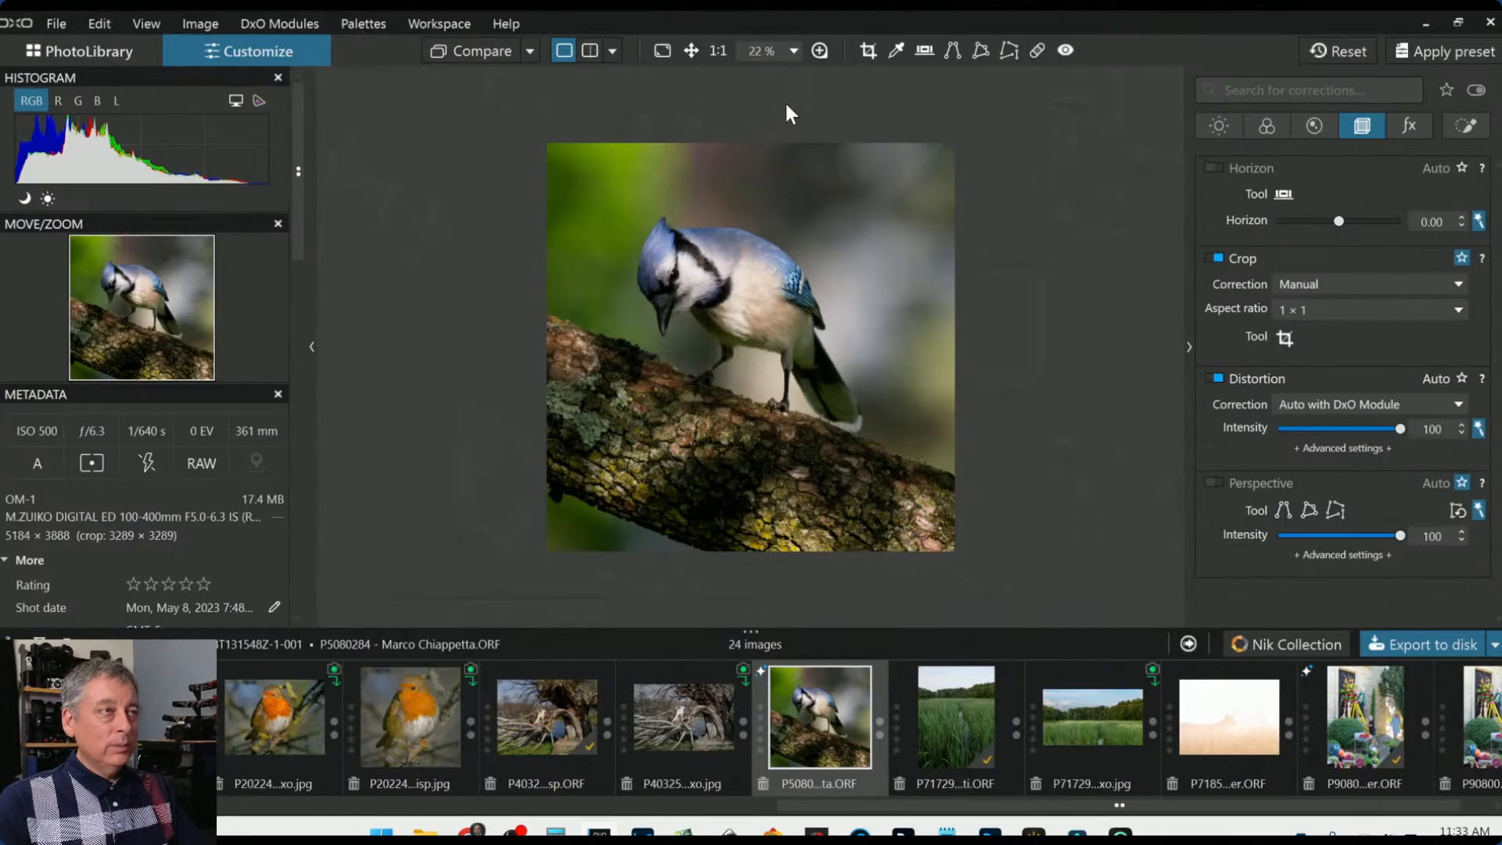
Shift the square crop slightly left to center the blue jay and shrink it to about 3251 × 3251 px
left_click(866, 51)
left_click_drag(867, 296, 834, 294)
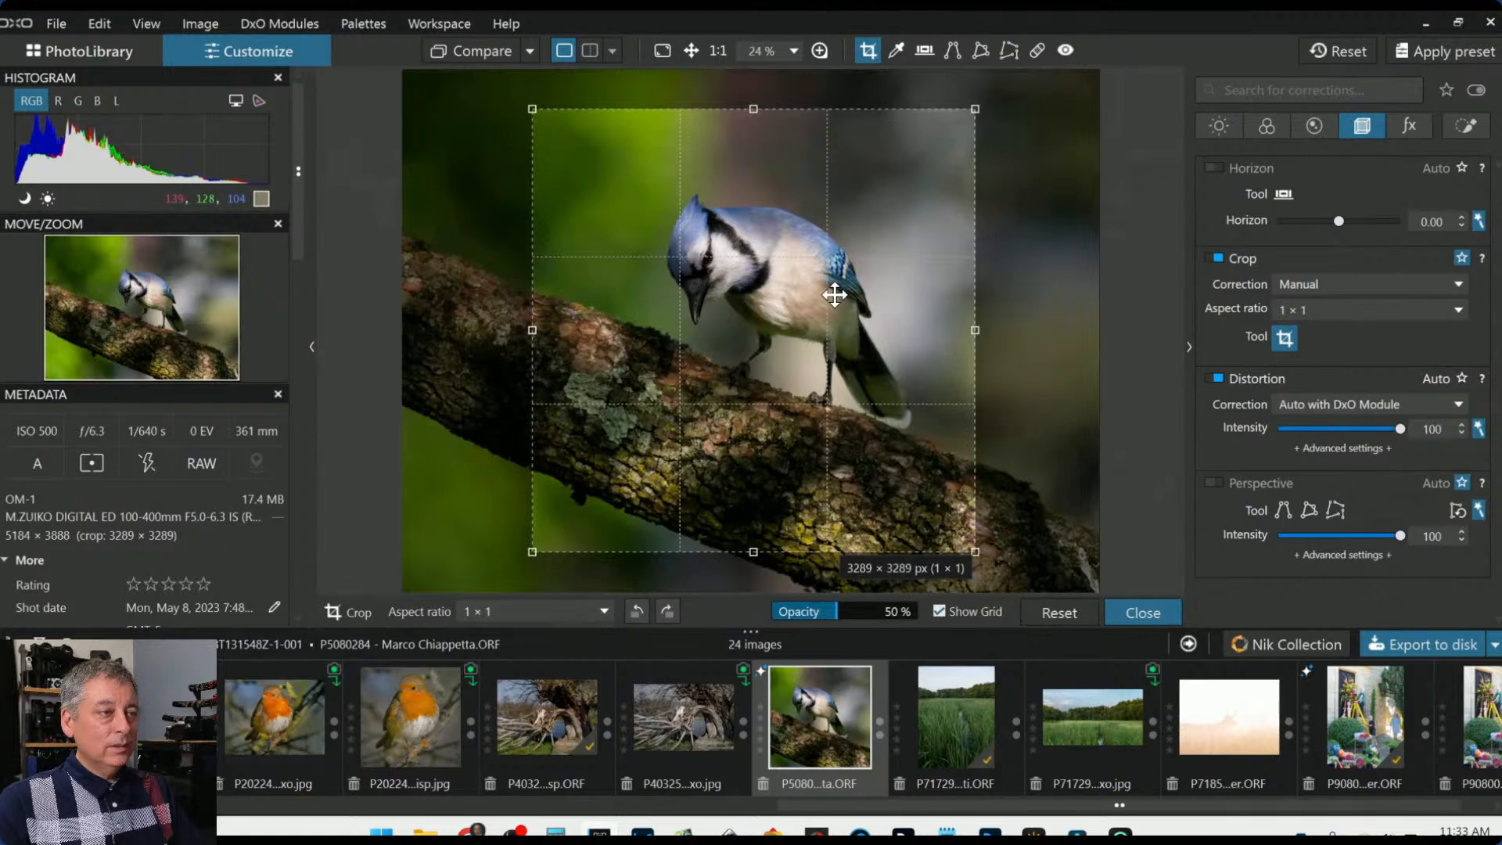
key("Return")
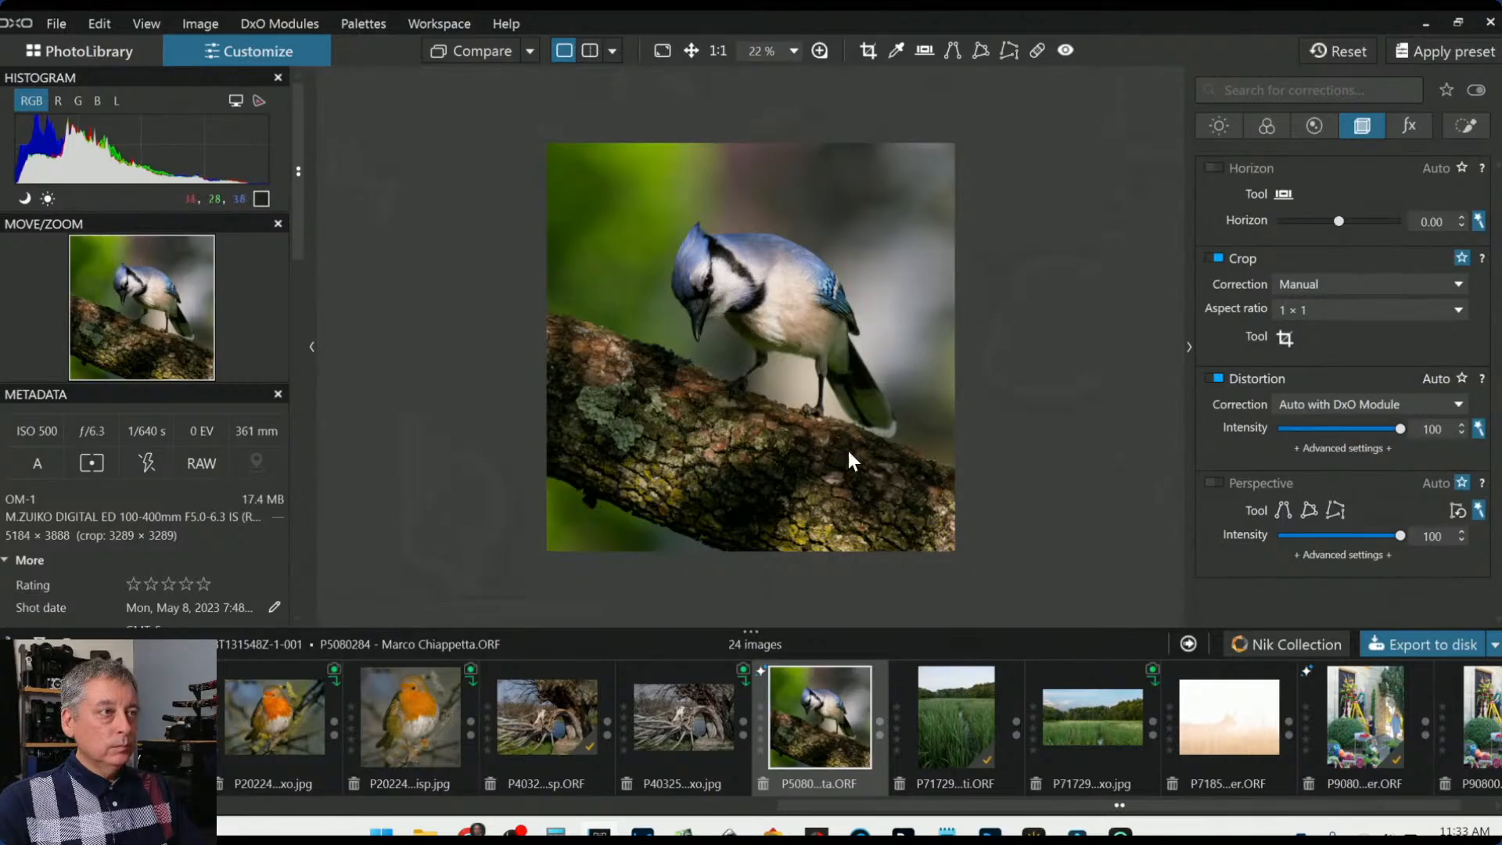
left_click(867, 50)
left_click_drag(755, 113, 755, 115)
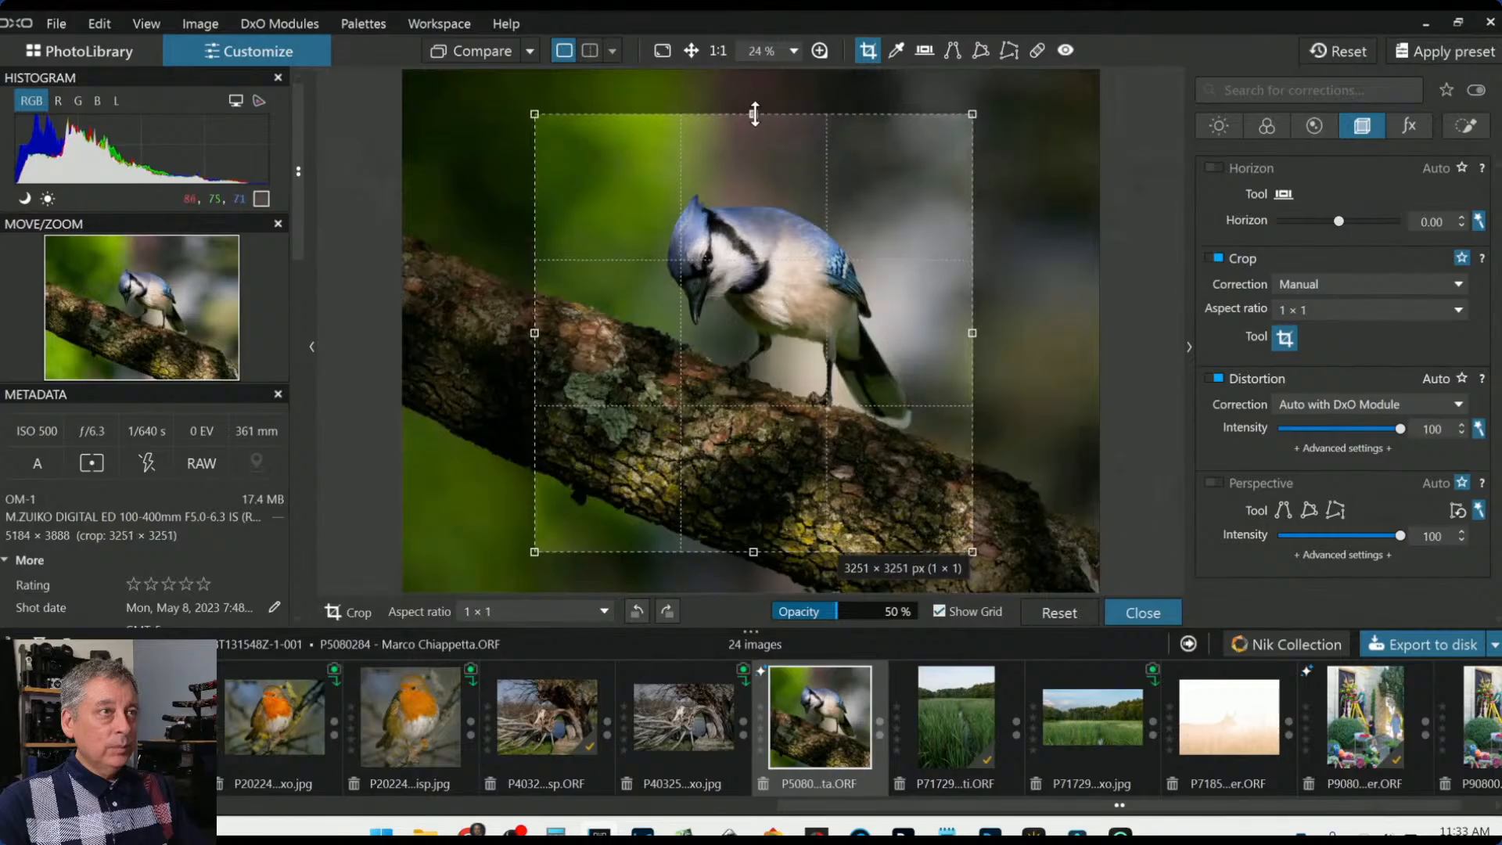
key("Return")
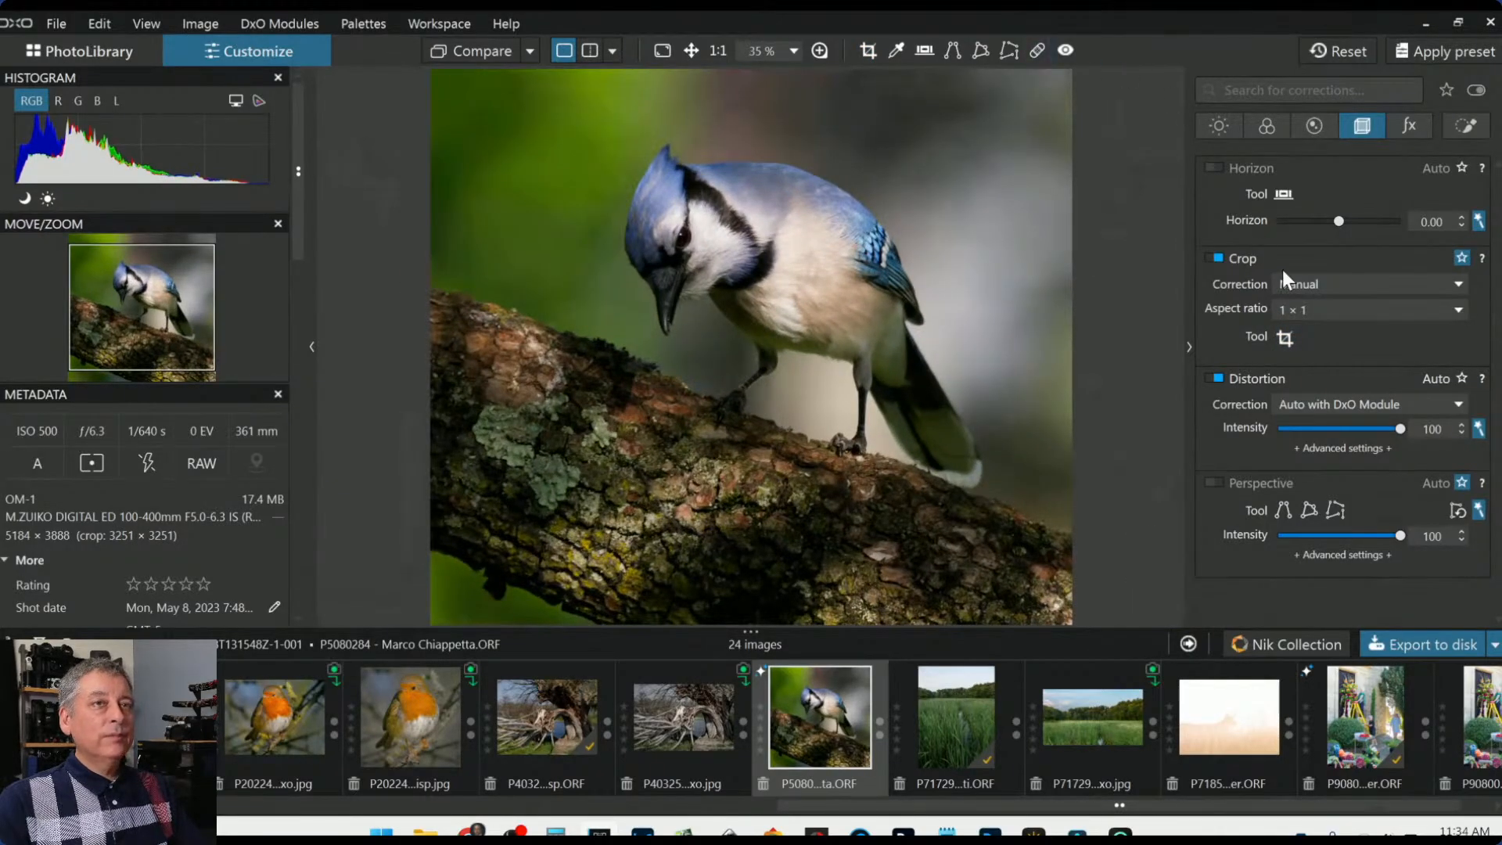
Activate the AI mask tool in Local Adjustments for the blue jay photo
left_click(1465, 126)
left_click(1256, 195)
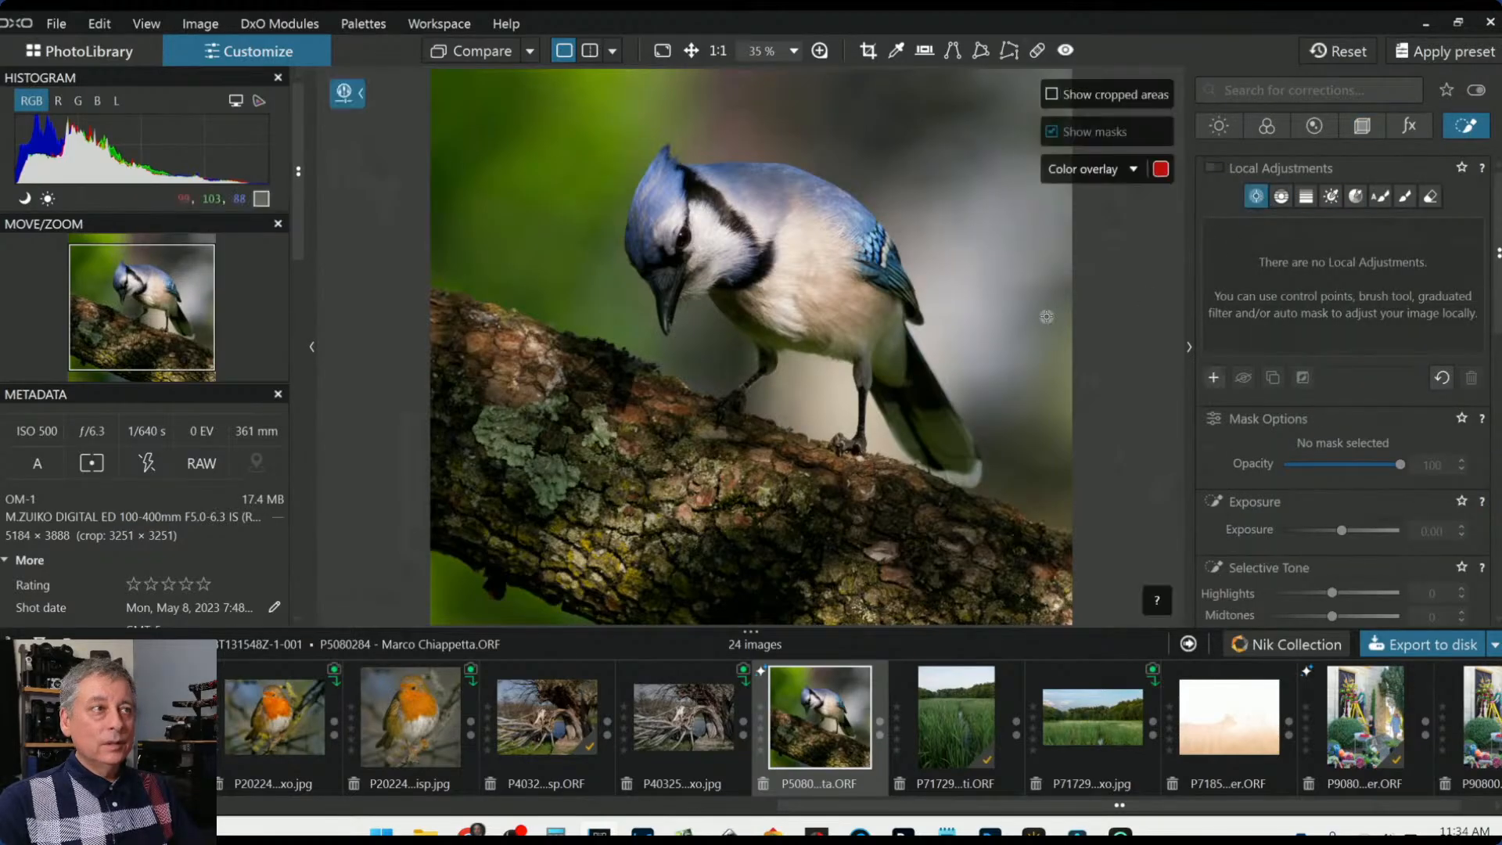
Add a control point on the jay's head, shrink its circle around the head, and set Chroma to 60, Luma to 55 and Exposure to 1.73
left_click(652, 250)
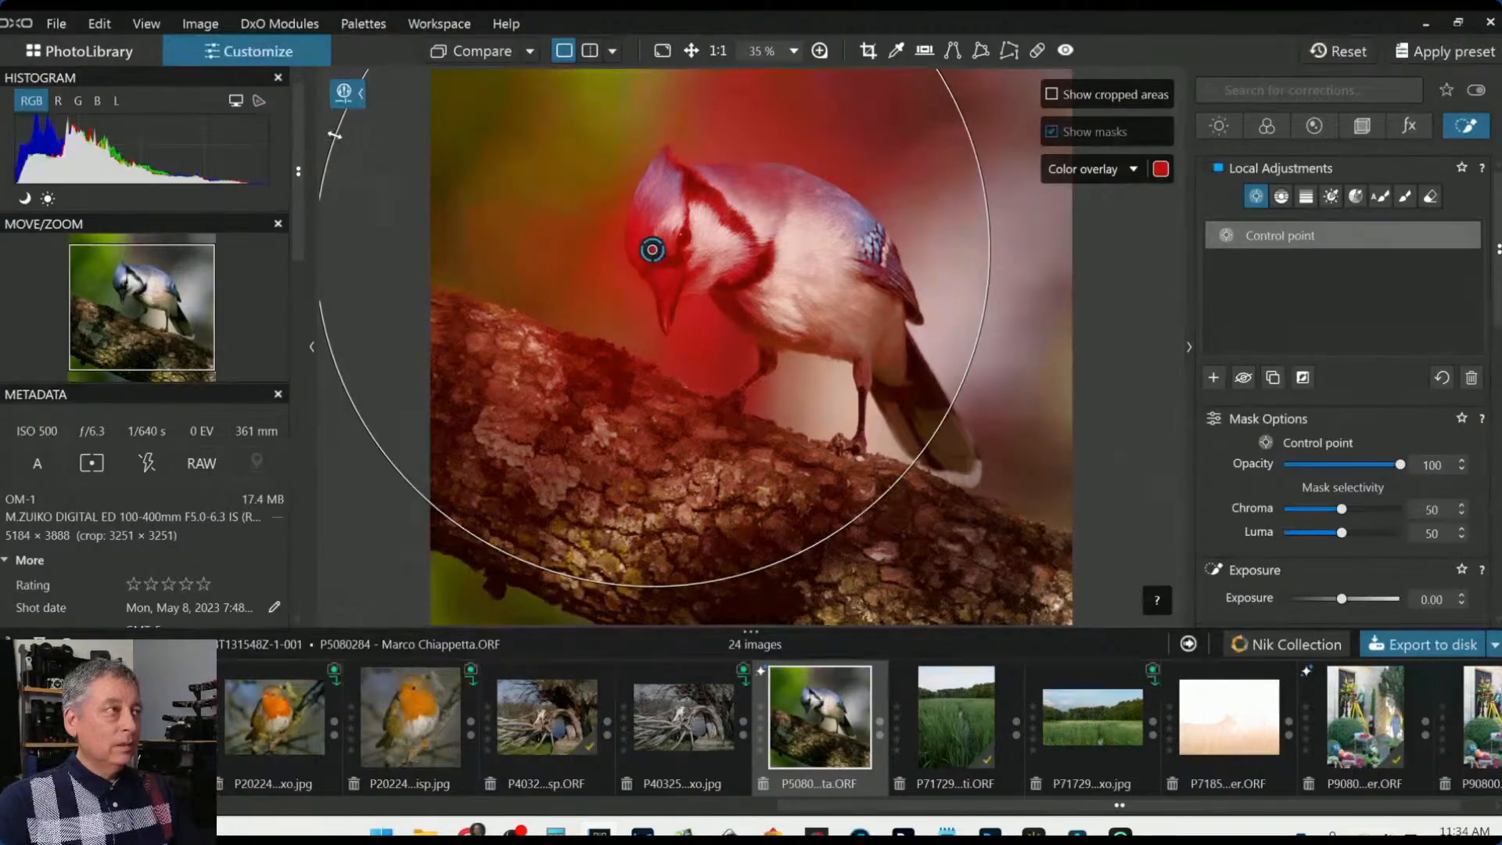
left_click_drag(334, 137, 553, 208)
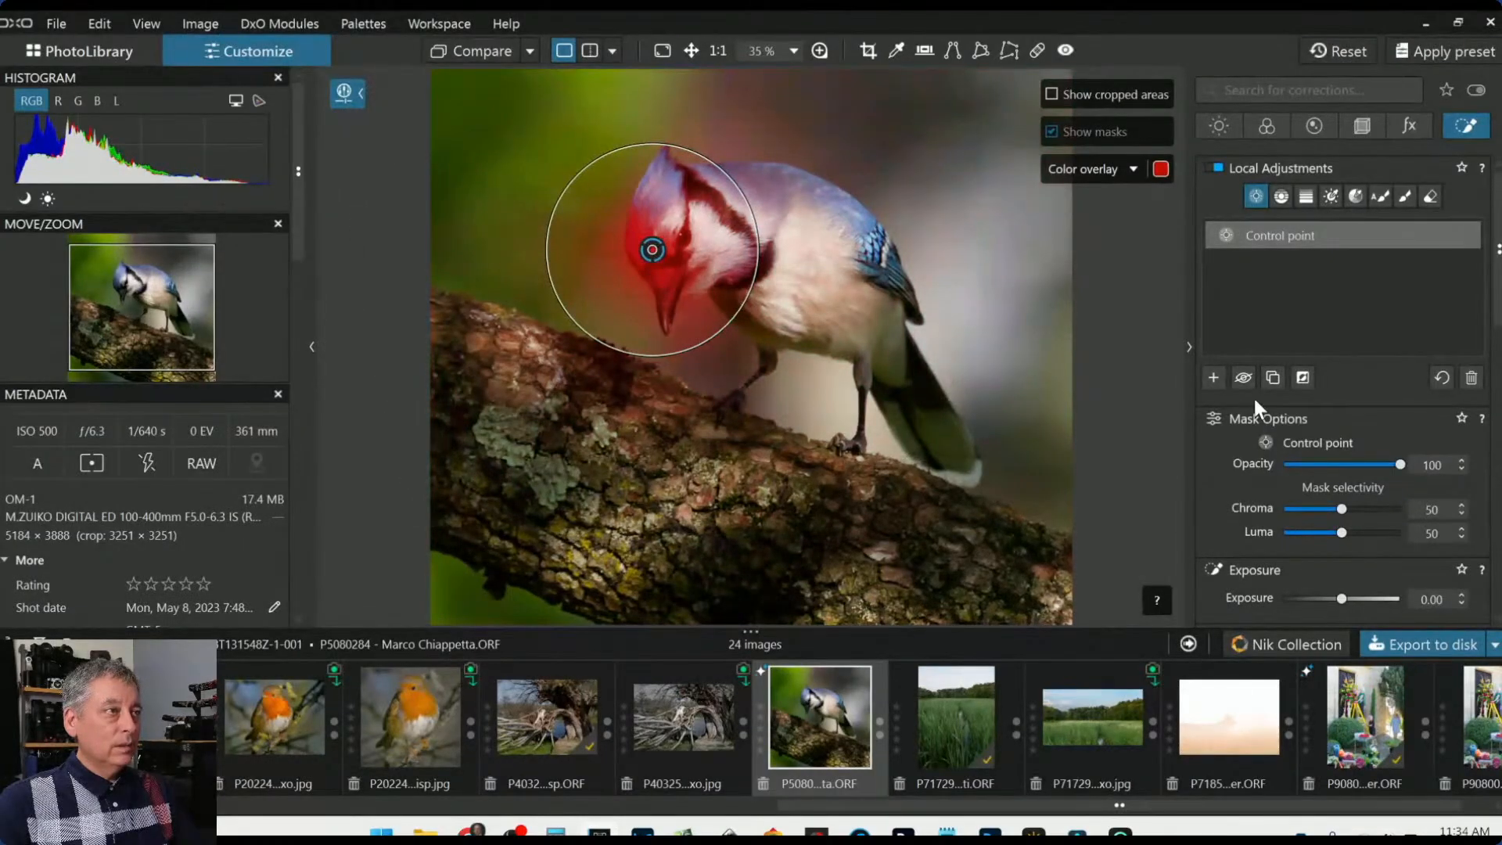
scroll(1359, 516, "down", 1)
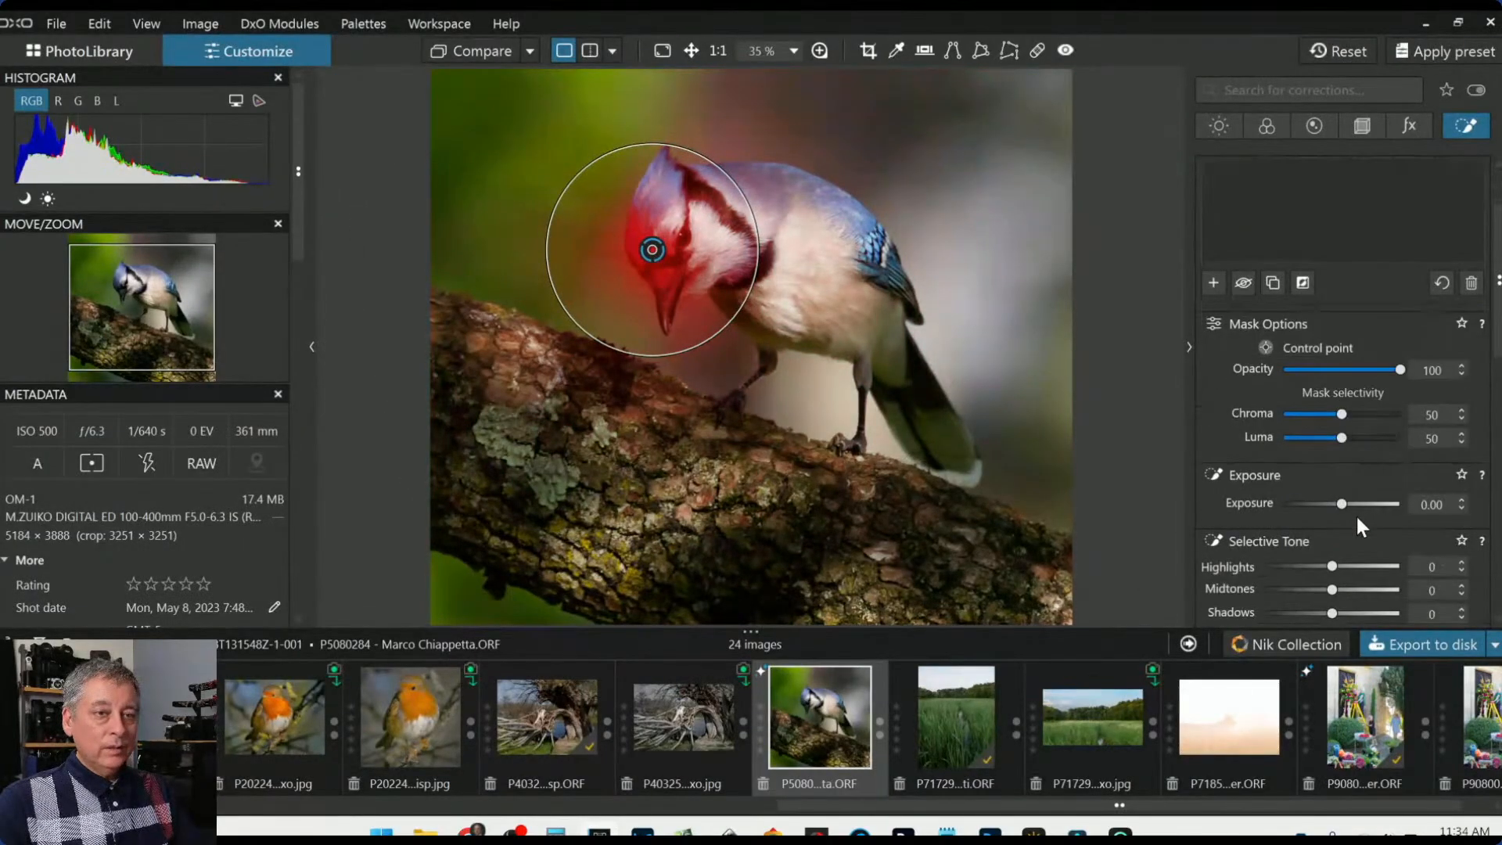
left_click(1345, 416)
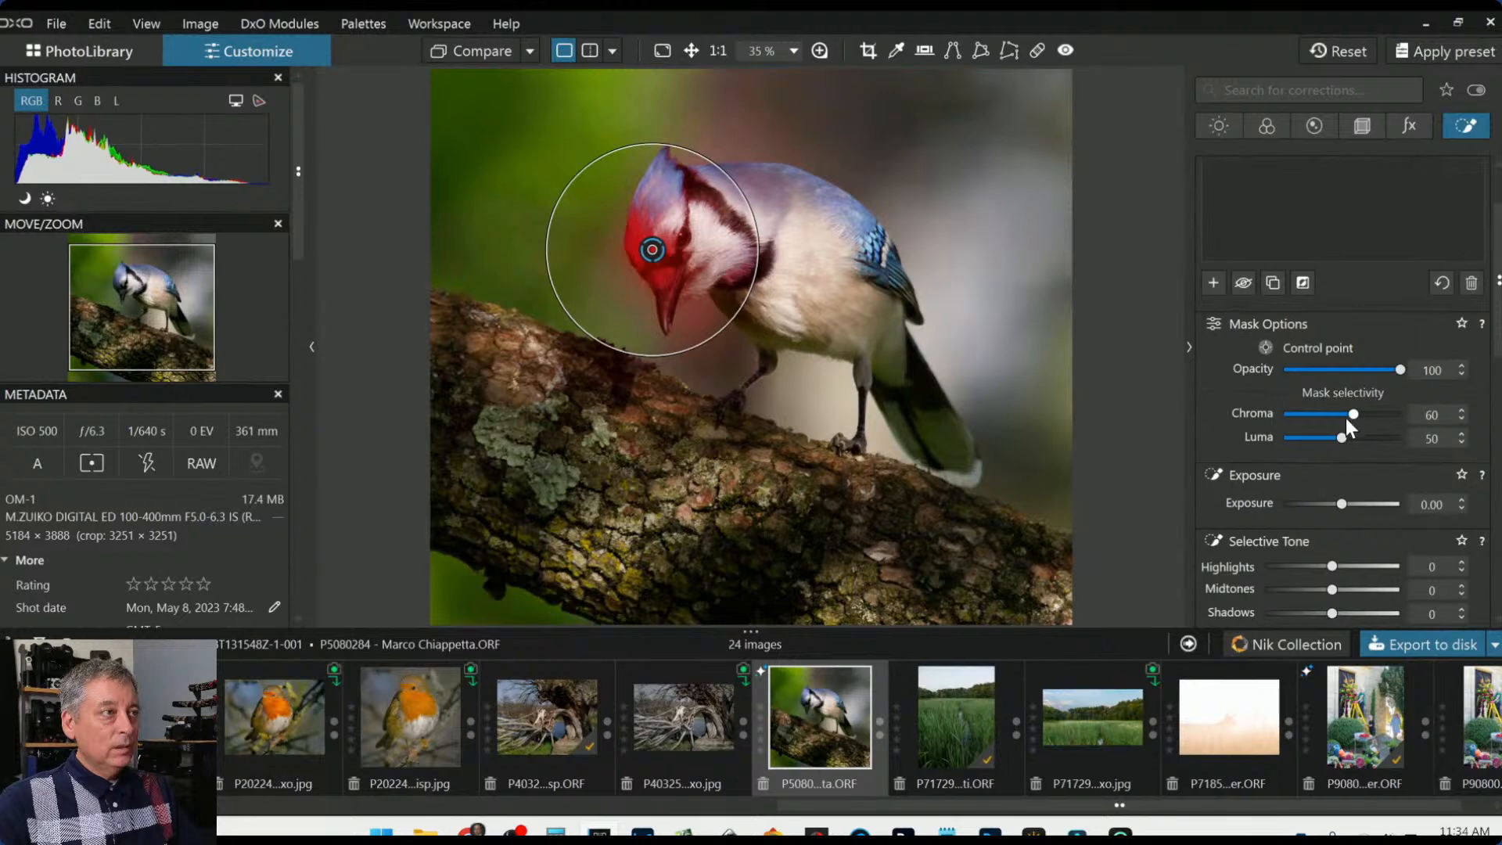
left_click(1344, 436)
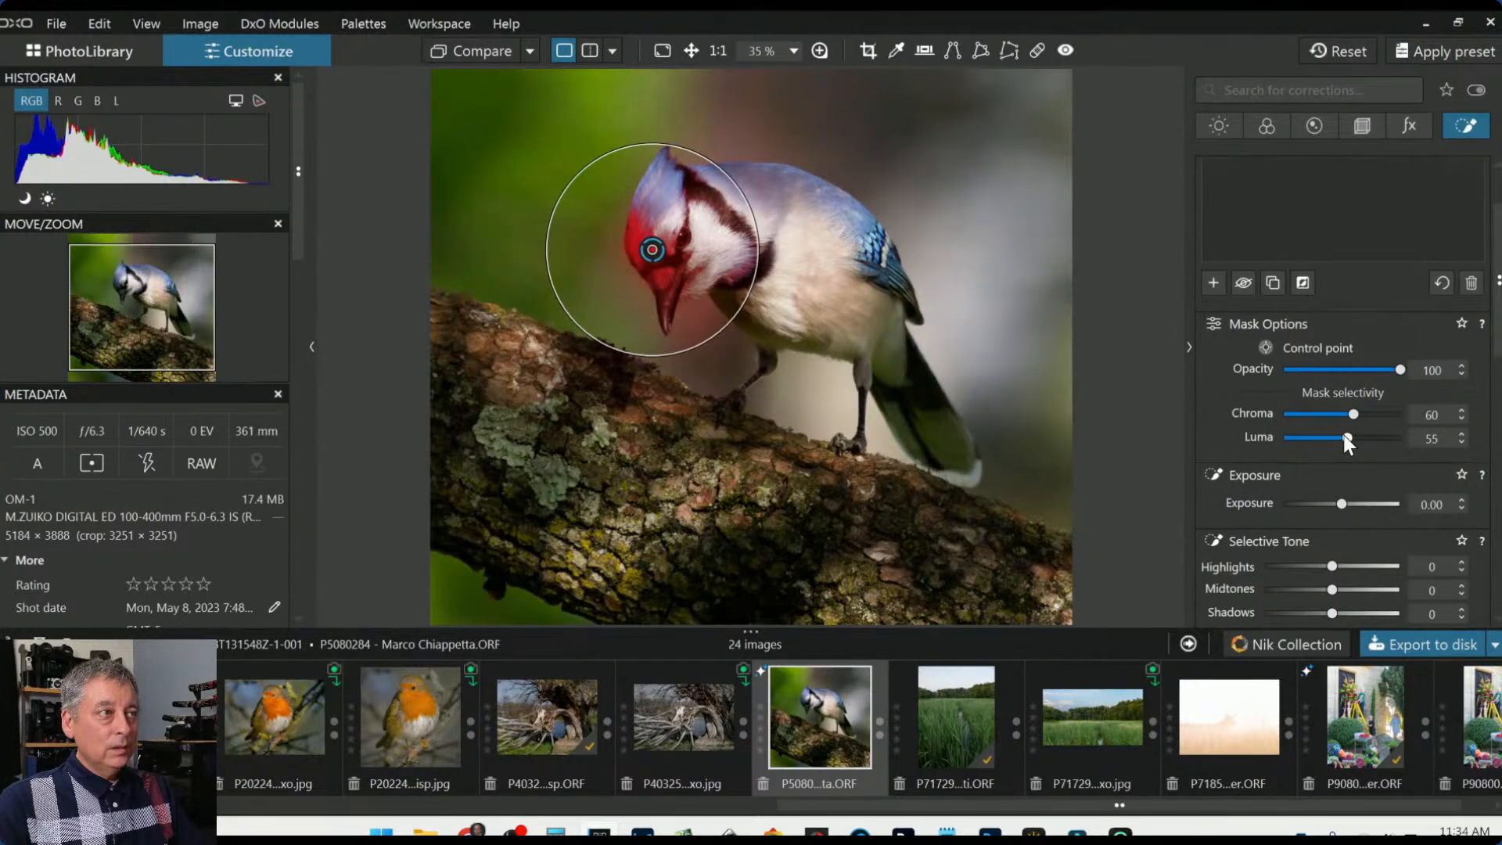
left_click_drag(1341, 500, 1366, 503)
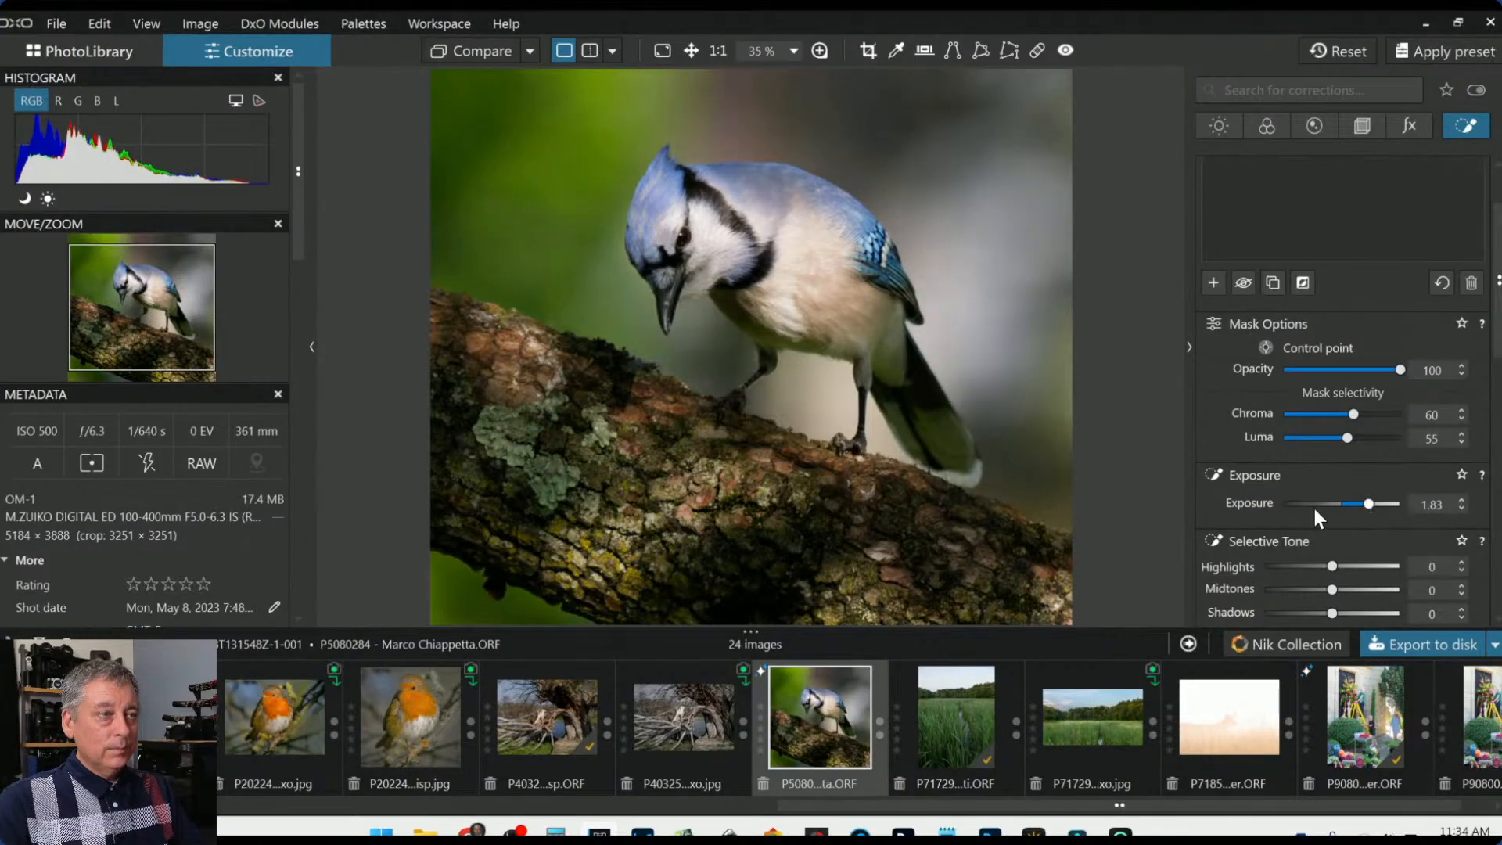
In the head adjustment's HSL settings, extend the cyan channel's range into blue and set its saturation to 41
scroll(1251, 559, "down", 6)
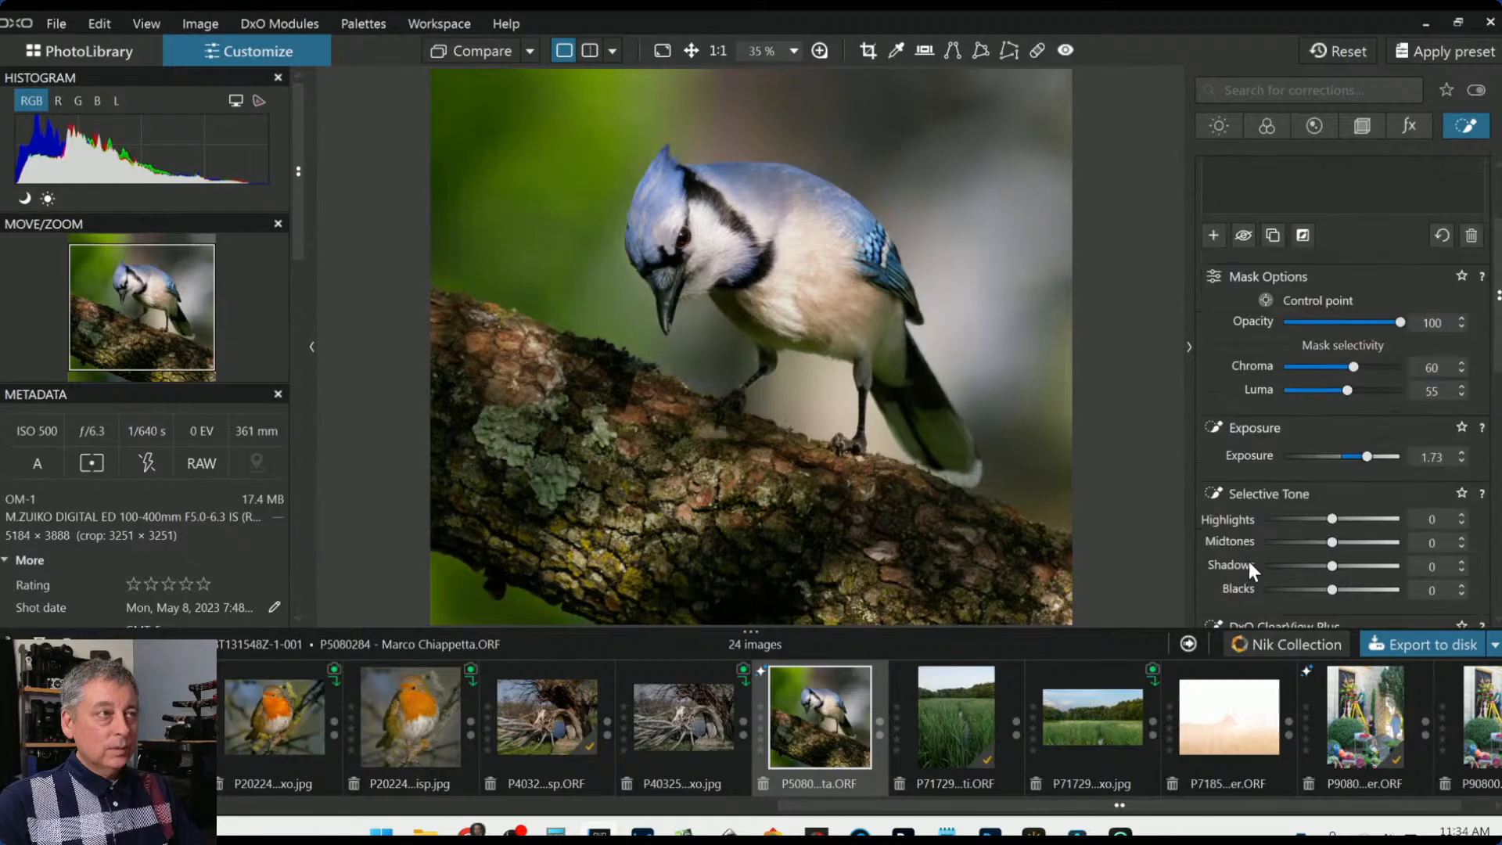
scroll(1272, 548, "down", 3)
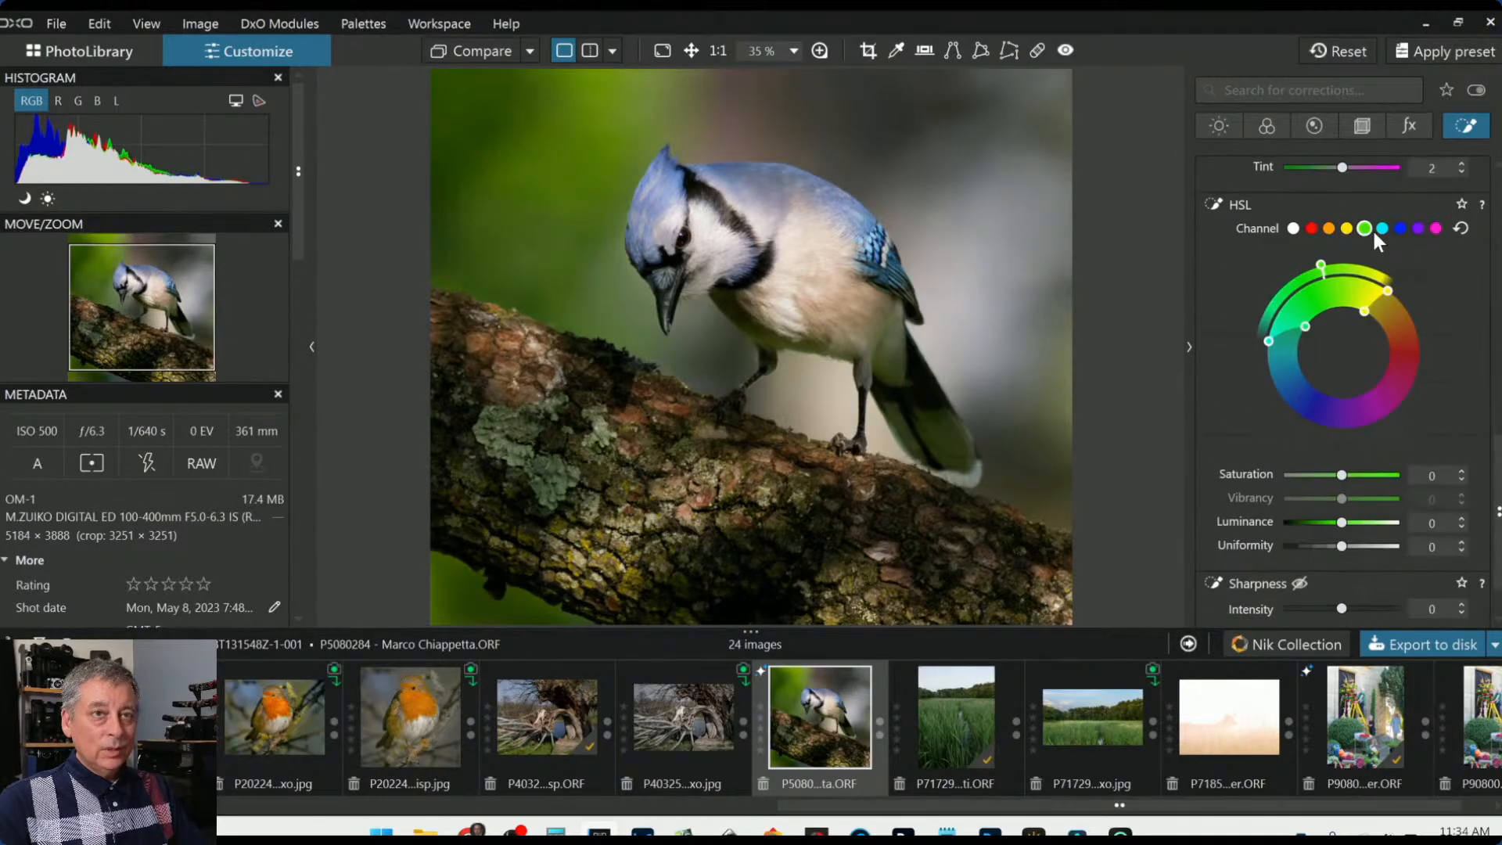
left_click(1381, 228)
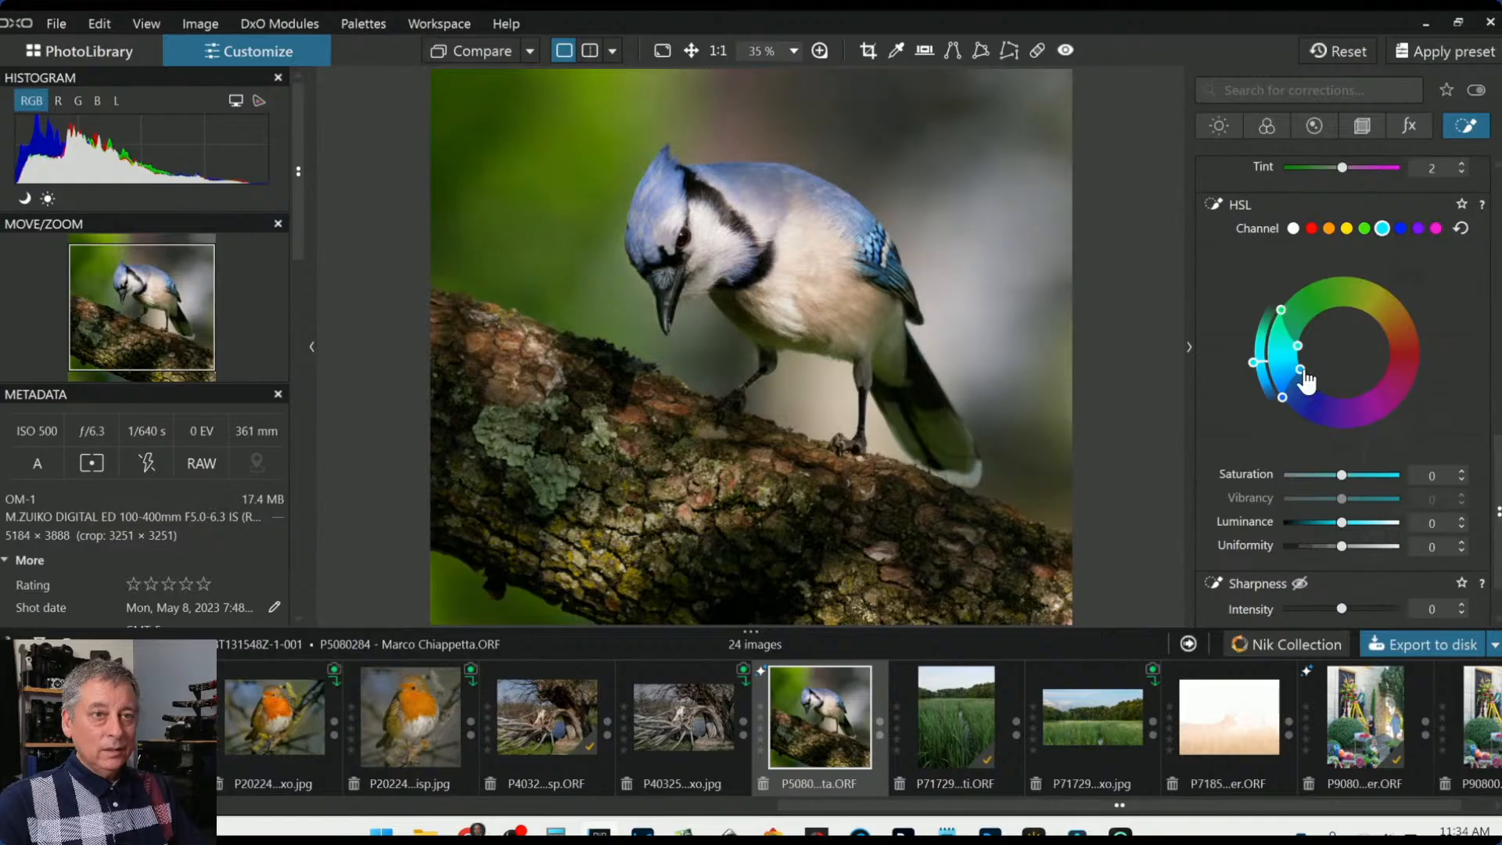
left_click_drag(1305, 380, 1322, 403)
left_click(1344, 476)
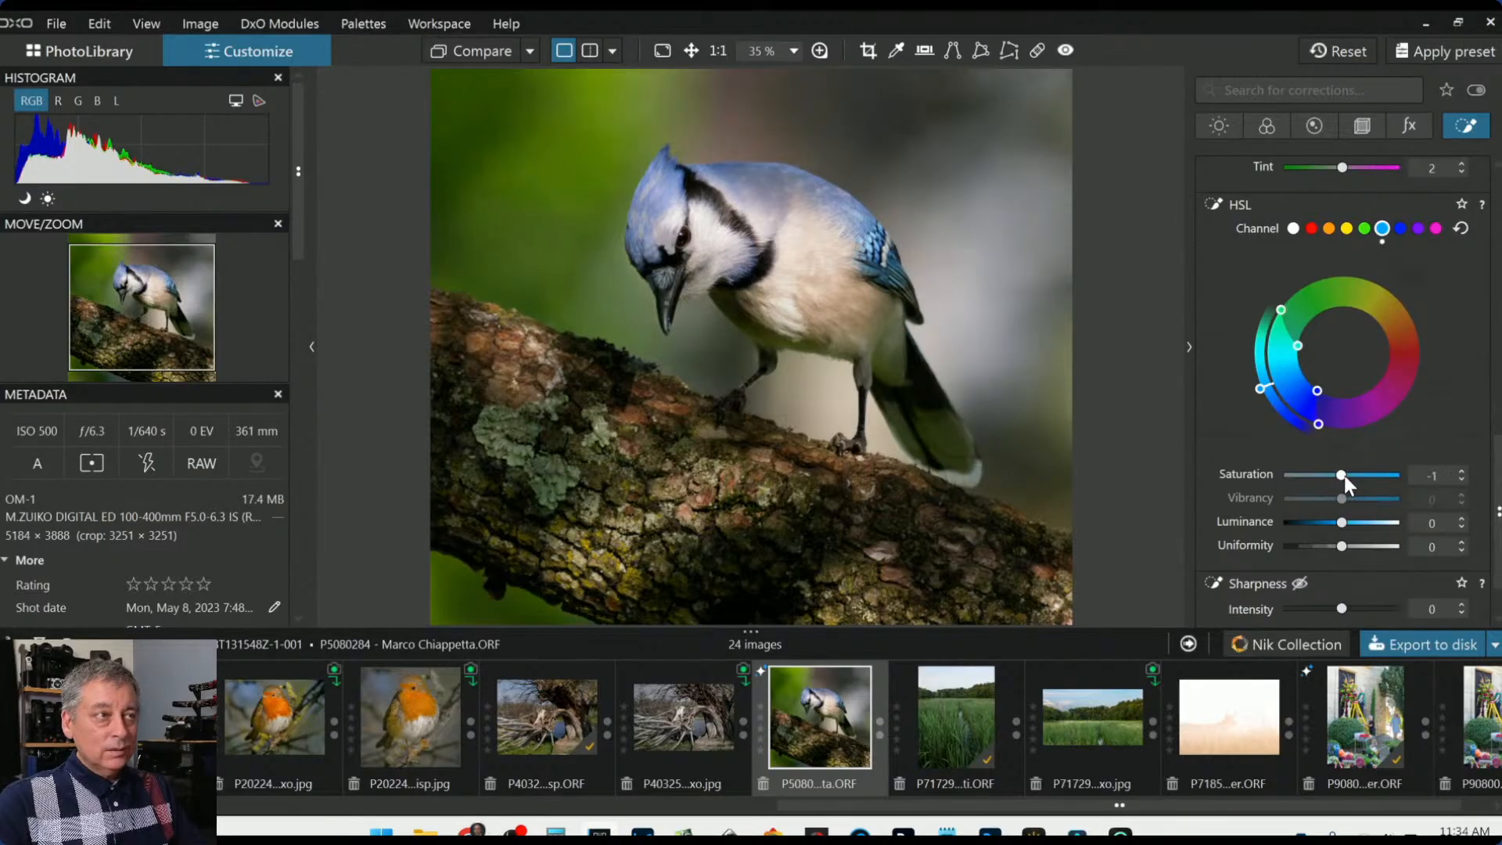
left_click_drag(1344, 475, 1367, 475)
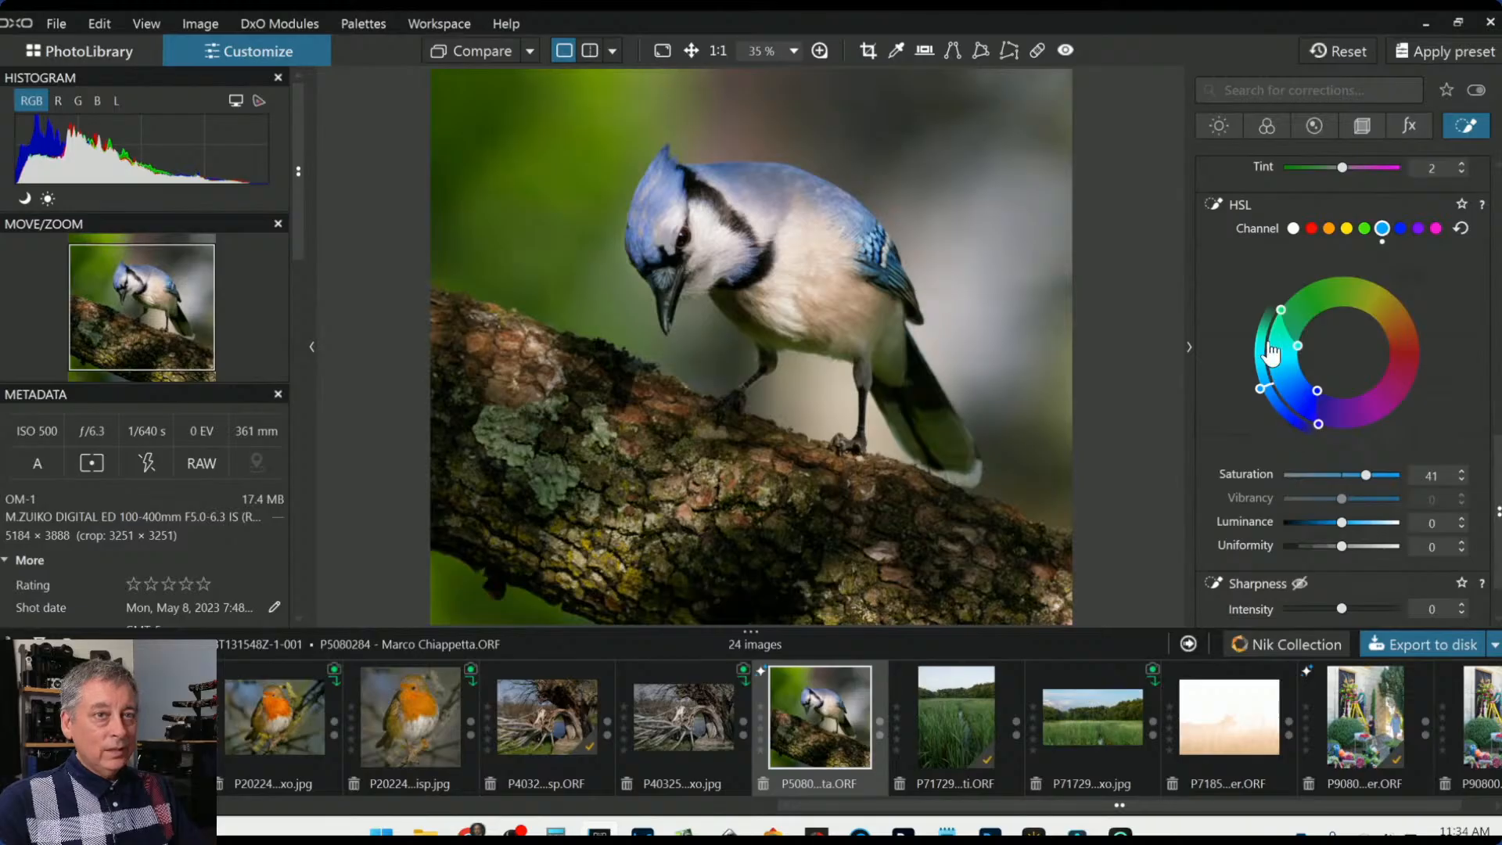
Set the head adjustment's white balance temperature to 6068 and raise its exposure to 2.33
scroll(1289, 363, "up", 3)
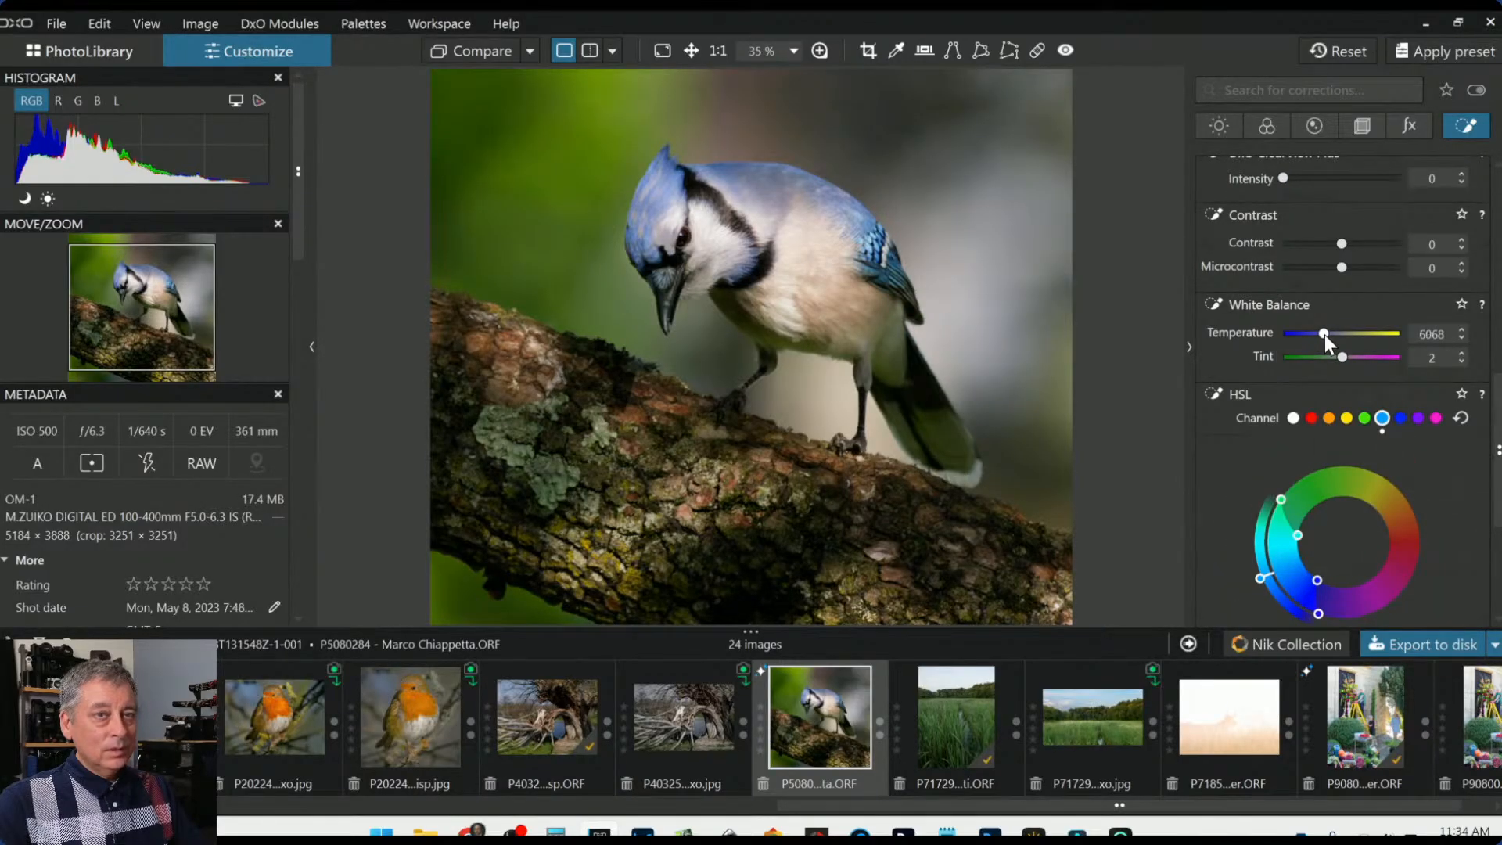
scroll(1325, 334, "down", 4)
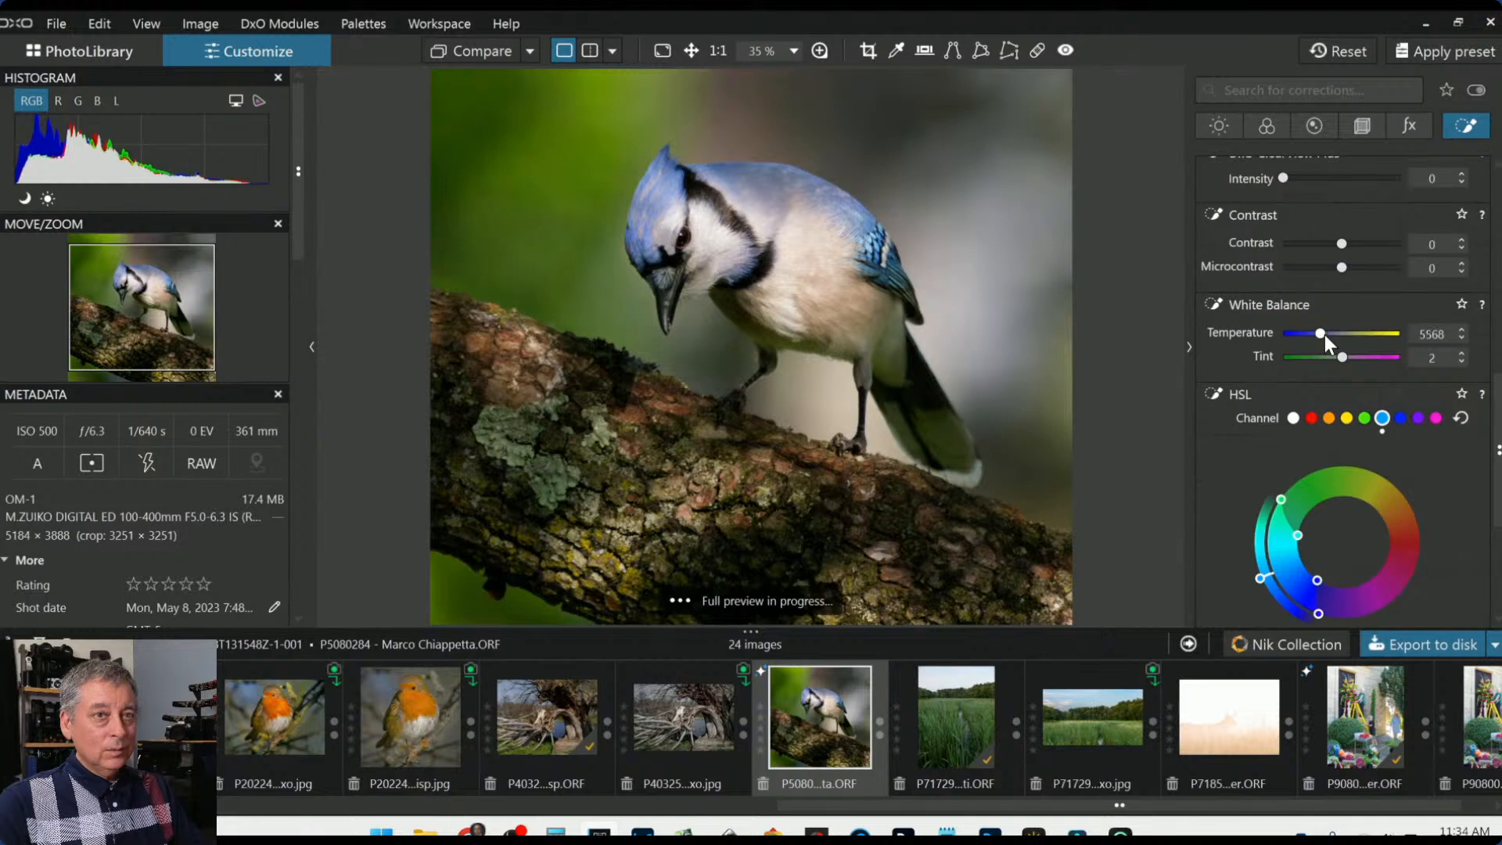
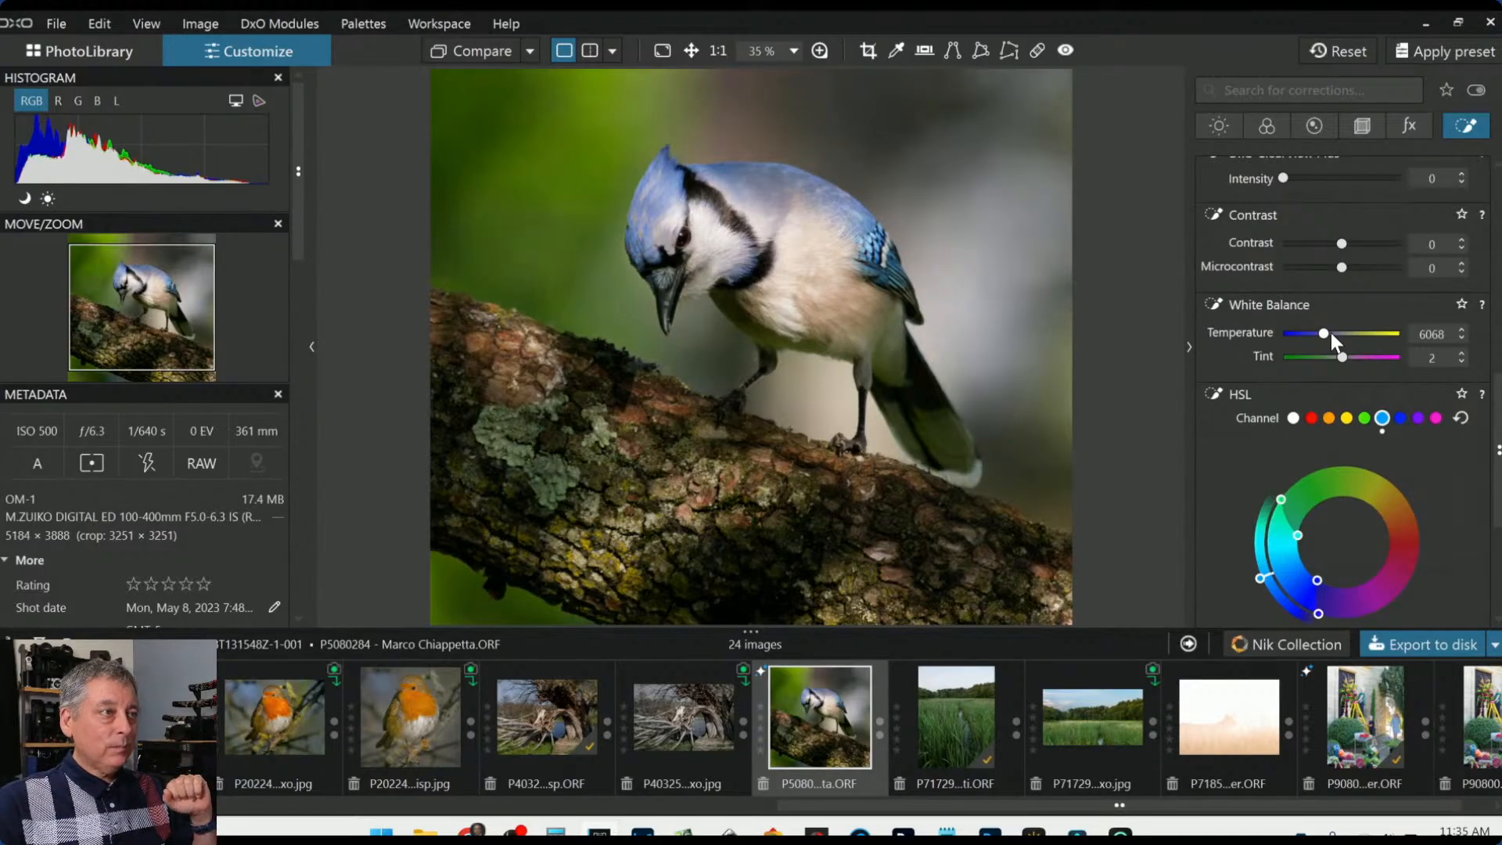
scroll(1316, 292, "up", 3)
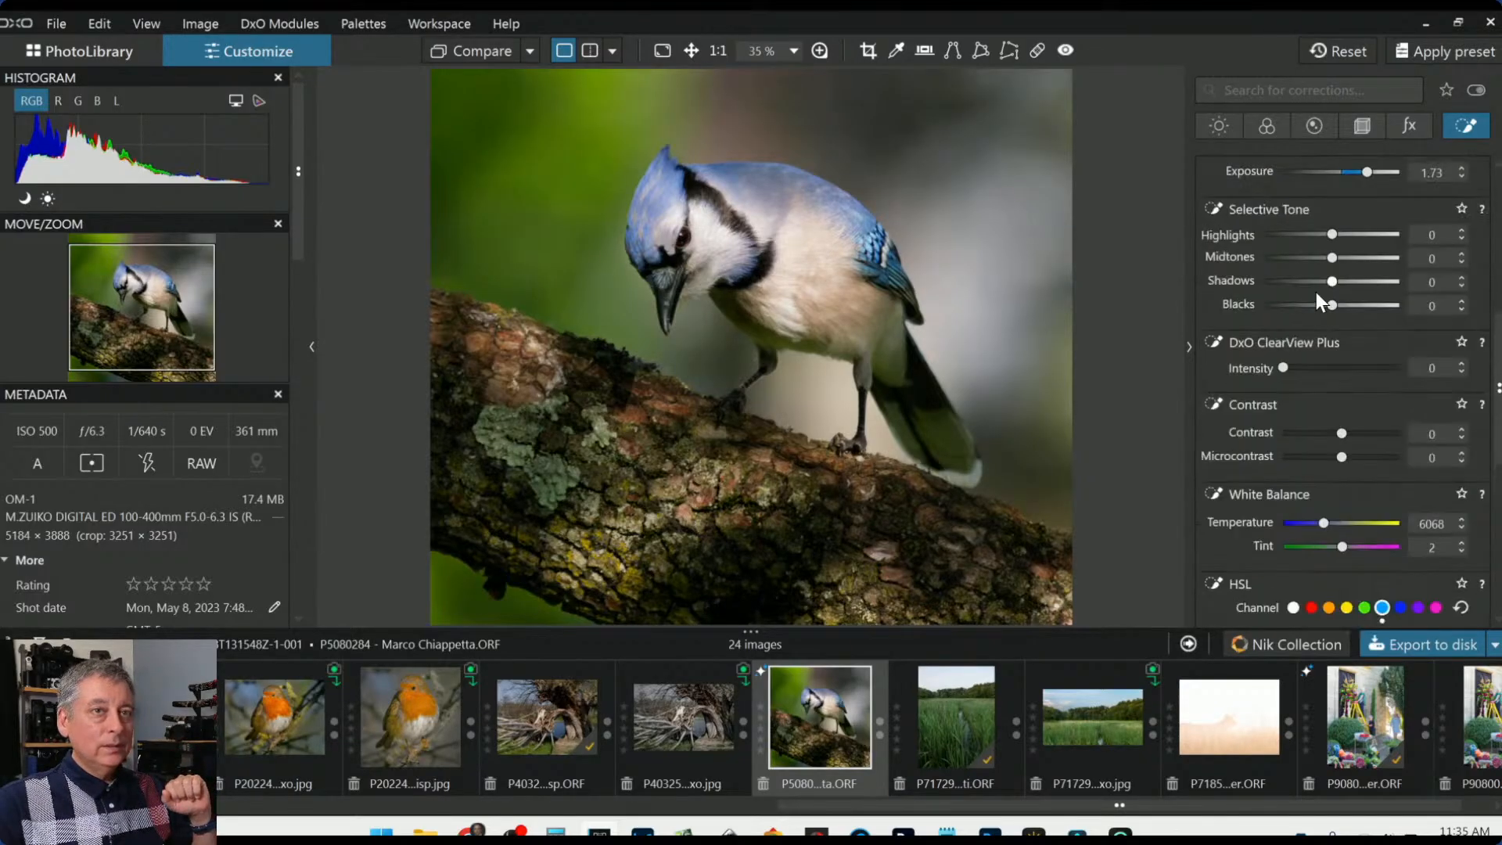
scroll(1337, 282, "up", 2)
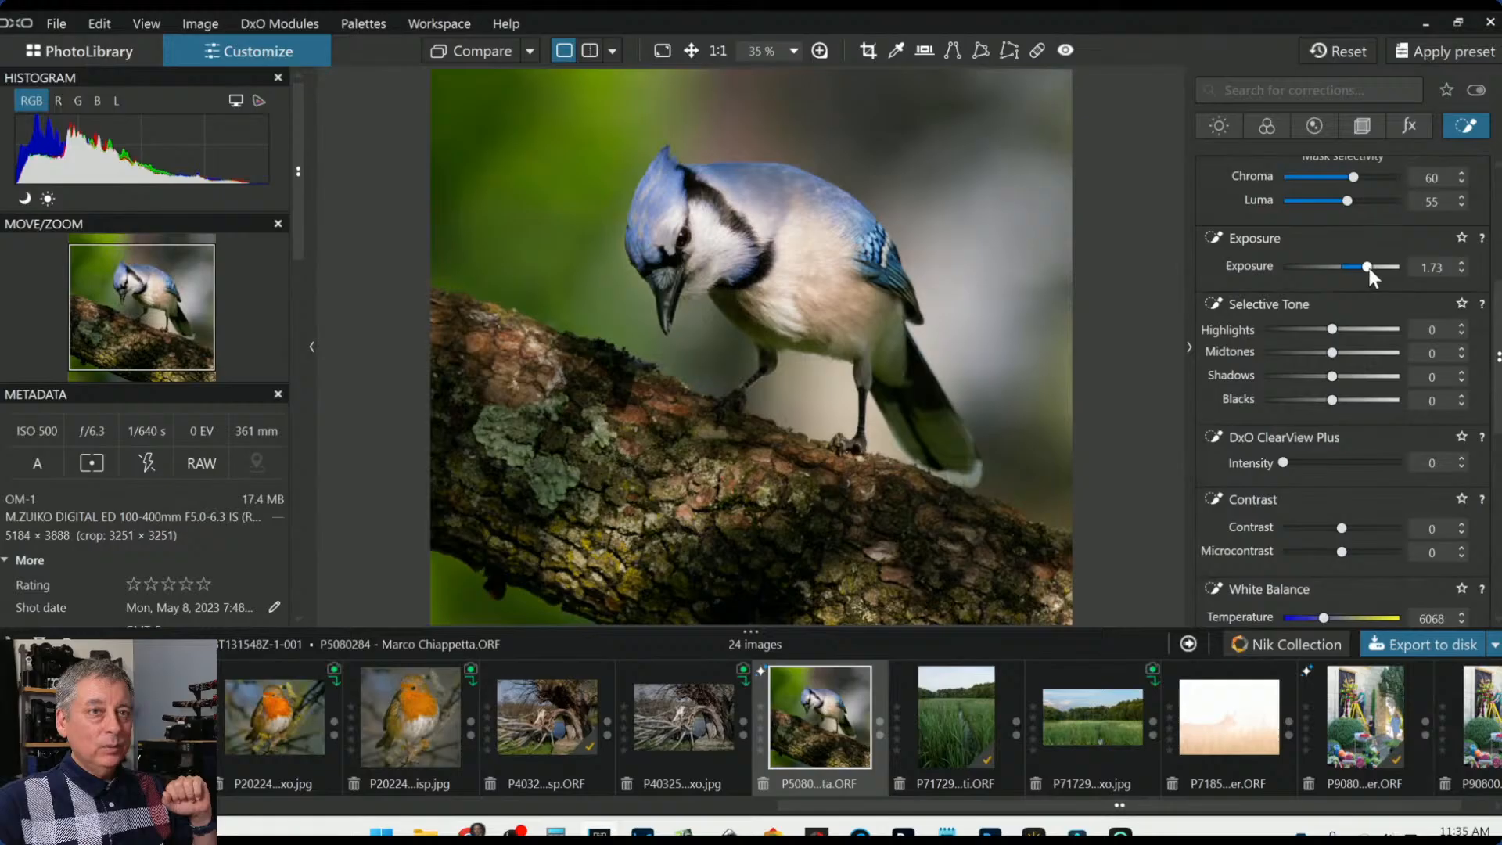
scroll(1369, 269, "up", 2)
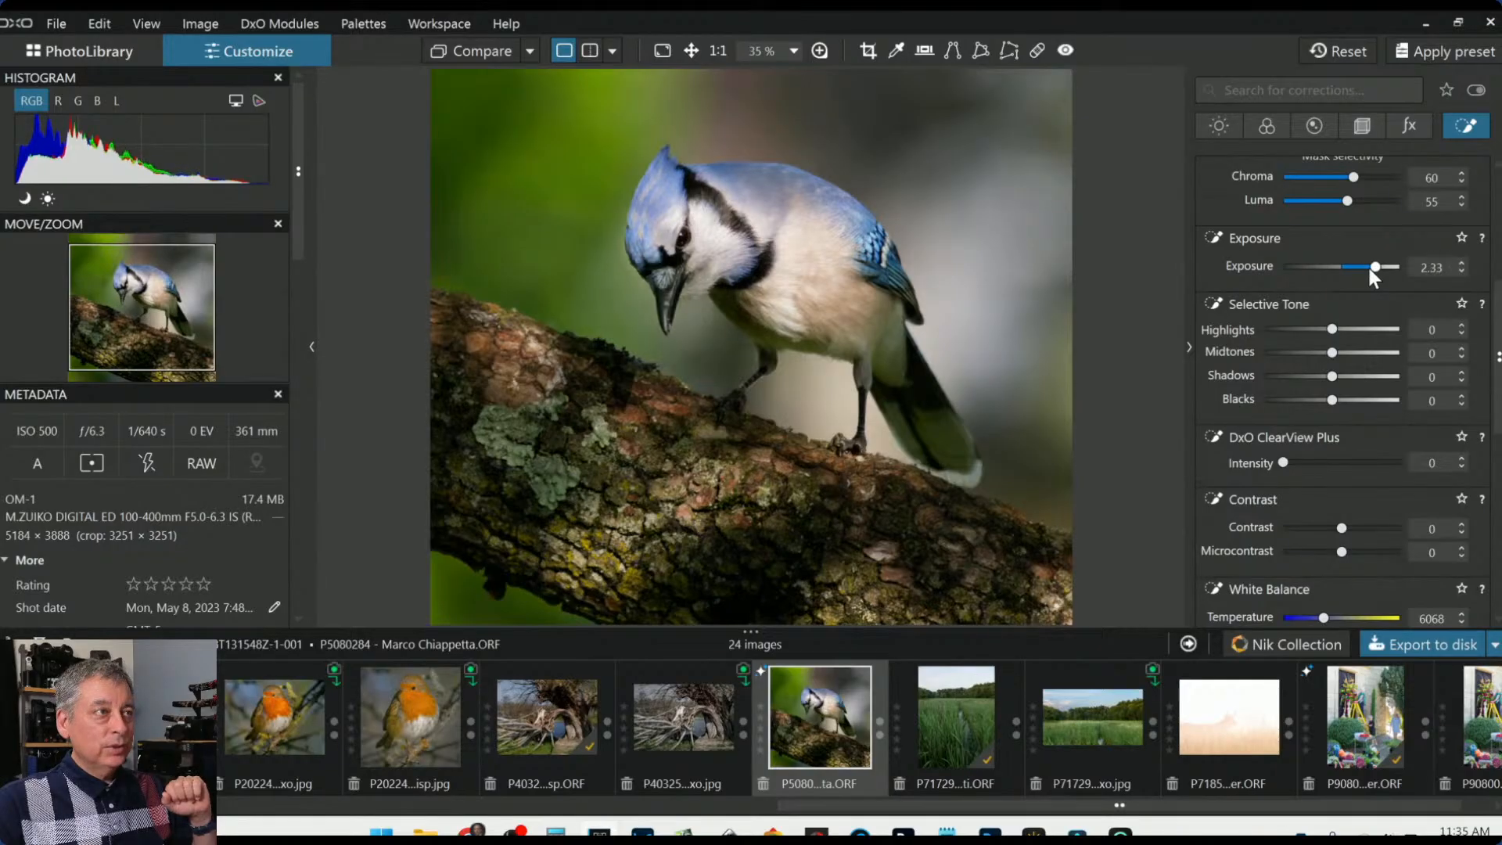
scroll(1369, 269, "up", 2)
Set the head adjustment's HSL blue range to luminance -62 and saturation 68
scroll(1363, 359, "down", 7)
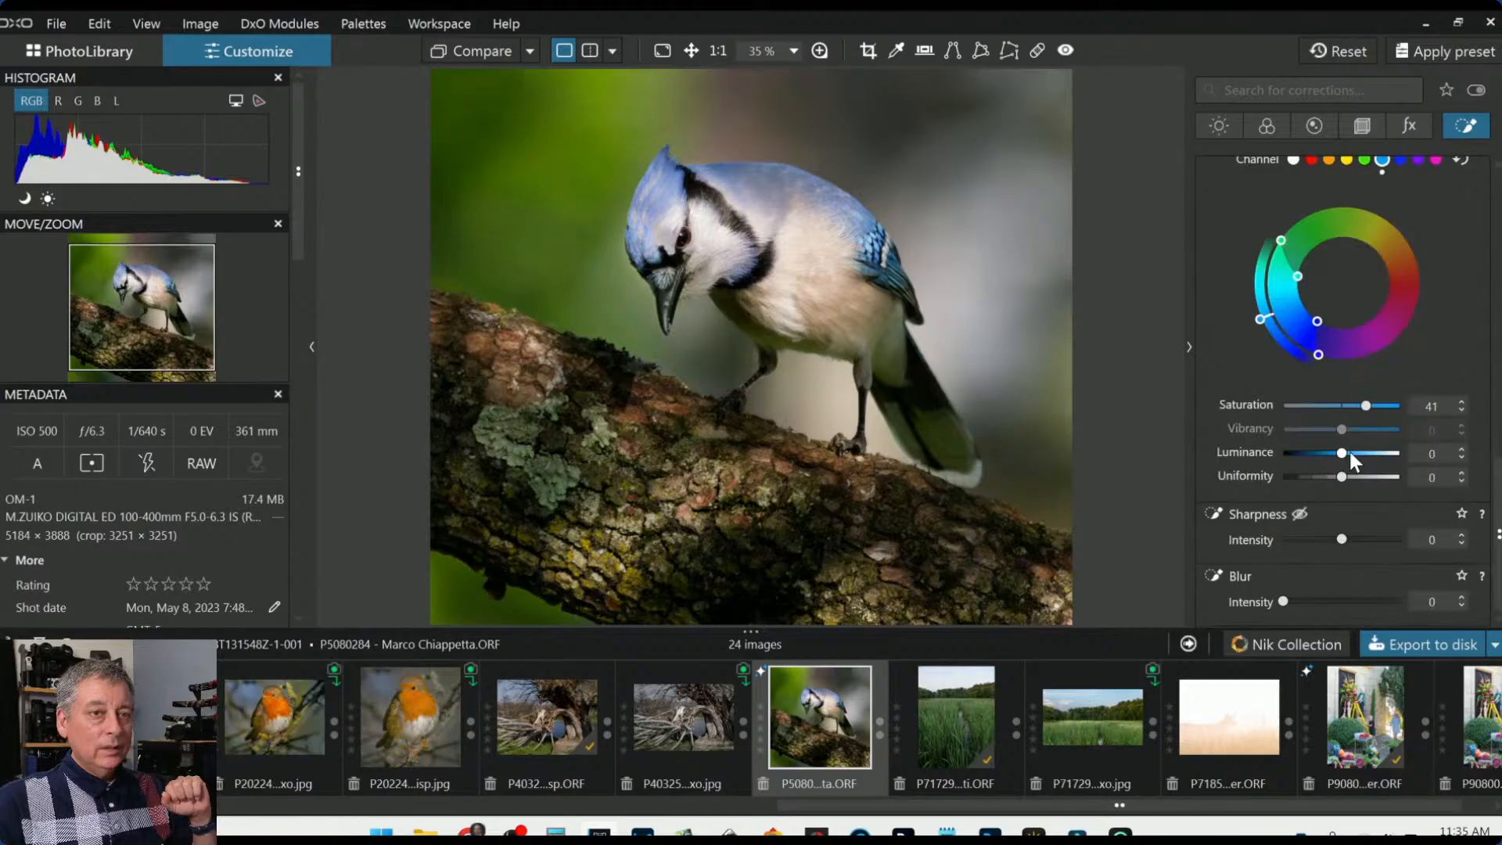
left_click_drag(1340, 452, 1378, 412)
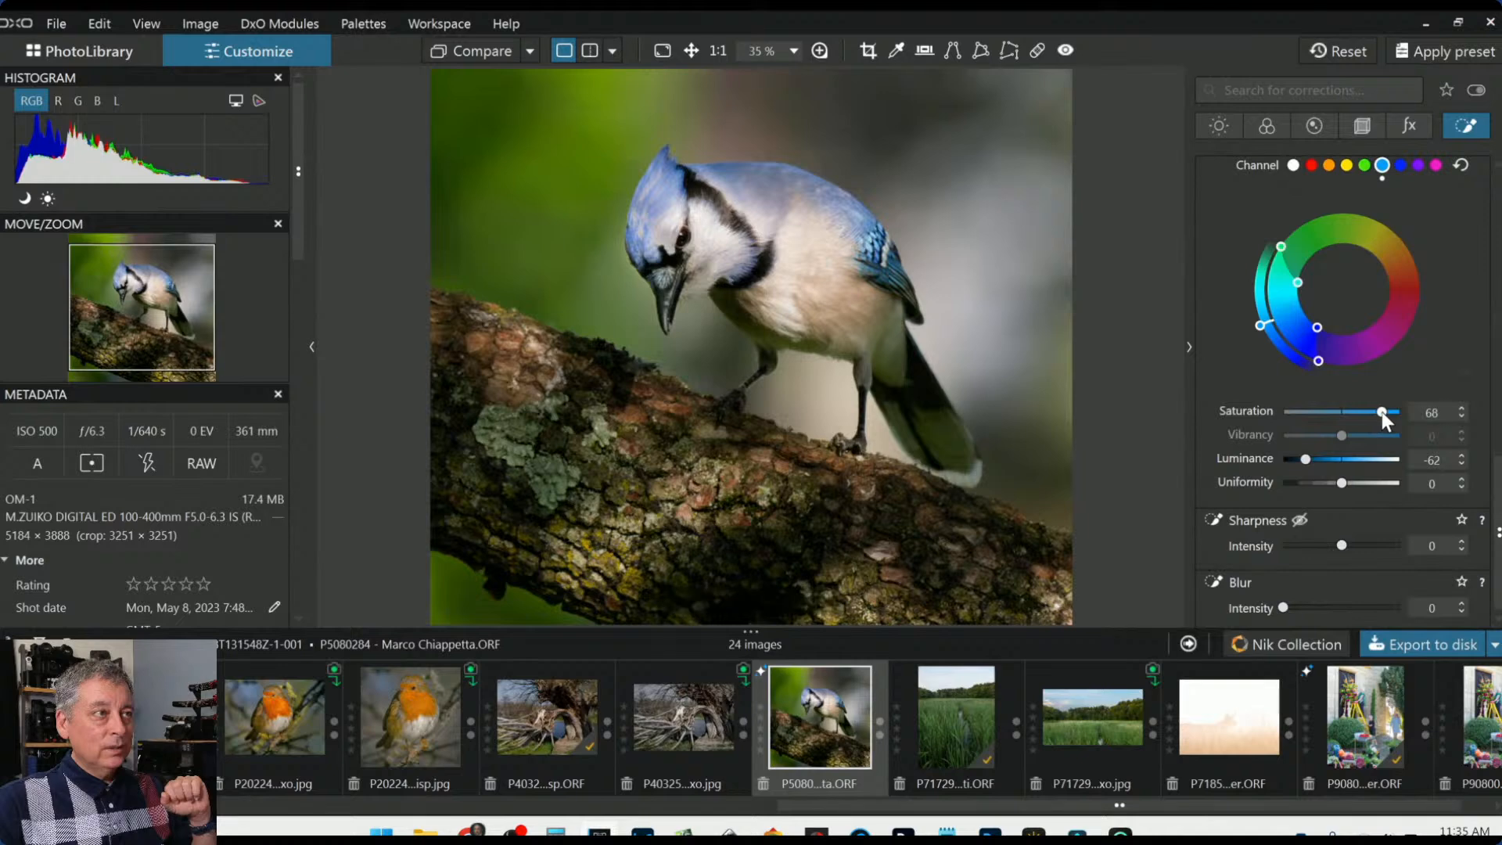
scroll(997, 477, "up", 1)
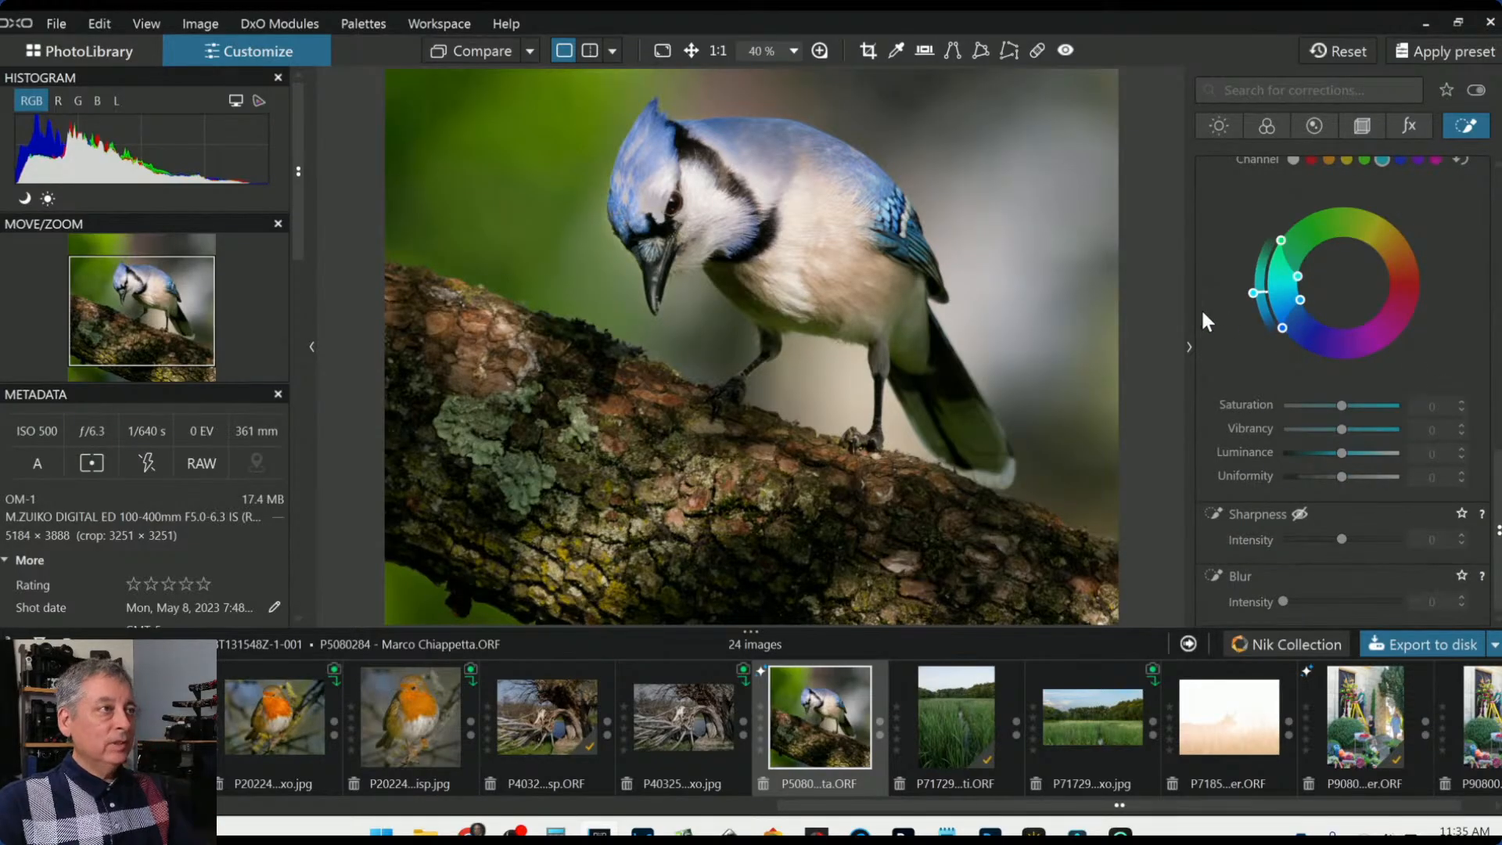
Add a separate control point on the jay's eye and shrink its circle tightly around the eye
scroll(1306, 330, "up", 15)
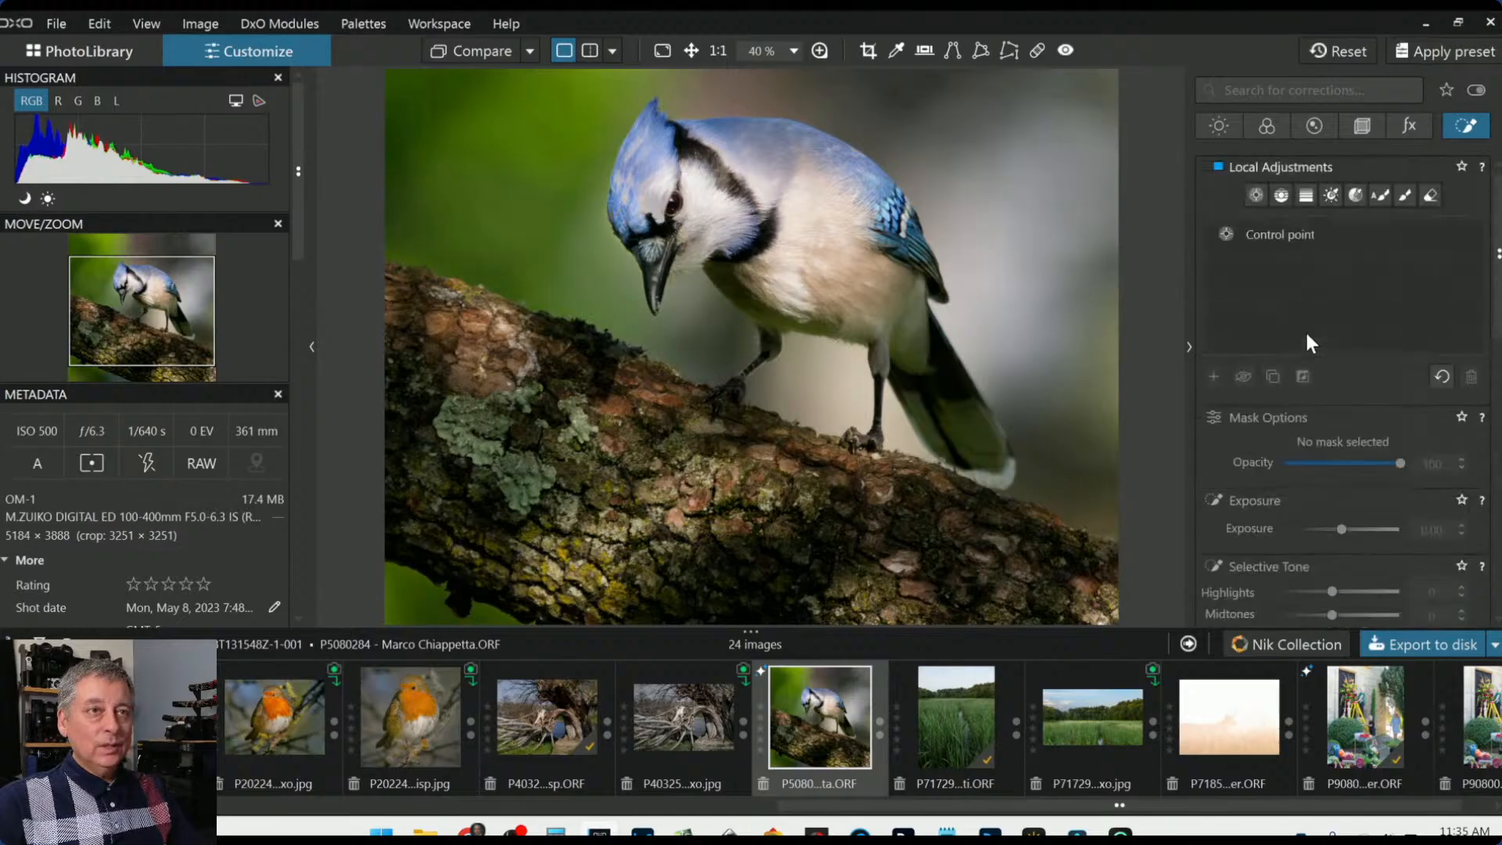
left_click(1255, 195)
scroll(605, 272, "up", 3)
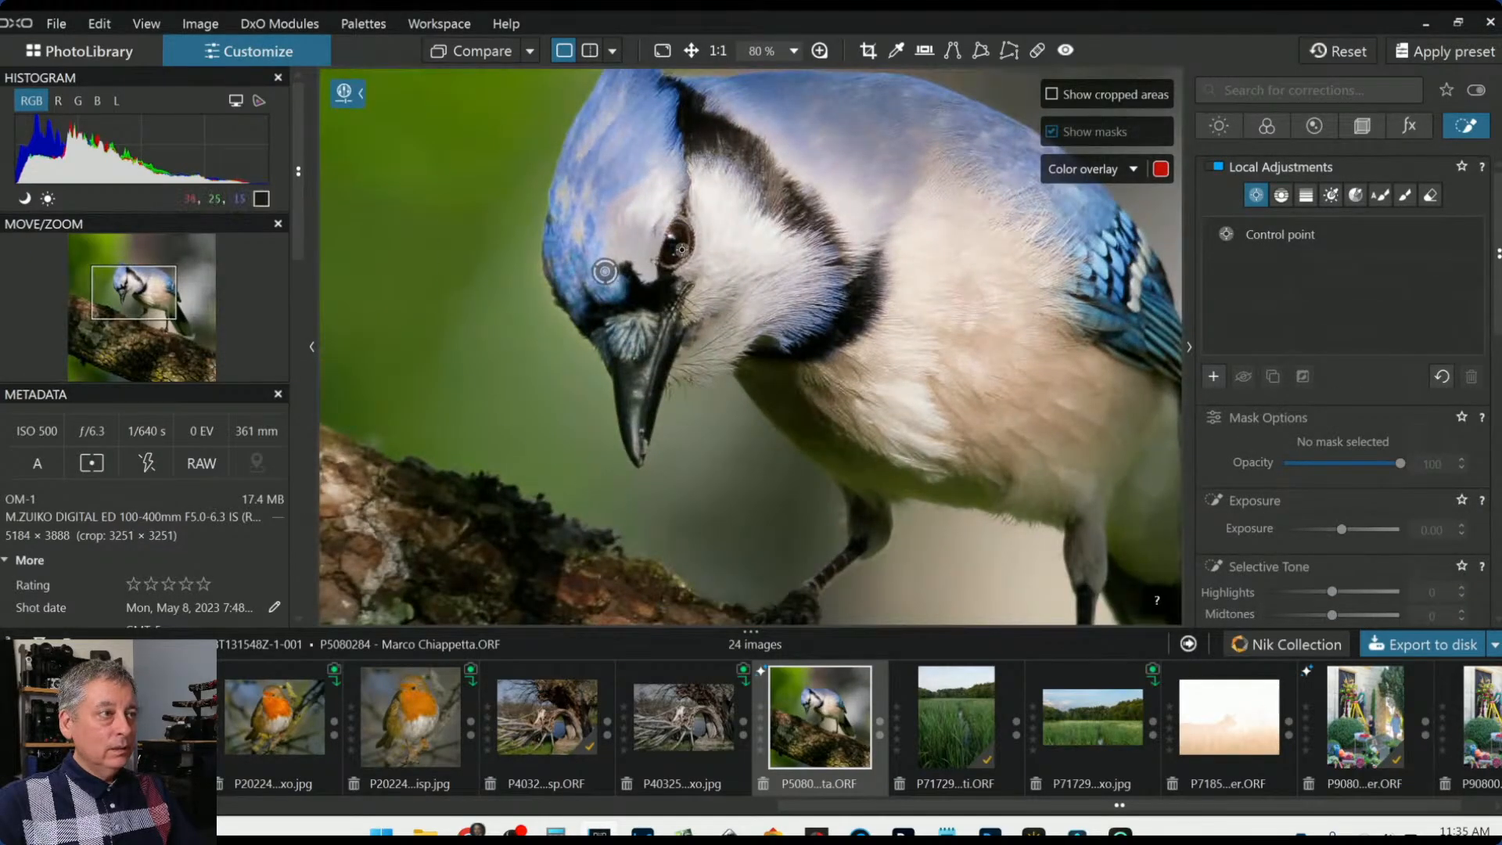
left_click(681, 250)
left_click_drag(872, 117, 711, 216)
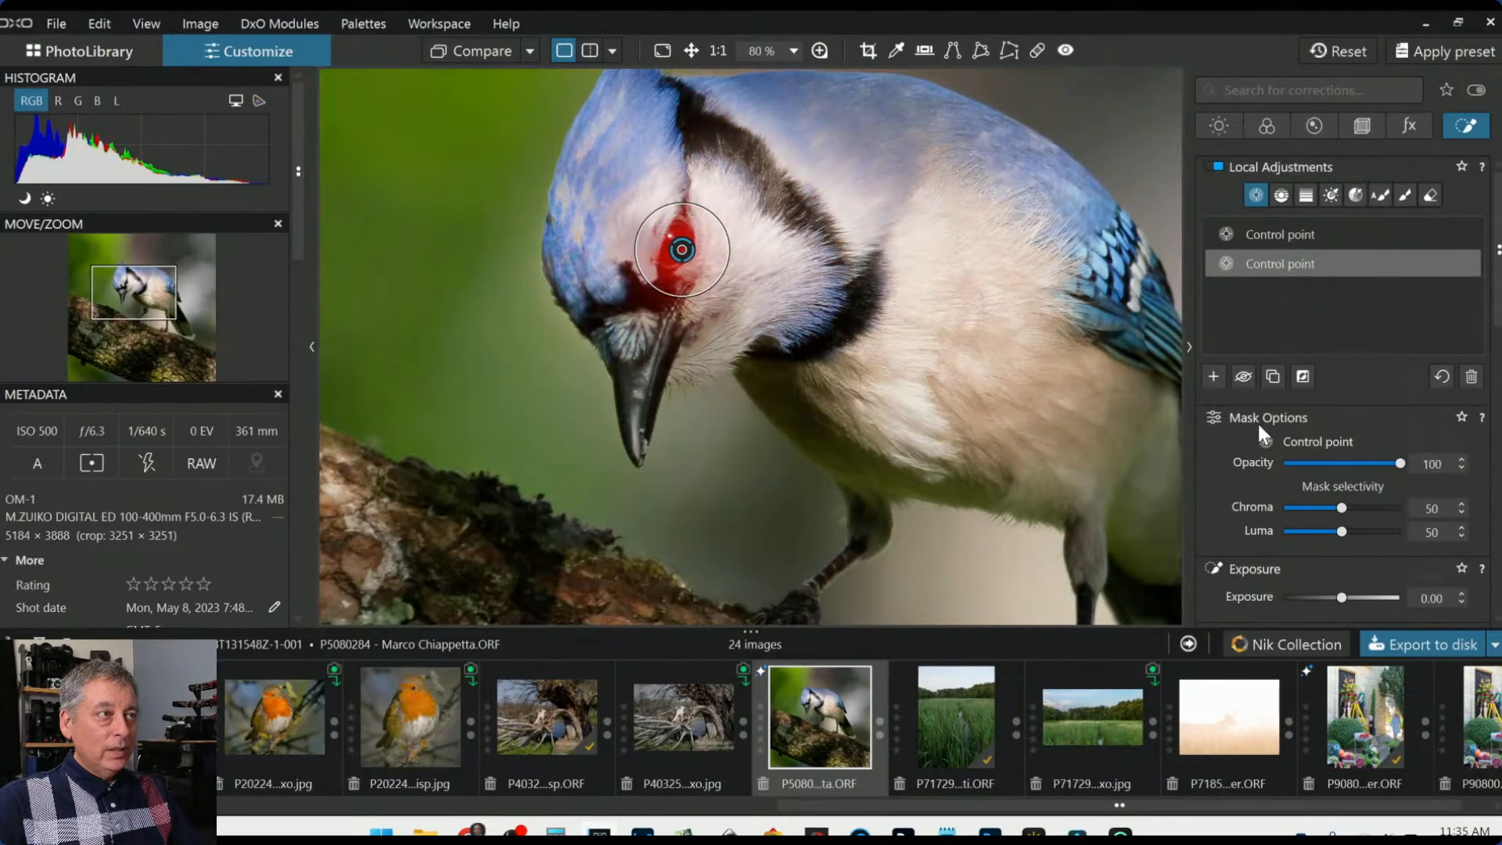
For the eye adjustment, set Shadows to 77, ClearView Plus intensity to 60 and Microcontrast to 58
scroll(1330, 467, "down", 3)
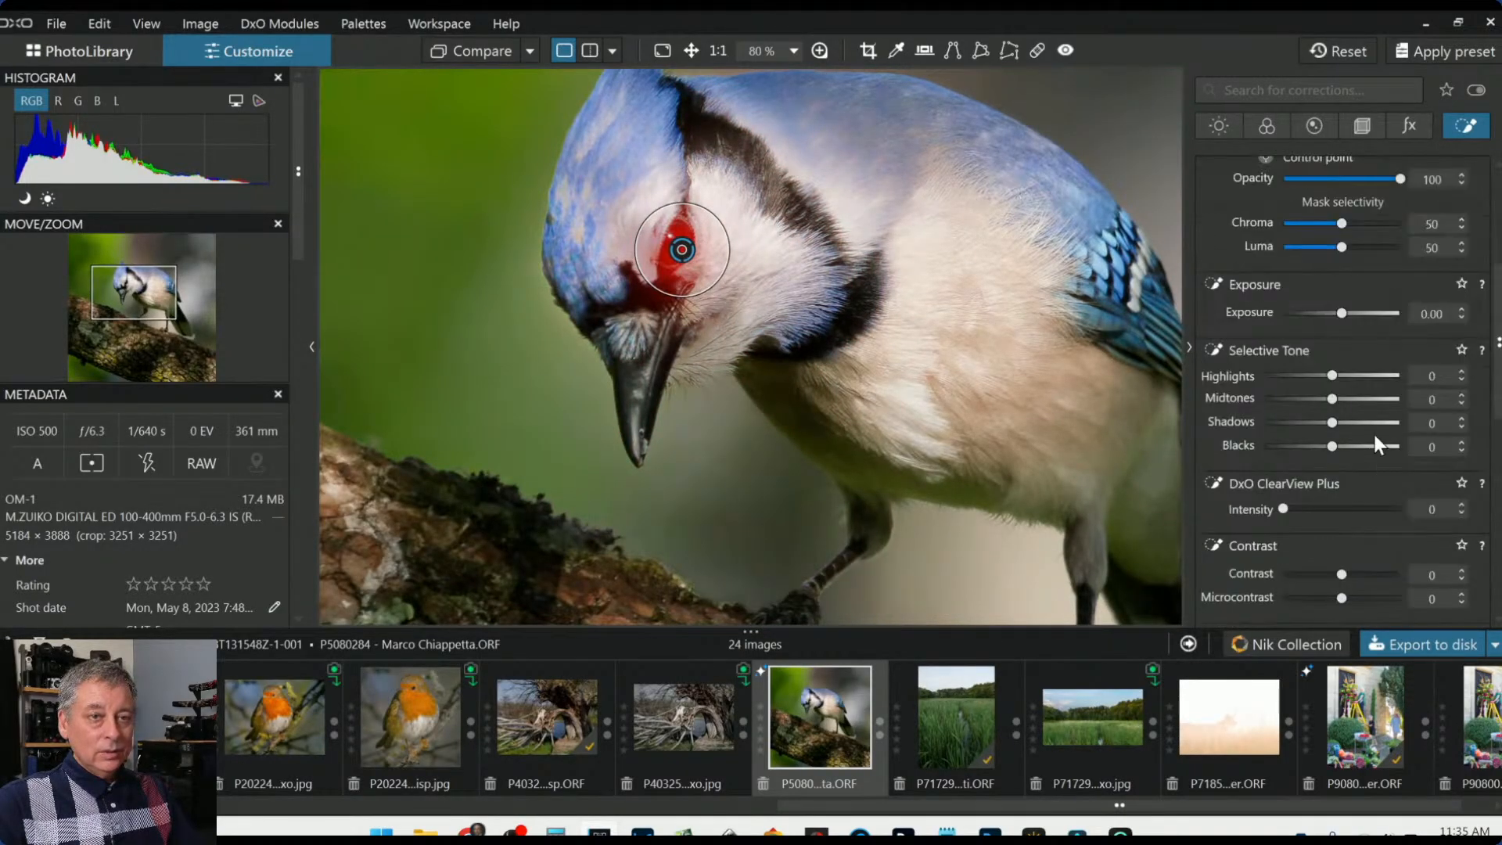
left_click(1366, 427)
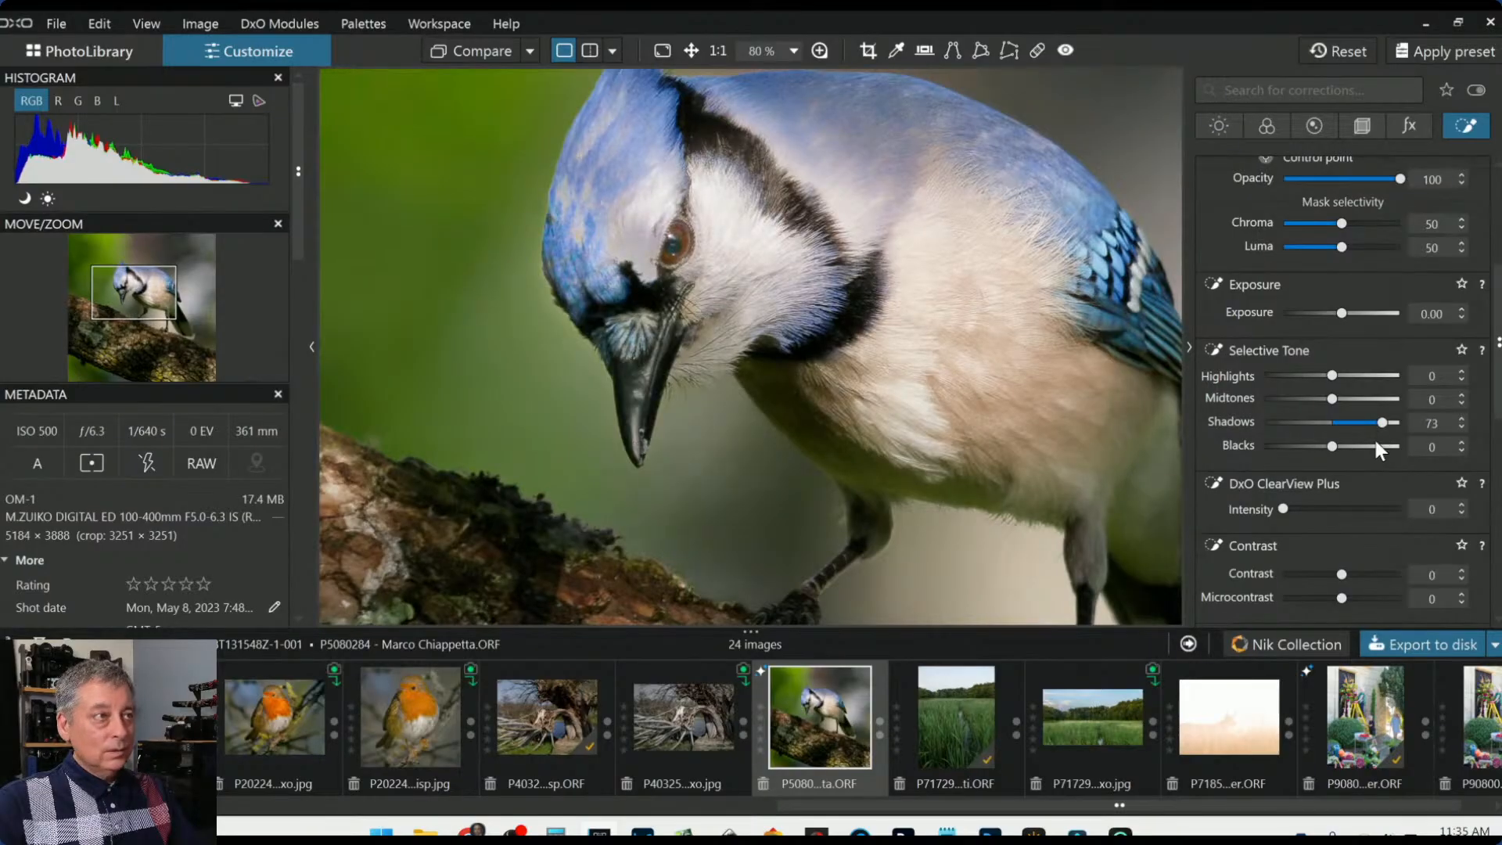
scroll(1374, 436, "down", 1)
left_click(1353, 416)
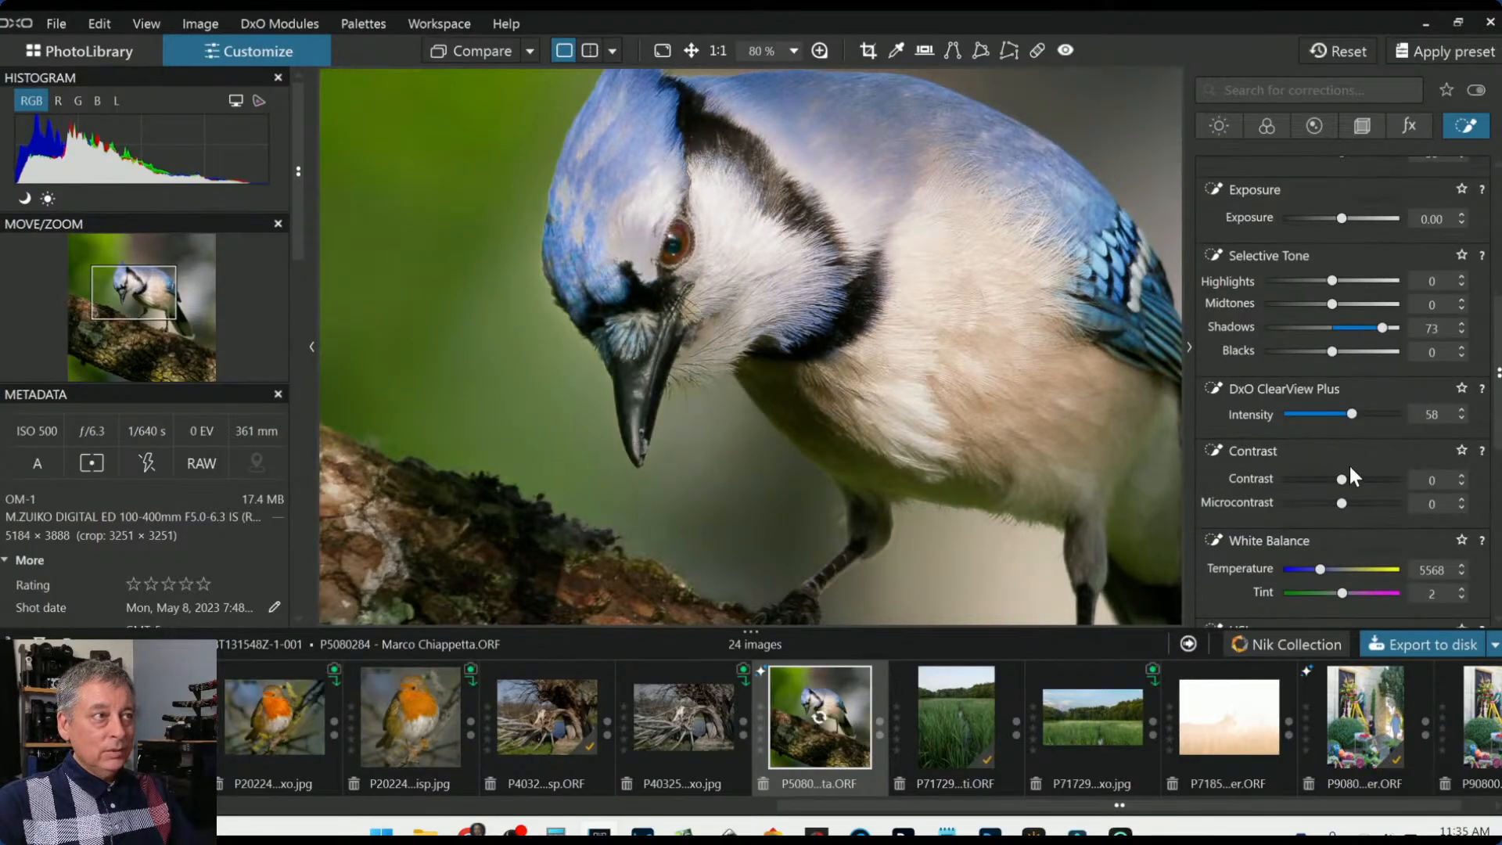
scroll(1349, 463, "down", 1)
left_click(1364, 408)
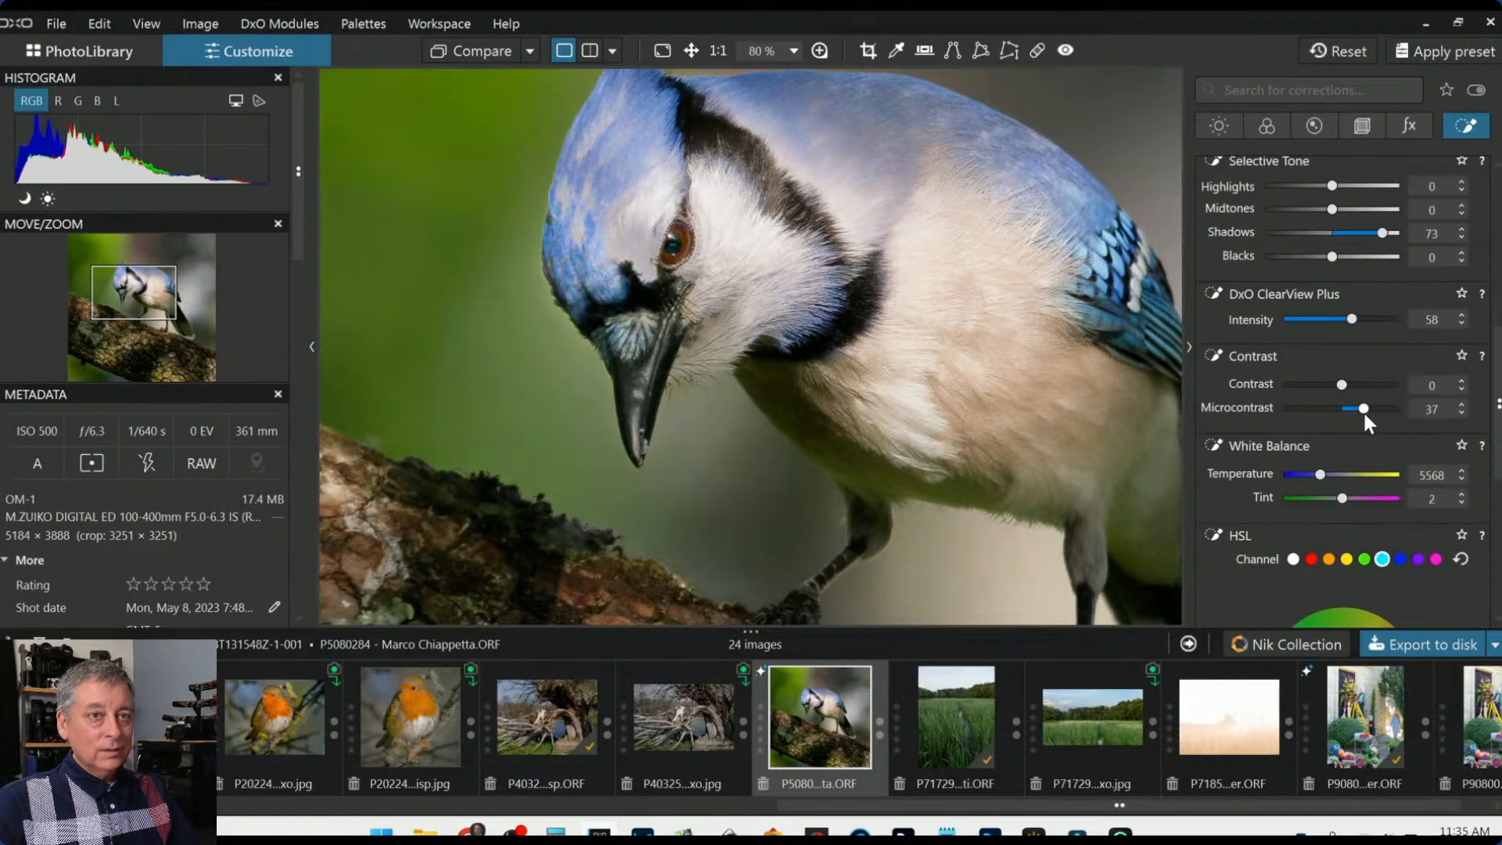
left_click_drag(1362, 410, 1375, 410)
left_click_drag(1350, 321, 1354, 320)
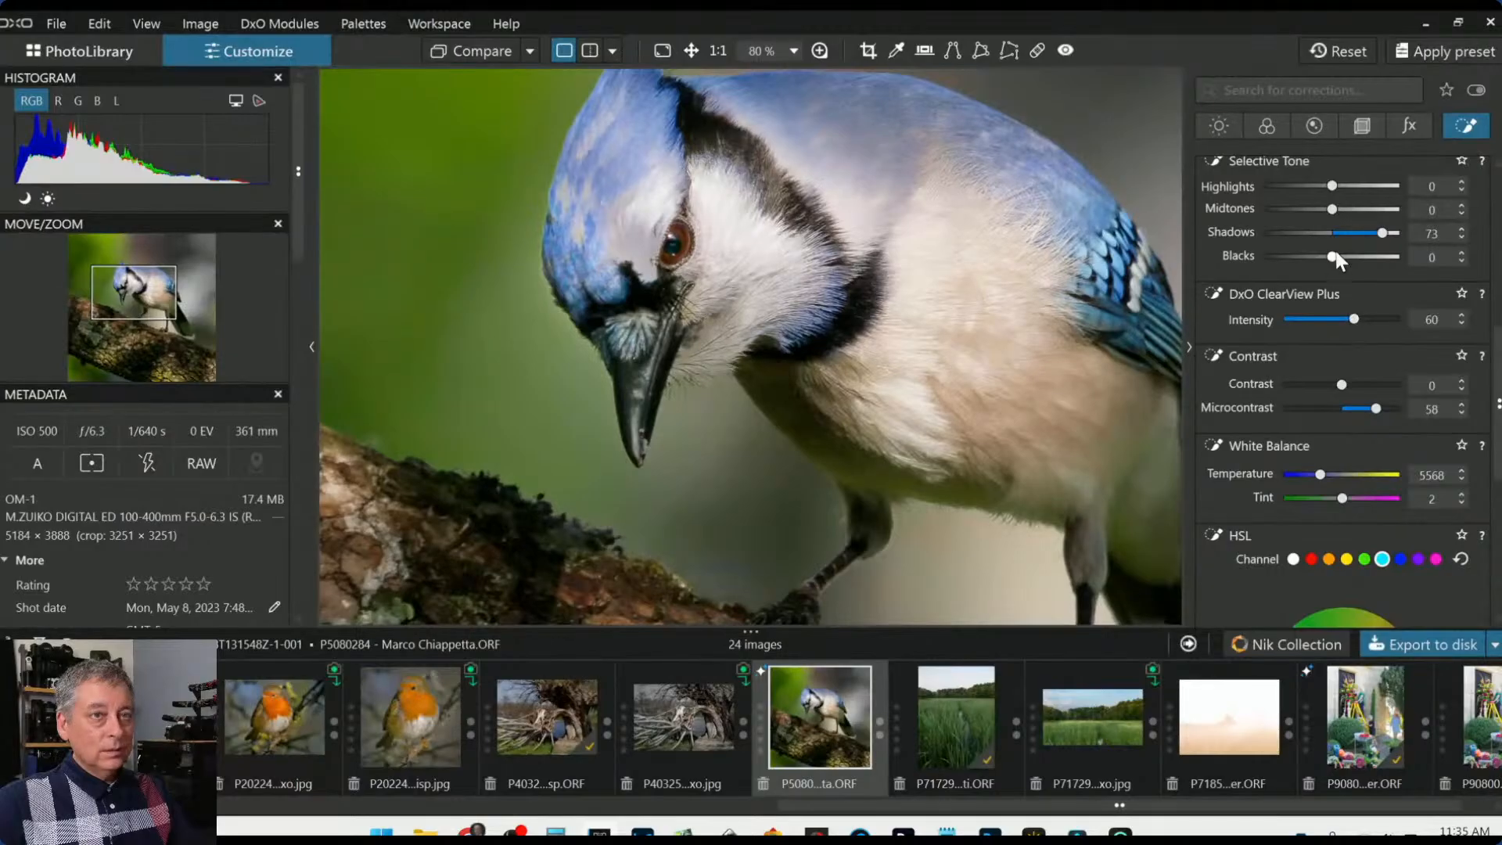
left_click_drag(1383, 233, 1384, 233)
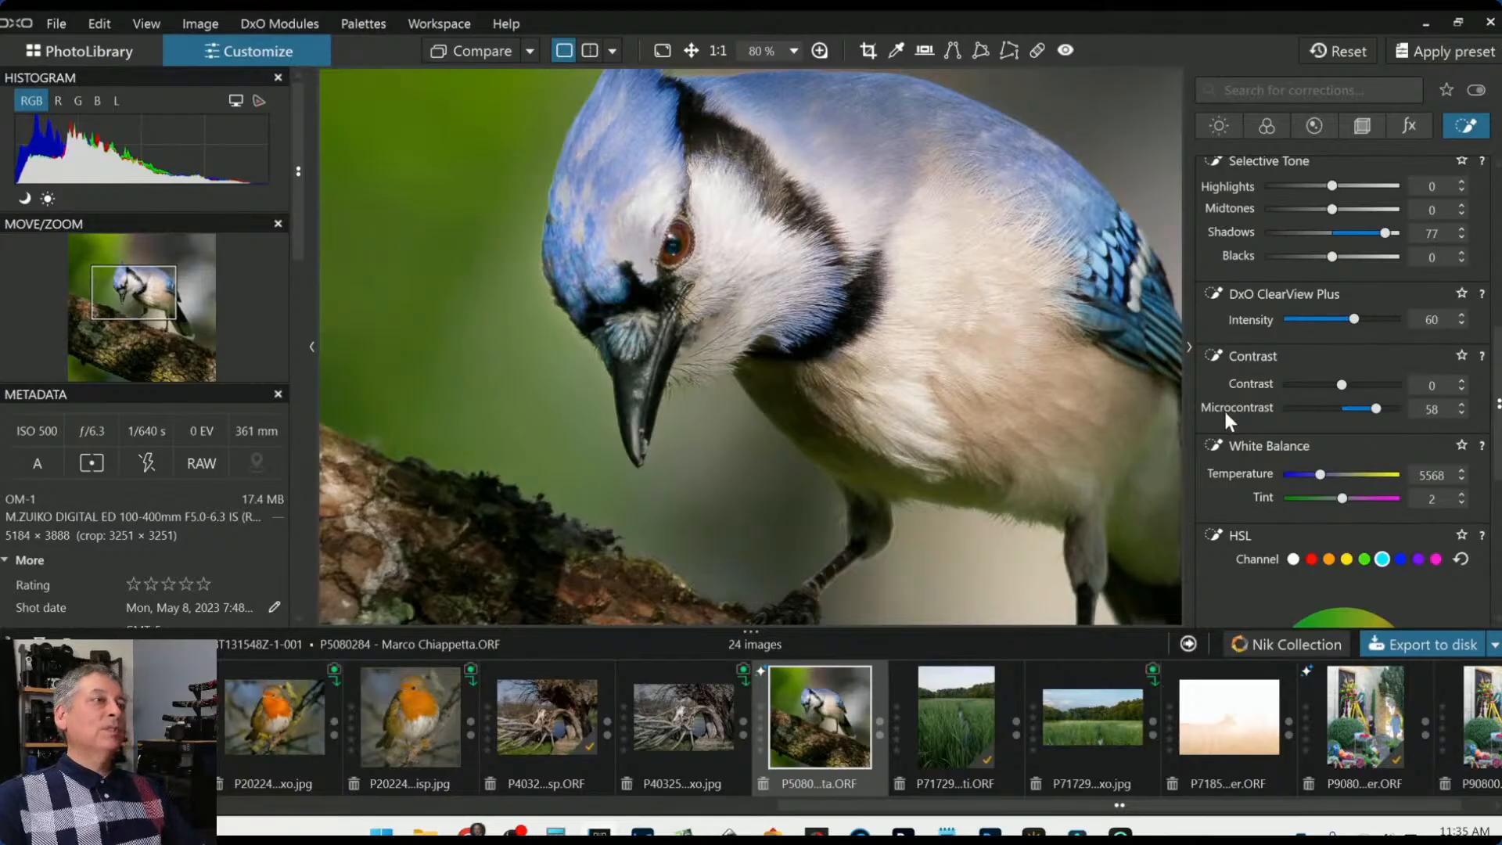
Start a new mask and place two small overlapping control points along the jay's beak
scroll(1273, 396, "up", 5)
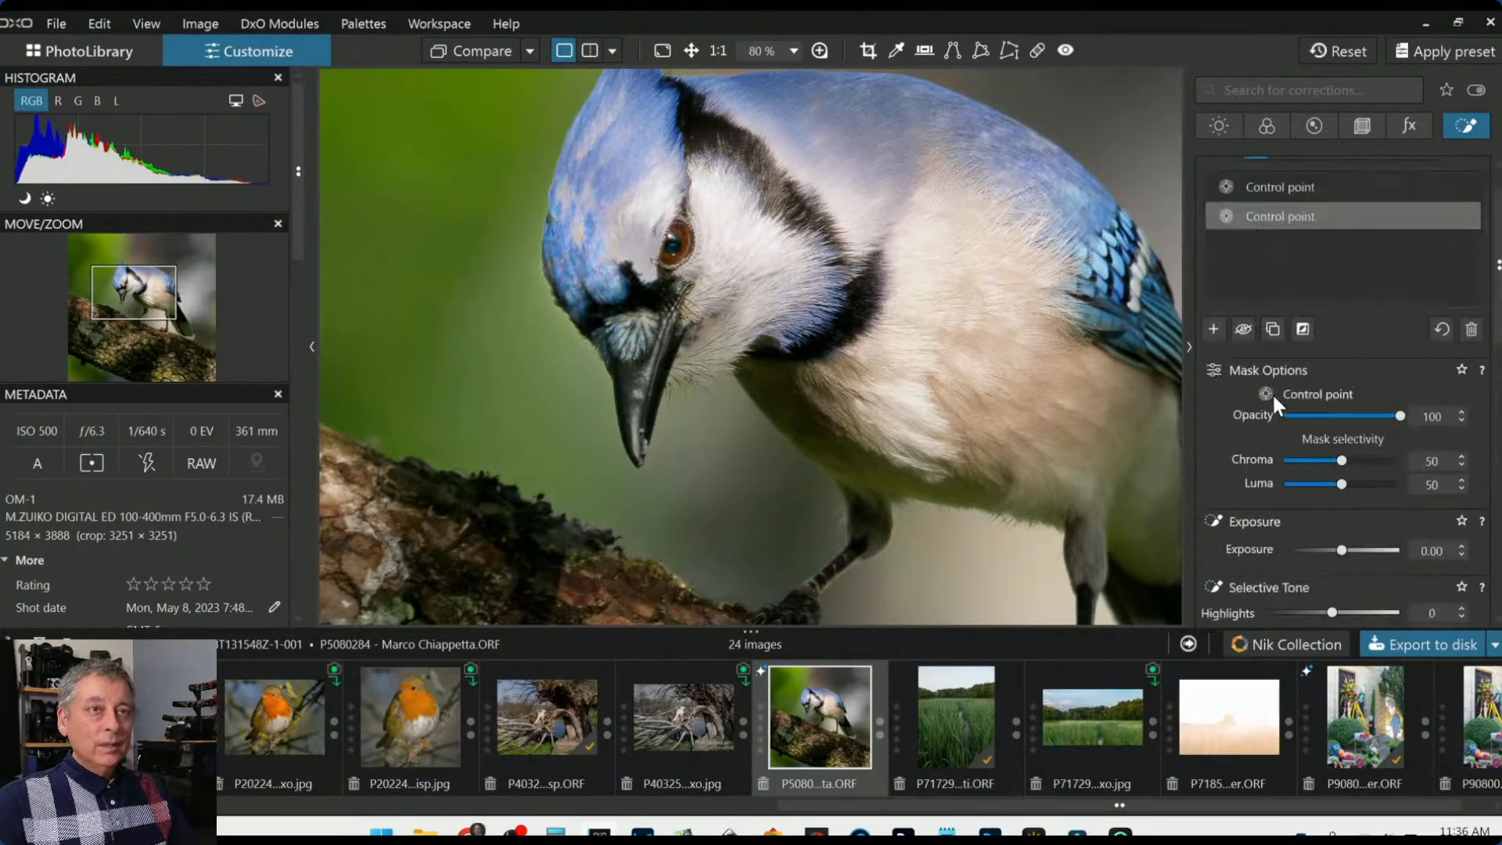
left_click(1217, 378)
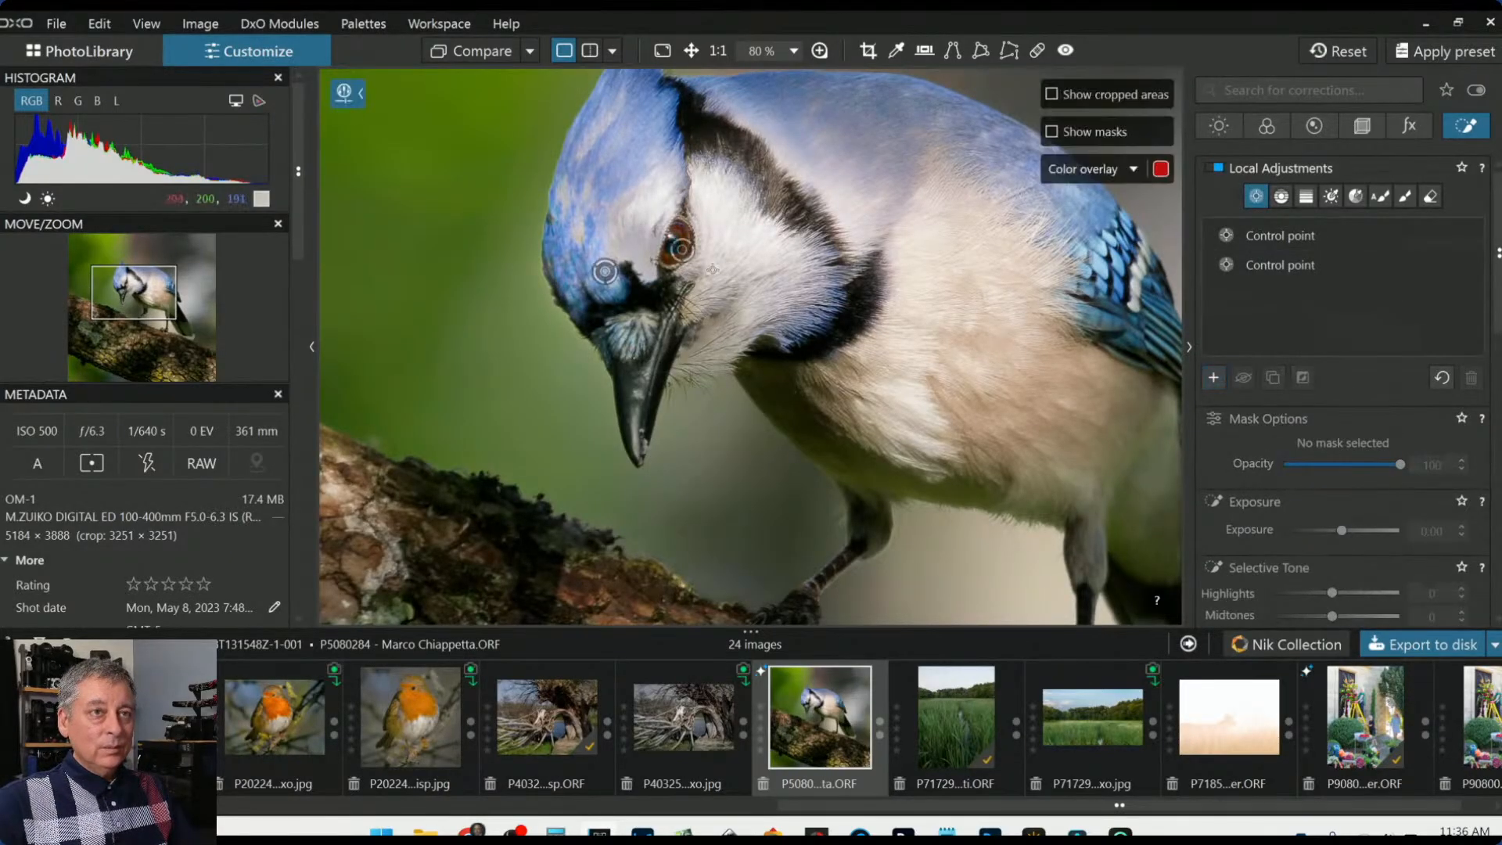
left_click(638, 392)
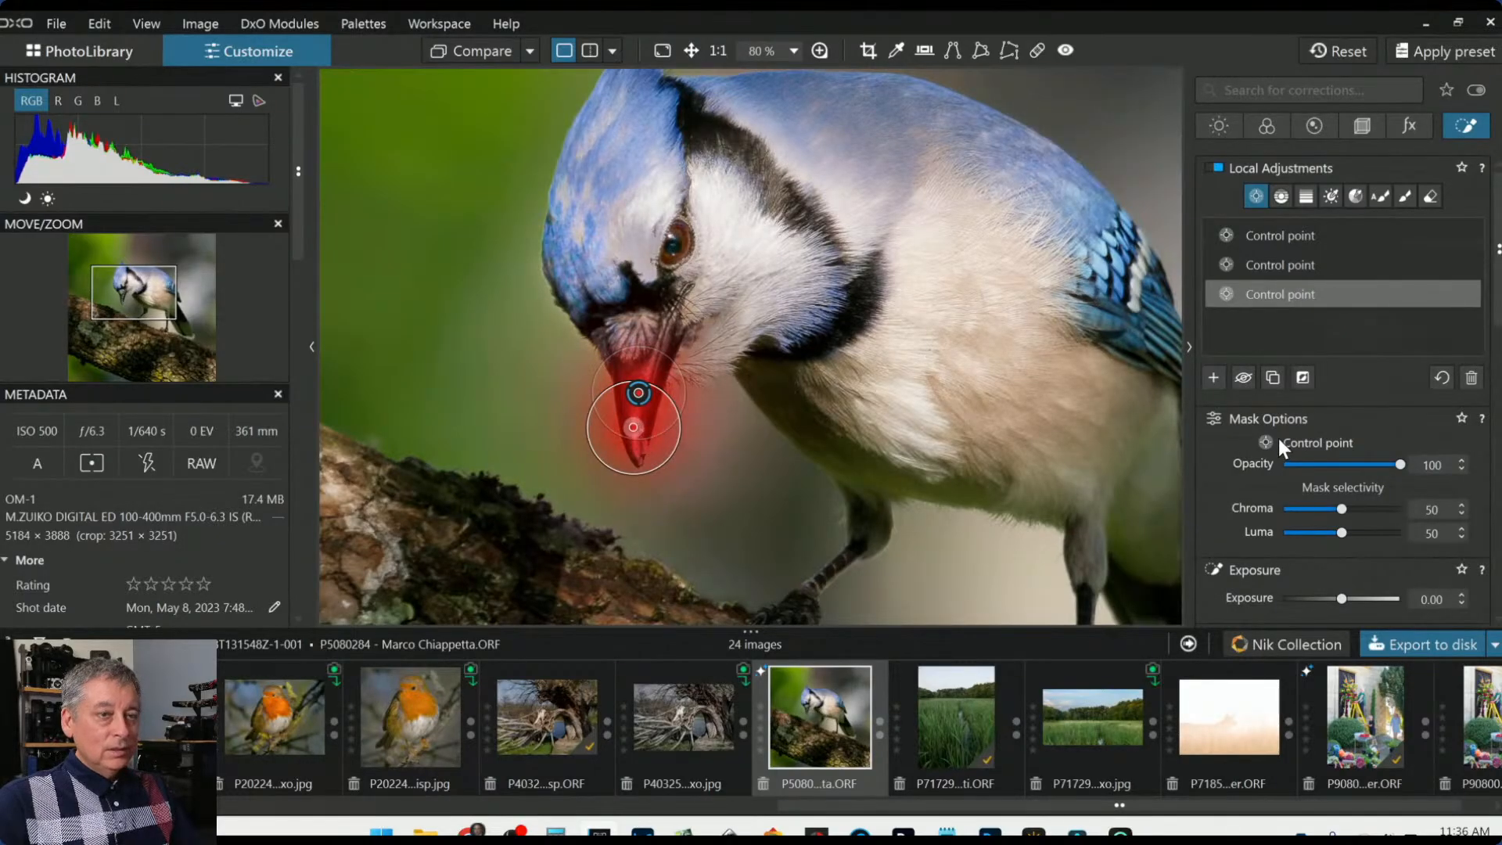
For the beak adjustment, set Highlights to 57, ClearView Plus intensity to 54, Microcontrast to 95 and mask Chroma selectivity to 75
scroll(1278, 438, "down", 2)
scroll(1355, 441, "down", 3)
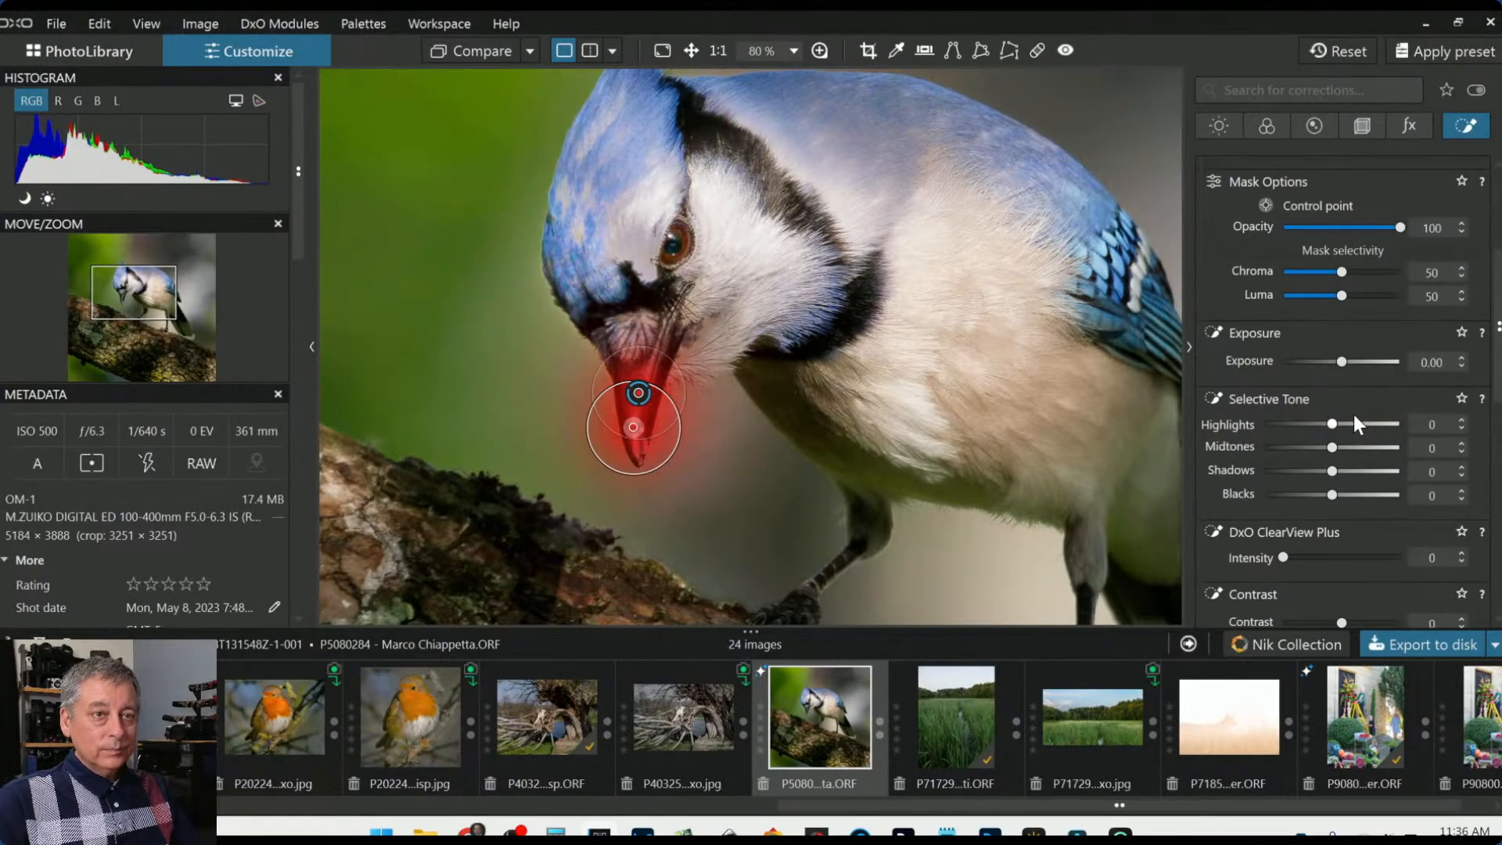
scroll(1359, 387, "down", 2)
left_click(1375, 328)
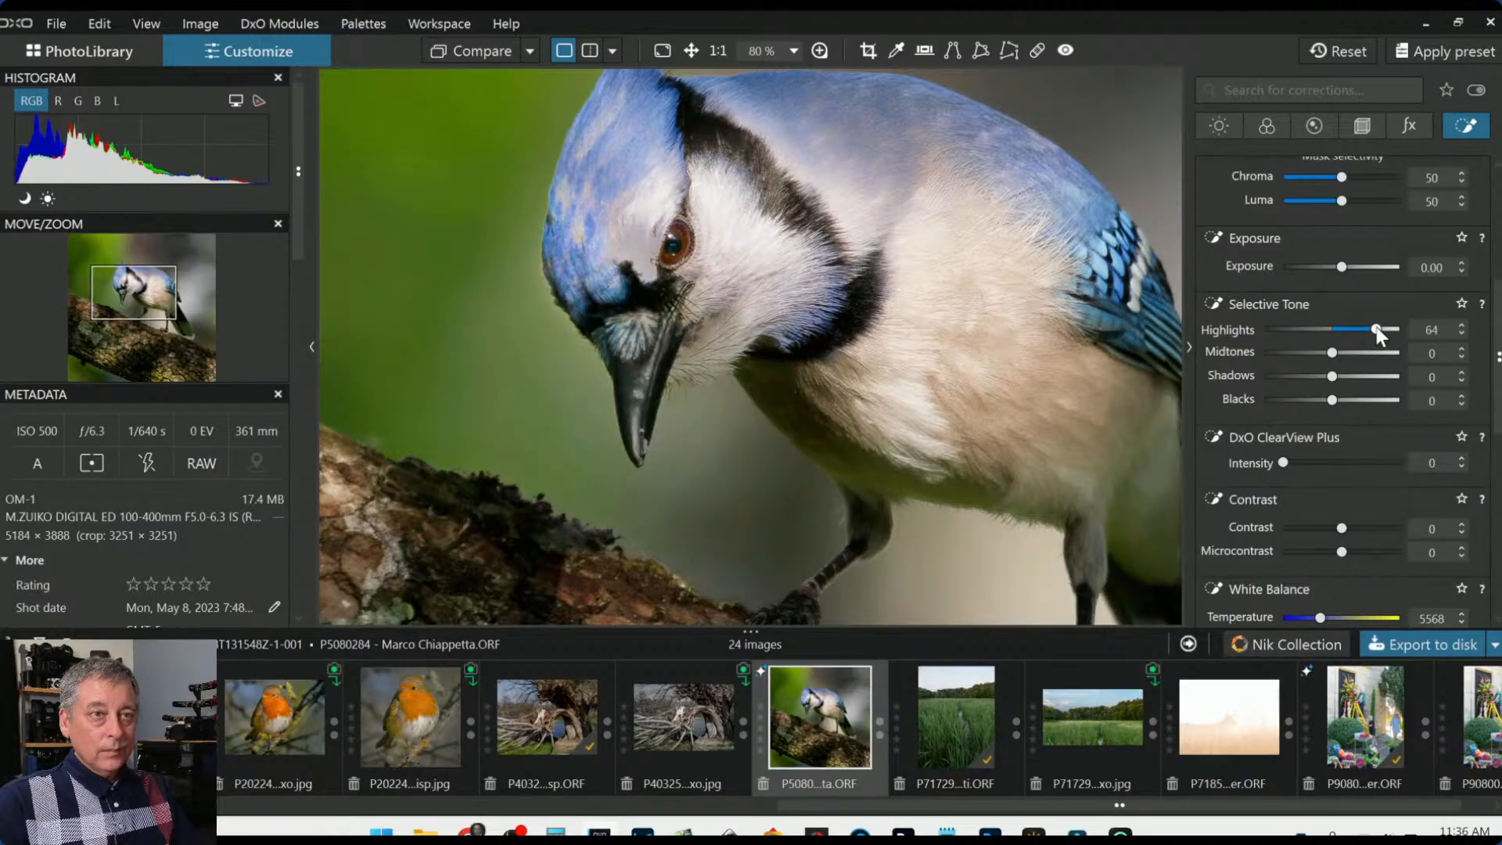
scroll(1353, 410, "down", 3)
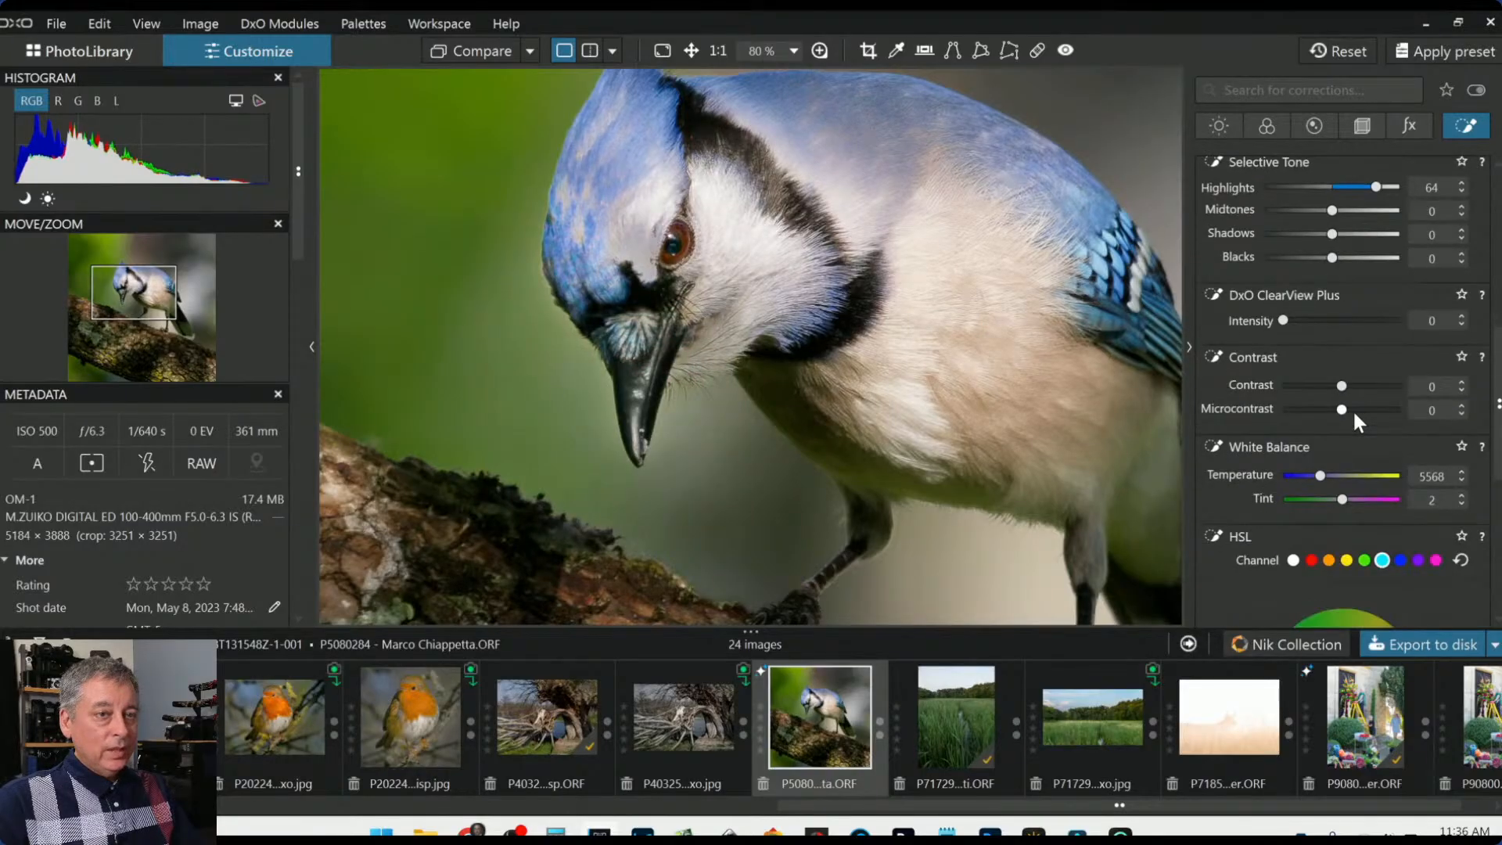
left_click(1345, 320)
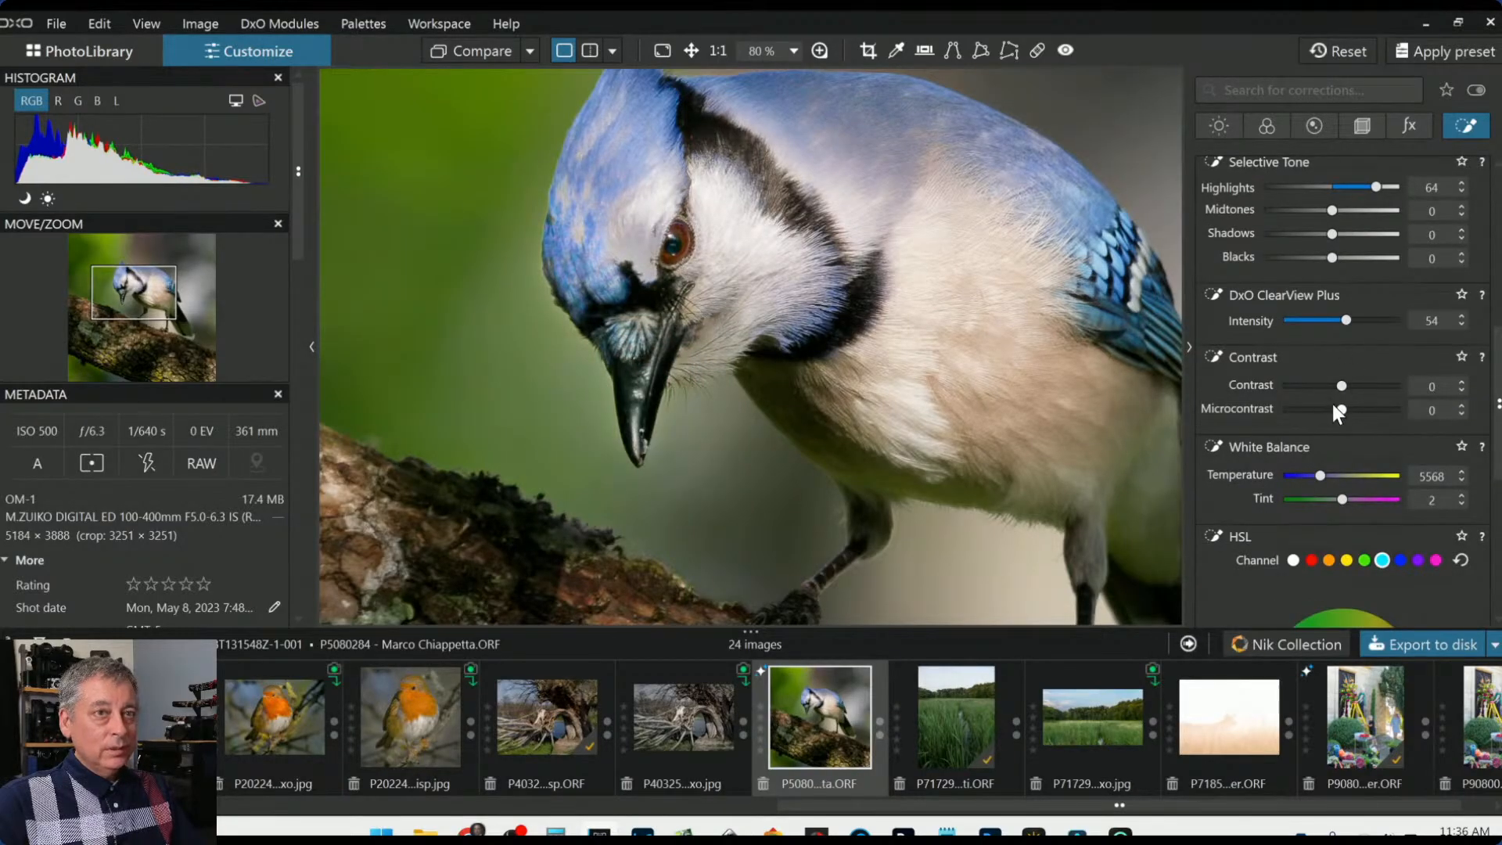
left_click(1373, 409)
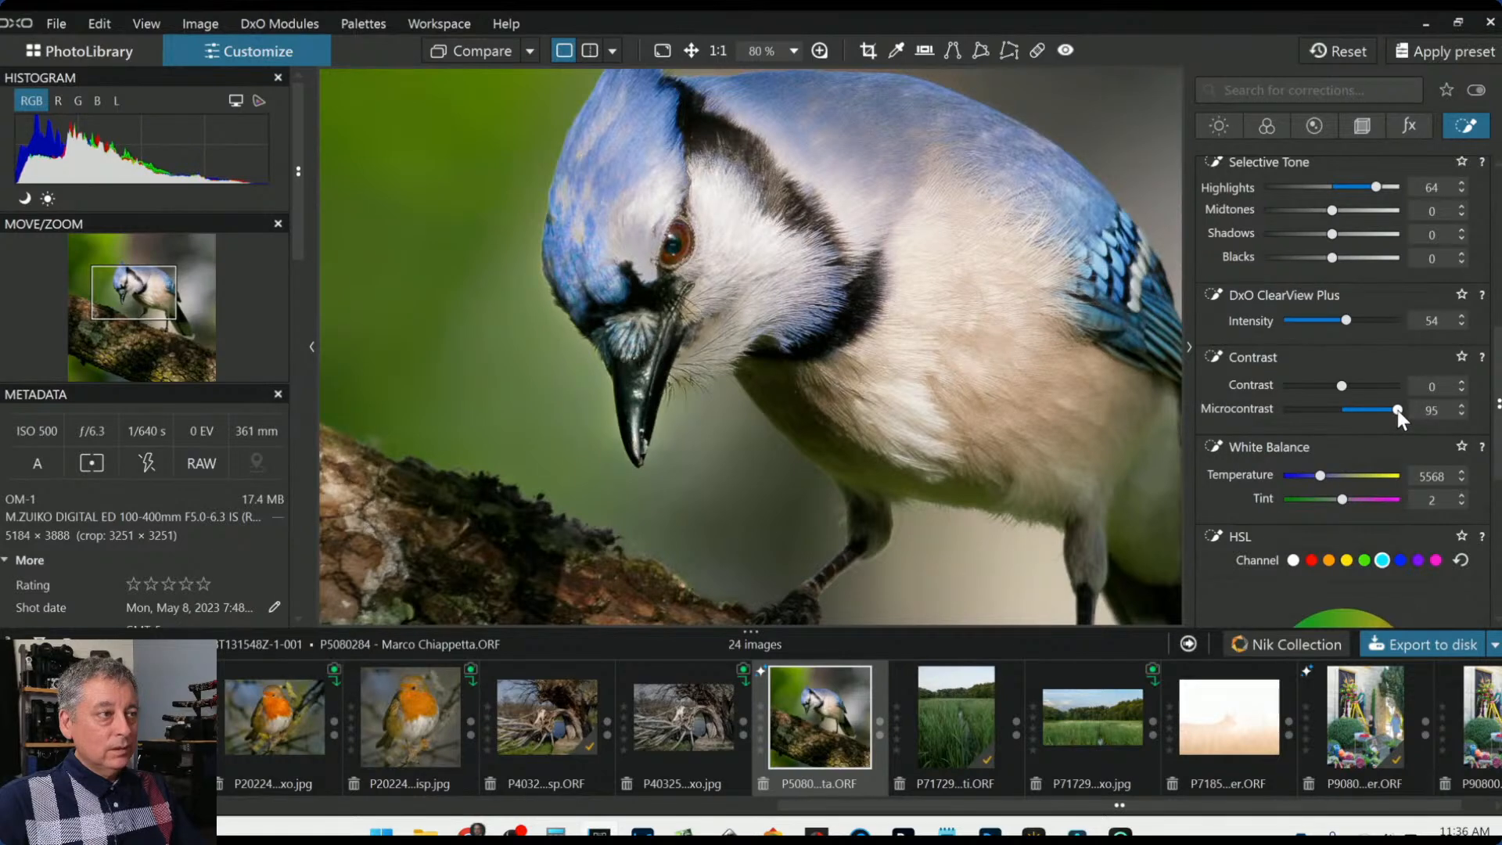
left_click(1371, 187)
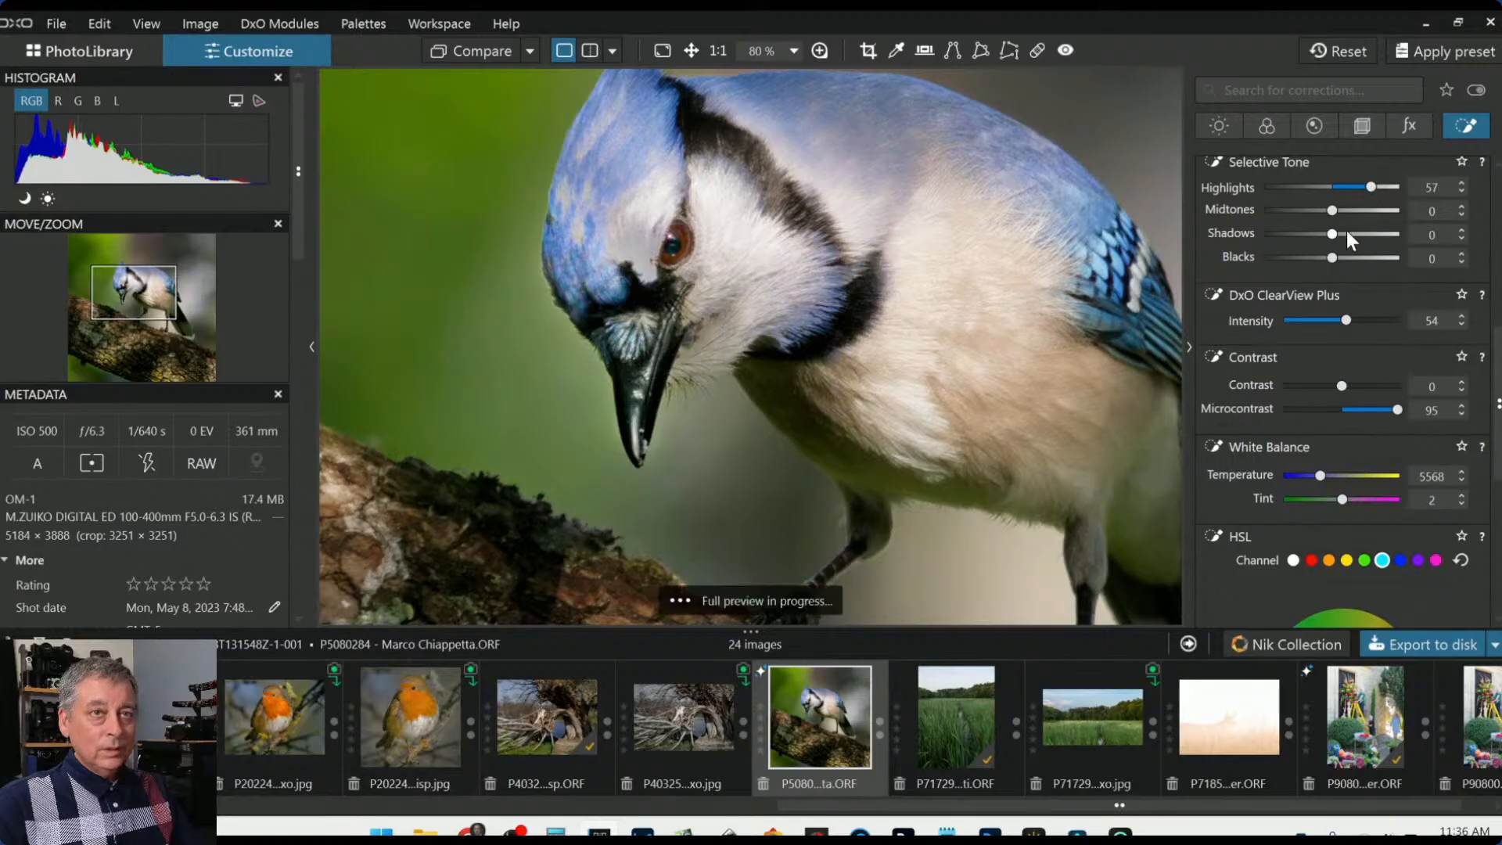
scroll(1234, 306, "up", 3)
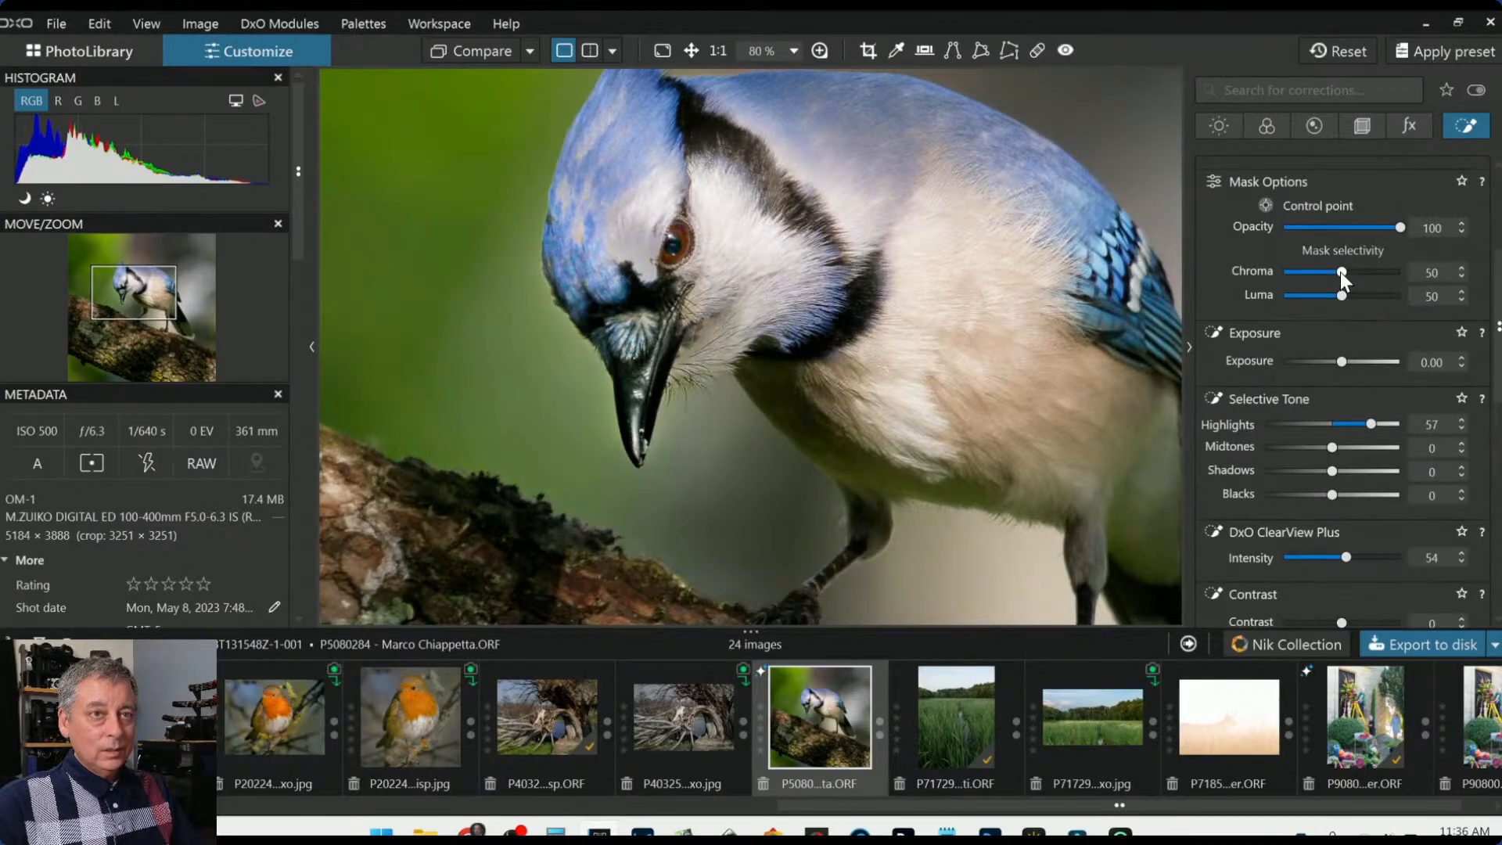
scroll(1339, 270, "up", 1)
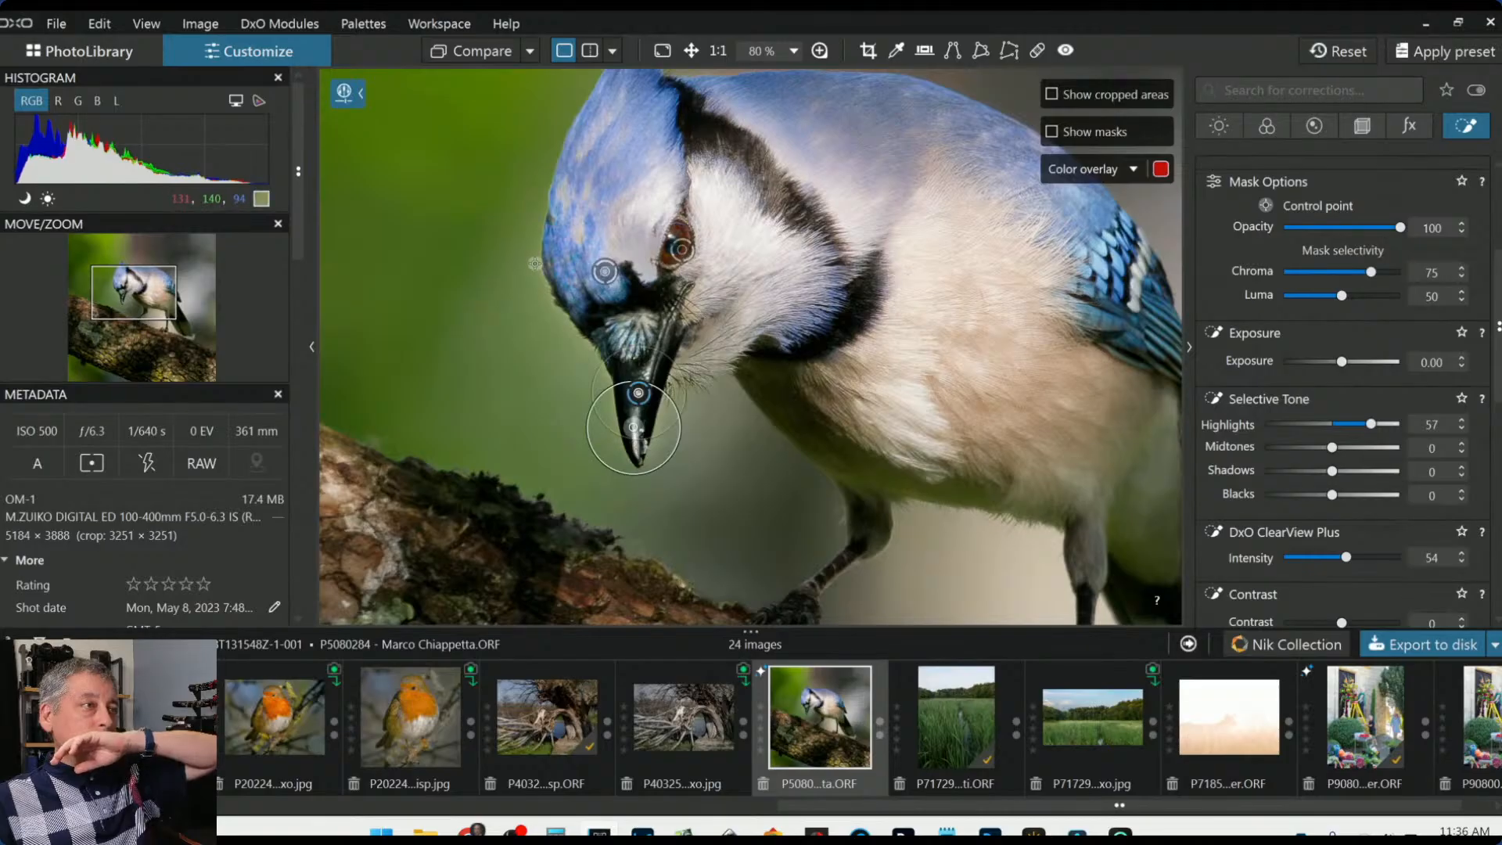
Select the head's control point and toggle its adjustment off and on to compare the feathers around the eye up close
scroll(535, 263, "up", 3)
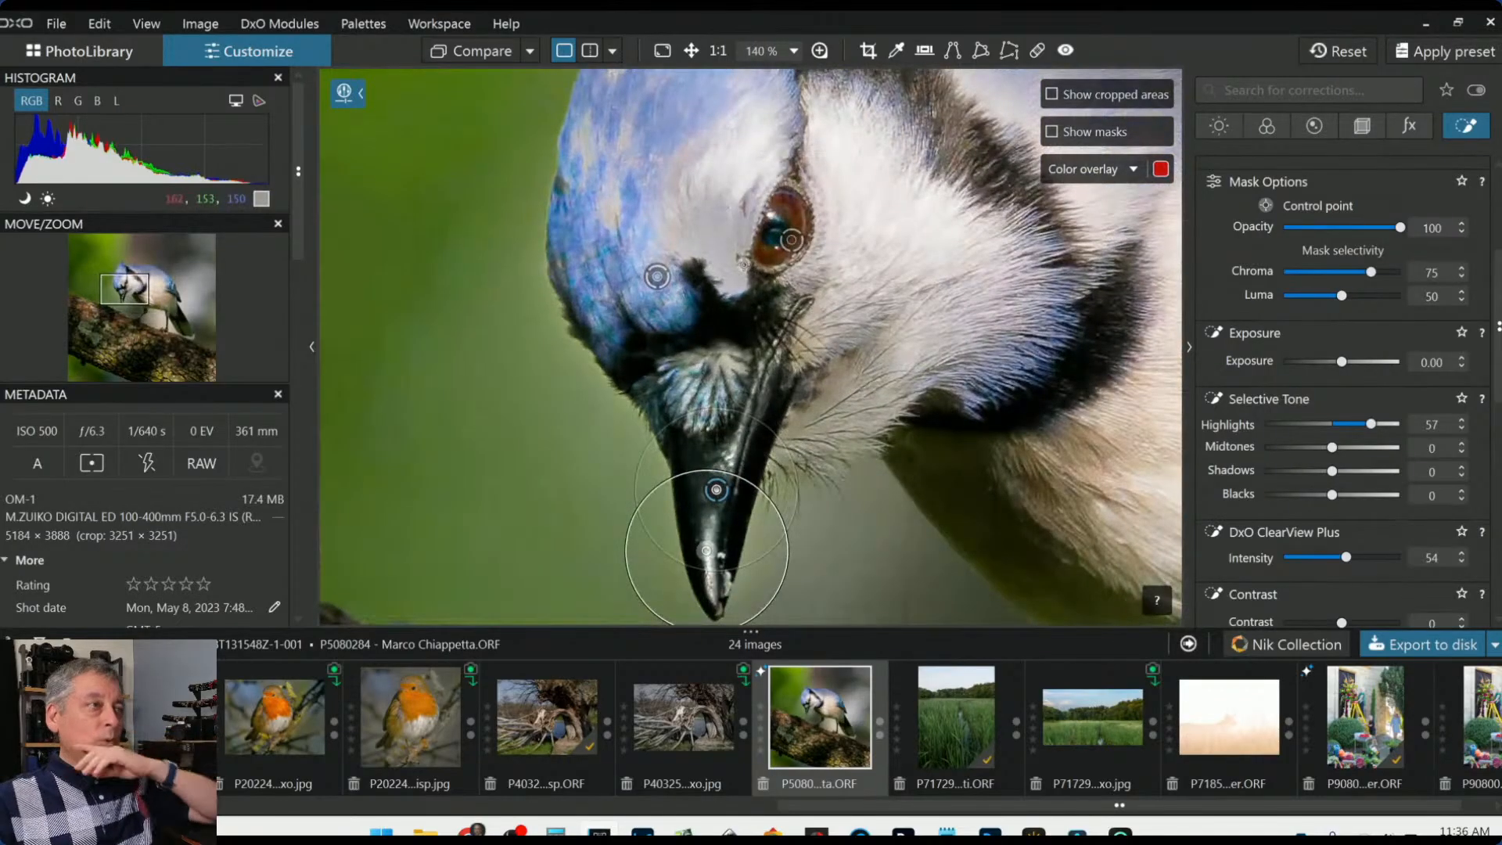
left_click(657, 277)
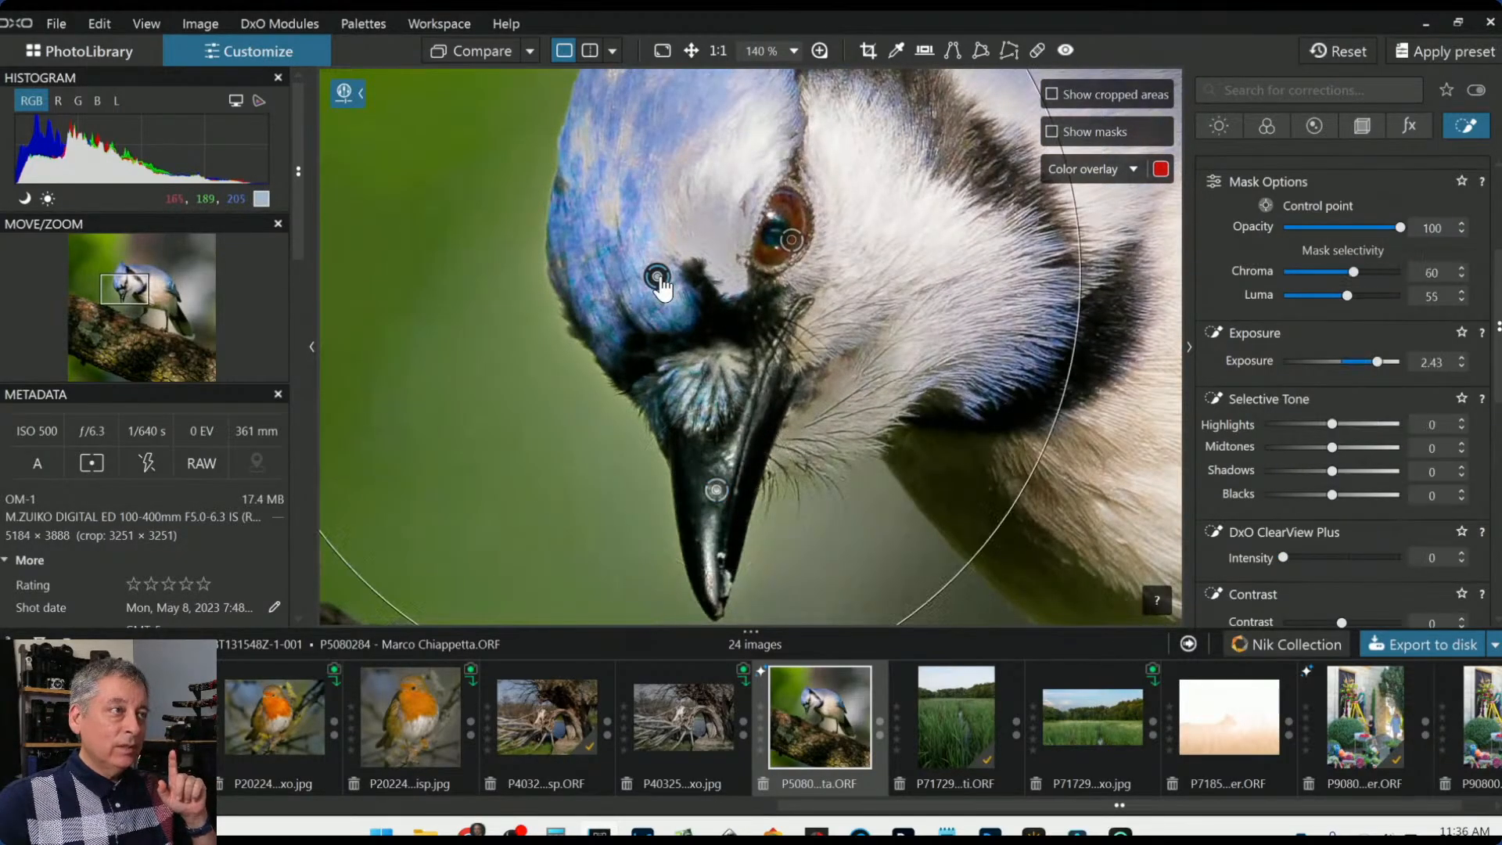
scroll(1358, 305, "up", 3)
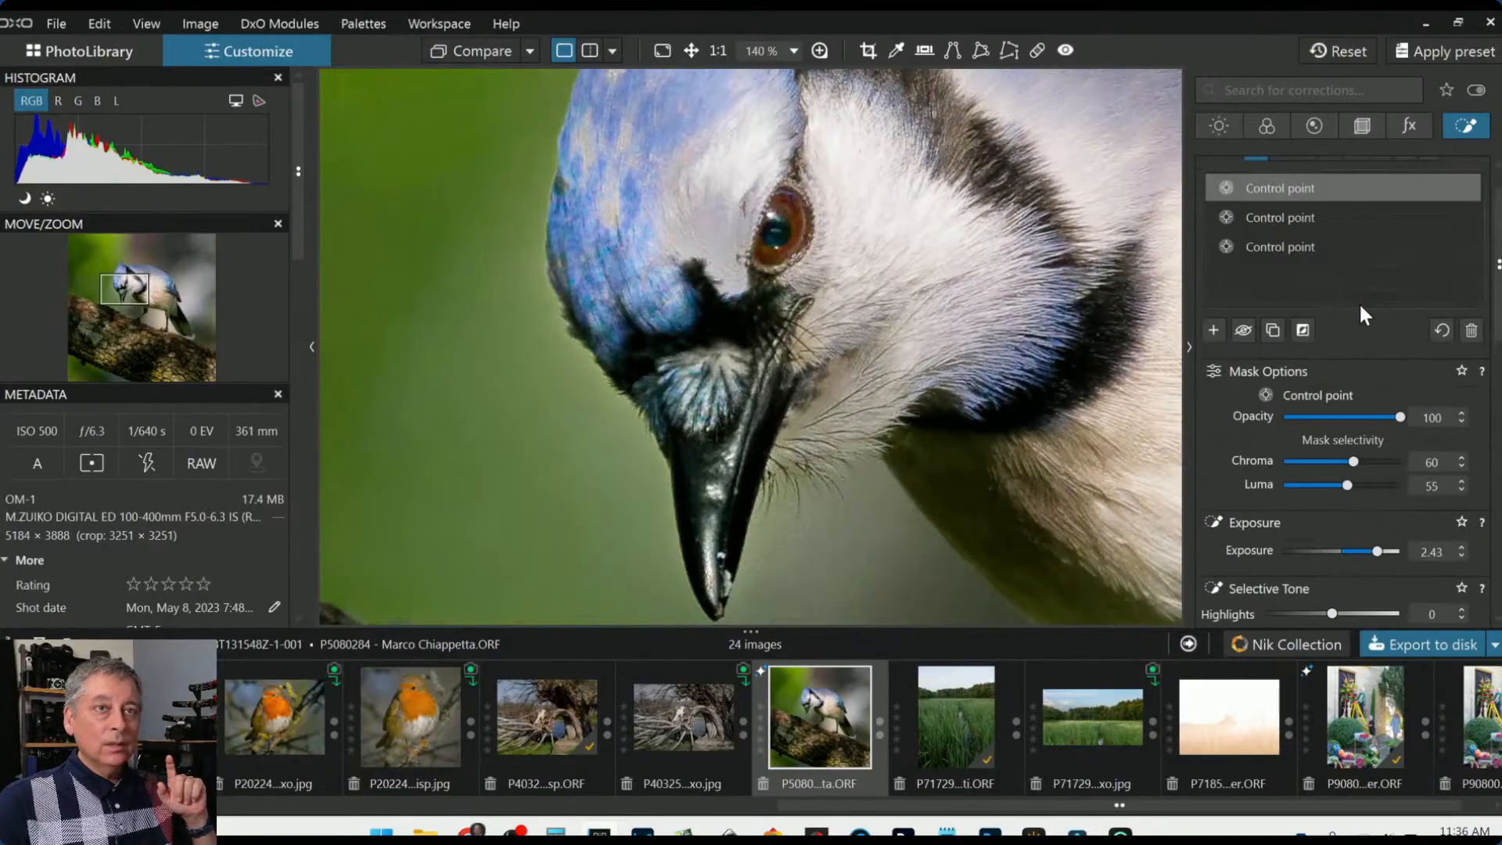
scroll(1361, 313, "up", 1)
mouse_move(1316, 256)
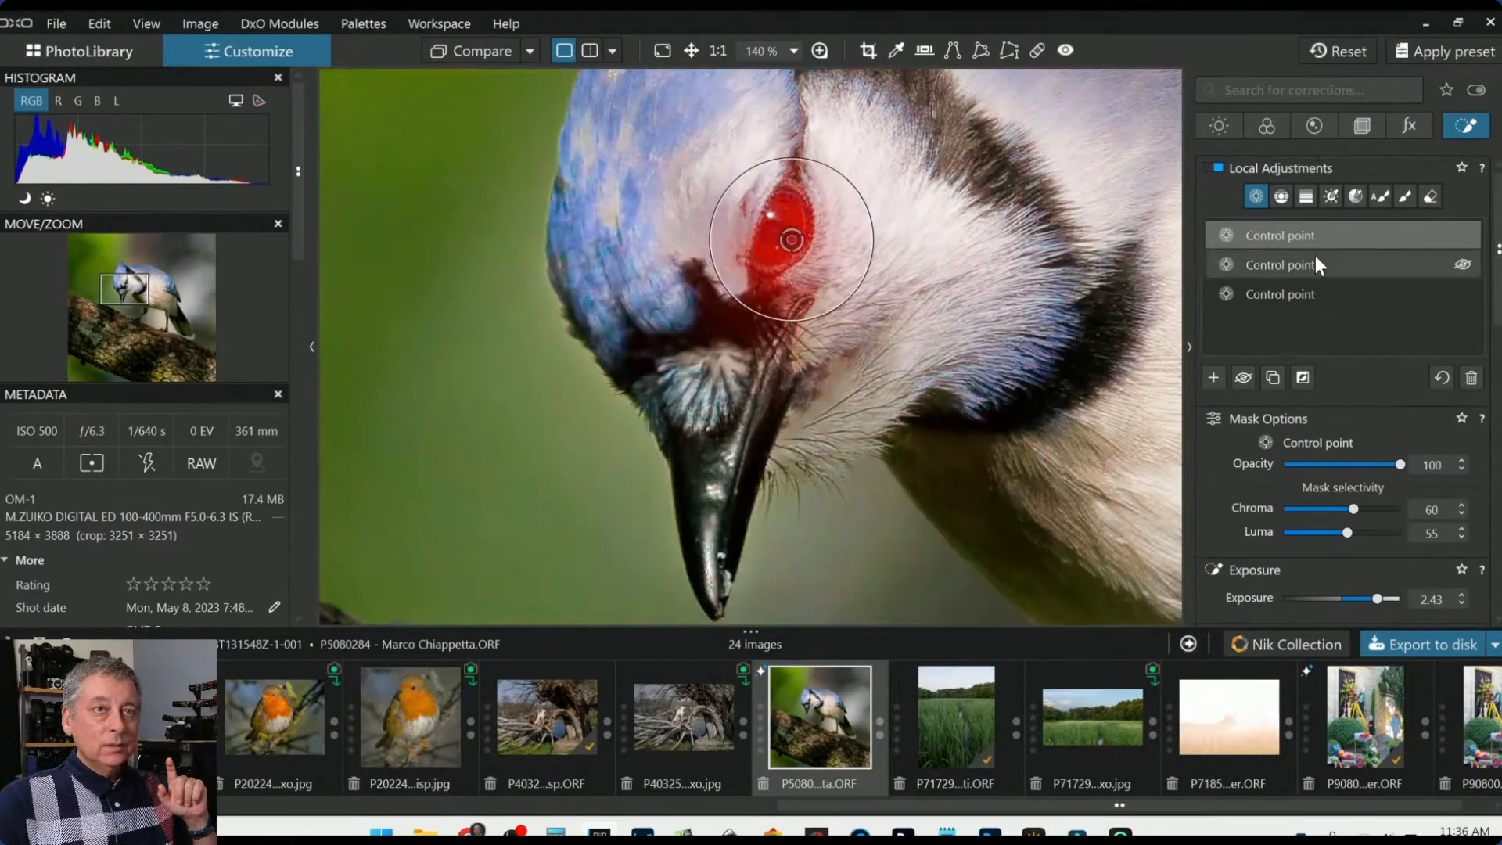
left_click(1242, 379)
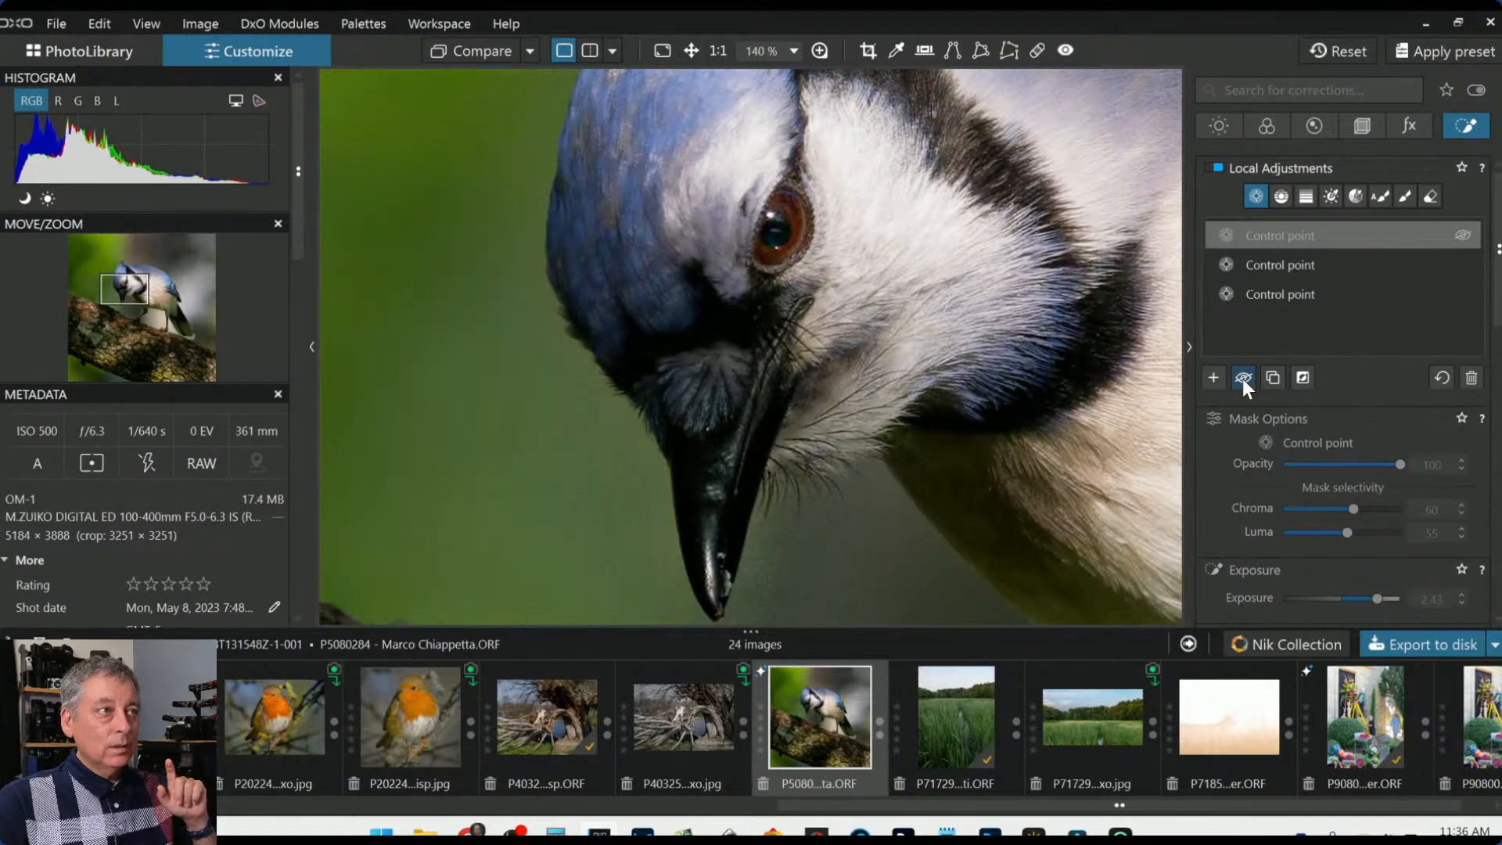
scroll(895, 225, "up", 3)
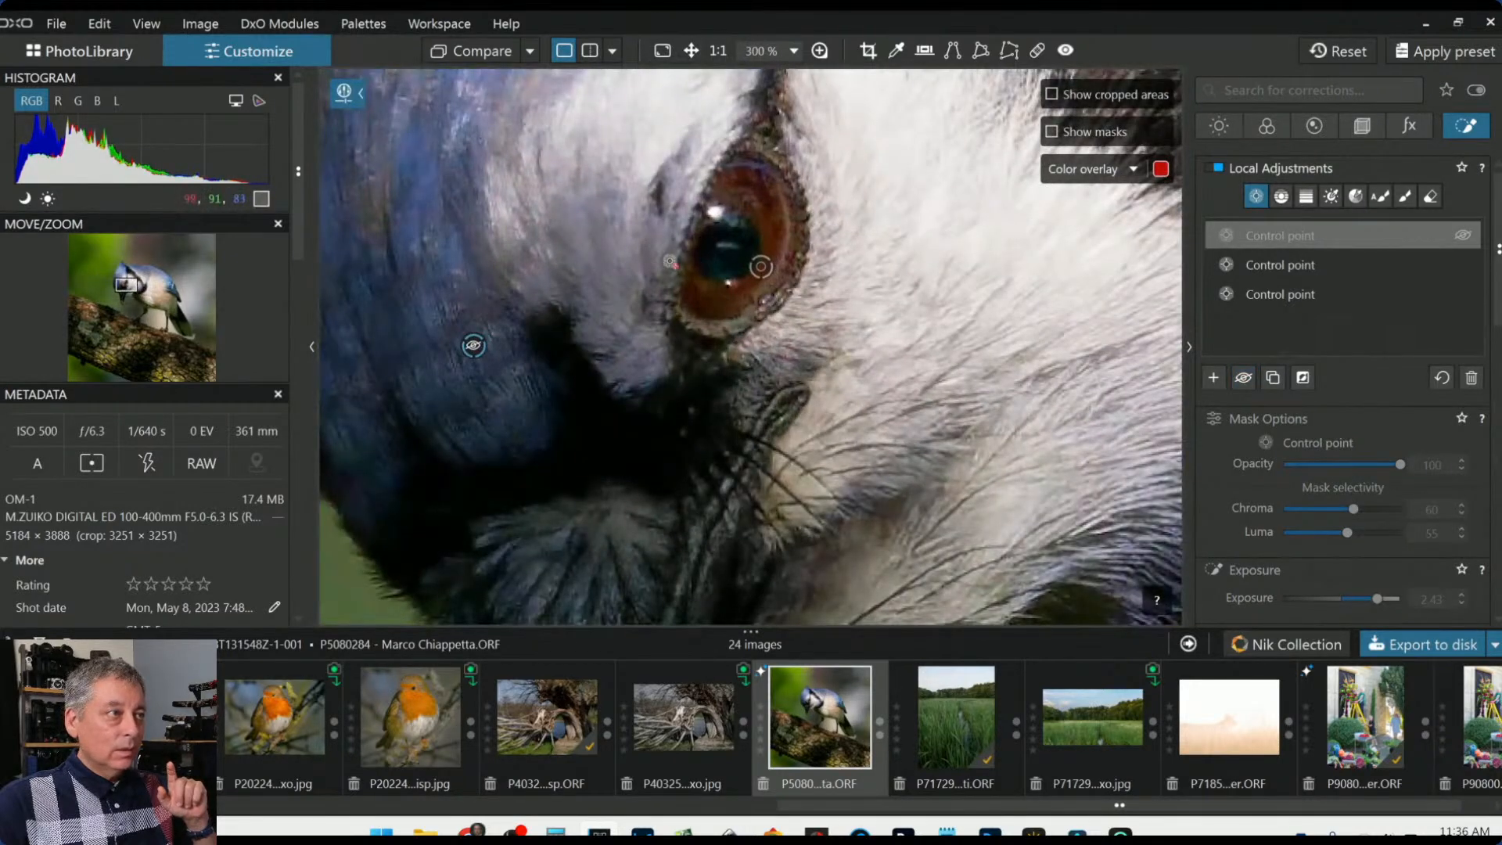
left_click(1244, 377)
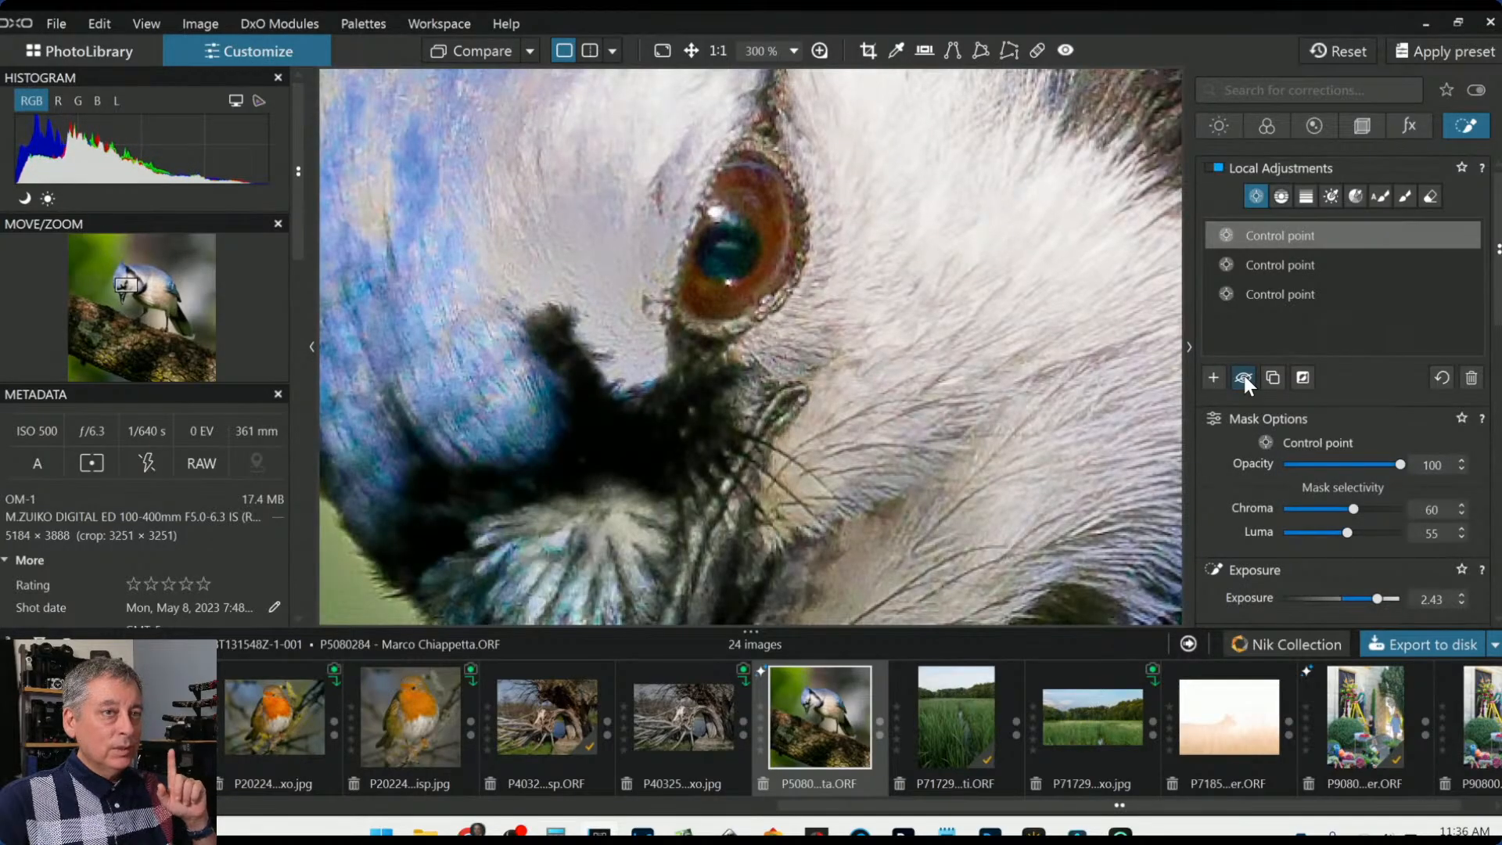
left_click(1244, 377)
left_click(1244, 377)
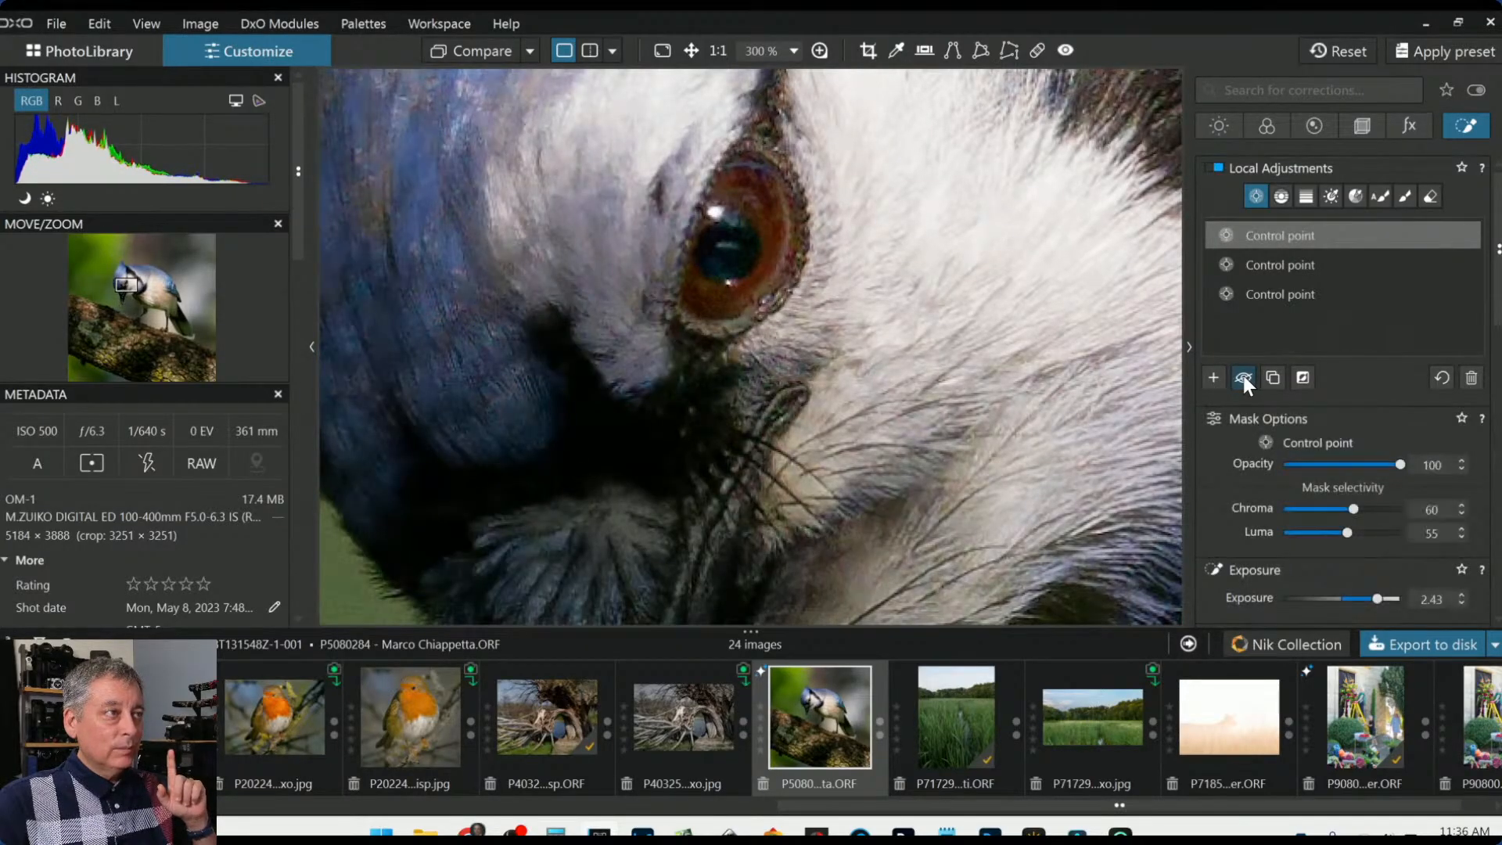
For the head adjustment, set the HSL blue range's luminance to -14 and saturation to 90
scroll(1053, 359, "down", 5)
scroll(1356, 449, "down", 1)
scroll(1356, 449, "down", 5)
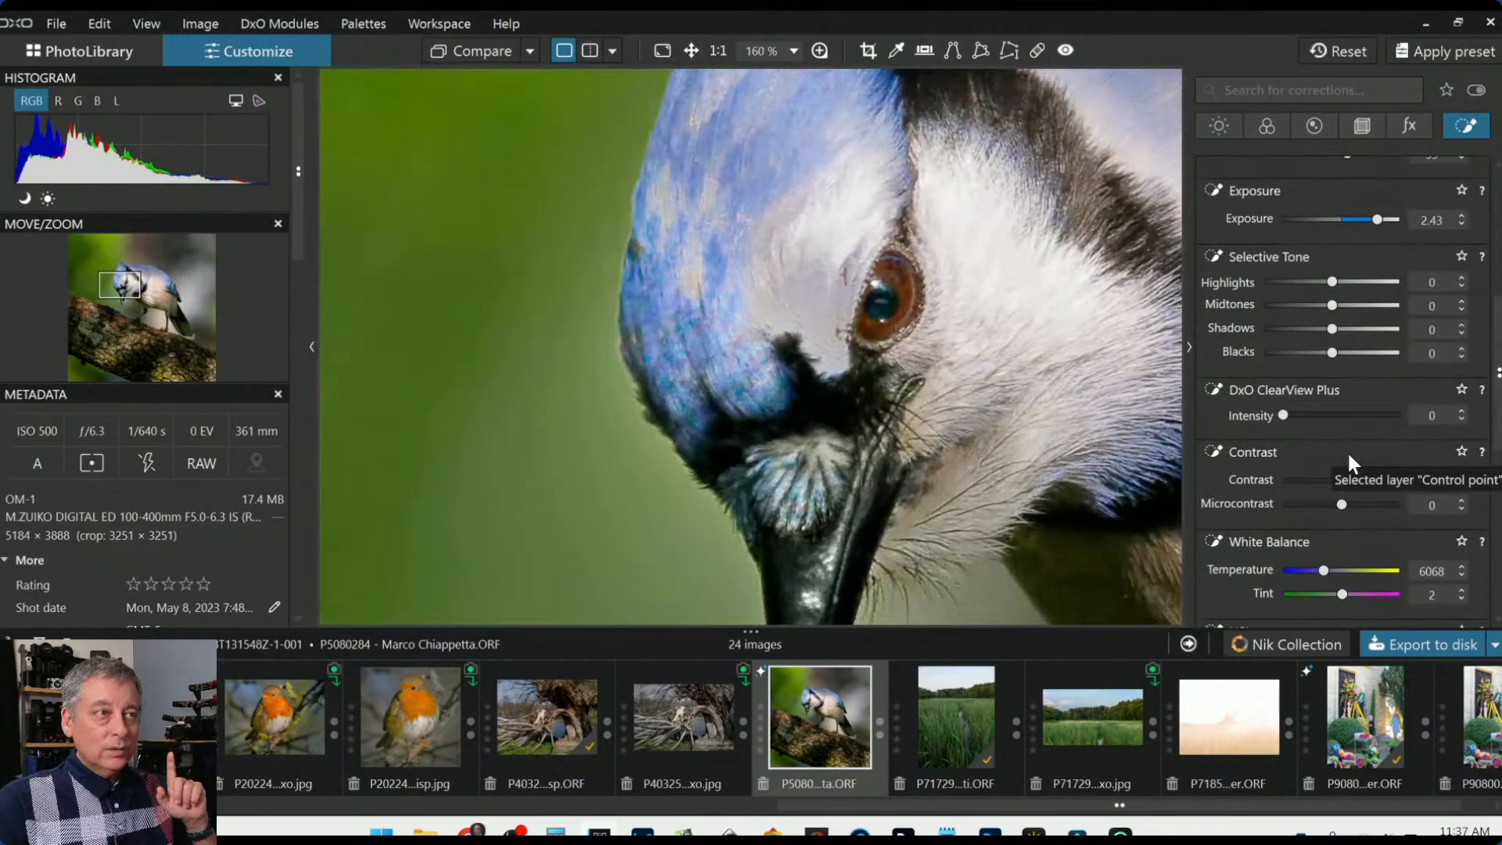
scroll(1349, 456, "down", 5)
scroll(1347, 450, "down", 1)
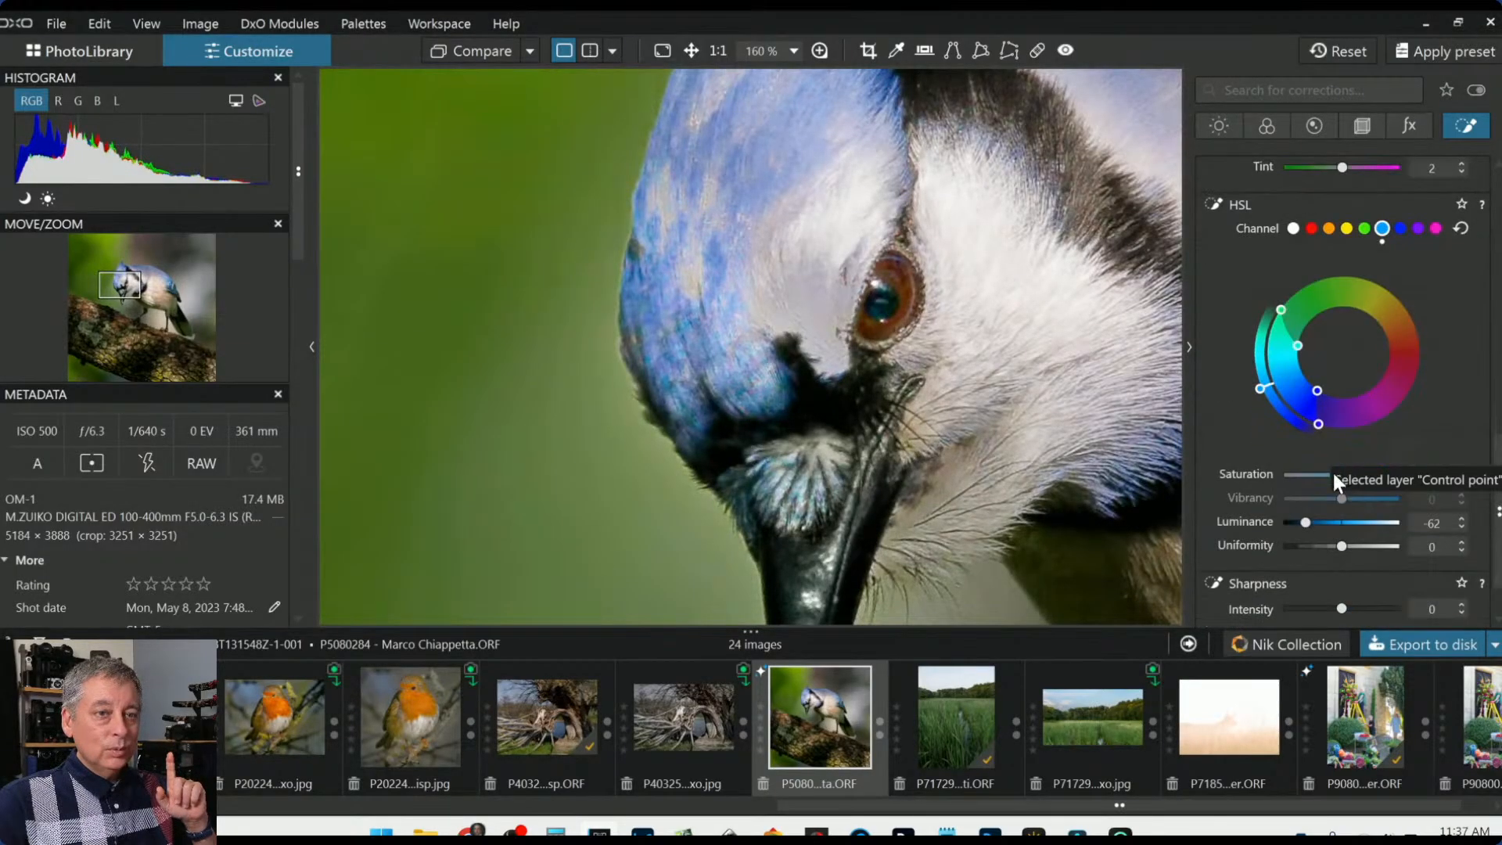
double_click(1303, 521)
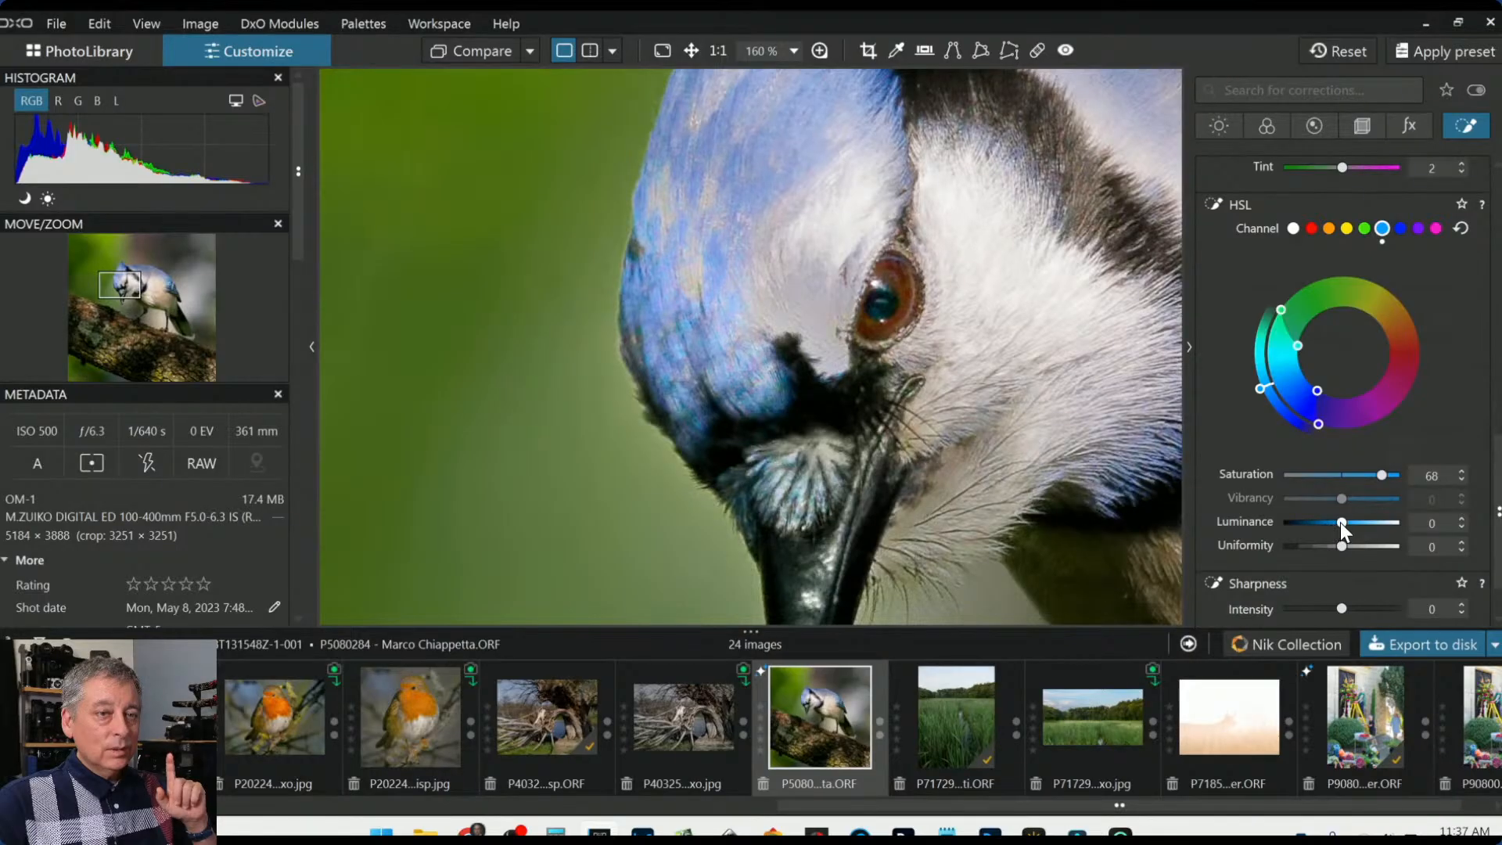
left_click_drag(1339, 523, 1335, 521)
scroll(1233, 378, "up", 2)
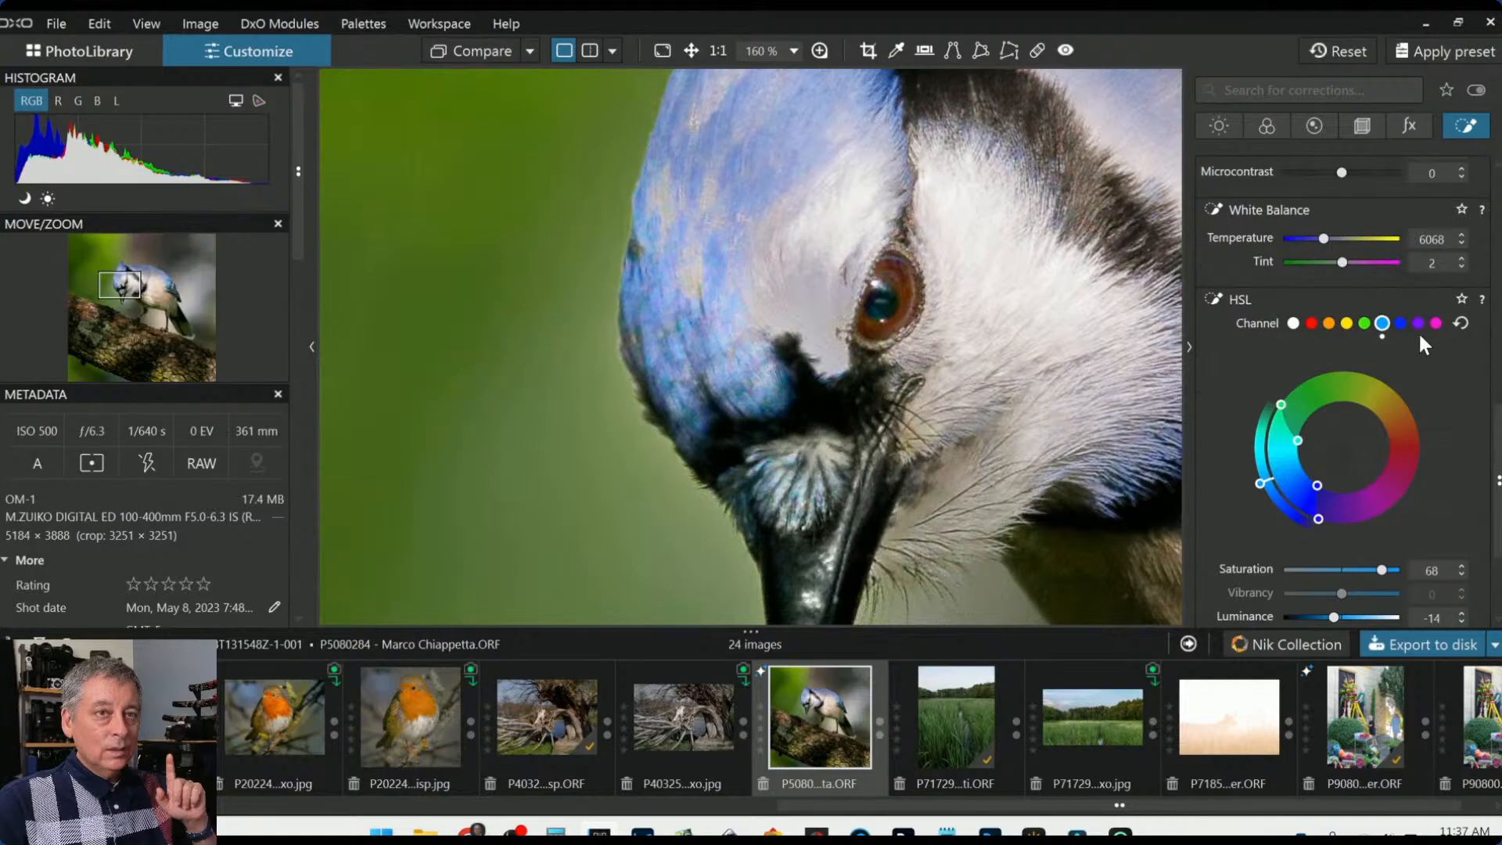
double_click(1383, 569)
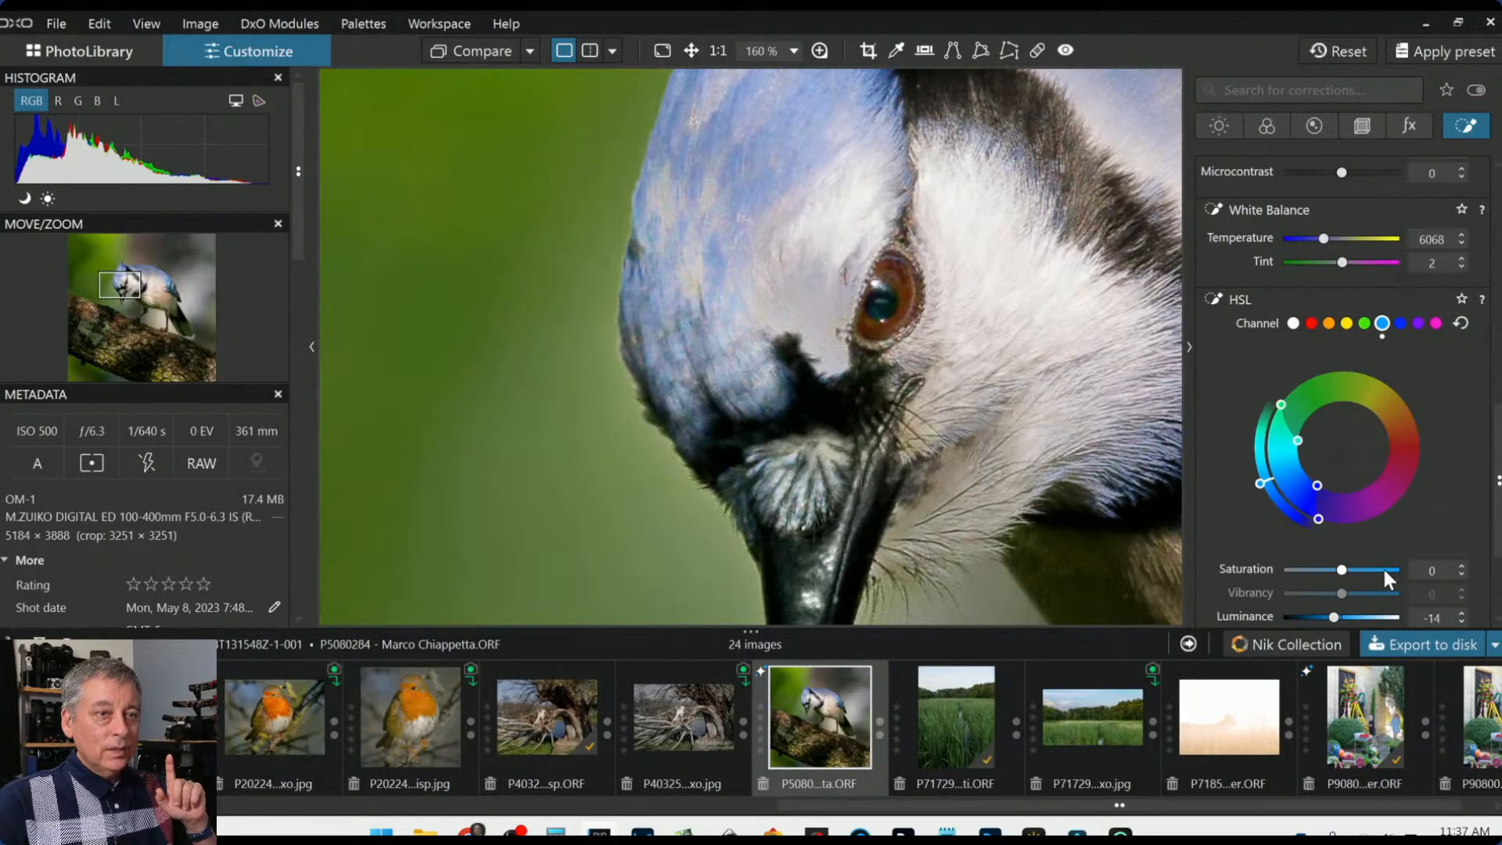
left_click(1396, 571)
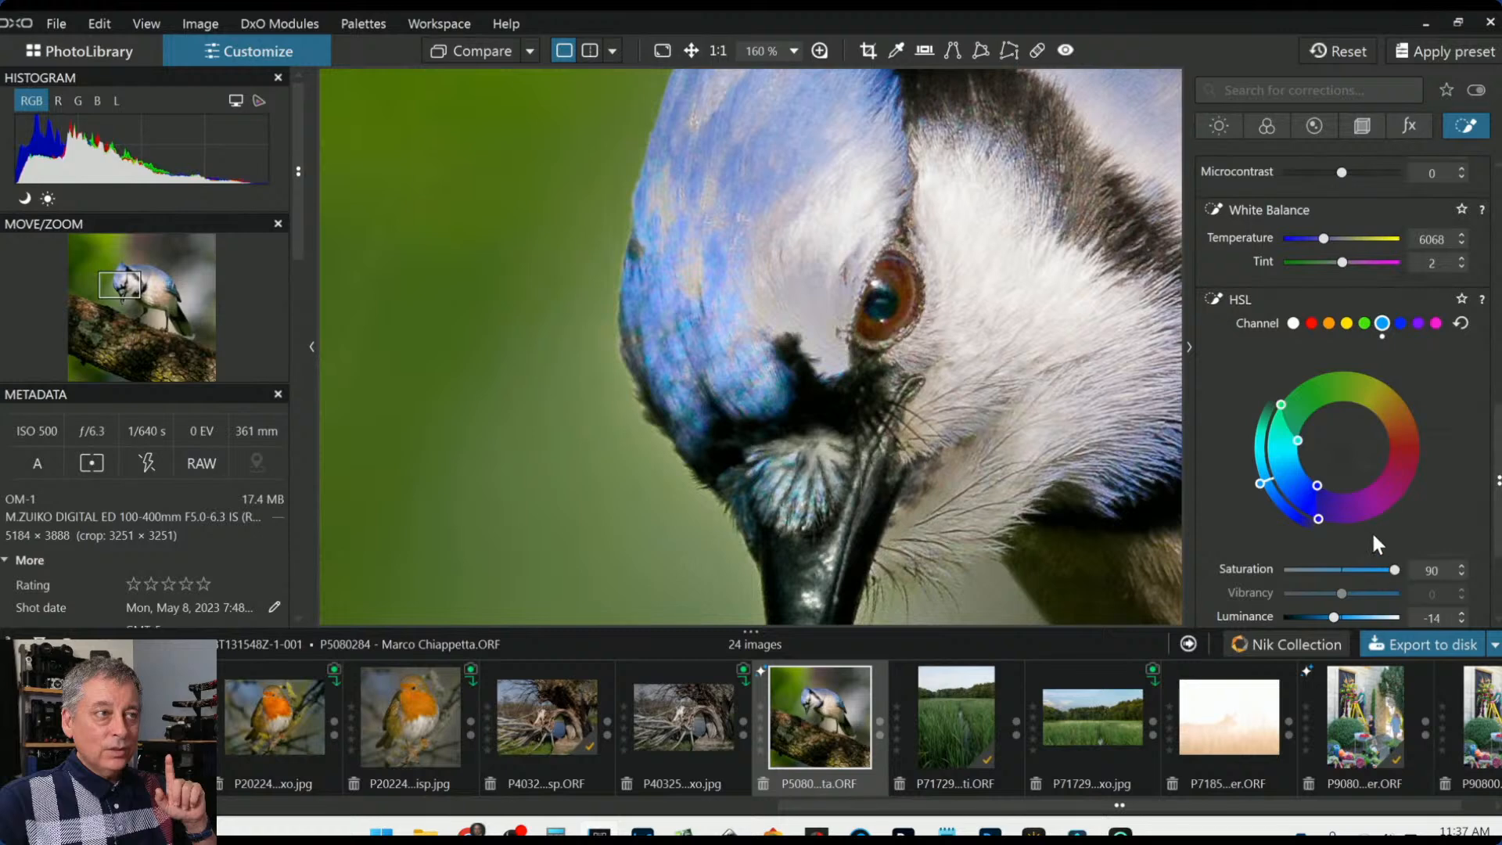
Reset the head adjustment's Exposure to 0, then set Highlights to 53, Midtones to 47, Shadows to 38 and Blacks to -4
scroll(1372, 531, "up", 1)
scroll(1386, 358, "up", 5)
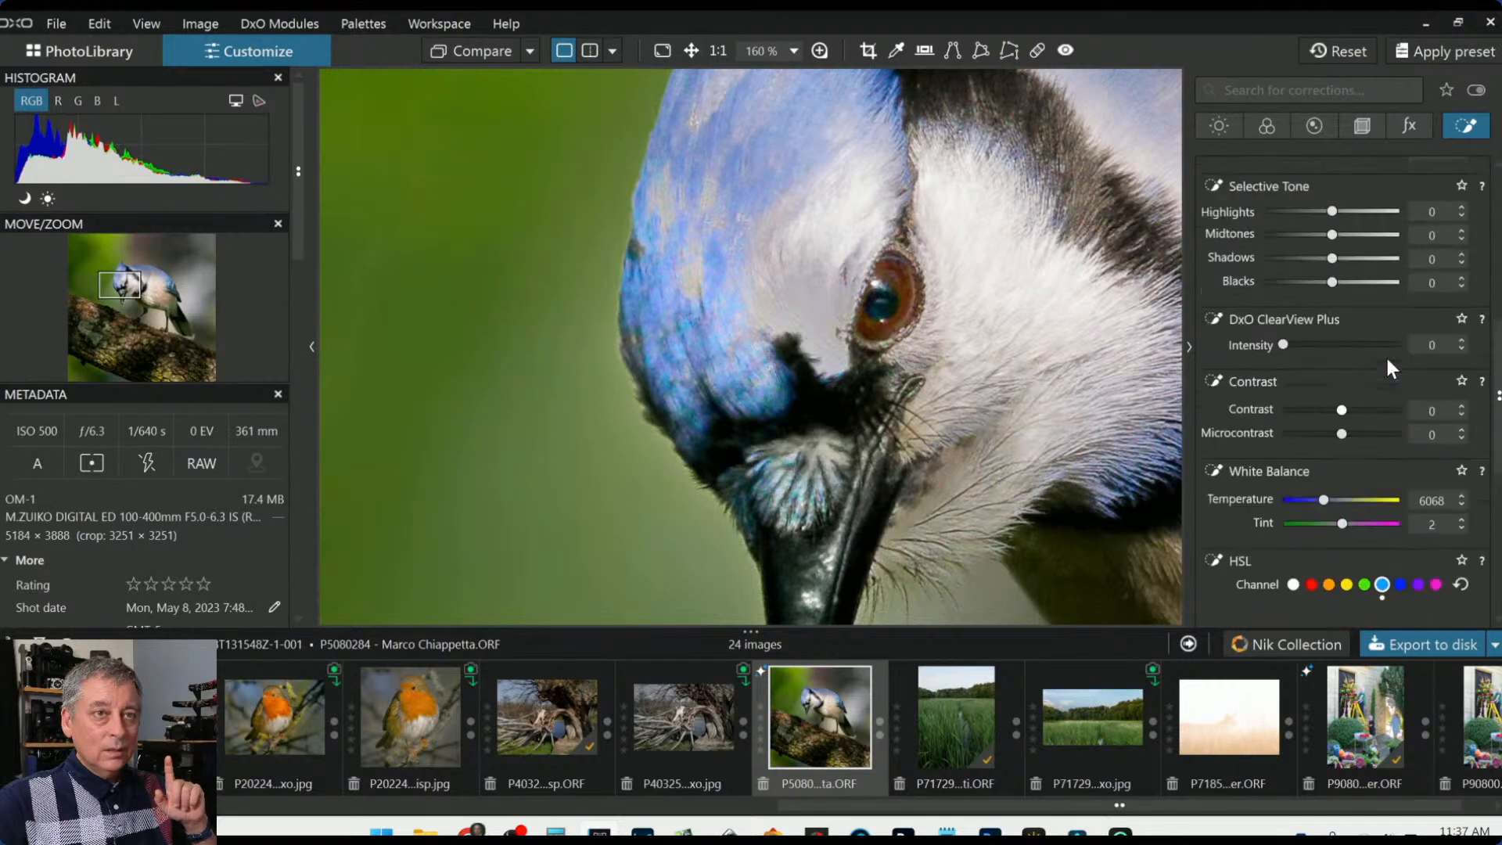
scroll(1386, 356, "up", 2)
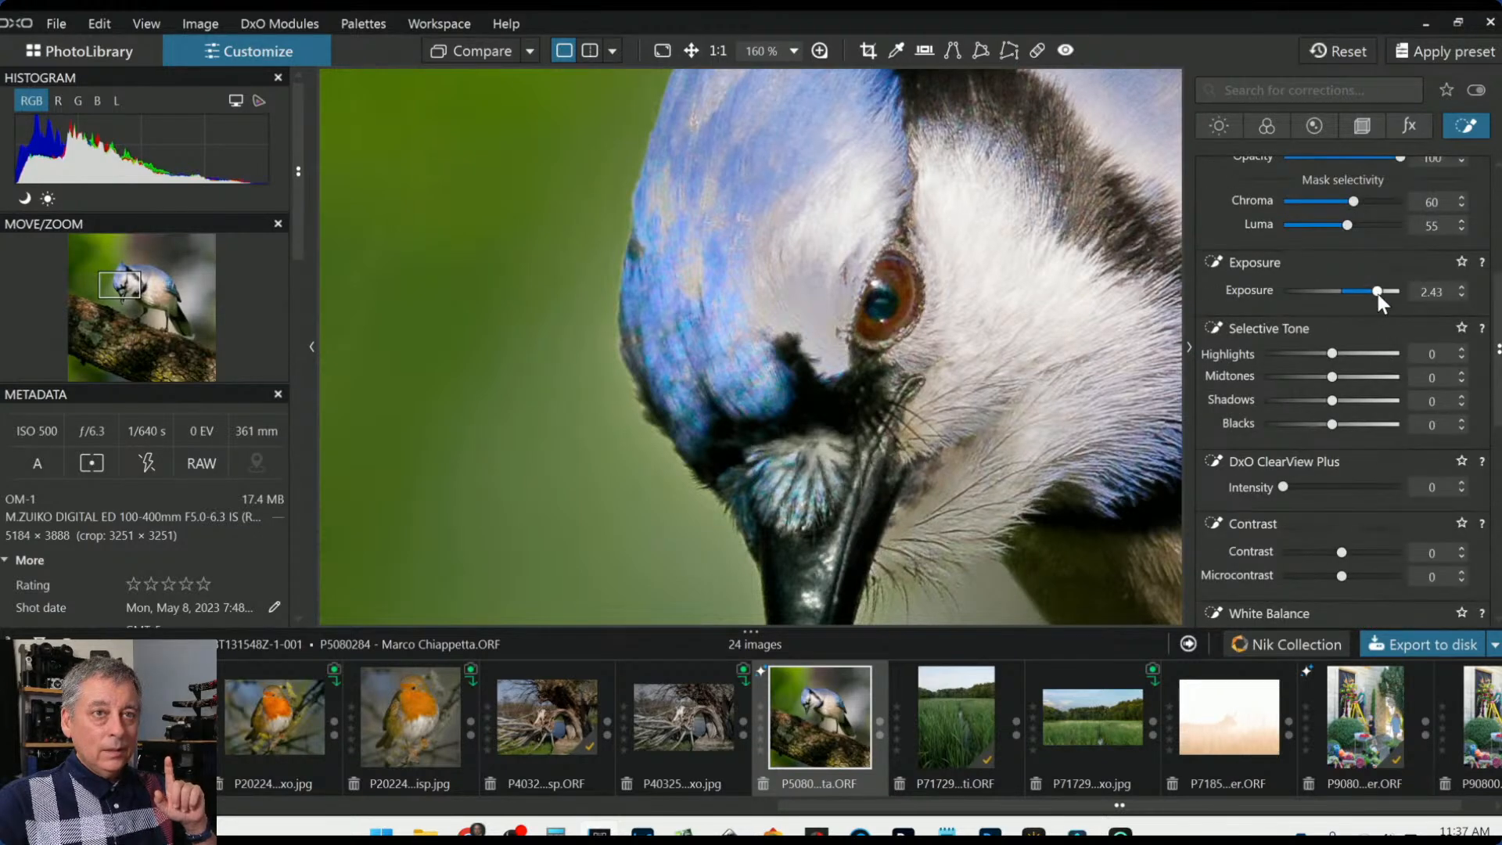
left_click_drag(1377, 293, 1362, 292)
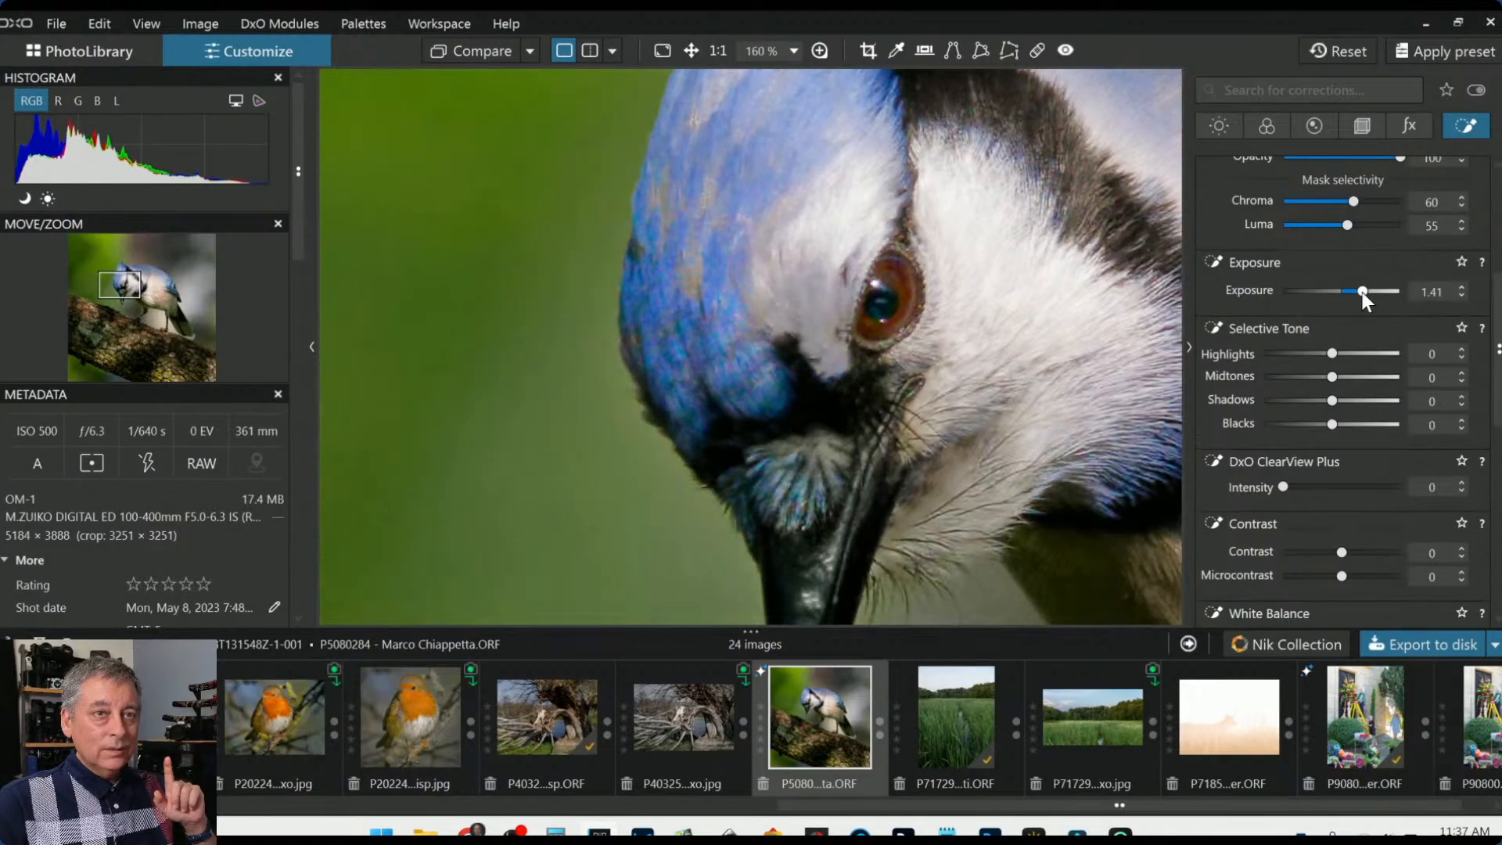
double_click(1362, 293)
mouse_move(1333, 399)
left_mouse_down()
mouse_move(1361, 405)
mouse_move(1368, 379)
mouse_move(1401, 359)
mouse_move(1368, 358)
mouse_move(1330, 426)
left_mouse_up()
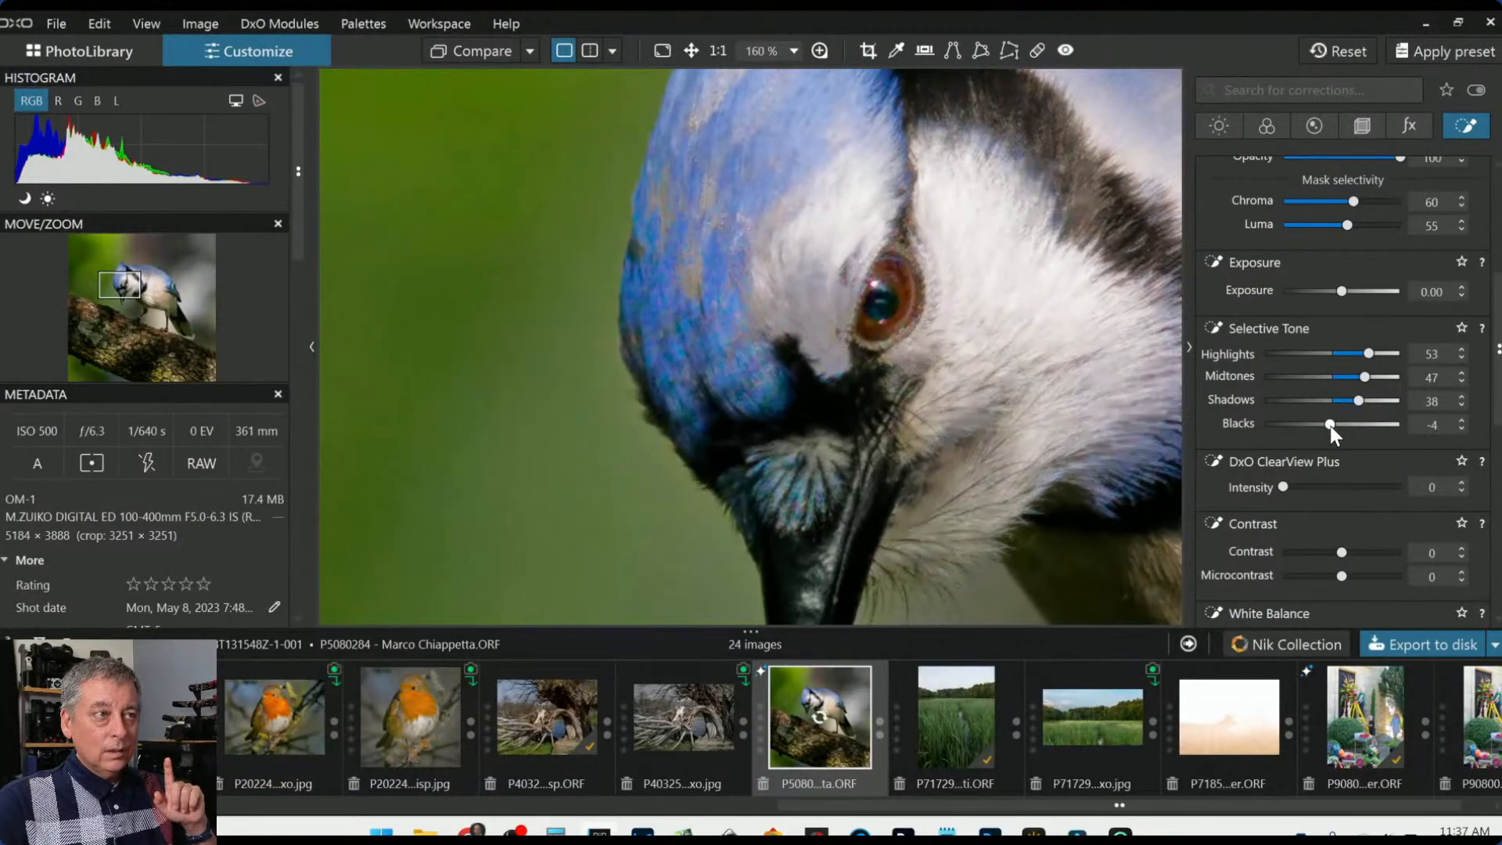
Deselect the mask and compare the jay's head and eye with the uncorrected image, then review the whole photo
scroll(997, 451, "down", 4)
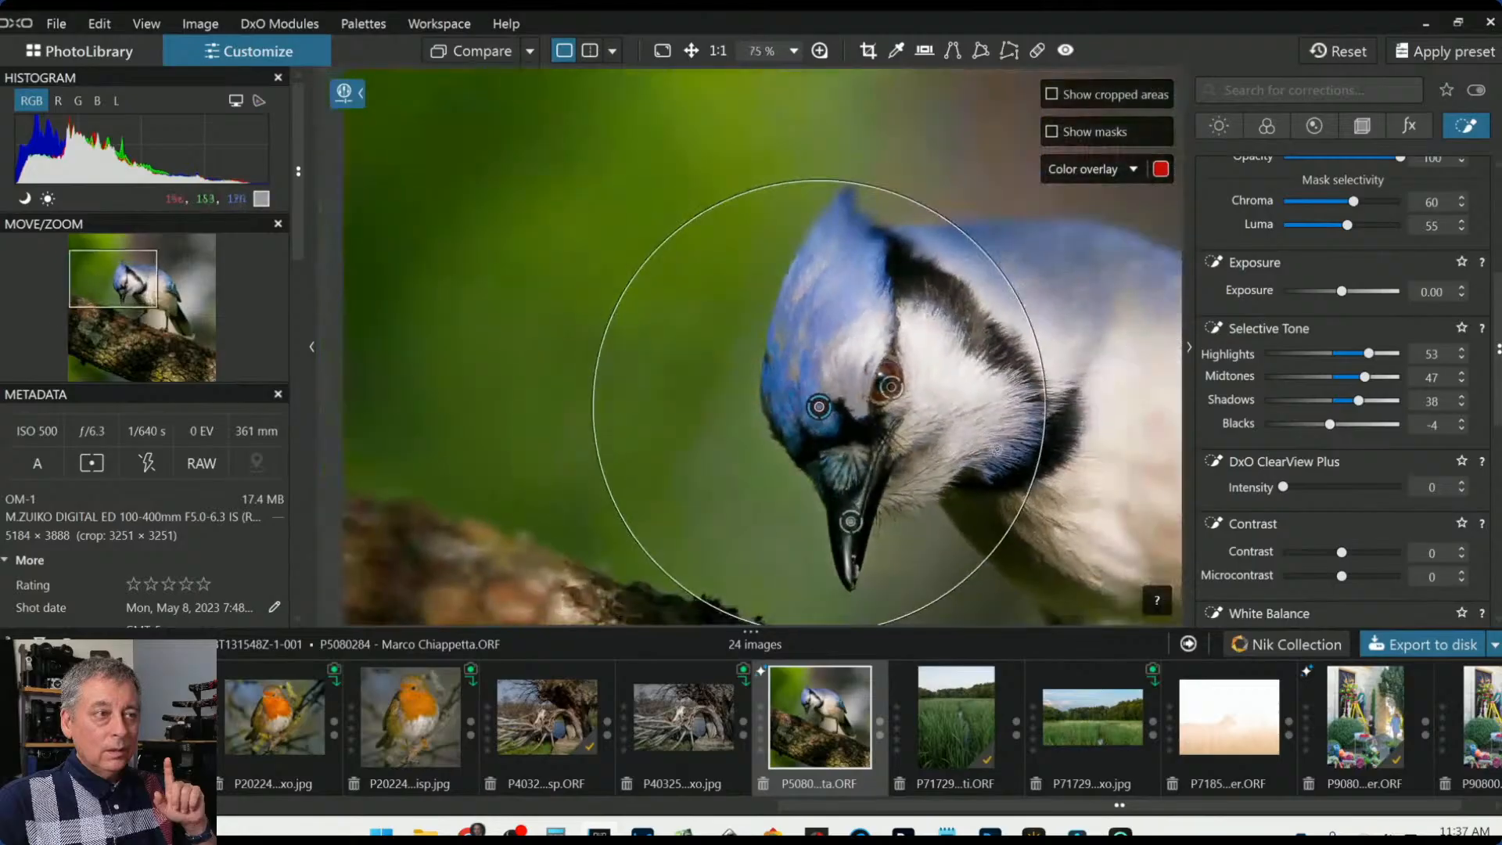
scroll(1080, 416, "down", 1)
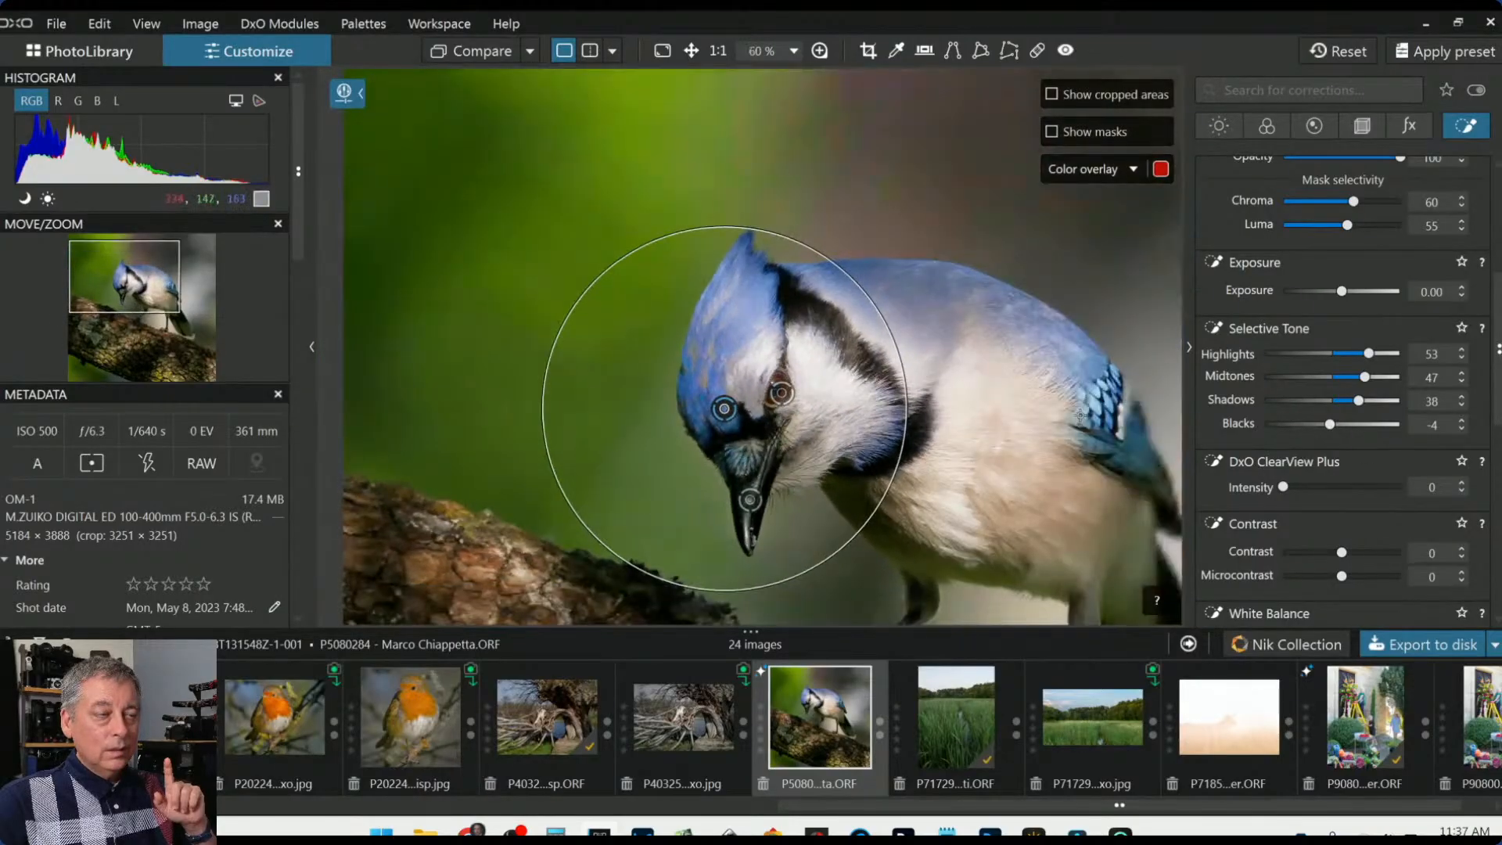
key("Escape")
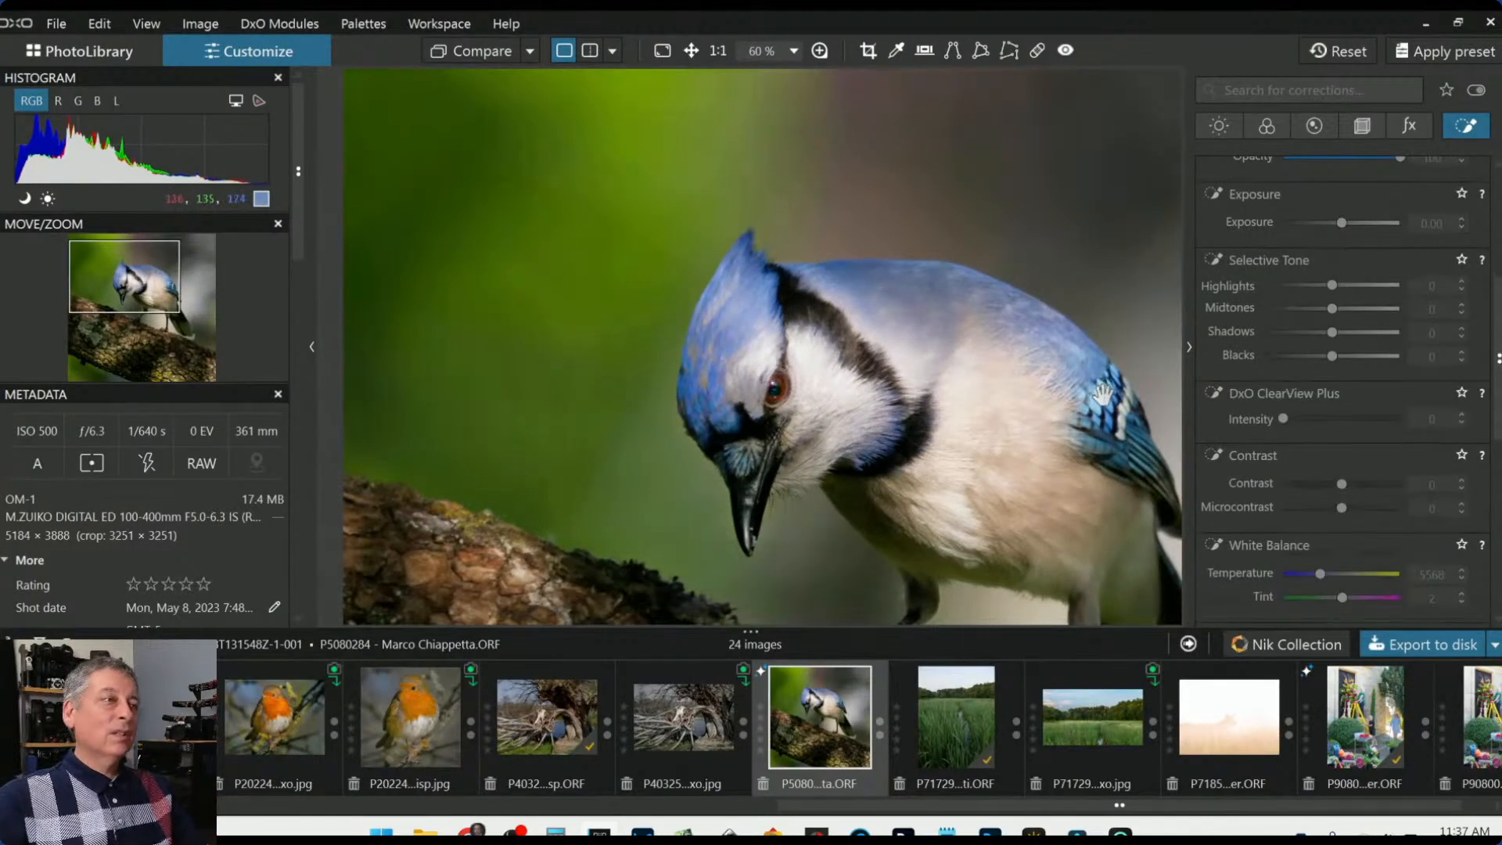
scroll(804, 395, "up", 6)
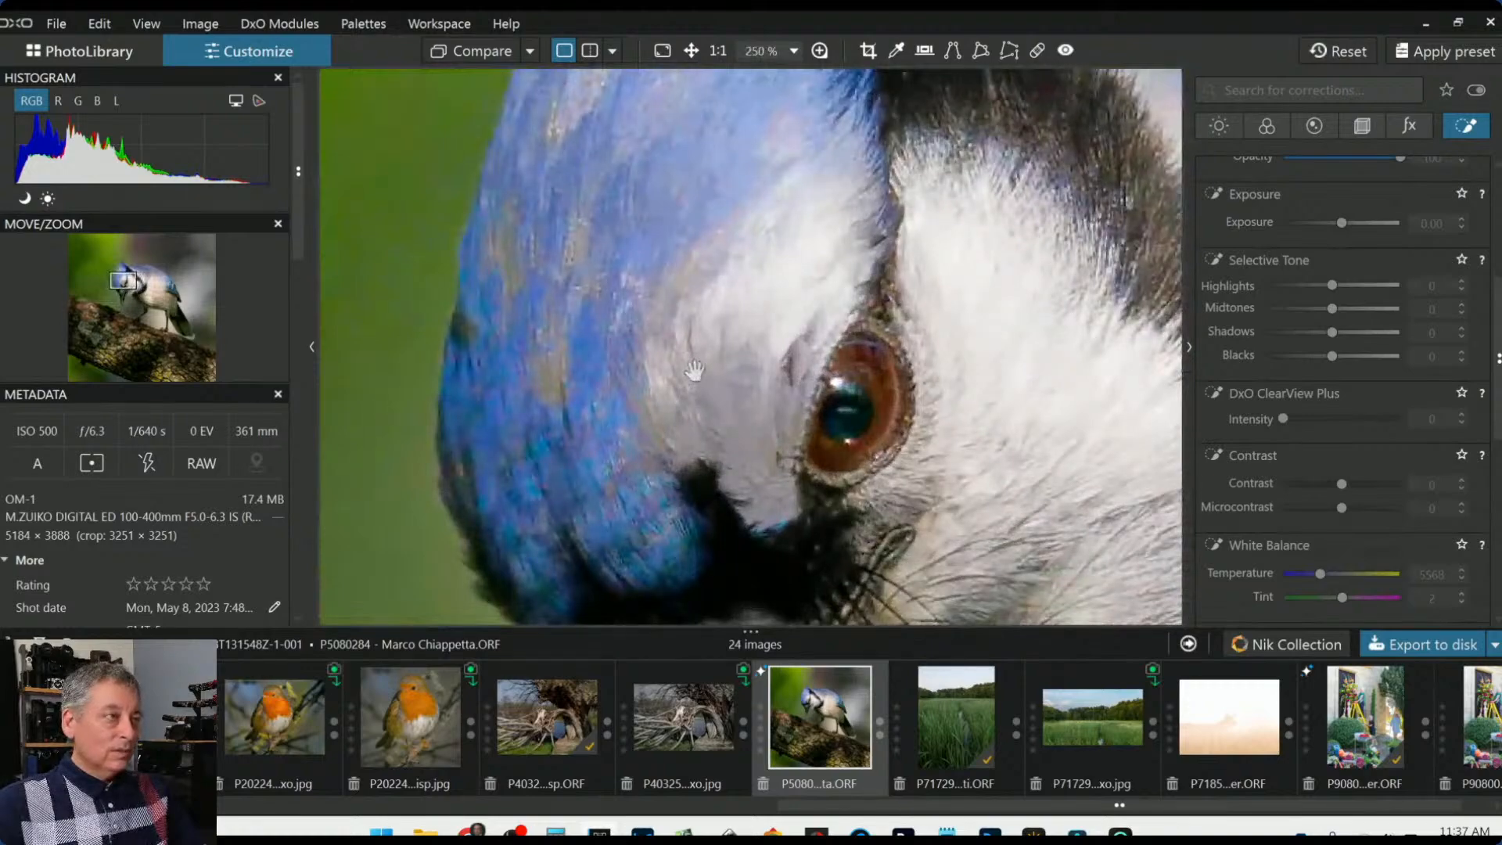
left_click(484, 60)
left_click(485, 53)
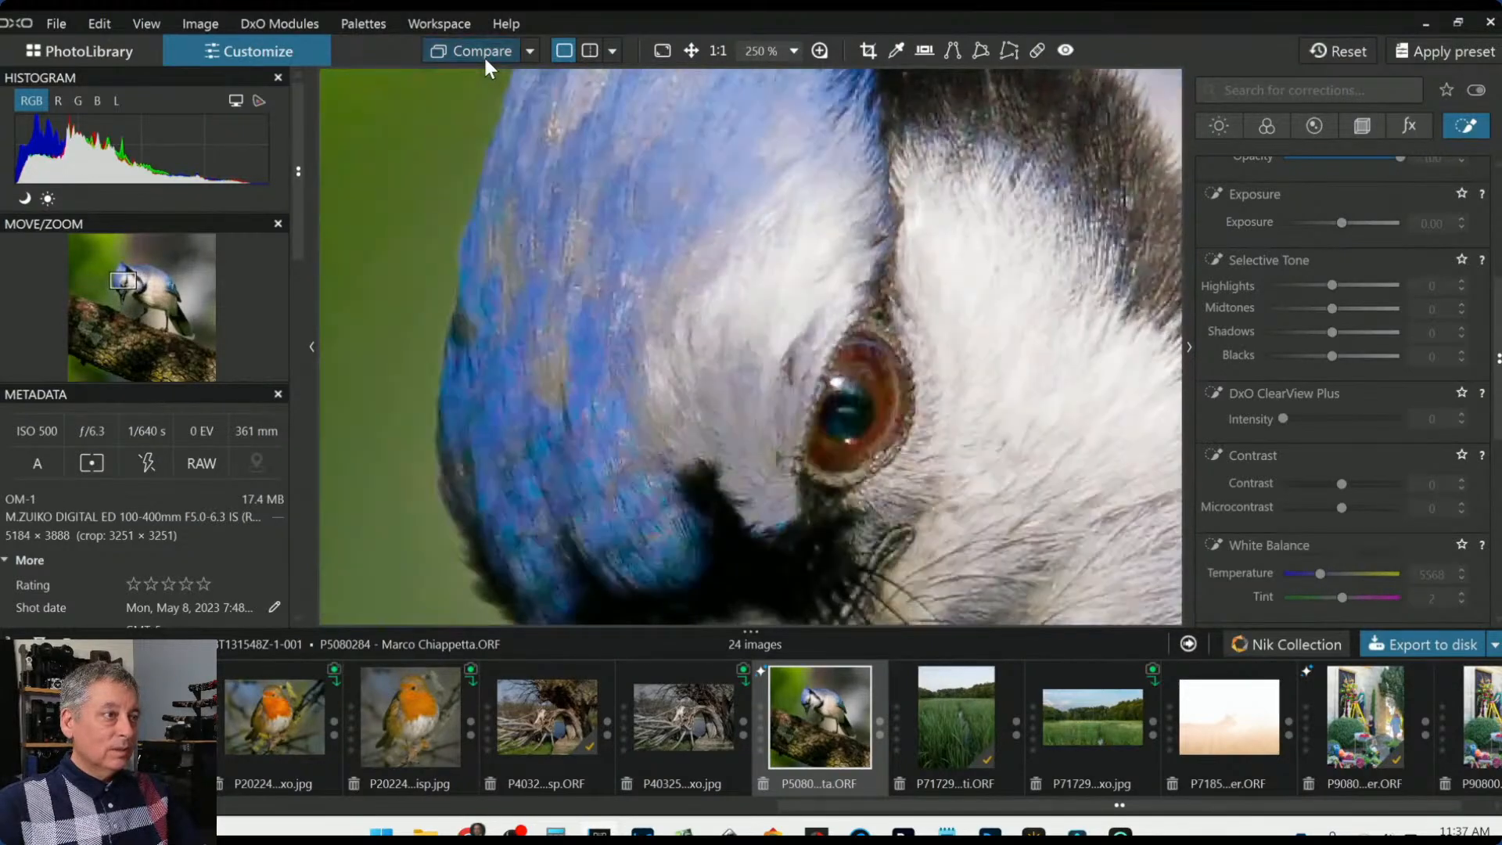
left_click(484, 55)
left_click(483, 55)
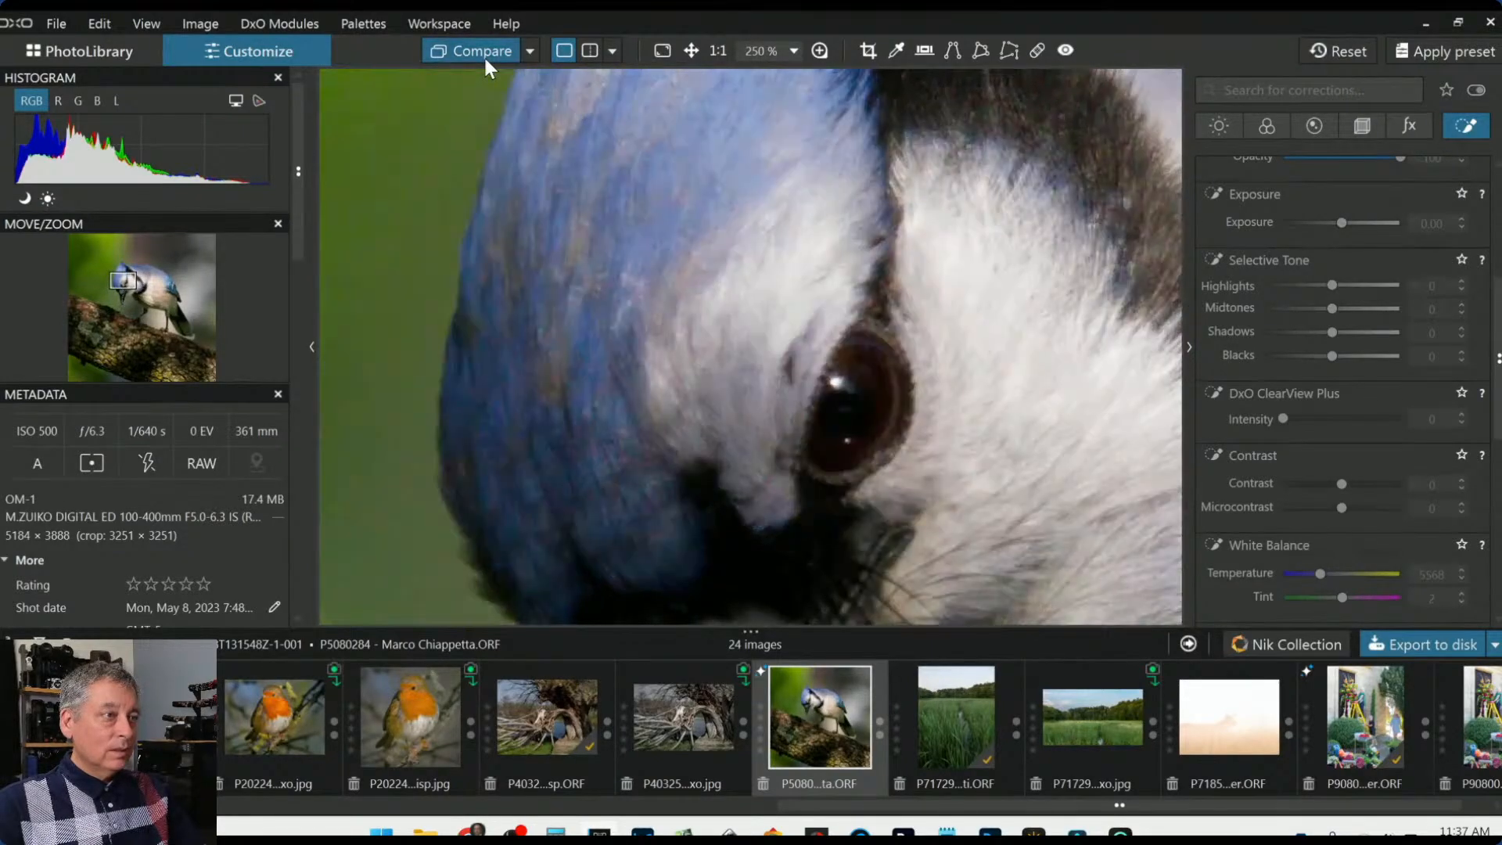
scroll(967, 397, "down", 1)
scroll(967, 397, "down", 5)
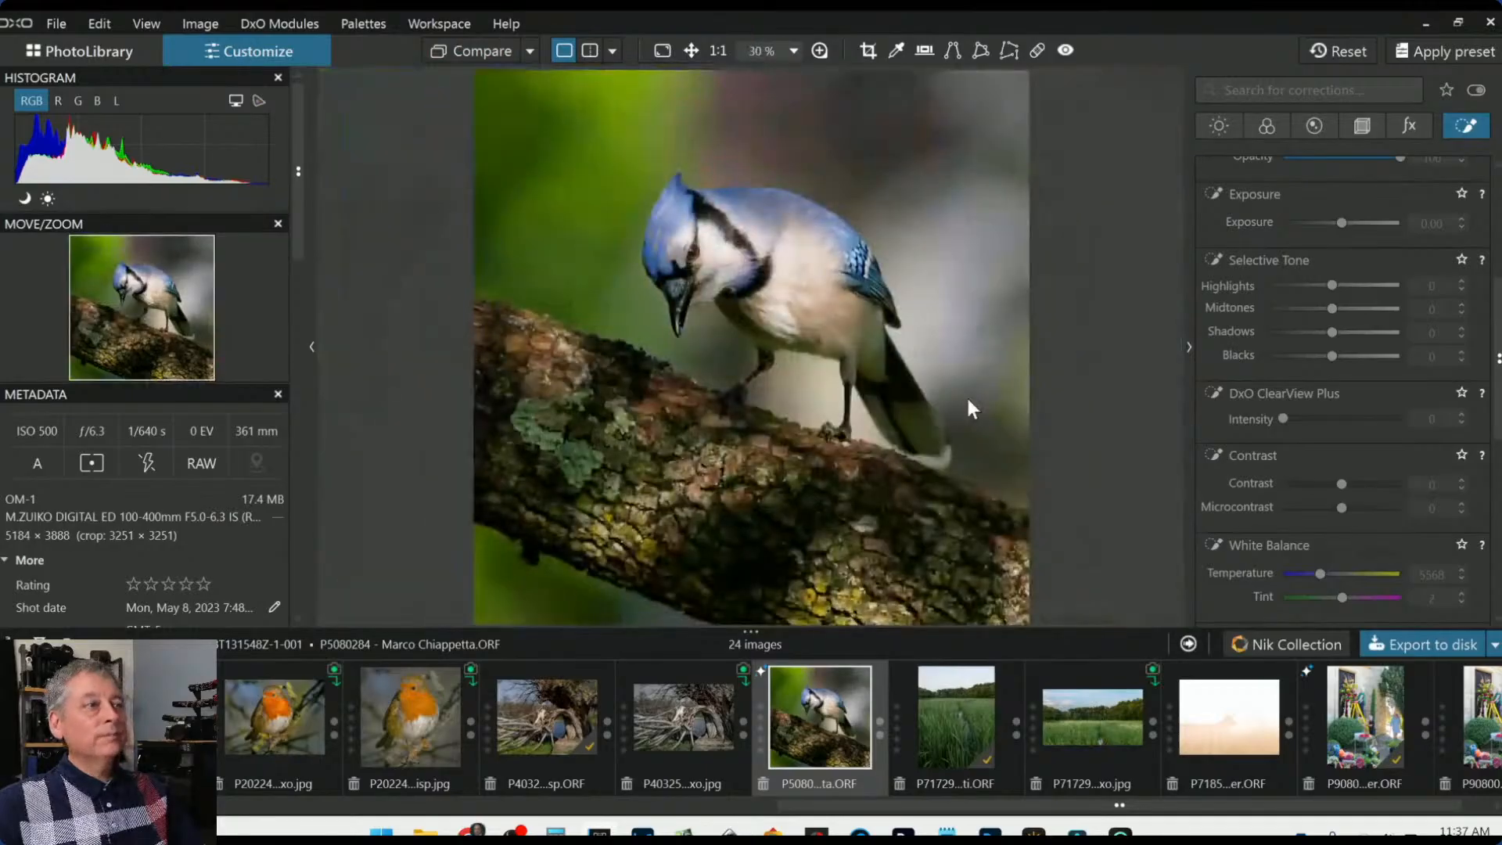
scroll(970, 407, "up", 1)
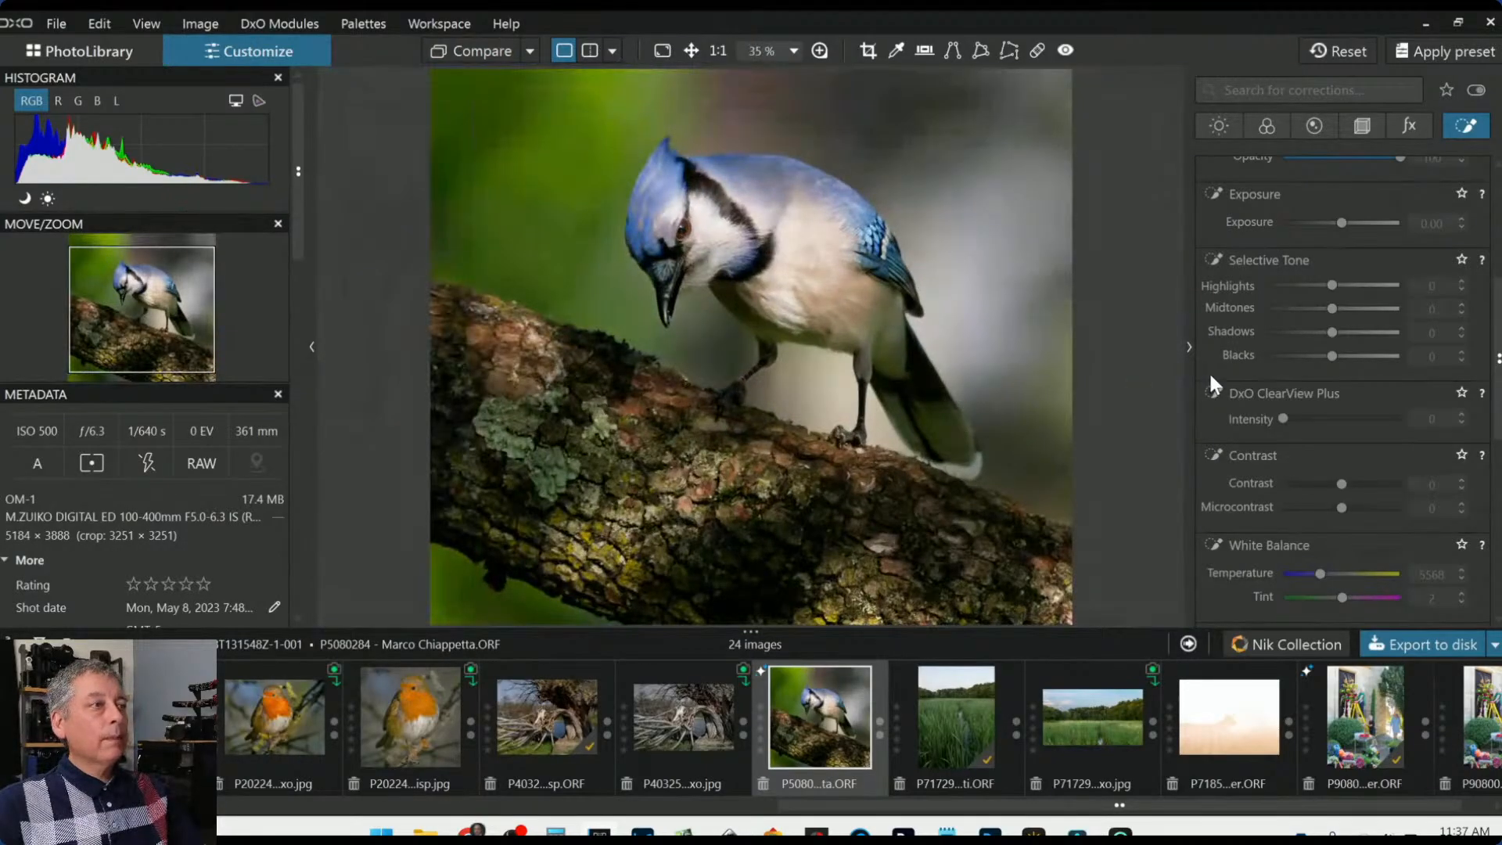
scroll(1303, 359, "up", 4)
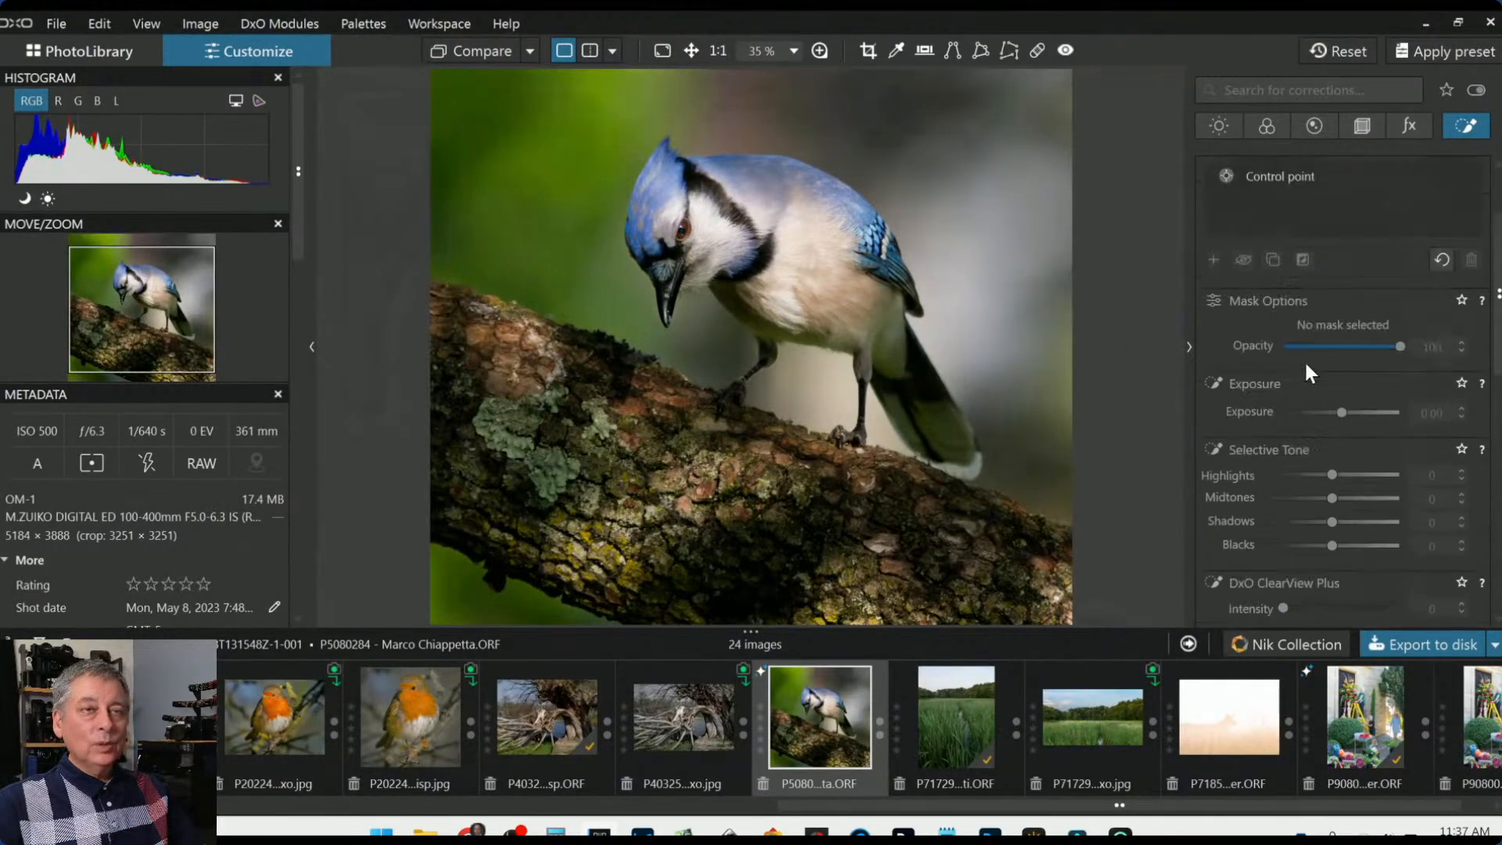
Add a control point where the beak meets the face and set its Exposure to 0.50
left_click(1254, 195)
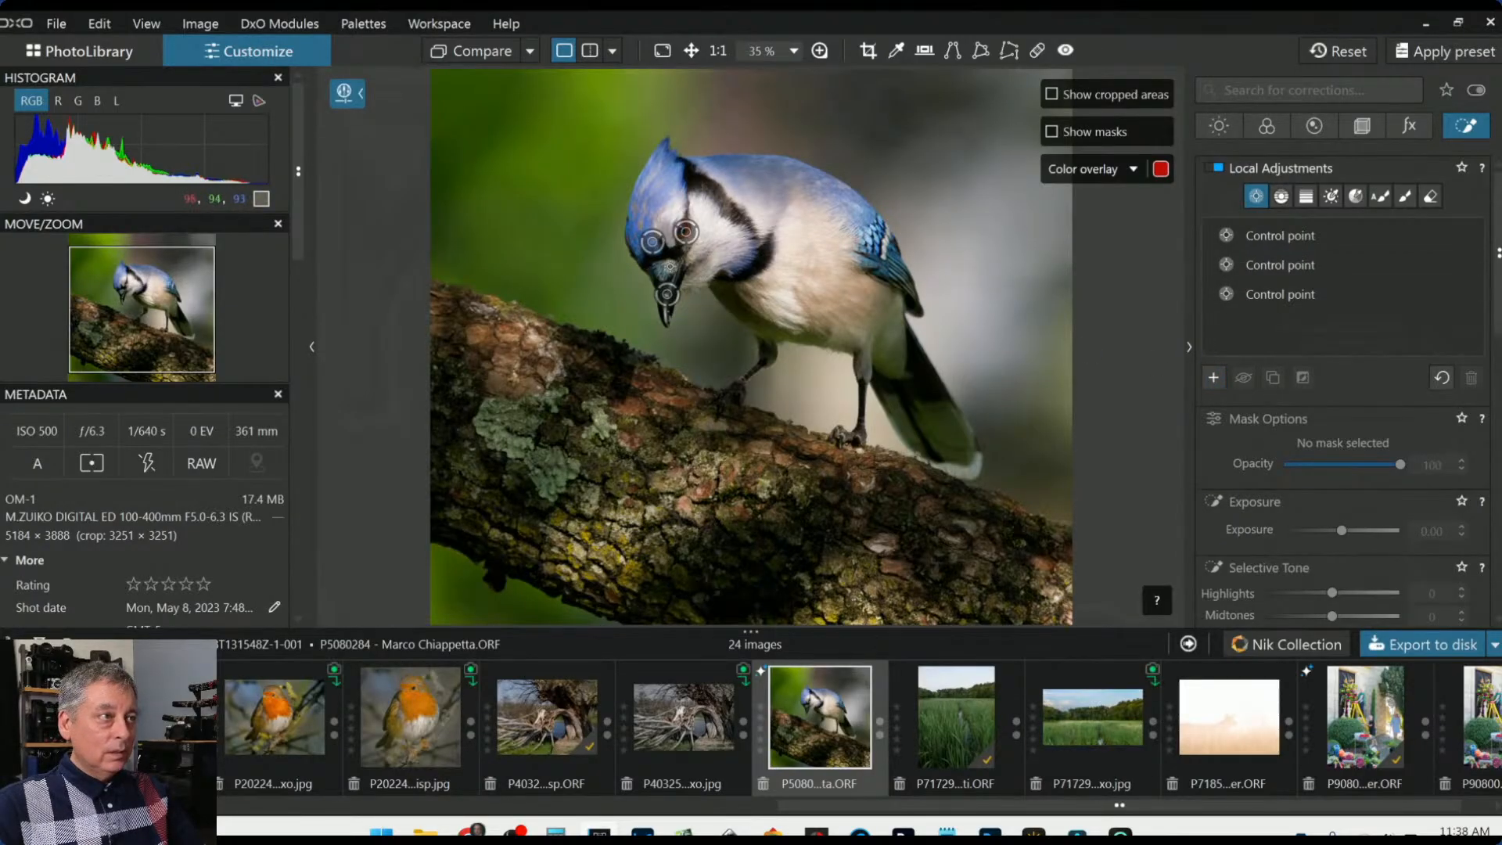
left_click(663, 266)
key("m")
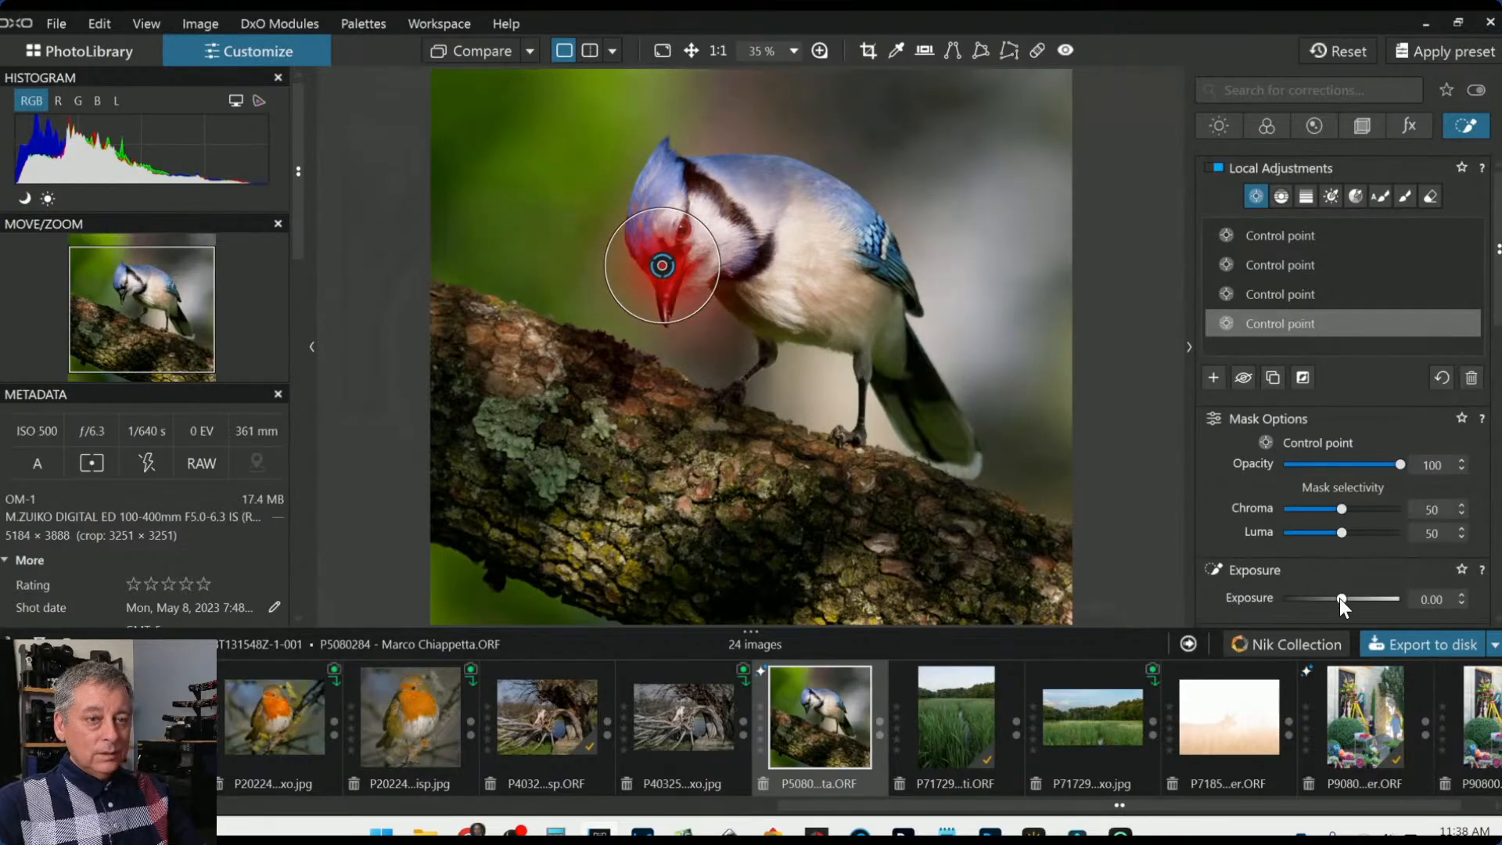
scroll(1339, 599, "up", 3)
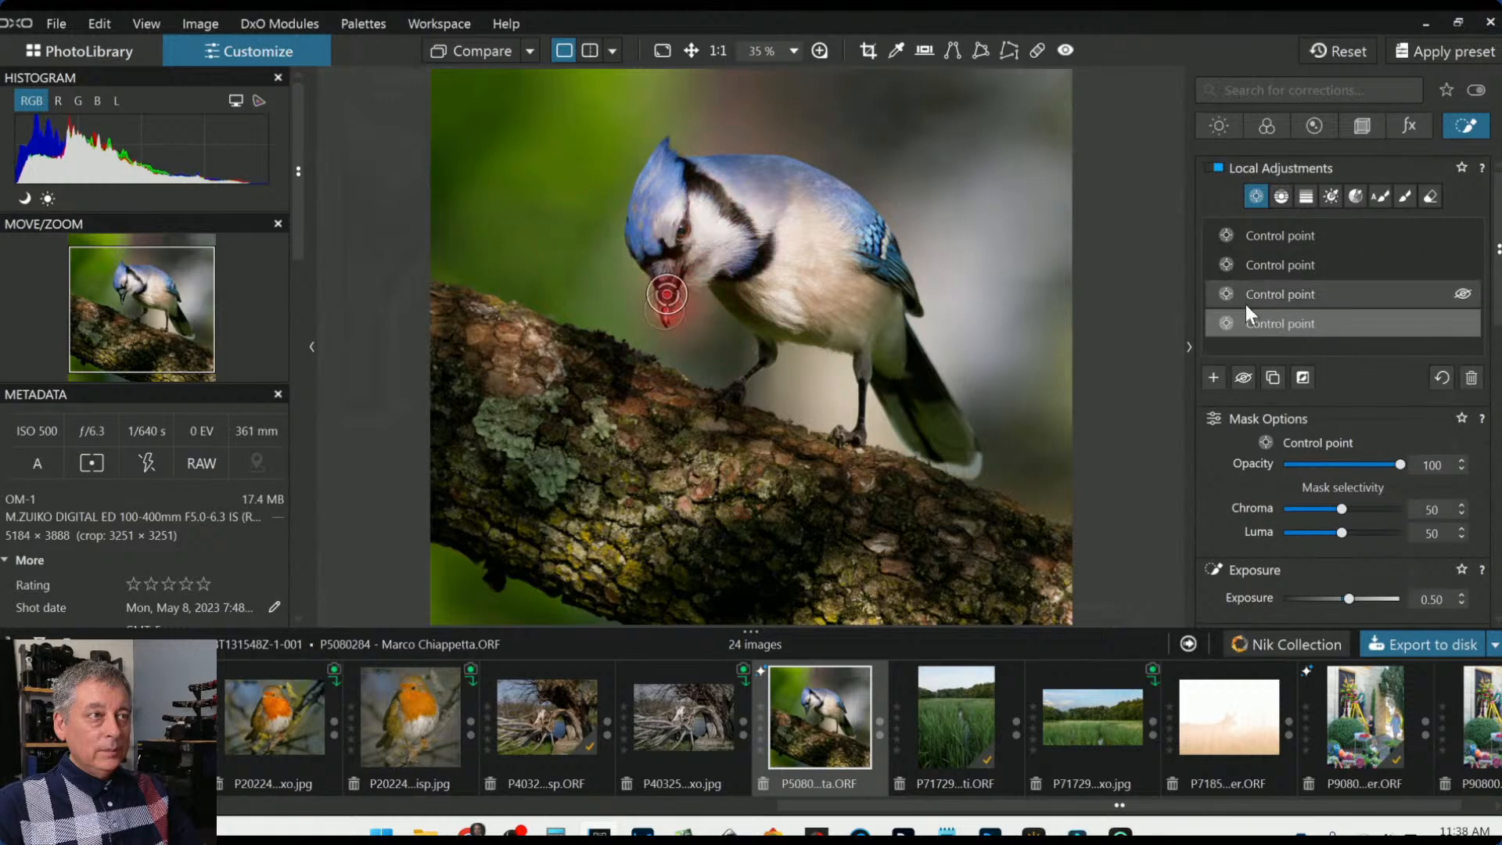
Create a new mask with one control point on the jay's white cheek and another on its breast
left_click(1211, 378)
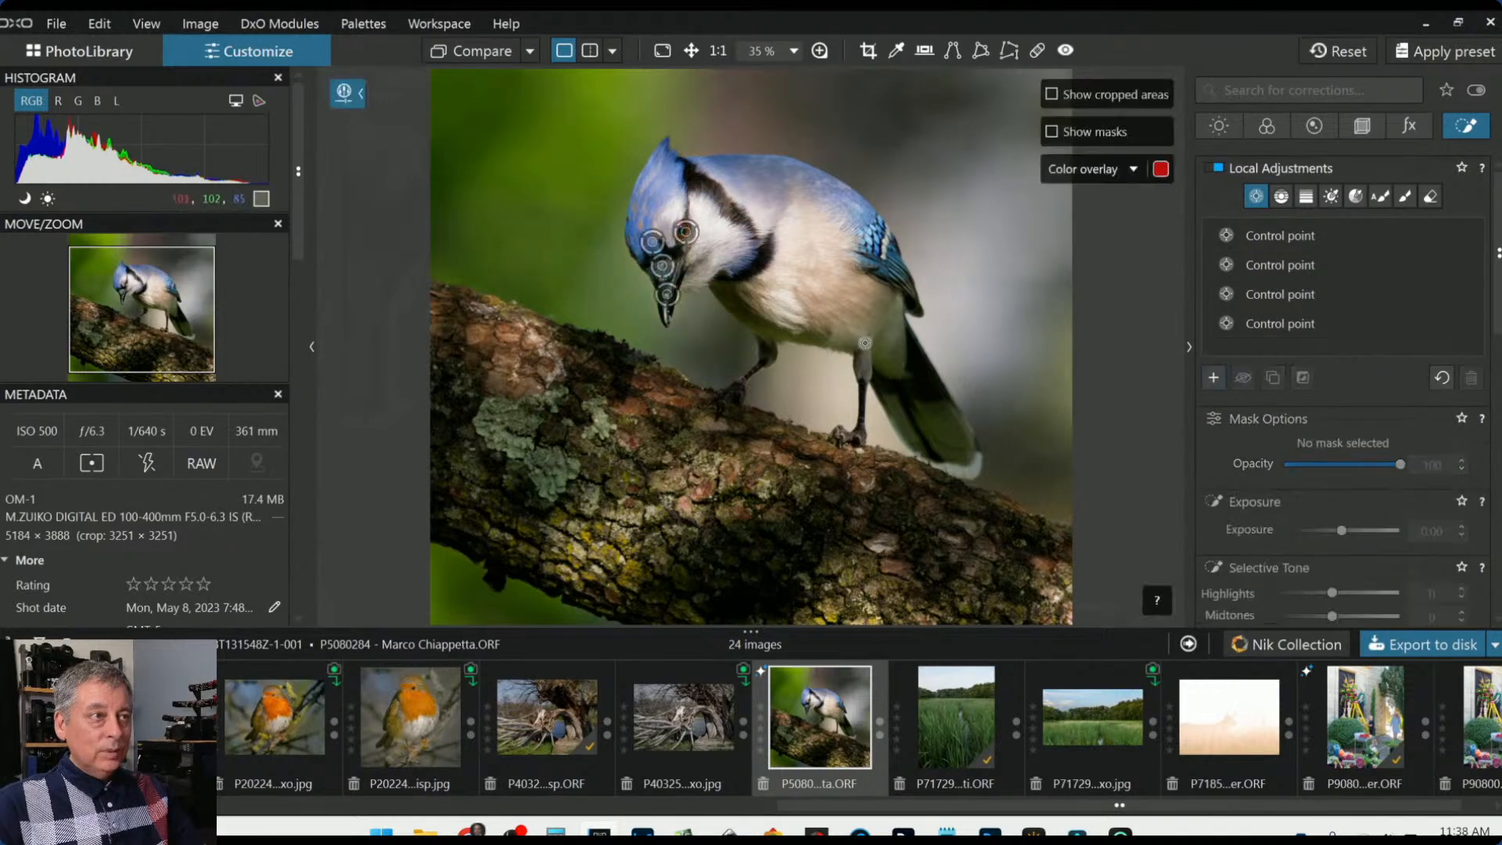
left_click(720, 229)
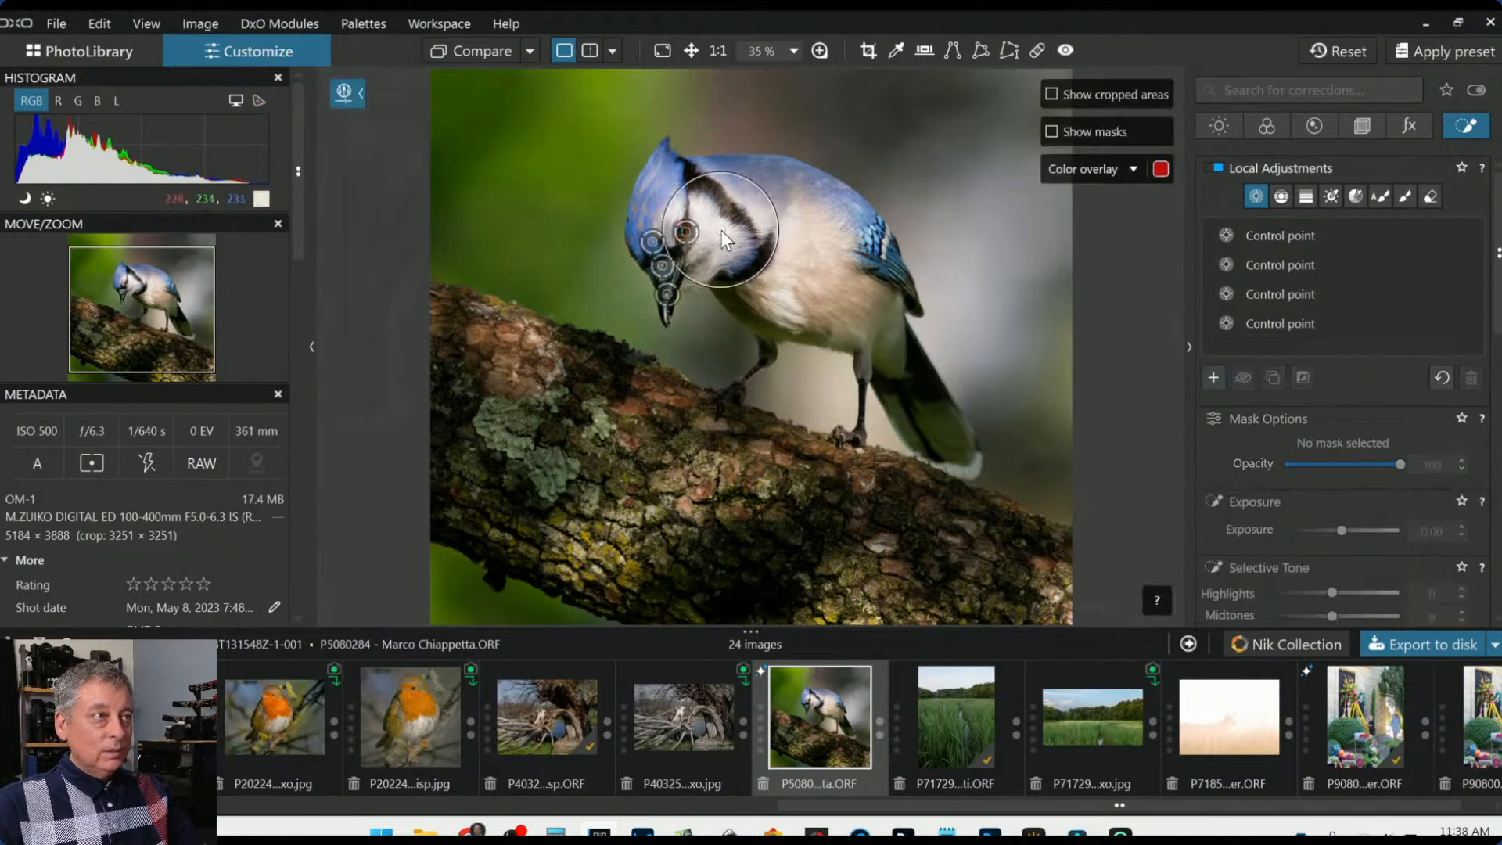
left_click(787, 304)
Set Highlights to -40 for the cheek and breast mask, then deselect it
scroll(1331, 546, "down", 2)
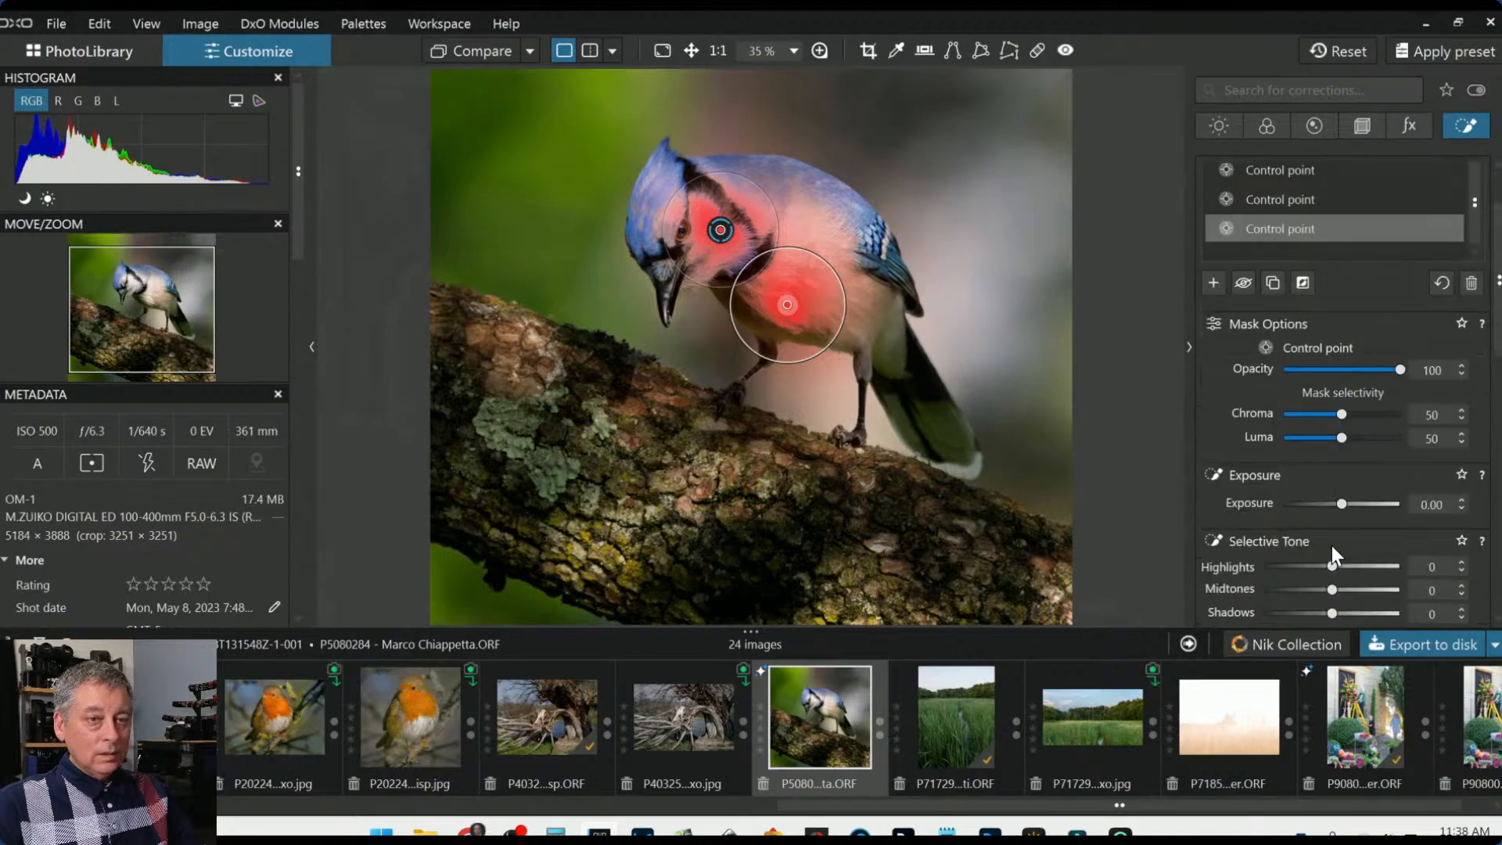
scroll(1331, 546, "down", 2)
left_click(1326, 468)
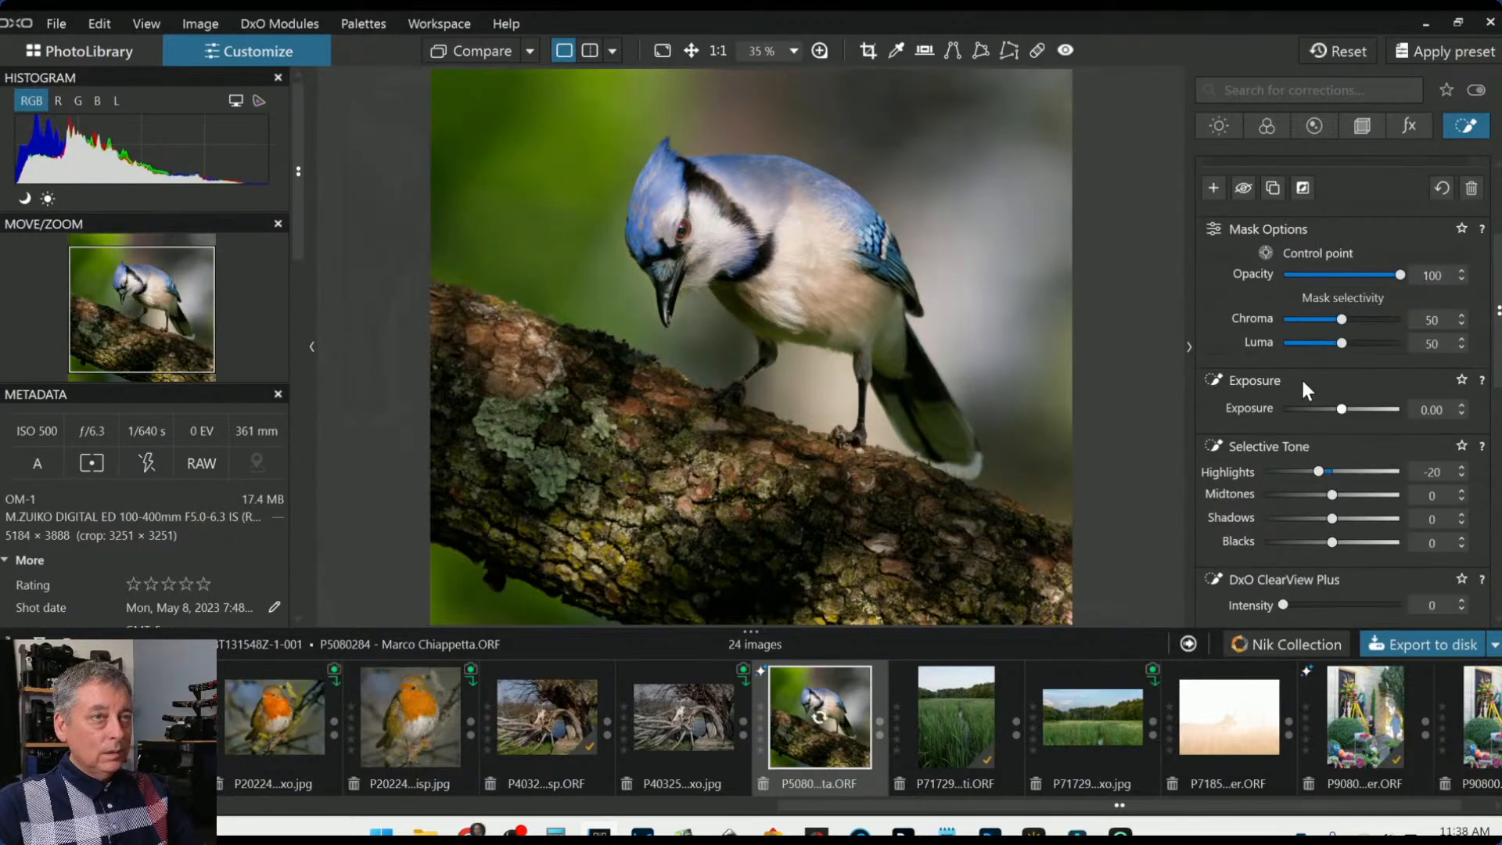
scroll(1258, 363, "up", 4)
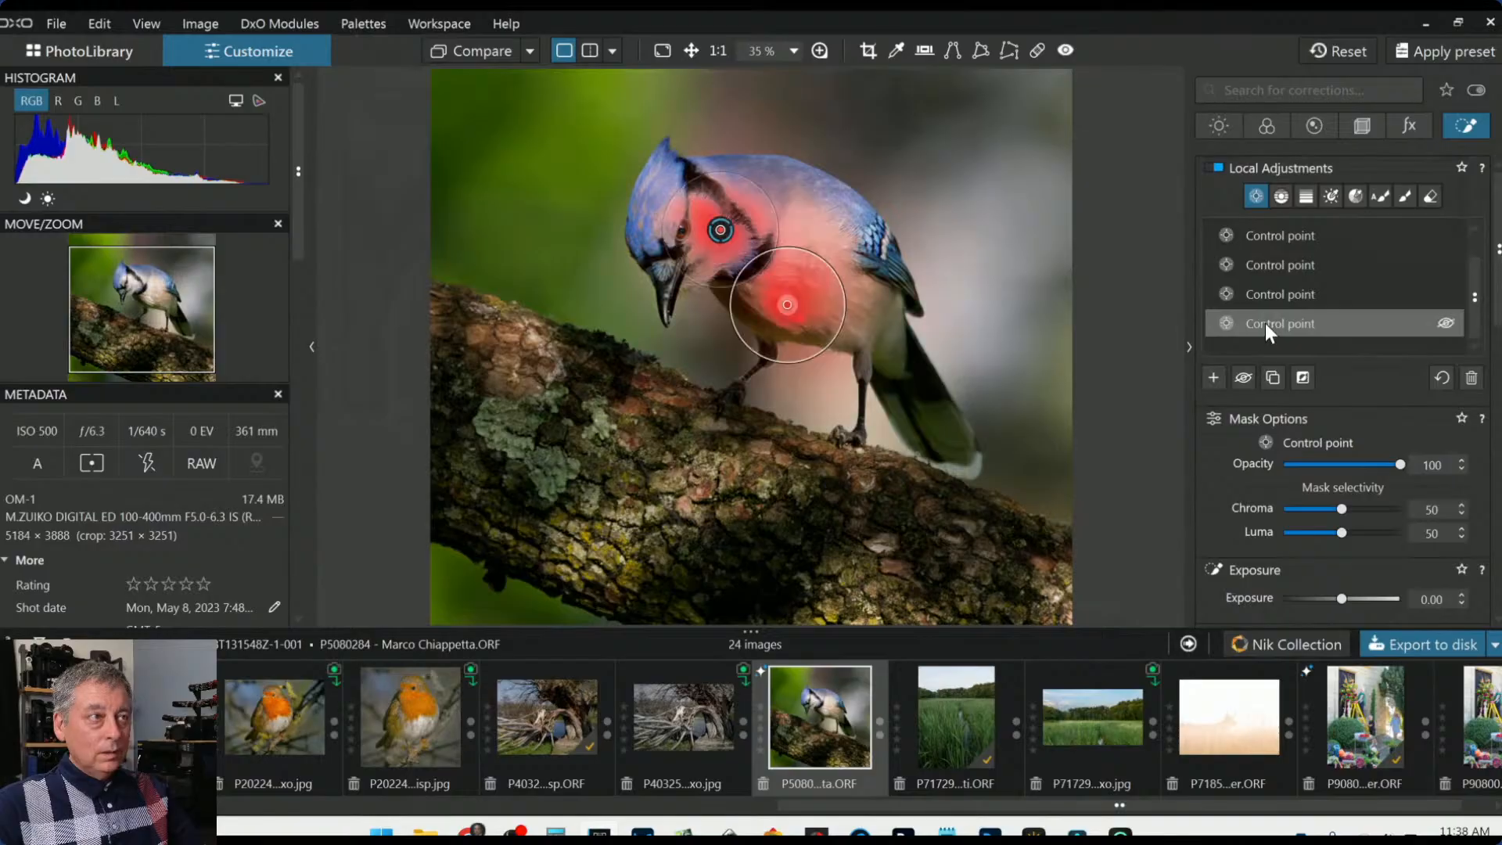
scroll(1250, 512, "down", 4)
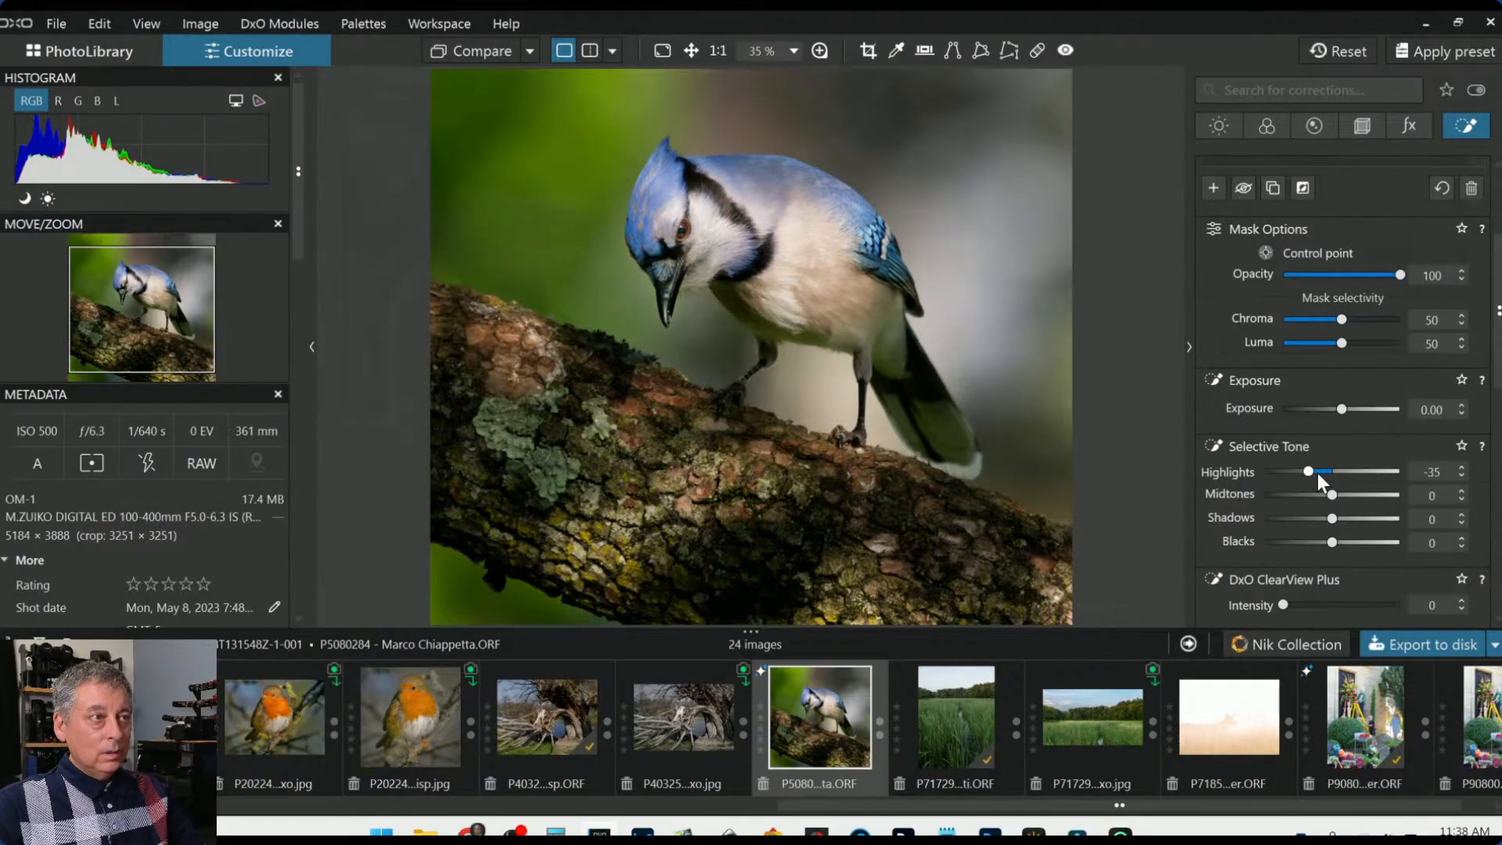
scroll(1317, 472, "down", 1)
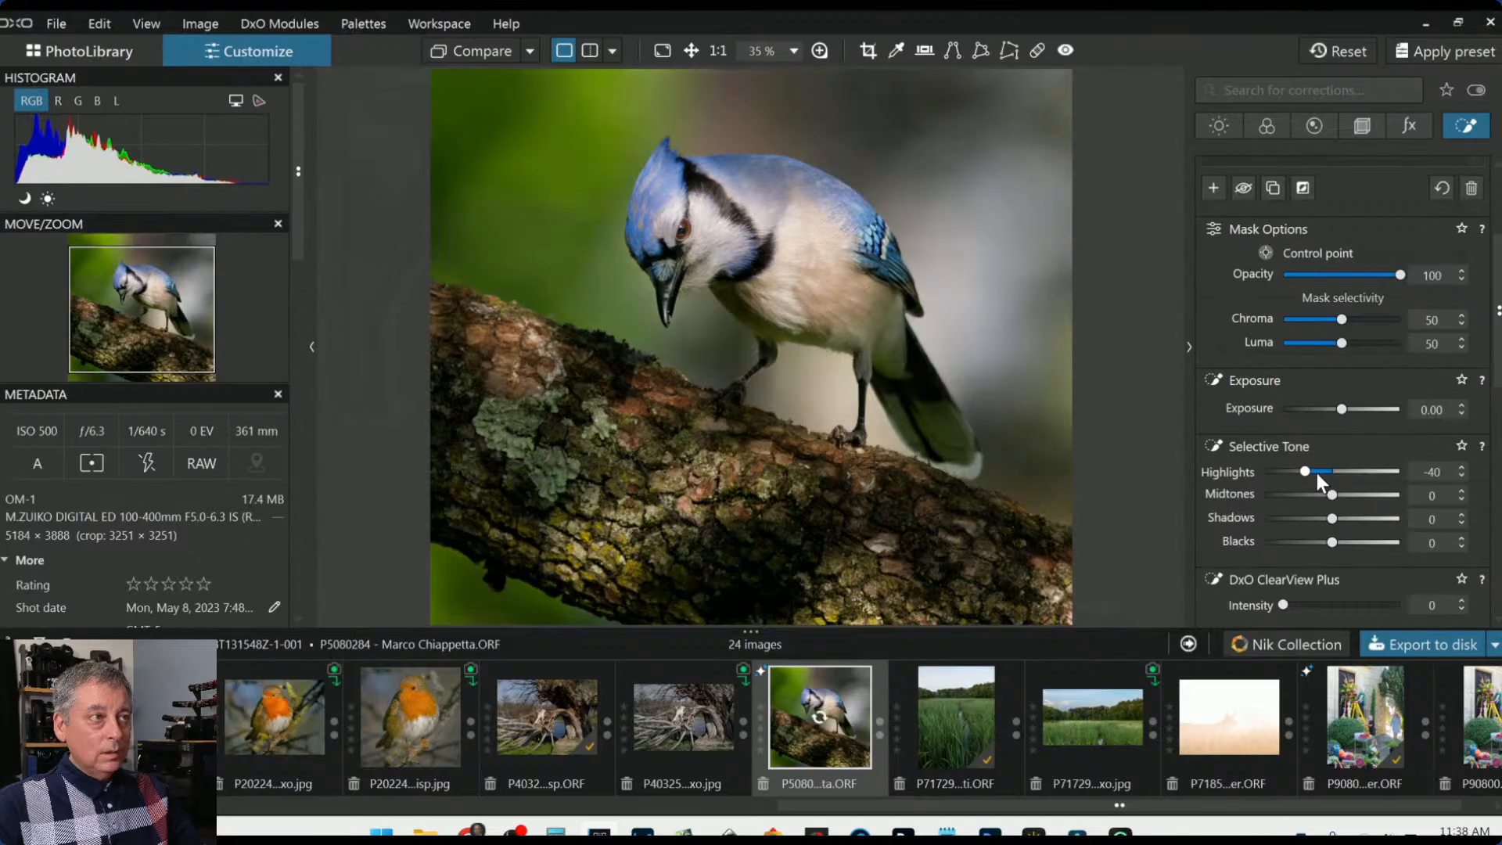
scroll(1110, 463, "down", 1)
left_click(1124, 467)
Add a new control point on the jay's breast and enlarge its circle to surround the whole bird
scroll(1267, 369, "up", 4)
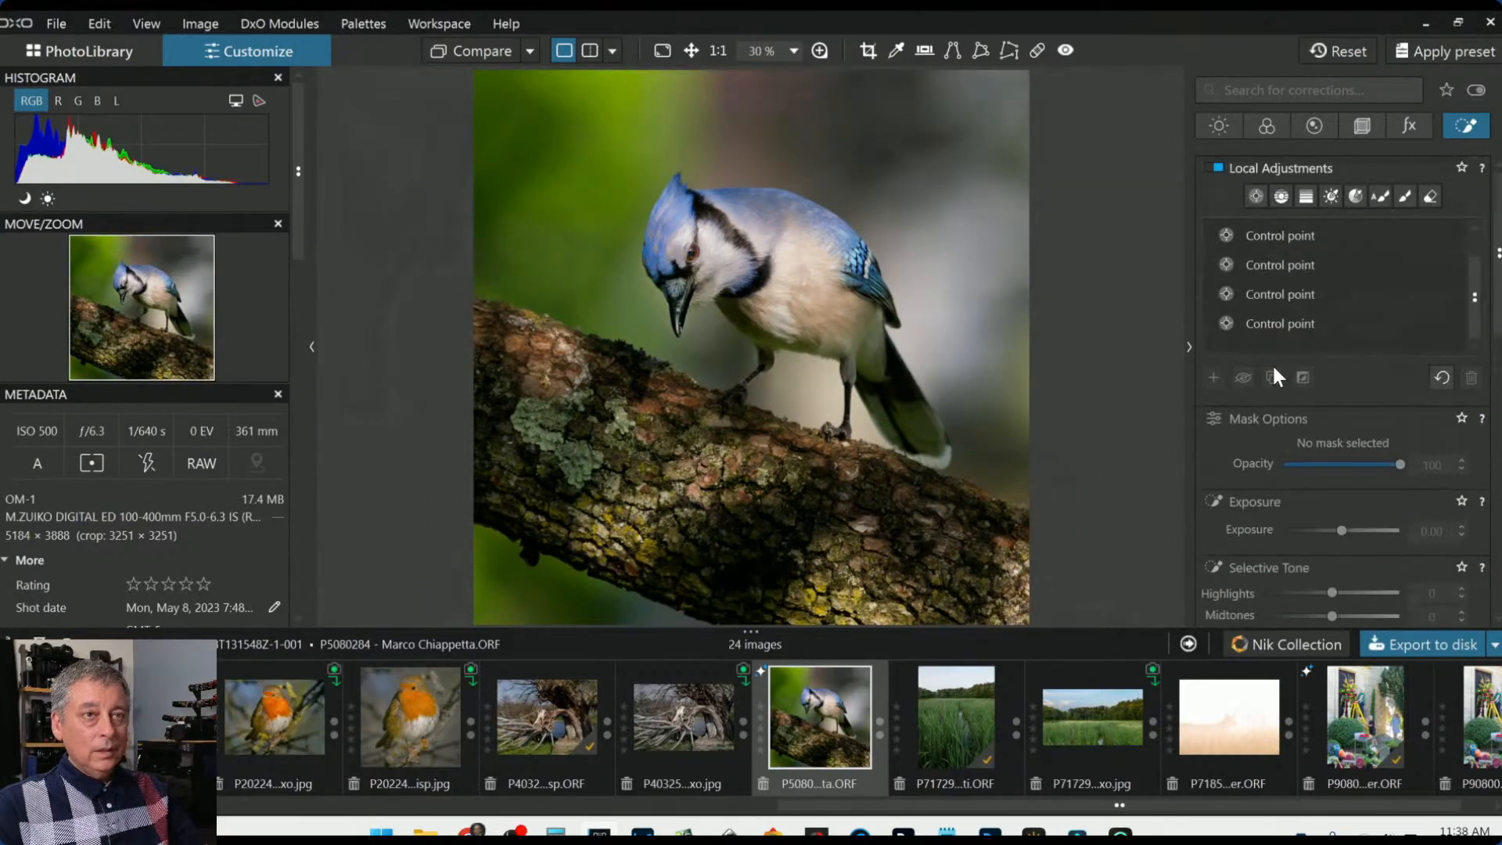
left_click(1256, 198)
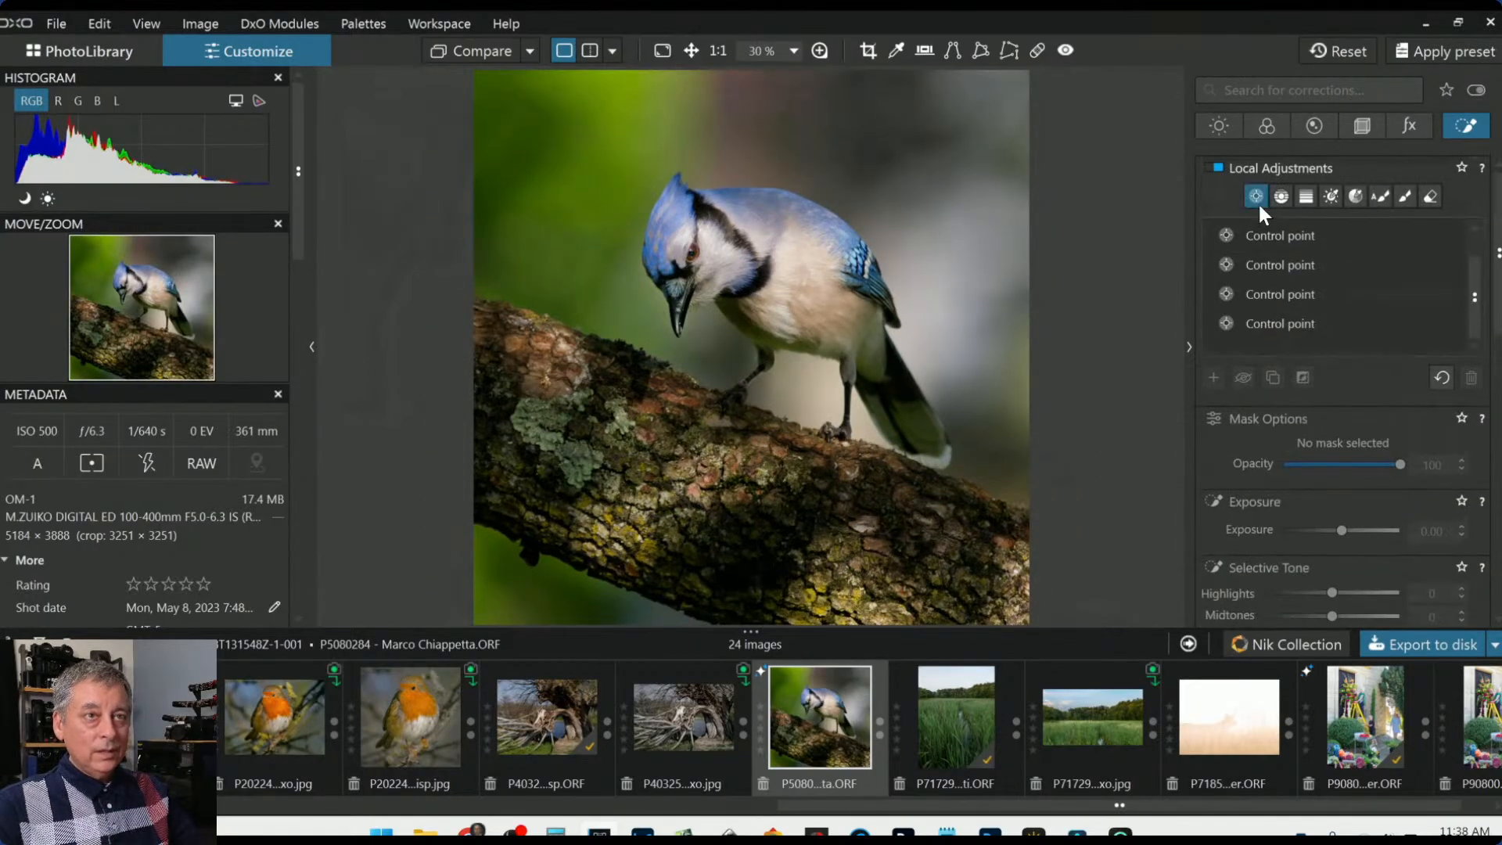
left_click(1214, 378)
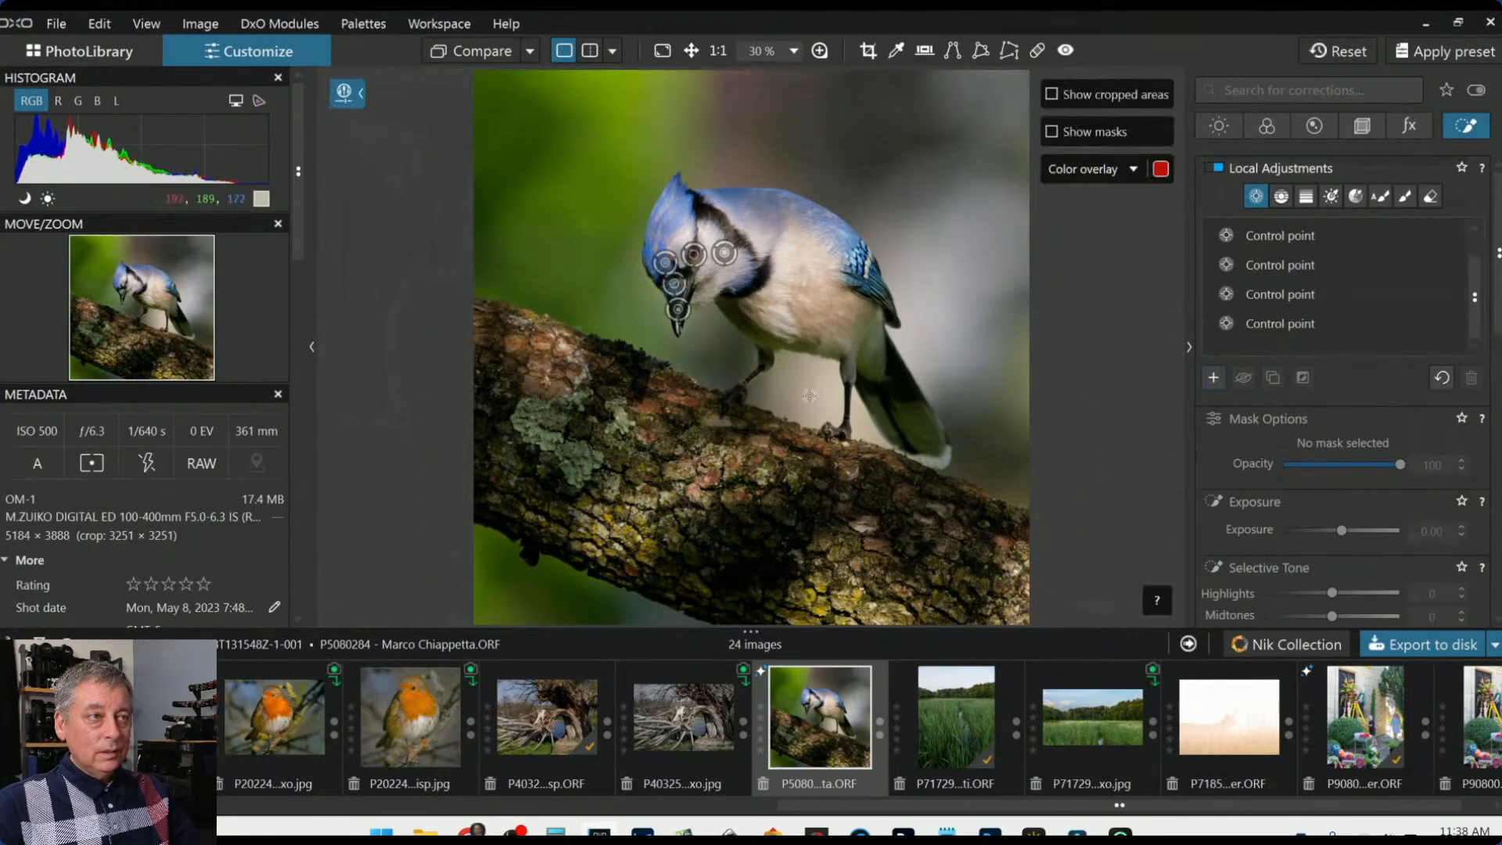
left_click(753, 314)
left_click_drag(784, 293, 950, 61)
Set the large mask's Chroma and Luma selectivity to 0 and invert it to target the surroundings
left_click(1283, 509)
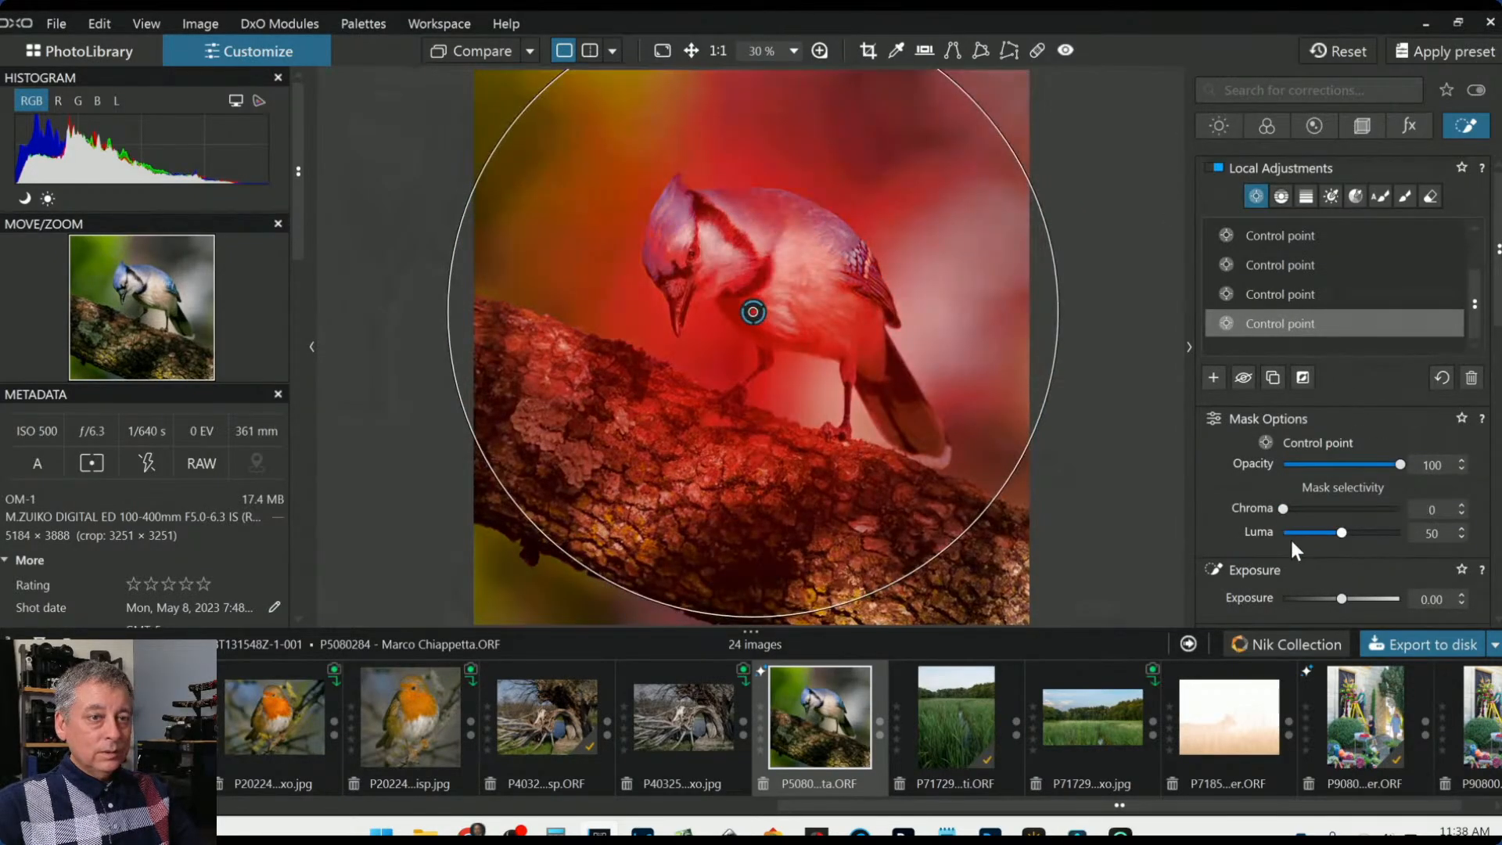
left_click(1284, 532)
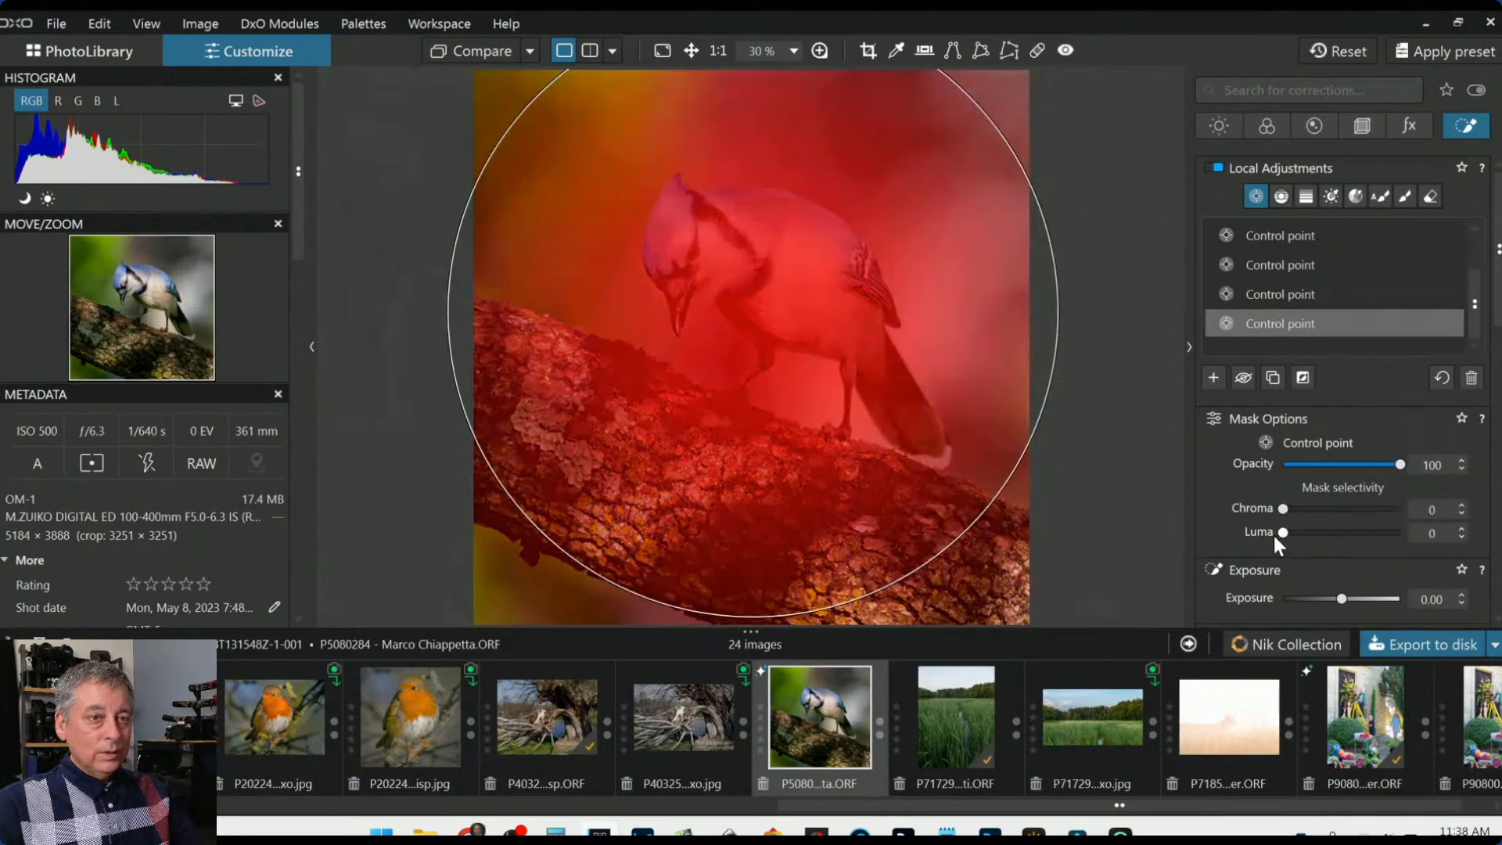
left_click(1301, 379)
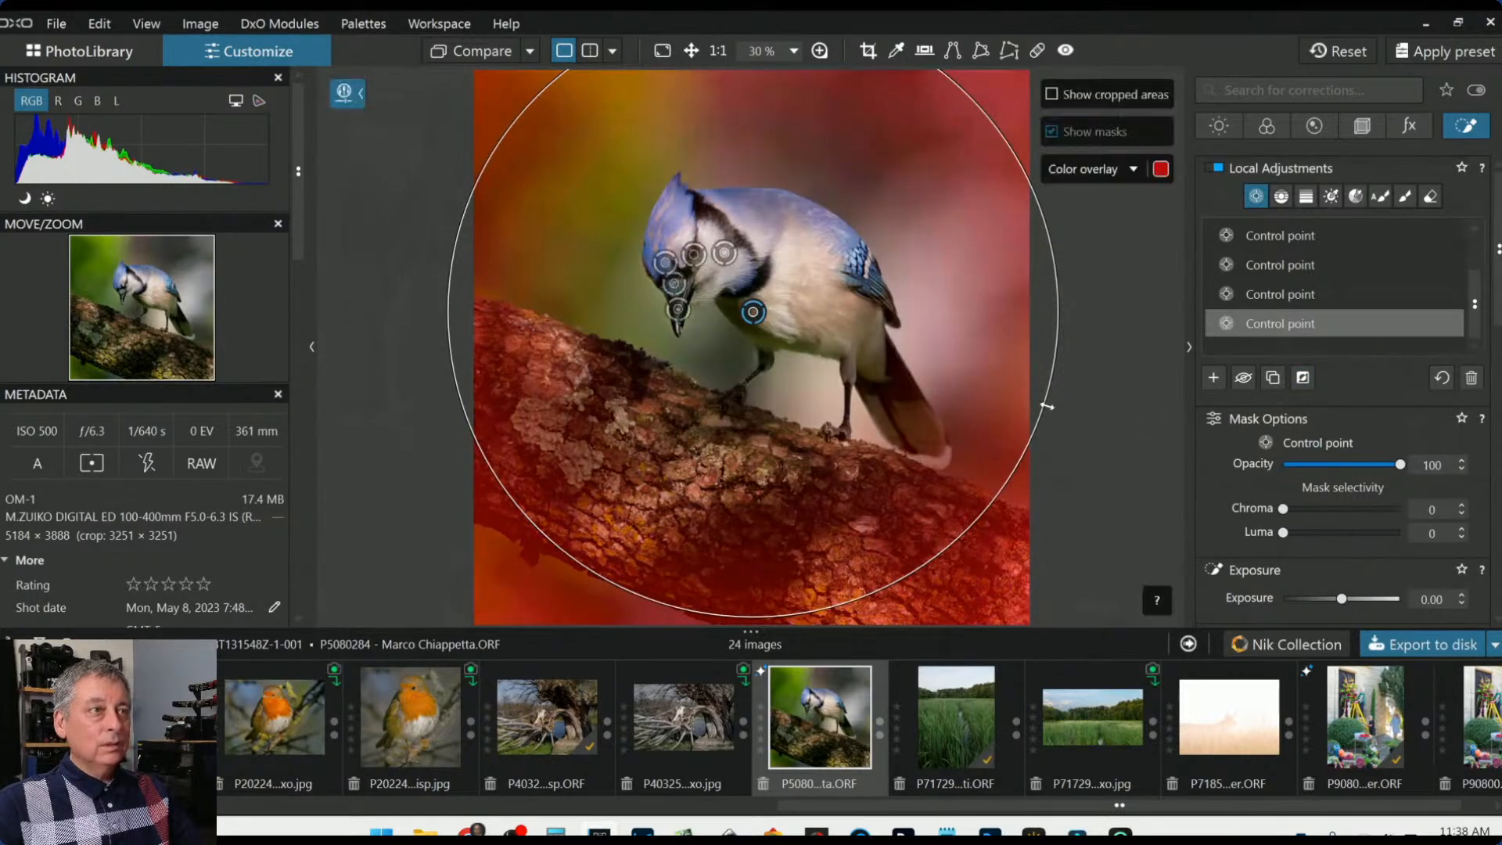
Darken the surroundings with Exposure -1.44 and Blacks -17, then deselect the mask to check the whole photo
scroll(1287, 514, "down", 2)
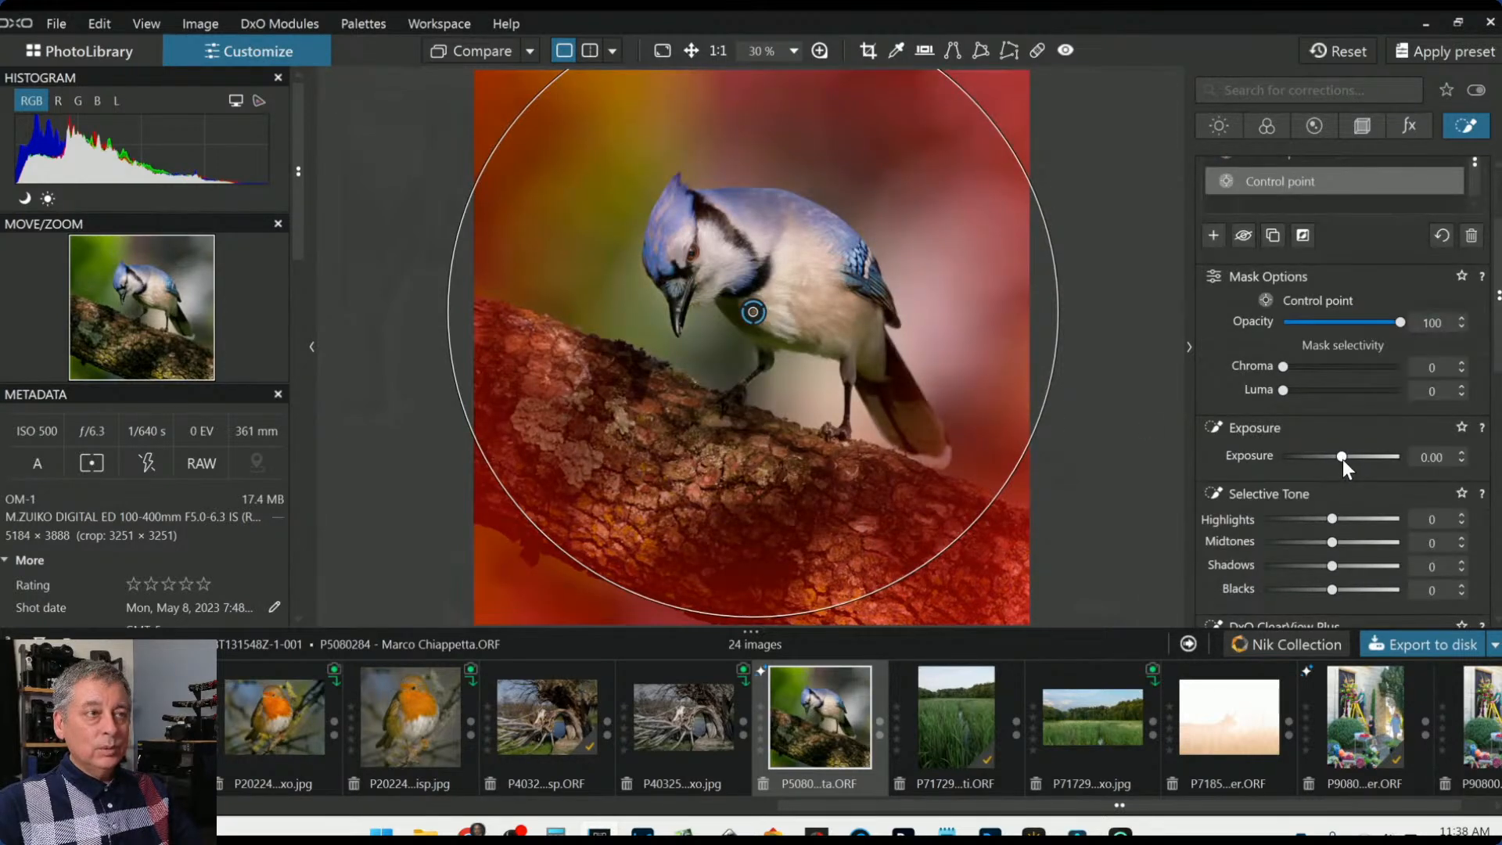
left_click_drag(1342, 458, 1319, 444)
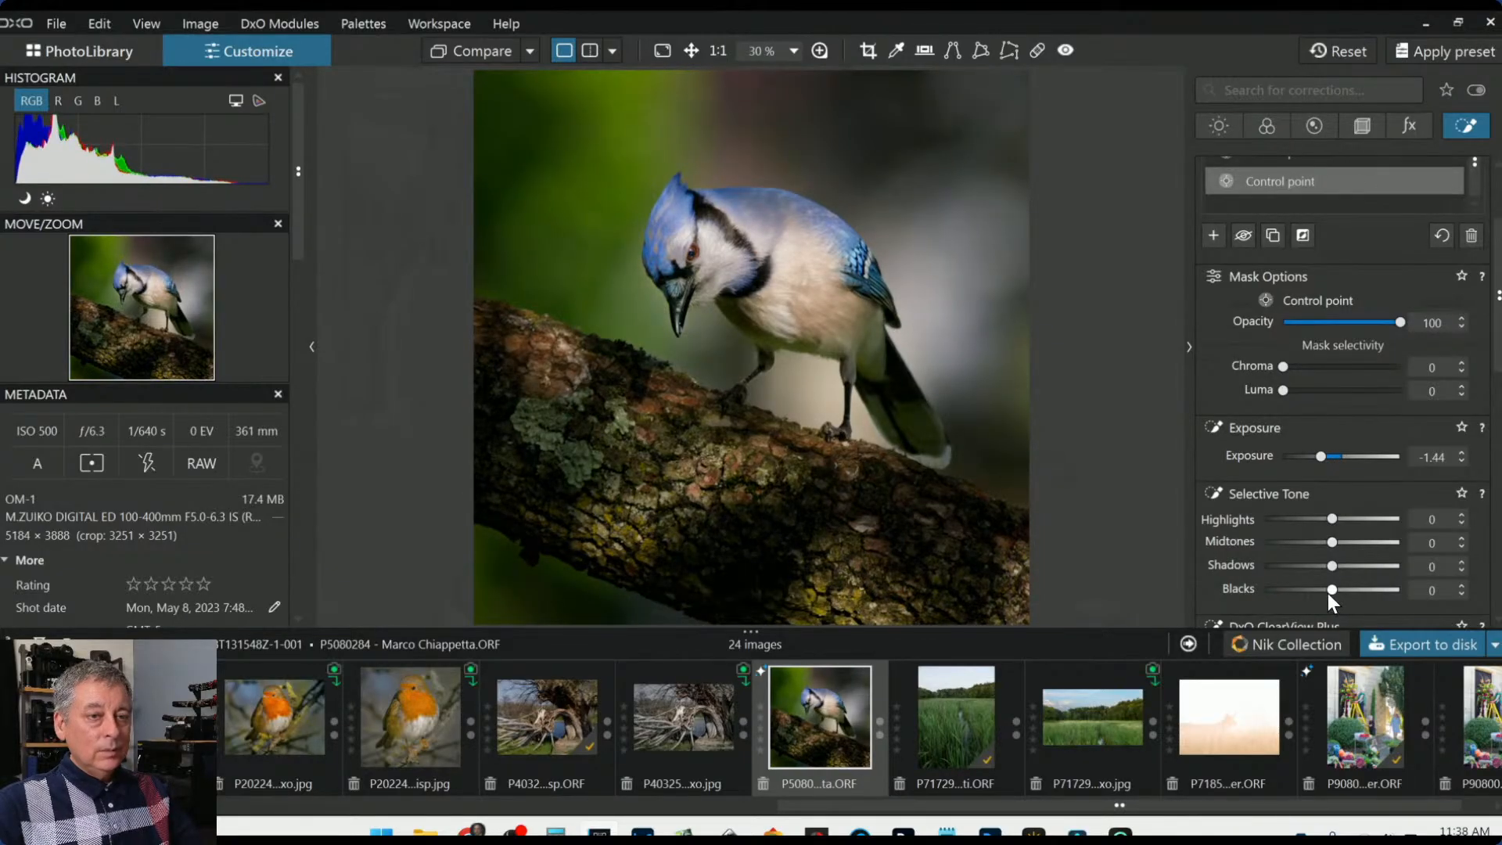
left_click_drag(1329, 589, 1320, 585)
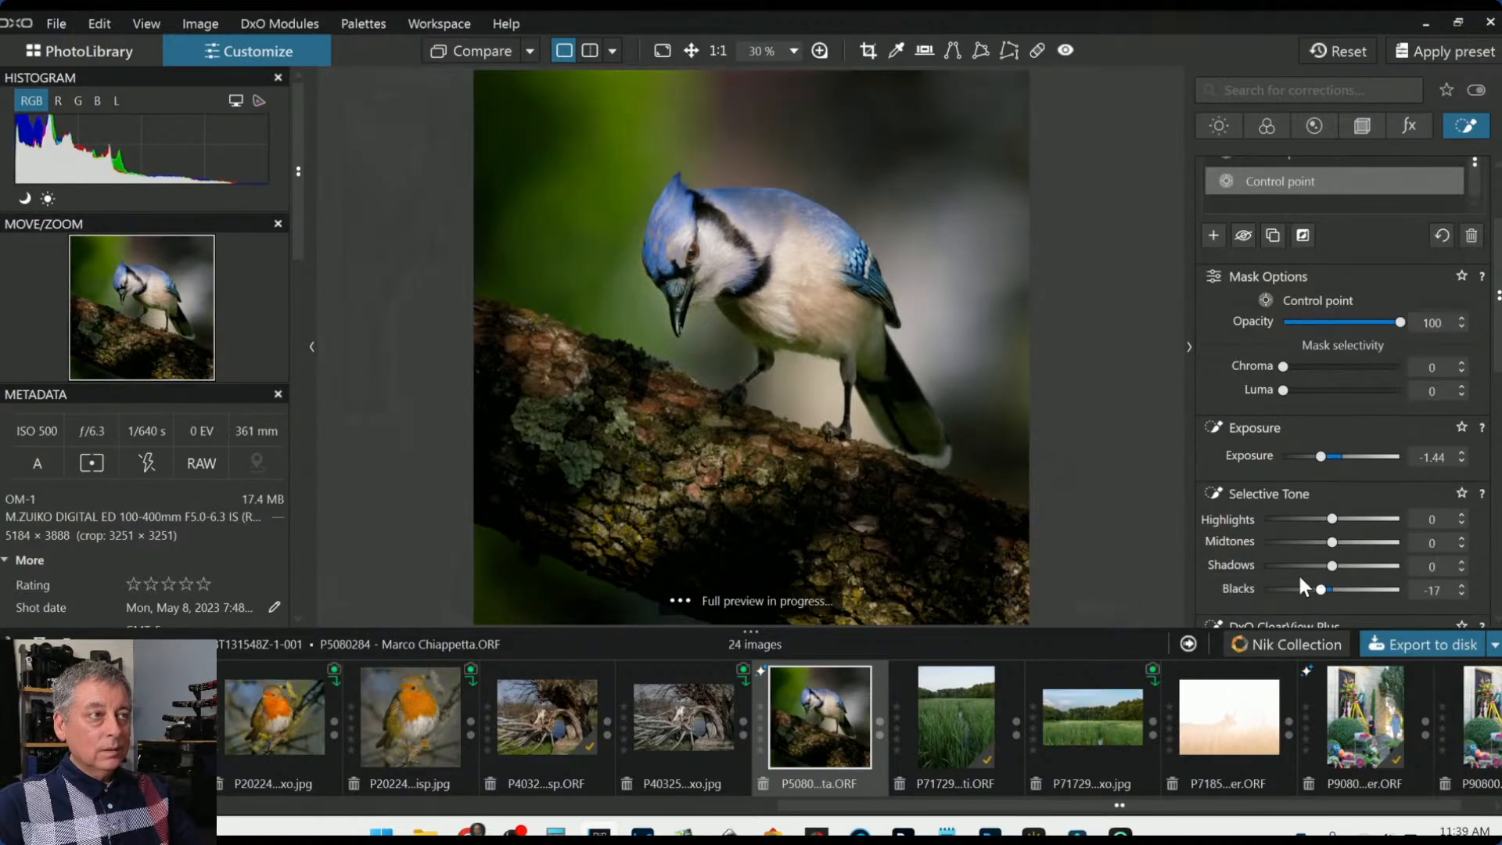
scroll(1032, 479, "down", 1)
left_click(1093, 456)
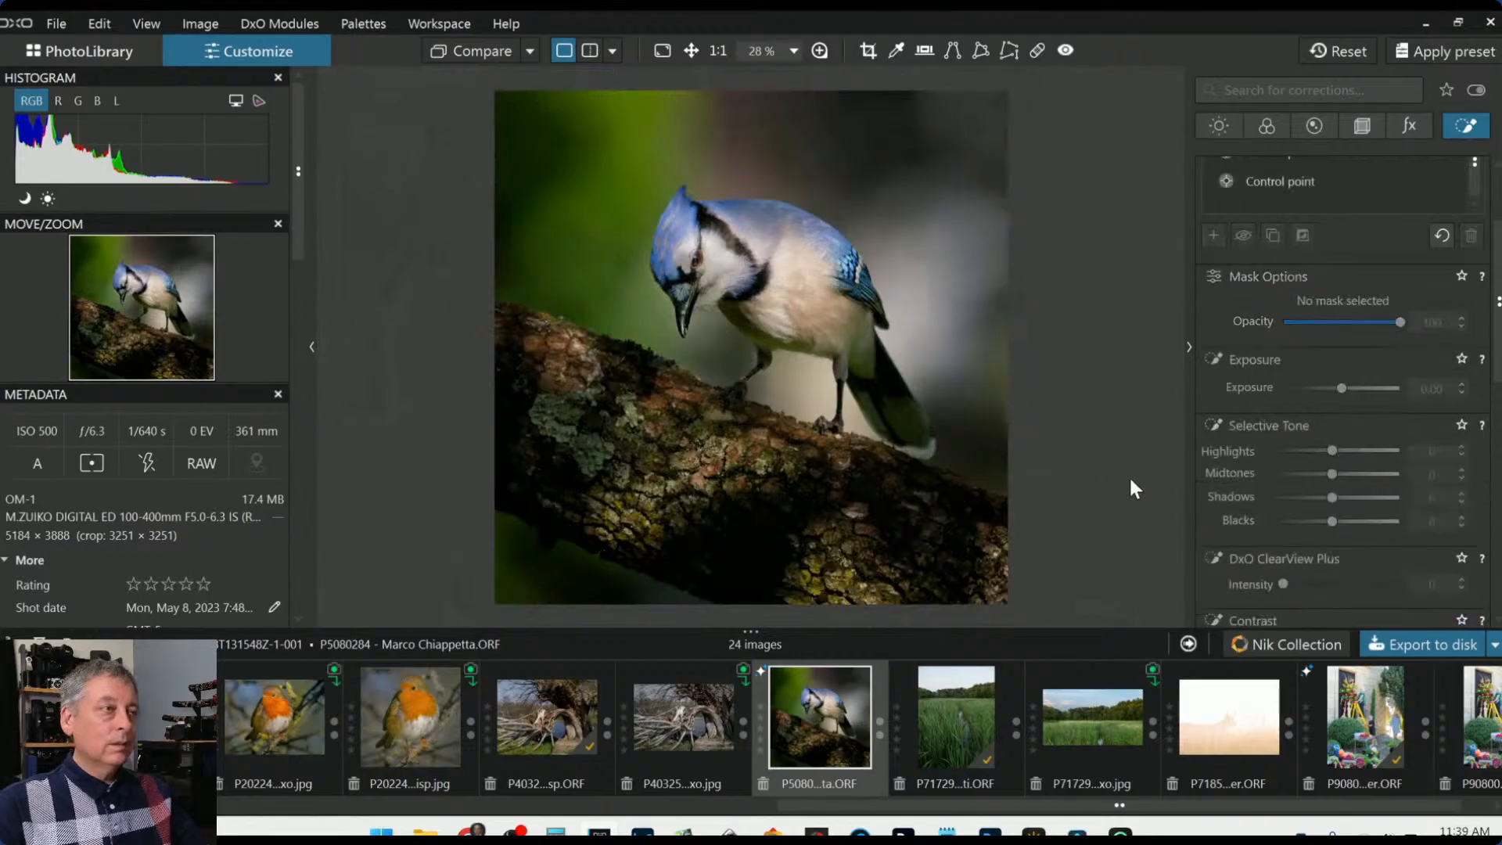
scroll(1132, 478, "up", 1)
Add a new control point on the jay's tail, shrink its circle to fit the tail area and set Luma selectivity to 55
scroll(1297, 293, "up", 3)
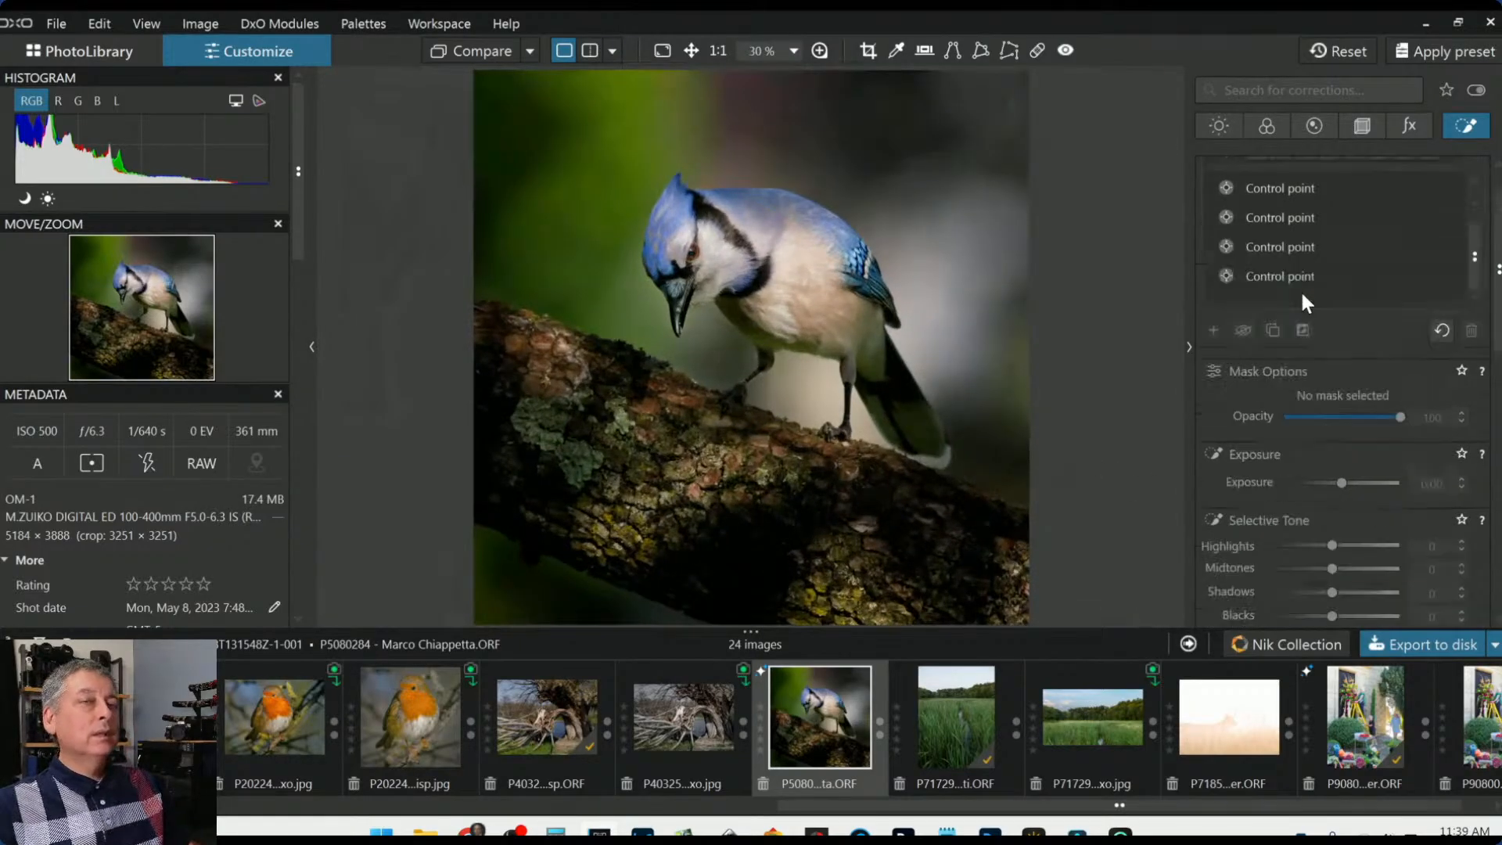
left_click(1256, 196)
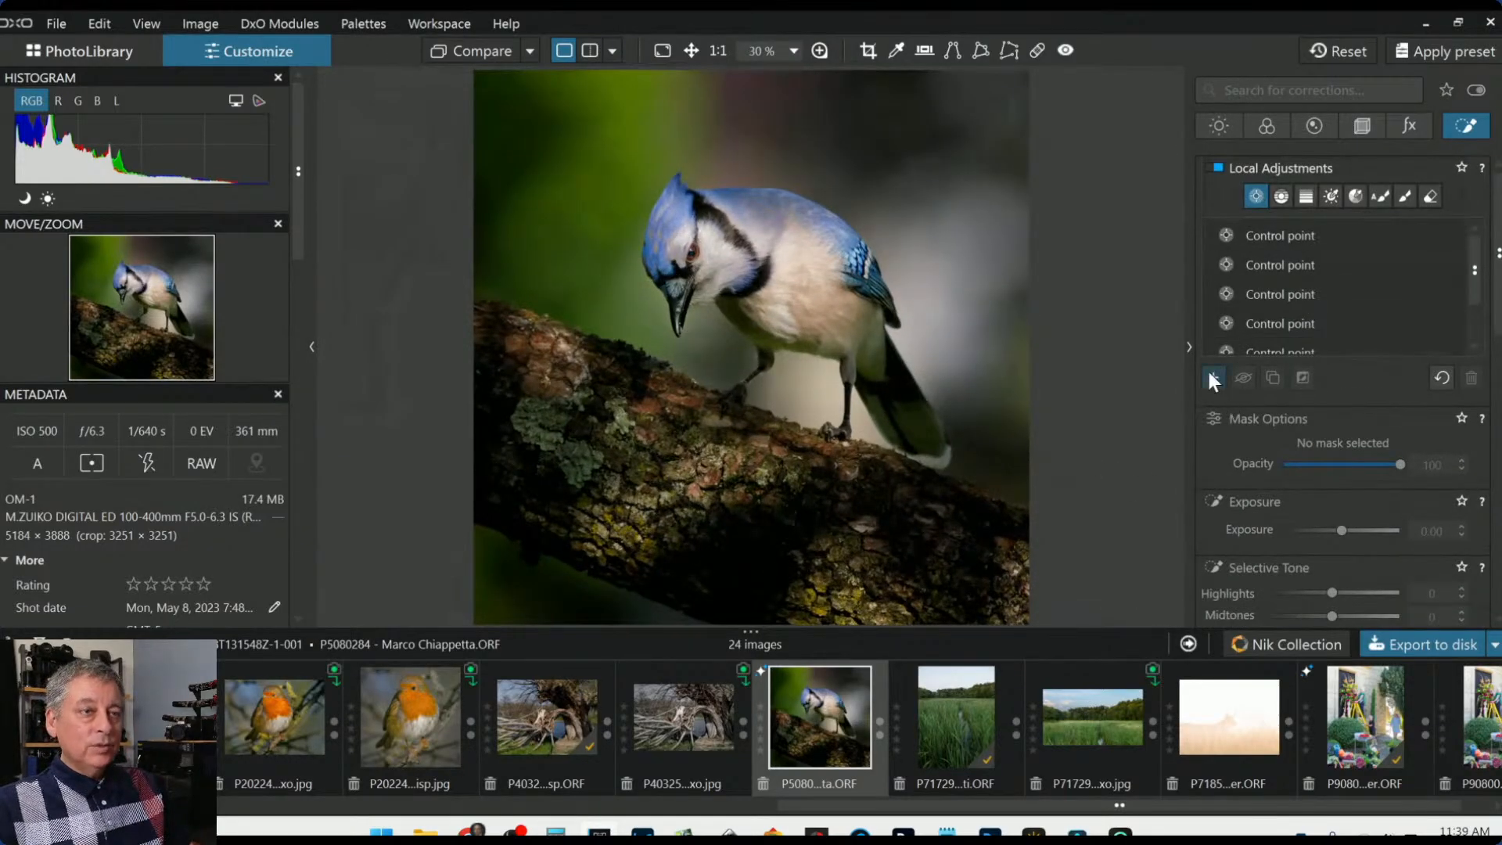
left_click(886, 388)
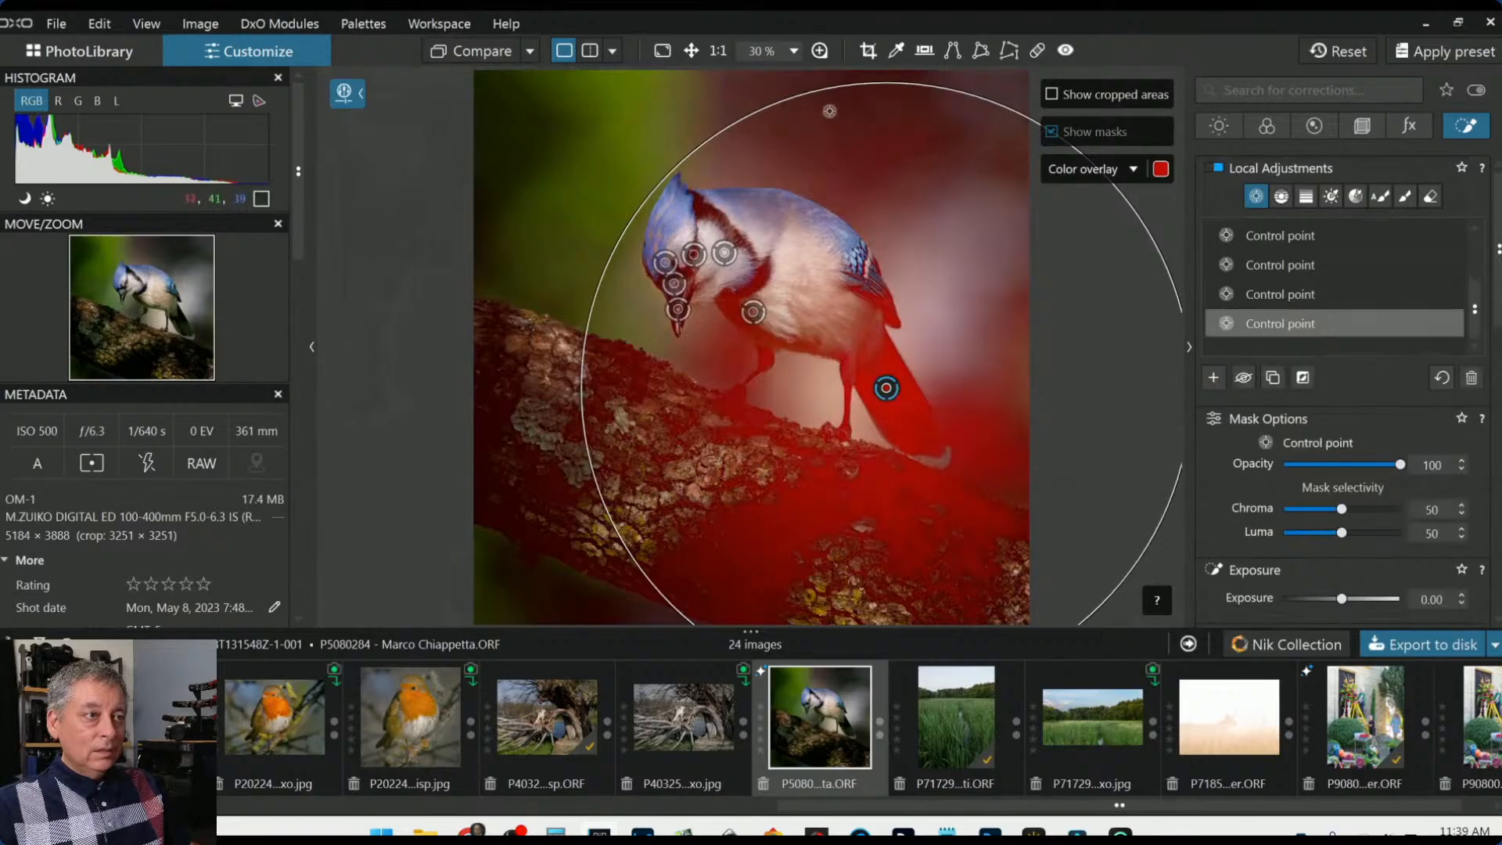
left_click_drag(825, 89, 888, 268)
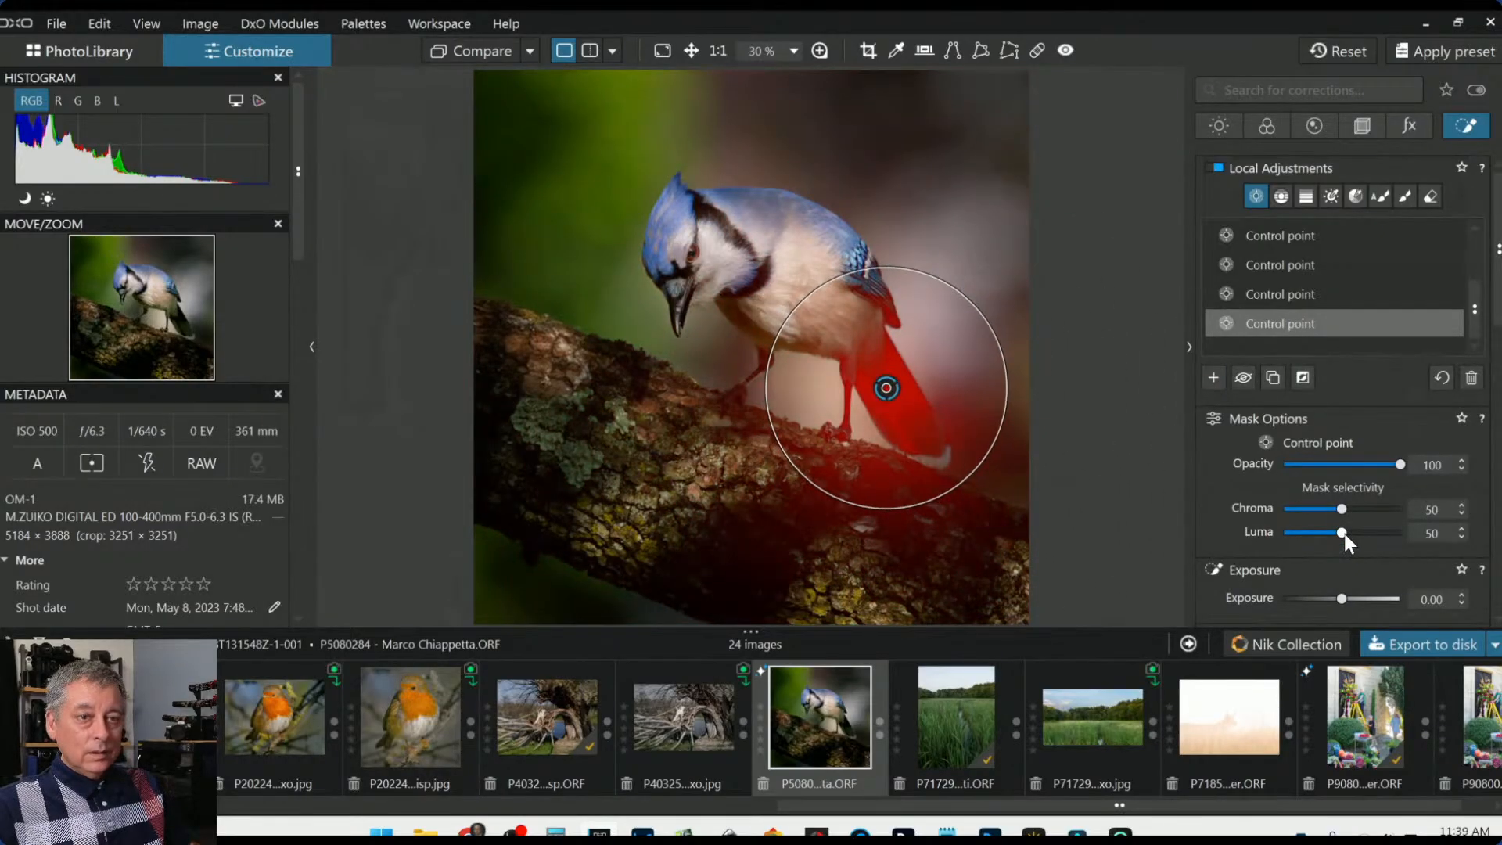
left_click_drag(1344, 534, 1347, 533)
Brighten the tail by setting Exposure to 0.30 and Shadows to 34
scroll(1306, 566, "down", 1)
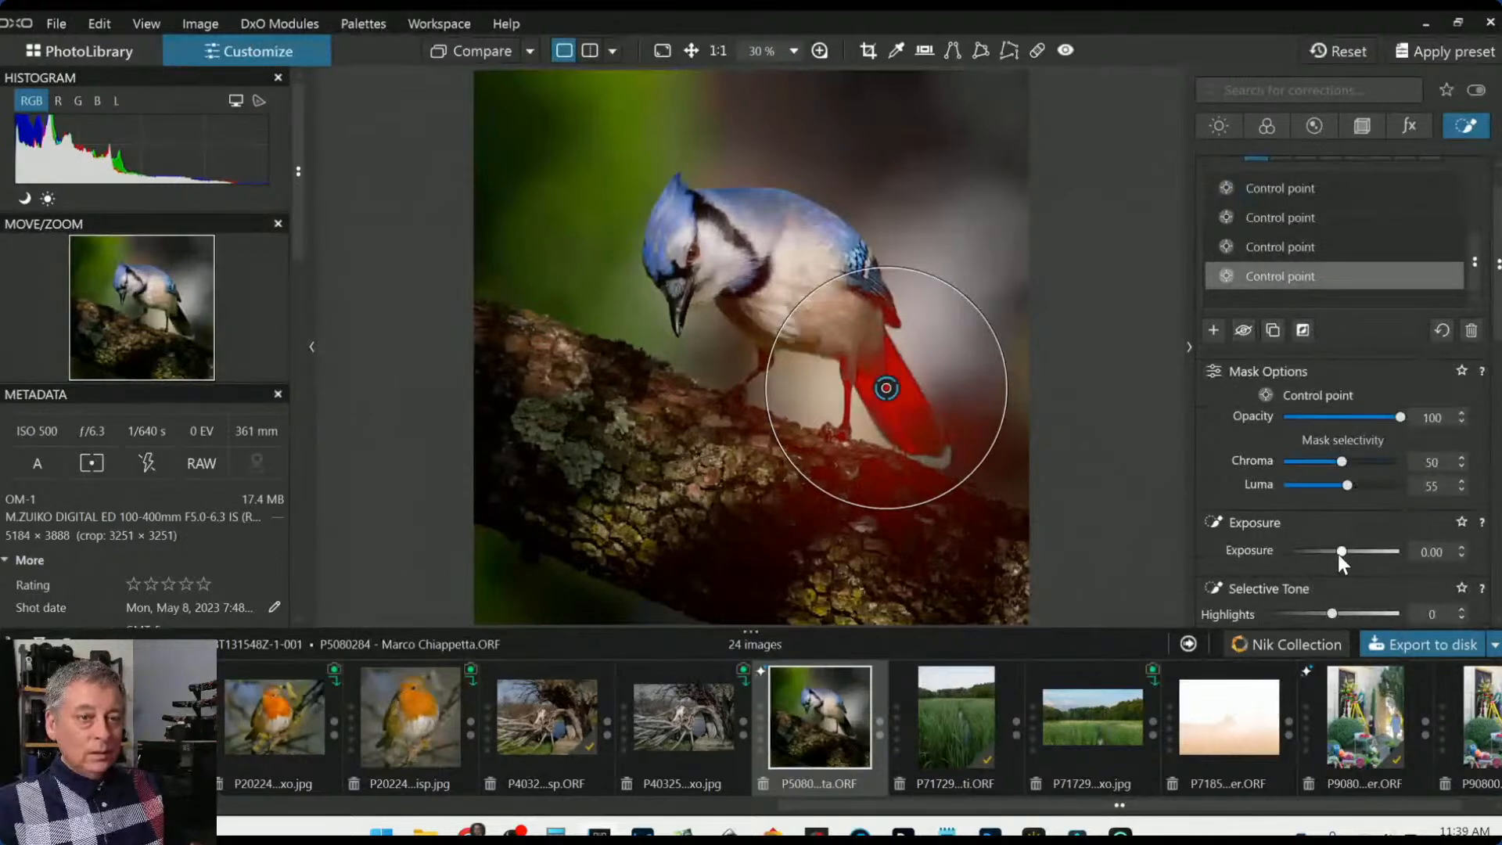
left_click_drag(1342, 552, 1355, 519)
scroll(1283, 558, "down", 2)
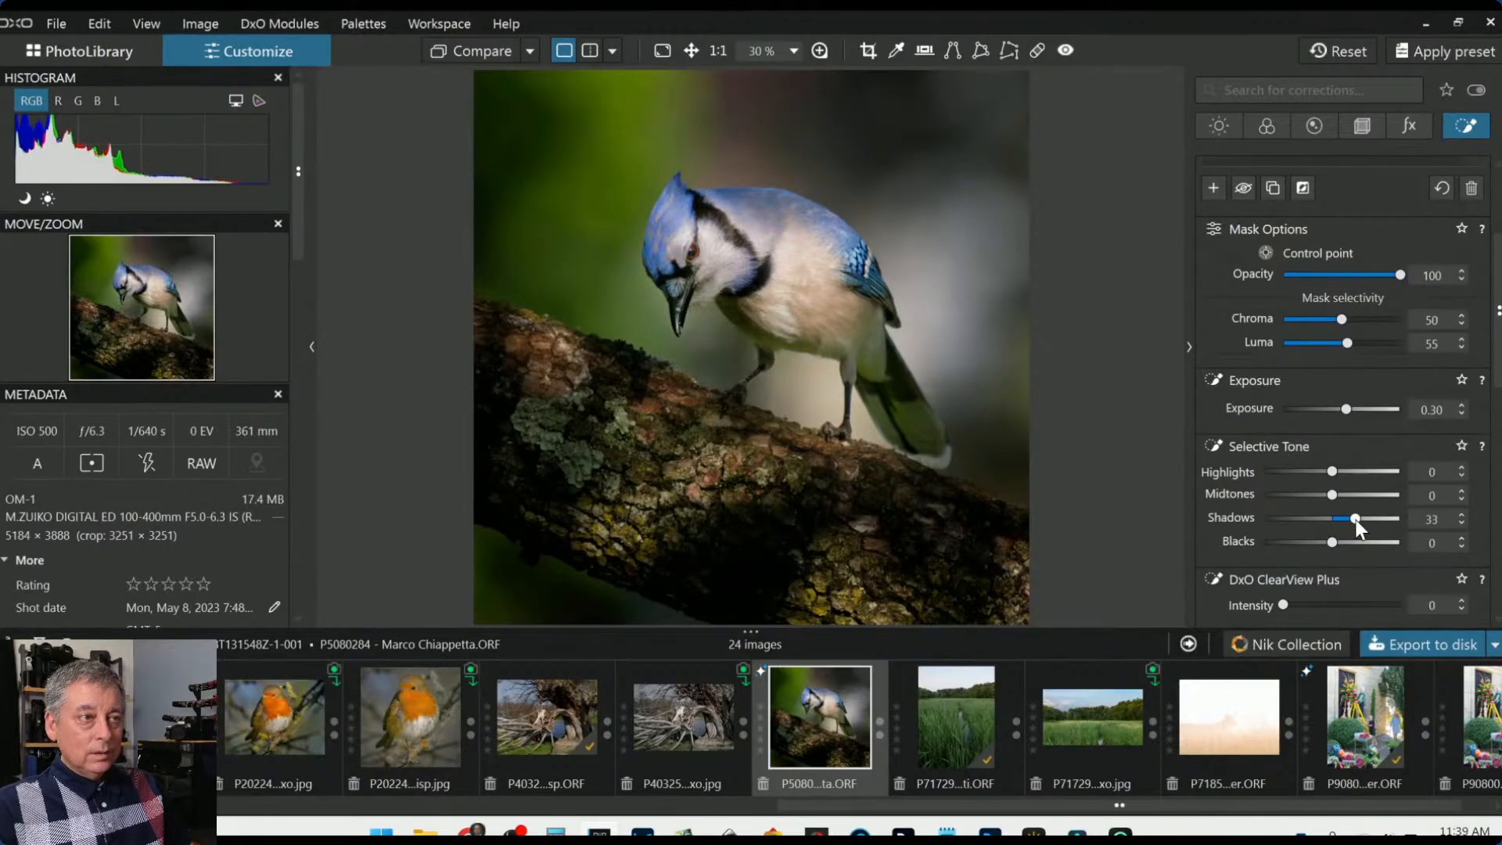
scroll(1260, 536, "down", 4)
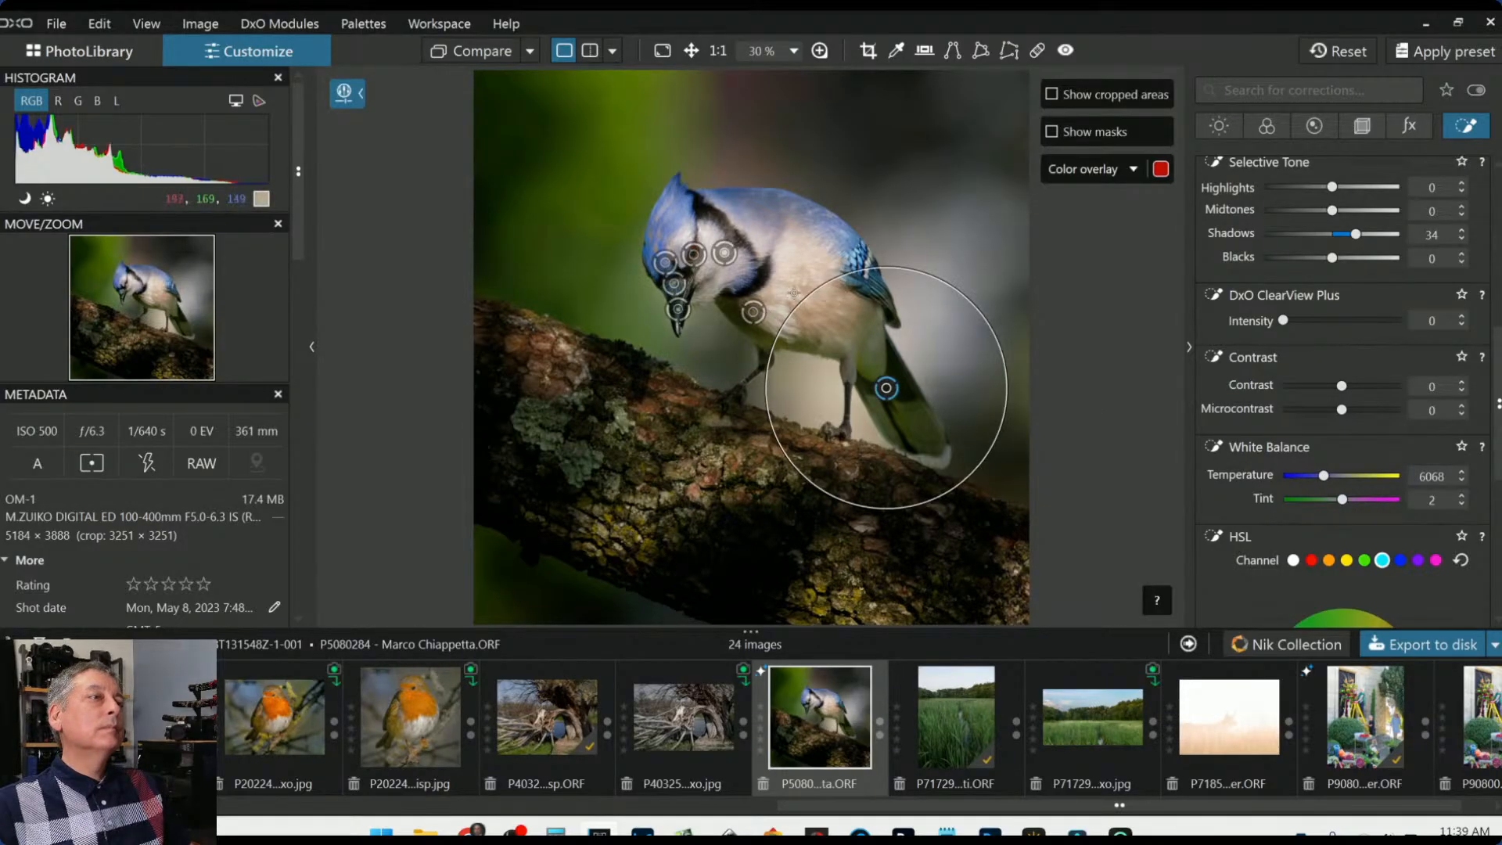
Select the cheek and breast mask, add another control point on the pale shoulder feathers and shrink its circle to that area
left_click(753, 313)
left_click(726, 255)
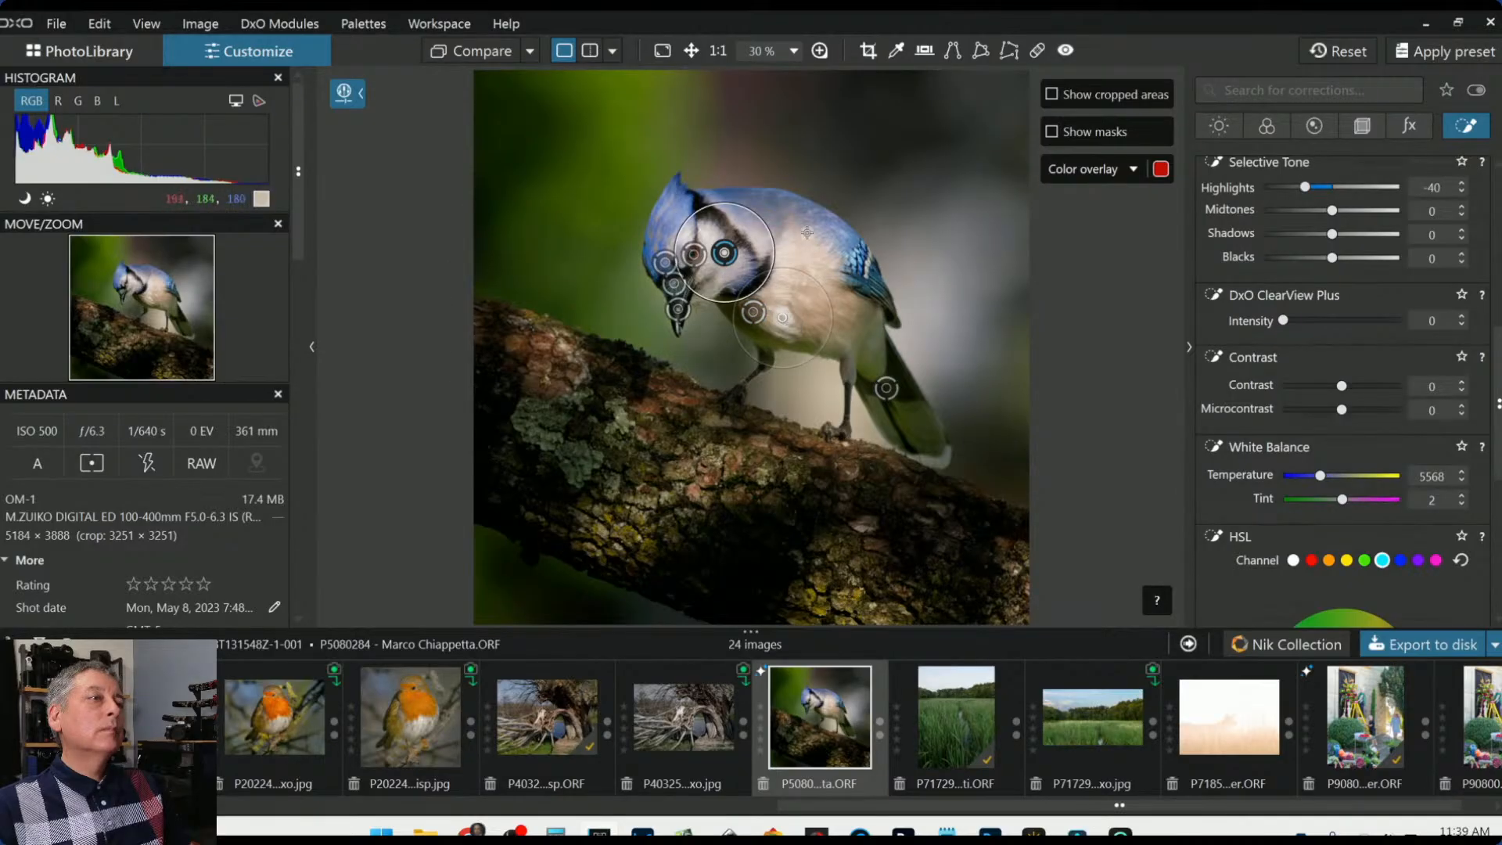
scroll(767, 235, "up", 2)
scroll(806, 233, "up", 1)
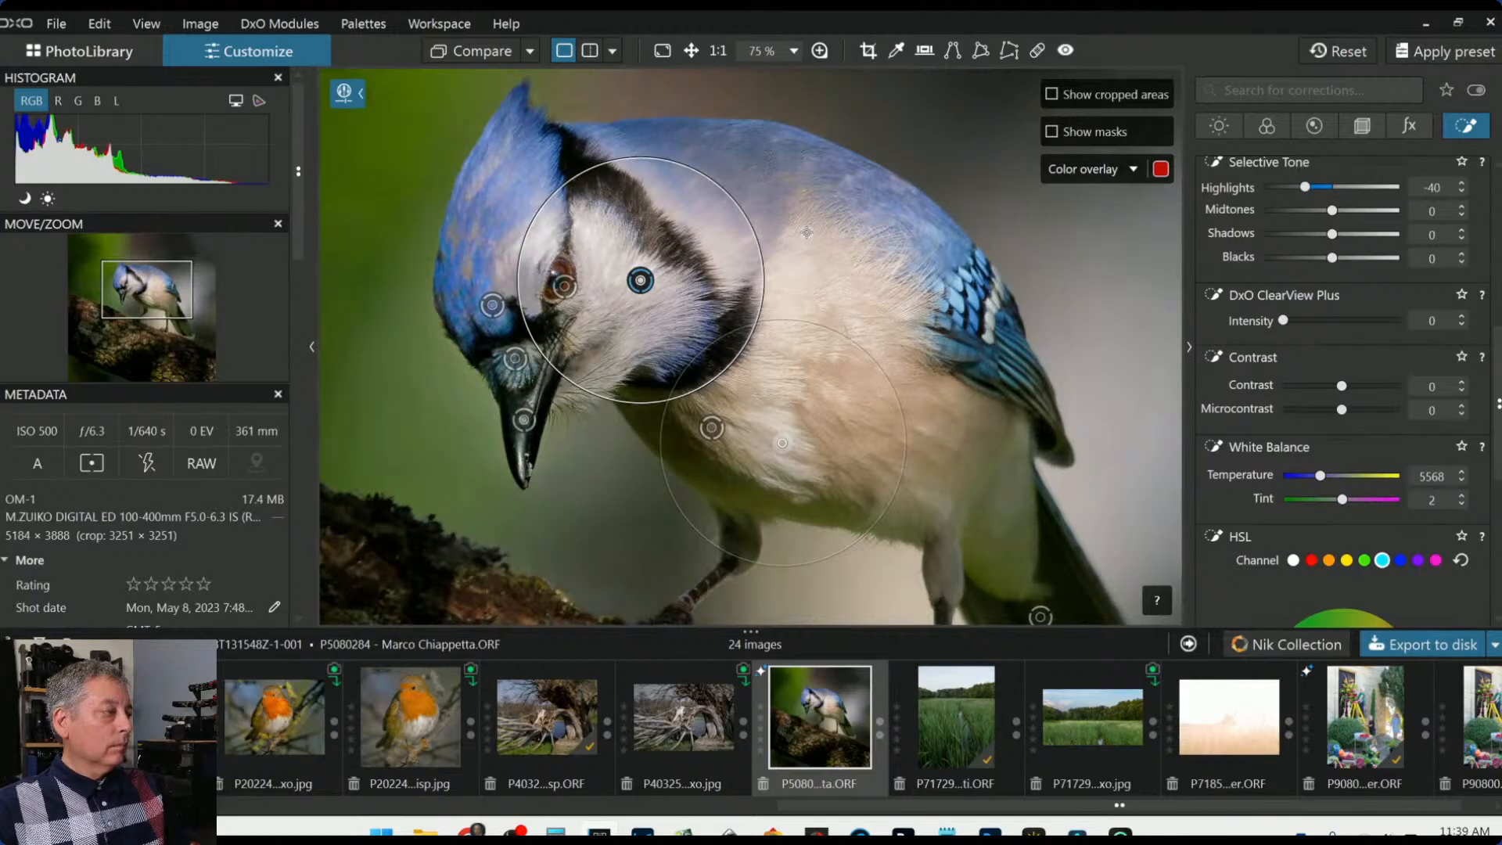
left_click(798, 274)
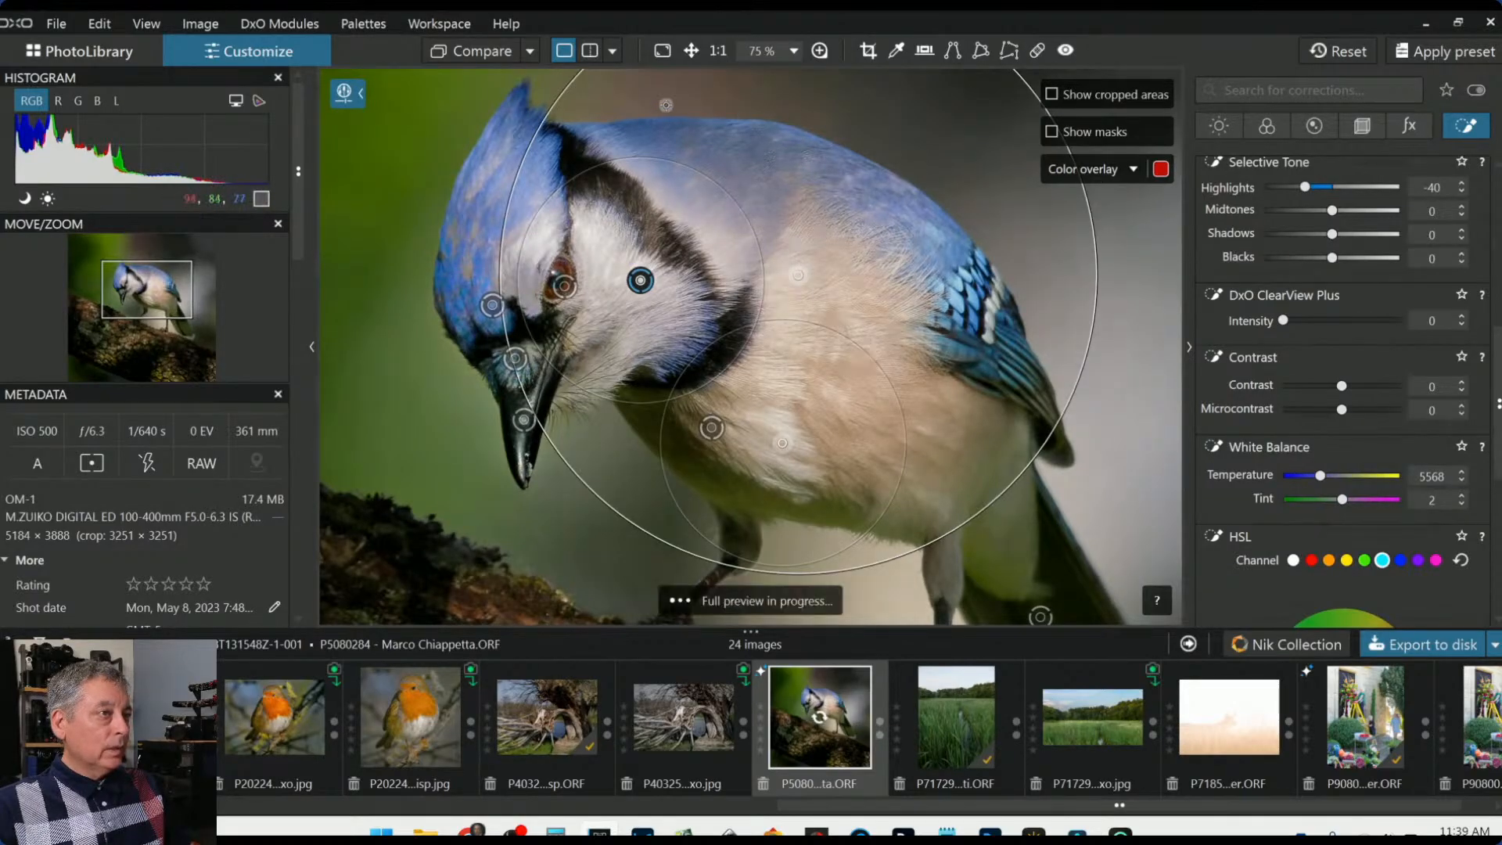
left_click_drag(560, 83, 719, 212)
key("ctrl+z")
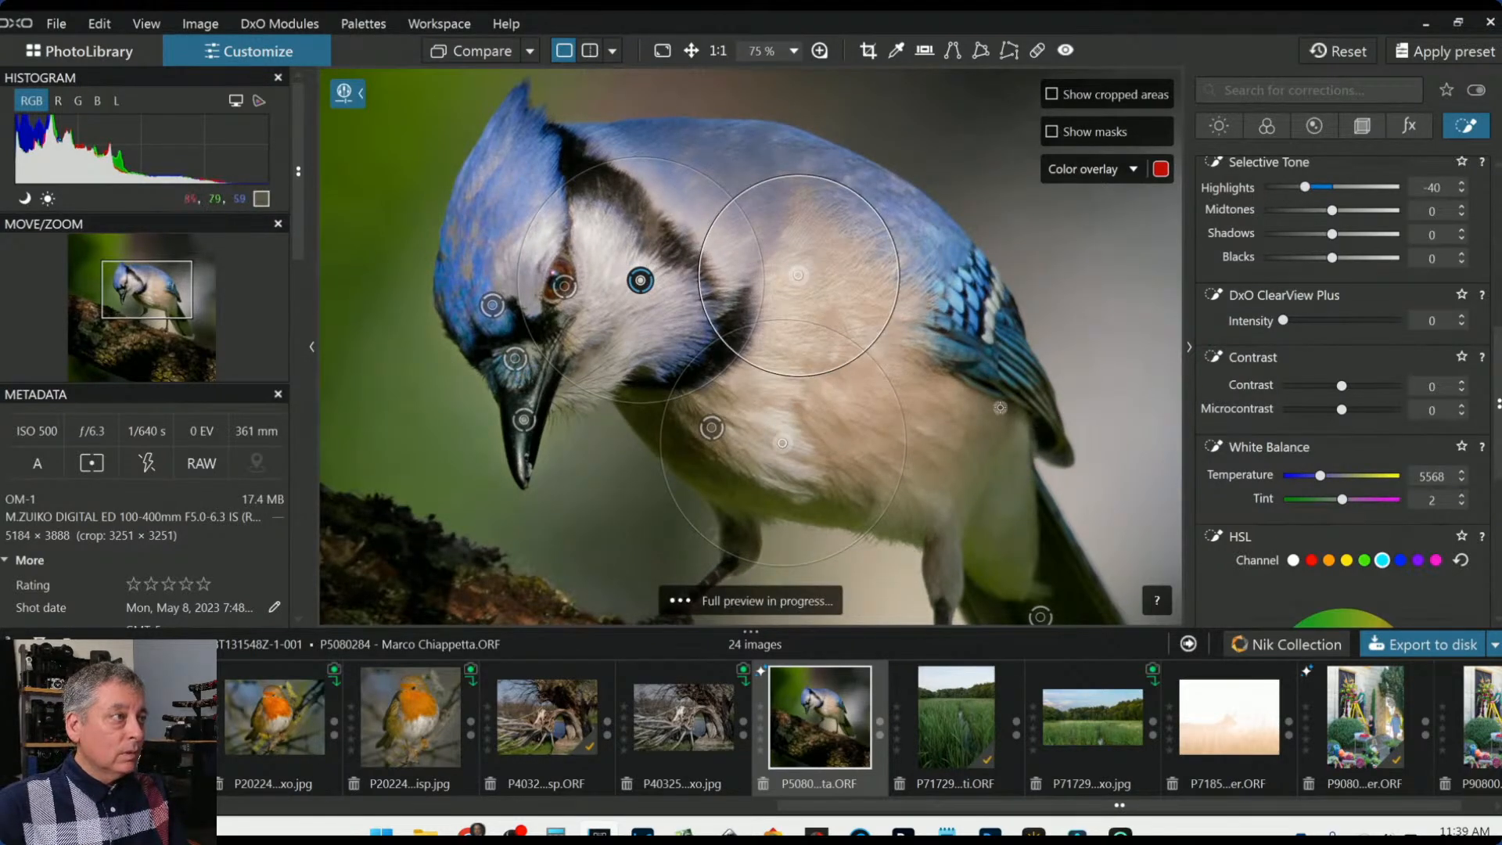
Deselect the mask and review the local adjustments across the whole photo
key("Escape")
scroll(1000, 408, "down", 3)
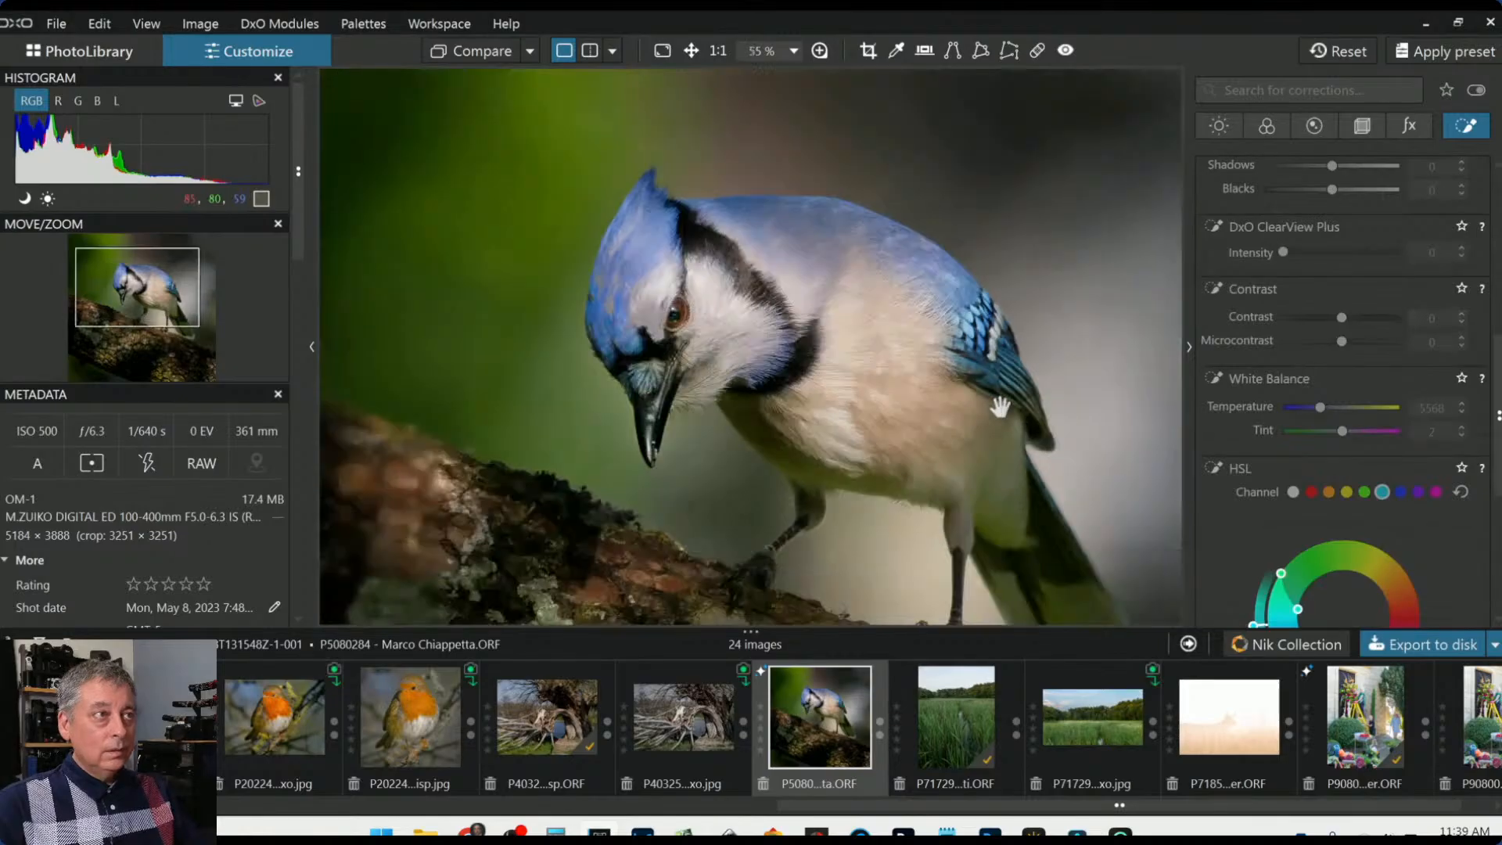
scroll(1000, 408, "down", 3)
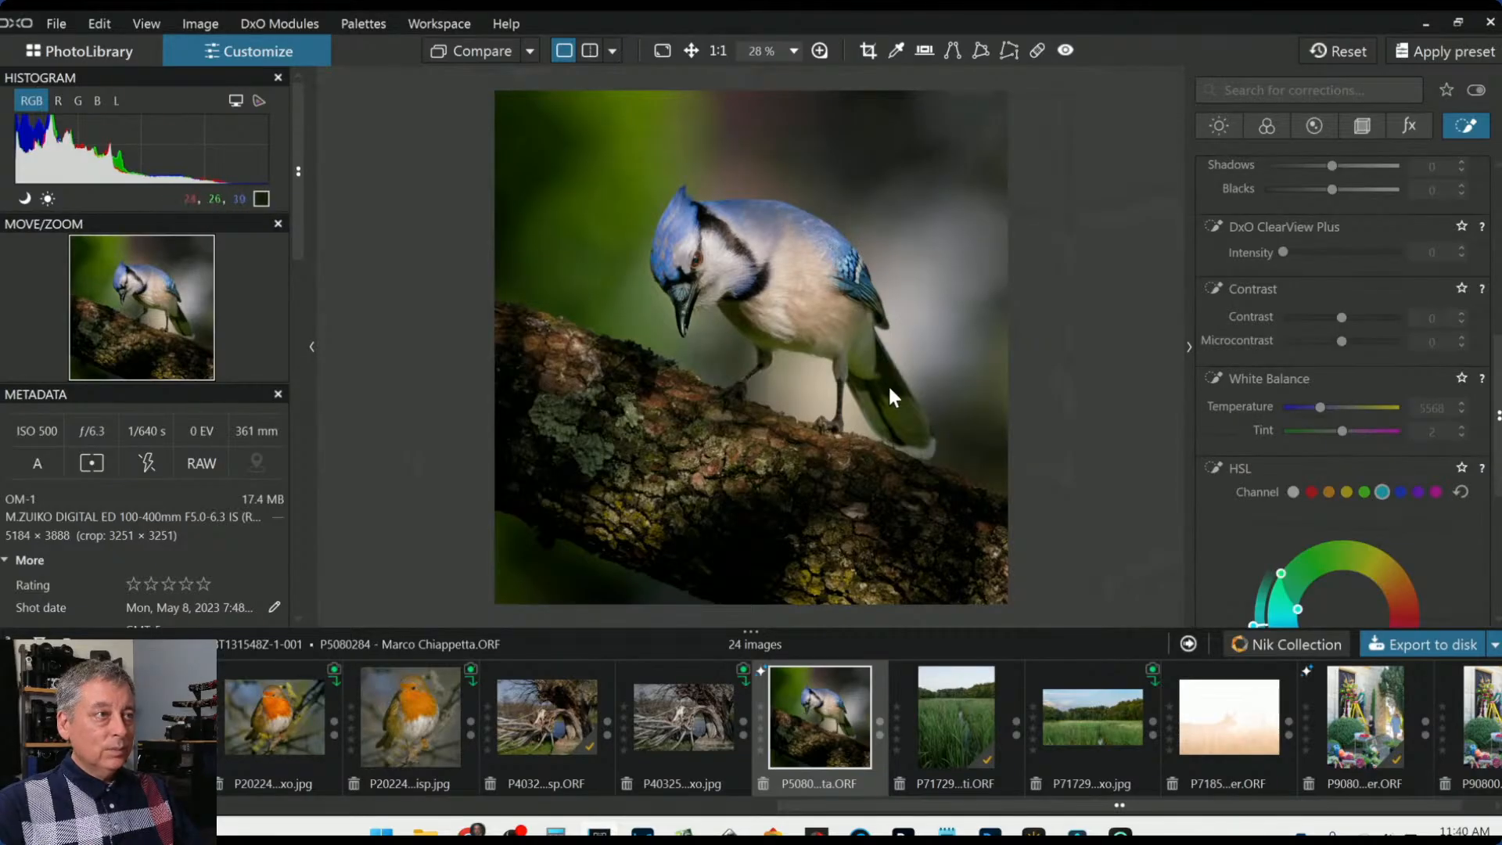
scroll(894, 412, "down", 1)
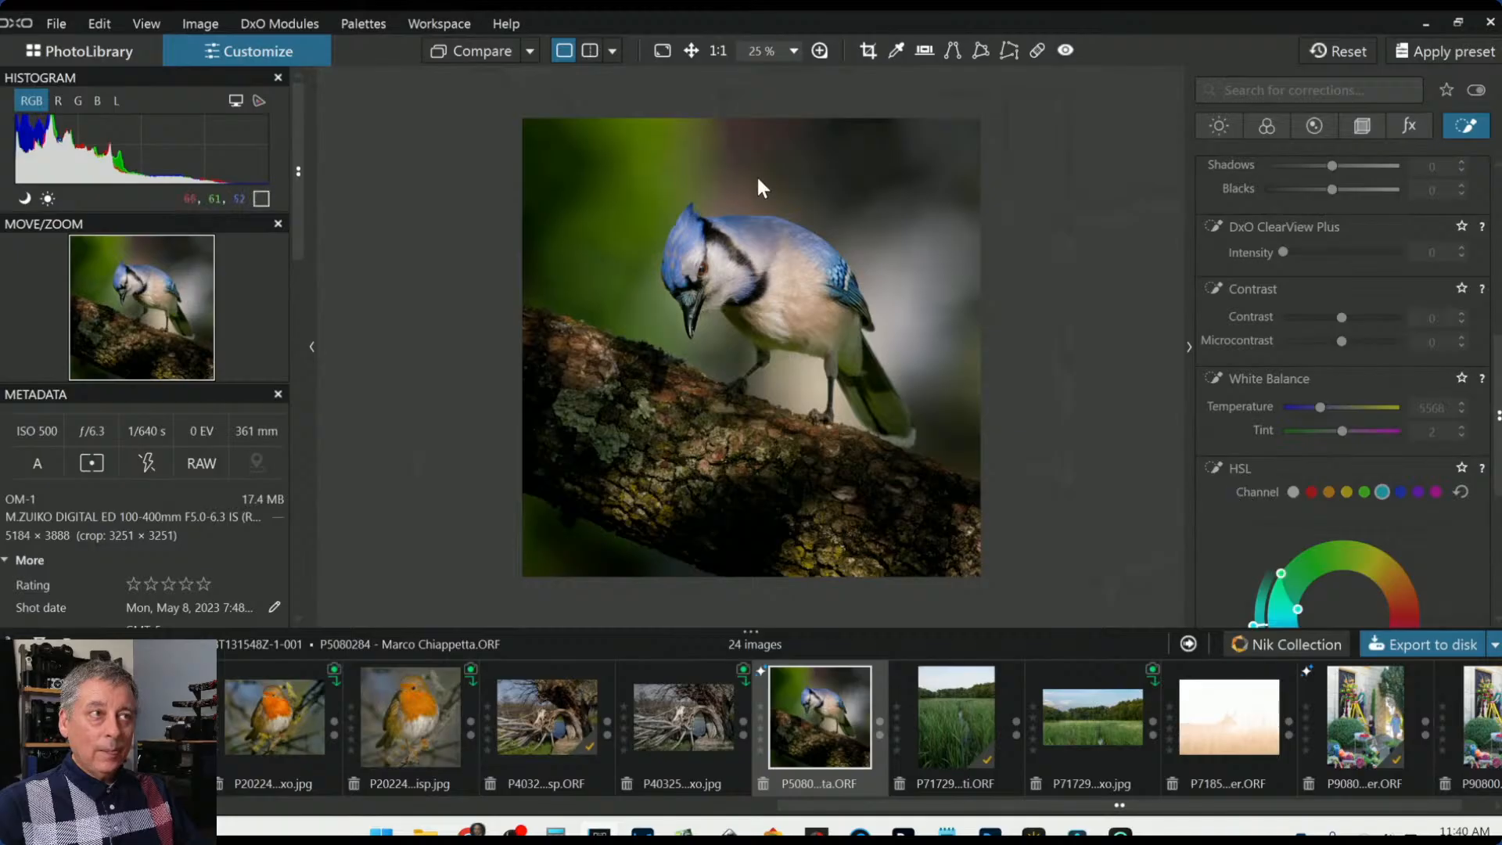
scroll(1291, 353, "down", 3)
scroll(1278, 359, "up", 4)
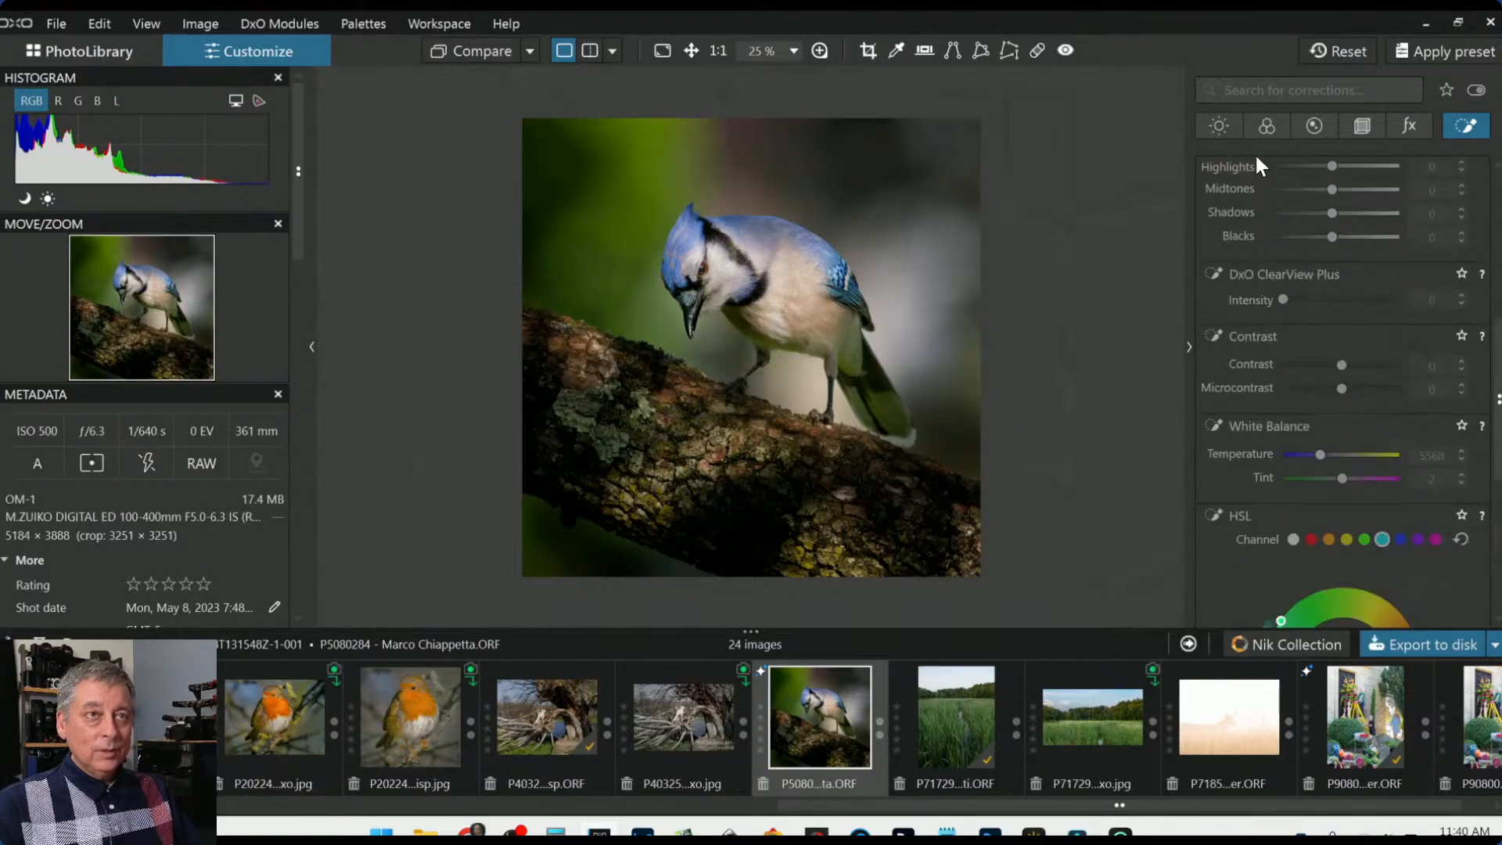
Using the HSL colour picker, sample the branch's yellow tone and set Saturation to -36, and sample its orange bark and set Saturation to 25
scroll(1229, 320, "down", 5)
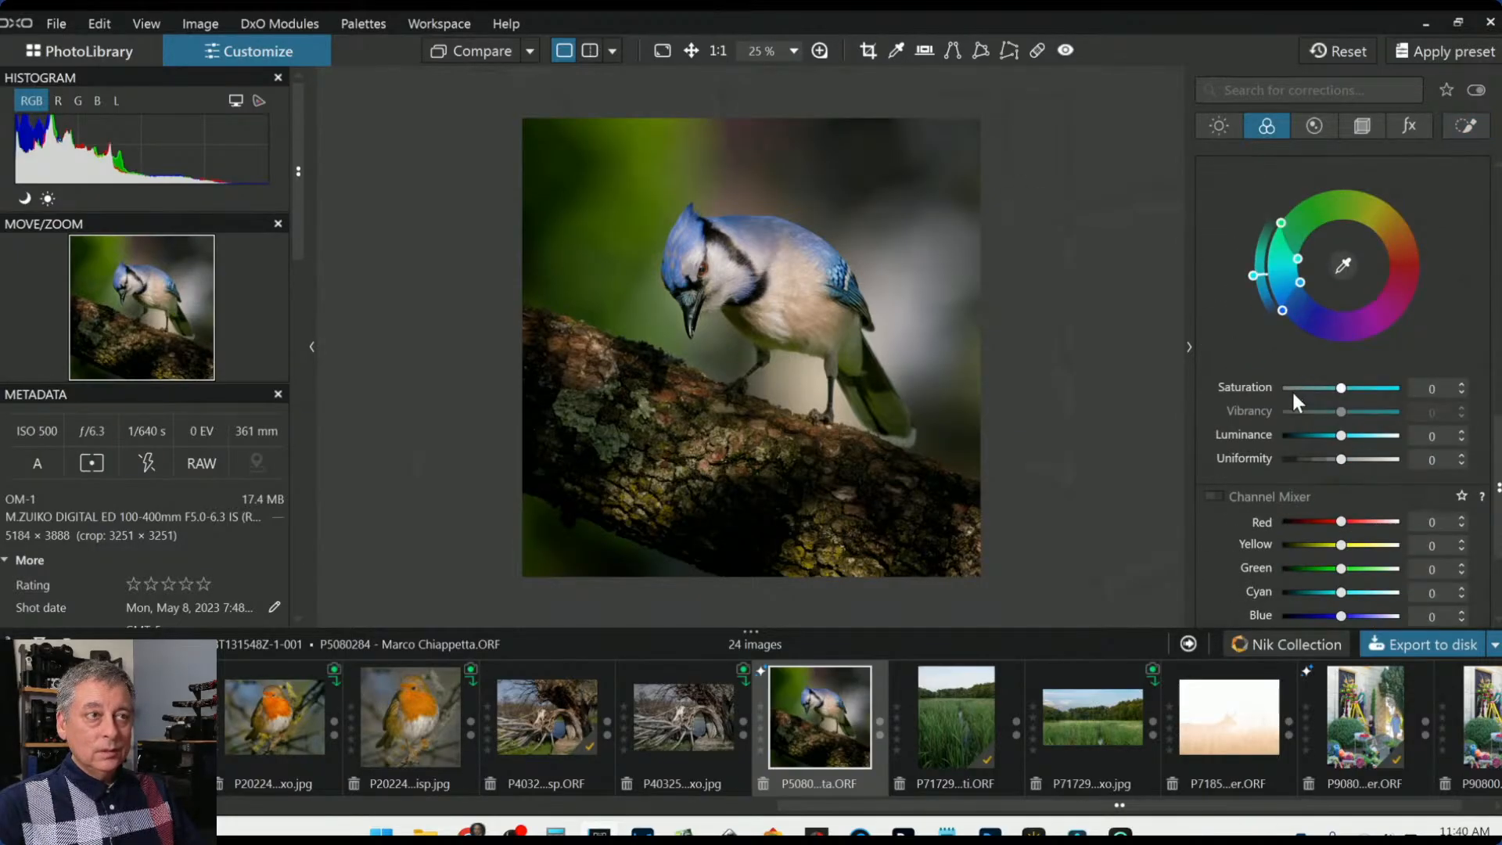
scroll(1306, 391, "up", 1)
left_click(1340, 315)
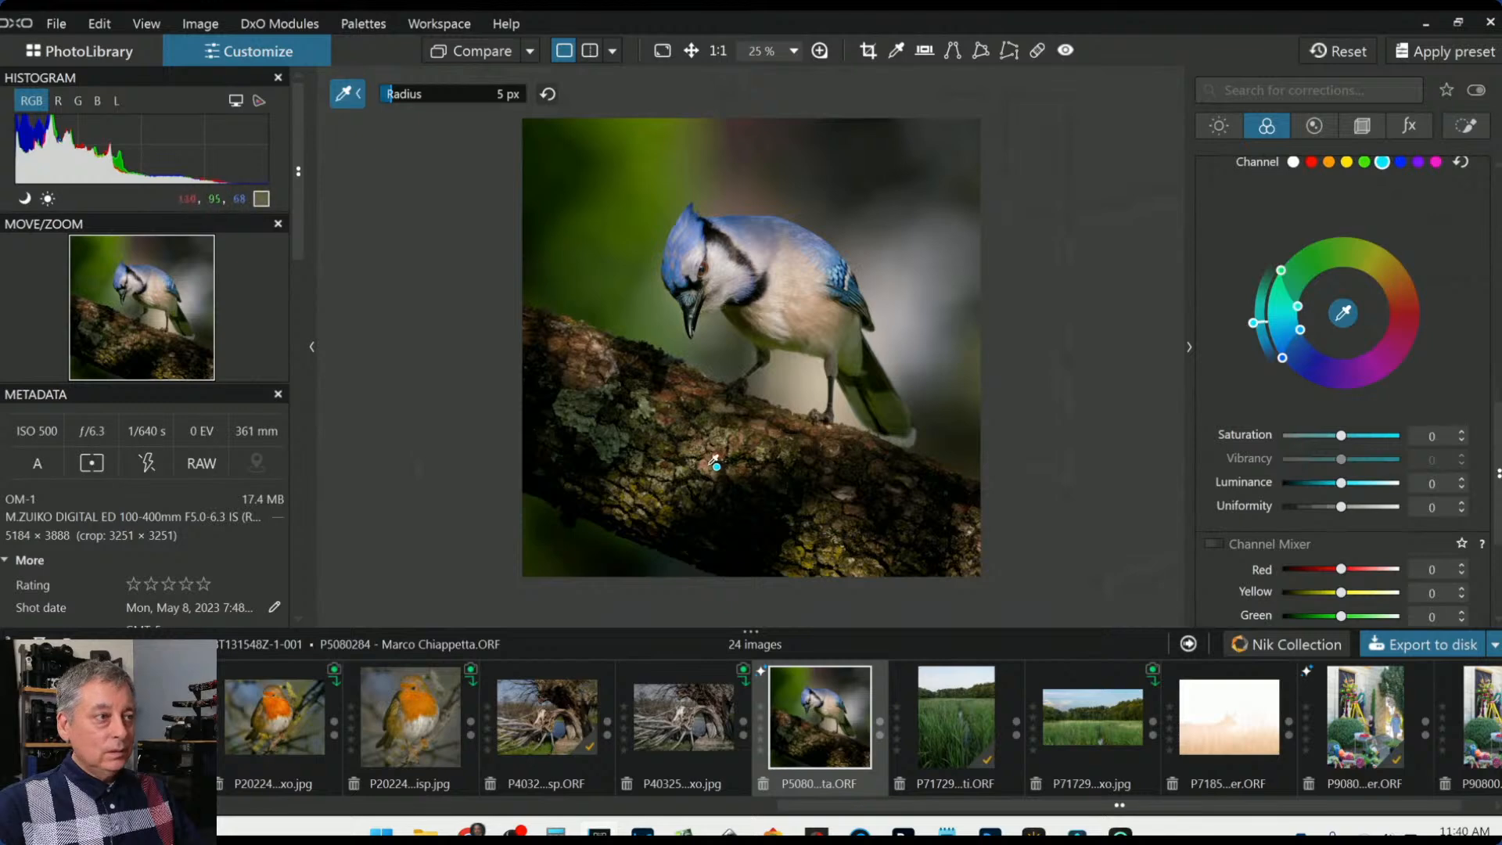
left_click(665, 468)
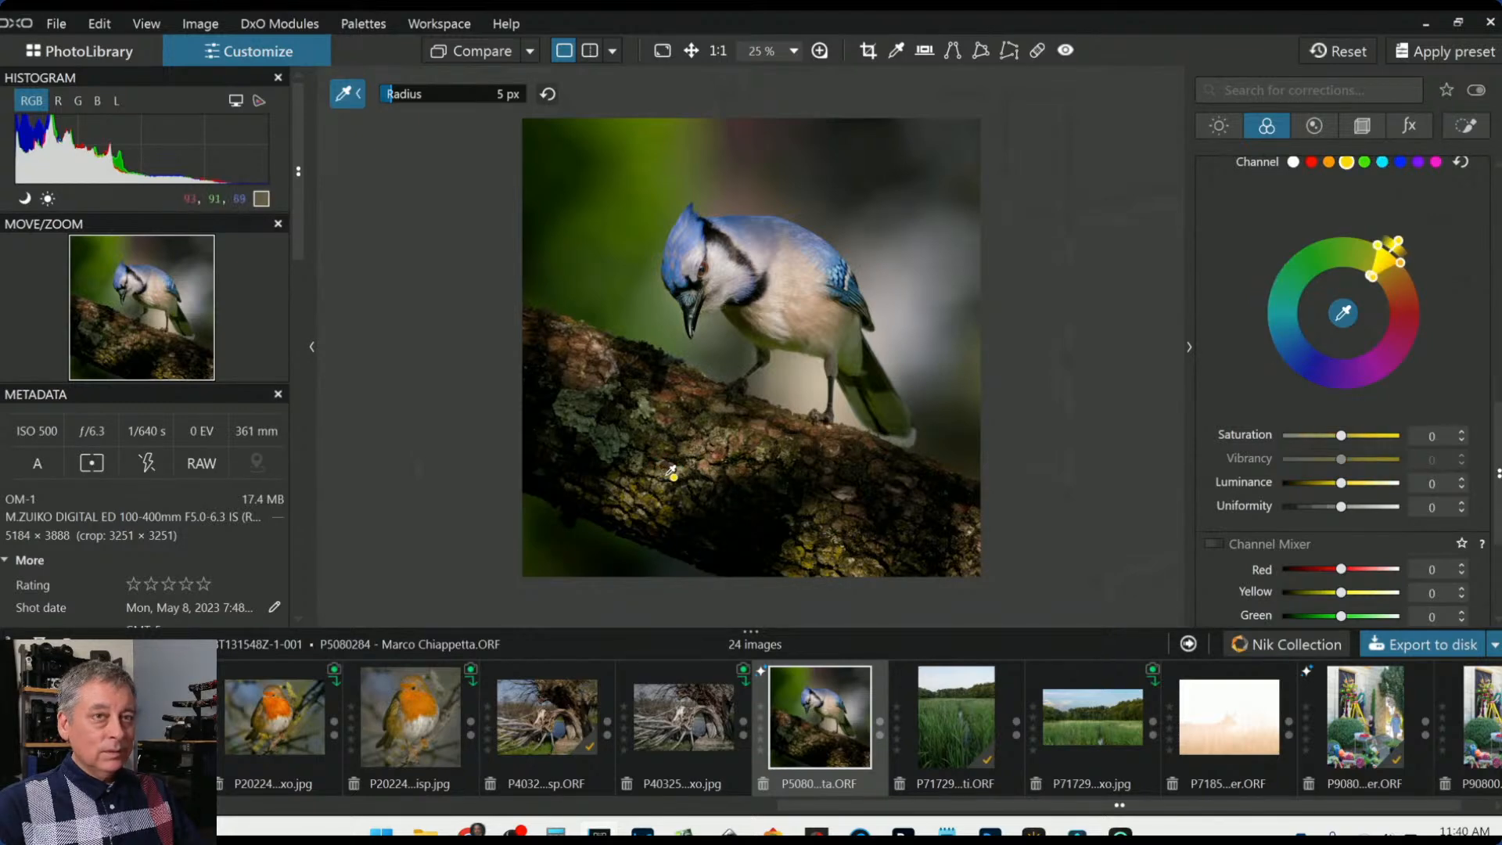
left_click(670, 475)
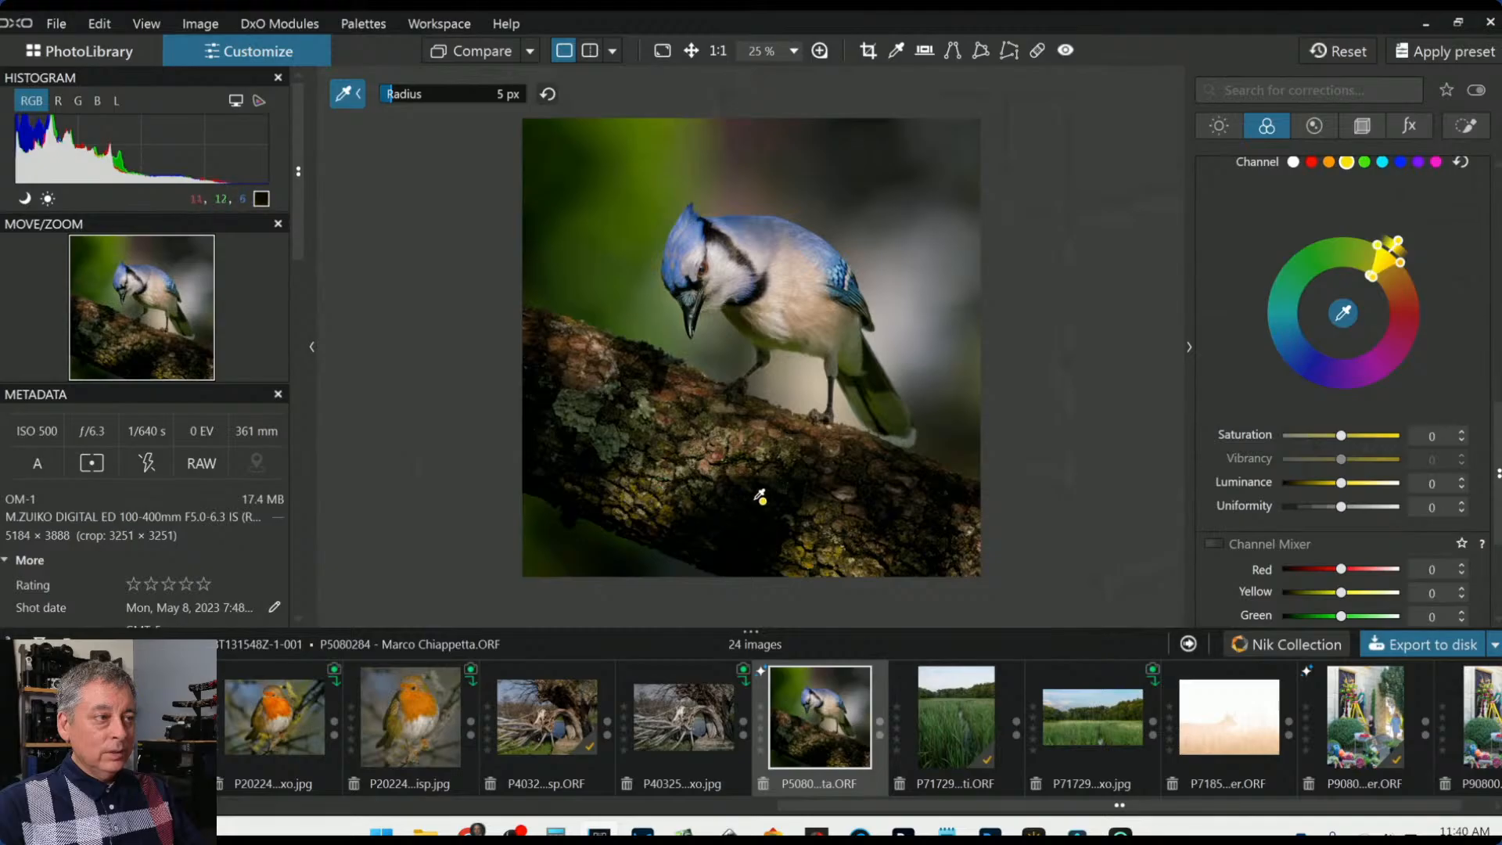
mouse_move(1340, 436)
left_mouse_down()
mouse_move(1357, 436)
mouse_move(1277, 424)
mouse_move(1320, 435)
left_mouse_up()
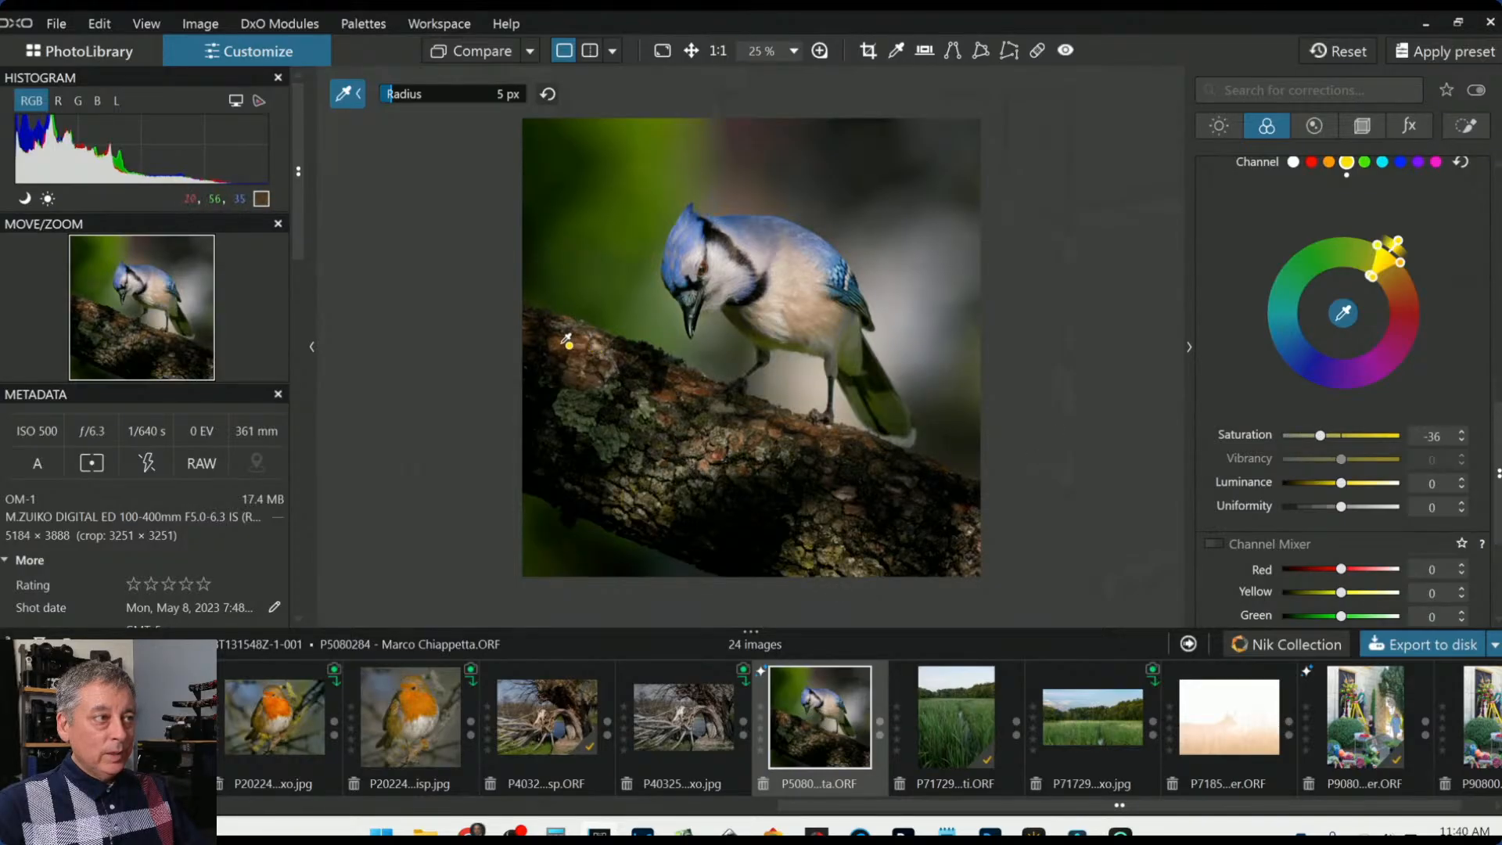
left_click(565, 341)
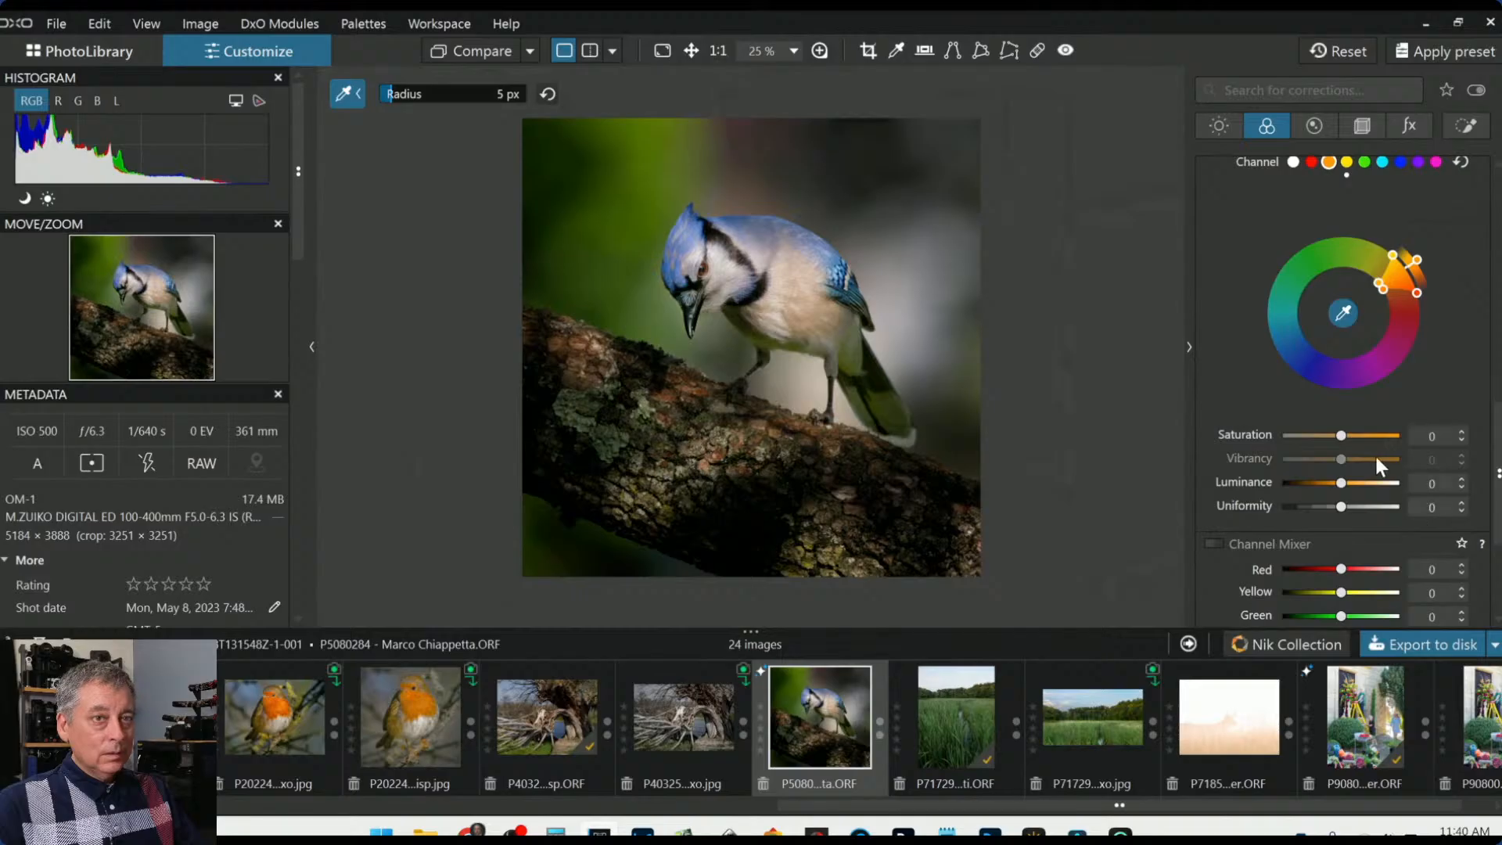
mouse_move(1345, 436)
left_mouse_down()
mouse_move(1304, 440)
mouse_move(1356, 435)
left_mouse_up()
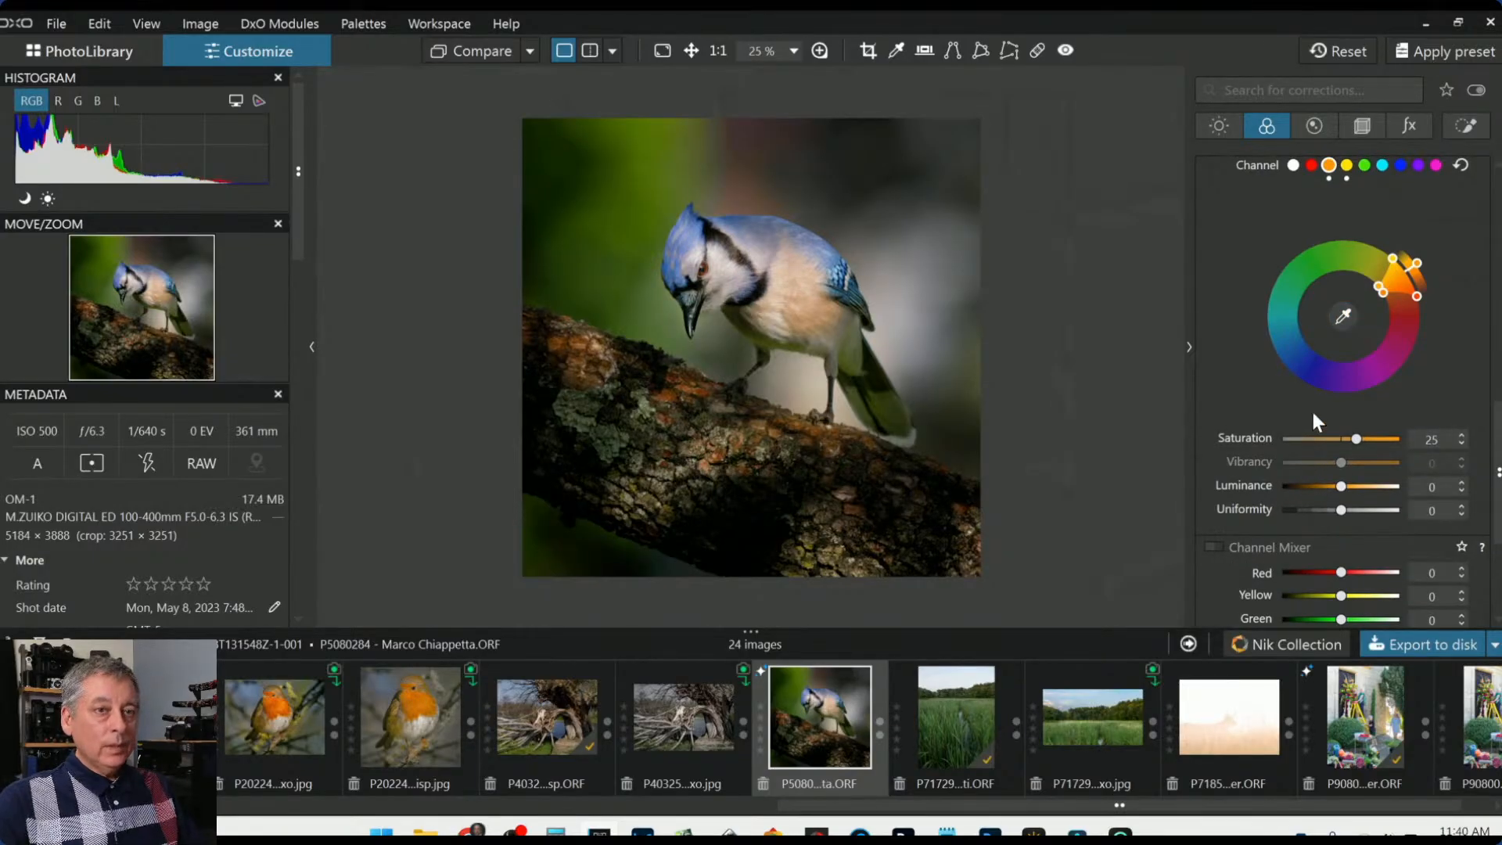
Sample the green lichen on the branch, set its HSL Saturation to 28 and shift its hue slightly toward yellow
left_click(1344, 315)
left_click(619, 442)
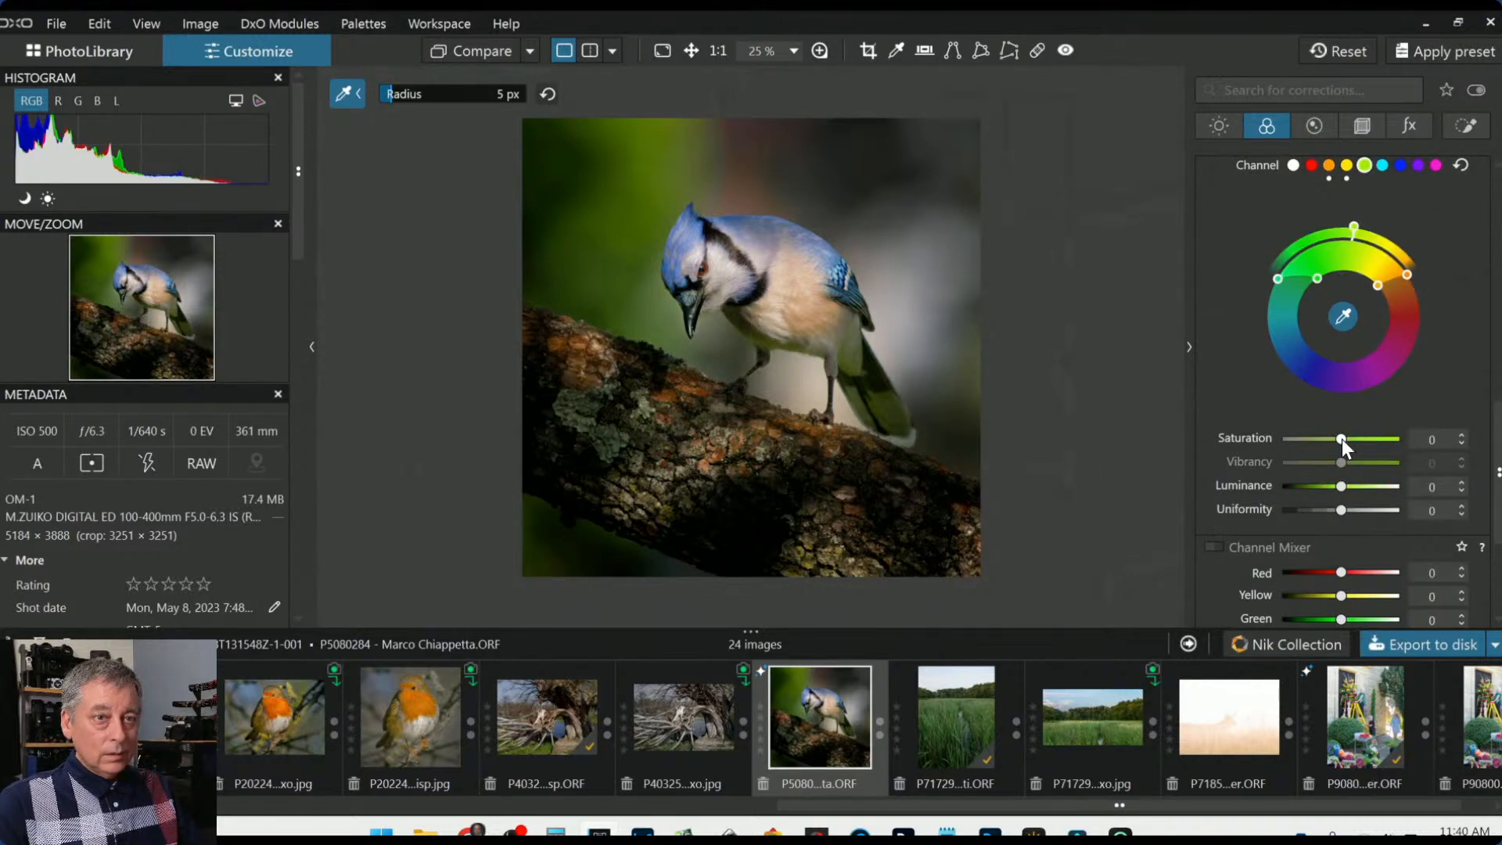
left_click_drag(1341, 439, 1357, 443)
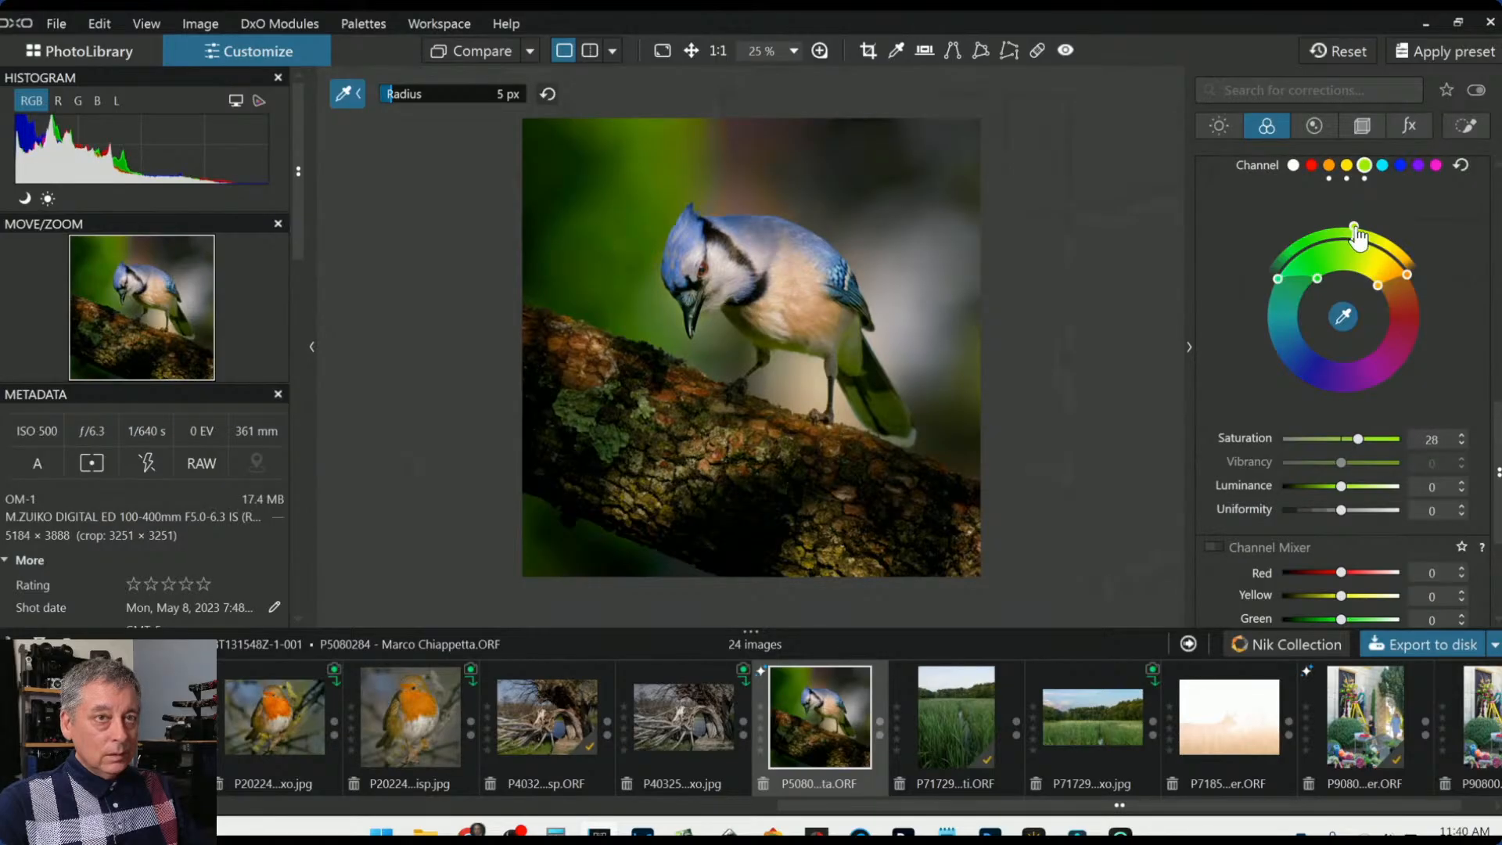
left_click_drag(1358, 234, 1369, 241)
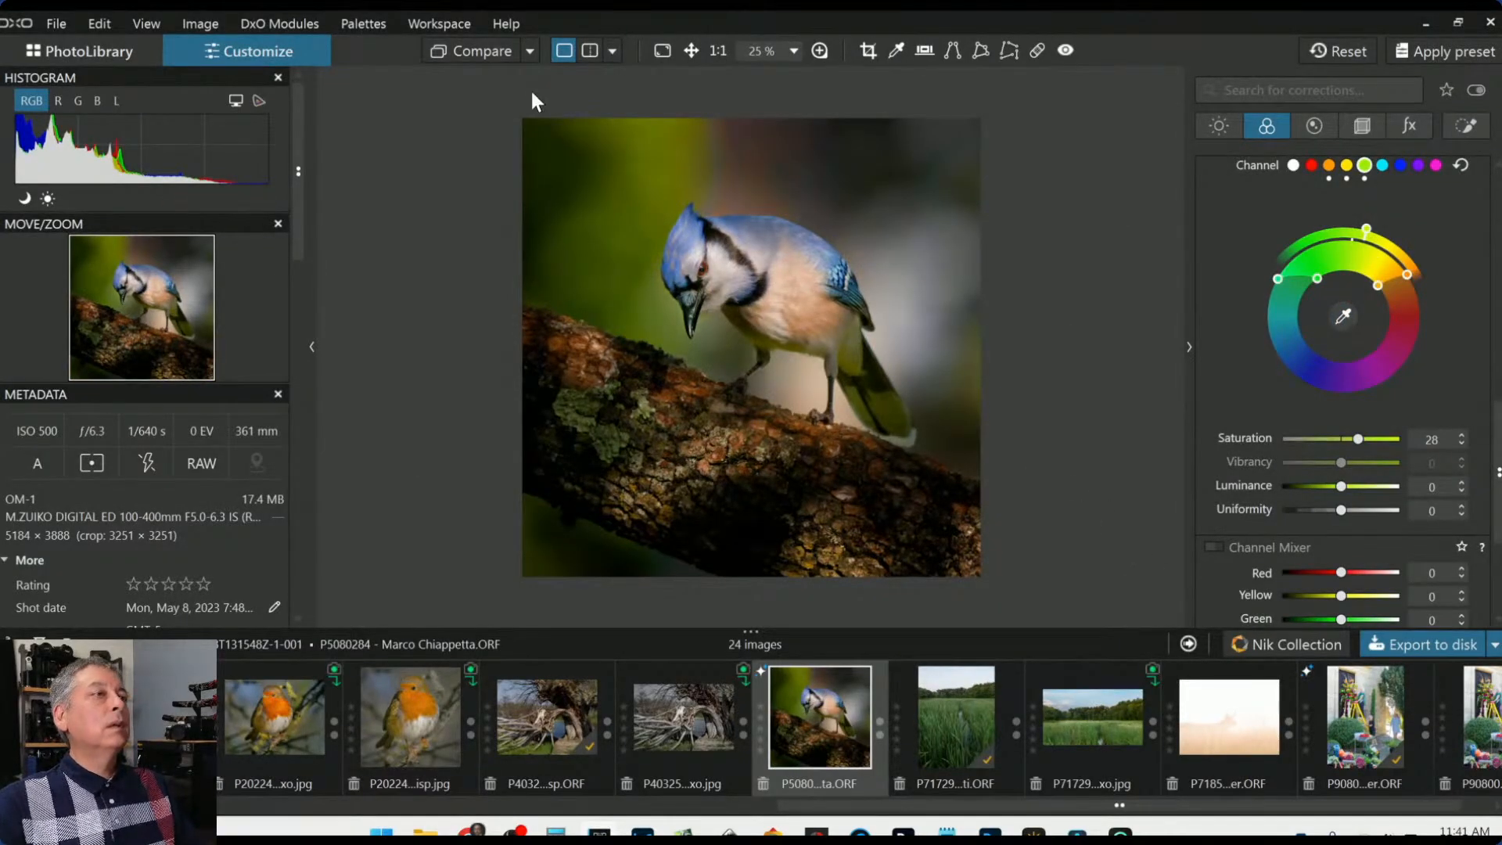
Compare the edited blue jay photo with the original image
left_click(477, 48)
left_click(477, 48)
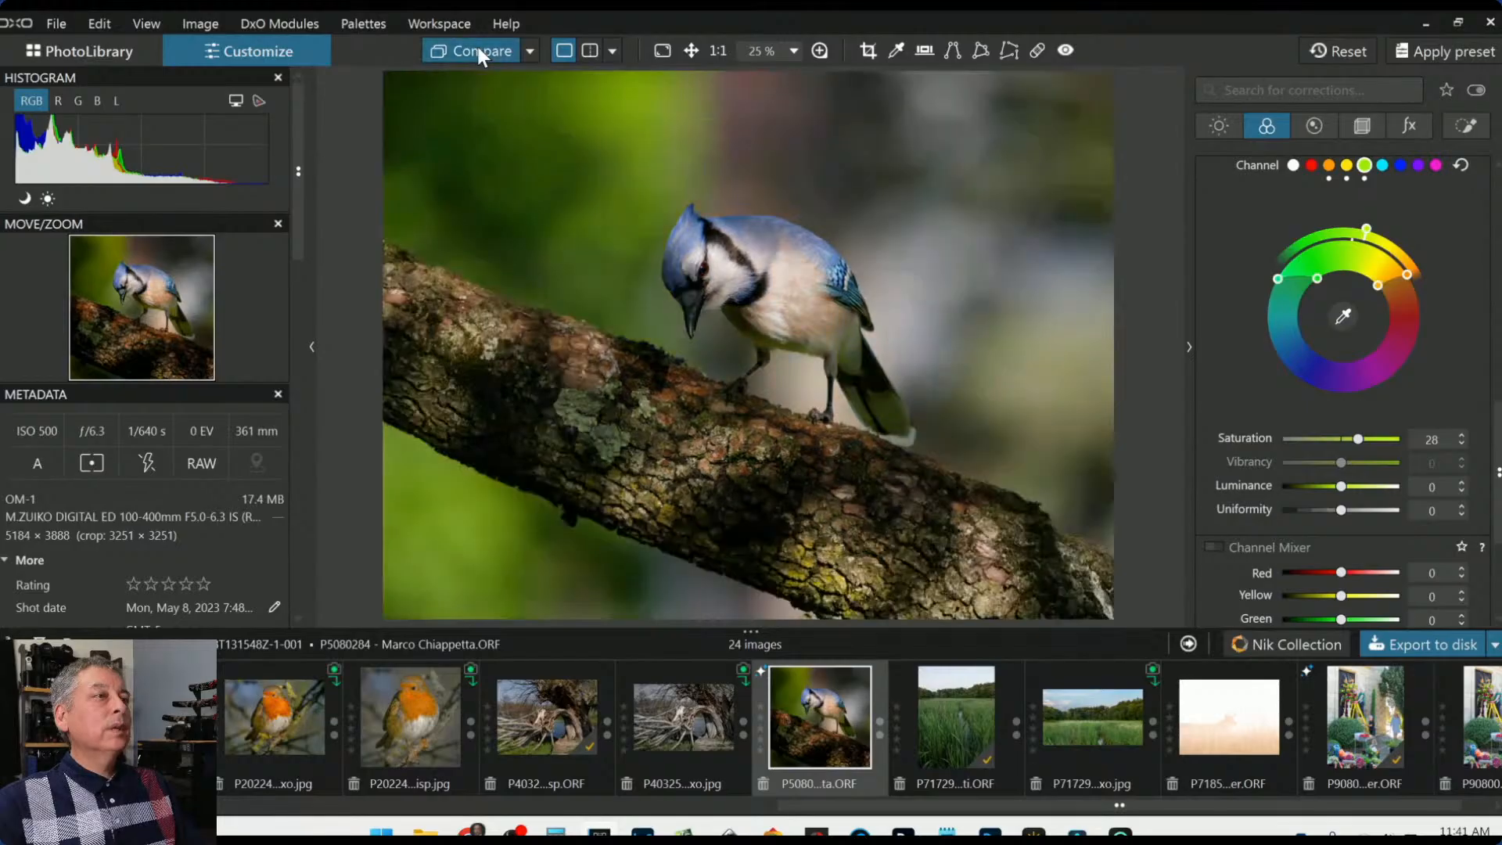
left_click(477, 48)
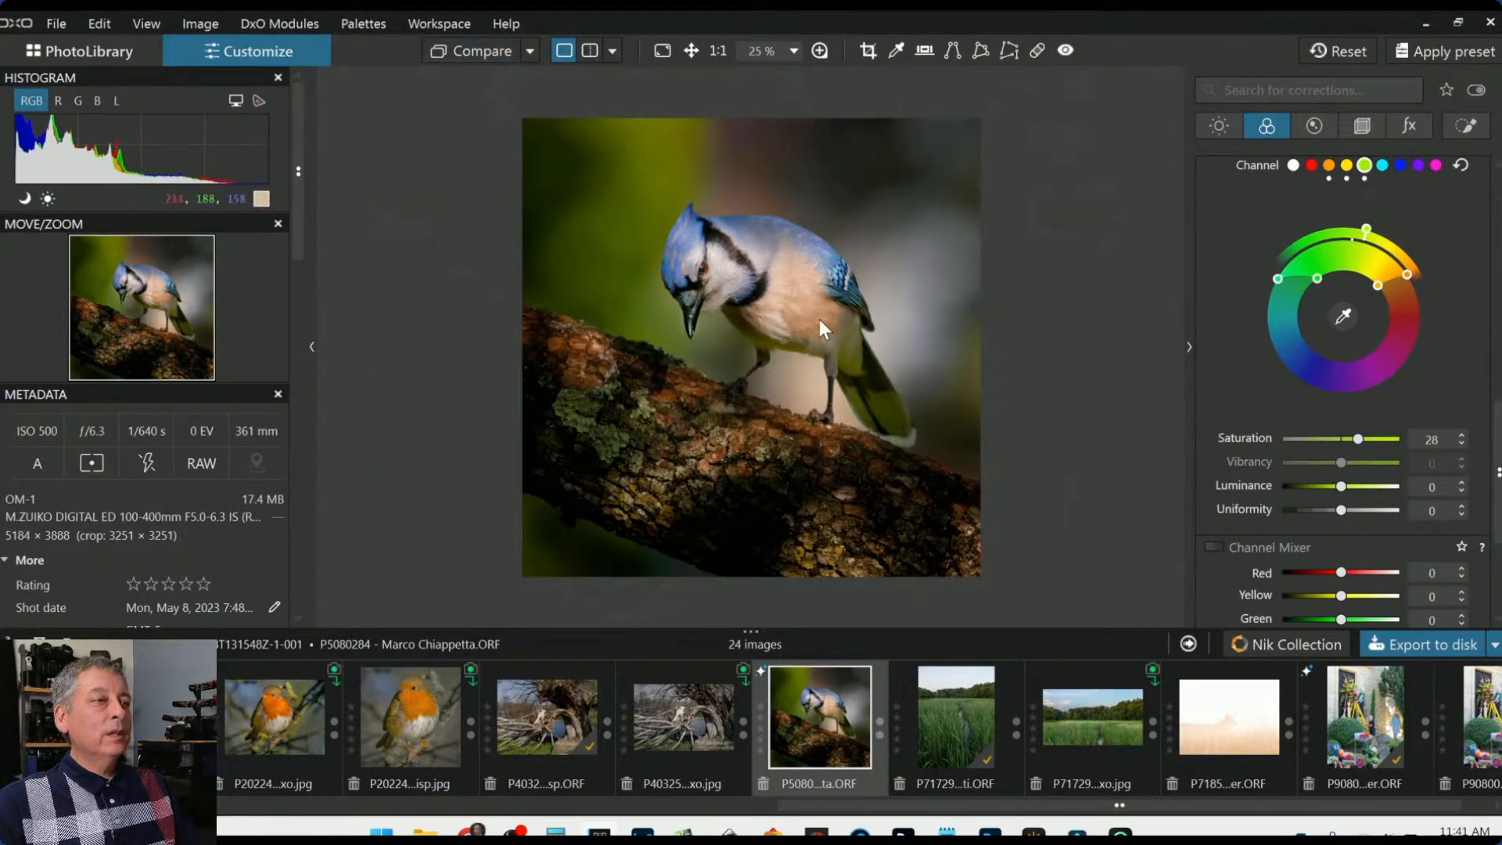
Return to the local adjustments and select the control point mask covering the jay's cheek and breast
scroll(1332, 531, "up", 5)
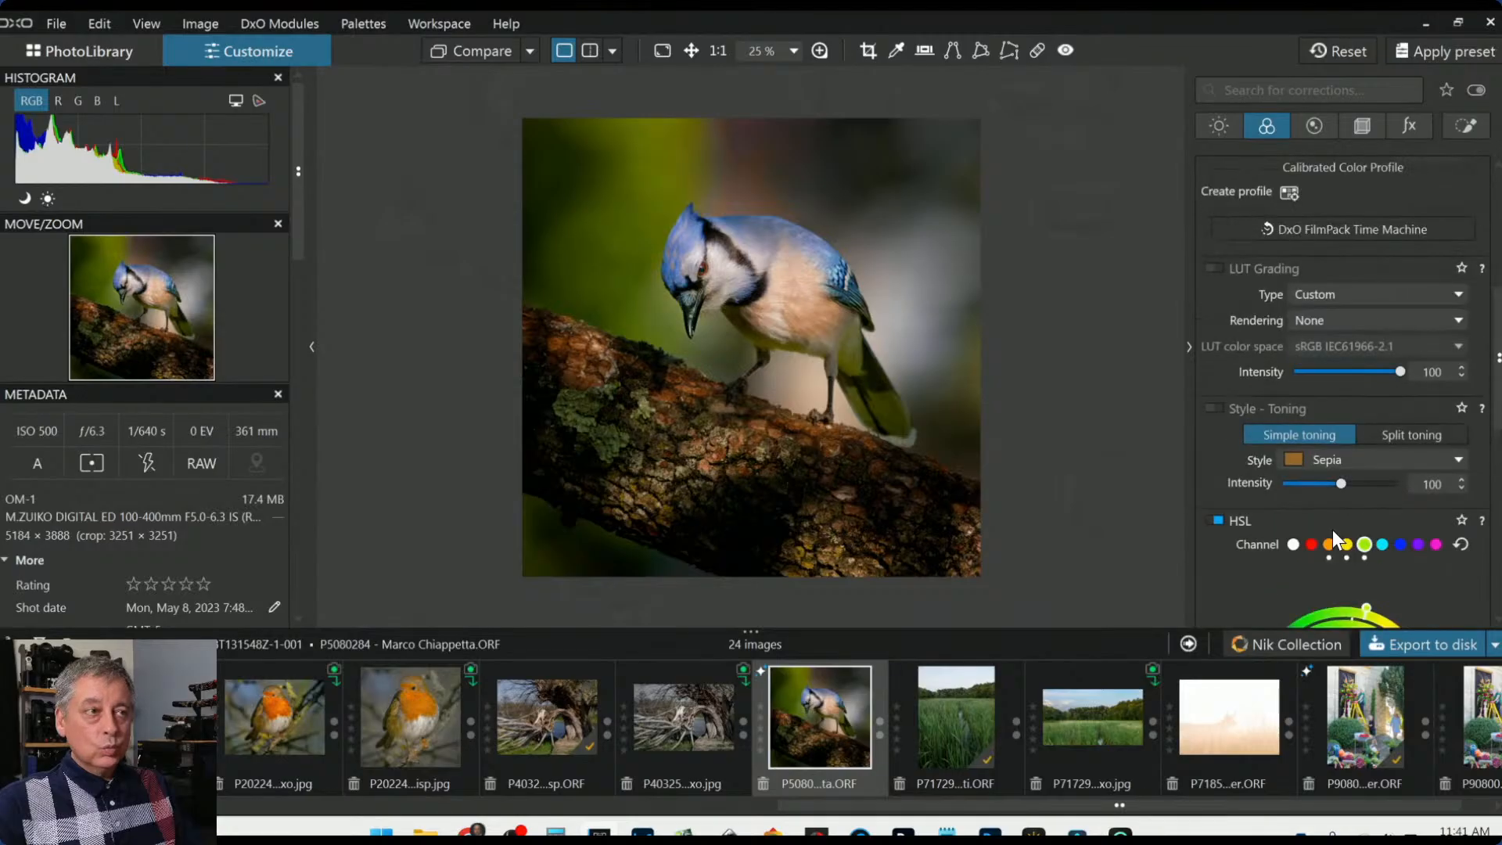
scroll(1331, 529, "up", 3)
left_click(1458, 129)
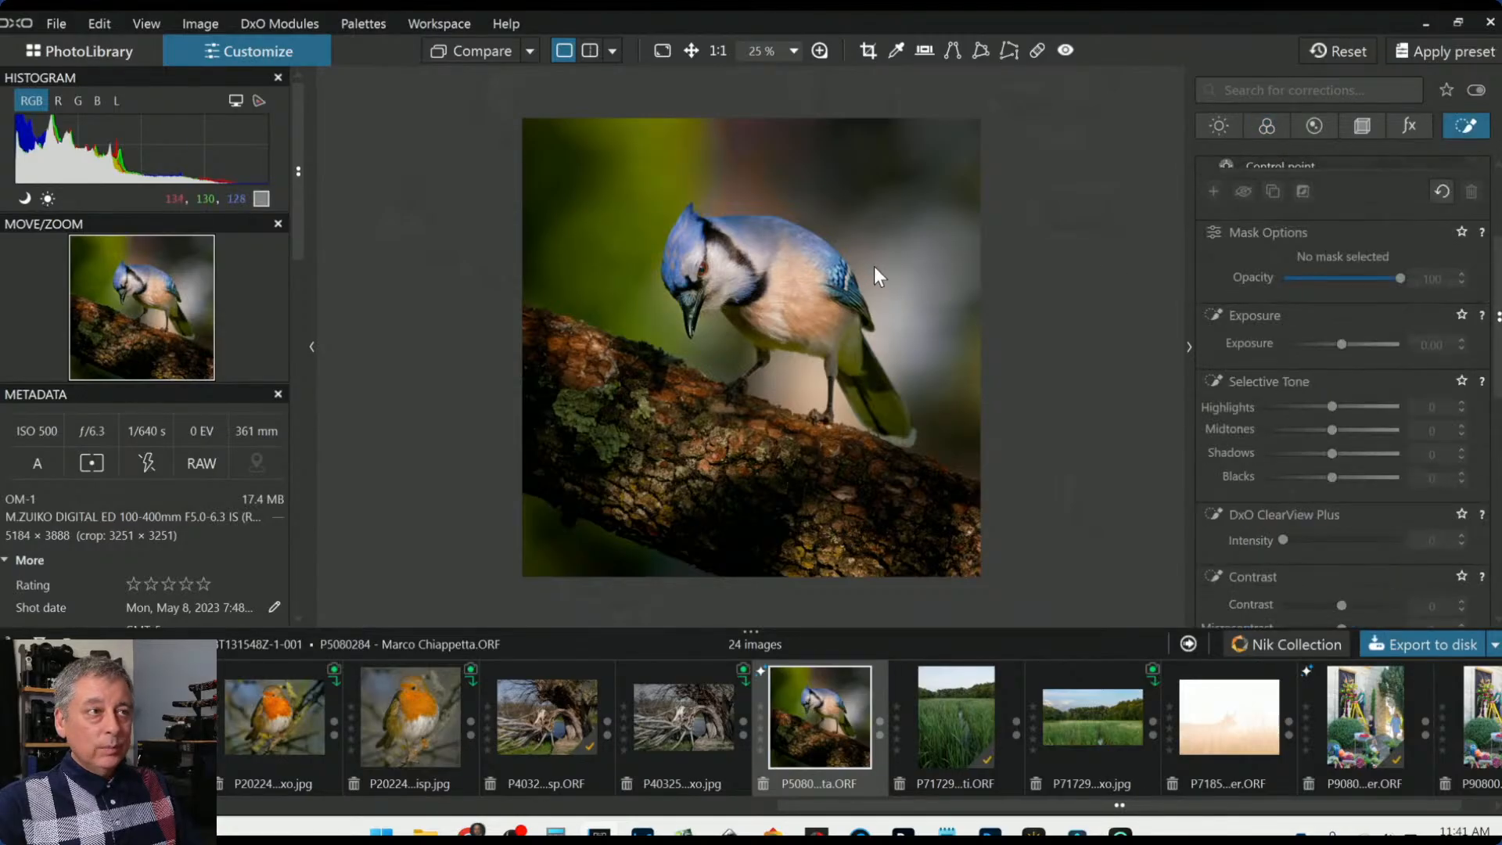
scroll(1333, 344, "up", 3)
left_click(1330, 323)
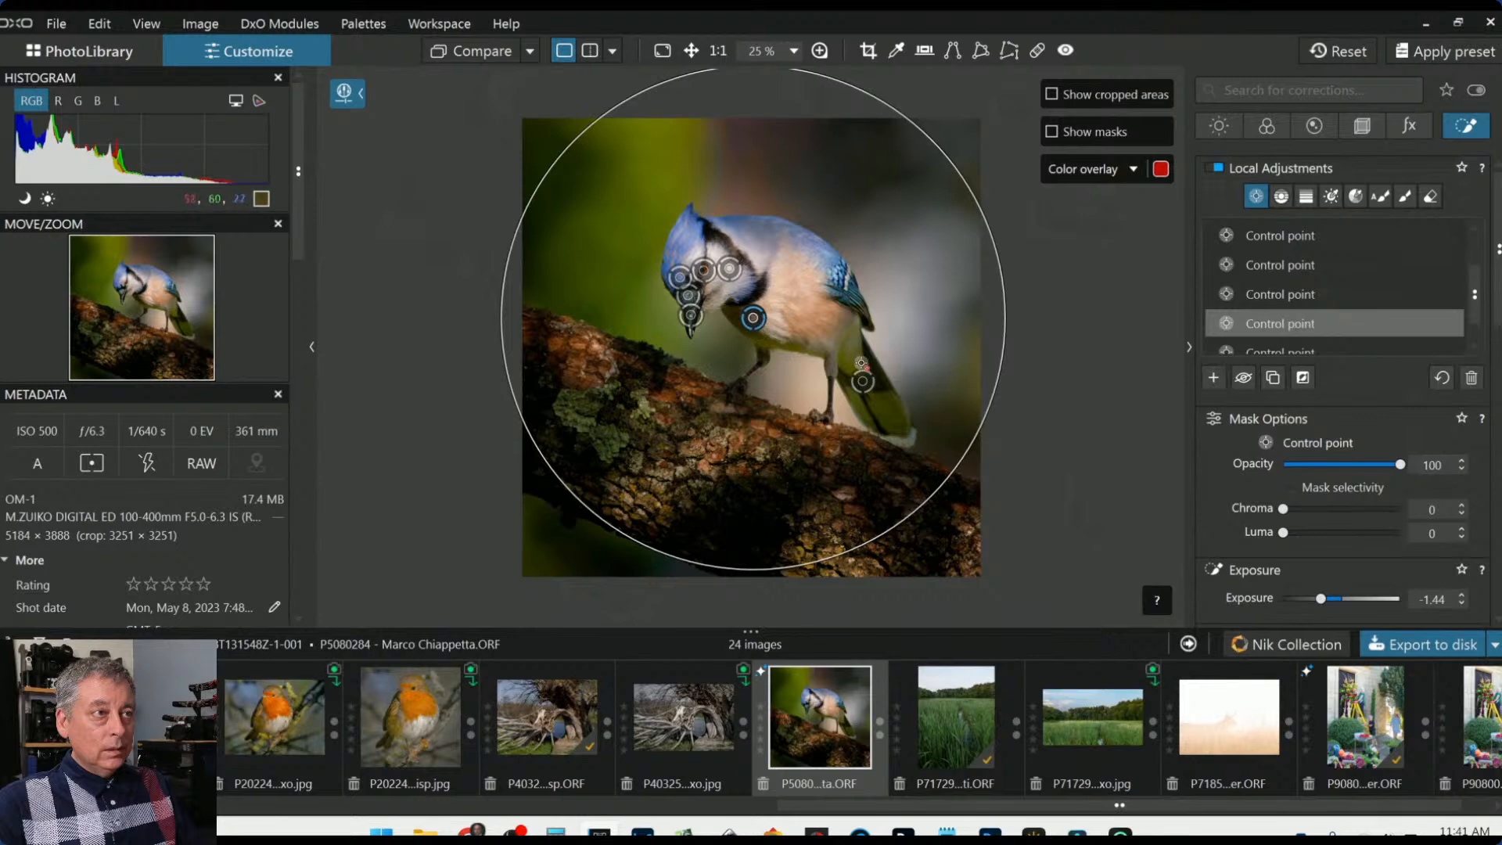
left_click(730, 270)
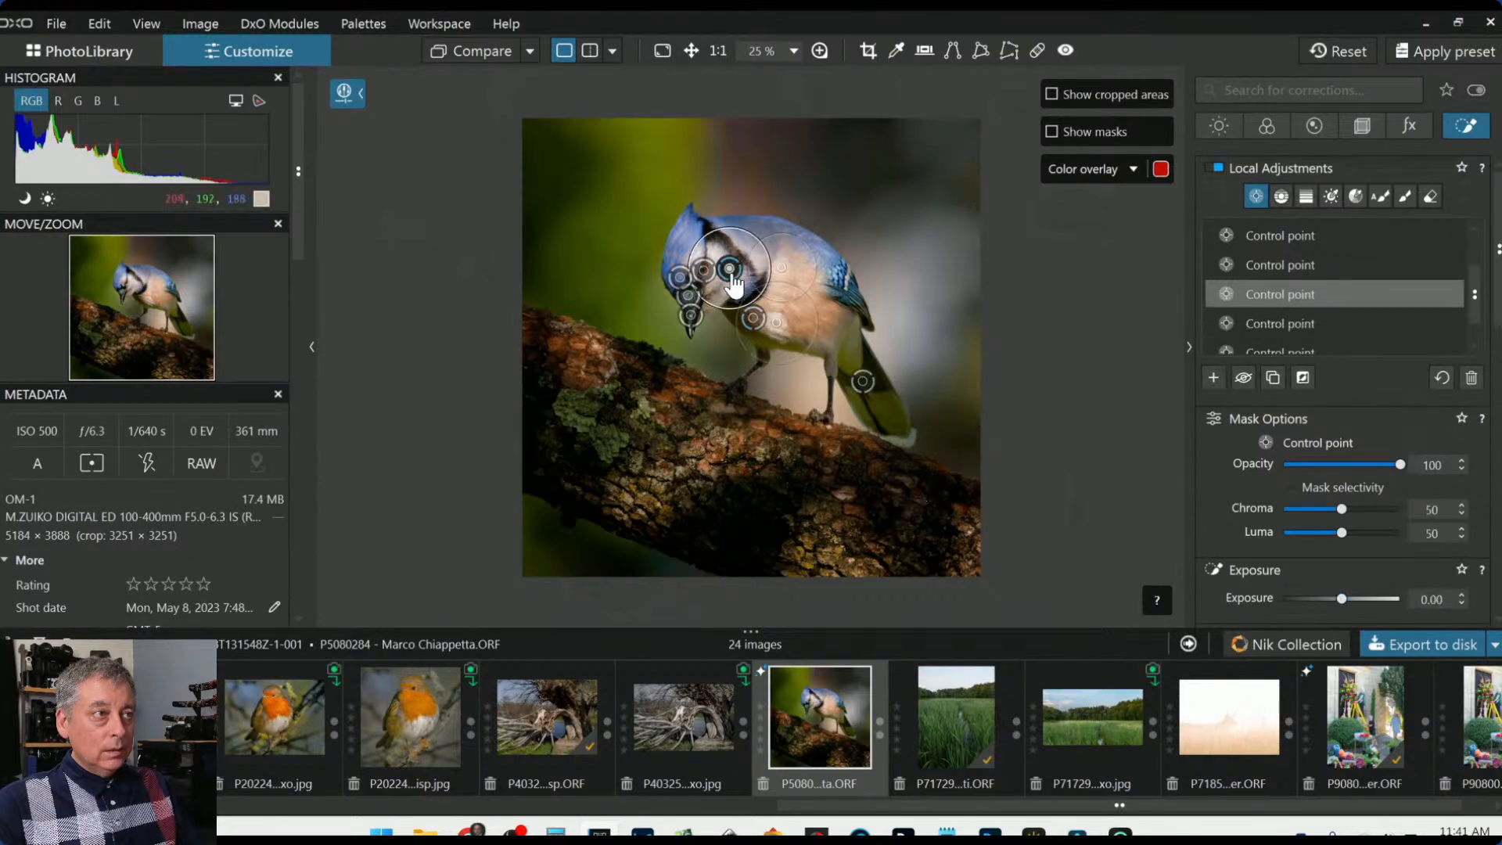
In the cheek and breast mask's HSL, widen the red channel's range toward yellow and set its Saturation to -40
scroll(1334, 507, "down", 6)
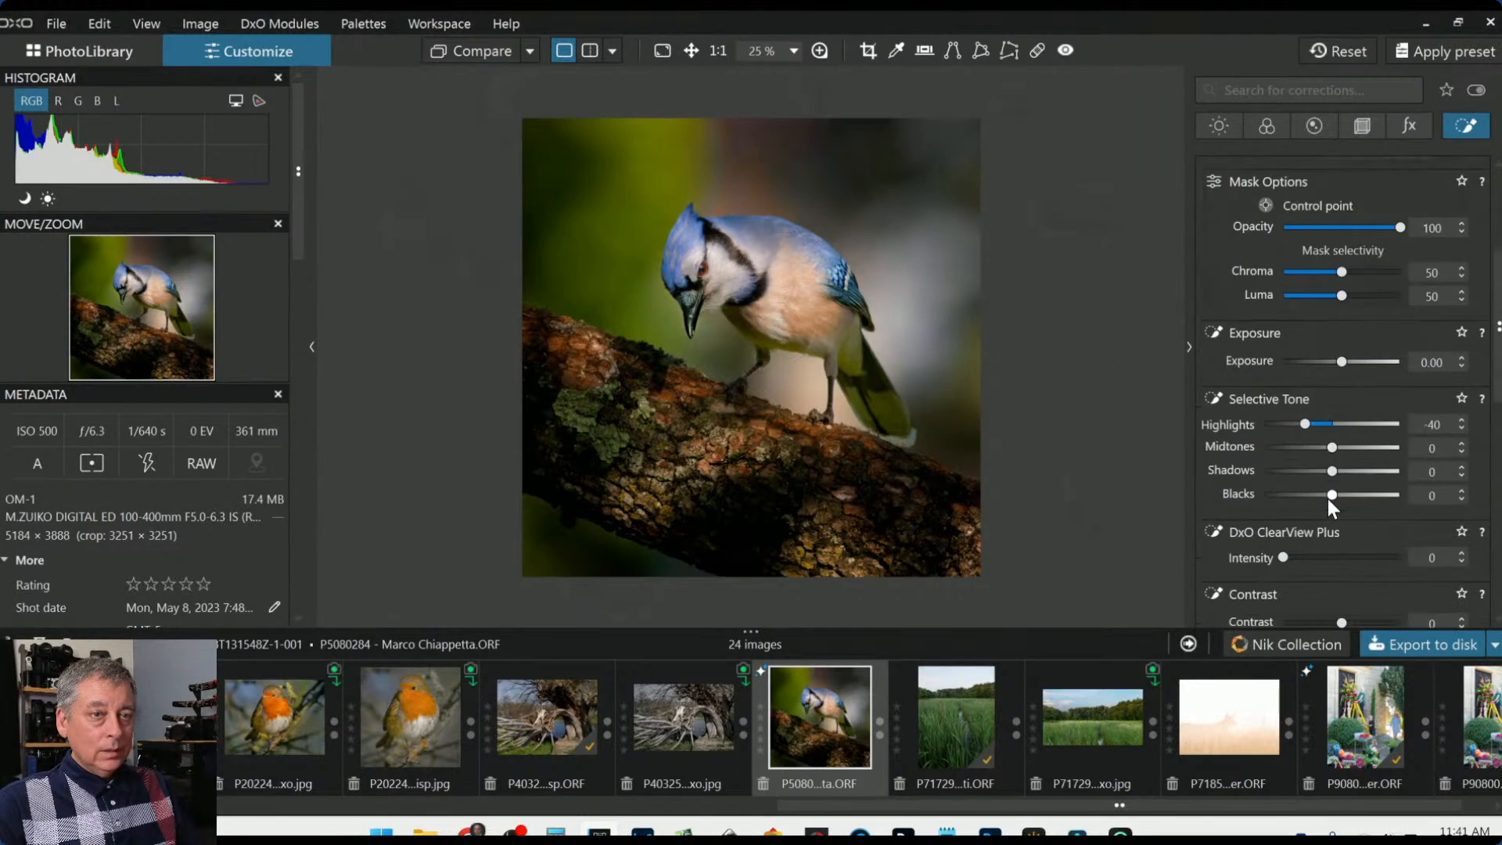
scroll(1327, 499, "down", 5)
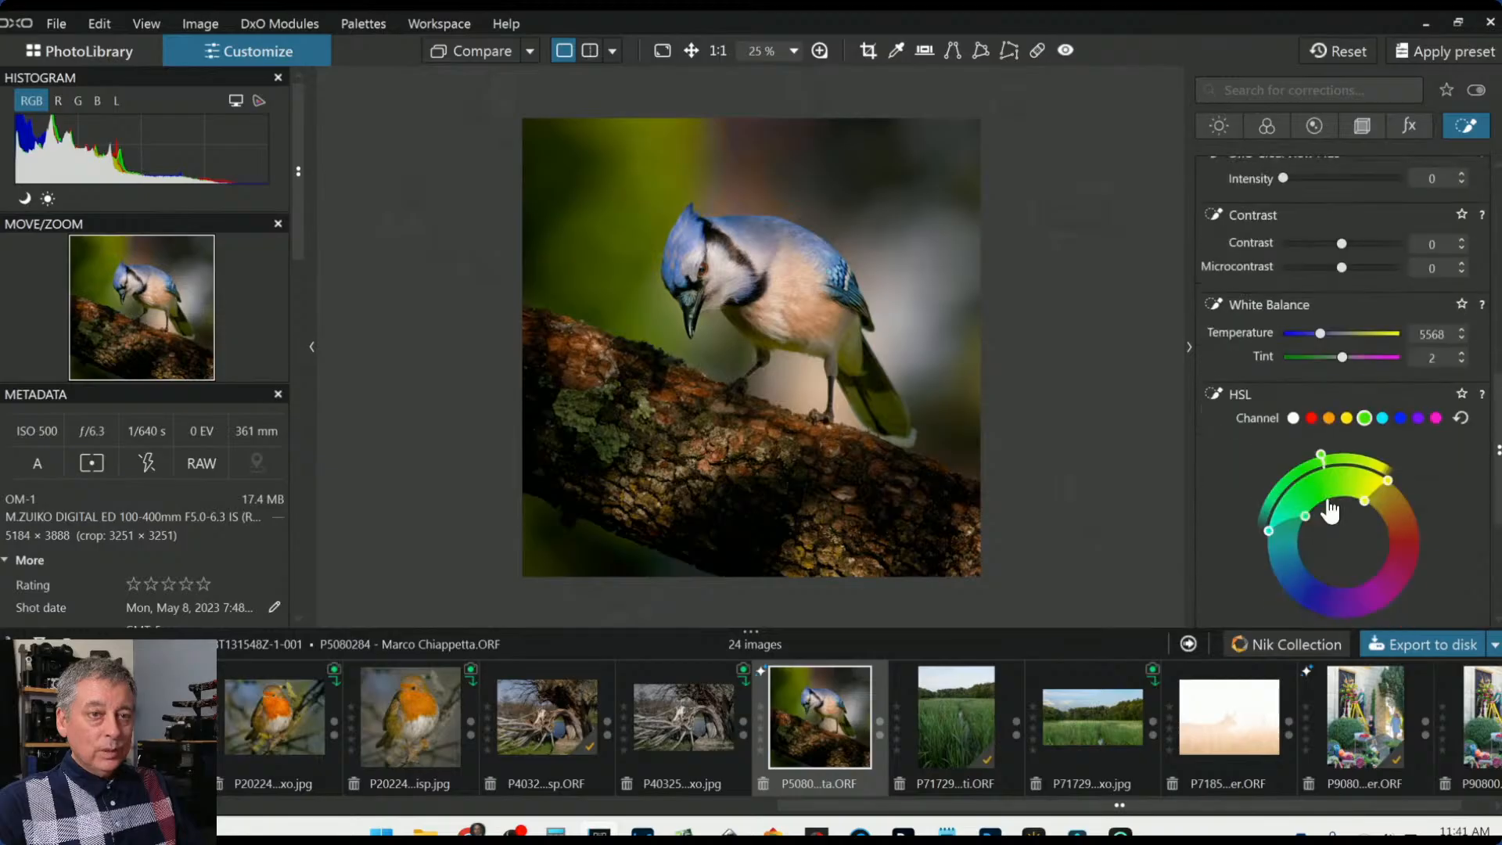
left_click(1310, 418)
scroll(1251, 470, "down", 3)
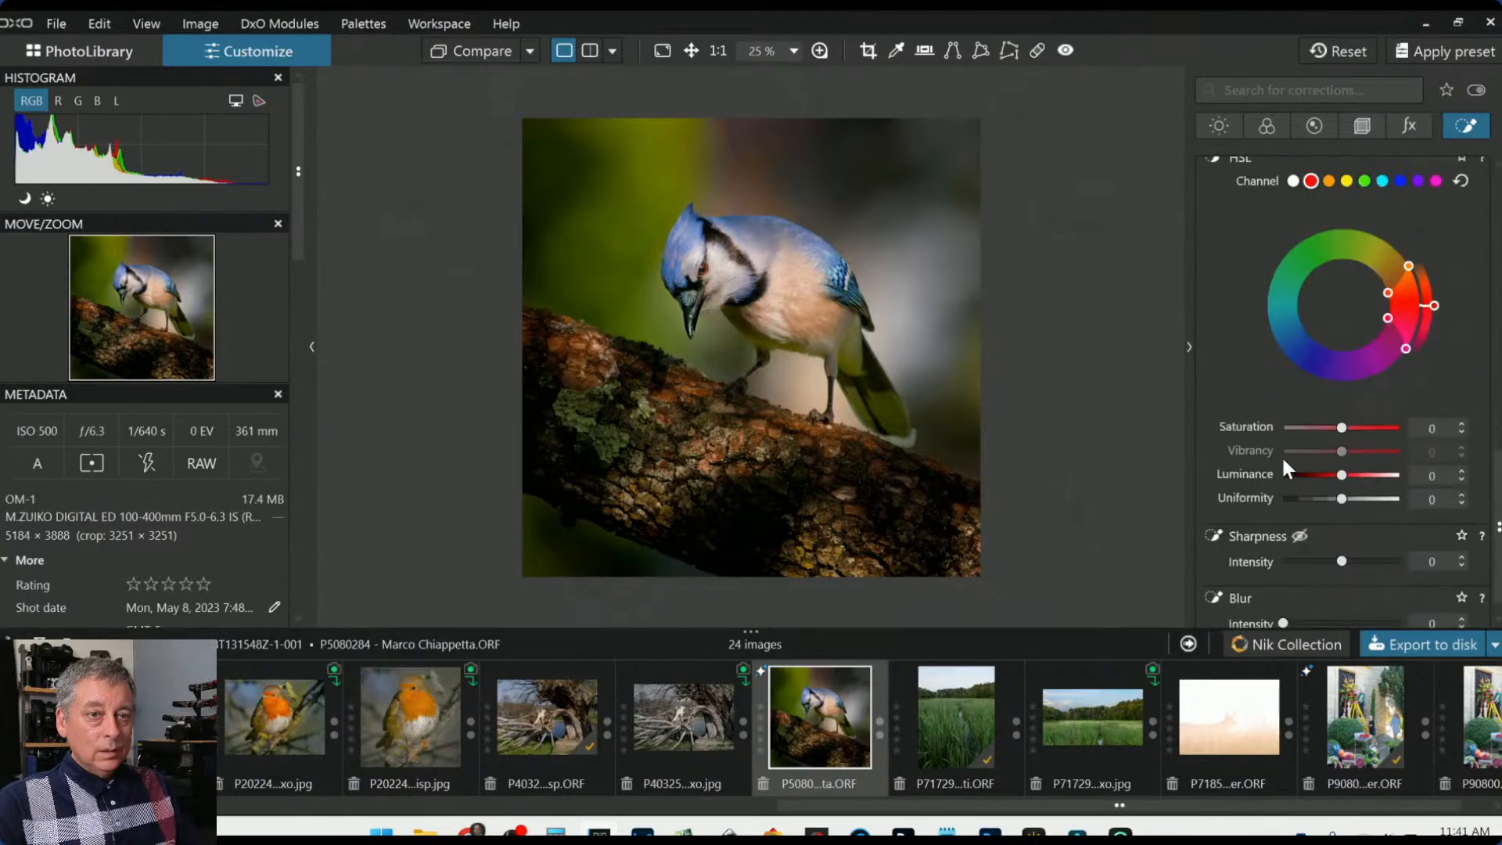
mouse_move(1343, 430)
left_mouse_down()
mouse_move(1283, 426)
mouse_move(1322, 430)
left_mouse_up()
double_click(1323, 430)
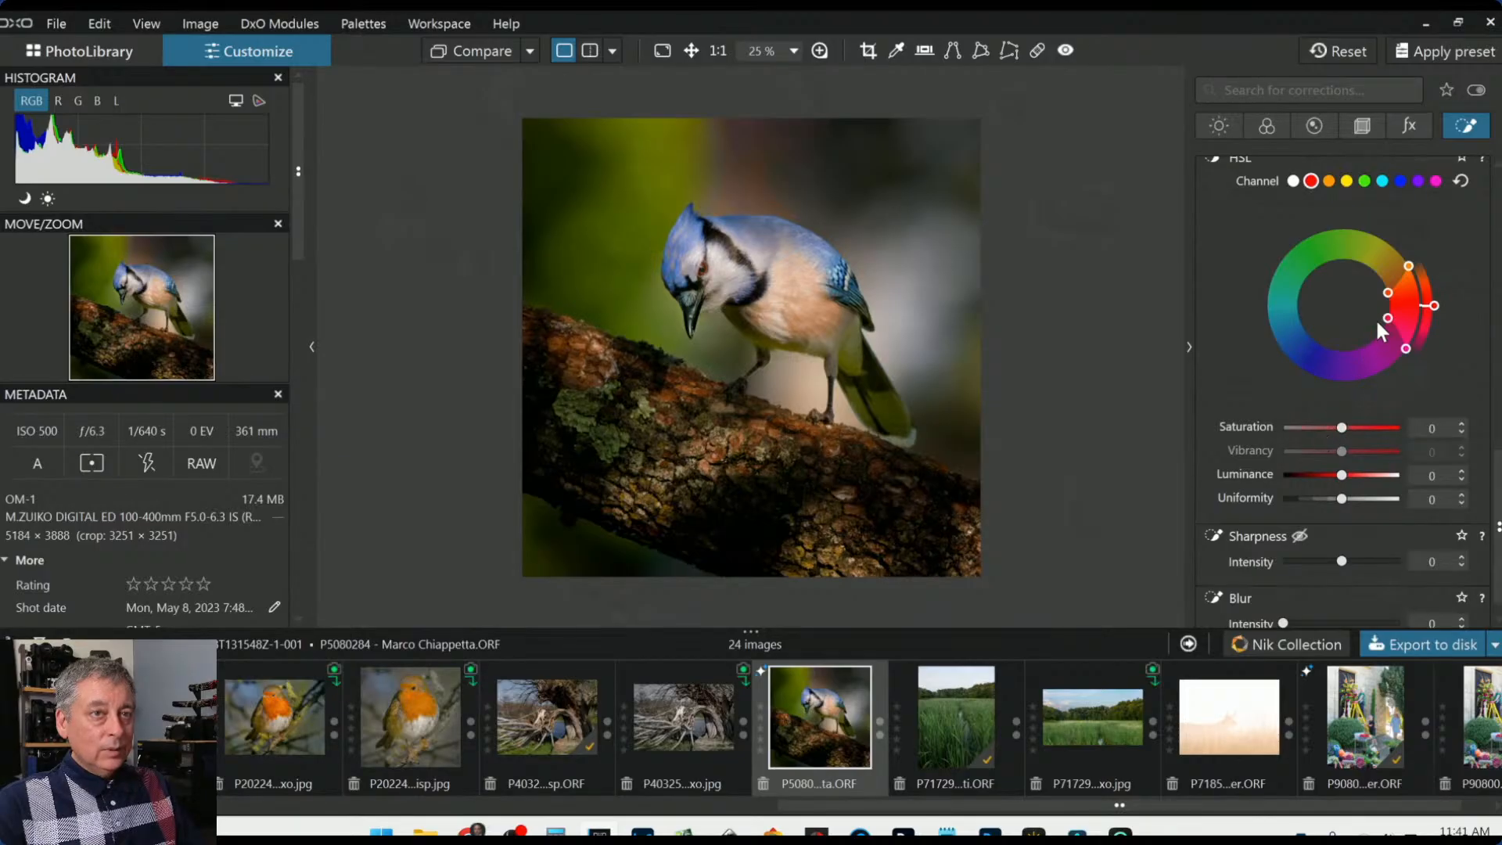
left_click_drag(1385, 292, 1371, 275)
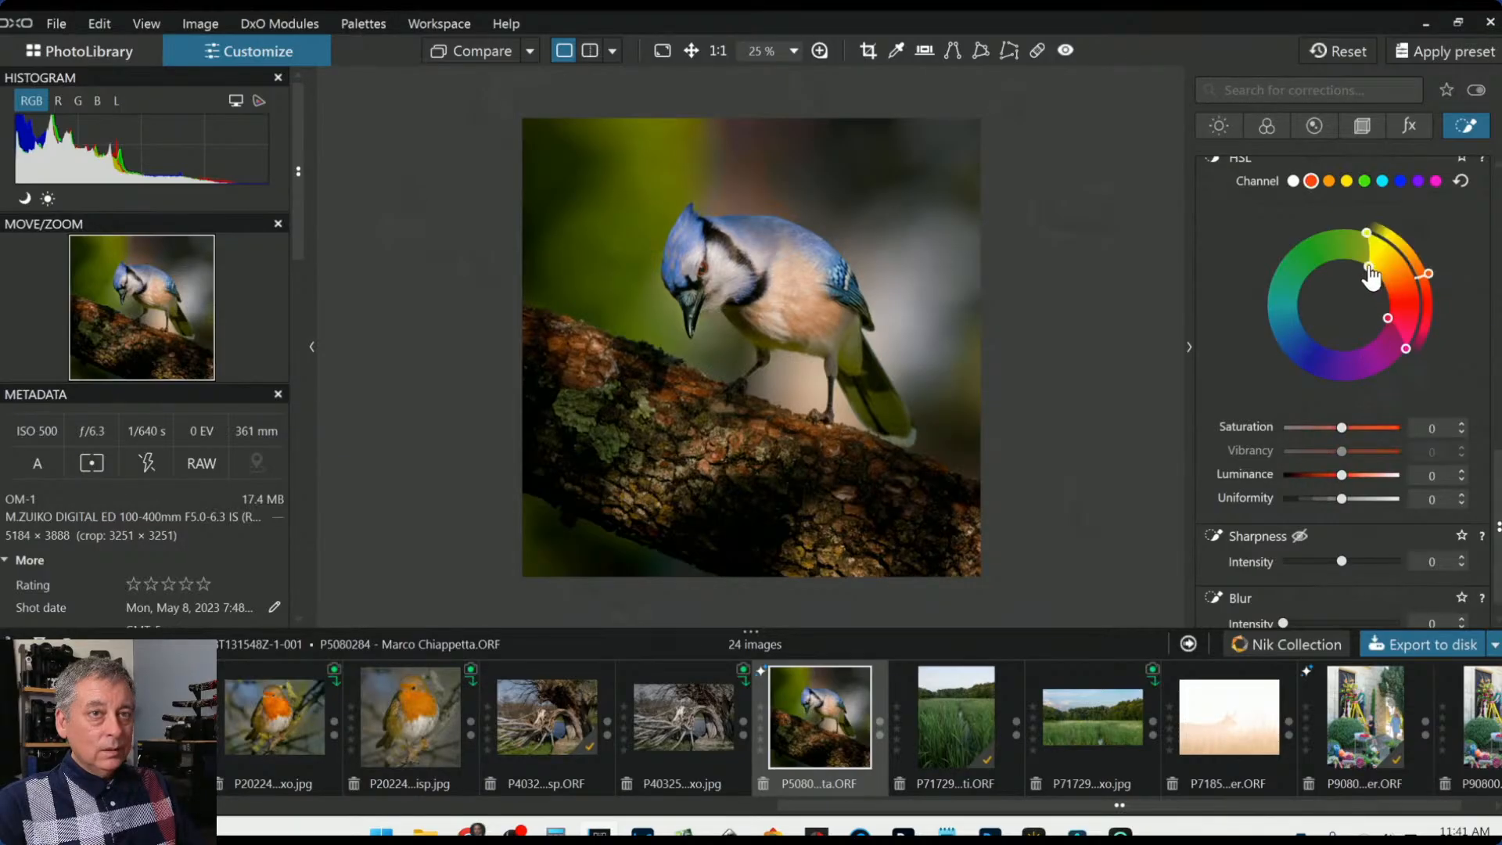
mouse_move(1340, 430)
left_mouse_down()
mouse_move(1274, 429)
mouse_move(1318, 428)
left_mouse_up()
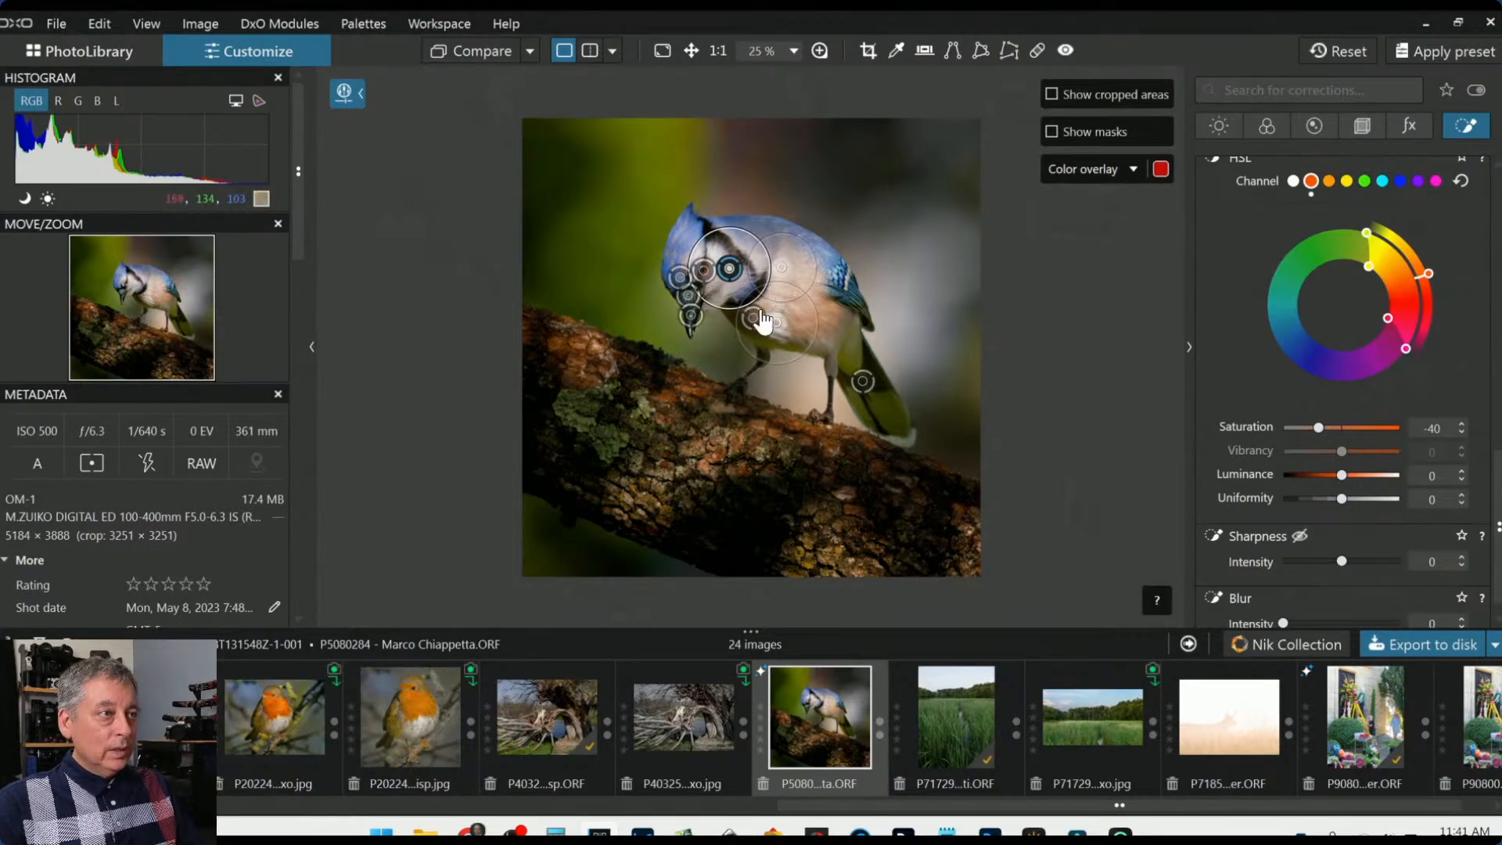
left_click(762, 320)
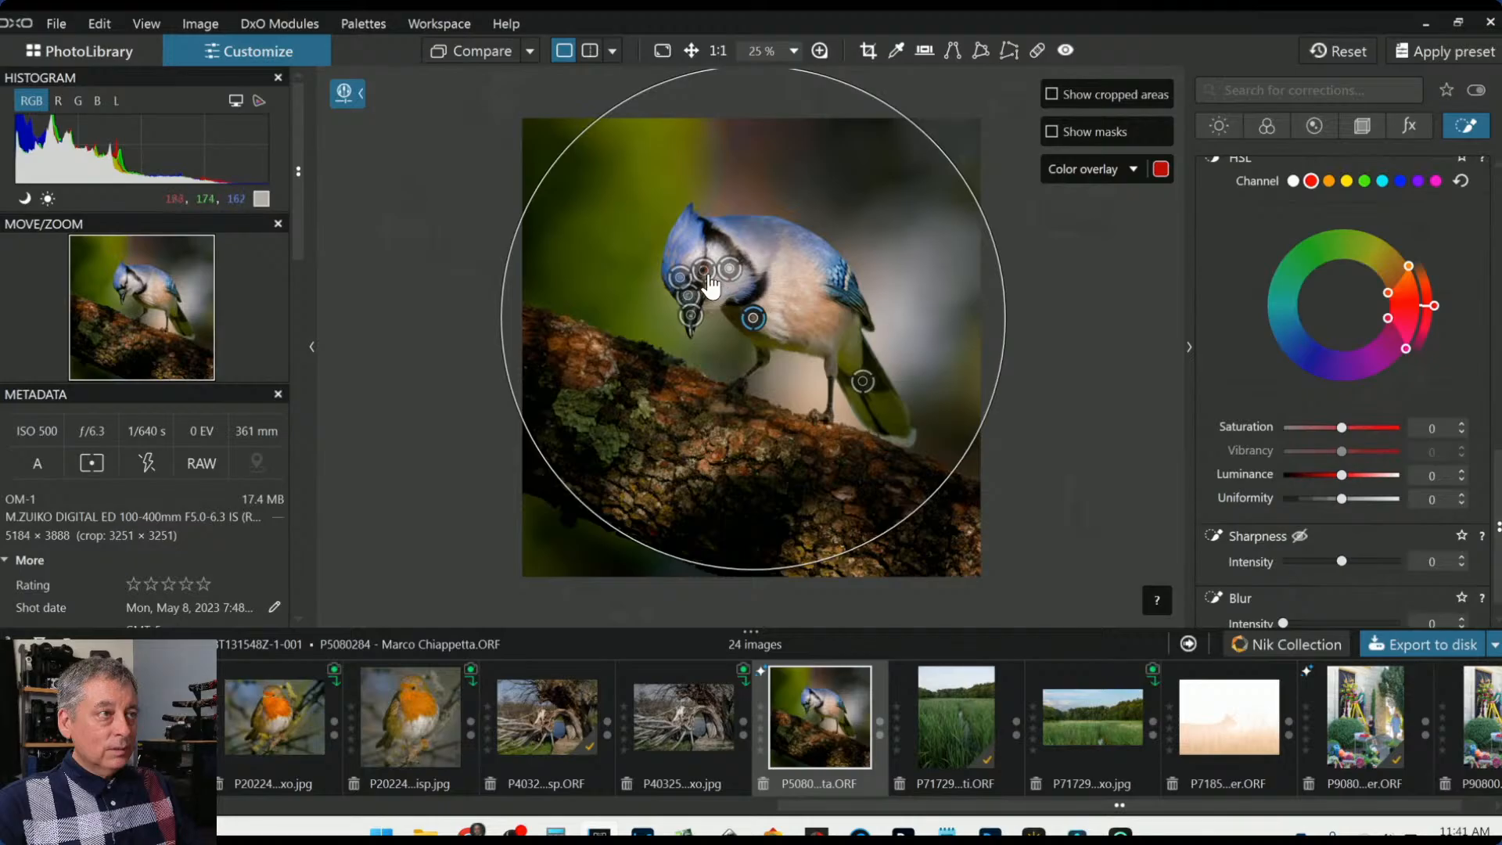
left_click(679, 277)
left_click(689, 297)
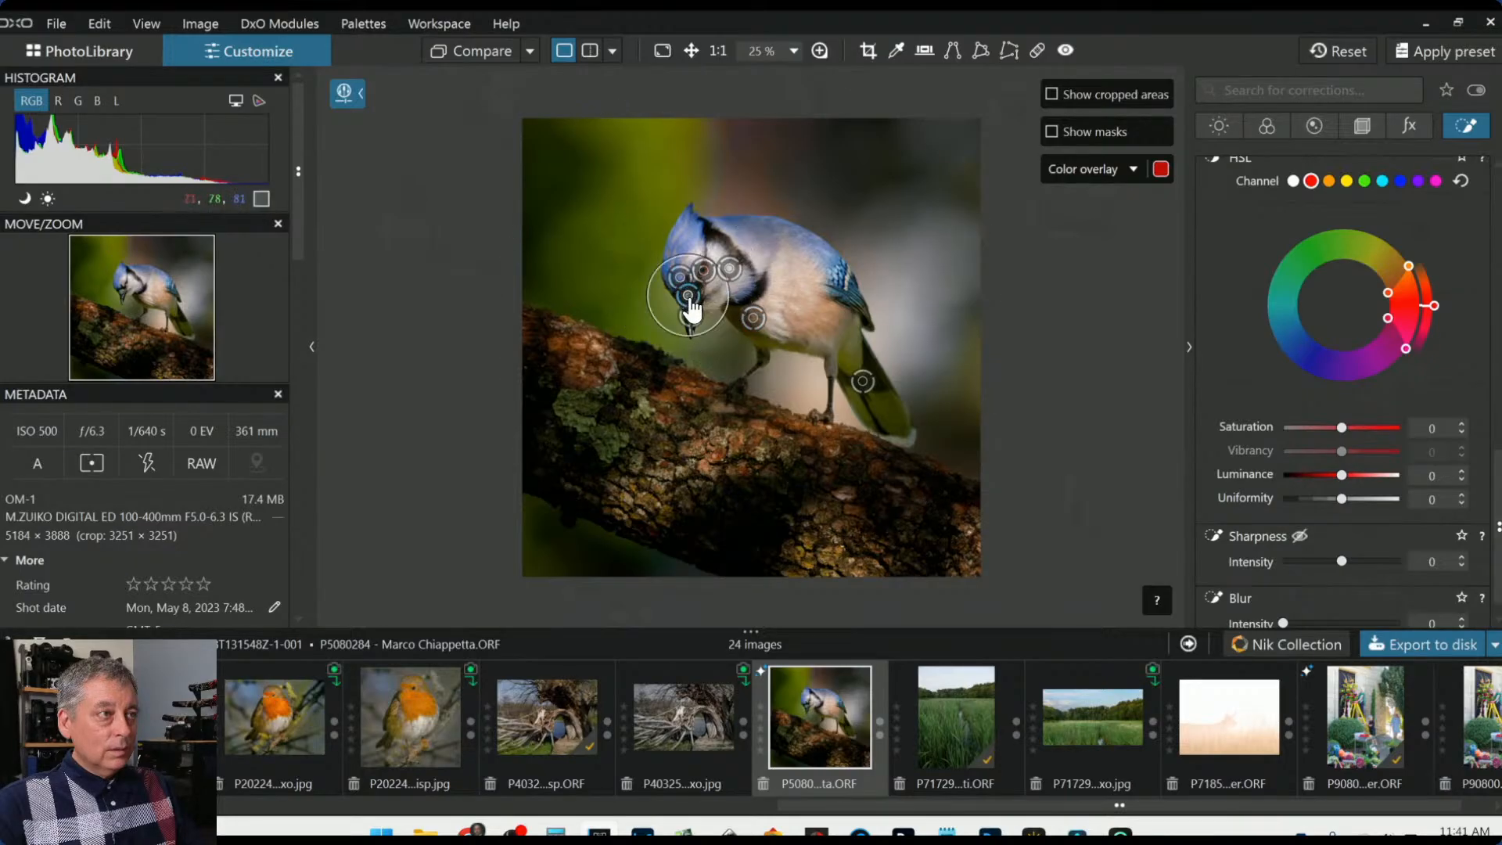
left_click(690, 314)
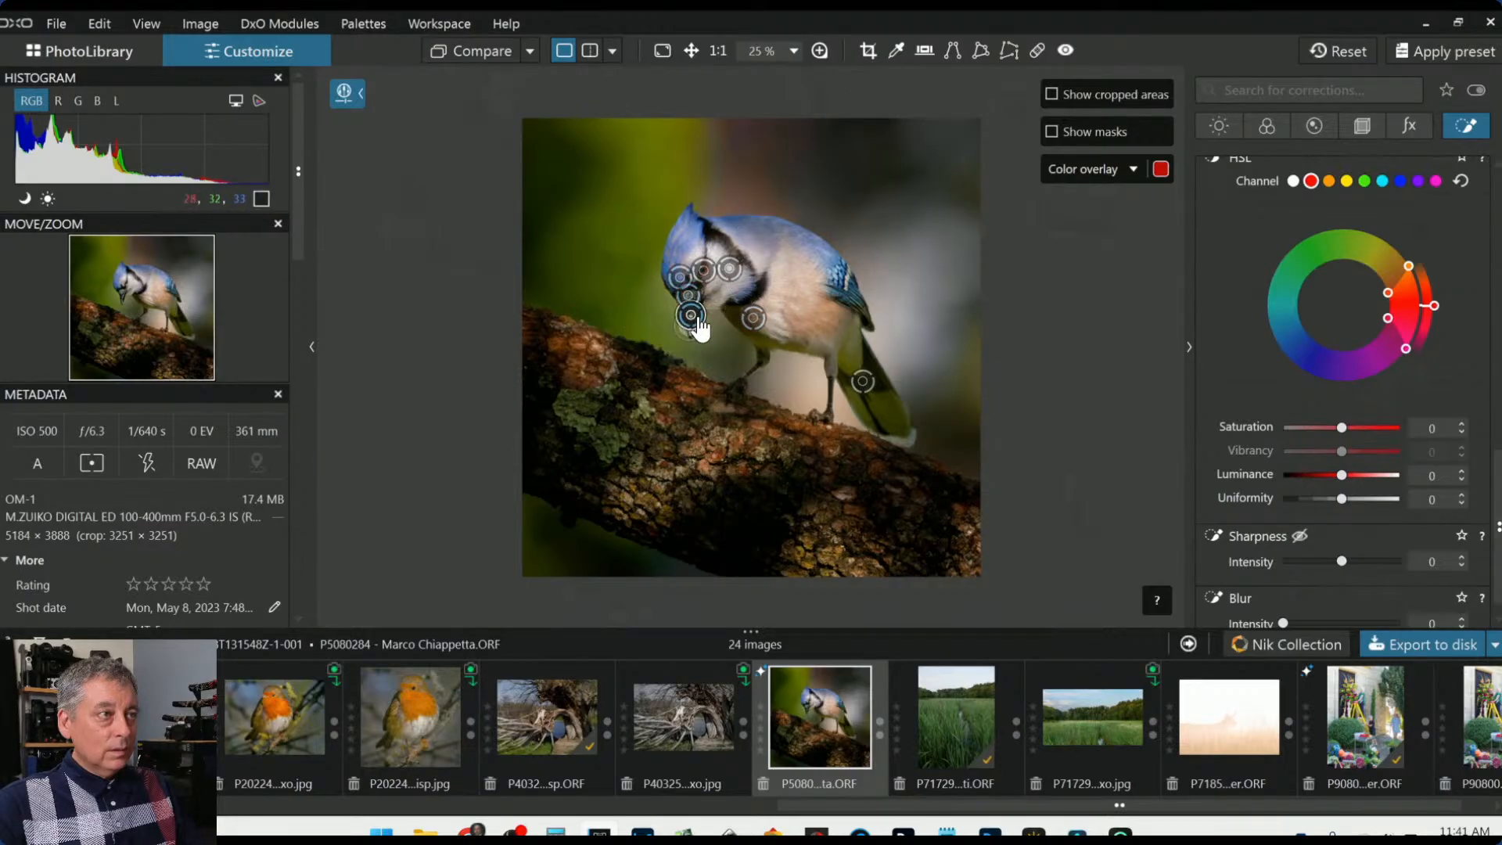
left_click(808, 315)
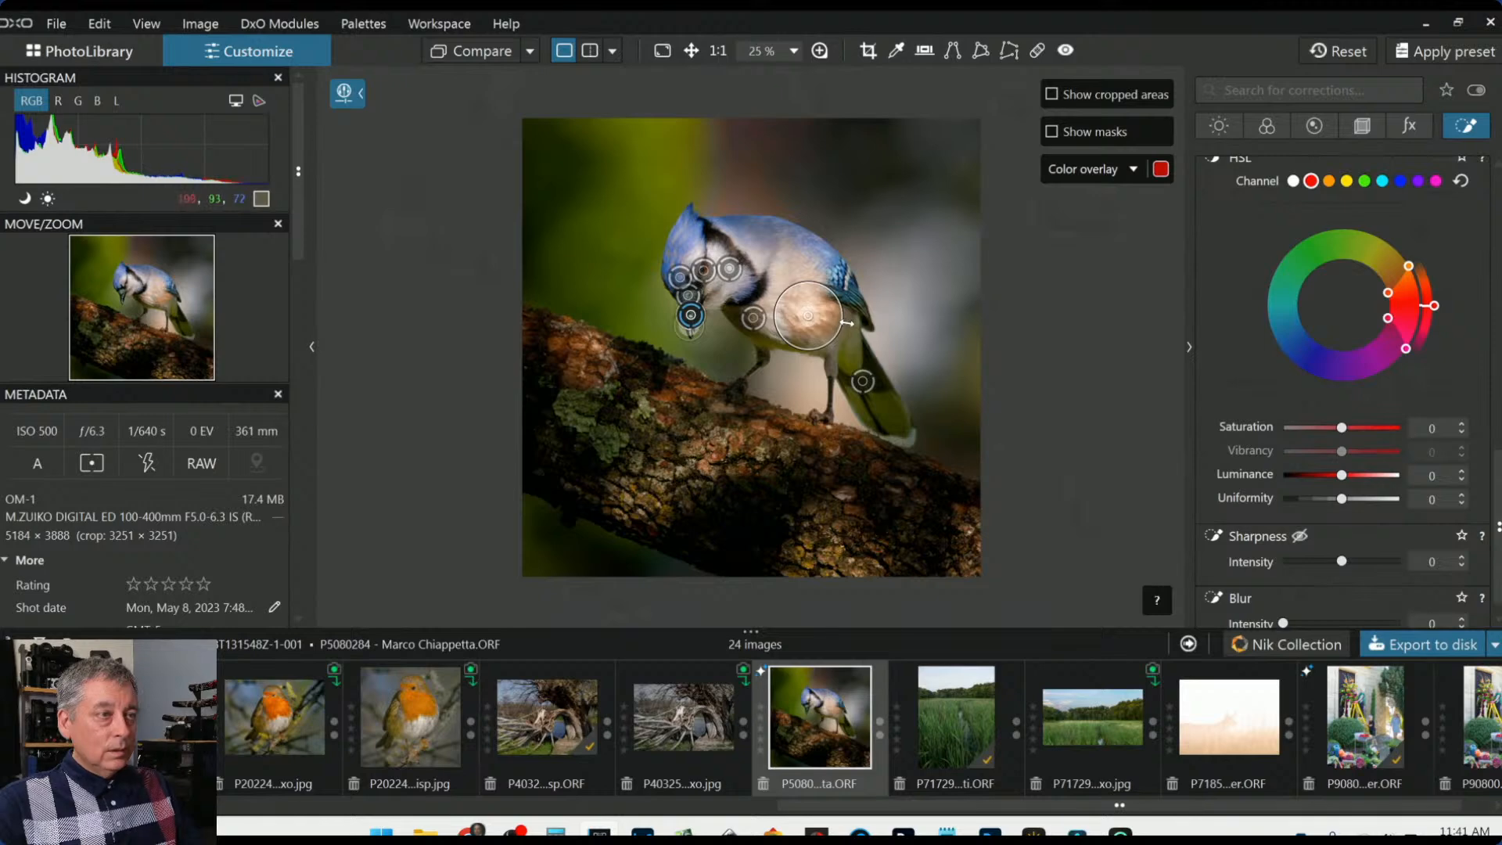
key("ctrl+z")
Create a new control point mask on the jay's belly and enlarge its circle to cover the breast and flank
scroll(1056, 299, "up", 3)
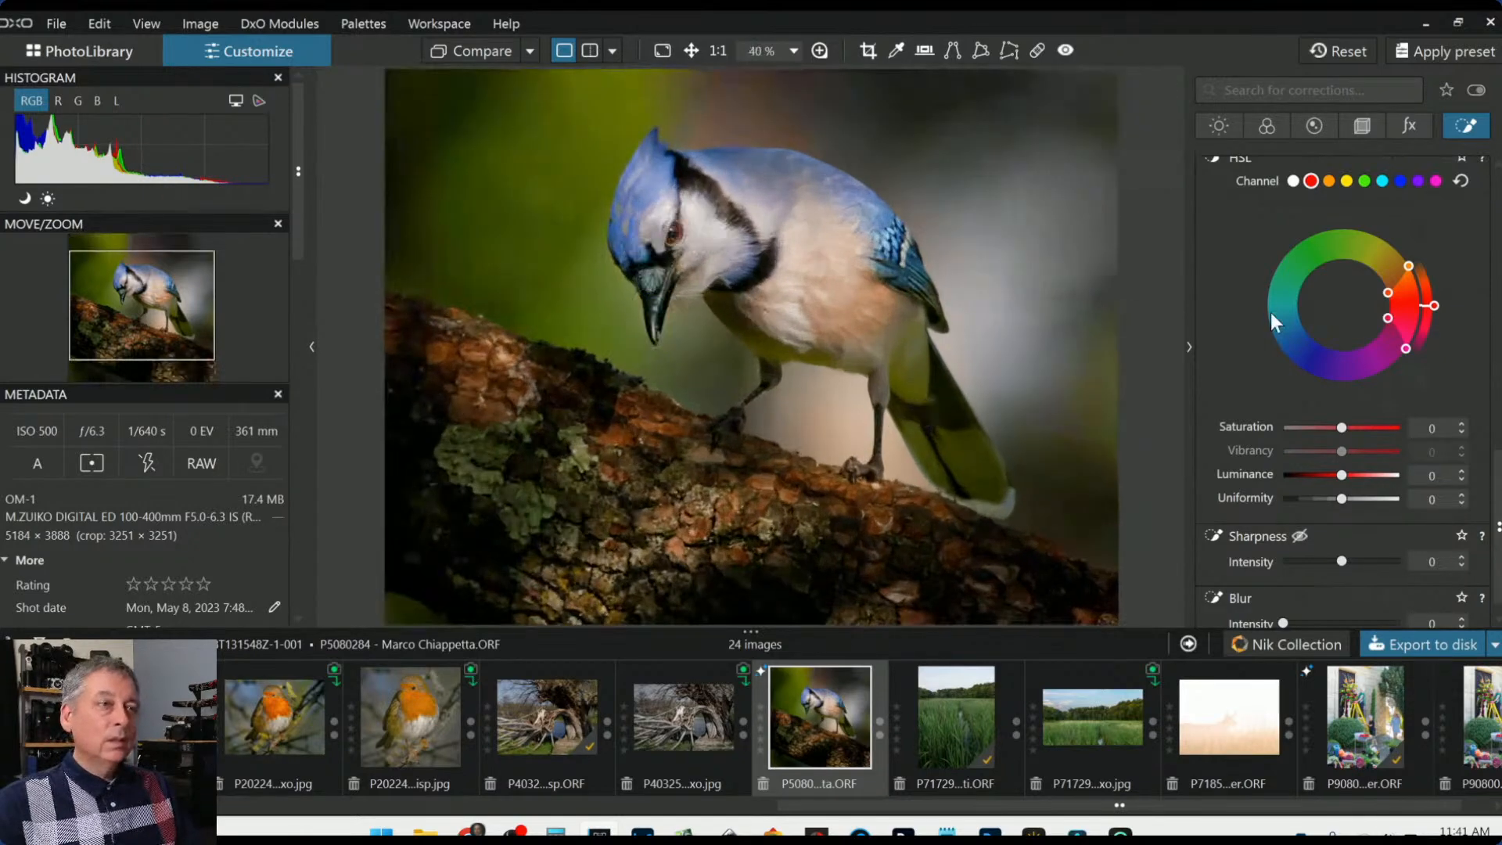
scroll(1280, 305, "up", 15)
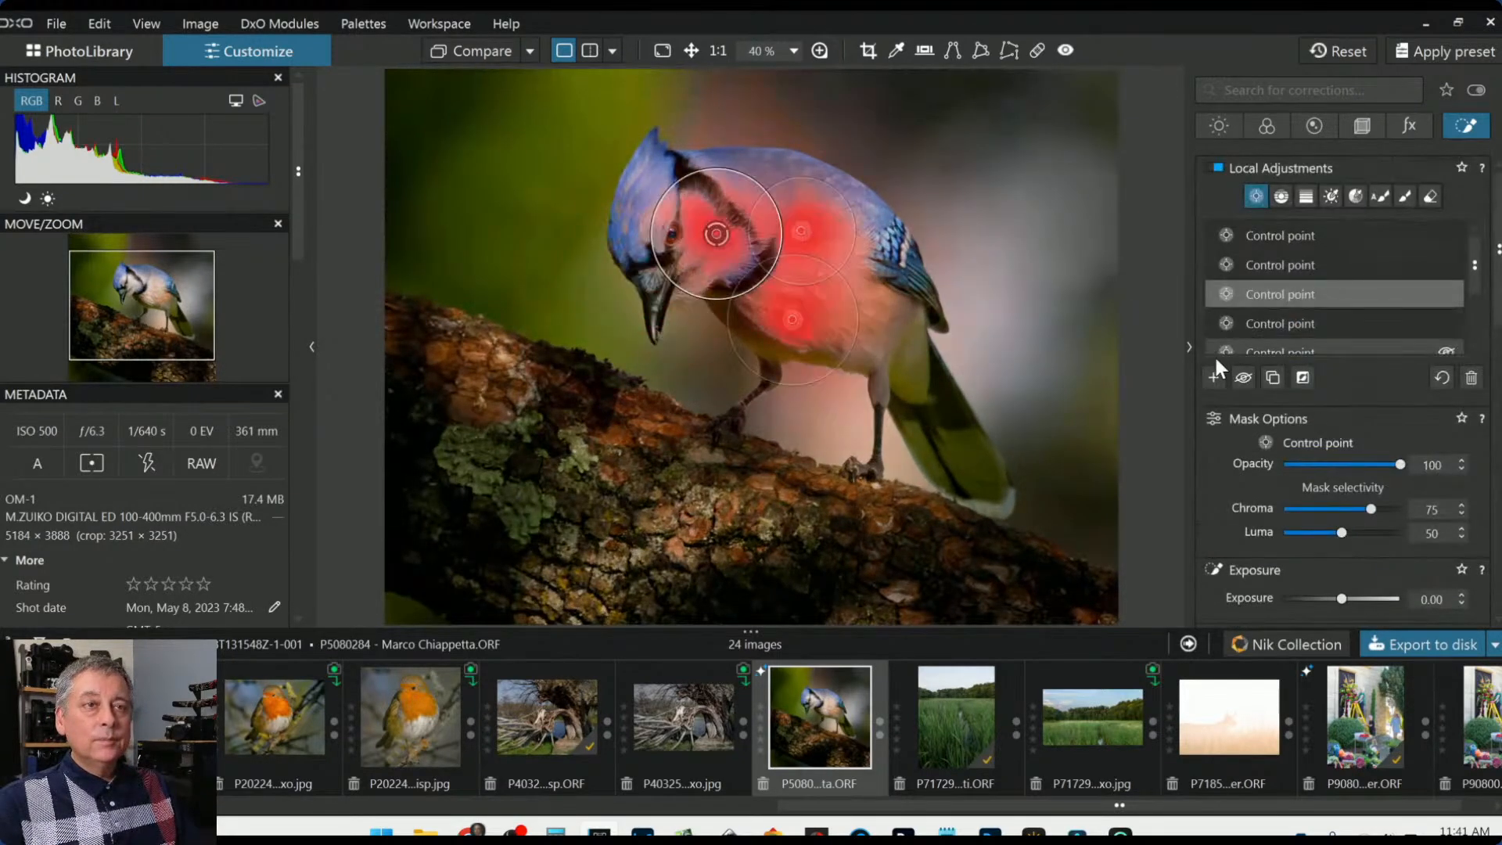
left_click(1214, 375)
left_click(846, 301)
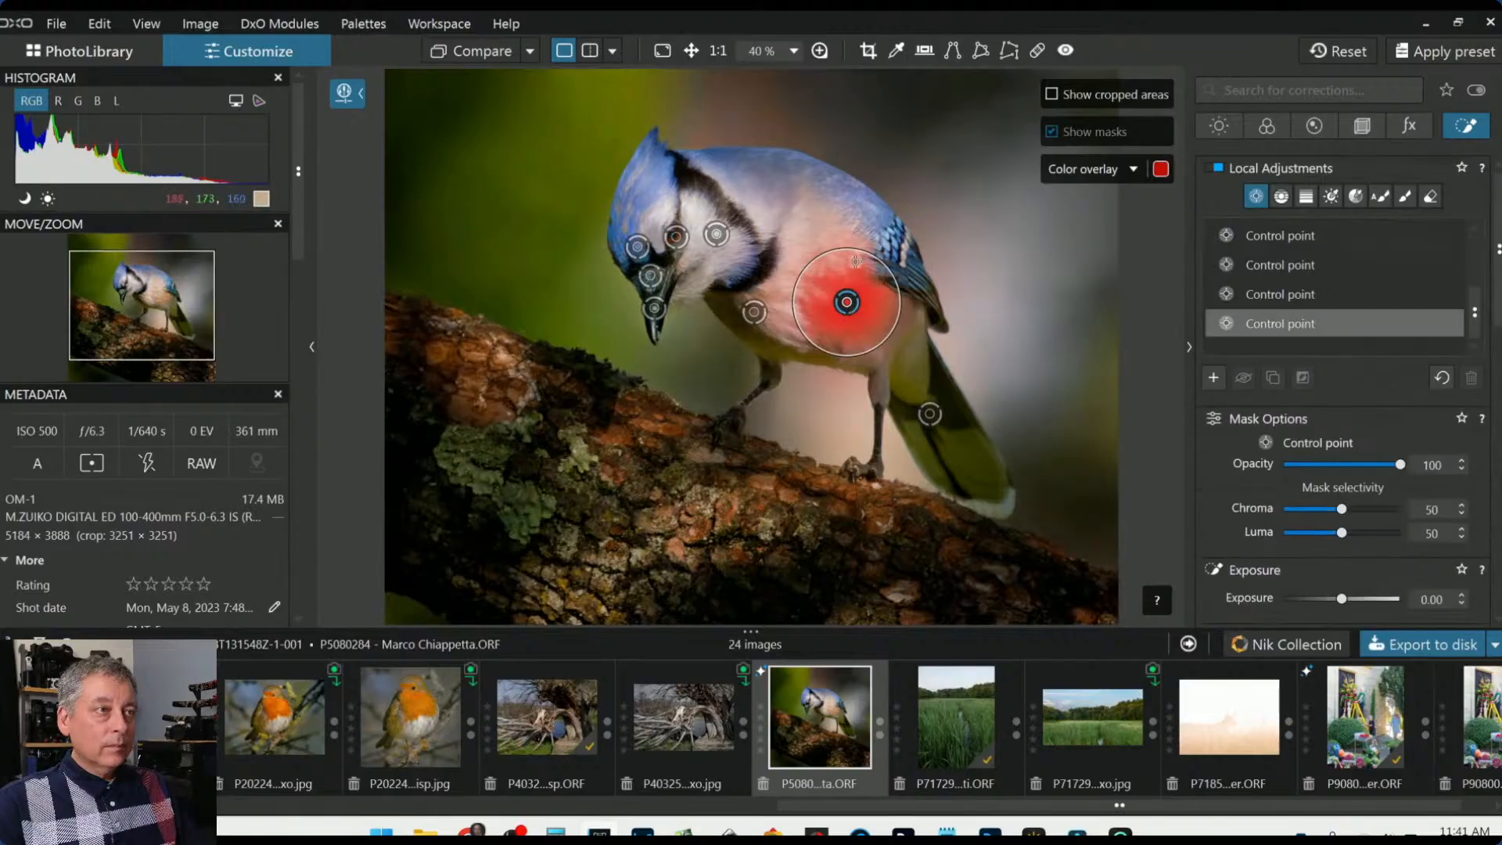
left_click_drag(856, 261, 854, 192)
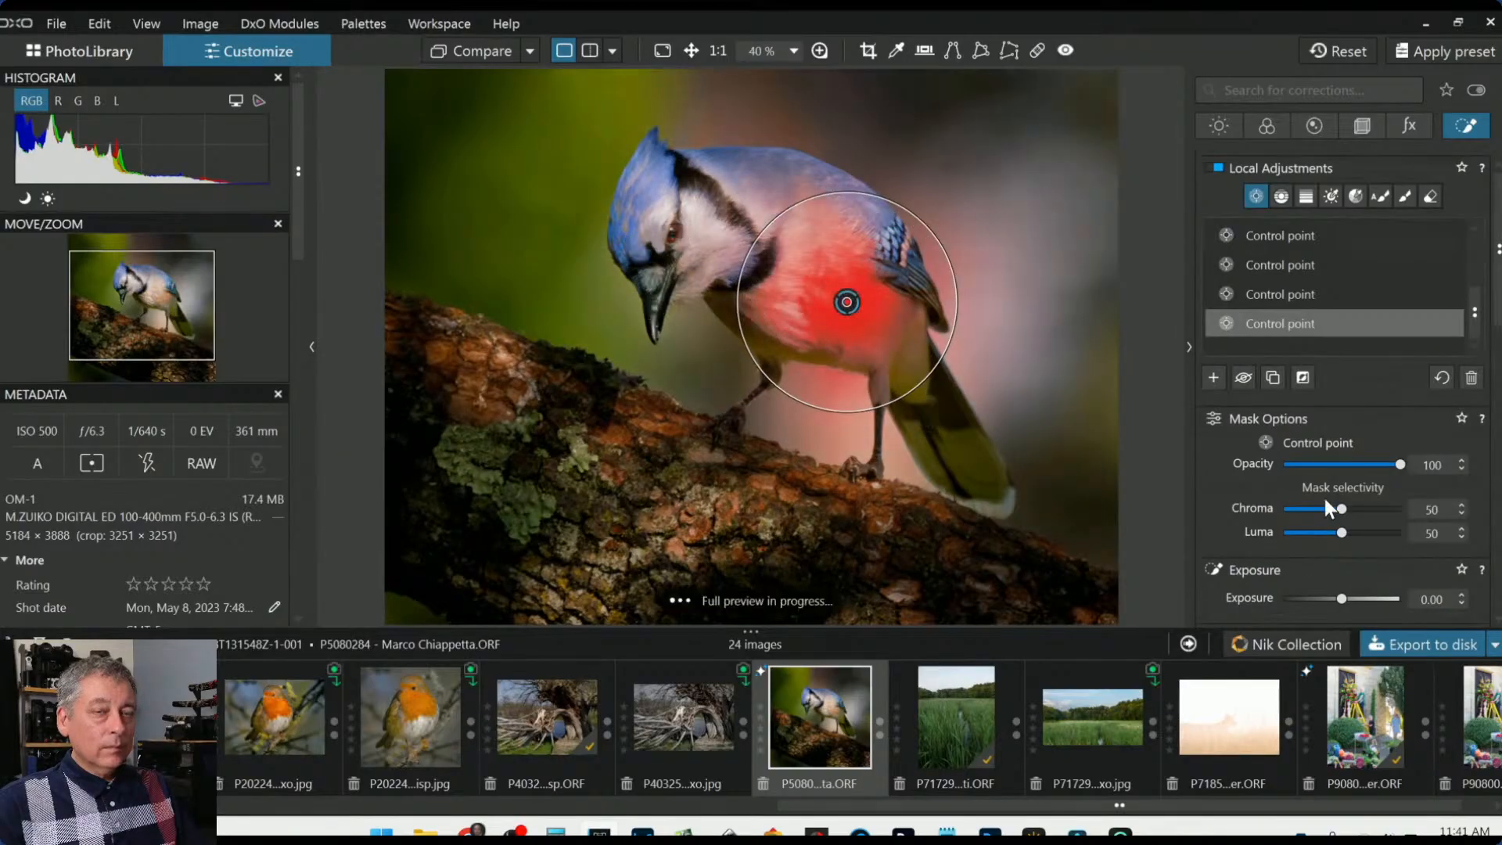
Set the belly mask's HSL red Saturation to -100 and widen the red range toward magenta and yellow
scroll(1326, 505, "down", 10)
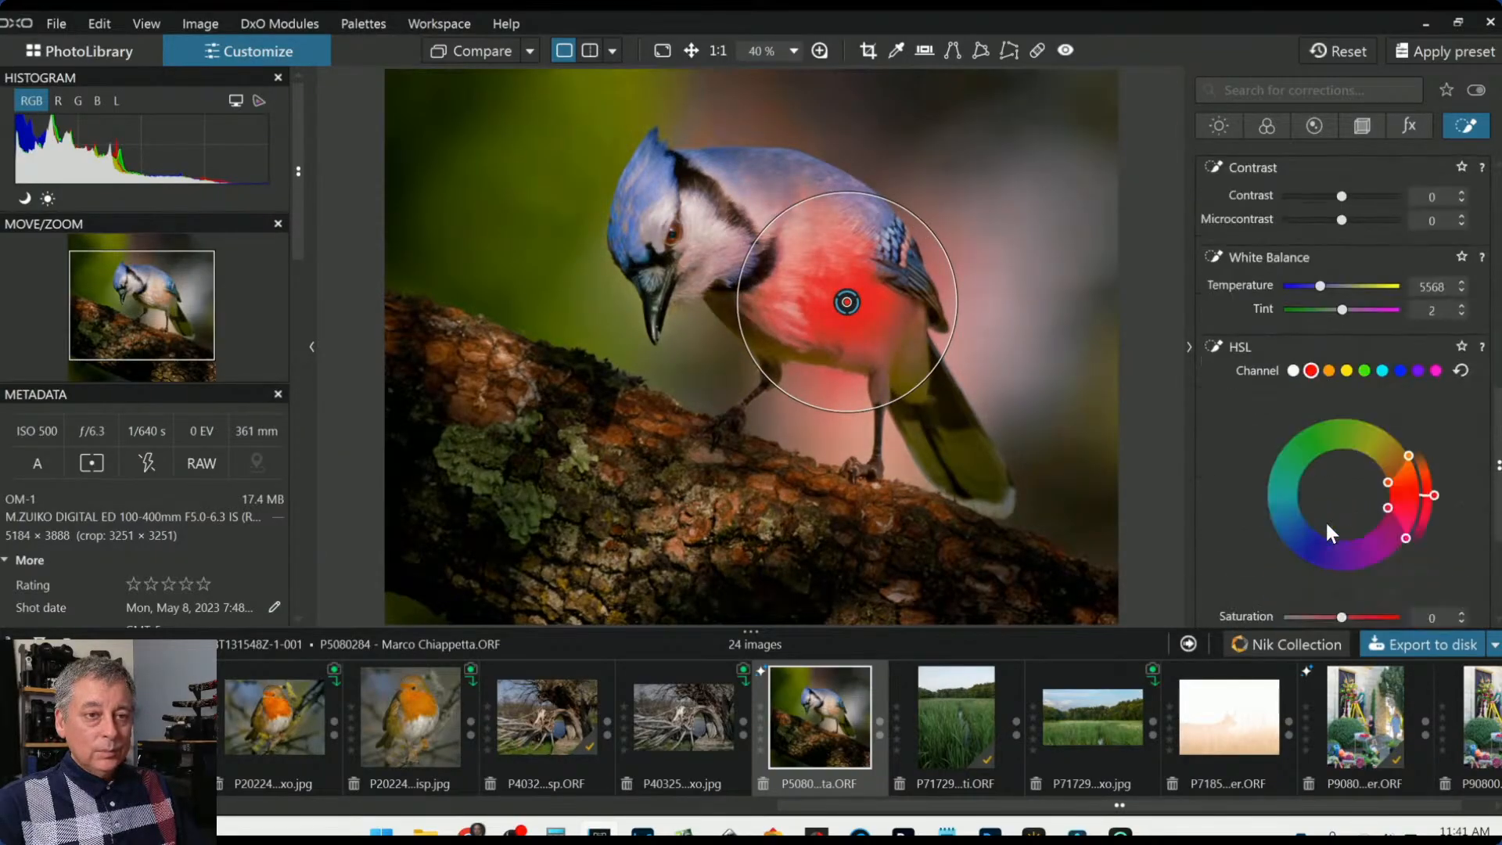
scroll(1330, 531, "down", 1)
left_click_drag(1341, 522, 1271, 515)
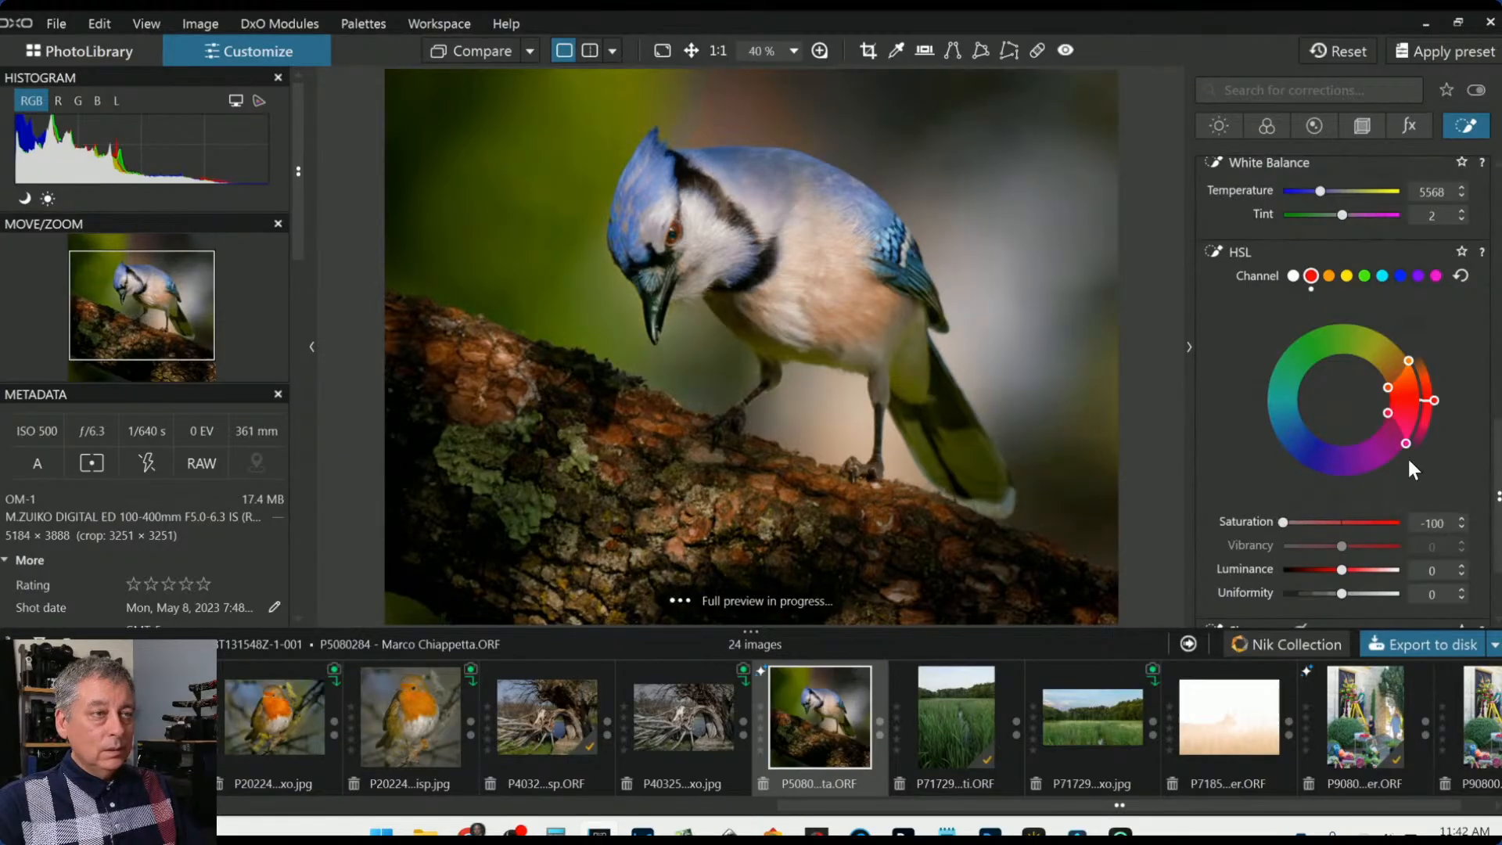
mouse_move(1389, 413)
left_mouse_down()
mouse_move(1386, 384)
mouse_move(1382, 425)
left_mouse_up()
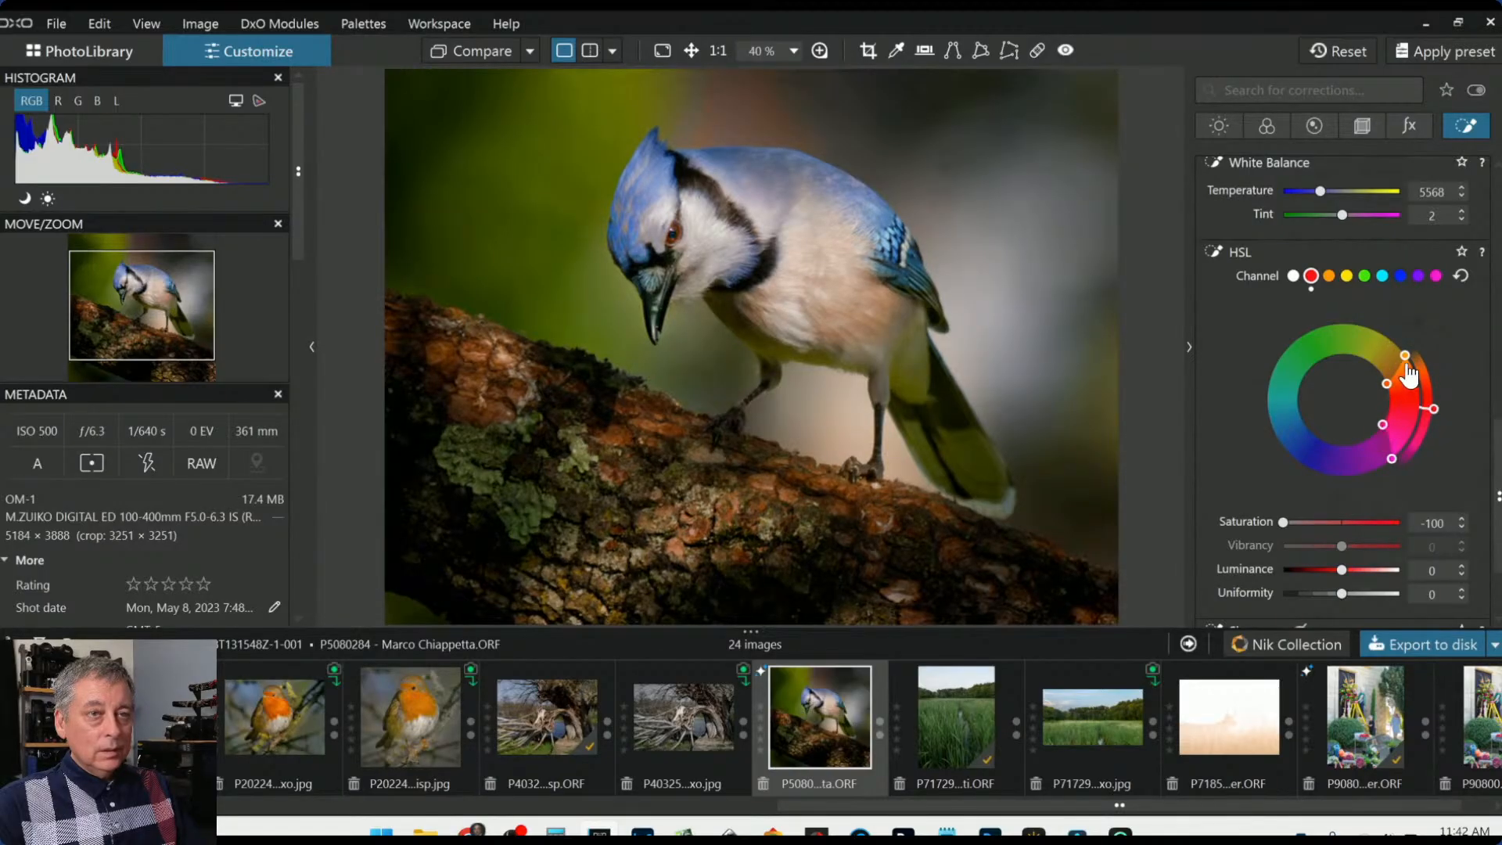
left_click_drag(1406, 356, 1395, 349)
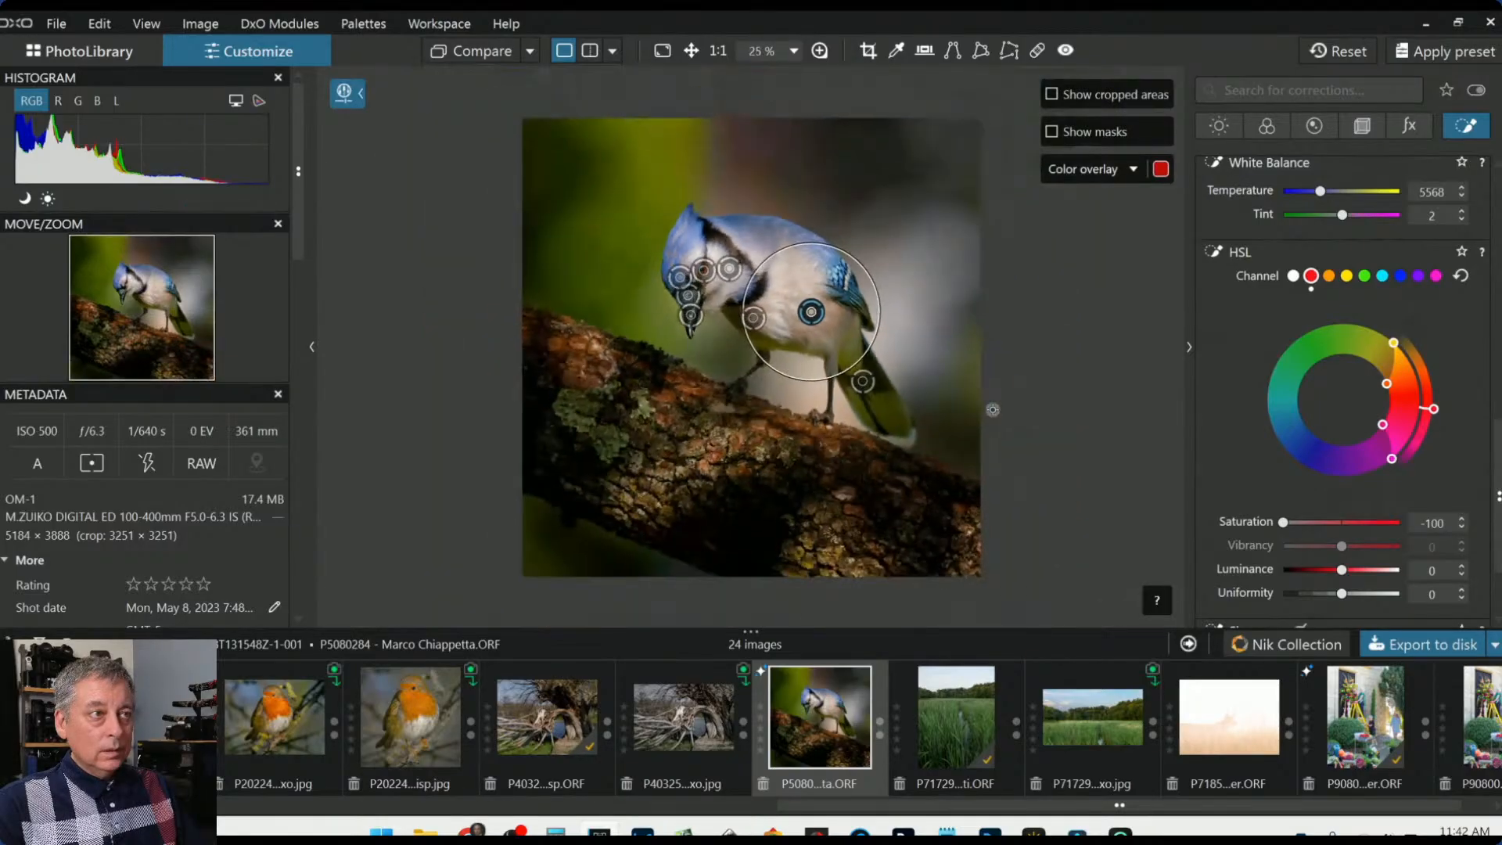
scroll(1414, 463, "up", 3)
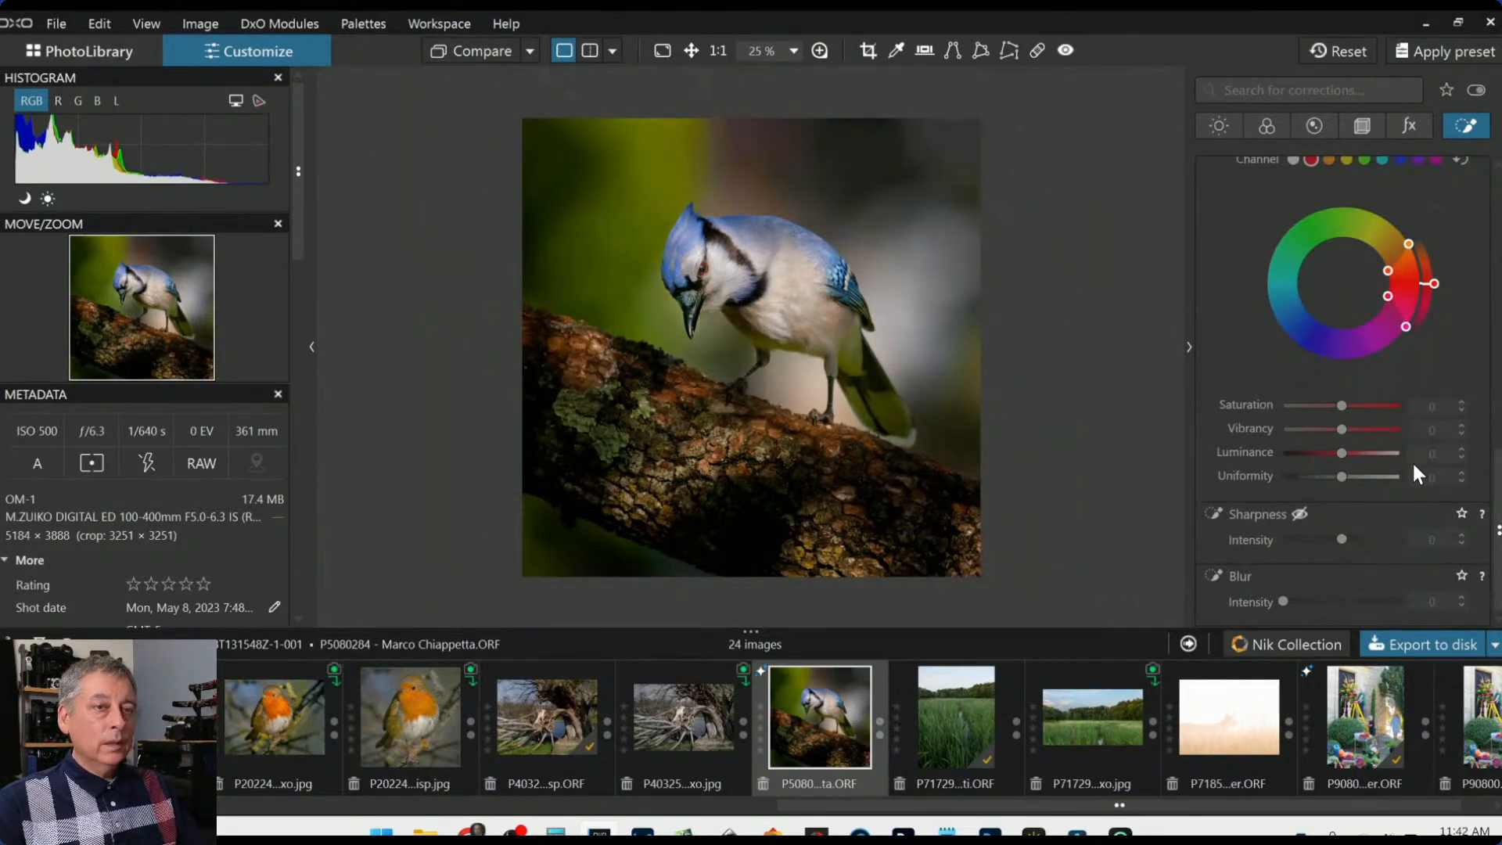
Select the last control point mask in the list and set its Selective Tone Shadows to 35 and Midtones to 22
scroll(1410, 462, "up", 8)
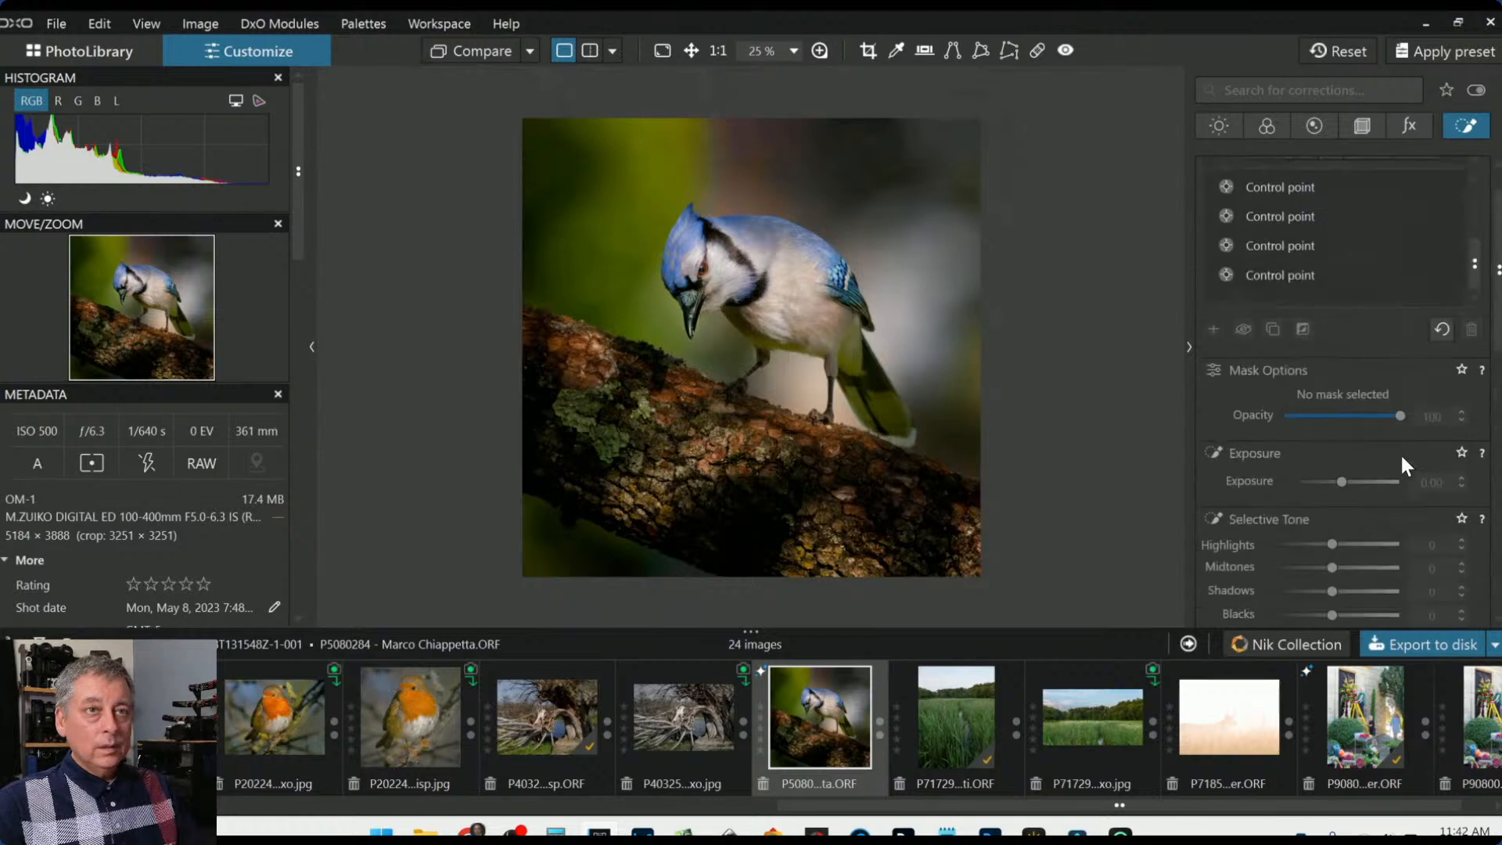
left_click(1340, 286)
scroll(1367, 494, "down", 4)
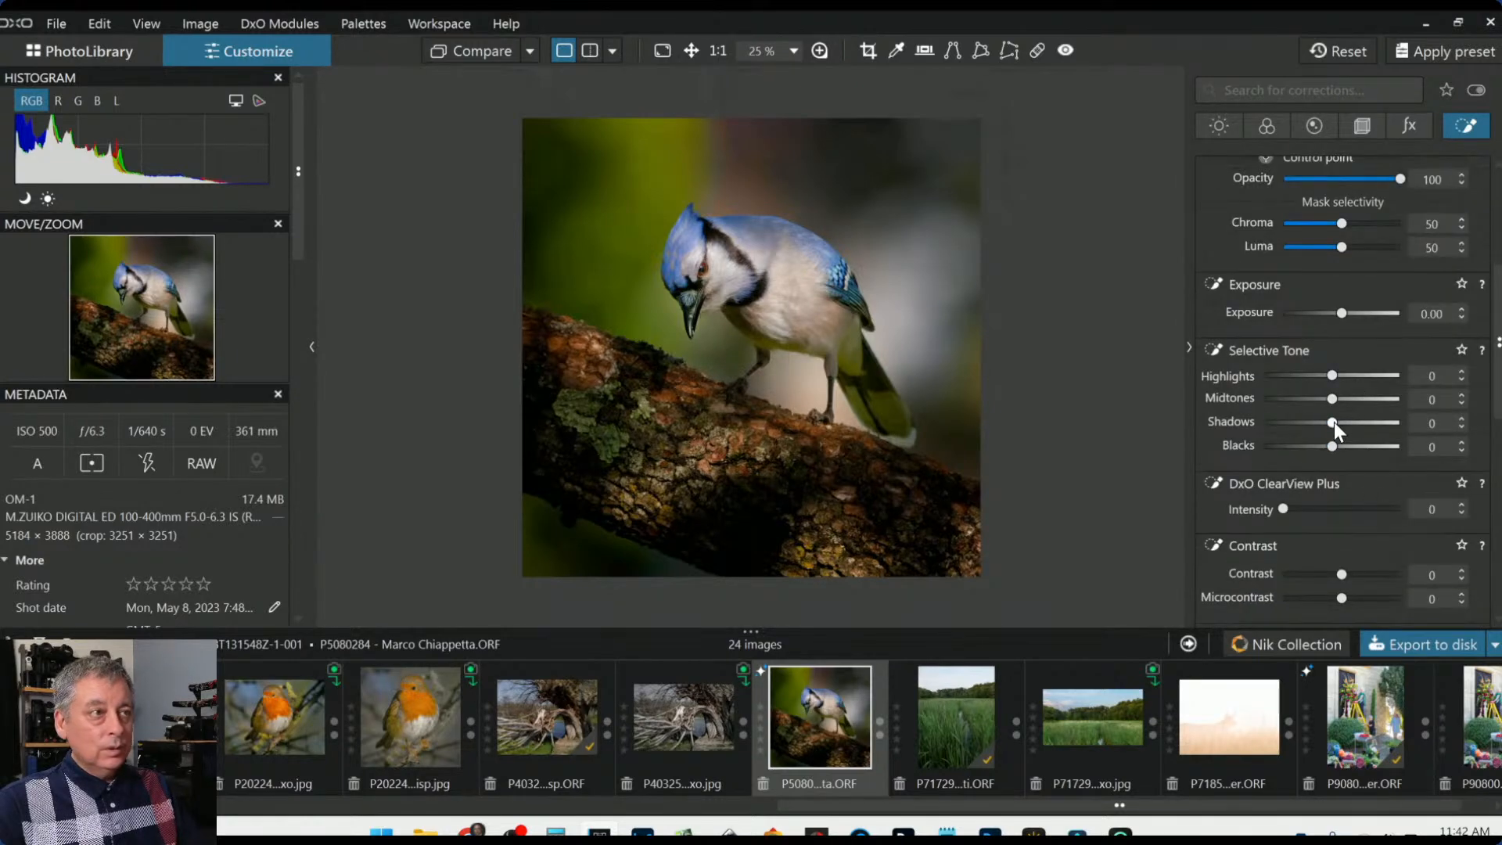
scroll(1335, 423, "up", 4)
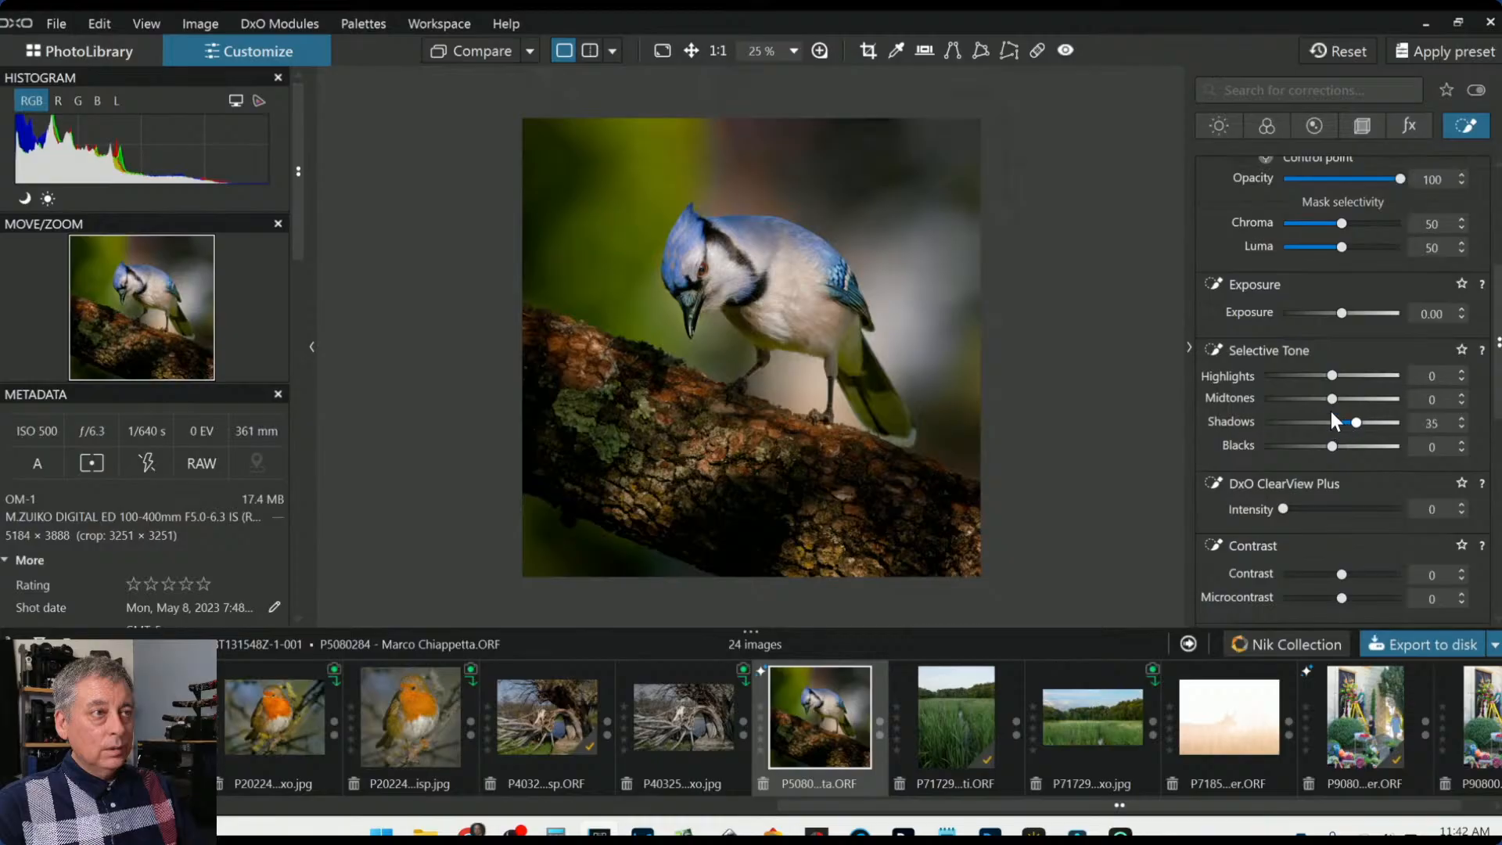
left_click(1346, 401)
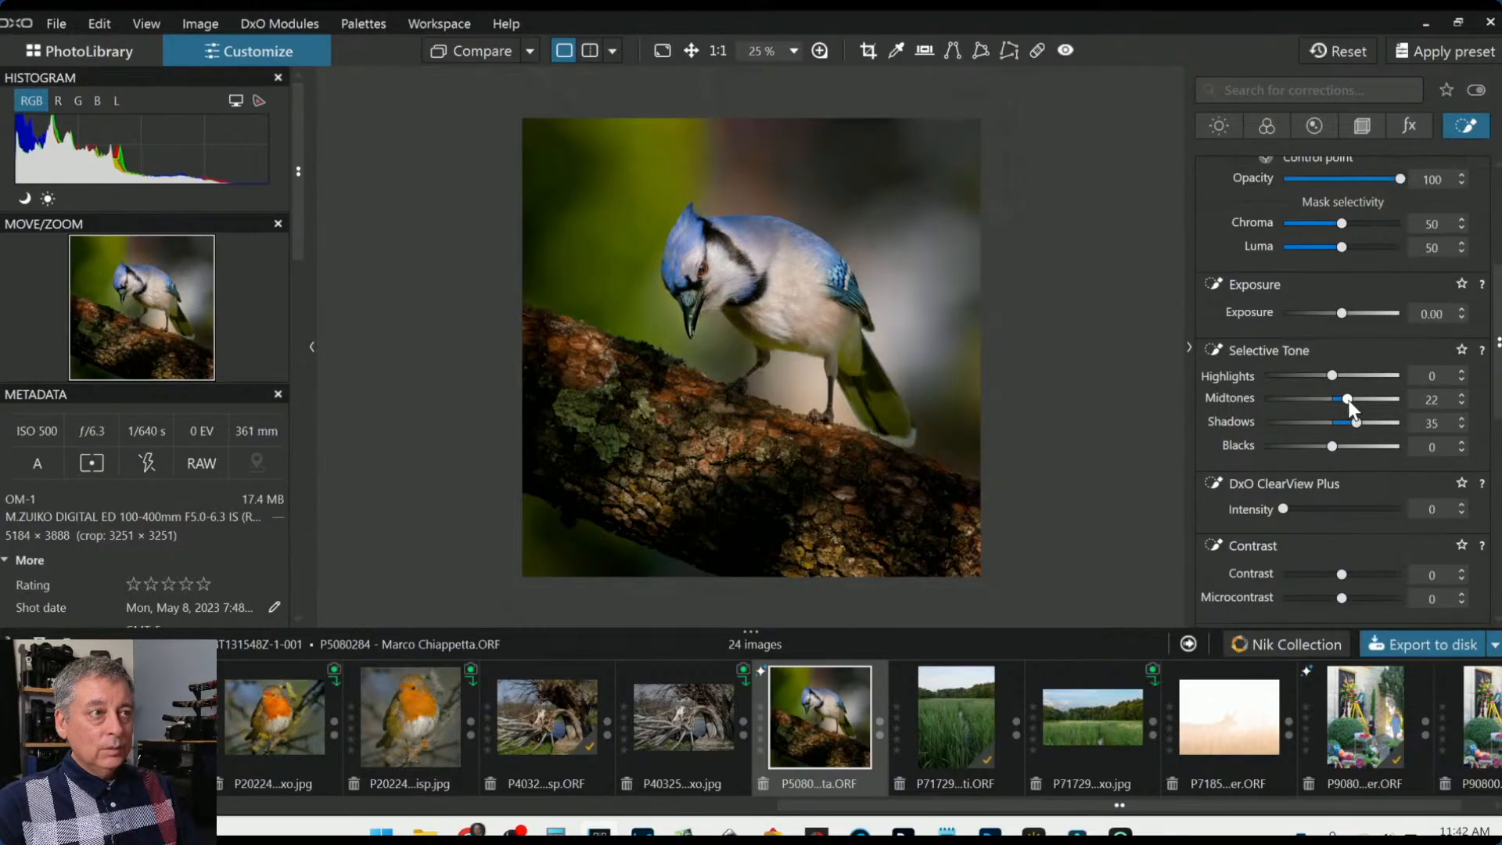
key("Escape")
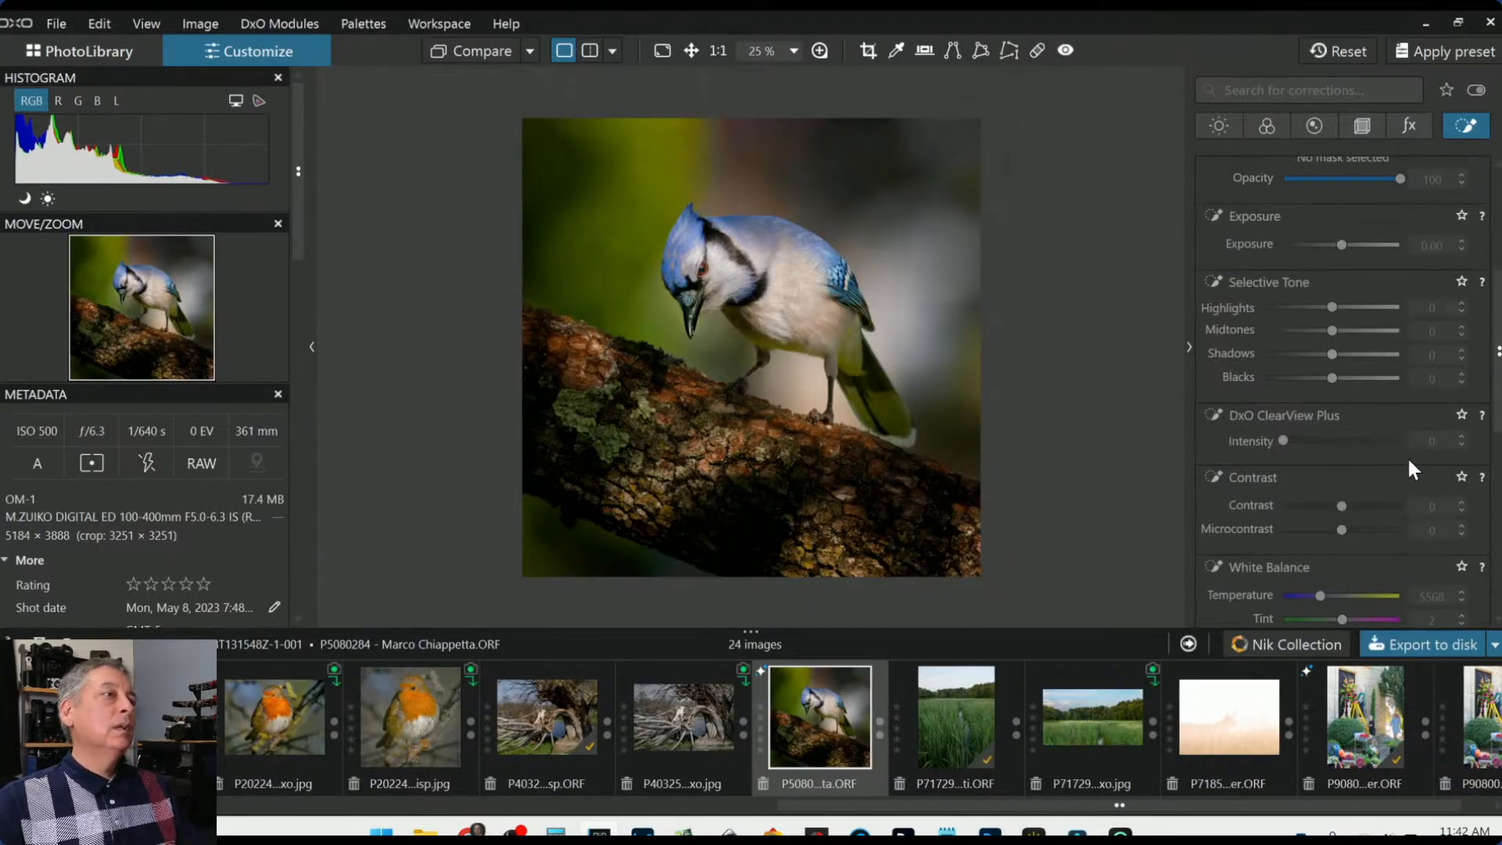
Export the edited jay photo to disk
right_click(785, 289)
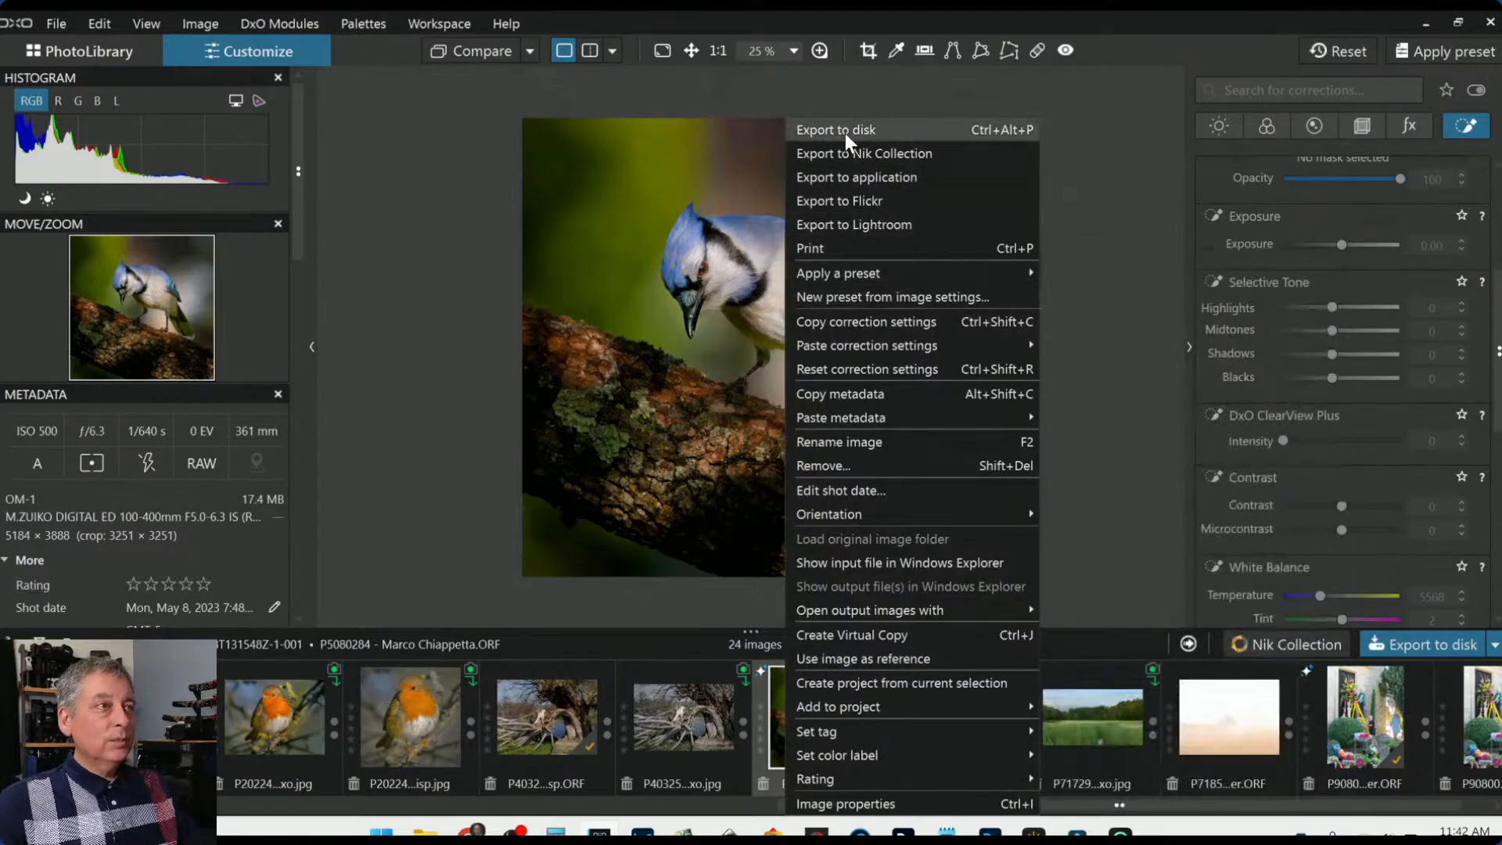
left_click(844, 132)
key("Escape")
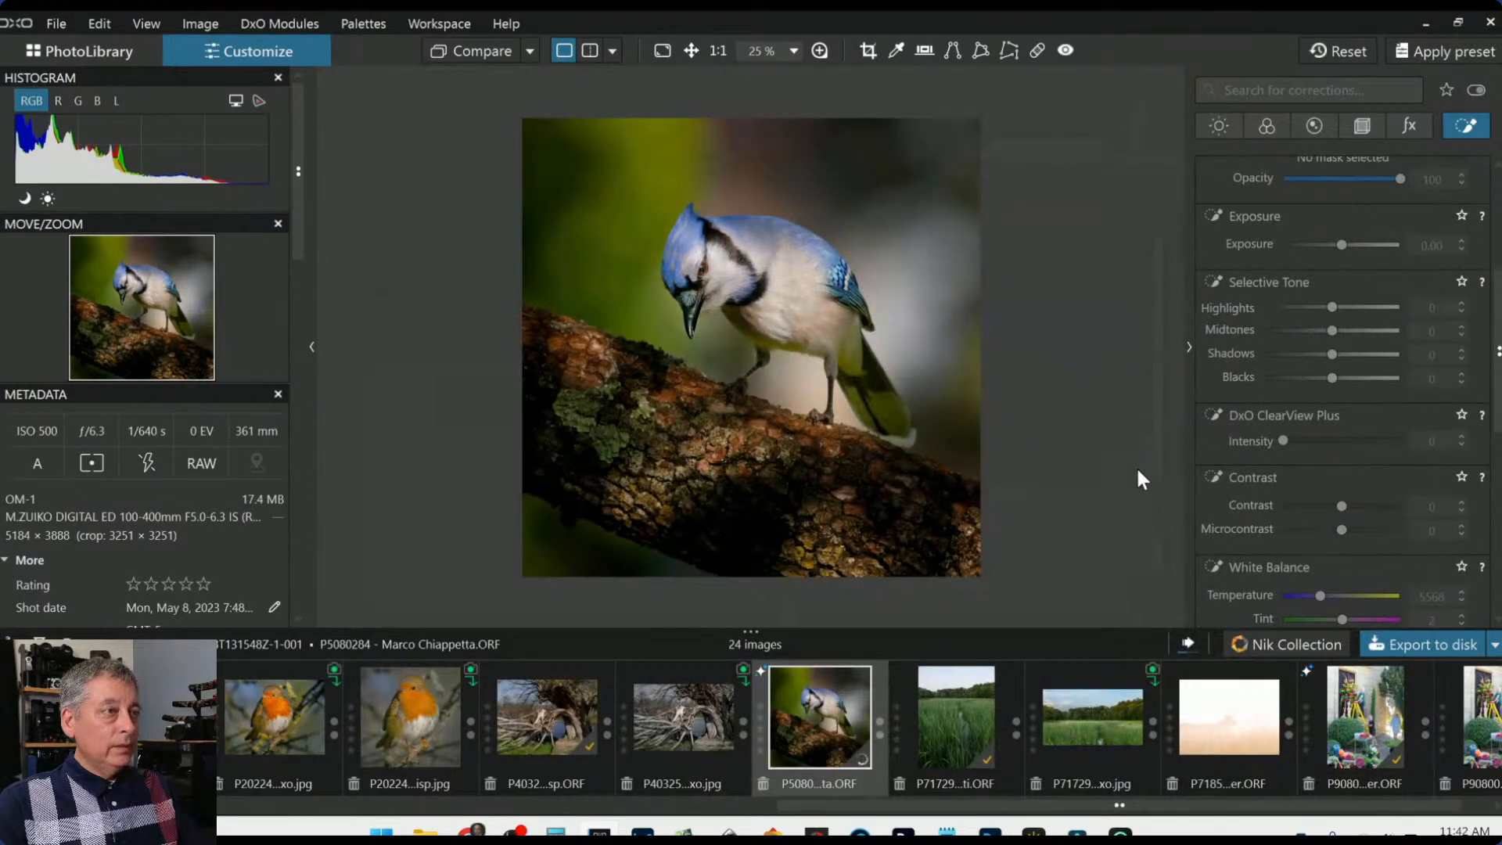
Set Lens Sharpness Optimization's Global to 1.00 and Bokeh to 4 while magnifying the feathers, and enable Unsharp Mask
left_click(1314, 131)
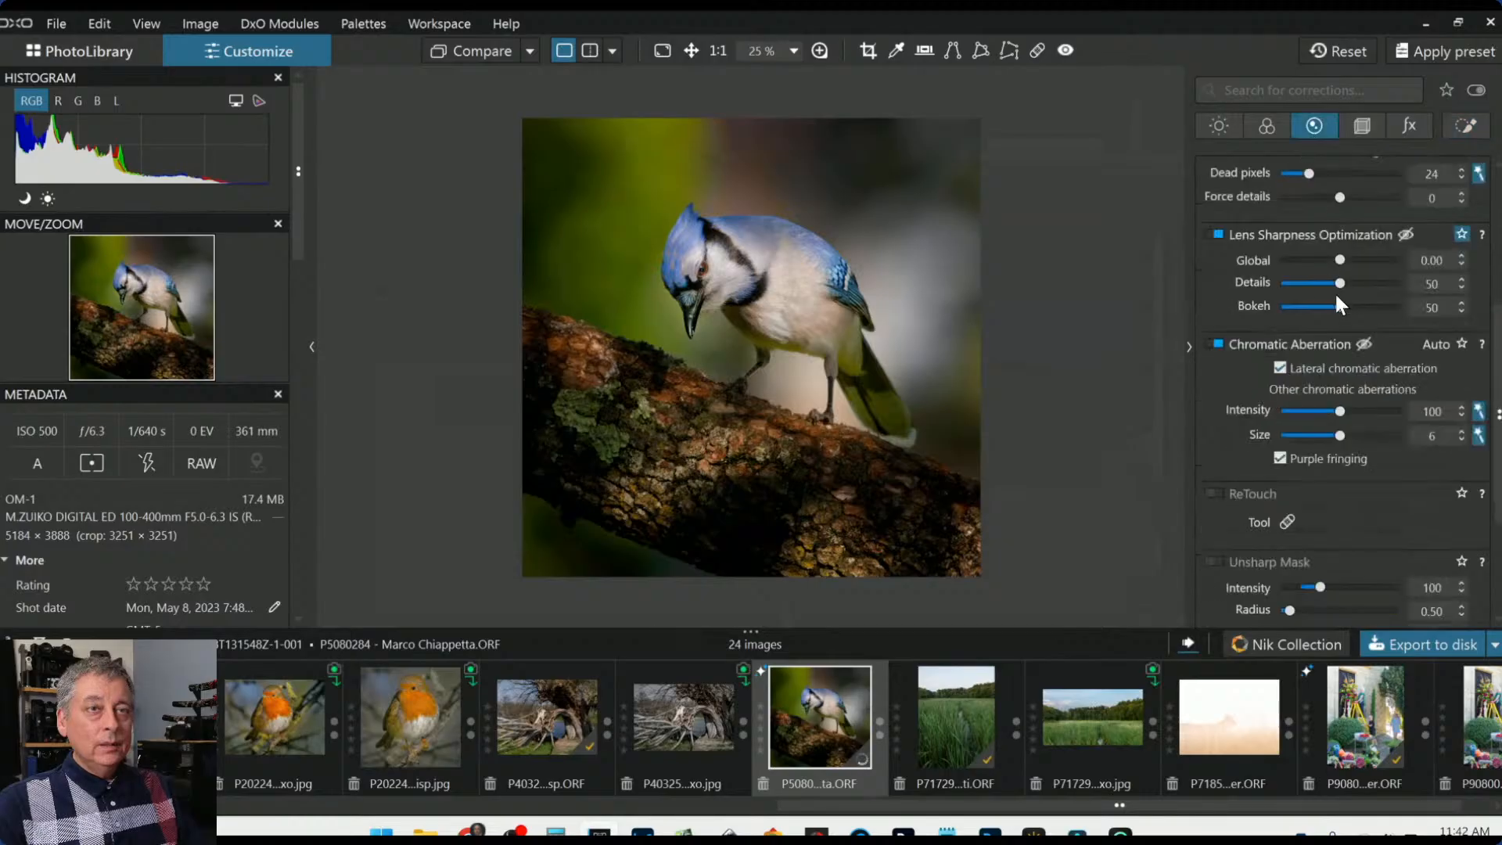
left_click(822, 48)
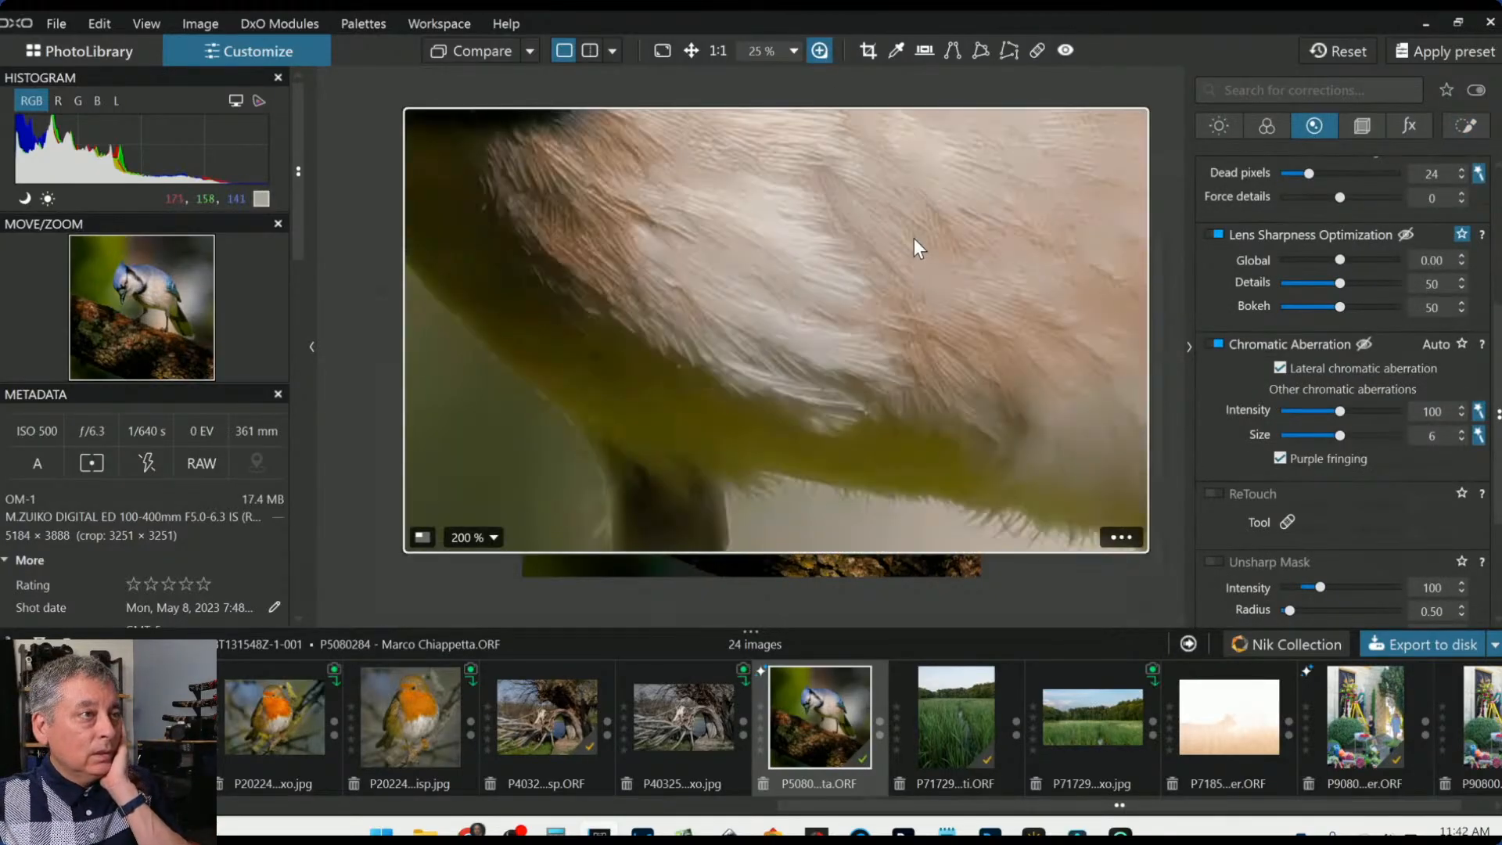
left_click_drag(1339, 306, 1284, 305)
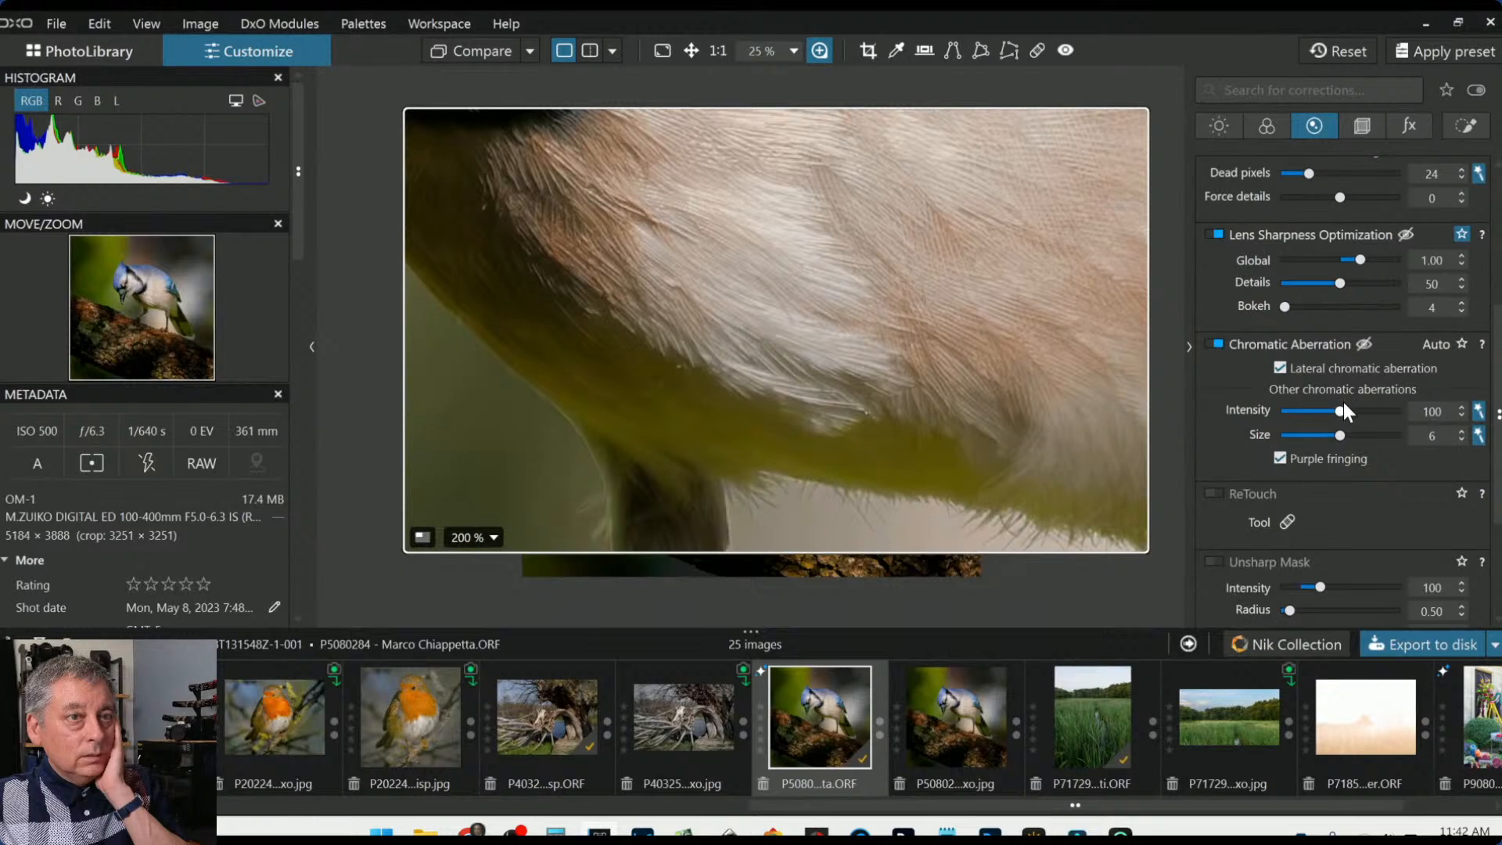
scroll(1303, 447, "down", 1)
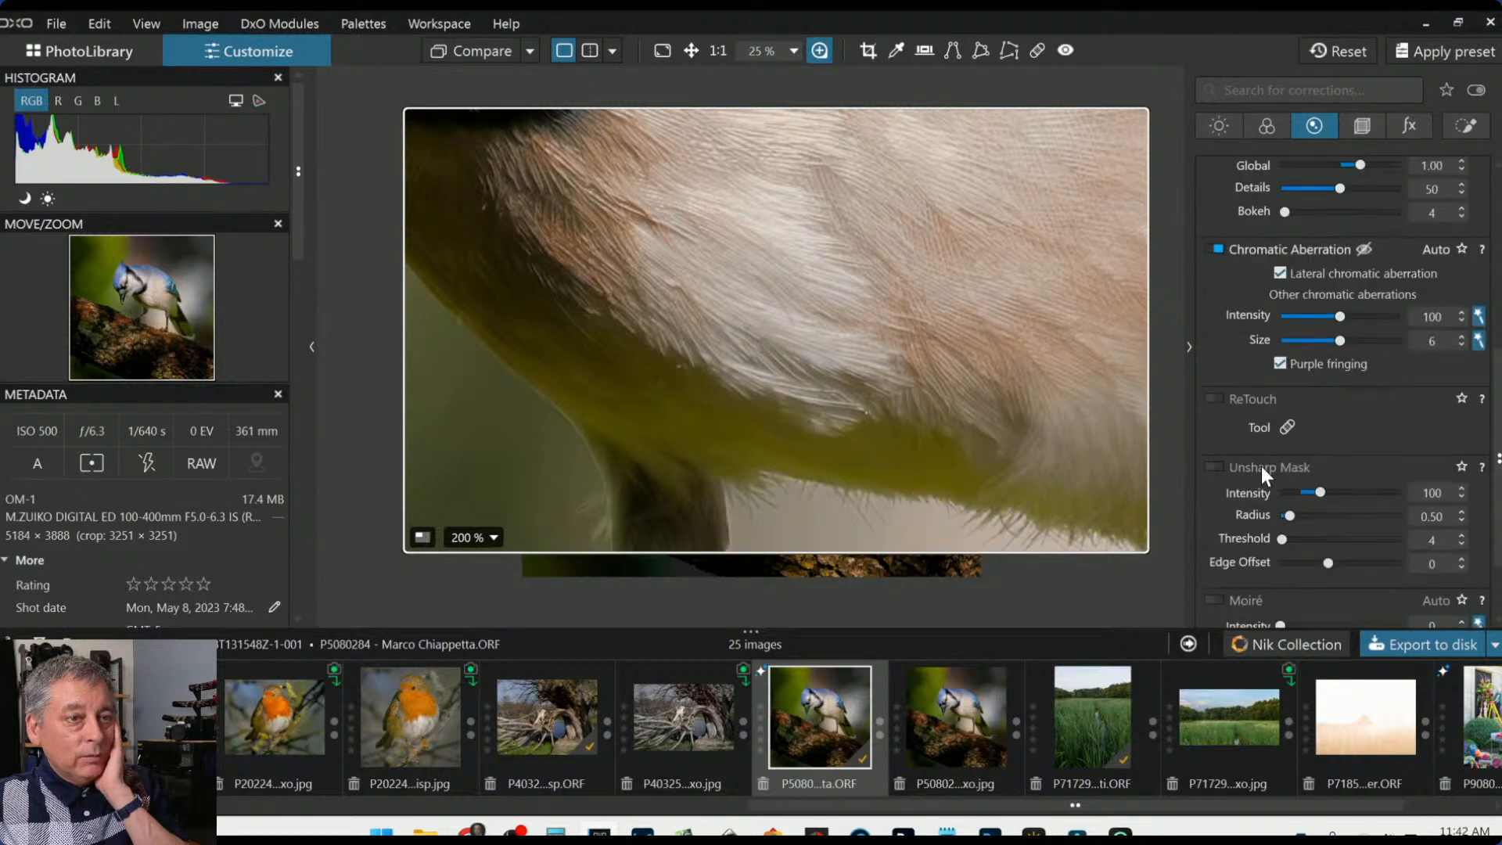
left_click(1217, 466)
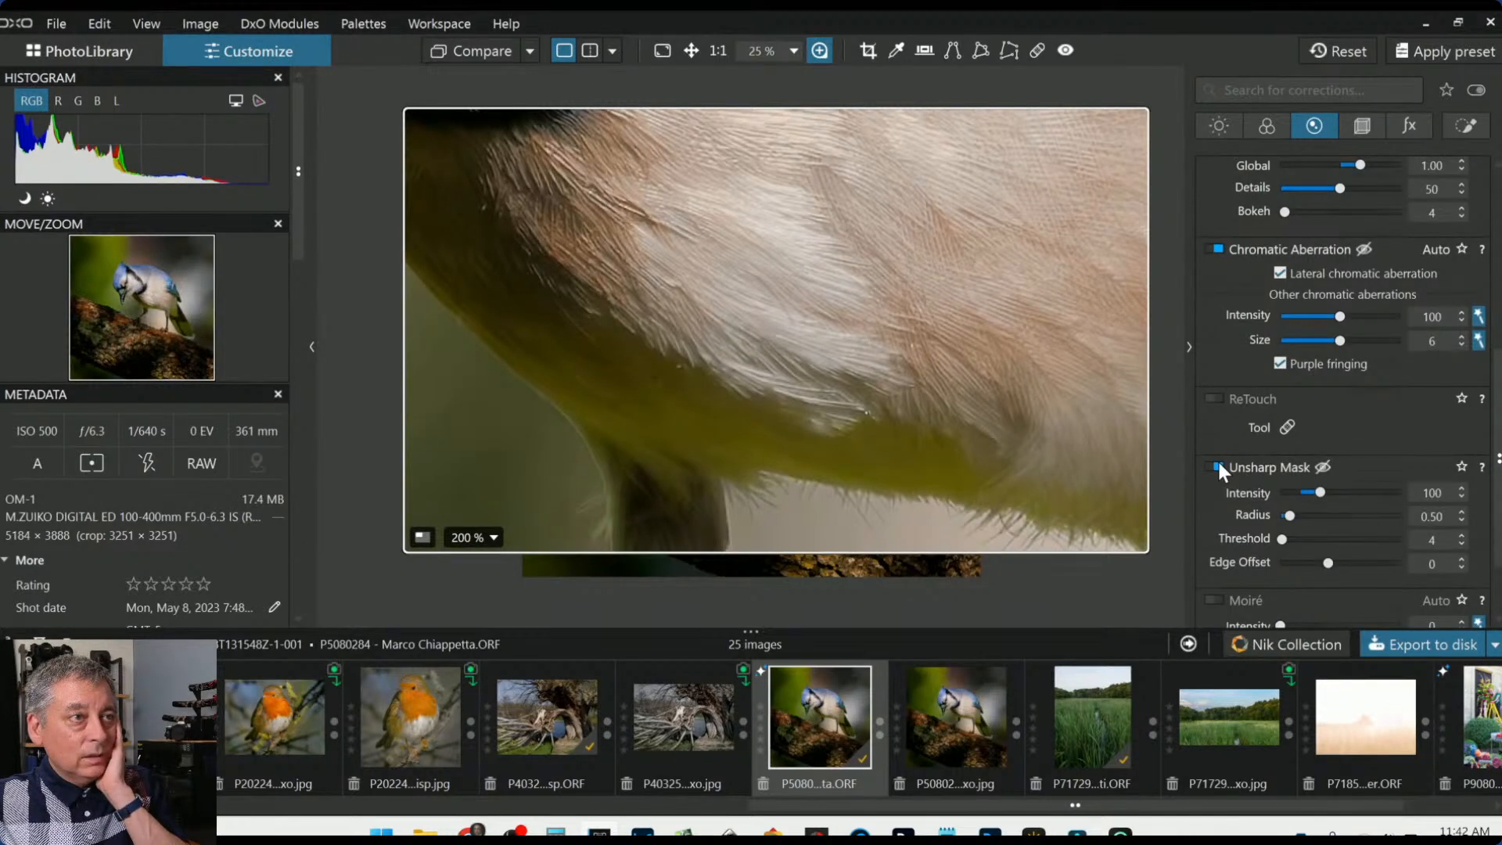
Export the sharpened photo to the original image folder with the Standard output option as a quality 94 JPEG, and close the magnifier
left_click(1401, 641)
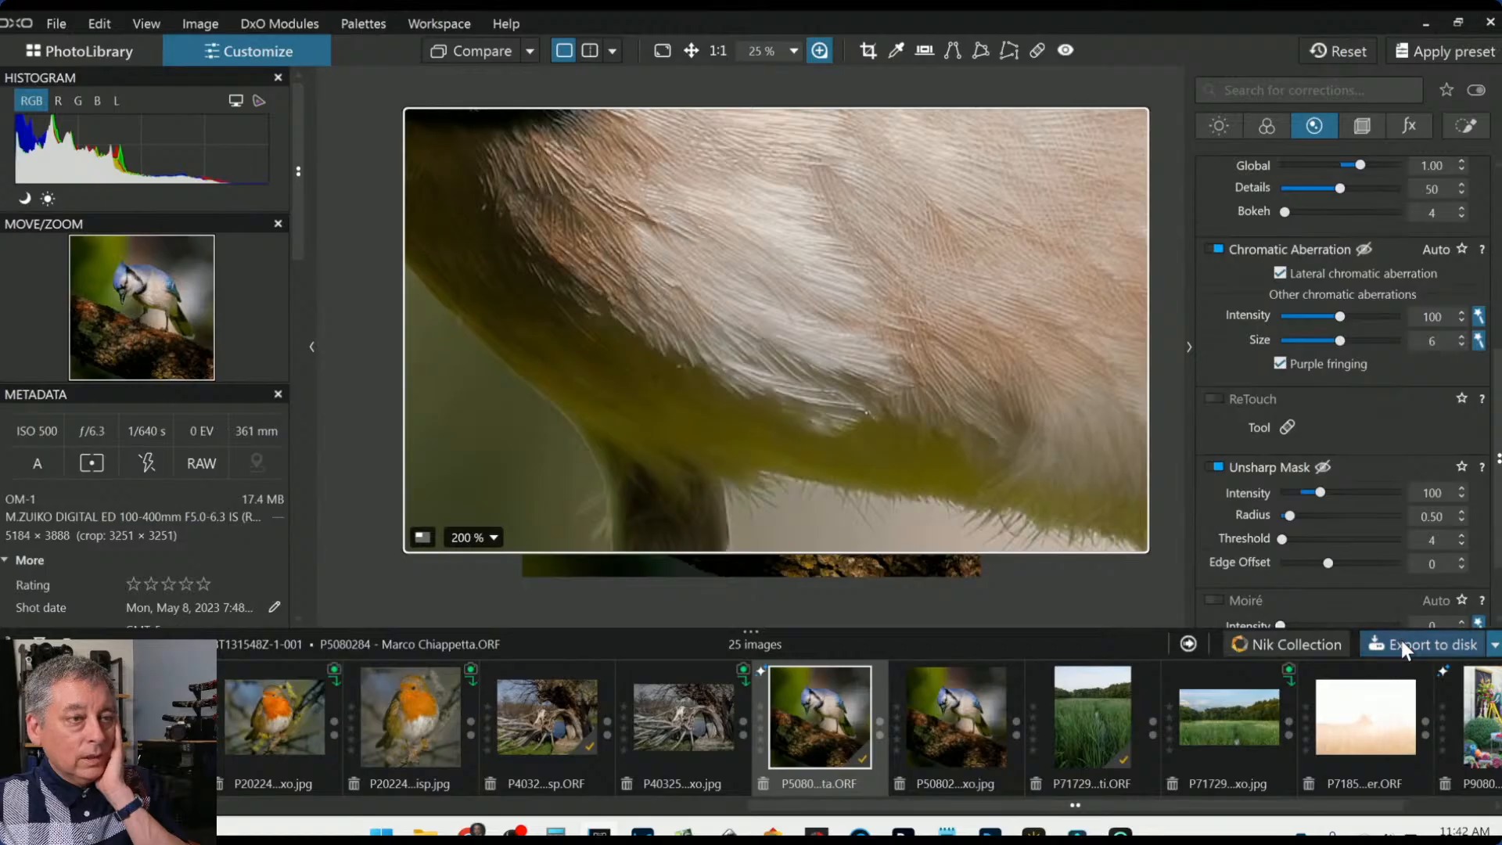
left_click(1090, 732)
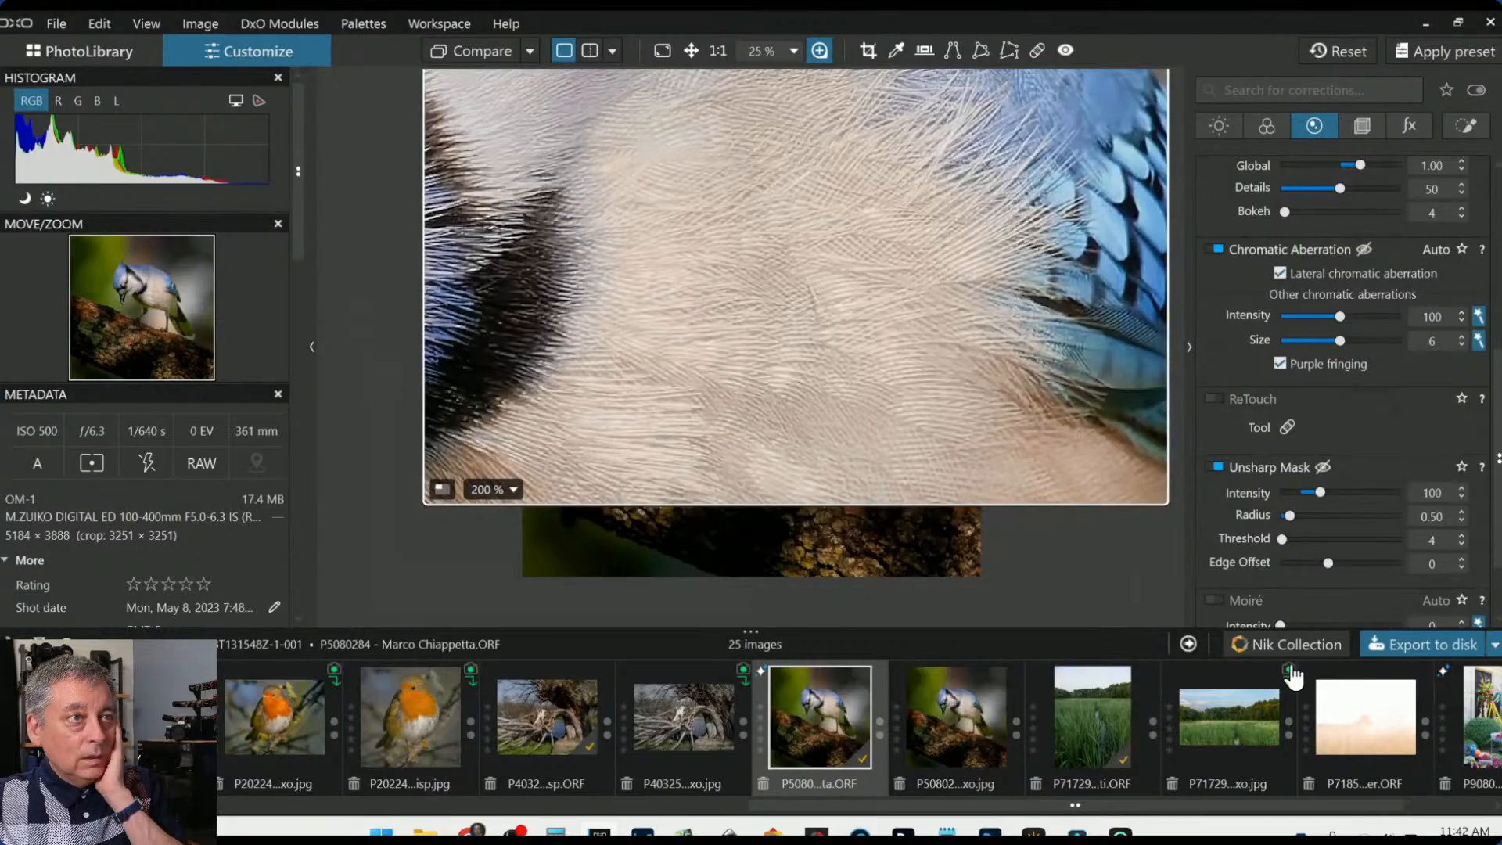
left_click(1380, 646)
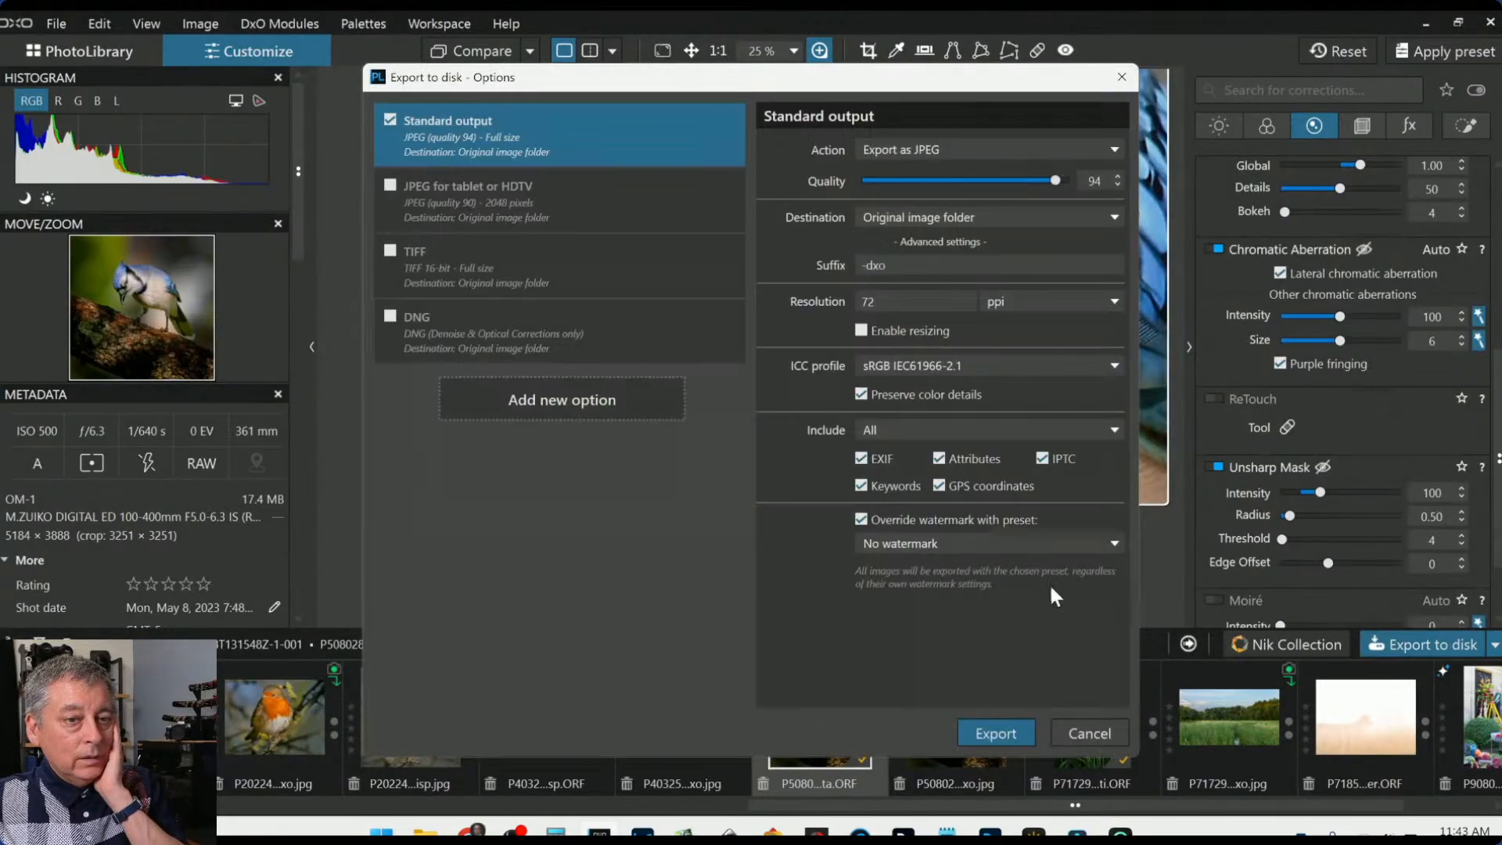
left_click(979, 735)
left_click(915, 593)
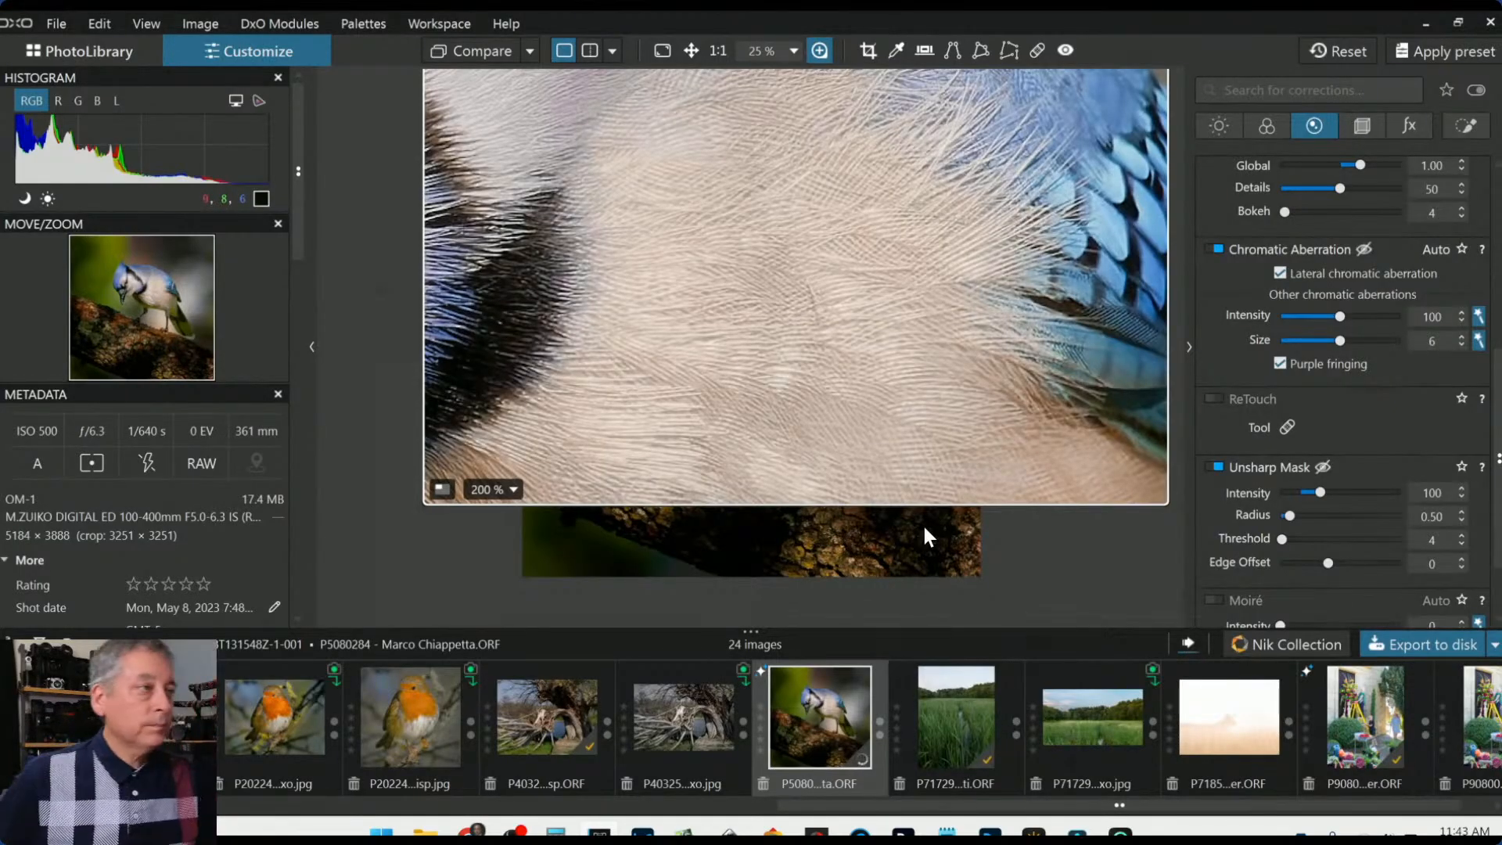
left_click(821, 52)
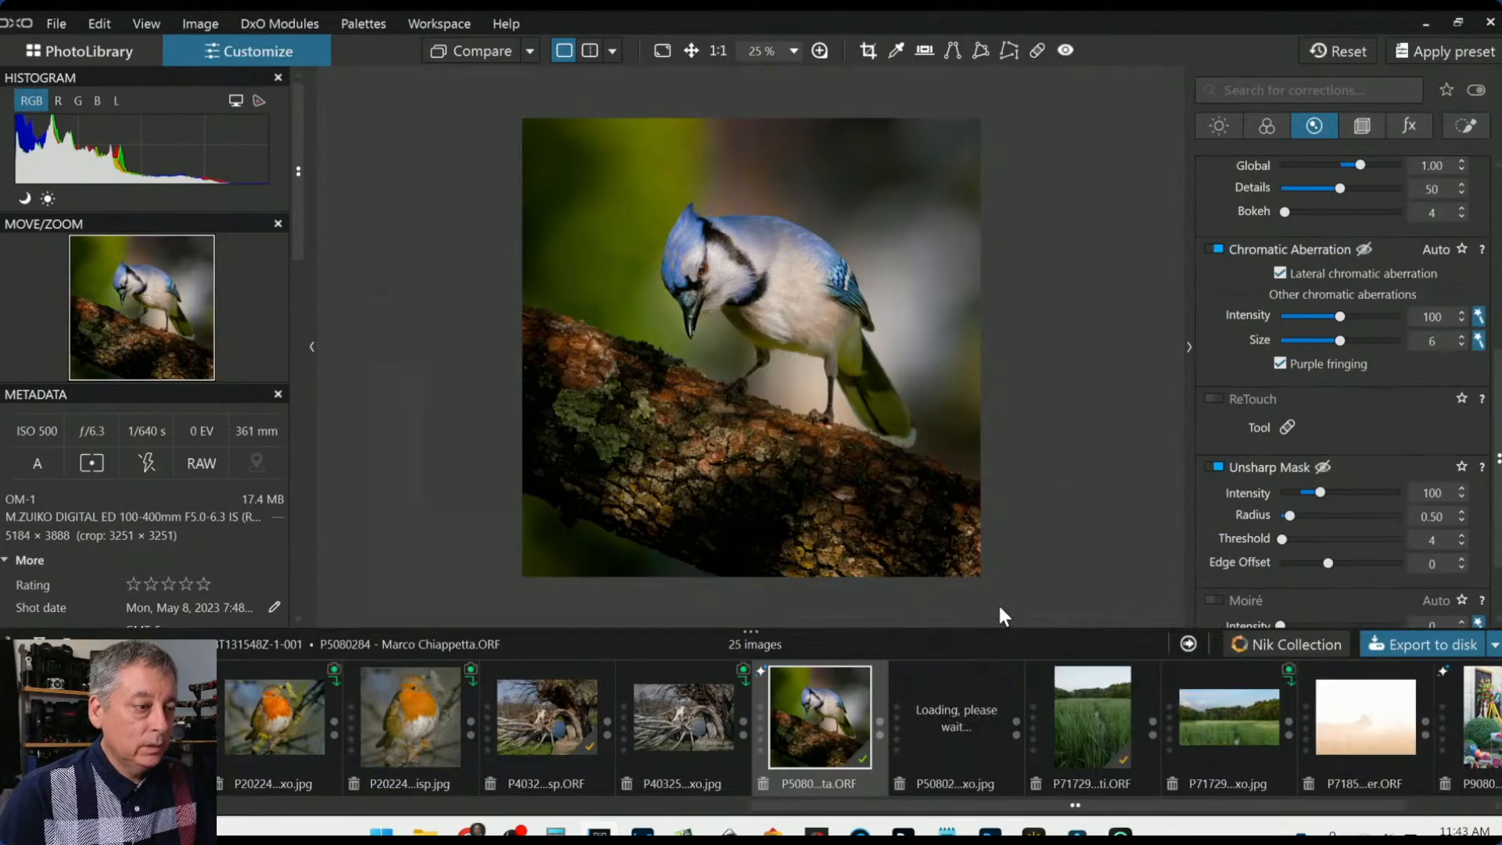
Compare the corrected jay photo with the uncorrected original side by side left/right, with the side palettes hidden
left_click(1314, 54)
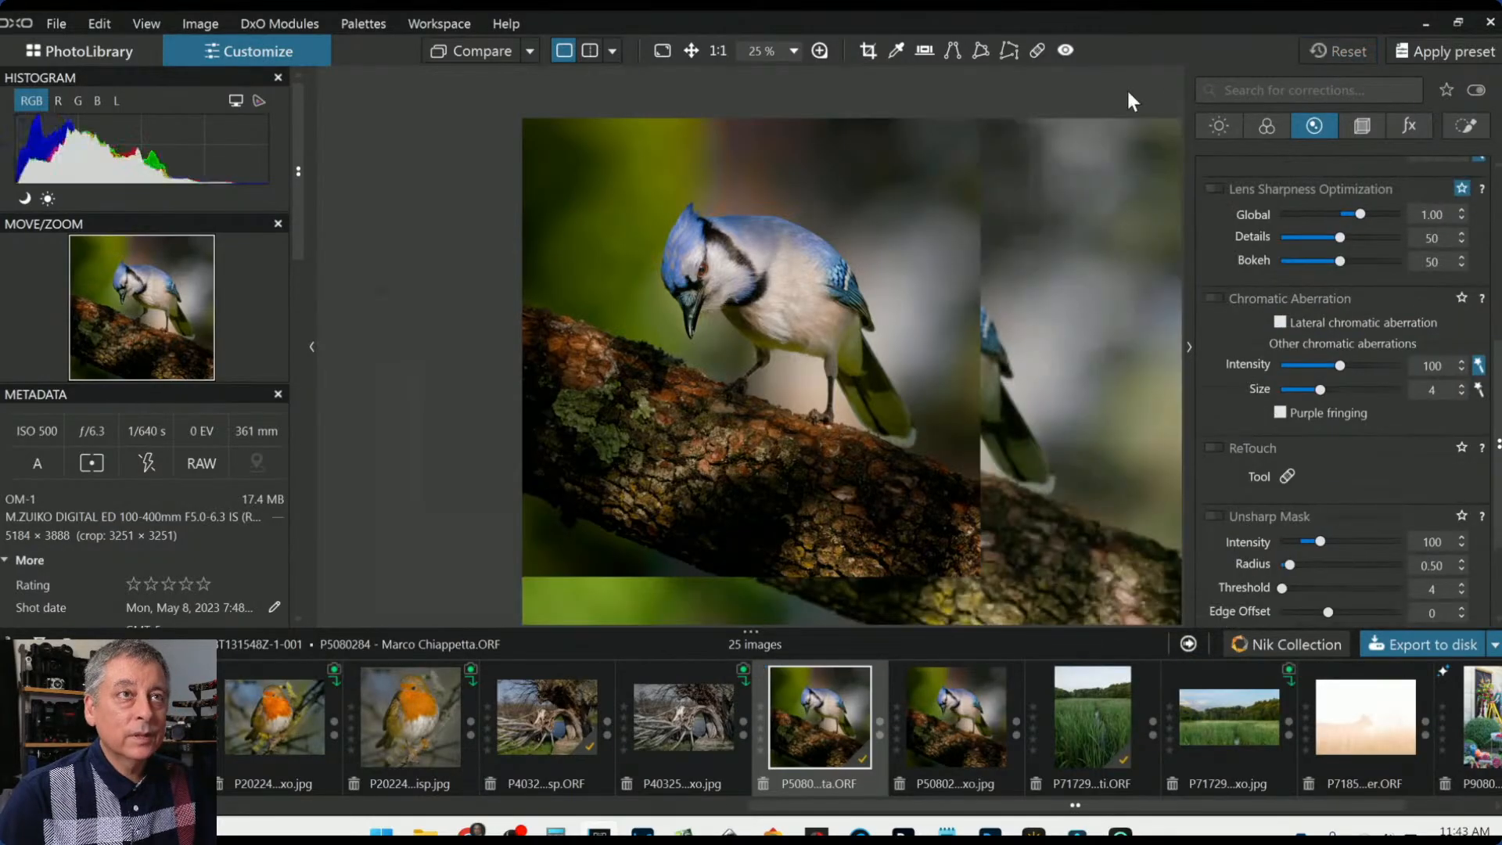
left_click(530, 52)
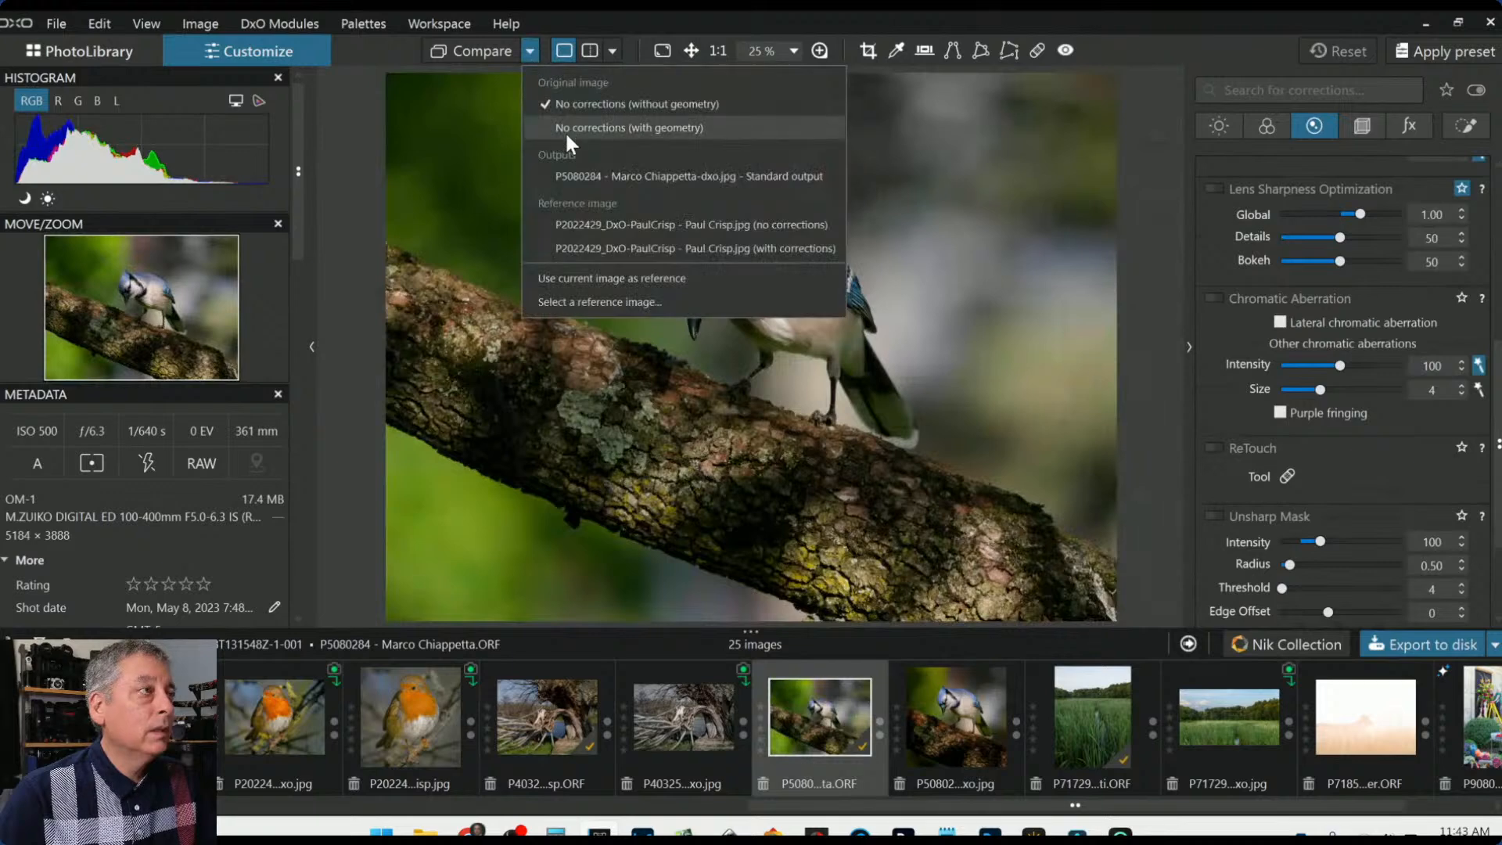
left_click(578, 172)
left_click(611, 51)
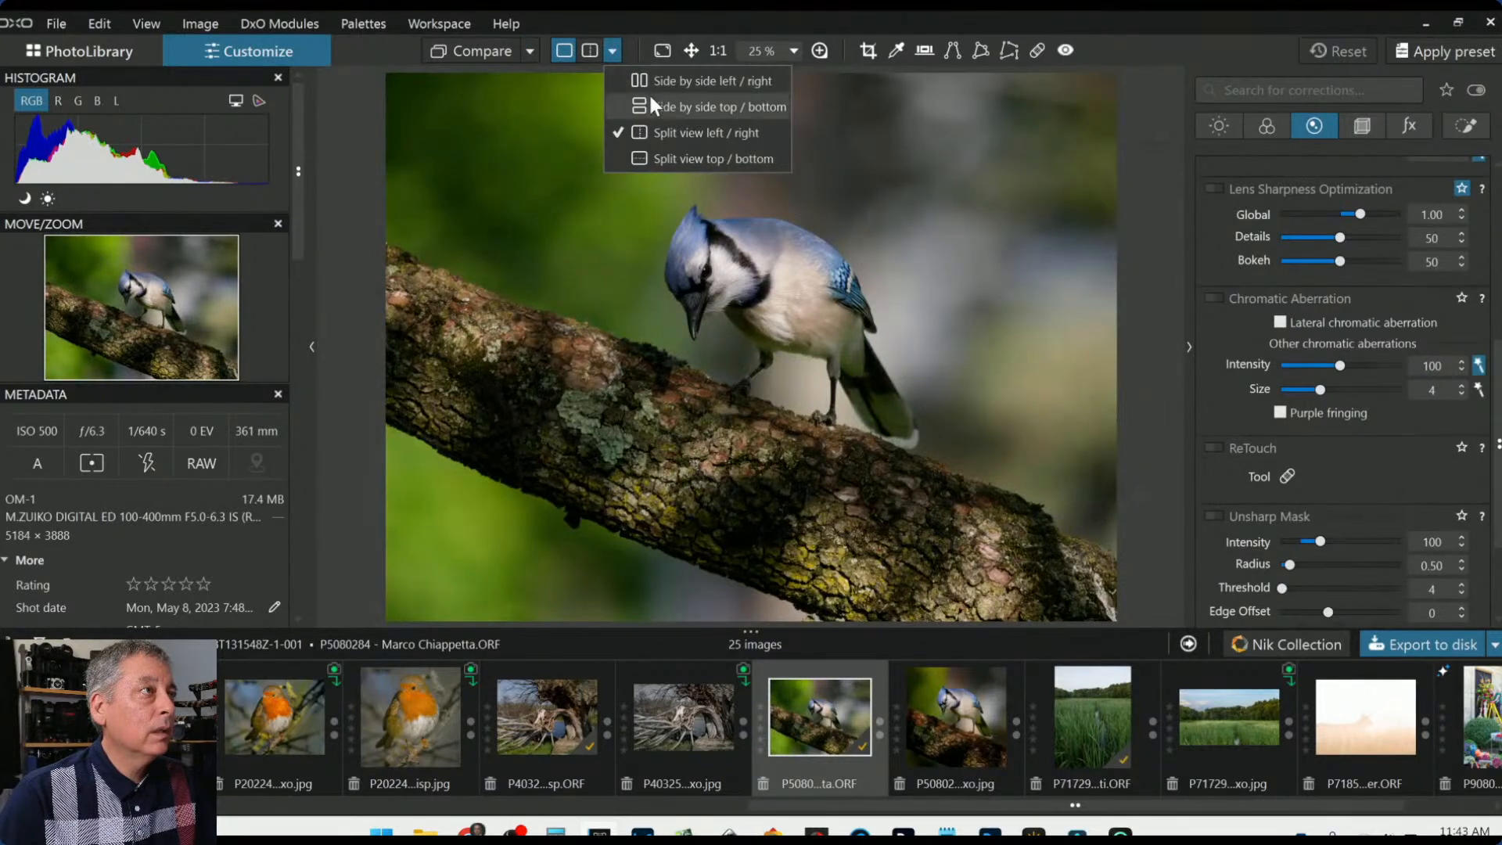
left_click(649, 92)
key("F9")
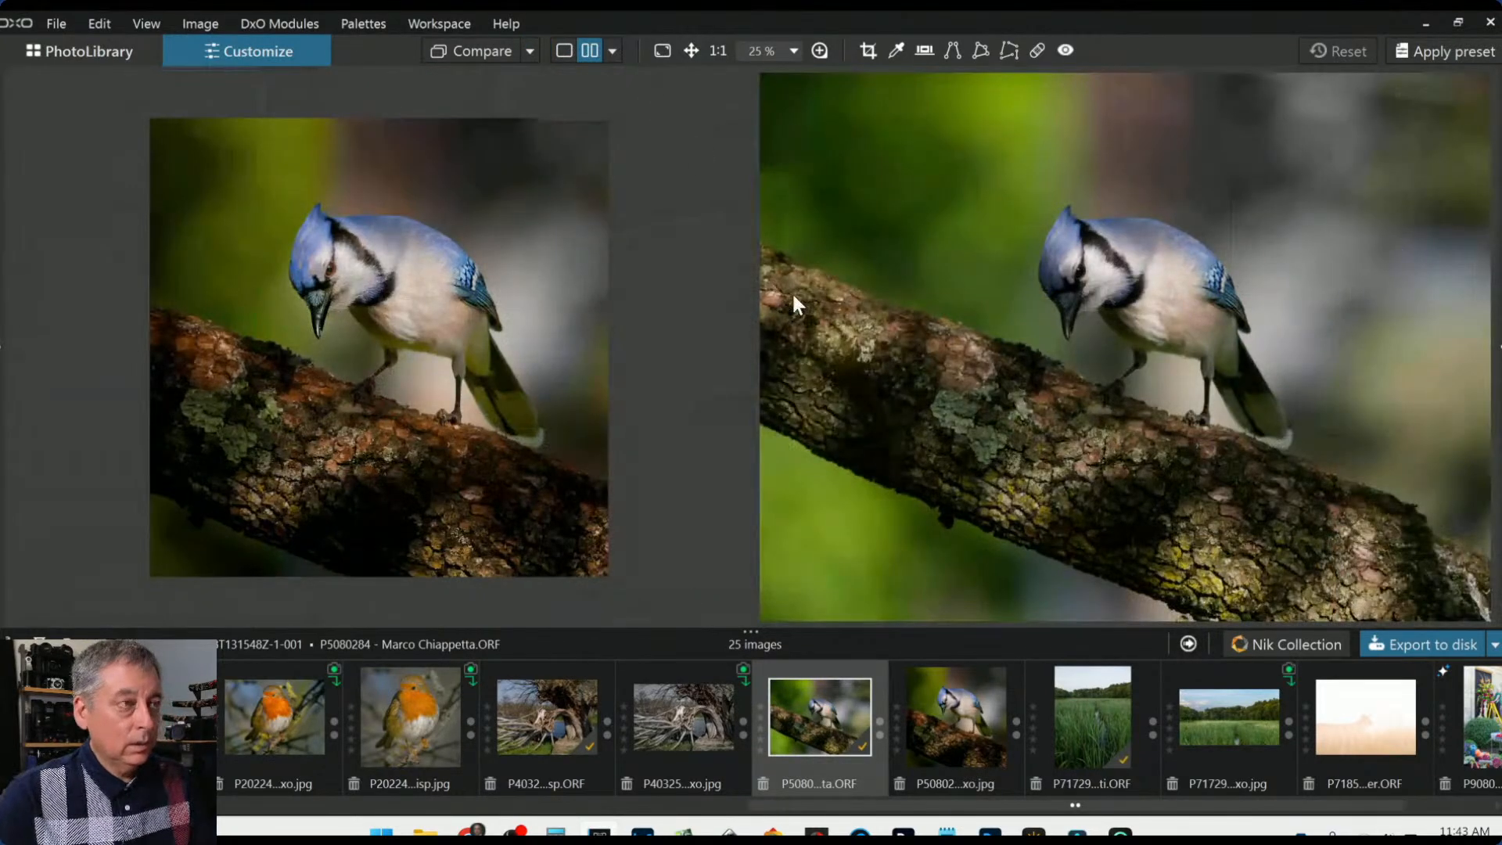
scroll(796, 304, "down", 1)
scroll(532, 339, "up", 1)
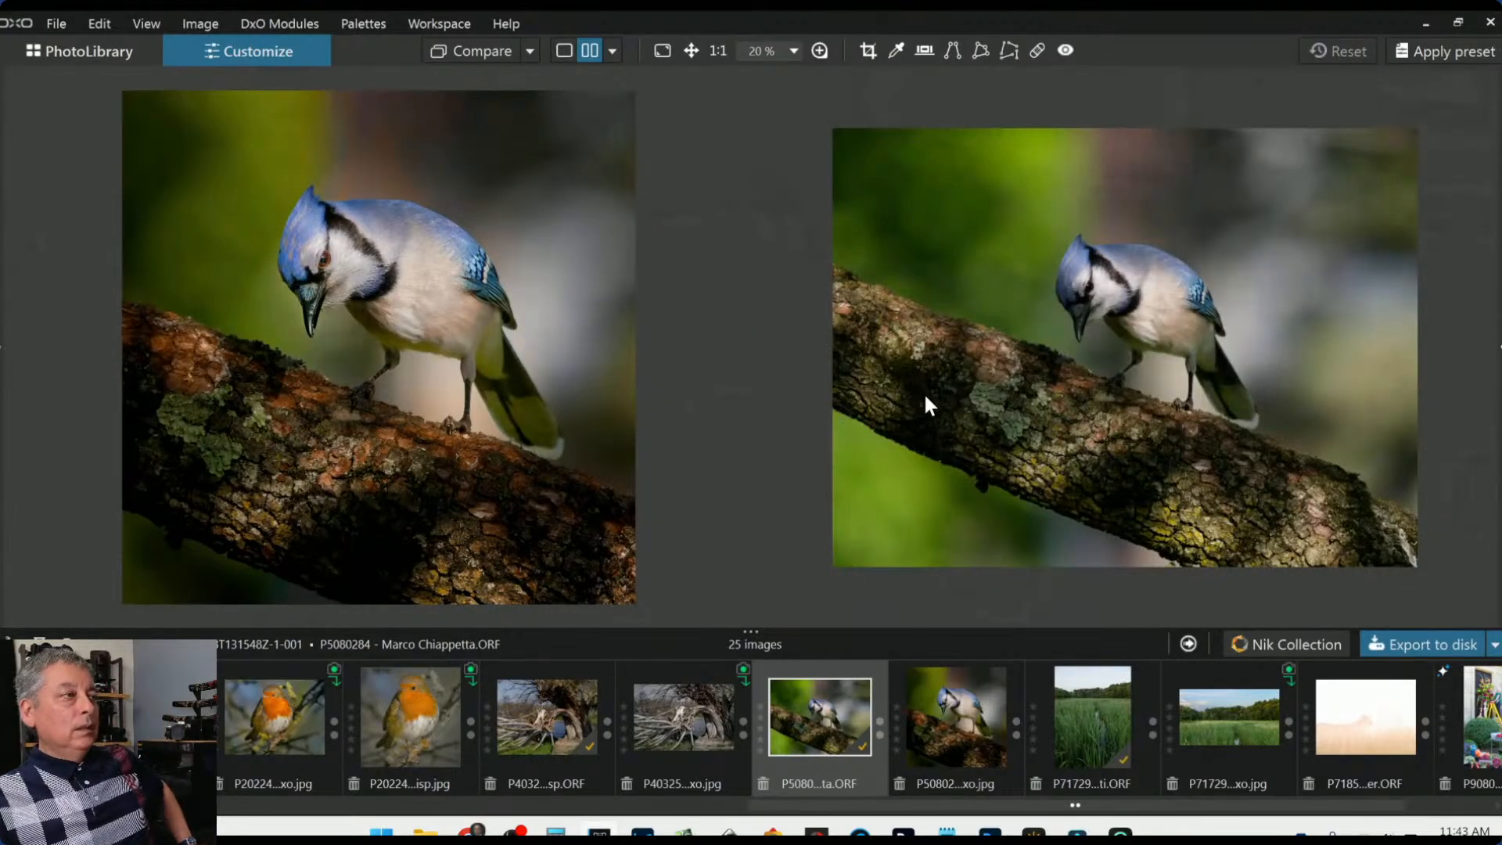
scroll(971, 466, "up", 1)
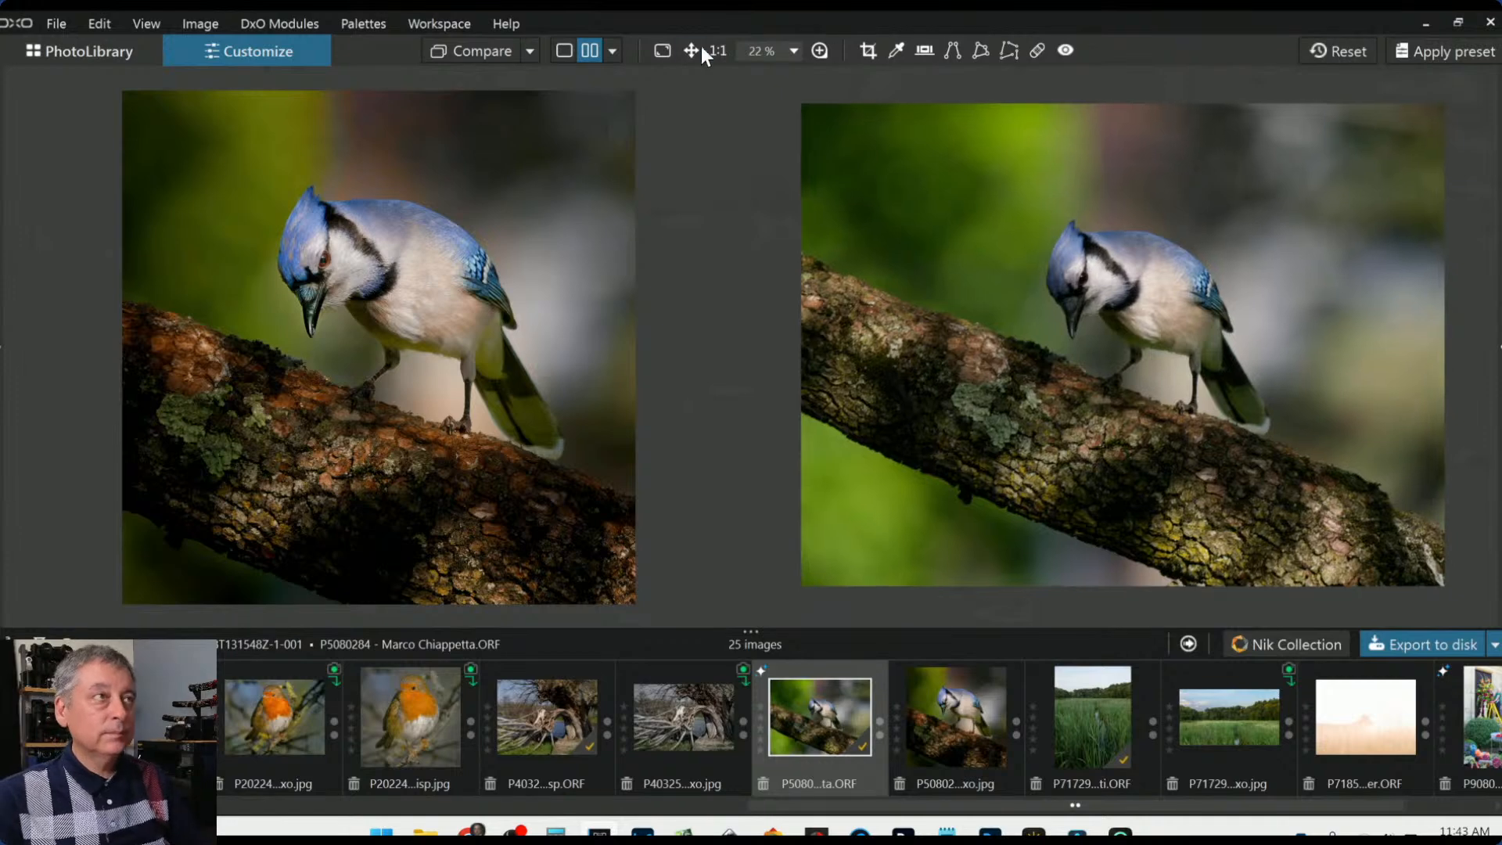
Return to the single image view and show the corrections palette again
left_click(561, 49)
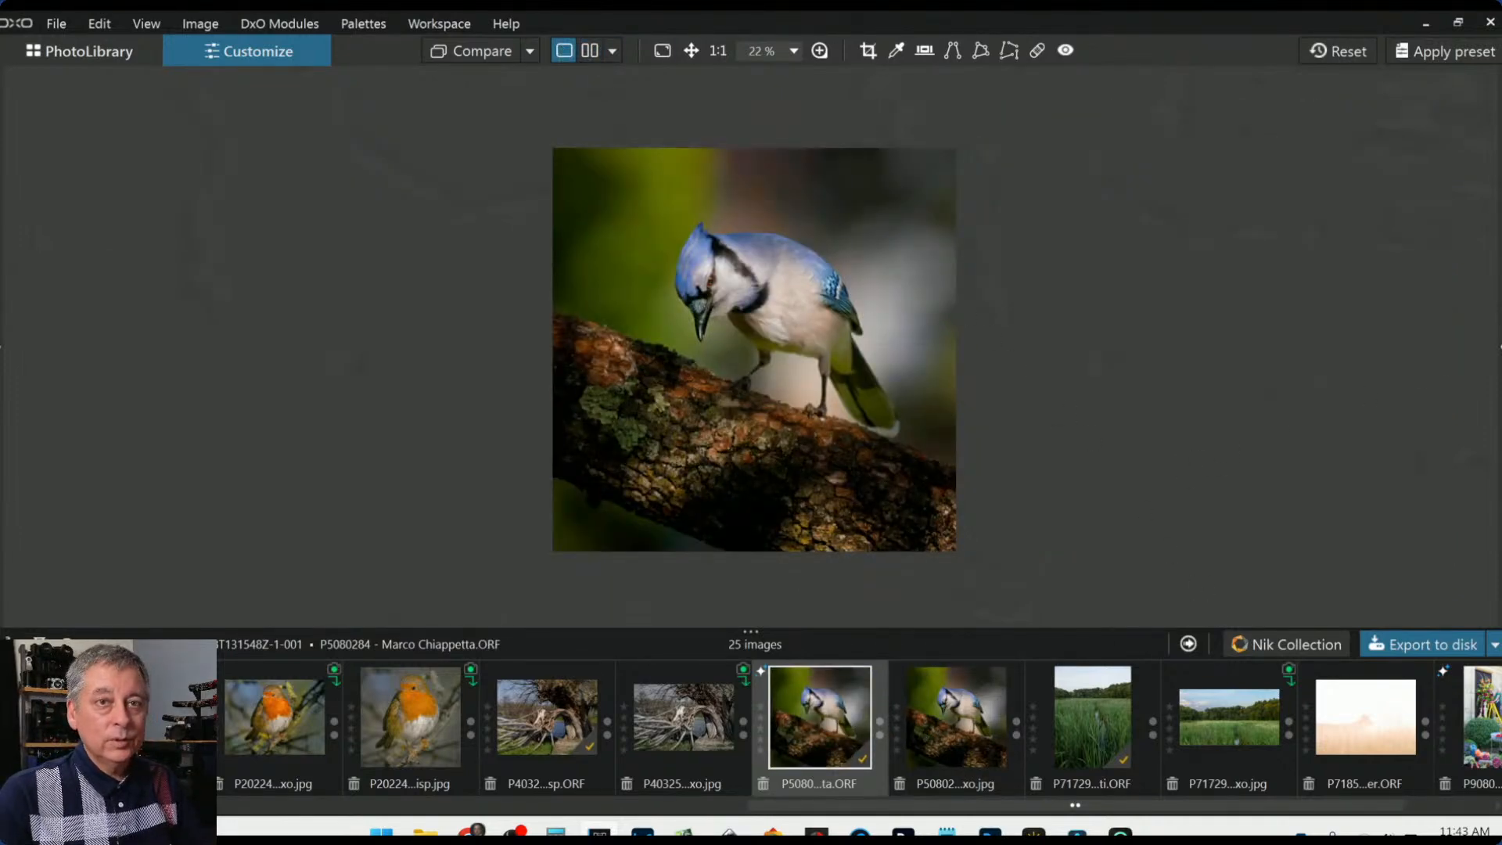
left_click(1499, 347)
scroll(1332, 234, "up", 3)
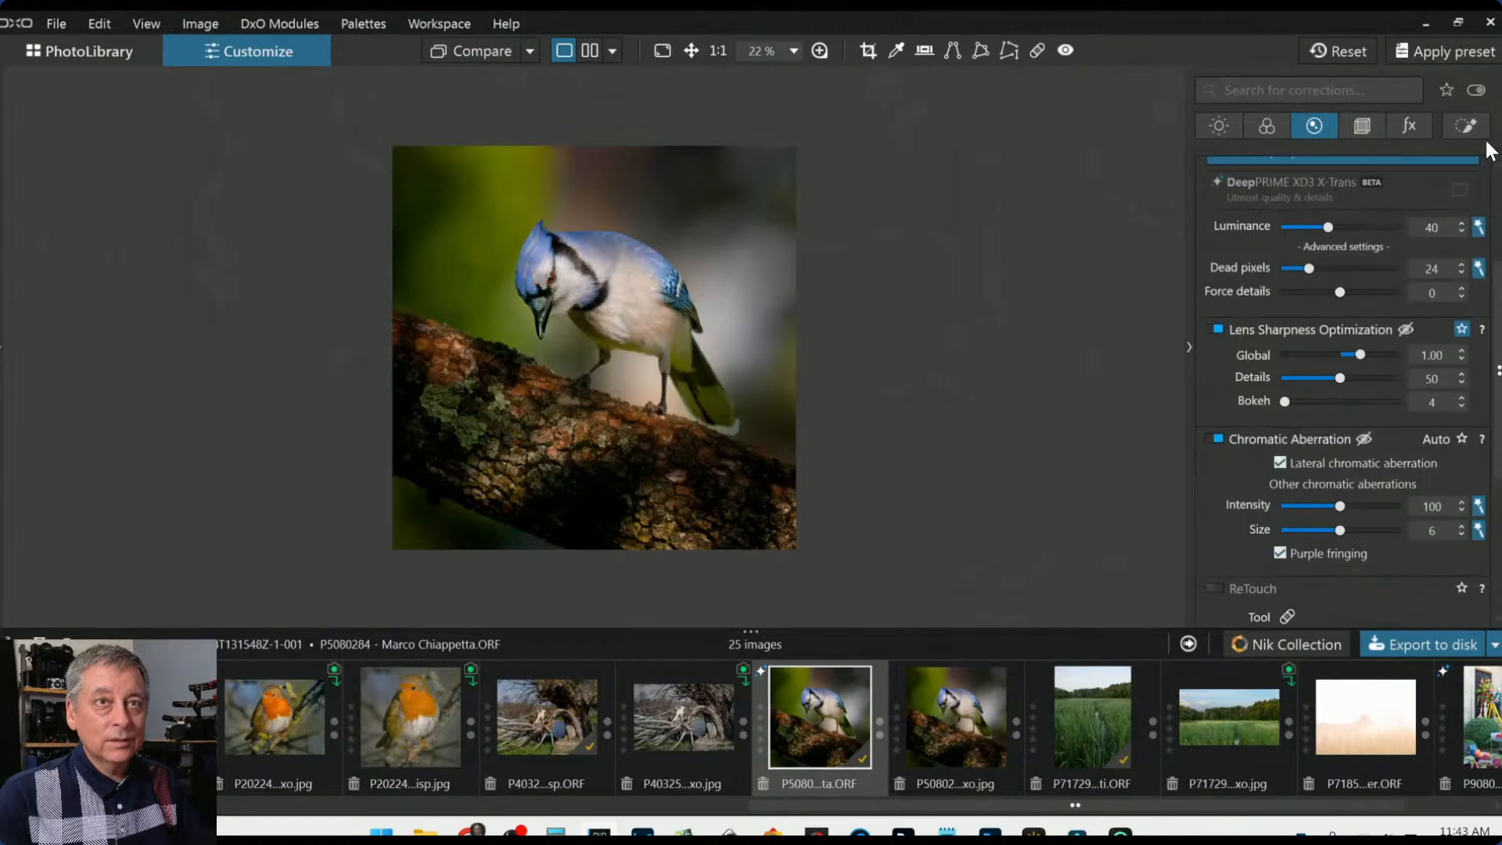
Create a small control point mask on the jay's foot nearest the beak, adding three more points along the toes and lower leg
left_click(1465, 125)
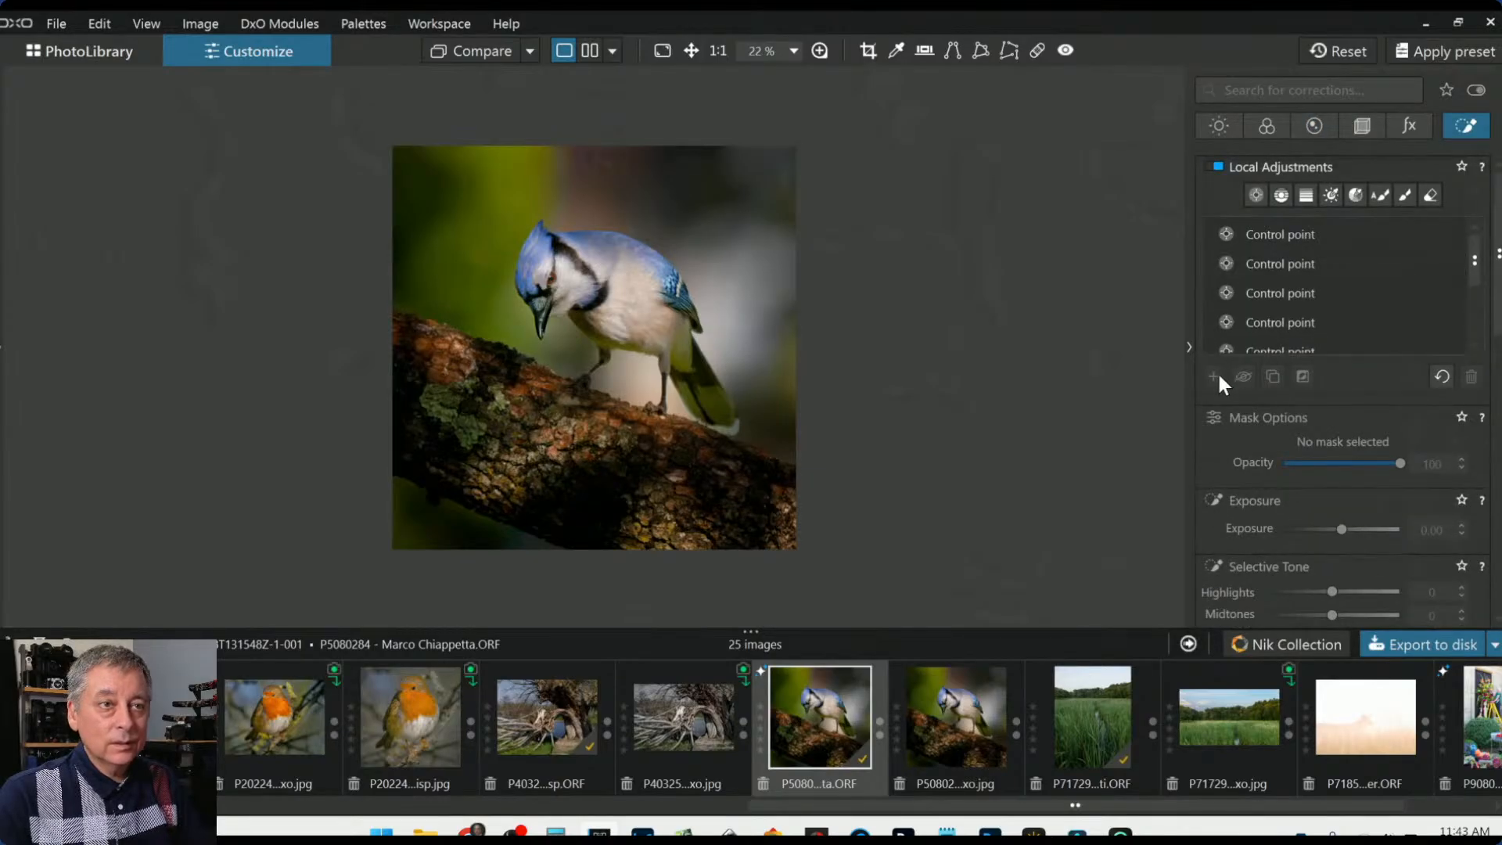
left_click(1254, 195)
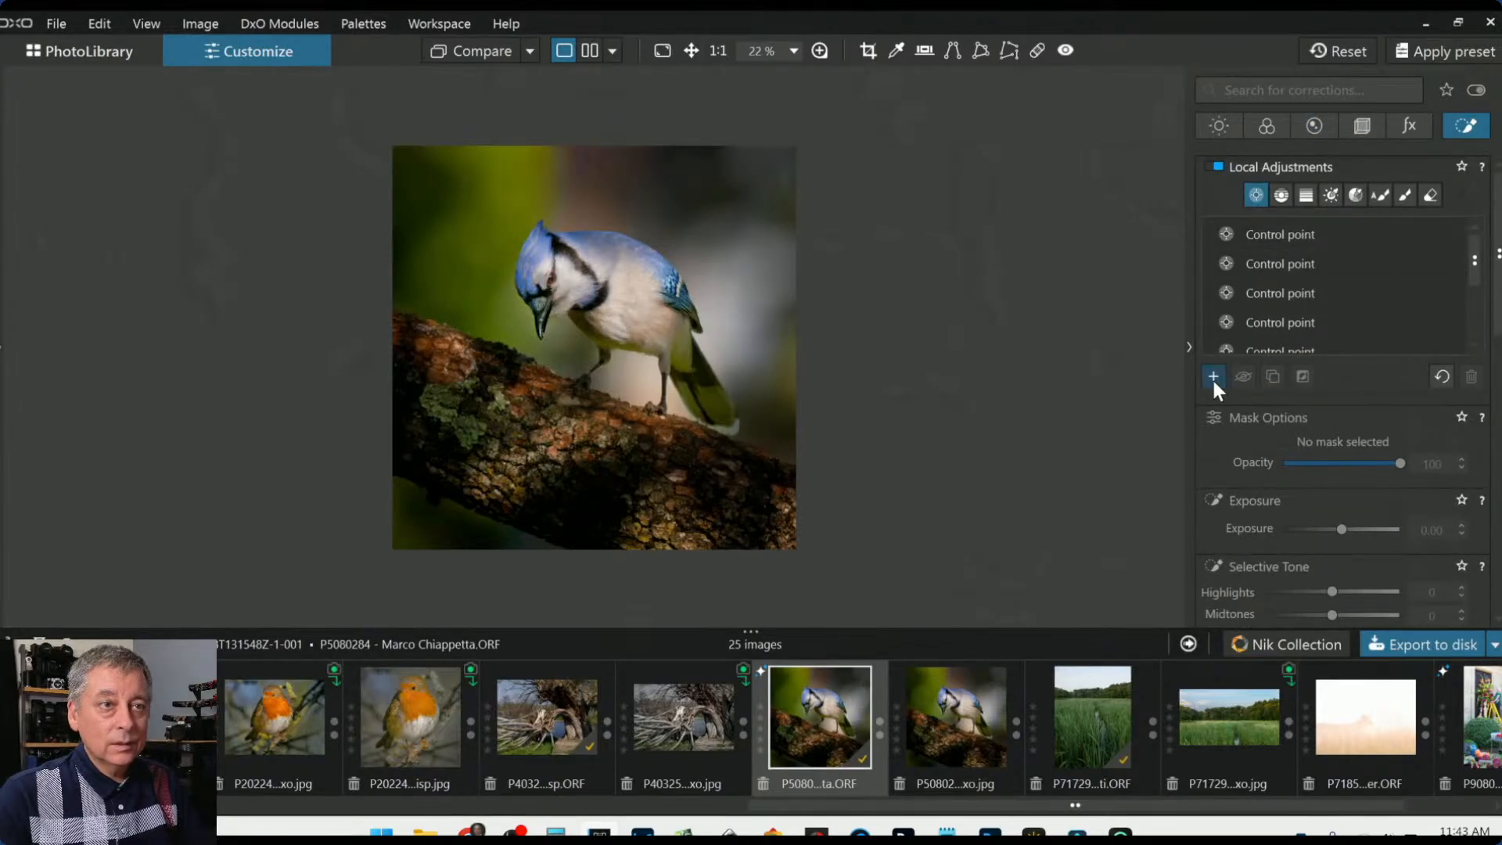
scroll(567, 320, "up", 5)
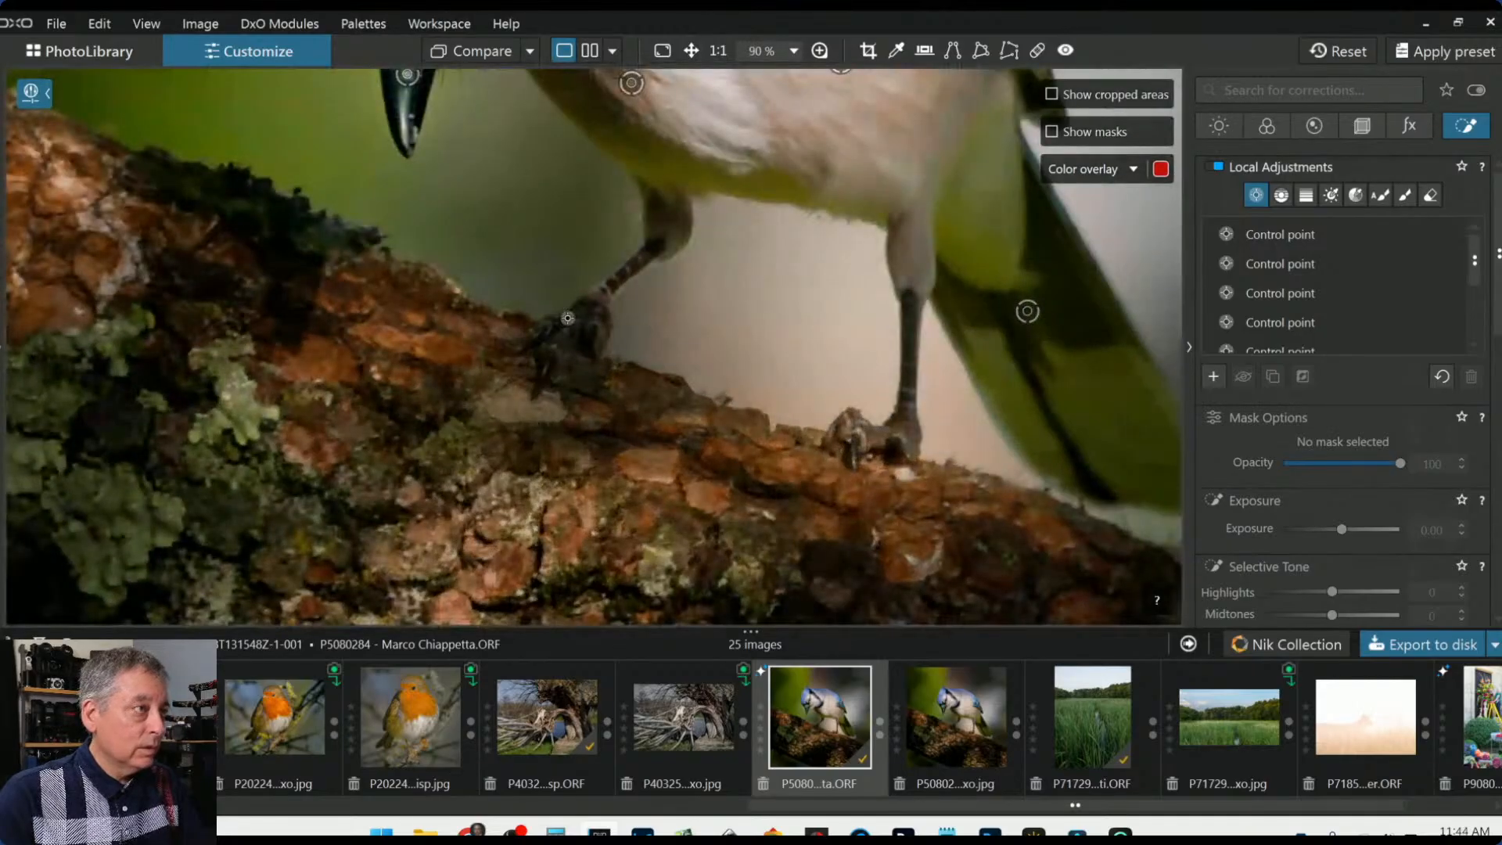
left_click(583, 312)
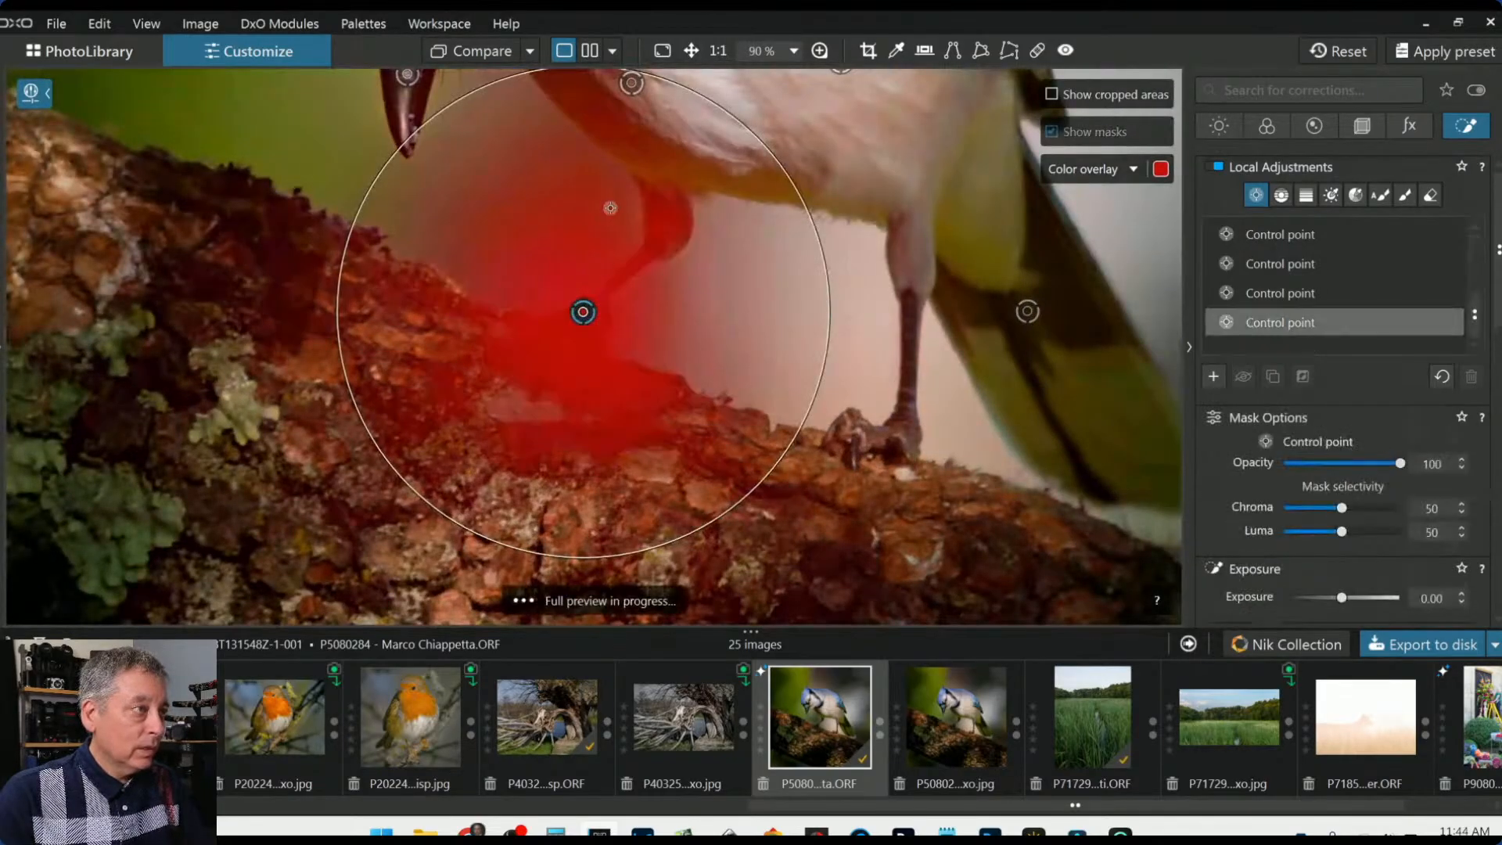
left_click_drag(690, 95, 602, 301)
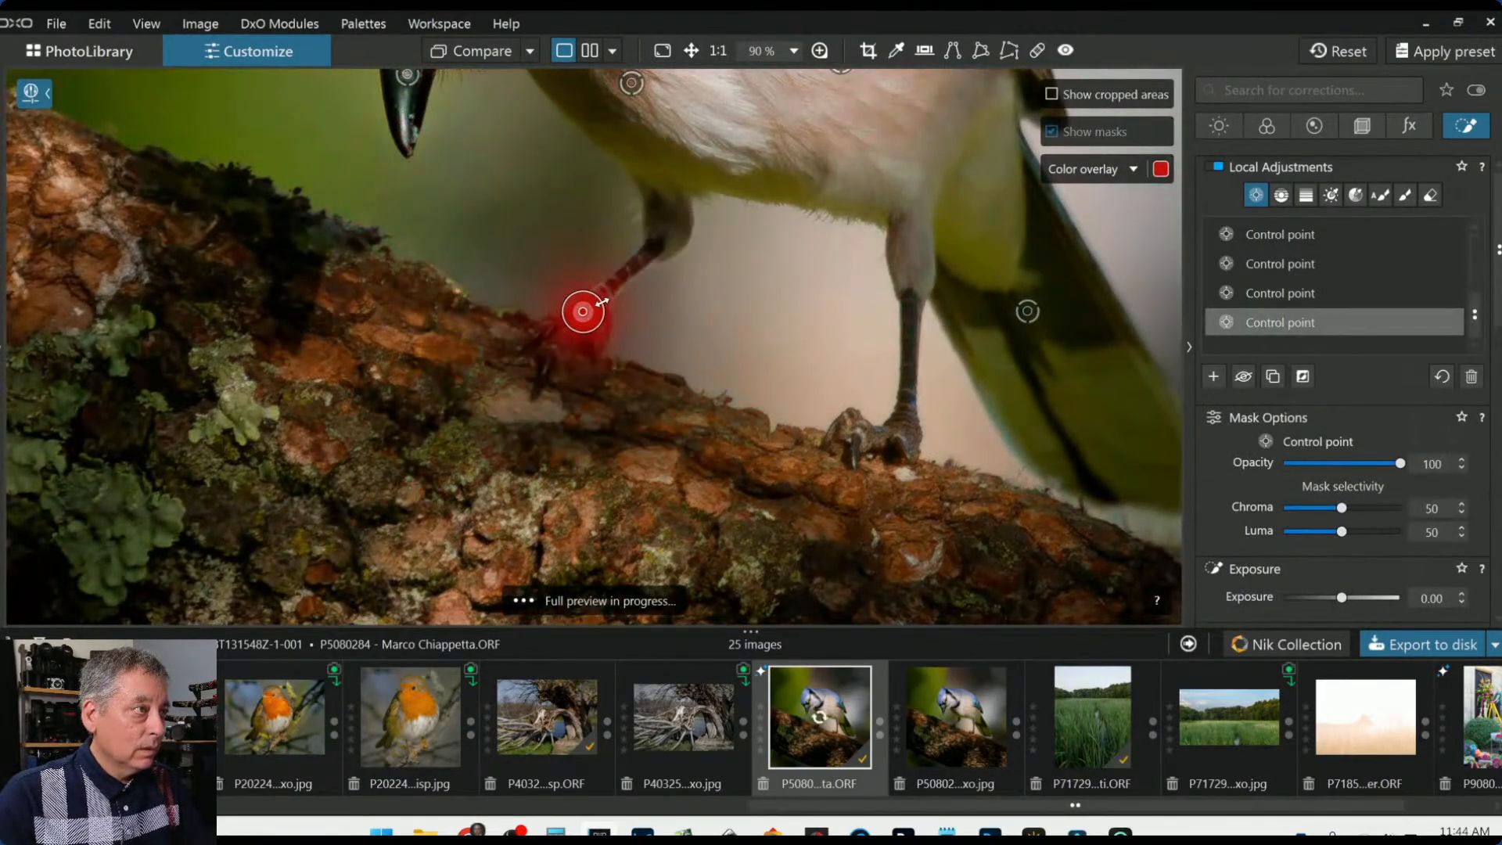
left_click(562, 338)
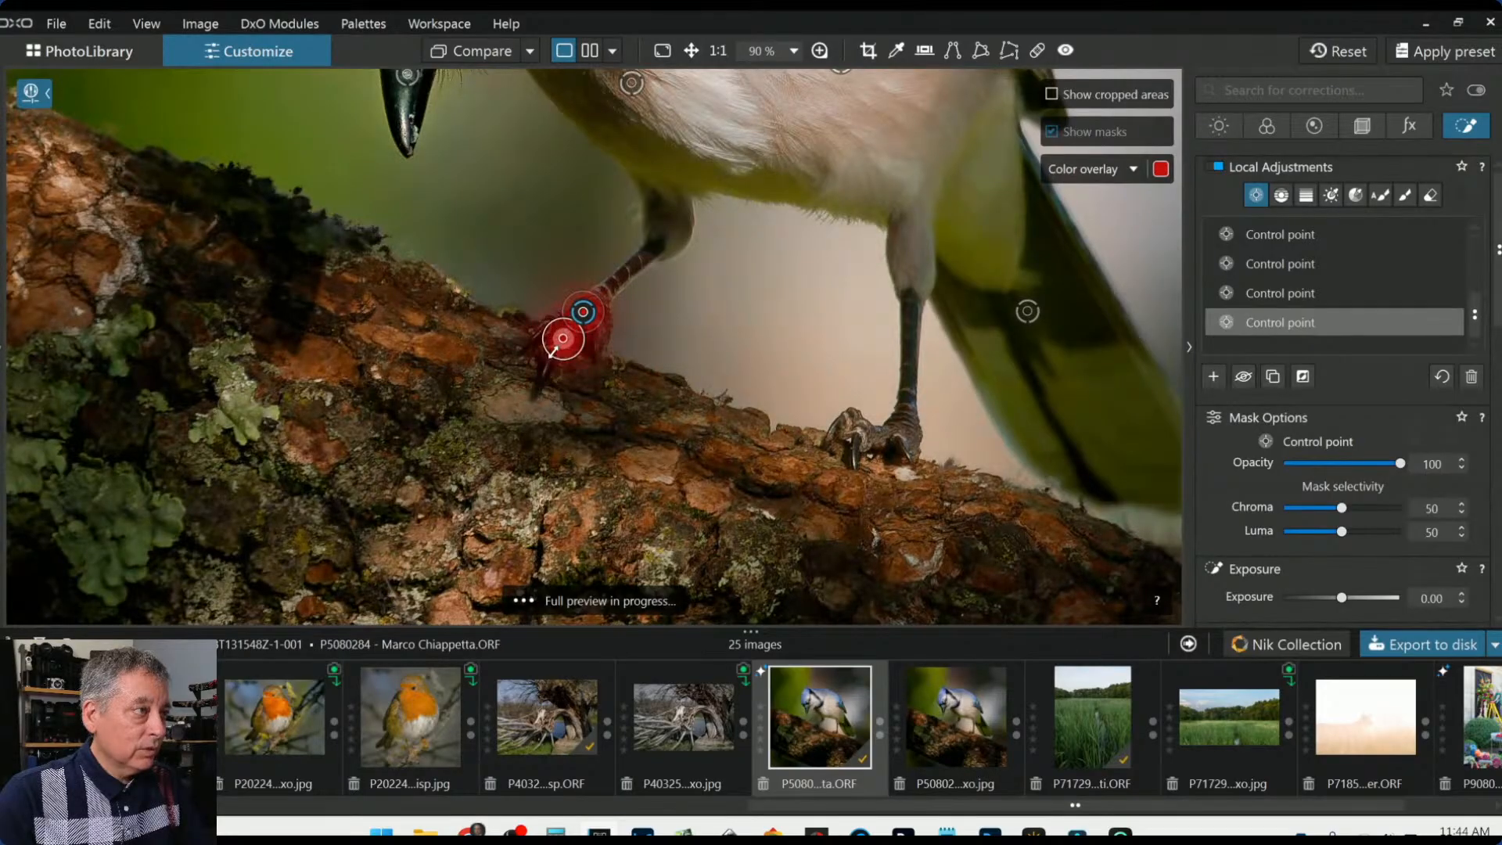
left_click(548, 366)
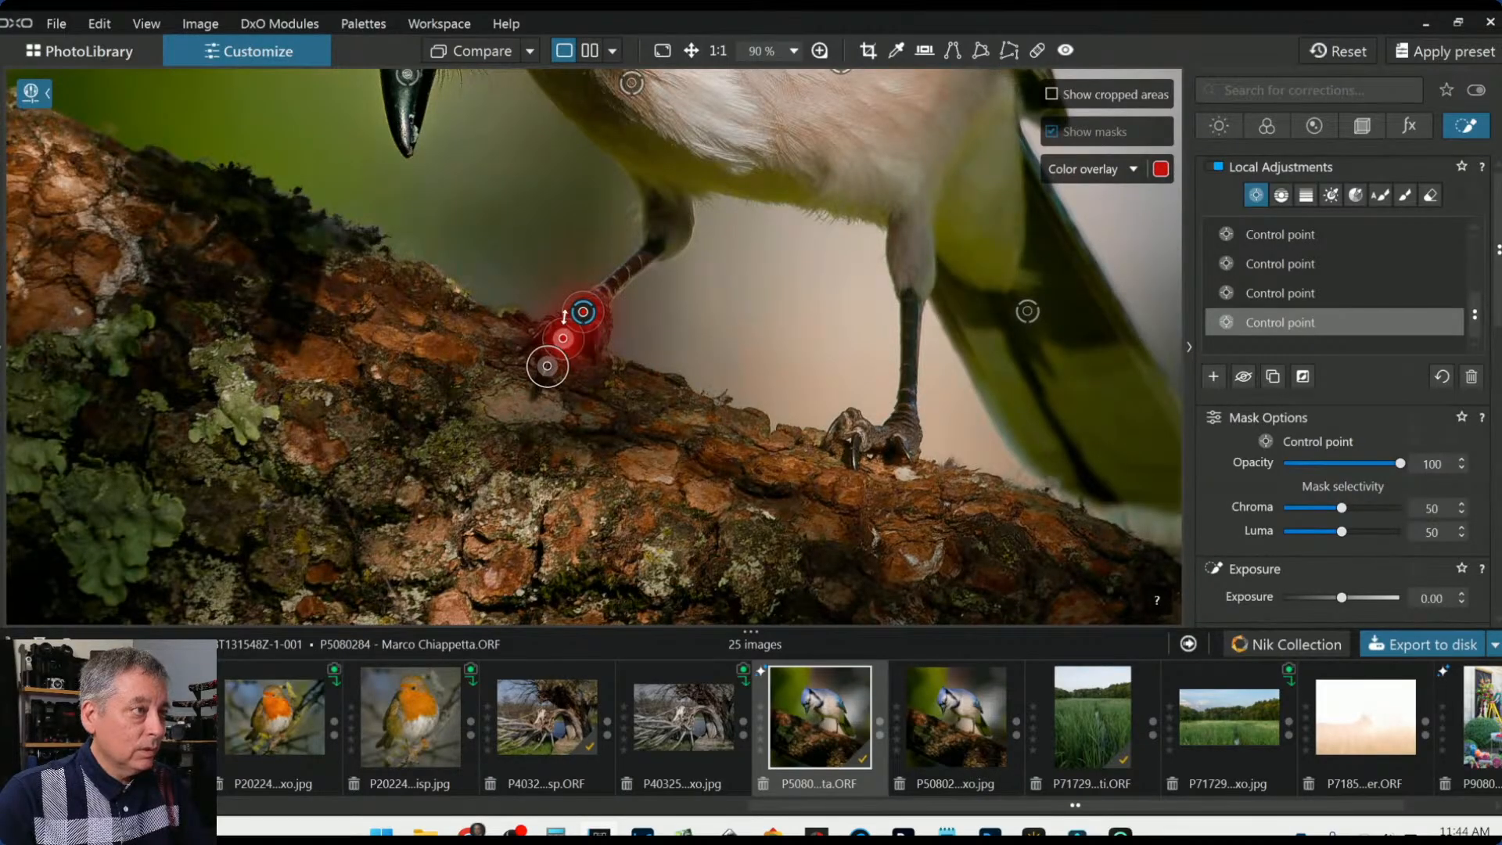
left_click(608, 285)
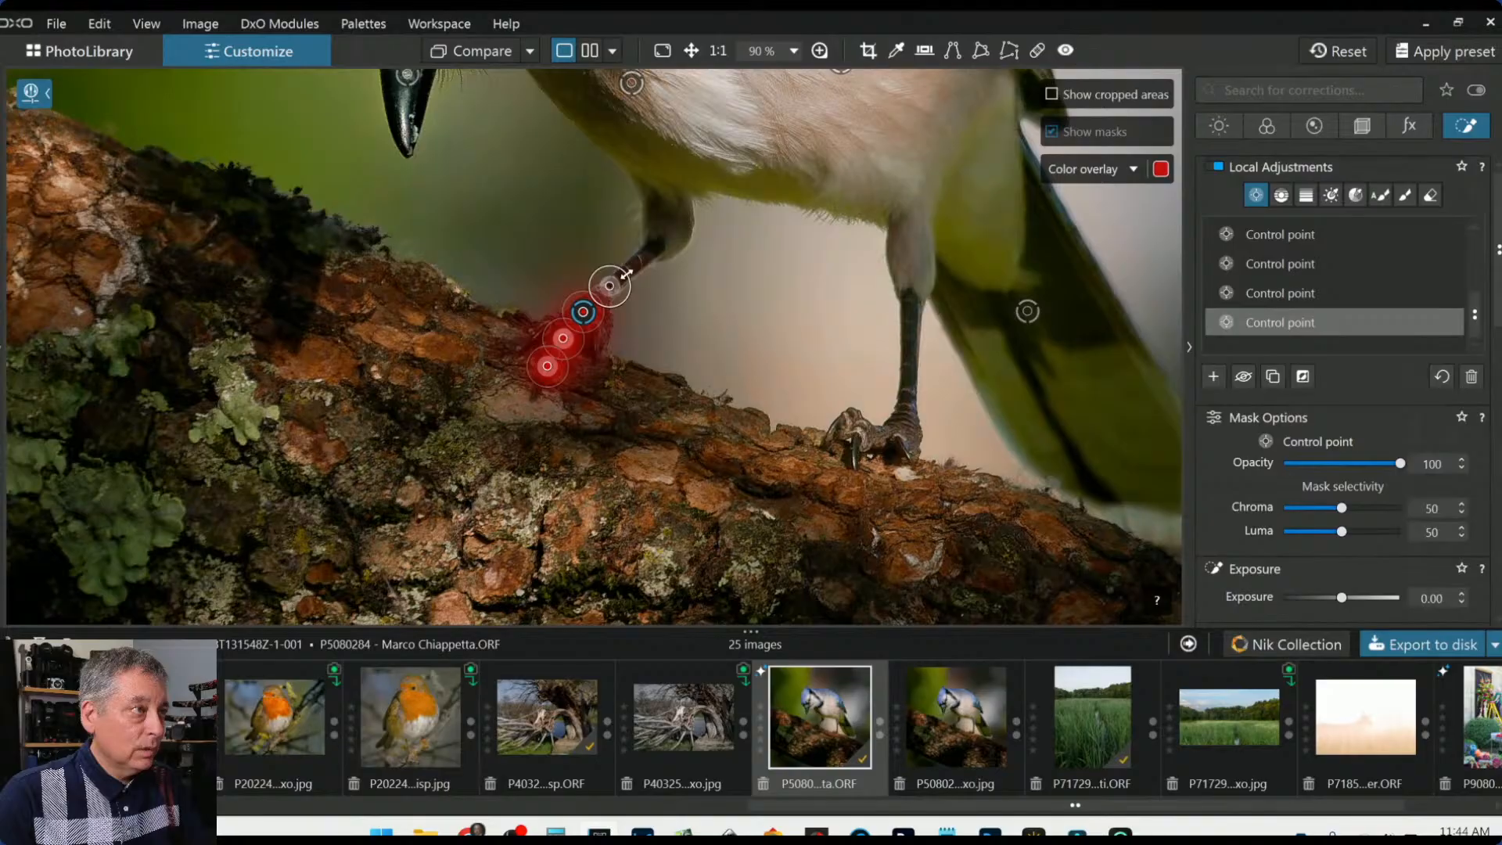
Set the foot mask's Selective Tone Shadows to 50
scroll(1391, 438, "down", 2)
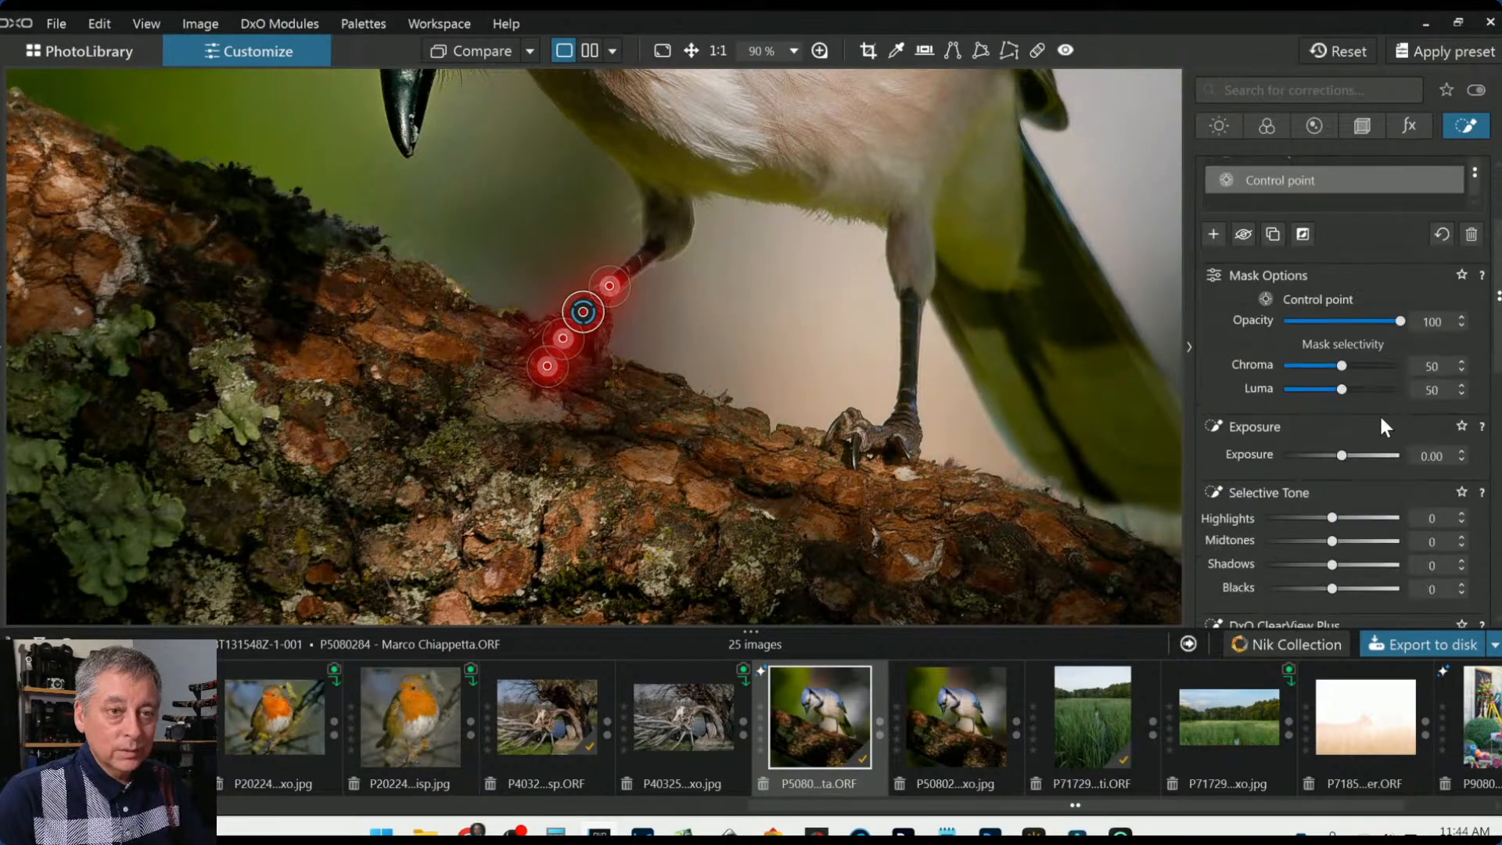
scroll(1355, 485, "down", 1)
left_click_drag(1339, 516, 1366, 527)
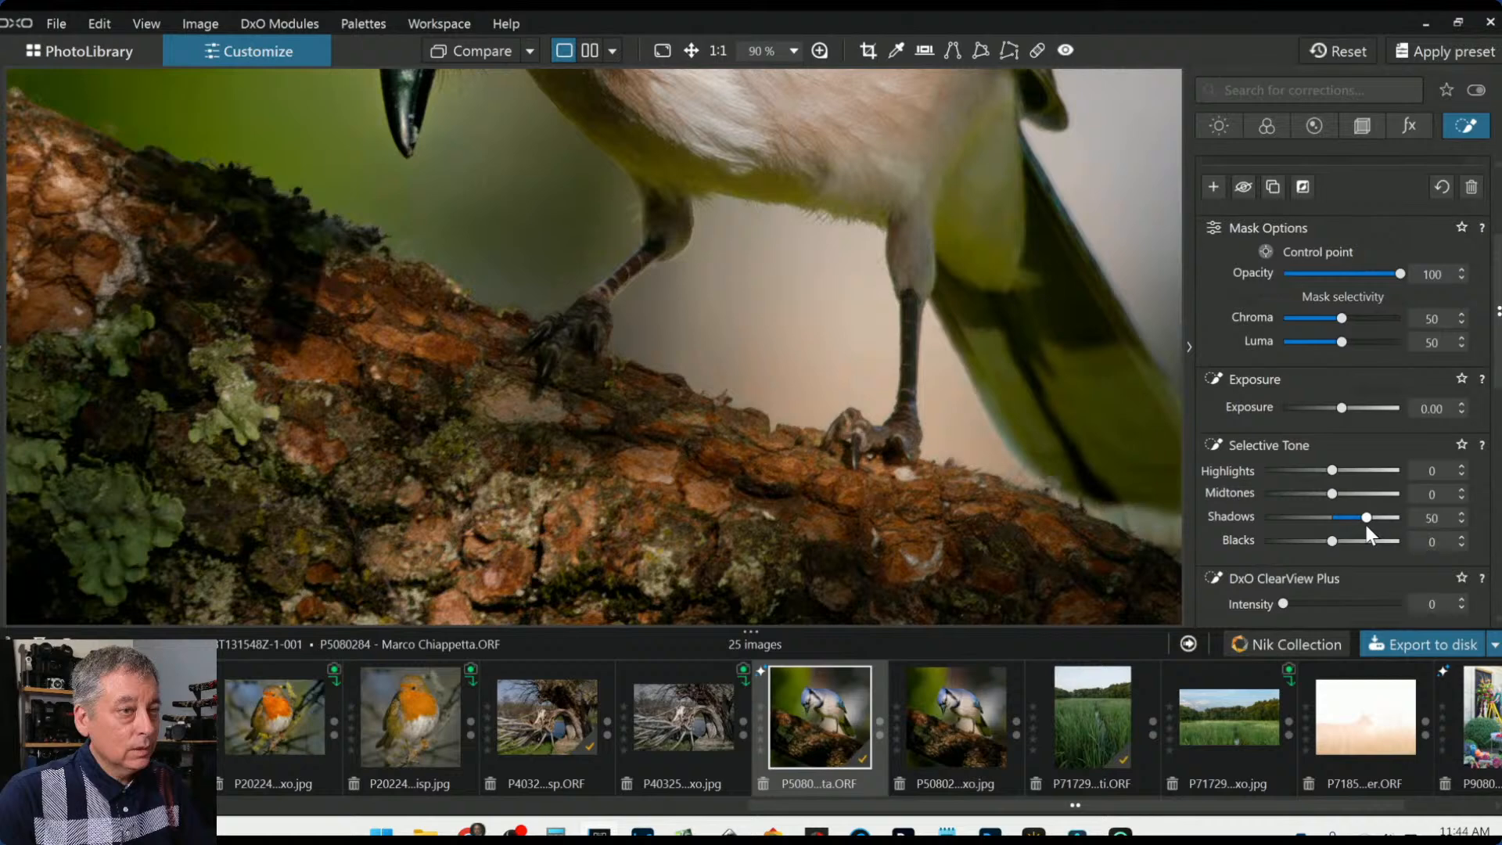
Set the foot mask's DxO ClearView Plus Intensity to 83 and Microcontrast to 82
left_click(1380, 603)
scroll(1252, 547, "down", 2)
scroll(1256, 532, "down", 1)
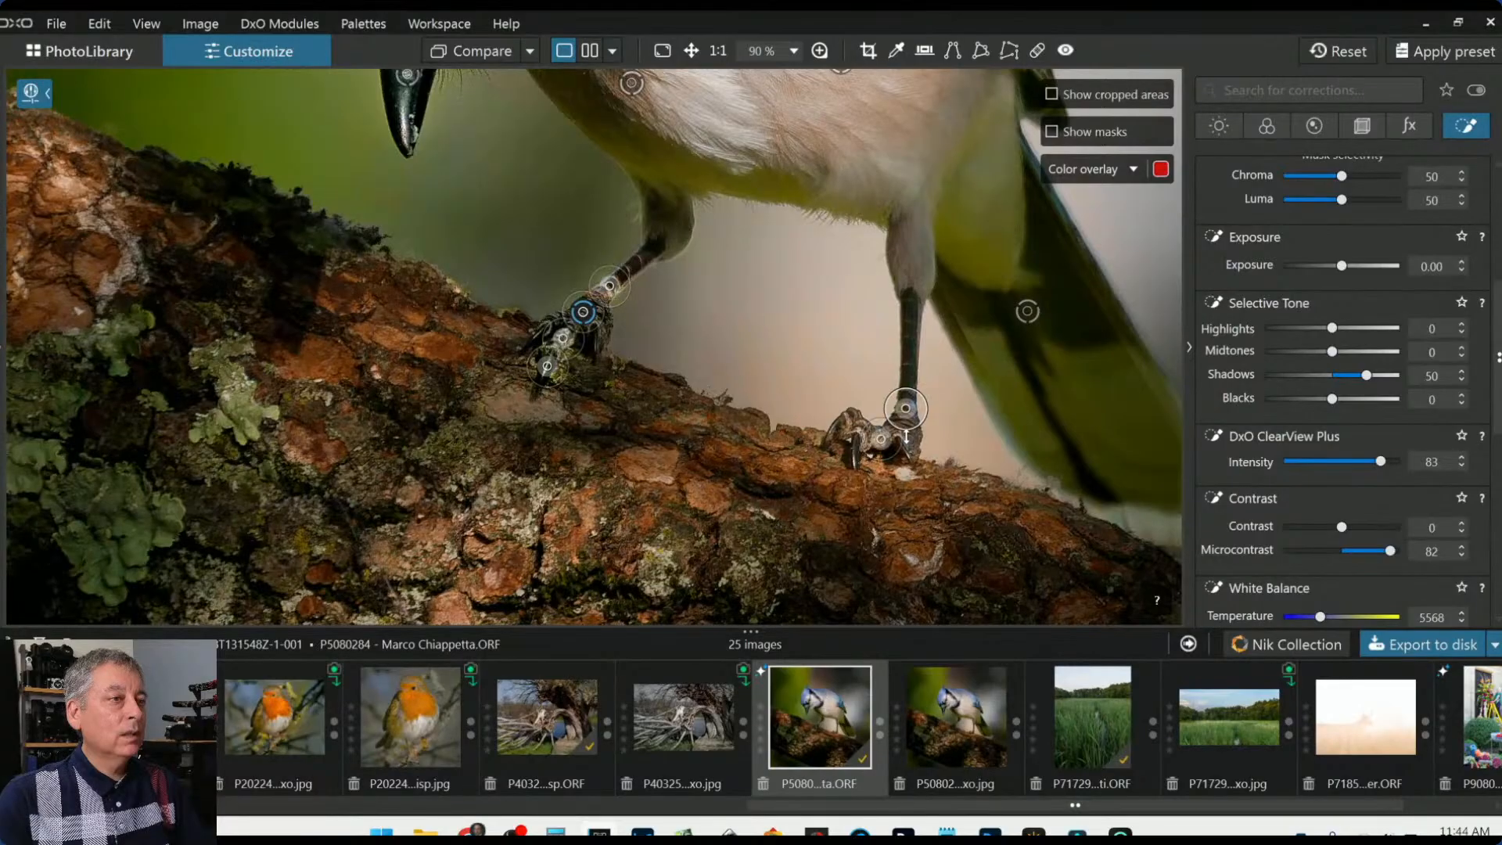
Extend the foot mask with control points up the other lower leg and on the first foot's outer toes, shrinking the toe points, and deselect it
left_click(910, 367)
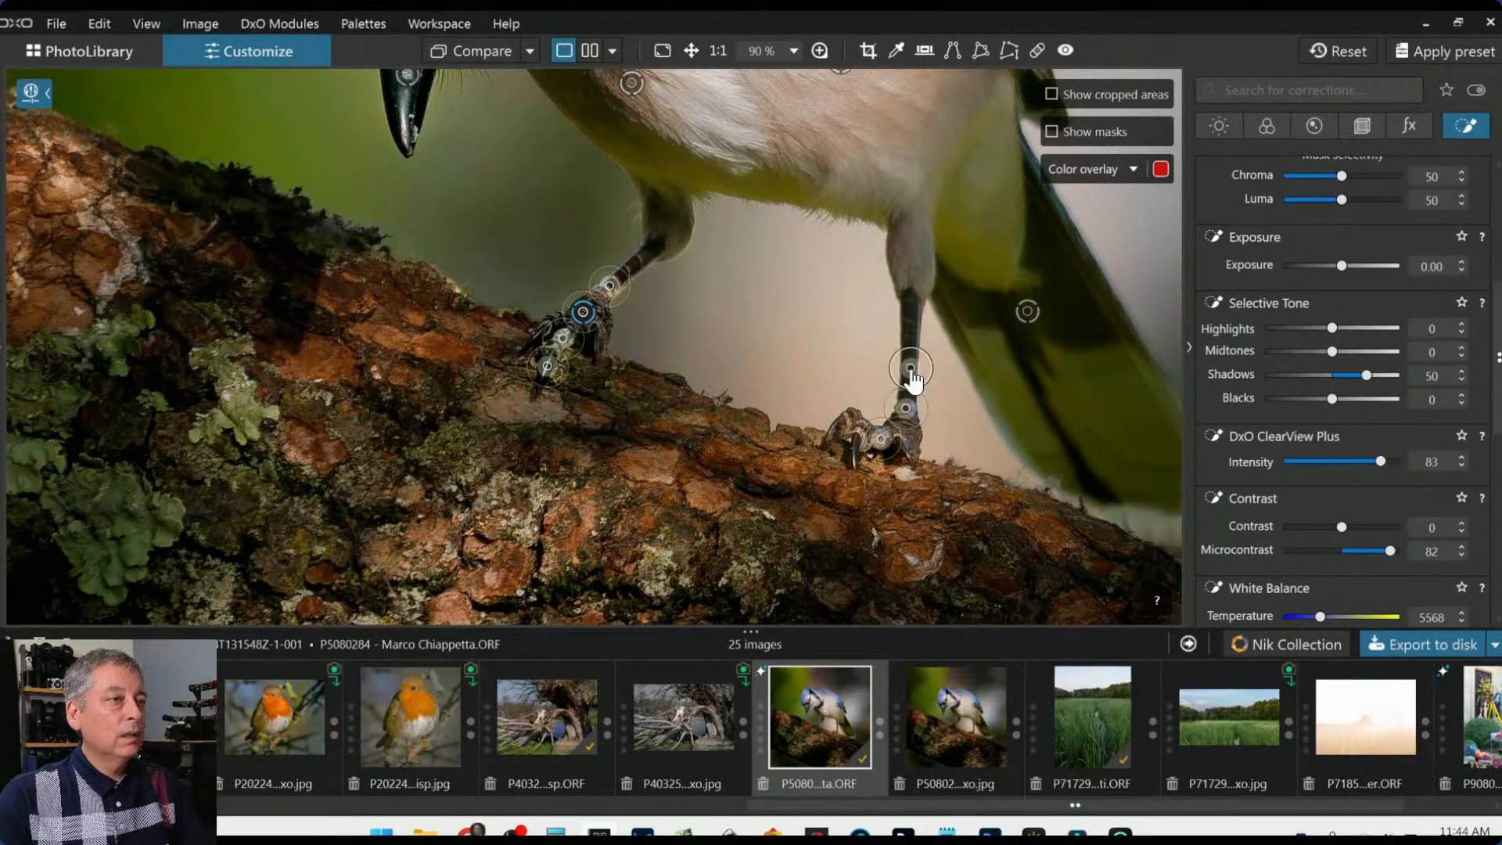
left_click(910, 326)
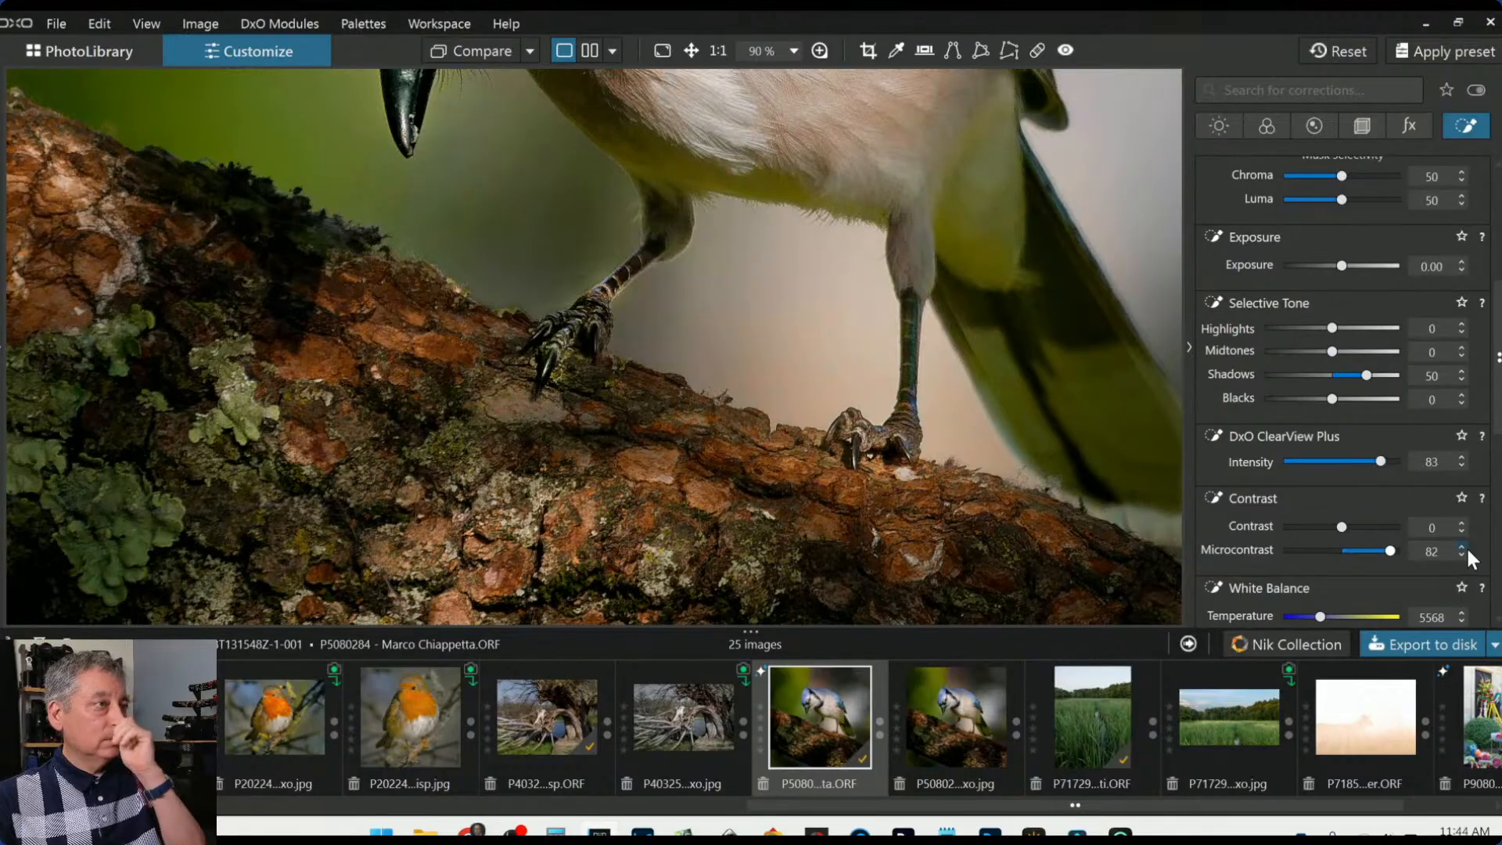
scroll(563, 310, "up", 3)
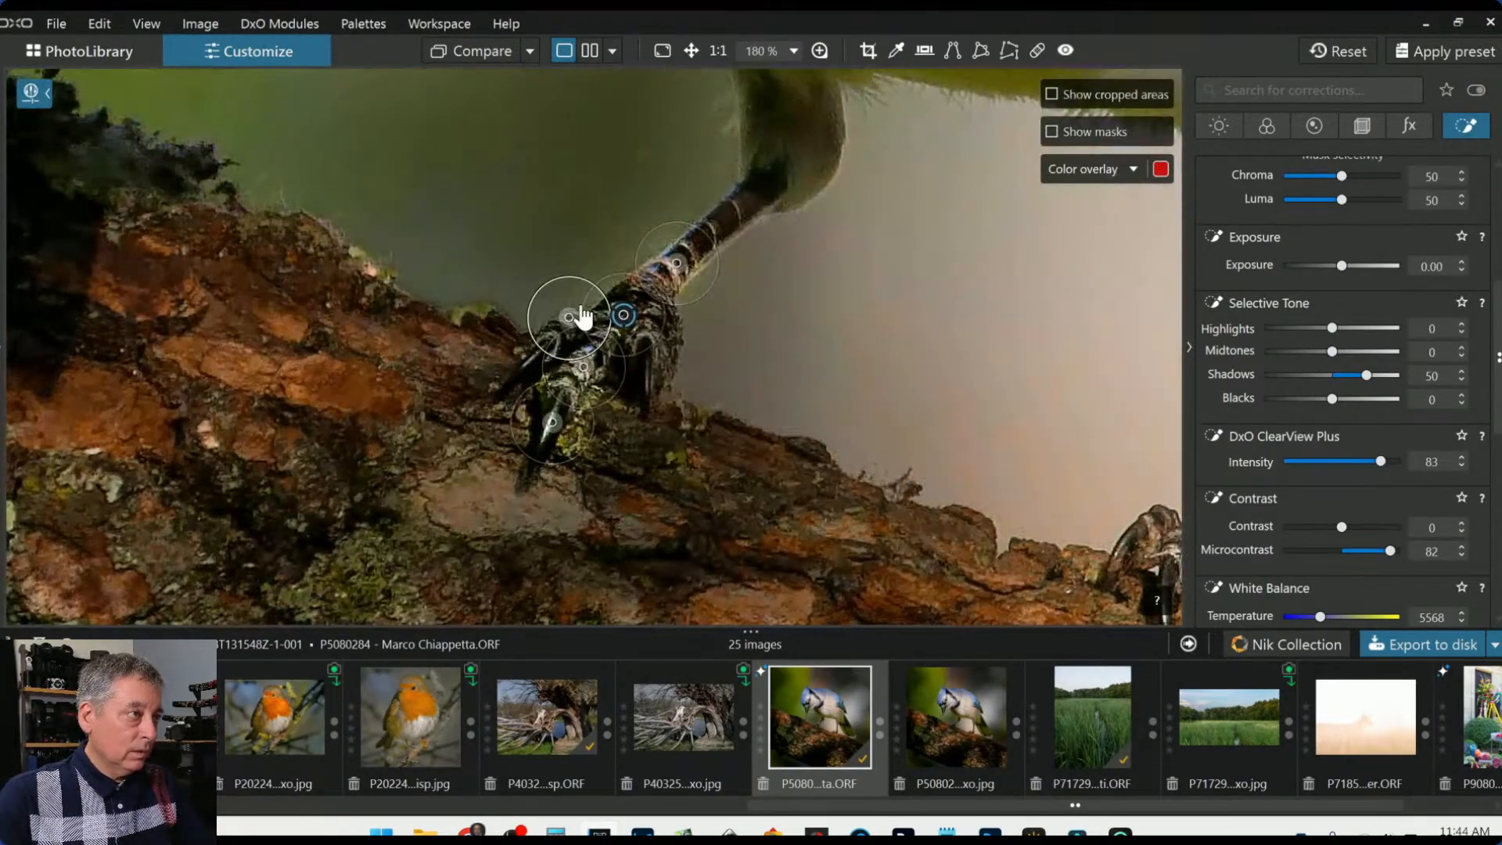
left_click(571, 320)
left_click_drag(570, 320, 573, 297)
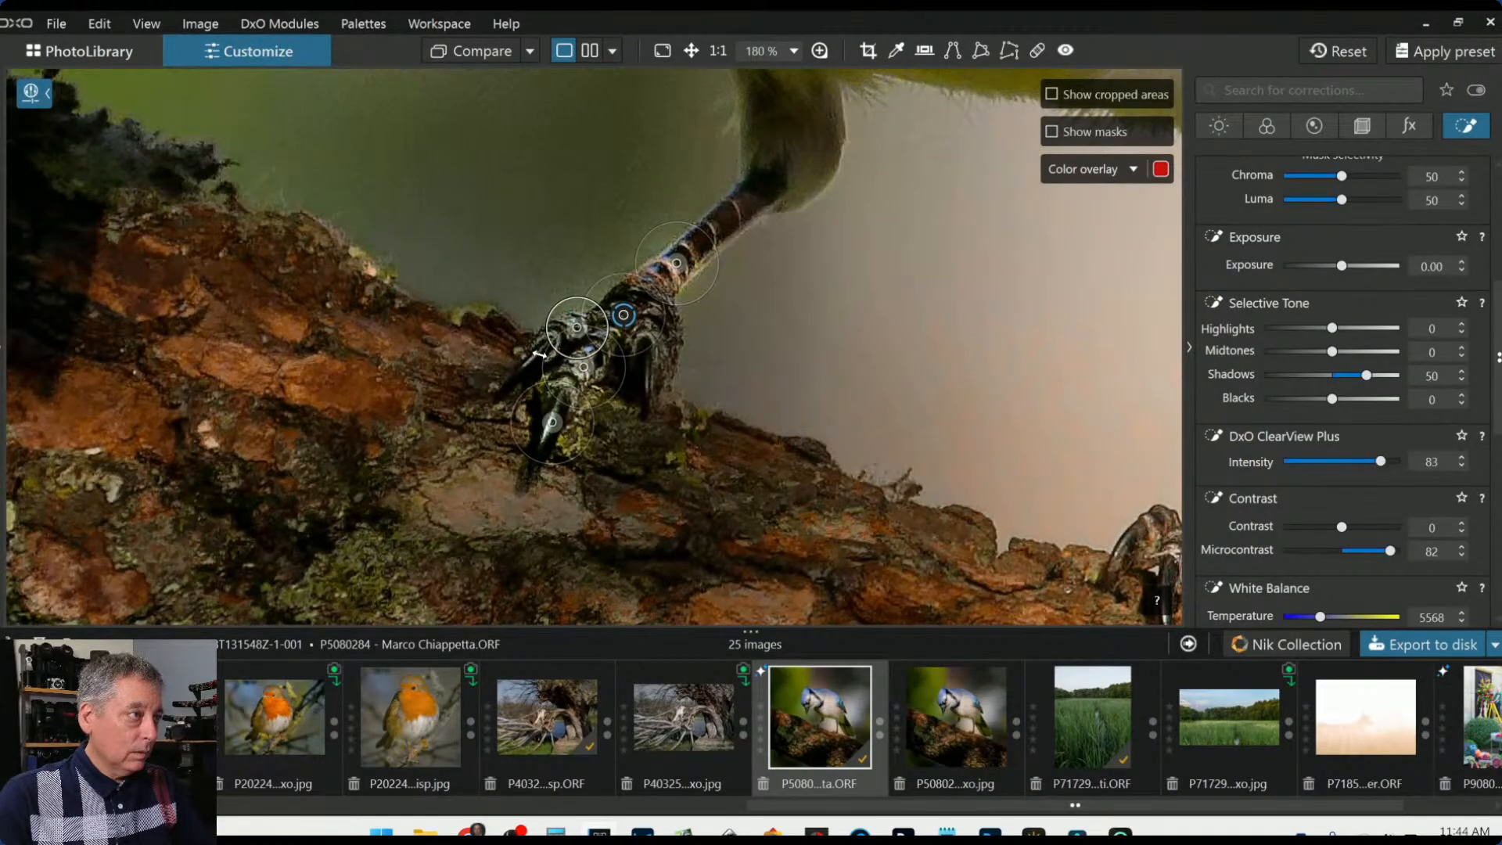
left_click_drag(539, 355, 527, 348)
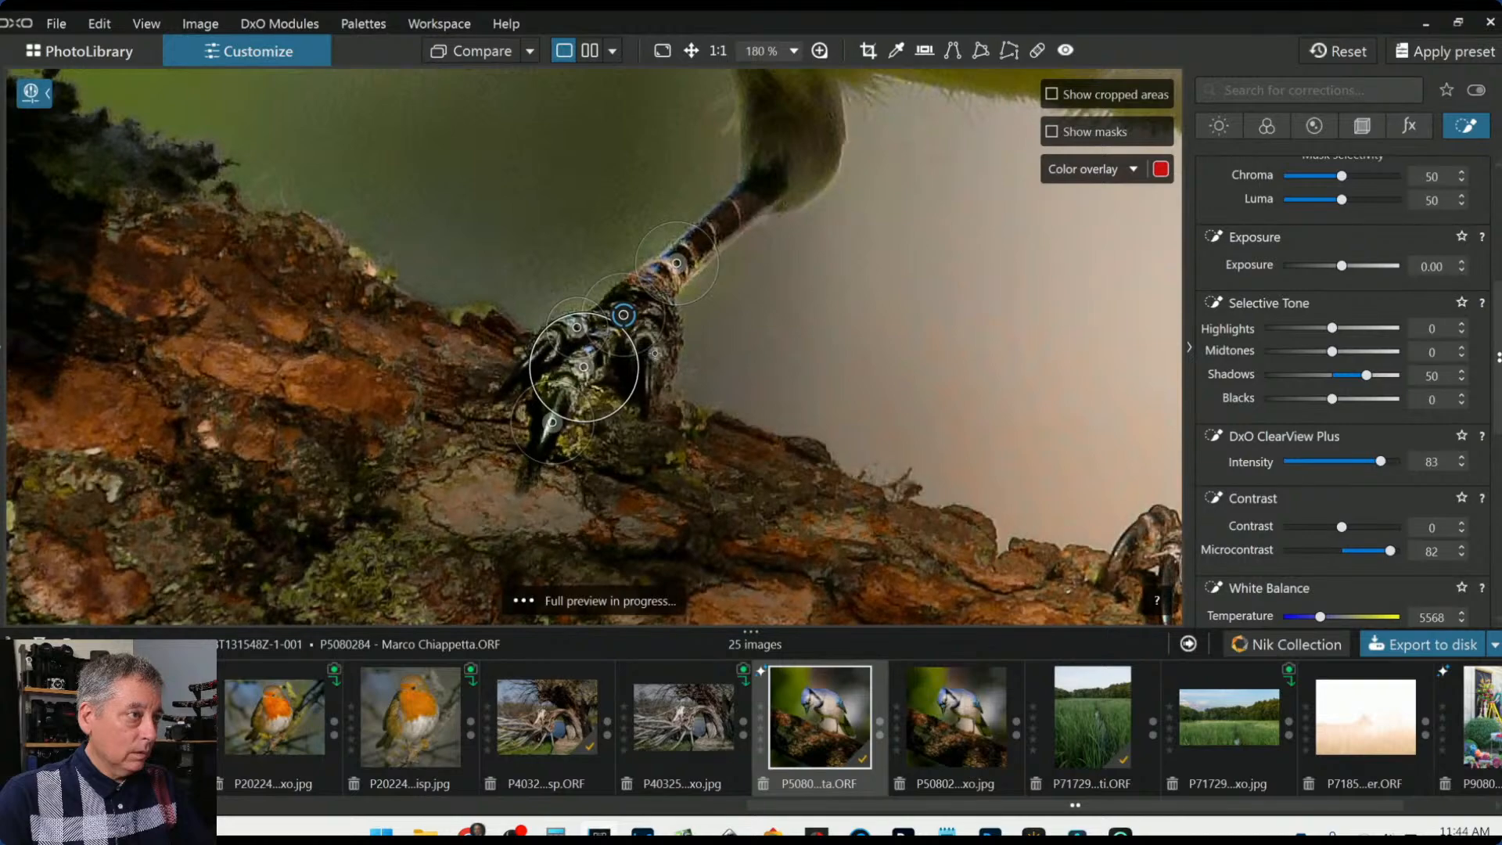
left_click(661, 352)
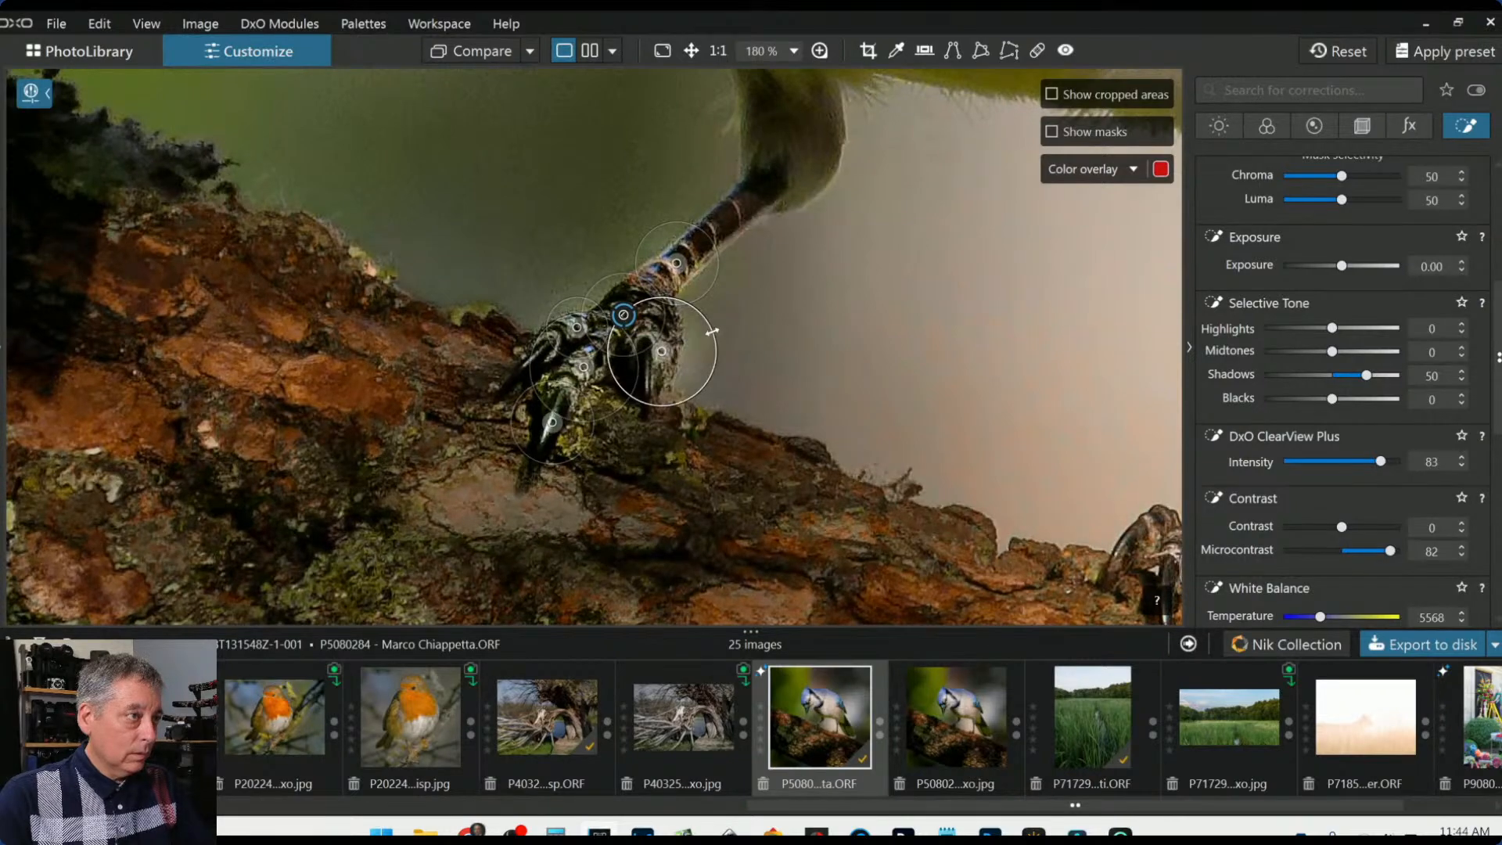
left_click_drag(712, 332, 657, 309)
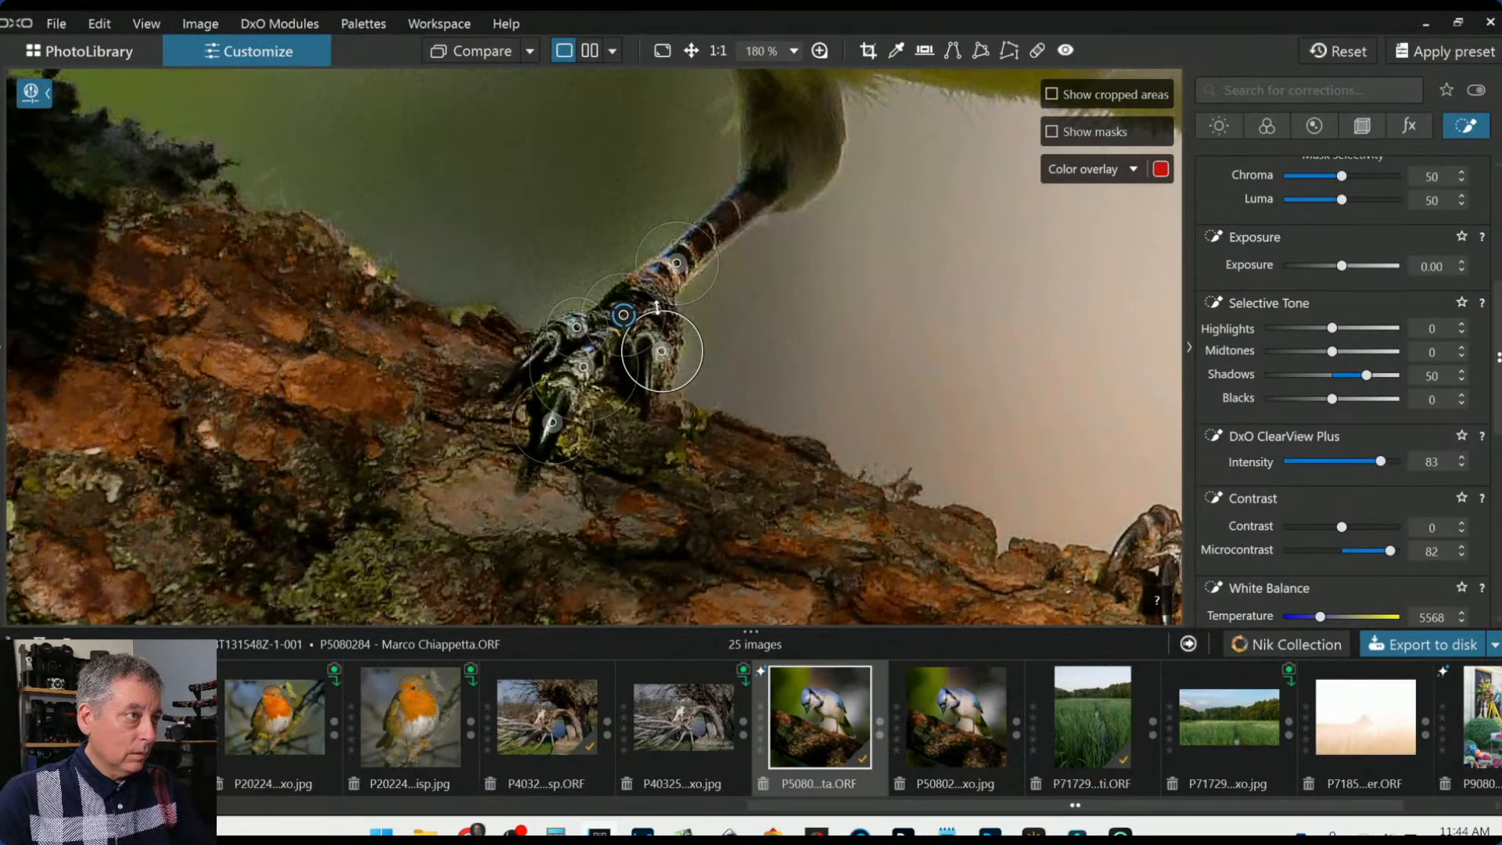
scroll(659, 308, "down", 6)
left_click(1256, 441)
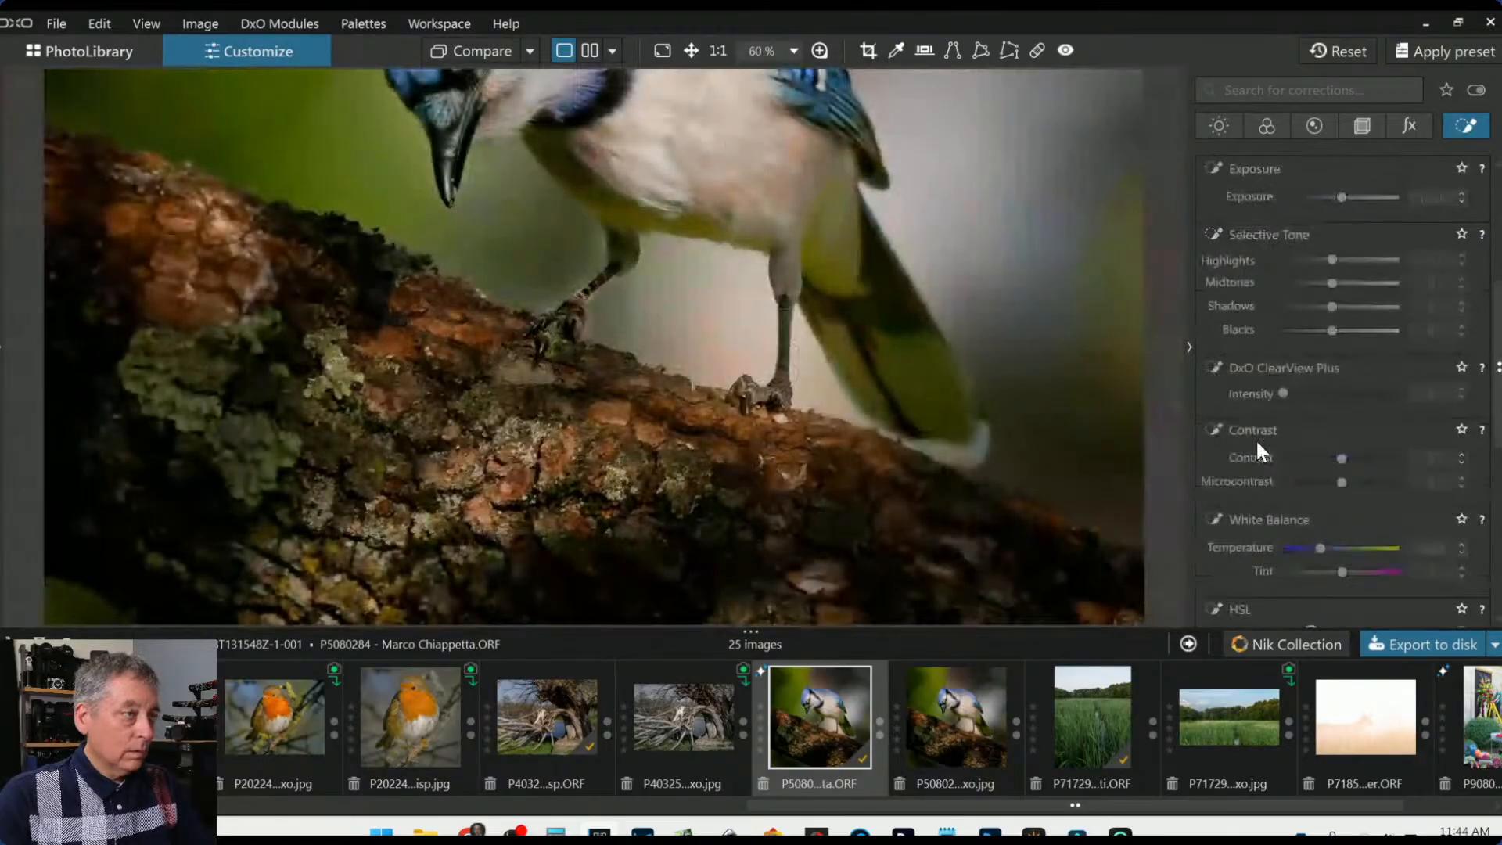
Reselect the foot mask and shrink its control points on the lower leg and toes of the foot nearest the beak
scroll(820, 470, "down", 2)
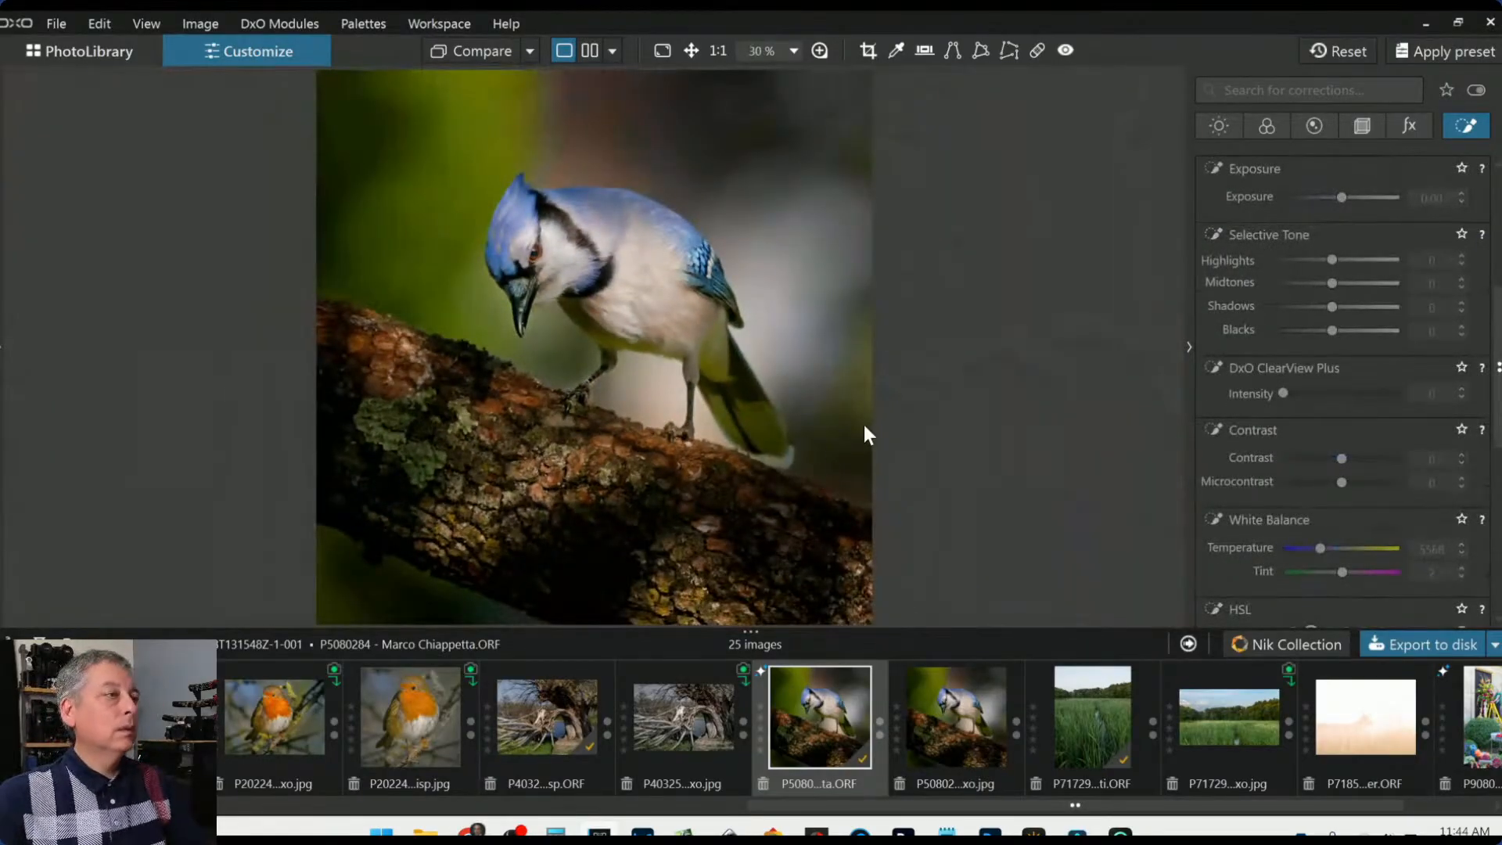
scroll(703, 422, "up", 4)
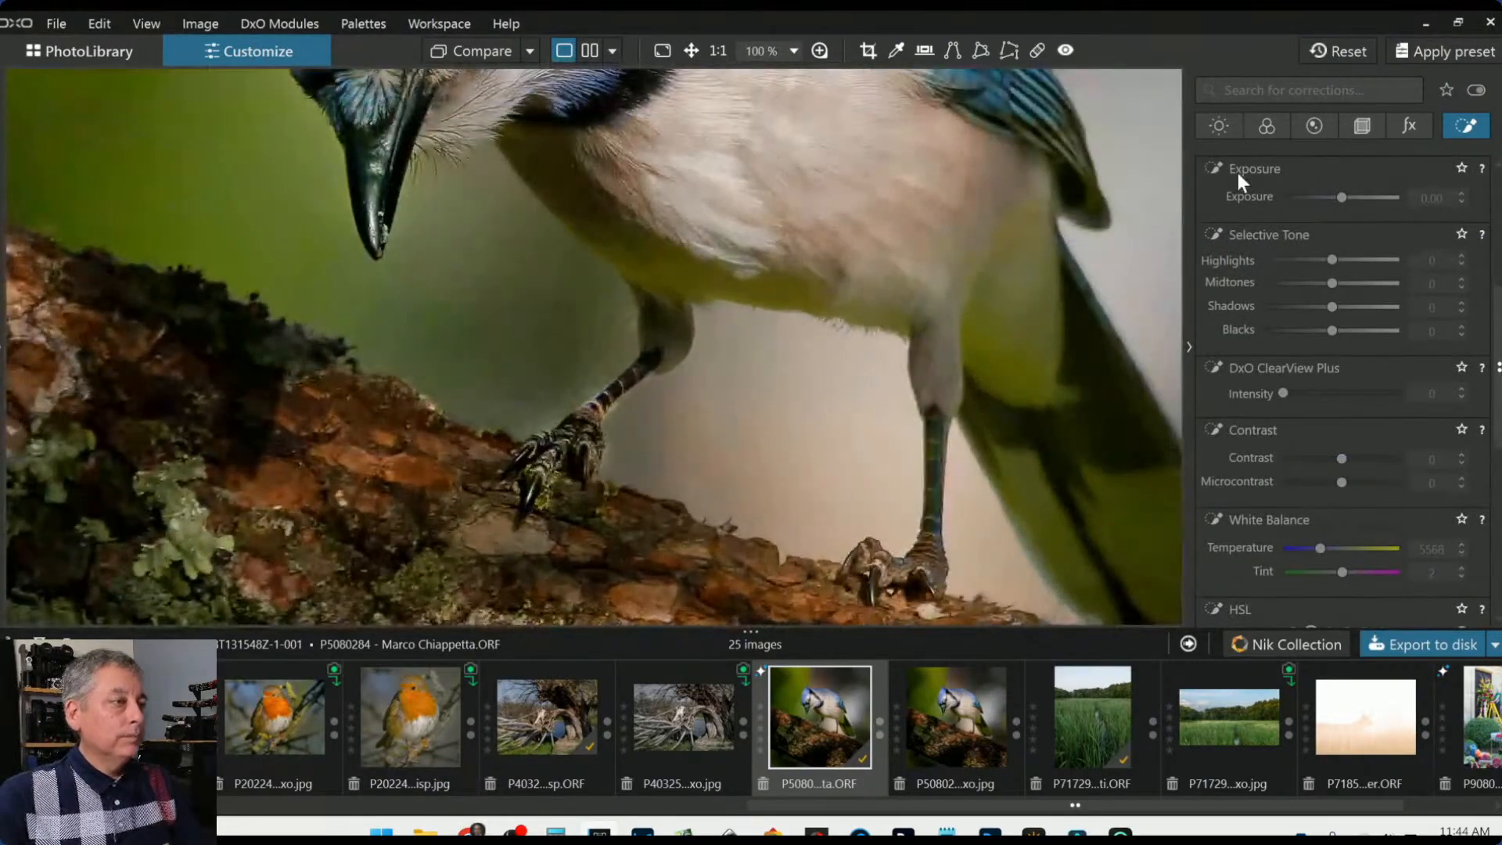
scroll(1295, 343, "up", 4)
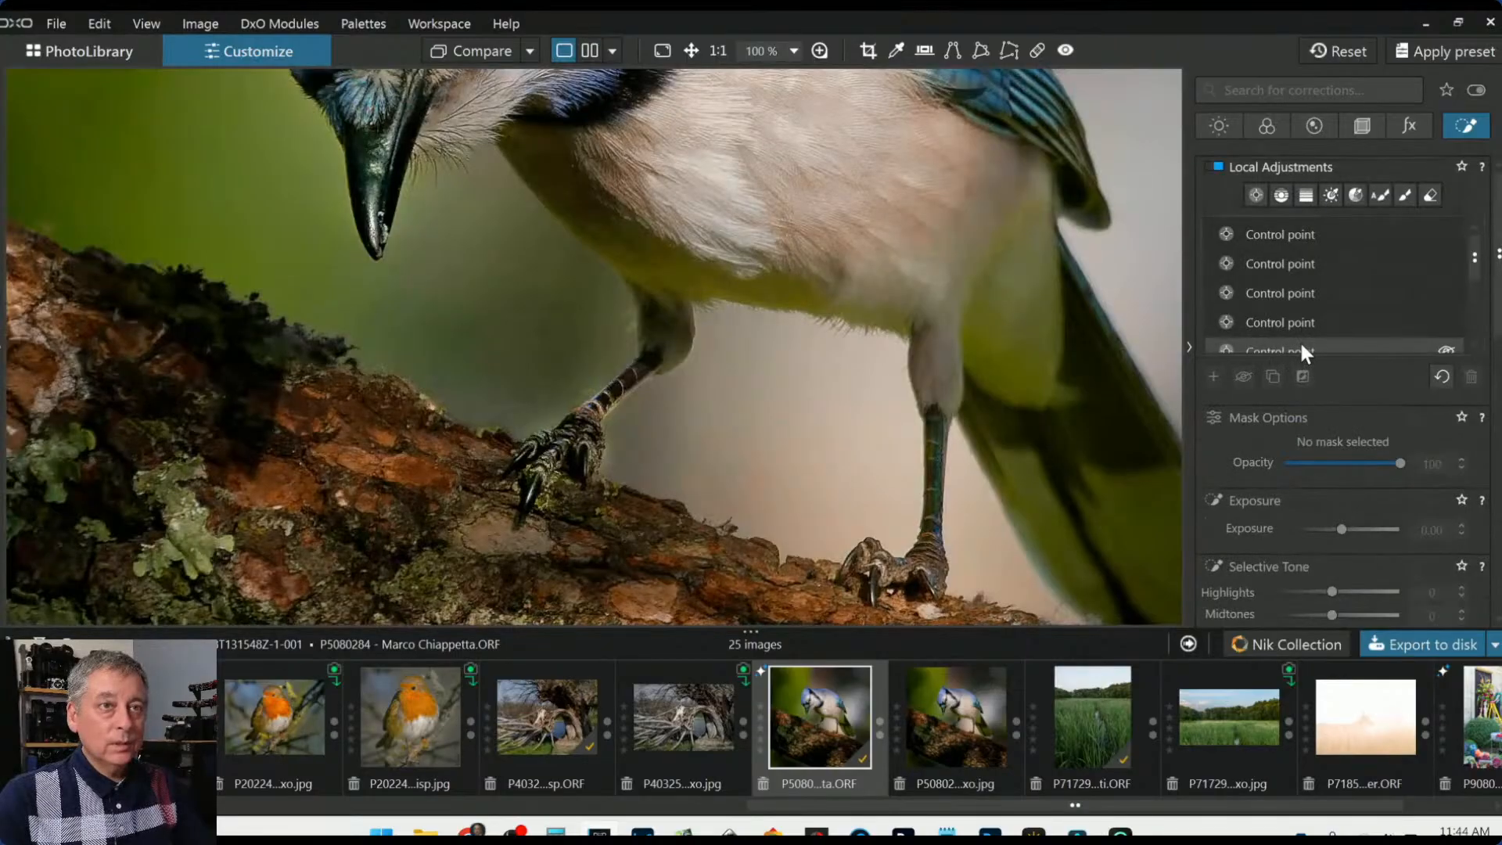
left_click(1302, 327)
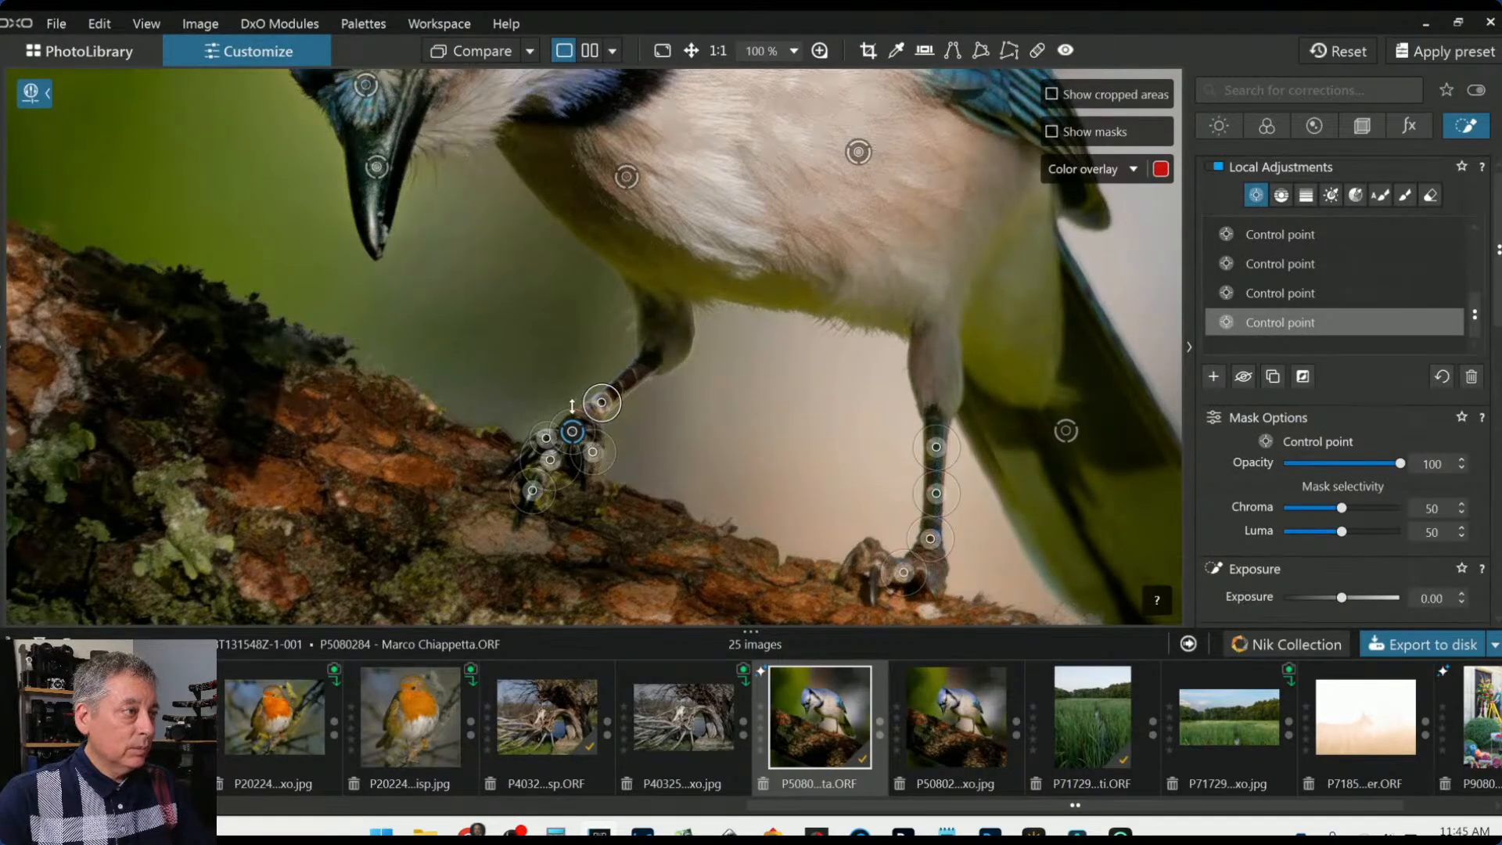
left_click_drag(571, 405, 557, 413)
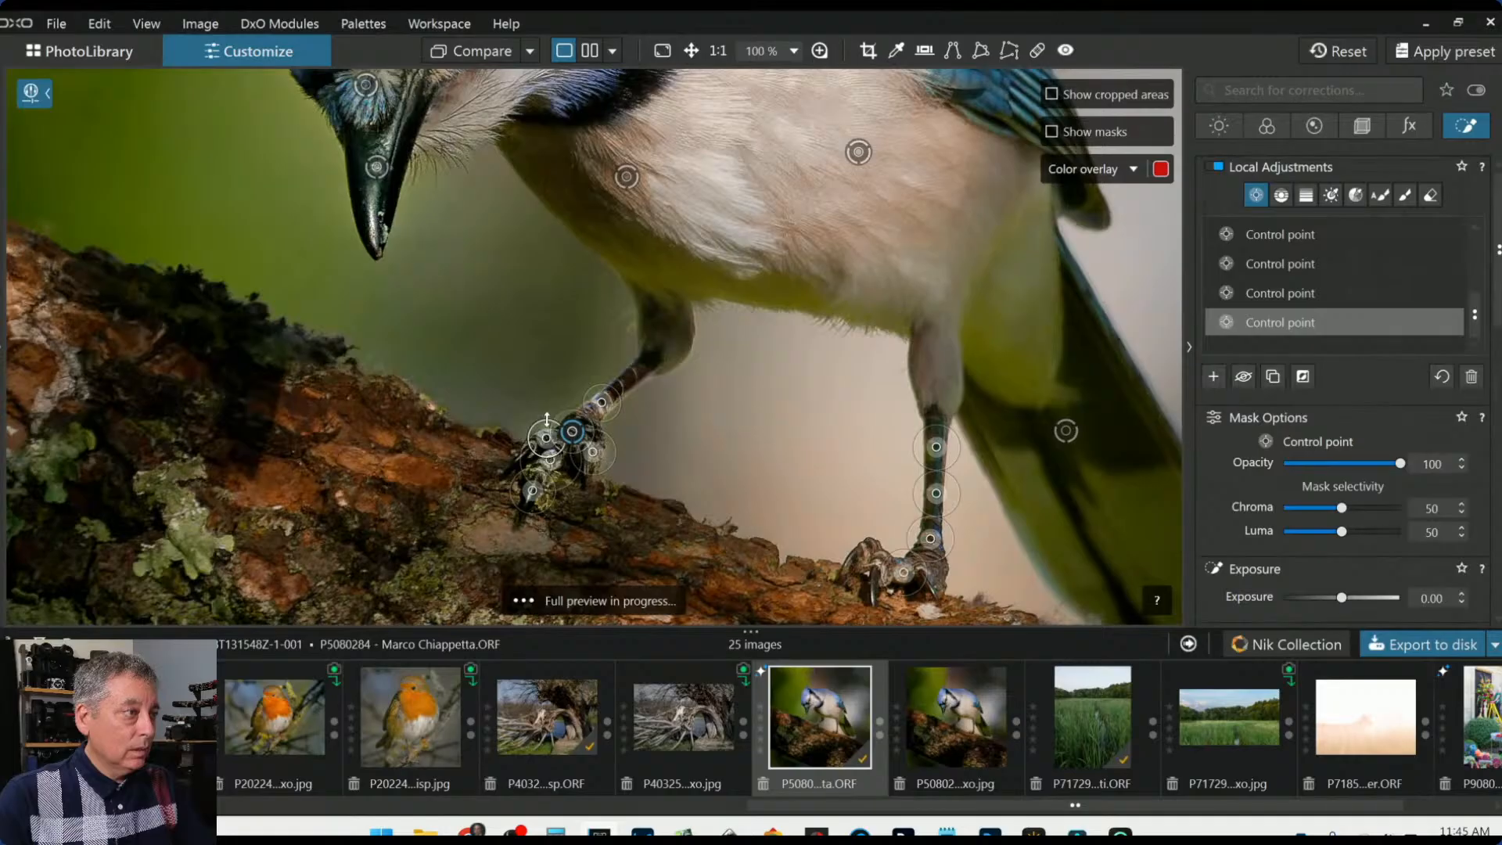
Set the foot mask's Chroma and Luma selectivity to 60 each and deselect the mask
left_click_drag(1342, 538, 1346, 534)
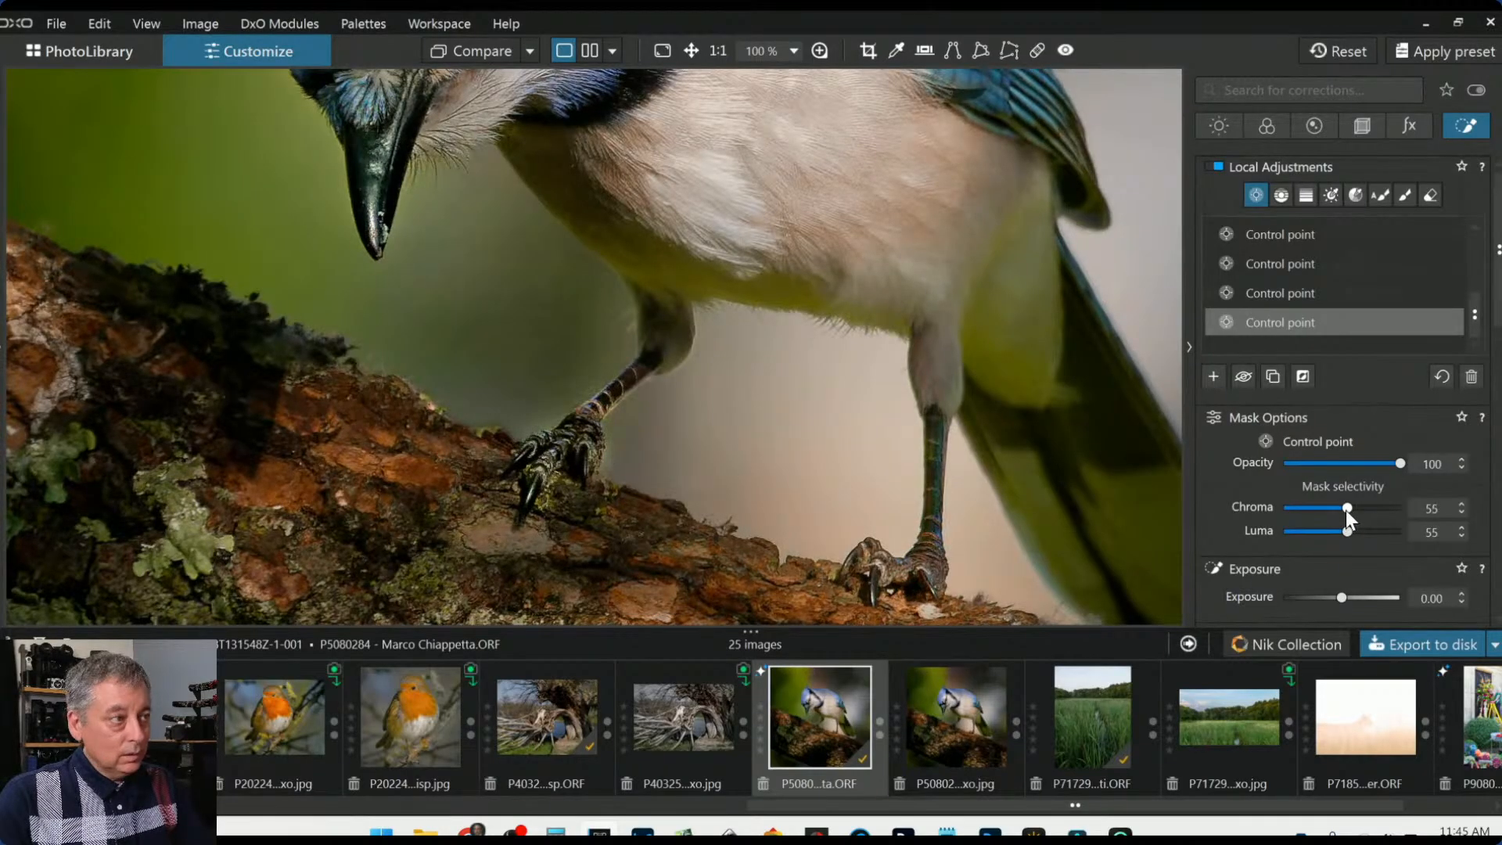
scroll(1345, 510, "up", 1)
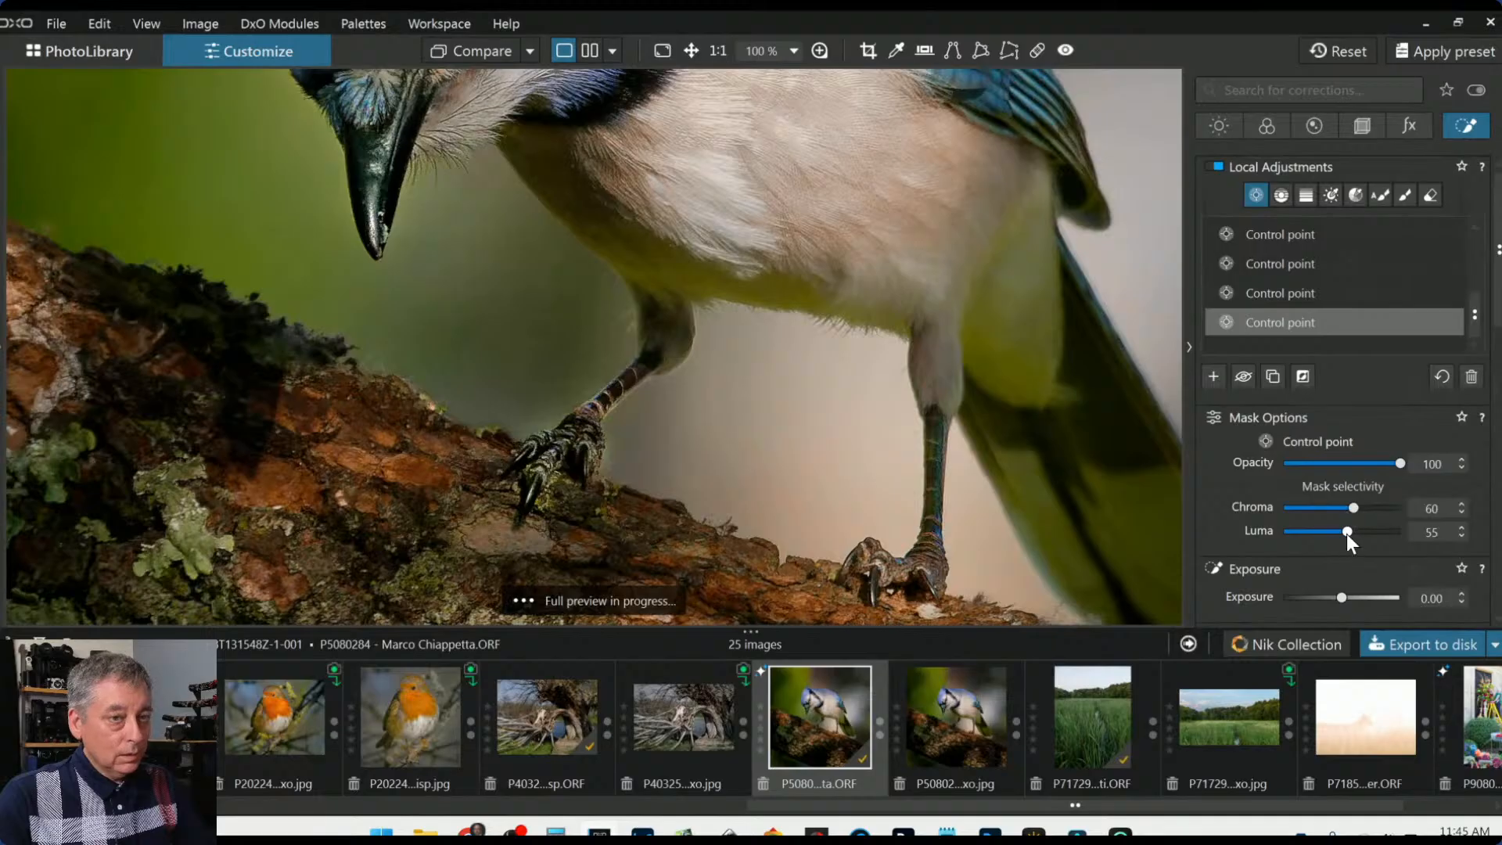
scroll(1345, 533, "up", 1)
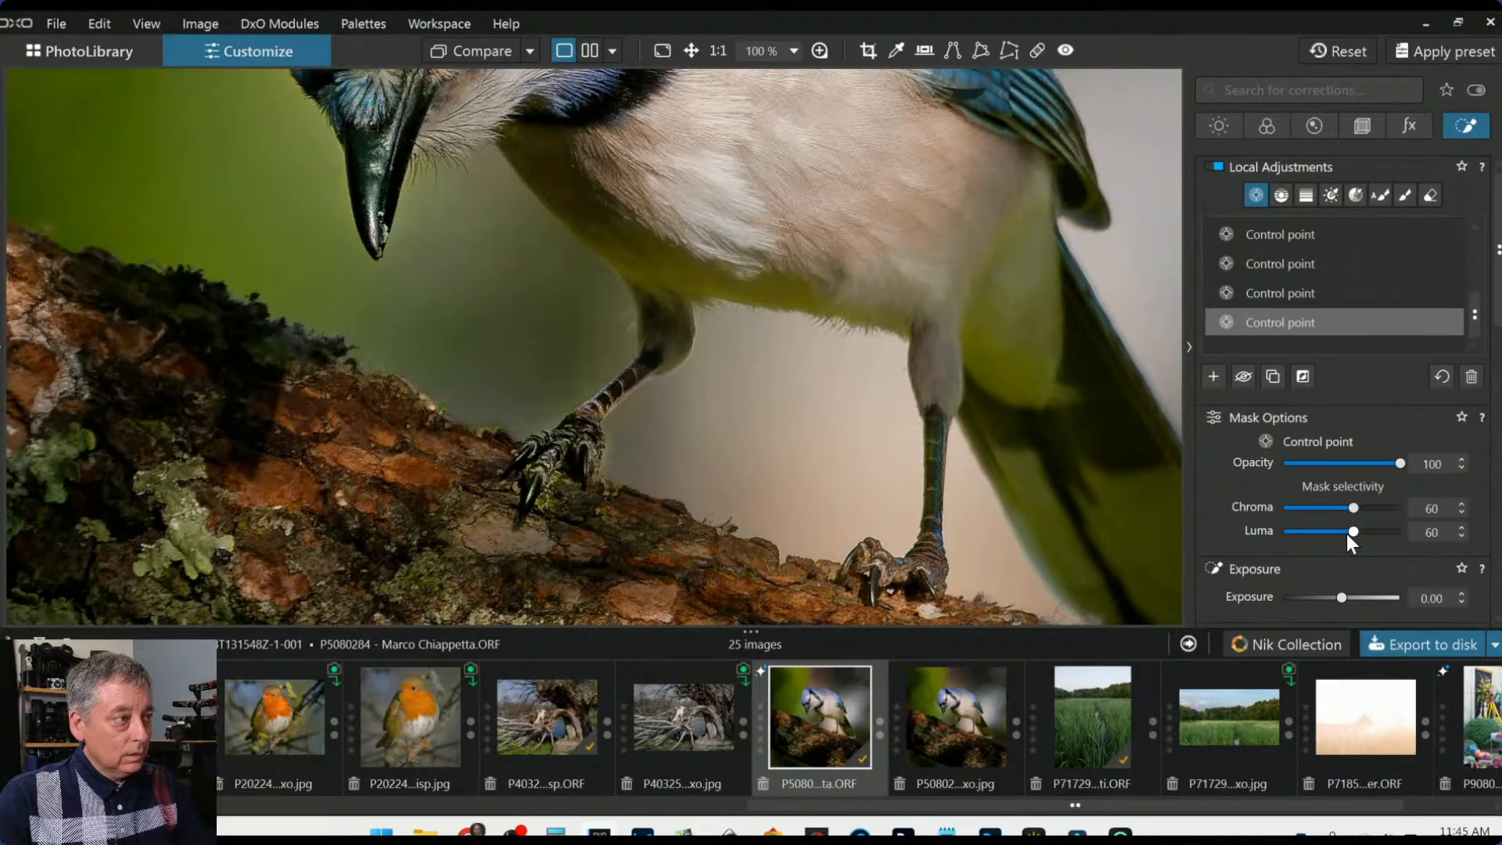
scroll(1345, 534, "up", 1)
key("Escape")
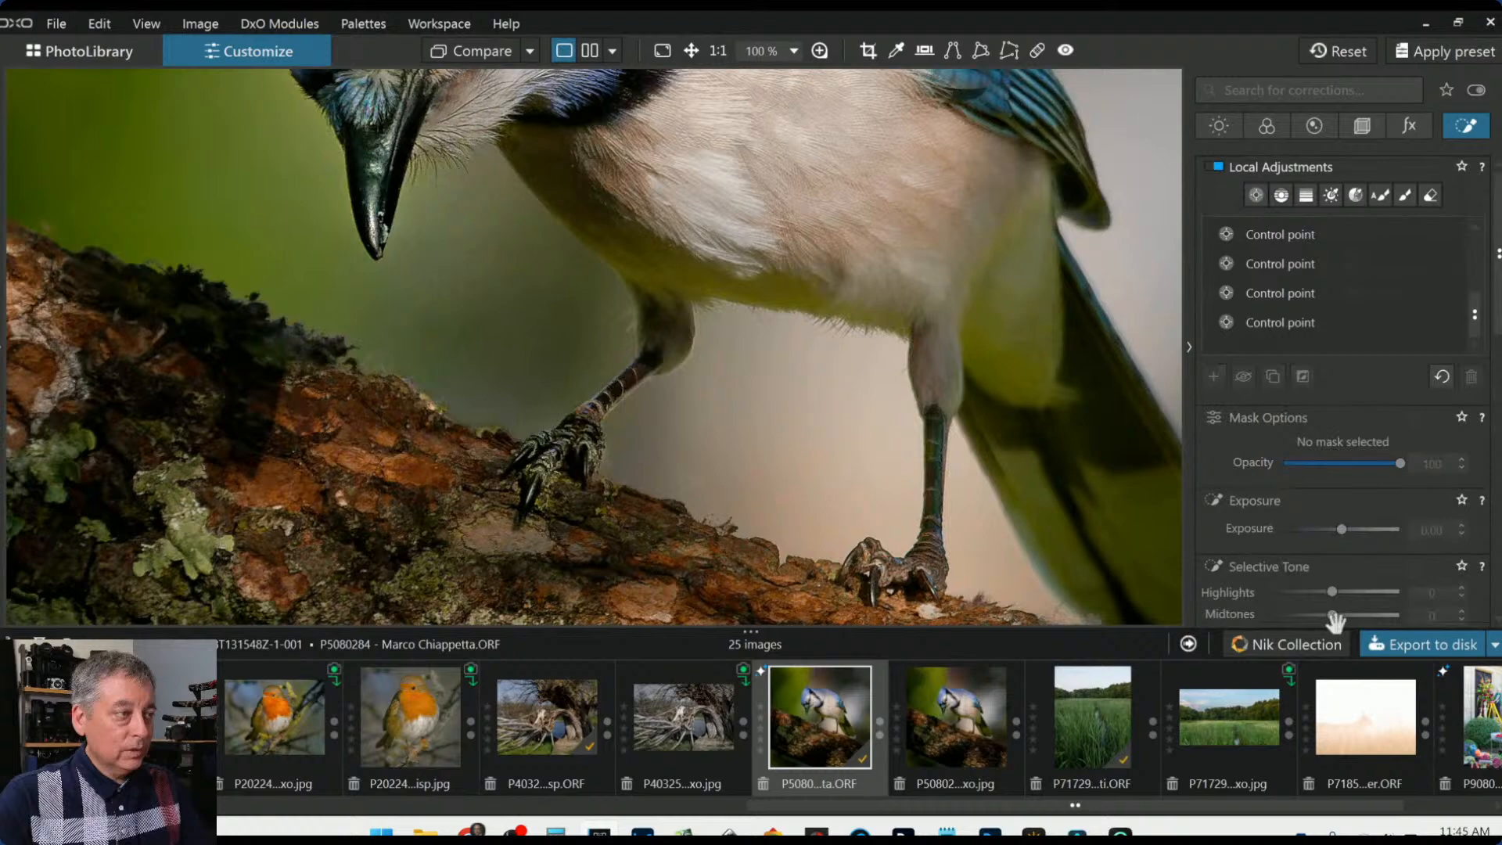
Export the corrected jay photo to disk, overwriting the existing exported JPG
left_click(1392, 644)
key("Return")
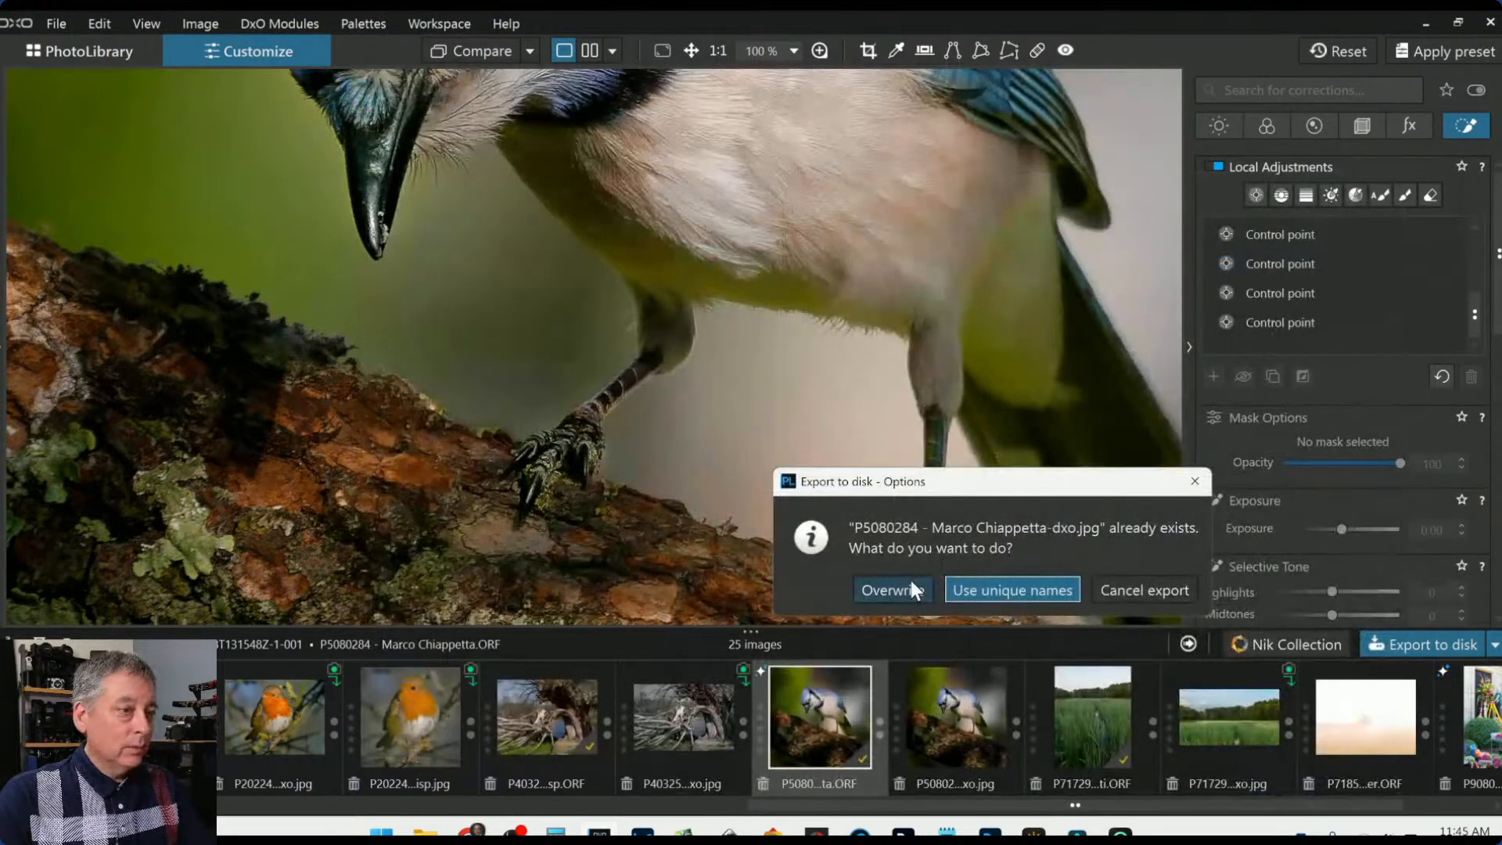
left_click(905, 588)
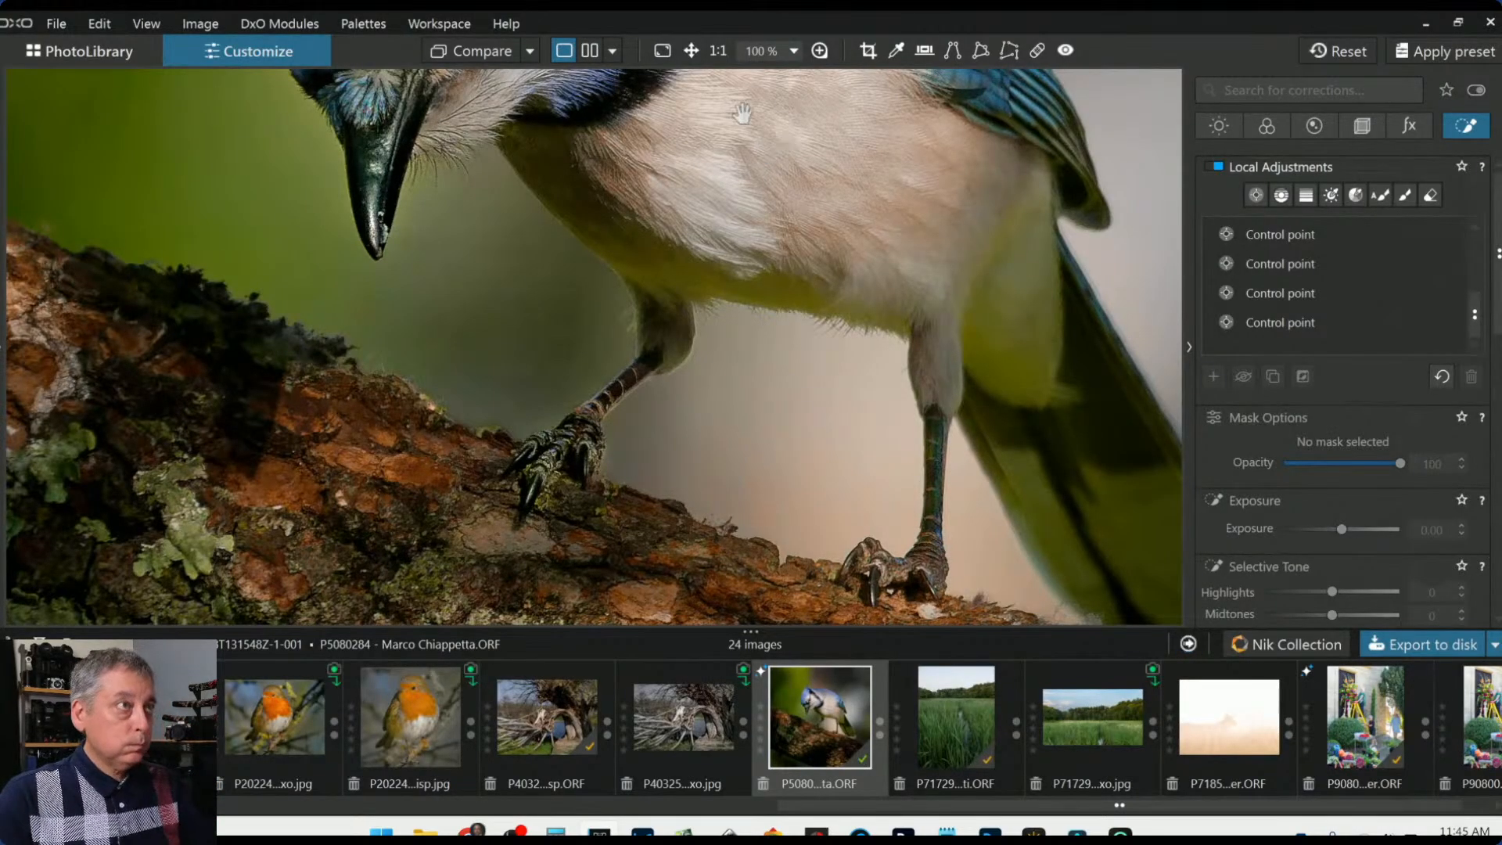
Switch to the side-by-side view and reset all corrections on the jay's raw photo
left_click(588, 50)
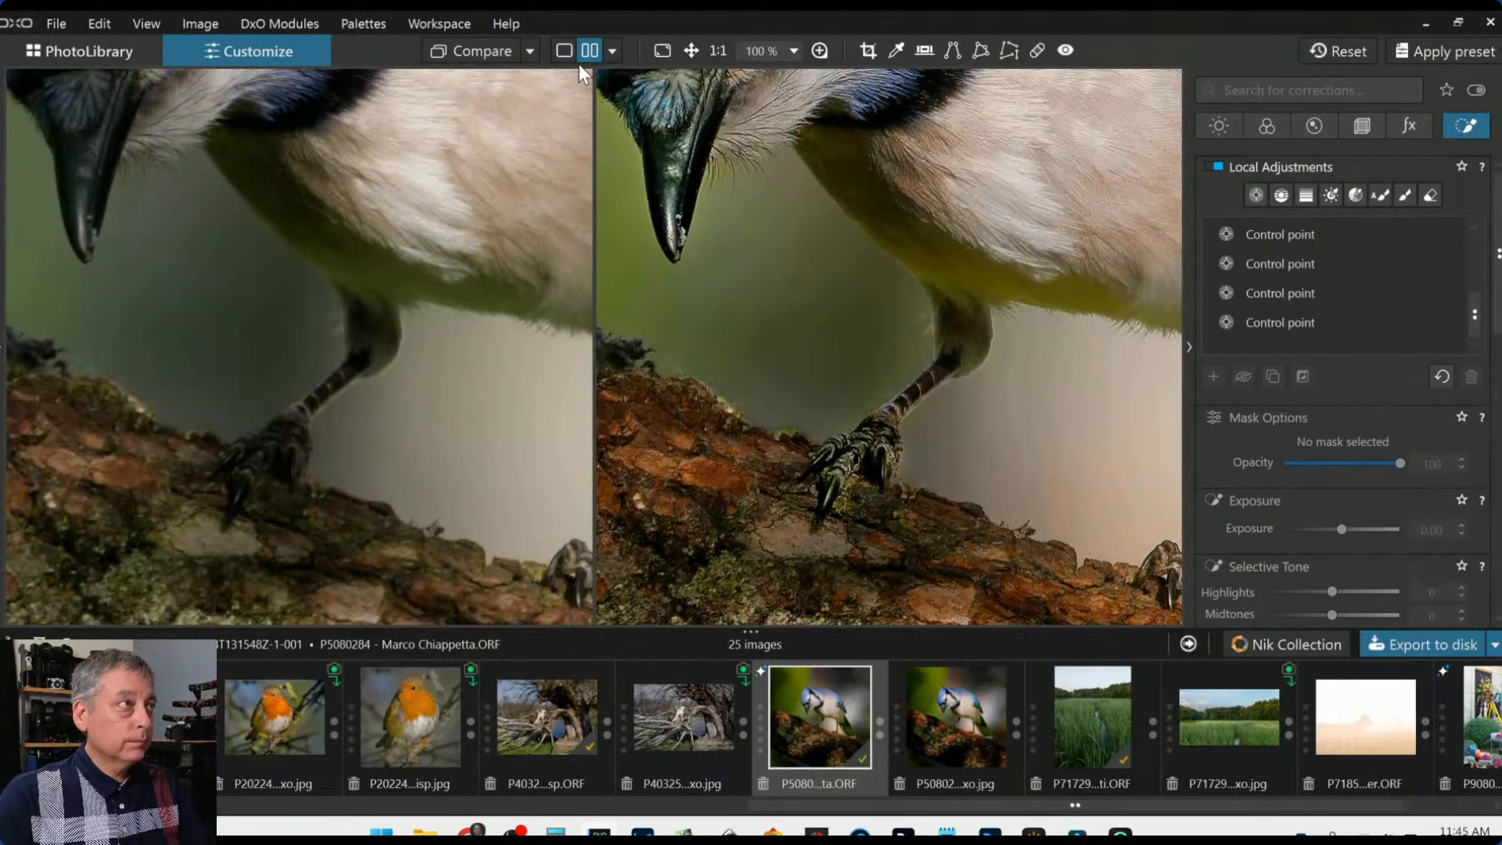
left_click(530, 51)
left_click(540, 64)
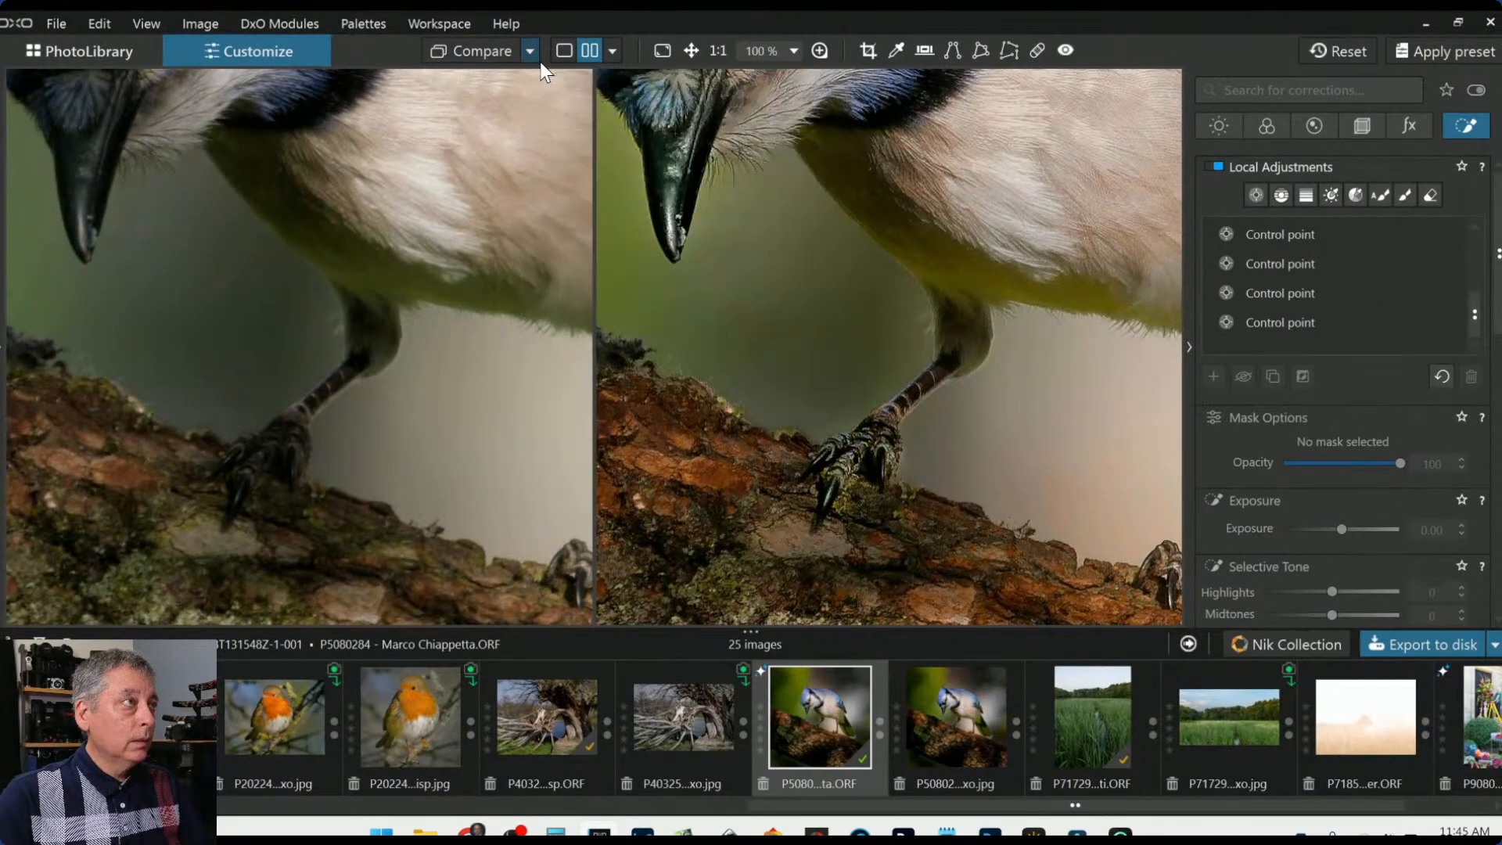
left_click(1334, 52)
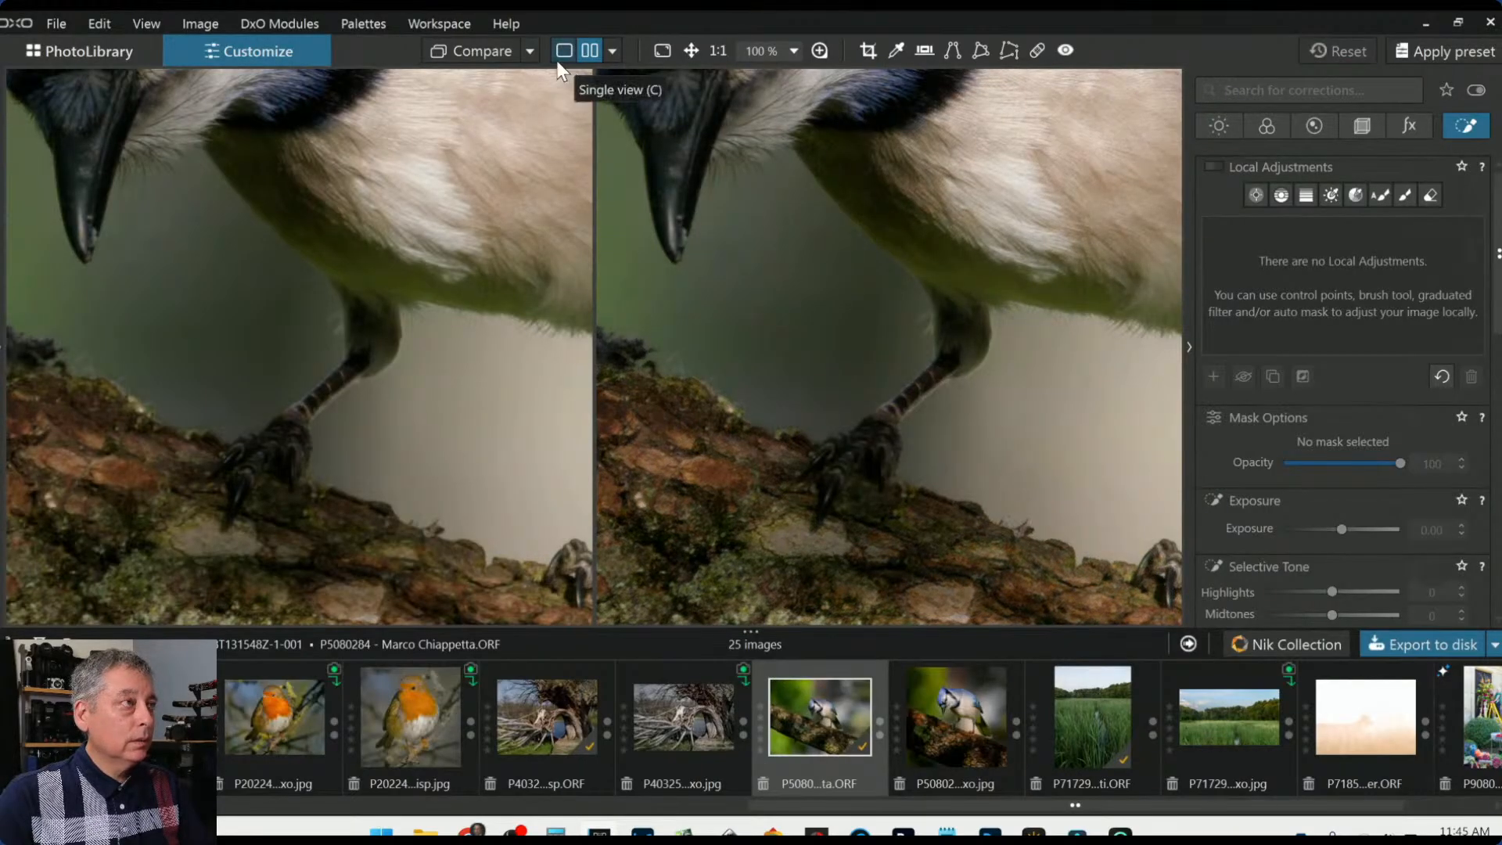
Use the exported jay image as the comparison reference beside the uncorrected photo, with the side palettes hidden and both images shown whole
left_click(530, 52)
left_click(554, 133)
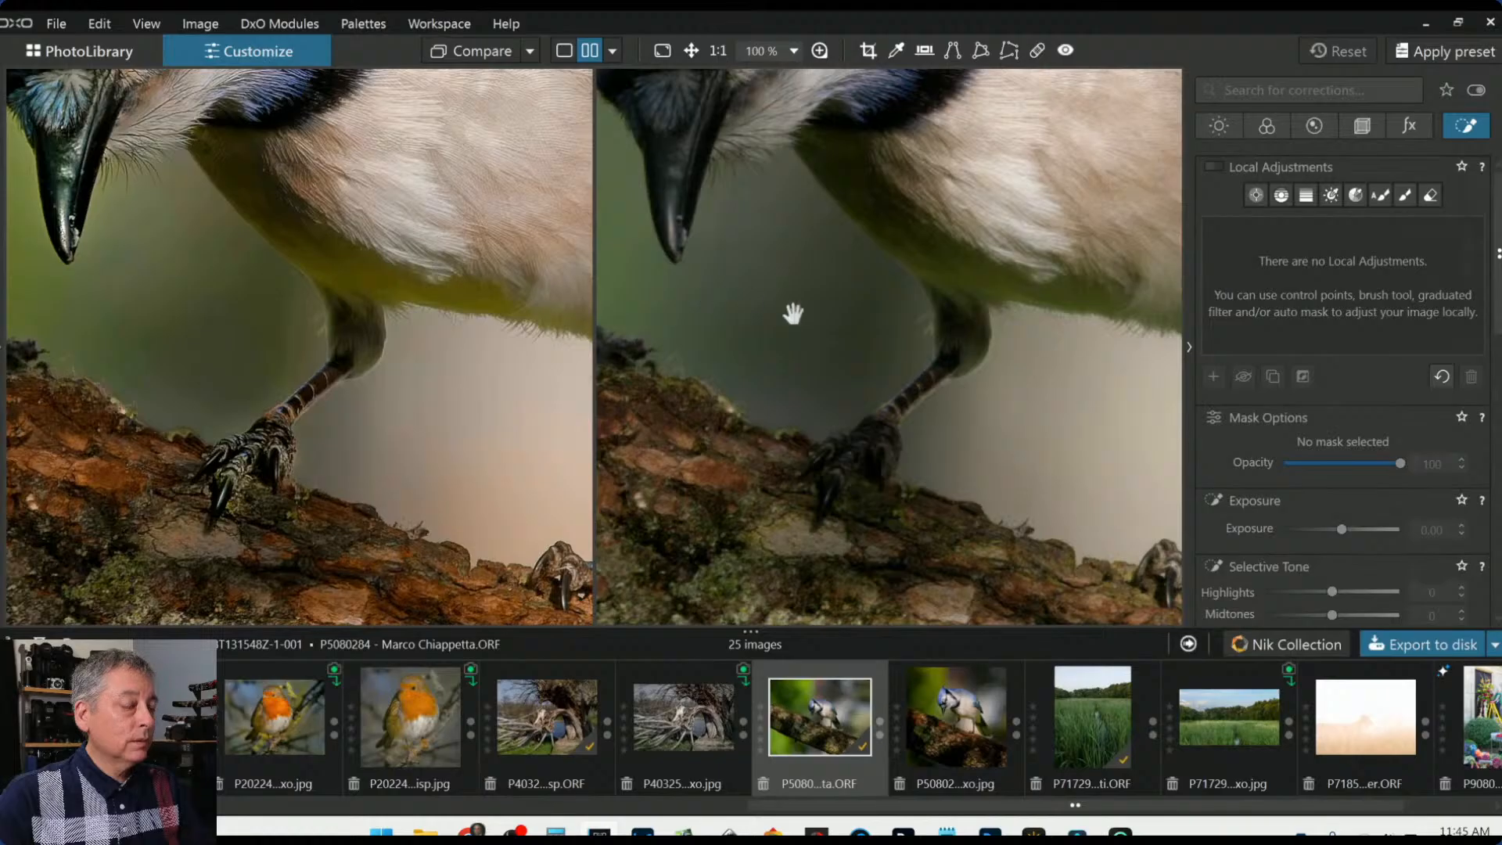
key("Tab")
key("ctrl+0")
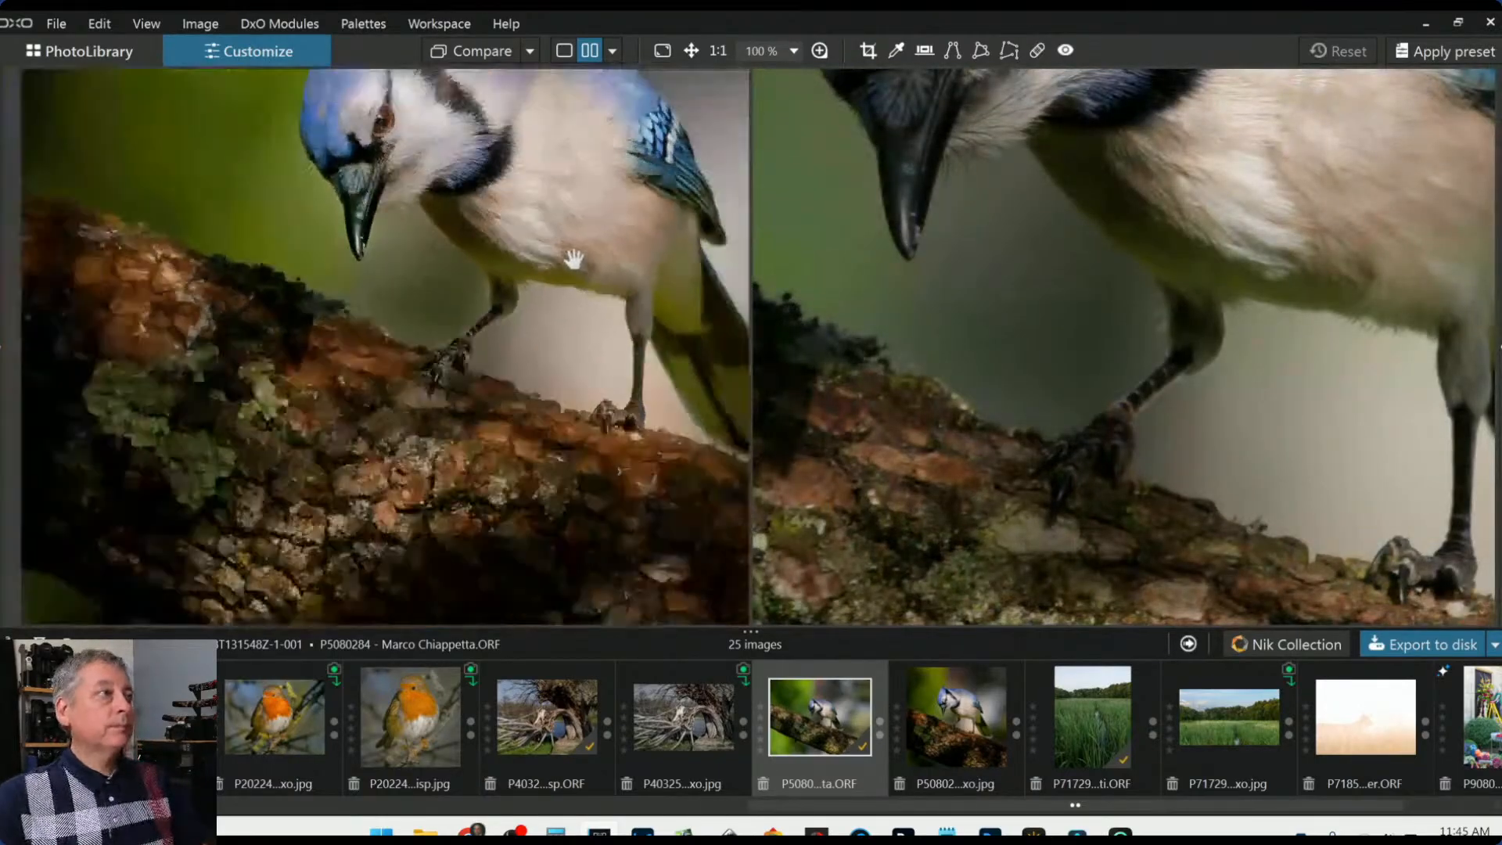
scroll(550, 250, "down", 3)
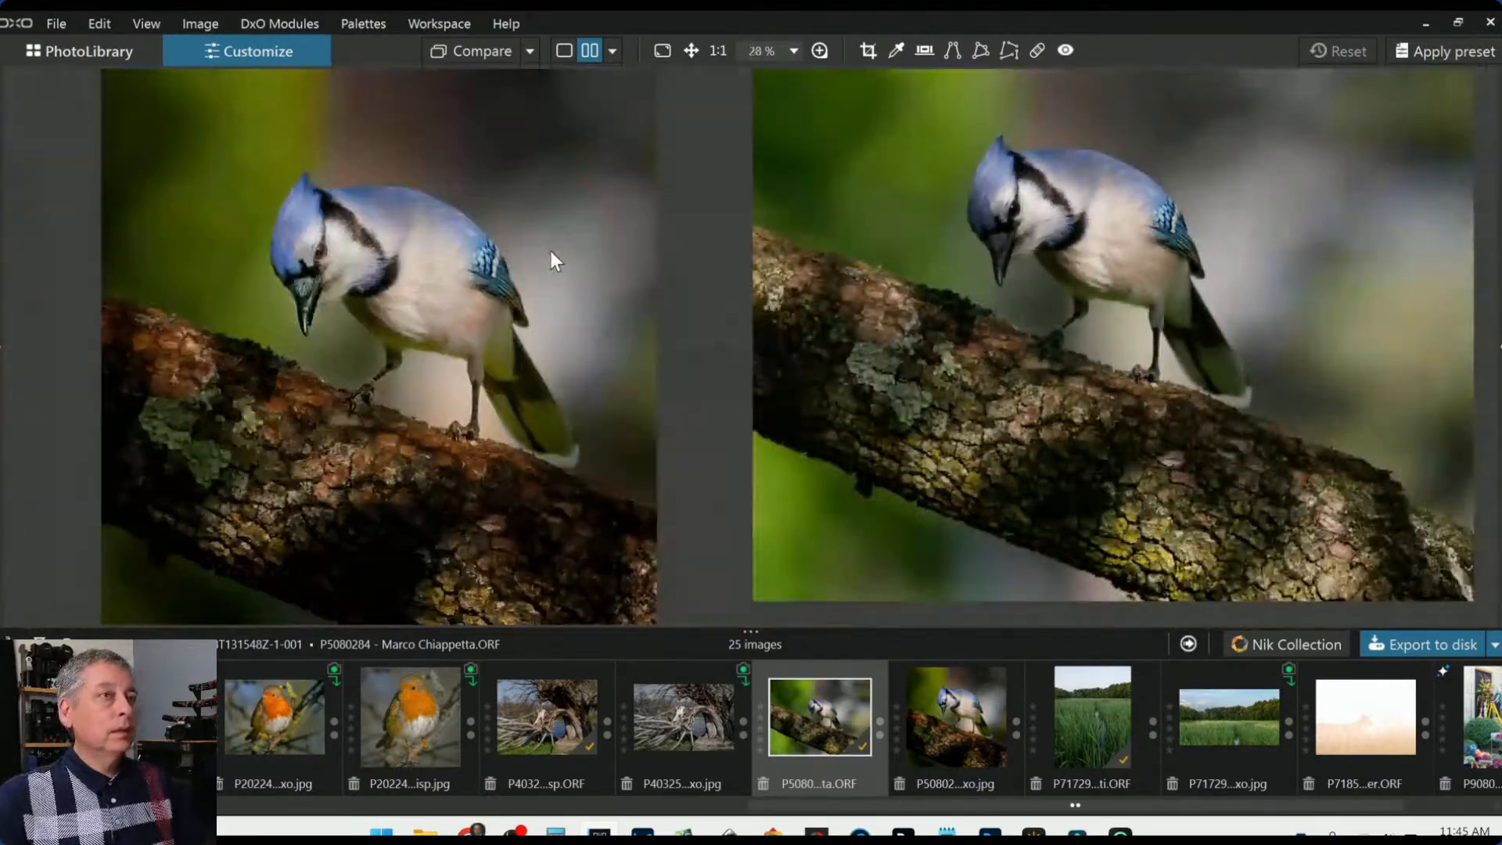
scroll(964, 300, "down", 2)
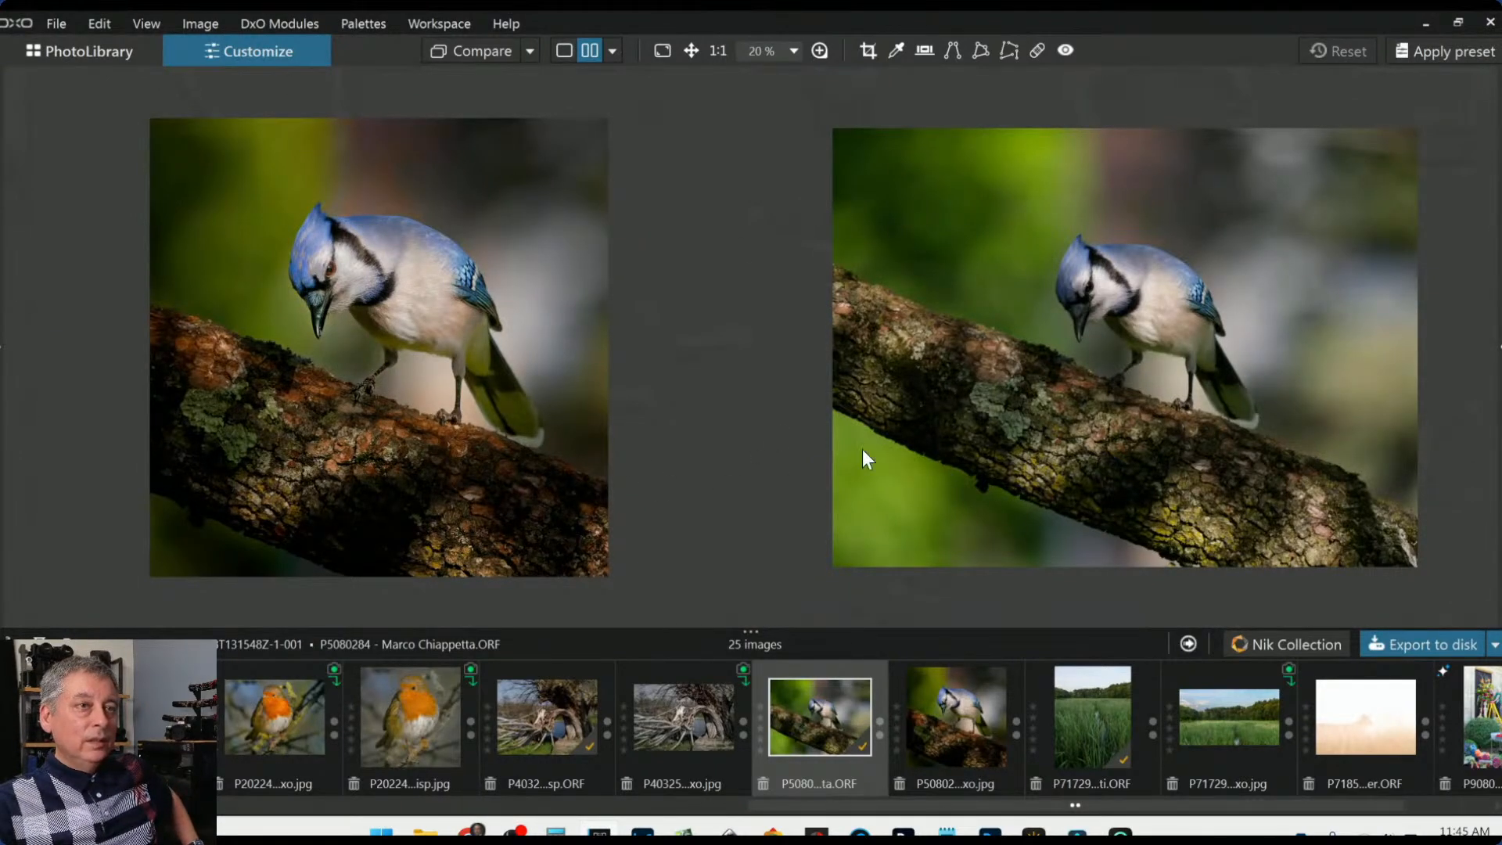
Examine the jay's head, eye, breast and wing feathers up close in the exported and uncorrected versions, framing the same area in both
scroll(336, 281, "up", 1)
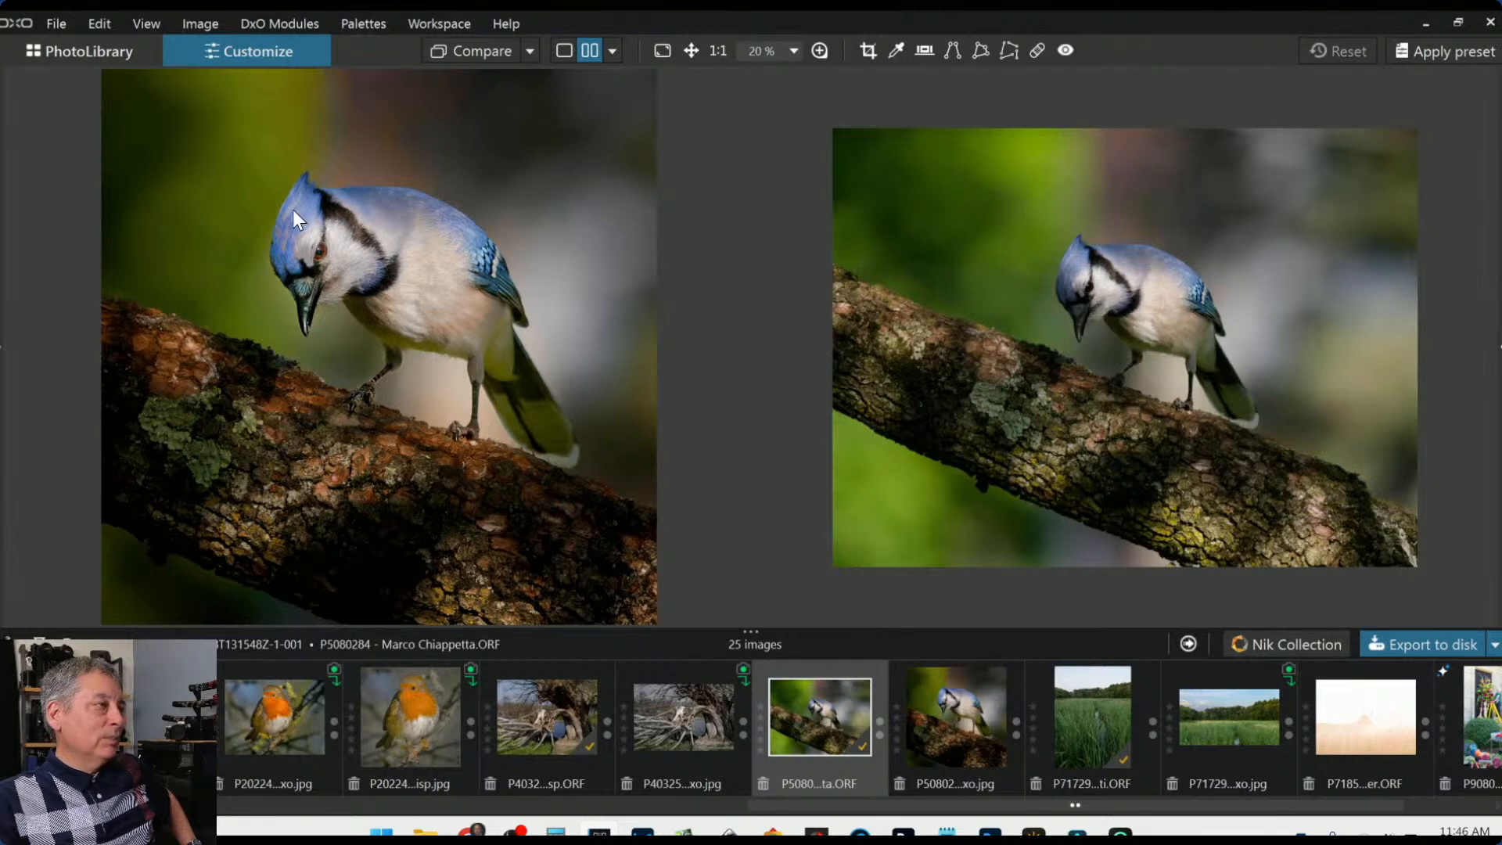
scroll(1081, 360, "up", 1)
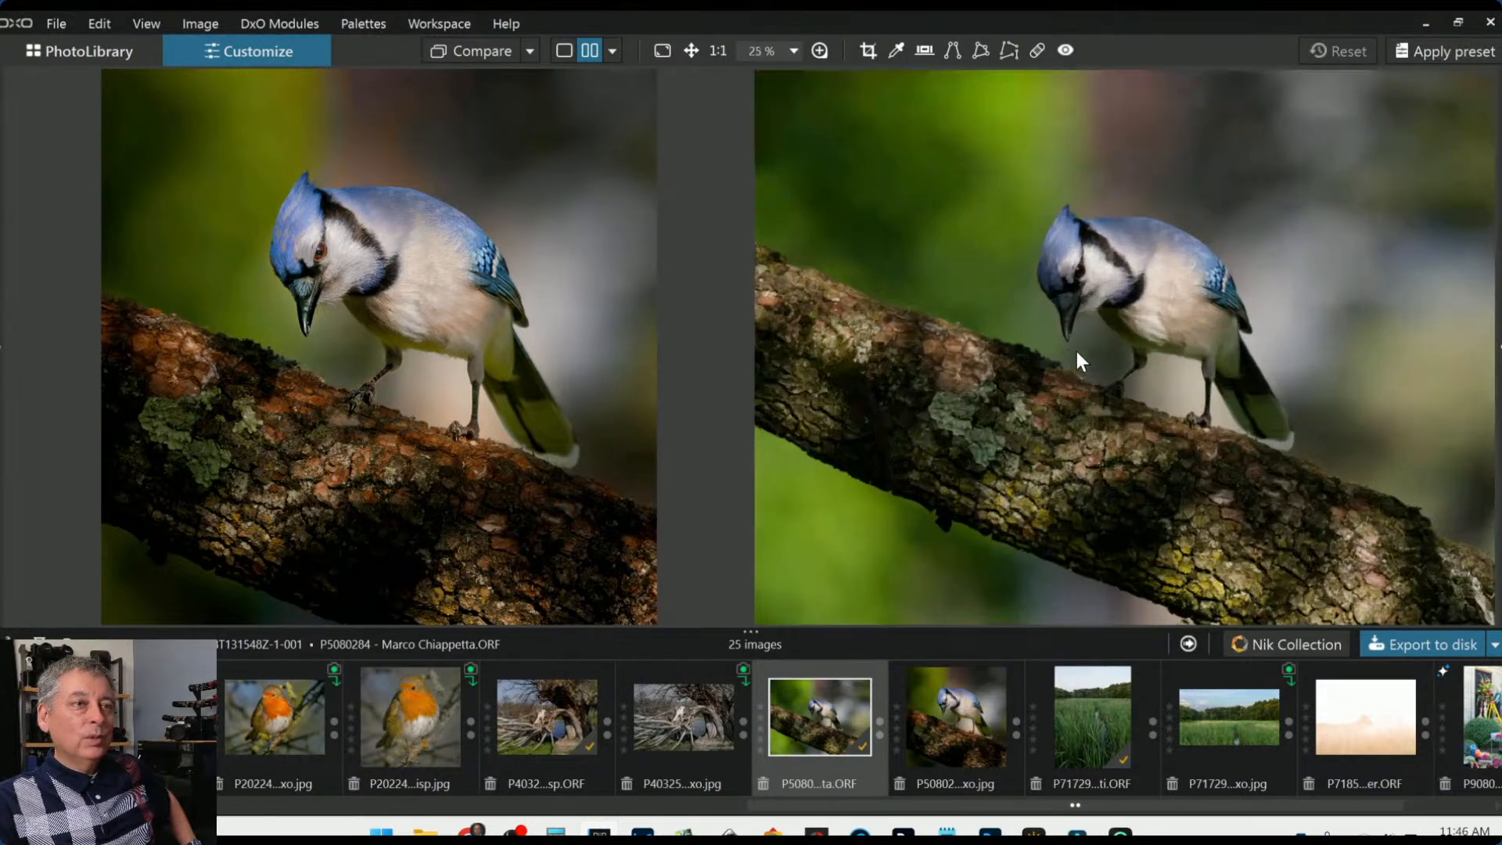
scroll(575, 261, "up", 3)
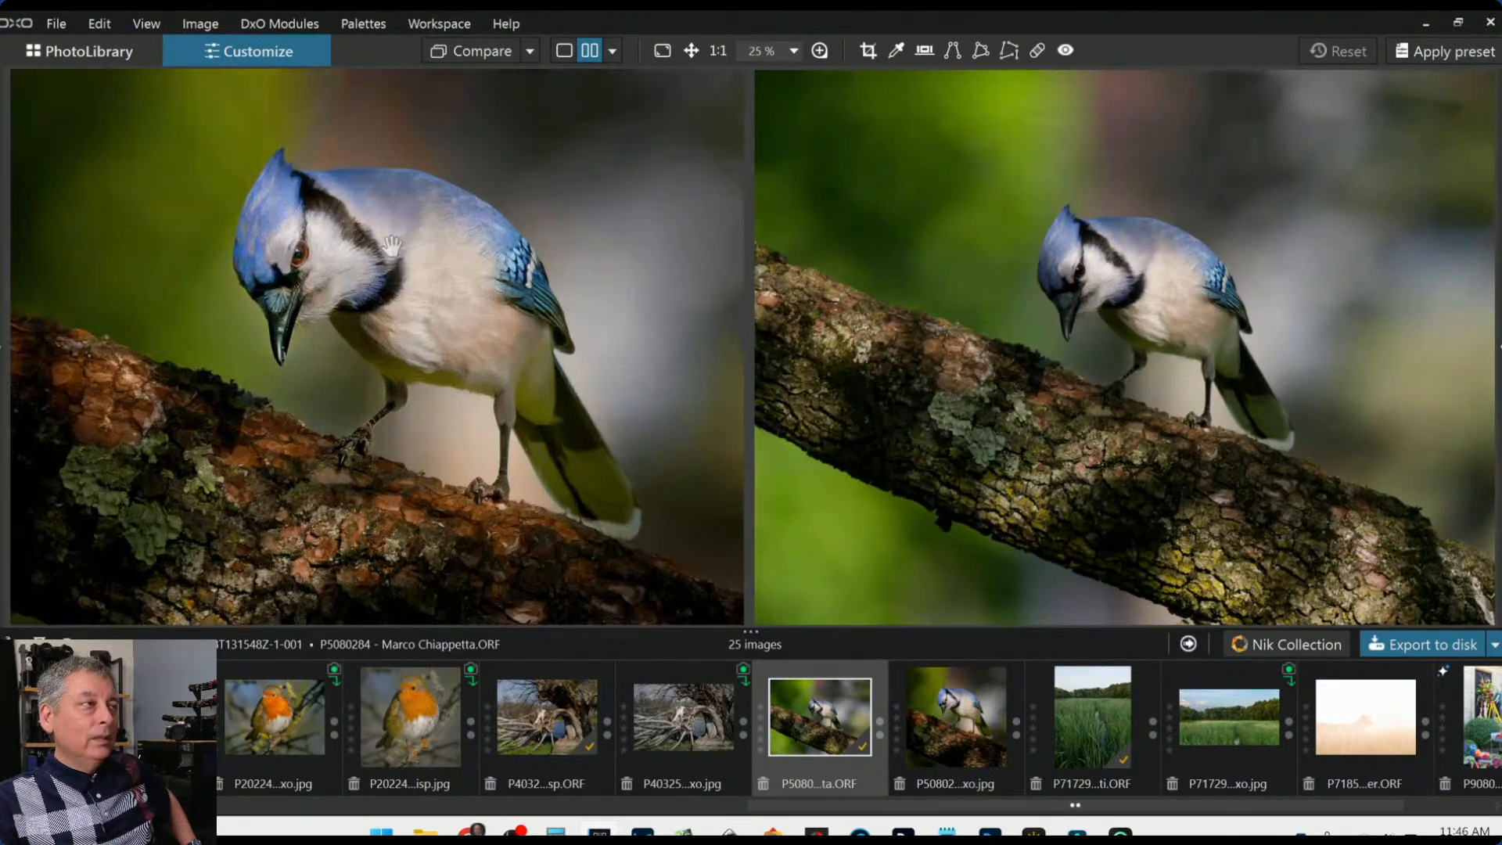
scroll(1166, 361, "up", 2)
scroll(1170, 355, "up", 4)
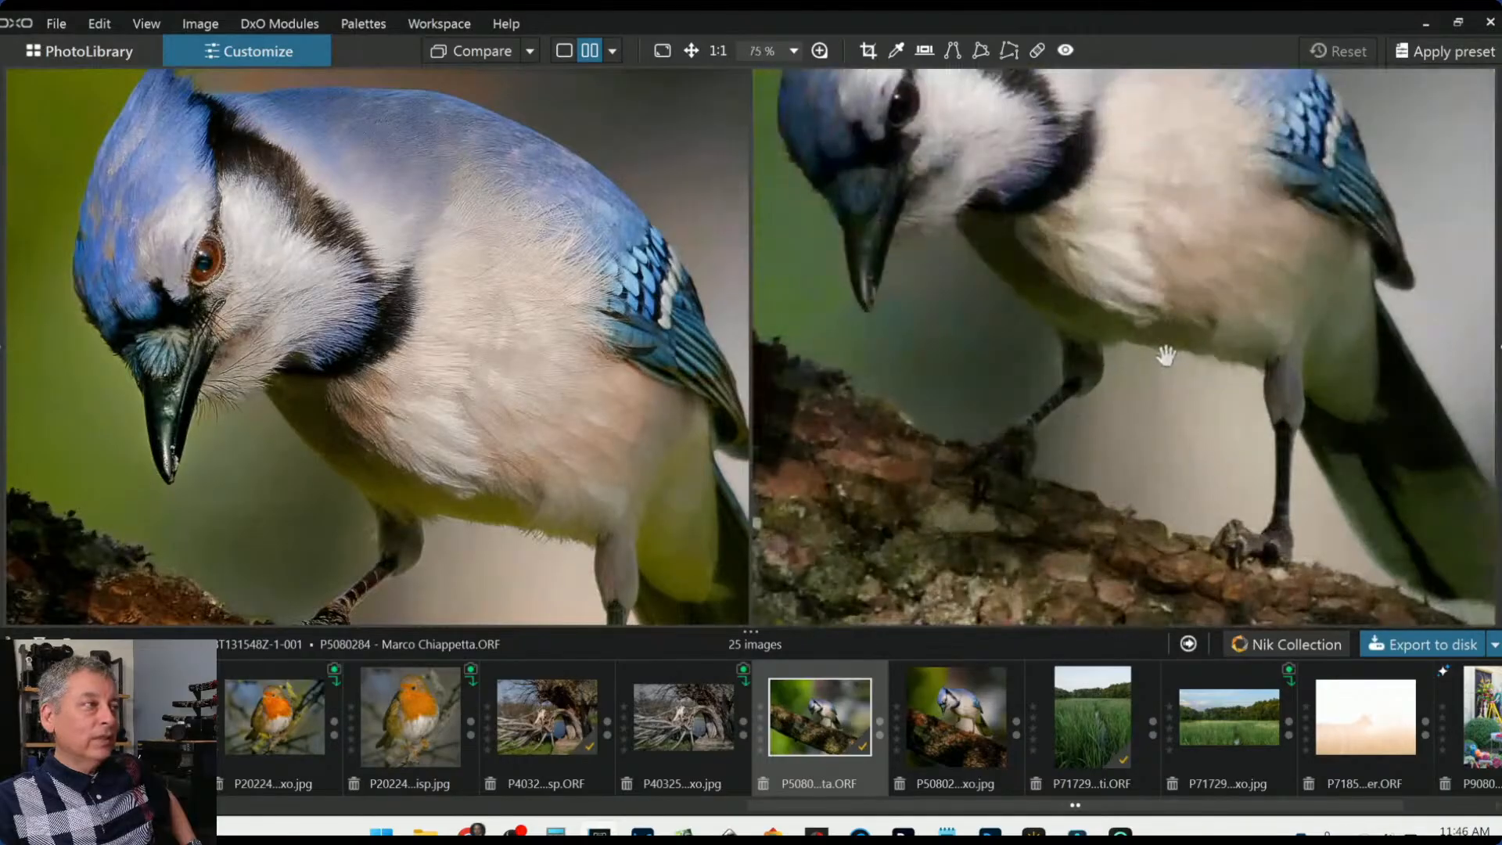
left_click_drag(1100, 397, 1250, 461)
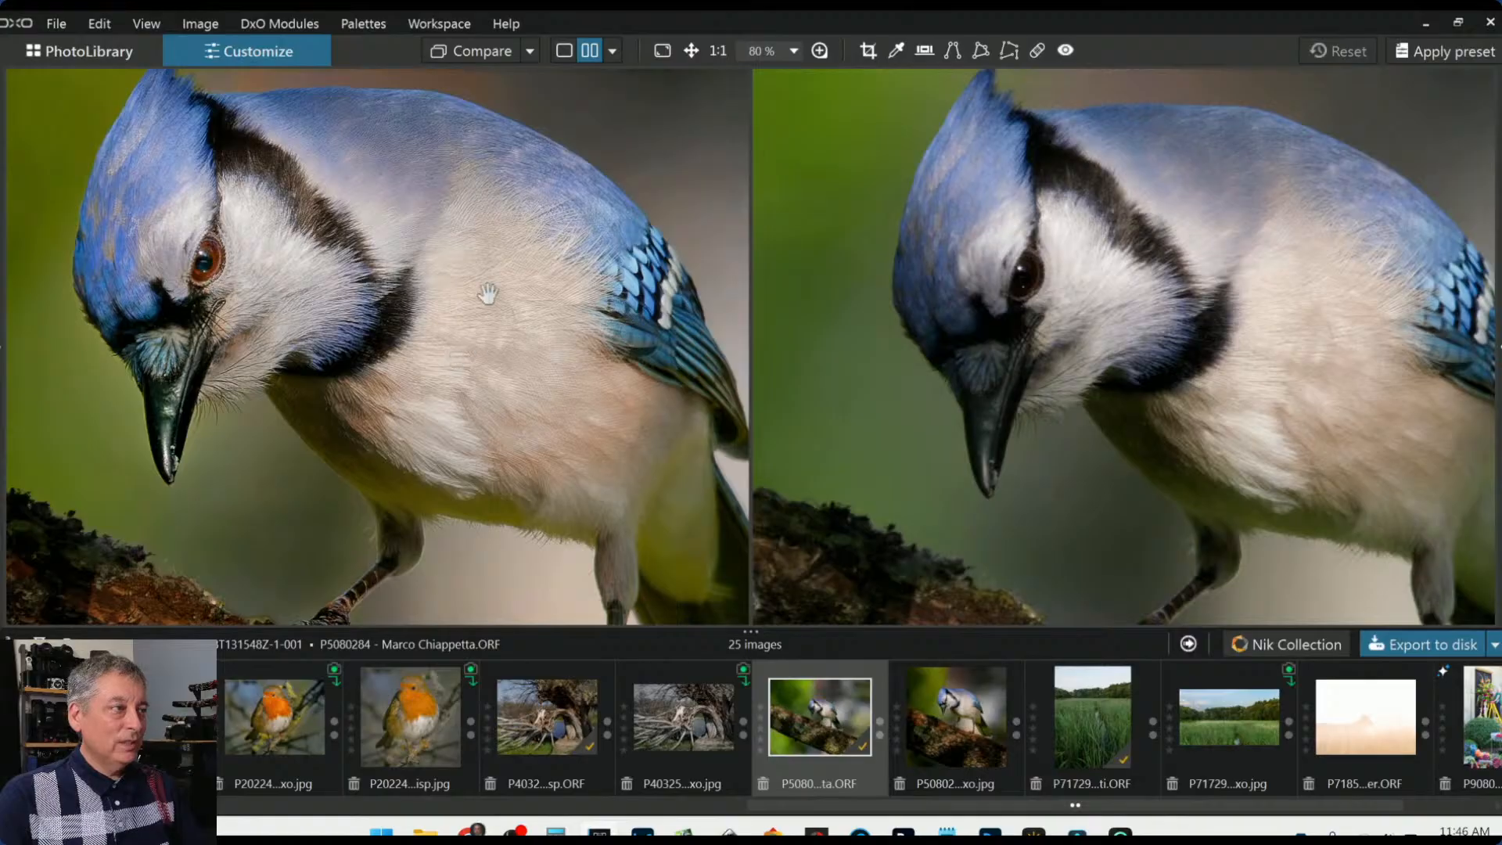
scroll(1126, 342, "up", 3)
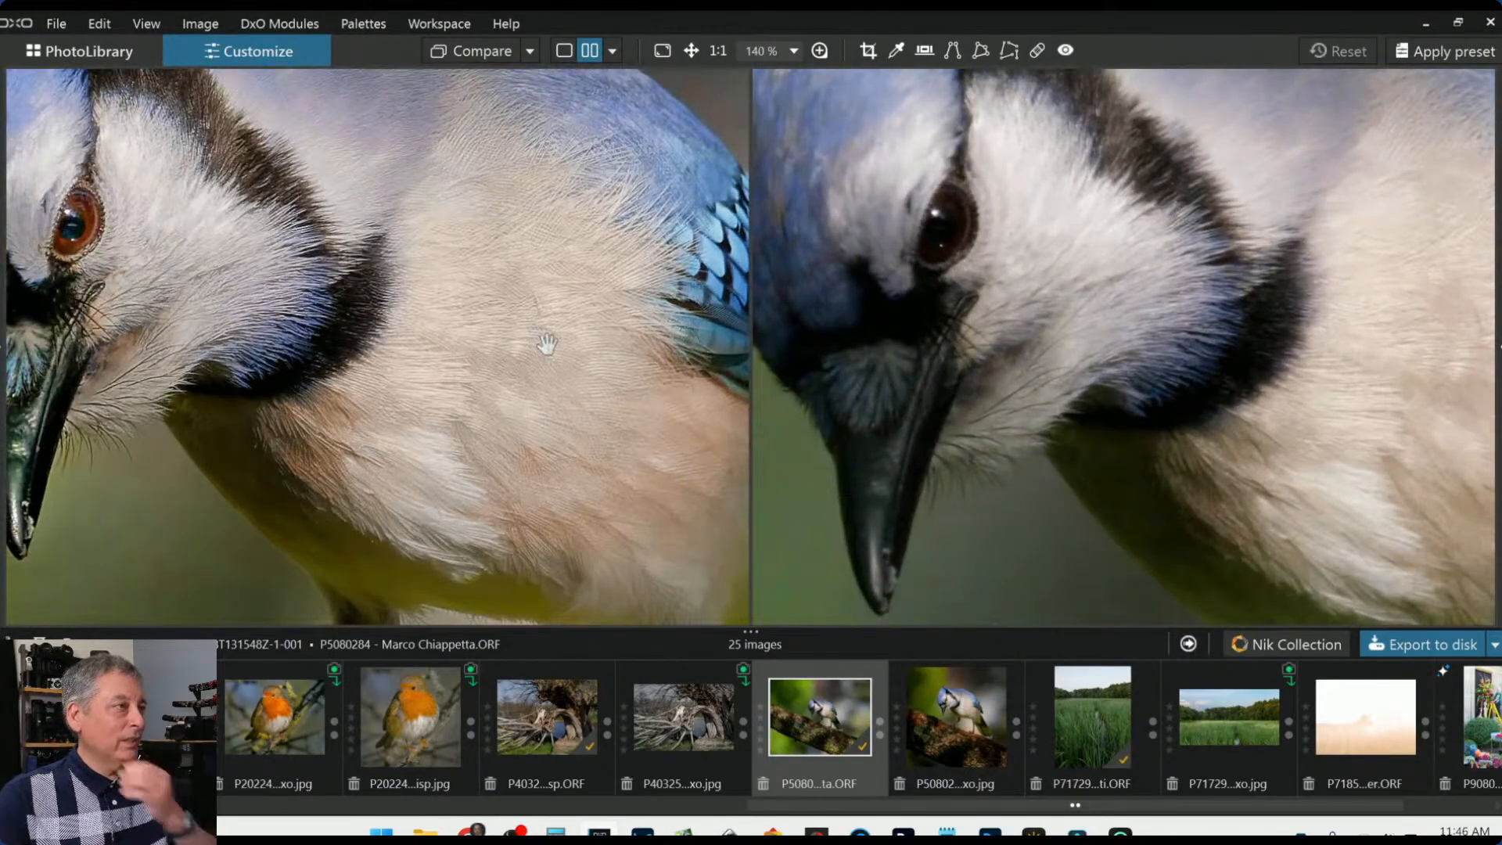
left_click_drag(1255, 313, 918, 425)
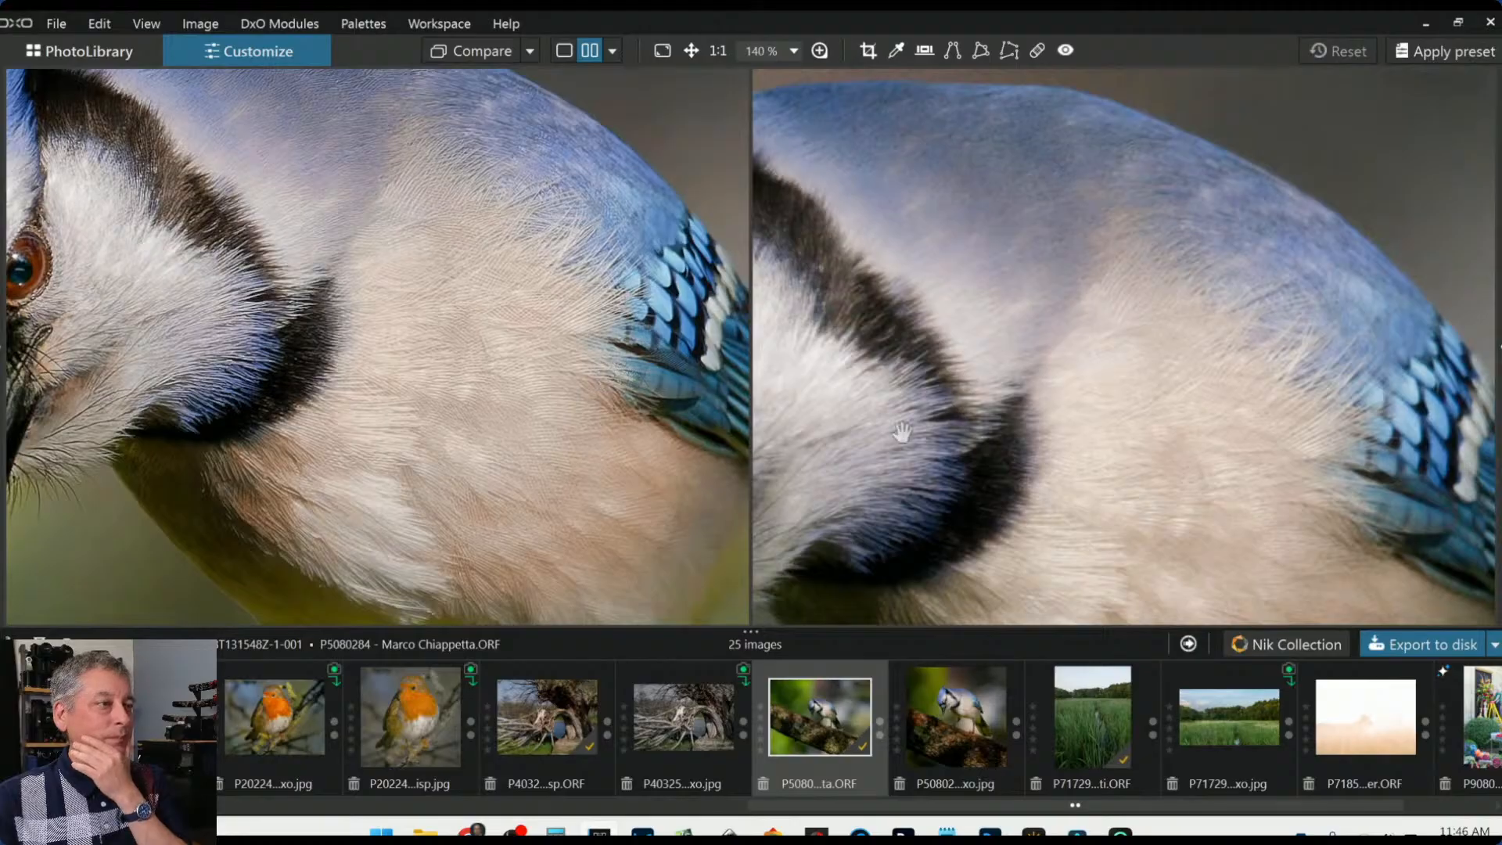
left_click_drag(977, 371, 978, 263)
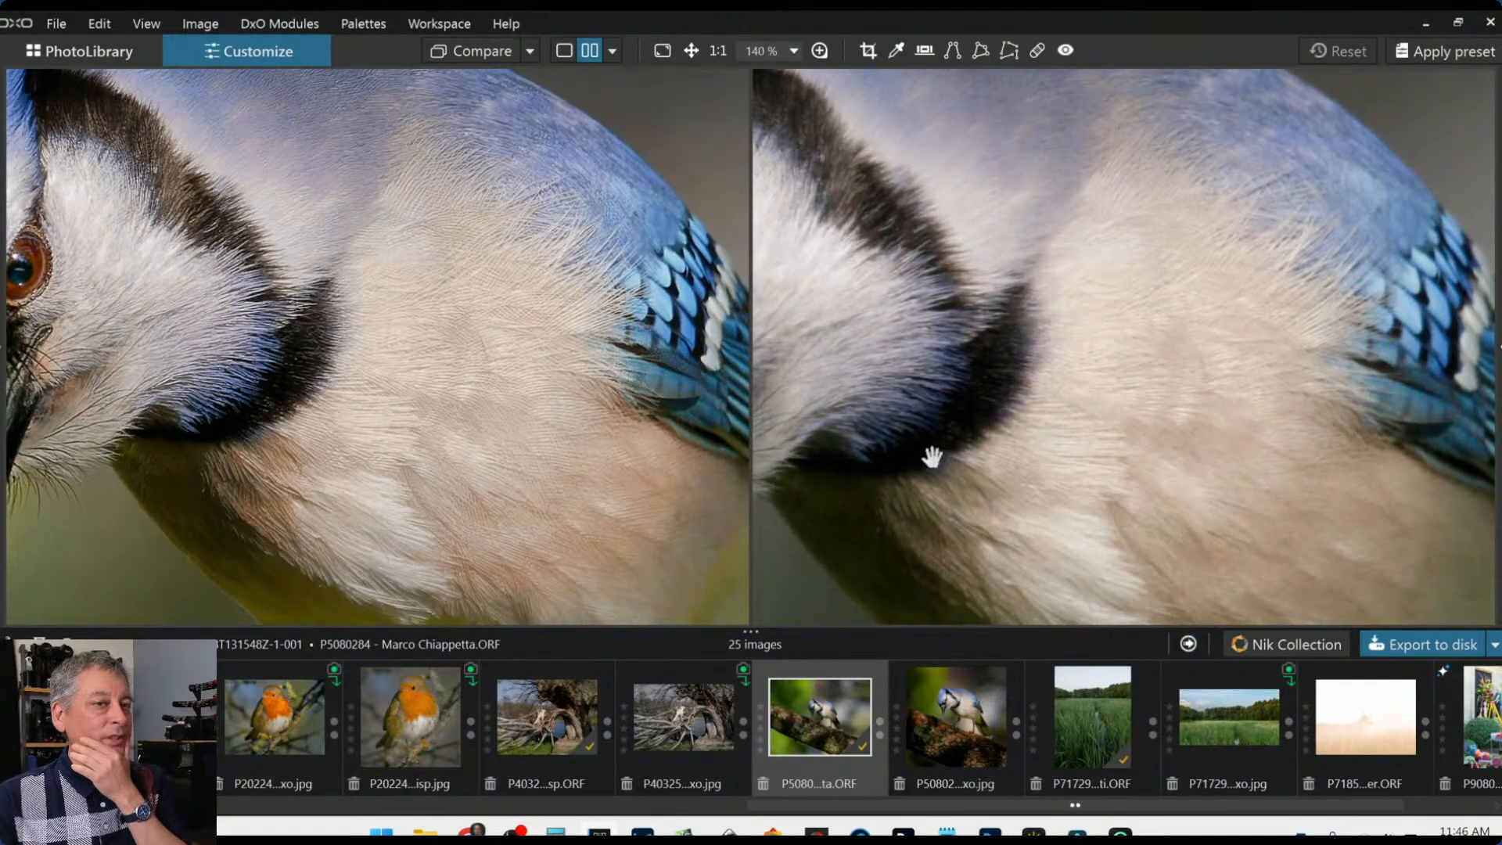
Compare the exported jay with the uncorrected photo in split view, sweeping the divider across the whole image in both directions
scroll(655, 499, "down", 5)
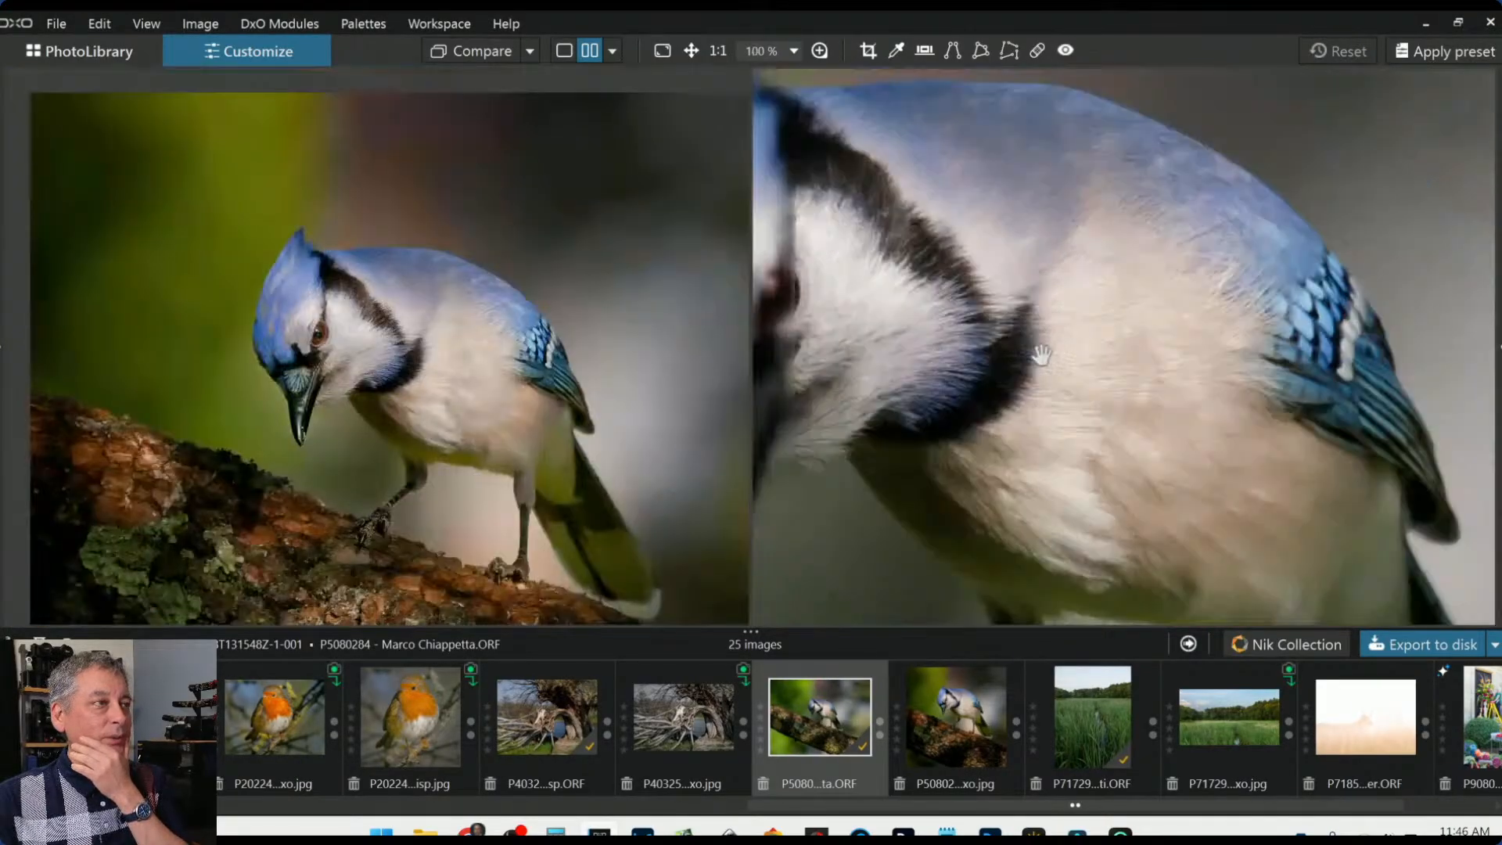
left_click(615, 51)
left_click(648, 133)
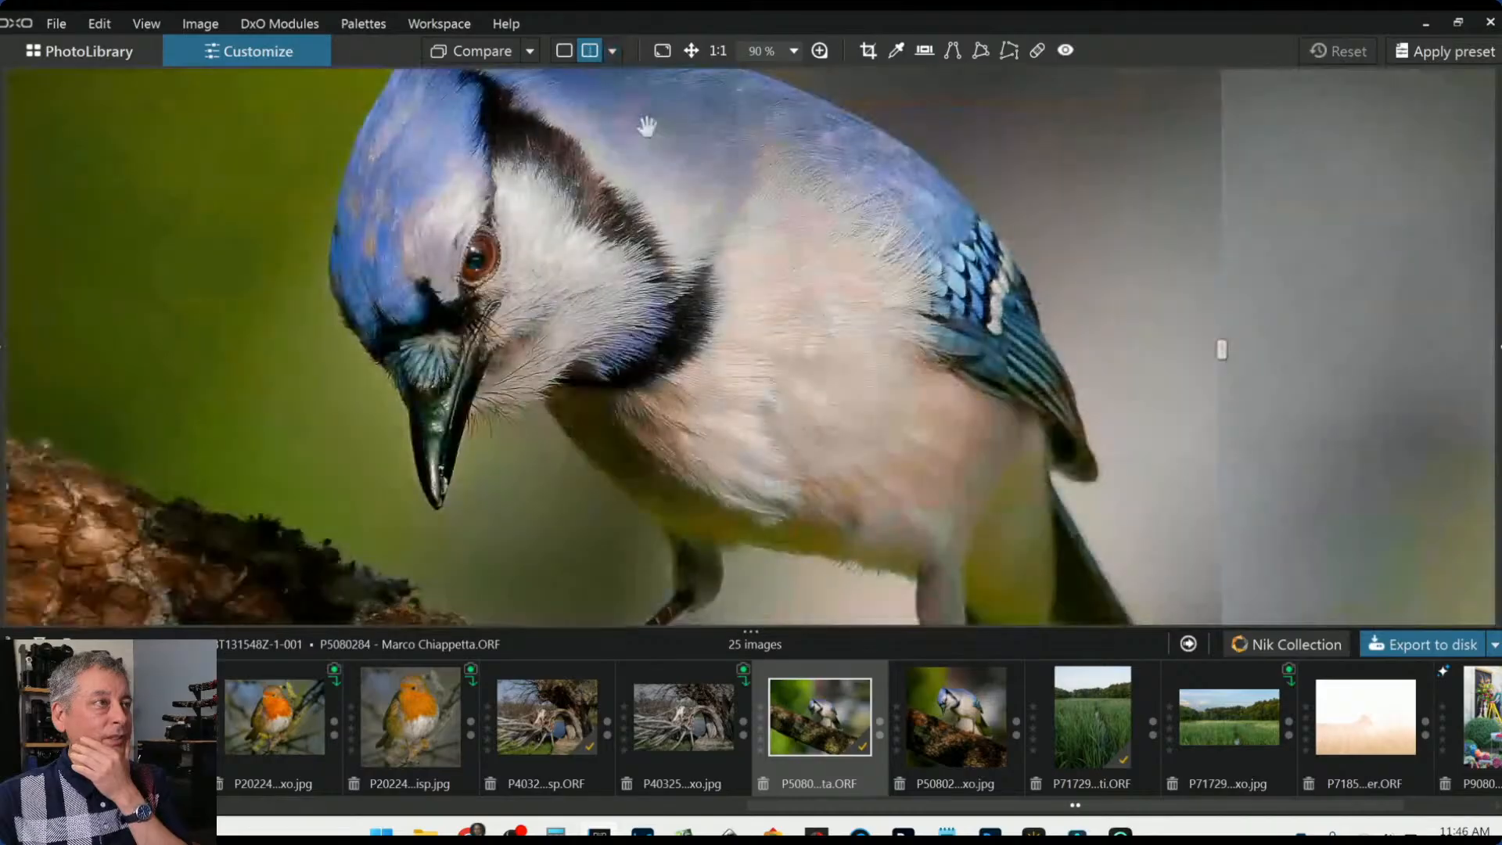
scroll(1302, 358, "down", 4)
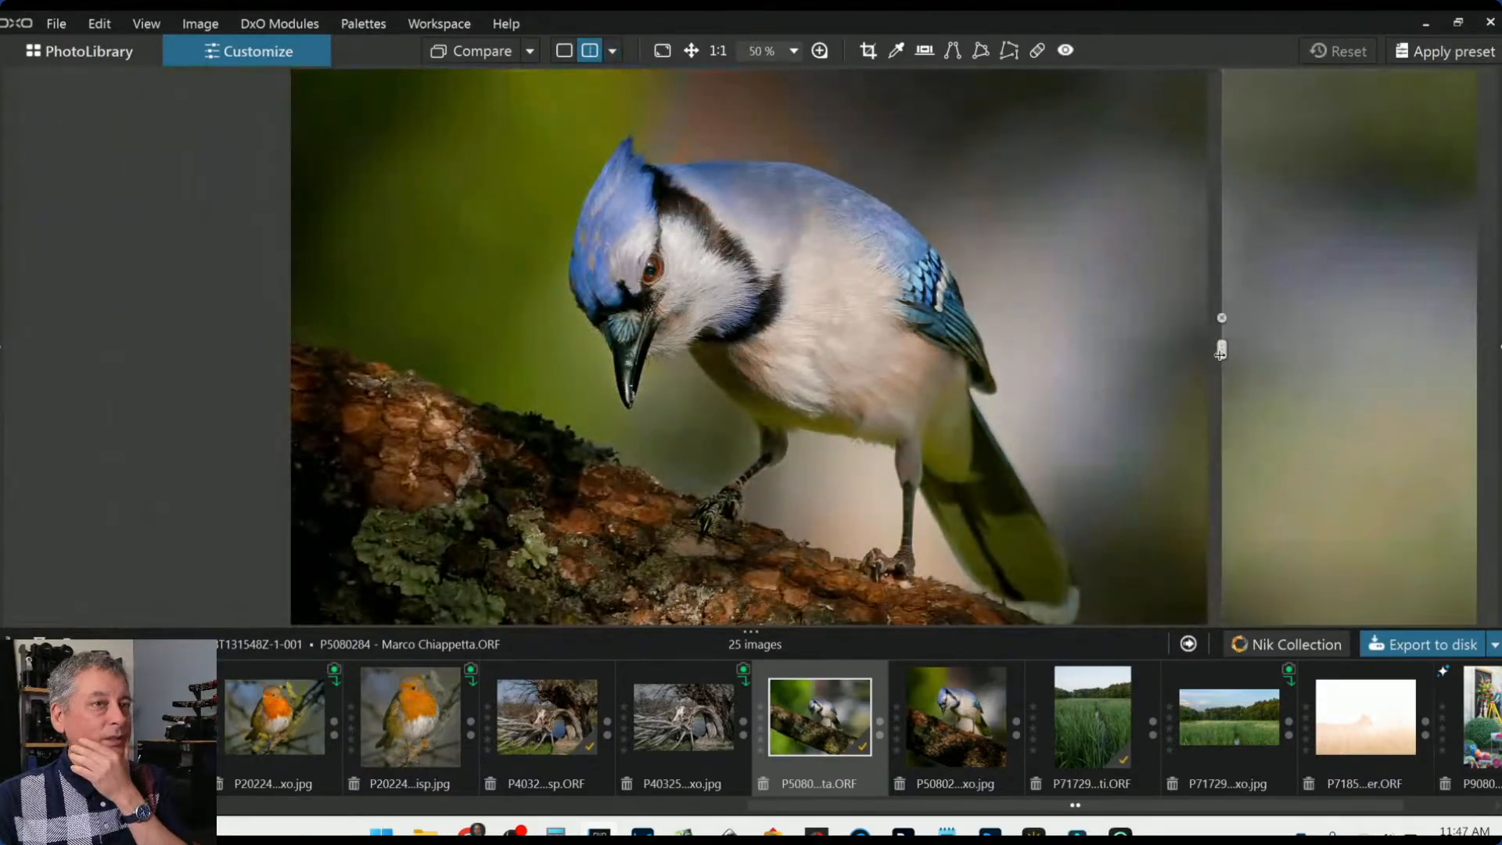
left_click_drag(1220, 350, 526, 350)
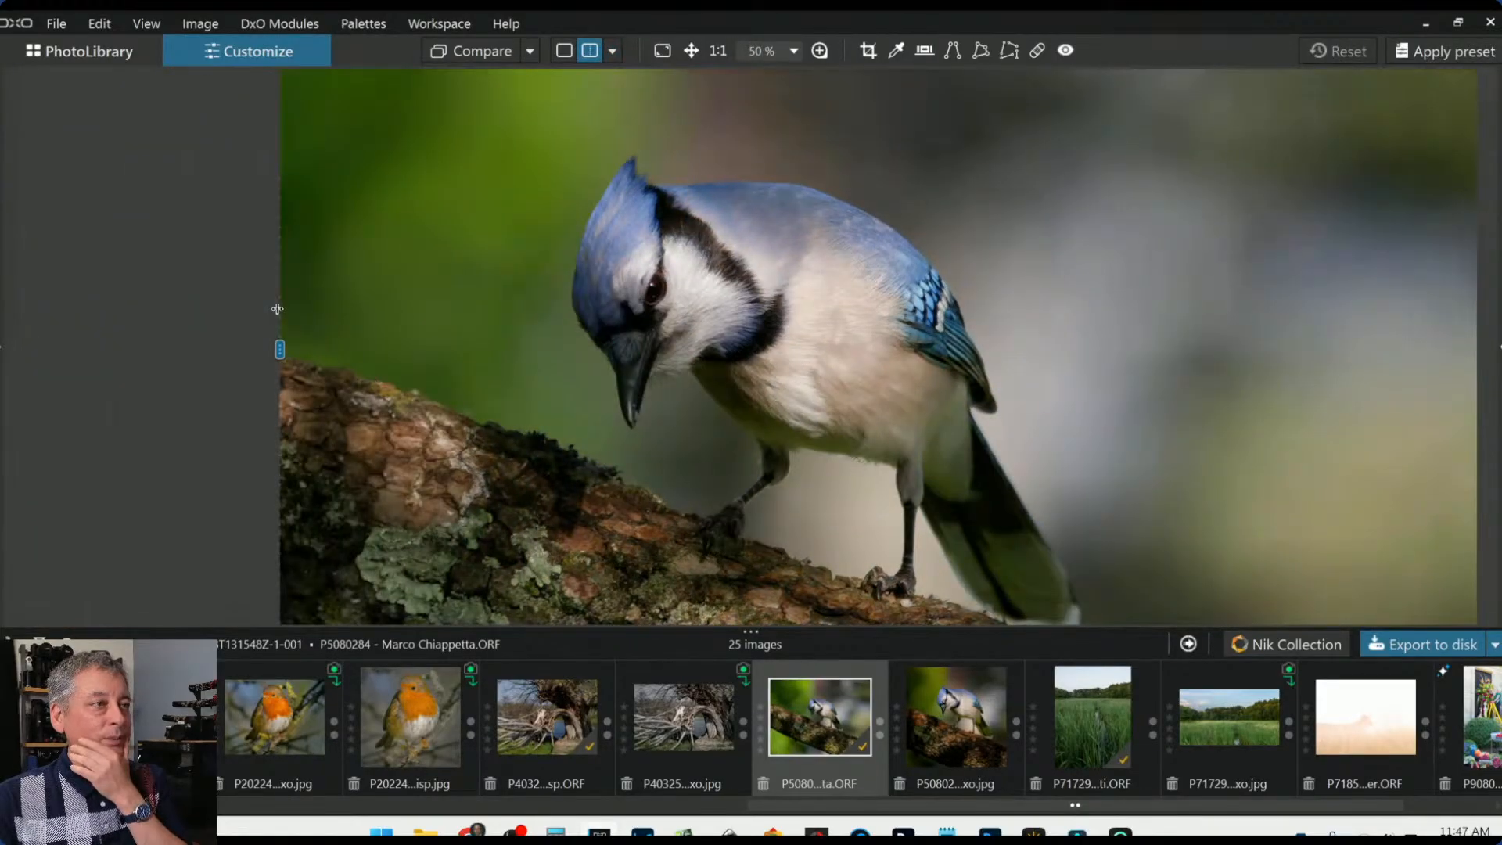
left_click_drag(276, 308, 1257, 450)
scroll(1033, 401, "down", 1)
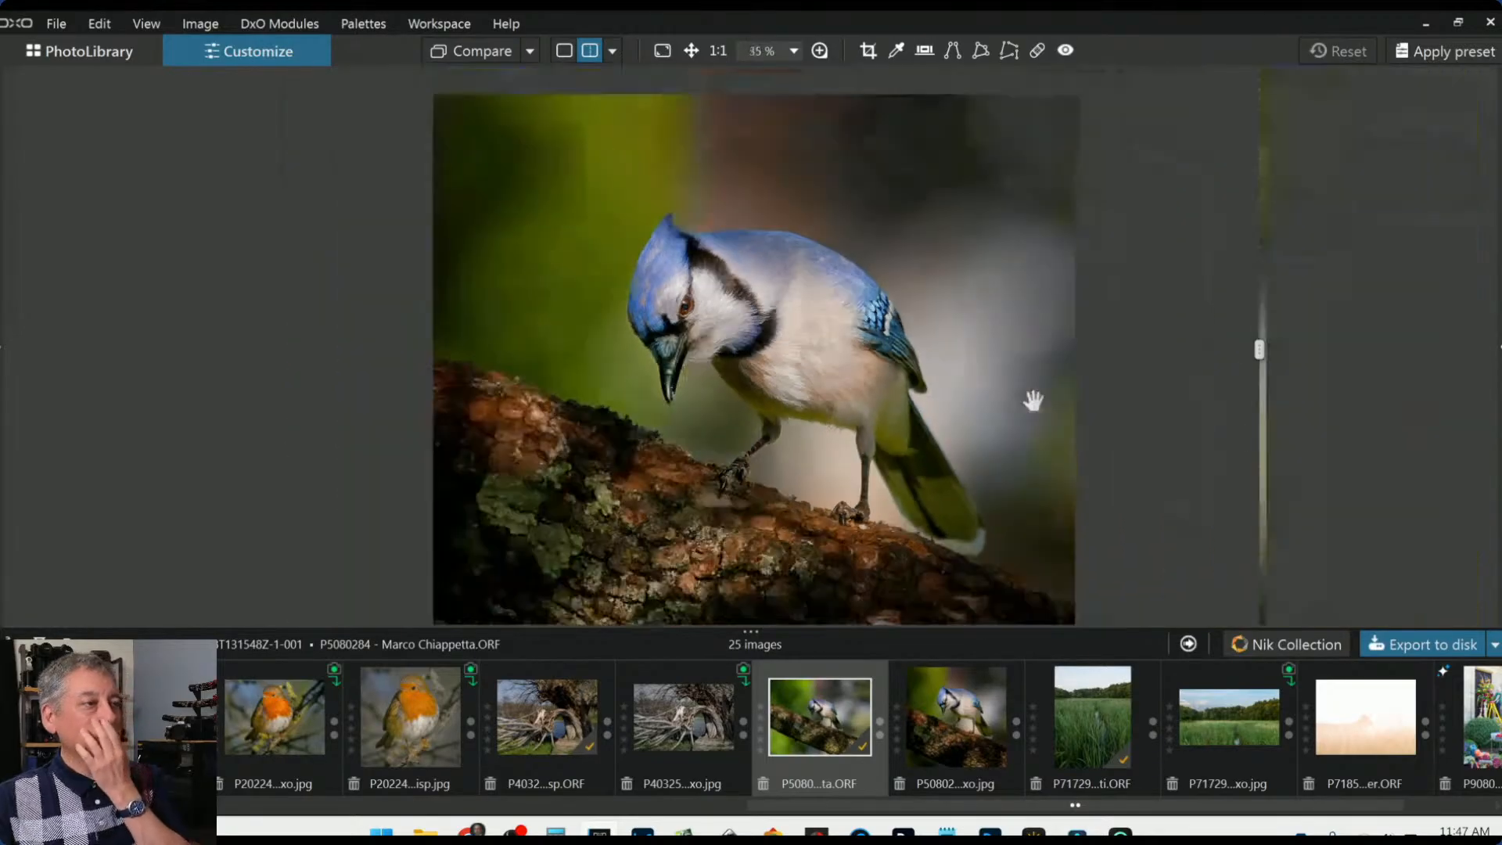
scroll(1032, 400, "down", 1)
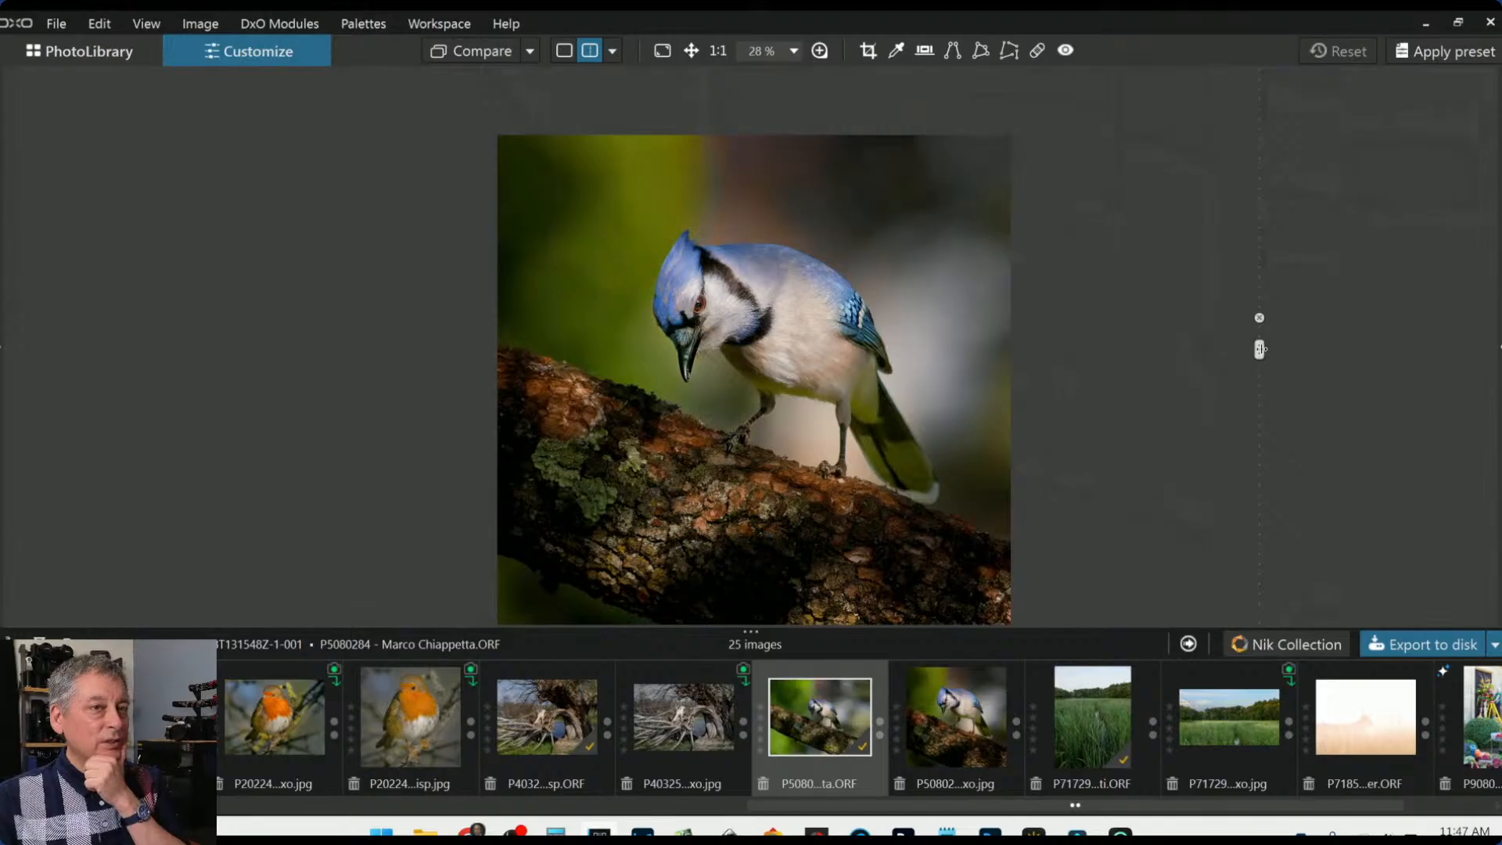
left_click_drag(1259, 348, 321, 349)
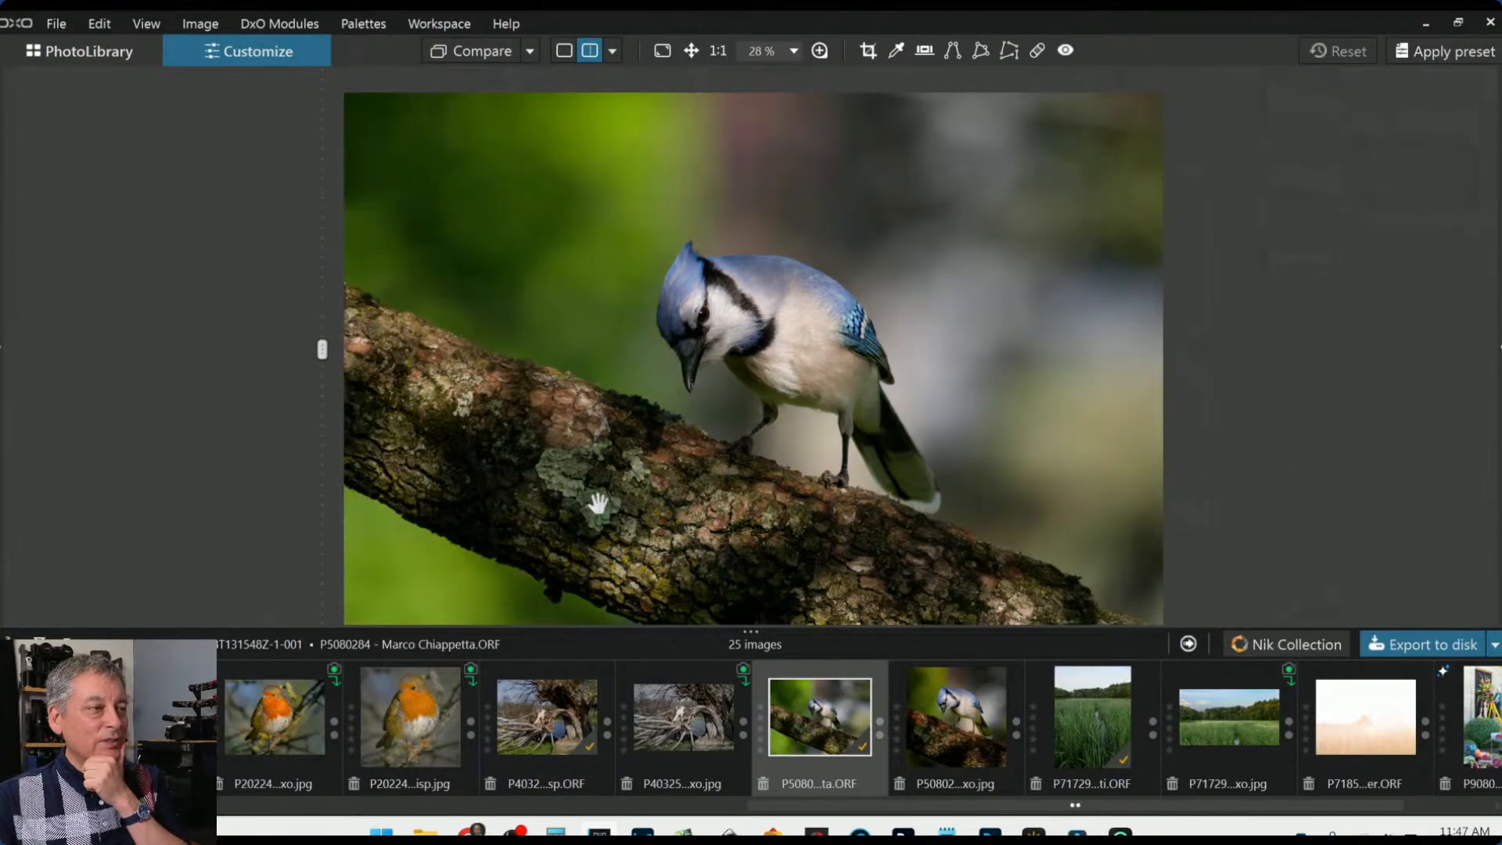
left_click_drag(322, 349, 1230, 352)
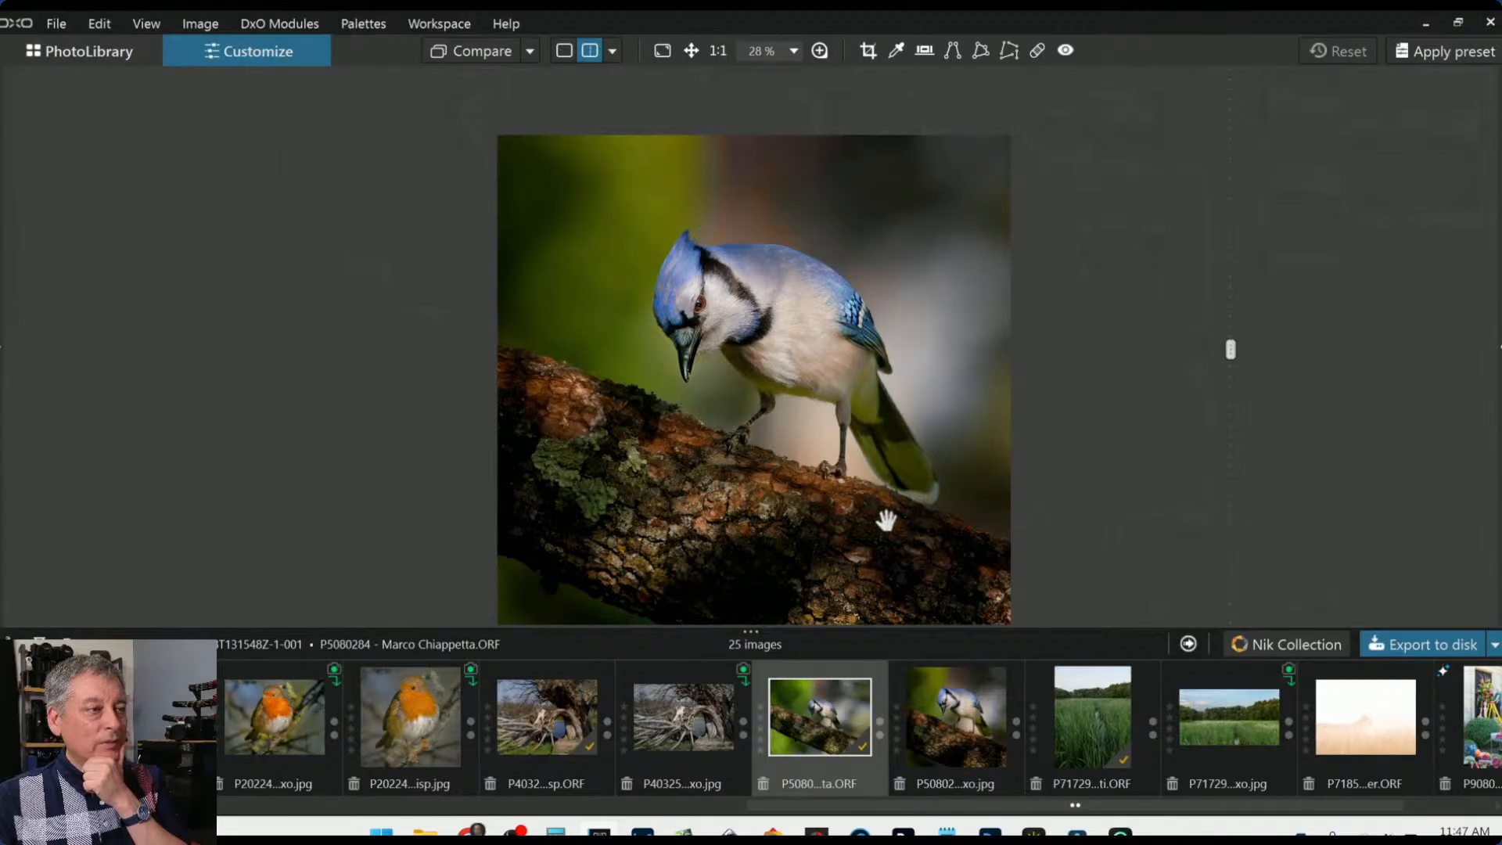
left_click_drag(1230, 350, 1284, 350)
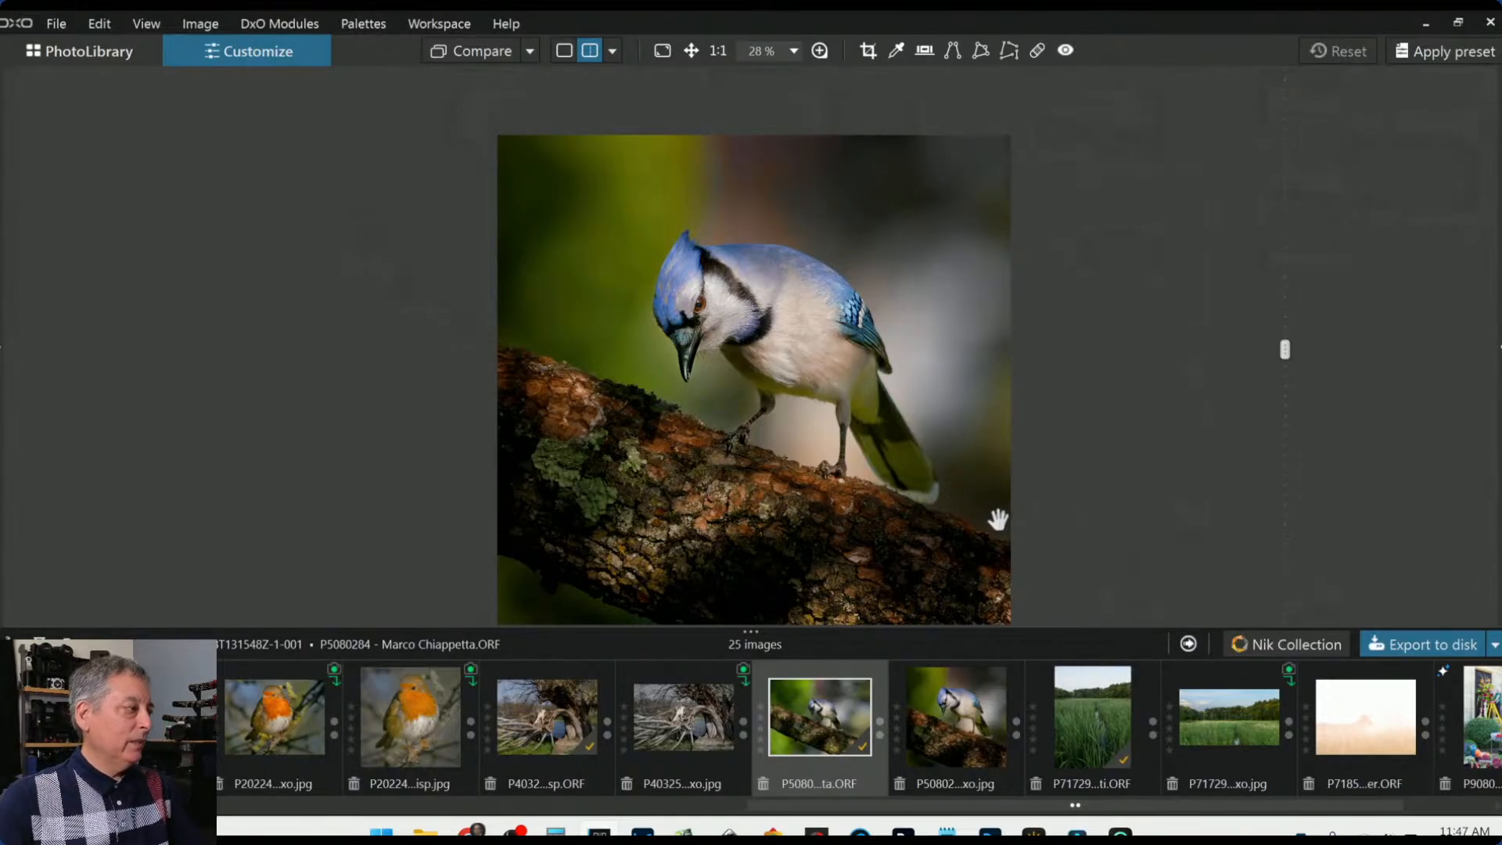
Open the overexposed photo of the horned cow in tall grass, P7185750, in single-image view
scroll(982, 788, "down", 2)
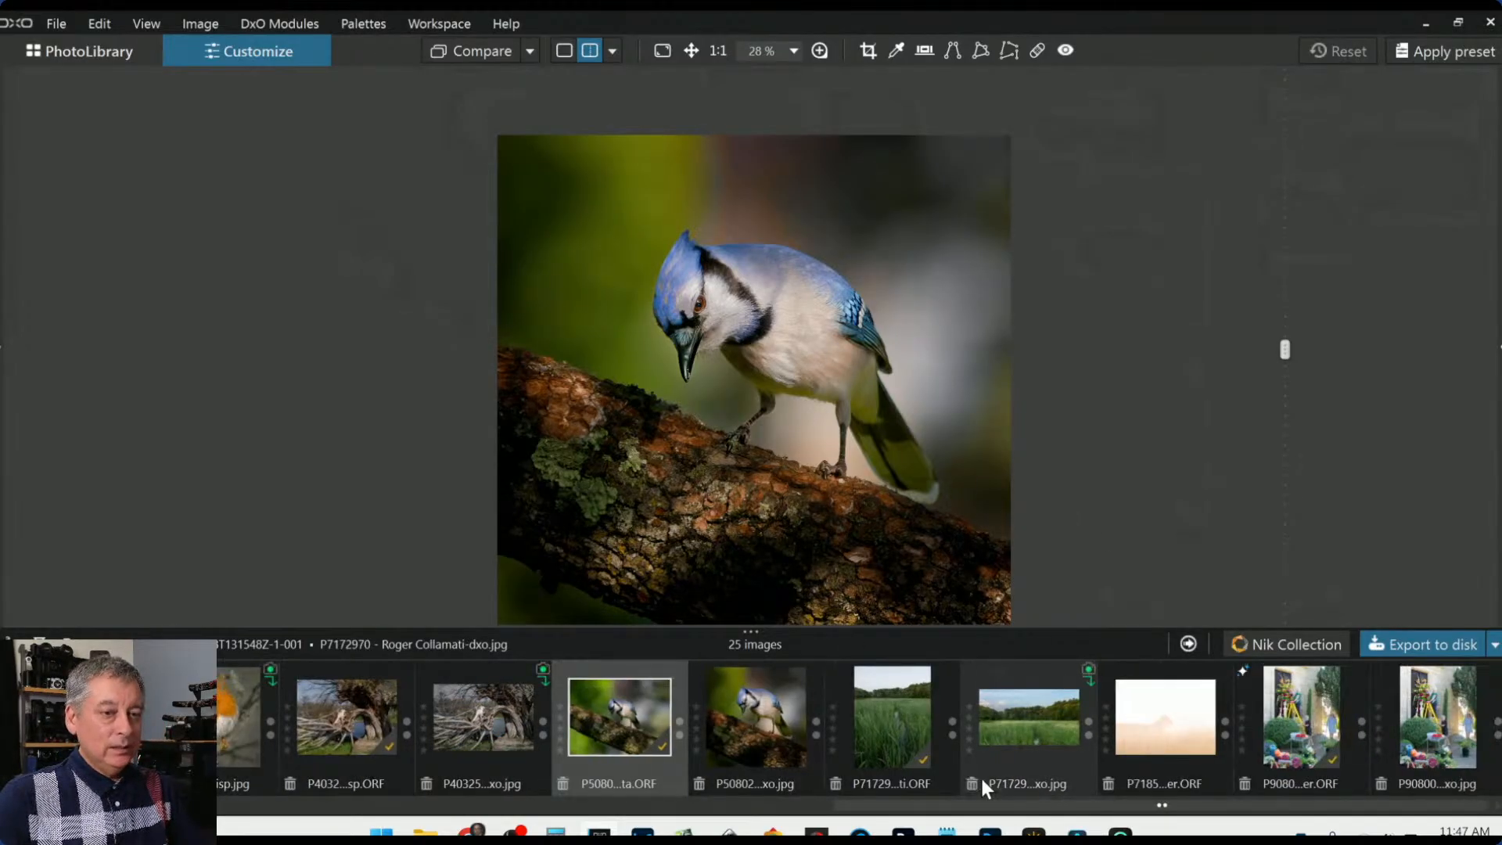
left_click(1172, 733)
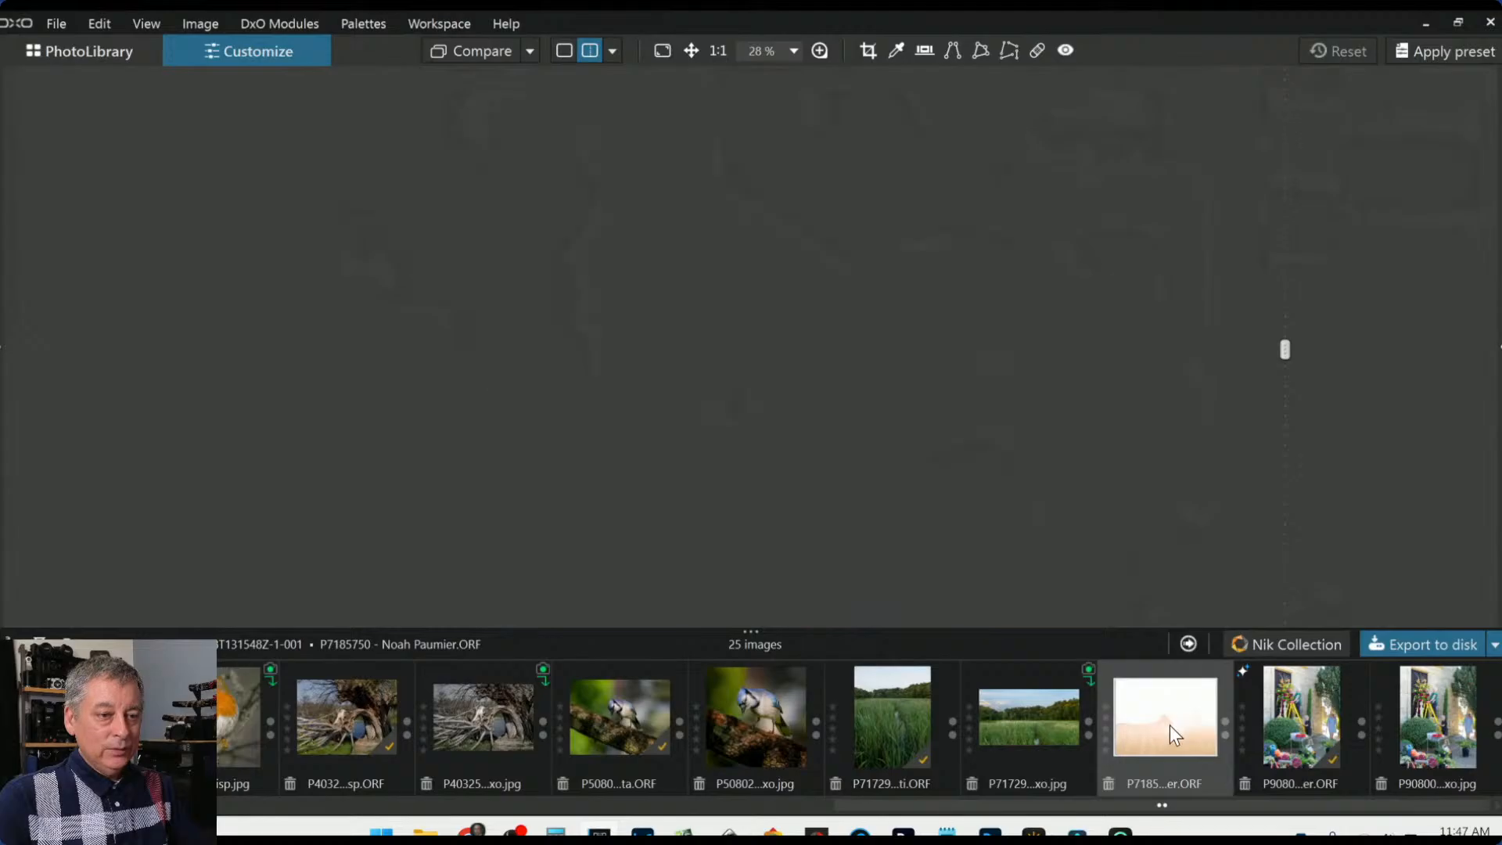
scroll(791, 486, "down", 1)
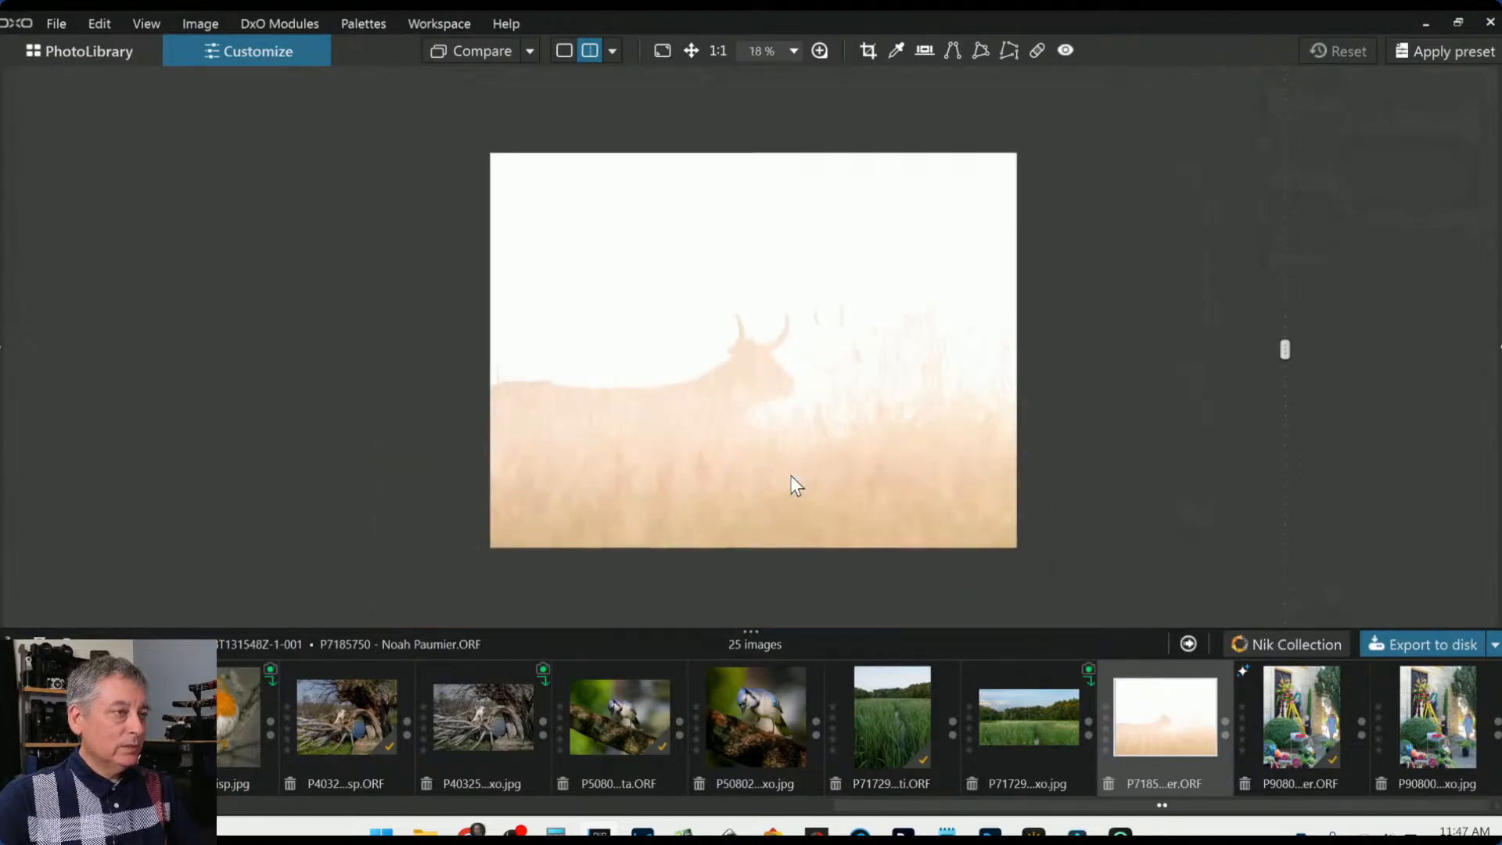
left_click(563, 50)
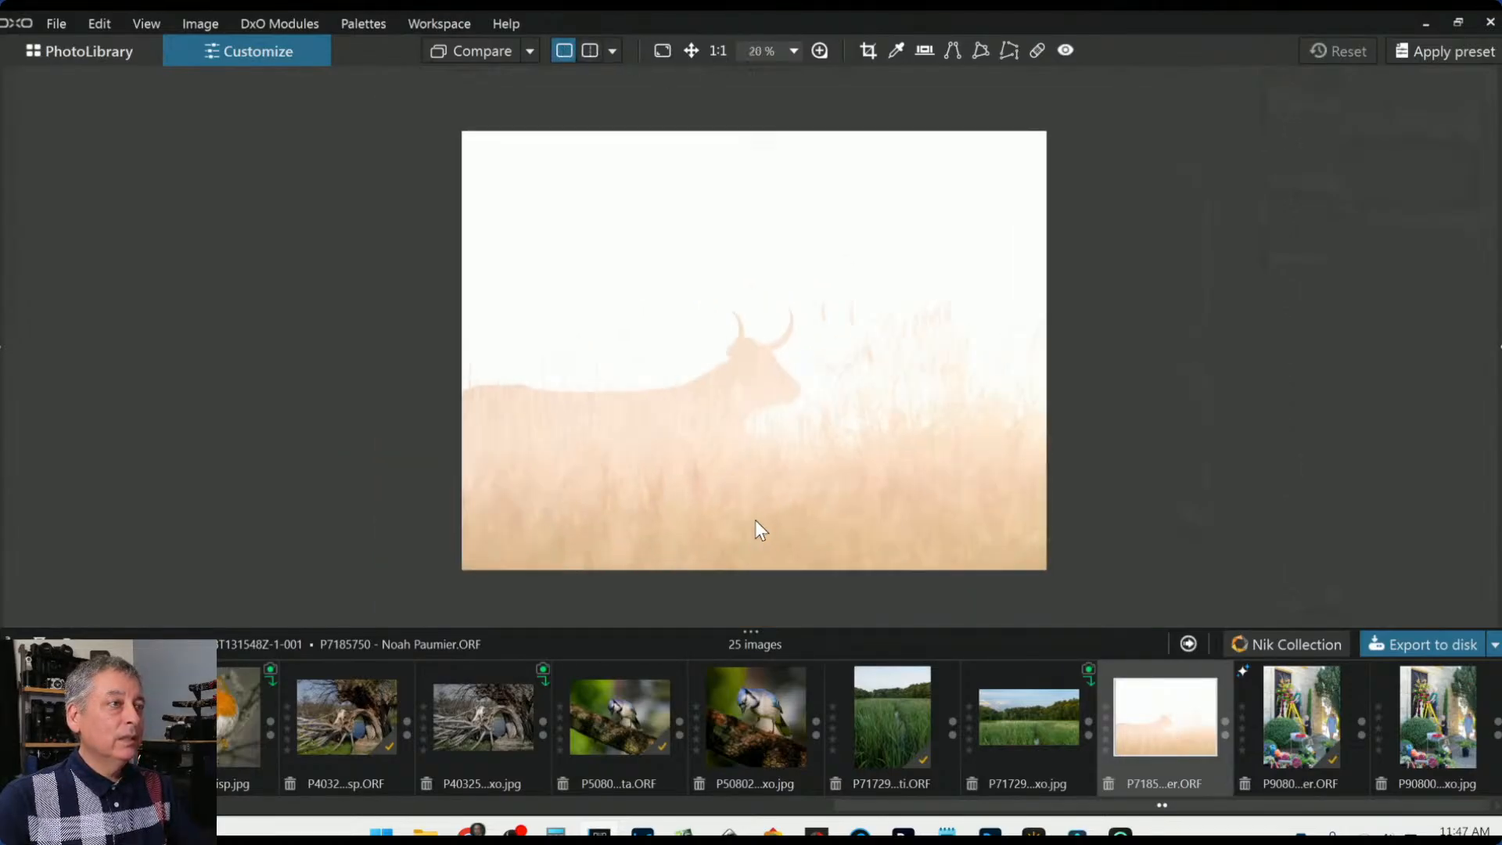
Bring back the side palettes and apply the "0000 Rob Default" preset to the cow photo
key("Tab")
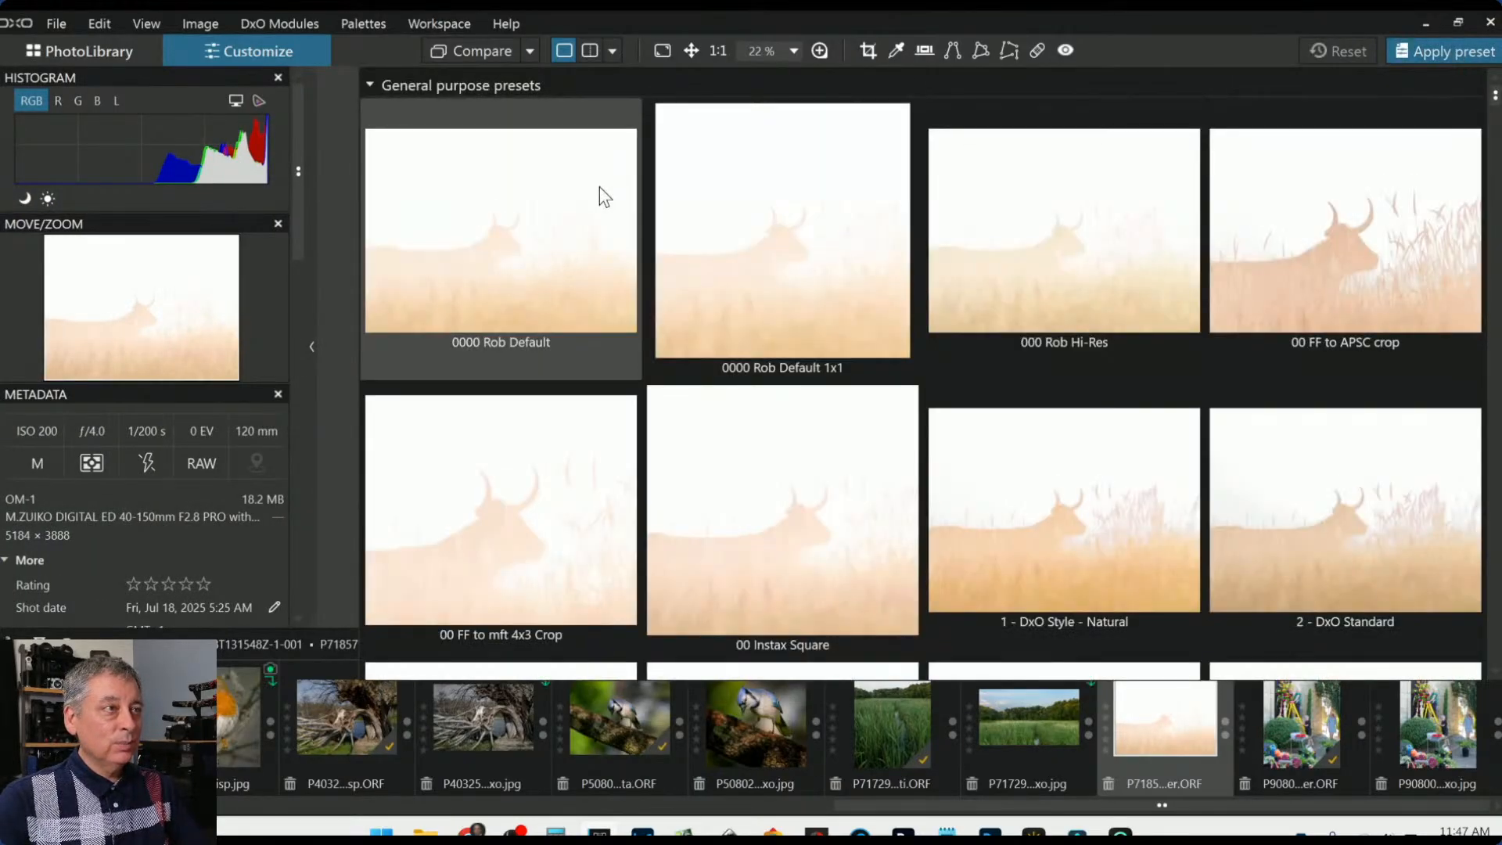
left_click(599, 188)
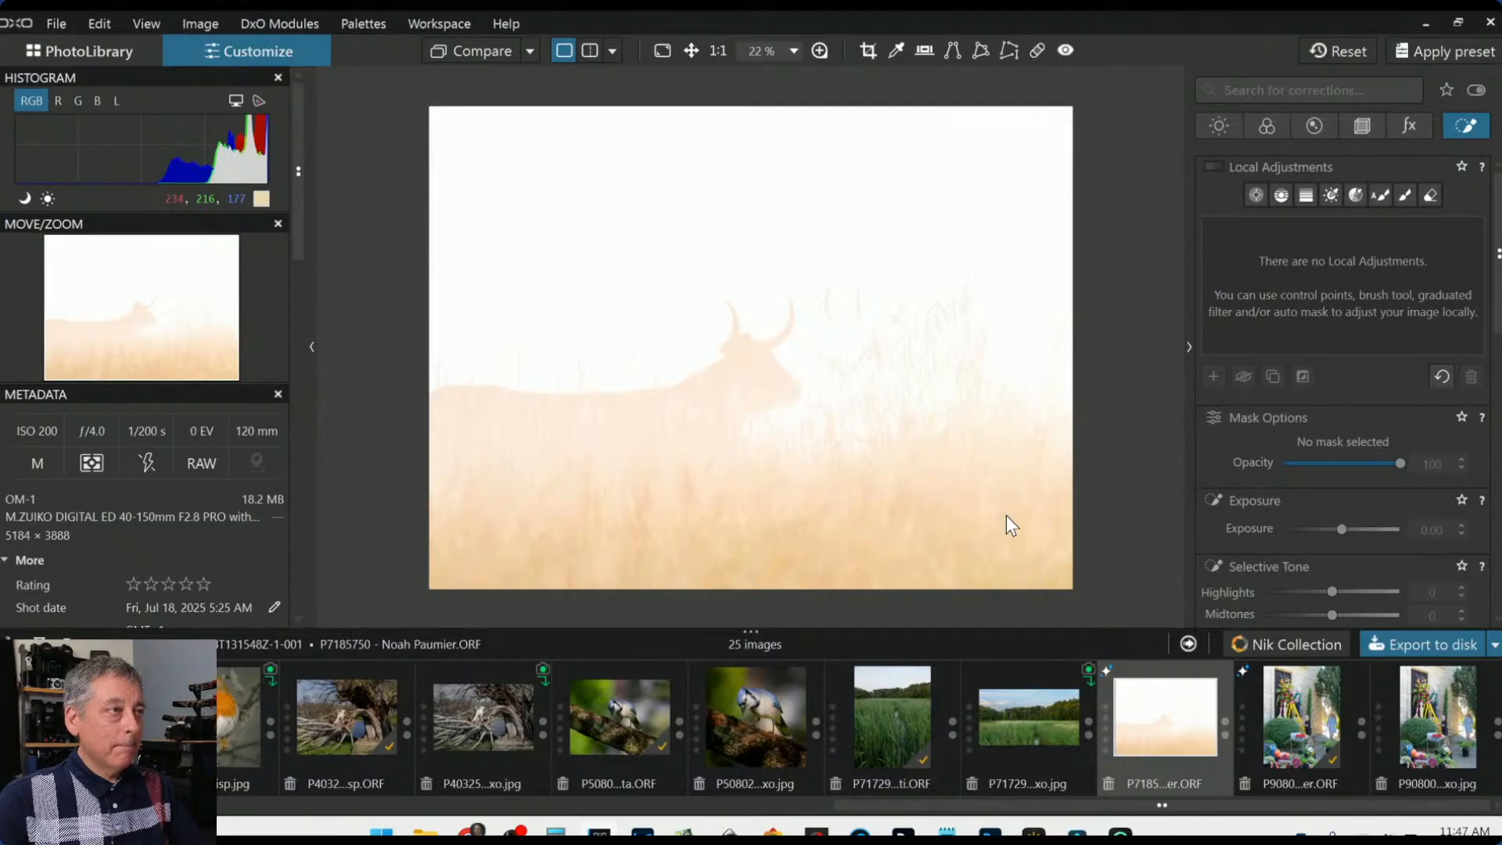
Try darkening the cow photo with an exposure correction of -4.00, and reset the exposure to 0
left_click(1219, 126)
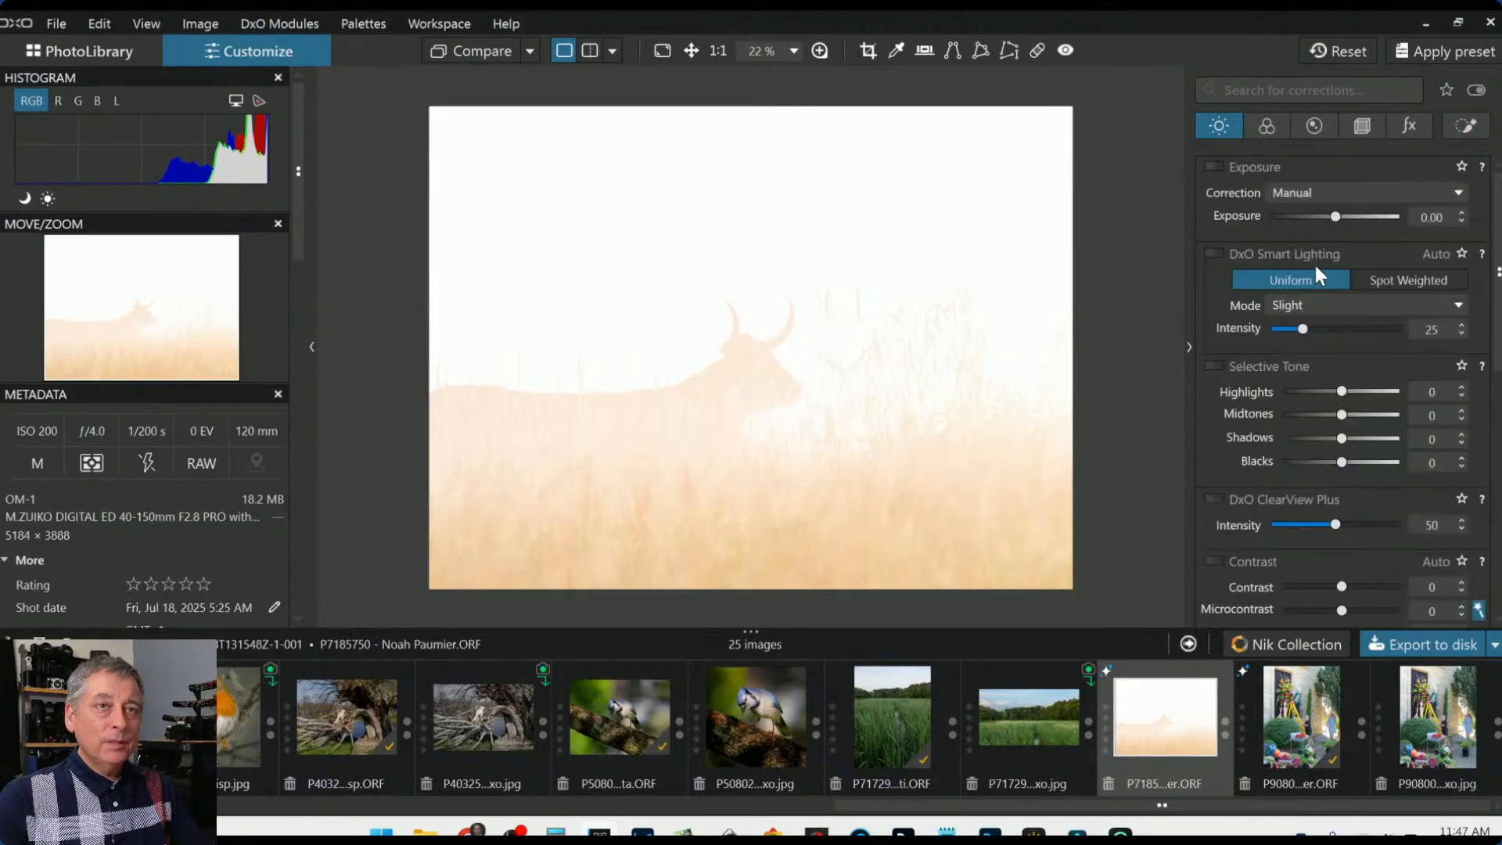
left_click_drag(1335, 218, 1271, 216)
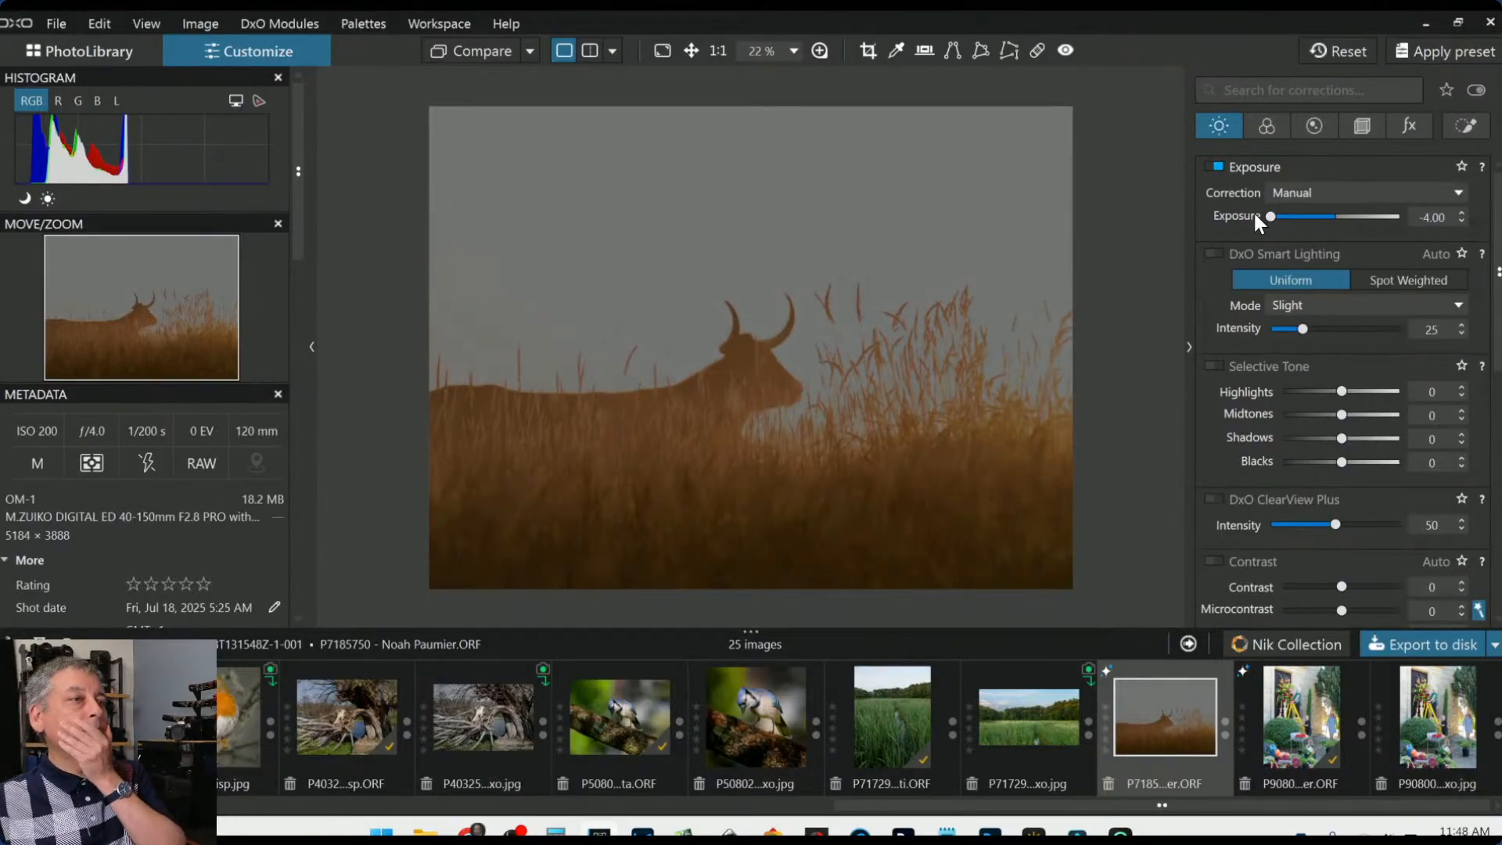
double_click(1272, 216)
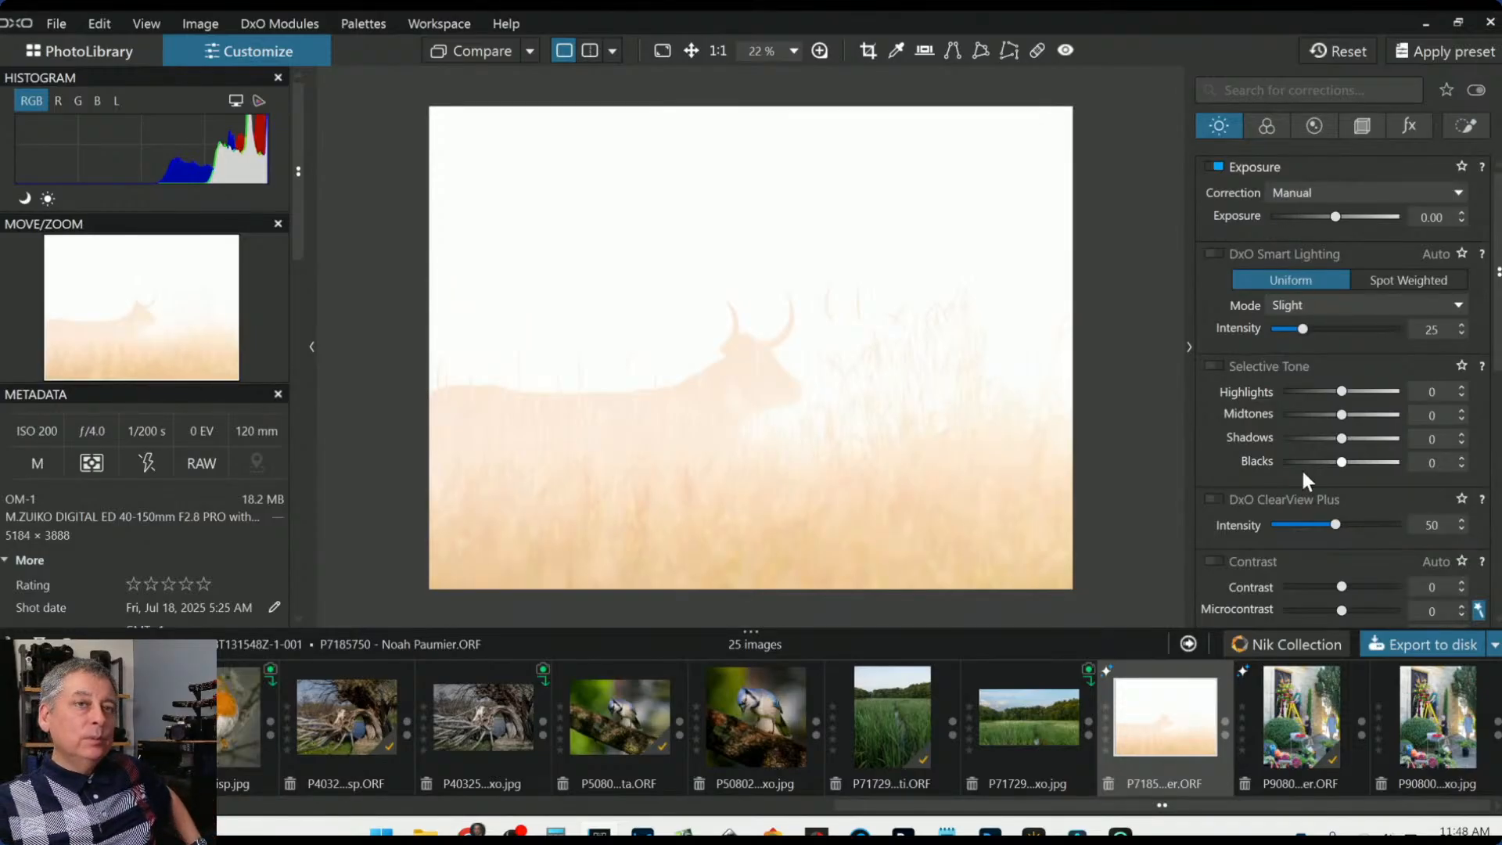
Enable DxO ClearView Plus on the cow photo, try an intensity of 87, and settle on 48
scroll(1301, 467, "down", 2)
left_click(1209, 311)
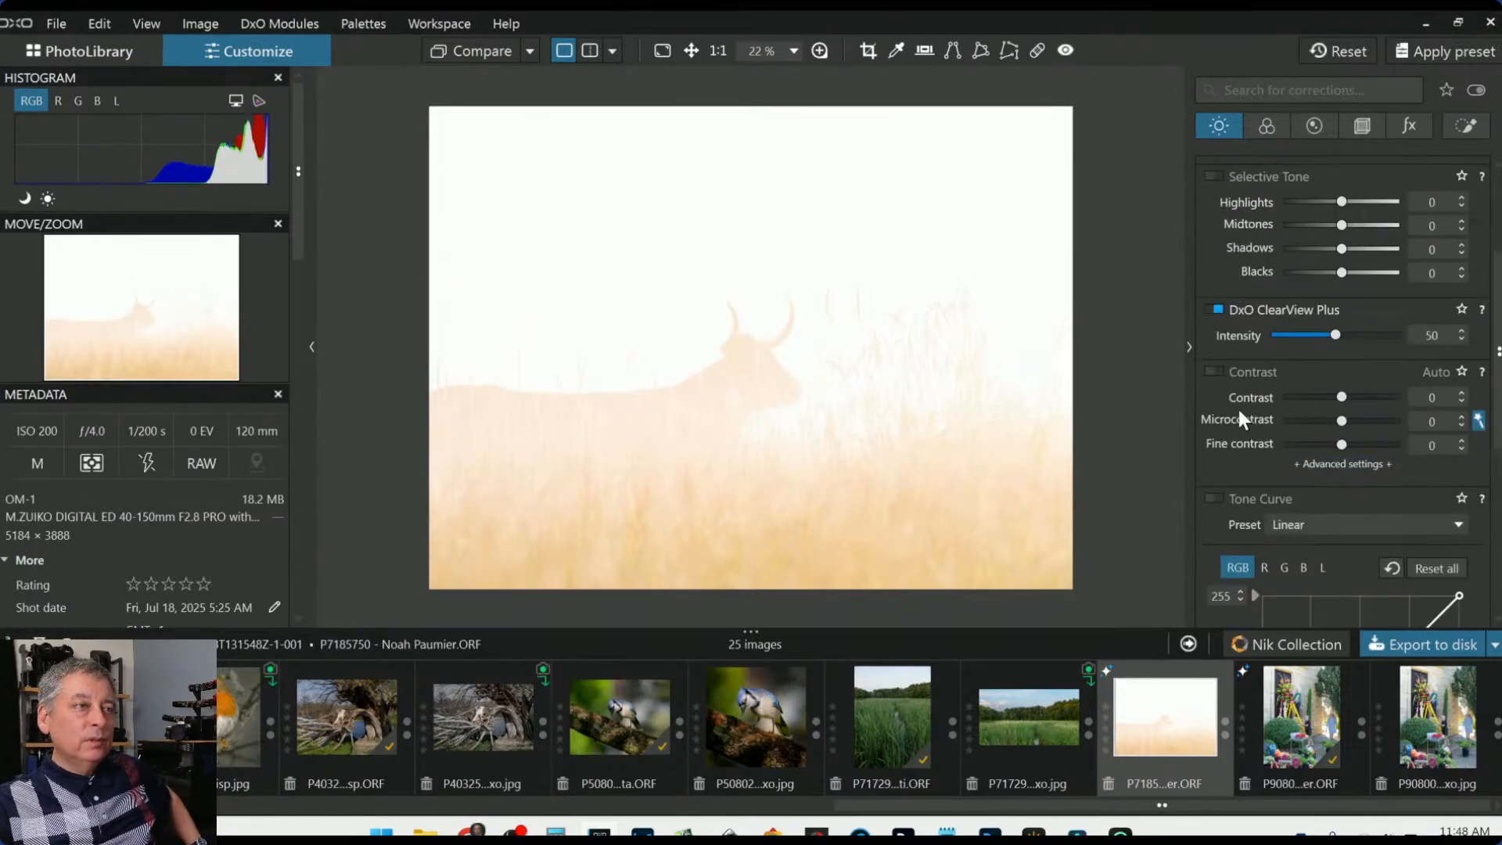
left_click(1383, 336)
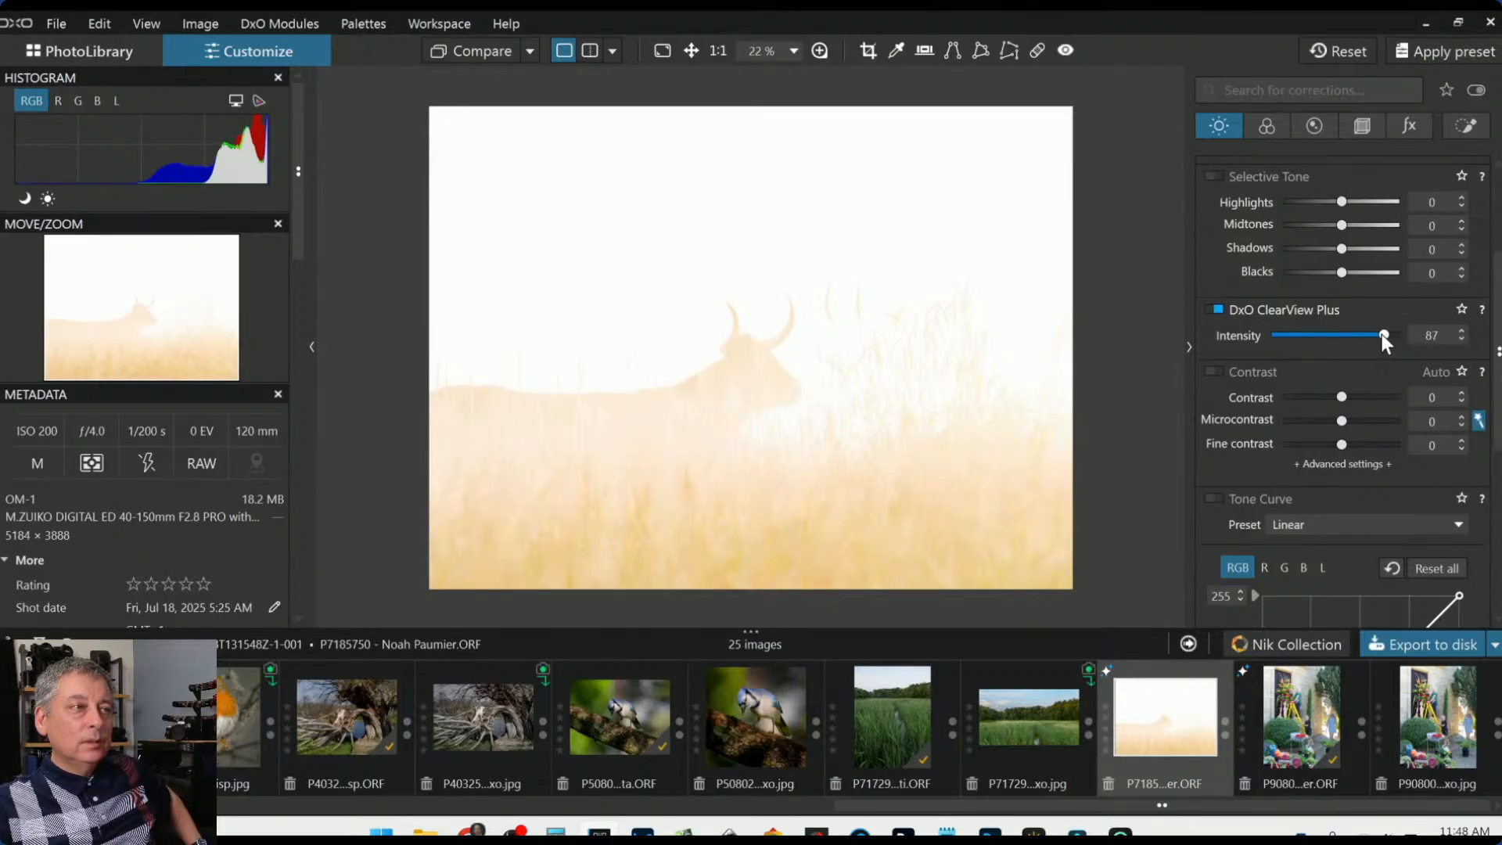
left_click(1331, 336)
Darken the tones with Selective Tone: Blacks -89, Shadows -47 and Midtones -39
left_click(1289, 273)
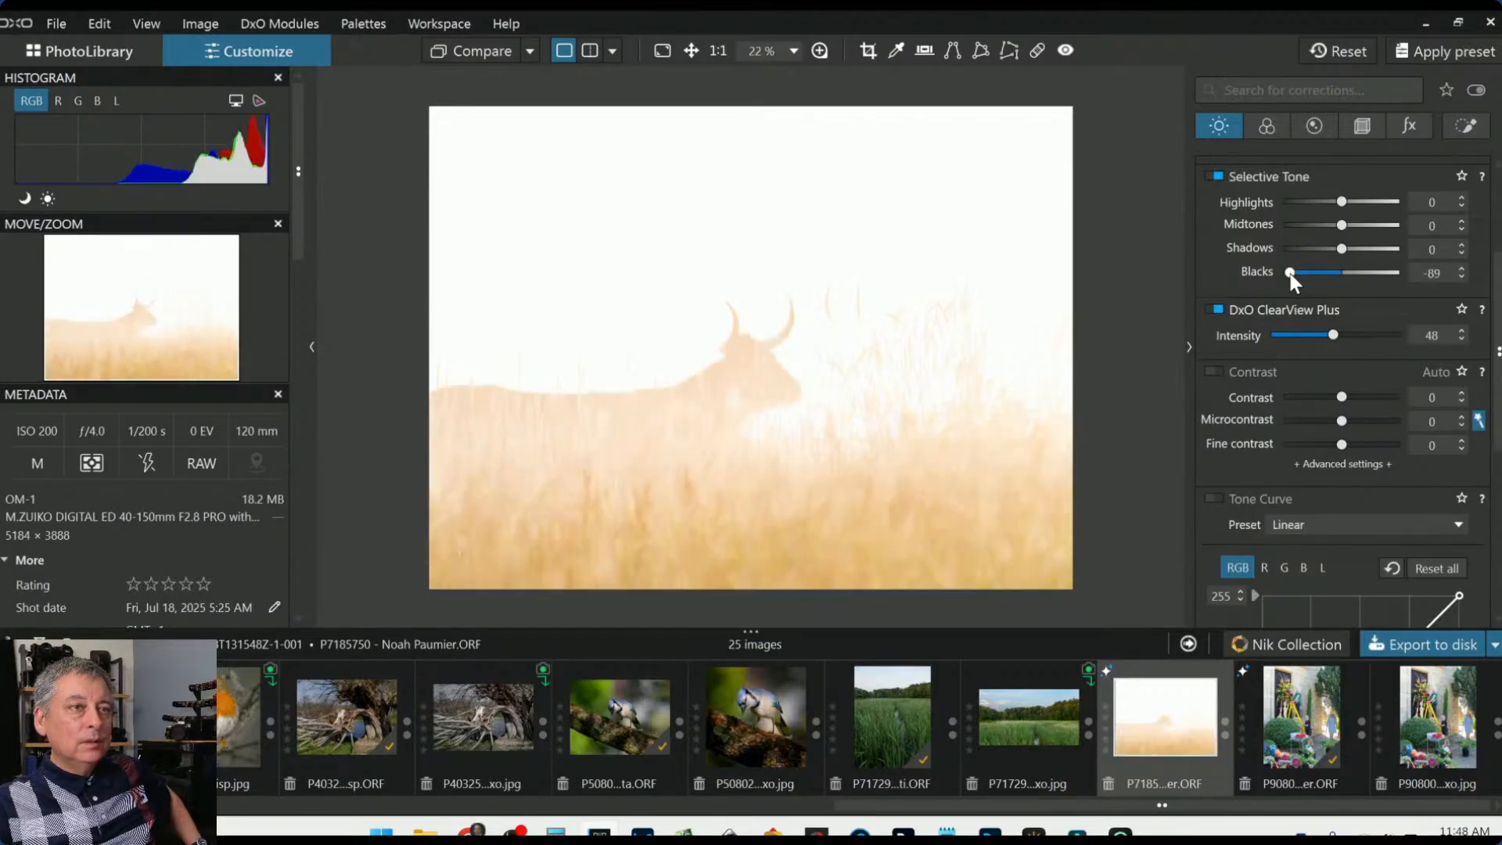
scroll(1282, 305, "up", 1)
left_click(1314, 343)
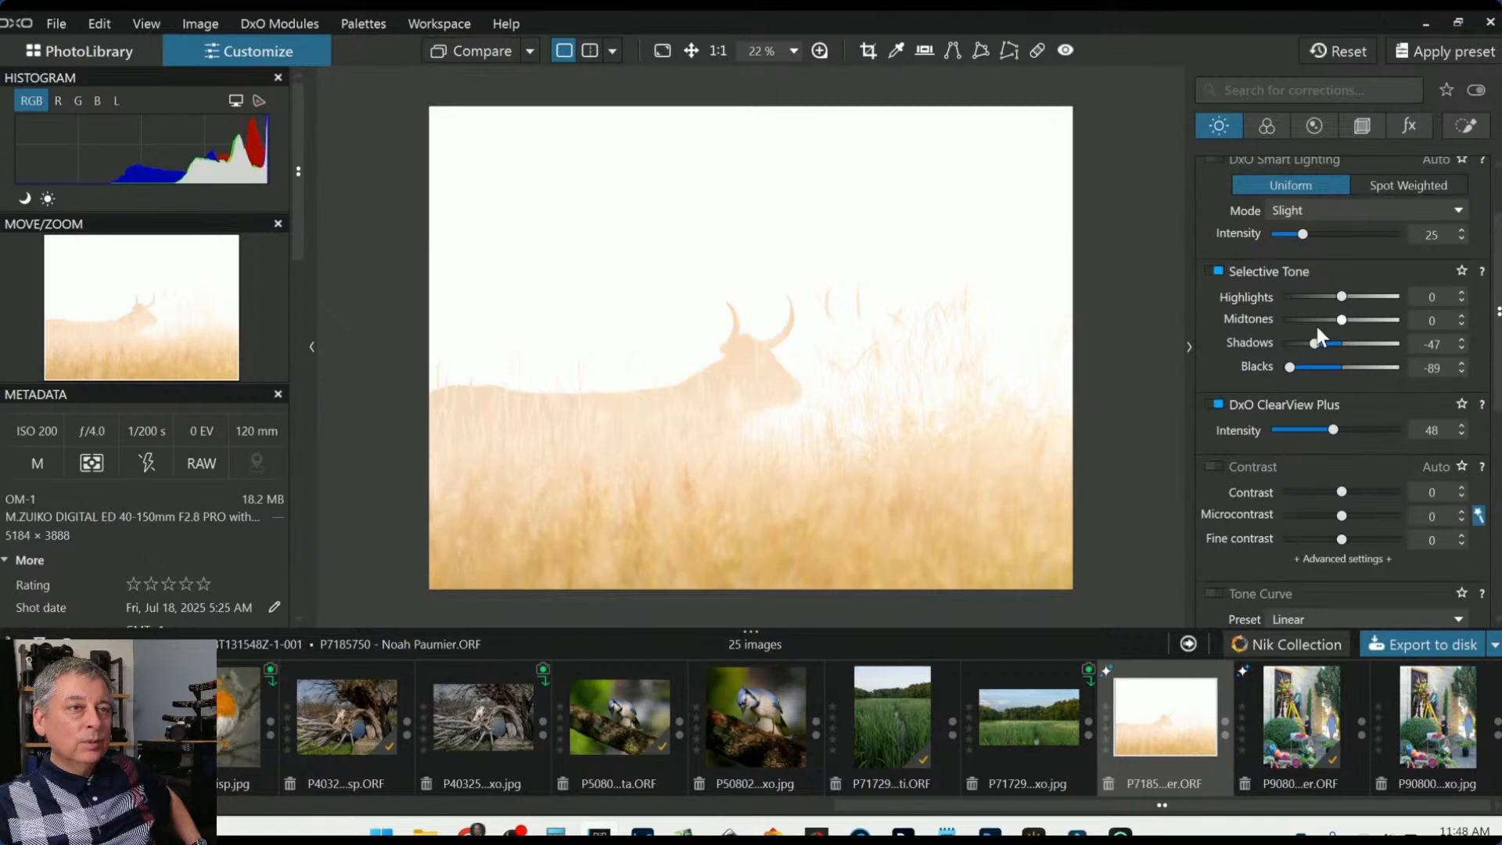
left_click(1318, 320)
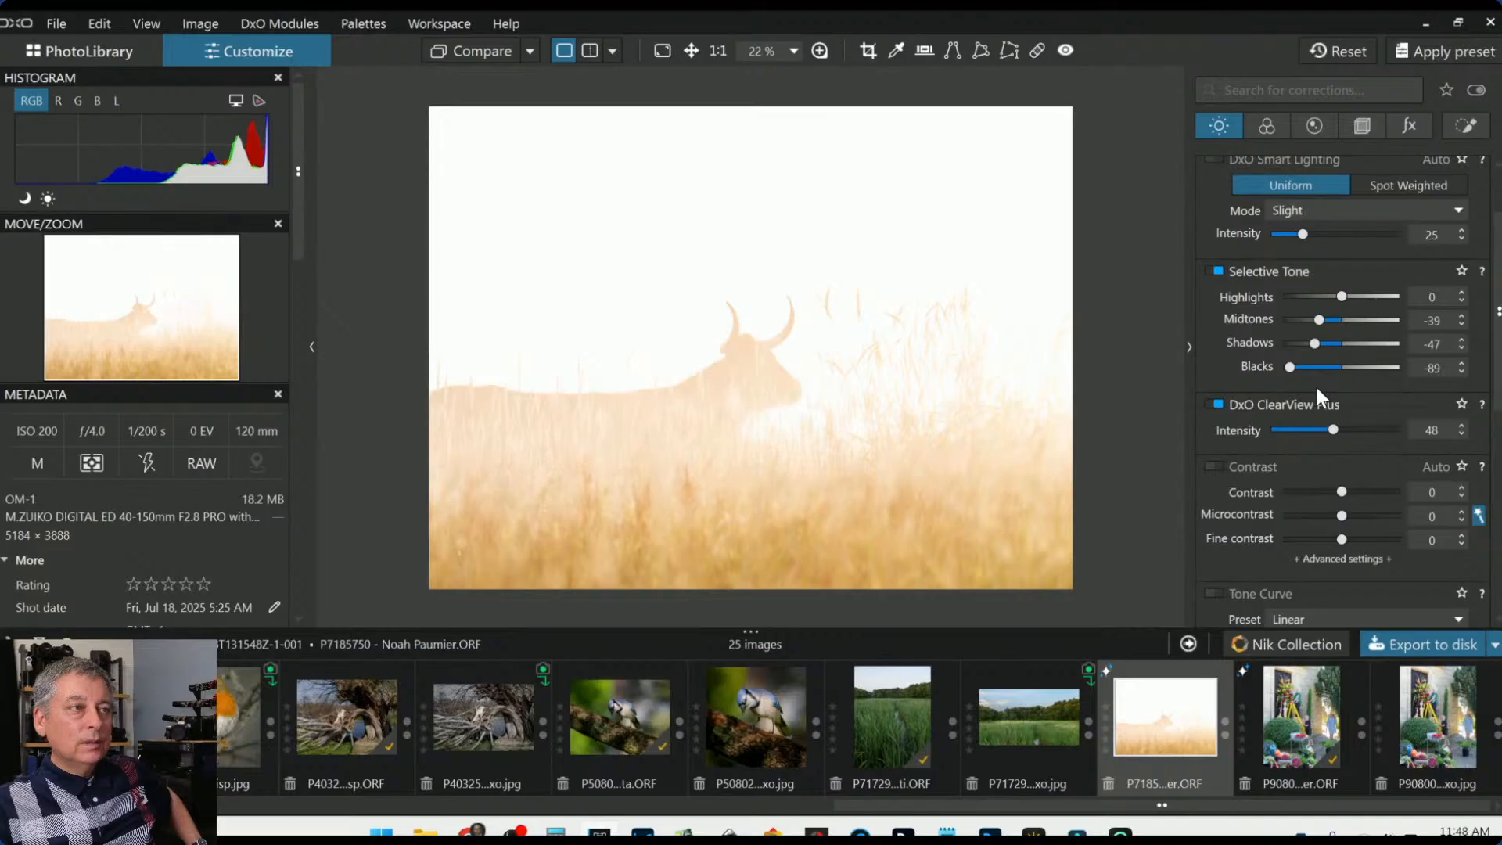
Lower the exposure to -0.43 and check the corrected cow photo against its uncorrected version
scroll(1325, 344, "up", 1)
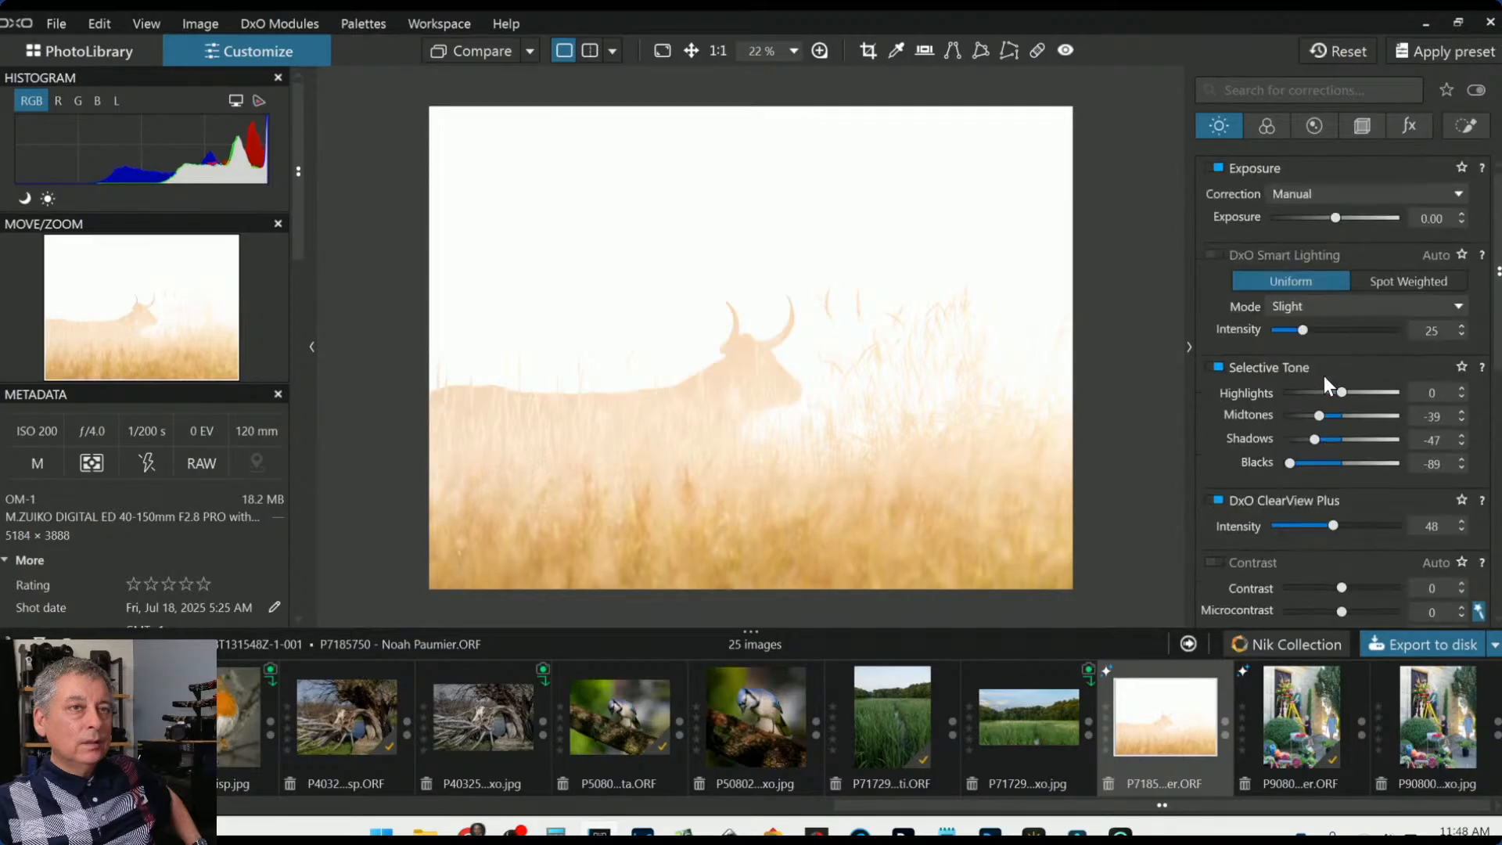
left_click_drag(1338, 219, 1328, 217)
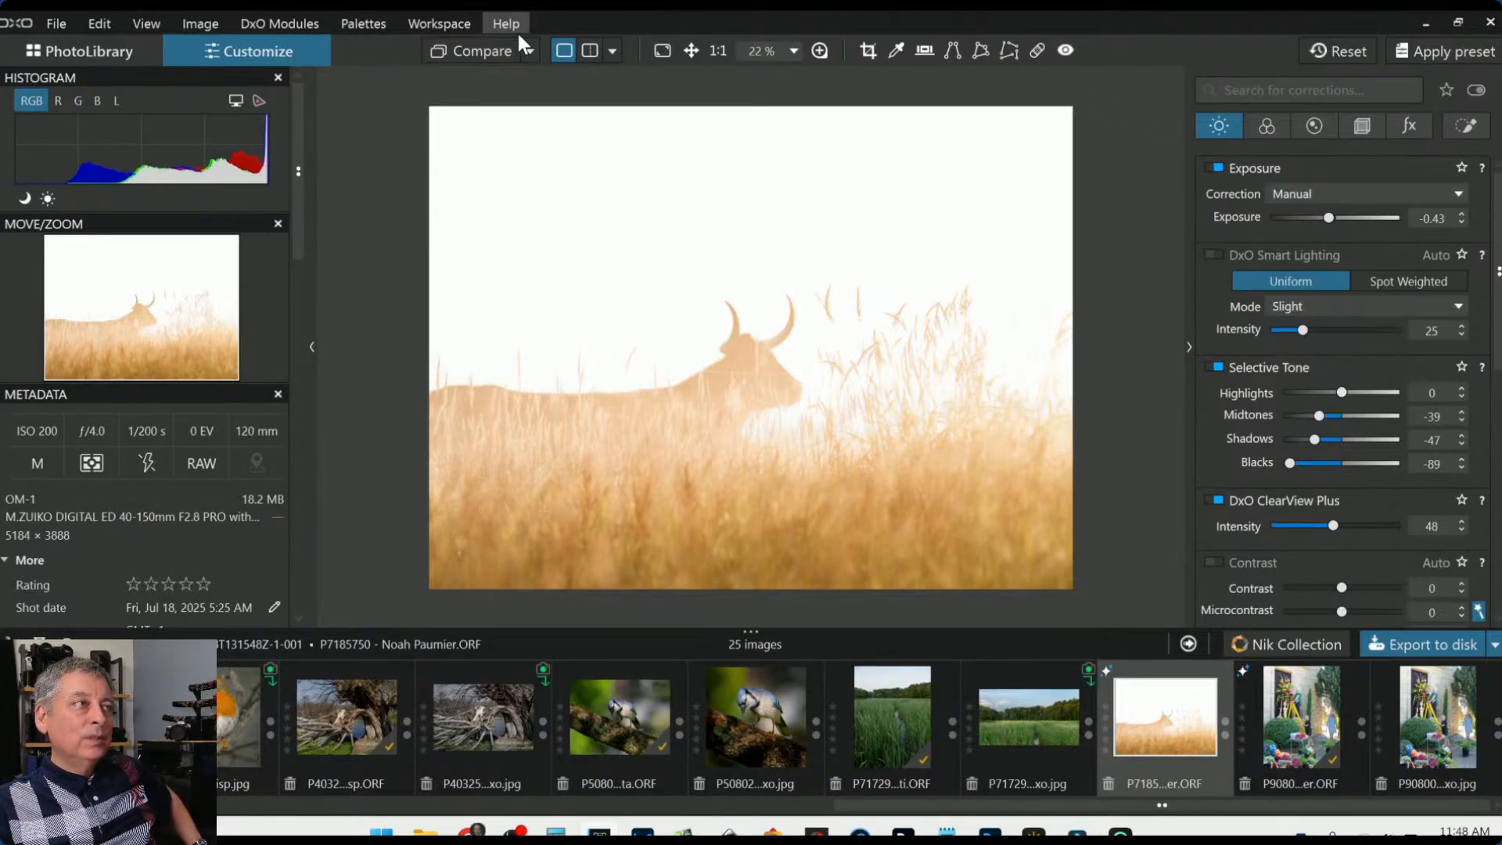
left_click(505, 51)
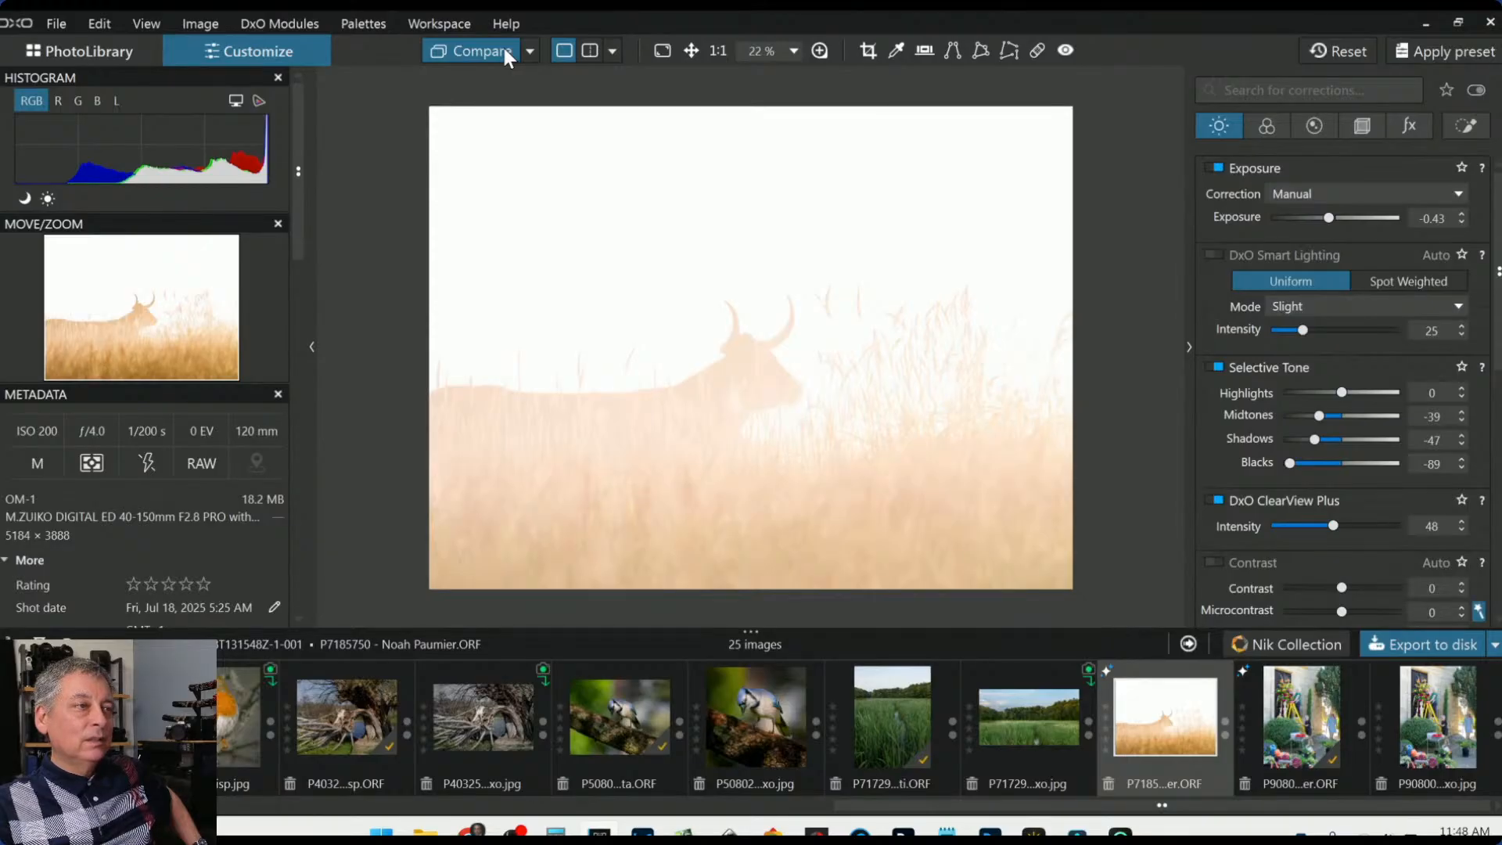
left_click(505, 52)
left_click(506, 51)
left_click(504, 49)
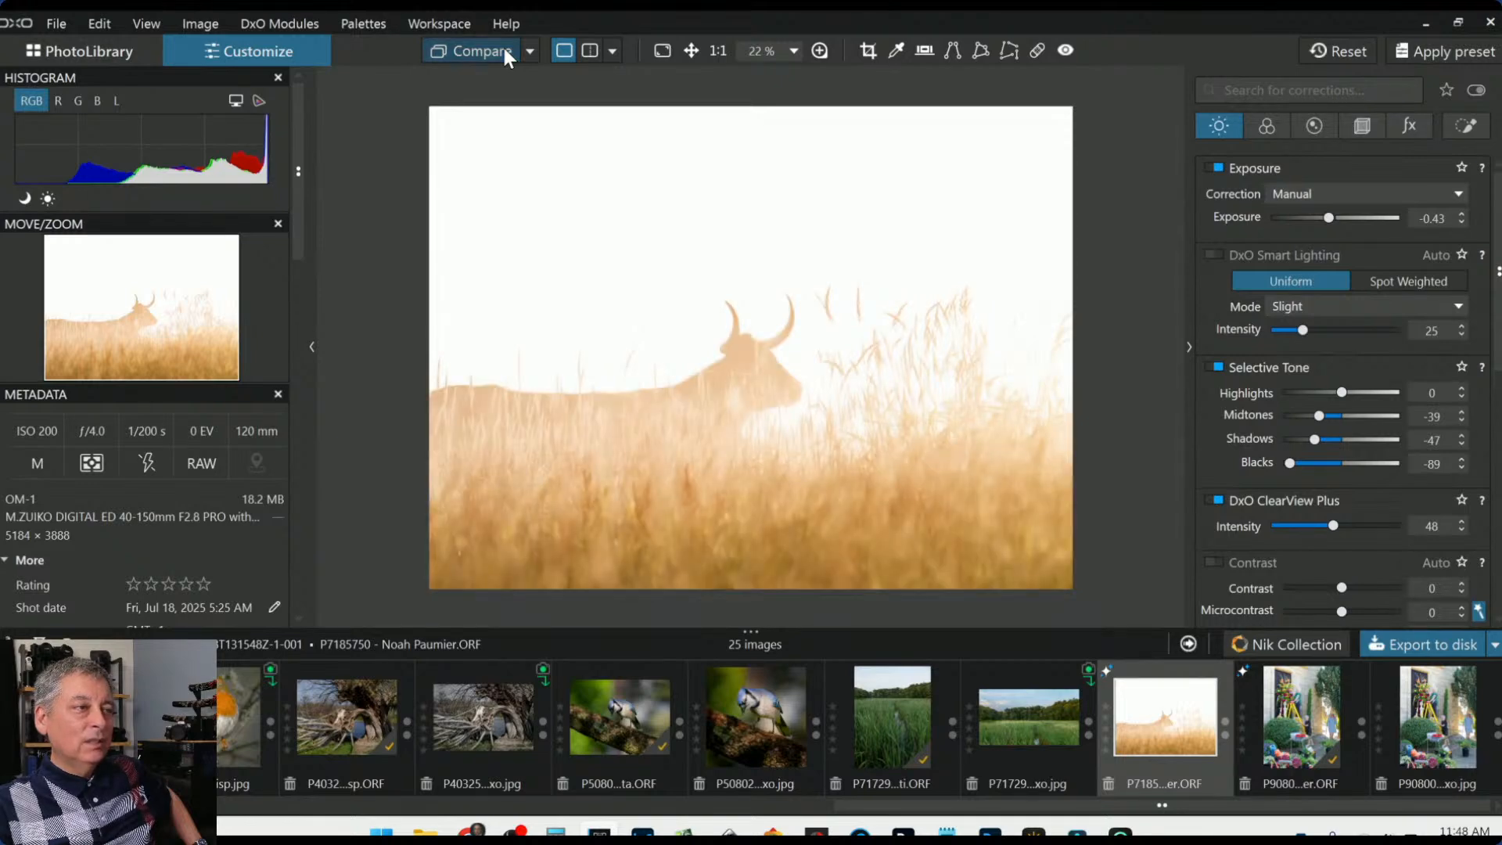
Convert the cow photo to the Neutral Black and White rendering and compare it with the original
left_click(1269, 128)
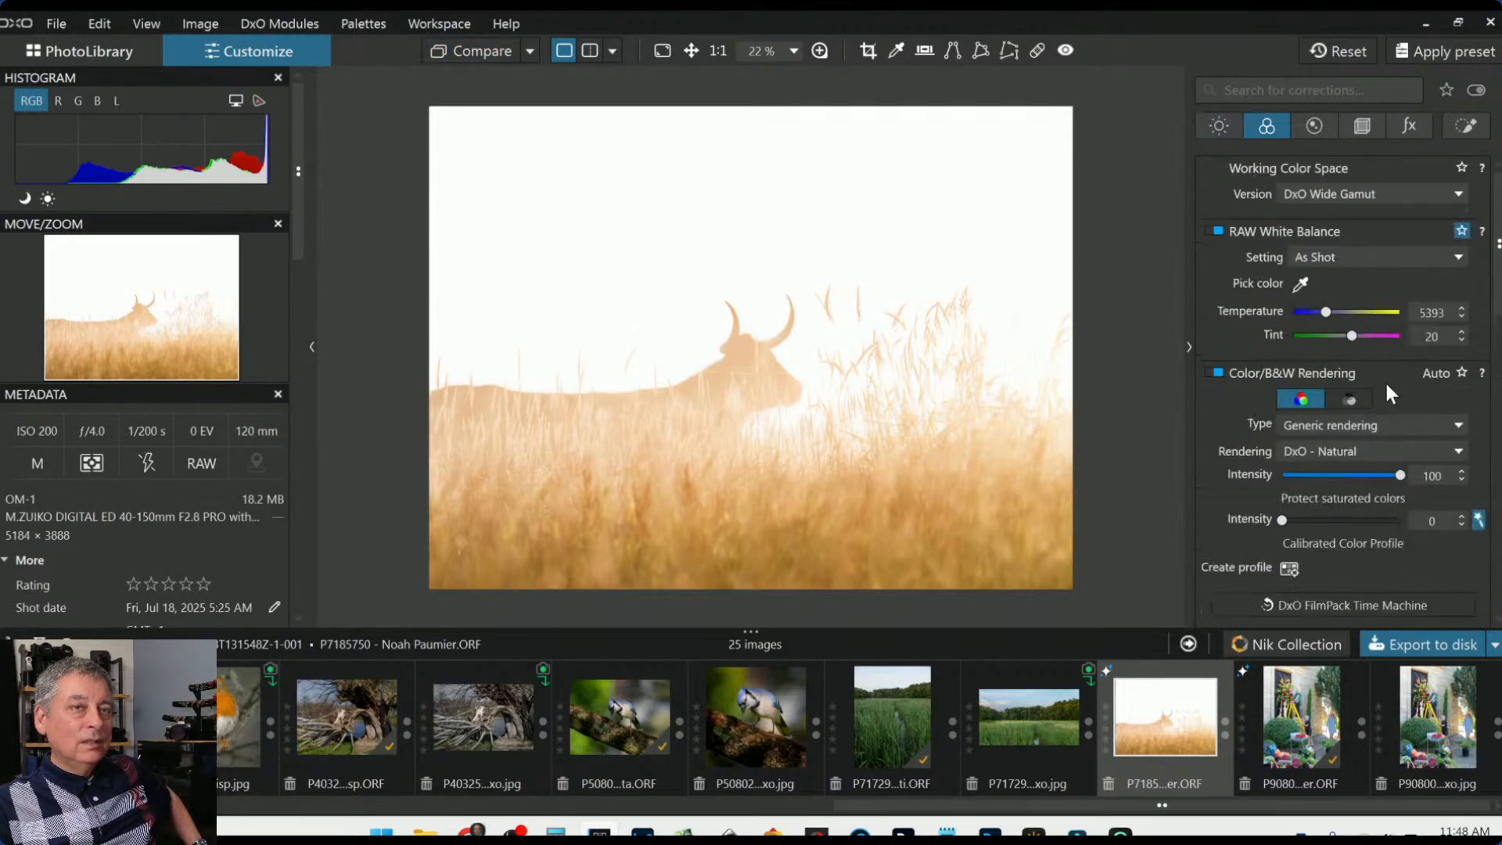
left_click(1351, 399)
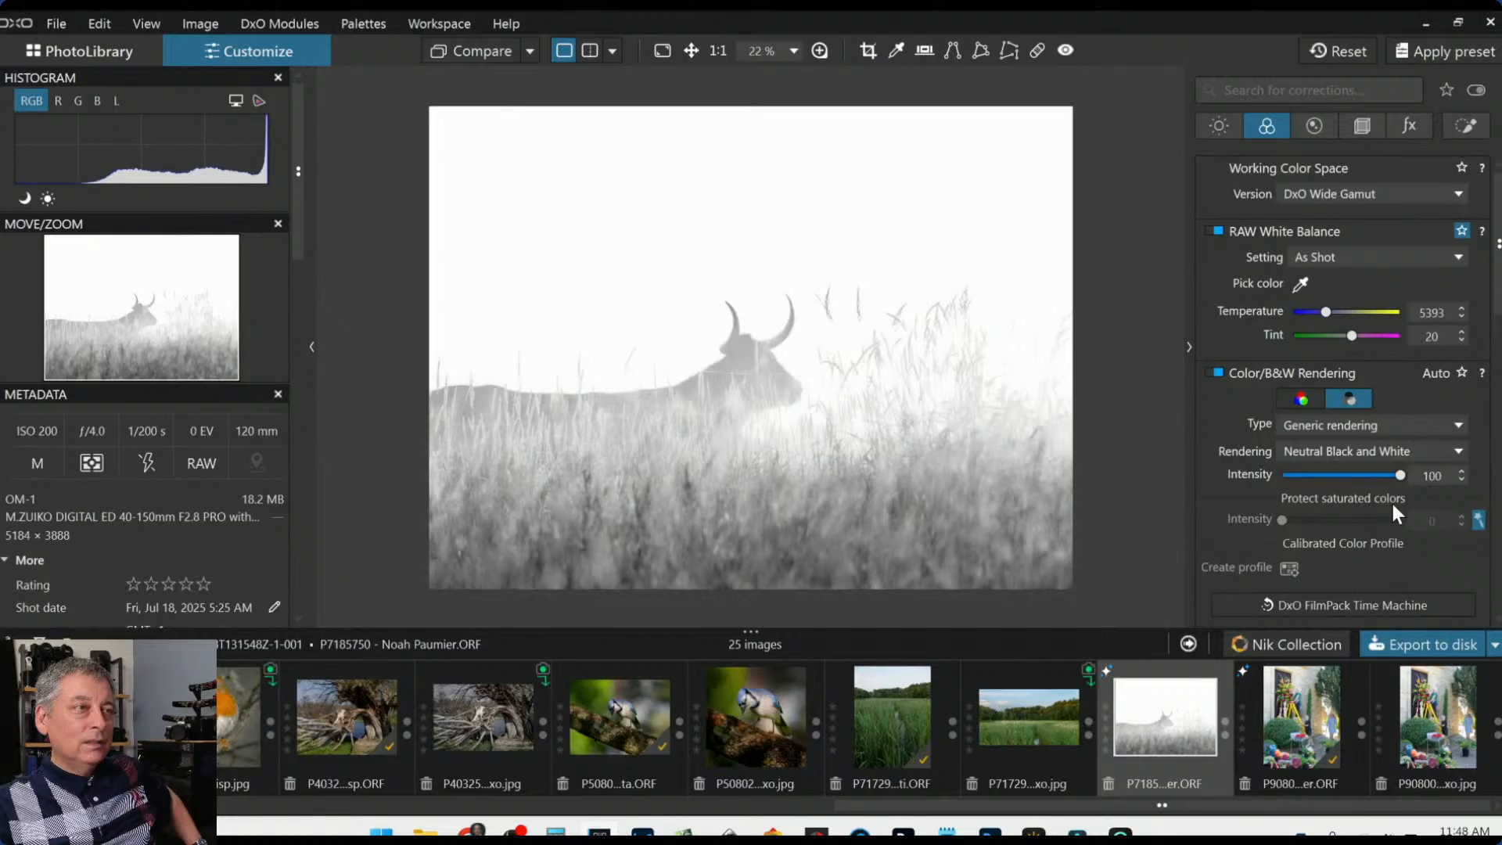
left_click(481, 54)
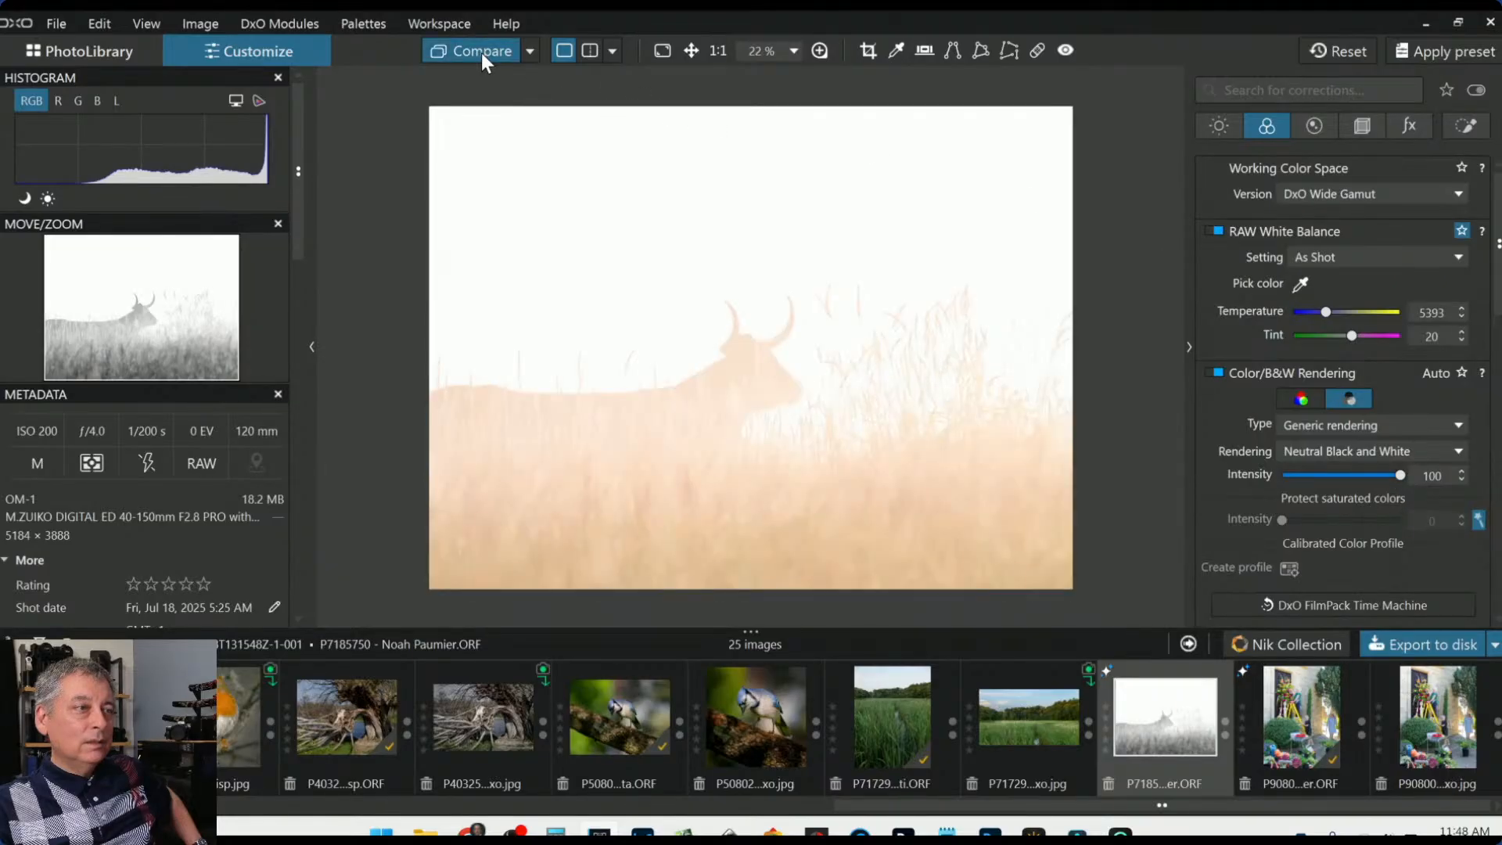
left_click(480, 53)
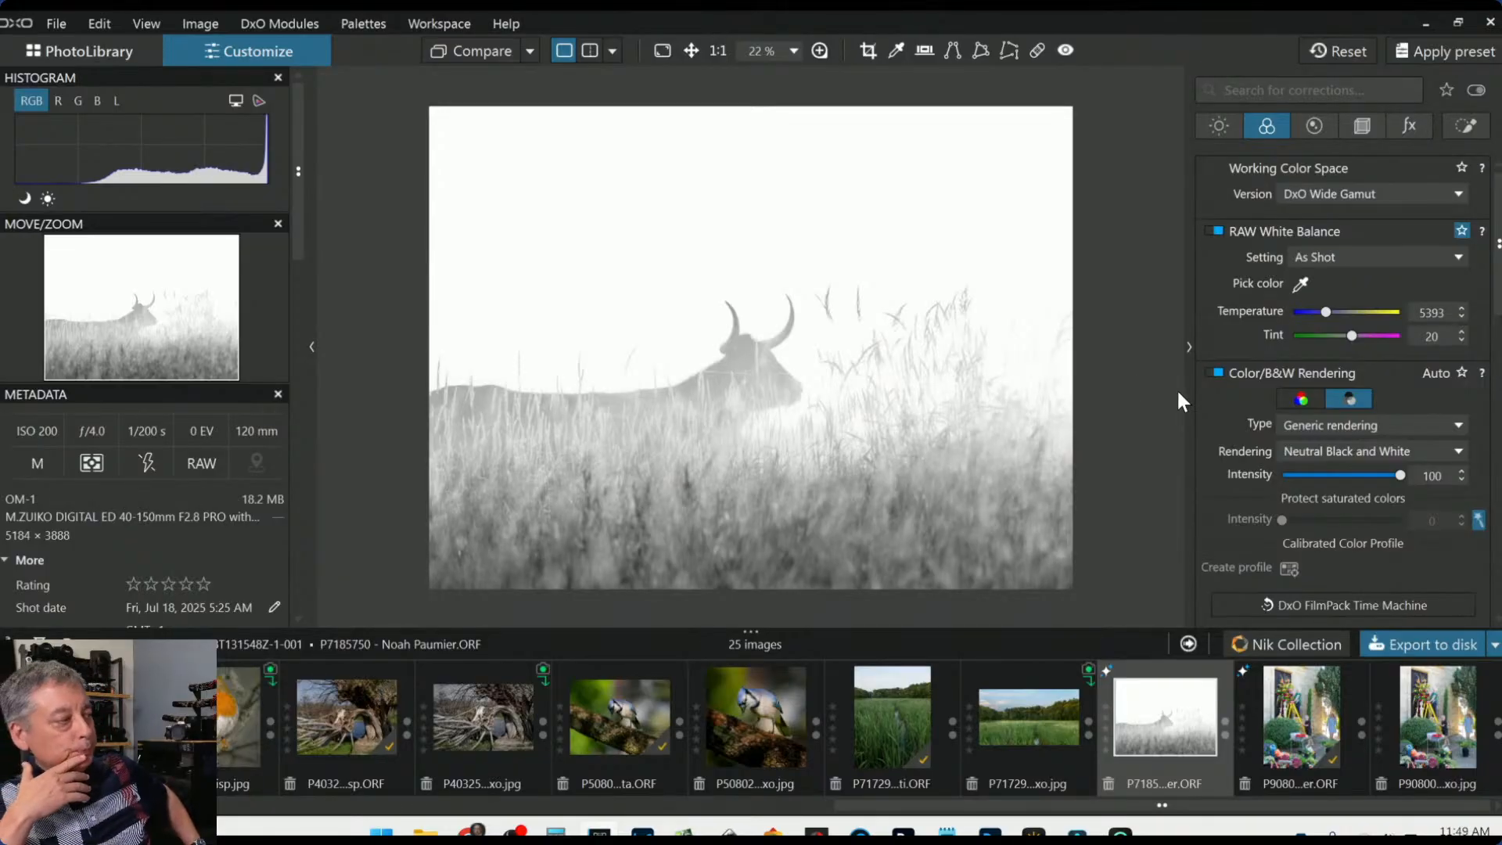
Export the black-and-white cow photo to disk with the Standard output option, JPEG quality 94 at full size with the -dxo suffix
right_click(773, 321)
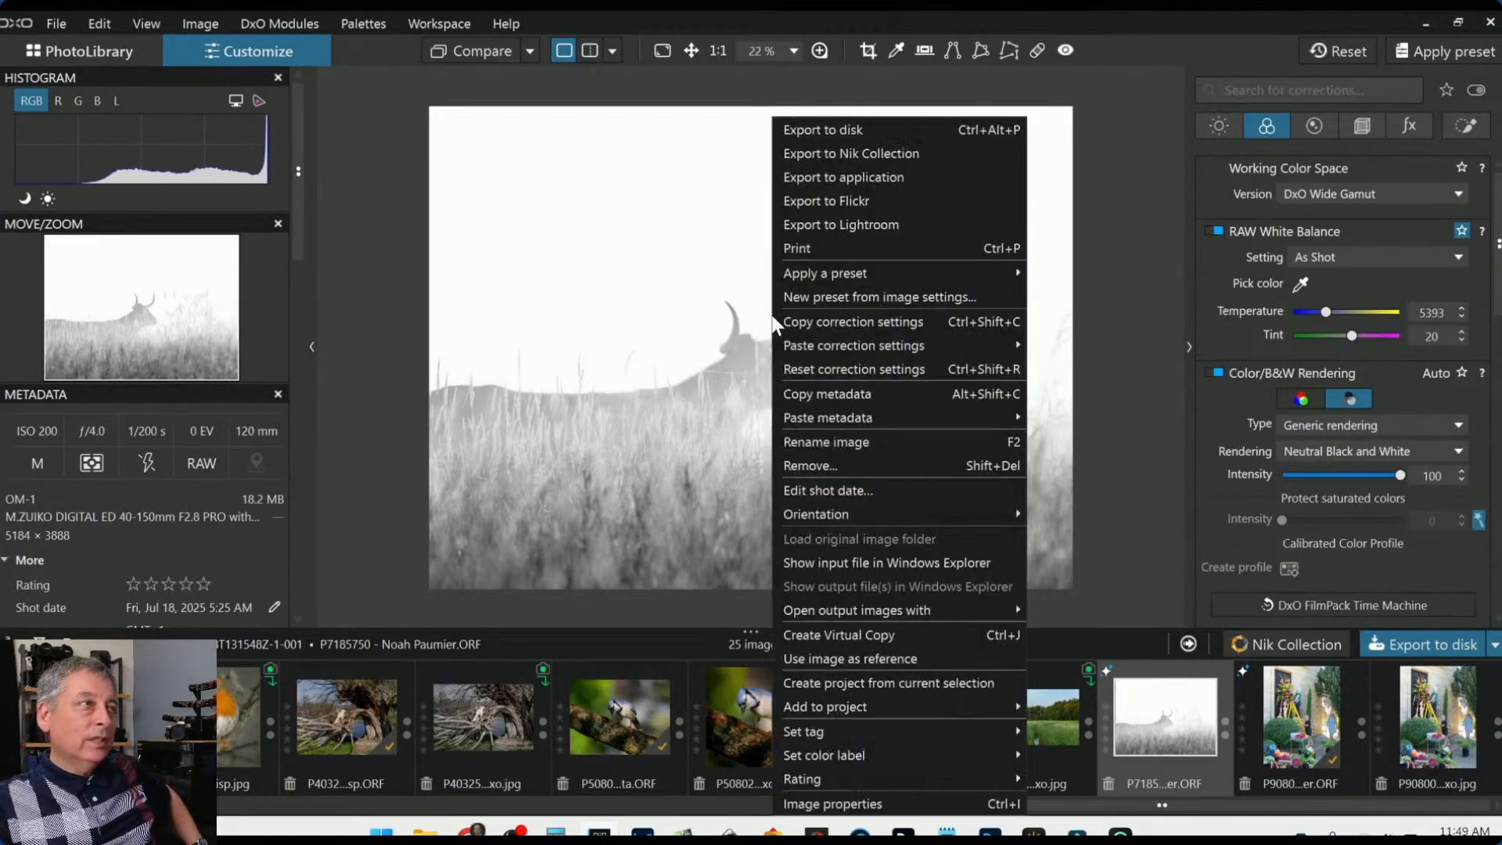
left_click(848, 128)
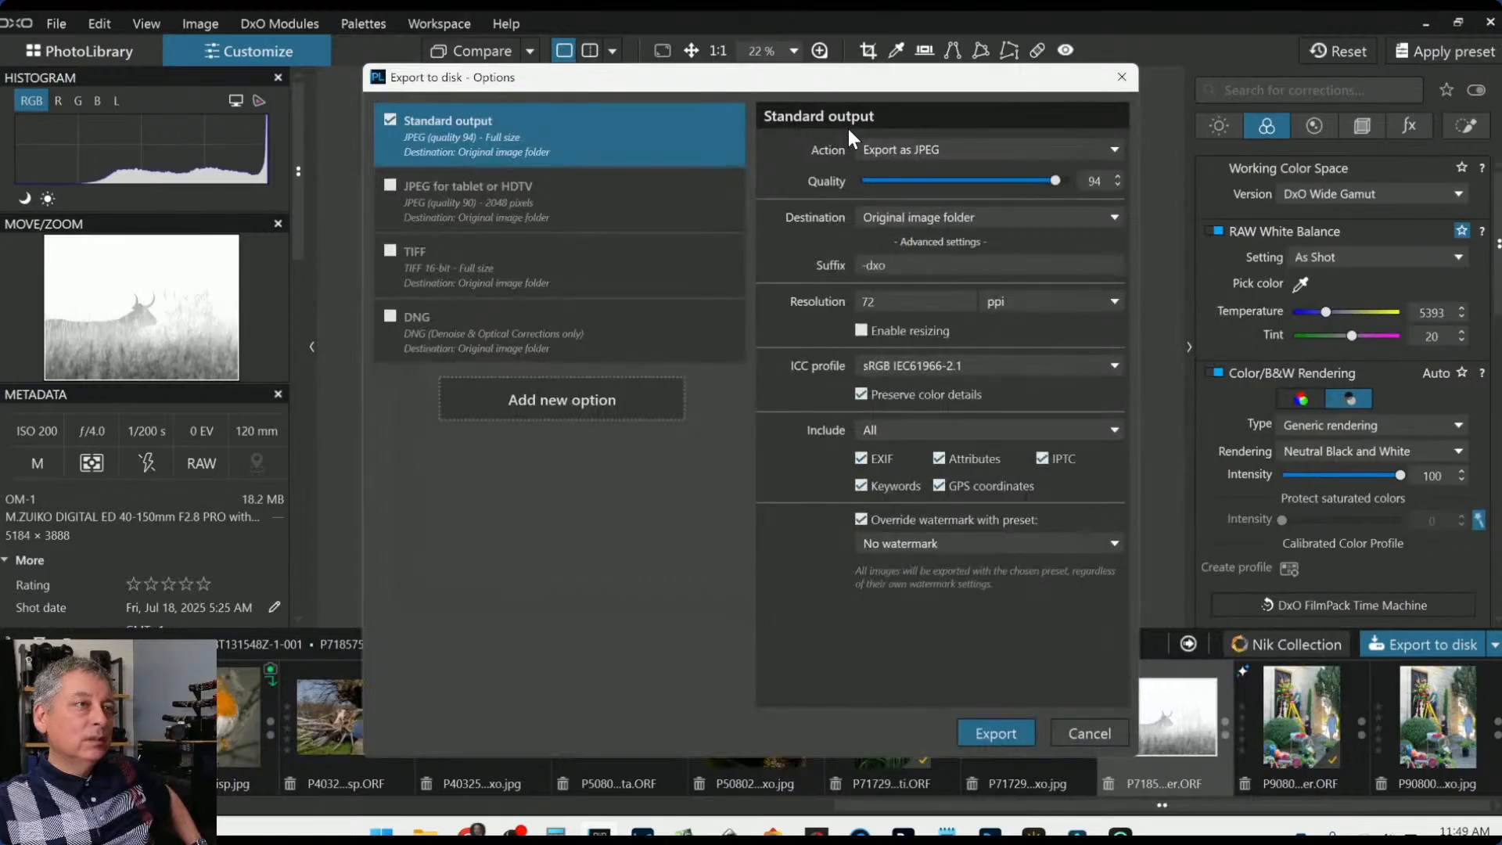
key("Return")
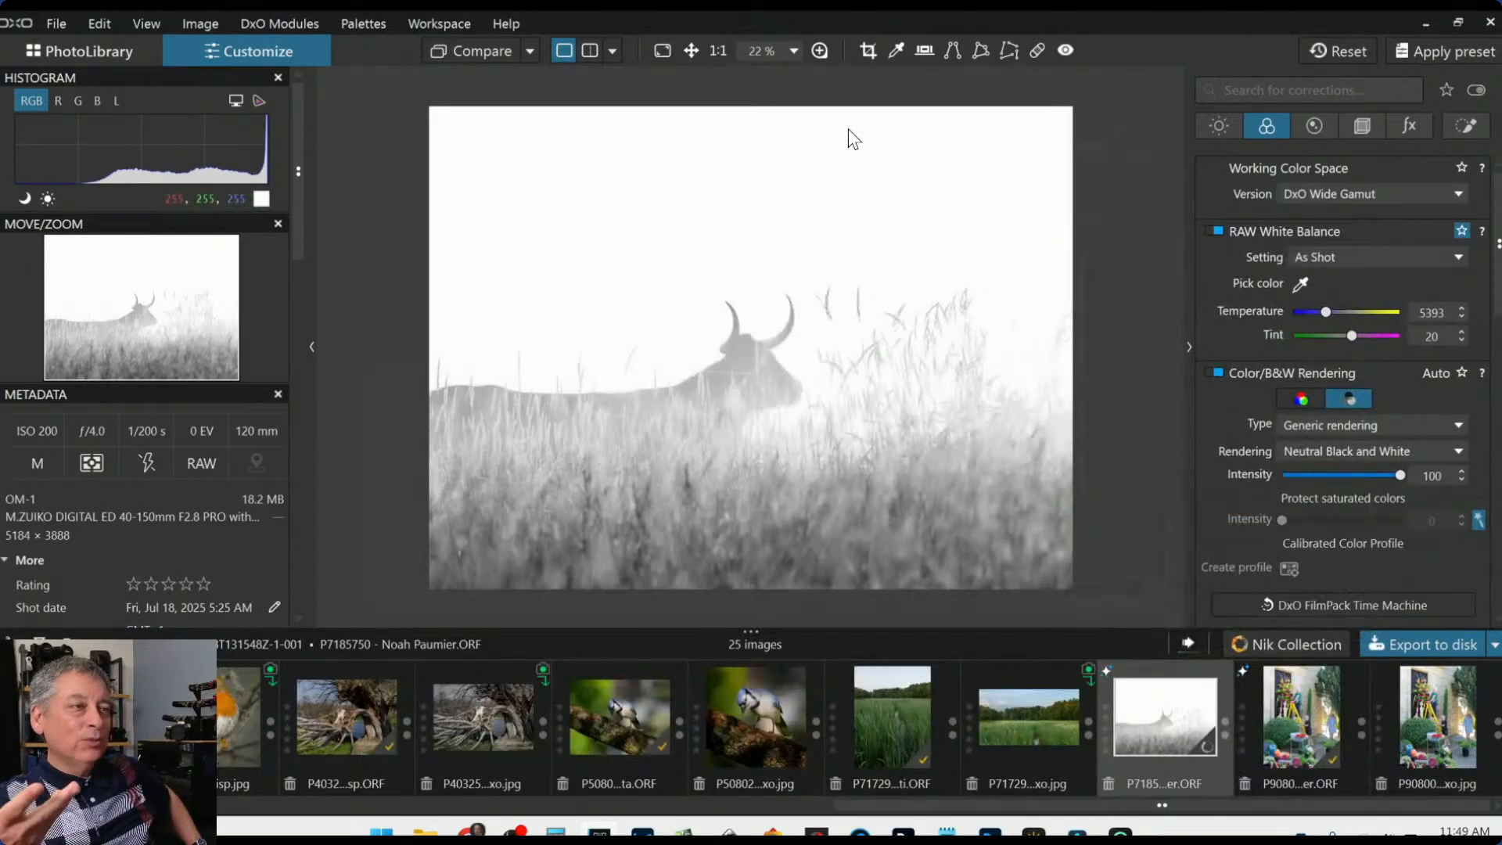
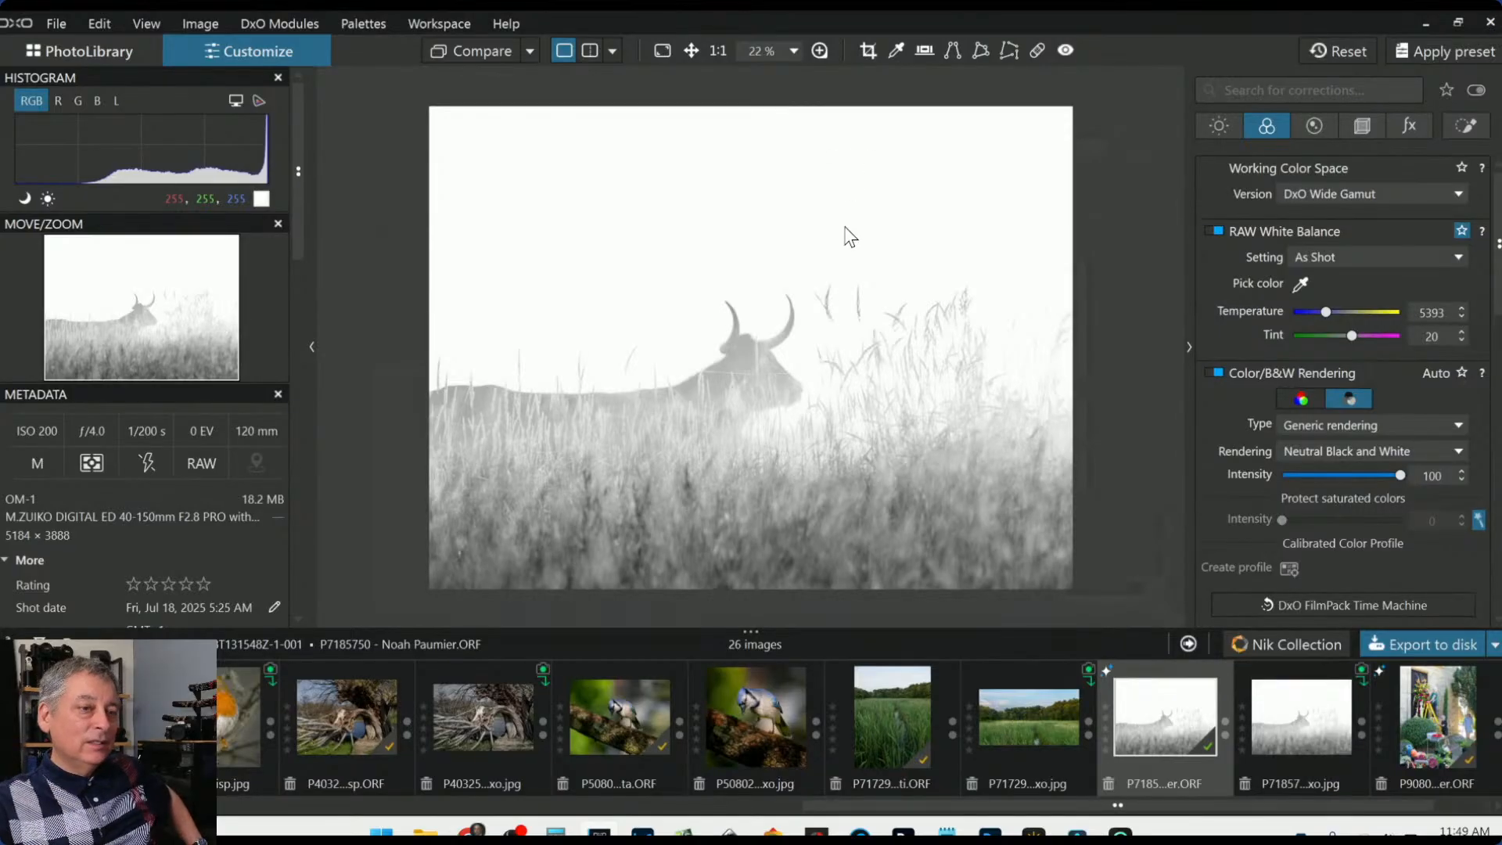
Switch the cow photo back to the Neutral color rendering and compare it with the uncorrected image
left_click(1306, 399)
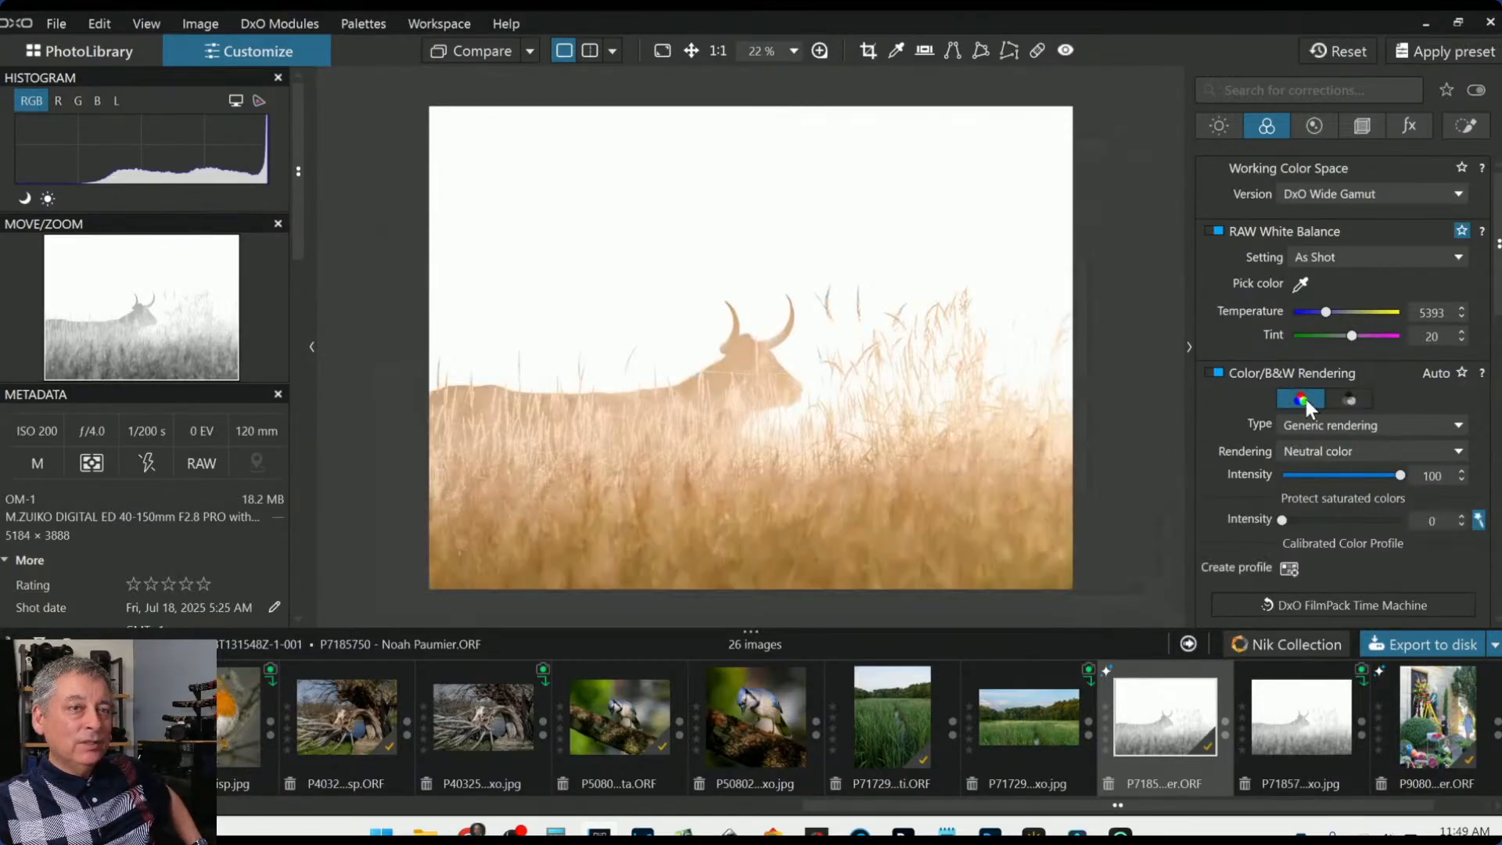
left_click(1224, 127)
left_click(1263, 125)
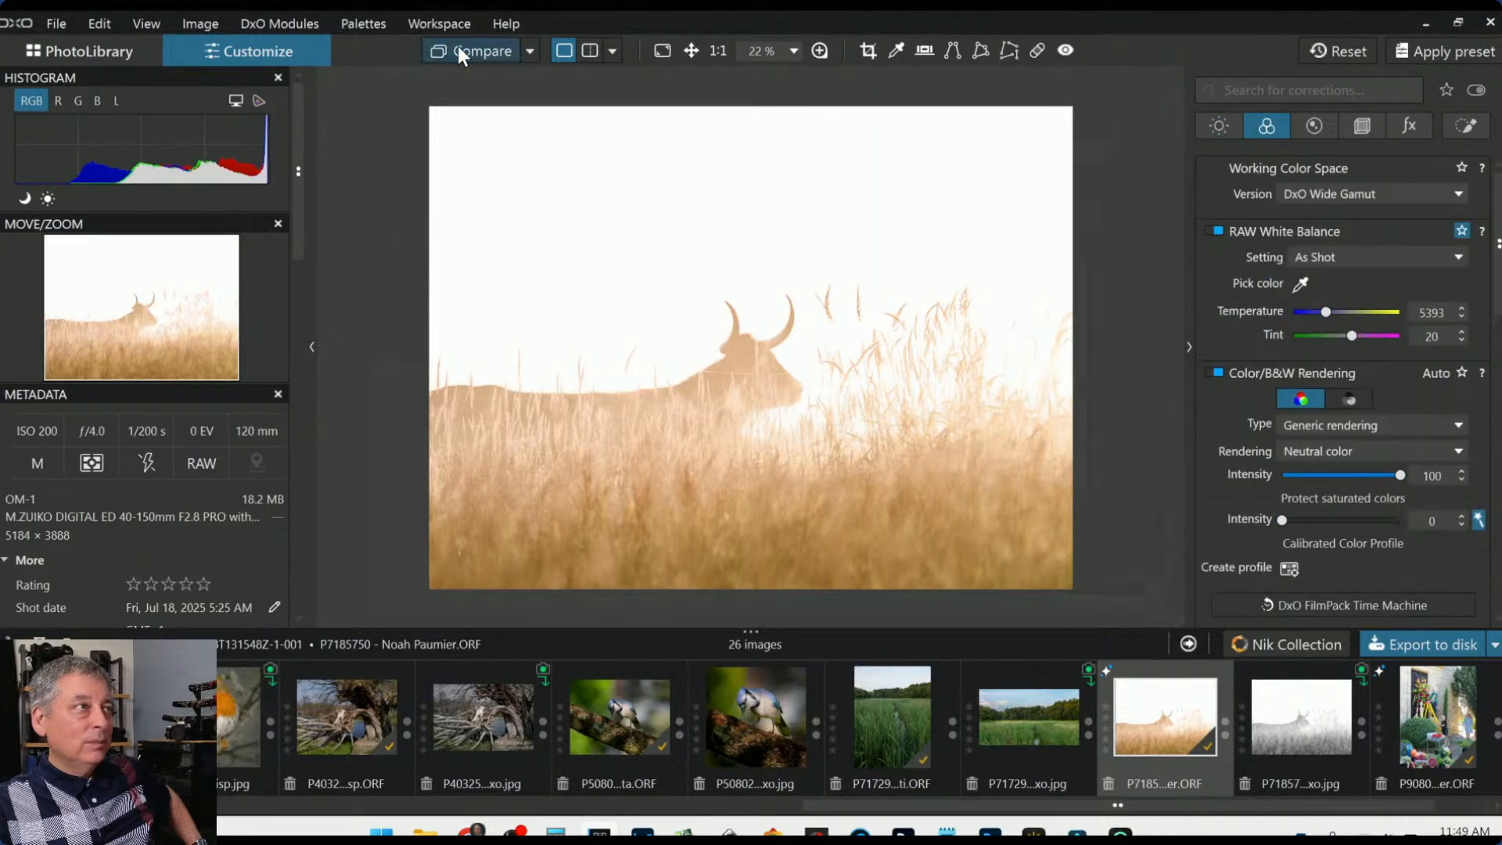
left_click(457, 45)
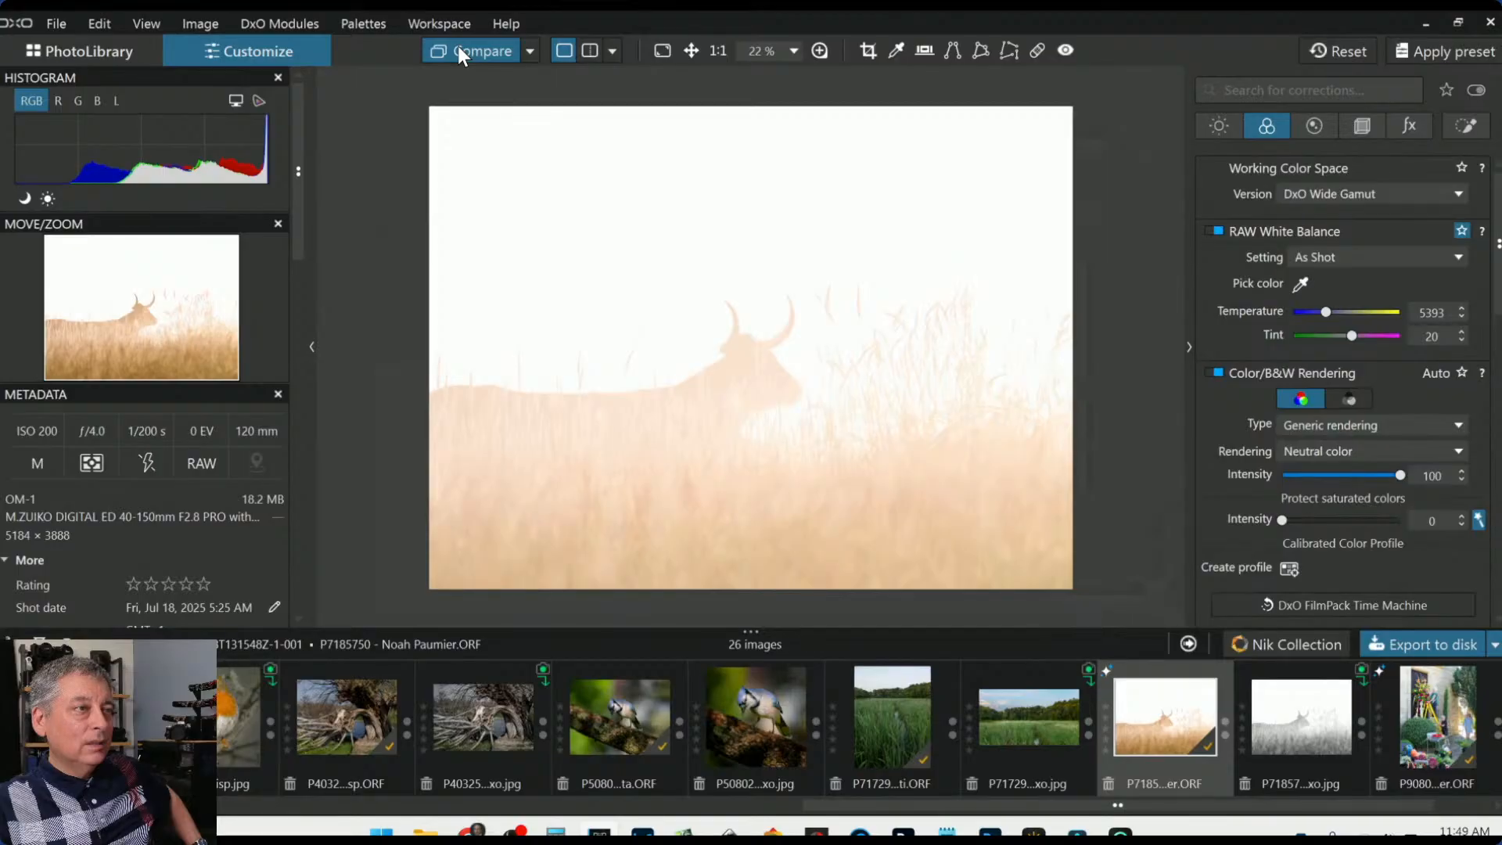
left_click(457, 45)
left_click(456, 47)
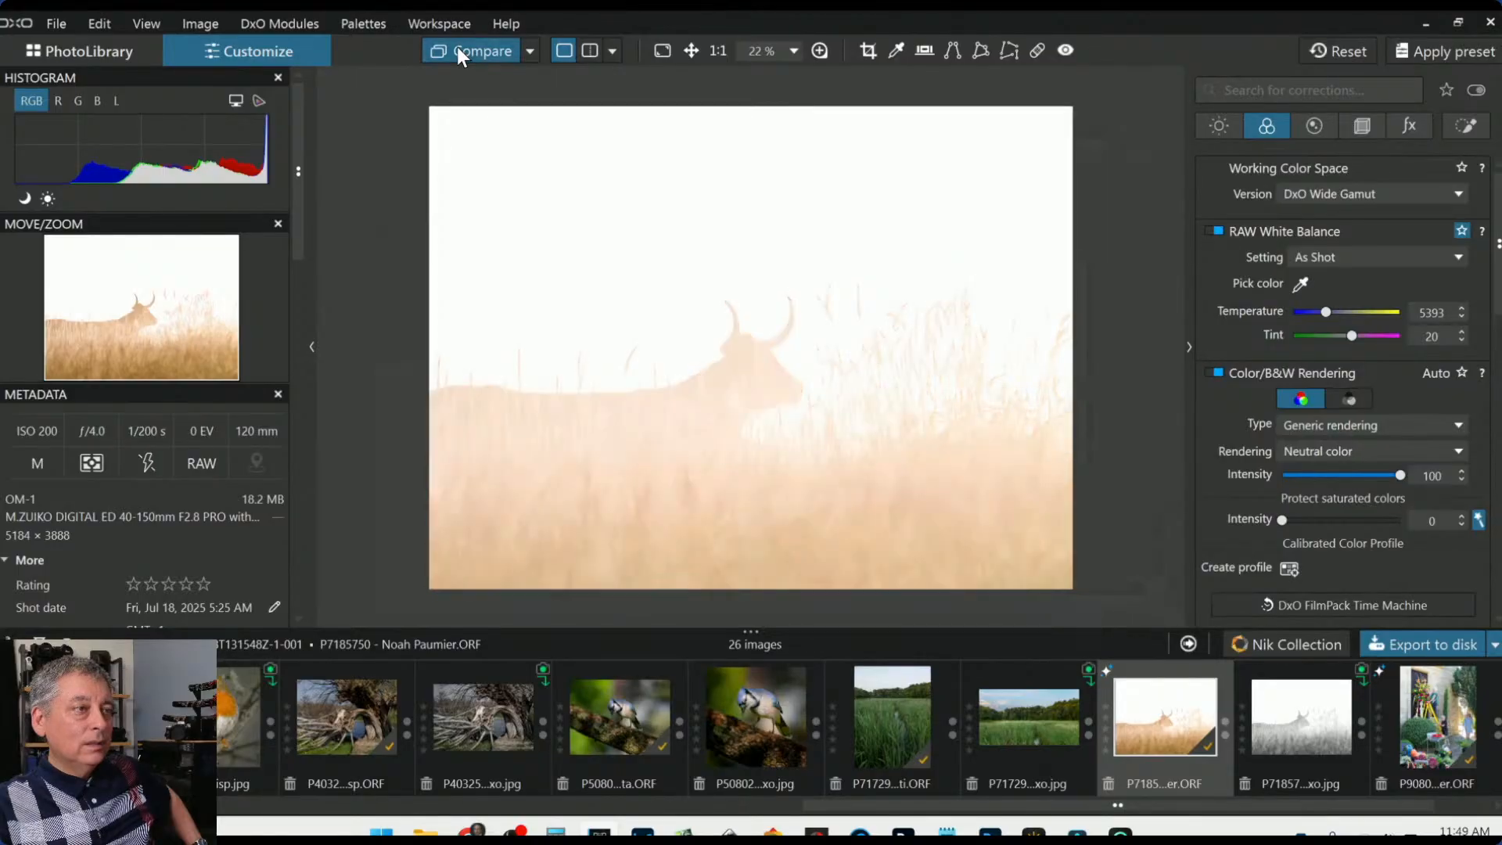
left_click(457, 46)
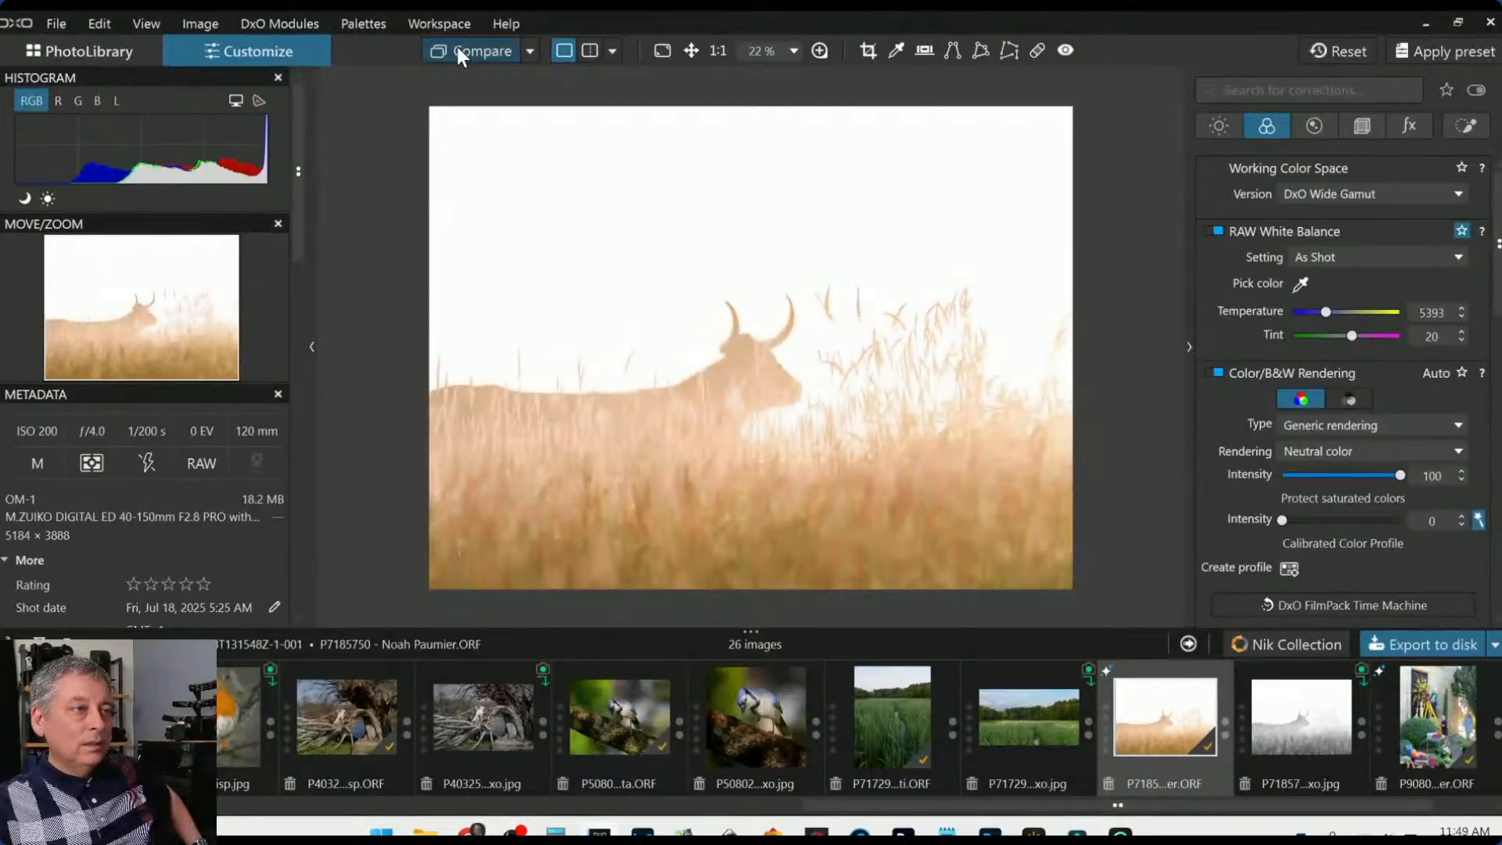
Restart the cow photo's edit from the 0000-numbered default preset without a crop and set Selective Tone Blacks to -84
left_click(1334, 51)
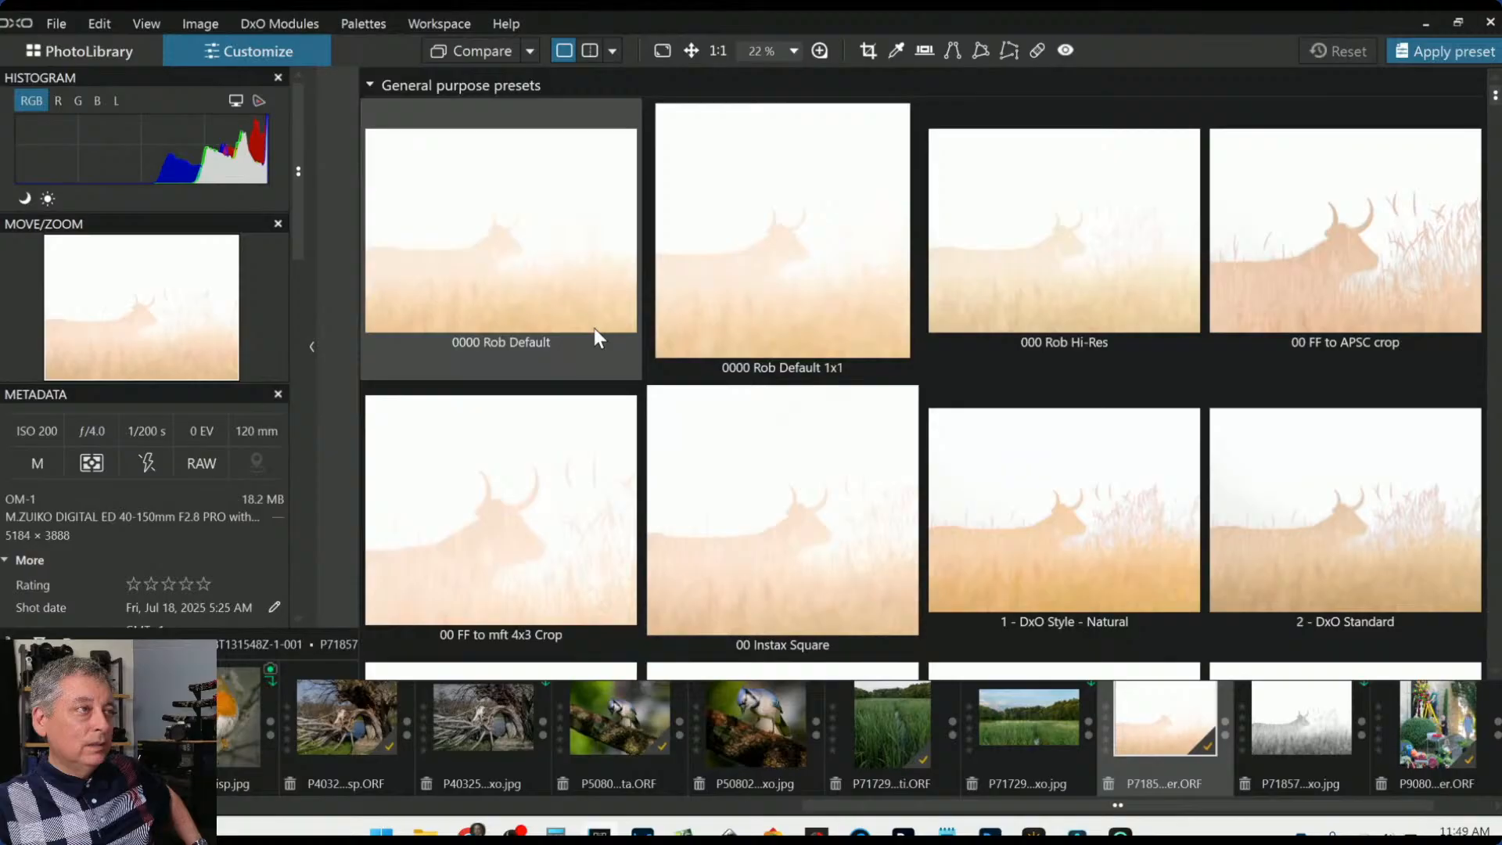
left_click(594, 327)
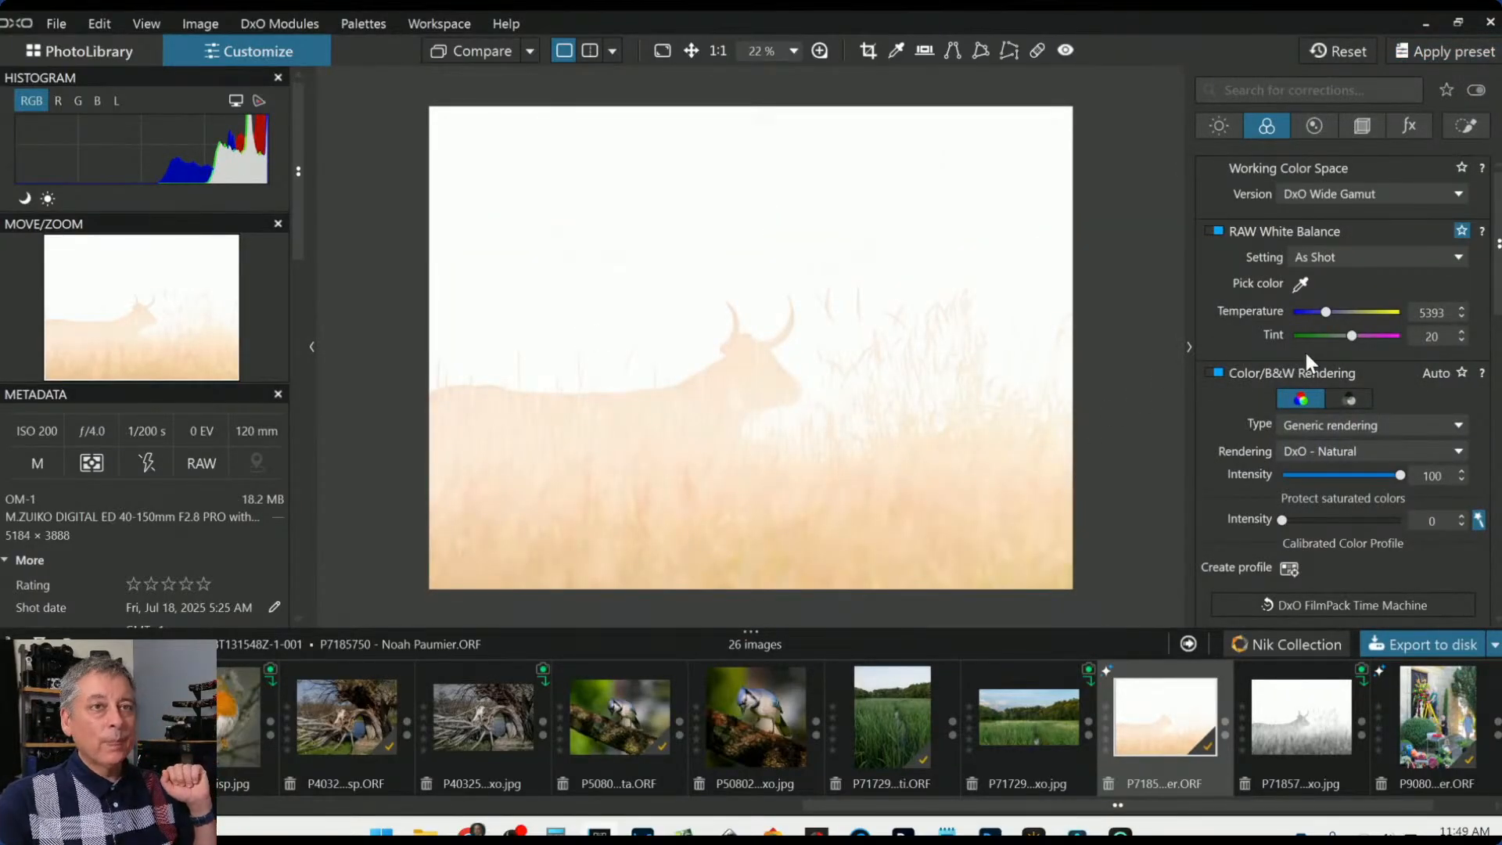
left_click(1230, 128)
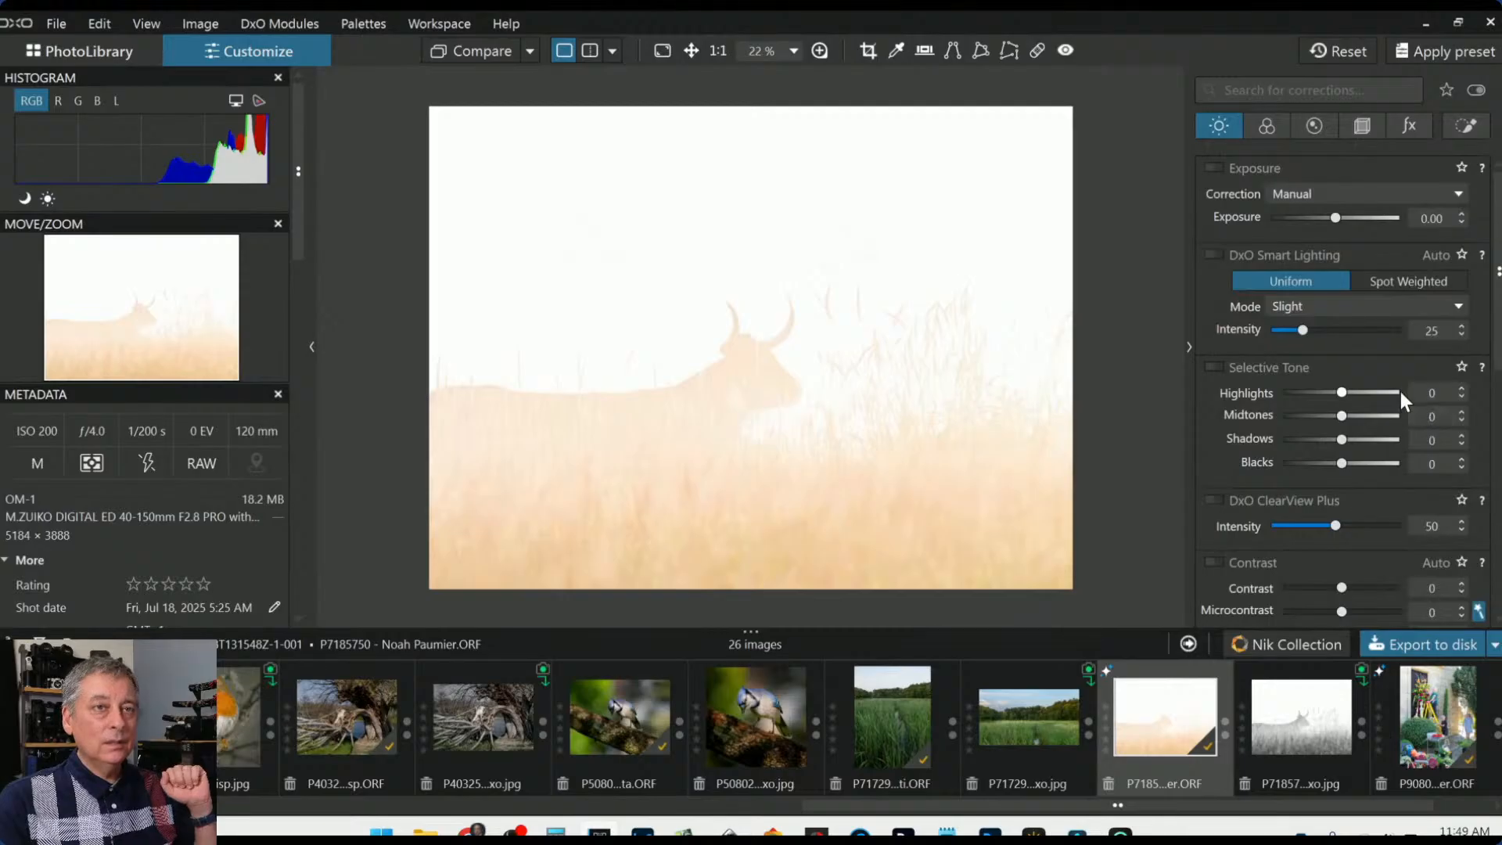
left_click_drag(1374, 396, 1356, 396)
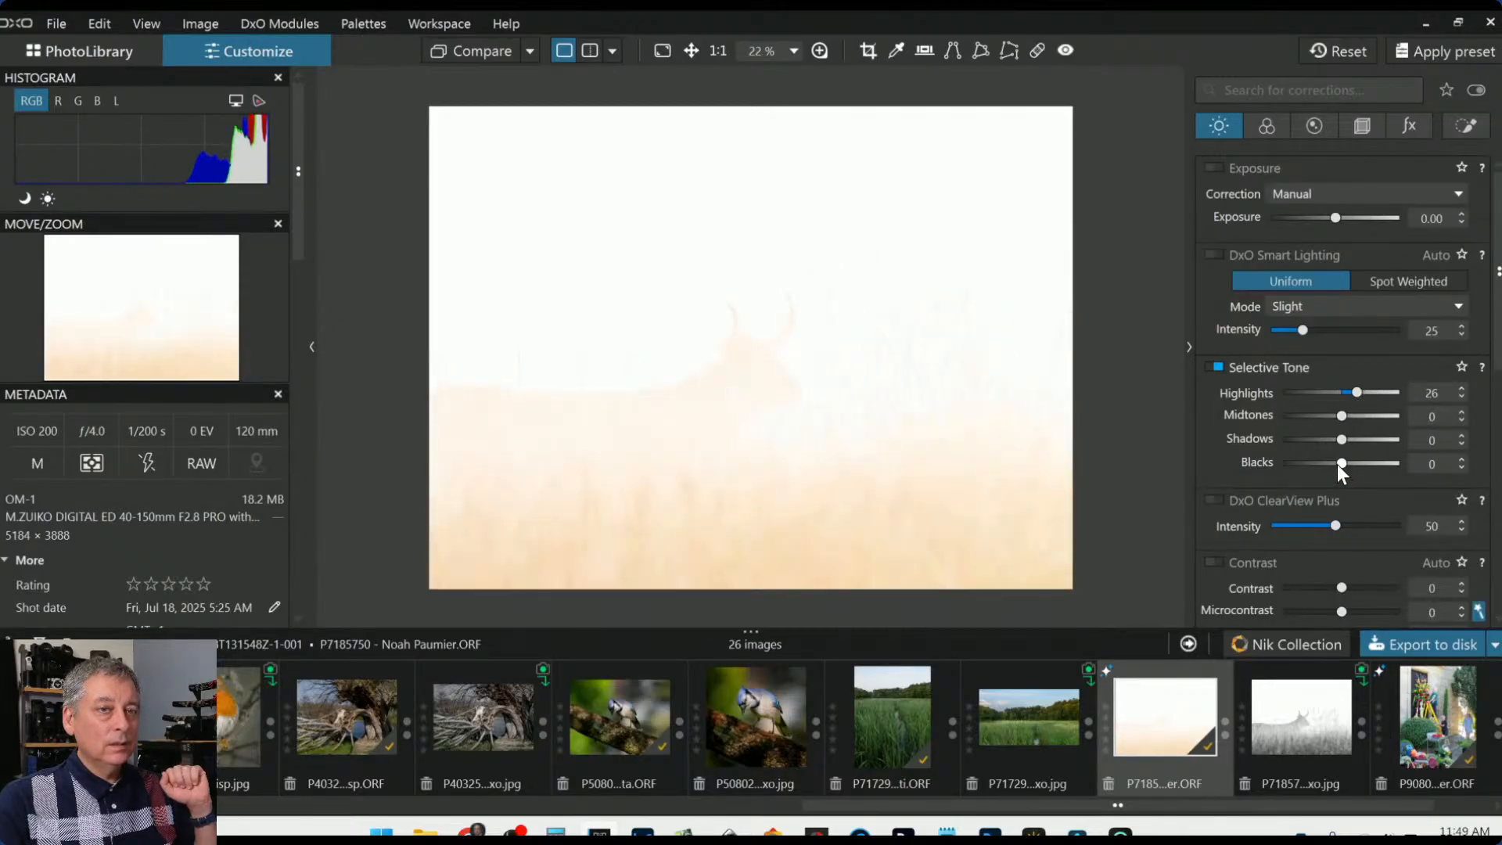
mouse_move(1336, 463)
left_mouse_down()
mouse_move(1292, 464)
mouse_move(1306, 466)
left_mouse_up()
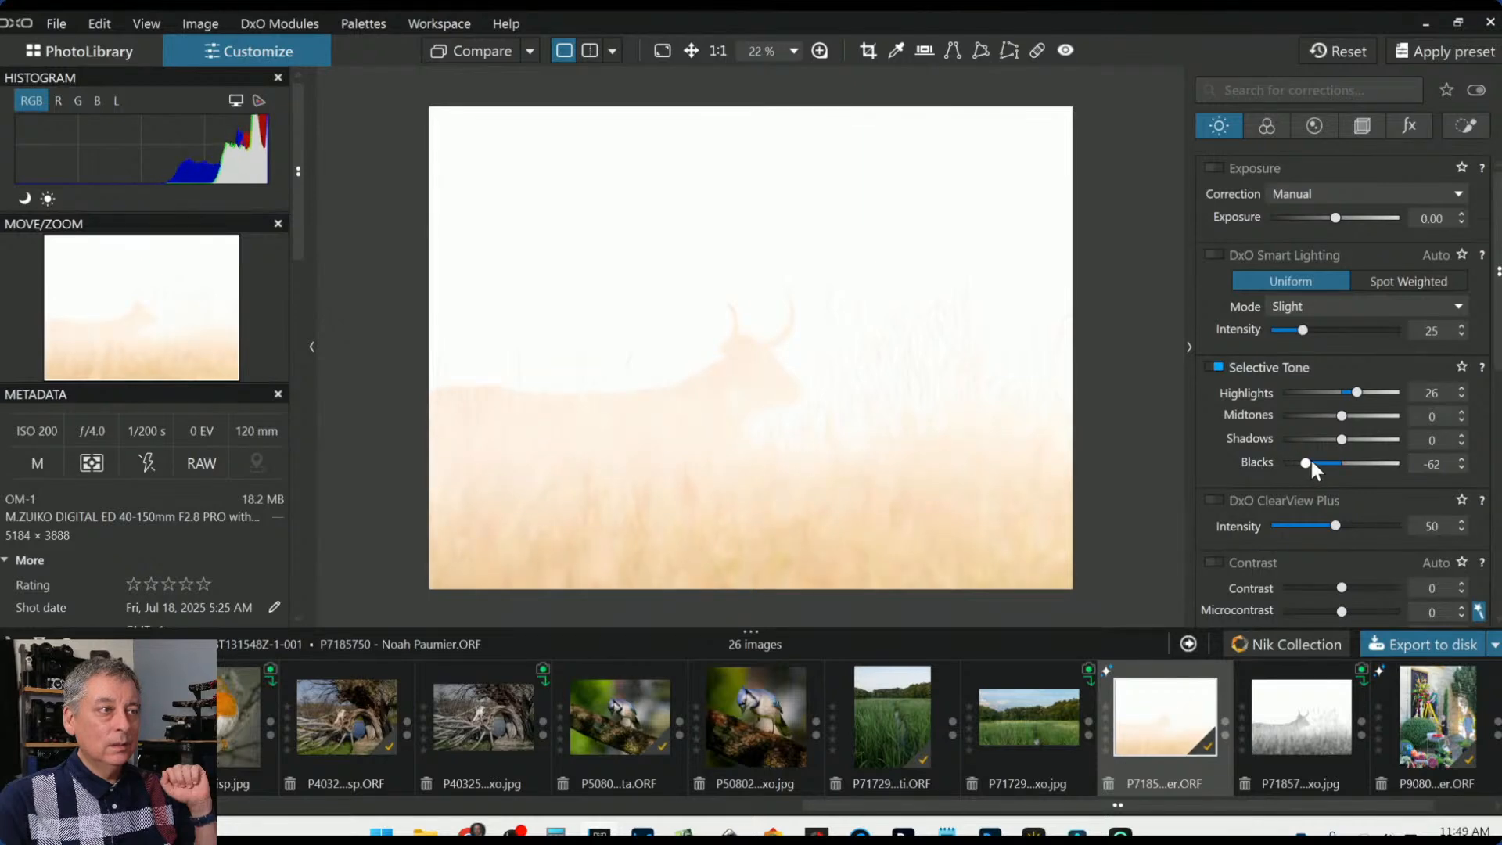
left_click_drag(1358, 393, 1353, 392)
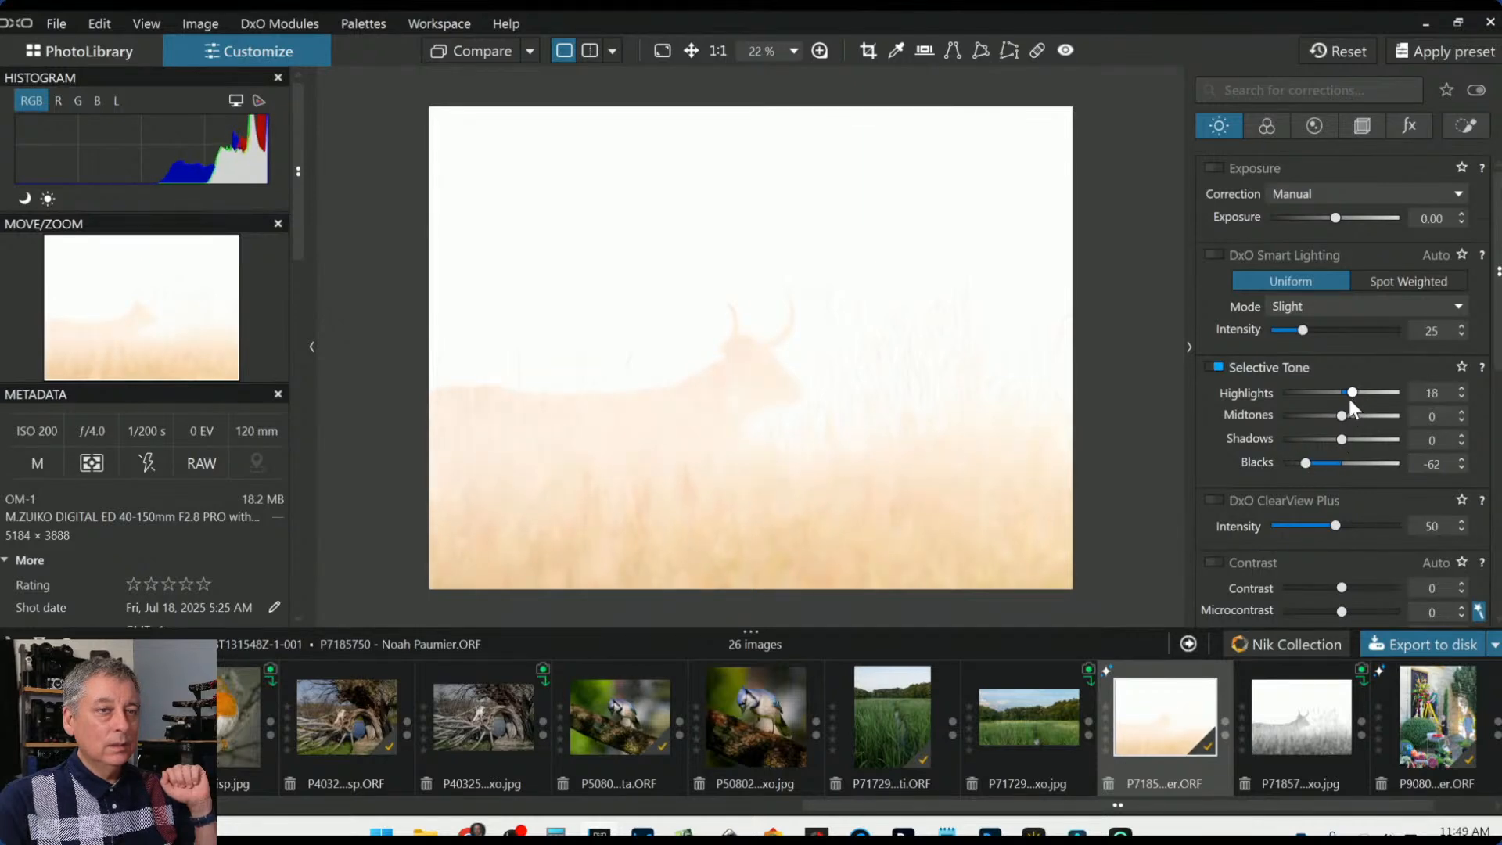
double_click(1350, 392)
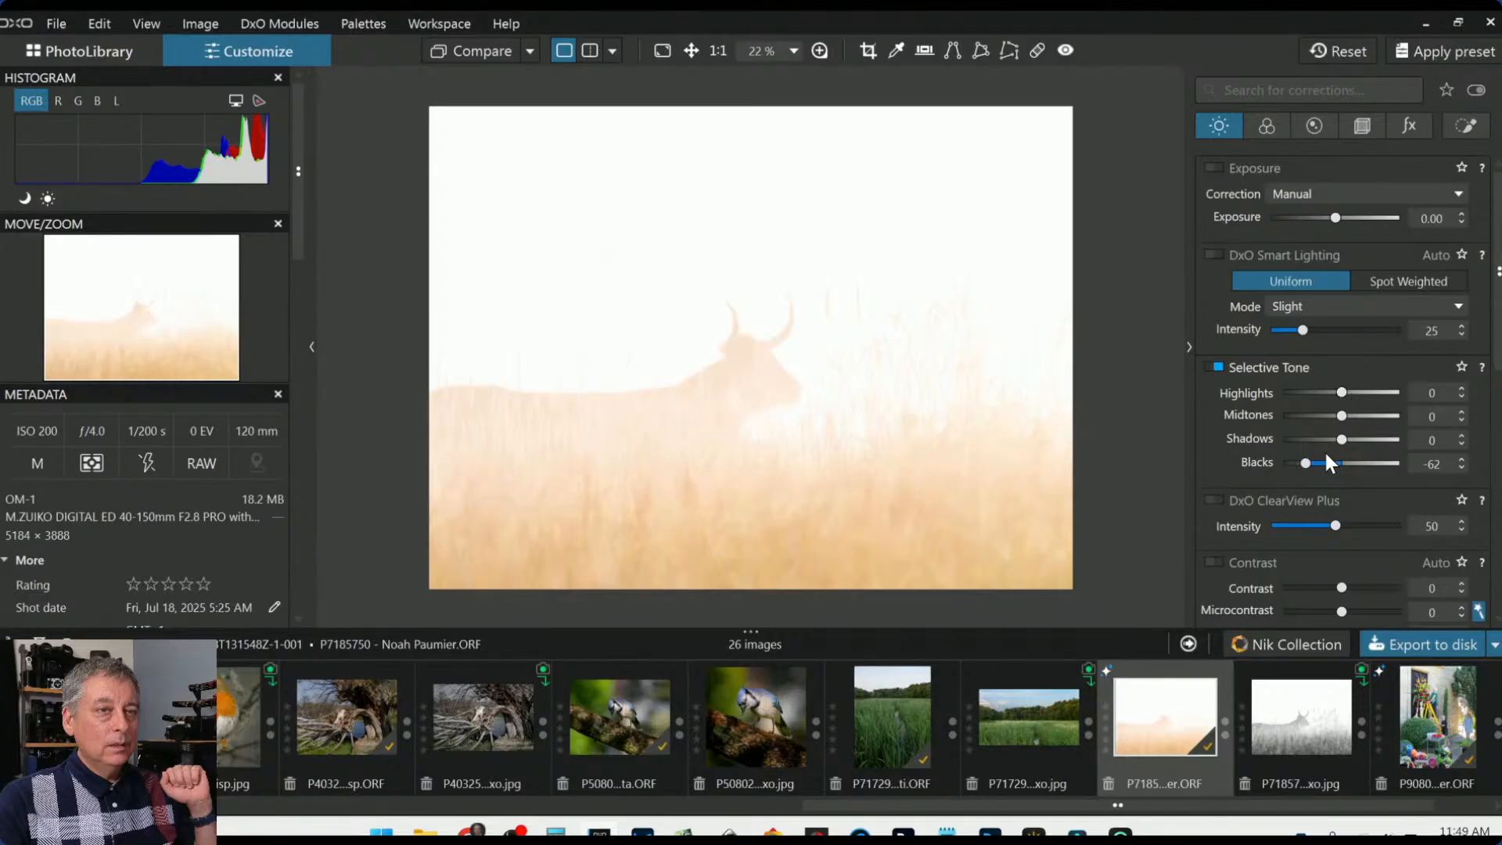
left_click(1306, 464)
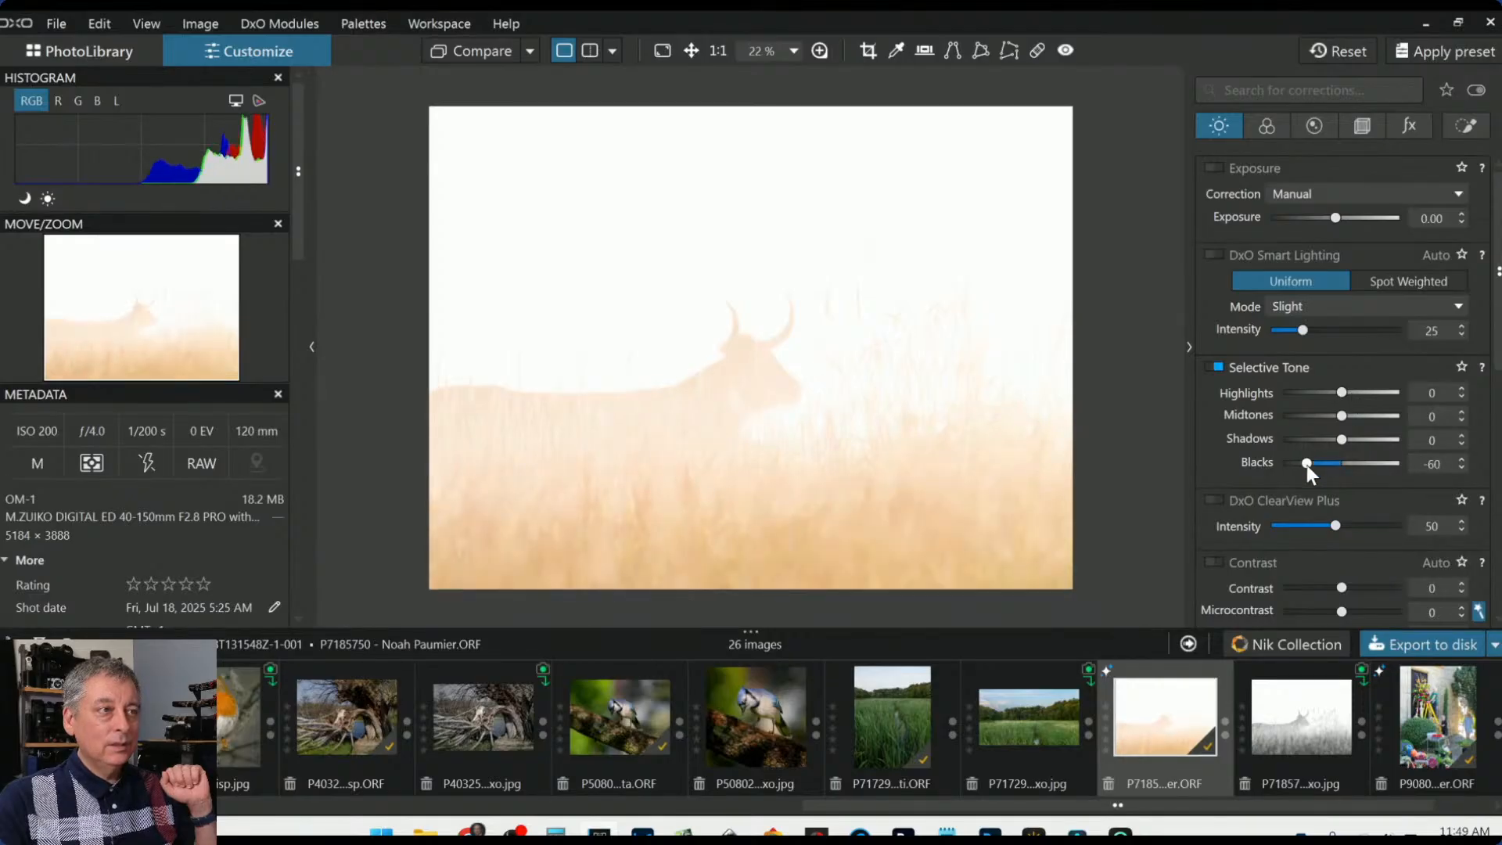
left_click_drag(1302, 464, 1292, 464)
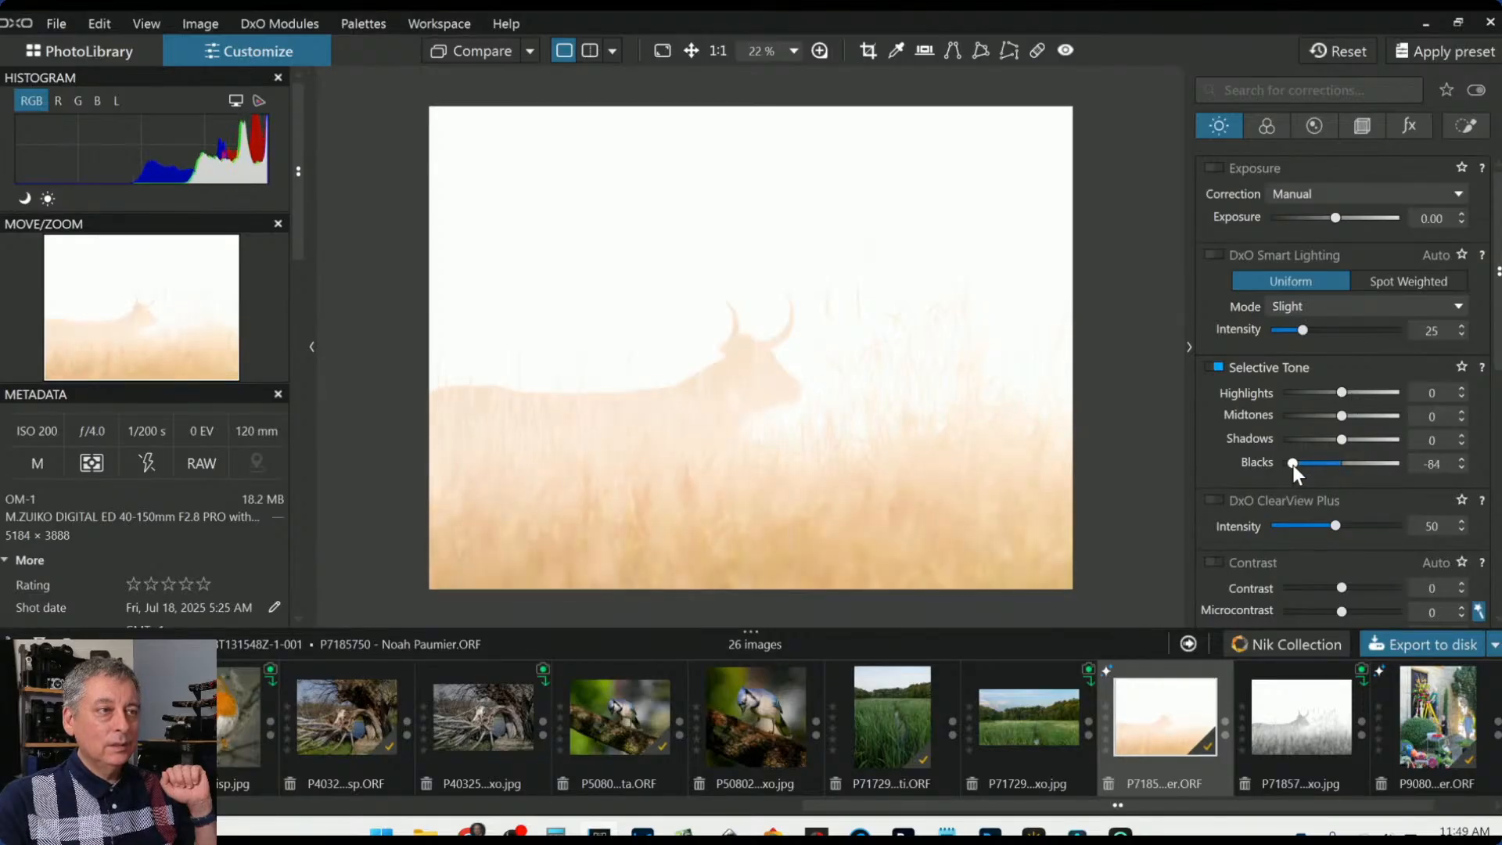
Place a local control point just in front of the cow's face and enlarge its circle to nearly the photo's full height
left_click(1461, 133)
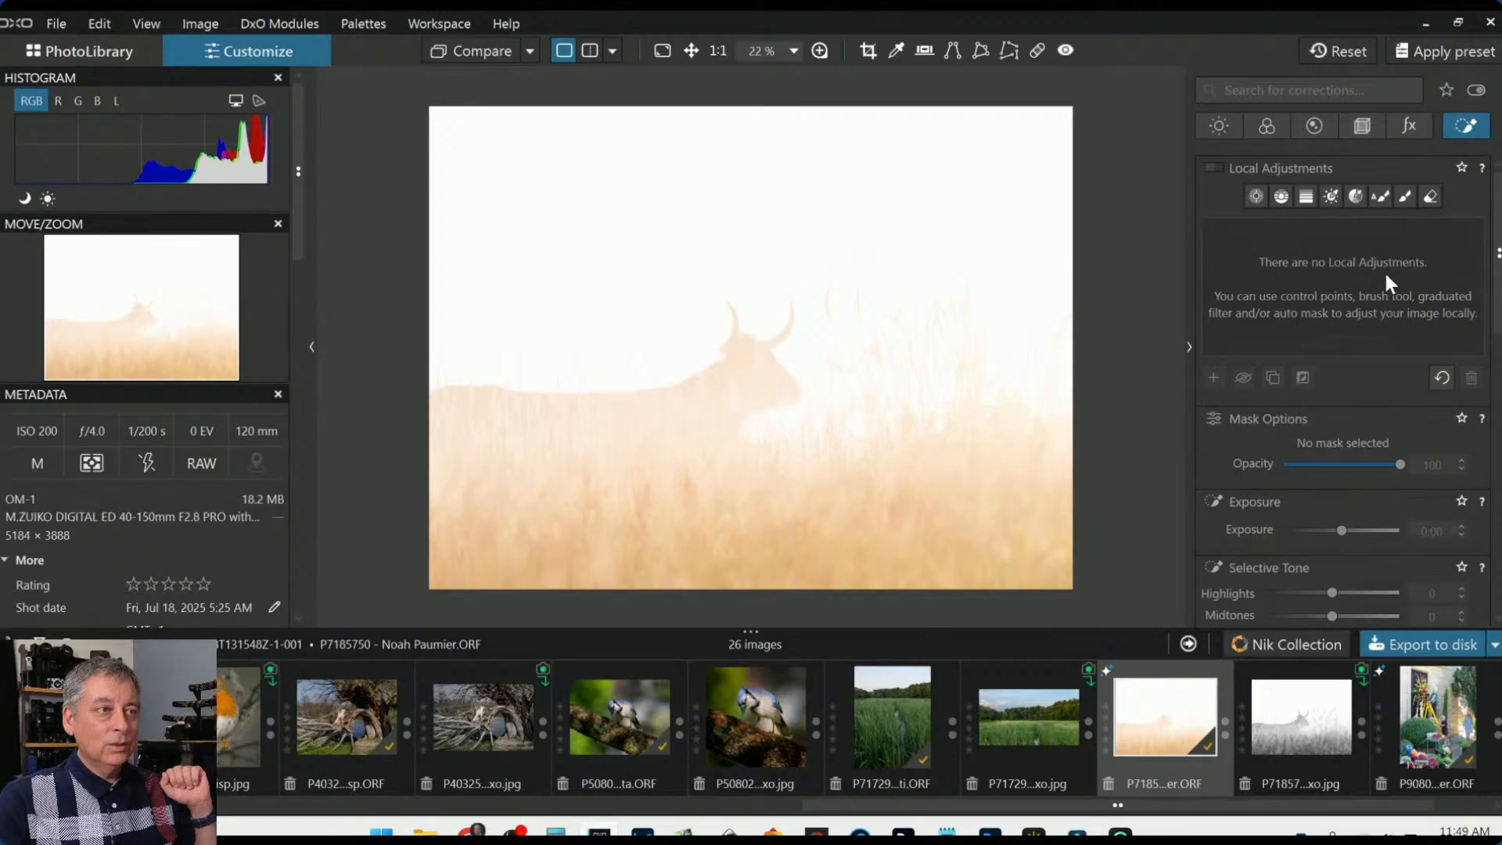
left_click(1256, 197)
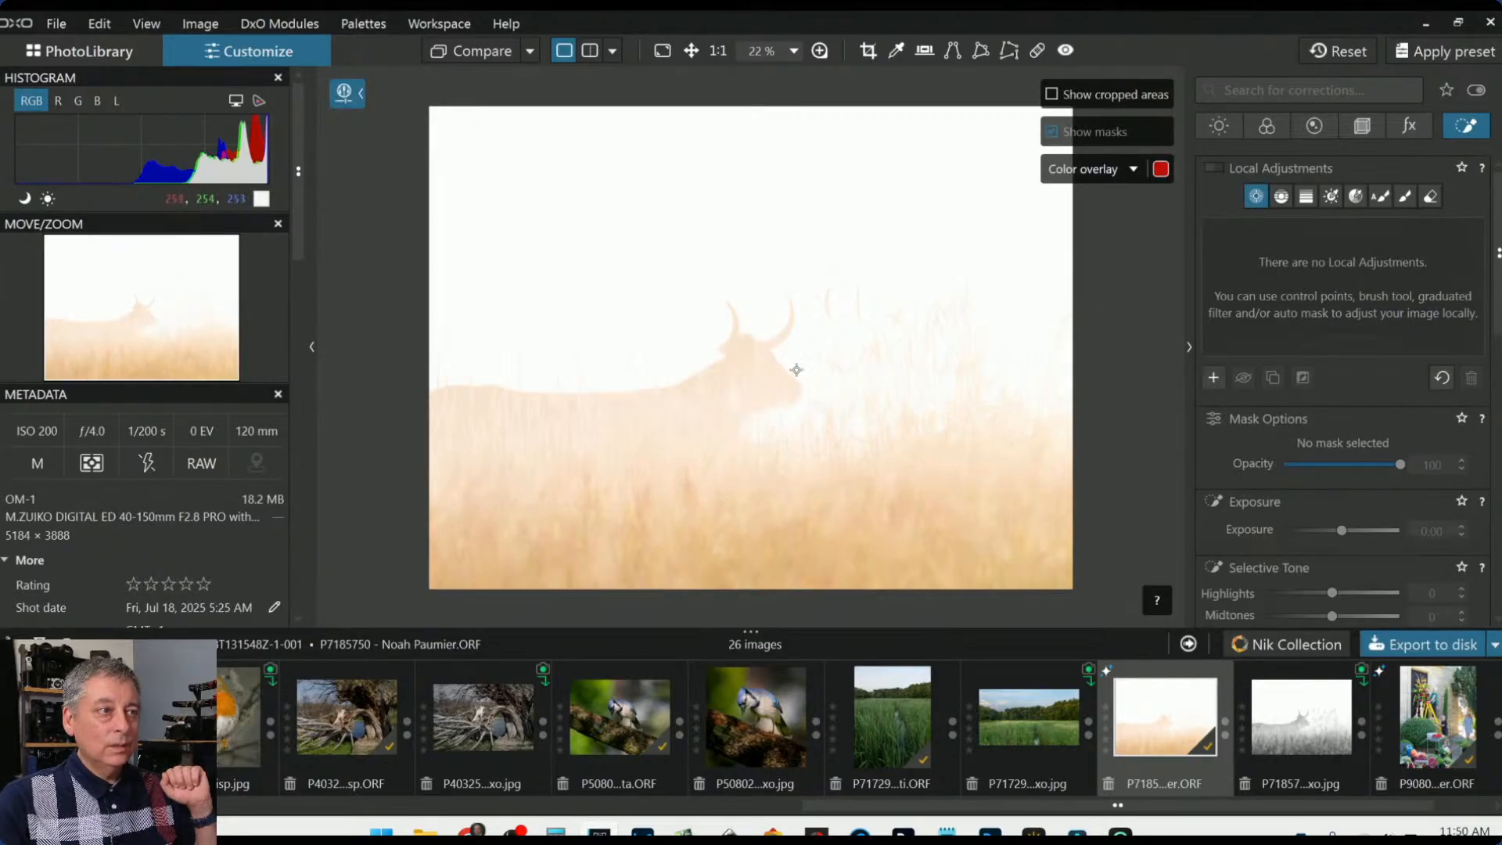
left_click(797, 365)
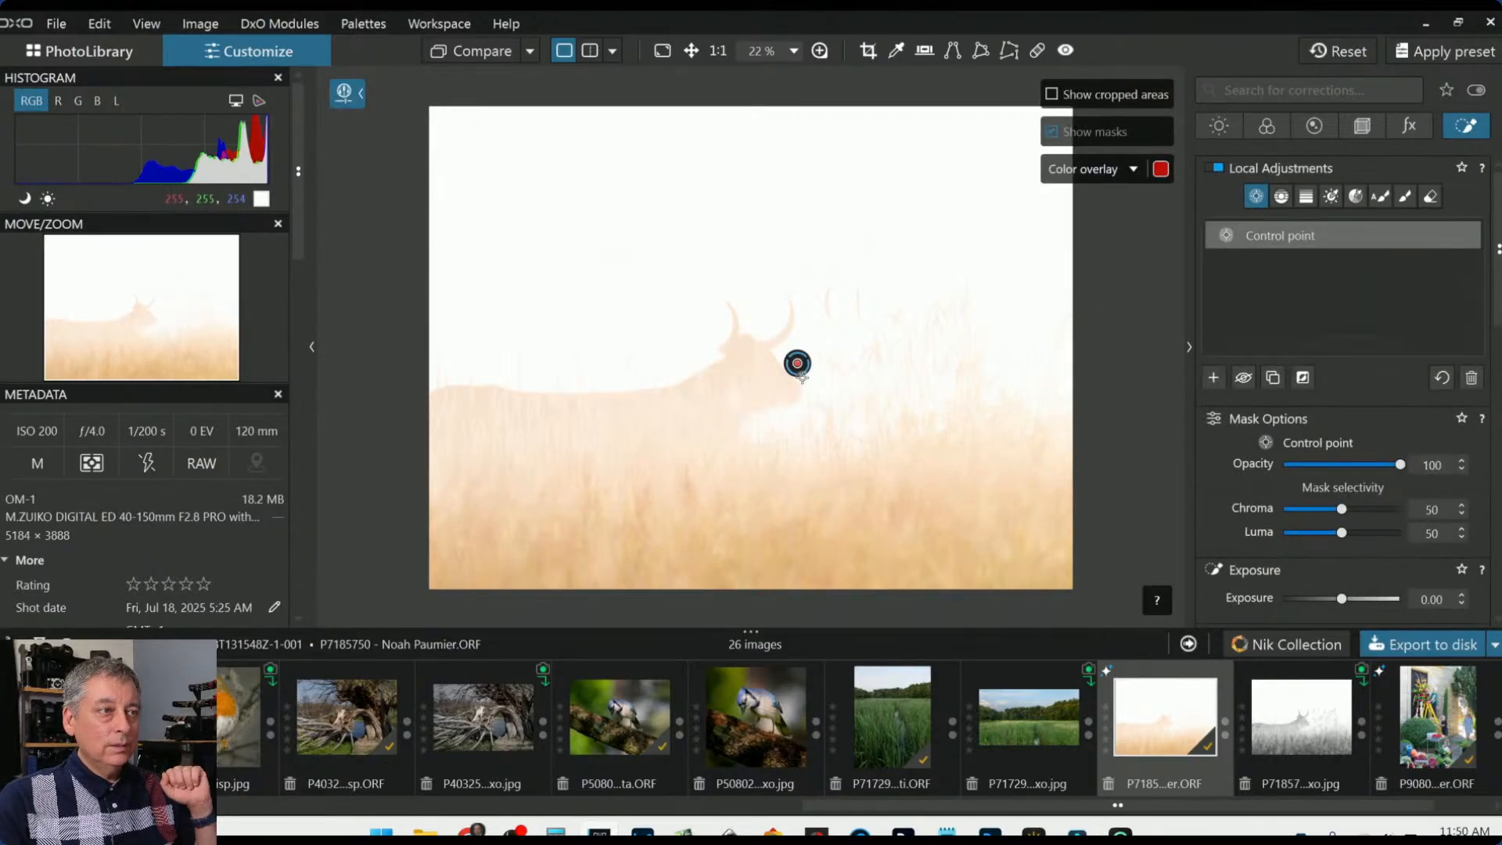
scroll(804, 378, "up", 5)
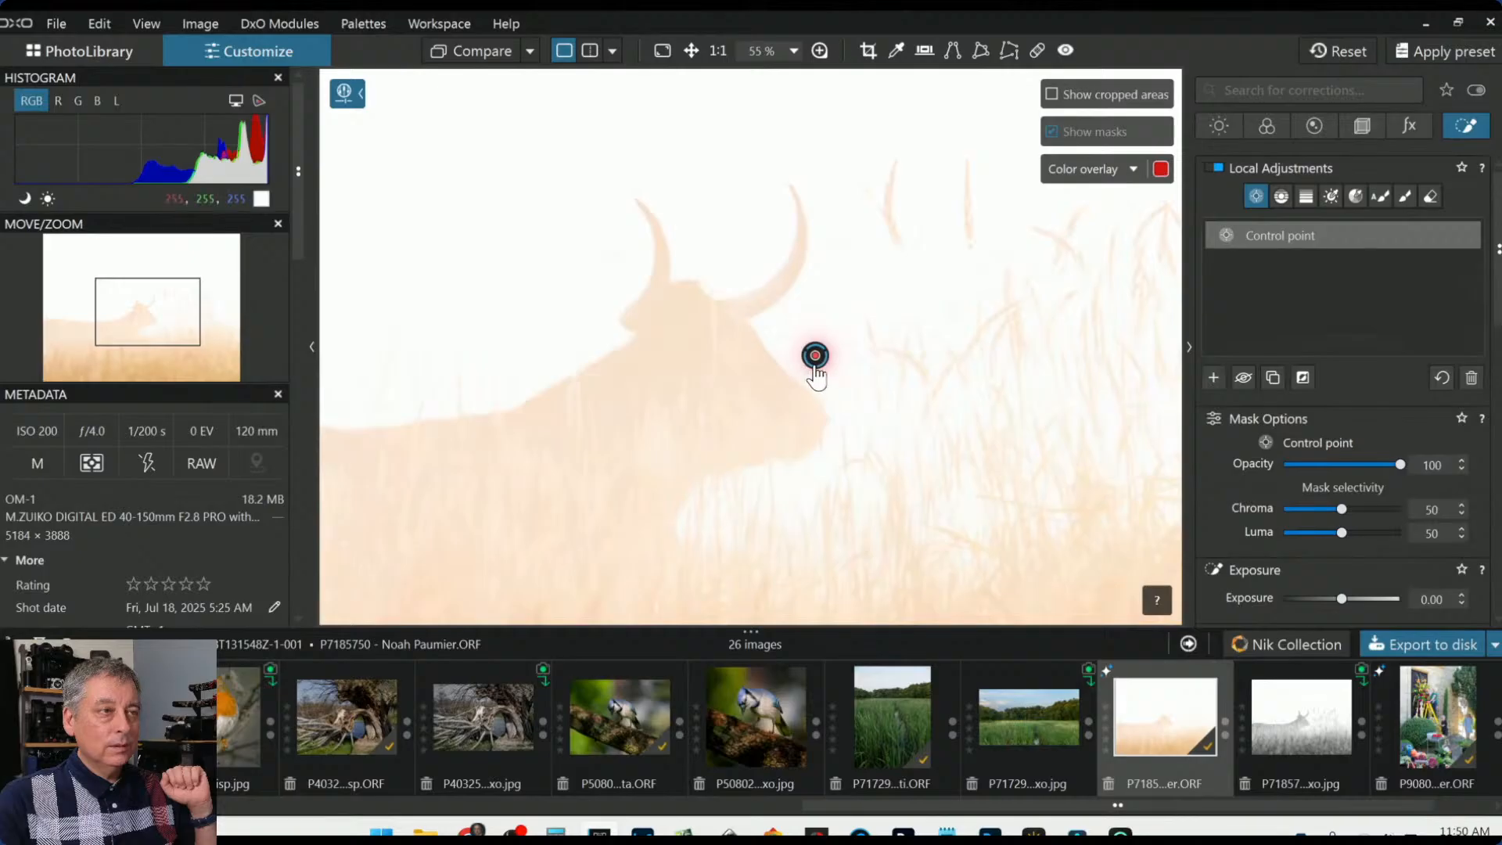
scroll(815, 367, "up", 5)
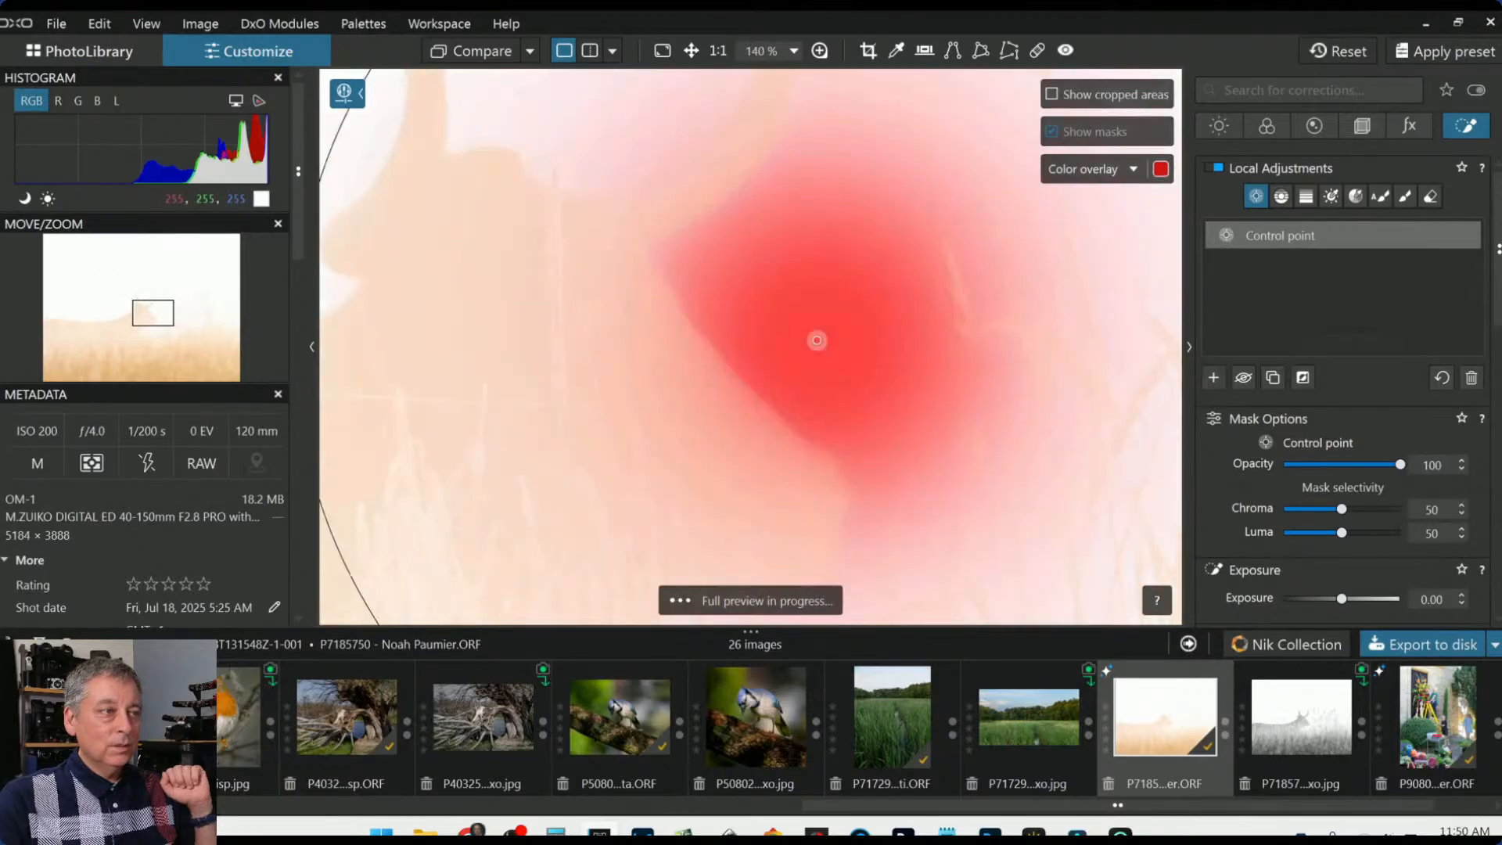
scroll(818, 339, "down", 8)
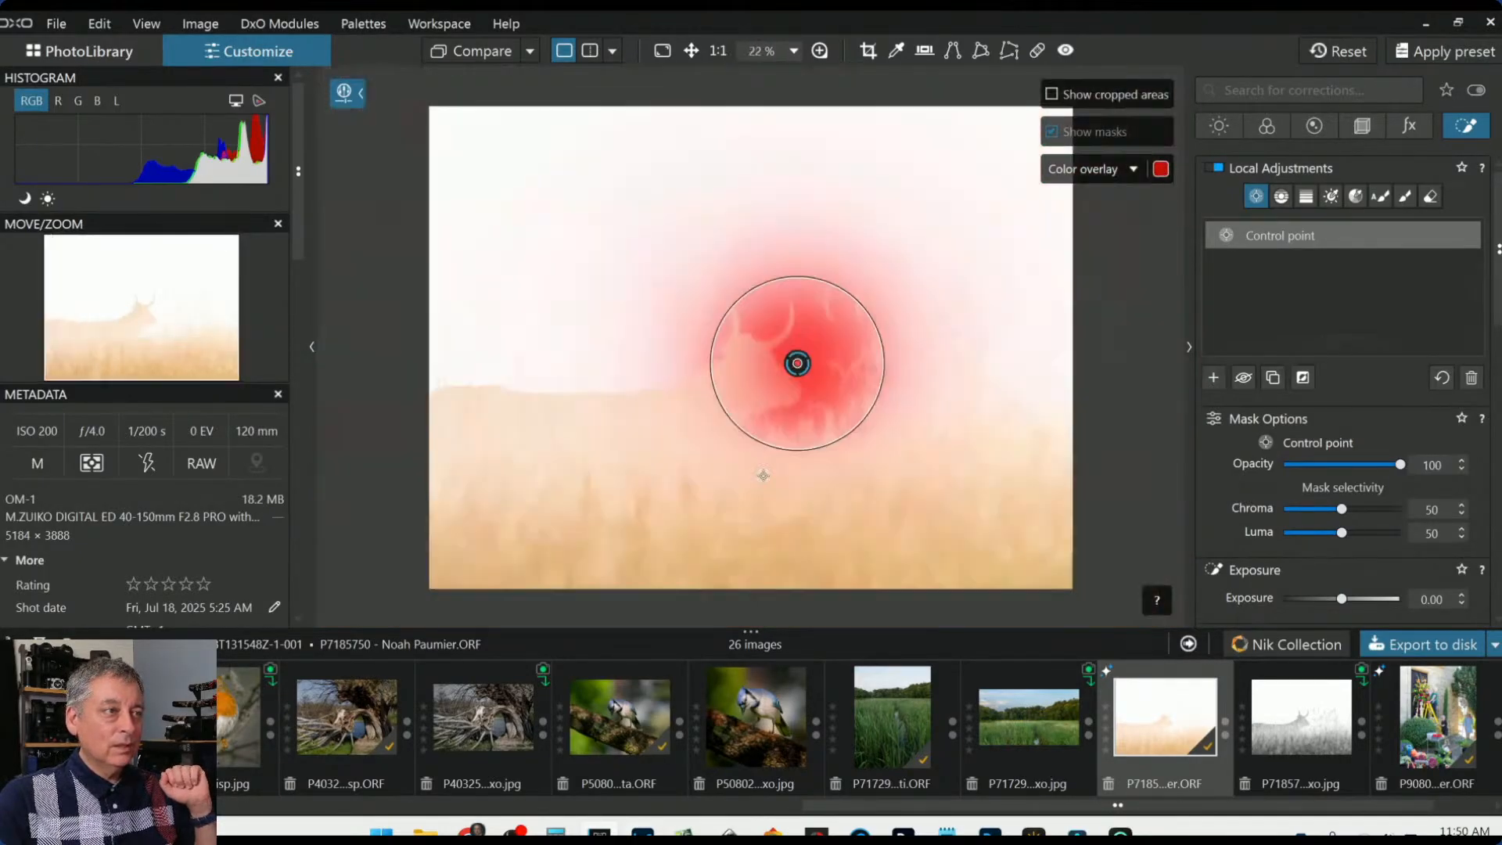
left_click_drag(768, 443, 711, 561)
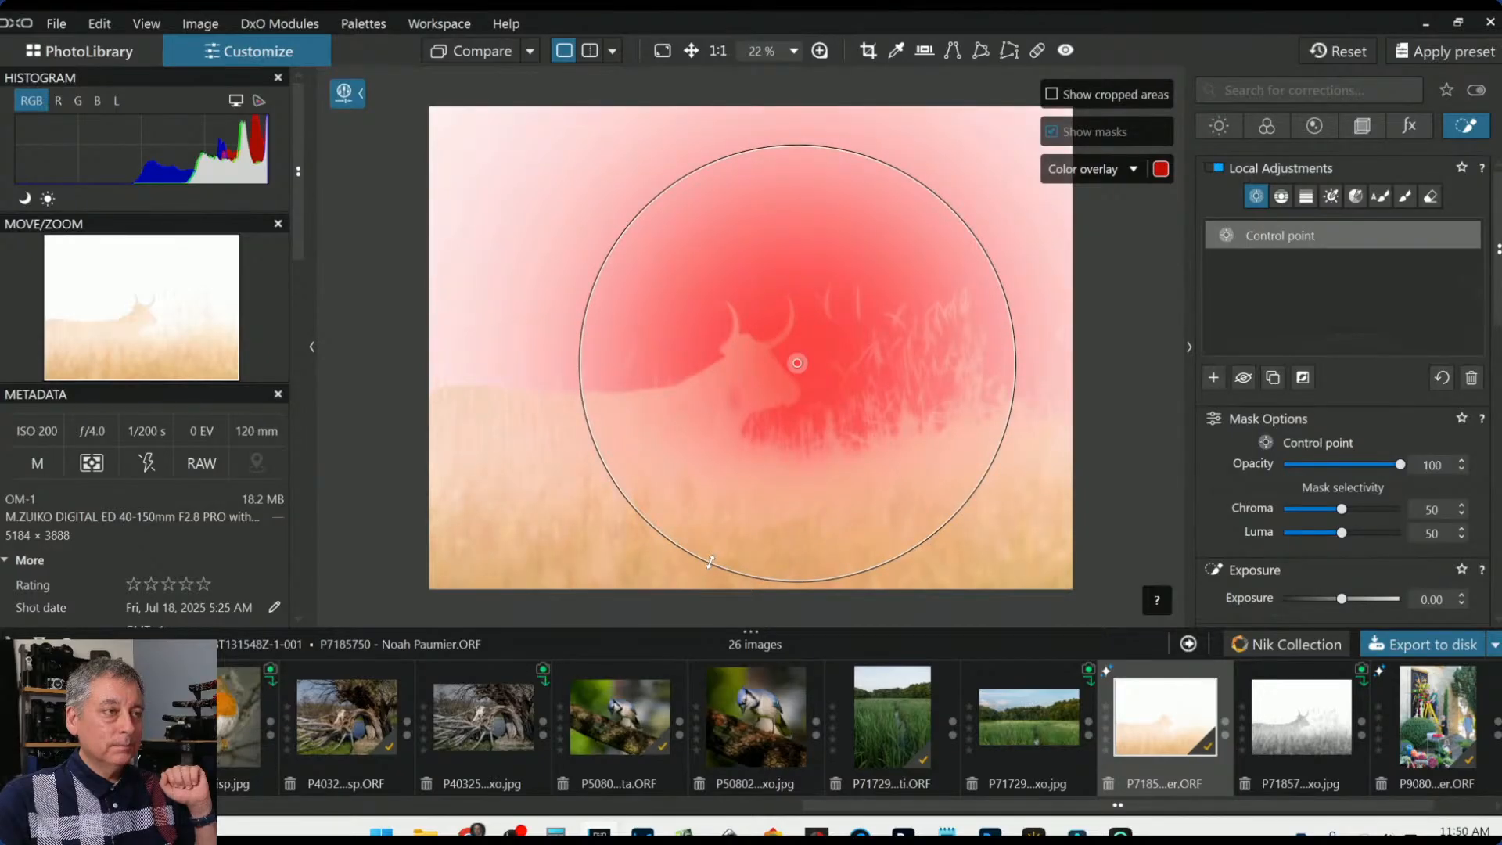
Invert the control point's mask and lower its local exposure to -2.36
left_click(1302, 378)
scroll(1317, 466, "down", 2)
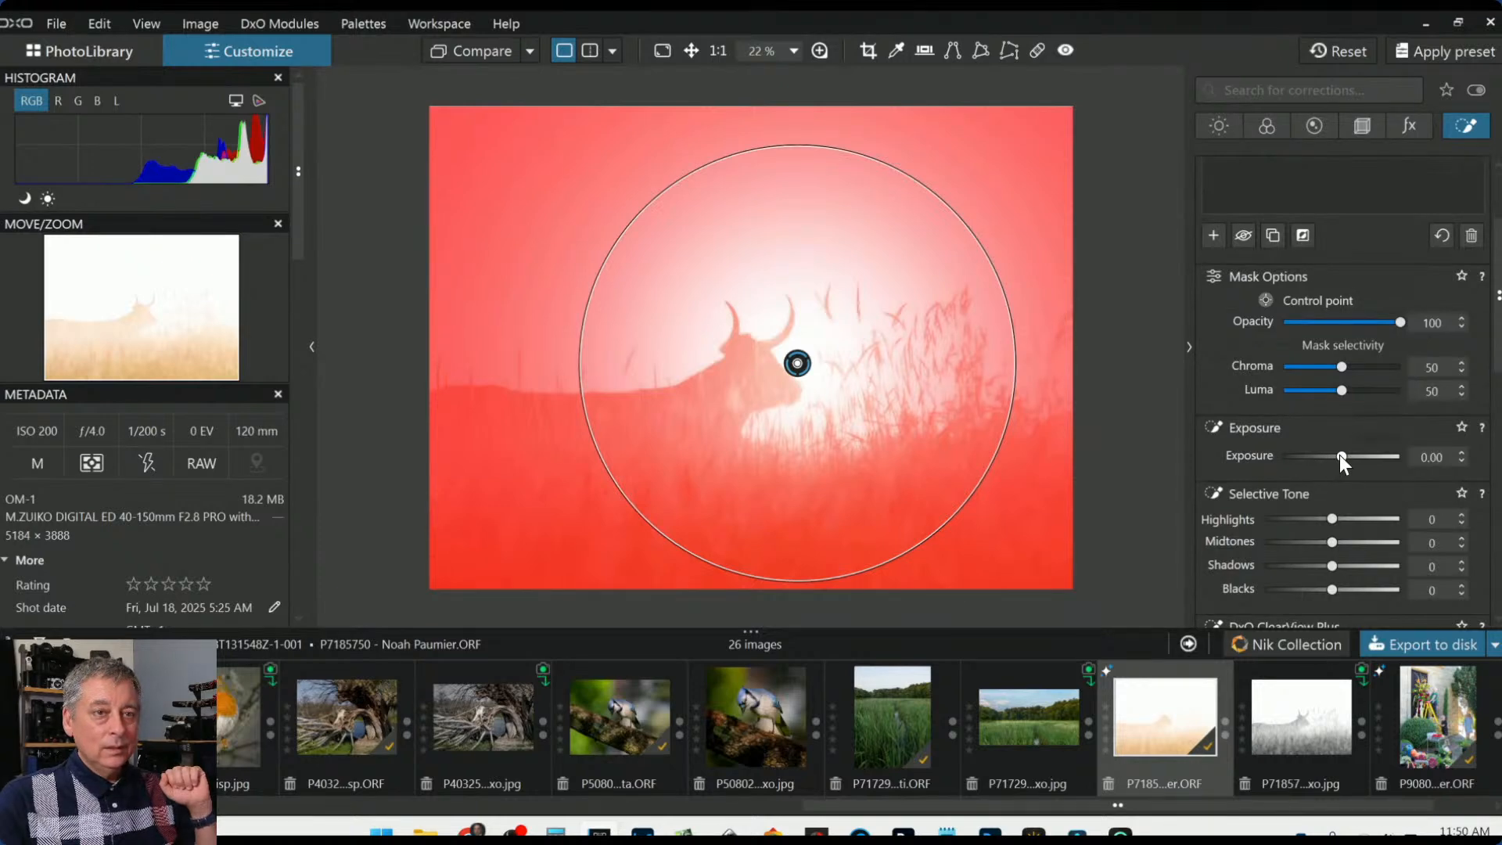
left_click_drag(1339, 454, 1307, 452)
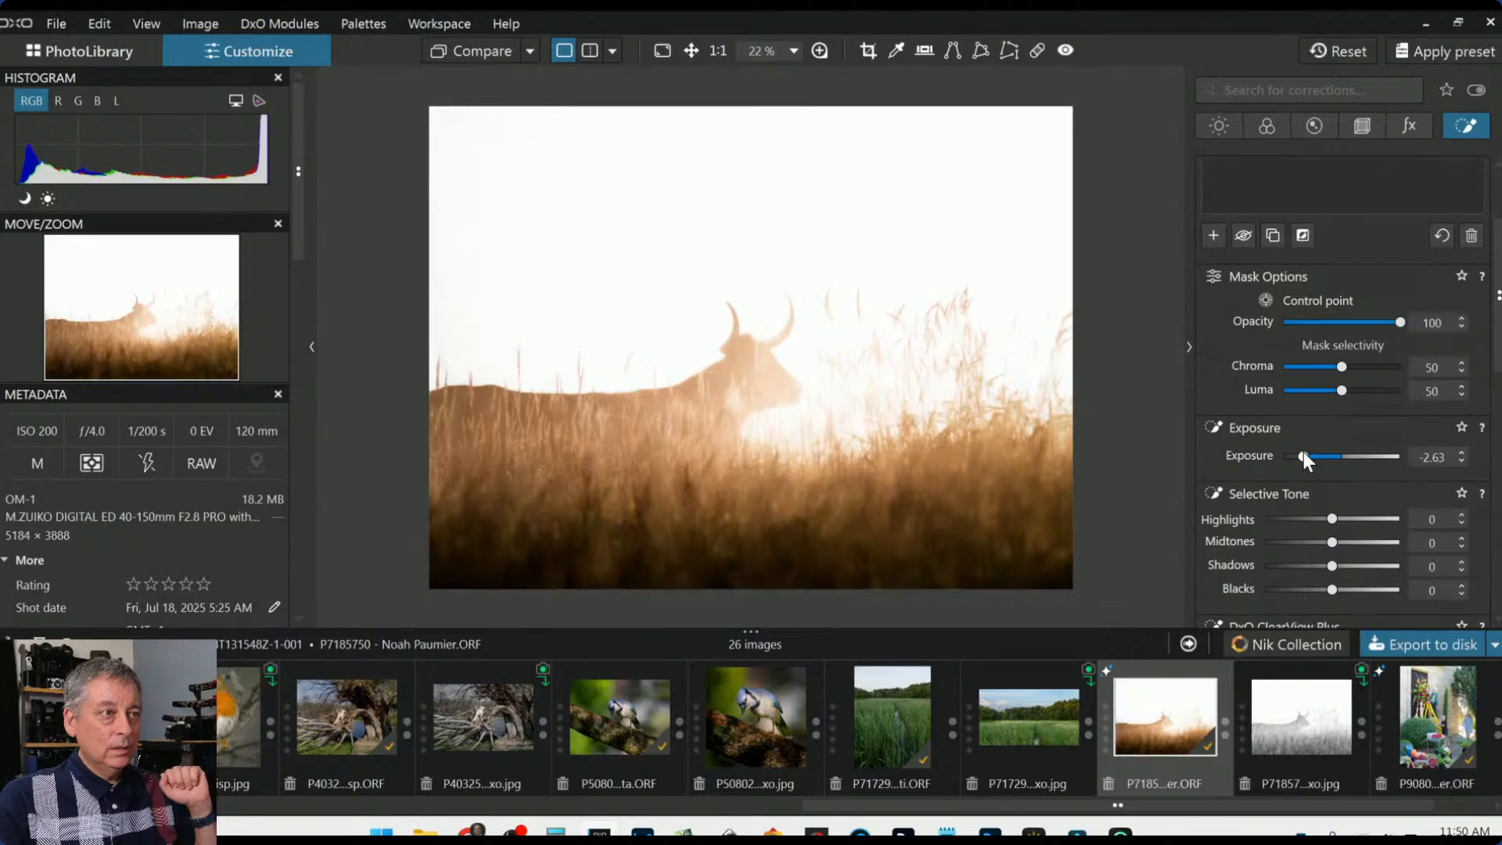
left_click_drag(1303, 453, 1307, 452)
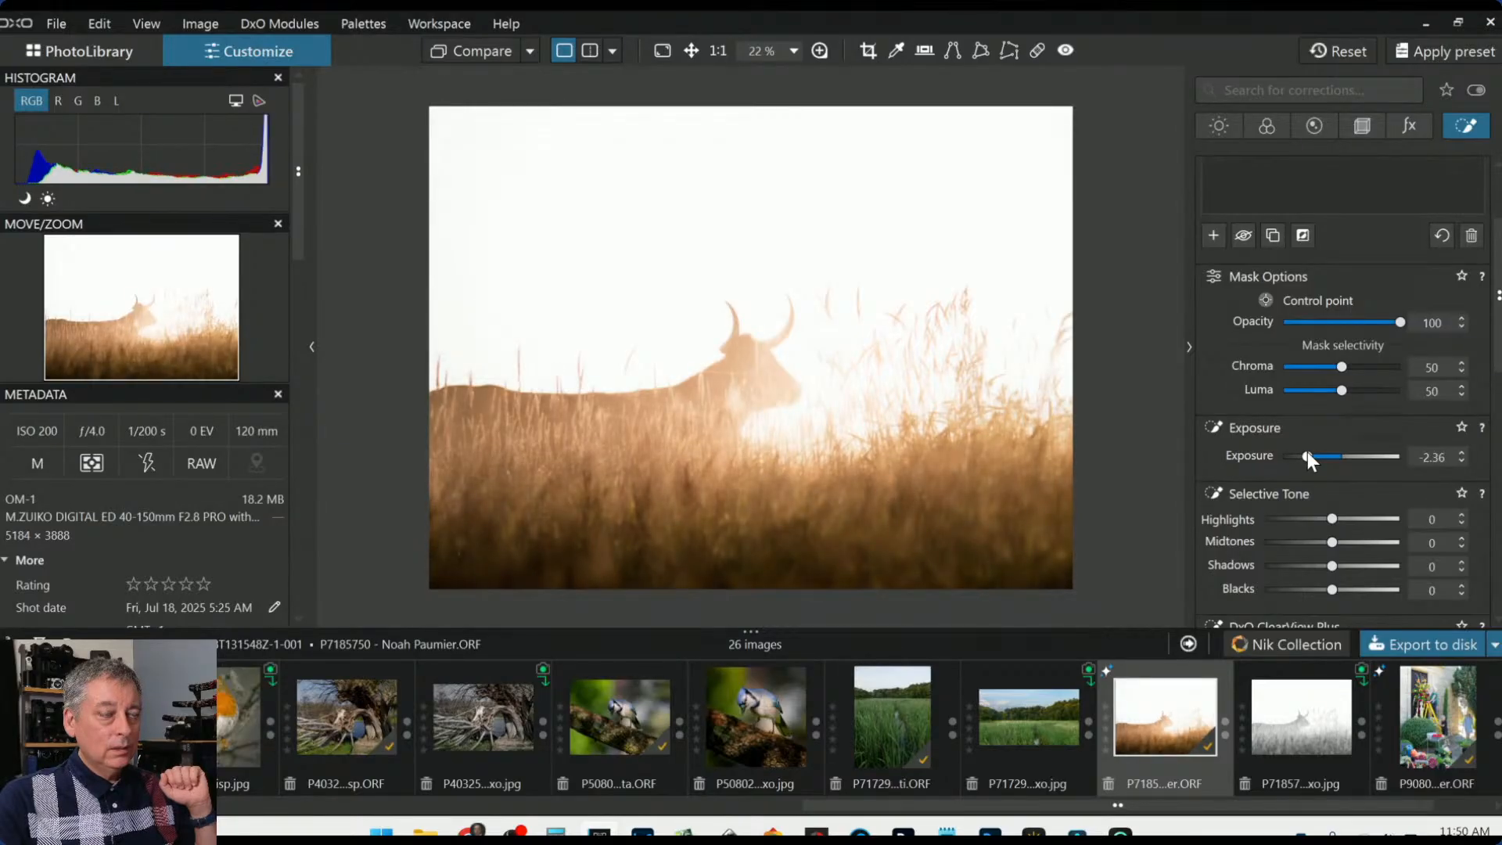
Shift the control point slightly down toward the grass and set its exposure to -2.29, Highlights to 35 and Midtones to 9
mouse_move(797, 362)
left_mouse_down()
mouse_move(809, 385)
mouse_move(807, 369)
left_mouse_up()
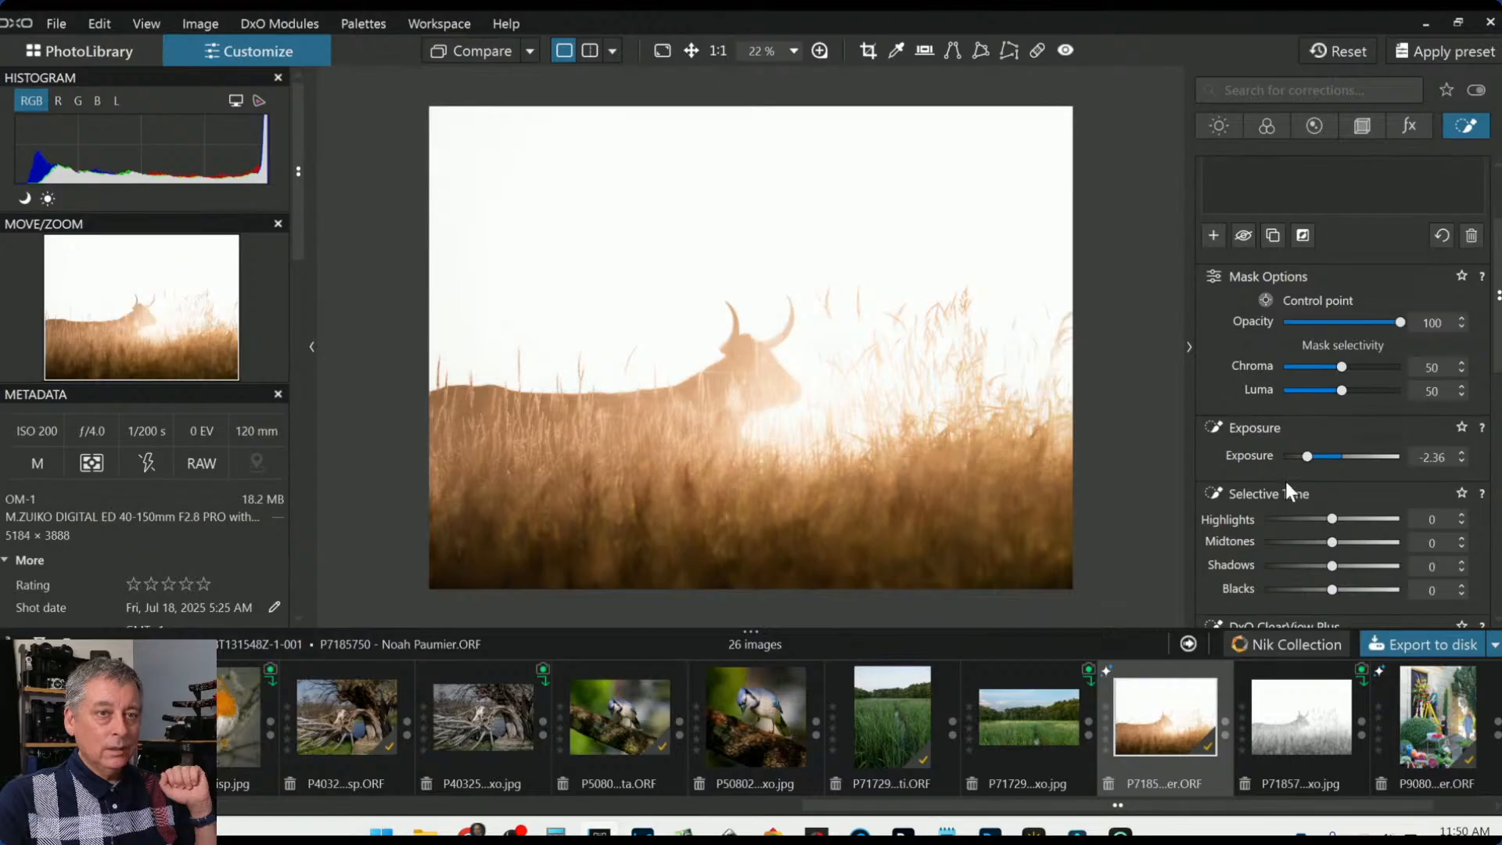
scroll(1283, 480, "down", 2)
scroll(1283, 480, "up", 2)
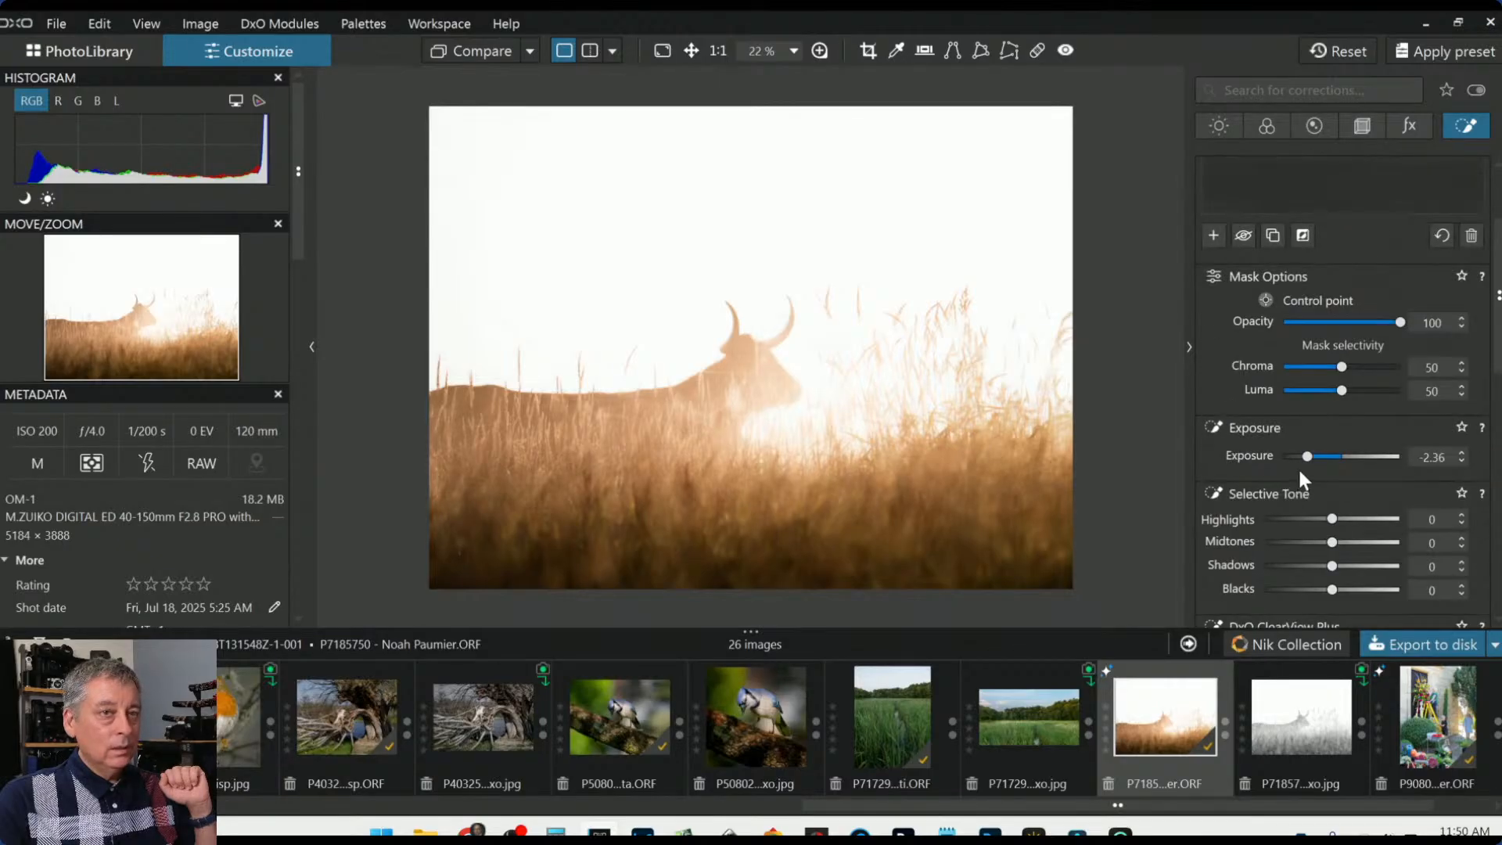
left_click_drag(1306, 458, 1312, 458)
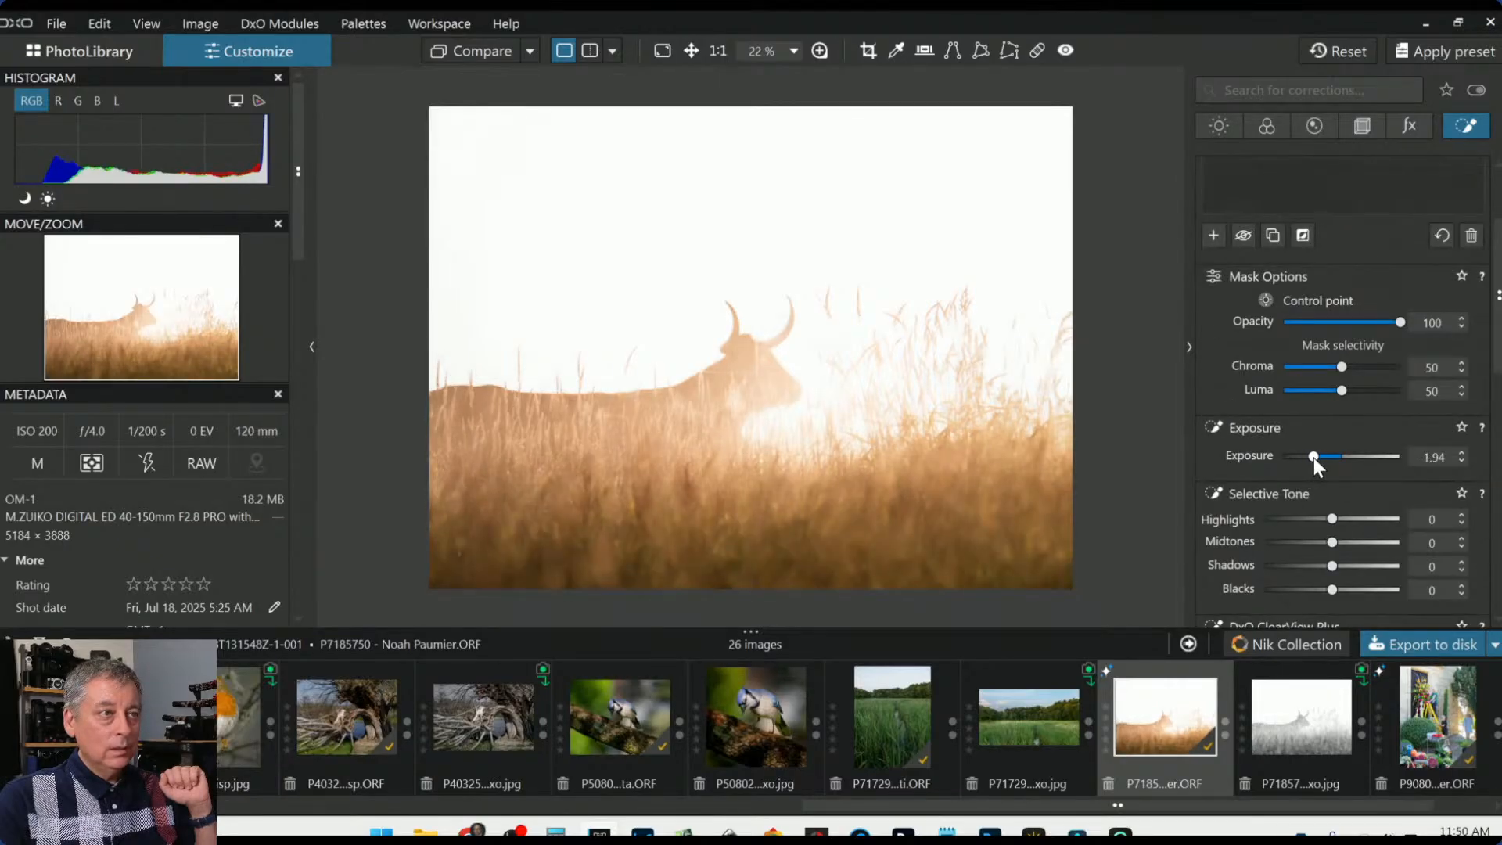
mouse_move(1332, 519)
left_mouse_down()
mouse_move(1356, 516)
mouse_move(1339, 542)
left_mouse_up()
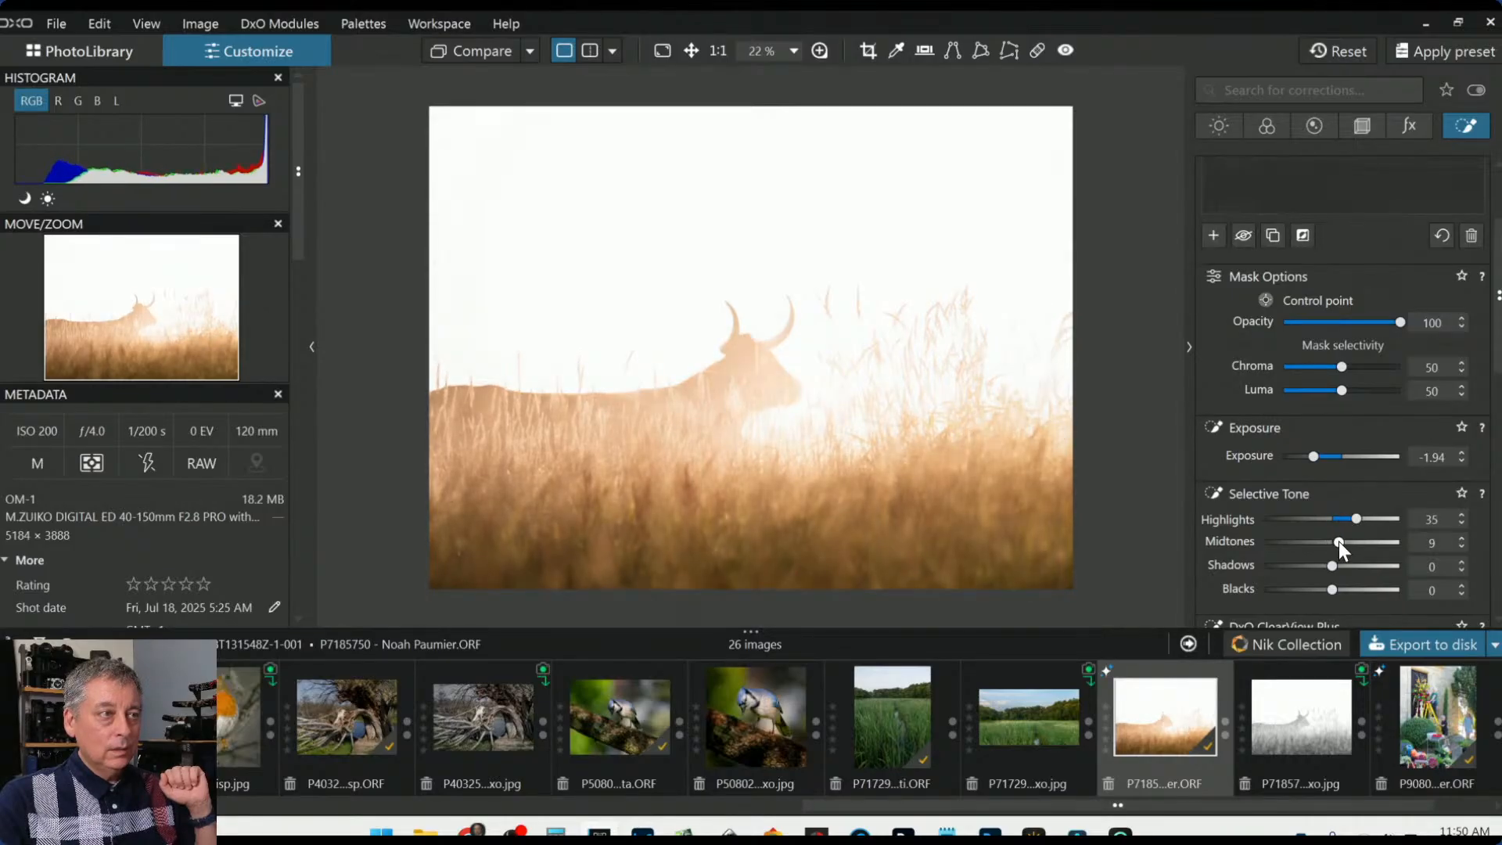
left_click_drag(1312, 457, 1307, 456)
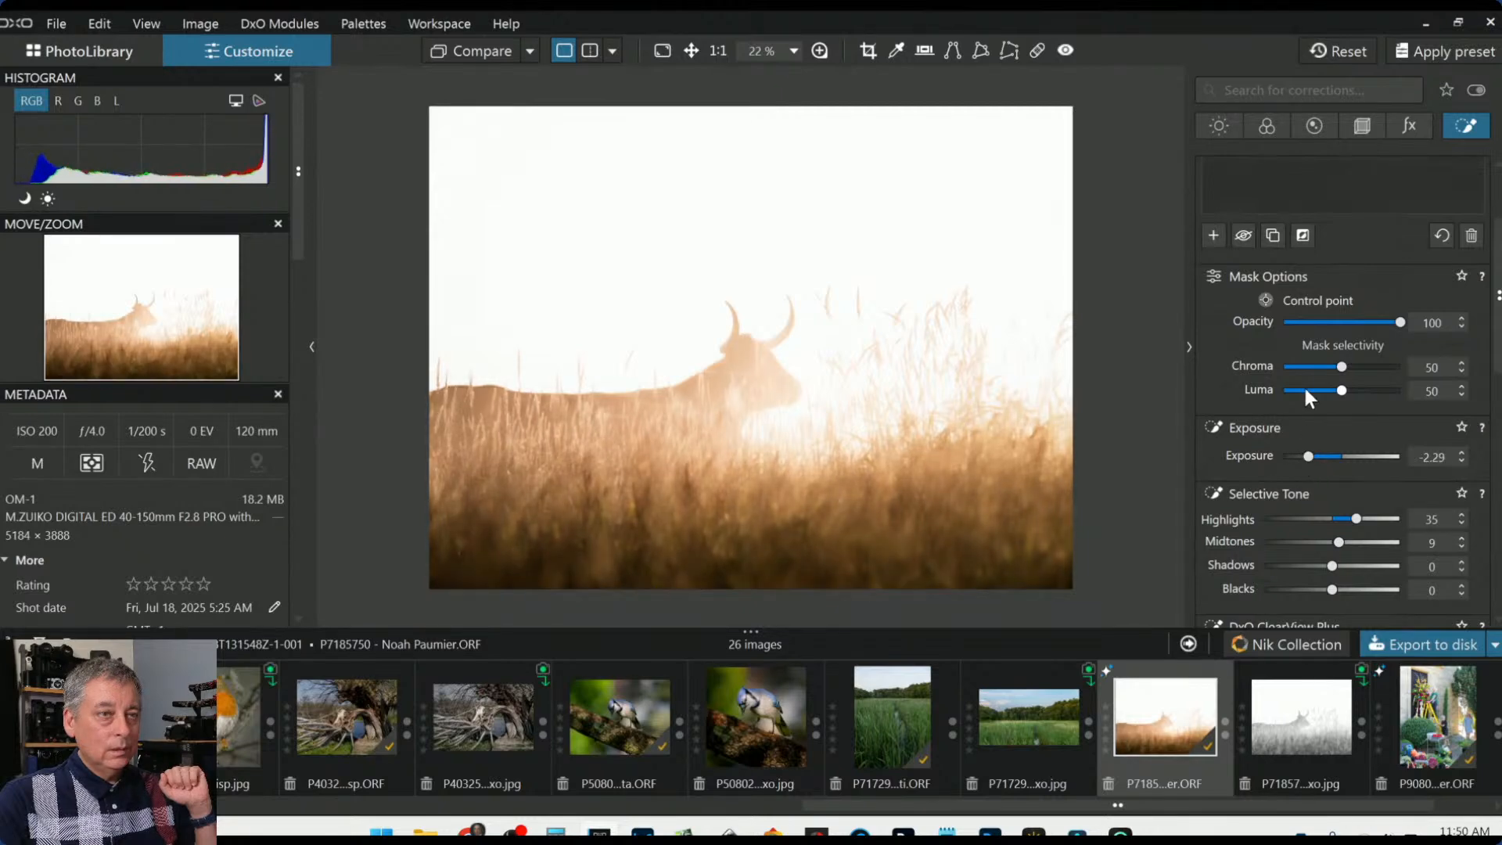
Set the mask selectivity to Chroma 23 and Luma 20, then check the mask overlay and hide it
left_click_drag(1341, 366, 1307, 391)
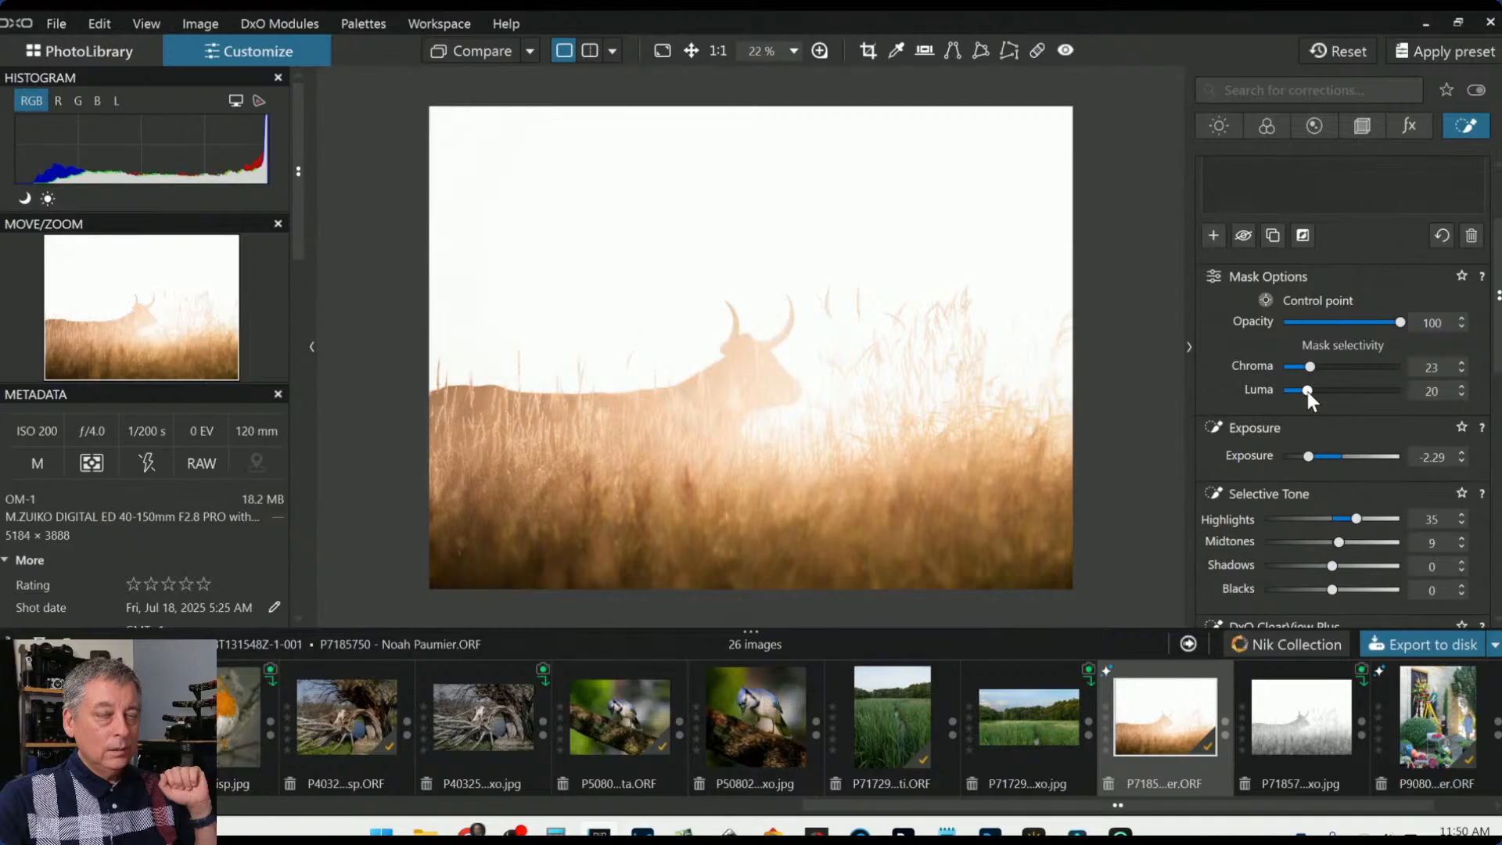
left_click(1051, 131)
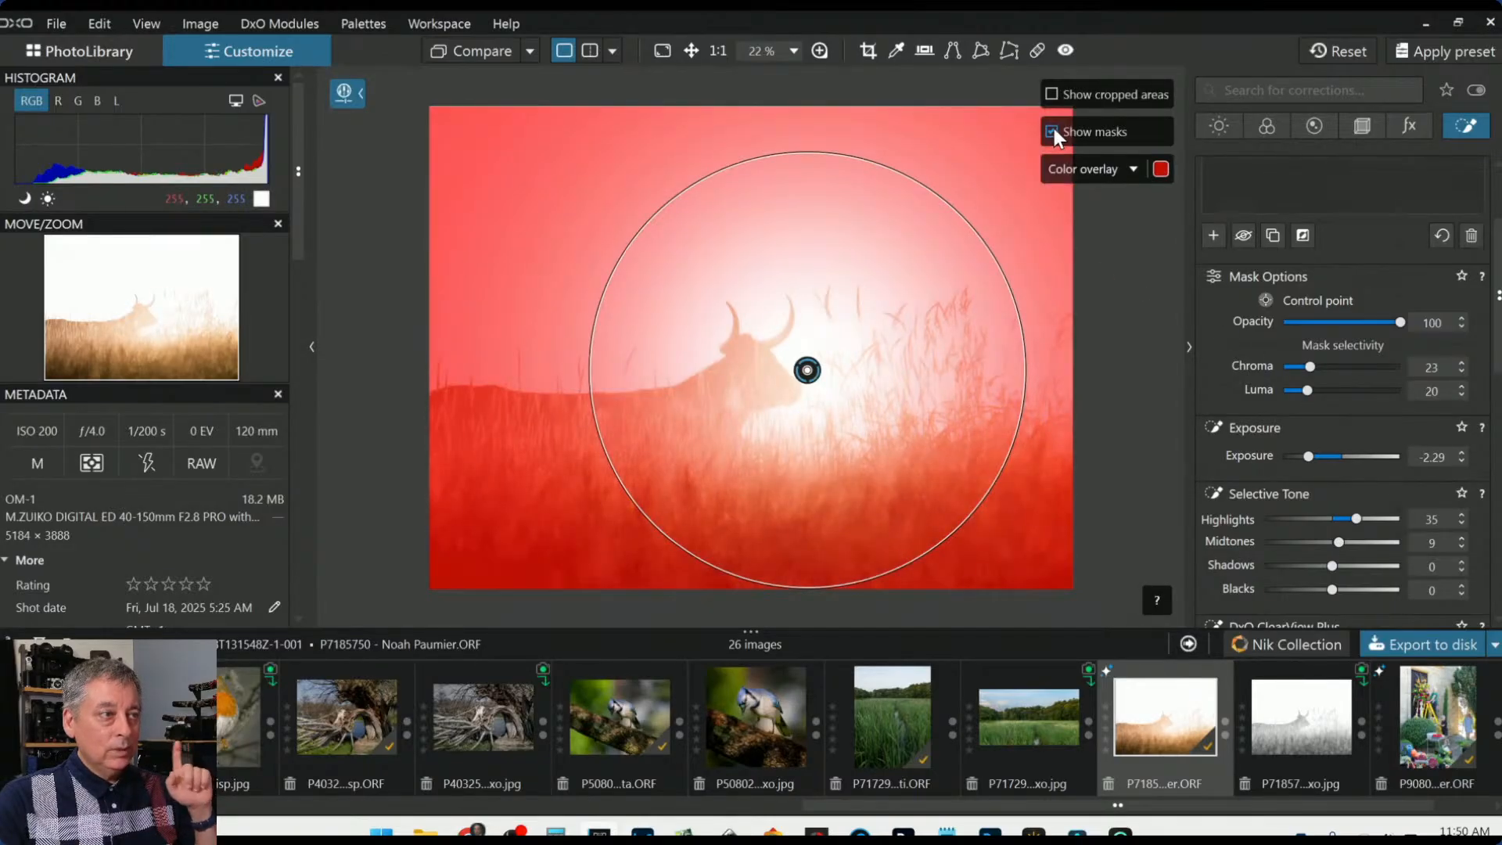
left_click(1052, 129)
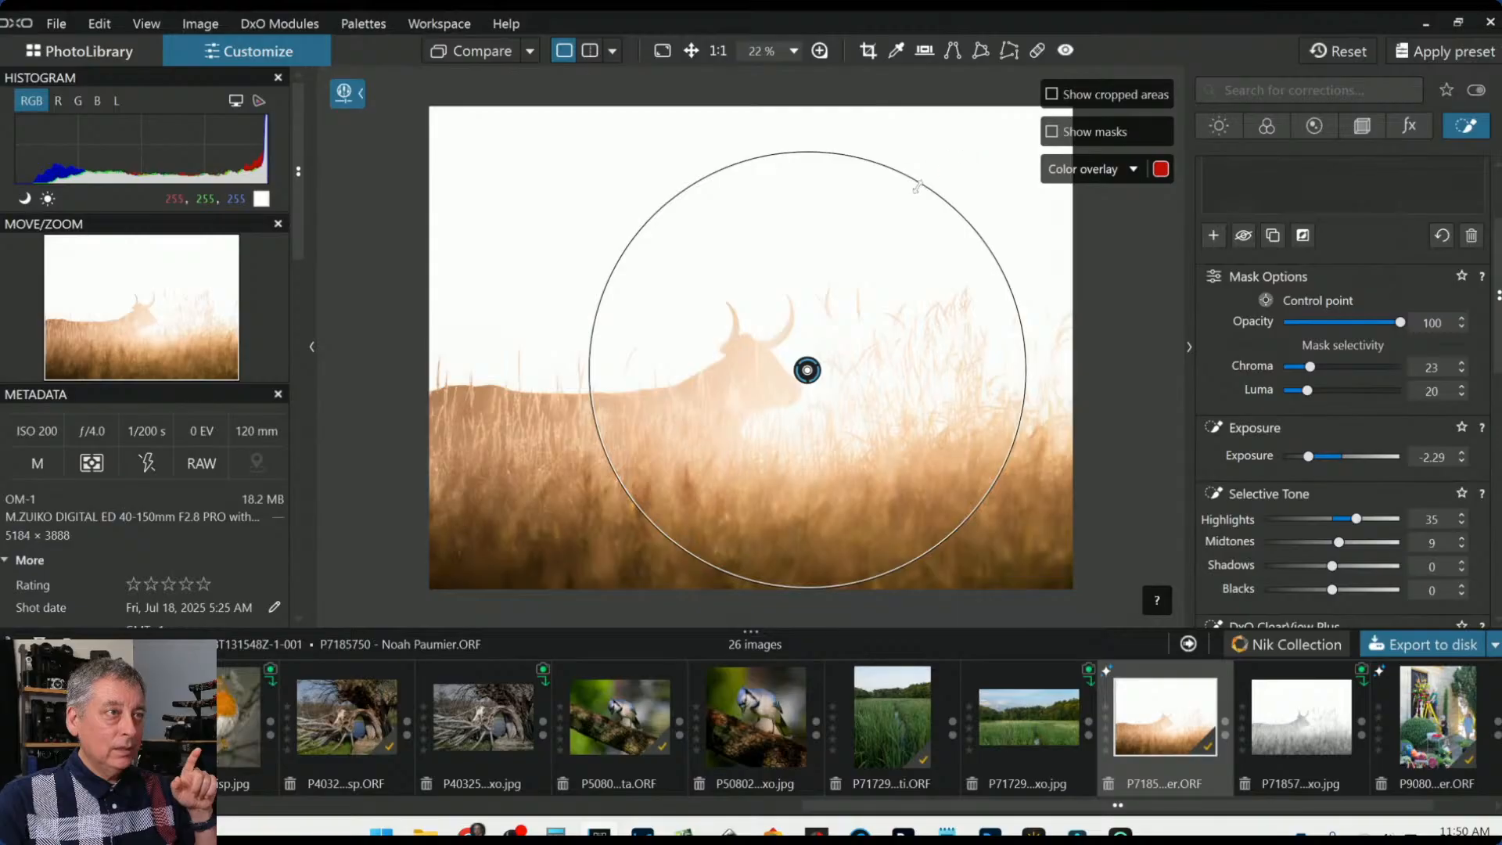
Reduce the mask's Chroma and Luma selectivity to 0 and its local exposure to -4.00
left_click_drag(1306, 390, 1265, 386)
left_click_drag(1306, 458, 1289, 457)
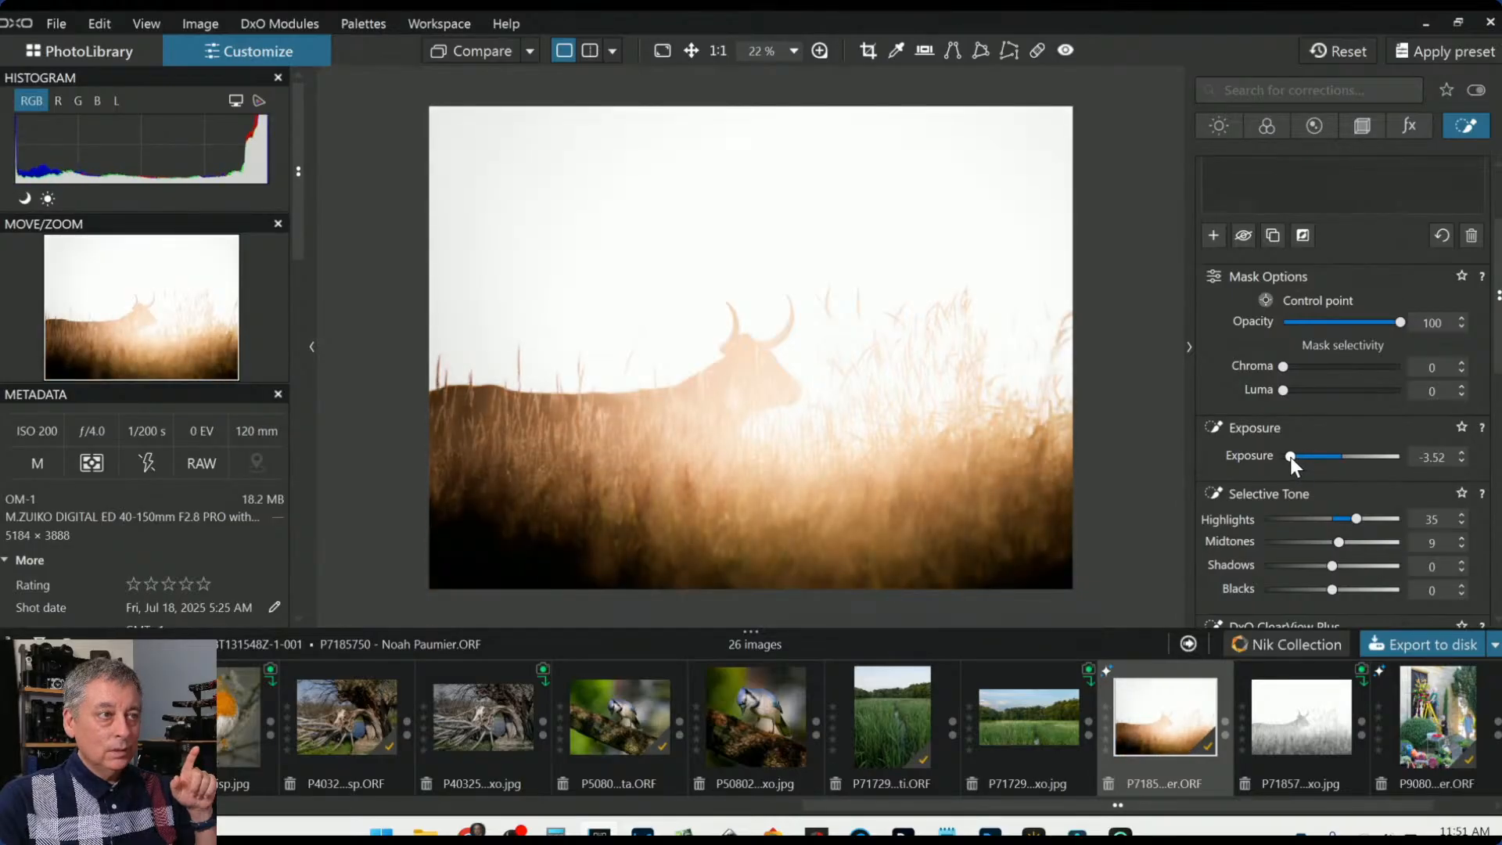
left_click_drag(1289, 457, 1281, 454)
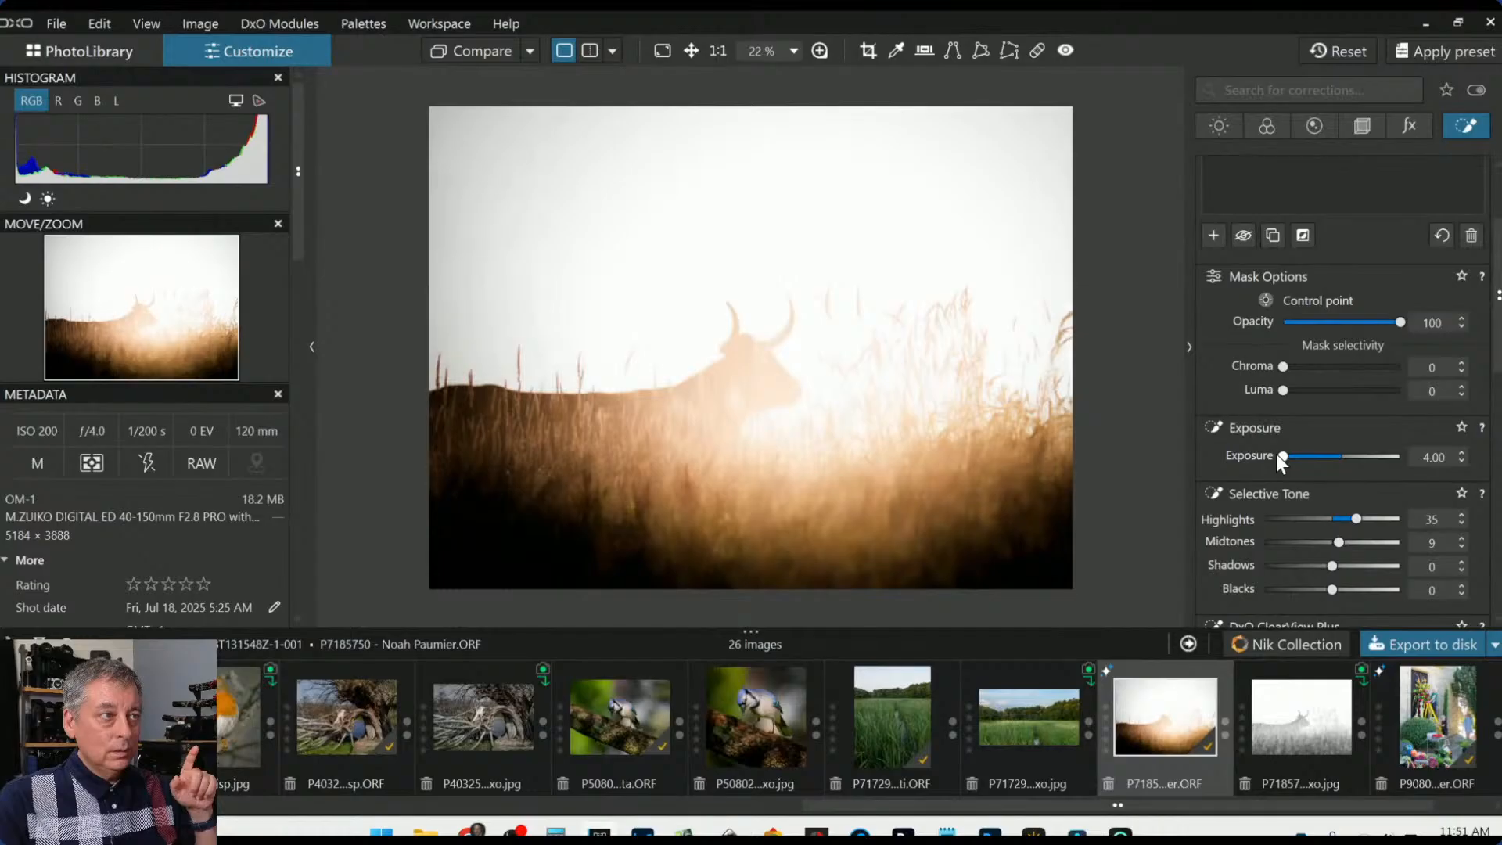
mouse_move(618, 244)
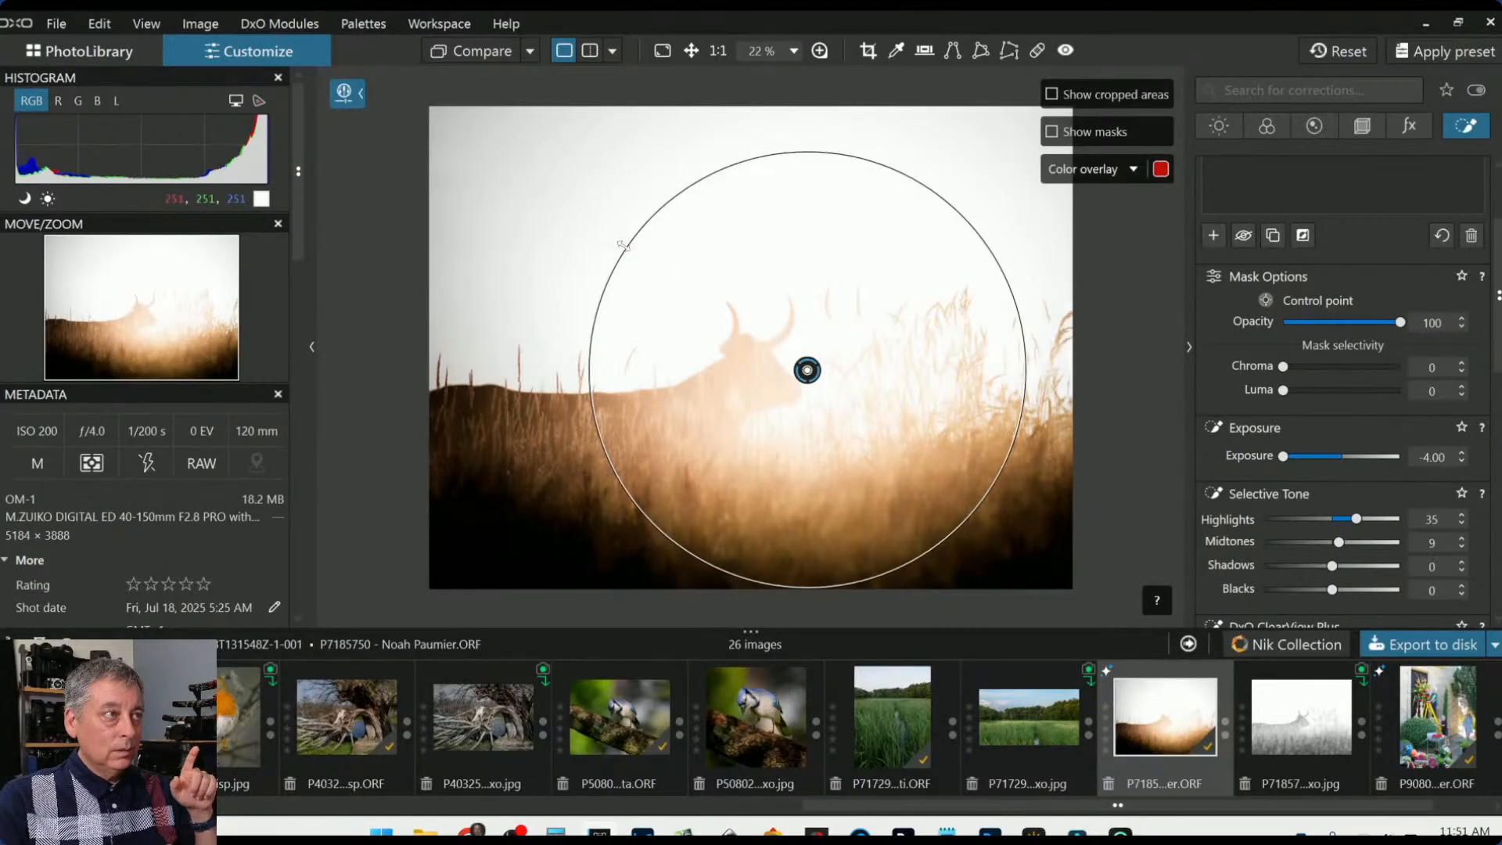
Shrink the inverted control point's radius slightly, set its local Blacks to 63, and deselect the mask
left_click_drag(622, 245, 650, 273)
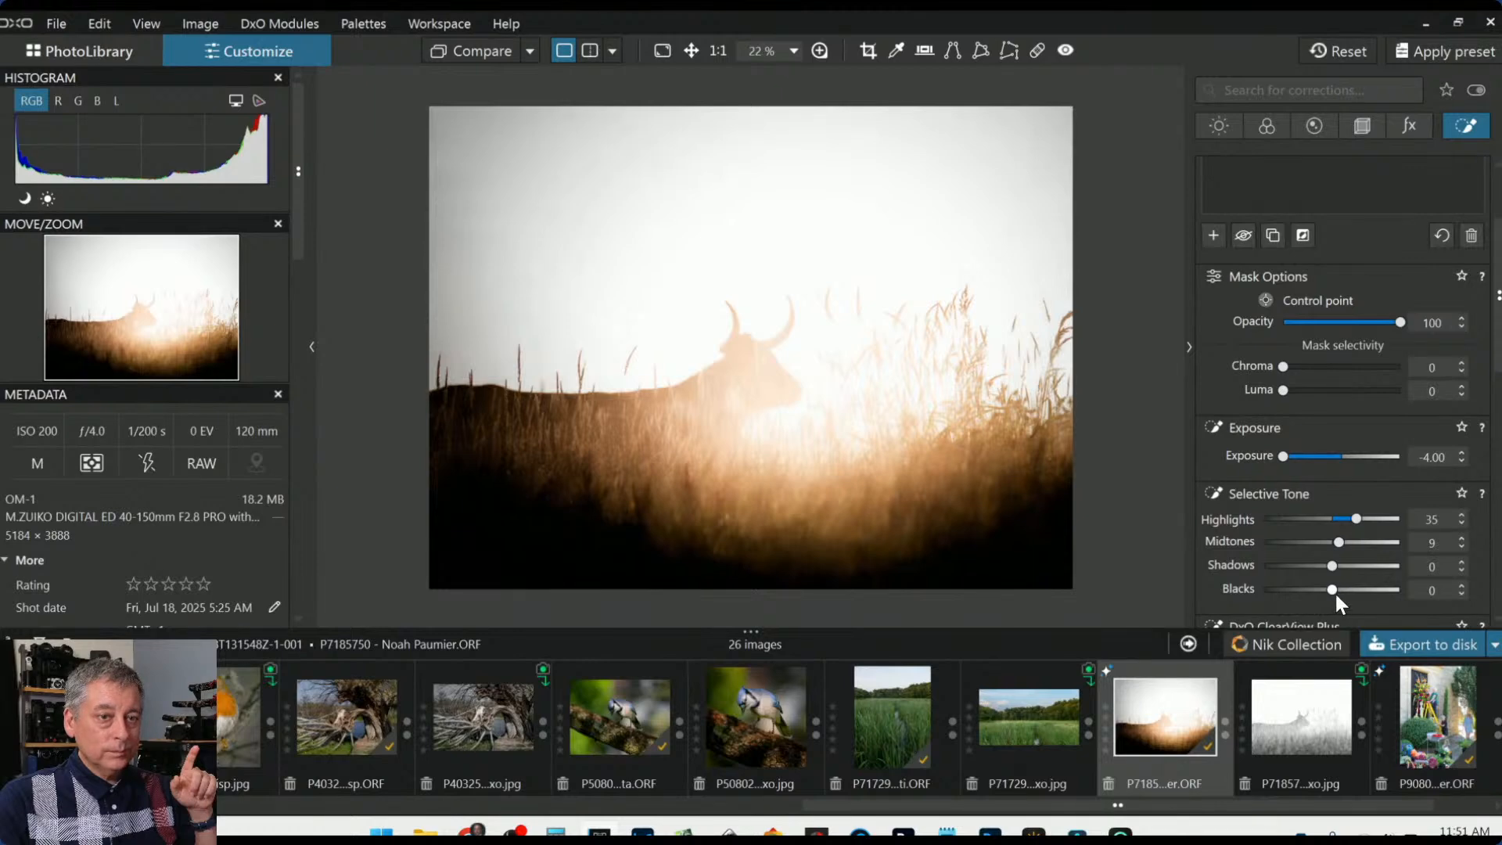
left_click_drag(1335, 593, 1376, 597)
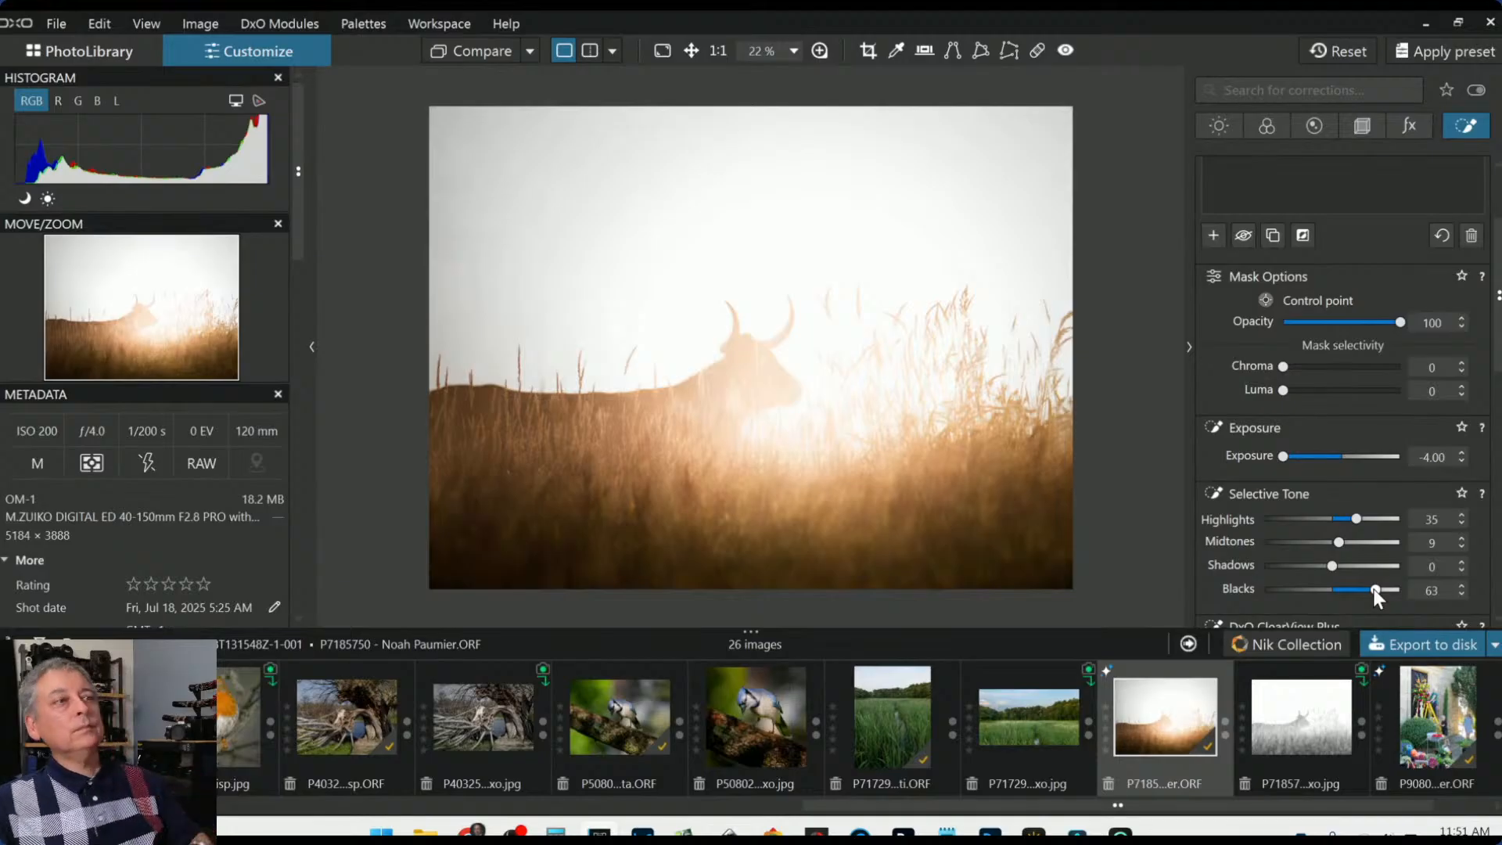
scroll(1351, 281, "up", 3)
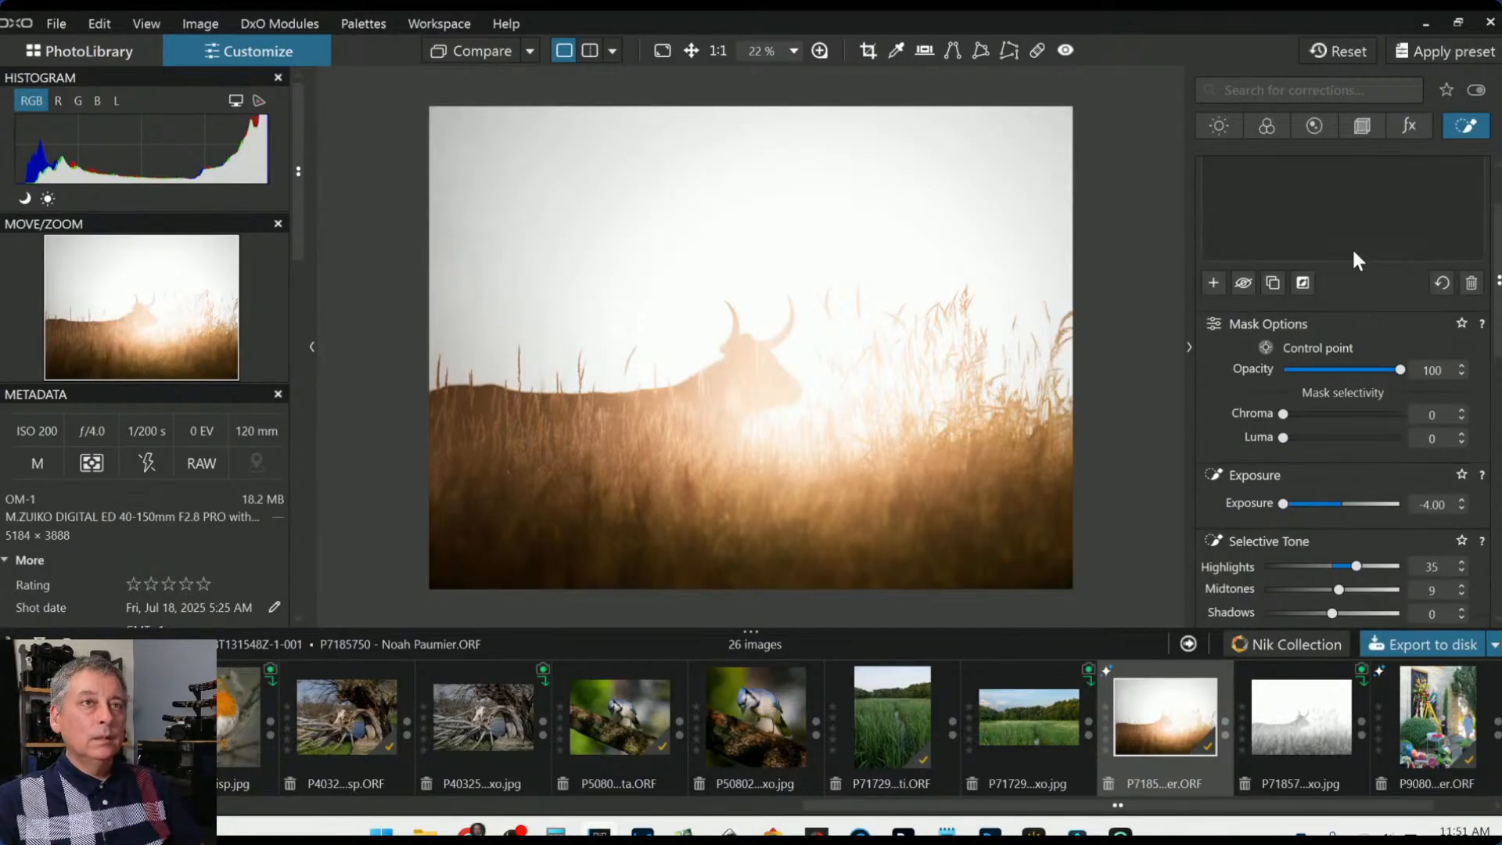
left_click(1351, 247)
Add a second, very small control point in the bright grass below the cow's head and set its local exposure to 4.00
left_click(1213, 377)
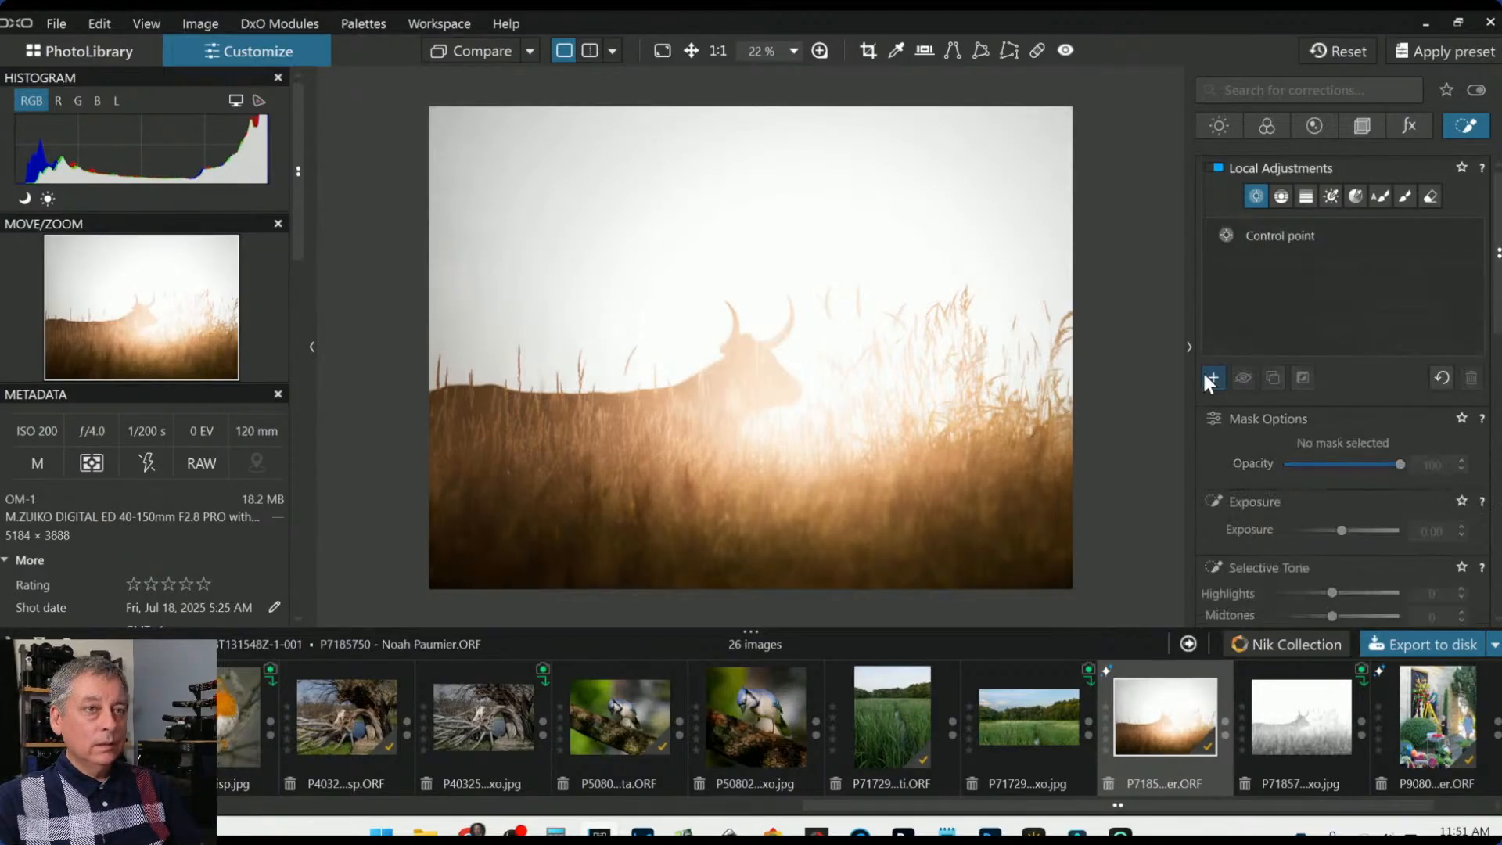
left_click(750, 432)
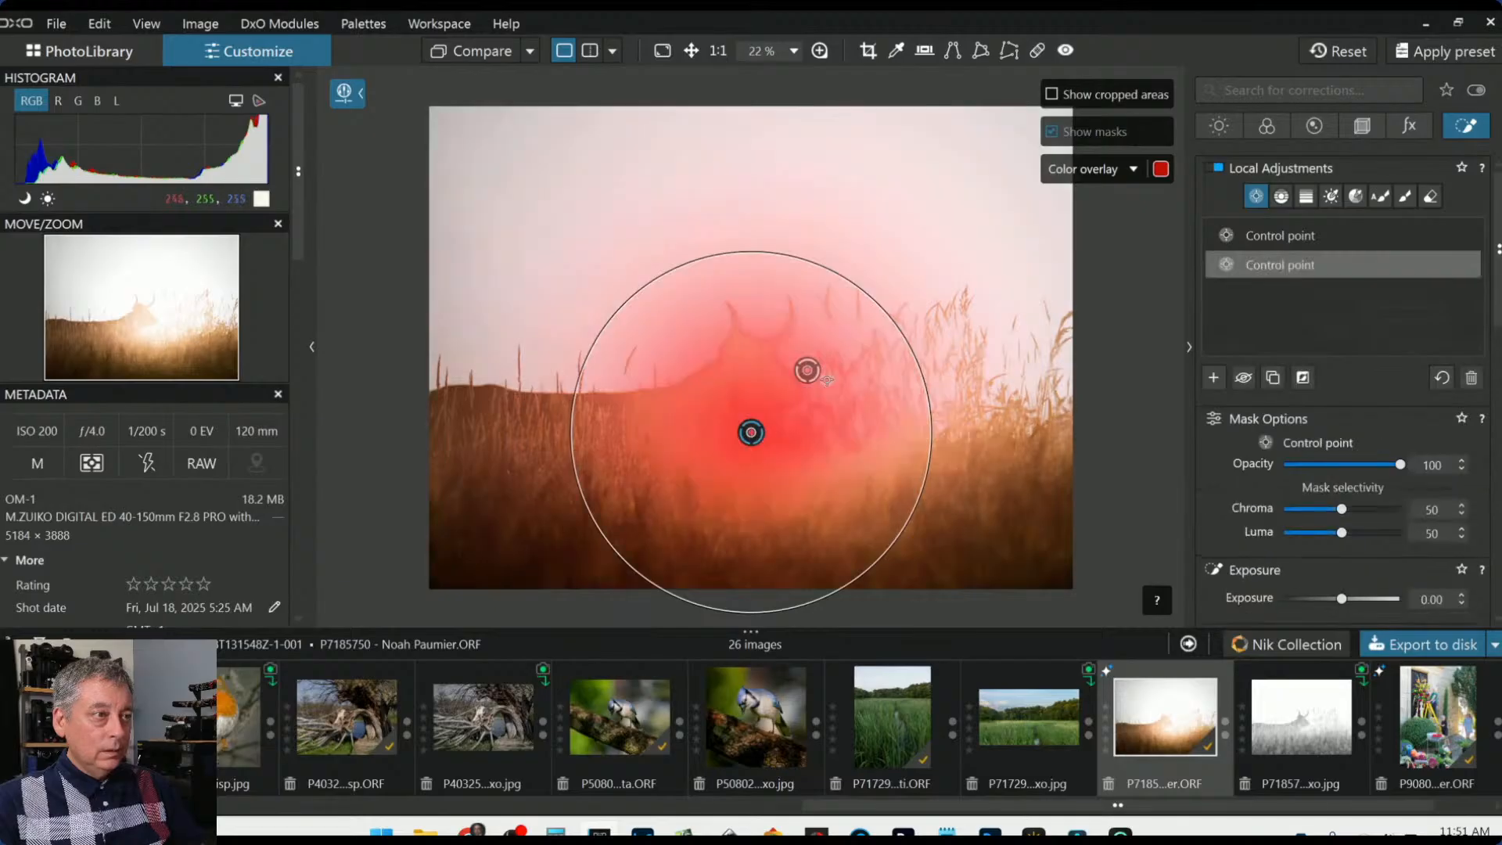
left_click_drag(879, 313, 765, 436)
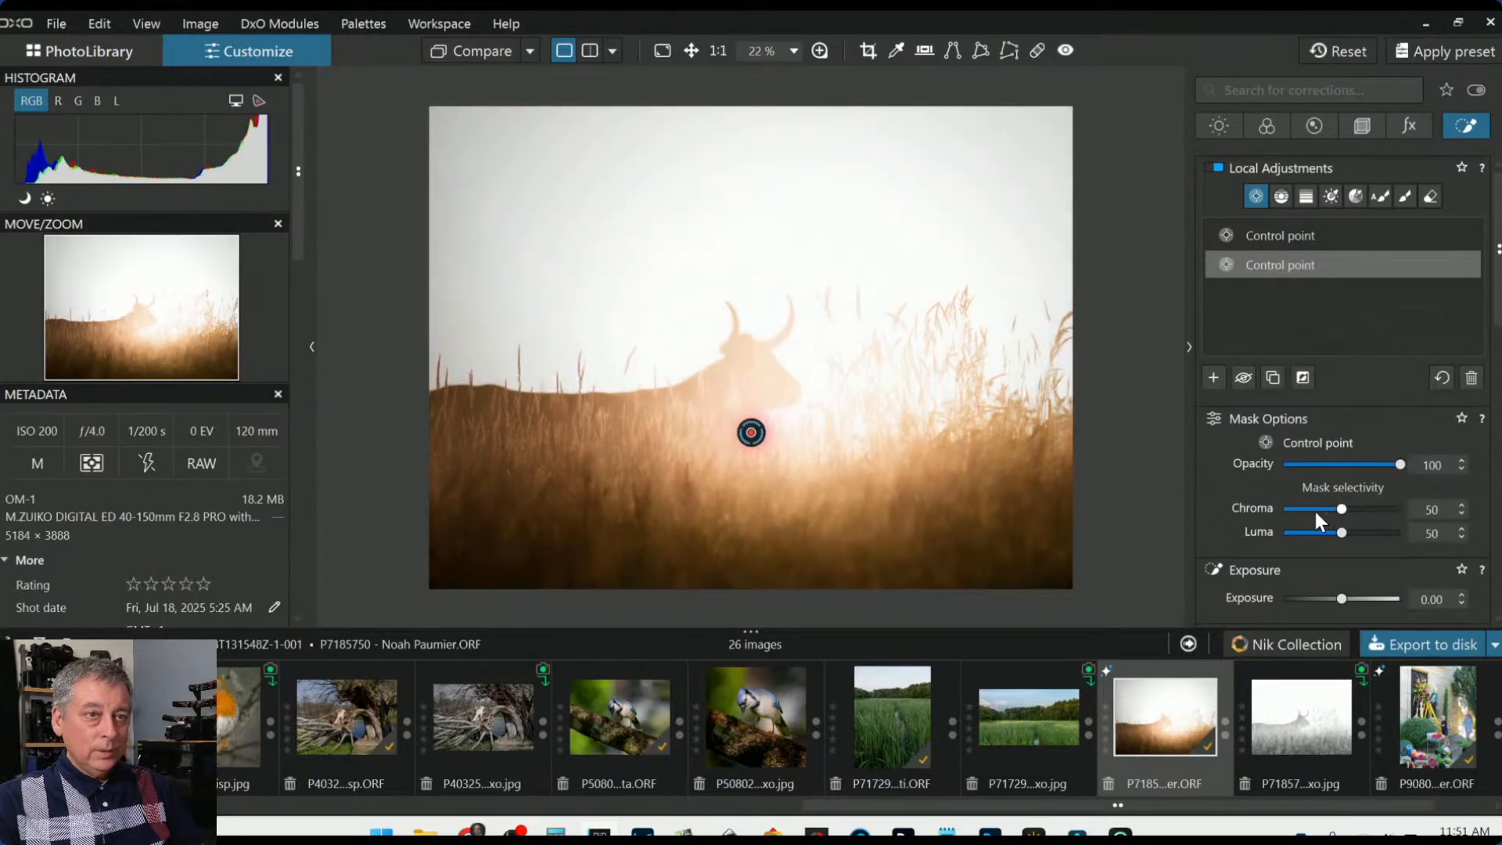
scroll(1290, 489, "down", 1)
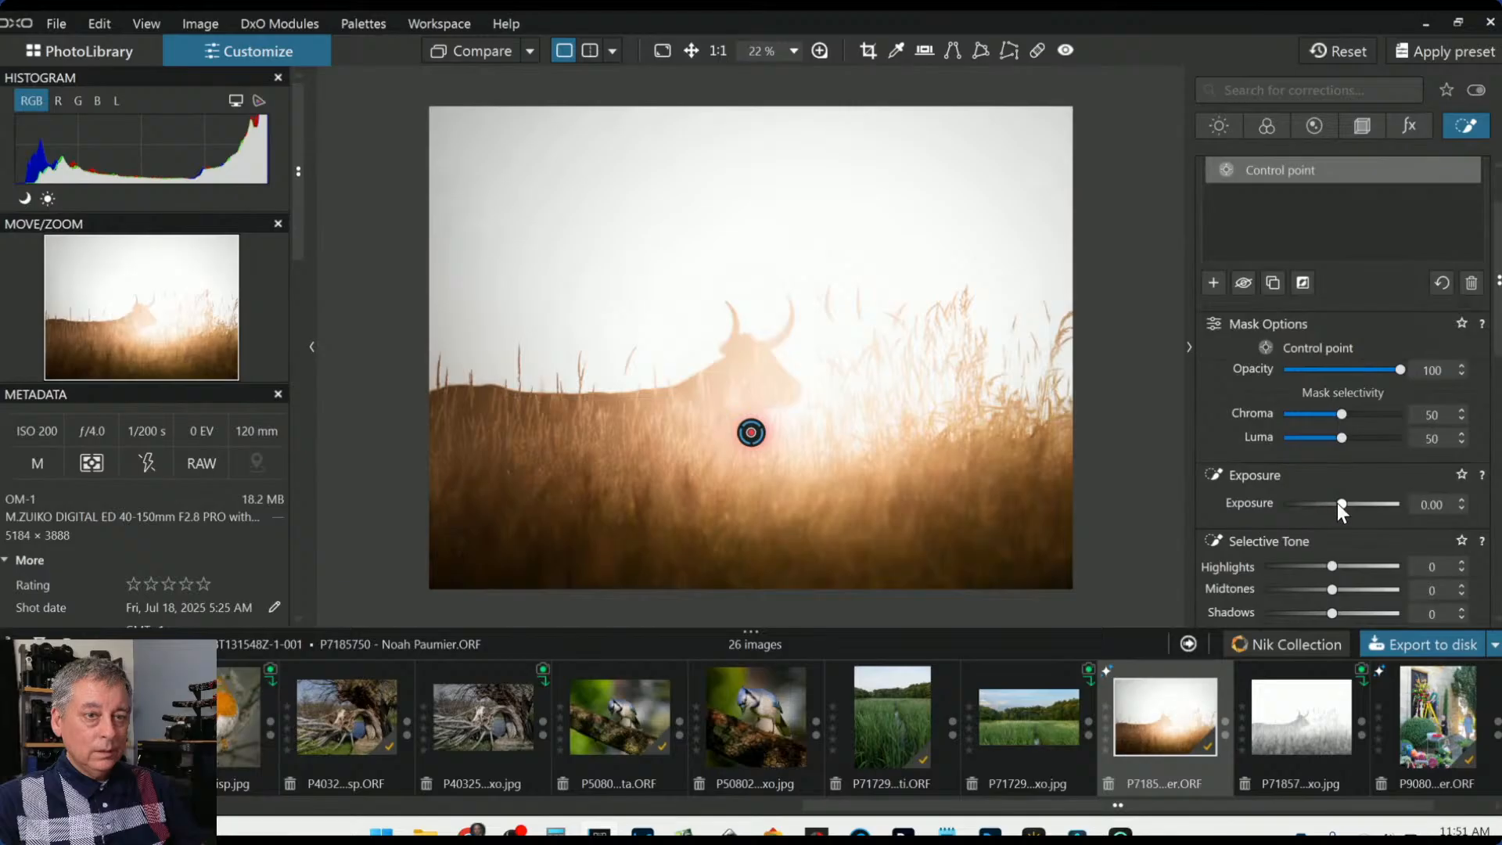
left_click_drag(1339, 504, 1396, 520)
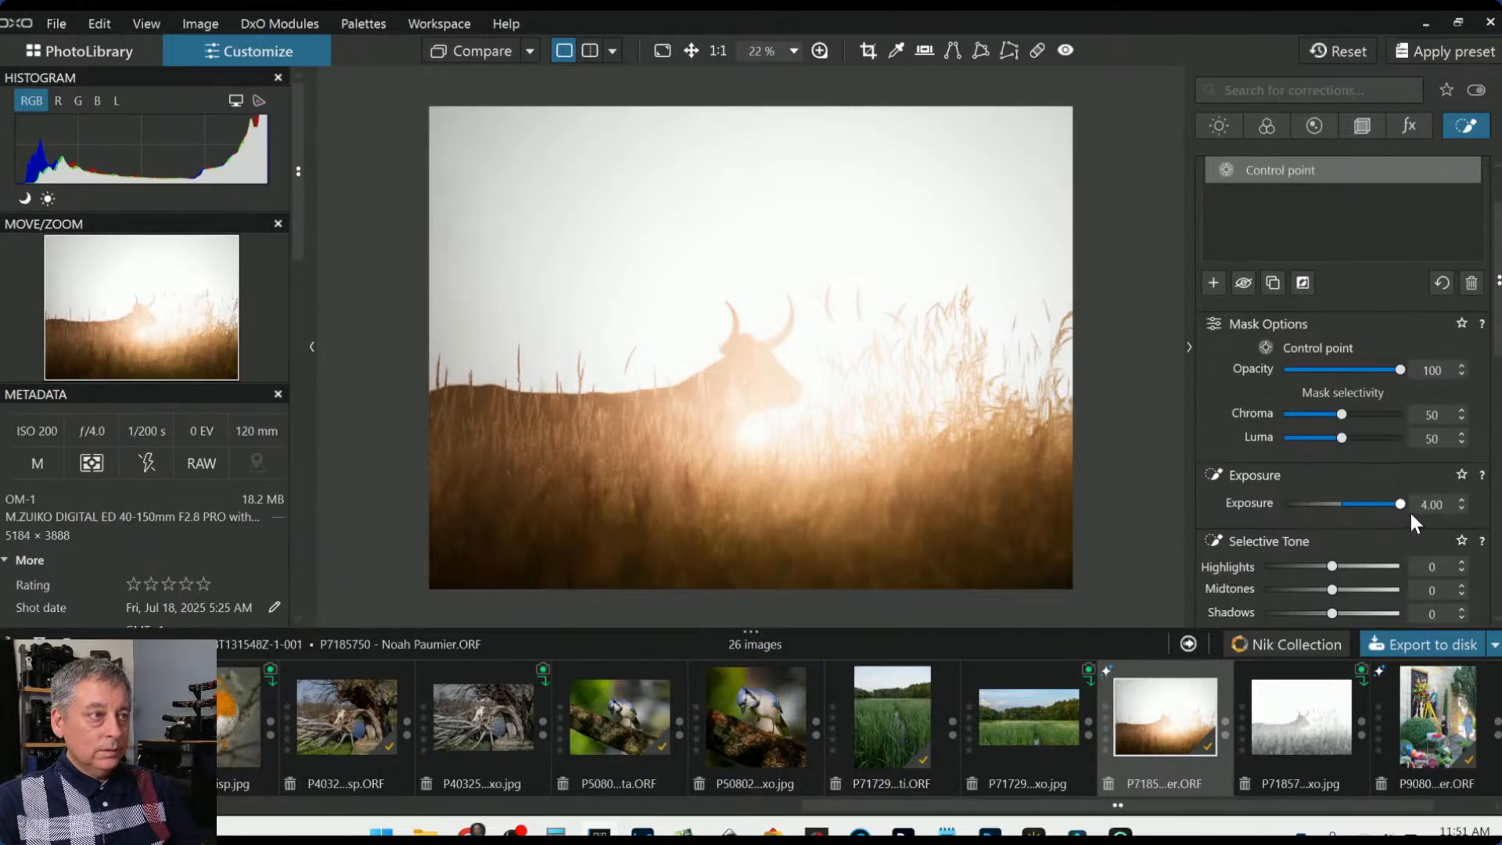
Check the photo for clipped highlights, hide the clipping warning, and leave the control point editing
left_click(47, 198)
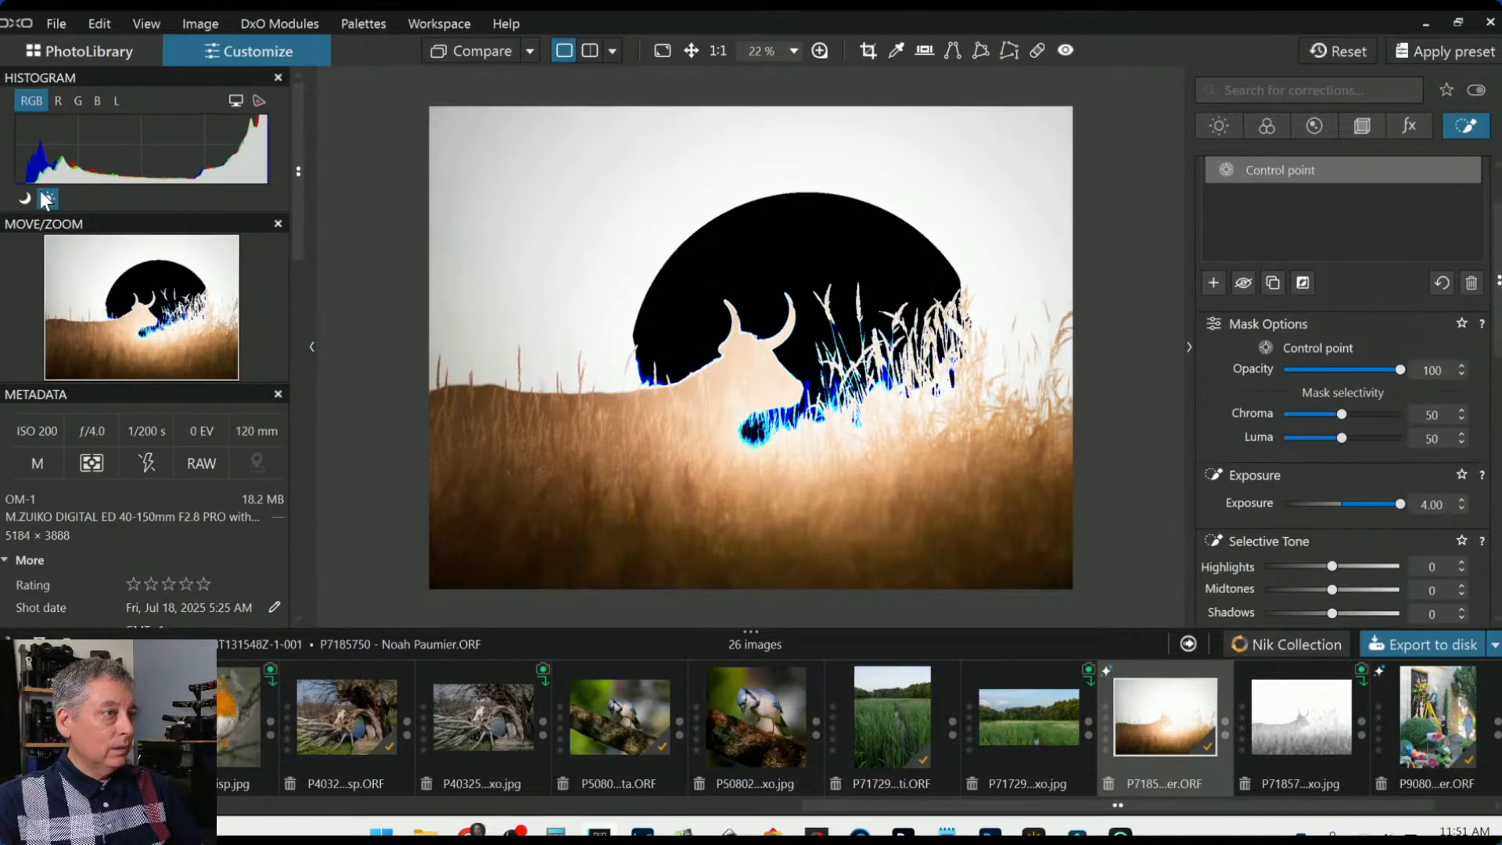
left_click(47, 198)
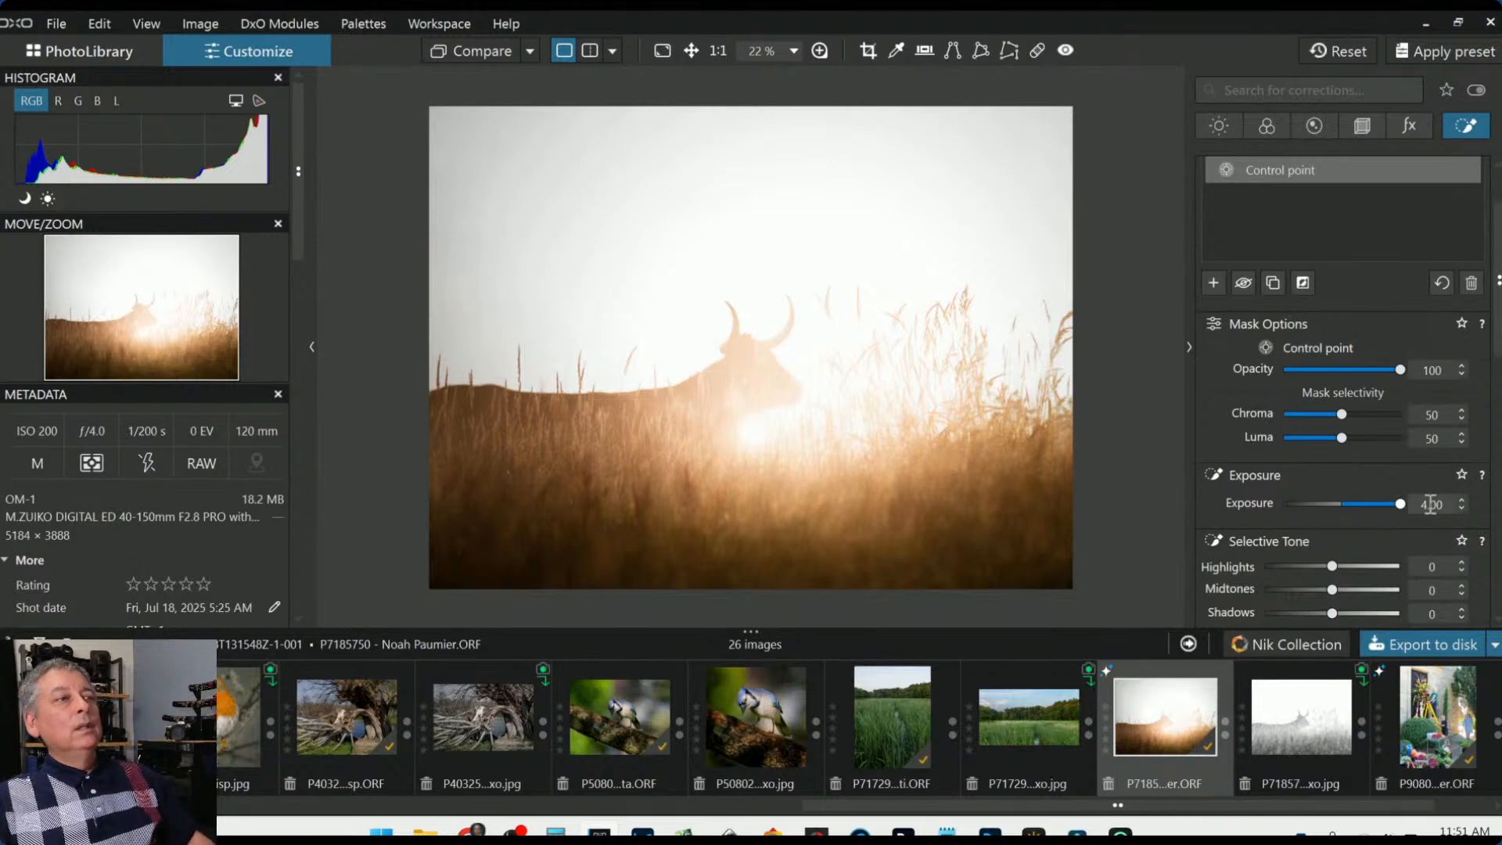
key("Escape")
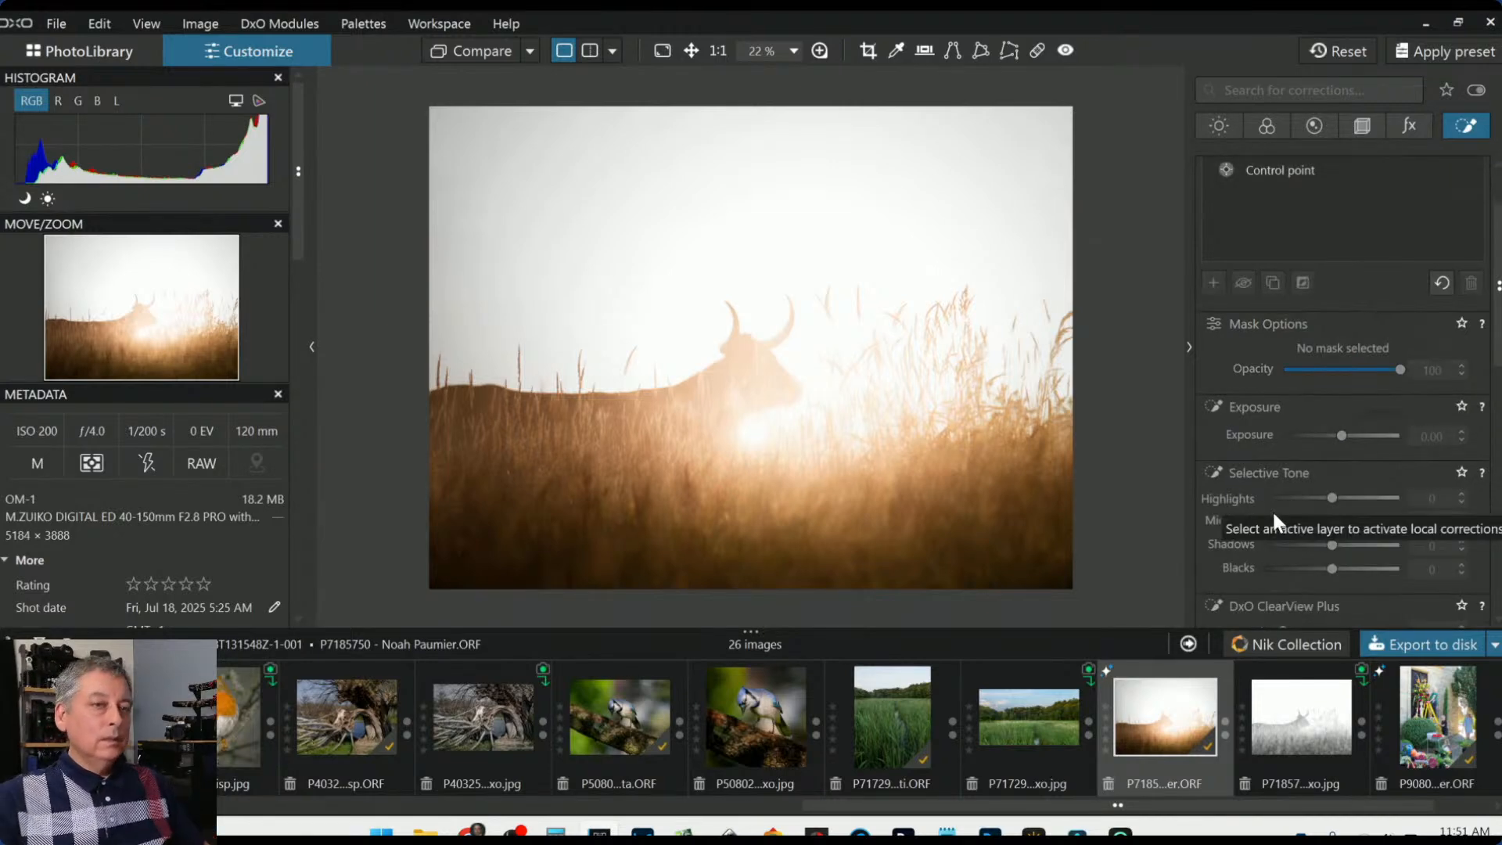
Set the global DxO ClearView Plus intensity to 0 and Selective Tone Blacks to -44, then compare with the original photo
scroll(1269, 492, "up", 1)
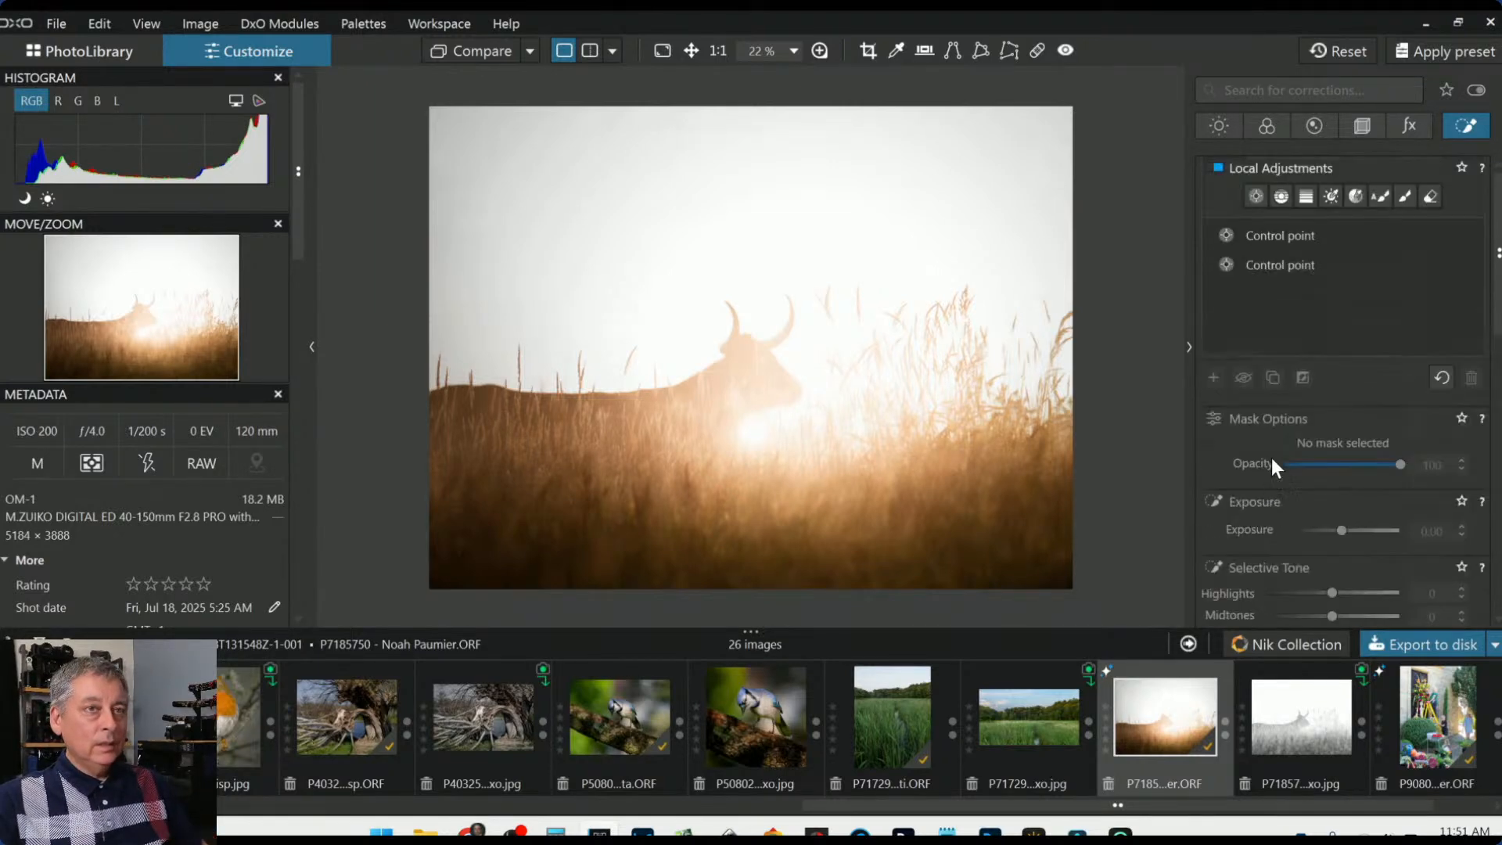
left_click(1232, 125)
scroll(1322, 436, "down", 5)
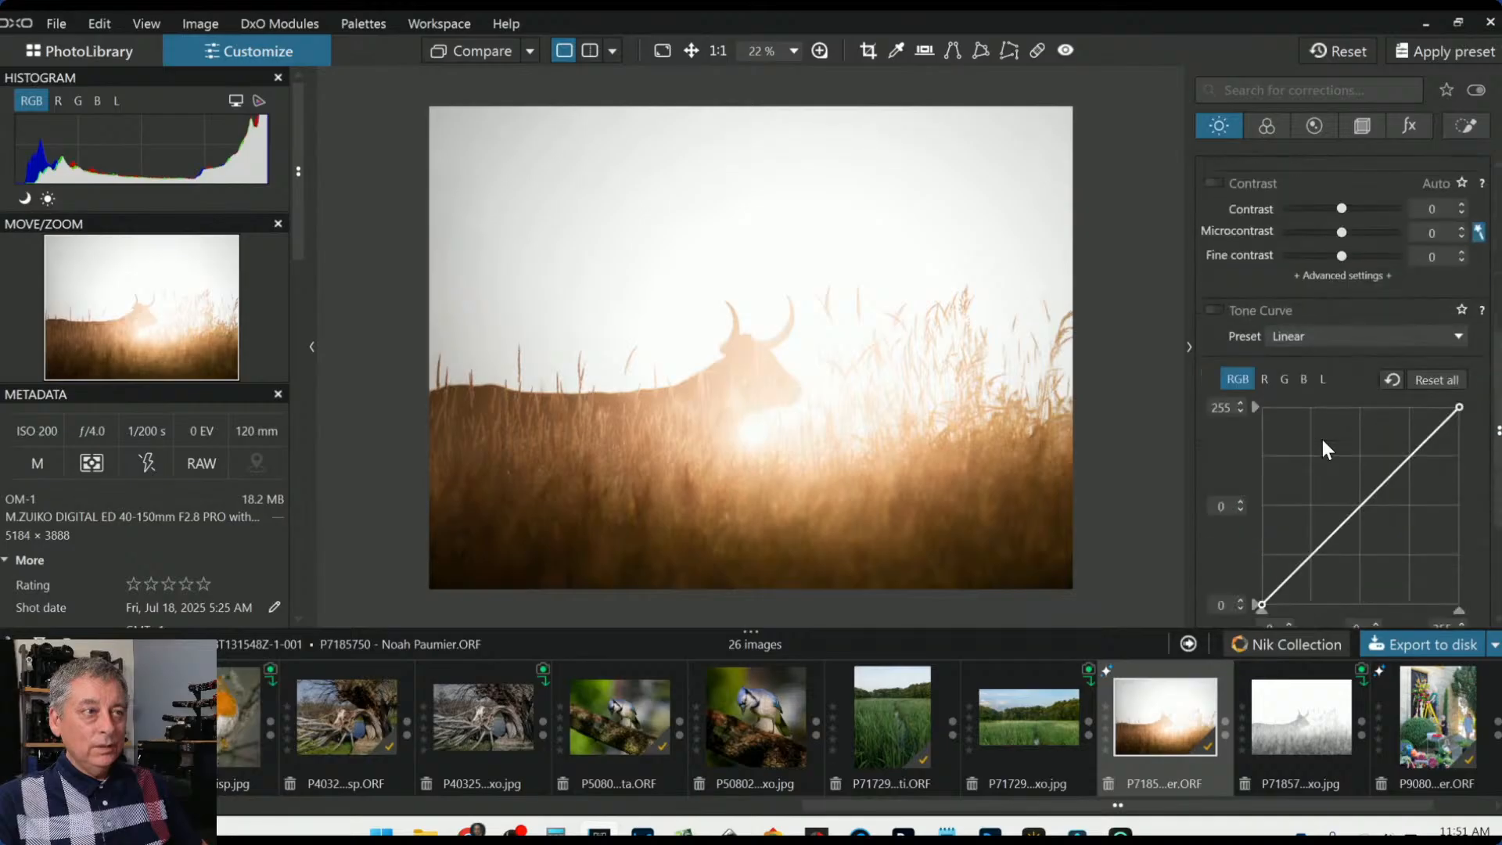
scroll(1322, 439, "up", 1)
scroll(1321, 435, "up", 2)
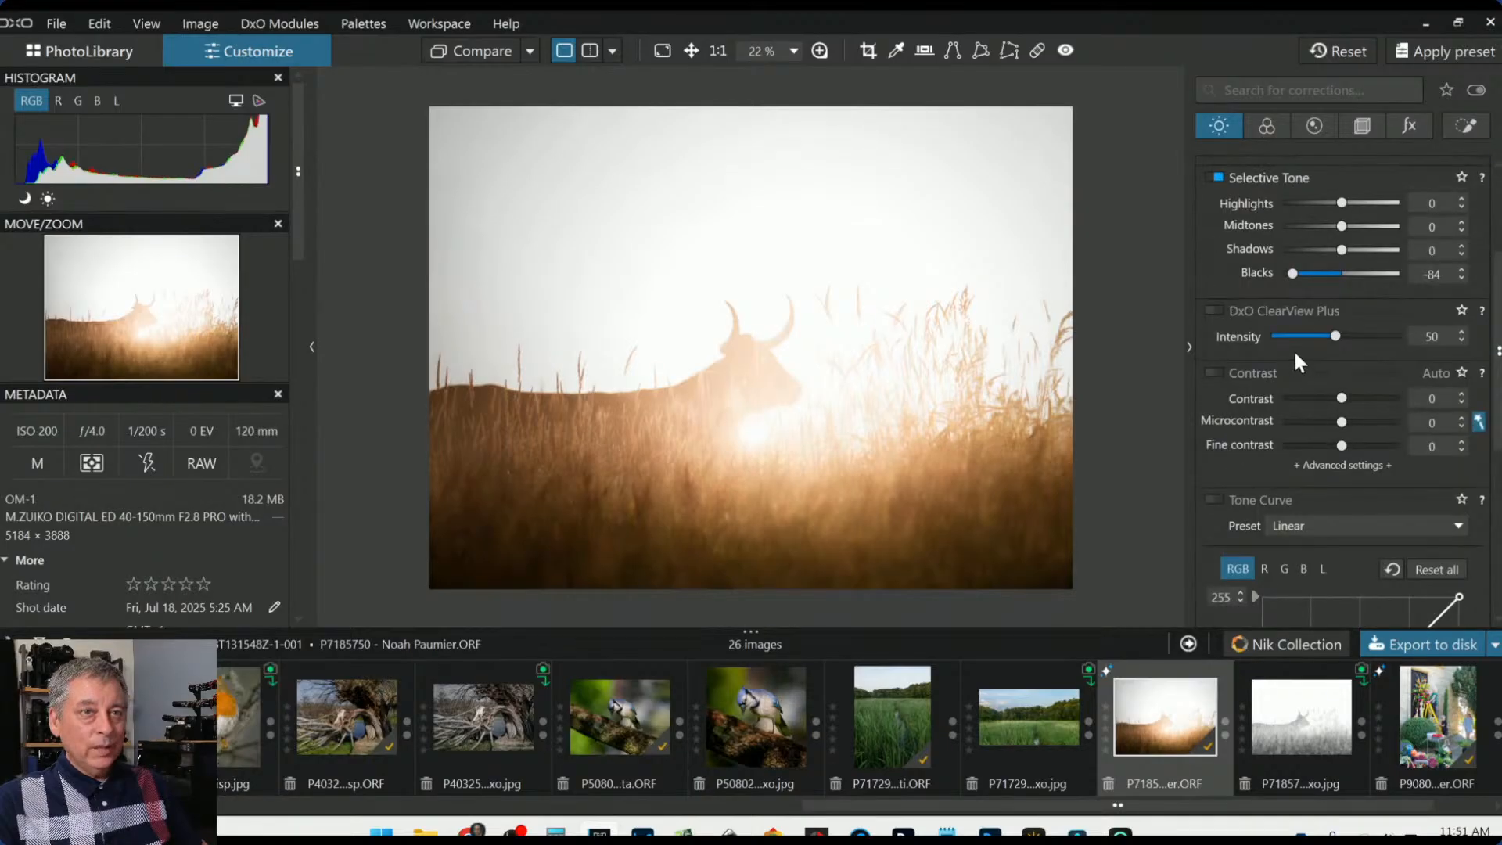
left_click_drag(1296, 336, 1233, 326)
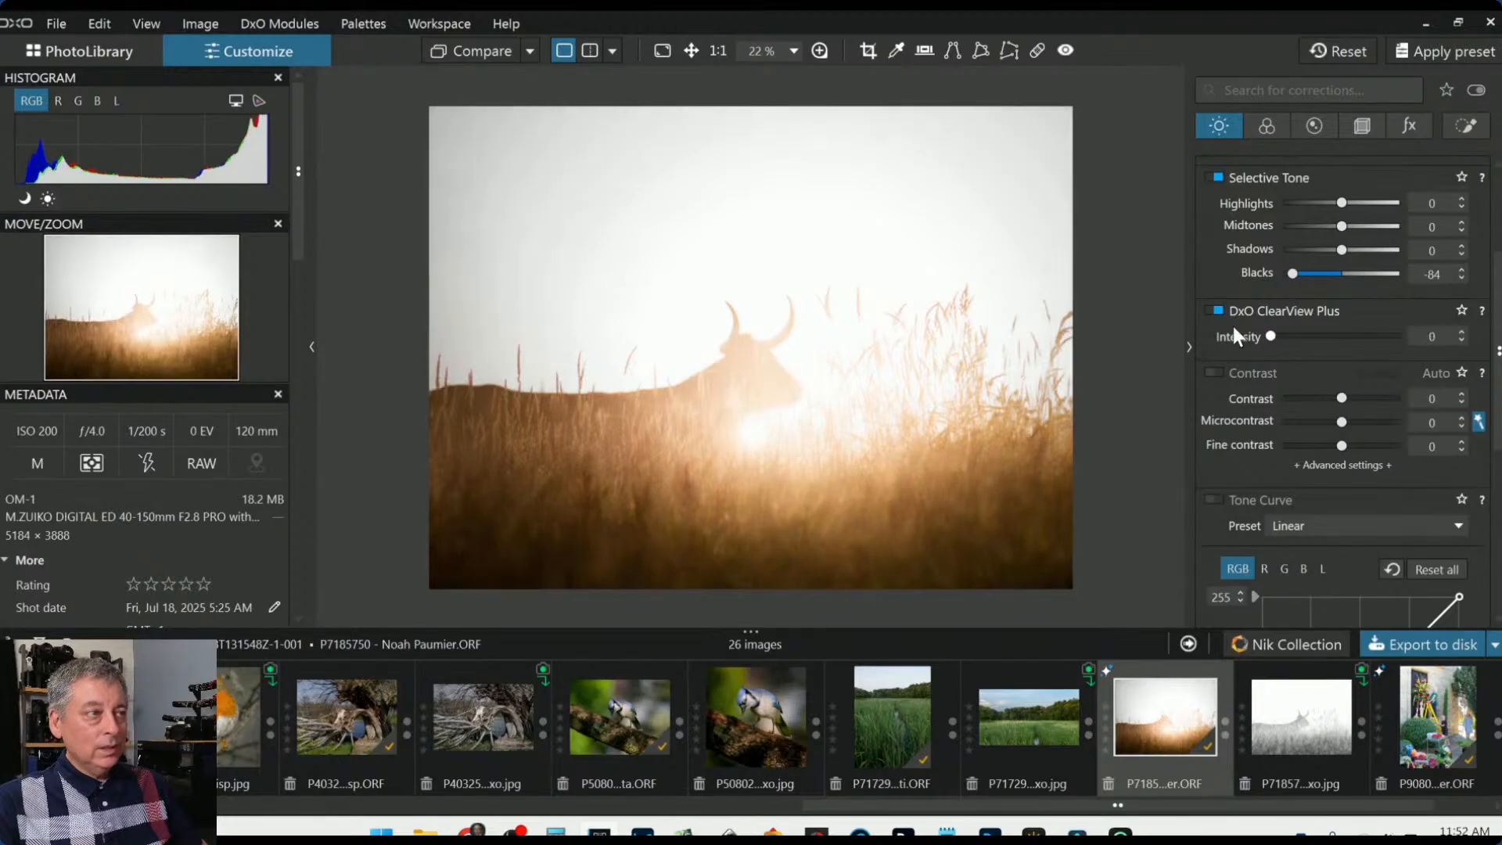
left_click_drag(1293, 274, 1317, 275)
left_click(493, 45)
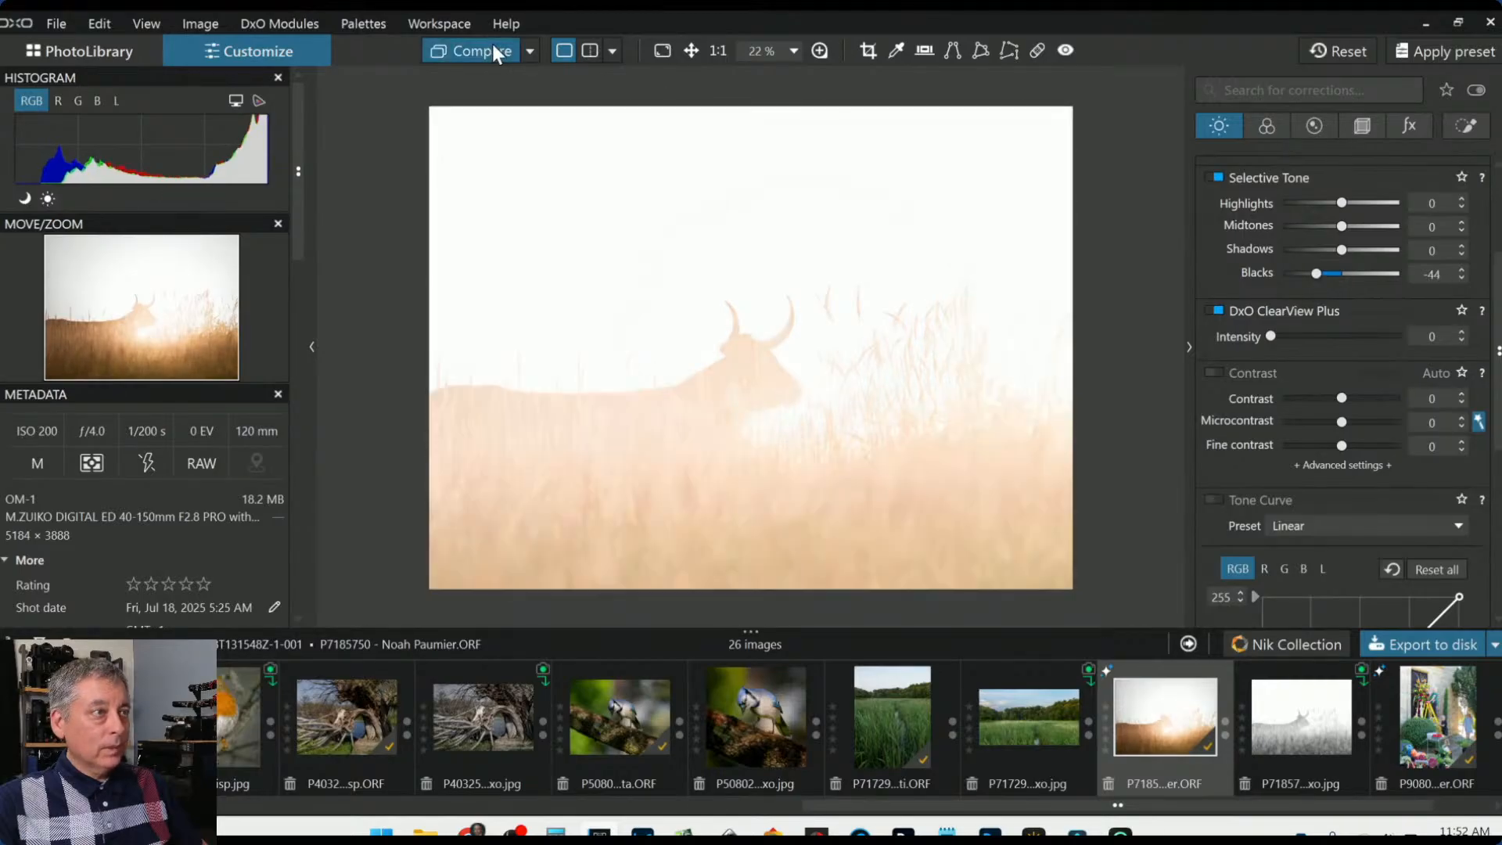
left_click(491, 44)
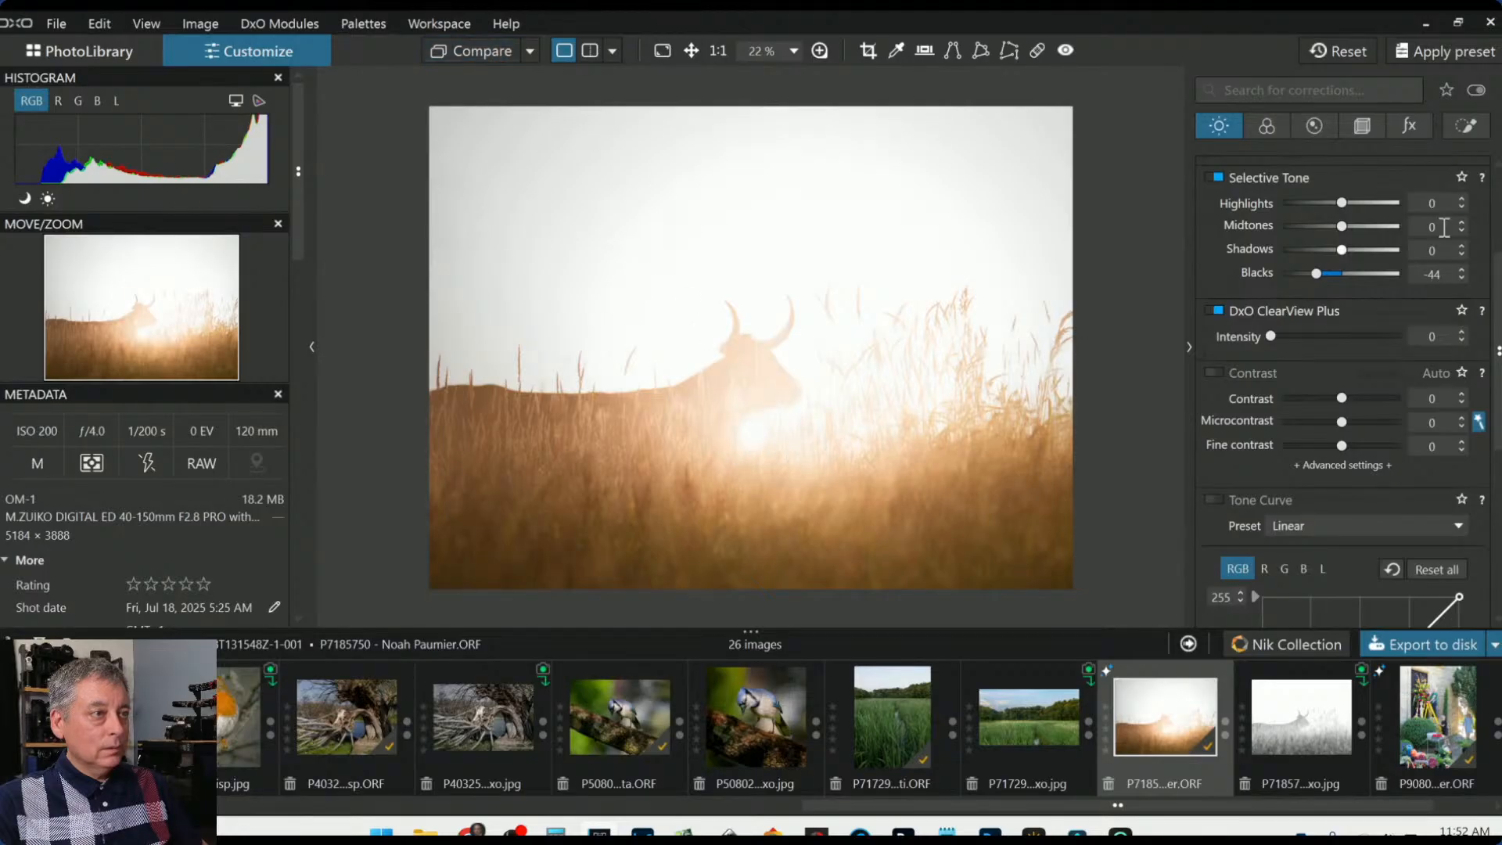
Move the small second control point slightly up and right, closer to the cow's chin
scroll(1457, 227, "up", 1)
scroll(1456, 222, "up", 2)
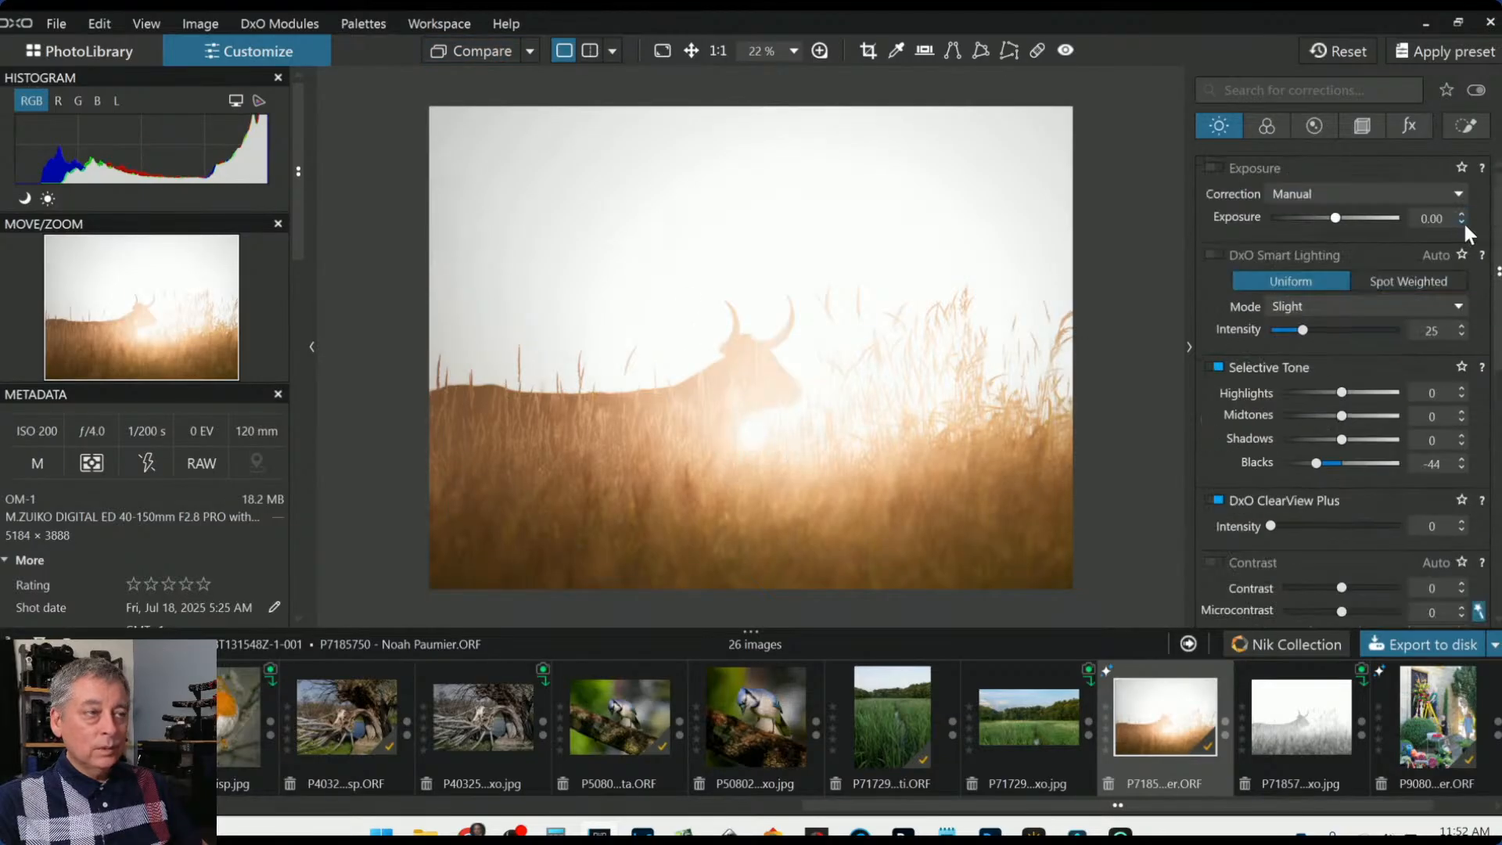
left_click(1466, 126)
left_click(1267, 263)
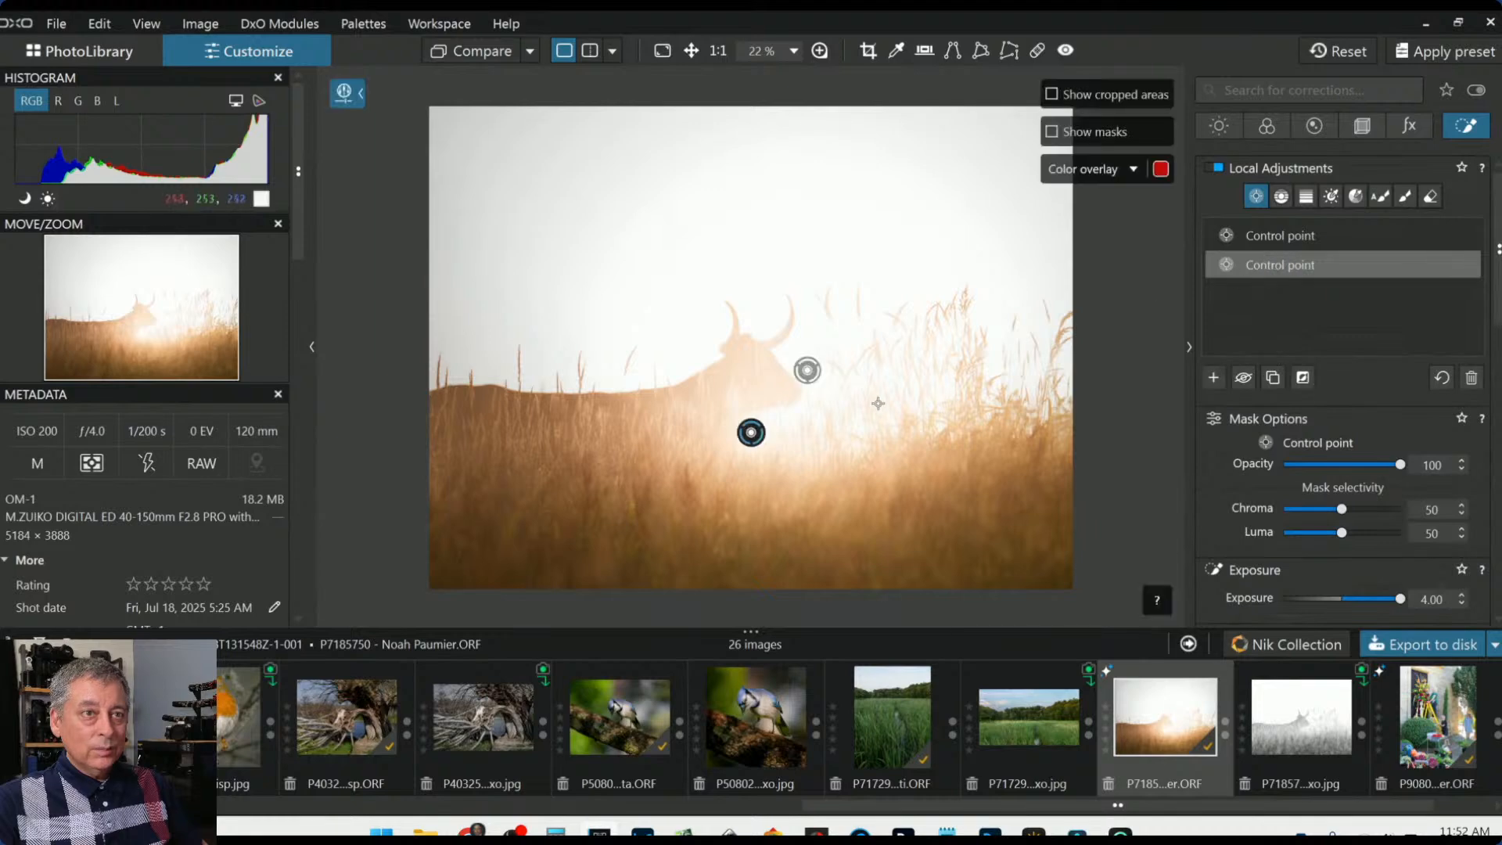
mouse_move(751, 434)
left_mouse_down()
mouse_move(793, 352)
mouse_move(769, 426)
left_mouse_up()
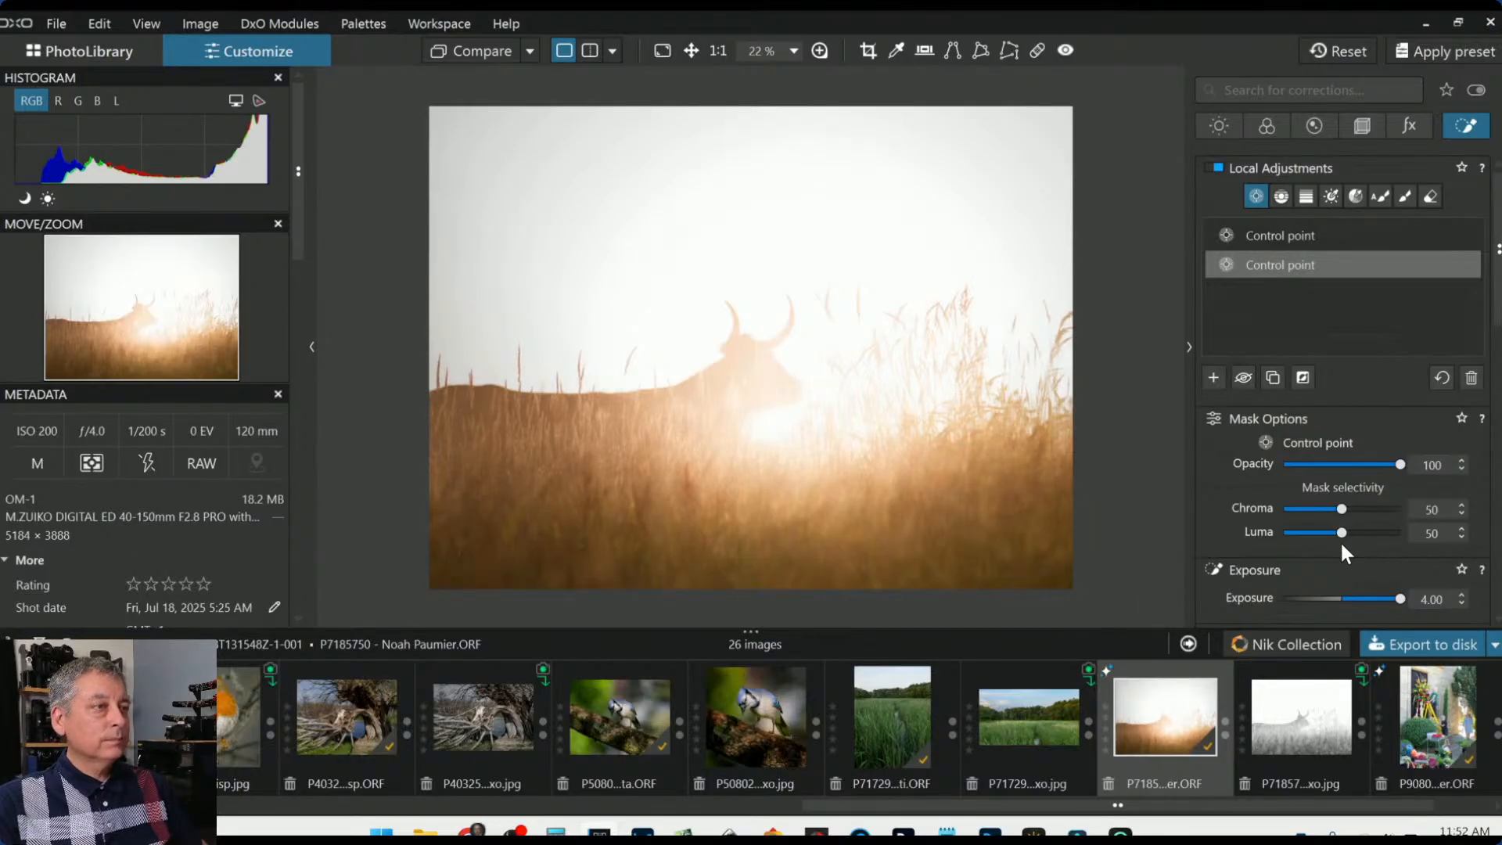
Try the black-and-white rendering on the cow photo, then return to color with the DxO - Natural rendering
left_click(1267, 127)
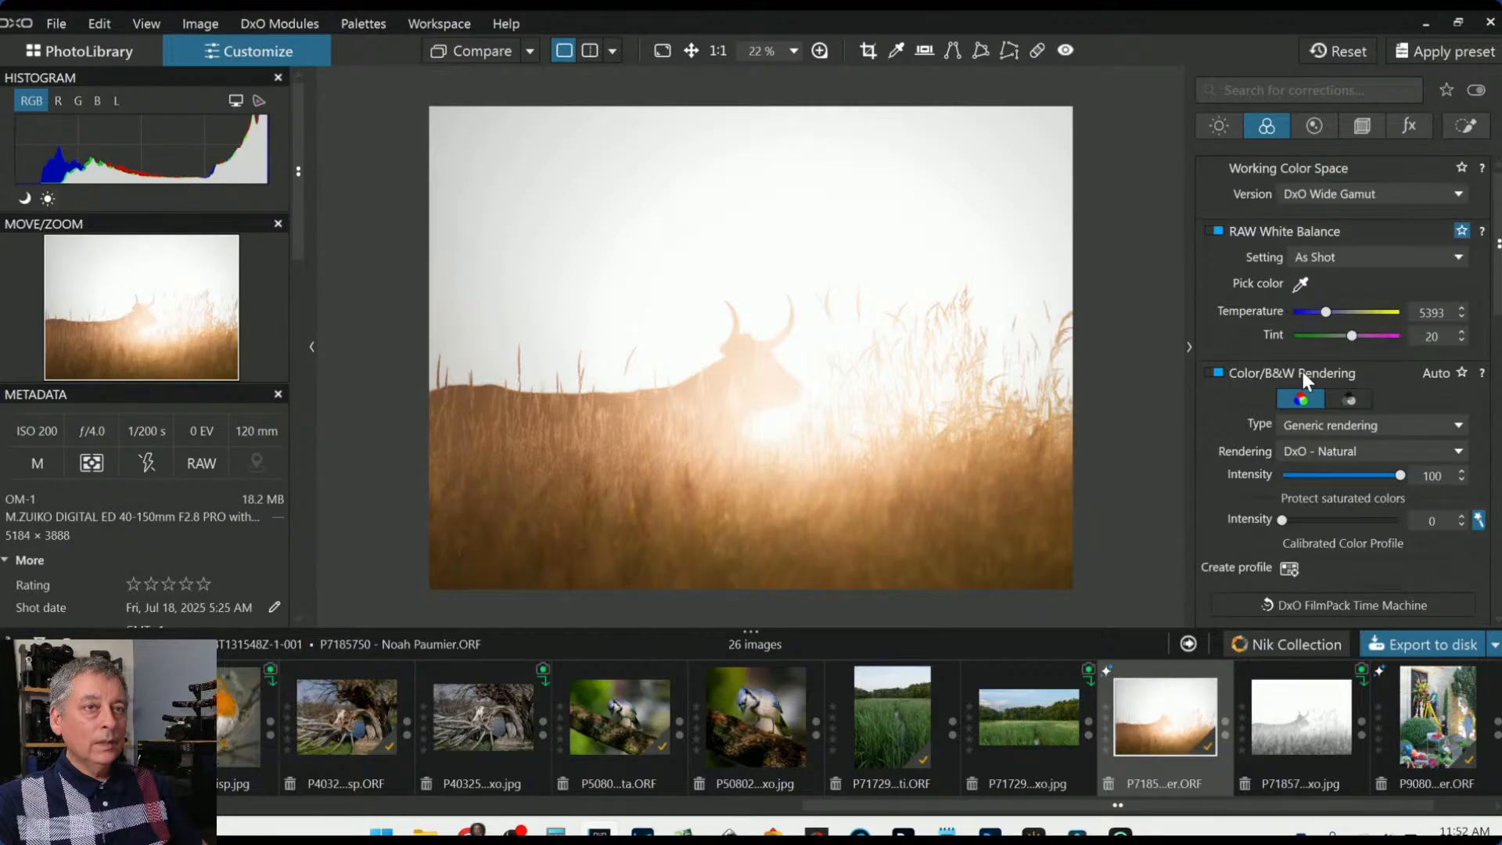
left_click(1344, 405)
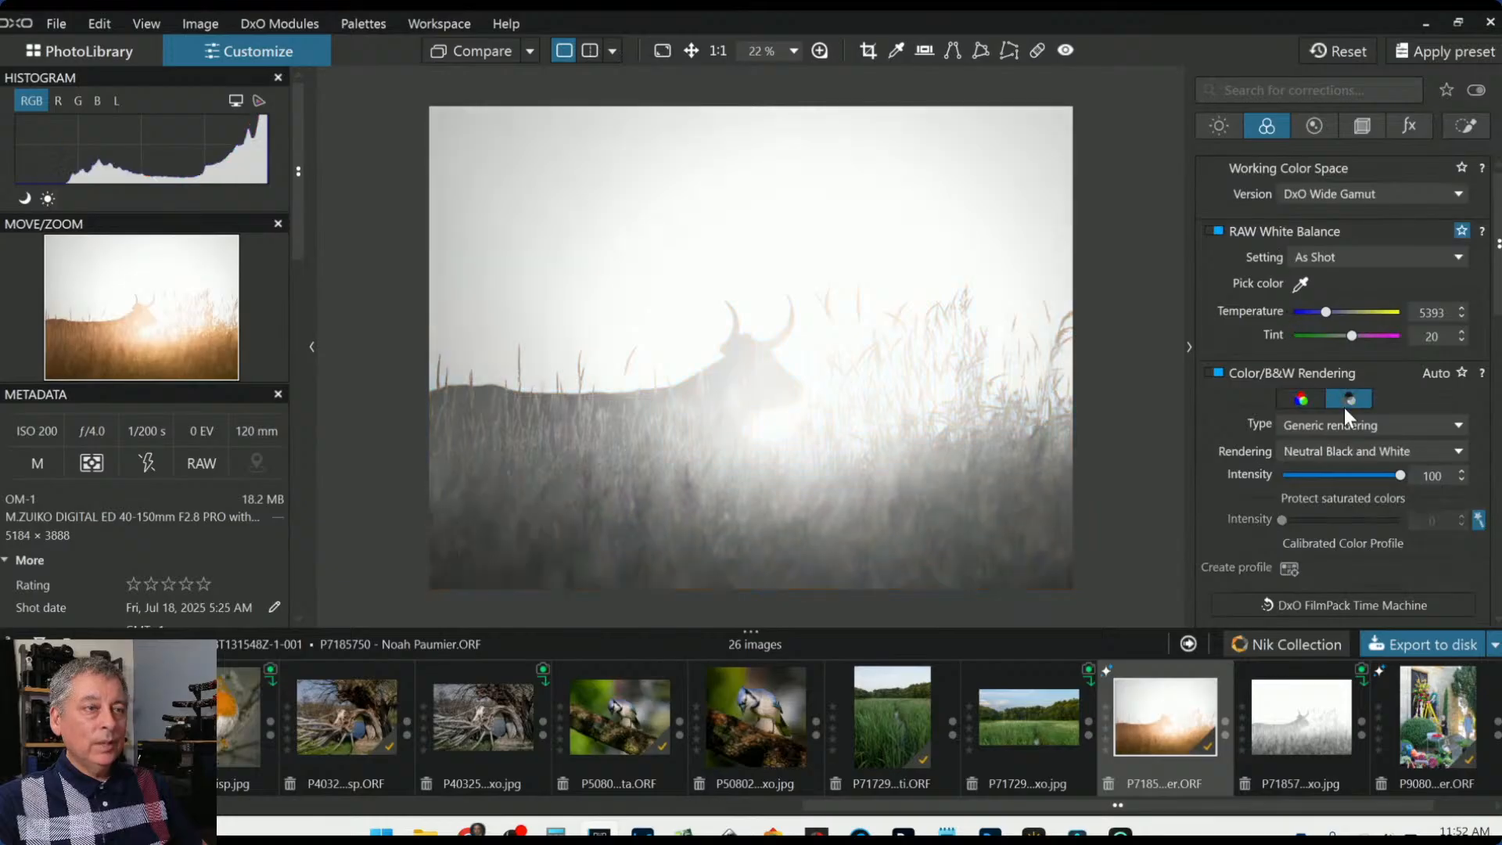
left_click(1302, 405)
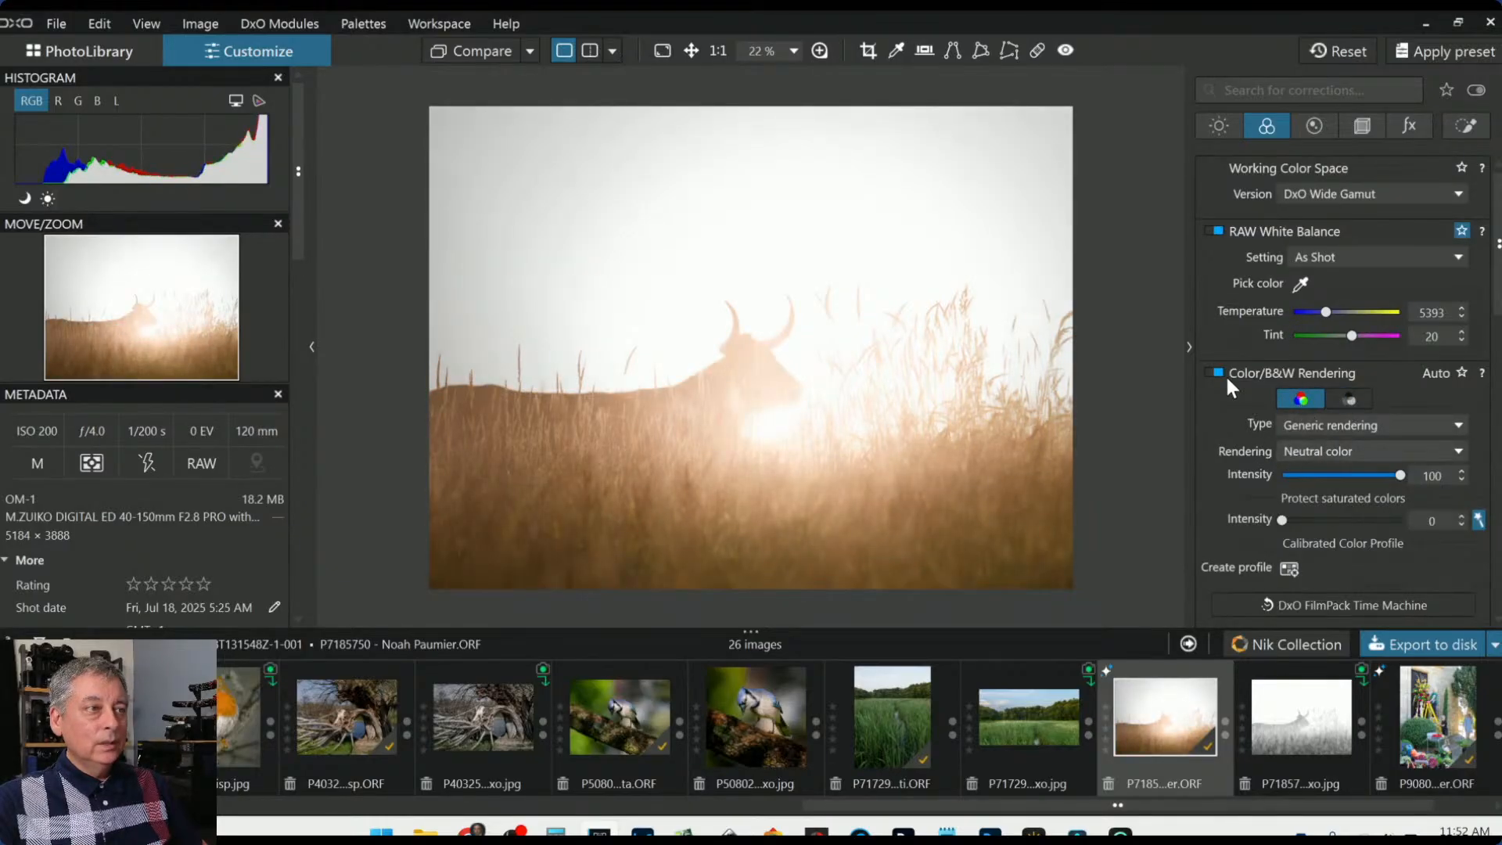
scroll(1224, 374, "down", 2)
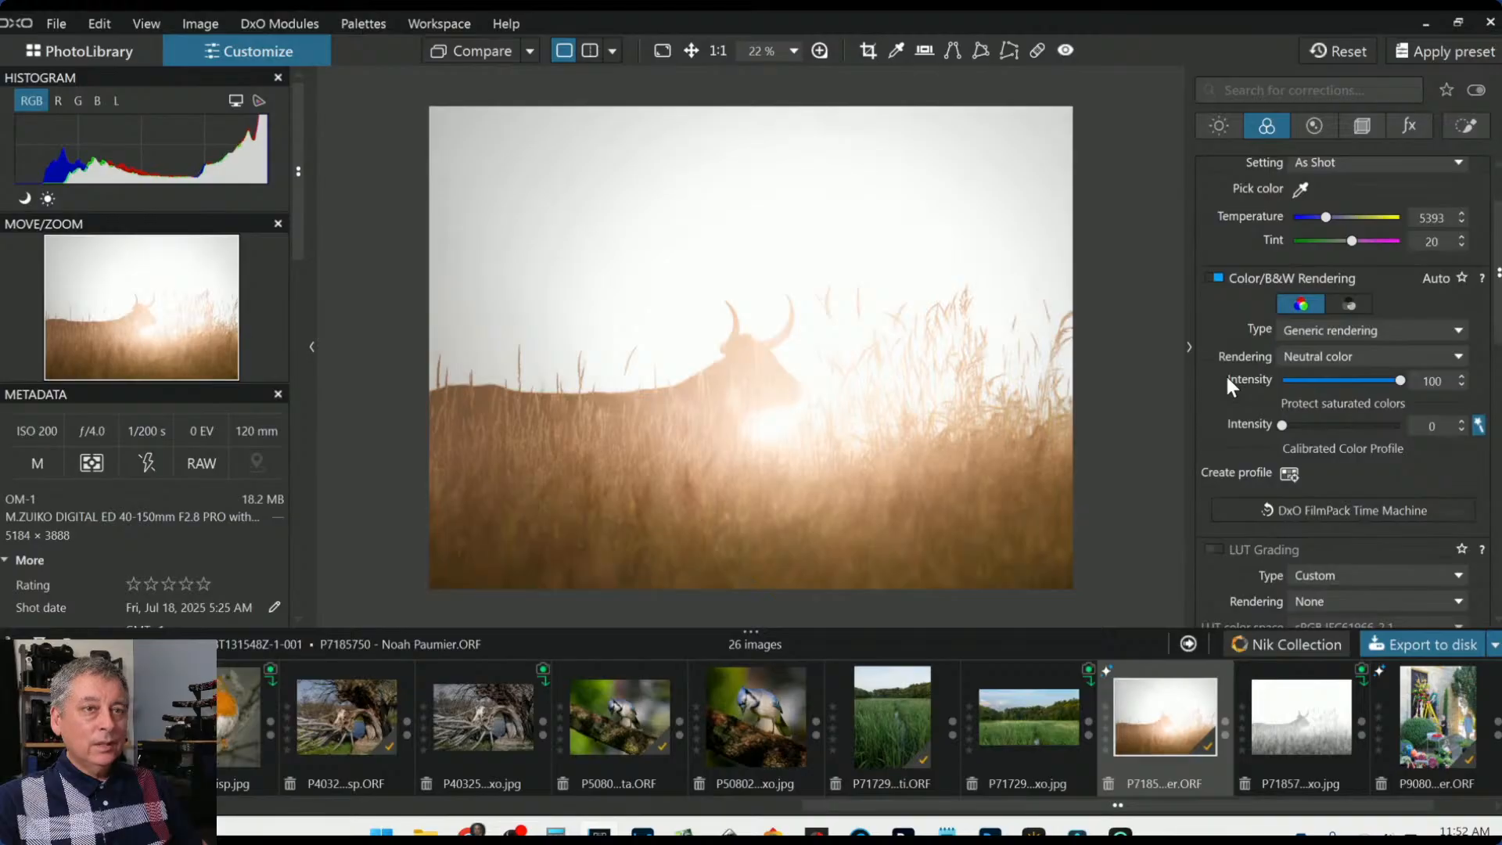
scroll(1224, 373, "down", 2)
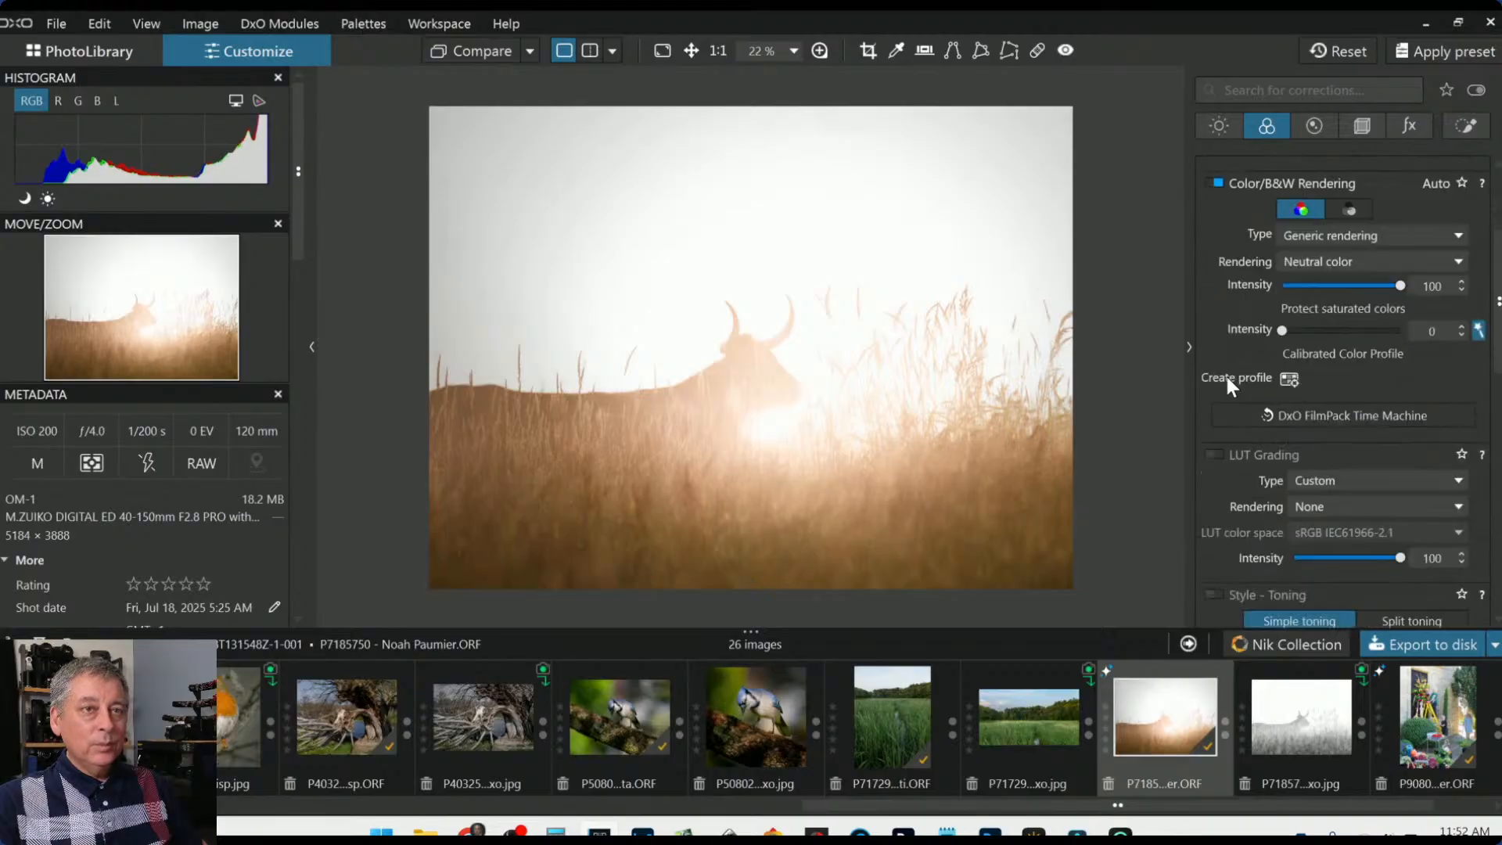
left_click(1329, 267)
left_click(1333, 302)
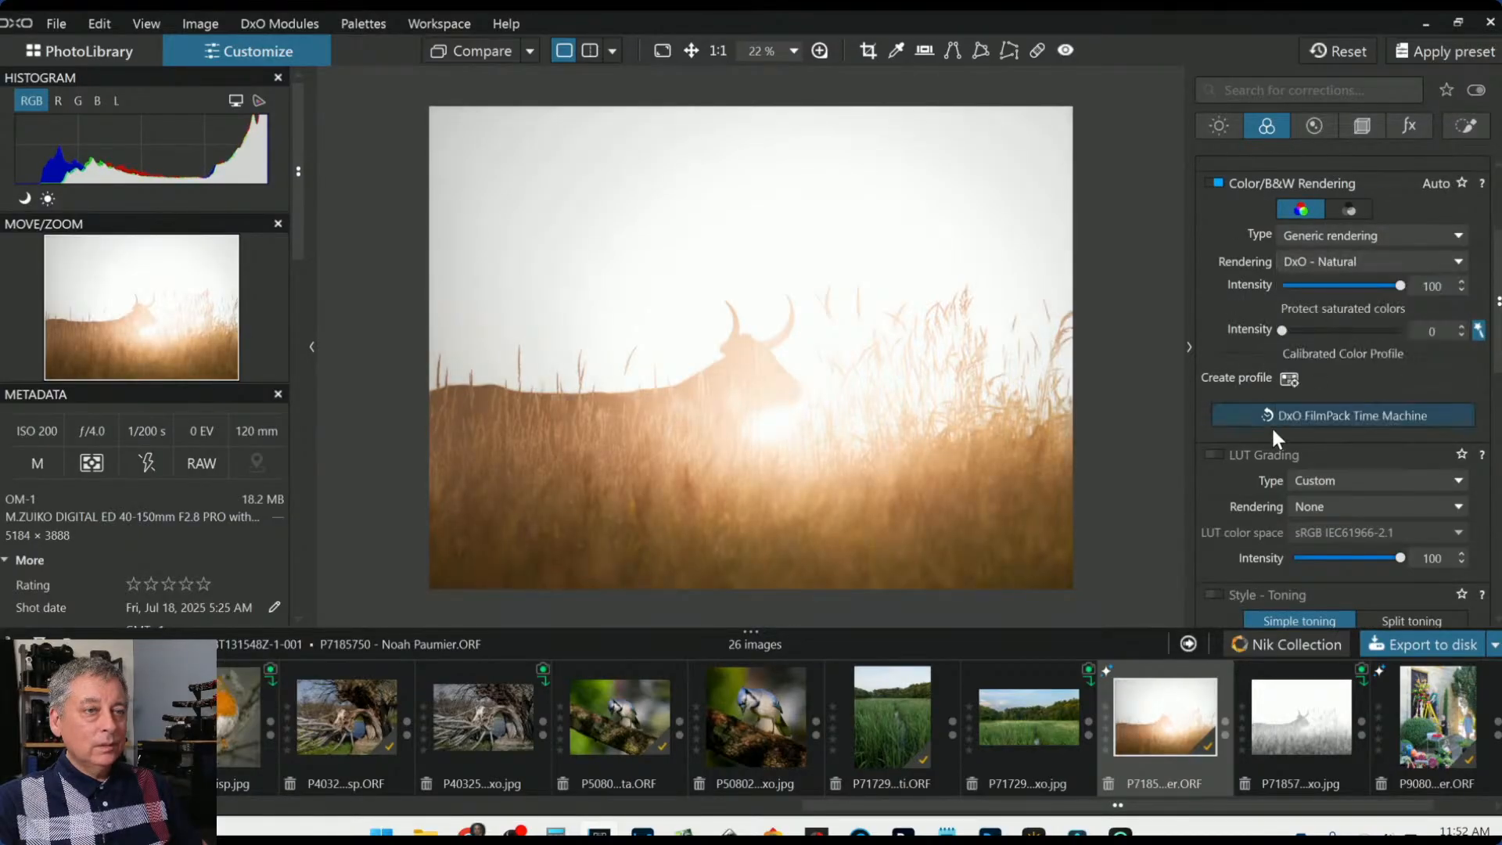
Lower the HSL Vibrancy to -49 and Saturation to -32 for all color channels together, then fine-tune them by eye
scroll(1256, 443, "down", 10)
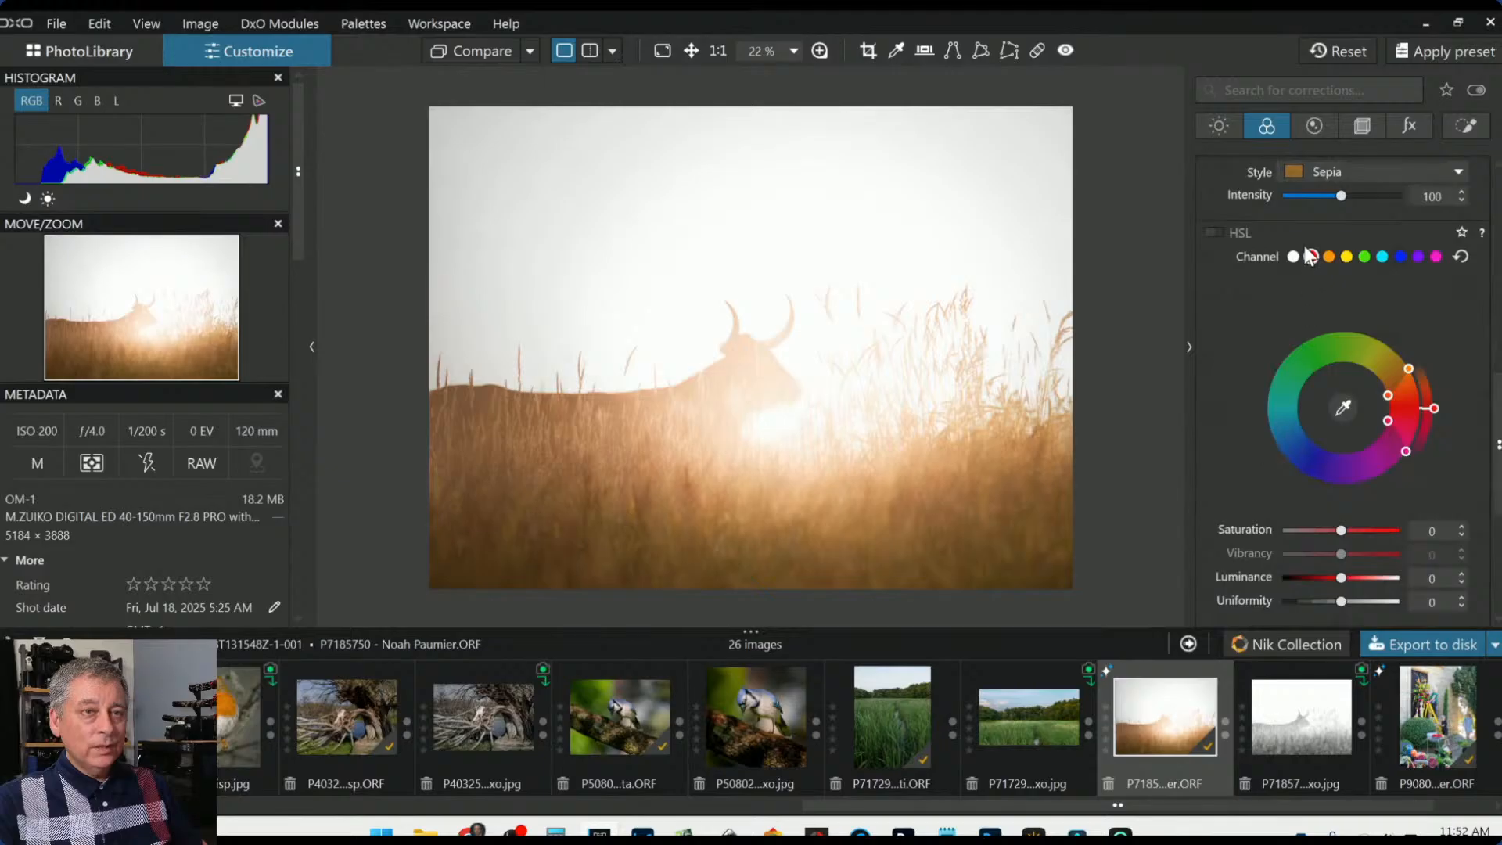
left_click(1292, 257)
scroll(1244, 410, "down", 3)
left_click(1313, 412)
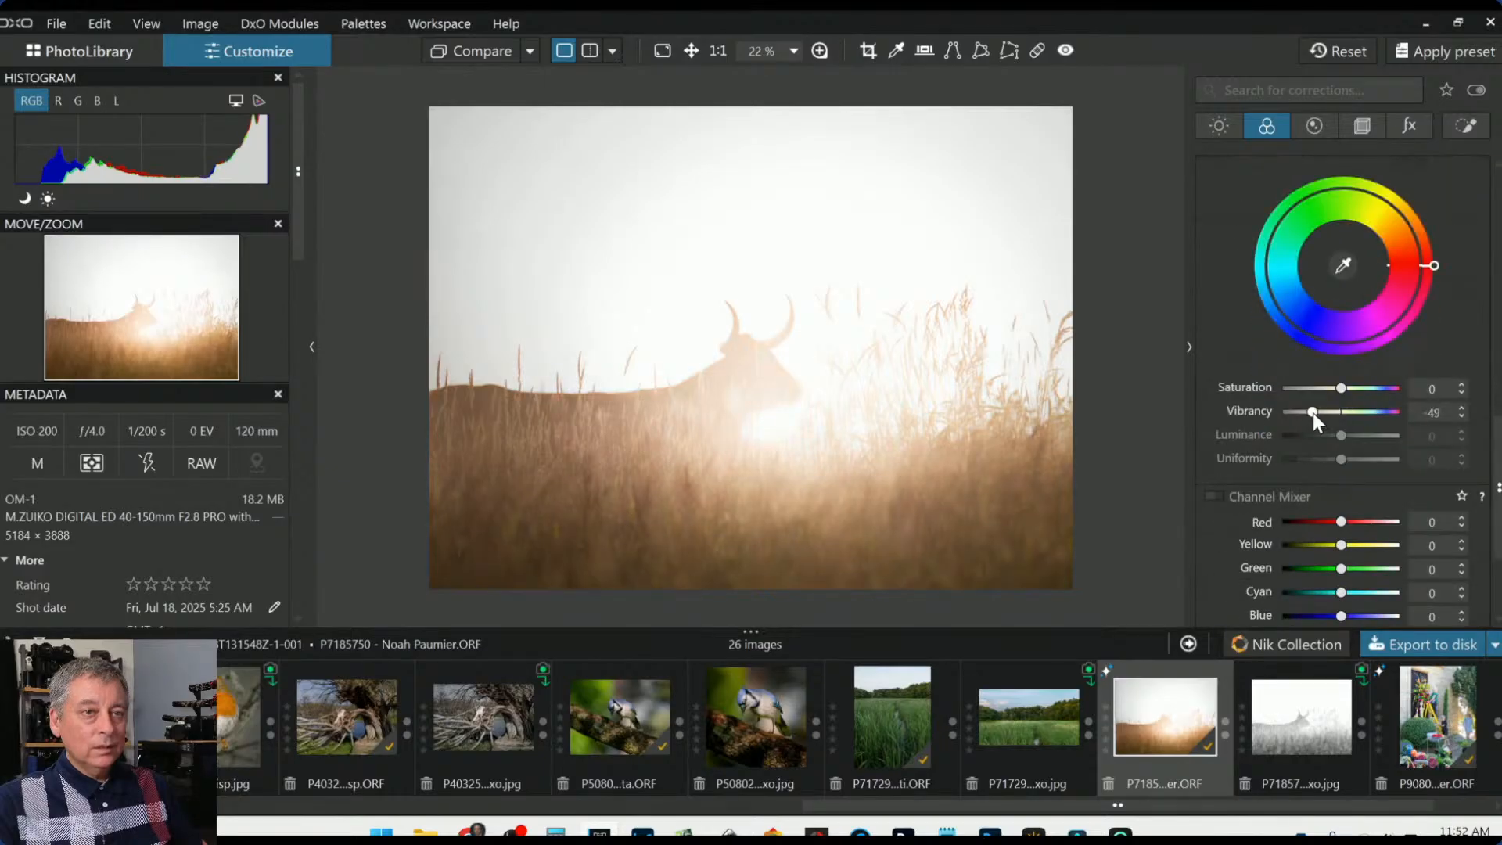
scroll(1322, 400, "up", 1)
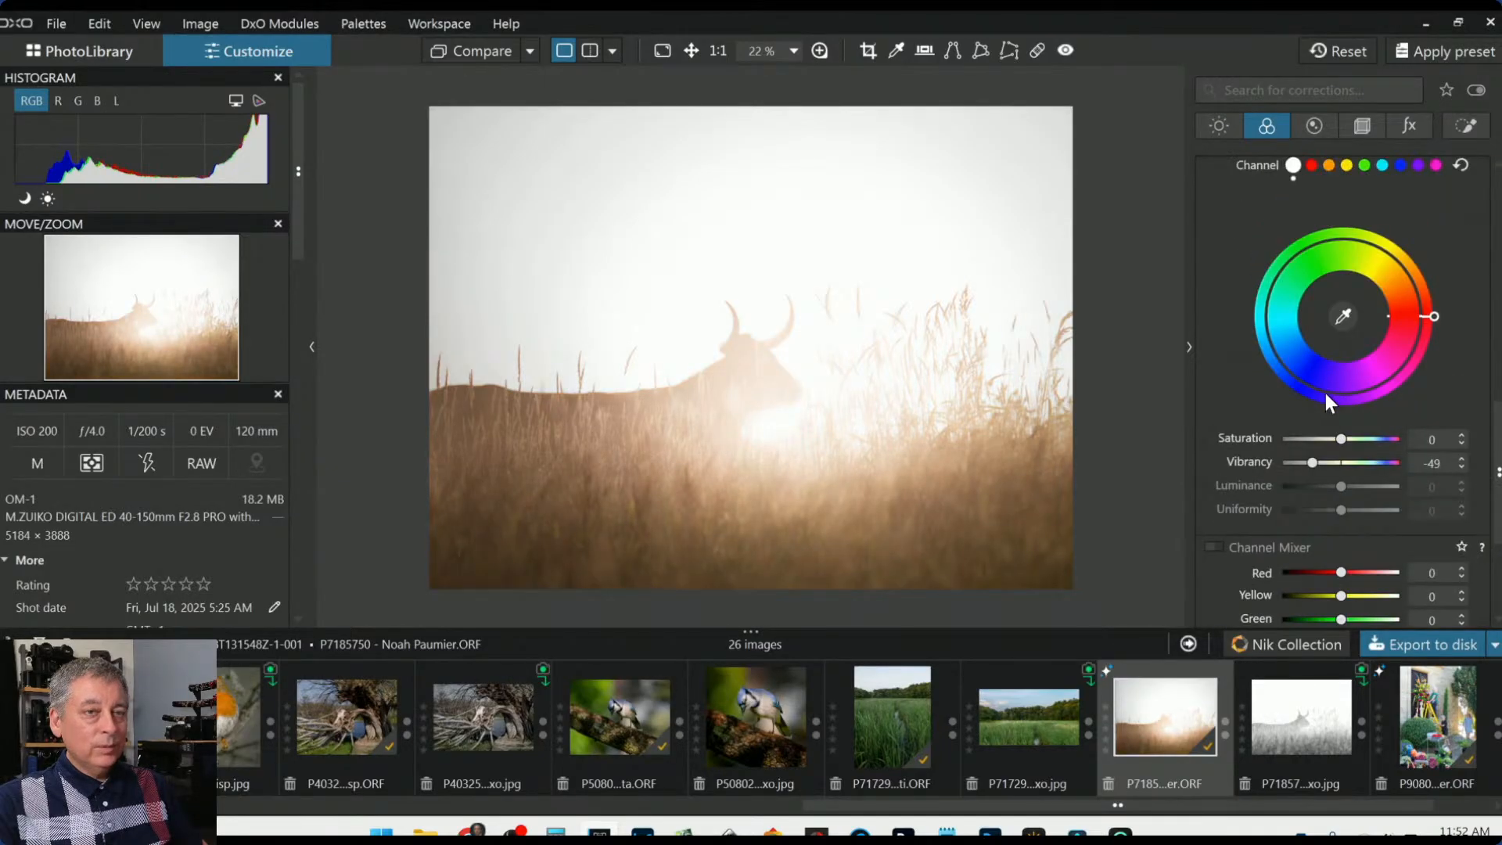
left_click(1321, 438)
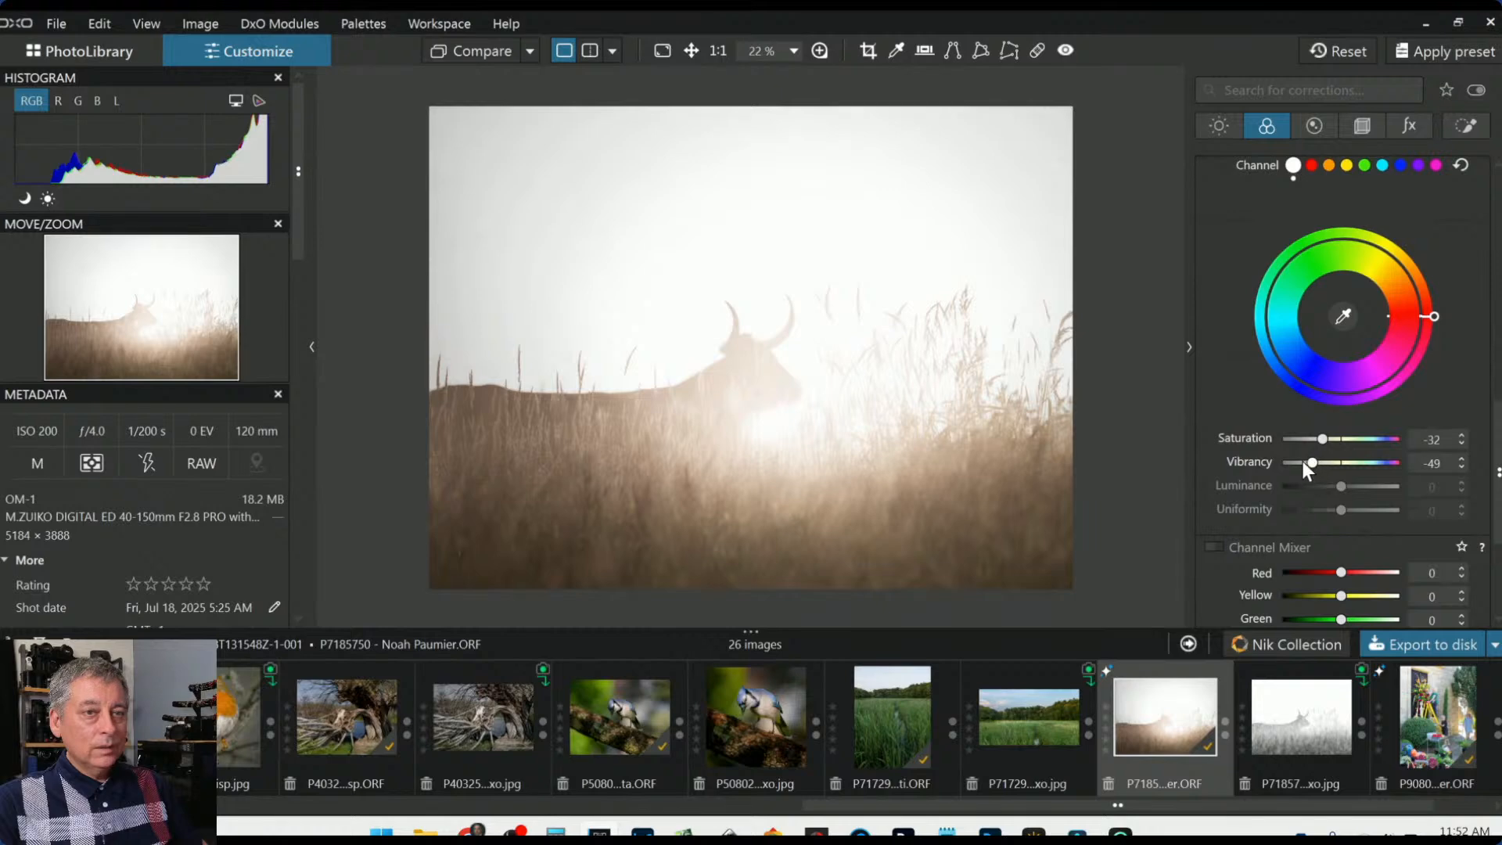
left_click_drag(1297, 460, 1330, 439)
Try a global exposure of 0.65, reset it to 0.00, and set Selective Tone Blacks to -27
scroll(1214, 258, "up", 5)
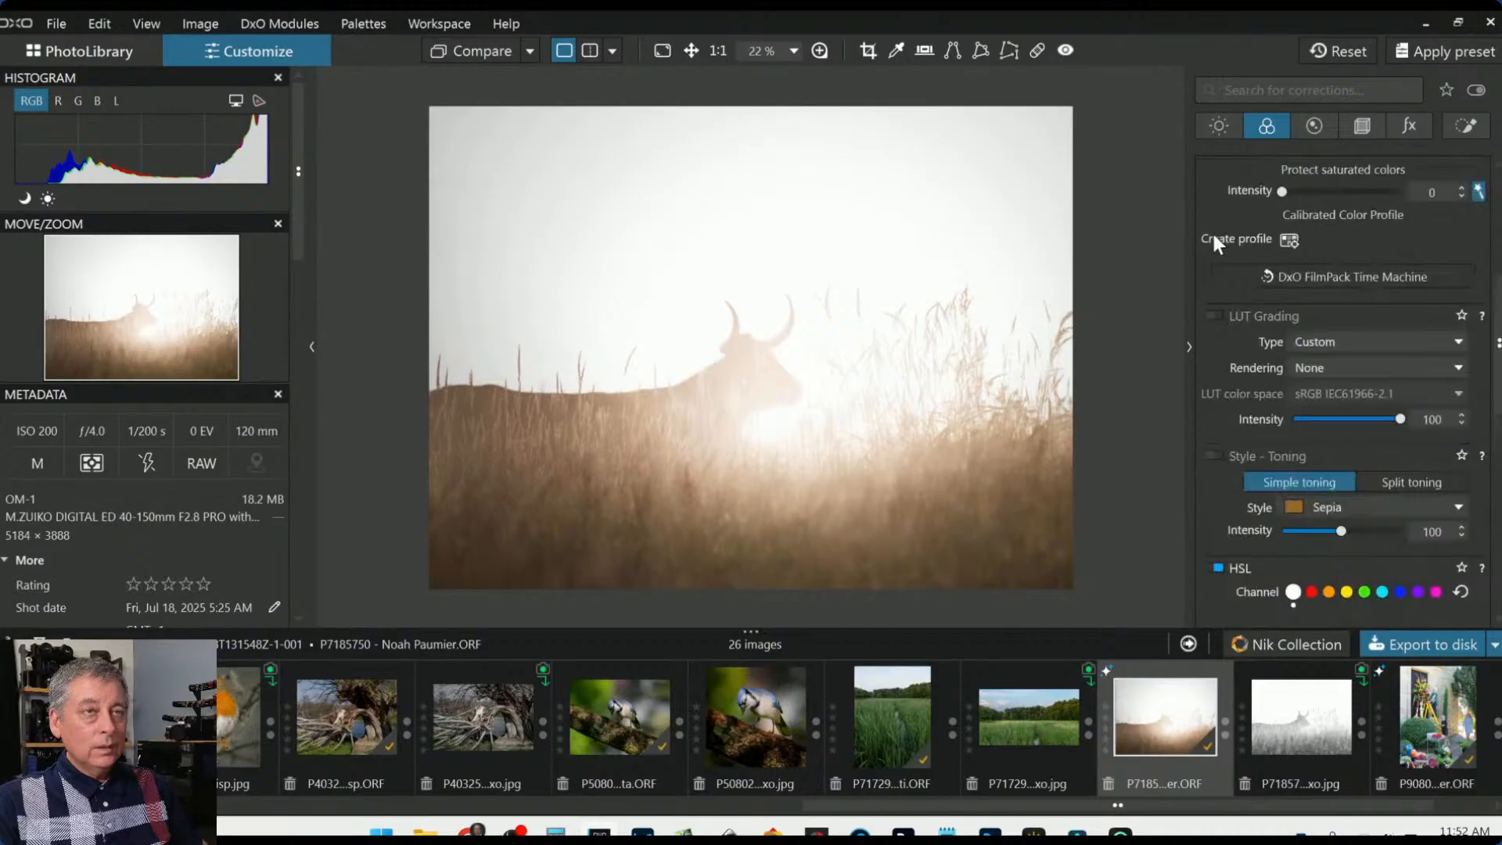
left_click(1218, 124)
scroll(1229, 424, "down", 2)
scroll(1228, 420, "up", 5)
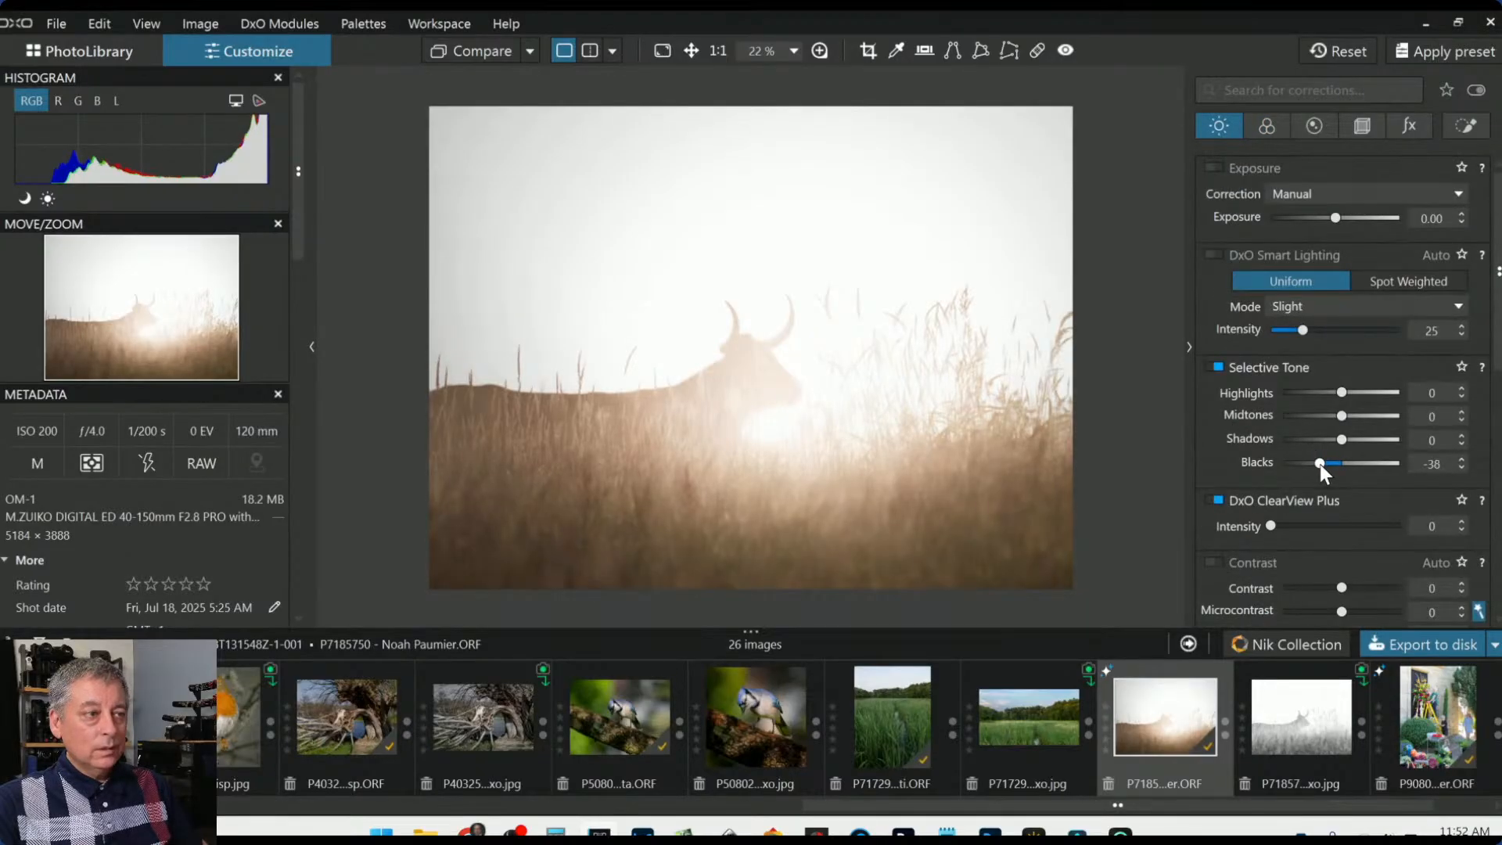
left_click_drag(1320, 463, 1317, 463)
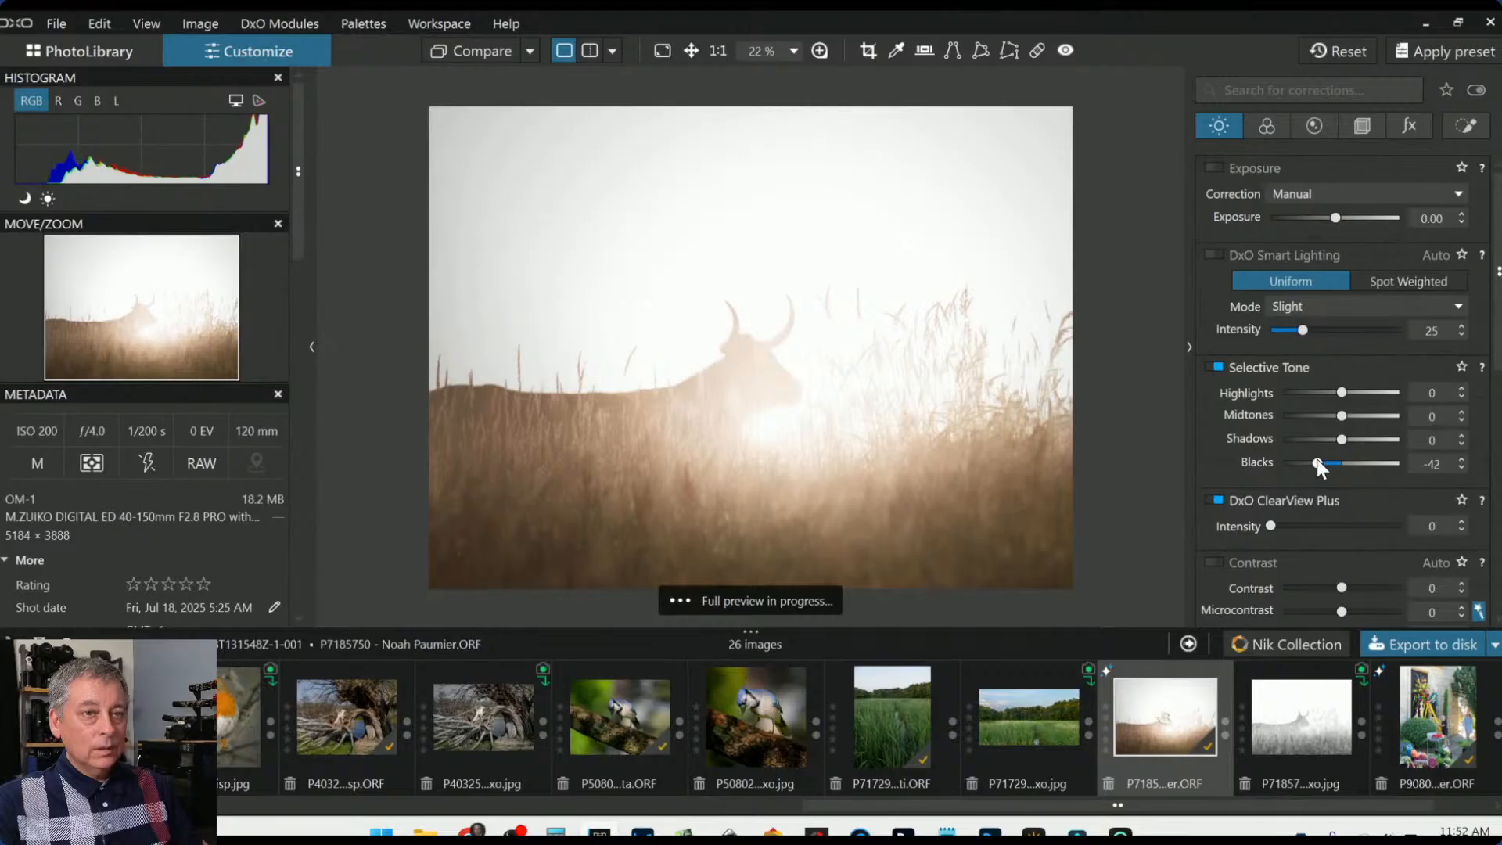
left_click_drag(1339, 223, 1345, 222)
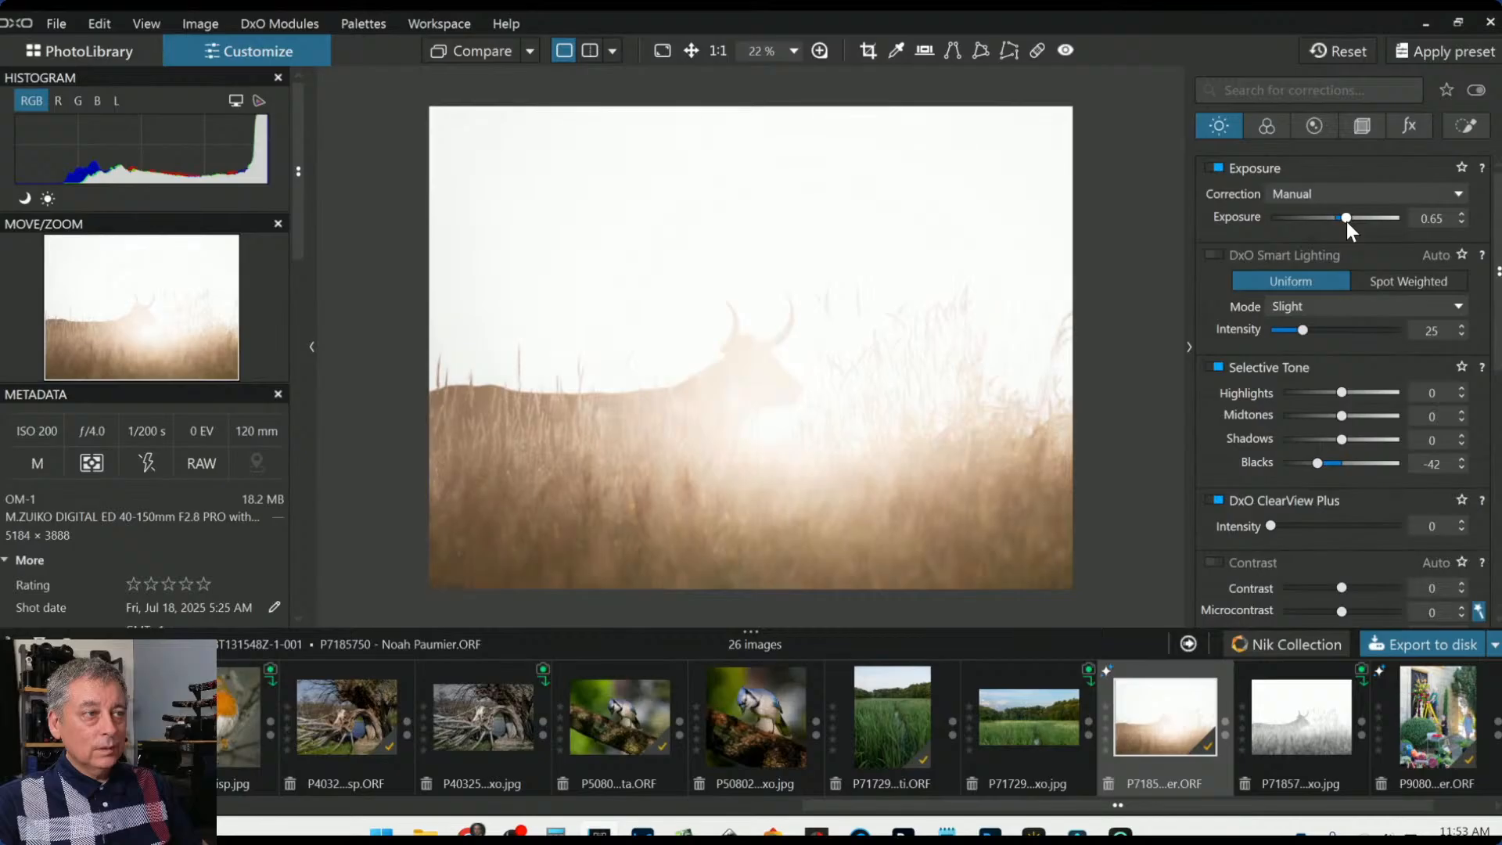
double_click(1345, 218)
left_click_drag(1317, 463, 1325, 463)
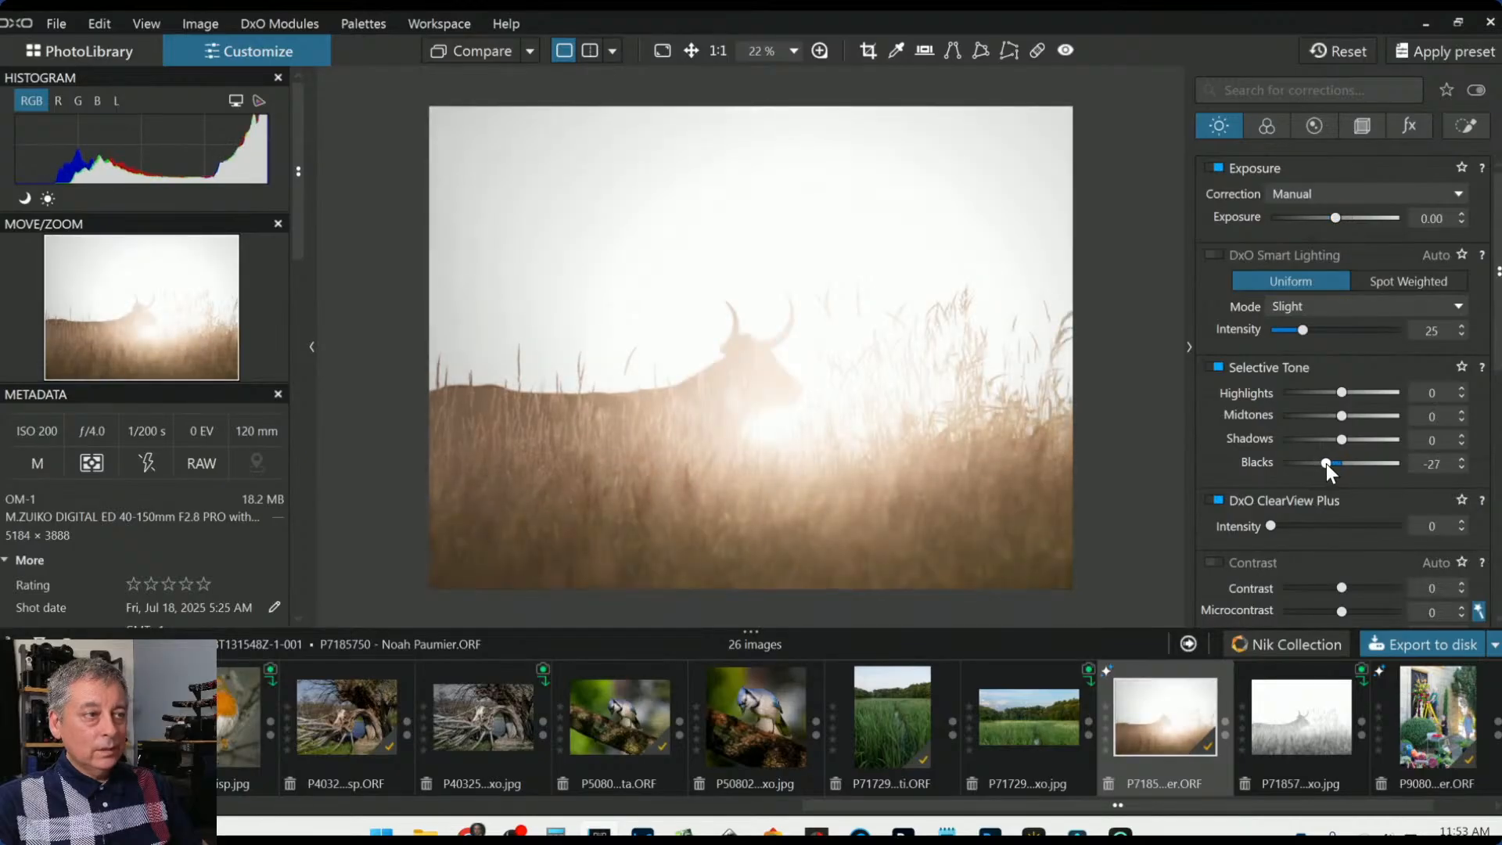
Set the small darkening control point's Exposure to -3.40 and its Selective Tone Blacks to 77
left_click(1465, 127)
left_click(1330, 272)
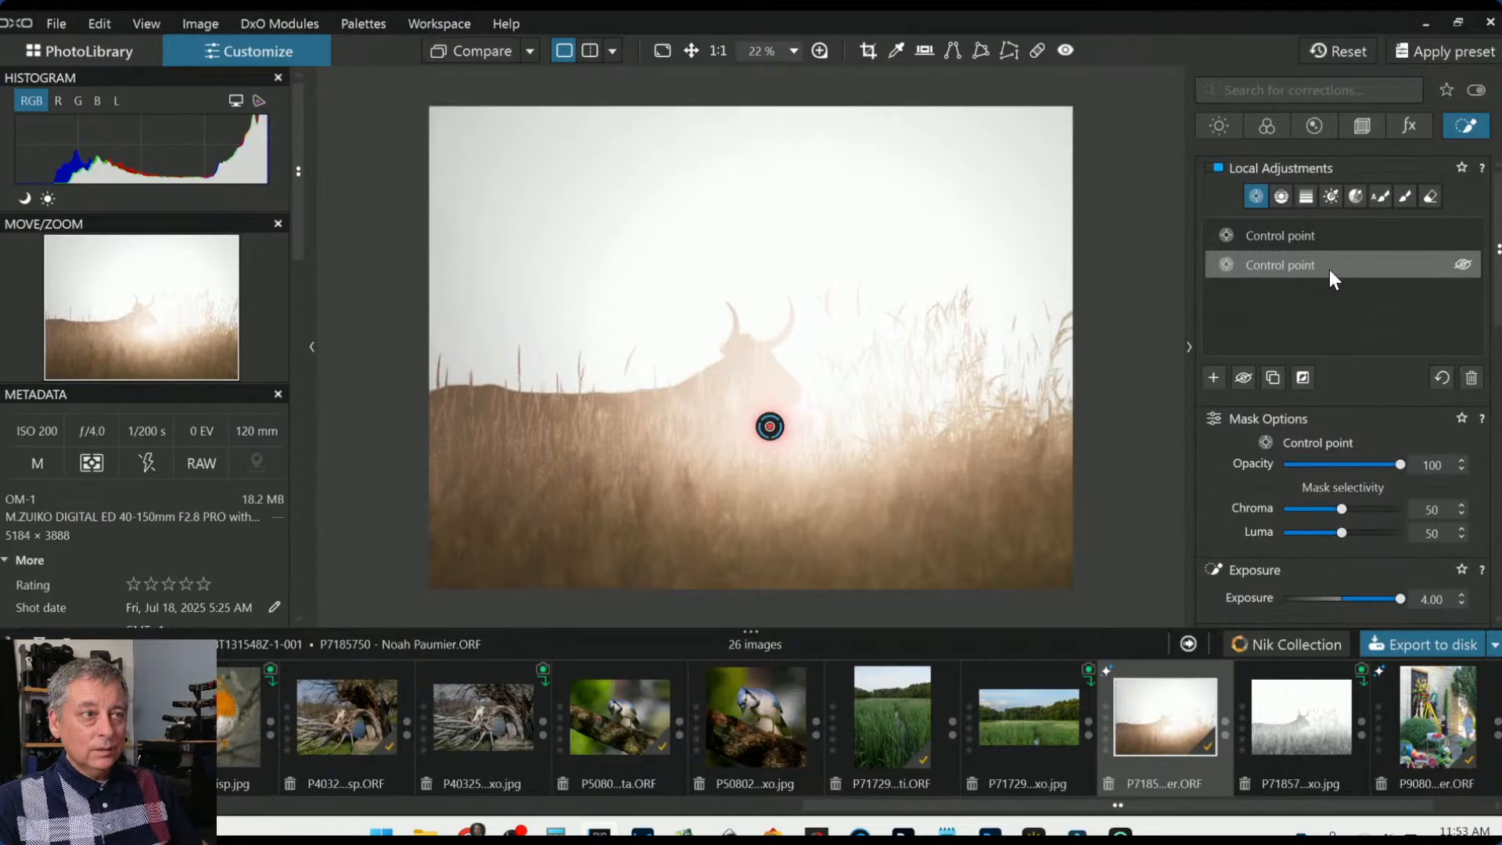
left_click(1323, 242)
scroll(1326, 532, "down", 1)
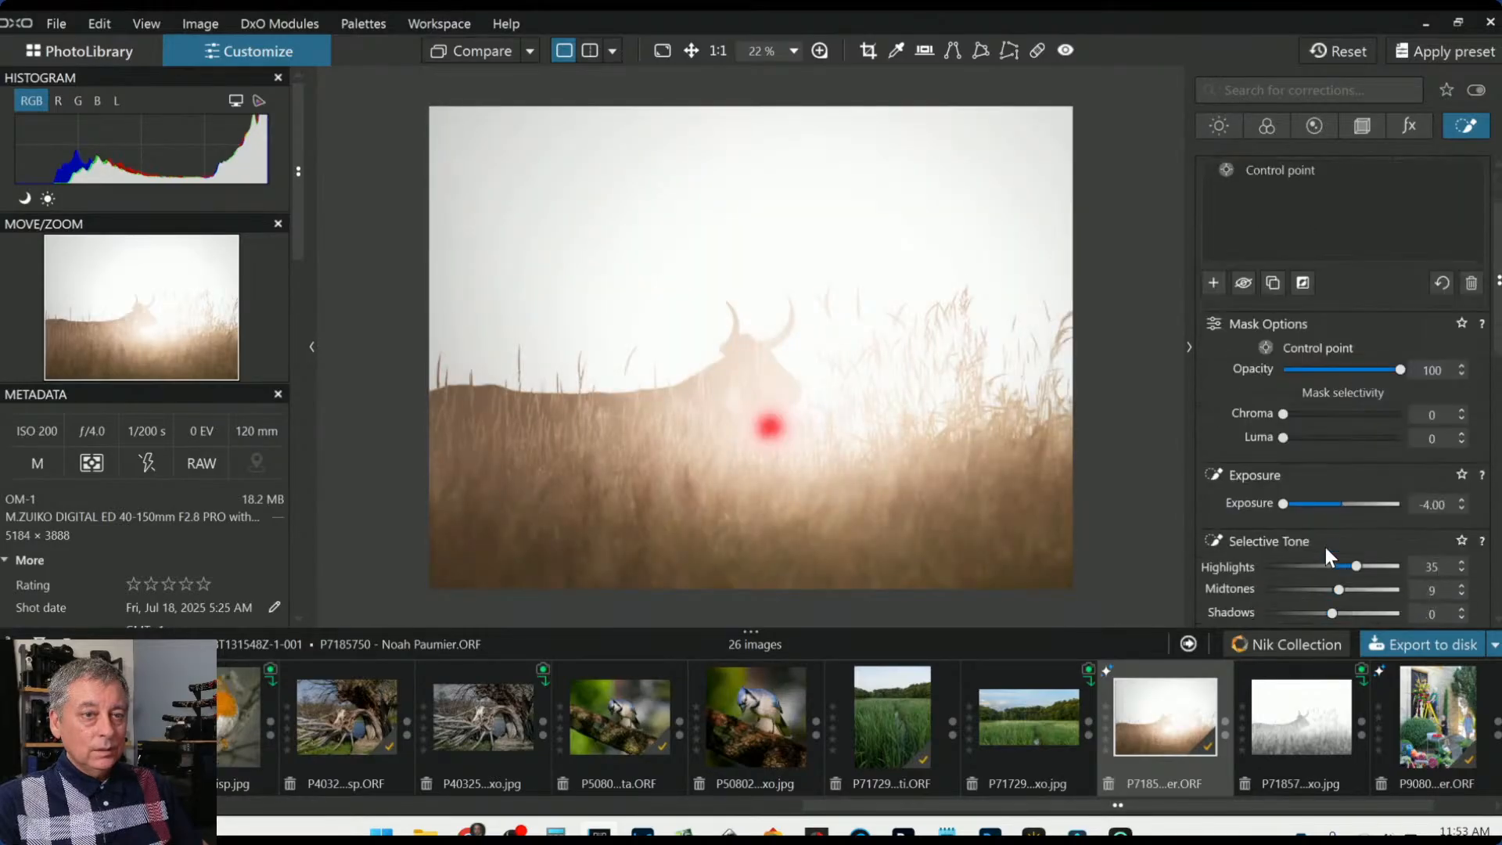
scroll(1325, 547, "down", 1)
left_click_drag(1284, 457, 1292, 456)
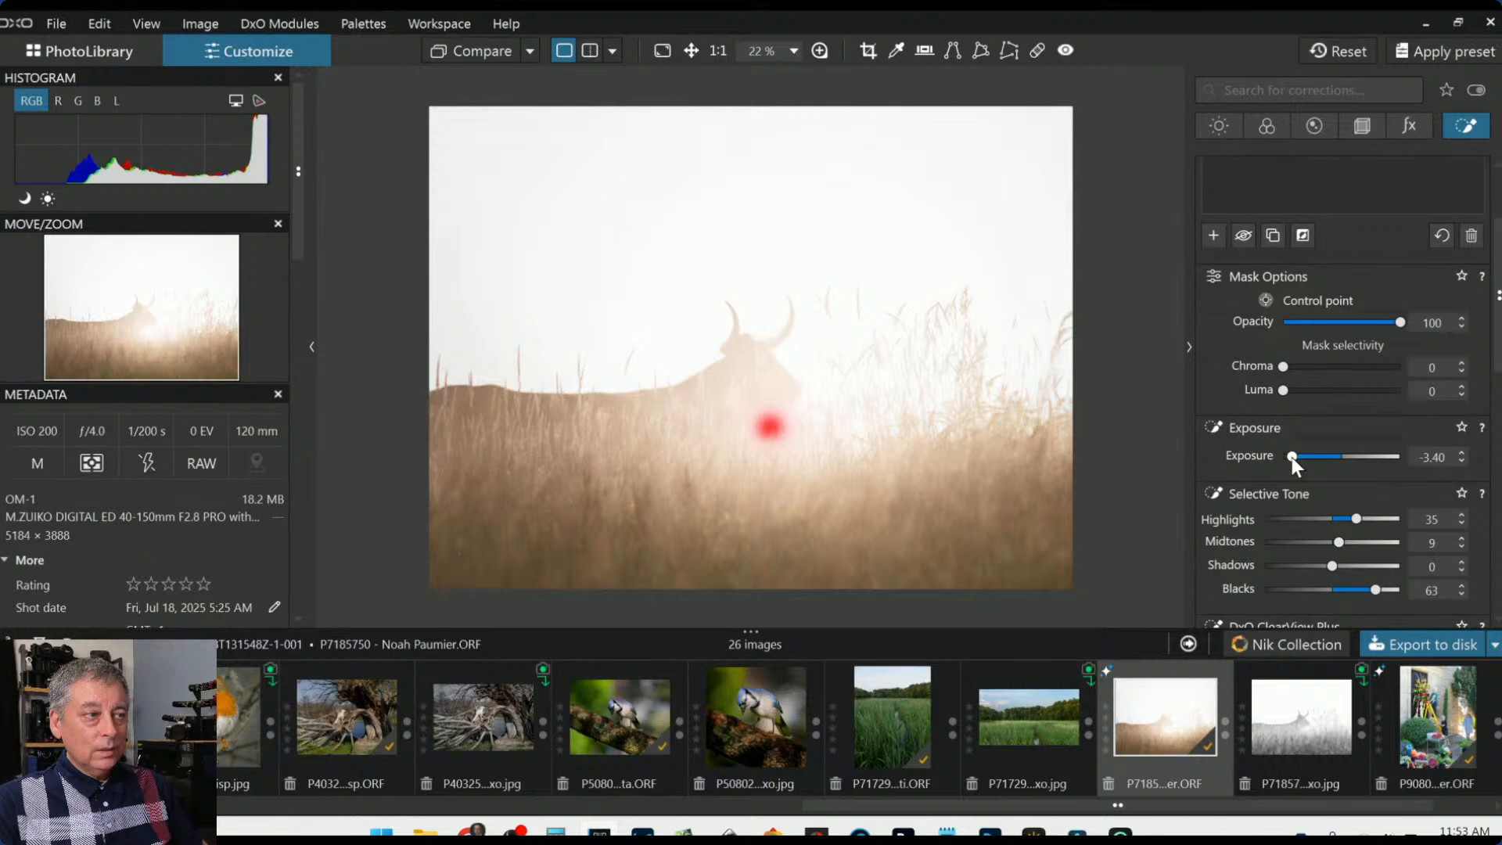
mouse_move(1368, 589)
left_mouse_down()
mouse_move(1355, 587)
mouse_move(1383, 589)
left_mouse_up()
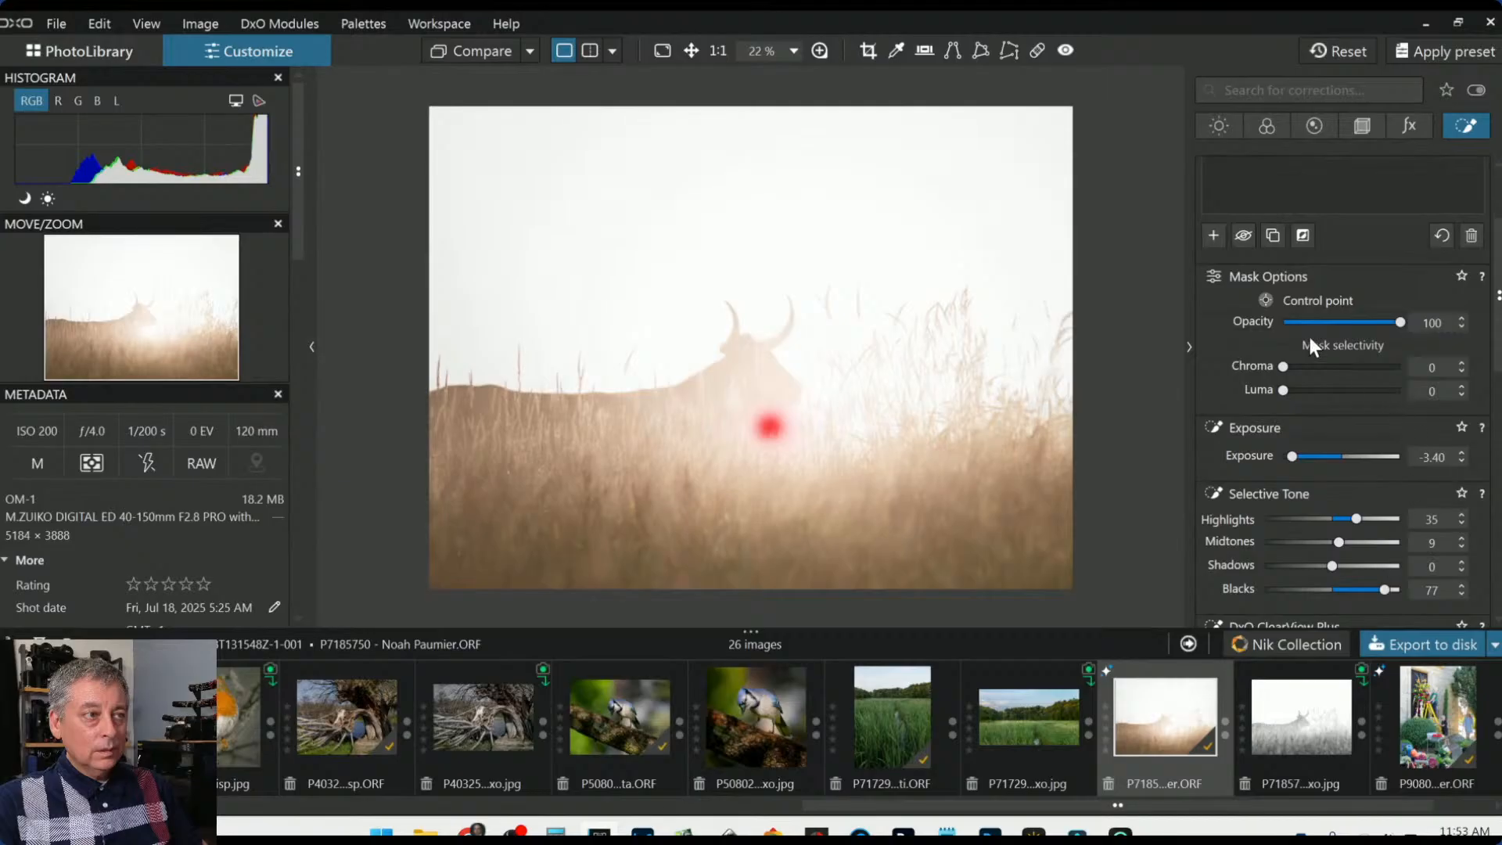
key("Escape")
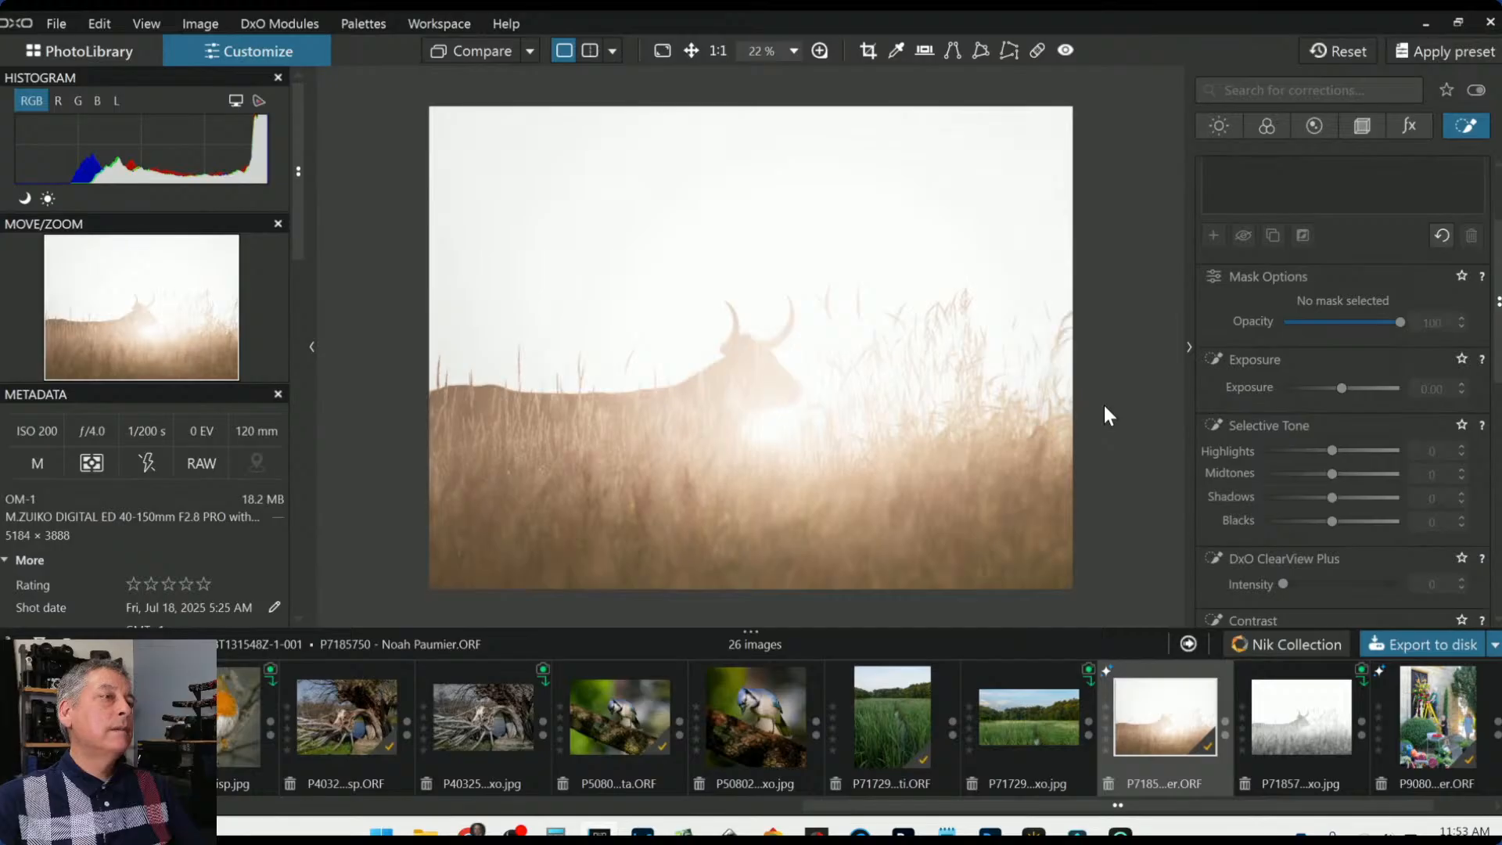
Try a 16 × 9 crop of the cow photo, shifting the frame slightly downward
scroll(1104, 406, "down", 1)
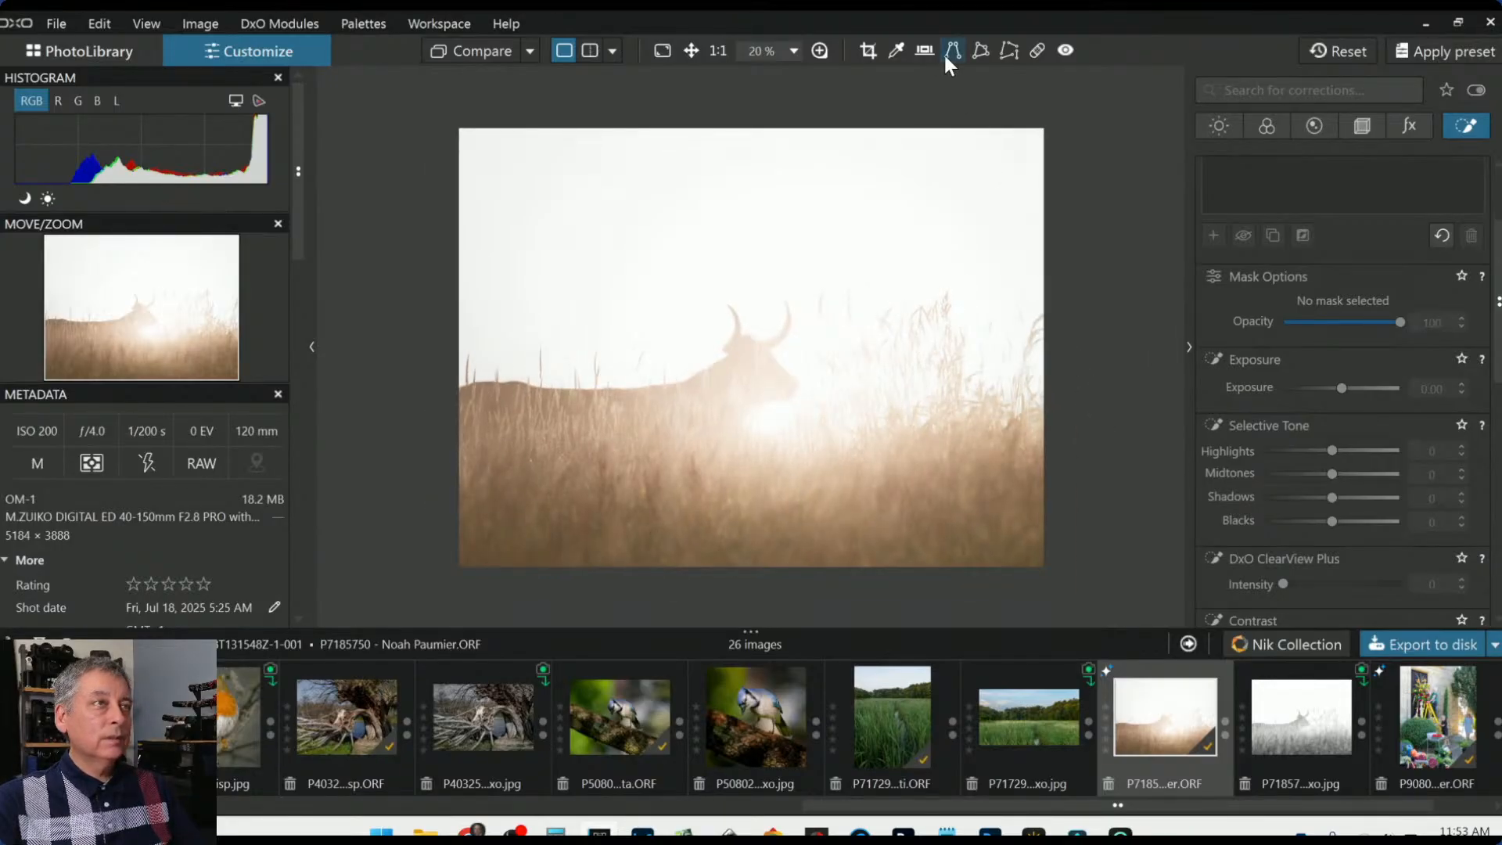
left_click(866, 50)
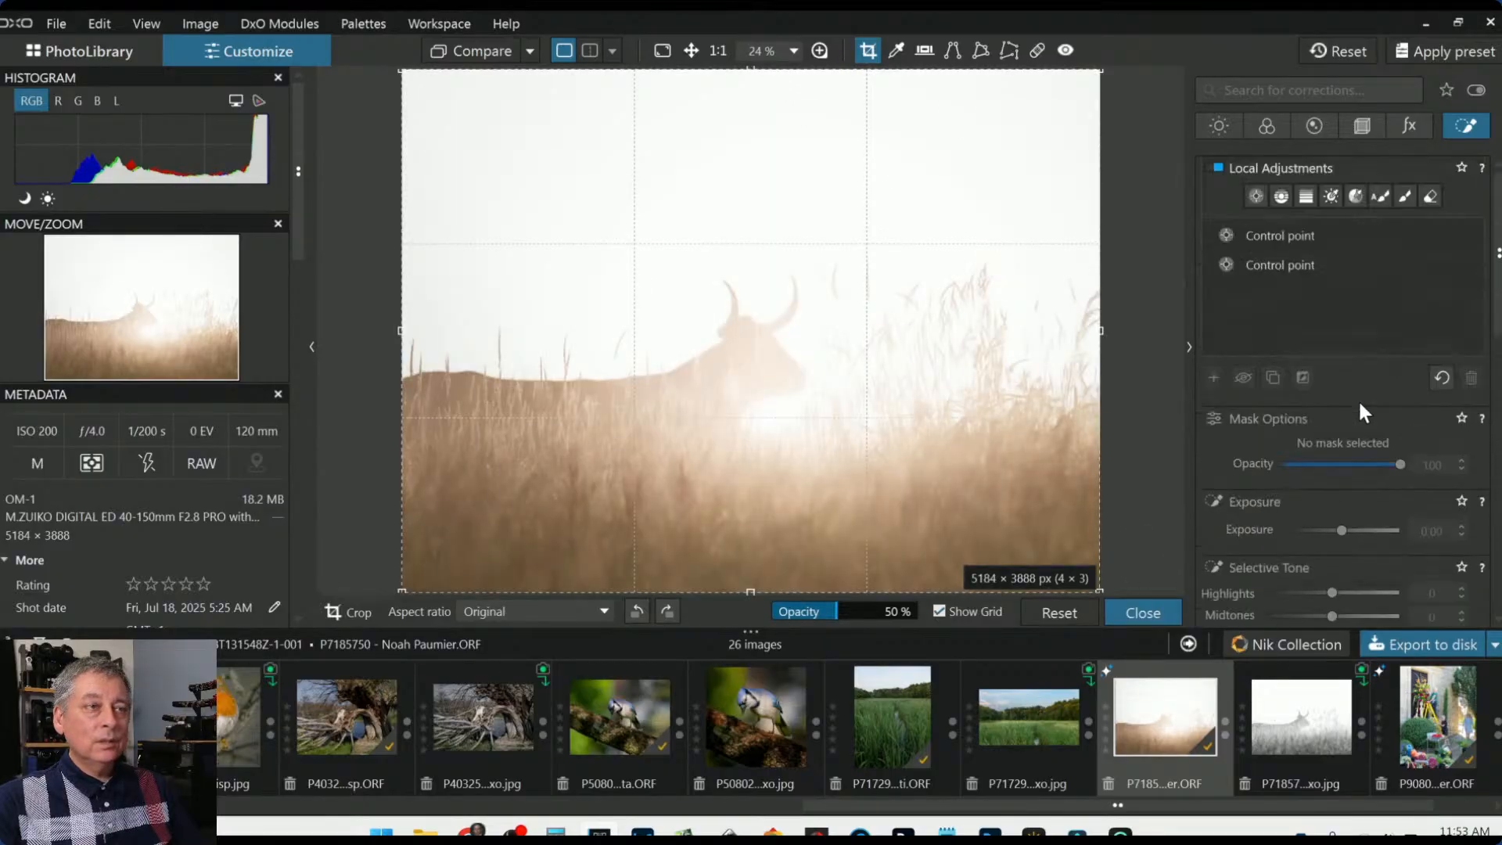
left_click(1285, 199)
left_click(1354, 130)
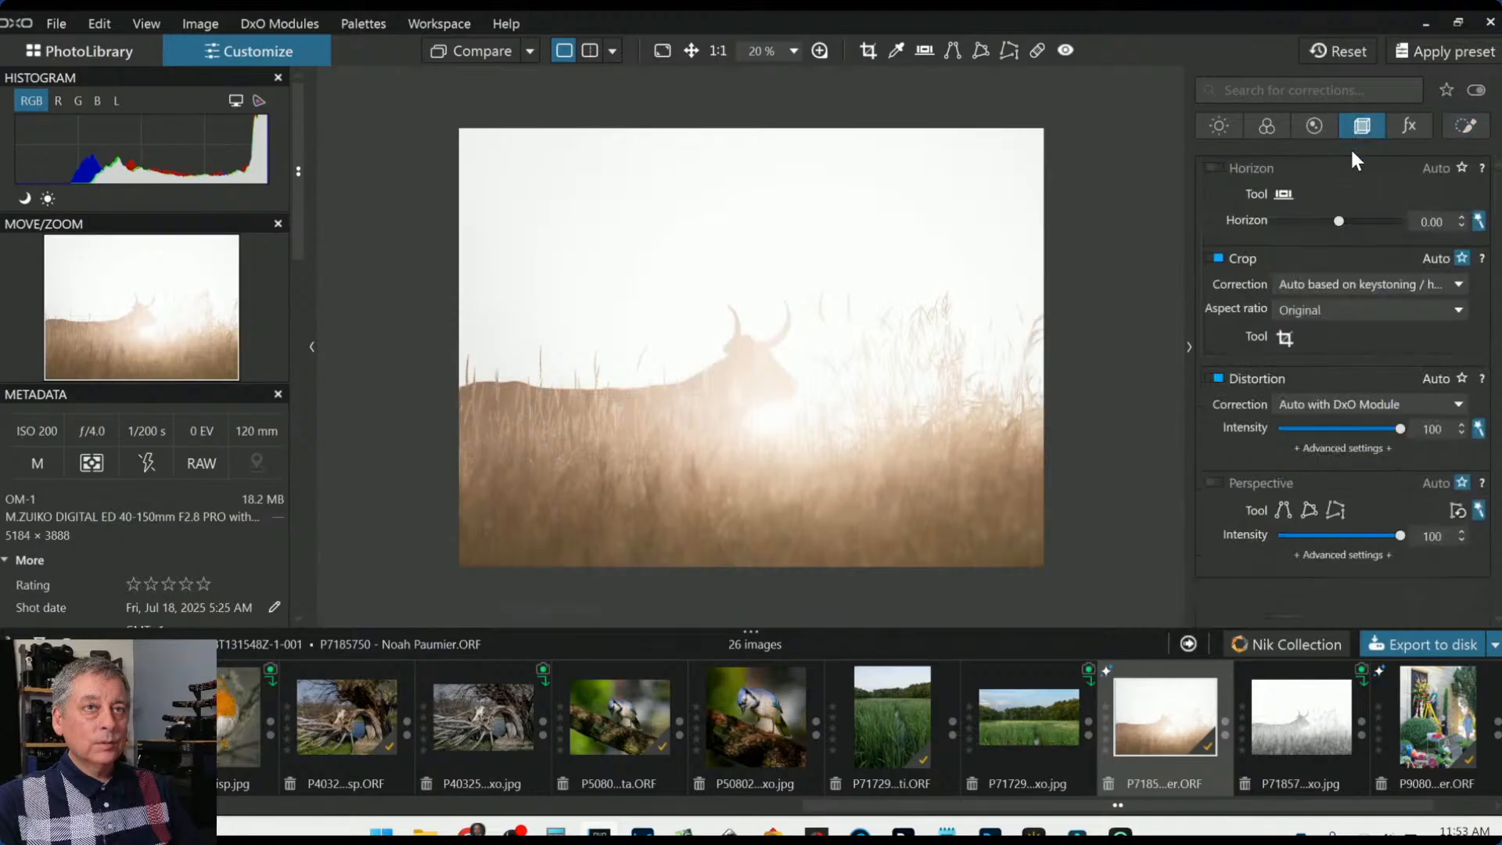
left_click(1291, 338)
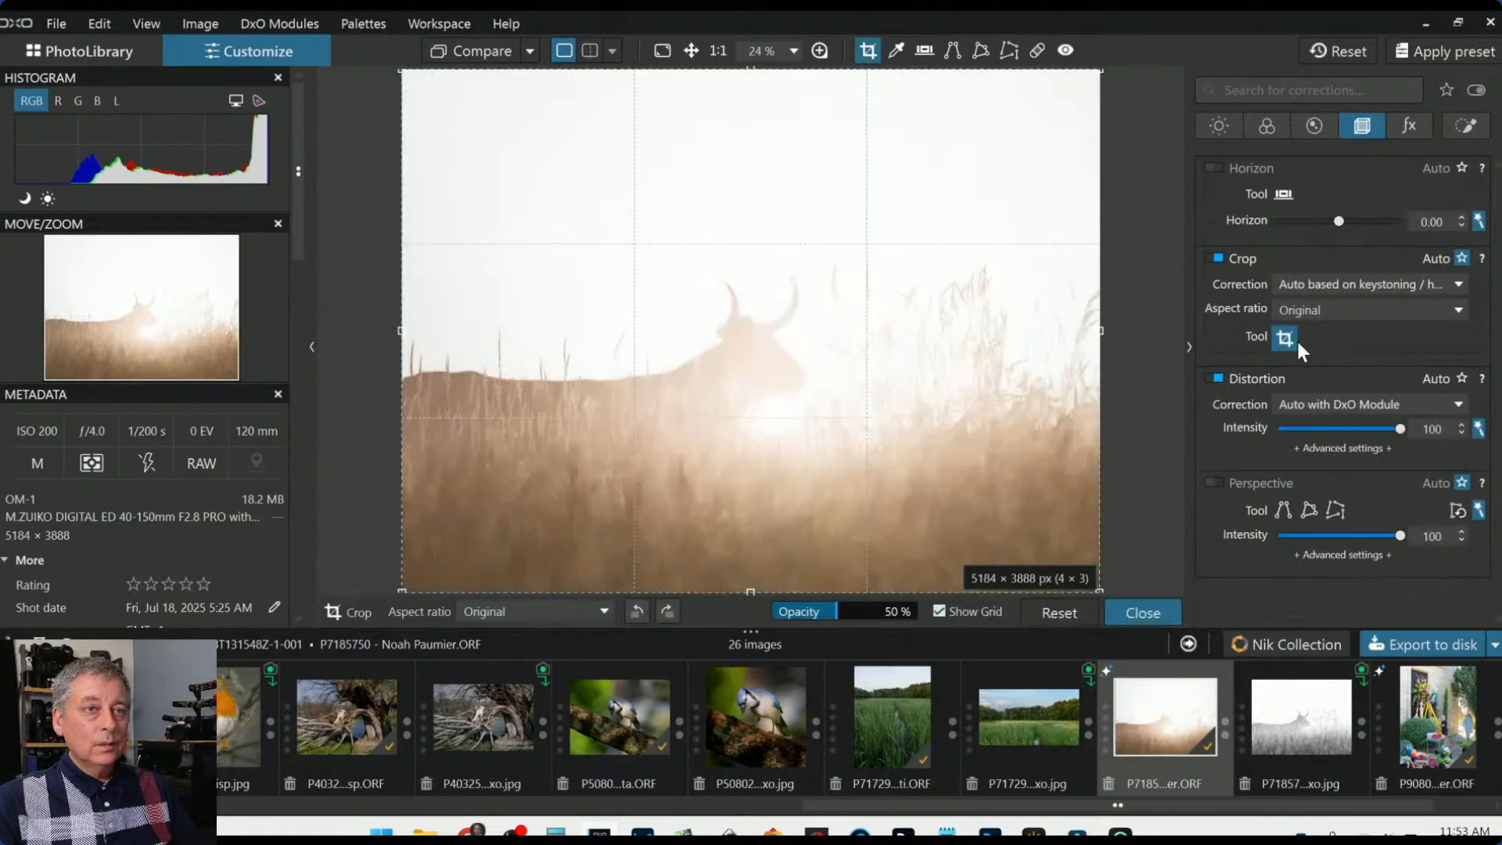
left_click(1347, 309)
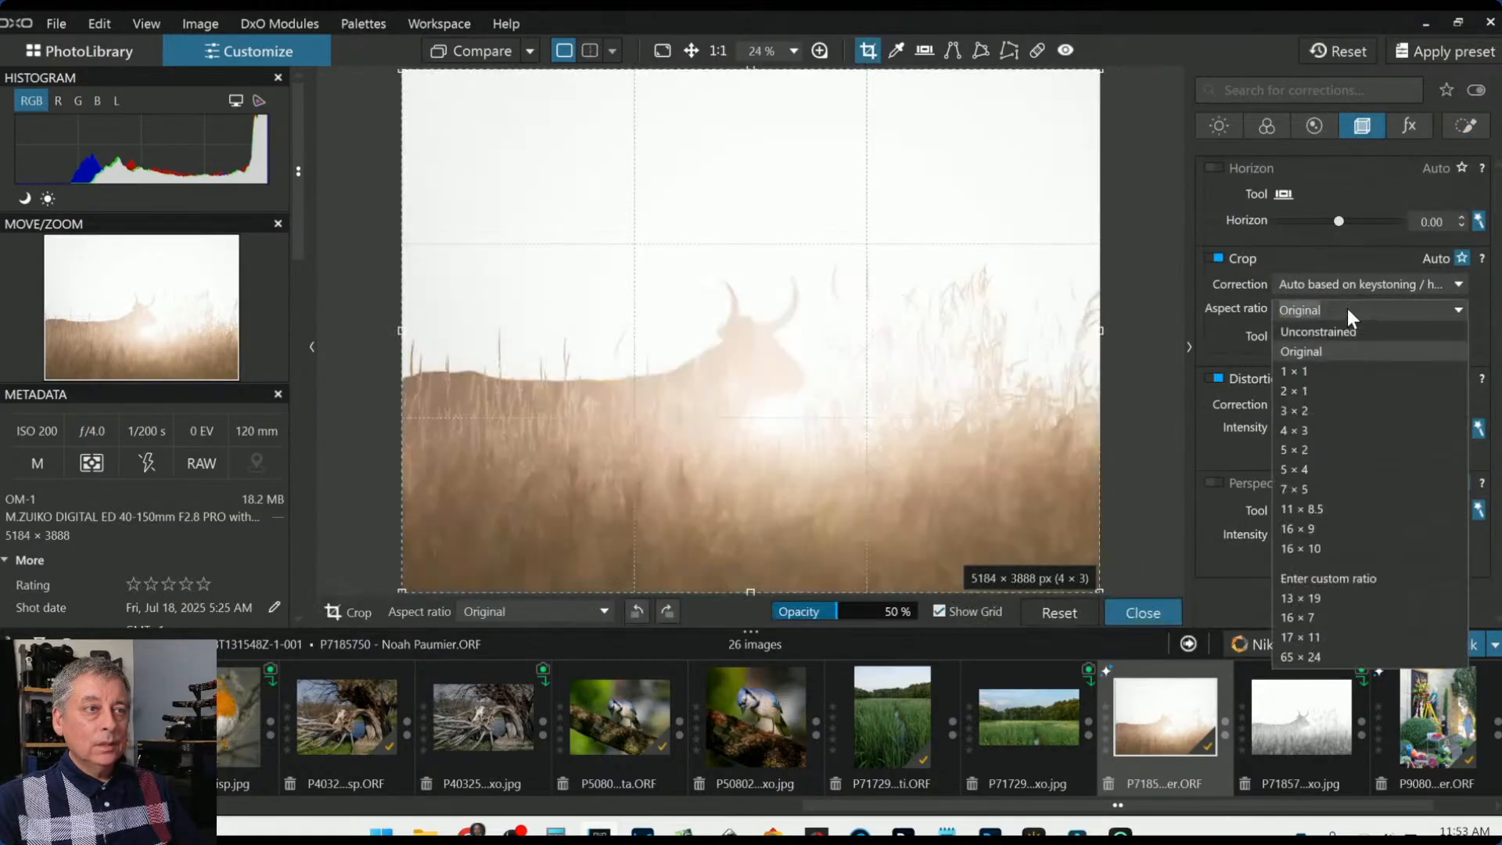
left_click(1345, 525)
left_click_drag(907, 374, 909, 407)
key("Return")
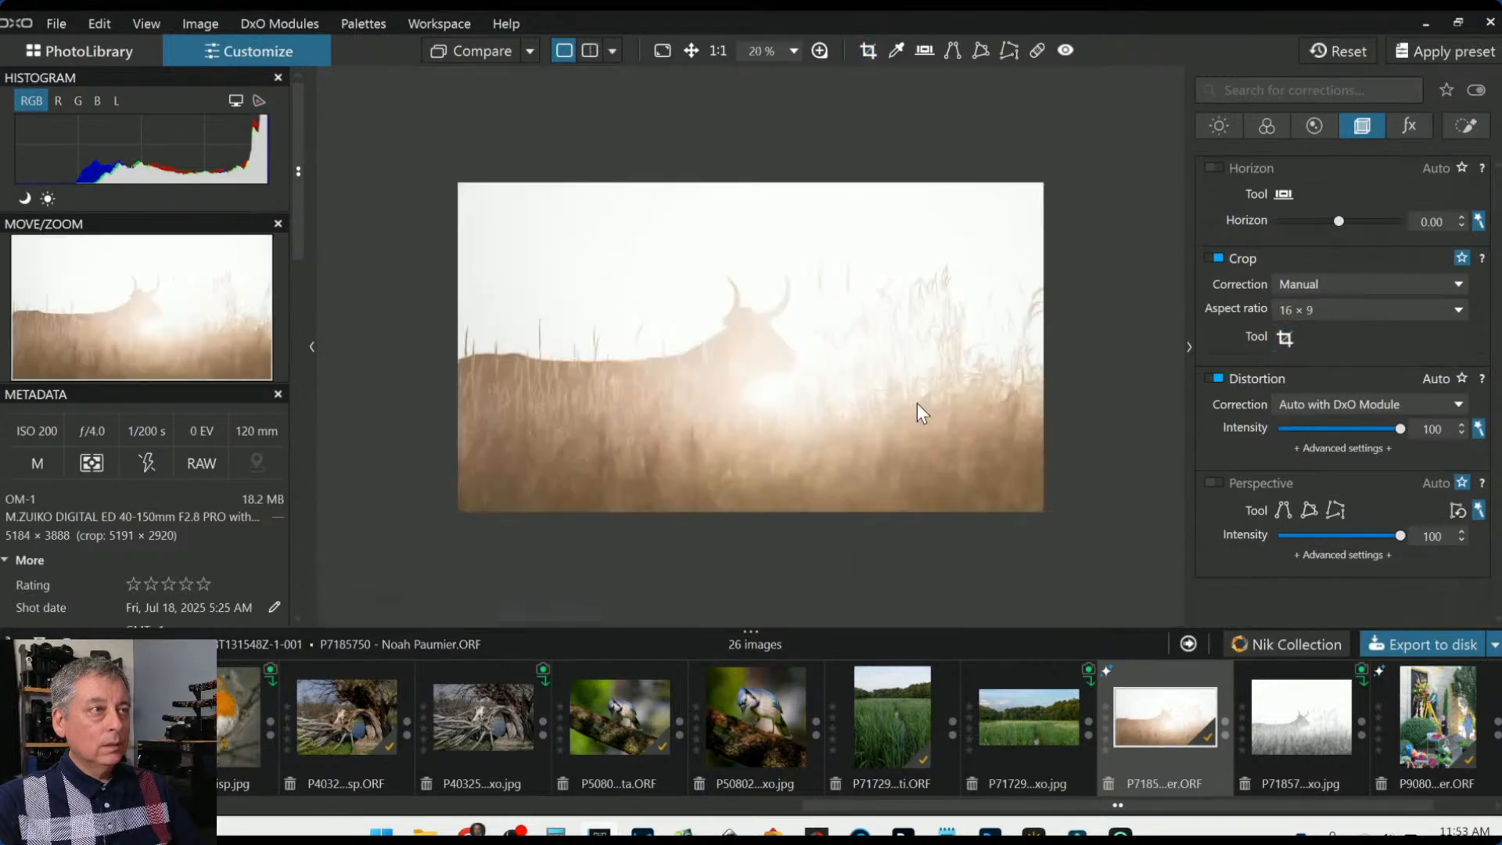
Try a 1 × 1 crop of 2920 × 2920 px positioned over the cow's head and the tall grasses
left_click(1359, 288)
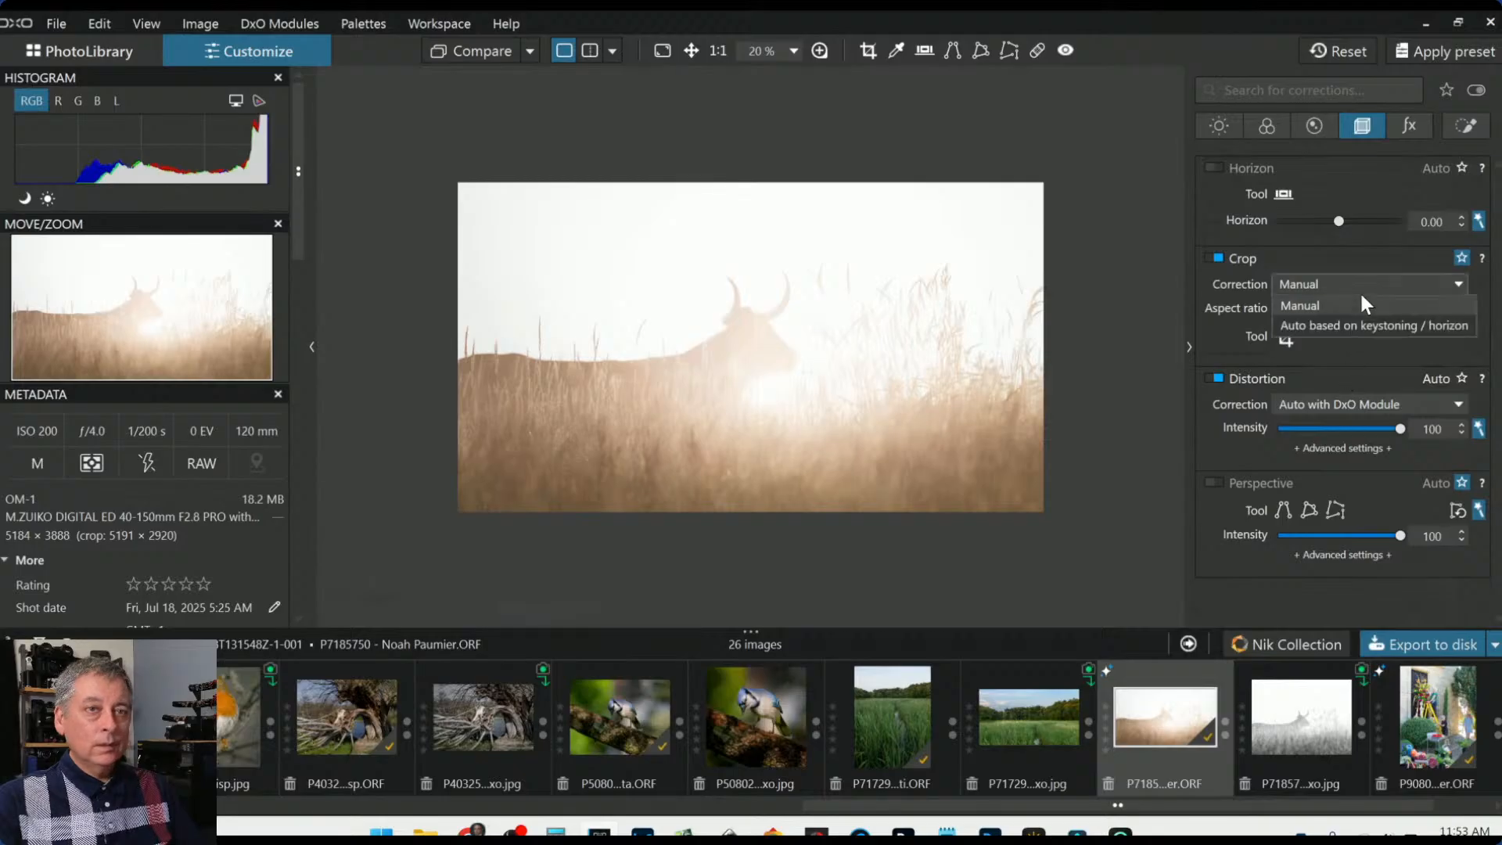
left_click(1360, 305)
left_click(1352, 308)
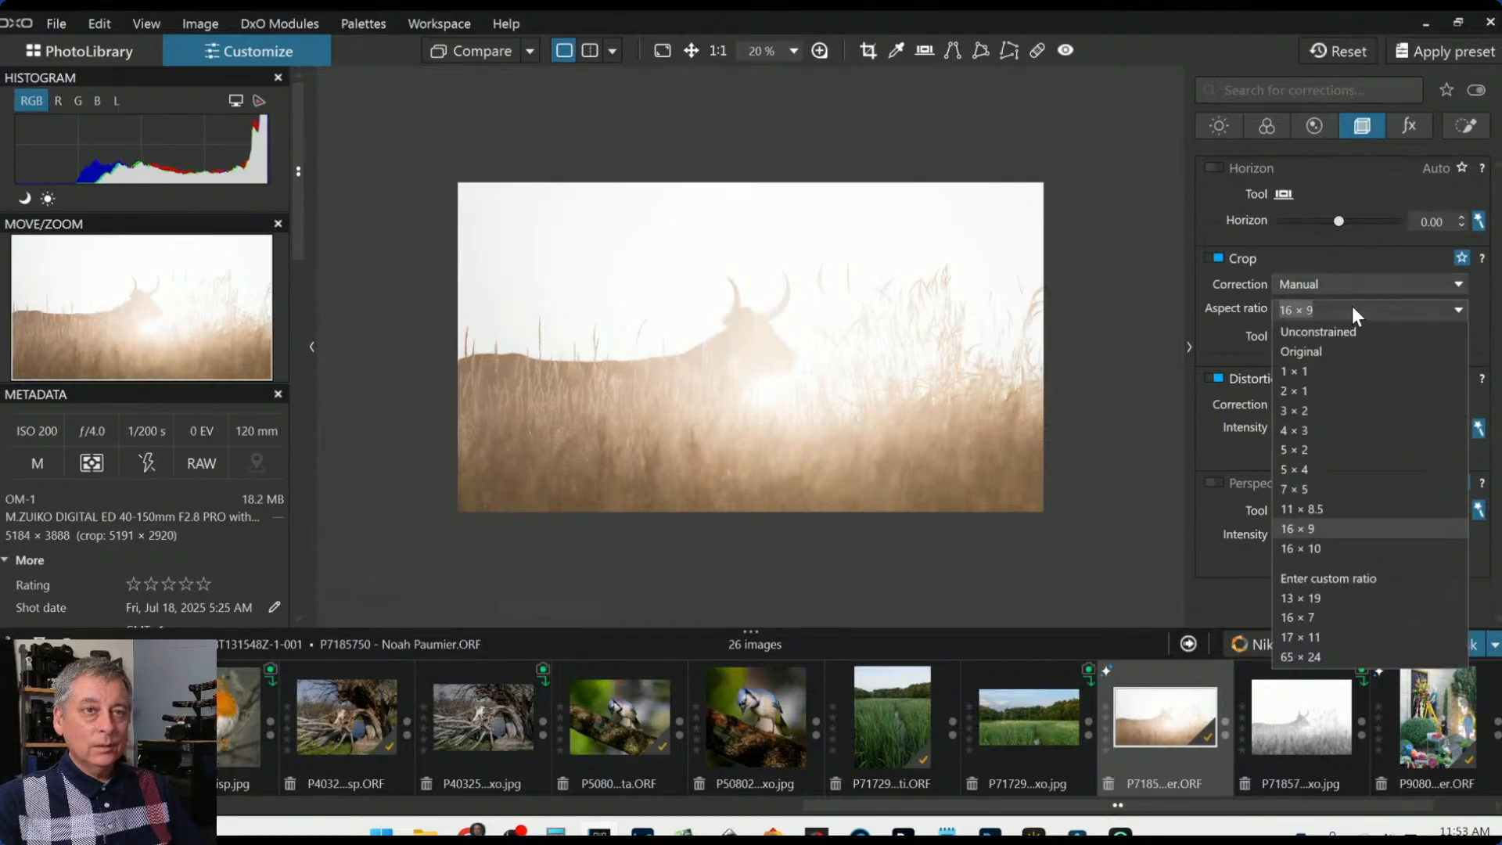
left_click(1344, 372)
left_click(1285, 338)
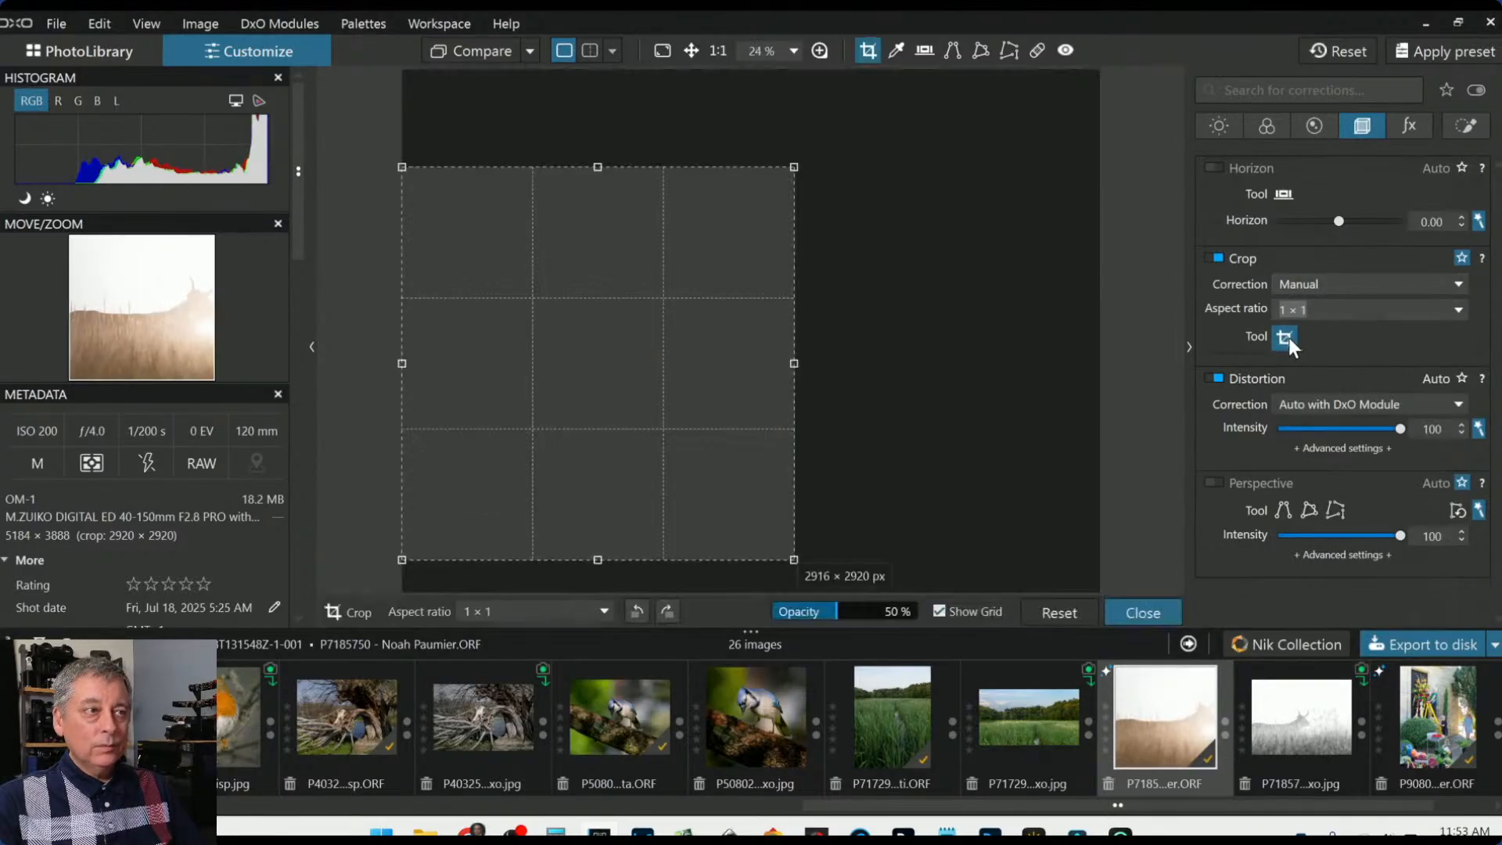
left_click_drag(714, 362, 890, 352)
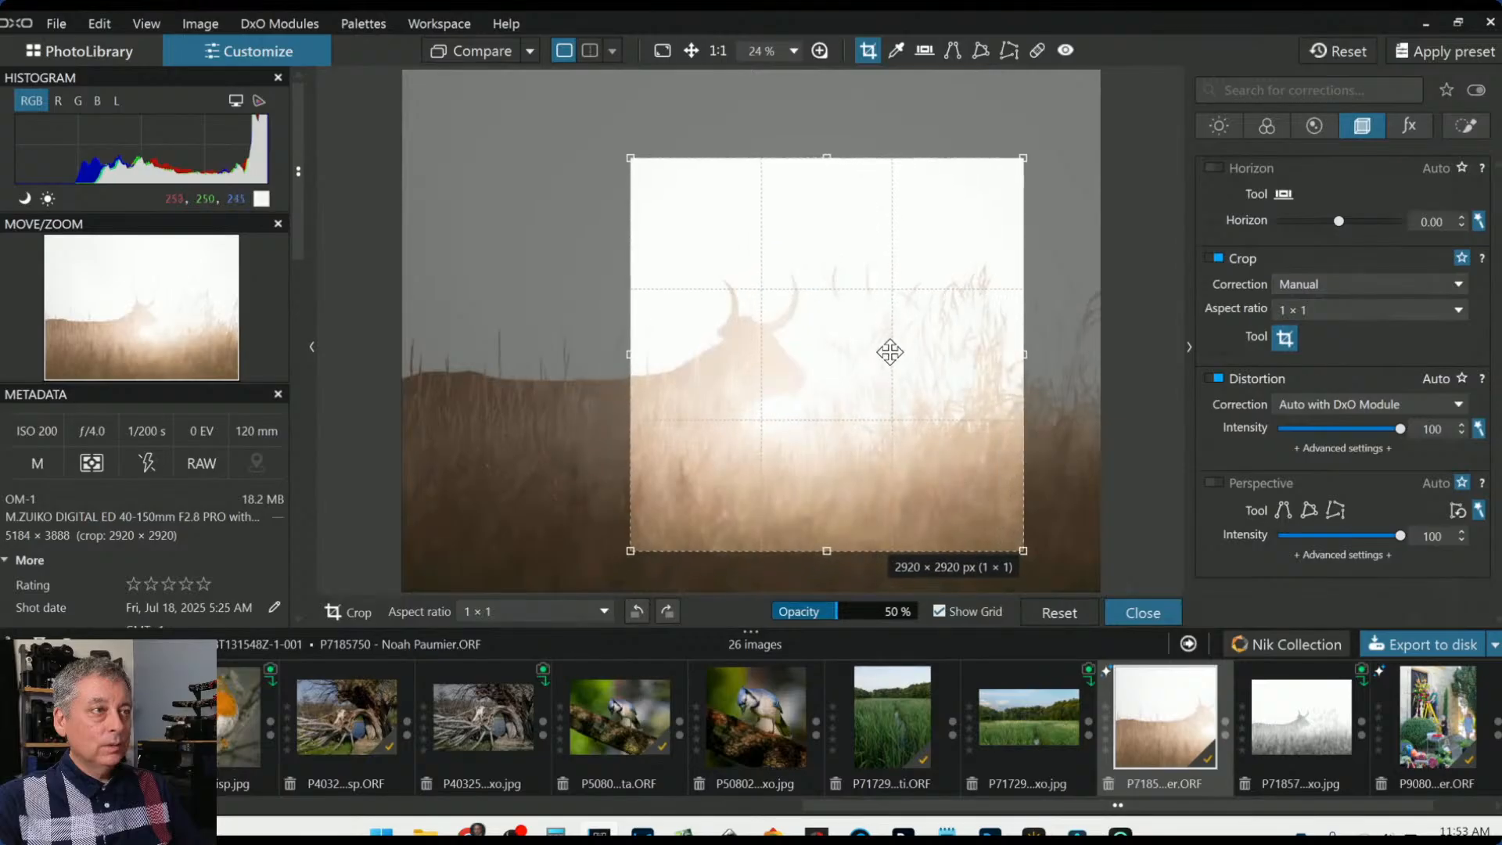
key("Return")
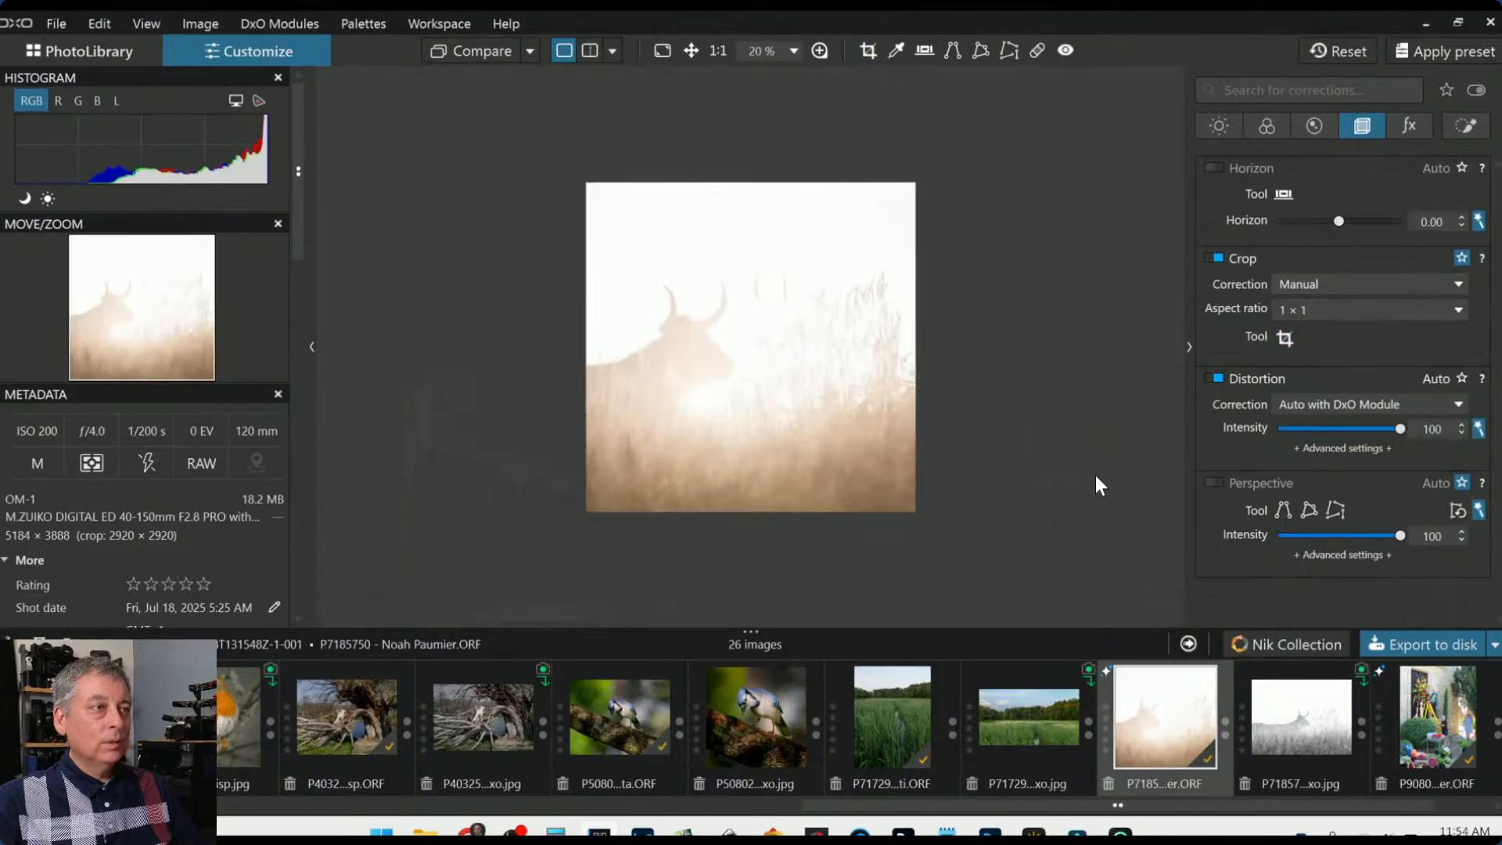
Enlarge the square crop to about 3442 × 3442 px and shift it slightly left to include more of the cow
left_click(1285, 336)
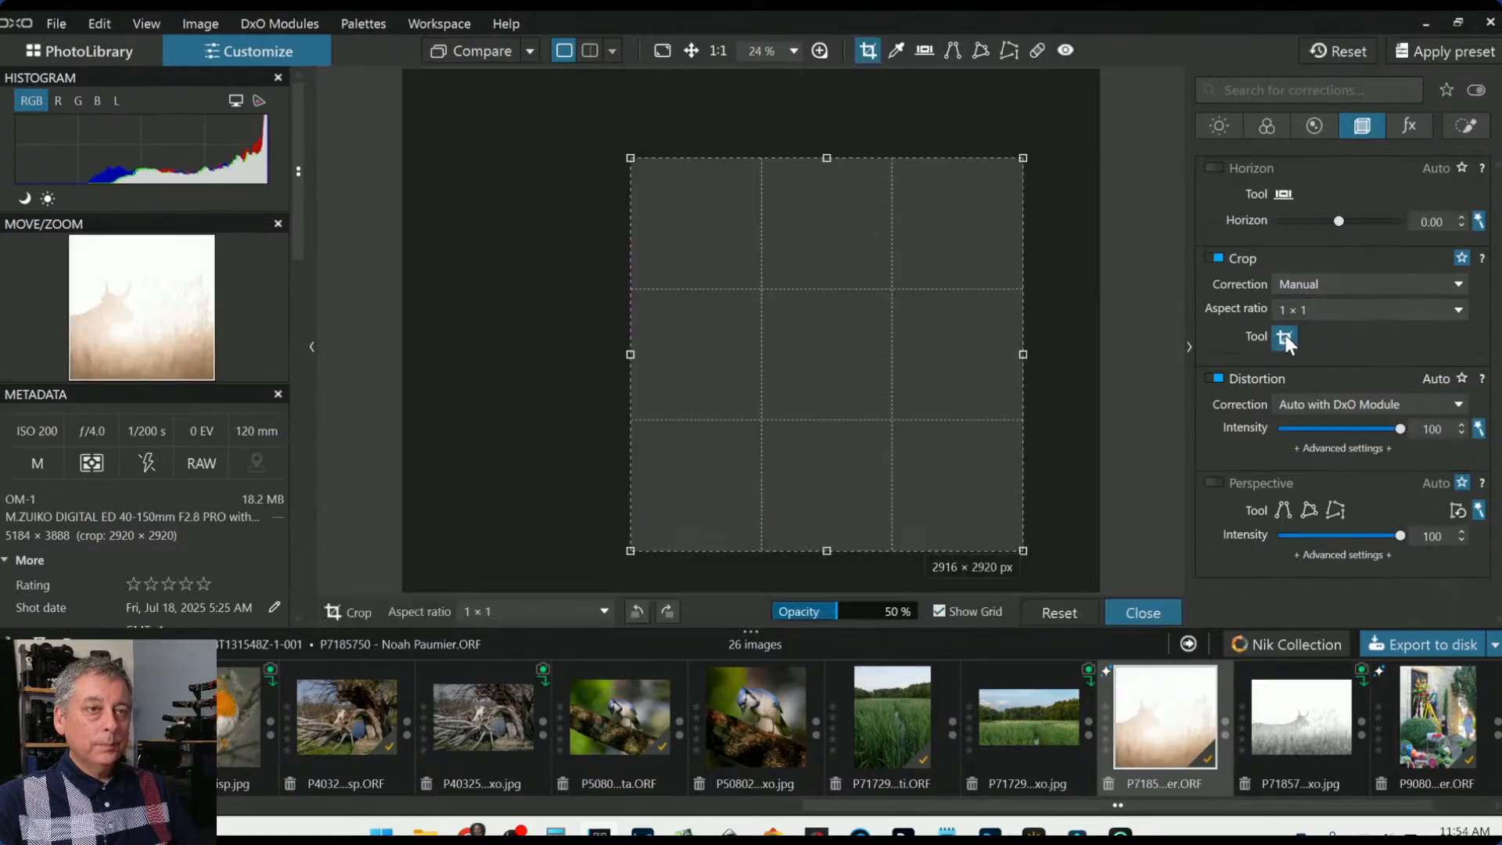
left_click_drag(825, 549, 825, 593)
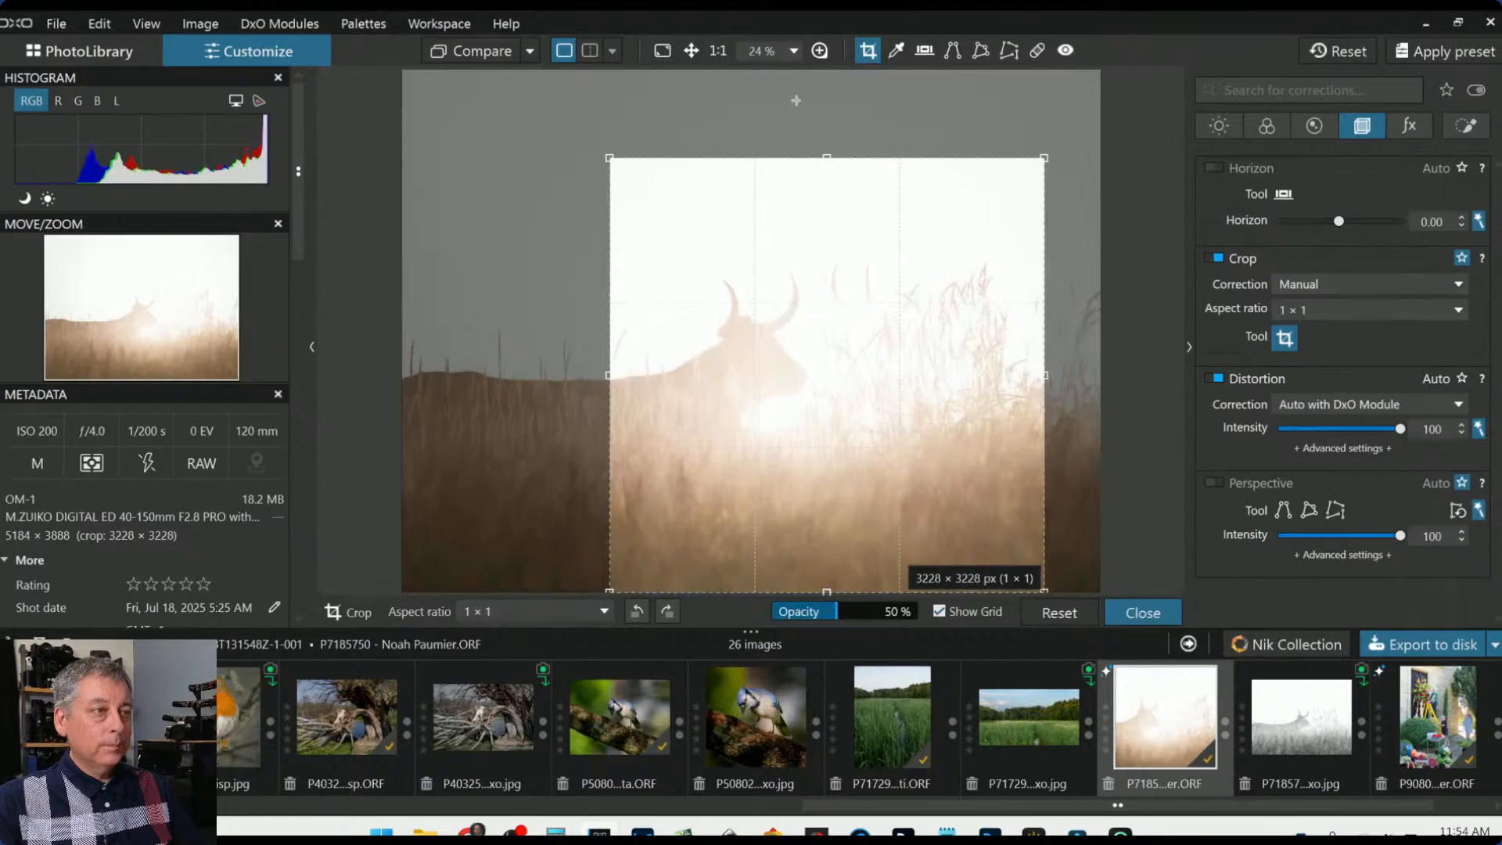
left_click_drag(811, 151, 826, 121)
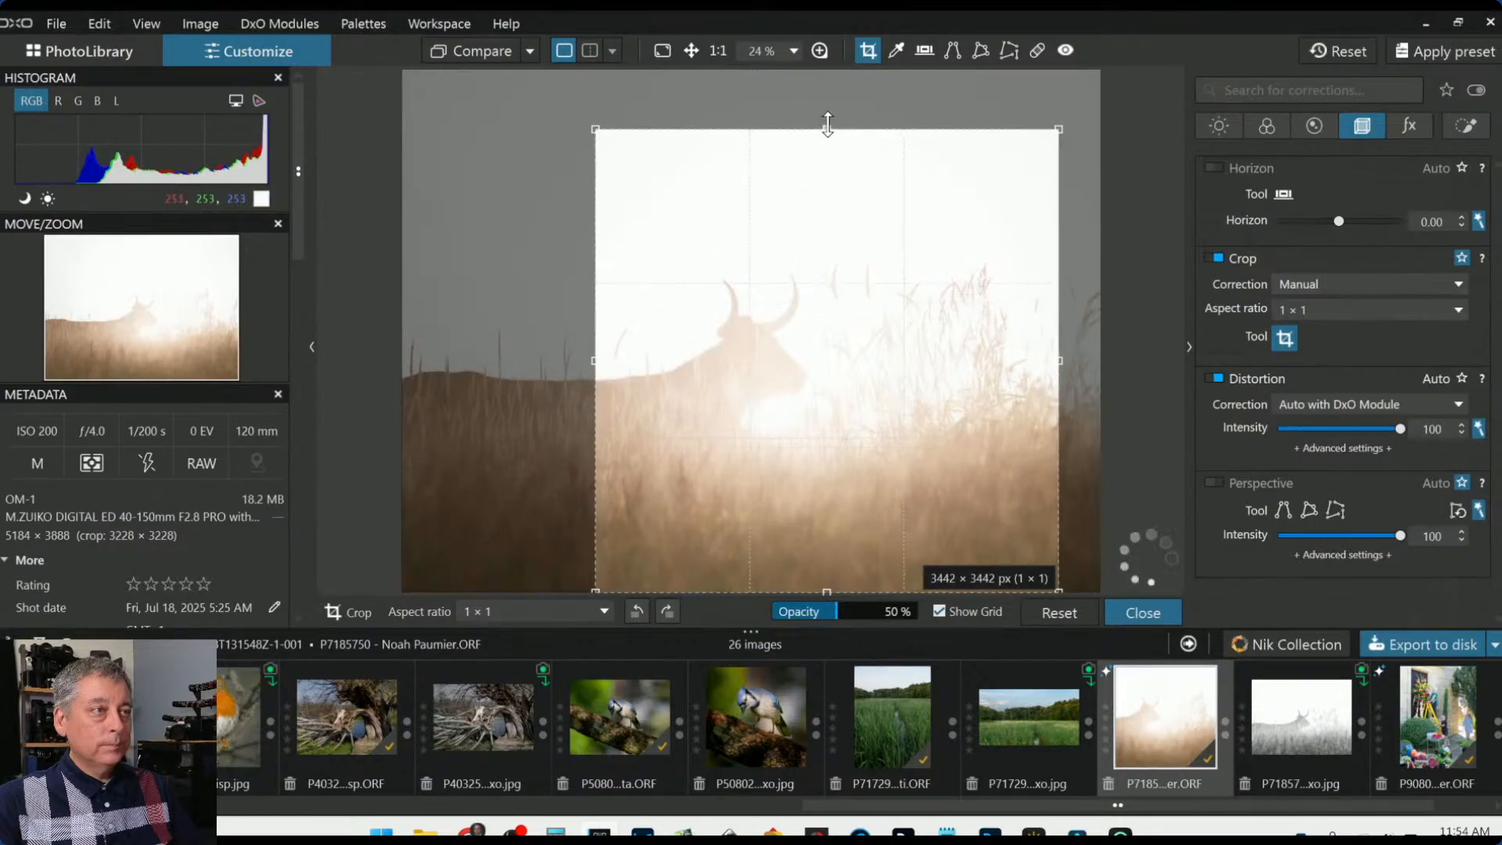
key("Return")
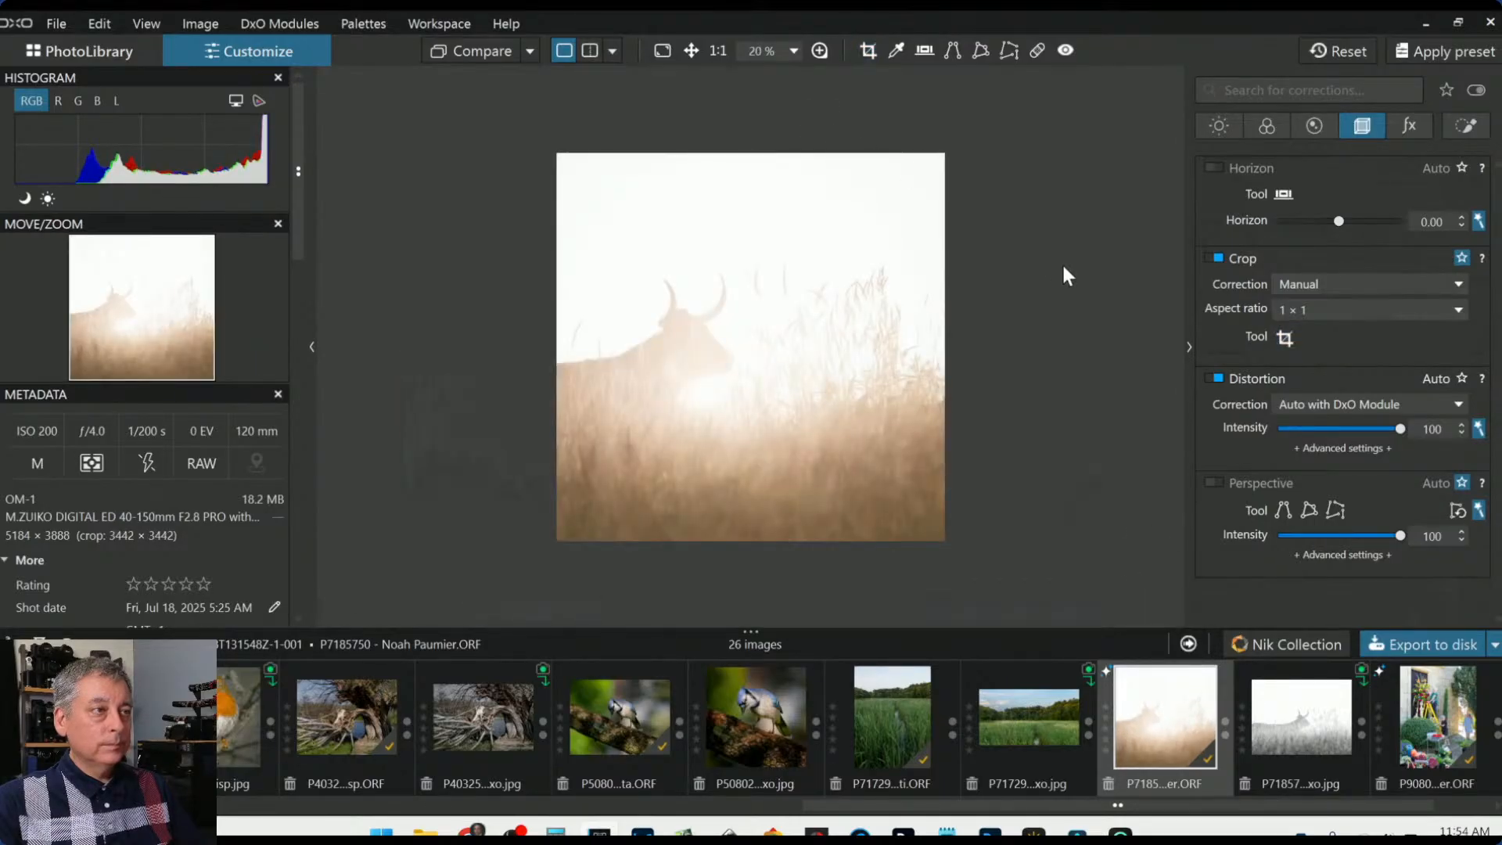
left_click(1284, 338)
left_click_drag(981, 384, 964, 384)
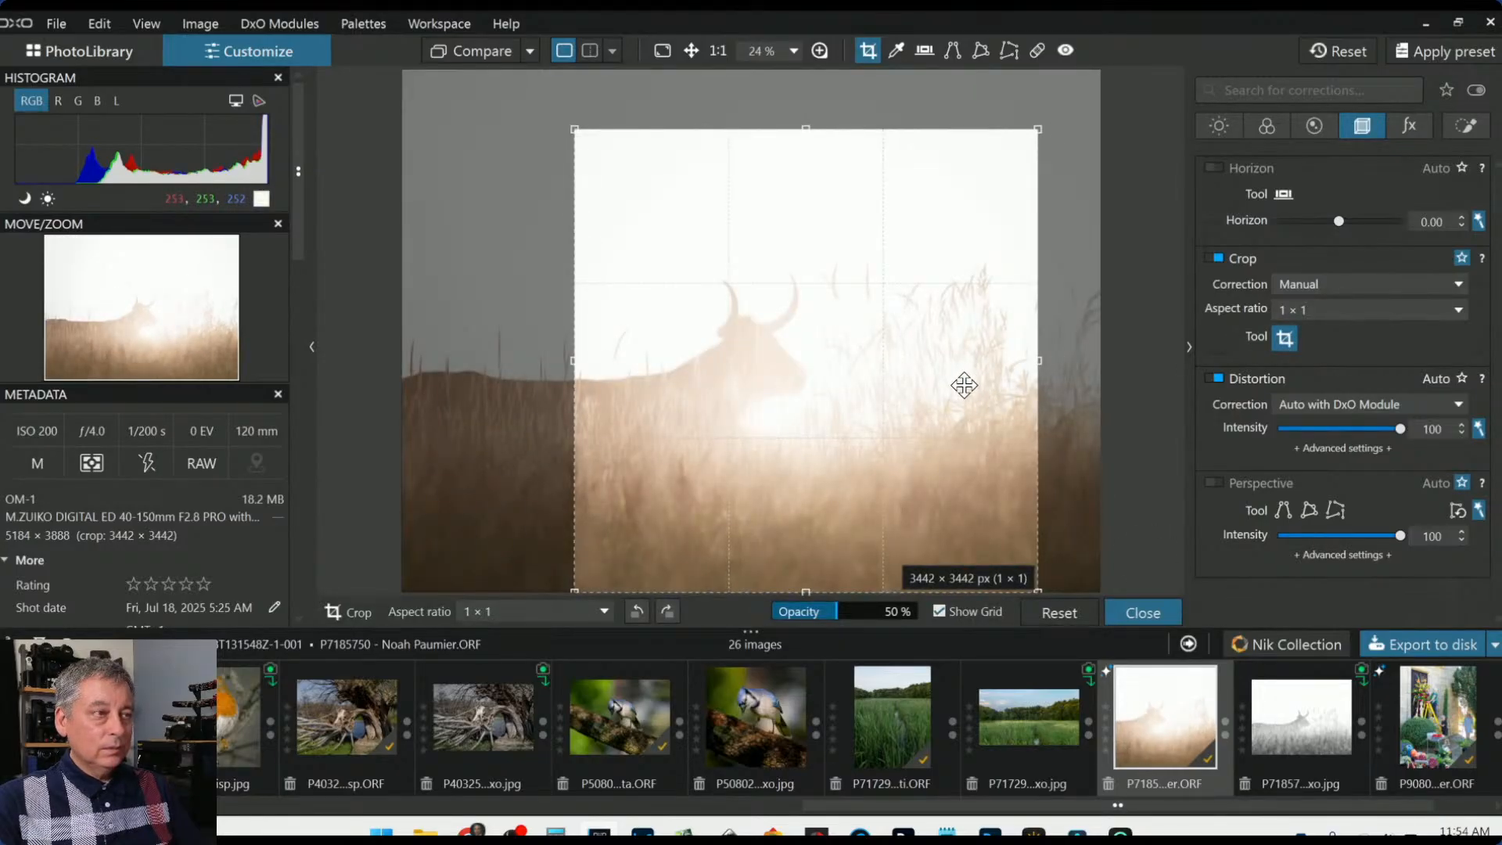
key("Return")
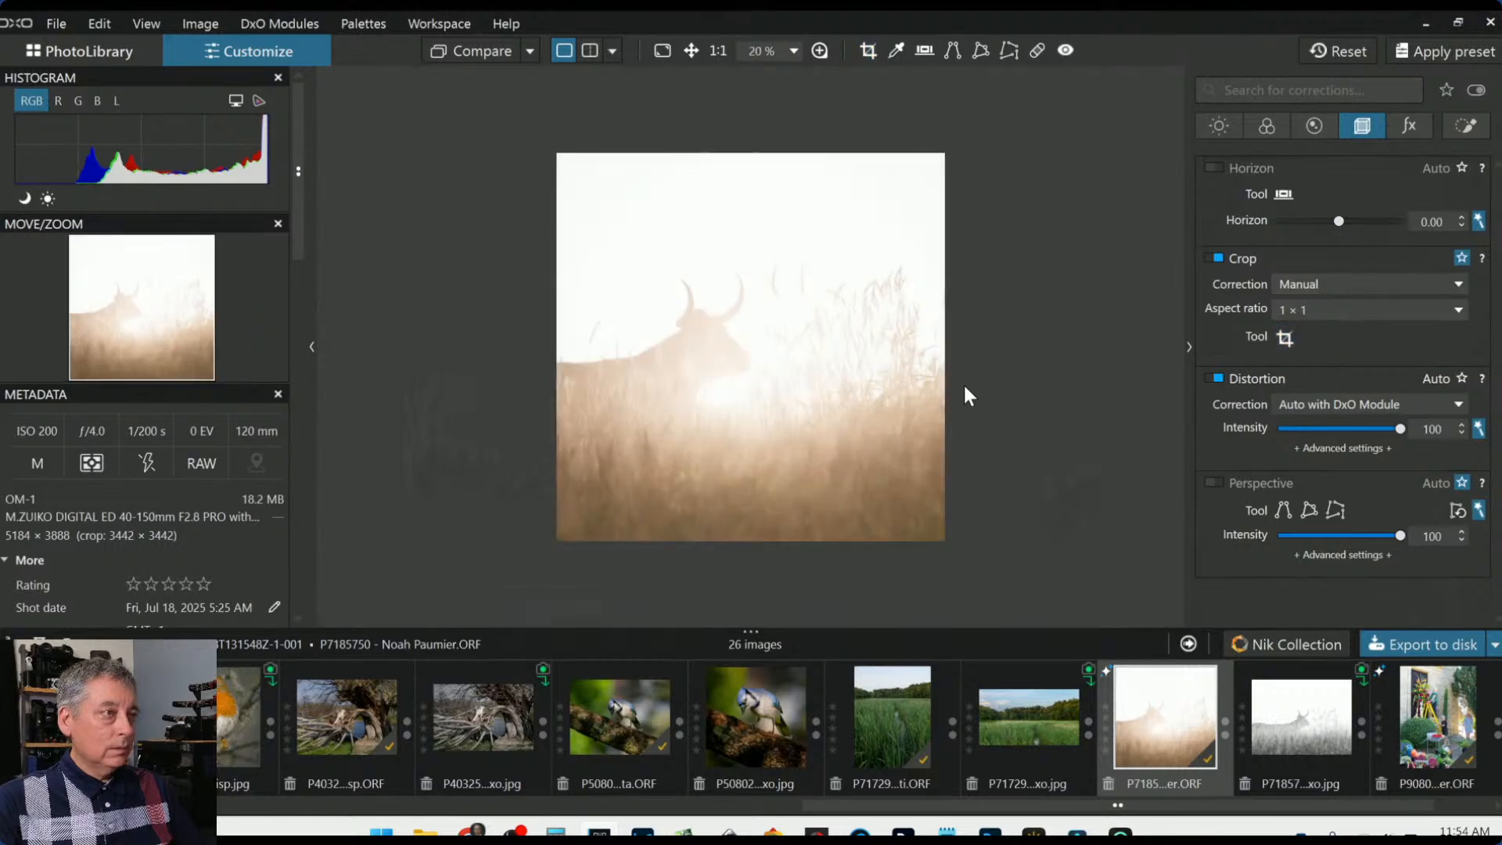
Return the crop to the Original aspect ratio and size it to about 3900 × 2925 px around the cow's head and grasses
left_click(1340, 309)
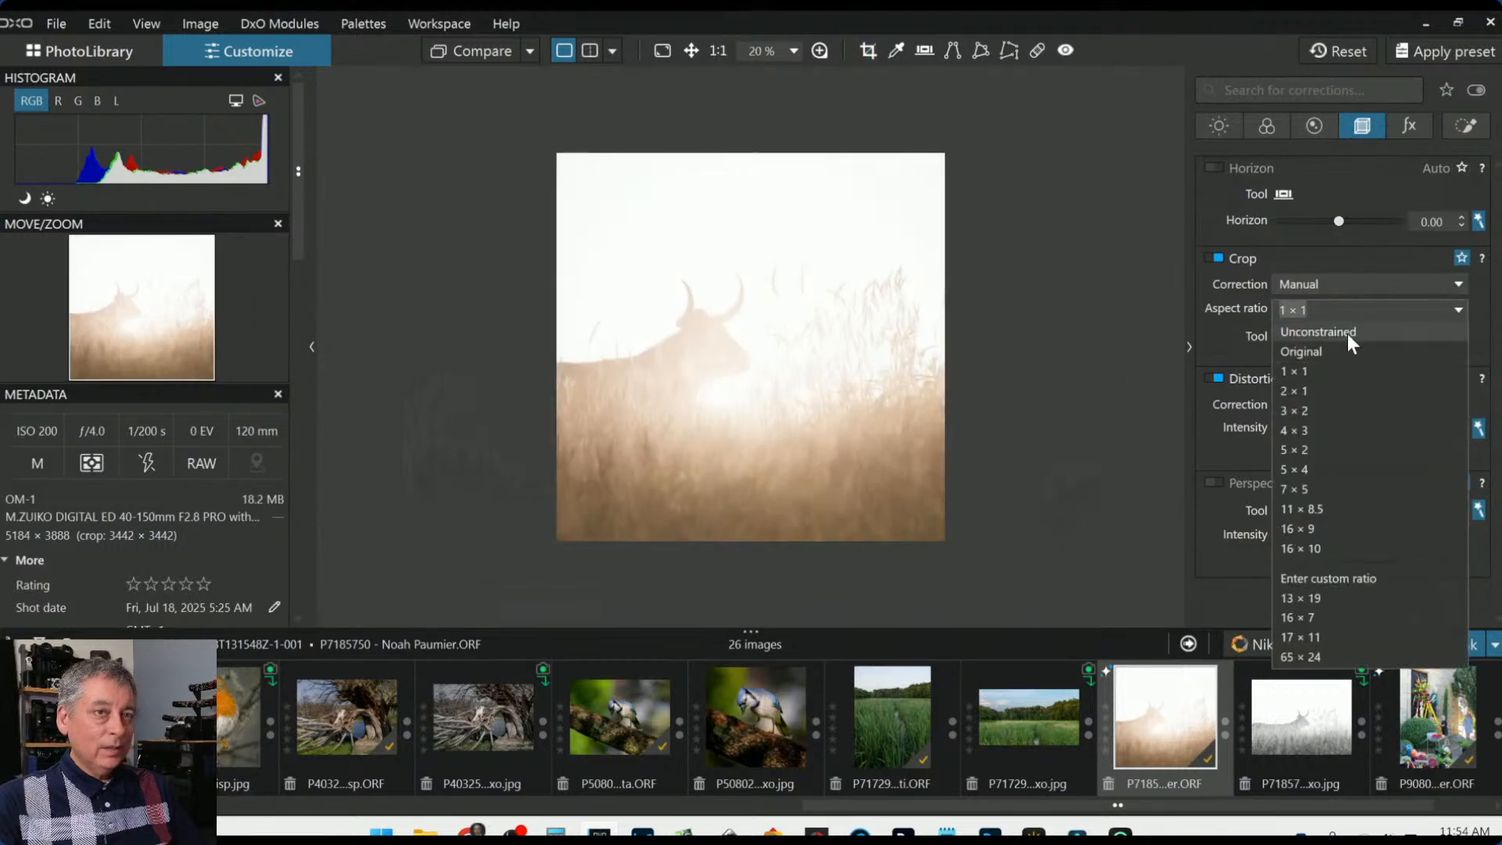
left_click(1339, 350)
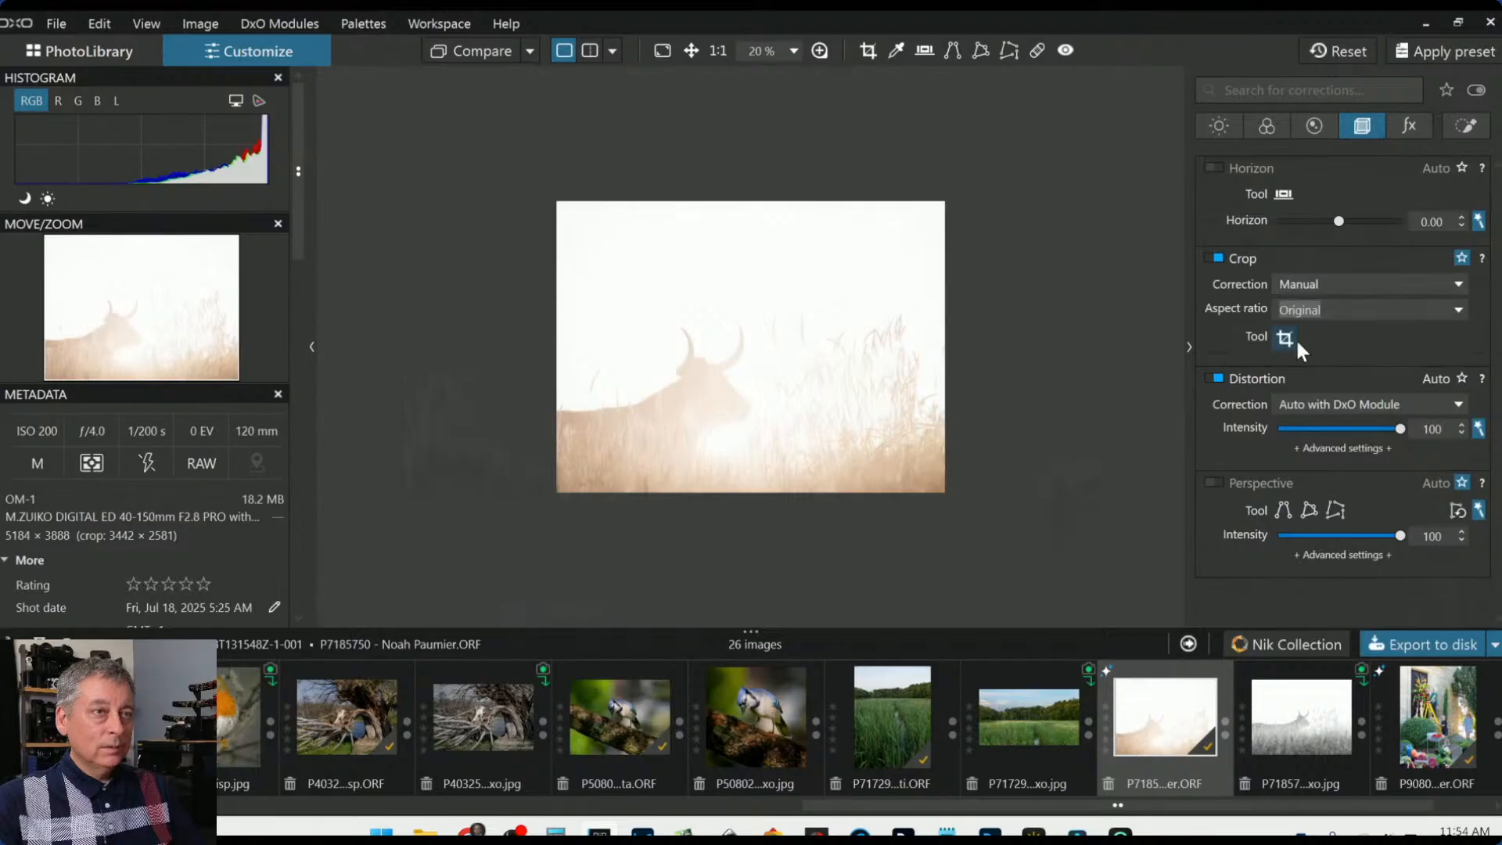
left_click(1296, 343)
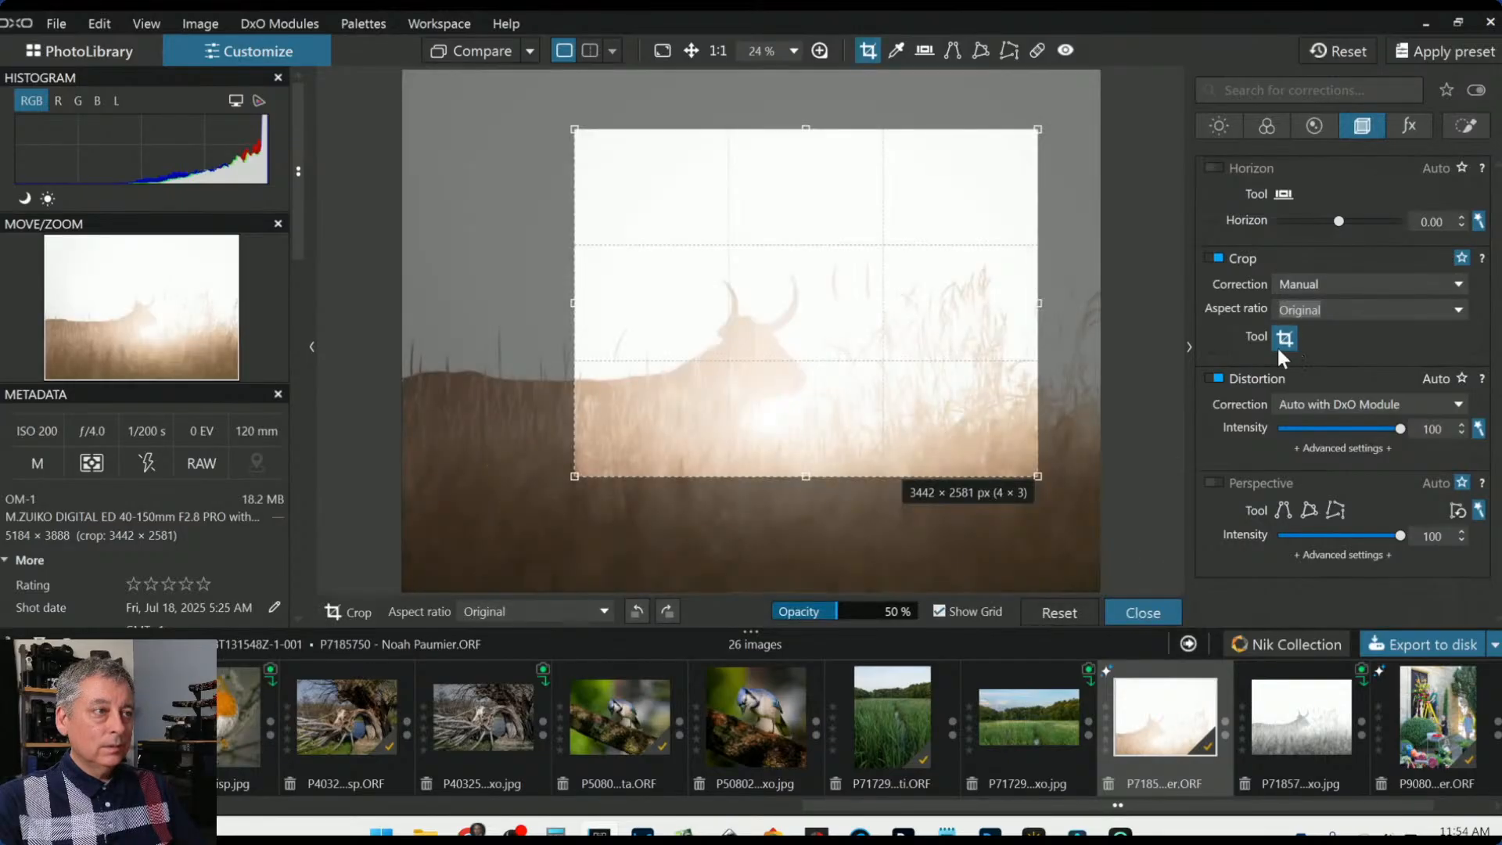
left_click_drag(806, 474, 806, 496)
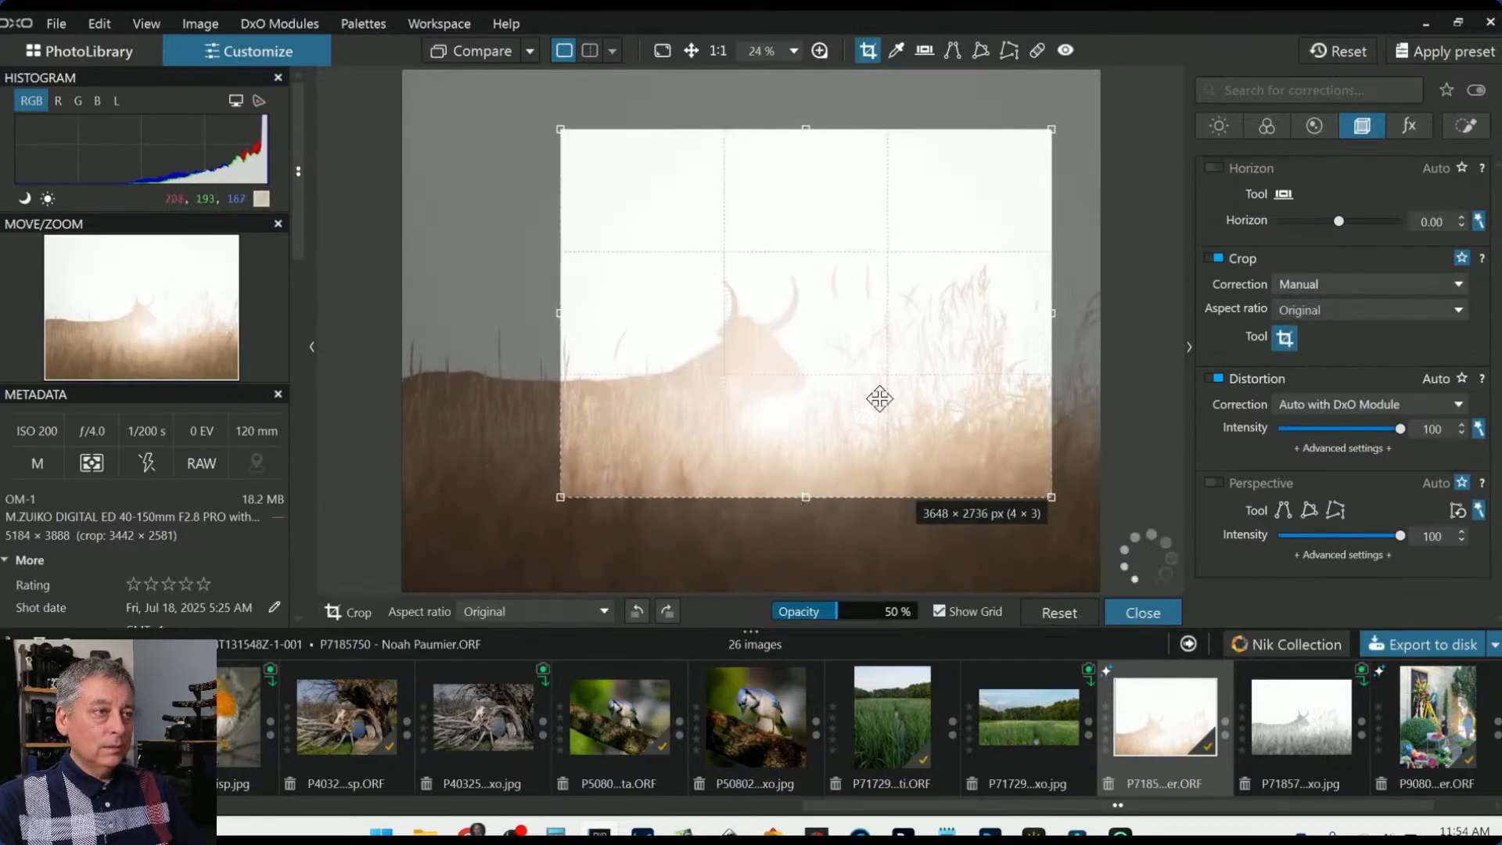
left_click_drag(1052, 312, 1098, 312)
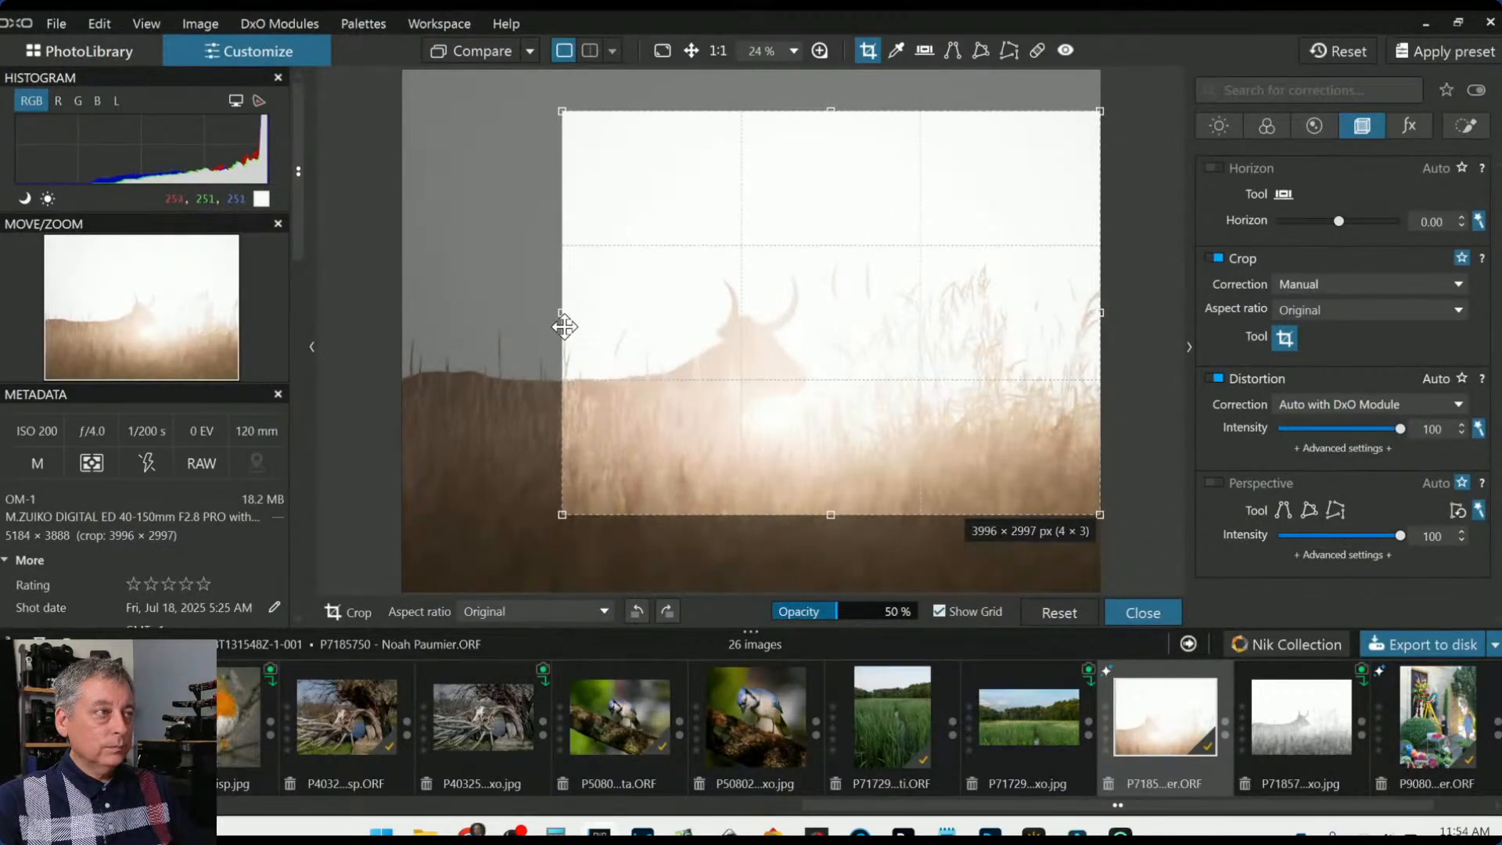
left_click_drag(561, 318, 574, 316)
key("Return")
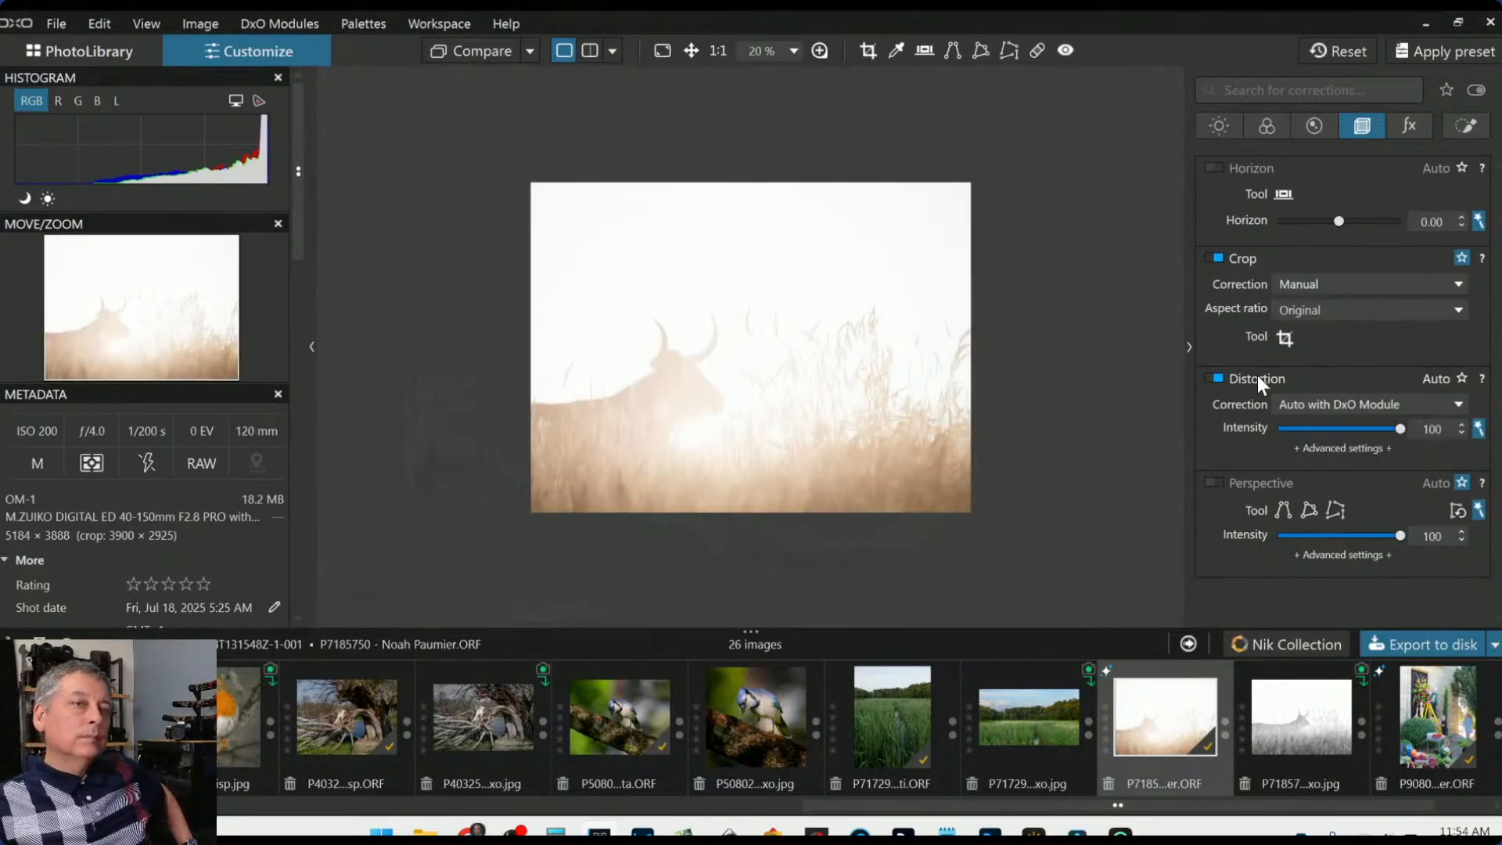
Move the crop frame lower and tighten its left side to about 3682 × 2762 px
left_click(1282, 338)
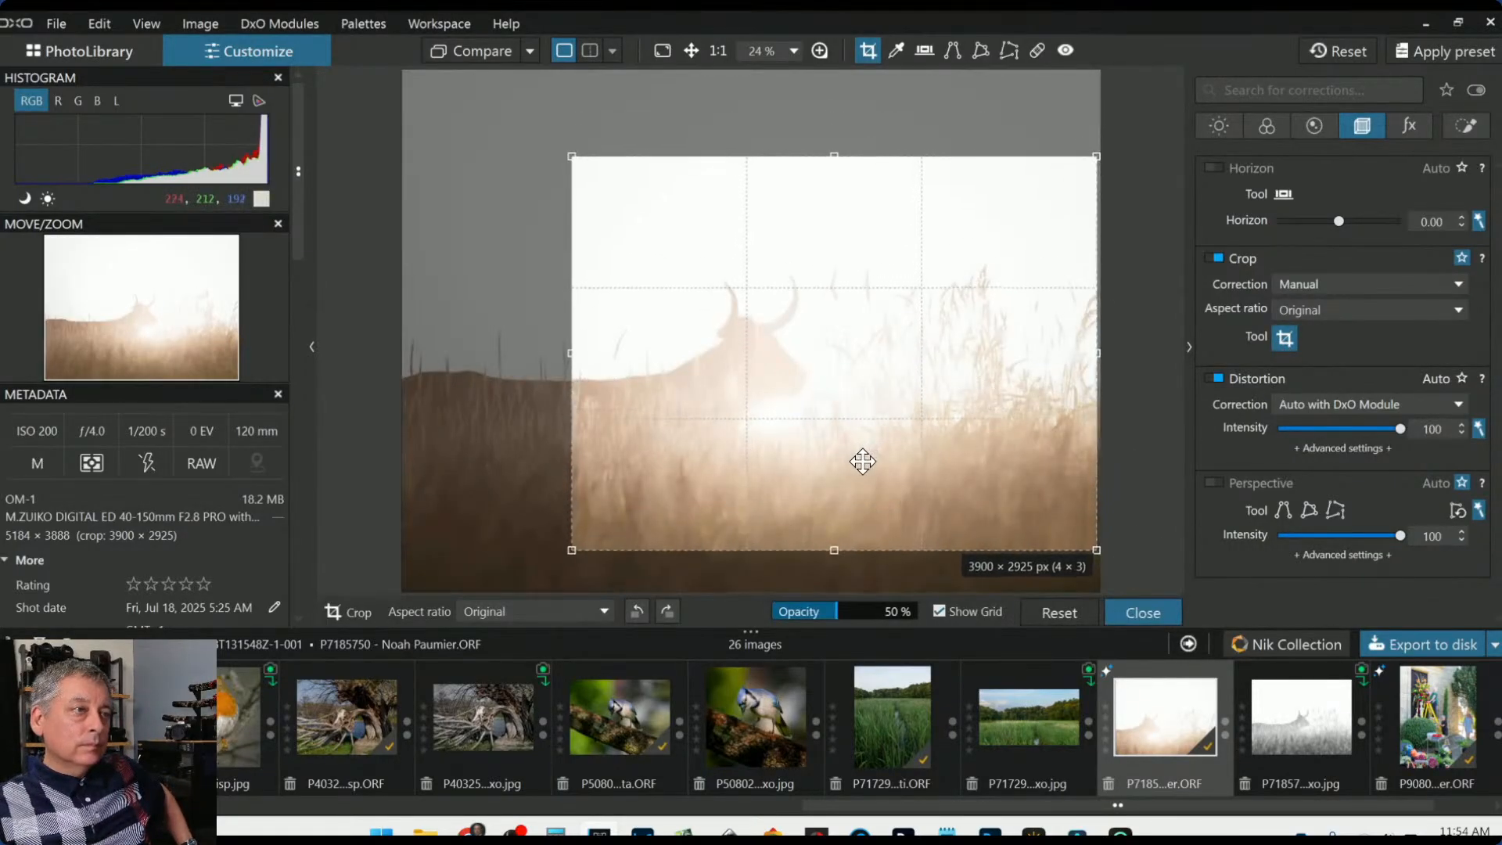
key("Return")
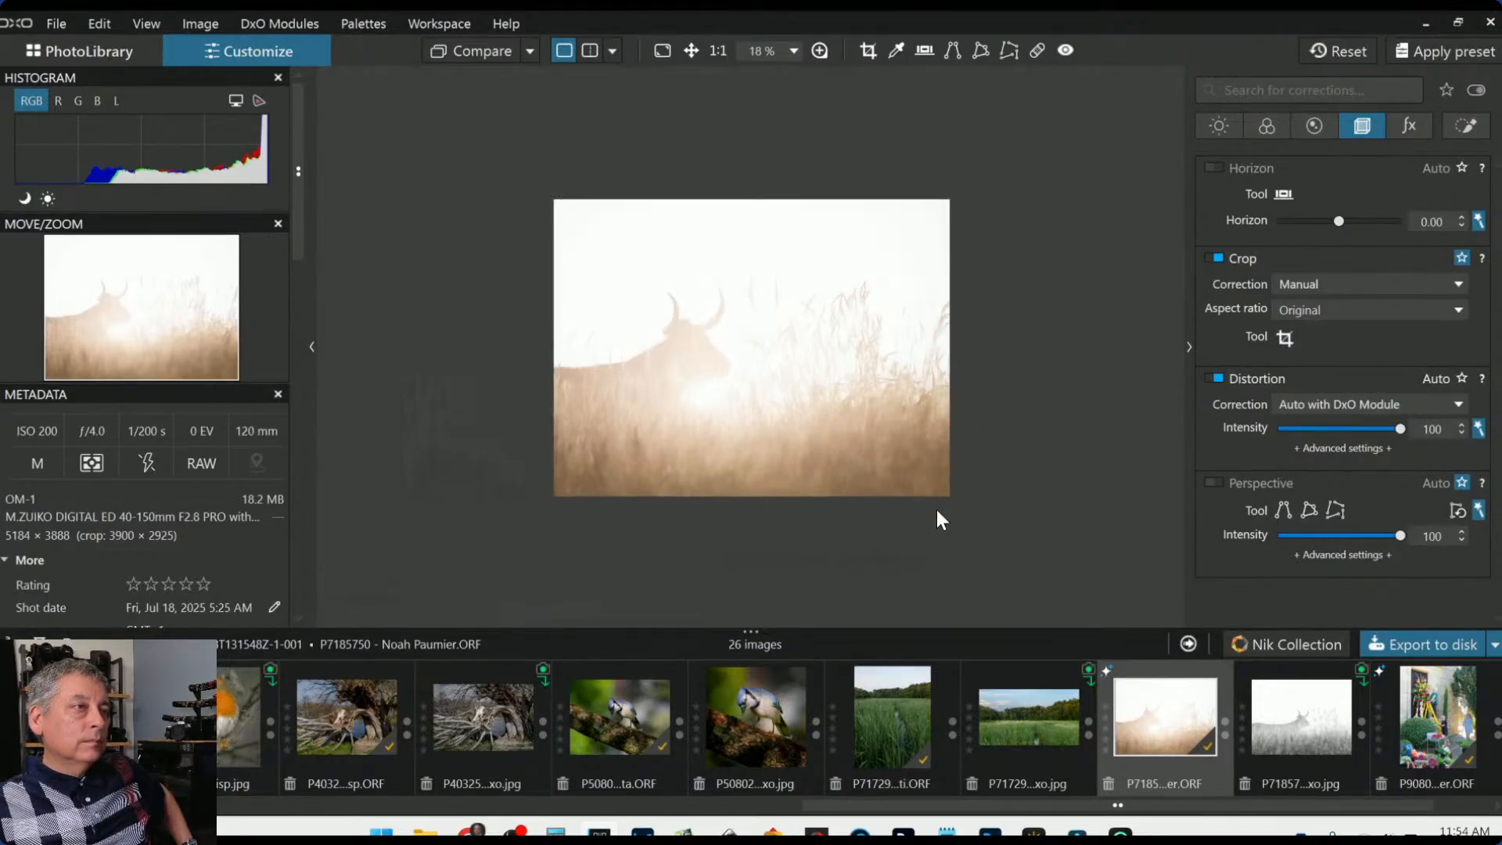
left_click(1280, 337)
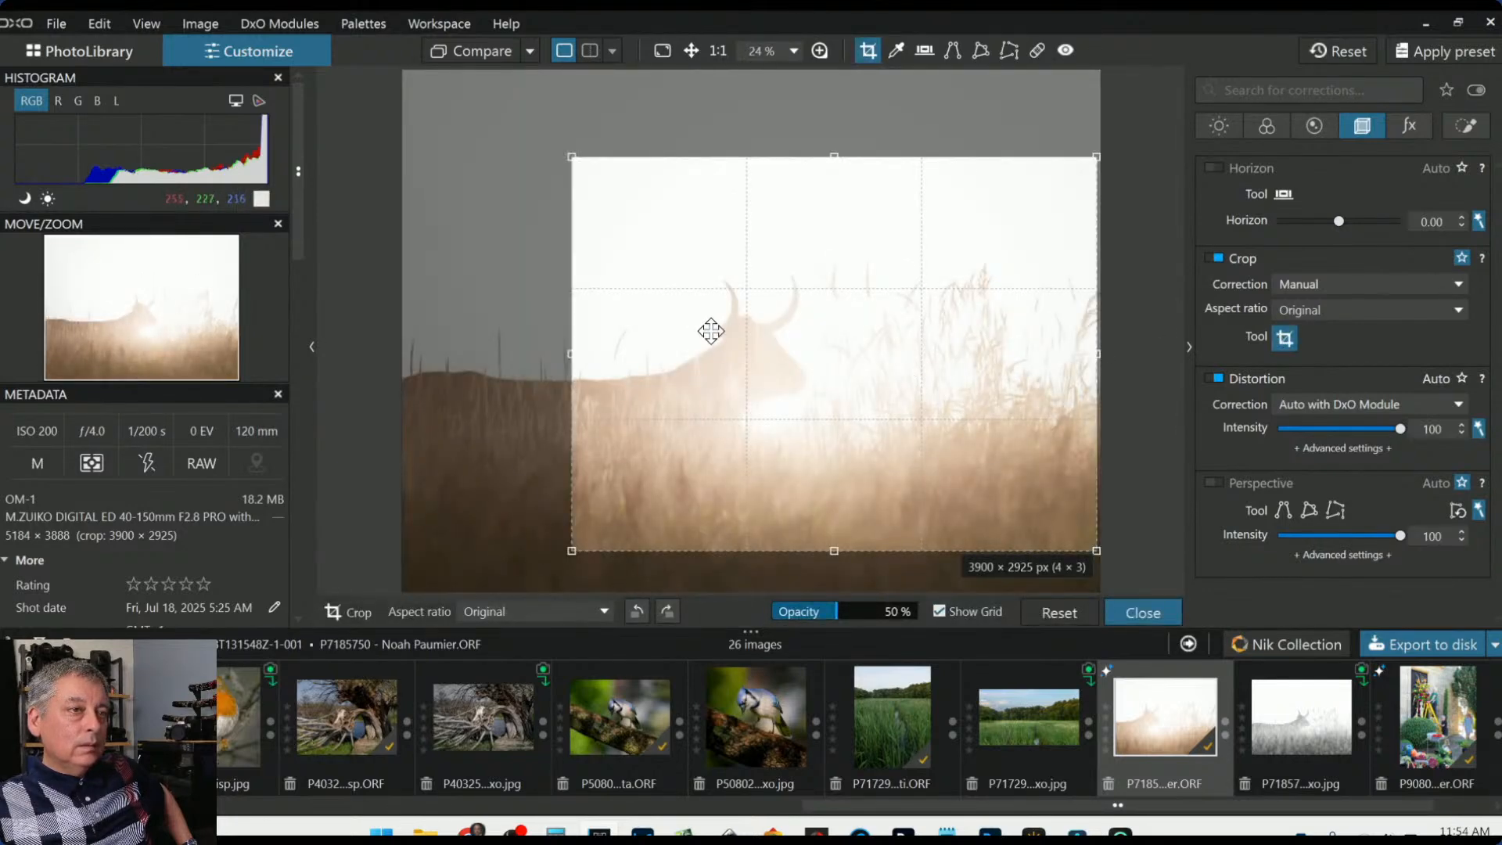
left_click_drag(675, 347, 675, 374)
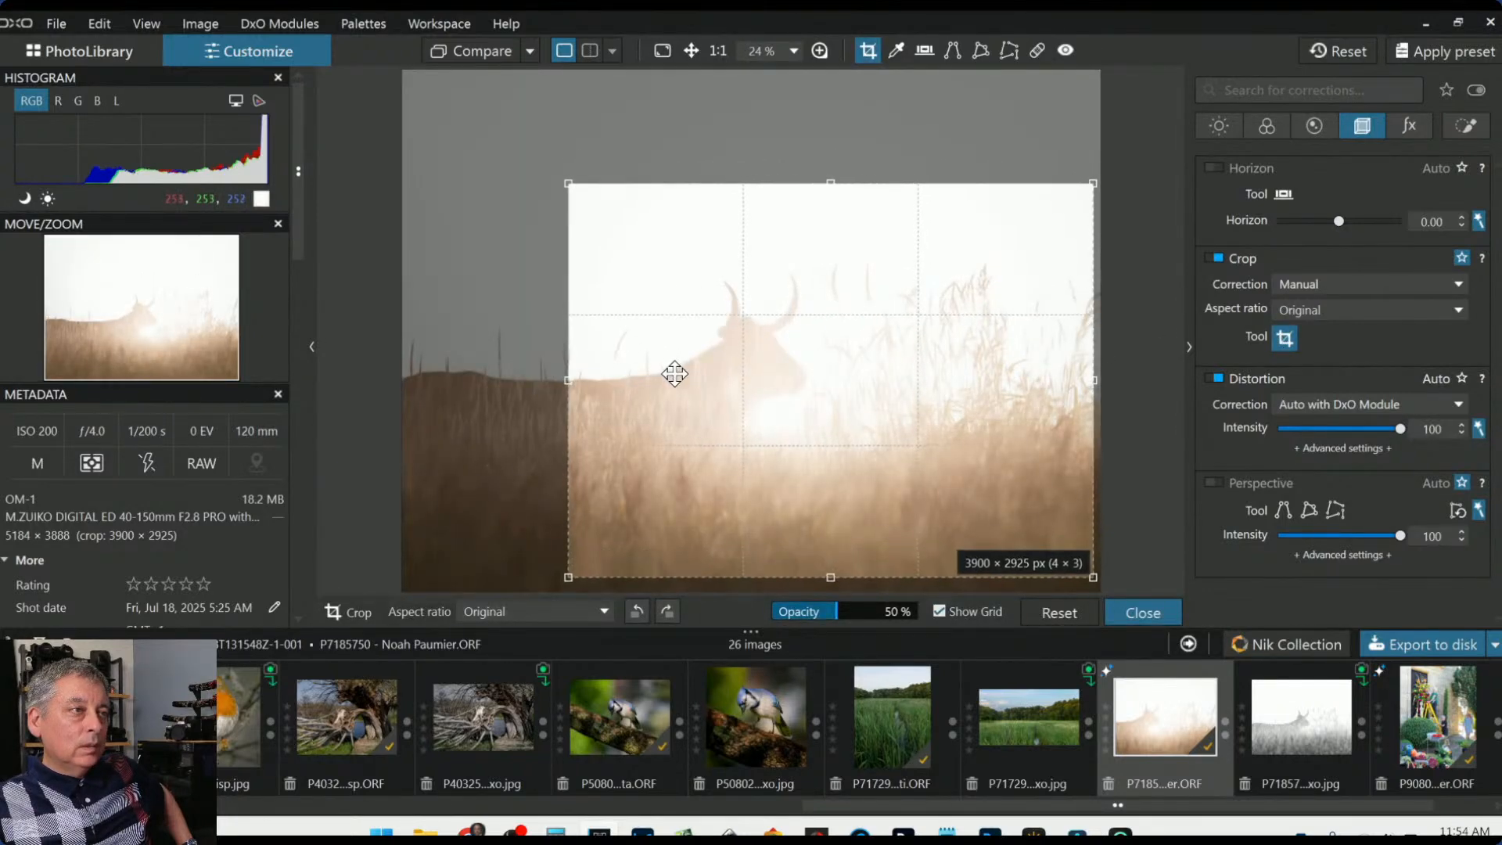
left_click_drag(569, 379, 599, 378)
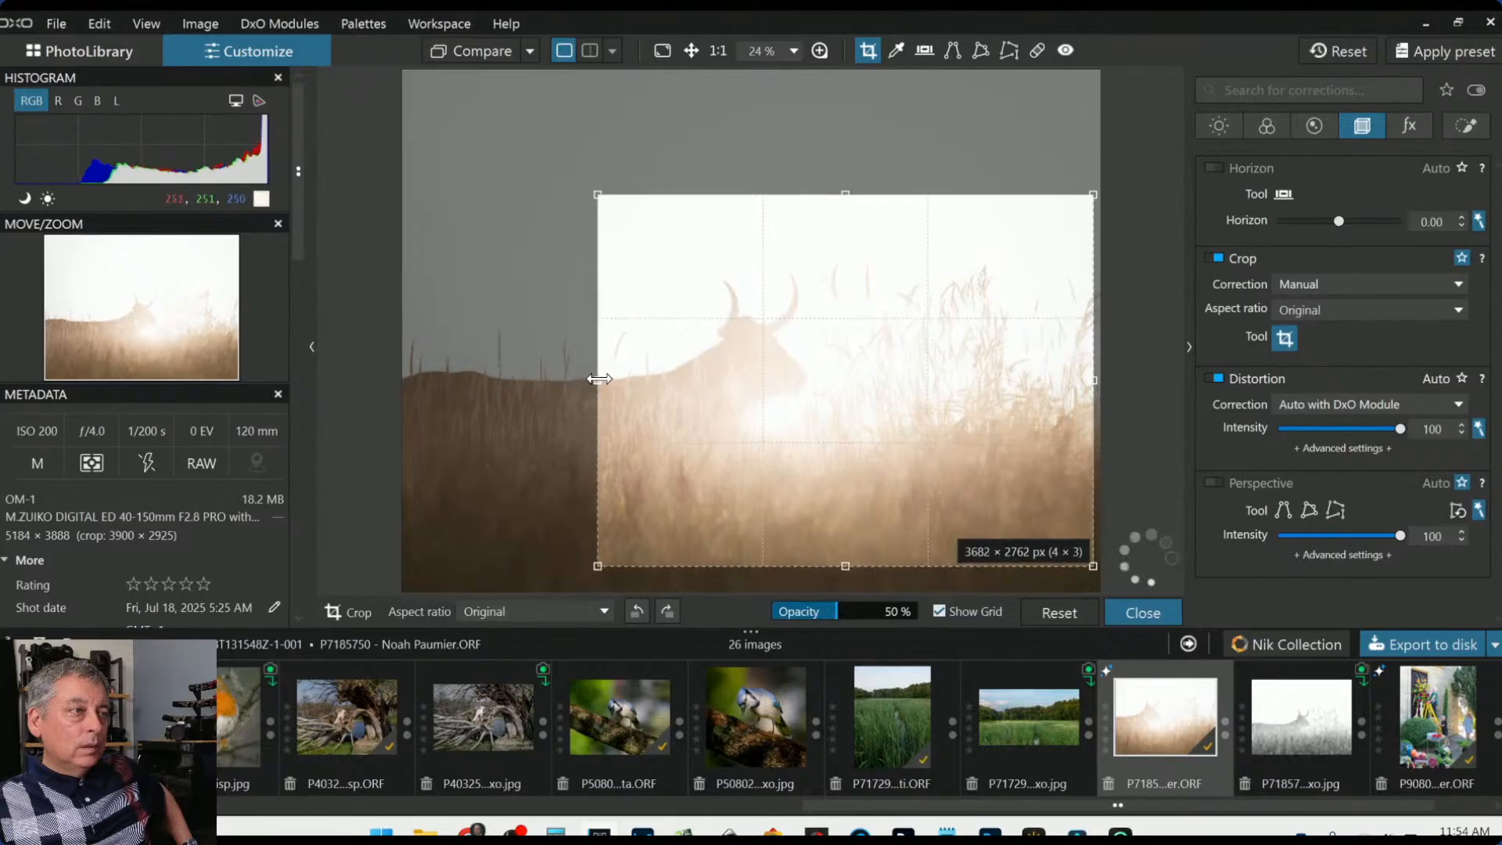
key("Return")
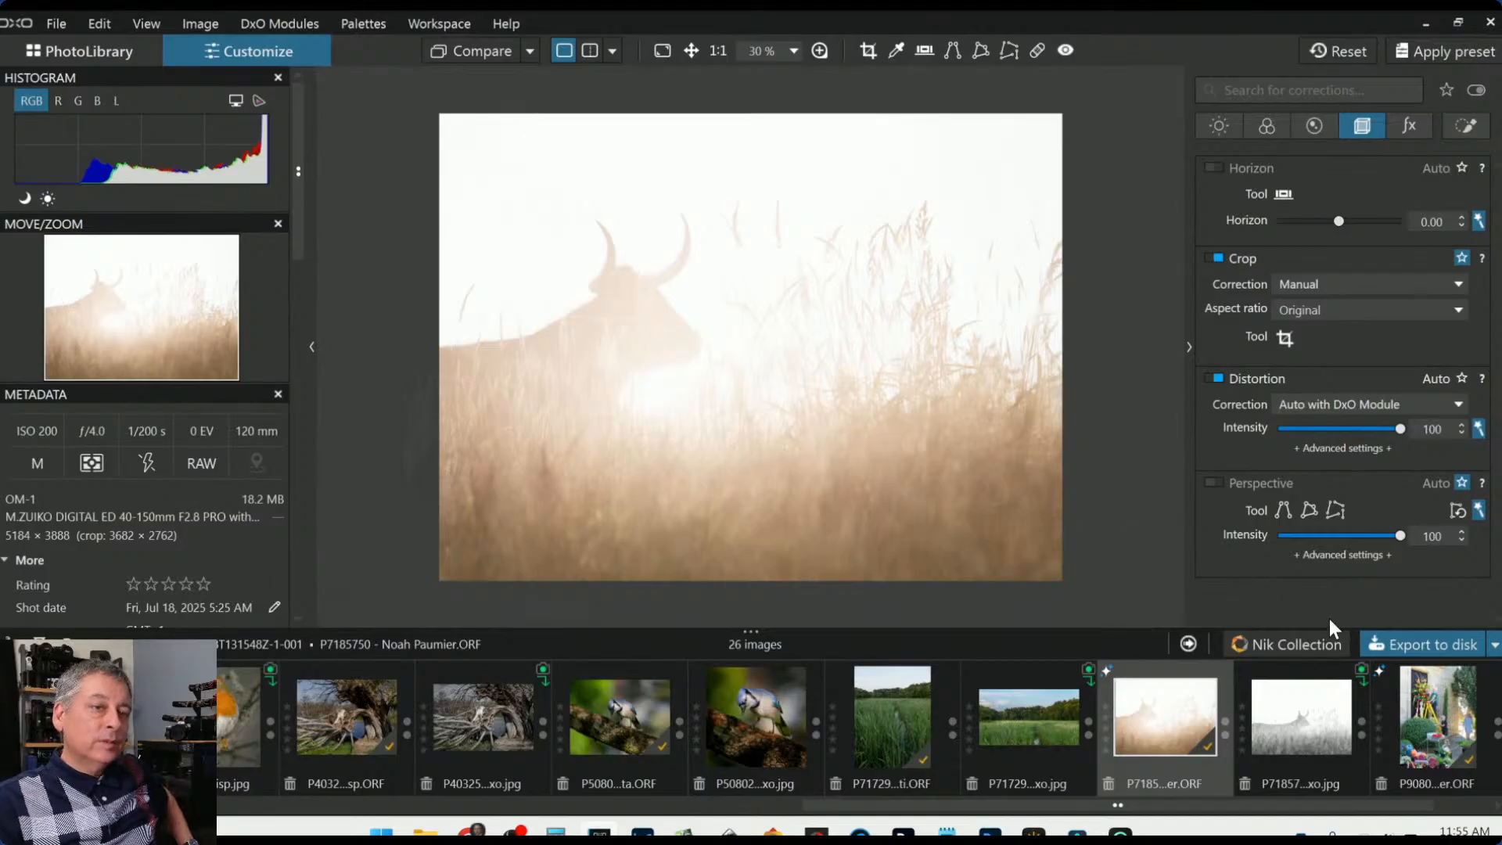
Export the cropped cow photo to disk, using a unique name to keep the existing -dxo.jpg file
left_click(1399, 645)
key("Return")
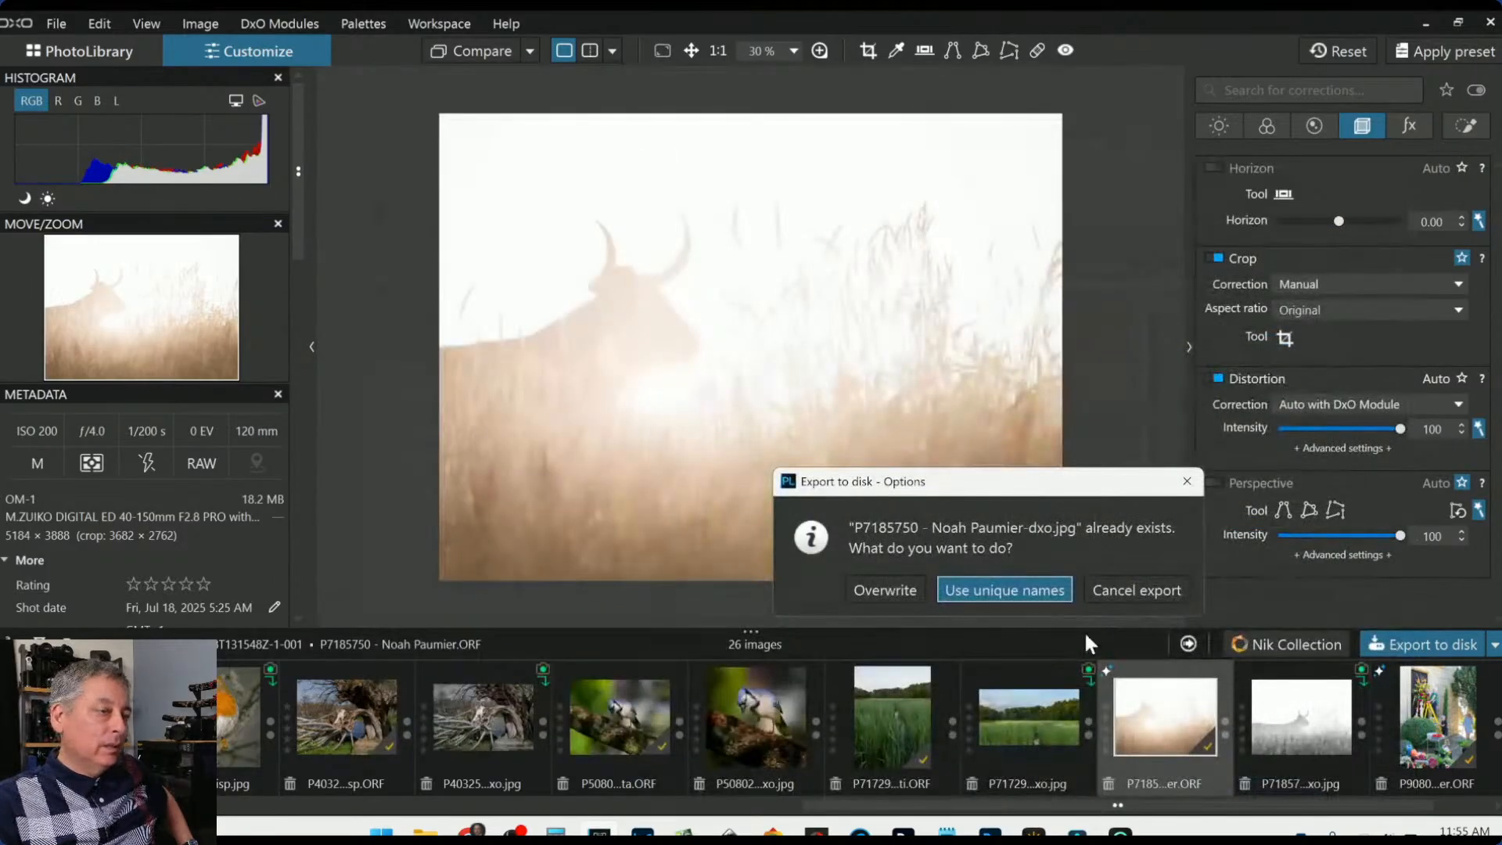
left_click(907, 588)
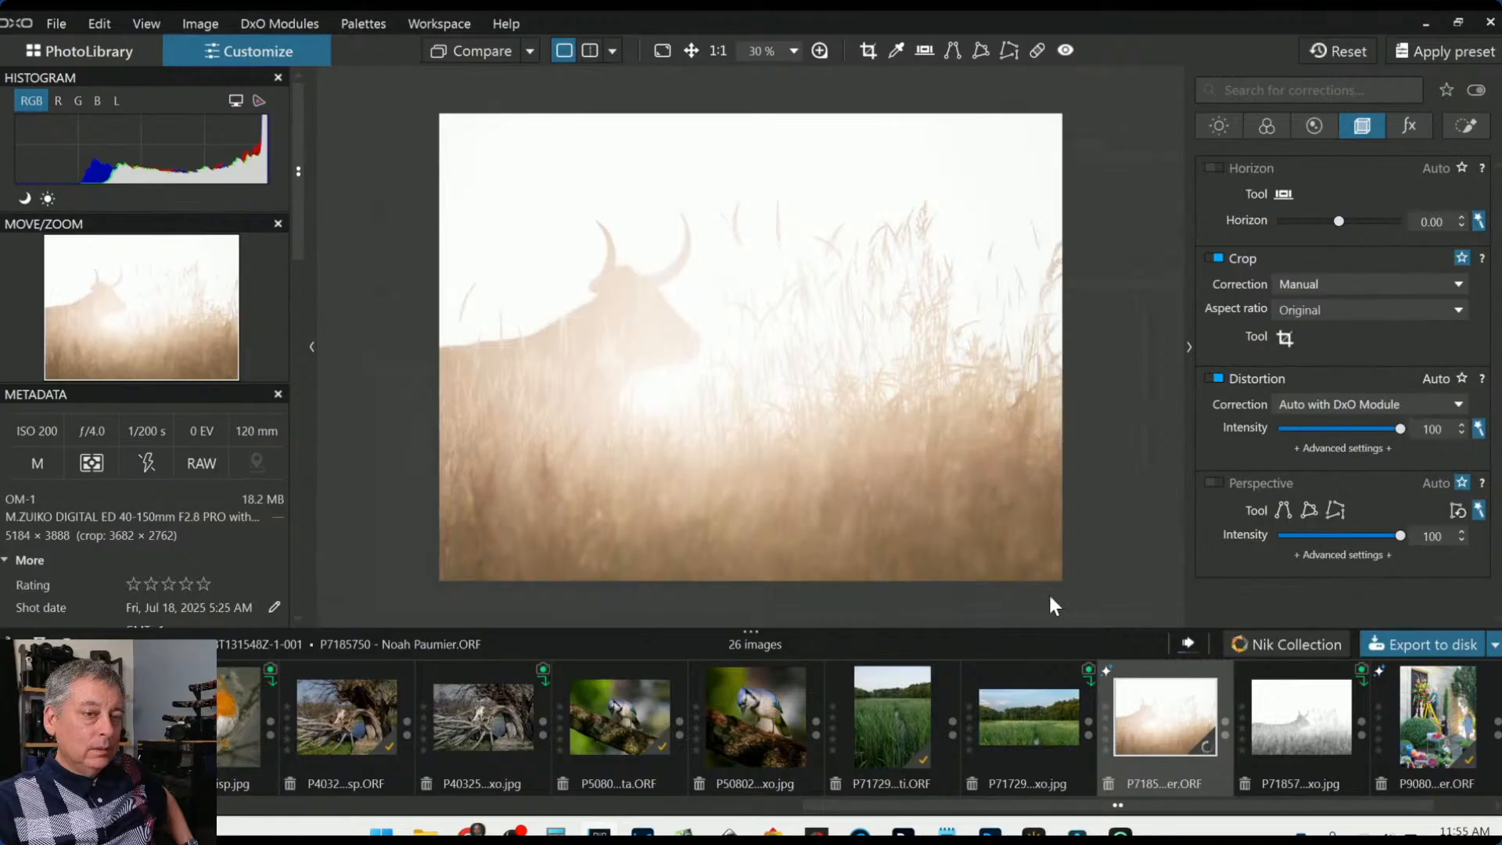
Crop the black-and-white -dxo.jpg cow photo to about 4087 × 3065 px, with the frame around the cow's head and tall grasses
left_click(1313, 693)
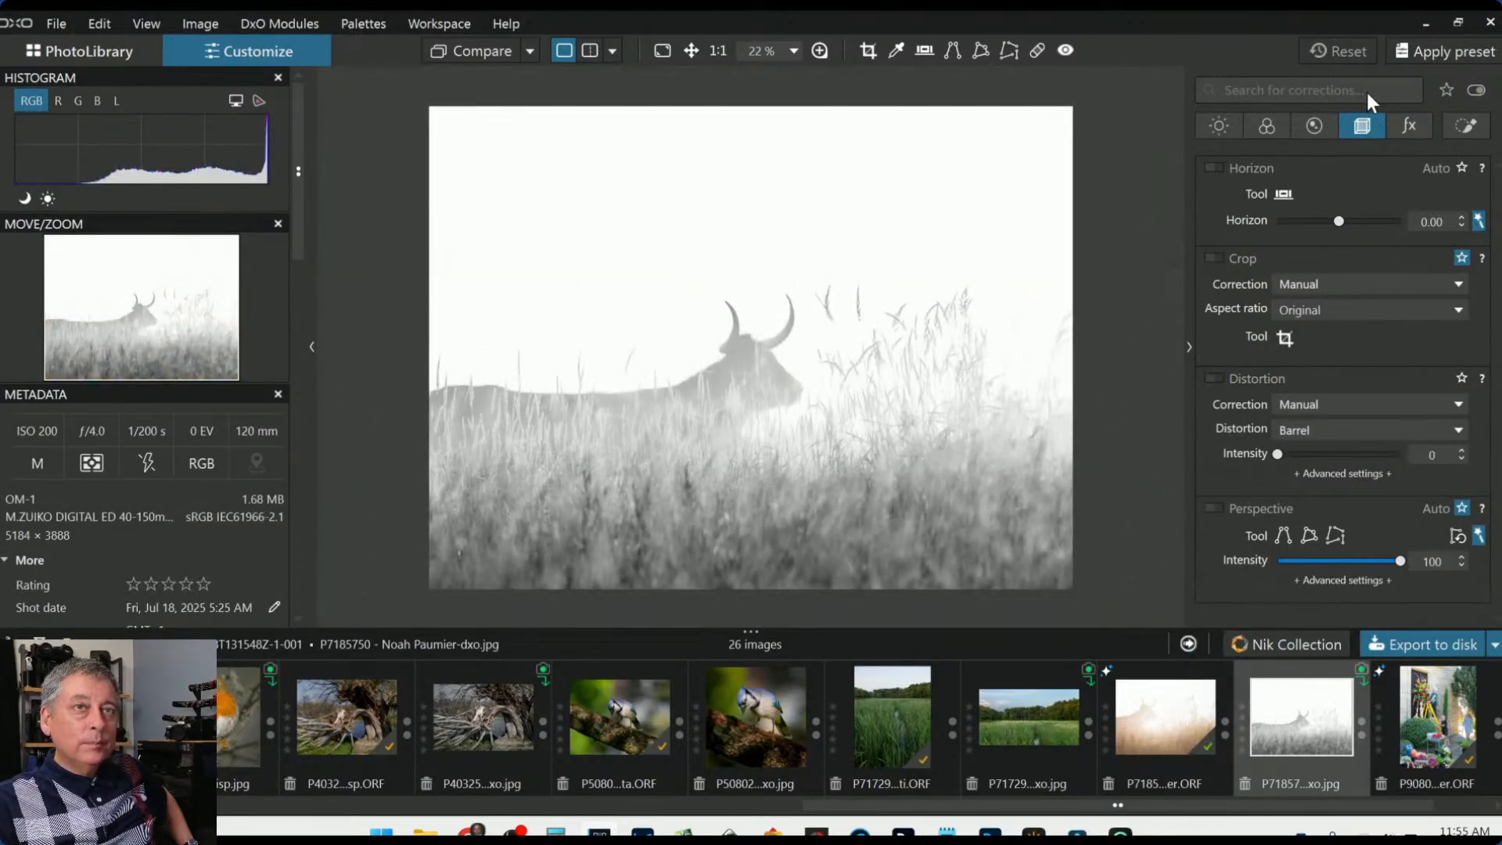
left_click(1294, 330)
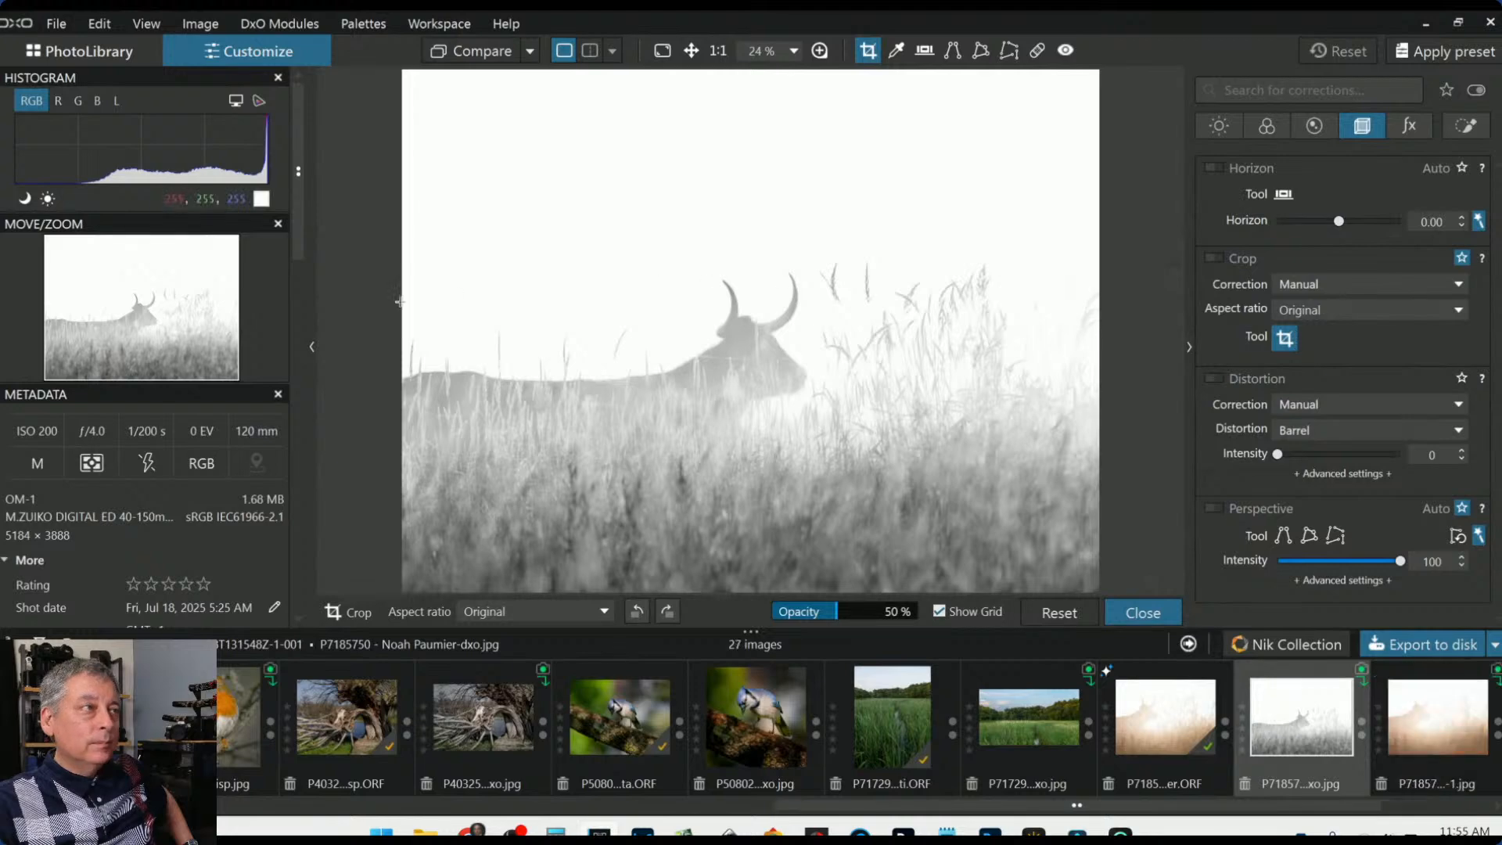
mouse_move(513, 117)
left_mouse_down()
mouse_move(743, 503)
mouse_move(1098, 538)
left_mouse_up()
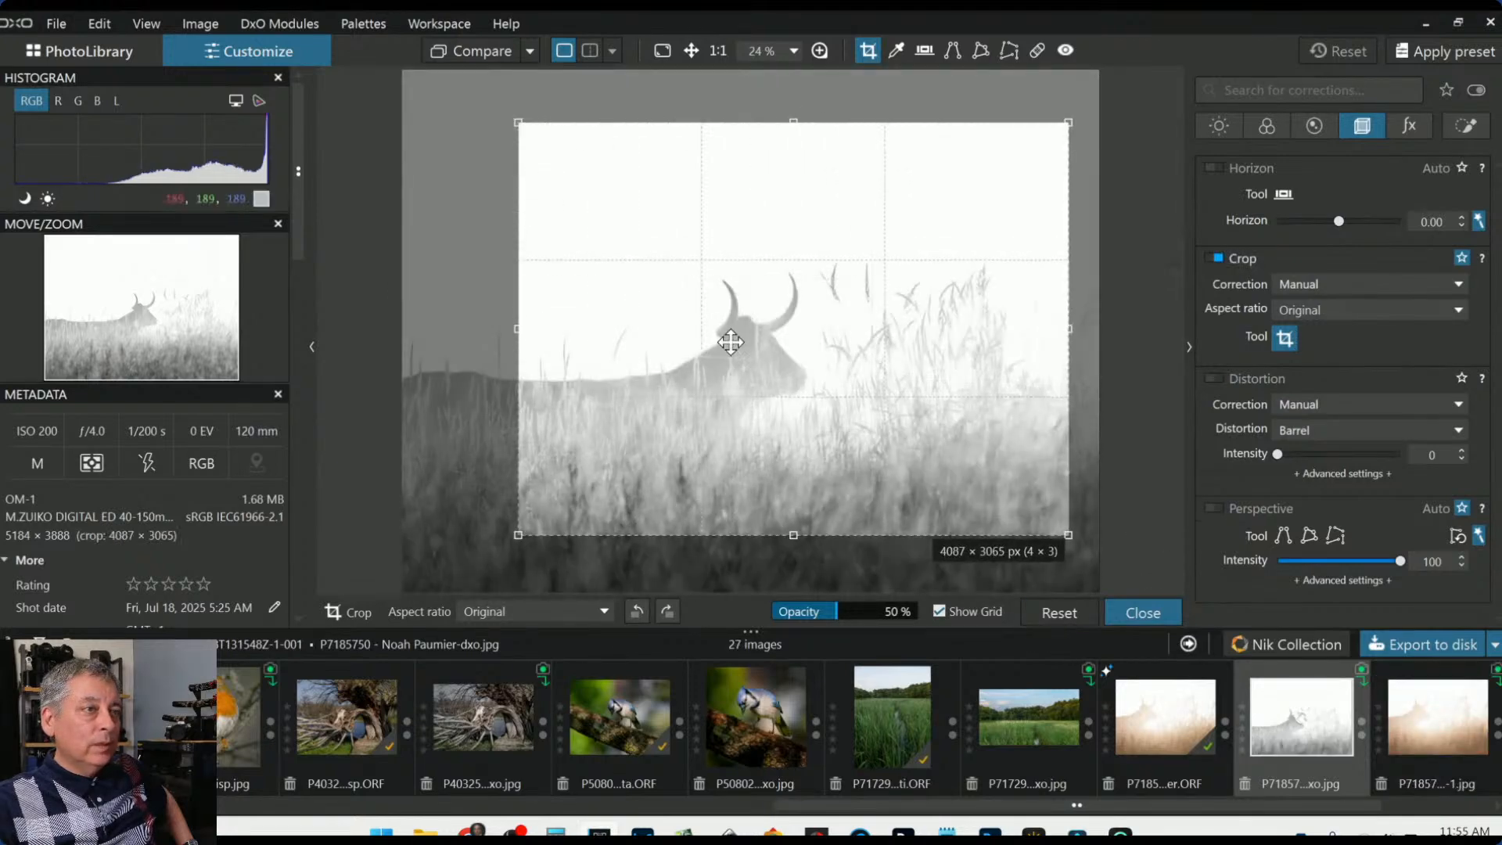
left_click_drag(731, 335, 851, 384)
key("Return")
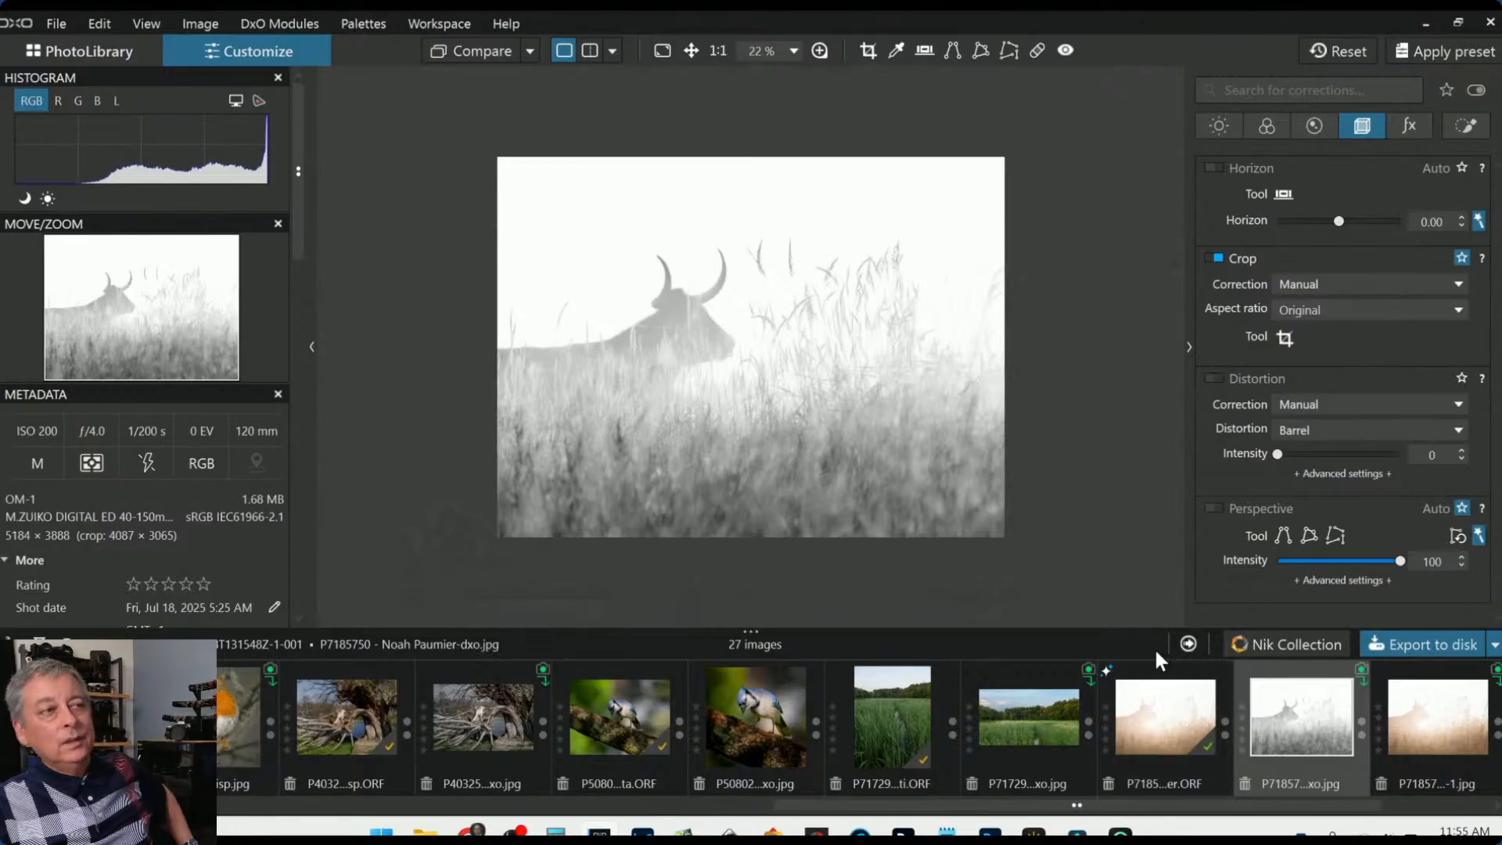
Reset the raw cow photo's corrections and show it side by side with its black-and-white -dxo.jpg output
left_click(1439, 741)
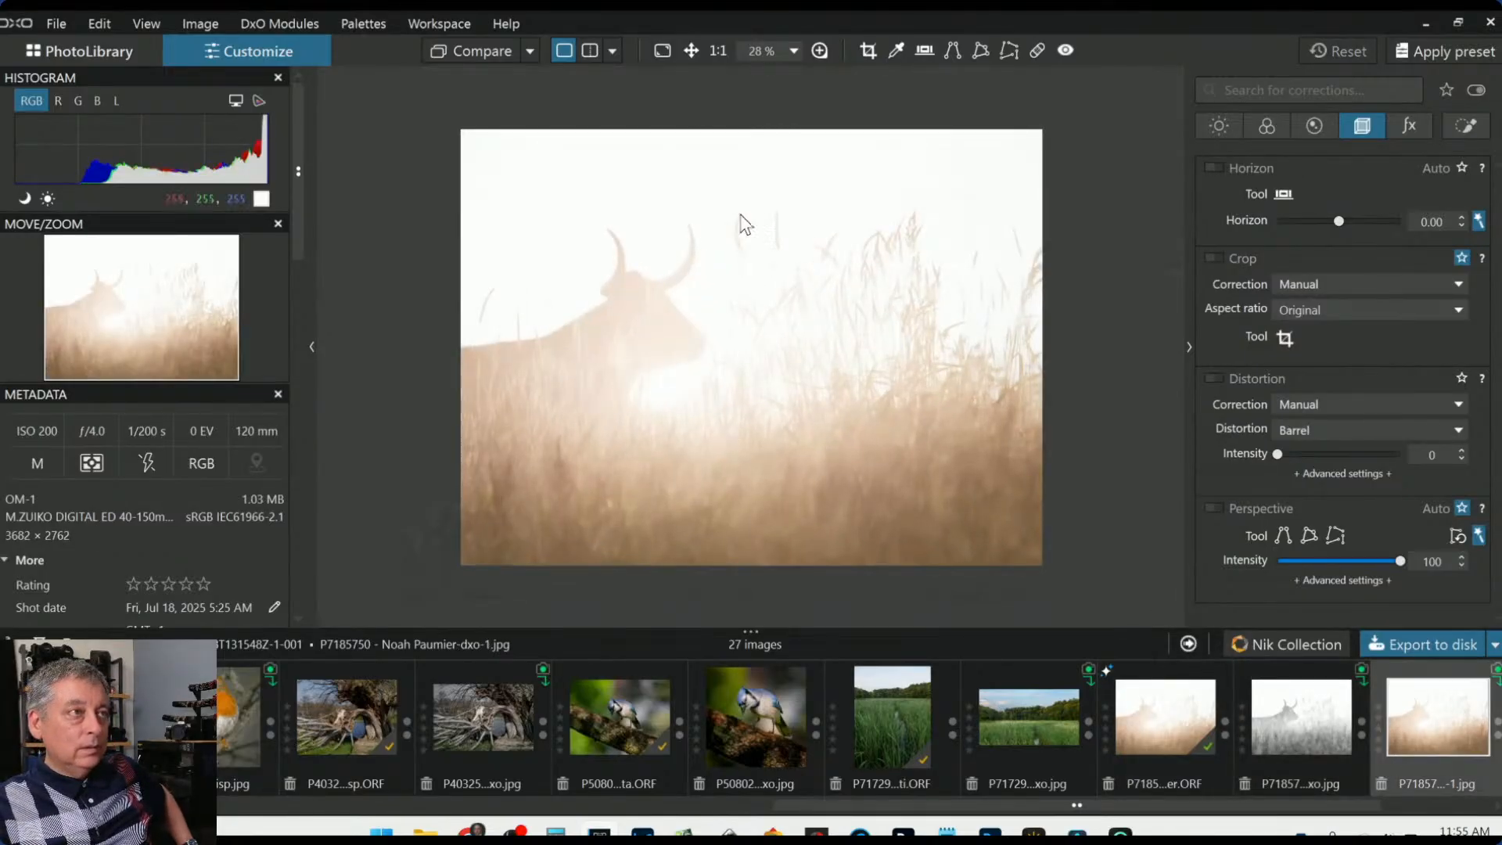
left_click(1126, 668)
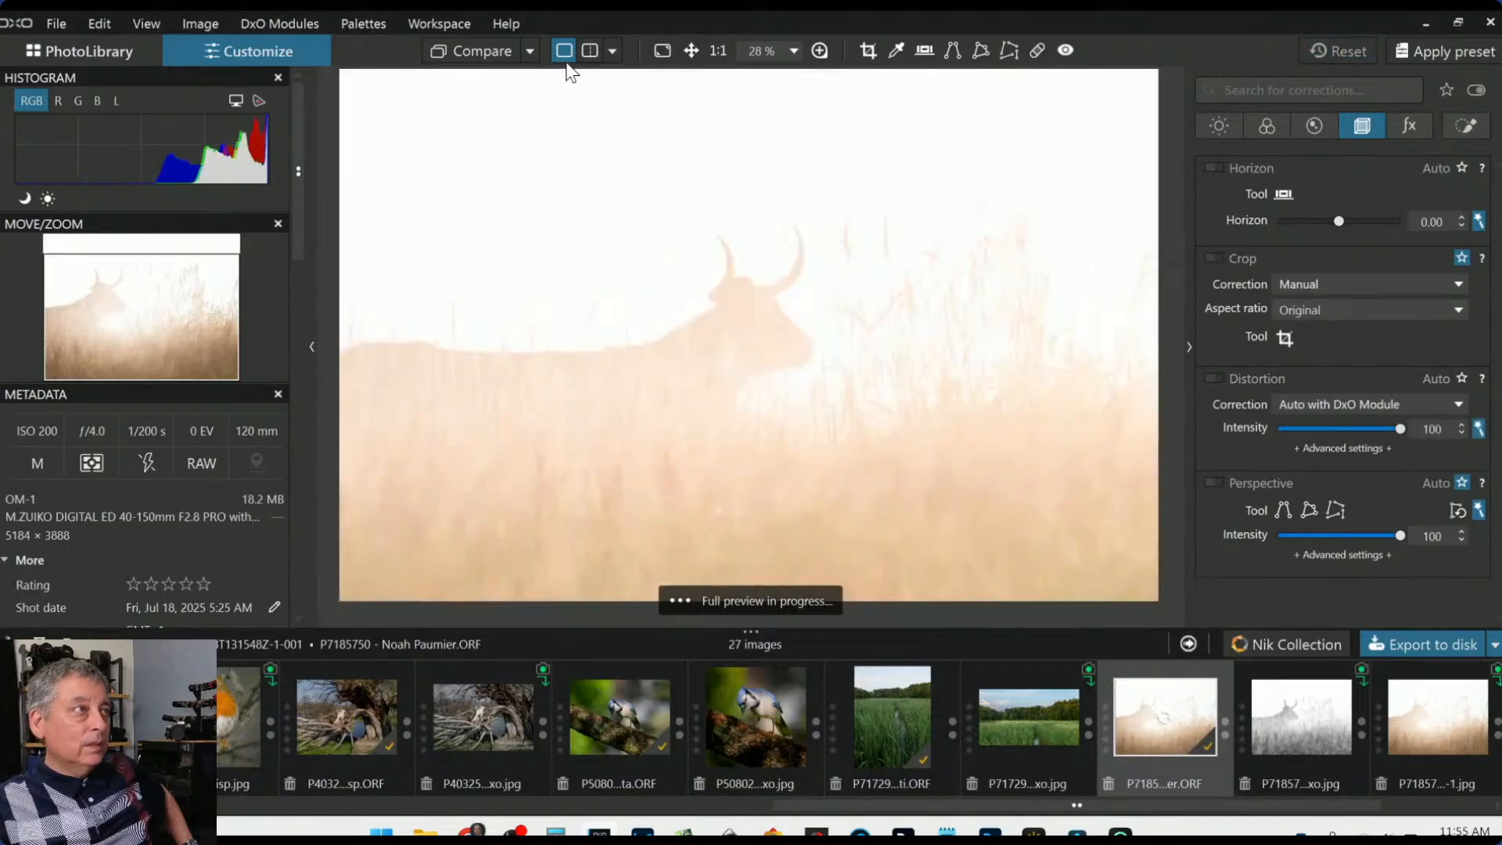
left_click(532, 53)
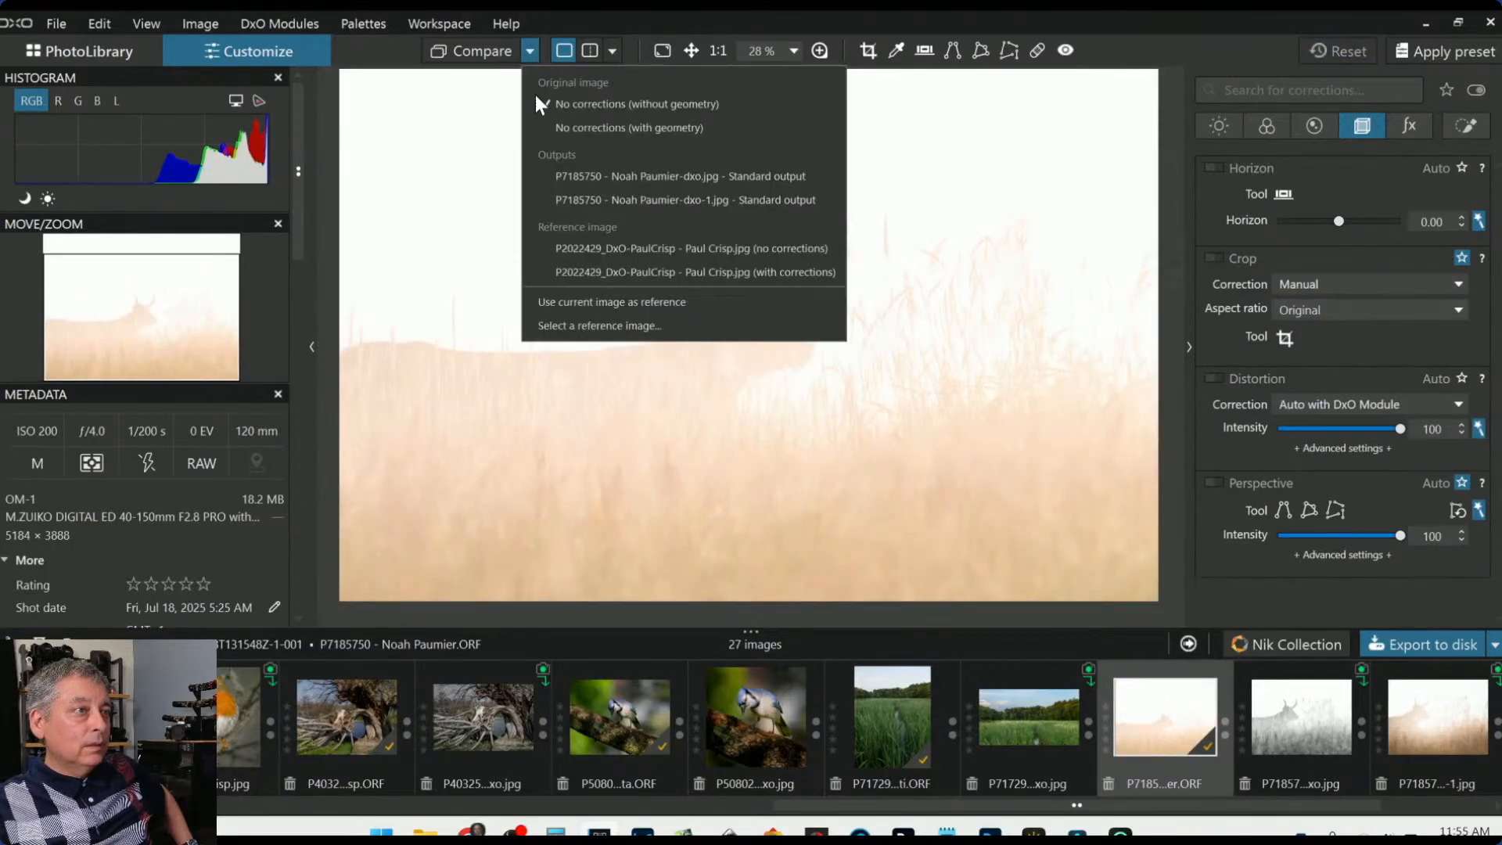
left_click(562, 174)
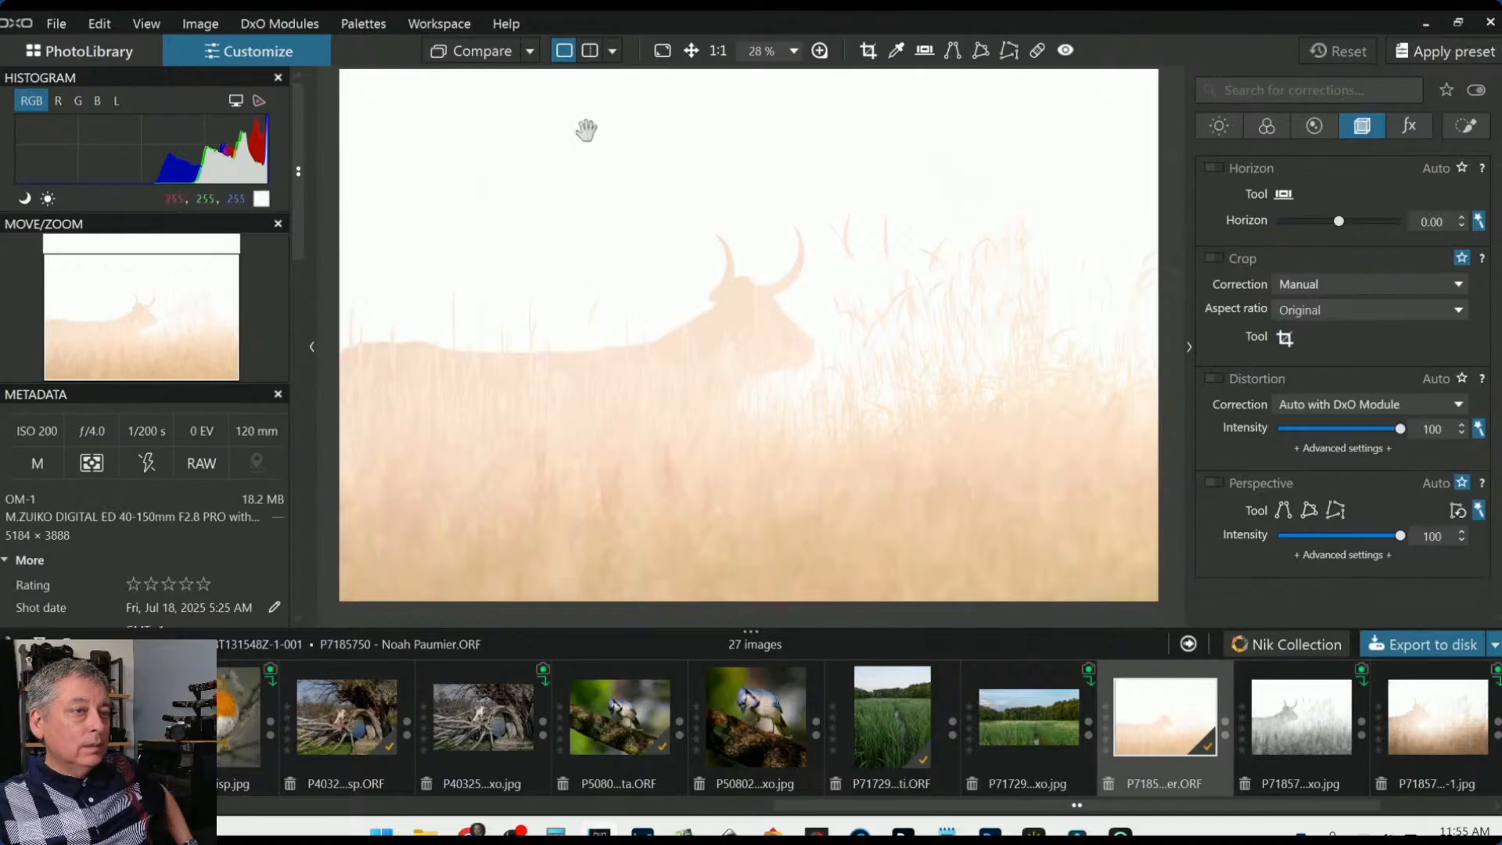
left_click(612, 51)
left_click(632, 86)
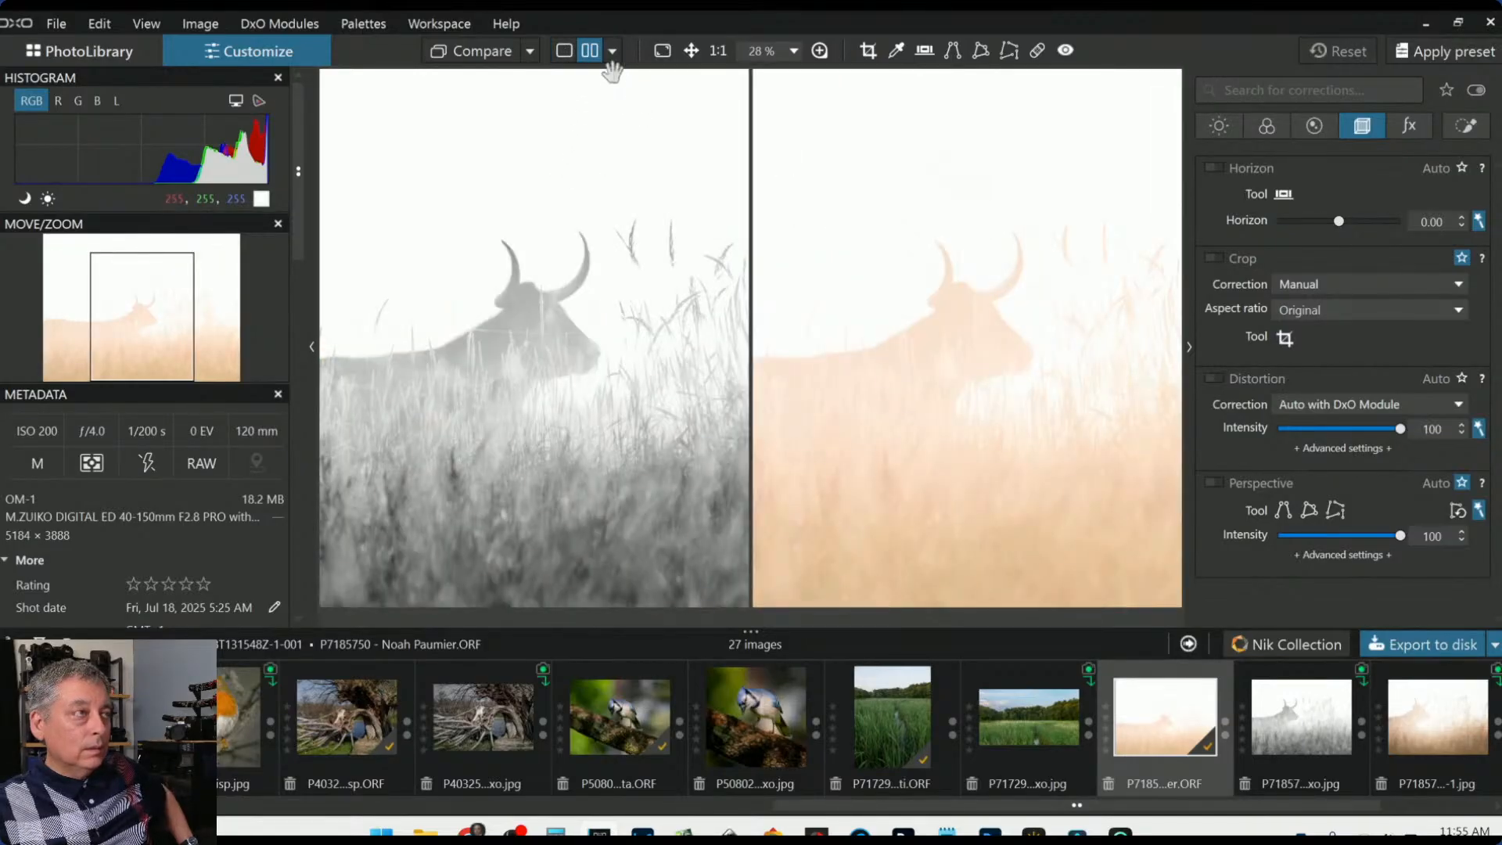
Switch the side-by-side comparison to the color -dxo-1.jpg output and hide the side palettes to see both images whole
left_click(615, 53)
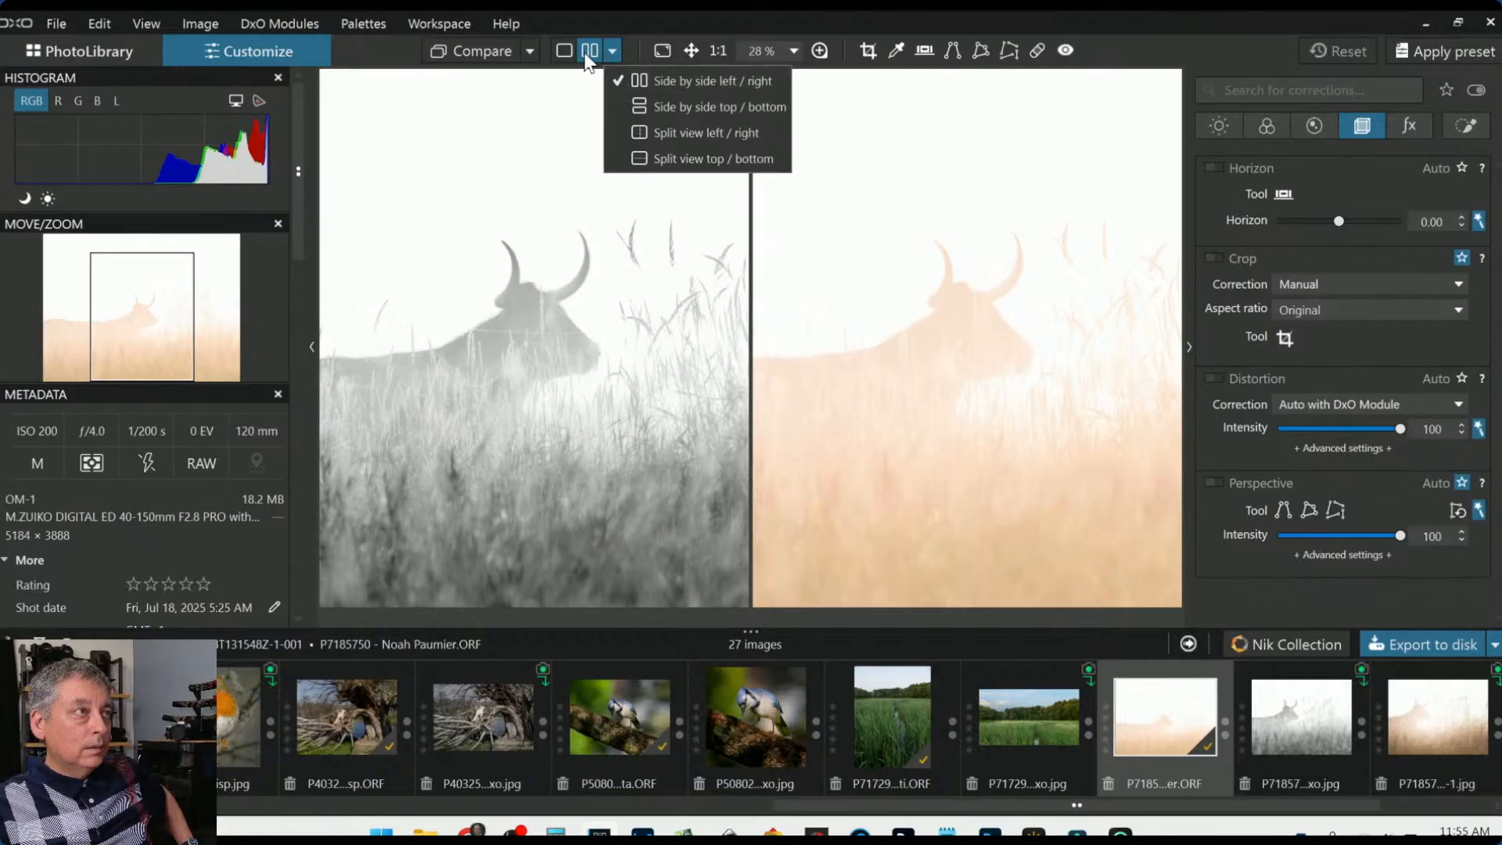
left_click(532, 55)
left_click(531, 53)
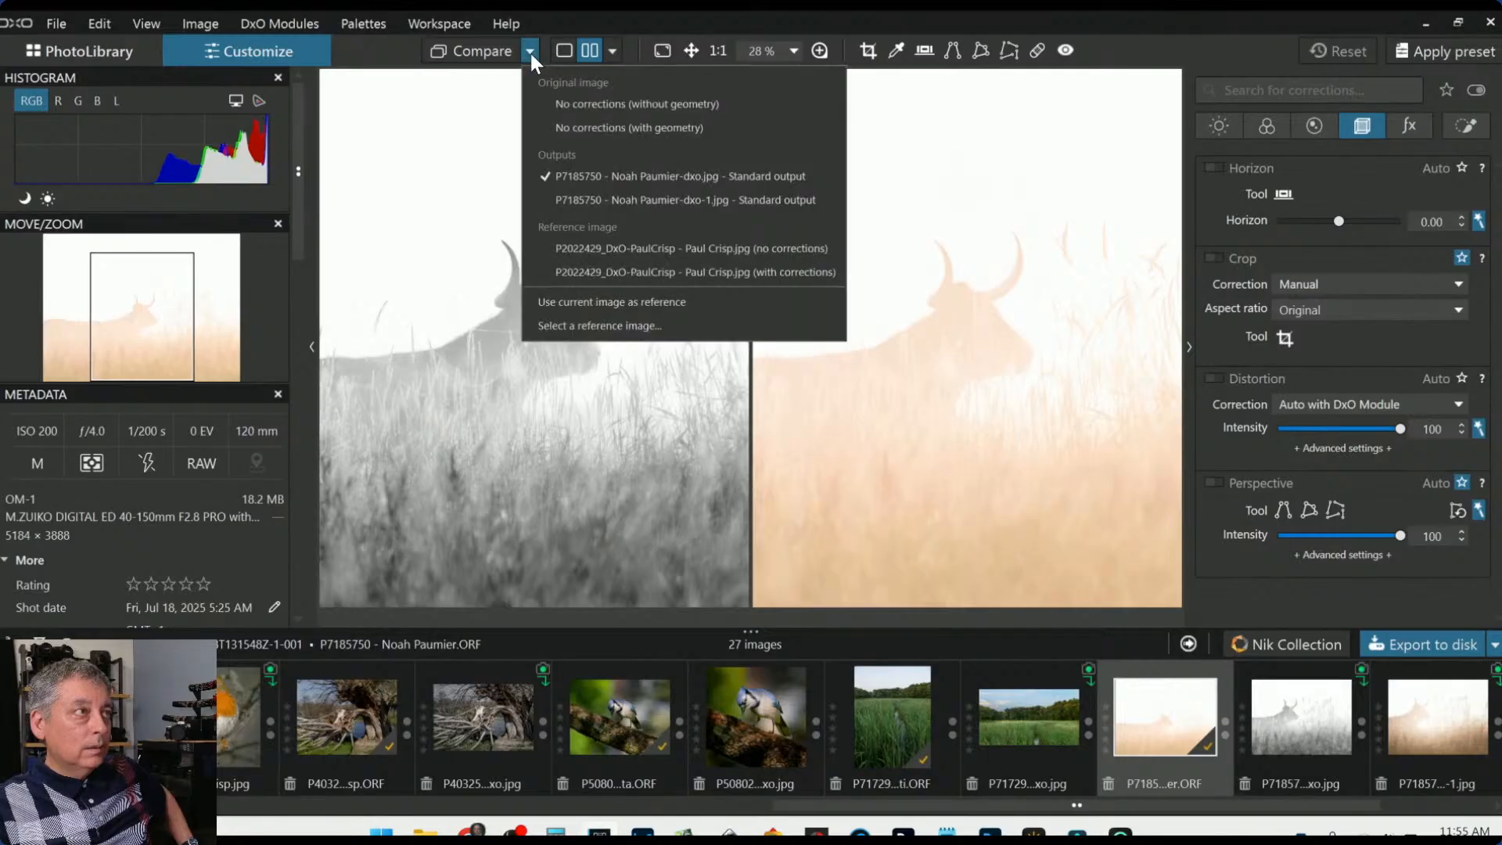
left_click(571, 187)
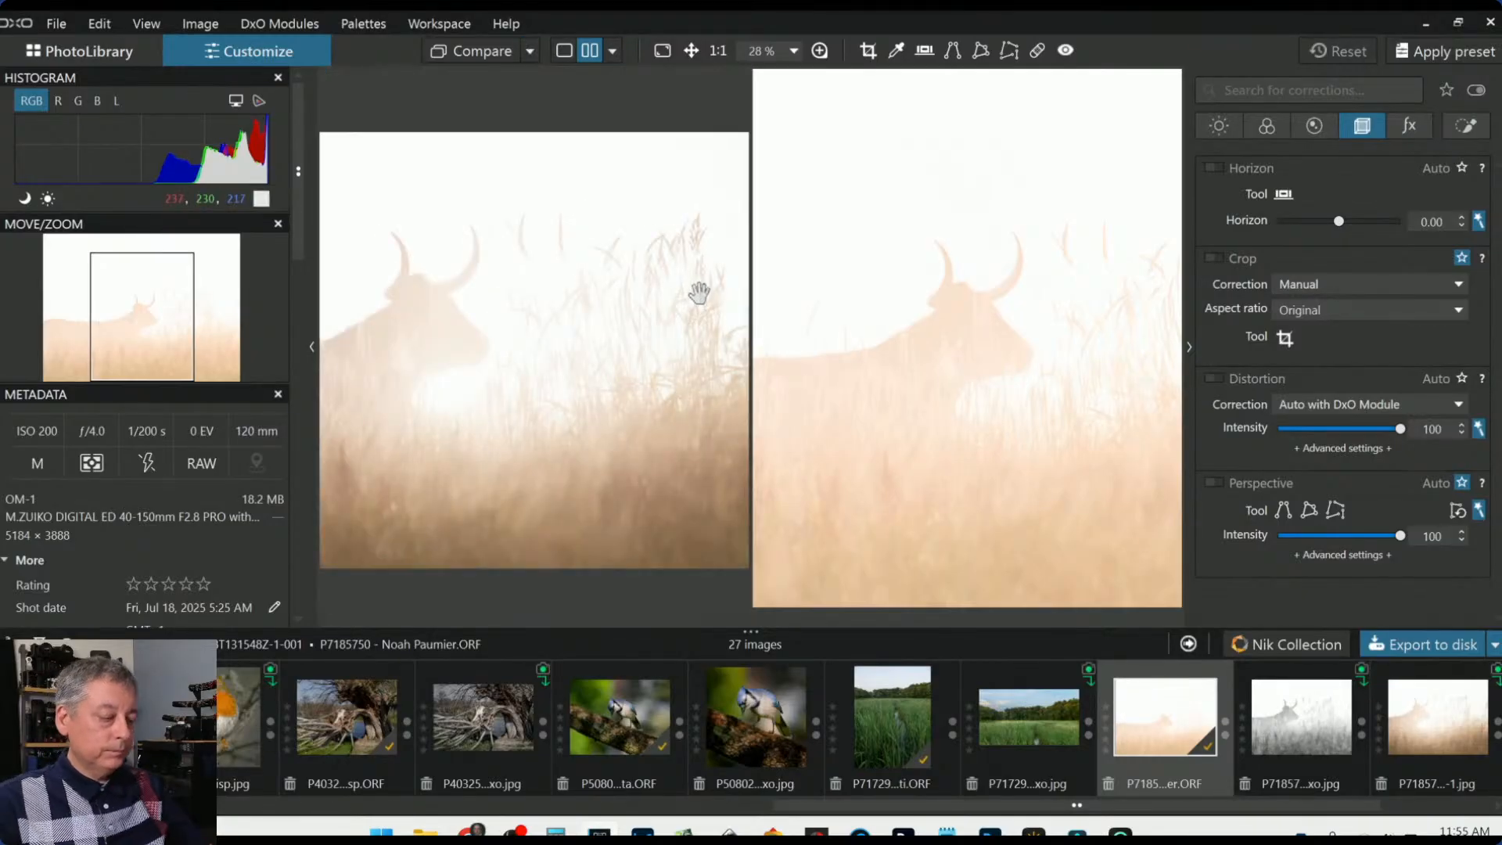
key("Tab")
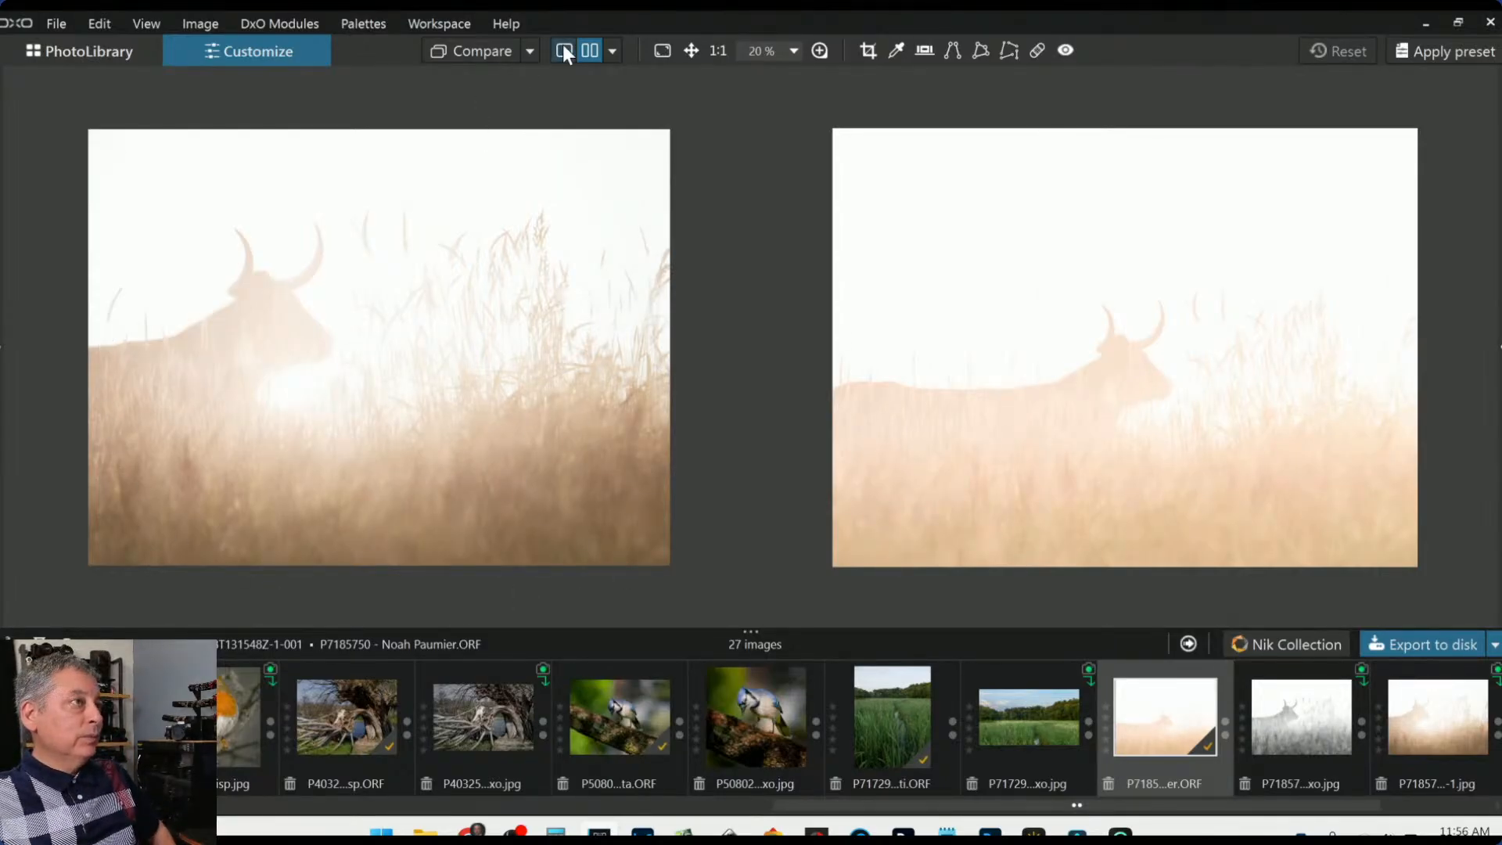
Compare the color output with the raw photo in Split view left / right, sweeping the divider across the image and back
left_click(613, 50)
left_click(635, 130)
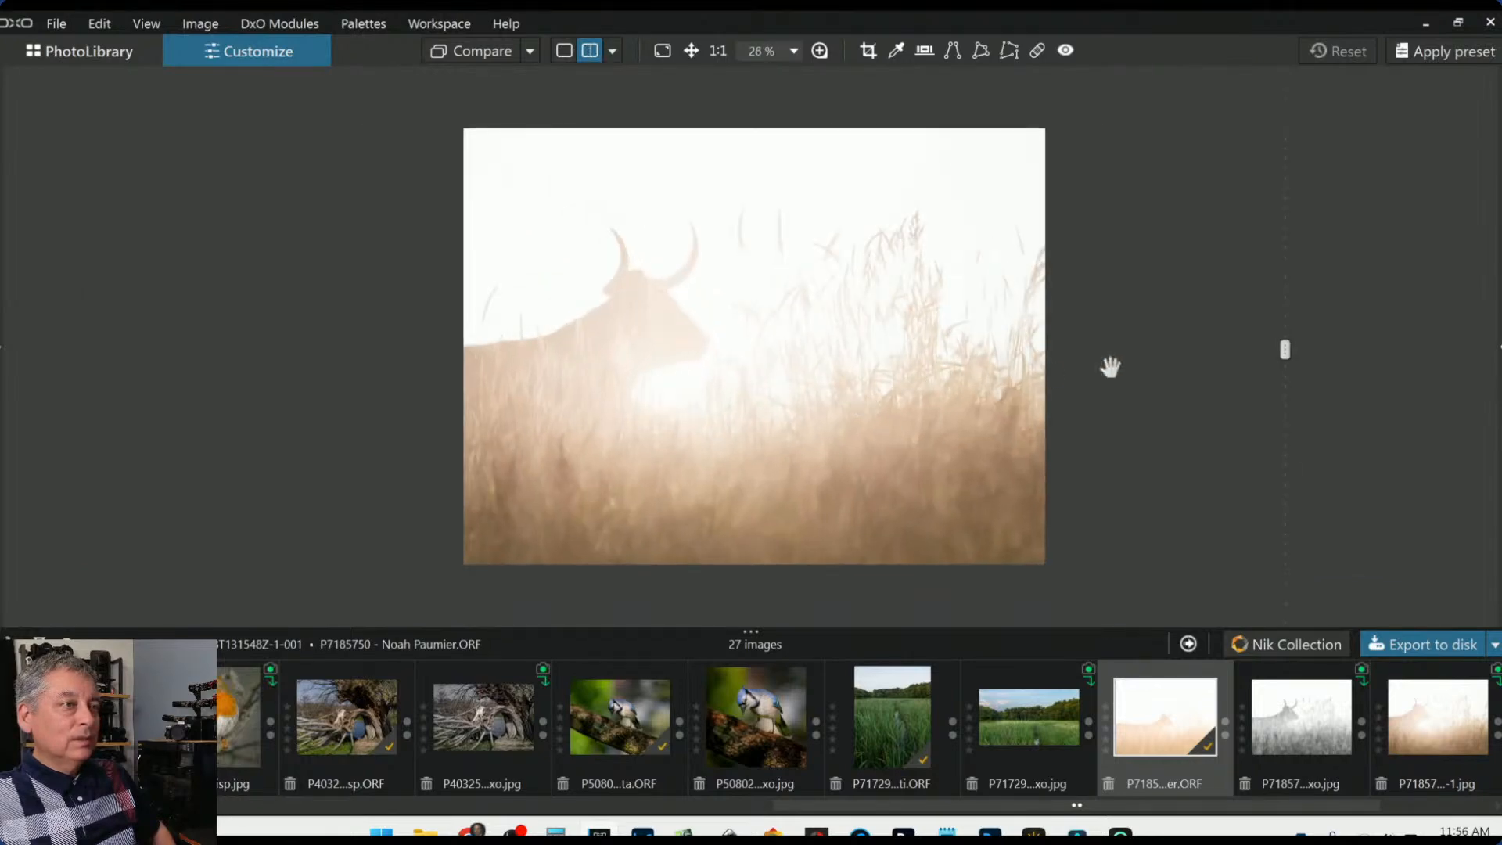
left_click_drag(1285, 350, 248, 345)
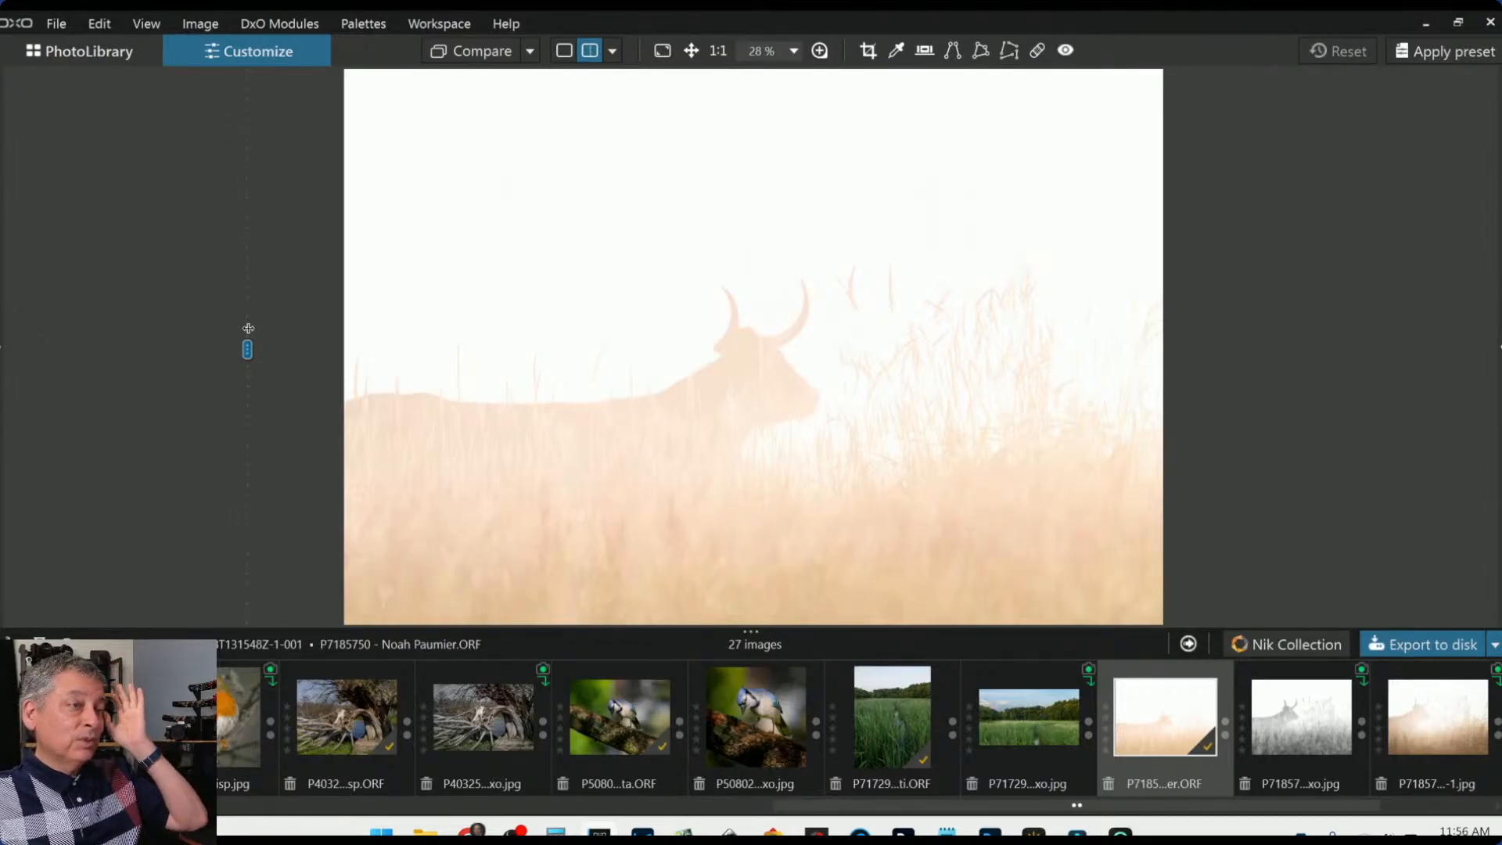
left_click_drag(248, 329, 1383, 399)
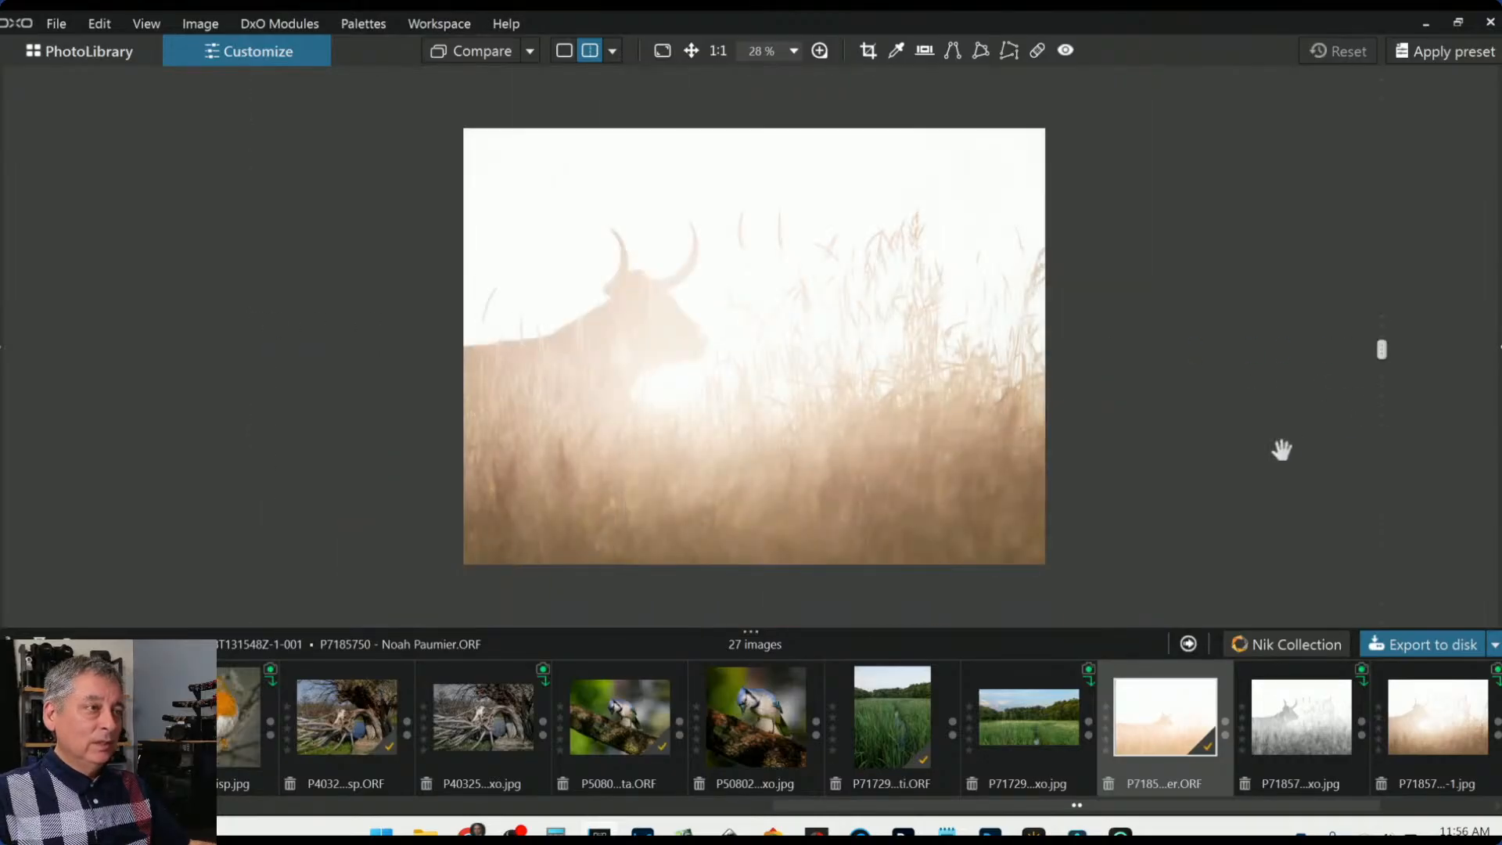
scroll(903, 444, "up", 1)
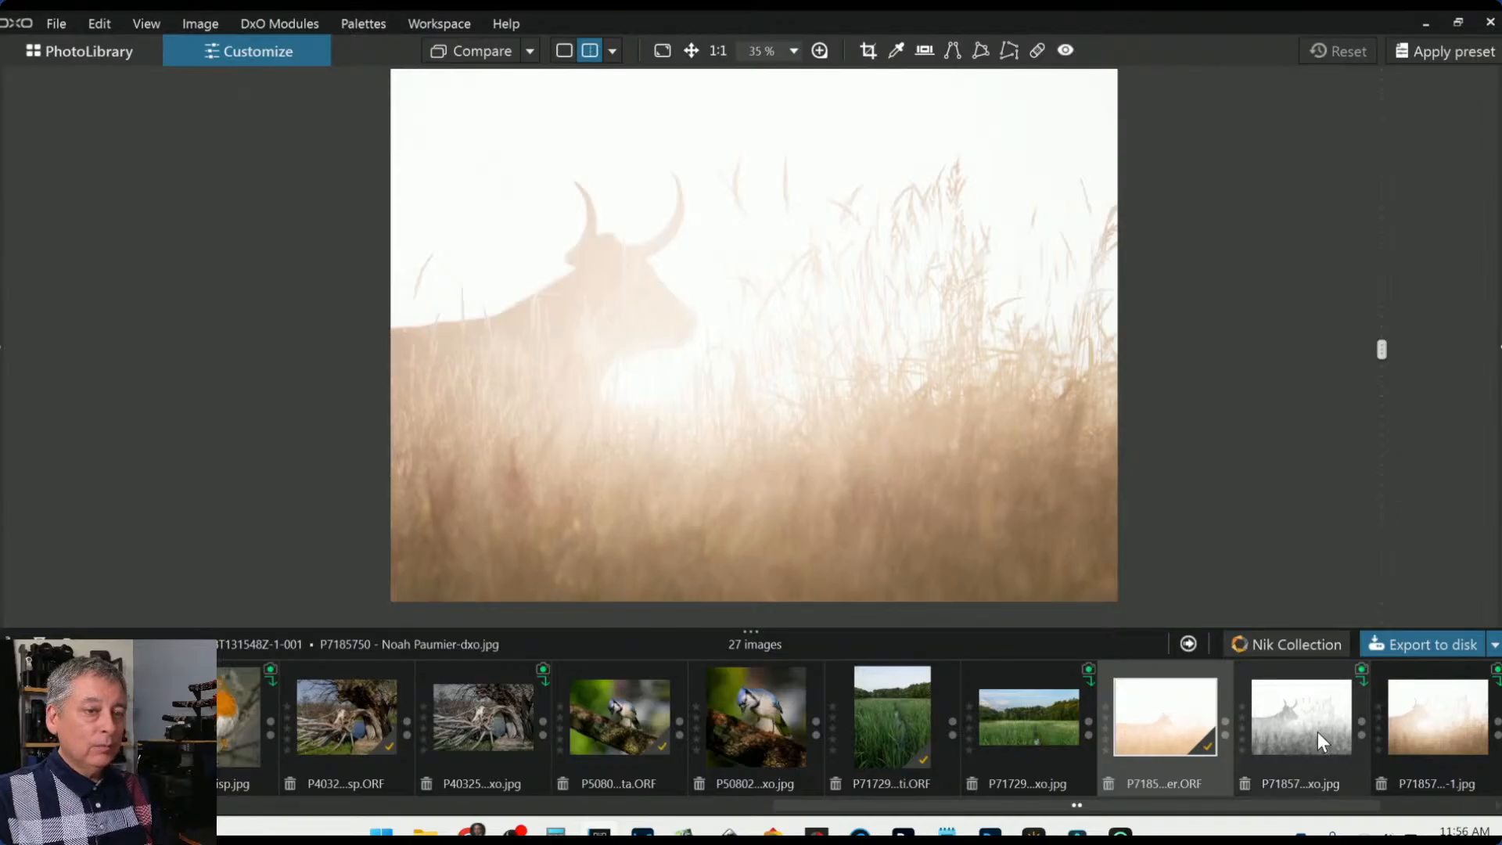
Set the split view's comparison image to the black-and-white -dxo.jpg output and examine it
left_click(531, 51)
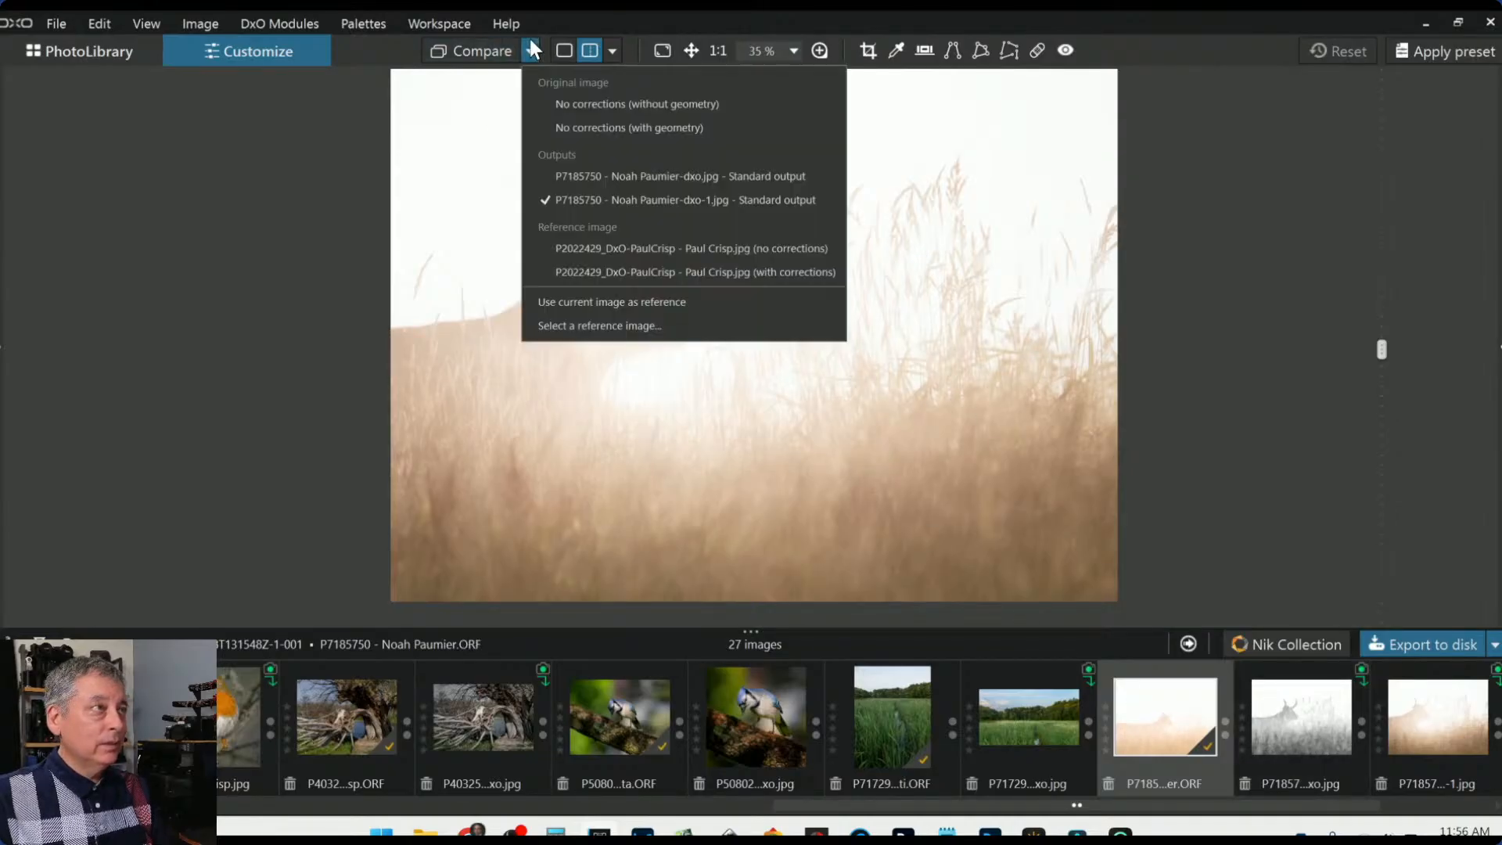
left_click(568, 175)
scroll(883, 412, "down", 1)
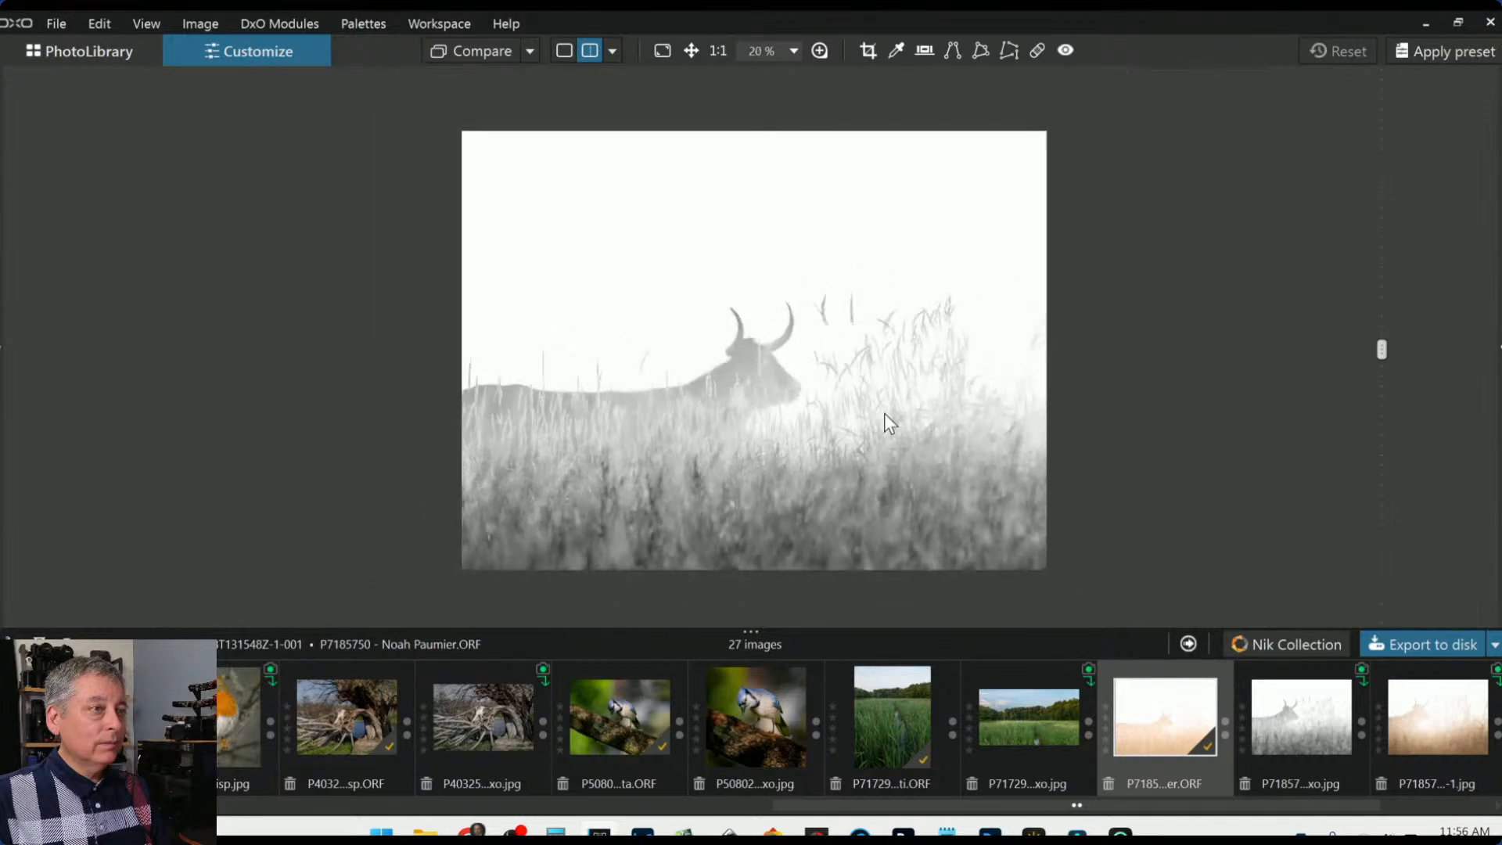
scroll(883, 412, "up", 1)
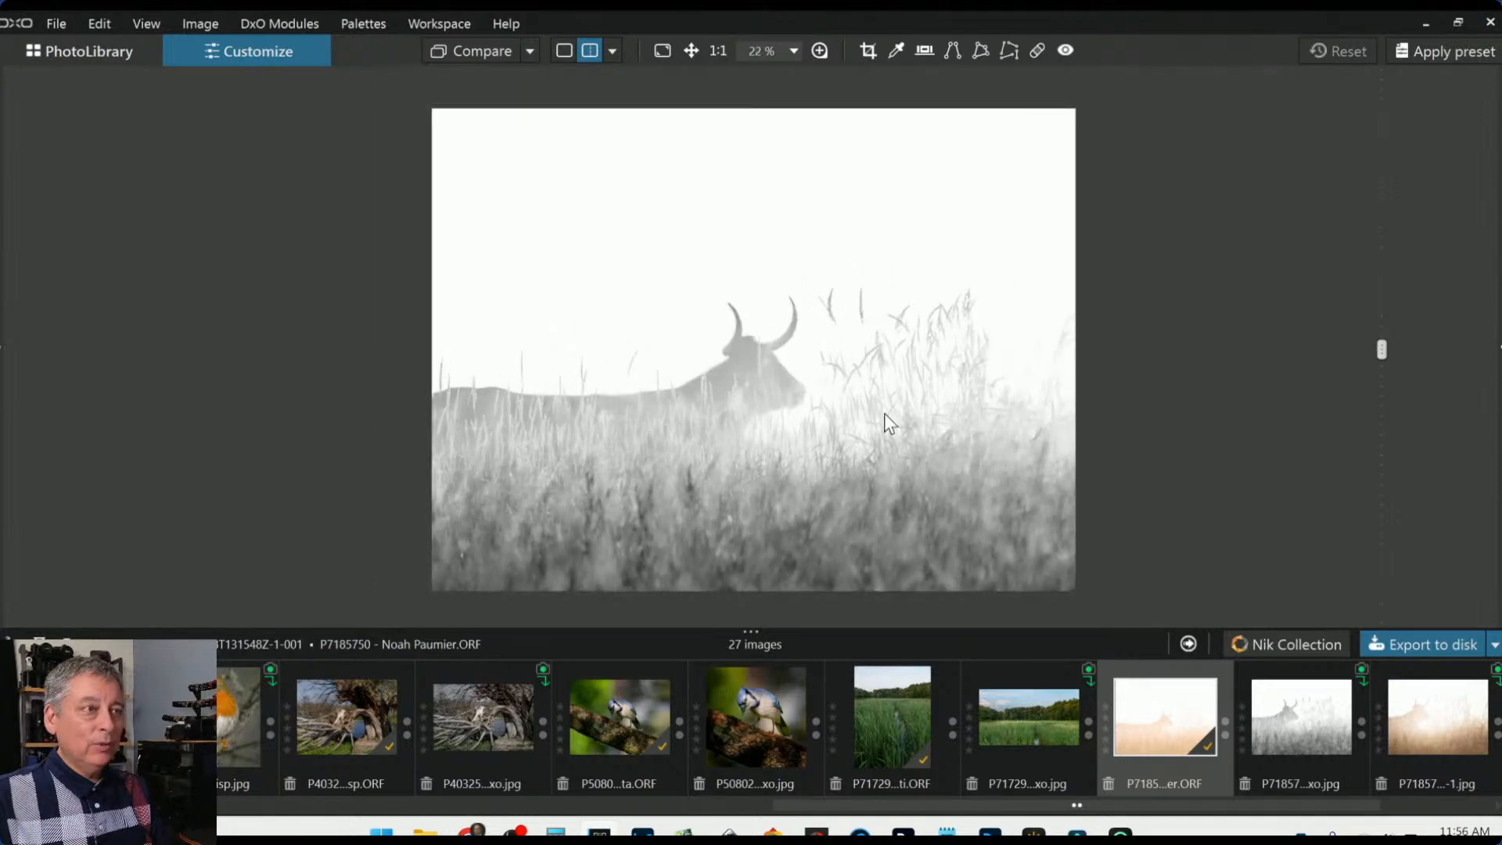
mouse_move(1377, 345)
left_mouse_down()
mouse_move(302, 345)
mouse_move(1392, 350)
left_mouse_up()
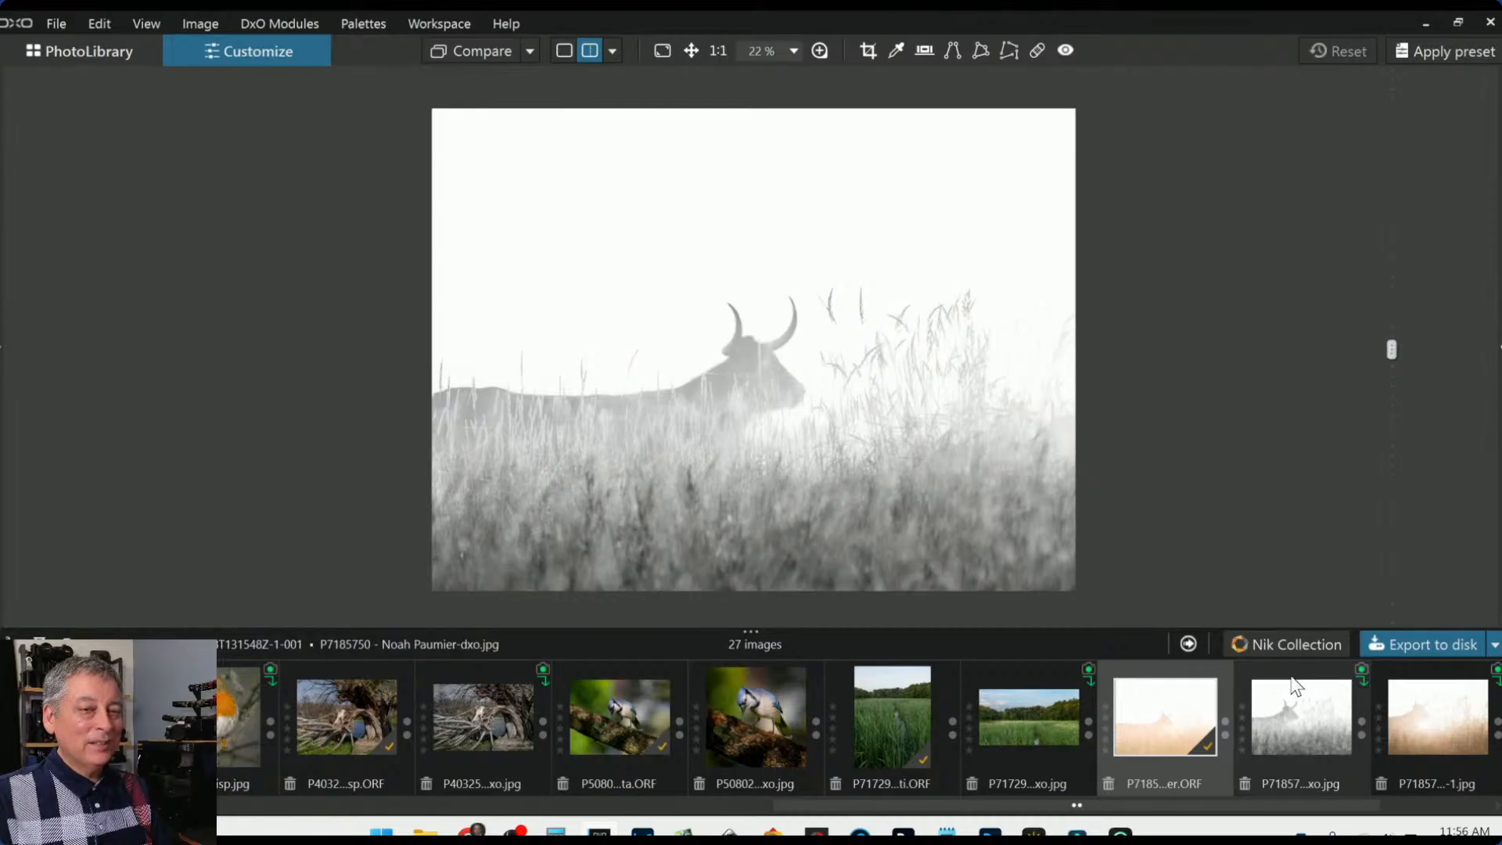
Open the black-and-white -dxo.jpg photo and view its cropped version in single-image view at 28 %
left_click(1289, 714)
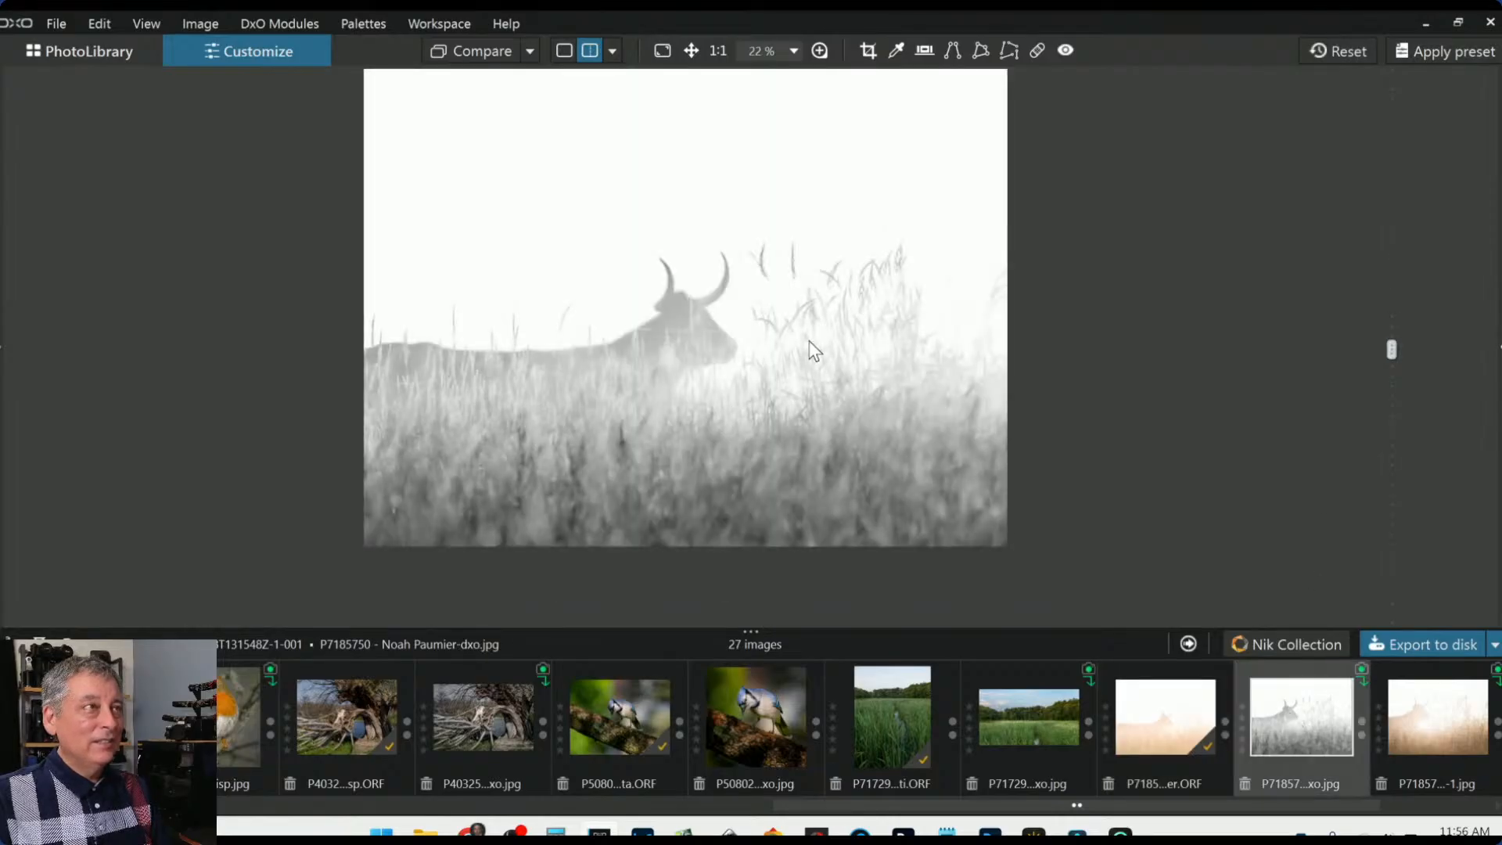
scroll(809, 340, "down", 2)
scroll(814, 348, "up", 2)
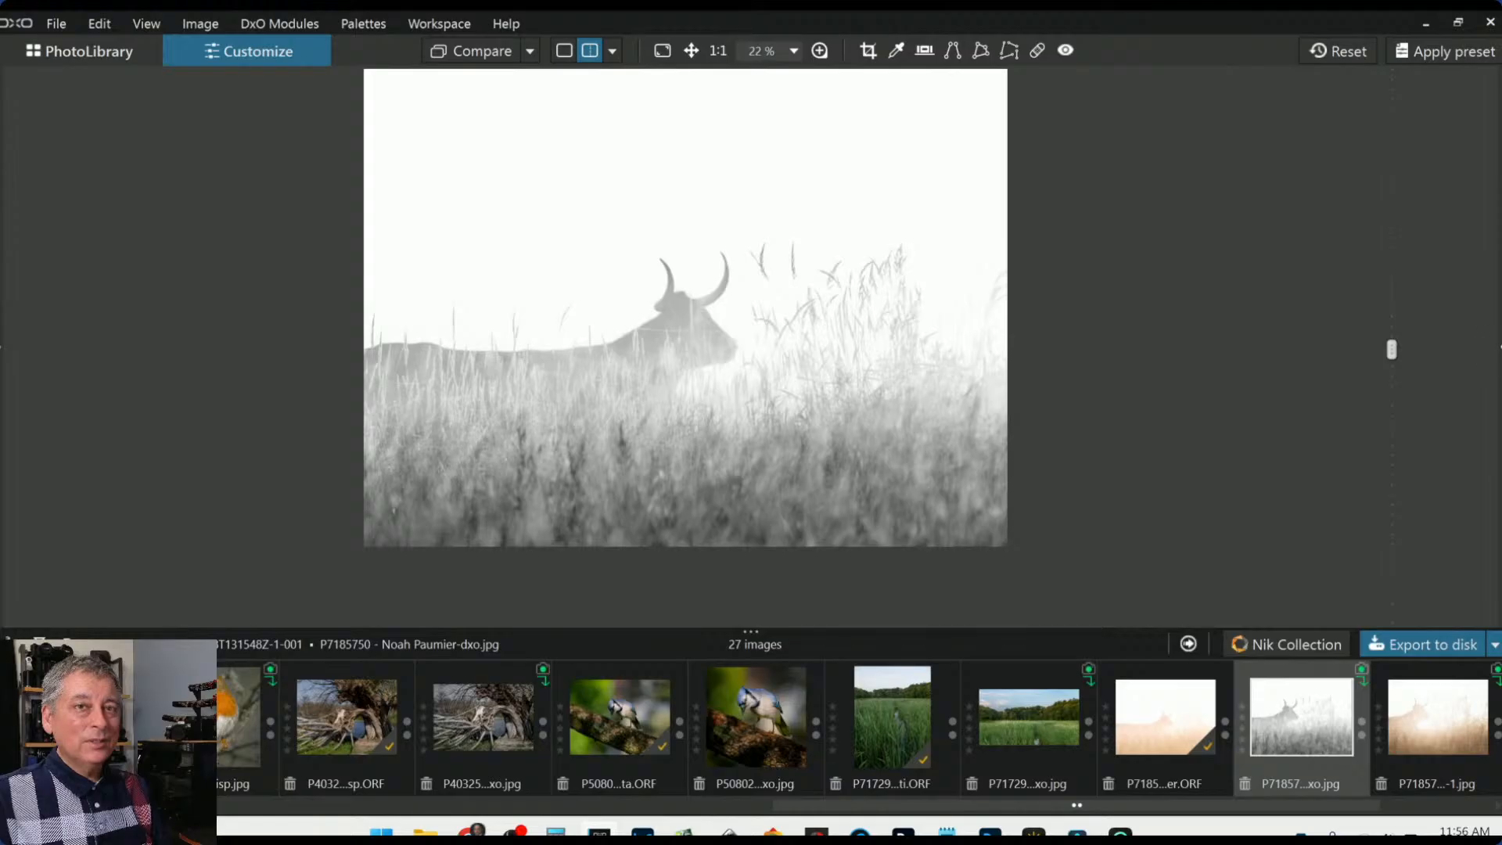
left_click(563, 51)
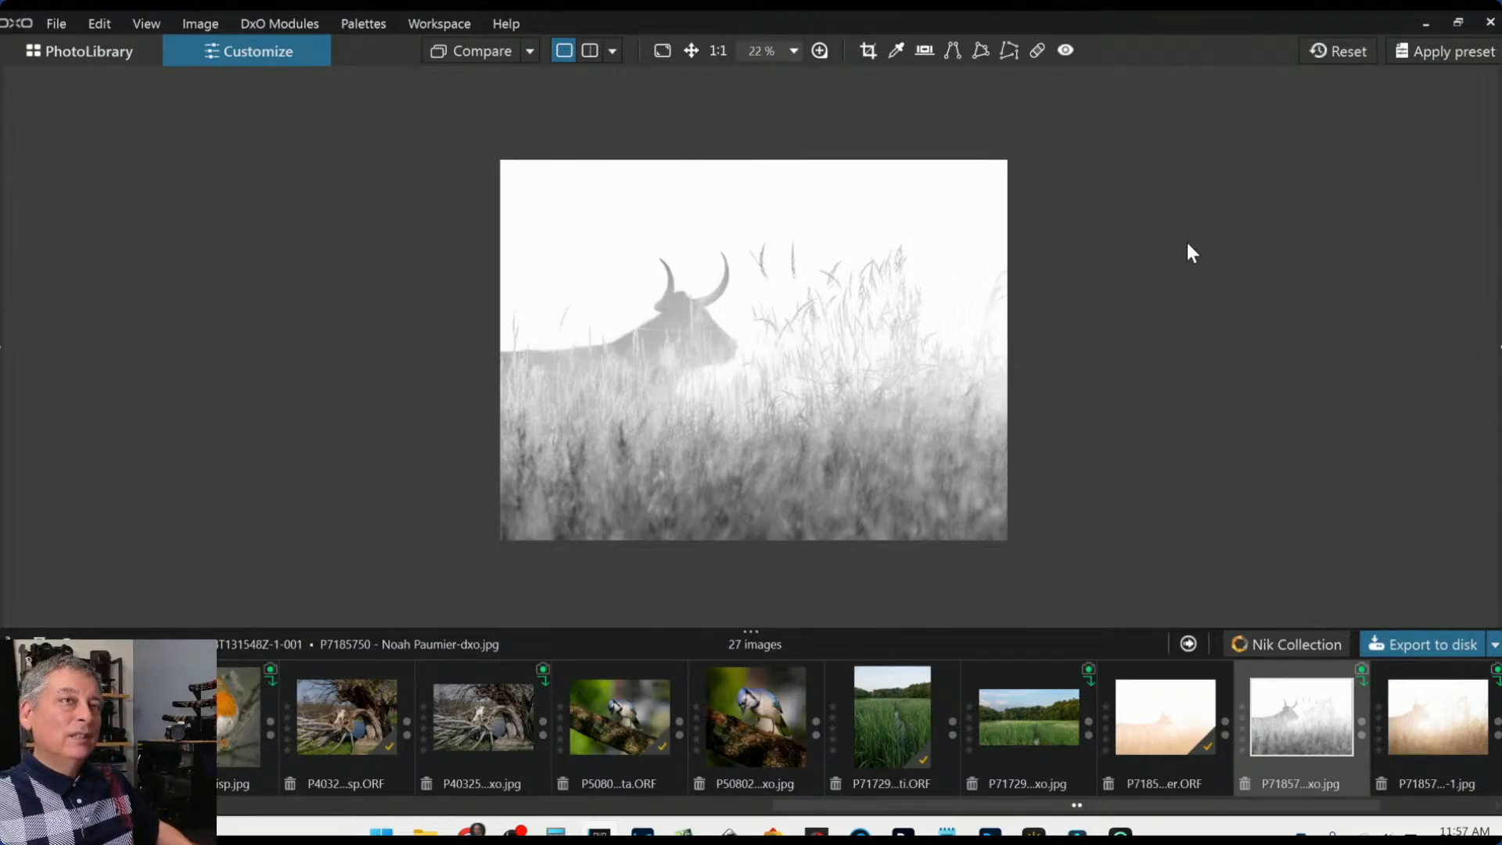
scroll(969, 352, "up", 2)
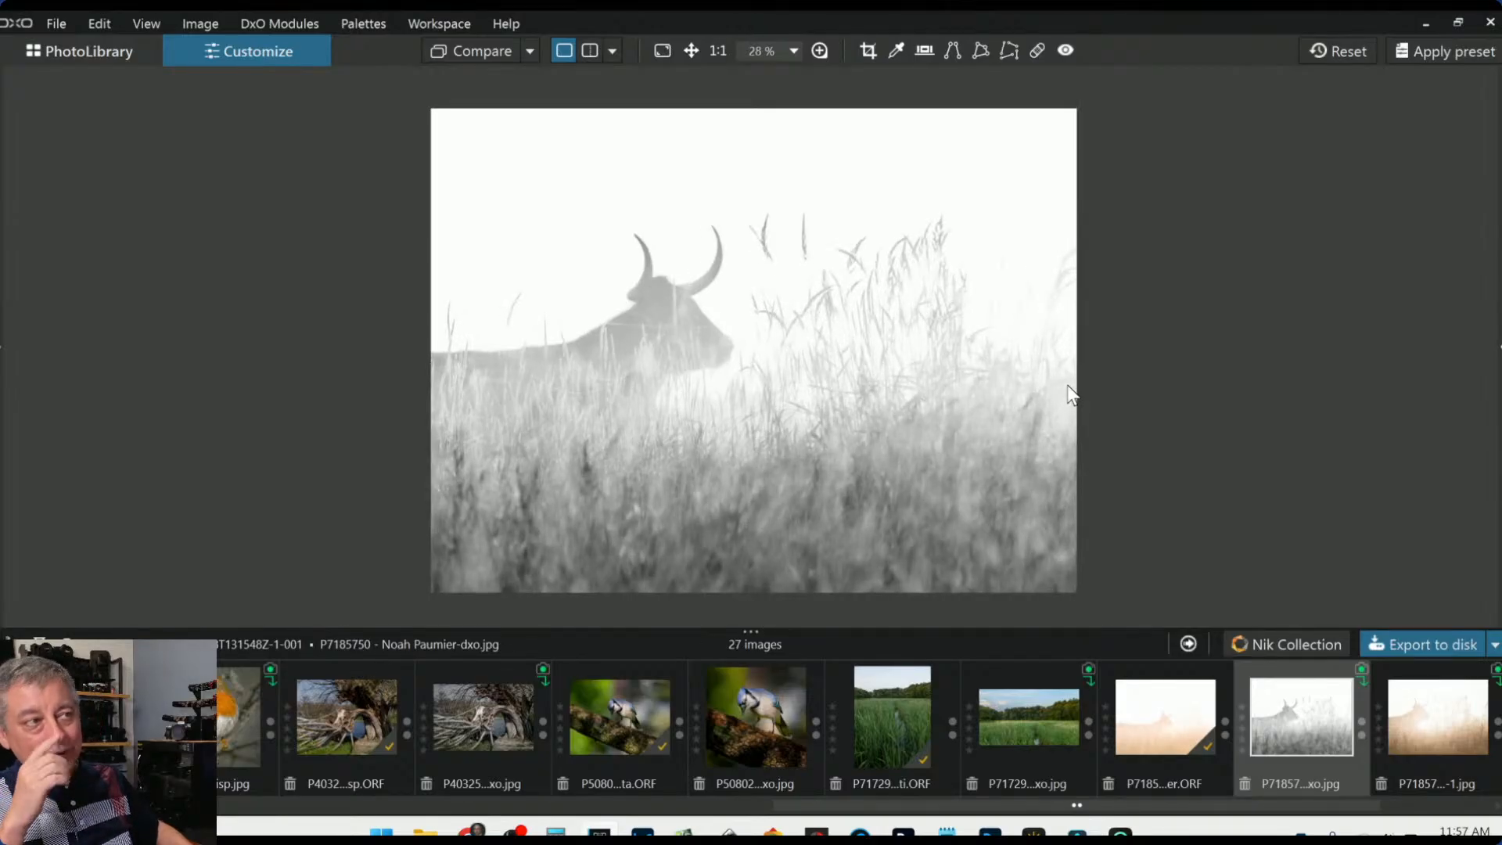
View the unedited raw cow photo, followed by the color -dxo-1.jpg version
left_click(1166, 719)
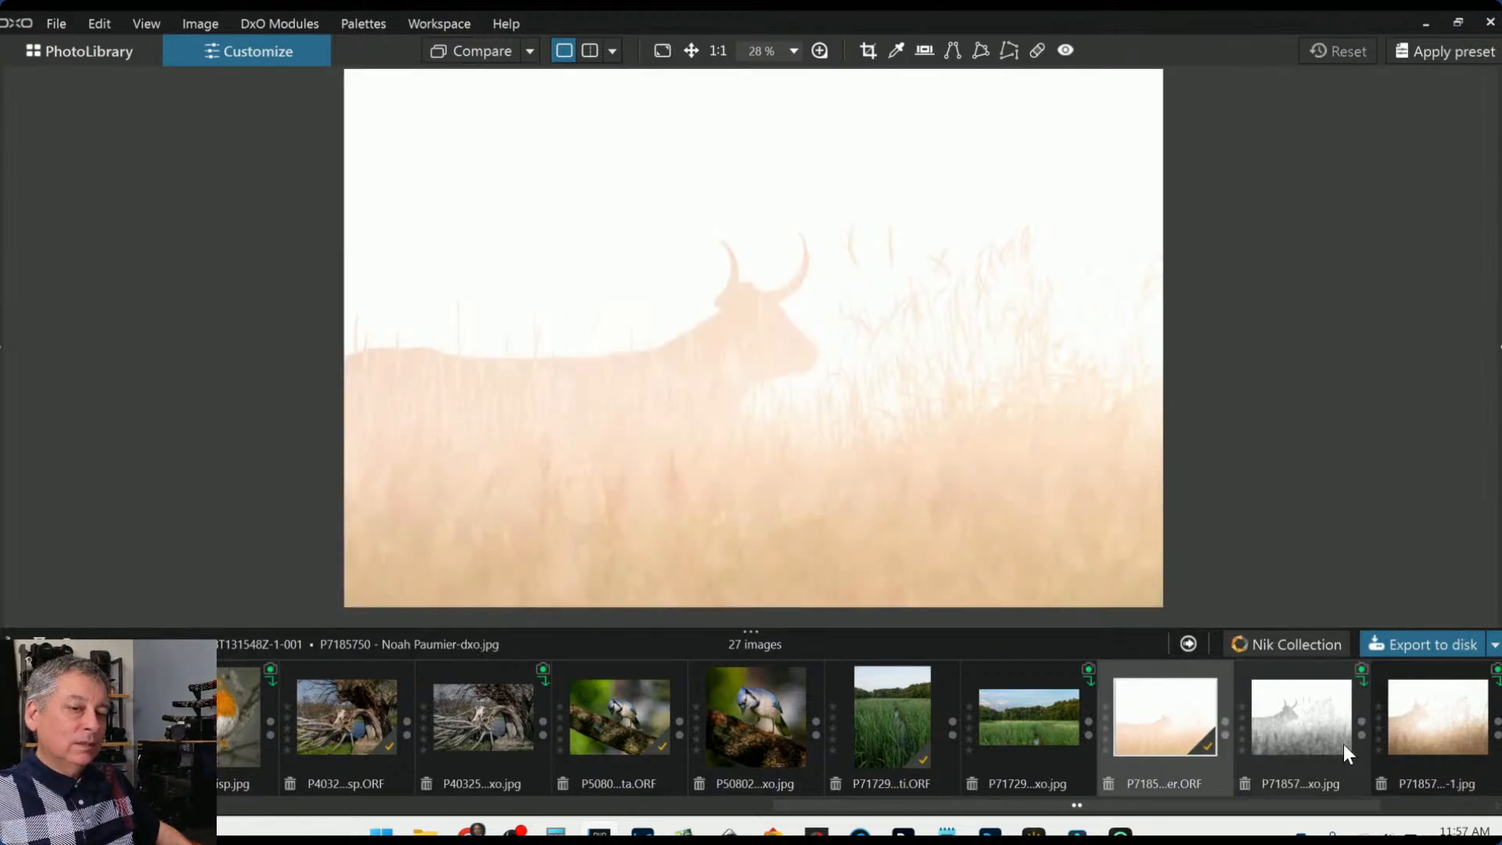
left_click(1425, 739)
scroll(989, 551, "down", 1)
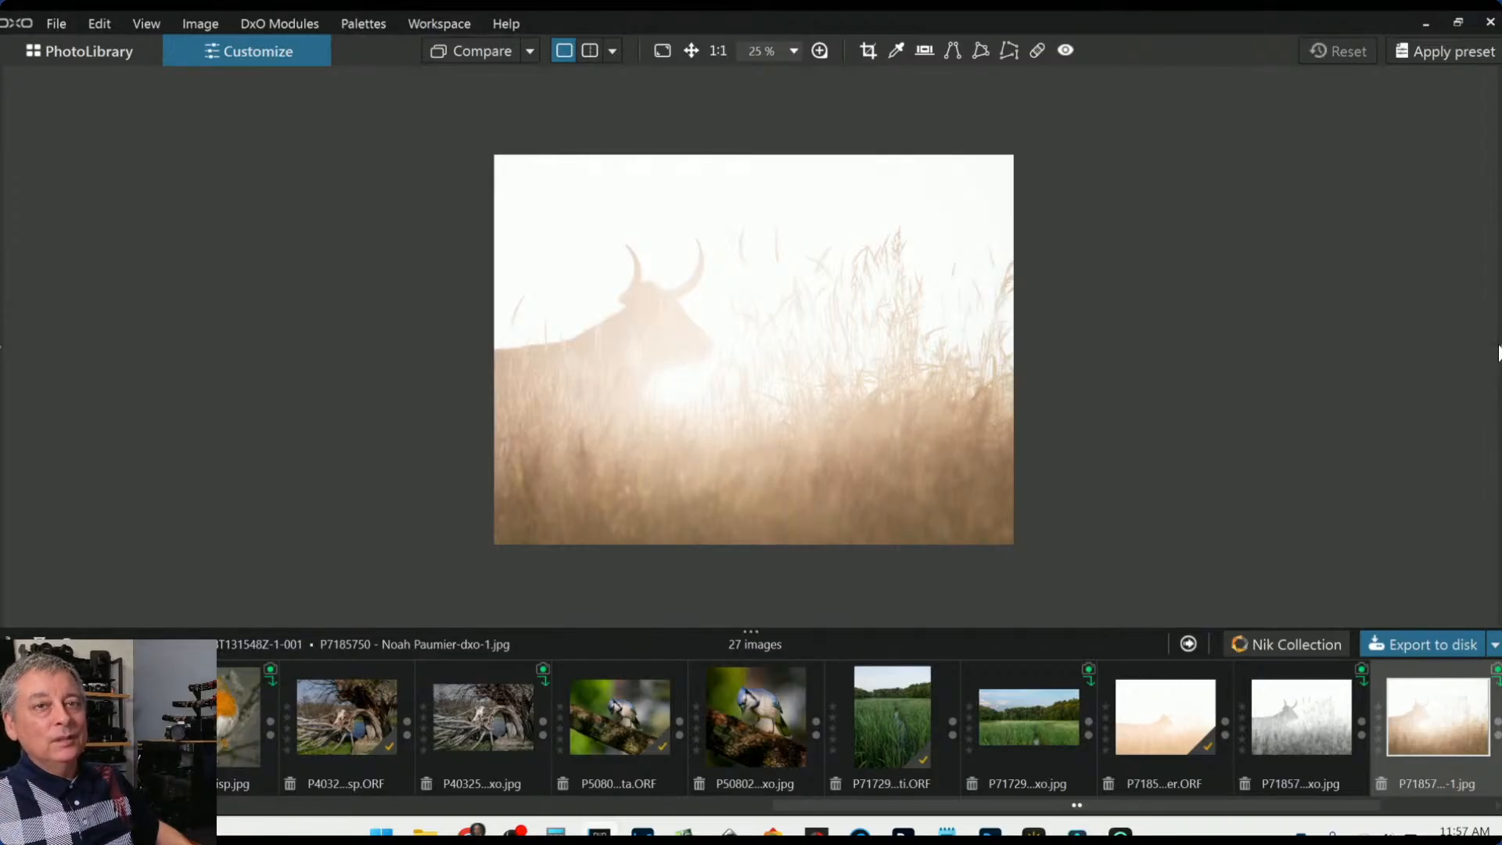
Preview frame styles on the color -dxo-1.jpg cow photo and apply the Old paper 2 frame
left_click(1497, 352)
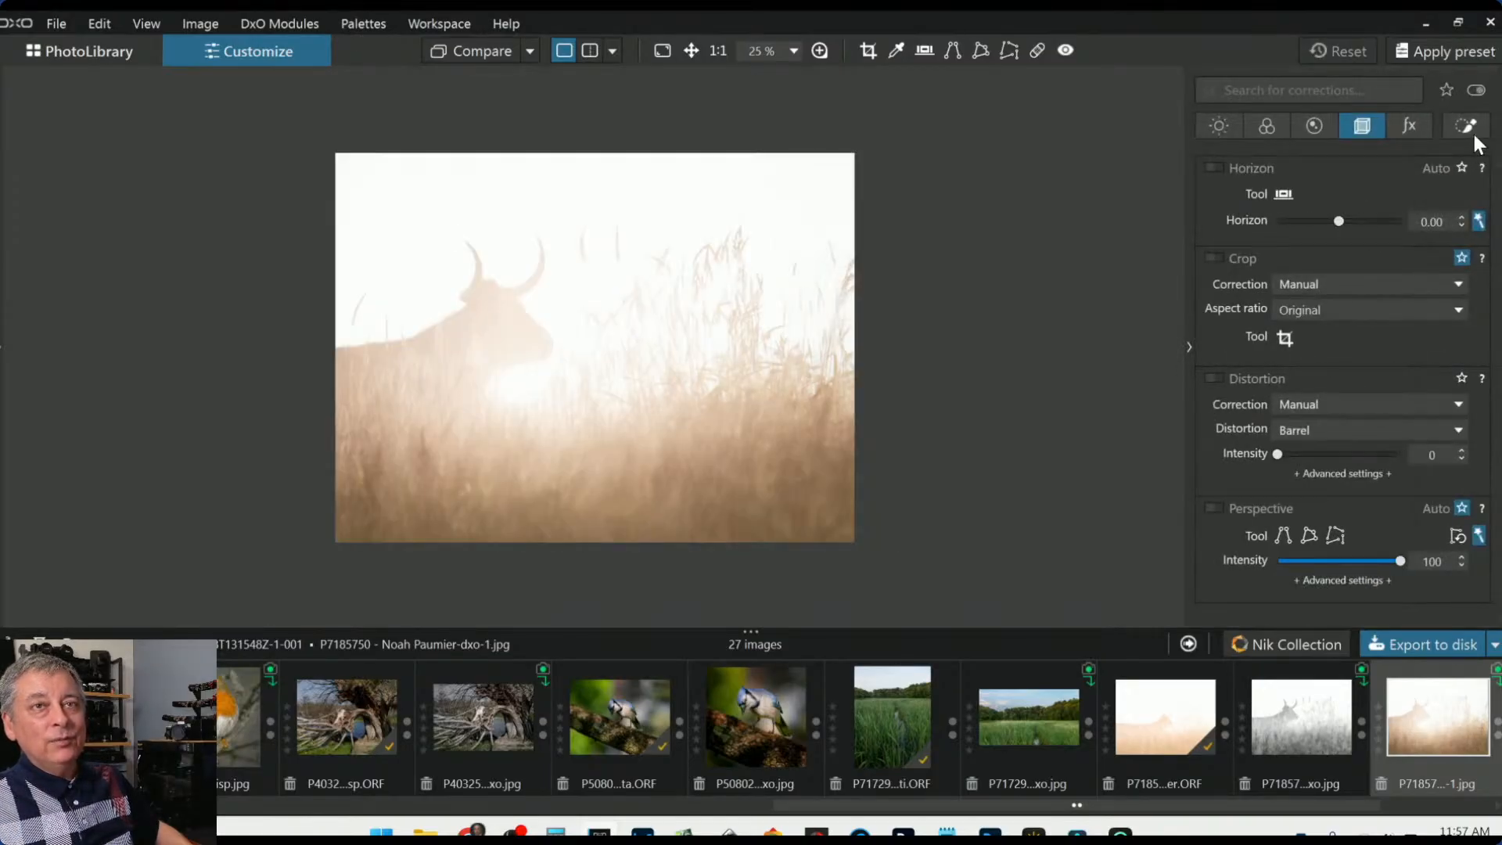
left_click(1409, 125)
scroll(1363, 349, "down", 5)
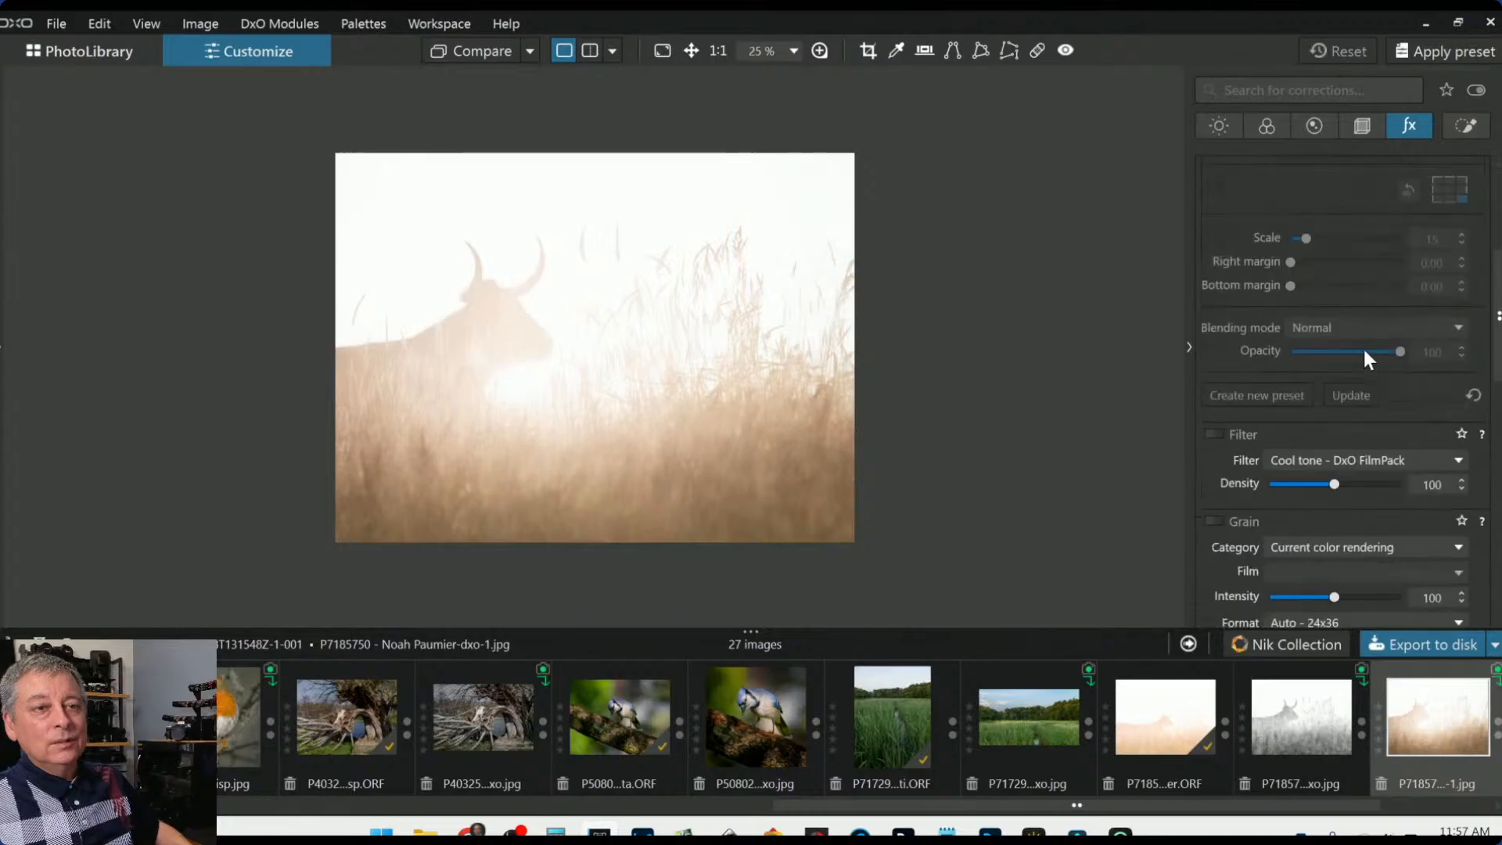
scroll(1365, 352, "down", 5)
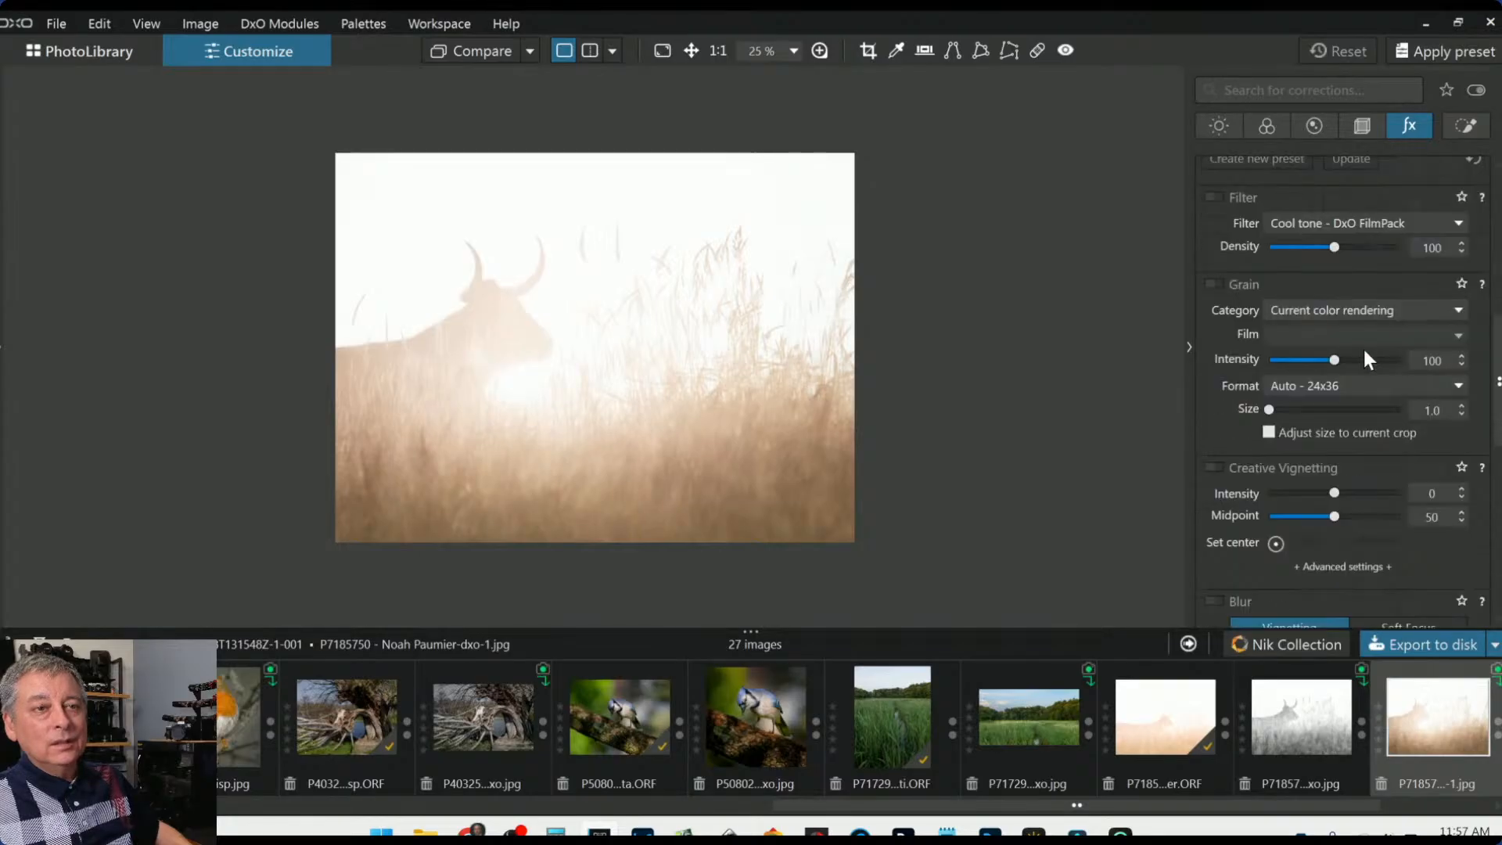
scroll(1364, 352, "down", 5)
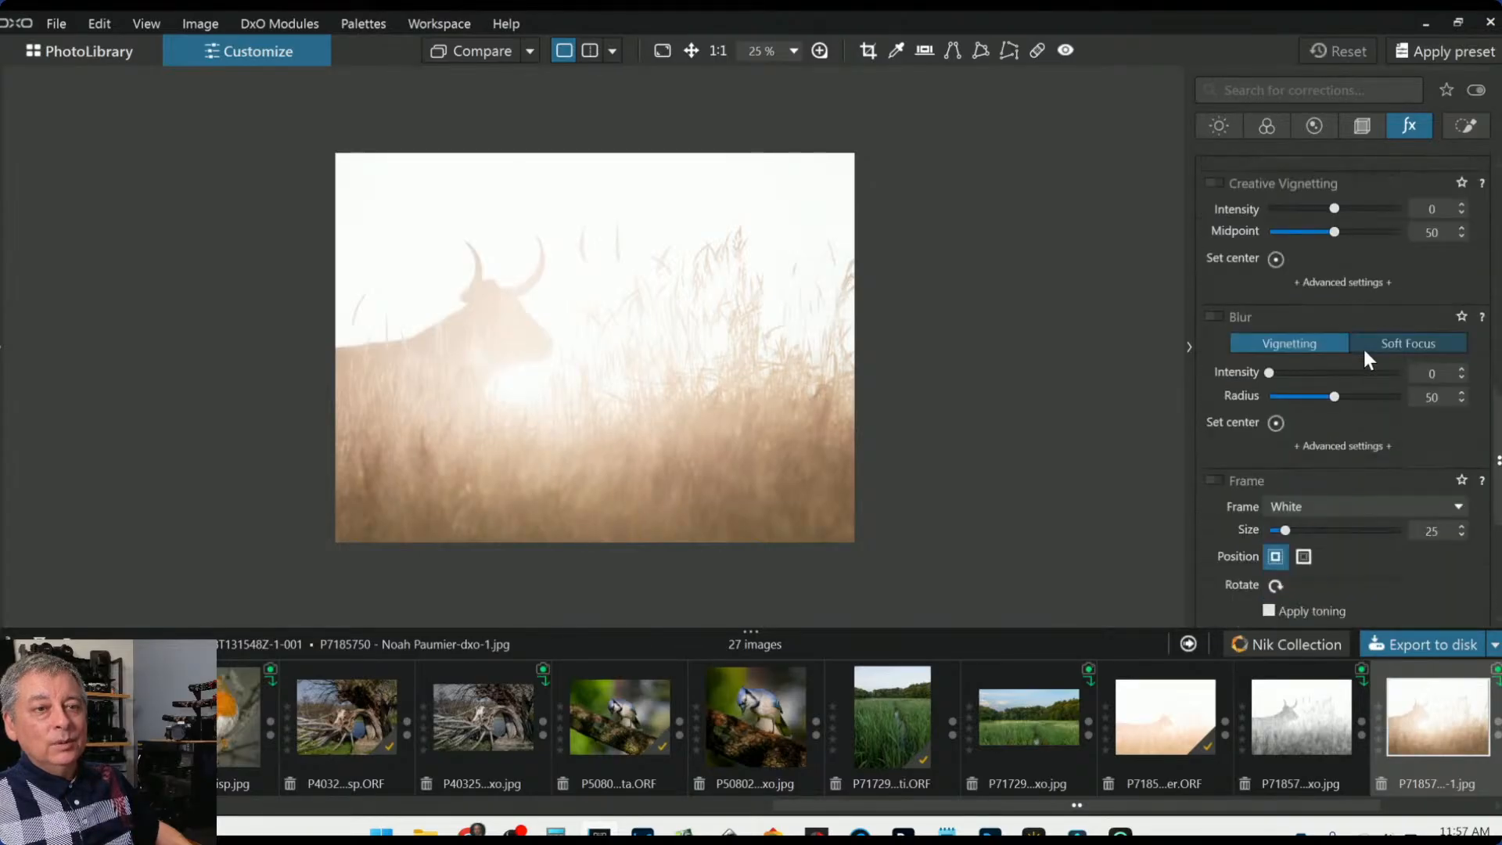
scroll(1363, 380, "down", 1)
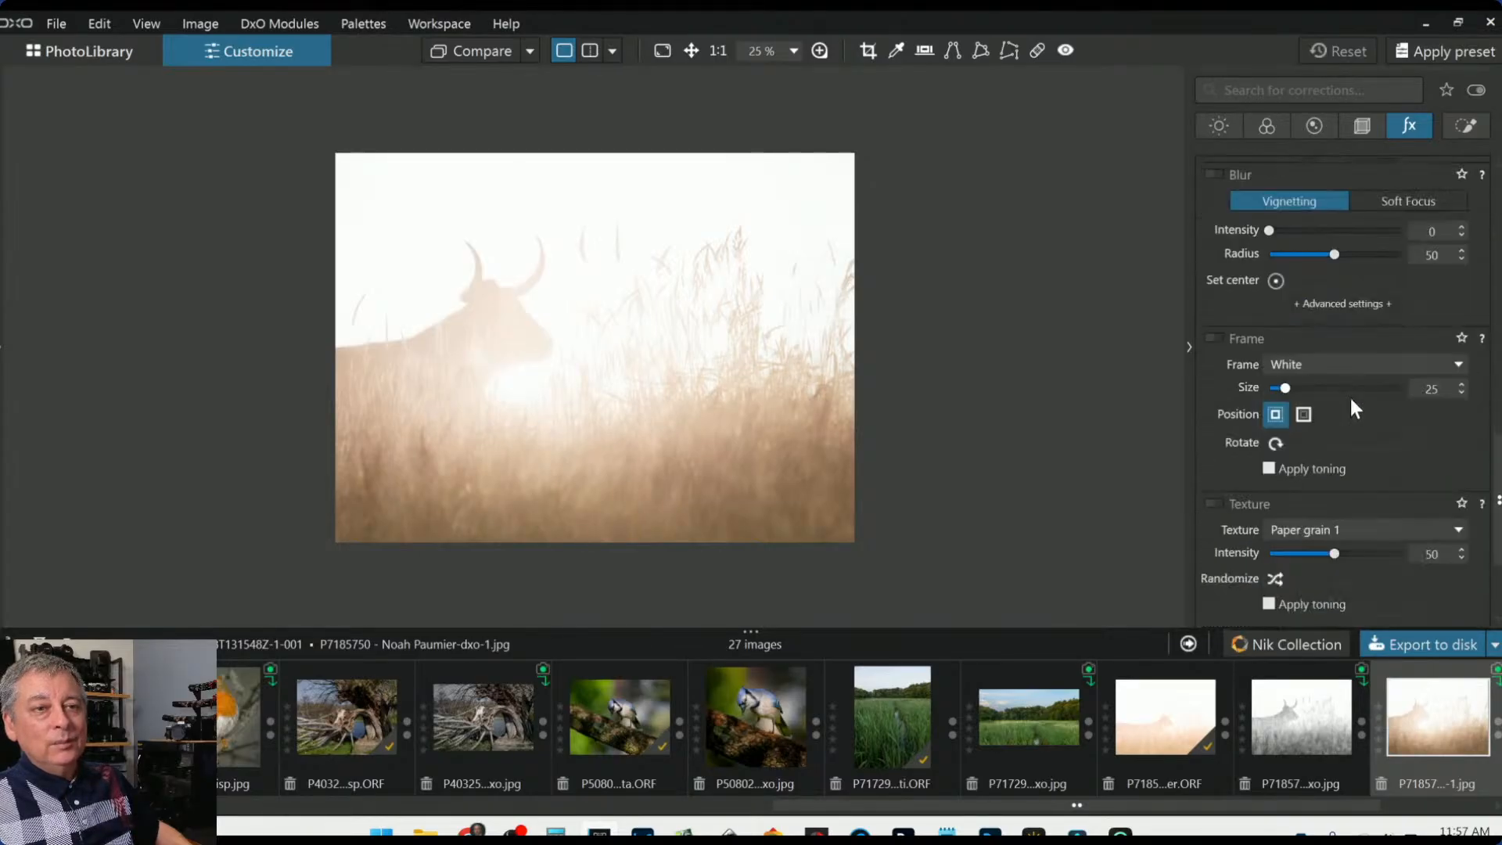
left_click(1217, 339)
left_click(1309, 368)
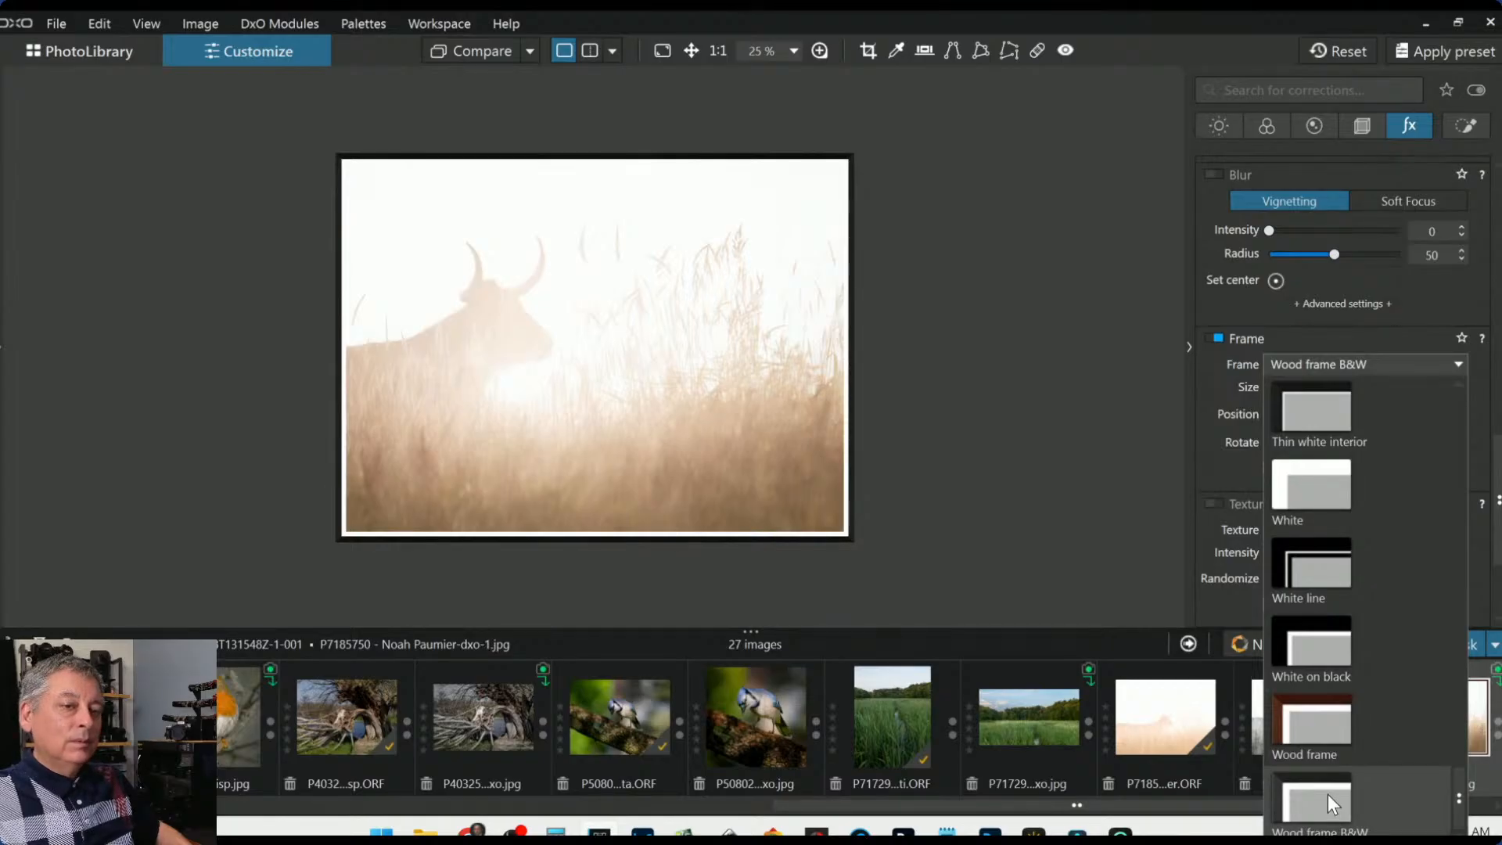
scroll(1327, 792, "up", 3)
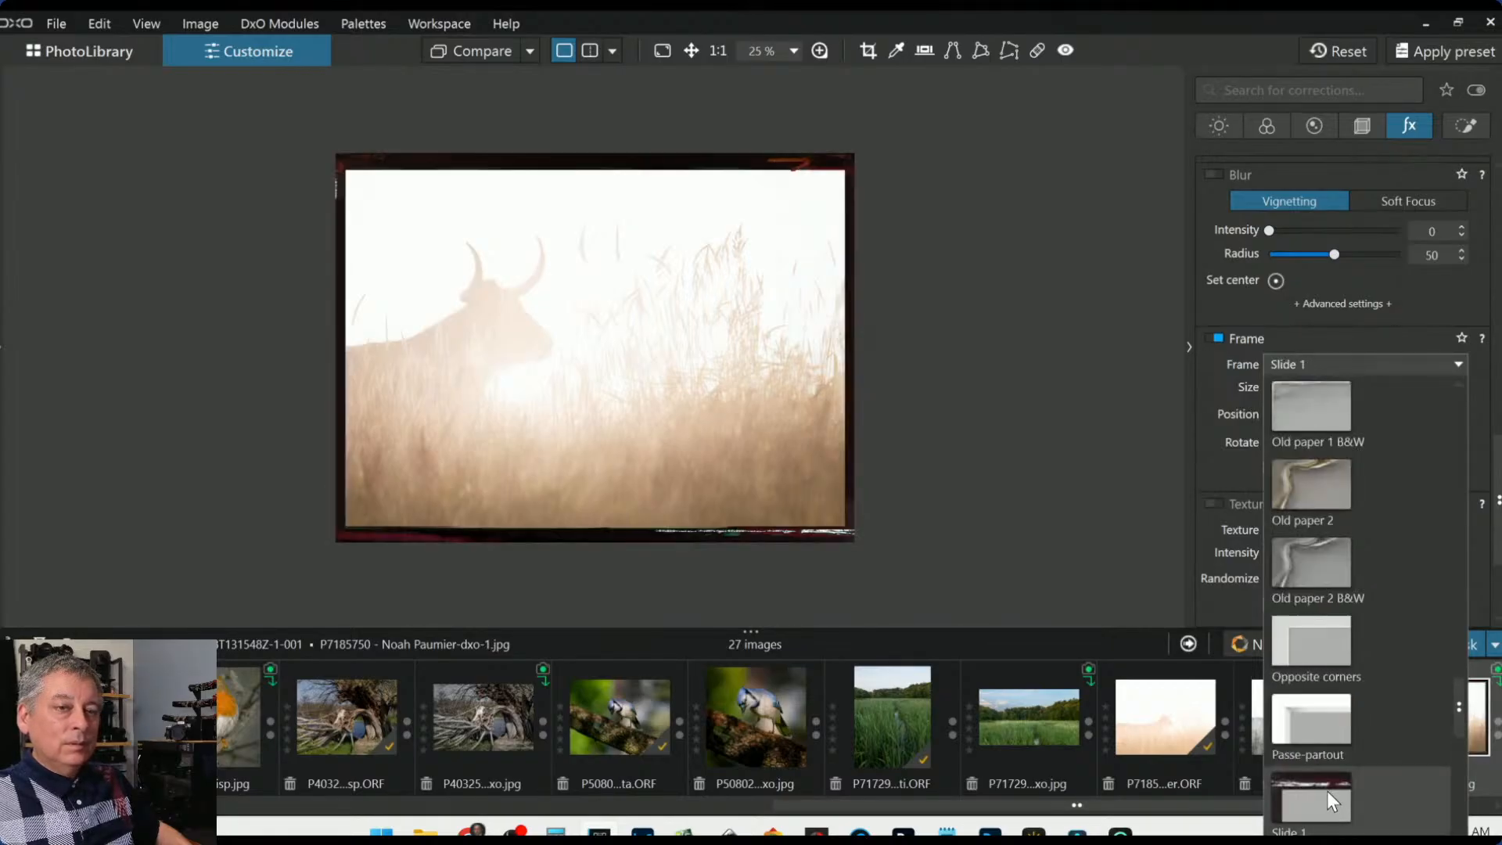
left_click(1297, 481)
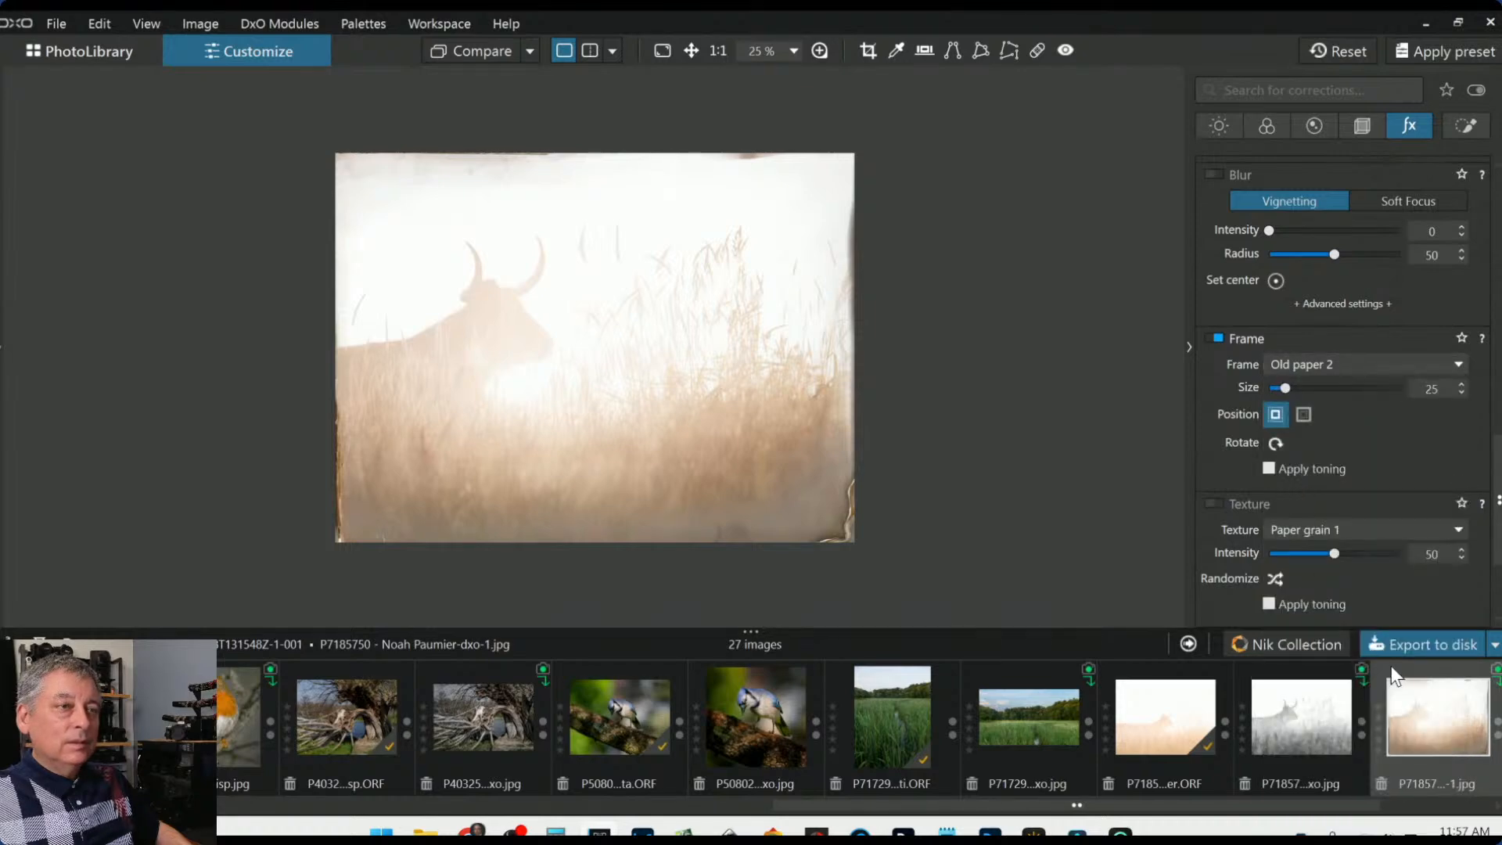
scroll(810, 502, "up", 1)
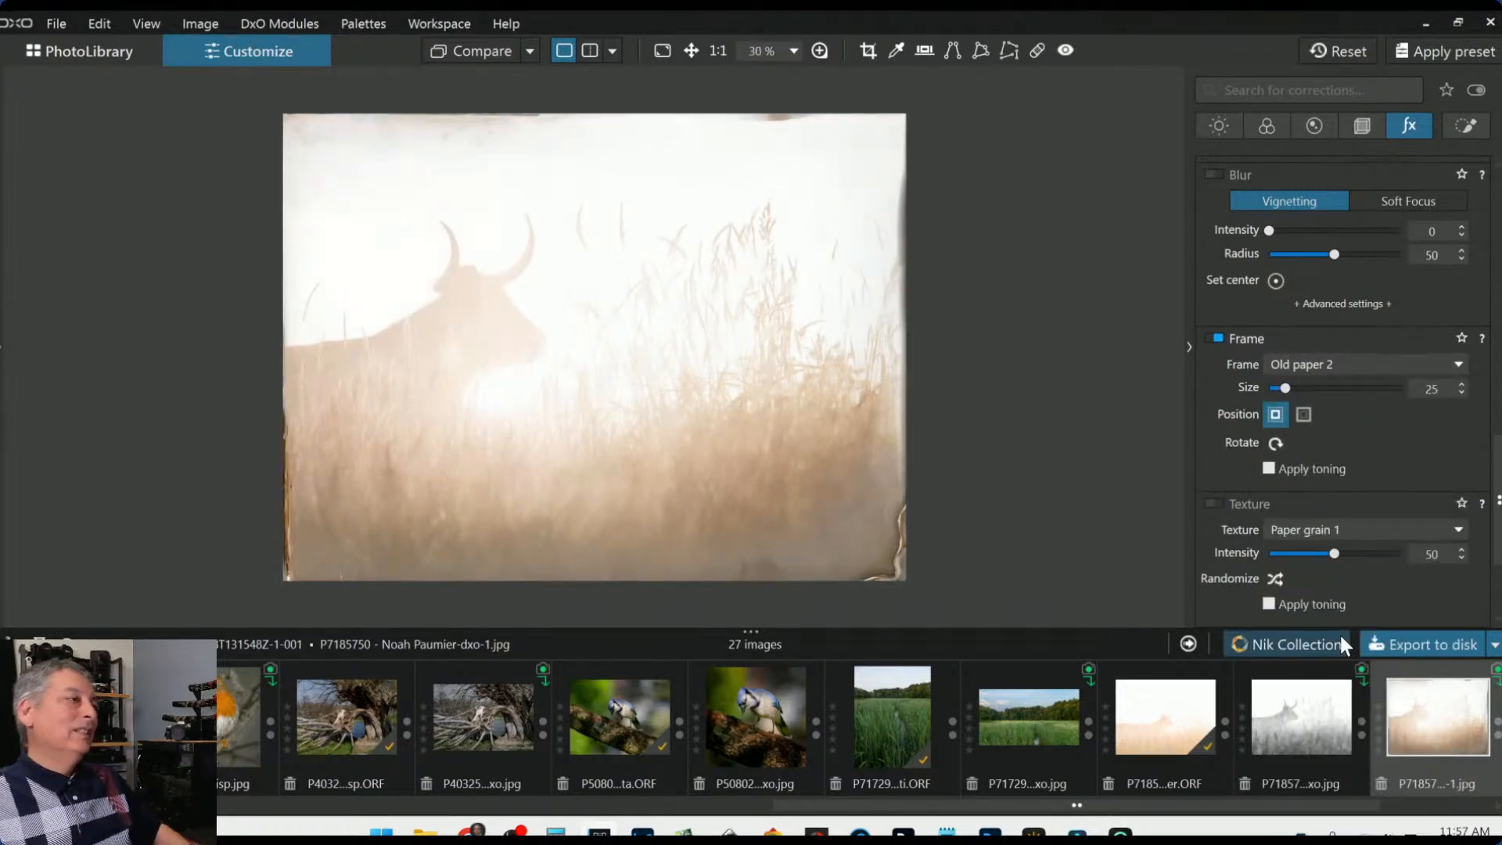